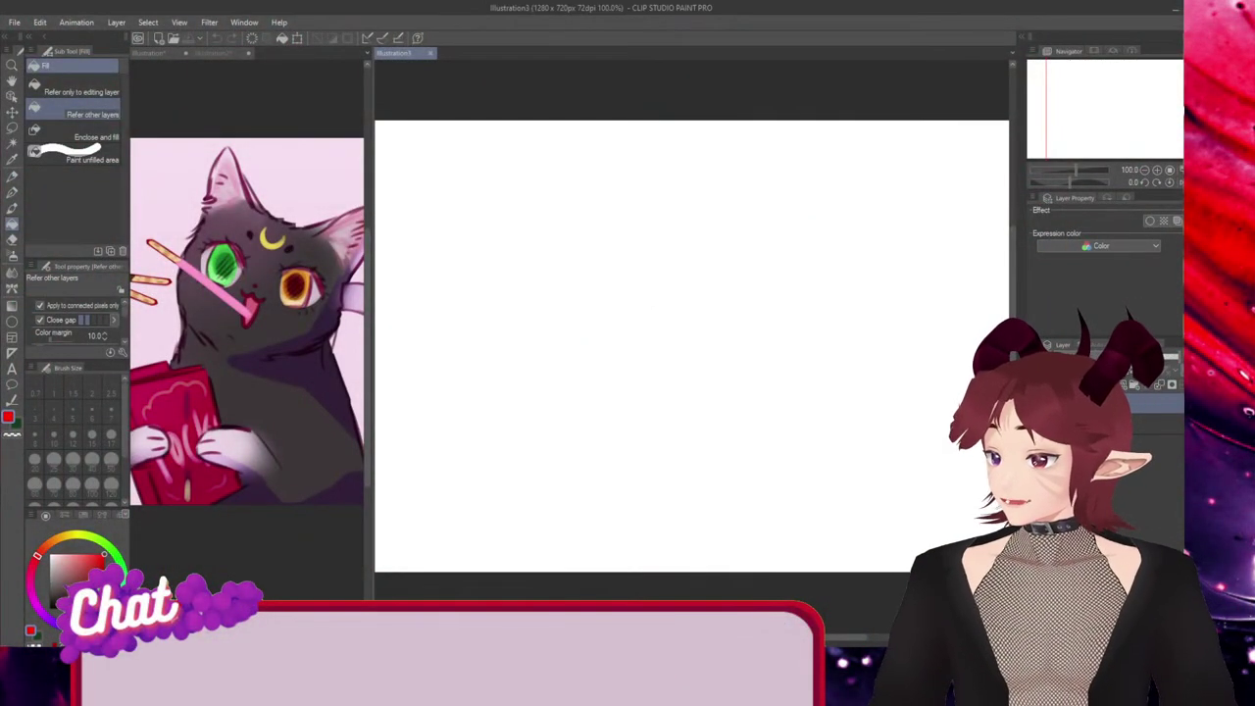
Arrange the cat Illustration beside the blank Illustration3 canvas, slightly widening the reference pane, and make Illustration3 the active document
{"action": "scroll", "coordinate": [876, 466], "scroll_direction": "down", "scroll_amount": 1}
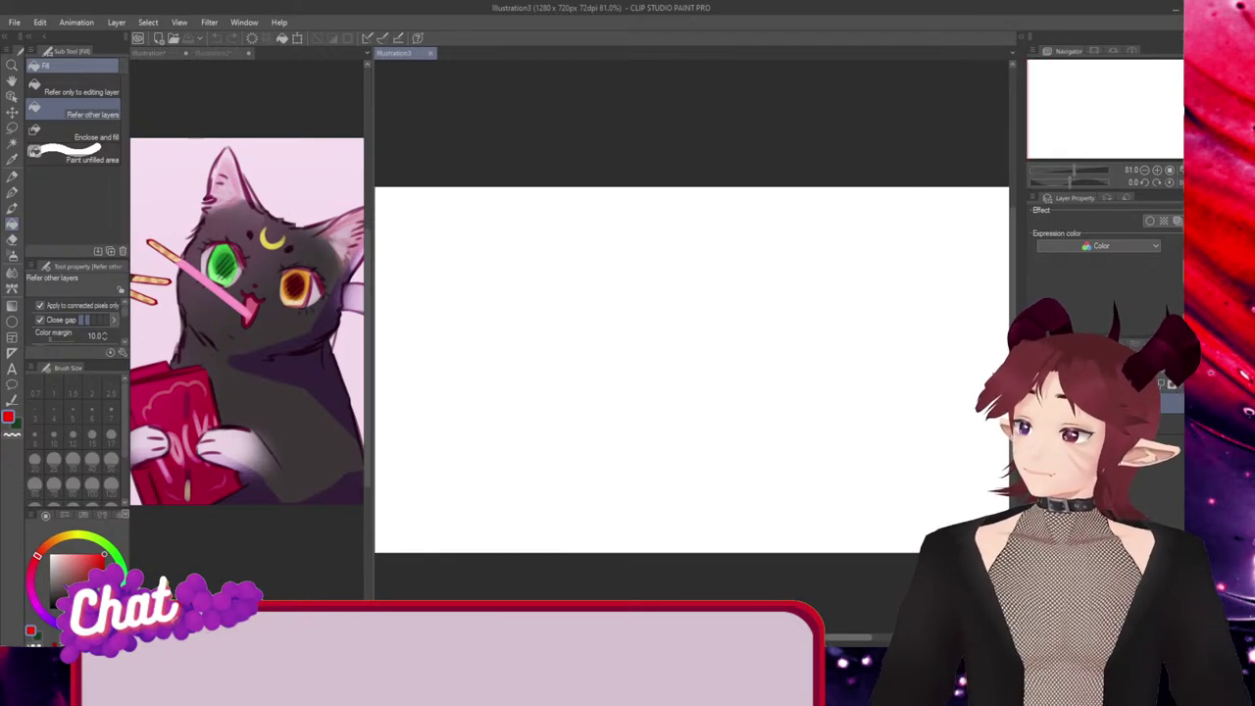
{"action": "left_click_drag", "start_coordinate": [1011, 334], "coordinate": [1012, 348]}
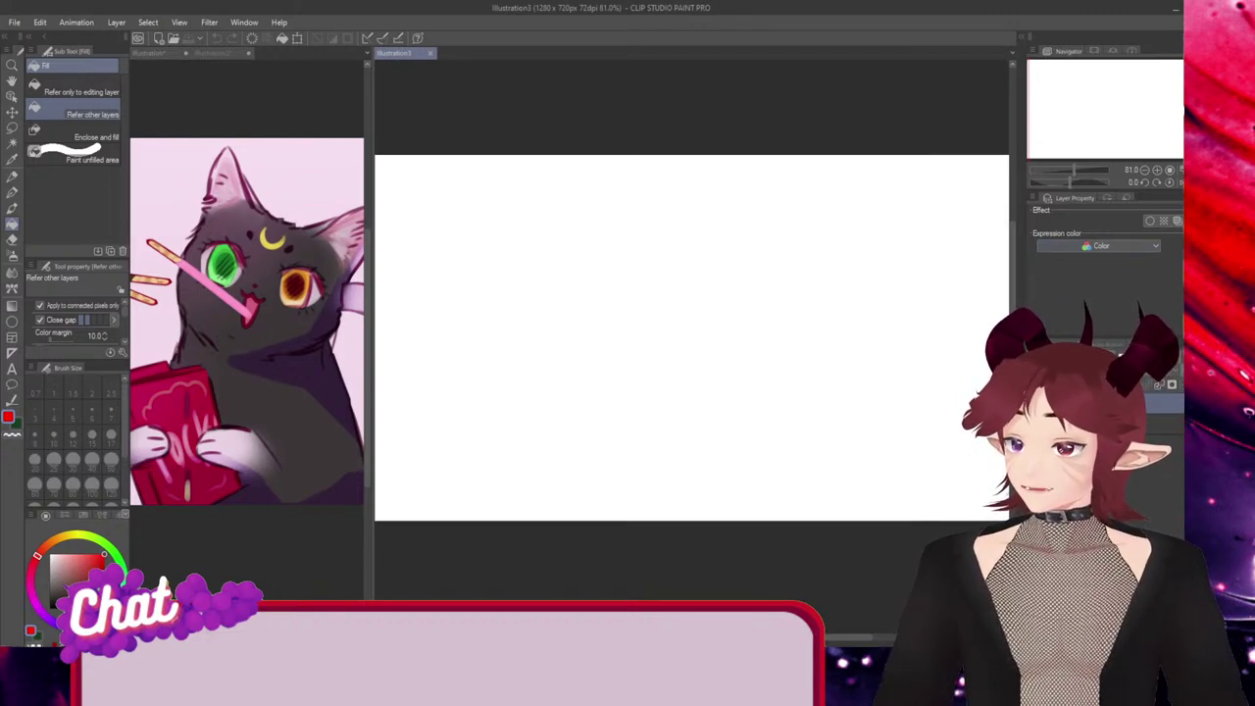
{"action": "left_click_drag", "start_coordinate": [371, 323], "coordinate": [621, 323]}
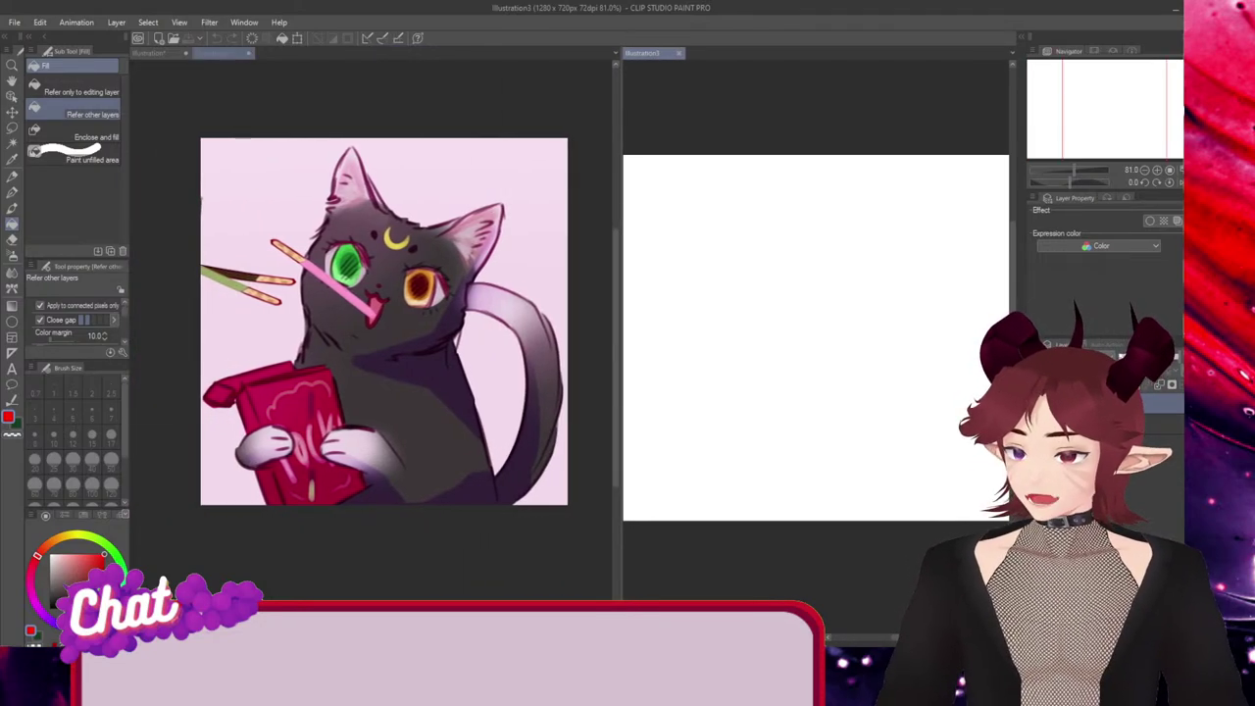
{"action": "left_click", "coordinate": [218, 53]}
{"action": "left_click", "coordinate": [152, 53]}
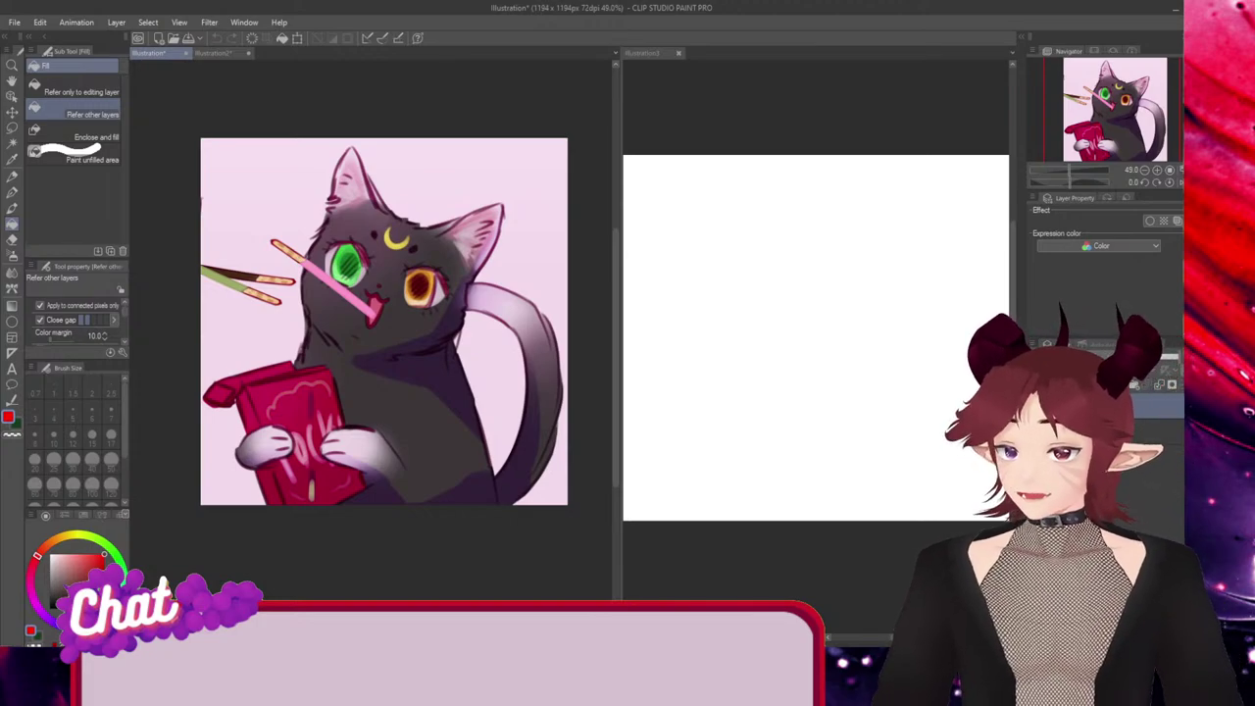
{"action": "left_click_drag", "start_coordinate": [618, 294], "coordinate": [412, 294]}
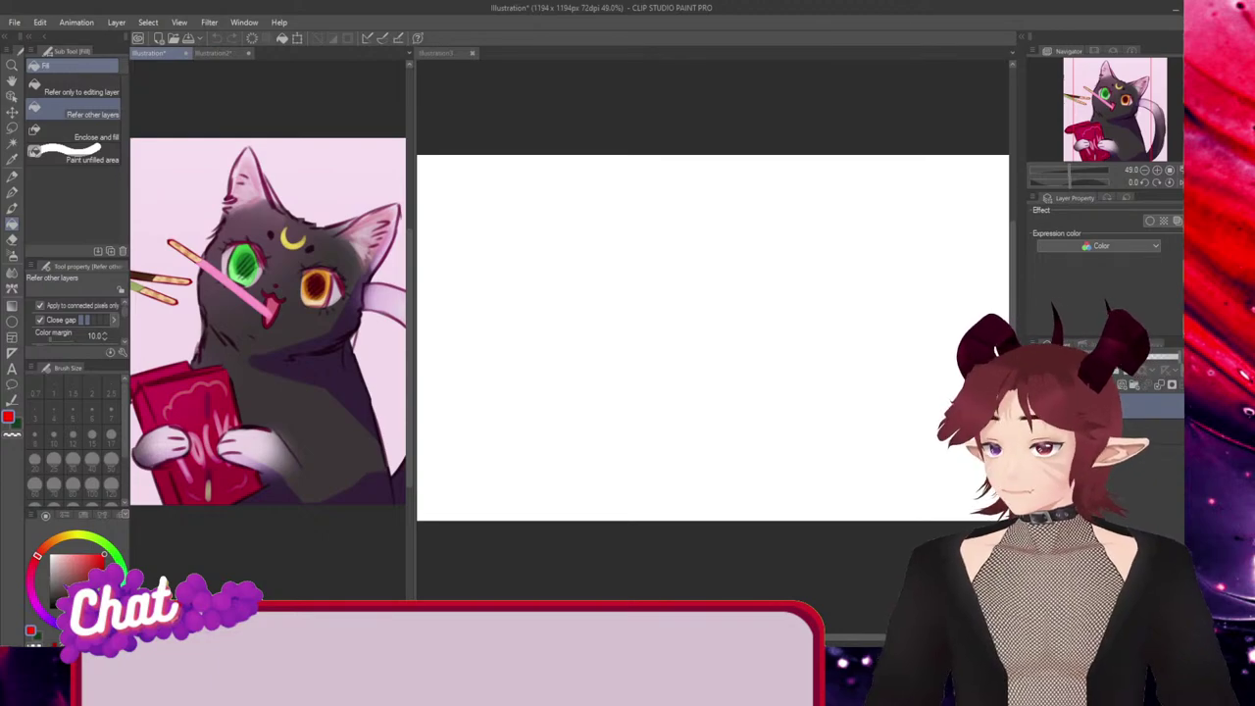
{"action": "left_click", "coordinate": [437, 53]}
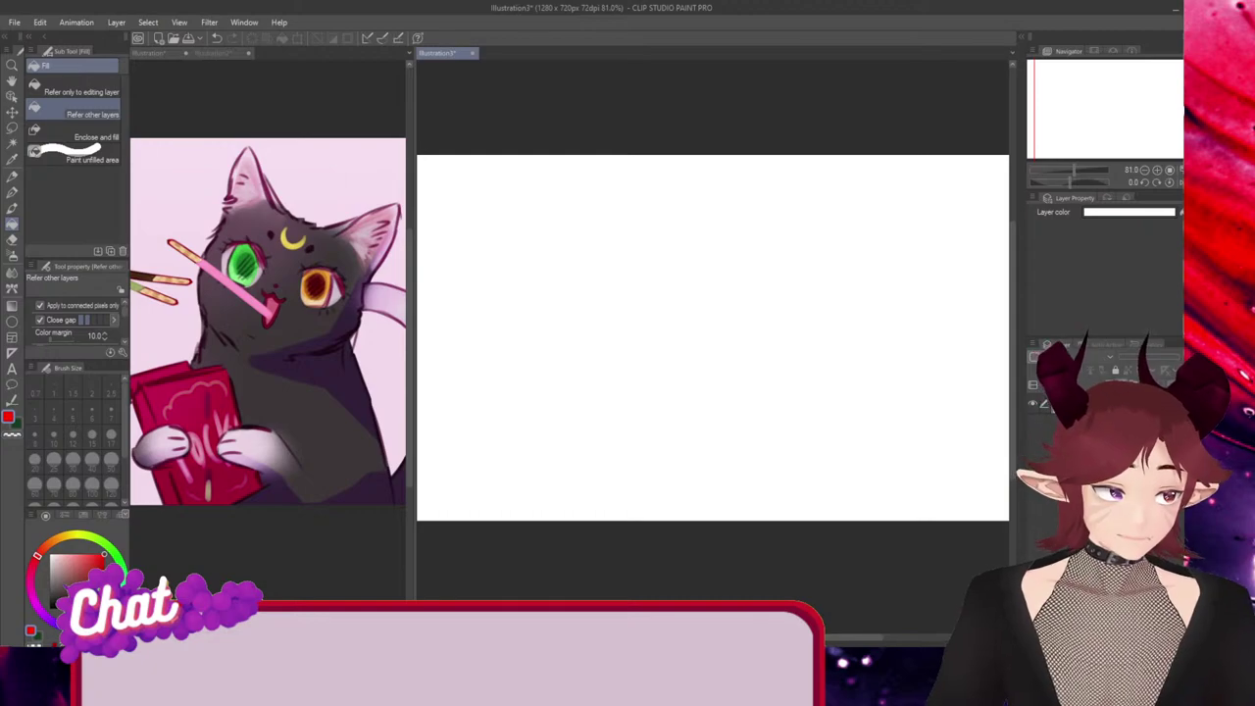
Confirm a new layer above the paper in Illustration3 and choose the Turnip pen
{"action": "key", "text": "Return"}
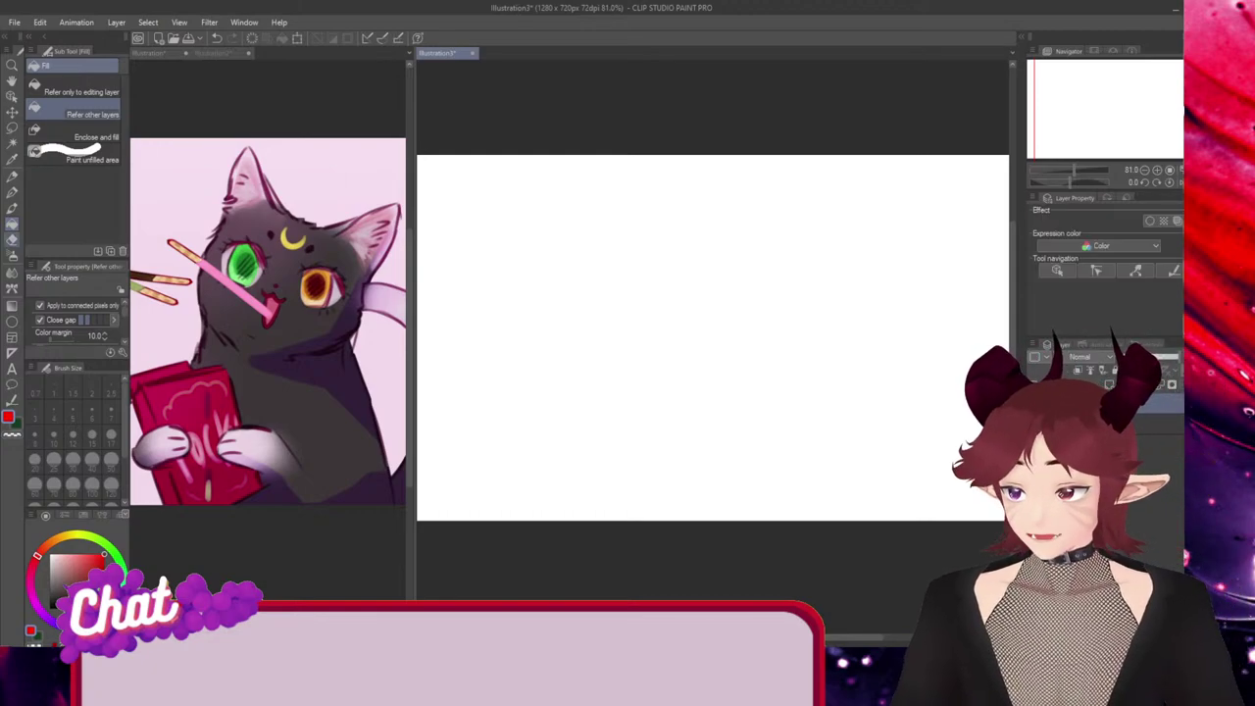
{"action": "left_click", "coordinate": [12, 192]}
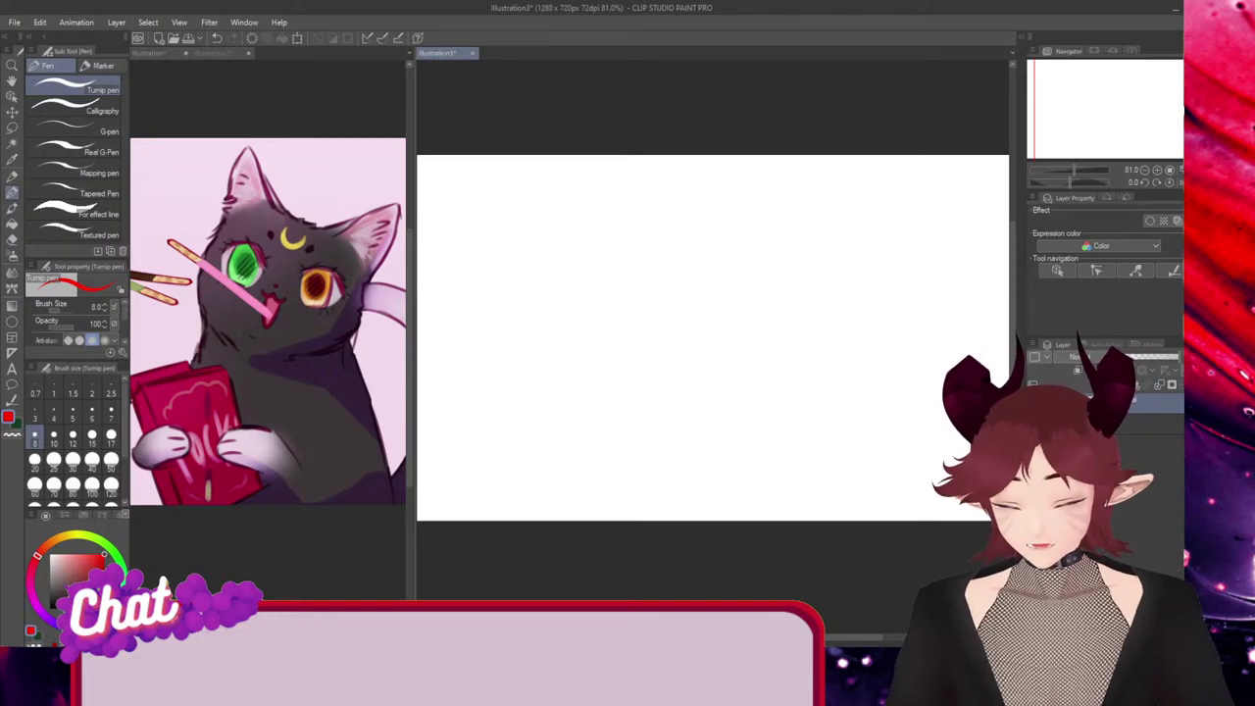
Sketch a rough red figure: a tall oval with a small circle inside, two short legs and a long arch beside it
{"action": "key", "text": "ctrl+plus"}
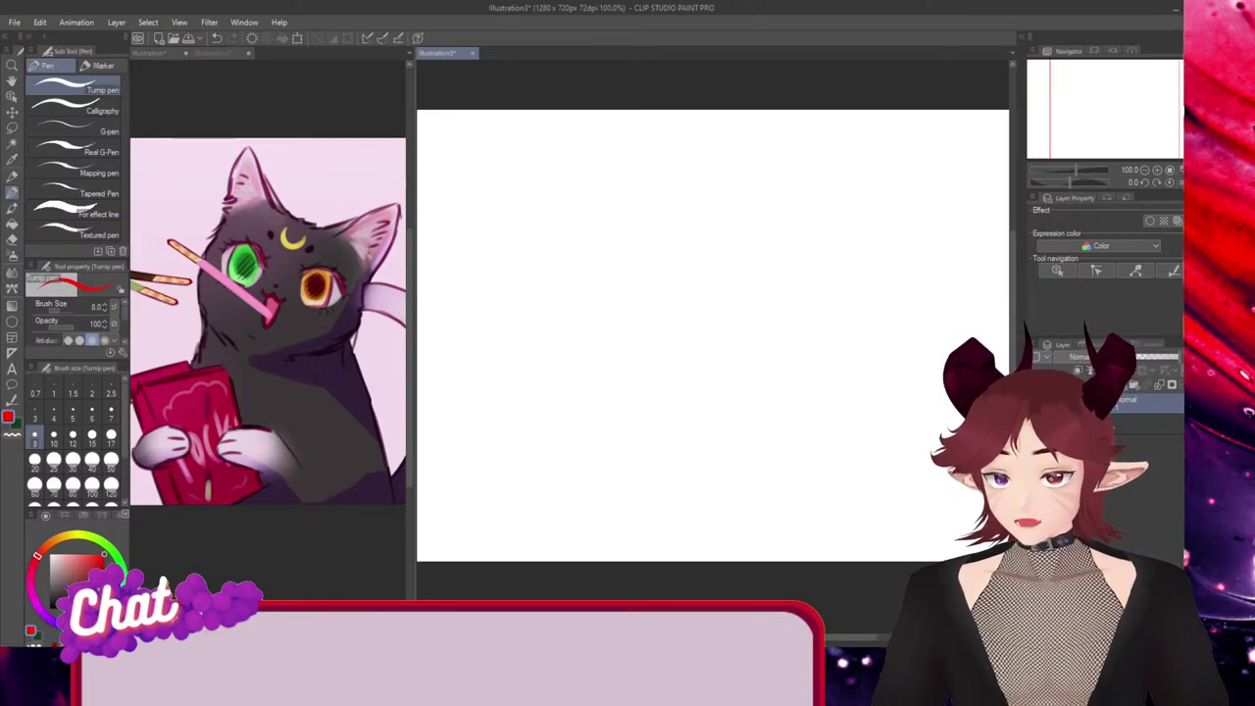
{"action": "key", "text": "ctrl+plus"}
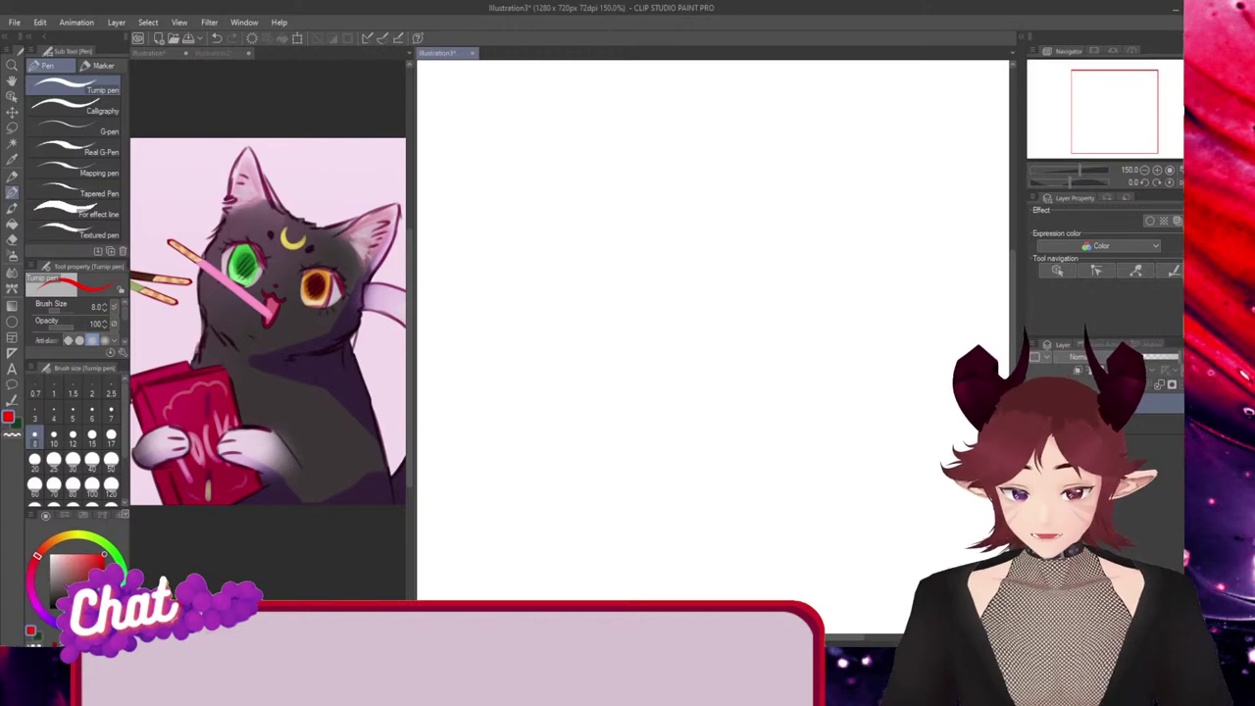
{"action": "key", "text": "ctrl+minus"}
{"action": "key", "text": "ctrl+minus"}
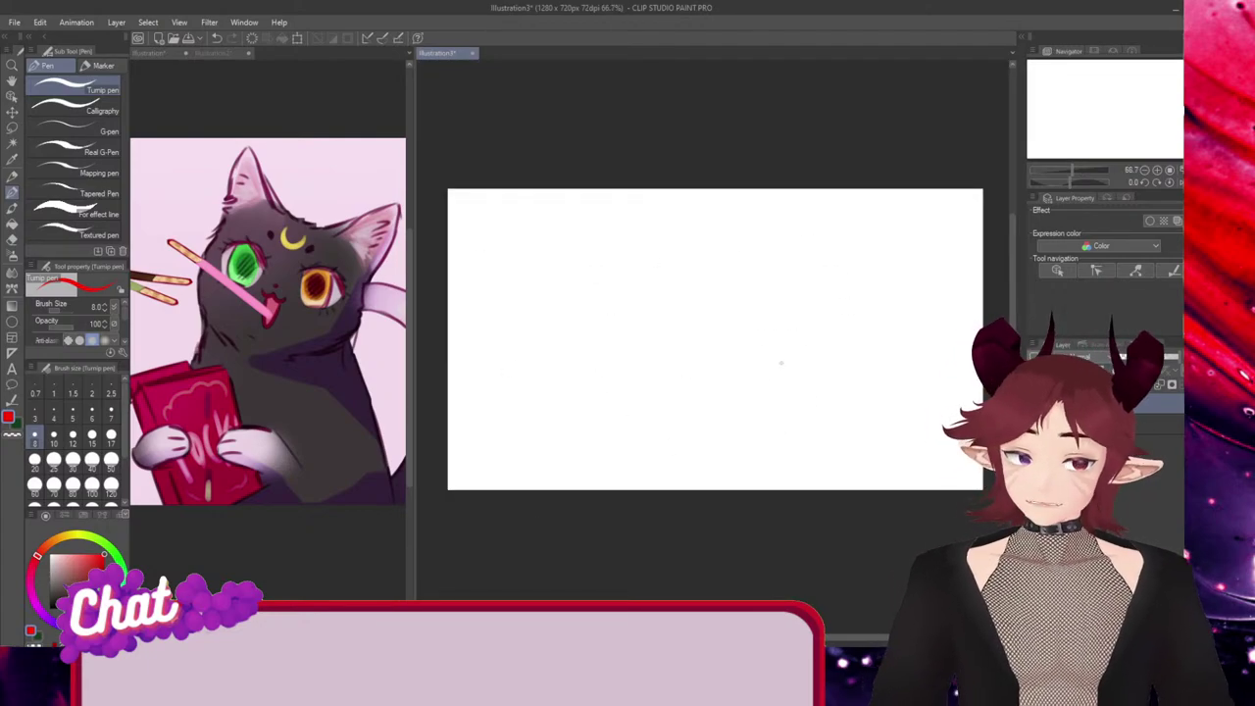
{"action": "mouse_move", "coordinate": [851, 335]}
{"action": "left_mouse_down"}
{"action": "mouse_move", "coordinate": [826, 364]}
{"action": "mouse_move", "coordinate": [840, 360]}
{"action": "left_mouse_up"}
{"action": "key", "text": "ctrl+z"}
{"action": "mouse_move", "coordinate": [874, 239]}
{"action": "left_mouse_down"}
{"action": "mouse_move", "coordinate": [800, 382]}
{"action": "mouse_move", "coordinate": [876, 266]}
{"action": "left_mouse_up"}
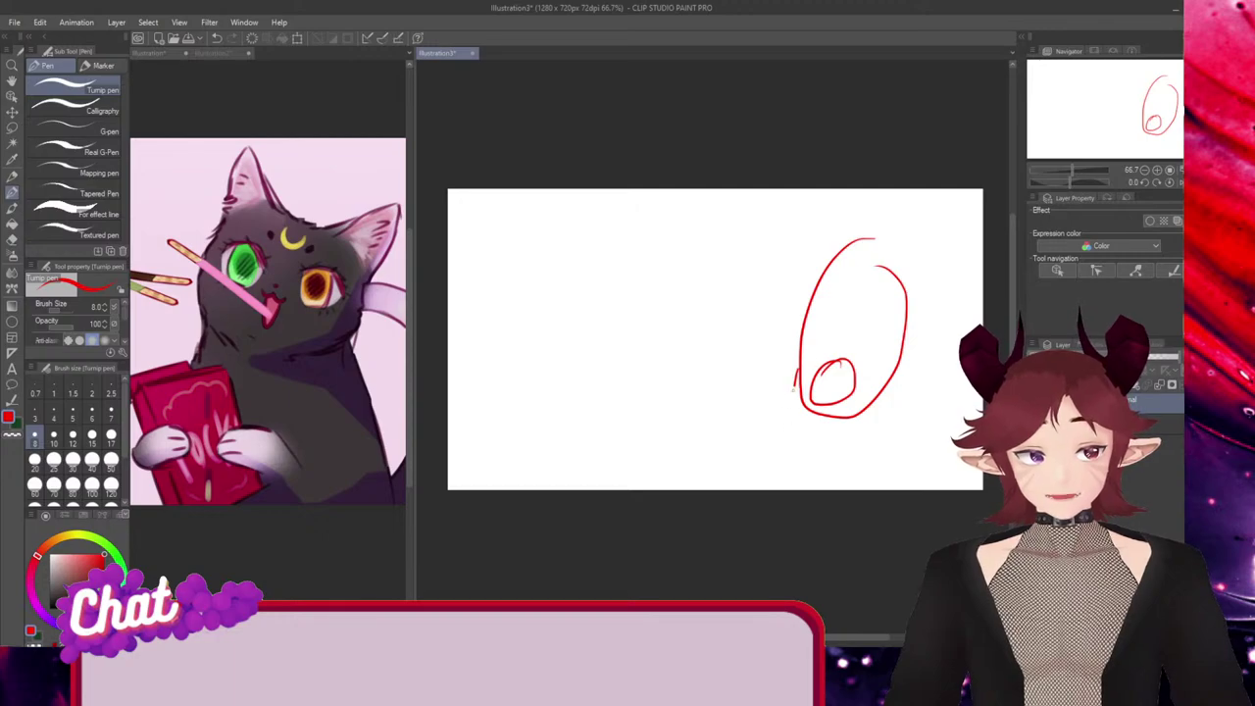
{"action": "mouse_move", "coordinate": [796, 374]}
{"action": "left_mouse_down"}
{"action": "mouse_move", "coordinate": [832, 459]}
{"action": "mouse_move", "coordinate": [869, 420]}
{"action": "left_mouse_up"}
{"action": "mouse_move", "coordinate": [875, 284]}
{"action": "left_mouse_down"}
{"action": "mouse_move", "coordinate": [800, 194]}
{"action": "mouse_move", "coordinate": [589, 246]}
{"action": "mouse_move", "coordinate": [507, 374]}
{"action": "mouse_move", "coordinate": [524, 457]}
{"action": "mouse_move", "coordinate": [794, 232]}
{"action": "left_mouse_up"}
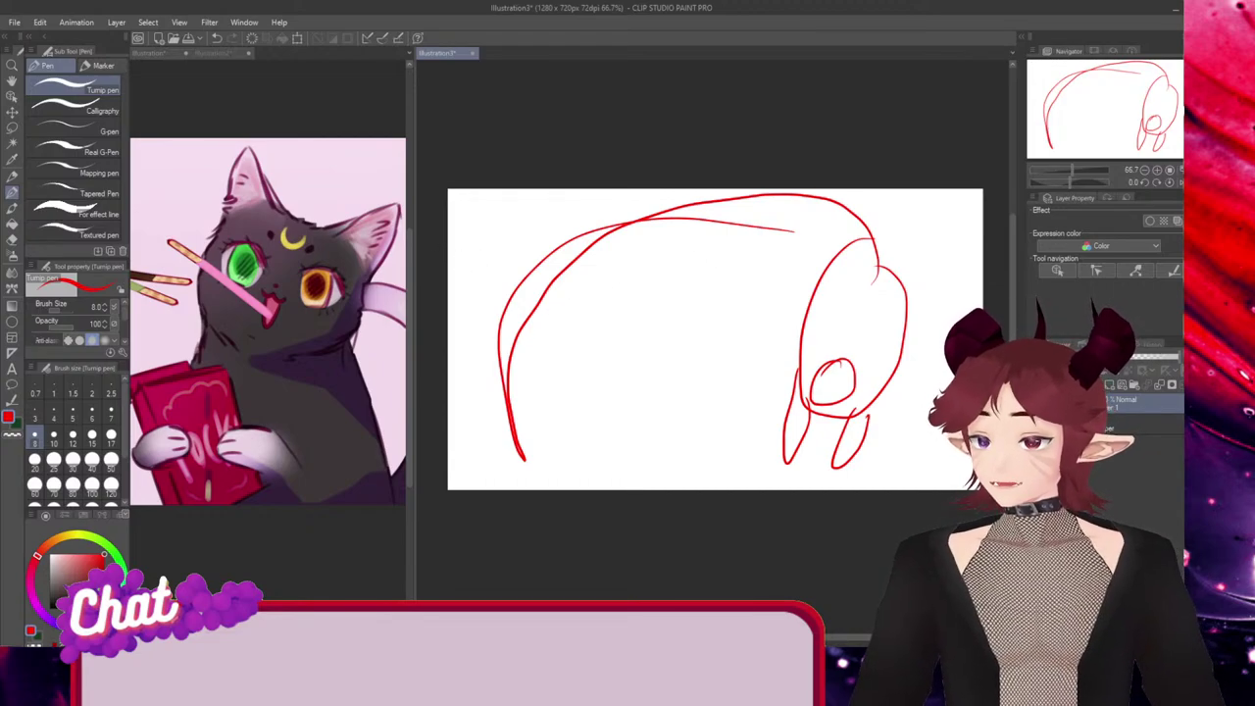
{"action": "left_click", "coordinate": [306, 218]}
{"action": "mouse_move", "coordinate": [294, 215]}
{"action": "left_mouse_down"}
{"action": "mouse_move", "coordinate": [308, 272]}
{"action": "mouse_move", "coordinate": [291, 214]}
{"action": "mouse_move", "coordinate": [321, 222]}
{"action": "left_mouse_up"}
{"action": "key", "text": "ctrl+z"}
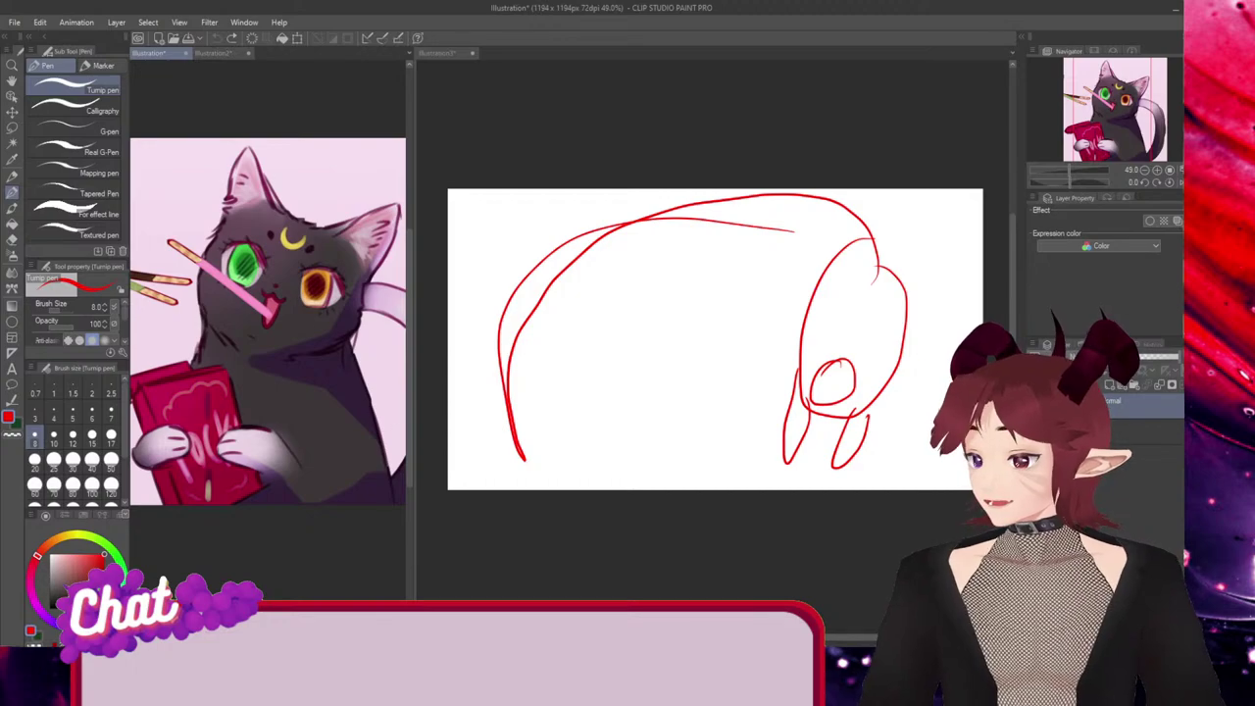
{"action": "left_click", "coordinate": [538, 531]}
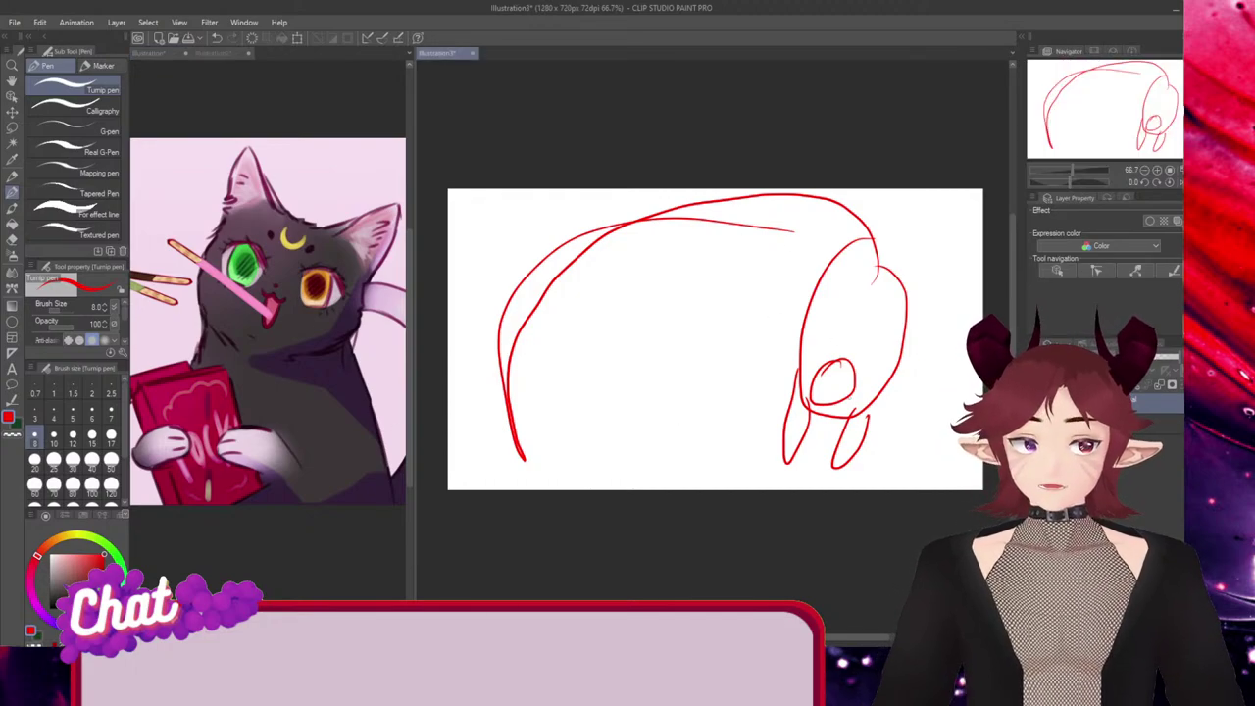
Scribble over the figure's small circle and add long curves along the arch plus a wavy line near the canvas edge
{"action": "mouse_move", "coordinate": [822, 346]}
{"action": "left_mouse_down"}
{"action": "mouse_move", "coordinate": [833, 371]}
{"action": "mouse_move", "coordinate": [828, 353]}
{"action": "left_mouse_up"}
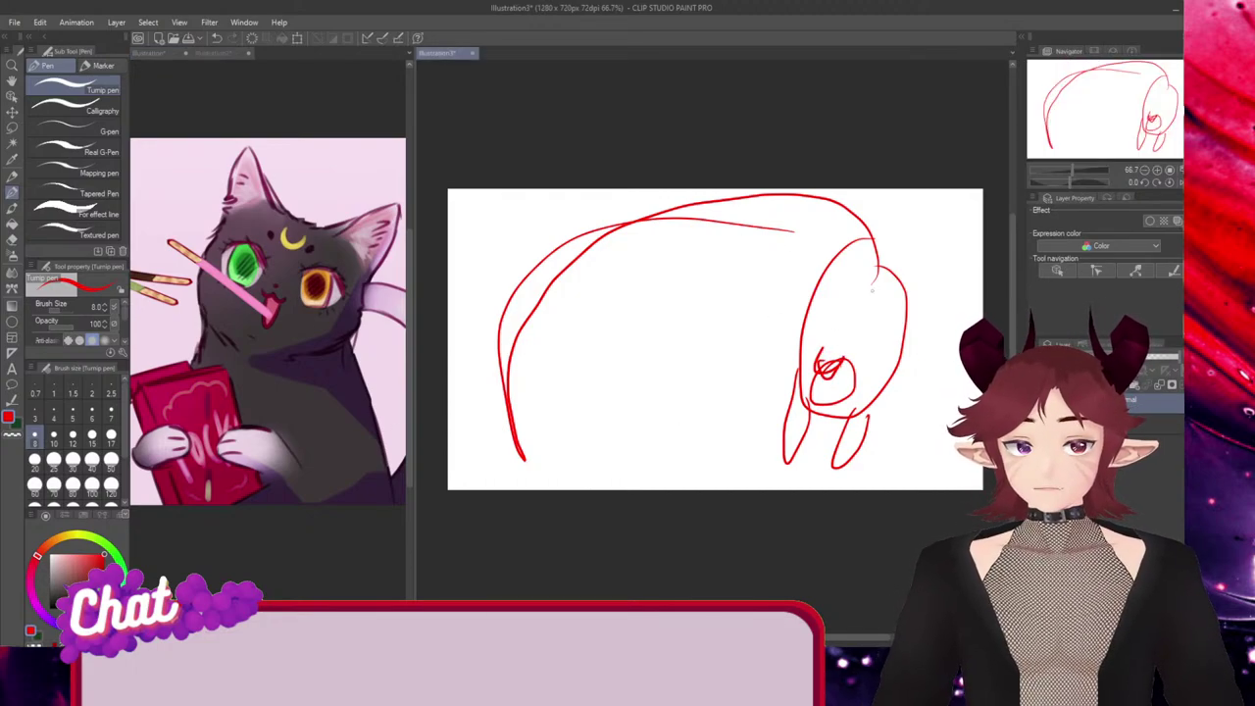
{"action": "mouse_move", "coordinate": [872, 273]}
{"action": "left_mouse_down"}
{"action": "mouse_move", "coordinate": [667, 187]}
{"action": "mouse_move", "coordinate": [564, 488]}
{"action": "left_mouse_up"}
{"action": "left_click_drag", "start_coordinate": [687, 189], "coordinate": [628, 488]}
{"action": "left_click_drag", "start_coordinate": [459, 237], "coordinate": [505, 475]}
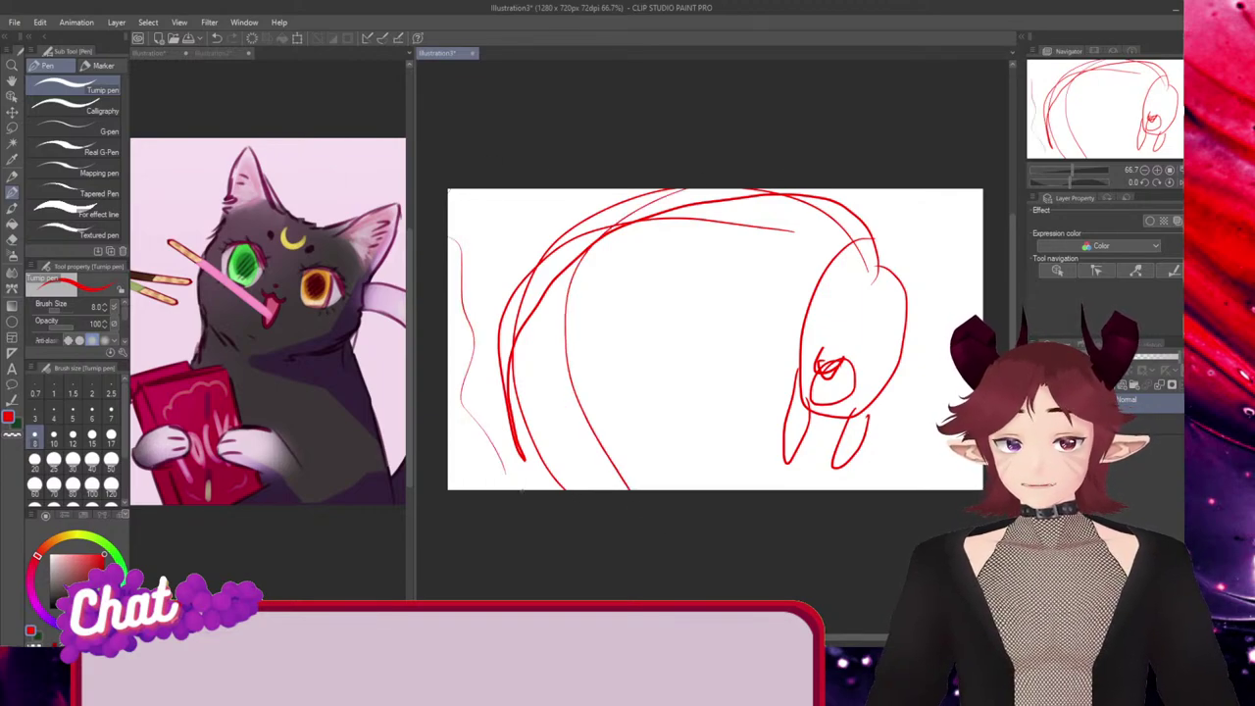
Undo all the red sketch strokes until the Illustration3 canvas is blank
{"action": "key", "text": "ctrl+z"}
{"action": "key", "text": "ctrl+z"}
{"action": "key", "text": "ctrl+z"}
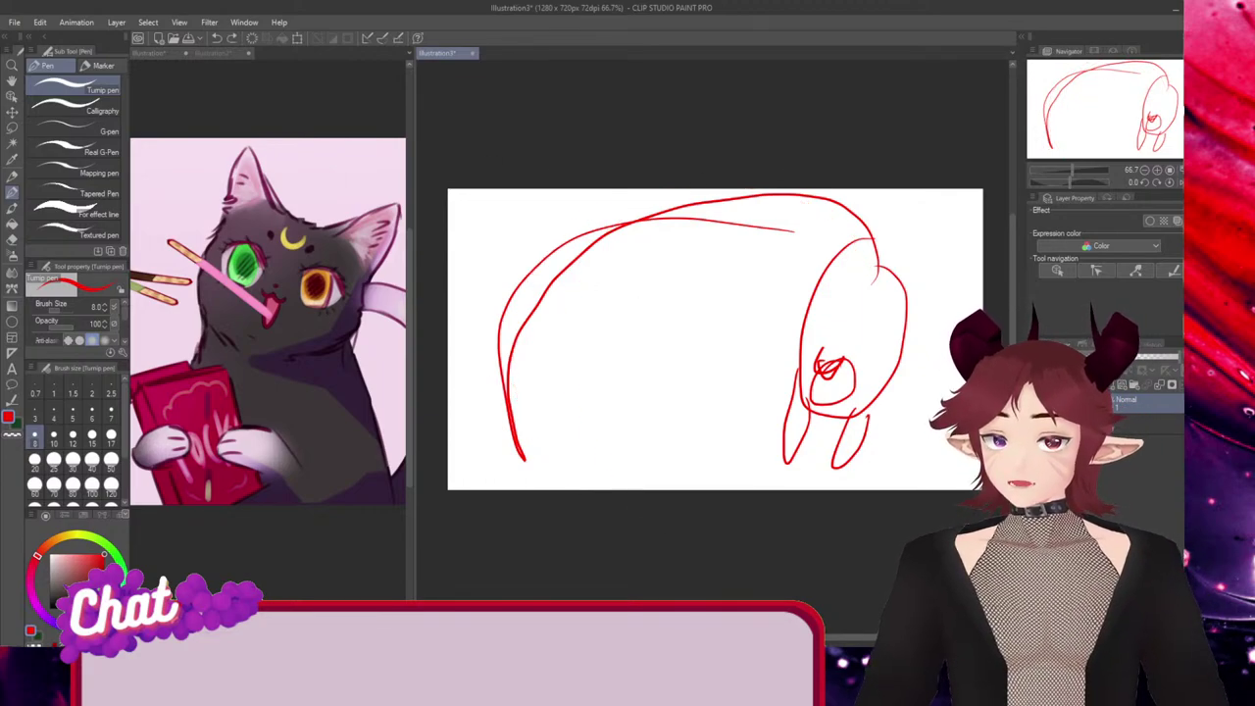
{"action": "key", "text": "ctrl+z"}
{"action": "key", "text": "ctrl+z"}
{"action": "key", "text": "ctrl+z"}
{"action": "key", "text": "ctrl+z"}
{"action": "key", "text": "ctrl+z"}
{"action": "key", "text": "ctrl+z"}
{"action": "key", "text": "ctrl+z"}
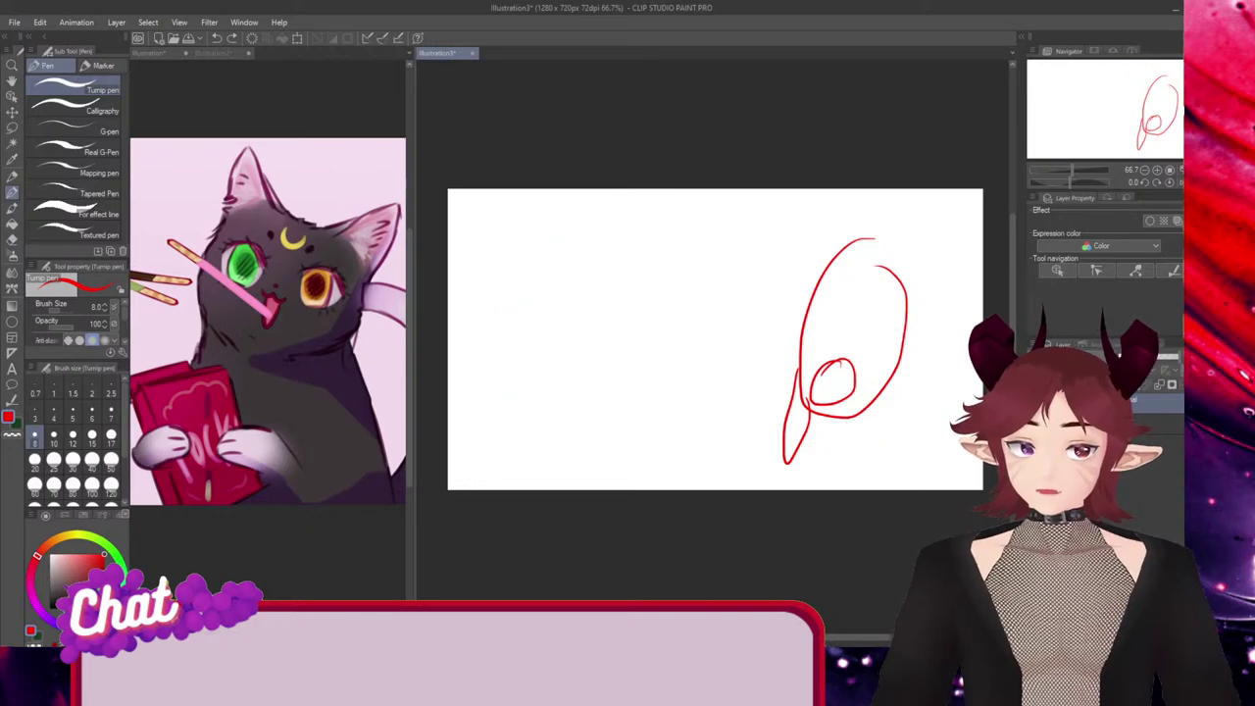
{"action": "key", "text": "ctrl+z"}
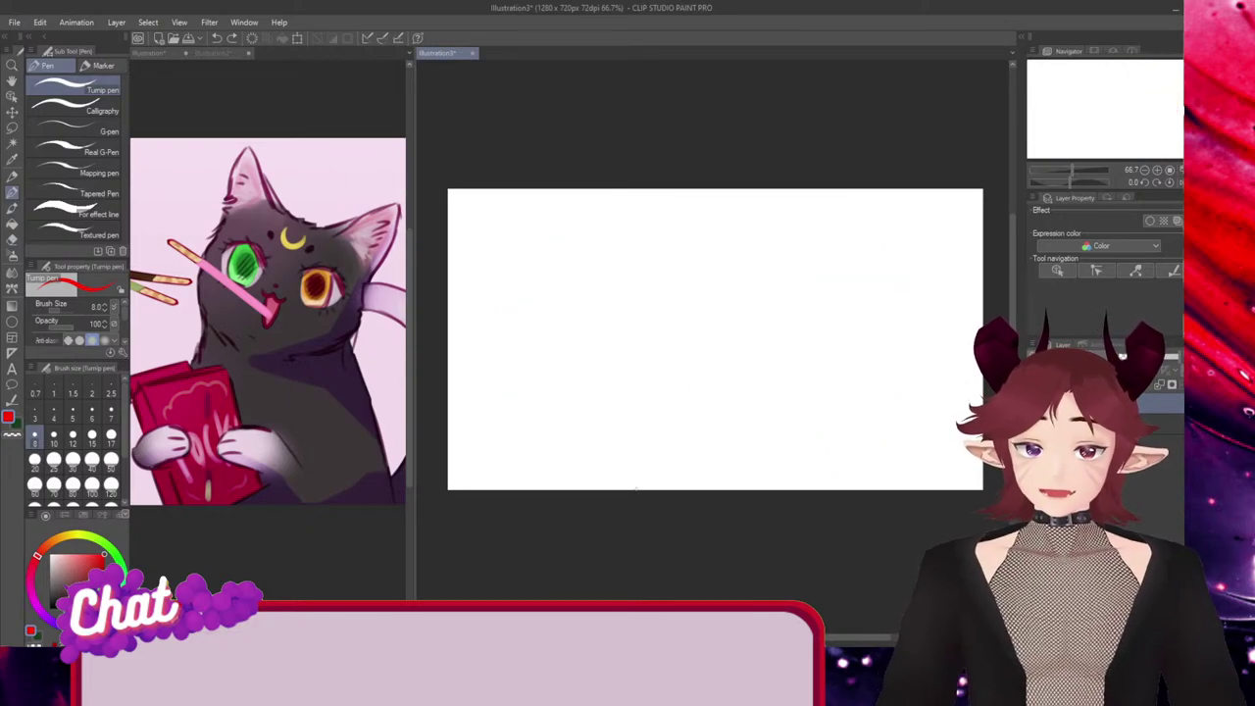
Try a wide red ellipse near the canvas centre with the Ellipse tool, start transforming it, then cancel and undo it
{"action": "key", "text": "ctrl+plus"}
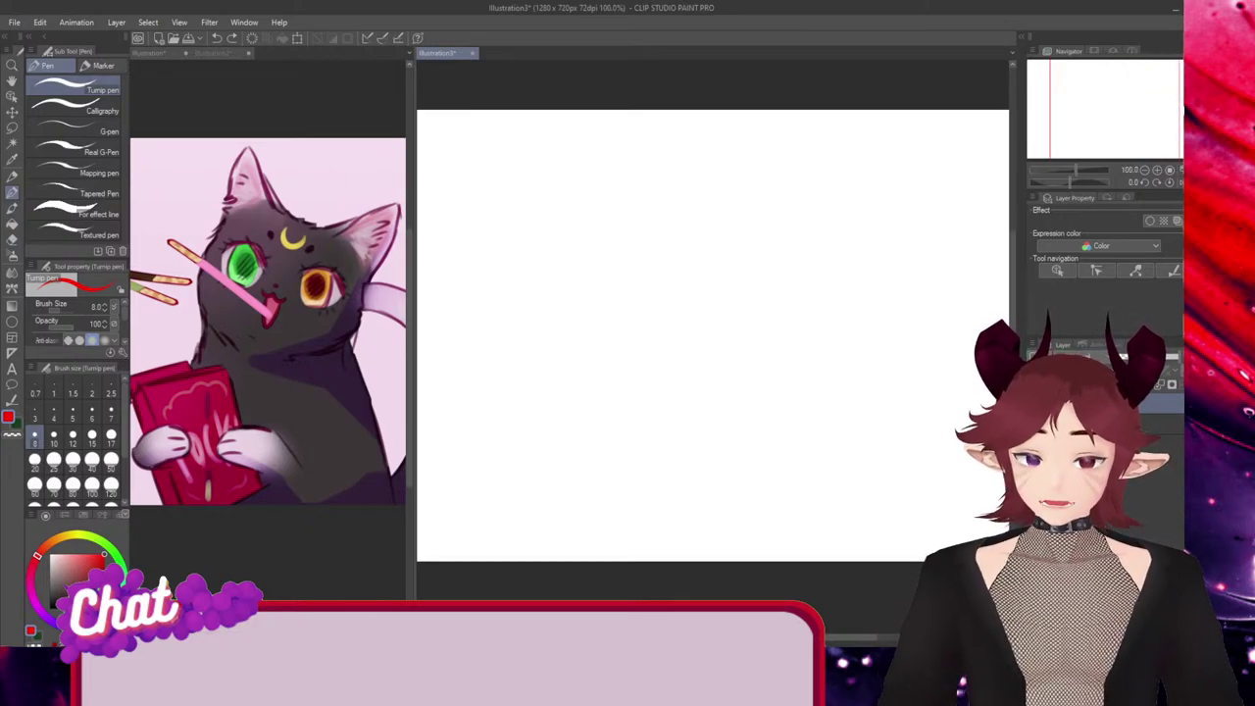
{"action": "key", "text": "ctrl+plus"}
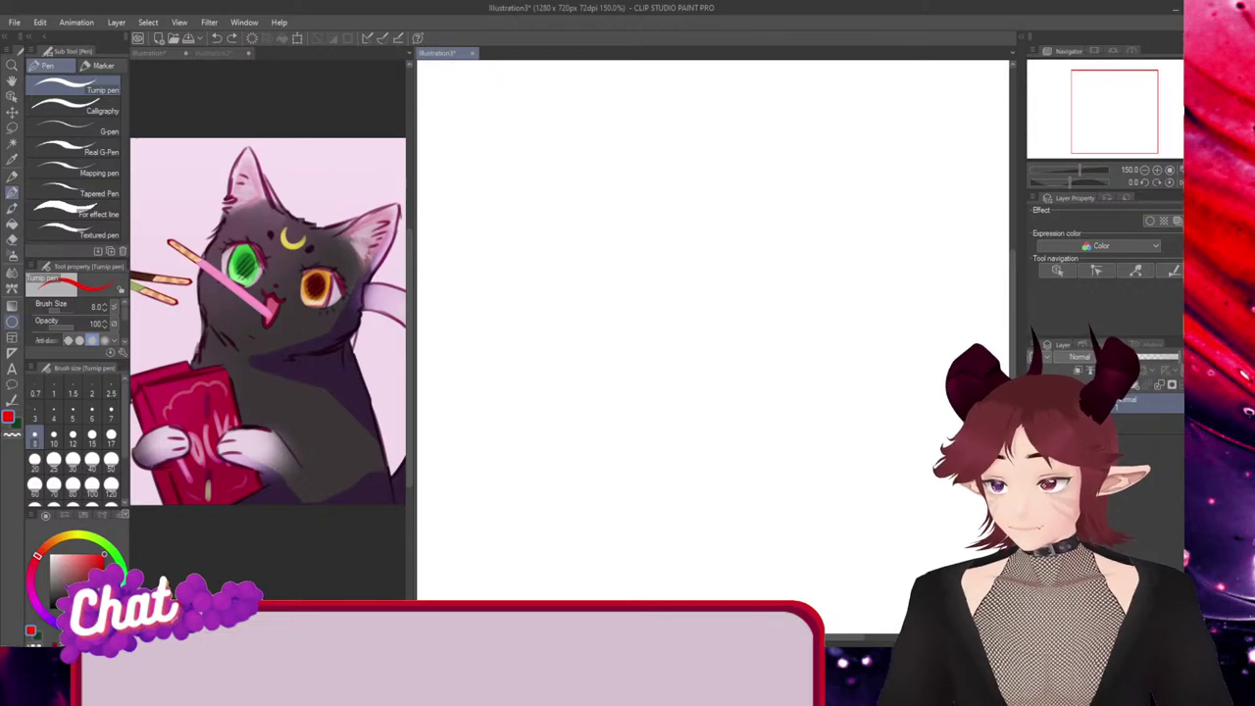
{"action": "key", "text": "u"}
{"action": "left_click_drag", "start_coordinate": [600, 218], "coordinate": [804, 397]}
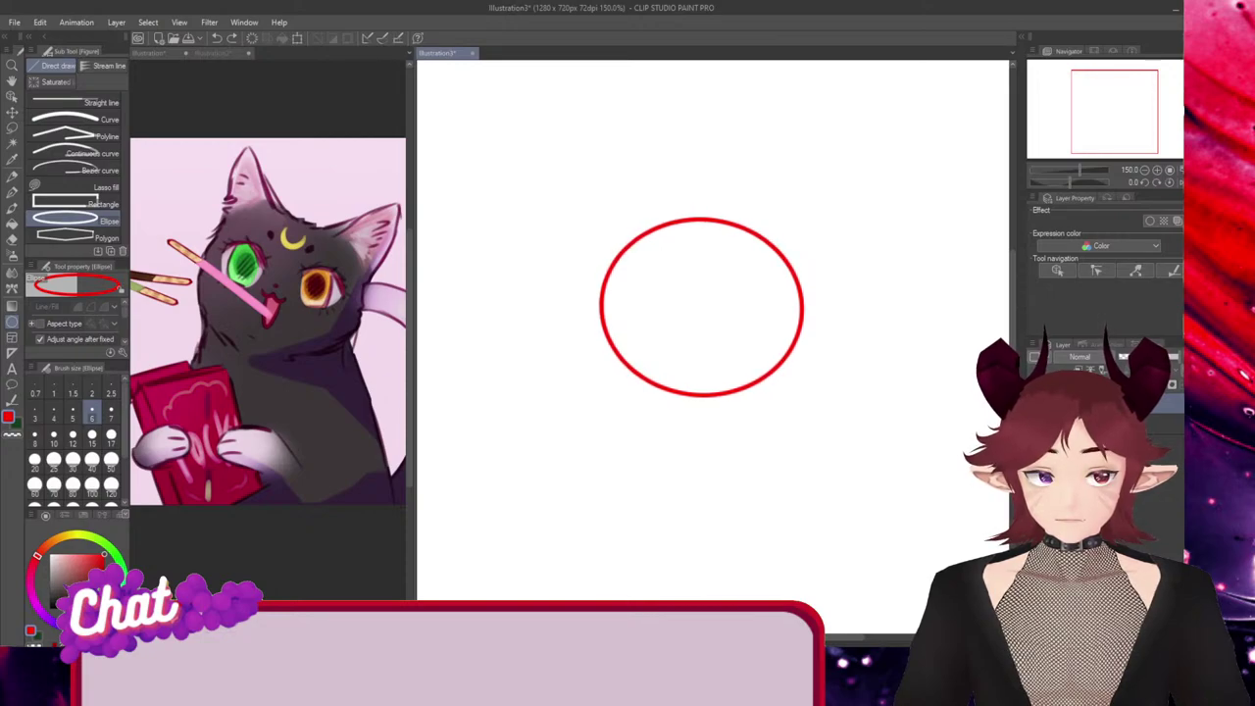
{"action": "key", "text": "ctrl+t"}
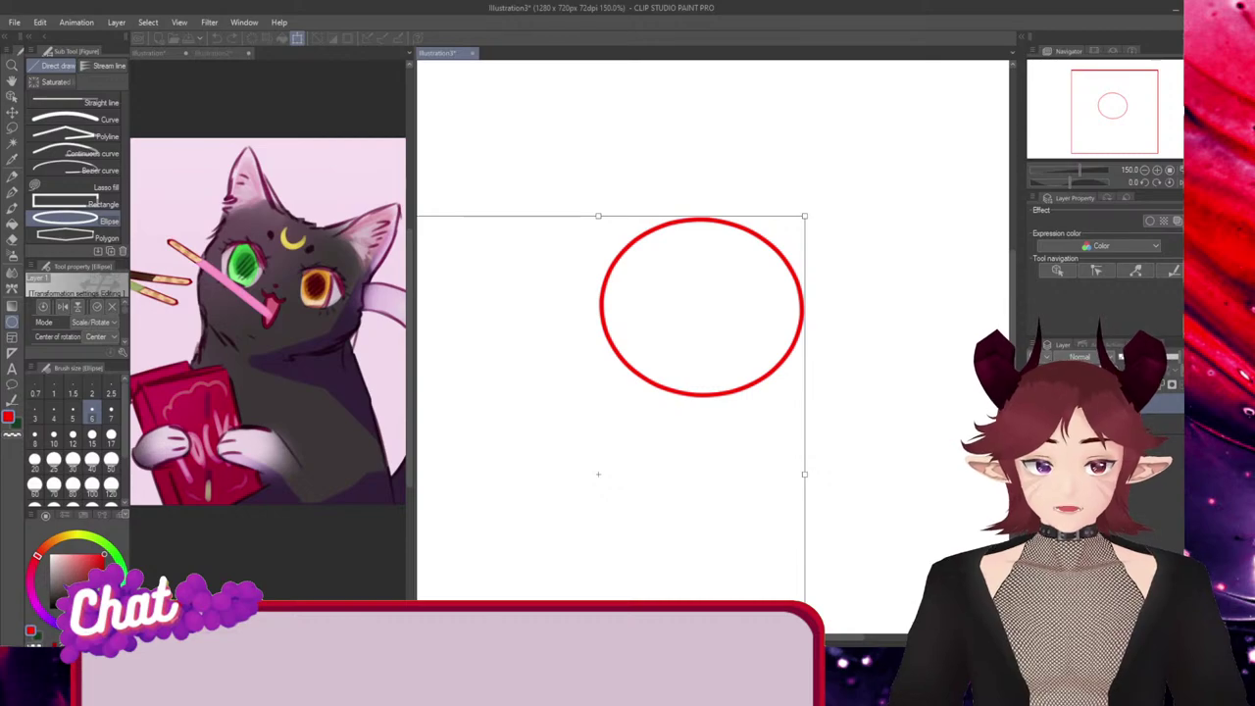
{"action": "scroll", "coordinate": [737, 509], "scroll_direction": "down", "scroll_amount": 2}
{"action": "left_click_drag", "start_coordinate": [737, 508], "coordinate": [757, 415]}
{"action": "key", "text": "Escape"}
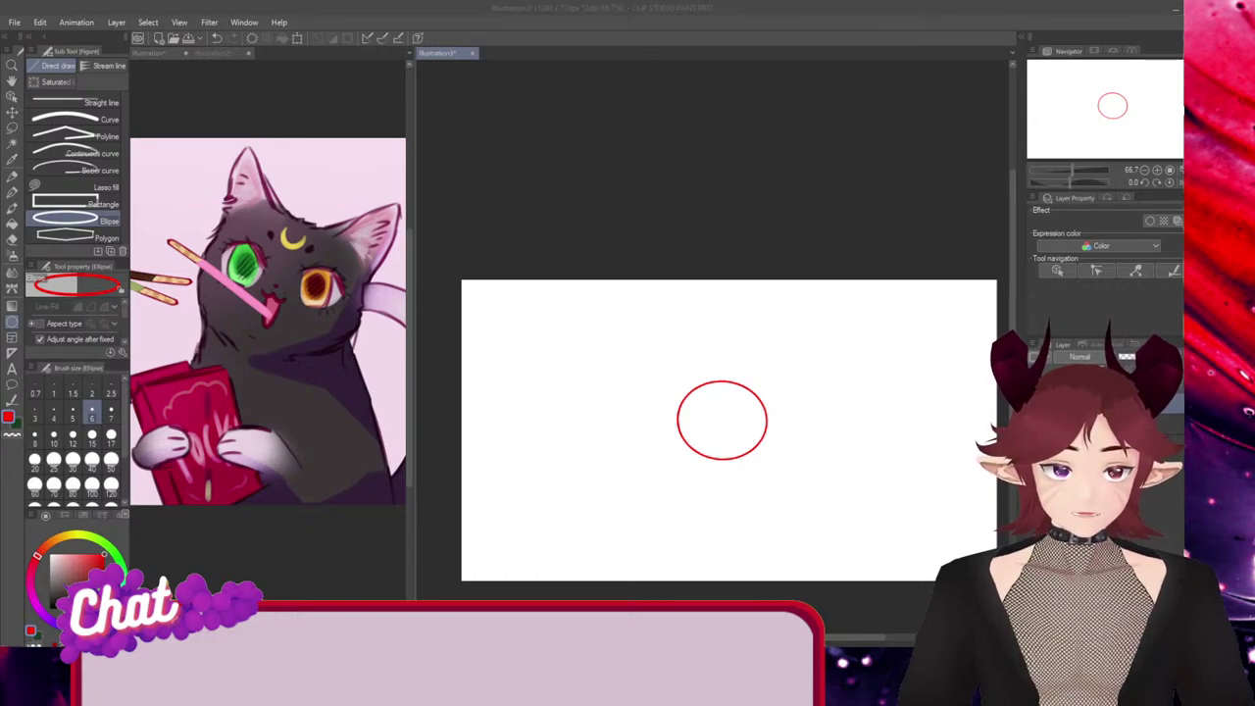
{"action": "key", "text": "ctrl+z"}
Try a small red circle and a larger tall ellipse near the canvas centre, undoing each one
{"action": "scroll", "coordinate": [641, 304], "scroll_direction": "up", "scroll_amount": 3}
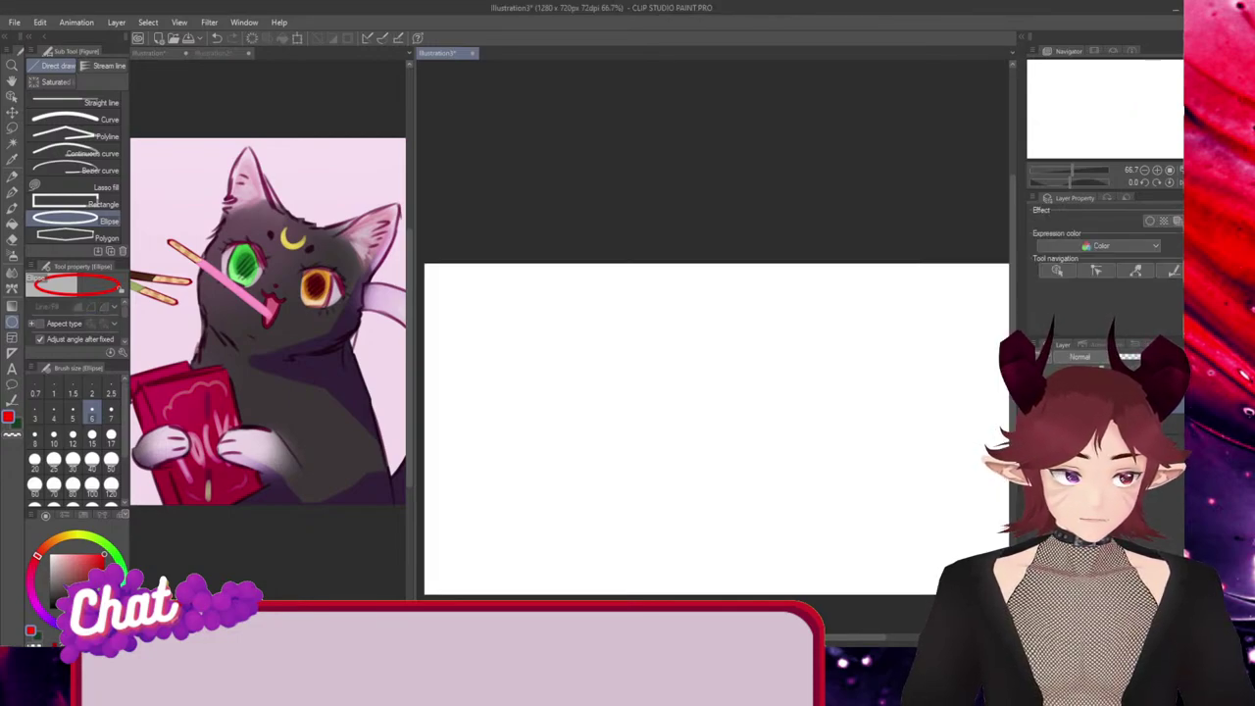
{"action": "left_click_drag", "start_coordinate": [640, 305], "coordinate": [768, 431]}
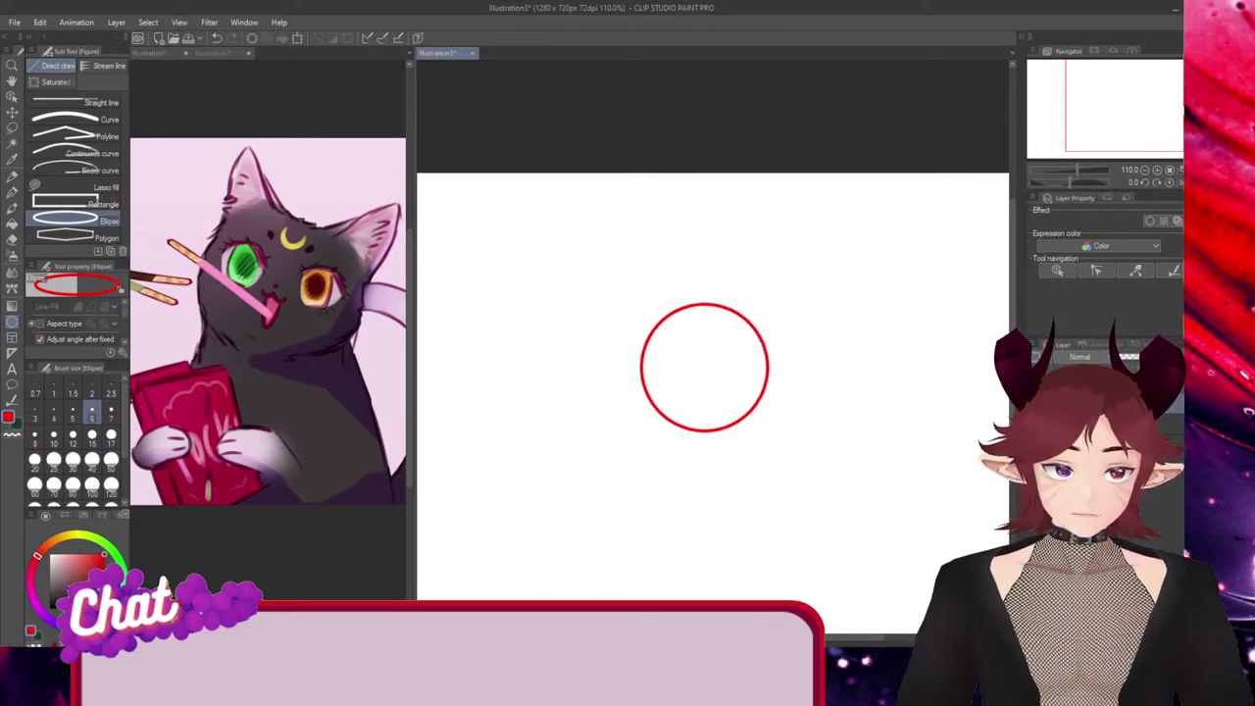
{"action": "left_click", "coordinate": [768, 432]}
{"action": "key", "text": "ctrl+z"}
{"action": "scroll", "coordinate": [736, 455], "scroll_direction": "up", "scroll_amount": 4}
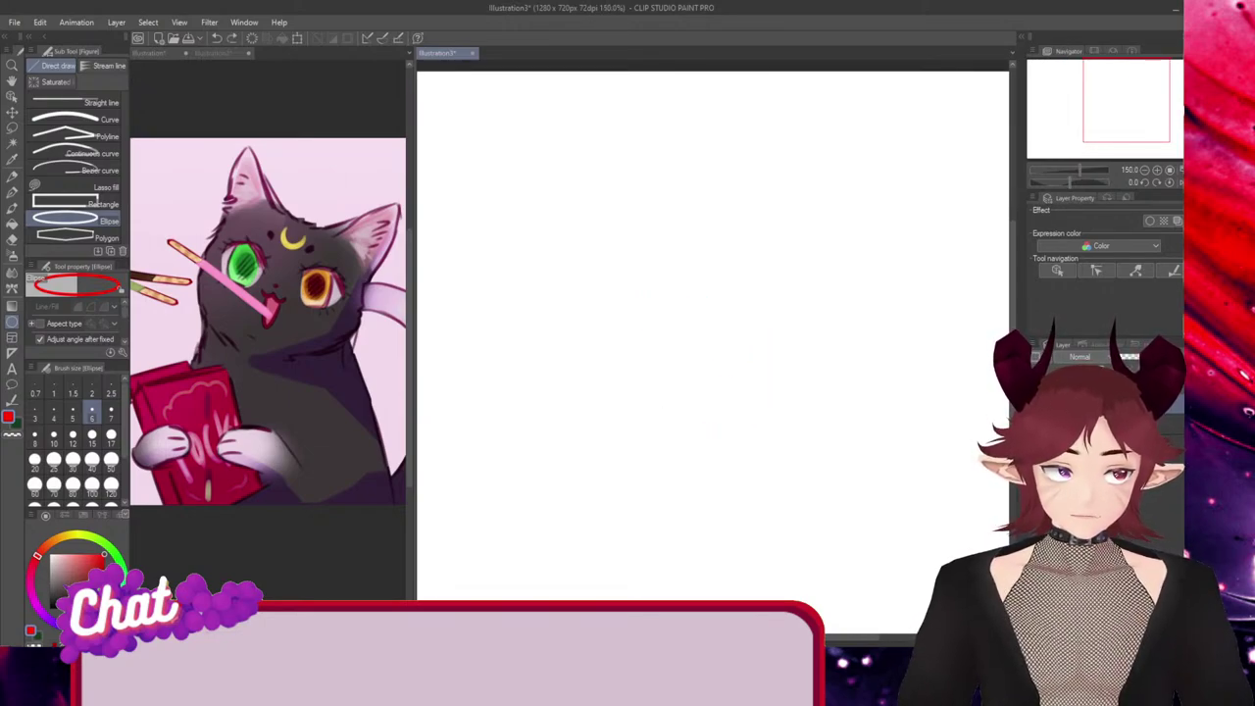
{"action": "left_click_drag", "start_coordinate": [597, 203], "coordinate": [850, 482]}
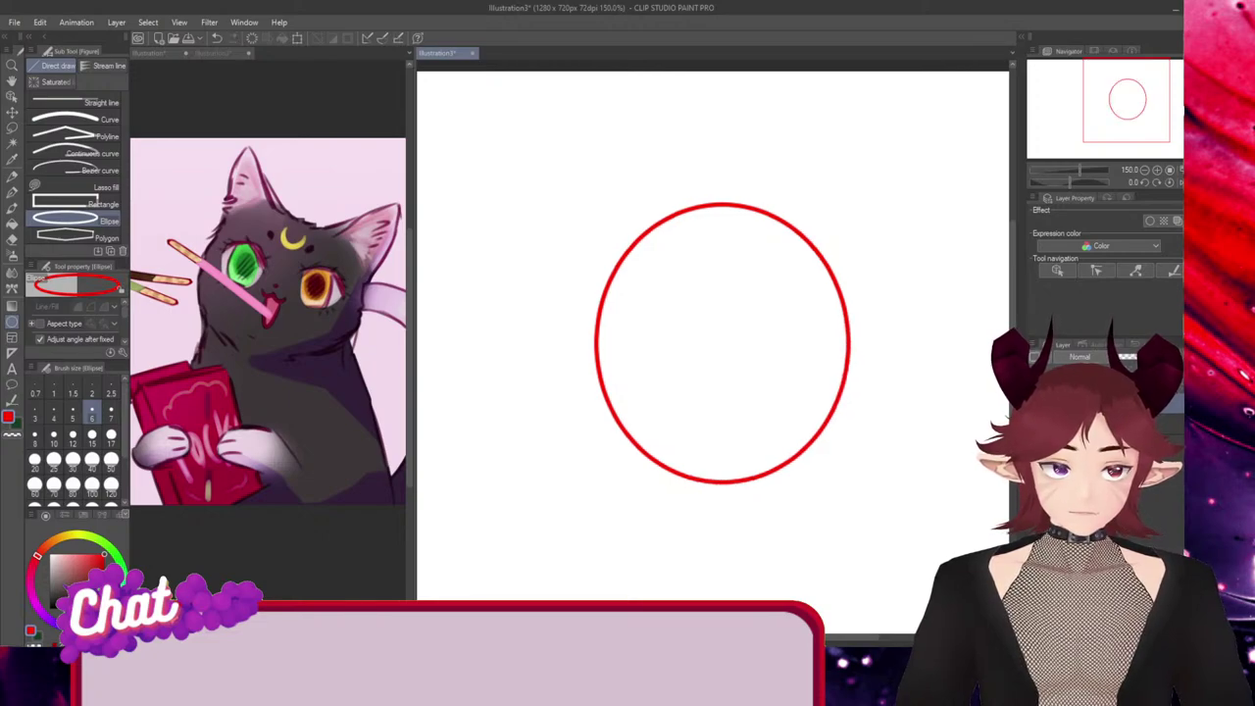
{"action": "left_click_drag", "start_coordinate": [1012, 363], "coordinate": [1013, 392]}
{"action": "scroll", "coordinate": [987, 399], "scroll_direction": "down", "scroll_amount": 1}
{"action": "key", "text": "ctrl+z"}
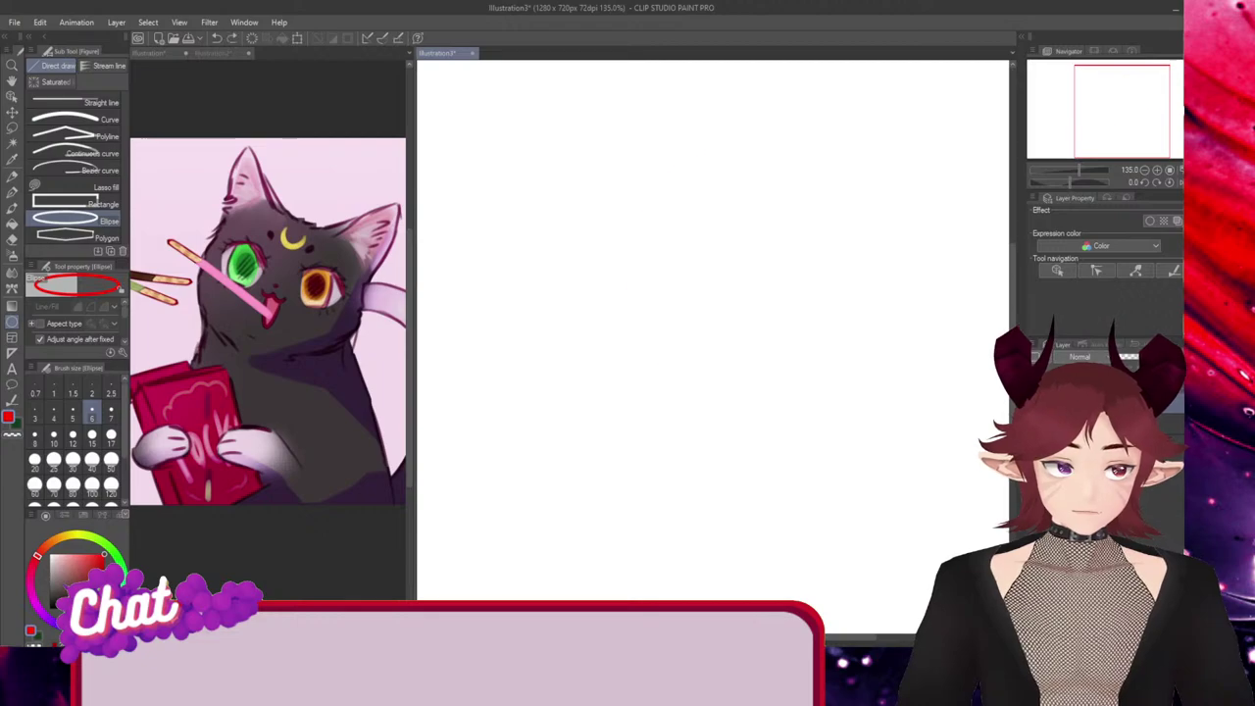
Draw a red circle on the canvas with the Ellipse tool, switch to the Turnip pen, and move the circle down and to the left
{"action": "left_click_drag", "start_coordinate": [608, 200], "coordinate": [763, 351]}
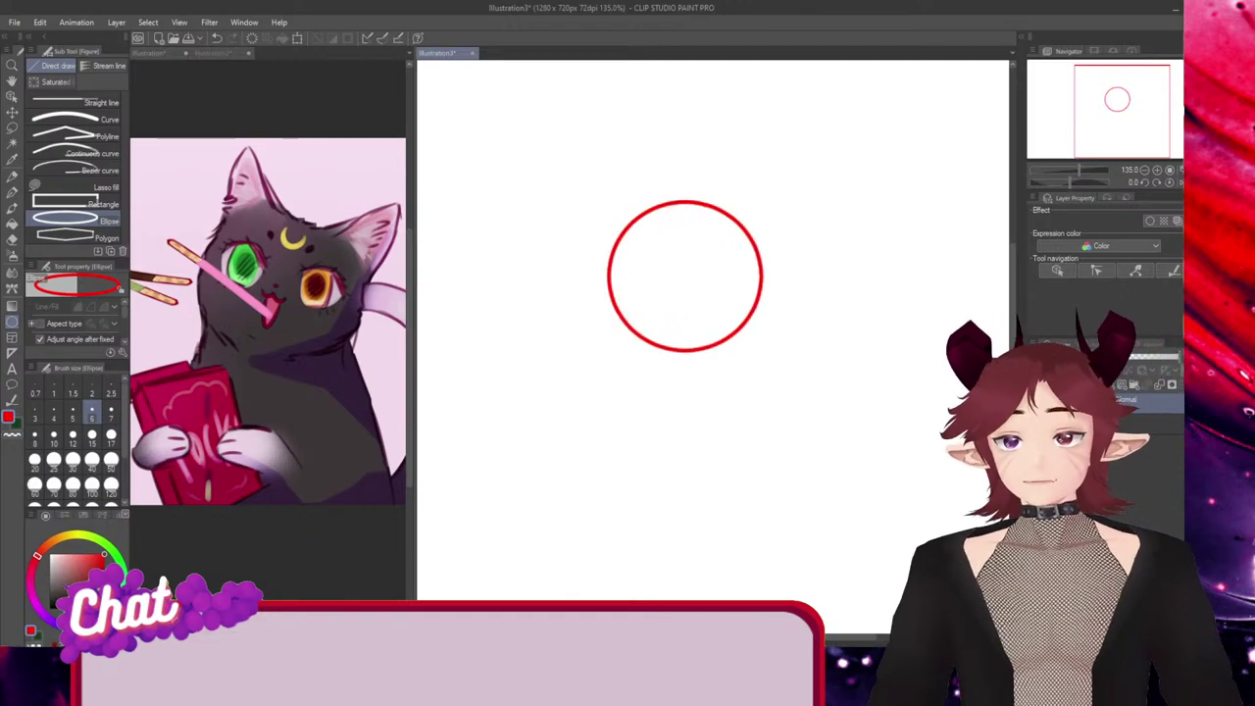
{"action": "left_click", "coordinate": [12, 192]}
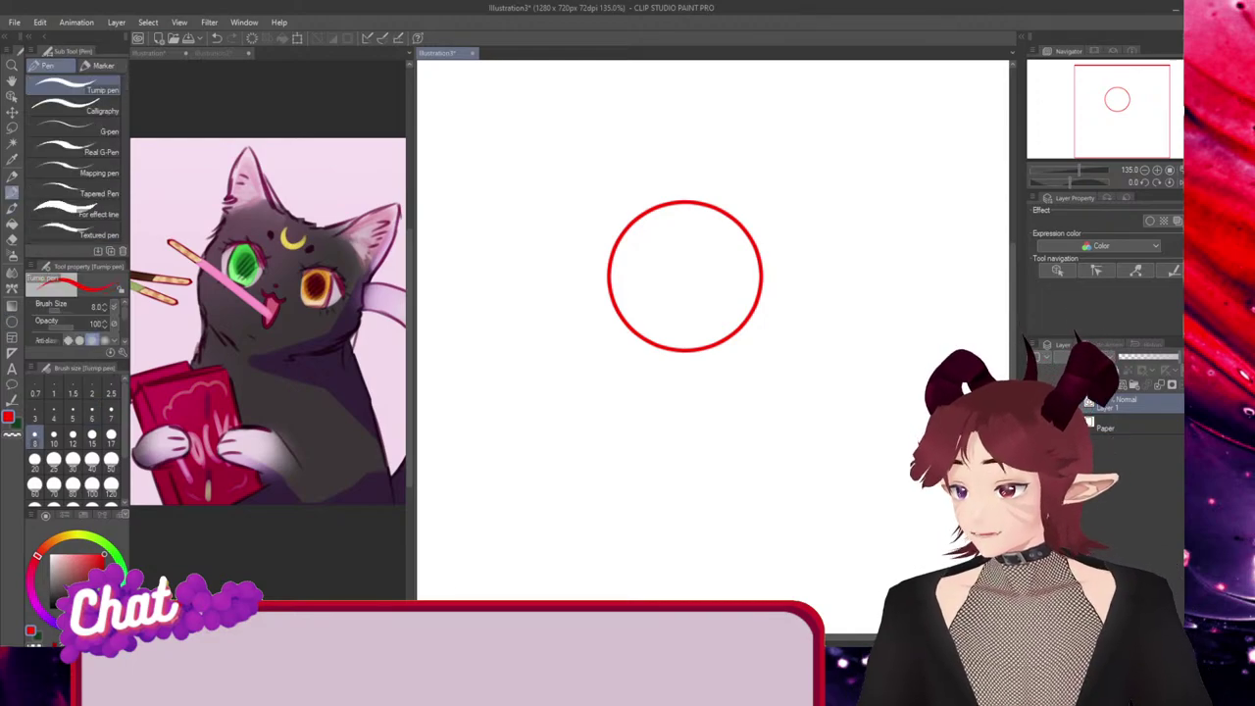
{"action": "key", "text": "ctrl+t"}
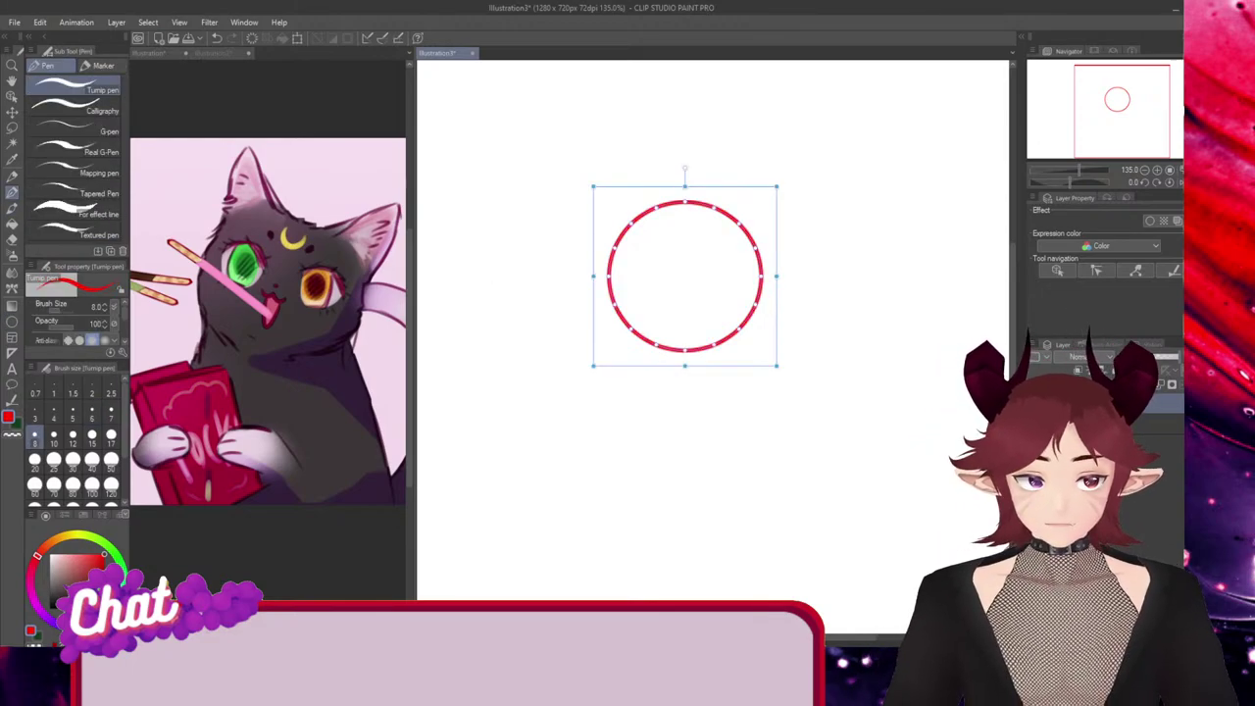
{"action": "left_click_drag", "start_coordinate": [684, 277], "coordinate": [633, 375]}
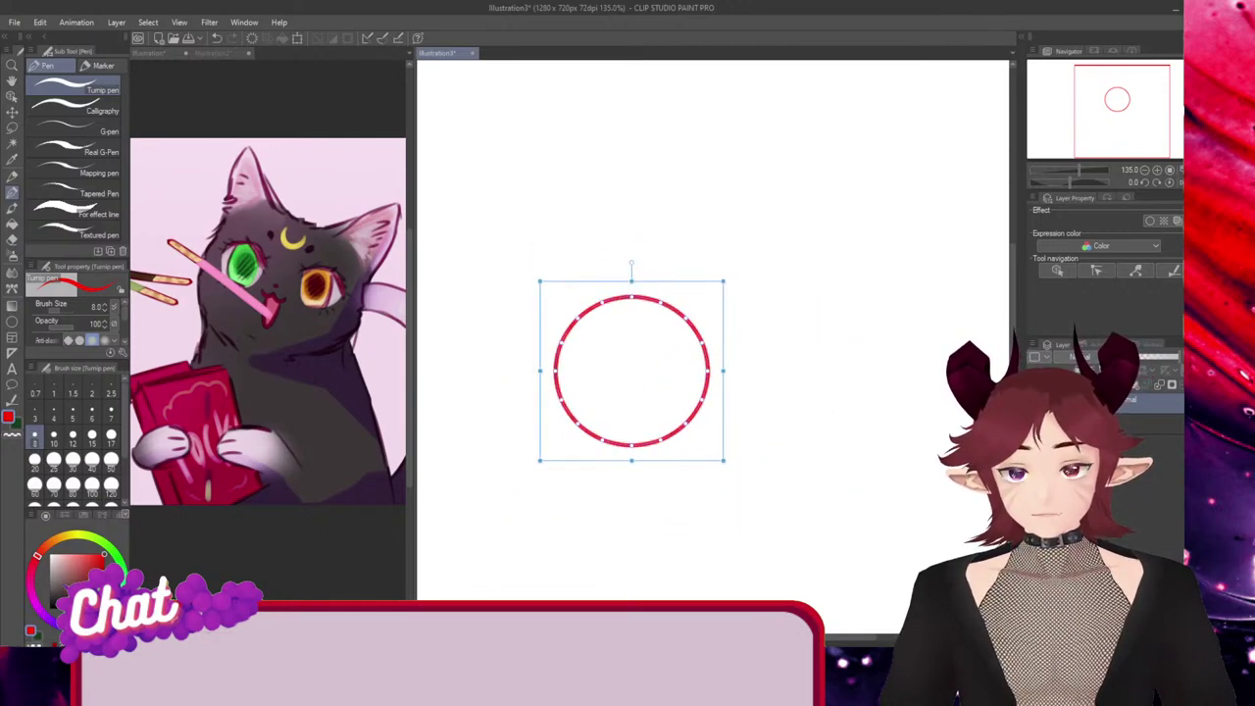
{"action": "key", "text": "Return"}
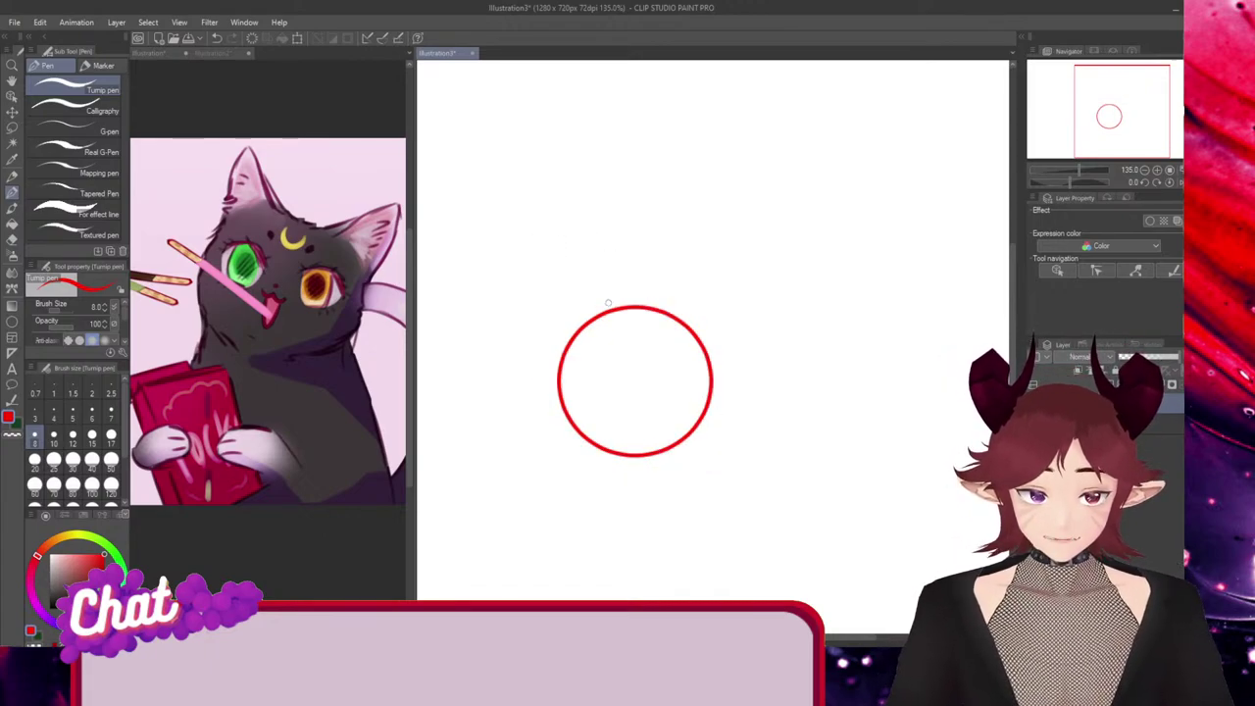
Draw a pointed left ear above the head circle and place a mirrored, outward-tilted copy as the right ear
{"action": "mouse_move", "coordinate": [608, 300]}
{"action": "left_mouse_down"}
{"action": "mouse_move", "coordinate": [586, 251]}
{"action": "mouse_move", "coordinate": [556, 296]}
{"action": "mouse_move", "coordinate": [555, 338]}
{"action": "left_mouse_up"}
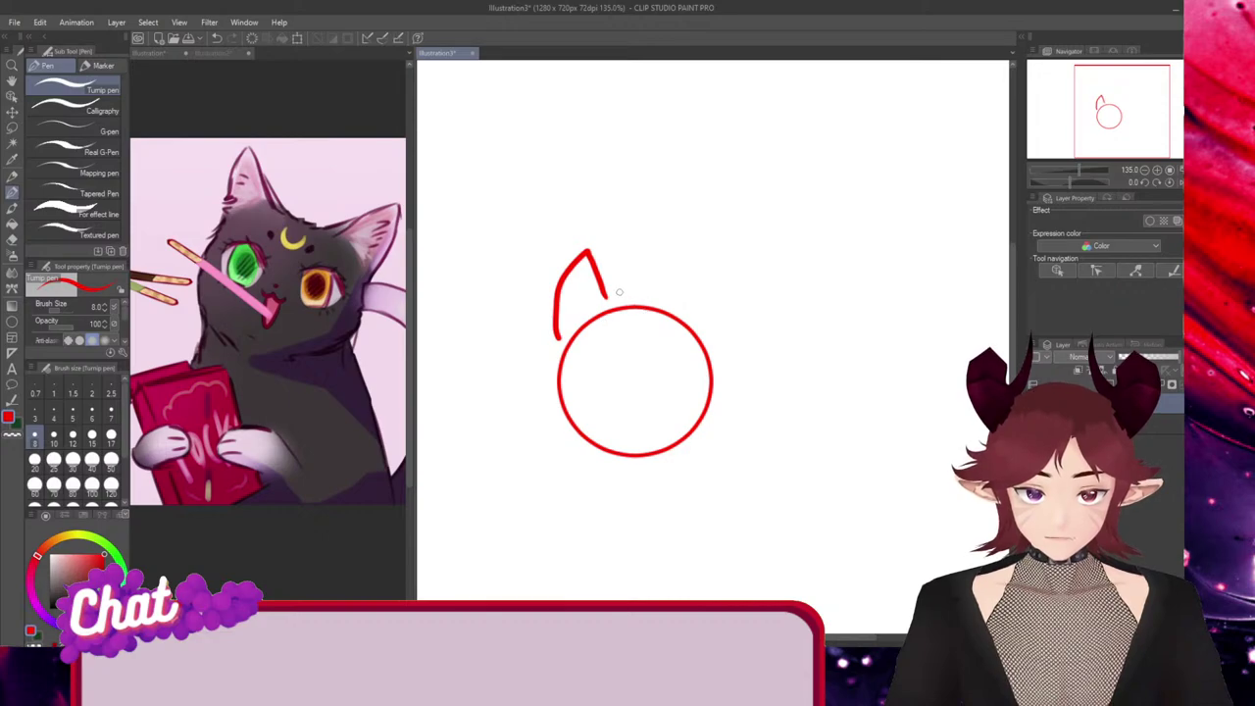
{"action": "key", "text": "ctrl+t"}
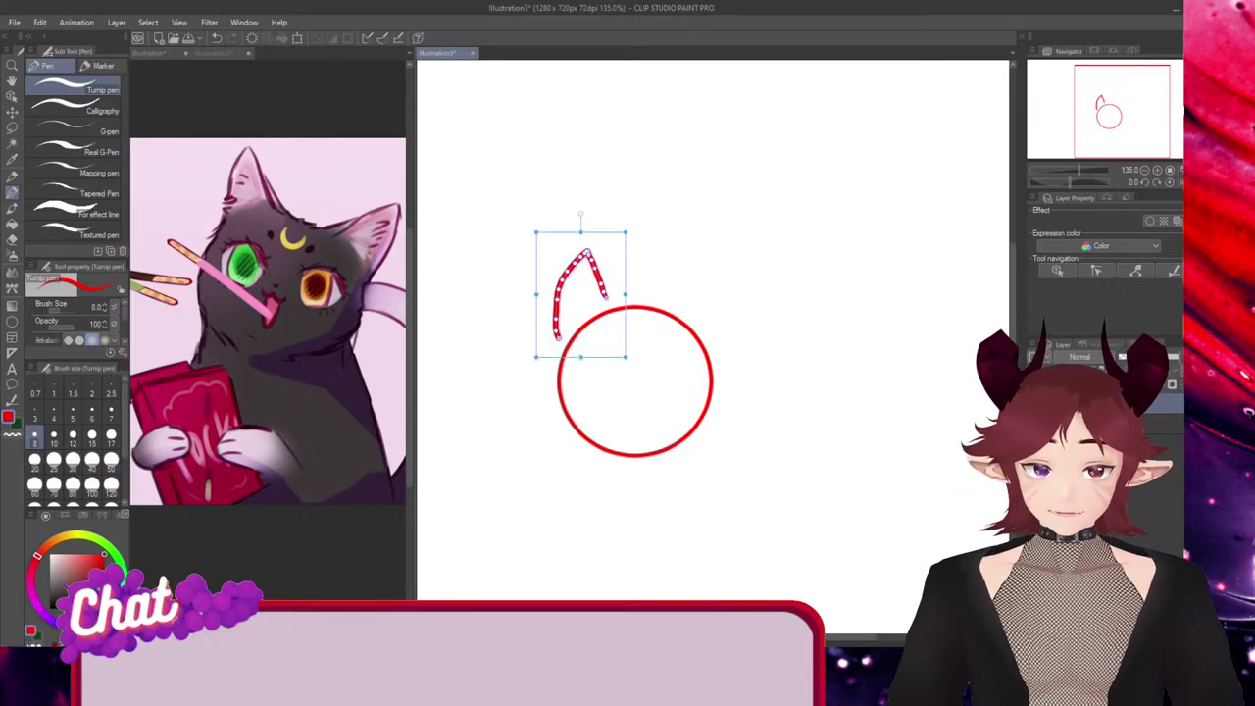
{"action": "left_click_drag", "start_coordinate": [536, 294], "coordinate": [702, 306]}
{"action": "left_click_drag", "start_coordinate": [702, 224], "coordinate": [737, 233]}
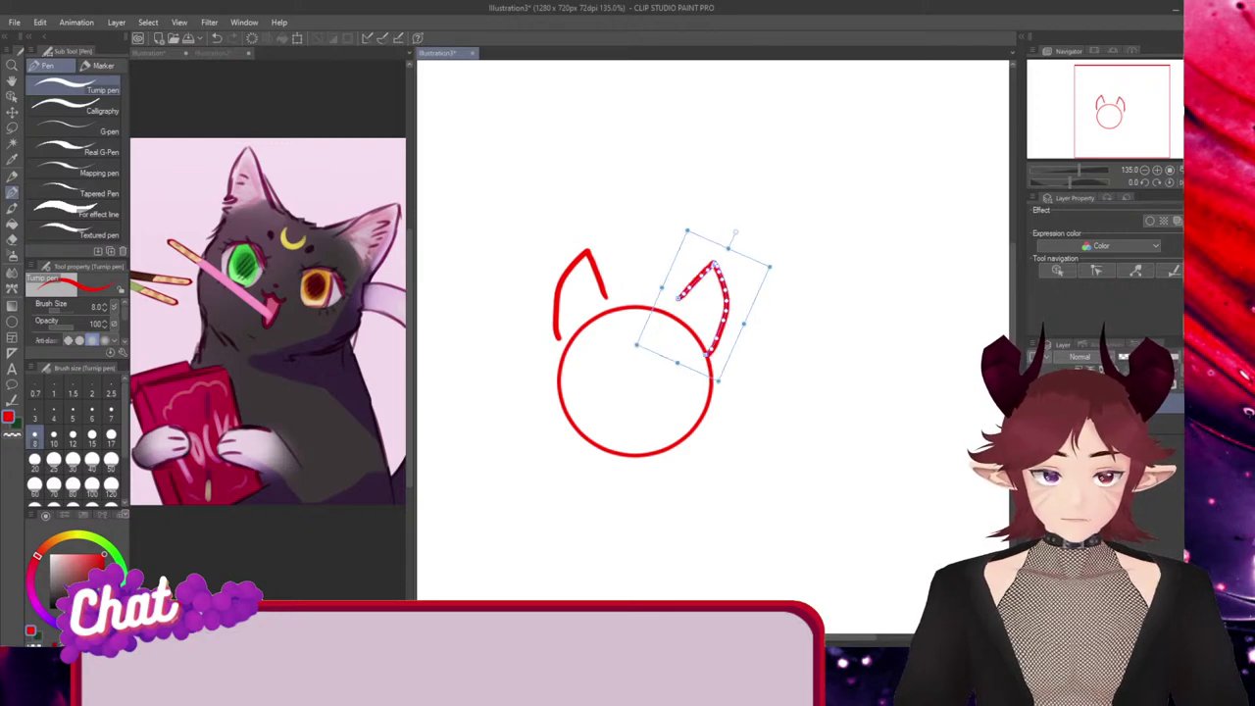
{"action": "left_click_drag", "start_coordinate": [738, 295], "coordinate": [747, 300]}
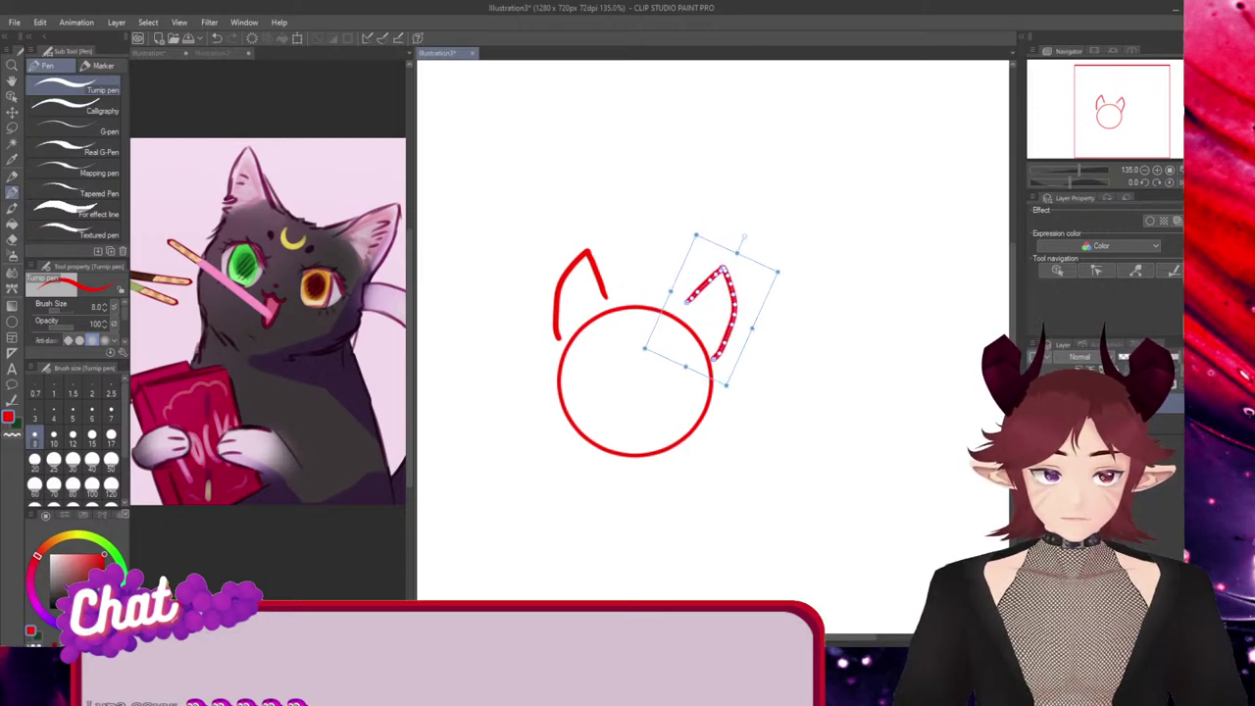
{"action": "key", "text": "Return"}
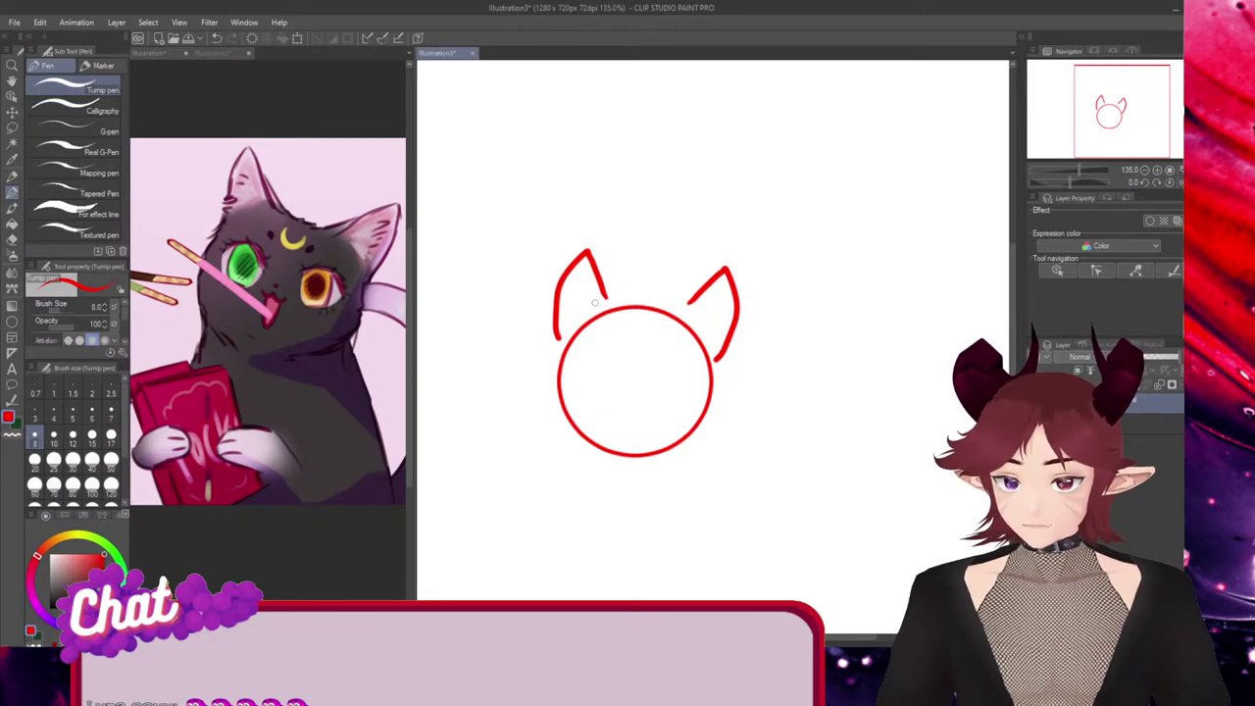
Tilt the left ear outward, lower it against the head circle, and lower the right ear to meet the head
{"action": "left_click_drag", "start_coordinate": [644, 294], "coordinate": [608, 294]}
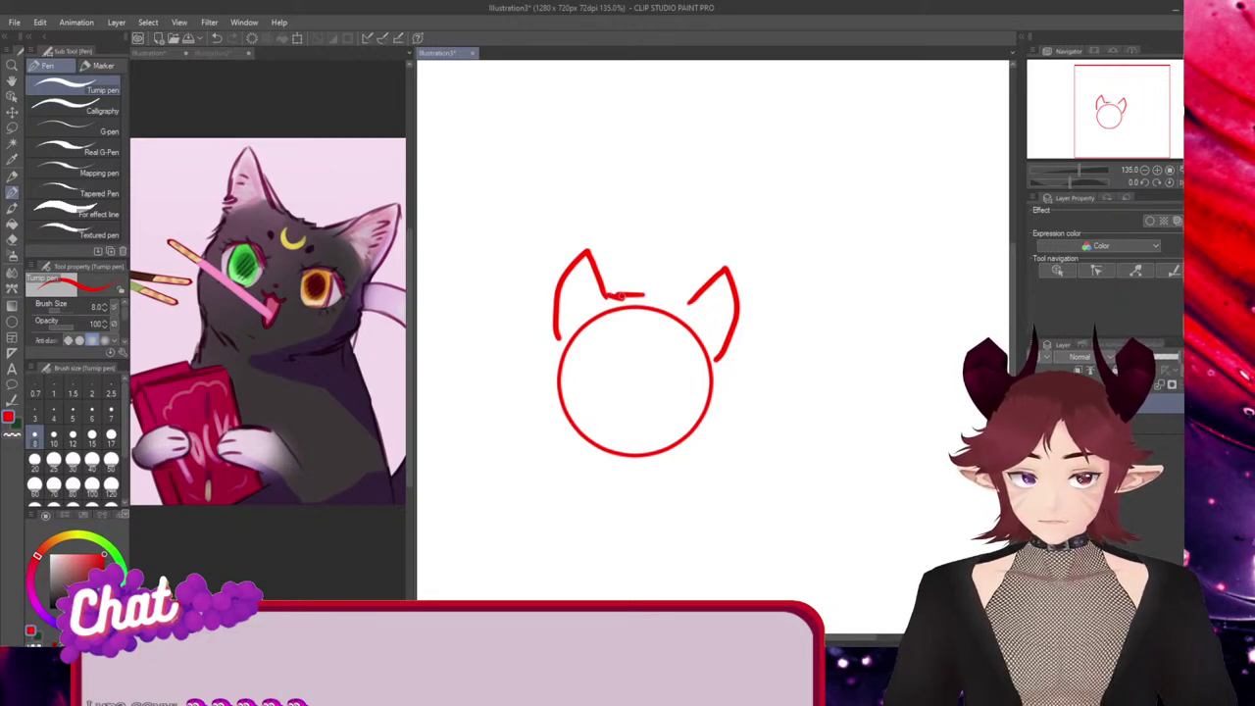
{"action": "key", "text": "ctrl+z"}
{"action": "key", "text": "ctrl+t"}
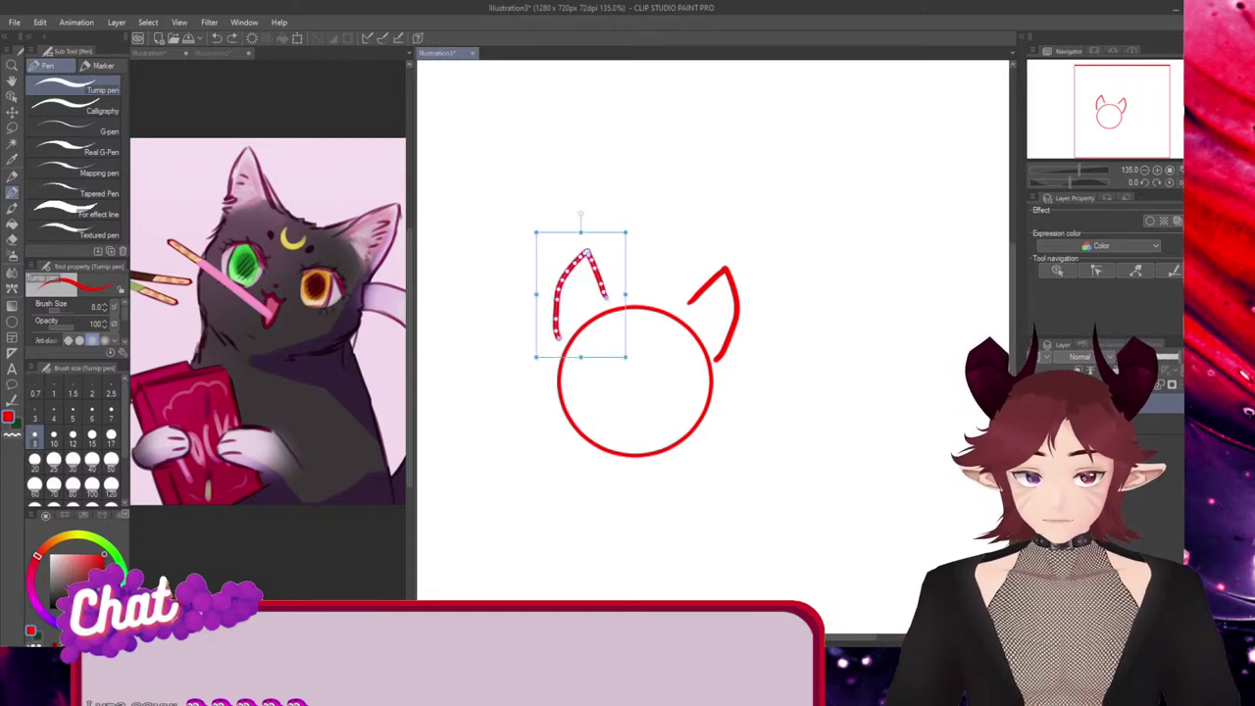
{"action": "left_click_drag", "start_coordinate": [581, 214], "coordinate": [560, 217]}
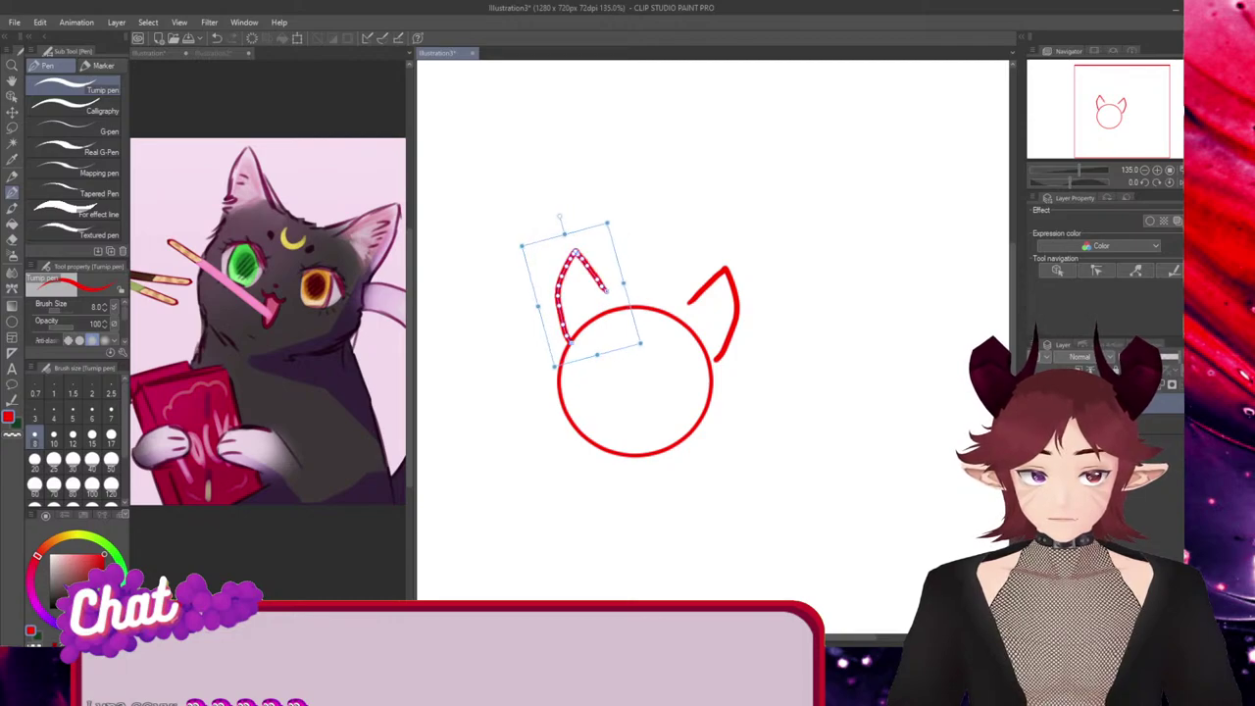
{"action": "left_click_drag", "start_coordinate": [582, 294], "coordinate": [569, 312]}
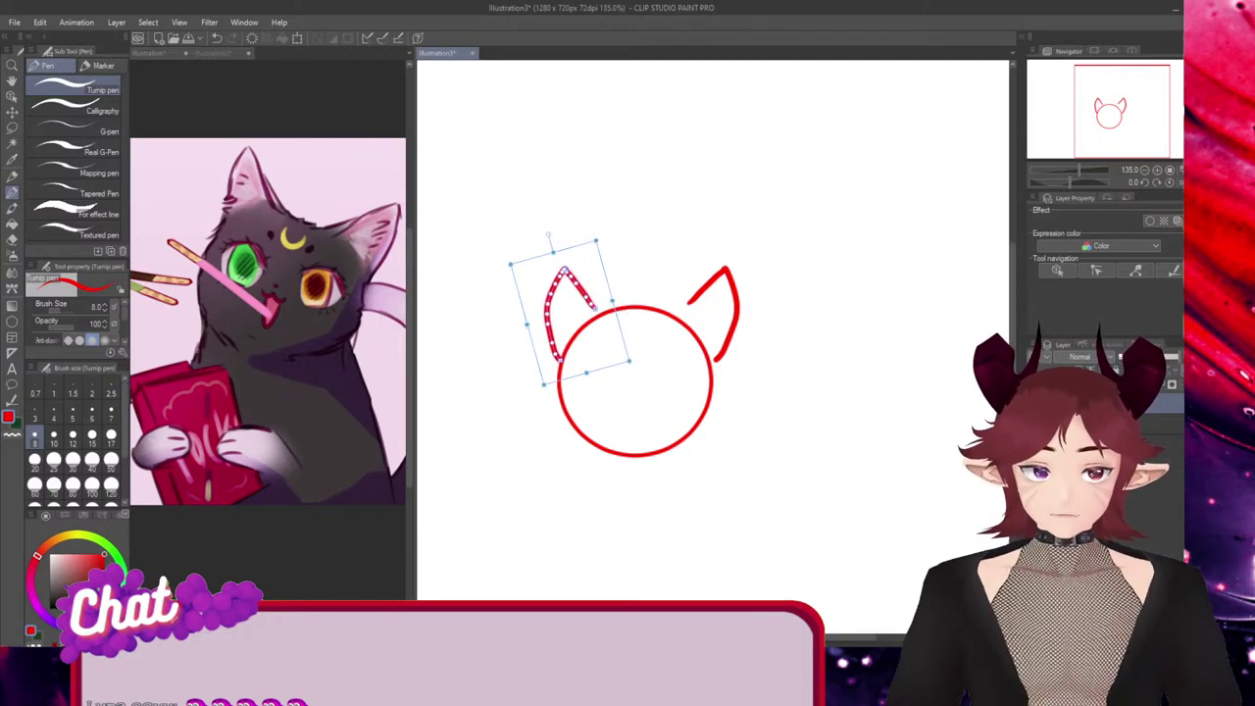
{"action": "left_click", "coordinate": [736, 305], "text": "ctrl"}
{"action": "left_click_drag", "start_coordinate": [736, 308], "coordinate": [735, 324]}
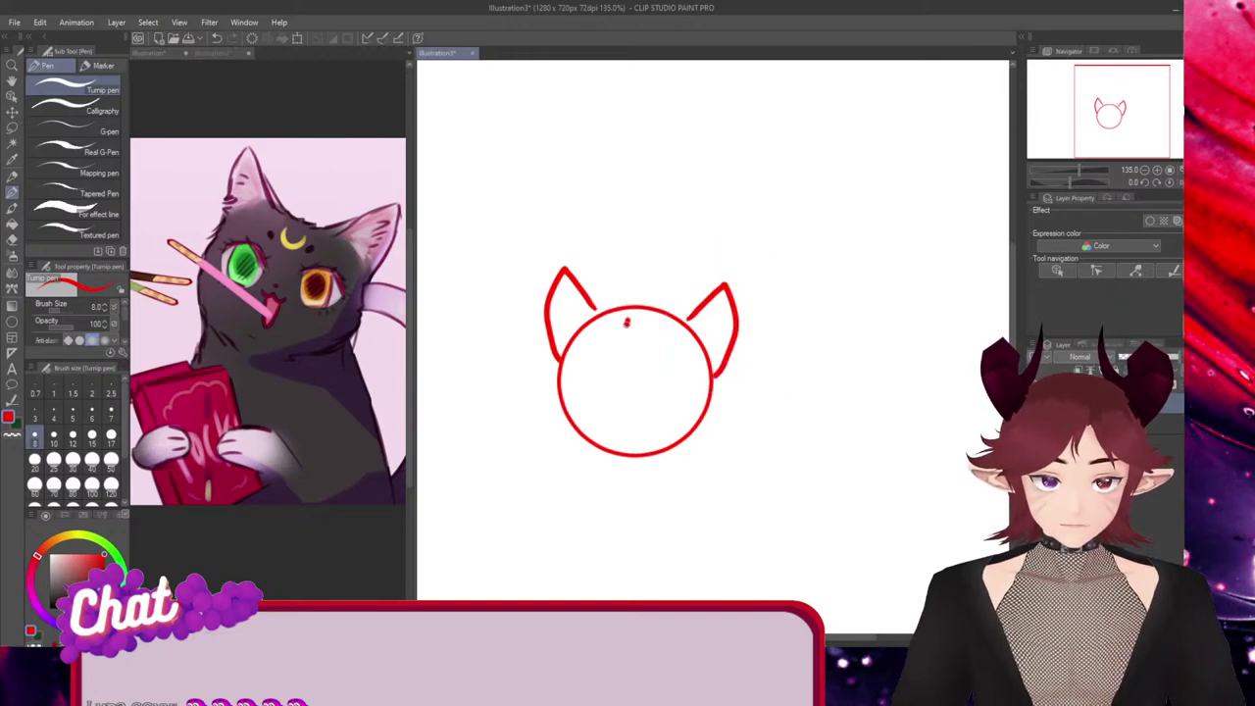
Try sketching a small crescent freehand on the forehead, then undo it
{"action": "mouse_move", "coordinate": [627, 322]}
{"action": "left_mouse_down"}
{"action": "mouse_move", "coordinate": [646, 325]}
{"action": "mouse_move", "coordinate": [624, 319]}
{"action": "left_mouse_up"}
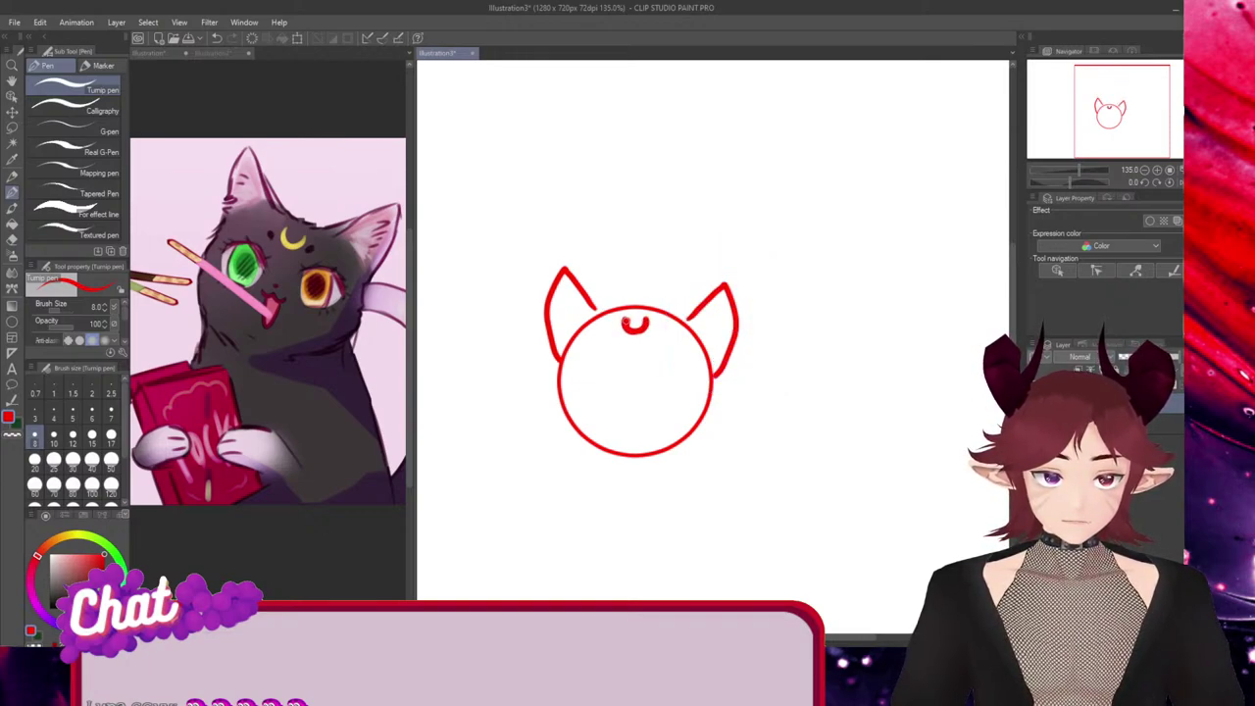
{"action": "key", "text": "ctrl+z"}
{"action": "key", "text": "ctrl+z"}
Draw two small overlapping circles on the forehead with the Ellipse tool, and adjust the smaller inner one
{"action": "key", "text": "u"}
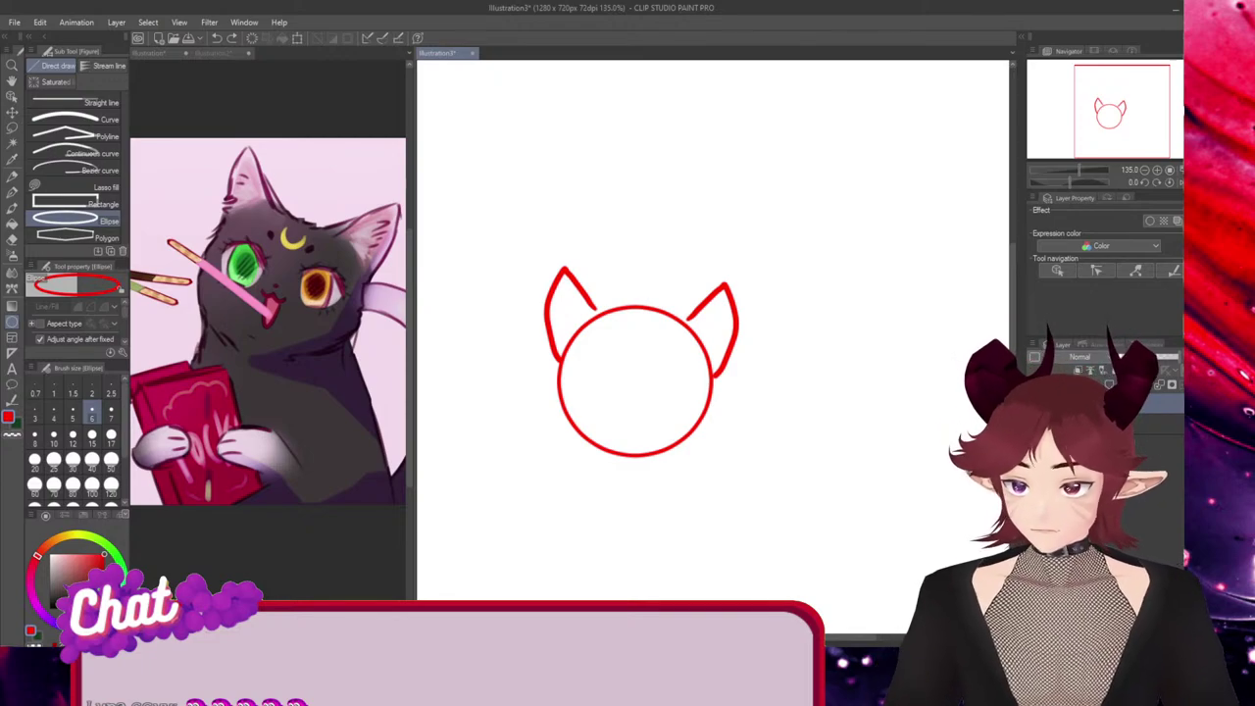
{"action": "mouse_move", "coordinate": [623, 313]}
{"action": "left_mouse_down"}
{"action": "mouse_move", "coordinate": [656, 345]}
{"action": "mouse_move", "coordinate": [640, 323]}
{"action": "mouse_move", "coordinate": [650, 332]}
{"action": "left_mouse_up"}
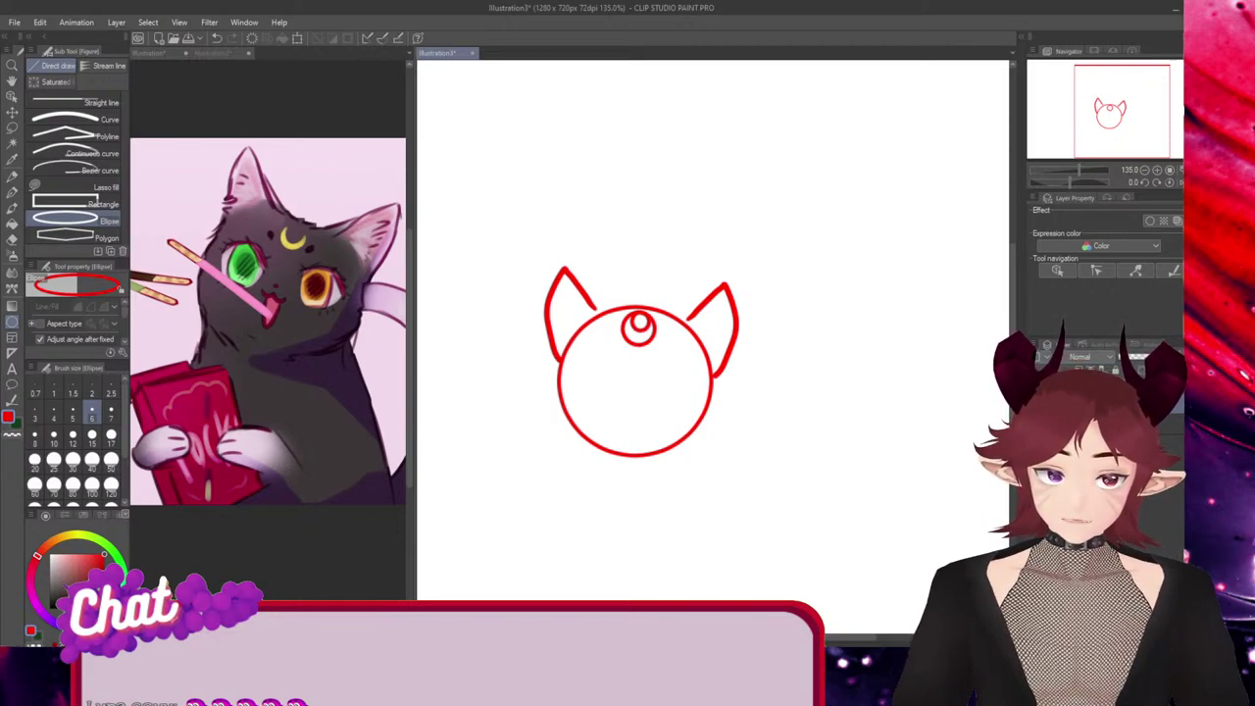
{"action": "left_click", "coordinate": [639, 331], "text": "ctrl"}
{"action": "left_click_drag", "start_coordinate": [619, 322], "coordinate": [614, 322]}
{"action": "key", "text": "Return"}
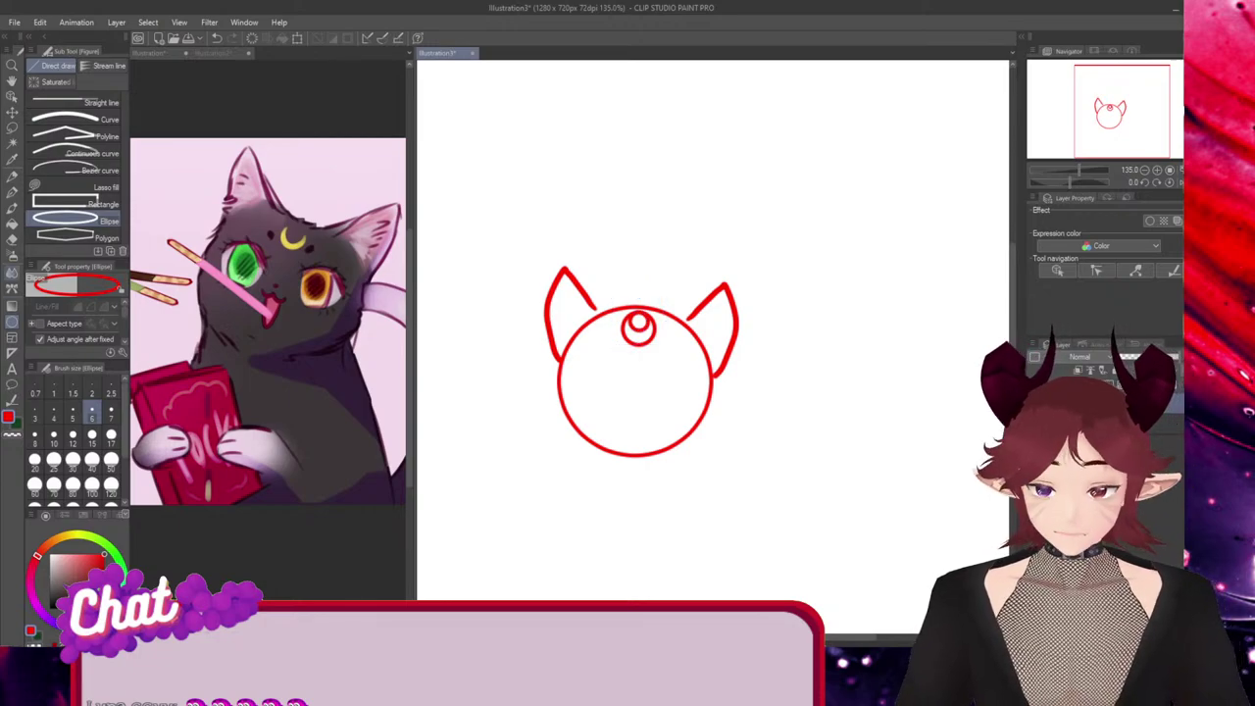
Switch to the Vector eraser and try trimming the tops of the forehead circles, undoing each attempt
{"action": "left_click", "coordinate": [12, 238]}
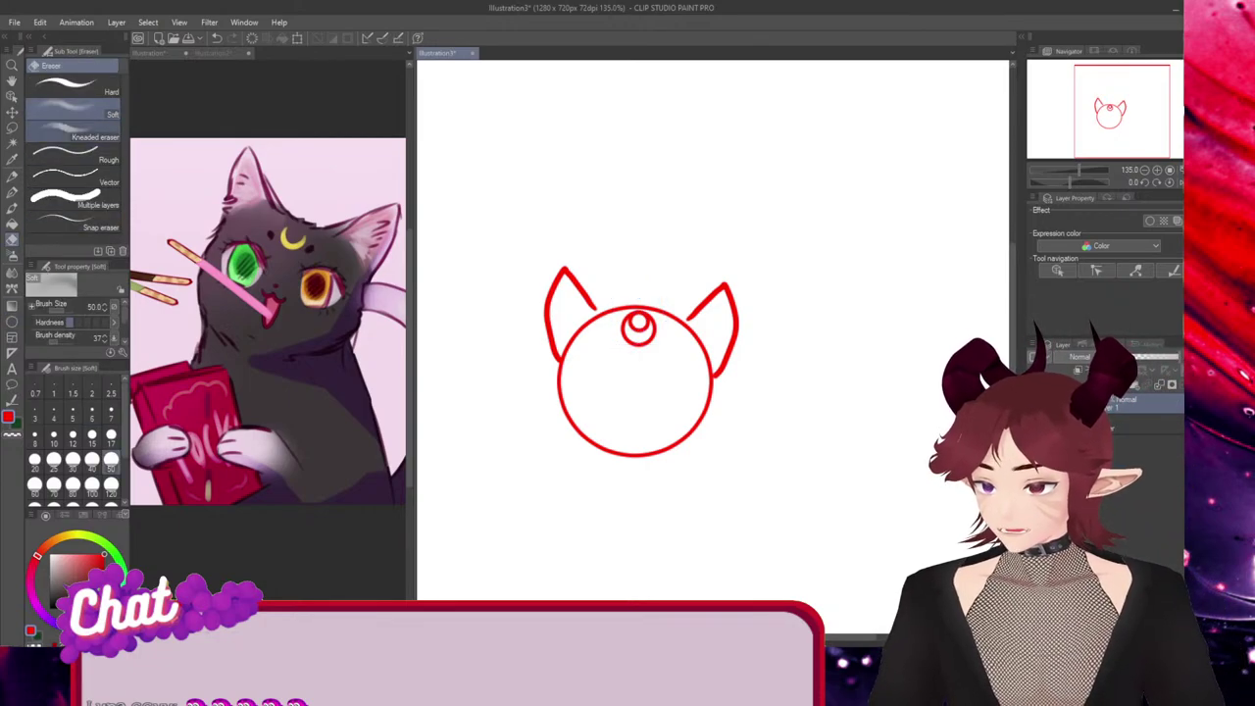
{"action": "left_click", "coordinate": [74, 177]}
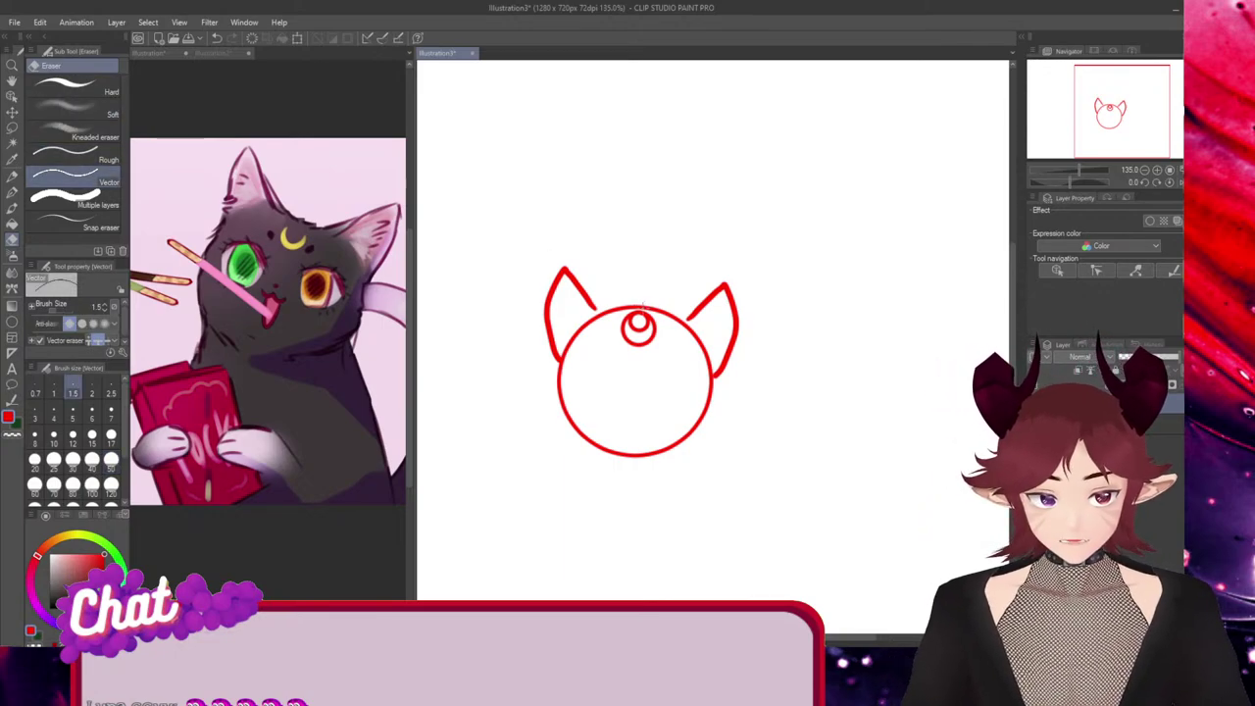
{"action": "left_click", "coordinate": [638, 308]}
{"action": "key", "text": "ctrl+z"}
{"action": "left_click", "coordinate": [638, 302]}
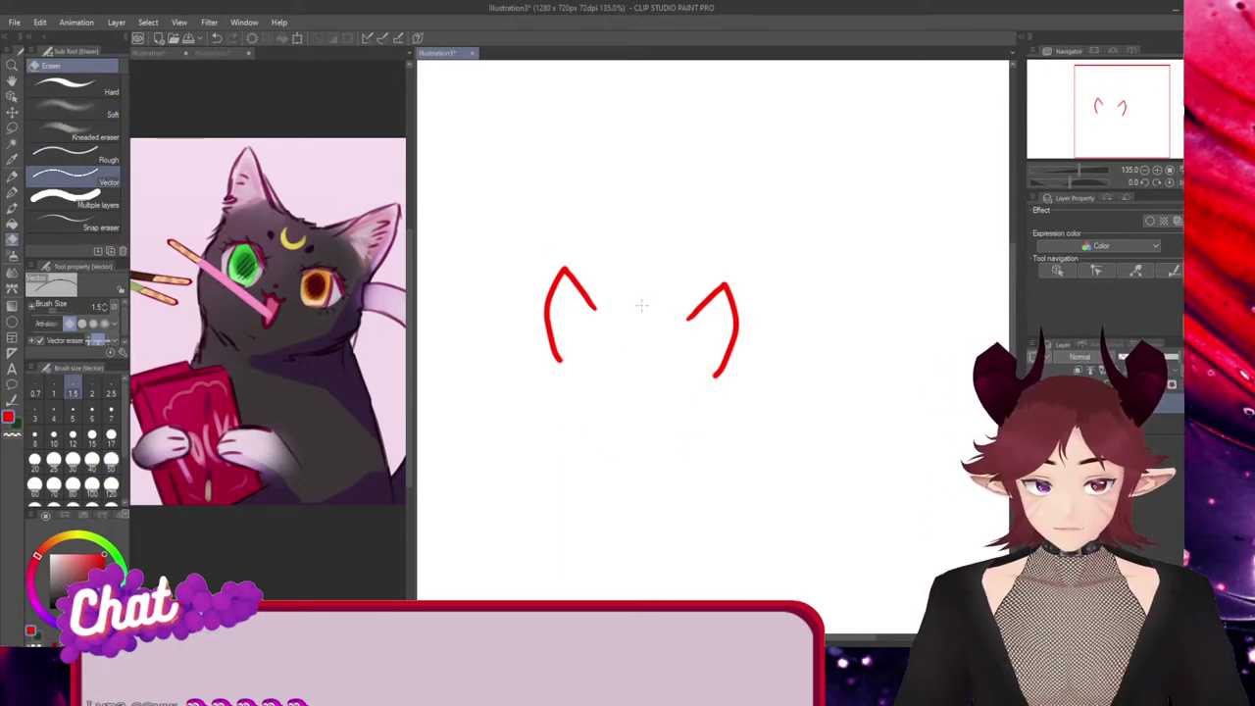
{"action": "key", "text": "ctrl+z"}
{"action": "left_click", "coordinate": [638, 309]}
{"action": "key", "text": "ctrl+z"}
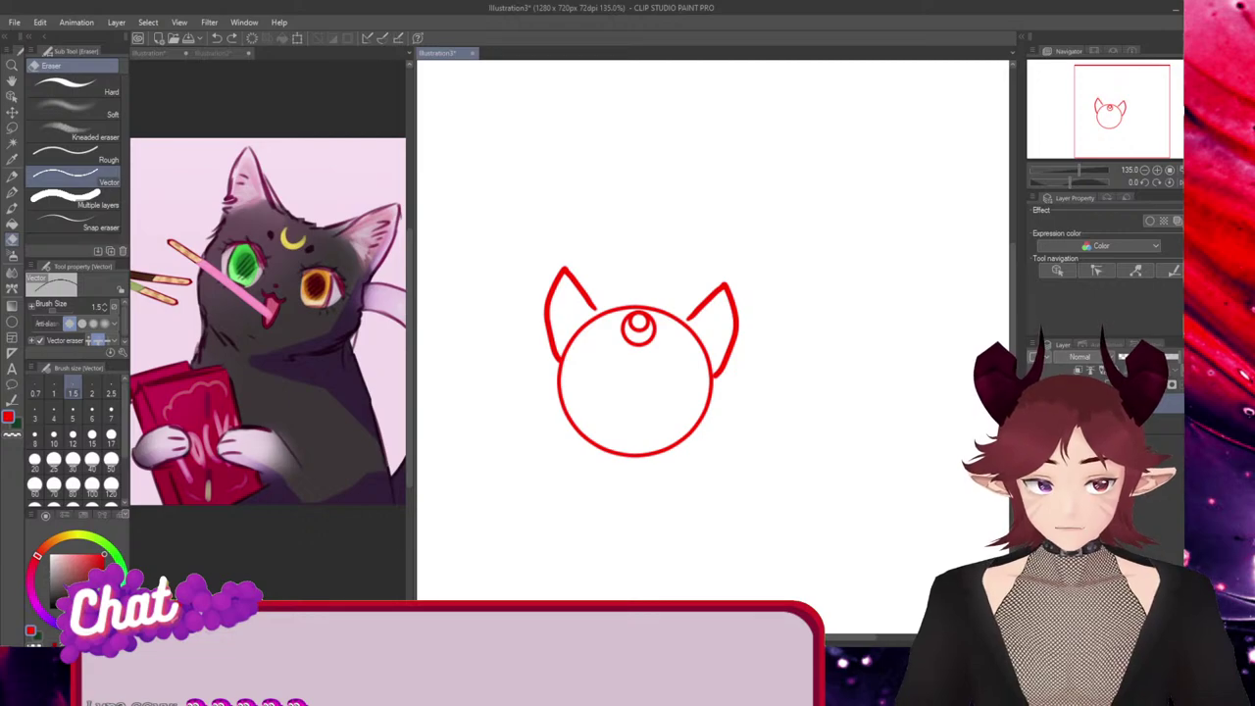
Adjust and slightly widen the inner forehead circle, trimming the two circles into an upward-opening crescent with the Vector eraser
{"action": "key", "text": "ctrl"}
{"action": "left_click_drag", "start_coordinate": [644, 310], "coordinate": [643, 309]}
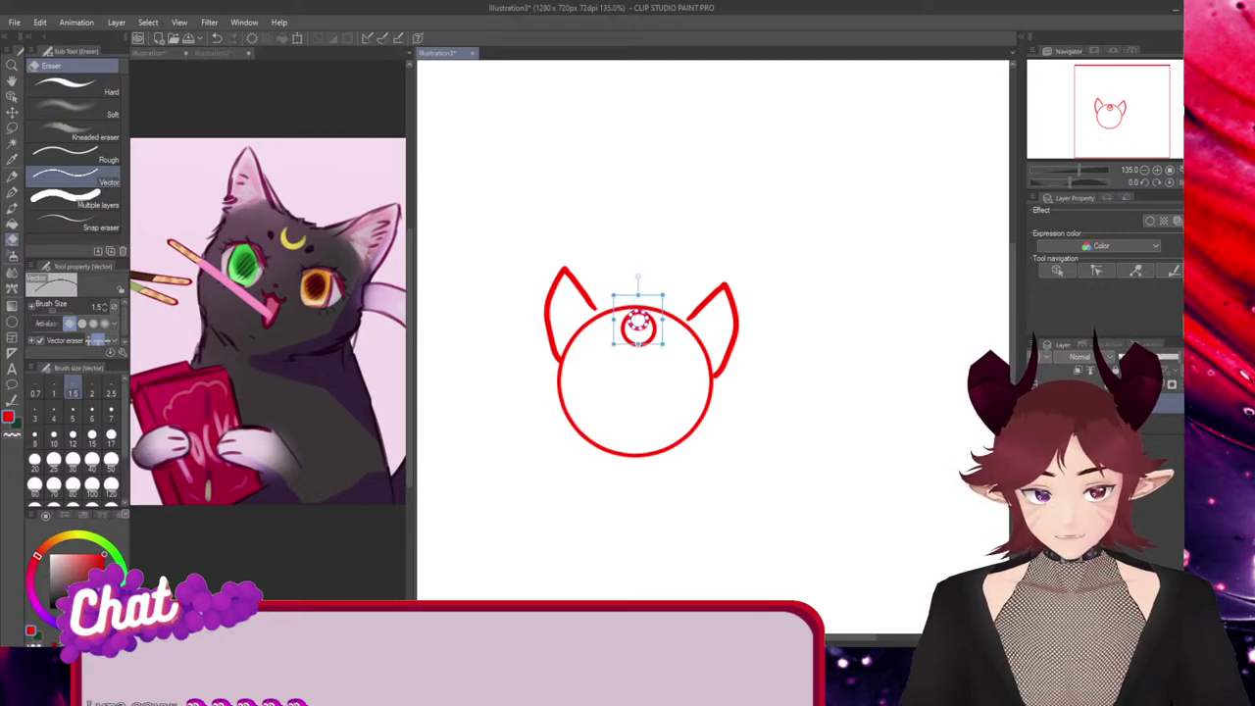
{"action": "left_click", "coordinate": [637, 312]}
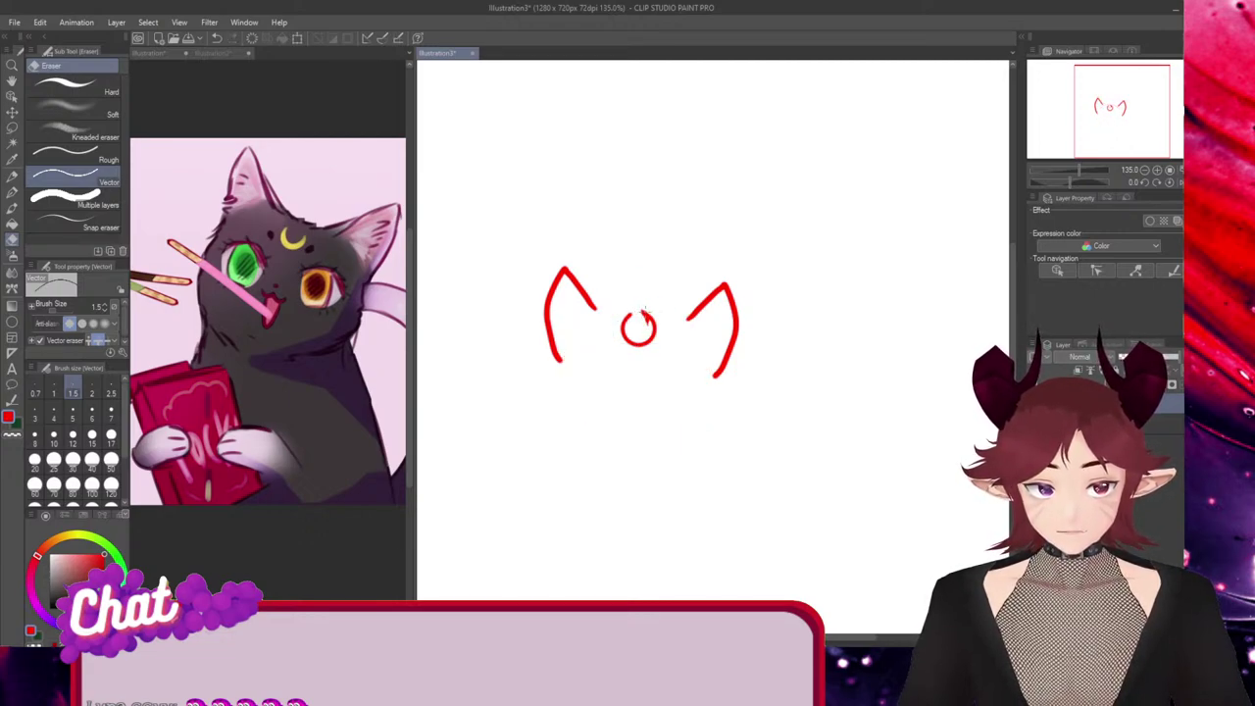
{"action": "key", "text": "ctrl+z"}
{"action": "left_click", "coordinate": [641, 314]}
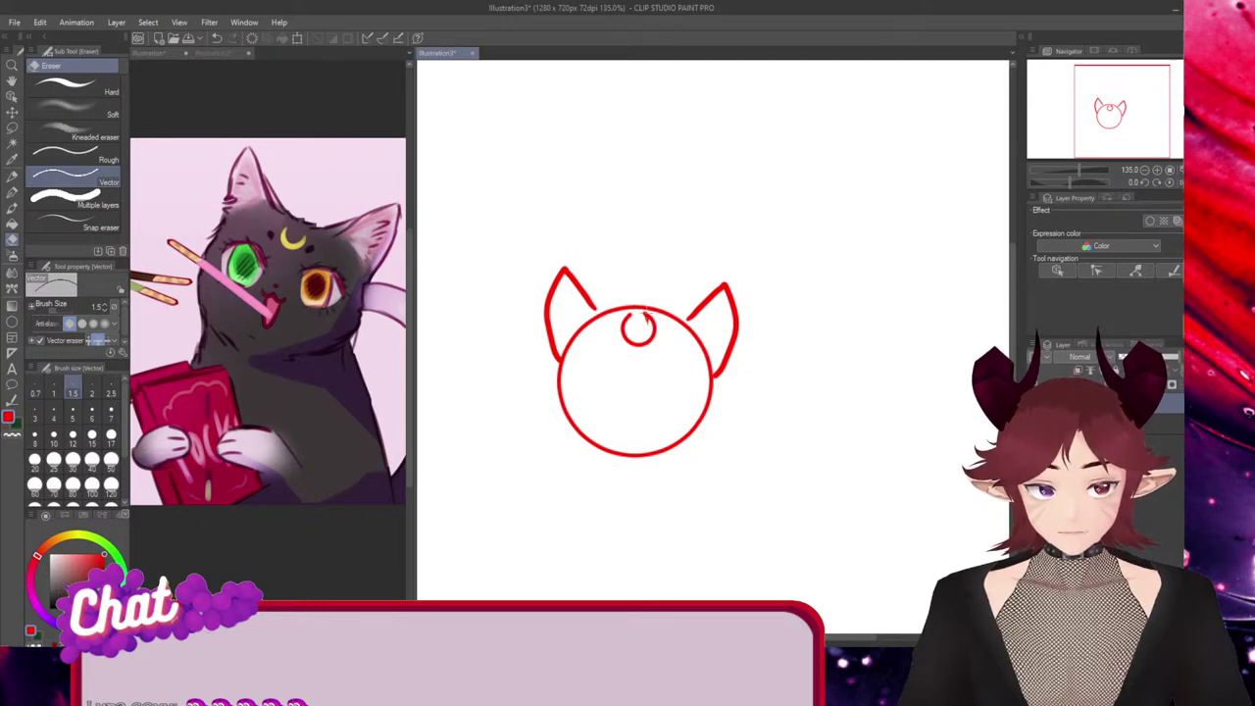
{"action": "key", "text": "ctrl+z"}
{"action": "left_click", "coordinate": [641, 312], "text": "ctrl"}
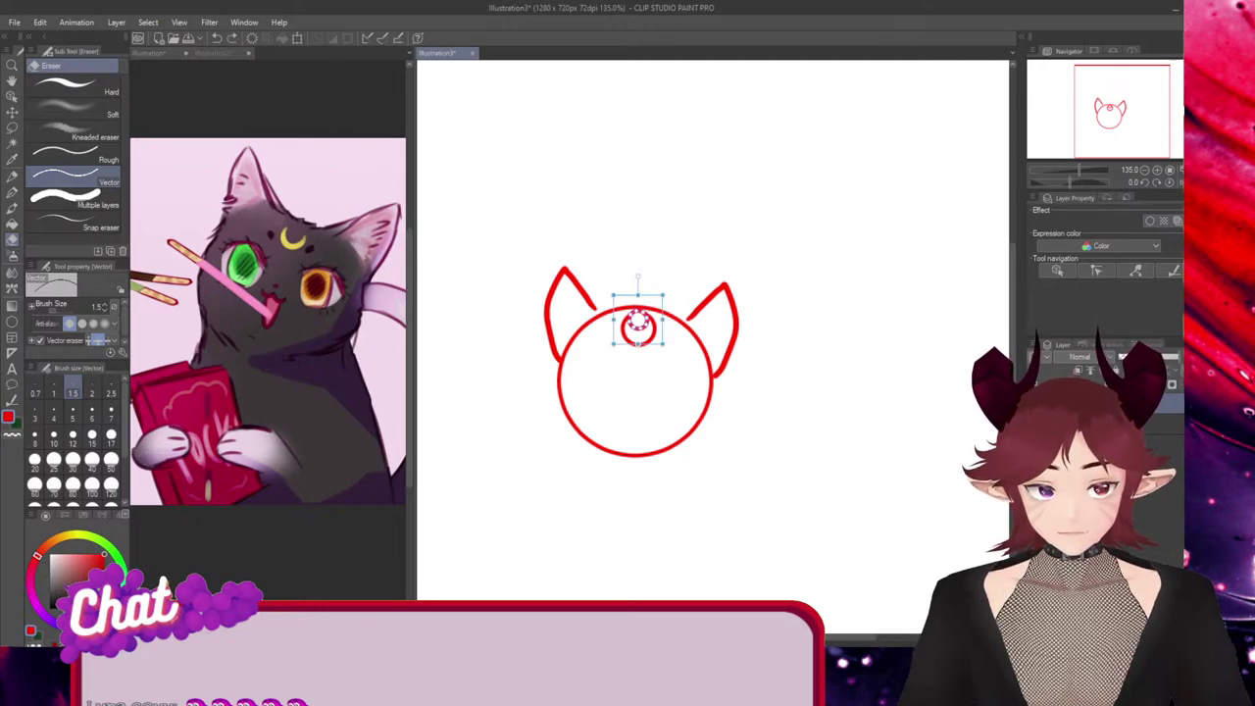
{"action": "left_click_drag", "start_coordinate": [663, 319], "coordinate": [666, 319]}
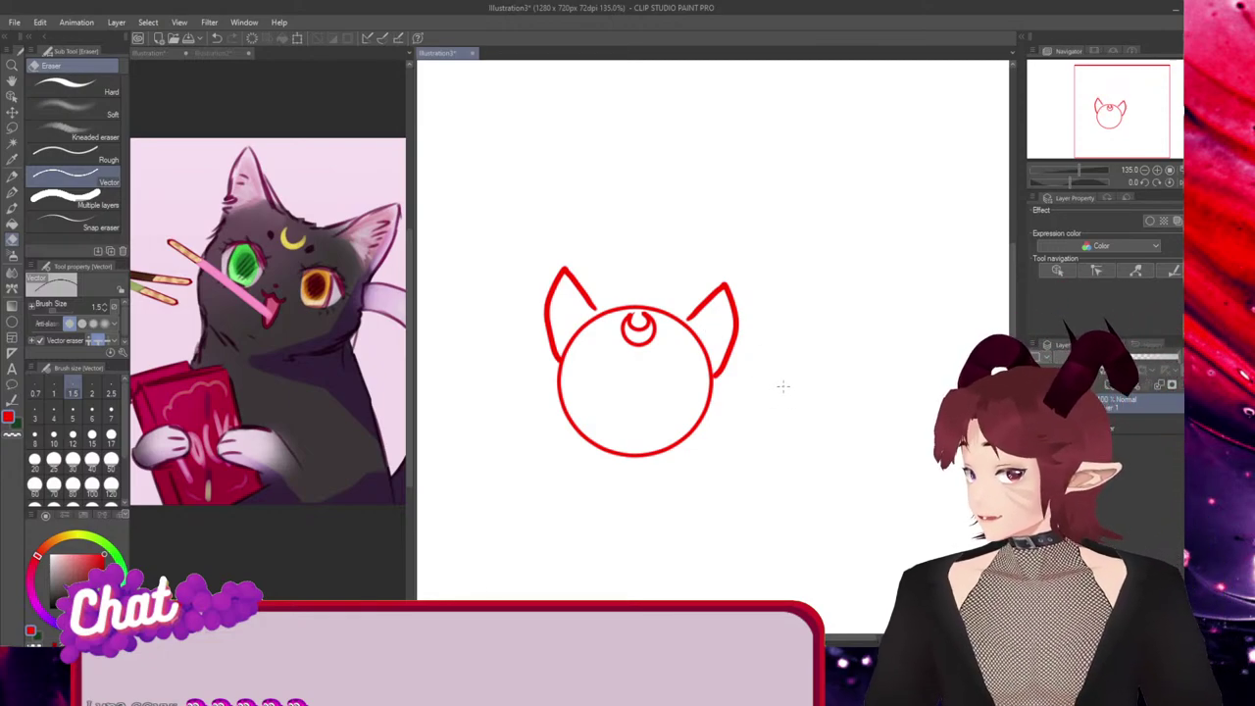
Rotate the crescent's outer arc slightly clockwise and shift the crescent slightly left on the forehead
{"action": "left_click", "coordinate": [641, 345], "text": "ctrl"}
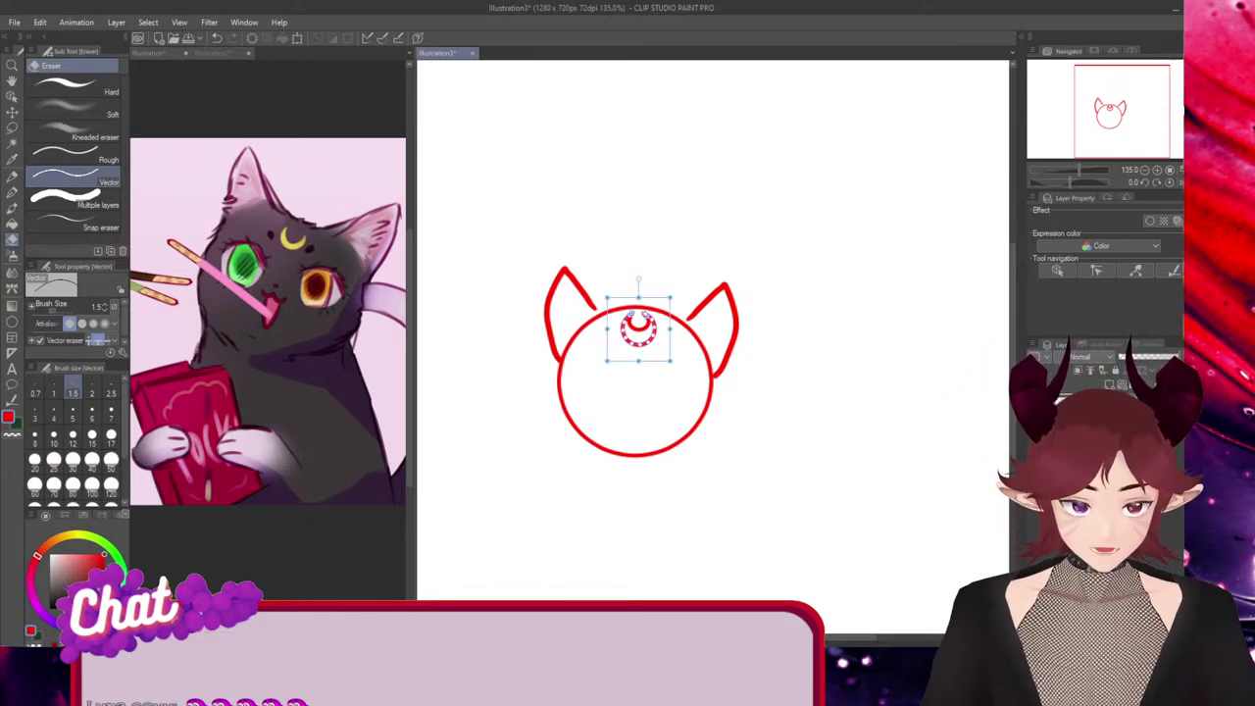
{"action": "left_click_drag", "start_coordinate": [640, 279], "coordinate": [645, 281]}
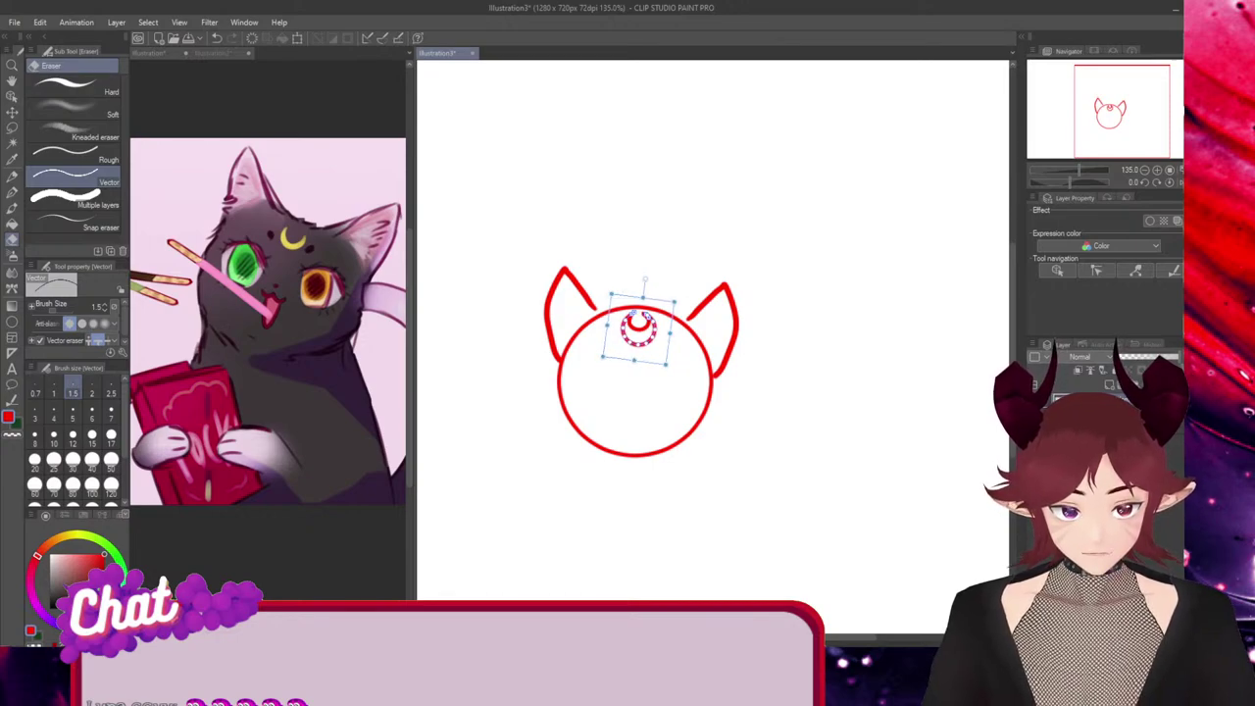
{"action": "left_click_drag", "start_coordinate": [638, 343], "coordinate": [637, 331]}
{"action": "left_click", "coordinate": [639, 331], "text": "ctrl"}
{"action": "left_click", "coordinate": [662, 353]}
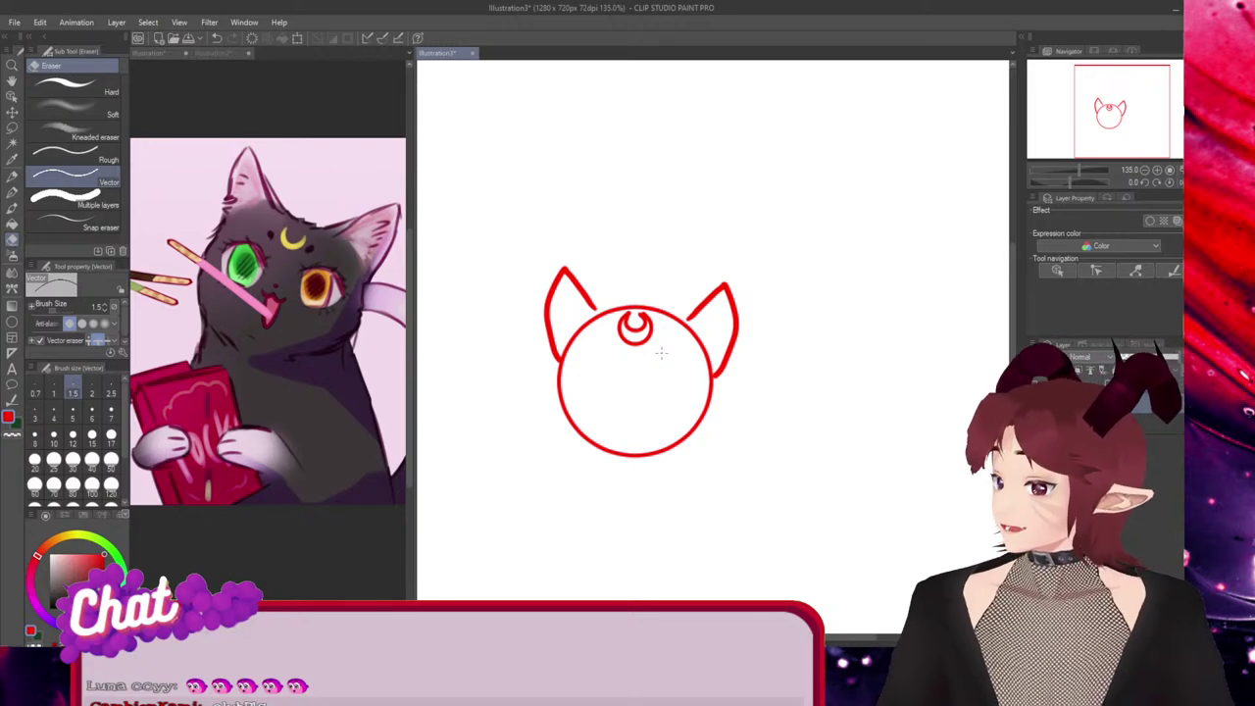
Draw a curved vertical centre line and a sagging horizontal guide line across the head circle with the Turnip pen
{"action": "left_click", "coordinate": [11, 192]}
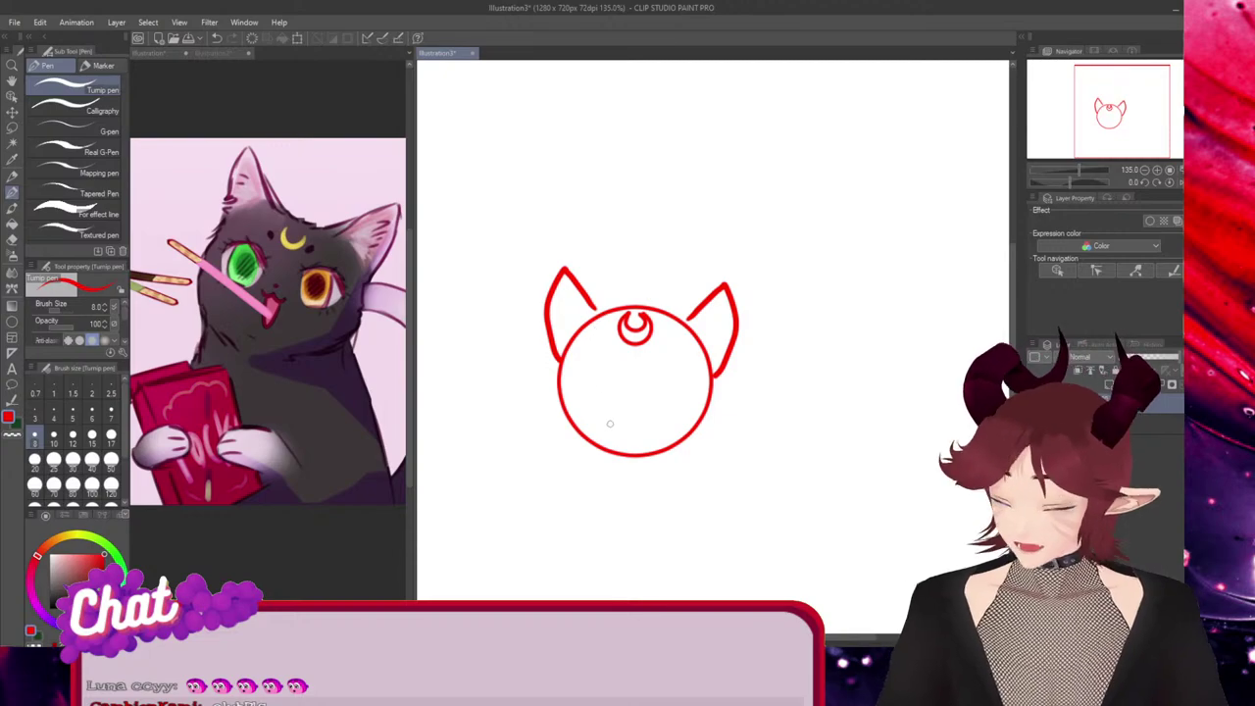
{"action": "scroll", "coordinate": [713, 344], "scroll_direction": "up", "scroll_amount": 3}
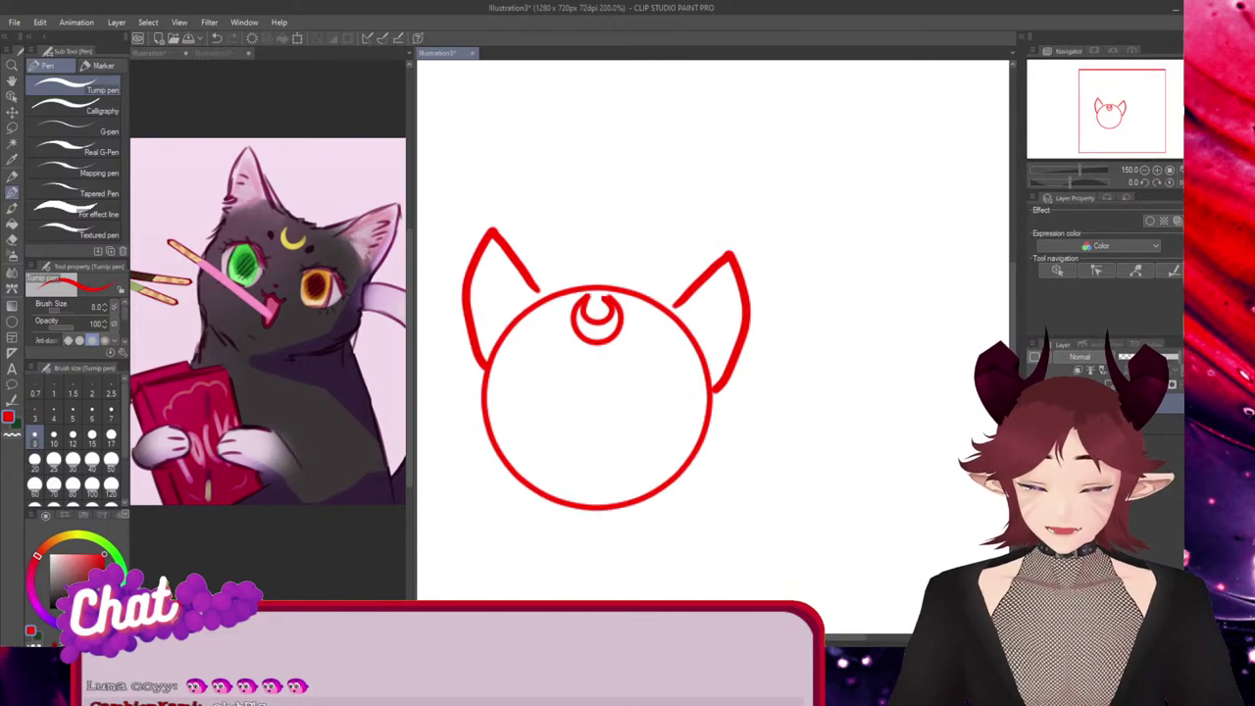
{"action": "left_click_drag", "start_coordinate": [818, 637], "coordinate": [796, 637]}
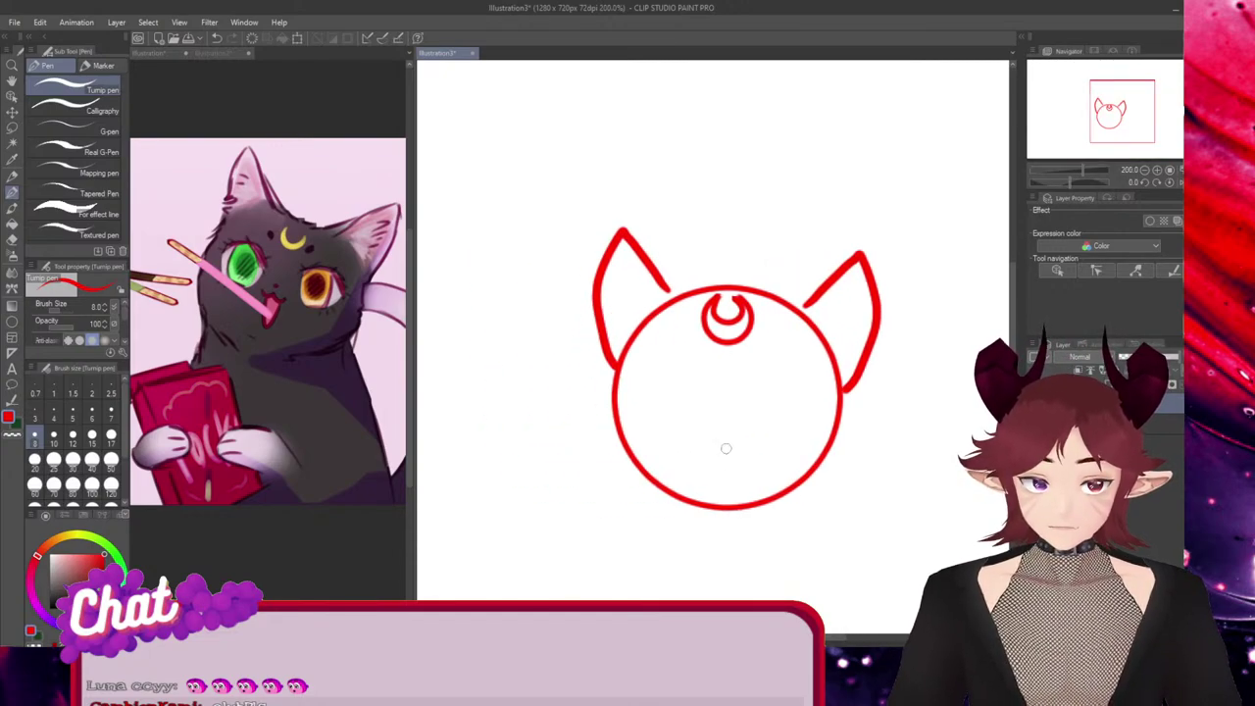
{"action": "left_click_drag", "start_coordinate": [737, 285], "coordinate": [722, 504]}
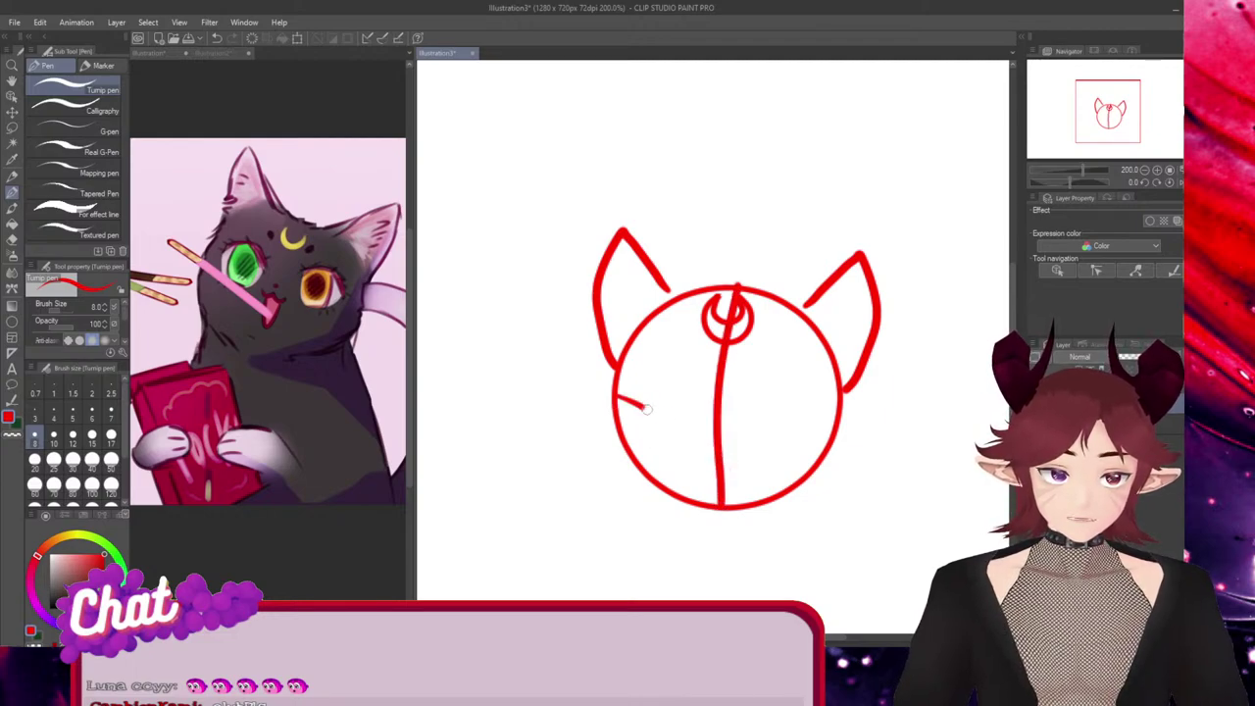
{"action": "left_click_drag", "start_coordinate": [646, 409], "coordinate": [771, 432]}
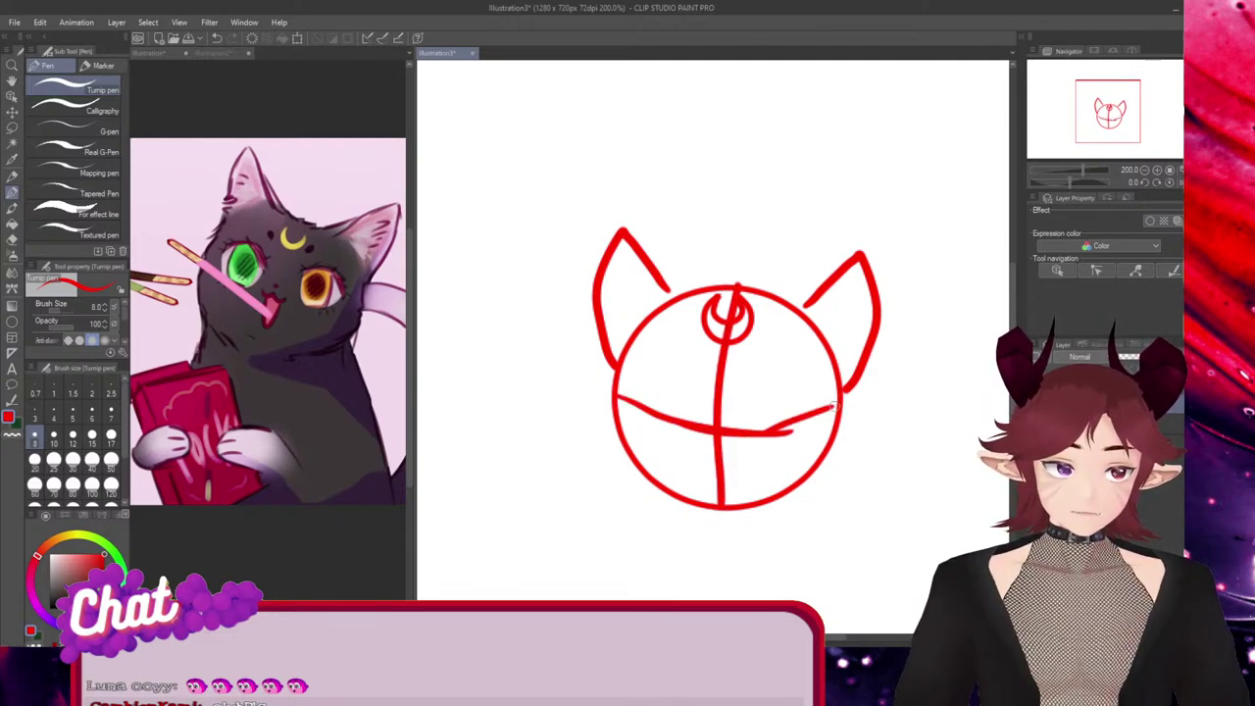
Stretch, rotate and raise the right part of the horizontal guide so it reaches the head circle's right edge
{"action": "left_click", "coordinate": [789, 432], "text": "ctrl"}
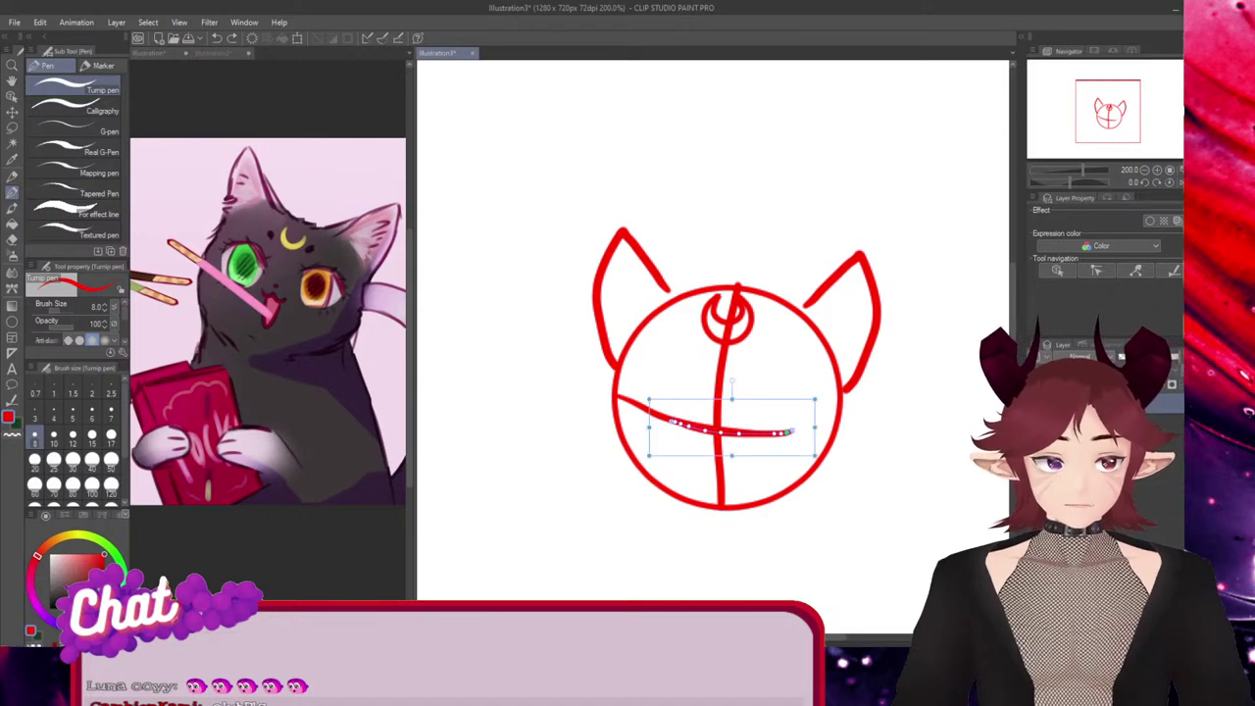
{"action": "left_click_drag", "start_coordinate": [813, 426], "coordinate": [863, 427]}
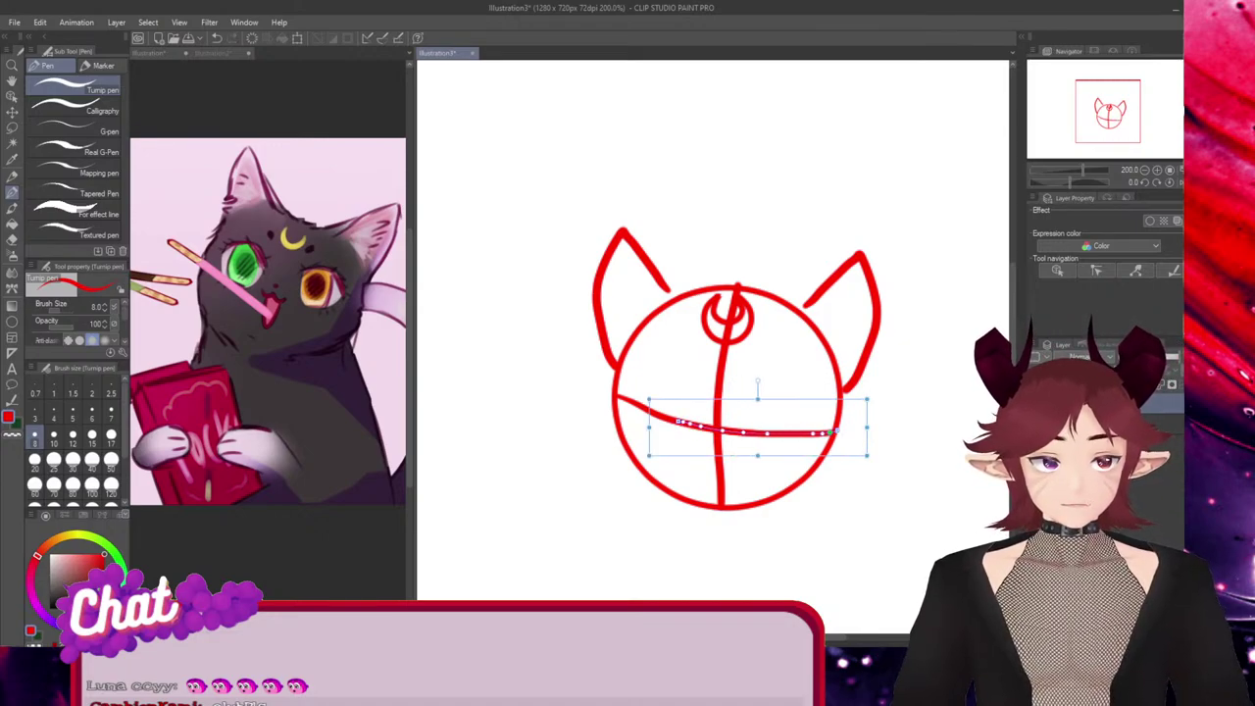
{"action": "key", "text": "Escape"}
{"action": "key", "text": "ctrl"}
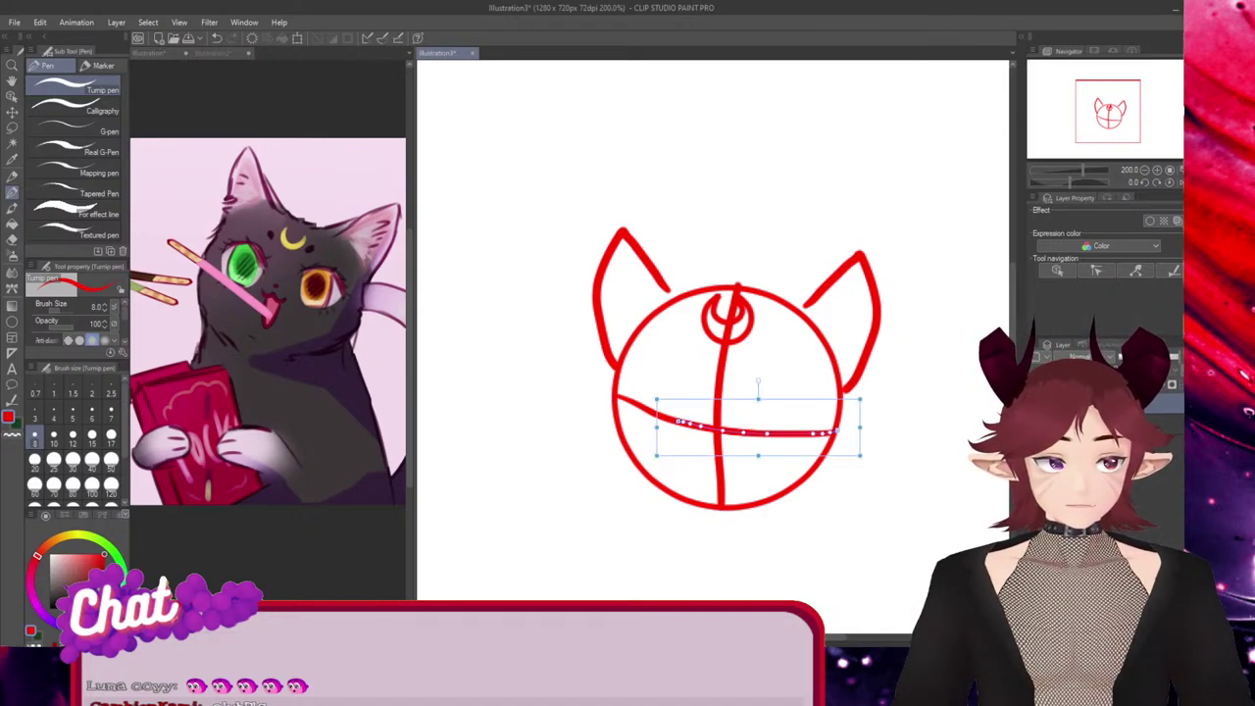
{"action": "left_click_drag", "start_coordinate": [757, 380], "coordinate": [752, 380]}
{"action": "left_click_drag", "start_coordinate": [767, 433], "coordinate": [768, 426]}
{"action": "left_click_drag", "start_coordinate": [859, 410], "coordinate": [862, 409]}
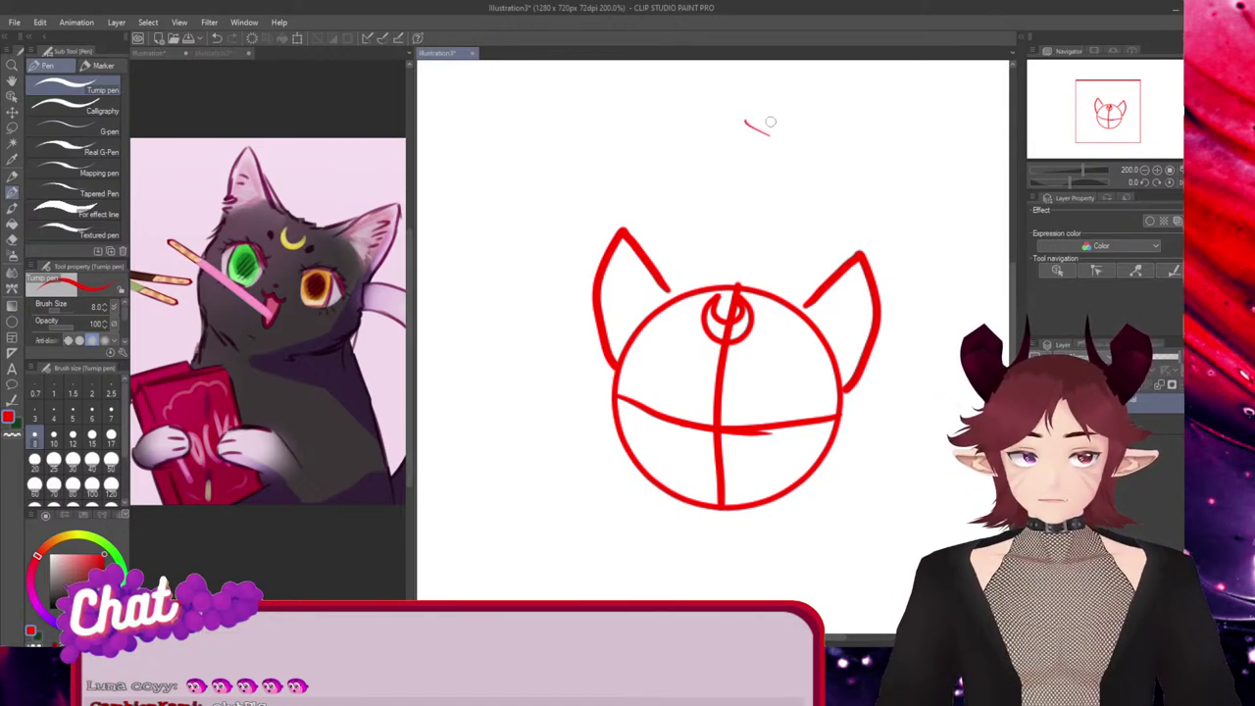
Sketch a narrow sample eye with iris, lid crease and lower-lid marks above the cat head, plus a separate eye-corner detail
{"action": "mouse_move", "coordinate": [770, 122]}
{"action": "left_mouse_down"}
{"action": "mouse_move", "coordinate": [649, 157]}
{"action": "mouse_move", "coordinate": [676, 208]}
{"action": "left_mouse_up"}
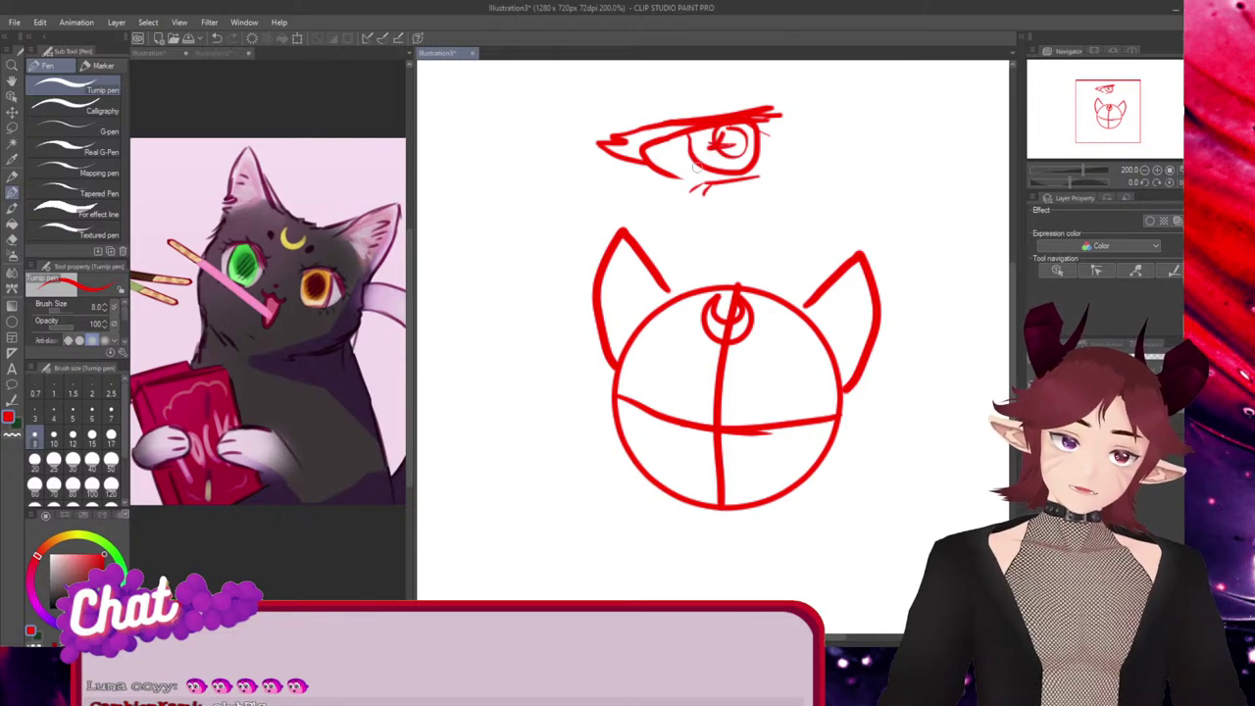
{"action": "mouse_move", "coordinate": [855, 130]}
{"action": "left_mouse_down"}
{"action": "mouse_move", "coordinate": [927, 116]}
{"action": "mouse_move", "coordinate": [802, 136]}
{"action": "left_mouse_up"}
{"action": "left_click_drag", "start_coordinate": [802, 137], "coordinate": [928, 153]}
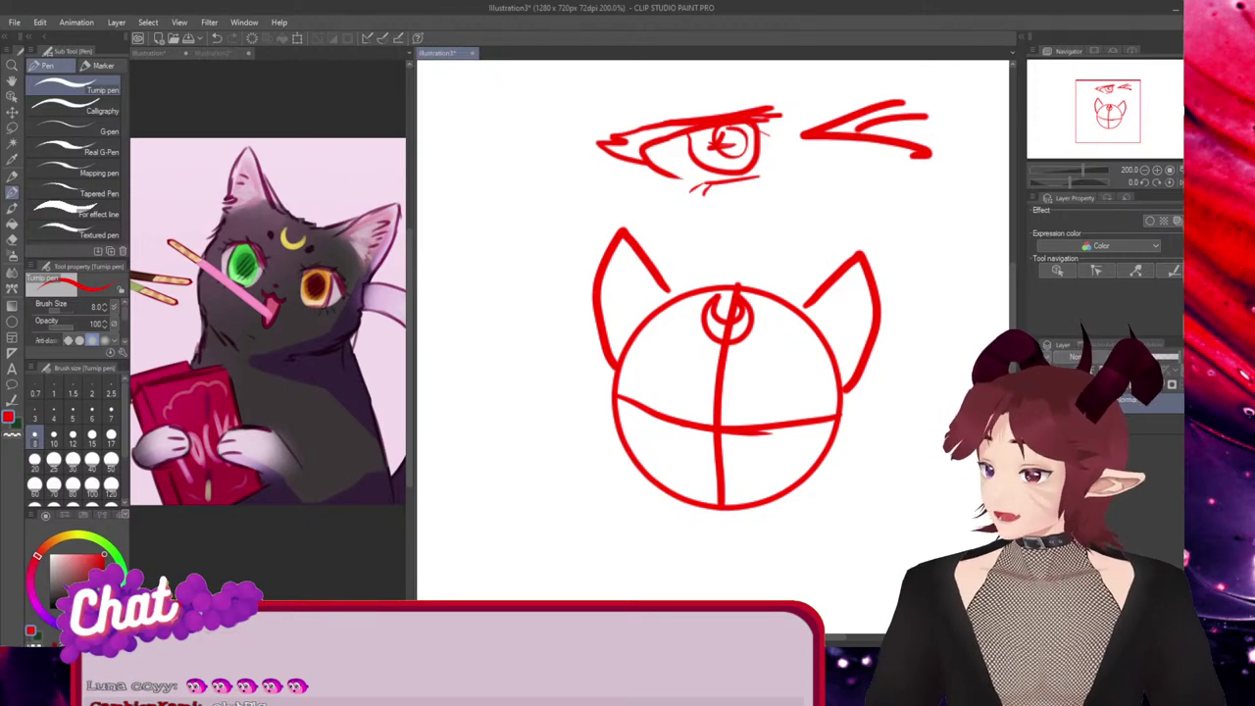
{"action": "left_click_drag", "start_coordinate": [655, 111], "coordinate": [725, 99]}
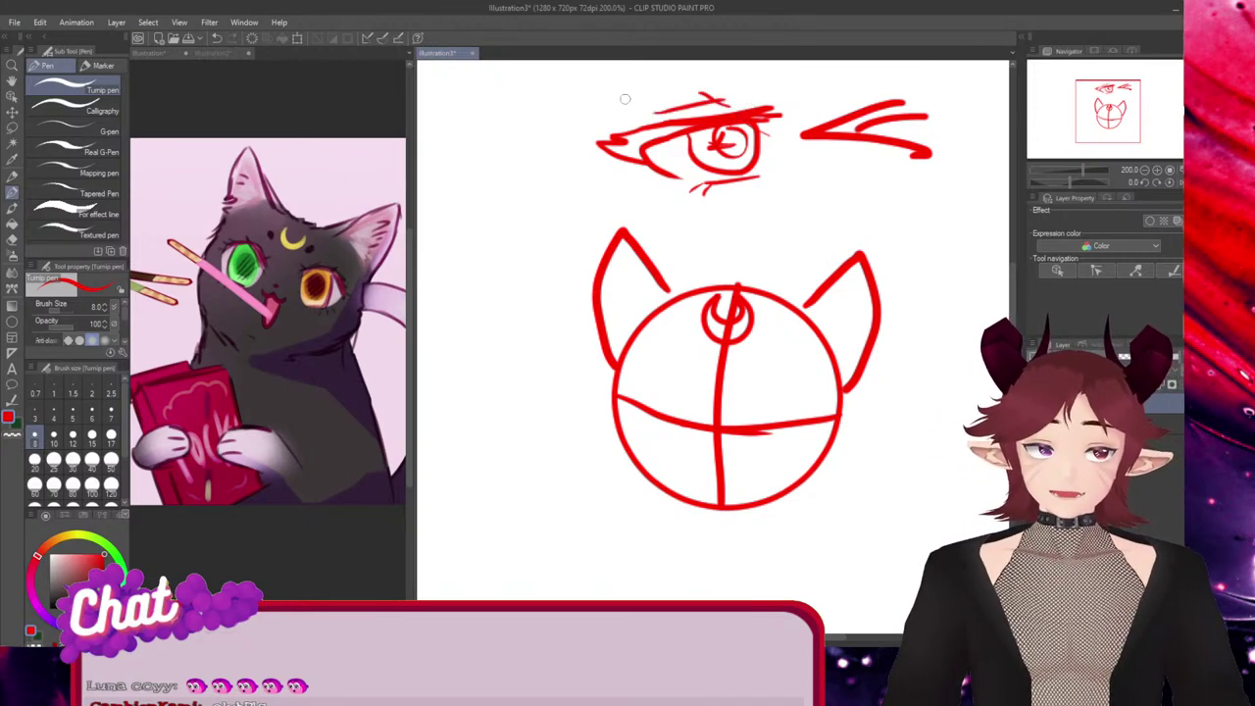
{"action": "key", "text": "ctrl+z"}
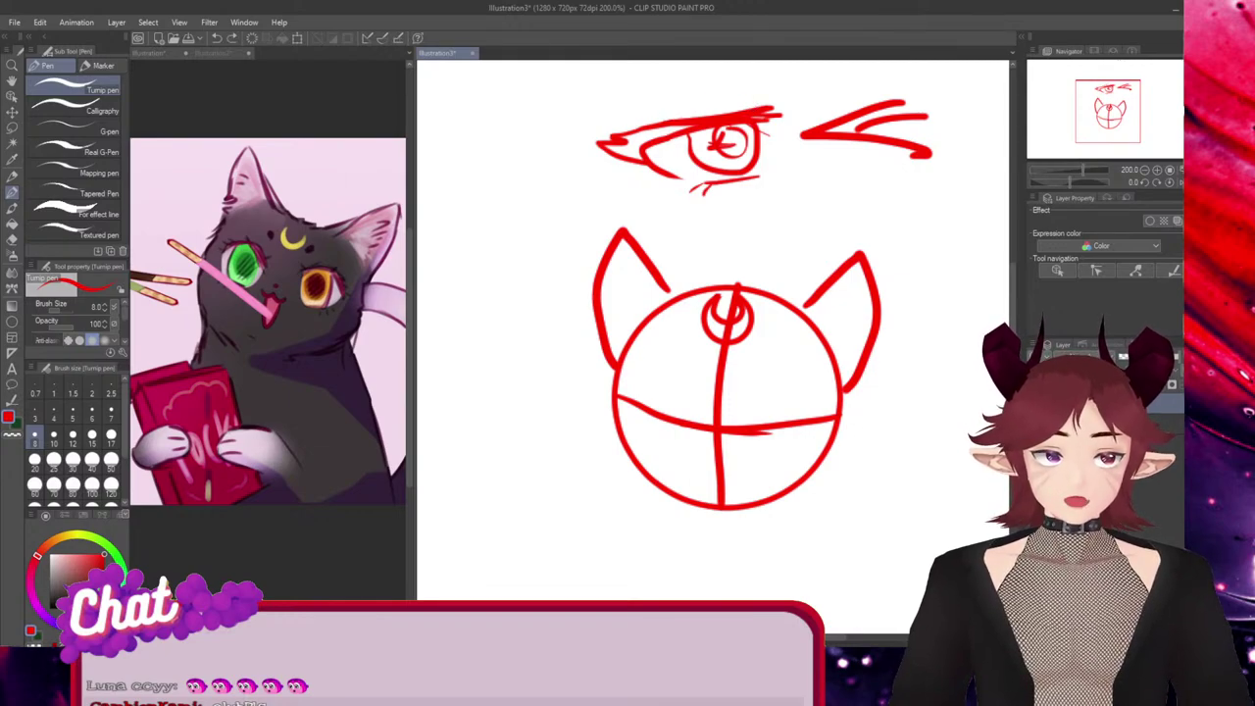
{"action": "mouse_move", "coordinate": [664, 110]}
{"action": "left_mouse_down"}
{"action": "mouse_move", "coordinate": [752, 96]}
{"action": "mouse_move", "coordinate": [711, 103]}
{"action": "left_mouse_up"}
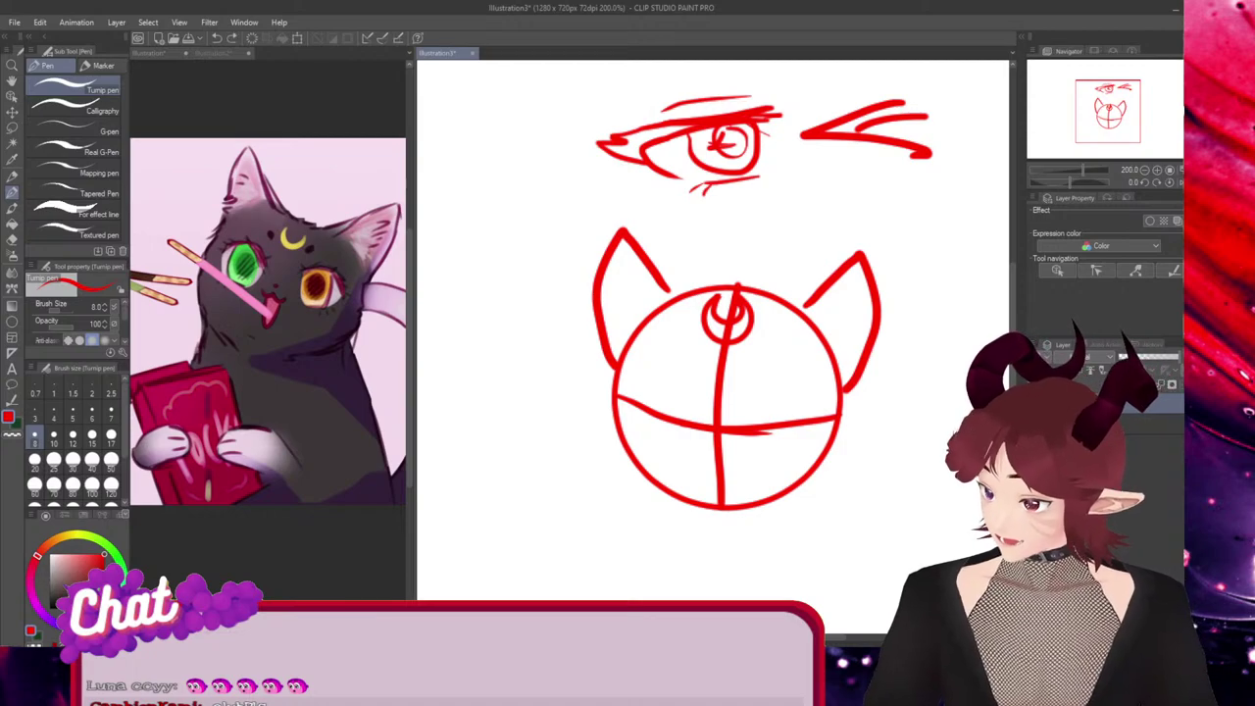
Undo all strokes of the narrow sample eye and the eye-corner detail above the cat head
{"action": "key", "text": "ctrl+z"}
{"action": "key", "text": "ctrl+z"}
{"action": "key", "text": "ctrl+z"}
{"action": "key", "text": "ctrl+z"}
{"action": "key", "text": "ctrl+z"}
{"action": "key", "text": "ctrl+z"}
{"action": "key", "text": "ctrl+z"}
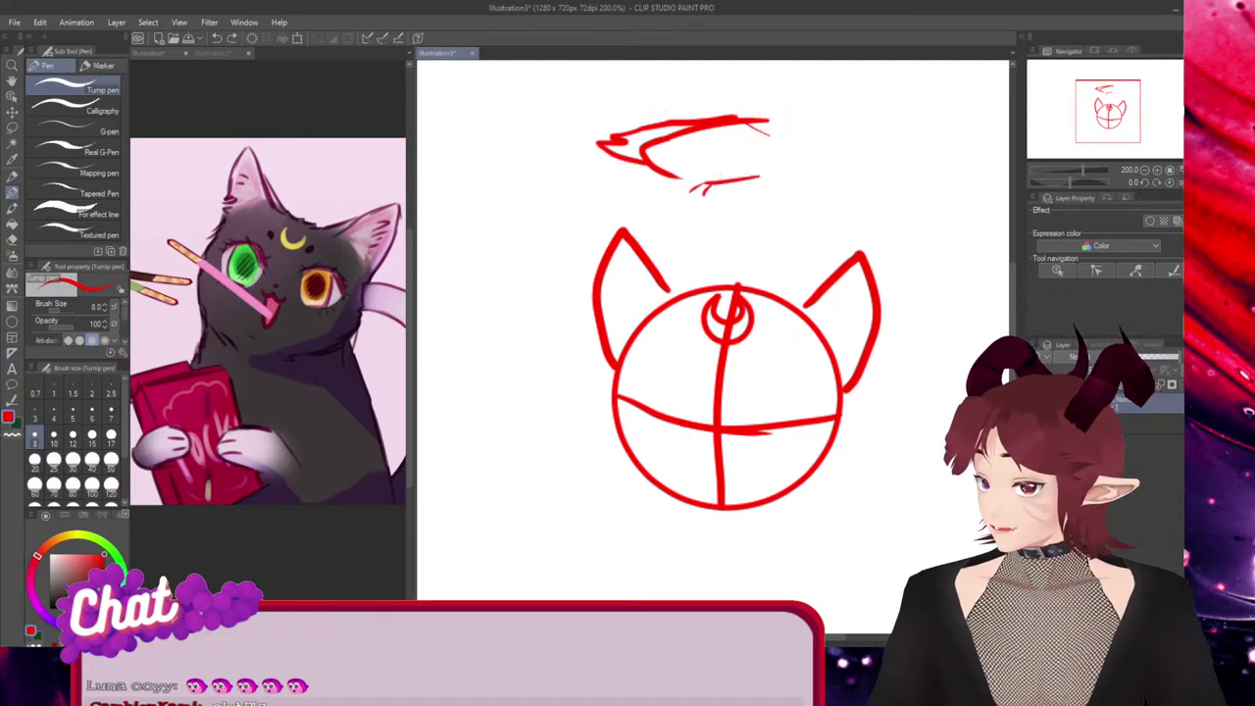
{"action": "key", "text": "ctrl+z"}
{"action": "key", "text": "ctrl+z"}
{"action": "key", "text": "ctrl+z"}
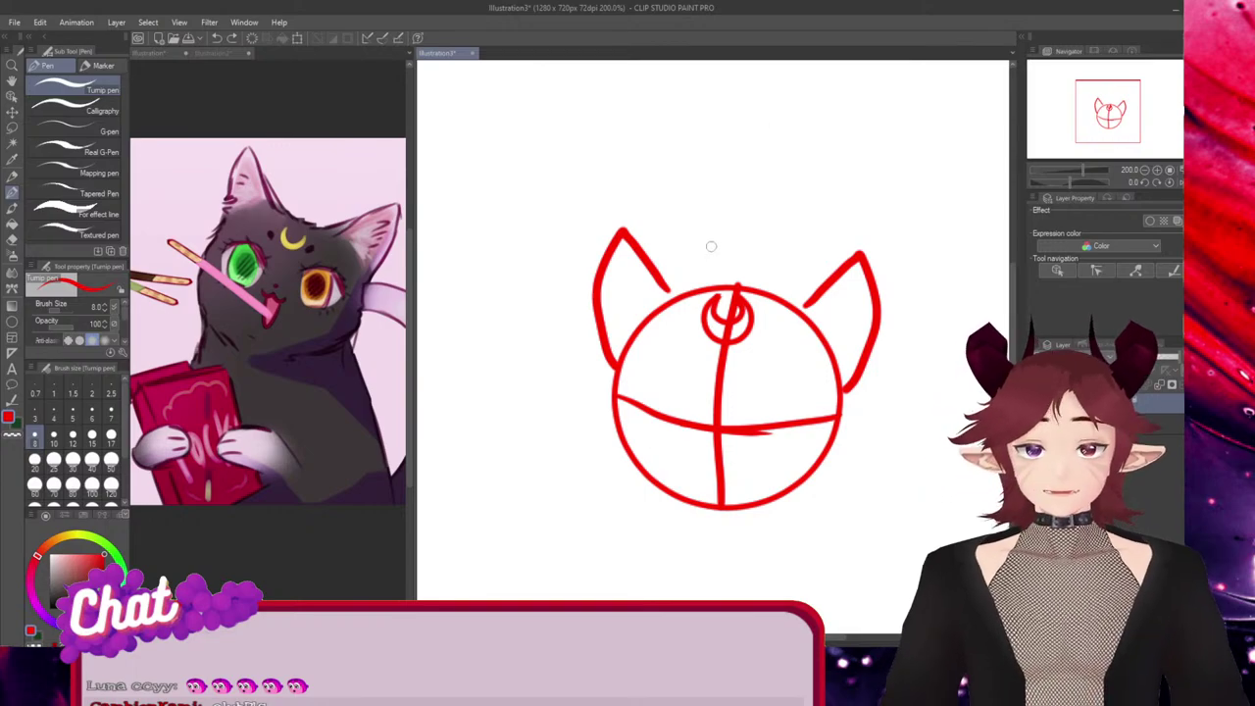
Try a slim almond-shaped sample eye with iris and pupil arcs above the cat head, then undo it
{"action": "mouse_move", "coordinate": [670, 256]}
{"action": "left_mouse_down"}
{"action": "mouse_move", "coordinate": [934, 197]}
{"action": "mouse_move", "coordinate": [691, 208]}
{"action": "mouse_move", "coordinate": [674, 245]}
{"action": "left_mouse_up"}
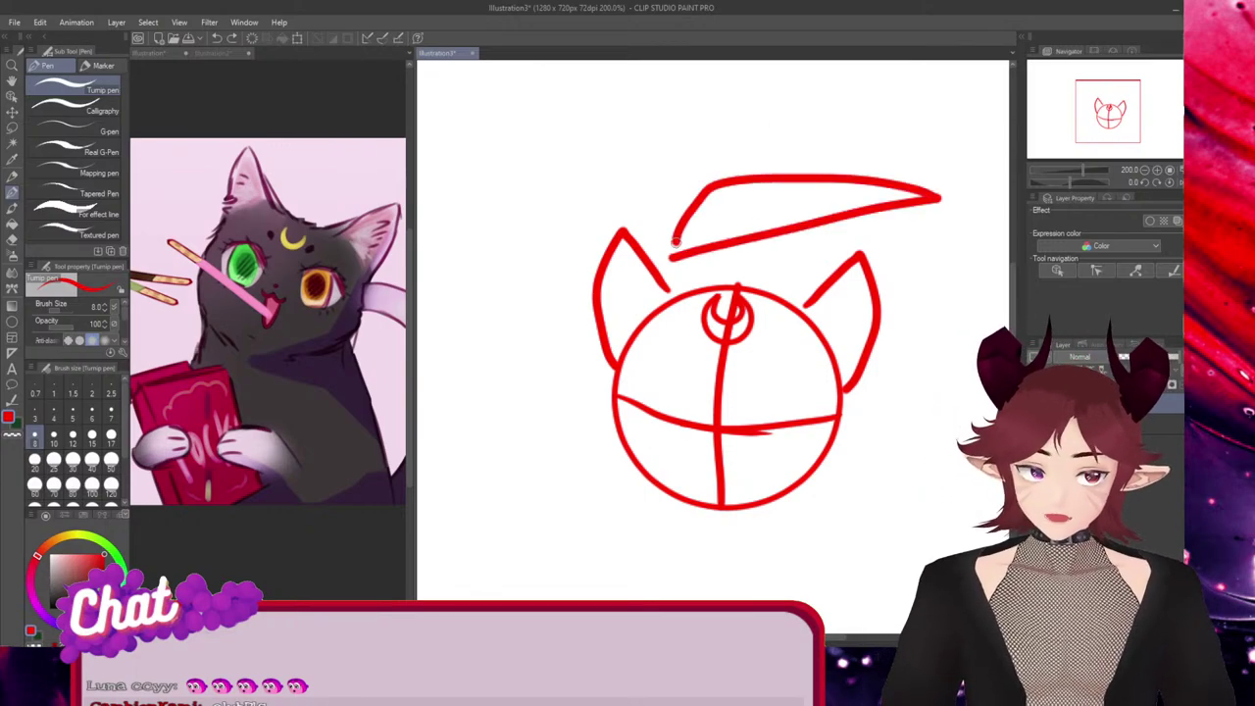
{"action": "left_click_drag", "start_coordinate": [721, 183], "coordinate": [800, 223]}
{"action": "left_click_drag", "start_coordinate": [760, 186], "coordinate": [819, 184]}
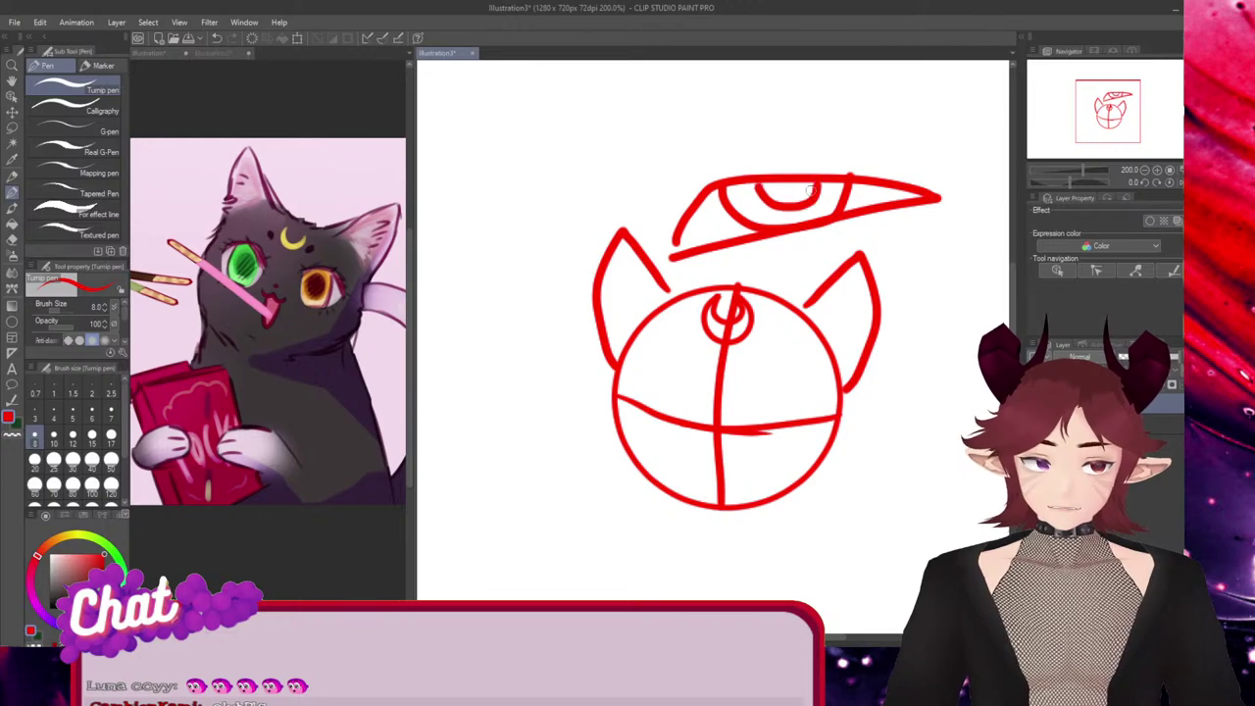
{"action": "key", "text": "ctrl+z"}
{"action": "key", "text": "ctrl+z"}
{"action": "key", "text": "ctrl+z"}
{"action": "key", "text": "ctrl+z"}
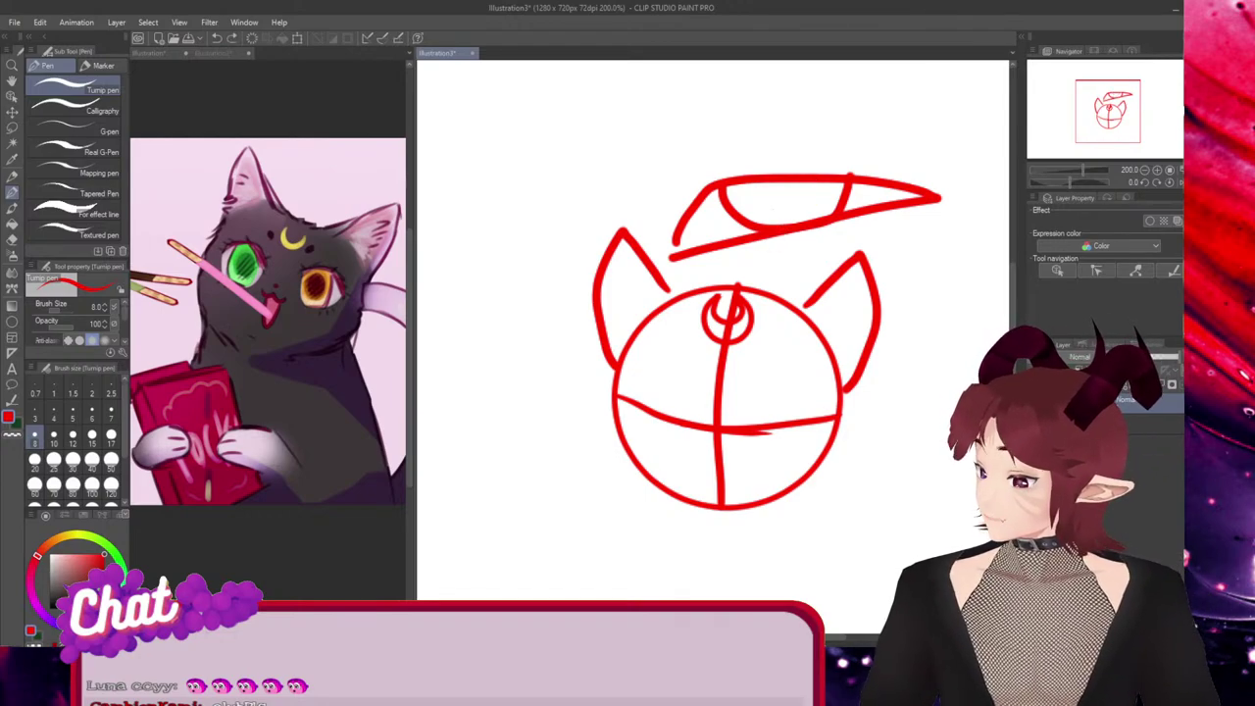
Sketch a sample eye above the head with an arched upper lid, straight lower lid, long outer lashes and round iris
{"action": "left_click_drag", "start_coordinate": [665, 206], "coordinate": [840, 182]}
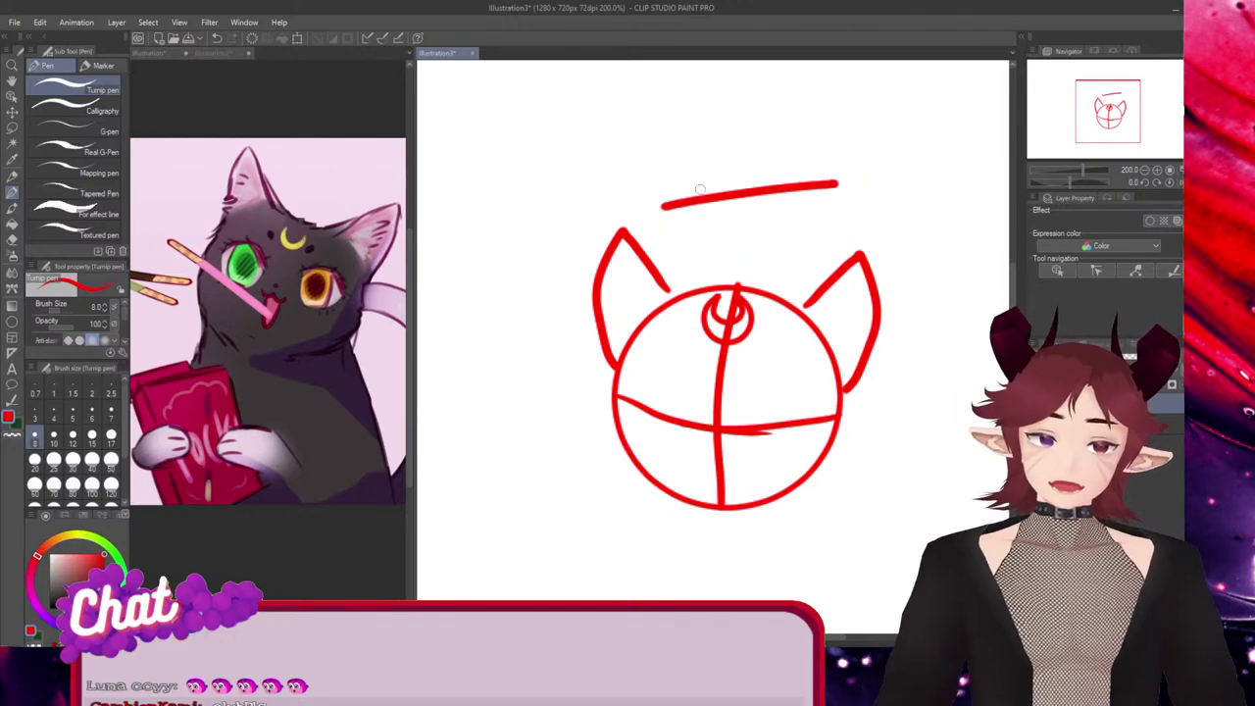
{"action": "left_click_drag", "start_coordinate": [649, 159], "coordinate": [839, 179]}
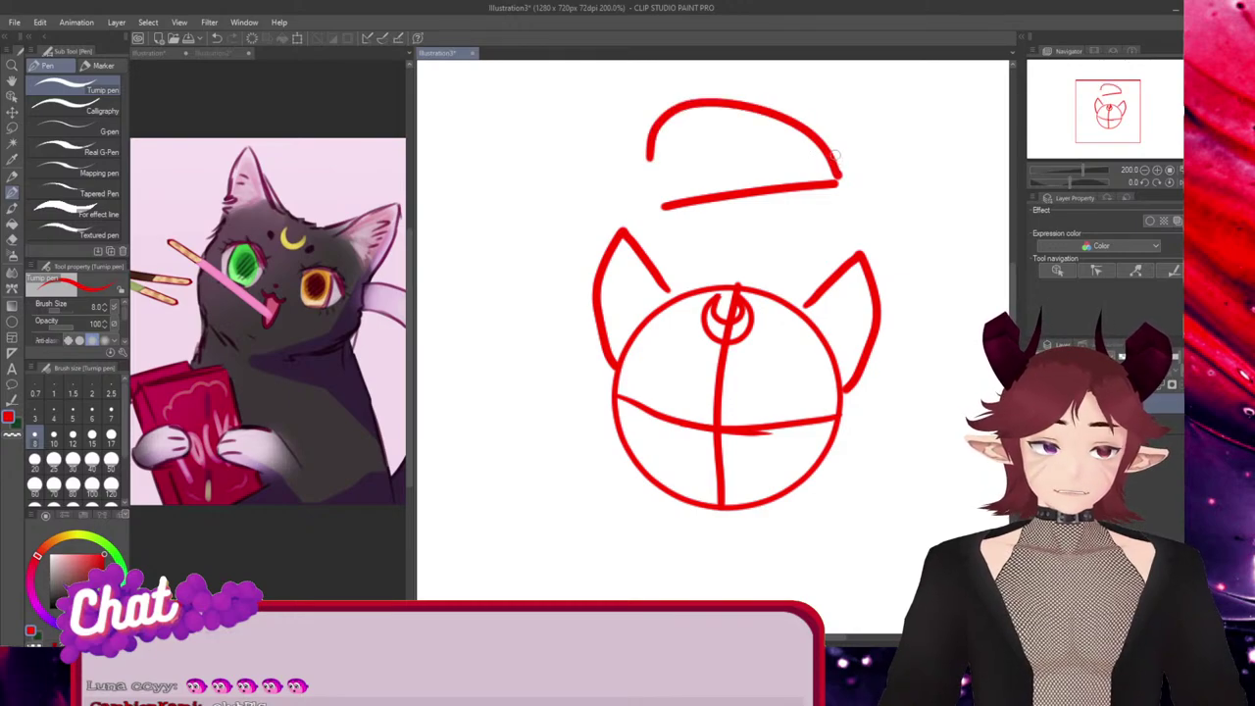
{"action": "left_click_drag", "start_coordinate": [790, 119], "coordinate": [897, 123]}
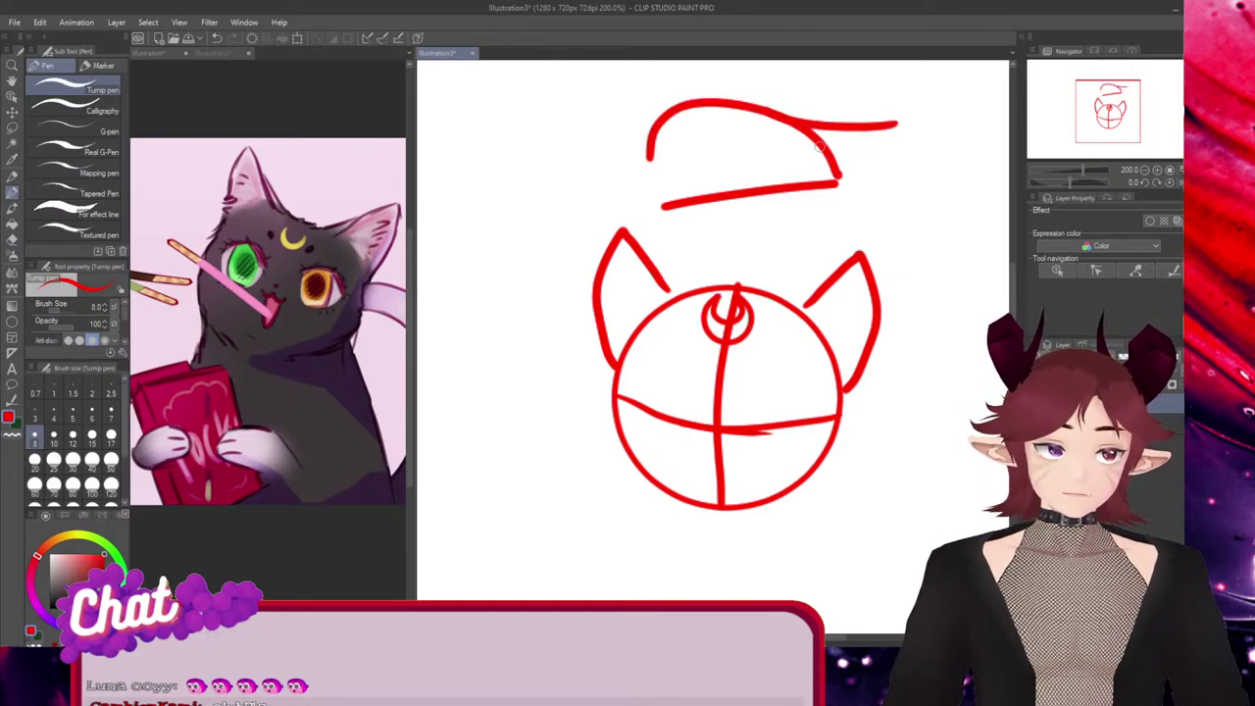
{"action": "left_click_drag", "start_coordinate": [821, 143], "coordinate": [919, 153]}
{"action": "left_click_drag", "start_coordinate": [835, 179], "coordinate": [862, 199]}
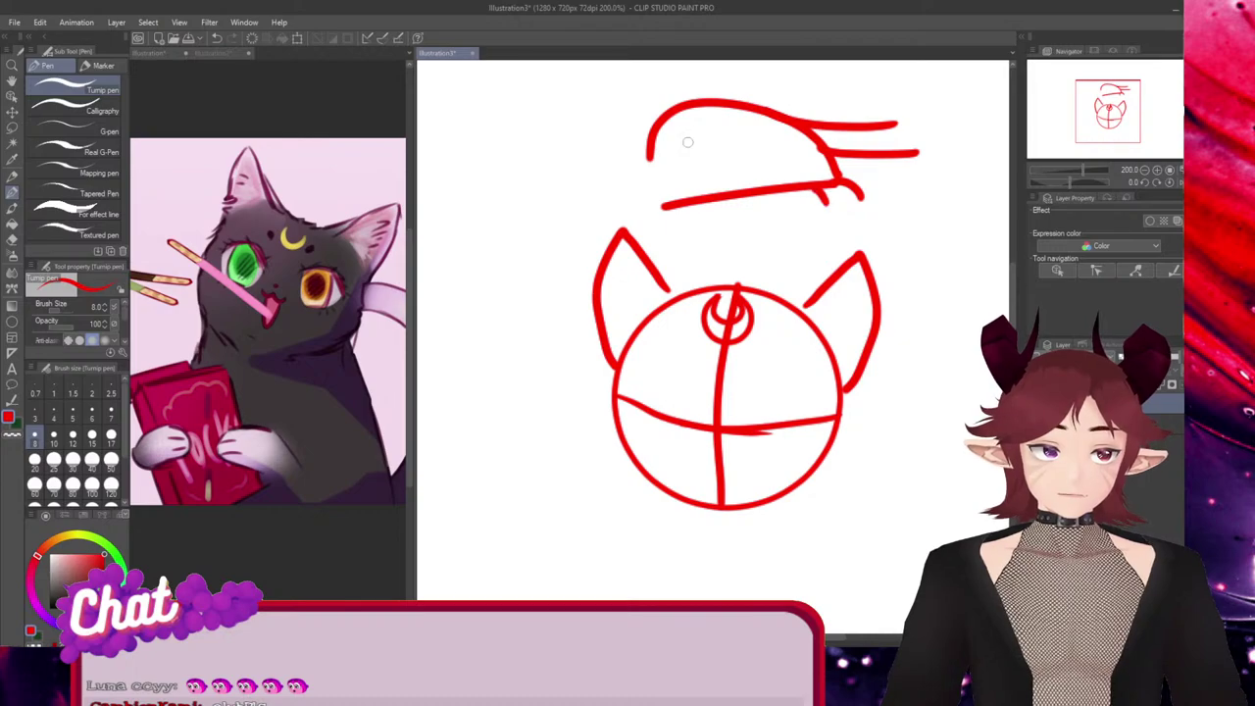
{"action": "mouse_move", "coordinate": [761, 116]}
{"action": "left_mouse_down"}
{"action": "mouse_move", "coordinate": [700, 111]}
{"action": "mouse_move", "coordinate": [744, 115]}
{"action": "left_mouse_up"}
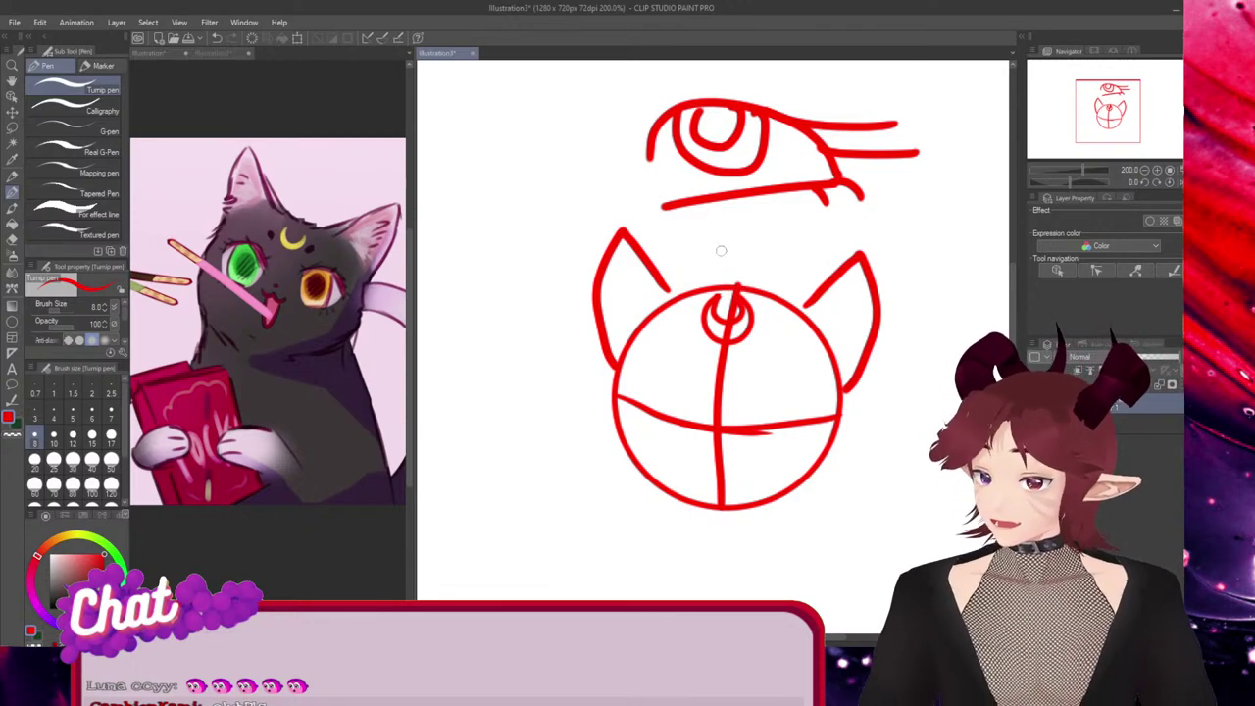
{"action": "left_click_drag", "start_coordinate": [654, 117], "coordinate": [639, 129]}
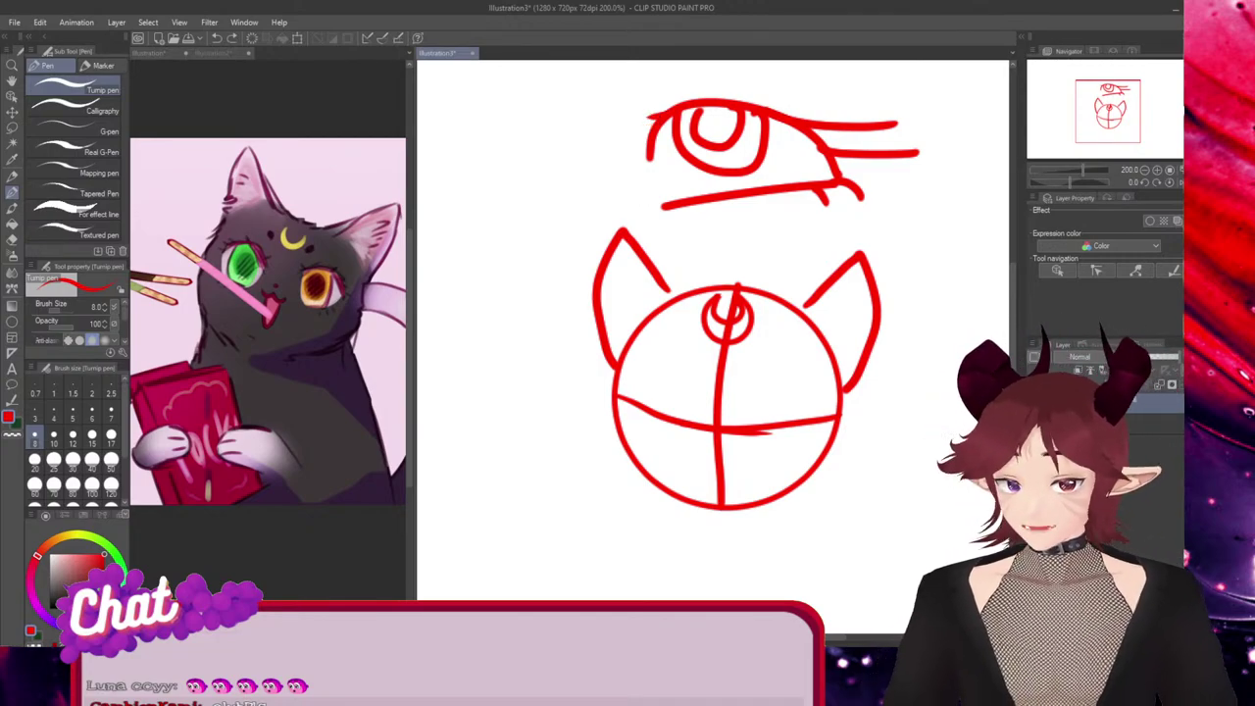
Undo every stroke of the arched sample eye above the cat head
{"action": "key", "text": "ctrl+z"}
{"action": "key", "text": "ctrl+z"}
{"action": "key", "text": "ctrl+z"}
{"action": "key", "text": "ctrl+z"}
{"action": "key", "text": "ctrl+z"}
{"action": "key", "text": "ctrl+z"}
{"action": "key", "text": "ctrl+z"}
{"action": "key", "text": "ctrl+z"}
{"action": "key", "text": "ctrl+z"}
{"action": "key", "text": "ctrl+z"}
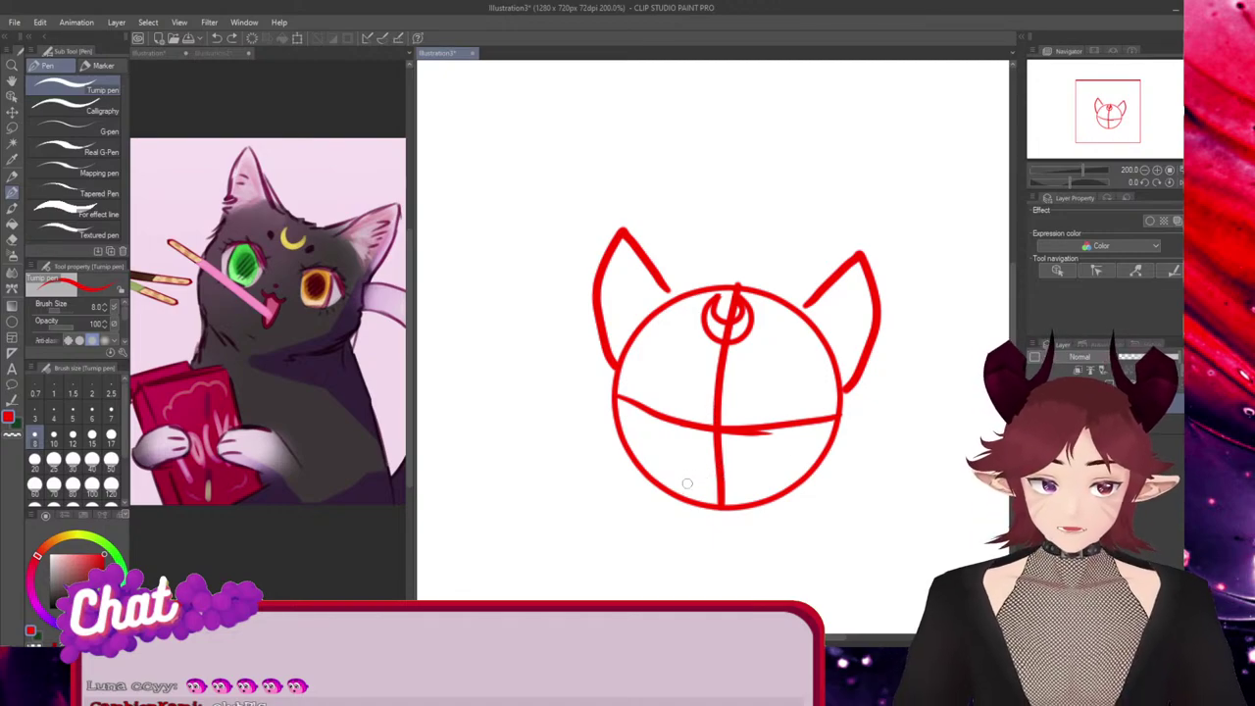
Draw a wavy cat mouth low on the centre line, shift it slightly left and add a small open lower lip
{"action": "mouse_move", "coordinate": [685, 470]}
{"action": "left_mouse_down"}
{"action": "mouse_move", "coordinate": [723, 481]}
{"action": "mouse_move", "coordinate": [769, 465]}
{"action": "mouse_move", "coordinate": [746, 478]}
{"action": "left_mouse_up"}
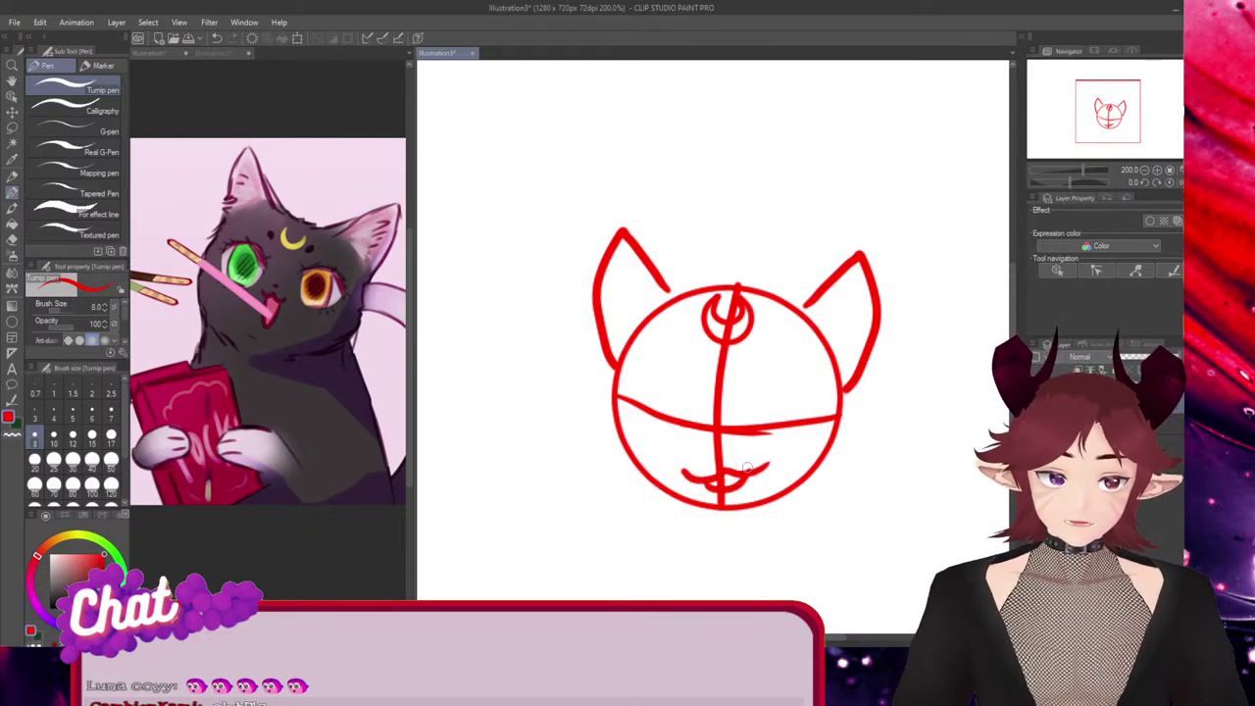
{"action": "key", "text": "ctrl+z"}
{"action": "left_click", "coordinate": [728, 472], "text": "ctrl"}
{"action": "left_click_drag", "start_coordinate": [726, 419], "coordinate": [736, 422]}
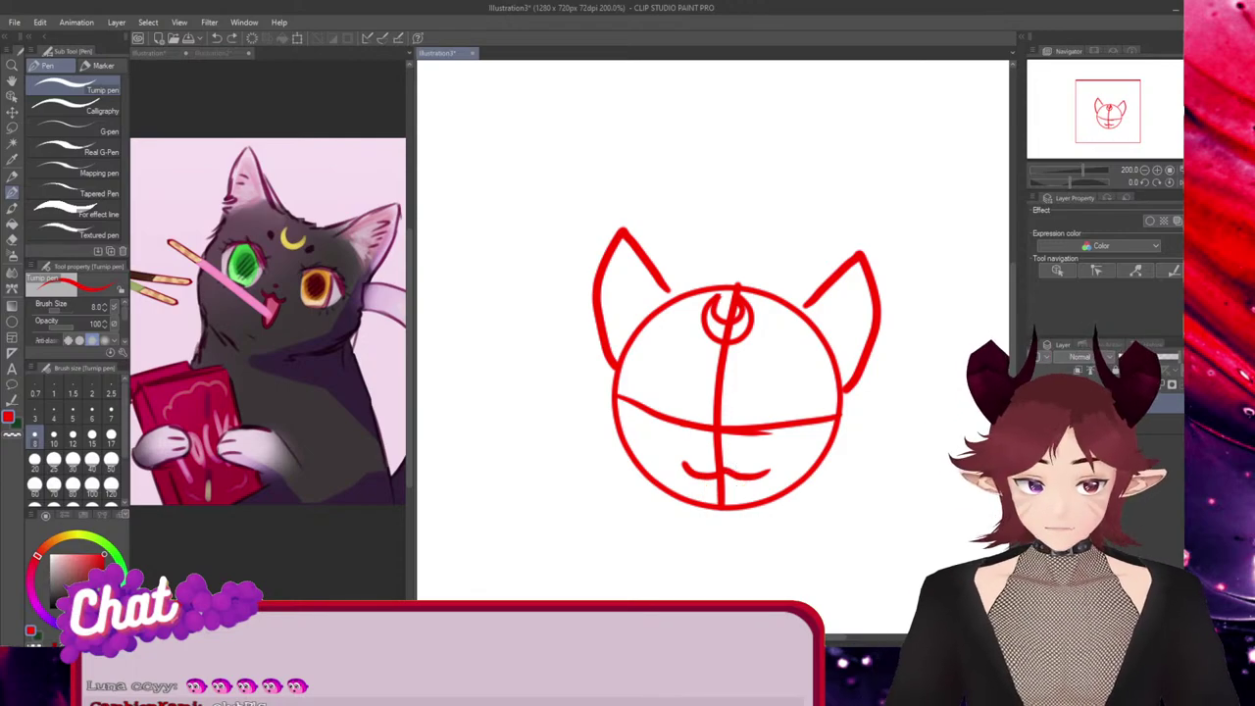
{"action": "left_click", "coordinate": [728, 474], "text": "ctrl"}
{"action": "left_click_drag", "start_coordinate": [728, 475], "coordinate": [719, 474]}
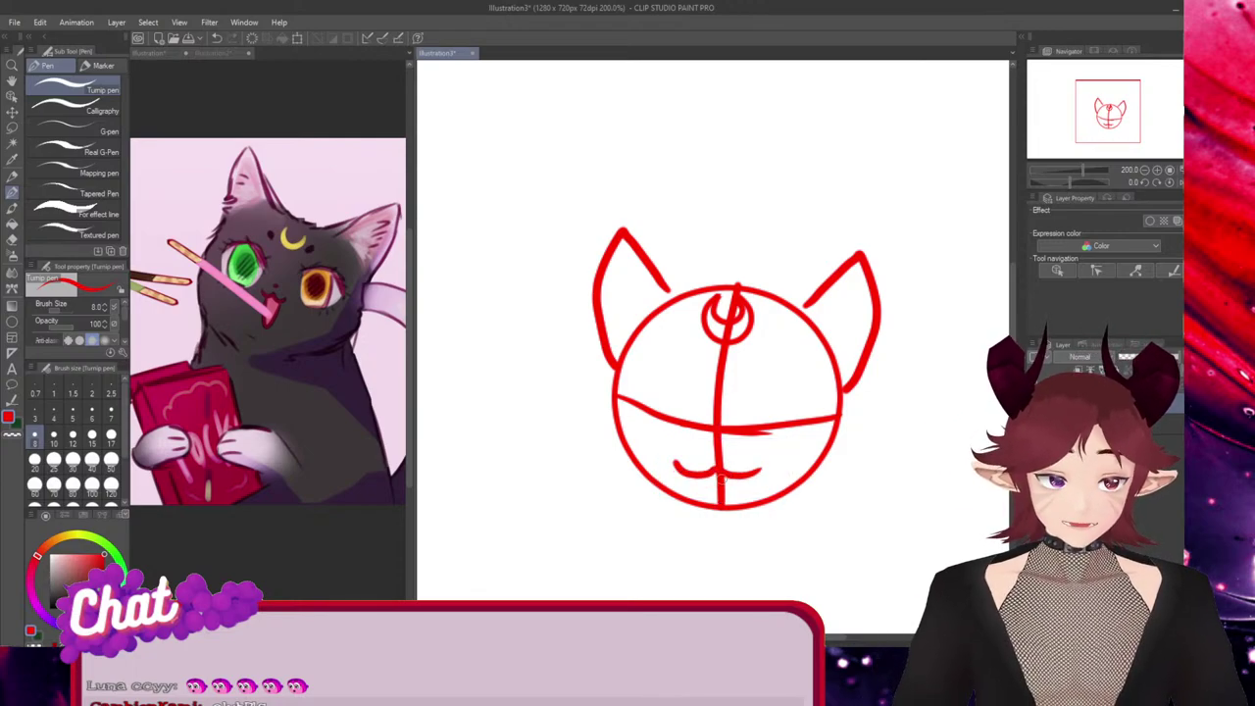
{"action": "key", "text": "ctrl+z"}
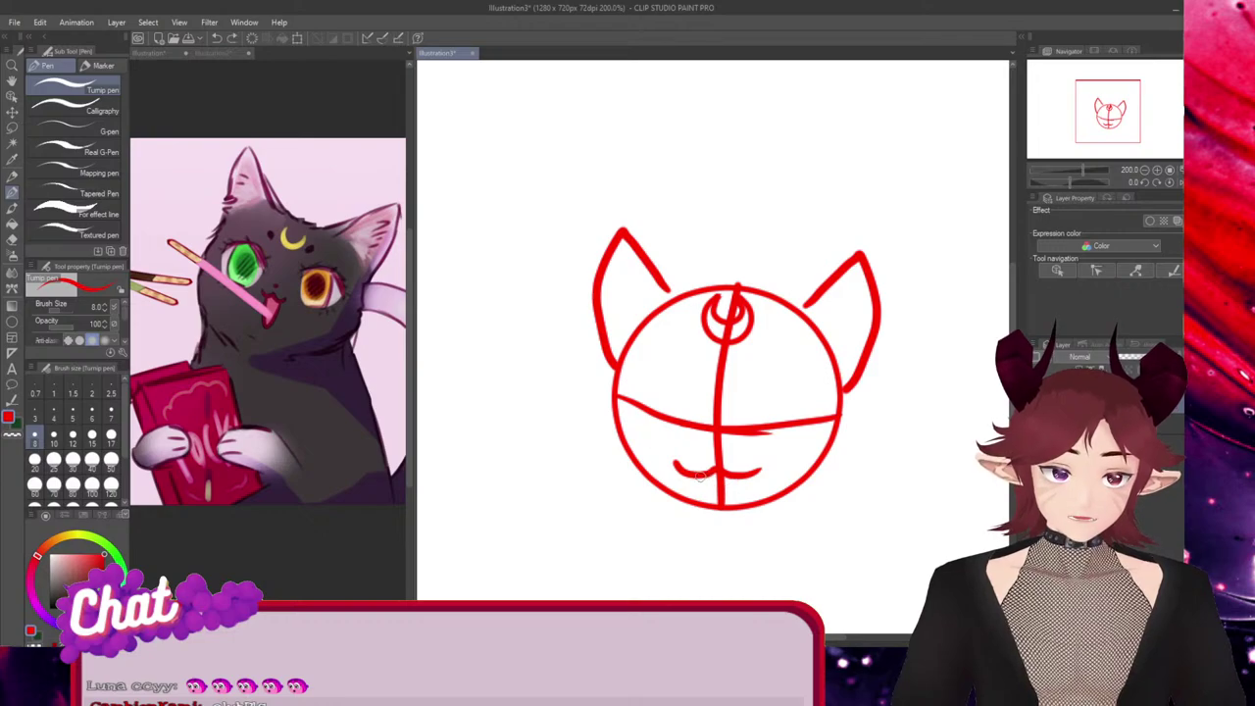
{"action": "left_click_drag", "start_coordinate": [701, 477], "coordinate": [735, 487]}
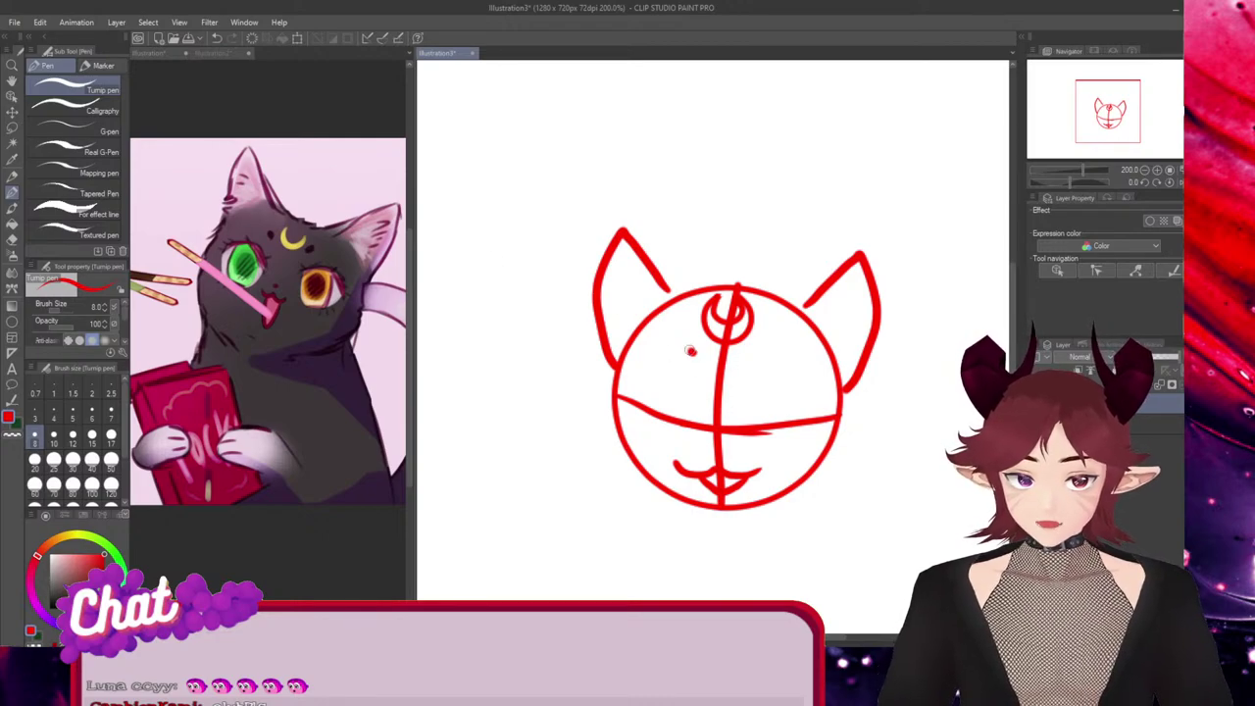
Try drawing a small brow spot on each side of the centre line below the crescent, then undo both
{"action": "left_click_drag", "start_coordinate": [681, 351], "coordinate": [761, 347]}
{"action": "key", "text": "ctrl+z"}
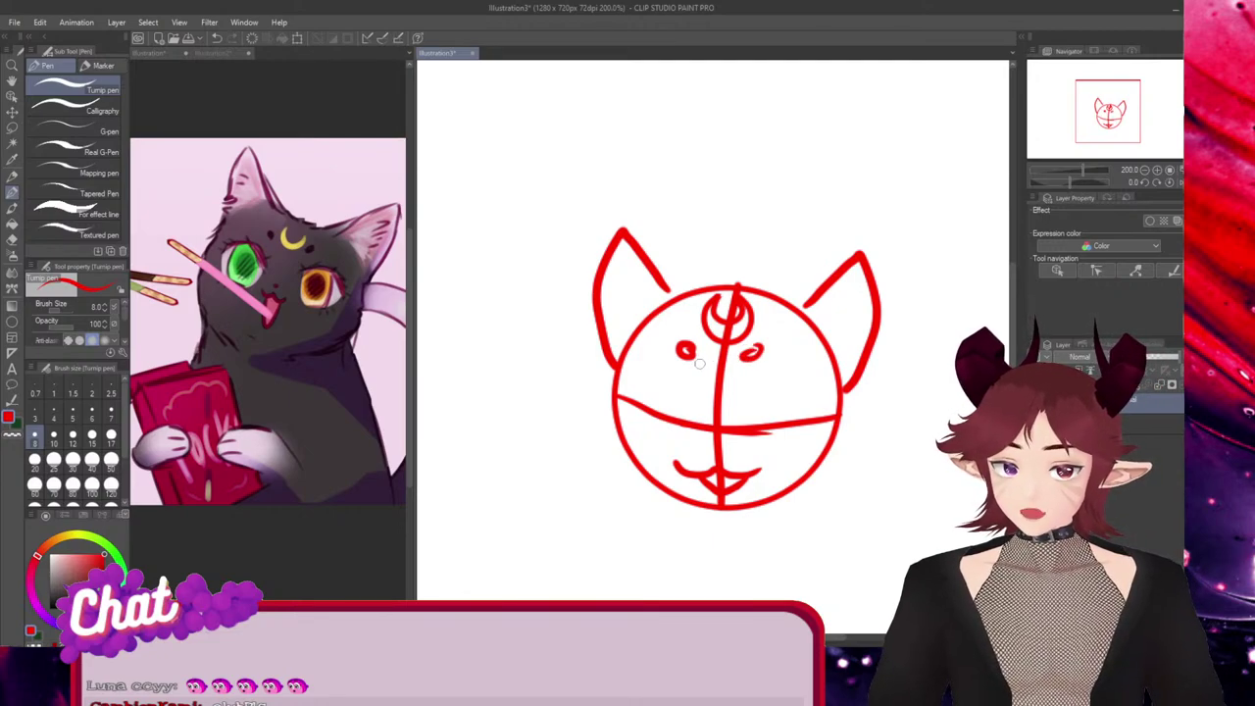
{"action": "key", "text": "ctrl+z"}
{"action": "key", "text": "ctrl+z"}
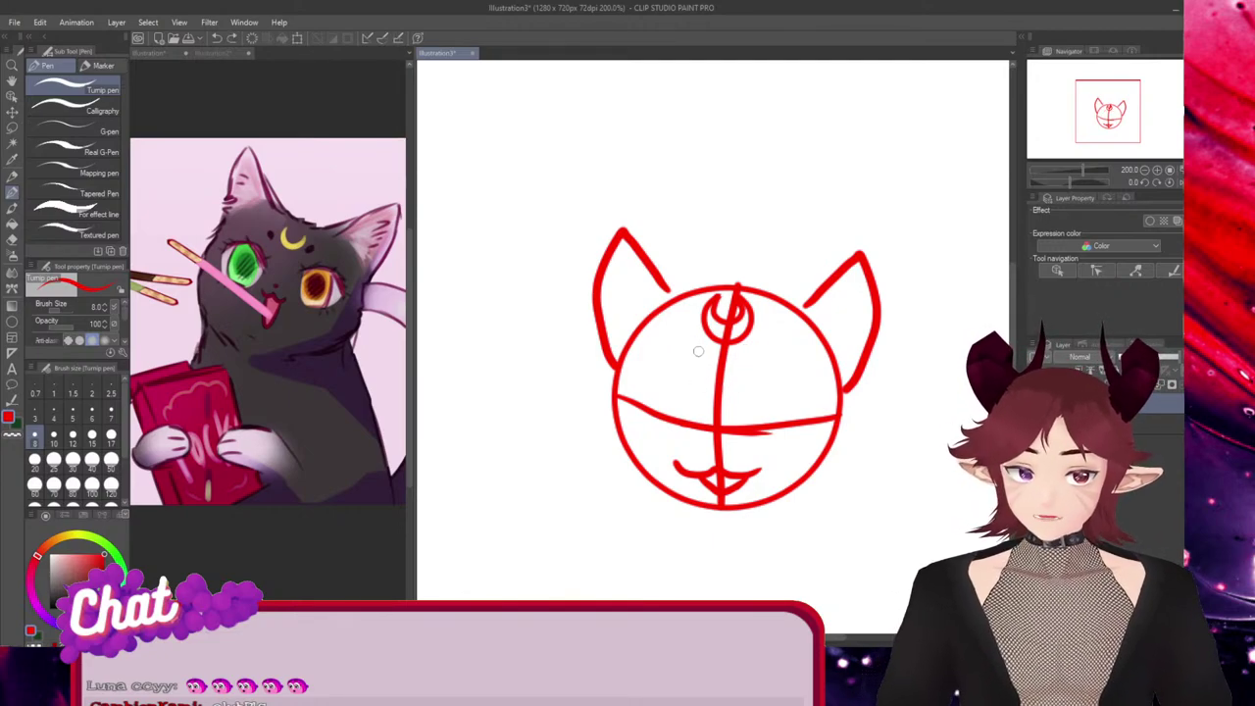
Draw two small slanted oval brow spots below the crescent, one on each side of the centre line
{"action": "mouse_move", "coordinate": [698, 349]}
{"action": "left_mouse_down"}
{"action": "mouse_move", "coordinate": [675, 348]}
{"action": "mouse_move", "coordinate": [752, 349]}
{"action": "left_mouse_up"}
{"action": "key", "text": "ctrl+z"}
{"action": "key", "text": "ctrl+z"}
{"action": "left_click", "coordinate": [748, 351], "text": "ctrl"}
{"action": "key", "text": "Return"}
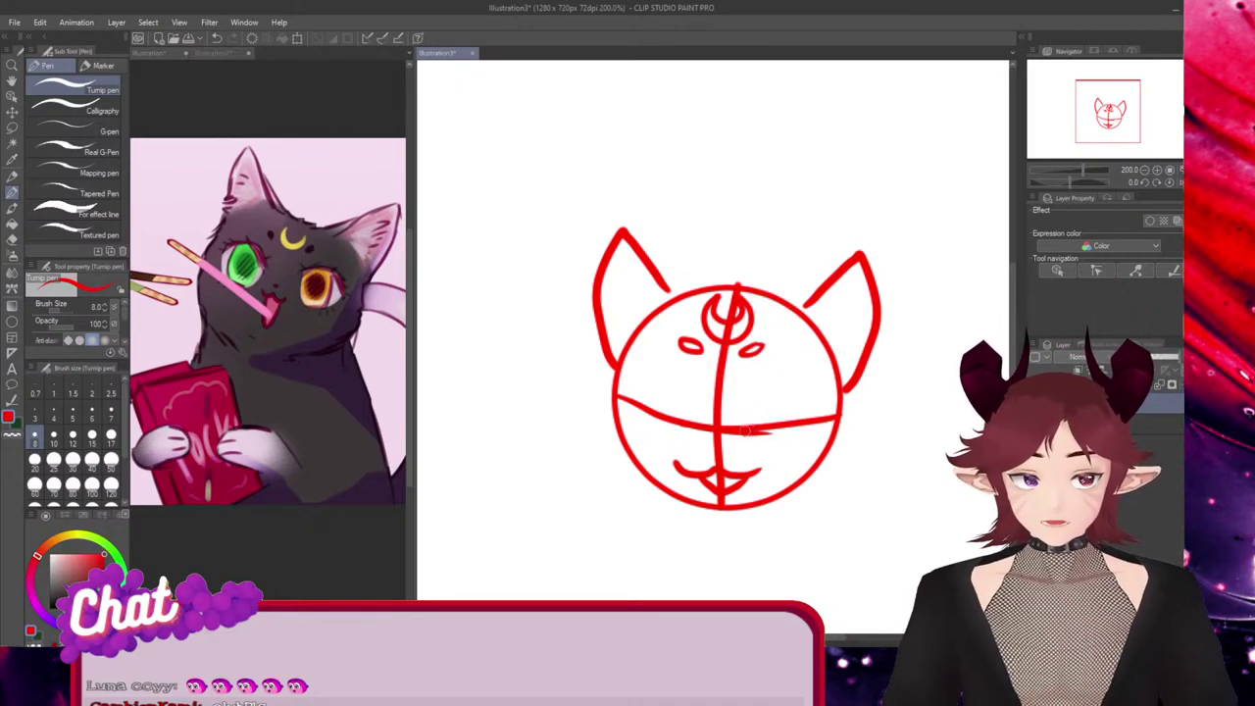
Draw the right eye's upper and lower lid curves, and place a mirrored, slightly rotated copy of the upper curve on the left
{"action": "mouse_move", "coordinate": [734, 431]}
{"action": "left_mouse_down"}
{"action": "mouse_move", "coordinate": [823, 423]}
{"action": "mouse_move", "coordinate": [816, 406]}
{"action": "mouse_move", "coordinate": [633, 385]}
{"action": "left_mouse_up"}
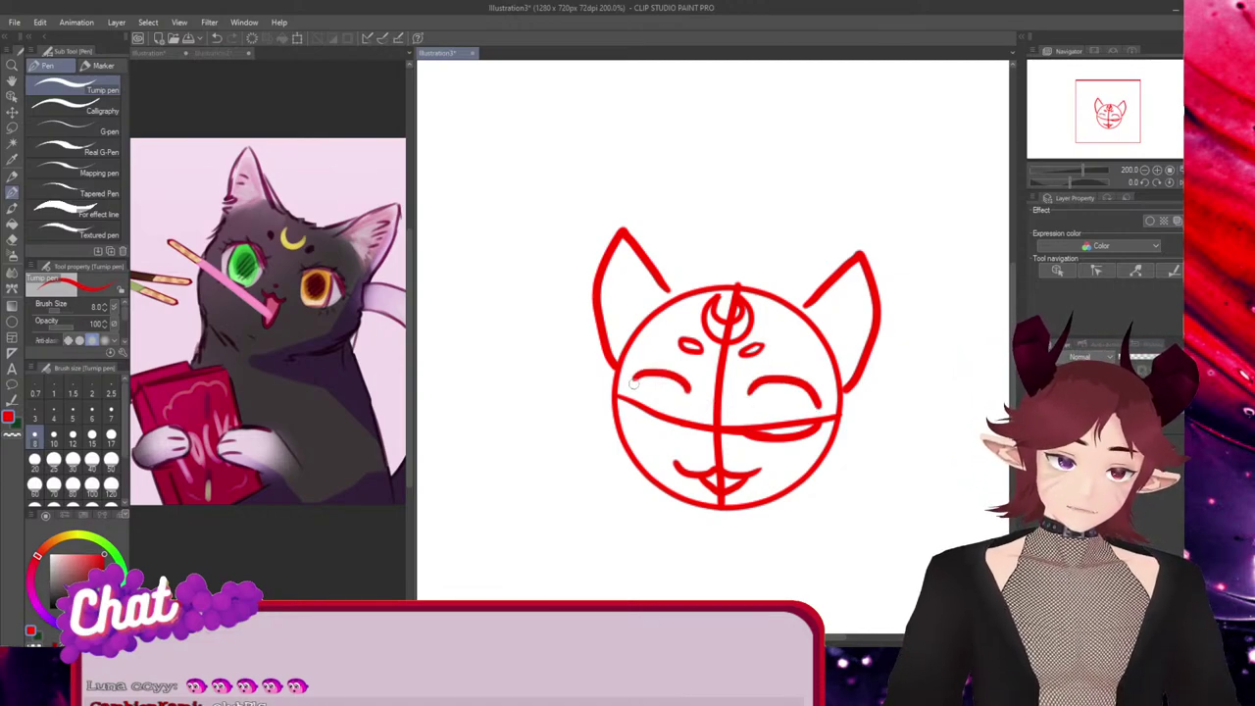
{"action": "key", "text": "ctrl+z"}
{"action": "left_click", "coordinate": [784, 381], "text": "ctrl"}
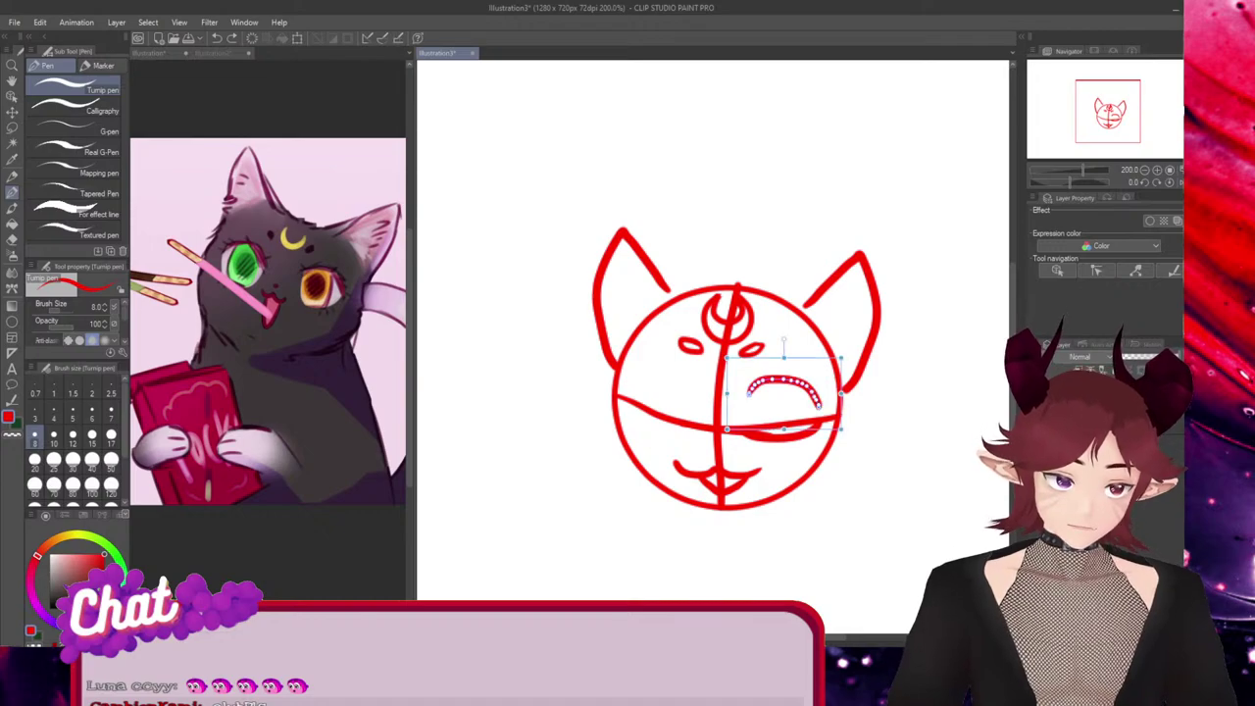
{"action": "key", "text": "ctrl+v"}
{"action": "left_click_drag", "start_coordinate": [841, 394], "coordinate": [631, 393]}
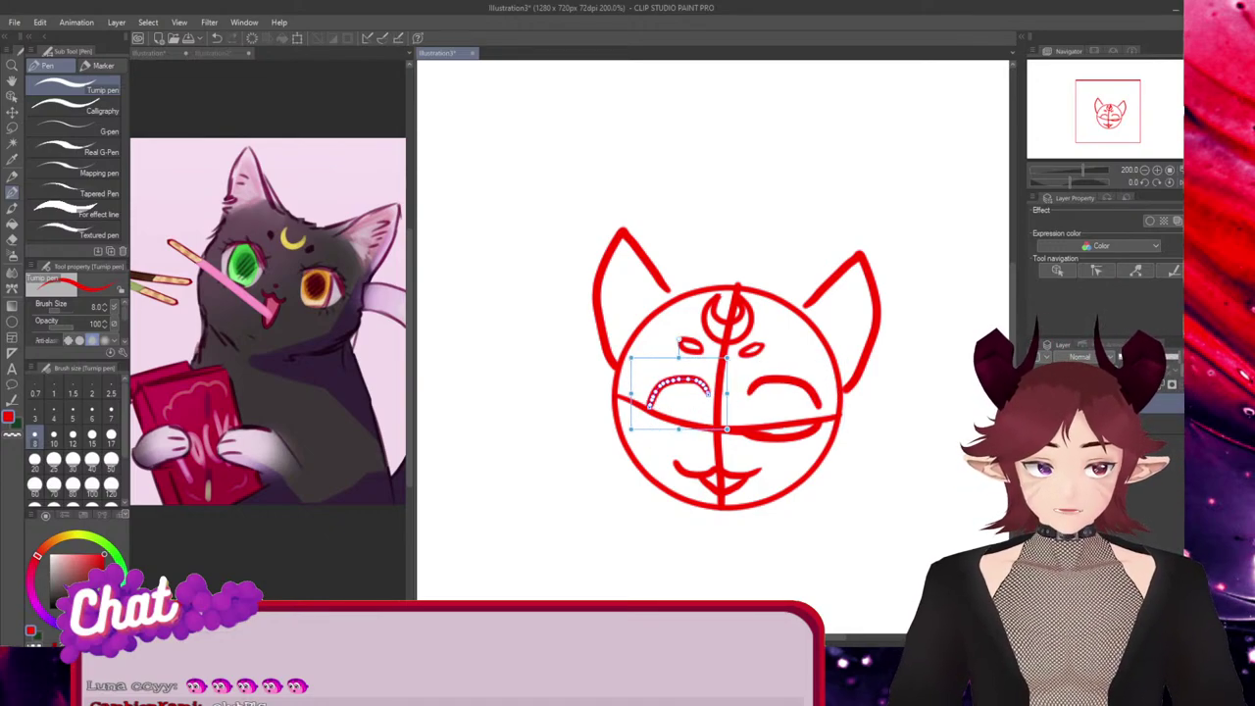
{"action": "left_click_drag", "start_coordinate": [679, 340], "coordinate": [665, 370]}
{"action": "key", "text": "Return"}
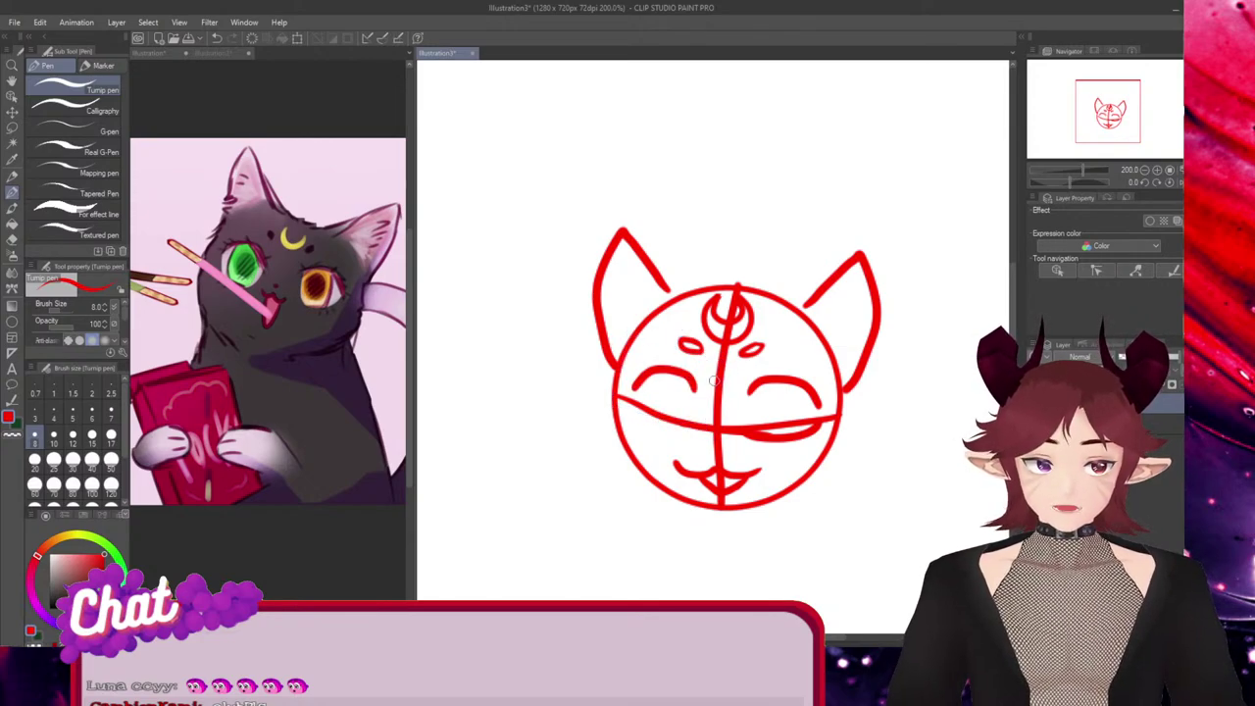
Mirror a copy of the right lower lid onto the left eye, and connect the eyes' lids at their outer sides
{"action": "left_click", "coordinate": [782, 437], "text": "ctrl"}
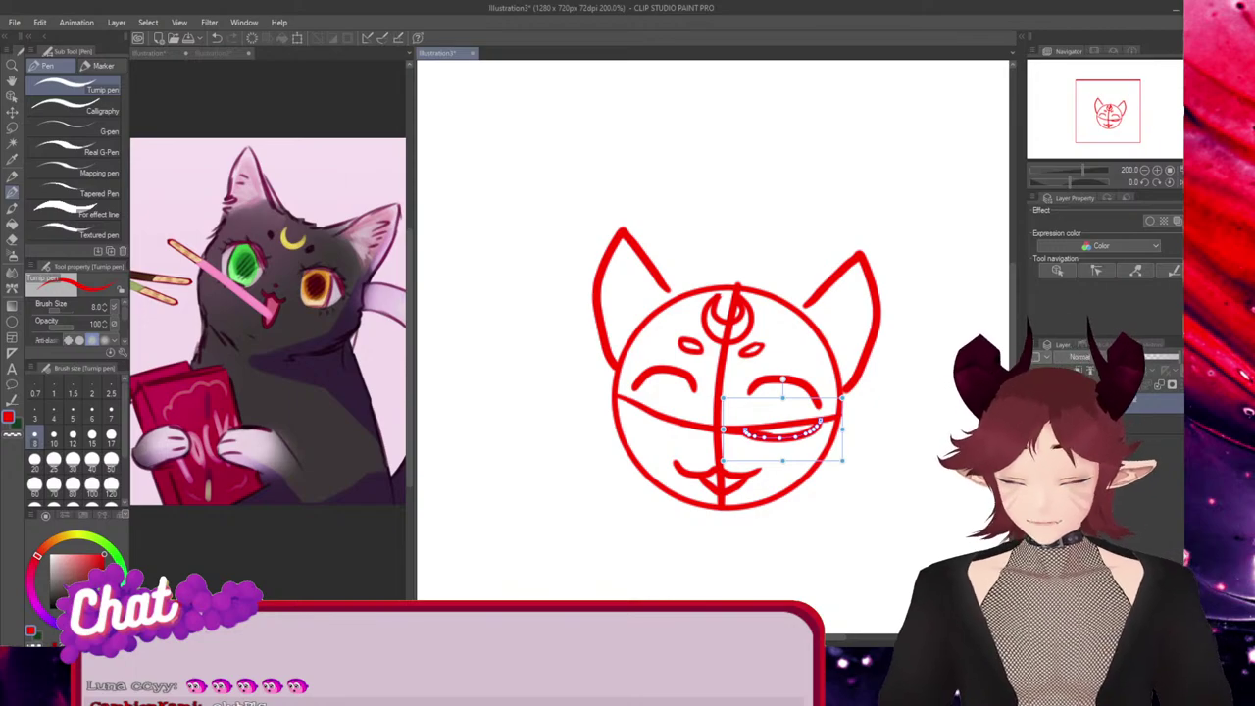
{"action": "left_click_drag", "start_coordinate": [843, 430], "coordinate": [661, 430]}
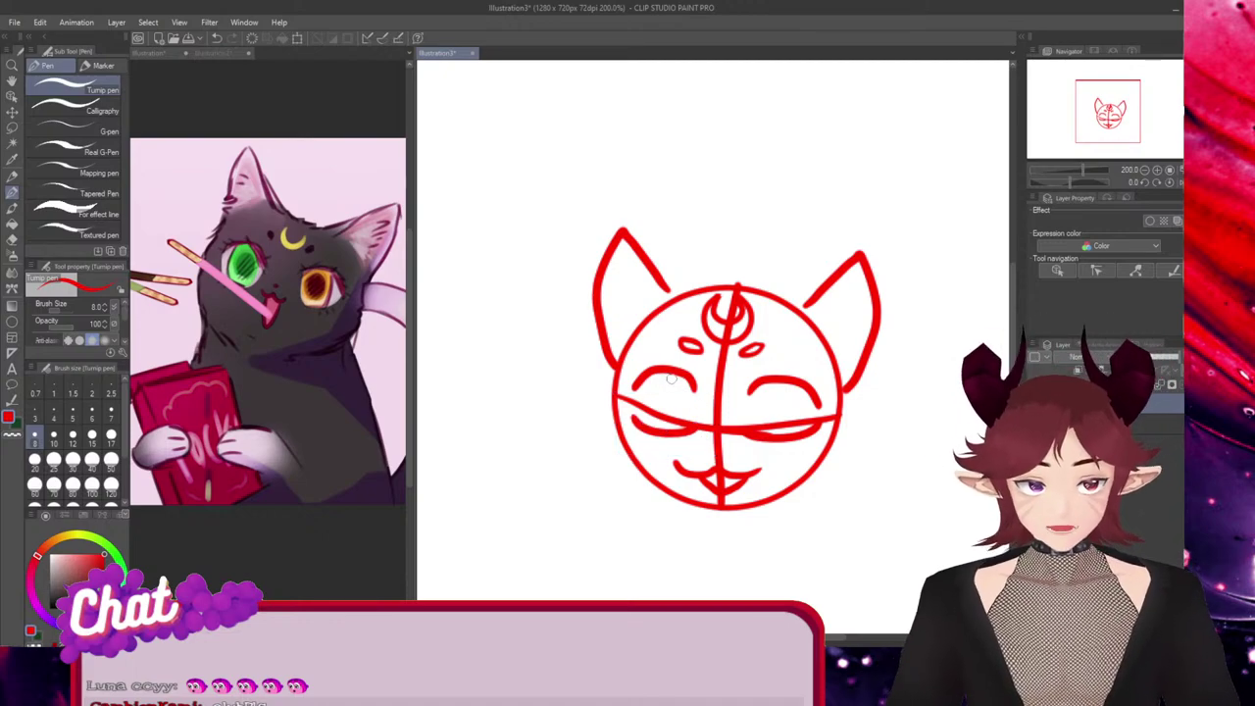
{"action": "mouse_move", "coordinate": [670, 372]}
{"action": "left_mouse_down"}
{"action": "mouse_move", "coordinate": [665, 419]}
{"action": "mouse_move", "coordinate": [682, 384]}
{"action": "mouse_move", "coordinate": [651, 395]}
{"action": "mouse_move", "coordinate": [677, 418]}
{"action": "mouse_move", "coordinate": [689, 383]}
{"action": "left_mouse_up"}
{"action": "key", "text": "ctrl+z"}
{"action": "key", "text": "ctrl+z"}
{"action": "key", "text": "ctrl+z"}
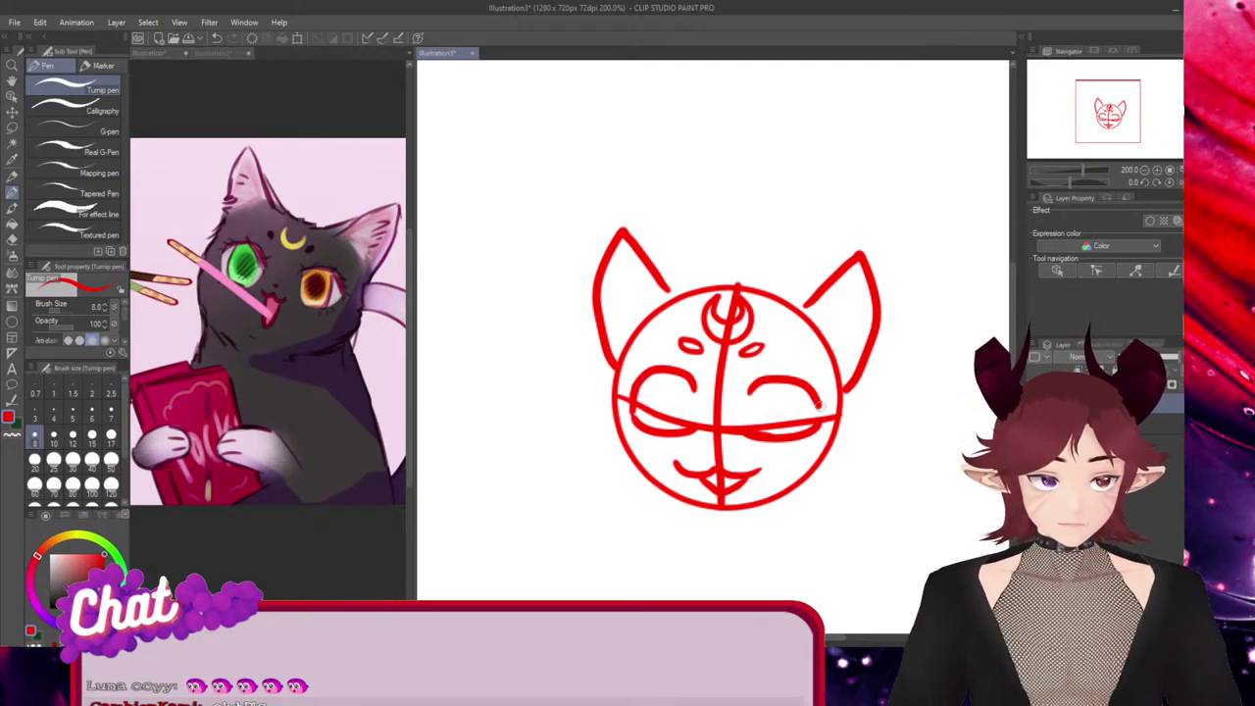
Delete both strokes of the horizontal face guide crossing the eyes
{"action": "left_click", "coordinate": [748, 427], "text": "ctrl"}
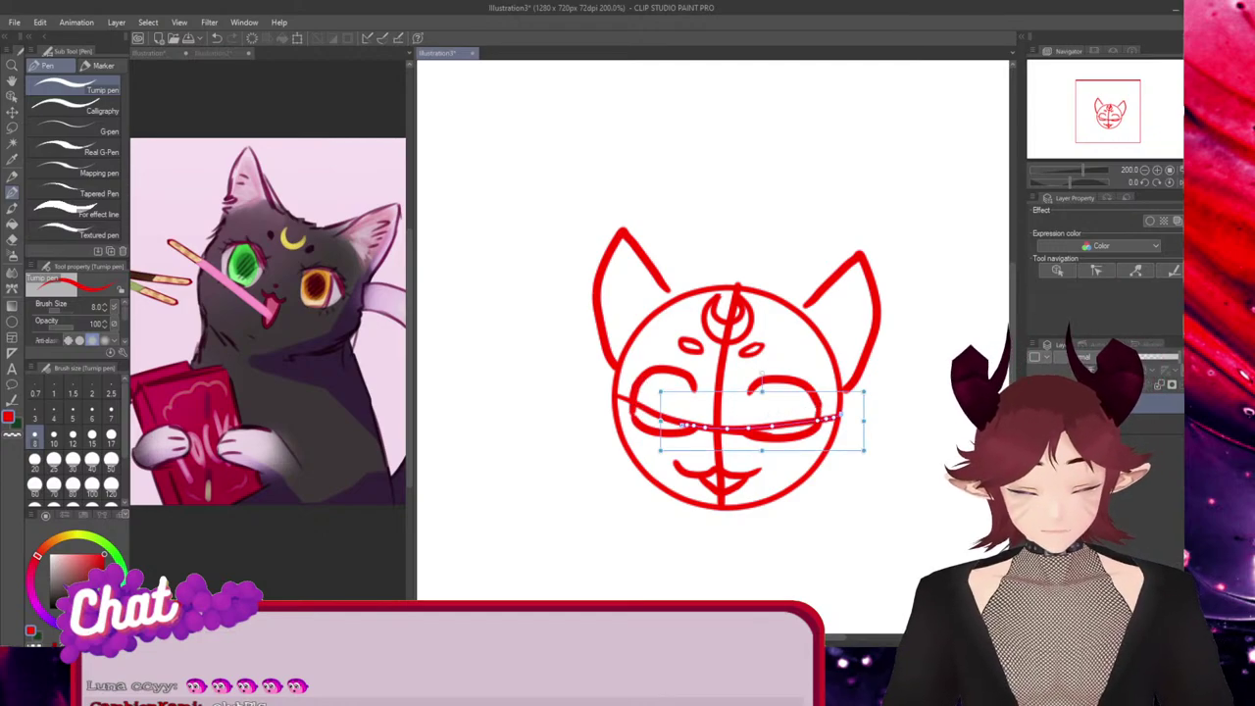
{"action": "key", "text": "Delete"}
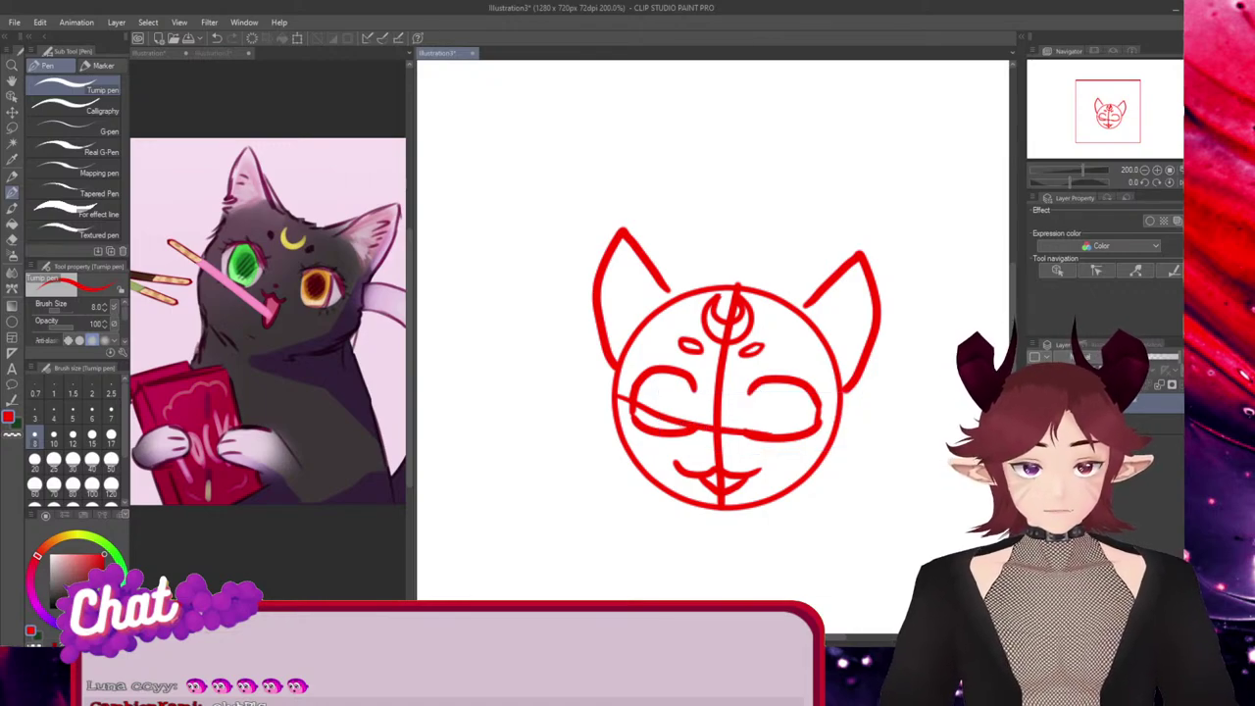
{"action": "left_click", "coordinate": [771, 432], "text": "ctrl"}
{"action": "key", "text": "Delete"}
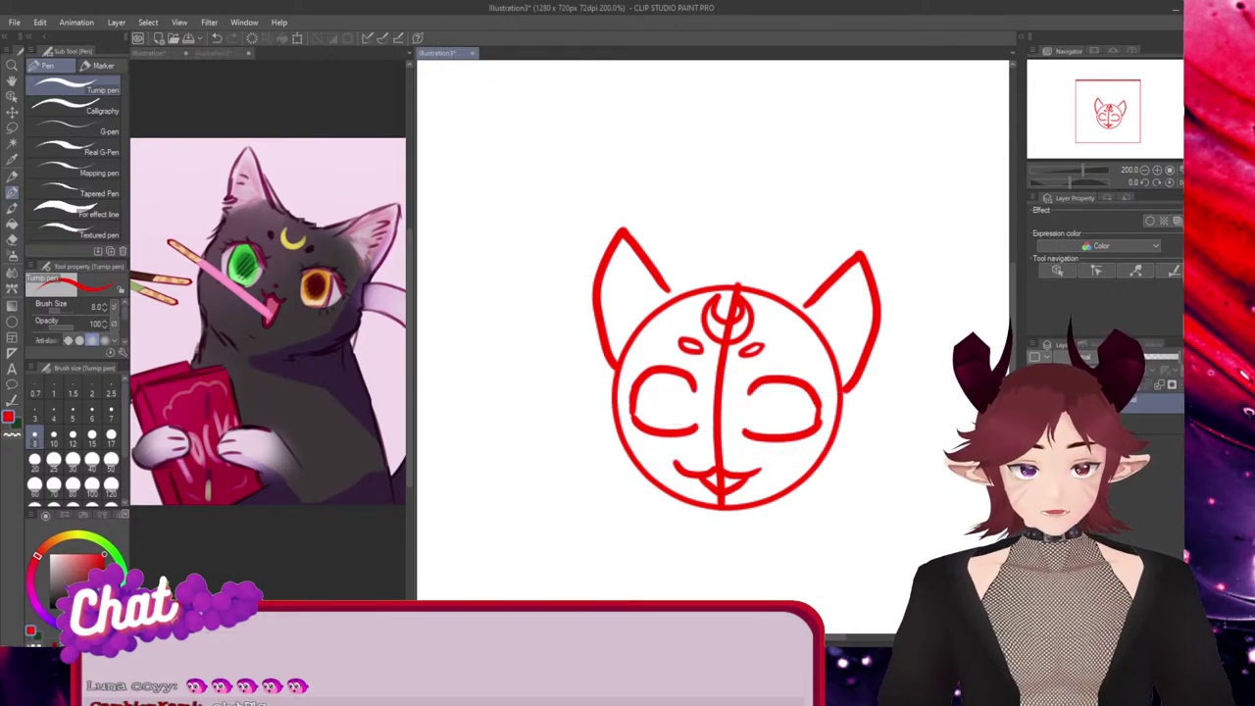
Delete the vertical centre guide of the face and the short stroke joining the right eye's lids at their outer side
{"action": "left_click", "coordinate": [718, 421], "text": "ctrl"}
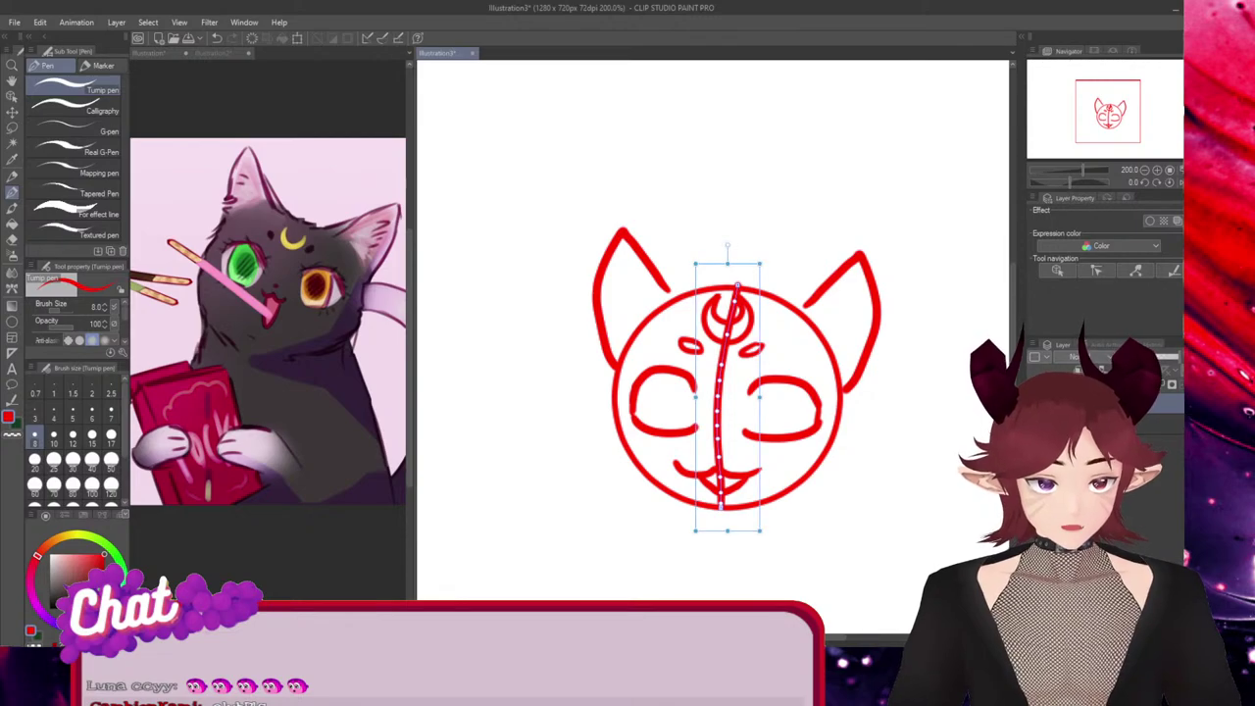
{"action": "key", "text": "Delete"}
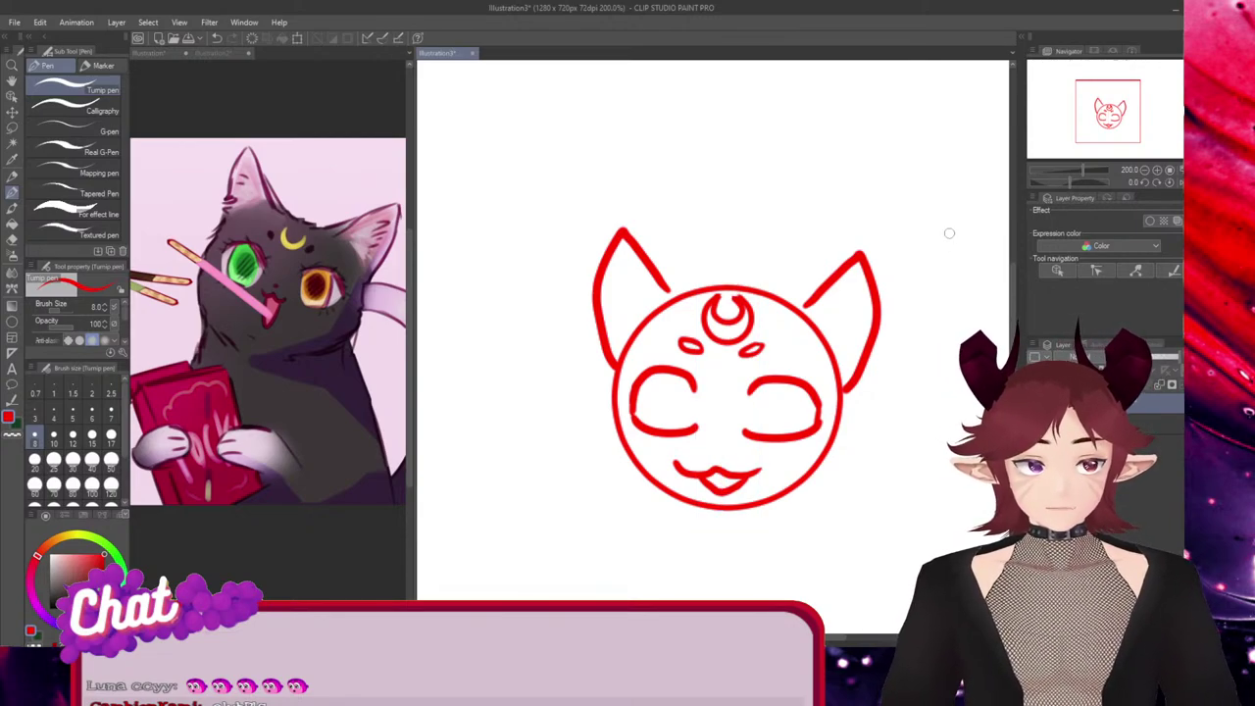
{"action": "left_click", "coordinate": [817, 413], "text": "ctrl"}
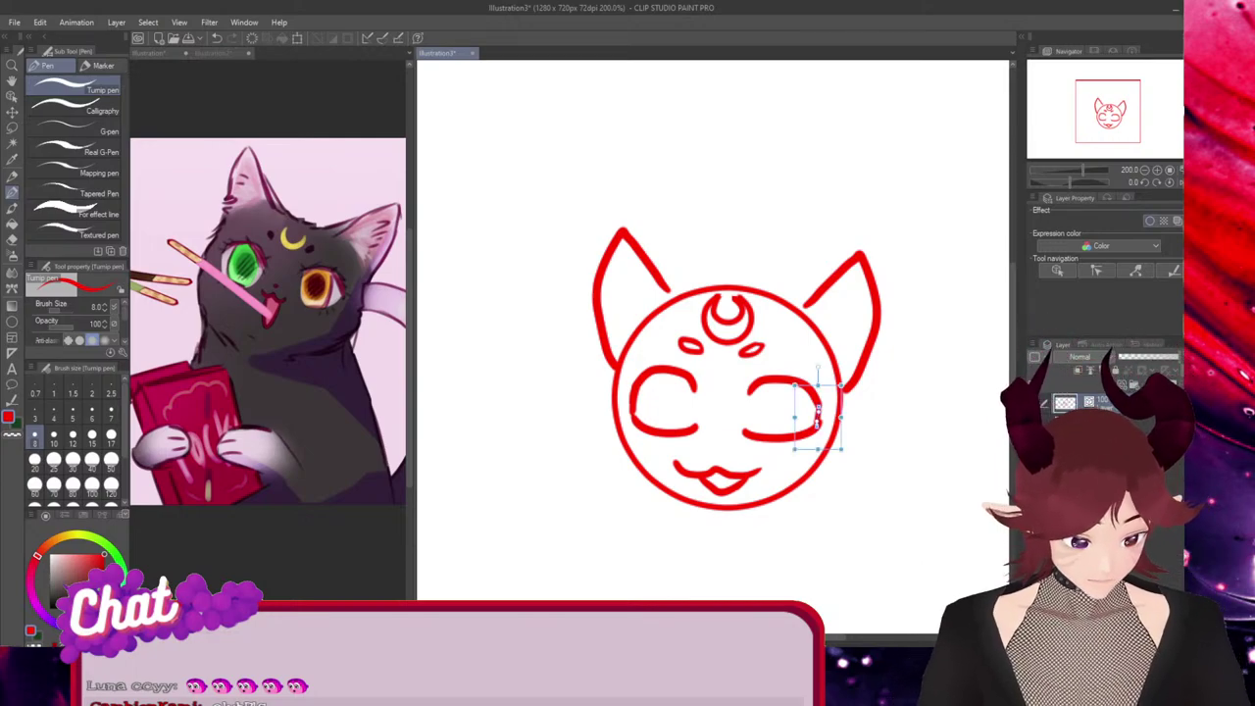
{"action": "key", "text": "Delete"}
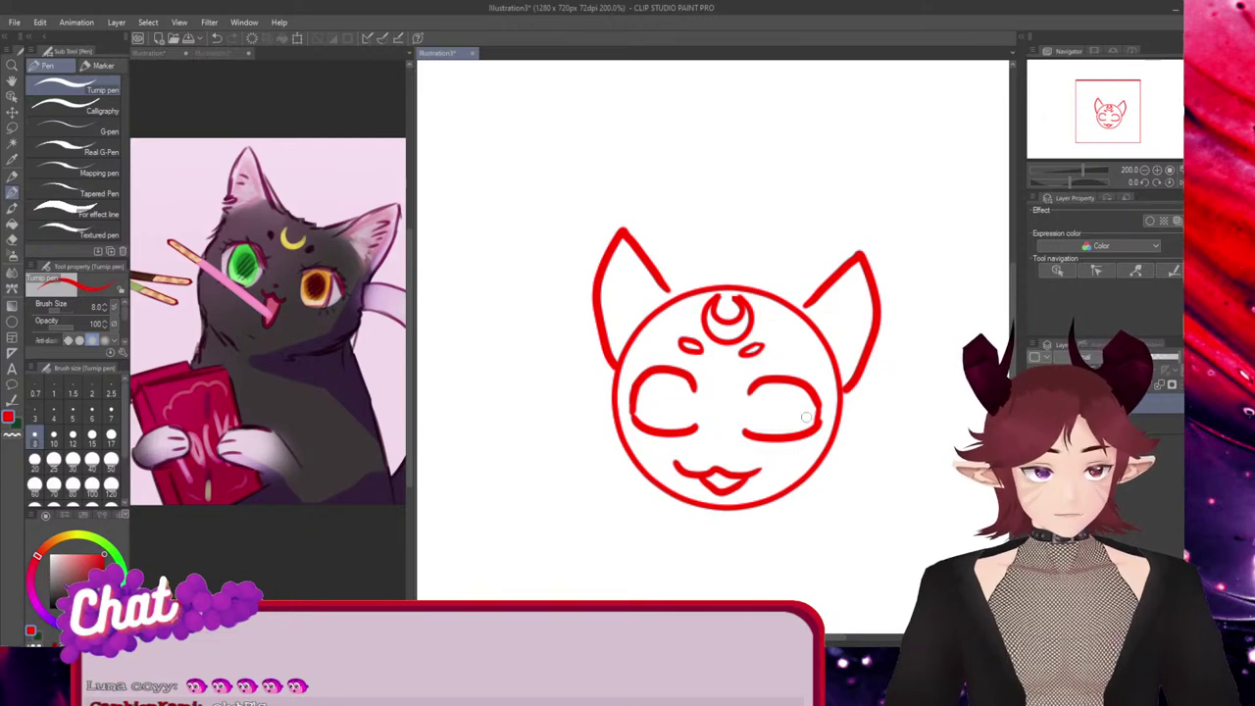
{"action": "left_click", "coordinate": [780, 438], "text": "ctrl"}
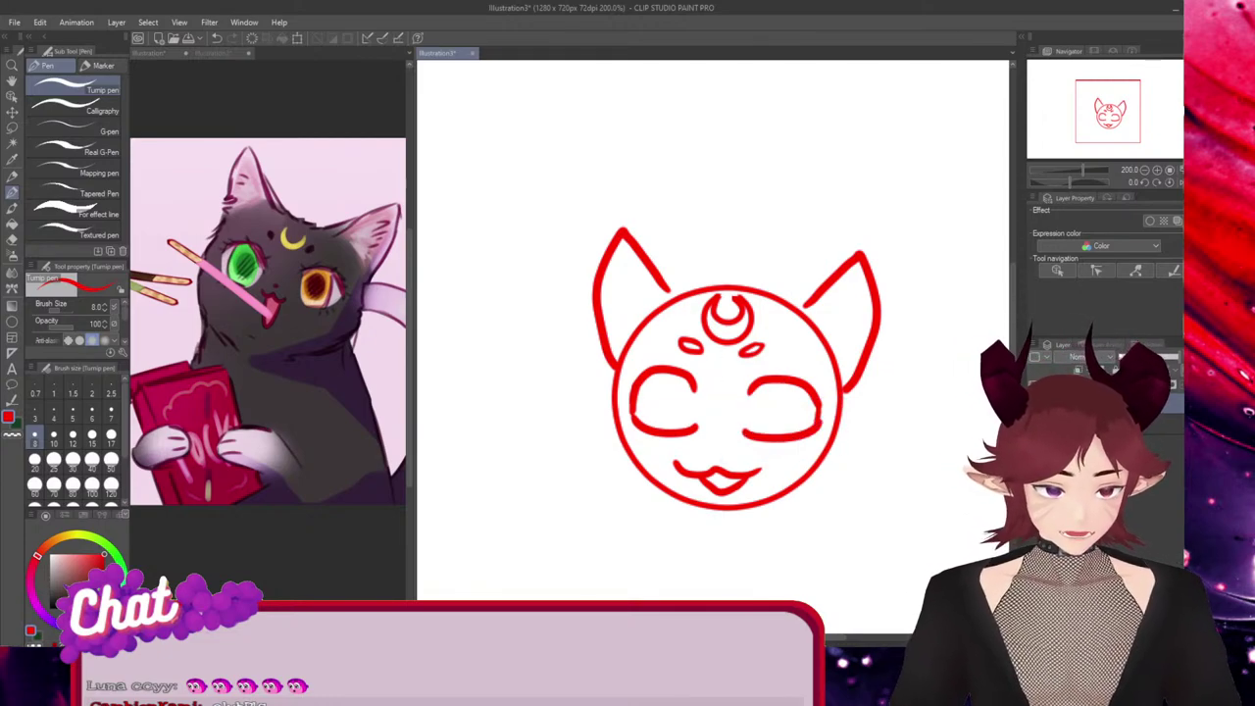
{"action": "left_click", "coordinate": [782, 437], "text": "ctrl"}
{"action": "left_click", "coordinate": [820, 413], "text": "ctrl"}
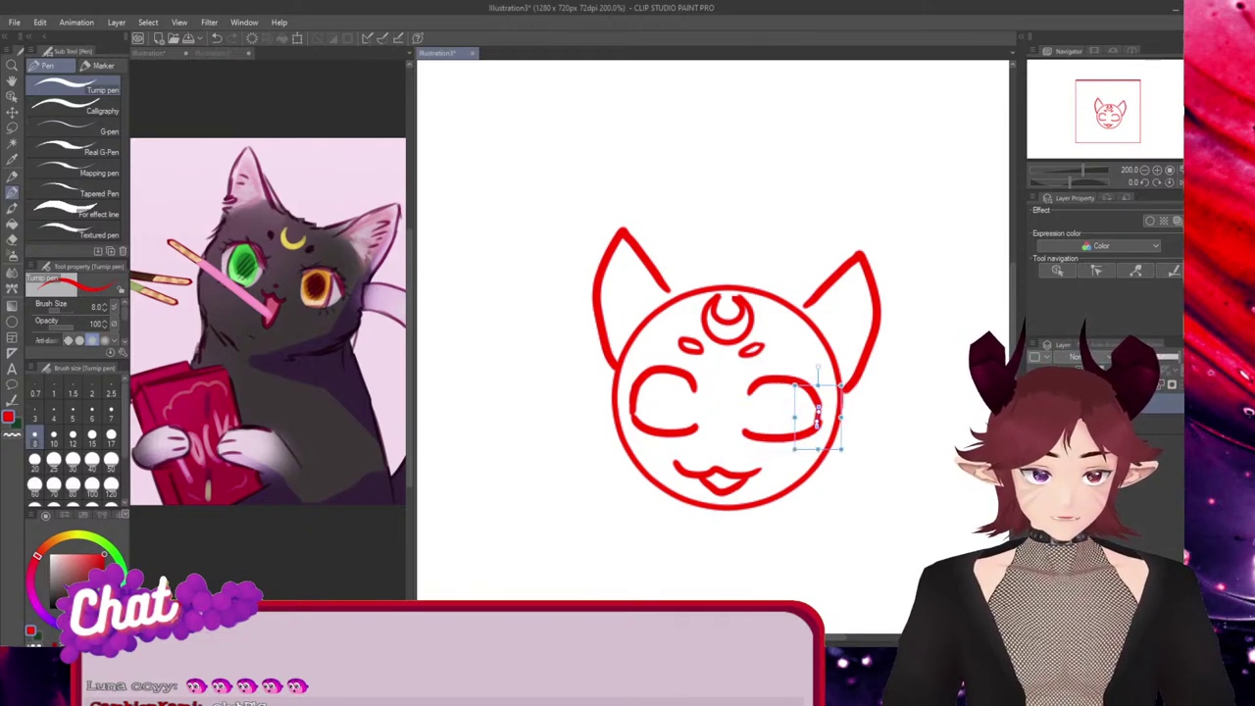
{"action": "key", "text": "Delete"}
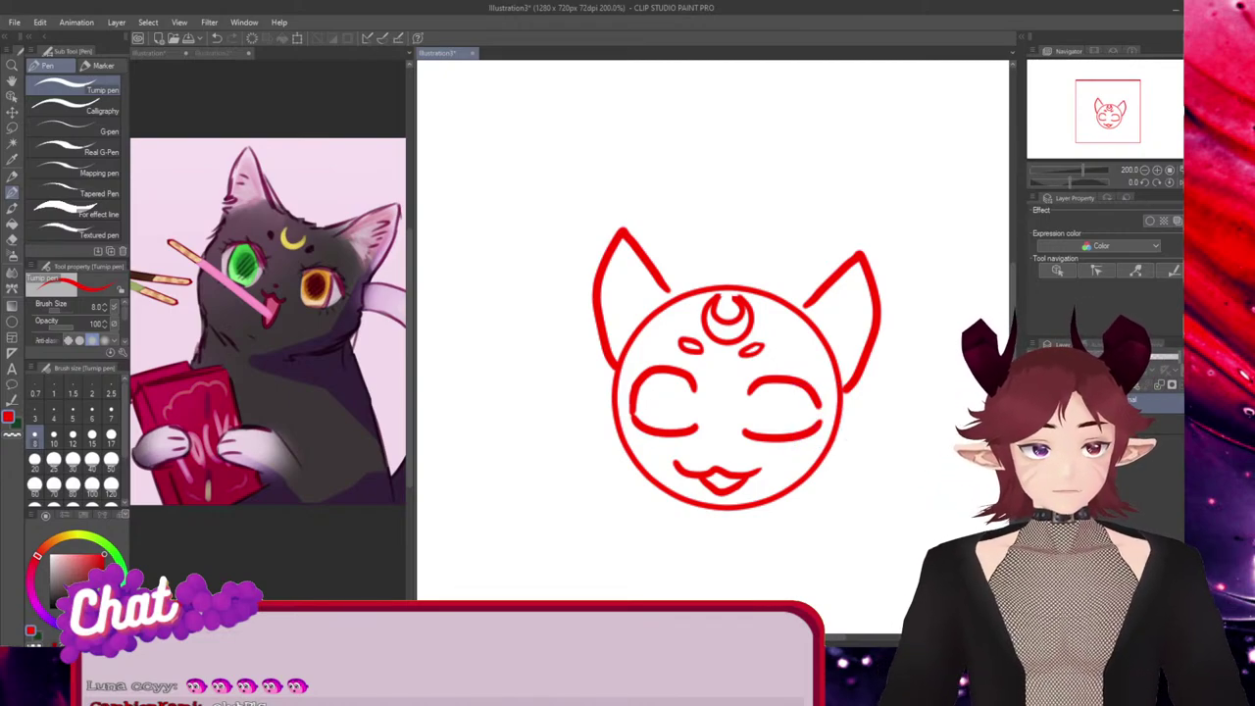
Move the right eye's upper lid slightly up and inward, narrow its lower lid at the outer side, and reconnect the two
{"action": "key", "text": "ctrl+z"}
{"action": "left_click_drag", "start_coordinate": [783, 358], "coordinate": [783, 345]}
{"action": "key", "text": "Left"}
{"action": "key", "text": "Left"}
{"action": "key", "text": "Left"}
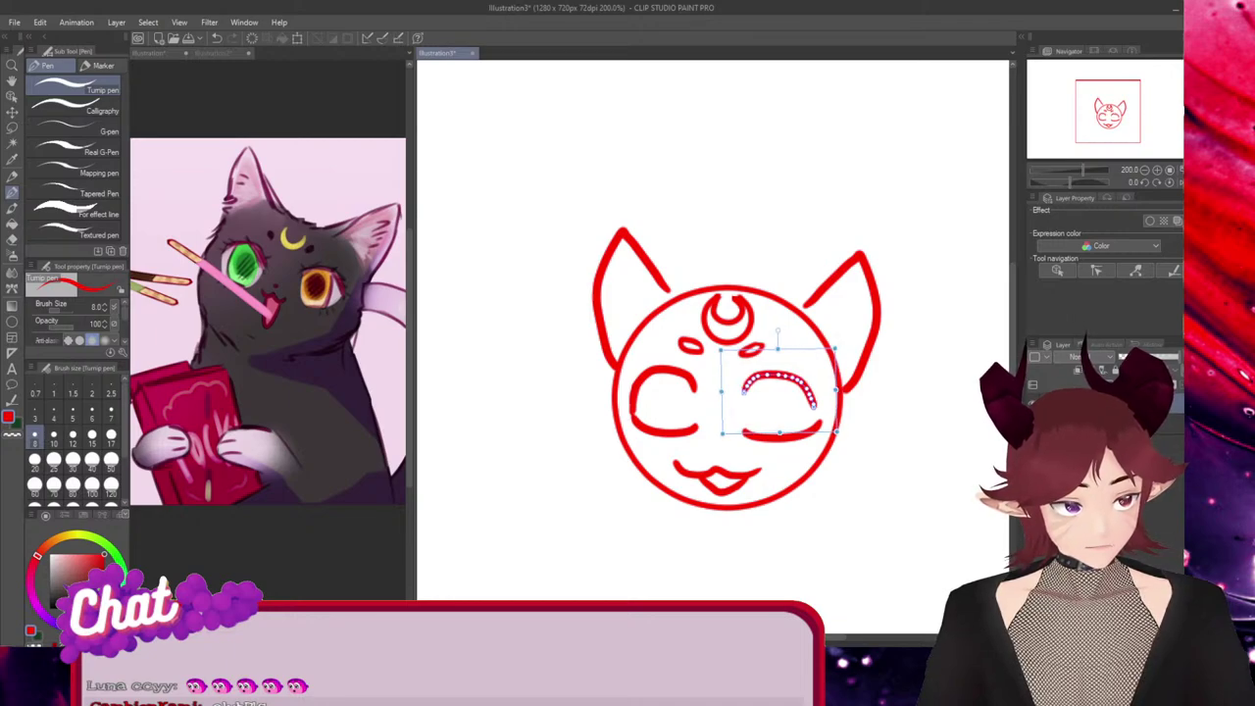
{"action": "key", "text": "ctrl+d"}
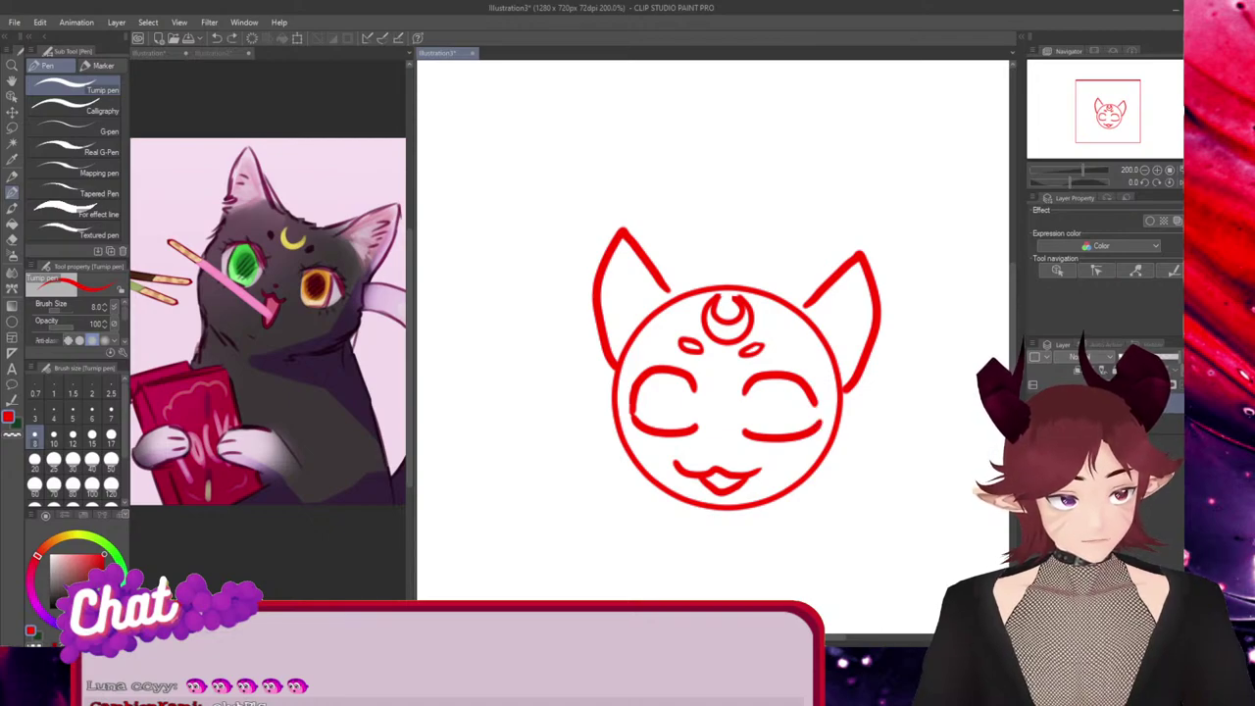
{"action": "left_click", "coordinate": [806, 433], "text": "ctrl"}
{"action": "left_click_drag", "start_coordinate": [843, 429], "coordinate": [835, 429]}
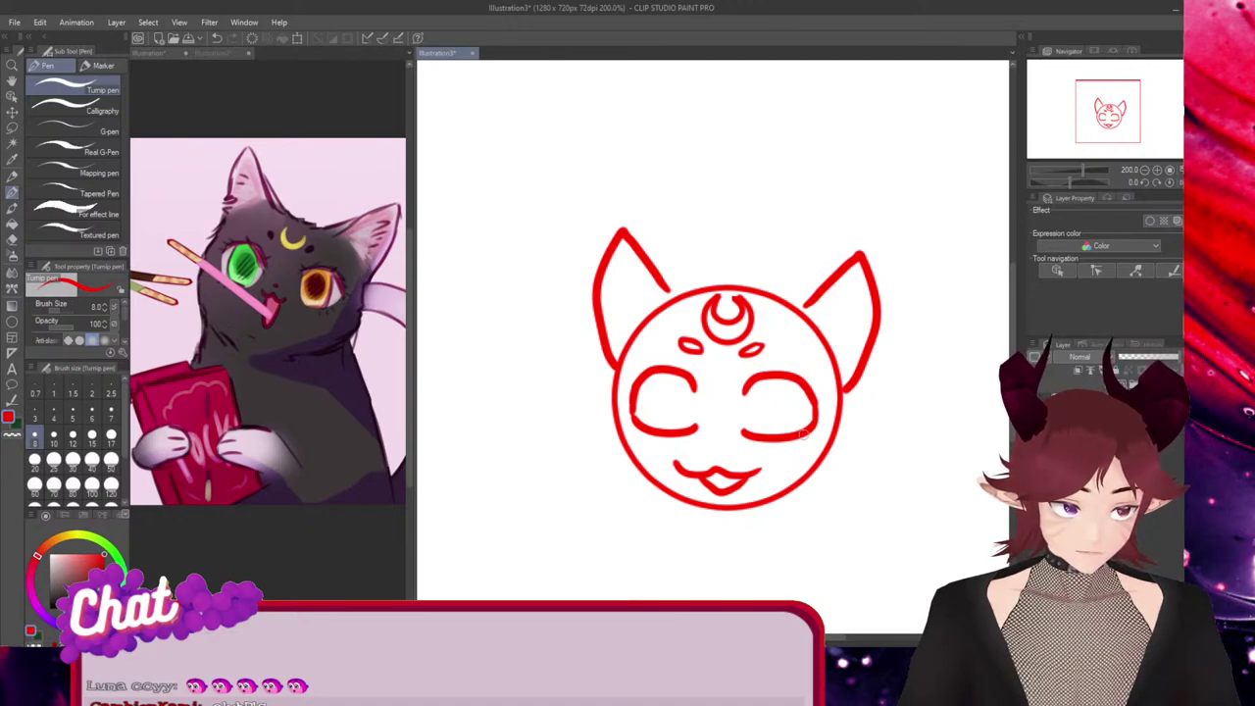
Draw two short lower lashes beneath the outer corner of each eye
{"action": "mouse_move", "coordinate": [803, 432]}
{"action": "left_mouse_down"}
{"action": "mouse_move", "coordinate": [810, 459]}
{"action": "mouse_move", "coordinate": [826, 449]}
{"action": "left_mouse_up"}
{"action": "key", "text": "ctrl+z"}
{"action": "key", "text": "ctrl+z"}
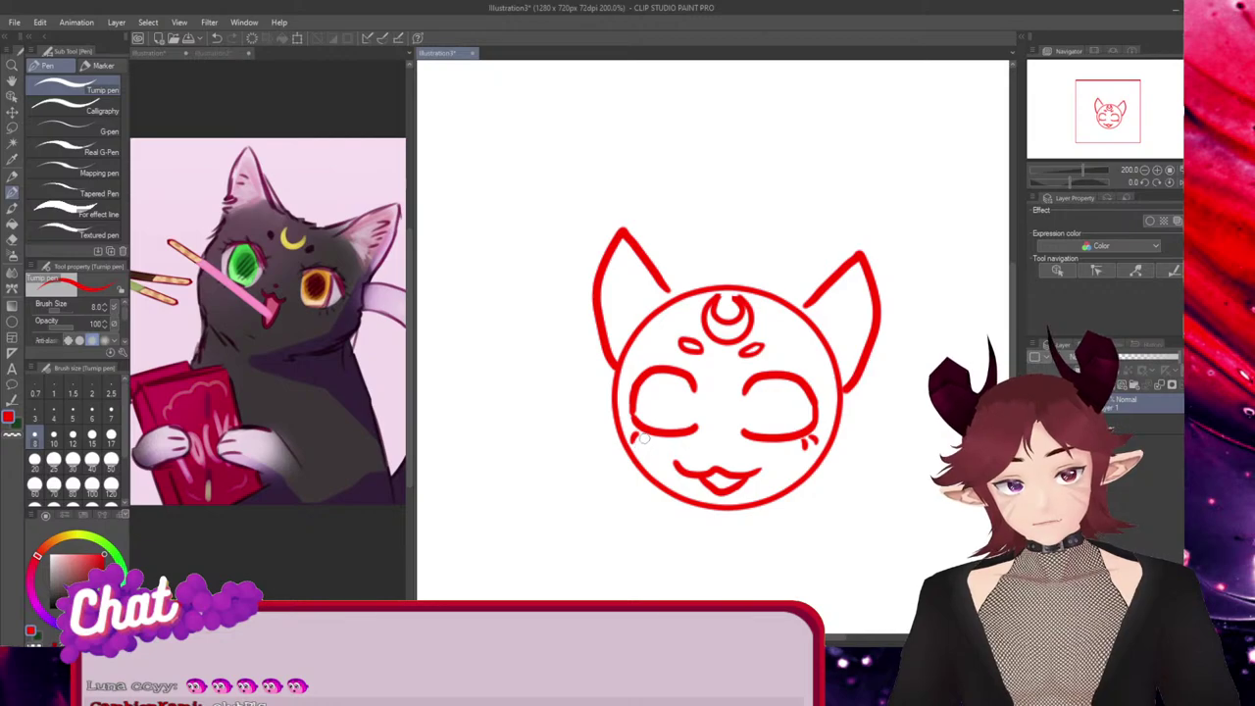
{"action": "key", "text": "ctrl+z"}
{"action": "left_click_drag", "start_coordinate": [633, 432], "coordinate": [636, 441]}
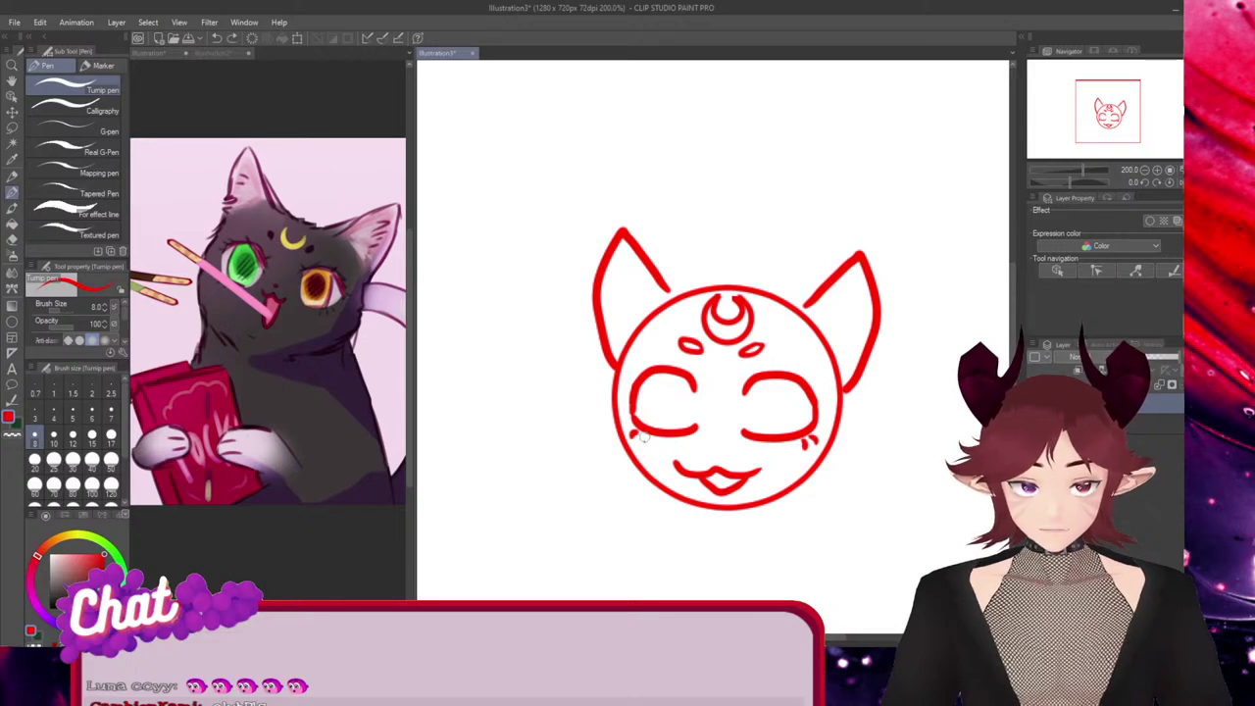
{"action": "left_click_drag", "start_coordinate": [639, 432], "coordinate": [644, 446]}
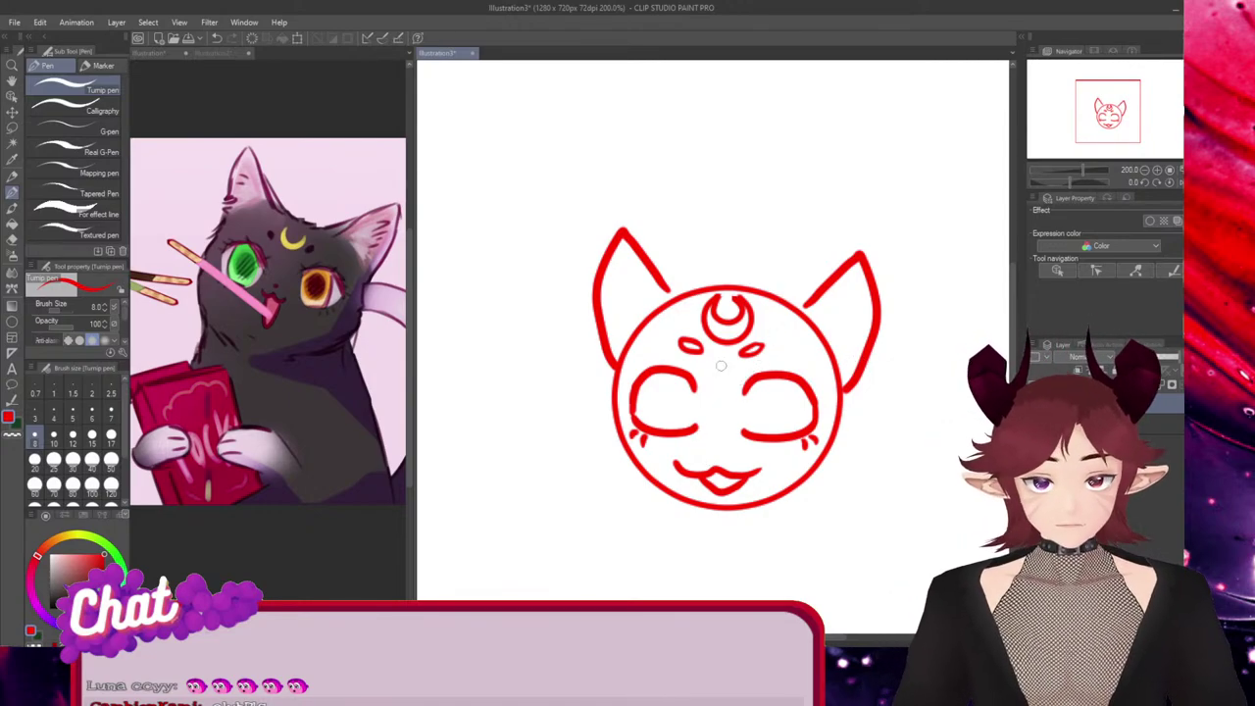
Draw a tall oval iris inside the left eye, reaching from the upper to the lower lid
{"action": "mouse_move", "coordinate": [667, 370]}
{"action": "left_mouse_down"}
{"action": "mouse_move", "coordinate": [686, 386]}
{"action": "mouse_move", "coordinate": [686, 421]}
{"action": "mouse_move", "coordinate": [690, 387]}
{"action": "mouse_move", "coordinate": [675, 425]}
{"action": "left_mouse_up"}
{"action": "key", "text": "ctrl+z"}
{"action": "key", "text": "ctrl+z"}
{"action": "key", "text": "ctrl+z"}
{"action": "key", "text": "ctrl+z"}
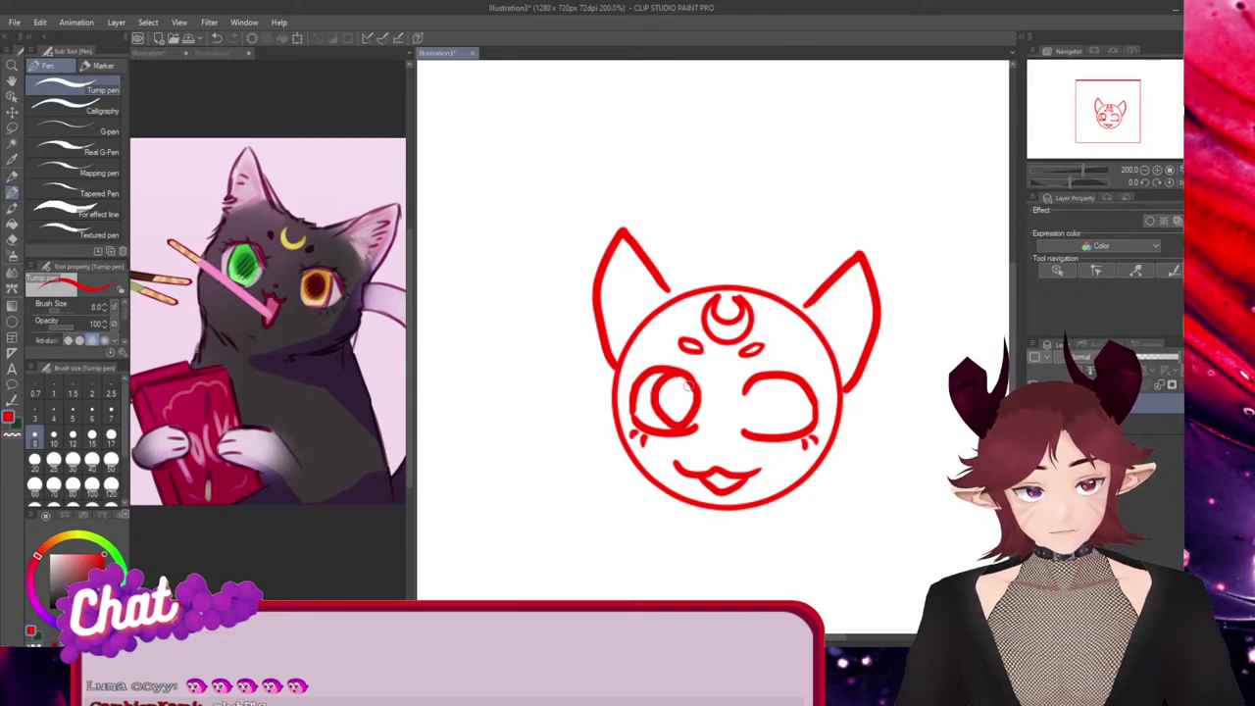
{"action": "mouse_move", "coordinate": [673, 371]}
{"action": "left_mouse_down"}
{"action": "mouse_move", "coordinate": [740, 405]}
{"action": "mouse_move", "coordinate": [779, 382]}
{"action": "mouse_move", "coordinate": [772, 431]}
{"action": "mouse_move", "coordinate": [776, 379]}
{"action": "mouse_move", "coordinate": [768, 408]}
{"action": "mouse_move", "coordinate": [659, 401]}
{"action": "left_mouse_up"}
{"action": "key", "text": "ctrl+z"}
{"action": "key", "text": "ctrl+z"}
Copy the left iris and place the duplicate at the inner side of the right eye
{"action": "key", "text": "ctrl"}
{"action": "key", "text": "ctrl"}
{"action": "key", "text": "ctrl+c"}
{"action": "key", "text": "ctrl+v"}
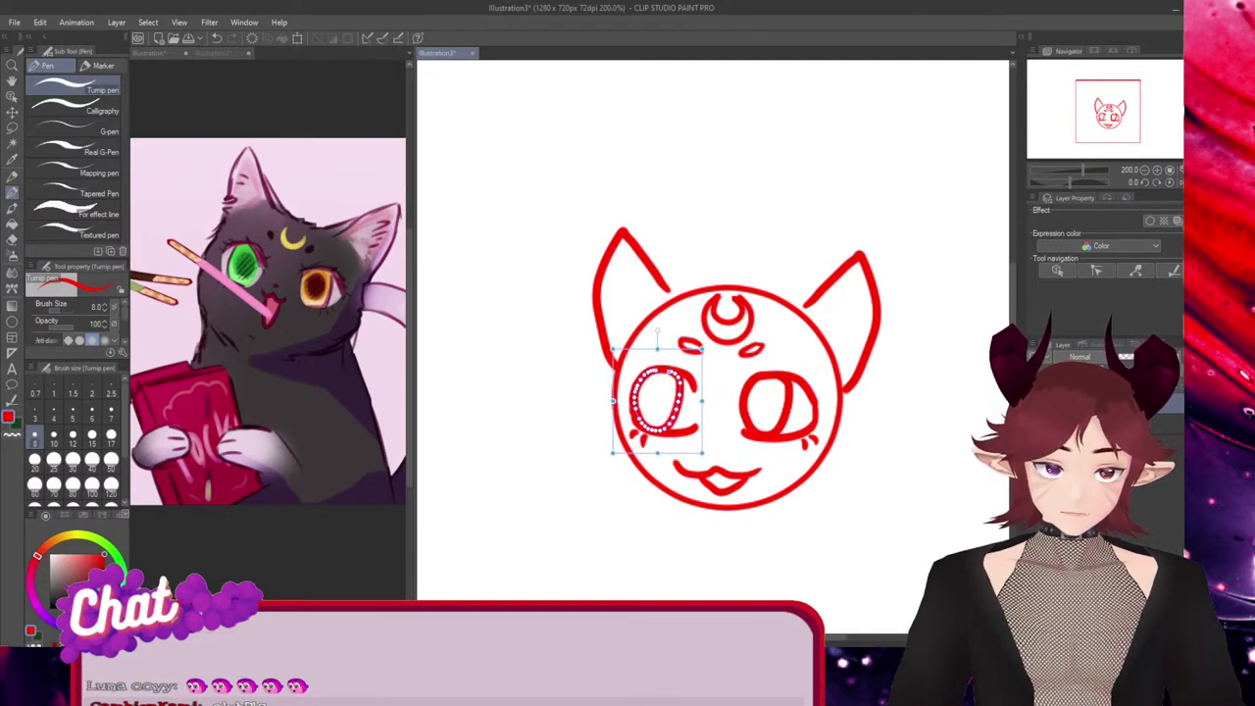
{"action": "key", "text": "Return"}
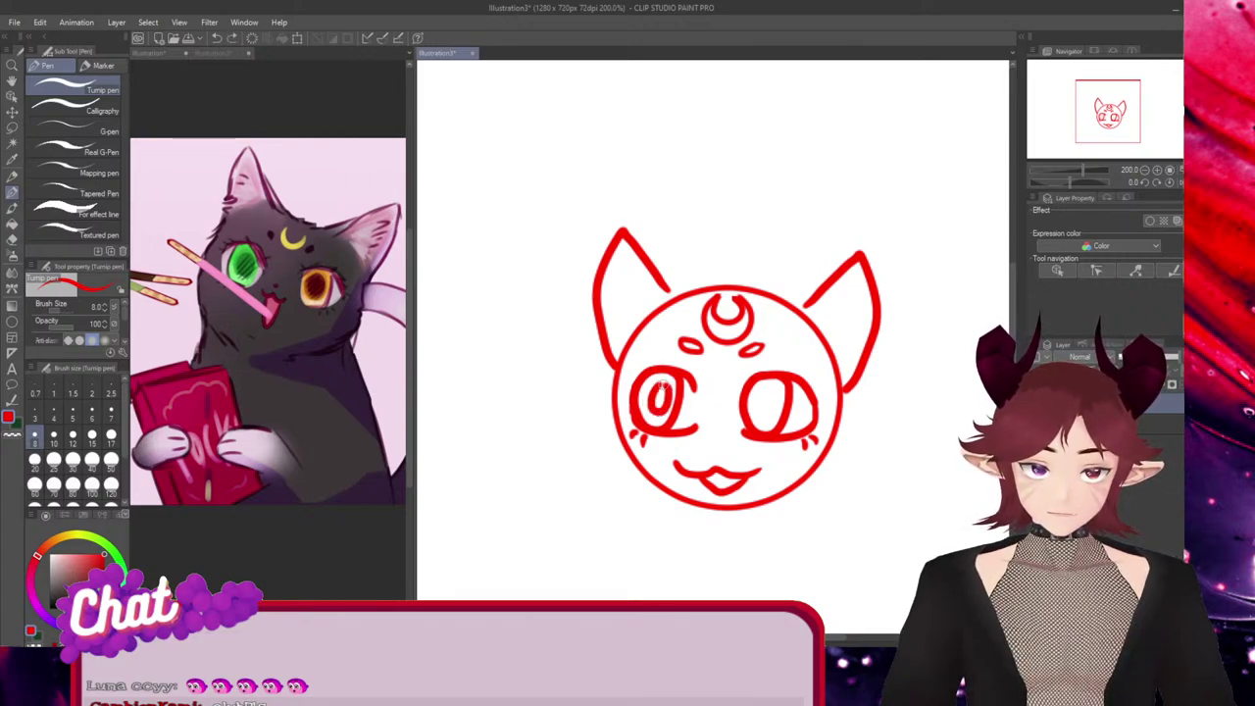
Centre a small upright oval pupil inside the left iris
{"action": "left_click", "coordinate": [657, 395], "text": "ctrl"}
{"action": "left_click_drag", "start_coordinate": [662, 388], "coordinate": [658, 386]}
{"action": "left_click_drag", "start_coordinate": [655, 342], "coordinate": [643, 342]}
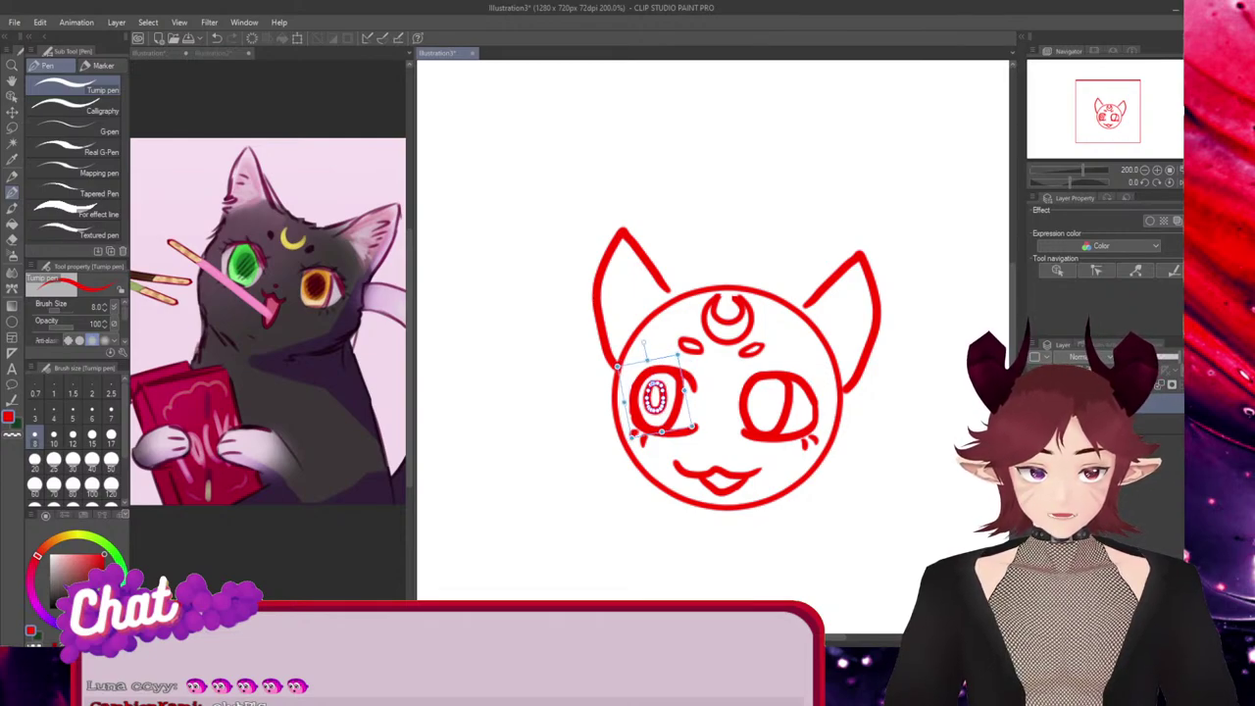
{"action": "left_click_drag", "start_coordinate": [655, 396], "coordinate": [657, 398]}
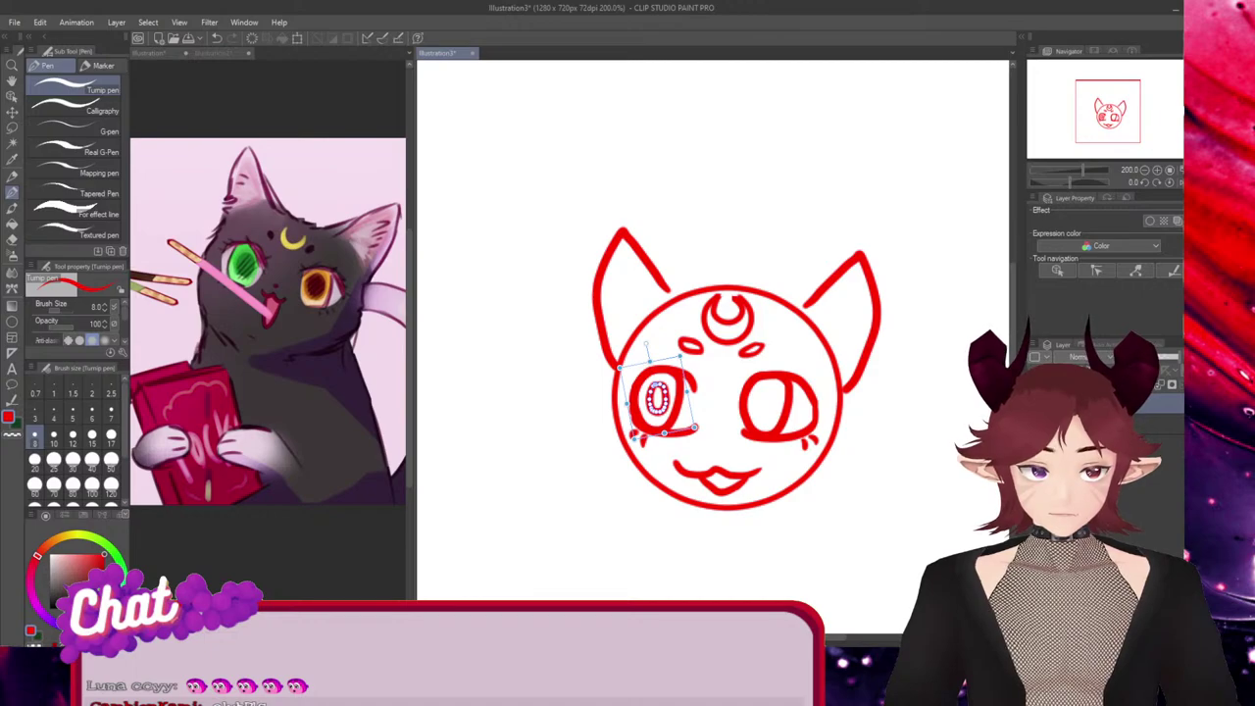
{"action": "left_click_drag", "start_coordinate": [646, 343], "coordinate": [657, 342]}
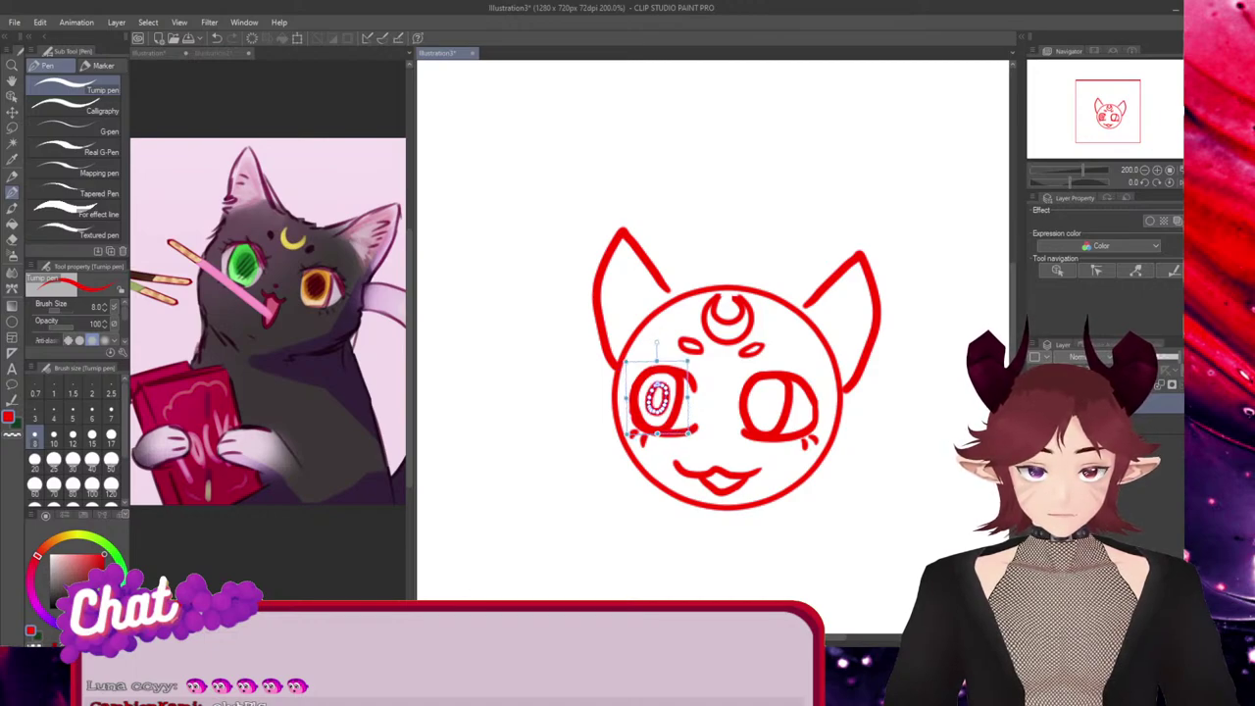
{"action": "left_click_drag", "start_coordinate": [657, 398], "coordinate": [655, 397]}
{"action": "left_click", "coordinate": [655, 397], "text": "ctrl"}
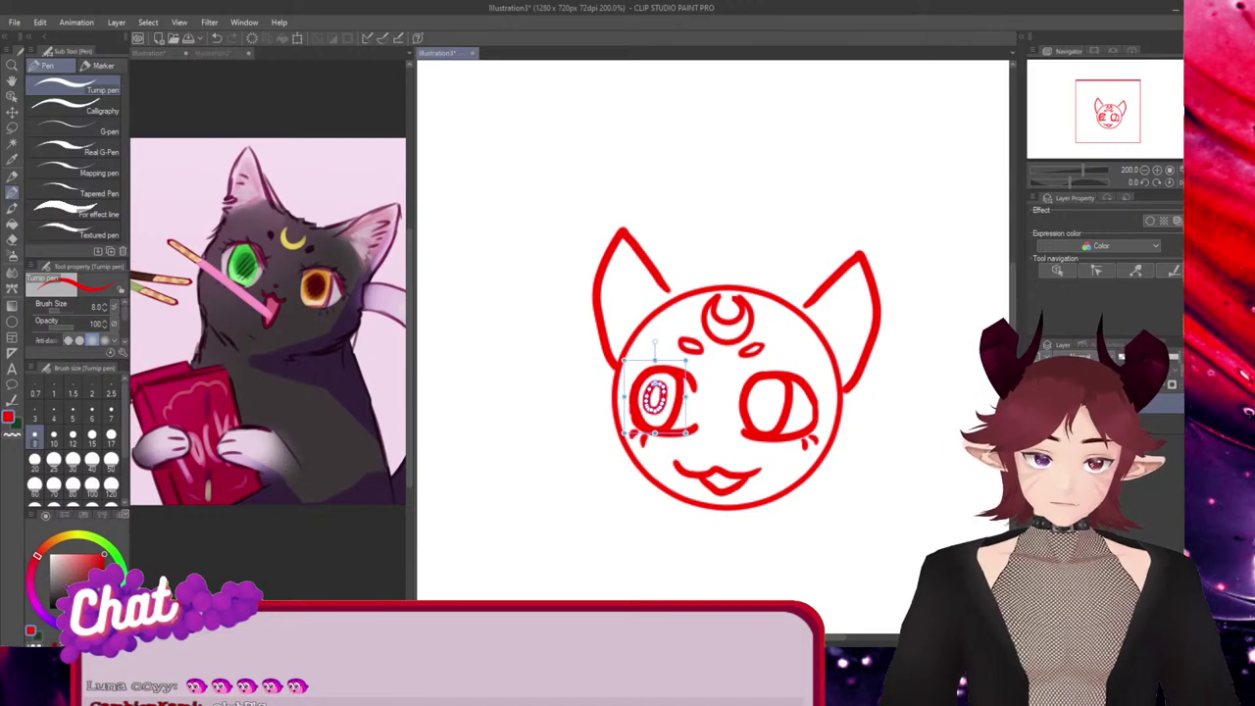
Copy the left pupil and place the duplicate inside the right iris
{"action": "key", "text": "ctrl+c"}
{"action": "key", "text": "ctrl+v"}
{"action": "mouse_move", "coordinate": [655, 397]}
{"action": "left_mouse_down"}
{"action": "mouse_move", "coordinate": [760, 411]}
{"action": "mouse_move", "coordinate": [763, 393]}
{"action": "left_mouse_up"}
{"action": "key", "text": "Return"}
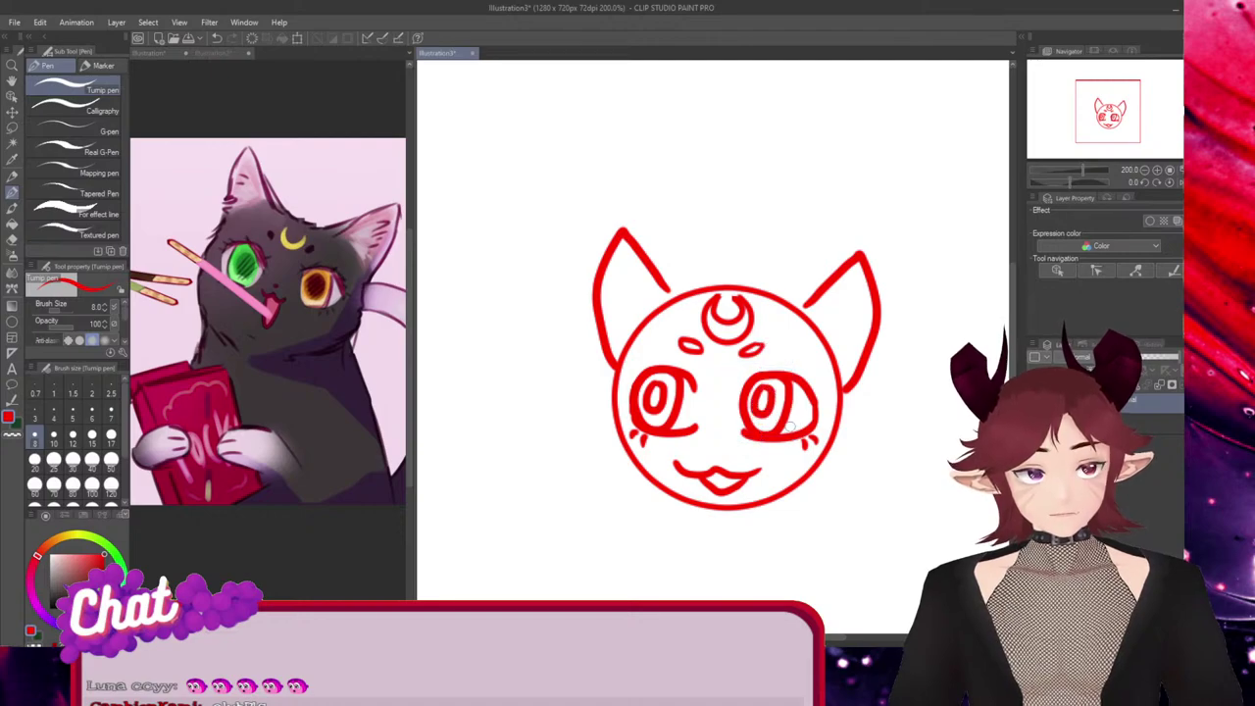
Draw a small dash-like nose just above the centre of the mouth
{"action": "left_click", "coordinate": [714, 453]}
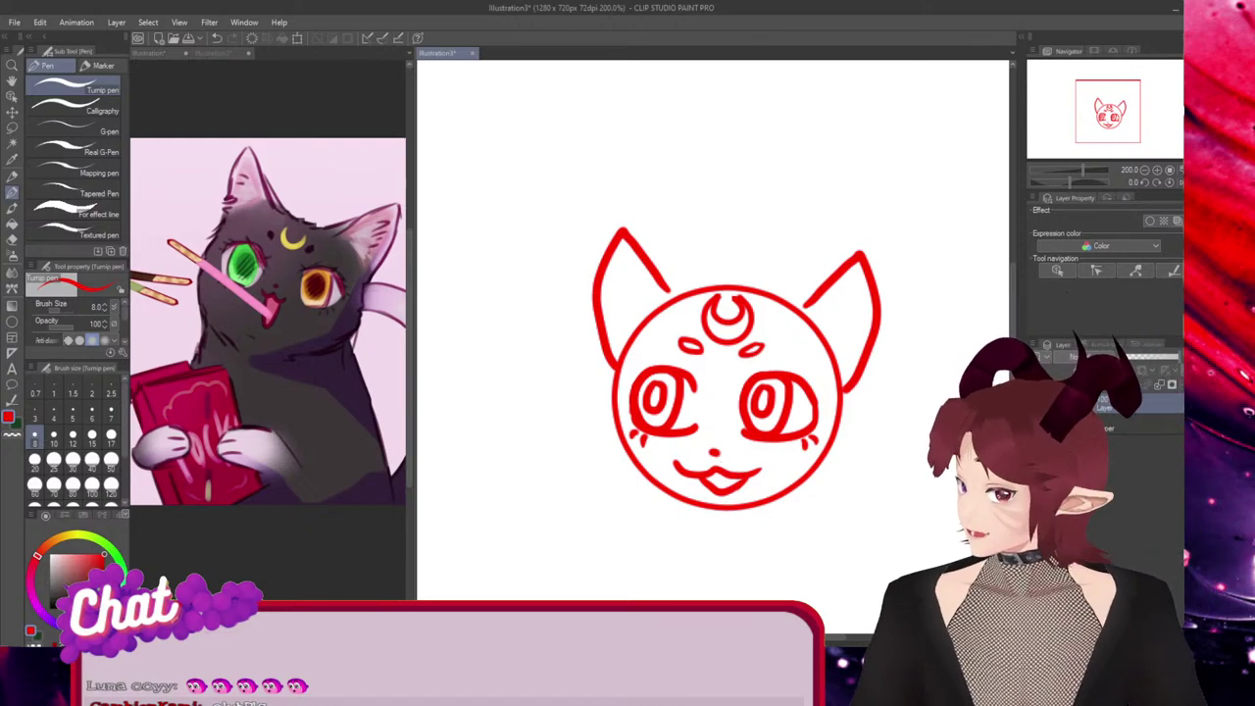
{"action": "left_click", "coordinate": [714, 449]}
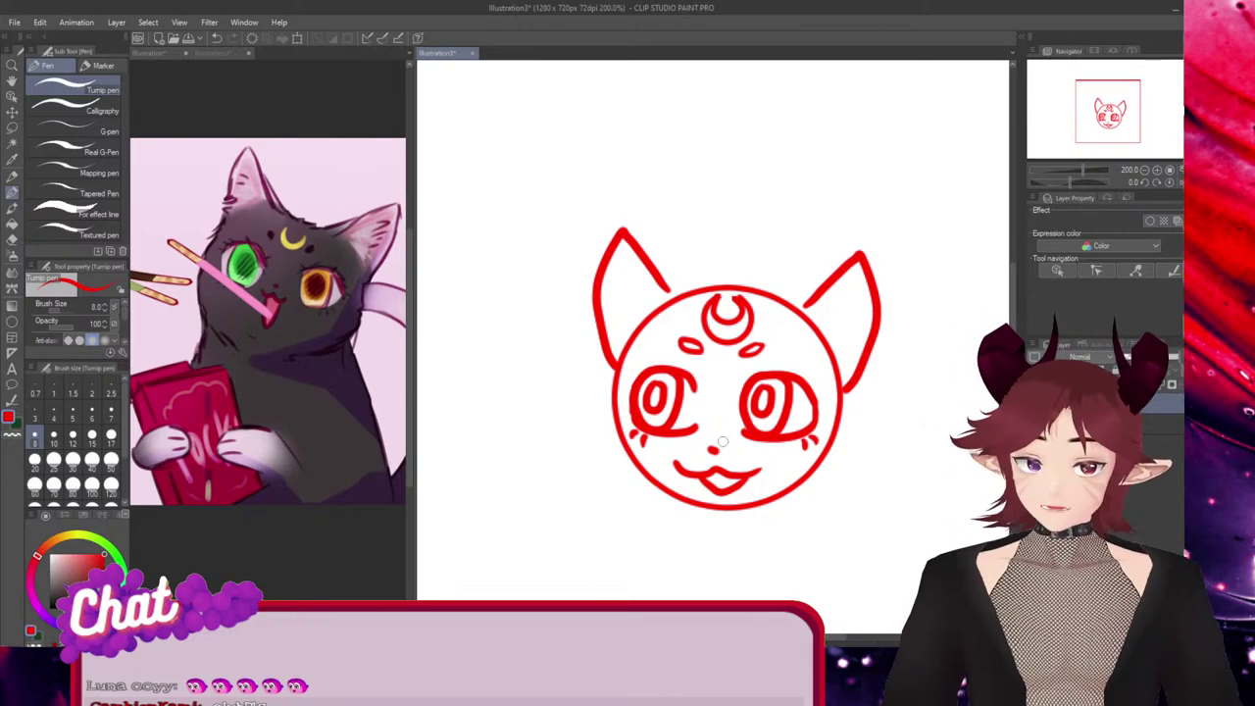
{"action": "left_click_drag", "start_coordinate": [717, 426], "coordinate": [715, 446]}
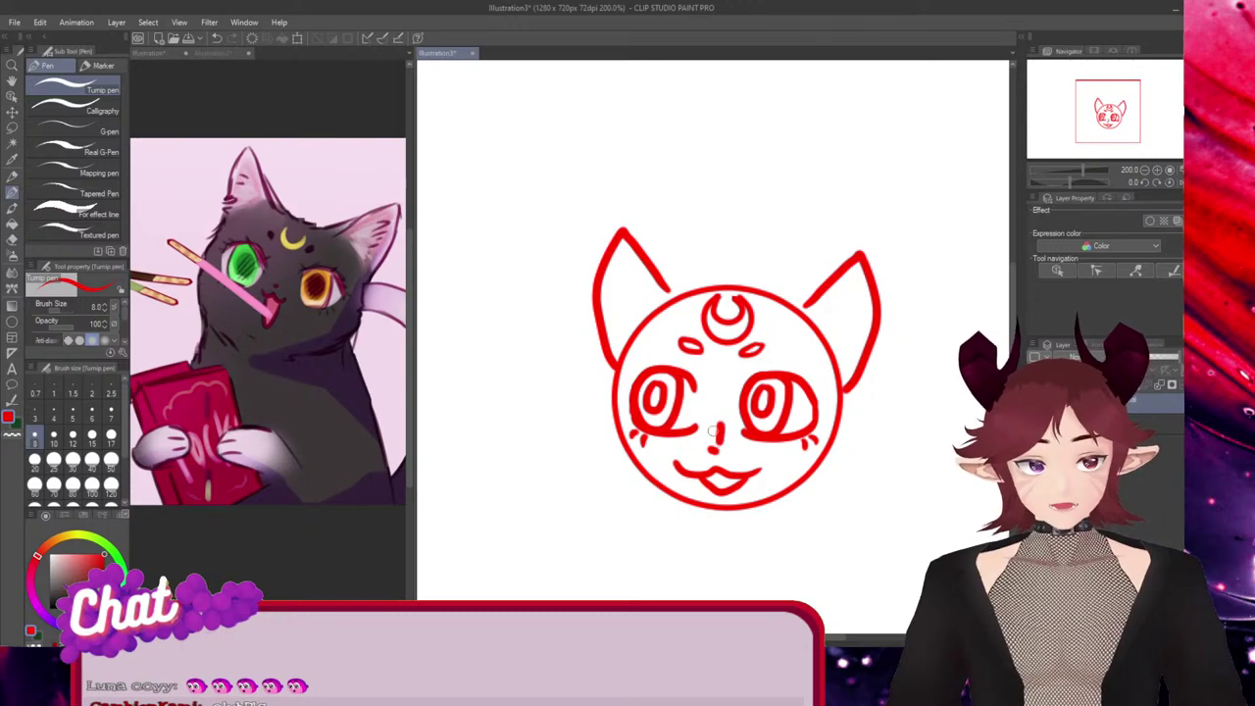
{"action": "key", "text": "ctrl+z"}
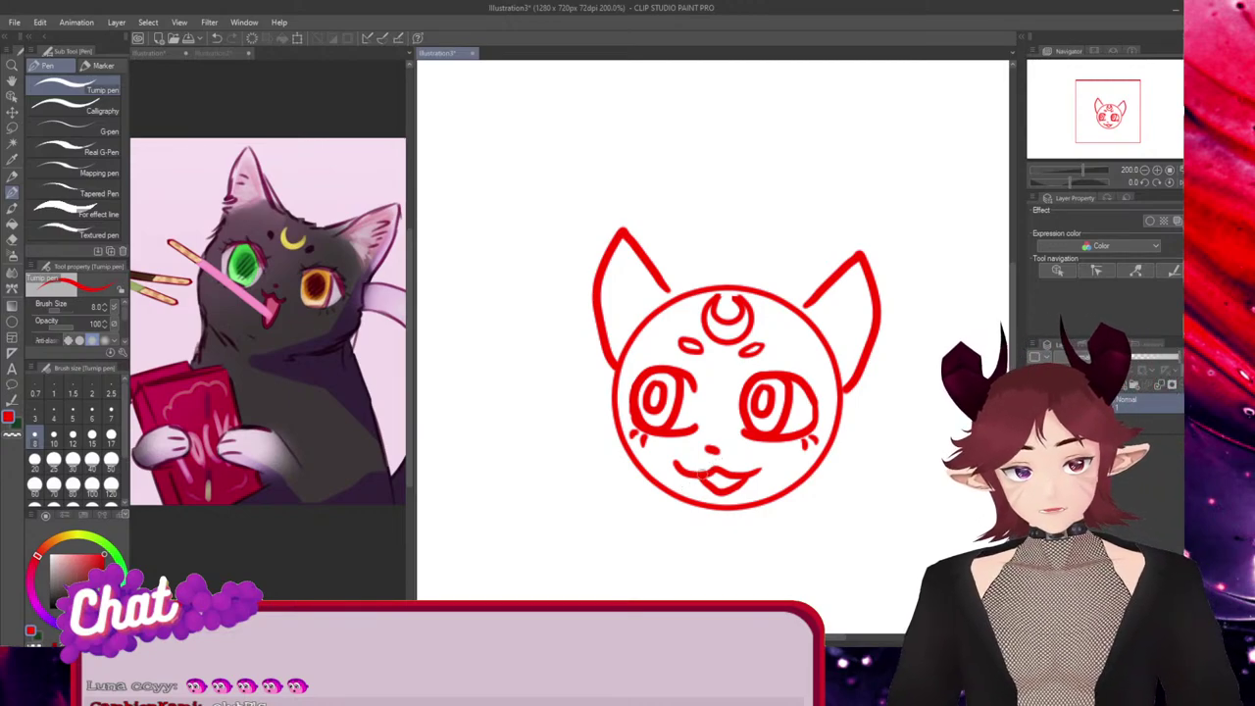
{"action": "key", "text": "ctrl+z"}
{"action": "left_click_drag", "start_coordinate": [707, 453], "coordinate": [721, 455]}
{"action": "key", "text": "ctrl+z"}
{"action": "key", "text": "ctrl+z"}
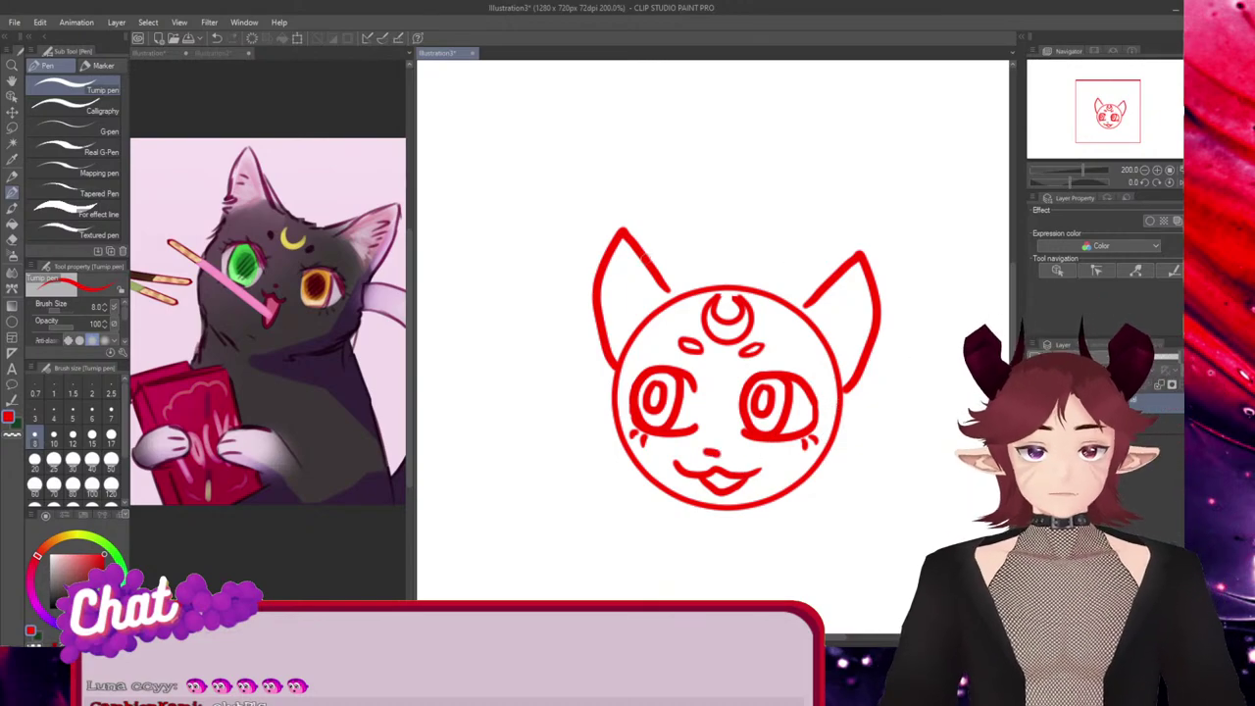
Draw curved inner edges from both ear tips down to the top of the head
{"action": "left_click_drag", "start_coordinate": [624, 233], "coordinate": [698, 291]}
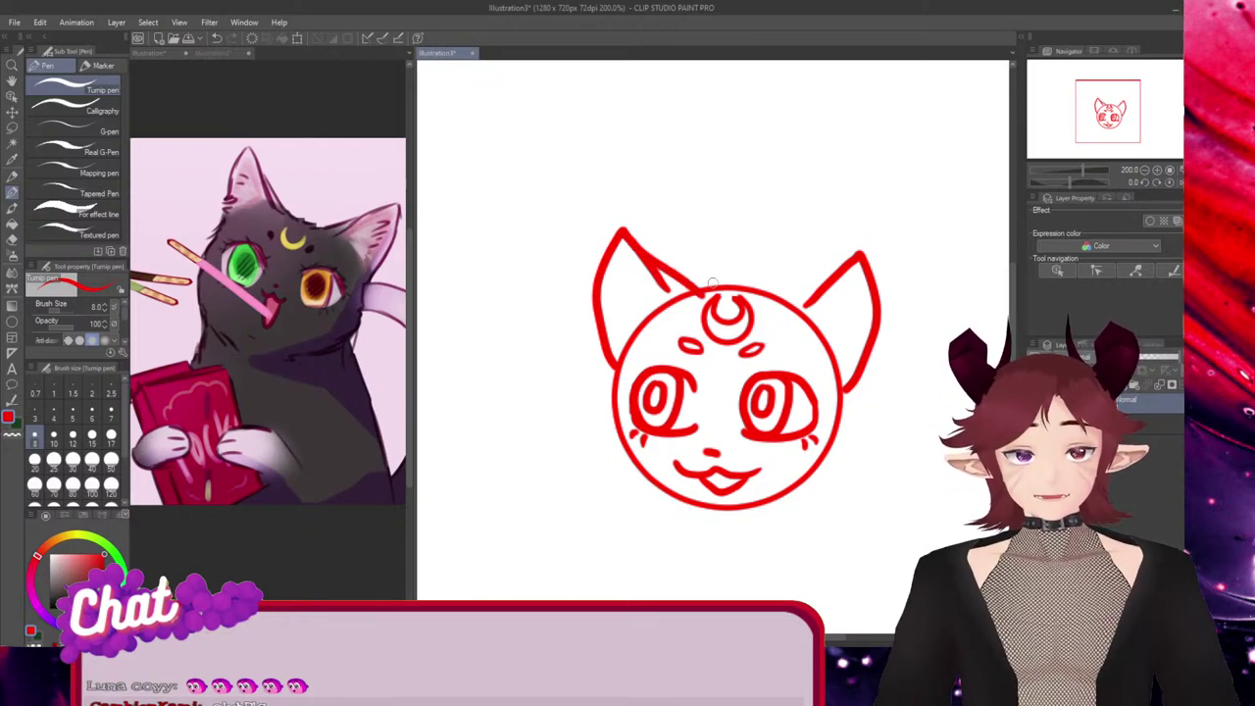
{"action": "key", "text": "ctrl+z"}
{"action": "left_click_drag", "start_coordinate": [624, 232], "coordinate": [701, 292]}
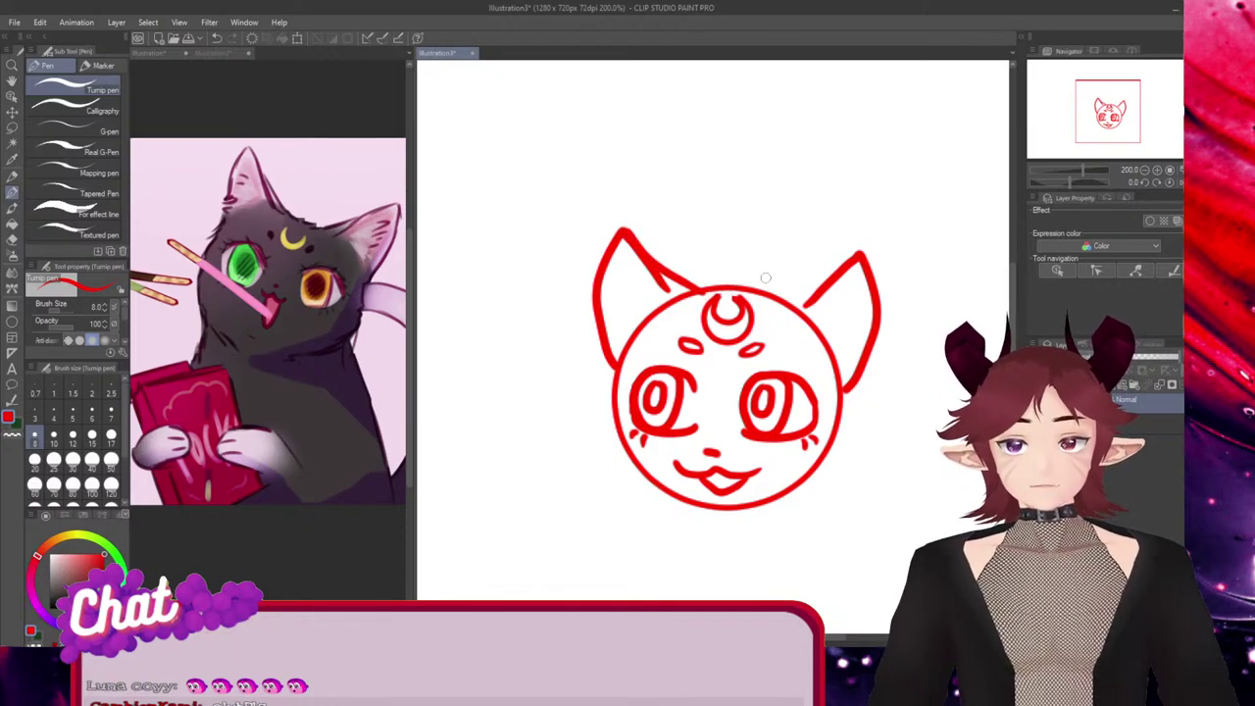
{"action": "left_click_drag", "start_coordinate": [858, 257], "coordinate": [761, 294]}
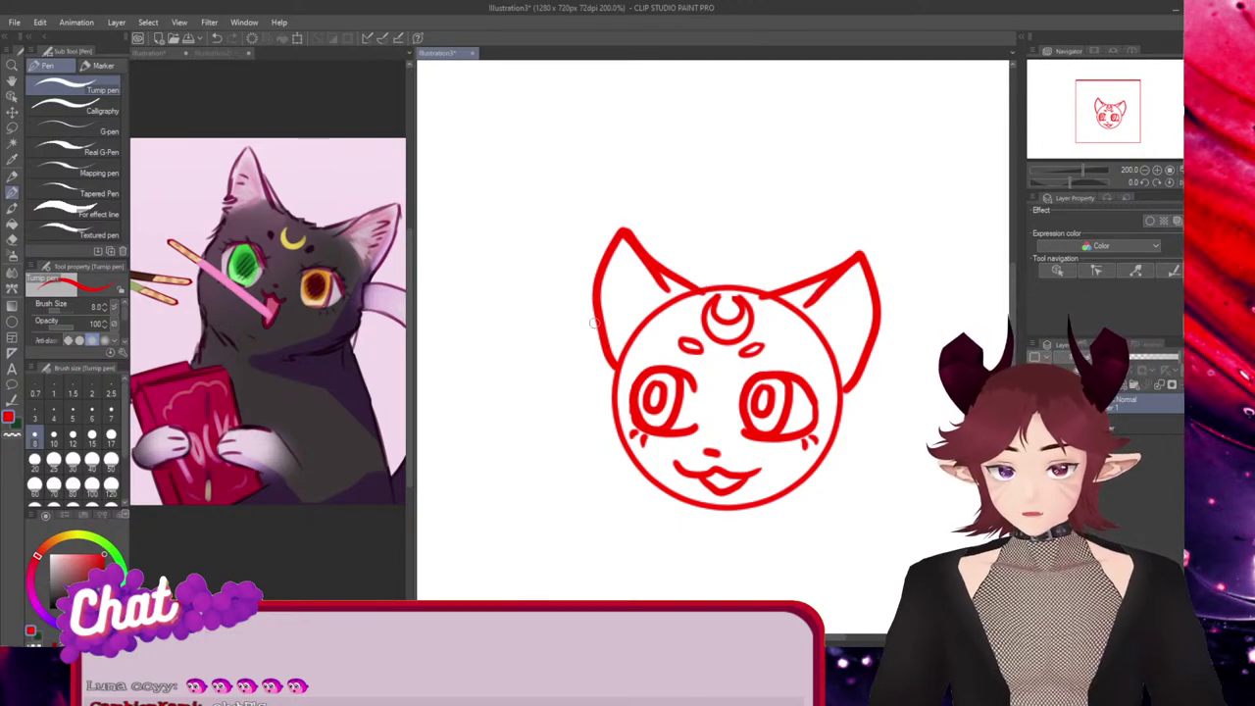
Draw zigzag fur tufts at the outer base of both ears, and shrink the left tuft to sit against the head
{"action": "mouse_move", "coordinate": [593, 323]}
{"action": "left_mouse_down"}
{"action": "mouse_move", "coordinate": [584, 360]}
{"action": "mouse_move", "coordinate": [616, 367]}
{"action": "mouse_move", "coordinate": [600, 355]}
{"action": "mouse_move", "coordinate": [599, 371]}
{"action": "left_mouse_up"}
{"action": "key", "text": "ctrl+t"}
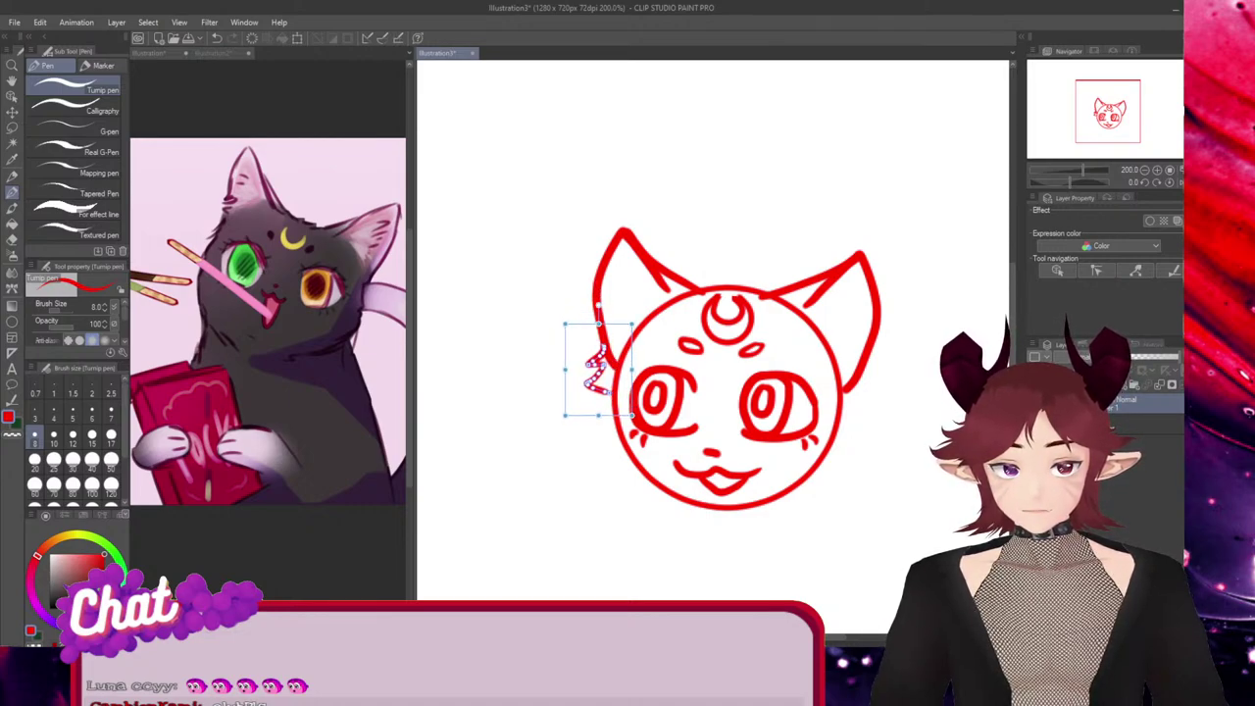
{"action": "key", "text": "Return"}
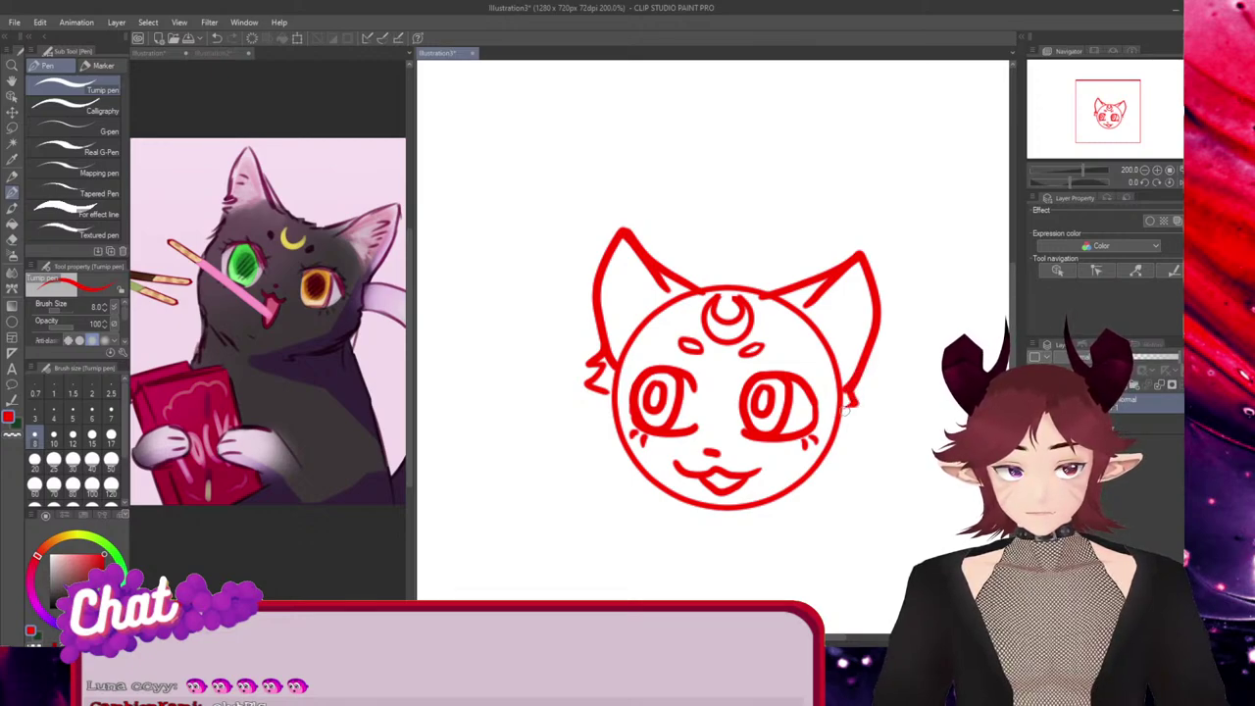
{"action": "left_click", "coordinate": [596, 370], "text": "ctrl"}
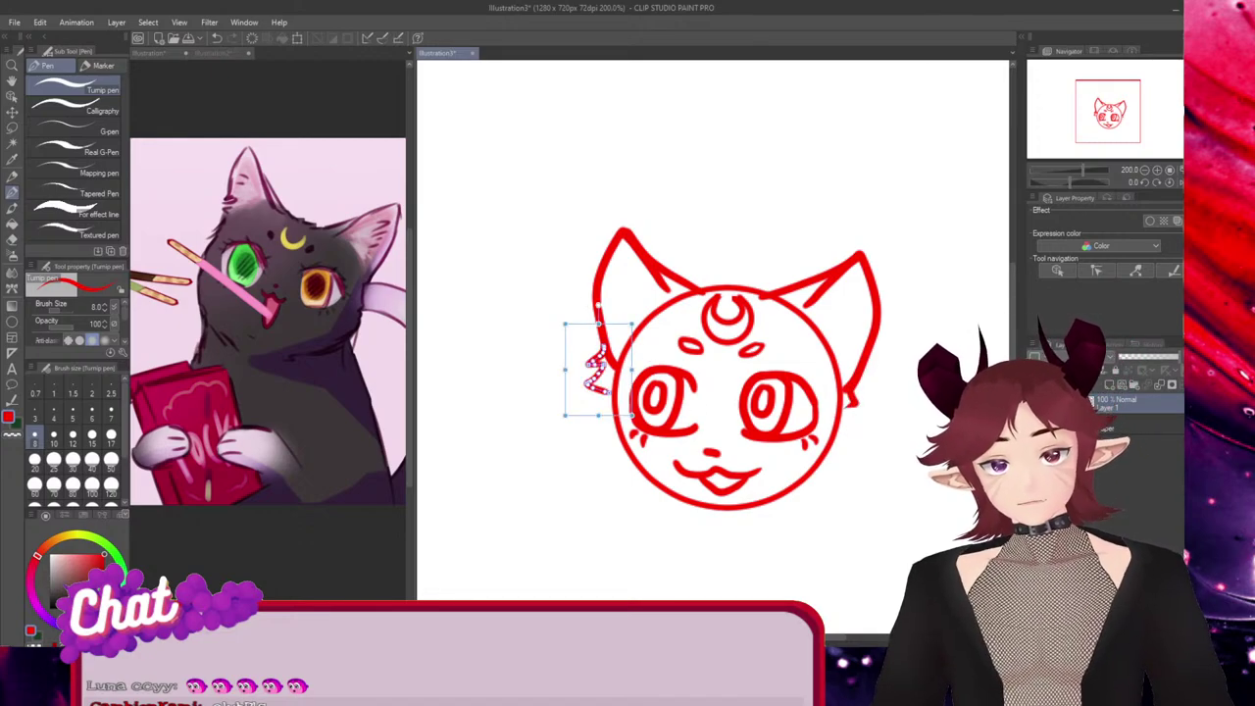
{"action": "mouse_move", "coordinate": [566, 415]}
{"action": "left_mouse_down"}
{"action": "mouse_move", "coordinate": [586, 388]}
{"action": "mouse_move", "coordinate": [624, 403]}
{"action": "left_mouse_up"}
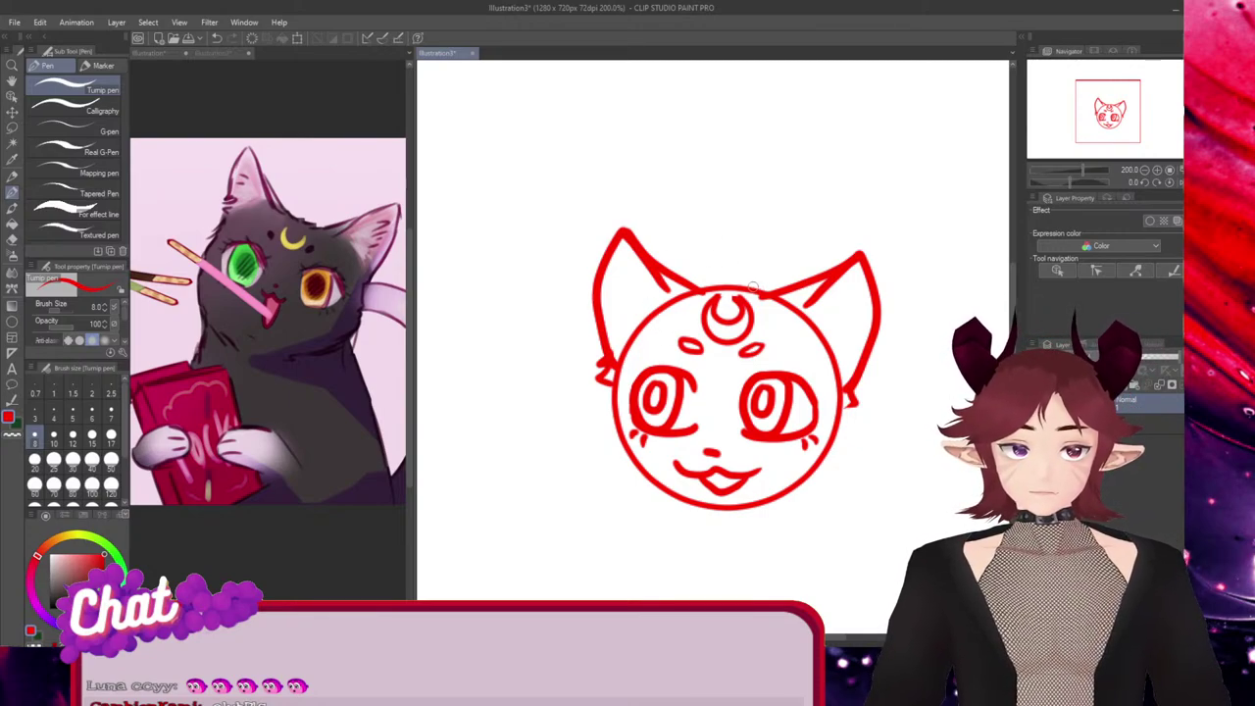
Draw short, jagged fur strokes along the top of the head between the ears
{"action": "mouse_move", "coordinate": [726, 282]}
{"action": "left_mouse_down"}
{"action": "mouse_move", "coordinate": [777, 286]}
{"action": "mouse_move", "coordinate": [691, 279]}
{"action": "mouse_move", "coordinate": [713, 285]}
{"action": "mouse_move", "coordinate": [696, 289]}
{"action": "left_mouse_up"}
{"action": "key", "text": "ctrl+z"}
{"action": "key", "text": "ctrl+z"}
{"action": "key", "text": "ctrl+z"}
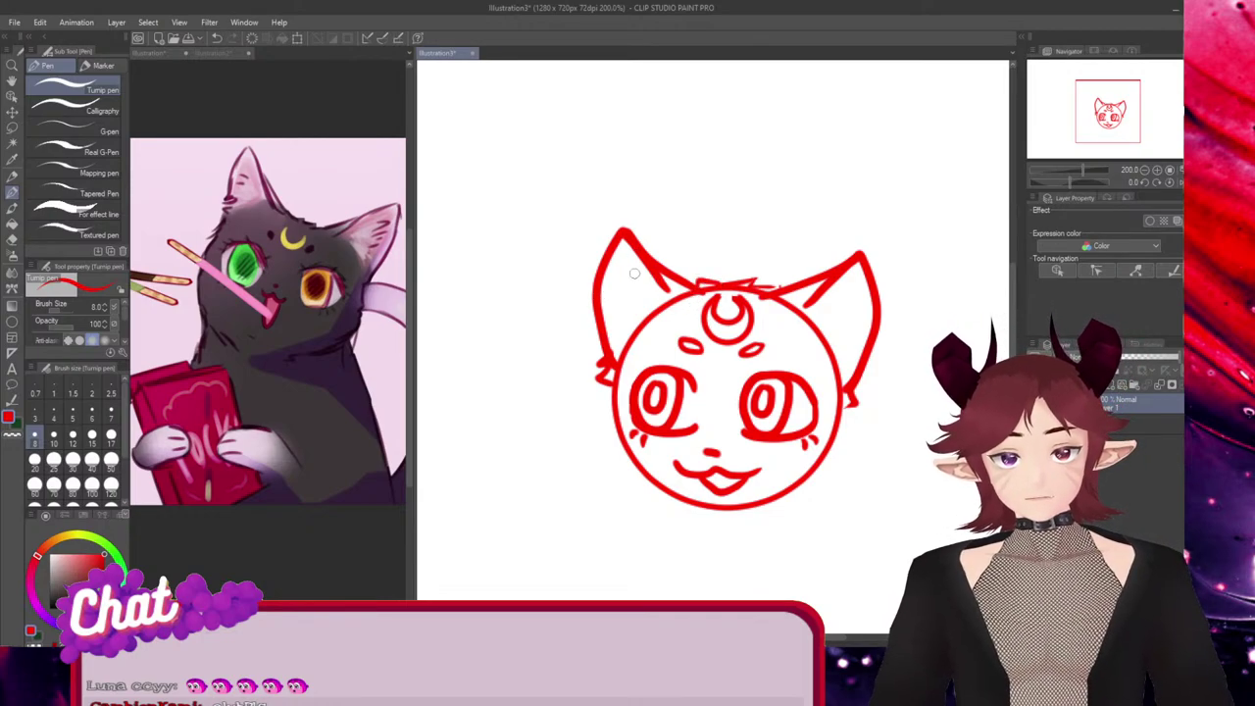
Draw short curved strokes at the inner base of both ears and erase the head outline between them
{"action": "left_click_drag", "start_coordinate": [632, 285], "coordinate": [610, 294]}
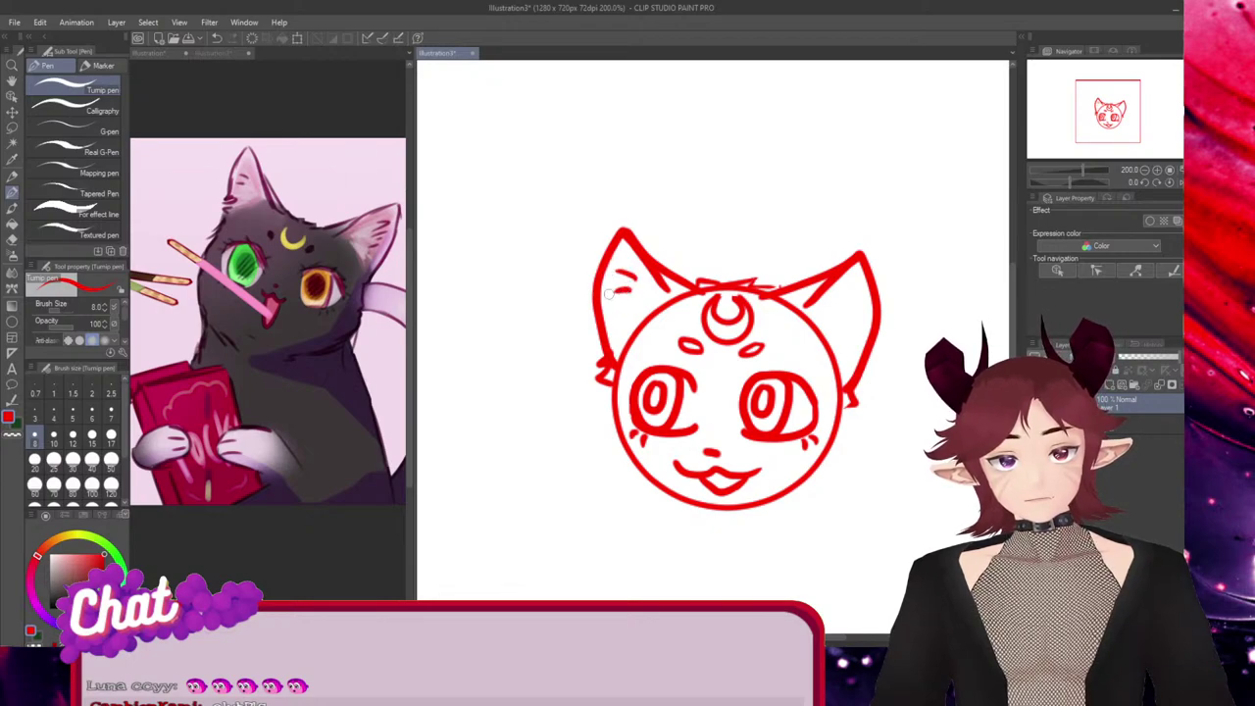
{"action": "key", "text": "ctrl+z"}
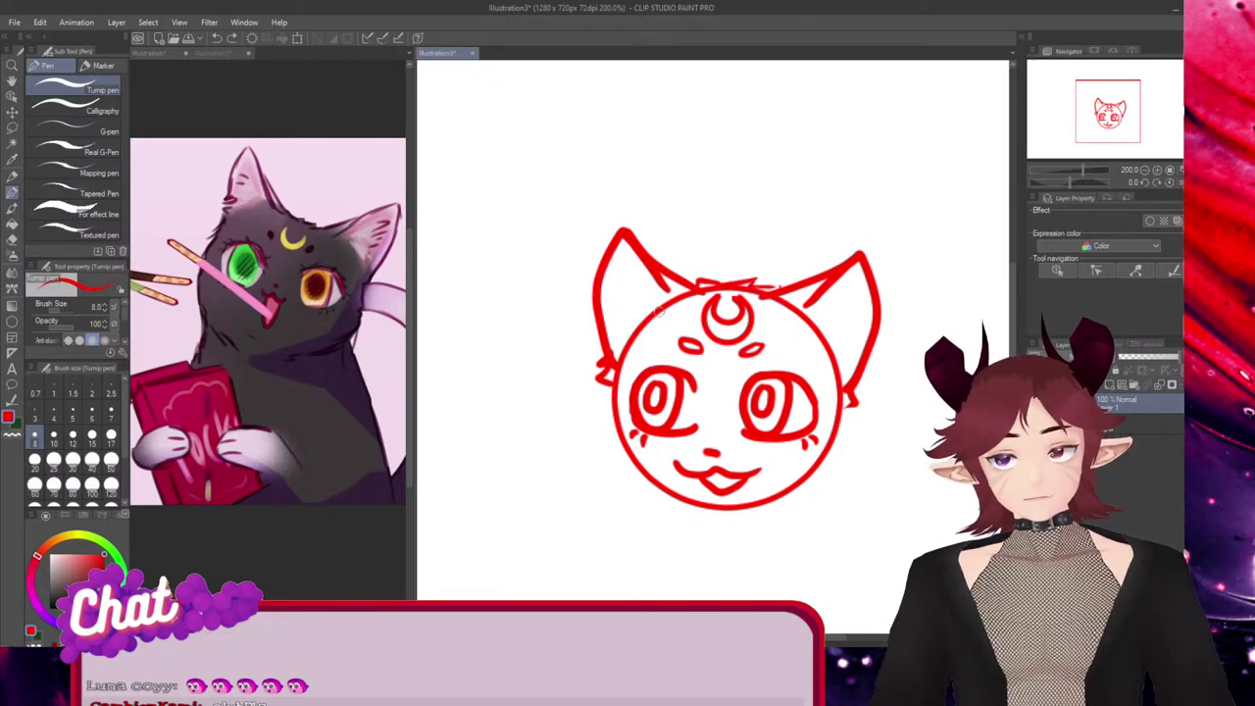
{"action": "left_click_drag", "start_coordinate": [664, 284], "coordinate": [693, 312]}
{"action": "key", "text": "ctrl+z"}
{"action": "left_click_drag", "start_coordinate": [806, 303], "coordinate": [759, 312]}
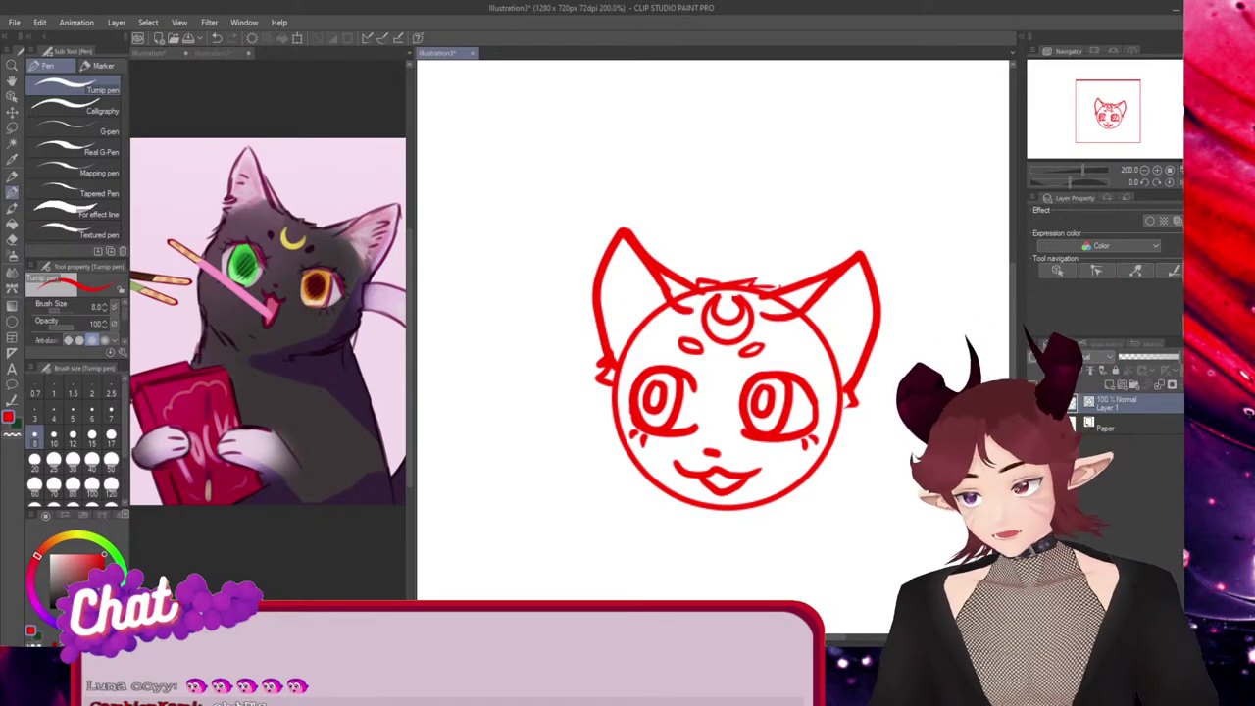
{"action": "key", "text": "e"}
{"action": "mouse_move", "coordinate": [676, 294]}
{"action": "left_mouse_down"}
{"action": "mouse_move", "coordinate": [774, 300]}
{"action": "mouse_move", "coordinate": [819, 319]}
{"action": "left_mouse_up"}
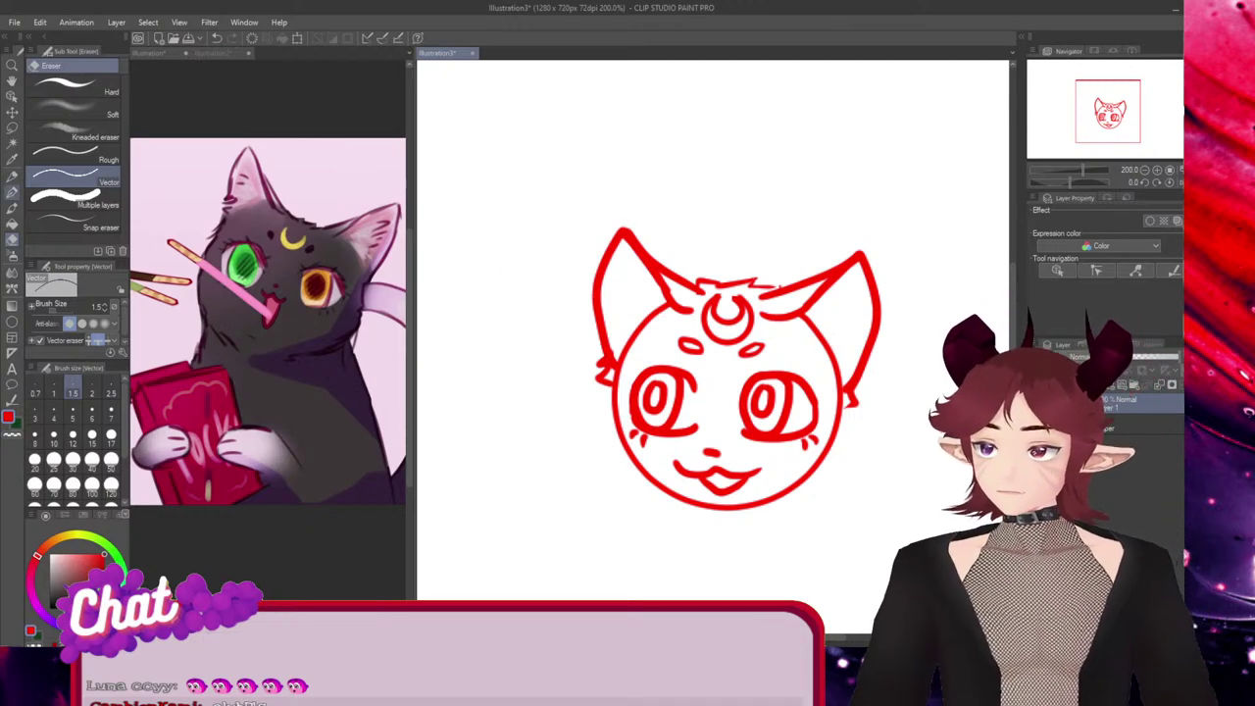
Draw jagged fur tufts inside the left ear and place a mirrored copy of the upper tuft in the right ear
{"action": "key", "text": "p"}
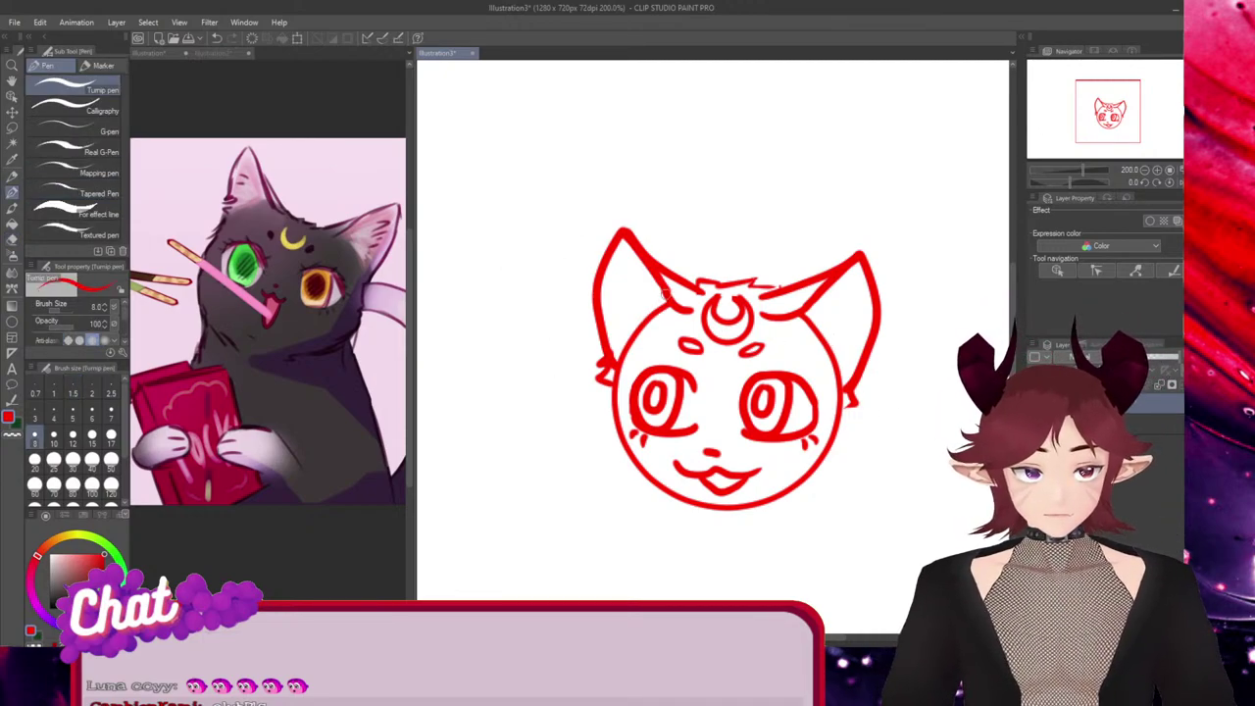
{"action": "mouse_move", "coordinate": [666, 292]}
{"action": "left_mouse_down"}
{"action": "mouse_move", "coordinate": [634, 292]}
{"action": "mouse_move", "coordinate": [647, 306]}
{"action": "mouse_move", "coordinate": [618, 320]}
{"action": "mouse_move", "coordinate": [659, 329]}
{"action": "left_mouse_up"}
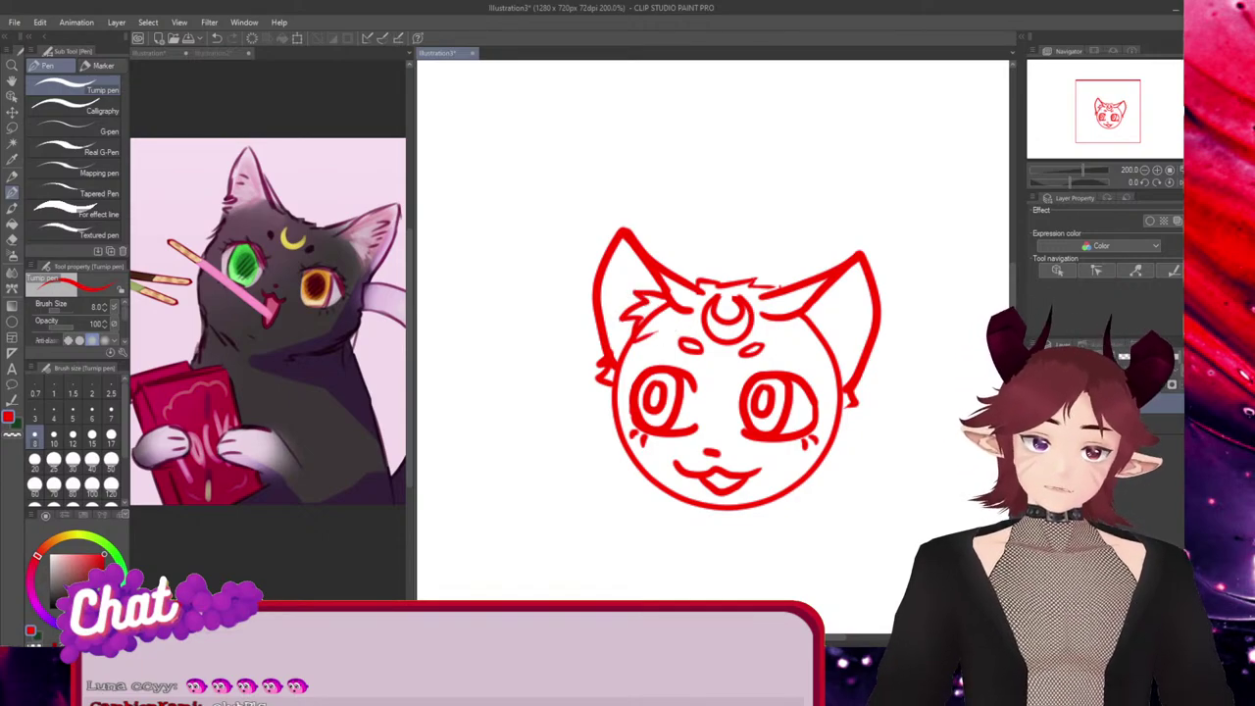
{"action": "left_click", "coordinate": [644, 335], "text": "ctrl"}
{"action": "left_click", "coordinate": [646, 303], "text": "ctrl"}
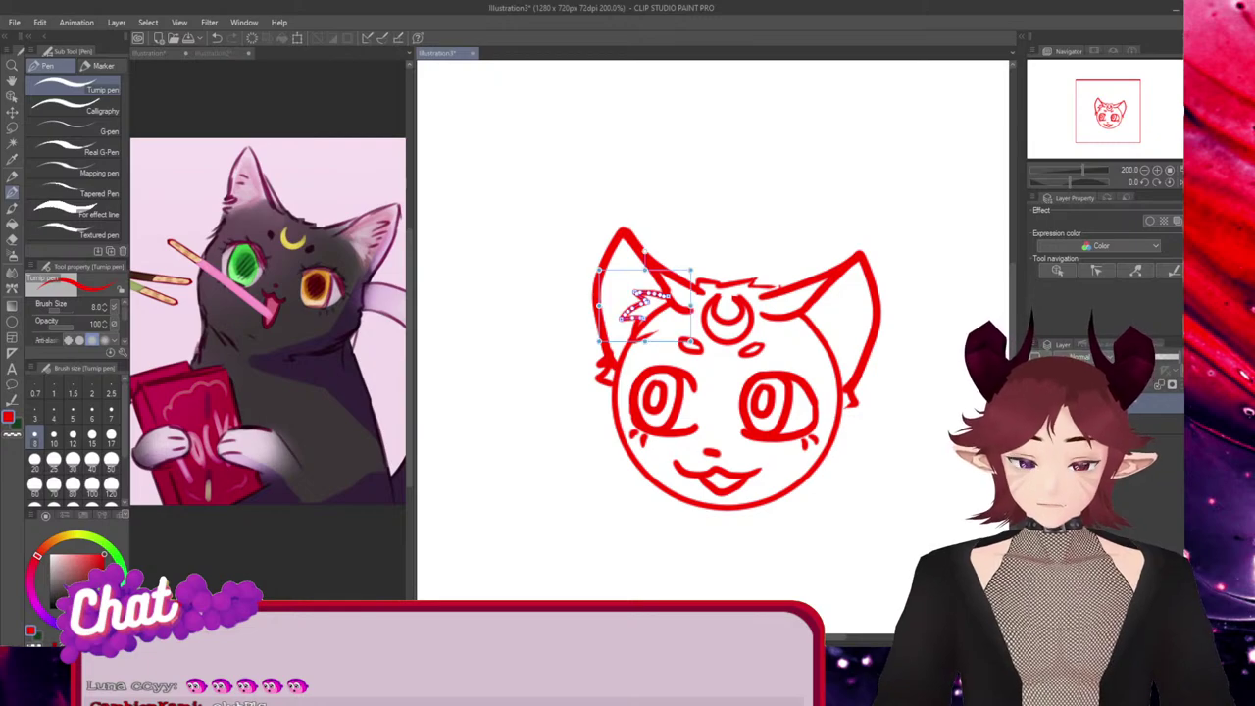
{"action": "key", "text": "ctrl+c"}
{"action": "key", "text": "ctrl+v"}
{"action": "mouse_move", "coordinate": [599, 306]}
{"action": "left_mouse_down"}
{"action": "mouse_move", "coordinate": [780, 306]}
{"action": "mouse_move", "coordinate": [826, 319]}
{"action": "left_mouse_up"}
Place a mirrored copy of the left ear's lower tuft stroke below the upper tuft in the right ear
{"action": "left_click", "coordinate": [643, 335], "text": "ctrl"}
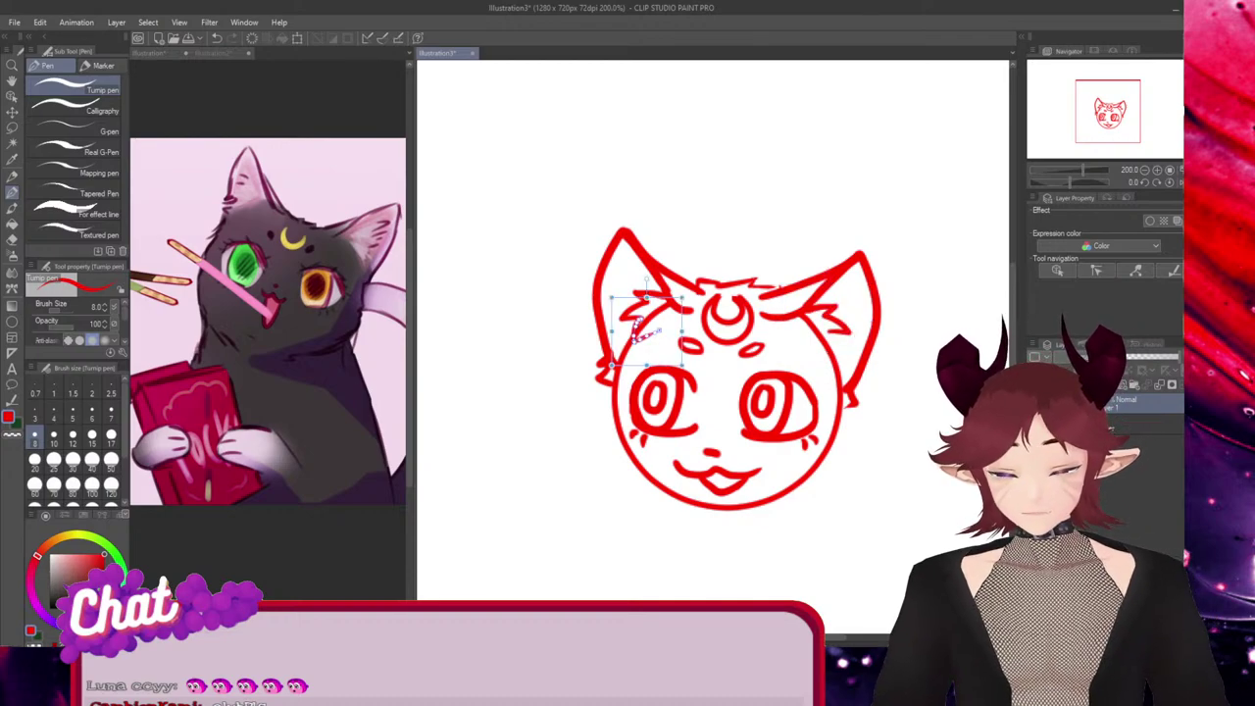
{"action": "mouse_move", "coordinate": [643, 333]}
{"action": "left_mouse_down"}
{"action": "mouse_move", "coordinate": [717, 333]}
{"action": "mouse_move", "coordinate": [847, 363]}
{"action": "left_mouse_up"}
{"action": "key", "text": "Delete"}
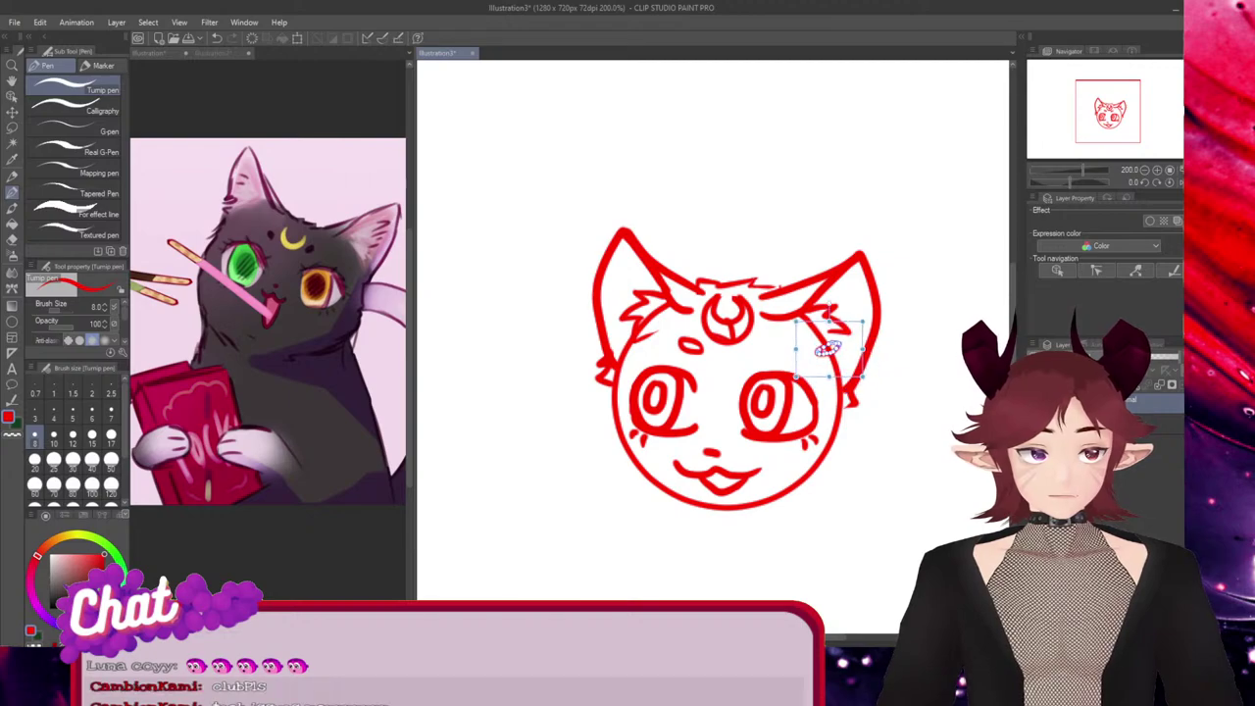
{"action": "left_click", "coordinate": [728, 321], "text": "ctrl"}
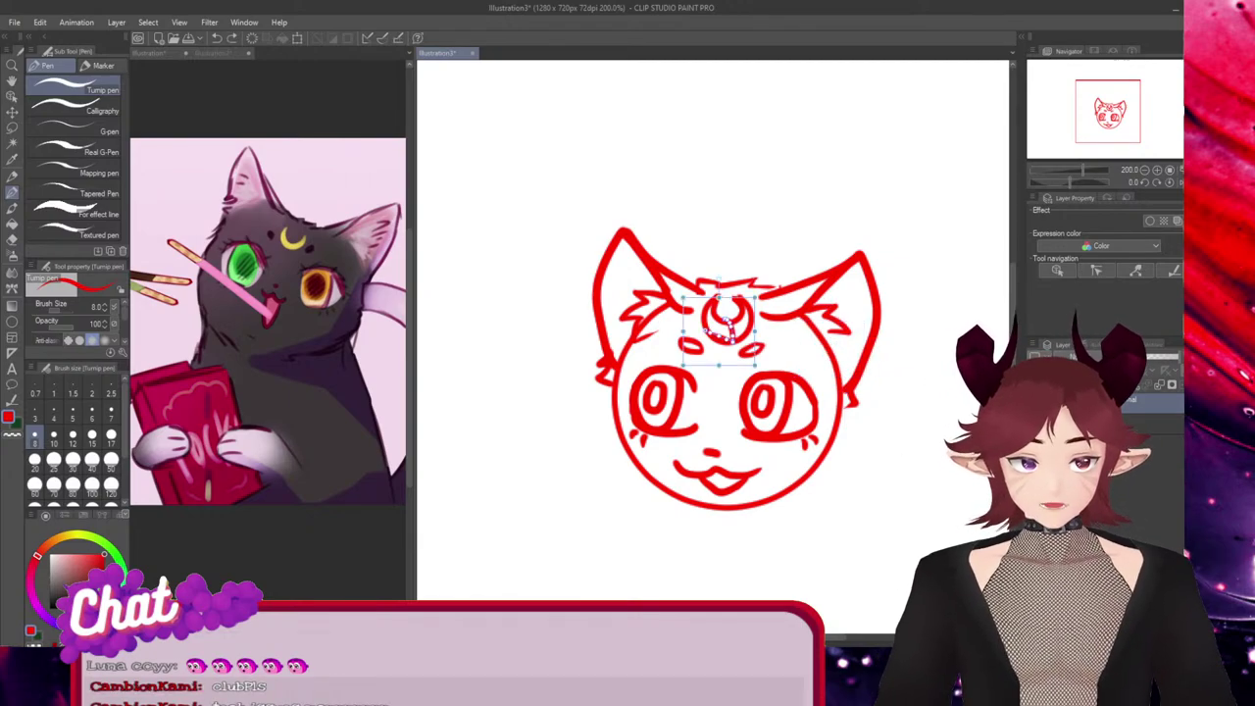
{"action": "left_click_drag", "start_coordinate": [727, 321], "coordinate": [833, 337]}
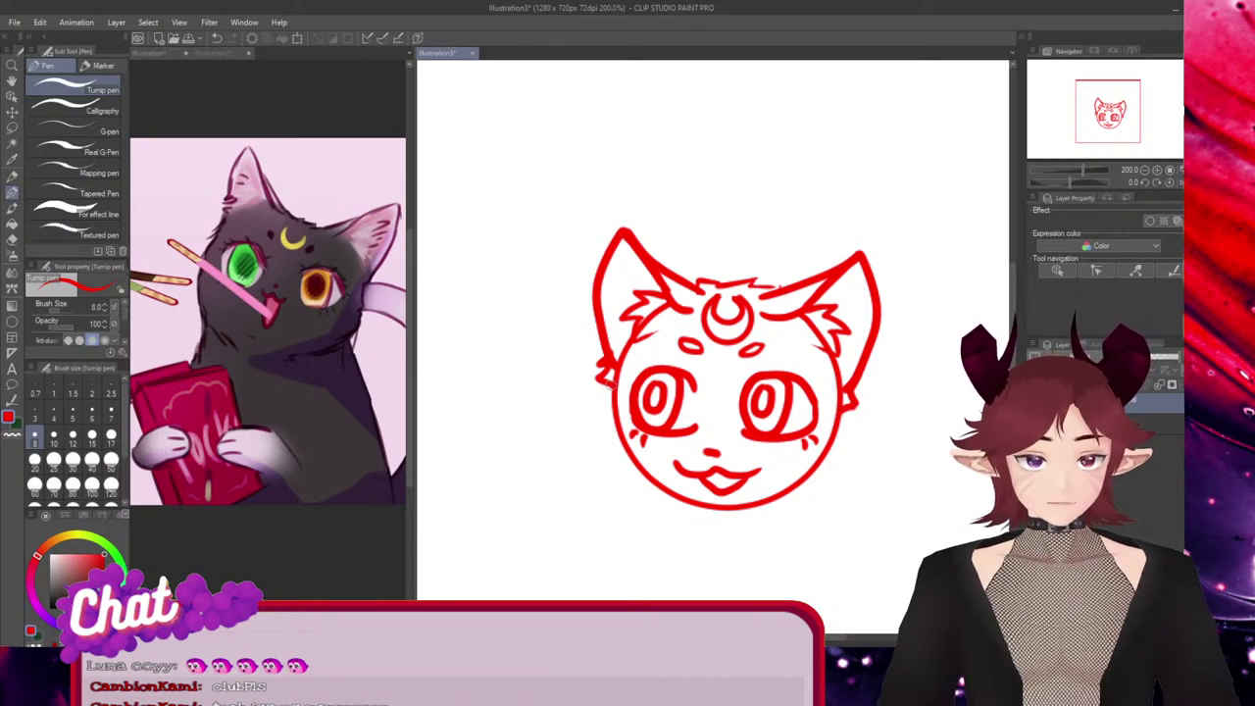
Erase the parts of the head outline that run across the inside of both ears
{"action": "key", "text": "e"}
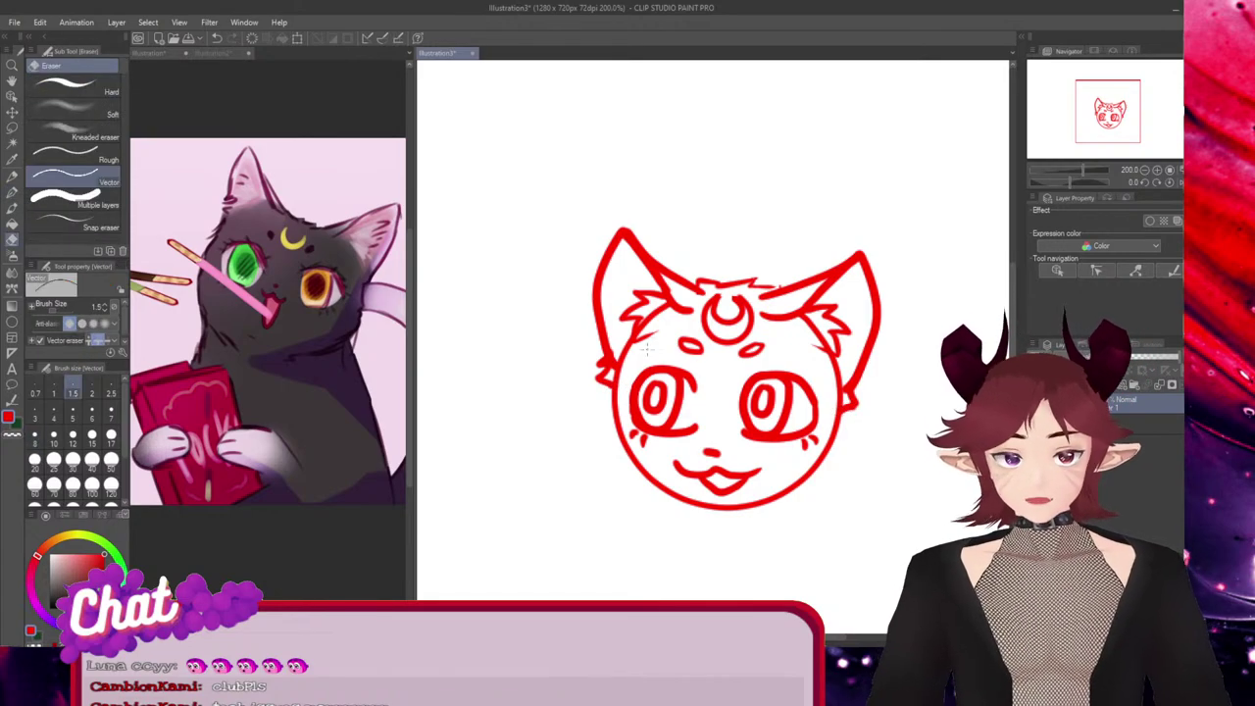
{"action": "mouse_move", "coordinate": [621, 375]}
{"action": "left_mouse_down"}
{"action": "mouse_move", "coordinate": [635, 357]}
{"action": "mouse_move", "coordinate": [640, 384]}
{"action": "mouse_move", "coordinate": [626, 374]}
{"action": "left_mouse_up"}
{"action": "key", "text": "ctrl+z"}
{"action": "key", "text": "ctrl+z"}
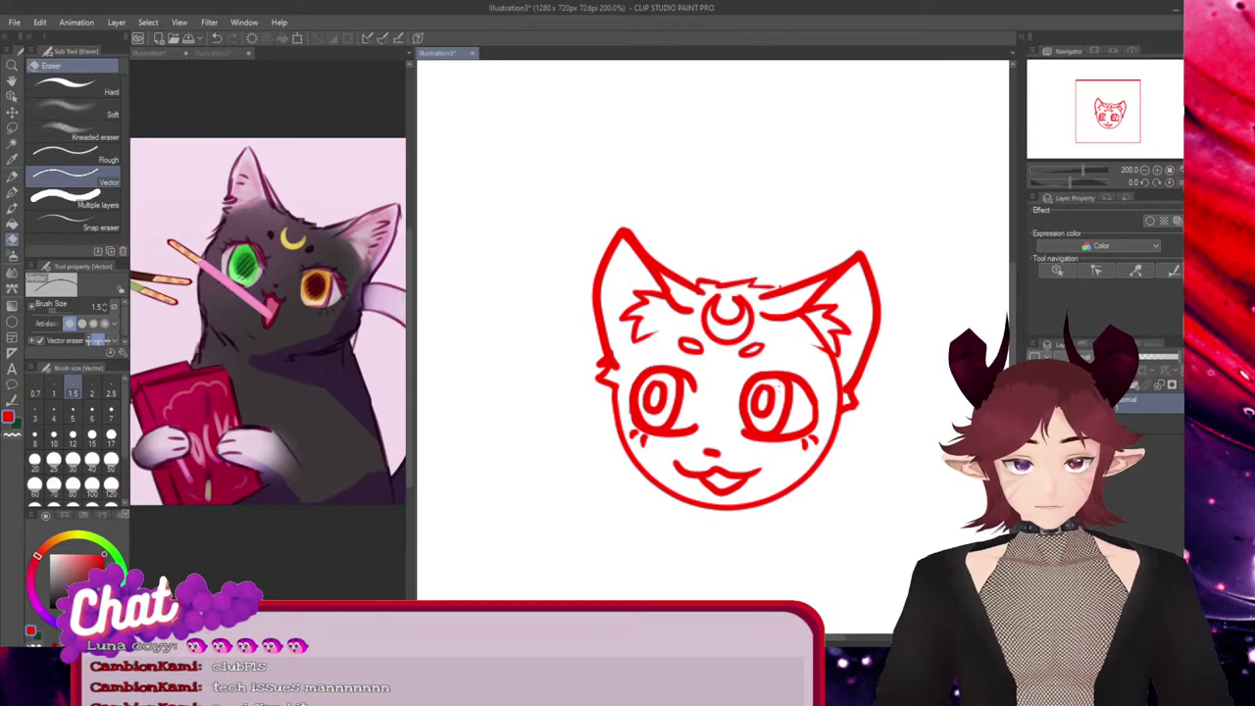
{"action": "left_click_drag", "start_coordinate": [820, 337], "coordinate": [830, 386]}
{"action": "left_click_drag", "start_coordinate": [818, 329], "coordinate": [808, 351]}
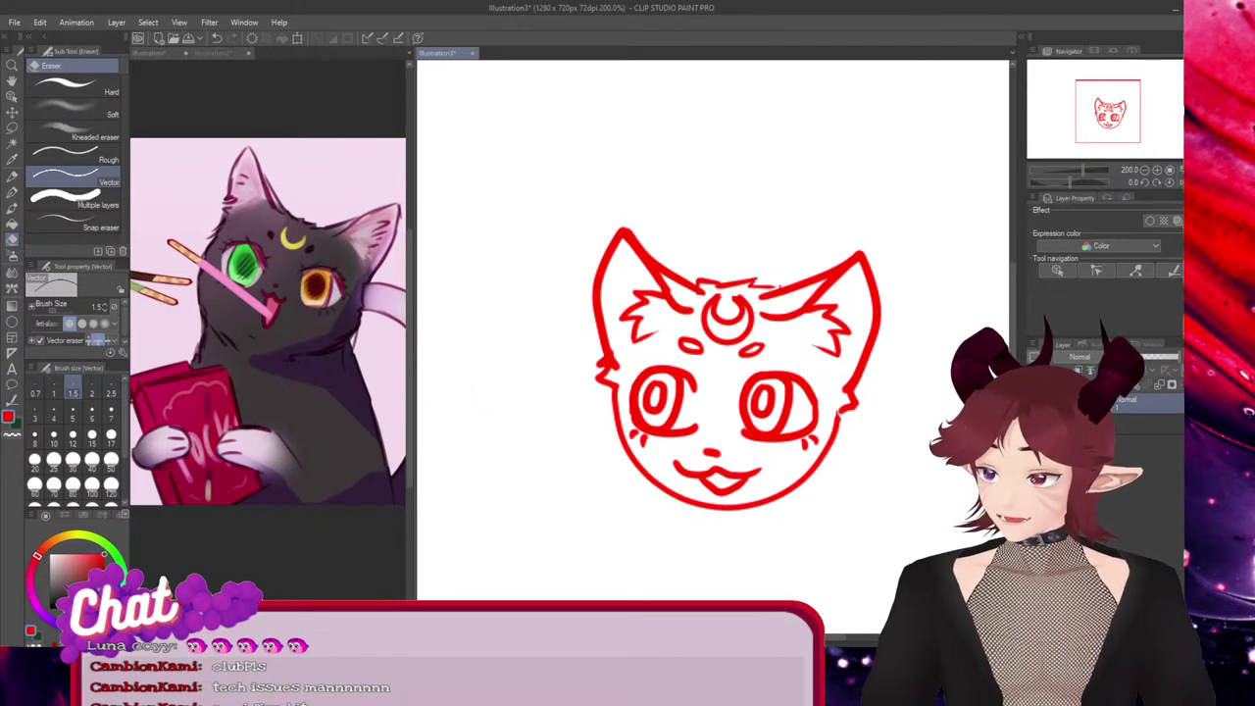
Clean up the leftmost fur stroke on top of the head, beside the left ear
{"action": "key", "text": "p"}
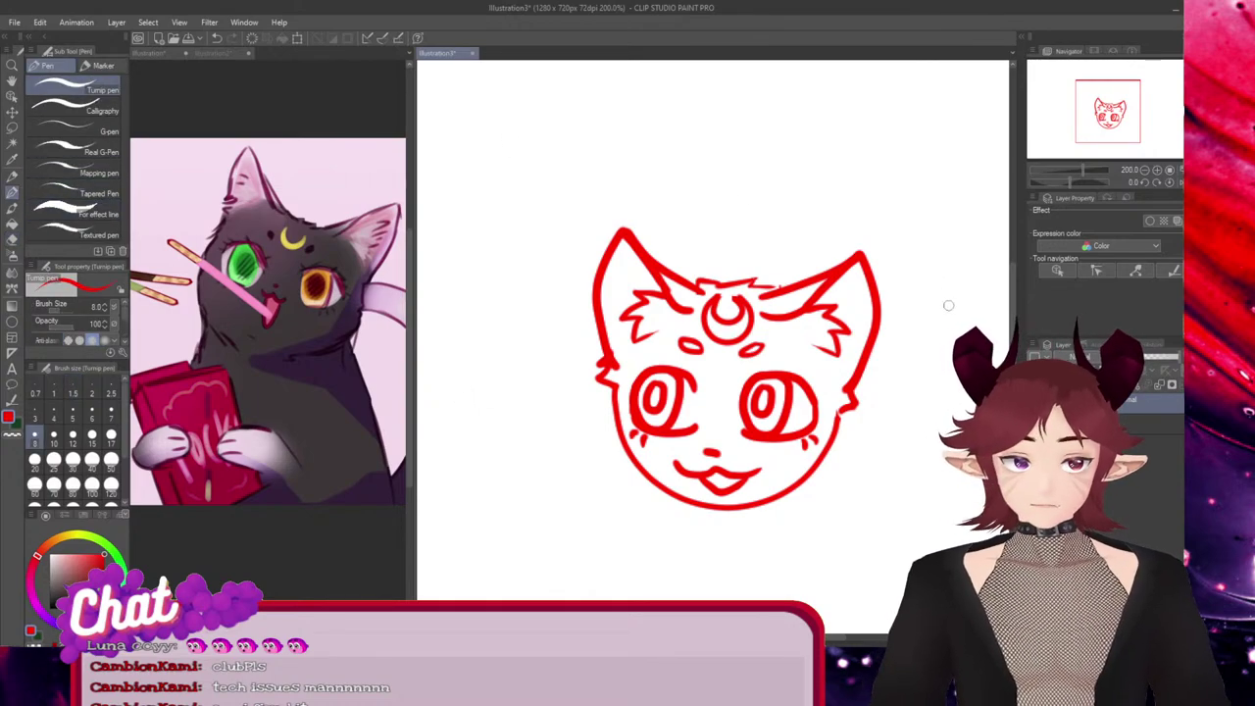
{"action": "left_click", "coordinate": [708, 283], "text": "ctrl"}
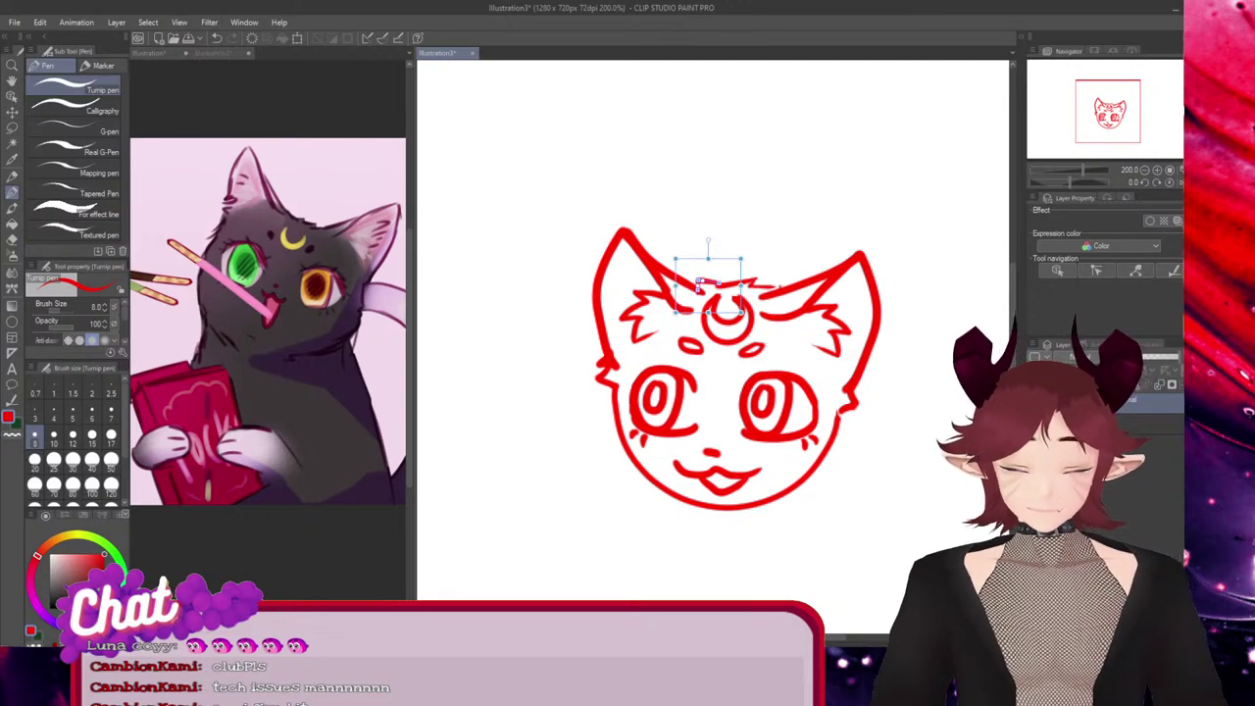
{"action": "key", "text": "Delete"}
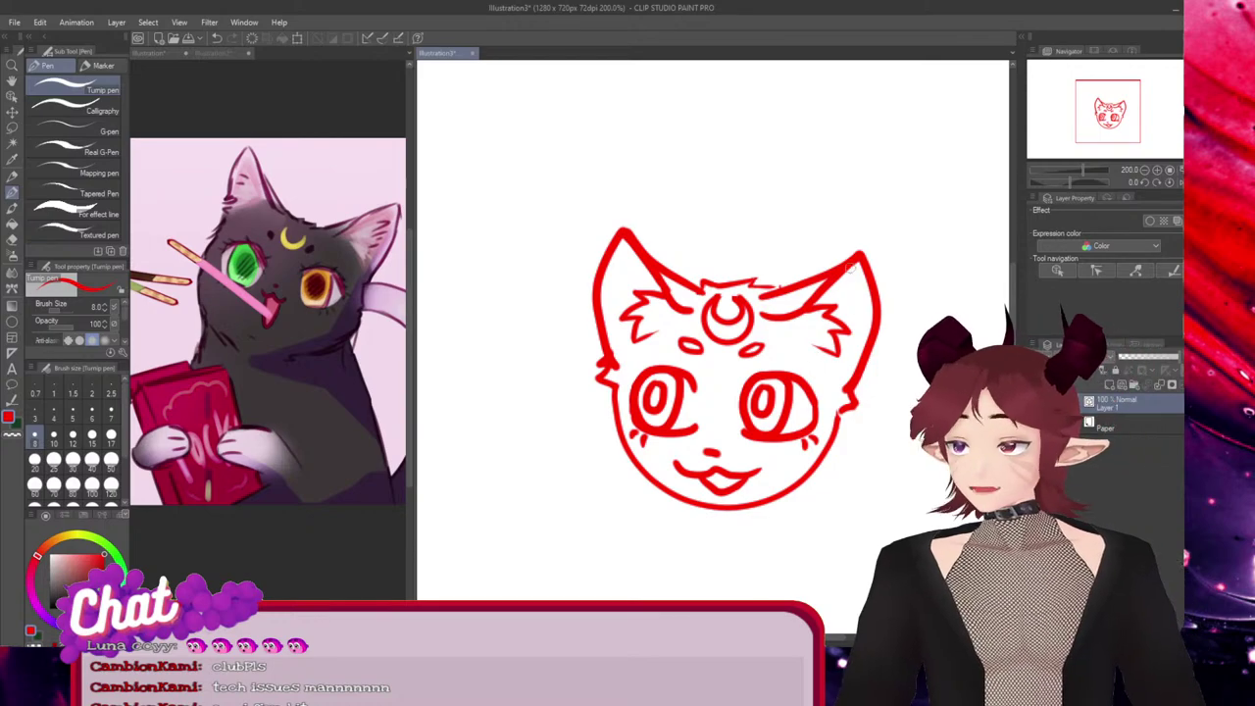
Draw two short fur dashes inside each ear, above the inner tufts
{"action": "left_click_drag", "start_coordinate": [836, 292], "coordinate": [860, 291]}
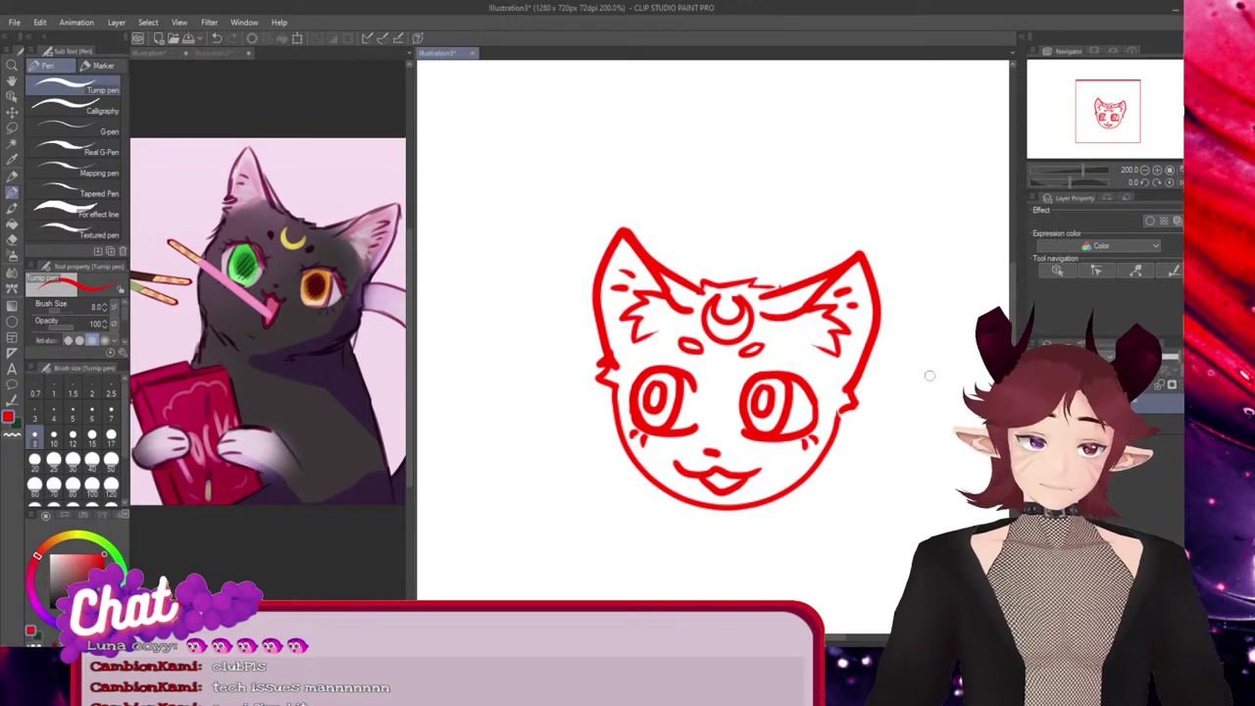
{"action": "left_click_drag", "start_coordinate": [1013, 279], "coordinate": [1013, 295]}
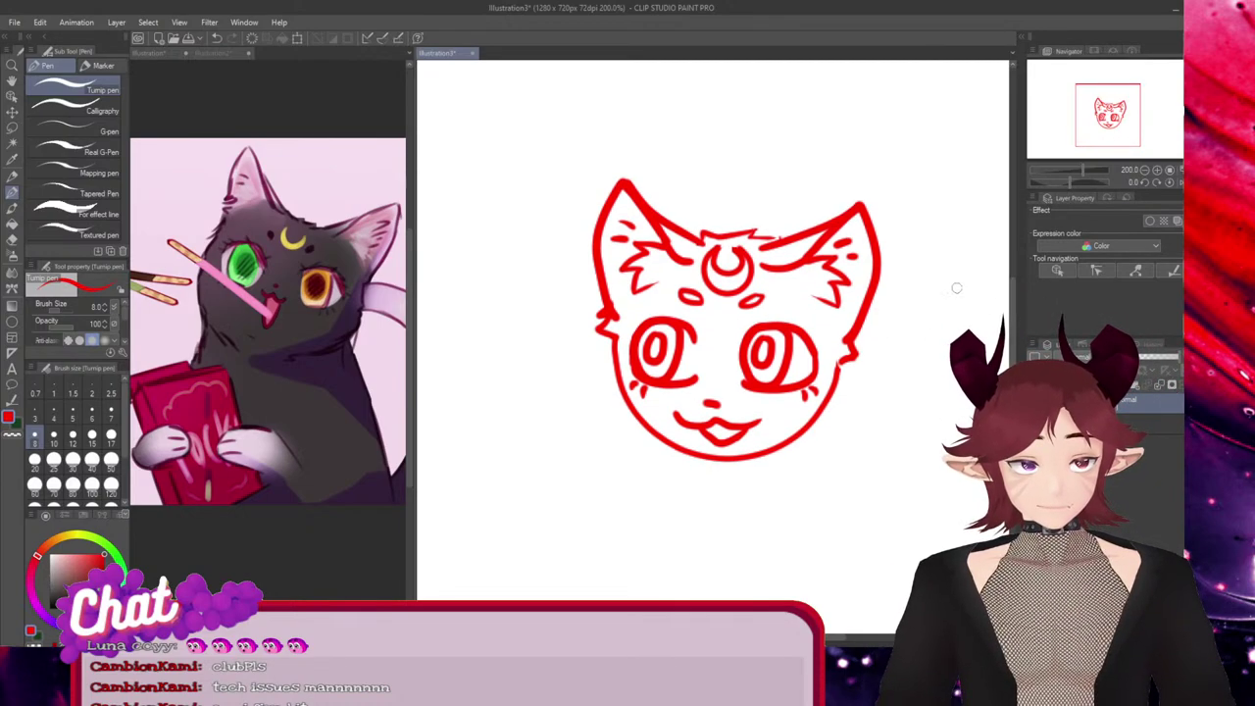
{"action": "key", "text": "ctrl"}
{"action": "mouse_move", "coordinate": [873, 243]}
{"action": "left_mouse_down"}
{"action": "mouse_move", "coordinate": [897, 244]}
{"action": "mouse_move", "coordinate": [846, 241]}
{"action": "left_mouse_up"}
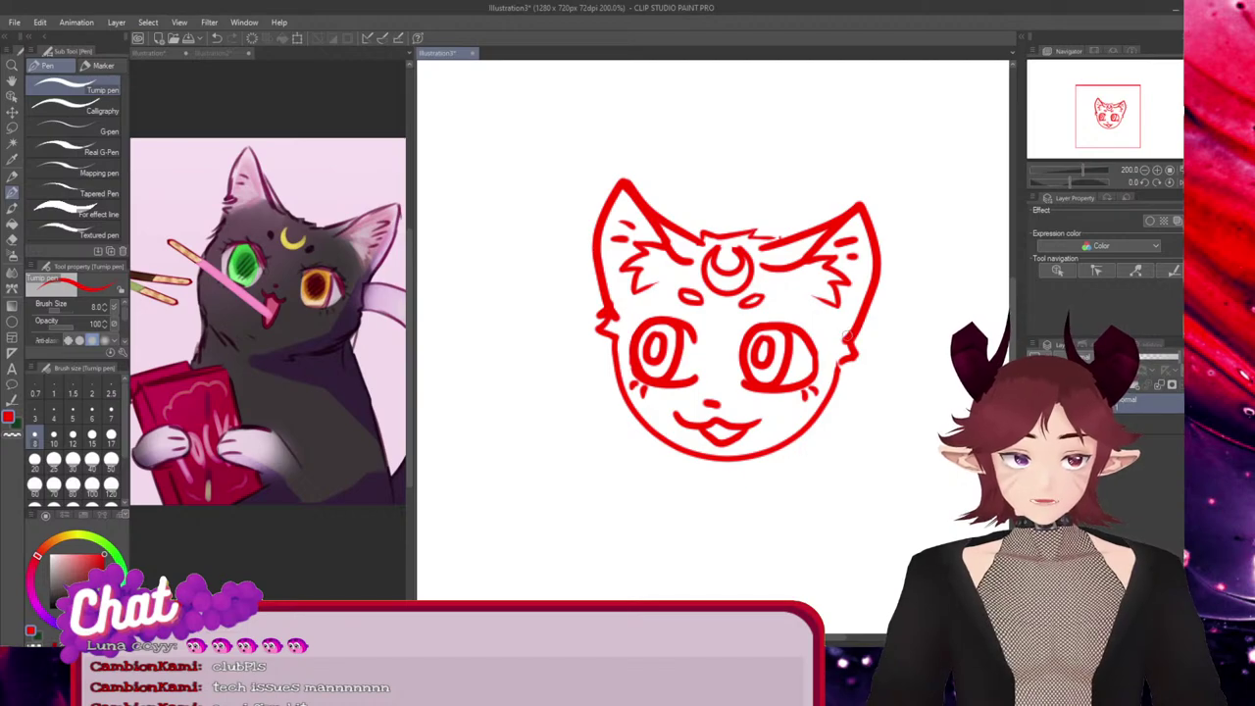
Extend the head outline upward with a short stroke beside the fur tuft at each ear's outer base
{"action": "mouse_move", "coordinate": [819, 307]}
{"action": "left_mouse_down"}
{"action": "mouse_move", "coordinate": [841, 360]}
{"action": "mouse_move", "coordinate": [831, 381]}
{"action": "left_mouse_up"}
{"action": "key", "text": "ctrl+z"}
{"action": "key", "text": "ctrl+z"}
{"action": "key", "text": "ctrl+z"}
{"action": "key", "text": "ctrl+z"}
{"action": "left_click_drag", "start_coordinate": [835, 329], "coordinate": [831, 374]}
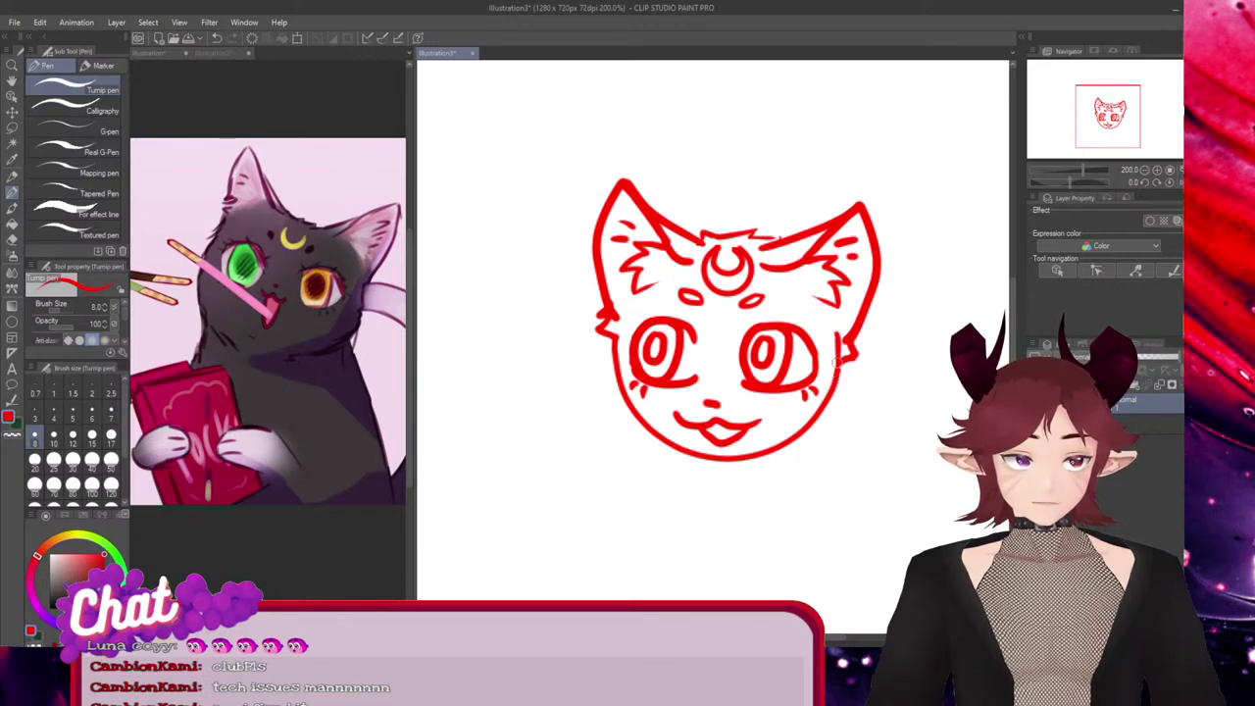
{"action": "key", "text": "ctrl+z"}
{"action": "left_click_drag", "start_coordinate": [839, 331], "coordinate": [831, 385]}
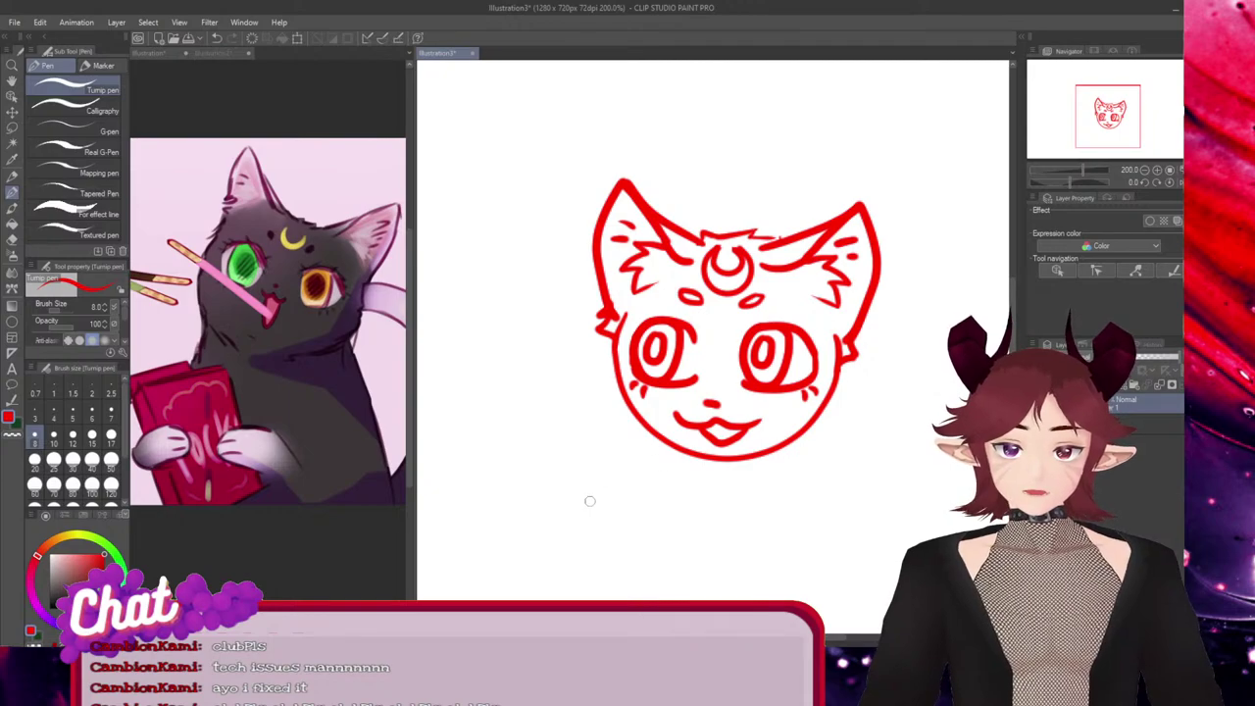
Save the illustration under the file name "lunacythief cat"
{"action": "left_click_drag", "start_coordinate": [1013, 323], "coordinate": [1013, 301]}
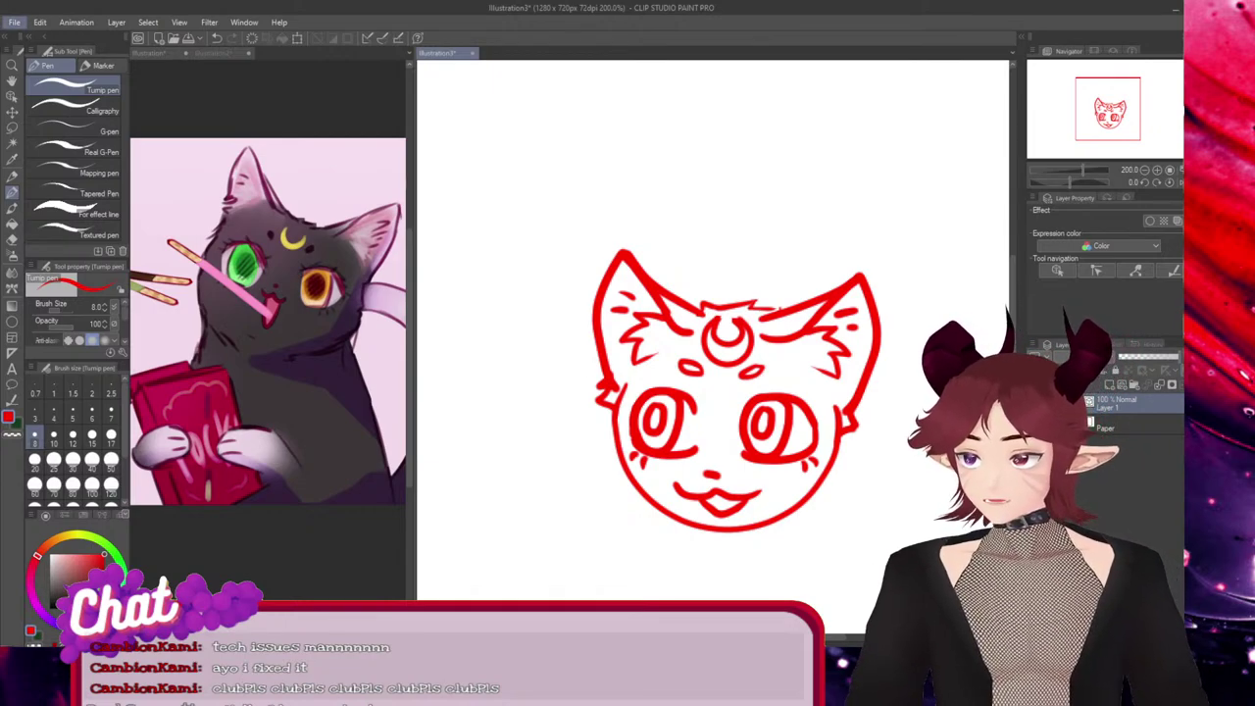
{"action": "key", "text": "alt+Tab"}
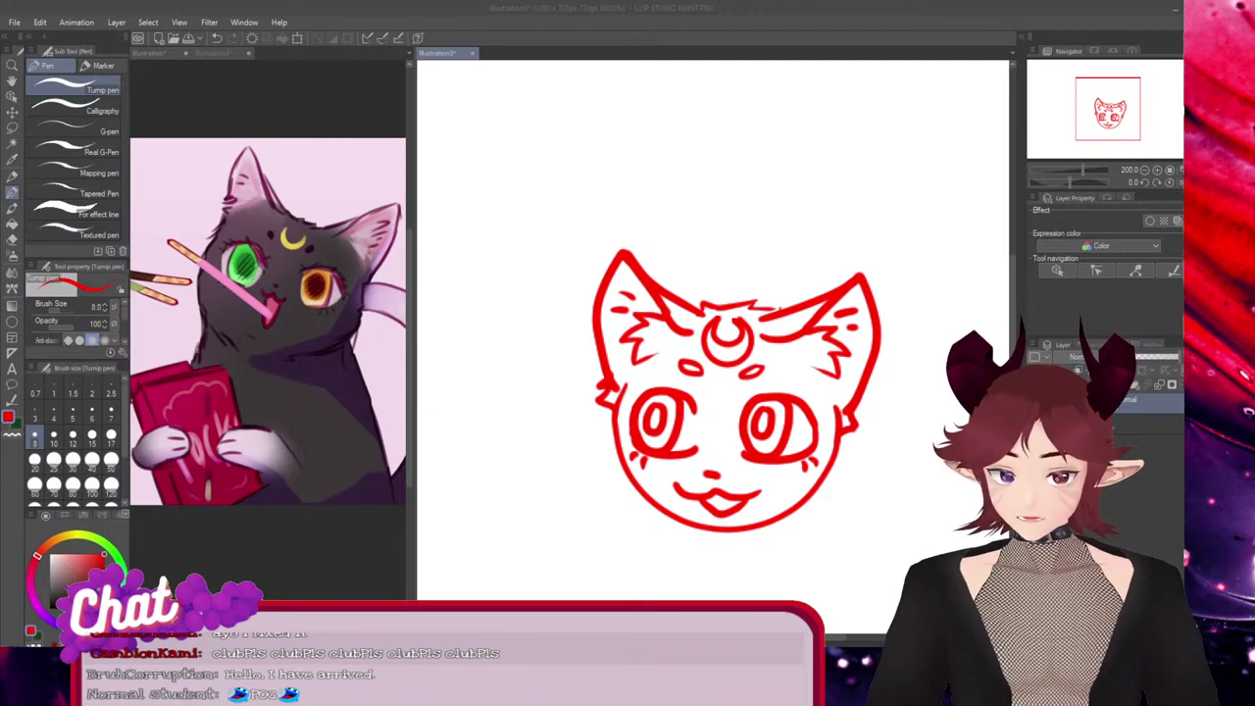
{"action": "key", "text": "Return"}
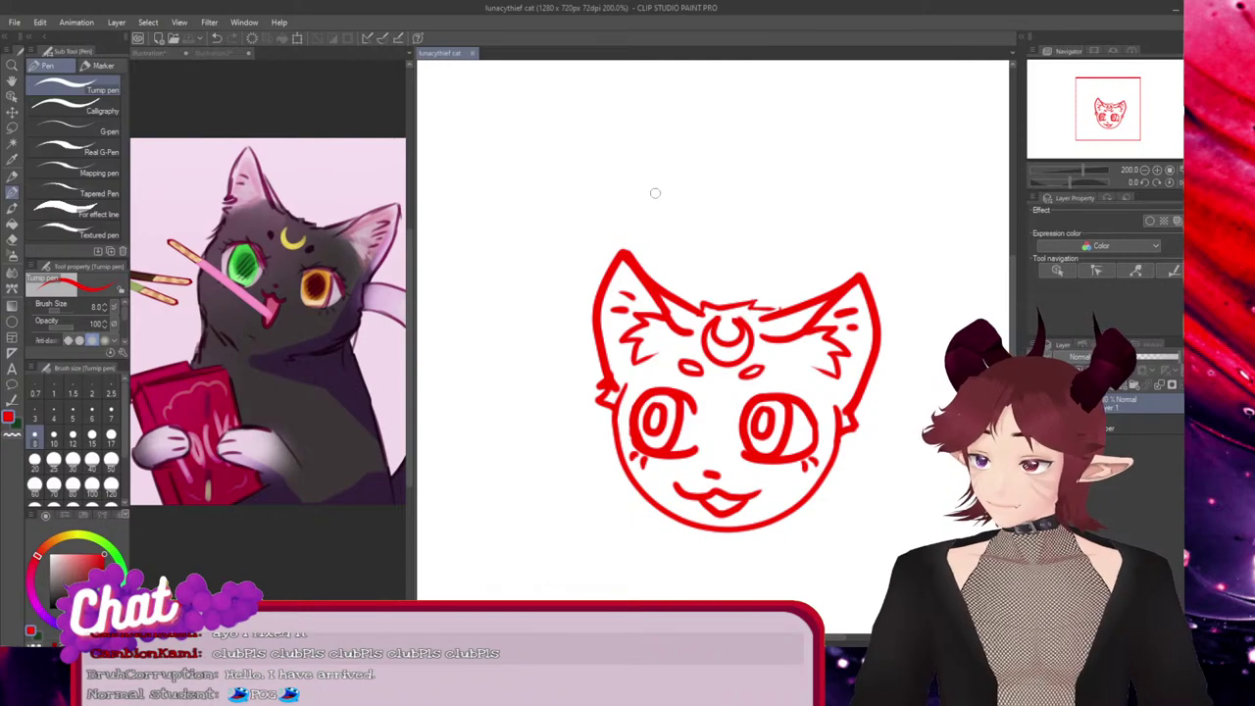
Sketch a hooked front leg line below the head and move it up close to the chin
{"action": "scroll", "coordinate": [719, 177], "scroll_direction": "down", "scroll_amount": 3}
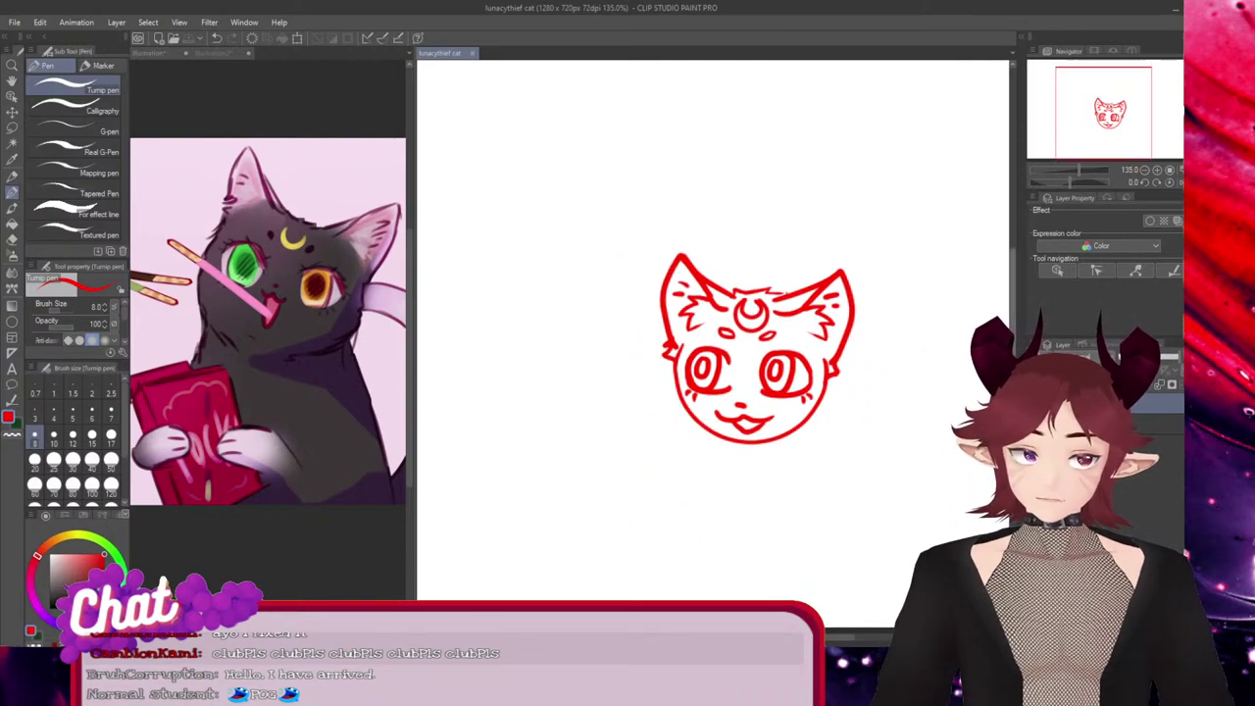
{"action": "mouse_move", "coordinate": [1012, 334]}
{"action": "left_mouse_down"}
{"action": "mouse_move", "coordinate": [1013, 352]}
{"action": "mouse_move", "coordinate": [1013, 336]}
{"action": "left_mouse_up"}
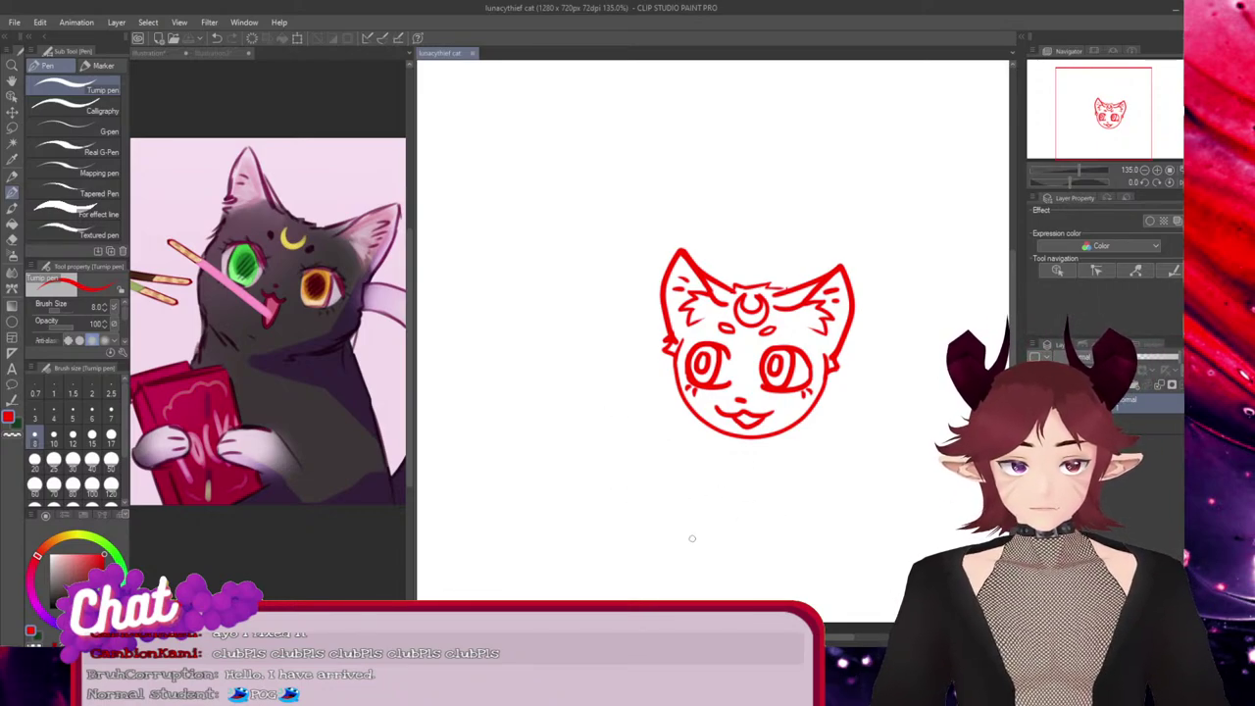
{"action": "mouse_move", "coordinate": [690, 540]}
{"action": "left_mouse_down"}
{"action": "mouse_move", "coordinate": [742, 482]}
{"action": "mouse_move", "coordinate": [751, 520]}
{"action": "mouse_move", "coordinate": [692, 618]}
{"action": "left_mouse_up"}
{"action": "key", "text": "ctrl"}
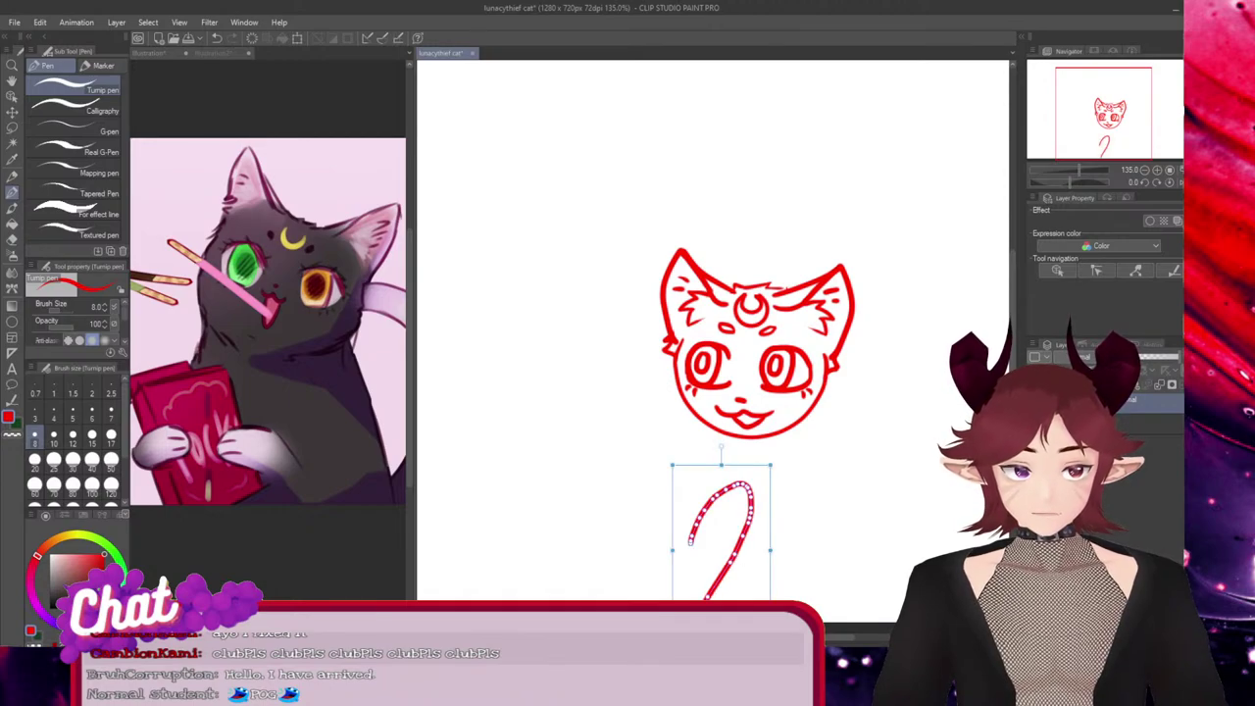
{"action": "mouse_move", "coordinate": [742, 535]}
{"action": "left_mouse_down"}
{"action": "mouse_move", "coordinate": [695, 493]}
{"action": "mouse_move", "coordinate": [721, 496]}
{"action": "left_mouse_up"}
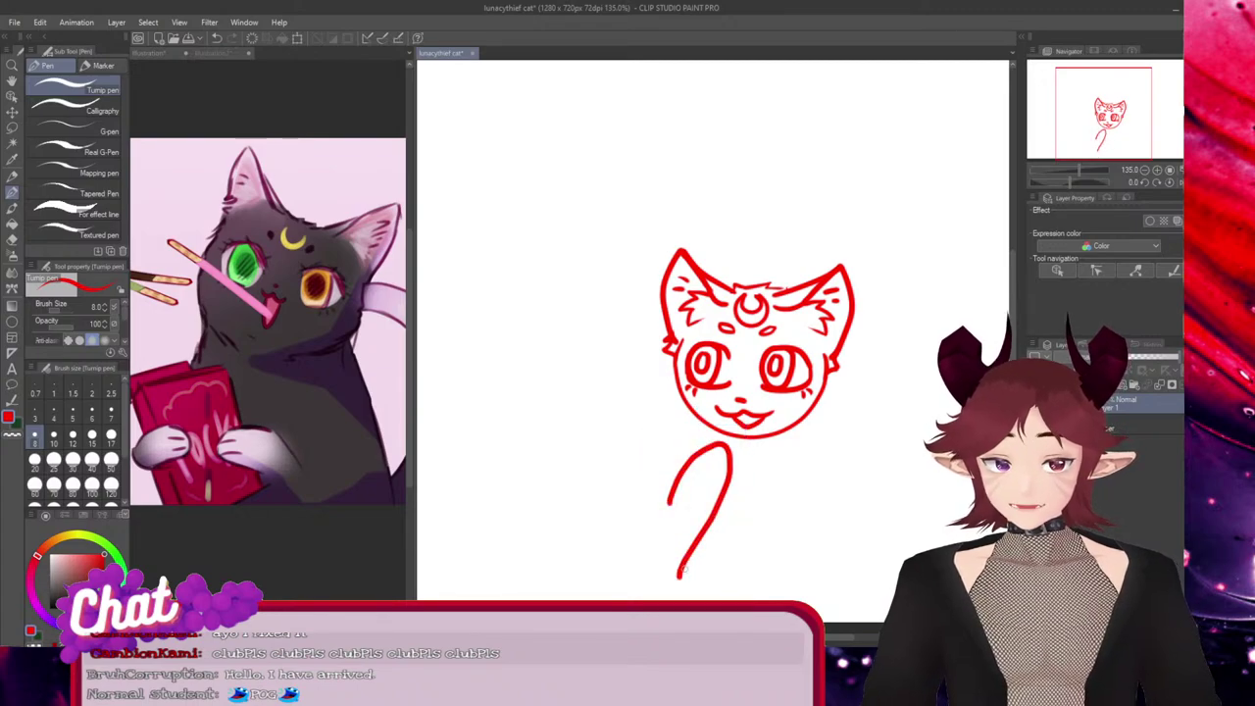
Continue the leg line into a rounded paw and body curve, and sketch a raised arm joining the left cheek
{"action": "left_click_drag", "start_coordinate": [678, 577], "coordinate": [680, 589]}
{"action": "key", "text": "ctrl+z"}
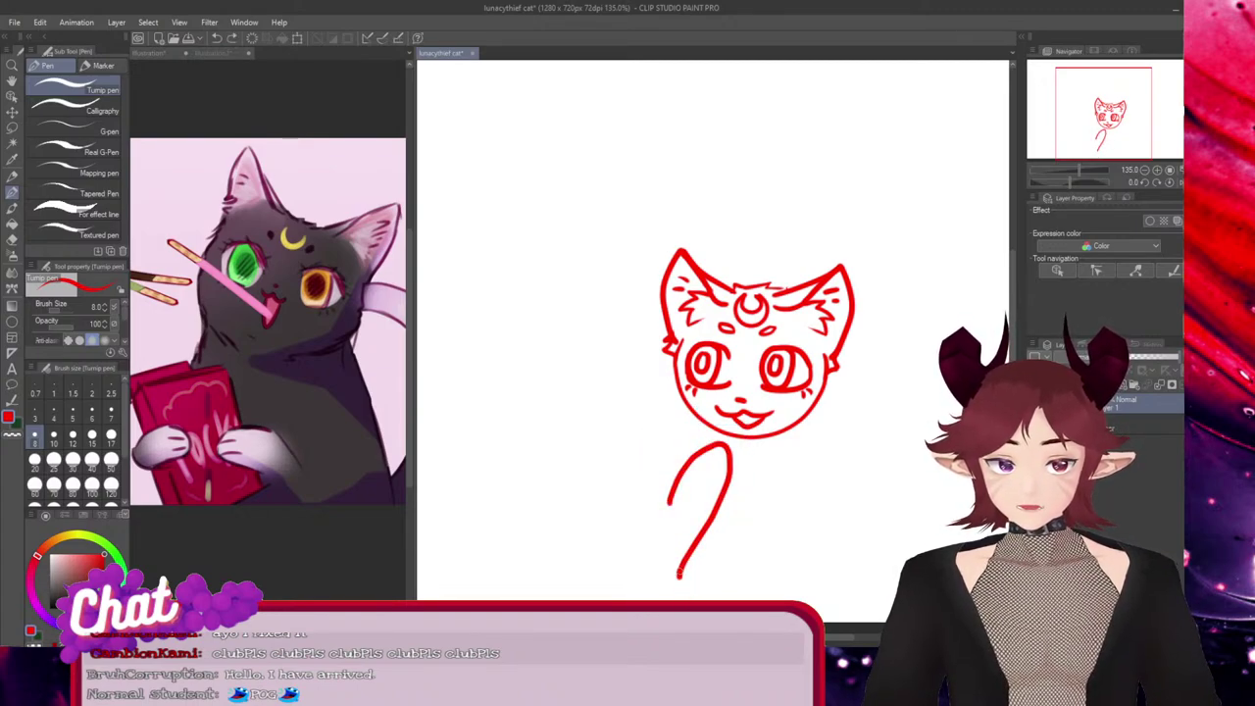
{"action": "mouse_move", "coordinate": [716, 596]}
{"action": "left_mouse_down"}
{"action": "mouse_move", "coordinate": [757, 557]}
{"action": "mouse_move", "coordinate": [798, 476]}
{"action": "left_mouse_up"}
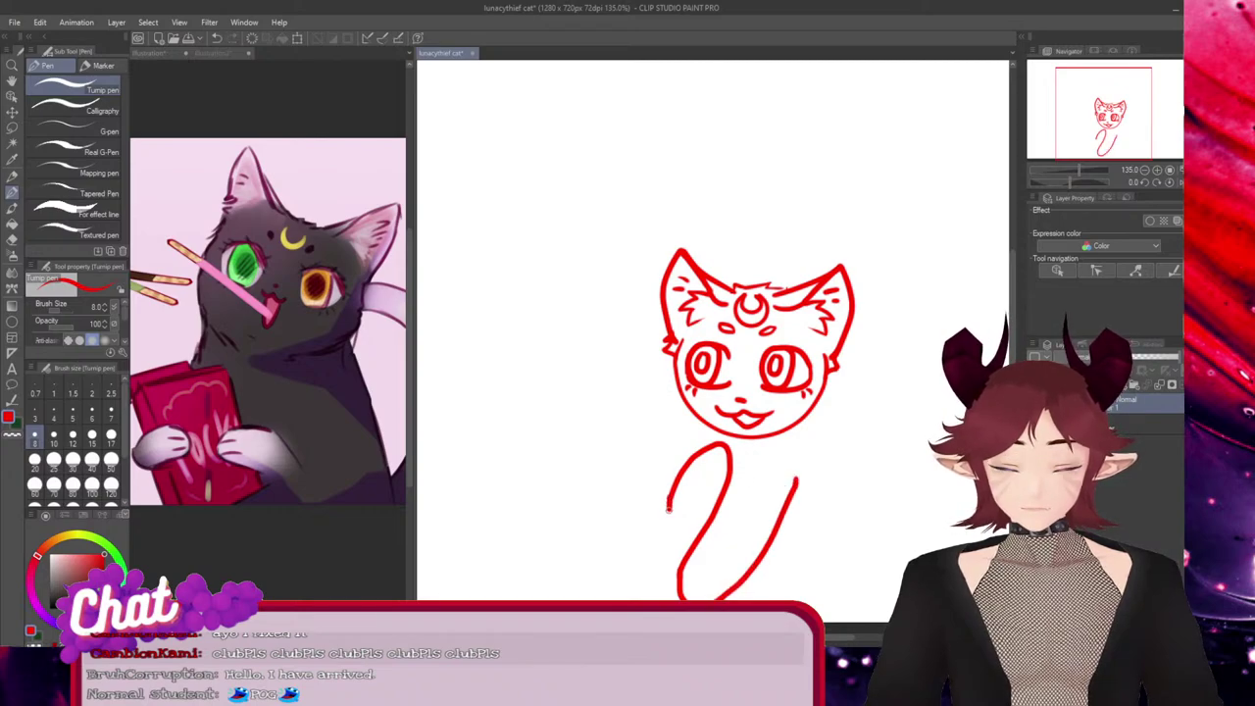
{"action": "mouse_move", "coordinate": [664, 530]}
{"action": "left_mouse_down"}
{"action": "mouse_move", "coordinate": [646, 498]}
{"action": "mouse_move", "coordinate": [694, 429]}
{"action": "left_mouse_up"}
{"action": "key", "text": "ctrl+z"}
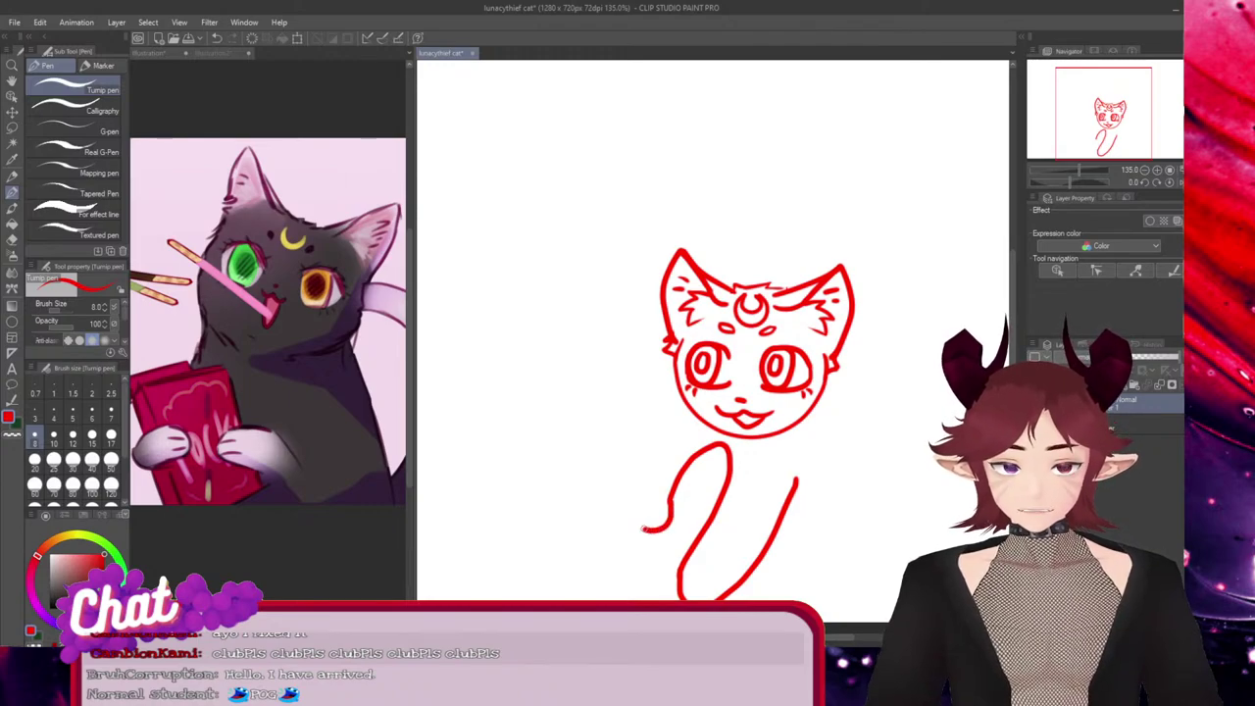
{"action": "mouse_move", "coordinate": [669, 502]}
{"action": "left_mouse_down"}
{"action": "mouse_move", "coordinate": [633, 520]}
{"action": "mouse_move", "coordinate": [680, 404]}
{"action": "left_mouse_up"}
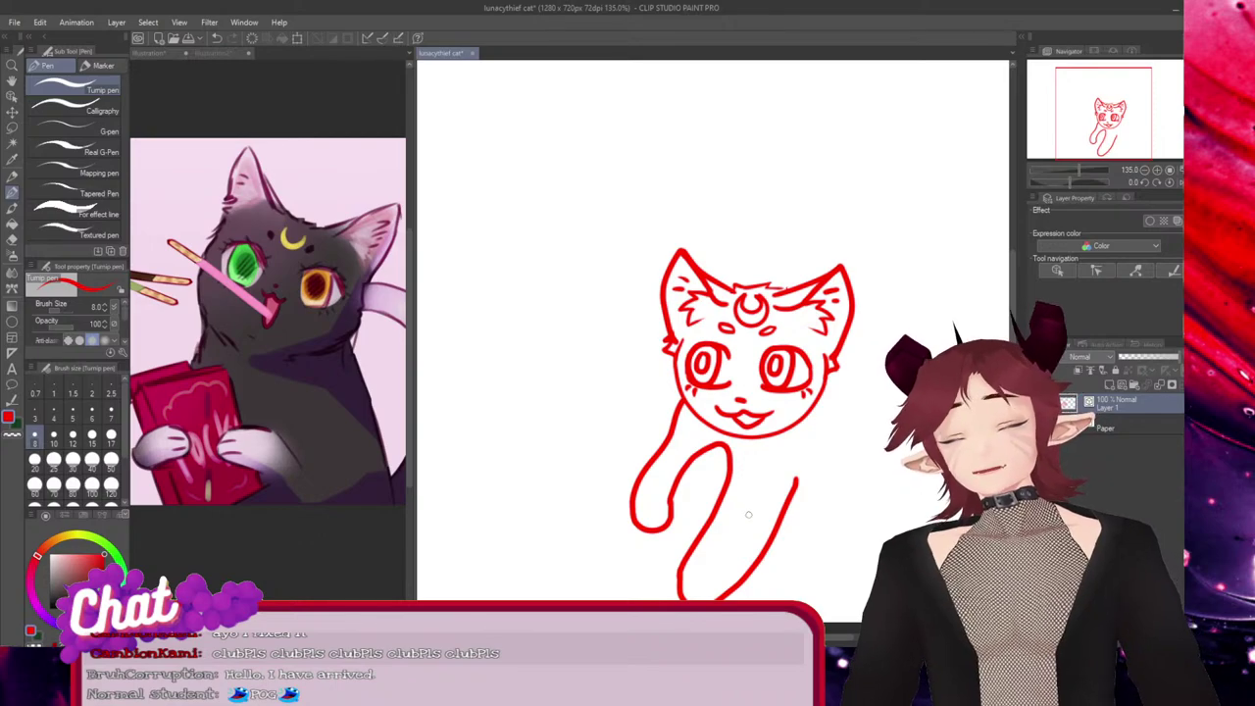
Undo all the arm, leg and body strokes below the head
{"action": "key", "text": "ctrl+z"}
{"action": "key", "text": "ctrl+z"}
{"action": "key", "text": "ctrl+z"}
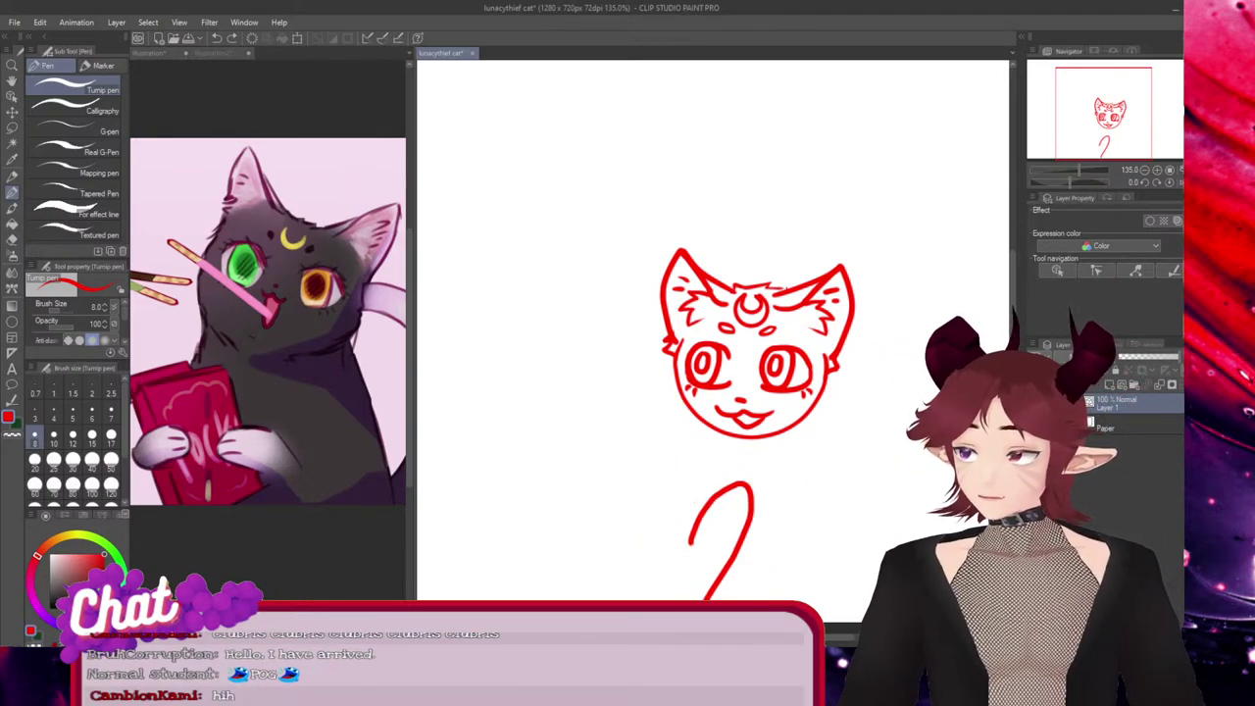
{"action": "key", "text": "ctrl+z"}
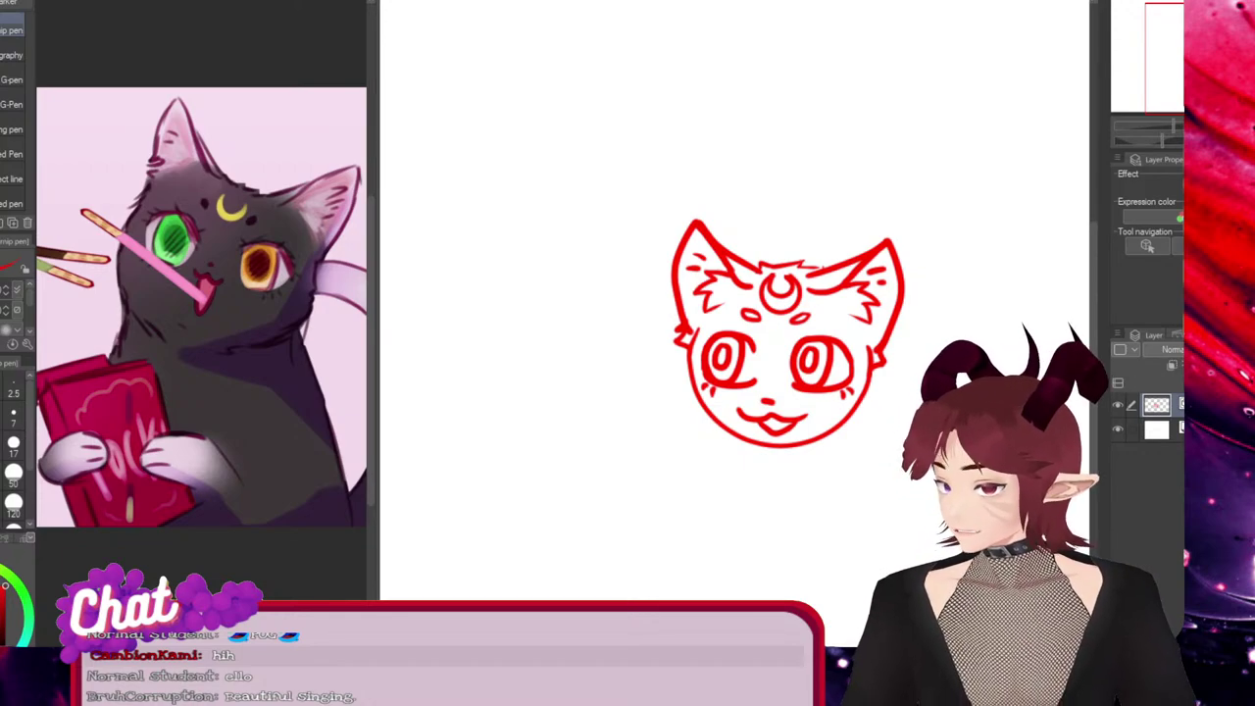
Look over the Google image results for "cartoon cat", and return to the cat sketch in Clip Studio Paint
{"action": "left_click_drag", "start_coordinate": [0, 1], "coordinate": [498, 2]}
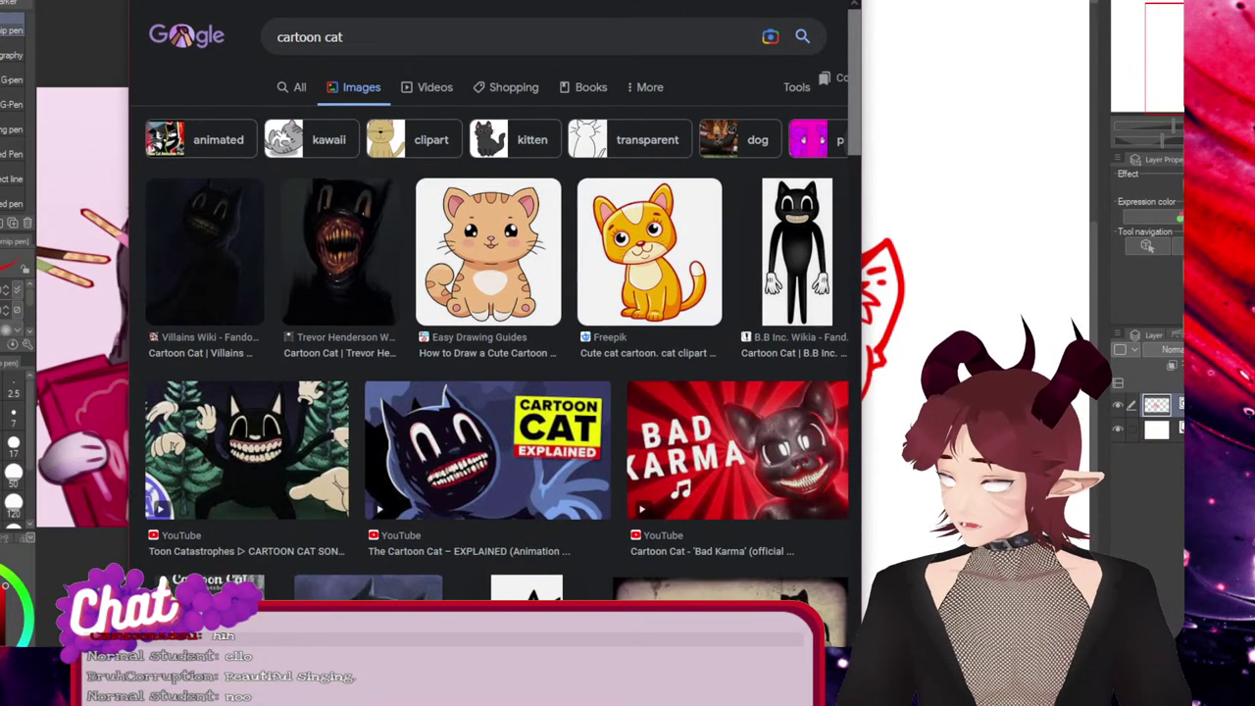
{"action": "key", "text": "alt+Tab"}
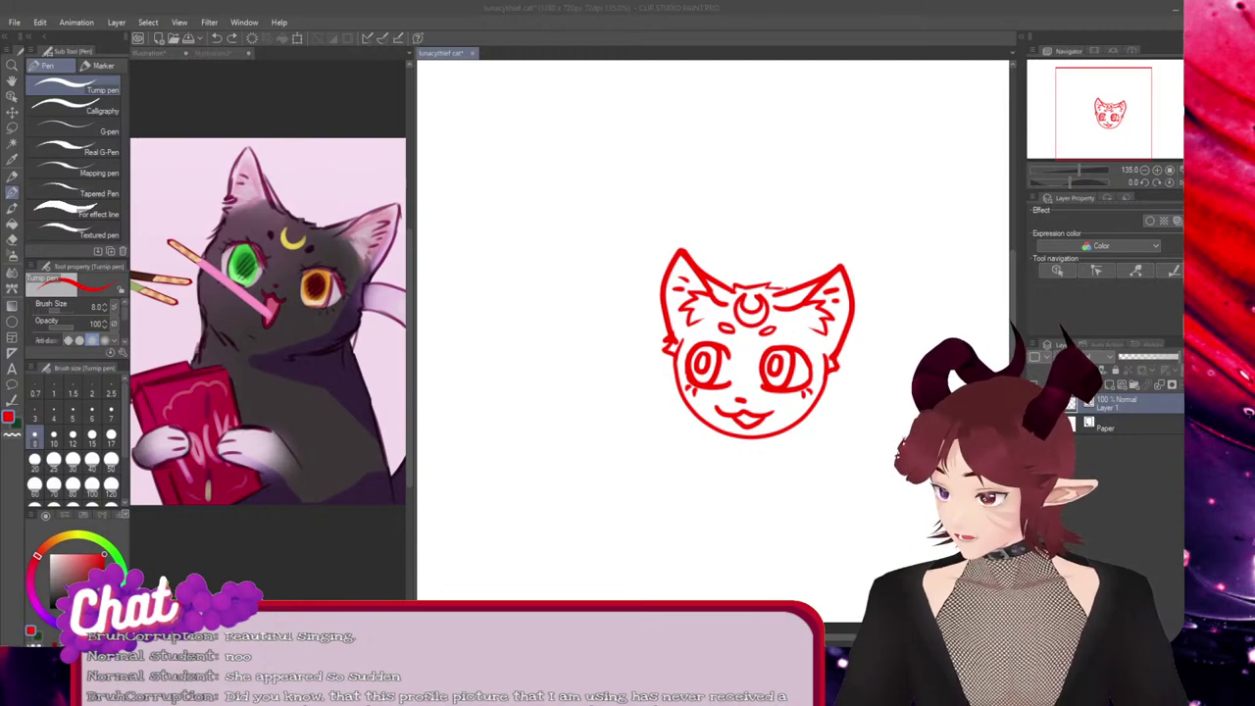
{"action": "left_click", "coordinate": [493, 540]}
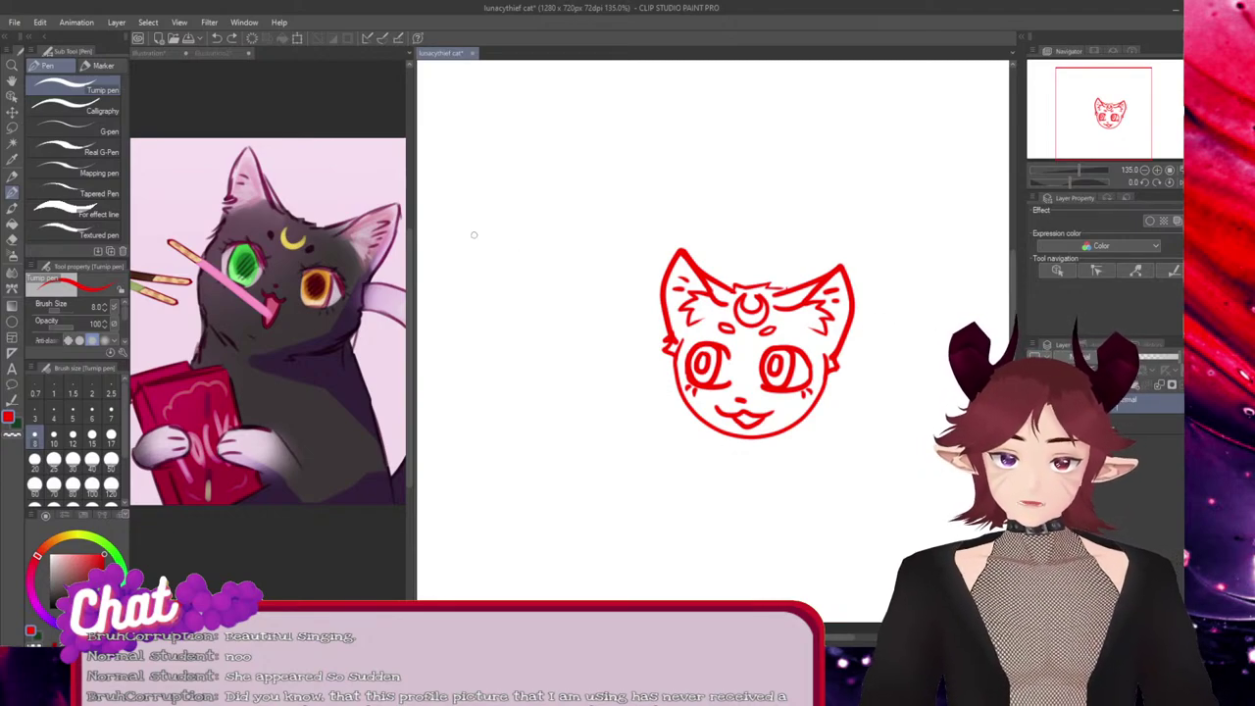
Try sketching a front leg with a rounded paw beside the head and moving it below the chin, and delete it
{"action": "mouse_move", "coordinate": [536, 224]}
{"action": "left_mouse_down"}
{"action": "mouse_move", "coordinate": [505, 305]}
{"action": "mouse_move", "coordinate": [476, 328]}
{"action": "mouse_move", "coordinate": [502, 374]}
{"action": "mouse_move", "coordinate": [528, 370]}
{"action": "mouse_move", "coordinate": [691, 209]}
{"action": "left_mouse_up"}
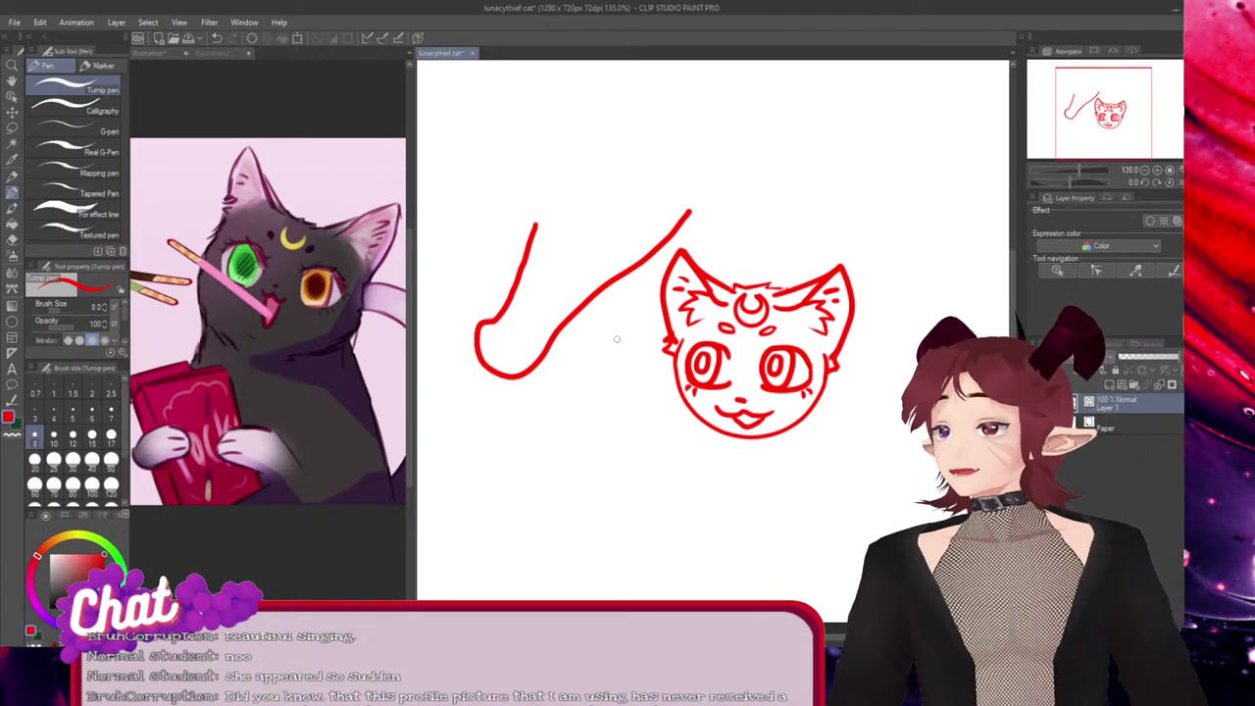
{"action": "key", "text": "ctrl+z"}
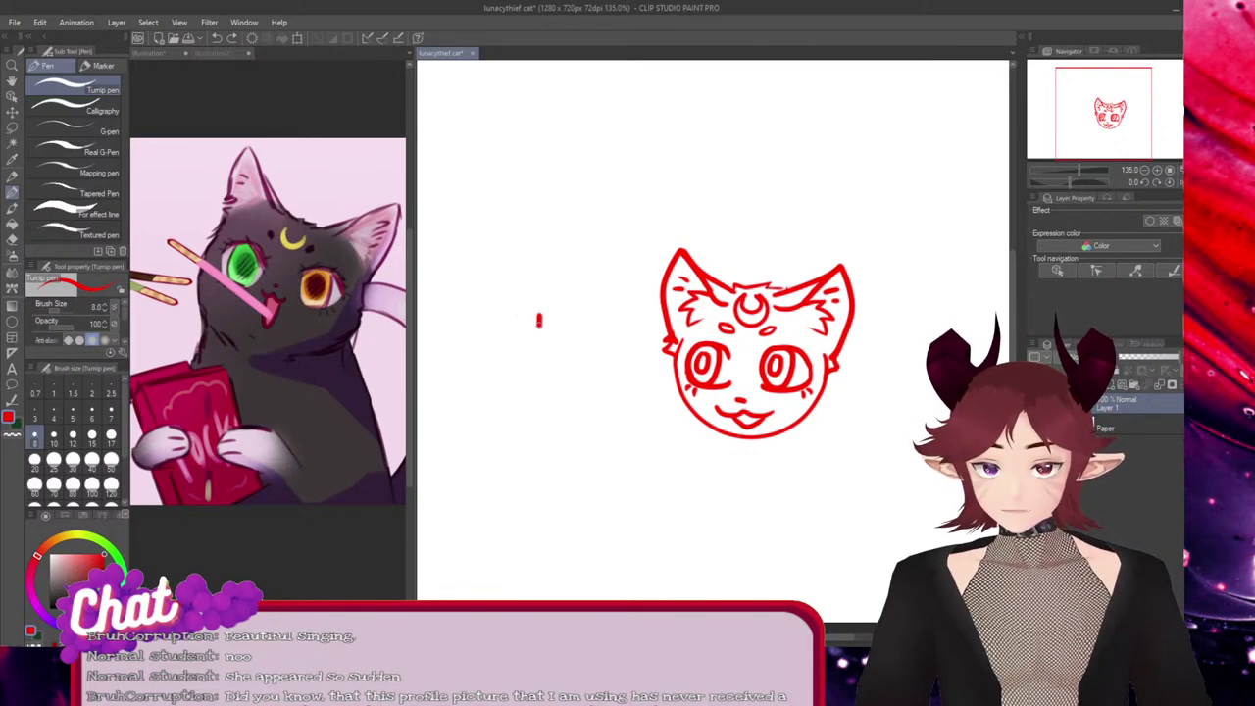
{"action": "left_click_drag", "start_coordinate": [538, 319], "coordinate": [532, 348]}
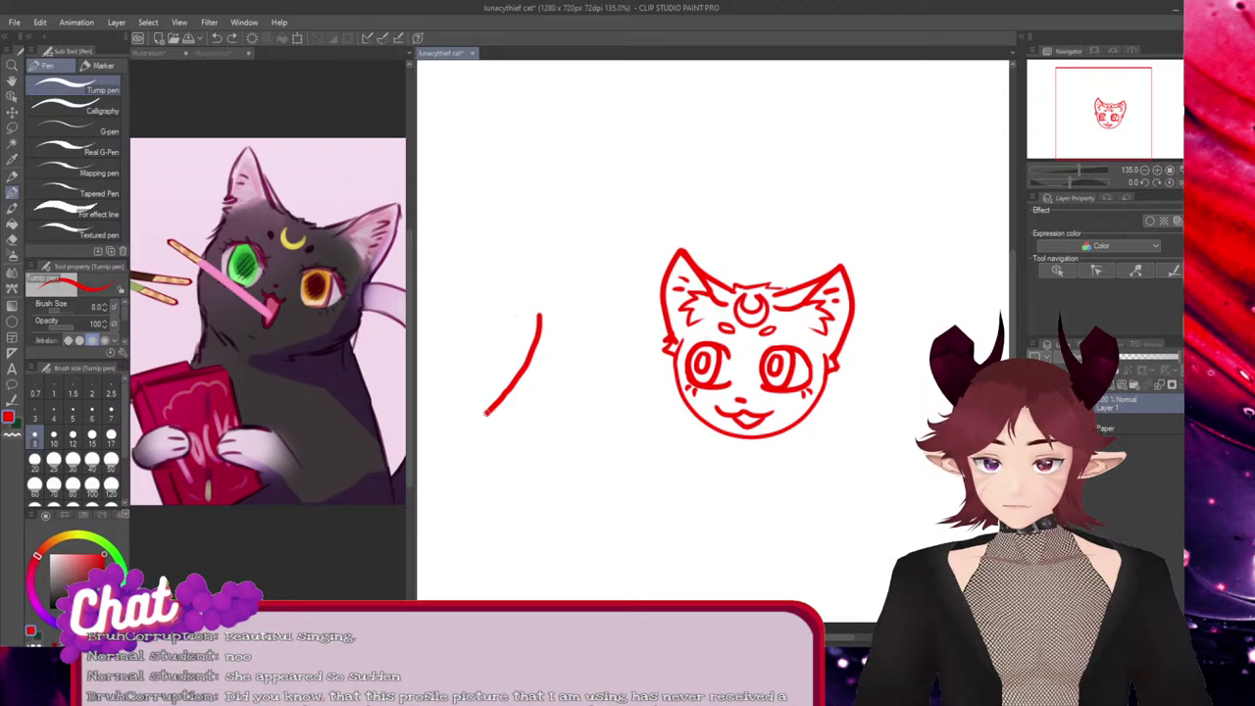
{"action": "mouse_move", "coordinate": [472, 444]}
{"action": "left_mouse_down"}
{"action": "mouse_move", "coordinate": [512, 461]}
{"action": "mouse_move", "coordinate": [546, 418]}
{"action": "mouse_move", "coordinate": [614, 373]}
{"action": "mouse_move", "coordinate": [660, 301]}
{"action": "left_mouse_up"}
{"action": "key", "text": "ctrl"}
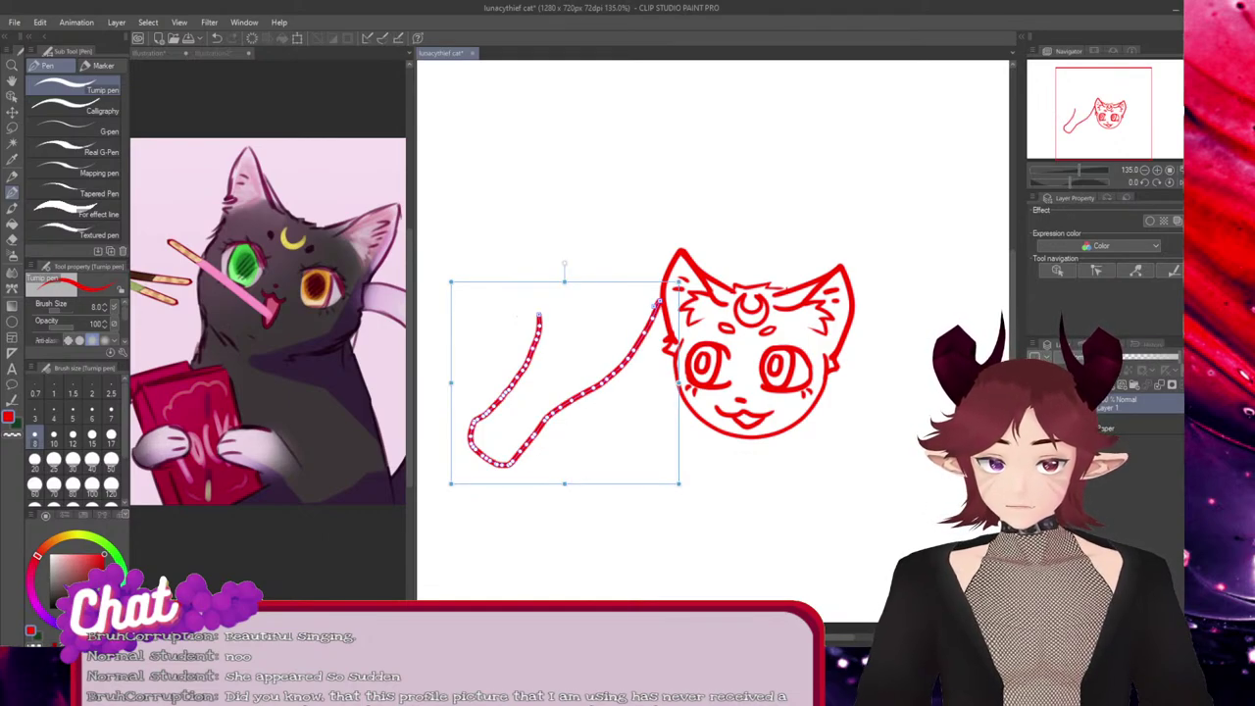
{"action": "mouse_move", "coordinate": [564, 405]}
{"action": "left_mouse_down"}
{"action": "mouse_move", "coordinate": [822, 591]}
{"action": "mouse_move", "coordinate": [771, 558]}
{"action": "left_mouse_up"}
{"action": "left_click_drag", "start_coordinate": [886, 535], "coordinate": [832, 536]}
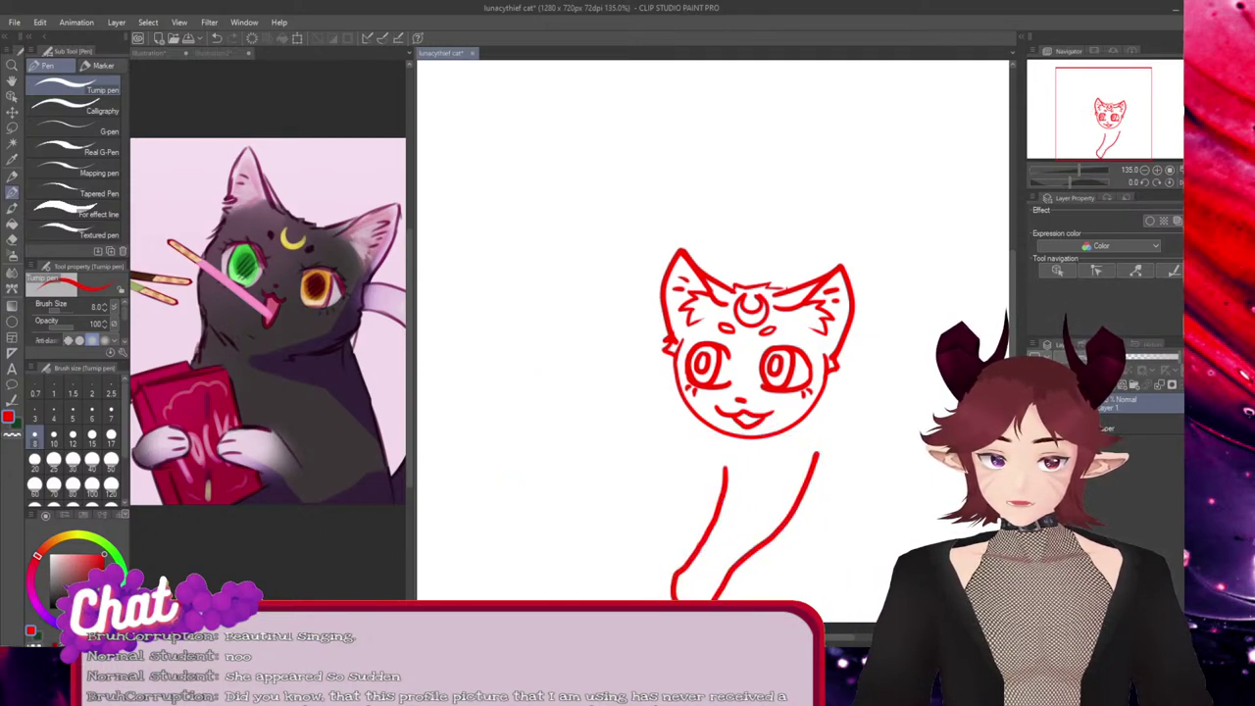
{"action": "key", "text": "ctrl"}
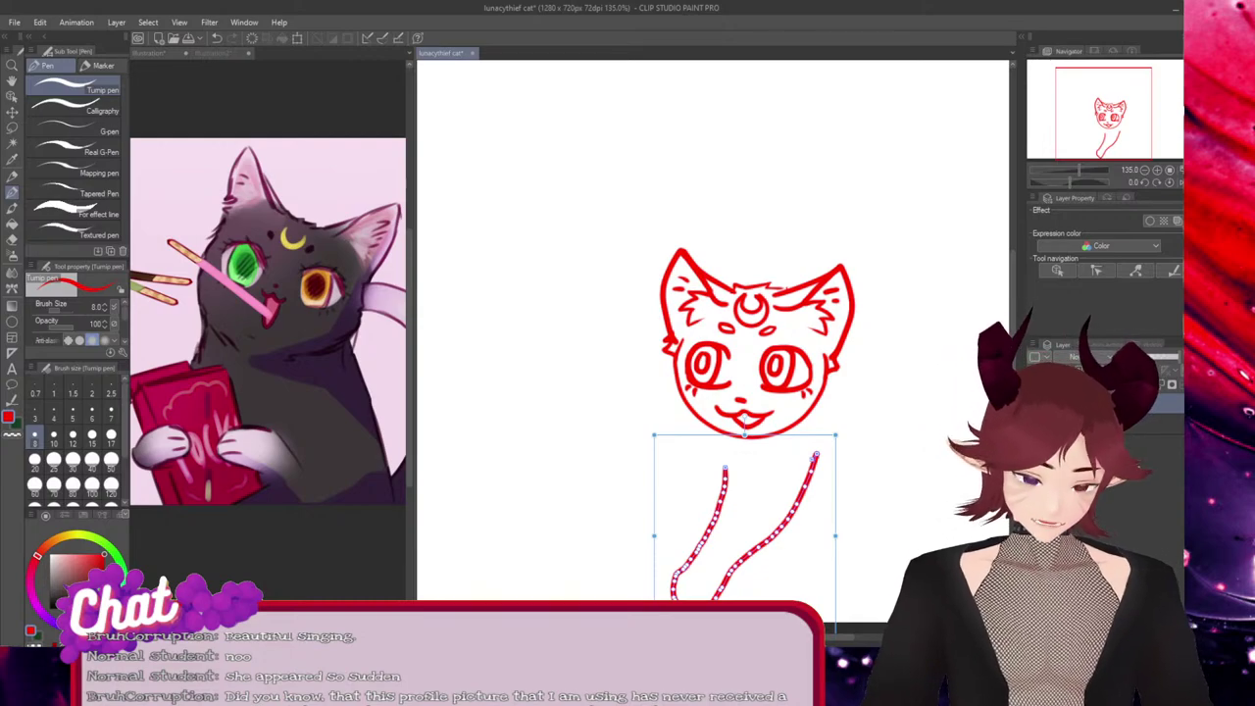
{"action": "key", "text": "Delete"}
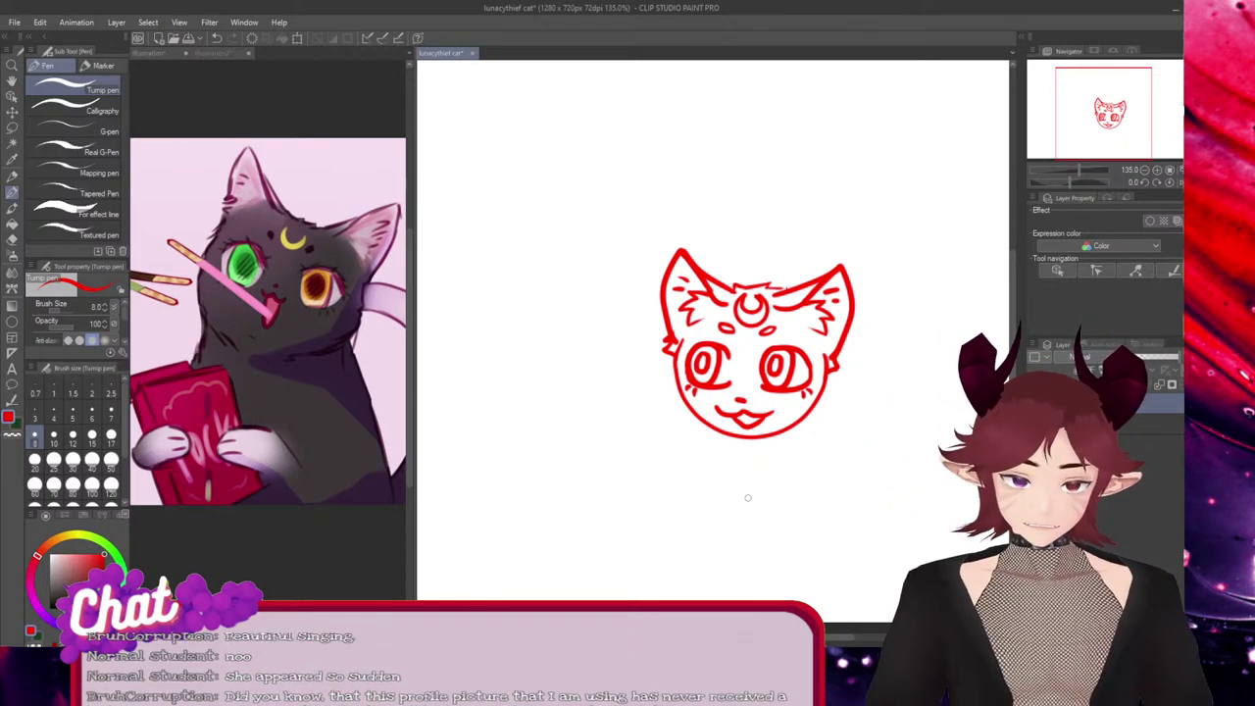
{"action": "left_click_drag", "start_coordinate": [753, 494], "coordinate": [762, 526]}
{"action": "key", "text": "ctrl+z"}
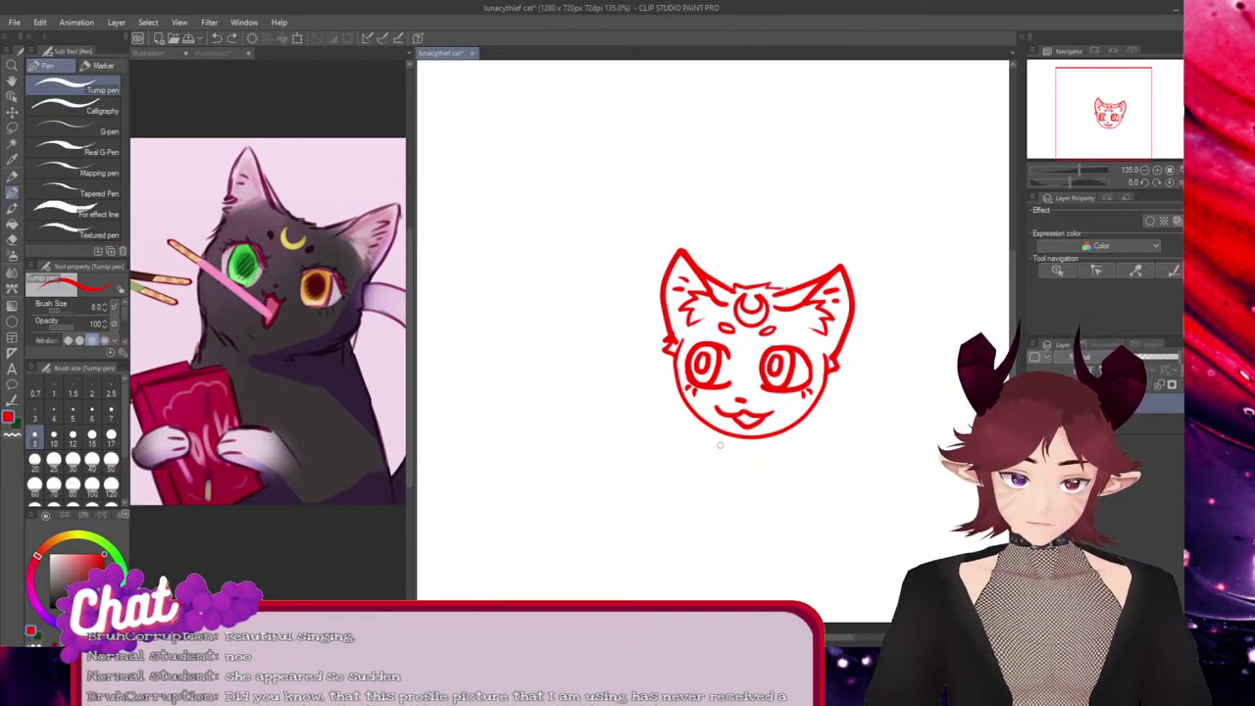
{"action": "key", "text": "ctrl+z"}
{"action": "mouse_move", "coordinate": [724, 441]}
{"action": "left_mouse_down"}
{"action": "mouse_move", "coordinate": [758, 457]}
{"action": "mouse_move", "coordinate": [764, 447]}
{"action": "left_mouse_up"}
{"action": "key", "text": "ctrl+z"}
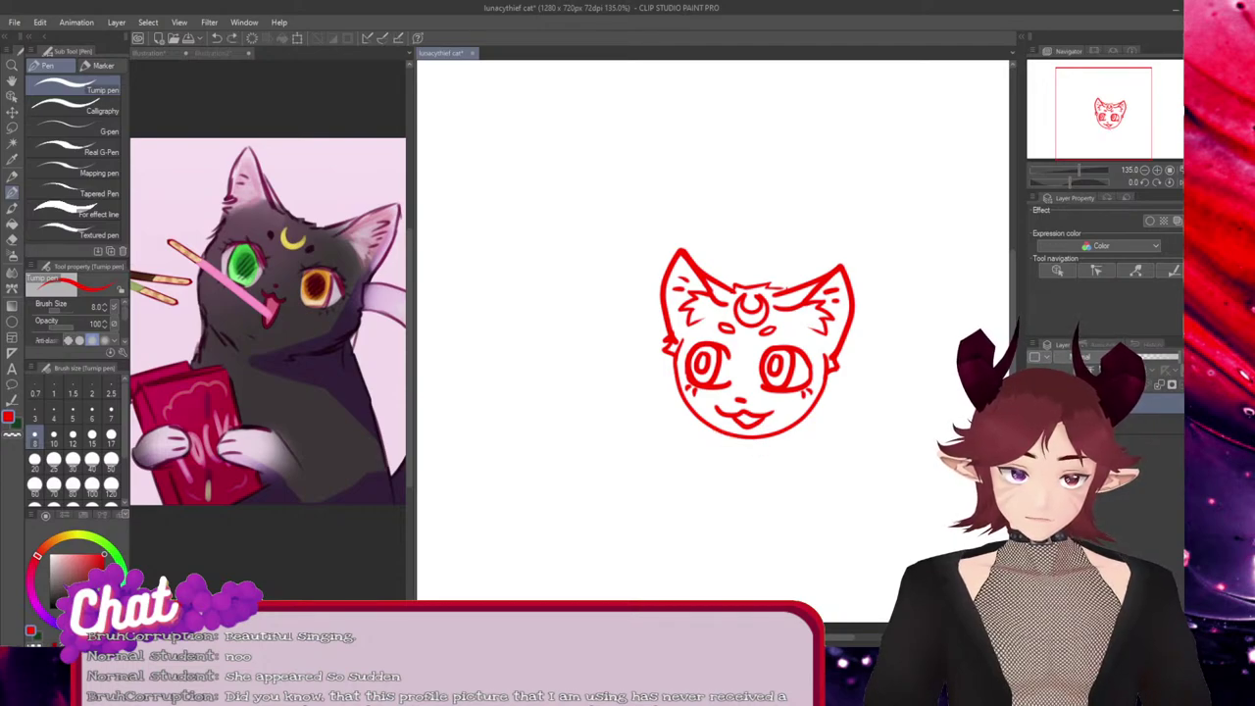
{"action": "left_click_drag", "start_coordinate": [825, 389], "coordinate": [841, 396]}
{"action": "key", "text": "ctrl+z"}
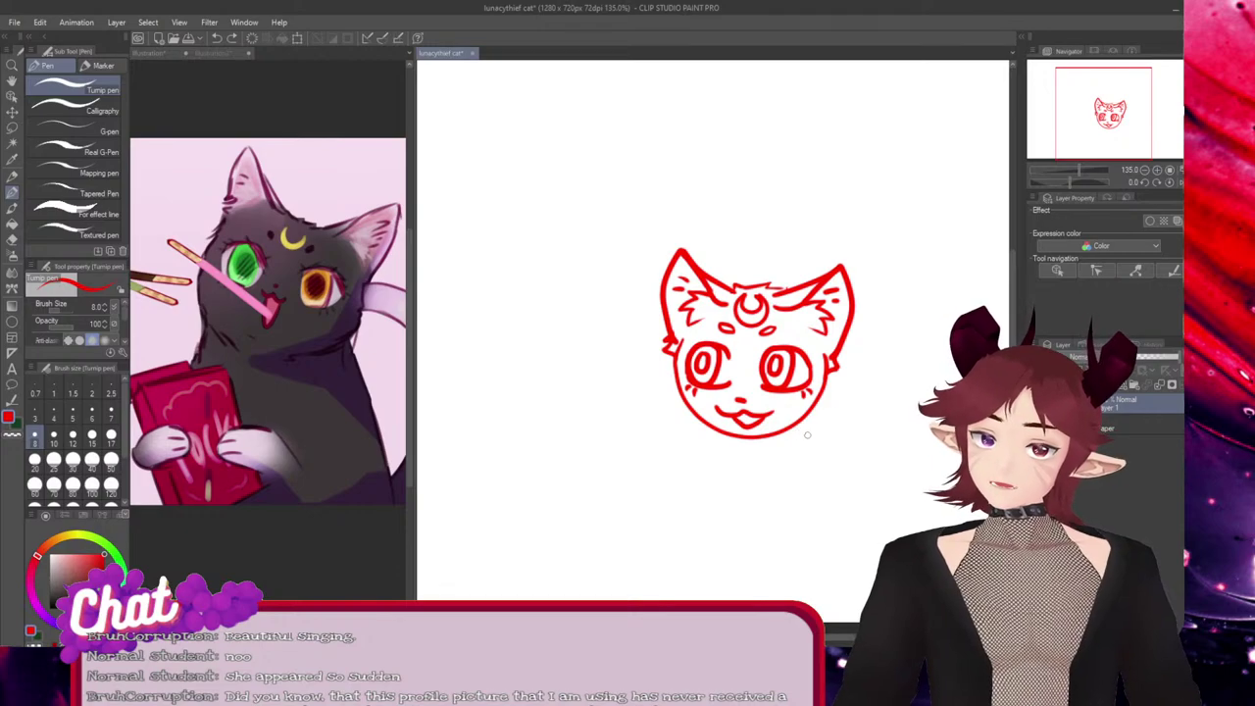
Draw a large body curve rising from beside the chin, around the cat's right-hand ear and over toward the space above the head
{"action": "left_click_drag", "start_coordinate": [806, 446], "coordinate": [956, 275]}
{"action": "key", "text": "ctrl+z"}
{"action": "mouse_move", "coordinate": [810, 460]}
{"action": "left_mouse_down"}
{"action": "mouse_move", "coordinate": [913, 201]}
{"action": "mouse_move", "coordinate": [875, 170]}
{"action": "mouse_move", "coordinate": [783, 183]}
{"action": "left_mouse_up"}
{"action": "key", "text": "ctrl+z"}
{"action": "mouse_move", "coordinate": [836, 446]}
{"action": "left_mouse_down"}
{"action": "mouse_move", "coordinate": [930, 206]}
{"action": "mouse_move", "coordinate": [824, 174]}
{"action": "left_mouse_up"}
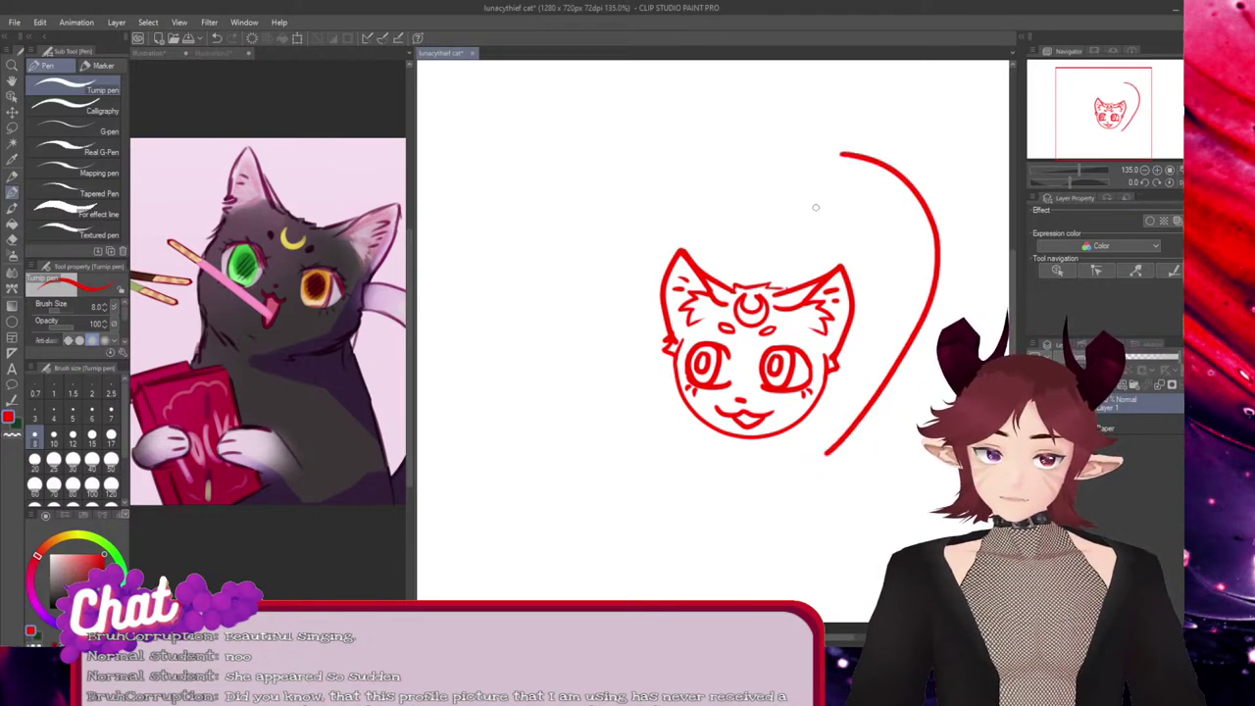
{"action": "key", "text": "ctrl+z"}
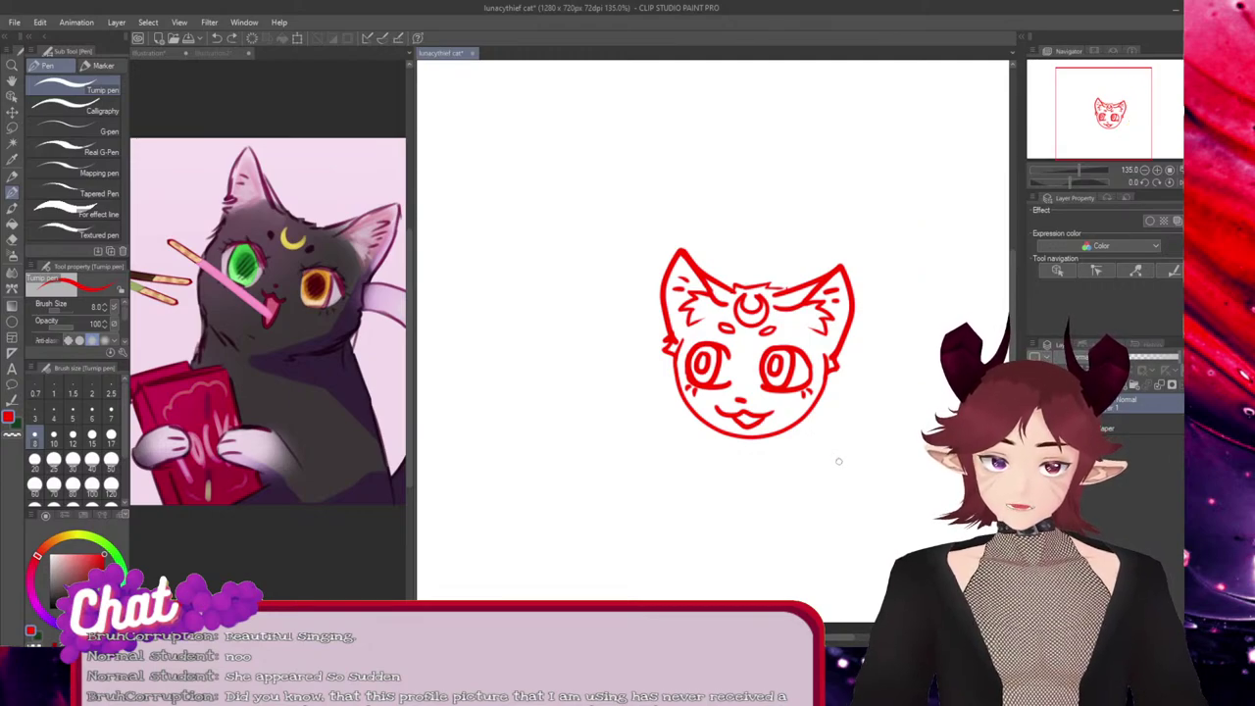
{"action": "mouse_move", "coordinate": [836, 466]}
{"action": "left_mouse_down"}
{"action": "mouse_move", "coordinate": [903, 130]}
{"action": "mouse_move", "coordinate": [814, 105]}
{"action": "left_mouse_up"}
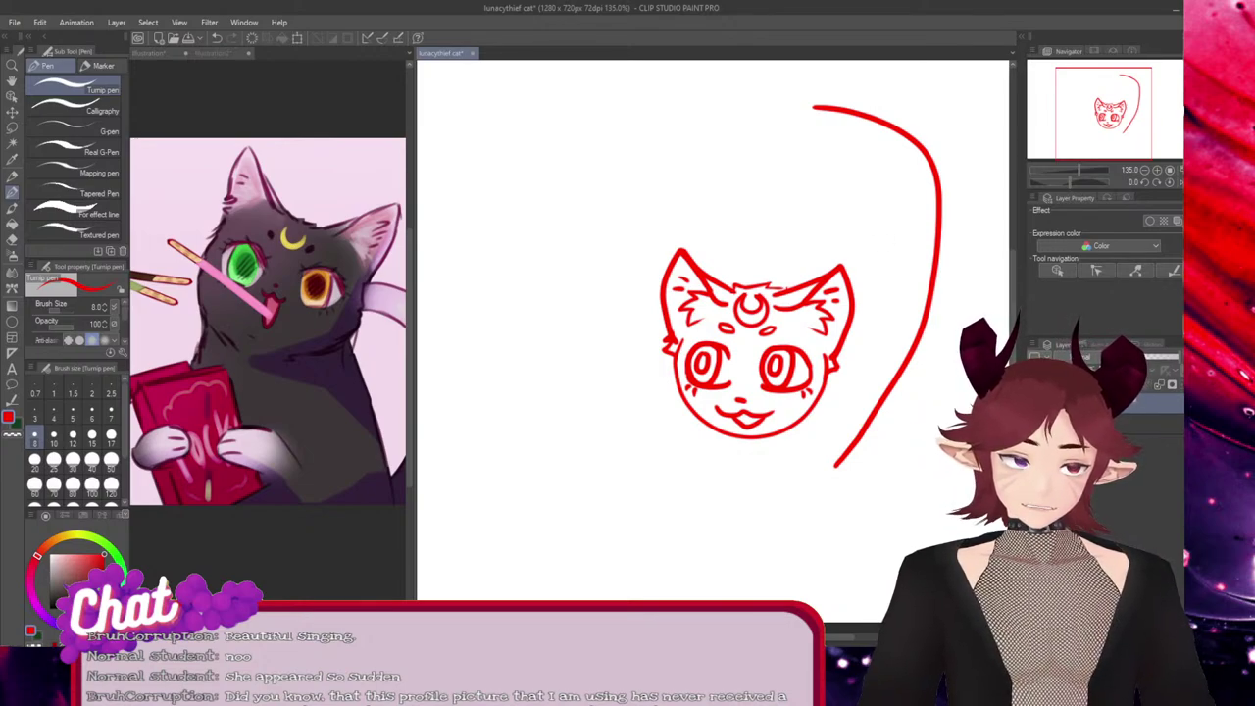
Extend the body outline with a long, shallow arc running leftward above the head from the top of the body curve
{"action": "scroll", "coordinate": [862, 263], "scroll_direction": "up", "scroll_amount": 3}
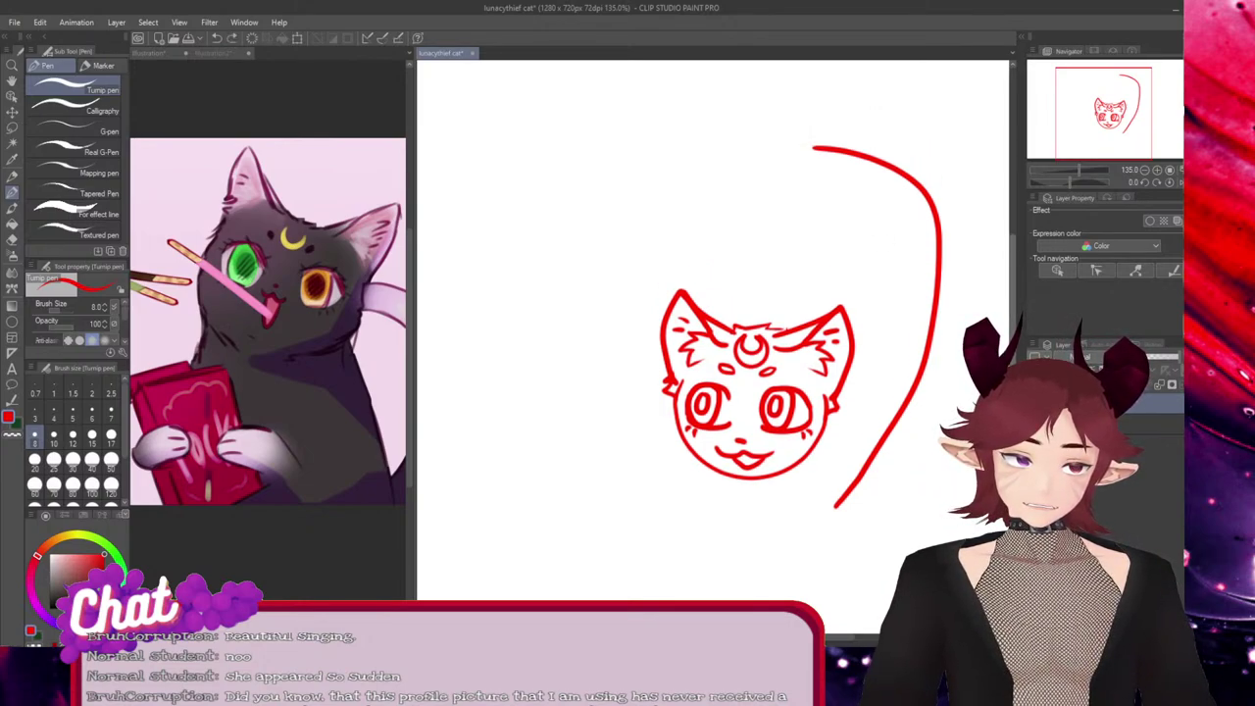
{"action": "left_click_drag", "start_coordinate": [885, 255], "coordinate": [357, 273]}
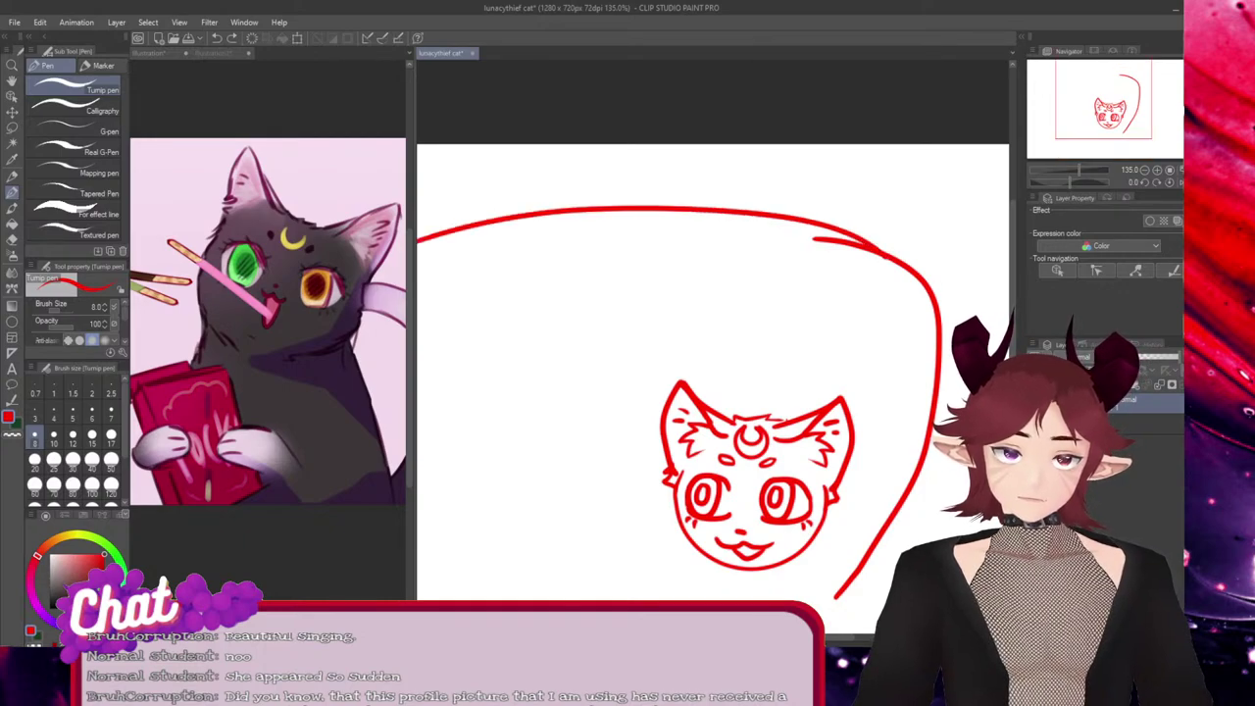
{"action": "key", "text": "ctrl+z"}
{"action": "mouse_move", "coordinate": [927, 290]}
{"action": "left_mouse_down"}
{"action": "mouse_move", "coordinate": [883, 236]}
{"action": "mouse_move", "coordinate": [422, 211]}
{"action": "left_mouse_up"}
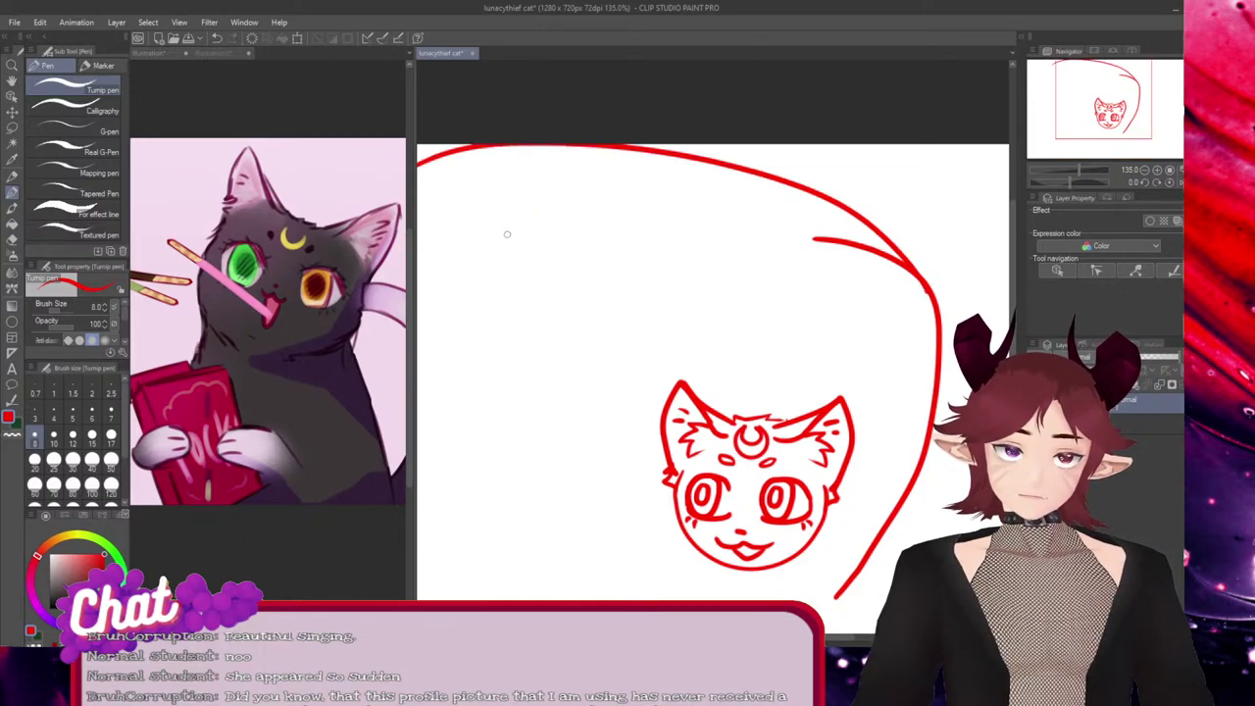
{"action": "key", "text": "ctrl+z"}
{"action": "key", "text": "ctrl+z"}
{"action": "mouse_move", "coordinate": [929, 285]}
{"action": "left_mouse_down"}
{"action": "mouse_move", "coordinate": [799, 197]}
{"action": "mouse_move", "coordinate": [419, 247]}
{"action": "left_mouse_up"}
{"action": "key", "text": "ctrl+z"}
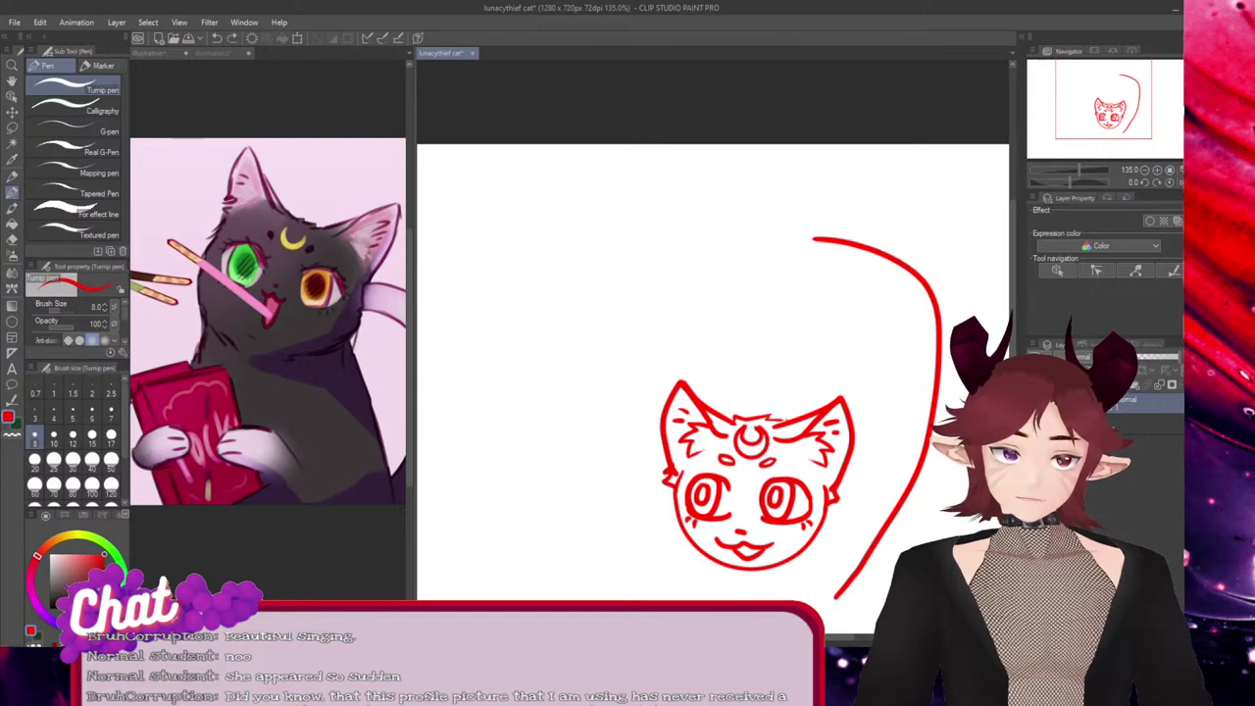
{"action": "left_click_drag", "start_coordinate": [851, 242], "coordinate": [478, 231]}
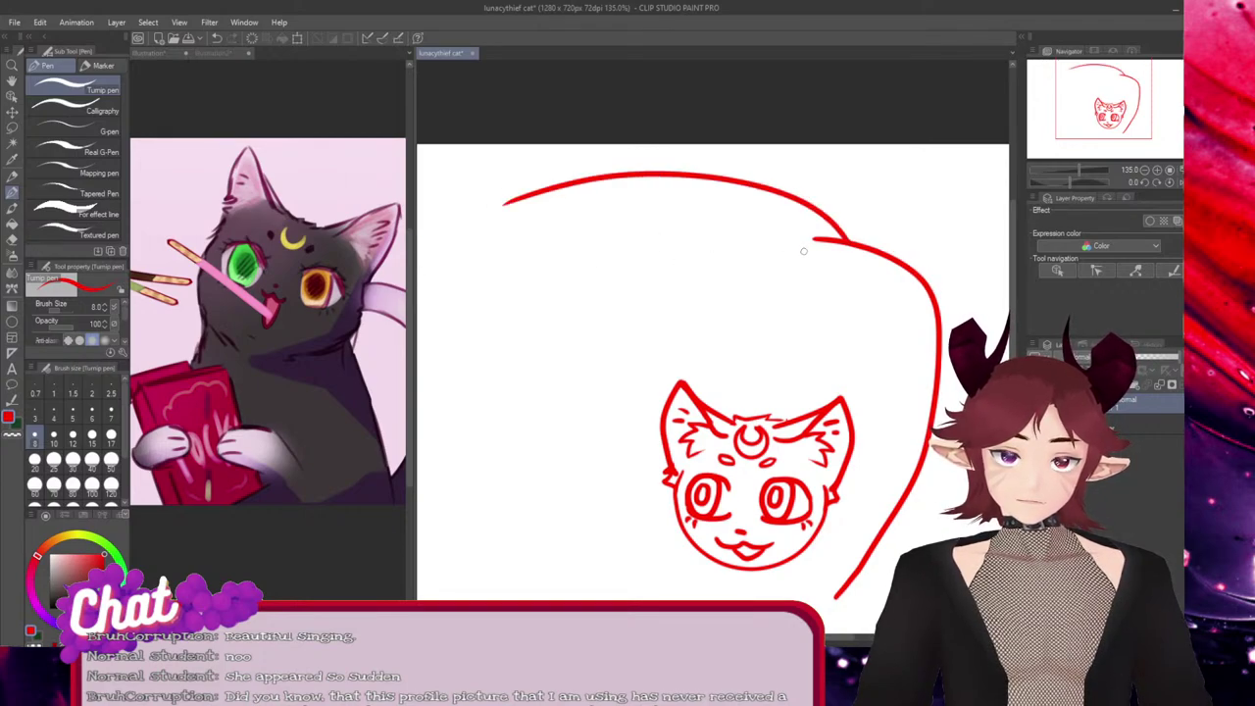
Move the whole sketch slightly up and to the right on the canvas
{"action": "key", "text": "ctrl+t"}
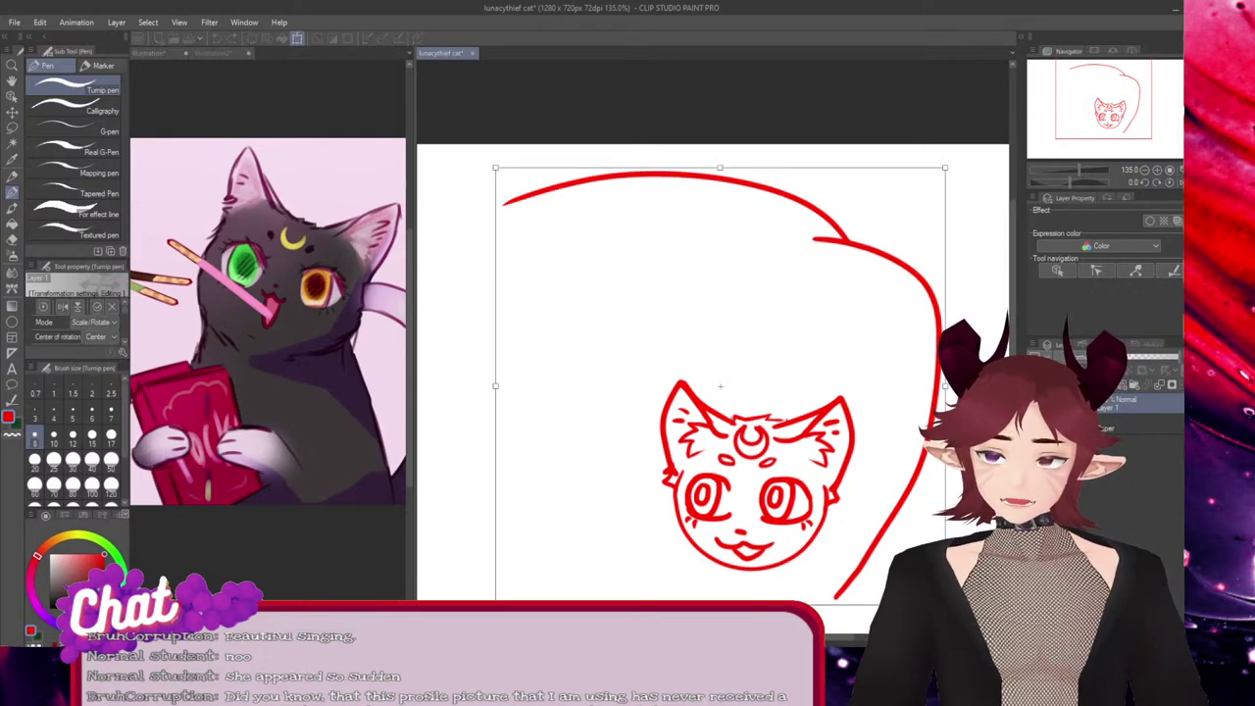
{"action": "left_click_drag", "start_coordinate": [720, 373], "coordinate": [729, 351]}
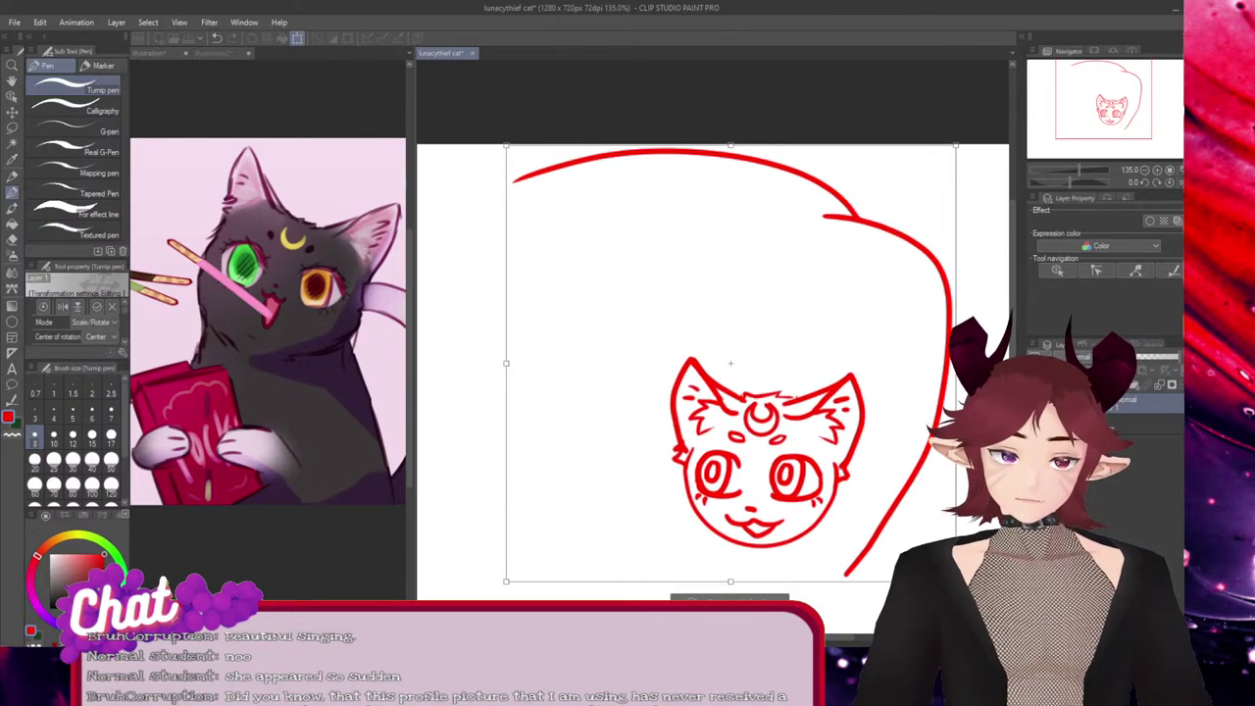
{"action": "key", "text": "Return"}
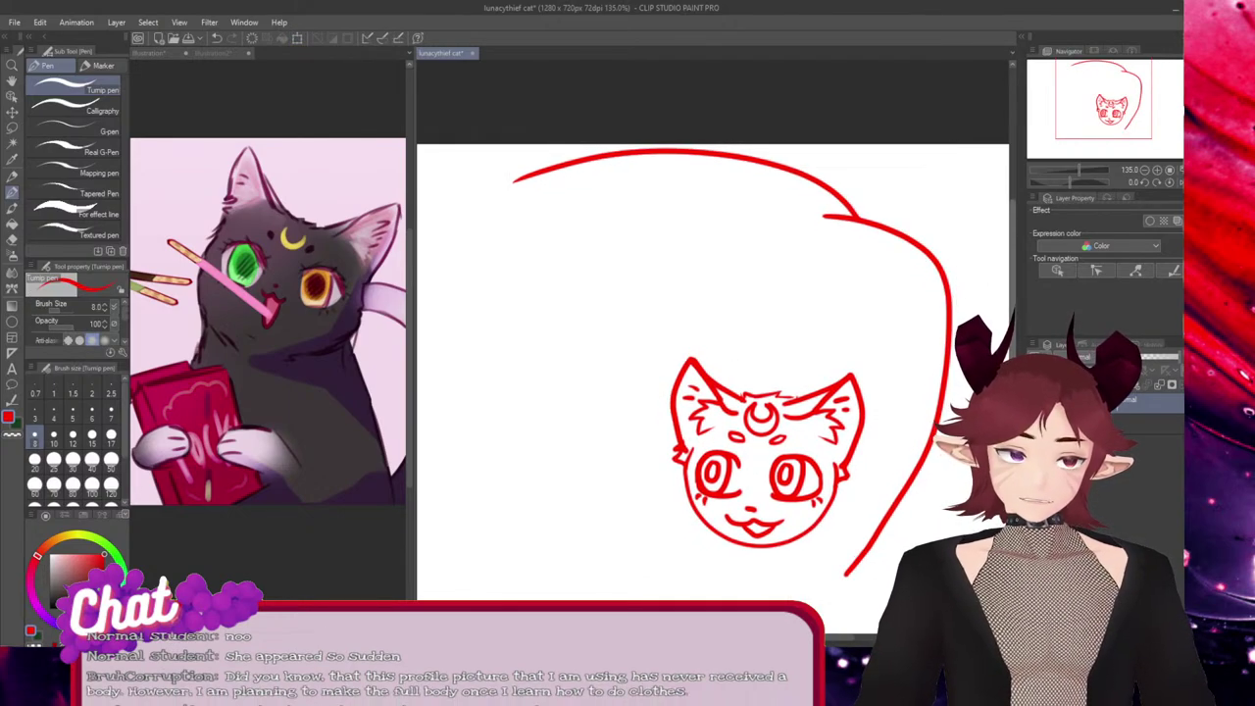
Try to add a small loop along the outer side of the body curve near the chin
{"action": "scroll", "coordinate": [713, 324], "scroll_direction": "down", "scroll_amount": 3}
{"action": "scroll", "coordinate": [713, 328], "scroll_direction": "down", "scroll_amount": 1}
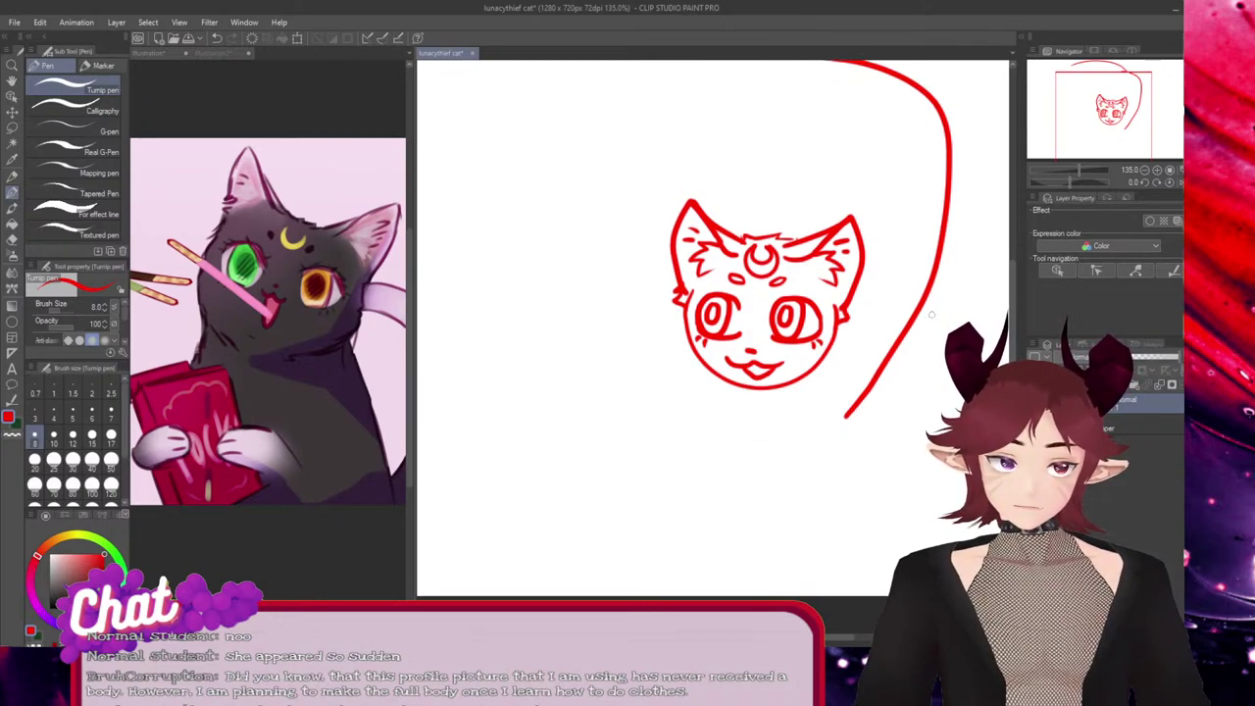
{"action": "left_click_drag", "start_coordinate": [918, 319], "coordinate": [873, 388]}
{"action": "key", "text": "ctrl+z"}
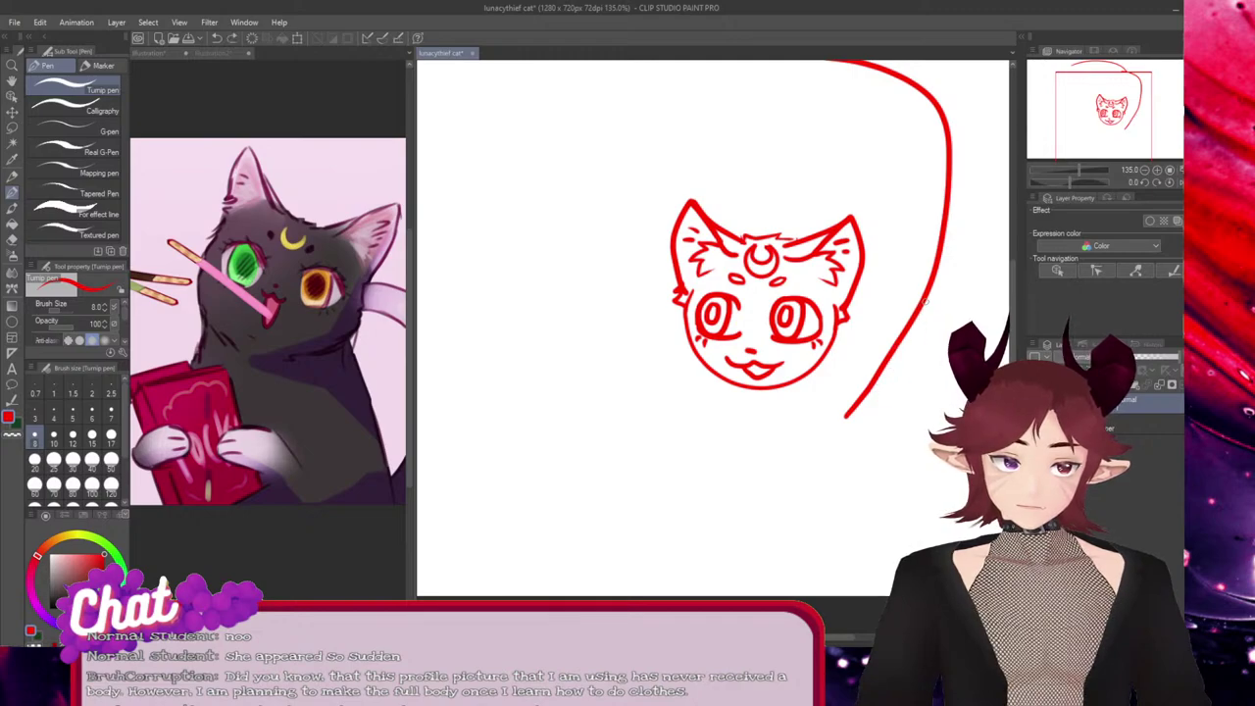
{"action": "key", "text": "ctrl+z"}
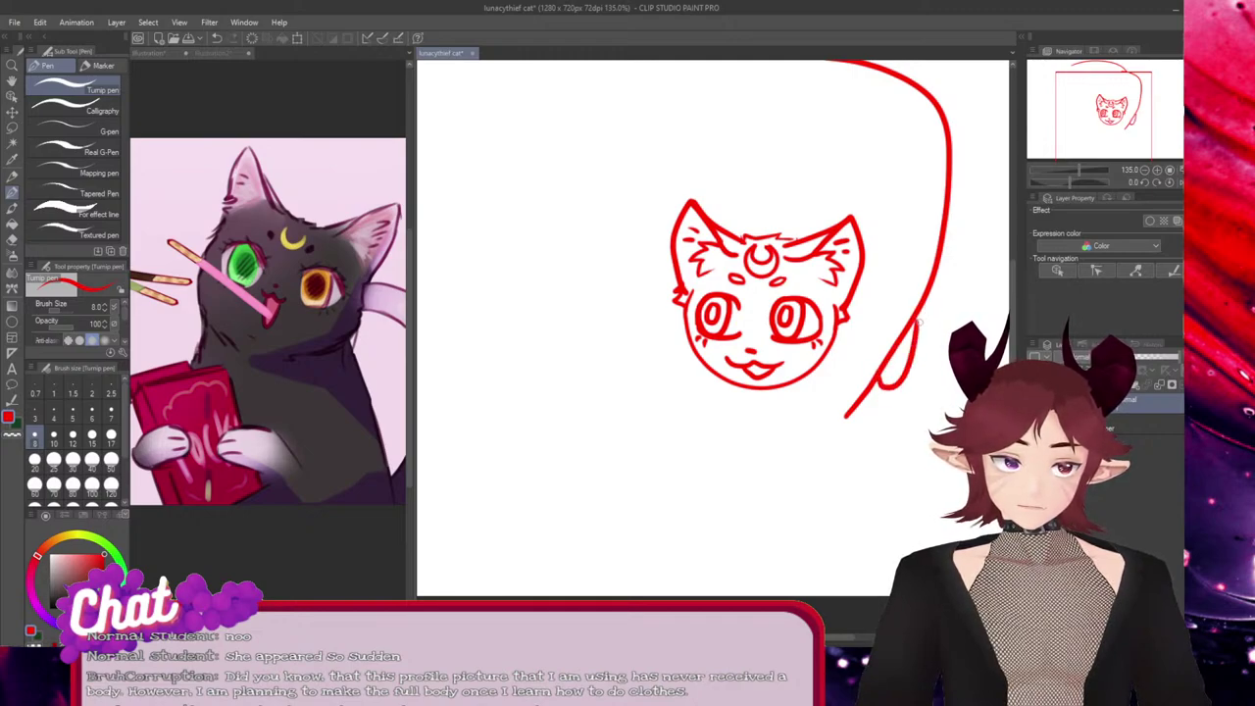
{"action": "key", "text": "ctrl+z"}
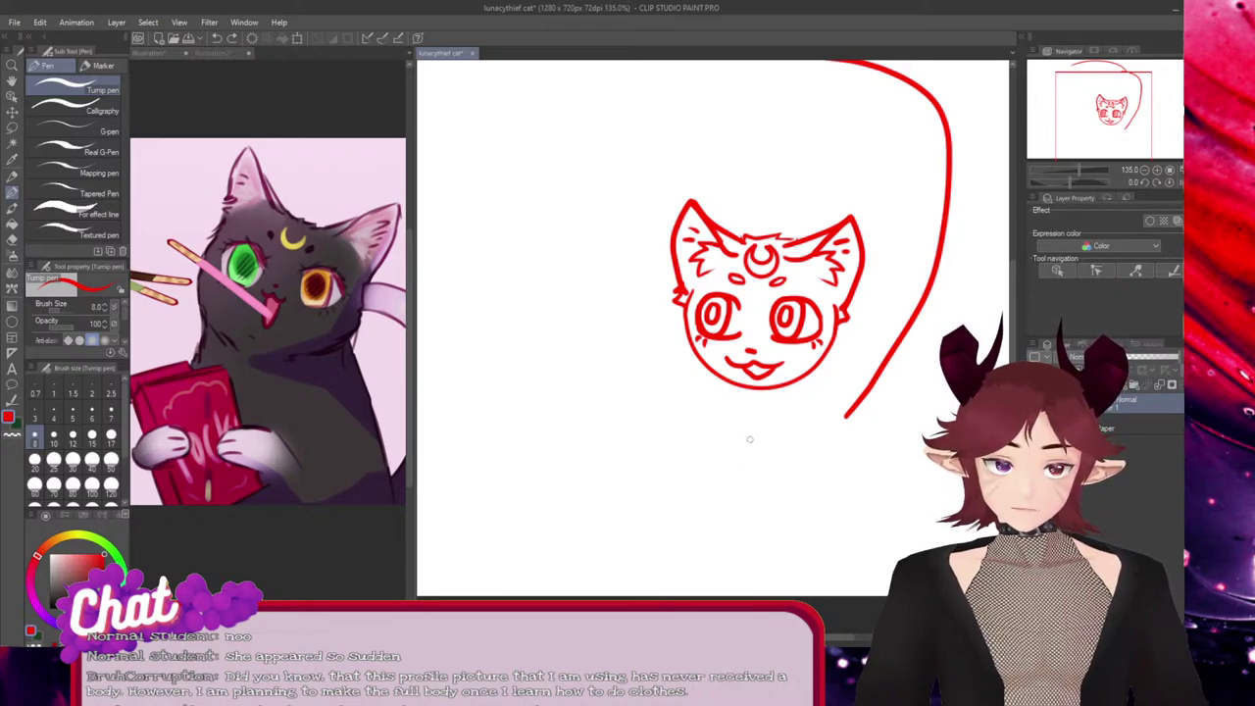
Continue the body curve down into a front leg, with an inner line below the chin and a rounded paw joining both sides
{"action": "mouse_move", "coordinate": [750, 439]}
{"action": "left_mouse_down"}
{"action": "mouse_move", "coordinate": [735, 490]}
{"action": "mouse_move", "coordinate": [700, 526]}
{"action": "left_mouse_up"}
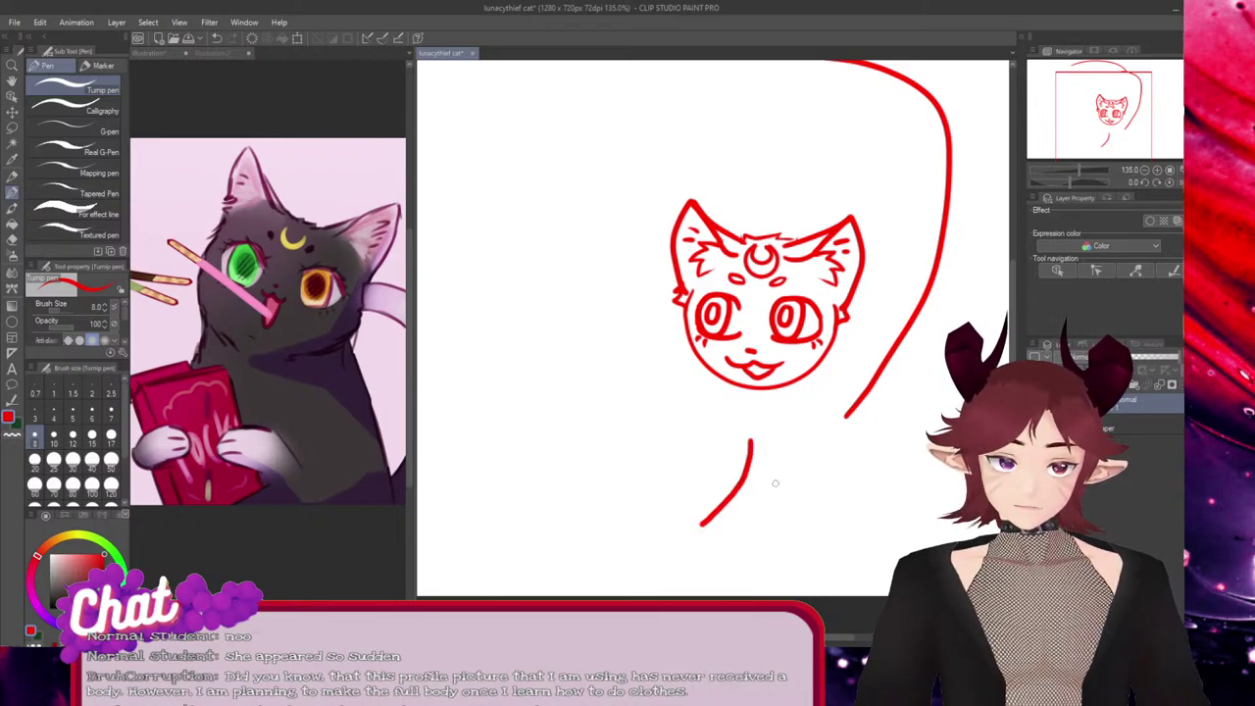
{"action": "left_click_drag", "start_coordinate": [847, 413], "coordinate": [743, 532]}
{"action": "key", "text": "ctrl+z"}
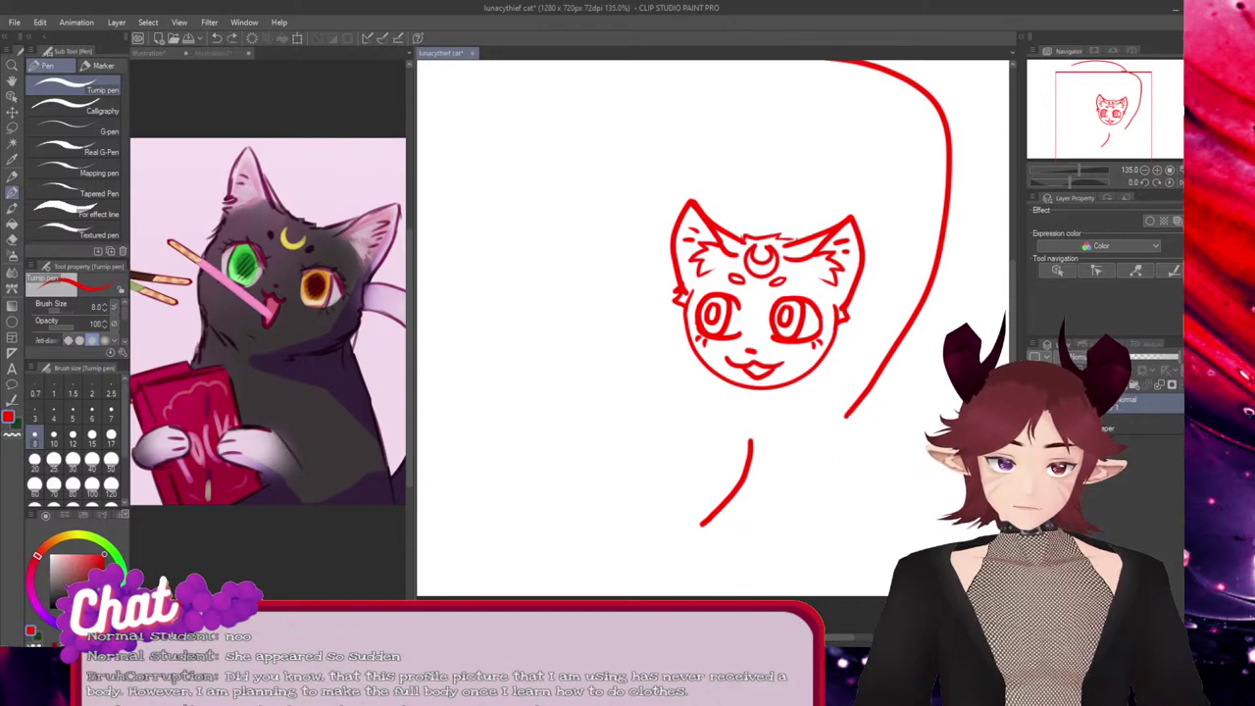
{"action": "left_click_drag", "start_coordinate": [847, 413], "coordinate": [745, 545]}
{"action": "key", "text": "ctrl+z"}
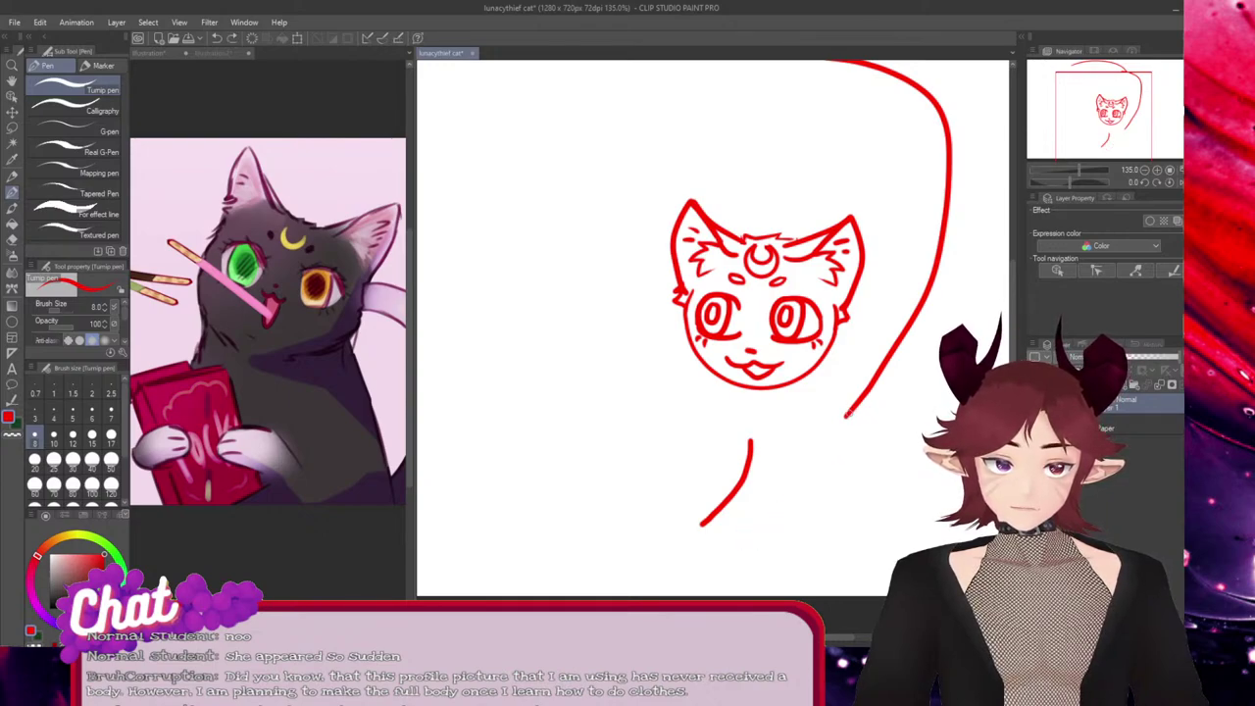
{"action": "mouse_move", "coordinate": [847, 413]}
{"action": "left_mouse_down"}
{"action": "mouse_move", "coordinate": [841, 458]}
{"action": "mouse_move", "coordinate": [780, 525]}
{"action": "left_mouse_up"}
{"action": "key", "text": "ctrl+z"}
{"action": "key", "text": "ctrl+z"}
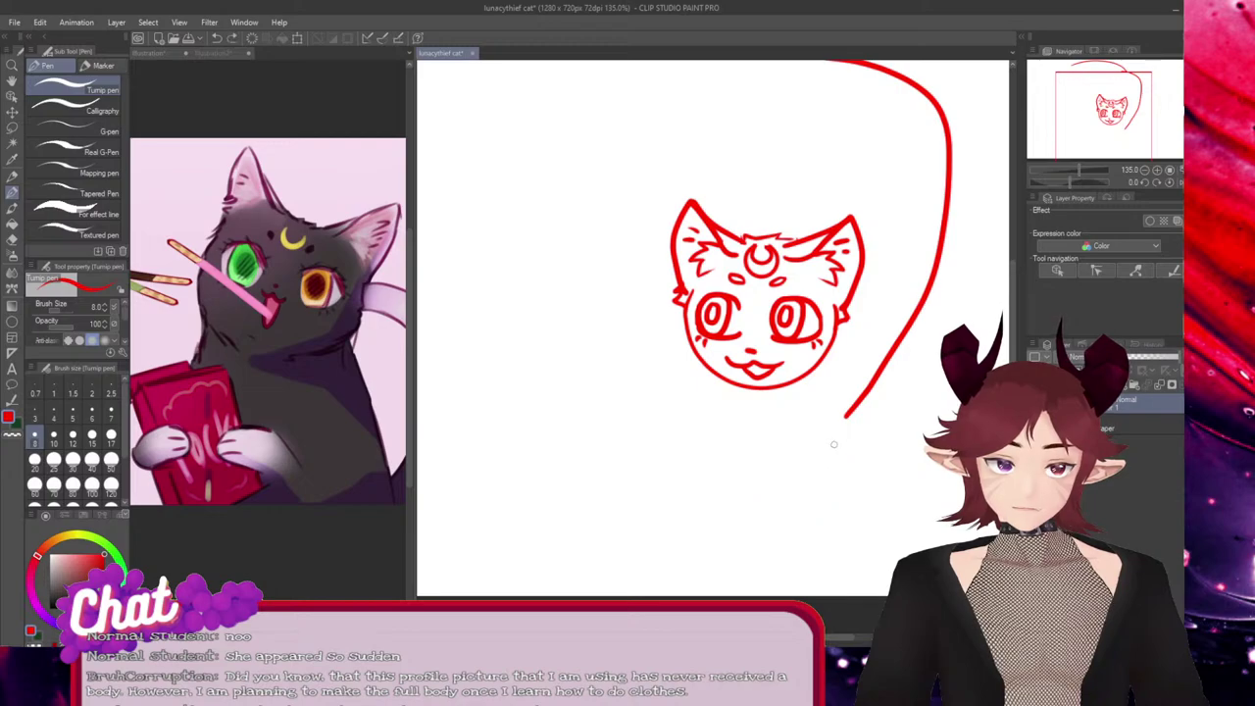
{"action": "mouse_move", "coordinate": [847, 412]}
{"action": "left_mouse_down"}
{"action": "mouse_move", "coordinate": [818, 469]}
{"action": "mouse_move", "coordinate": [752, 537]}
{"action": "left_mouse_up"}
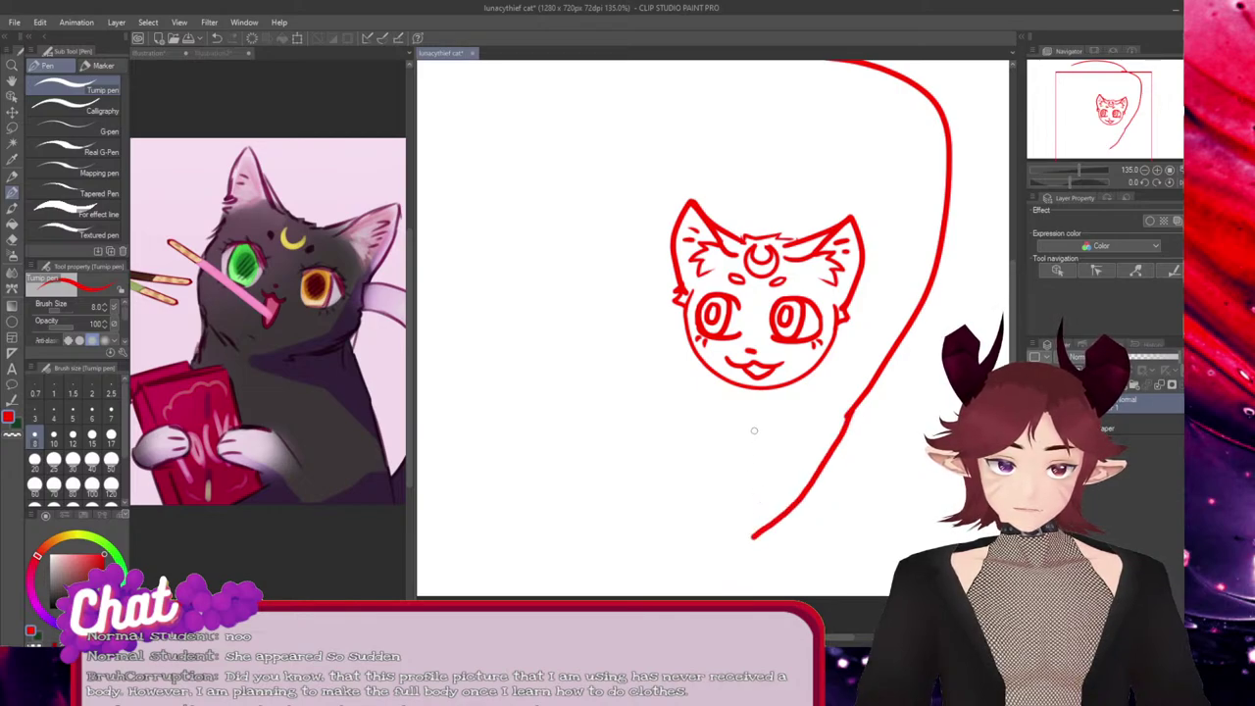
{"action": "mouse_move", "coordinate": [750, 416]}
{"action": "left_mouse_down"}
{"action": "mouse_move", "coordinate": [727, 488]}
{"action": "mouse_move", "coordinate": [686, 527]}
{"action": "mouse_move", "coordinate": [706, 558]}
{"action": "mouse_move", "coordinate": [758, 531]}
{"action": "left_mouse_up"}
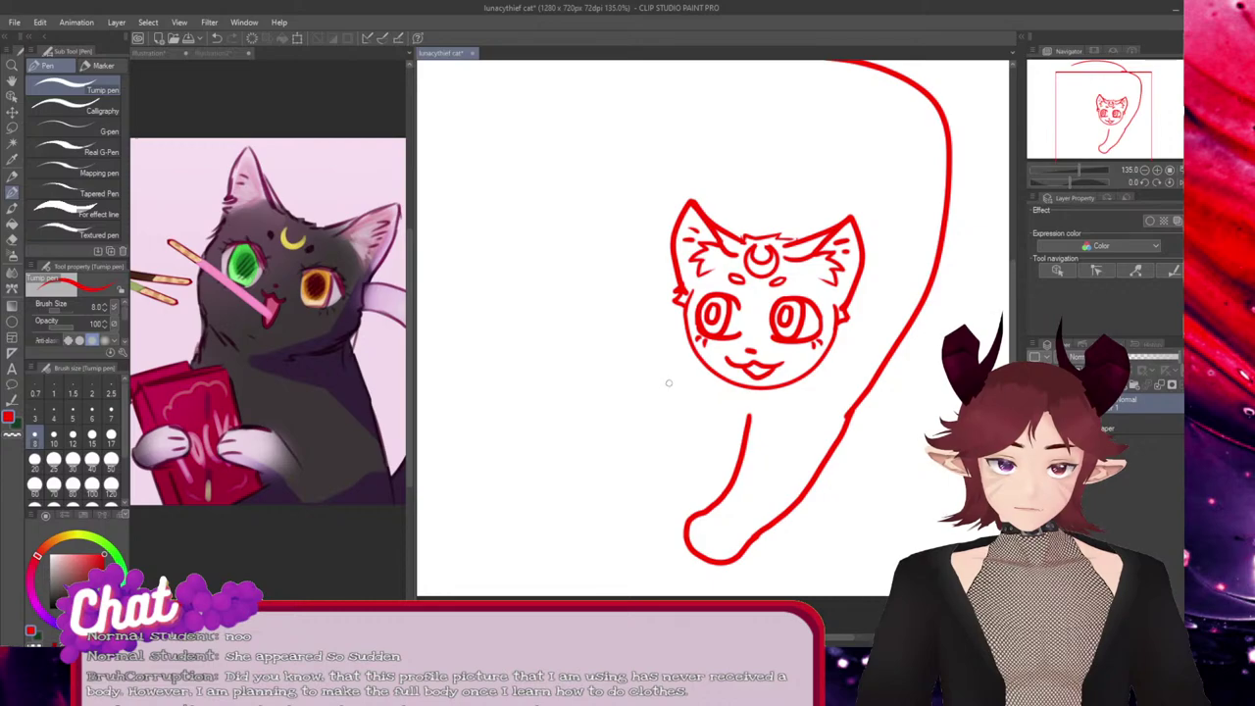
Draw the second front leg stretching out leftward from below the cheek, with a blunt paw at its end
{"action": "mouse_move", "coordinate": [670, 370]}
{"action": "left_mouse_down"}
{"action": "mouse_move", "coordinate": [577, 374]}
{"action": "mouse_move", "coordinate": [558, 358]}
{"action": "mouse_move", "coordinate": [532, 375]}
{"action": "mouse_move", "coordinate": [531, 412]}
{"action": "mouse_move", "coordinate": [546, 443]}
{"action": "mouse_move", "coordinate": [662, 431]}
{"action": "mouse_move", "coordinate": [652, 379]}
{"action": "mouse_move", "coordinate": [568, 389]}
{"action": "mouse_move", "coordinate": [579, 437]}
{"action": "mouse_move", "coordinate": [610, 448]}
{"action": "mouse_move", "coordinate": [712, 418]}
{"action": "left_mouse_up"}
{"action": "key", "text": "ctrl+z"}
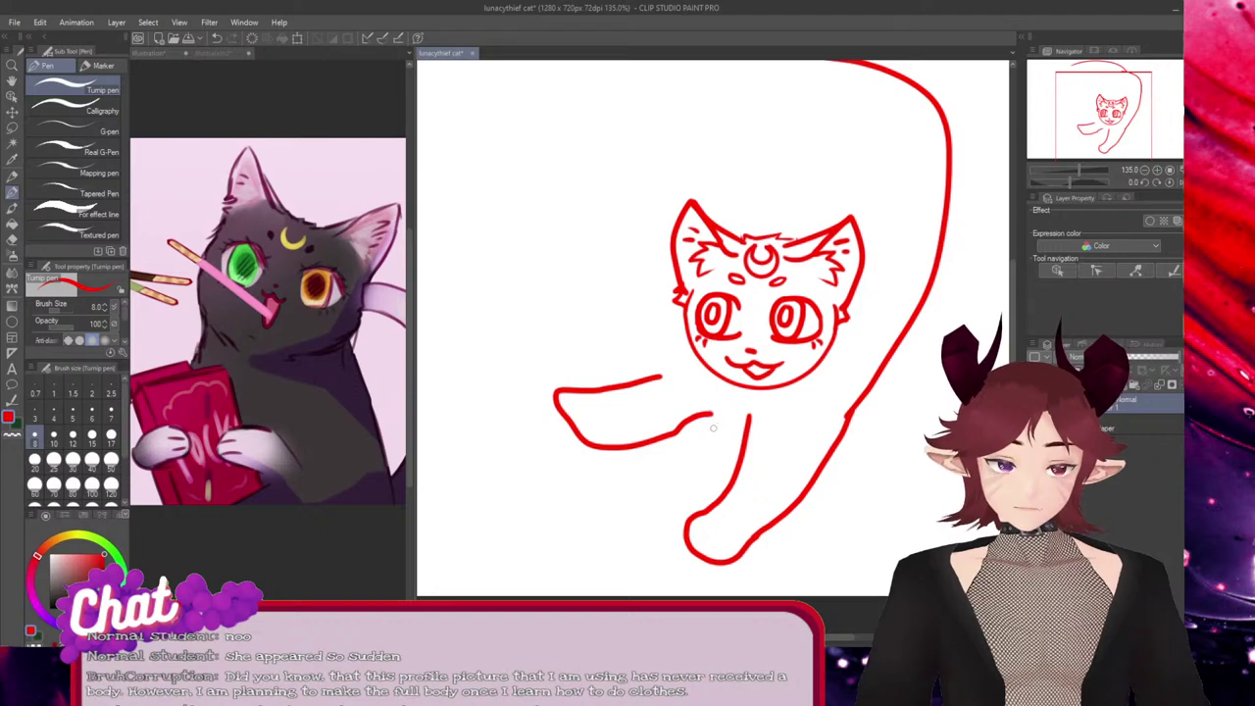
Redraw the outstretched front leg as an open shape with a blunt paw, tilt its paw end downward and place it below the cheek
{"action": "key", "text": "ctrl+z"}
{"action": "mouse_move", "coordinate": [661, 385]}
{"action": "left_mouse_down"}
{"action": "mouse_move", "coordinate": [551, 396]}
{"action": "mouse_move", "coordinate": [549, 435]}
{"action": "mouse_move", "coordinate": [581, 457]}
{"action": "mouse_move", "coordinate": [690, 444]}
{"action": "left_mouse_up"}
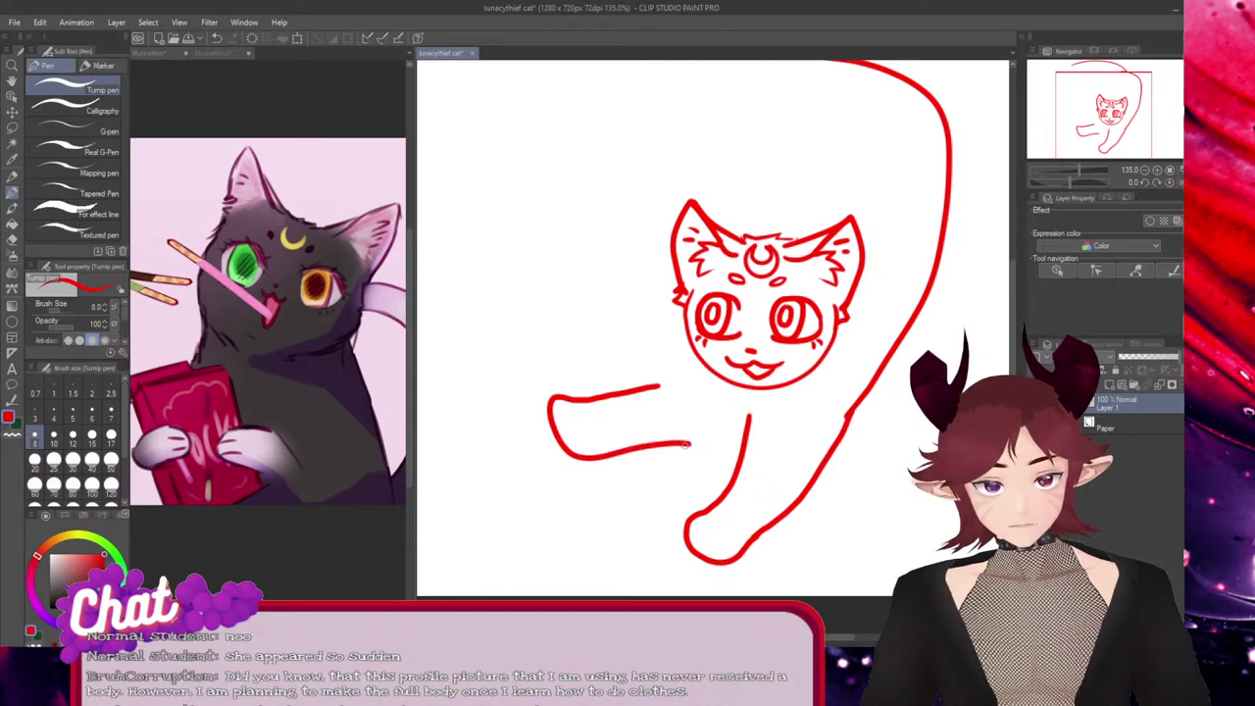
{"action": "key", "text": "ctrl"}
{"action": "left_click_drag", "start_coordinate": [619, 348], "coordinate": [591, 354]}
{"action": "left_click_drag", "start_coordinate": [642, 431], "coordinate": [669, 452]}
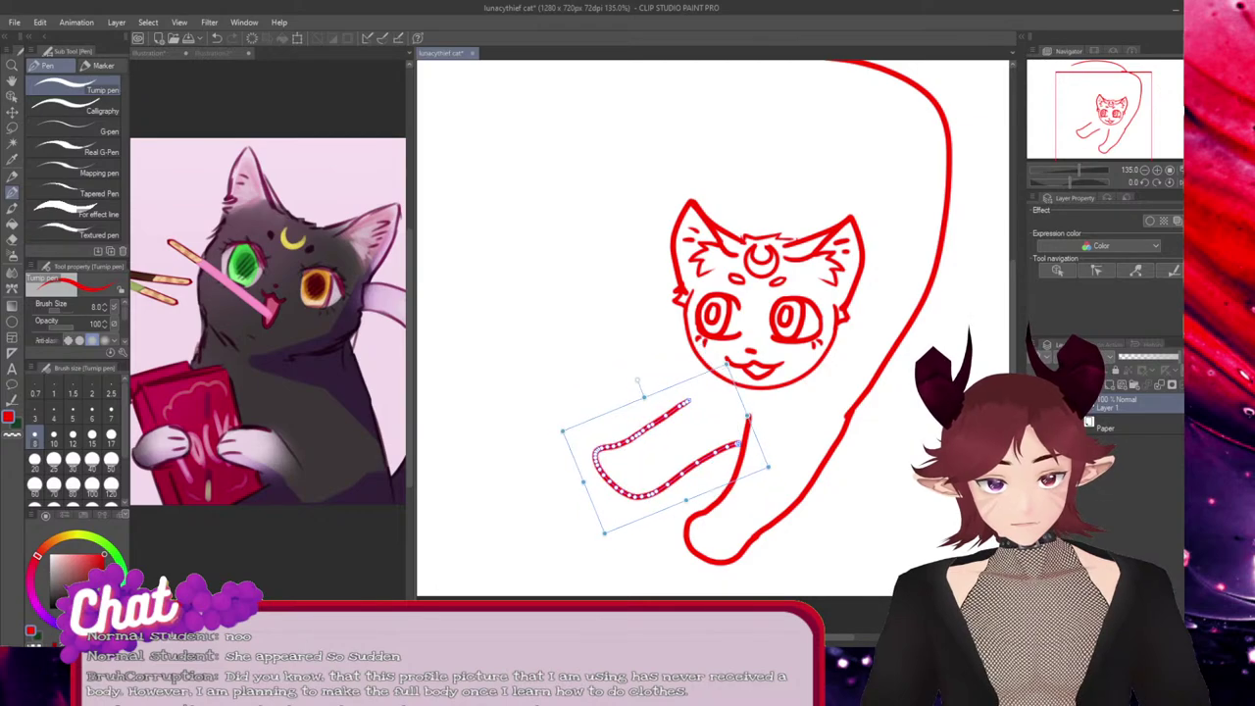
{"action": "left_click_drag", "start_coordinate": [639, 383], "coordinate": [650, 379]}
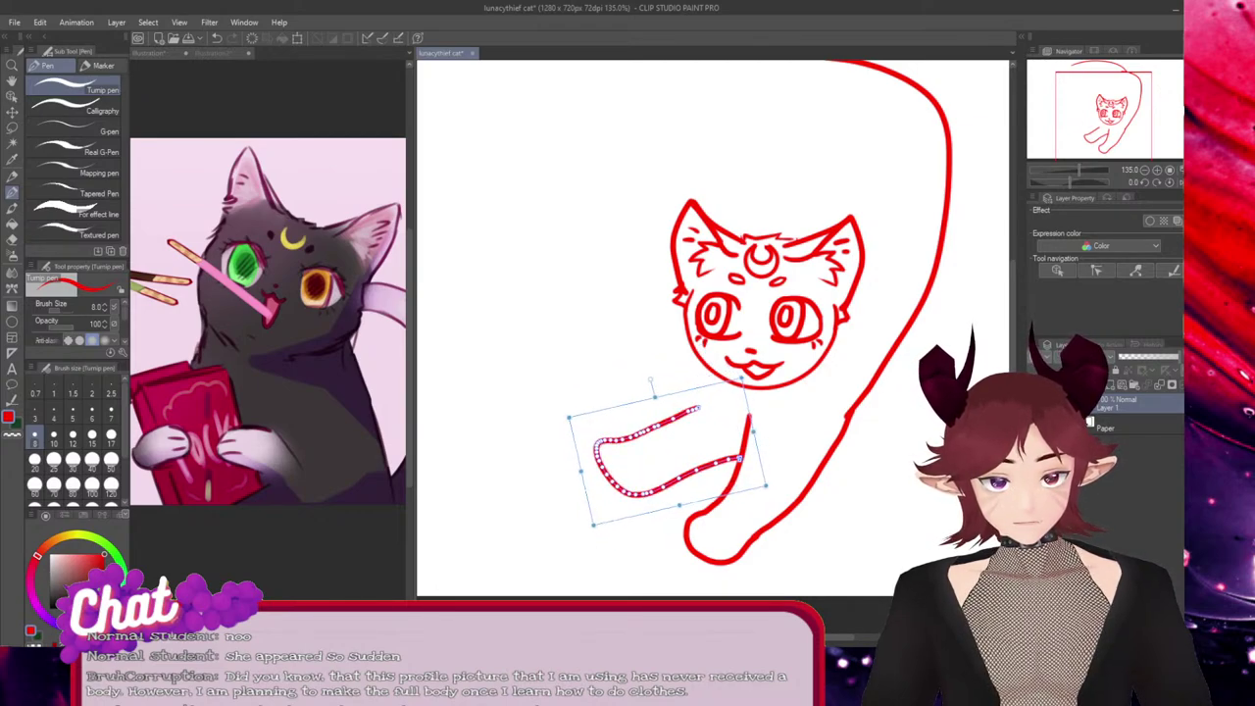
{"action": "left_click_drag", "start_coordinate": [667, 452], "coordinate": [649, 417]}
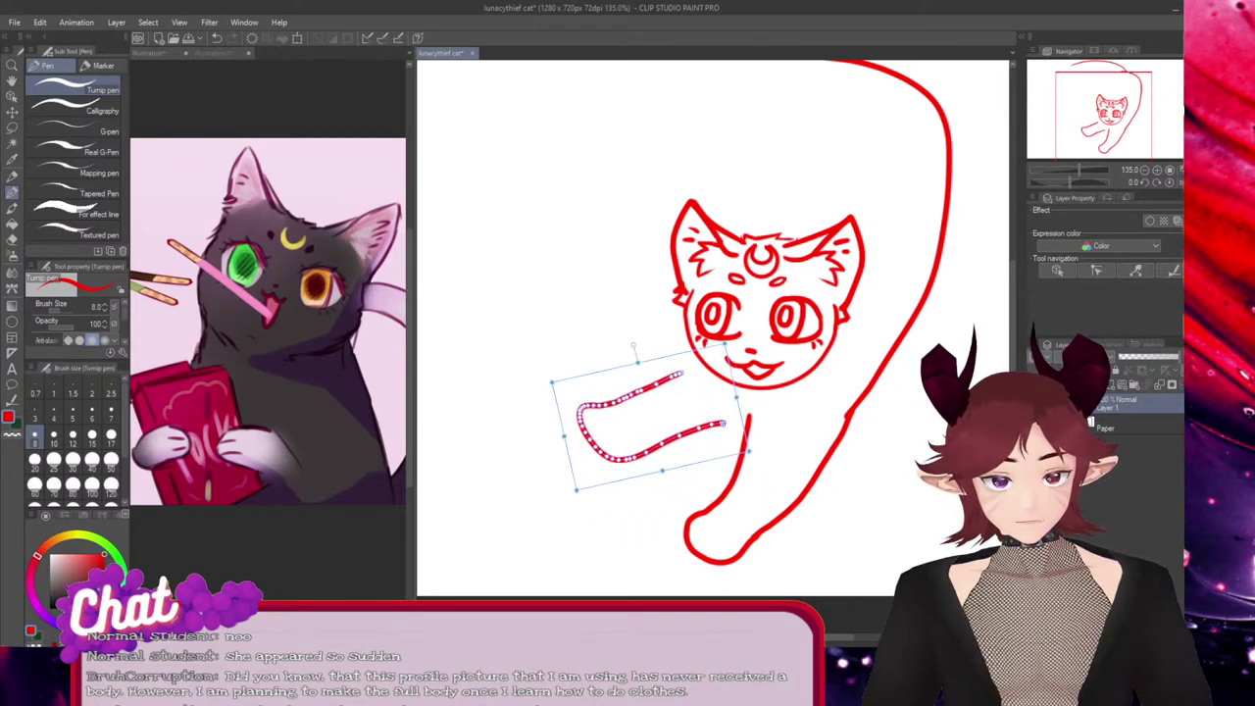
Shift the lower front leg's inner line and paw slightly away from the body curve and adjust its outer line to meet them
{"action": "left_click", "coordinate": [737, 475], "text": "ctrl"}
{"action": "left_click_drag", "start_coordinate": [666, 487], "coordinate": [650, 487]}
{"action": "key", "text": "Return"}
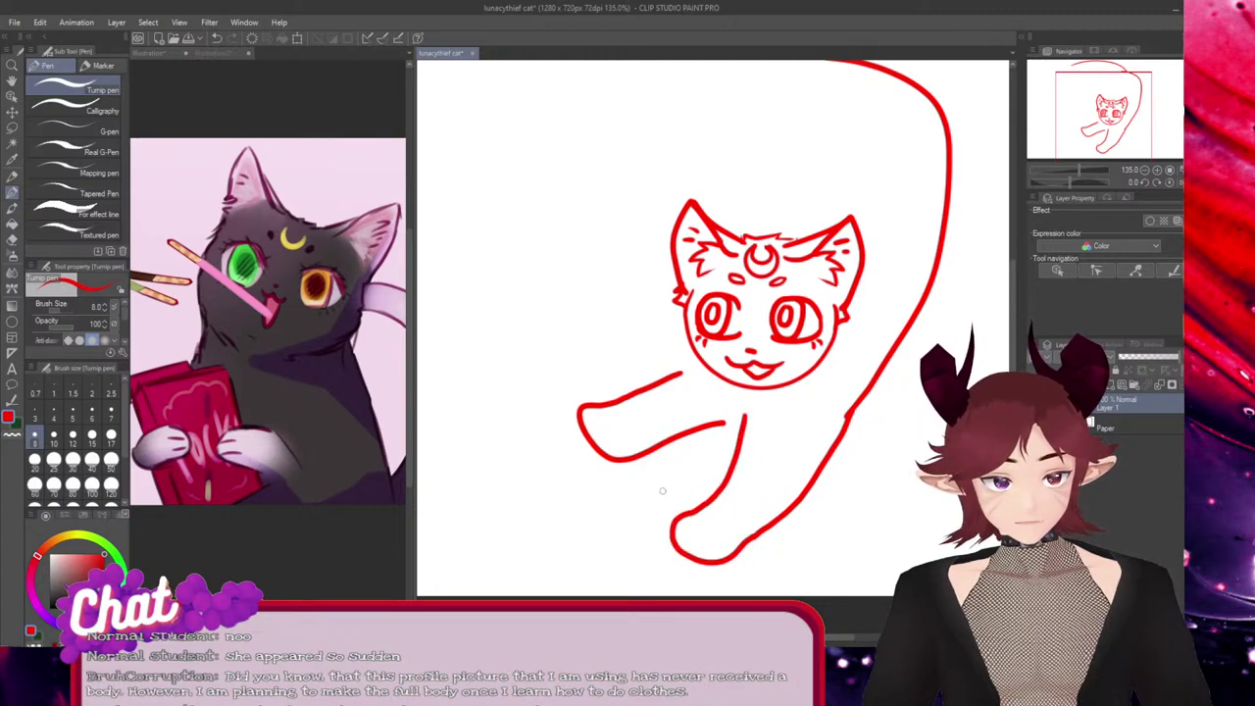
{"action": "left_click", "coordinate": [732, 466], "text": "ctrl"}
{"action": "left_click_drag", "start_coordinate": [715, 380], "coordinate": [708, 378]}
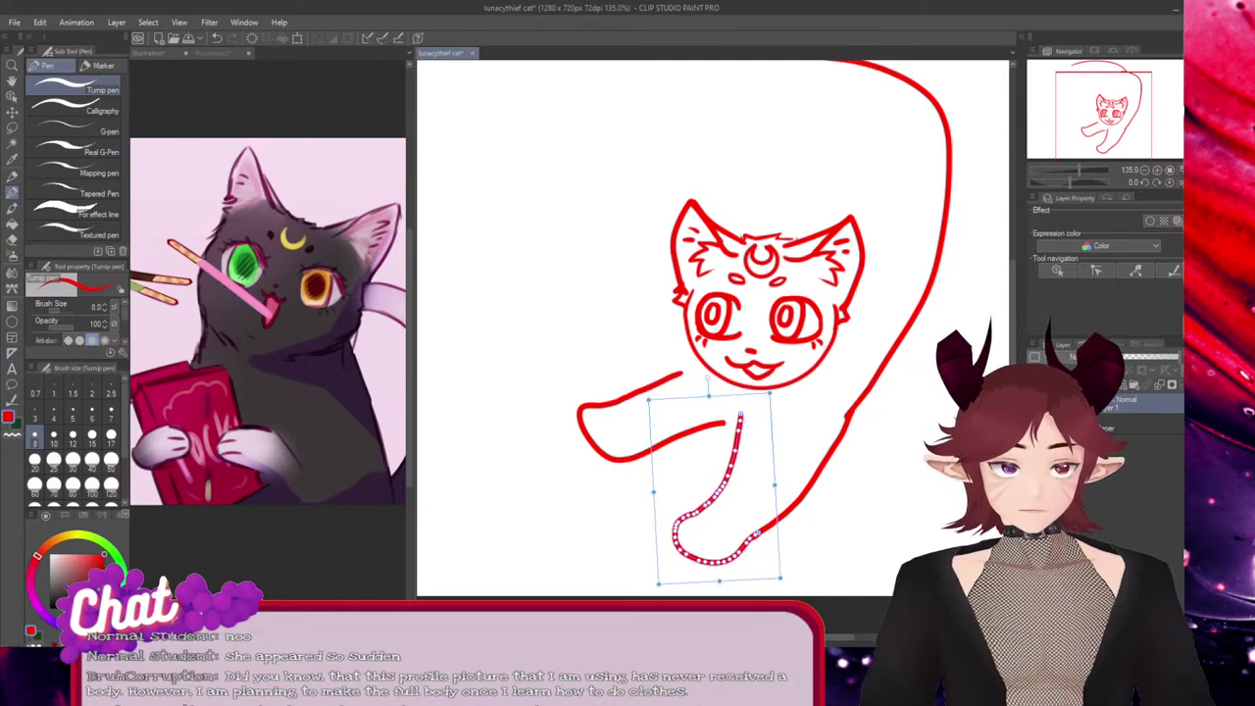
{"action": "left_click_drag", "start_coordinate": [730, 467], "coordinate": [726, 474]}
{"action": "left_click", "coordinate": [822, 467], "text": "ctrl"}
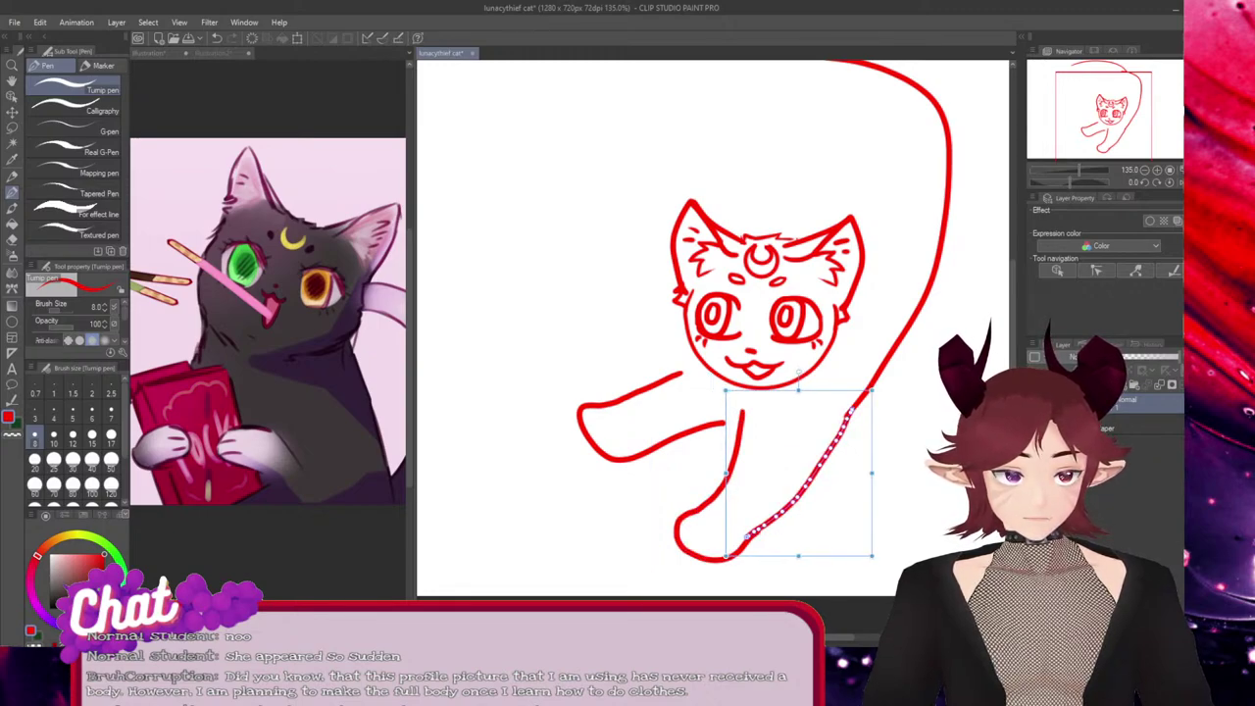
{"action": "left_click_drag", "start_coordinate": [798, 373], "coordinate": [796, 373]}
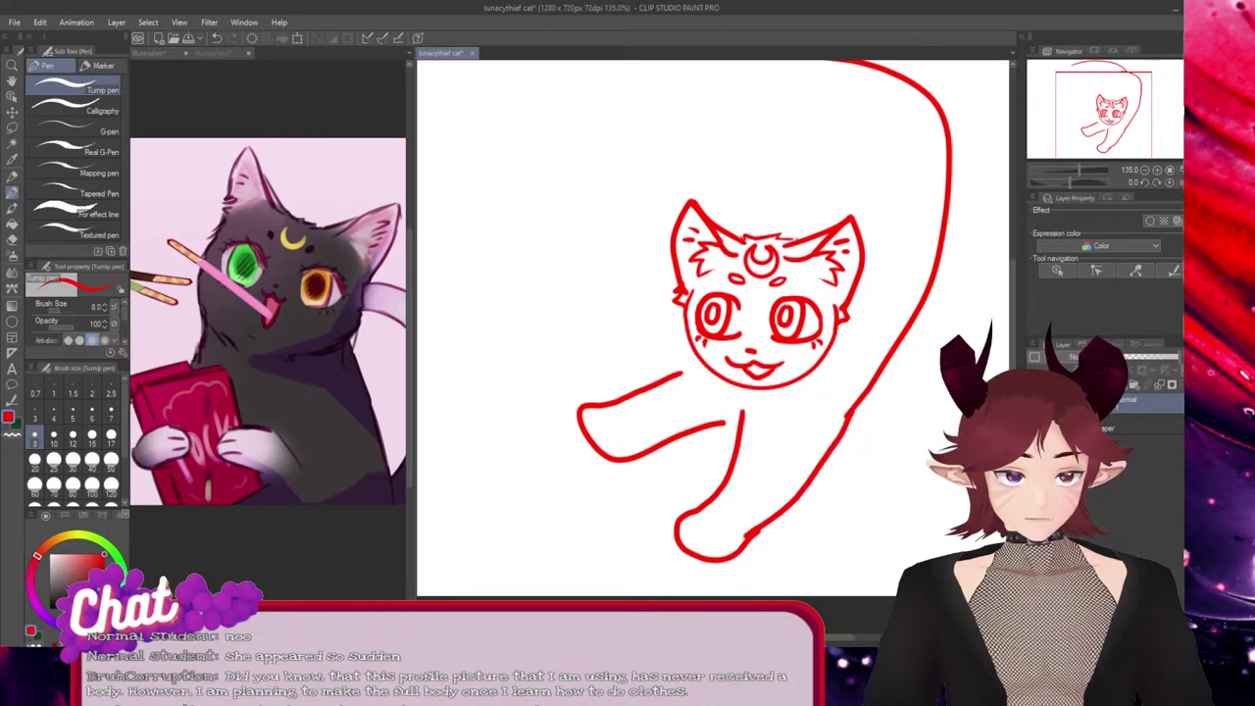
Rotate the lower front leg's inner line and paw clockwise, aligning the paw with the end of the outer line
{"action": "left_click", "coordinate": [731, 466], "text": "ctrl"}
{"action": "key", "text": "ctrl+d"}
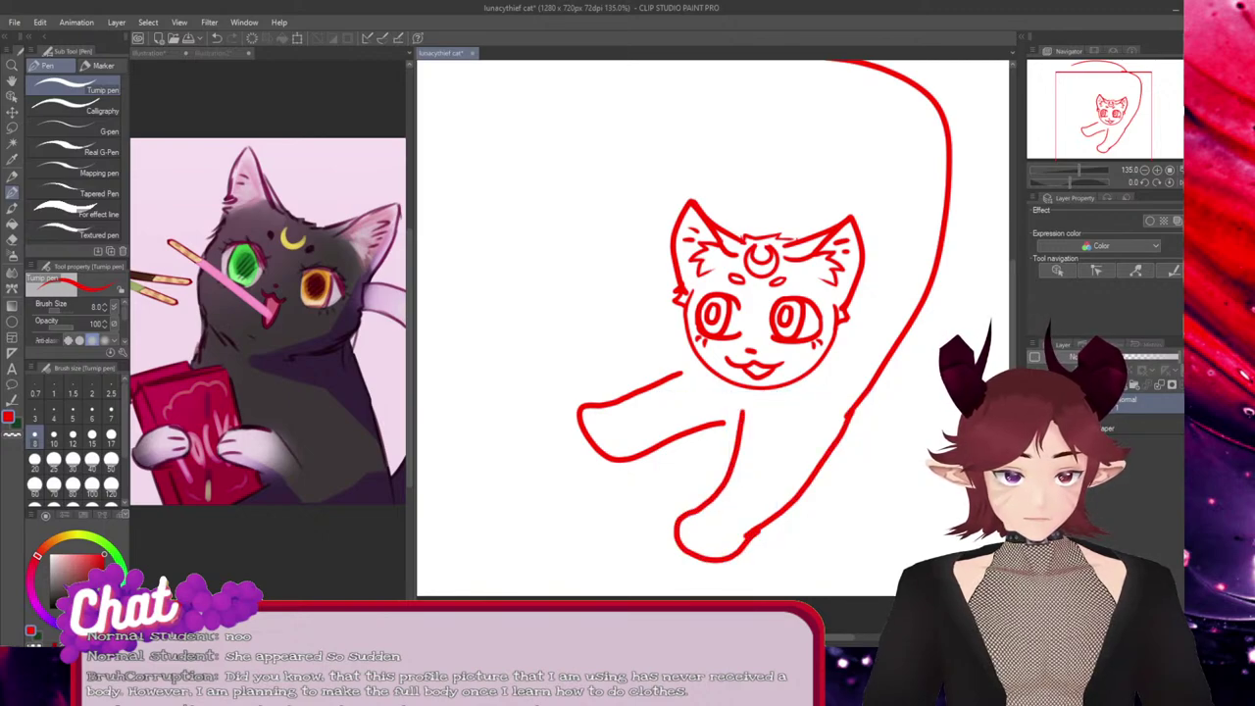
{"action": "left_click", "coordinate": [731, 467], "text": "ctrl"}
{"action": "left_click_drag", "start_coordinate": [717, 374], "coordinate": [741, 375]}
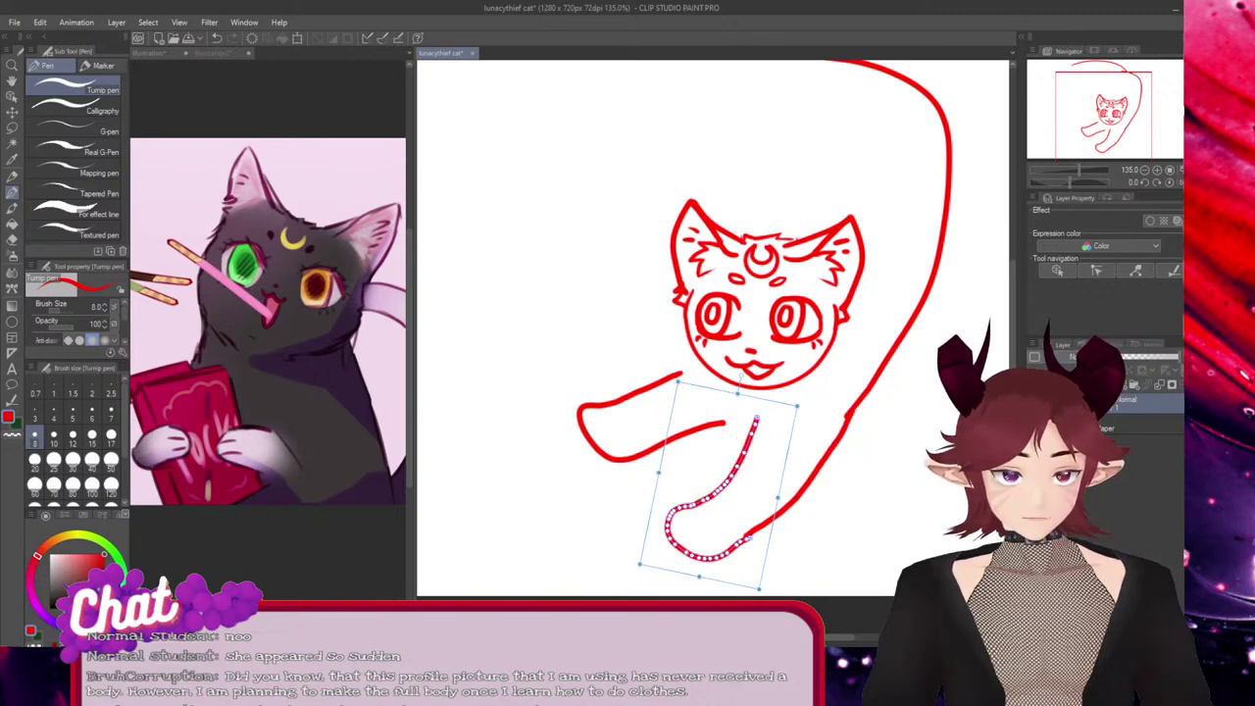
{"action": "left_click_drag", "start_coordinate": [749, 445], "coordinate": [747, 440]}
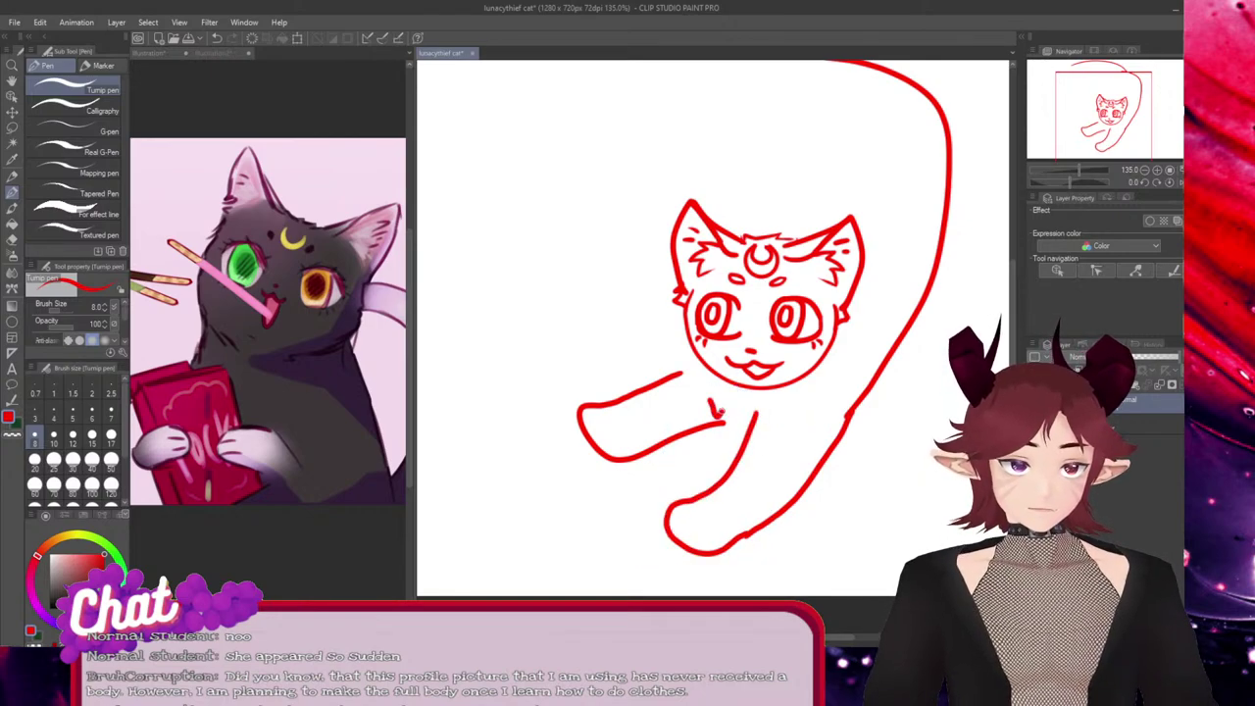
Draw a jagged chest fur line below the chin, linking the inner edges of the two front legs
{"action": "key", "text": "ctrl+z"}
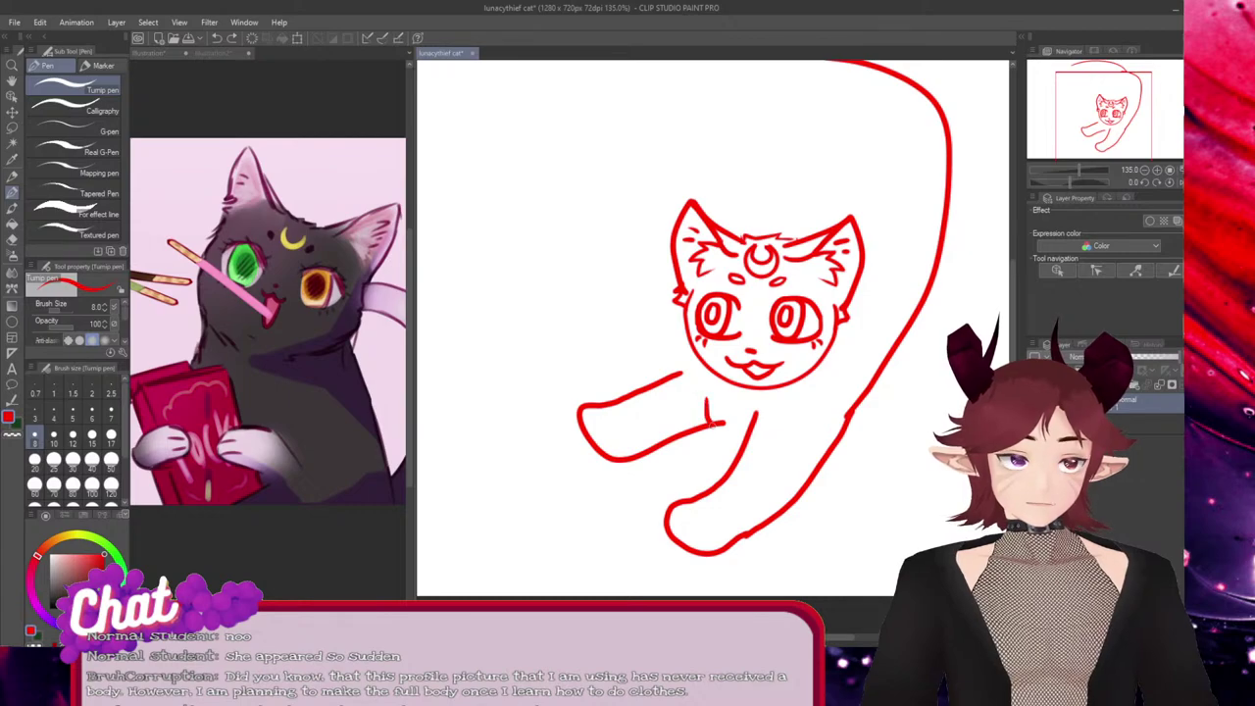
{"action": "left_click_drag", "start_coordinate": [710, 421], "coordinate": [741, 451]}
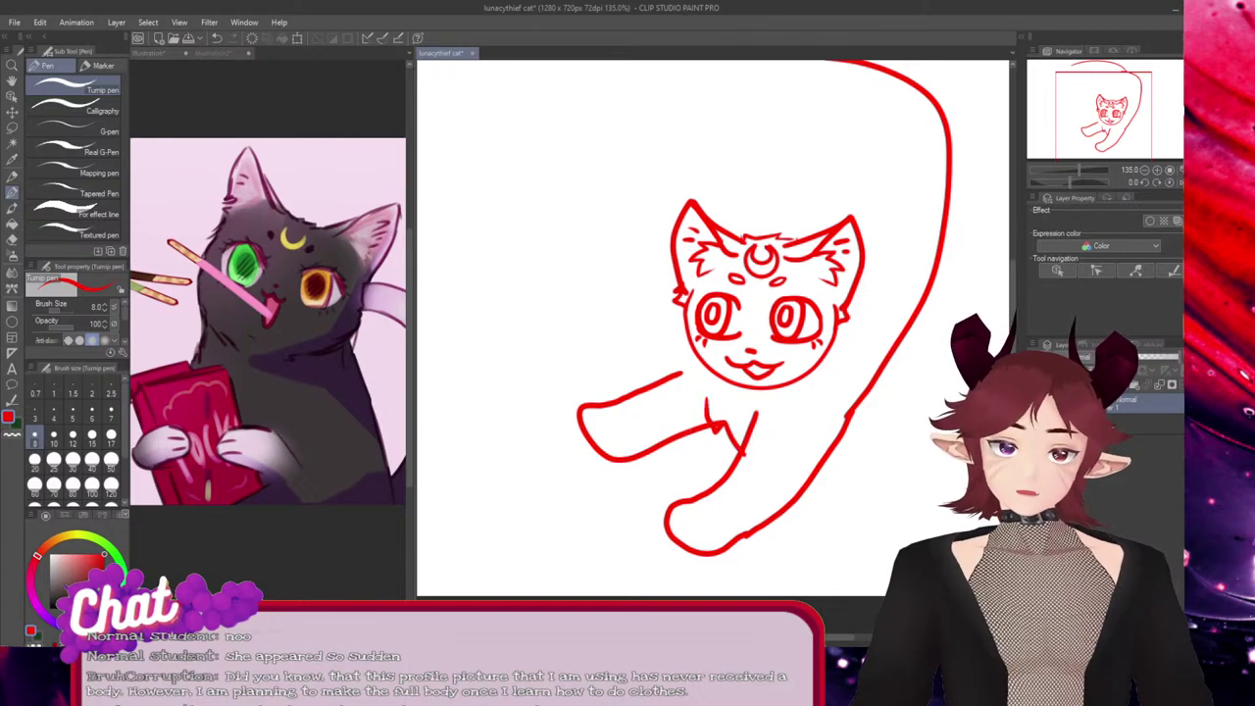
Shorten the outstretched front leg slightly and squash it vertically to make it thinner
{"action": "left_click", "coordinate": [683, 434], "text": "ctrl"}
{"action": "left_click_drag", "start_coordinate": [651, 334], "coordinate": [653, 336]}
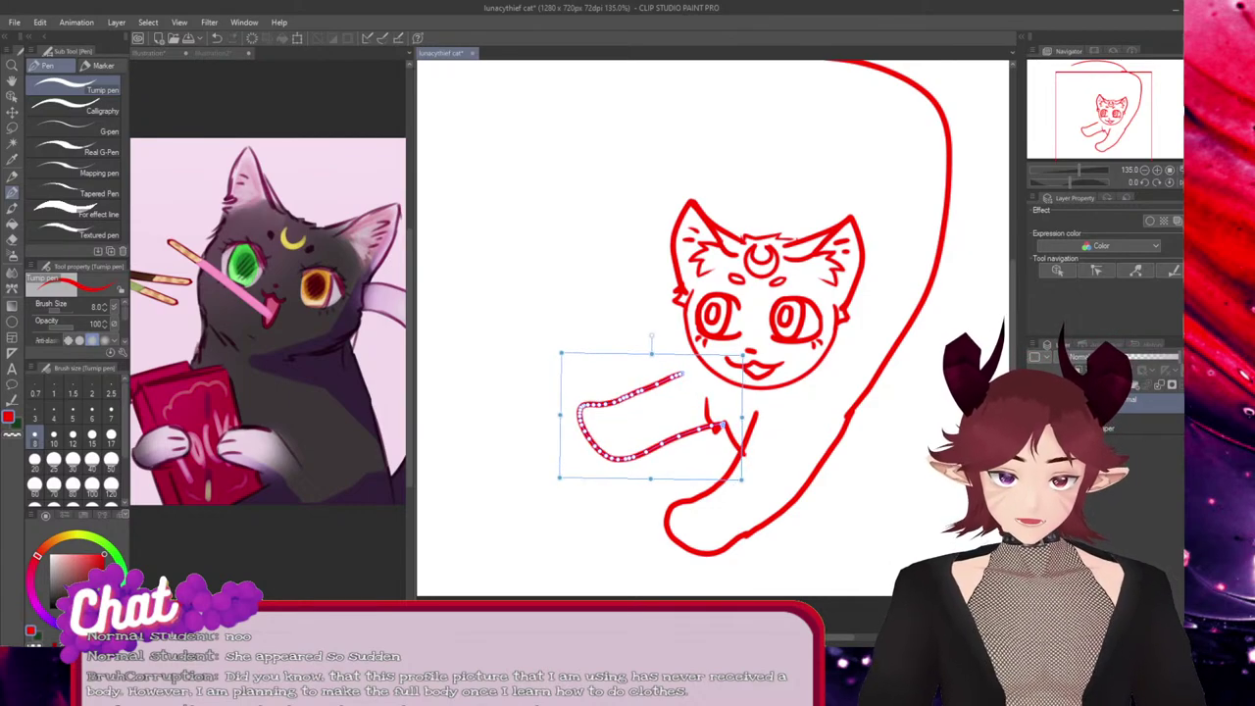
{"action": "left_click_drag", "start_coordinate": [742, 418], "coordinate": [734, 418]}
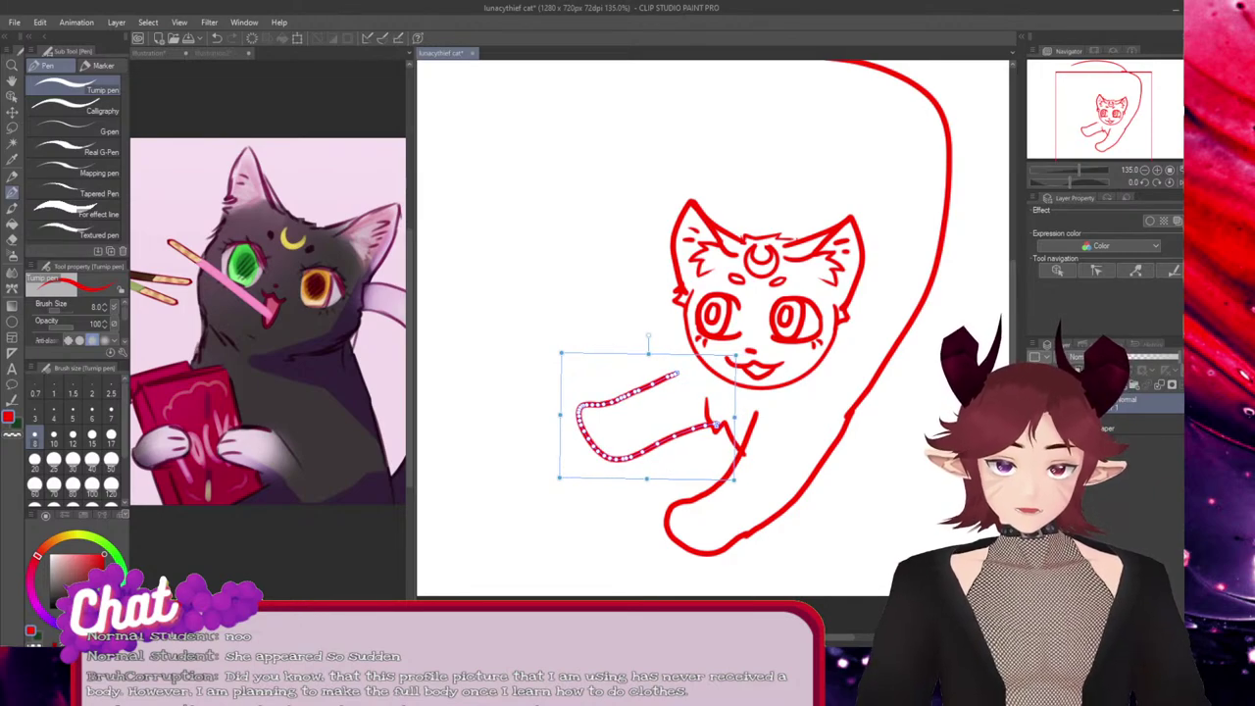
{"action": "left_click_drag", "start_coordinate": [648, 354], "coordinate": [648, 384]}
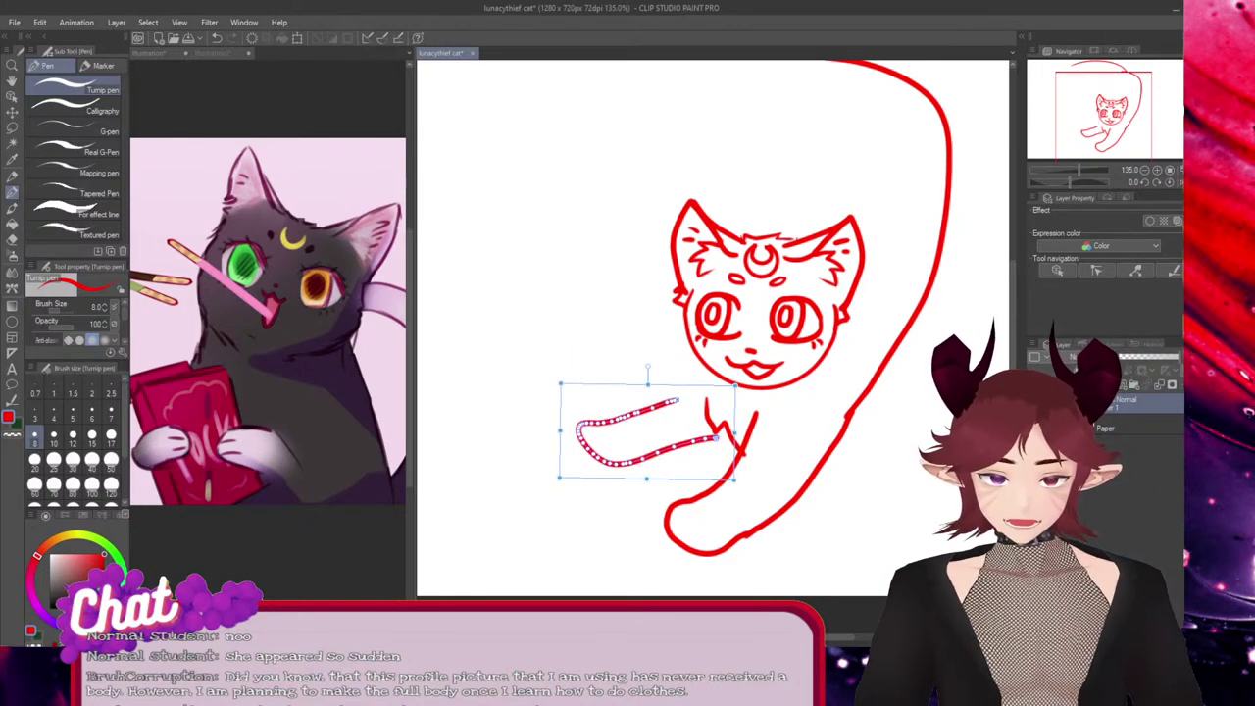
{"action": "key", "text": "Return"}
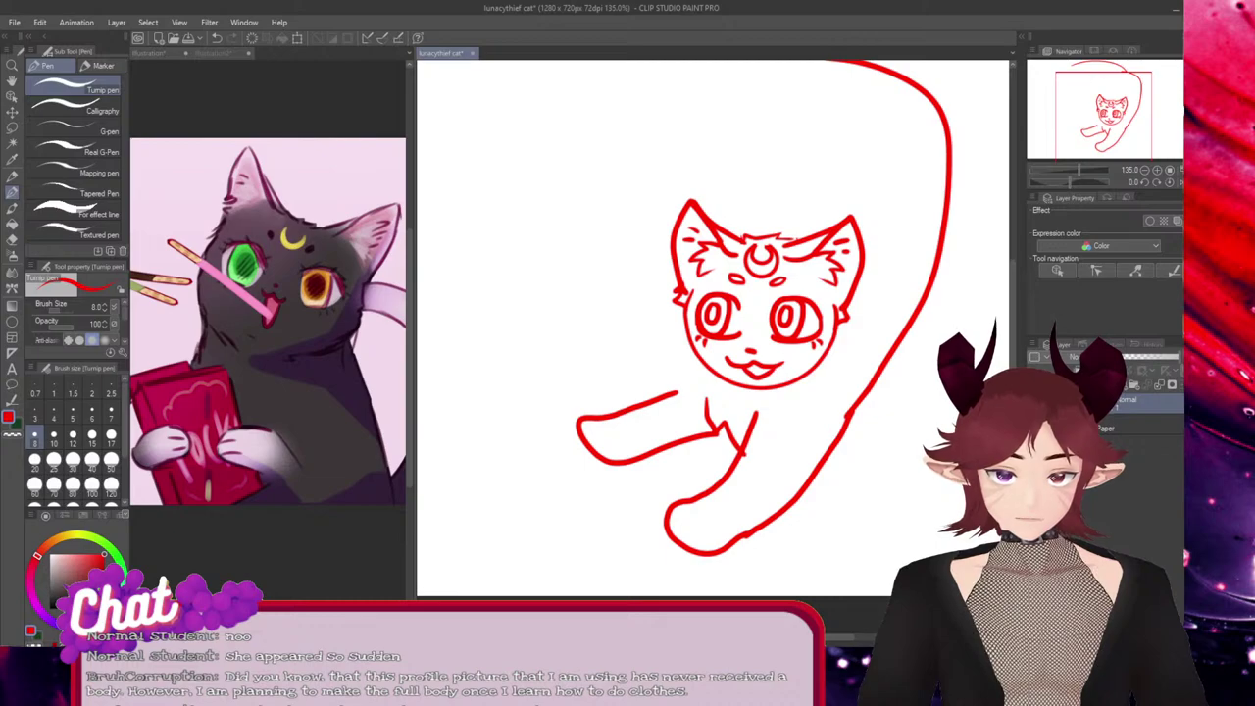
Add a stroke along the outstretched leg's upper edge, then tilt both the leg and the stroke so the paw sits lower
{"action": "left_click_drag", "start_coordinate": [592, 420], "coordinate": [682, 391]}
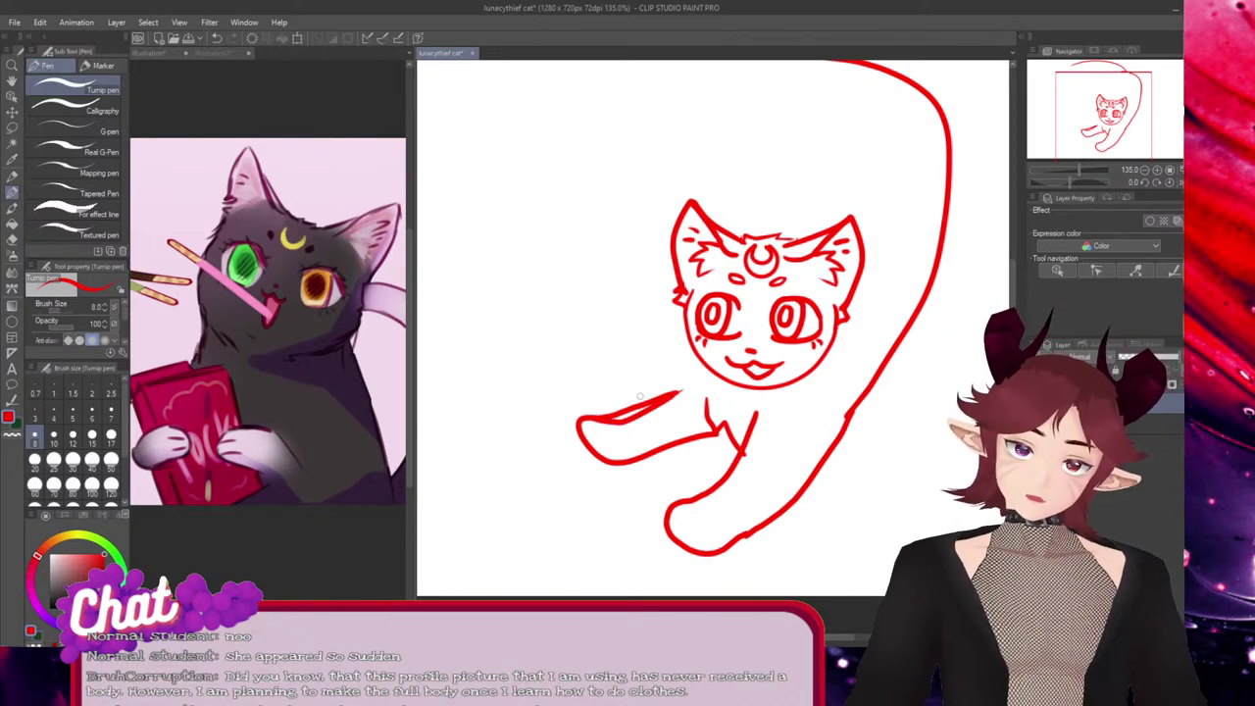
{"action": "key", "text": "ctrl+t"}
{"action": "left_click_drag", "start_coordinate": [738, 484], "coordinate": [744, 475]}
{"action": "left_click_drag", "start_coordinate": [716, 429], "coordinate": [722, 436]}
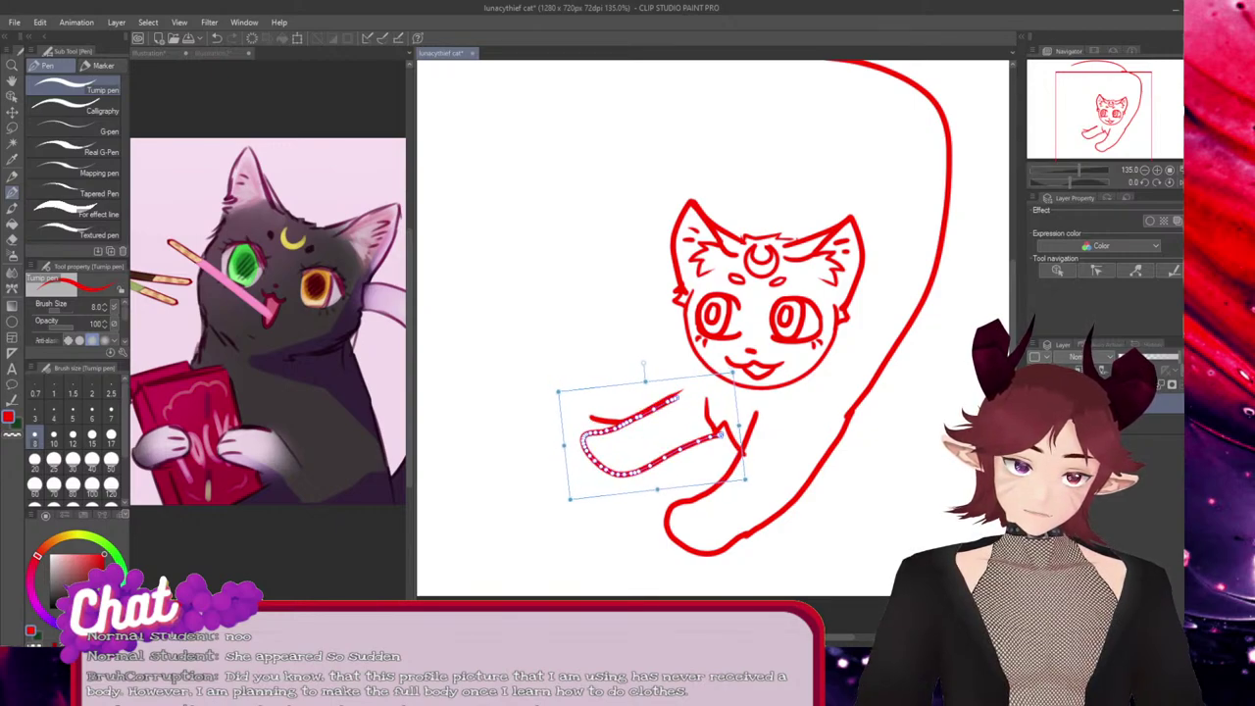
{"action": "left_click", "coordinate": [635, 416], "text": "ctrl"}
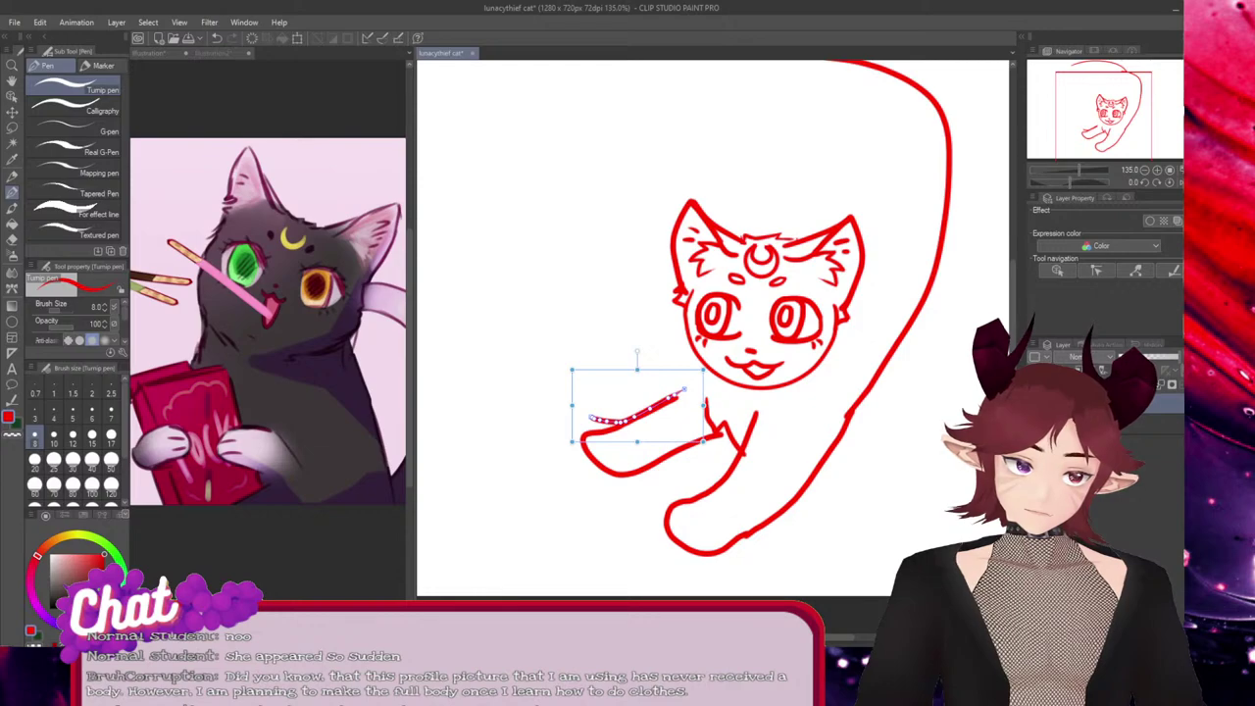
{"action": "left_click_drag", "start_coordinate": [637, 351], "coordinate": [626, 352]}
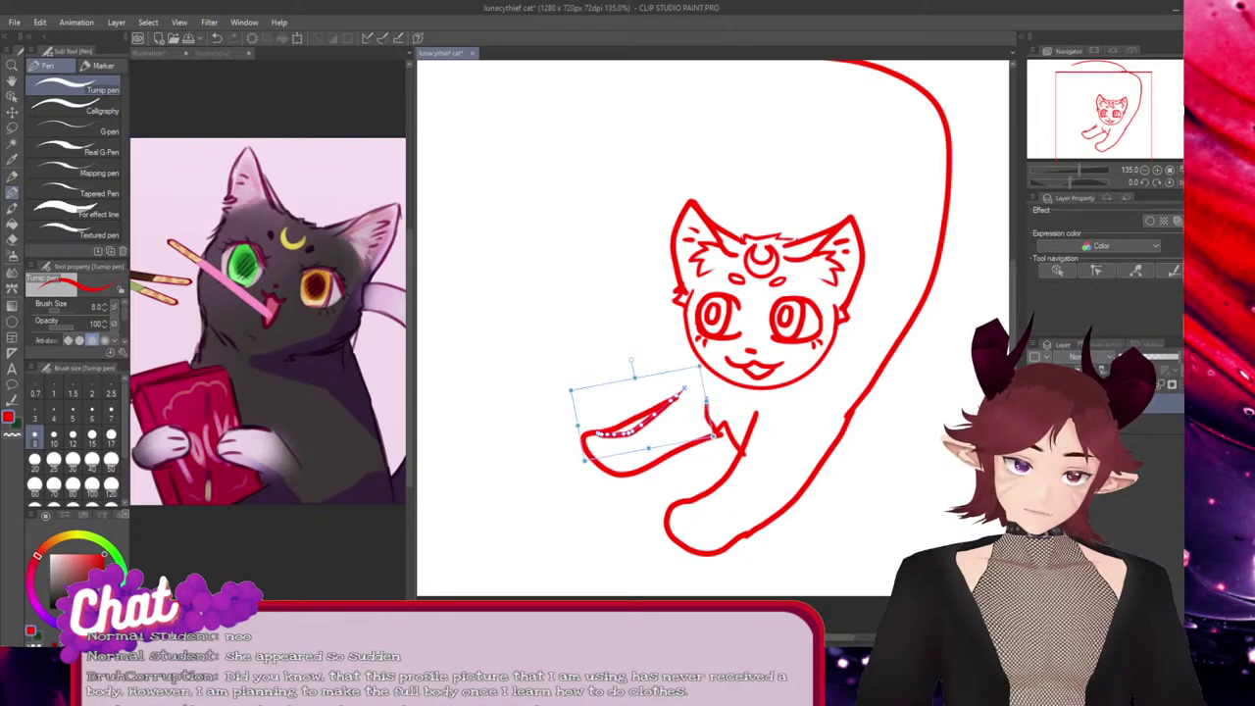
{"action": "key", "text": "Return"}
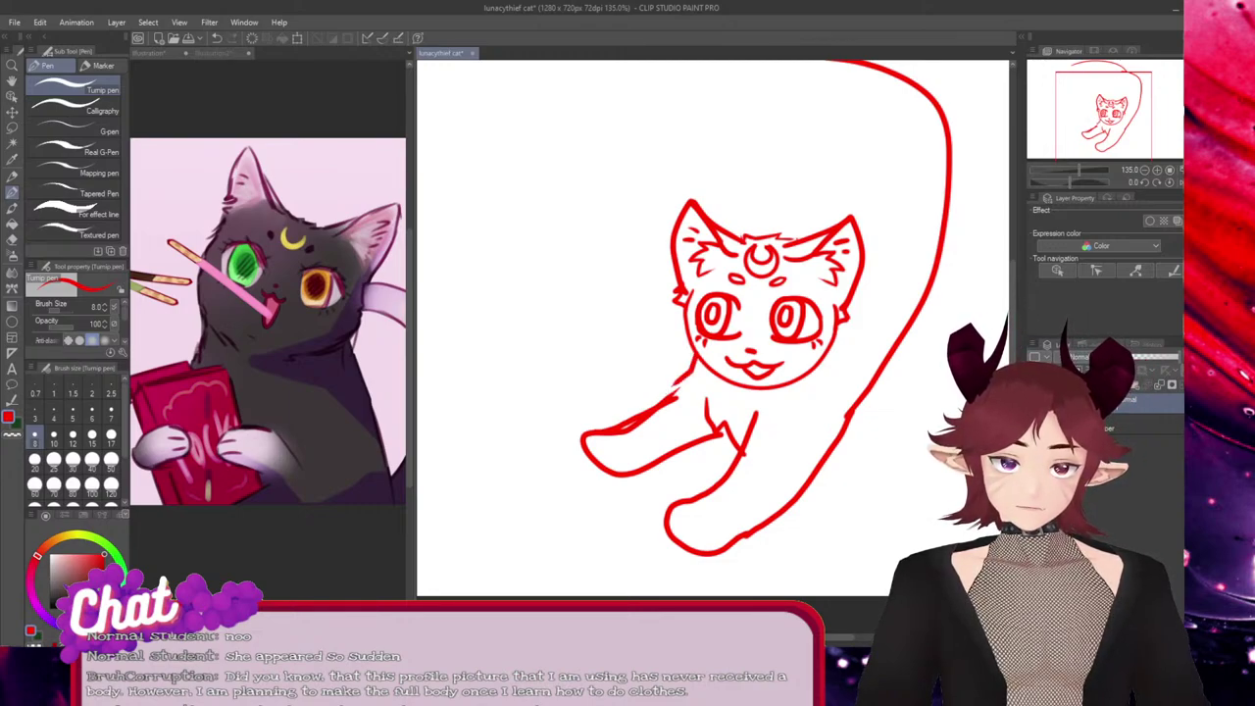
Redraw the shoulder line from the cheek to the outstretched leg and erase the overlapping line pieces with the Vector eraser
{"action": "key", "text": "ctrl+z"}
{"action": "key", "text": "ctrl+z"}
{"action": "left_click_drag", "start_coordinate": [697, 357], "coordinate": [667, 397]}
{"action": "key", "text": "e"}
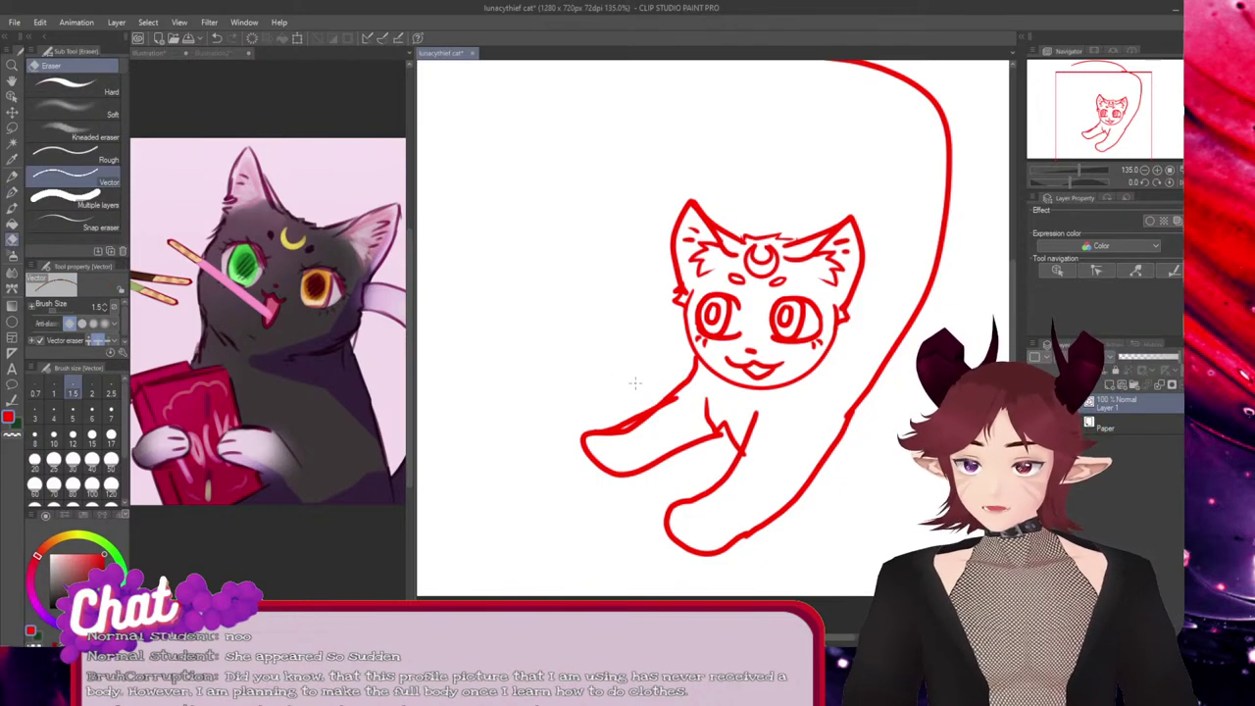
{"action": "left_click_drag", "start_coordinate": [624, 419], "coordinate": [639, 410]}
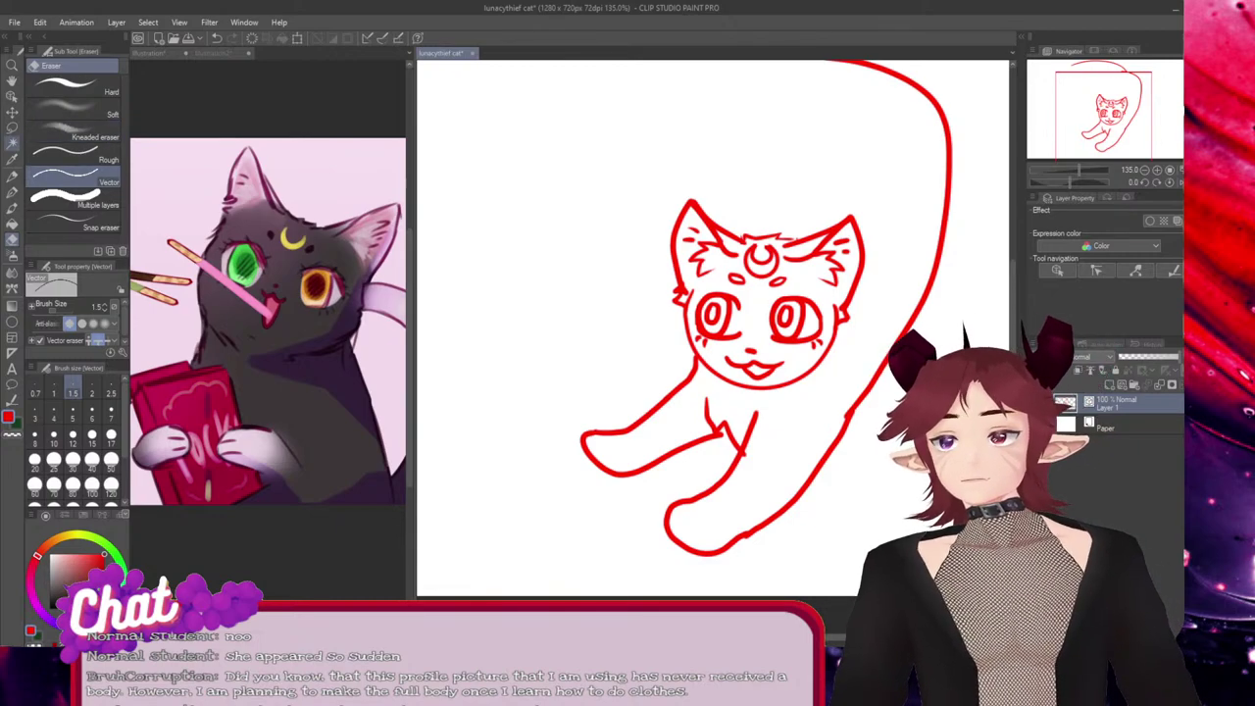
Delete the lower front leg's outer line and its inner line with the paw
{"action": "key", "text": "p"}
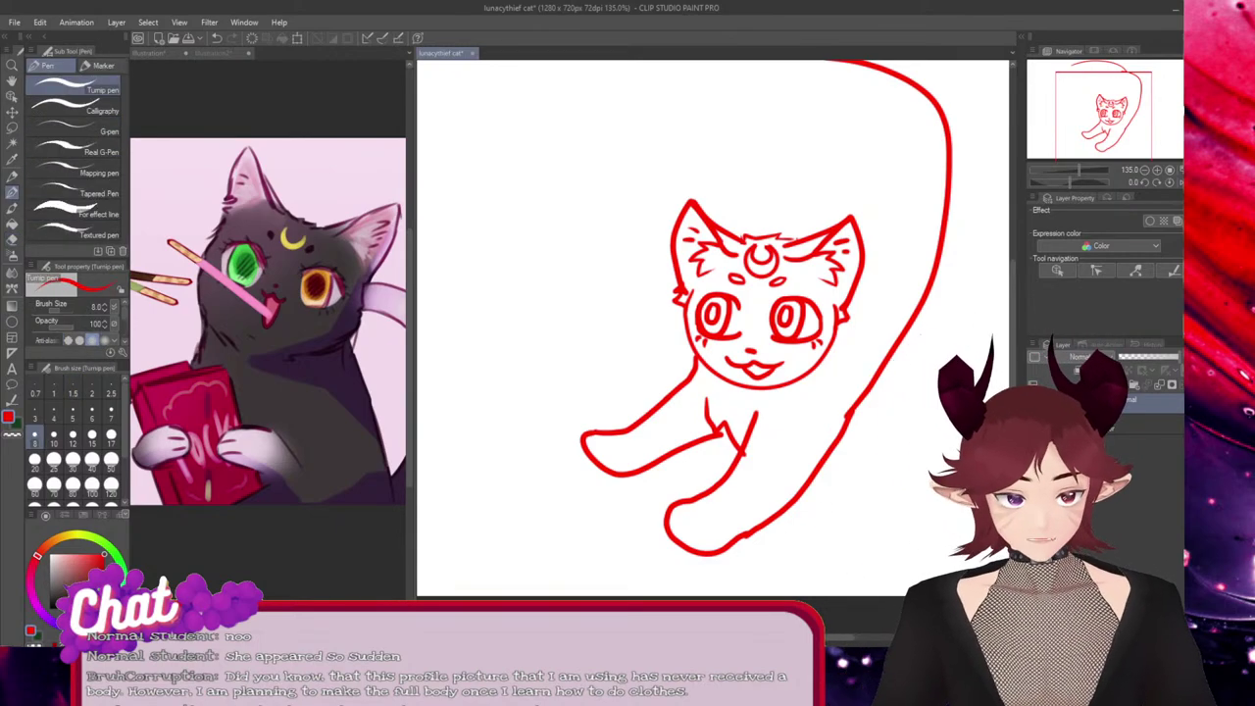
{"action": "left_click", "coordinate": [833, 445], "text": "ctrl"}
{"action": "key", "text": "Delete"}
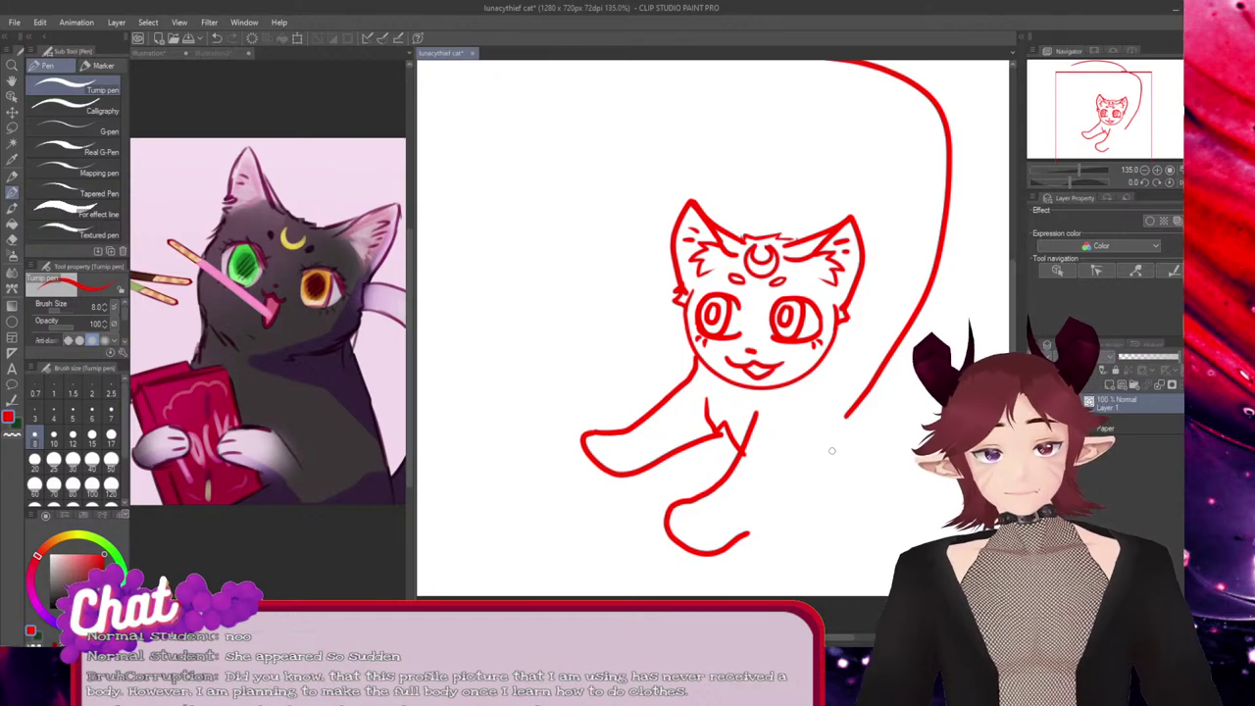
{"action": "left_click", "coordinate": [727, 480], "text": "ctrl"}
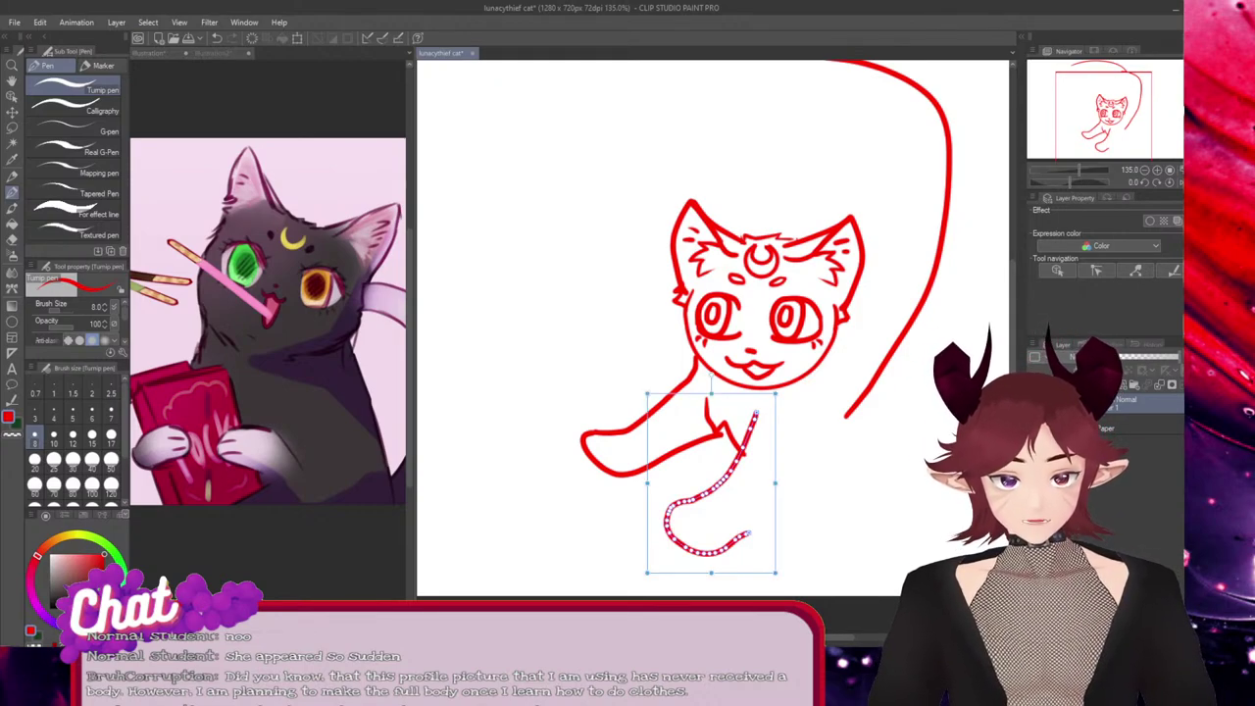
{"action": "key", "text": "Delete"}
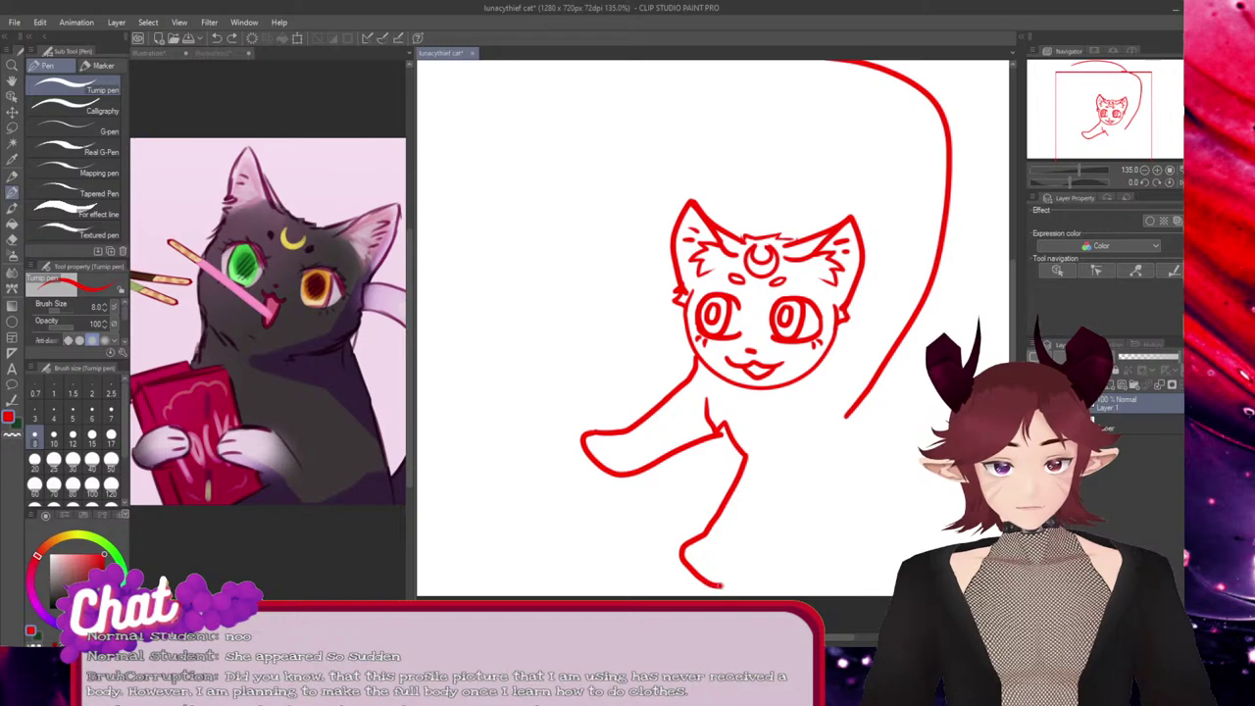
Redraw the lower front leg reaching almost straight down from the chest fur with a blunt paw, and stretch it longer
{"action": "left_click_drag", "start_coordinate": [750, 566], "coordinate": [830, 452]}
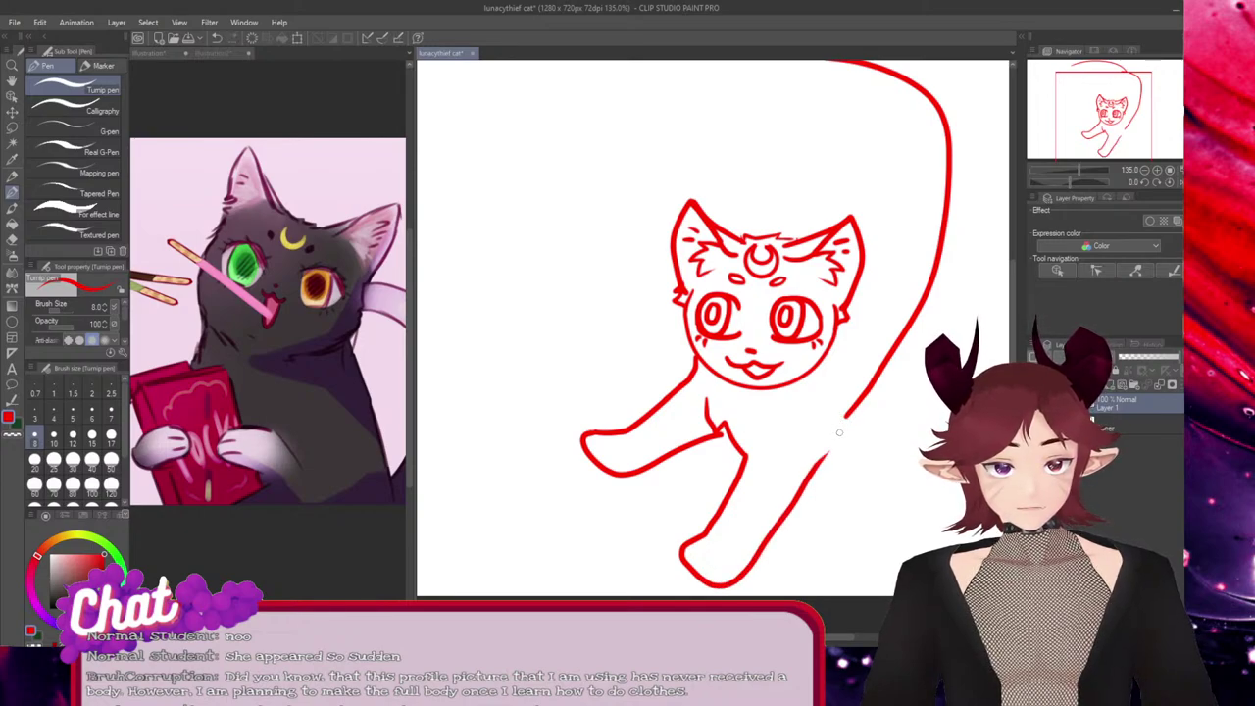
{"action": "key", "text": "ctrl+z"}
{"action": "mouse_move", "coordinate": [742, 453]}
{"action": "left_mouse_down"}
{"action": "mouse_move", "coordinate": [719, 566]}
{"action": "mouse_move", "coordinate": [767, 575]}
{"action": "mouse_move", "coordinate": [822, 480]}
{"action": "mouse_move", "coordinate": [819, 516]}
{"action": "mouse_move", "coordinate": [779, 524]}
{"action": "mouse_move", "coordinate": [834, 515]}
{"action": "mouse_move", "coordinate": [766, 519]}
{"action": "left_mouse_up"}
{"action": "left_click", "coordinate": [805, 510], "text": "ctrl"}
{"action": "left_click_drag", "start_coordinate": [767, 595], "coordinate": [766, 609]}
{"action": "left_click_drag", "start_coordinate": [767, 523], "coordinate": [768, 507]}
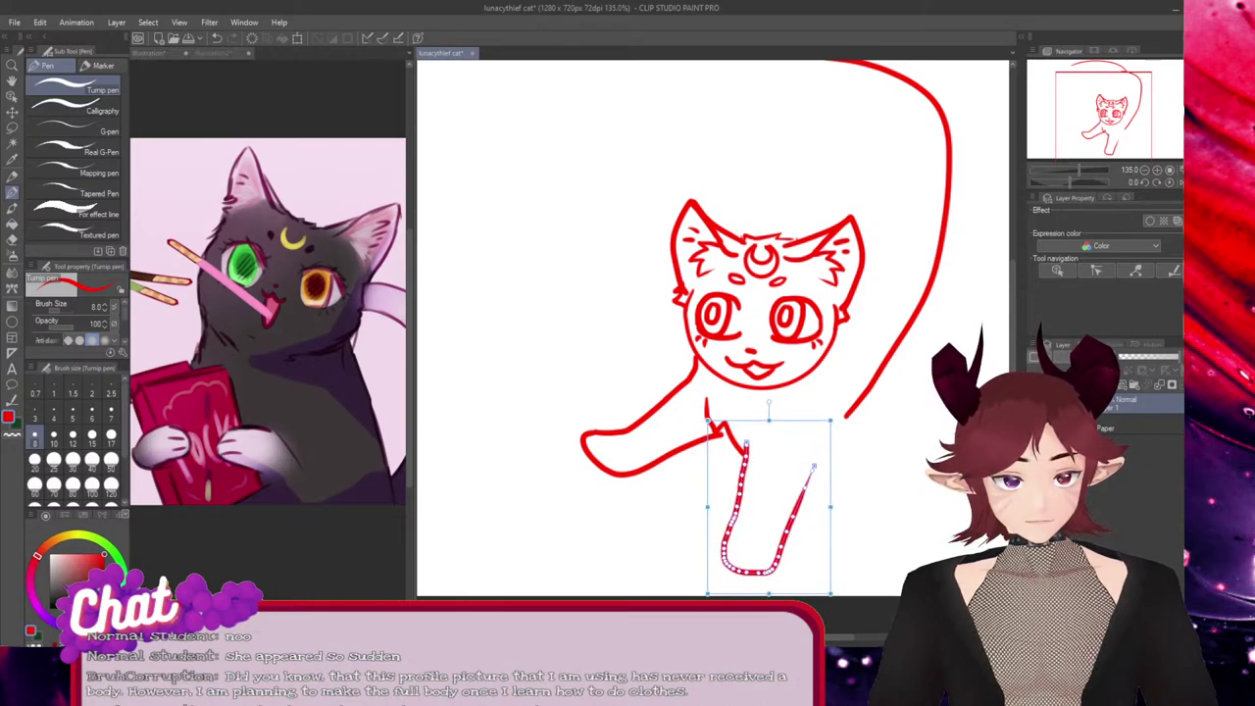
{"action": "left_click_drag", "start_coordinate": [768, 593], "coordinate": [769, 608]}
{"action": "key", "text": "Return"}
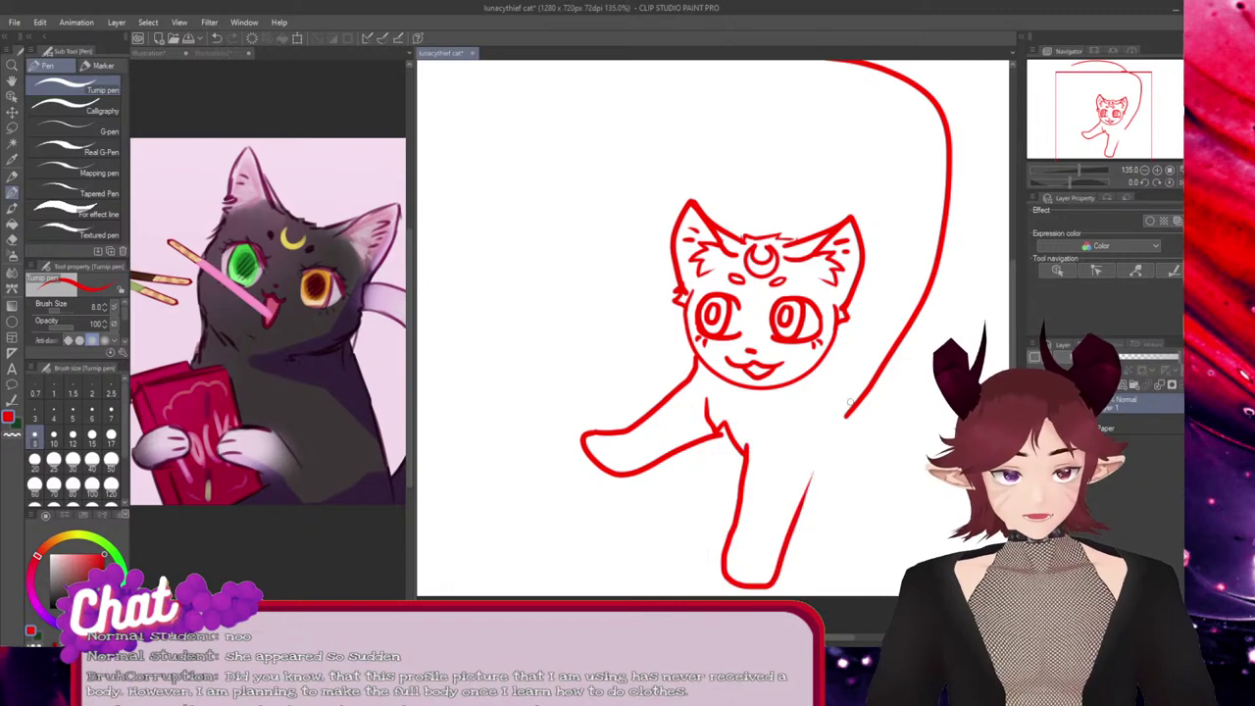
Join the body curve to the lower leg's outer edge and fit the shoulder line against the cheek
{"action": "left_click_drag", "start_coordinate": [845, 417], "coordinate": [804, 490]}
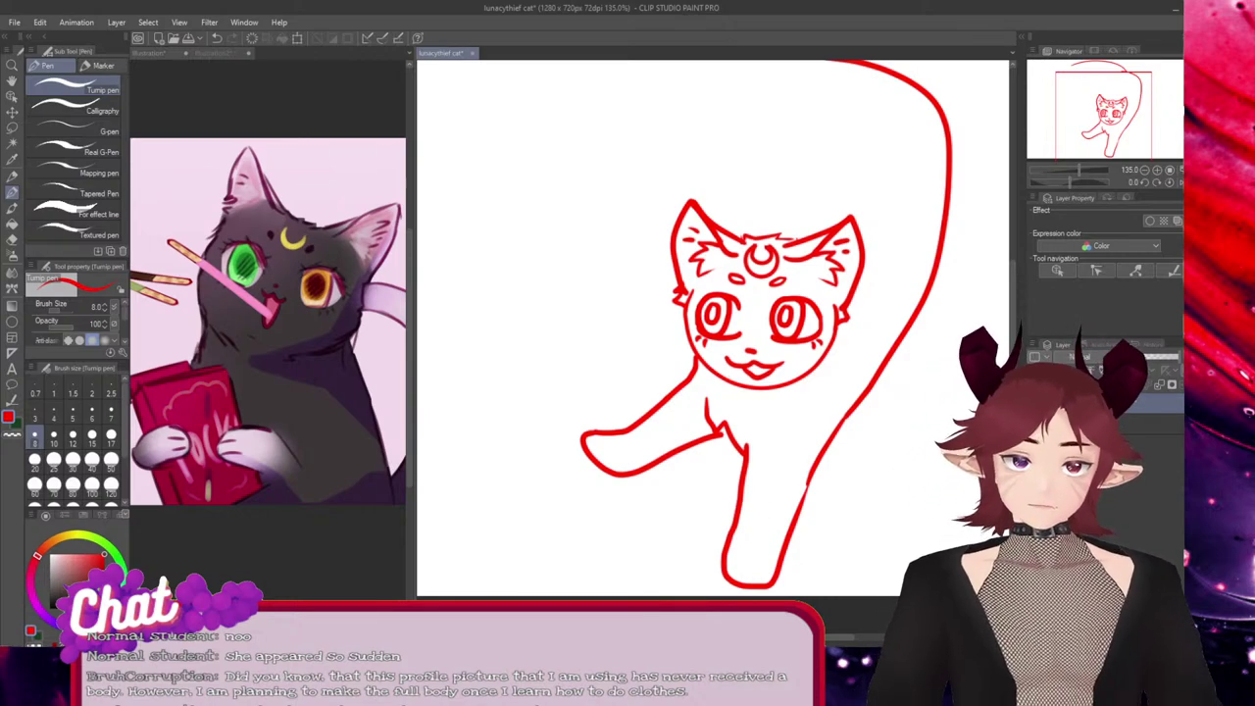
{"action": "left_click", "coordinate": [670, 396], "text": "ctrl"}
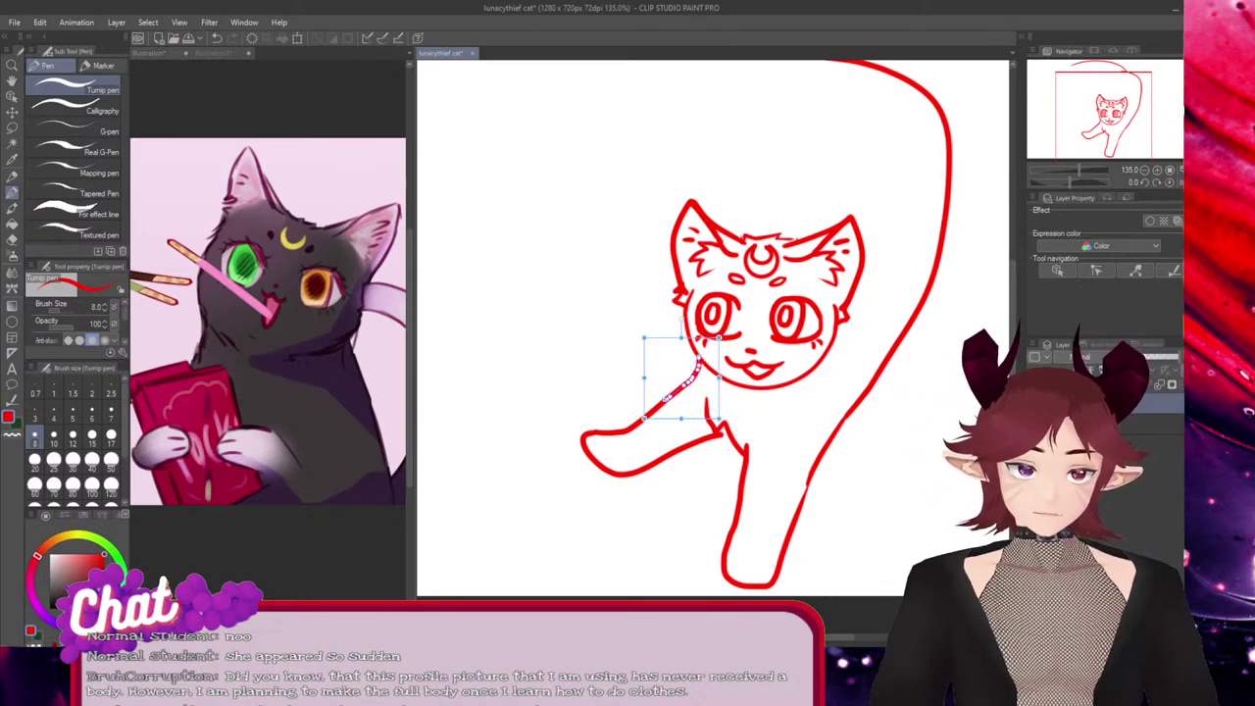
{"action": "key", "text": "Return"}
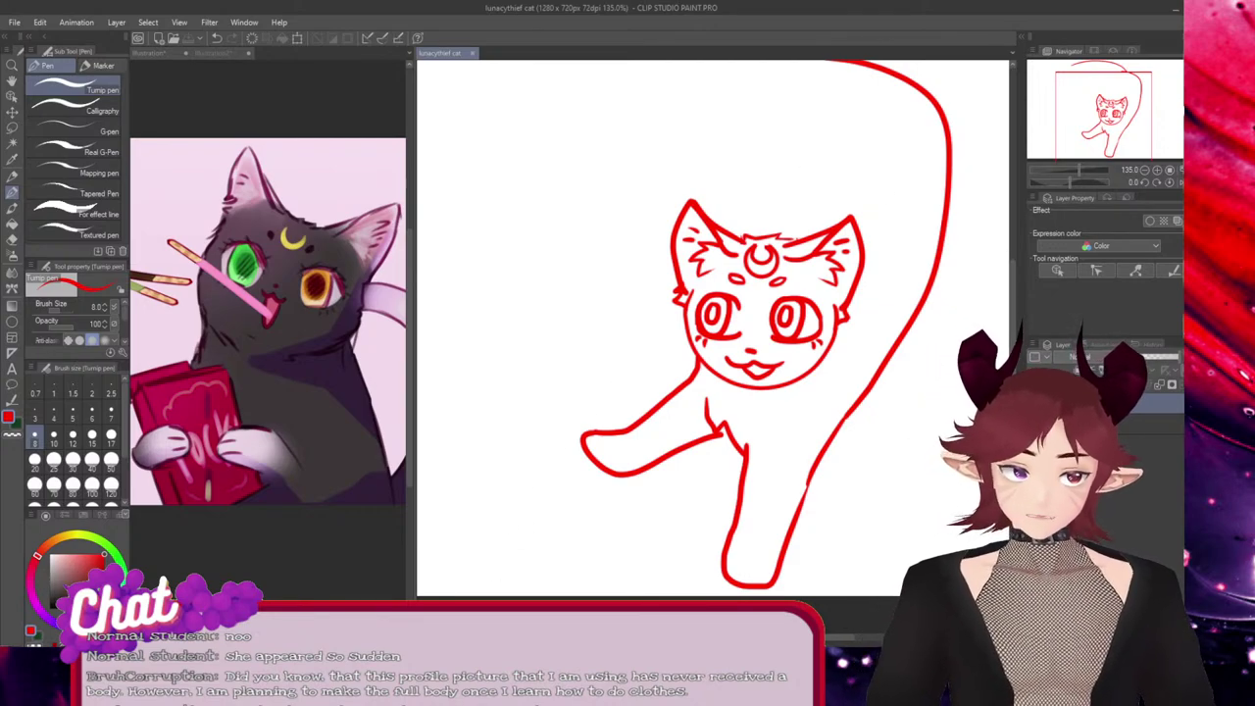
Widen the large body curve beside the head, tilt it slightly and fit its lower end onto the front leg's outer line
{"action": "scroll", "coordinate": [991, 237], "scroll_direction": "up", "scroll_amount": 1}
{"action": "scroll", "coordinate": [991, 237], "scroll_direction": "up", "scroll_amount": 1}
{"action": "left_click", "coordinate": [951, 218], "text": "ctrl"}
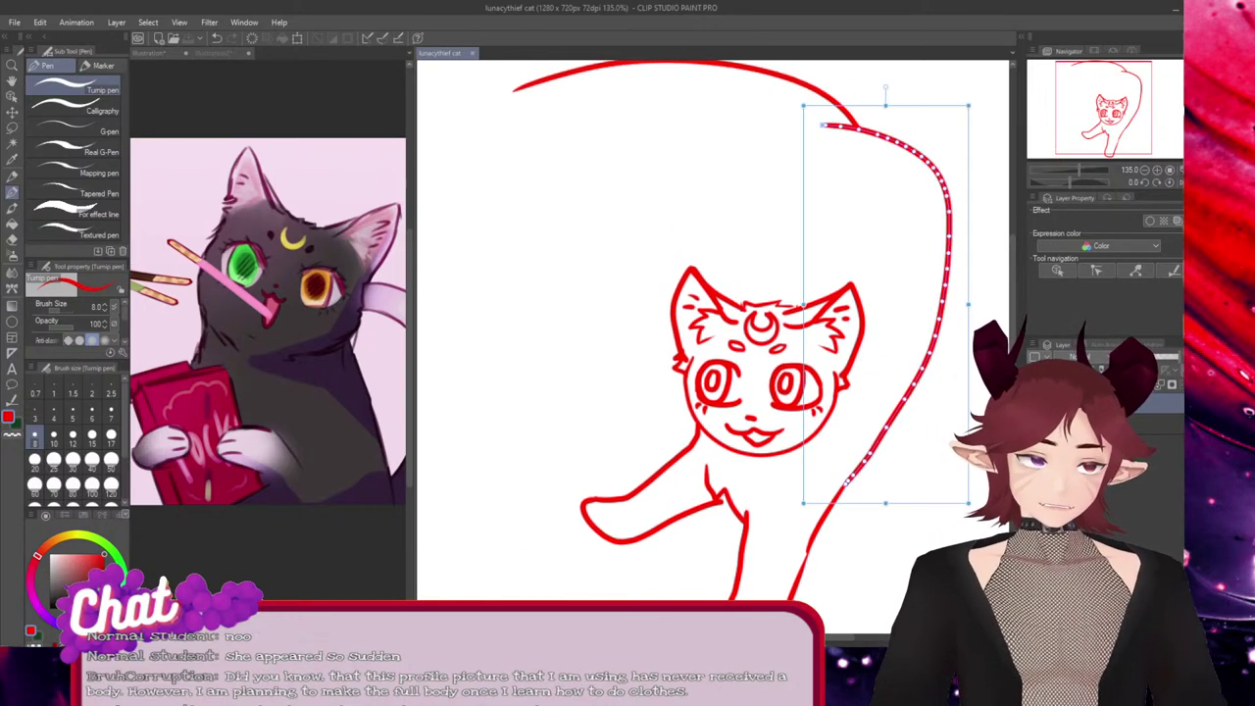
{"action": "left_click_drag", "start_coordinate": [951, 218], "coordinate": [959, 218]}
{"action": "left_click_drag", "start_coordinate": [978, 304], "coordinate": [1008, 304]}
{"action": "left_click_drag", "start_coordinate": [984, 218], "coordinate": [972, 219]}
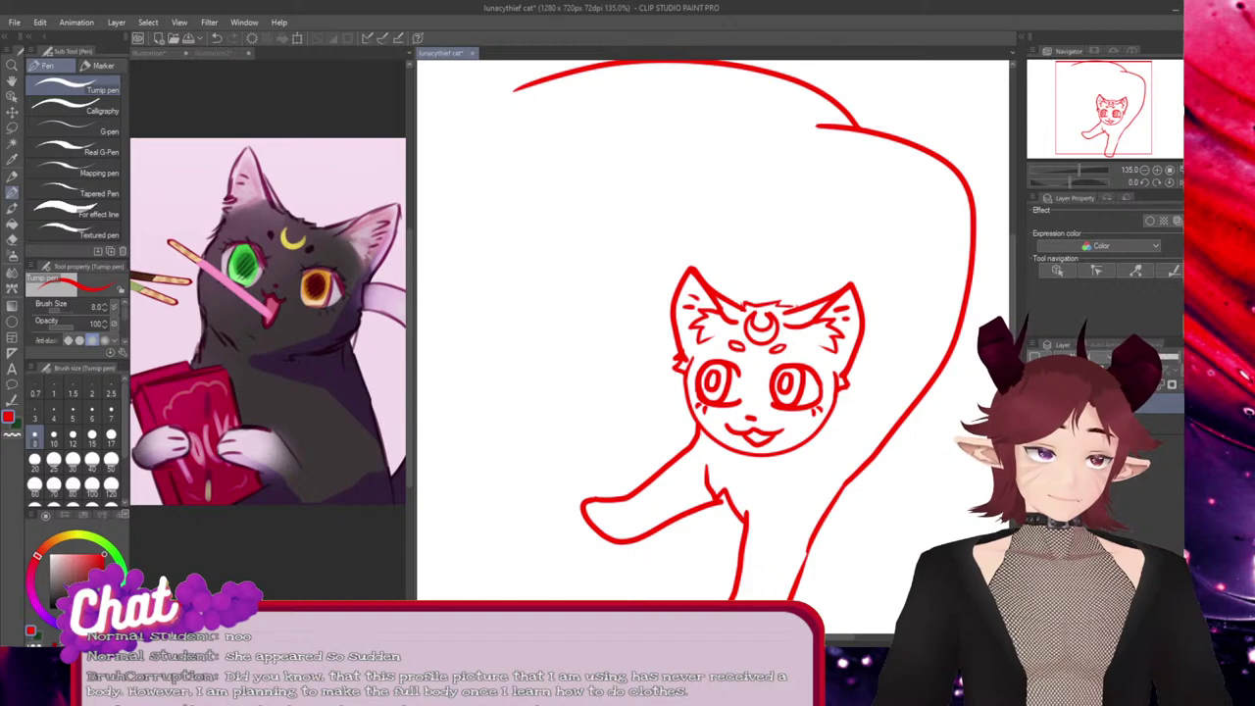
{"action": "left_click", "coordinate": [973, 219], "text": "ctrl"}
{"action": "left_click_drag", "start_coordinate": [894, 89], "coordinate": [884, 89]}
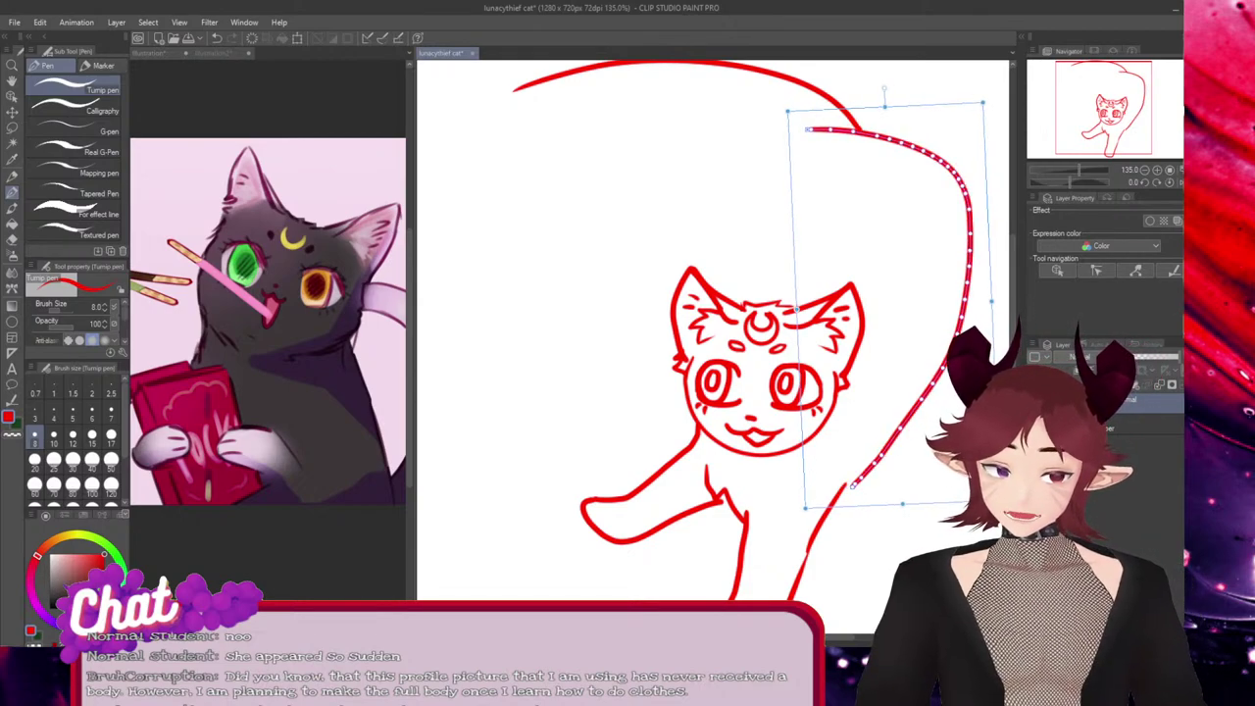
{"action": "left_click_drag", "start_coordinate": [853, 483], "coordinate": [845, 484]}
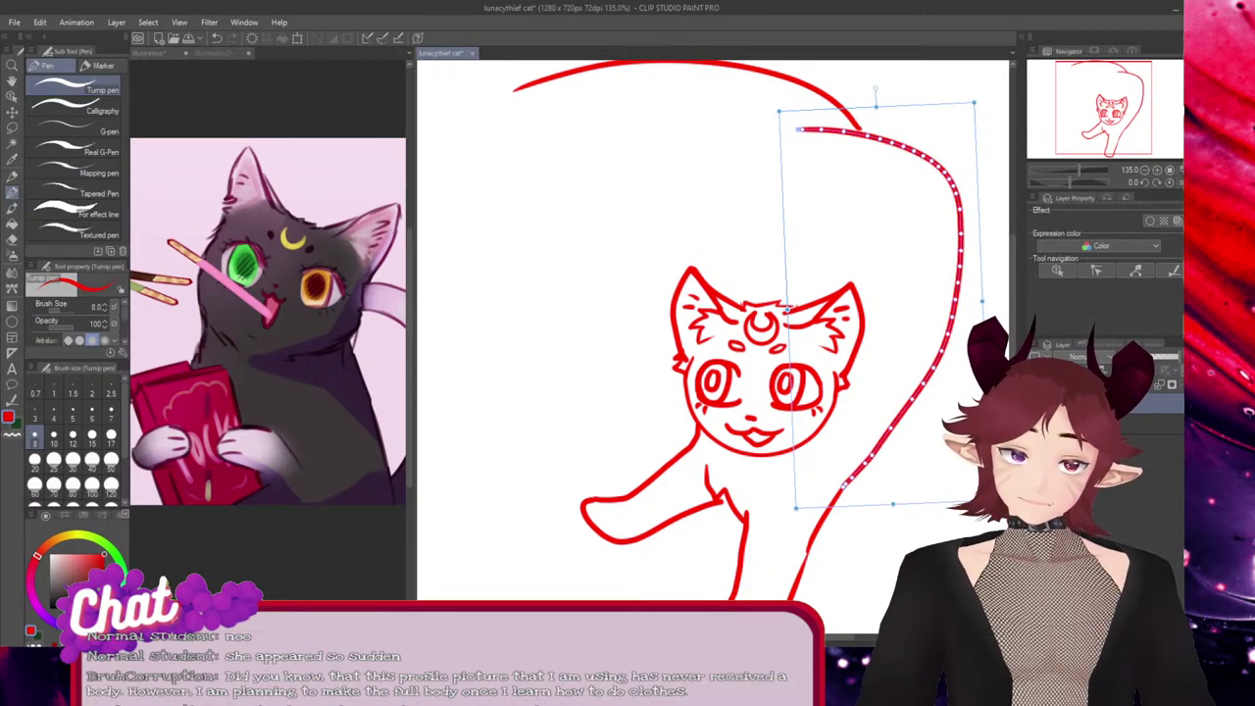
{"action": "key", "text": "Return"}
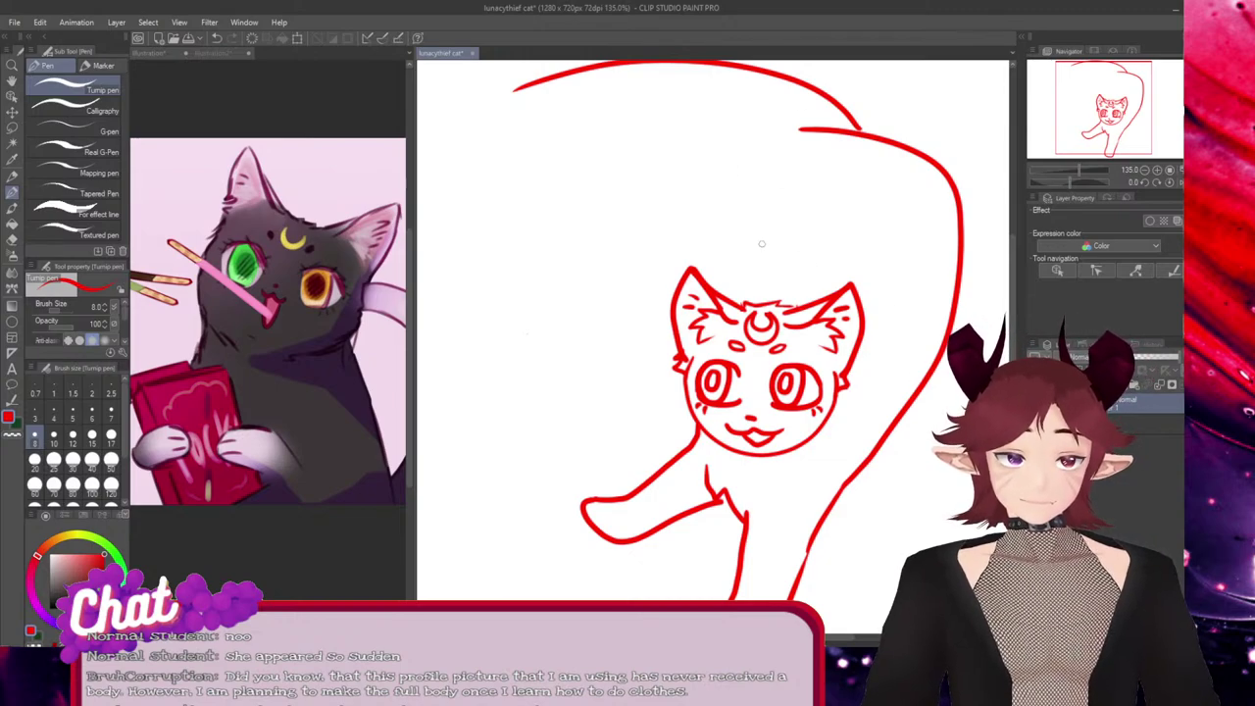
{"action": "left_click_drag", "start_coordinate": [803, 262], "coordinate": [759, 299]}
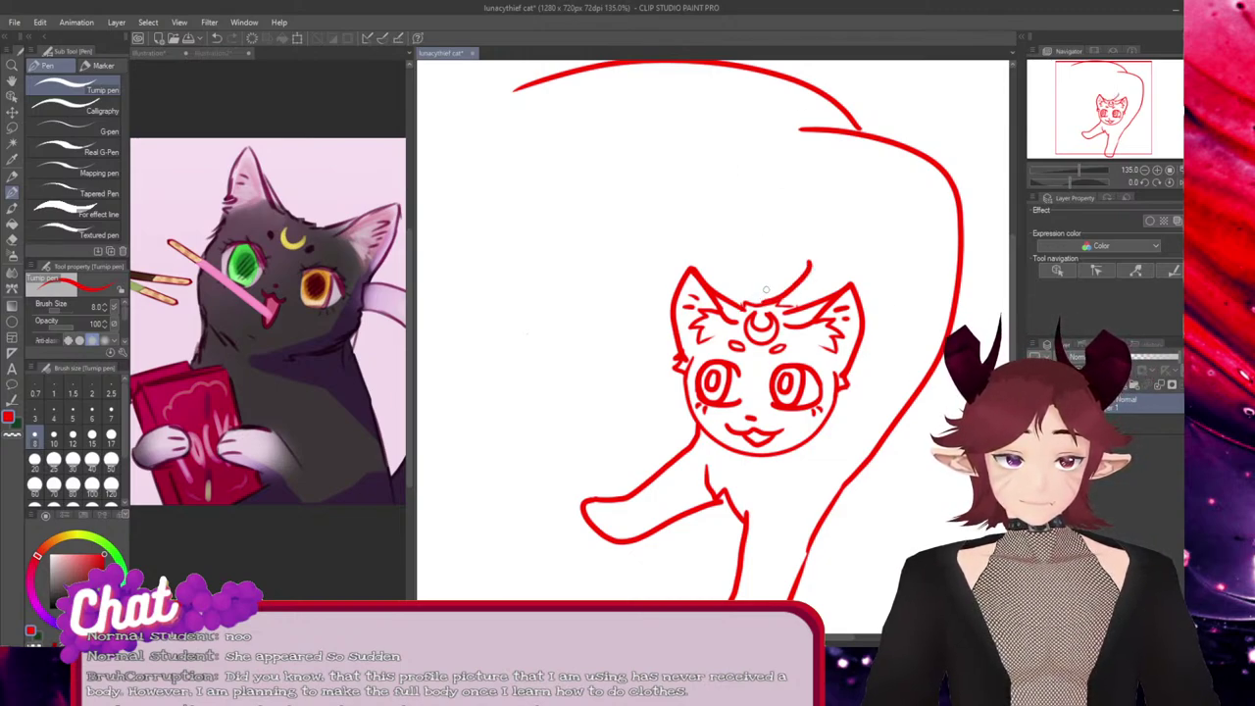
{"action": "key", "text": "ctrl+z"}
{"action": "left_click_drag", "start_coordinate": [810, 168], "coordinate": [731, 262]}
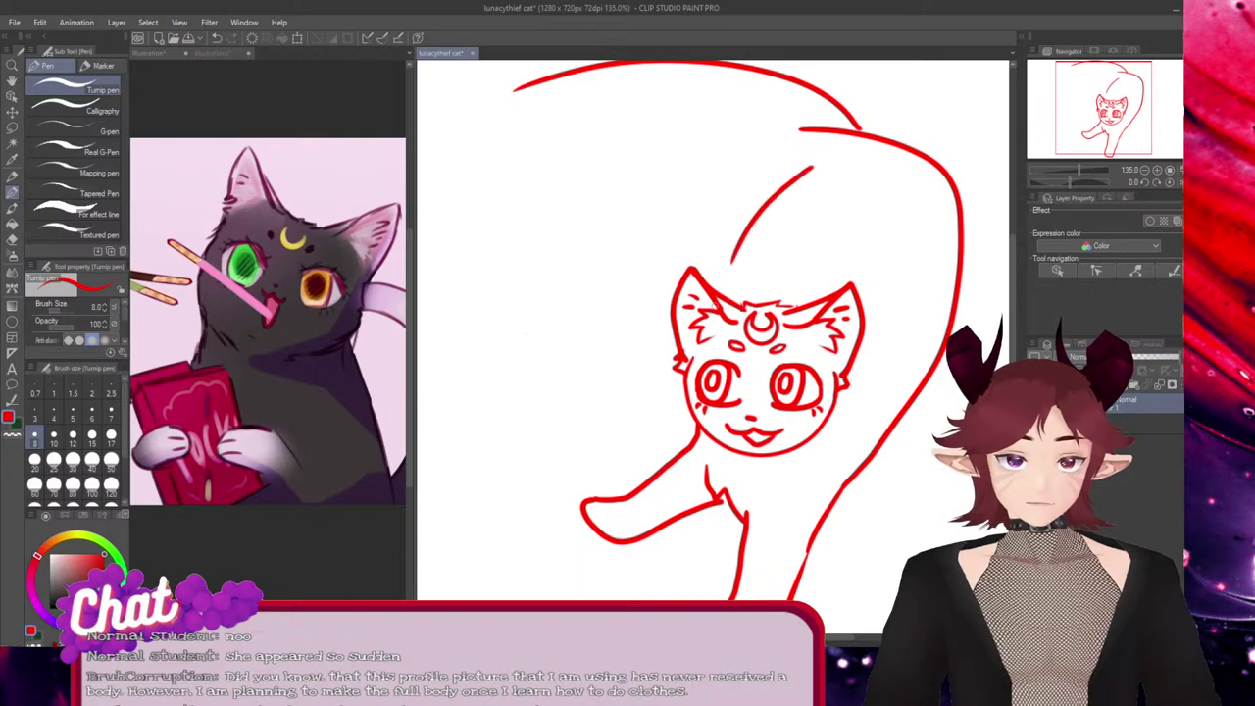
{"action": "key", "text": "ctrl+z"}
{"action": "left_click_drag", "start_coordinate": [813, 202], "coordinate": [755, 296]}
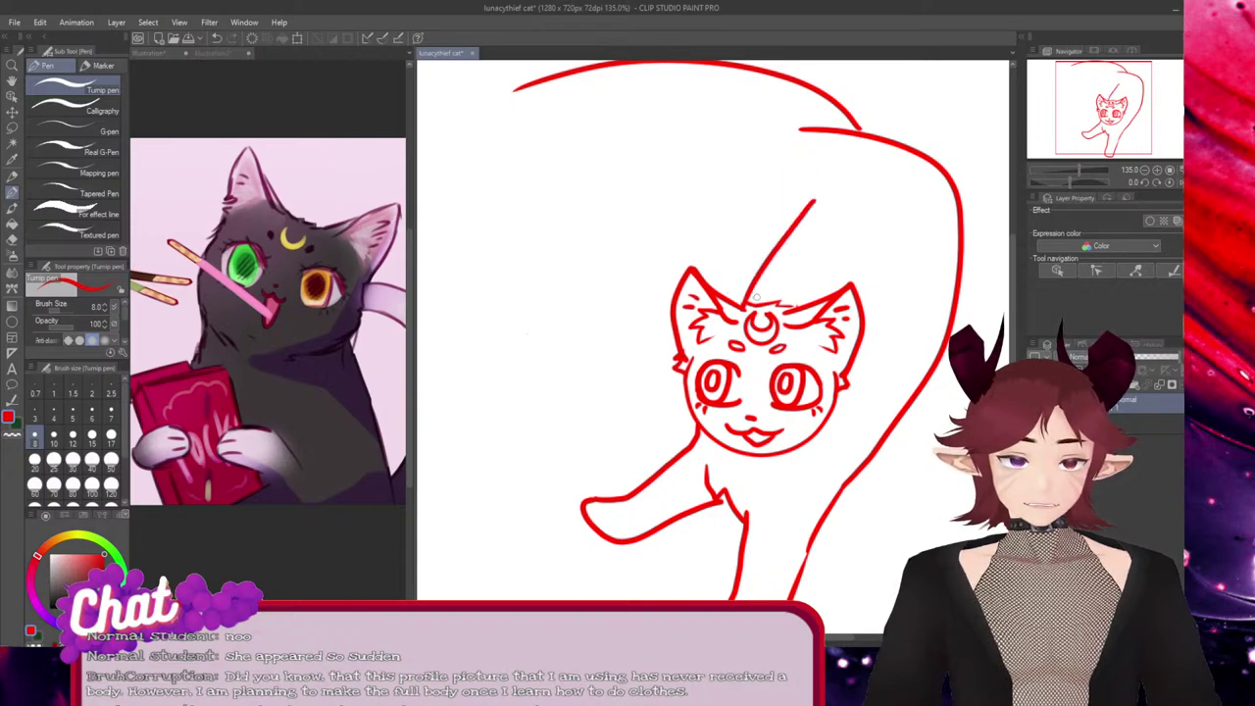
{"action": "key", "text": "ctrl+z"}
Draw a curved inner line rising from the top of the head, and the back outline from the rump down between the ears
{"action": "left_click_drag", "start_coordinate": [817, 179], "coordinate": [751, 294]}
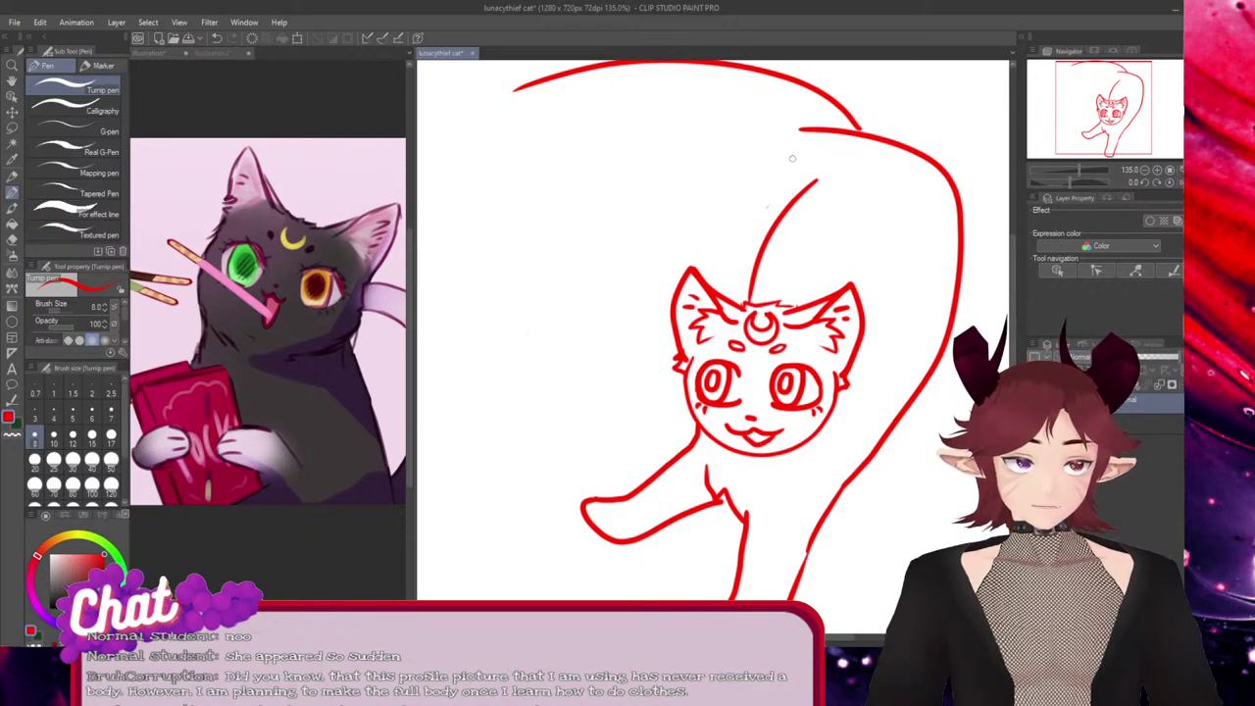
{"action": "left_click_drag", "start_coordinate": [800, 131], "coordinate": [716, 263]}
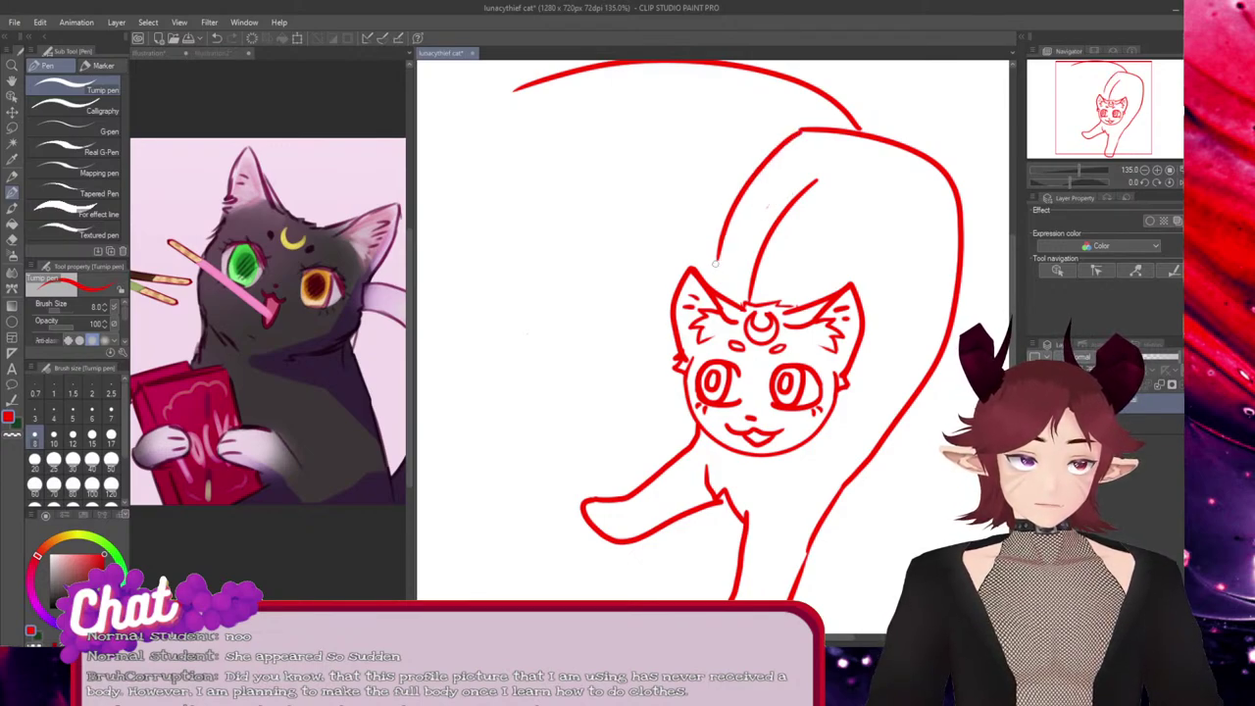
{"action": "key", "text": "ctrl+z"}
{"action": "left_click_drag", "start_coordinate": [802, 129], "coordinate": [740, 235]}
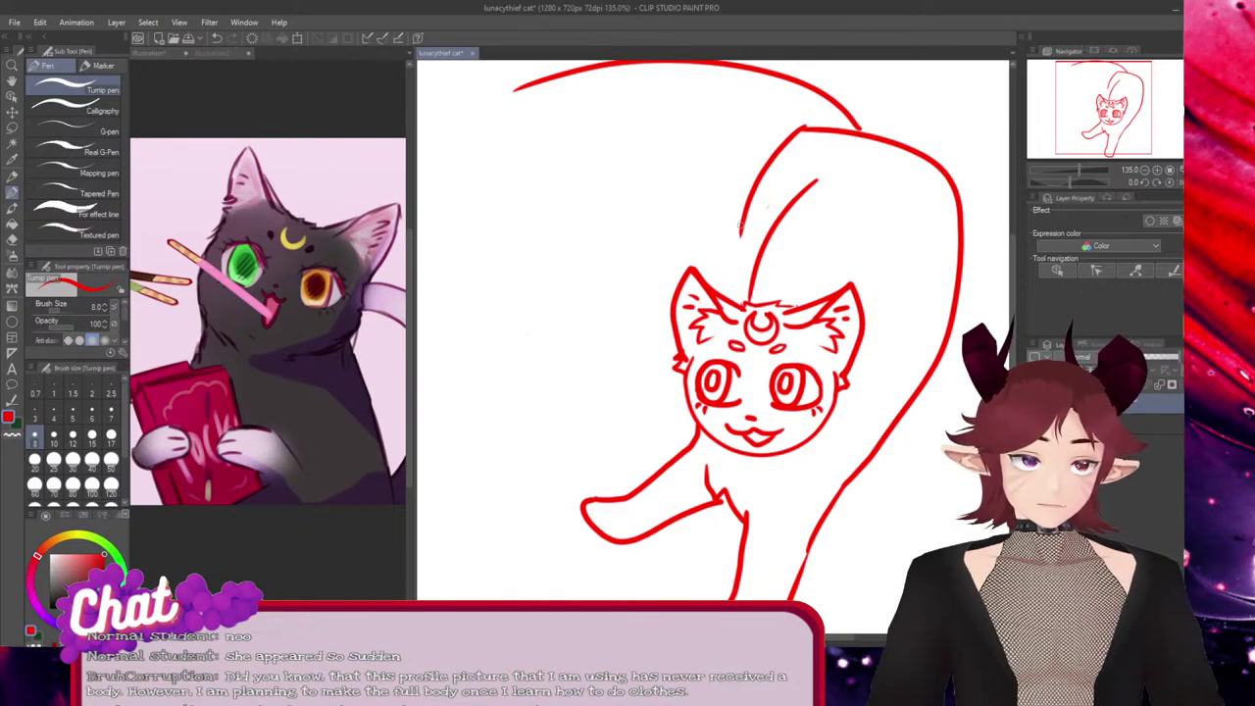
{"action": "left_click_drag", "start_coordinate": [731, 233], "coordinate": [725, 294]}
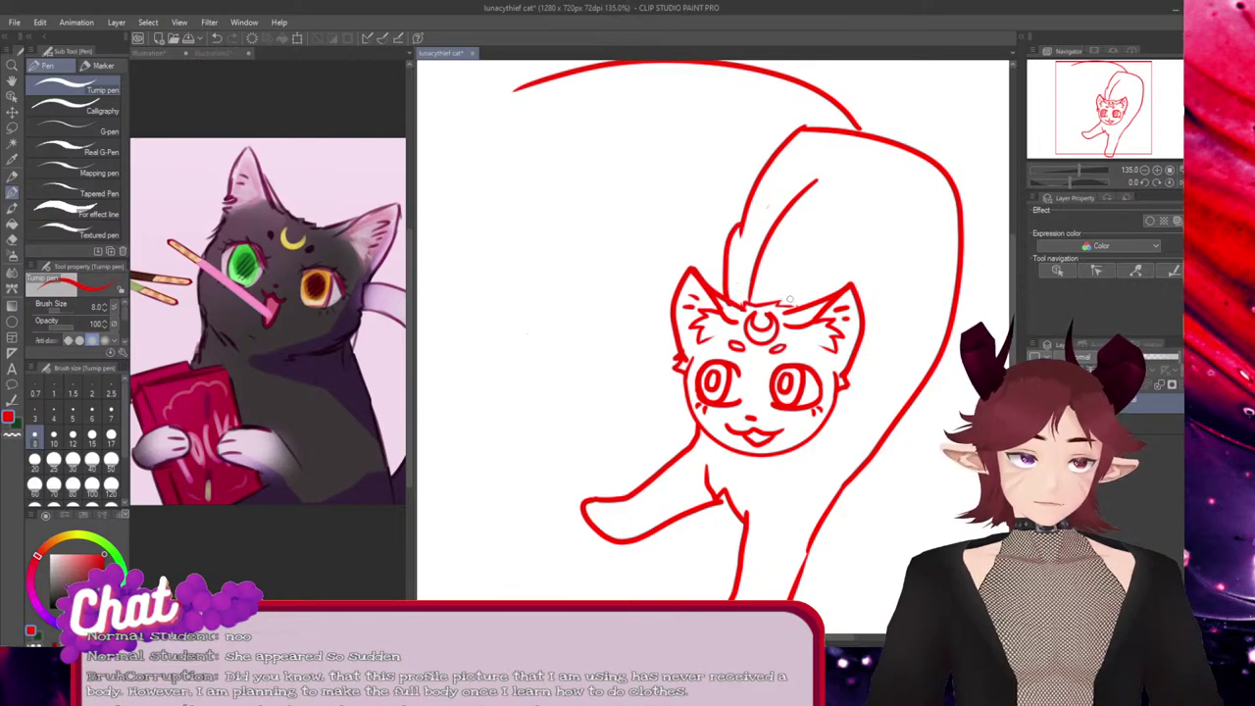
Stretch the back outline's upper stroke onto the body curve and remove the overhanging end and stray mark with the Vector eraser
{"action": "left_click", "coordinate": [757, 182], "text": "ctrl"}
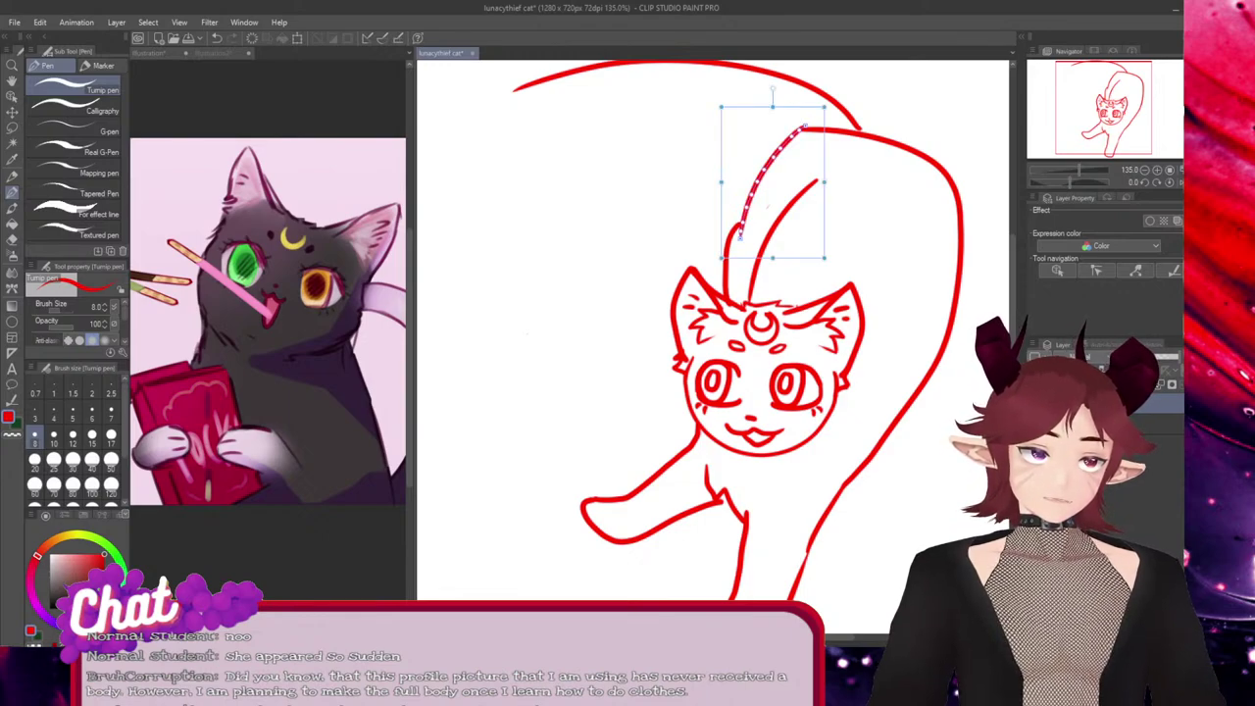
{"action": "mouse_move", "coordinate": [824, 107]}
{"action": "left_mouse_down"}
{"action": "mouse_move", "coordinate": [886, 118]}
{"action": "mouse_move", "coordinate": [869, 118]}
{"action": "left_mouse_up"}
{"action": "left_click_drag", "start_coordinate": [785, 177], "coordinate": [777, 172]}
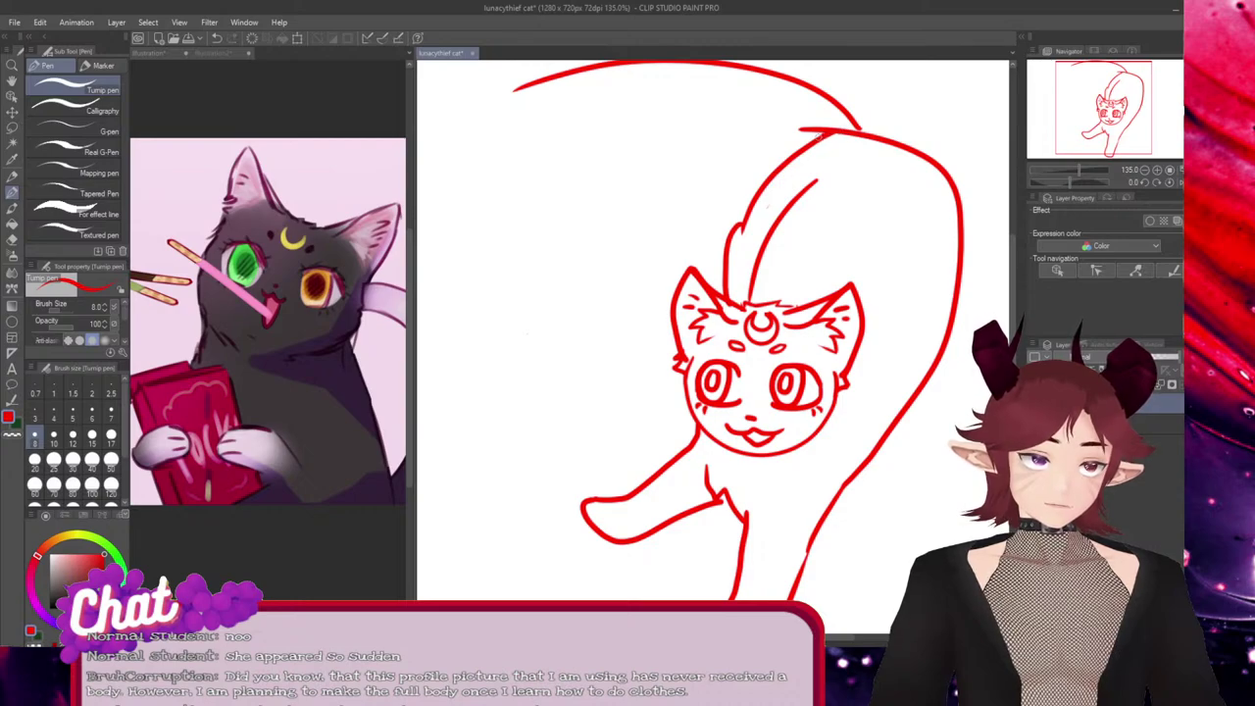
{"action": "left_click_drag", "start_coordinate": [437, 104], "coordinate": [459, 106]}
{"action": "key", "text": "e"}
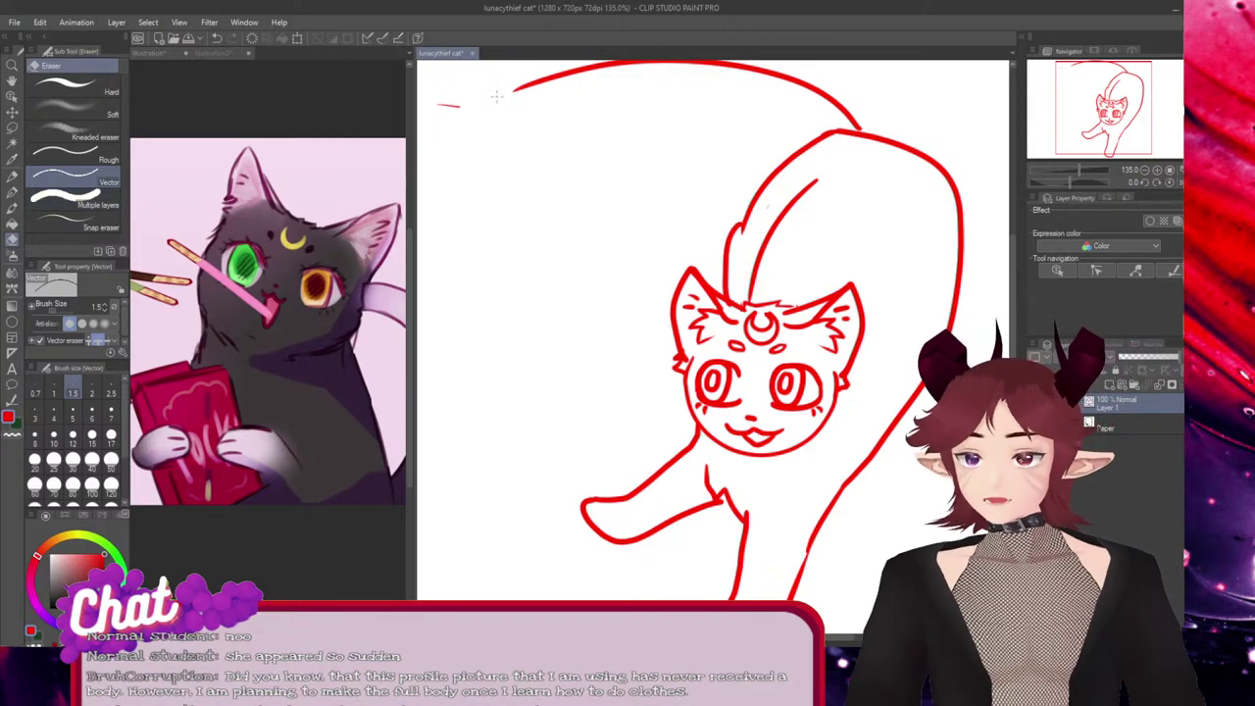
{"action": "left_click_drag", "start_coordinate": [459, 96], "coordinate": [453, 104]}
{"action": "key", "text": "p"}
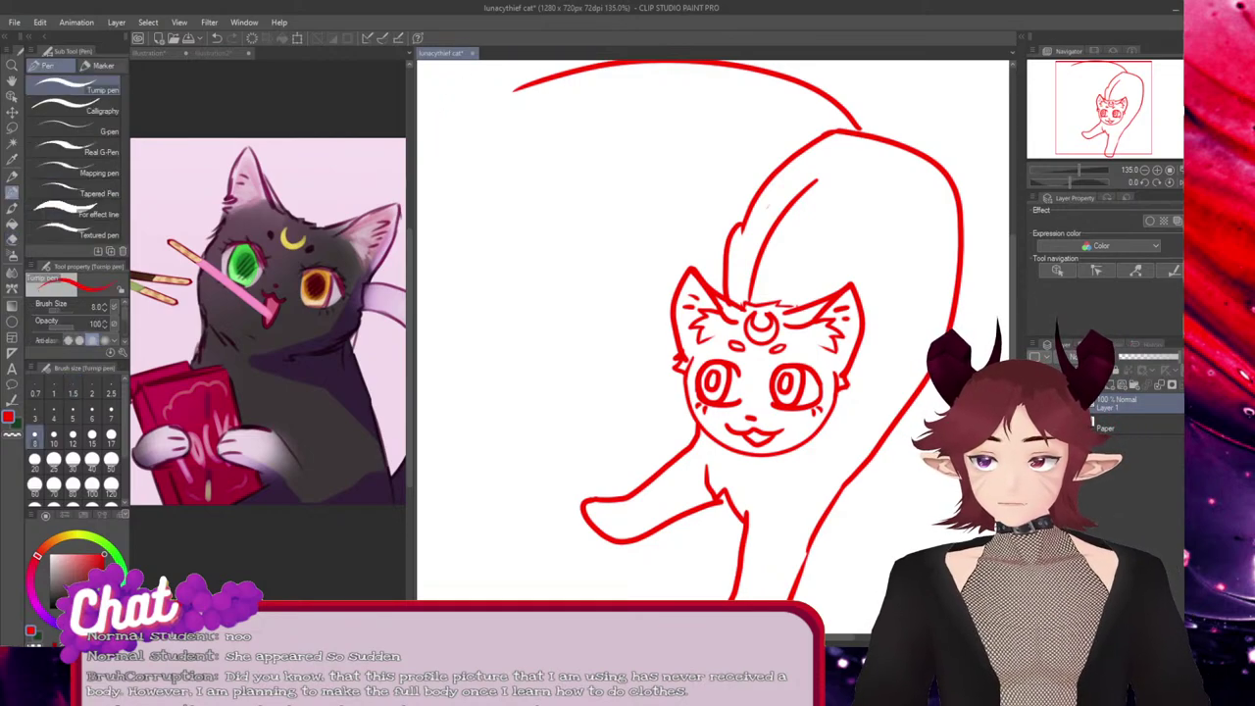
Narrow the large body curve slightly towards the head while keeping it joined to the front leg
{"action": "scroll", "coordinate": [641, 182], "scroll_direction": "down", "scroll_amount": 4}
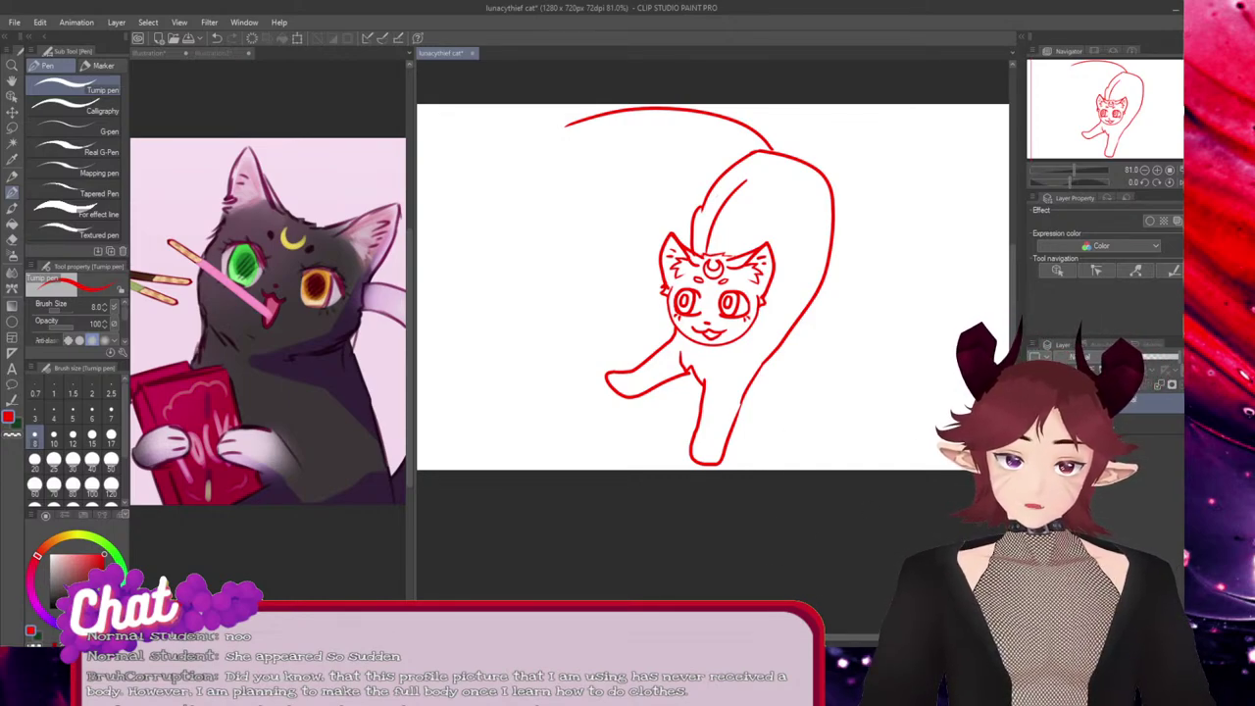
{"action": "mouse_move", "coordinate": [836, 637]}
{"action": "left_mouse_down"}
{"action": "mouse_move", "coordinate": [793, 637]}
{"action": "mouse_move", "coordinate": [847, 638]}
{"action": "left_mouse_up"}
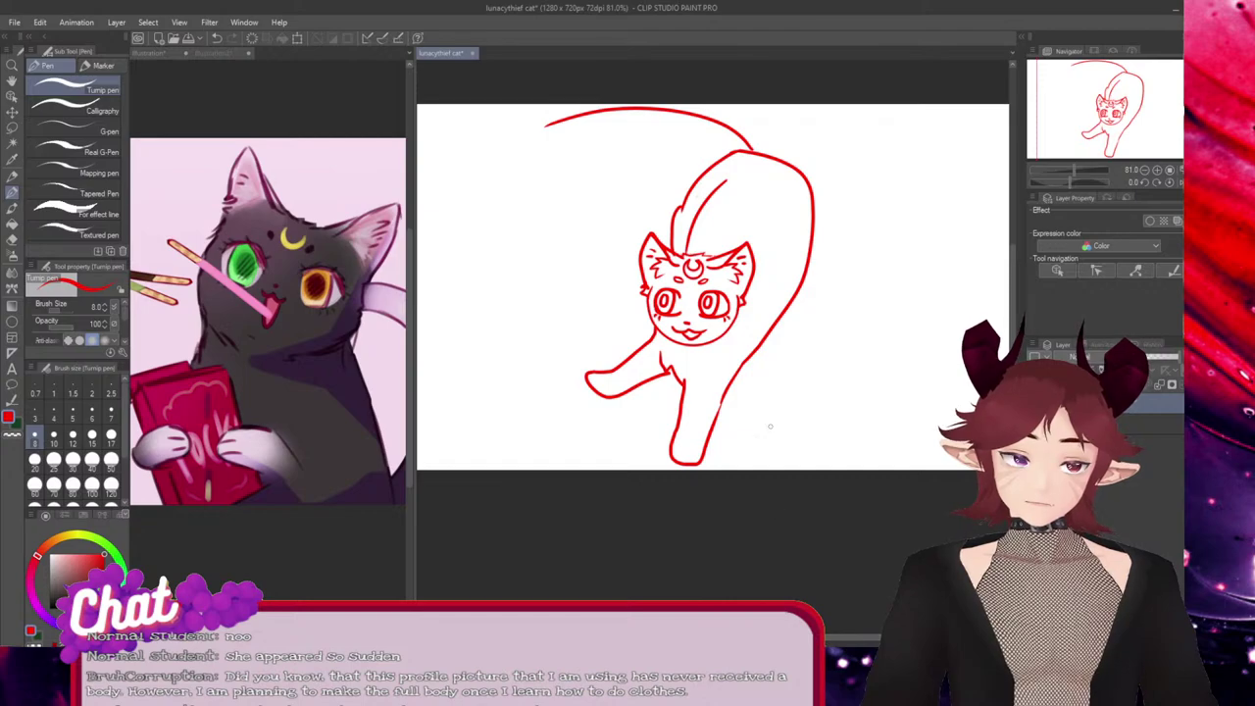
{"action": "scroll", "coordinate": [789, 285], "scroll_direction": "up", "scroll_amount": 4}
{"action": "left_click", "coordinate": [806, 283], "text": "ctrl"}
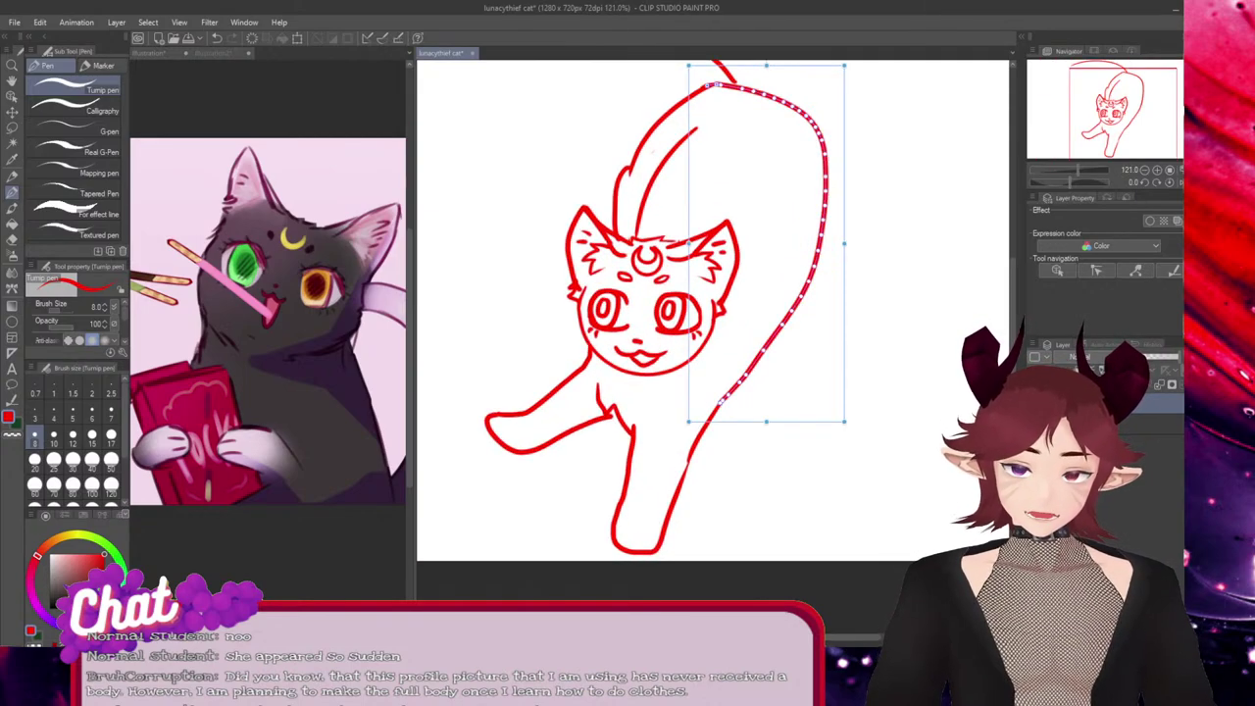
{"action": "left_click_drag", "start_coordinate": [844, 243], "coordinate": [831, 246]}
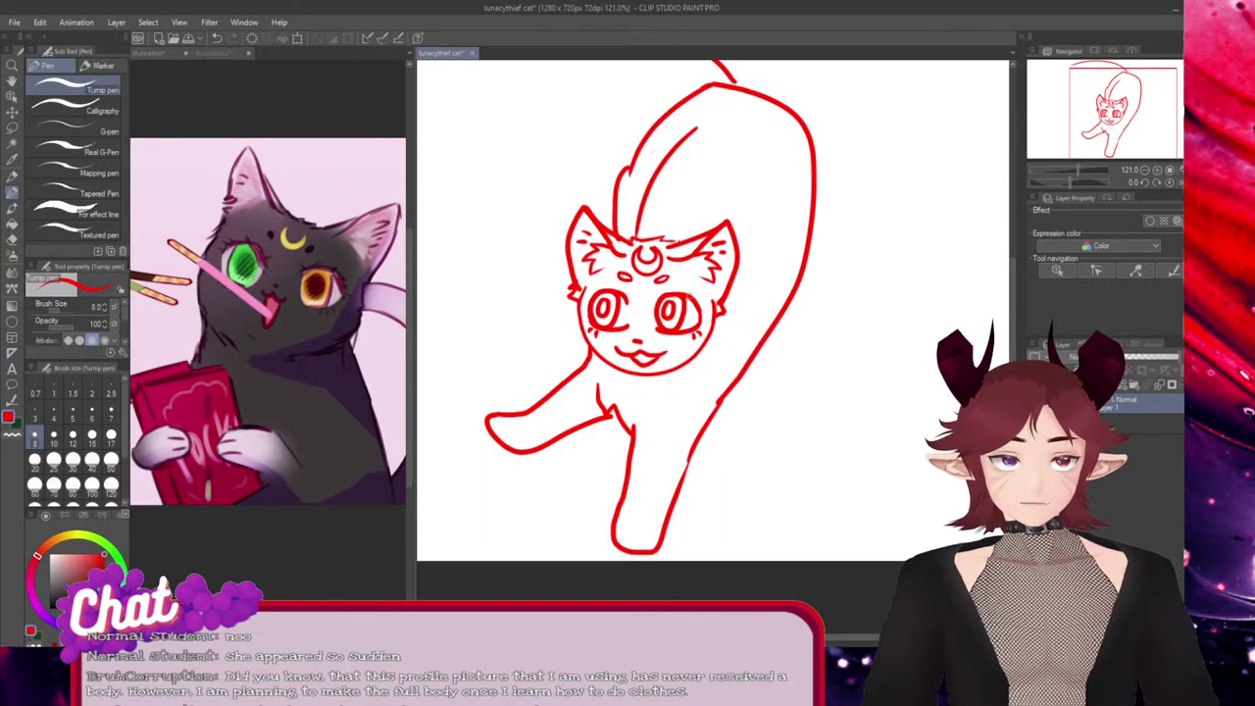
Round off the rump's peak with a short connecting stroke, trim the old corner, and save the drawing
{"action": "left_click_drag", "start_coordinate": [745, 91], "coordinate": [683, 93]}
{"action": "key", "text": "ctrl+z"}
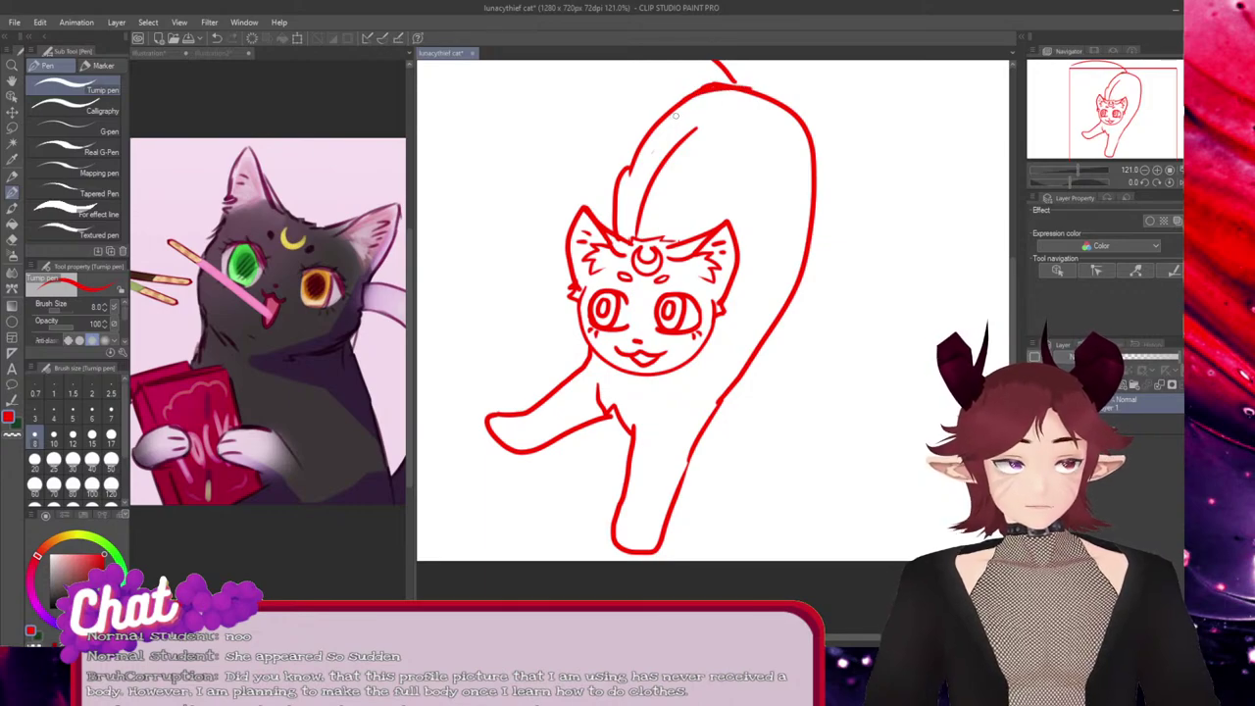
{"action": "key", "text": "e"}
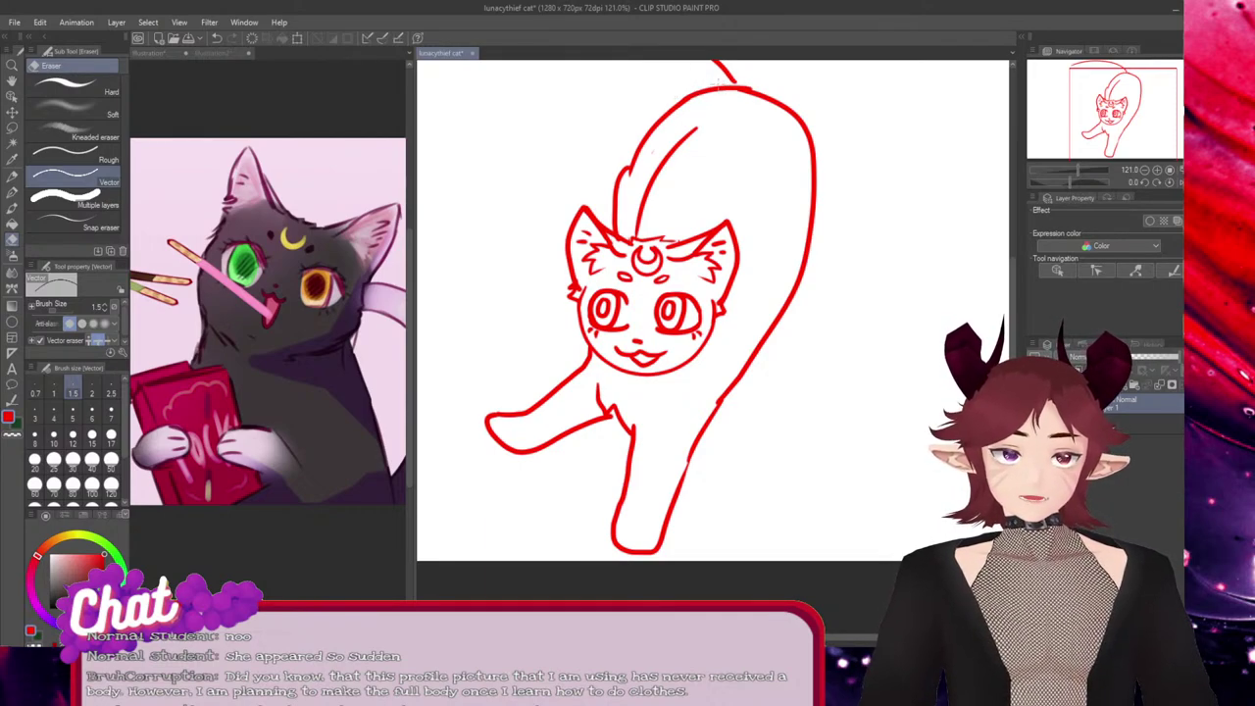
{"action": "left_click", "coordinate": [730, 88], "text": "ctrl"}
{"action": "left_click_drag", "start_coordinate": [769, 99], "coordinate": [764, 99]}
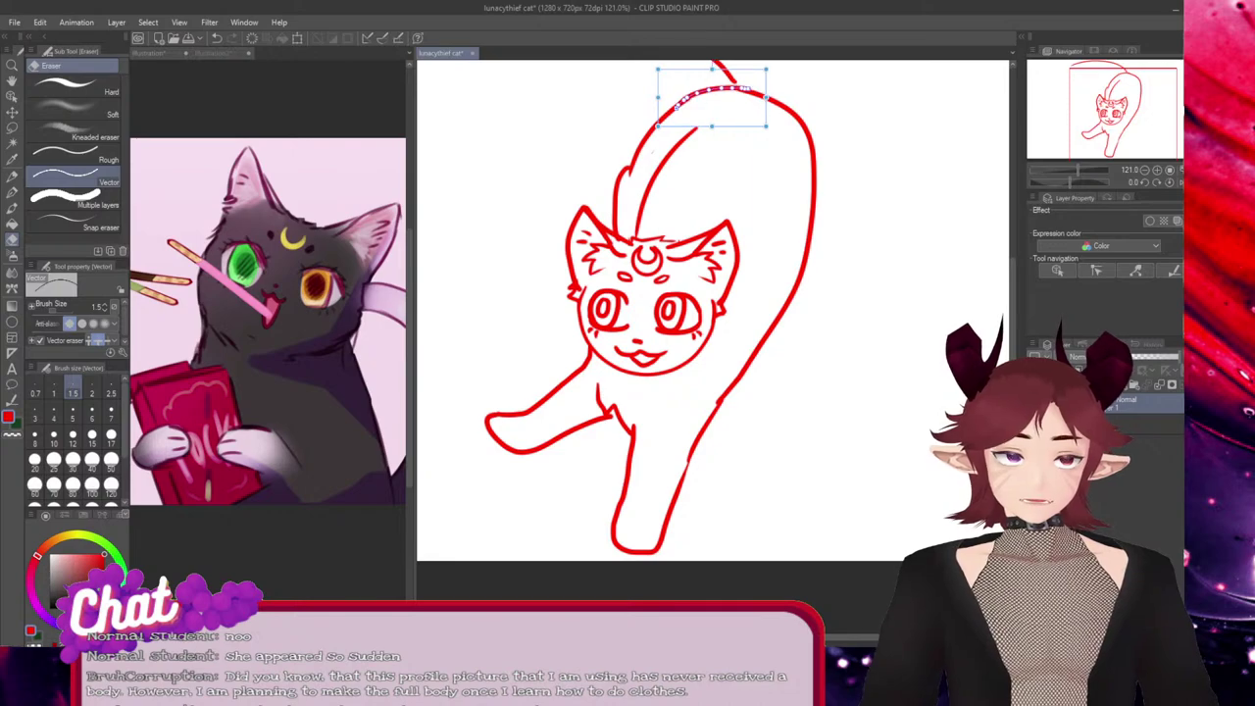
{"action": "key", "text": "ctrl+s"}
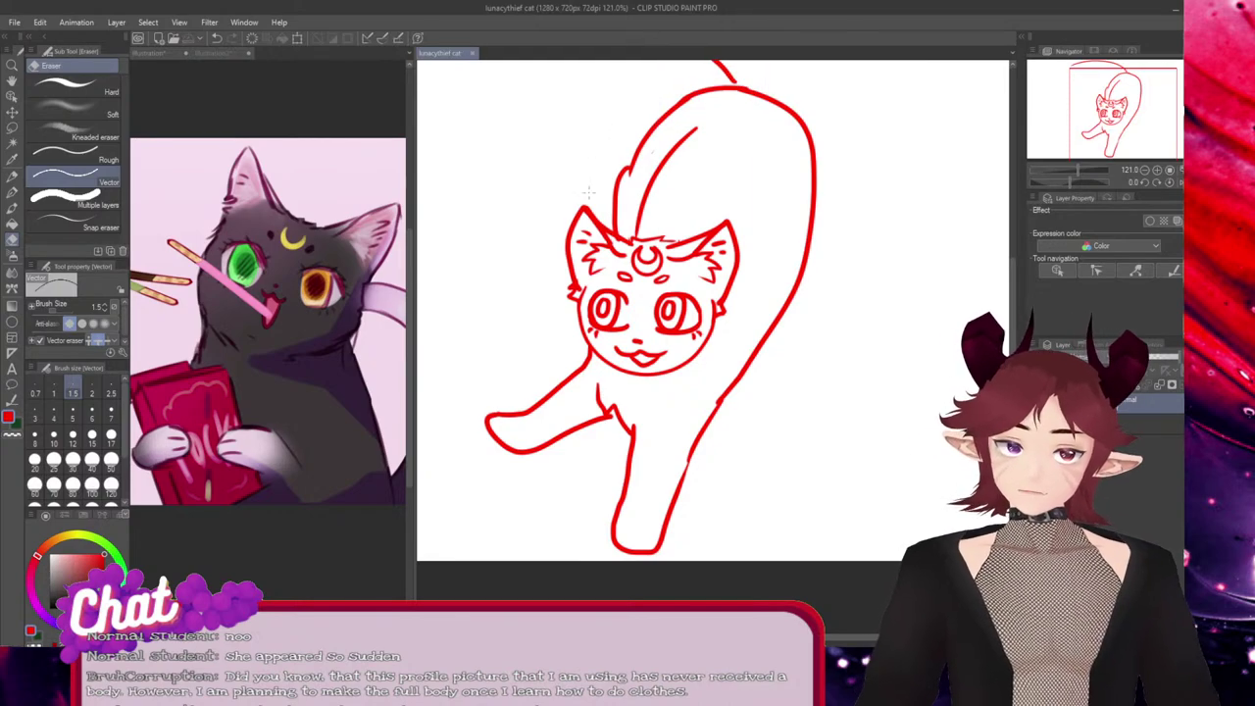
Move the whole cat drawing across to the right side of the canvas, keeping its size
{"action": "scroll", "coordinate": [725, 118], "scroll_direction": "down", "scroll_amount": 4}
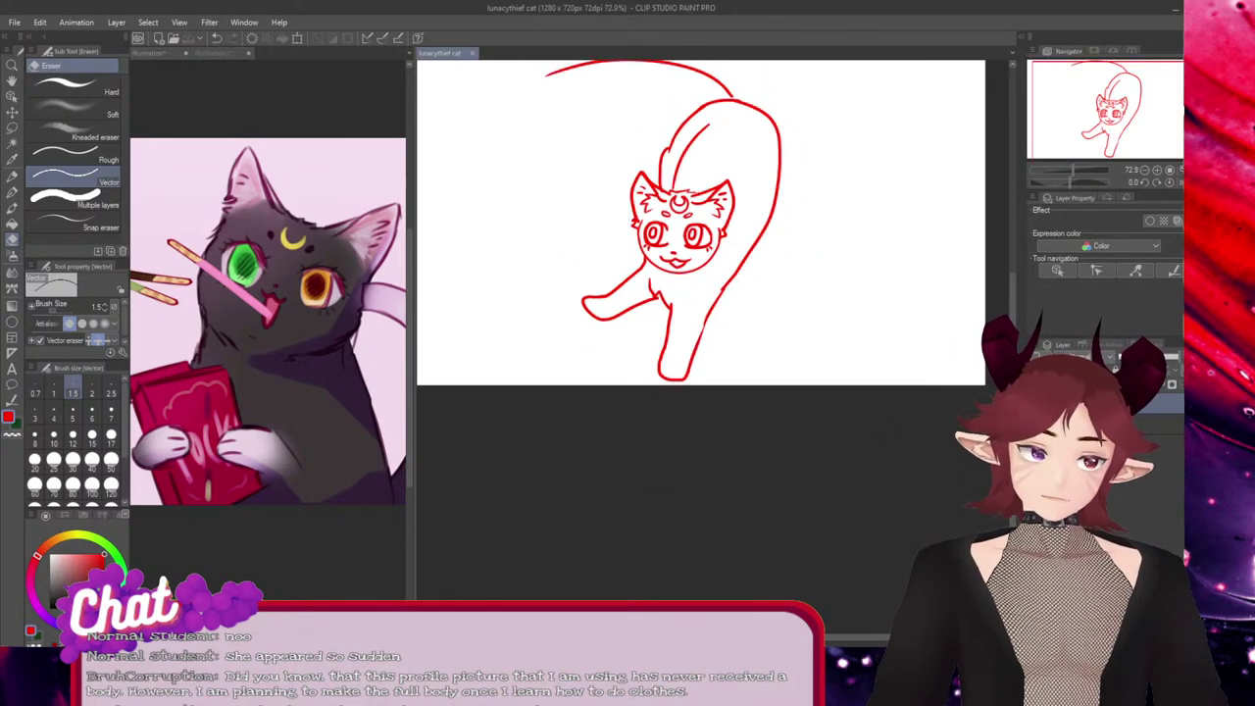
{"action": "left_click_drag", "start_coordinate": [1013, 324], "coordinate": [1012, 245]}
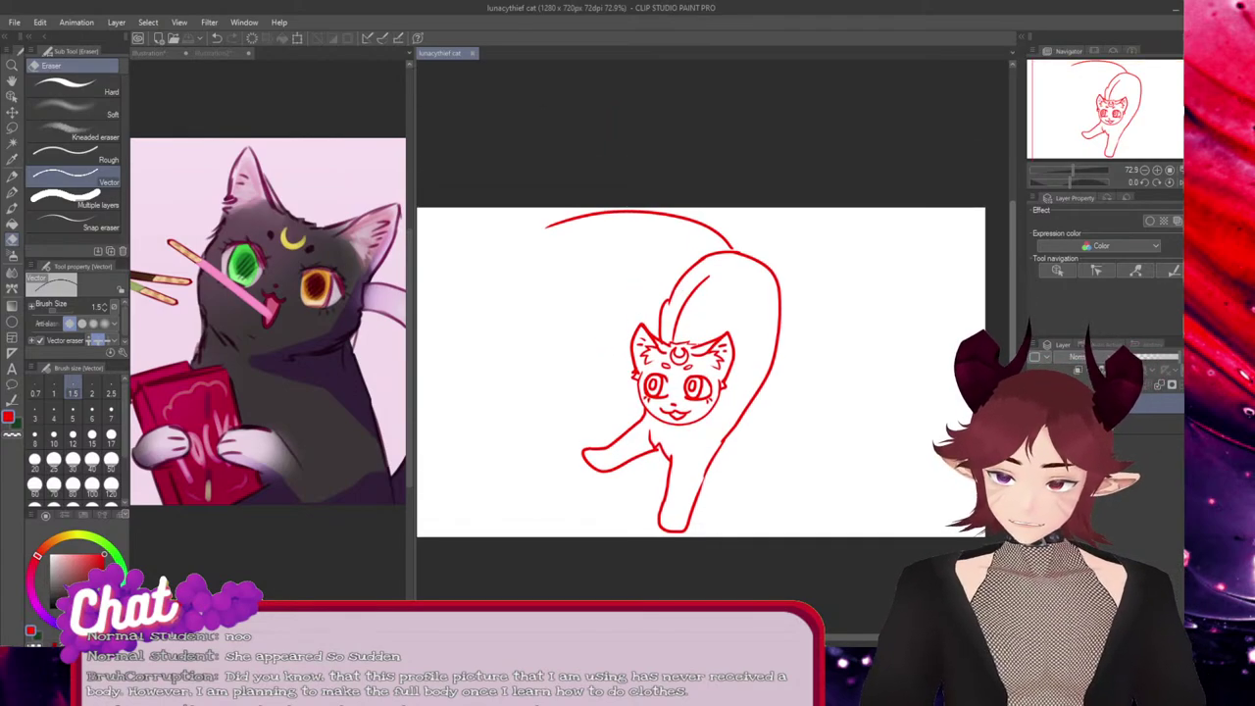
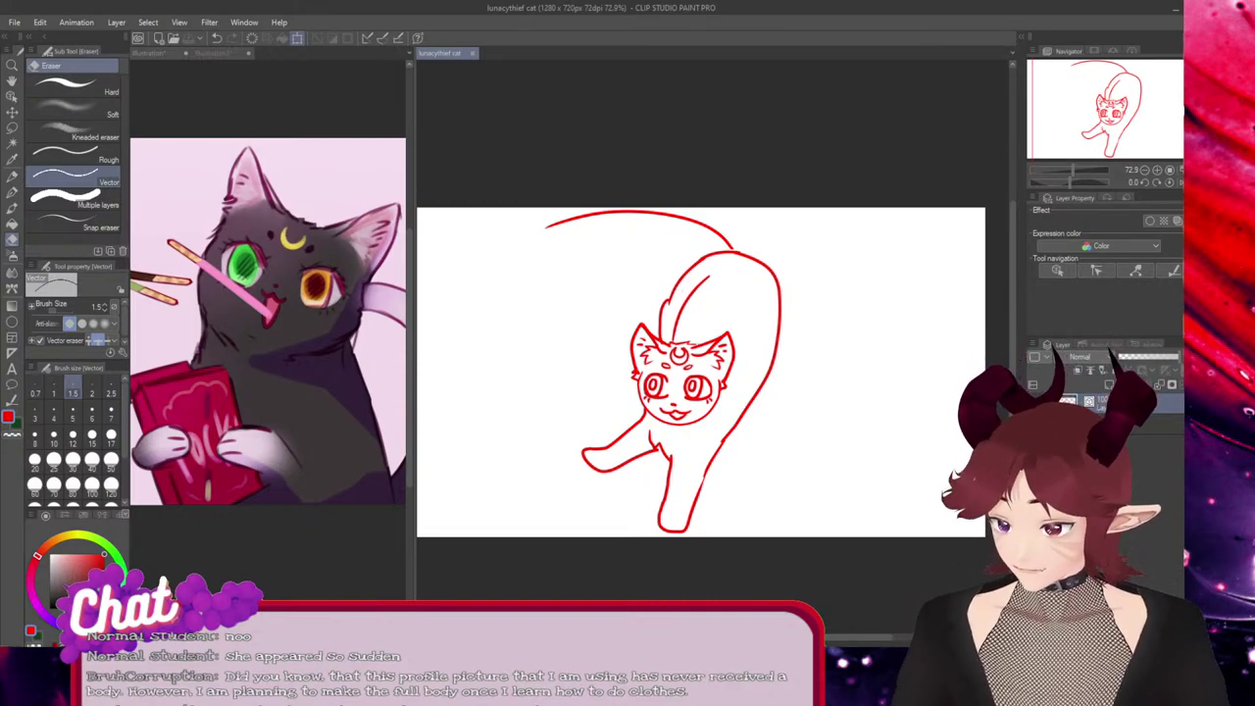
{"action": "left_click", "coordinate": [297, 38]}
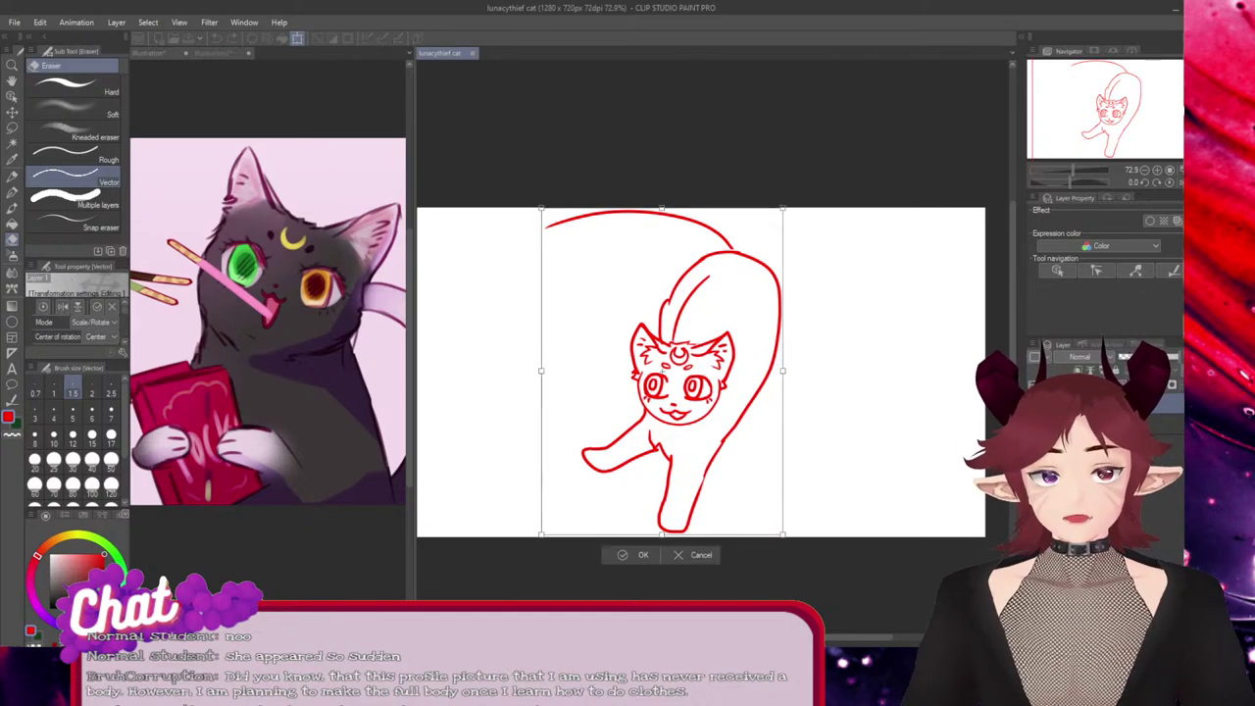
{"action": "left_click_drag", "start_coordinate": [676, 372], "coordinate": [873, 377]}
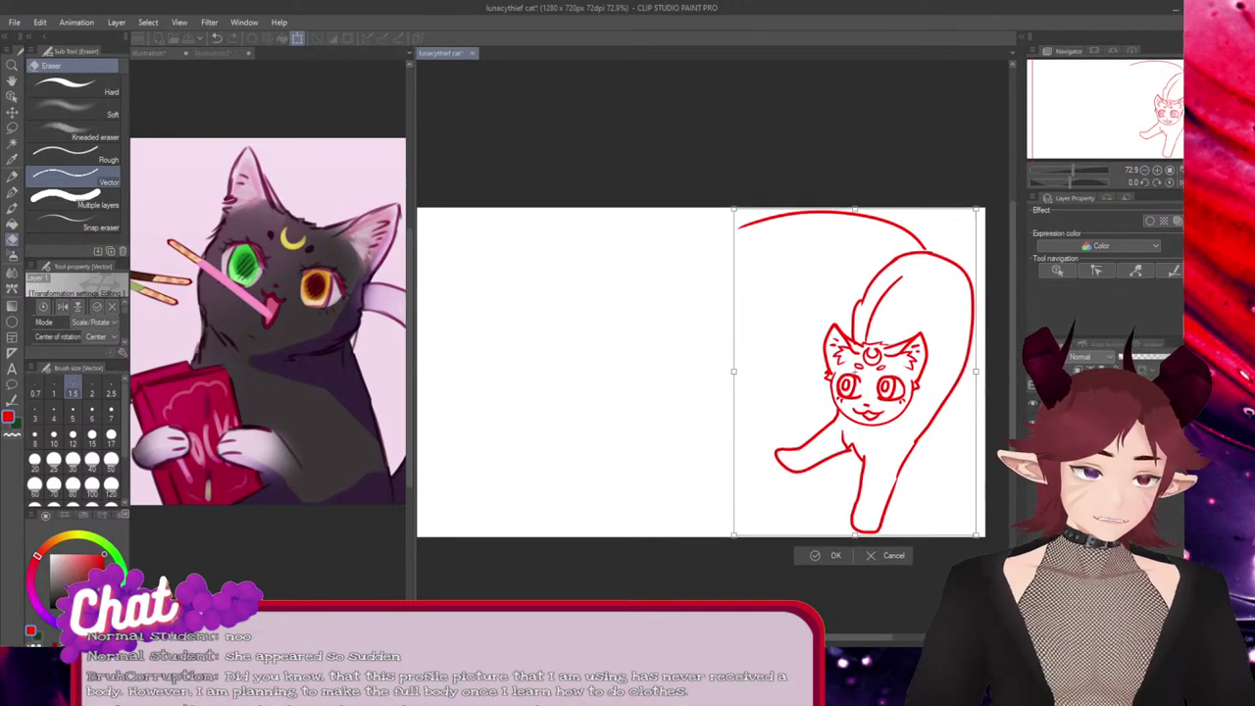
{"action": "key", "text": "Return"}
Shift and rotate the long arc above the body clockwise so its lower end meets the rump's outer side
{"action": "scroll", "coordinate": [873, 376], "scroll_direction": "up", "scroll_amount": 2}
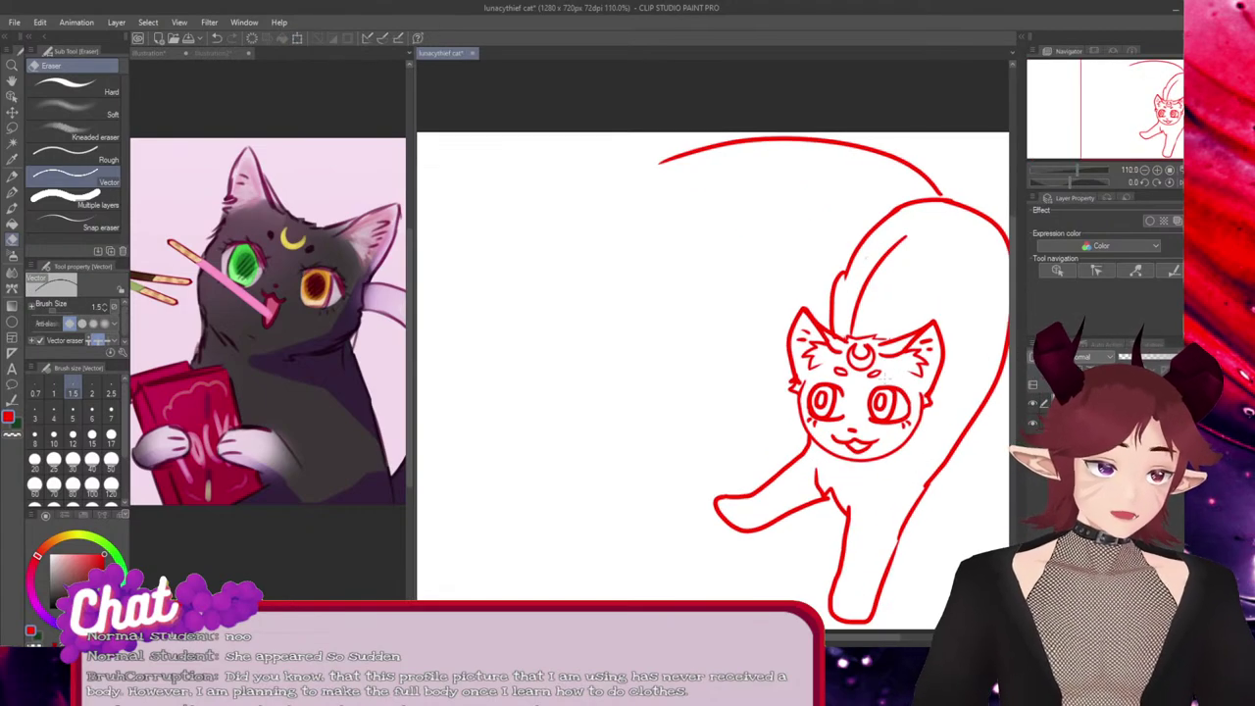
{"action": "left_click", "coordinate": [929, 175], "text": "ctrl"}
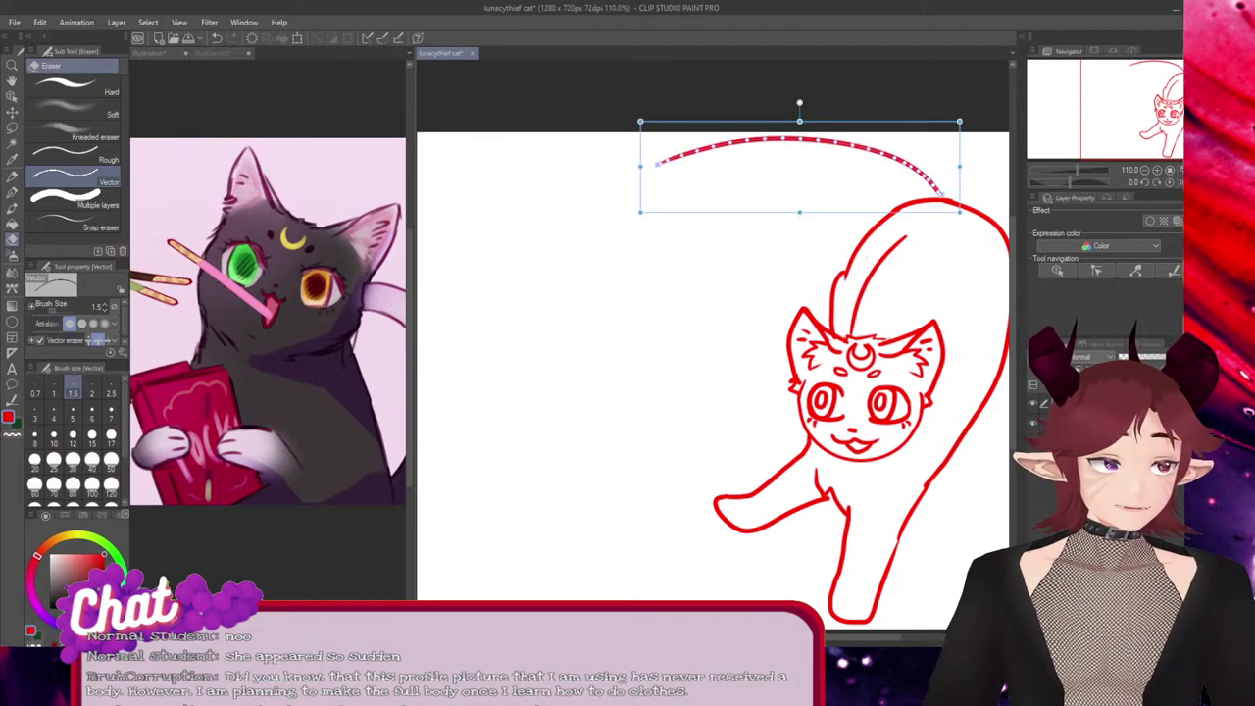
{"action": "left_click_drag", "start_coordinate": [929, 176], "coordinate": [951, 182]}
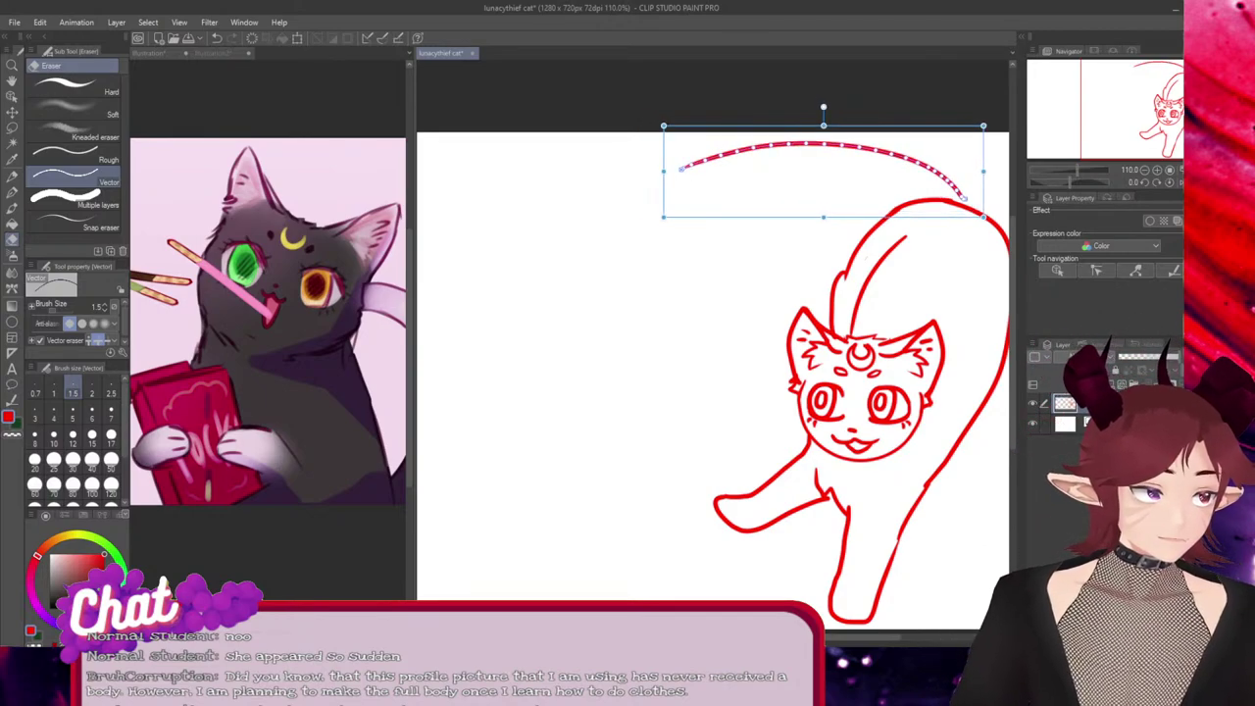
{"action": "left_click_drag", "start_coordinate": [823, 107], "coordinate": [834, 108]}
{"action": "left_click_drag", "start_coordinate": [922, 178], "coordinate": [936, 179]}
{"action": "mouse_move", "coordinate": [936, 178]}
{"action": "left_mouse_down"}
{"action": "mouse_move", "coordinate": [949, 180]}
{"action": "mouse_move", "coordinate": [929, 179]}
{"action": "left_mouse_up"}
{"action": "left_click_drag", "start_coordinate": [964, 221], "coordinate": [980, 215]}
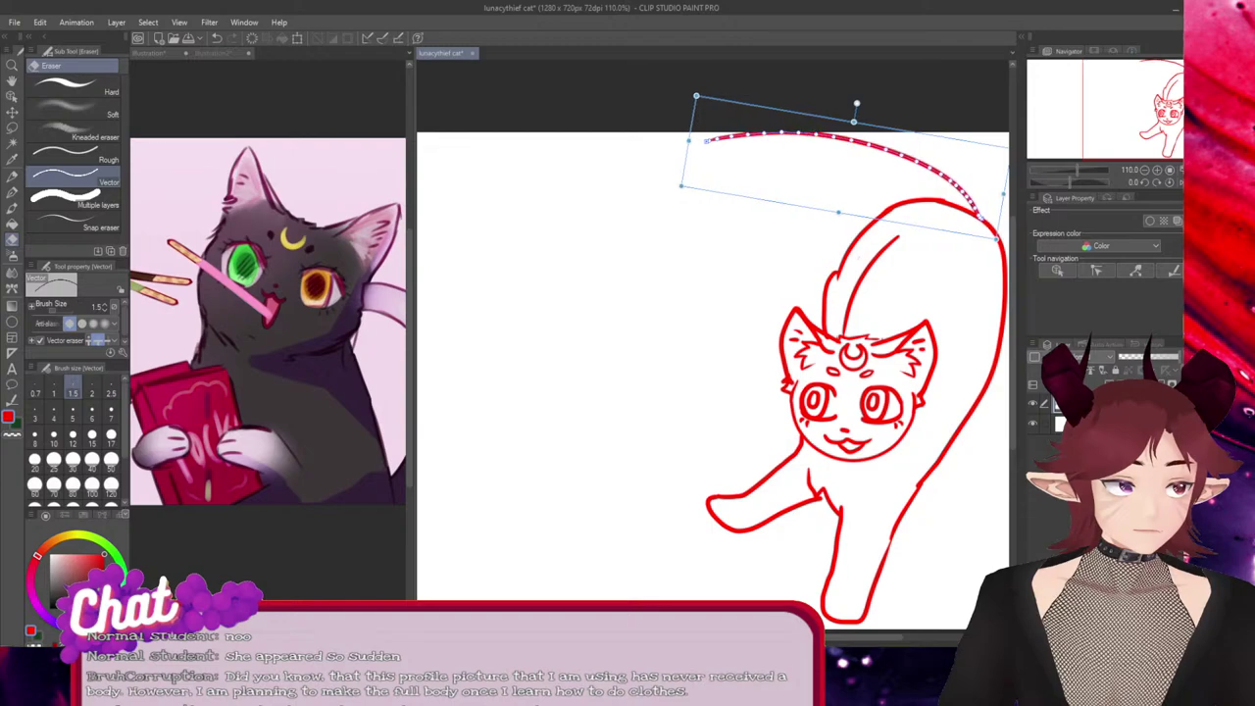
Nudge the whole cat drawing slightly down and to the left on the canvas
{"action": "scroll", "coordinate": [866, 201], "scroll_direction": "down", "scroll_amount": 3}
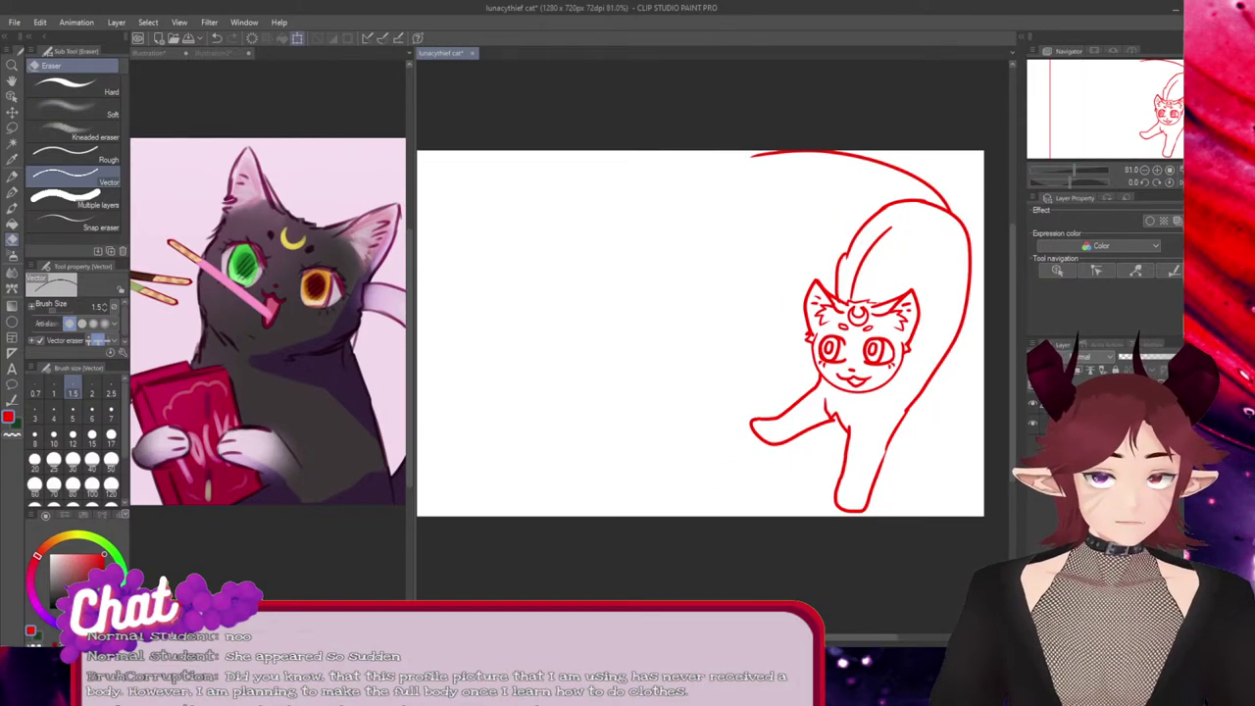
{"action": "key", "text": "ctrl+t"}
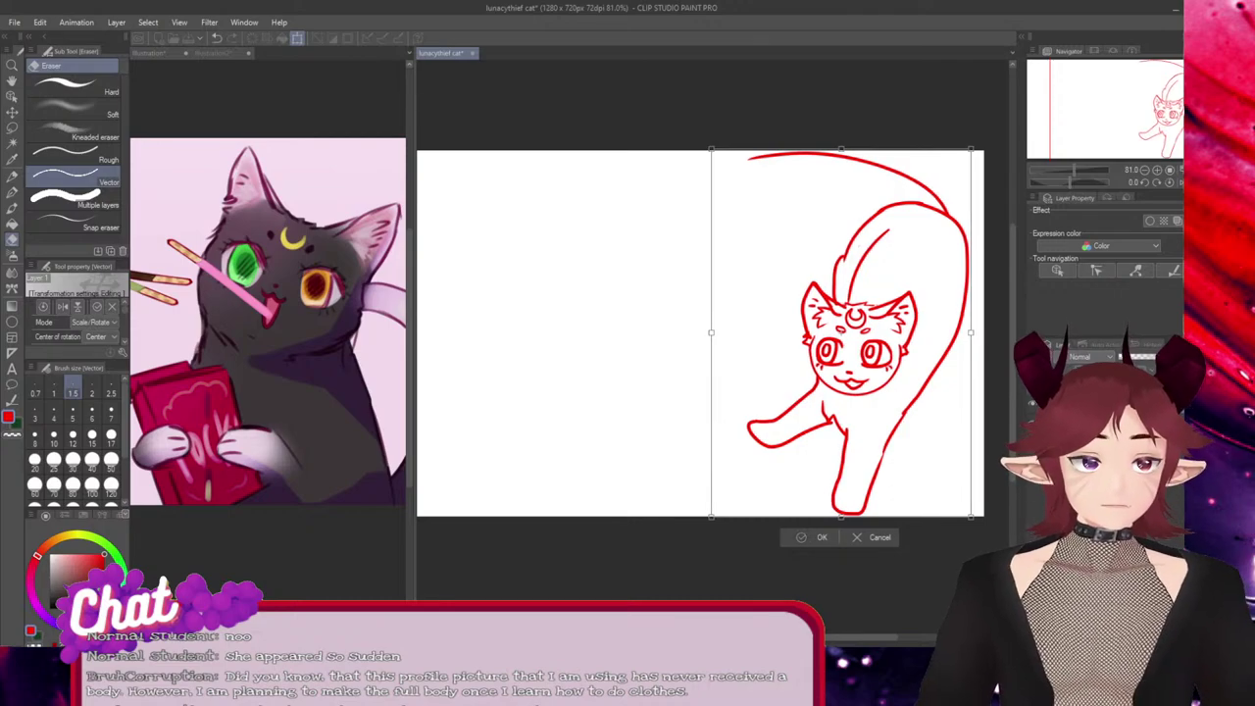
{"action": "key", "text": "Return"}
{"action": "scroll", "coordinate": [840, 581], "scroll_direction": "down", "scroll_amount": 2}
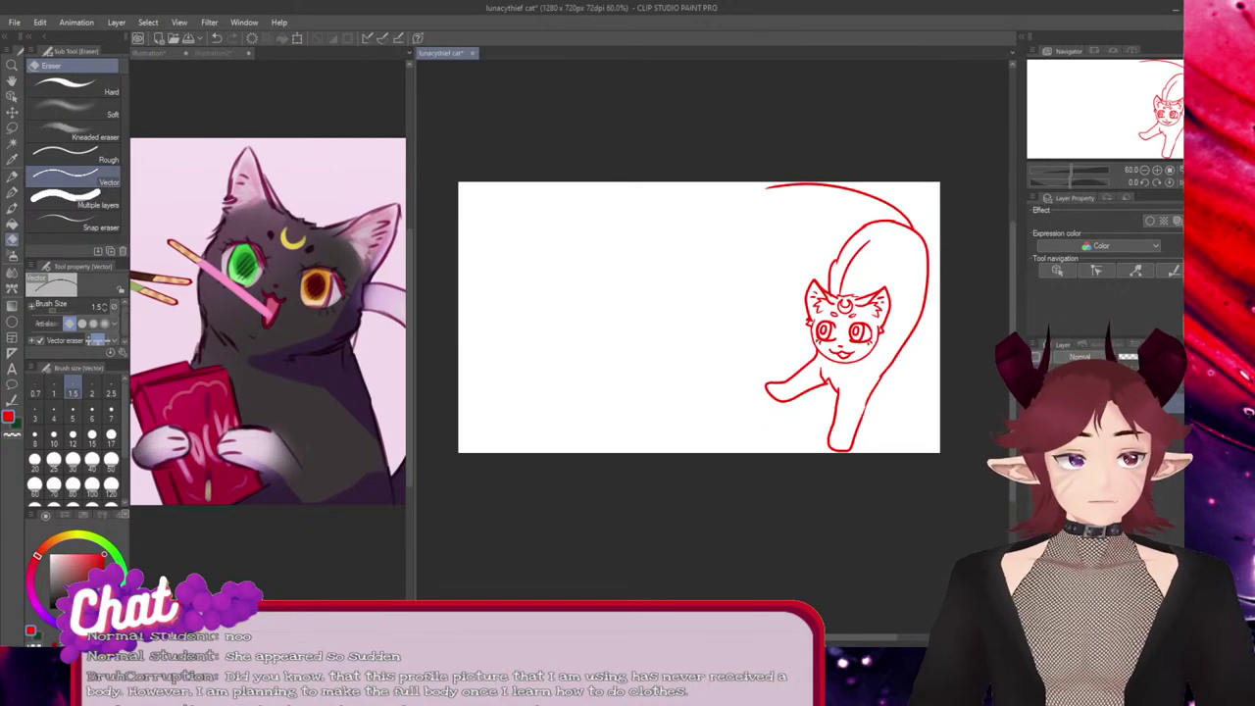
Stretch the long arc above the cat leftwards to nearly twice its length and rejoin its lower end to the rump
{"action": "left_click", "coordinate": [868, 195], "text": "ctrl"}
{"action": "left_click_drag", "start_coordinate": [749, 207], "coordinate": [602, 207]}
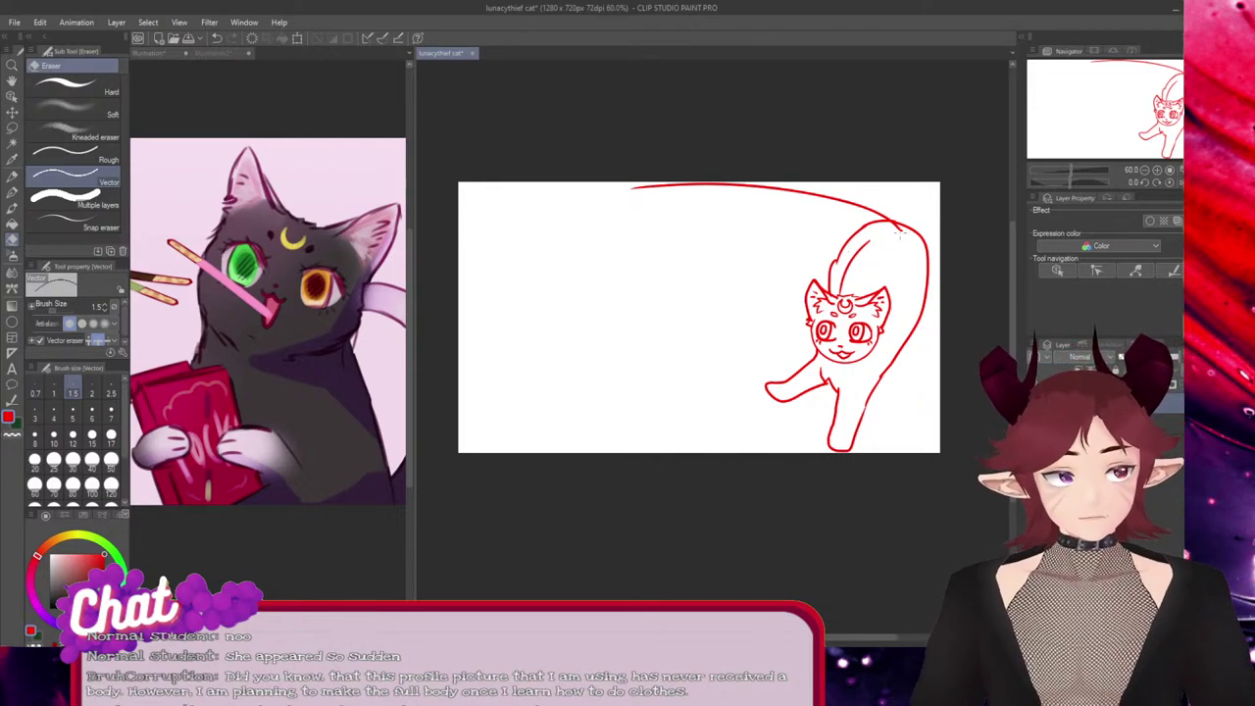
{"action": "key", "text": "ctrl"}
{"action": "left_click_drag", "start_coordinate": [845, 202], "coordinate": [858, 201]}
{"action": "key", "text": "Down"}
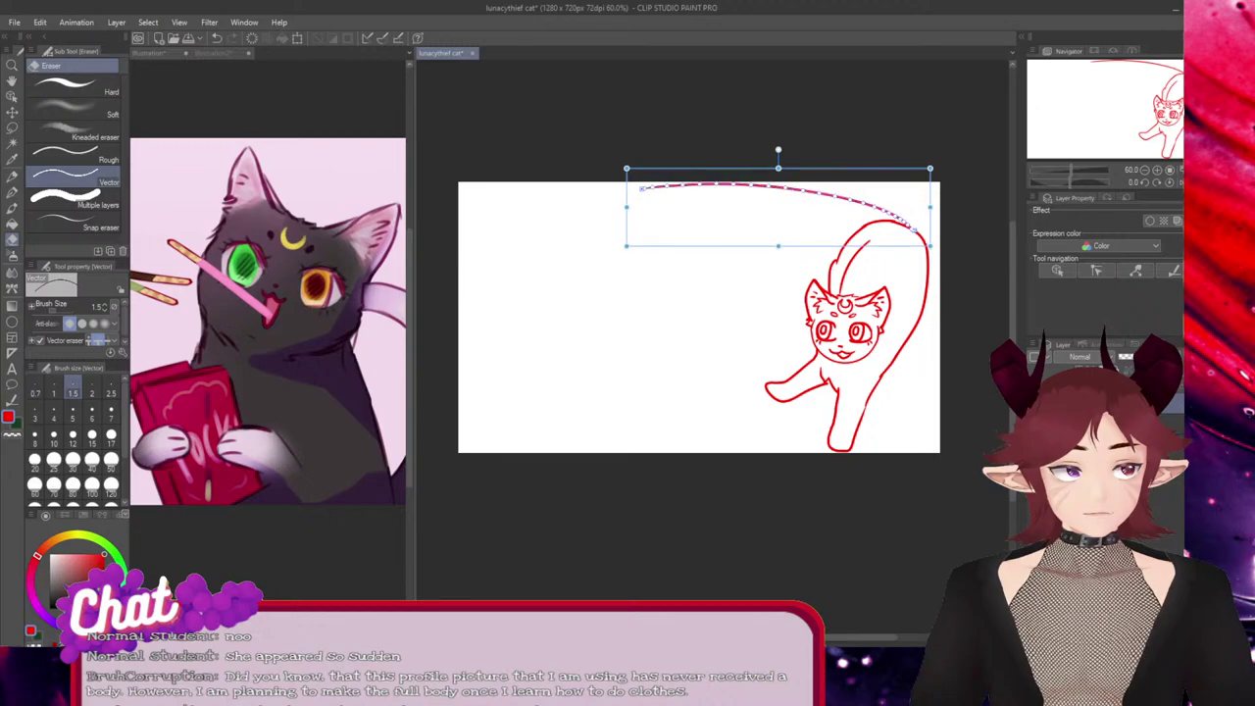
{"action": "key", "text": "Return"}
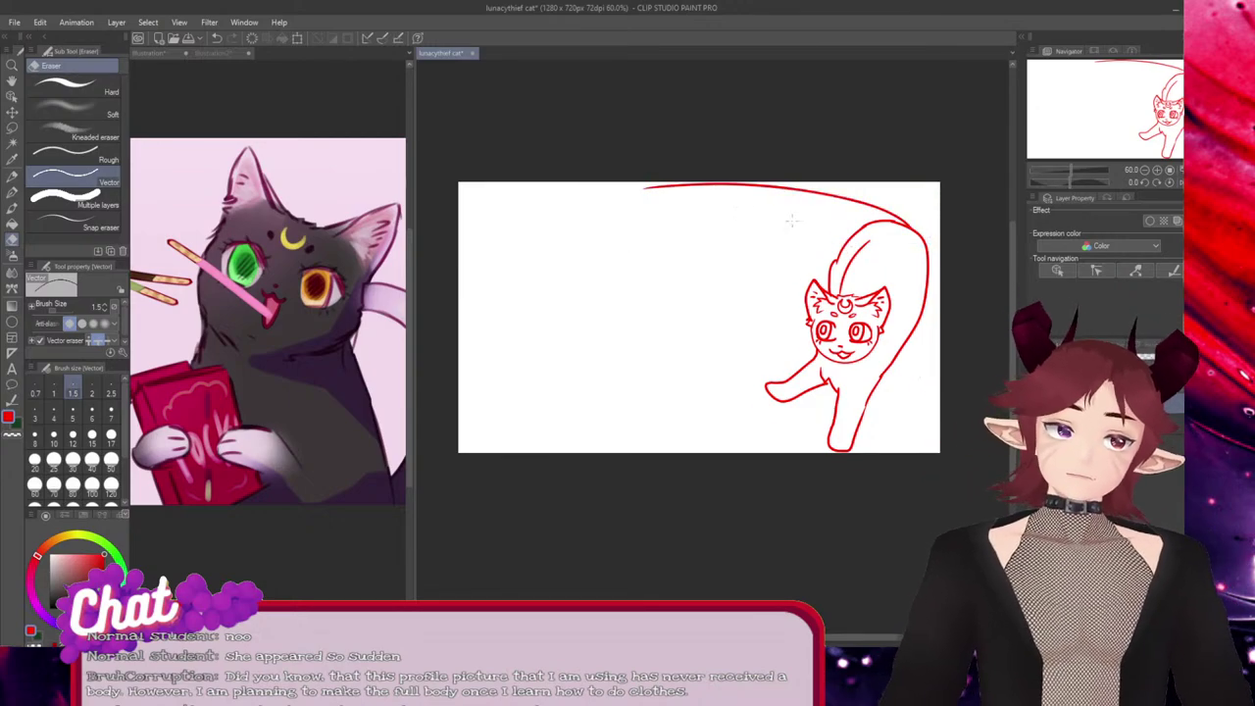
Draw two short toe lines on the cat's outstretched front paw with the Turnip pen
{"action": "scroll", "coordinate": [860, 319], "scroll_direction": "up", "scroll_amount": 1}
{"action": "scroll", "coordinate": [842, 350], "scroll_direction": "up", "scroll_amount": 1}
{"action": "scroll", "coordinate": [471, 242], "scroll_direction": "up", "scroll_amount": 5}
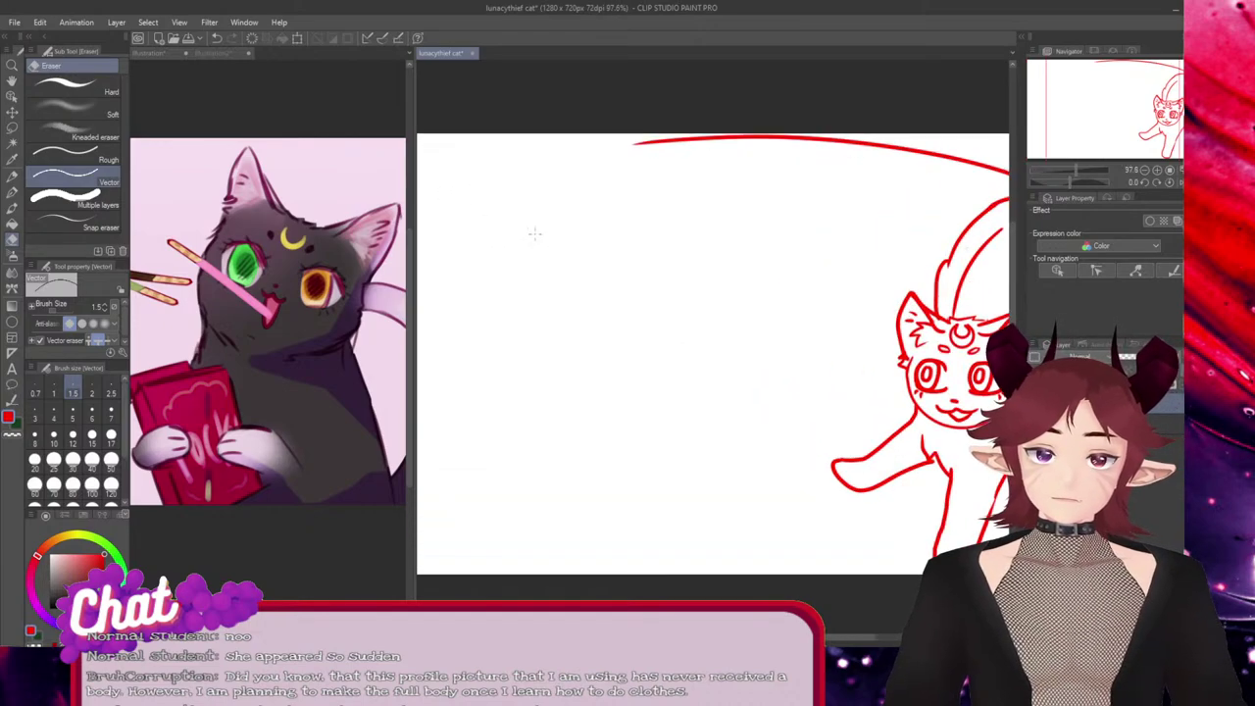
{"action": "scroll", "coordinate": [667, 215], "scroll_direction": "up", "scroll_amount": 5}
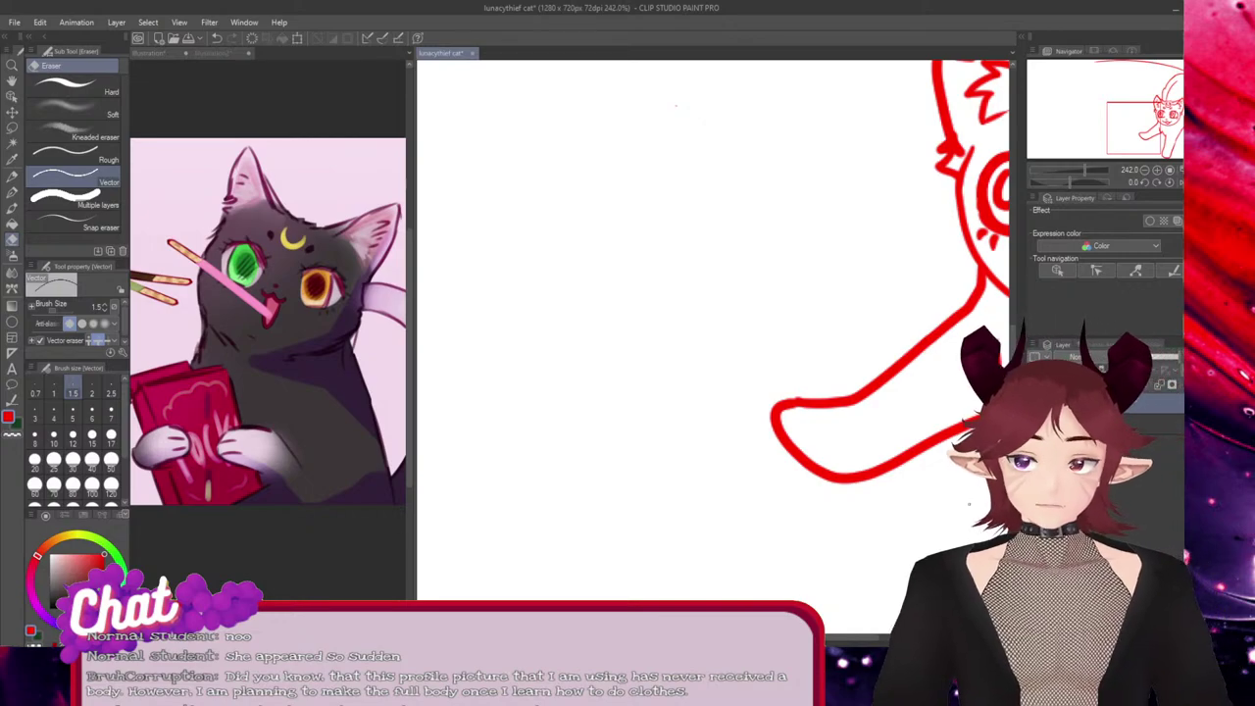
{"action": "key", "text": "p"}
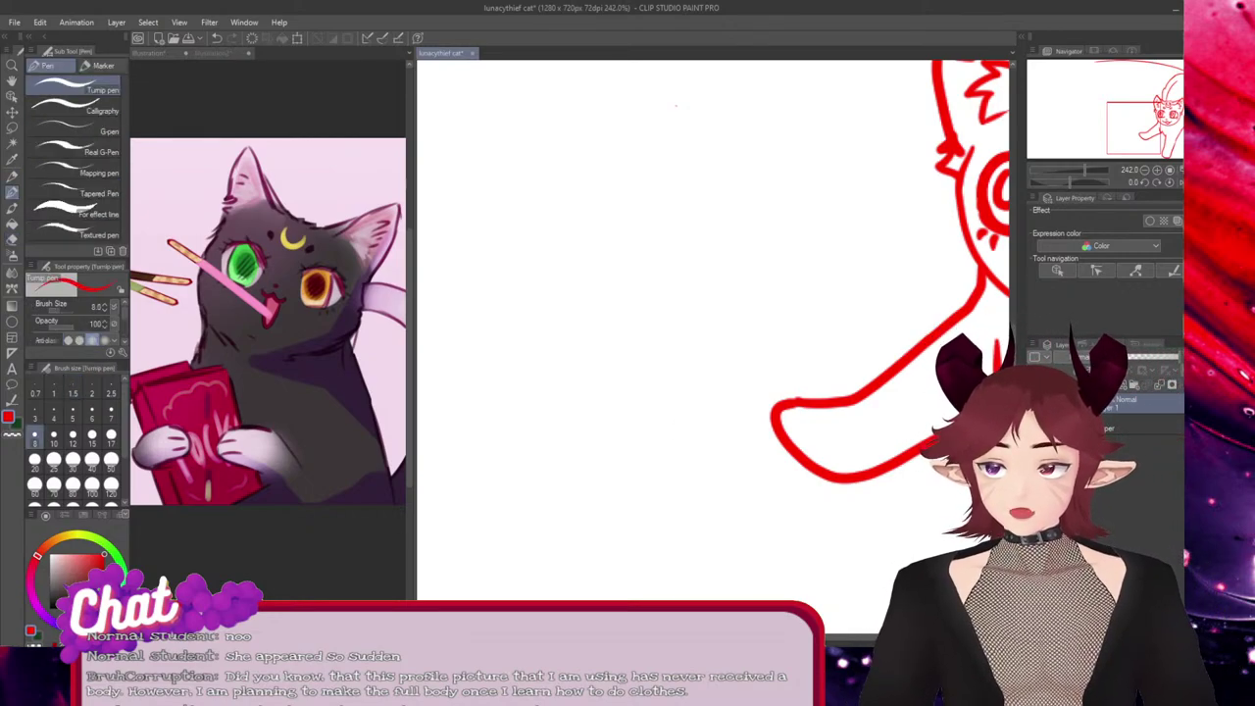
{"action": "left_click", "coordinate": [799, 422]}
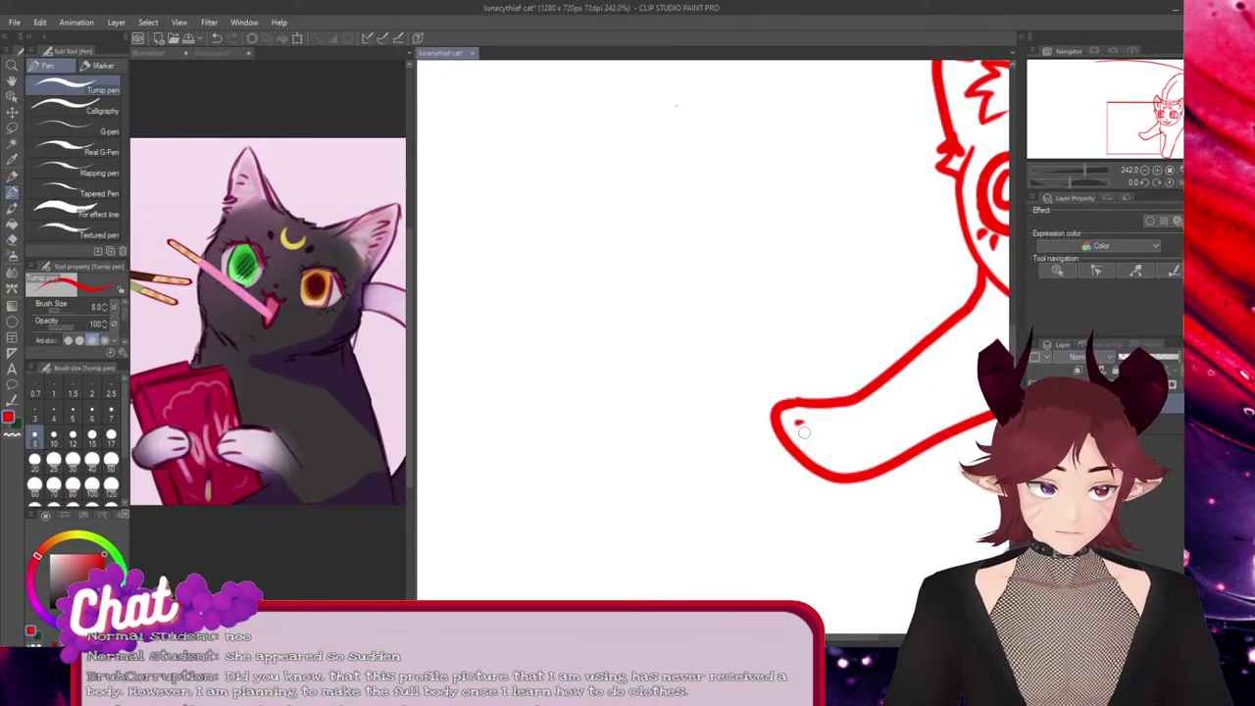
{"action": "key", "text": "ctrl+z"}
{"action": "mouse_move", "coordinate": [805, 422]}
{"action": "left_mouse_down"}
{"action": "mouse_move", "coordinate": [767, 434]}
{"action": "mouse_move", "coordinate": [785, 447]}
{"action": "left_mouse_up"}
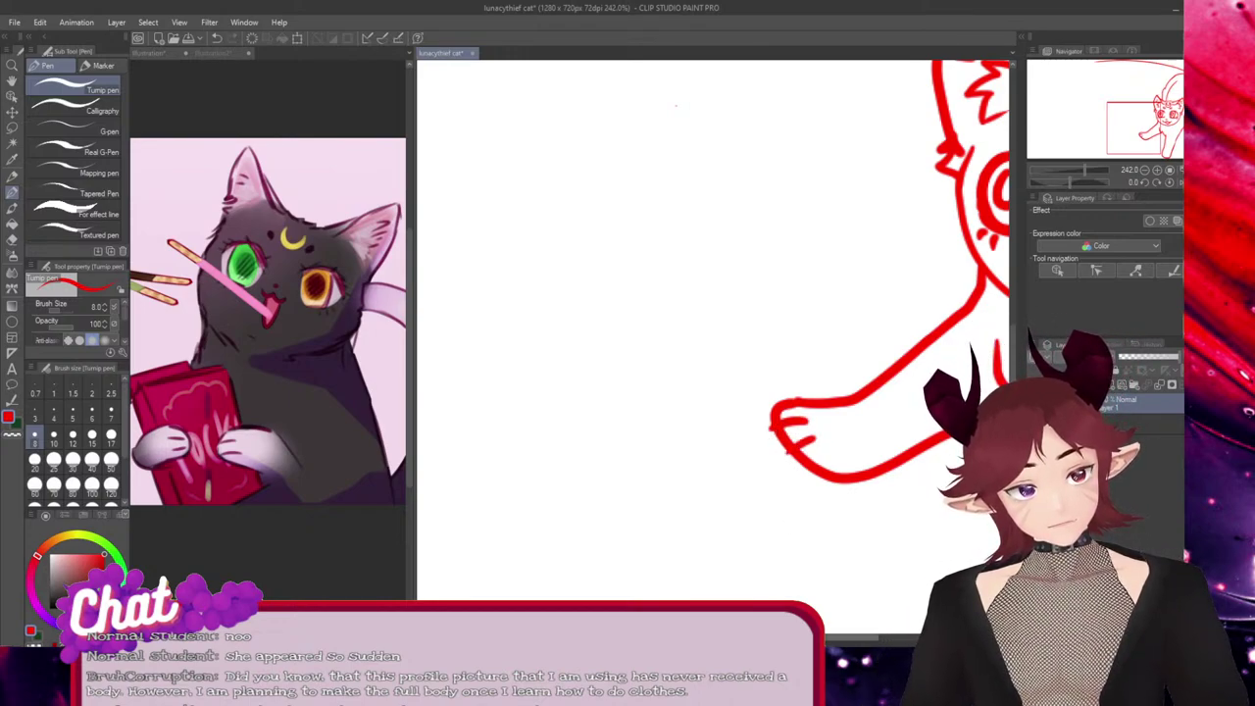
Draw two short, evenly spaced toe lines on the paw of the standing front leg
{"action": "left_click_drag", "start_coordinate": [843, 638], "coordinate": [894, 638]}
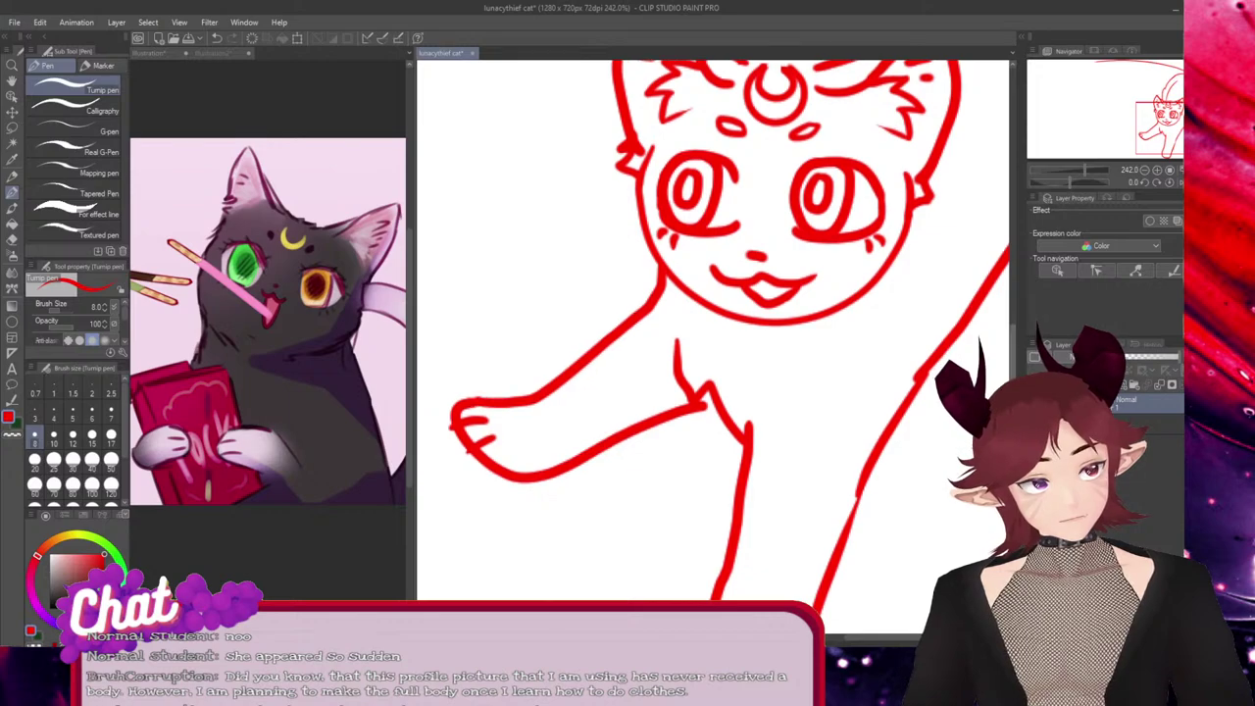
{"action": "scroll", "coordinate": [743, 495], "scroll_direction": "down", "scroll_amount": 3}
{"action": "left_click_drag", "start_coordinate": [738, 507], "coordinate": [735, 543]}
{"action": "key", "text": "ctrl+z"}
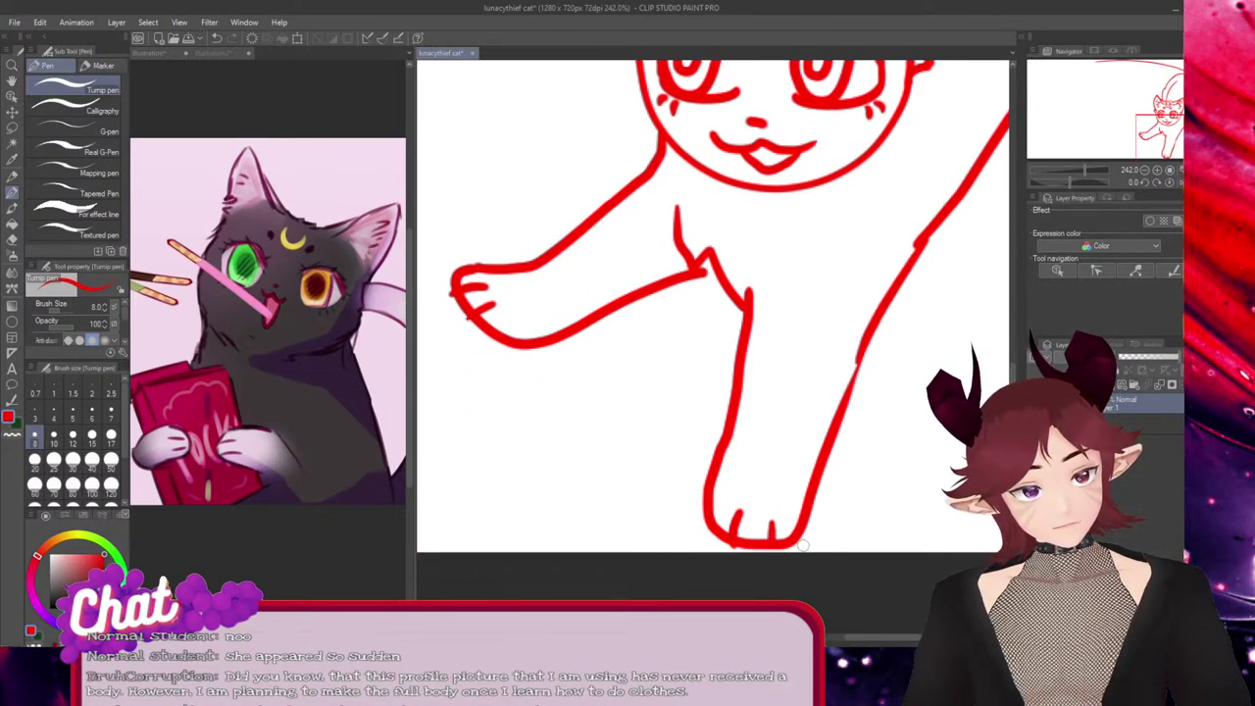
{"action": "left_click_drag", "start_coordinate": [766, 518], "coordinate": [768, 545]}
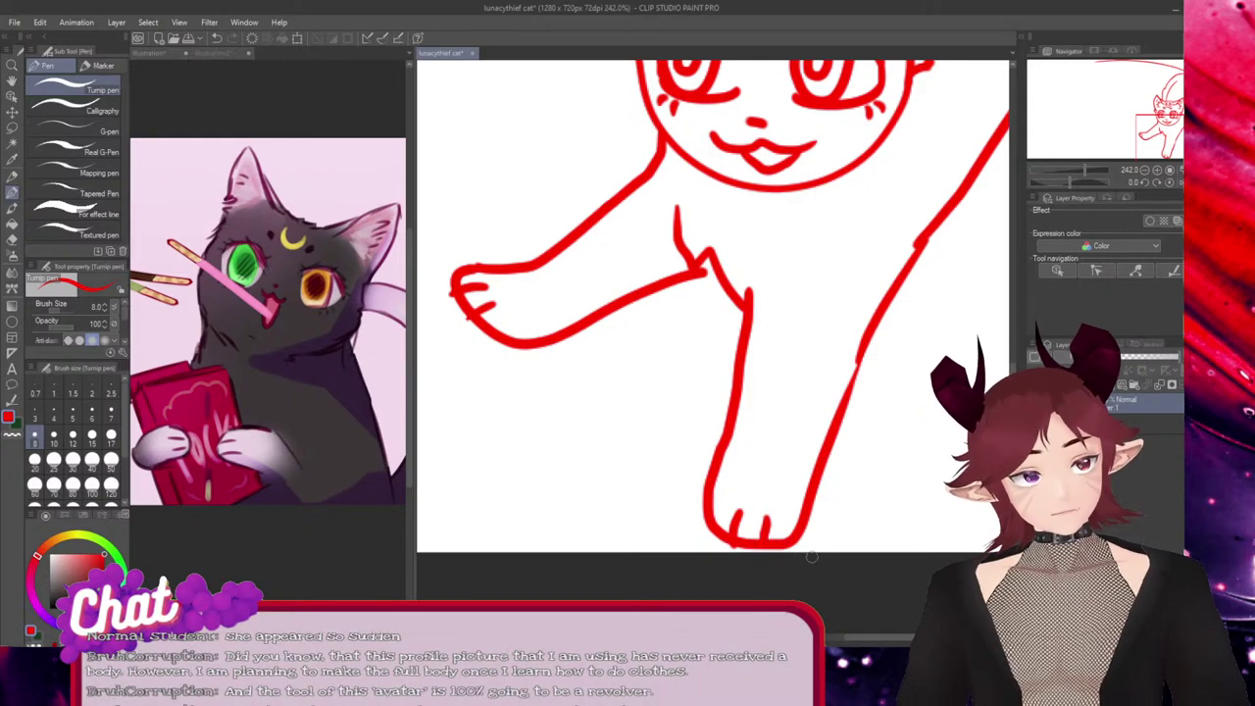
Delete the short overlapping stroke on the standing leg's outer side and adjust the leg outline to close the gap
{"action": "scroll", "coordinate": [830, 532], "scroll_direction": "down", "scroll_amount": 2}
{"action": "scroll", "coordinate": [829, 532], "scroll_direction": "down", "scroll_amount": 2}
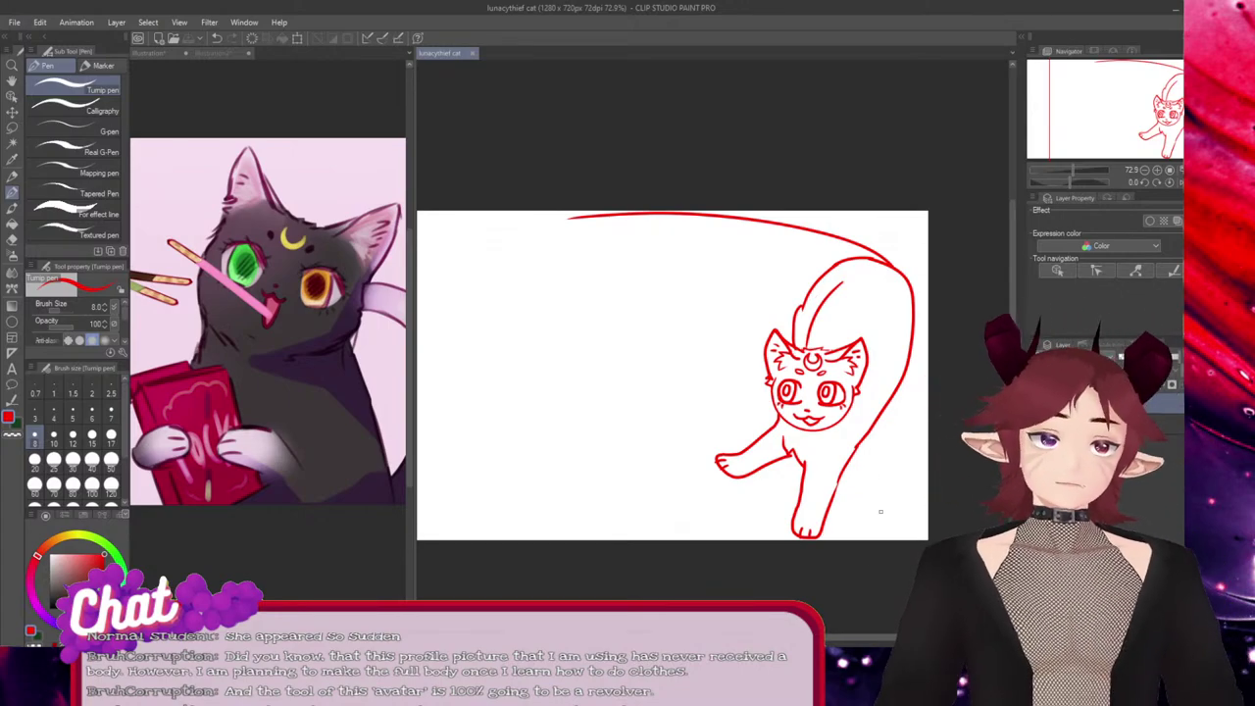
{"action": "left_click_drag", "start_coordinate": [877, 637], "coordinate": [827, 638]}
{"action": "left_click", "coordinate": [939, 468], "text": "ctrl"}
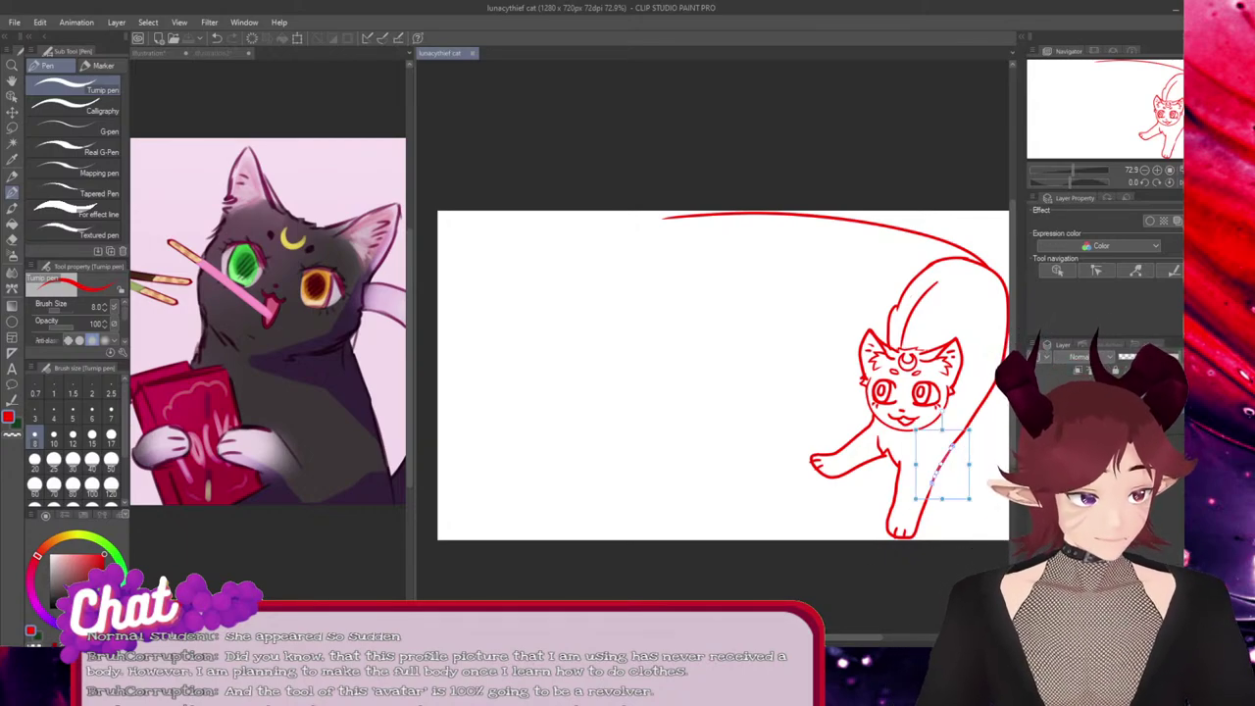
{"action": "key", "text": "Delete"}
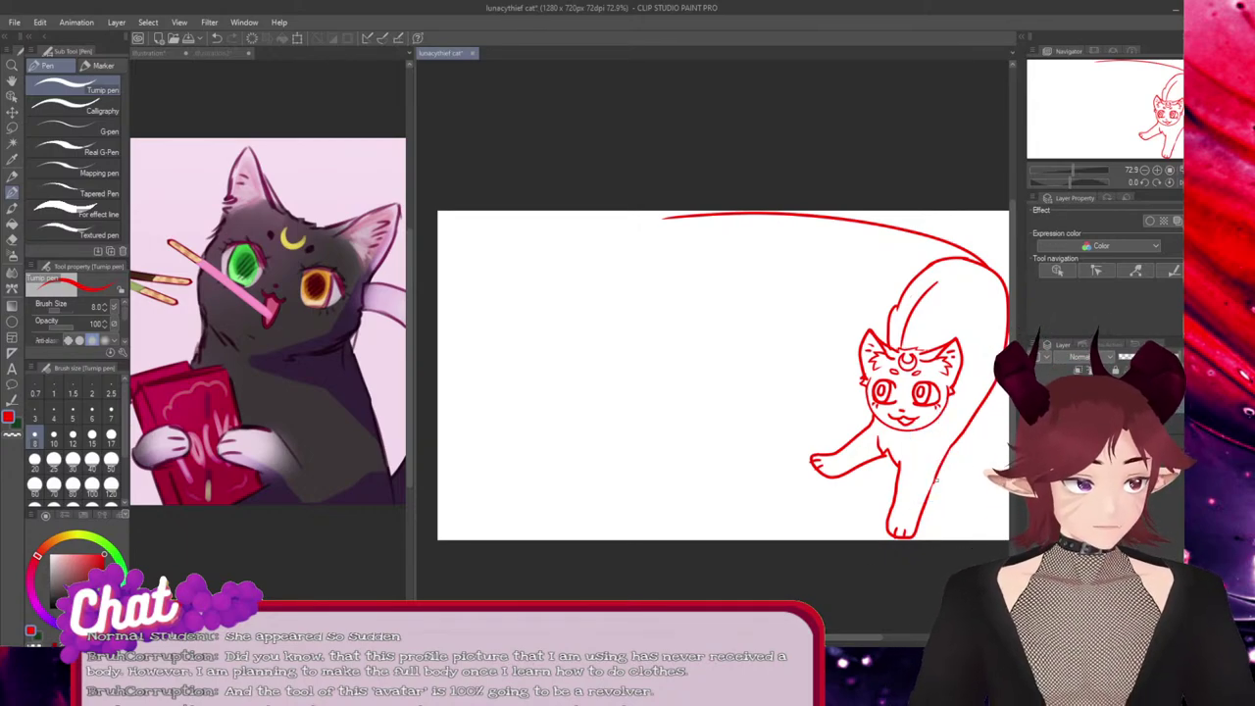
{"action": "left_click", "coordinate": [931, 488], "text": "ctrl"}
{"action": "left_click_drag", "start_coordinate": [899, 462], "coordinate": [899, 457]}
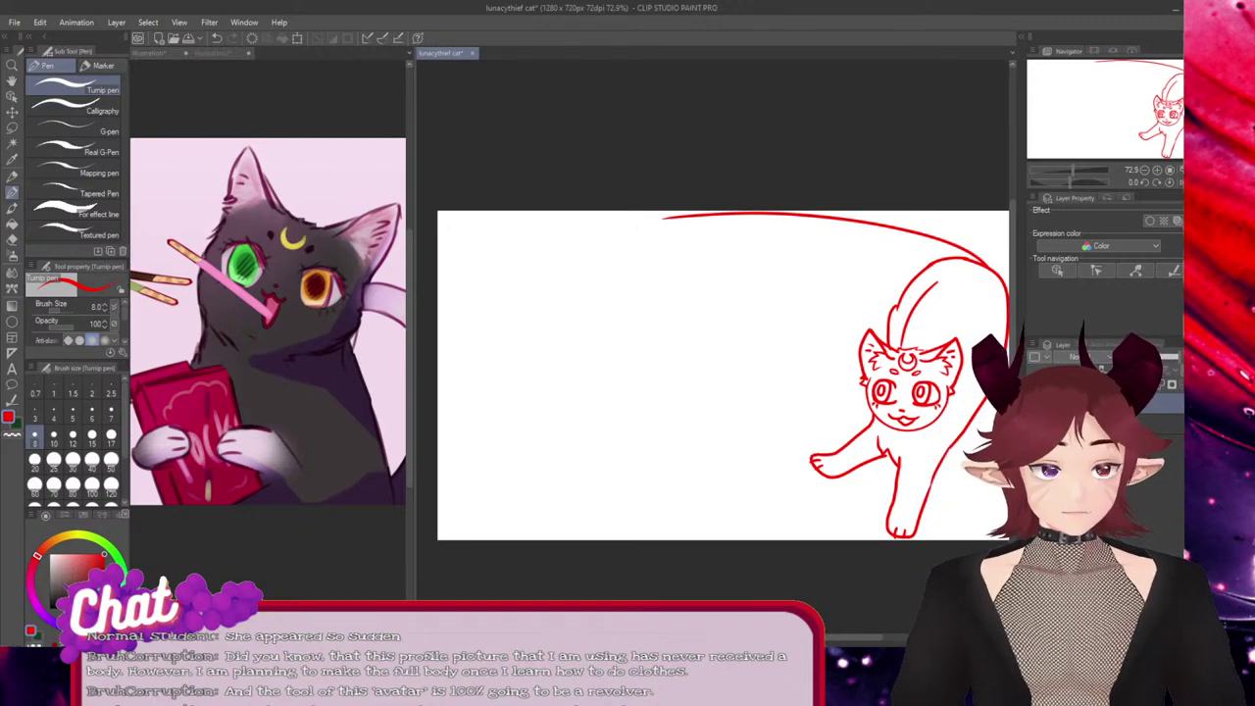
Extend the tail arc with a curve sweeping down the canvas's left side, then widen, rotate and align it with the arc's end
{"action": "mouse_move", "coordinate": [664, 217]}
{"action": "left_mouse_down"}
{"action": "mouse_move", "coordinate": [559, 256]}
{"action": "mouse_move", "coordinate": [471, 424]}
{"action": "left_mouse_up"}
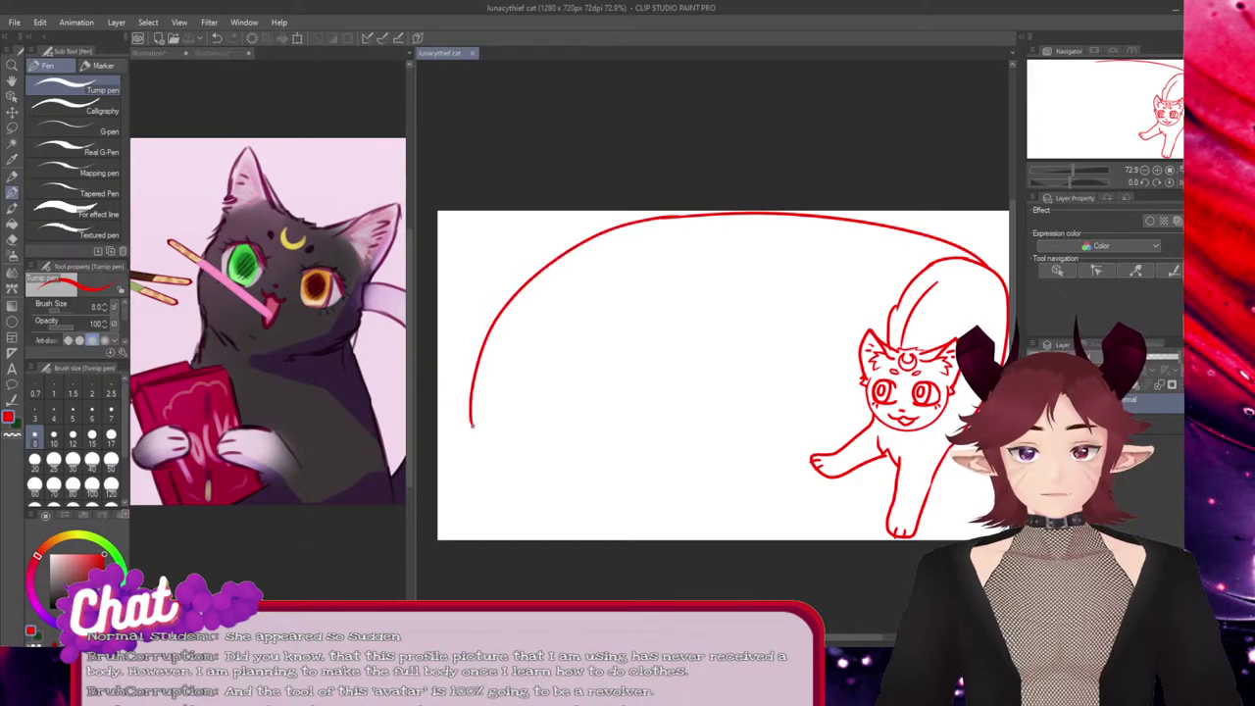
{"action": "key", "text": "ctrl"}
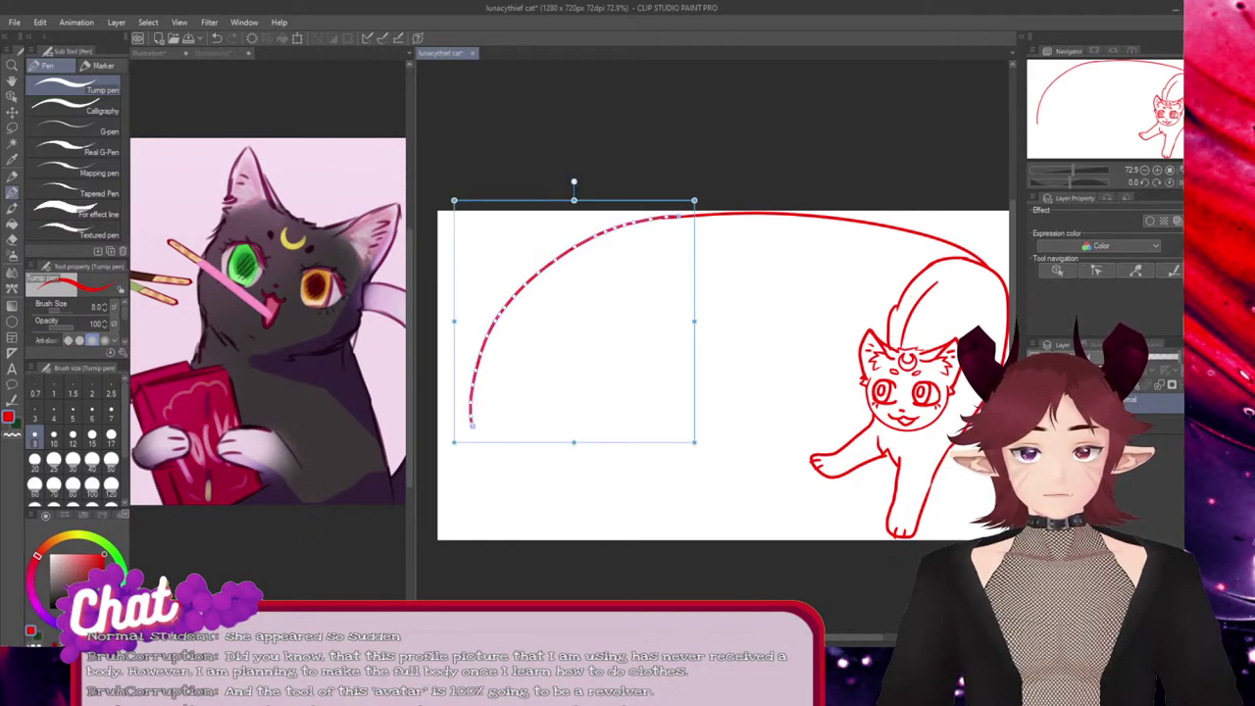
{"action": "left_click_drag", "start_coordinate": [453, 320], "coordinate": [424, 321]}
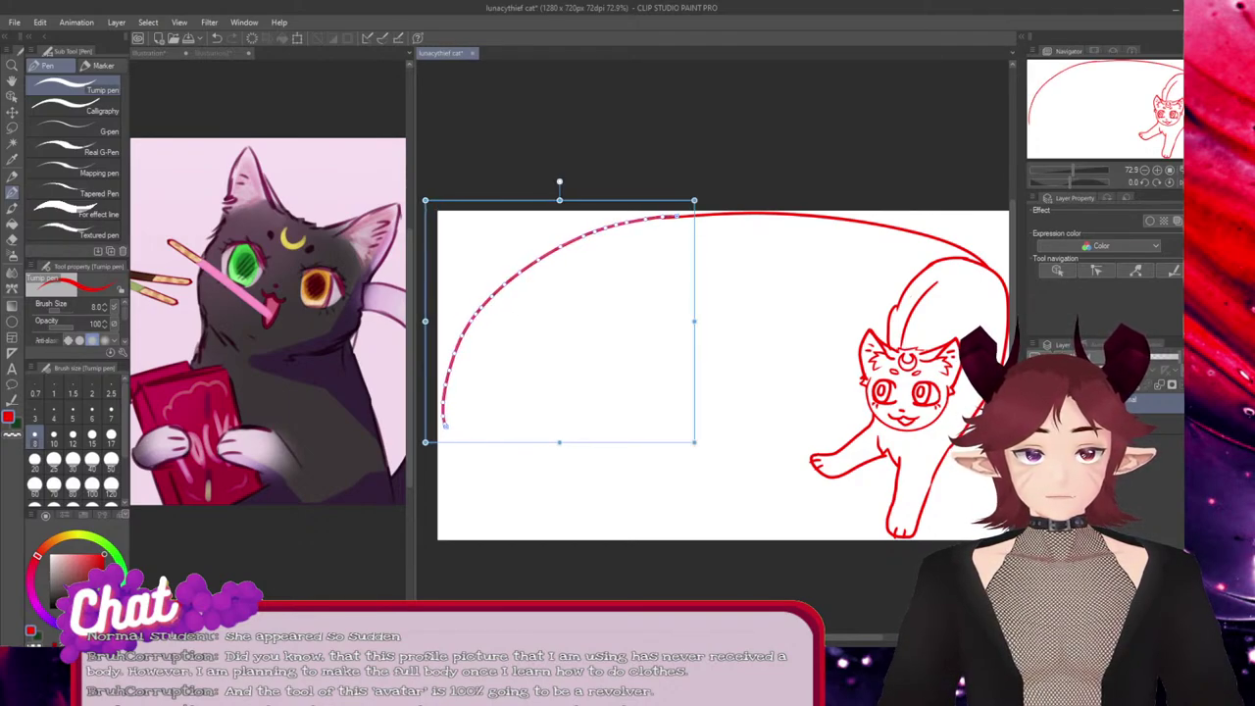
{"action": "left_click_drag", "start_coordinate": [538, 261], "coordinate": [543, 263]}
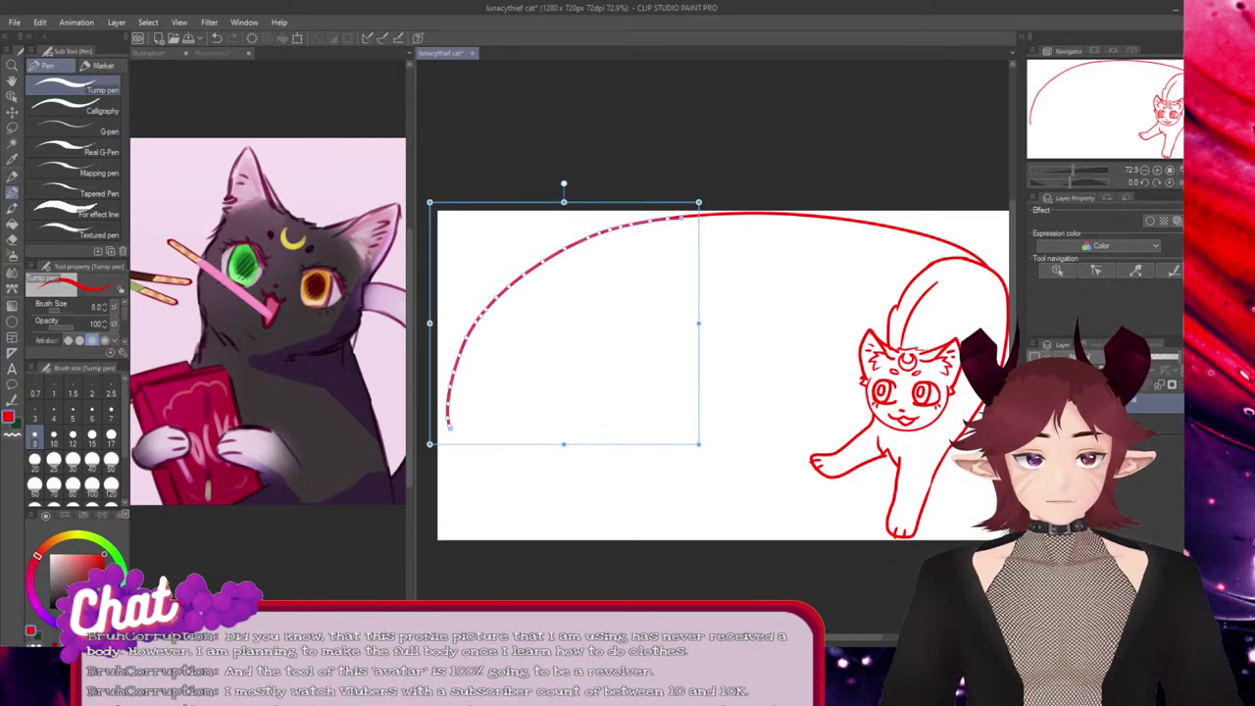
{"action": "left_click_drag", "start_coordinate": [564, 184], "coordinate": [557, 183]}
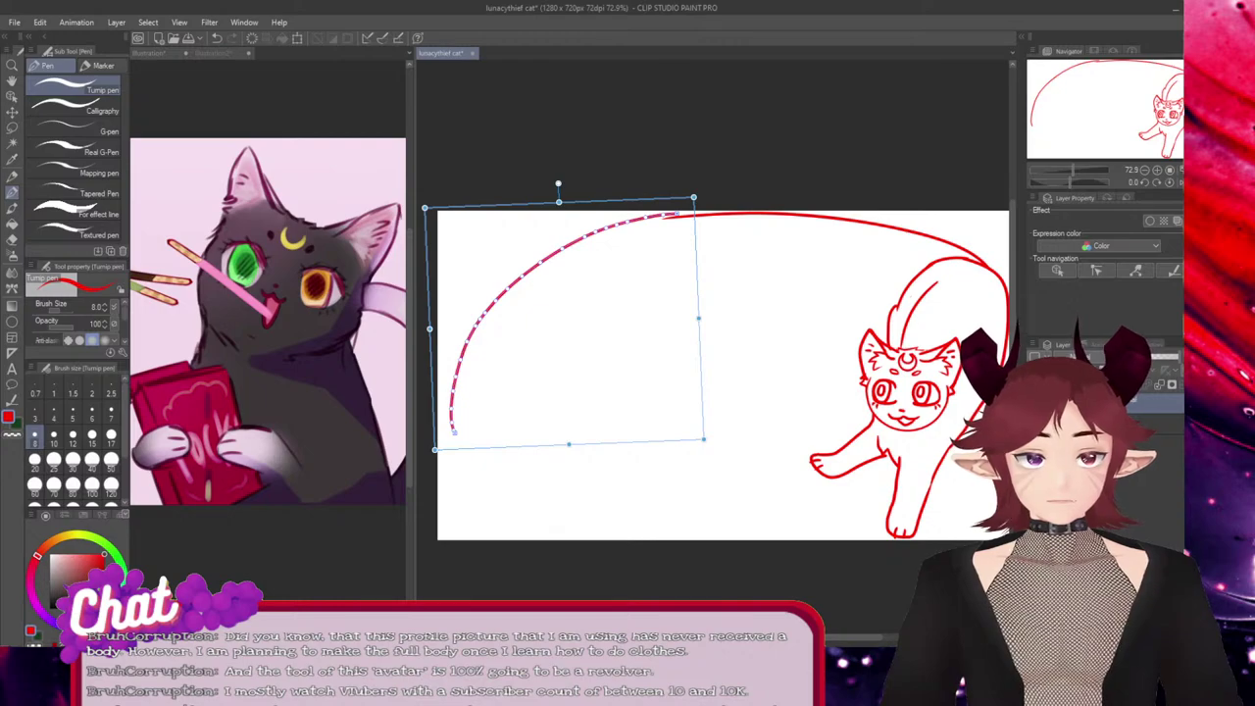
{"action": "left_click_drag", "start_coordinate": [540, 262], "coordinate": [542, 265]}
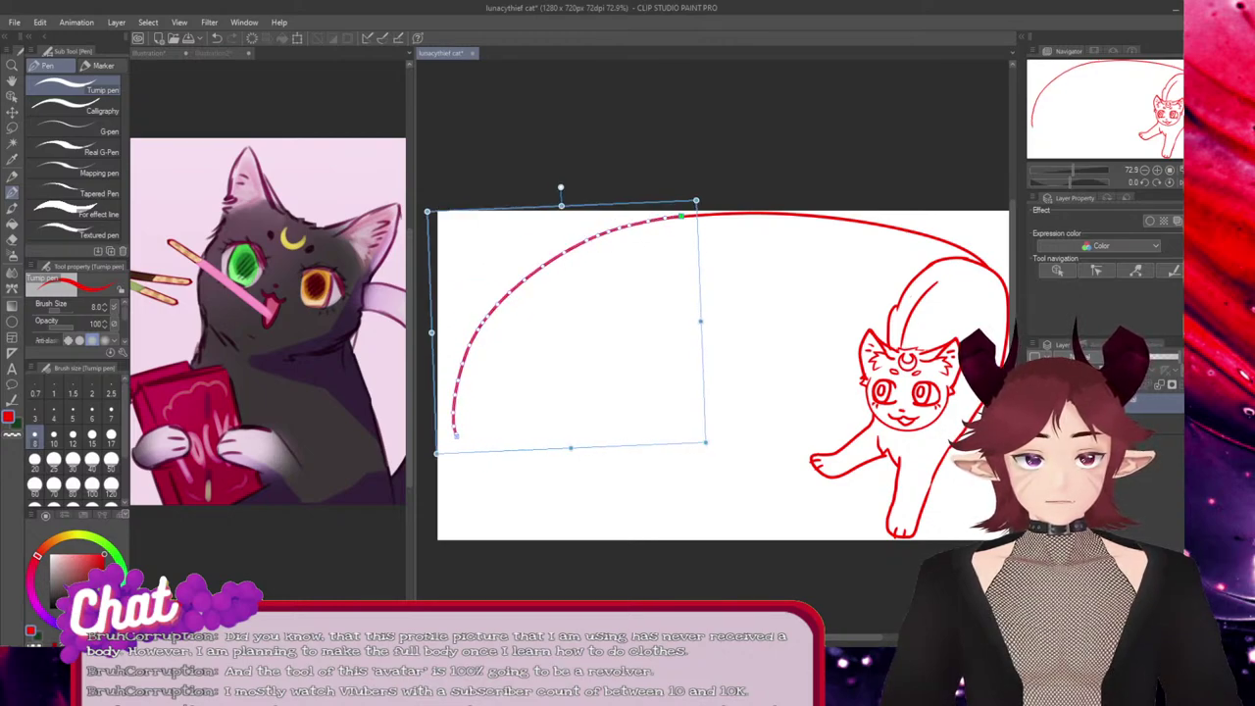
{"action": "left_click_drag", "start_coordinate": [682, 216], "coordinate": [683, 217]}
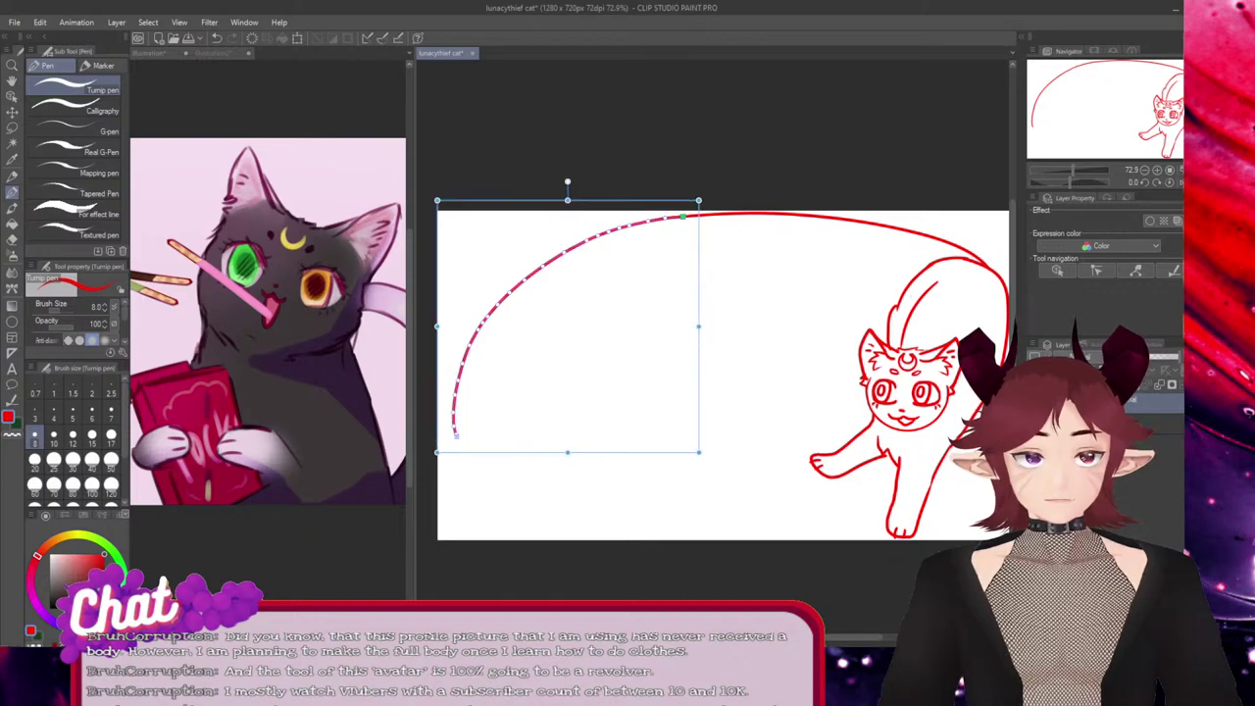
{"action": "key", "text": "ctrl+d"}
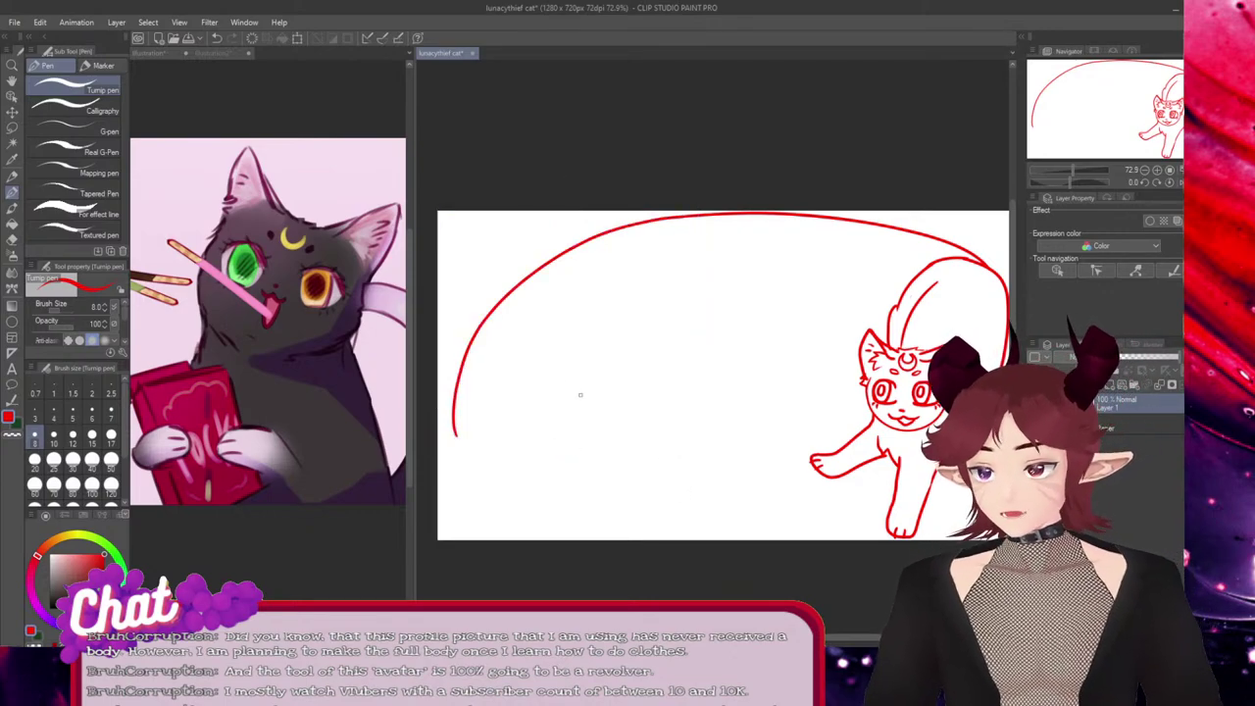
Draw a rounded, hooked tail tip, rotate it slightly counterclockwise and move it up to join the tail's lower end
{"action": "mouse_move", "coordinate": [520, 396]}
{"action": "left_mouse_down"}
{"action": "mouse_move", "coordinate": [552, 462]}
{"action": "mouse_move", "coordinate": [489, 485]}
{"action": "mouse_move", "coordinate": [486, 419]}
{"action": "mouse_move", "coordinate": [531, 468]}
{"action": "mouse_move", "coordinate": [453, 449]}
{"action": "left_mouse_up"}
{"action": "key", "text": "ctrl+z"}
{"action": "key", "text": "ctrl"}
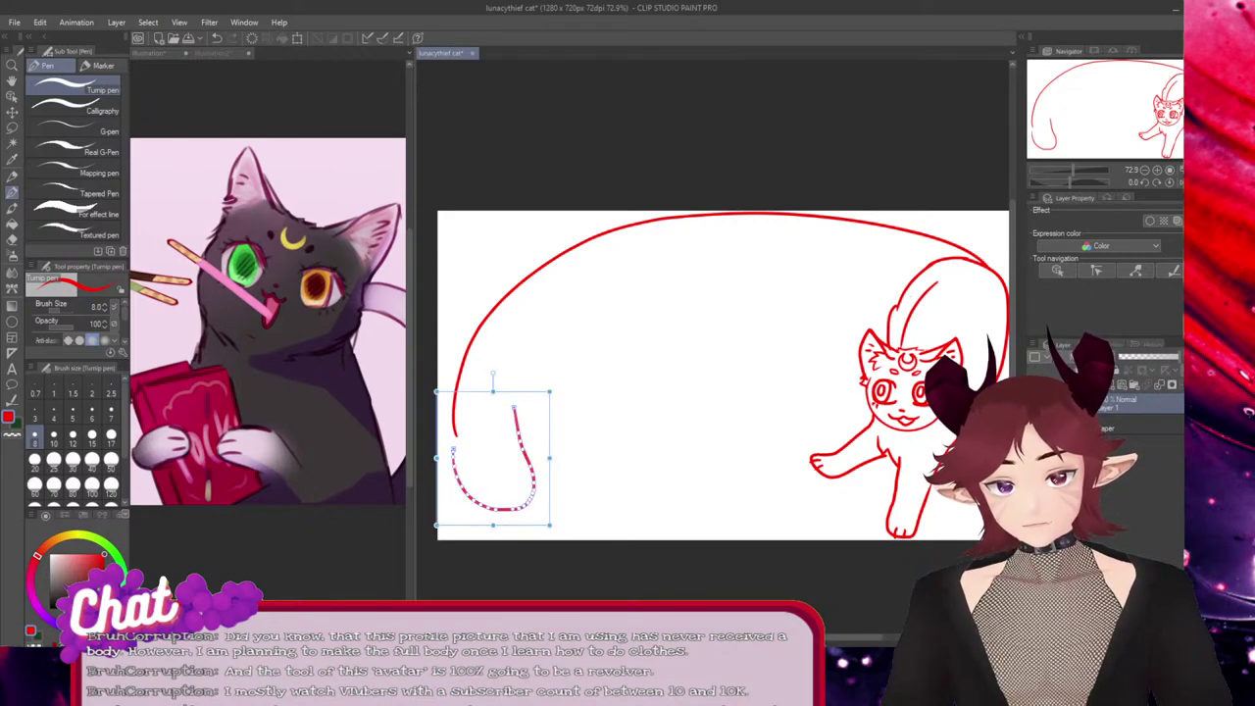
{"action": "left_click_drag", "start_coordinate": [493, 372], "coordinate": [484, 373]}
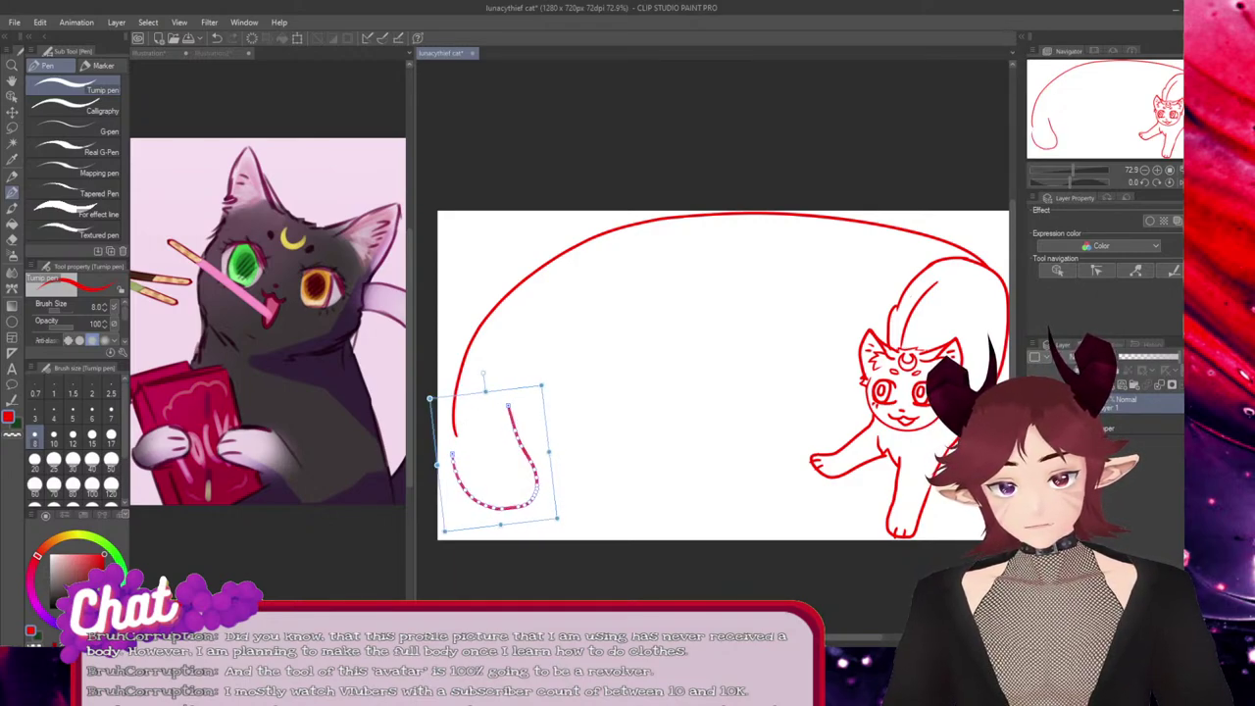
{"action": "left_click_drag", "start_coordinate": [493, 458], "coordinate": [493, 421]}
{"action": "key", "text": "Return"}
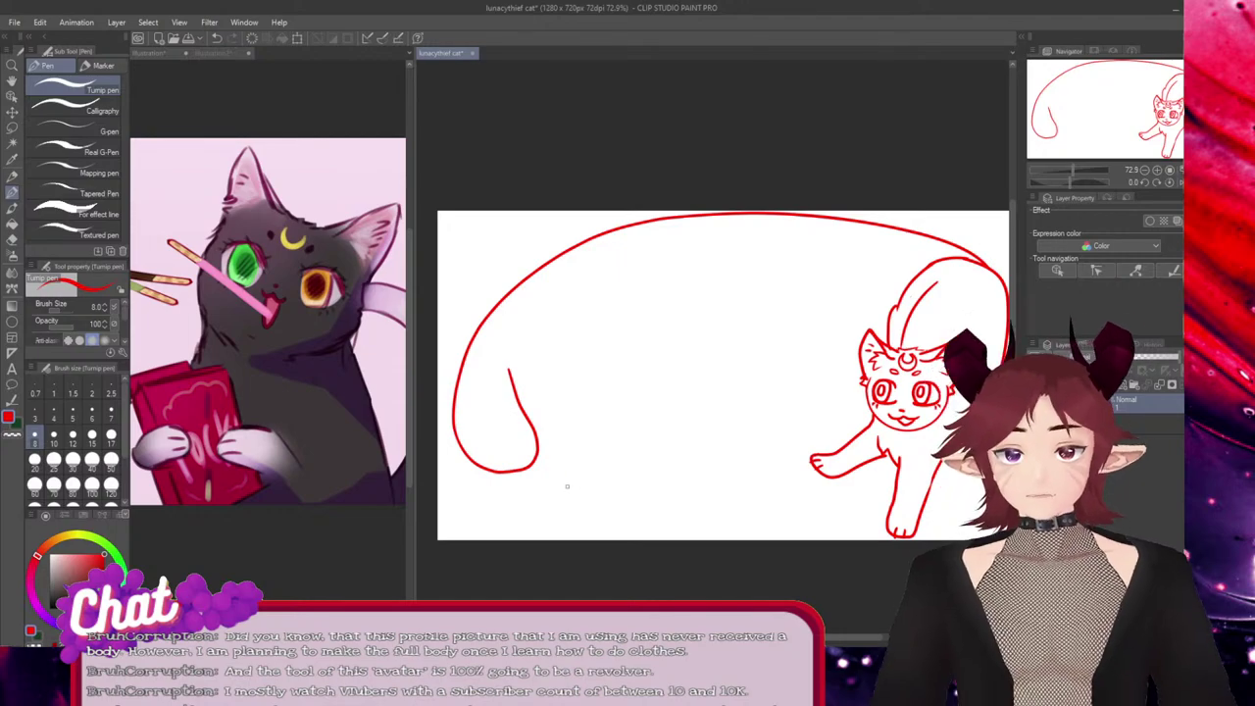
{"action": "mouse_move", "coordinate": [517, 404]}
{"action": "left_mouse_down"}
{"action": "mouse_move", "coordinate": [521, 365]}
{"action": "mouse_move", "coordinate": [822, 284]}
{"action": "left_mouse_up"}
{"action": "key", "text": "ctrl+z"}
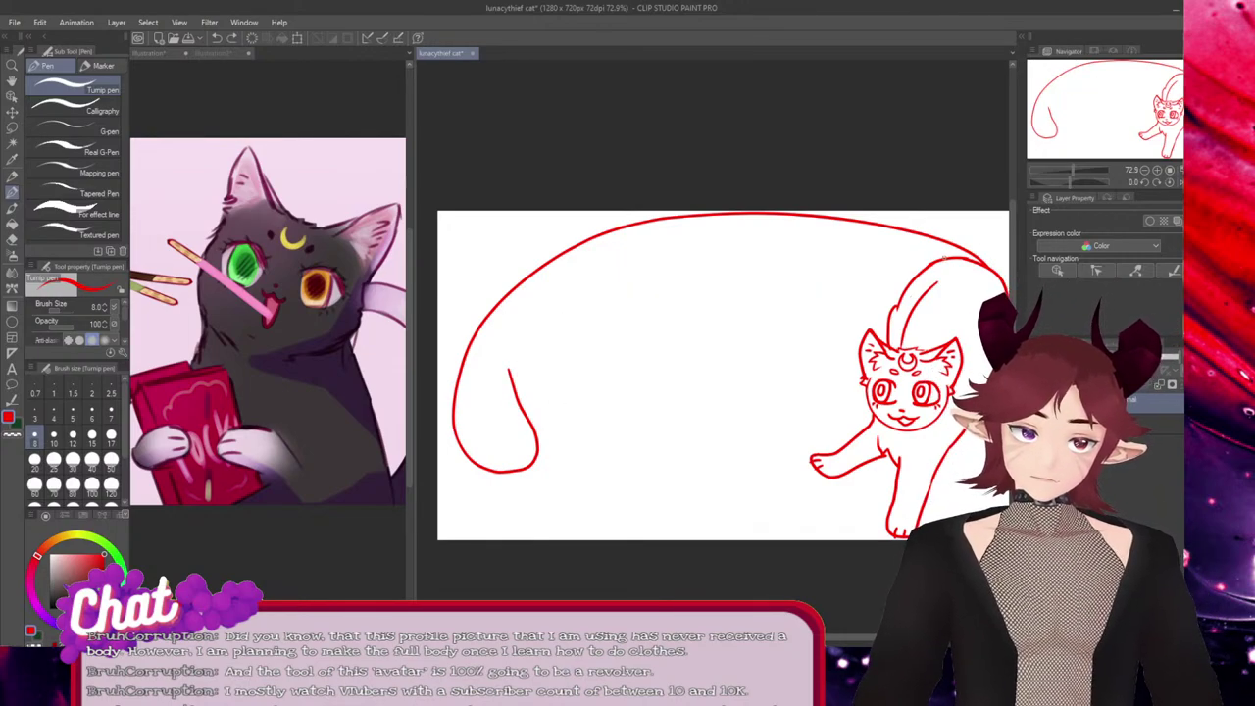
{"action": "left_click_drag", "start_coordinate": [995, 269], "coordinate": [506, 416]}
{"action": "key", "text": "ctrl+z"}
Duplicate the tail's upper arc and place the copy just below it as the tail's inner edge
{"action": "left_click", "coordinate": [943, 240], "text": "ctrl"}
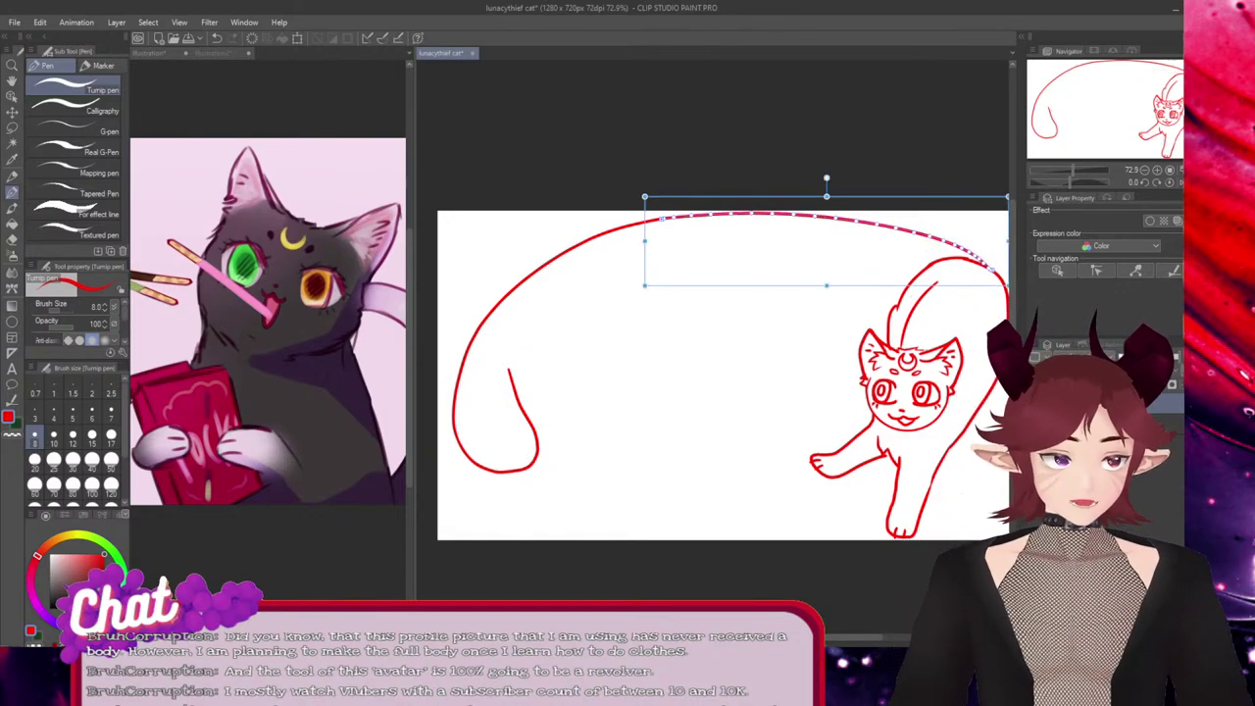
{"action": "key", "text": "ctrl+d"}
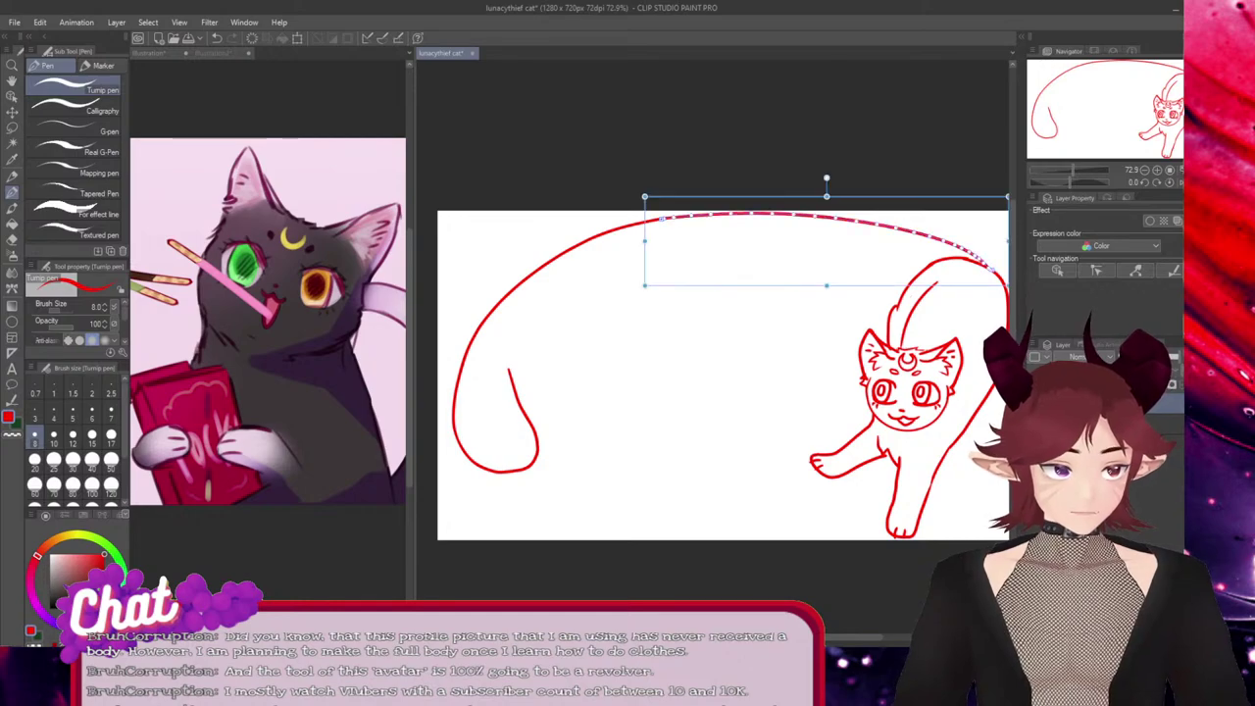
{"action": "left_click_drag", "start_coordinate": [943, 242], "coordinate": [933, 260]}
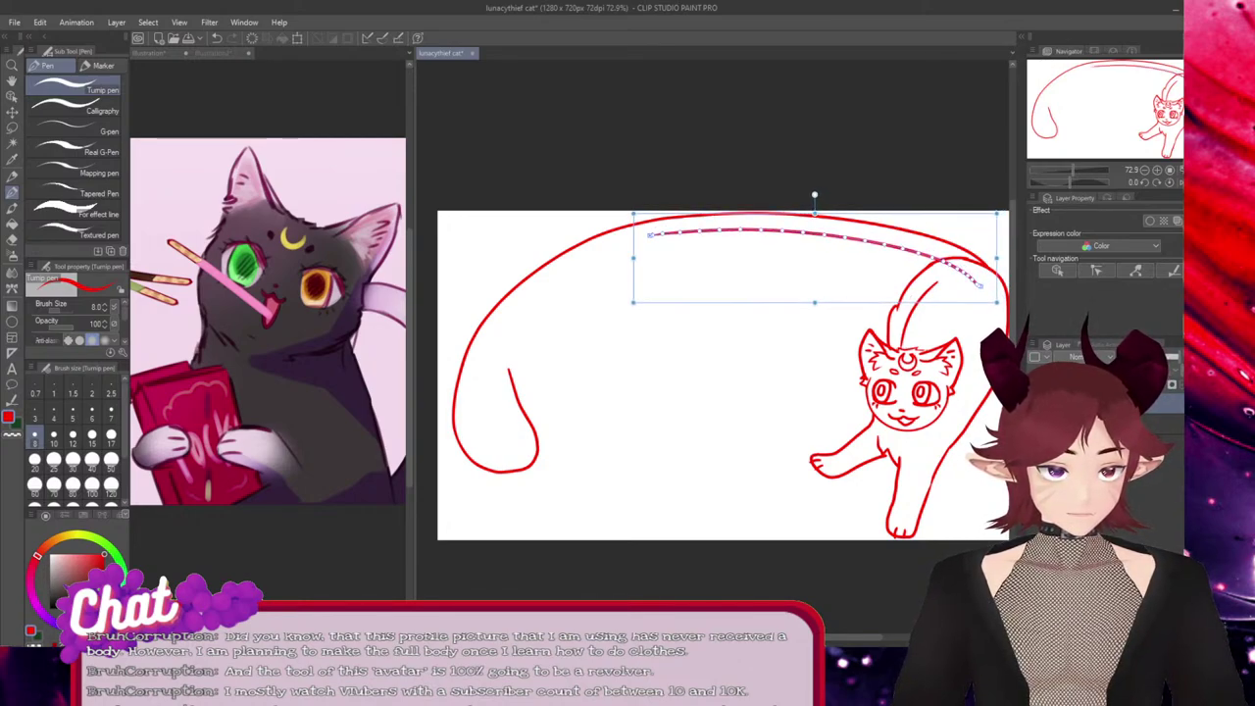
{"action": "key", "text": "ctrl+d"}
Duplicate the tail's descending curve, then move the copy inside and shrink it to connect the inner arc with the tail tip
{"action": "left_click", "coordinate": [542, 266], "text": "ctrl"}
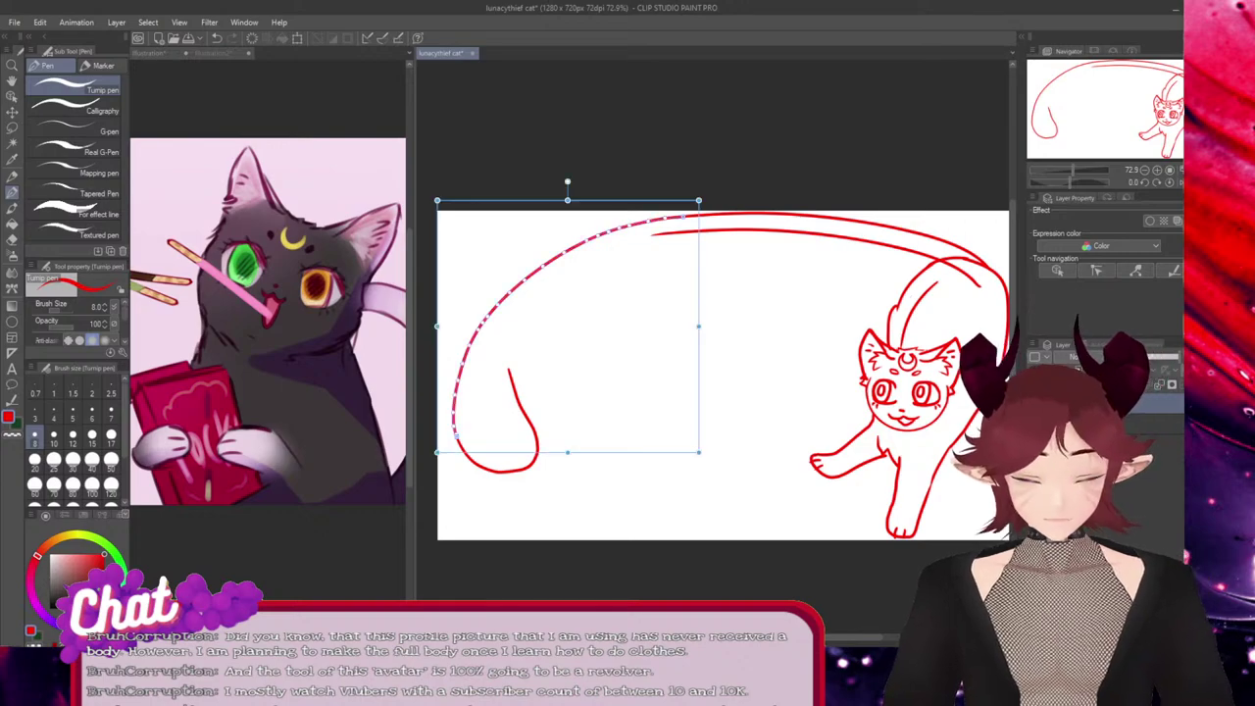
{"action": "key", "text": "ctrl+c"}
{"action": "key", "text": "ctrl+v"}
{"action": "left_click_drag", "start_coordinate": [542, 266], "coordinate": [566, 279]}
{"action": "mouse_move", "coordinate": [591, 340]}
{"action": "left_mouse_down"}
{"action": "mouse_move", "coordinate": [575, 340]}
{"action": "mouse_move", "coordinate": [614, 336]}
{"action": "left_mouse_up"}
{"action": "left_click_drag", "start_coordinate": [485, 335], "coordinate": [514, 336]}
{"action": "mouse_move", "coordinate": [630, 336]}
{"action": "left_mouse_down"}
{"action": "mouse_move", "coordinate": [629, 316]}
{"action": "mouse_move", "coordinate": [621, 334]}
{"action": "left_mouse_up"}
{"action": "left_click_drag", "start_coordinate": [622, 460], "coordinate": [622, 439]}
{"action": "left_click_drag", "start_coordinate": [504, 323], "coordinate": [505, 294]}
{"action": "left_click_drag", "start_coordinate": [621, 296], "coordinate": [615, 310]}
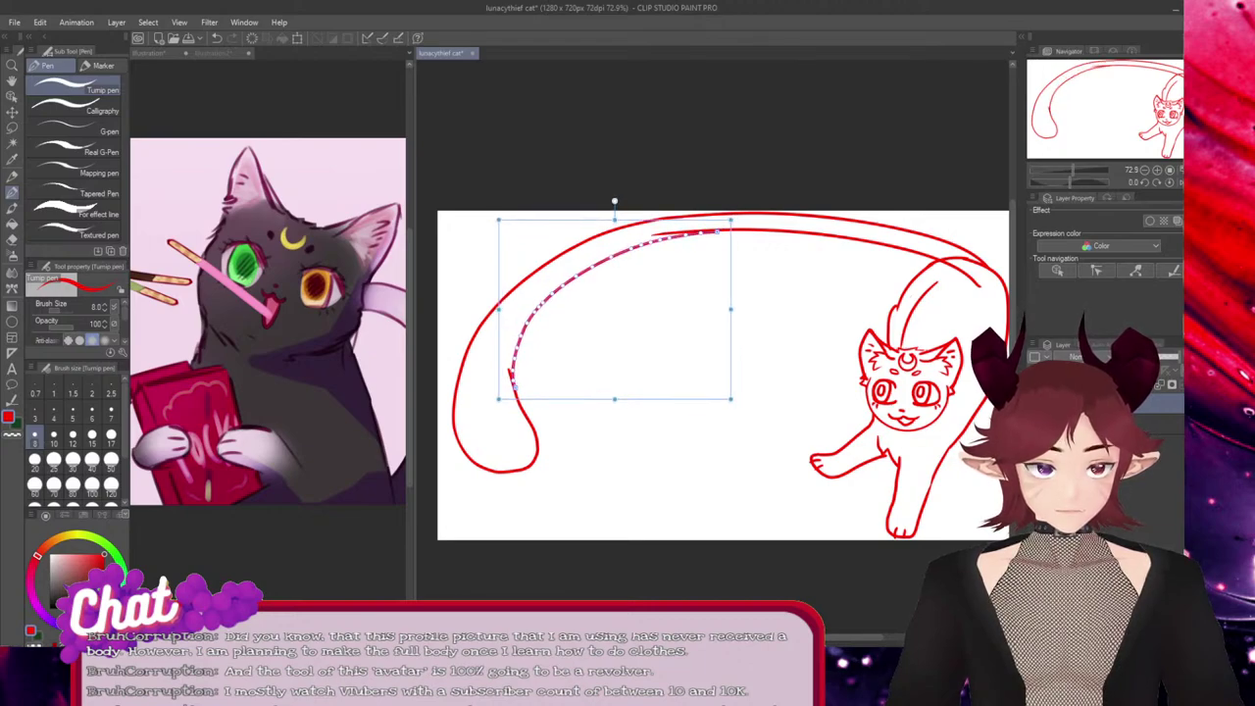
Rotate the tail's inner upper arc slightly counterclockwise so its end lines up with the descending inner curve
{"action": "key", "text": "Return"}
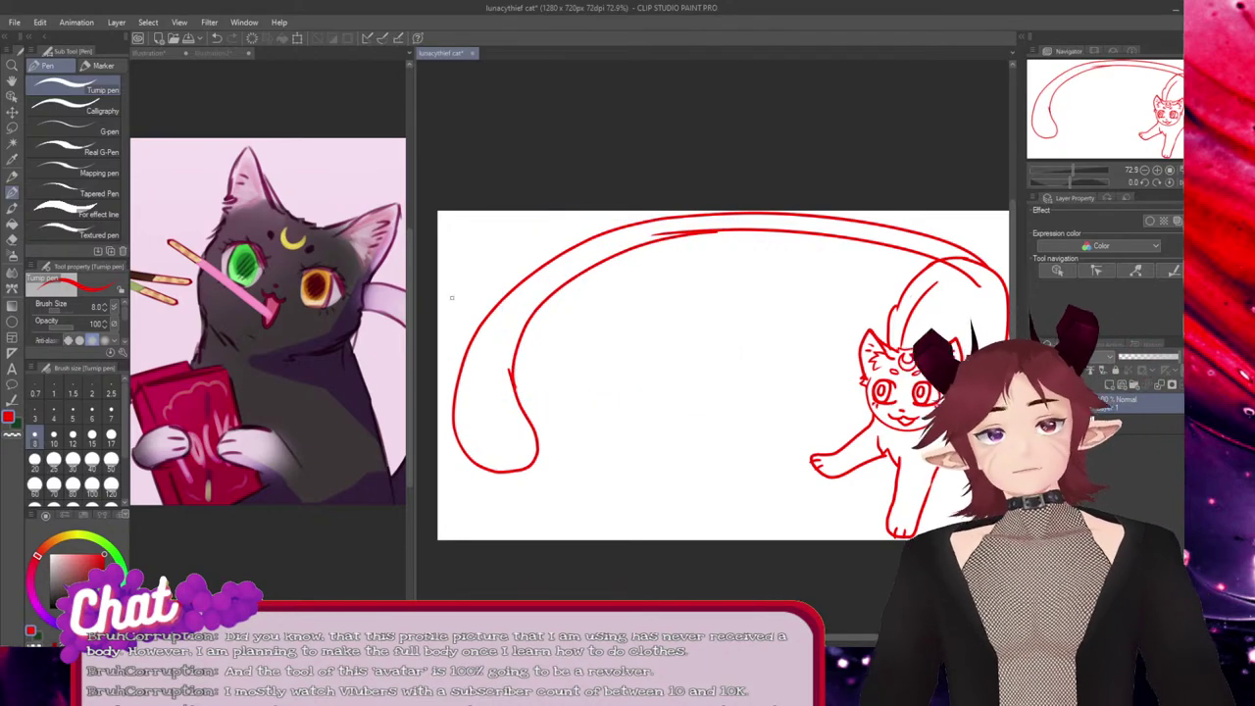
{"action": "key", "text": "e"}
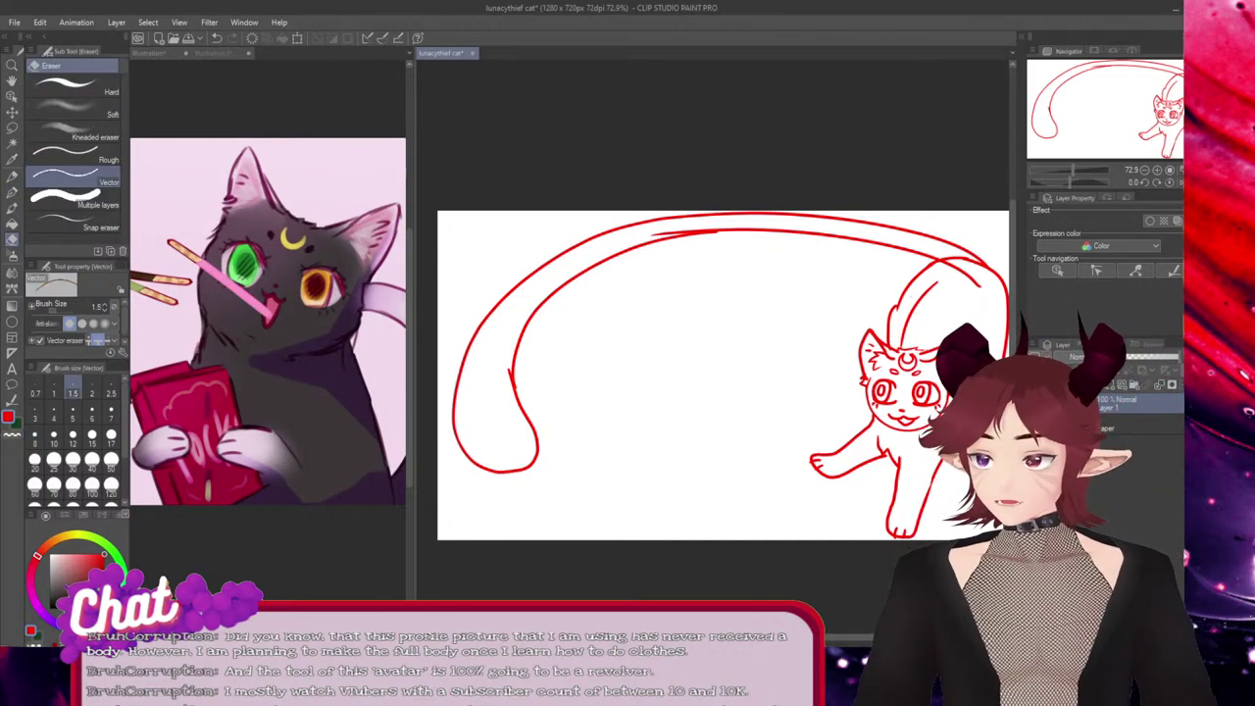
{"action": "left_click", "coordinate": [720, 233]}
{"action": "key", "text": "ctrl+z"}
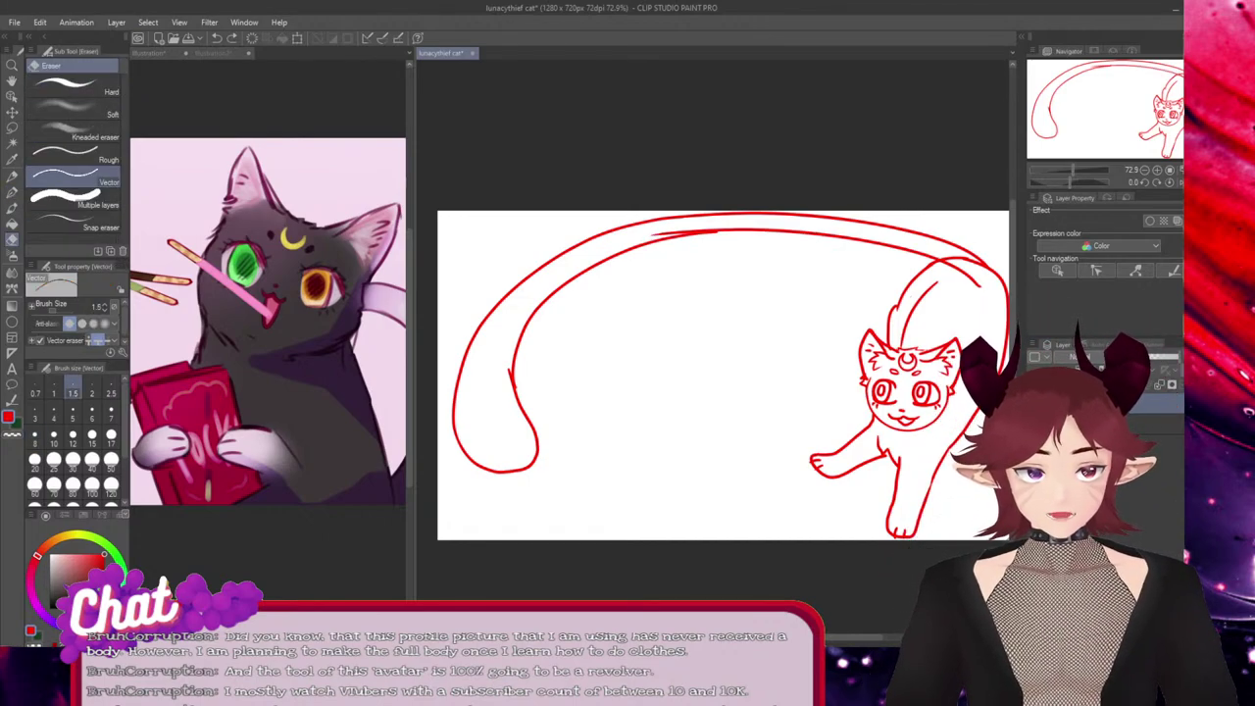
{"action": "left_click", "coordinate": [726, 232], "text": "ctrl"}
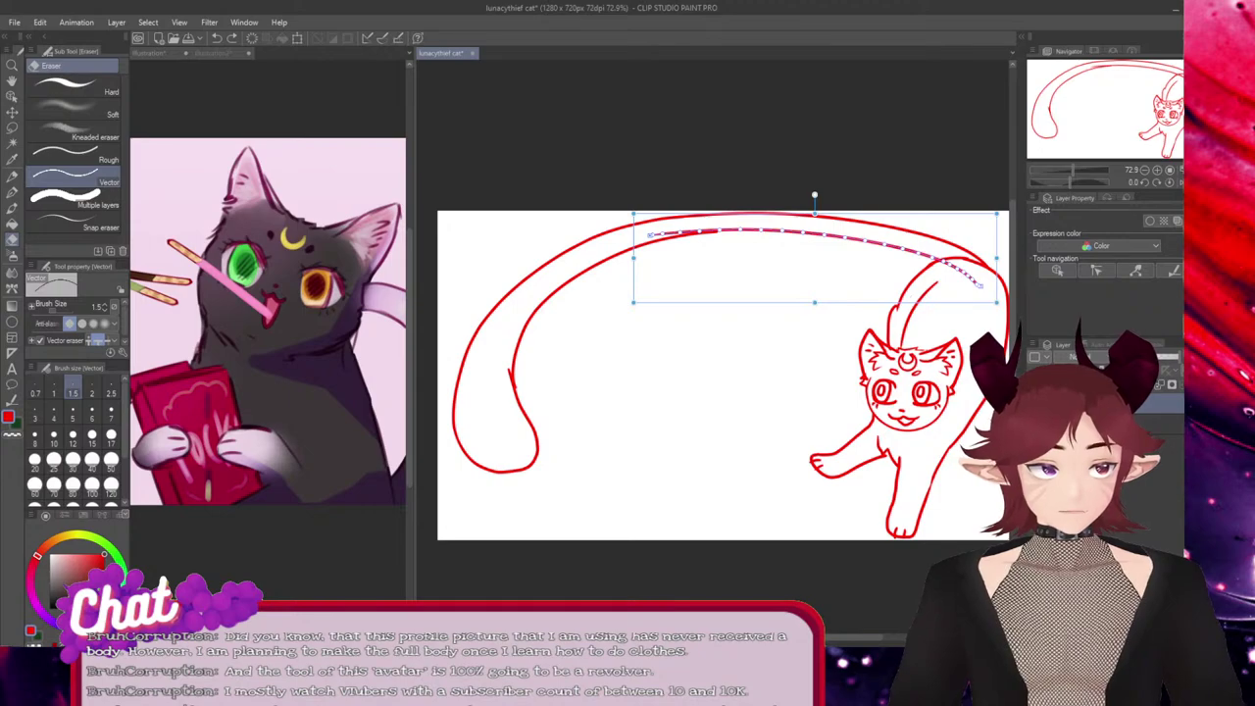
{"action": "left_click_drag", "start_coordinate": [979, 282], "coordinate": [984, 277]}
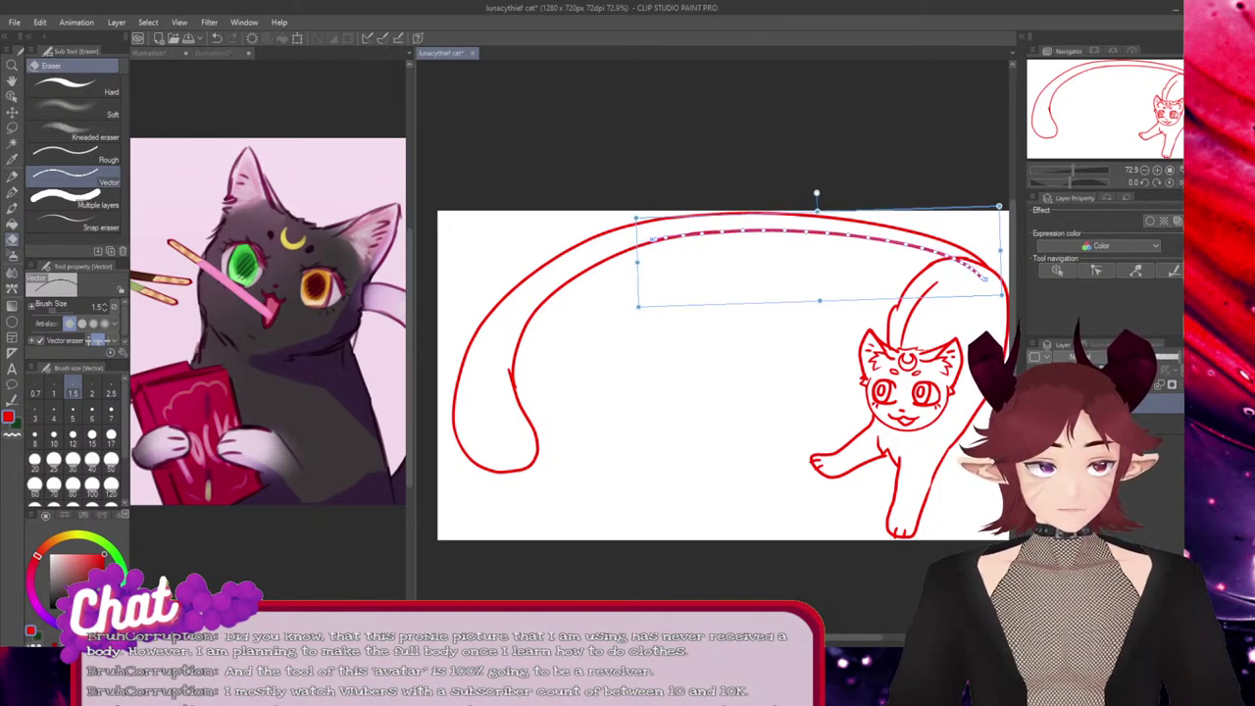
{"action": "key", "text": "Return"}
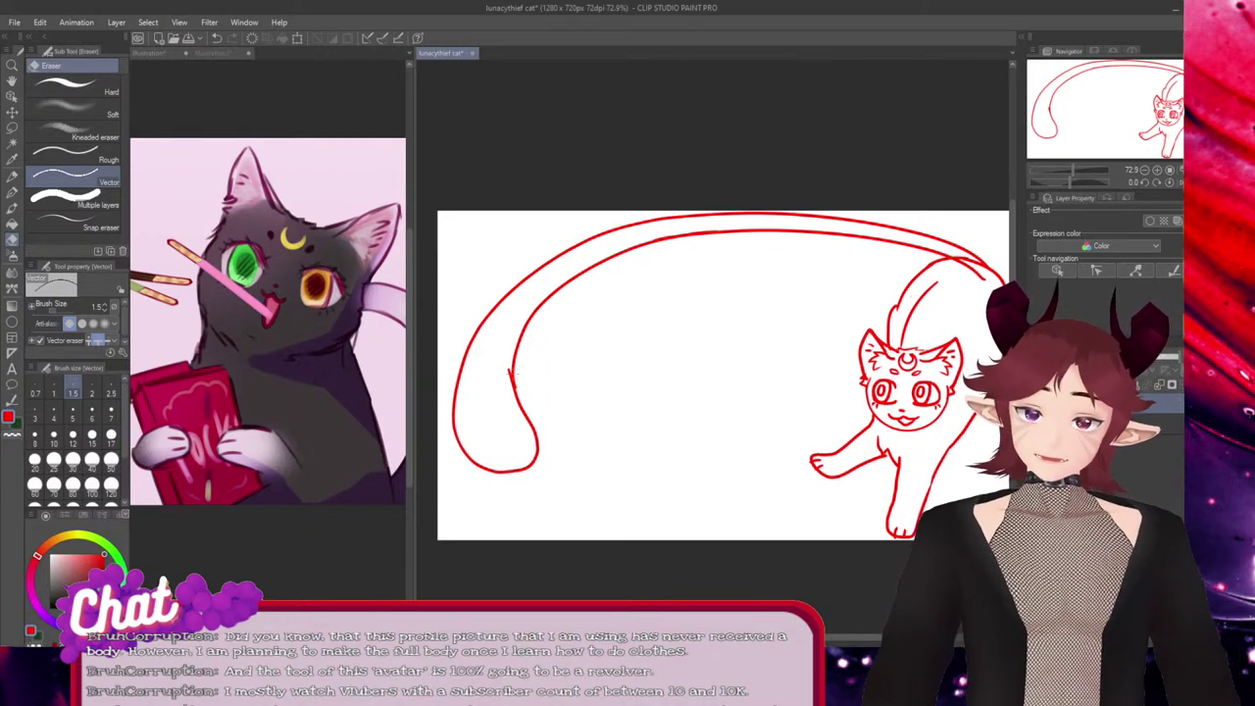
Clean up the overlapping line where the inner curve meets the tail tip, nudge the tip slightly outward and save the file
{"action": "left_click", "coordinate": [510, 373]}
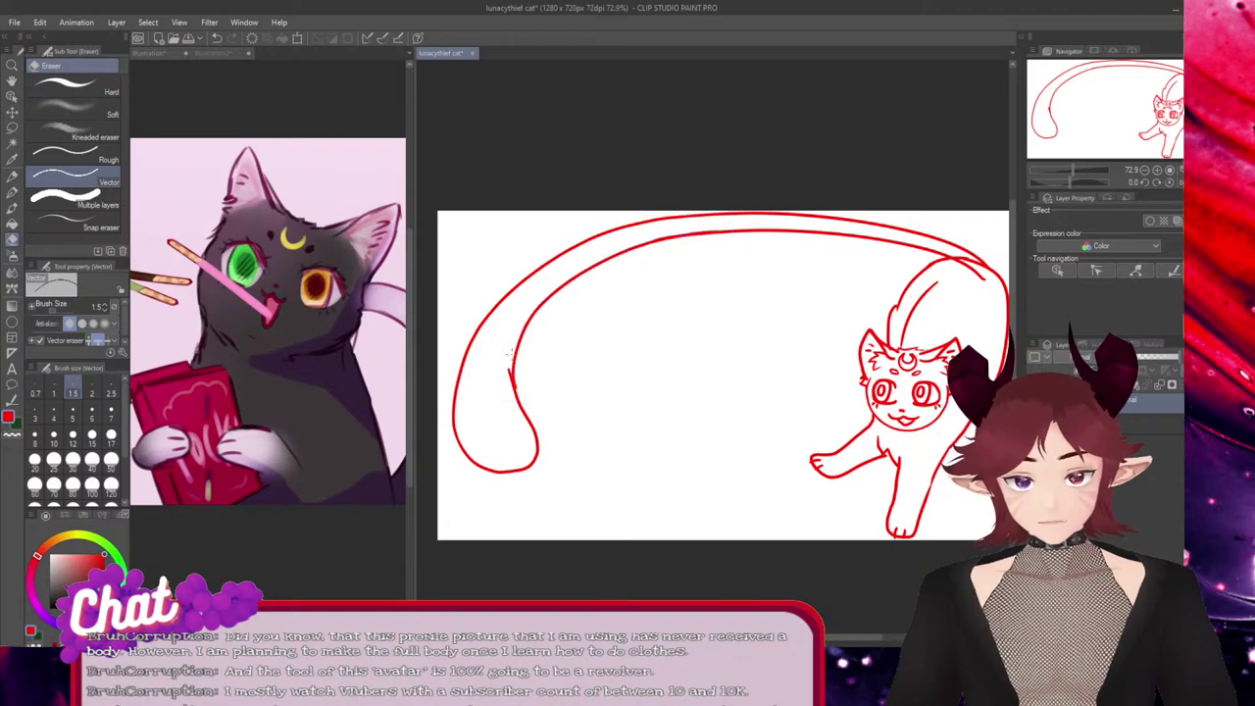
{"action": "left_click_drag", "start_coordinate": [522, 365], "coordinate": [513, 377]}
{"action": "key", "text": "ctrl+z"}
{"action": "left_click_drag", "start_coordinate": [536, 453], "coordinate": [540, 448]}
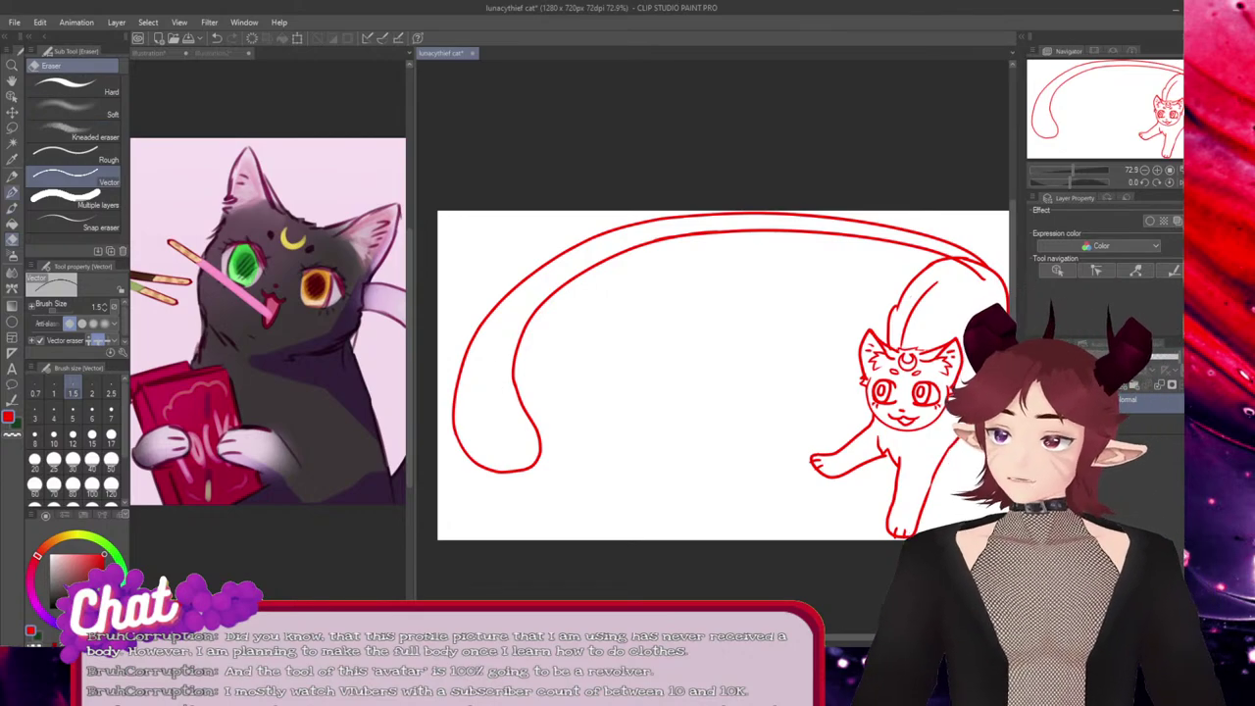
{"action": "key", "text": "p"}
{"action": "key", "text": "ctrl+s"}
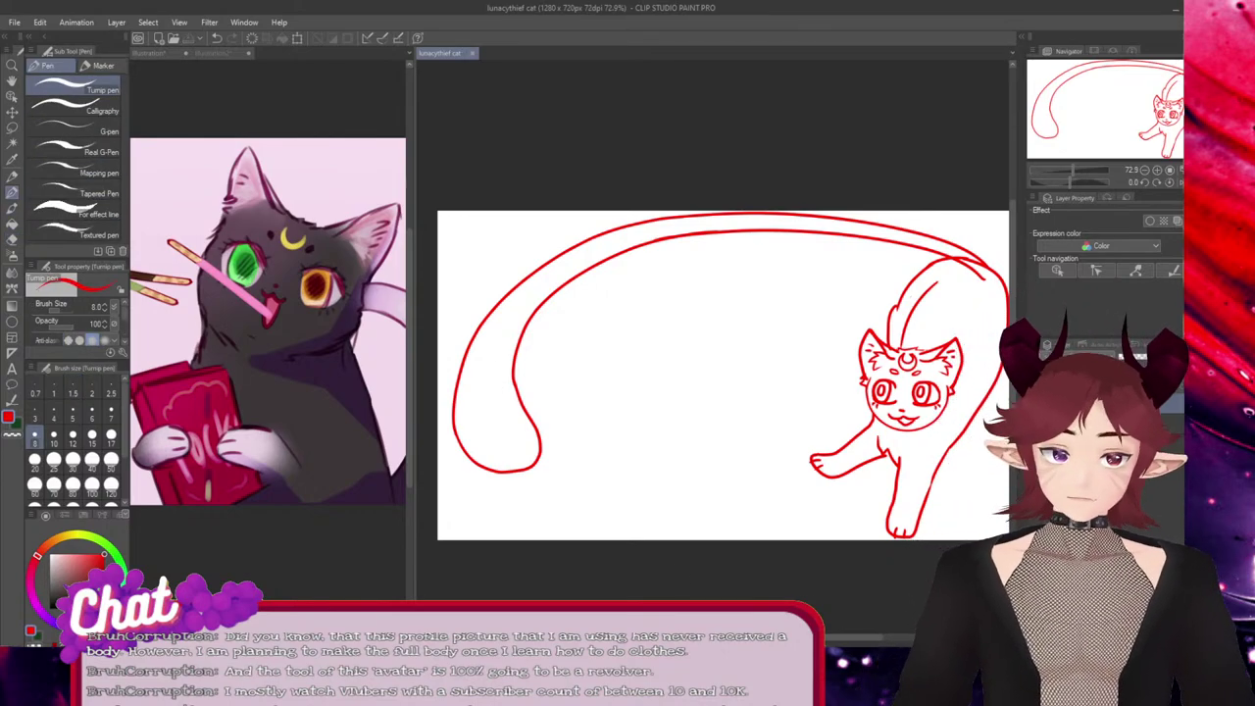
Scale the whole cat drawing down slightly and reposition it to leave a margin inside the canvas edges
{"action": "scroll", "coordinate": [712, 376], "scroll_direction": "right", "scroll_amount": 1}
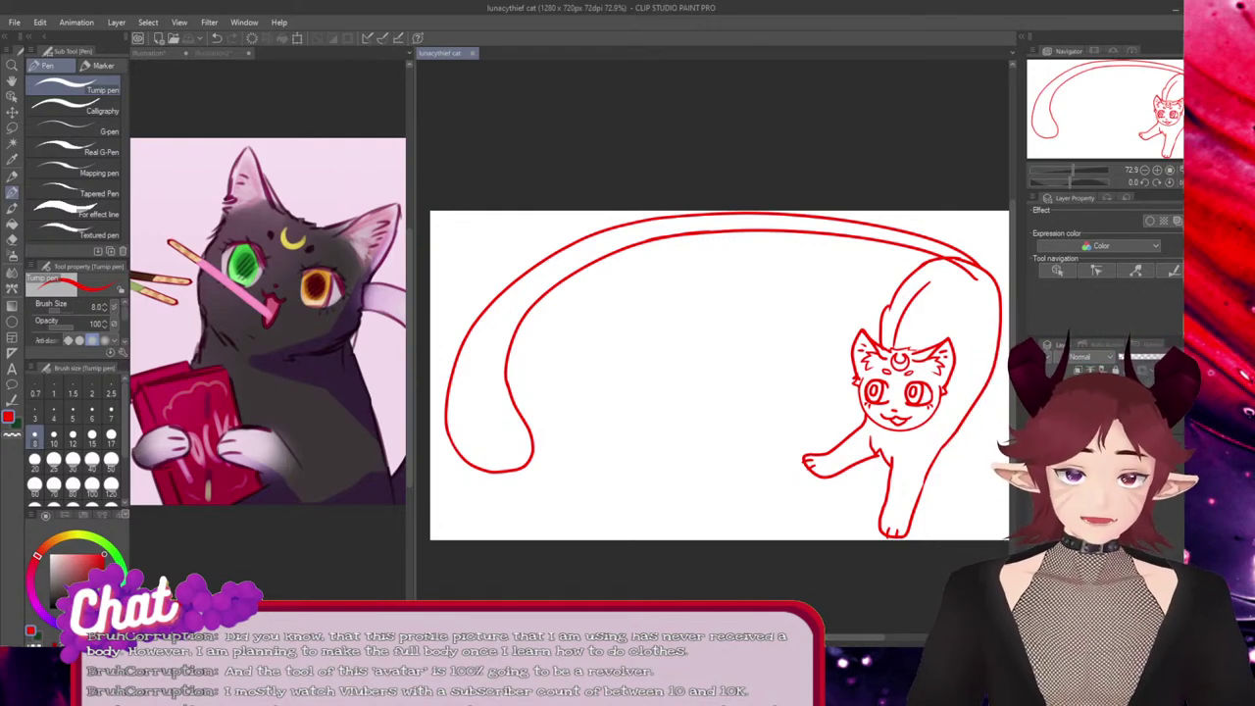
{"action": "key", "text": "ctrl+t"}
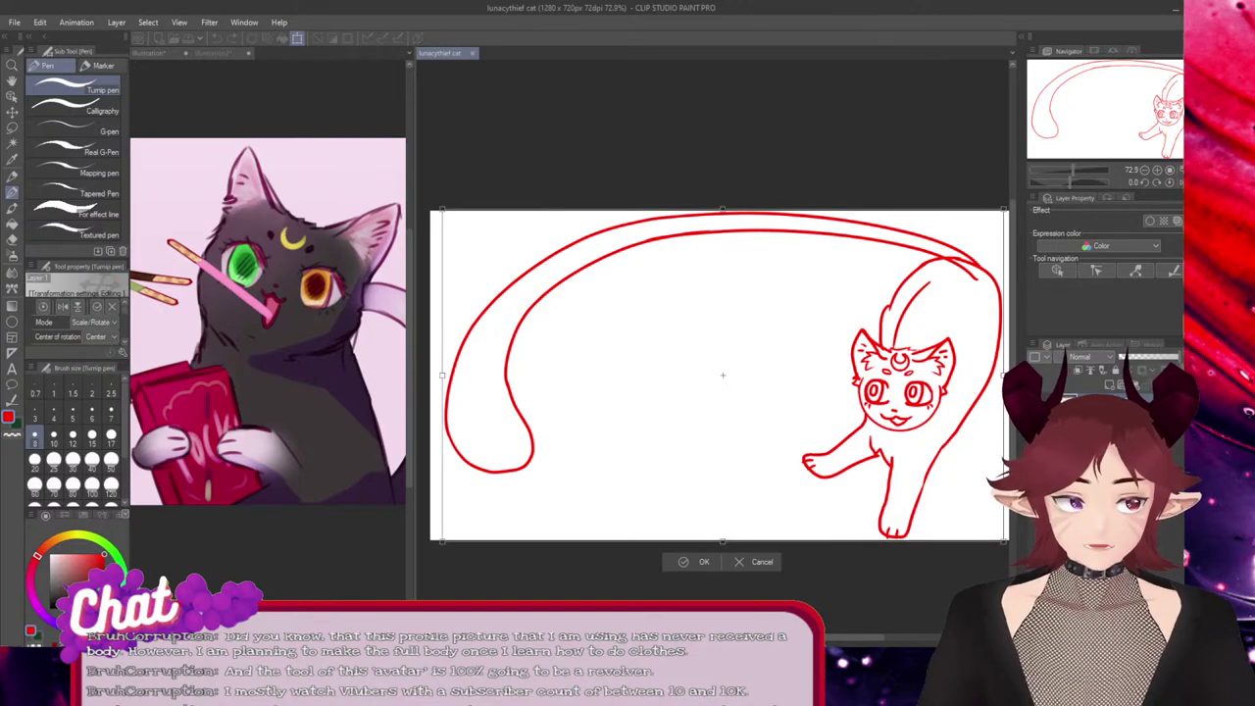
{"action": "left_click_drag", "start_coordinate": [1004, 209], "coordinate": [965, 211]}
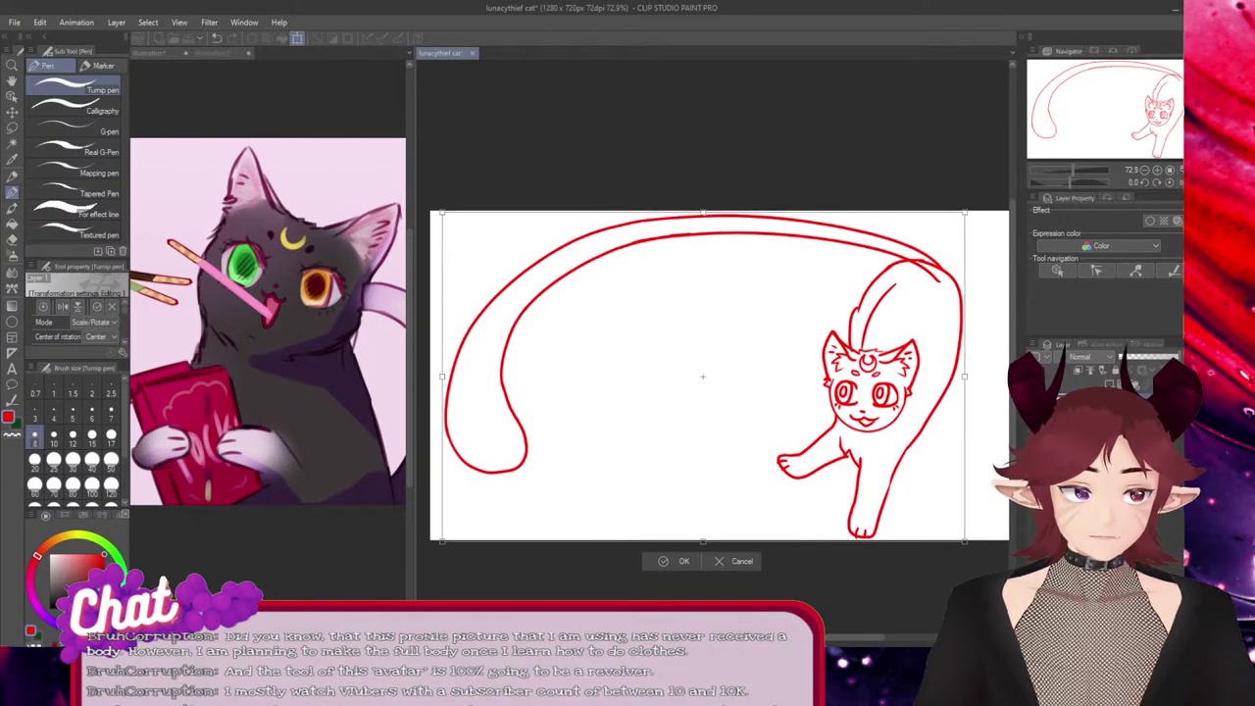
{"action": "left_click_drag", "start_coordinate": [703, 376], "coordinate": [713, 378]}
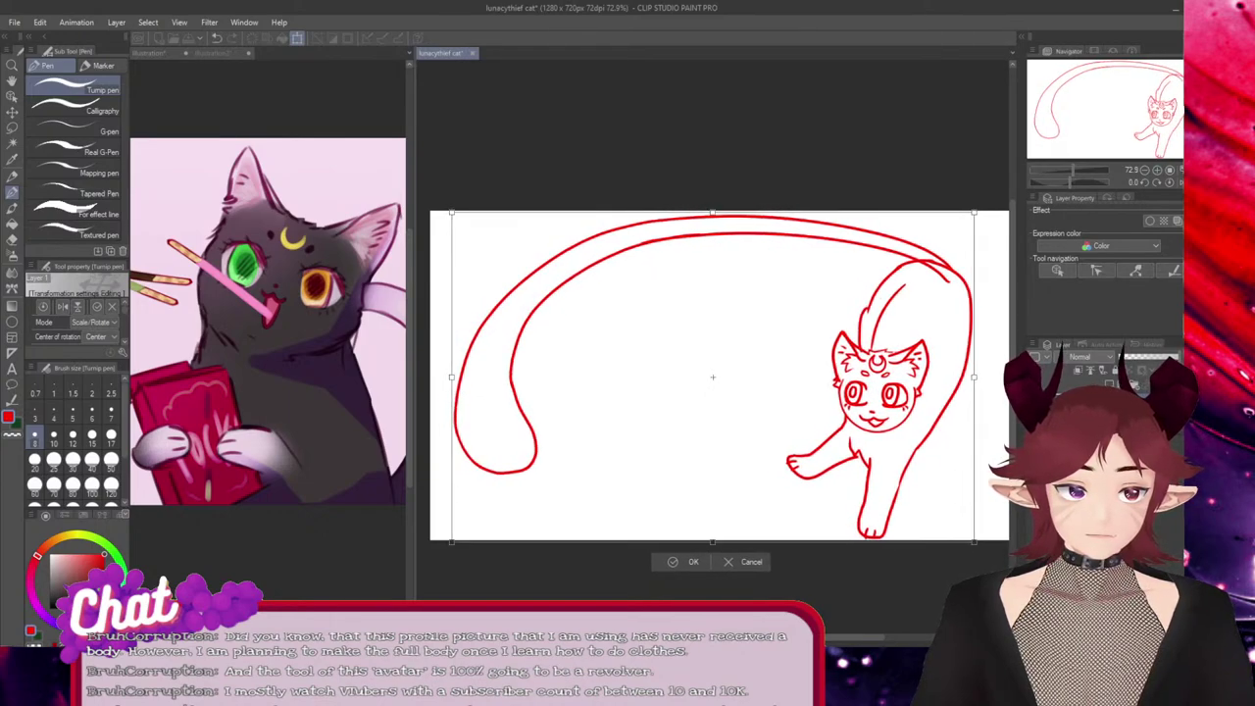
{"action": "left_click_drag", "start_coordinate": [974, 212], "coordinate": [960, 217]}
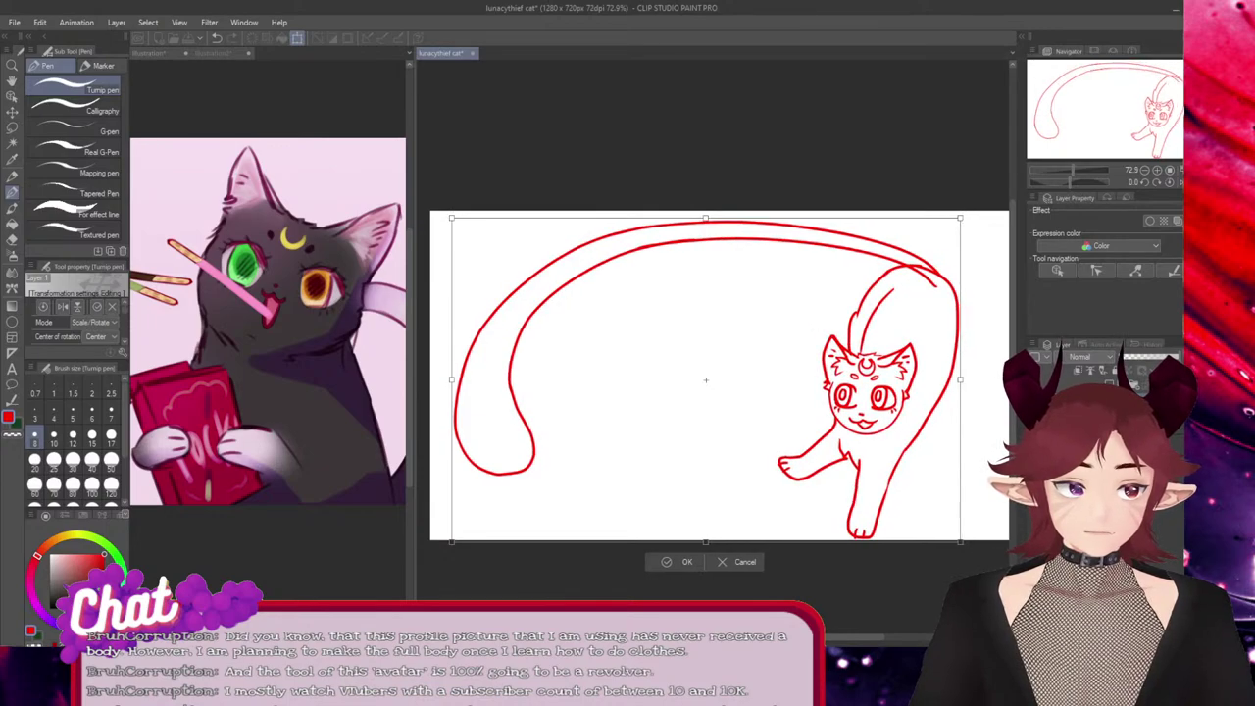
{"action": "left_click_drag", "start_coordinate": [960, 380], "coordinate": [971, 380]}
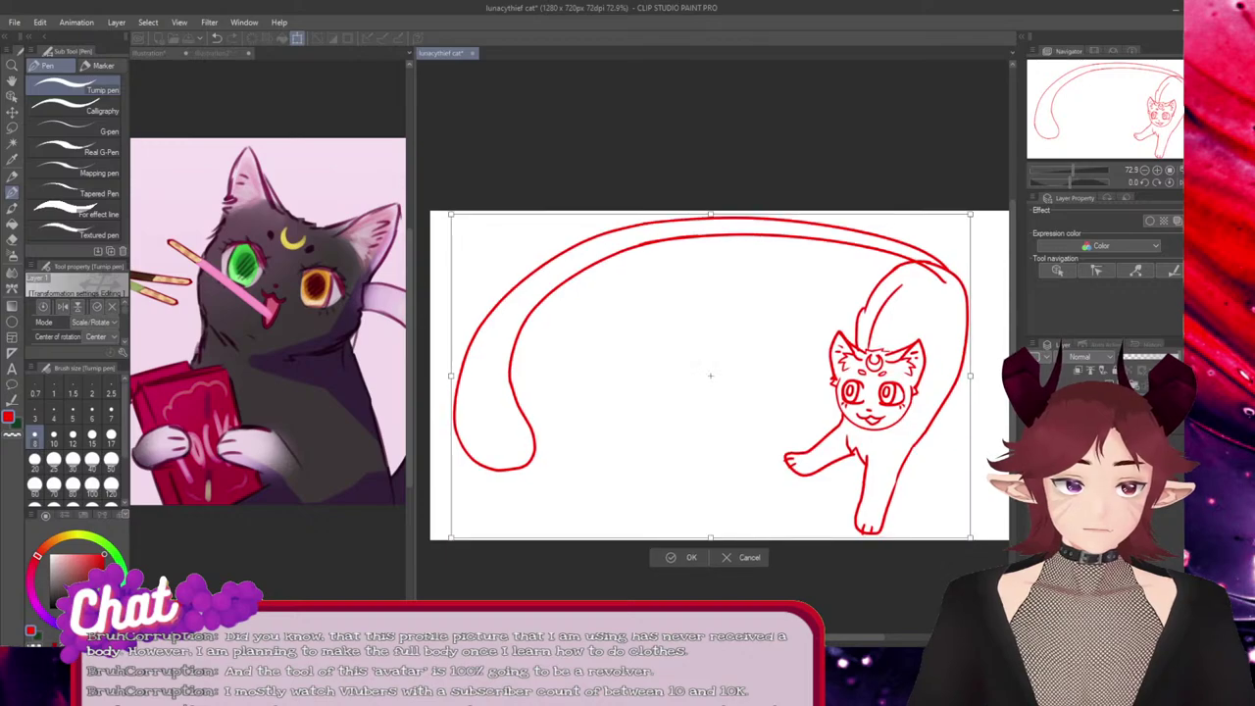
{"action": "left_click", "coordinate": [686, 561]}
Draw short marking lines across the middle of the tail and across both front legs above the paws
{"action": "scroll", "coordinate": [687, 555], "scroll_direction": "down", "scroll_amount": 2}
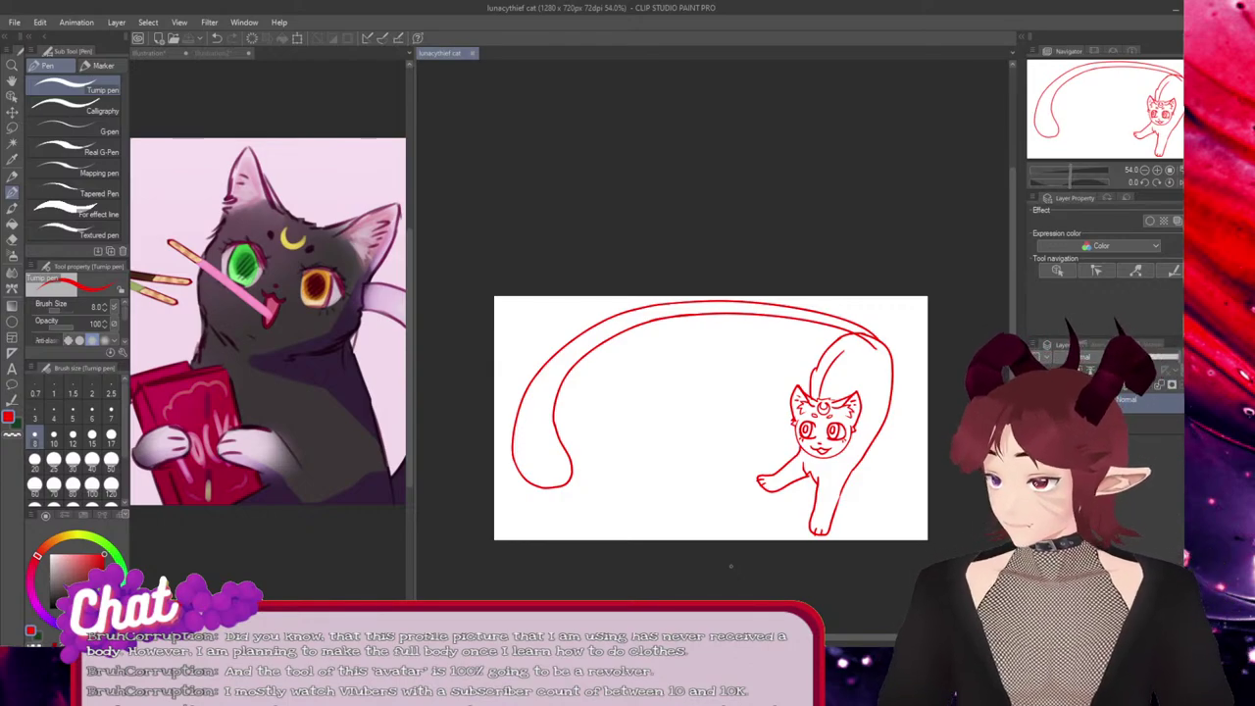
{"action": "scroll", "coordinate": [730, 565], "scroll_direction": "up", "scroll_amount": 1}
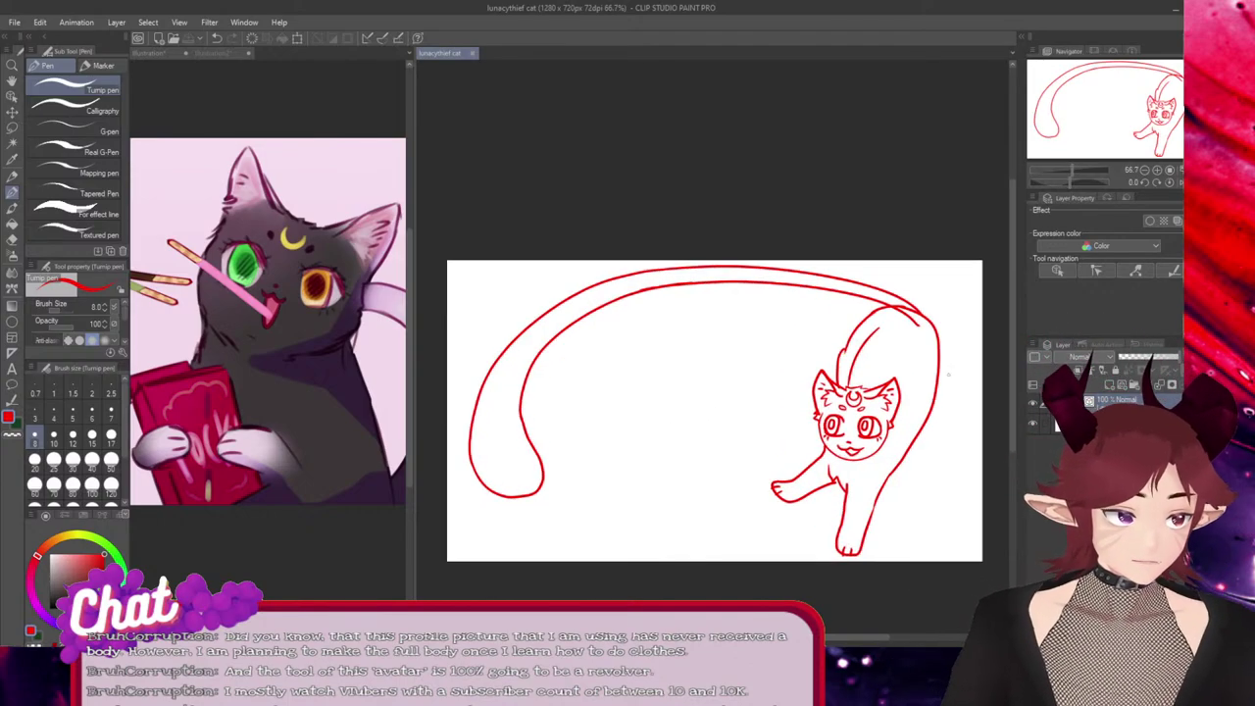
{"action": "scroll", "coordinate": [684, 307], "scroll_direction": "up", "scroll_amount": 1}
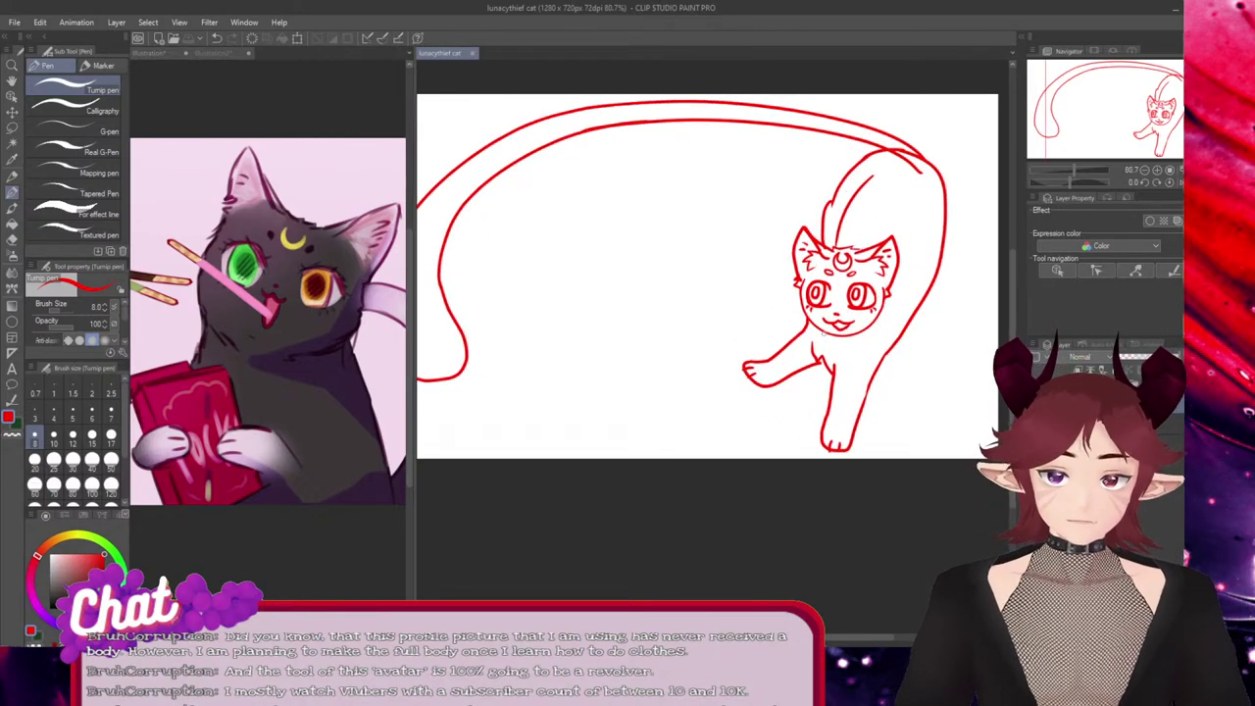
{"action": "scroll", "coordinate": [801, 336], "scroll_direction": "down", "scroll_amount": 1}
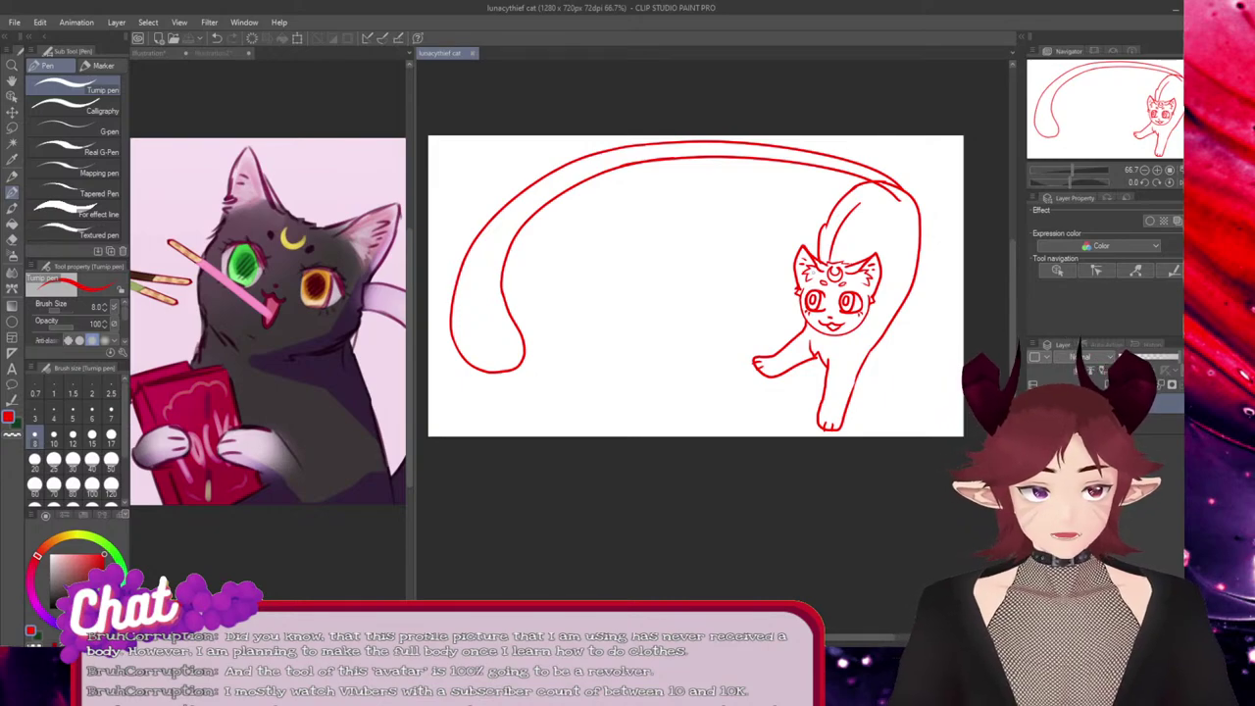
{"action": "left_click_drag", "start_coordinate": [708, 170], "coordinate": [738, 139]}
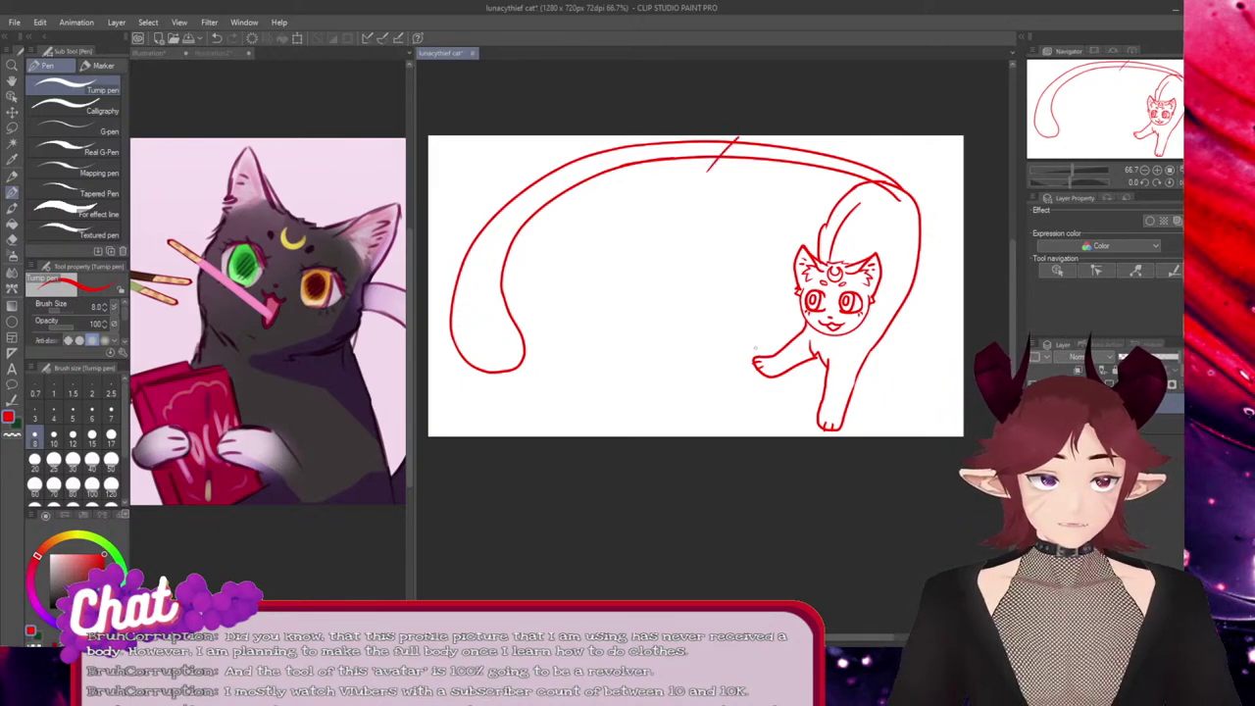
{"action": "left_click_drag", "start_coordinate": [791, 340], "coordinate": [784, 365]}
{"action": "left_click_drag", "start_coordinate": [857, 396], "coordinate": [809, 398]}
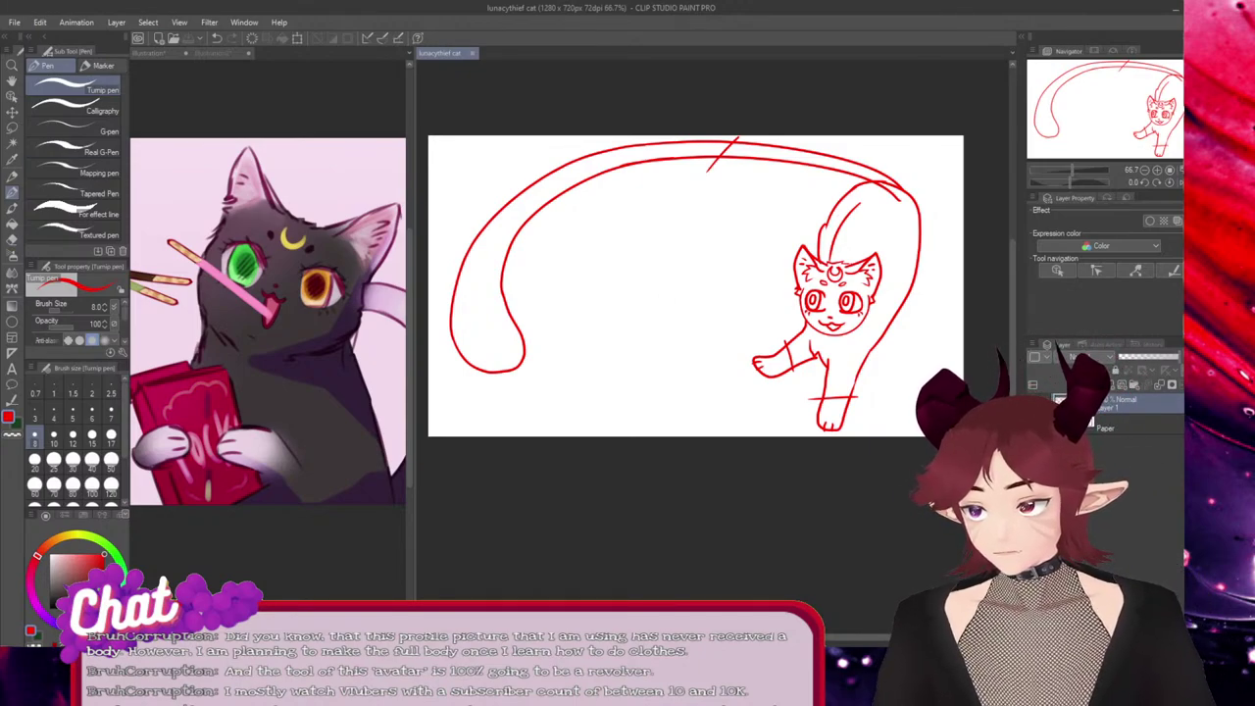
Trim the overhanging ends of the marking lines on the tail and front legs, then save the file
{"action": "key", "text": "e"}
{"action": "left_click_drag", "start_coordinate": [719, 170], "coordinate": [702, 162]}
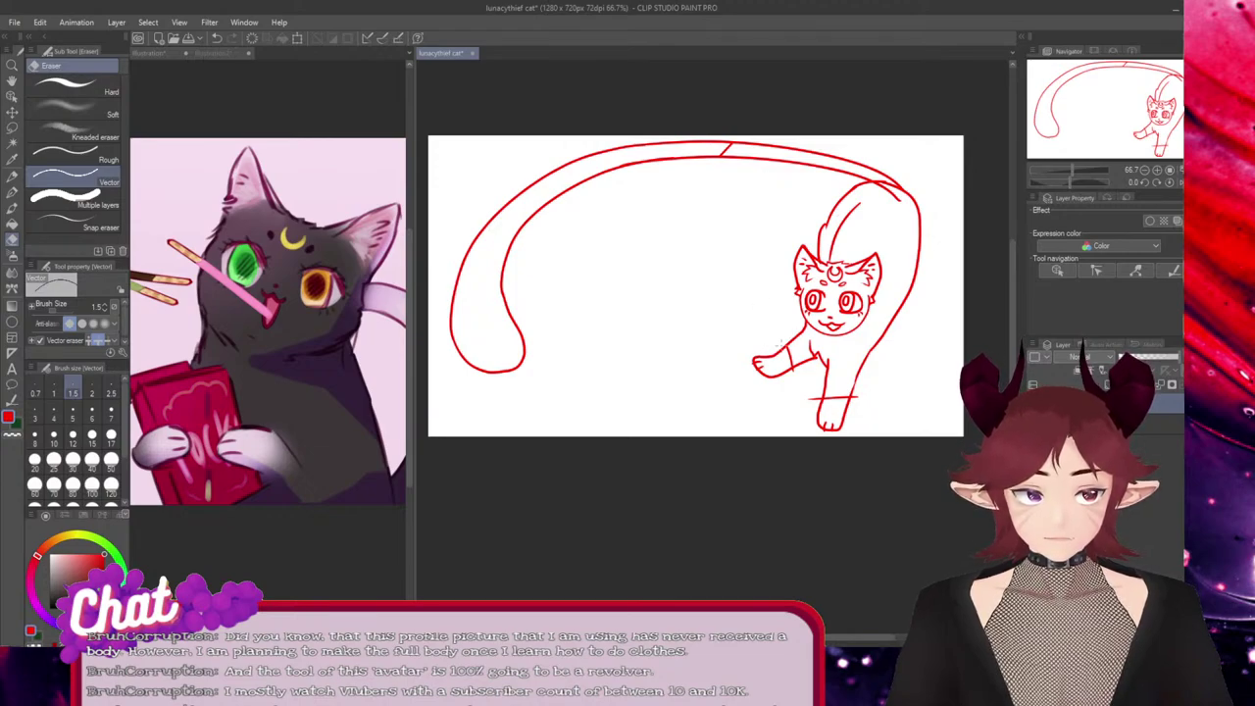
{"action": "left_click_drag", "start_coordinate": [812, 391], "coordinate": [855, 397]}
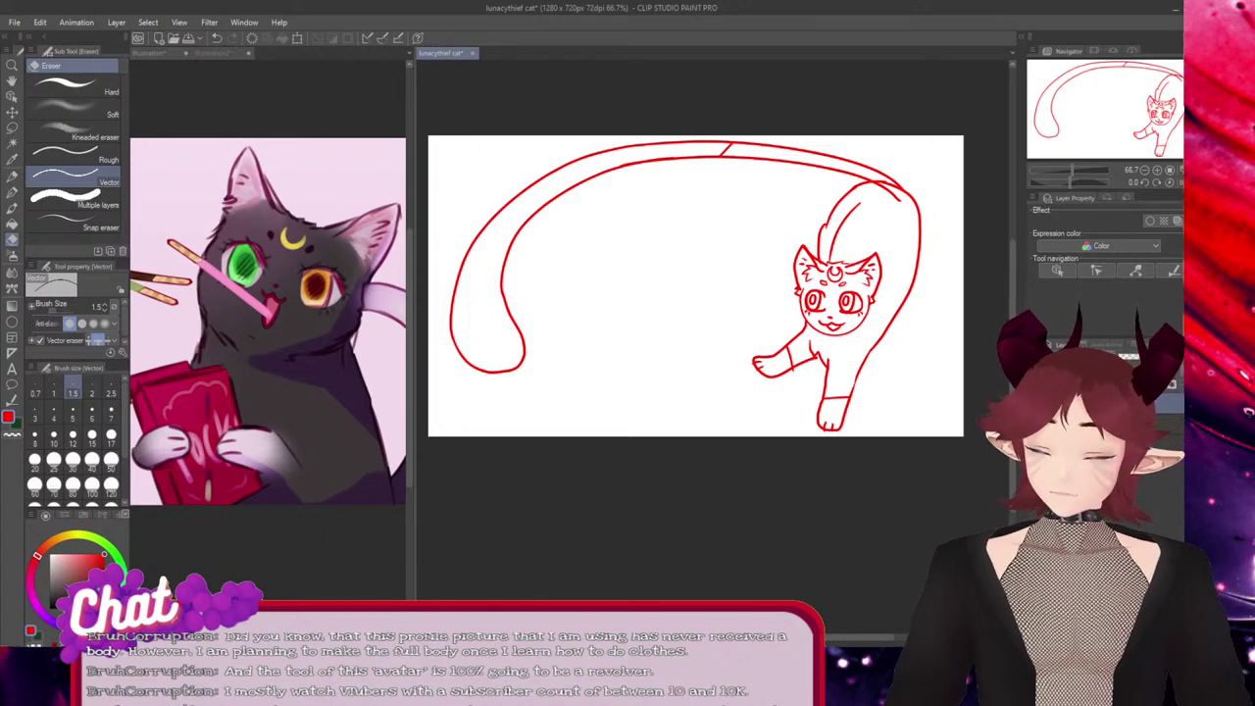
{"action": "key", "text": "ctrl+s"}
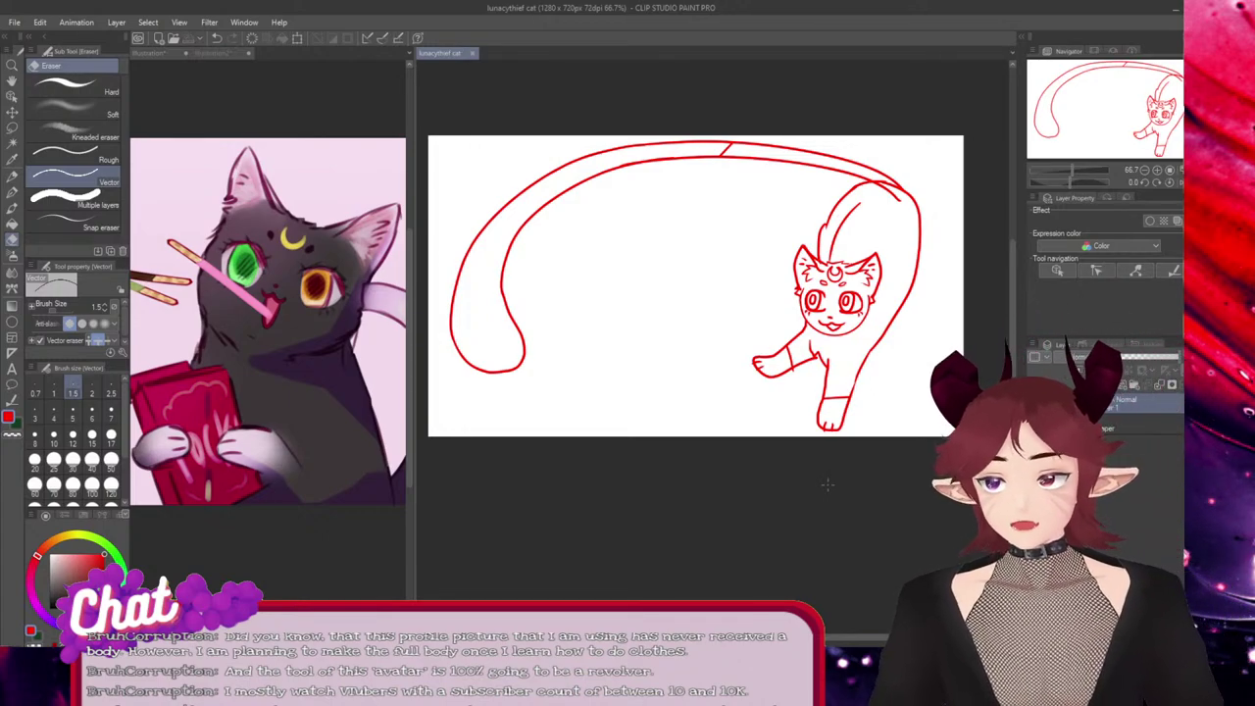
Erase the overlapping lines at the tail base so the tail flows into the cat's back, then save the file
{"action": "left_click", "coordinate": [883, 191]}
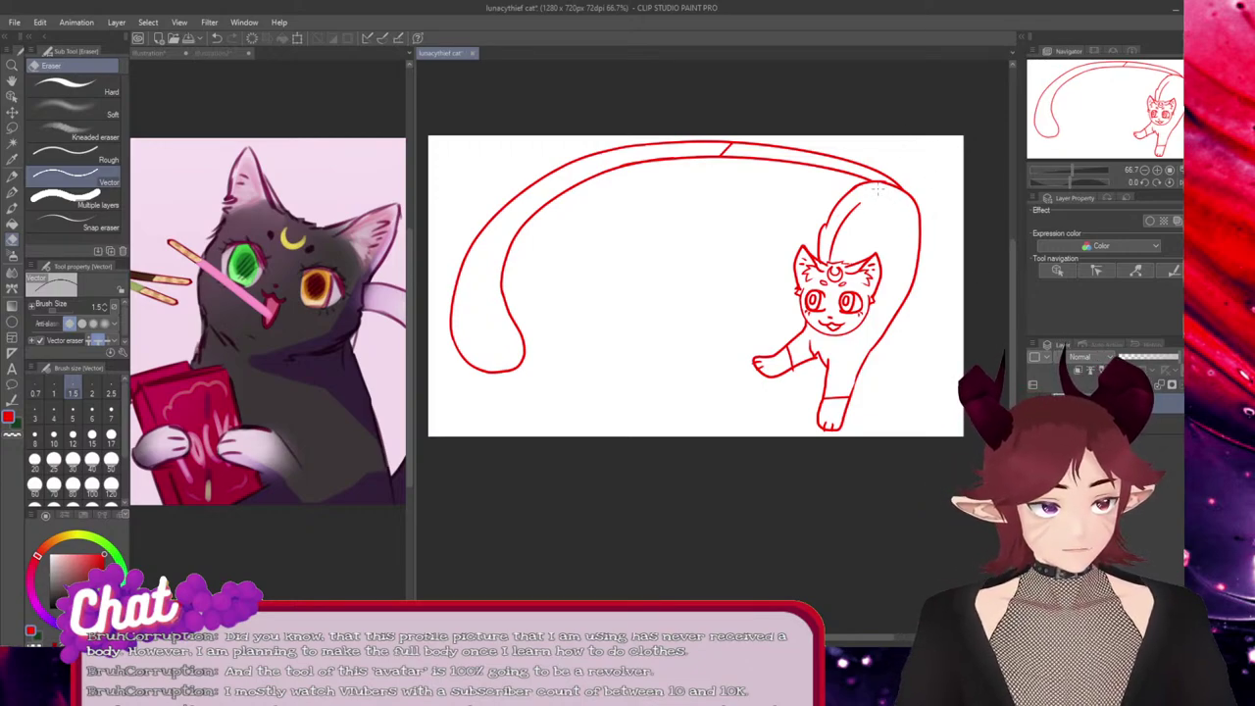
{"action": "left_click", "coordinate": [888, 186]}
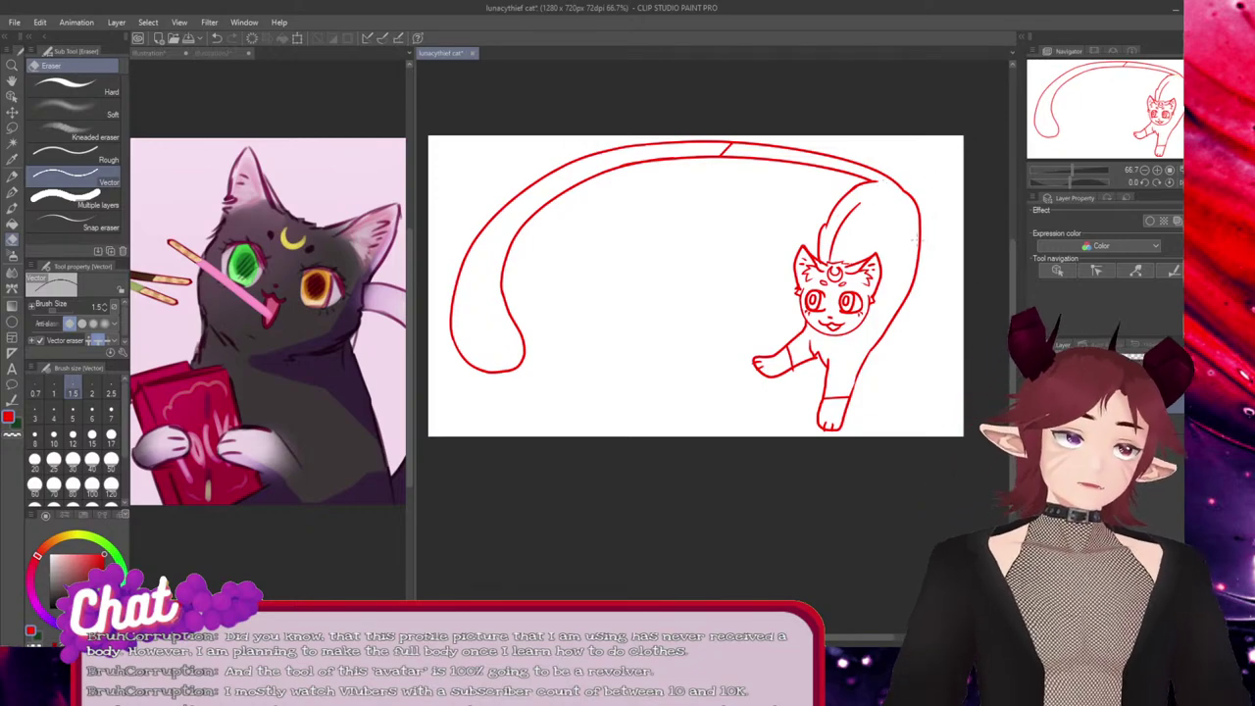
{"action": "key", "text": "ctrl+s"}
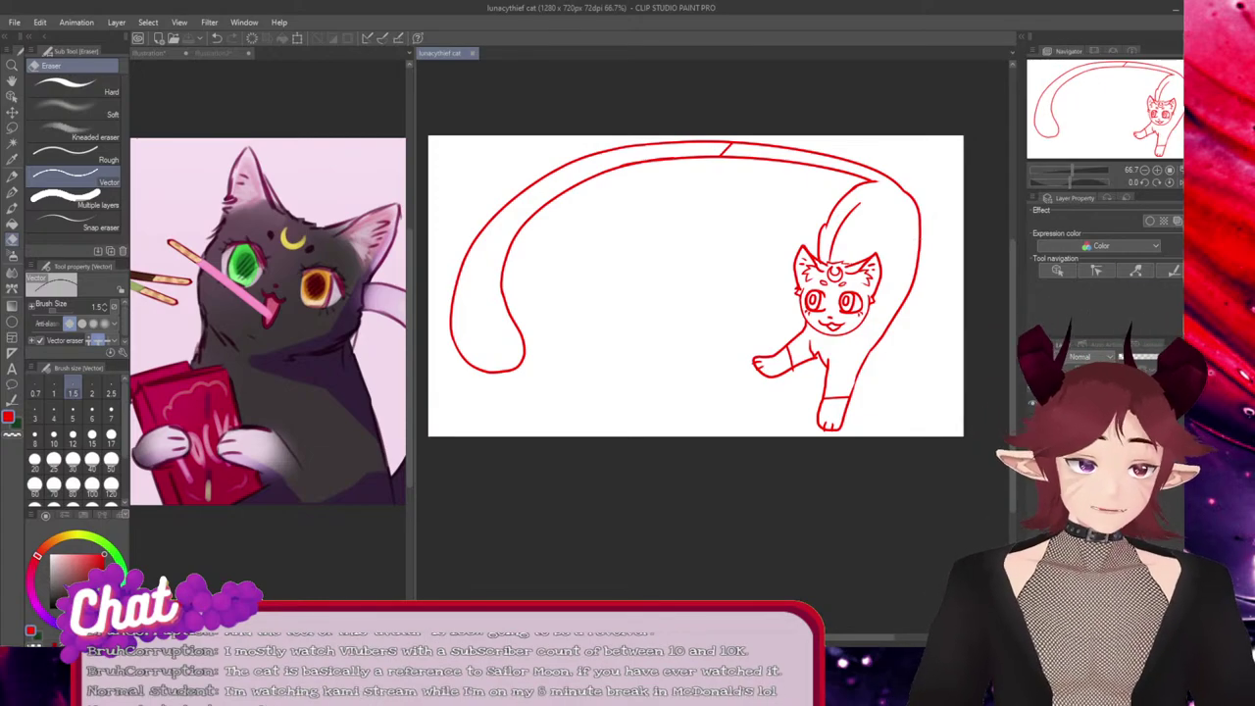
Delete the stray segment of the cat's open mouth and stretch its lower lip line downward
{"action": "scroll", "coordinate": [847, 302], "scroll_direction": "up", "scroll_amount": 8}
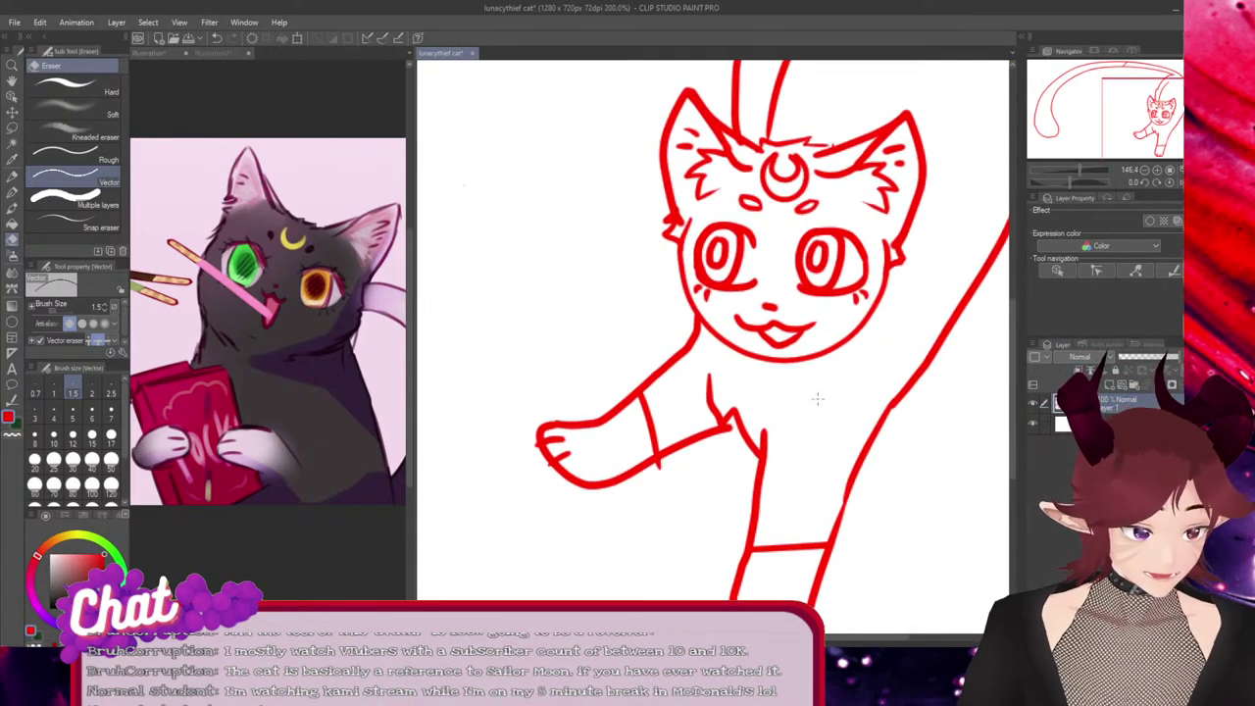
{"action": "left_click", "coordinate": [760, 321], "text": "ctrl"}
{"action": "left_click_drag", "start_coordinate": [703, 308], "coordinate": [762, 317]}
{"action": "left_click", "coordinate": [783, 310]}
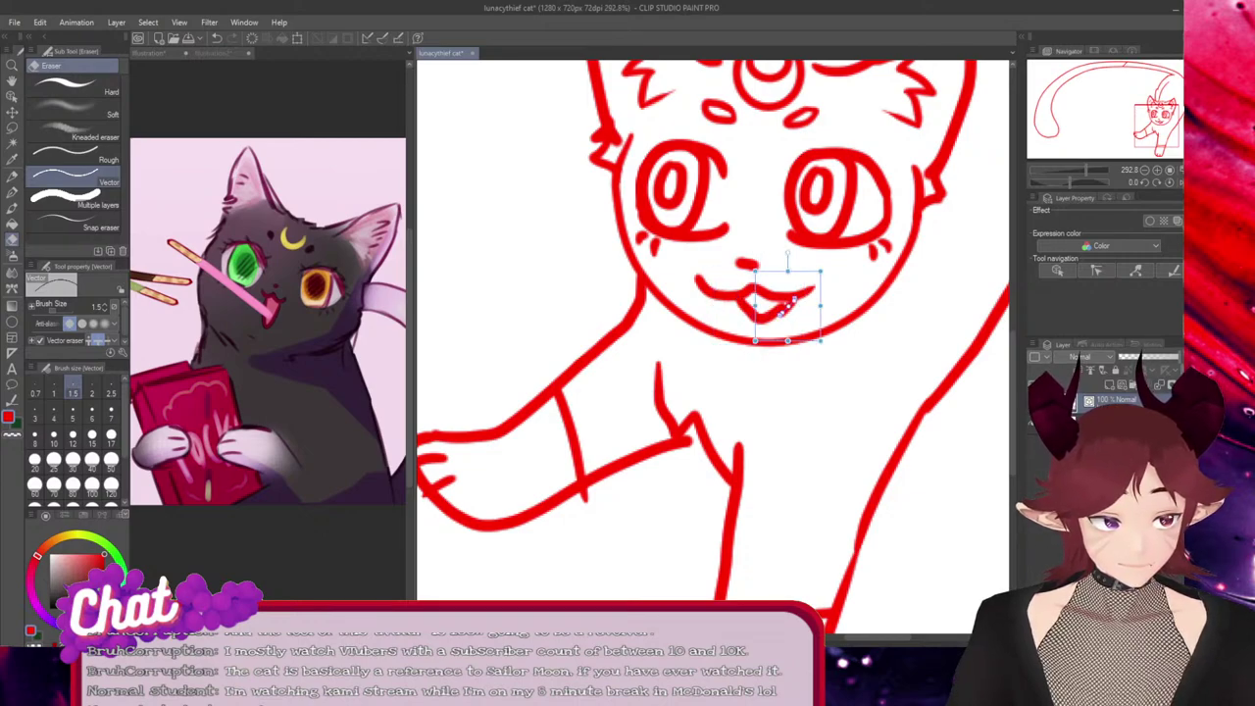
{"action": "key", "text": "Delete"}
{"action": "left_click", "coordinate": [760, 319]}
{"action": "left_click_drag", "start_coordinate": [761, 342], "coordinate": [761, 360]}
{"action": "scroll", "coordinate": [879, 363], "scroll_direction": "down", "scroll_amount": 6}
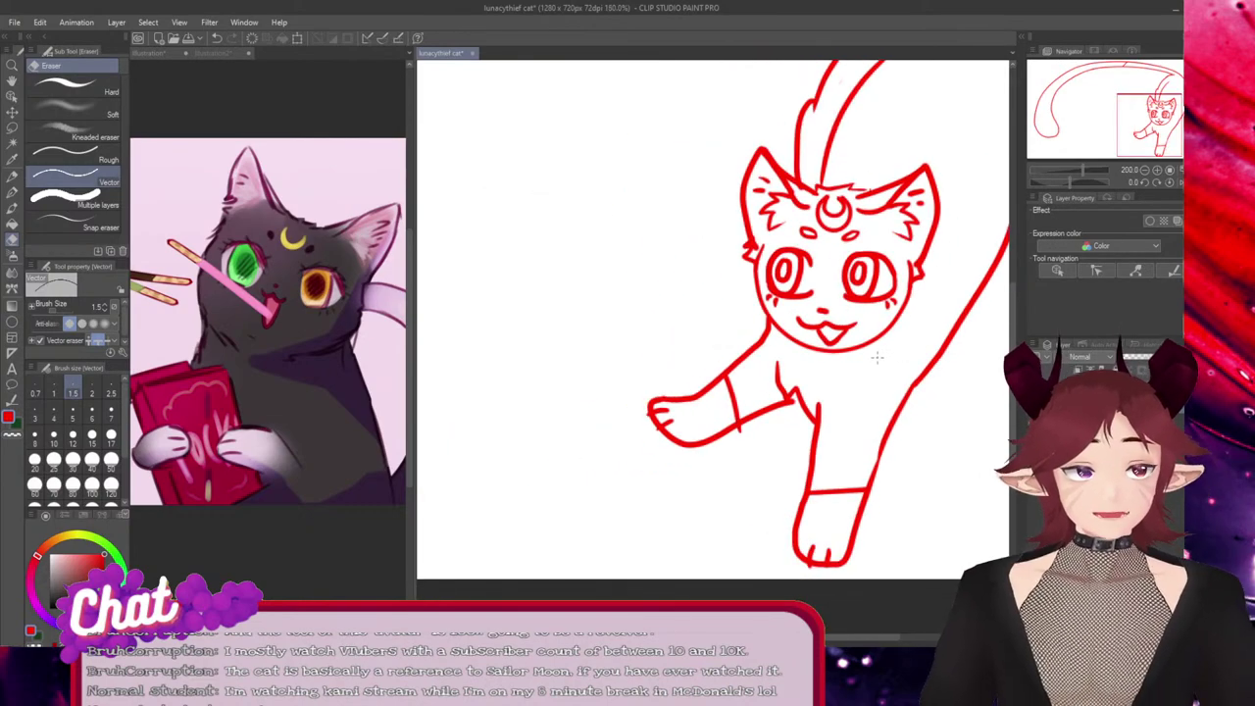
Extend the raised front leg's lower line so that it meets the chest fur
{"action": "scroll", "coordinate": [879, 363], "scroll_direction": "down", "scroll_amount": 1}
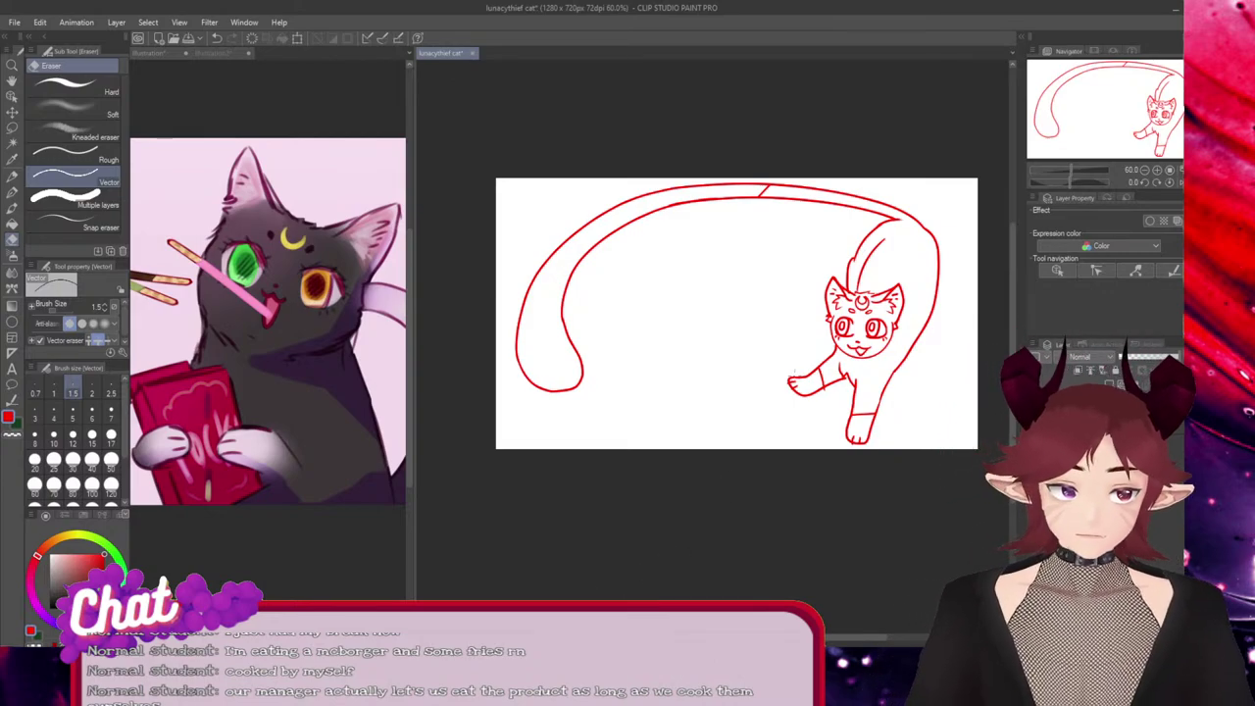
{"action": "scroll", "coordinate": [814, 388], "scroll_direction": "up", "scroll_amount": 2}
{"action": "scroll", "coordinate": [813, 387], "scroll_direction": "up", "scroll_amount": 4}
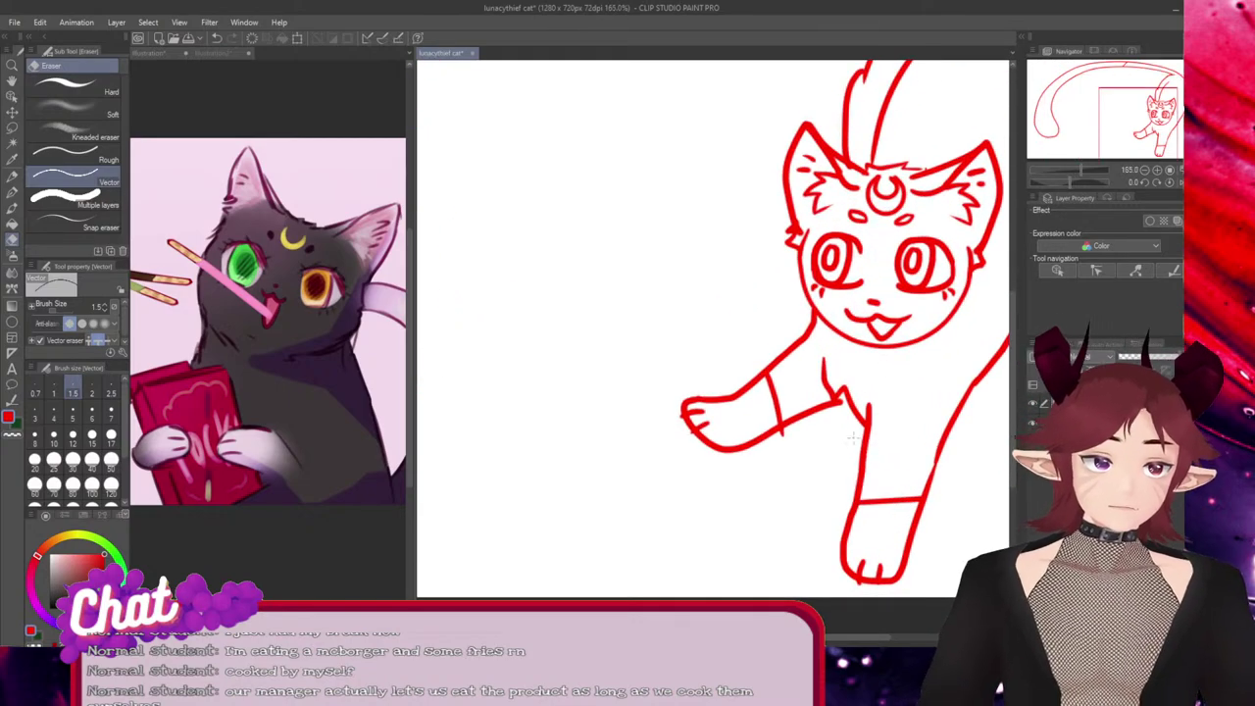
{"action": "left_click", "coordinate": [836, 403], "text": "ctrl"}
{"action": "left_click_drag", "start_coordinate": [842, 401], "coordinate": [850, 403]}
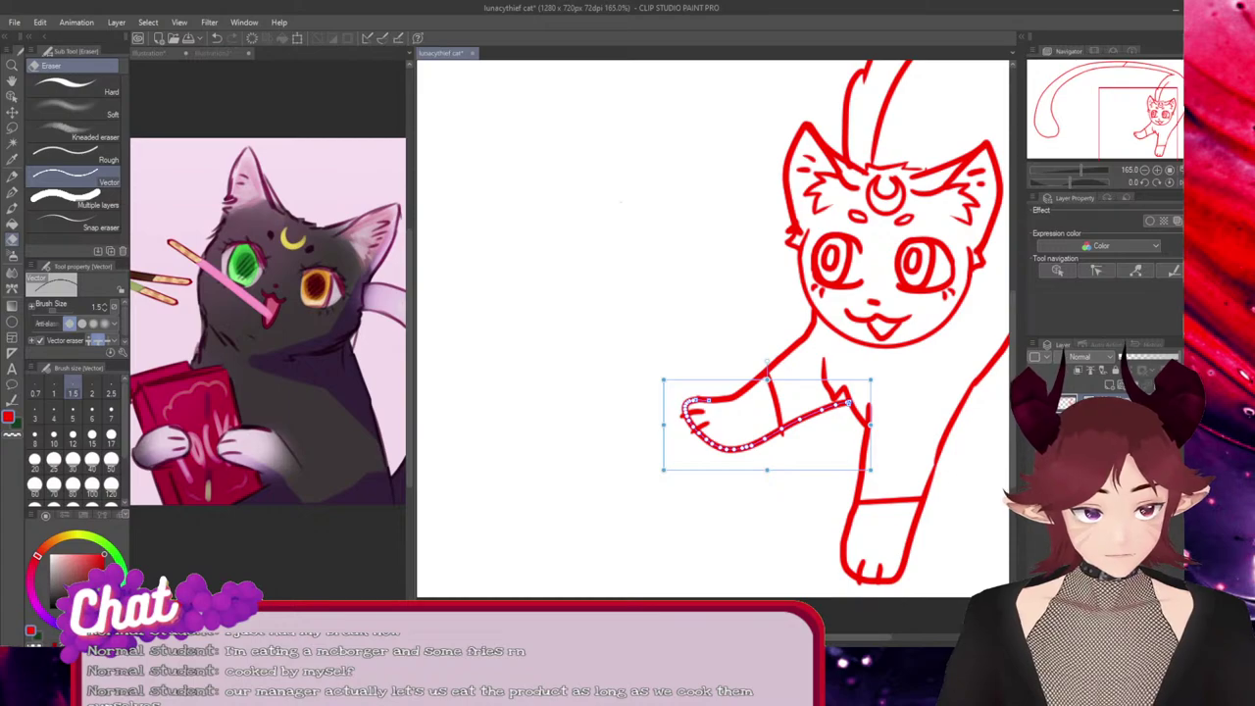
{"action": "left_click_drag", "start_coordinate": [664, 424], "coordinate": [661, 425]}
{"action": "scroll", "coordinate": [719, 429], "scroll_direction": "down", "scroll_amount": 4}
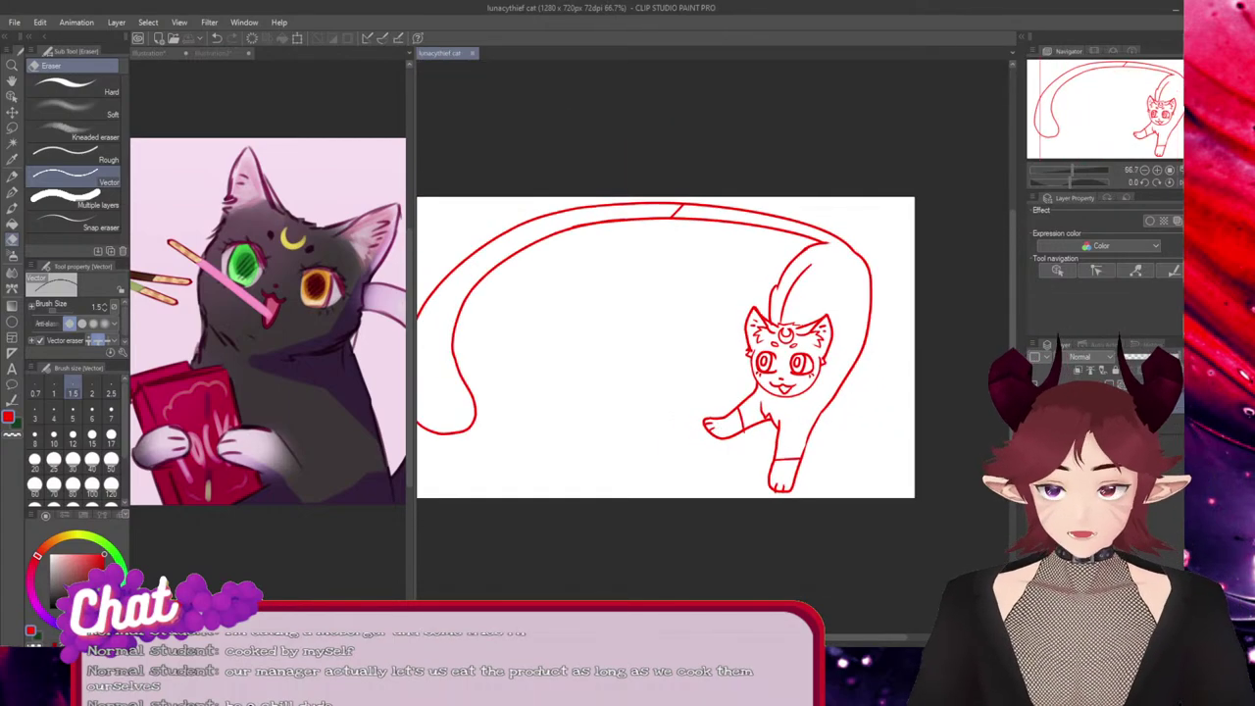
Show Illustration2 as the reference image beside the lunacythief cat canvas, keeping the cat drawing active
{"action": "left_click", "coordinate": [214, 53]}
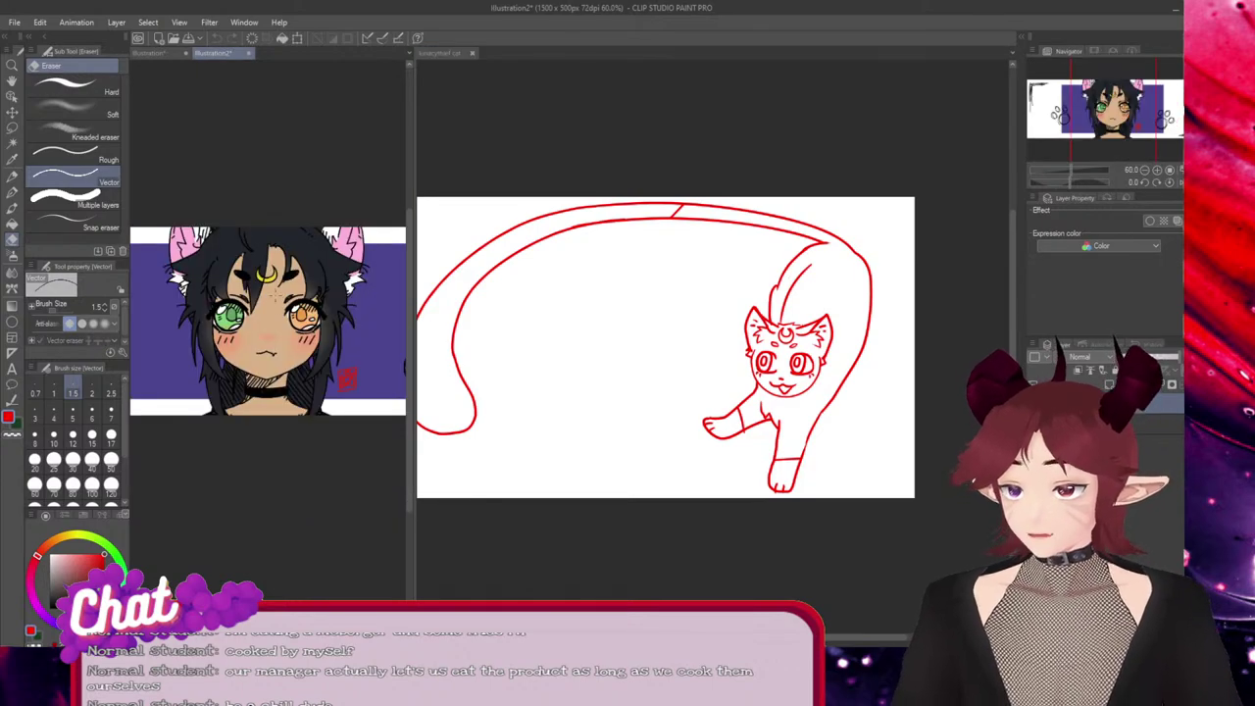
{"action": "left_click", "coordinate": [440, 53]}
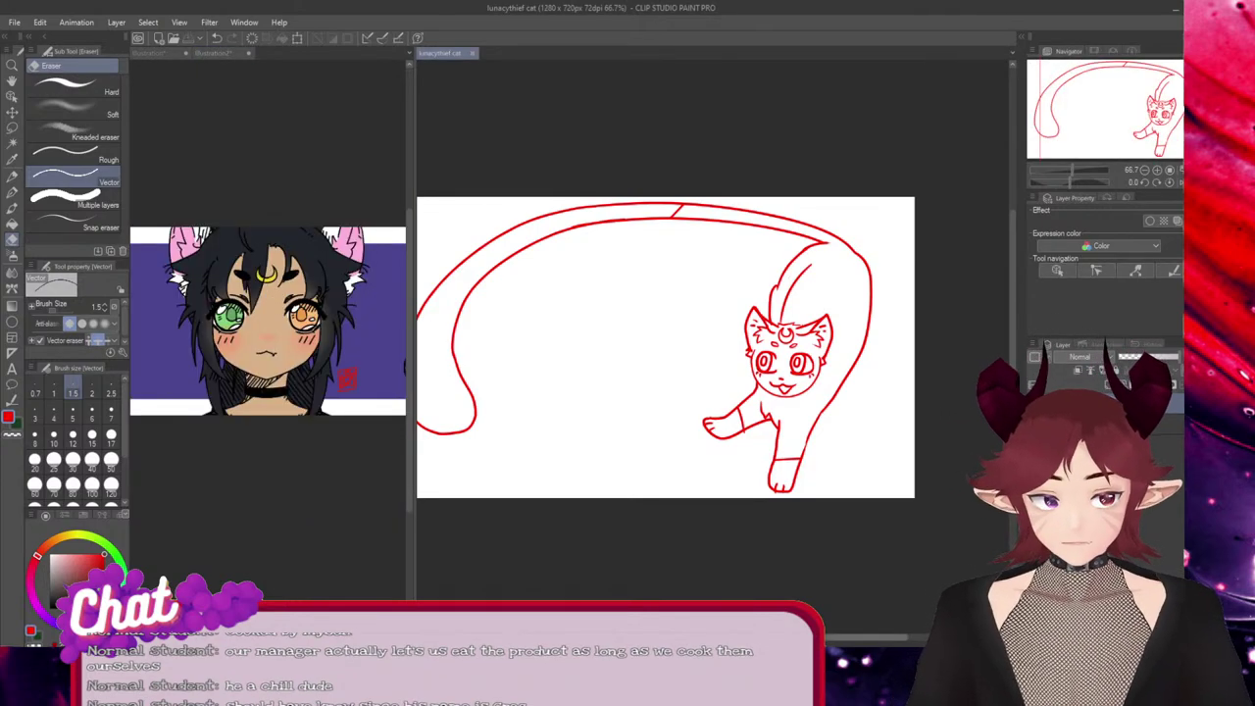
Move the whole cat drawing closer to the canvas's right edge without scaling it, and switch to the Lasso selection tool
{"action": "left_click_drag", "start_coordinate": [708, 637], "coordinate": [686, 637]}
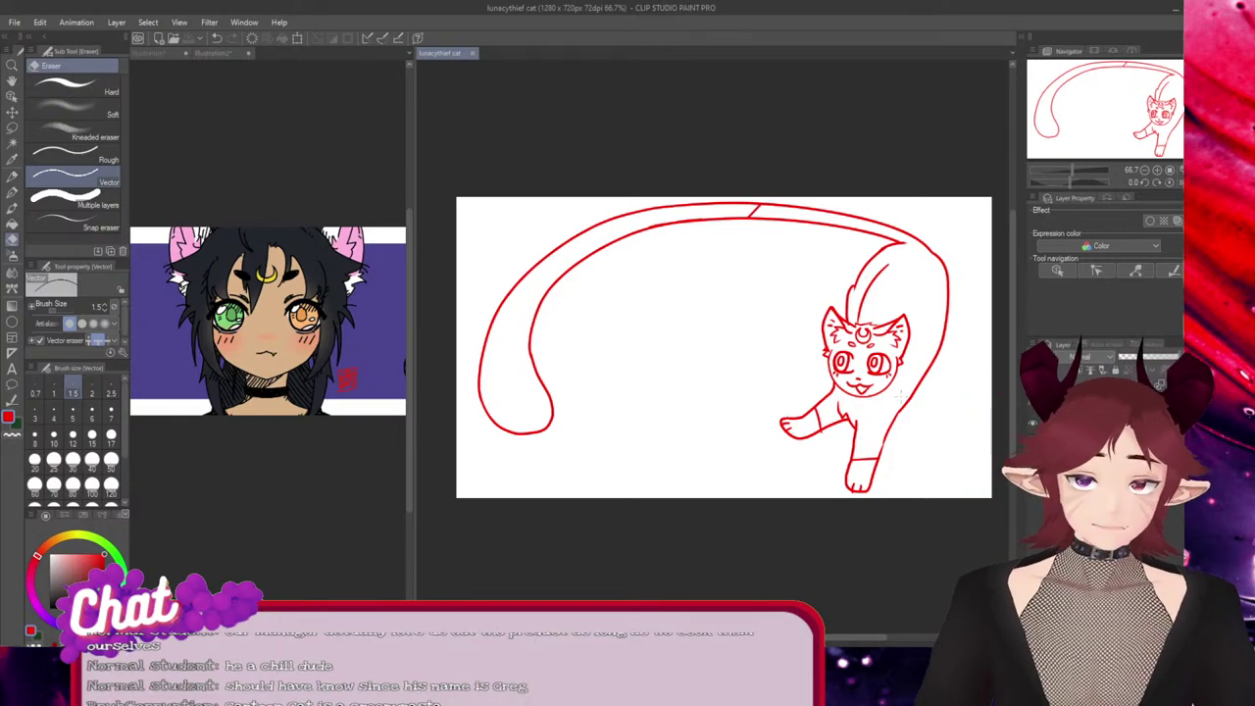
{"action": "scroll", "coordinate": [556, 184], "scroll_direction": "right", "scroll_amount": 1}
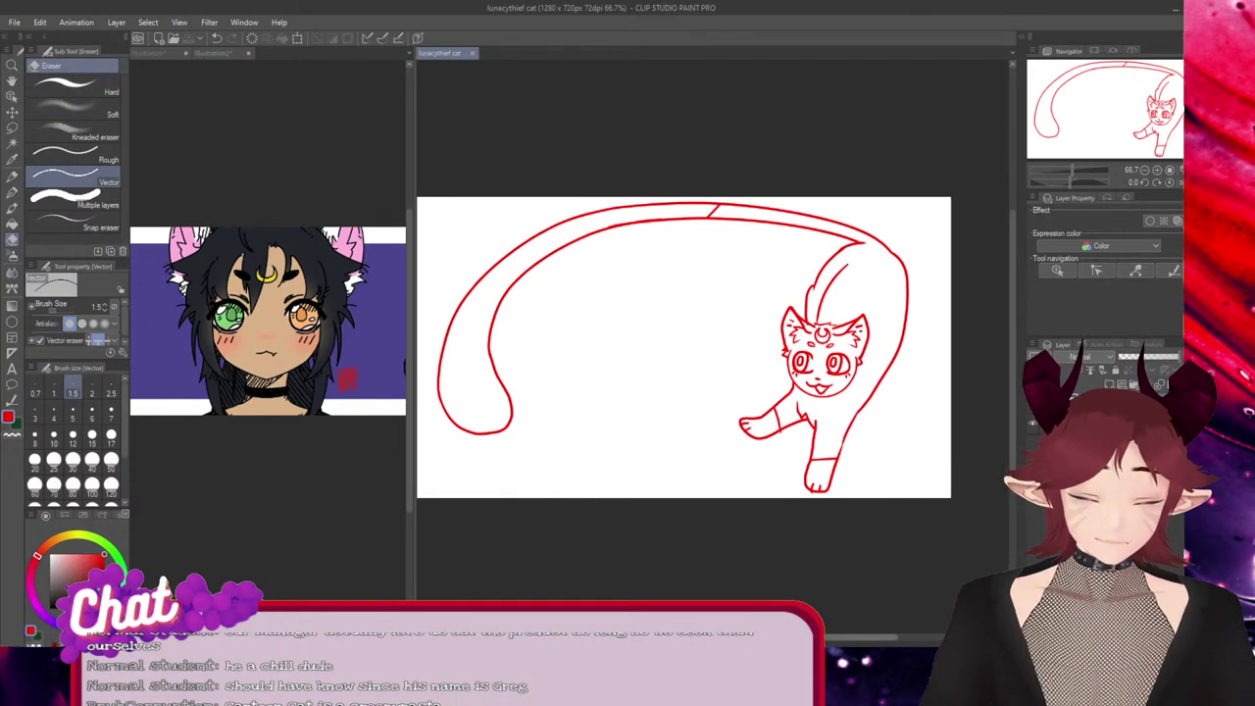
{"action": "left_click", "coordinate": [297, 38]}
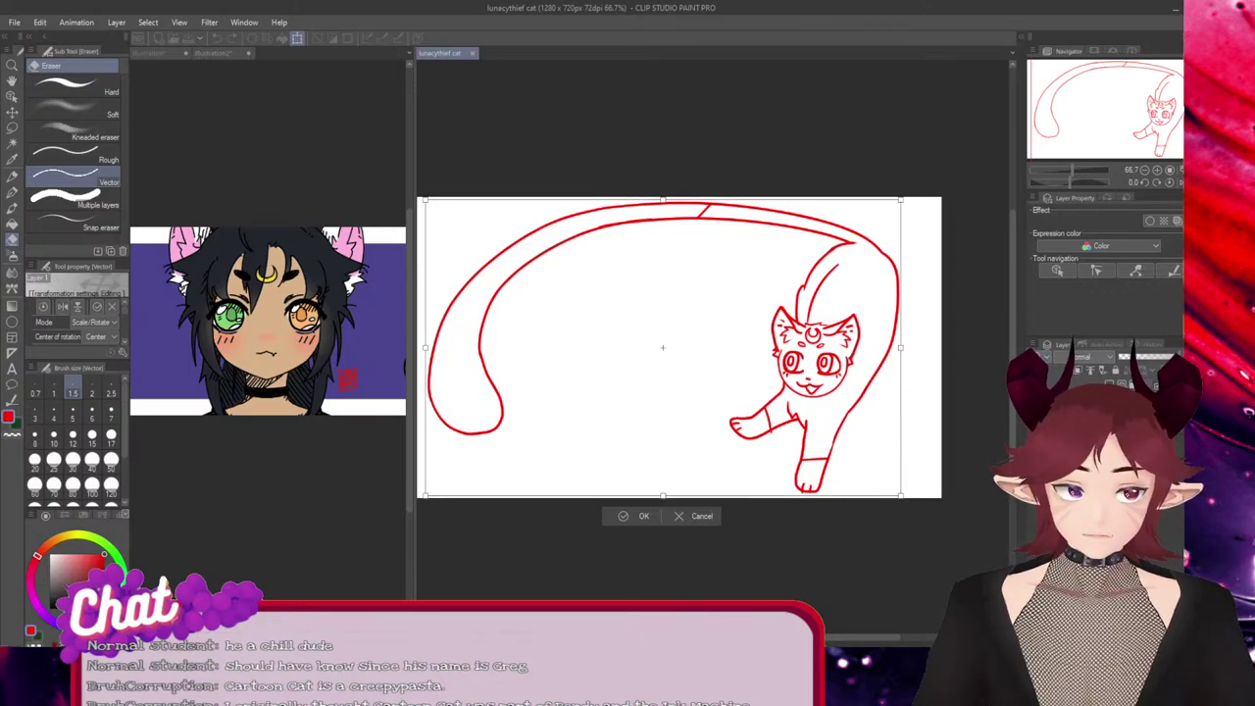
{"action": "left_click_drag", "start_coordinate": [662, 347], "coordinate": [699, 345]}
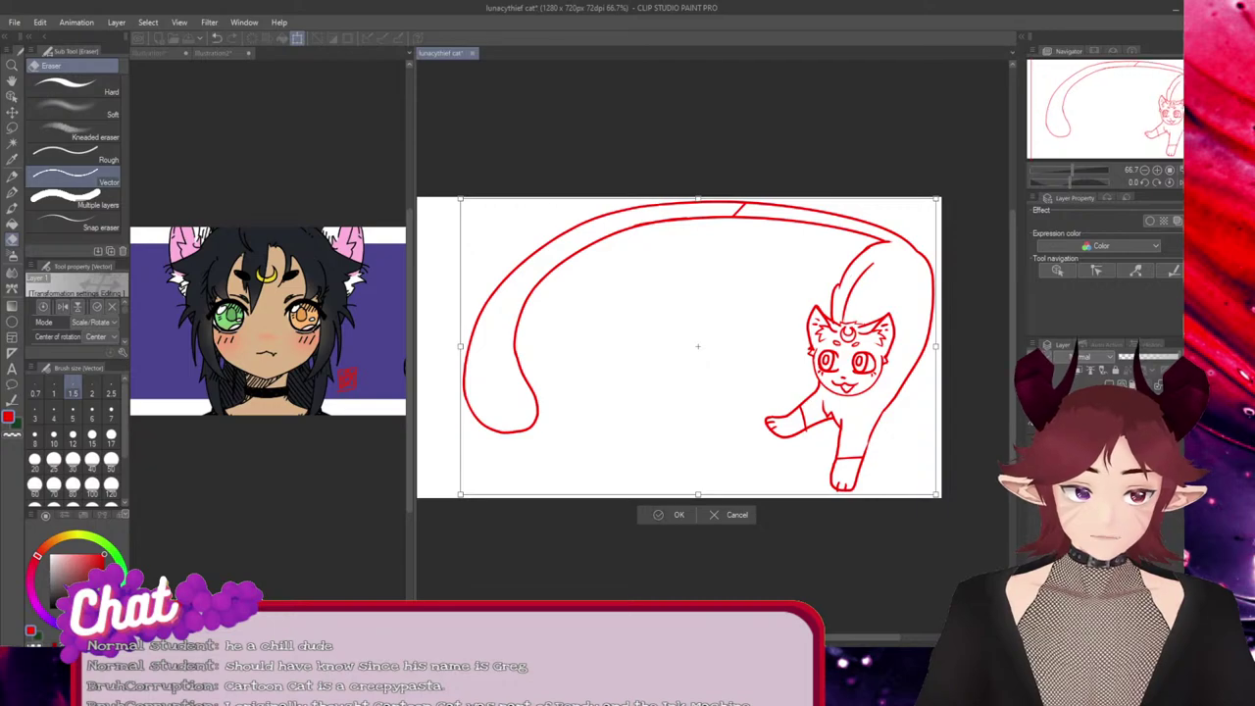
{"action": "left_click", "coordinate": [676, 513]}
{"action": "mouse_move", "coordinate": [843, 637]}
{"action": "left_mouse_down"}
{"action": "mouse_move", "coordinate": [802, 637]}
{"action": "mouse_move", "coordinate": [839, 638]}
{"action": "left_mouse_up"}
{"action": "key", "text": "m"}
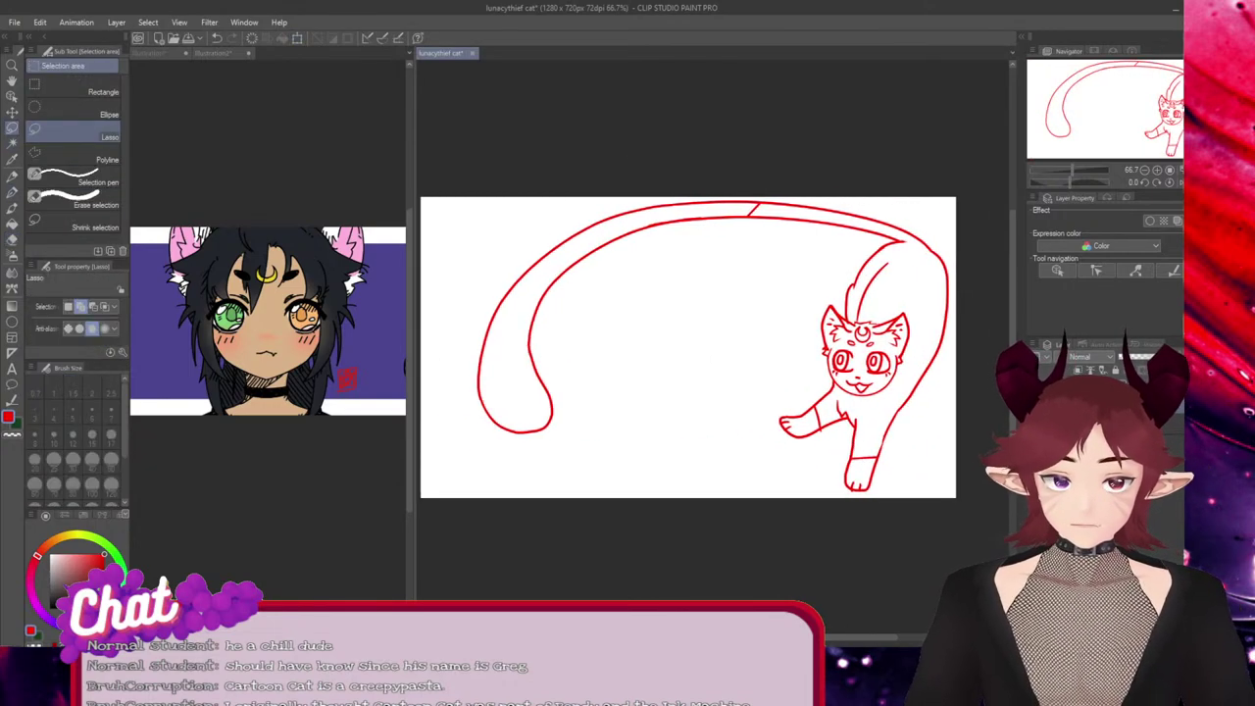
Lasso the cat's long tail from near the back to its tip, stretch it slightly toward the canvas's left edge, and deselect
{"action": "mouse_move", "coordinate": [652, 157]}
{"action": "left_mouse_down"}
{"action": "mouse_move", "coordinate": [431, 456]}
{"action": "mouse_move", "coordinate": [720, 385]}
{"action": "mouse_move", "coordinate": [886, 192]}
{"action": "mouse_move", "coordinate": [706, 160]}
{"action": "left_mouse_up"}
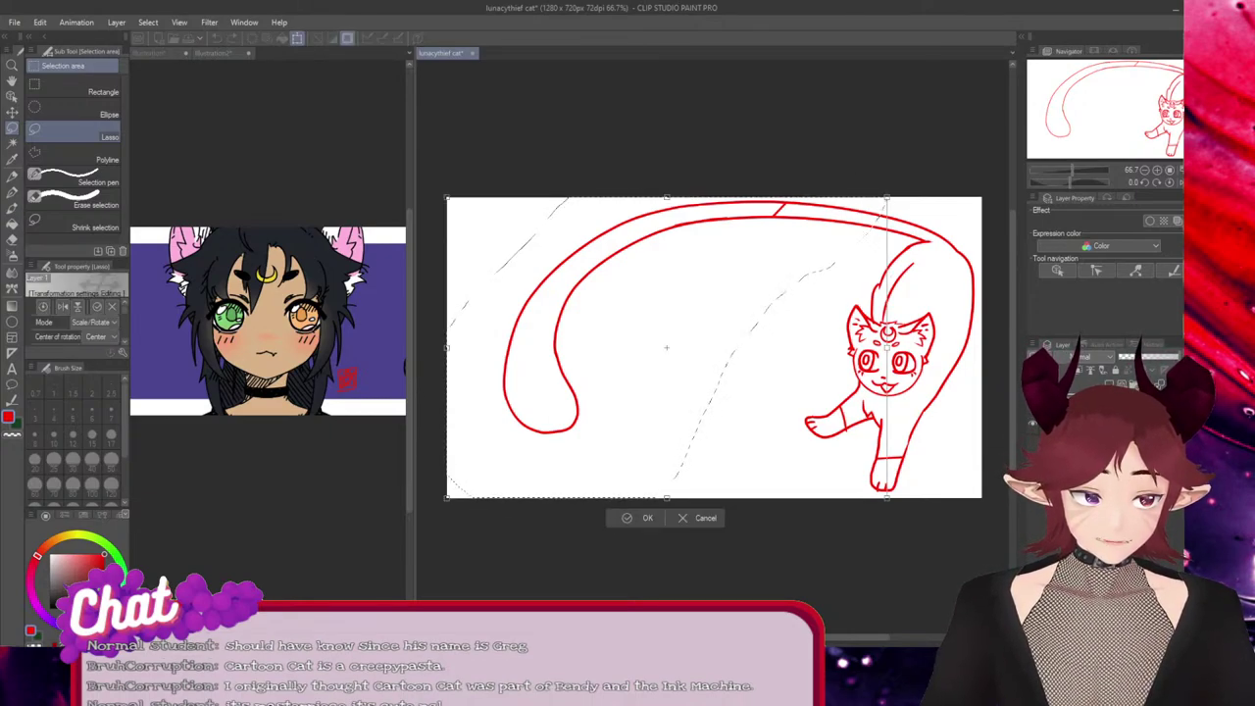
{"action": "key", "text": "ctrl+t"}
{"action": "left_click_drag", "start_coordinate": [447, 347], "coordinate": [422, 348]}
{"action": "key", "text": "Return"}
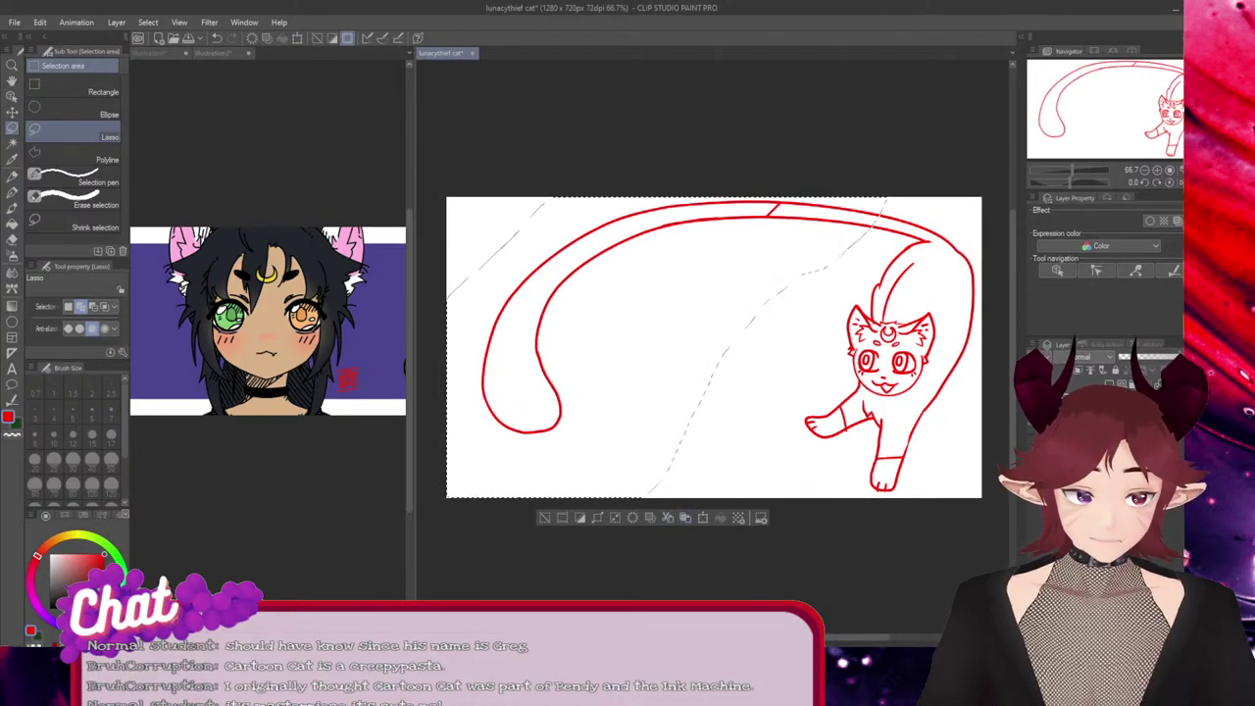
{"action": "key", "text": "ctrl+d"}
Lasso the tail from just past its stripe line to the tip, widen it a little further left, and deselect
{"action": "left_click_drag", "start_coordinate": [802, 163], "coordinate": [720, 312]}
{"action": "mouse_move", "coordinate": [796, 178]}
{"action": "left_mouse_down"}
{"action": "mouse_move", "coordinate": [789, 215]}
{"action": "mouse_move", "coordinate": [667, 397]}
{"action": "mouse_move", "coordinate": [483, 310]}
{"action": "mouse_move", "coordinate": [506, 251]}
{"action": "left_mouse_up"}
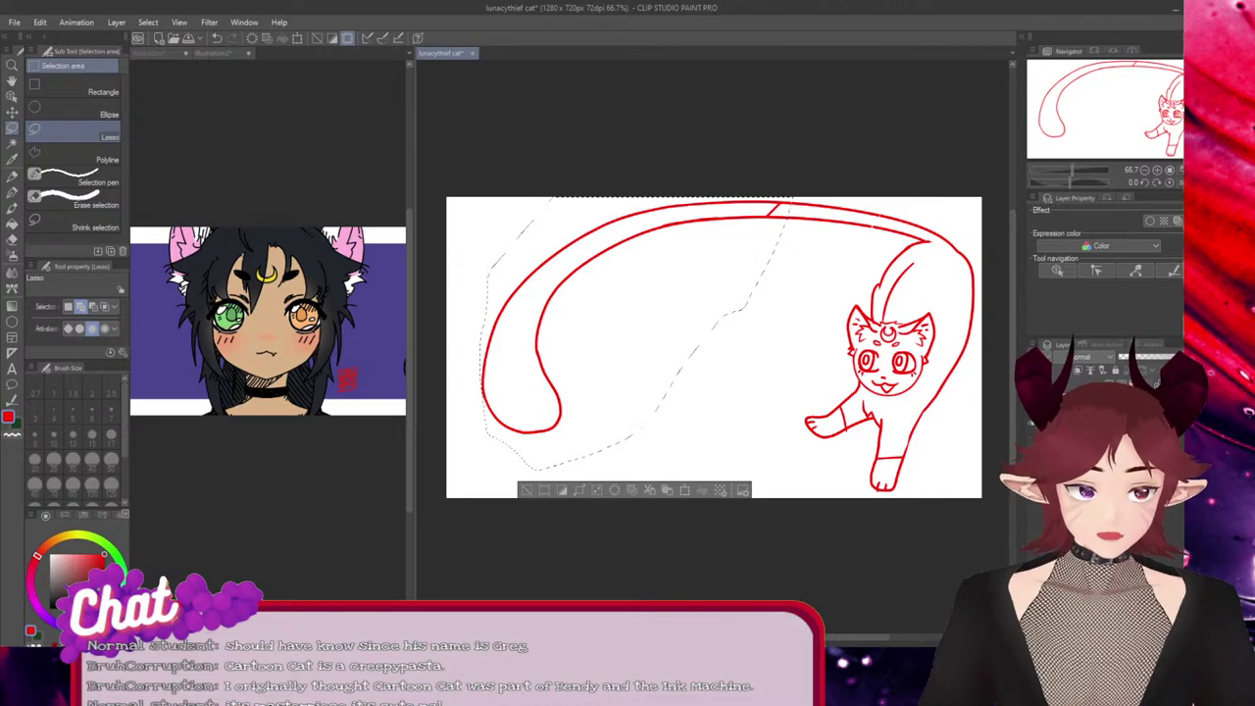
{"action": "key", "text": "ctrl+t"}
{"action": "left_click_drag", "start_coordinate": [479, 333], "coordinate": [467, 333]}
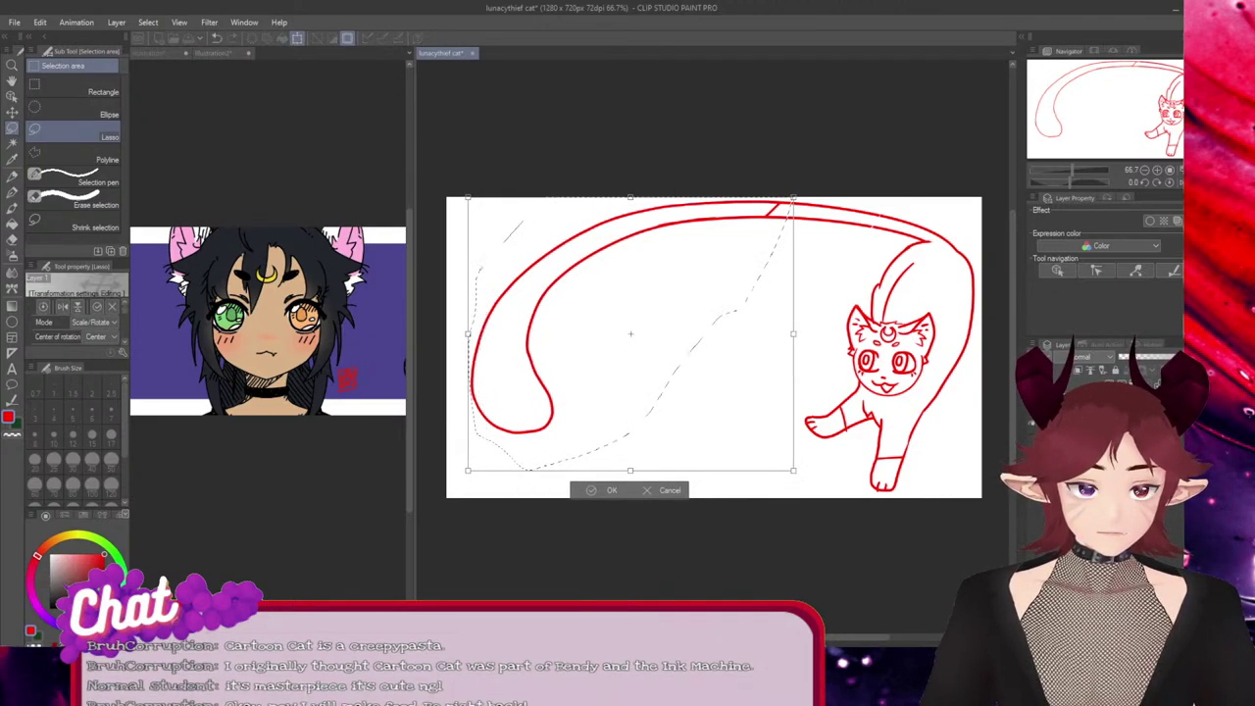
{"action": "left_click", "coordinate": [591, 491]}
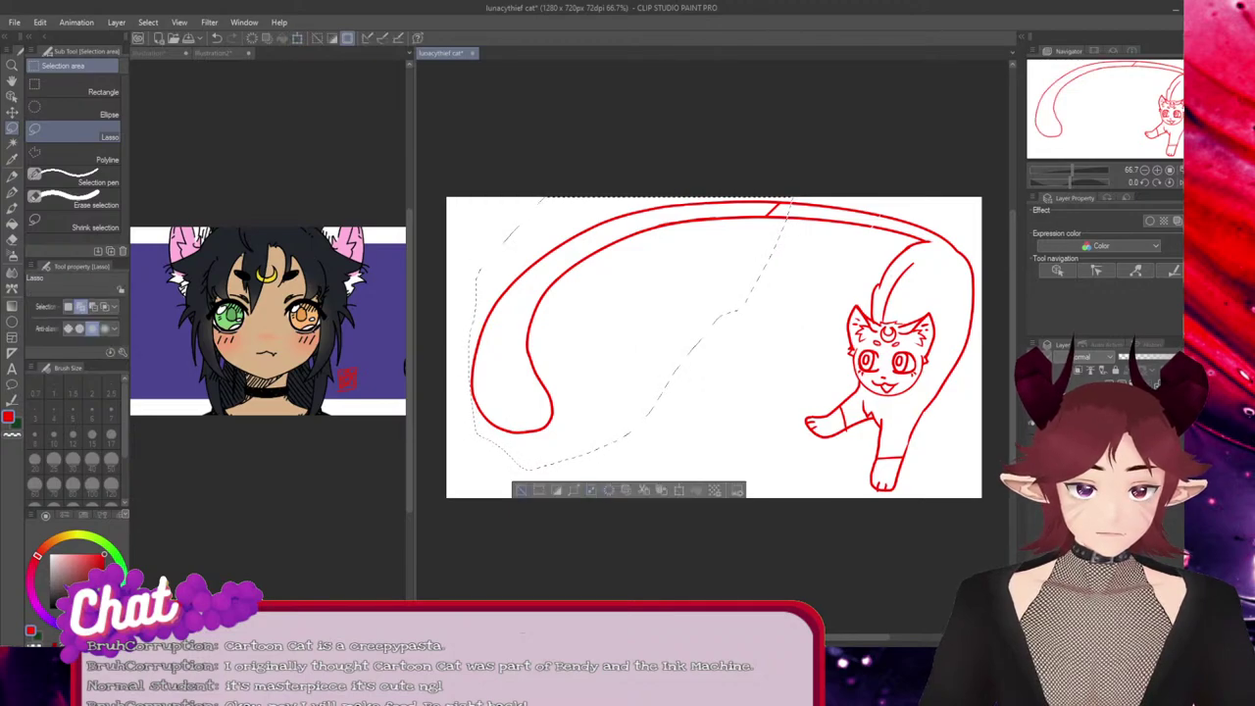
{"action": "key", "text": "ctrl+d"}
Extend the curved tail end almost to the canvas's left edge with two smaller lasso selections stretched left
{"action": "mouse_move", "coordinate": [750, 202]}
{"action": "left_mouse_down"}
{"action": "mouse_move", "coordinate": [647, 371]}
{"action": "mouse_move", "coordinate": [427, 365]}
{"action": "mouse_move", "coordinate": [589, 125]}
{"action": "left_mouse_up"}
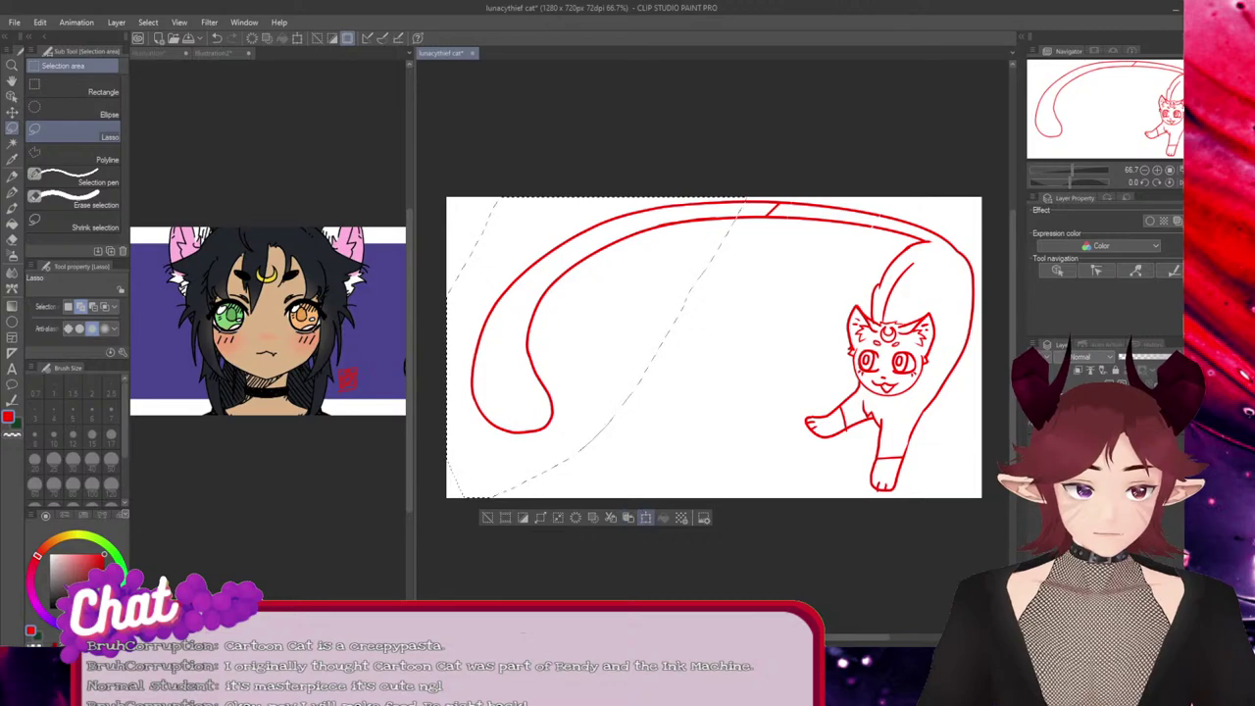
{"action": "key", "text": "ctrl+t"}
{"action": "left_click_drag", "start_coordinate": [437, 347], "coordinate": [428, 347]}
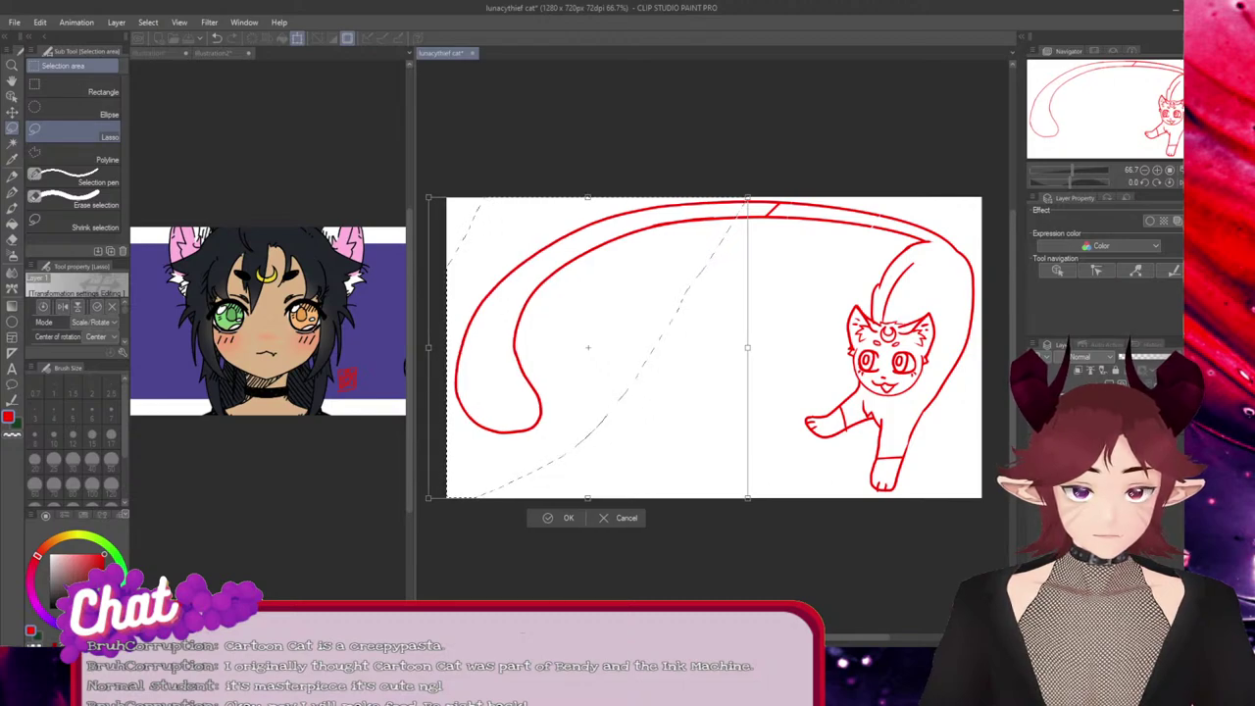
{"action": "key", "text": "Return"}
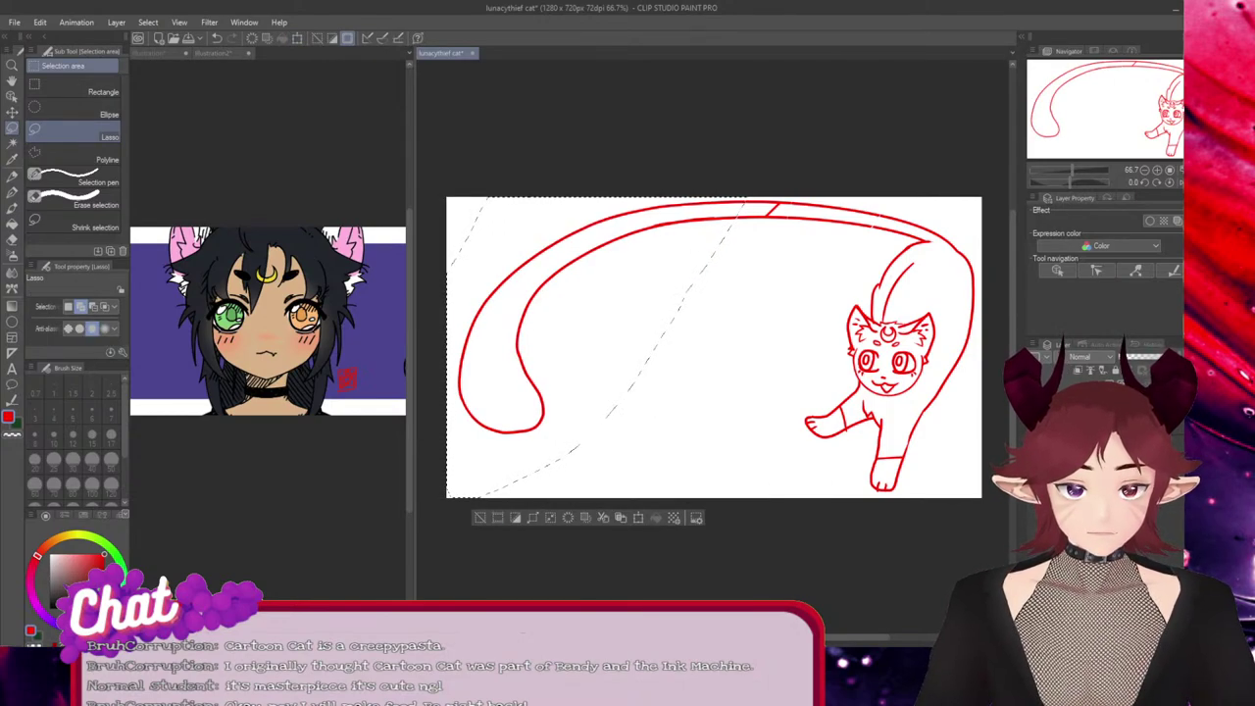
{"action": "key", "text": "ctrl+d"}
{"action": "mouse_move", "coordinate": [702, 180]}
{"action": "left_mouse_down"}
{"action": "mouse_move", "coordinate": [547, 480]}
{"action": "mouse_move", "coordinate": [451, 482]}
{"action": "mouse_move", "coordinate": [435, 400]}
{"action": "mouse_move", "coordinate": [524, 201]}
{"action": "left_mouse_up"}
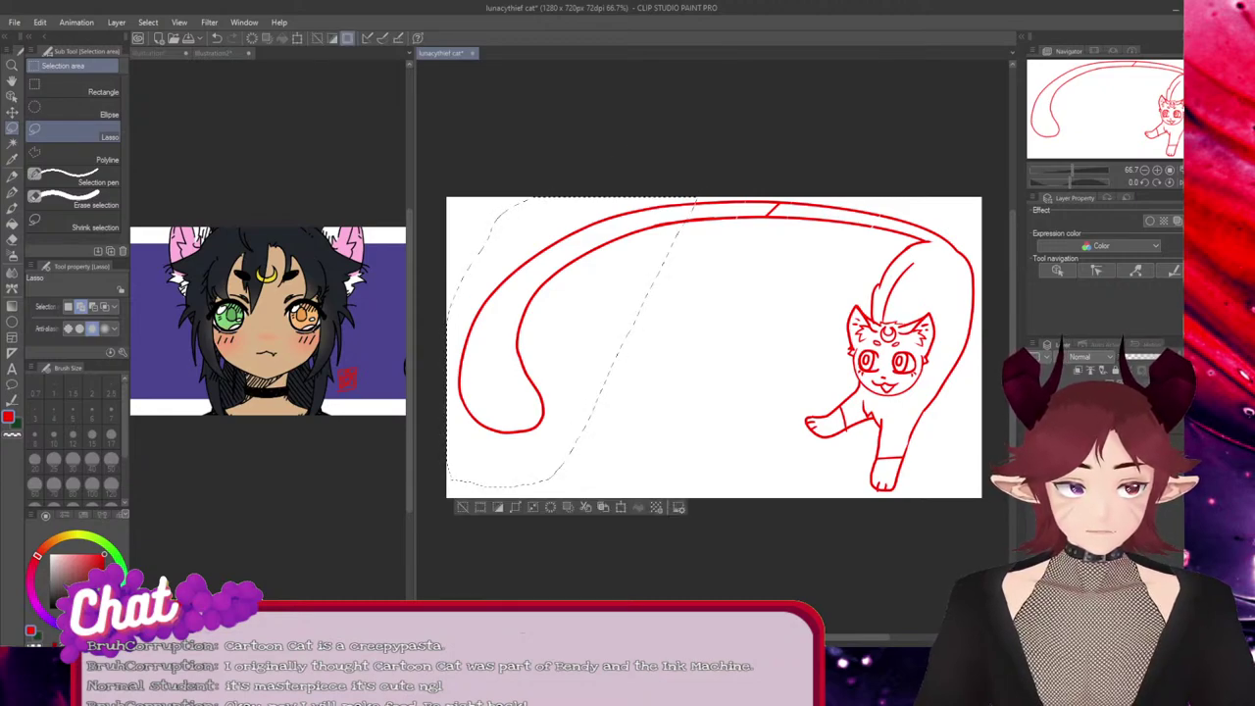
{"action": "left_click", "coordinate": [621, 507]}
{"action": "left_click_drag", "start_coordinate": [447, 343], "coordinate": [438, 342]}
{"action": "key", "text": "Return"}
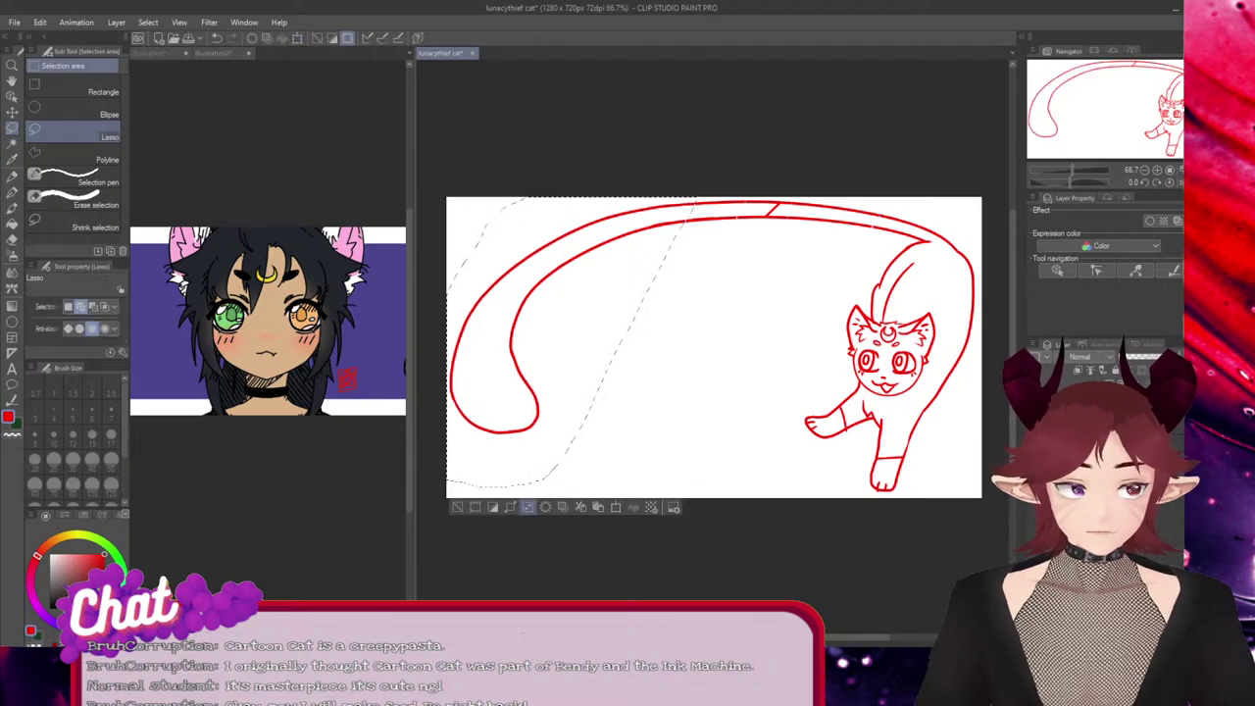
{"action": "key", "text": "ctrl+d"}
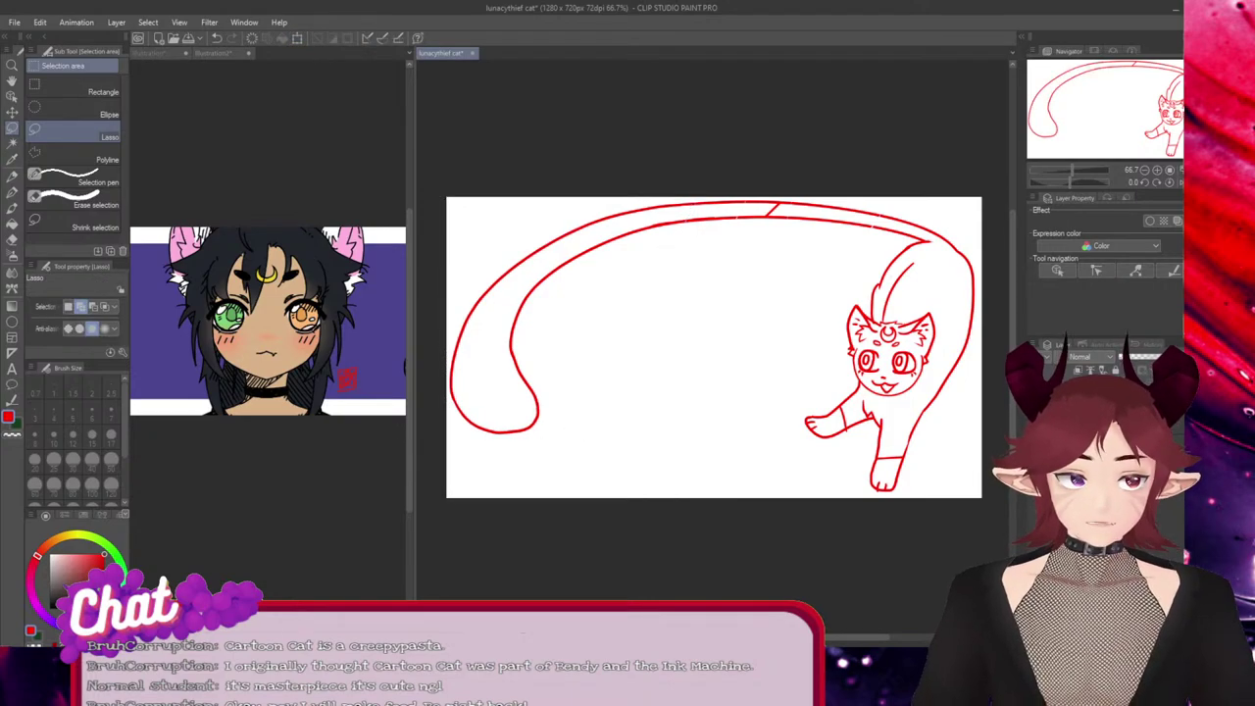
Nudge the entire cat drawing slightly right and down to center it within the canvas
{"action": "key", "text": "ctrl+t"}
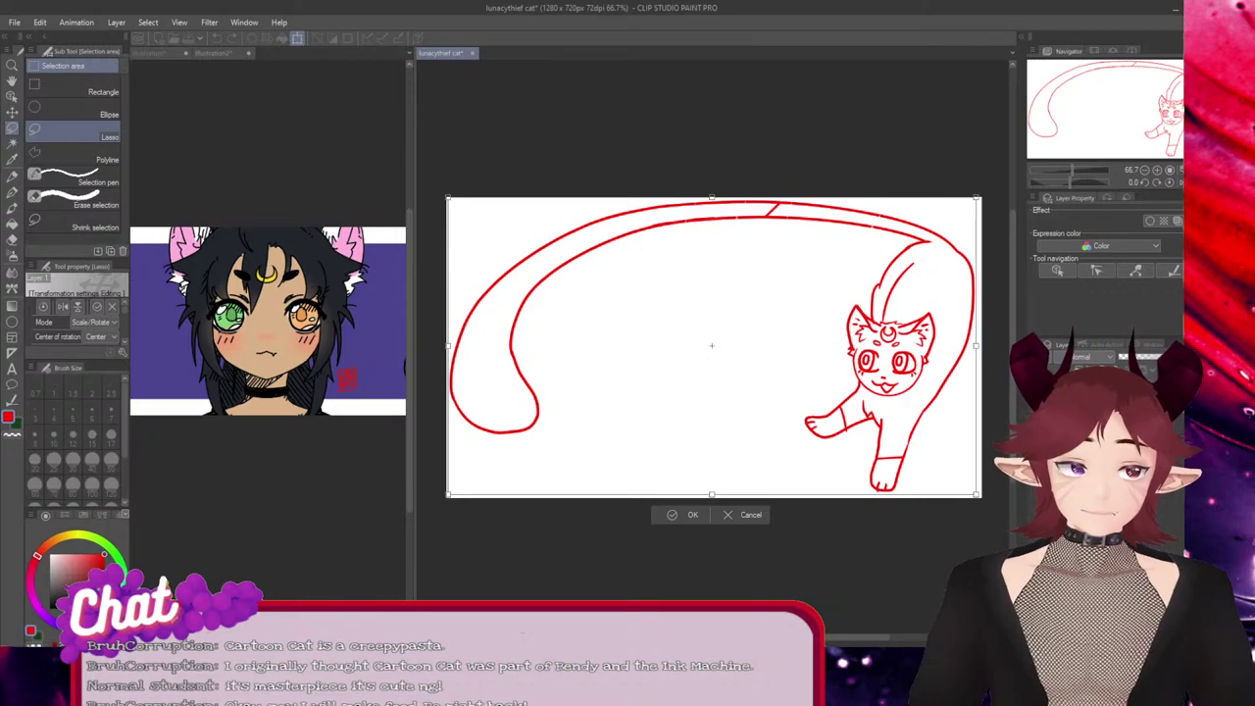
{"action": "key", "text": "Right"}
{"action": "key", "text": "Right"}
{"action": "key", "text": "Right"}
{"action": "key", "text": "Right"}
{"action": "key", "text": "Down"}
{"action": "key", "text": "Down"}
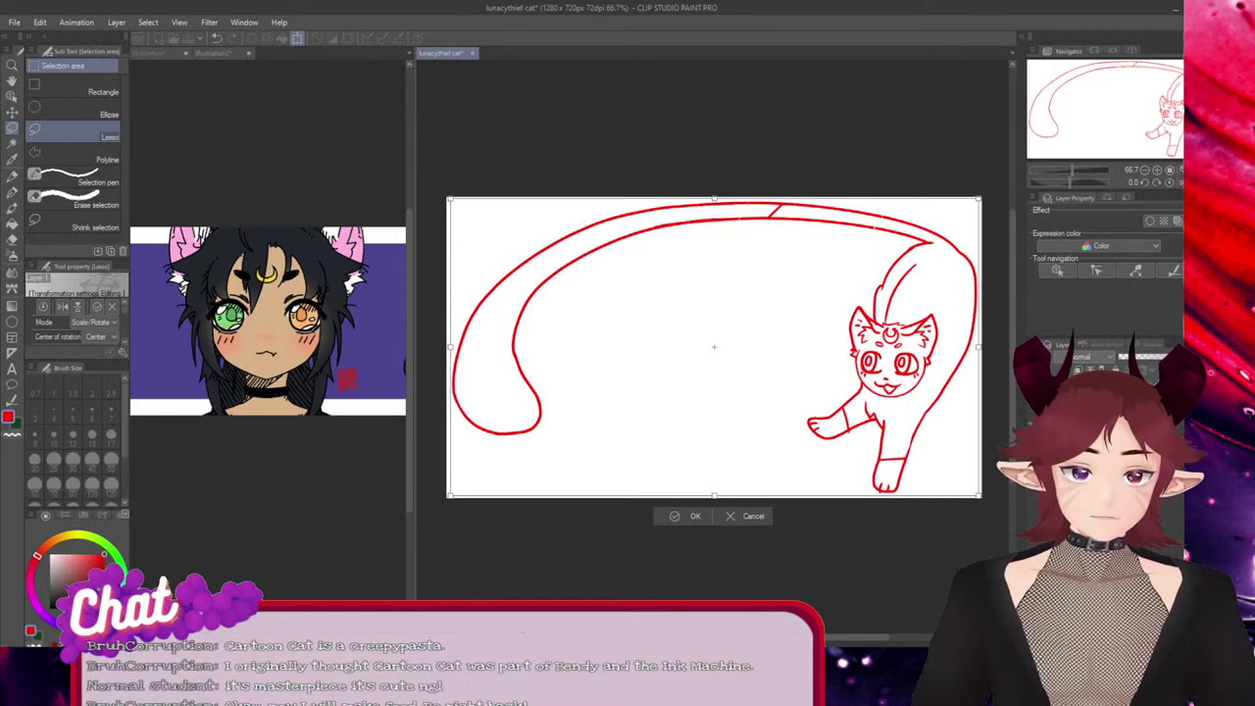
{"action": "key", "text": "Return"}
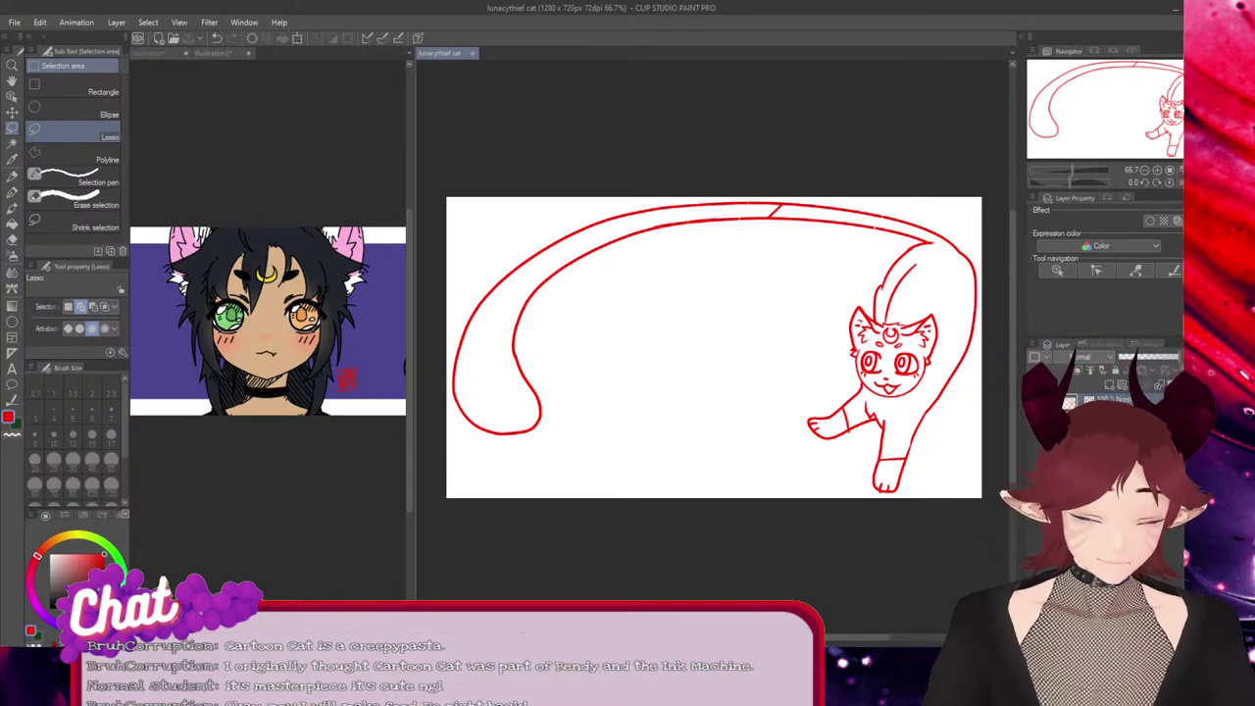
Switch to the Turnip pen and widen the cat canvas's window area beside the reference portrait
{"action": "key", "text": "p"}
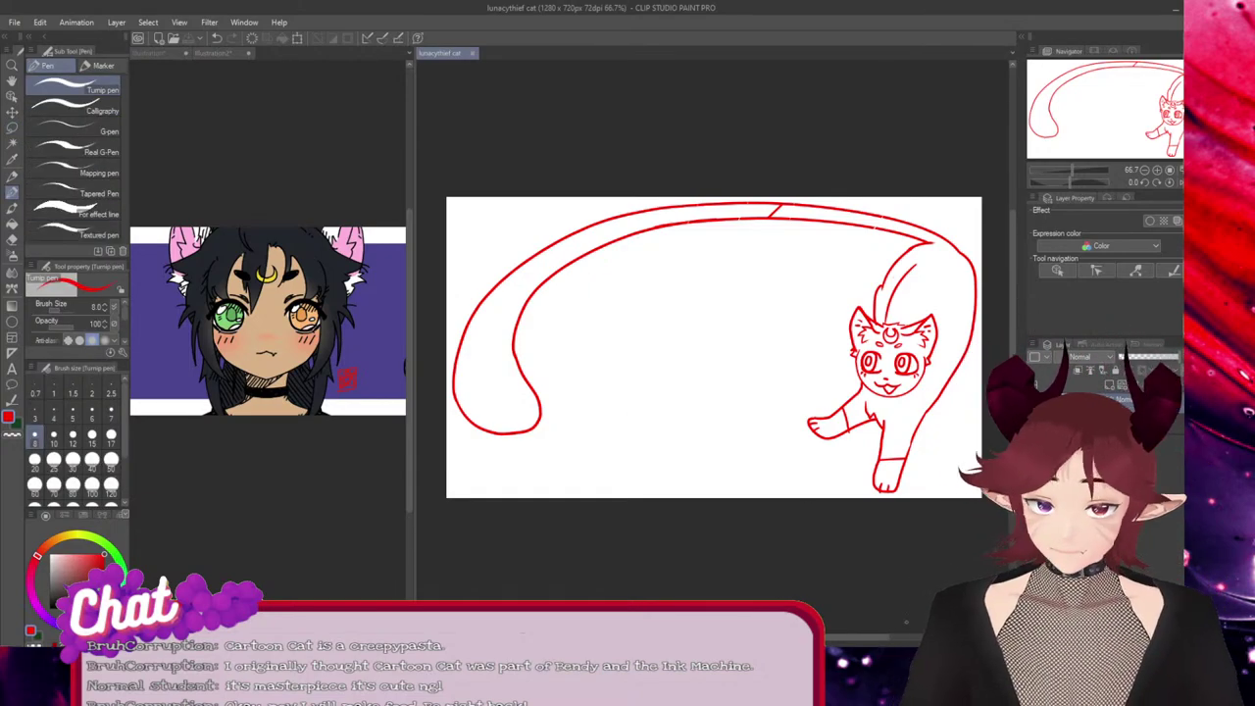
{"action": "left_click", "coordinate": [906, 622]}
{"action": "scroll", "coordinate": [812, 487], "scroll_direction": "up", "scroll_amount": 1}
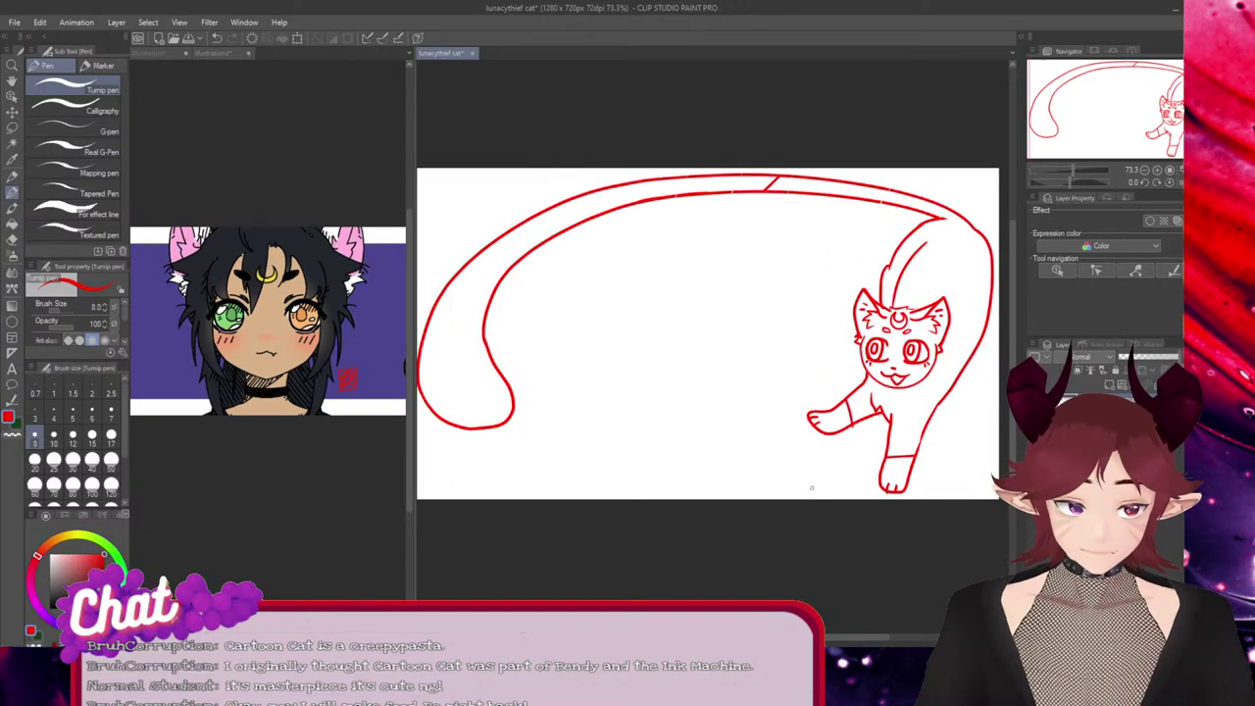
{"action": "scroll", "coordinate": [804, 172], "scroll_direction": "up", "scroll_amount": 4}
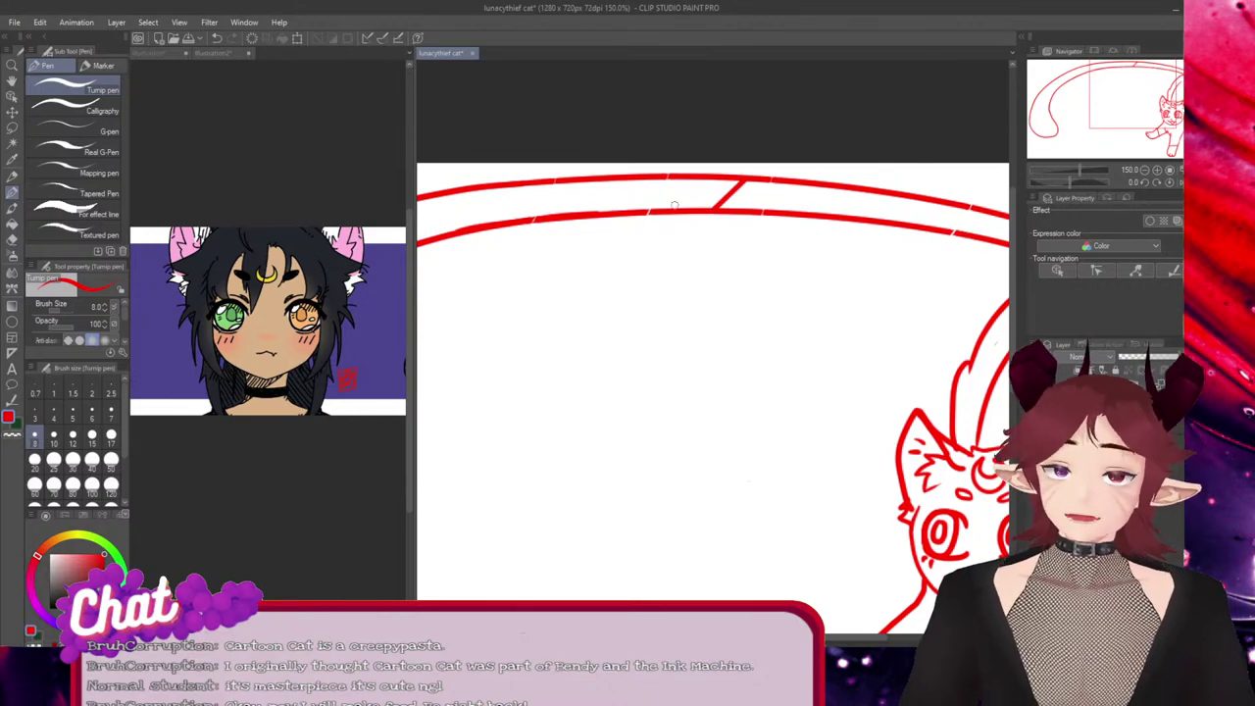
{"action": "scroll", "coordinate": [568, 222], "scroll_direction": "down", "scroll_amount": 5}
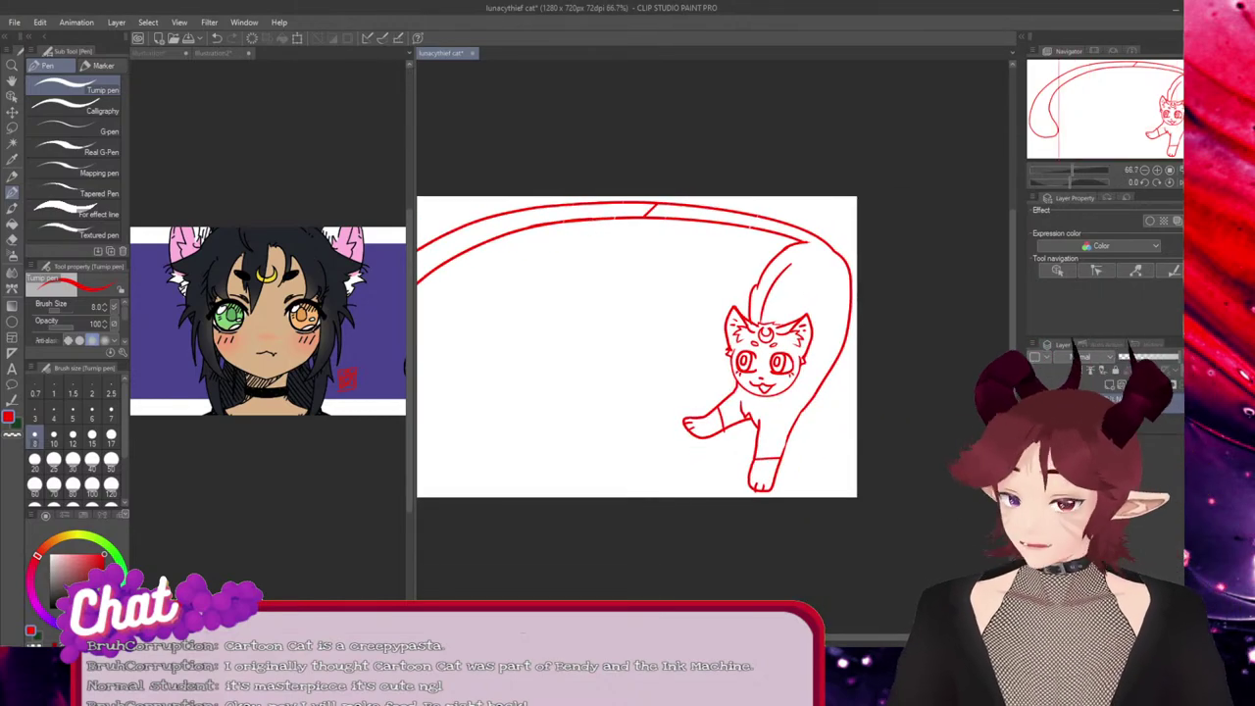
{"action": "left_click_drag", "start_coordinate": [908, 637], "coordinate": [876, 625]}
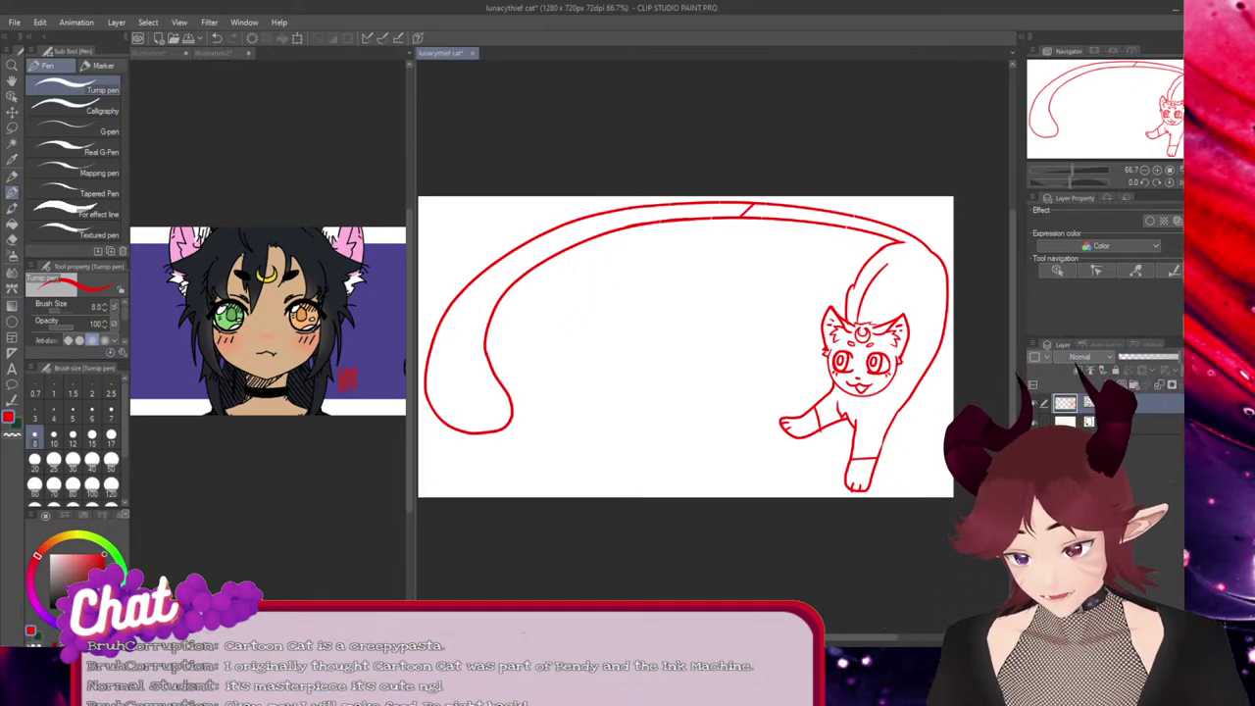
{"action": "left_click_drag", "start_coordinate": [415, 338], "coordinate": [348, 333]}
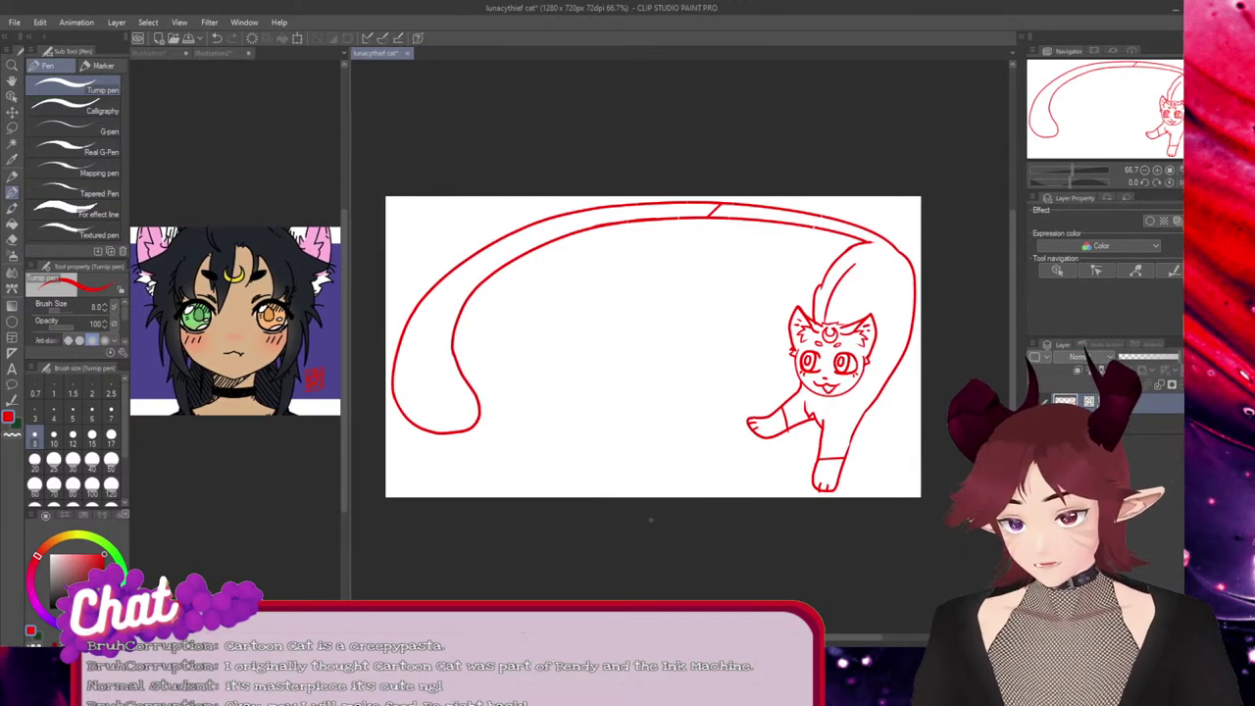
{"action": "mouse_move", "coordinate": [618, 270]}
{"action": "left_mouse_down"}
{"action": "mouse_move", "coordinate": [705, 486]}
{"action": "mouse_move", "coordinate": [564, 330]}
{"action": "mouse_move", "coordinate": [683, 380]}
{"action": "left_mouse_up"}
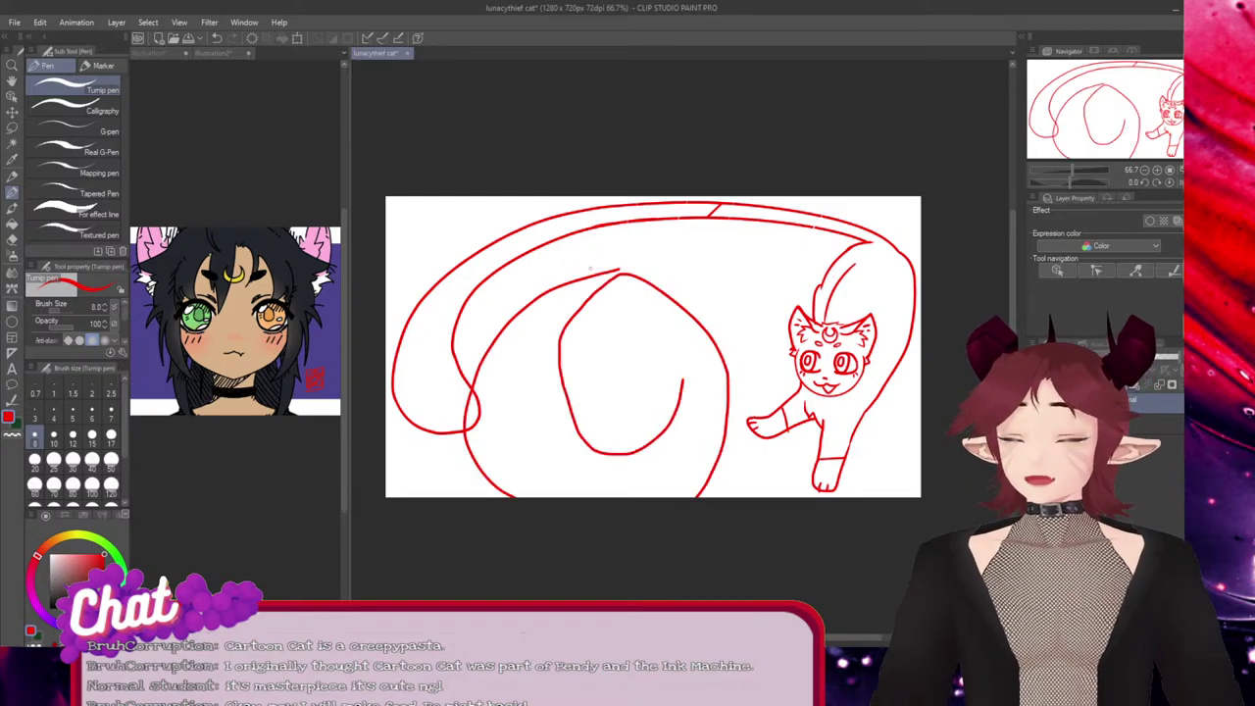
{"action": "key", "text": "ctrl+z"}
{"action": "key", "text": "ctrl+z"}
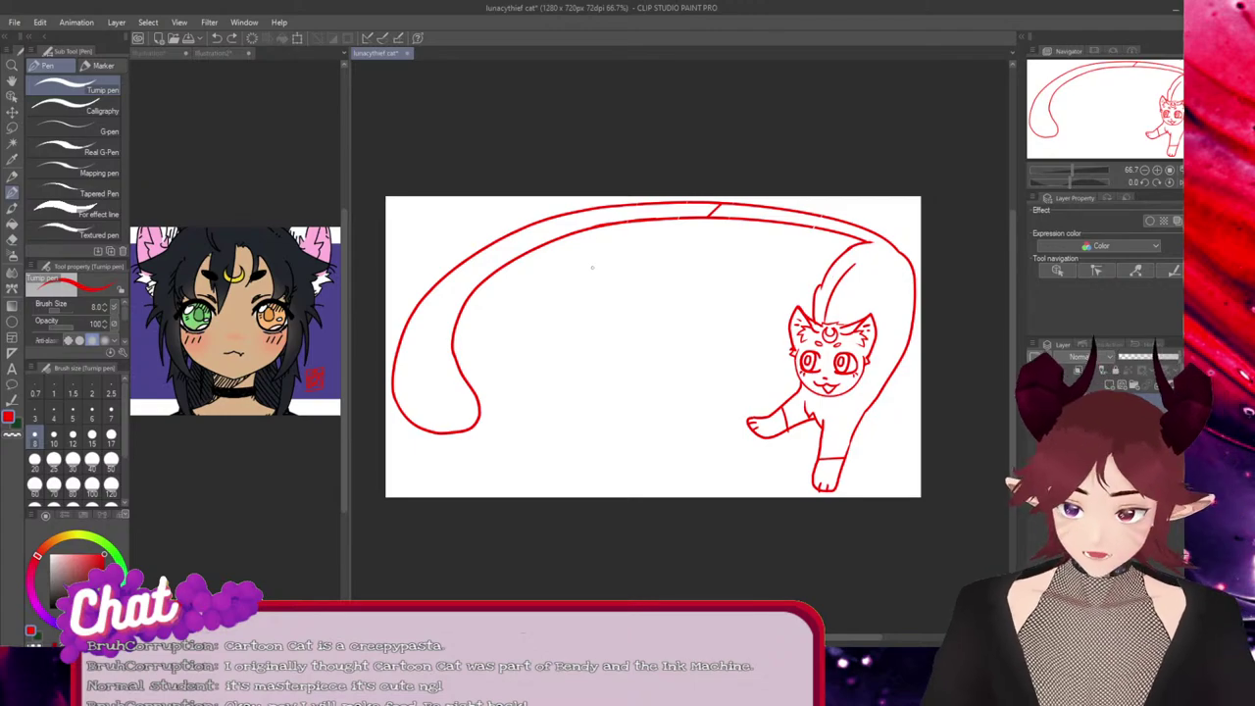
On a new layer, draw a tall oval head beneath the tail's arch using the Ellipse figure tool at brush size 6
{"action": "scroll", "coordinate": [677, 233], "scroll_direction": "up", "scroll_amount": 3}
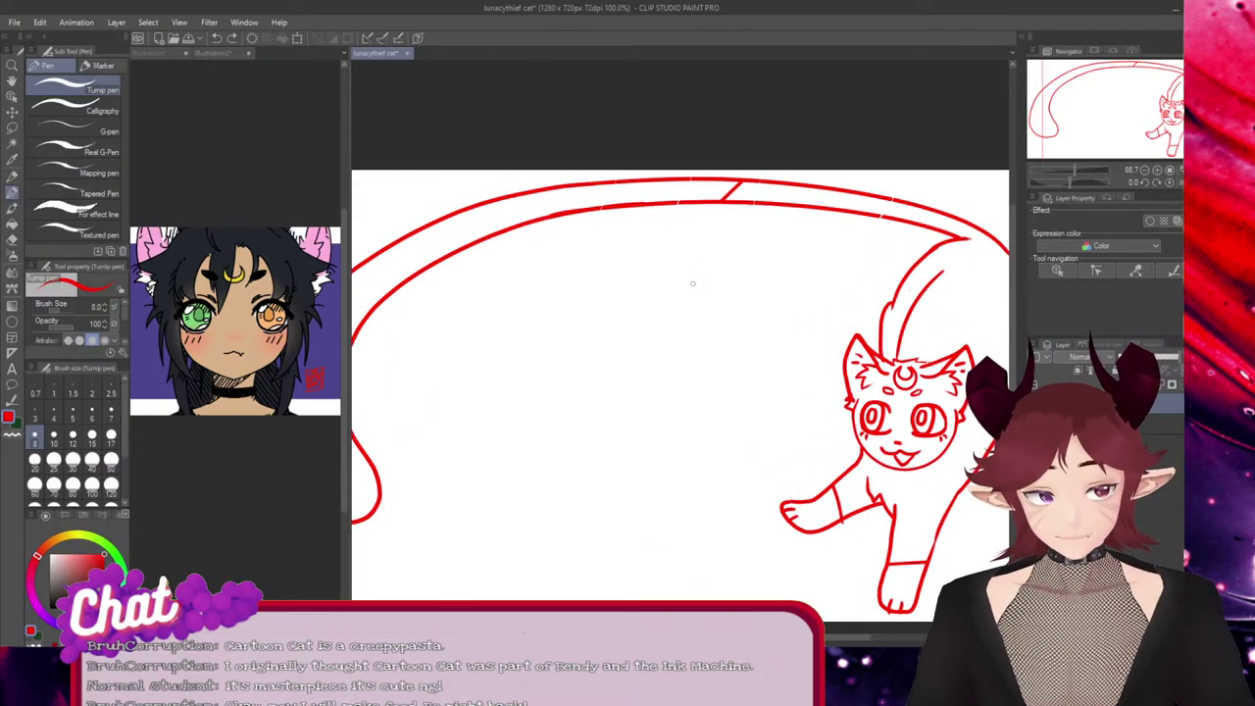
{"action": "scroll", "coordinate": [885, 559], "scroll_direction": "down", "scroll_amount": 2}
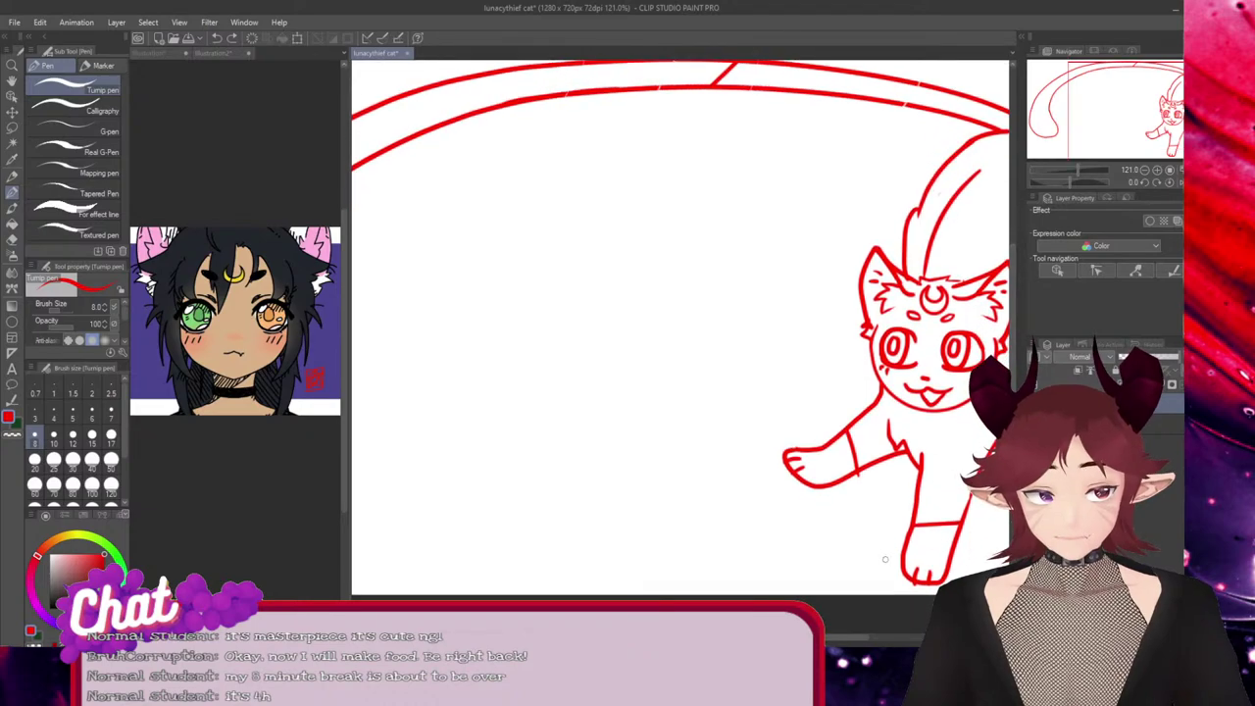
{"action": "left_click_drag", "start_coordinate": [848, 637], "coordinate": [822, 637]}
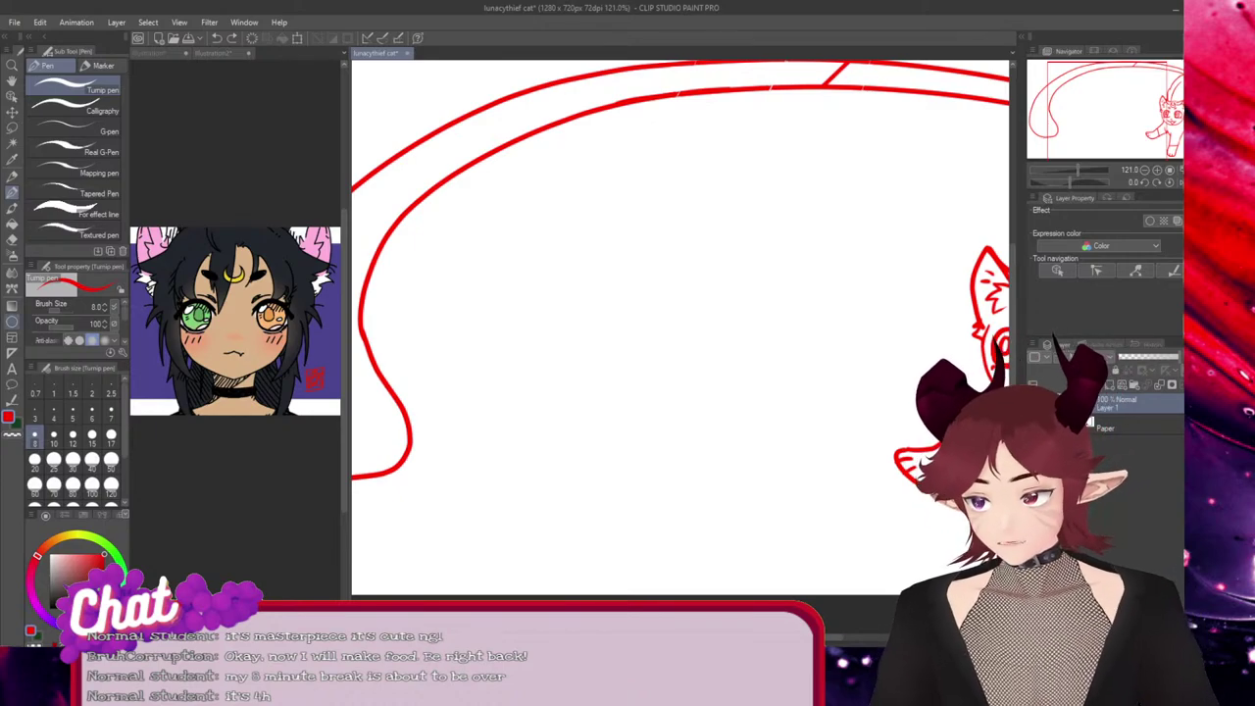
{"action": "left_click", "coordinate": [12, 321]}
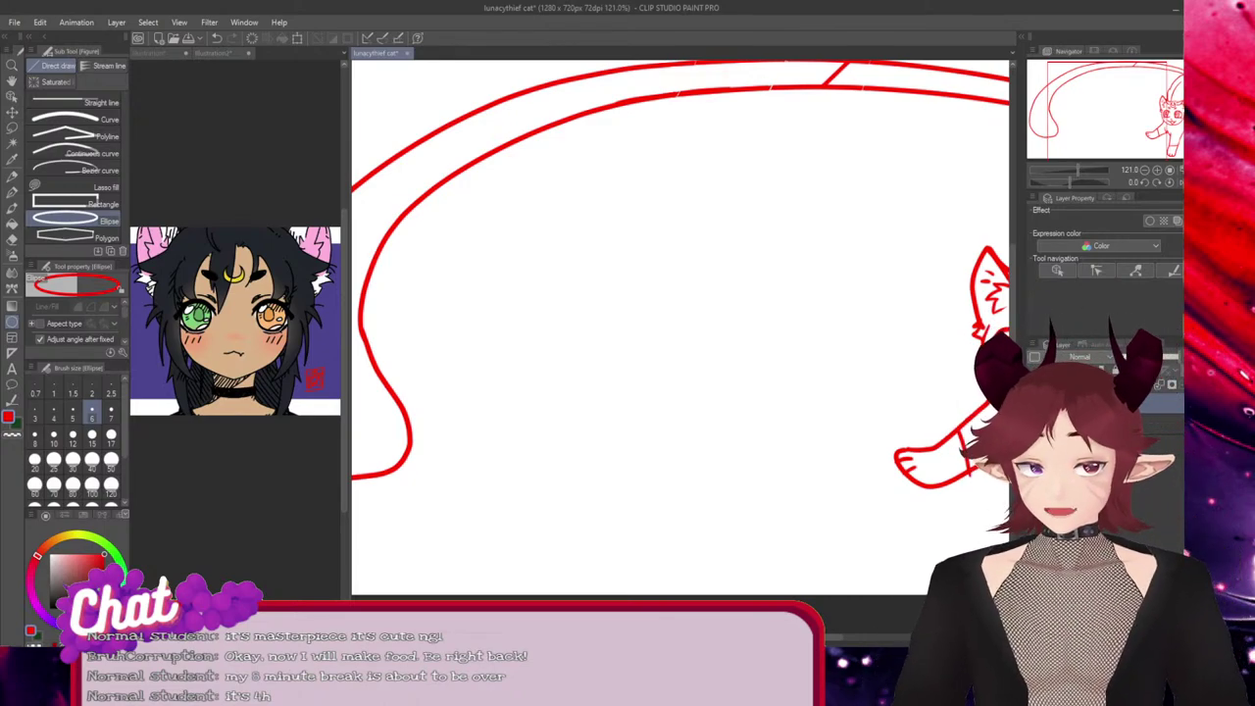
{"action": "left_click", "coordinate": [1035, 403]}
{"action": "left_click", "coordinate": [1036, 403]}
{"action": "left_click", "coordinate": [1035, 403]}
{"action": "left_click", "coordinate": [1035, 403]}
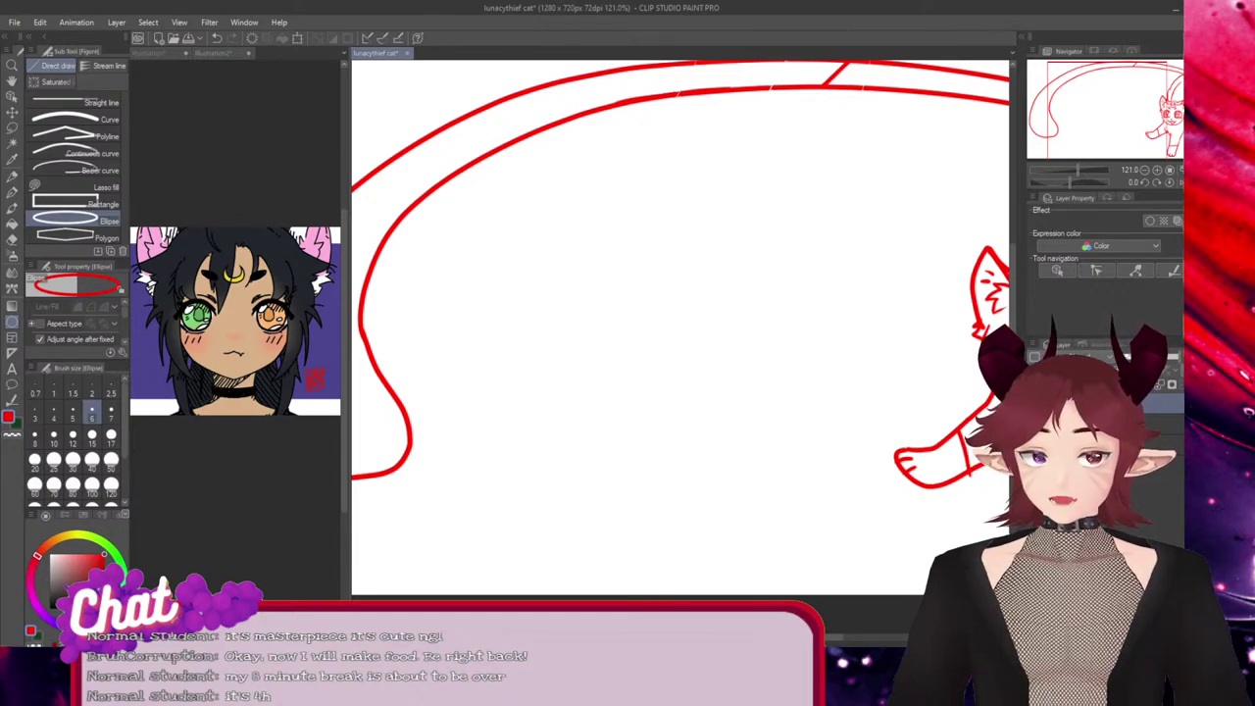
{"action": "left_click_drag", "start_coordinate": [517, 114], "coordinate": [713, 386]}
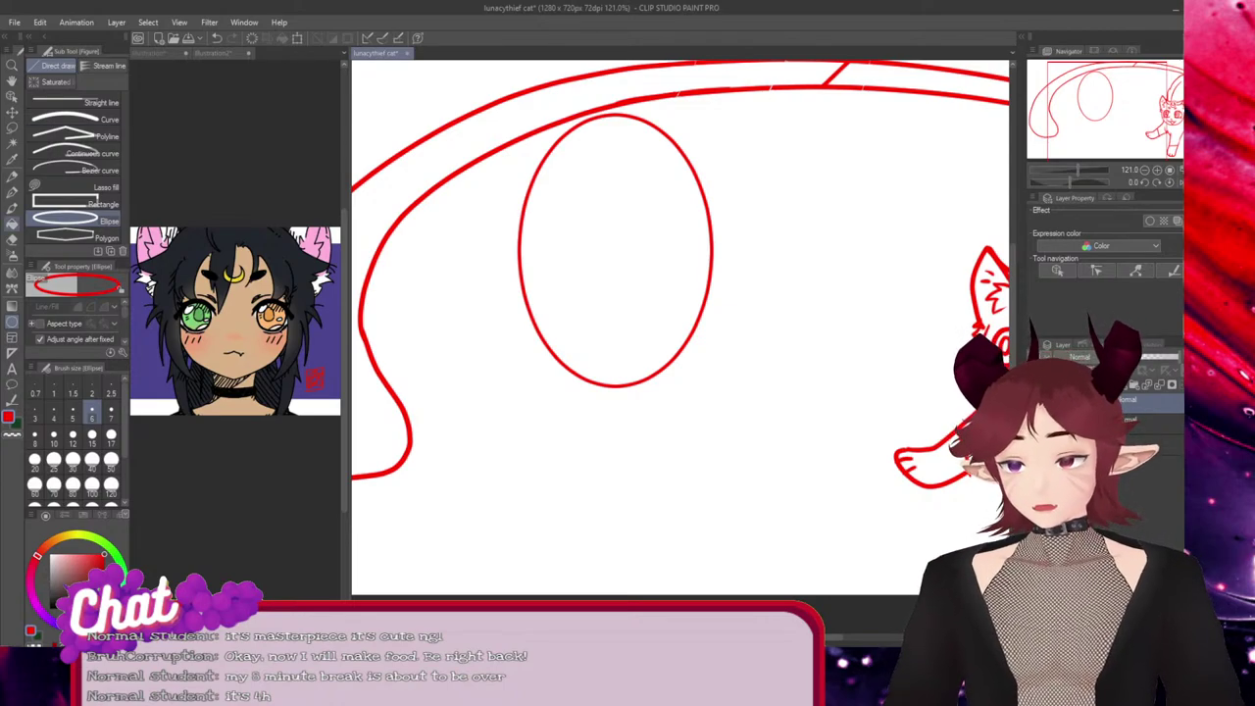
Sketch the neck and shoulders below the oval with the Turnip pen, and add a curved cat-like mouth and two line eyes
{"action": "left_click", "coordinate": [12, 193]}
{"action": "left_click_drag", "start_coordinate": [602, 387], "coordinate": [603, 431]}
{"action": "mouse_move", "coordinate": [629, 390]}
{"action": "left_mouse_down"}
{"action": "mouse_move", "coordinate": [623, 447]}
{"action": "mouse_move", "coordinate": [723, 594]}
{"action": "left_mouse_up"}
{"action": "mouse_move", "coordinate": [600, 438]}
{"action": "left_mouse_down"}
{"action": "mouse_move", "coordinate": [446, 544]}
{"action": "mouse_move", "coordinate": [436, 593]}
{"action": "left_mouse_up"}
{"action": "mouse_move", "coordinate": [555, 289]}
{"action": "left_mouse_down"}
{"action": "mouse_move", "coordinate": [659, 347]}
{"action": "mouse_move", "coordinate": [683, 304]}
{"action": "left_mouse_up"}
{"action": "left_click_drag", "start_coordinate": [574, 183], "coordinate": [579, 237]}
{"action": "left_click_drag", "start_coordinate": [635, 188], "coordinate": [624, 237]}
Handwrite "BOB" across the figure's chest with the Turnip pen
{"action": "mouse_move", "coordinate": [511, 480]}
{"action": "left_mouse_down"}
{"action": "mouse_move", "coordinate": [505, 521]}
{"action": "mouse_move", "coordinate": [548, 481]}
{"action": "mouse_move", "coordinate": [509, 546]}
{"action": "left_mouse_up"}
{"action": "mouse_move", "coordinate": [588, 502]}
{"action": "left_mouse_down"}
{"action": "mouse_move", "coordinate": [578, 535]}
{"action": "mouse_move", "coordinate": [590, 502]}
{"action": "left_mouse_up"}
{"action": "left_click_drag", "start_coordinate": [631, 473], "coordinate": [619, 537]}
{"action": "mouse_move", "coordinate": [630, 479]}
{"action": "left_mouse_down"}
{"action": "mouse_move", "coordinate": [637, 519]}
{"action": "mouse_move", "coordinate": [607, 551]}
{"action": "left_mouse_up"}
{"action": "scroll", "coordinate": [629, 546], "scroll_direction": "down", "scroll_amount": 4}
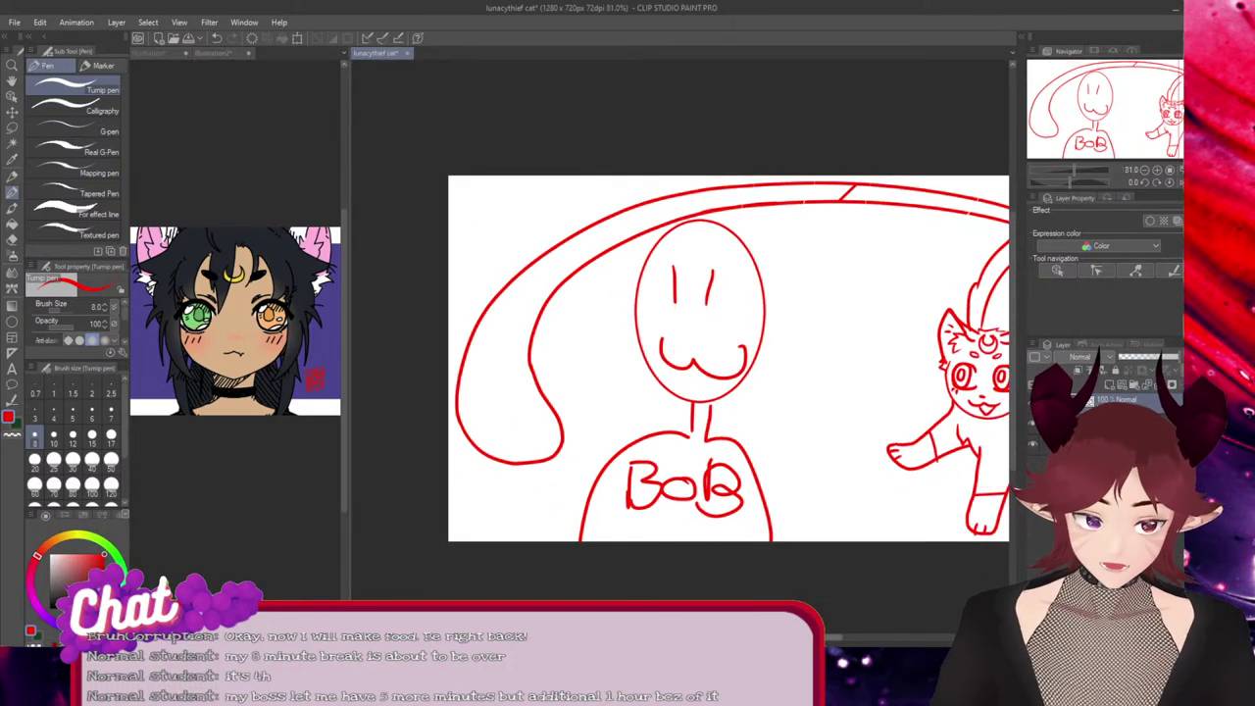
{"action": "left_click_drag", "start_coordinate": [804, 637], "coordinate": [835, 637]}
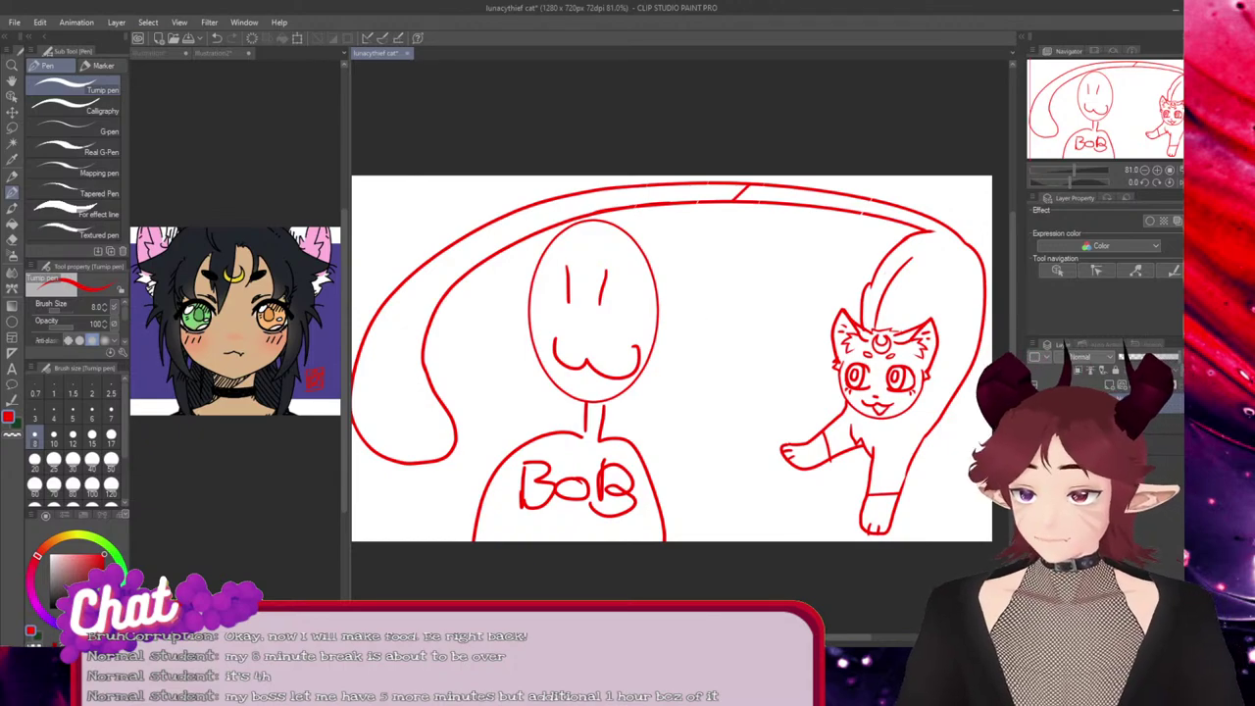
{"action": "key", "text": "ctrl+t"}
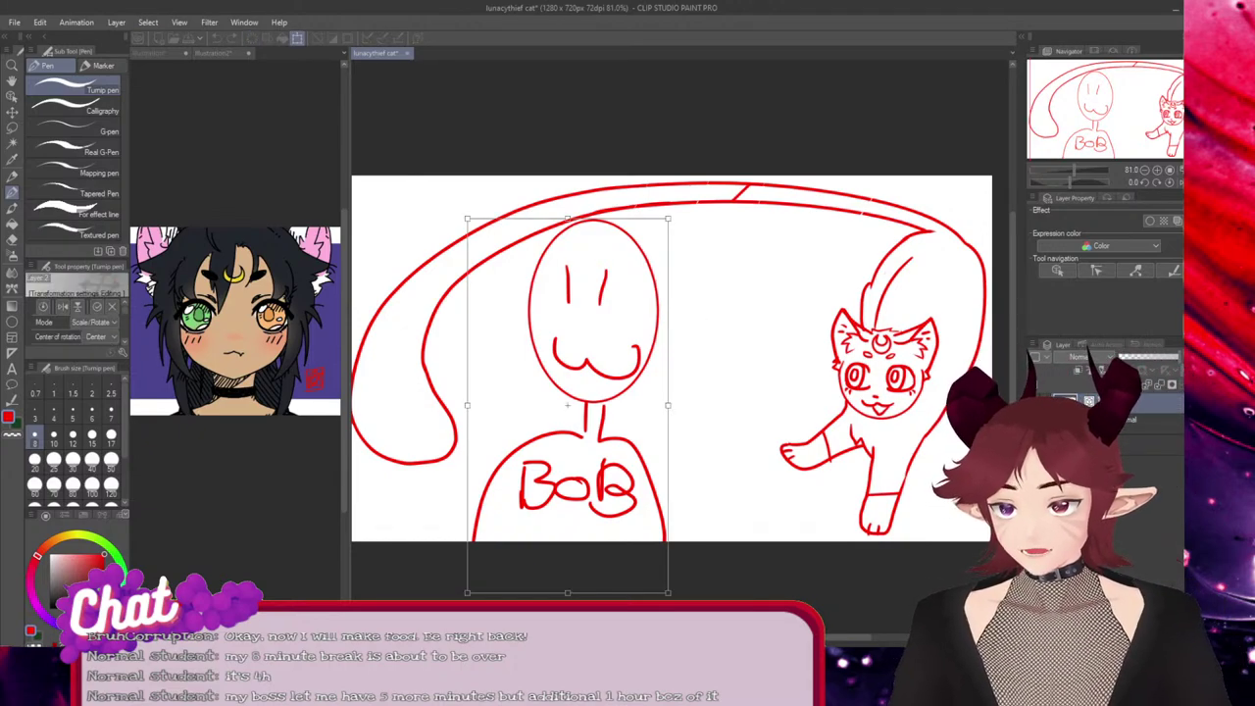
{"action": "left_click_drag", "start_coordinate": [568, 405], "coordinate": [617, 361]}
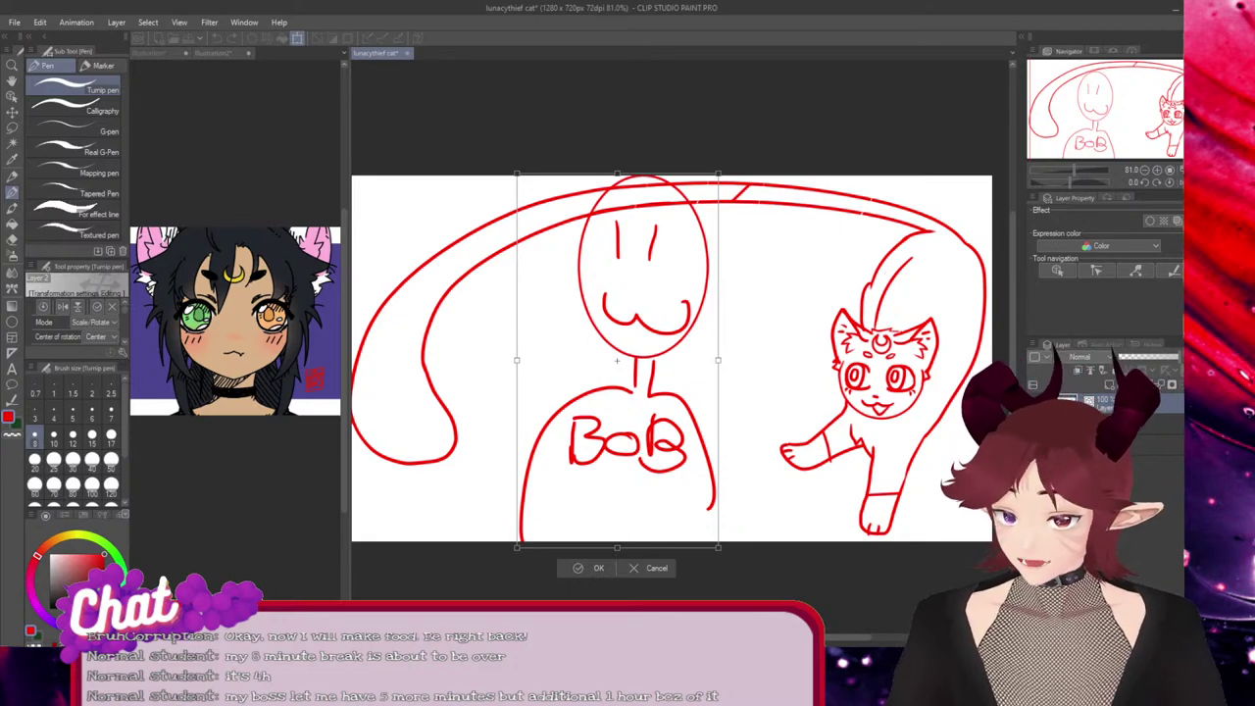
{"action": "left_click_drag", "start_coordinate": [616, 361], "coordinate": [638, 384]}
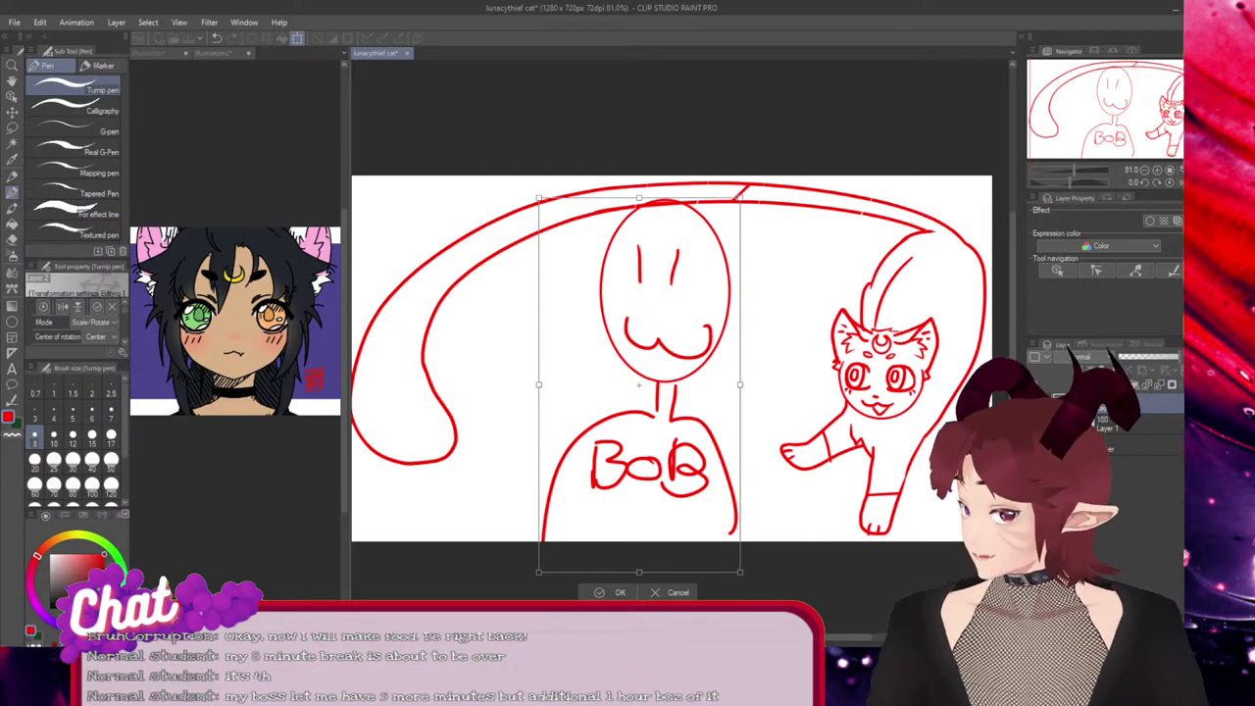
{"action": "left_click_drag", "start_coordinate": [538, 384], "coordinate": [444, 384]}
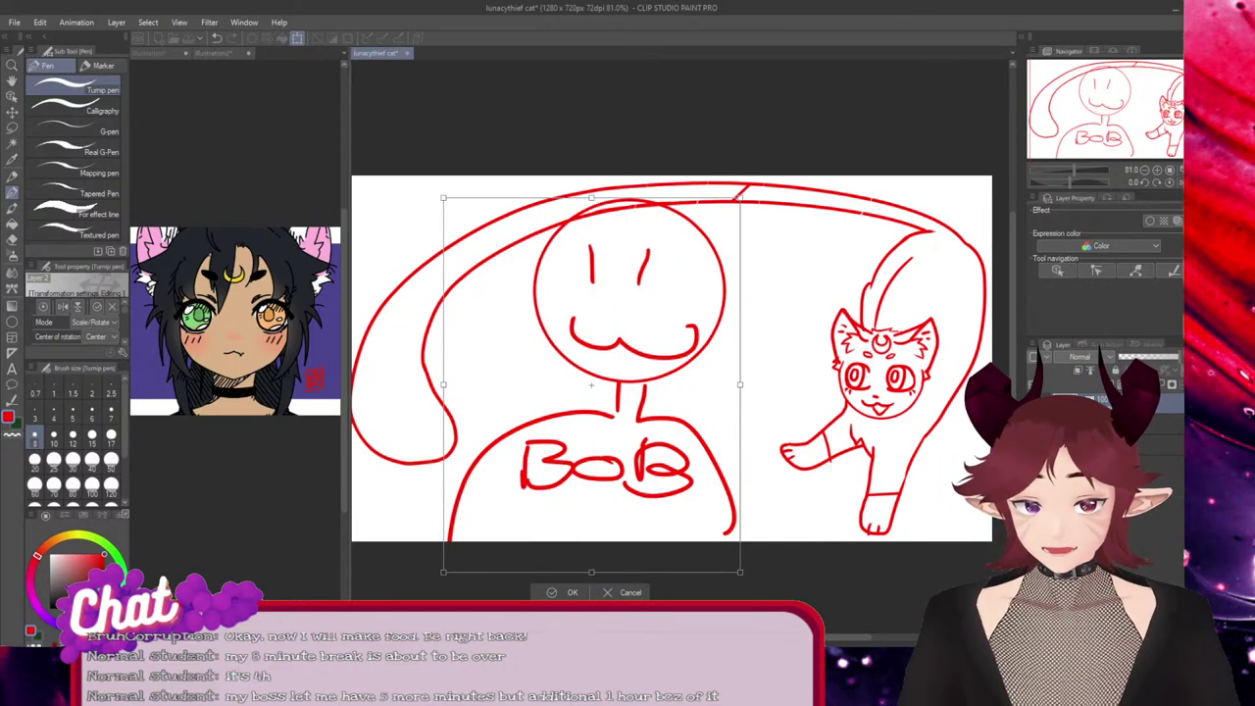
{"action": "left_click_drag", "start_coordinate": [592, 199], "coordinate": [591, 427]}
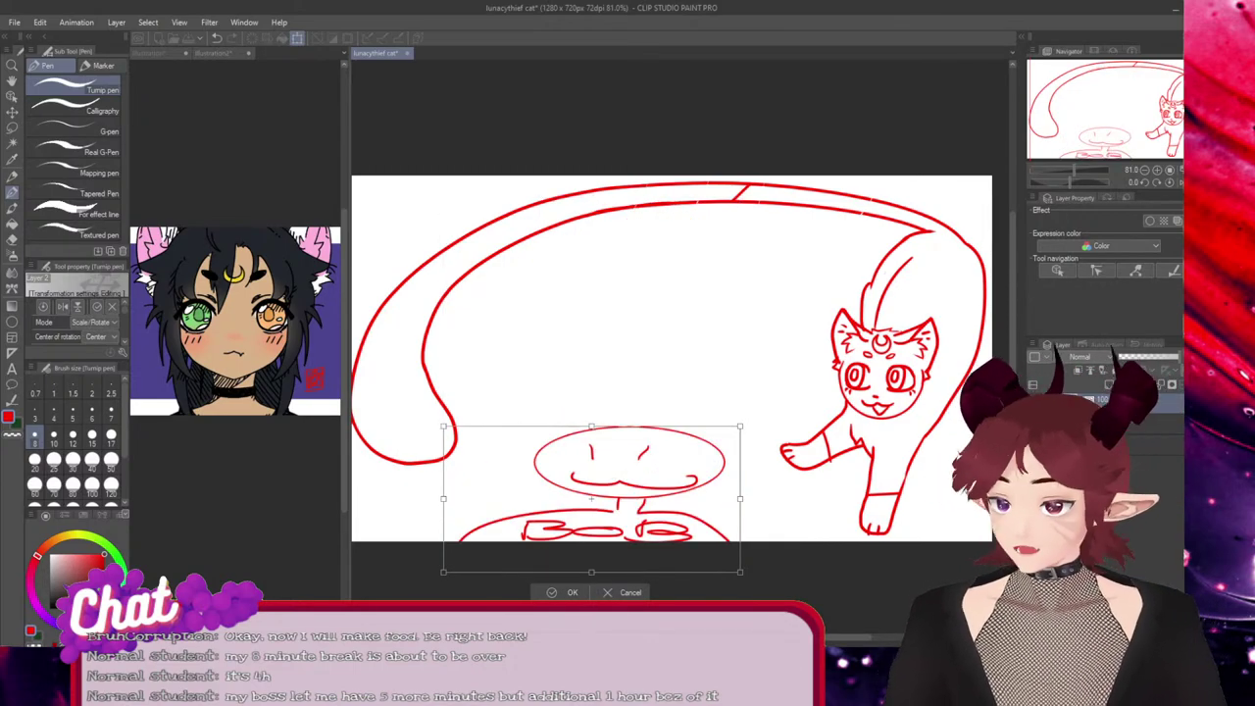
{"action": "key", "text": "Escape"}
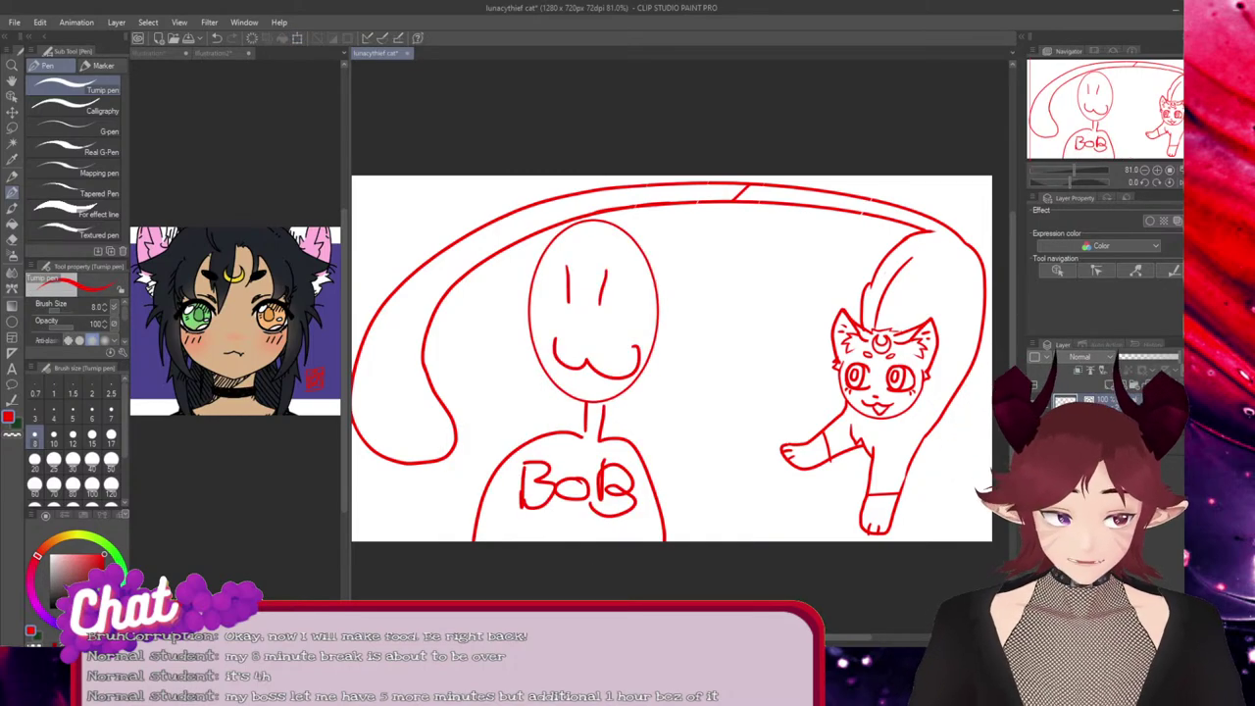
Clear the BOB figure and draw a large circular head beneath the tail's arch with the Ellipse figure tool at brush size 6
{"action": "key", "text": "Delete"}
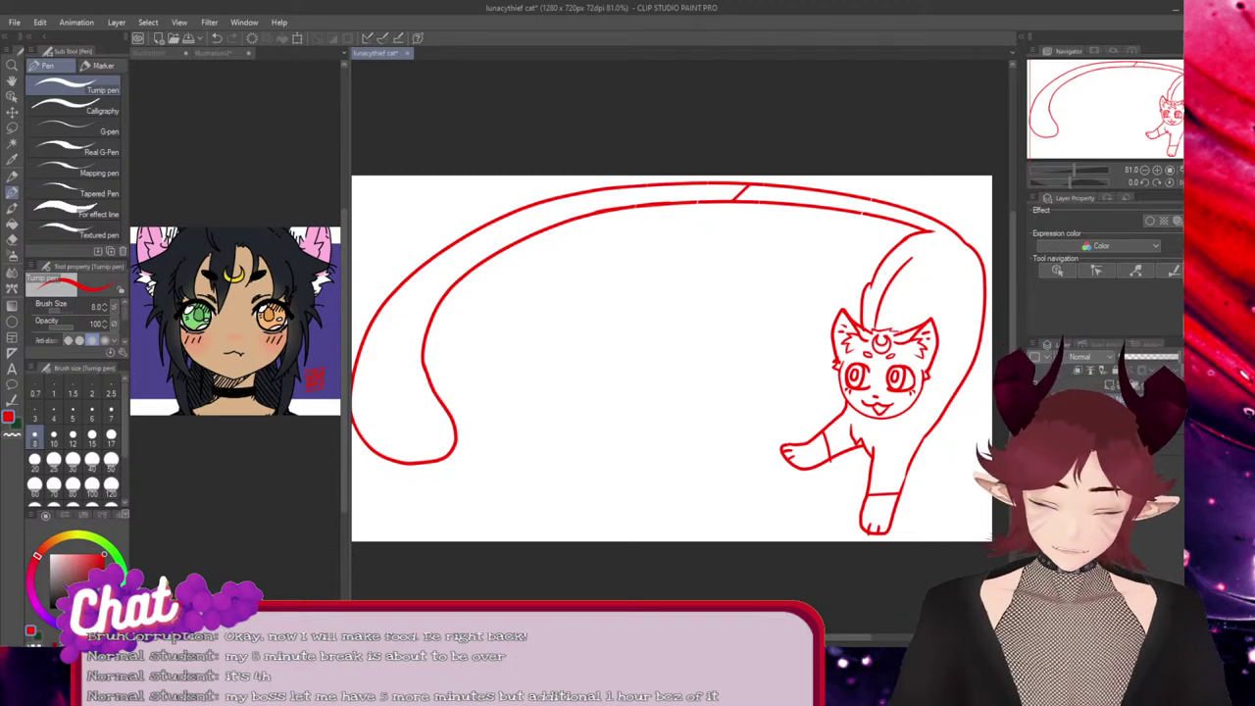
{"action": "key", "text": "u"}
{"action": "left_click_drag", "start_coordinate": [567, 239], "coordinate": [685, 353]}
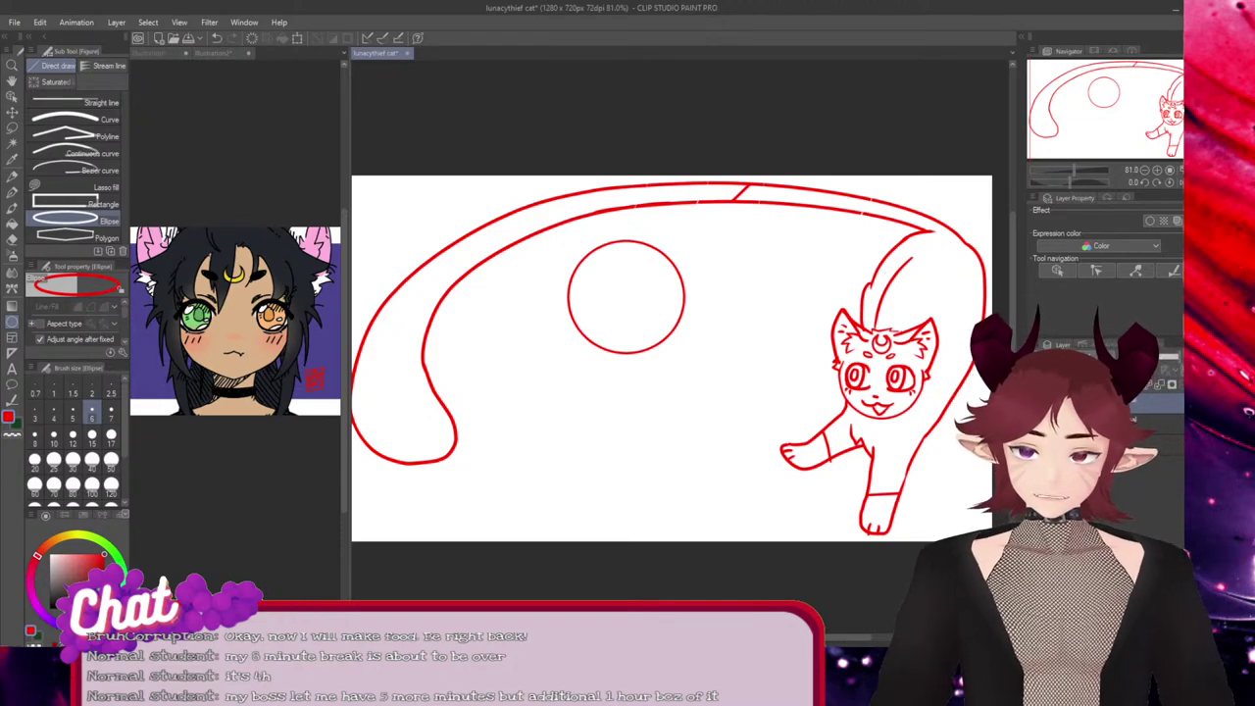
{"action": "key", "text": "o"}
{"action": "left_click_drag", "start_coordinate": [699, 367], "coordinate": [761, 444]}
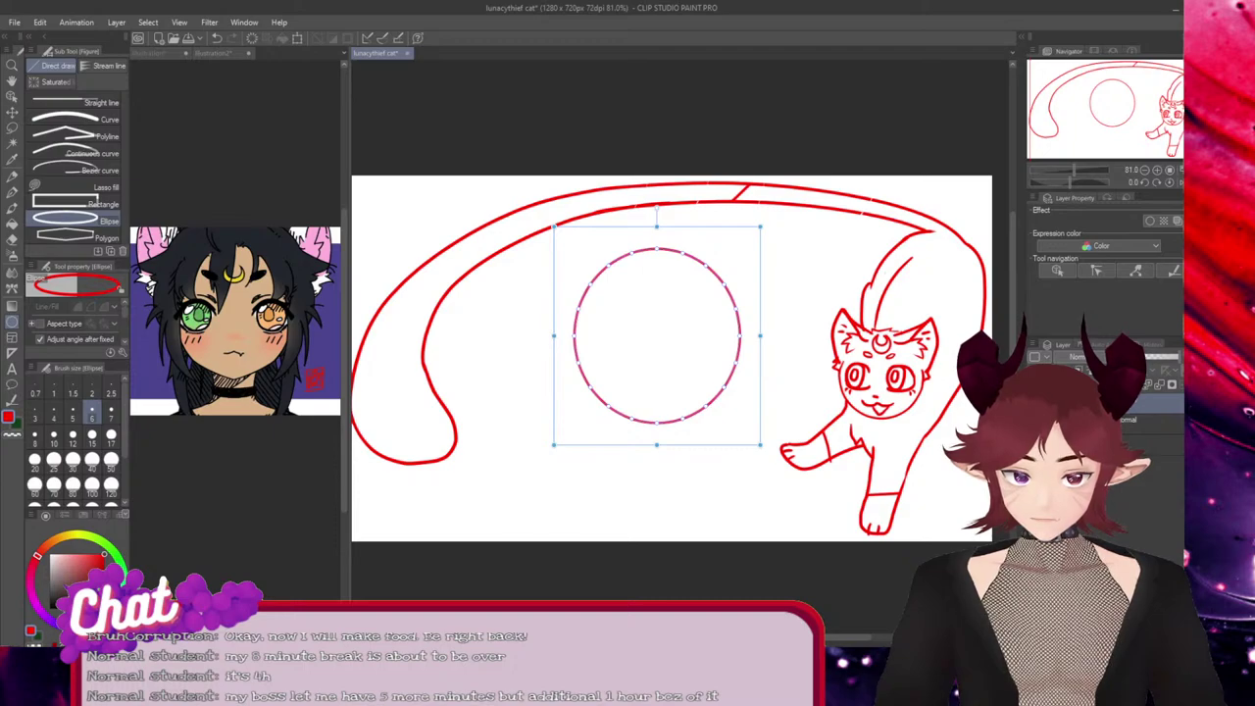
{"action": "left_click_drag", "start_coordinate": [657, 335], "coordinate": [629, 347]}
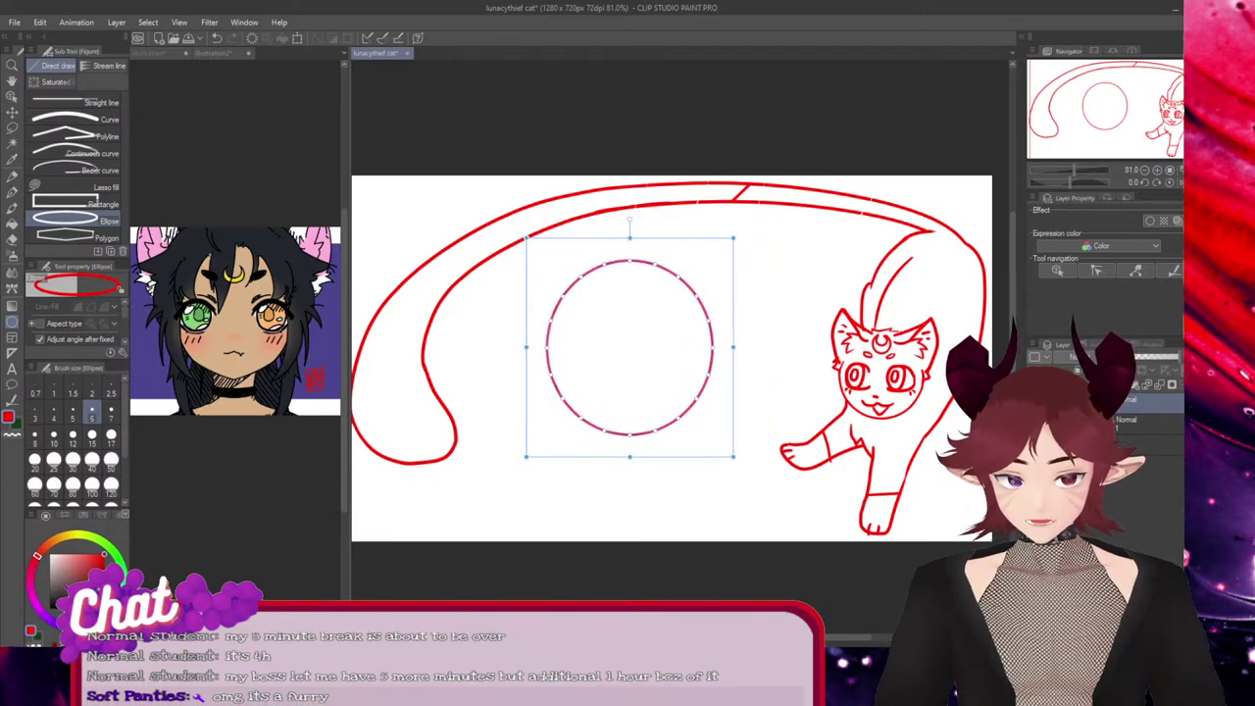
{"action": "left_click_drag", "start_coordinate": [733, 456], "coordinate": [744, 462]}
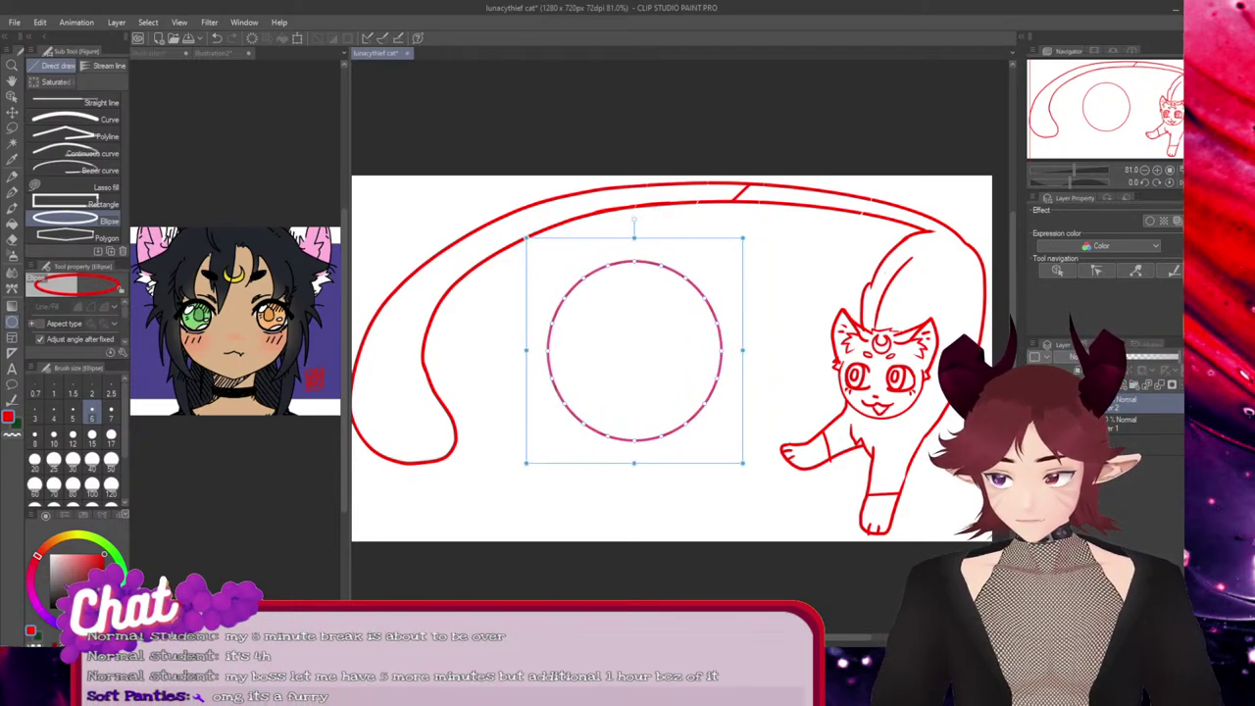
{"action": "key", "text": "Return"}
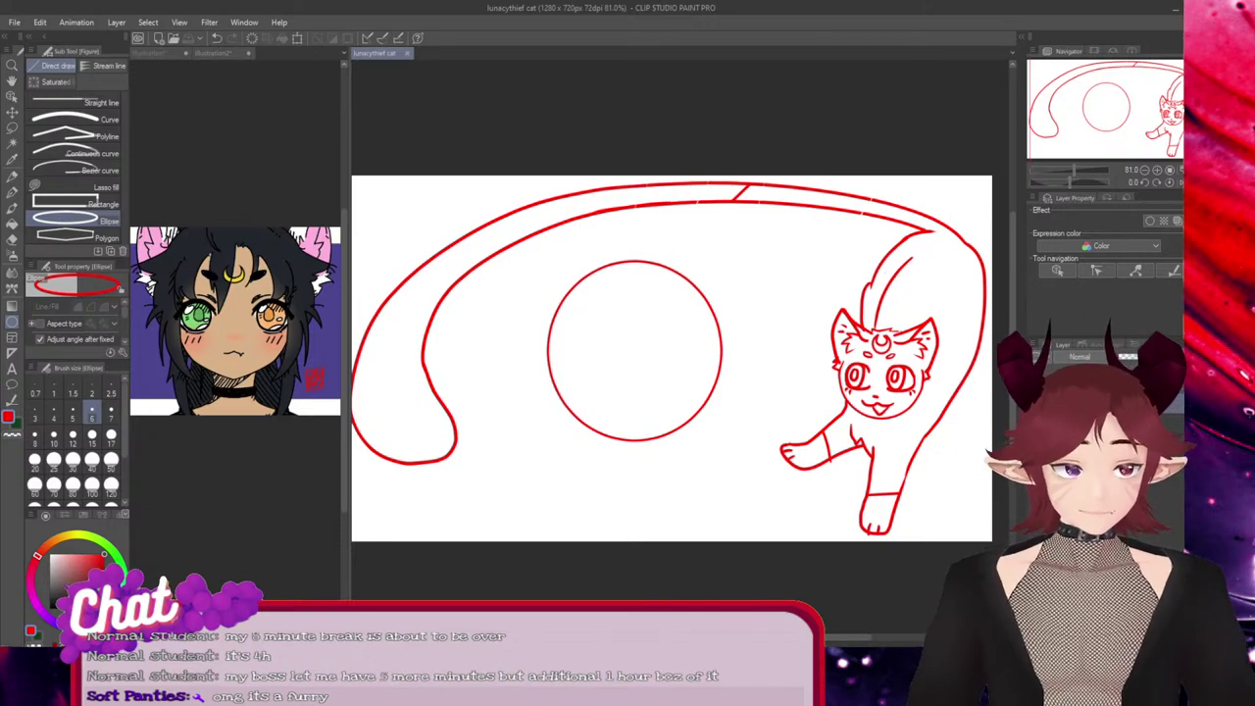
Draw curved vertical and horizontal face guidelines across the circle with the Turnip pen at size 8
{"action": "scroll", "coordinate": [686, 313], "scroll_direction": "up", "scroll_amount": 6}
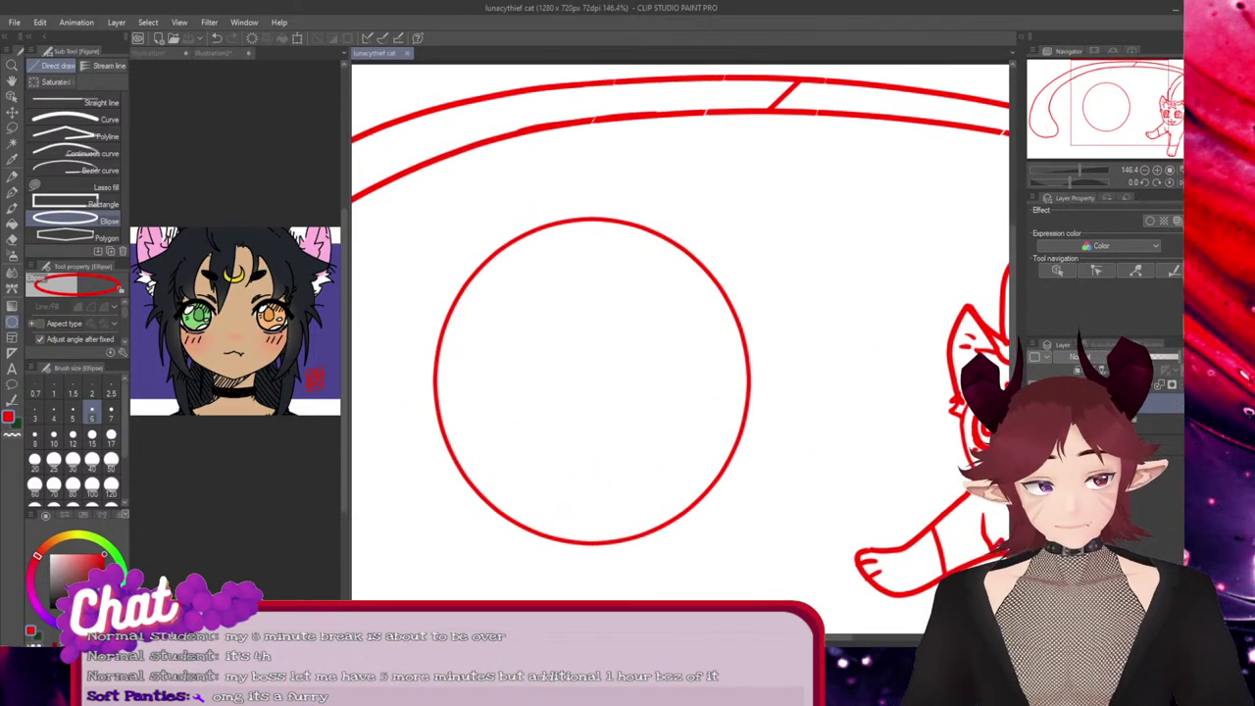
{"action": "left_click_drag", "start_coordinate": [1013, 318], "coordinate": [1013, 346]}
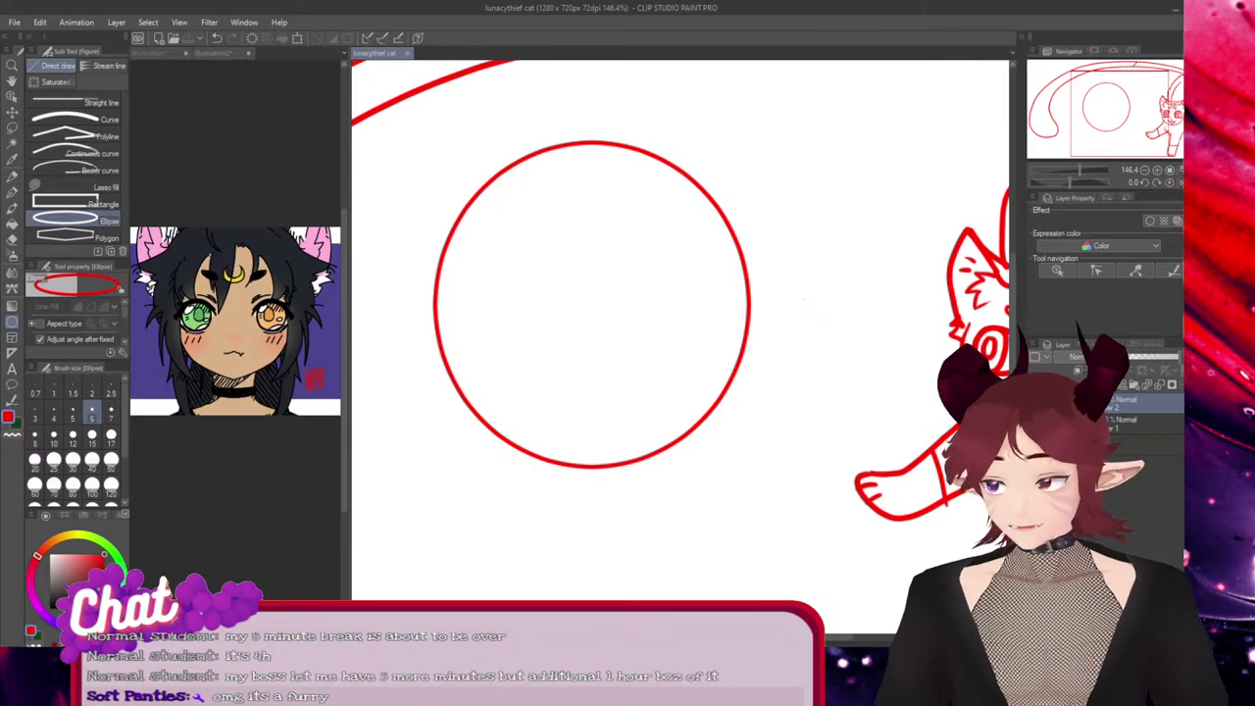
{"action": "key", "text": "p"}
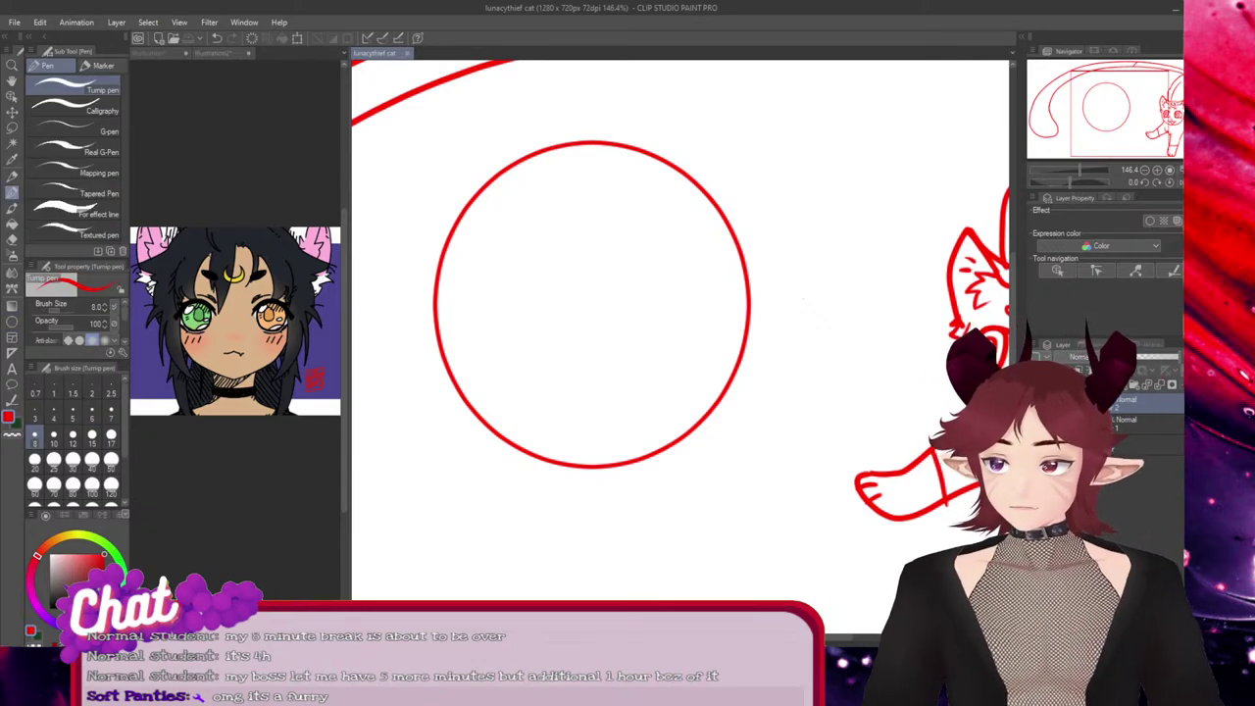
{"action": "mouse_move", "coordinate": [578, 140]}
{"action": "left_mouse_down"}
{"action": "mouse_move", "coordinate": [622, 528]}
{"action": "mouse_move", "coordinate": [588, 137]}
{"action": "mouse_move", "coordinate": [652, 497]}
{"action": "left_mouse_up"}
{"action": "key", "text": "ctrl+z"}
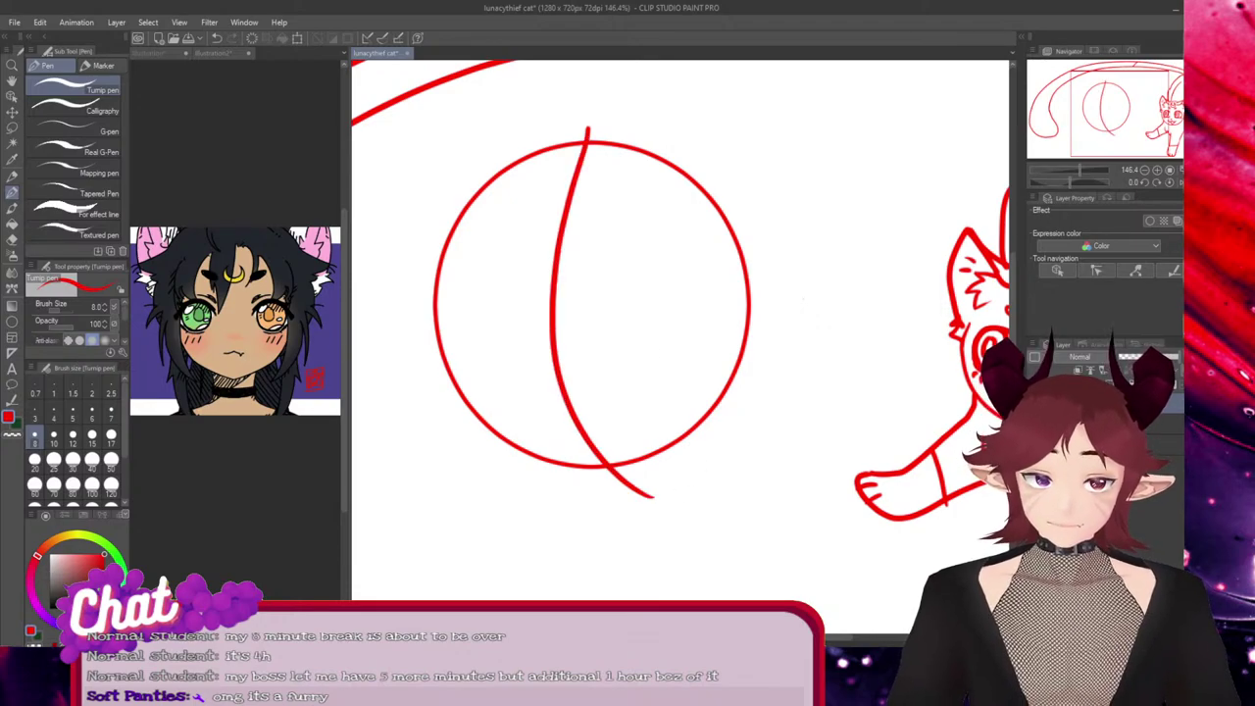
{"action": "key", "text": "ctrl+z"}
{"action": "left_click_drag", "start_coordinate": [584, 132], "coordinate": [615, 461]}
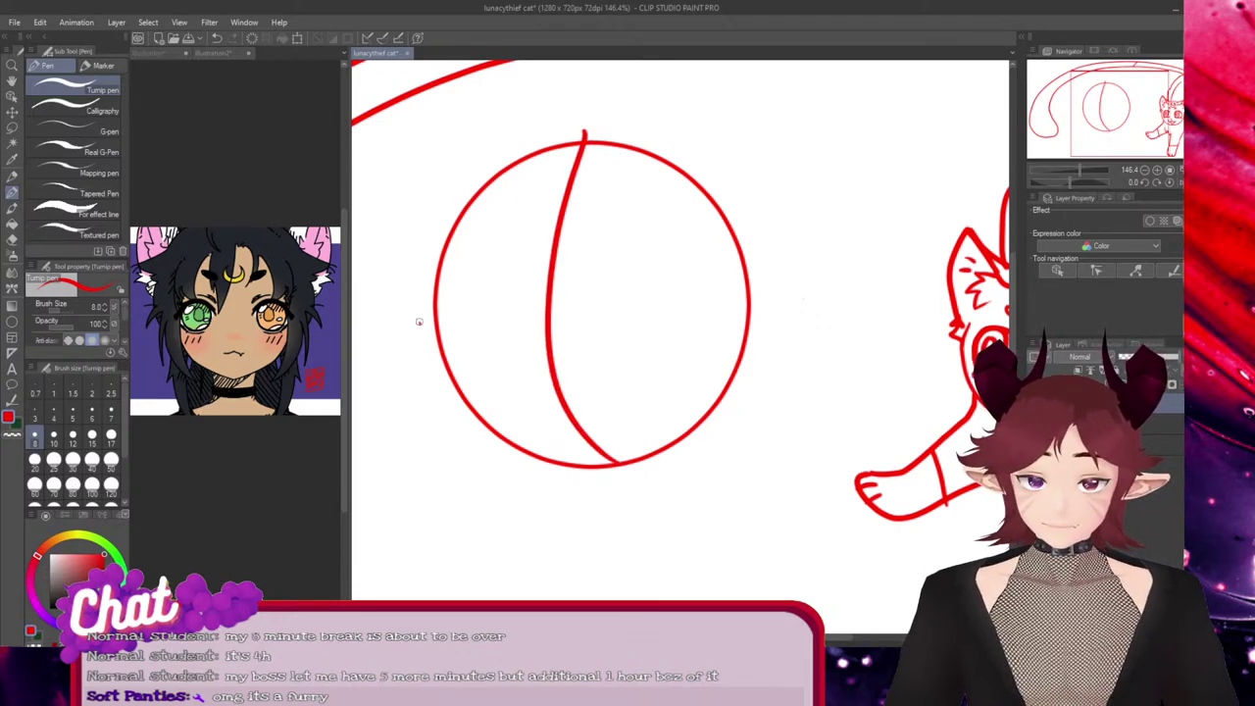
{"action": "left_click_drag", "start_coordinate": [419, 323], "coordinate": [939, 278]}
{"action": "key", "text": "ctrl+z"}
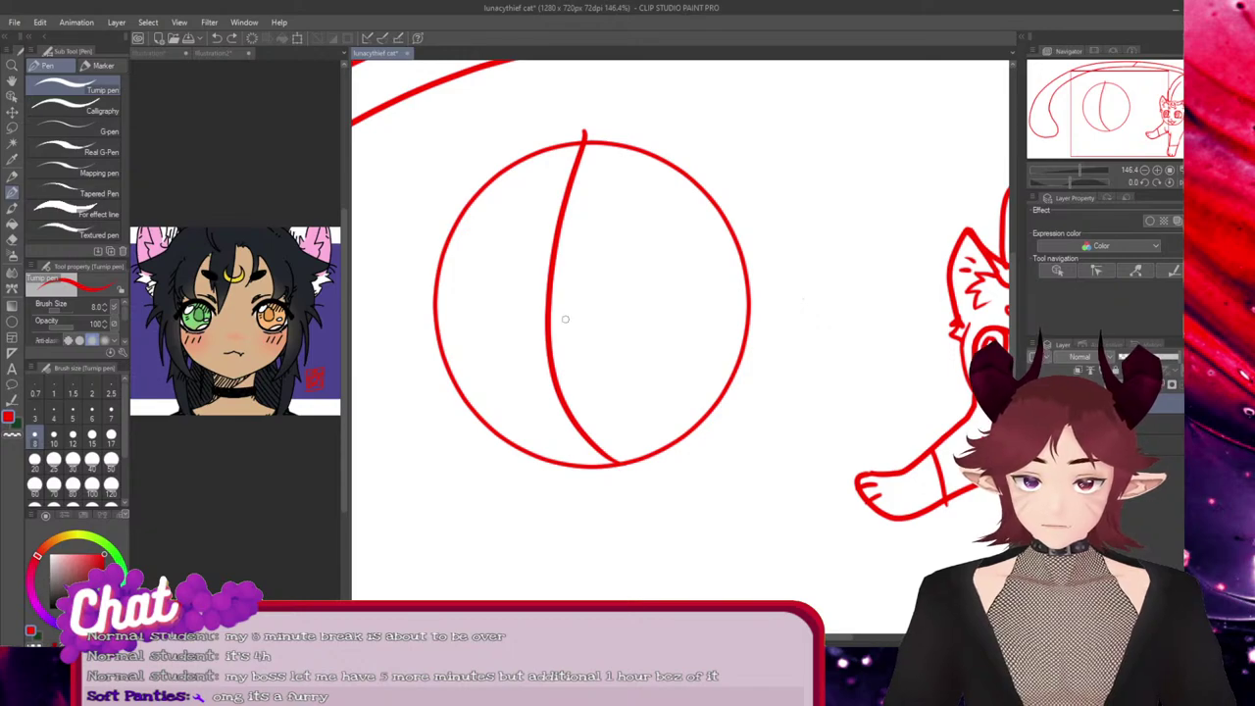
{"action": "key", "text": "ctrl+z"}
{"action": "mouse_move", "coordinate": [585, 133]}
{"action": "left_mouse_down"}
{"action": "mouse_move", "coordinate": [599, 359]}
{"action": "mouse_move", "coordinate": [623, 463]}
{"action": "left_mouse_up"}
{"action": "key", "text": "ctrl+z"}
{"action": "mouse_move", "coordinate": [441, 321]}
{"action": "left_mouse_down"}
{"action": "mouse_move", "coordinate": [691, 315]}
{"action": "mouse_move", "coordinate": [634, 325]}
{"action": "mouse_move", "coordinate": [537, 312]}
{"action": "left_mouse_up"}
{"action": "key", "text": "ctrl+z"}
Draw a wide, shallow, curved cat-like mouth across the vertical guideline, just below the horizontal one
{"action": "mouse_move", "coordinate": [717, 288]}
{"action": "left_mouse_down"}
{"action": "mouse_move", "coordinate": [655, 322]}
{"action": "mouse_move", "coordinate": [541, 314]}
{"action": "left_mouse_up"}
{"action": "key", "text": "ctrl+z"}
{"action": "mouse_move", "coordinate": [728, 287]}
{"action": "left_mouse_down"}
{"action": "mouse_move", "coordinate": [670, 312]}
{"action": "mouse_move", "coordinate": [547, 316]}
{"action": "left_mouse_up"}
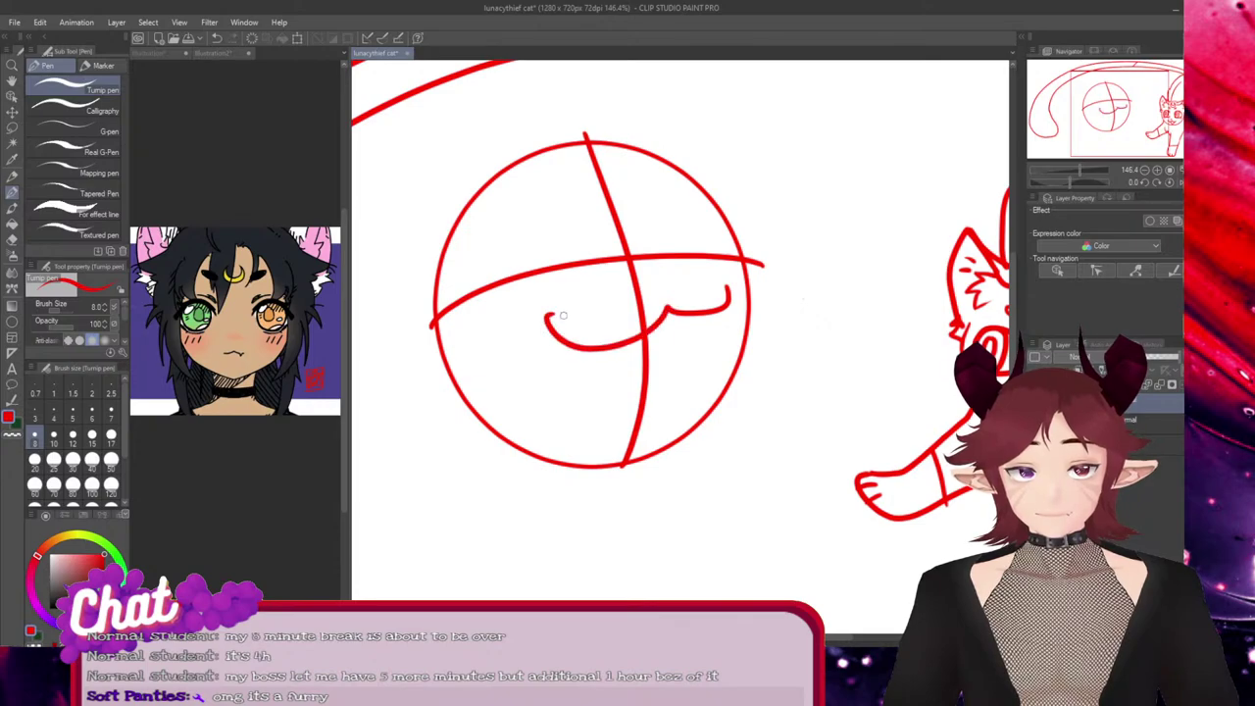
{"action": "key", "text": "ctrl+z"}
{"action": "mouse_move", "coordinate": [704, 286]}
{"action": "left_mouse_down"}
{"action": "mouse_move", "coordinate": [675, 308]}
{"action": "mouse_move", "coordinate": [544, 313]}
{"action": "left_mouse_up"}
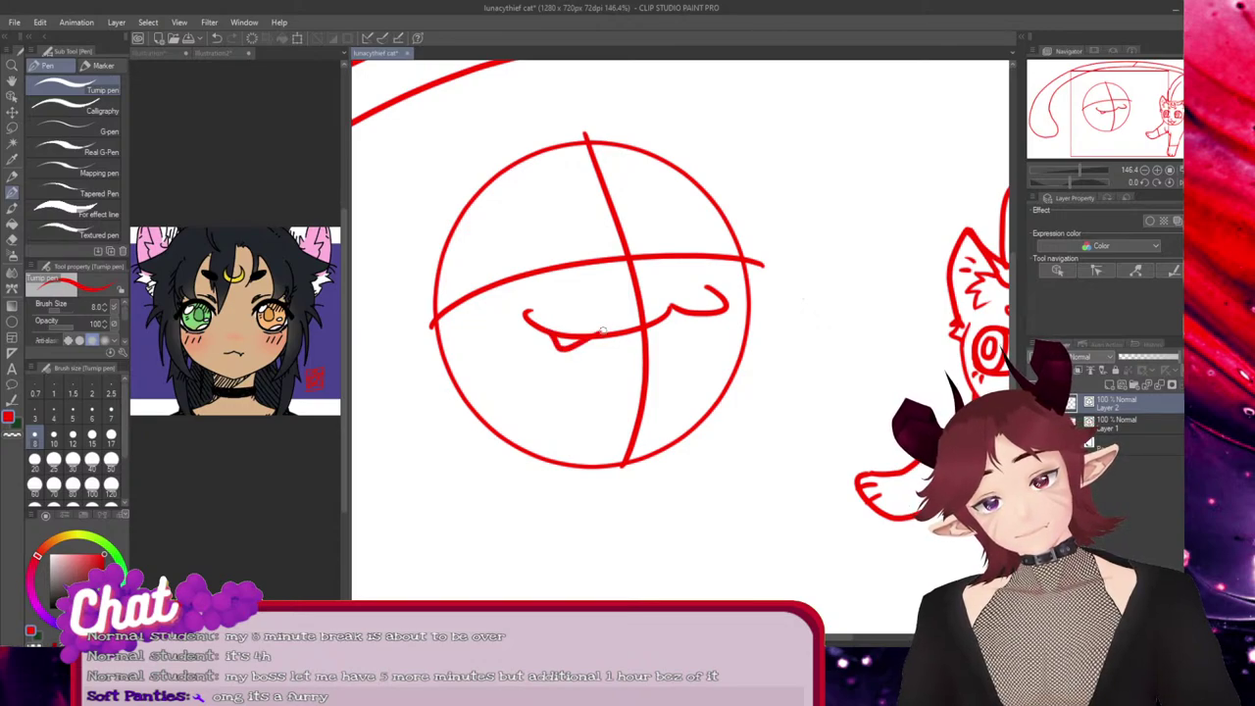
Try adding a pointed fang below the mouth's left half and trimming the enclosed mouth line with the Vector eraser
{"action": "left_click_drag", "start_coordinate": [543, 329], "coordinate": [601, 338]}
{"action": "key", "text": "ctrl+z"}
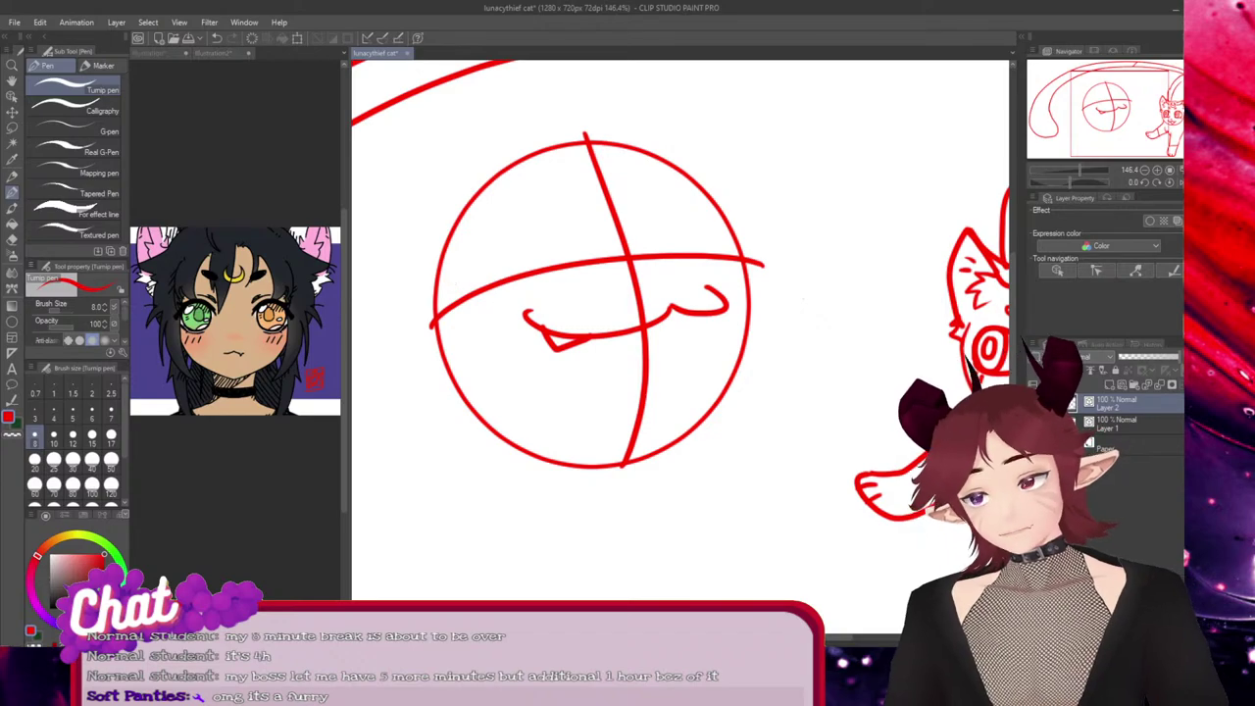
{"action": "key", "text": "e"}
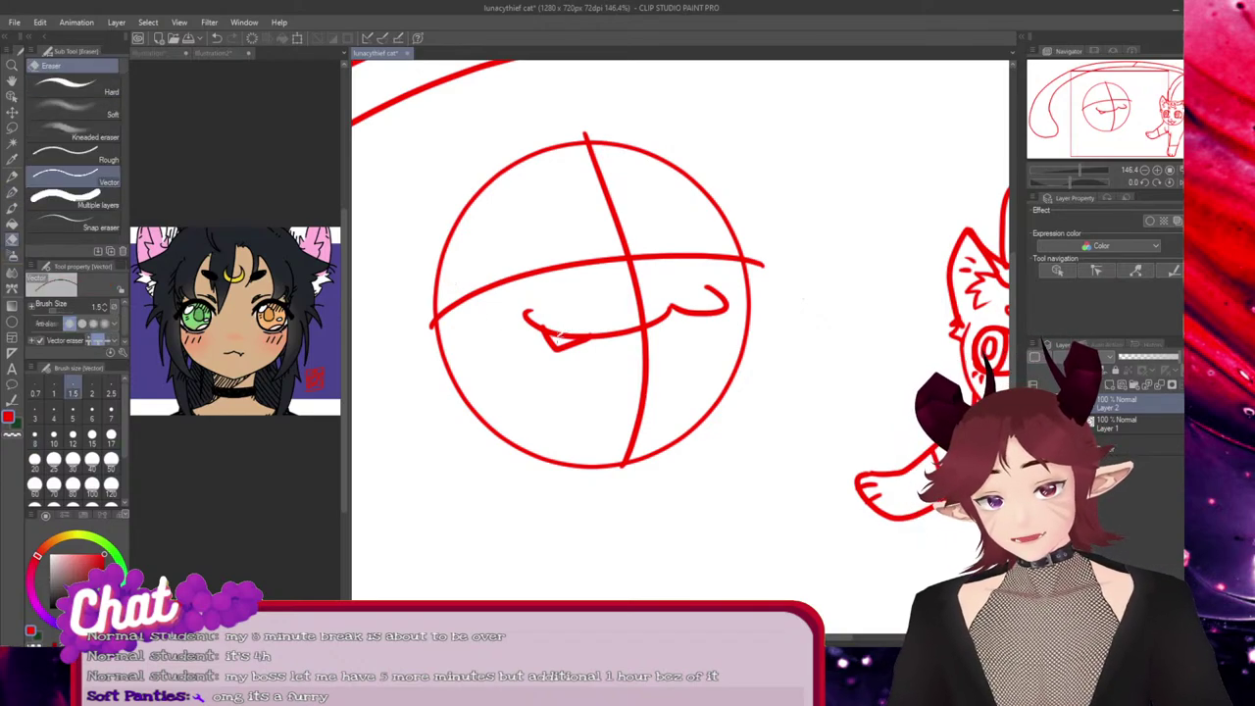
{"action": "left_click_drag", "start_coordinate": [563, 339], "coordinate": [572, 327]}
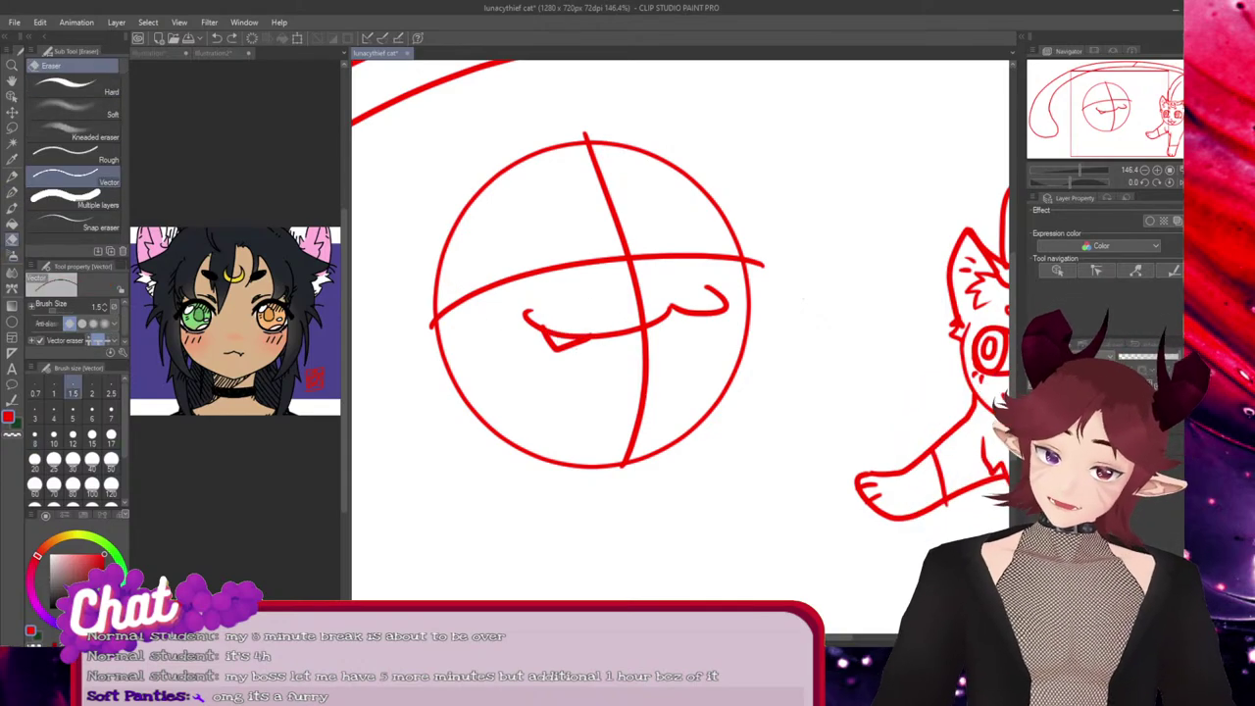
{"action": "left_click", "coordinate": [545, 340]}
{"action": "key", "text": "p"}
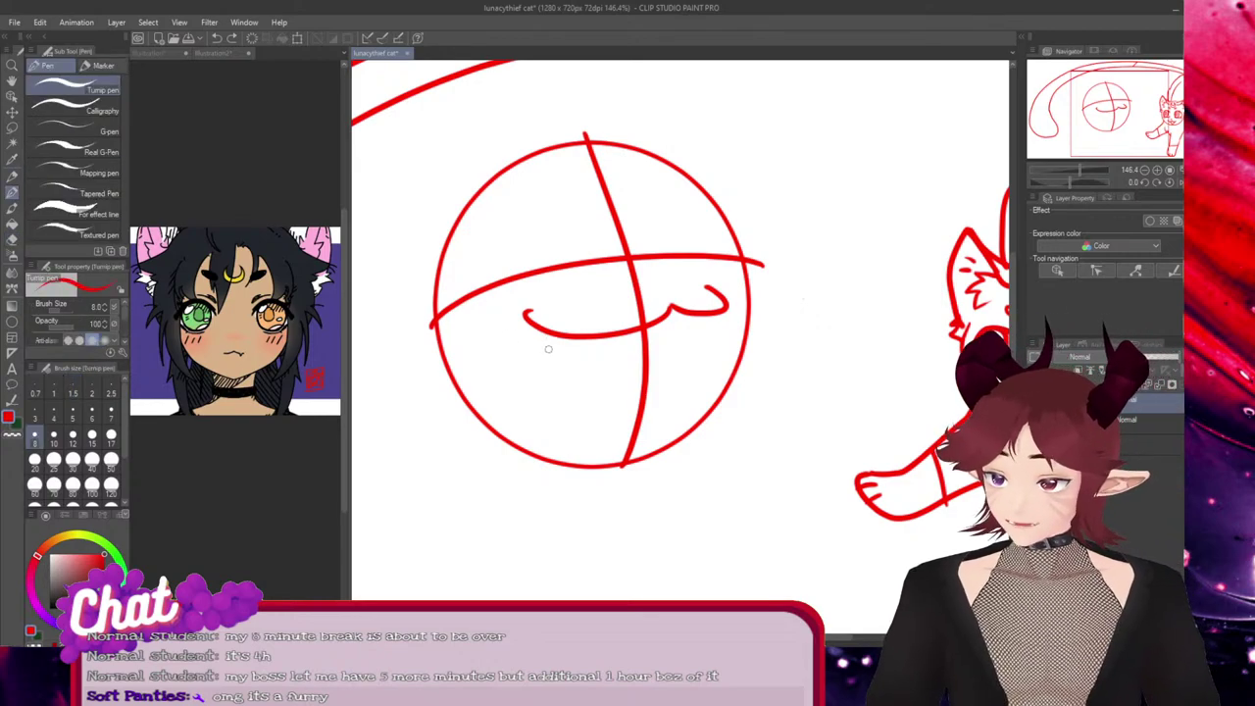
{"action": "mouse_move", "coordinate": [546, 337]}
{"action": "left_mouse_down"}
{"action": "mouse_move", "coordinate": [611, 340]}
{"action": "mouse_move", "coordinate": [562, 347]}
{"action": "left_mouse_up"}
{"action": "key", "text": "ctrl"}
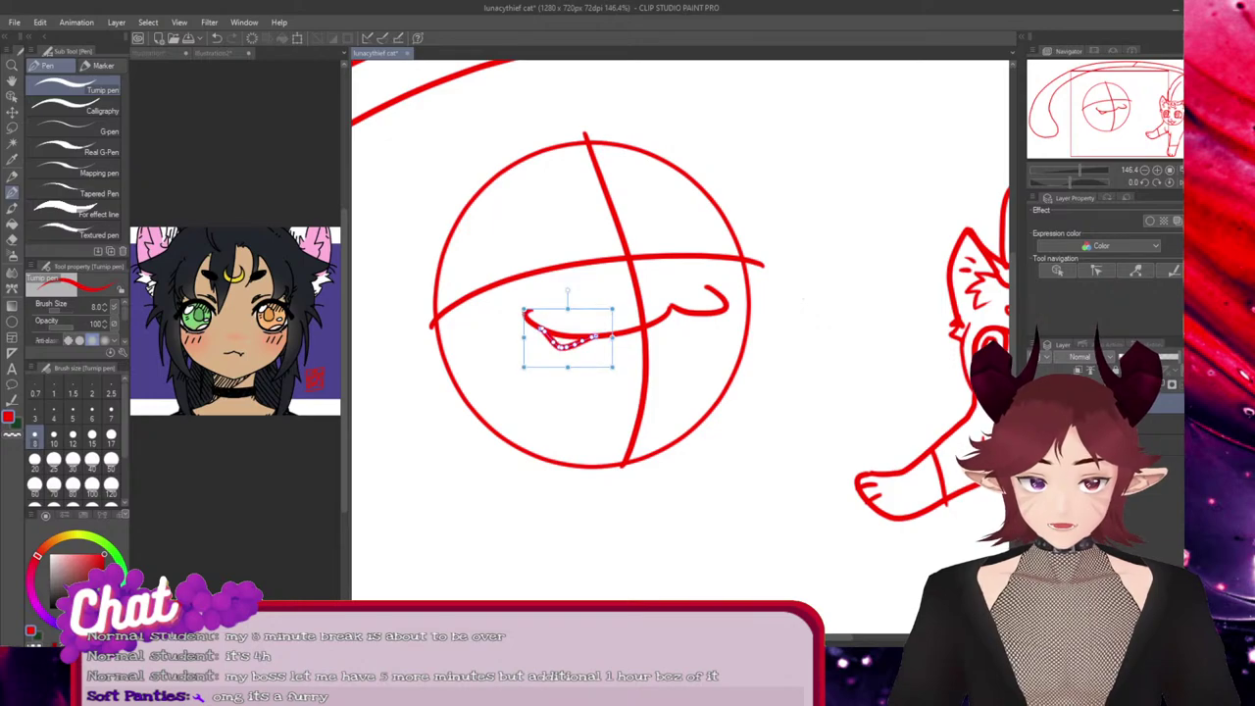
{"action": "key", "text": "e"}
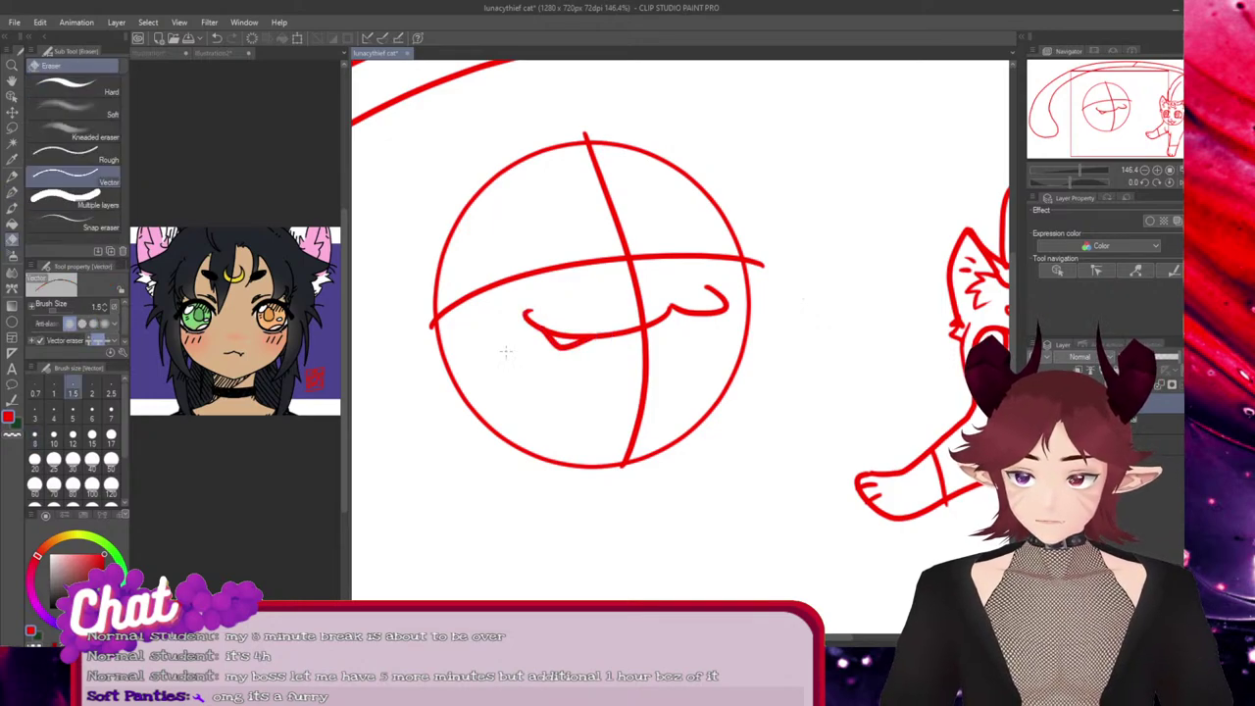
{"action": "left_click", "coordinate": [574, 336]}
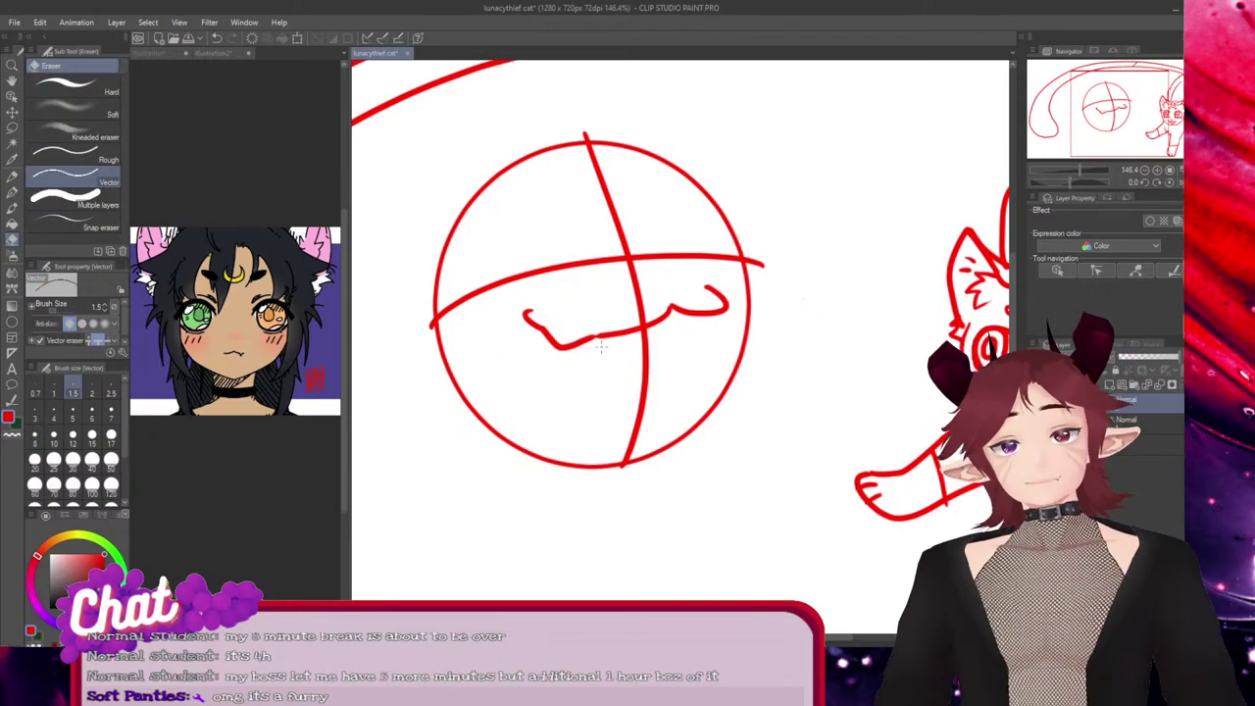
{"action": "key", "text": "ctrl+z"}
{"action": "key", "text": "ctrl+z"}
{"action": "key", "text": "ctrl+z"}
{"action": "key", "text": "ctrl+z"}
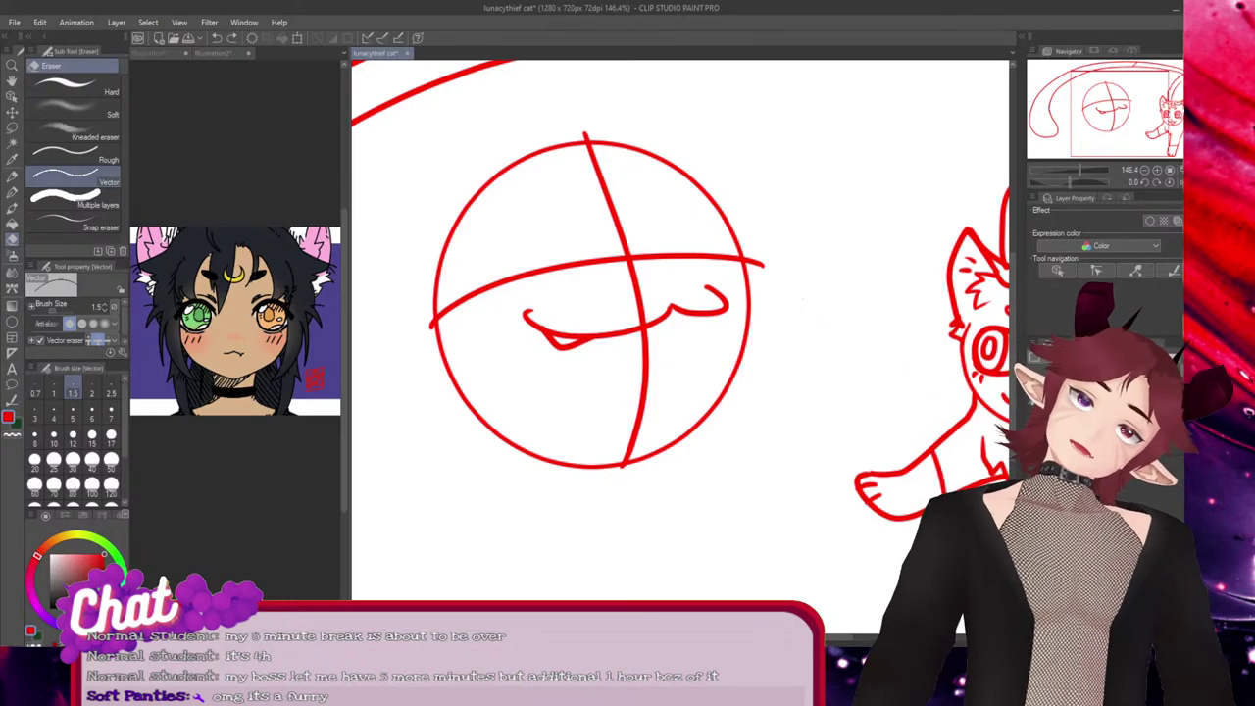
{"action": "key", "text": "p"}
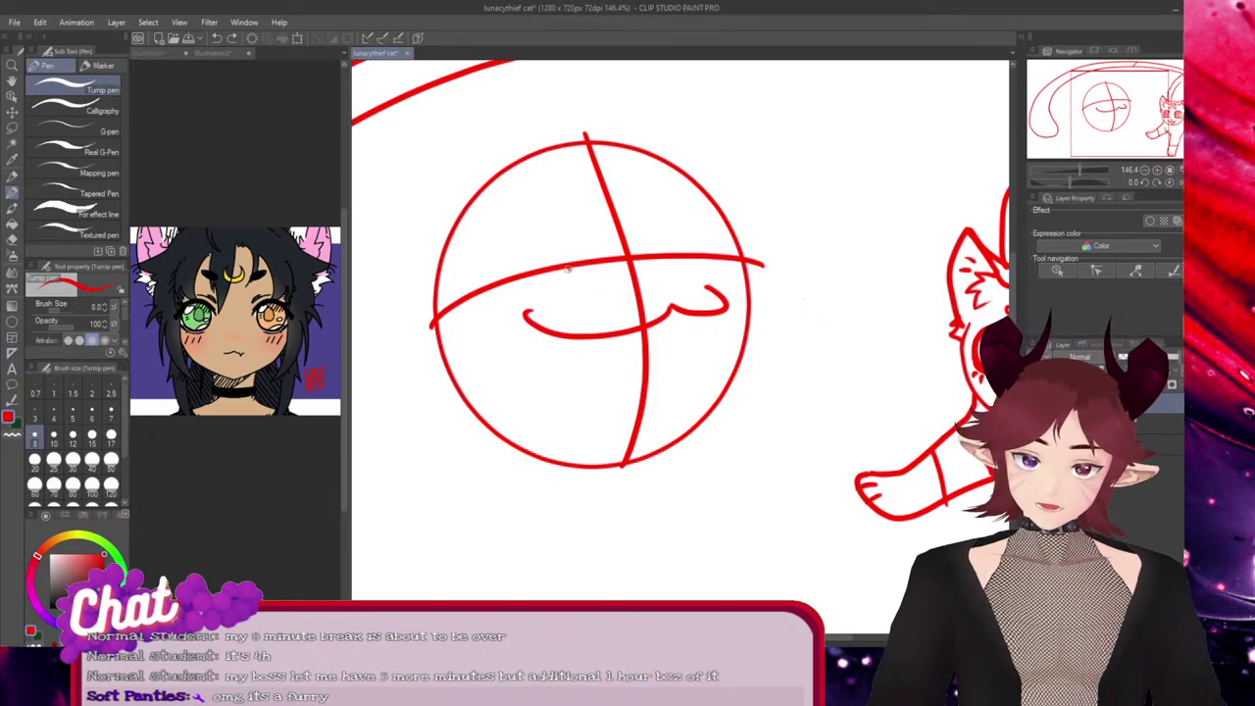
{"action": "left_click_drag", "start_coordinate": [568, 269], "coordinate": [693, 285]}
{"action": "mouse_move", "coordinate": [572, 277]}
{"action": "left_mouse_down"}
{"action": "mouse_move", "coordinate": [576, 301]}
{"action": "mouse_move", "coordinate": [614, 281]}
{"action": "left_mouse_up"}
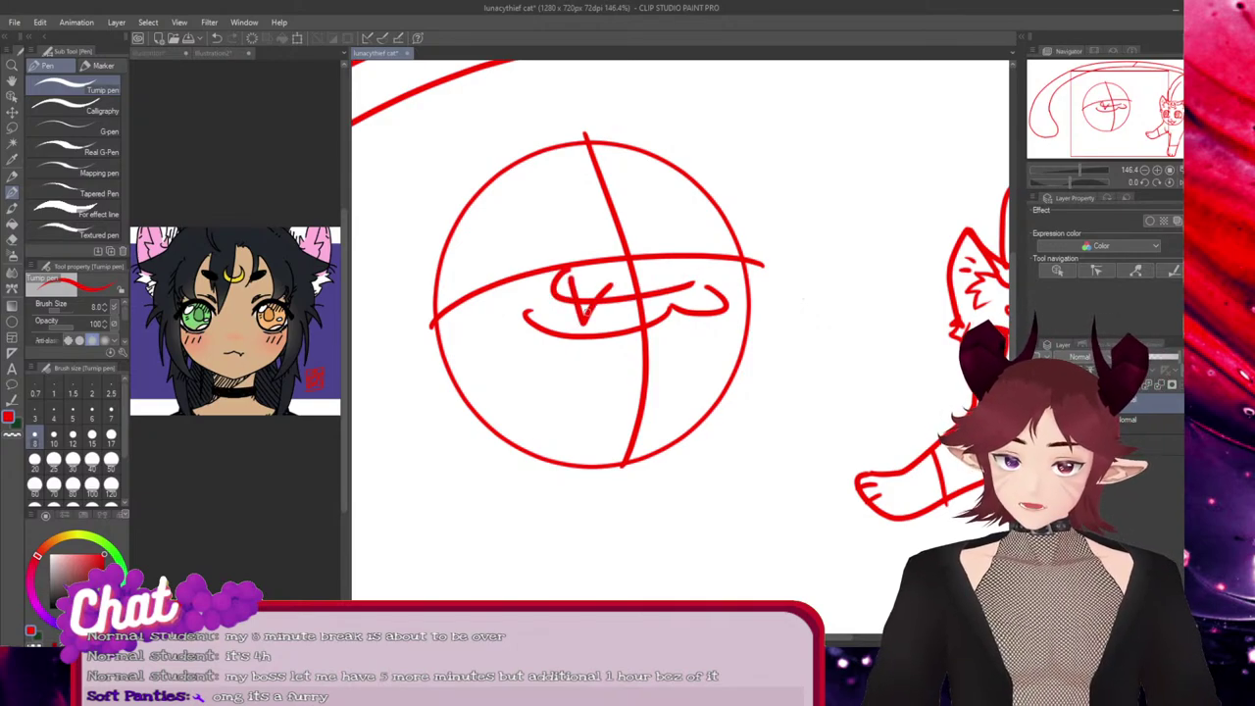
{"action": "key", "text": "ctrl+z"}
{"action": "key", "text": "ctrl+z"}
{"action": "key", "text": "ctrl+z"}
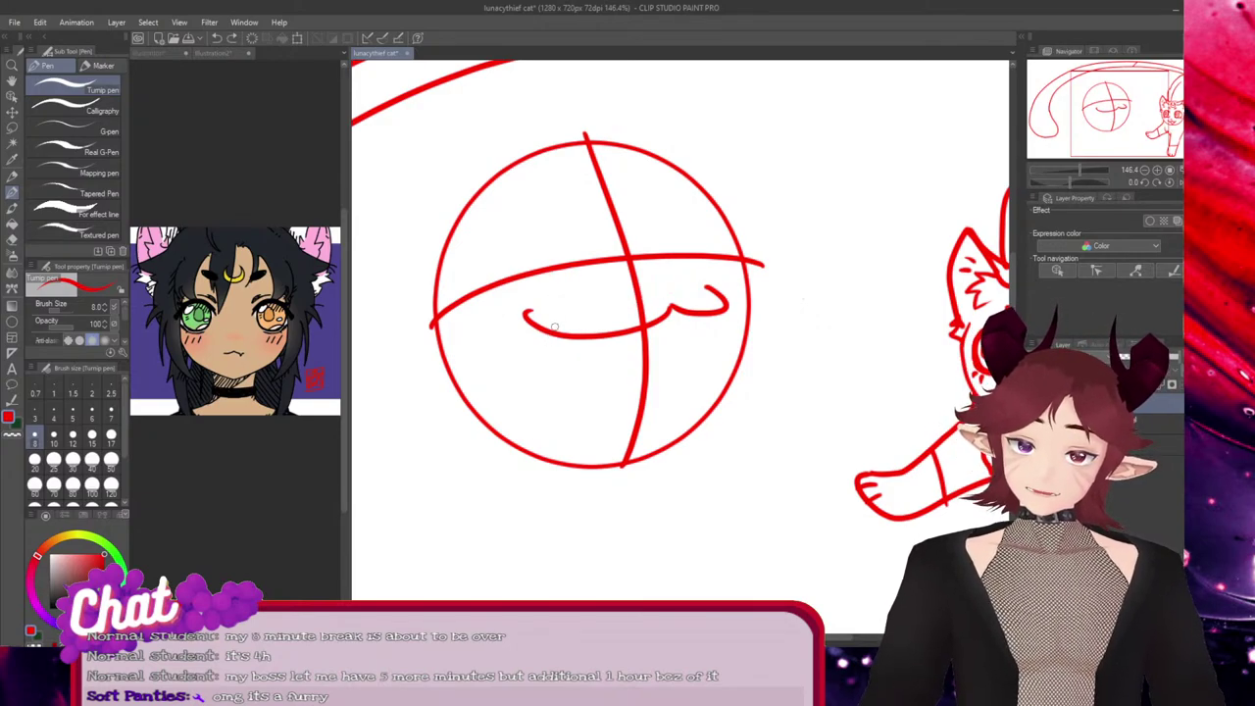
Try drawing a pointed fang below the mouth's left half, moving it slightly left to overlap the mouth line
{"action": "left_click_drag", "start_coordinate": [552, 334], "coordinate": [608, 328]}
{"action": "key", "text": "ctrl+z"}
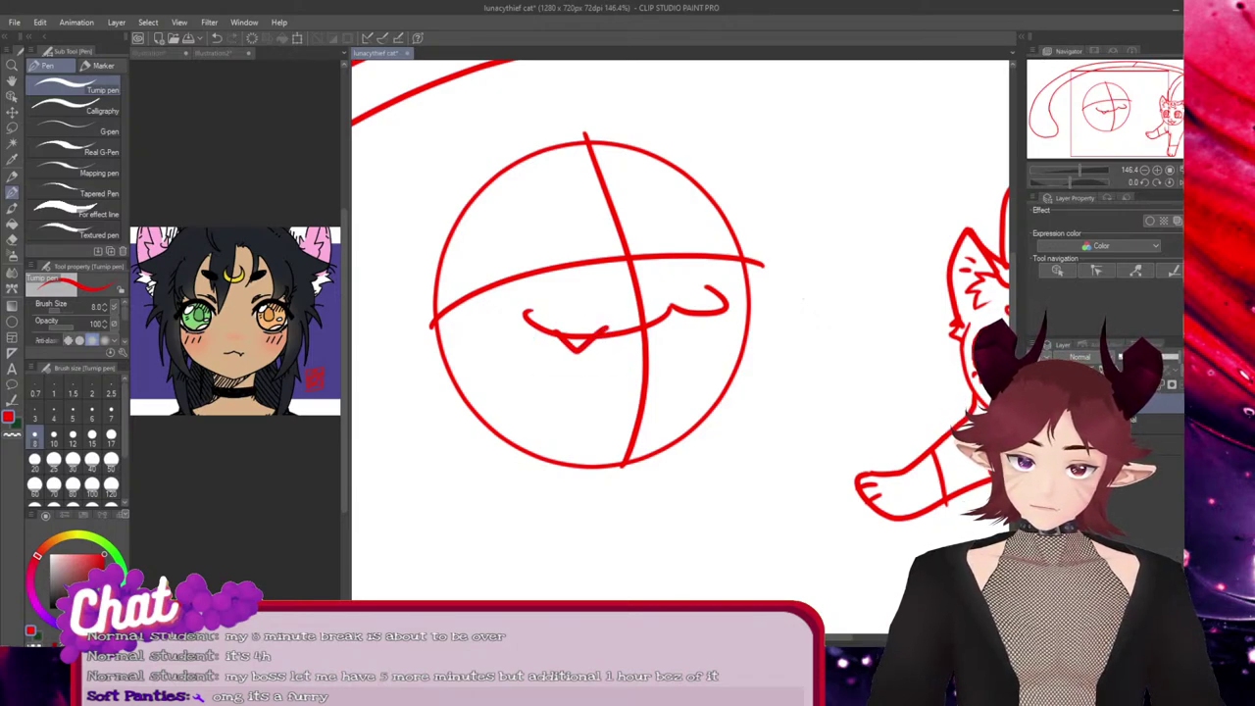
{"action": "key", "text": "ctrl+t"}
{"action": "left_click_drag", "start_coordinate": [580, 371], "coordinate": [576, 342]}
{"action": "key", "text": "Up"}
{"action": "key", "text": "Up"}
{"action": "key", "text": "Up"}
{"action": "key", "text": "Up"}
{"action": "key", "text": "Up"}
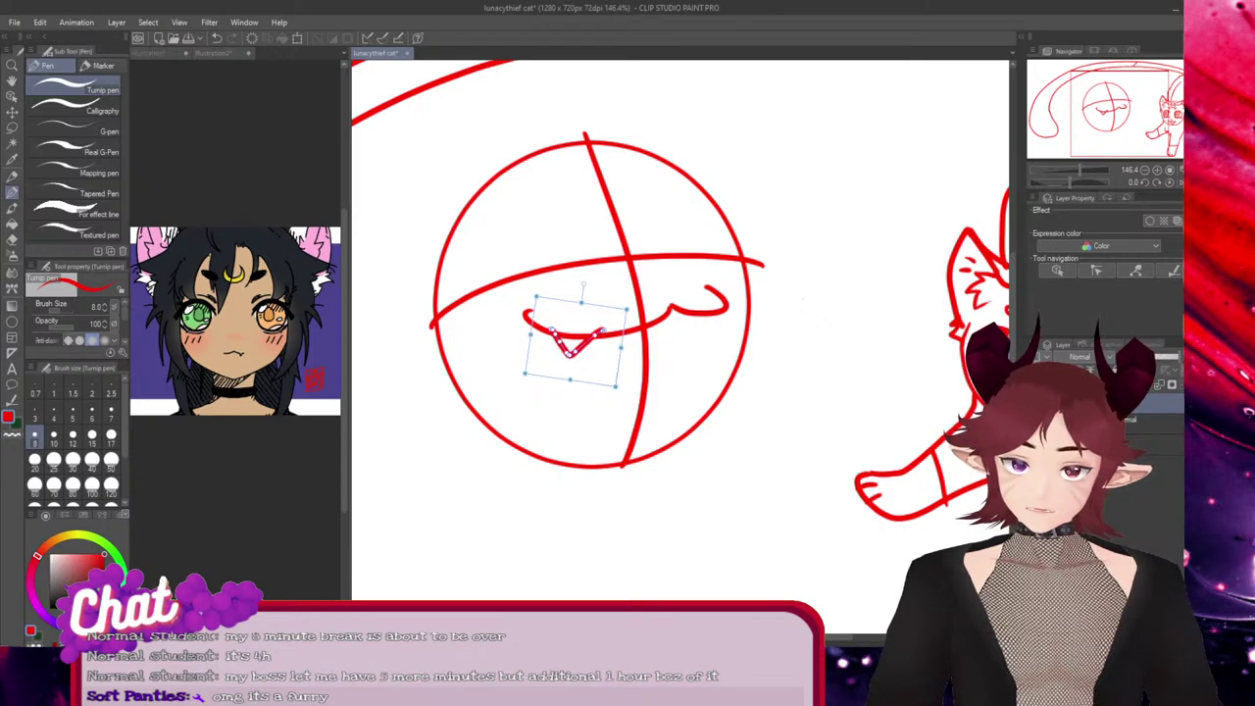
Try fine-tuning the fang's placement and trimming the enclosed lines with the Vector eraser, and save the file
{"action": "key", "text": "Return"}
{"action": "left_click", "coordinate": [569, 351], "text": "ctrl"}
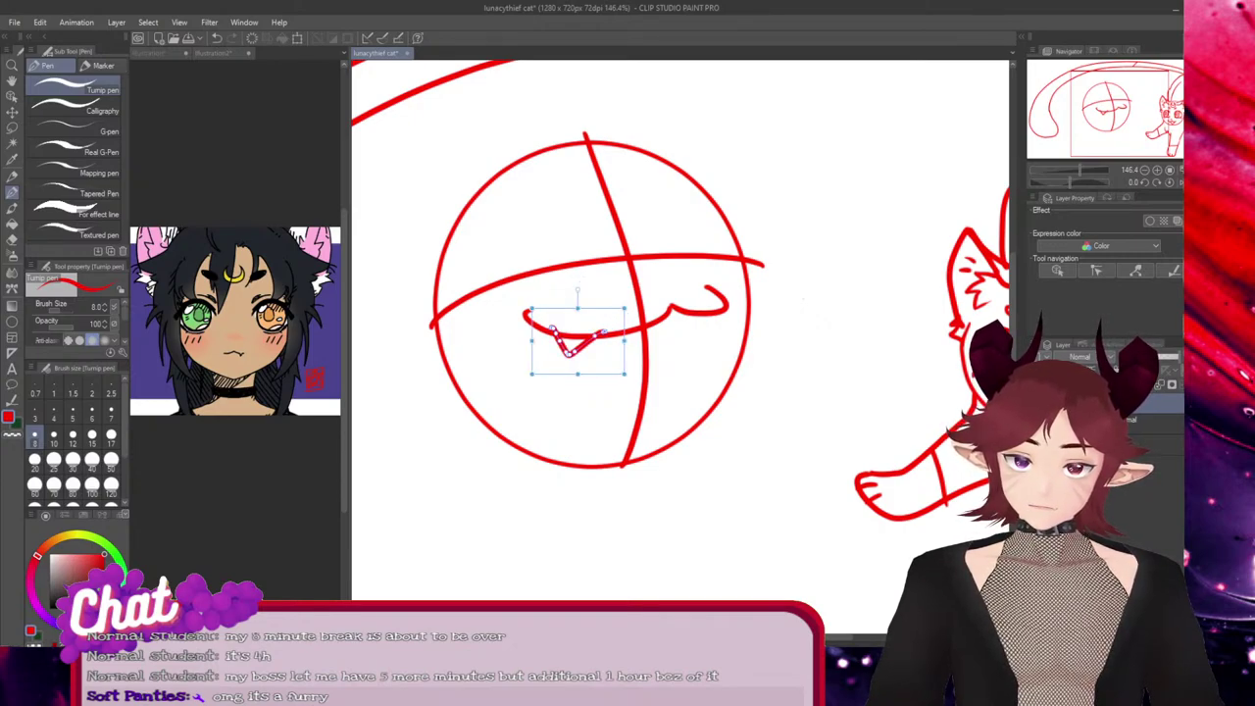
{"action": "left_click_drag", "start_coordinate": [578, 374], "coordinate": [578, 379]}
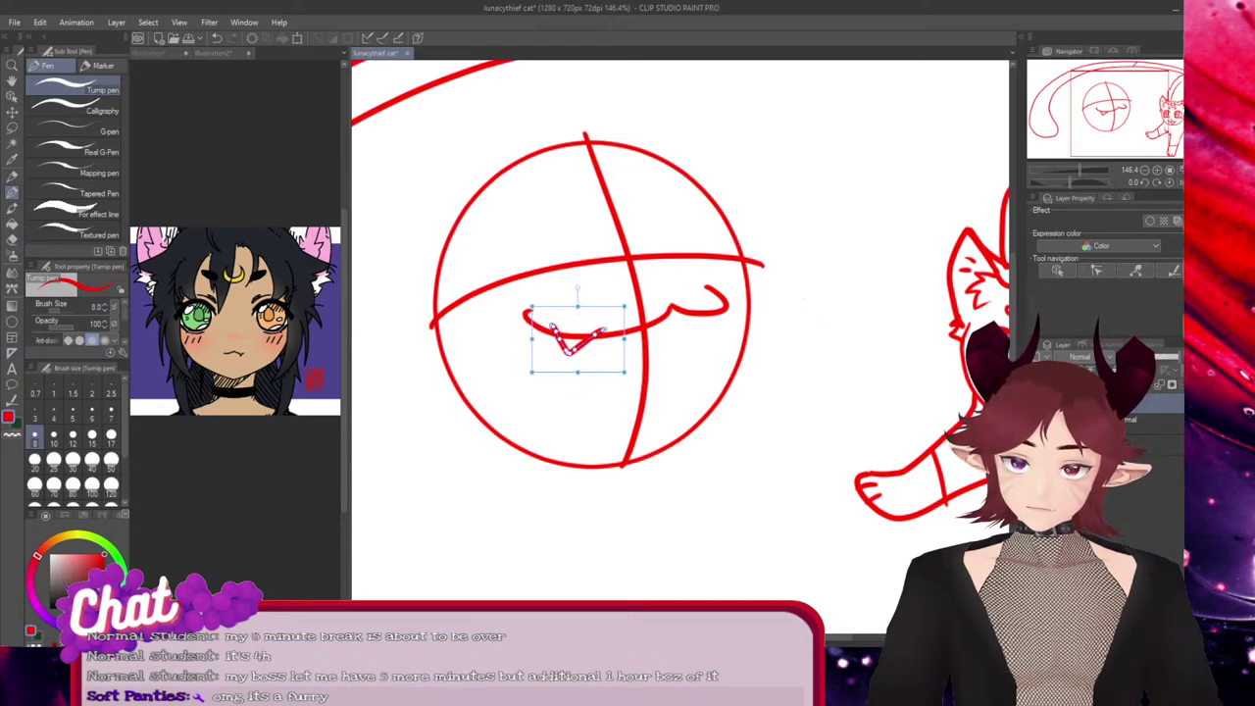
{"action": "key", "text": "Return"}
{"action": "key", "text": "e"}
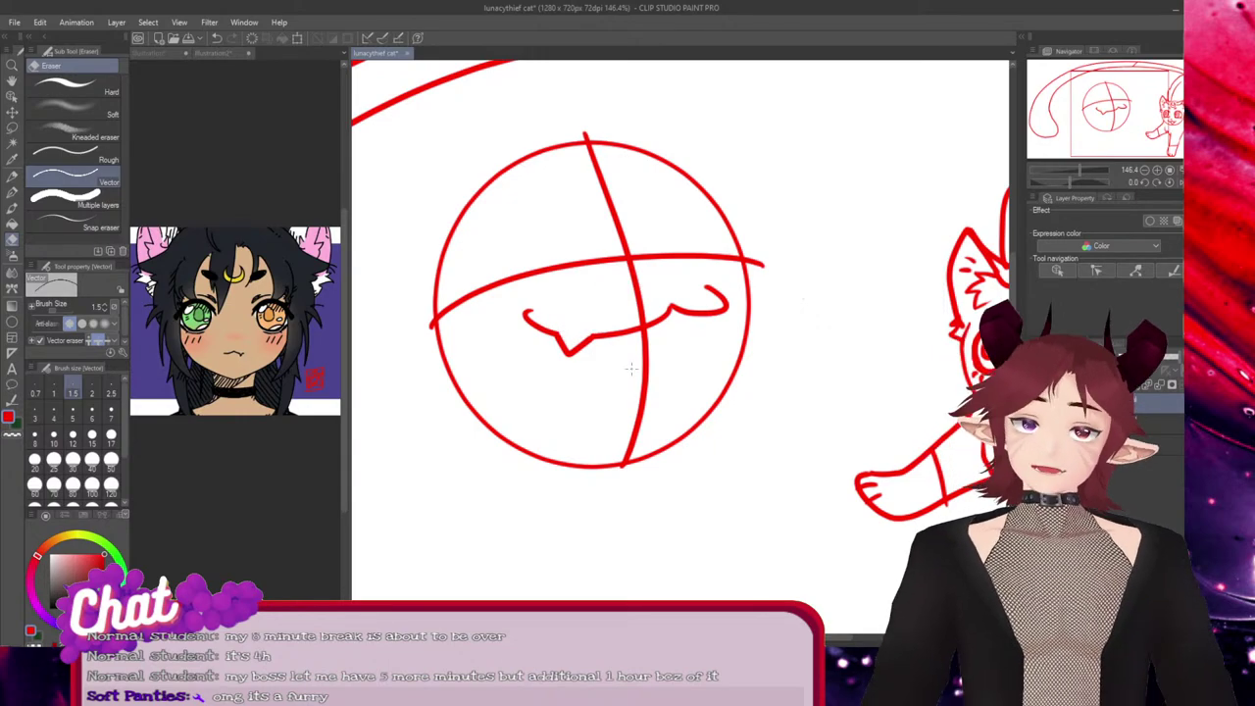
{"action": "key", "text": "ctrl+s"}
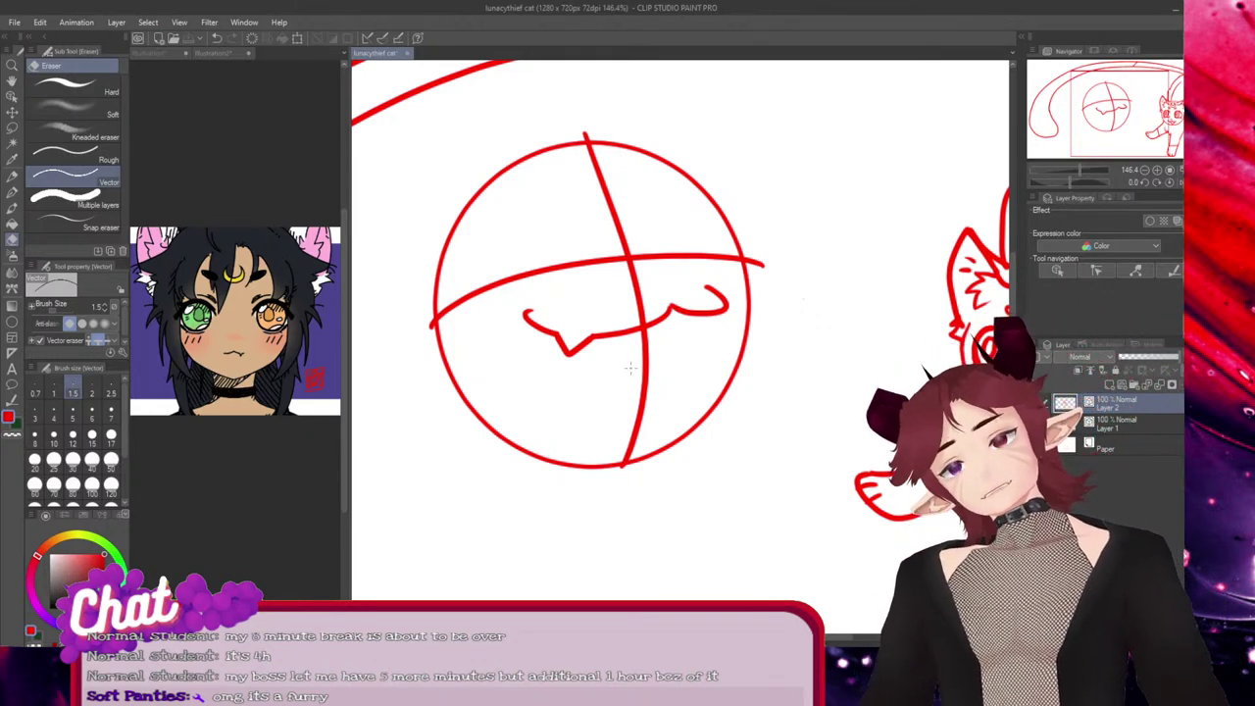
Try drawing an open lower jaw with the Turnip pen, curving from the mouth's right half down and back to the fang
{"action": "key", "text": "p"}
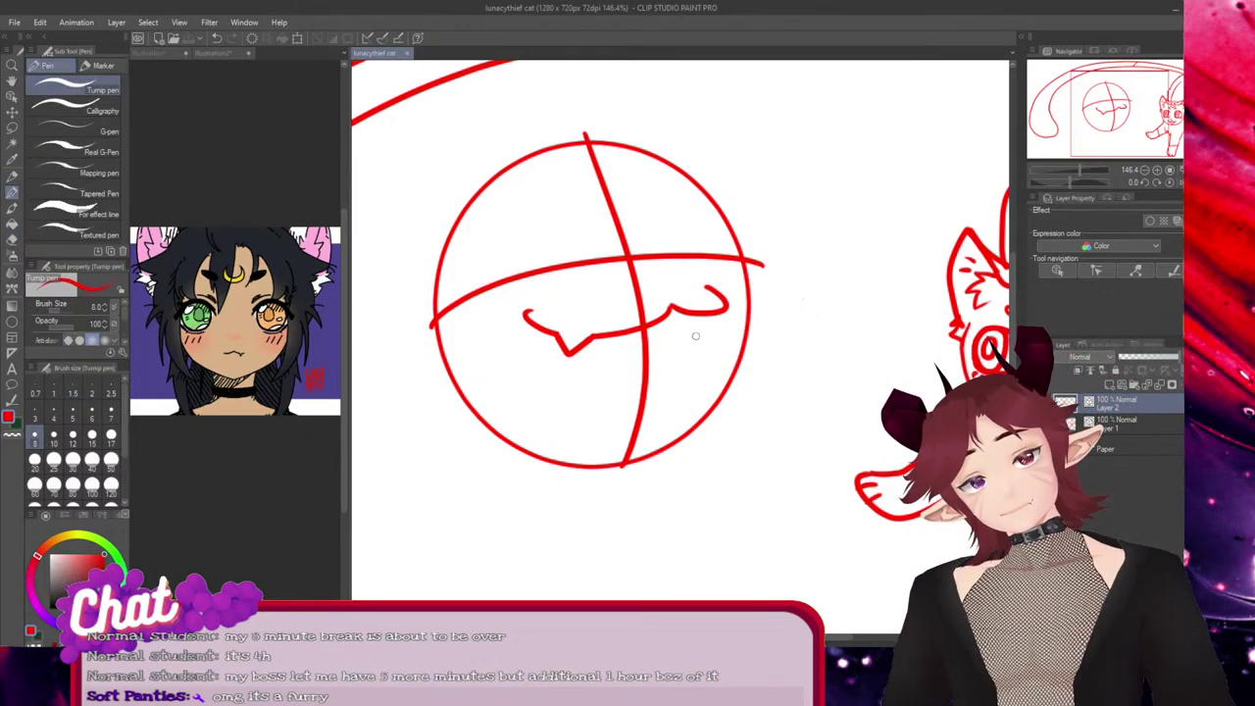
{"action": "mouse_move", "coordinate": [676, 313]}
{"action": "left_mouse_down"}
{"action": "mouse_move", "coordinate": [633, 393]}
{"action": "mouse_move", "coordinate": [610, 336]}
{"action": "left_mouse_up"}
{"action": "key", "text": "ctrl+z"}
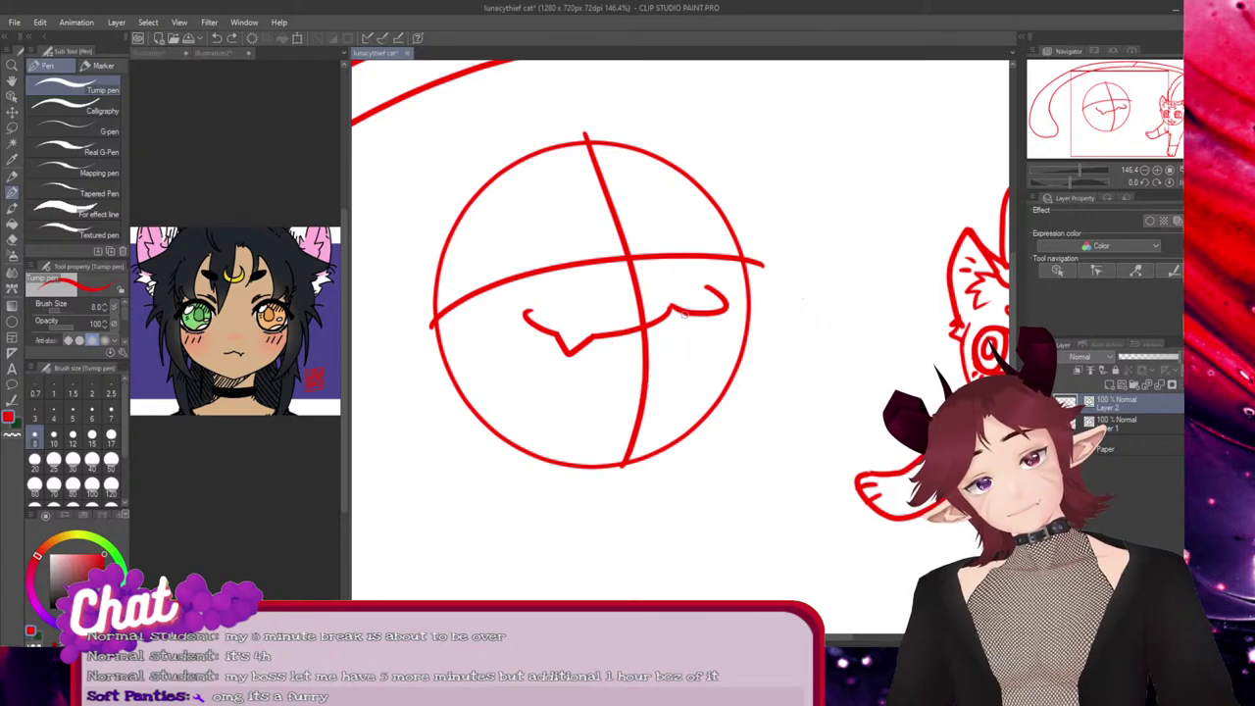
{"action": "mouse_move", "coordinate": [686, 313]}
{"action": "left_mouse_down"}
{"action": "mouse_move", "coordinate": [595, 398]}
{"action": "mouse_move", "coordinate": [562, 336]}
{"action": "left_mouse_up"}
{"action": "key", "text": "ctrl+z"}
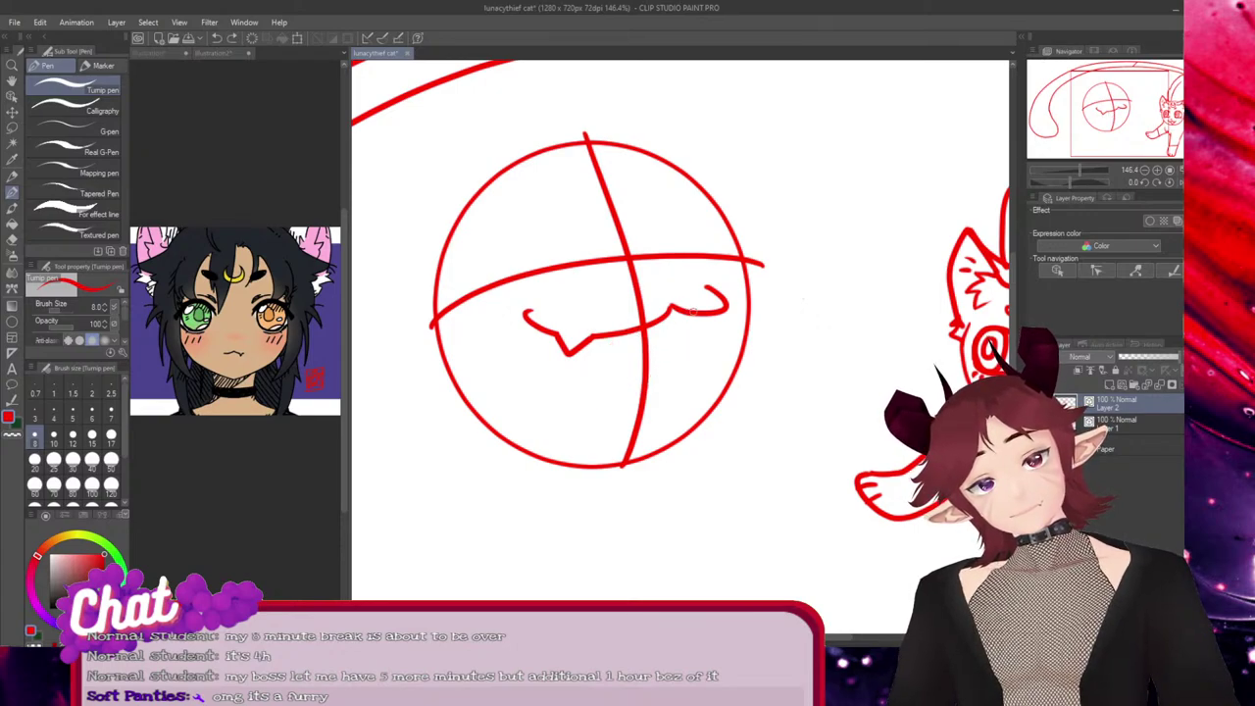
{"action": "mouse_move", "coordinate": [694, 311]}
{"action": "left_mouse_down"}
{"action": "mouse_move", "coordinate": [614, 396]}
{"action": "mouse_move", "coordinate": [561, 334]}
{"action": "left_mouse_up"}
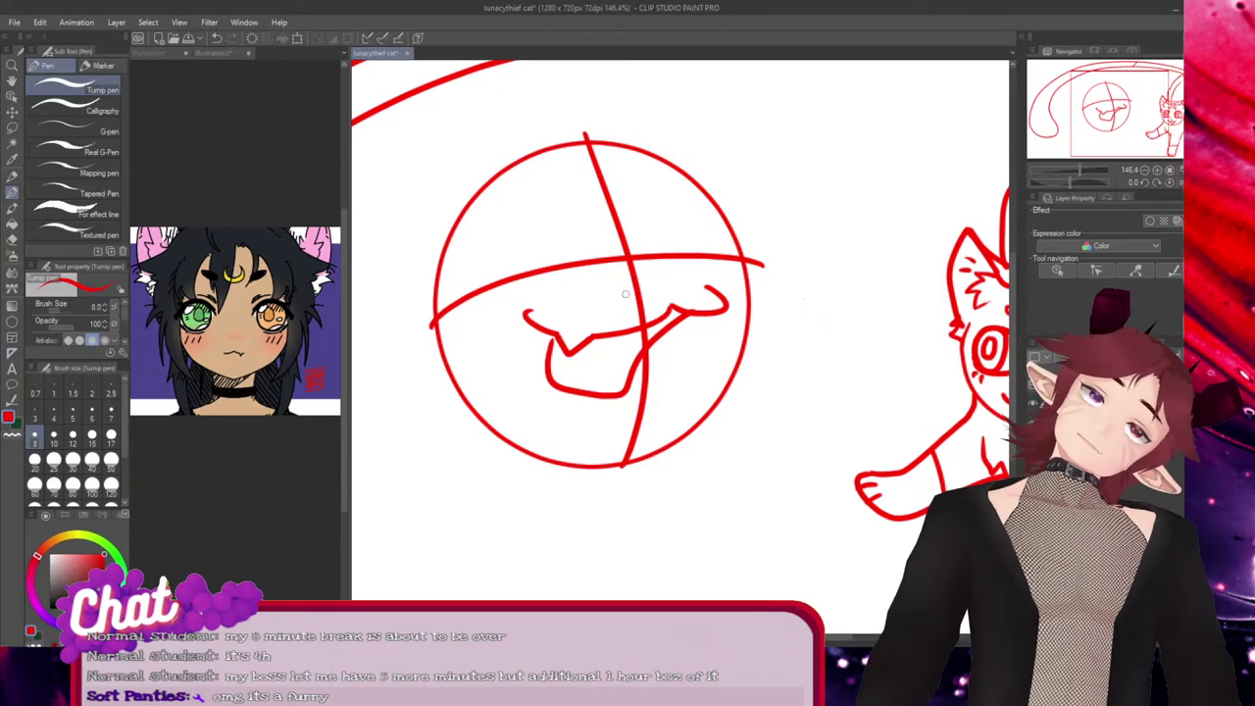
{"action": "key", "text": "ctrl+z"}
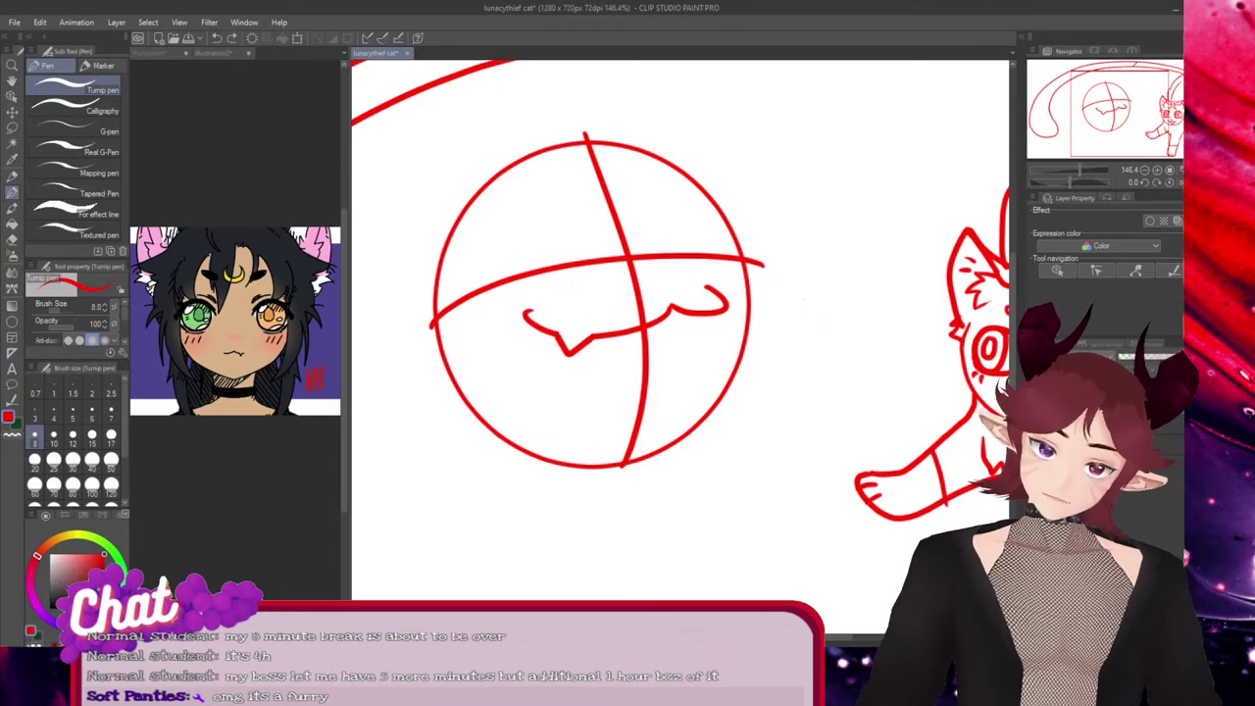
Undo the fang and the wide mouth, leaving only the circle and its face guidelines
{"action": "mouse_move", "coordinate": [557, 334]}
{"action": "left_mouse_down"}
{"action": "mouse_move", "coordinate": [602, 331]}
{"action": "mouse_move", "coordinate": [579, 363]}
{"action": "left_mouse_up"}
{"action": "key", "text": "ctrl+z"}
{"action": "key", "text": "ctrl+z"}
{"action": "key", "text": "ctrl+z"}
{"action": "key", "text": "ctrl+z"}
{"action": "key", "text": "ctrl+z"}
{"action": "key", "text": "ctrl+z"}
Draw a small cat-like mouth with a tiny fang at its left end and a short curved lower lip across the vertical guideline
{"action": "left_click_drag", "start_coordinate": [649, 329], "coordinate": [725, 335]}
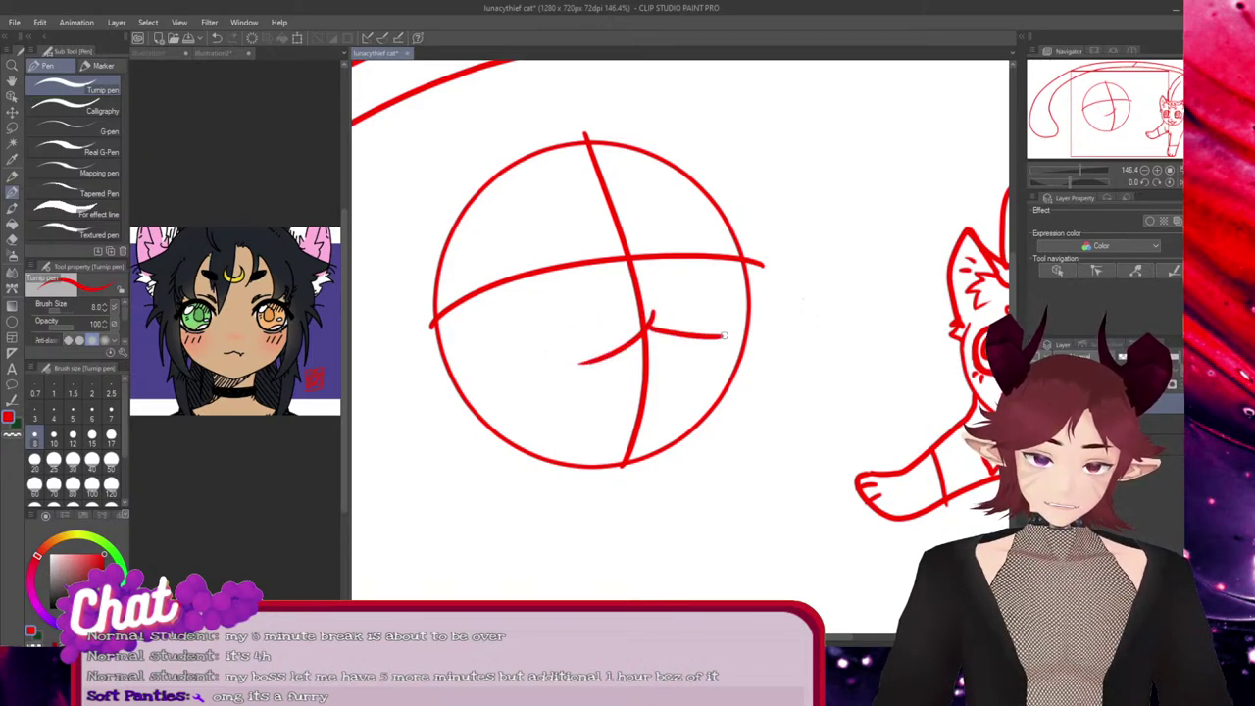
{"action": "key", "text": "ctrl+z"}
{"action": "mouse_move", "coordinate": [645, 330]}
{"action": "left_mouse_down"}
{"action": "mouse_move", "coordinate": [677, 344]}
{"action": "mouse_move", "coordinate": [610, 365]}
{"action": "mouse_move", "coordinate": [628, 393]}
{"action": "left_mouse_up"}
{"action": "key", "text": "ctrl+z"}
{"action": "key", "text": "ctrl+z"}
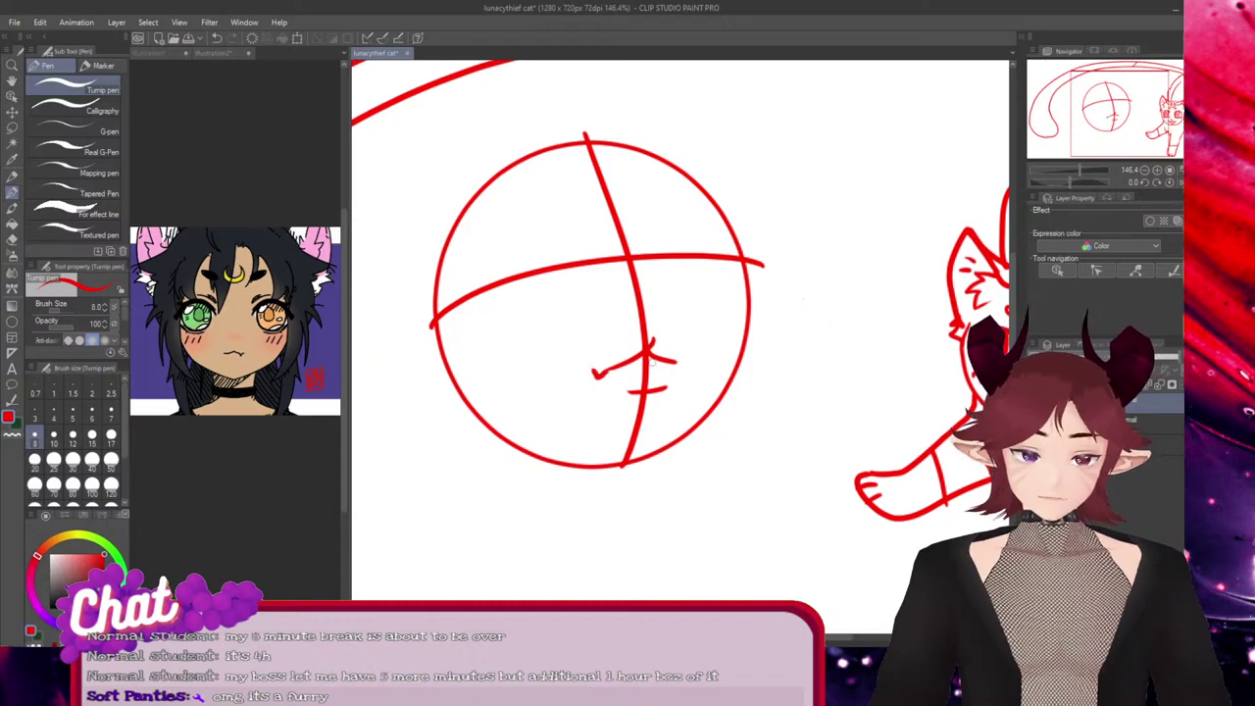
{"action": "key", "text": "ctrl"}
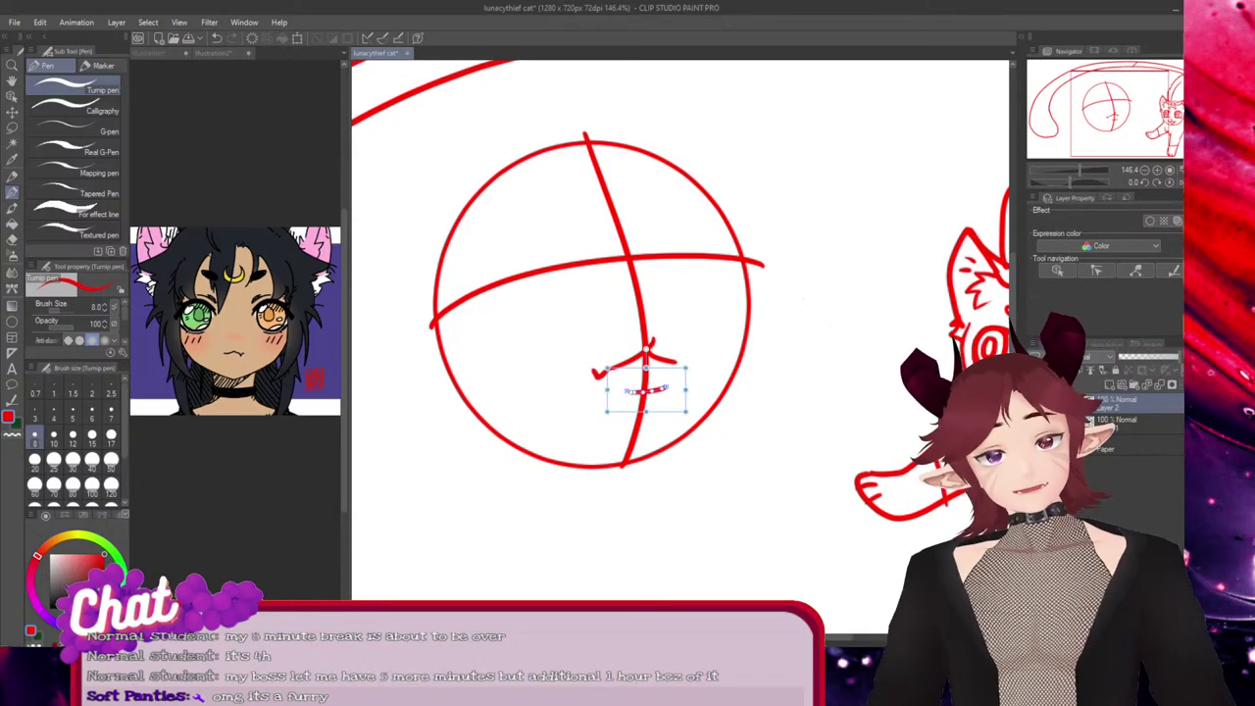
{"action": "key", "text": "ctrl+z"}
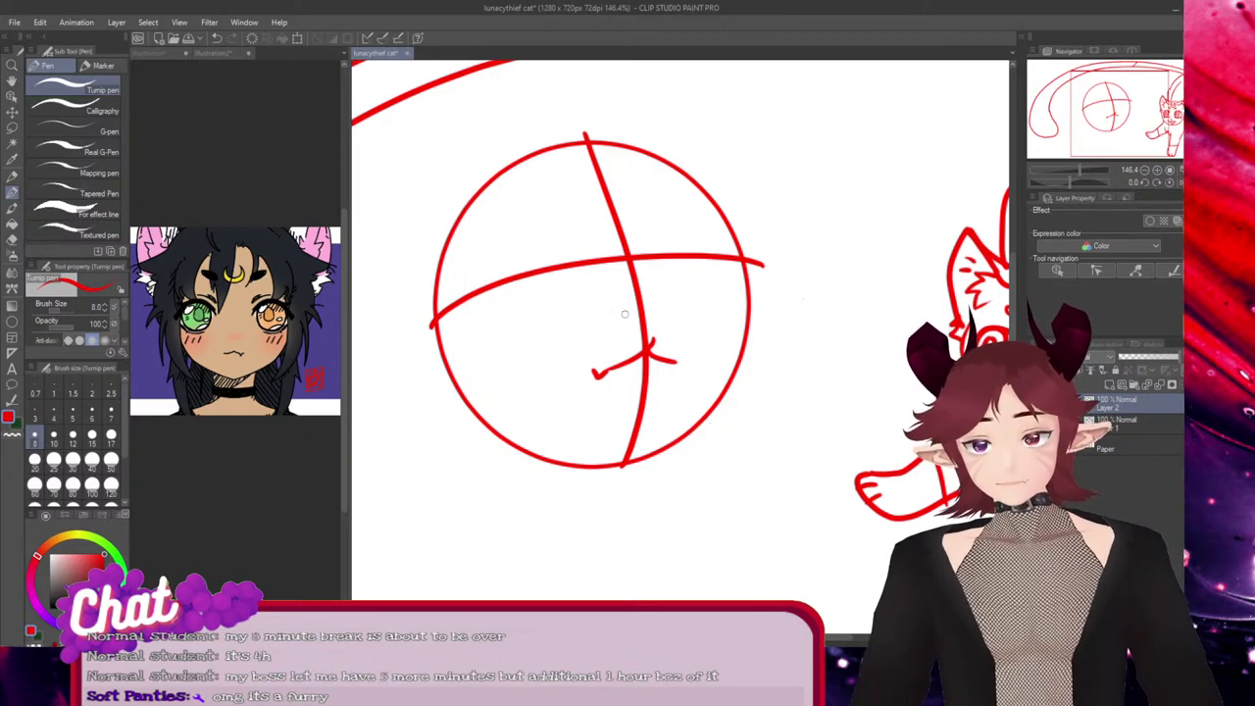
{"action": "left_click_drag", "start_coordinate": [621, 312], "coordinate": [619, 395]}
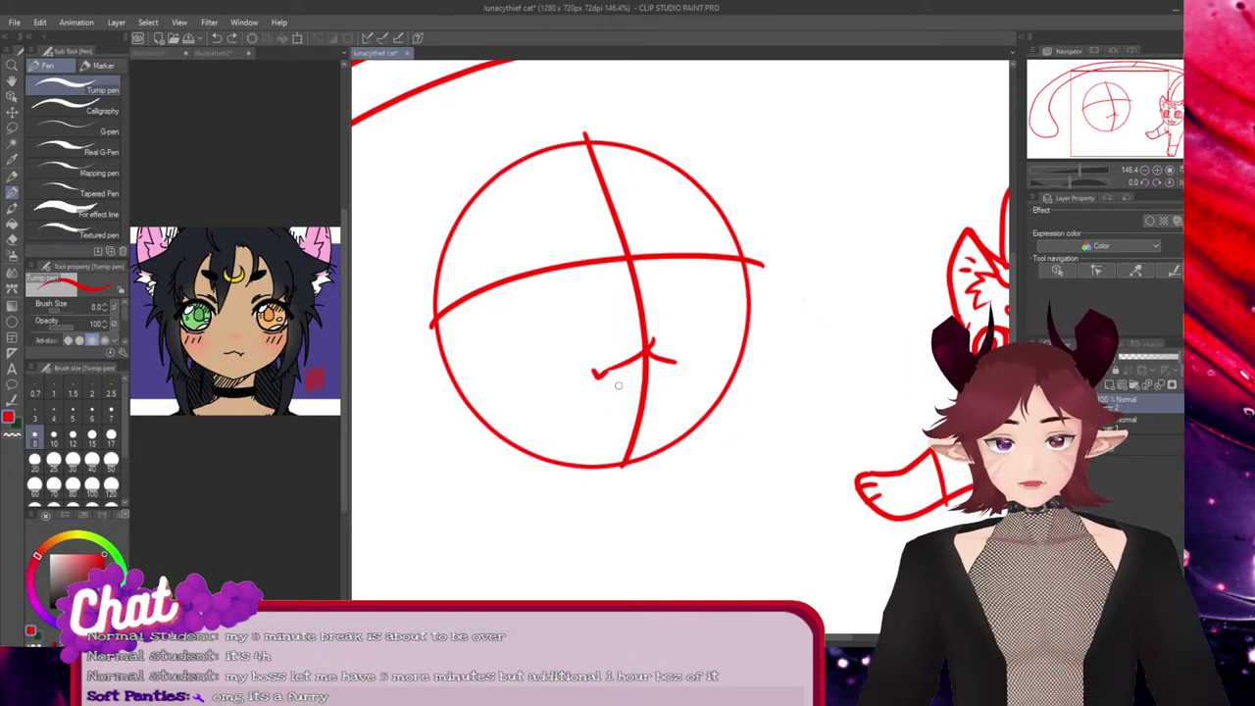
{"action": "key", "text": "ctrl+z"}
{"action": "left_click_drag", "start_coordinate": [619, 386], "coordinate": [656, 381]}
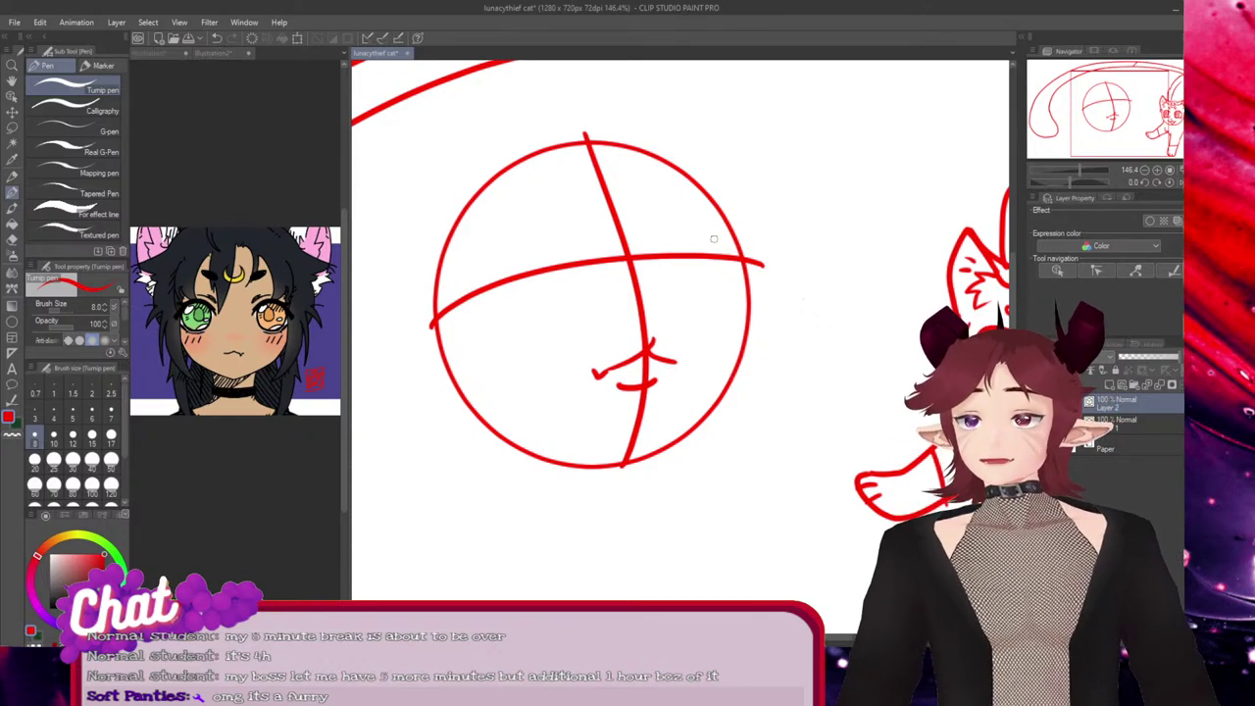
{"action": "left_click", "coordinate": [644, 303], "text": "ctrl"}
{"action": "left_click_drag", "start_coordinate": [644, 303], "coordinate": [804, 303]}
{"action": "key", "text": "ctrl+z"}
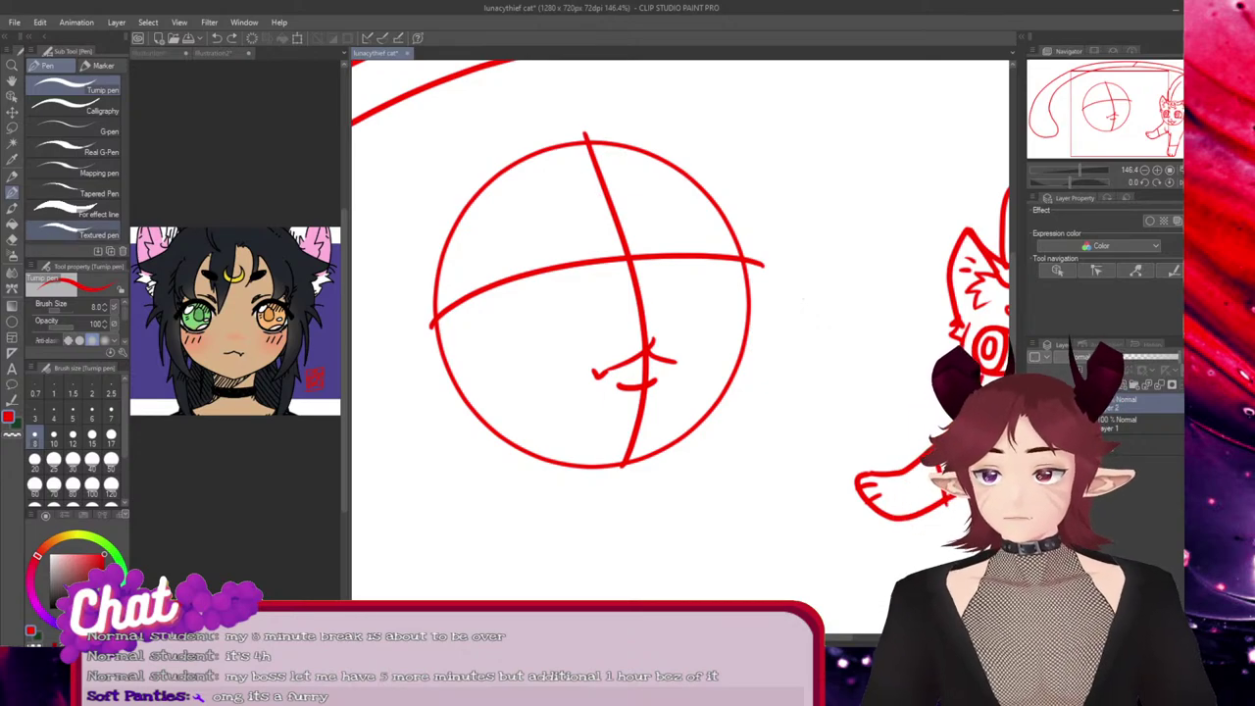
Draw a small circle to the right of the head and a smaller one overlapping its top with the Ellipse tool at size 6
{"action": "left_click", "coordinate": [12, 314]}
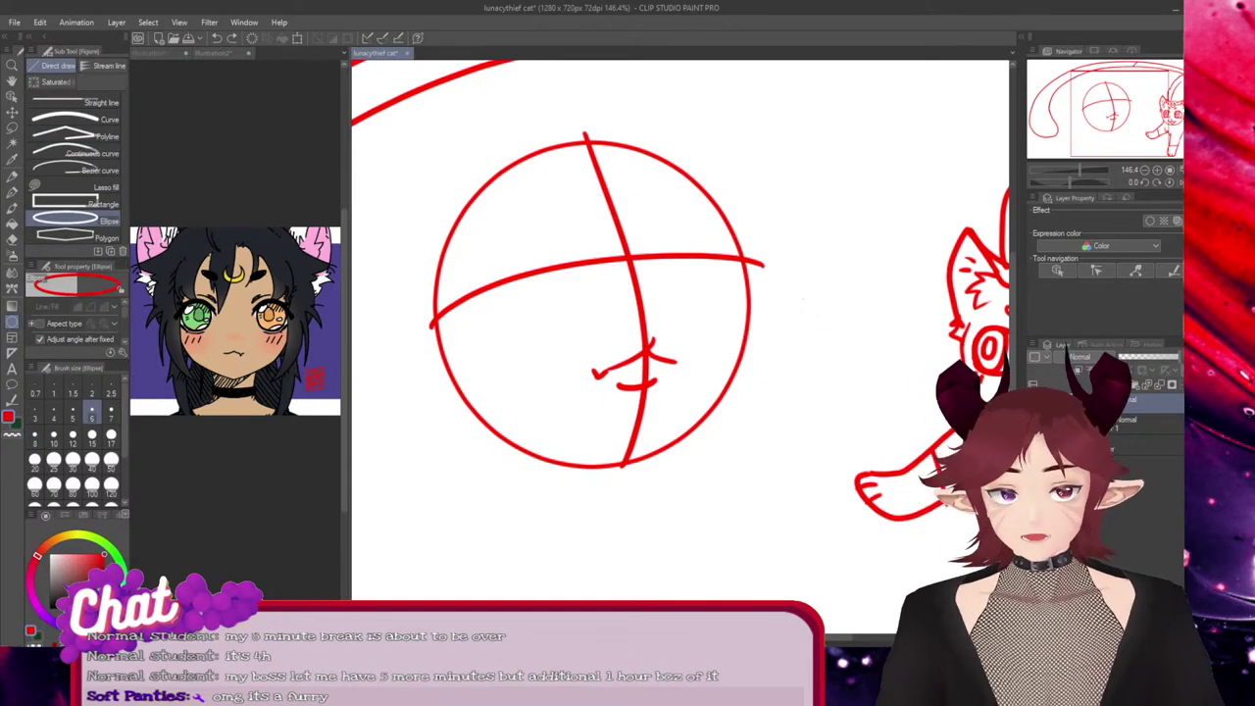
{"action": "left_click_drag", "start_coordinate": [794, 128], "coordinate": [896, 228]}
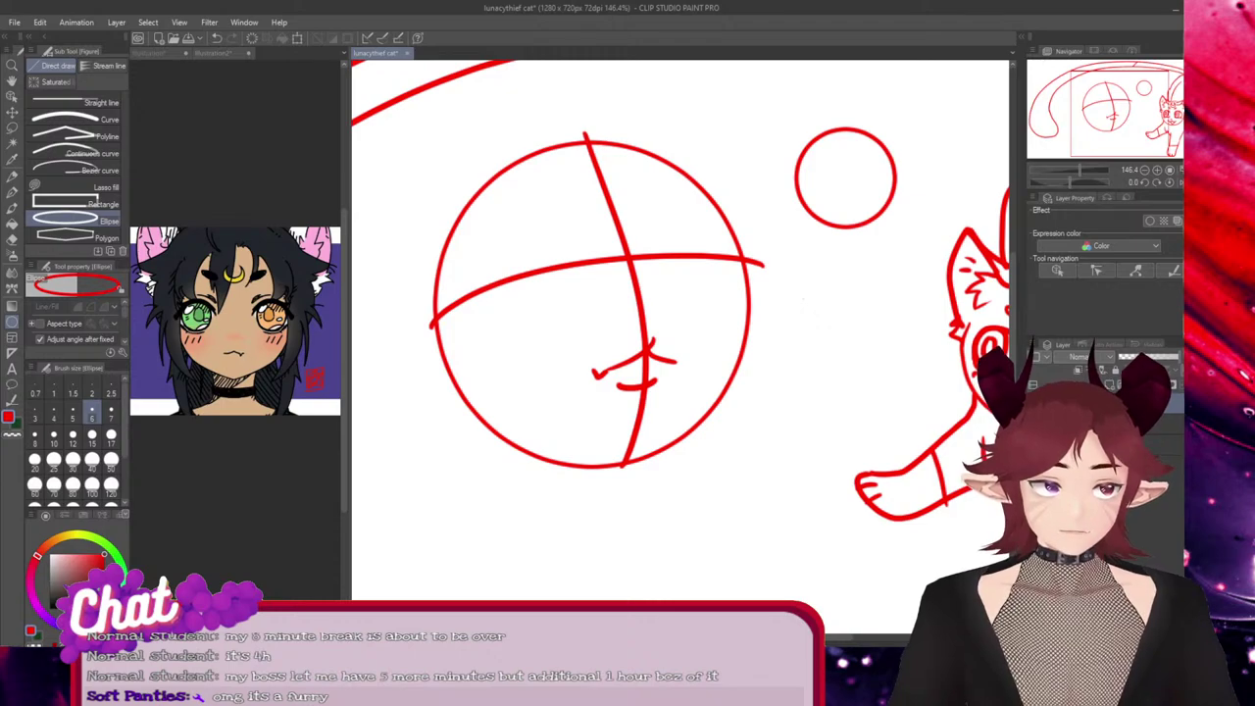
{"action": "left_click_drag", "start_coordinate": [815, 95], "coordinate": [887, 169]}
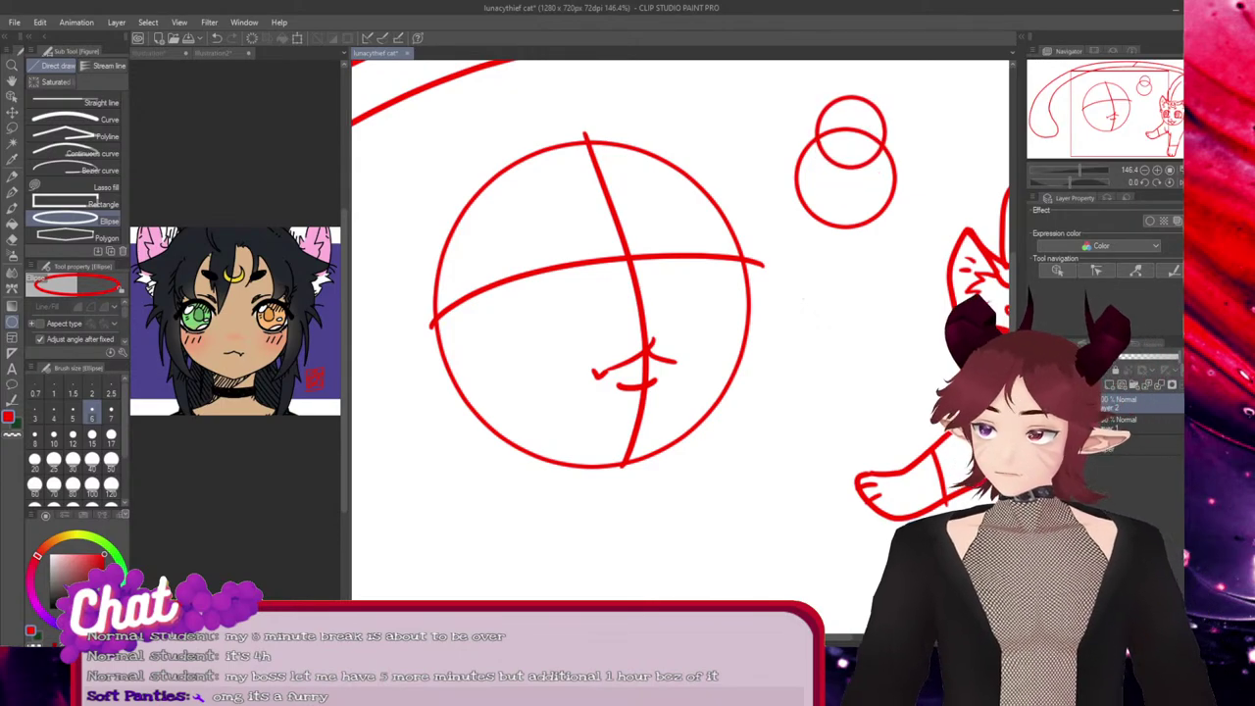
Move the smaller circle inside the larger one's upper edge and trim the overlapping top arcs with the Vector eraser to form a crescent
{"action": "key", "text": "p"}
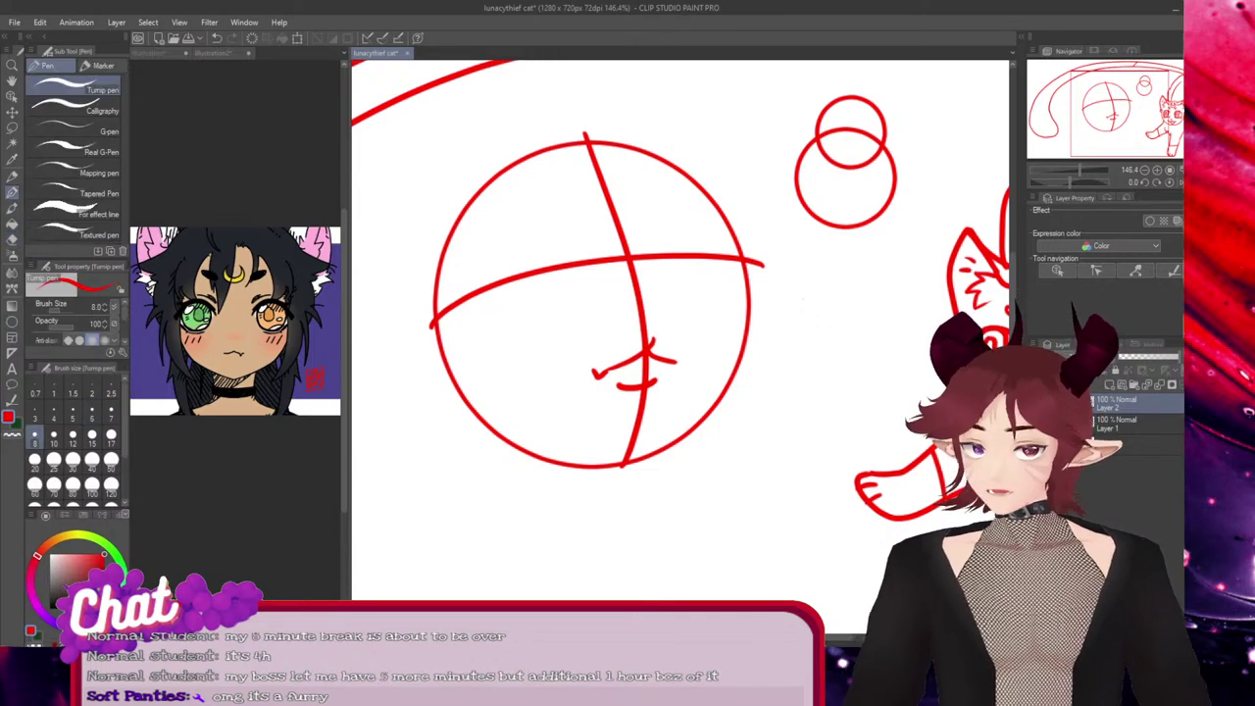
{"action": "key", "text": "ctrl+t"}
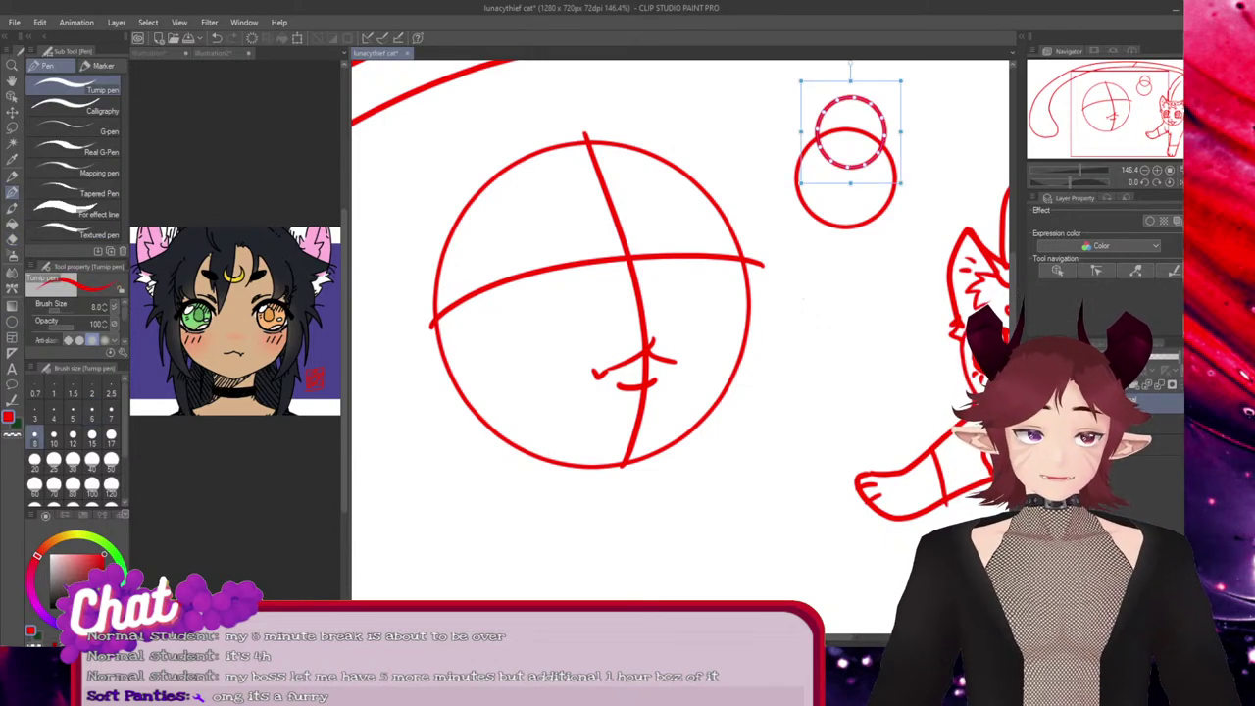
{"action": "key", "text": "ctrl"}
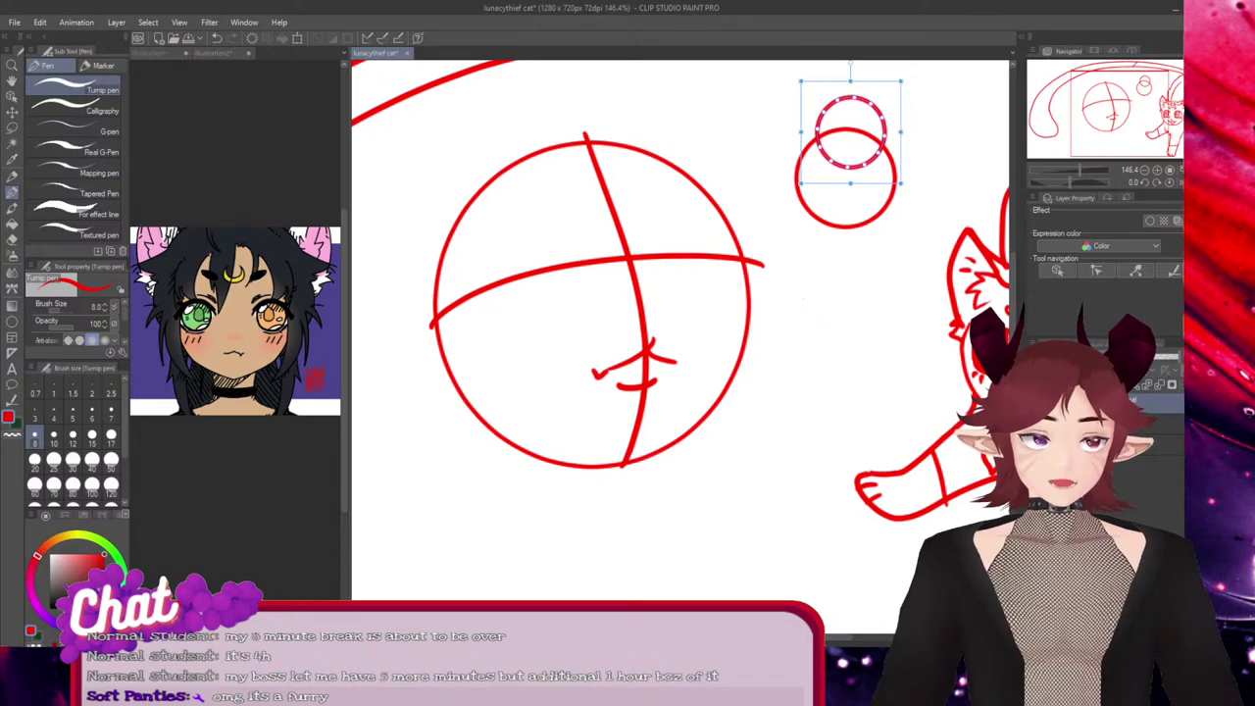
{"action": "left_click_drag", "start_coordinate": [850, 132], "coordinate": [846, 163]}
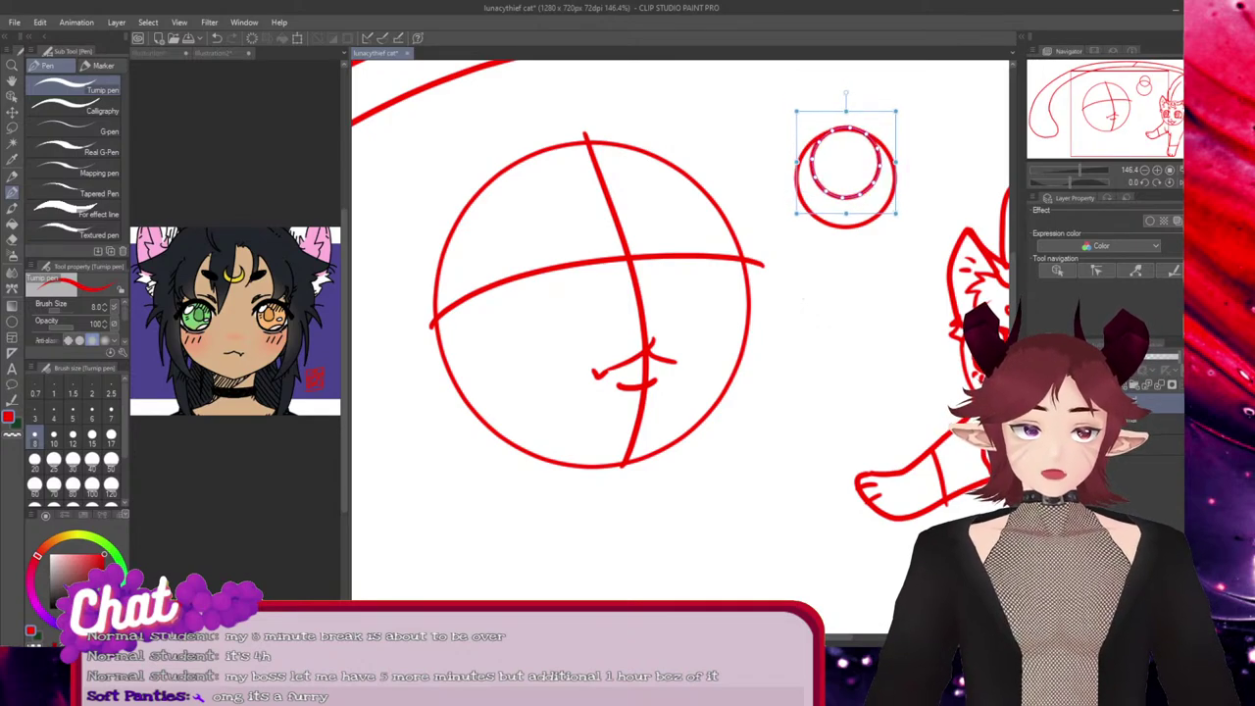
{"action": "key", "text": "Return"}
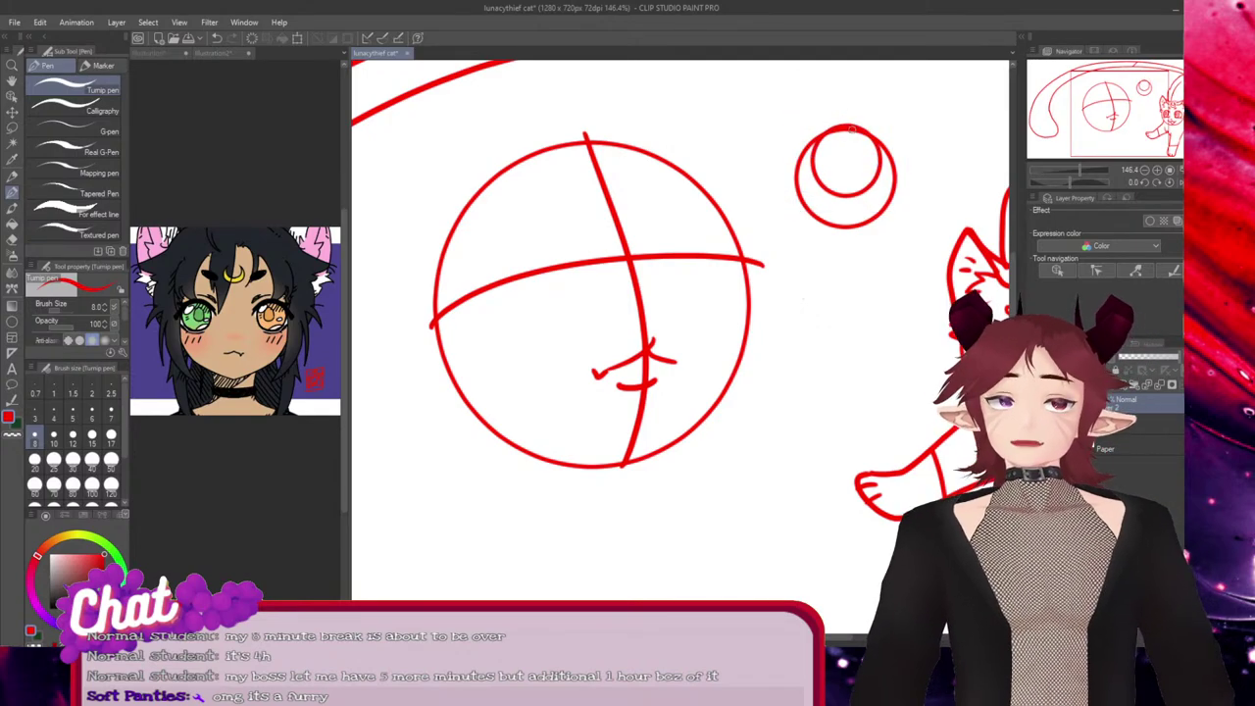
{"action": "key", "text": "e"}
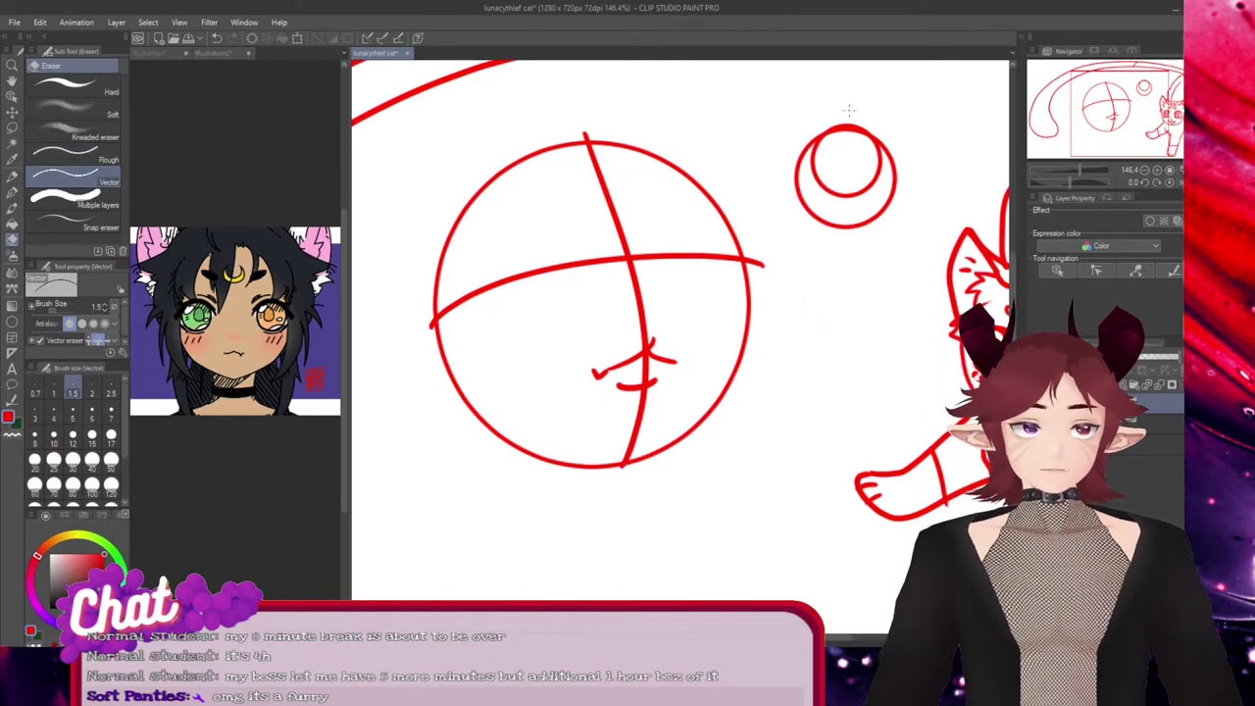
{"action": "left_click_drag", "start_coordinate": [845, 130], "coordinate": [852, 161]}
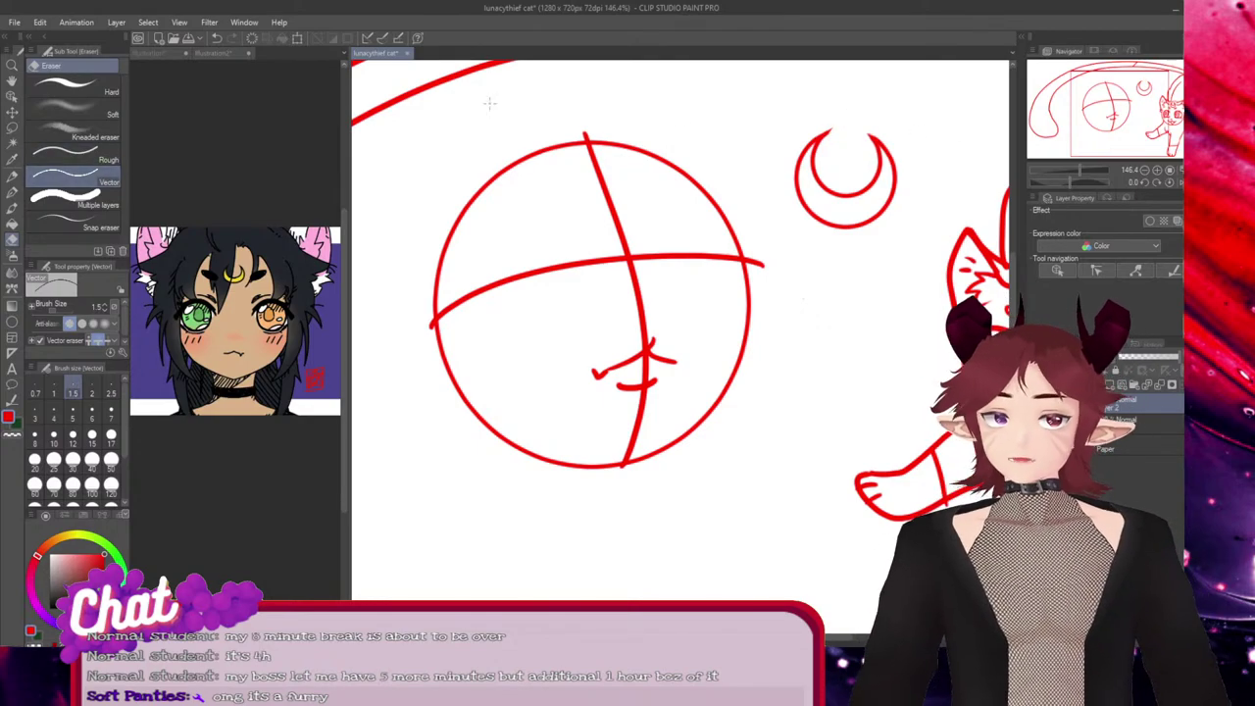
Lasso the crescent, tilt it slightly counterclockwise, flip it horizontally and move it onto the head's forehead
{"action": "key", "text": "m"}
{"action": "mouse_move", "coordinate": [841, 105]}
{"action": "left_mouse_down"}
{"action": "mouse_move", "coordinate": [819, 275]}
{"action": "mouse_move", "coordinate": [887, 263]}
{"action": "left_mouse_up"}
{"action": "left_click", "coordinate": [899, 293]}
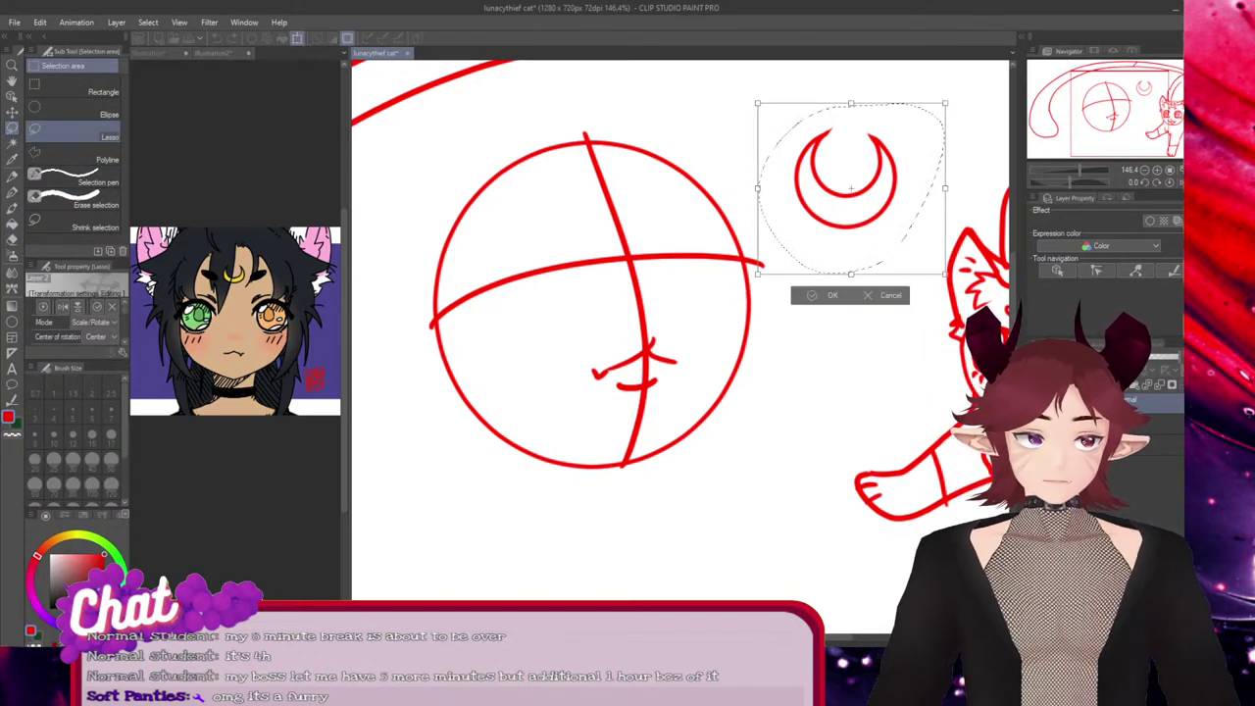
{"action": "mouse_move", "coordinate": [966, 284]}
{"action": "left_mouse_down"}
{"action": "mouse_move", "coordinate": [993, 237]}
{"action": "mouse_move", "coordinate": [973, 273]}
{"action": "left_mouse_up"}
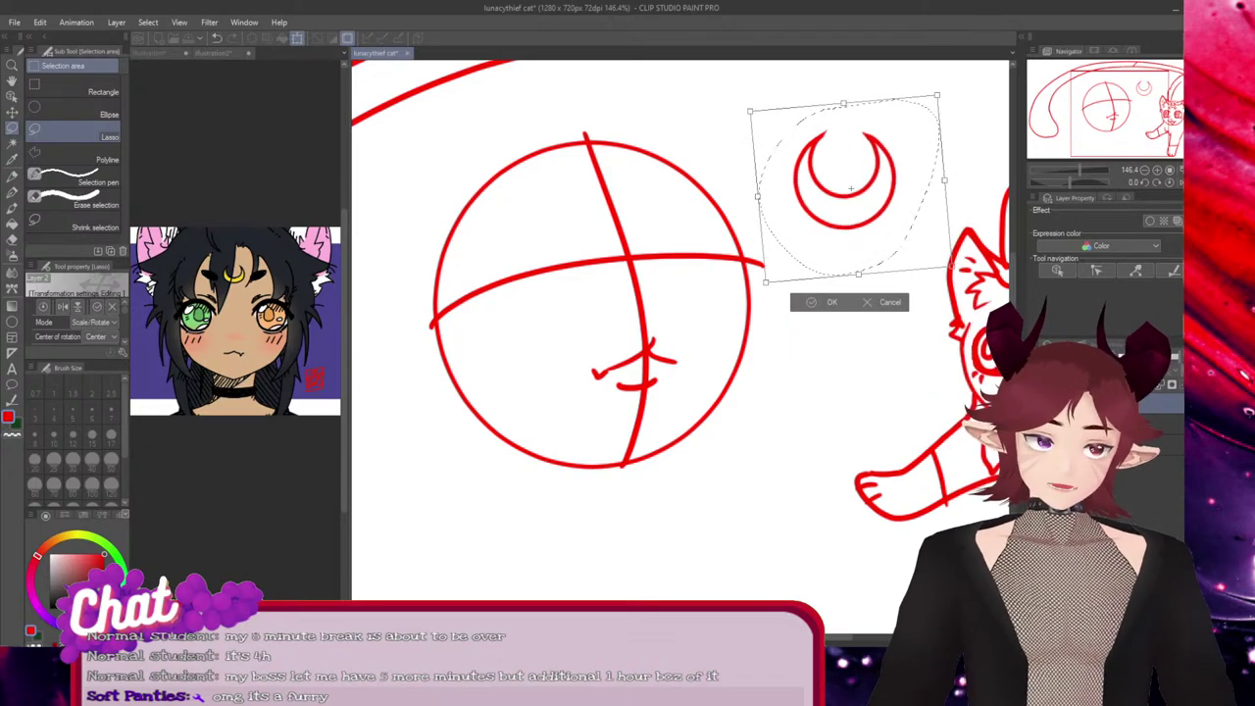
{"action": "left_click_drag", "start_coordinate": [851, 188], "coordinate": [598, 199]}
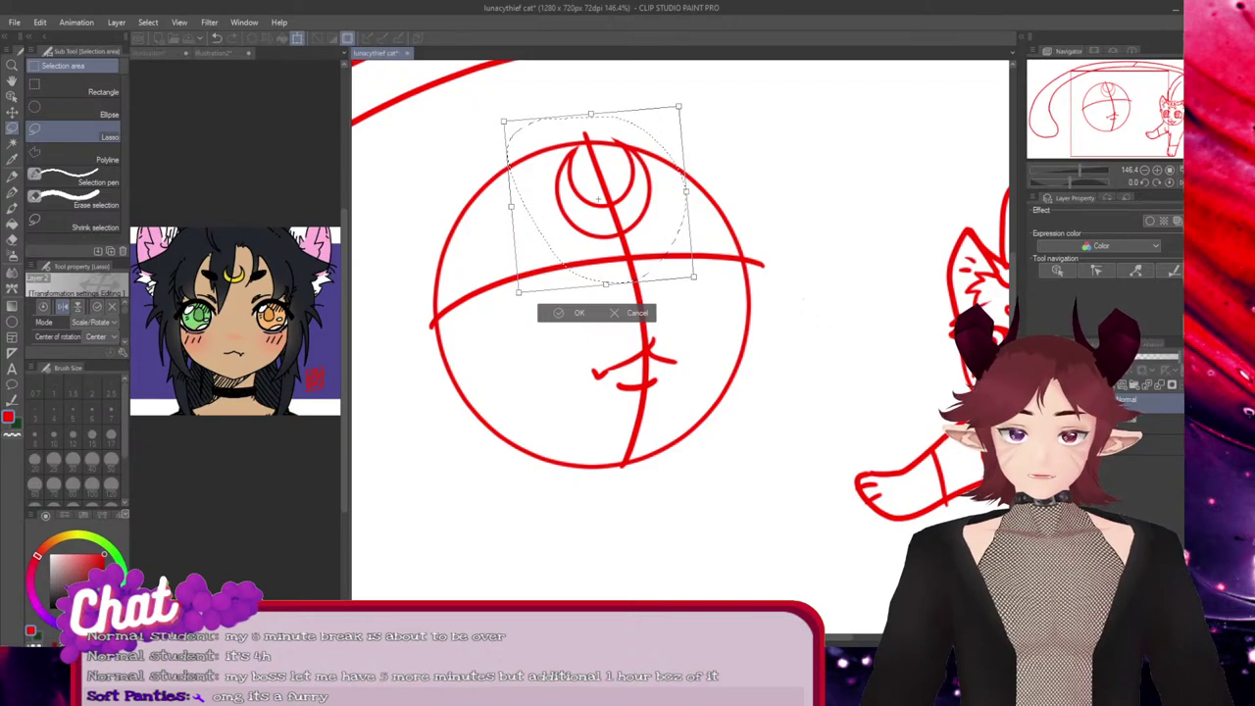
Shrink the forehead crescent, tilt it slightly counterclockwise, place it just inside the head's upper edge on the vertical guideline, and deselect
{"action": "left_click_drag", "start_coordinate": [519, 292], "coordinate": [520, 264]}
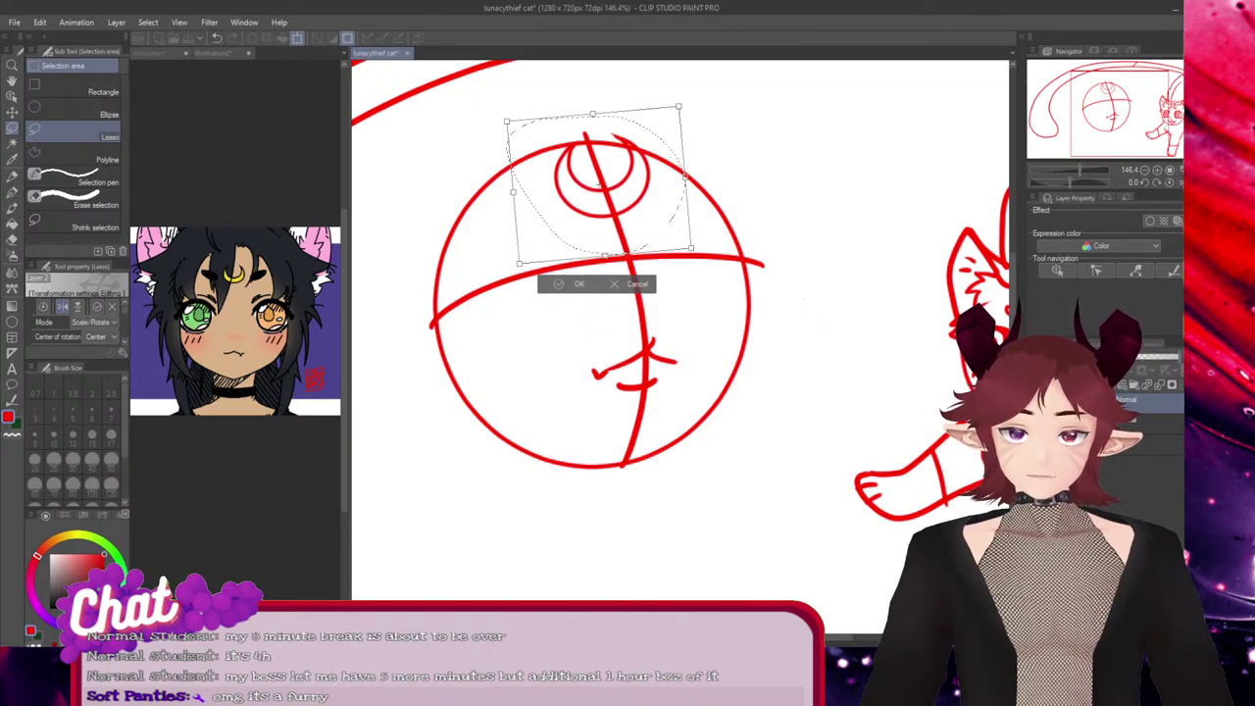
{"action": "left_click_drag", "start_coordinate": [512, 192], "coordinate": [475, 195]}
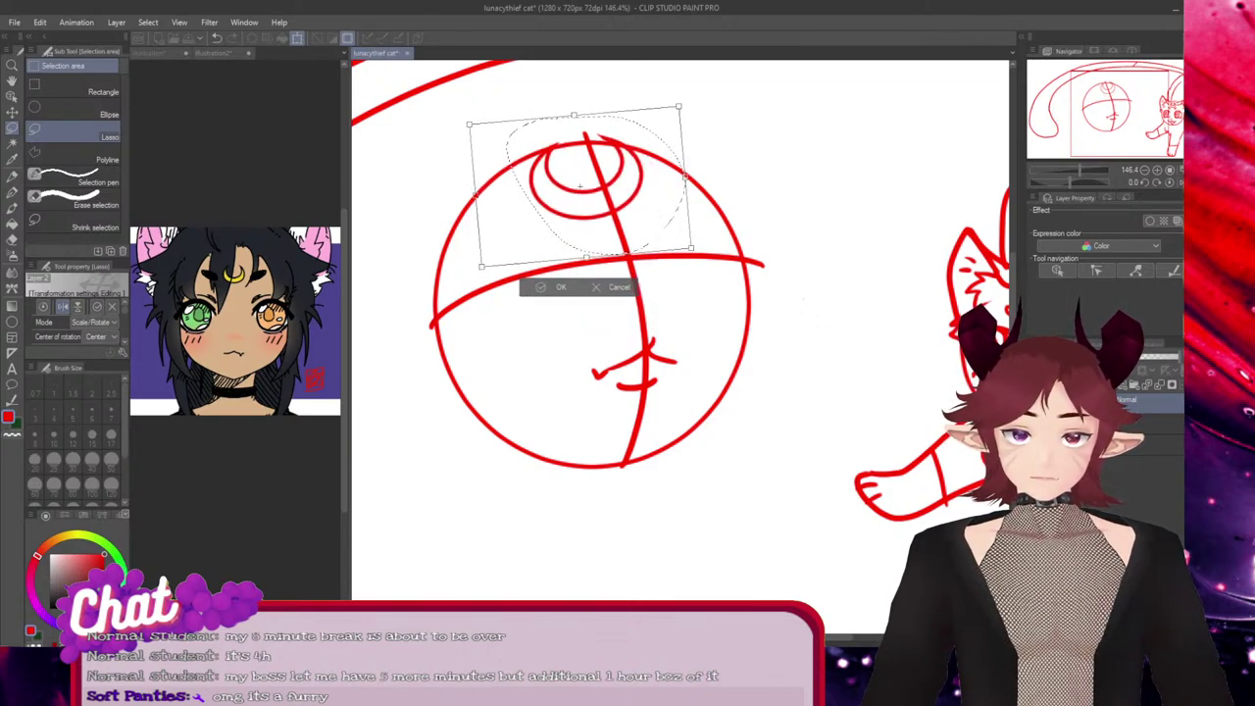
{"action": "left_click_drag", "start_coordinate": [584, 257], "coordinate": [584, 242]}
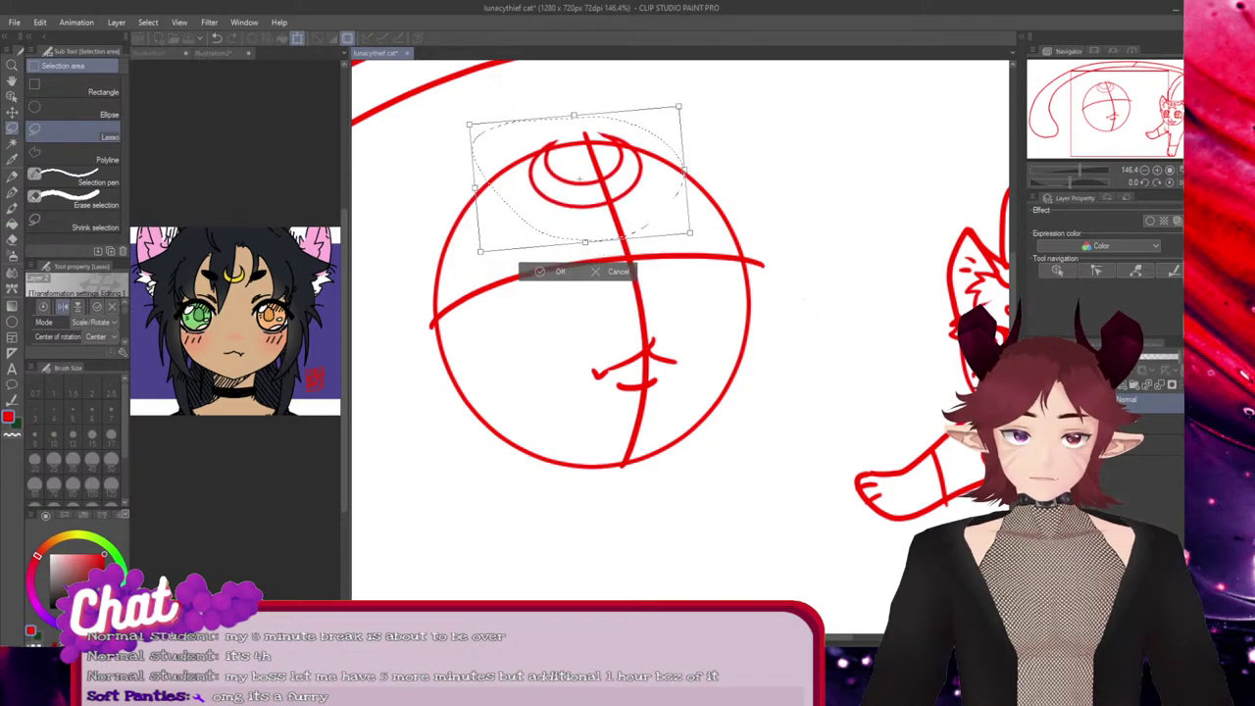
{"action": "left_click_drag", "start_coordinate": [684, 172], "coordinate": [611, 168]}
{"action": "left_click_drag", "start_coordinate": [478, 235], "coordinate": [478, 228]}
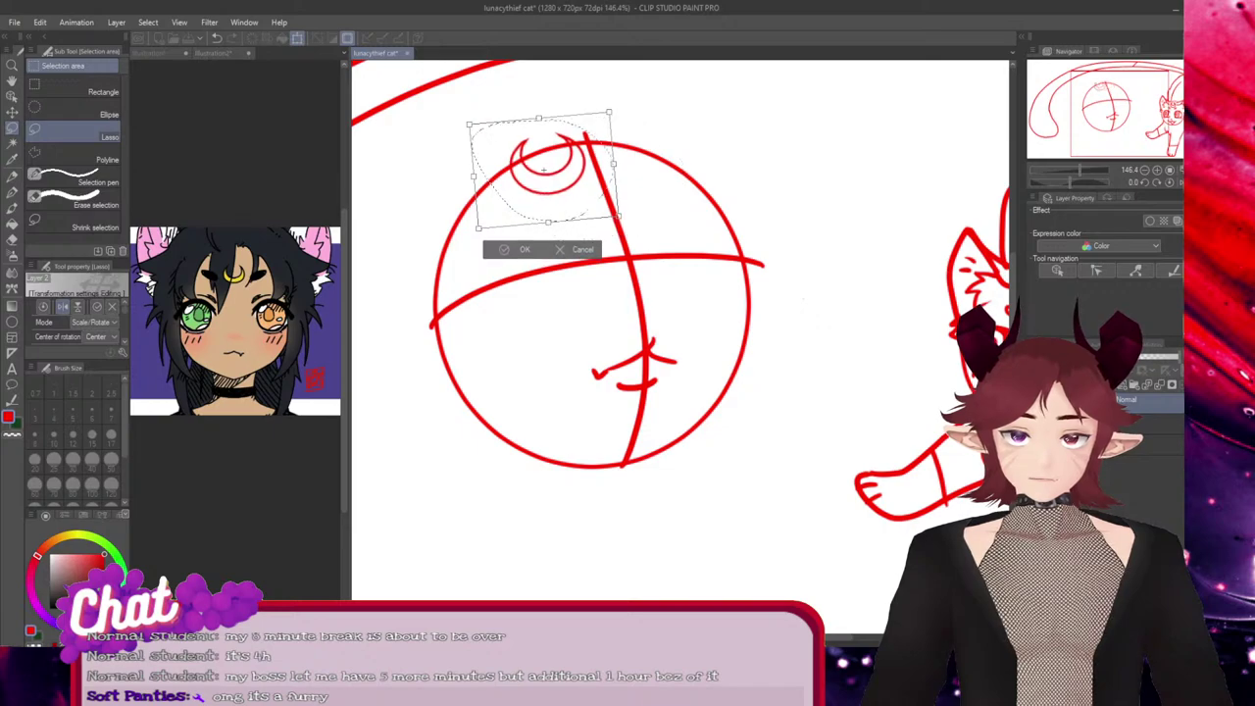
{"action": "left_click_drag", "start_coordinate": [545, 172], "coordinate": [594, 190]}
{"action": "left_click_drag", "start_coordinate": [676, 122], "coordinate": [673, 118]}
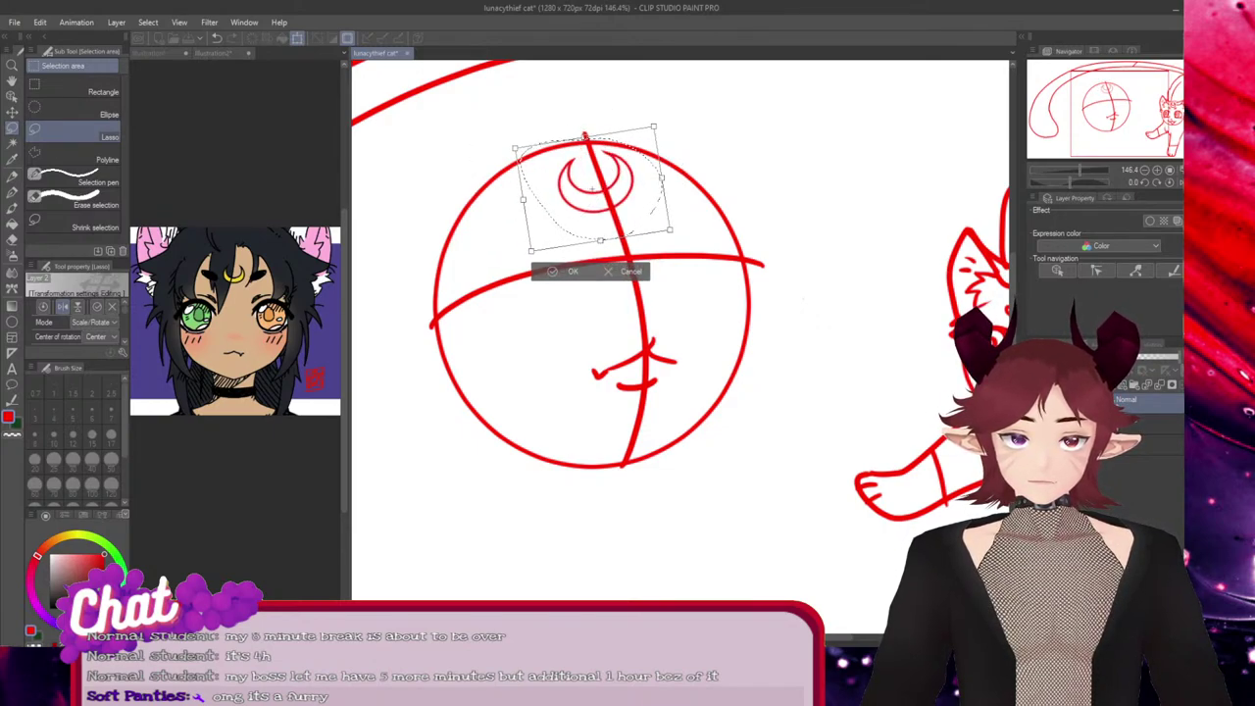
{"action": "key", "text": "Return"}
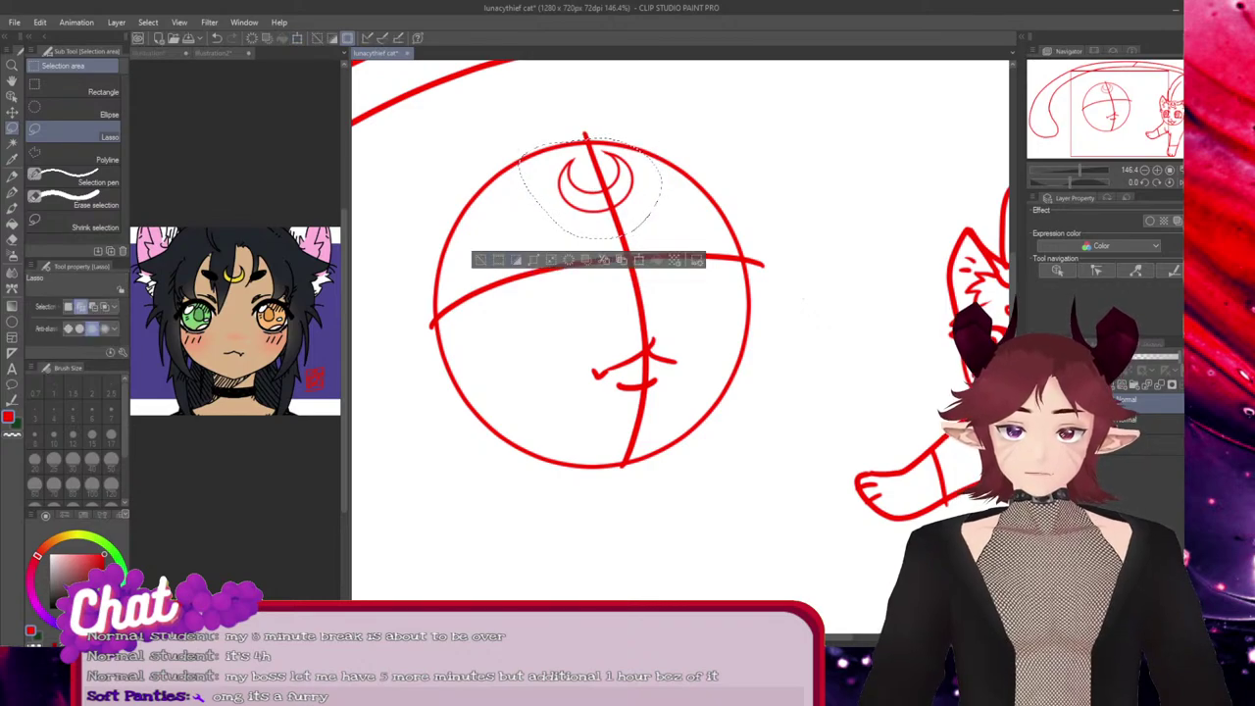
{"action": "key", "text": "ctrl+d"}
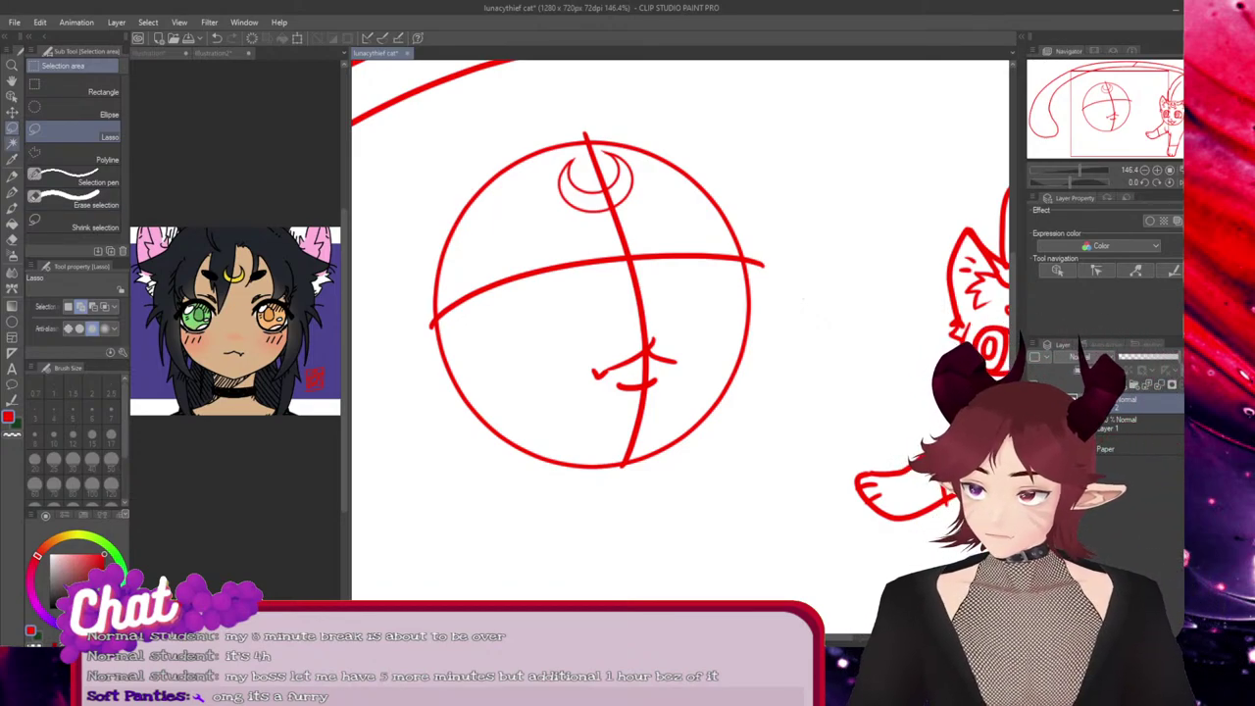
Draw the head's left eye with the Turnip pen at size 8, using a slanted lower lid curve and a rounded upper lid arch
{"action": "key", "text": "p"}
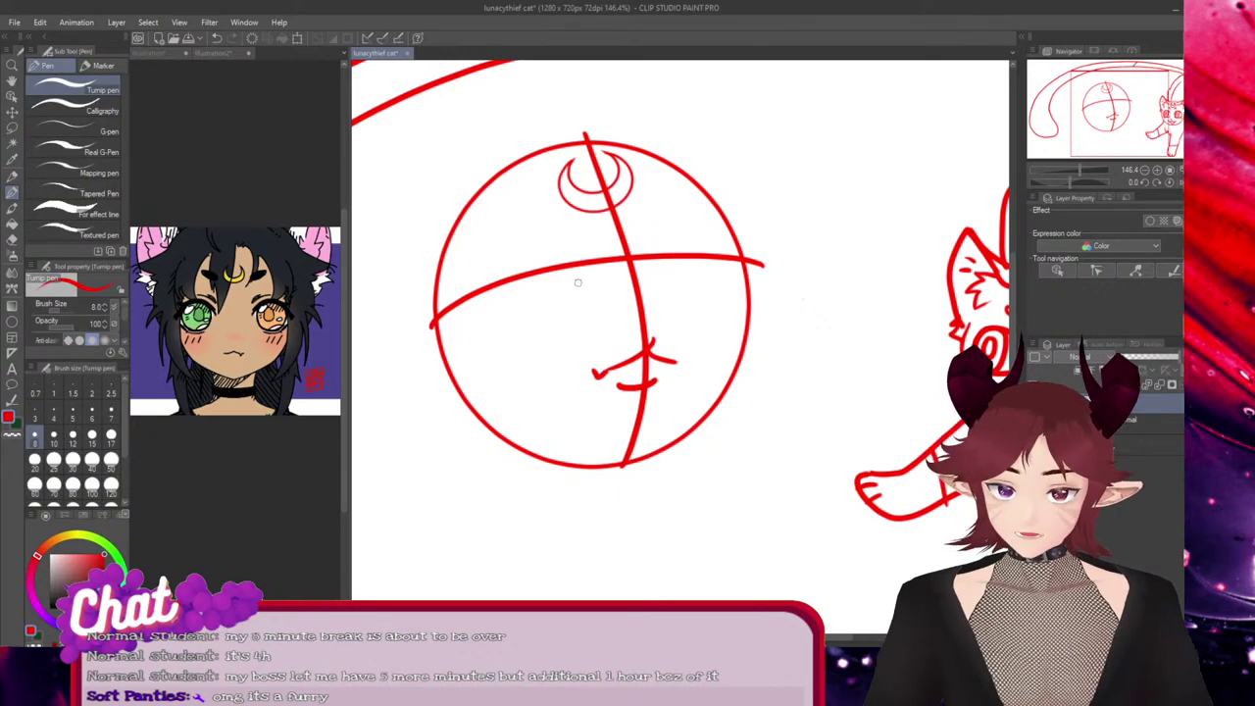
{"action": "left_click_drag", "start_coordinate": [592, 277], "coordinate": [478, 316]}
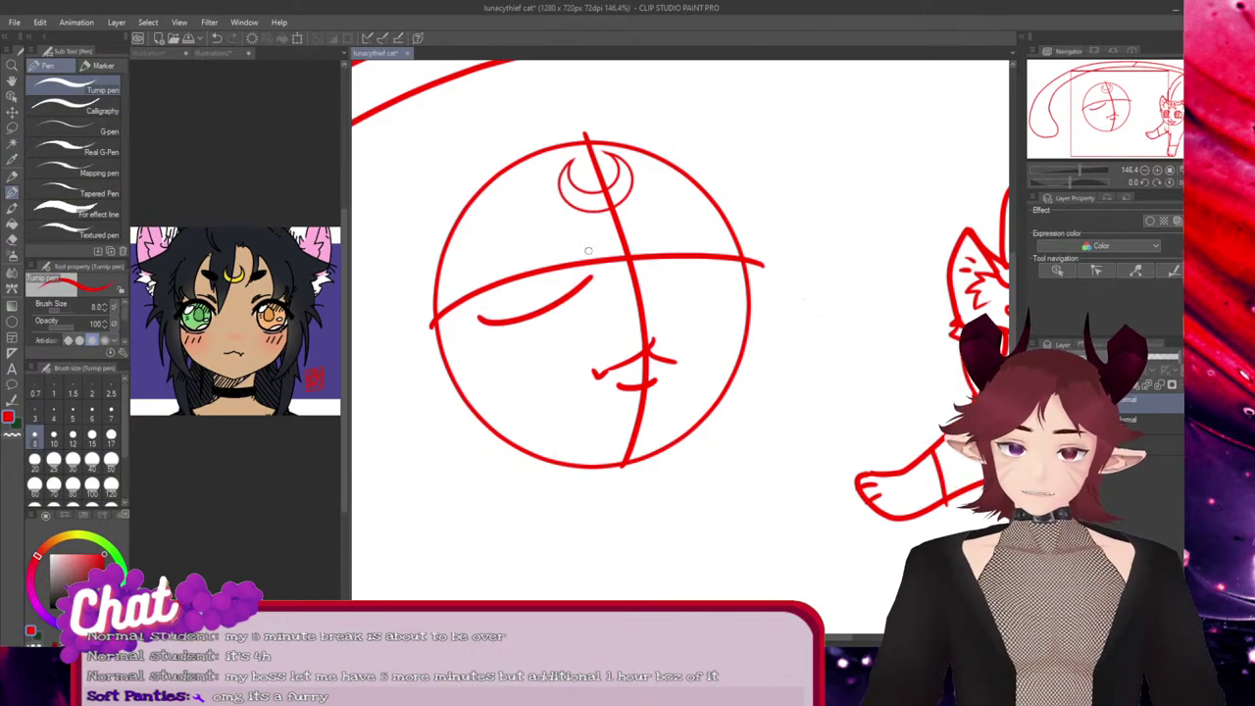
{"action": "mouse_move", "coordinate": [584, 262]}
{"action": "left_mouse_down"}
{"action": "mouse_move", "coordinate": [500, 234]}
{"action": "mouse_move", "coordinate": [437, 302]}
{"action": "mouse_move", "coordinate": [436, 272]}
{"action": "mouse_move", "coordinate": [457, 272]}
{"action": "left_mouse_up"}
Make a mirrored, narrower copy of the lower lid to the right of the vertical guideline and rotate it slightly counterclockwise
{"action": "key", "text": "ctrl"}
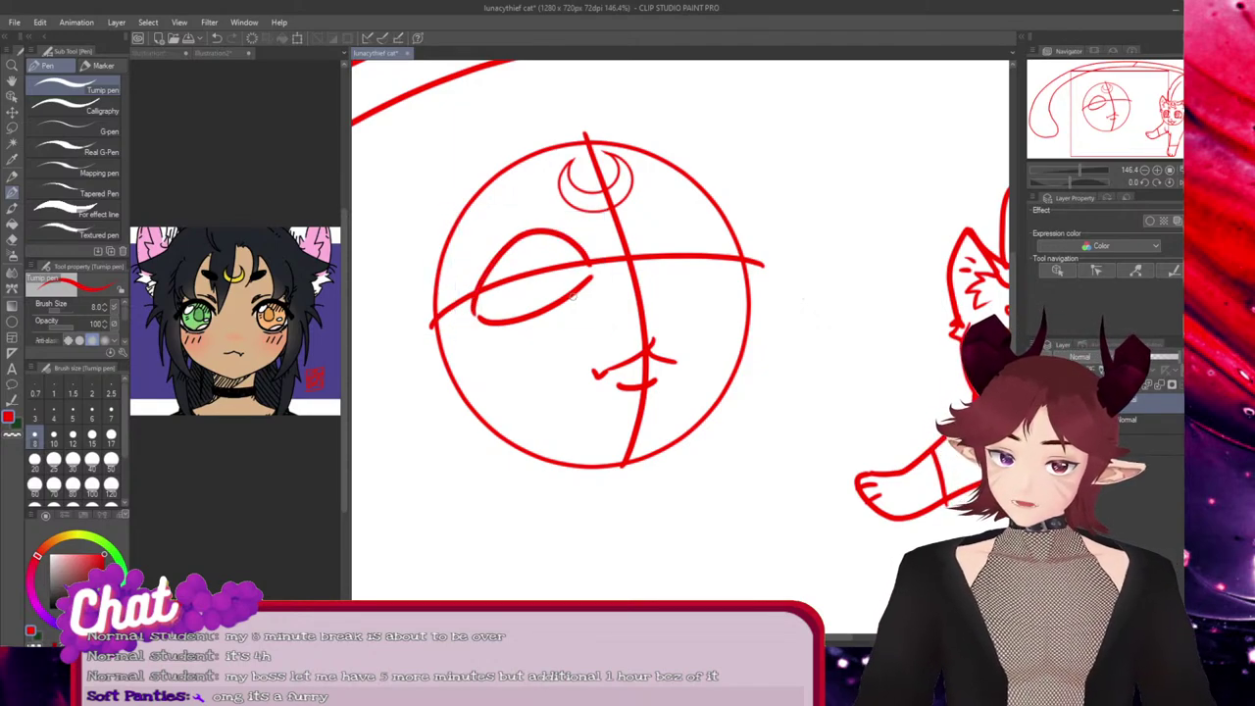
{"action": "key", "text": "ctrl"}
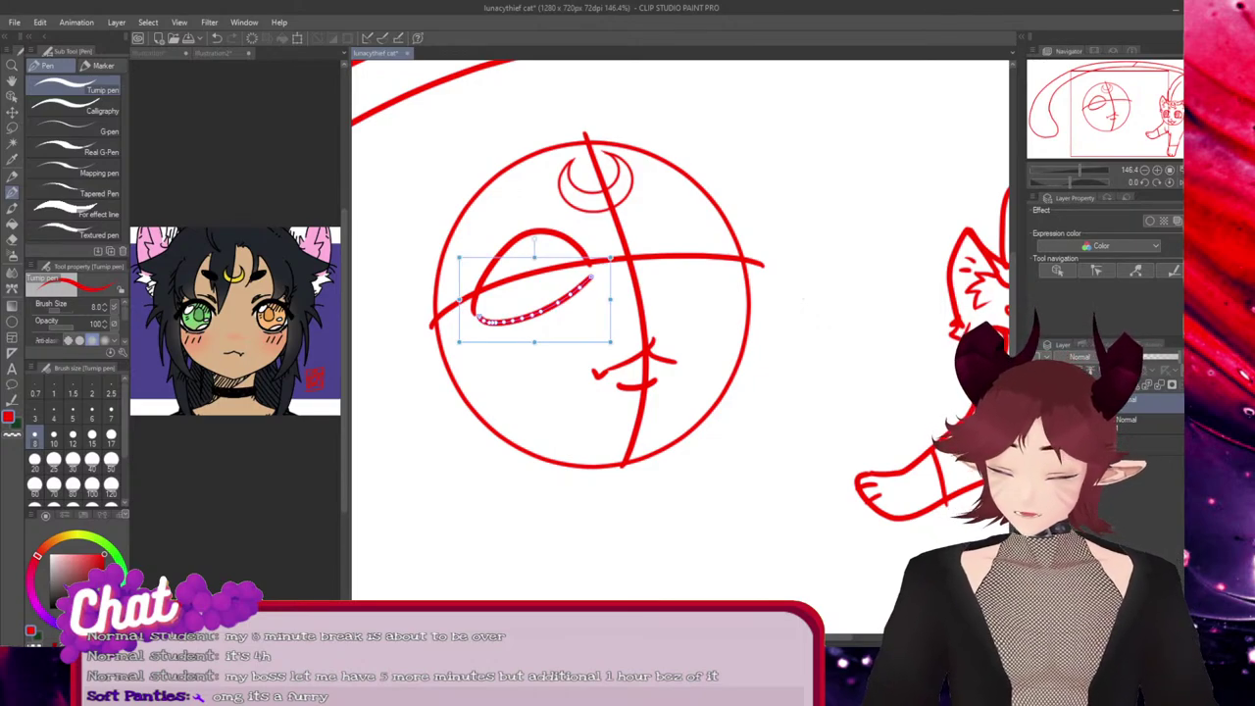
{"action": "left_click_drag", "start_coordinate": [610, 299], "coordinate": [693, 304]}
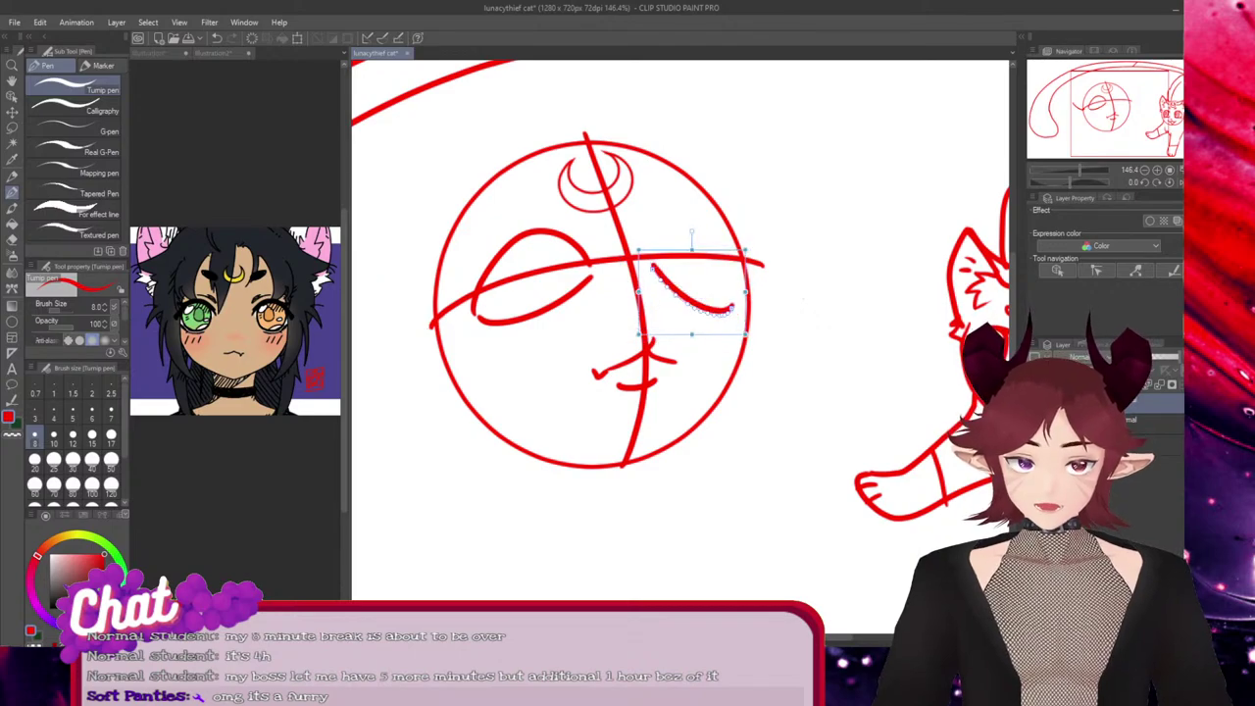
{"action": "left_click_drag", "start_coordinate": [693, 231], "coordinate": [675, 234]}
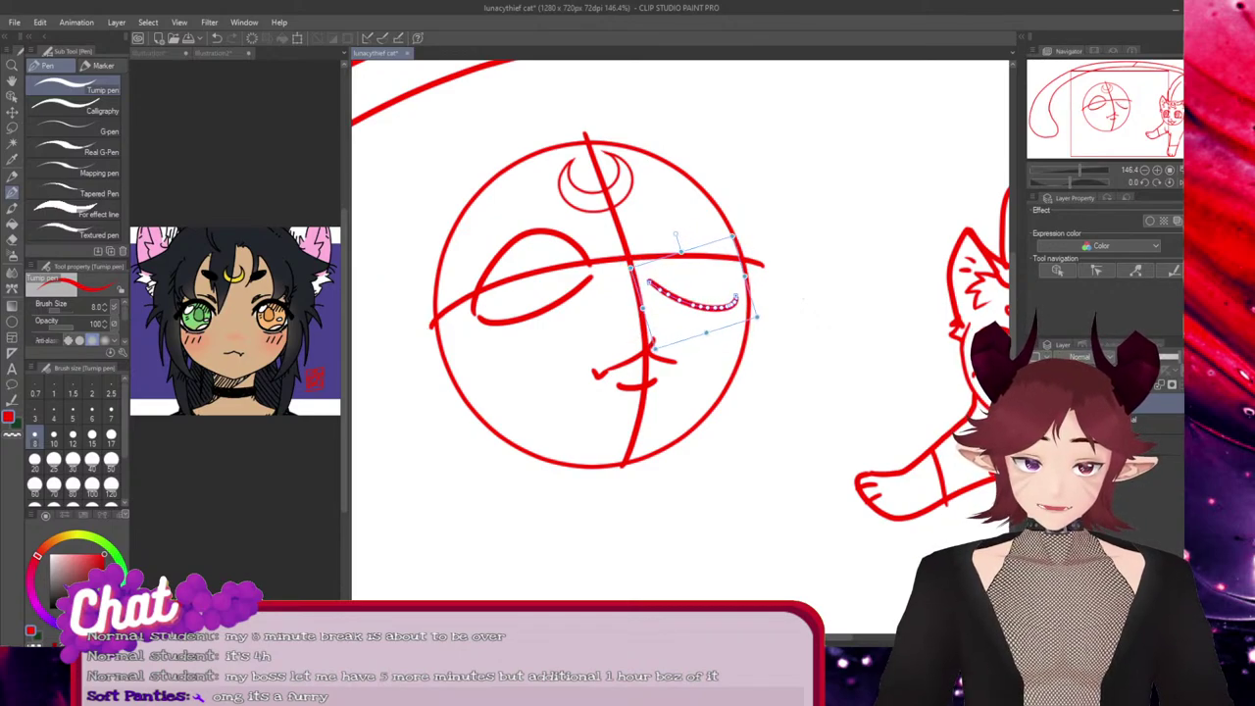
{"action": "left_click_drag", "start_coordinate": [694, 303], "coordinate": [698, 295]}
Make a mirrored, narrower copy of the upper lid arch, tilt it counterclockwise and place it over the right eye's lower lid
{"action": "left_click", "coordinate": [569, 240]}
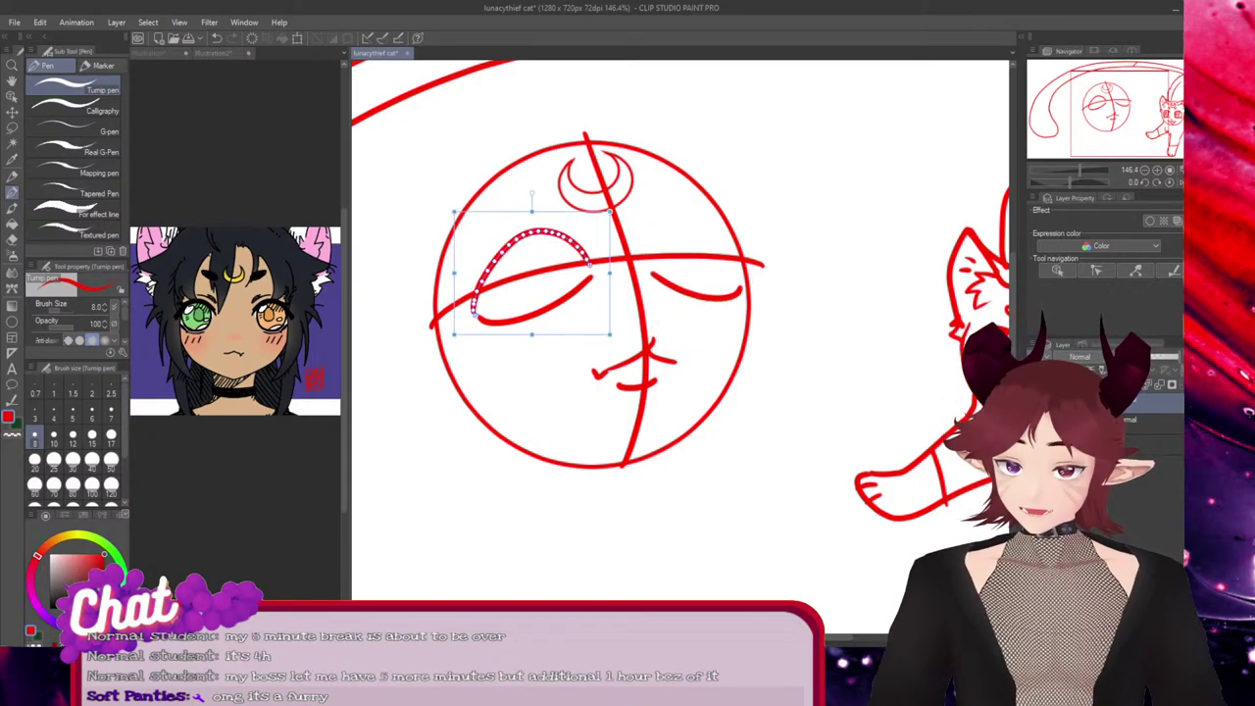
{"action": "left_click_drag", "start_coordinate": [453, 272], "coordinate": [723, 235]}
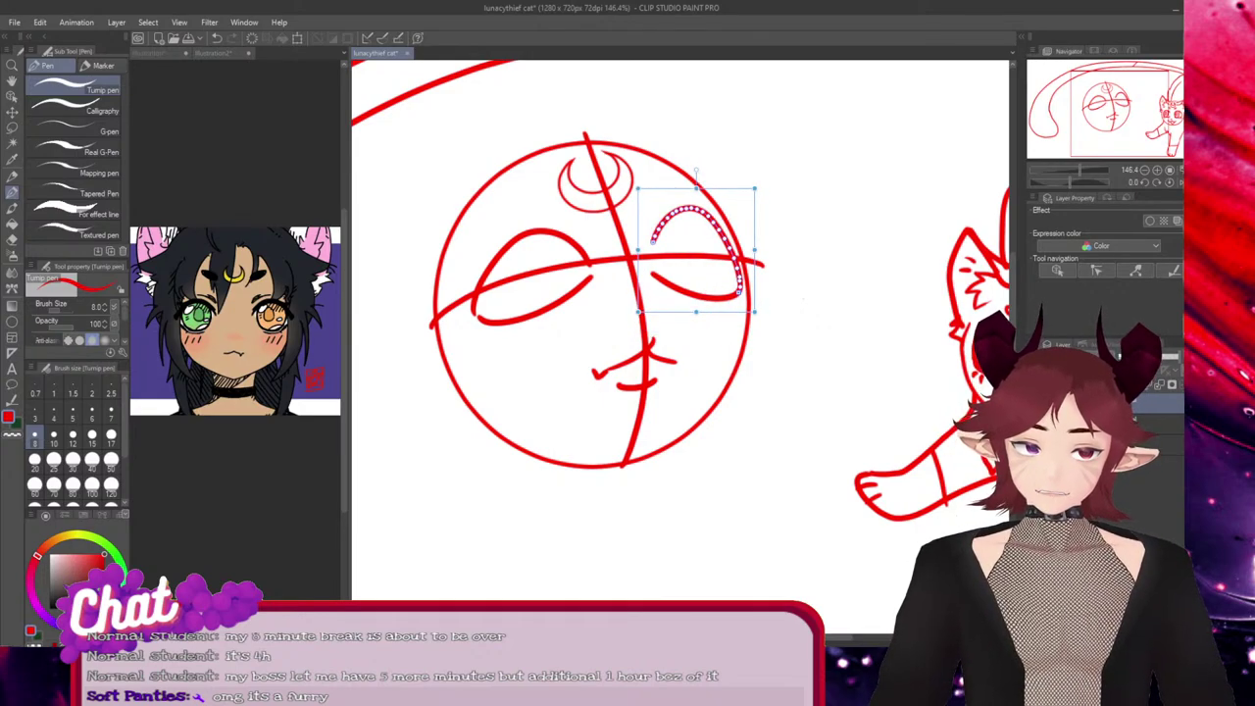
{"action": "left_click_drag", "start_coordinate": [696, 171], "coordinate": [675, 174]}
{"action": "left_click_drag", "start_coordinate": [697, 250], "coordinate": [691, 250]}
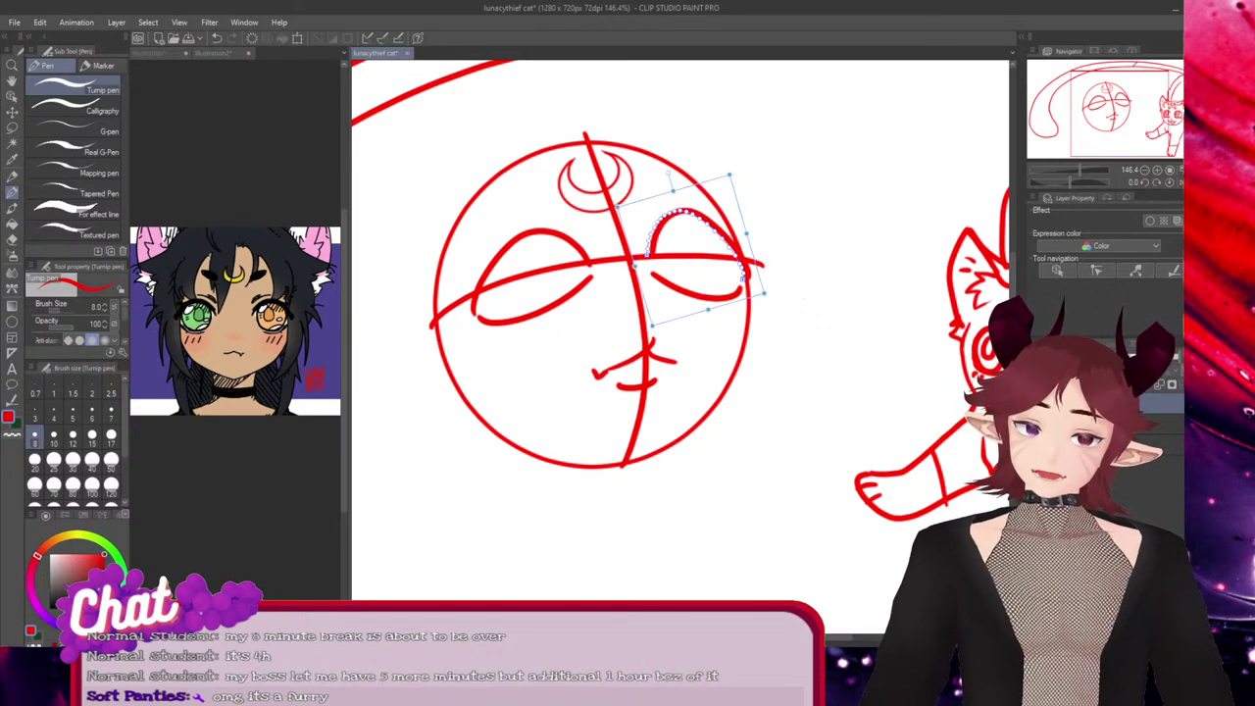
{"action": "left_click_drag", "start_coordinate": [670, 177], "coordinate": [665, 180]}
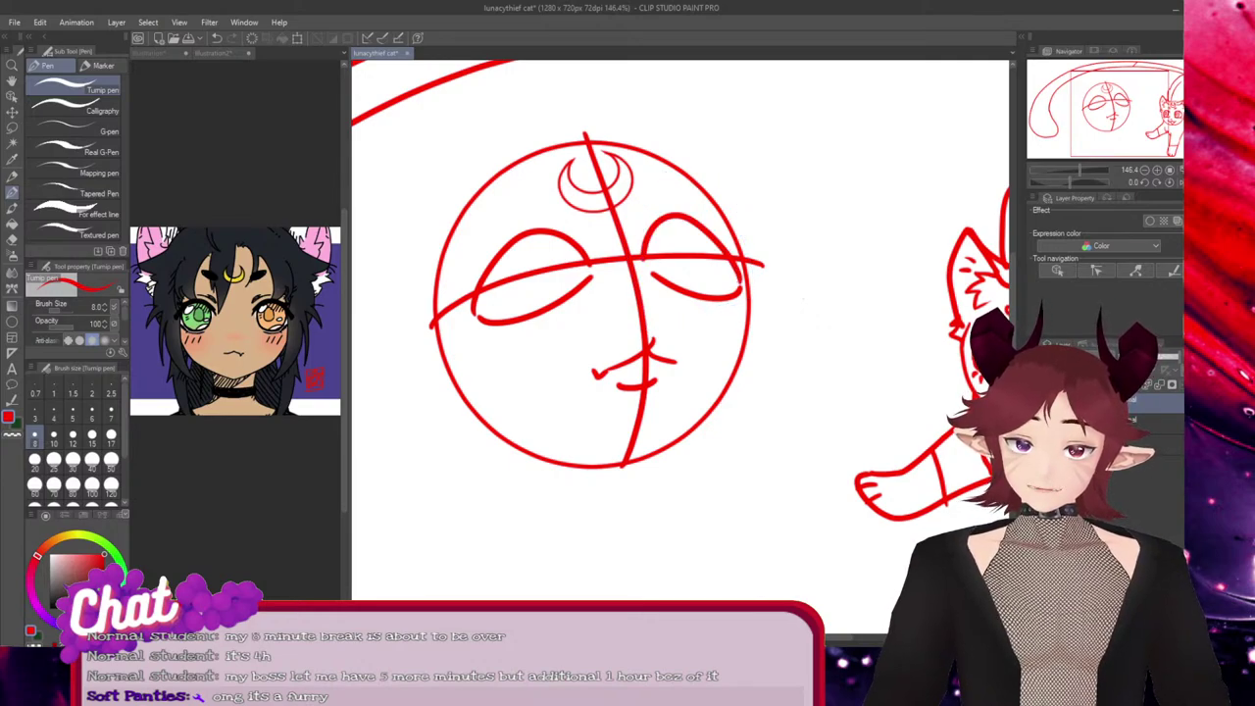
Shift both lids of the left eye slightly toward the vertical guideline, lowering the bottom lid and rotating it slightly clockwise
{"action": "left_click", "coordinate": [517, 239], "text": "ctrl"}
{"action": "left_click", "coordinate": [539, 313], "text": "ctrl"}
{"action": "left_click_drag", "start_coordinate": [540, 312], "coordinate": [550, 314]}
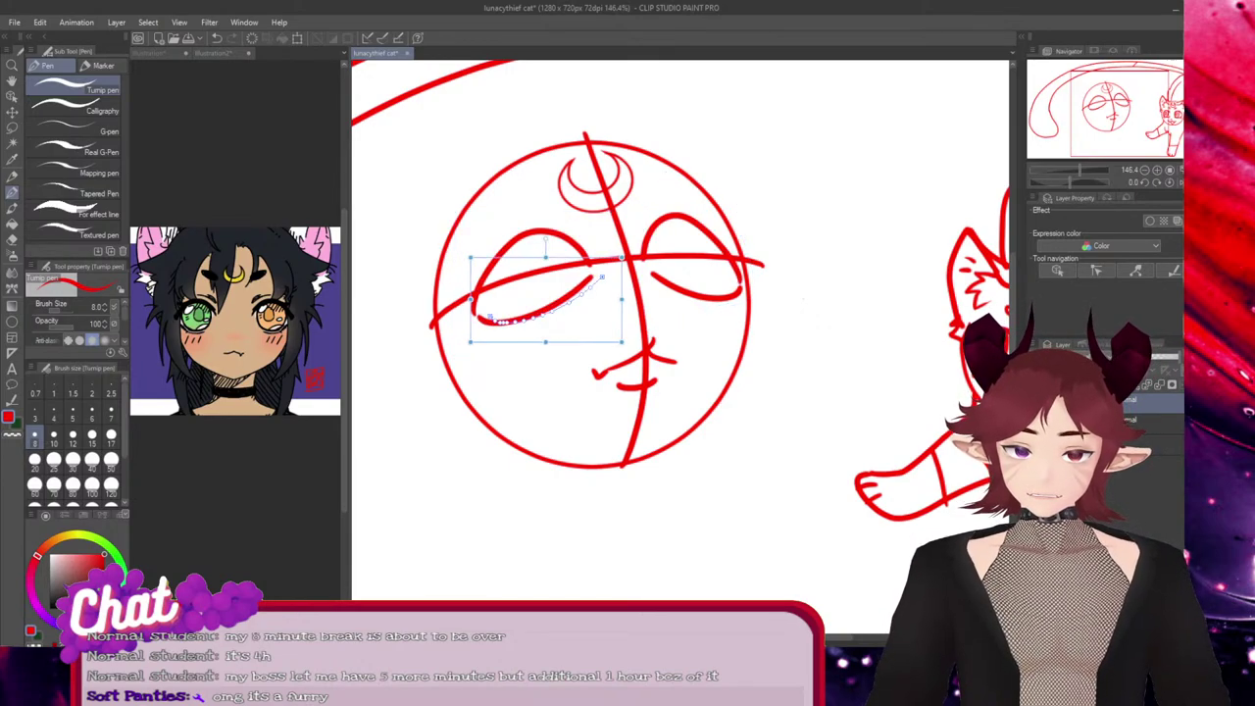
{"action": "left_click", "coordinate": [551, 312], "text": "ctrl"}
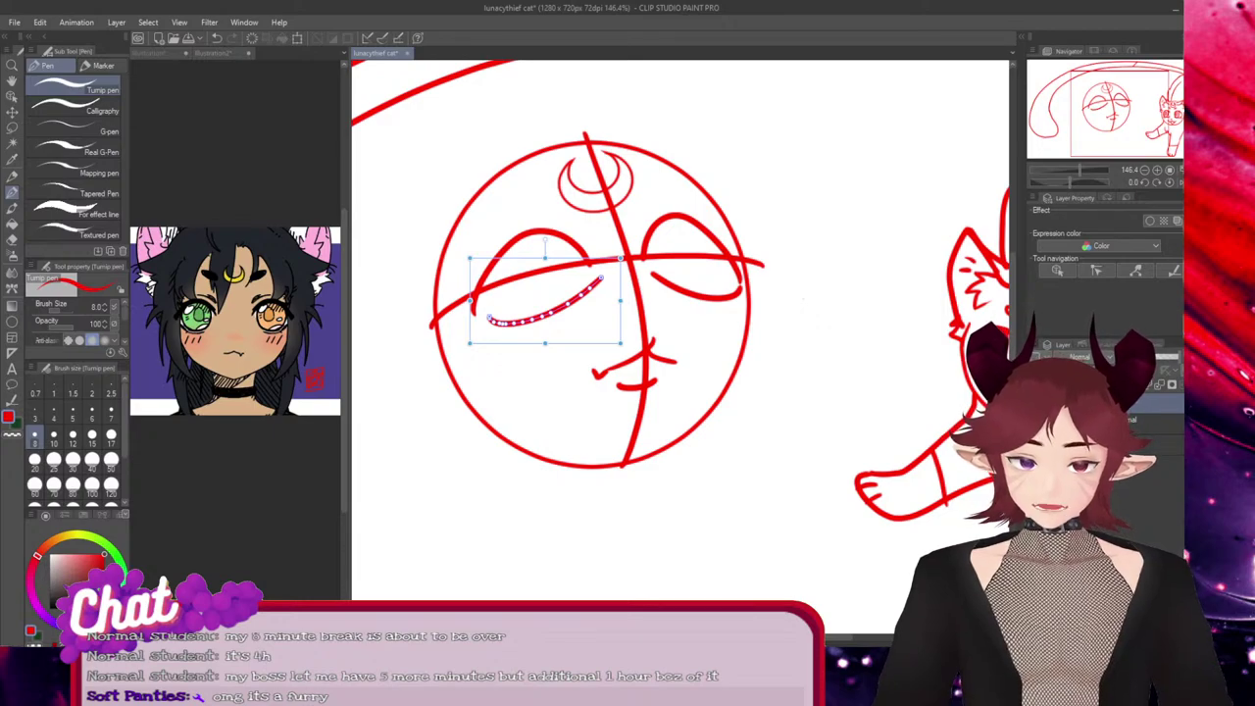
{"action": "left_click_drag", "start_coordinate": [621, 258], "coordinate": [628, 271]}
{"action": "left_click_drag", "start_coordinate": [548, 313], "coordinate": [551, 322]}
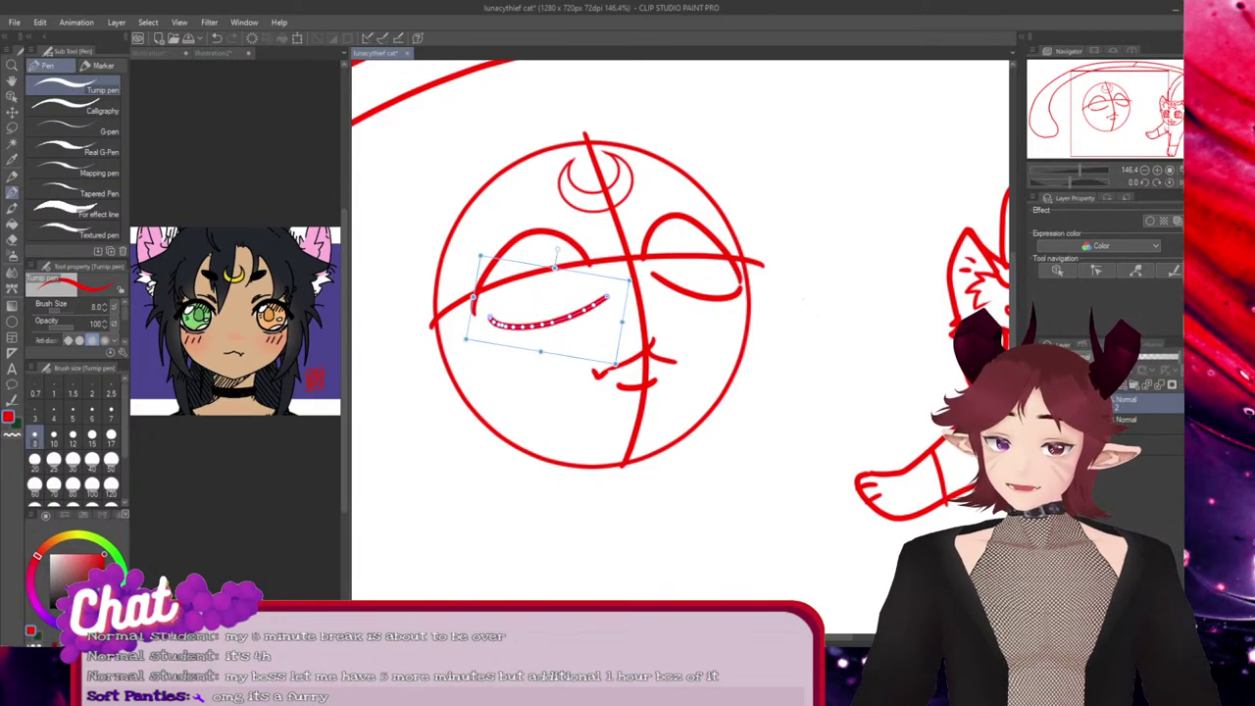
{"action": "left_click_drag", "start_coordinate": [629, 281], "coordinate": [627, 273]}
{"action": "left_click", "coordinate": [537, 232], "text": "ctrl"}
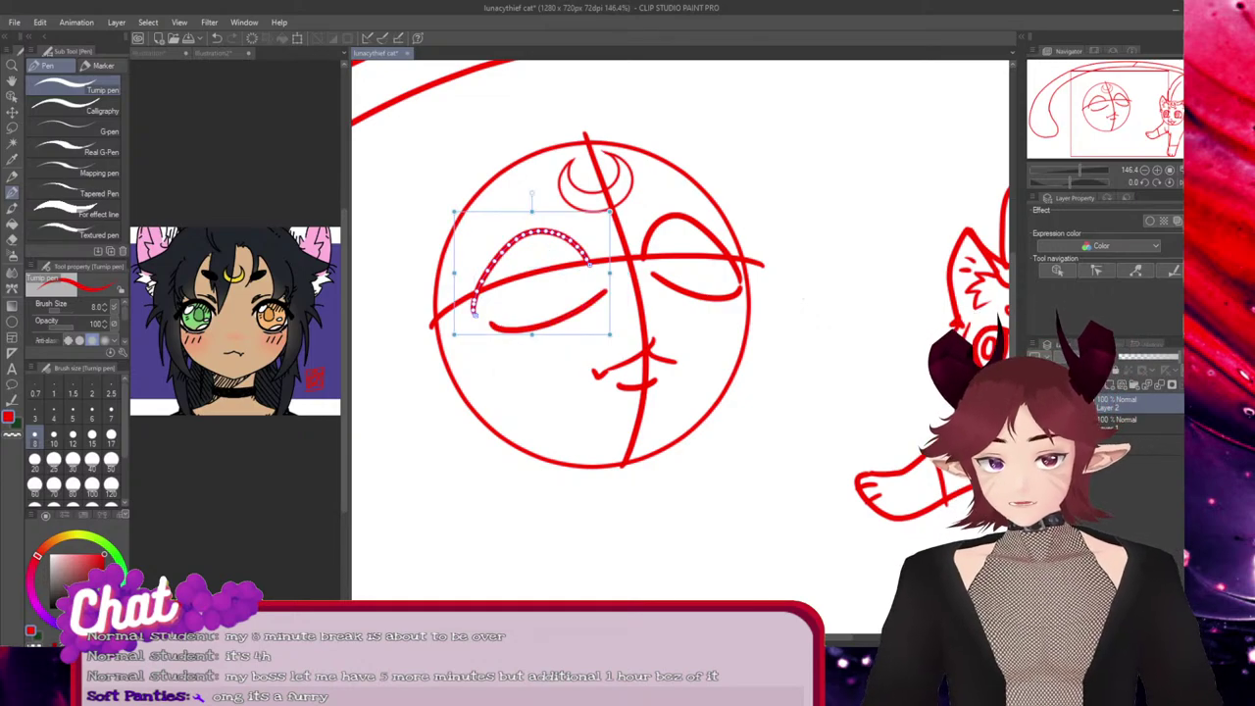
{"action": "left_click_drag", "start_coordinate": [537, 232], "coordinate": [552, 233]}
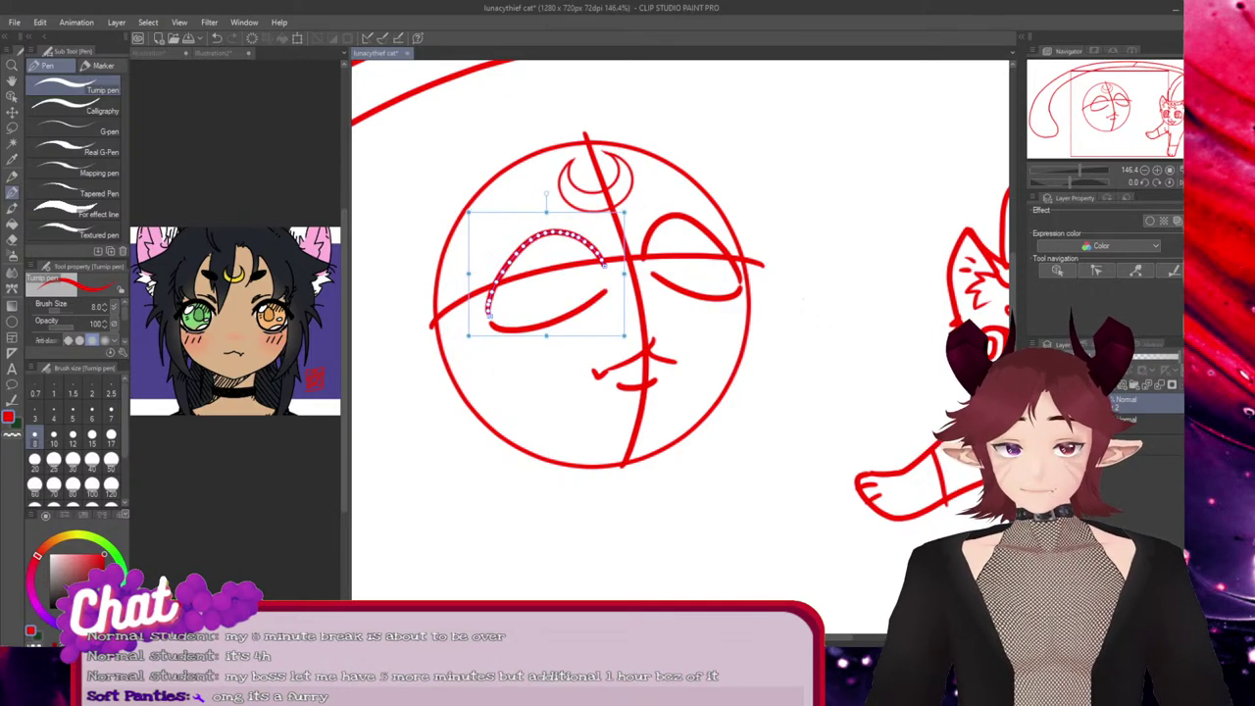
{"action": "key", "text": "Return"}
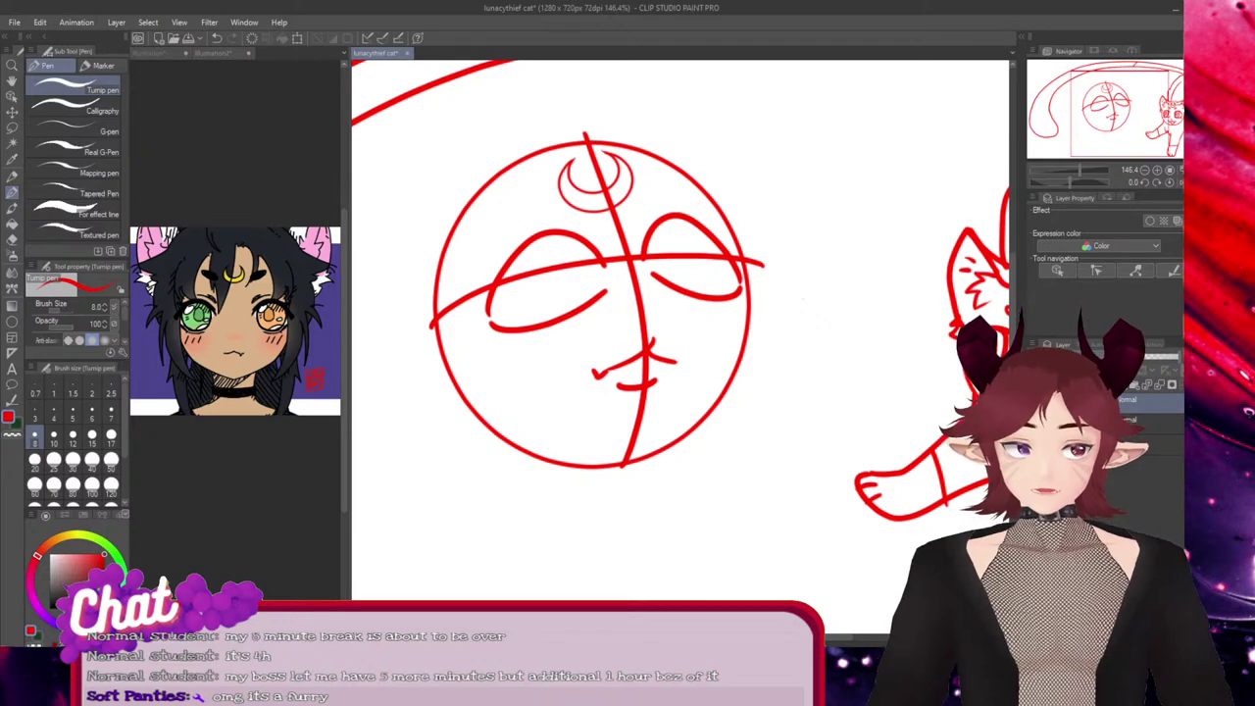
Hide the existing sketch layers and draw a circle with the Ellipse tool on a new layer
{"action": "scroll", "coordinate": [769, 423], "scroll_direction": "down", "scroll_amount": 3}
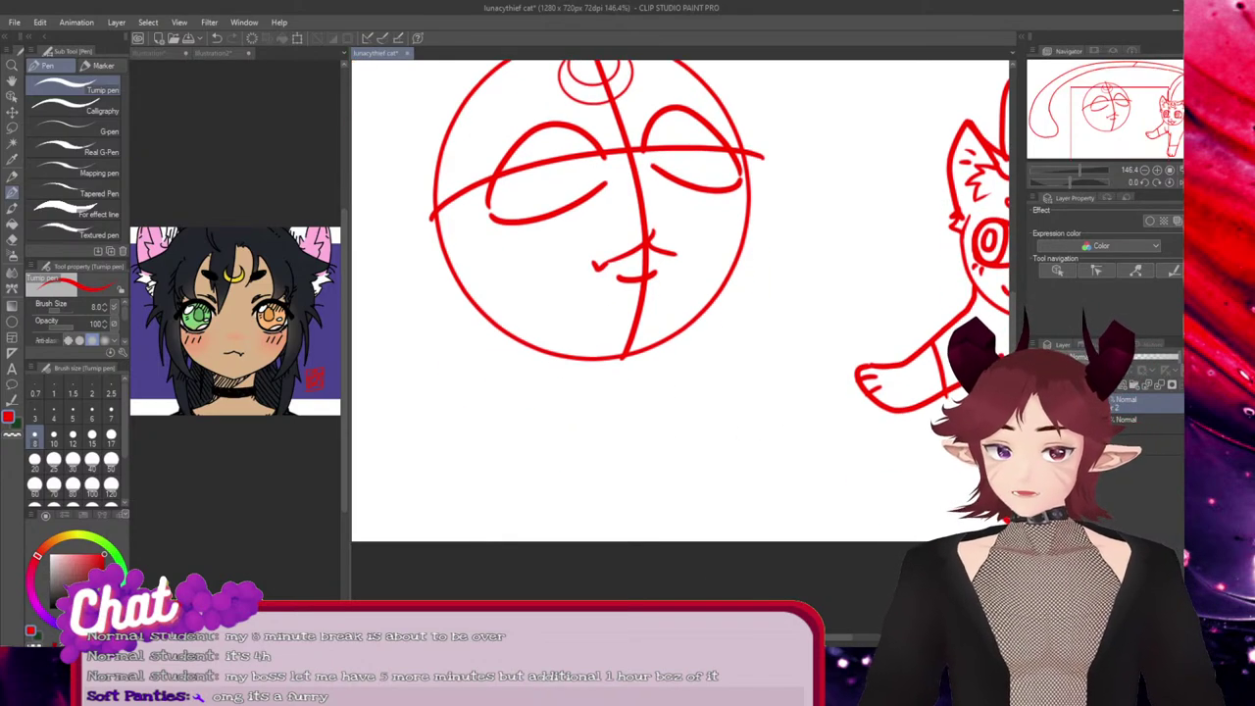
{"action": "mouse_move", "coordinate": [765, 638]}
{"action": "left_mouse_down"}
{"action": "mouse_move", "coordinate": [698, 637]}
{"action": "mouse_move", "coordinate": [721, 637]}
{"action": "left_mouse_up"}
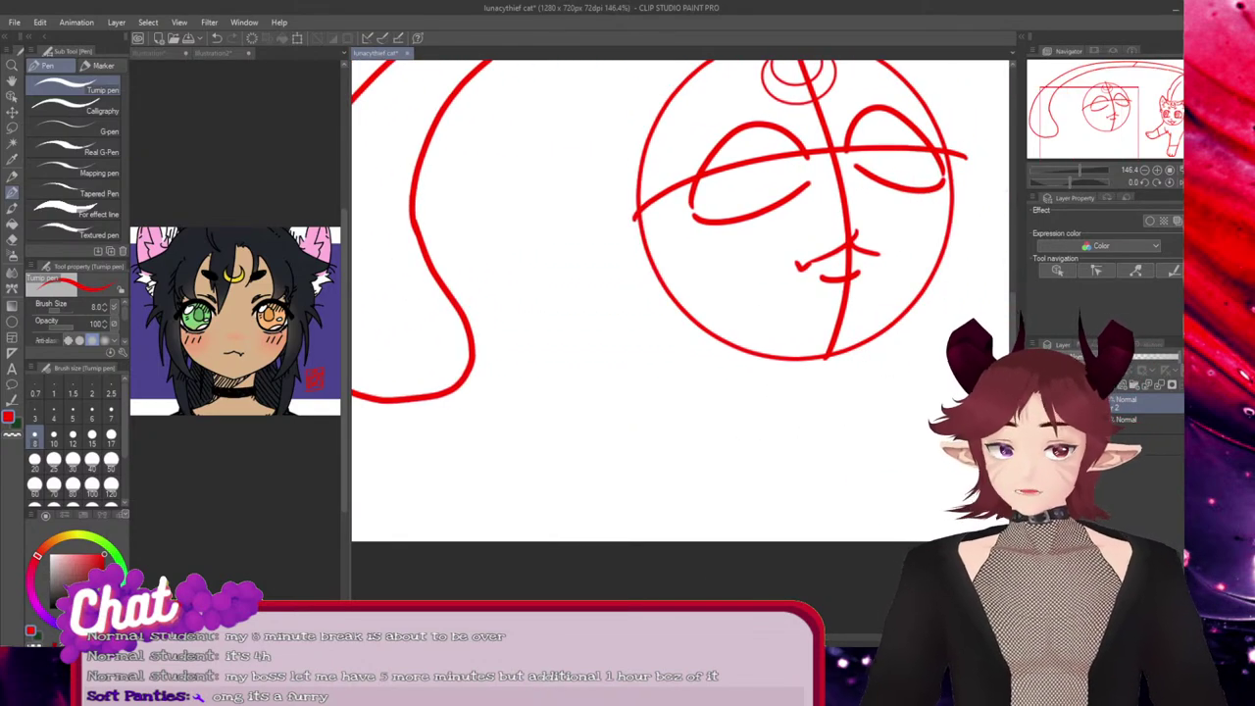
{"action": "left_click", "coordinate": [1034, 403]}
{"action": "left_click", "coordinate": [1035, 421]}
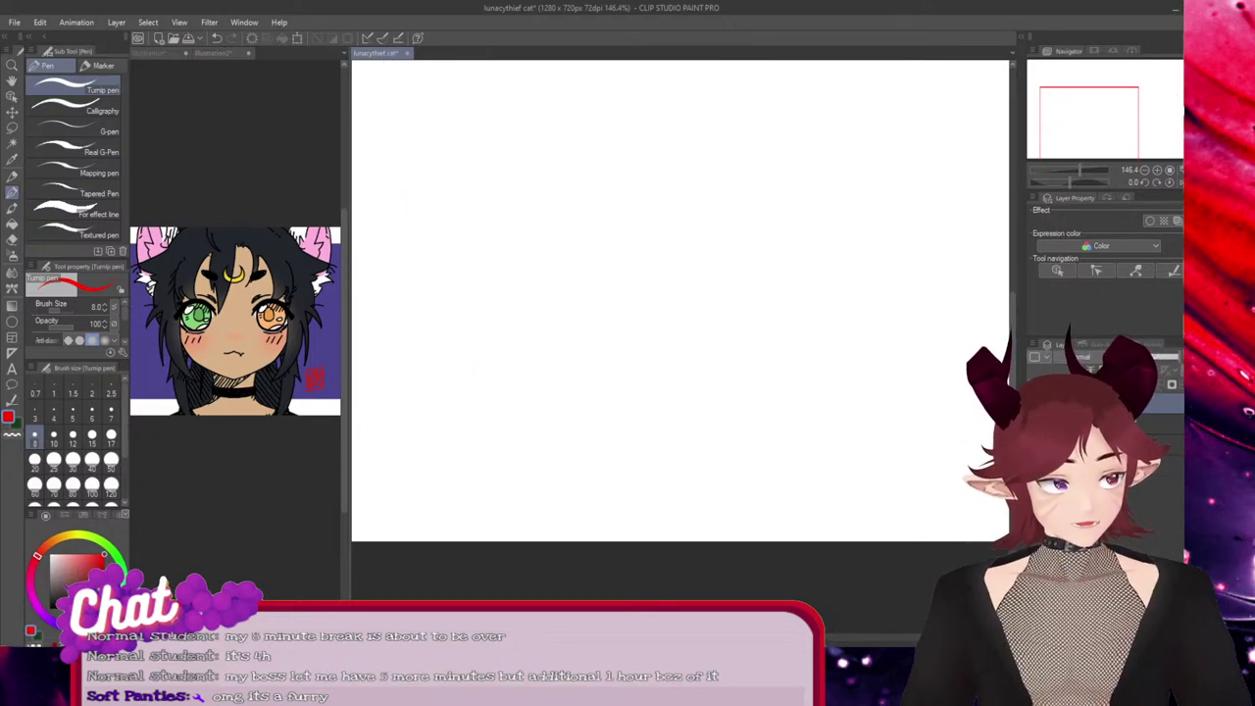
{"action": "scroll", "coordinate": [430, 138], "scroll_direction": "up", "scroll_amount": 2}
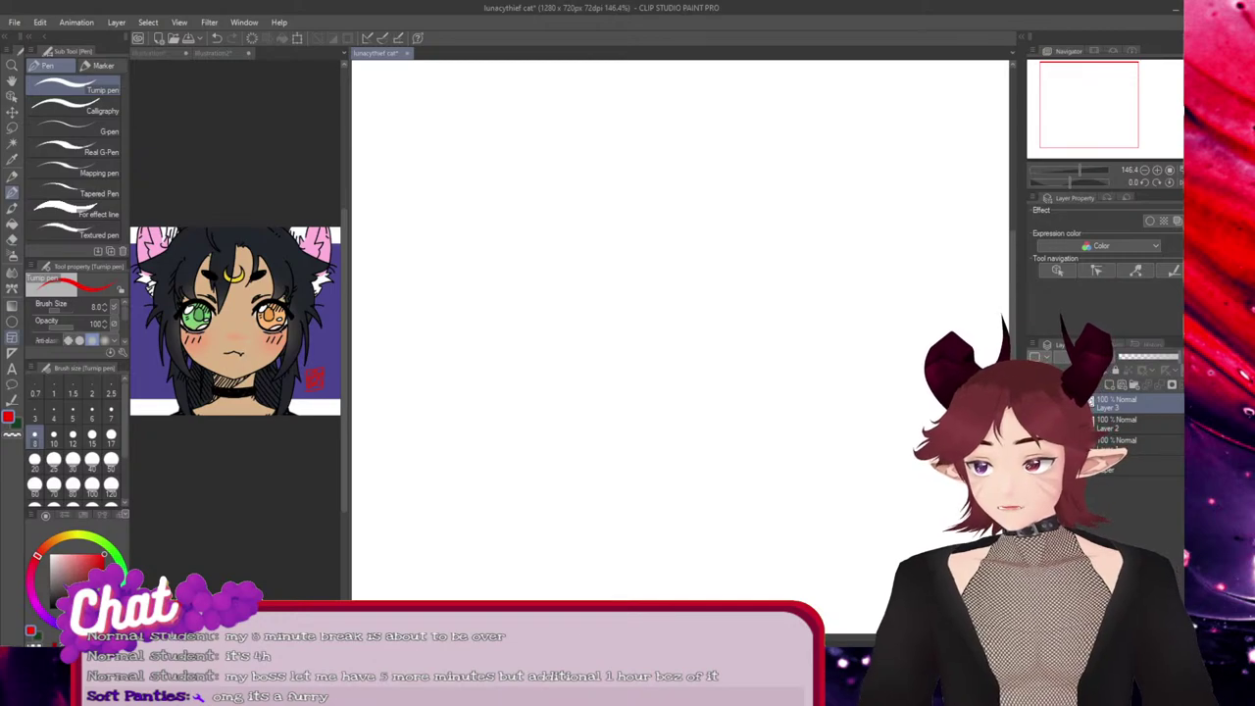
{"action": "key", "text": "u"}
{"action": "mouse_move", "coordinate": [473, 156]}
{"action": "left_mouse_down"}
{"action": "mouse_move", "coordinate": [657, 347]}
{"action": "mouse_move", "coordinate": [700, 359]}
{"action": "mouse_move", "coordinate": [689, 377]}
{"action": "left_mouse_up"}
Draw a nearly flat mouth line low in the circle with the Turnip pen and add another new layer
{"action": "key", "text": "p"}
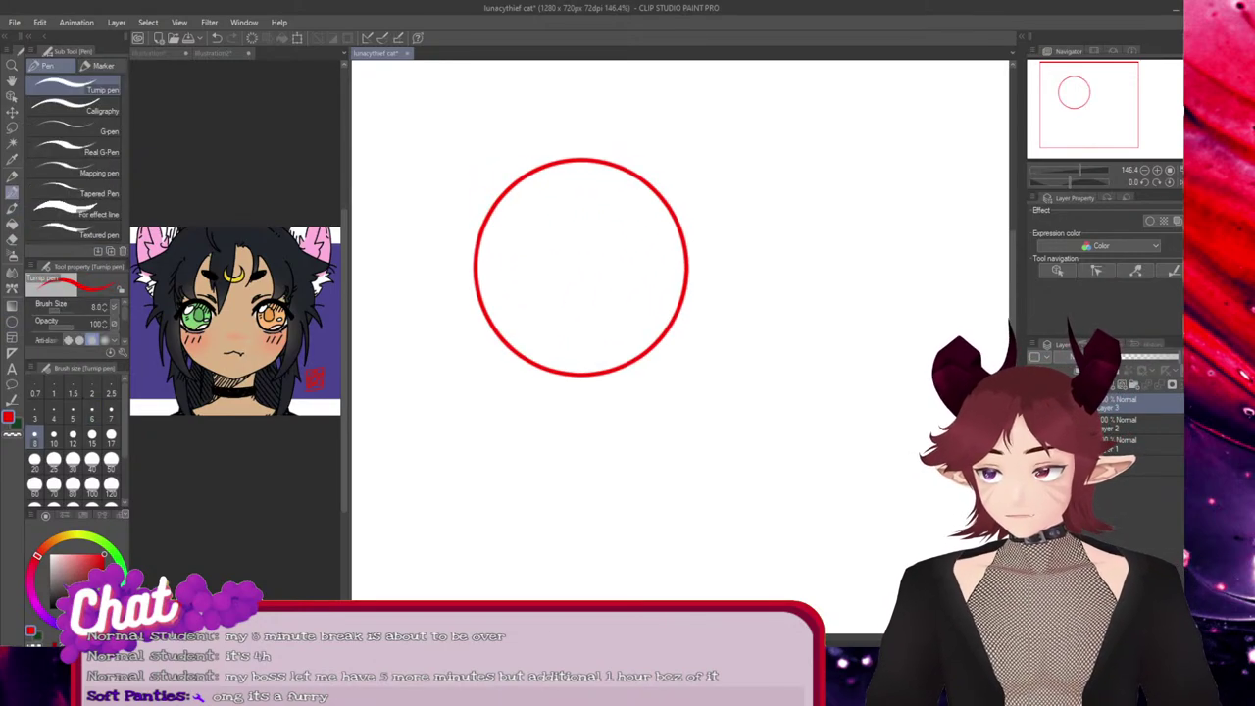
{"action": "left_click_drag", "start_coordinate": [521, 322], "coordinate": [667, 319]}
{"action": "key", "text": "ctrl+z"}
{"action": "left_click_drag", "start_coordinate": [530, 325], "coordinate": [612, 320]}
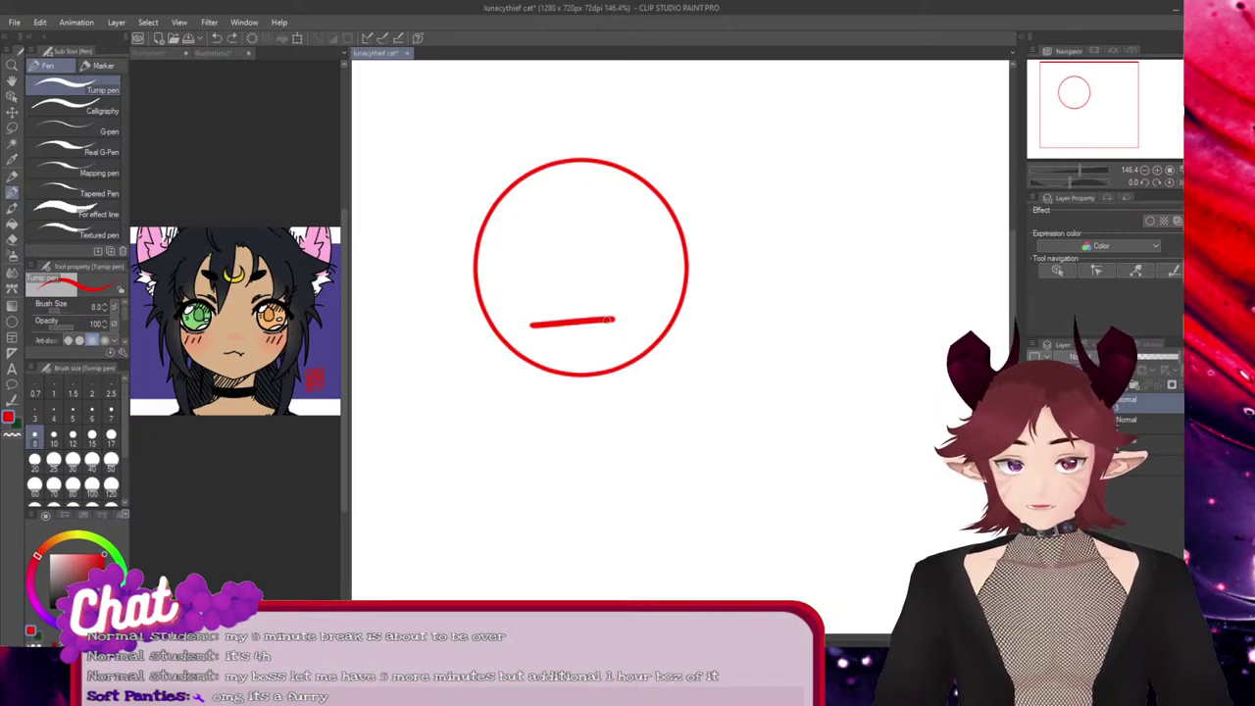
{"action": "key", "text": "ctrl+z"}
{"action": "left_click_drag", "start_coordinate": [519, 314], "coordinate": [623, 320]}
{"action": "key", "text": "ctrl+z"}
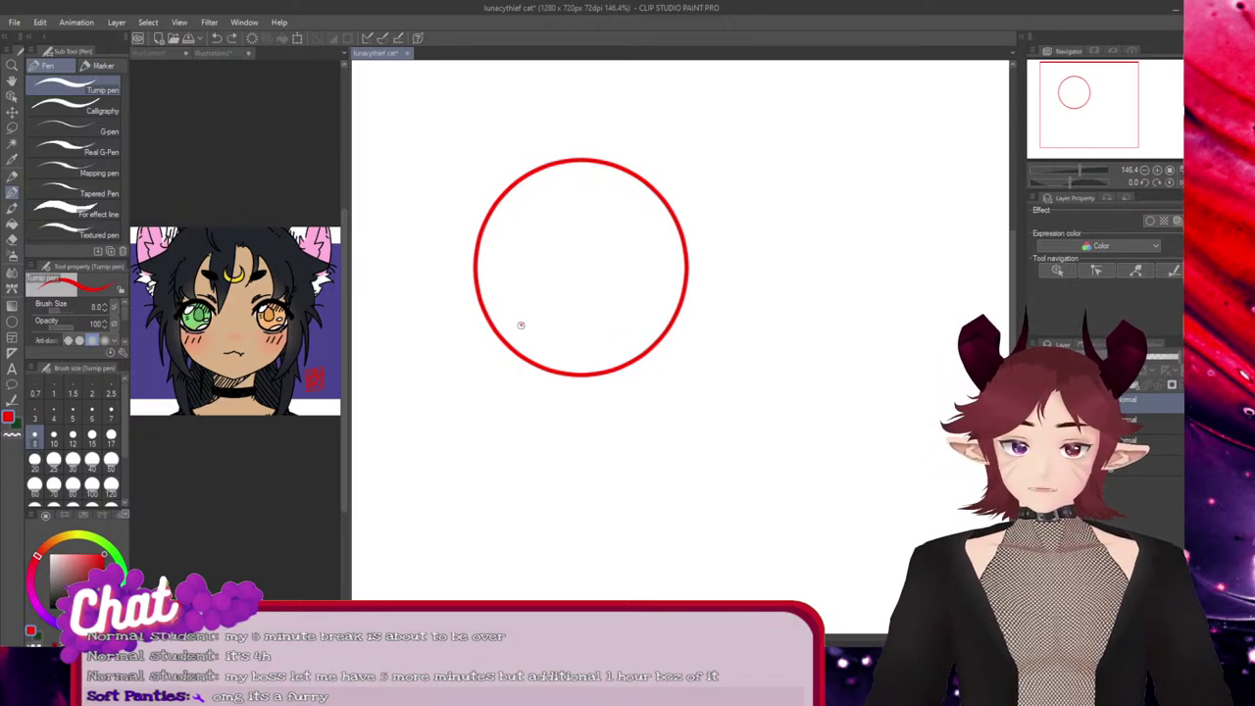
{"action": "left_click_drag", "start_coordinate": [520, 327], "coordinate": [626, 329]}
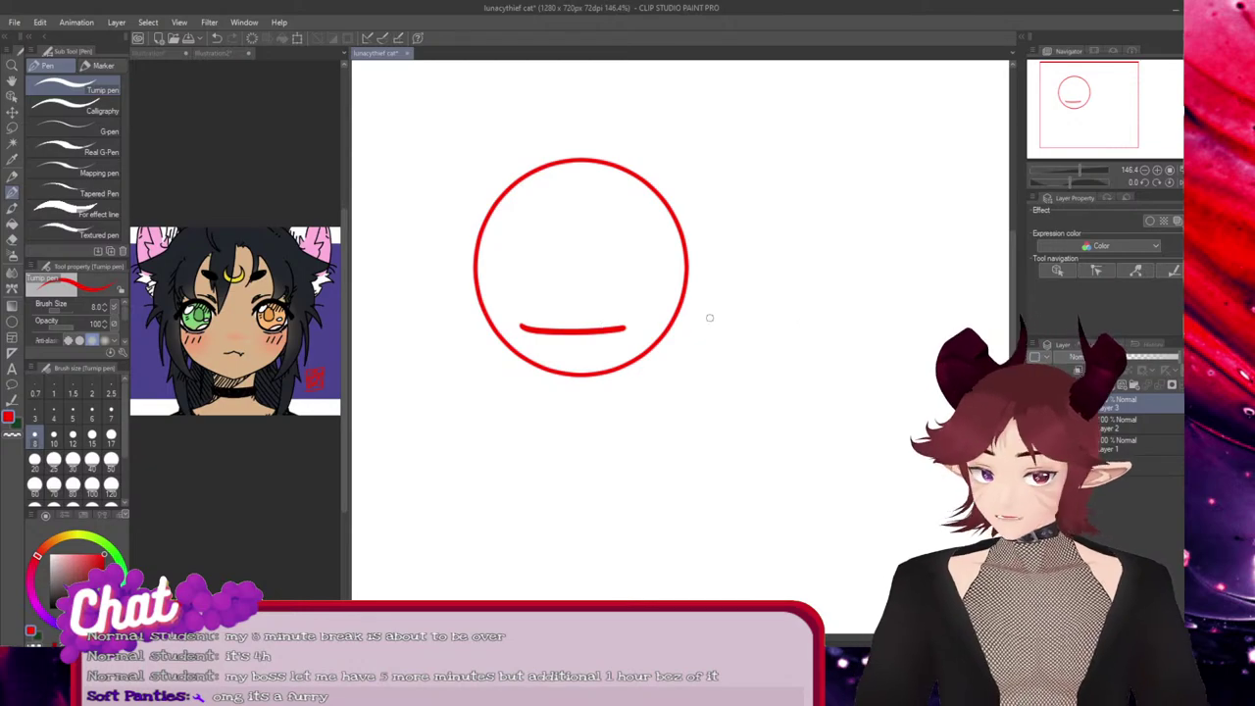
{"action": "left_click", "coordinate": [1111, 384]}
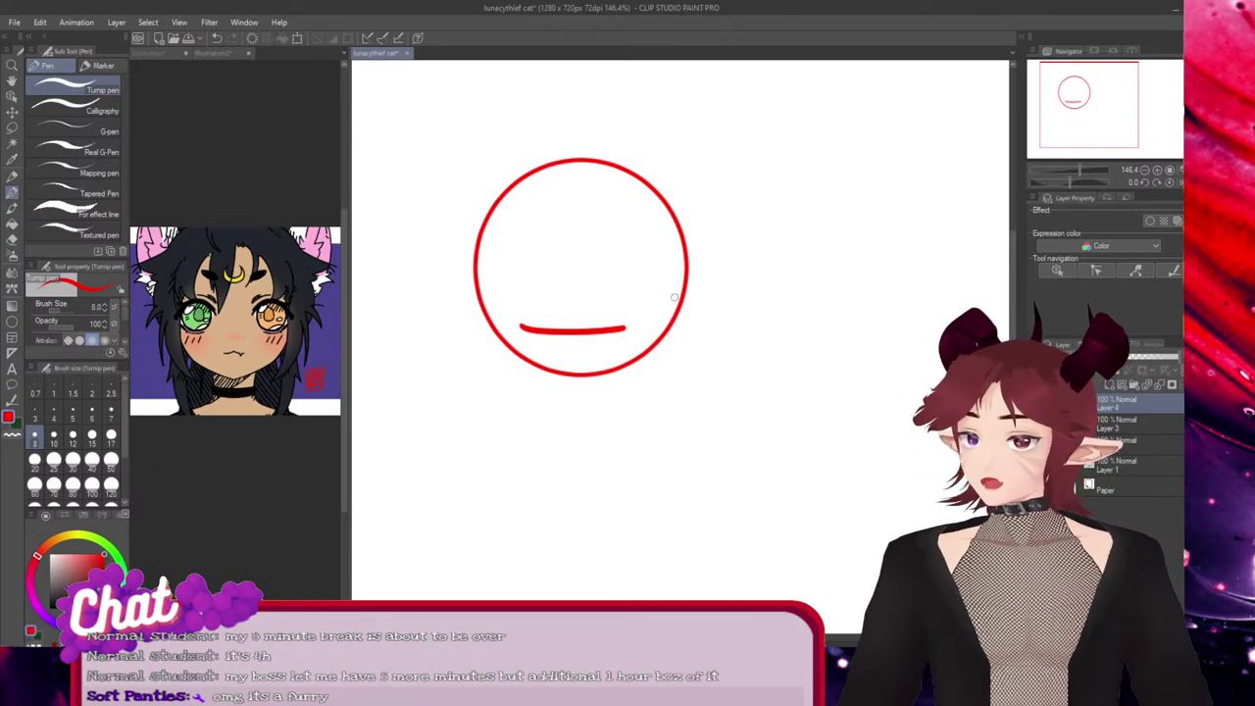
Try drawing a pair of flat-bottomed, arched eyes with round irises inside the circle, and undo the eye strokes
{"action": "left_click_drag", "start_coordinate": [574, 275], "coordinate": [667, 272]}
{"action": "left_click_drag", "start_coordinate": [576, 270], "coordinate": [673, 265]}
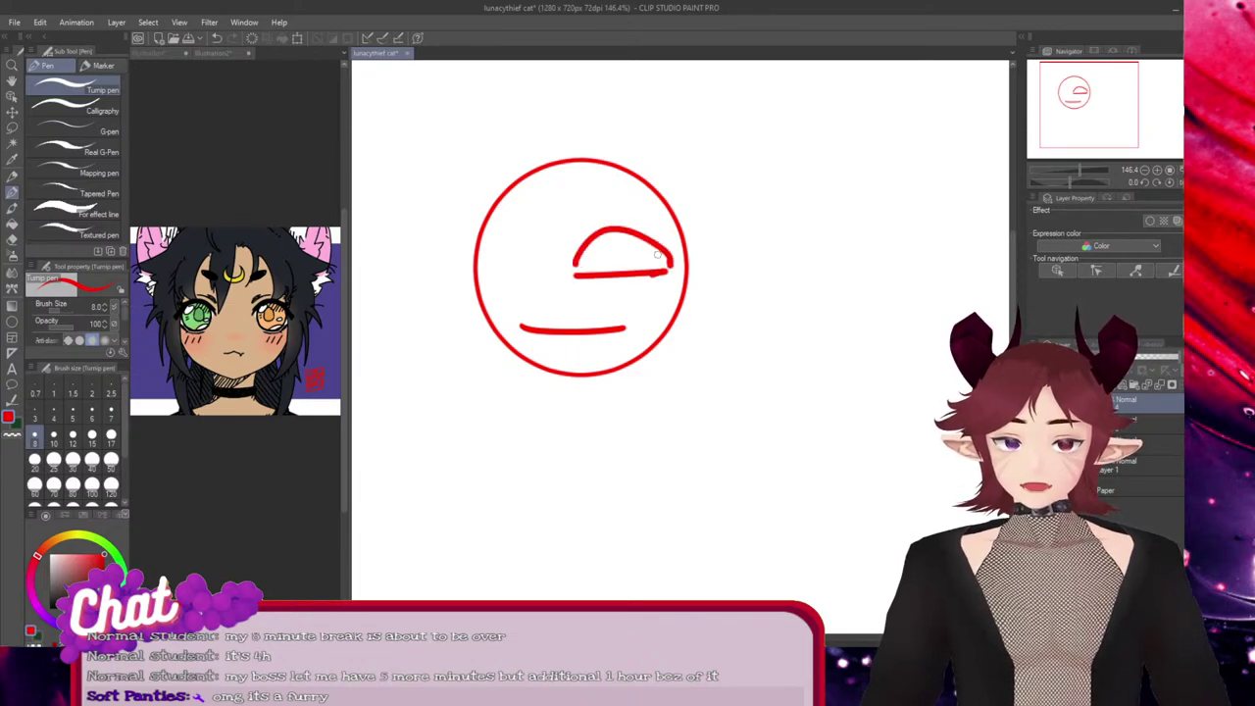
{"action": "left_click_drag", "start_coordinate": [492, 276], "coordinate": [625, 271]}
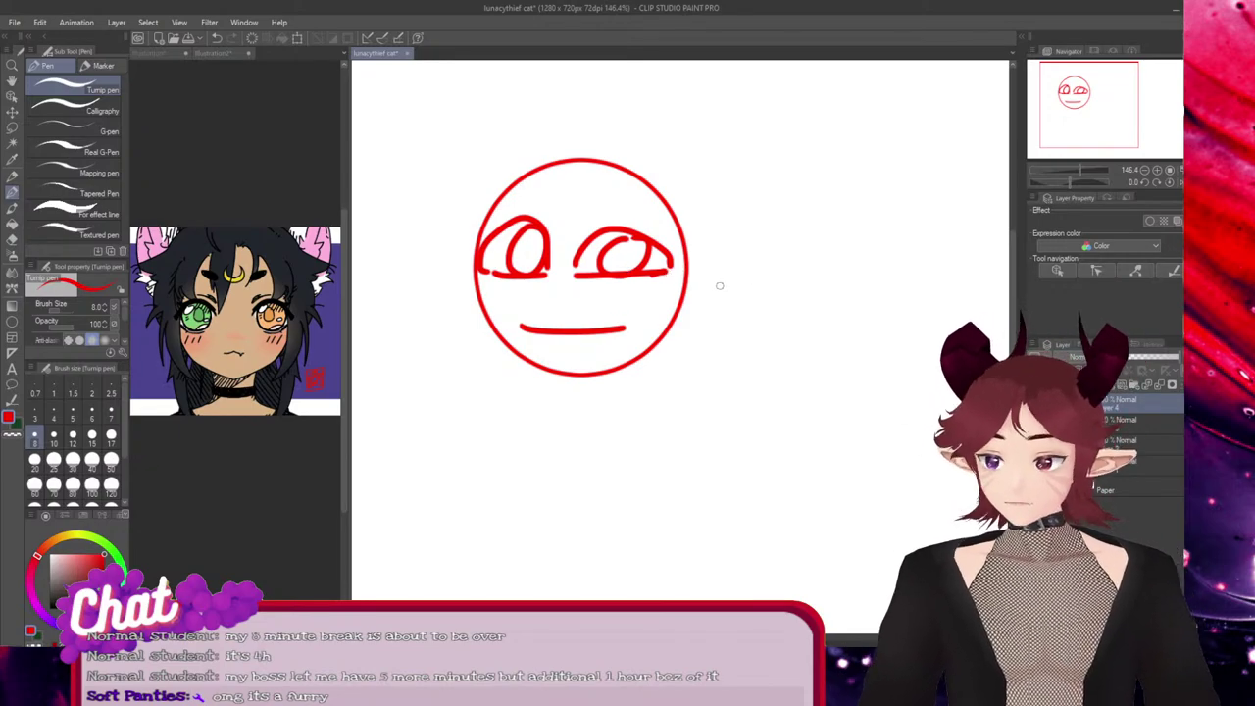
{"action": "key", "text": "ctrl+z"}
{"action": "key", "text": "ctrl+z"}
{"action": "key", "text": "ctrl+z"}
{"action": "key", "text": "ctrl+z"}
{"action": "key", "text": "ctrl+z"}
{"action": "key", "text": "ctrl+z"}
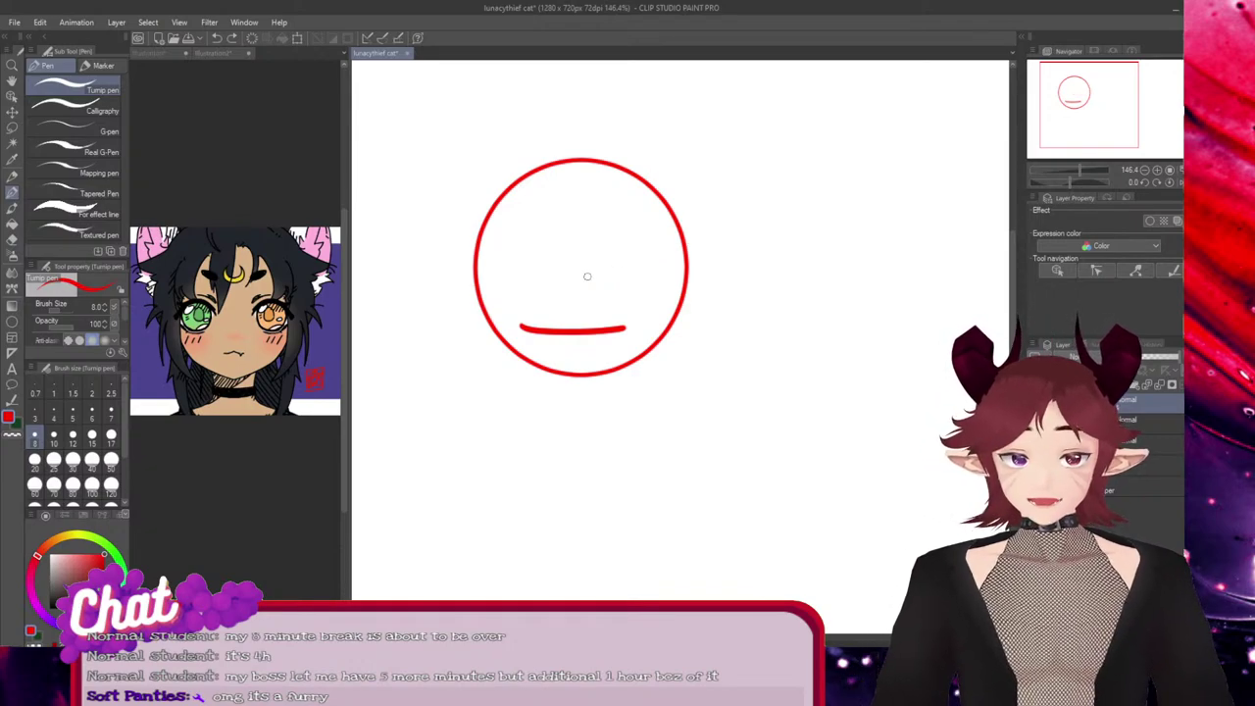
Try drawing the right-hand eye with a sagging lower lid and arched upper lid, and start a matching left-hand pair
{"action": "left_click_drag", "start_coordinate": [575, 273], "coordinate": [658, 312]}
{"action": "key", "text": "ctrl+z"}
{"action": "left_click_drag", "start_coordinate": [575, 272], "coordinate": [667, 281]}
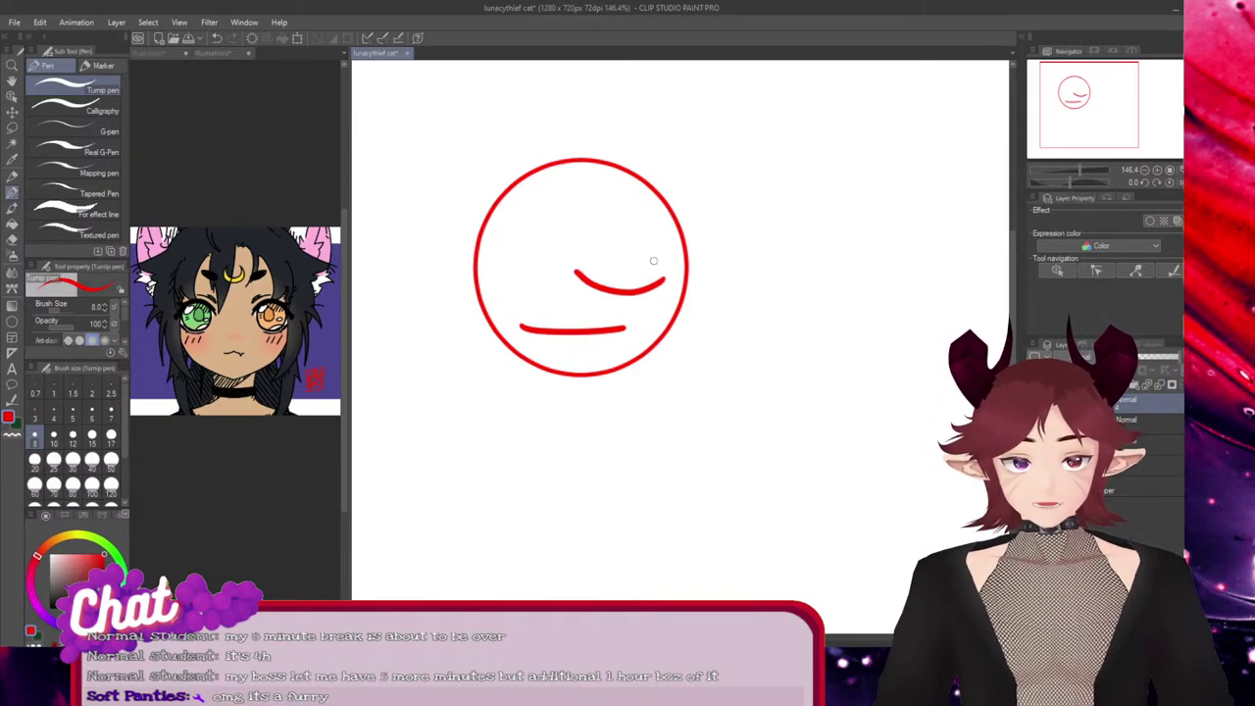
{"action": "left_click_drag", "start_coordinate": [570, 254], "coordinate": [668, 278]}
{"action": "left_click_drag", "start_coordinate": [575, 255], "coordinate": [657, 275]}
{"action": "left_click_drag", "start_coordinate": [532, 279], "coordinate": [488, 300]}
{"action": "left_click_drag", "start_coordinate": [539, 257], "coordinate": [492, 281]}
{"action": "key", "text": "ctrl+z"}
{"action": "key", "text": "ctrl+z"}
{"action": "key", "text": "ctrl+z"}
{"action": "key", "text": "ctrl+z"}
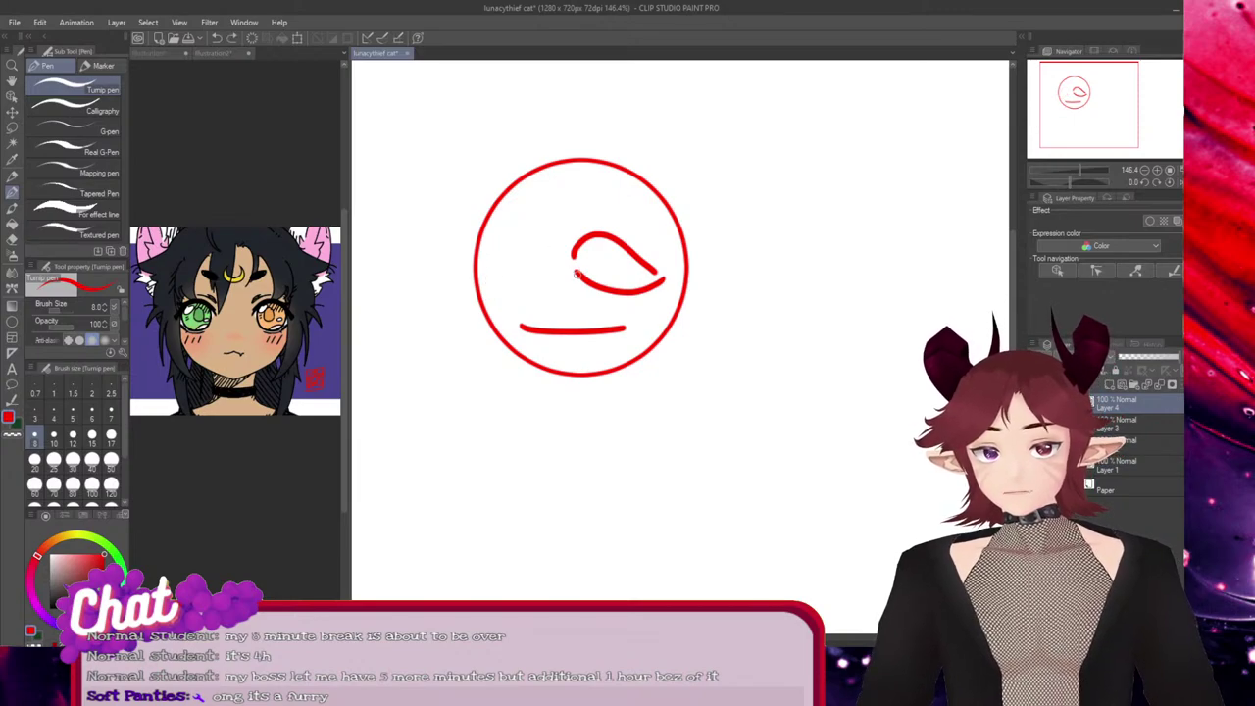
Redraw the right-hand eye's upper lid higher, then add three outer lashes and a rounded iris hanging from the lid
{"action": "left_click", "coordinate": [588, 237], "text": "ctrl"}
{"action": "mouse_move", "coordinate": [615, 215]}
{"action": "left_mouse_down"}
{"action": "mouse_move", "coordinate": [615, 199]}
{"action": "mouse_move", "coordinate": [623, 230]}
{"action": "mouse_move", "coordinate": [728, 279]}
{"action": "left_mouse_up"}
{"action": "key", "text": "Return"}
{"action": "mouse_move", "coordinate": [657, 262]}
{"action": "left_mouse_down"}
{"action": "mouse_move", "coordinate": [704, 253]}
{"action": "mouse_move", "coordinate": [668, 238]}
{"action": "left_mouse_up"}
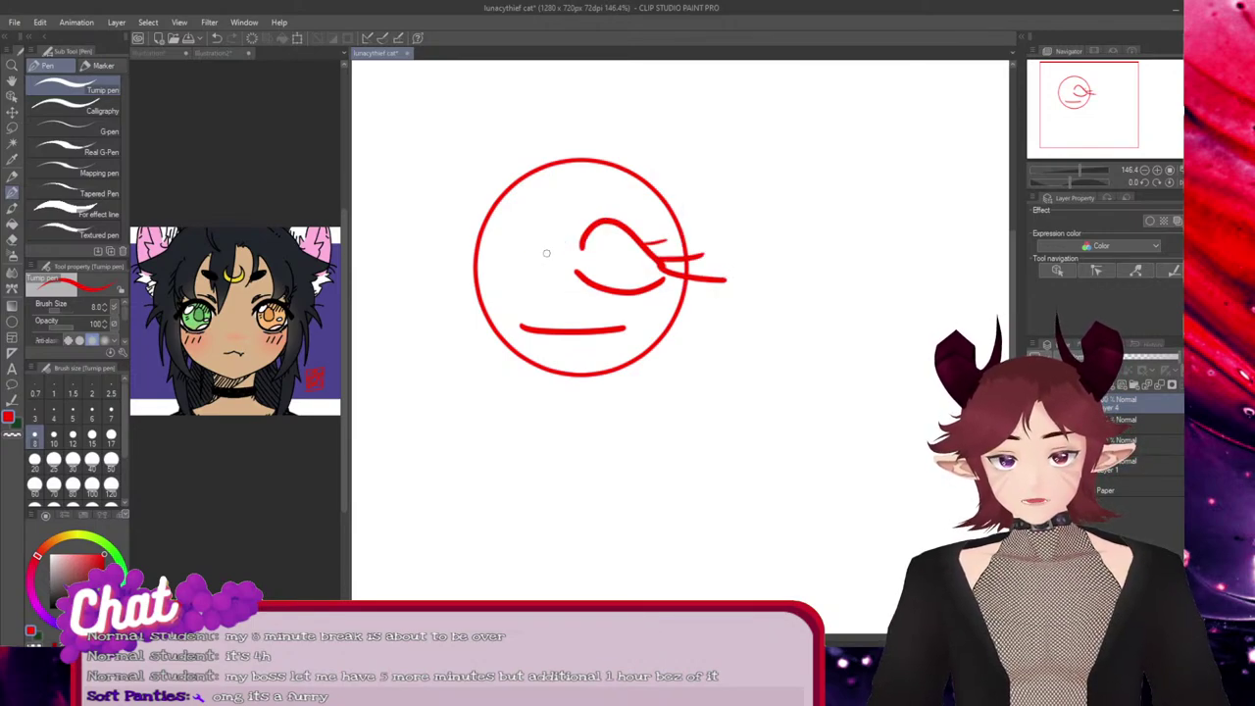
{"action": "left_click", "coordinate": [661, 265], "text": "ctrl"}
{"action": "mouse_move", "coordinate": [563, 244]}
{"action": "left_mouse_down"}
{"action": "mouse_move", "coordinate": [626, 280]}
{"action": "mouse_move", "coordinate": [661, 256]}
{"action": "left_mouse_up"}
Try sweeping a long S-shaped curve over the head and down past the mouth, and undo it
{"action": "mouse_move", "coordinate": [672, 184]}
{"action": "left_mouse_down"}
{"action": "mouse_move", "coordinate": [509, 127]}
{"action": "mouse_move", "coordinate": [505, 457]}
{"action": "mouse_move", "coordinate": [398, 371]}
{"action": "left_mouse_up"}
{"action": "key", "text": "ctrl+z"}
{"action": "mouse_move", "coordinate": [677, 200]}
{"action": "left_mouse_down"}
{"action": "mouse_move", "coordinate": [674, 149]}
{"action": "mouse_move", "coordinate": [339, 469]}
{"action": "mouse_move", "coordinate": [398, 333]}
{"action": "left_mouse_up"}
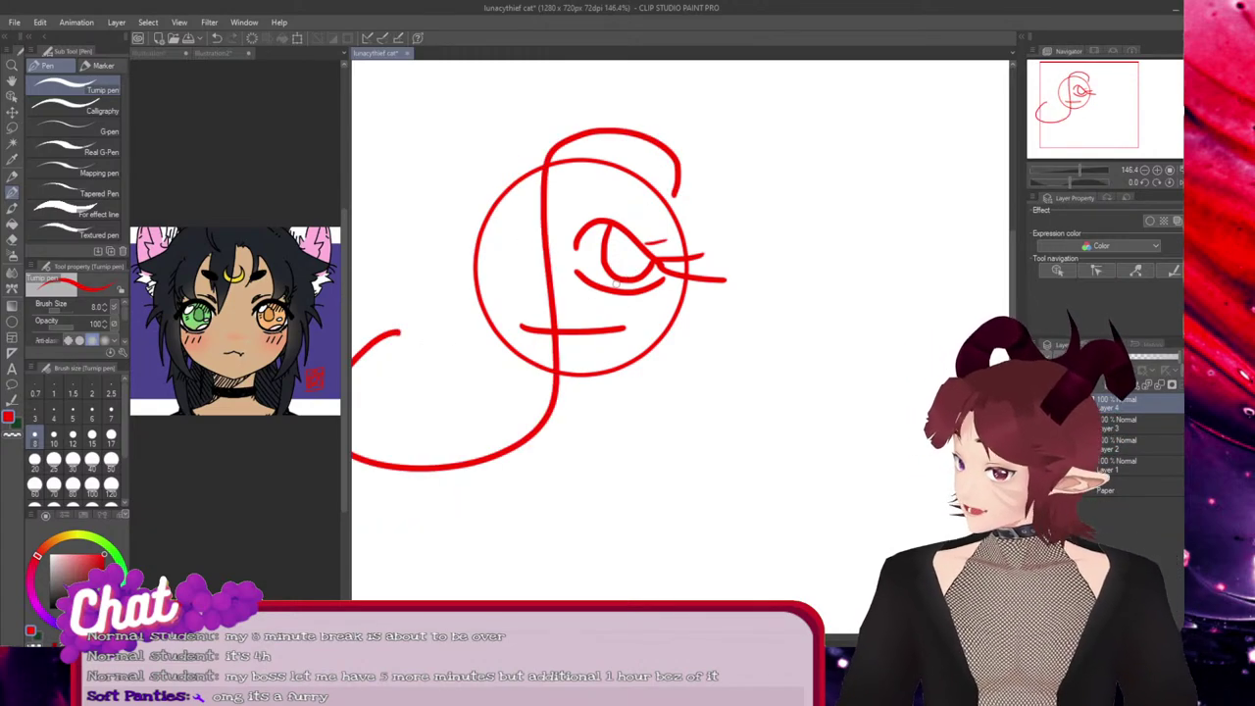
{"action": "key", "text": "ctrl+z"}
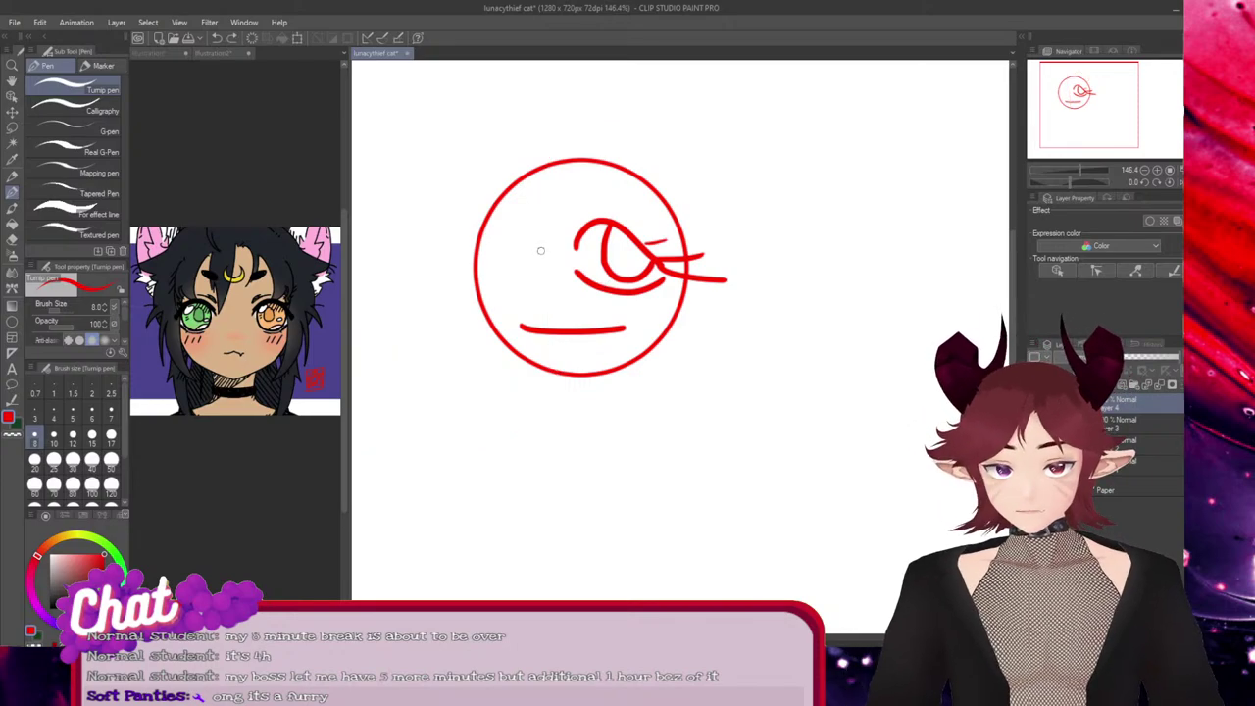
Draw the left-hand eye with outer lashes and an iris, briefly switching layer visibility to compare with the crescent-marked head sketch
{"action": "mouse_move", "coordinate": [541, 250]}
{"action": "left_mouse_down"}
{"action": "mouse_move", "coordinate": [488, 262]}
{"action": "mouse_move", "coordinate": [488, 284]}
{"action": "mouse_move", "coordinate": [447, 277]}
{"action": "mouse_move", "coordinate": [446, 291]}
{"action": "left_mouse_up"}
{"action": "key", "text": "ctrl+z"}
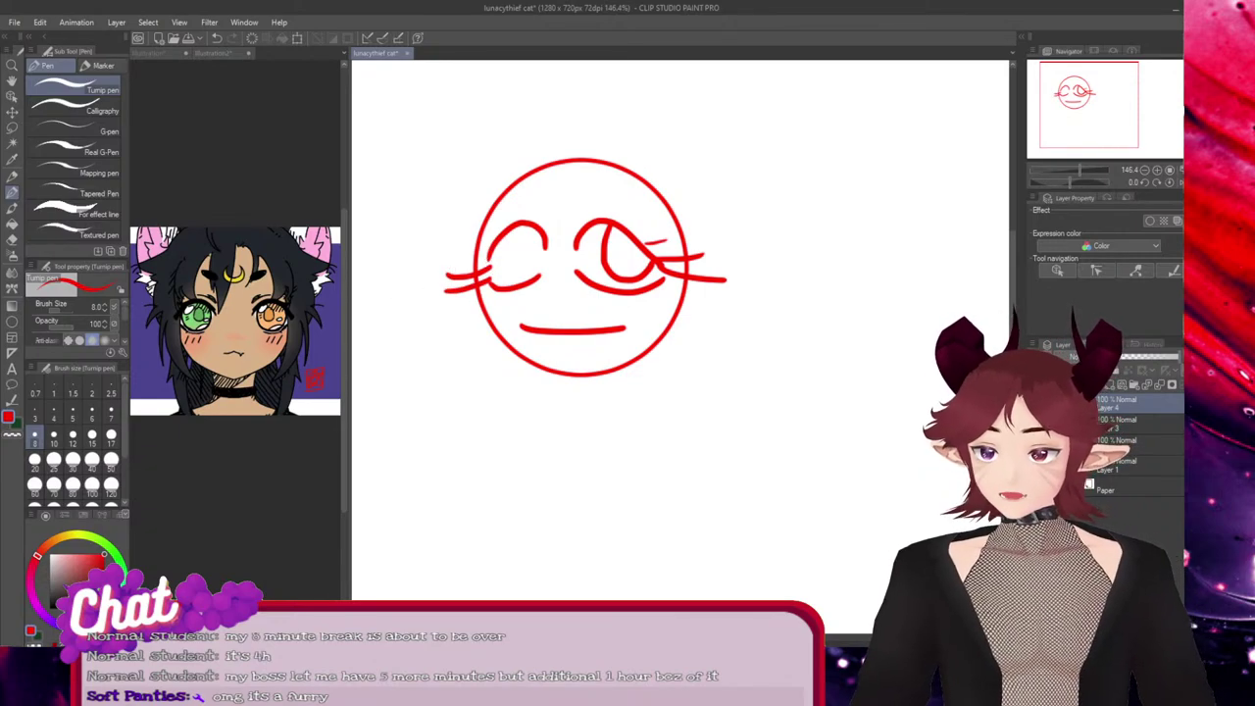
{"action": "key", "text": "Delete"}
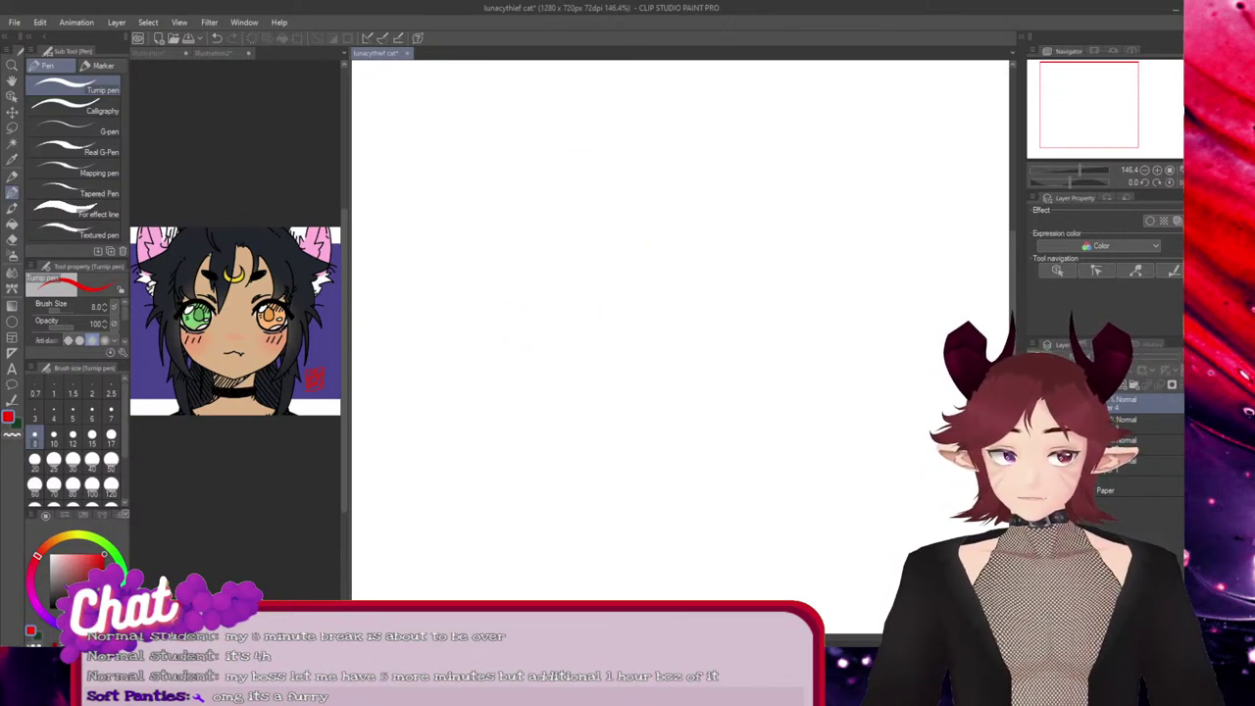
{"action": "key", "text": "ctrl+z"}
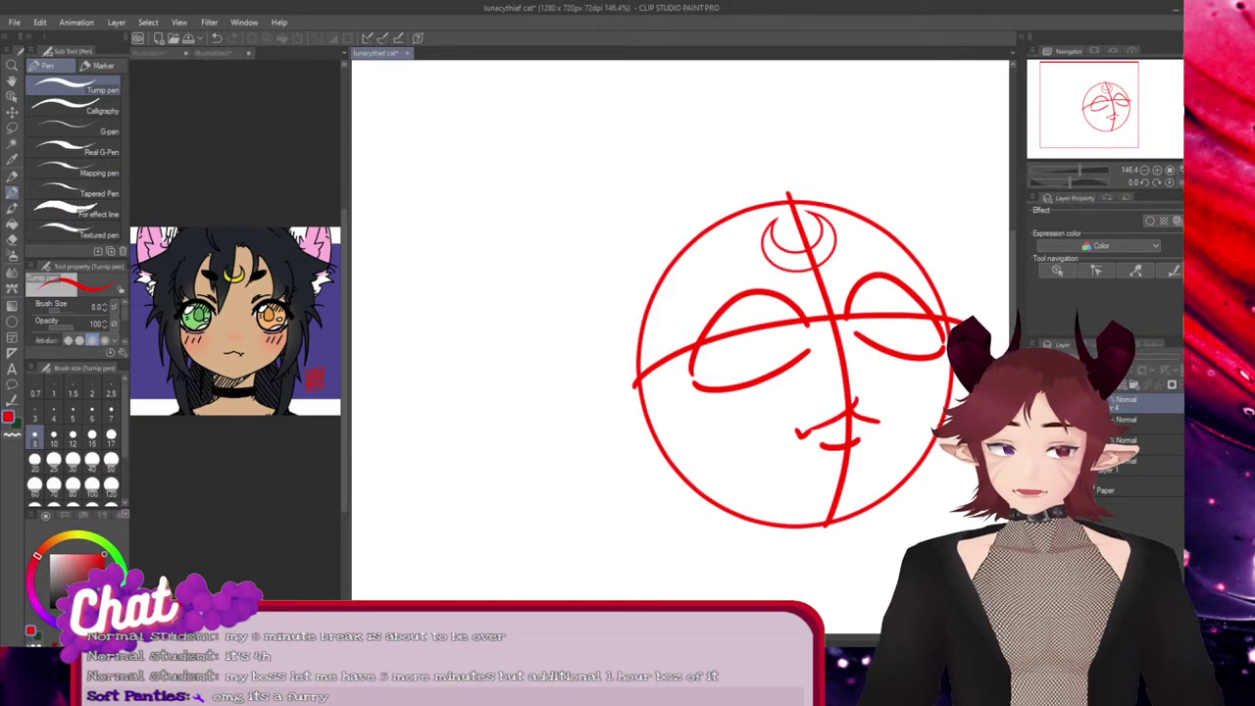
{"action": "key", "text": "Delete"}
{"action": "left_click", "coordinate": [1035, 423]}
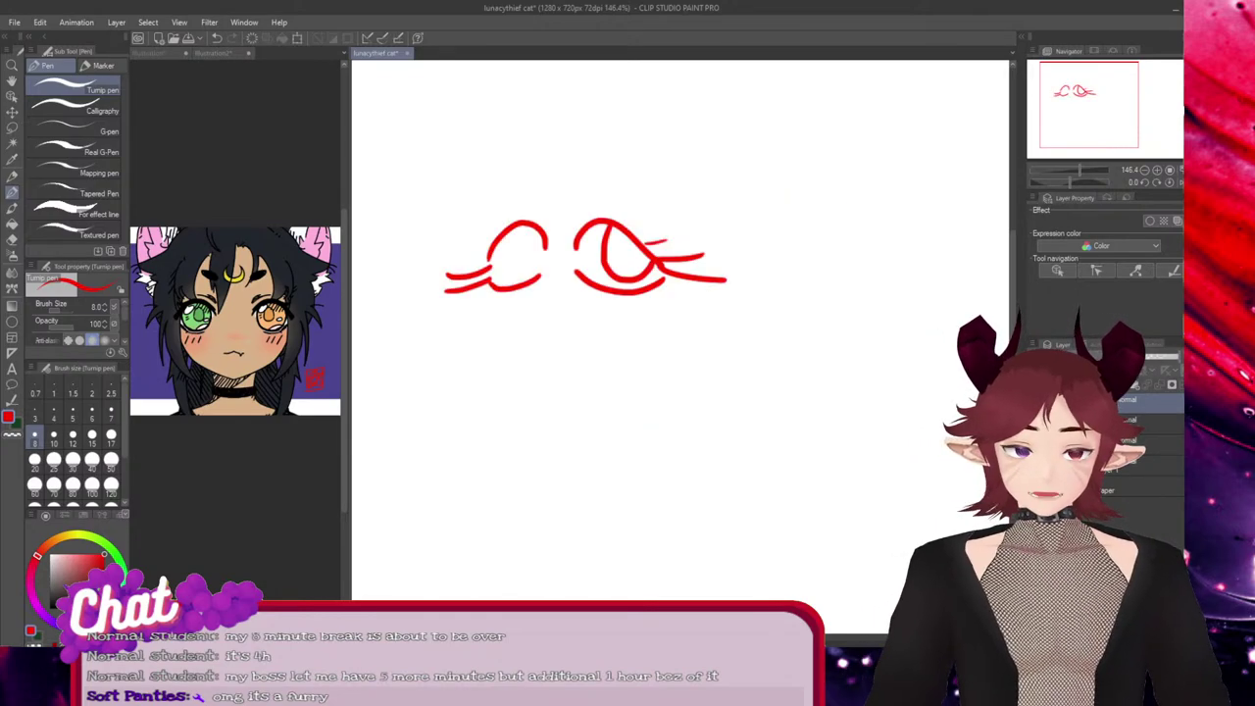
{"action": "left_click", "coordinate": [1035, 403]}
{"action": "left_click_drag", "start_coordinate": [529, 228], "coordinate": [534, 273]}
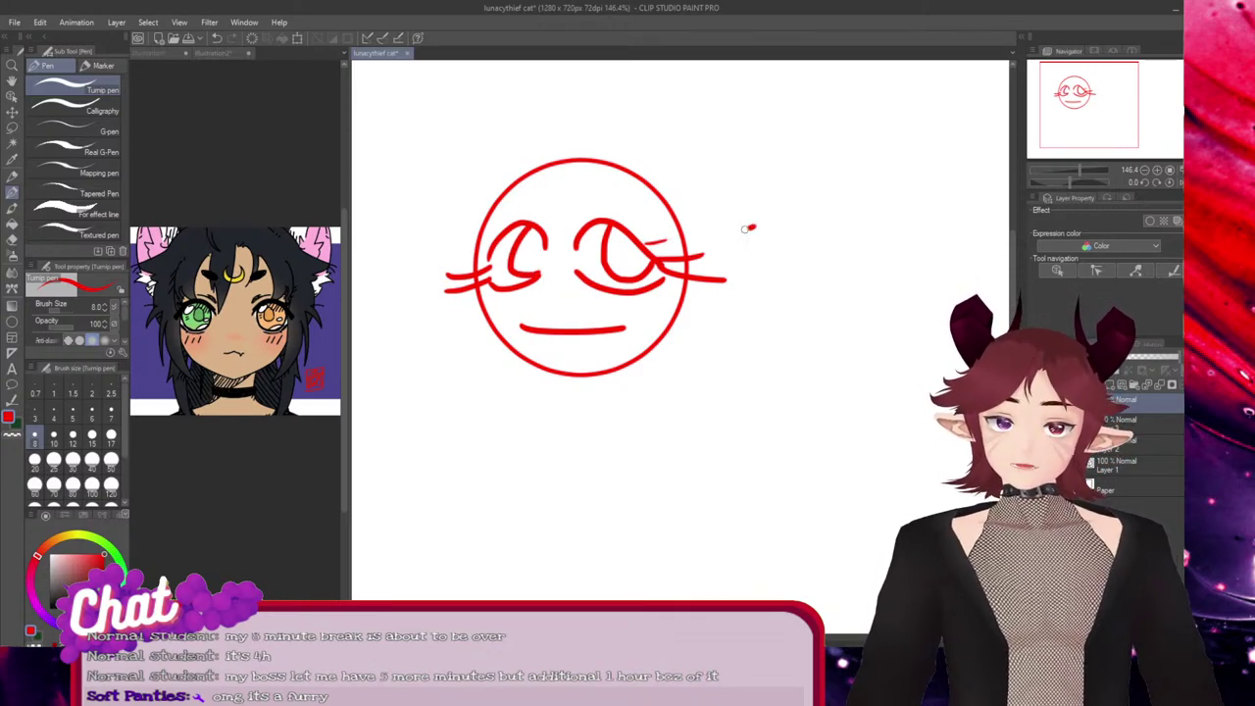
Try marking the right-hand eye's corners with arrows and adding tall vertical arrows beside the face, and undo the marks
{"action": "mouse_move", "coordinate": [751, 226]}
{"action": "left_mouse_down"}
{"action": "mouse_move", "coordinate": [687, 255]}
{"action": "mouse_move", "coordinate": [736, 259]}
{"action": "left_mouse_up"}
{"action": "left_click_drag", "start_coordinate": [559, 155], "coordinate": [580, 238]}
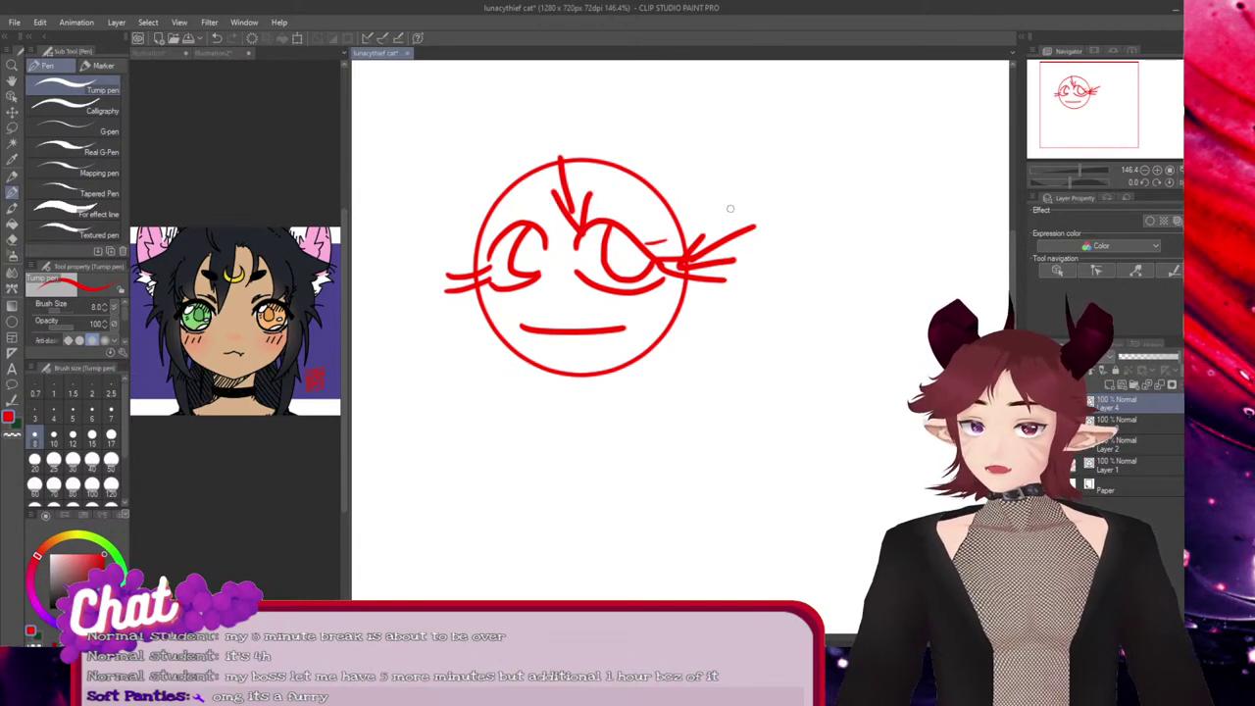
{"action": "left_click_drag", "start_coordinate": [784, 125], "coordinate": [786, 274]}
{"action": "mouse_move", "coordinate": [743, 142]}
{"action": "left_mouse_down"}
{"action": "mouse_move", "coordinate": [789, 75]}
{"action": "mouse_move", "coordinate": [812, 186]}
{"action": "left_mouse_up"}
{"action": "left_click_drag", "start_coordinate": [745, 294], "coordinate": [786, 373]}
{"action": "left_click_drag", "start_coordinate": [786, 373], "coordinate": [809, 296]}
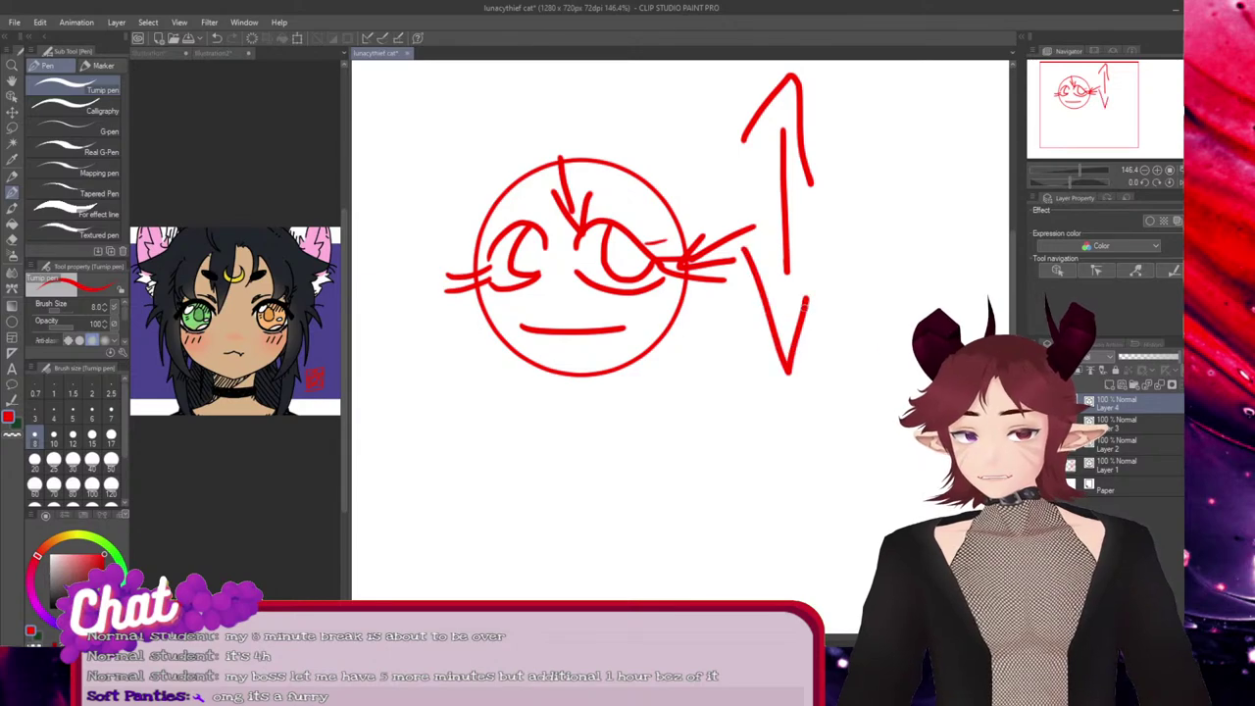
{"action": "key", "text": "ctrl+z"}
{"action": "key", "text": "ctrl+z"}
{"action": "key", "text": "ctrl+z"}
{"action": "key", "text": "ctrl+z"}
{"action": "key", "text": "ctrl+z"}
{"action": "key", "text": "ctrl+z"}
{"action": "key", "text": "ctrl+z"}
{"action": "key", "text": "ctrl+z"}
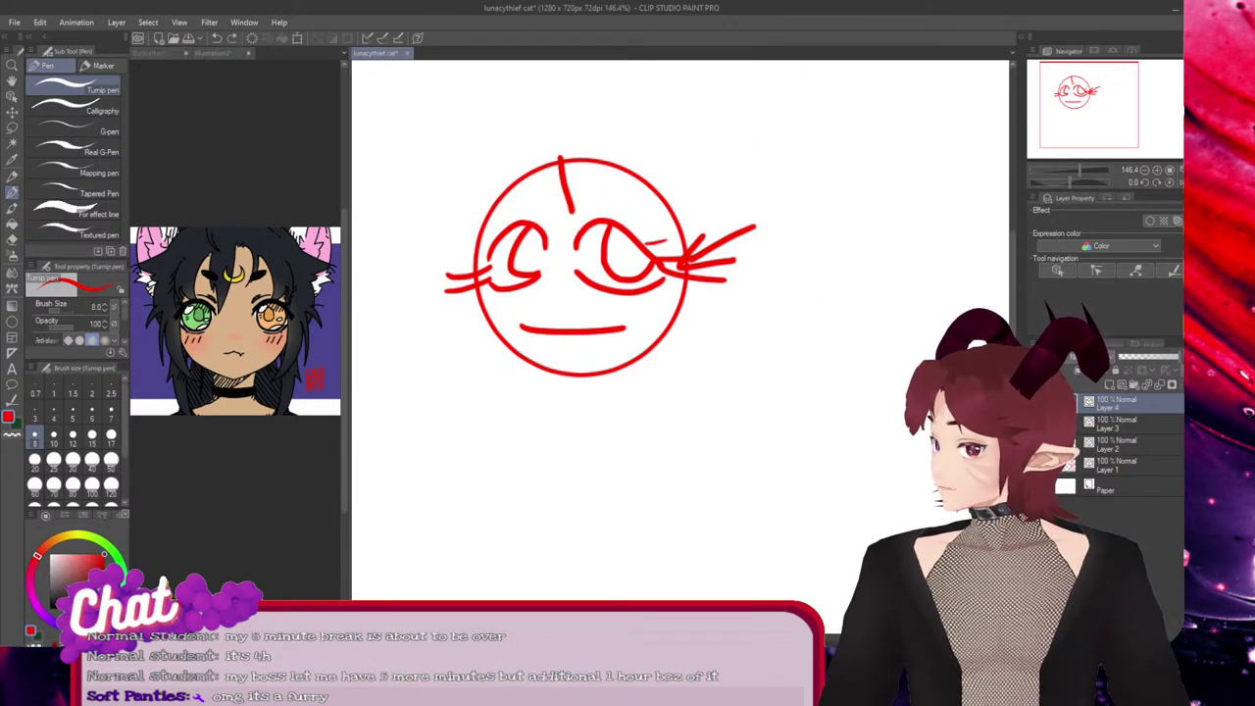
Sketch a large oval eye with iris, pupil and angular lid lines beside the face, and point an arrow at the right-hand upper lid
{"action": "mouse_move", "coordinate": [927, 239]}
{"action": "left_mouse_down"}
{"action": "mouse_move", "coordinate": [872, 374]}
{"action": "mouse_move", "coordinate": [966, 236]}
{"action": "left_mouse_up"}
{"action": "key", "text": "ctrl+z"}
{"action": "mouse_move", "coordinate": [879, 294]}
{"action": "left_mouse_down"}
{"action": "mouse_move", "coordinate": [867, 314]}
{"action": "mouse_move", "coordinate": [842, 317]}
{"action": "mouse_move", "coordinate": [875, 363]}
{"action": "mouse_move", "coordinate": [889, 332]}
{"action": "left_mouse_up"}
{"action": "key", "text": "ctrl+z"}
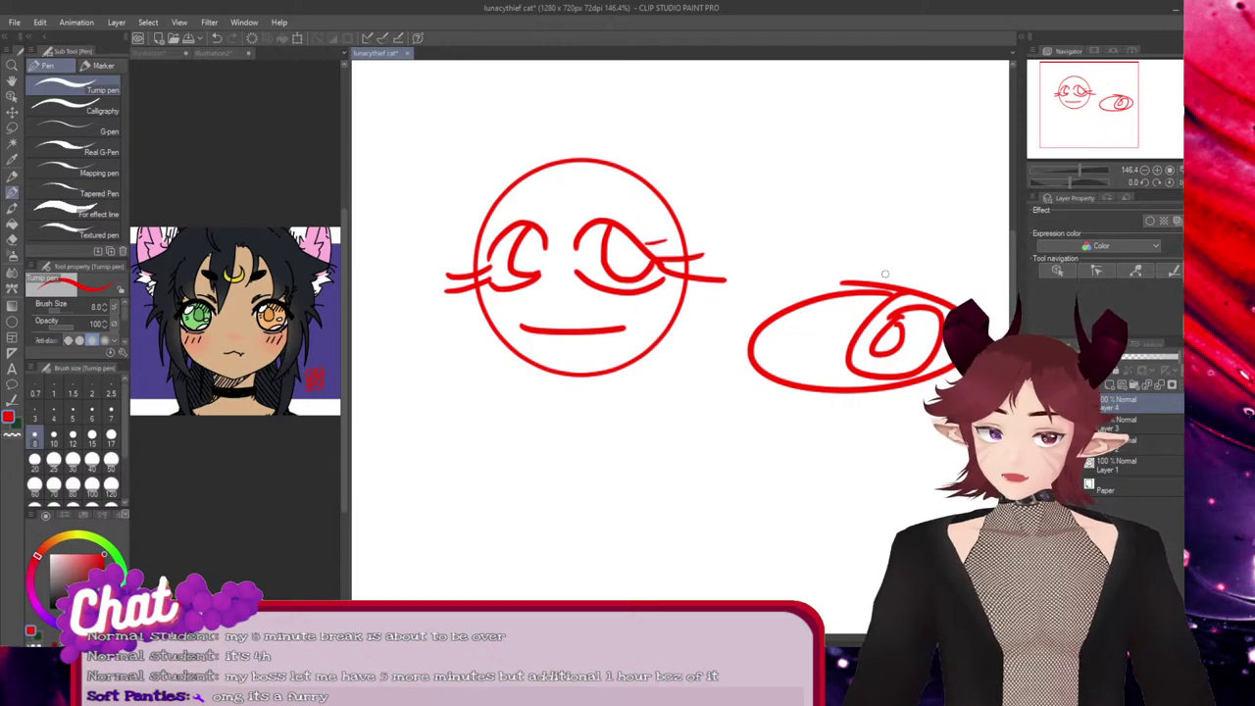
{"action": "left_click_drag", "start_coordinate": [884, 275], "coordinate": [892, 292]}
{"action": "left_click_drag", "start_coordinate": [832, 392], "coordinate": [879, 373]}
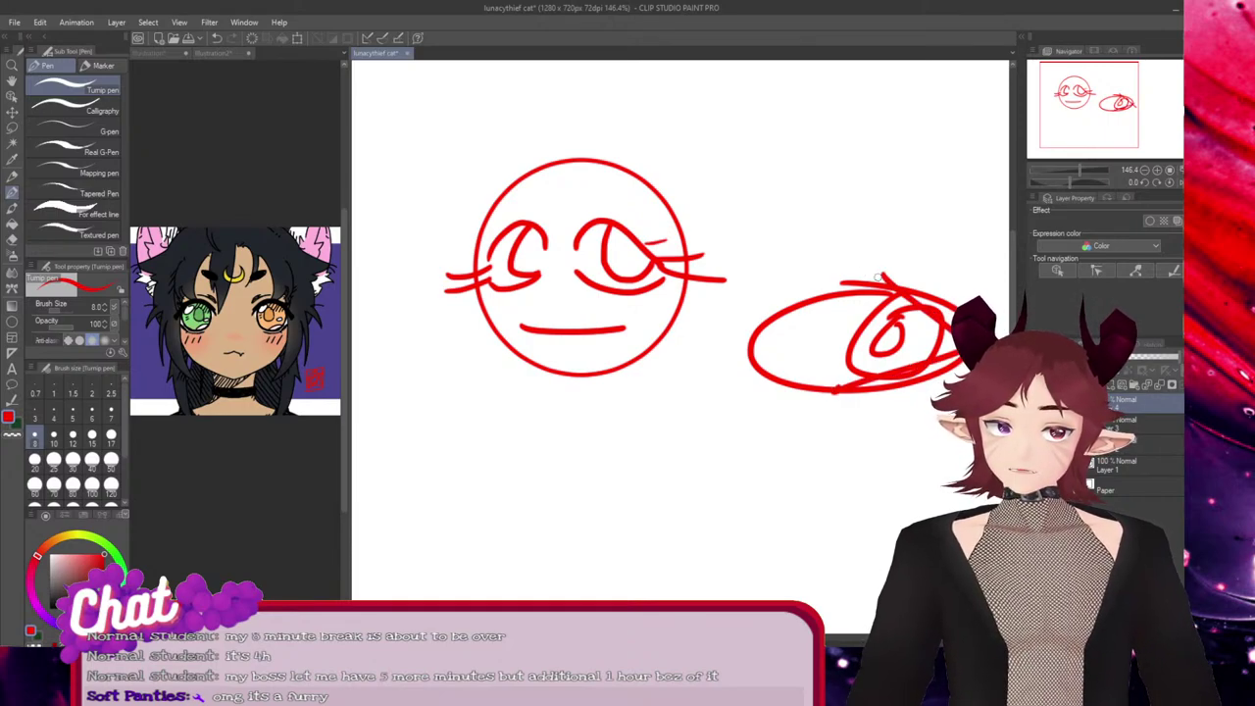
{"action": "mouse_move", "coordinate": [882, 278]}
{"action": "left_mouse_down"}
{"action": "mouse_move", "coordinate": [791, 232]}
{"action": "mouse_move", "coordinate": [774, 388]}
{"action": "left_mouse_up"}
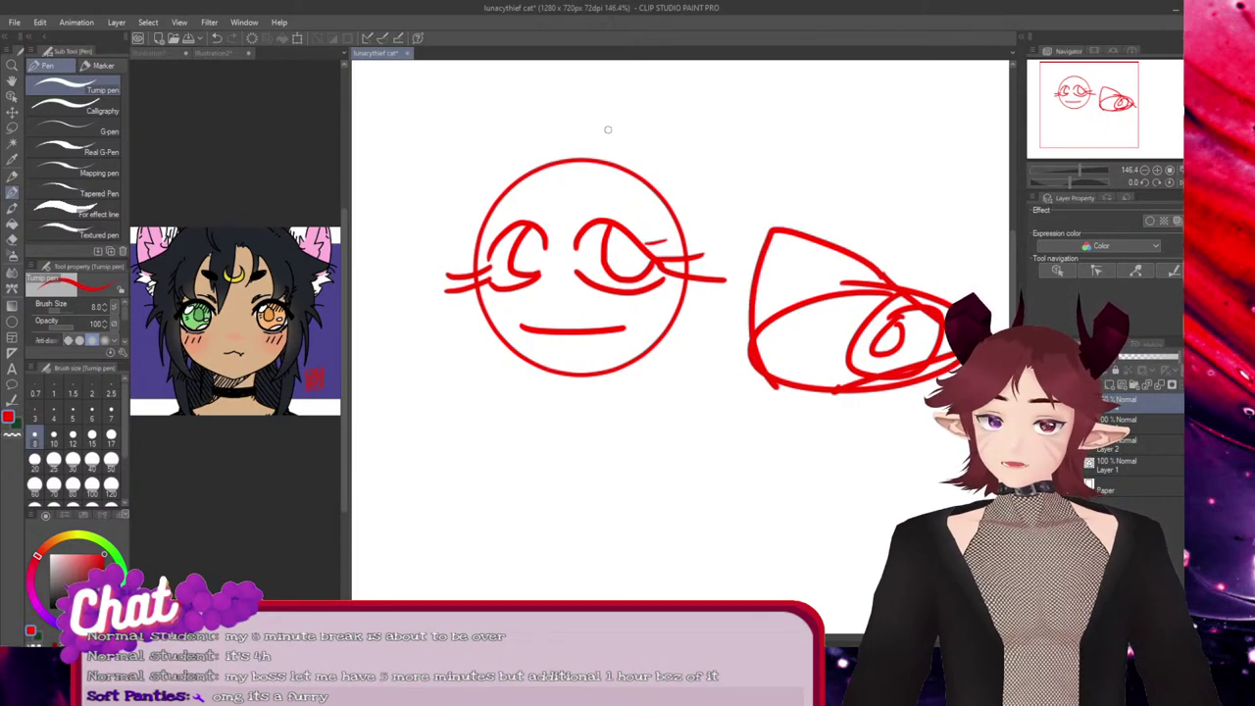
{"action": "mouse_move", "coordinate": [613, 123]}
{"action": "left_mouse_down"}
{"action": "mouse_move", "coordinate": [593, 196]}
{"action": "mouse_move", "coordinate": [623, 189]}
{"action": "left_mouse_up"}
{"action": "mouse_move", "coordinate": [577, 333]}
{"action": "left_mouse_down"}
{"action": "mouse_move", "coordinate": [577, 283]}
{"action": "mouse_move", "coordinate": [589, 310]}
{"action": "left_mouse_up"}
Undo the arrow, the large side eye and both eyes inside the circle, keeping the circle and mouth line
{"action": "key", "text": "ctrl+z"}
{"action": "key", "text": "ctrl+z"}
{"action": "key", "text": "ctrl+z"}
{"action": "key", "text": "ctrl+z"}
{"action": "key", "text": "ctrl+z"}
{"action": "key", "text": "ctrl+z"}
{"action": "key", "text": "ctrl+z"}
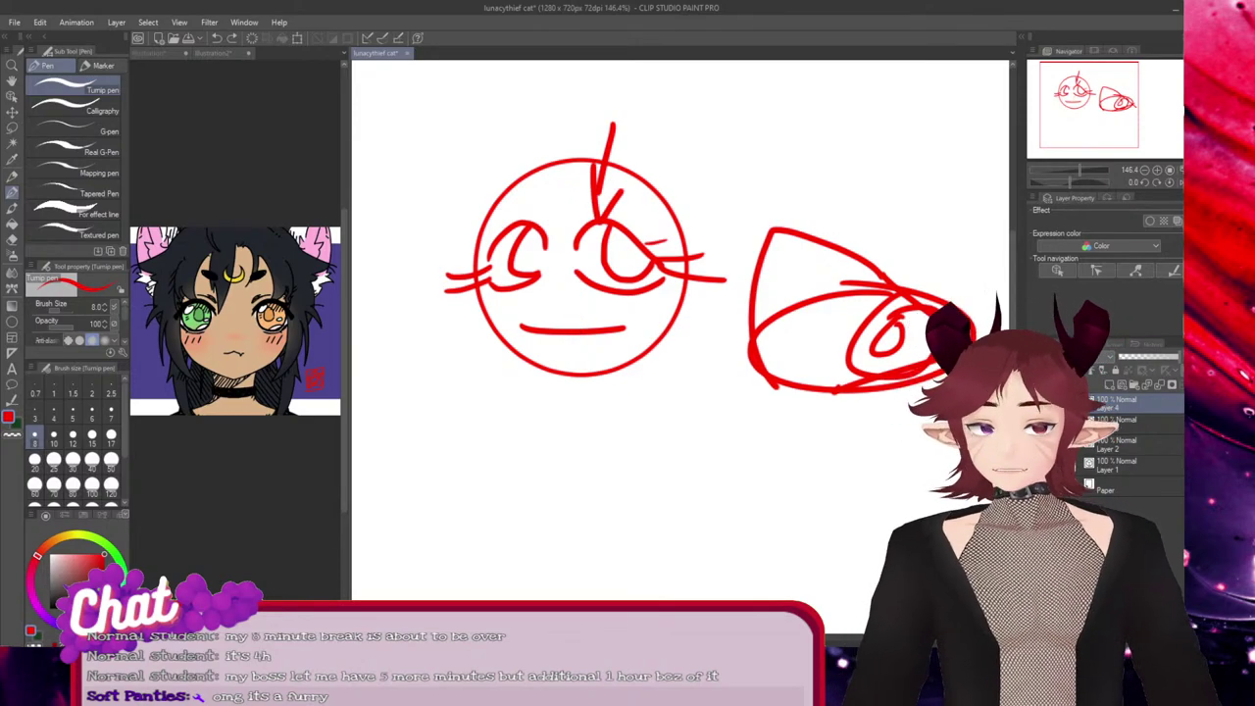
{"action": "key", "text": "ctrl+z"}
{"action": "key", "text": "ctrl+z"}
{"action": "key", "text": "ctrl+z"}
{"action": "key", "text": "ctrl+z"}
{"action": "key", "text": "ctrl+z"}
{"action": "key", "text": "ctrl+z"}
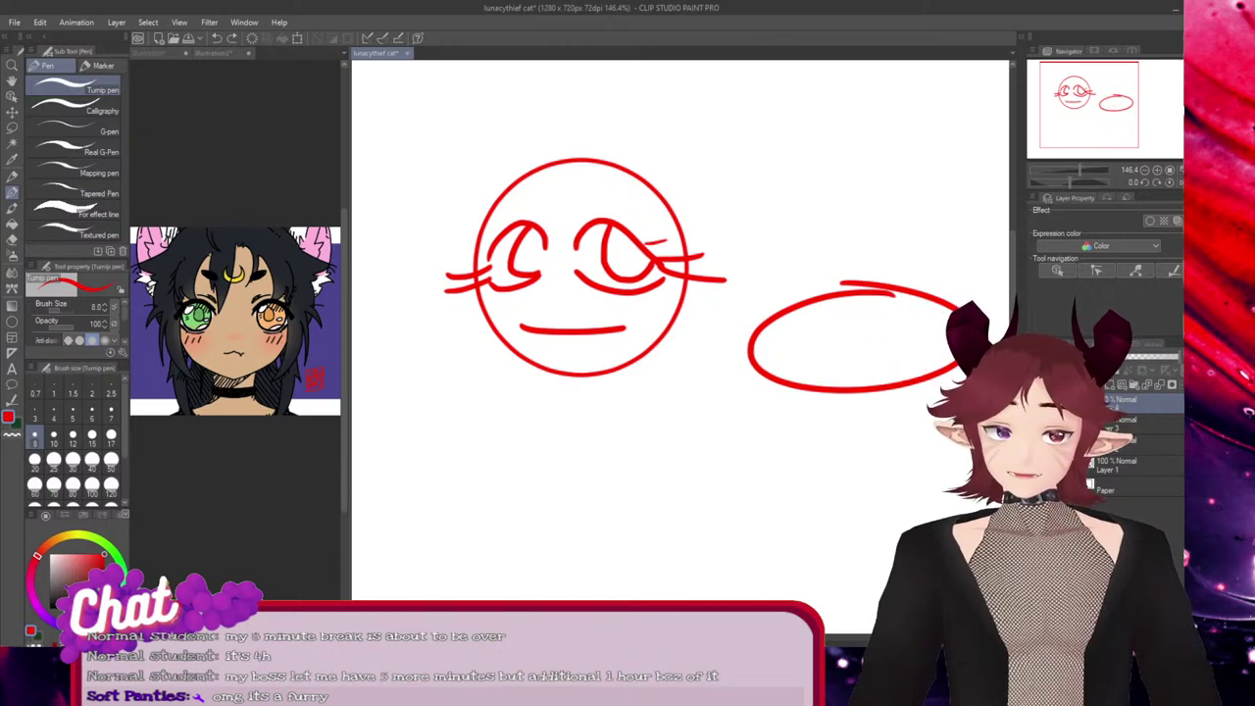
{"action": "key", "text": "ctrl+z"}
{"action": "key", "text": "ctrl+z"}
{"action": "key", "text": "ctrl+z"}
{"action": "key", "text": "ctrl+z"}
{"action": "key", "text": "ctrl+z"}
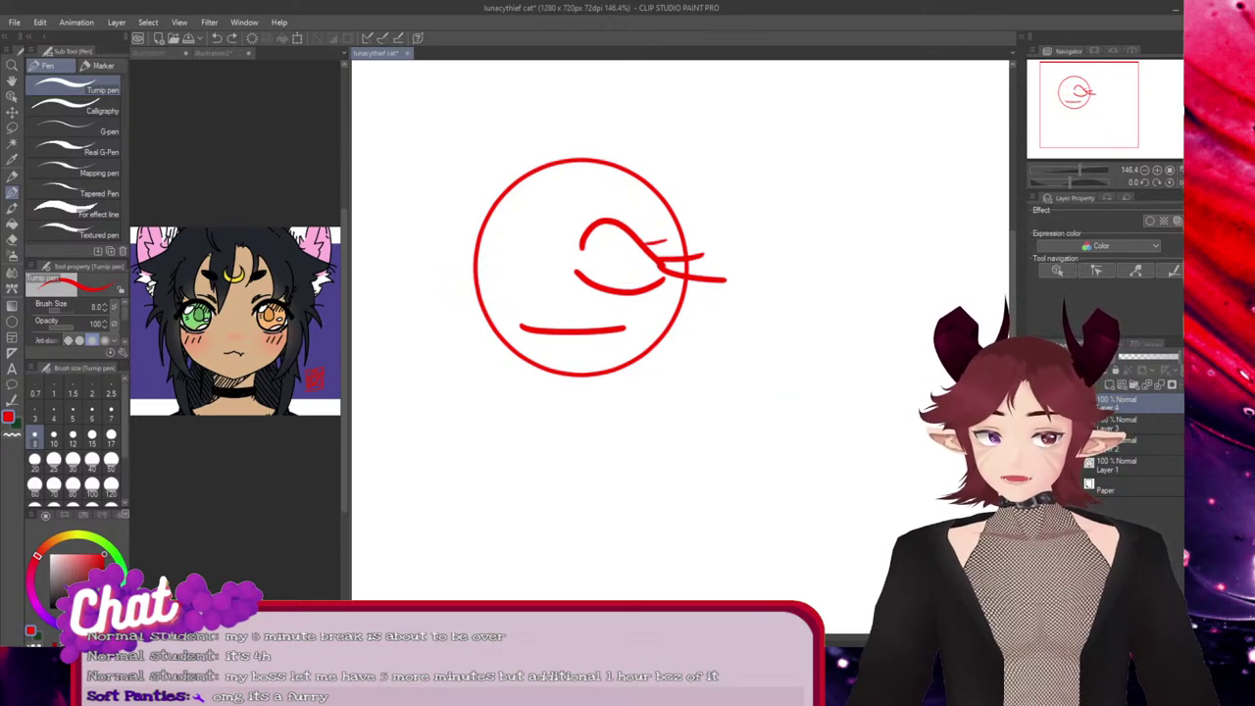
{"action": "key", "text": "ctrl+z"}
{"action": "key", "text": "ctrl+z"}
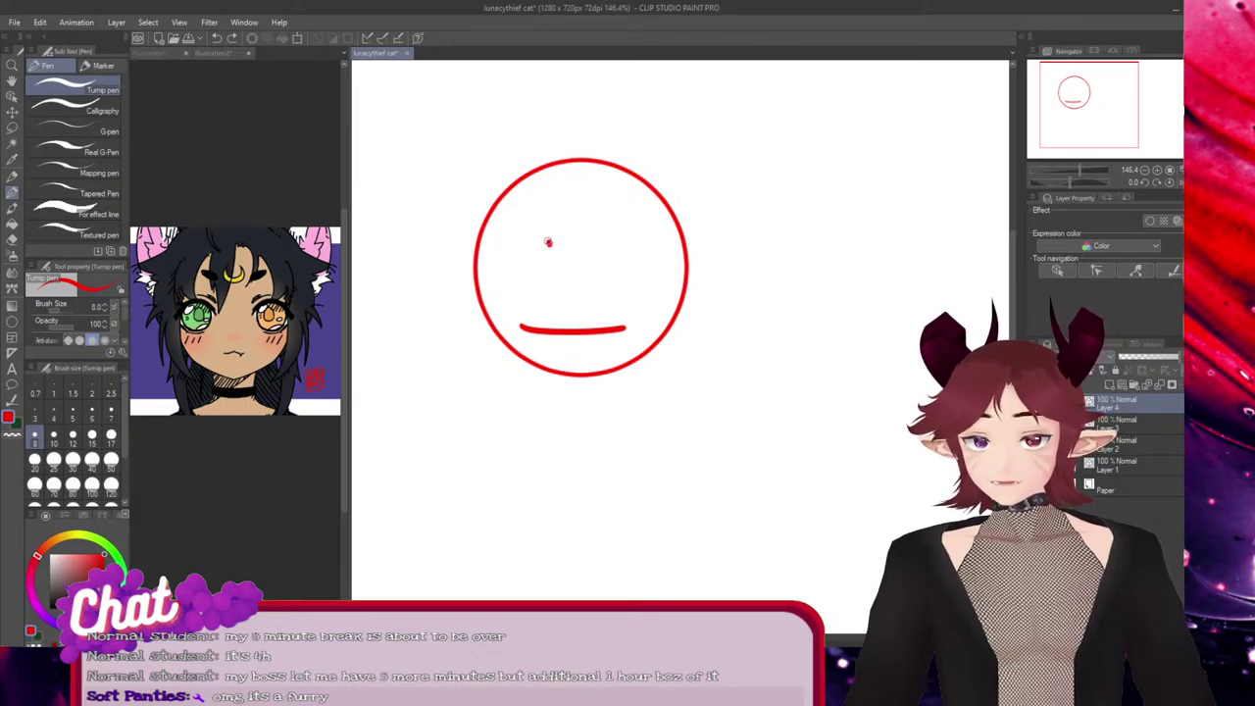
Draw two low, flattened upper eyelids inside the circle, redoing strokes until the right-hand lid slopes down toward the outer edge
{"action": "left_click_drag", "start_coordinate": [548, 242], "coordinate": [478, 277]}
{"action": "key", "text": "ctrl+z"}
{"action": "left_click_drag", "start_coordinate": [555, 240], "coordinate": [487, 254]}
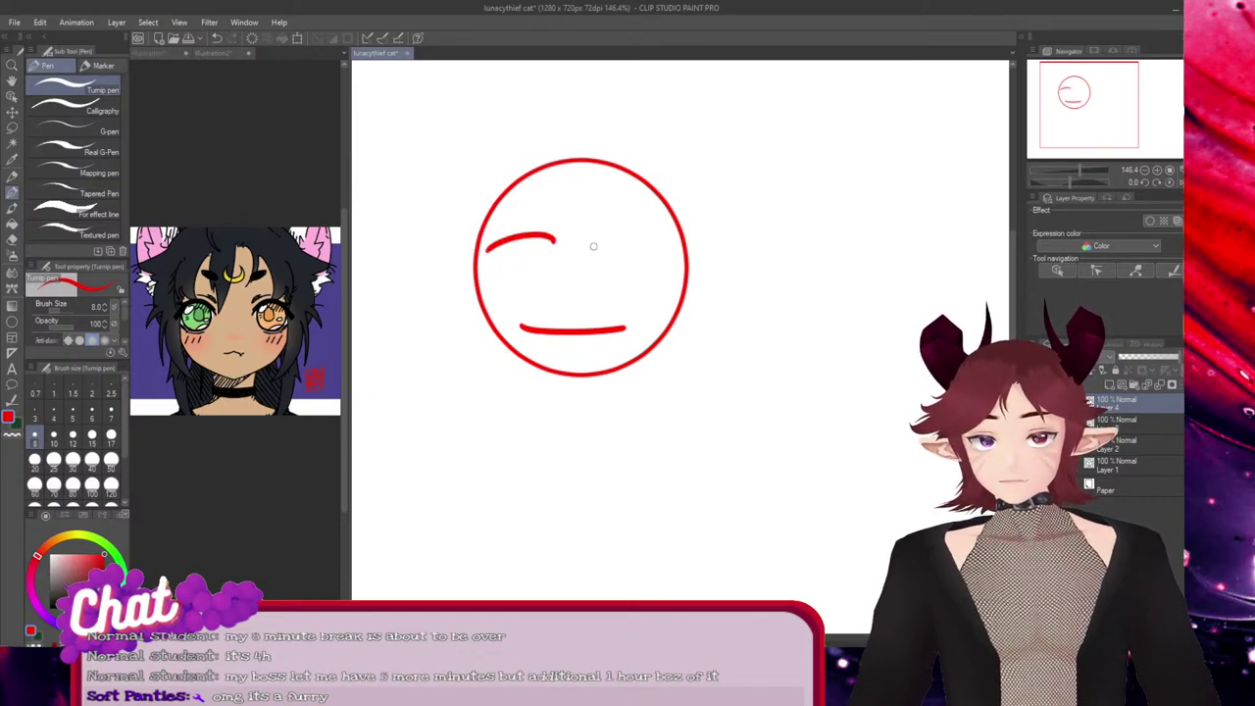
{"action": "mouse_move", "coordinate": [592, 242]}
{"action": "left_mouse_down"}
{"action": "mouse_move", "coordinate": [627, 242]}
{"action": "mouse_move", "coordinate": [684, 272]}
{"action": "left_mouse_up"}
{"action": "key", "text": "ctrl+z"}
{"action": "left_click_drag", "start_coordinate": [592, 241], "coordinate": [671, 260]}
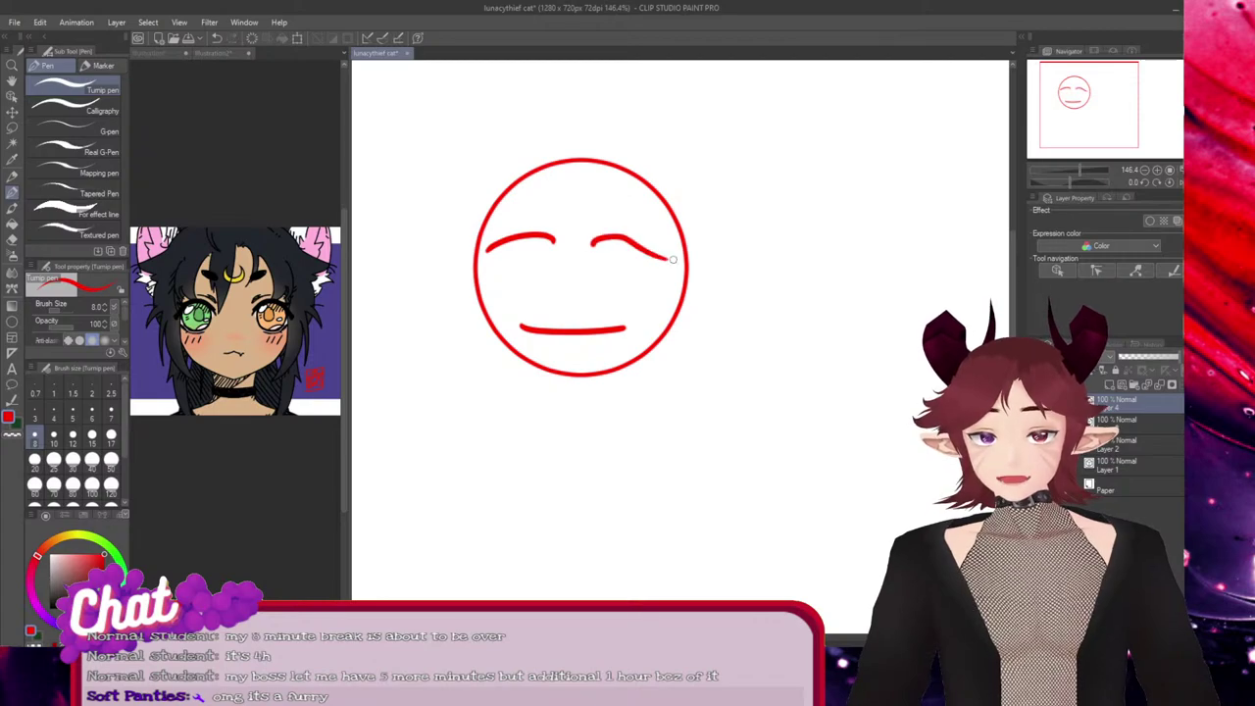
{"action": "key", "text": "ctrl+z"}
{"action": "left_click_drag", "start_coordinate": [586, 240], "coordinate": [675, 257]}
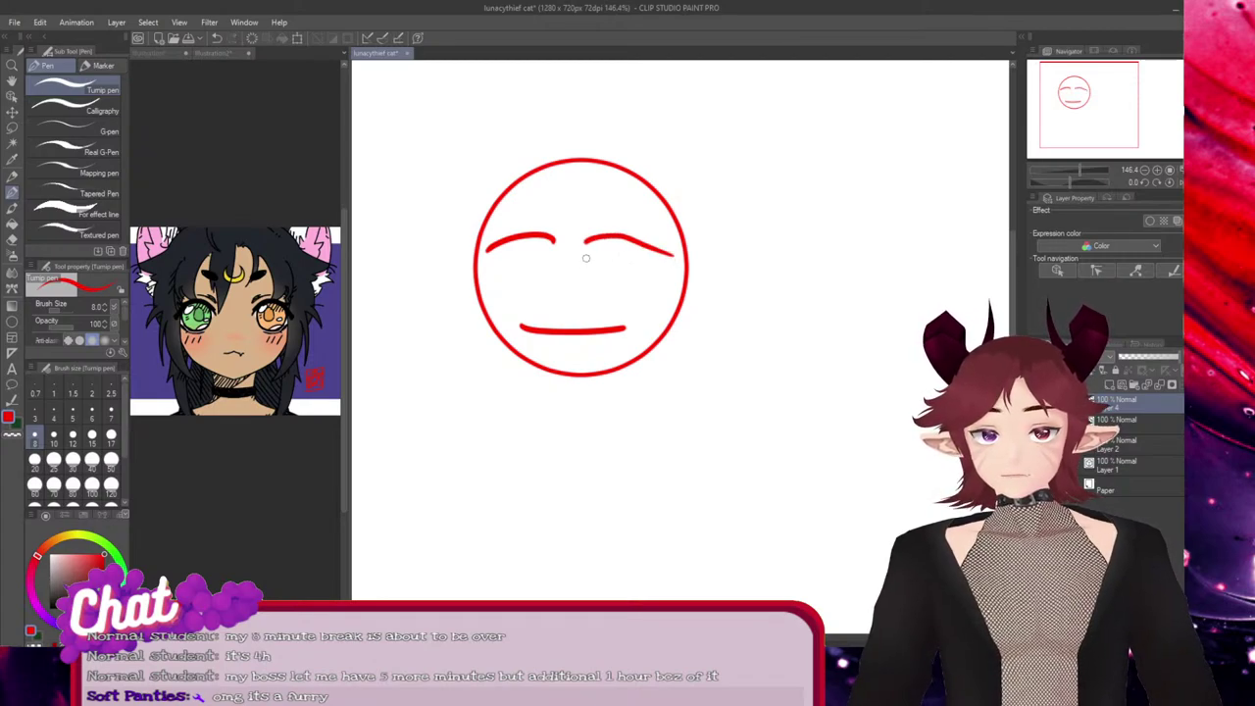
Draw a curved lower lid under the right-hand upper lid, retrying the stroke until it rises to the outer corner
{"action": "mouse_move", "coordinate": [583, 261]}
{"action": "left_mouse_down"}
{"action": "mouse_move", "coordinate": [595, 294]}
{"action": "mouse_move", "coordinate": [659, 263]}
{"action": "mouse_move", "coordinate": [586, 281]}
{"action": "mouse_move", "coordinate": [664, 269]}
{"action": "left_mouse_up"}
{"action": "key", "text": "ctrl+z"}
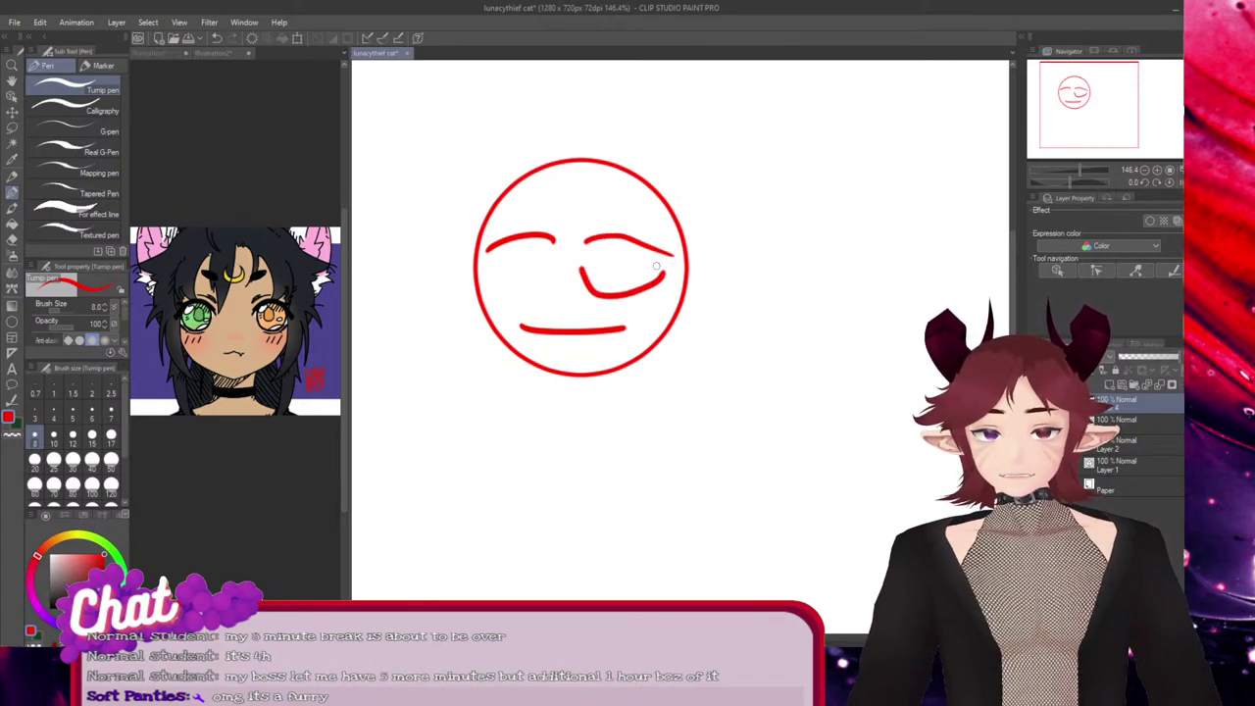
{"action": "key", "text": "ctrl+z"}
{"action": "left_click_drag", "start_coordinate": [581, 265], "coordinate": [671, 265]}
{"action": "key", "text": "ctrl+z"}
{"action": "mouse_move", "coordinate": [582, 261]}
{"action": "left_mouse_down"}
{"action": "mouse_move", "coordinate": [627, 284]}
{"action": "mouse_move", "coordinate": [671, 263]}
{"action": "left_mouse_up"}
{"action": "key", "text": "ctrl+z"}
{"action": "left_click_drag", "start_coordinate": [574, 266], "coordinate": [677, 262]}
{"action": "key", "text": "ctrl+z"}
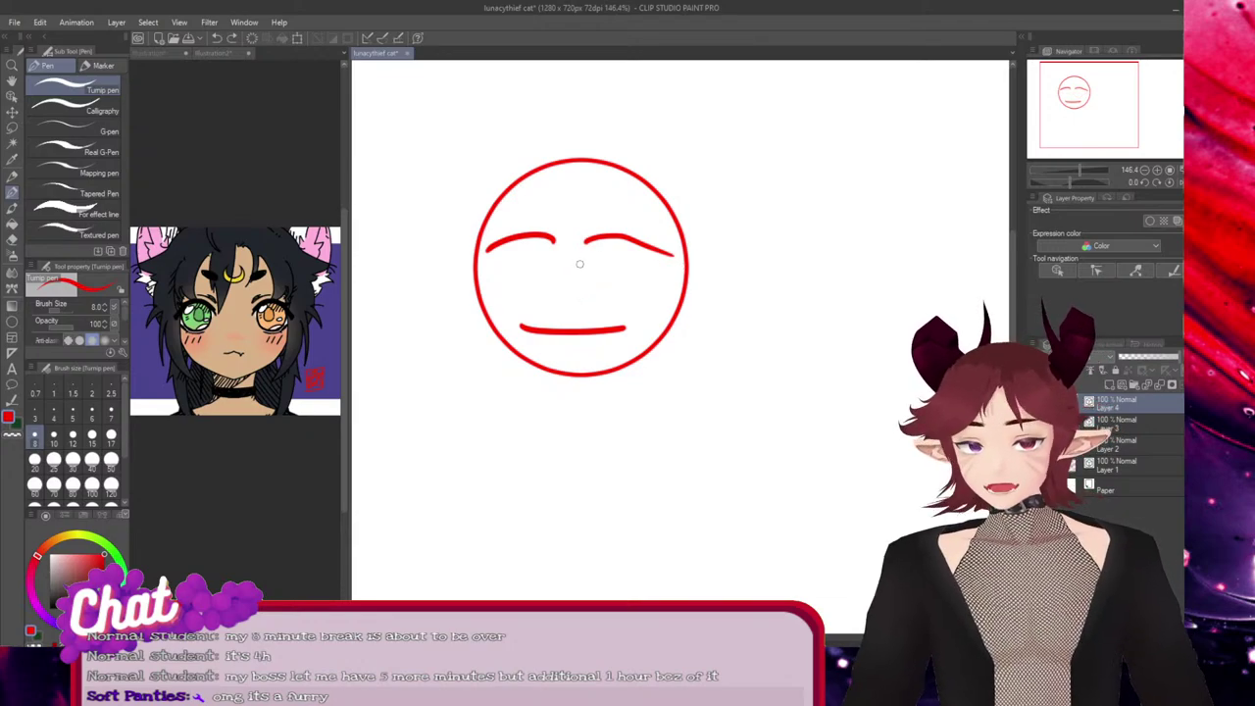
{"action": "mouse_move", "coordinate": [577, 261]}
{"action": "left_mouse_down"}
{"action": "mouse_move", "coordinate": [594, 286]}
{"action": "mouse_move", "coordinate": [687, 262]}
{"action": "left_mouse_up"}
Add the left-hand eye's lower lid and draw a partial curved iris between the lids of each eye
{"action": "mouse_move", "coordinate": [551, 259]}
{"action": "left_mouse_down"}
{"action": "mouse_move", "coordinate": [495, 287]}
{"action": "mouse_move", "coordinate": [483, 275]}
{"action": "left_mouse_up"}
{"action": "left_click_drag", "start_coordinate": [531, 235], "coordinate": [515, 286]}
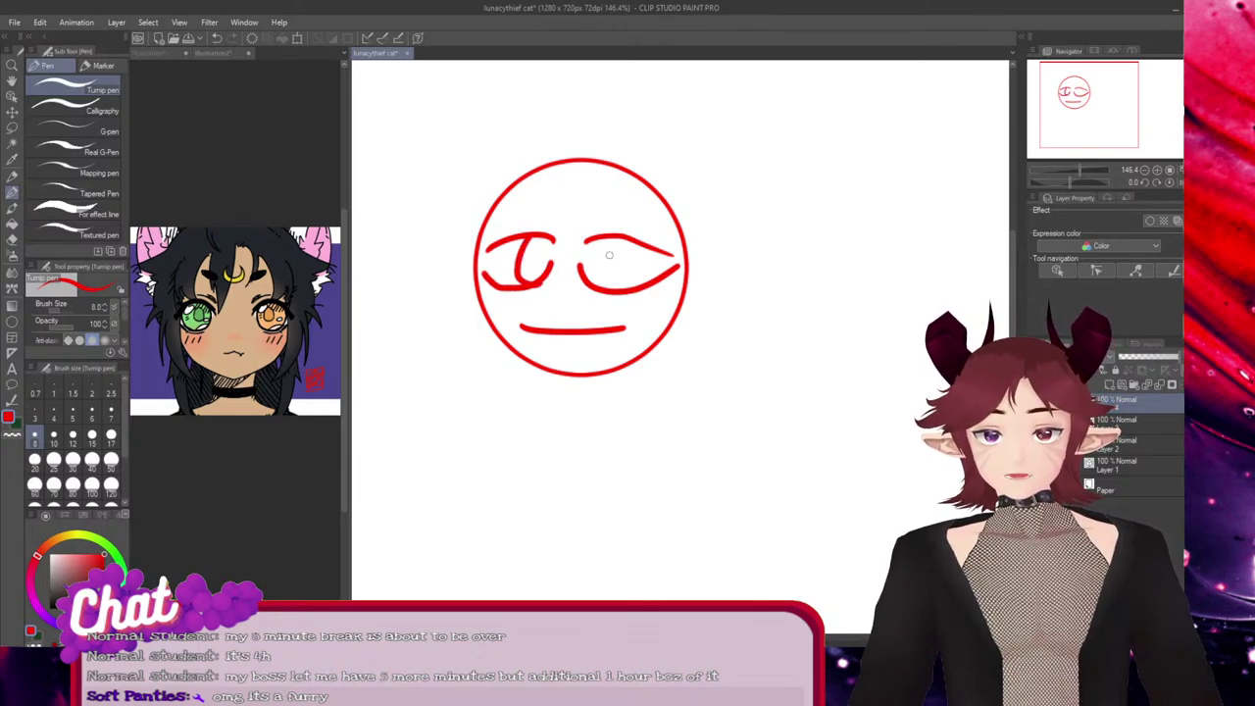
{"action": "left_click_drag", "start_coordinate": [628, 241], "coordinate": [616, 286]}
{"action": "key", "text": "ctrl+z"}
{"action": "left_click_drag", "start_coordinate": [628, 239], "coordinate": [616, 285]}
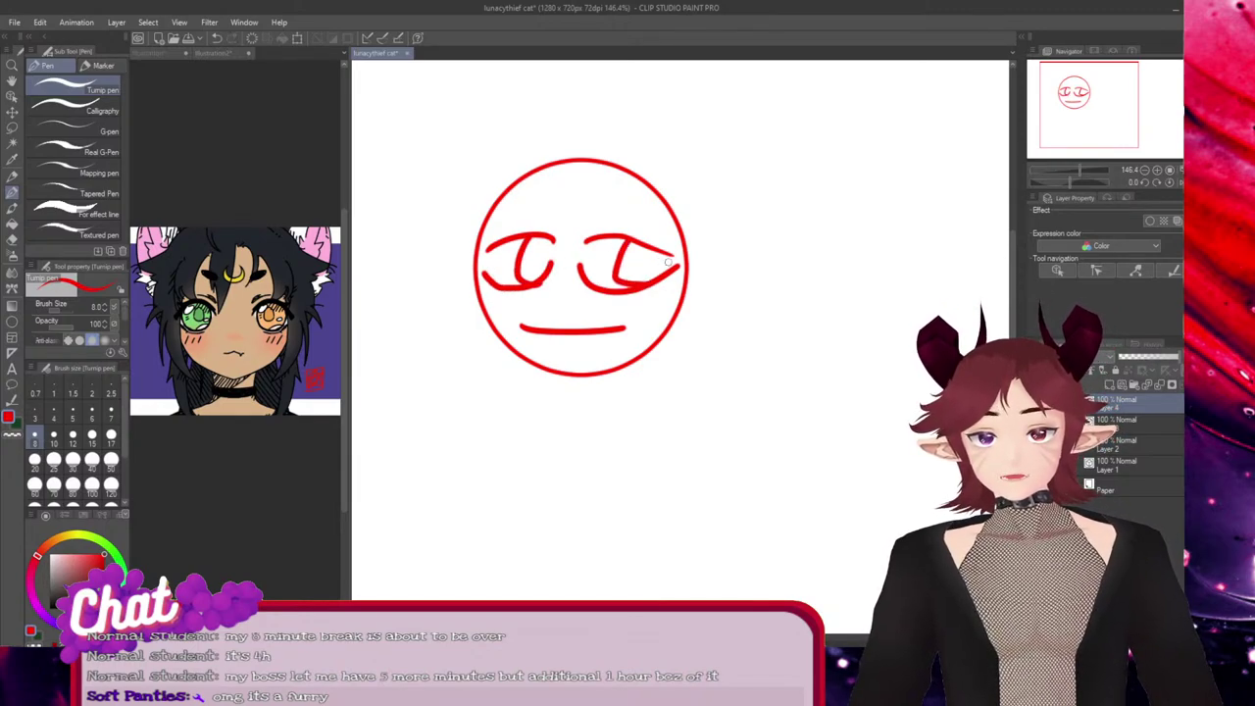
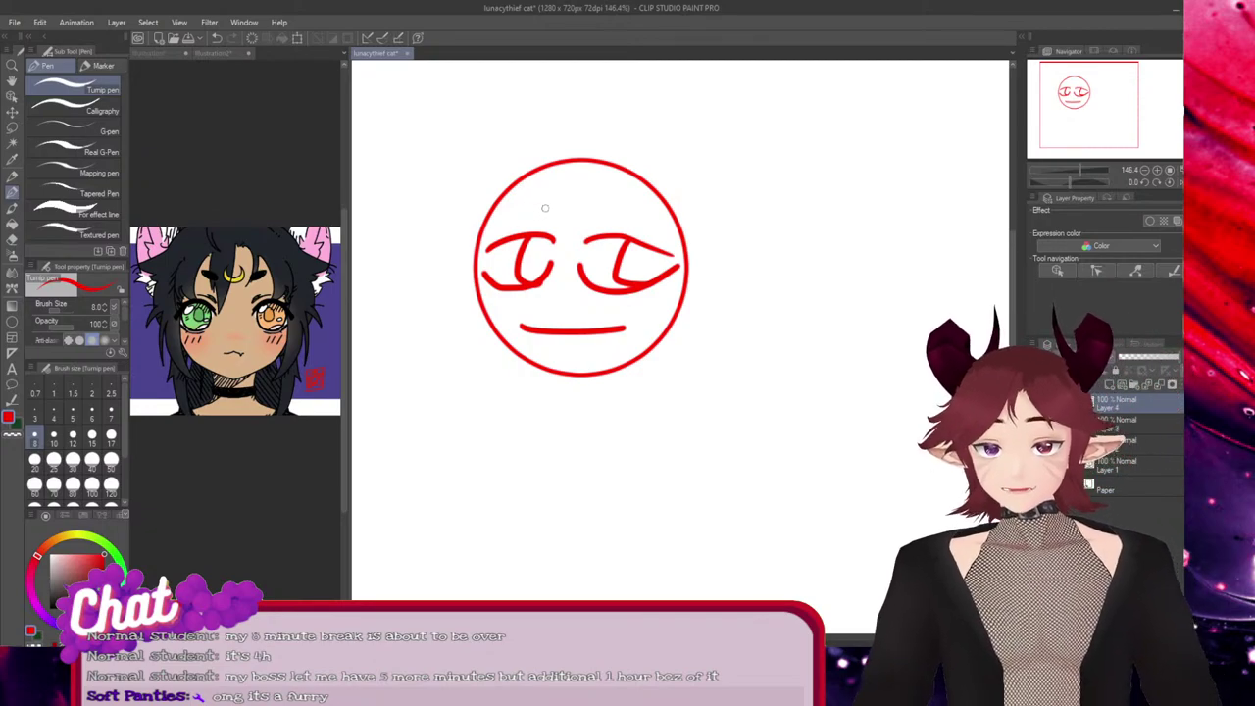
Try adding a pair of short oval eyebrows above the eyes, and undo them
{"action": "left_click_drag", "start_coordinate": [525, 210], "coordinate": [611, 209]}
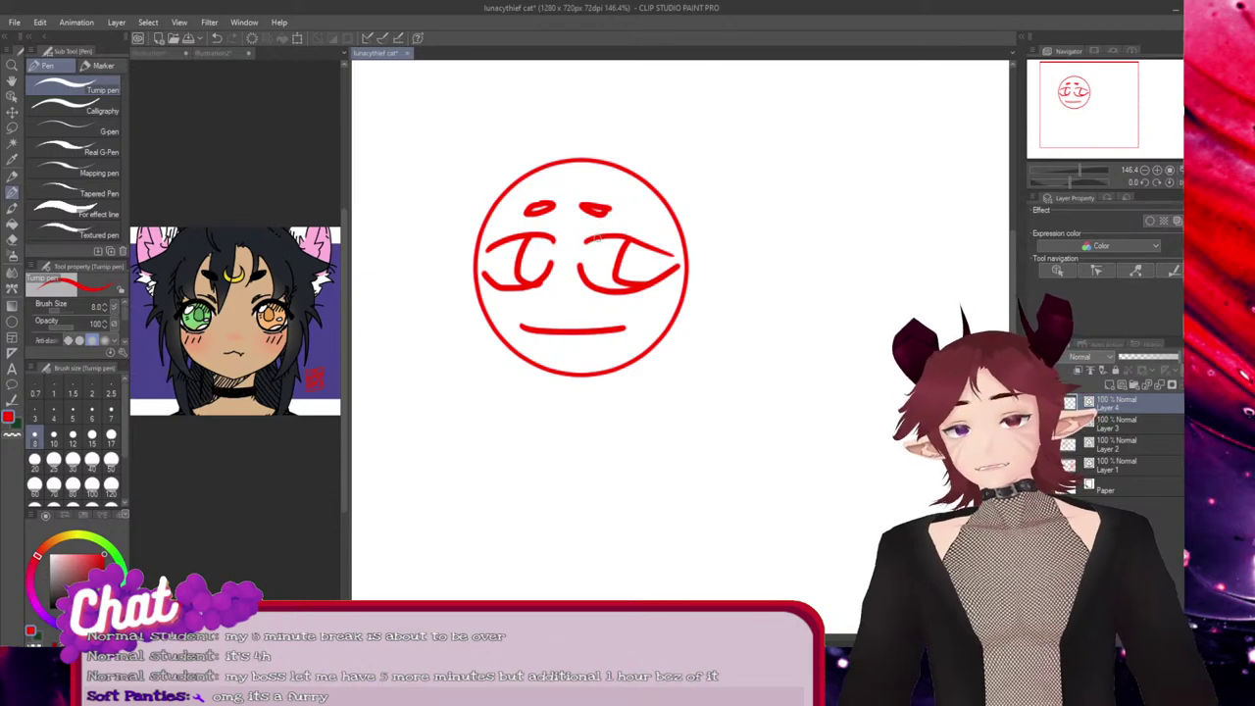
{"action": "key", "text": "ctrl+z"}
{"action": "key", "text": "ctrl+z"}
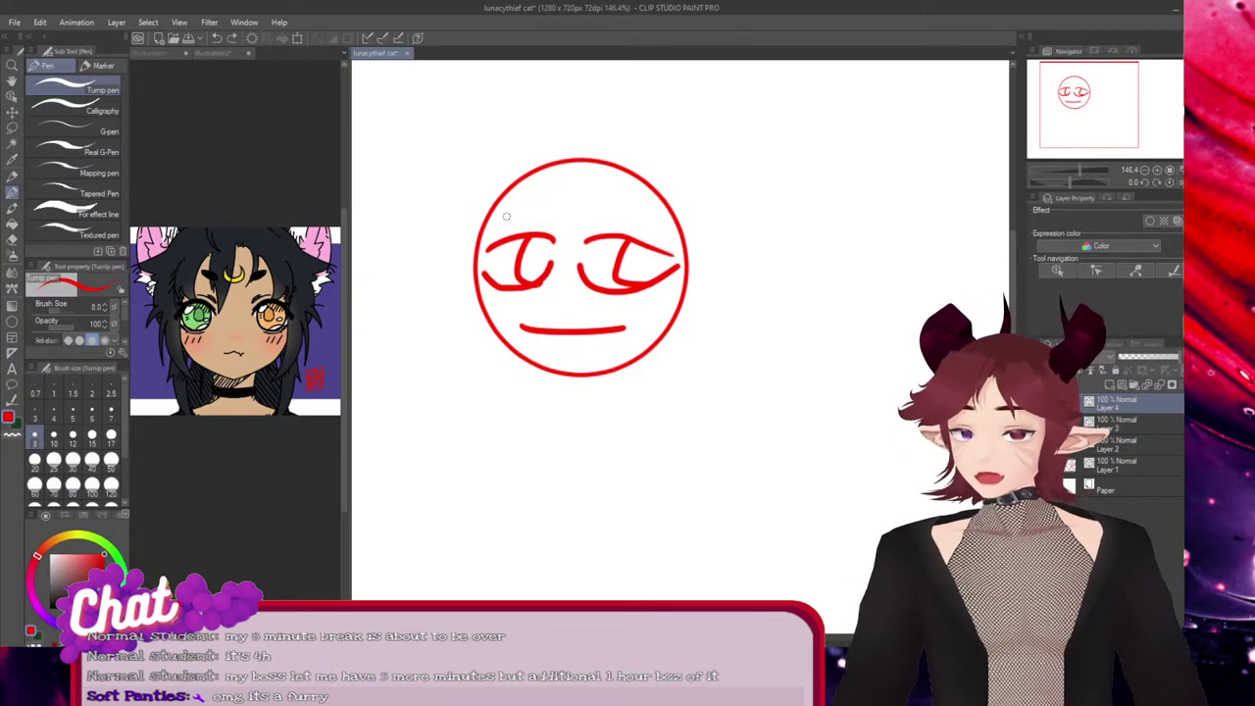
Try scribbling a pair of long, bushy zigzag eyebrows close above the eyes, and undo them
{"action": "mouse_move", "coordinate": [495, 215]}
{"action": "left_mouse_down"}
{"action": "mouse_move", "coordinate": [559, 209]}
{"action": "mouse_move", "coordinate": [510, 209]}
{"action": "left_mouse_up"}
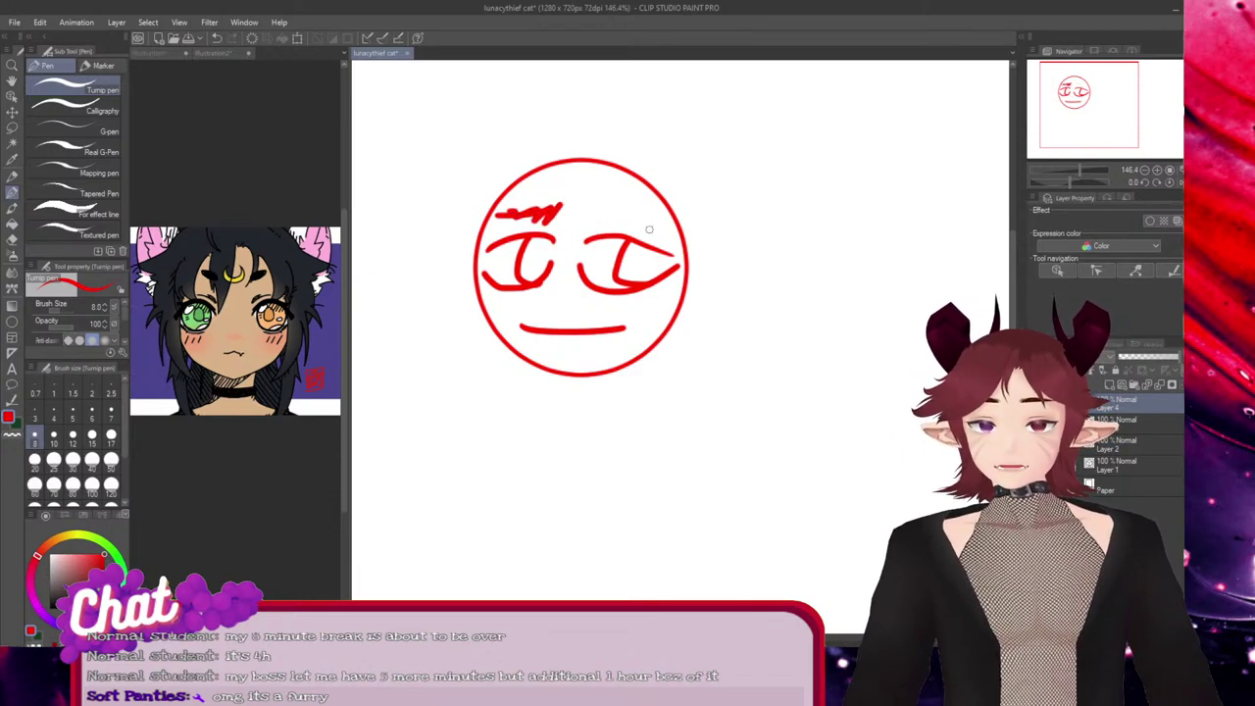
{"action": "mouse_move", "coordinate": [655, 222]}
{"action": "left_mouse_down"}
{"action": "mouse_move", "coordinate": [588, 218]}
{"action": "mouse_move", "coordinate": [586, 202]}
{"action": "mouse_move", "coordinate": [604, 225]}
{"action": "mouse_move", "coordinate": [622, 218]}
{"action": "mouse_move", "coordinate": [649, 234]}
{"action": "left_mouse_up"}
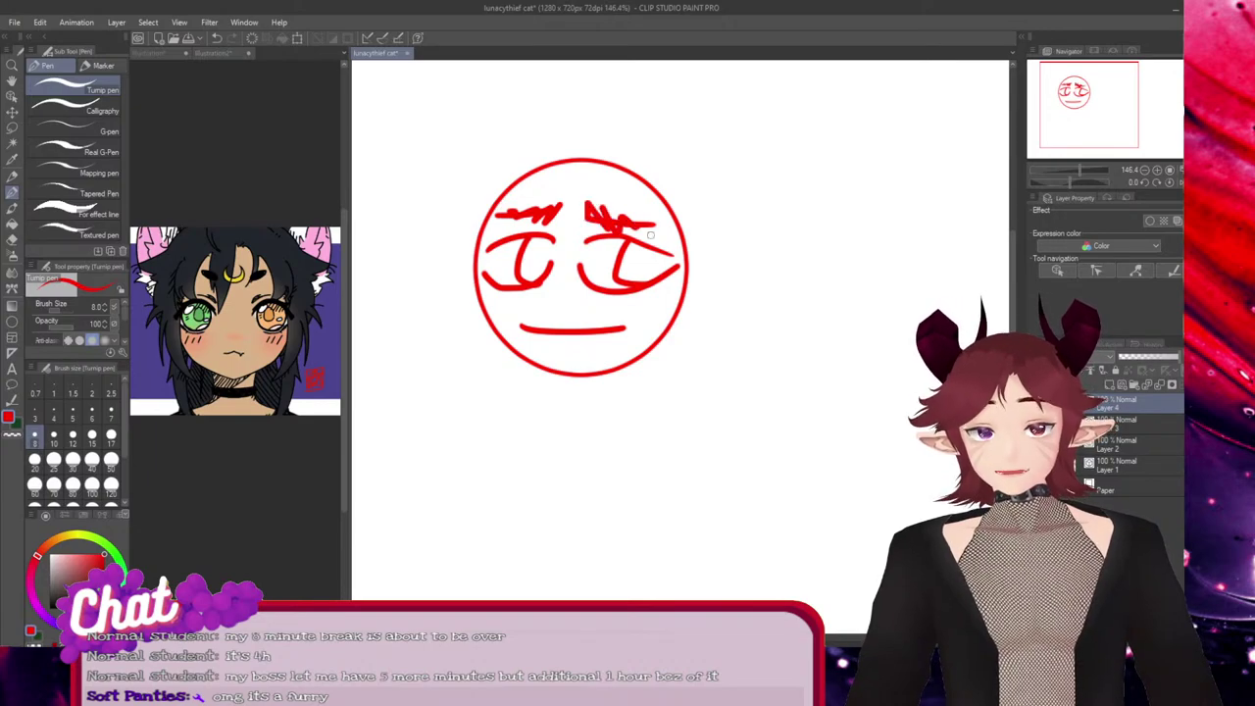
{"action": "key", "text": "ctrl+z"}
{"action": "key", "text": "ctrl+z"}
{"action": "key", "text": "ctrl+z"}
{"action": "key", "text": "ctrl+z"}
{"action": "key", "text": "ctrl+z"}
{"action": "key", "text": "ctrl+z"}
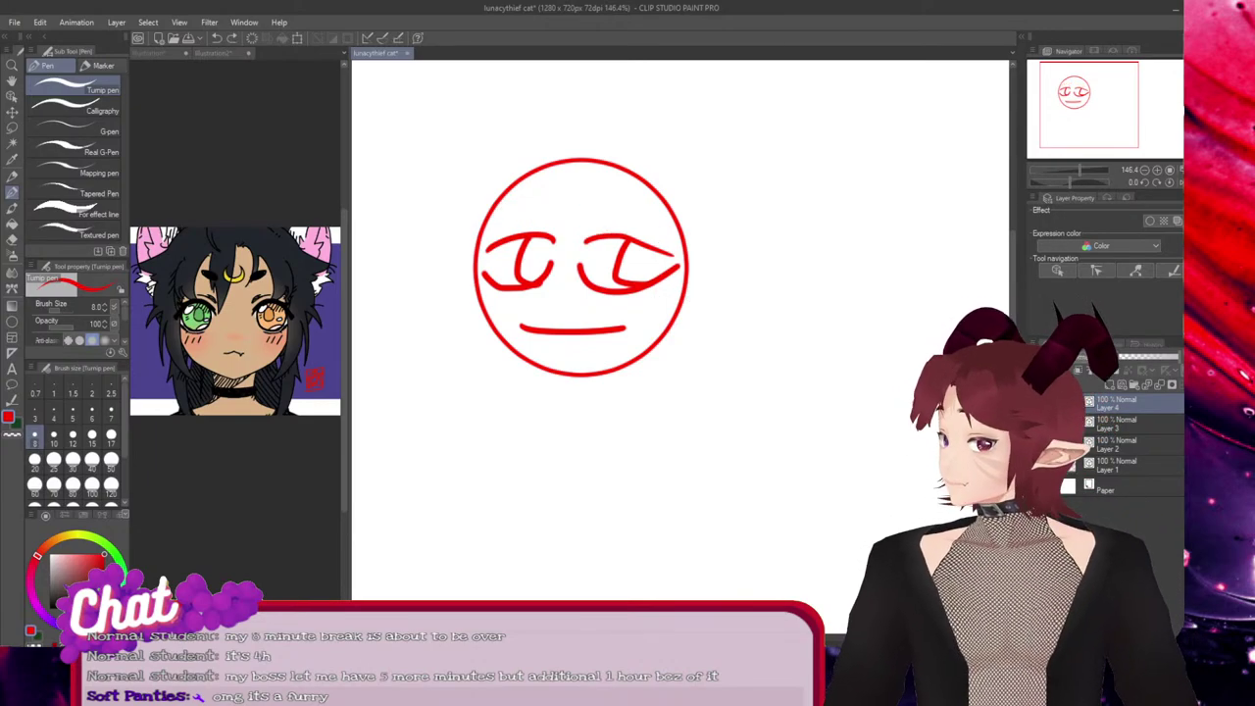
Undo the narrow eyes and their irises, leaving only the circle and mouth line
{"action": "key", "text": "ctrl+z"}
{"action": "key", "text": "ctrl+z"}
{"action": "key", "text": "ctrl+z"}
{"action": "key", "text": "ctrl+z"}
{"action": "key", "text": "ctrl+z"}
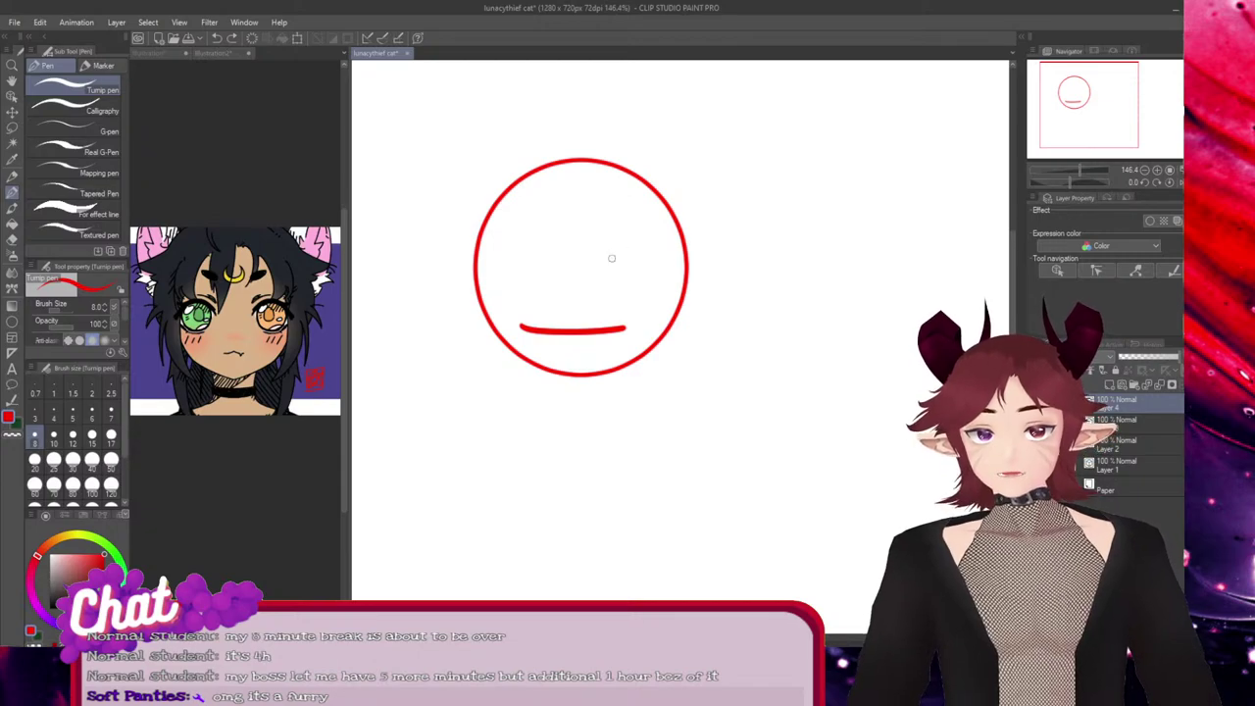
Draw an angular hair outline across the face circle and a narrow, half-lidded eye with a partial iris on its right-hand side
{"action": "mouse_move", "coordinate": [658, 187]}
{"action": "left_mouse_down"}
{"action": "mouse_move", "coordinate": [618, 169]}
{"action": "mouse_move", "coordinate": [572, 283]}
{"action": "mouse_move", "coordinate": [387, 280]}
{"action": "left_mouse_up"}
{"action": "key", "text": "ctrl+z"}
{"action": "mouse_move", "coordinate": [651, 182]}
{"action": "left_mouse_down"}
{"action": "mouse_move", "coordinate": [635, 160]}
{"action": "mouse_move", "coordinate": [576, 277]}
{"action": "mouse_move", "coordinate": [452, 276]}
{"action": "left_mouse_up"}
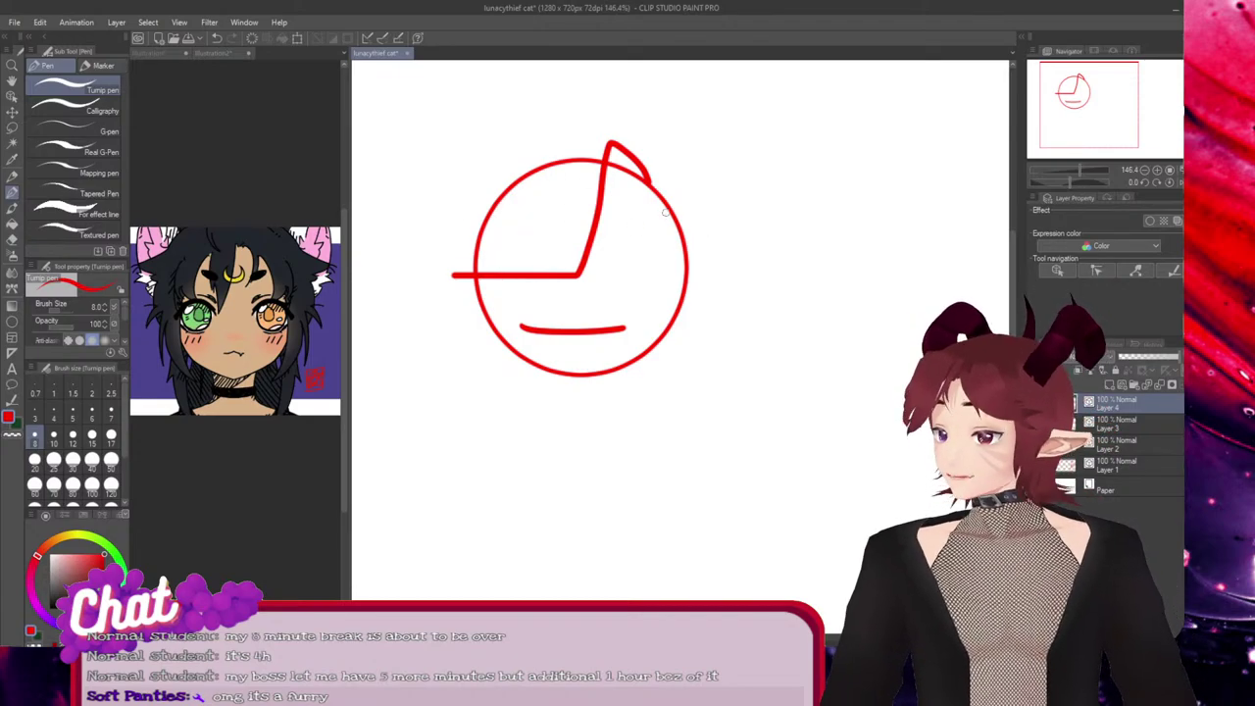
{"action": "mouse_move", "coordinate": [595, 228]}
{"action": "left_mouse_down"}
{"action": "mouse_move", "coordinate": [686, 256]}
{"action": "mouse_move", "coordinate": [642, 282]}
{"action": "mouse_move", "coordinate": [613, 273]}
{"action": "mouse_move", "coordinate": [588, 238]}
{"action": "mouse_move", "coordinate": [642, 275]}
{"action": "mouse_move", "coordinate": [683, 261]}
{"action": "left_mouse_up"}
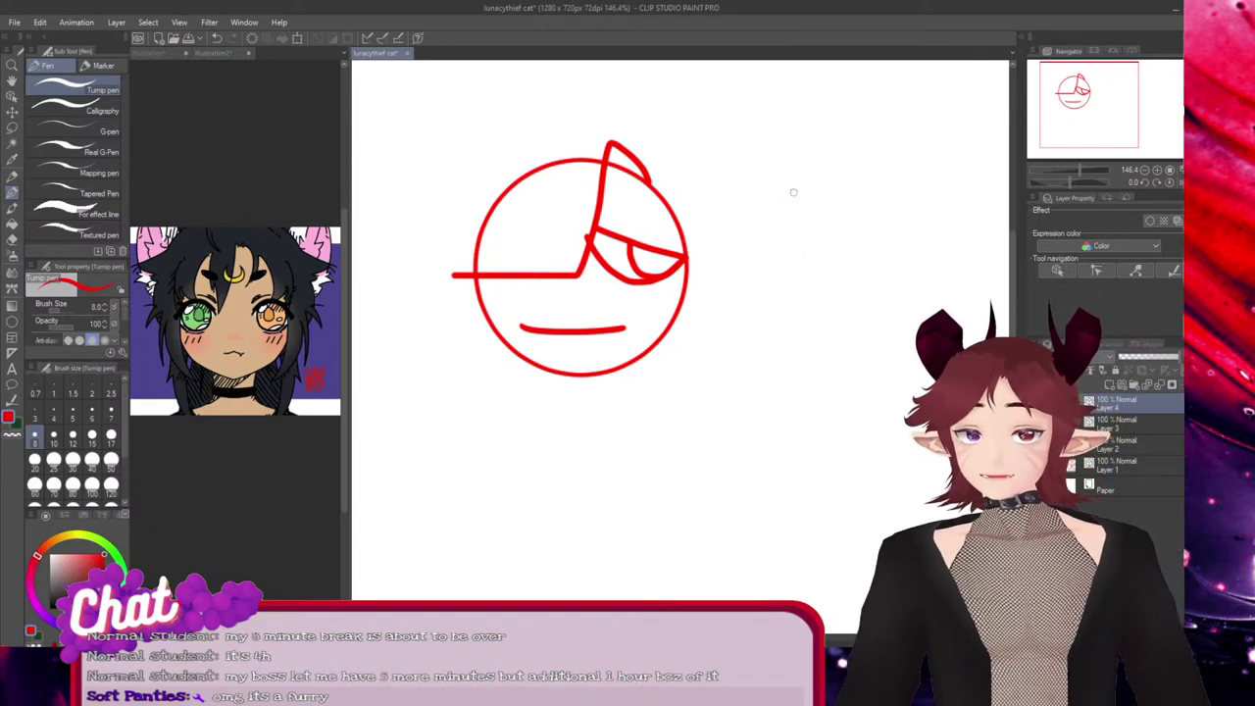
Add a slanted eyebrow, long outer lashes and short lower lashes to the eye, plus a small lip curve under the mouth line
{"action": "mouse_move", "coordinate": [654, 219]}
{"action": "left_mouse_down"}
{"action": "mouse_move", "coordinate": [596, 203]}
{"action": "mouse_move", "coordinate": [645, 224]}
{"action": "left_mouse_up"}
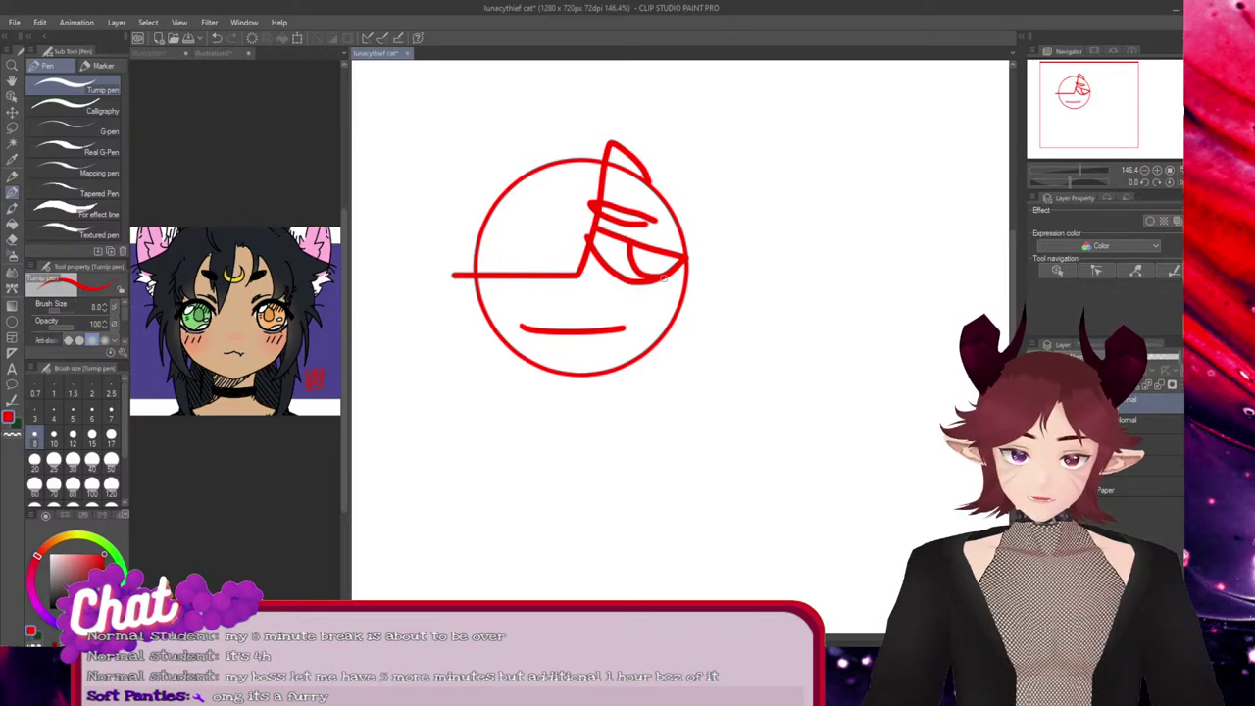
{"action": "left_click_drag", "start_coordinate": [615, 277], "coordinate": [641, 295]}
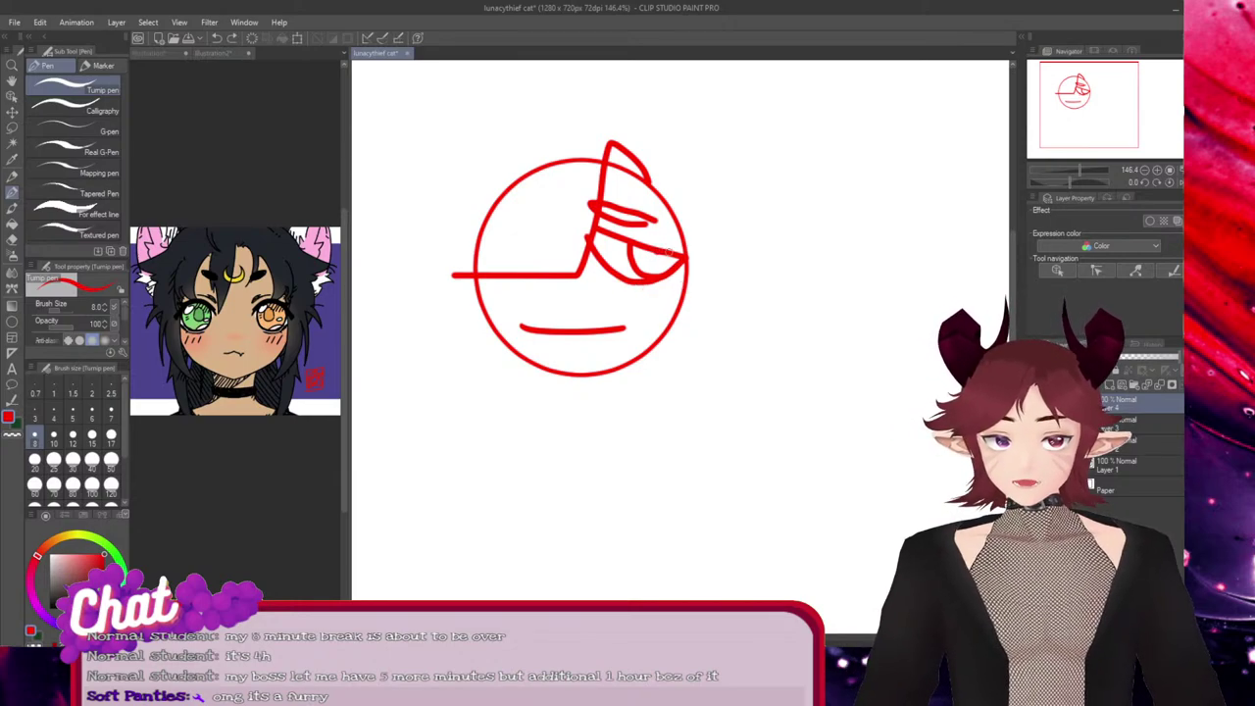
{"action": "left_click_drag", "start_coordinate": [664, 250], "coordinate": [753, 257]}
{"action": "left_click_drag", "start_coordinate": [667, 251], "coordinate": [725, 238]}
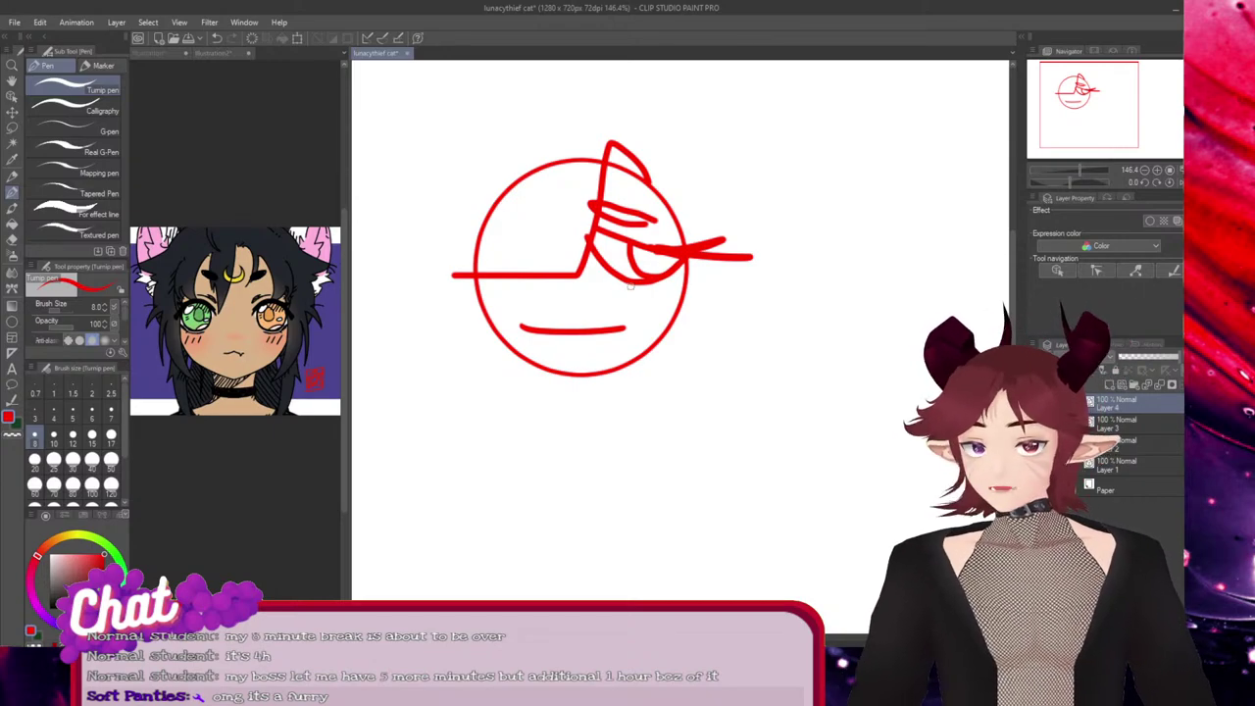
{"action": "left_click_drag", "start_coordinate": [610, 282], "coordinate": [655, 292]}
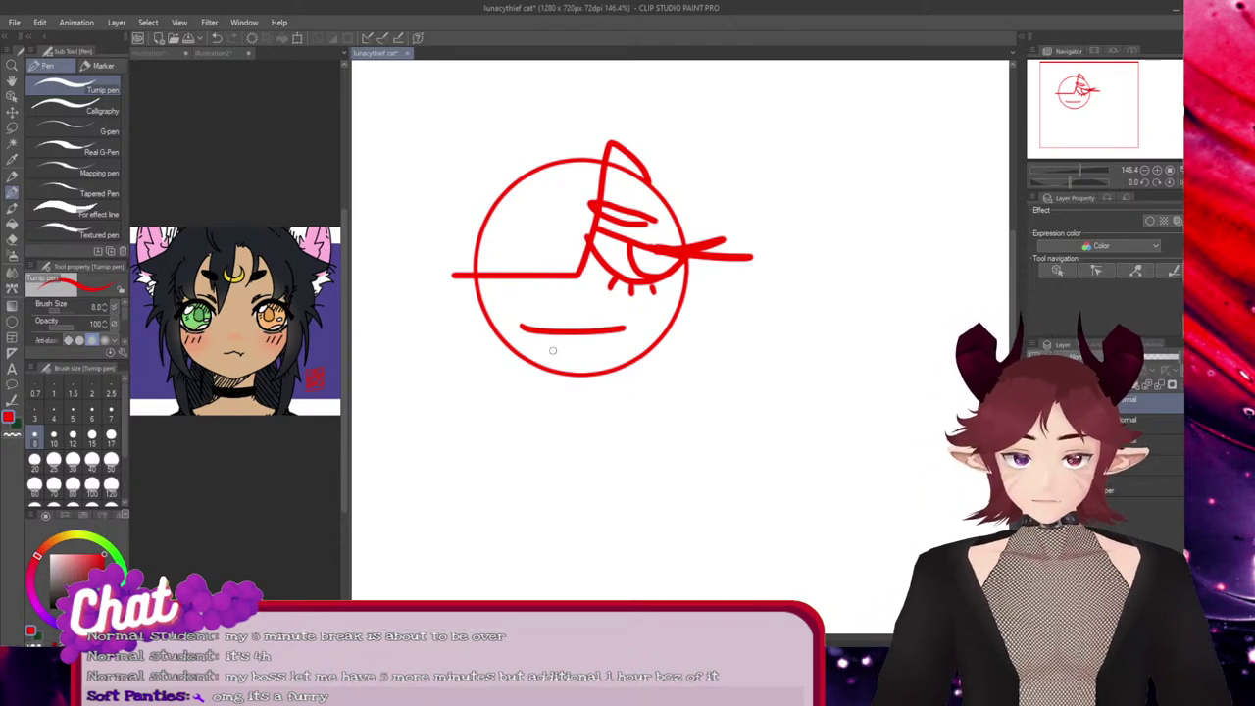
{"action": "left_click_drag", "start_coordinate": [546, 348], "coordinate": [592, 341]}
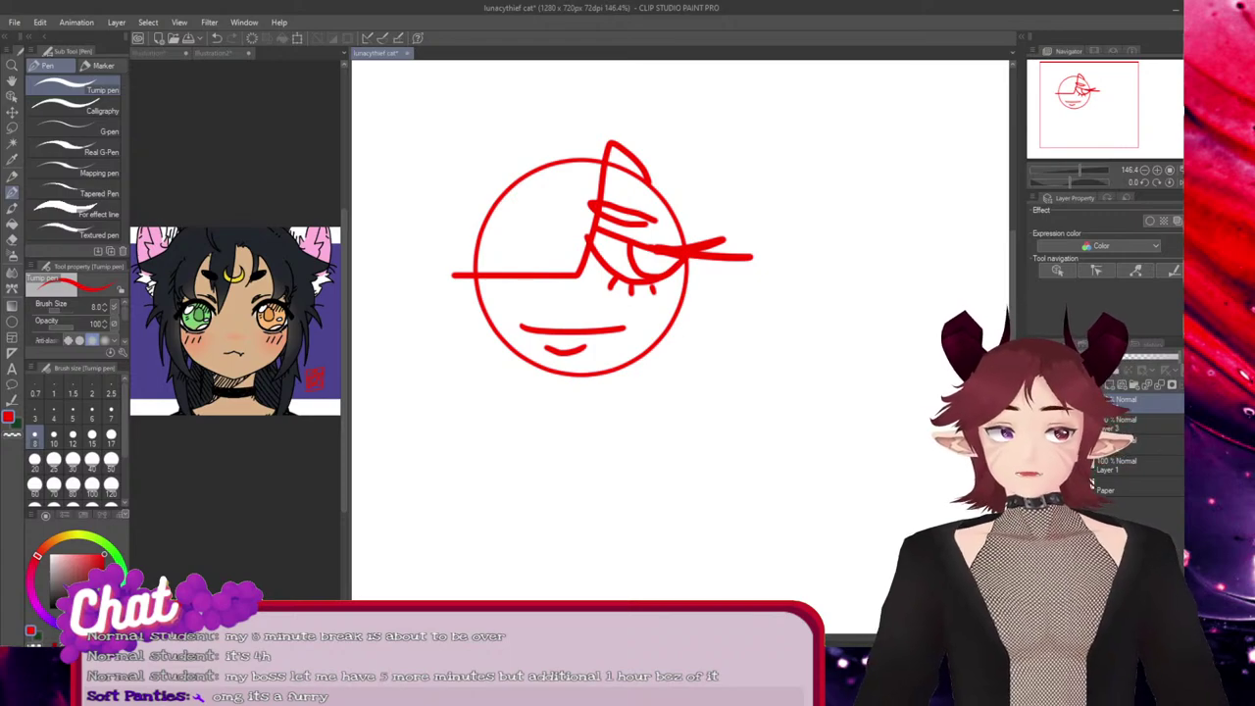
Delete the practice layers Layer 4 and Layer 3, and show Layer 2 and Layer 1 again
{"action": "left_click", "coordinate": [1180, 384]}
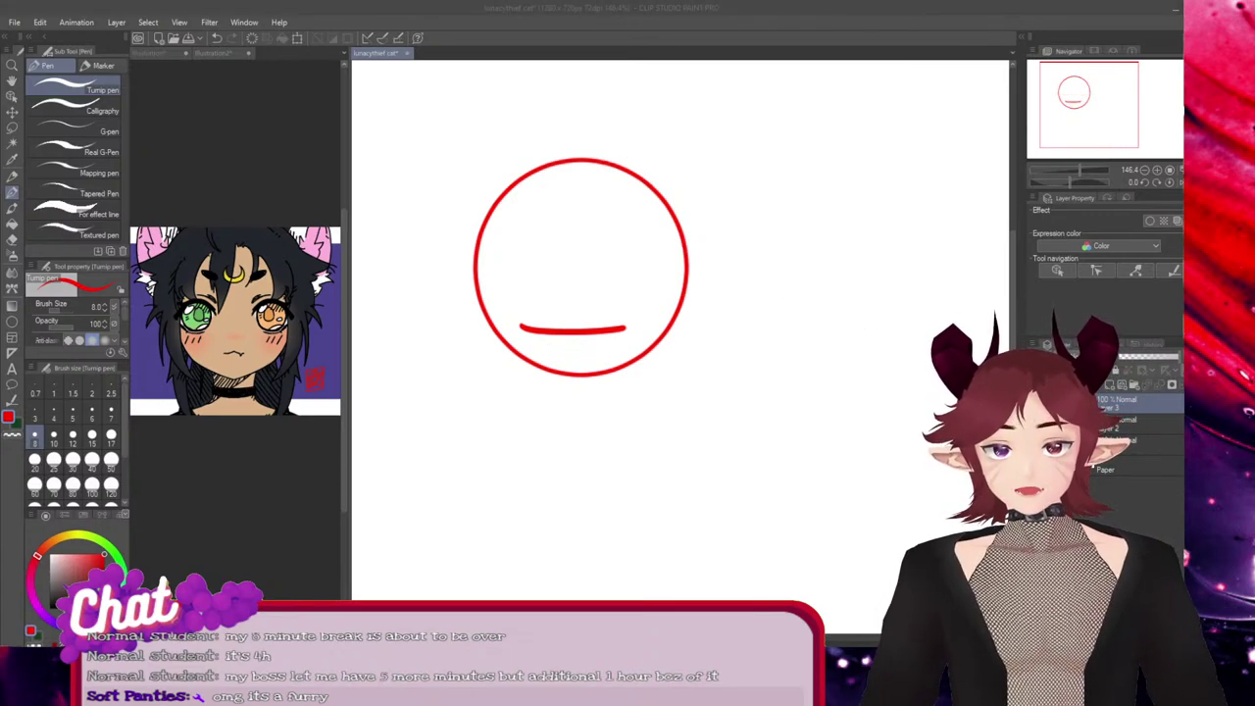
{"action": "left_click", "coordinate": [1179, 384]}
{"action": "left_click", "coordinate": [1036, 403]}
{"action": "left_click", "coordinate": [1036, 423]}
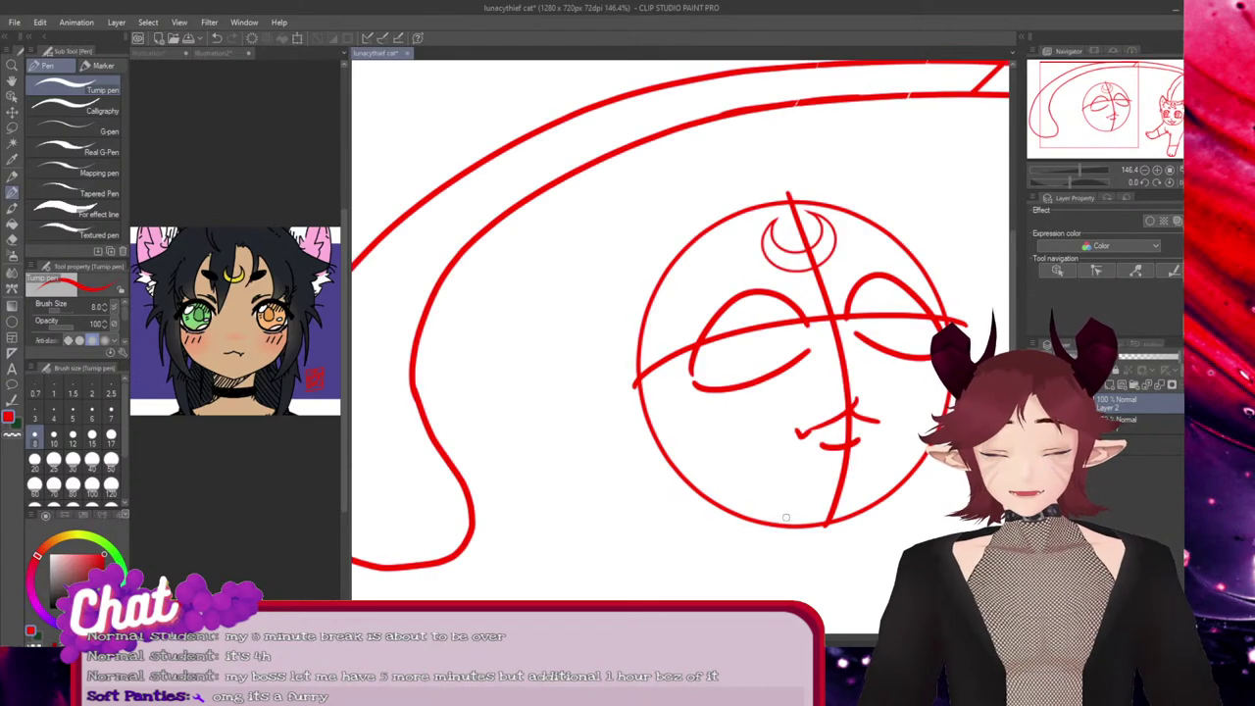
Transform the figure's head circle to raise its lower edge slightly, shift it a little to the right, and save the file
{"action": "scroll", "coordinate": [680, 330], "scroll_direction": "right", "scroll_amount": 4}
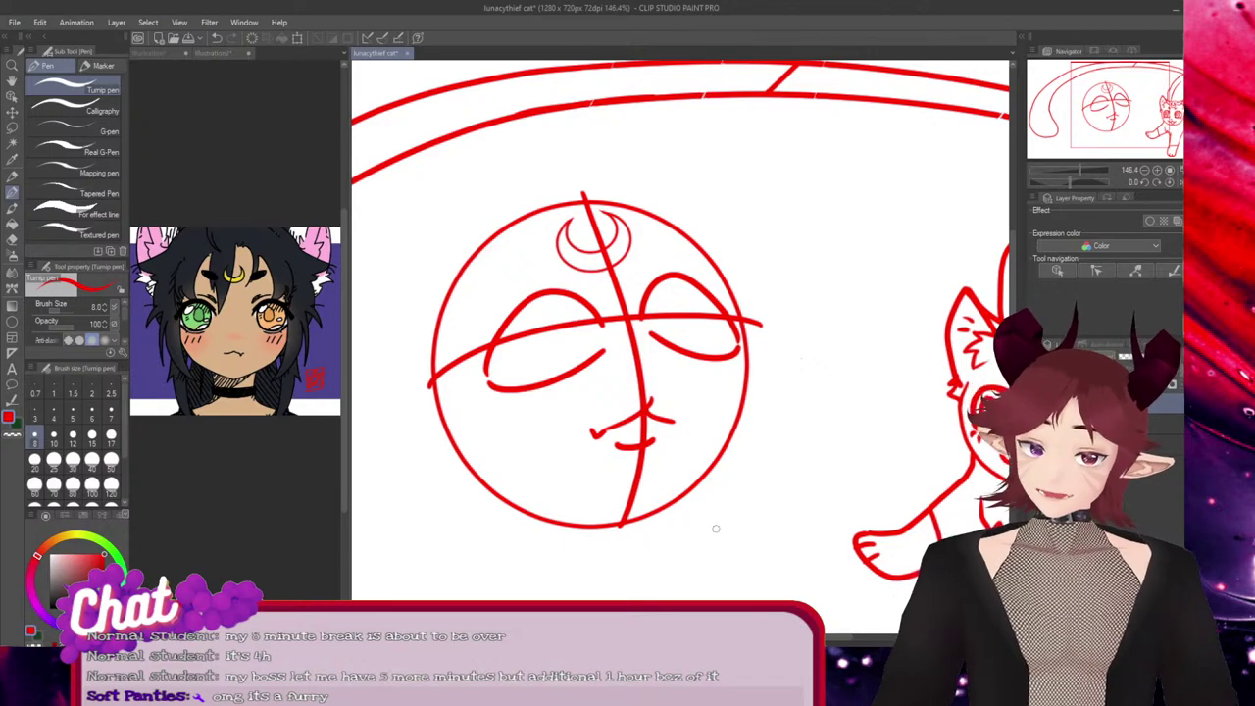
{"action": "key", "text": "ctrl+t"}
{"action": "left_click_drag", "start_coordinate": [589, 542], "coordinate": [590, 530]}
{"action": "key", "text": "Return"}
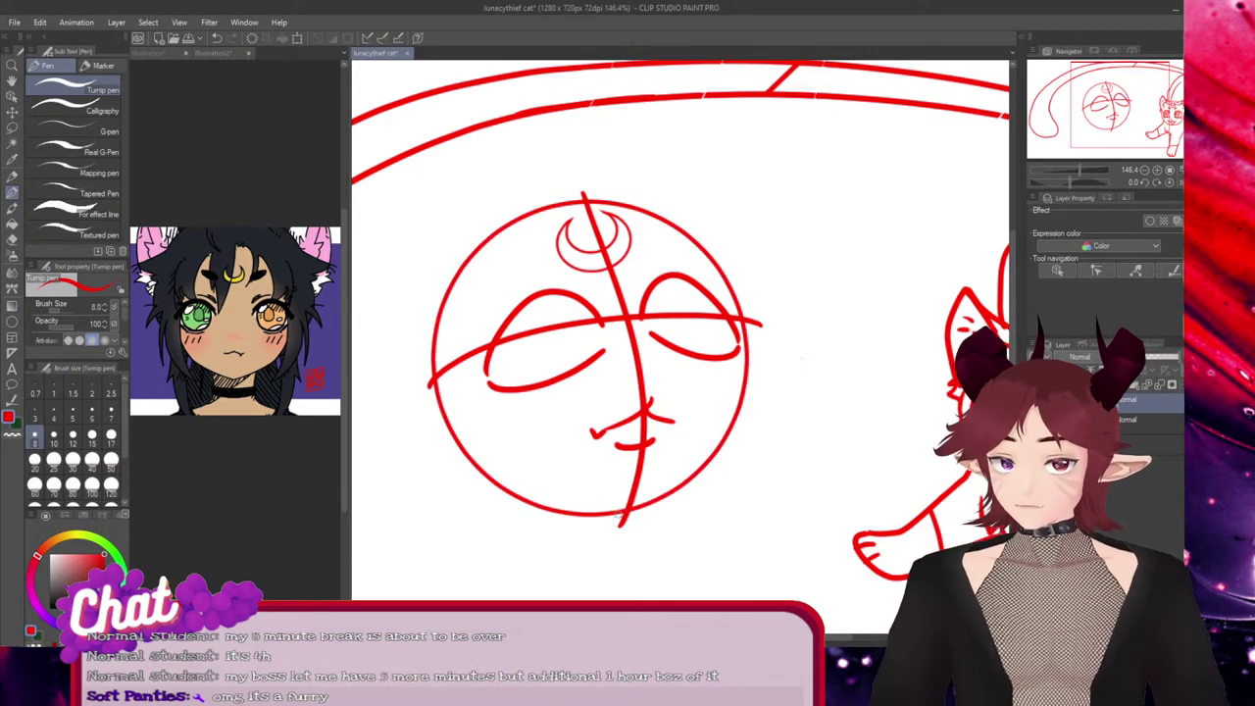
{"action": "key", "text": "ctrl+t"}
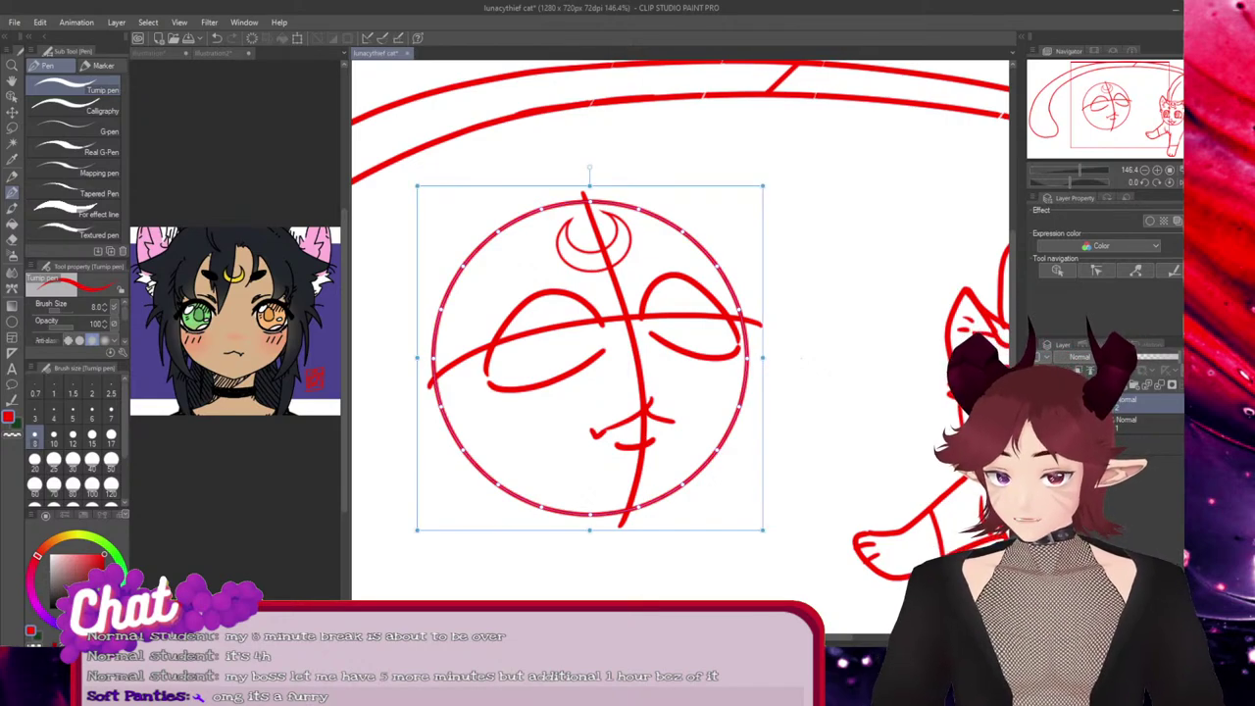
{"action": "key", "text": "Return"}
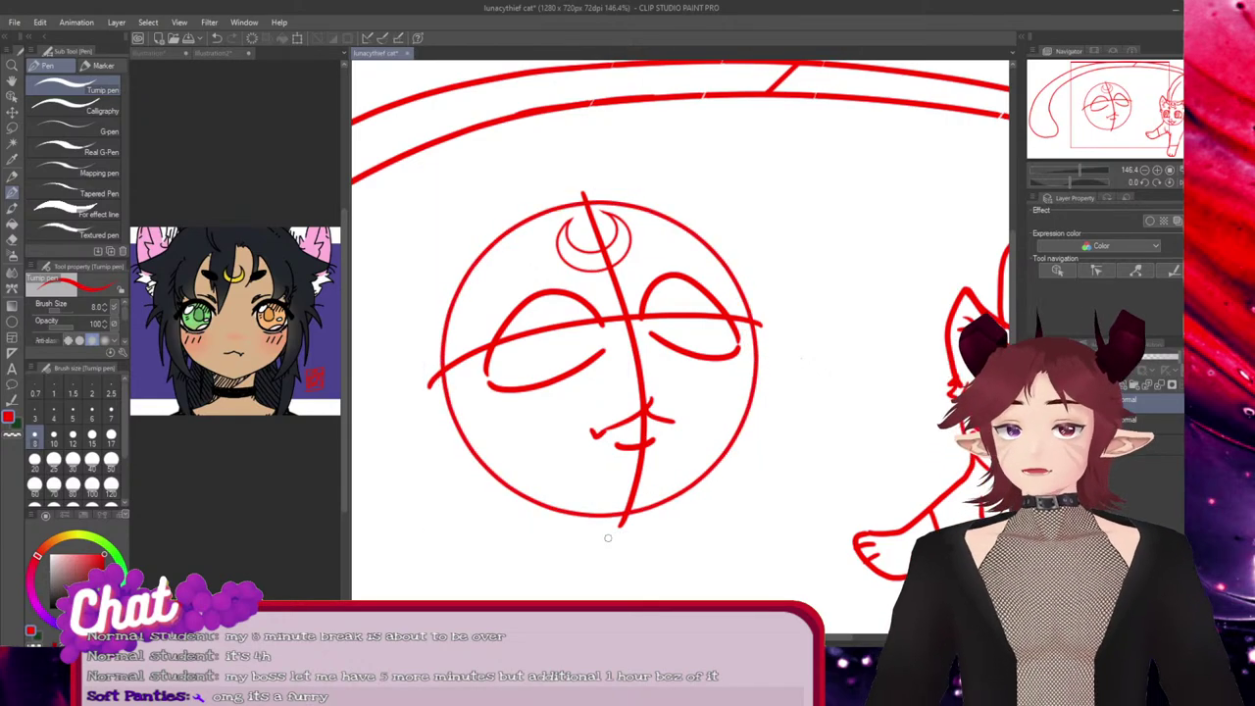
{"action": "key", "text": "ctrl+s"}
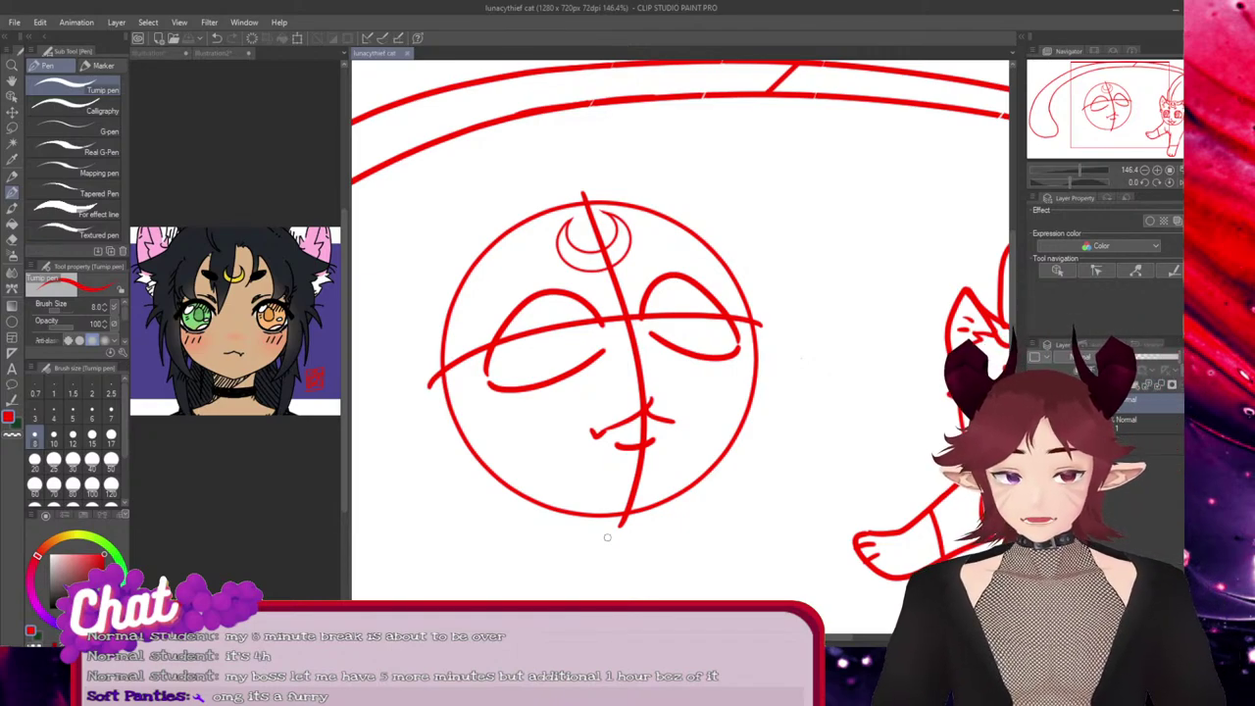
Try marking the corners and lids of the figure's right-hand eye with arrows and small loops, and undo the lid marks
{"action": "left_click_drag", "start_coordinate": [816, 300], "coordinate": [751, 349]}
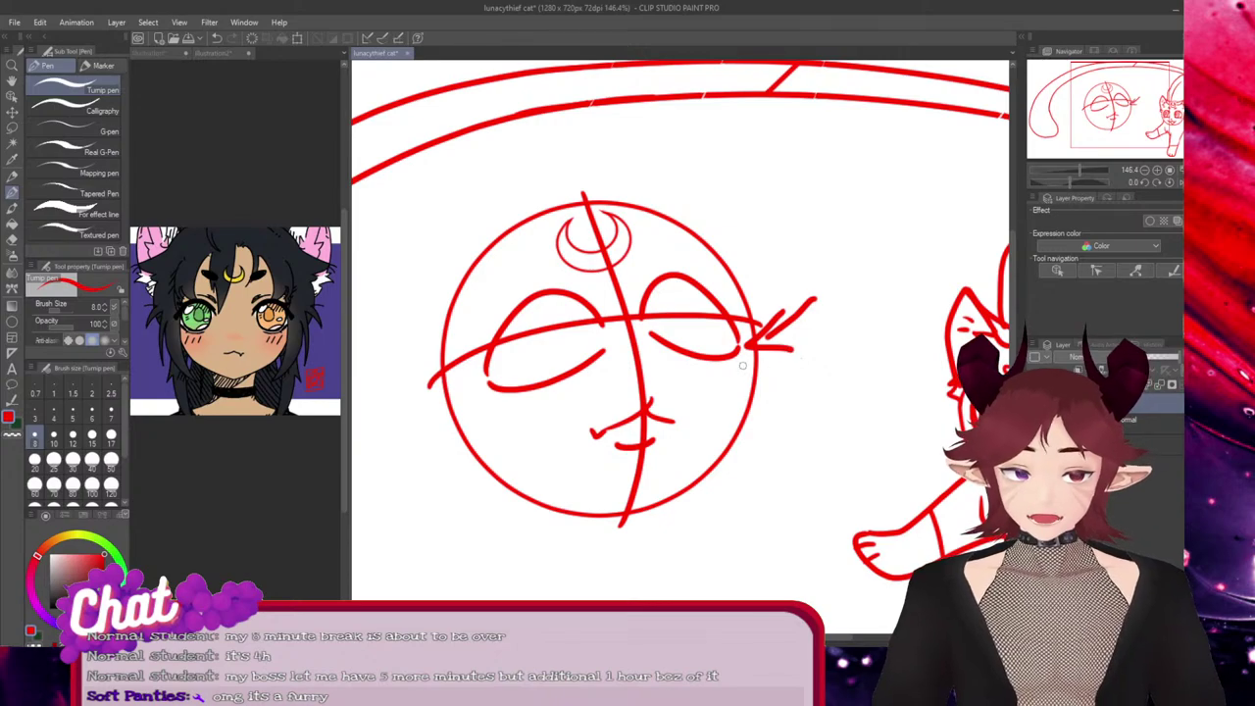
{"action": "left_click_drag", "start_coordinate": [606, 274], "coordinate": [630, 310]}
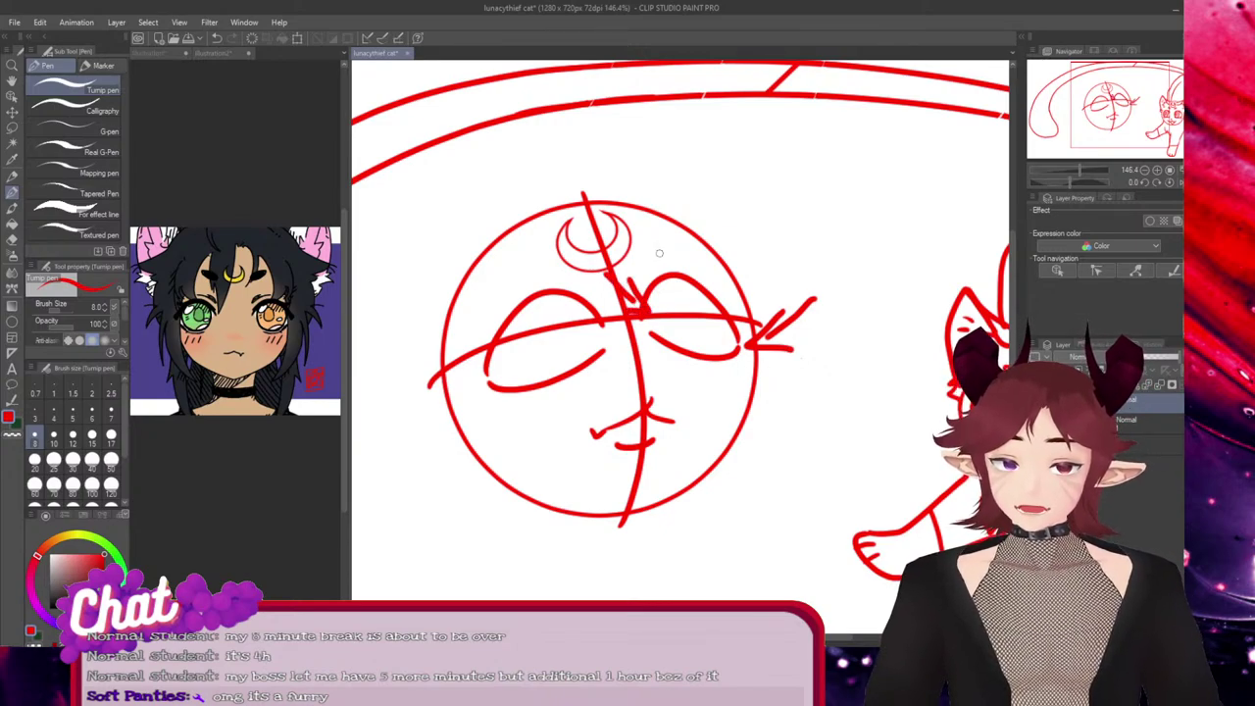
{"action": "mouse_move", "coordinate": [660, 267]}
{"action": "left_mouse_down"}
{"action": "mouse_move", "coordinate": [649, 274]}
{"action": "mouse_move", "coordinate": [686, 257]}
{"action": "mouse_move", "coordinate": [674, 192]}
{"action": "mouse_move", "coordinate": [689, 186]}
{"action": "mouse_move", "coordinate": [698, 224]}
{"action": "left_mouse_up"}
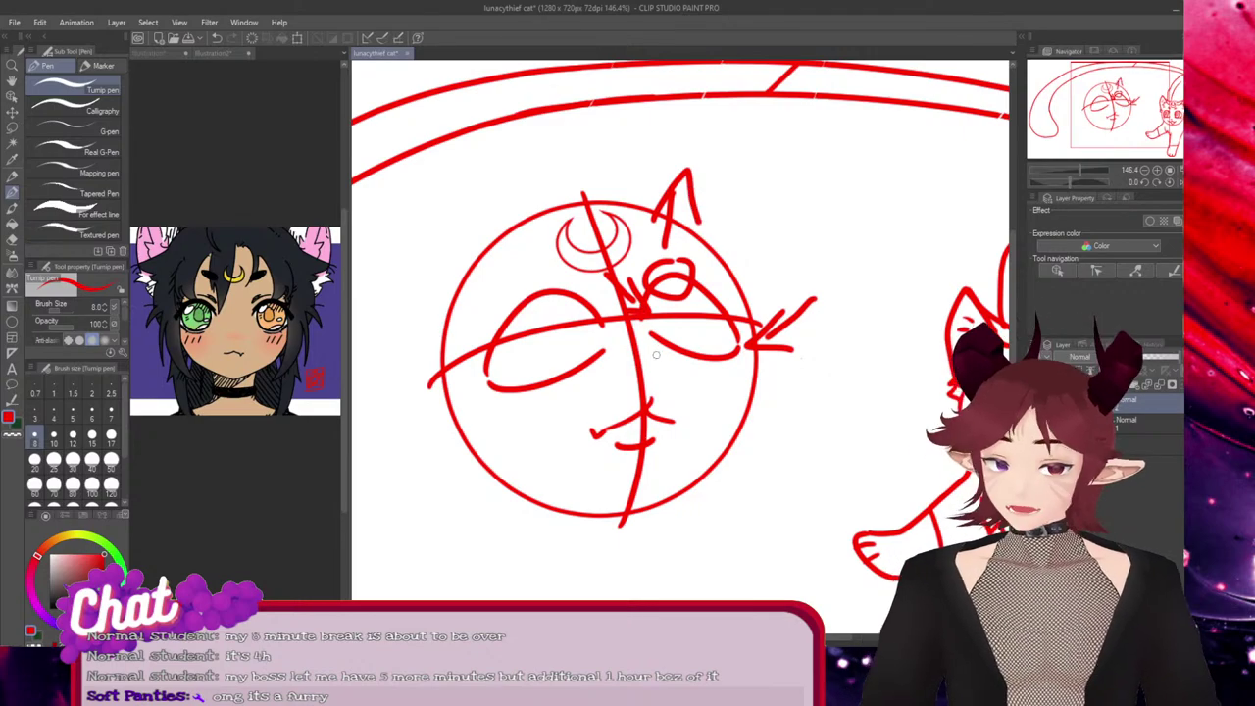
{"action": "mouse_move", "coordinate": [651, 339]}
{"action": "left_mouse_down"}
{"action": "mouse_move", "coordinate": [683, 359]}
{"action": "mouse_move", "coordinate": [658, 372]}
{"action": "mouse_move", "coordinate": [669, 424]}
{"action": "left_mouse_up"}
{"action": "left_click_drag", "start_coordinate": [680, 396], "coordinate": [669, 423]}
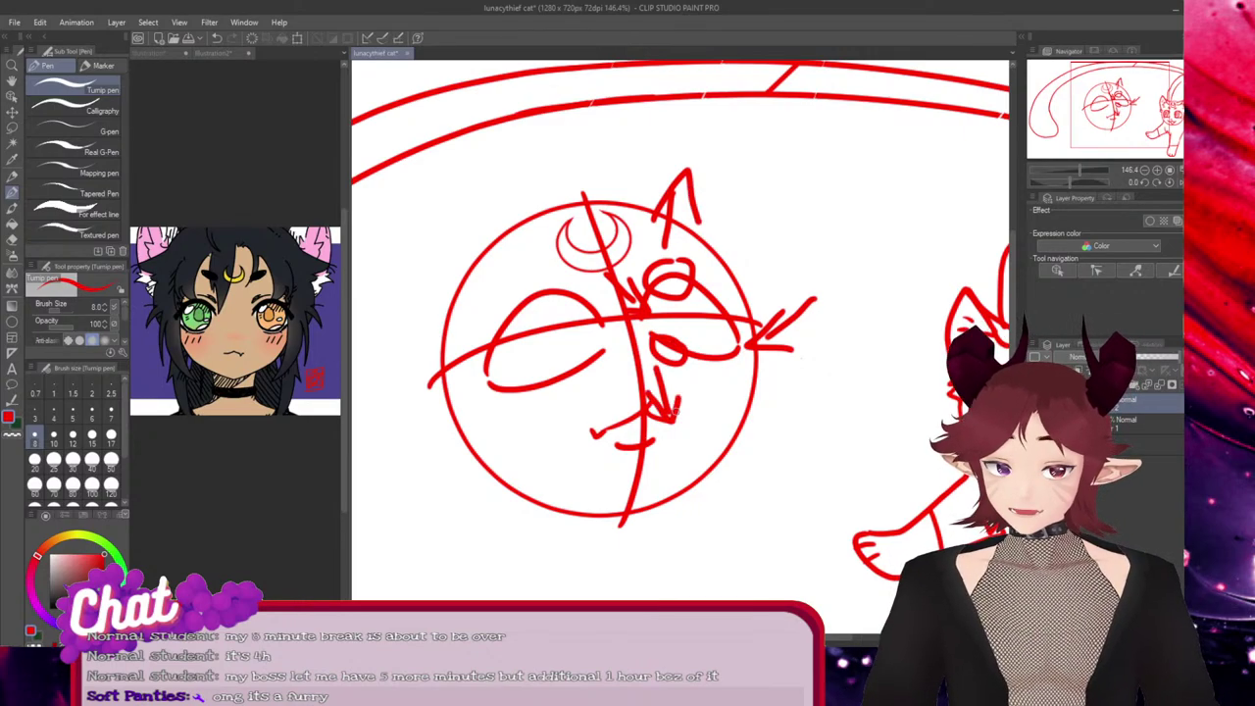
{"action": "key", "text": "ctrl+z"}
{"action": "key", "text": "ctrl+z"}
{"action": "key", "text": "ctrl+z"}
{"action": "key", "text": "ctrl+z"}
{"action": "key", "text": "ctrl+z"}
{"action": "key", "text": "ctrl+z"}
{"action": "key", "text": "ctrl+z"}
{"action": "key", "text": "ctrl+z"}
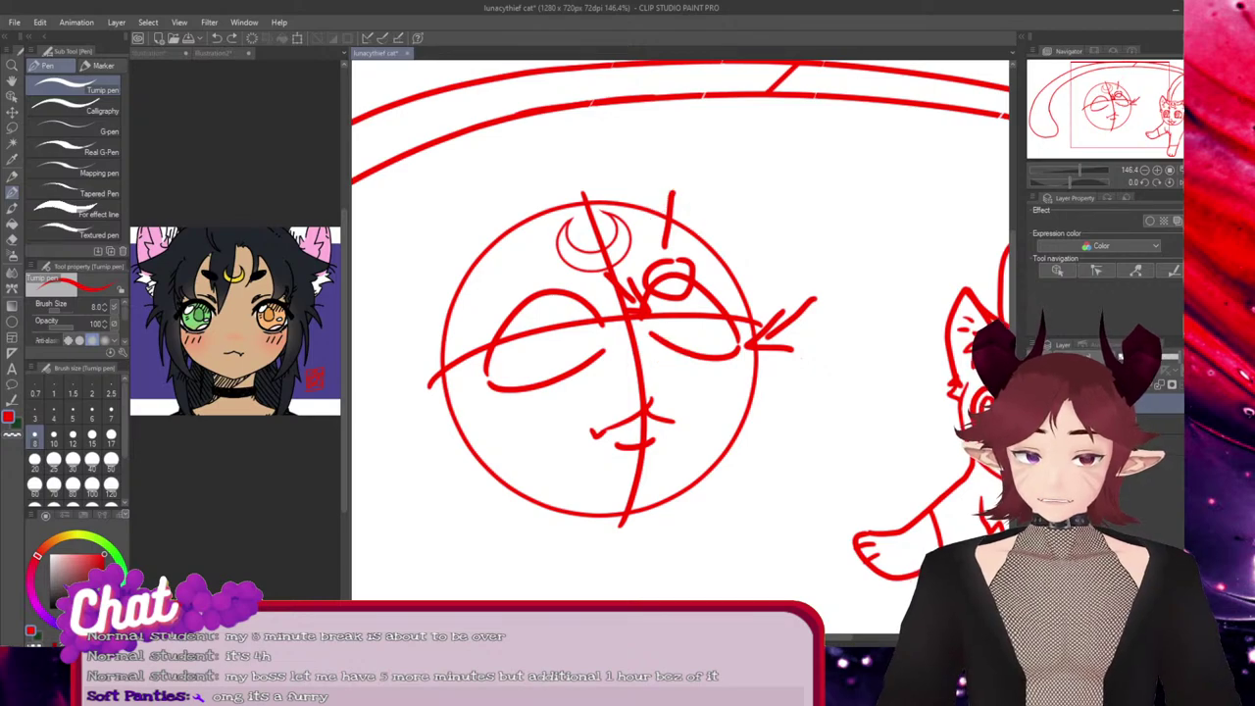
{"action": "key", "text": "ctrl+z"}
Try a curved line from the right-hand eye's outer corner up through the upper lid, and undo it with the remaining arrows
{"action": "mouse_move", "coordinate": [733, 335]}
{"action": "left_mouse_down"}
{"action": "mouse_move", "coordinate": [687, 330]}
{"action": "mouse_move", "coordinate": [677, 243]}
{"action": "left_mouse_up"}
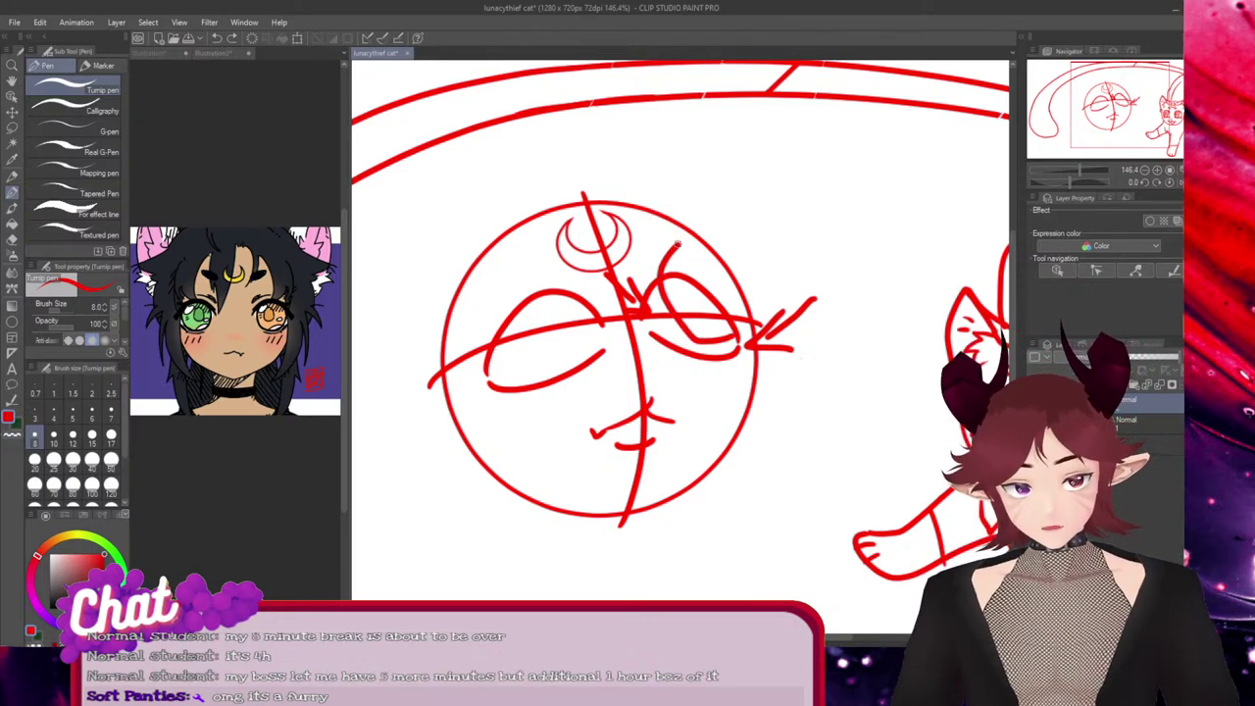
{"action": "key", "text": "ctrl+z"}
{"action": "key", "text": "ctrl+z"}
{"action": "key", "text": "ctrl+z"}
{"action": "key", "text": "ctrl+z"}
{"action": "key", "text": "ctrl+z"}
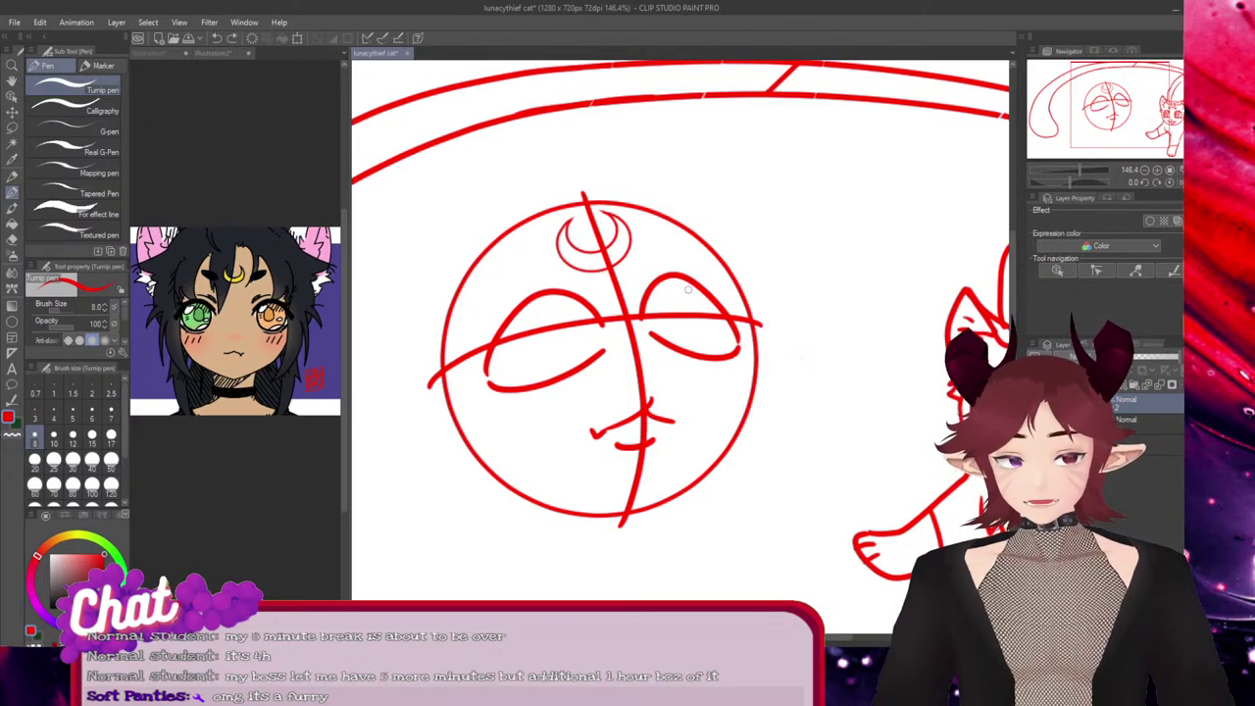
Try circling the right-hand eye's outer corner and drawing a curved arrow from it up past the upper lid, and undo both
{"action": "left_click_drag", "start_coordinate": [741, 332], "coordinate": [737, 333]}
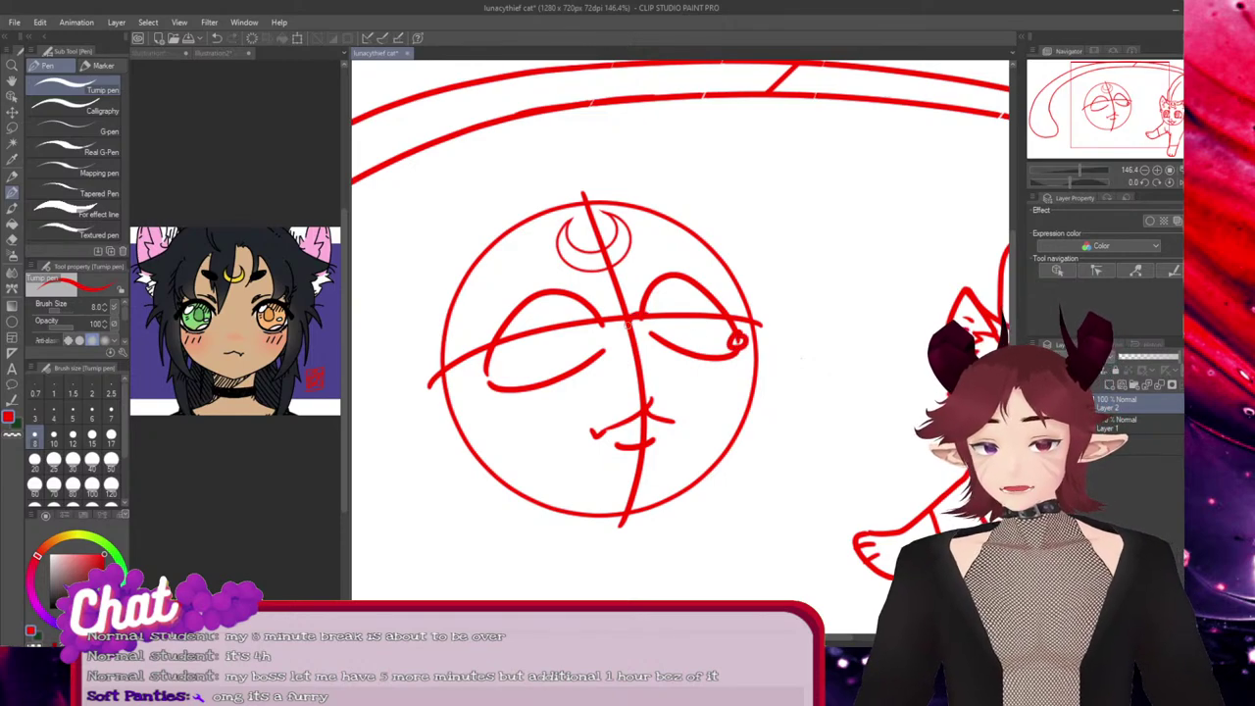
{"action": "key", "text": "ctrl+z"}
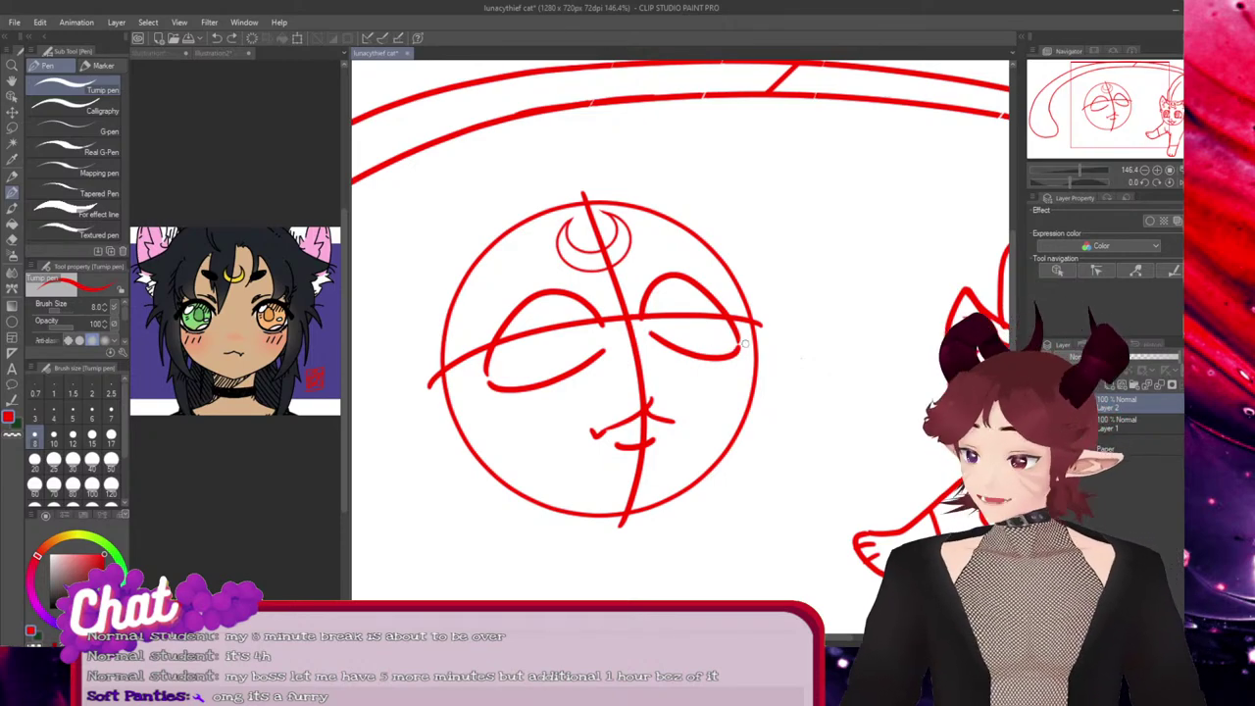
{"action": "mouse_move", "coordinate": [755, 343]}
{"action": "left_mouse_down"}
{"action": "mouse_move", "coordinate": [680, 323]}
{"action": "mouse_move", "coordinate": [654, 232]}
{"action": "mouse_move", "coordinate": [671, 253]}
{"action": "left_mouse_up"}
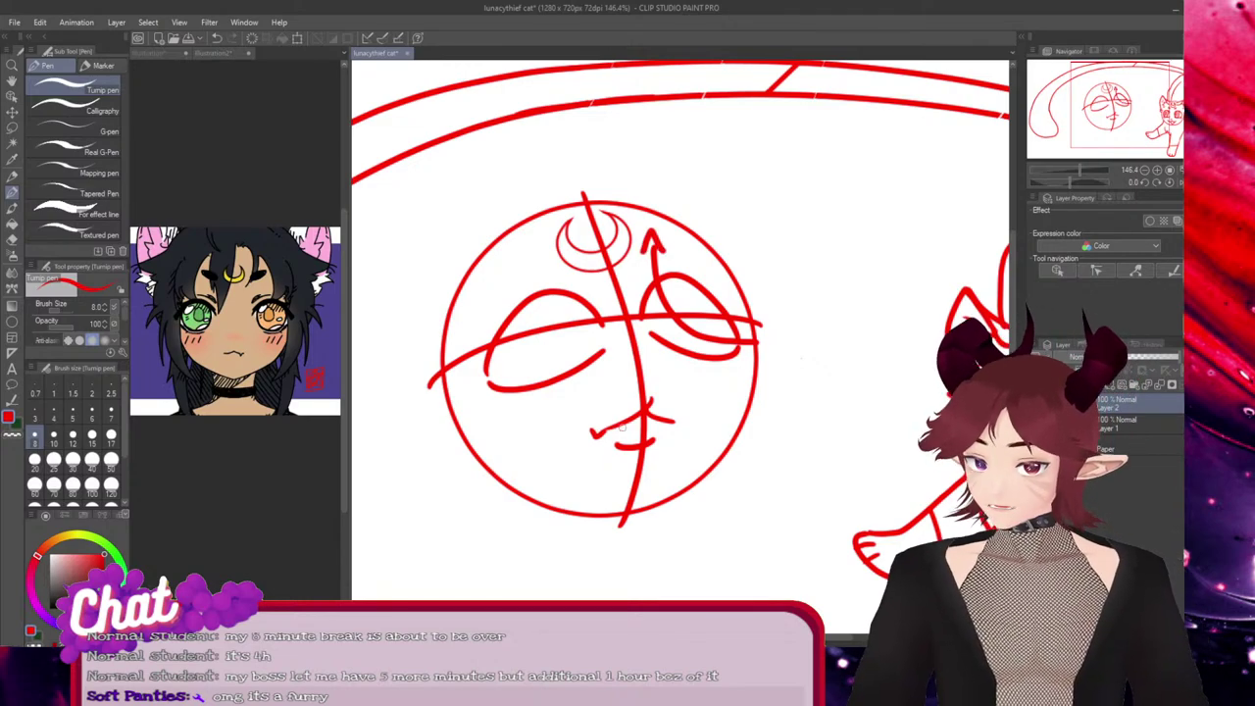
{"action": "key", "text": "ctrl+z"}
{"action": "key", "text": "ctrl+z"}
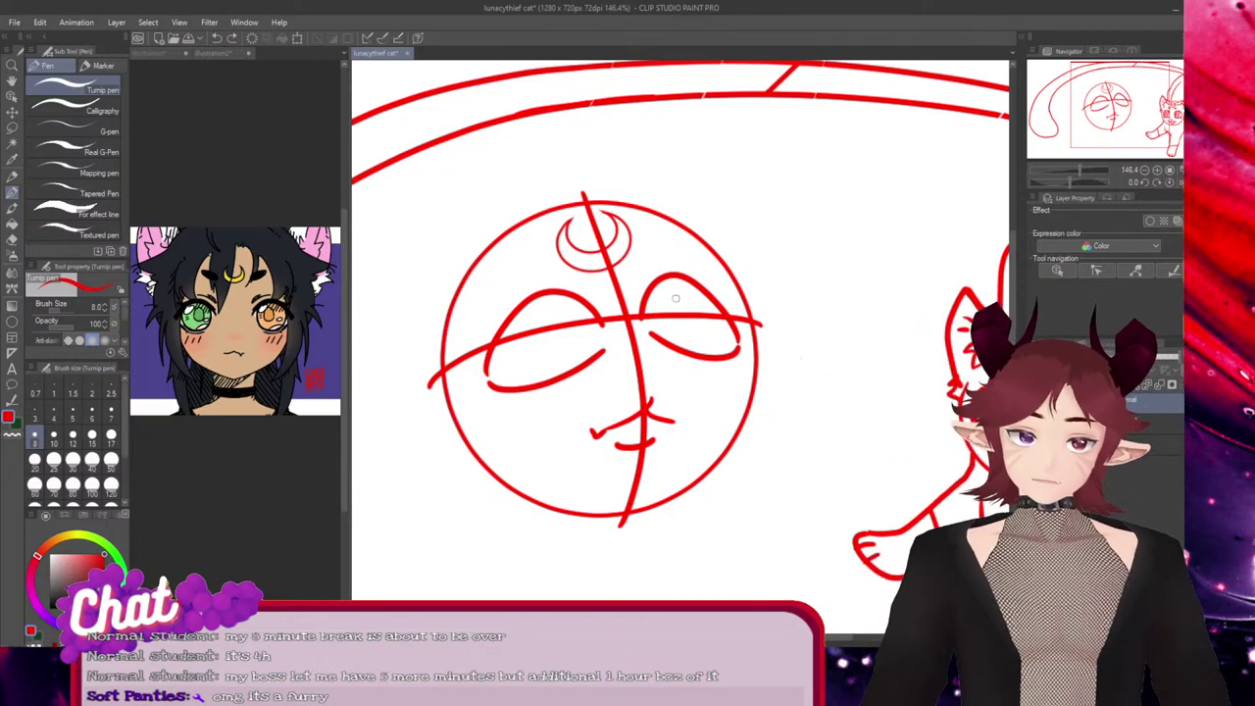
Draw a slightly tilted oval iris between the lids of the figure's left-hand eye, undoing the unsuitable attempts
{"action": "mouse_move", "coordinate": [538, 292]}
{"action": "left_mouse_down"}
{"action": "mouse_move", "coordinate": [536, 346]}
{"action": "mouse_move", "coordinate": [558, 302]}
{"action": "left_mouse_up"}
{"action": "key", "text": "ctrl+z"}
{"action": "key", "text": "ctrl+z"}
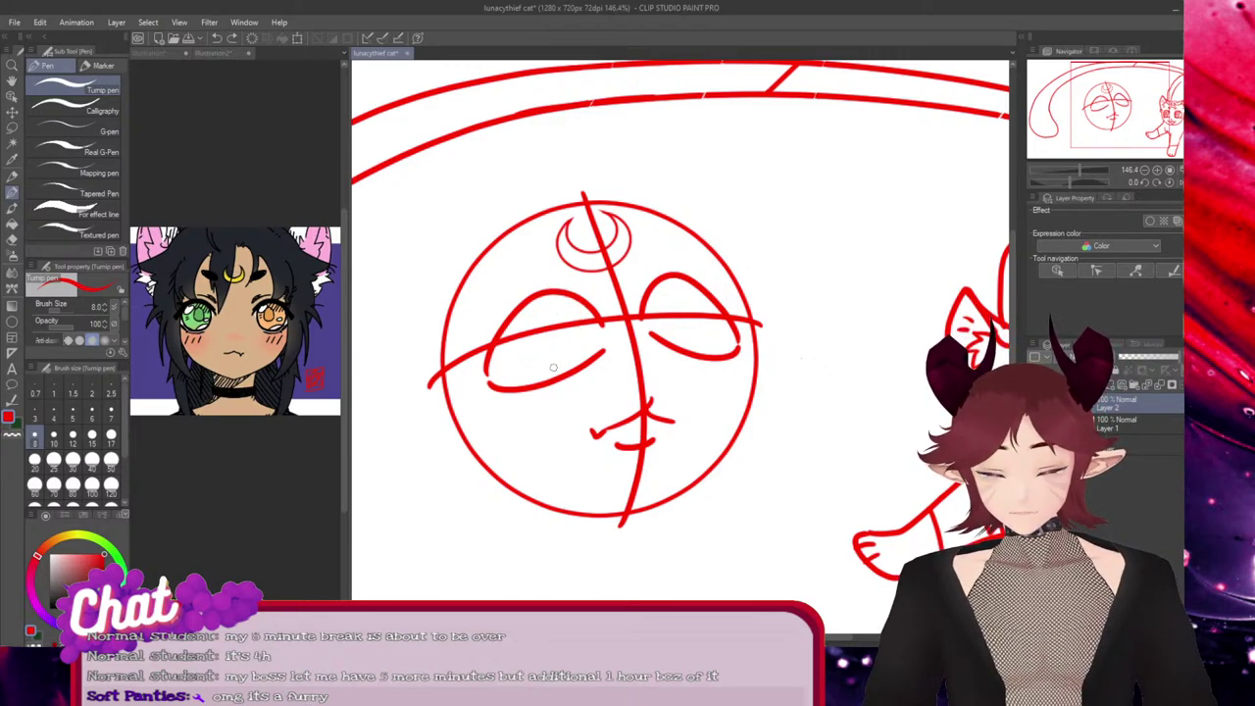
{"action": "mouse_move", "coordinate": [572, 370]}
{"action": "left_mouse_down"}
{"action": "mouse_move", "coordinate": [580, 324]}
{"action": "mouse_move", "coordinate": [537, 324]}
{"action": "mouse_move", "coordinate": [556, 373]}
{"action": "left_mouse_up"}
{"action": "key", "text": "ctrl+z"}
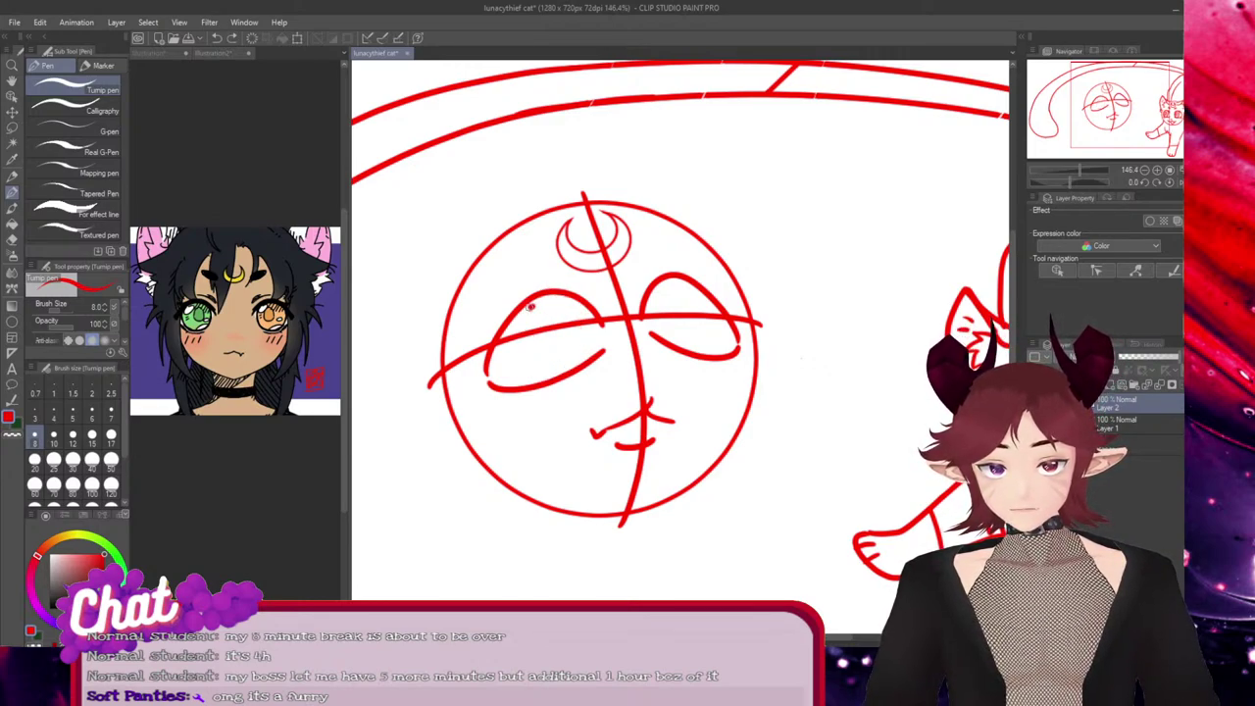
{"action": "mouse_move", "coordinate": [530, 308]}
{"action": "left_mouse_down"}
{"action": "mouse_move", "coordinate": [564, 363]}
{"action": "mouse_move", "coordinate": [519, 333]}
{"action": "mouse_move", "coordinate": [528, 318]}
{"action": "mouse_move", "coordinate": [570, 342]}
{"action": "mouse_move", "coordinate": [523, 345]}
{"action": "left_mouse_up"}
{"action": "key", "text": "ctrl+z"}
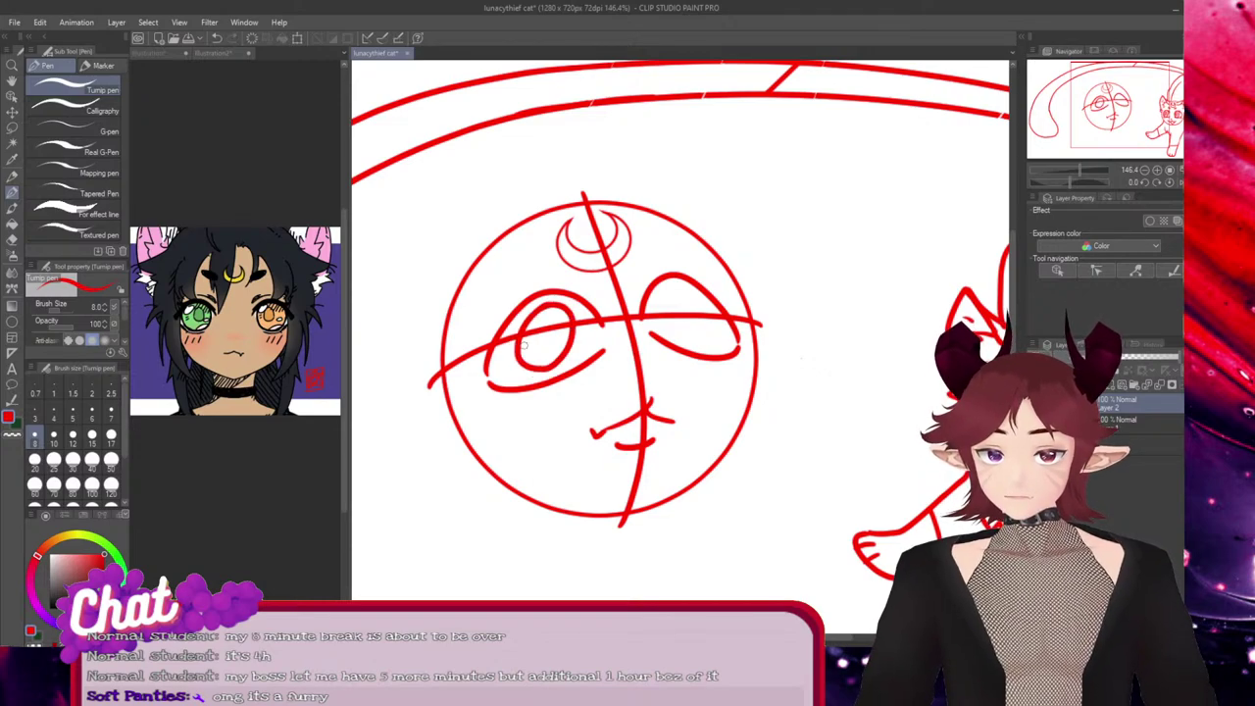
Copy the oval iris, place the copy in the right-hand eye and rotate it slightly counterclockwise
{"action": "key", "text": "ctrl"}
{"action": "key", "text": "ctrl+c"}
{"action": "key", "text": "ctrl+v"}
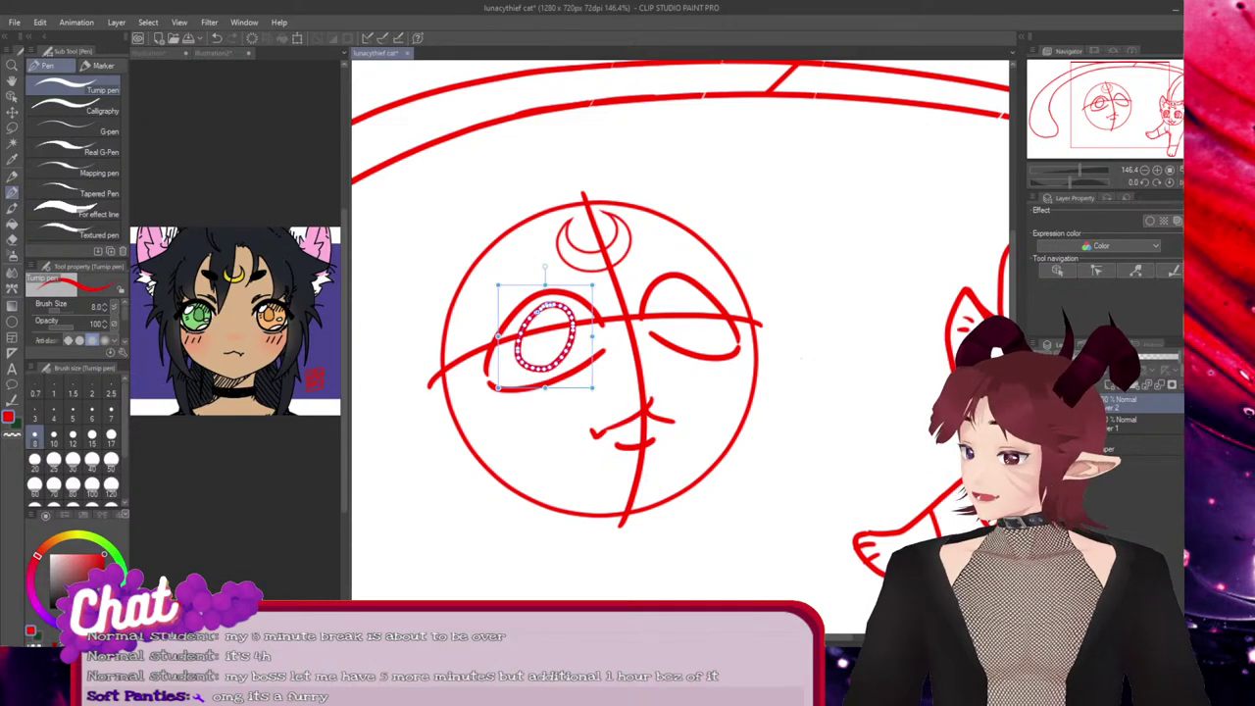
{"action": "left_click_drag", "start_coordinate": [545, 336], "coordinate": [667, 320]}
{"action": "left_click_drag", "start_coordinate": [668, 251], "coordinate": [654, 253]}
{"action": "key", "text": "ctrl+d"}
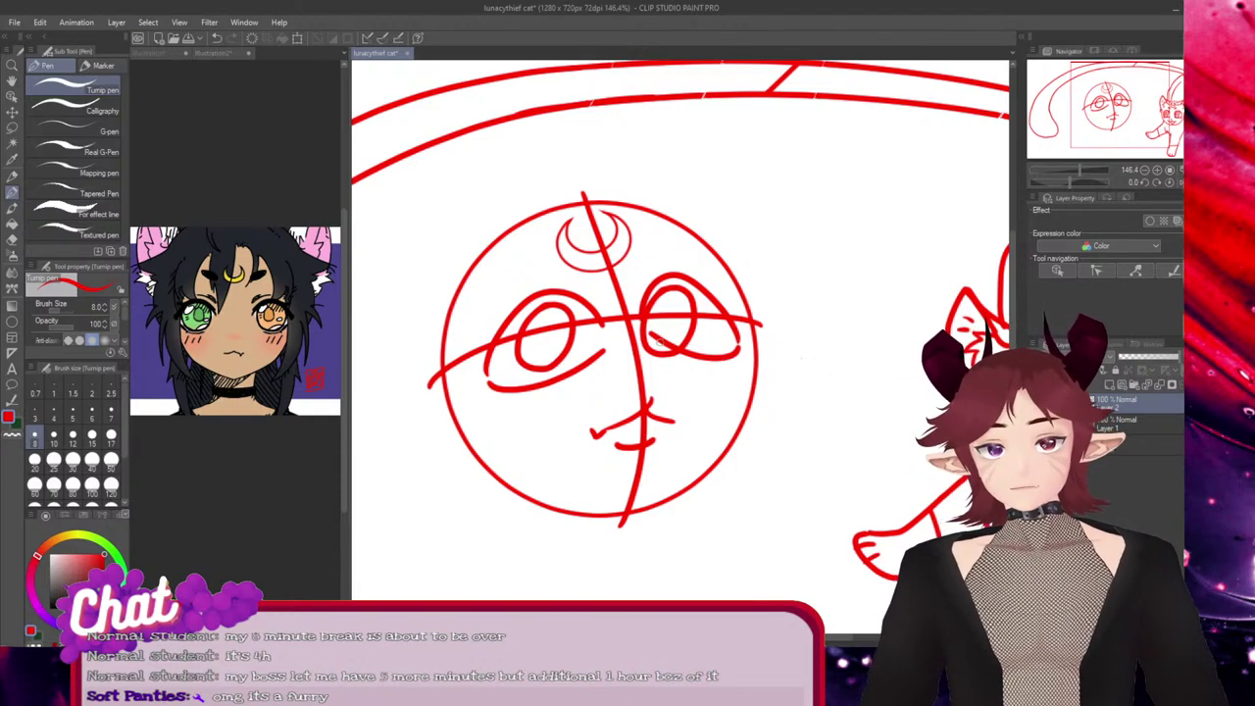
Extend both ends of the figure's mouth line with short upturned strokes
{"action": "left_click_drag", "start_coordinate": [670, 422], "coordinate": [685, 413]}
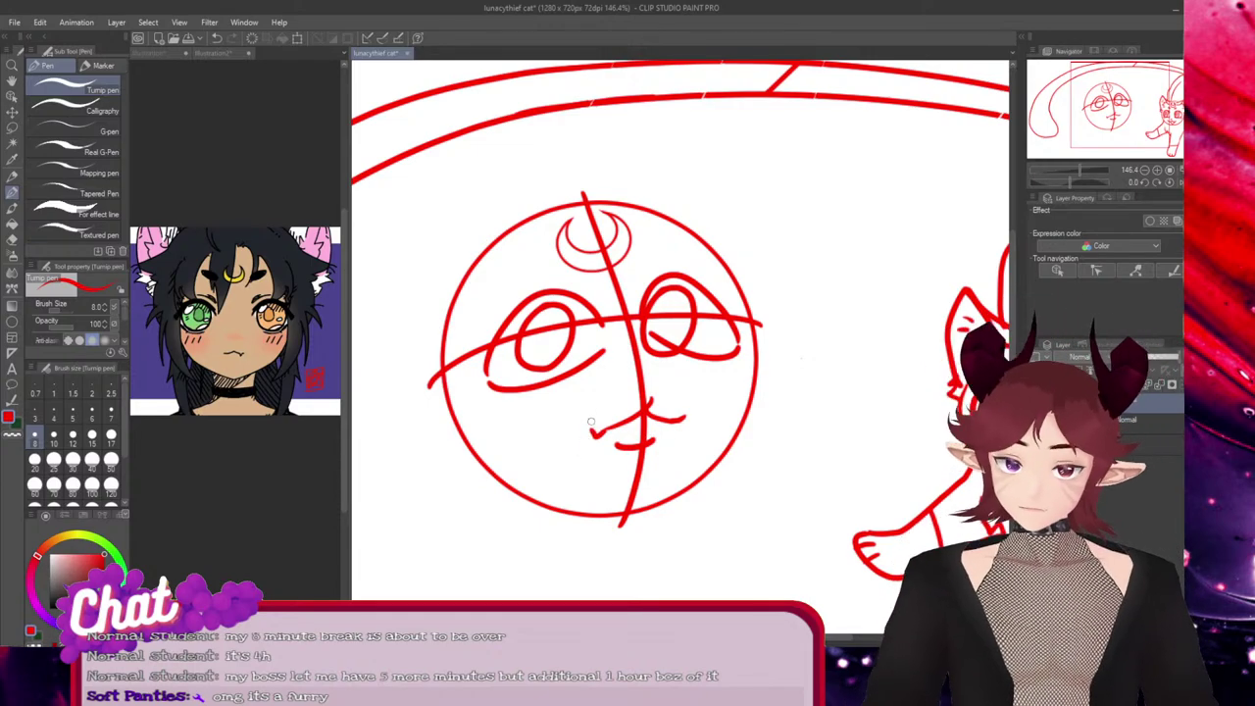
{"action": "left_click_drag", "start_coordinate": [587, 432], "coordinate": [585, 431]}
{"action": "key", "text": "ctrl+z"}
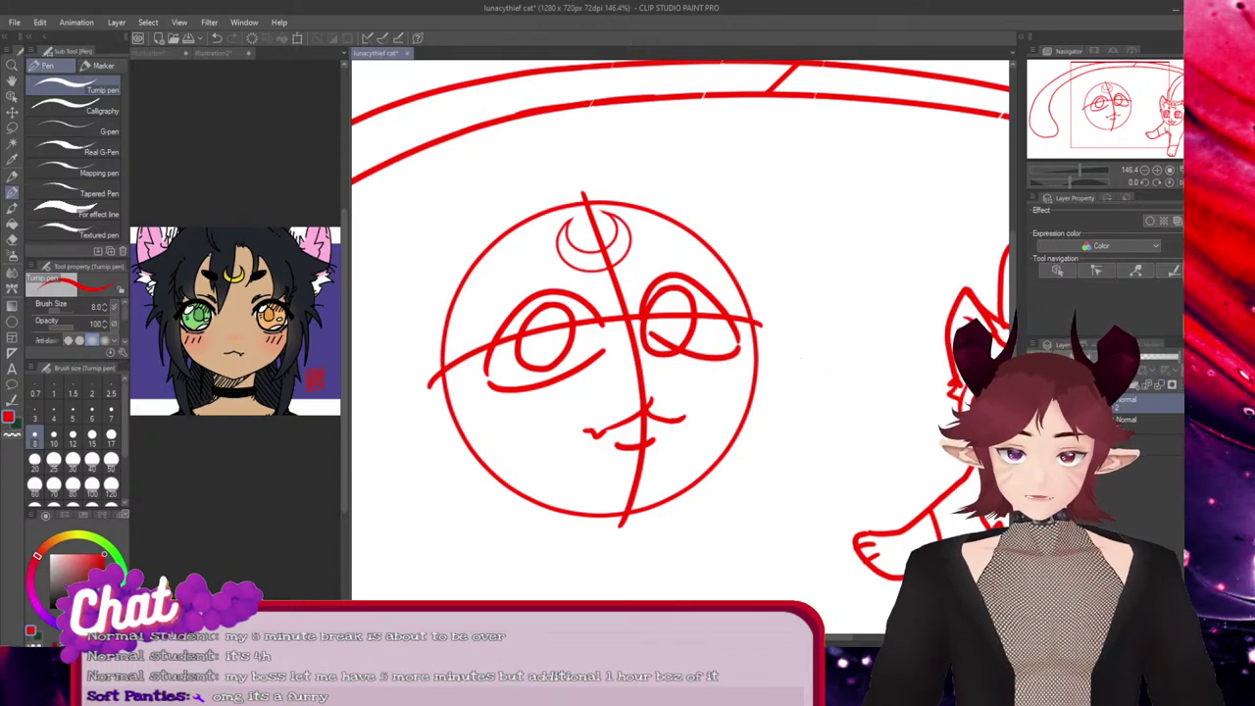
Shift the right-hand eye's iris slightly toward the outer corner, reduce its height a touch, rotate it counterclockwise, and deselect it
{"action": "key", "text": "ctrl+t"}
{"action": "left_click_drag", "start_coordinate": [669, 321], "coordinate": [677, 324]}
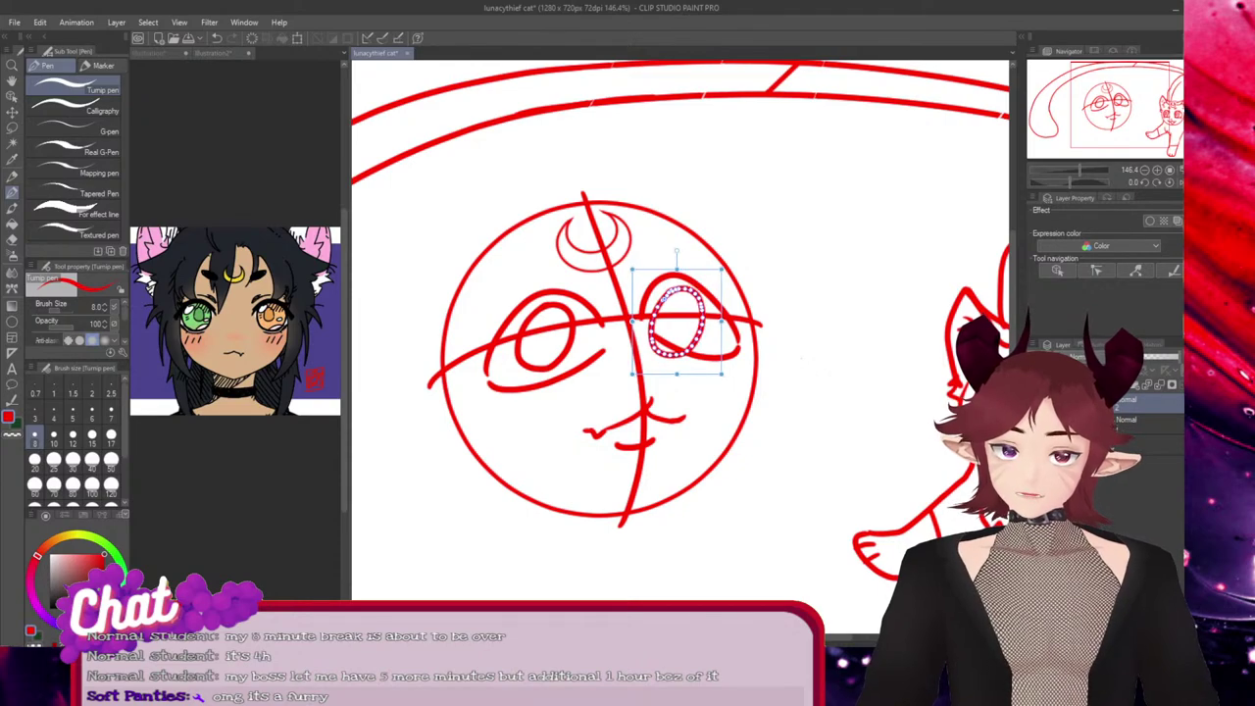
{"action": "left_click_drag", "start_coordinate": [676, 376], "coordinate": [677, 373]}
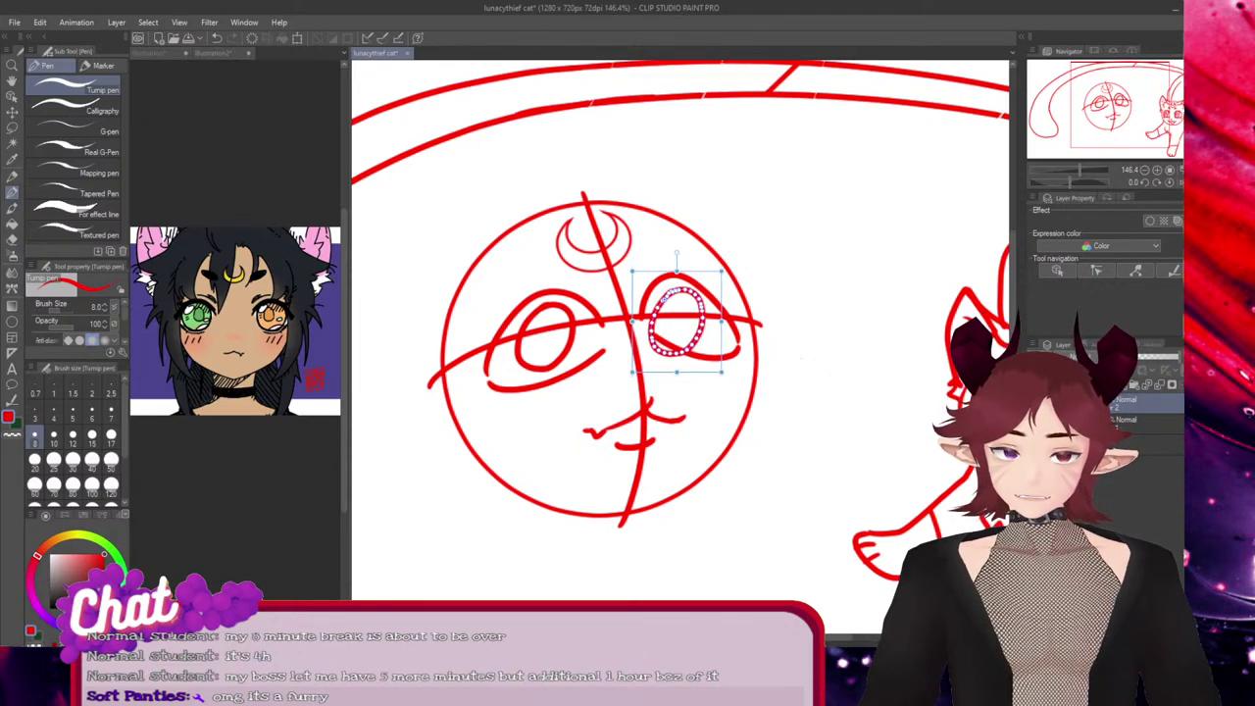
{"action": "left_click_drag", "start_coordinate": [677, 323], "coordinate": [676, 326]}
{"action": "left_click_drag", "start_coordinate": [677, 257], "coordinate": [630, 276]}
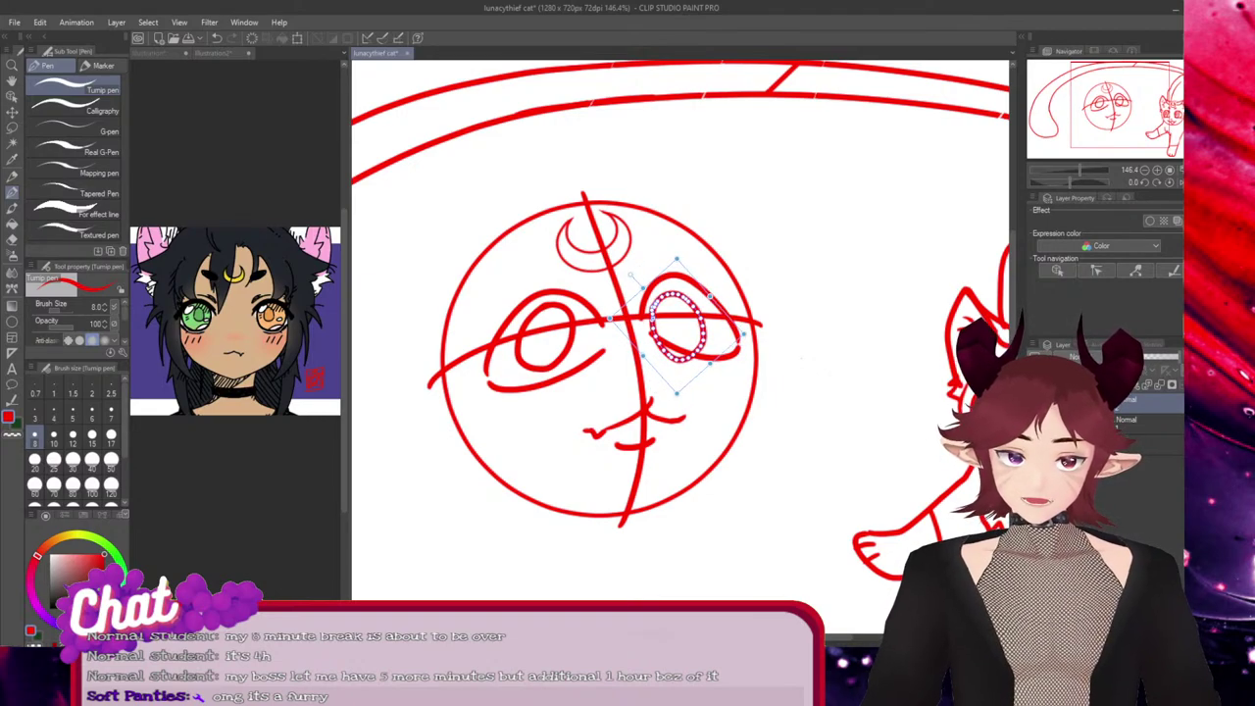
{"action": "key", "text": "Return"}
{"action": "key", "text": "ctrl+d"}
Rotate the left-hand eye's iris counterclockwise to match the other iris and position it centrally between the lids
{"action": "left_click", "coordinate": [535, 313], "text": "ctrl"}
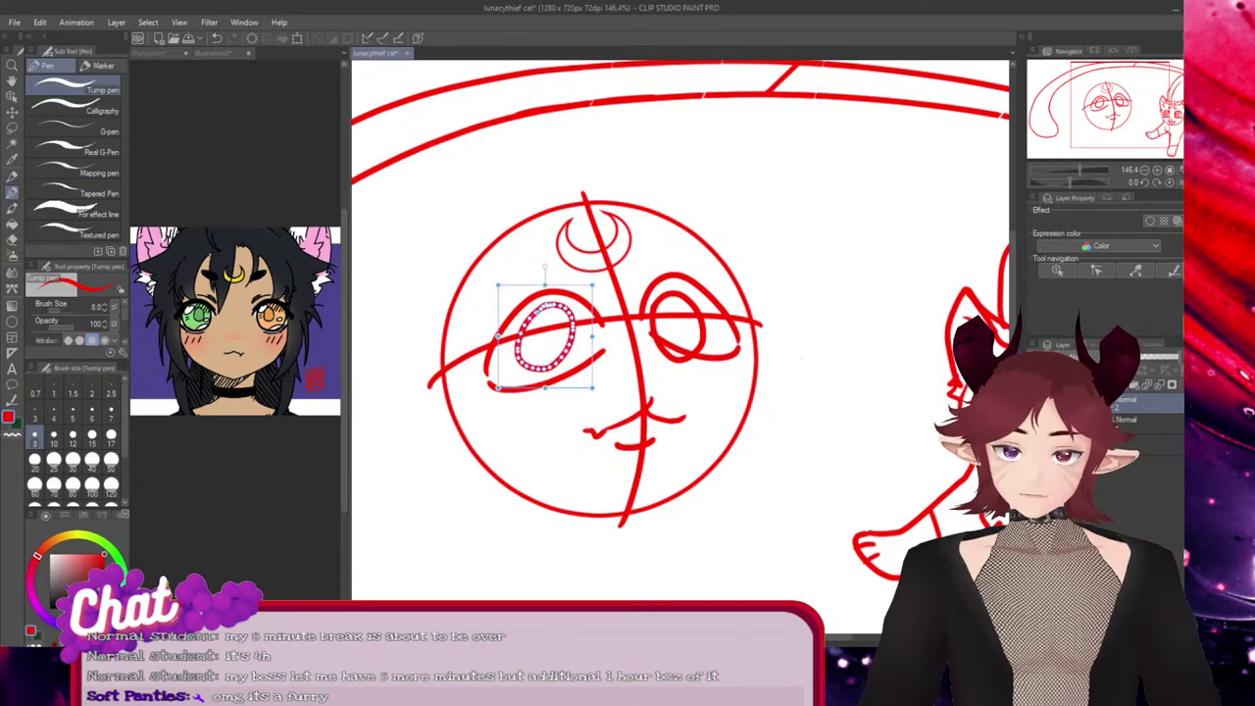
{"action": "mouse_move", "coordinate": [546, 266]}
{"action": "left_mouse_down"}
{"action": "mouse_move", "coordinate": [495, 287]}
{"action": "mouse_move", "coordinate": [524, 320]}
{"action": "mouse_move", "coordinate": [548, 319]}
{"action": "mouse_move", "coordinate": [554, 269]}
{"action": "left_mouse_up"}
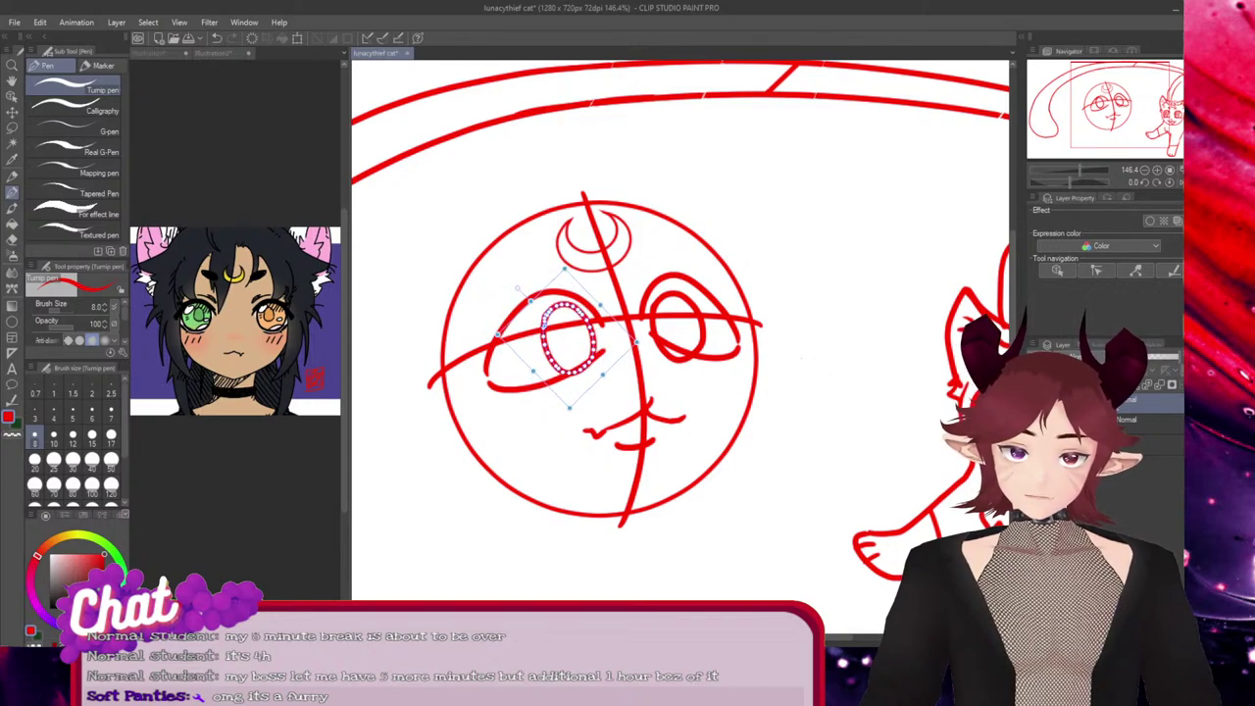
{"action": "left_click_drag", "start_coordinate": [567, 338], "coordinate": [566, 339]}
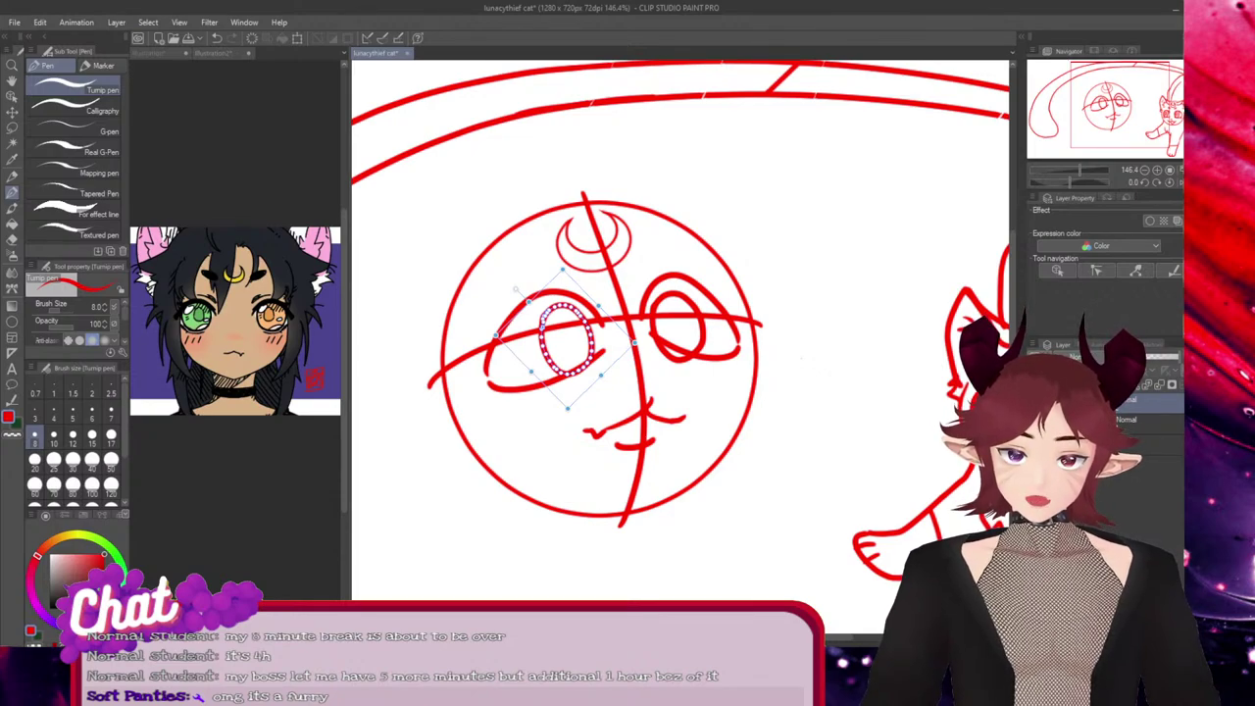
{"action": "left_click_drag", "start_coordinate": [516, 290], "coordinate": [532, 277]}
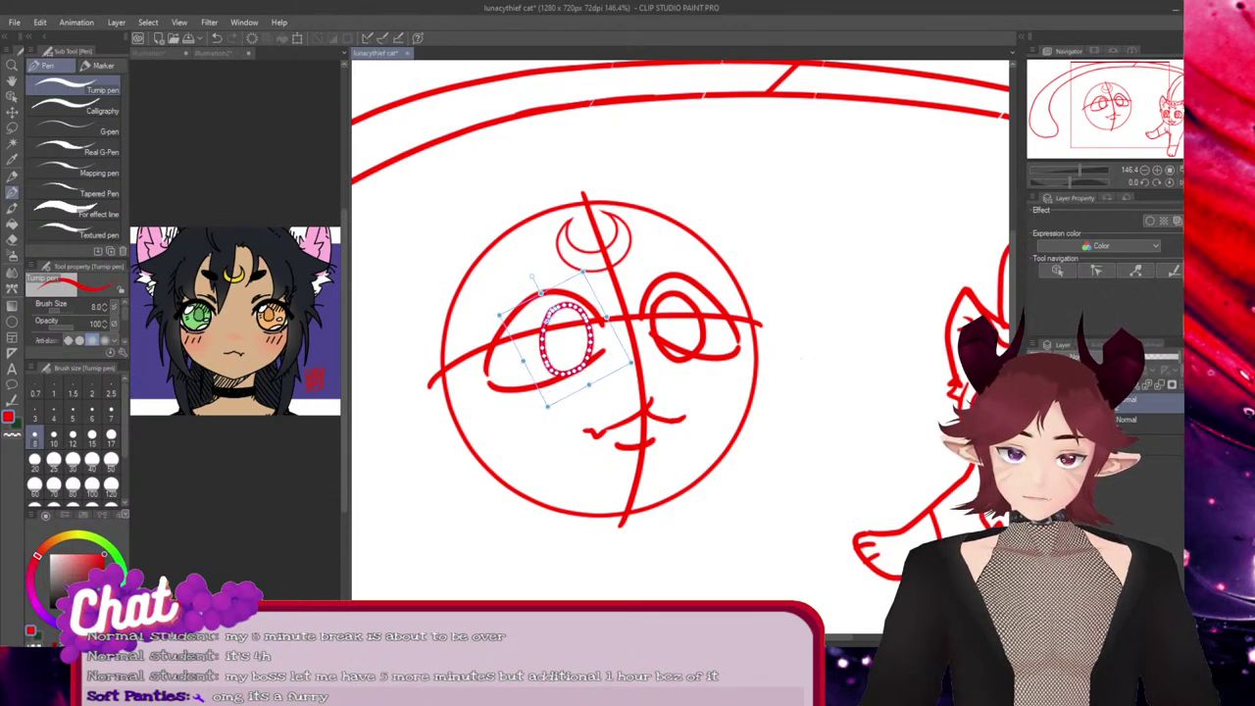
{"action": "key", "text": "Return"}
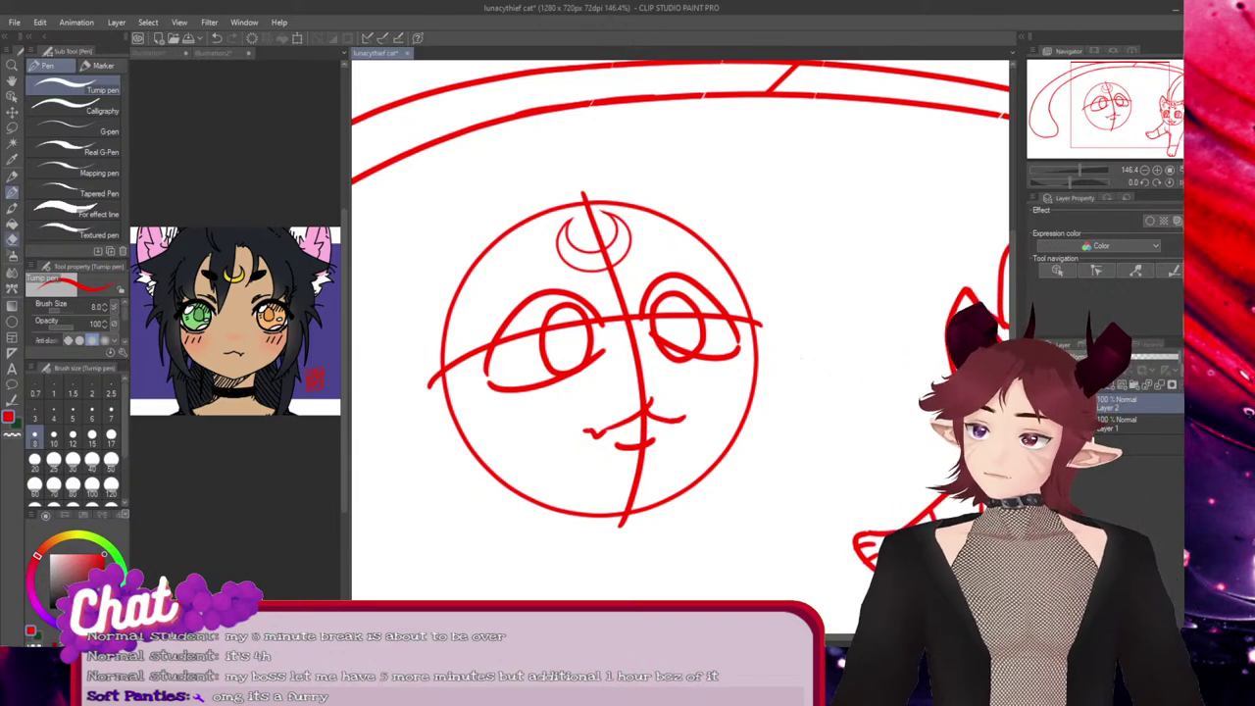
{"action": "key", "text": "ctrl"}
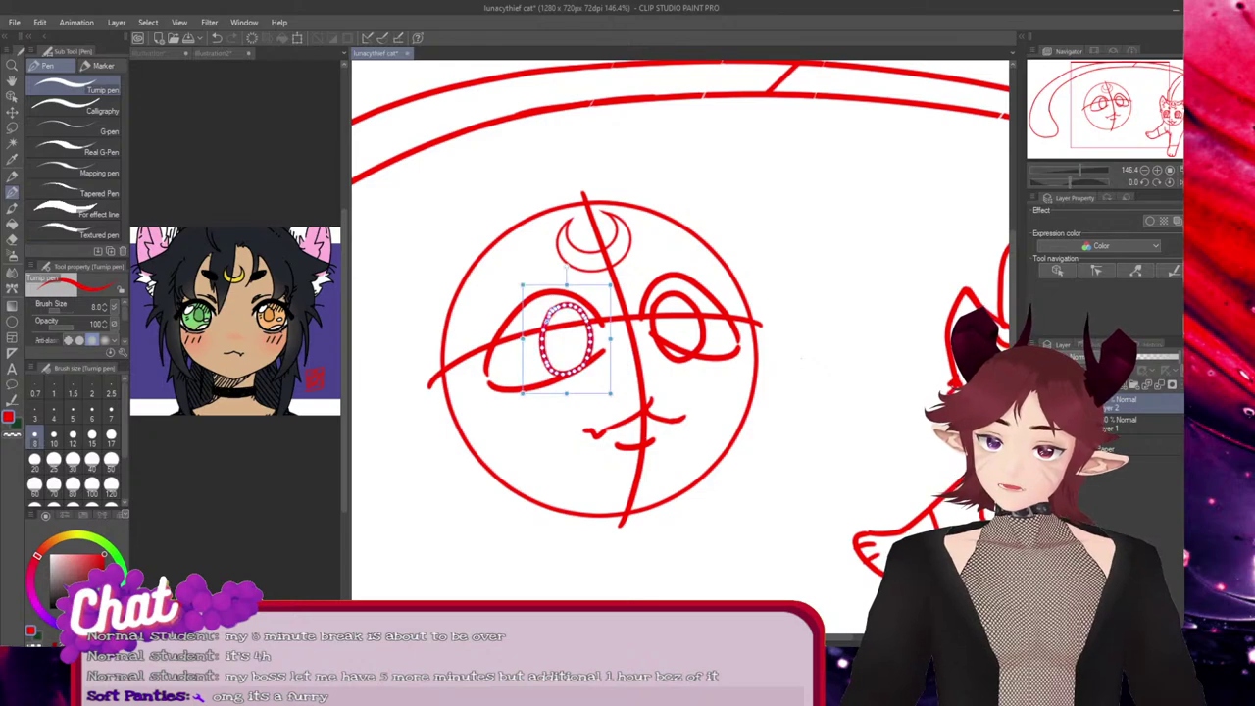
{"action": "key", "text": "ctrl"}
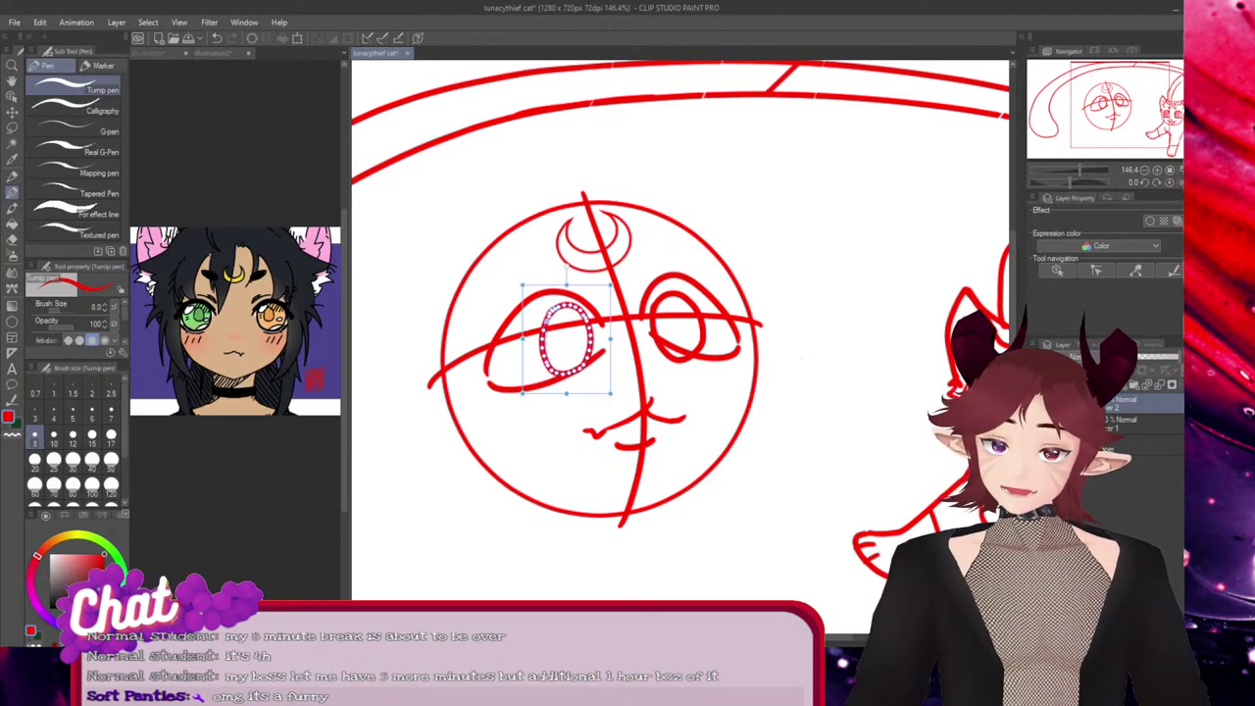
{"action": "left_click_drag", "start_coordinate": [567, 267], "coordinate": [541, 271]}
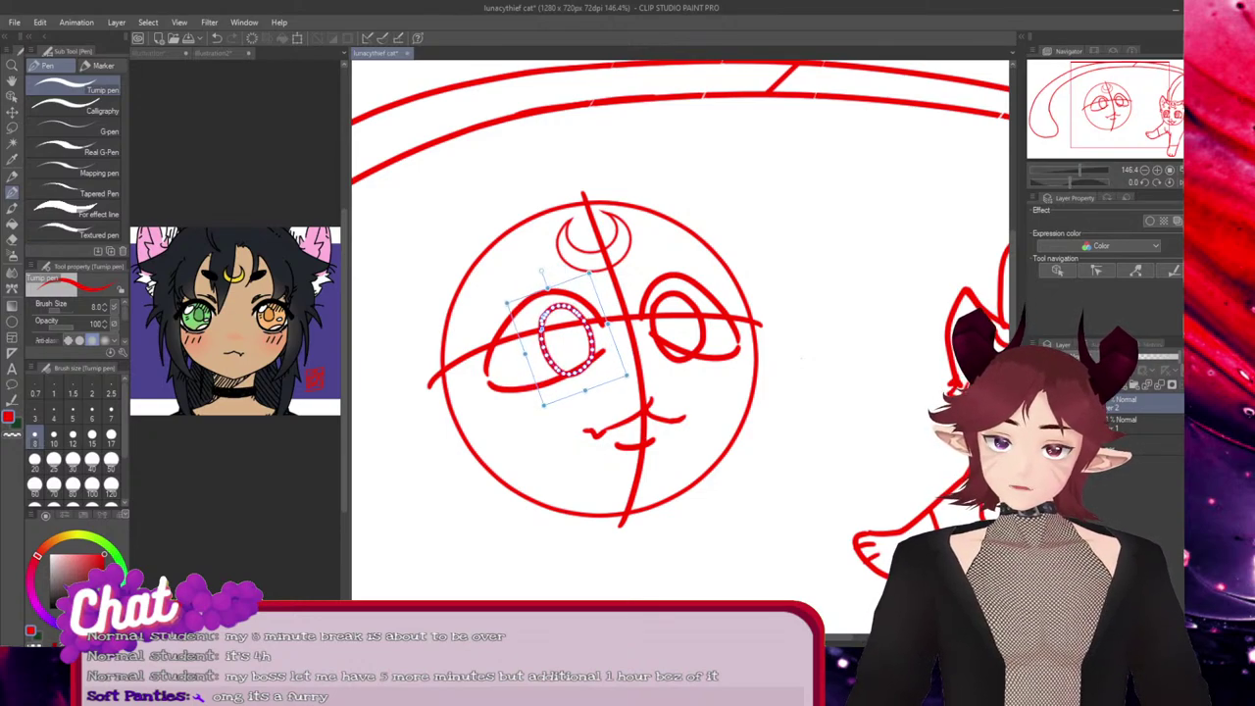
{"action": "left_click_drag", "start_coordinate": [608, 324], "coordinate": [545, 339]}
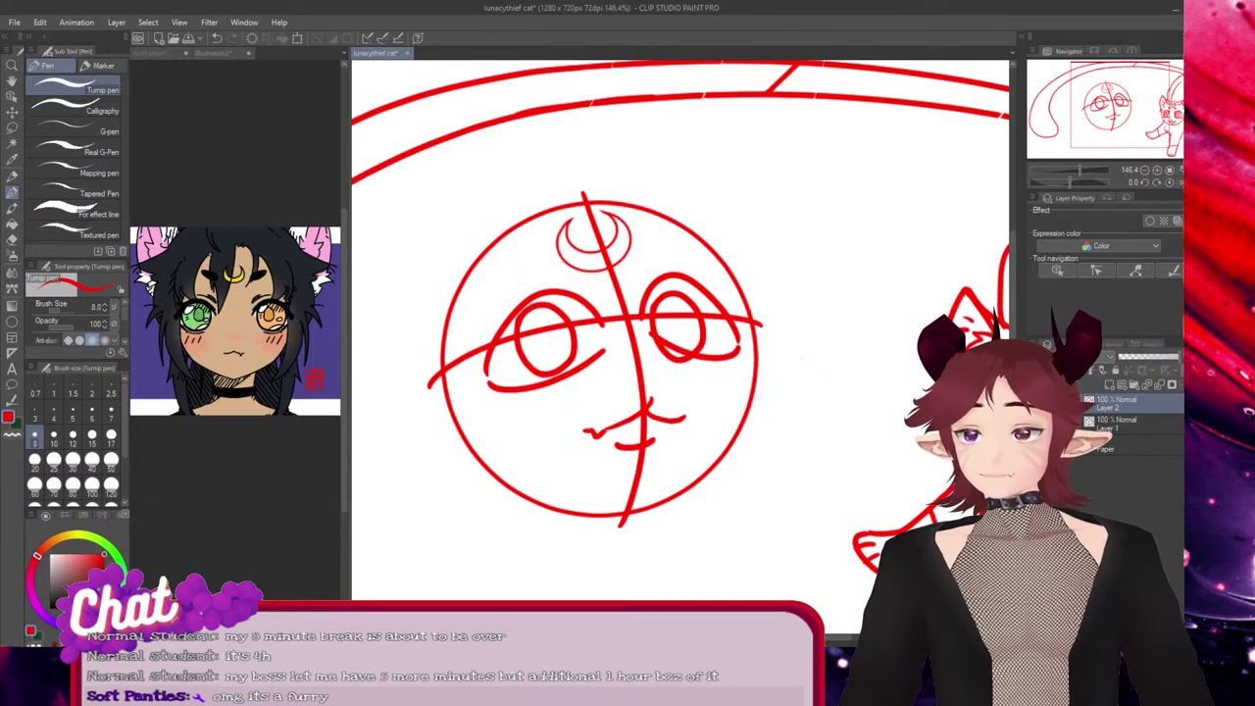
Delete the curved horizontal and vertical guide lines crossing the figure's face
{"action": "key", "text": "e"}
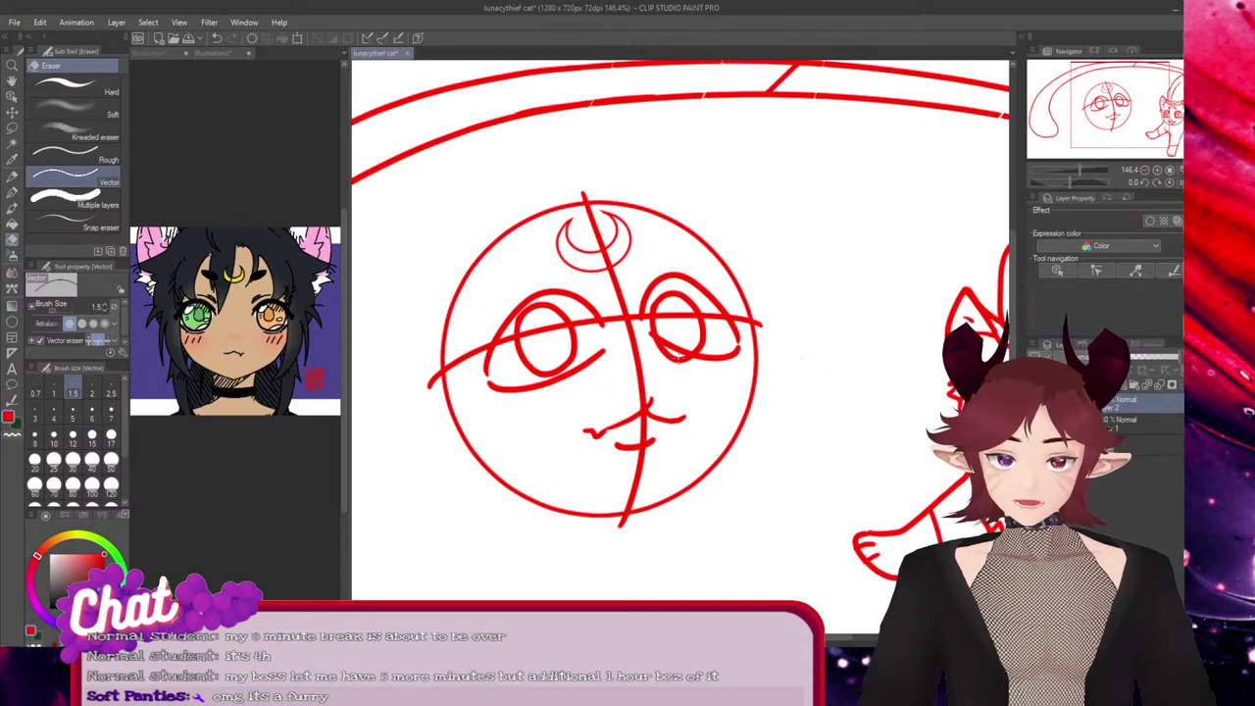
{"action": "left_click", "coordinate": [641, 319], "text": "ctrl"}
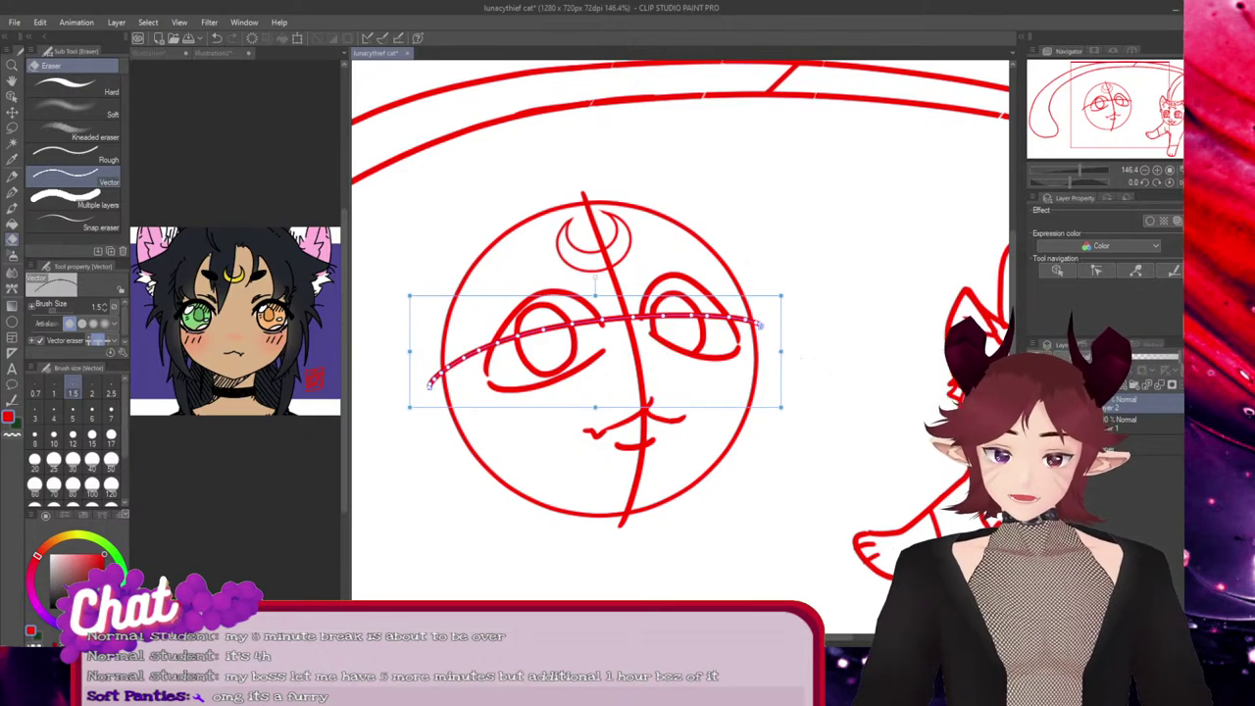
{"action": "key", "text": "Delete"}
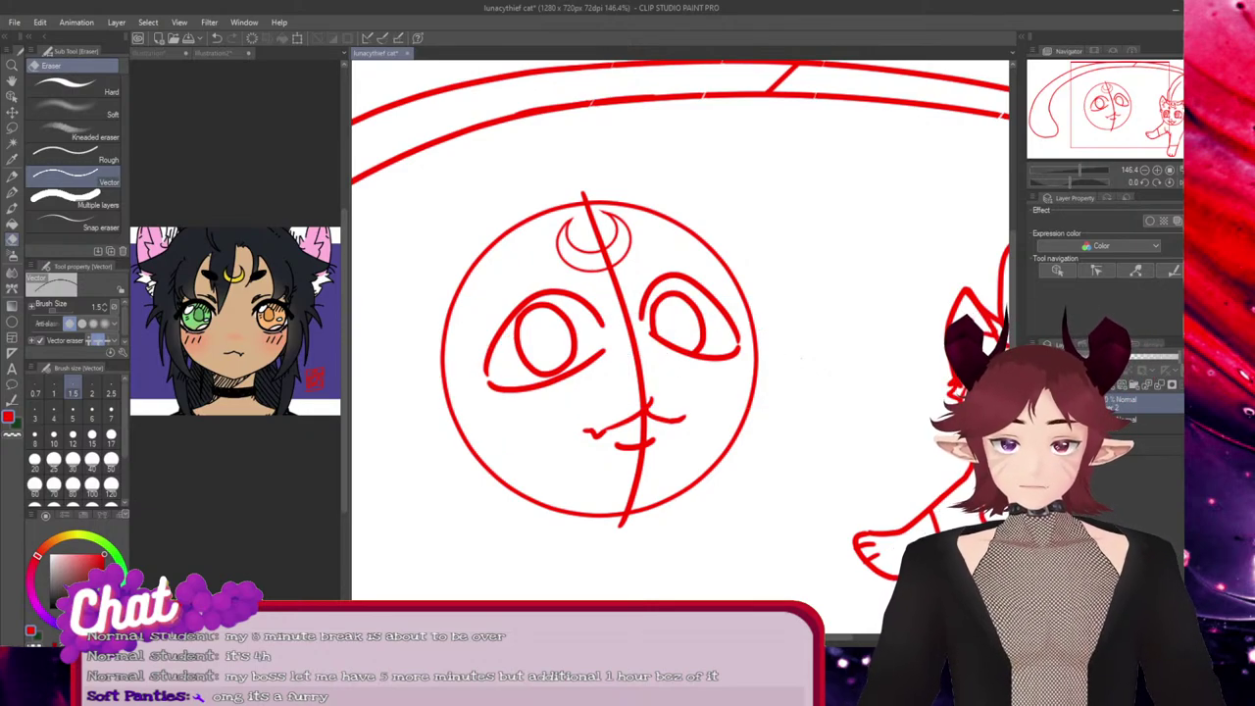
{"action": "left_click", "coordinate": [618, 527], "text": "ctrl"}
{"action": "key", "text": "Delete"}
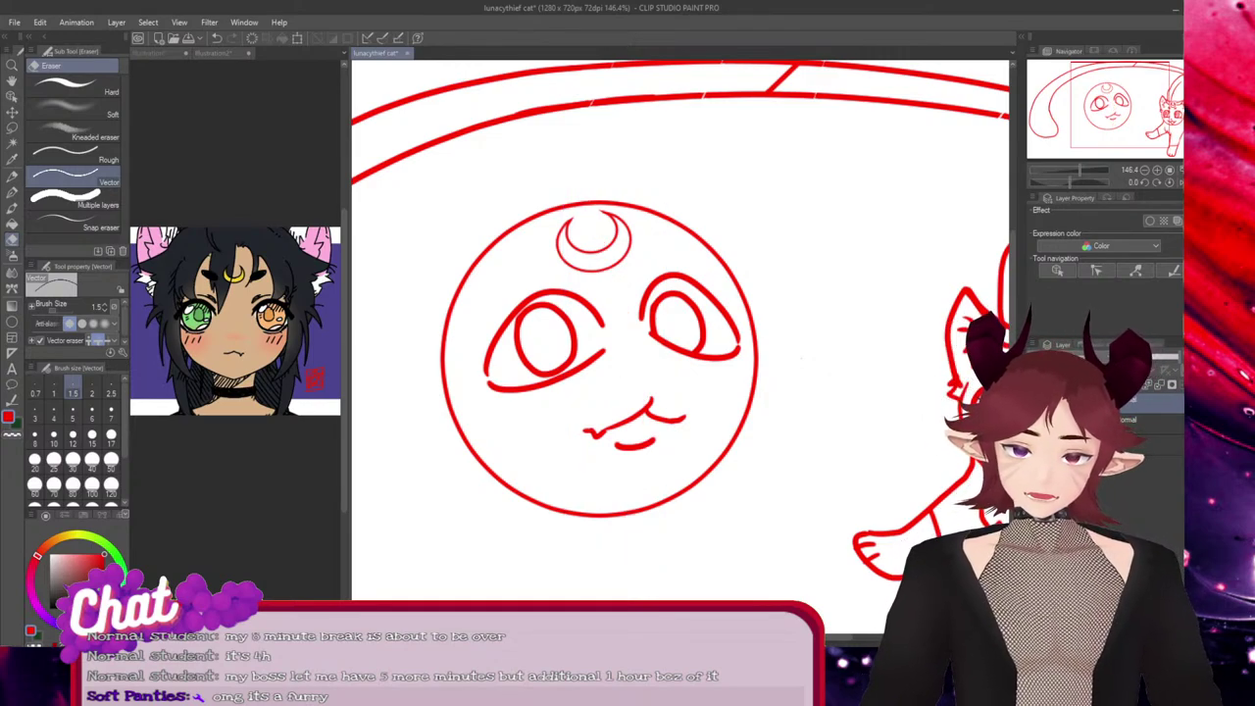
Nudge the left-hand iris slightly toward the nose and down to the lower lid, and save the drawing
{"action": "left_click", "coordinate": [574, 343], "text": "ctrl"}
{"action": "left_click_drag", "start_coordinate": [574, 344], "coordinate": [577, 347]}
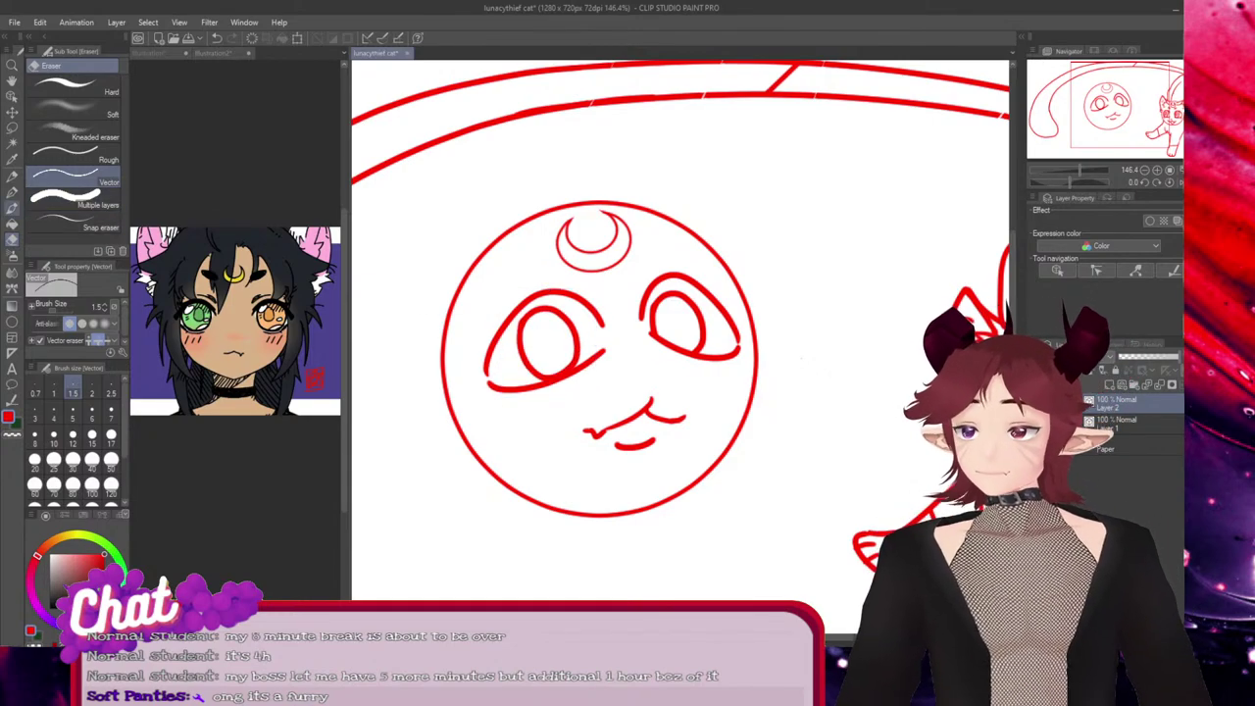
{"action": "key", "text": "p"}
{"action": "key", "text": "ctrl+s"}
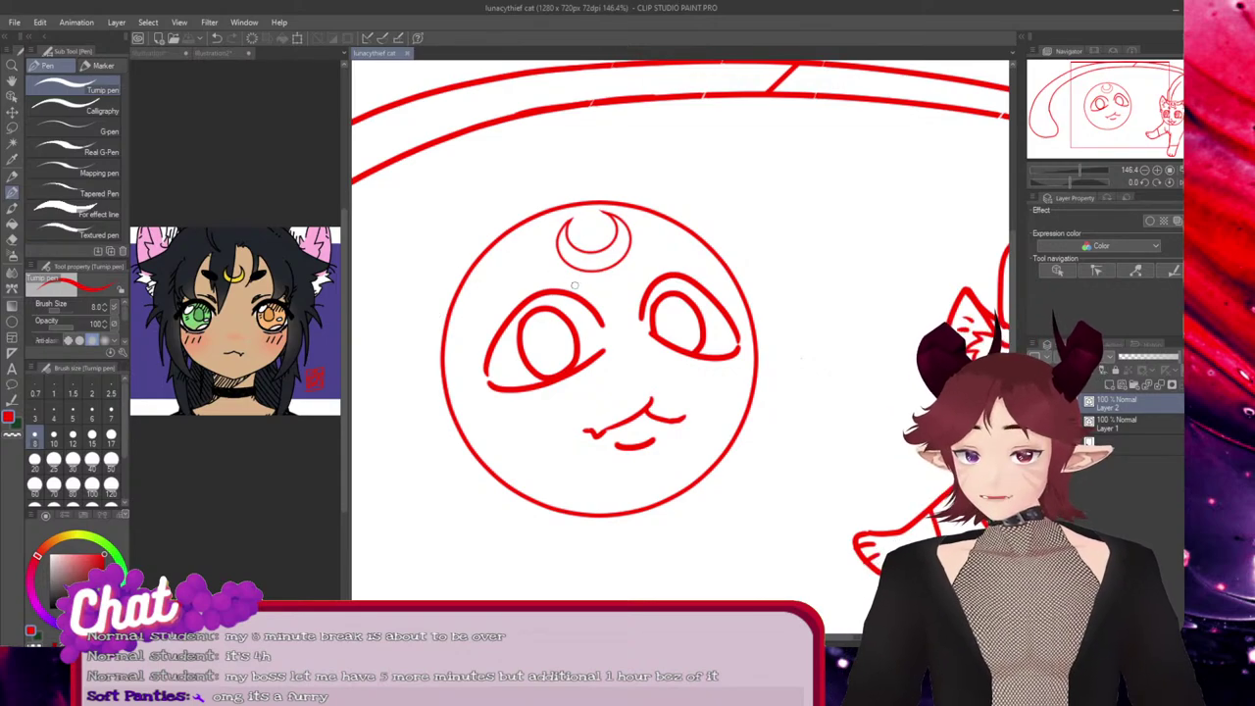
Try a short curved crease line above the left-hand eye's upper lid, and undo it
{"action": "left_click_drag", "start_coordinate": [575, 286], "coordinate": [525, 290]}
{"action": "key", "text": "ctrl+z"}
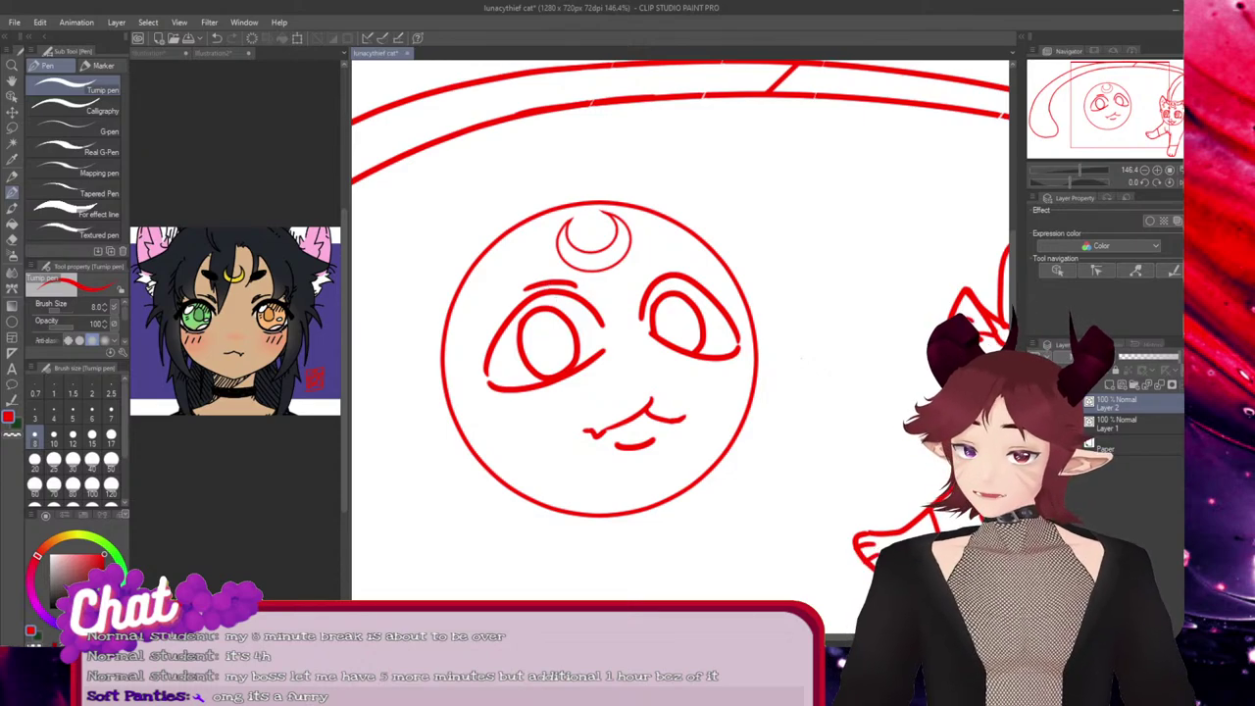
{"action": "key", "text": "ctrl+z"}
Try sketching a half-round practice eye with a straight lower lid in the blank area beside the head, and undo it
{"action": "mouse_move", "coordinate": [781, 271]}
{"action": "left_mouse_down"}
{"action": "mouse_move", "coordinate": [833, 259]}
{"action": "mouse_move", "coordinate": [918, 290]}
{"action": "left_mouse_up"}
{"action": "key", "text": "ctrl+z"}
{"action": "key", "text": "ctrl+z"}
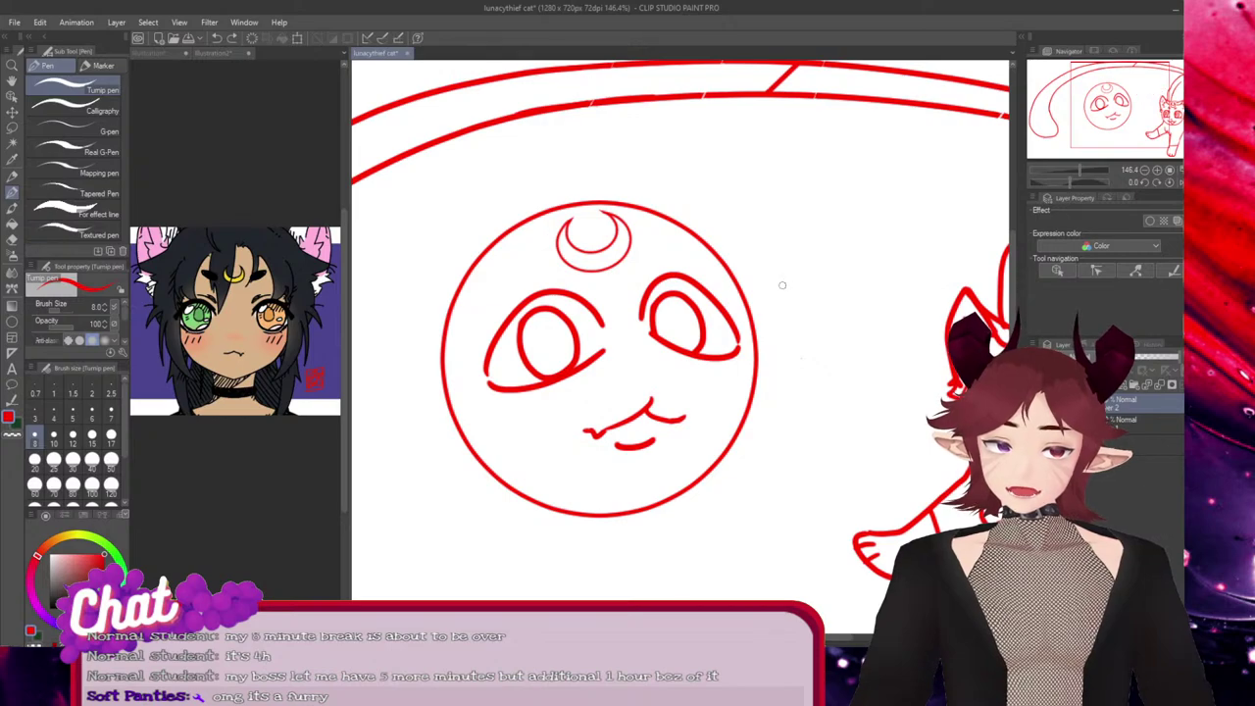
{"action": "mouse_move", "coordinate": [784, 237]}
{"action": "left_mouse_down"}
{"action": "mouse_move", "coordinate": [894, 226]}
{"action": "mouse_move", "coordinate": [829, 178]}
{"action": "mouse_move", "coordinate": [793, 236]}
{"action": "left_mouse_up"}
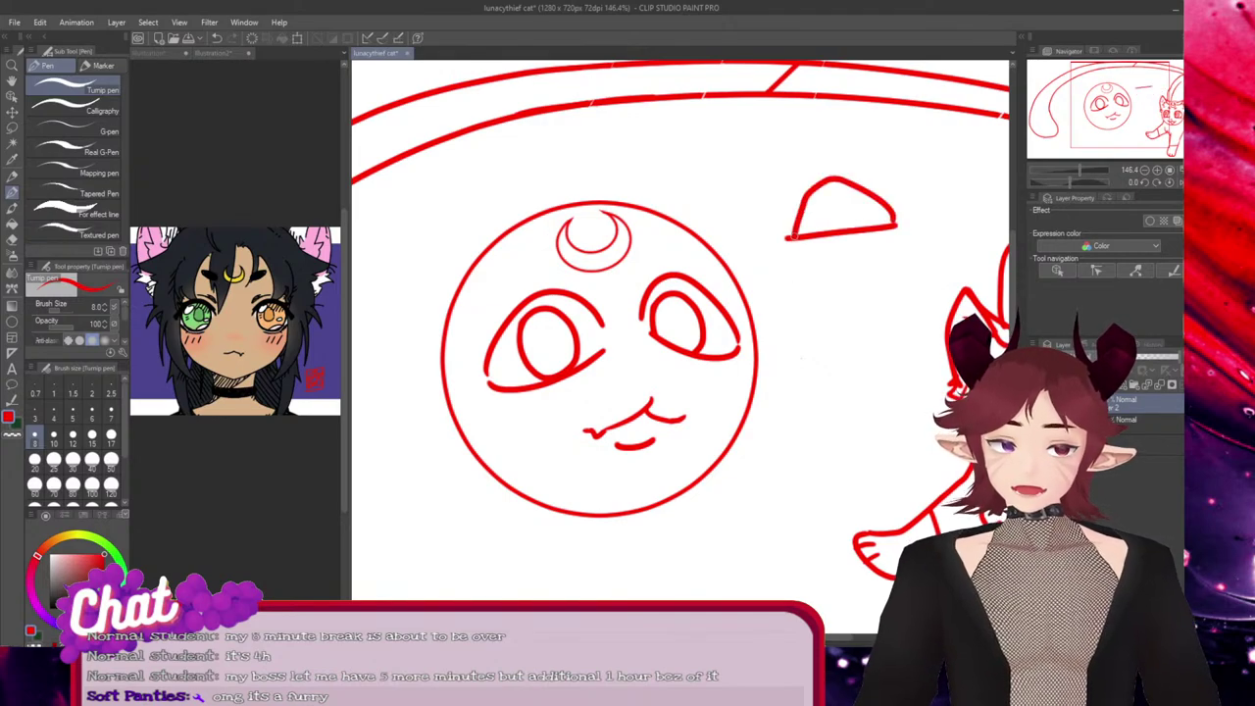
{"action": "mouse_move", "coordinate": [896, 226]}
{"action": "left_mouse_down"}
{"action": "mouse_move", "coordinate": [839, 204]}
{"action": "mouse_move", "coordinate": [767, 214]}
{"action": "mouse_move", "coordinate": [911, 208]}
{"action": "mouse_move", "coordinate": [921, 225]}
{"action": "left_mouse_up"}
{"action": "key", "text": "ctrl+z"}
{"action": "key", "text": "ctrl+z"}
{"action": "key", "text": "ctrl+z"}
{"action": "key", "text": "ctrl+z"}
{"action": "key", "text": "ctrl+z"}
{"action": "key", "text": "ctrl+z"}
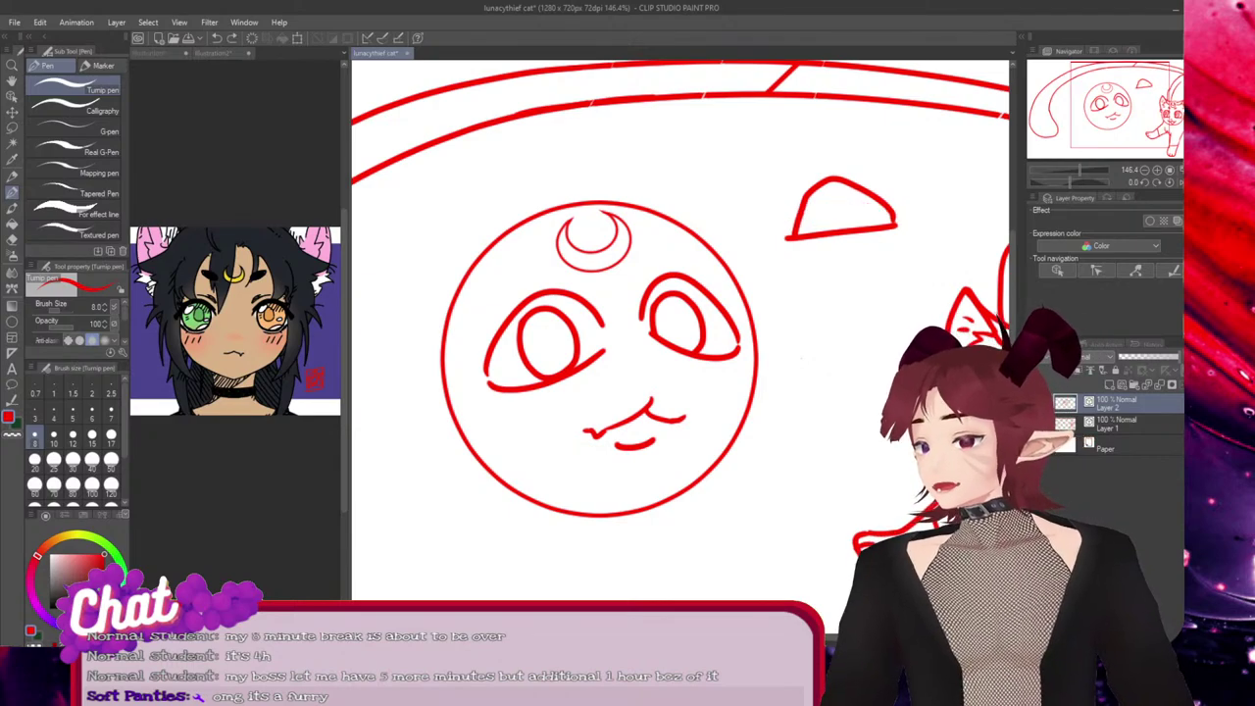
Try an almond-shaped practice eye with iris and pupil beside the head, testing crease lines above and below it, and undo everything
{"action": "mouse_move", "coordinate": [784, 263]}
{"action": "left_mouse_down"}
{"action": "mouse_move", "coordinate": [922, 234]}
{"action": "mouse_move", "coordinate": [861, 191]}
{"action": "mouse_move", "coordinate": [775, 257]}
{"action": "left_mouse_up"}
{"action": "mouse_move", "coordinate": [817, 201]}
{"action": "left_mouse_down"}
{"action": "mouse_move", "coordinate": [851, 242]}
{"action": "mouse_move", "coordinate": [880, 204]}
{"action": "mouse_move", "coordinate": [784, 200]}
{"action": "mouse_move", "coordinate": [809, 175]}
{"action": "mouse_move", "coordinate": [905, 198]}
{"action": "left_mouse_up"}
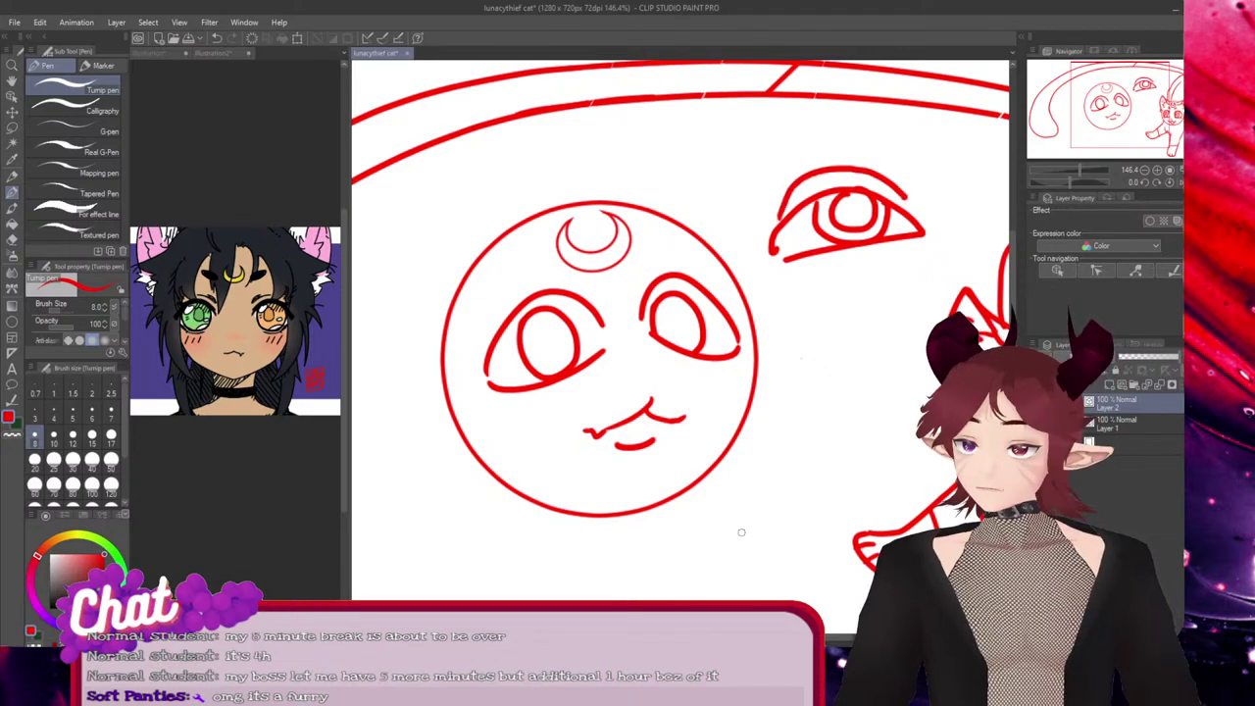
{"action": "key", "text": "ctrl+z"}
{"action": "key", "text": "ctrl+z"}
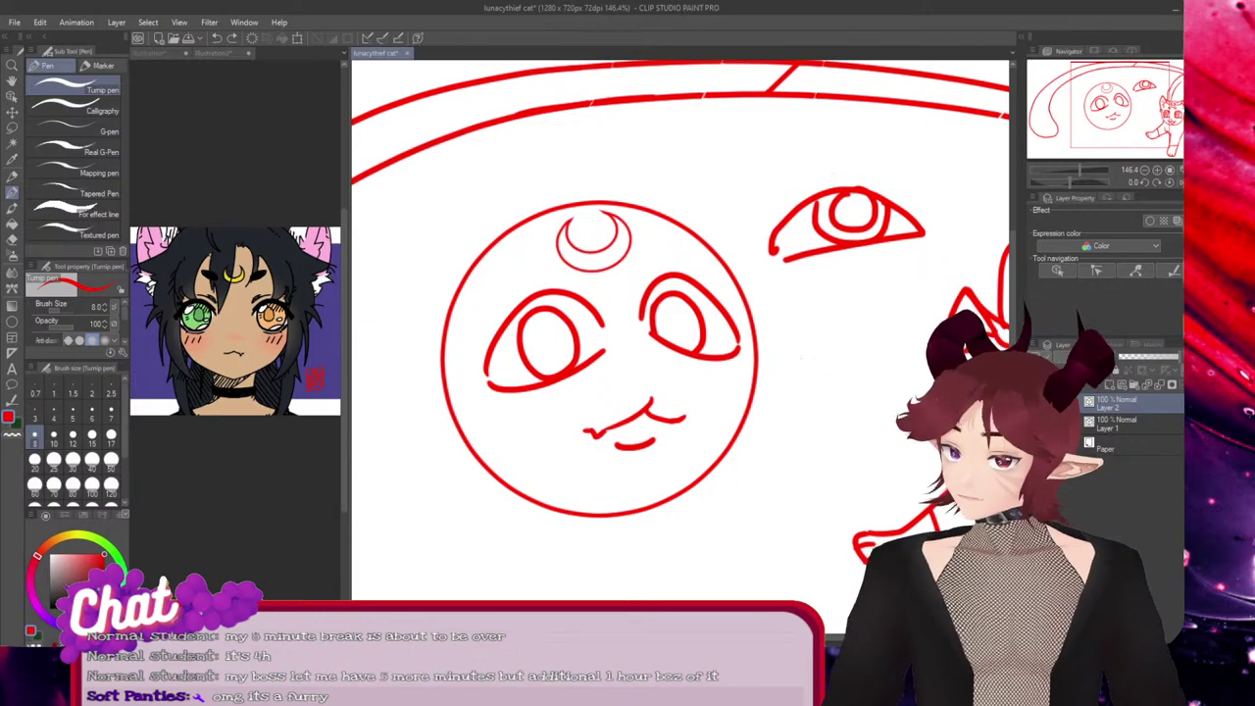
{"action": "left_click_drag", "start_coordinate": [787, 259], "coordinate": [875, 263]}
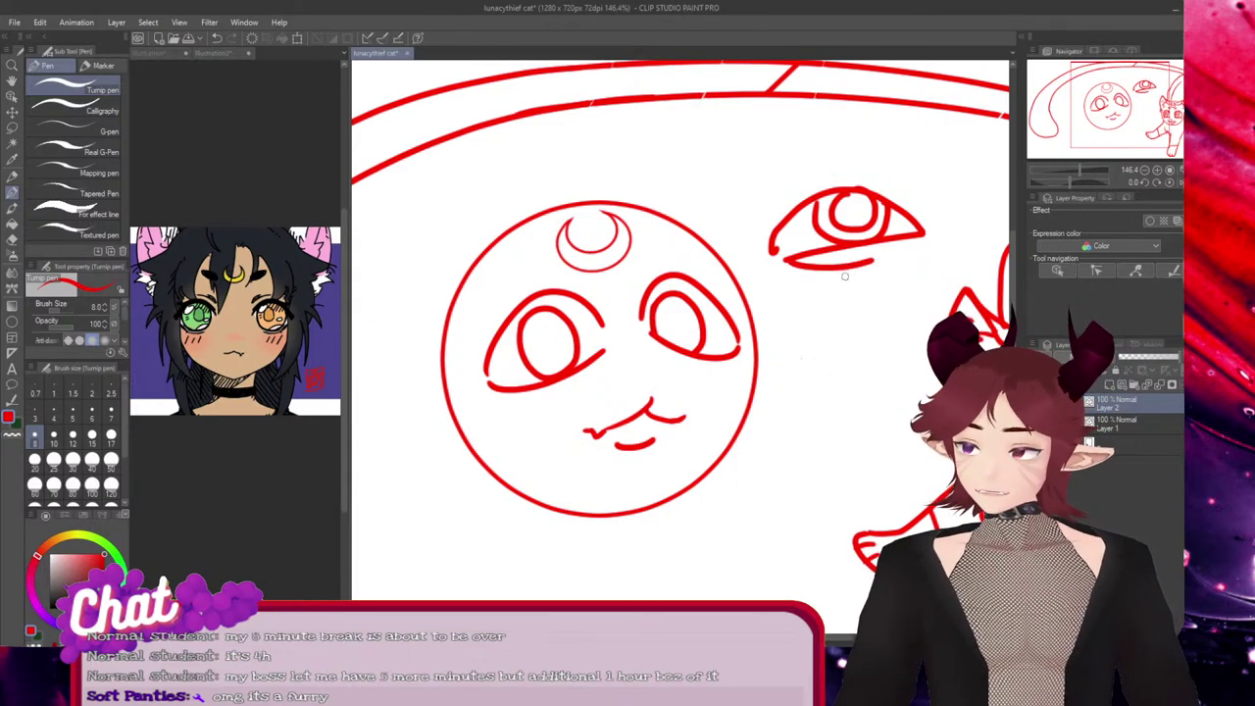
{"action": "key", "text": "ctrl+z"}
{"action": "left_click_drag", "start_coordinate": [796, 273], "coordinate": [853, 257]}
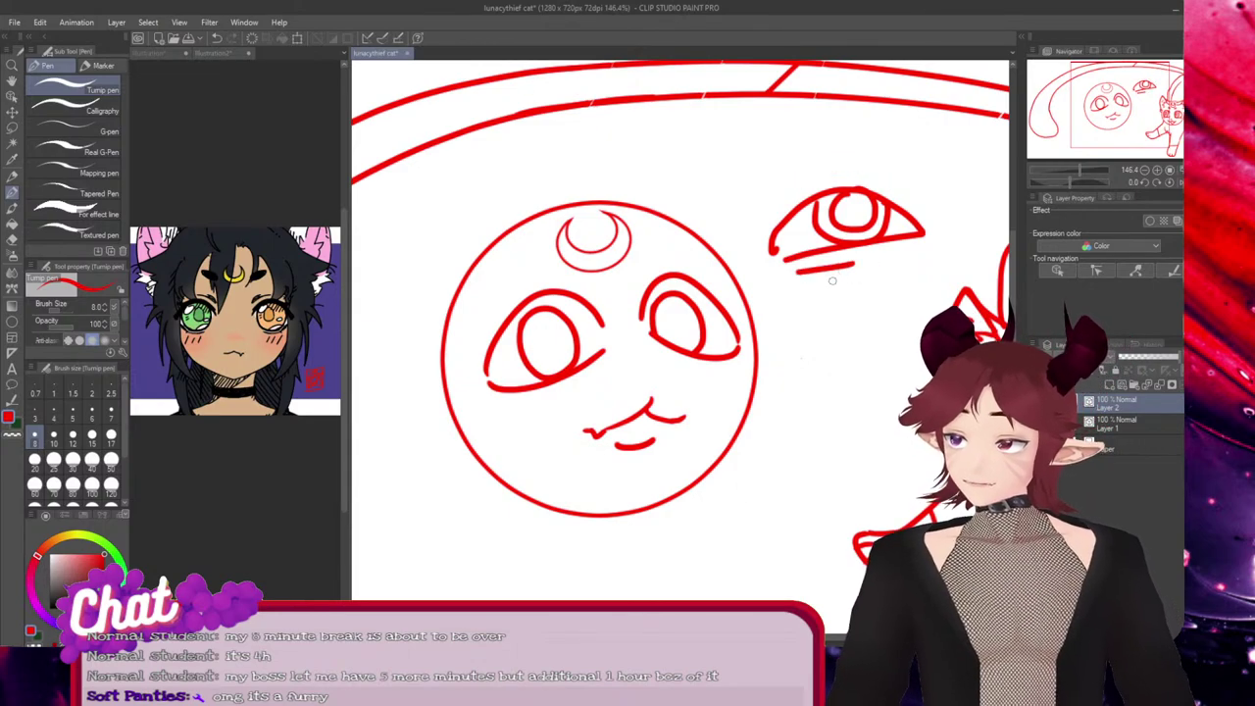
{"action": "key", "text": "ctrl+z"}
{"action": "key", "text": "ctrl+z"}
{"action": "key", "text": "ctrl+z"}
{"action": "key", "text": "ctrl+z"}
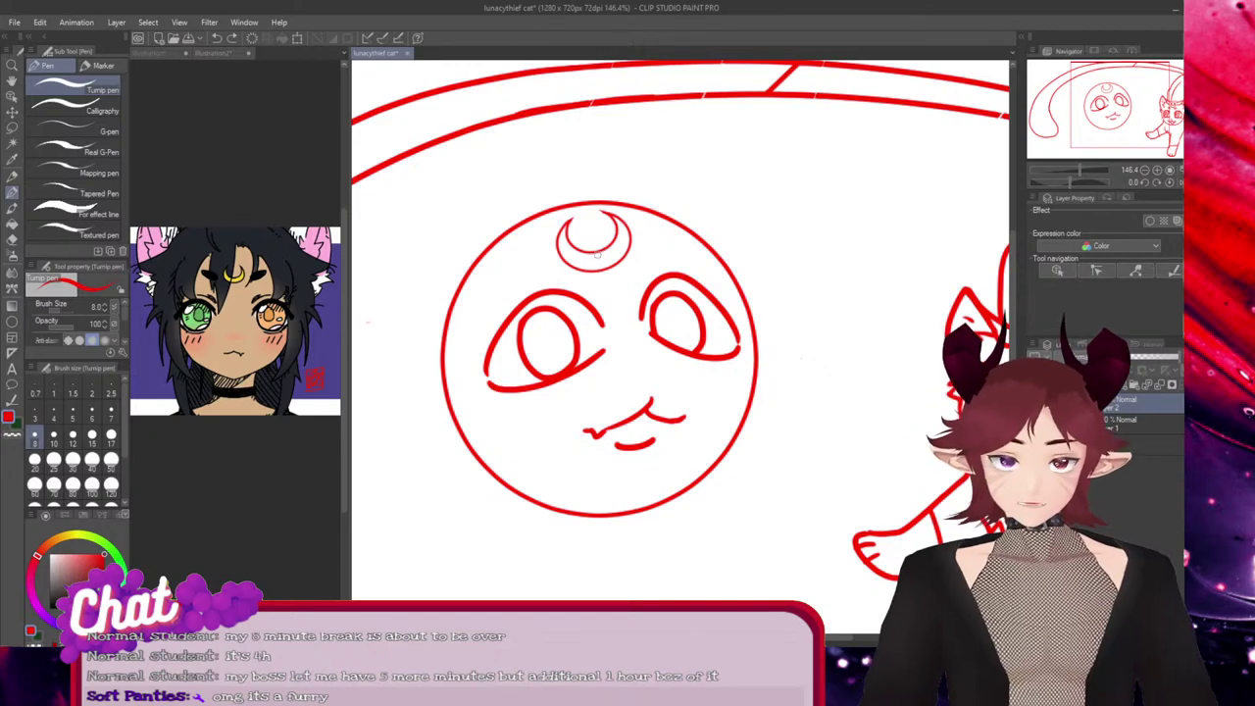
Save the drawing
{"action": "key", "text": "ctrl+s"}
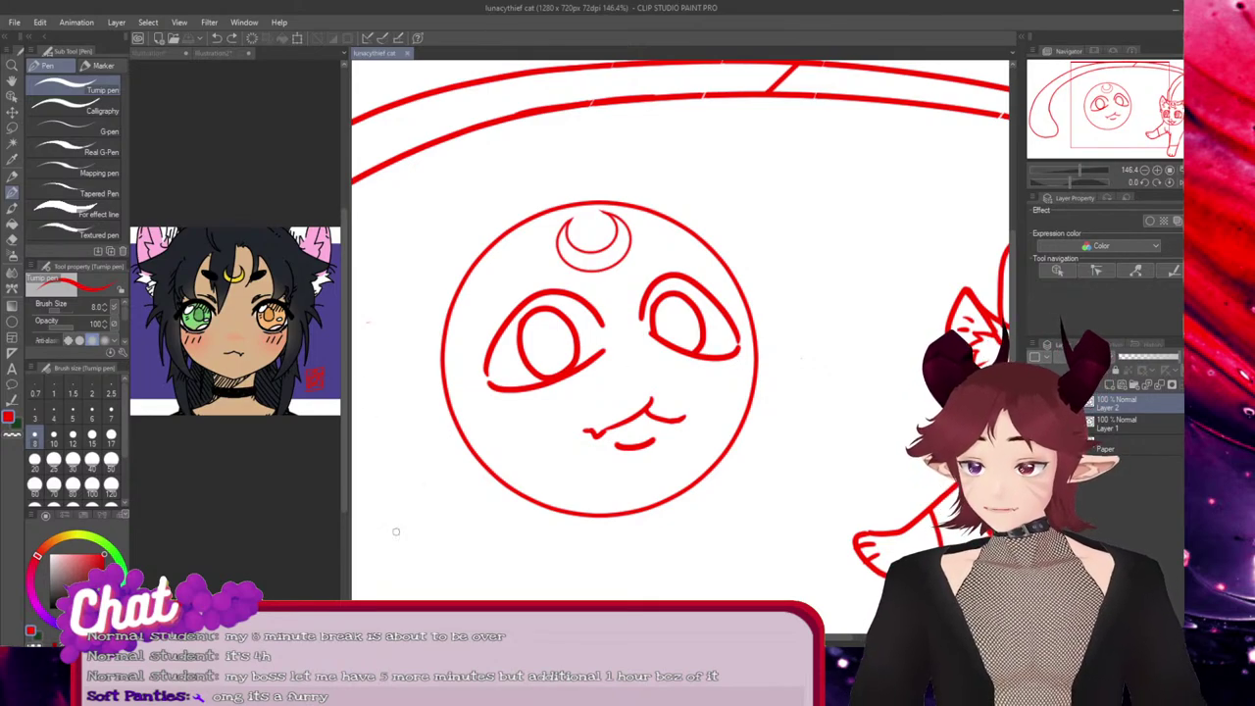
Try a short curved crease stroke beneath the left-hand eye's lower lid, and undo it
{"action": "key", "text": "ctrl+plus"}
{"action": "key", "text": "ctrl+plus"}
{"action": "key", "text": "ctrl+plus"}
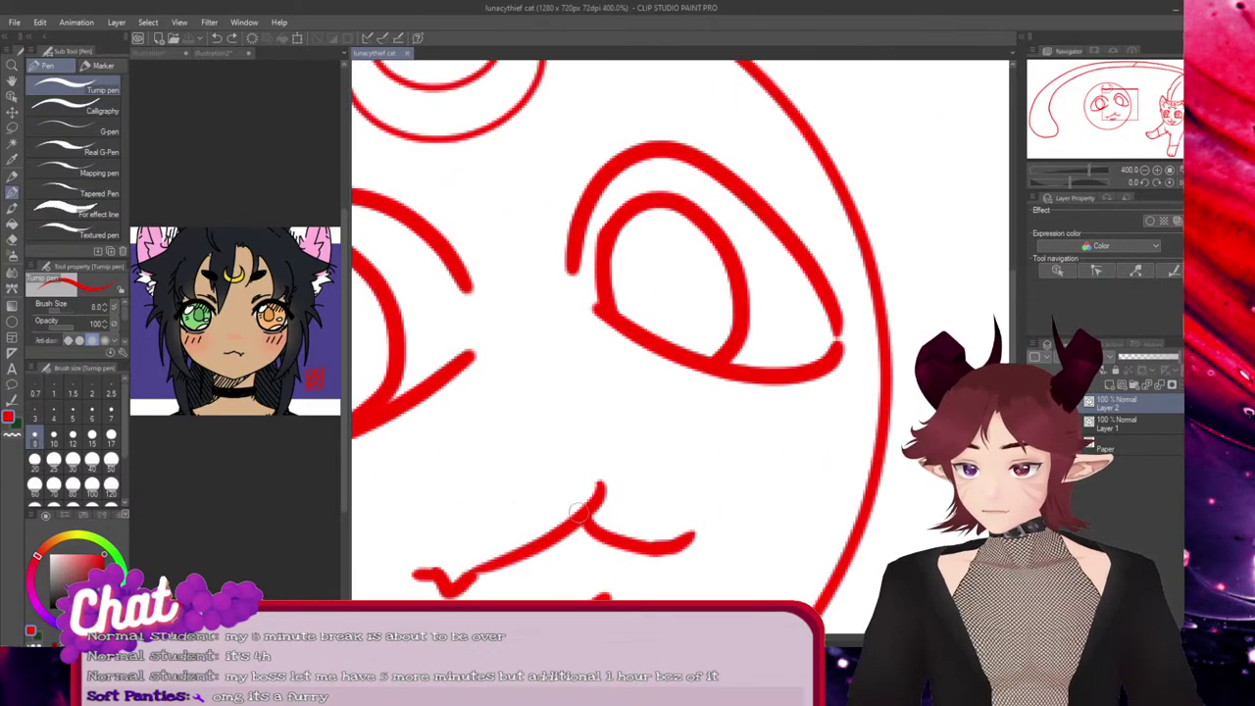
{"action": "left_click_drag", "start_coordinate": [704, 639], "coordinate": [664, 640]}
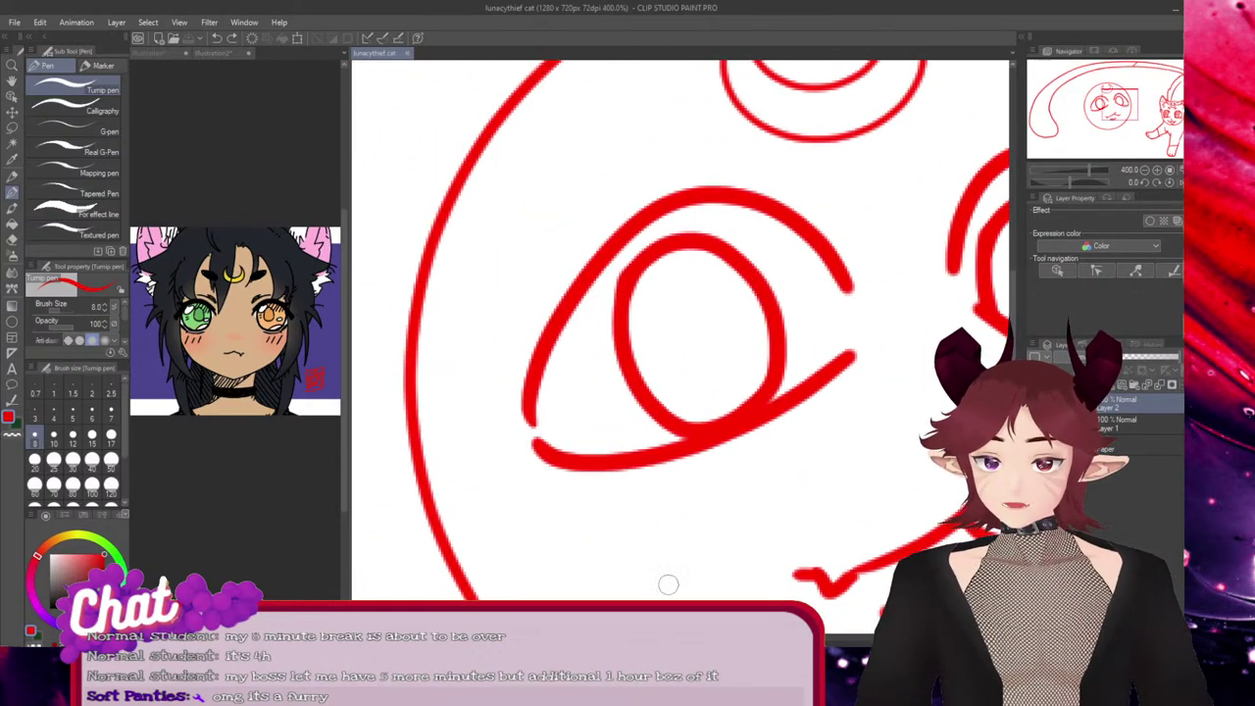
{"action": "key", "text": "ctrl"}
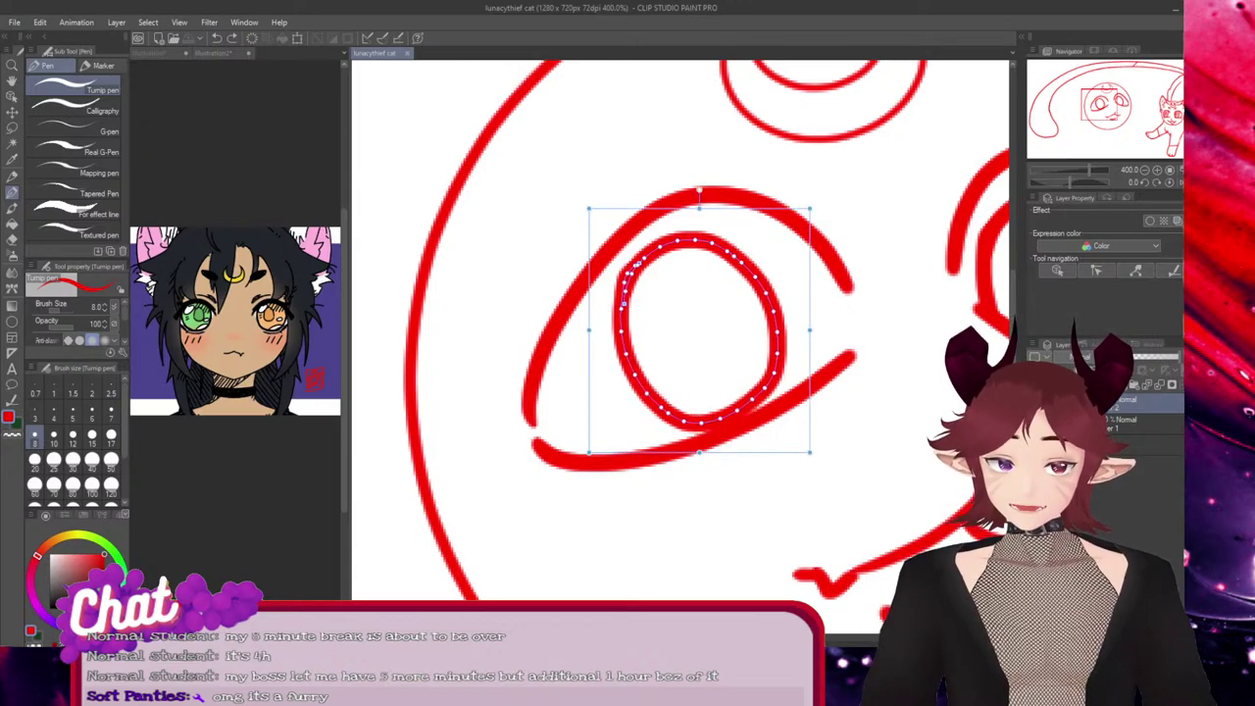
{"action": "key", "text": "Escape"}
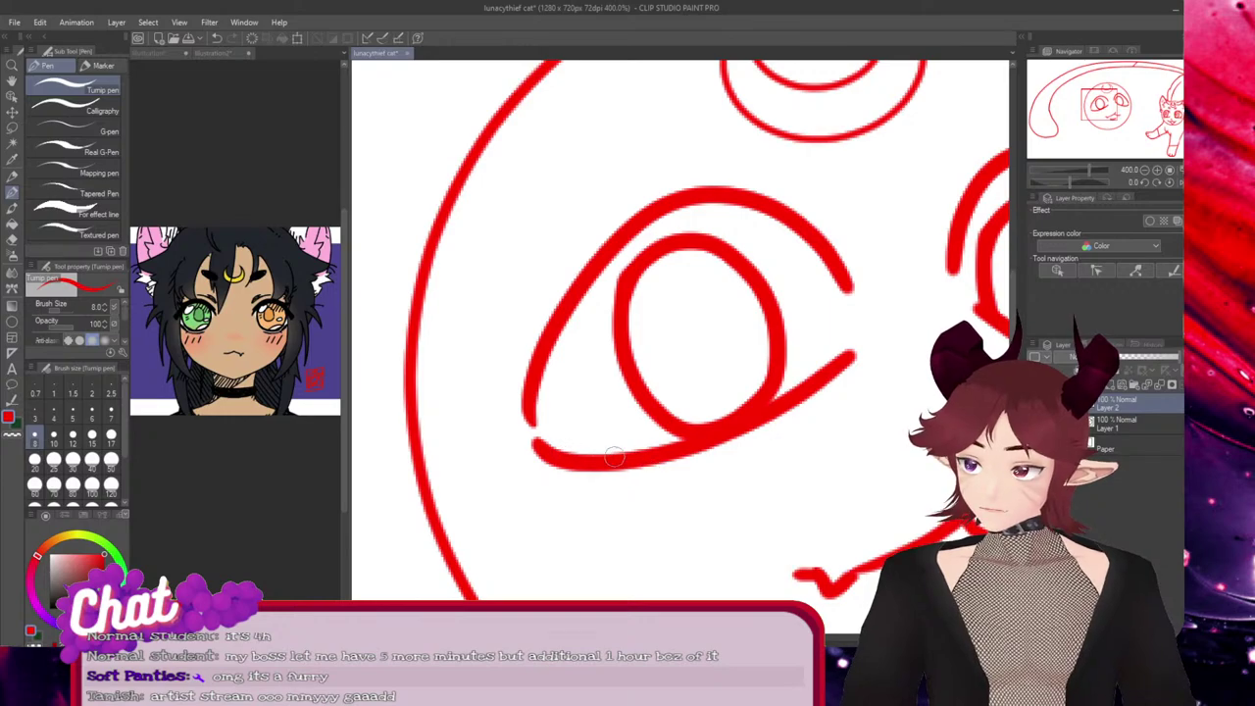
{"action": "left_click_drag", "start_coordinate": [530, 459], "coordinate": [673, 480]}
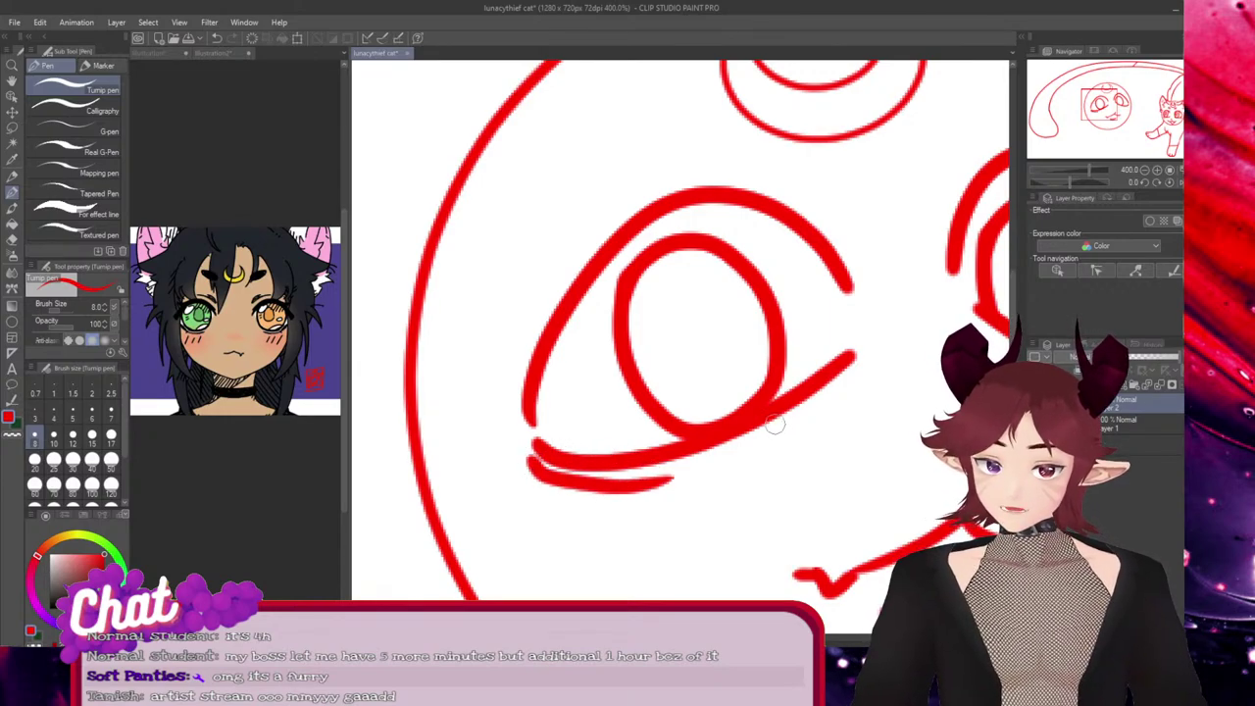
{"action": "key", "text": "ctrl+z"}
Copy the left-hand eye's lower lid line and place the copy just beneath the original
{"action": "left_click", "coordinate": [628, 456], "text": "ctrl"}
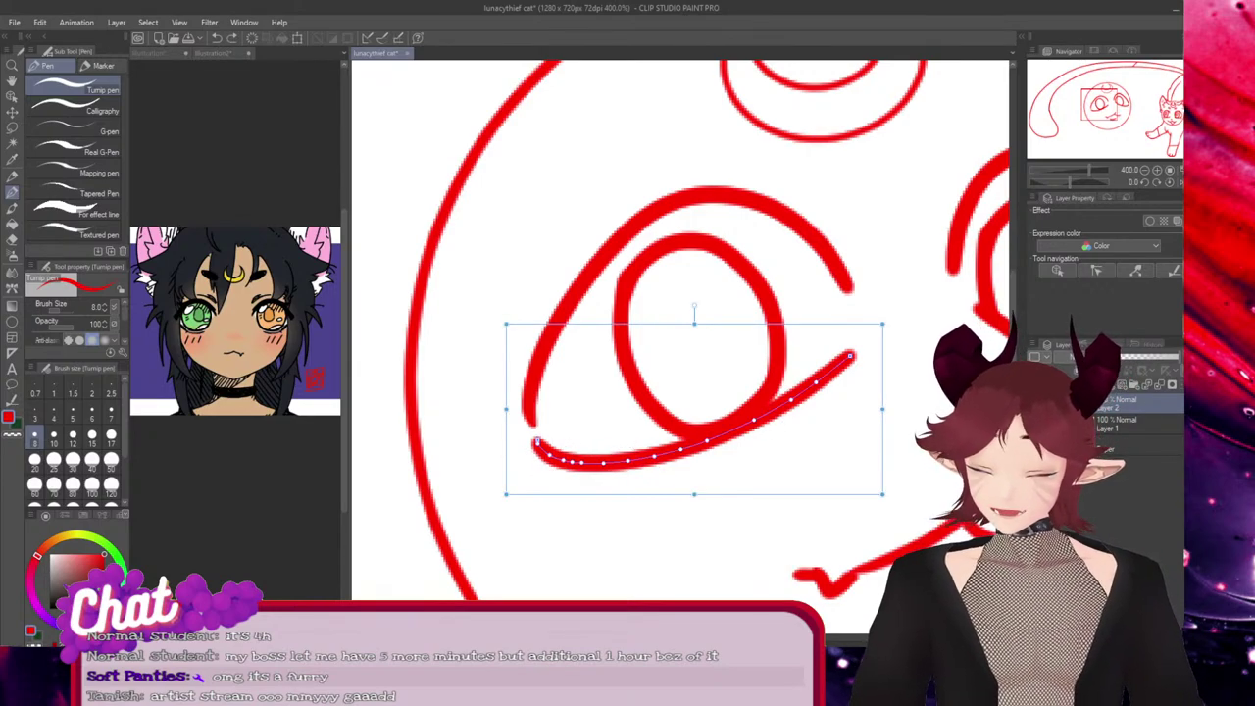
{"action": "key", "text": "ctrl+c"}
{"action": "key", "text": "ctrl+v"}
{"action": "left_click_drag", "start_coordinate": [628, 459], "coordinate": [691, 470]}
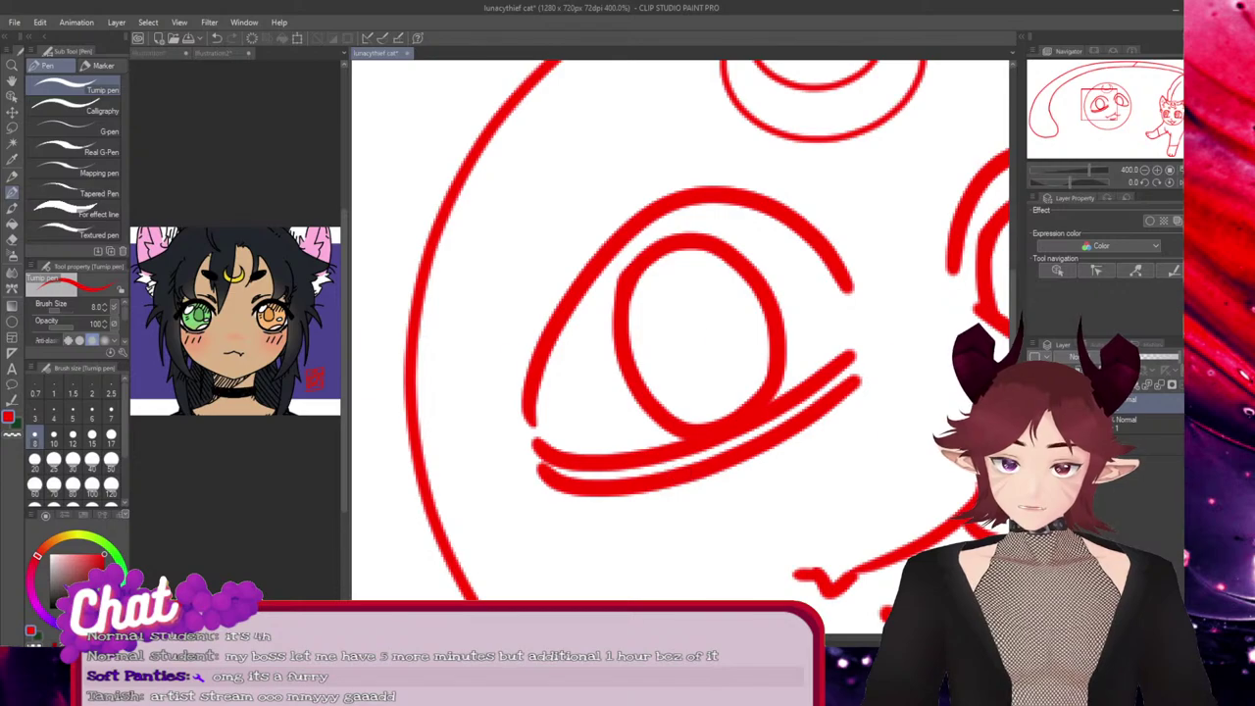
Try shifting the copied lower lid line slightly down and outward beneath the left-hand eye, and undo the copy
{"action": "key", "text": "ctrl"}
{"action": "left_click_drag", "start_coordinate": [700, 470], "coordinate": [690, 475]}
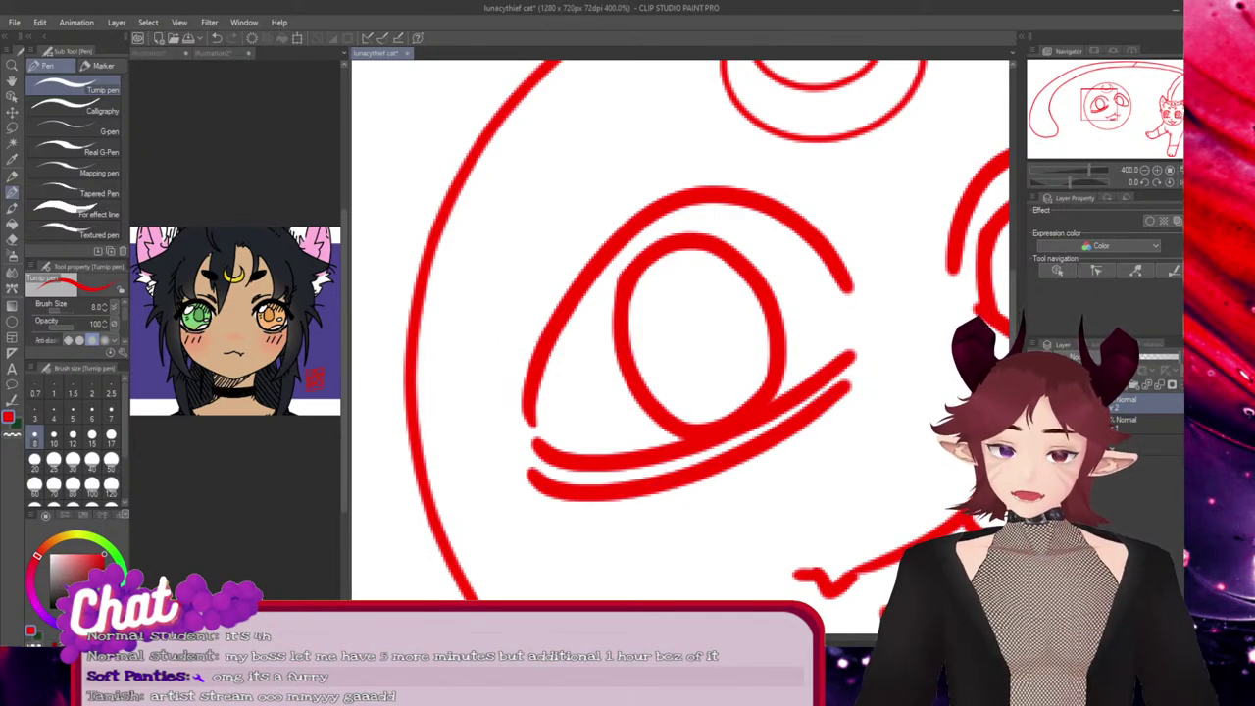
{"action": "mouse_move", "coordinate": [669, 639]}
{"action": "left_mouse_down"}
{"action": "mouse_move", "coordinate": [723, 639]}
{"action": "mouse_move", "coordinate": [689, 639]}
{"action": "left_mouse_up"}
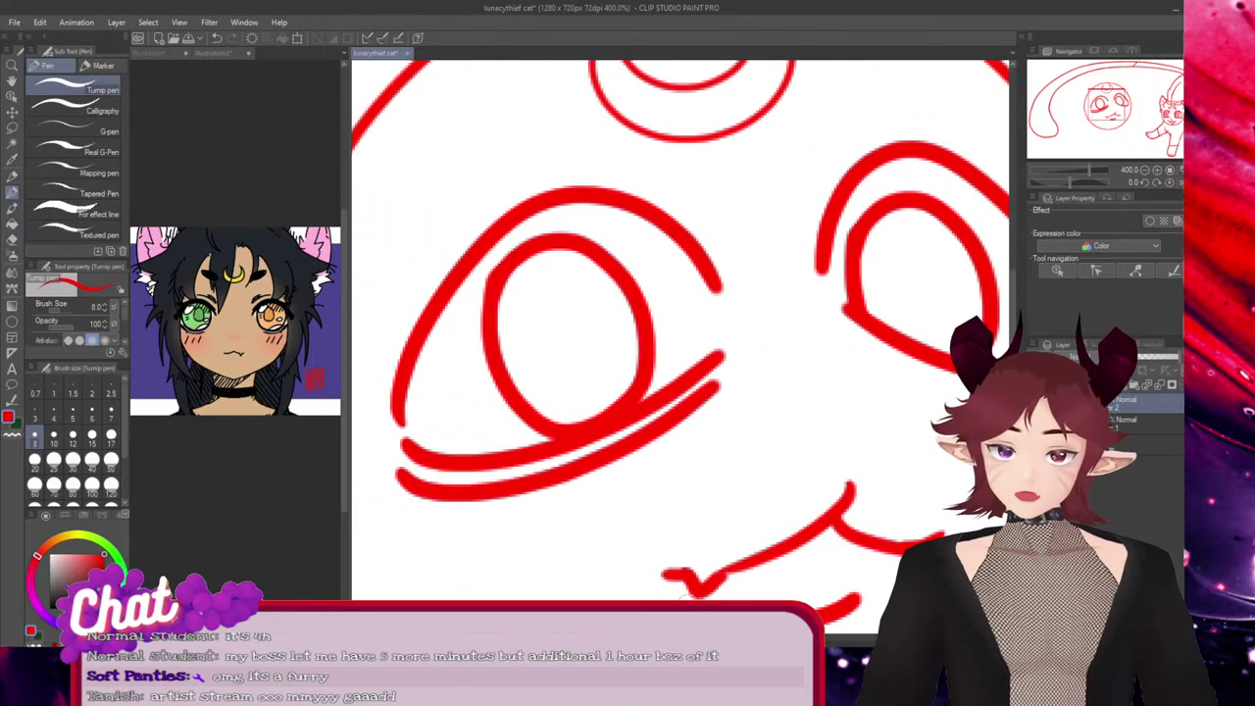
{"action": "key", "text": "ctrl+minus"}
{"action": "key", "text": "ctrl+minus"}
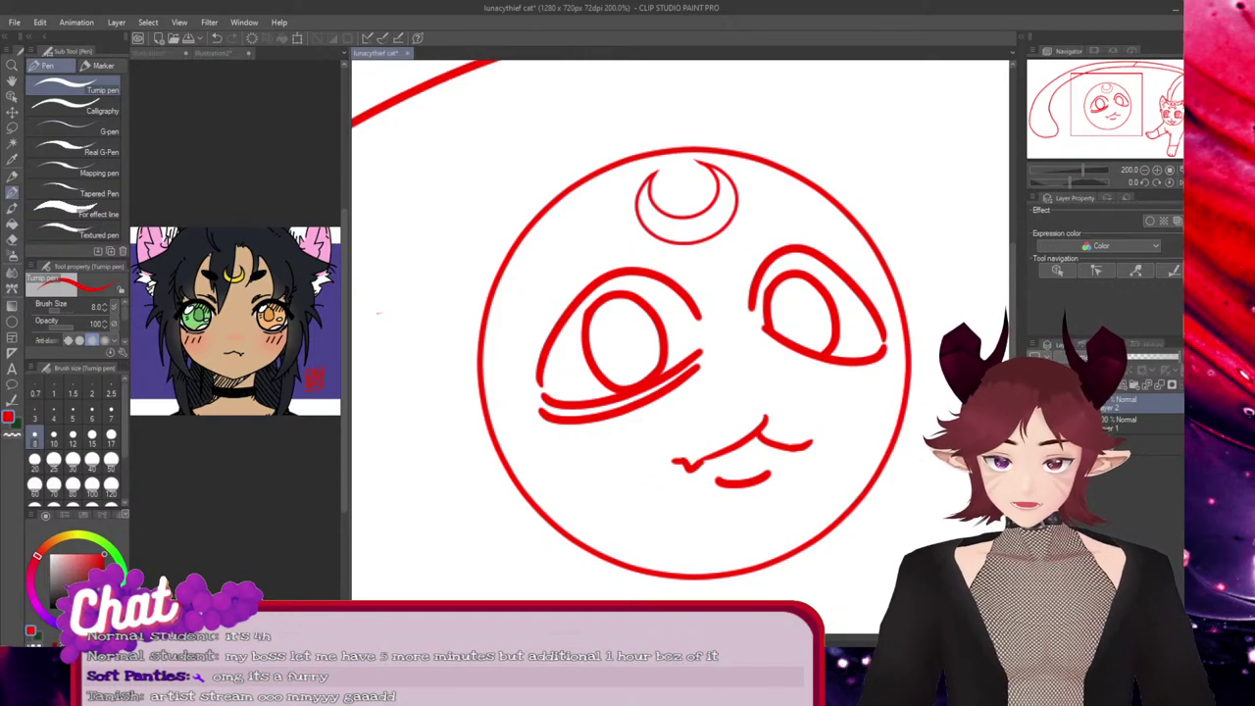
{"action": "key", "text": "ctrl+z"}
{"action": "key", "text": "ctrl+z"}
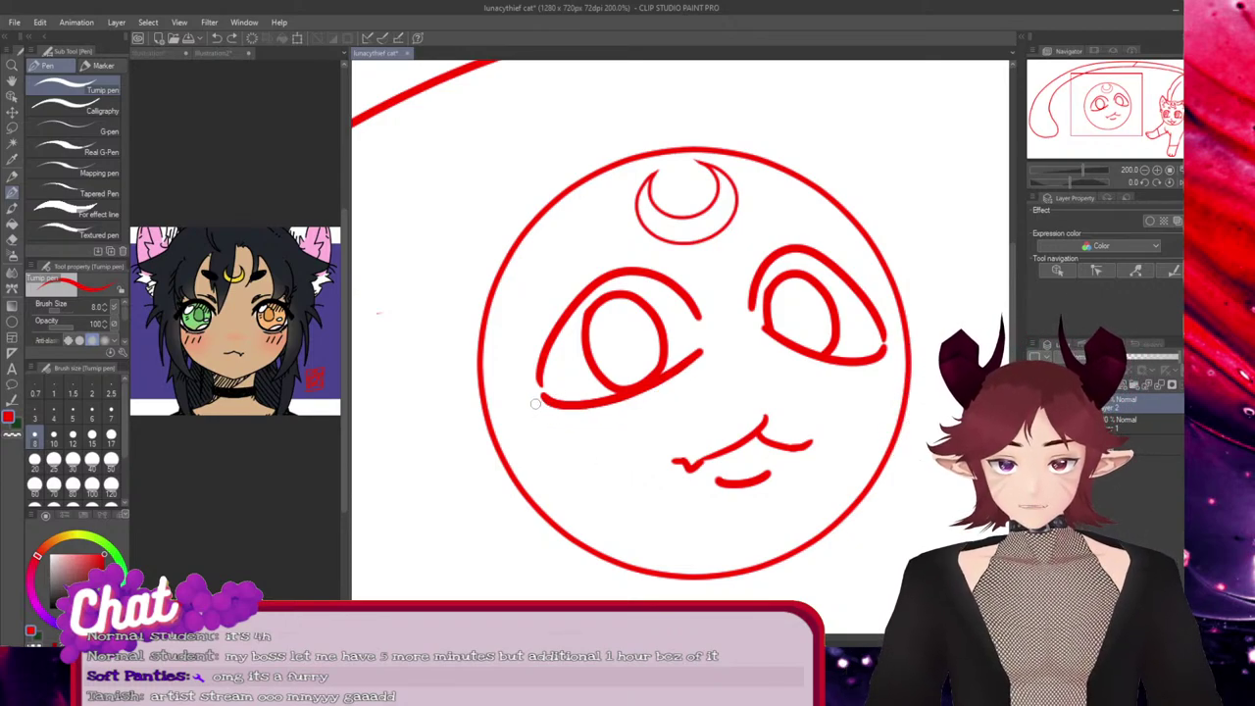
Try several short curved crease strokes beneath the outer part of the left-hand eye's lower lid, undoing each one
{"action": "mouse_move", "coordinate": [536, 403]}
{"action": "left_mouse_down"}
{"action": "mouse_move", "coordinate": [634, 405]}
{"action": "mouse_move", "coordinate": [582, 417]}
{"action": "mouse_move", "coordinate": [656, 399]}
{"action": "mouse_move", "coordinate": [616, 427]}
{"action": "left_mouse_up"}
{"action": "key", "text": "ctrl+z"}
{"action": "key", "text": "ctrl+z"}
{"action": "key", "text": "ctrl+z"}
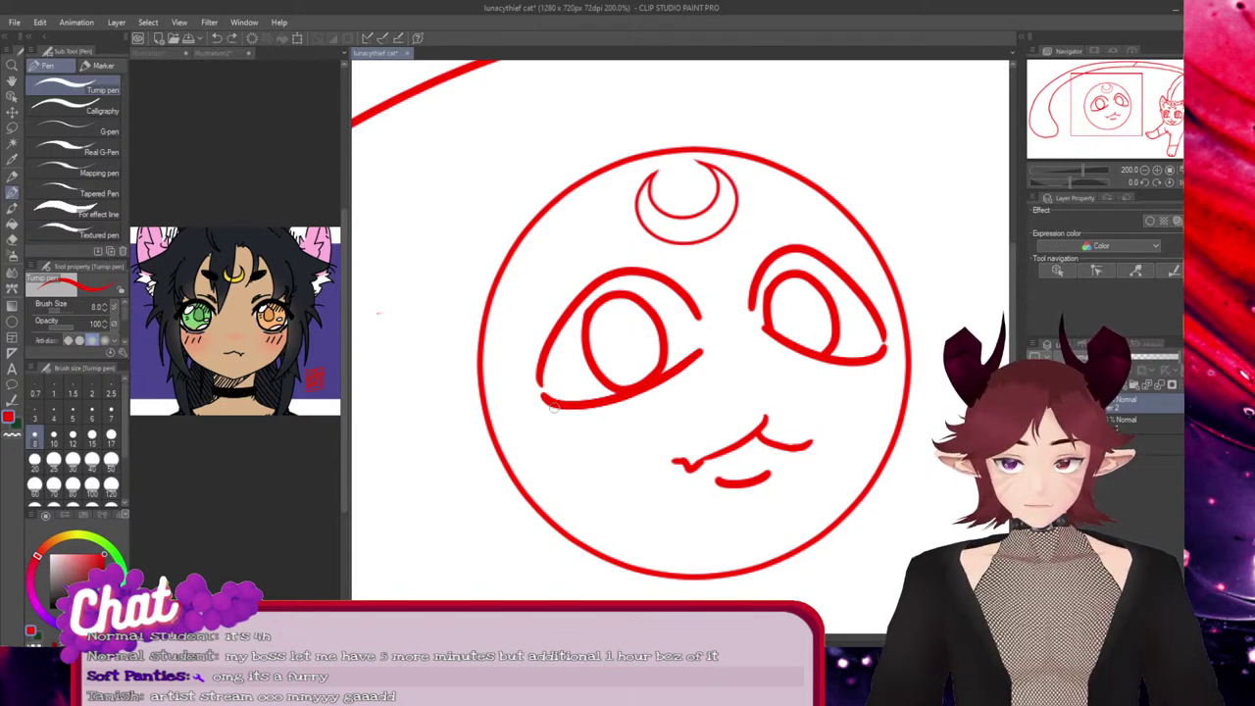
{"action": "left_click_drag", "start_coordinate": [540, 403], "coordinate": [628, 420]}
{"action": "key", "text": "ctrl+z"}
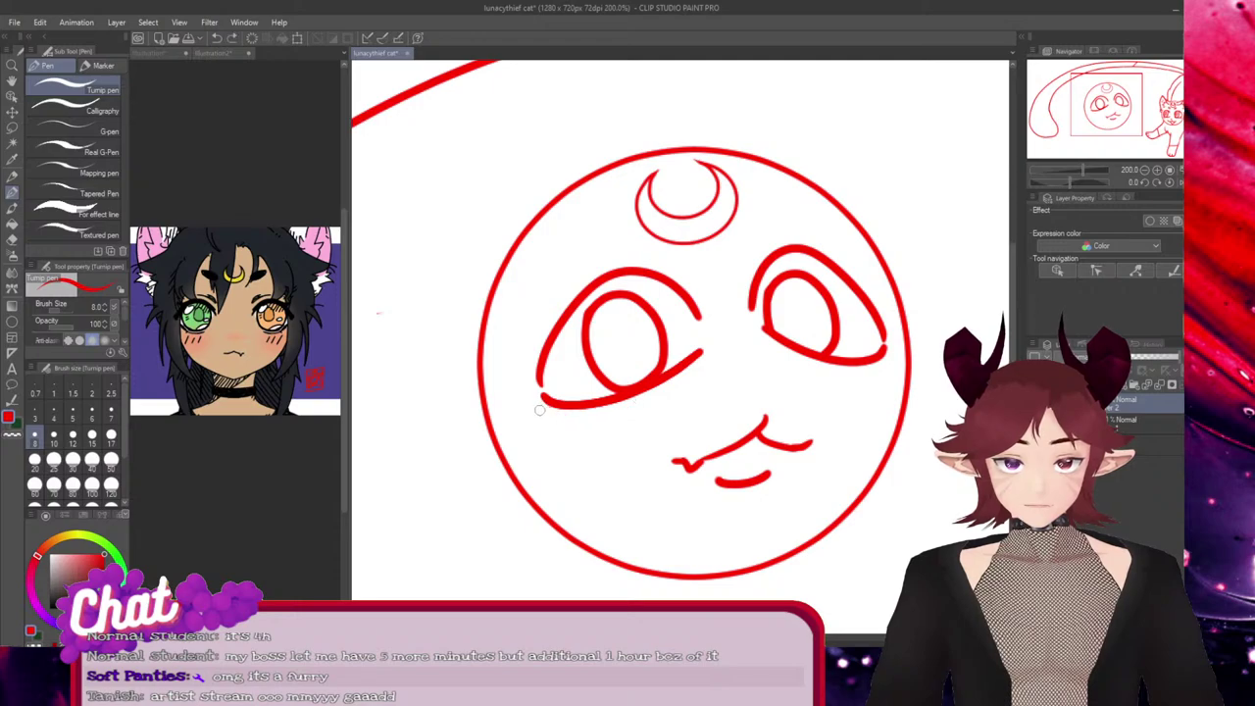
{"action": "left_click_drag", "start_coordinate": [535, 405], "coordinate": [618, 420]}
{"action": "key", "text": "ctrl+z"}
{"action": "left_click_drag", "start_coordinate": [535, 402], "coordinate": [620, 399]}
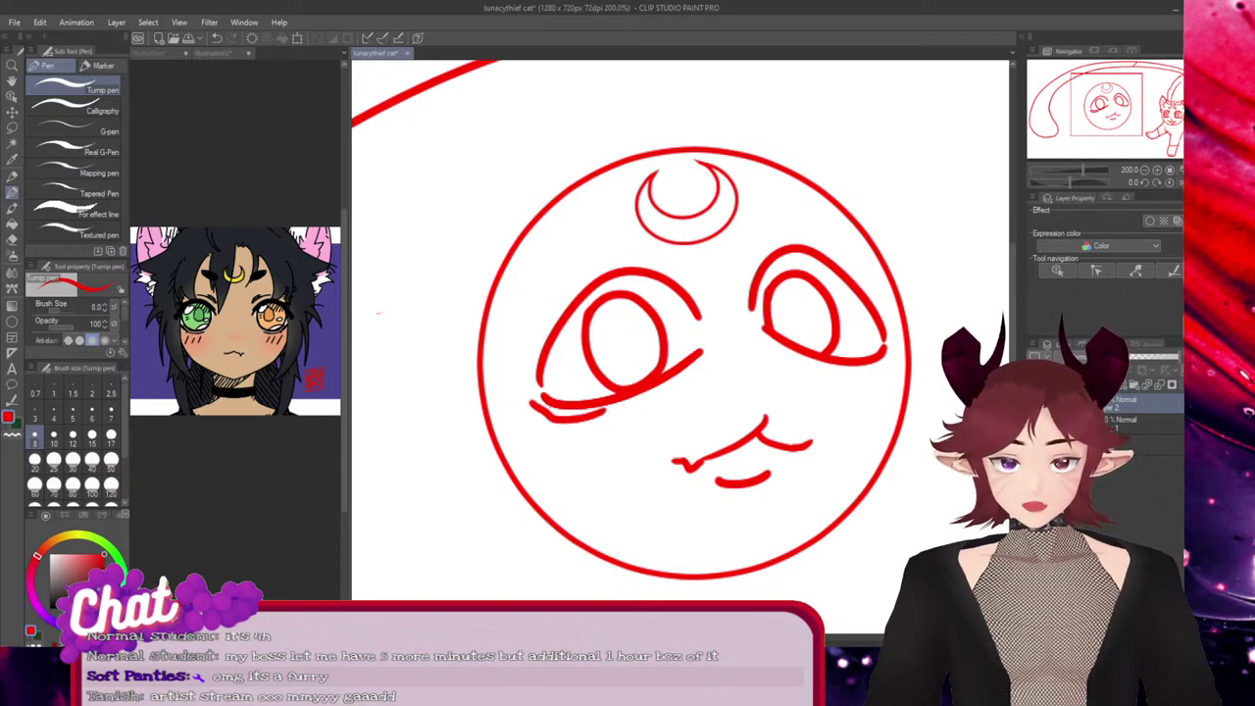
{"action": "key", "text": "ctrl+z"}
Draw a short crease beneath the outer corner of each eye and add small lower lashes branching from both corners
{"action": "left_click_drag", "start_coordinate": [536, 401], "coordinate": [592, 415]}
{"action": "key", "text": "ctrl+z"}
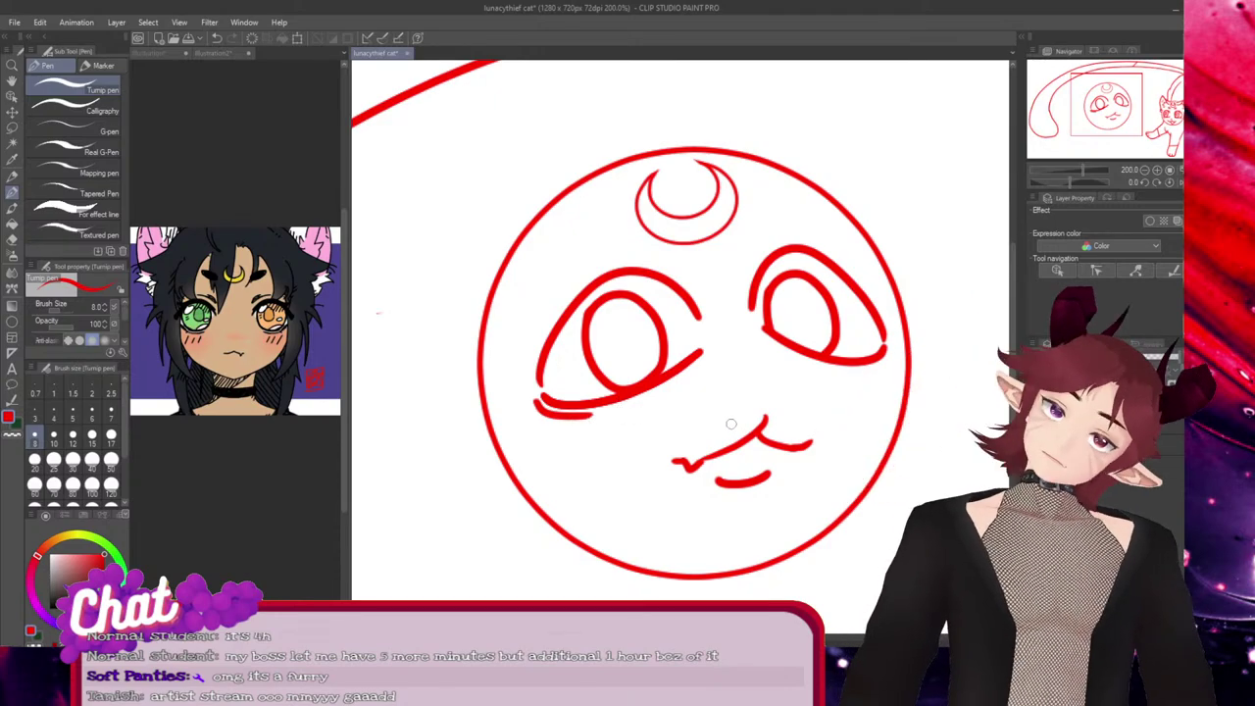
{"action": "left_click_drag", "start_coordinate": [891, 355], "coordinate": [876, 367]}
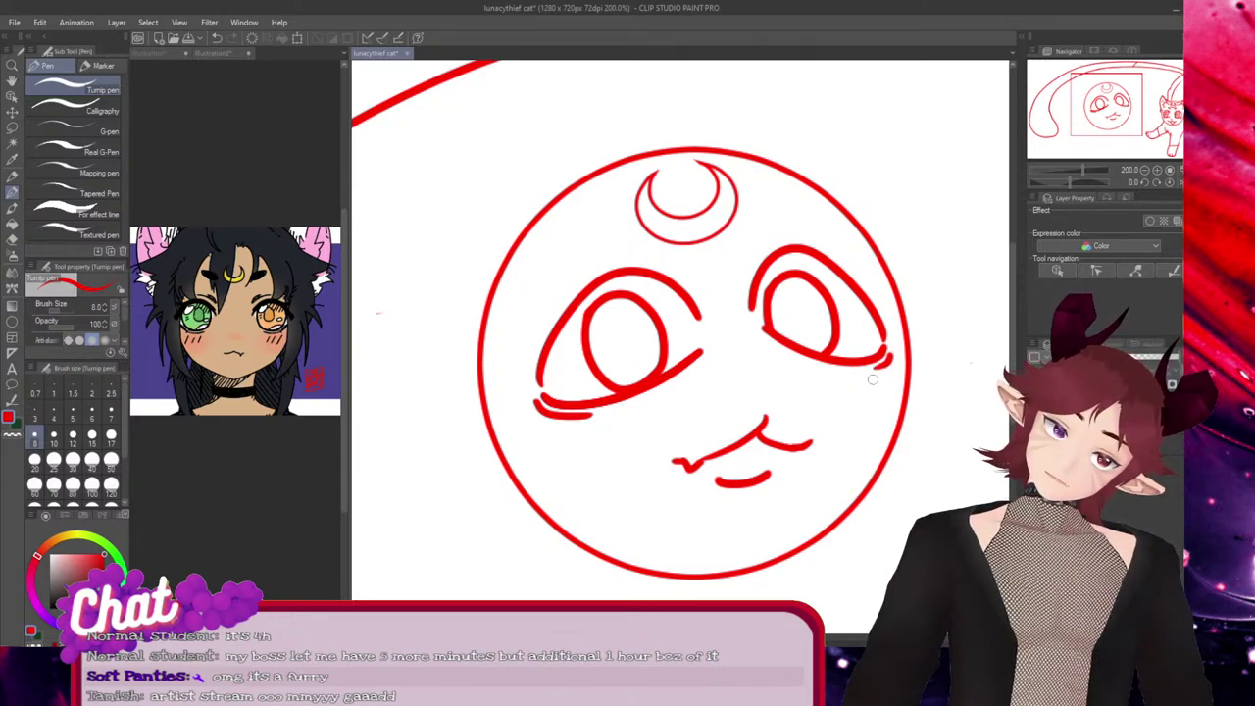
{"action": "left_click_drag", "start_coordinate": [893, 372], "coordinate": [879, 367]}
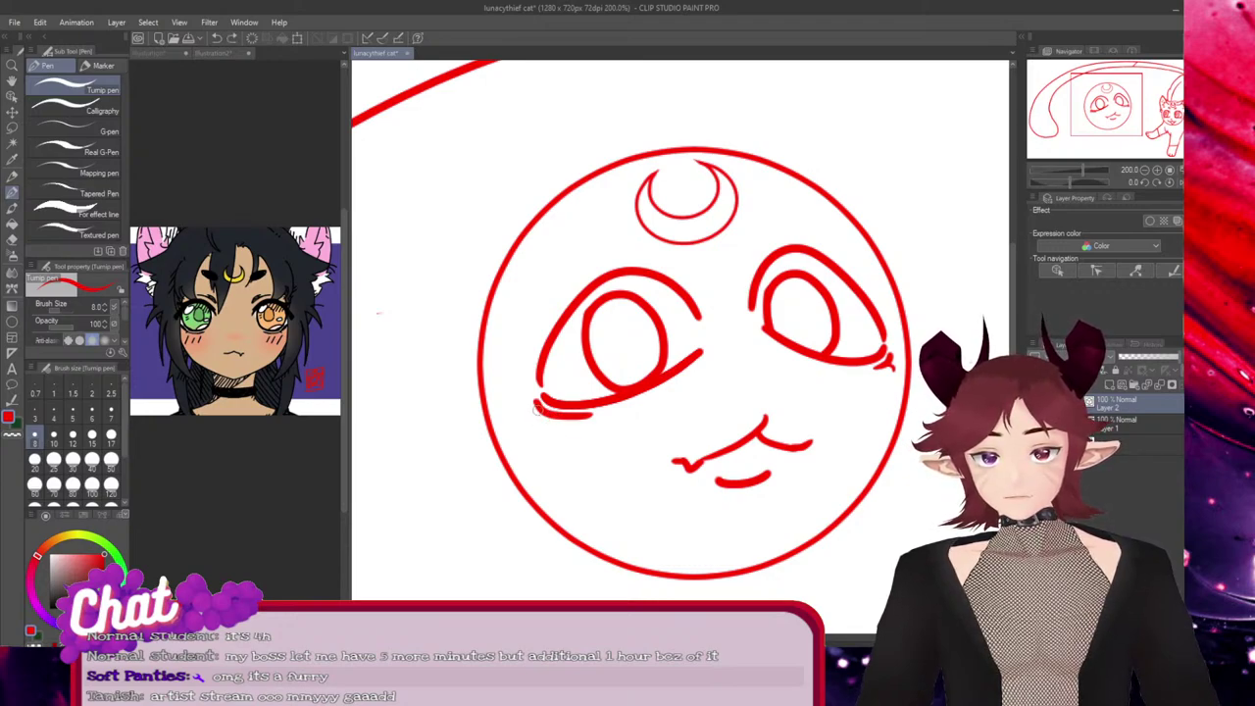
{"action": "left_click_drag", "start_coordinate": [538, 410], "coordinate": [527, 414]}
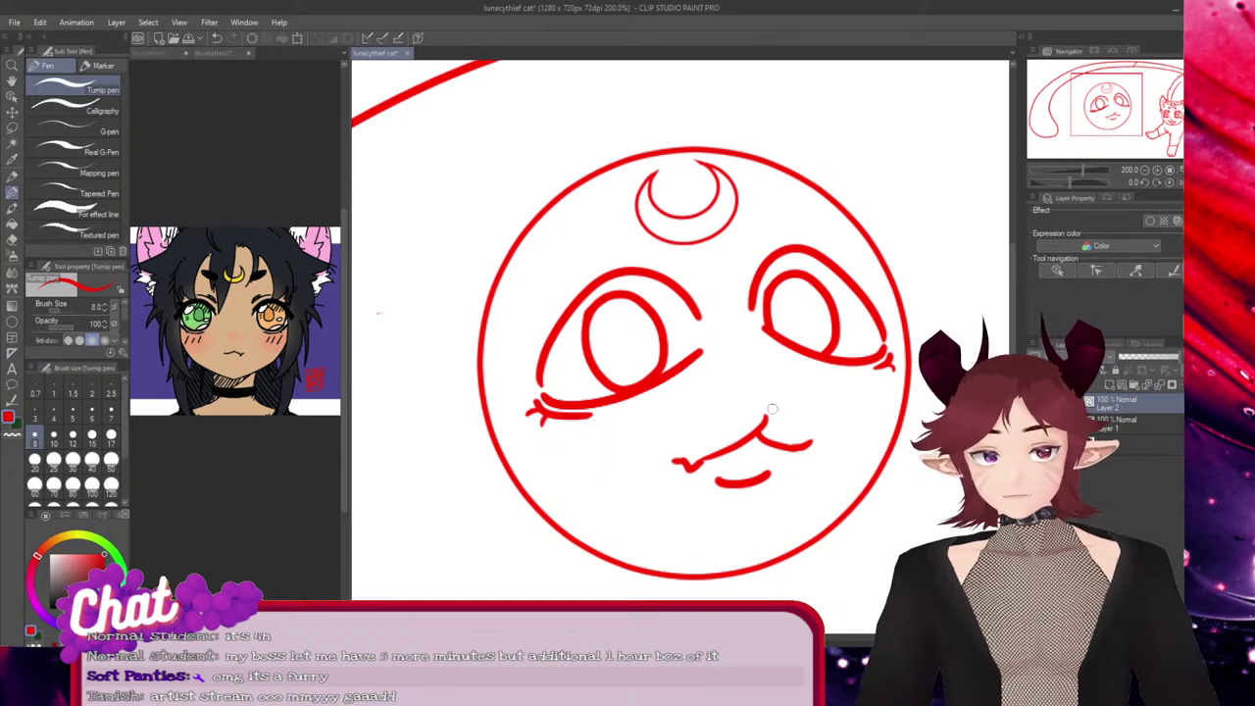
Remove the right-hand eye's small lower lash and draw two short lashes branching from its outer corner crease
{"action": "key", "text": "ctrl+z"}
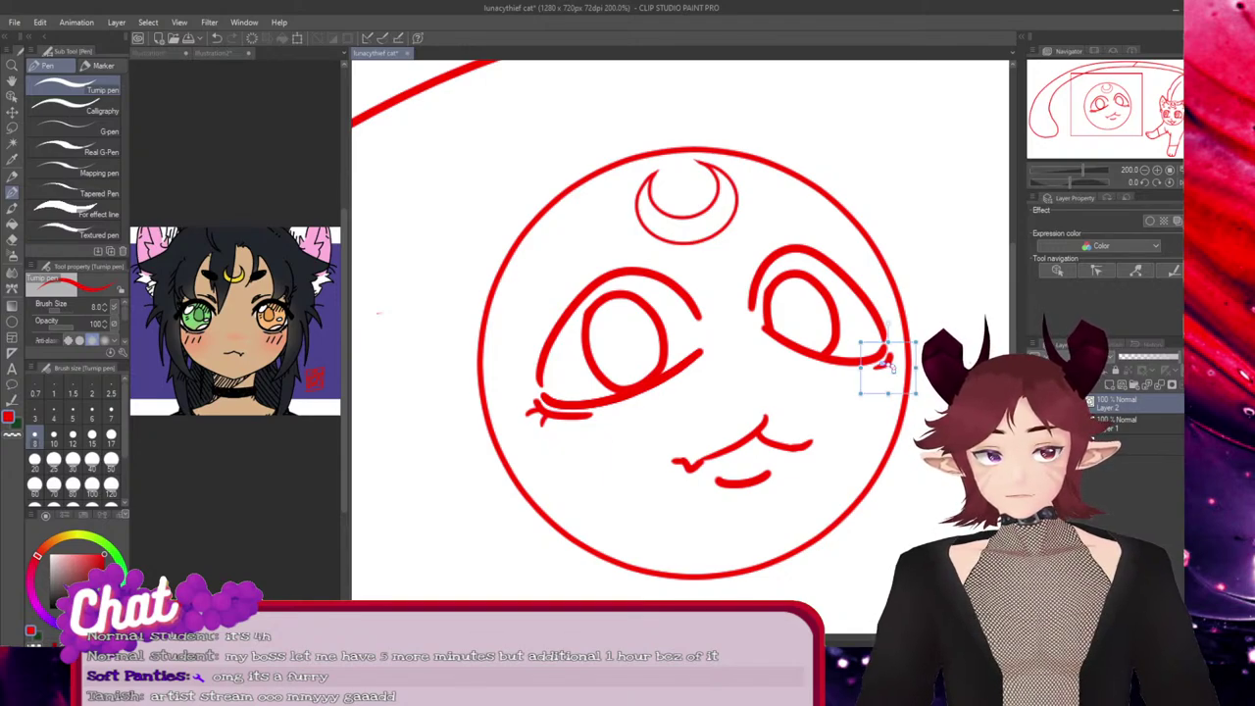
{"action": "left_click_drag", "start_coordinate": [889, 325], "coordinate": [885, 325]}
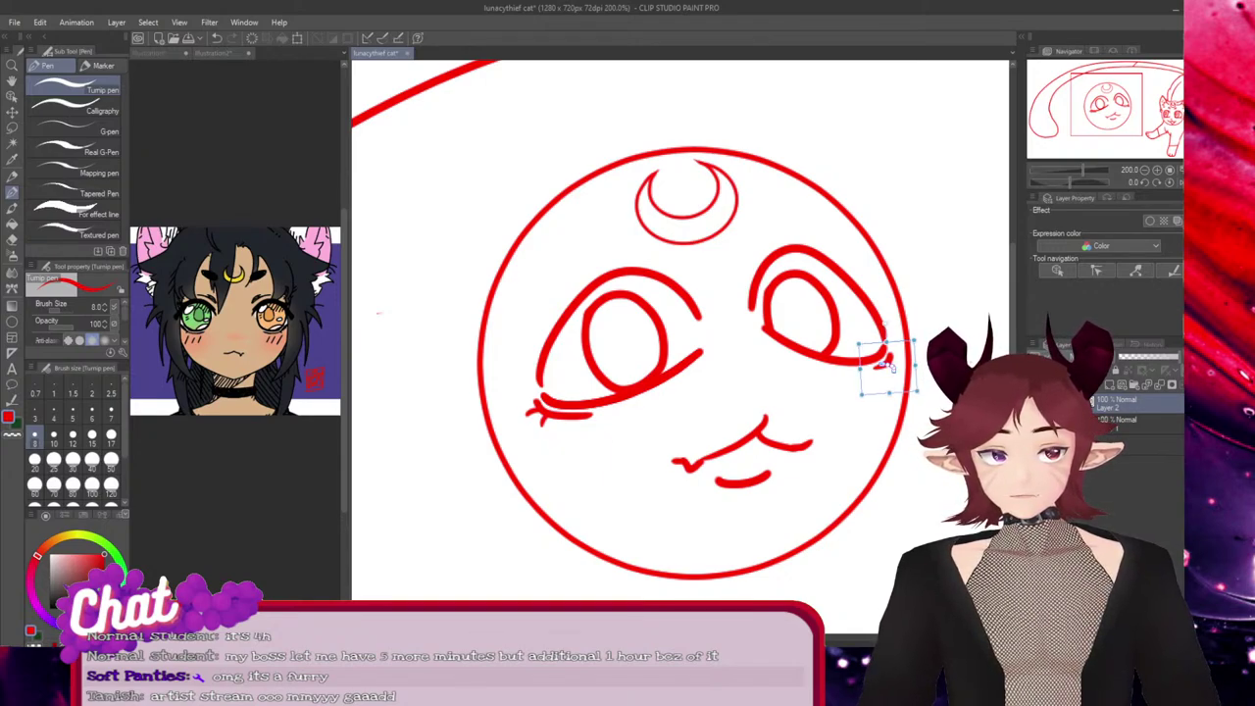
{"action": "left_click", "coordinate": [906, 367], "text": "ctrl"}
{"action": "left_click", "coordinate": [888, 364], "text": "ctrl"}
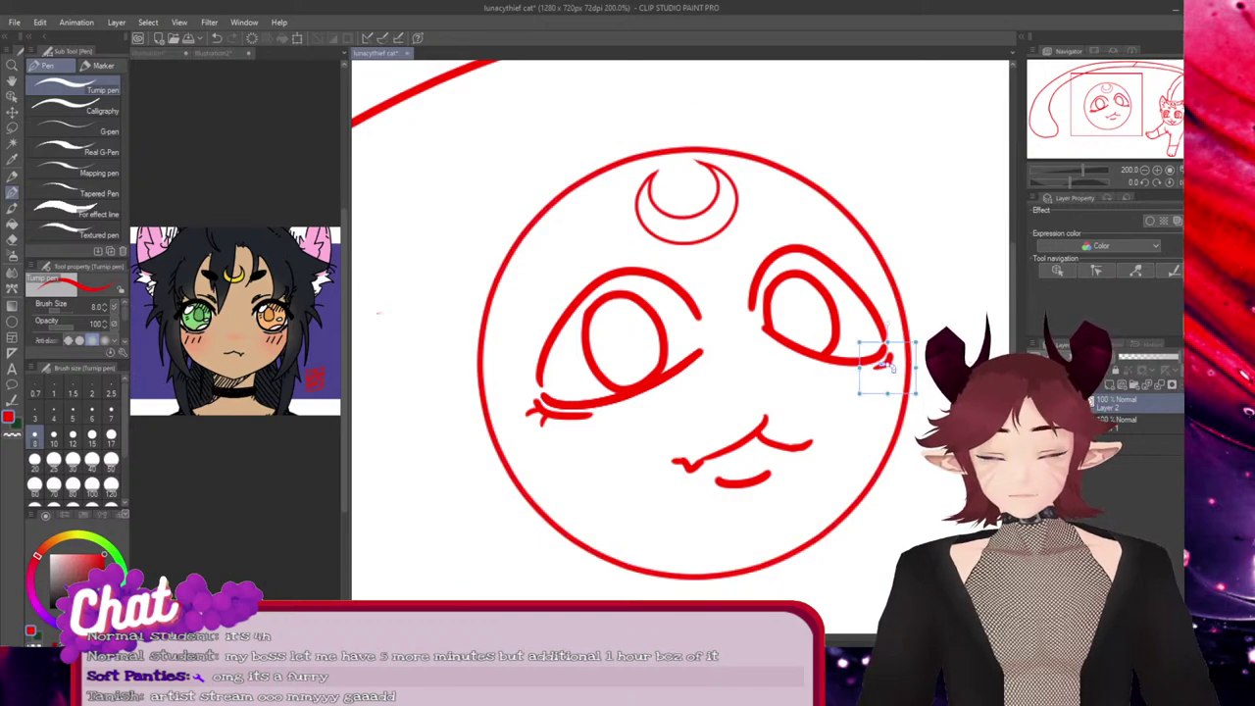
{"action": "key", "text": "ctrl+d"}
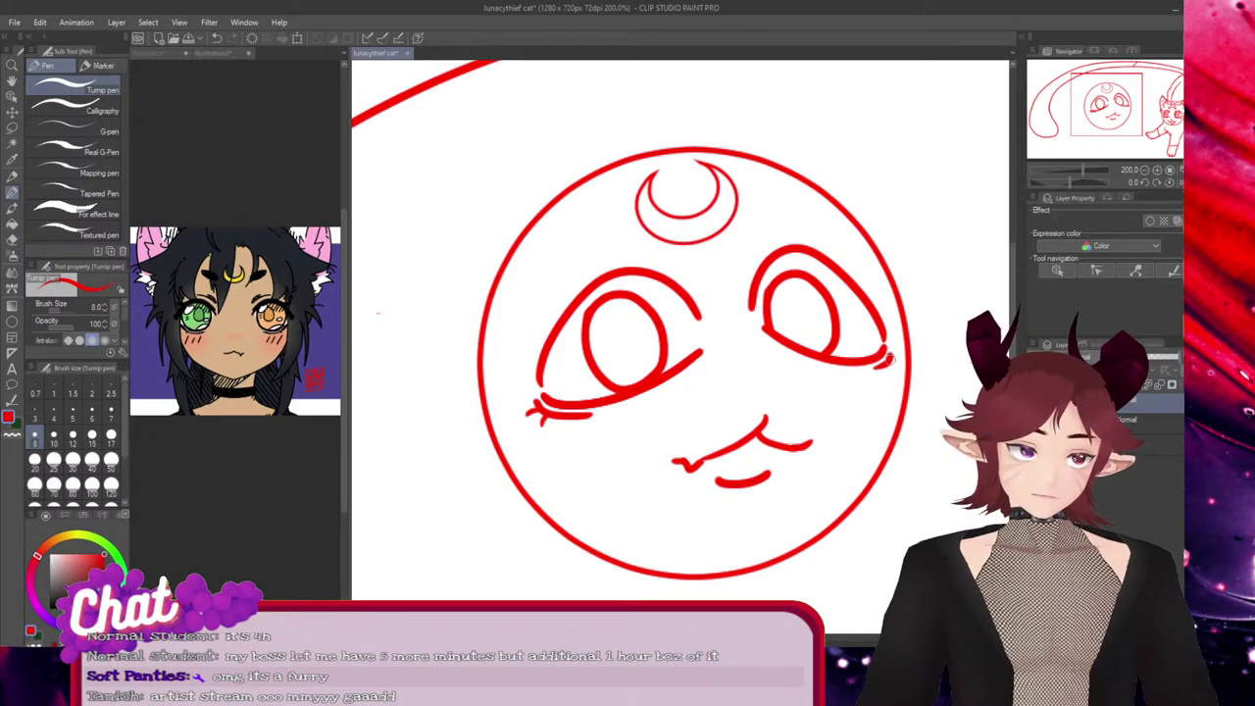
{"action": "left_click_drag", "start_coordinate": [890, 359], "coordinate": [900, 363]}
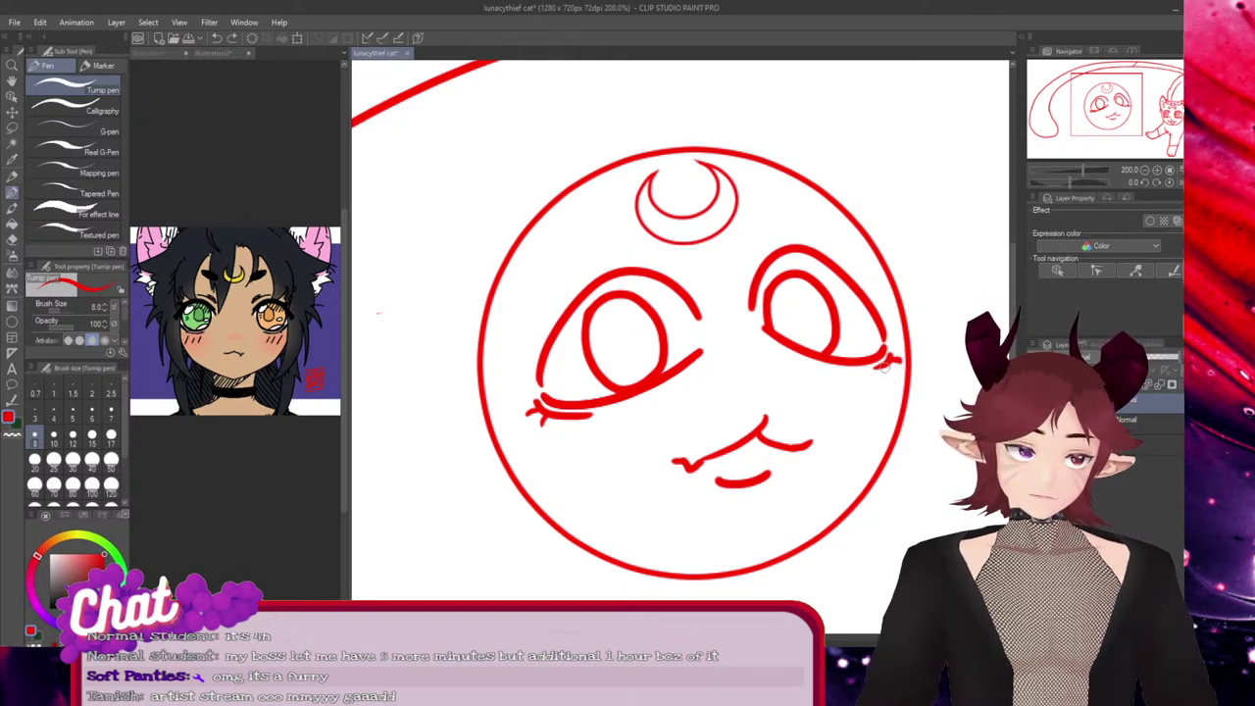
{"action": "left_click_drag", "start_coordinate": [887, 363], "coordinate": [894, 373]}
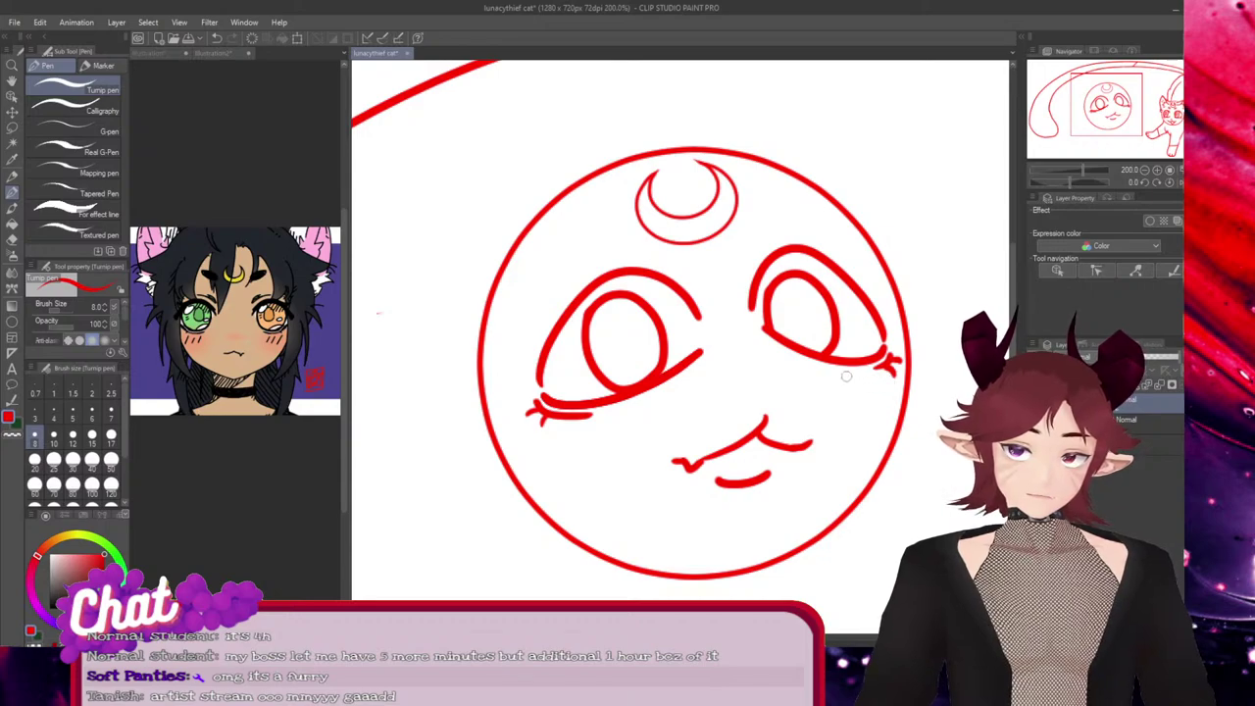
Thicken both upper lid lines by overlaying a slightly taller copy on each one
{"action": "left_click", "coordinate": [590, 288], "text": "ctrl"}
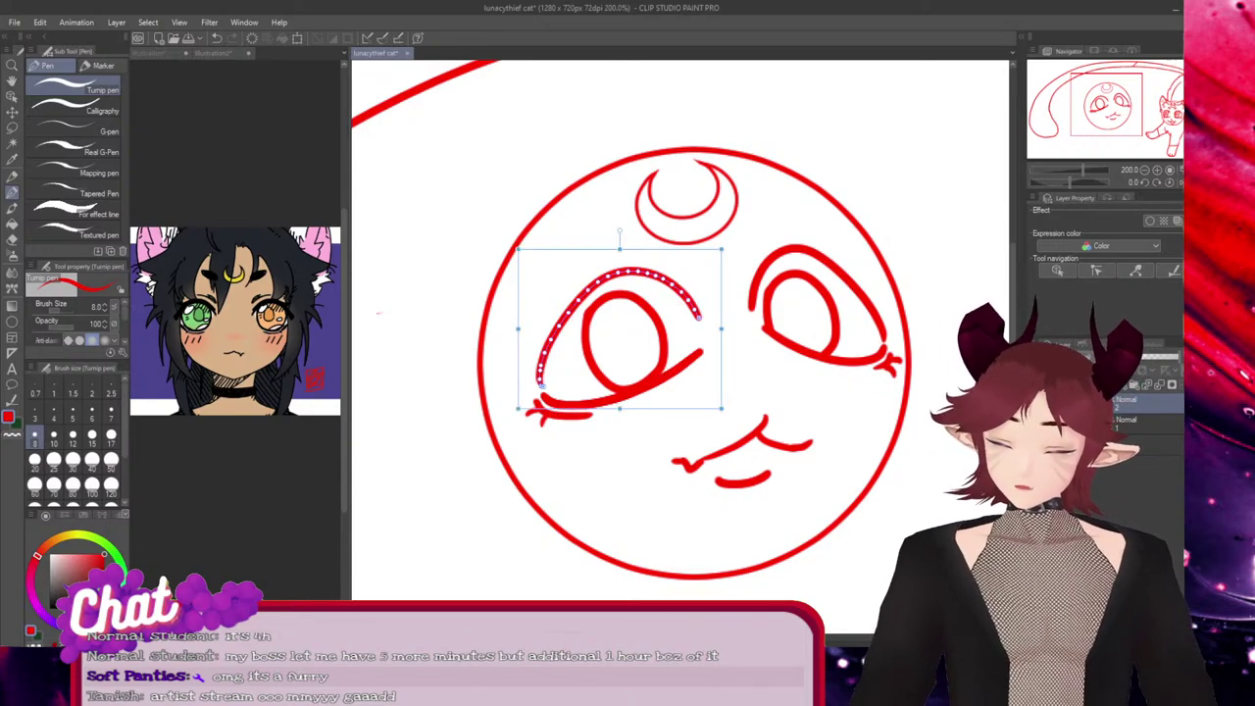
{"action": "left_click_drag", "start_coordinate": [620, 249], "coordinate": [619, 241]}
{"action": "left_click", "coordinate": [834, 266], "text": "ctrl"}
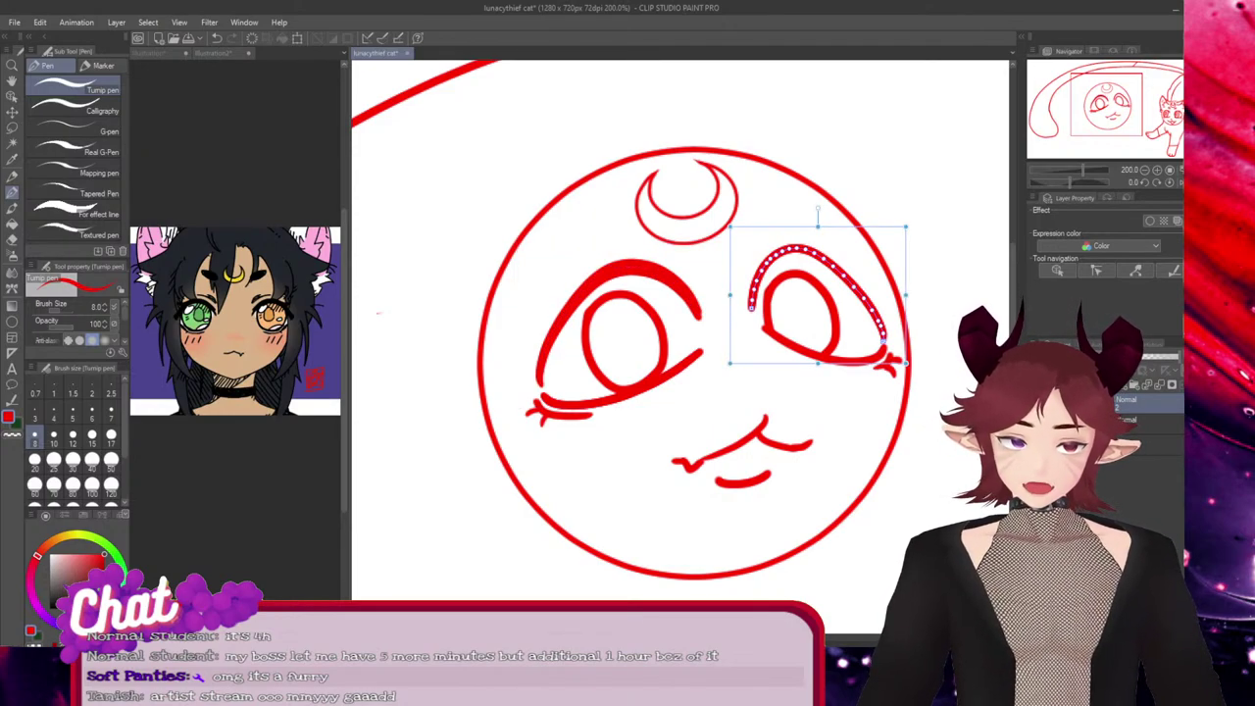
{"action": "left_click_drag", "start_coordinate": [817, 228], "coordinate": [817, 217]}
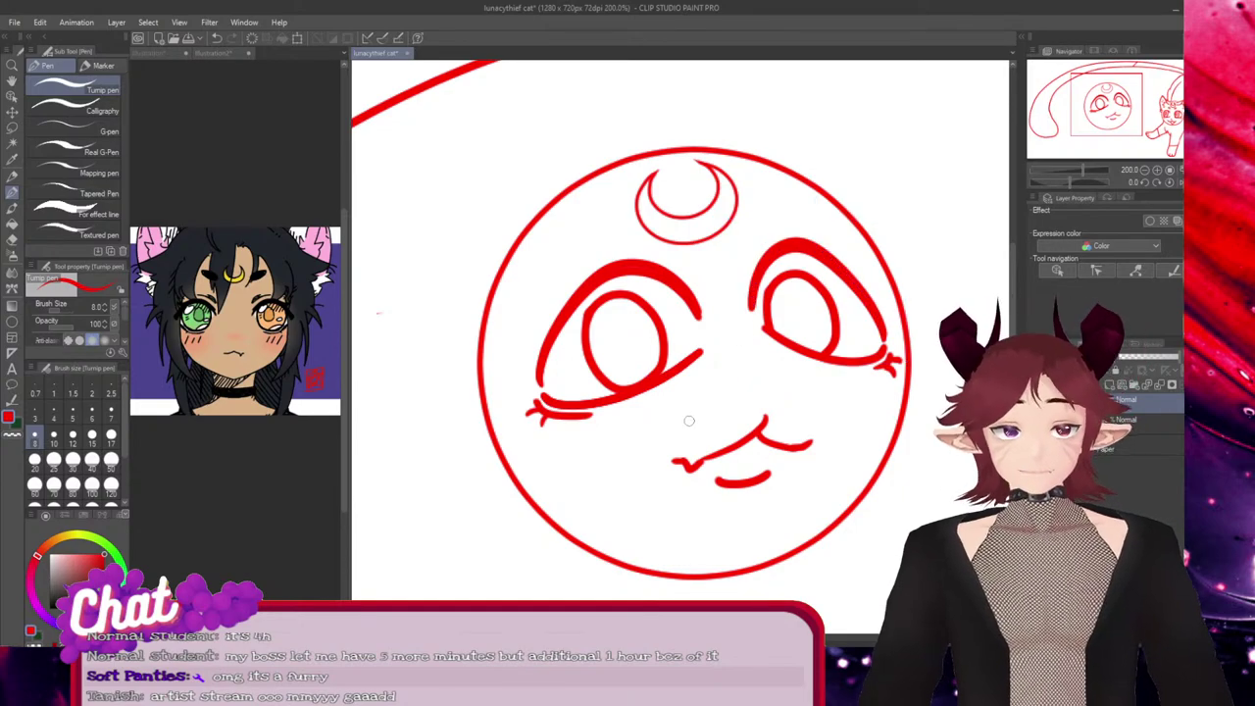
{"action": "left_click", "coordinate": [823, 259], "text": "ctrl"}
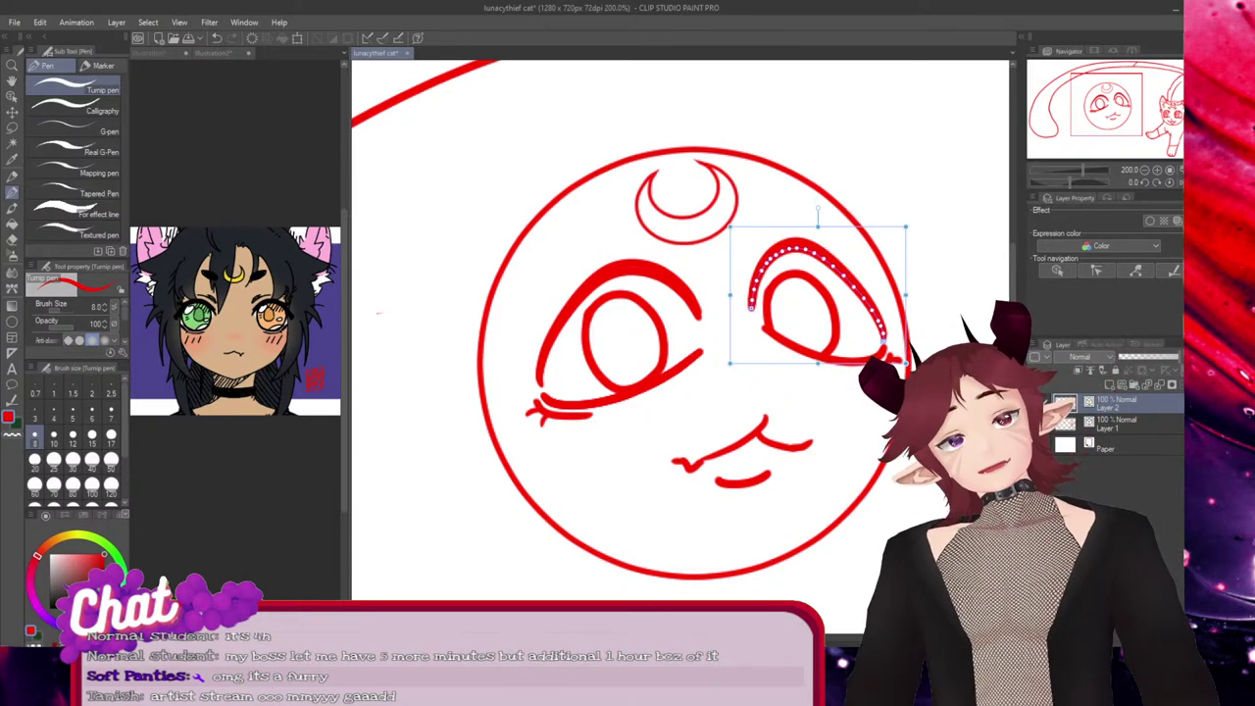
{"action": "left_click_drag", "start_coordinate": [818, 226], "coordinate": [818, 221]}
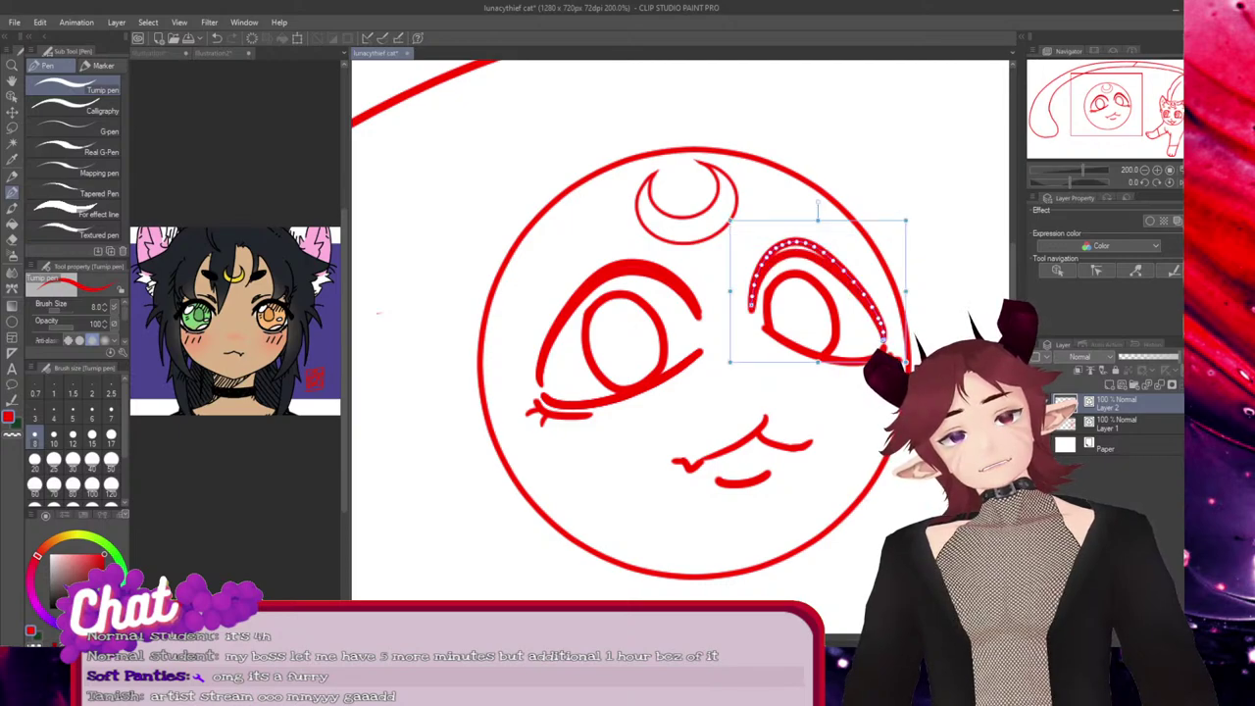
{"action": "key", "text": "Return"}
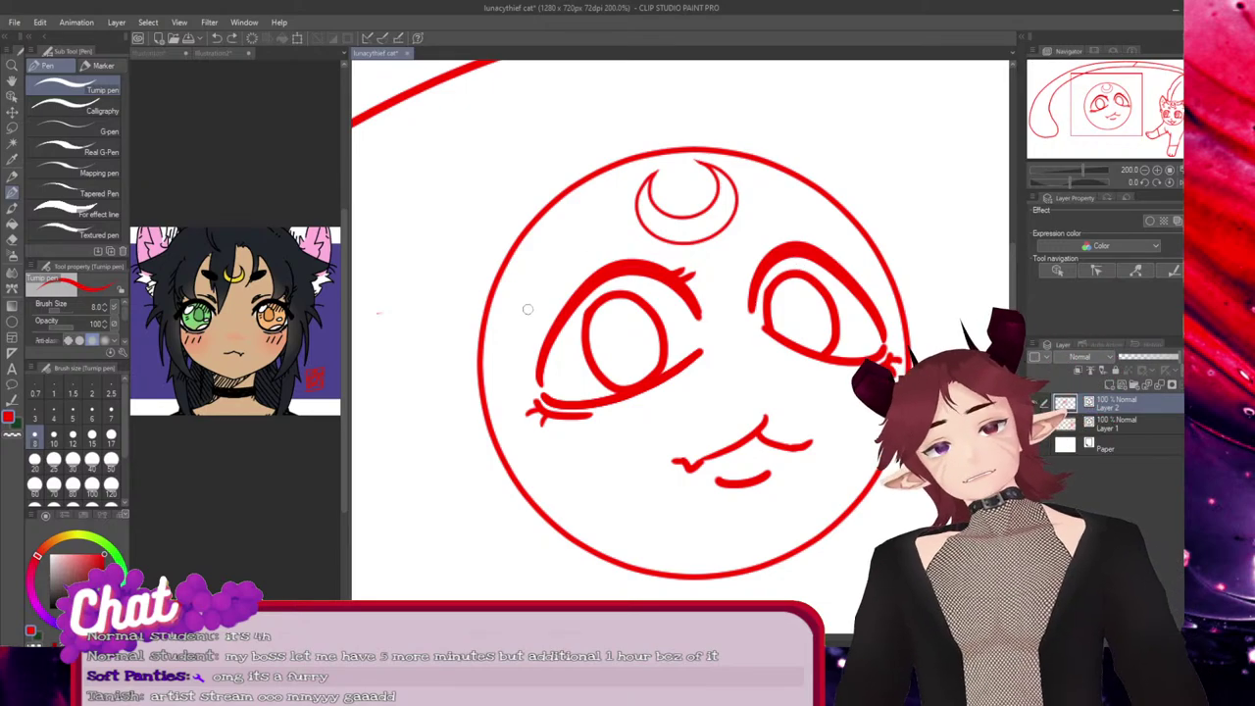
Try outer-corner lashes on both upper lids, and undo all the upper lashes
{"action": "mouse_move", "coordinate": [545, 344]}
{"action": "left_mouse_down"}
{"action": "mouse_move", "coordinate": [514, 361]}
{"action": "mouse_move", "coordinate": [522, 380]}
{"action": "left_mouse_up"}
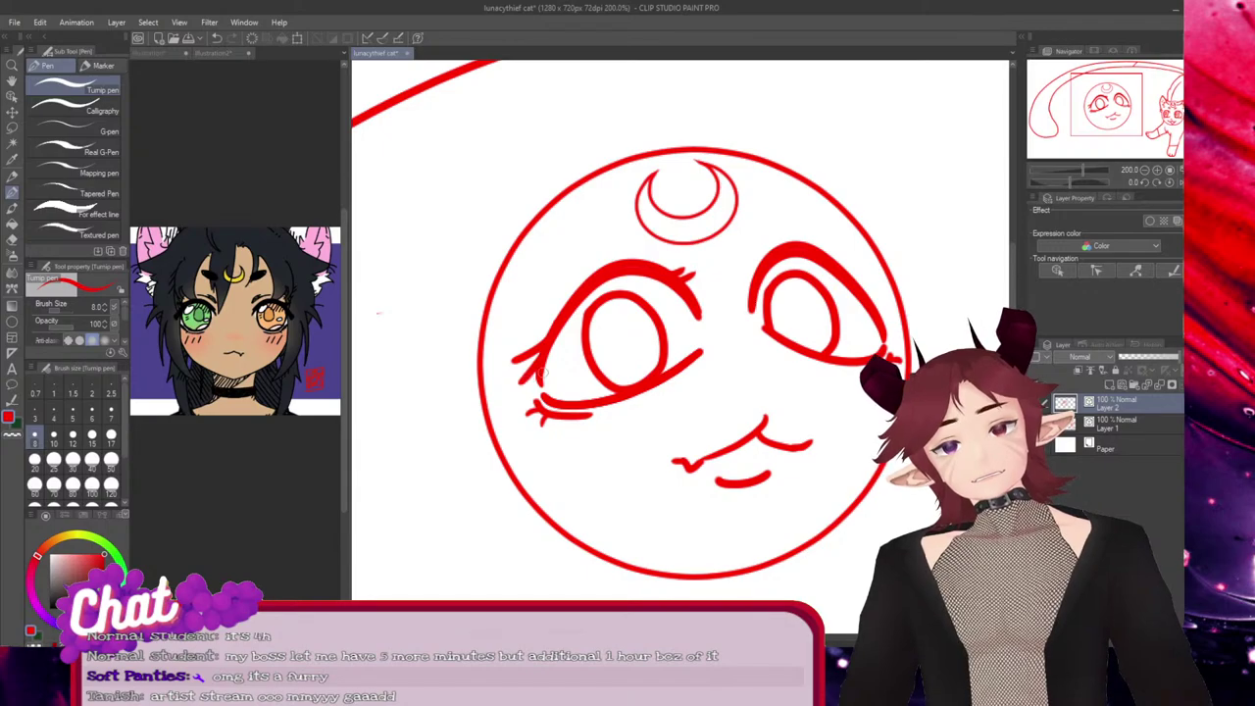
{"action": "left_click_drag", "start_coordinate": [870, 303], "coordinate": [935, 322]}
{"action": "key", "text": "ctrl+z"}
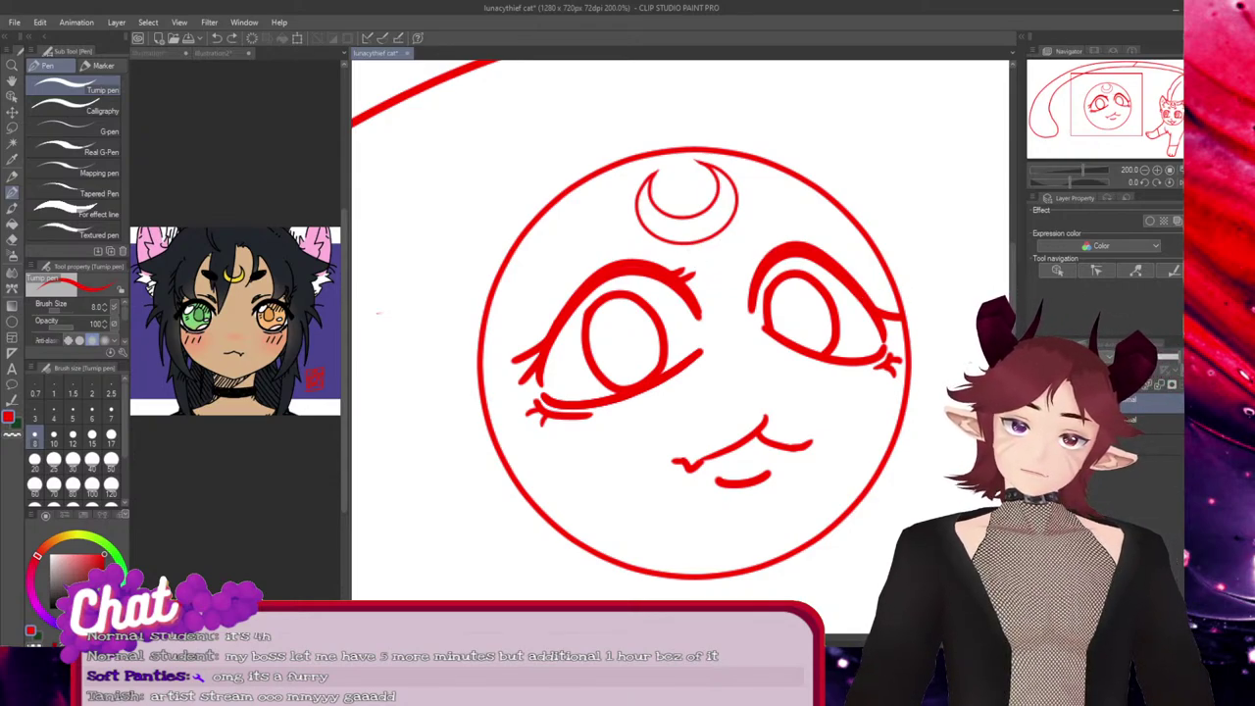
{"action": "key", "text": "ctrl+z"}
{"action": "key", "text": "ctrl+z"}
{"action": "key", "text": "ctrl+z"}
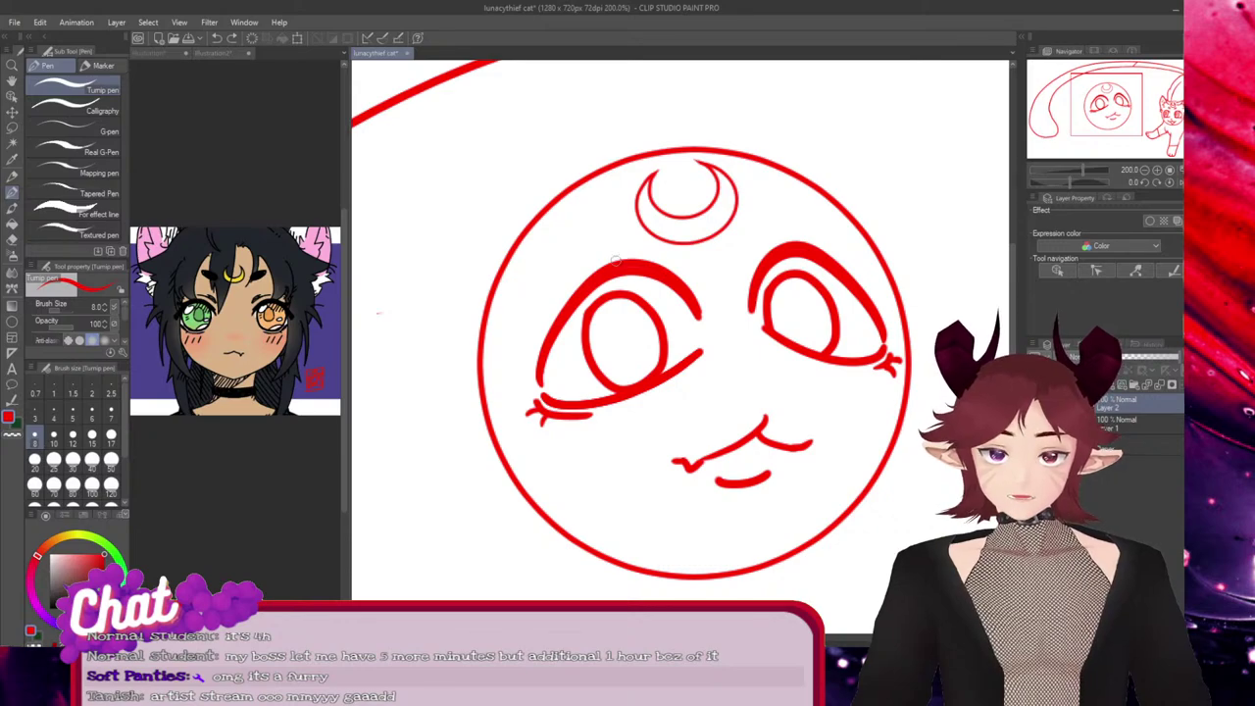
Try short upright lashes along the tops of both upper lids, and undo them
{"action": "mouse_move", "coordinate": [614, 265]}
{"action": "left_mouse_down"}
{"action": "mouse_move", "coordinate": [620, 237]}
{"action": "mouse_move", "coordinate": [646, 249]}
{"action": "left_mouse_up"}
{"action": "key", "text": "ctrl+z"}
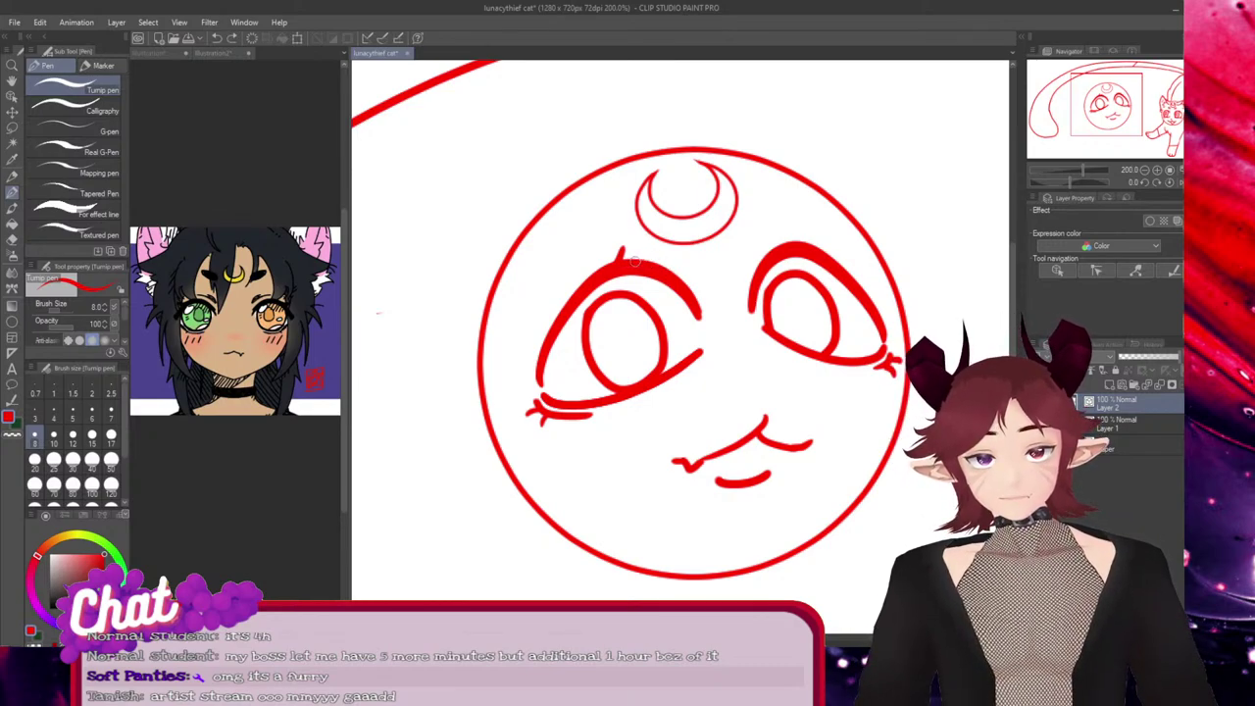
{"action": "mouse_move", "coordinate": [636, 262]}
{"action": "left_mouse_down"}
{"action": "mouse_move", "coordinate": [637, 247]}
{"action": "mouse_move", "coordinate": [660, 248]}
{"action": "left_mouse_up"}
{"action": "mouse_move", "coordinate": [775, 250]}
{"action": "left_mouse_down"}
{"action": "mouse_move", "coordinate": [772, 229]}
{"action": "mouse_move", "coordinate": [797, 225]}
{"action": "left_mouse_up"}
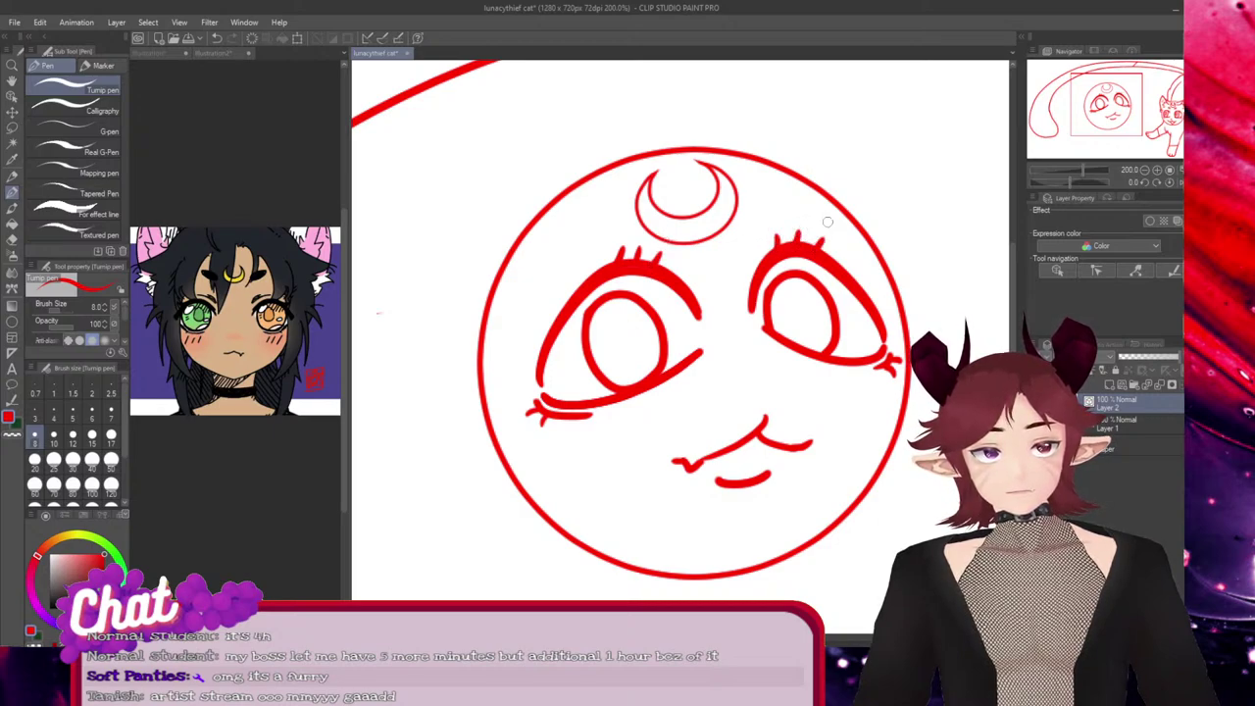
{"action": "key", "text": "ctrl+z"}
{"action": "key", "text": "ctrl+z"}
{"action": "key", "text": "ctrl+z"}
{"action": "key", "text": "ctrl+z"}
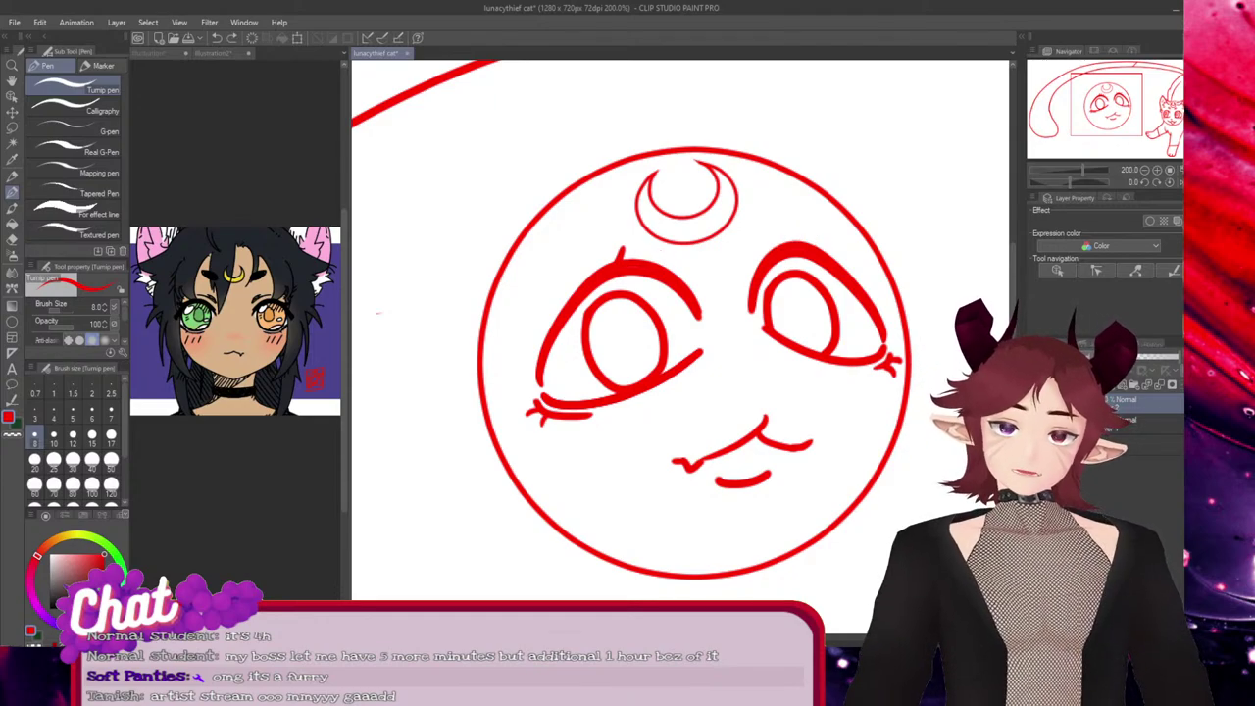
Draw three short, spaced lashes along the top of each eye's upper lid
{"action": "mouse_move", "coordinate": [598, 274]}
{"action": "left_mouse_down"}
{"action": "mouse_move", "coordinate": [597, 246]}
{"action": "mouse_move", "coordinate": [663, 248]}
{"action": "left_mouse_up"}
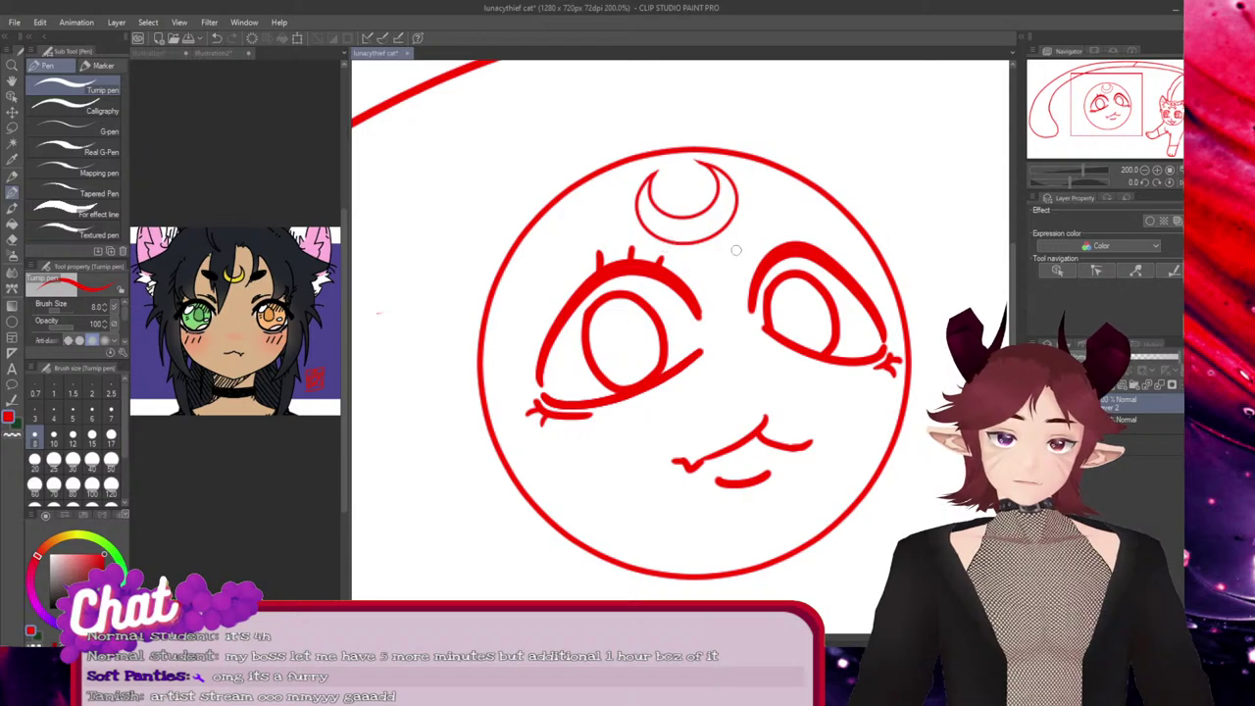
{"action": "mouse_move", "coordinate": [774, 252]}
{"action": "left_mouse_down"}
{"action": "mouse_move", "coordinate": [771, 234]}
{"action": "mouse_move", "coordinate": [830, 231]}
{"action": "left_mouse_up"}
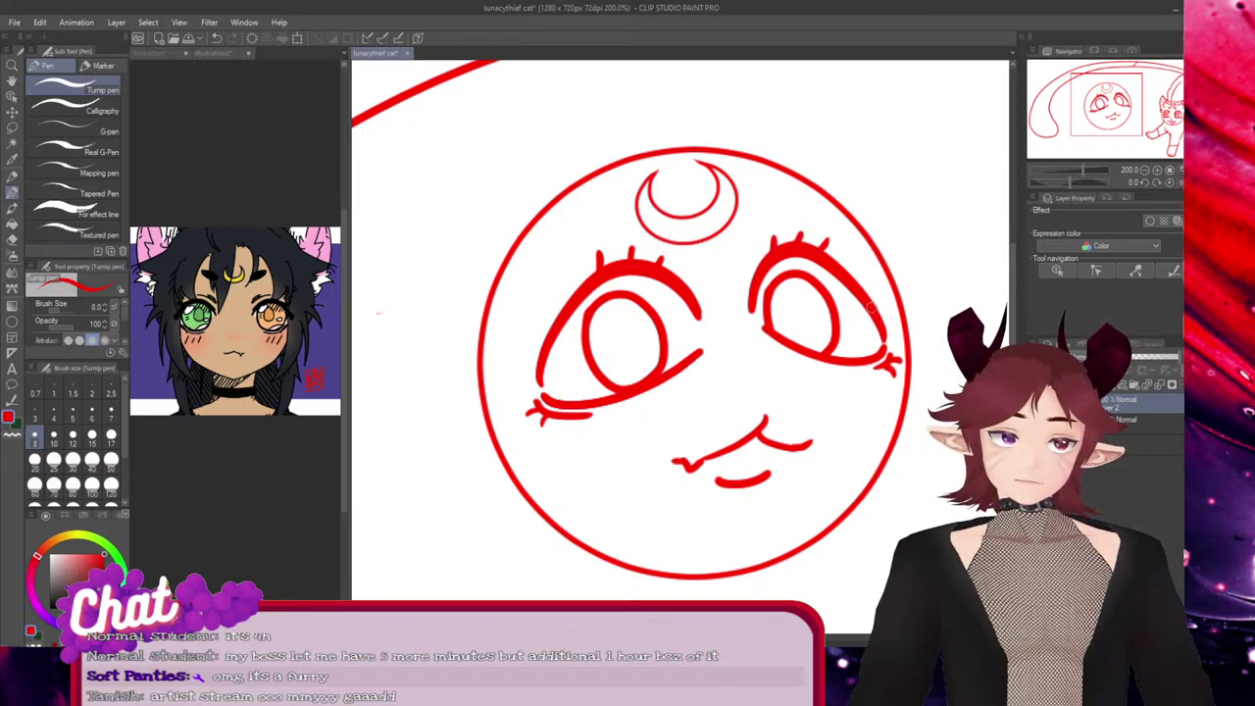
{"action": "key", "text": "ctrl+z"}
{"action": "key", "text": "ctrl+z"}
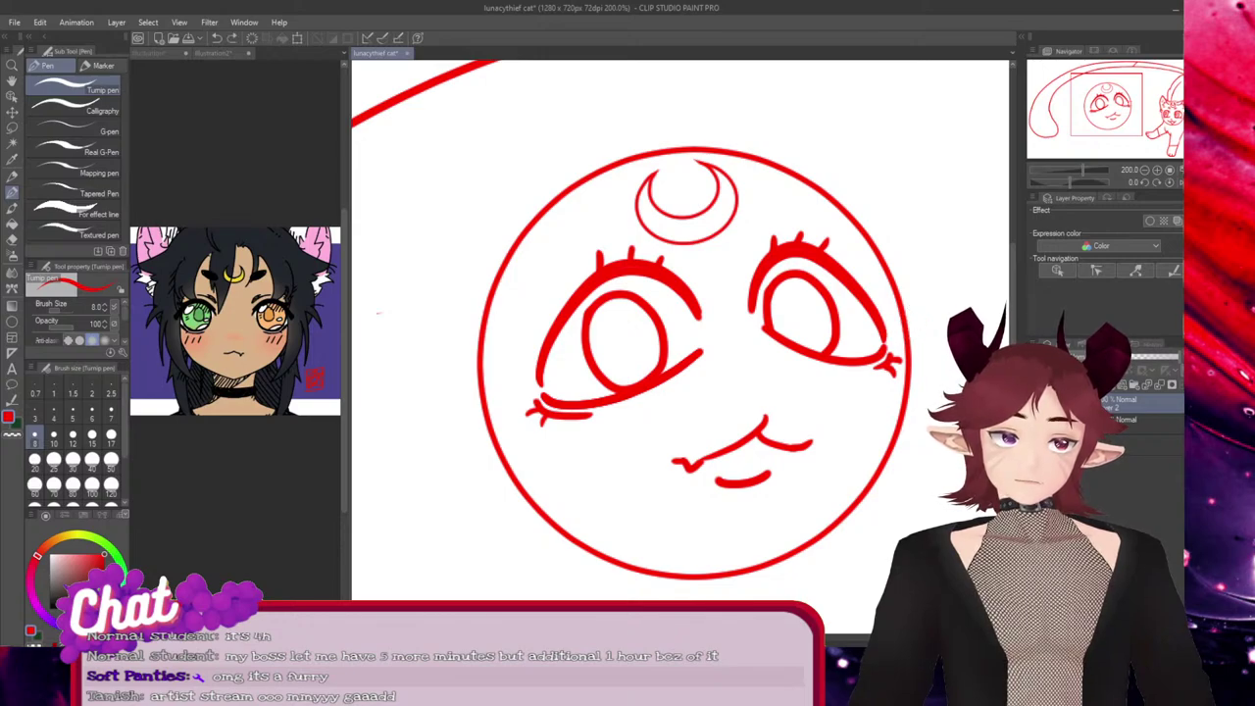
Draw two longer curved lashes sweeping outward from the outer end of each eye's upper lid
{"action": "left_click_drag", "start_coordinate": [880, 316], "coordinate": [913, 333]}
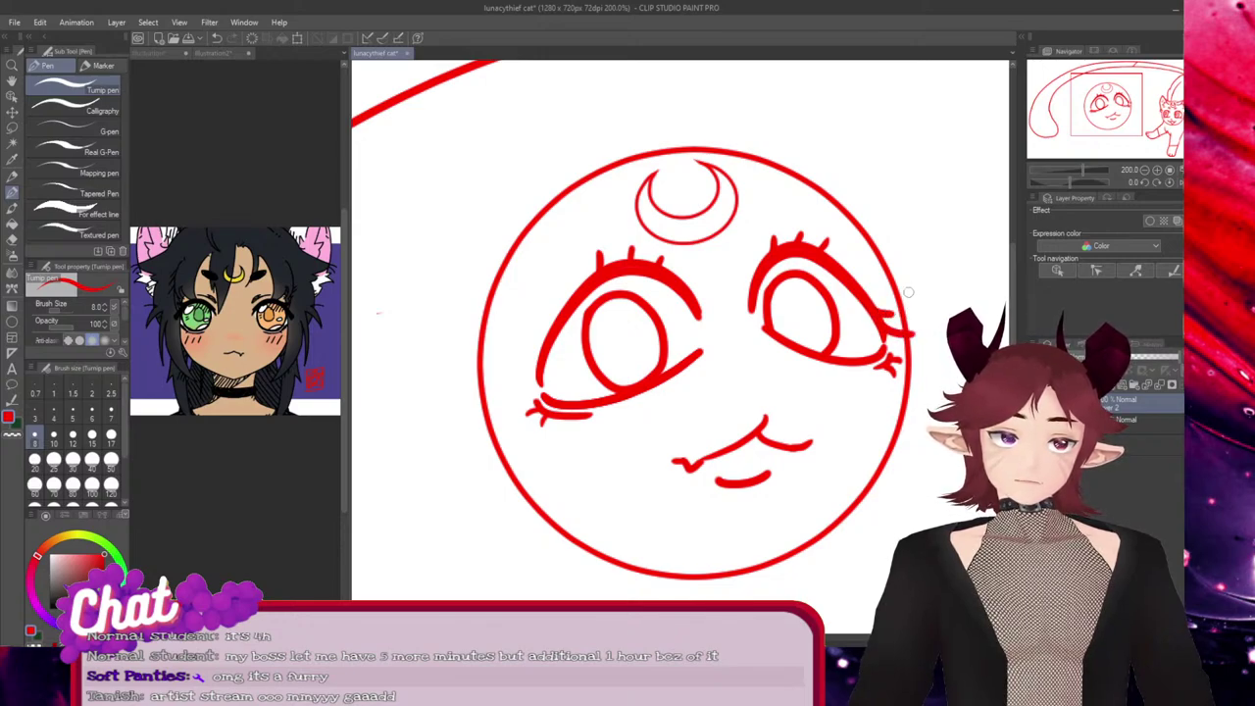
{"action": "mouse_move", "coordinate": [541, 357]}
{"action": "left_mouse_down"}
{"action": "mouse_move", "coordinate": [505, 362]}
{"action": "mouse_move", "coordinate": [513, 372]}
{"action": "mouse_move", "coordinate": [500, 365]}
{"action": "left_mouse_up"}
{"action": "key", "text": "ctrl+z"}
{"action": "key", "text": "ctrl+z"}
{"action": "left_click_drag", "start_coordinate": [557, 326], "coordinate": [516, 342]}
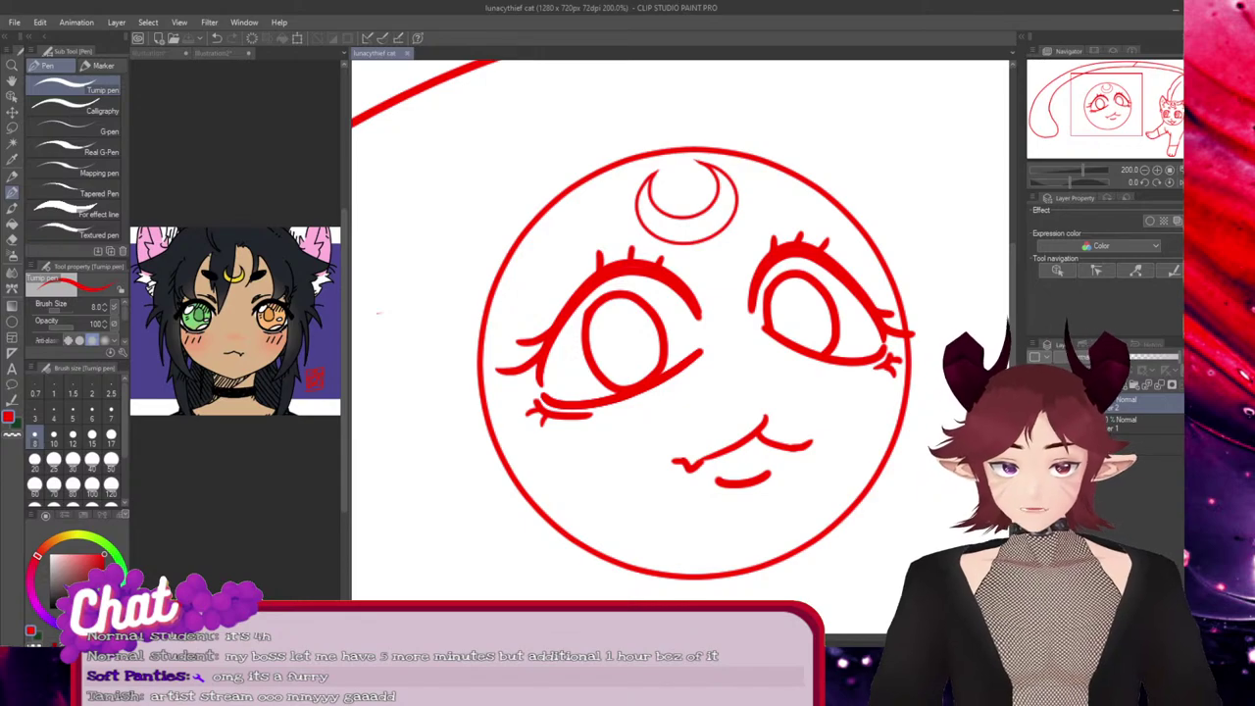
Duplicate the left eye's iris outline and scale the copy down into a small oval pupil centred inside the iris
{"action": "left_click", "coordinate": [664, 338], "text": "ctrl"}
{"action": "key", "text": "ctrl+v"}
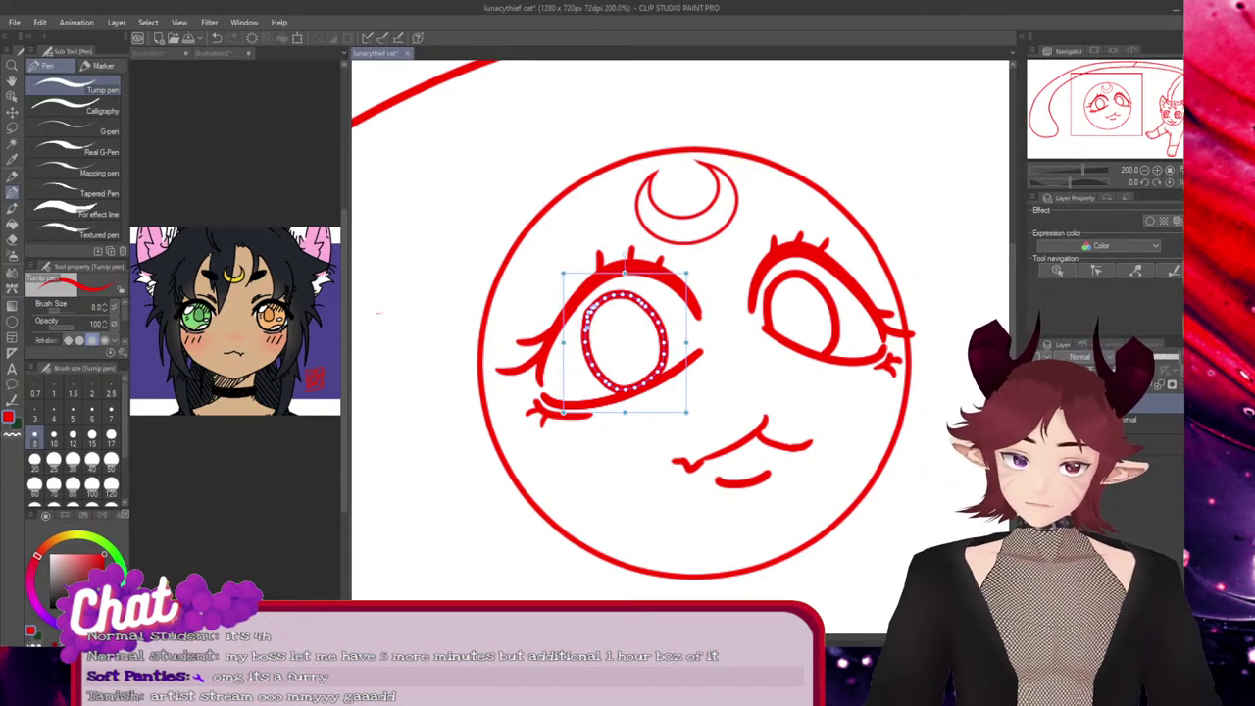
{"action": "left_click_drag", "start_coordinate": [686, 412], "coordinate": [633, 366]}
{"action": "left_click_drag", "start_coordinate": [581, 334], "coordinate": [608, 356]}
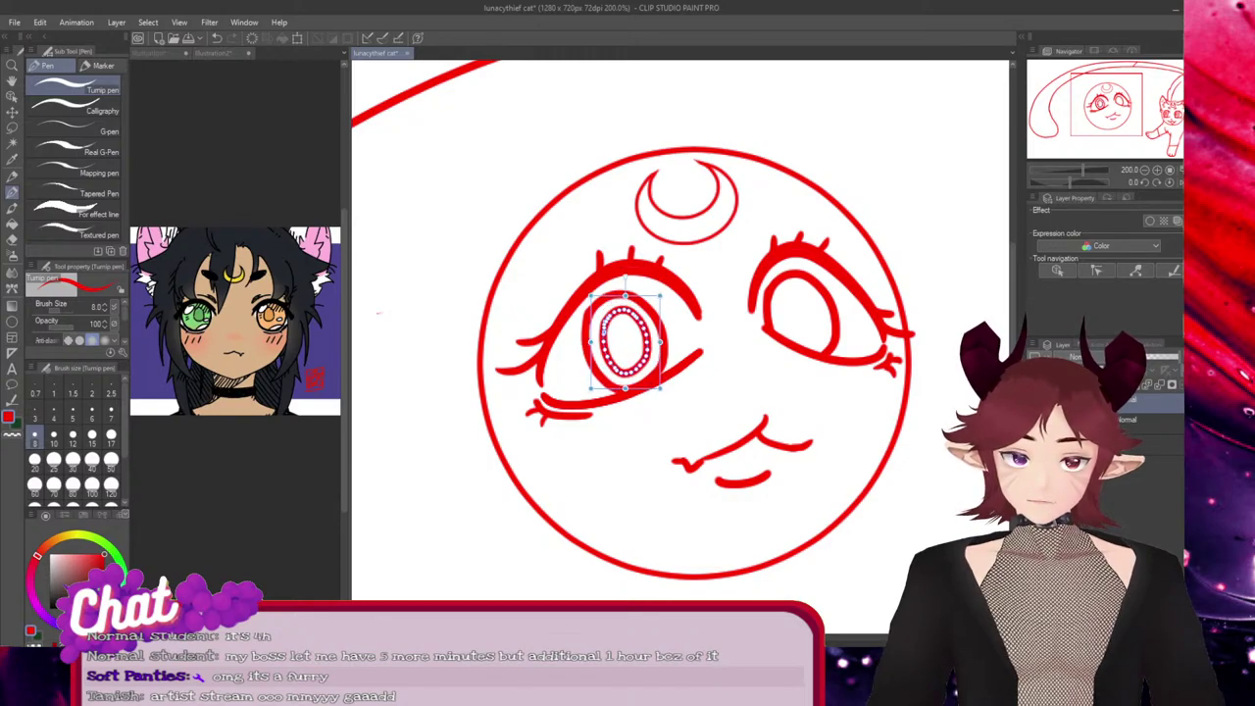
{"action": "left_click_drag", "start_coordinate": [660, 389], "coordinate": [624, 341]}
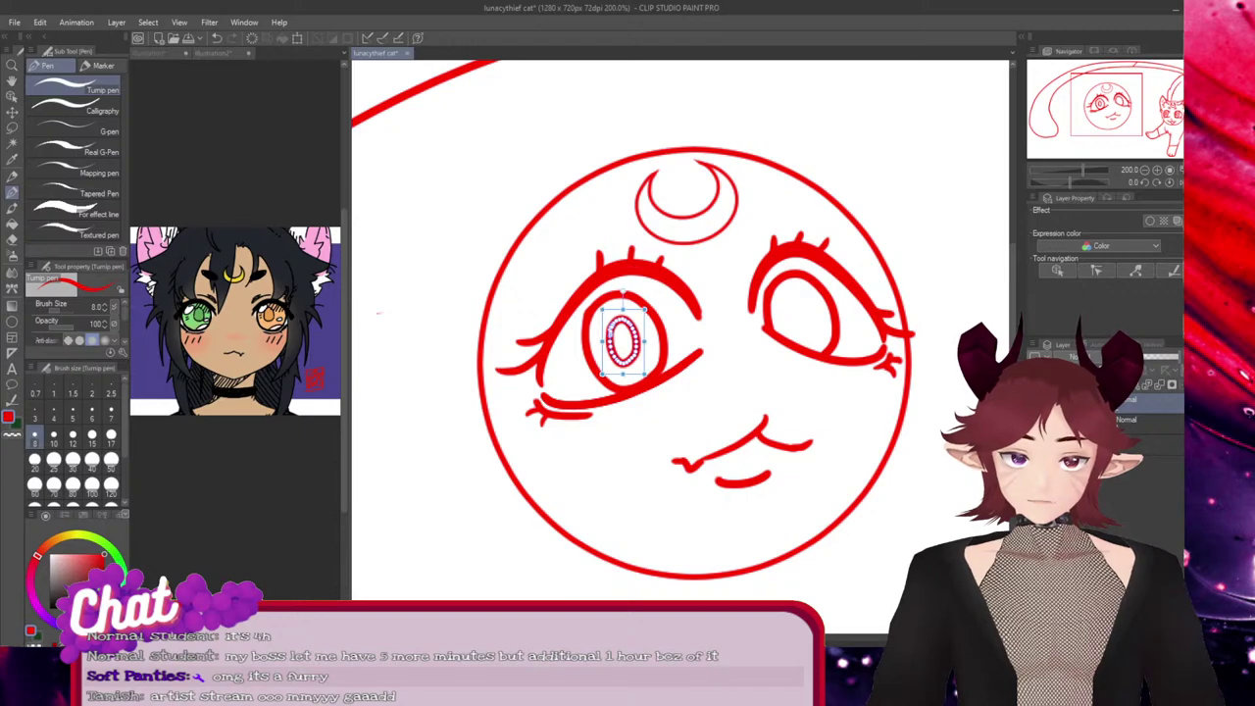
{"action": "key", "text": "Return"}
Place a copy of the small pupil inside the right eye's iris and scale it down slightly to fit
{"action": "left_click", "coordinate": [609, 332], "text": "ctrl"}
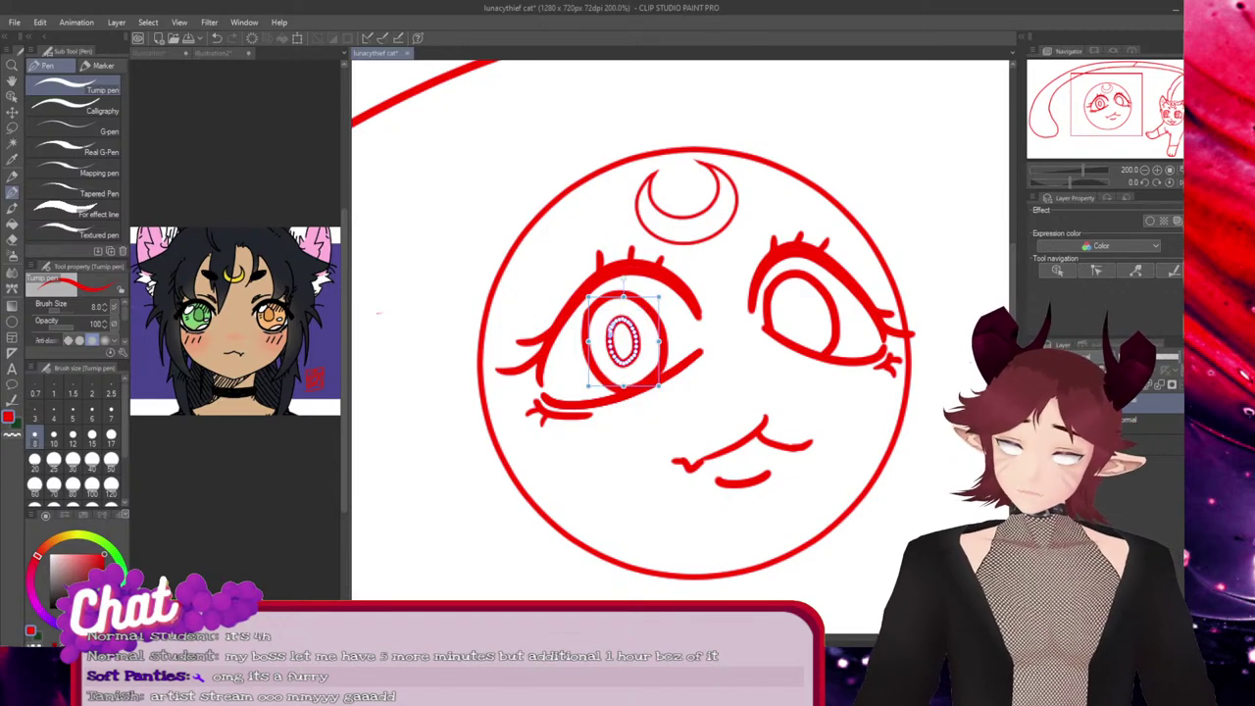
{"action": "left_click_drag", "start_coordinate": [623, 344], "coordinate": [801, 314]}
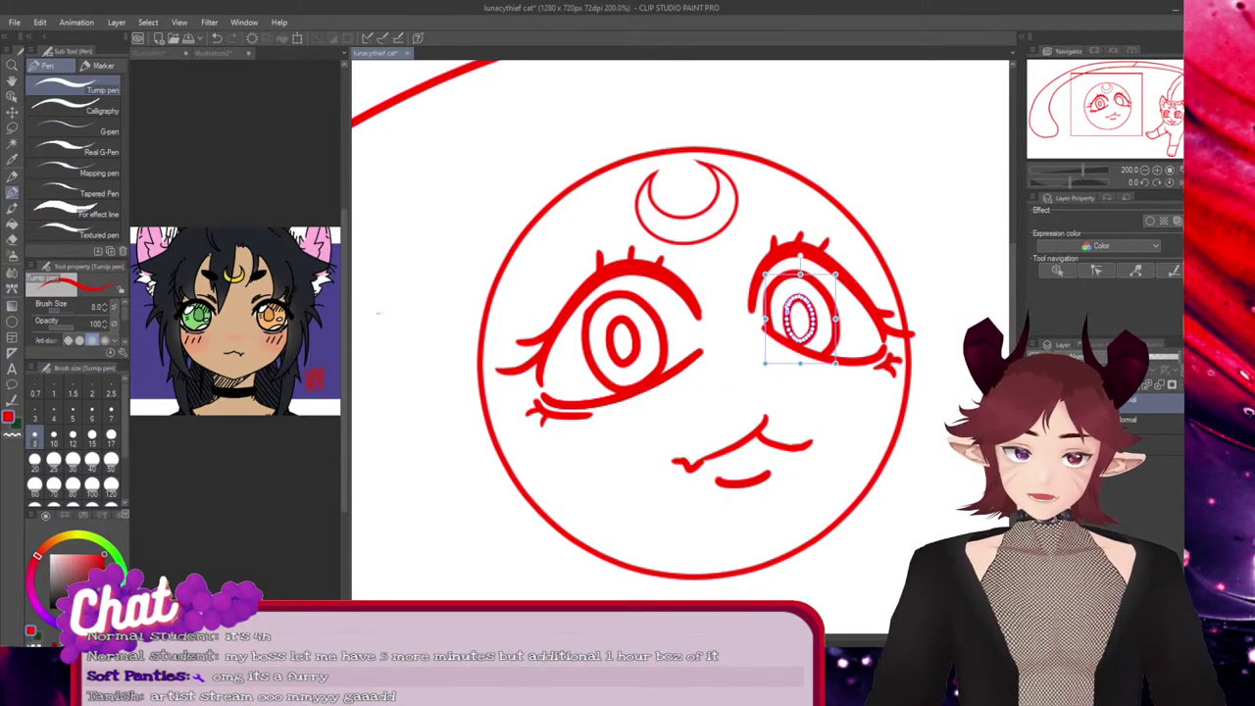
{"action": "left_click_drag", "start_coordinate": [837, 360], "coordinate": [831, 357]}
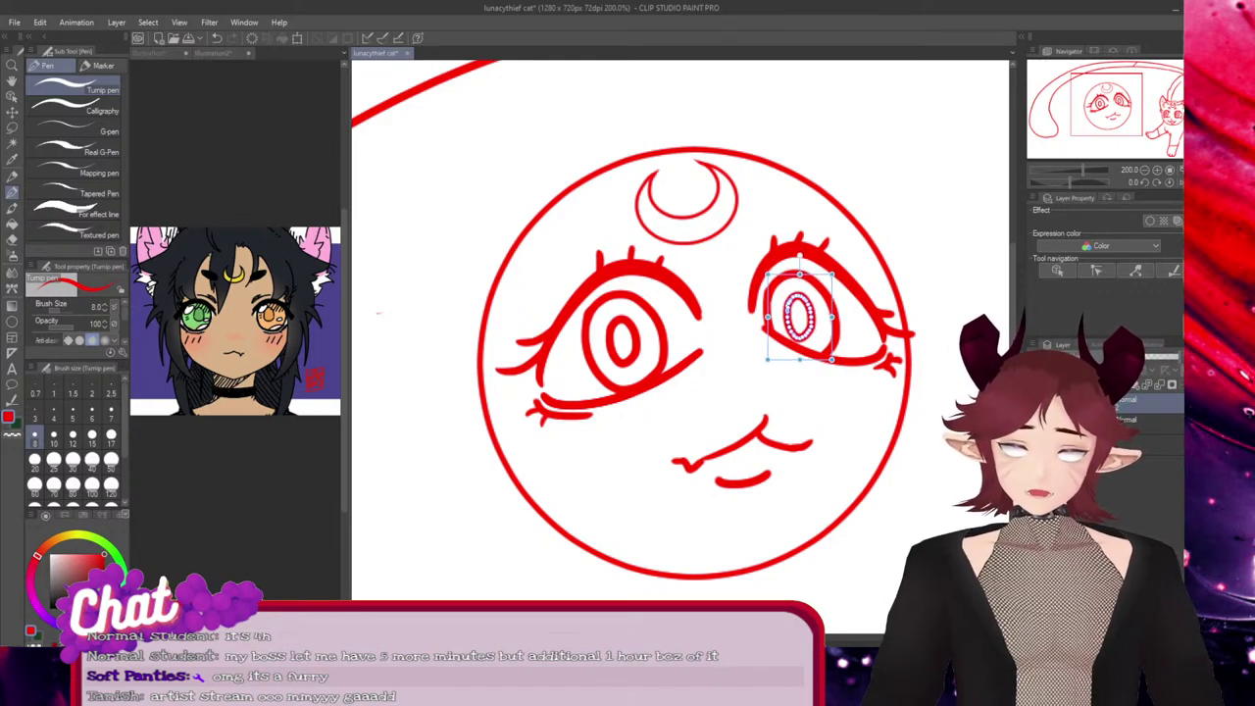
{"action": "key", "text": "Return"}
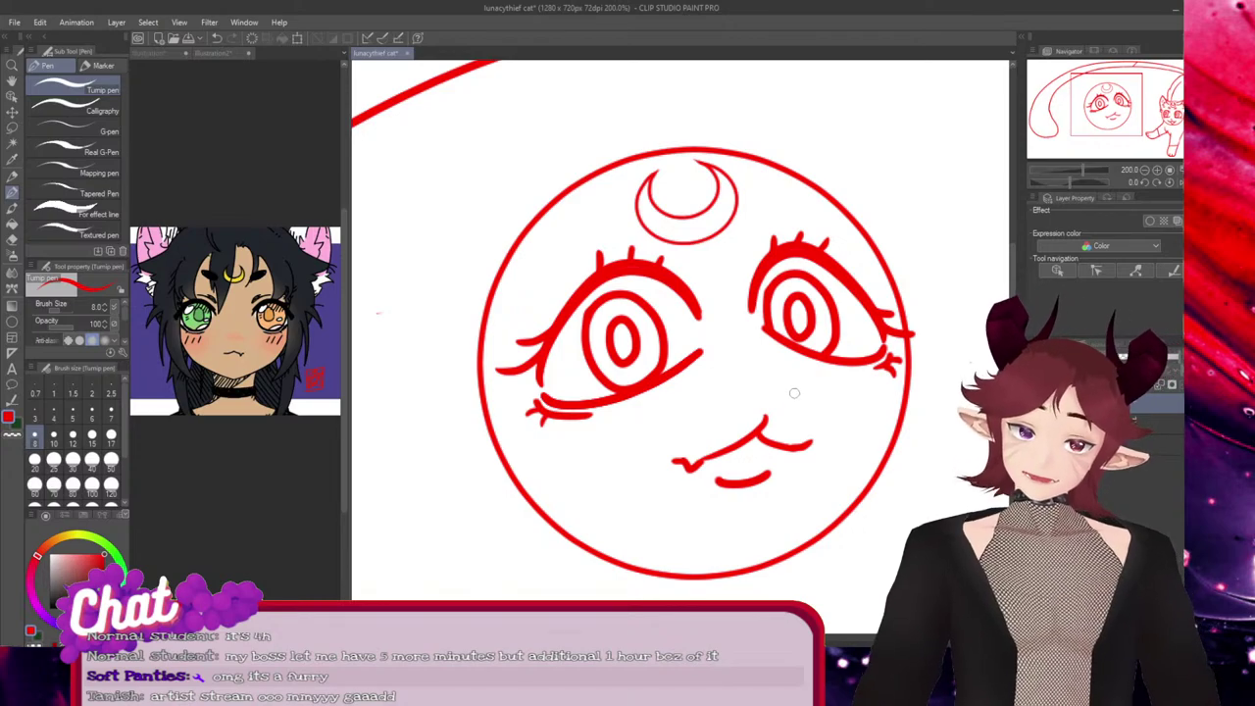
Adjust both pupils with a slight counter-clockwise tilt so they follow the slant of their irises
{"action": "left_click", "coordinate": [788, 309], "text": "ctrl"}
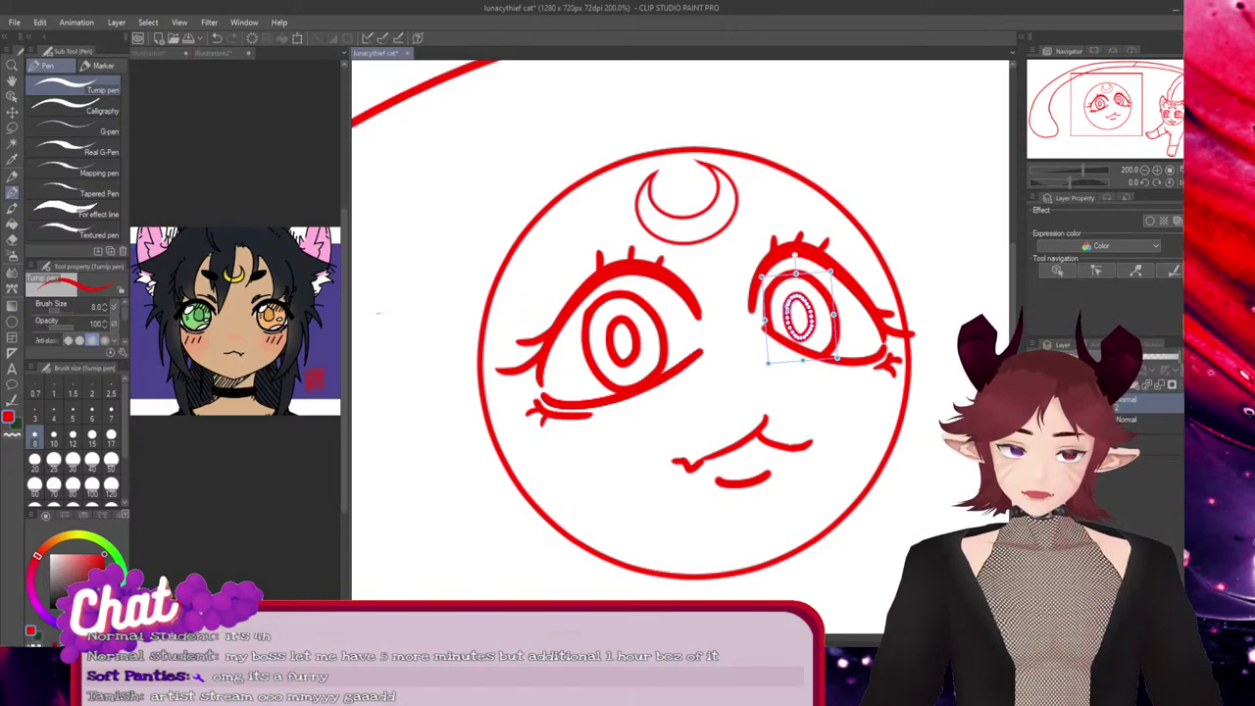
{"action": "key", "text": "Return"}
{"action": "key", "text": "ctrl+z"}
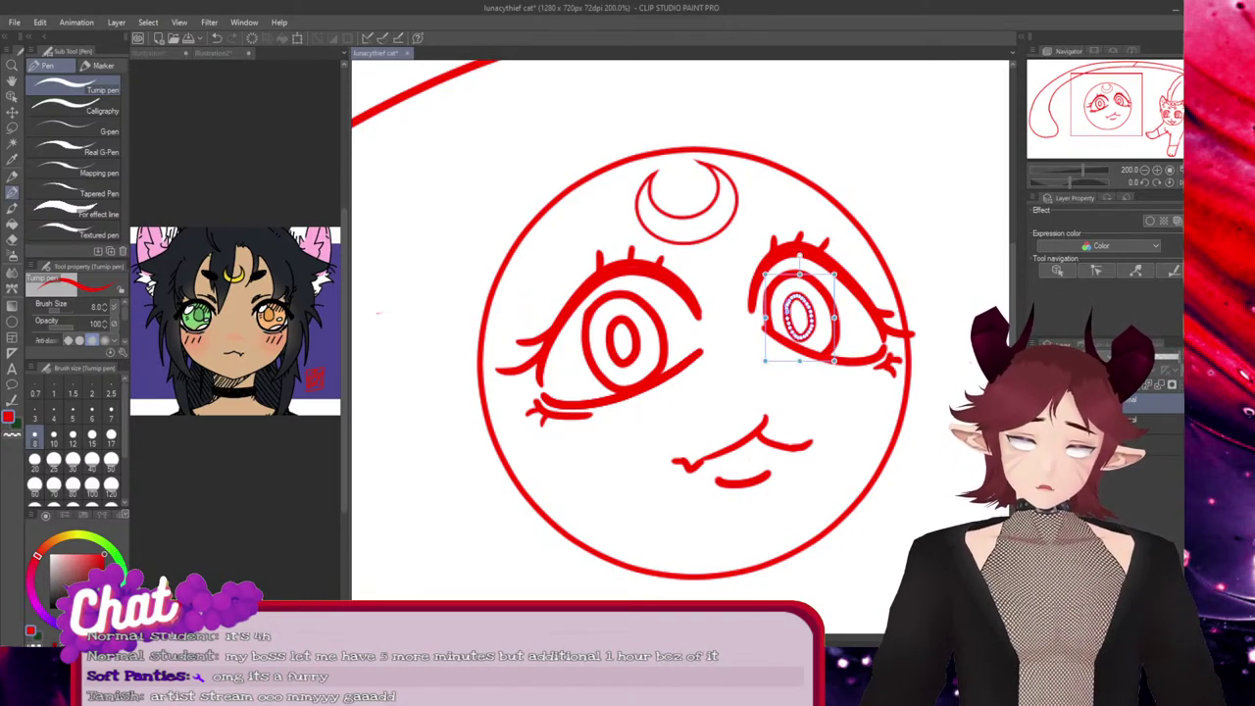
{"action": "mouse_move", "coordinate": [800, 360]}
{"action": "left_mouse_down"}
{"action": "mouse_move", "coordinate": [800, 350]}
{"action": "mouse_move", "coordinate": [820, 354]}
{"action": "left_mouse_up"}
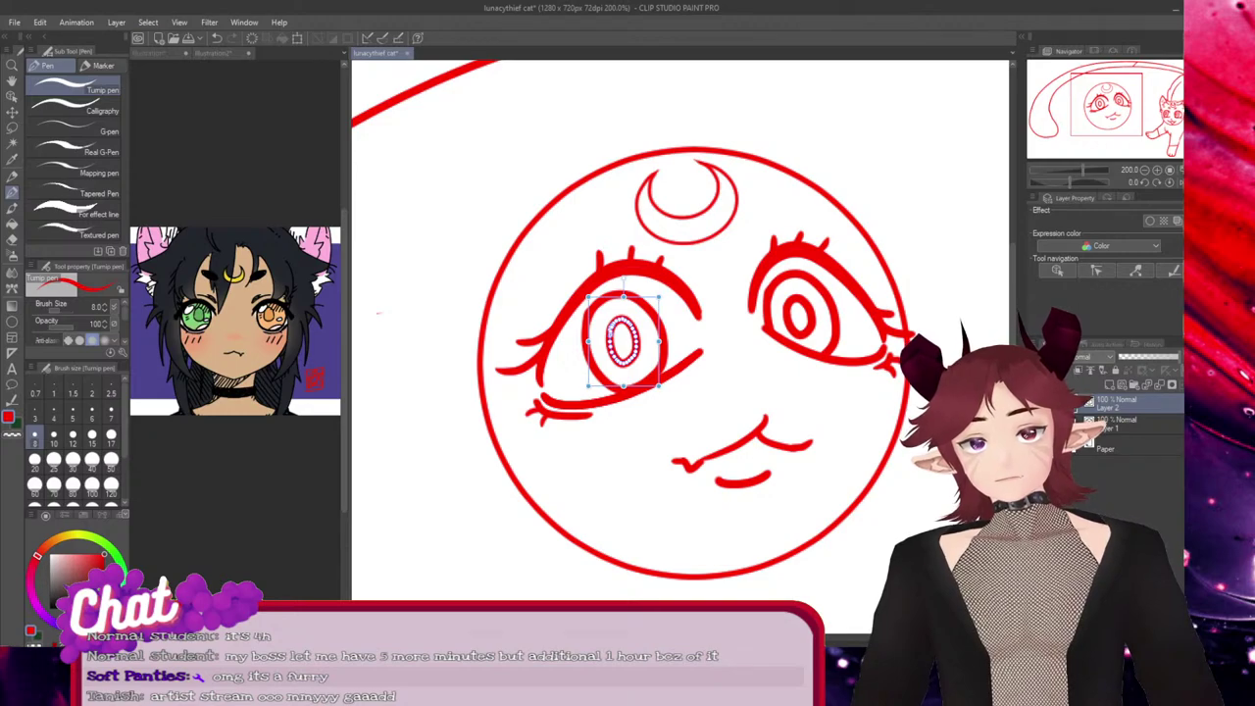
{"action": "left_click_drag", "start_coordinate": [624, 279], "coordinate": [614, 281]}
{"action": "key", "text": "Return"}
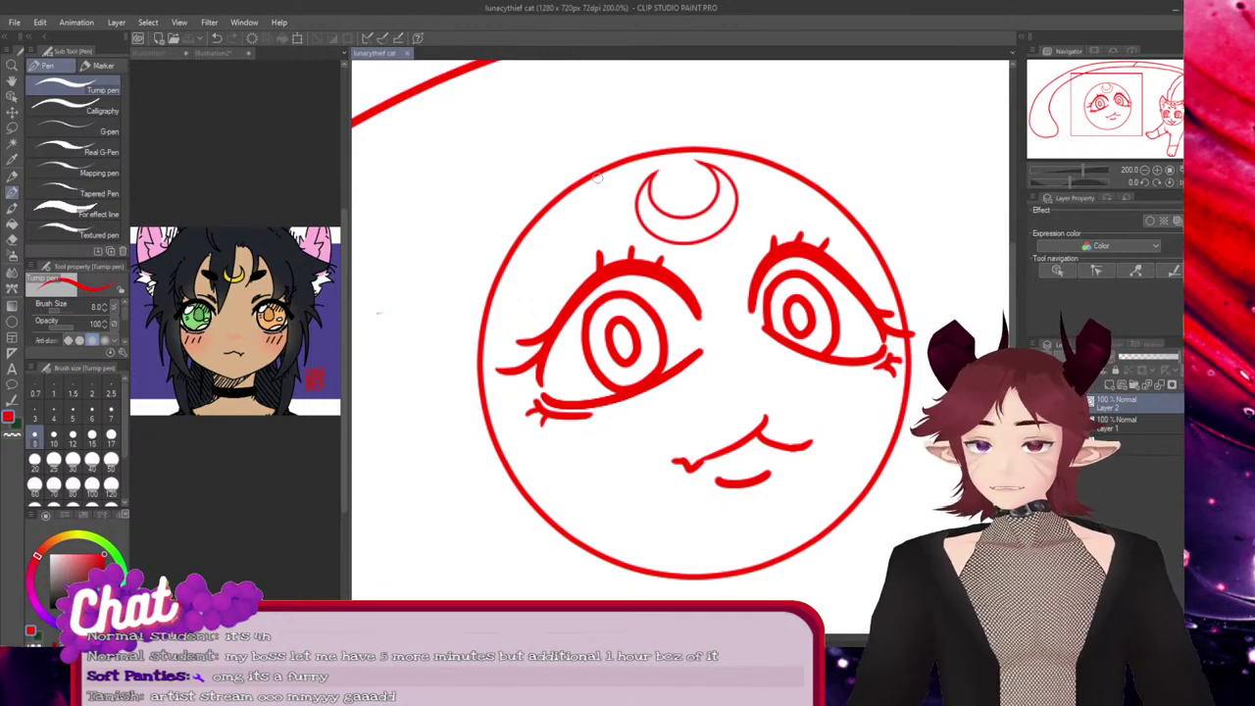
Try shifting both pupils toward the right side of their irises
{"action": "left_click", "coordinate": [624, 343], "text": "ctrl"}
{"action": "left_click_drag", "start_coordinate": [610, 335], "coordinate": [619, 333]}
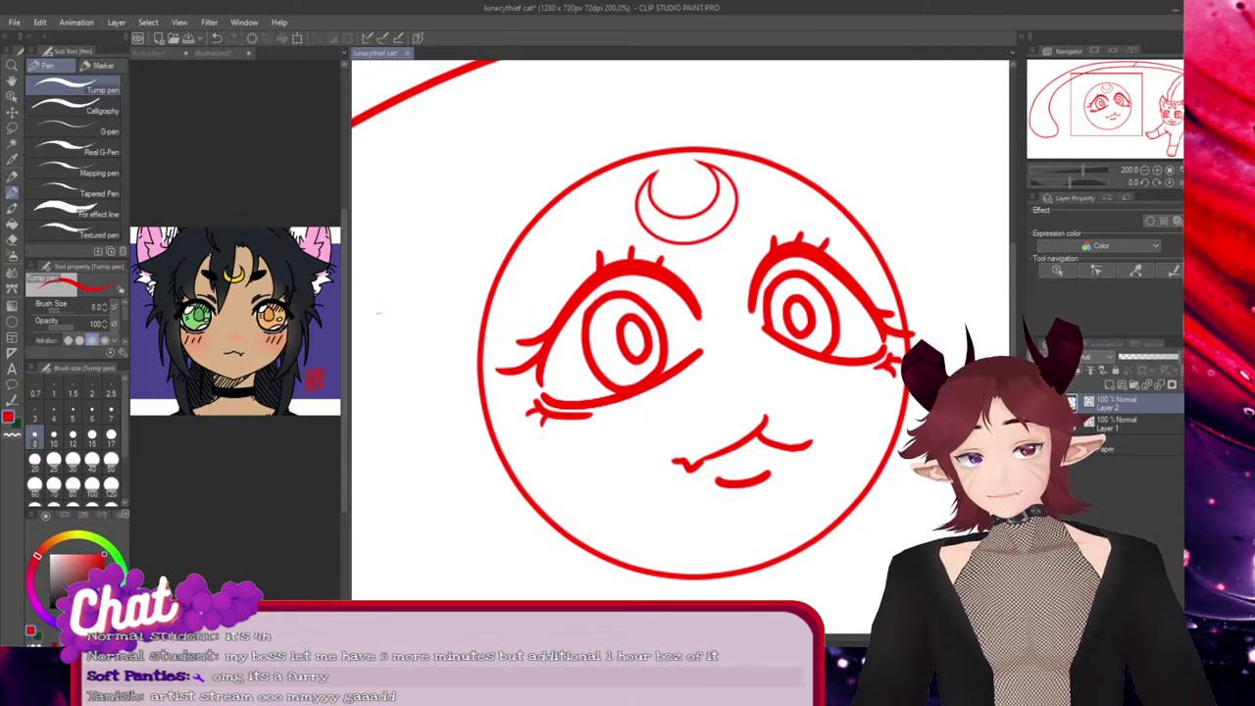
{"action": "left_click", "coordinate": [788, 313], "text": "ctrl"}
{"action": "left_click_drag", "start_coordinate": [799, 315], "coordinate": [809, 314]}
{"action": "key", "text": "Return"}
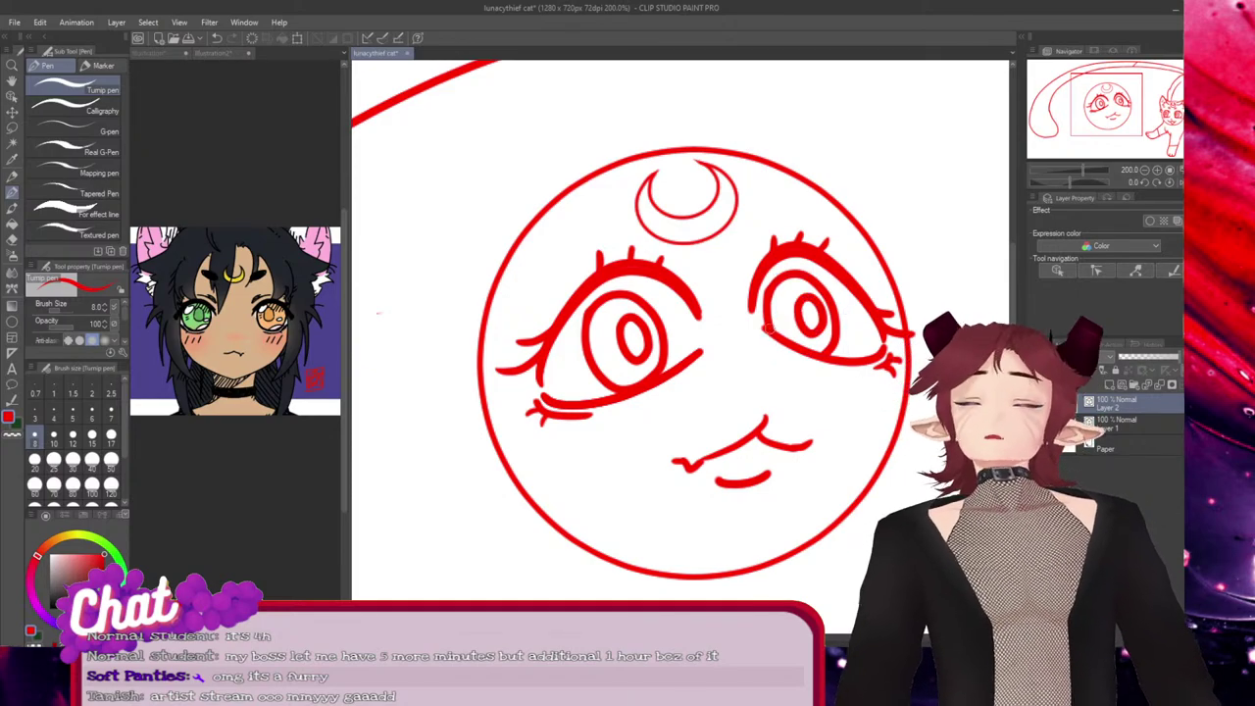
Move both pupils back to the centre of their irises
{"action": "key", "text": "ctrl+t"}
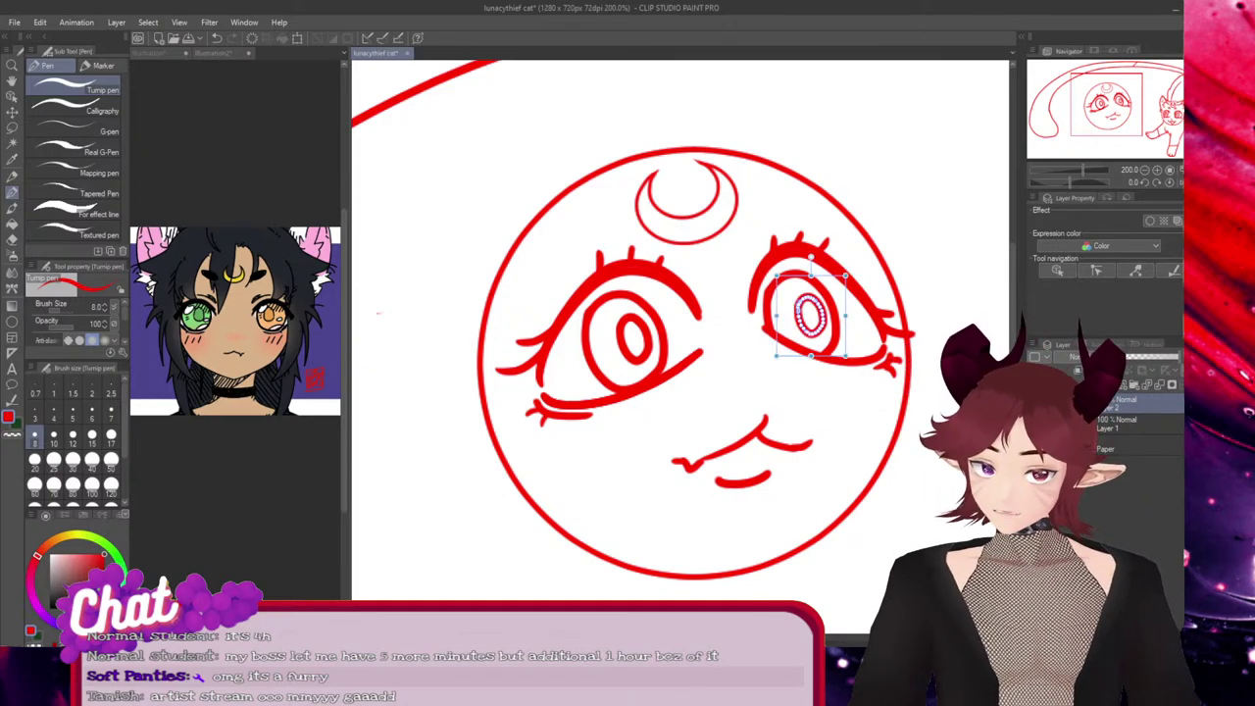
{"action": "left_click_drag", "start_coordinate": [808, 314], "coordinate": [799, 314]}
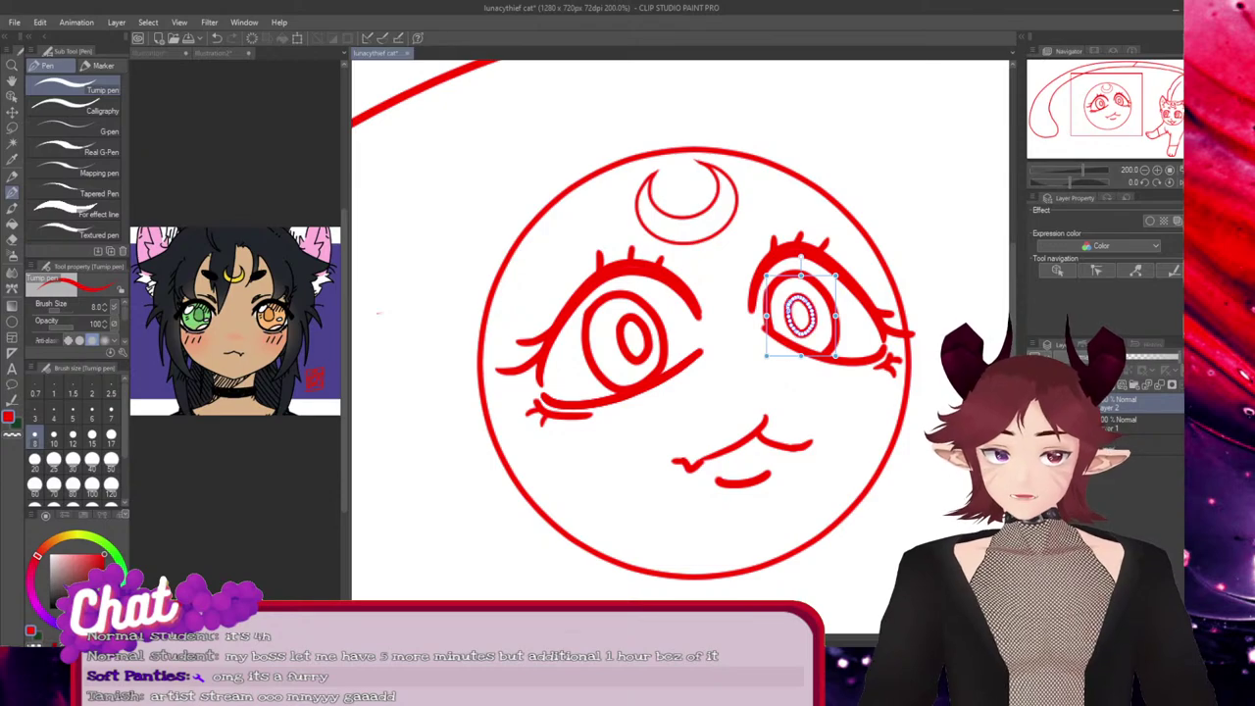
{"action": "key", "text": "Return"}
{"action": "left_click", "coordinate": [636, 339], "text": "ctrl"}
{"action": "left_click_drag", "start_coordinate": [635, 339], "coordinate": [626, 343]}
Shift both pupils slightly toward the left side of their irises
{"action": "key", "text": "ctrl+t"}
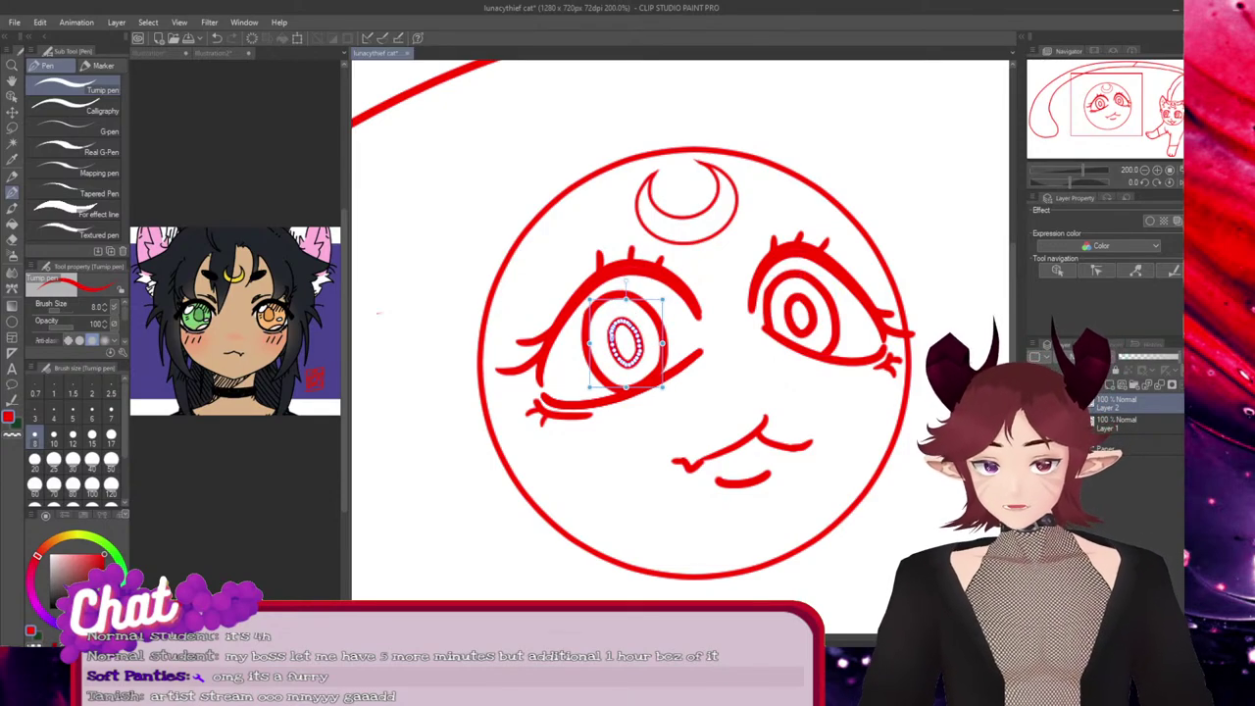
{"action": "left_click_drag", "start_coordinate": [665, 386], "coordinate": [655, 385]}
{"action": "key", "text": "Return"}
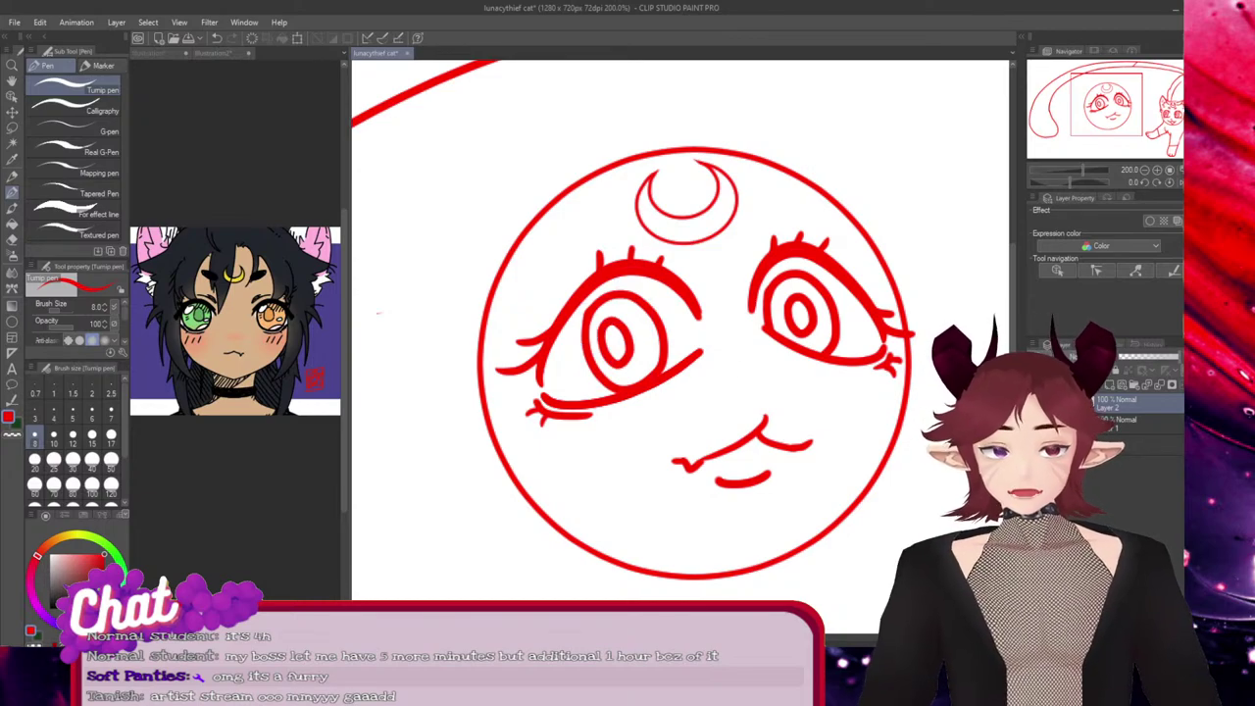
{"action": "key", "text": "ctrl+t"}
{"action": "left_click_drag", "start_coordinate": [799, 313], "coordinate": [793, 315]}
{"action": "key", "text": "Return"}
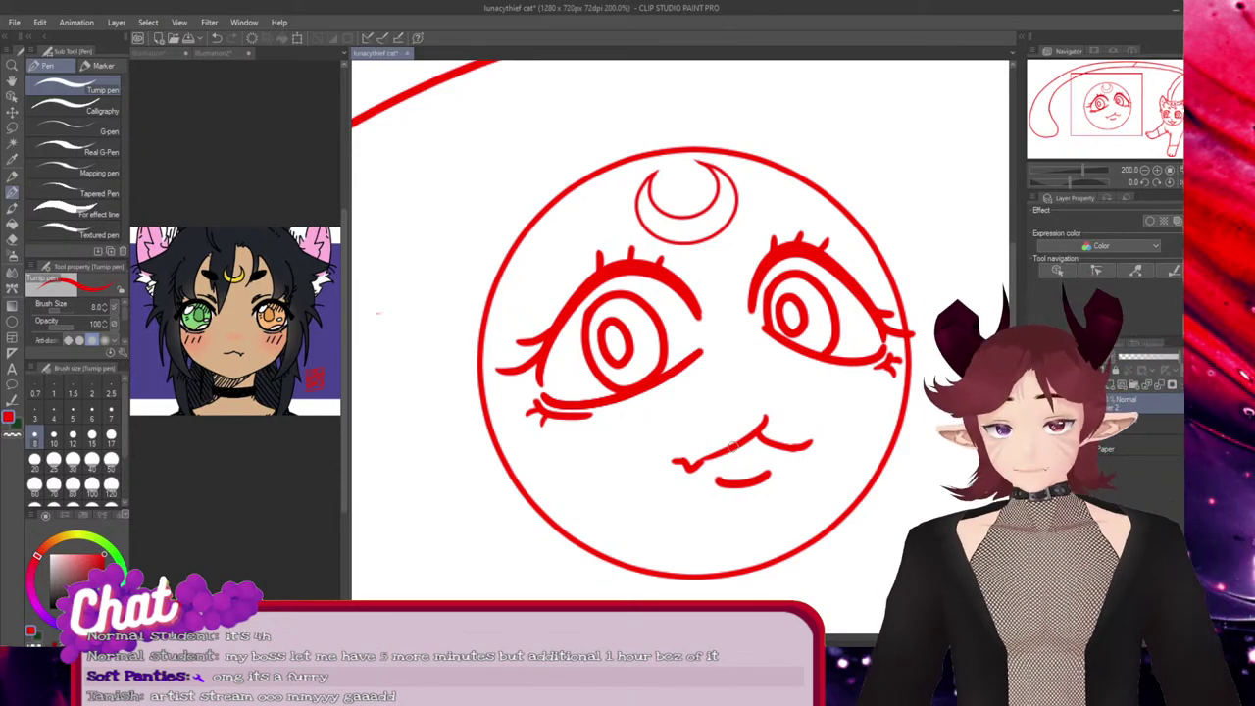
Nudge both pupils slightly to the right, closer to the centre of their irises
{"action": "left_click_drag", "start_coordinate": [616, 343], "coordinate": [626, 342]}
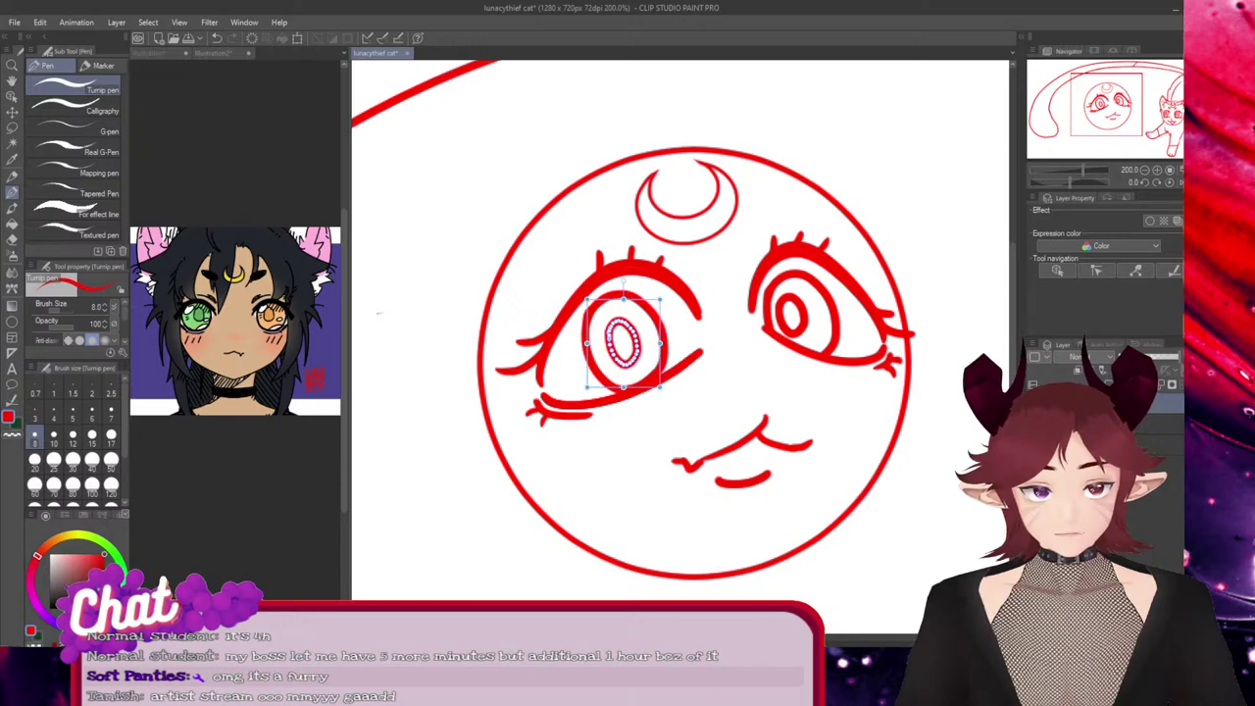
{"action": "left_click", "coordinate": [781, 312], "text": "ctrl"}
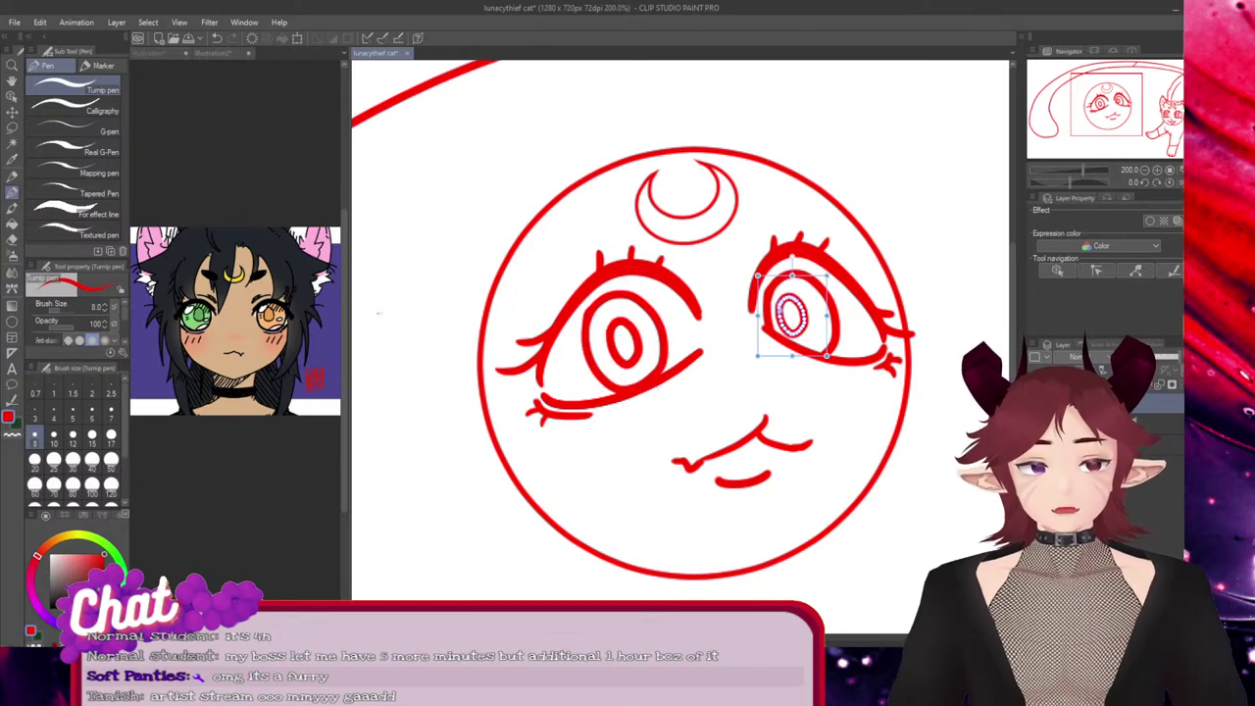
{"action": "left_click_drag", "start_coordinate": [781, 311], "coordinate": [785, 311]}
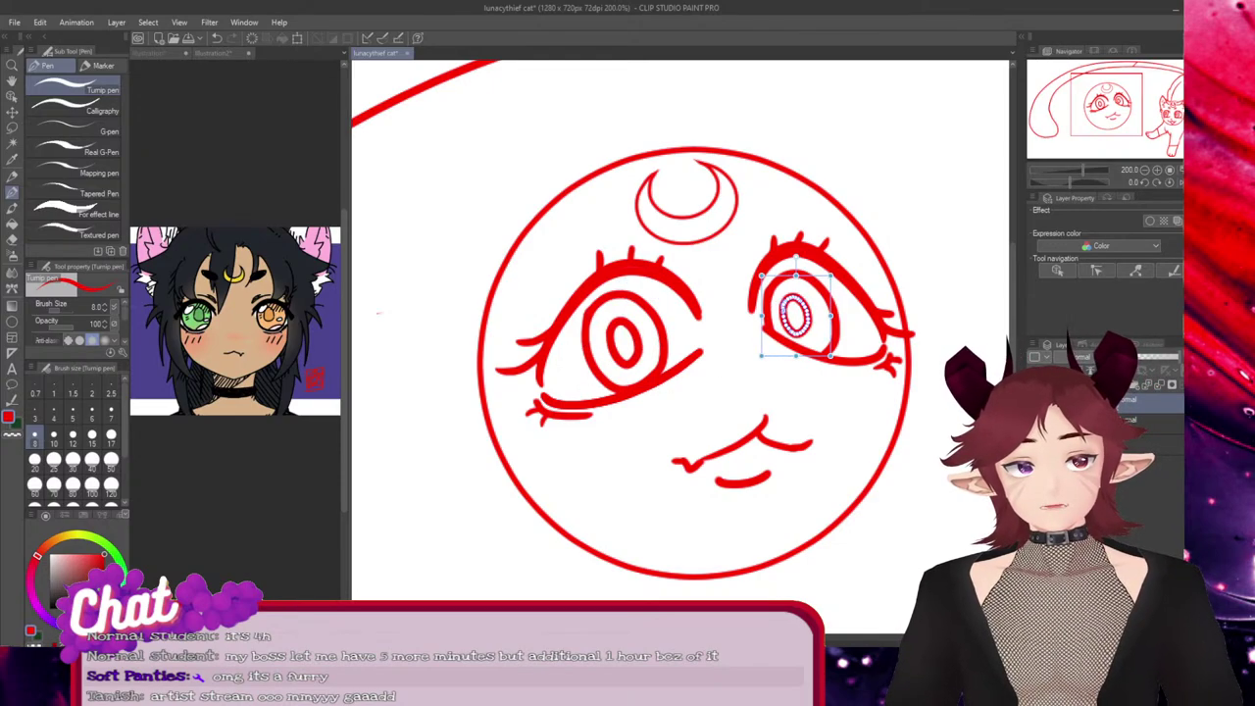
{"action": "key", "text": "ctrl+z"}
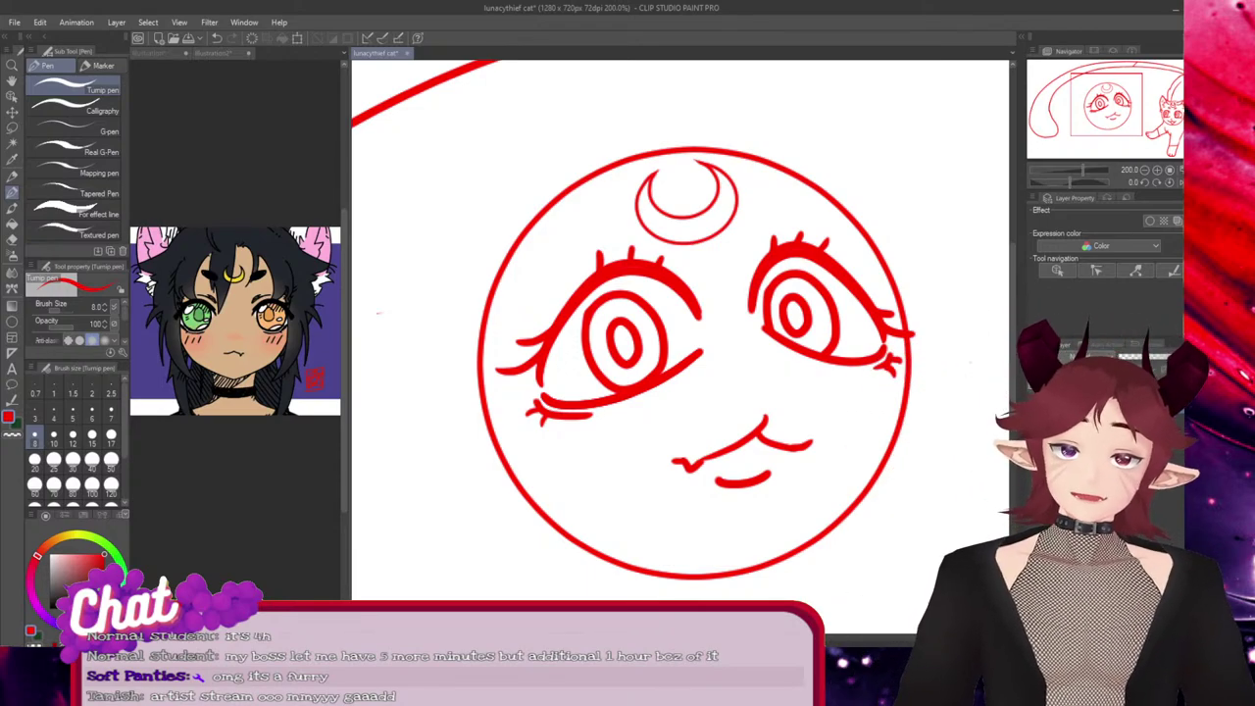
Tilt the left eye's pupil very slightly and nudge it up and to the left
{"action": "left_click", "coordinate": [611, 338], "text": "ctrl"}
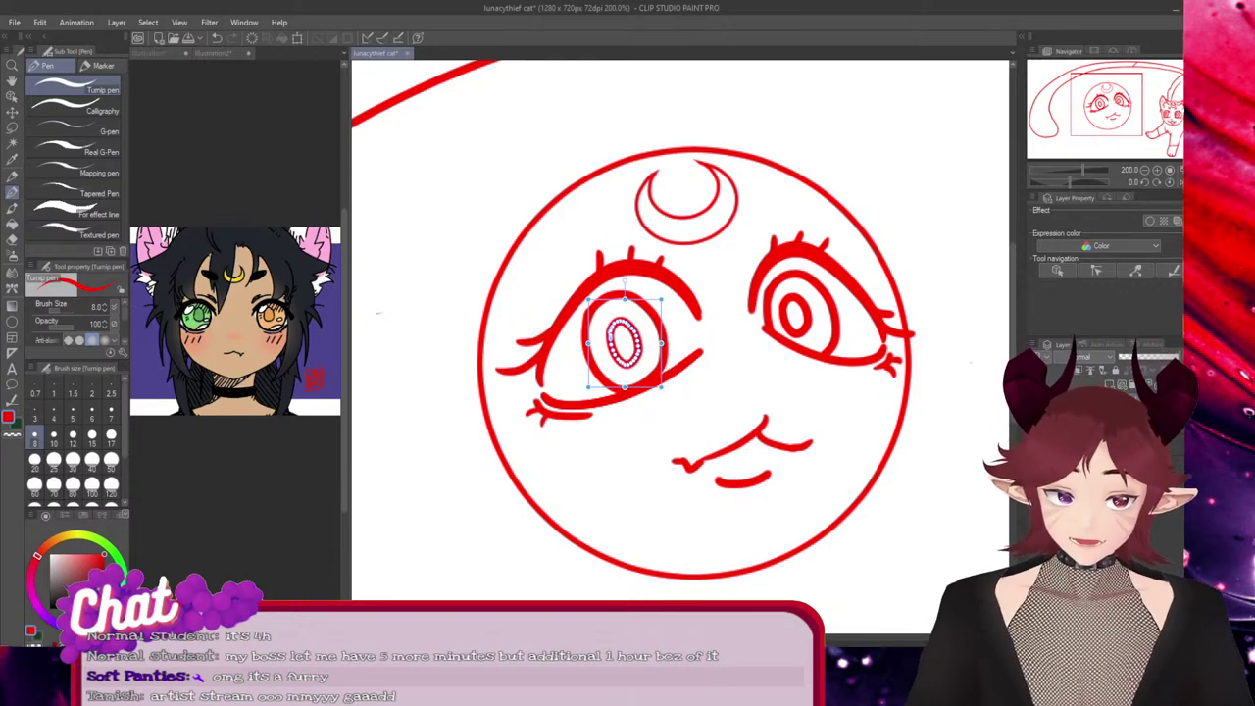
{"action": "left_click_drag", "start_coordinate": [625, 282], "coordinate": [627, 281]}
{"action": "left_click_drag", "start_coordinate": [624, 343], "coordinate": [622, 341]}
{"action": "key", "text": "Return"}
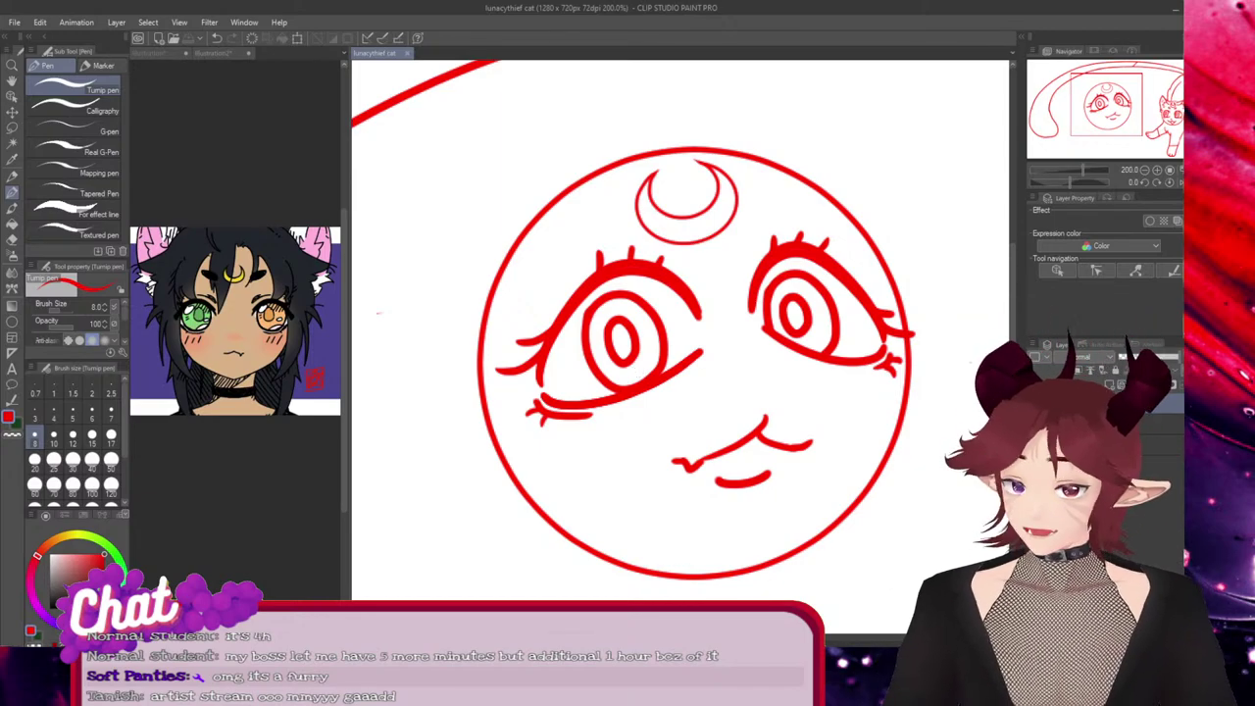
Fine-tune the height of the left eye's pupil, recentre it in the iris, and shift it slightly left
{"action": "left_click", "coordinate": [633, 357], "text": "ctrl"}
{"action": "left_click_drag", "start_coordinate": [622, 298], "coordinate": [622, 298]}
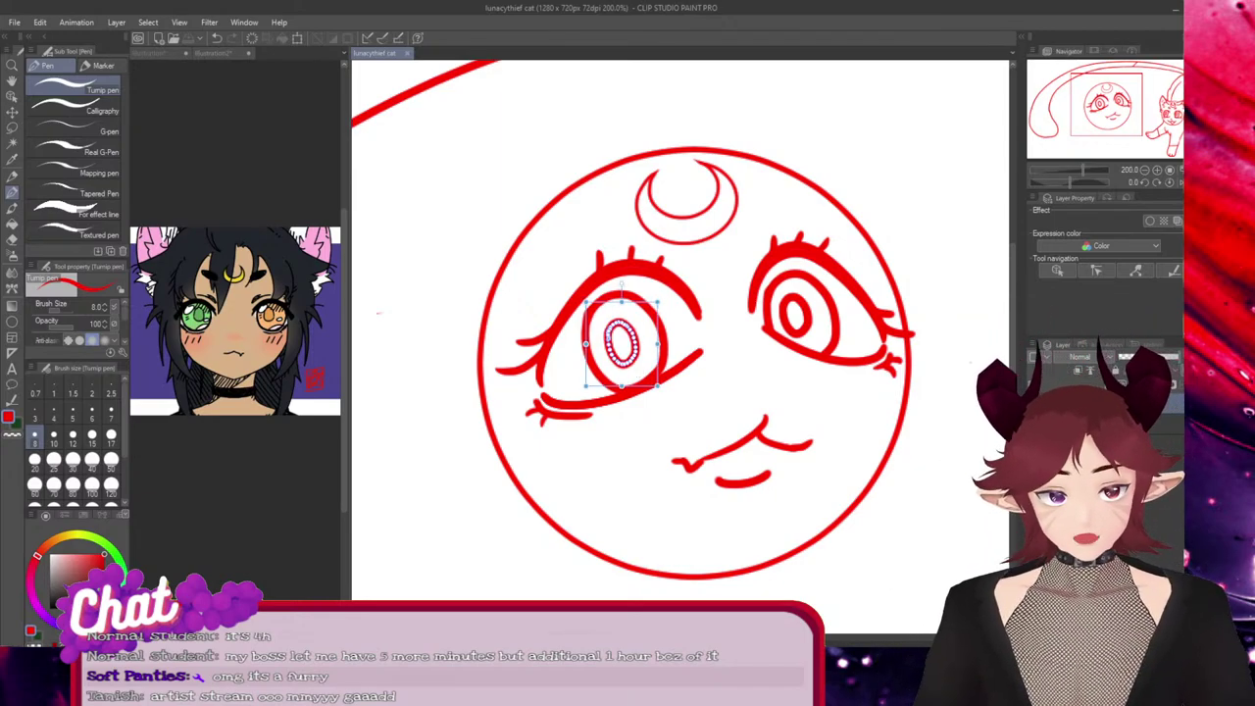
{"action": "left_click_drag", "start_coordinate": [622, 386], "coordinate": [625, 341]}
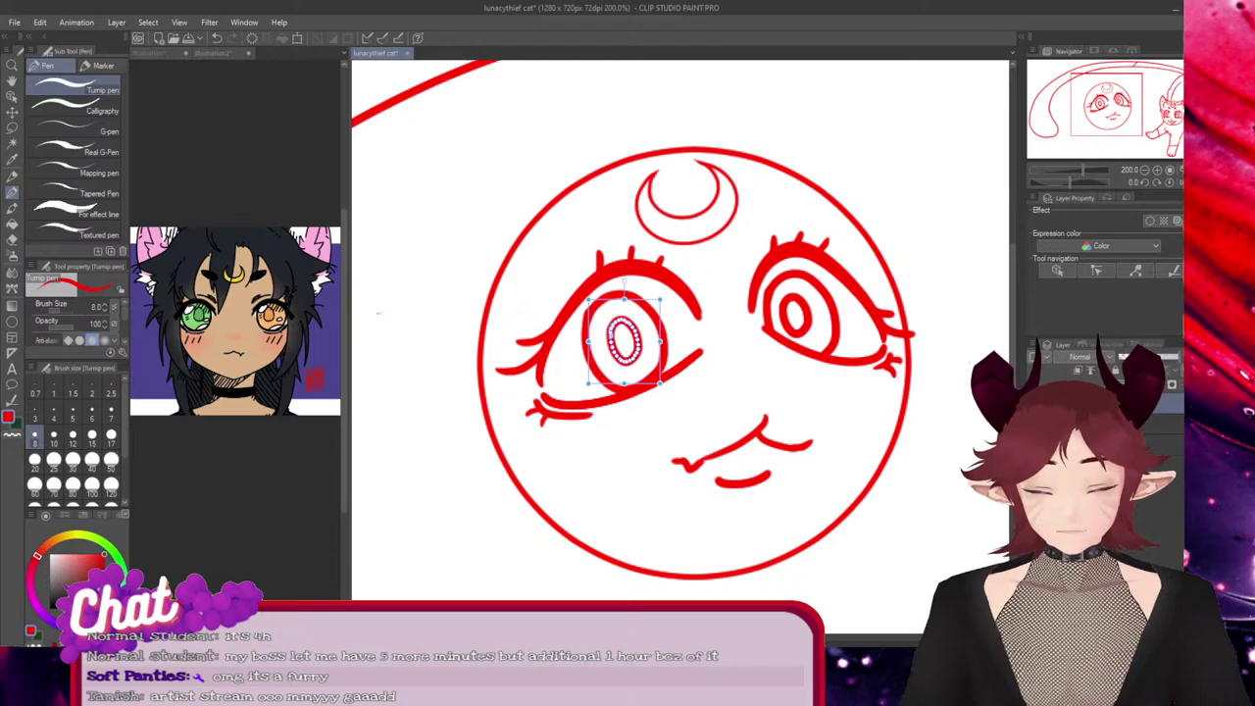
{"action": "key", "text": "Return"}
{"action": "left_click", "coordinate": [612, 335], "text": "ctrl"}
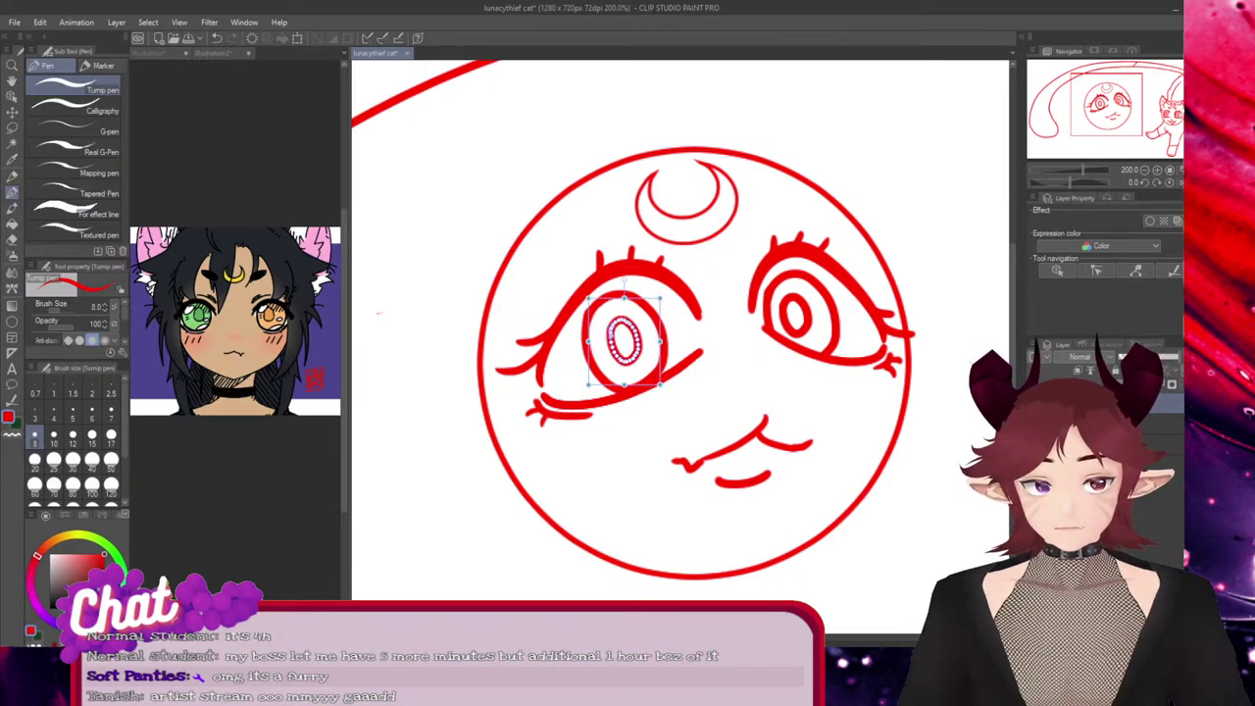
{"action": "left_click_drag", "start_coordinate": [612, 334], "coordinate": [607, 335]}
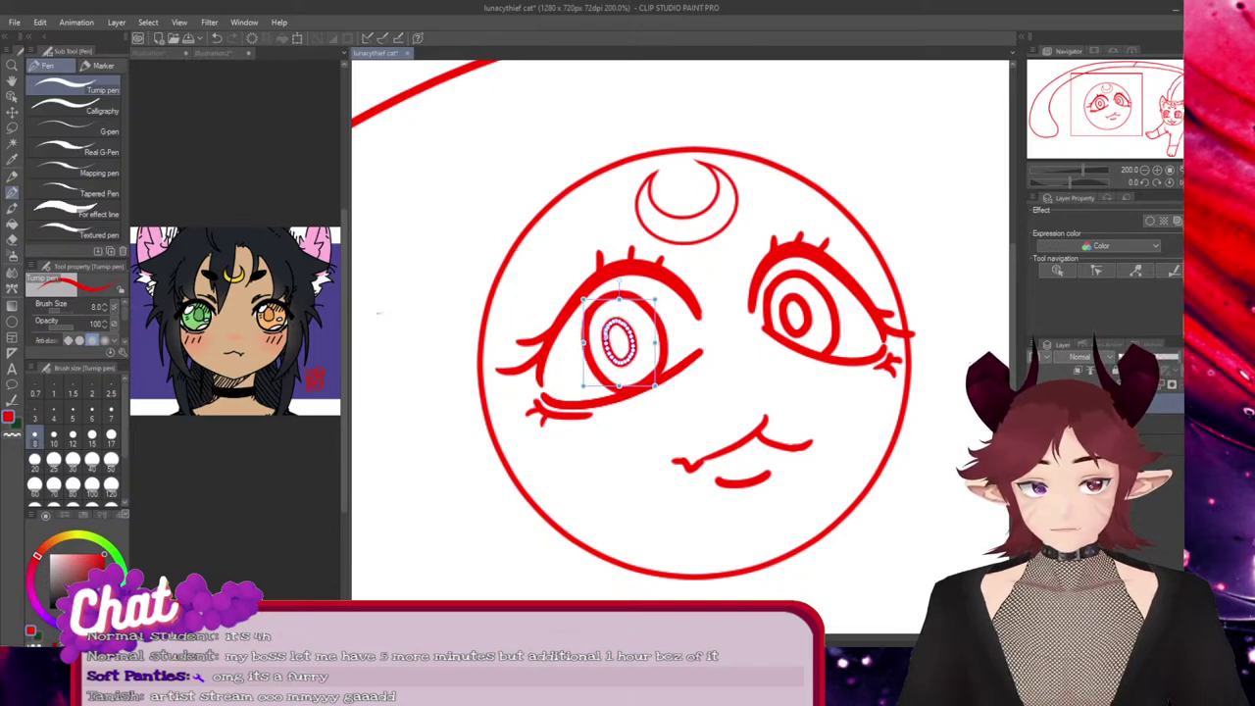
{"action": "key", "text": "Escape"}
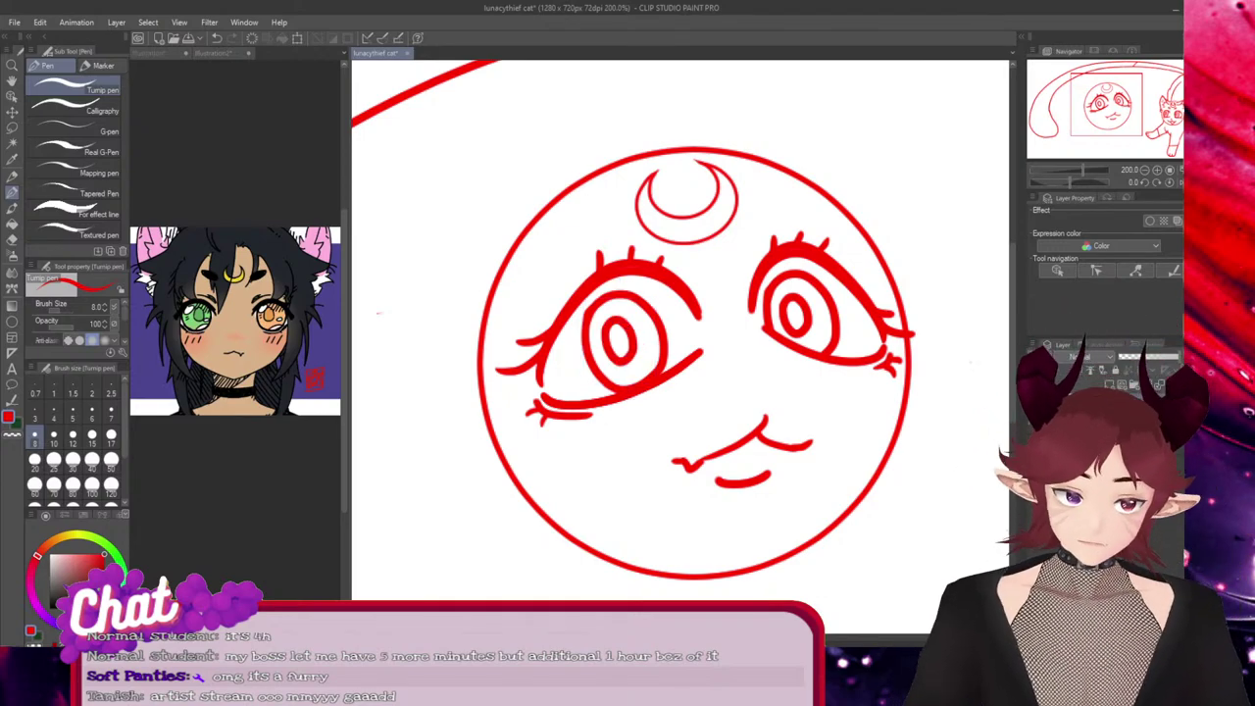
Stretch the left eye's pupil slightly taller, tilt it a little counter-clockwise, and shift it down and to the right
{"action": "left_click", "coordinate": [607, 336], "text": "ctrl"}
{"action": "left_click_drag", "start_coordinate": [619, 384], "coordinate": [618, 390]}
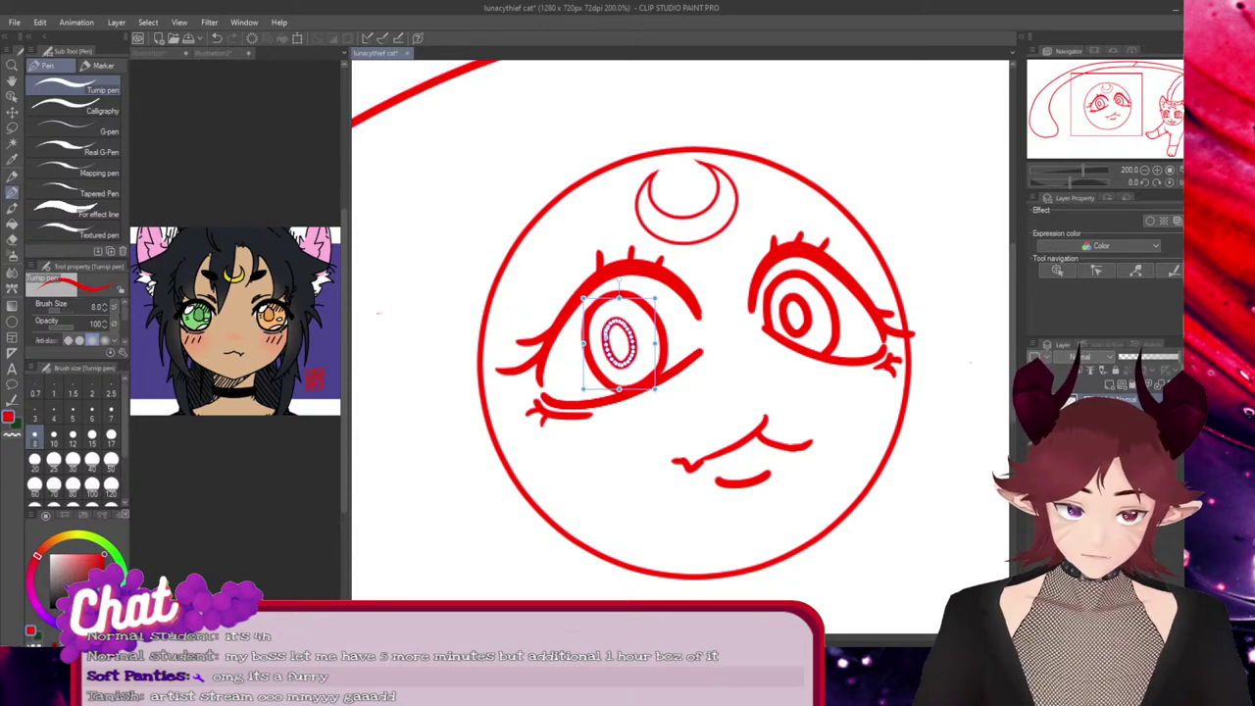
{"action": "left_click_drag", "start_coordinate": [619, 281], "coordinate": [614, 280]}
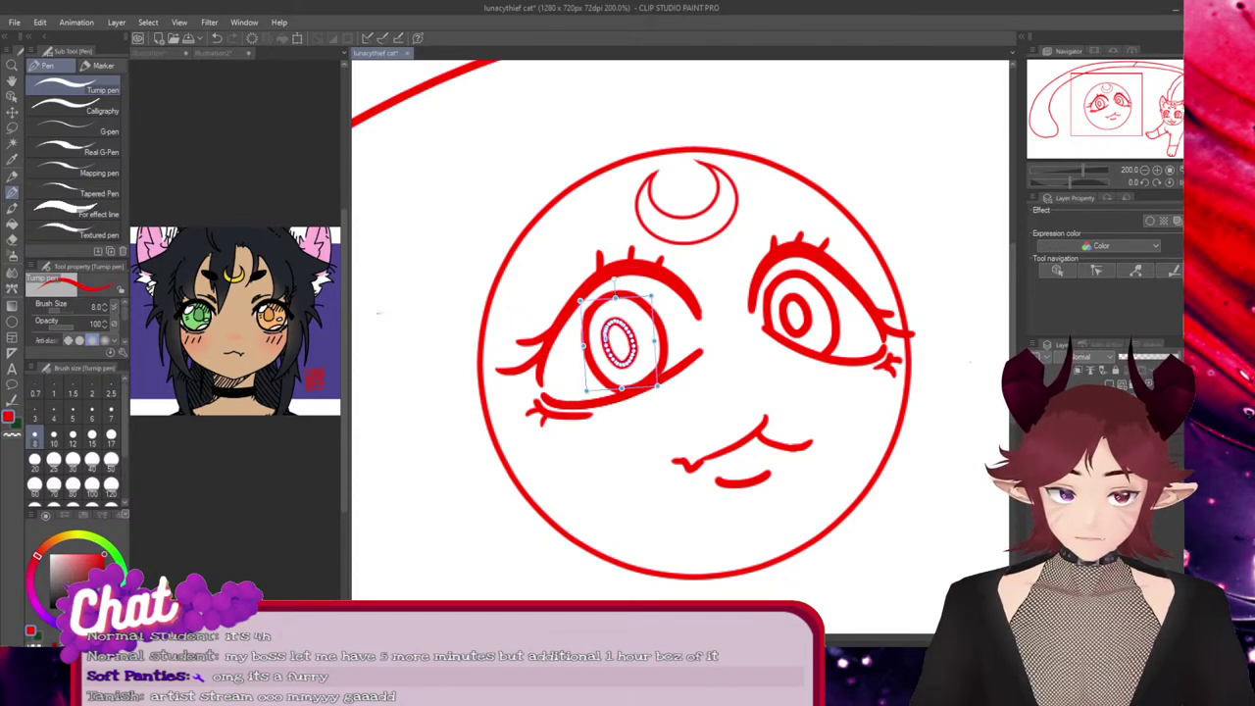
{"action": "left_click_drag", "start_coordinate": [658, 386], "coordinate": [660, 389]}
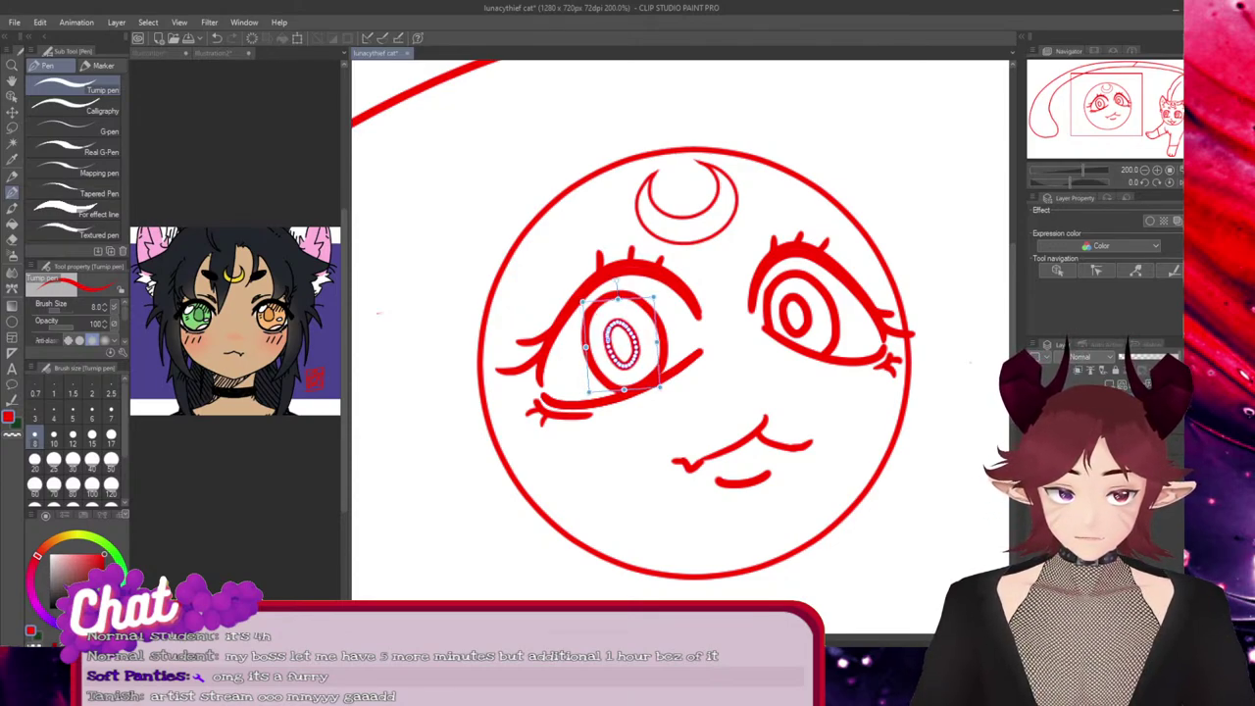
{"action": "key", "text": "ctrl+y"}
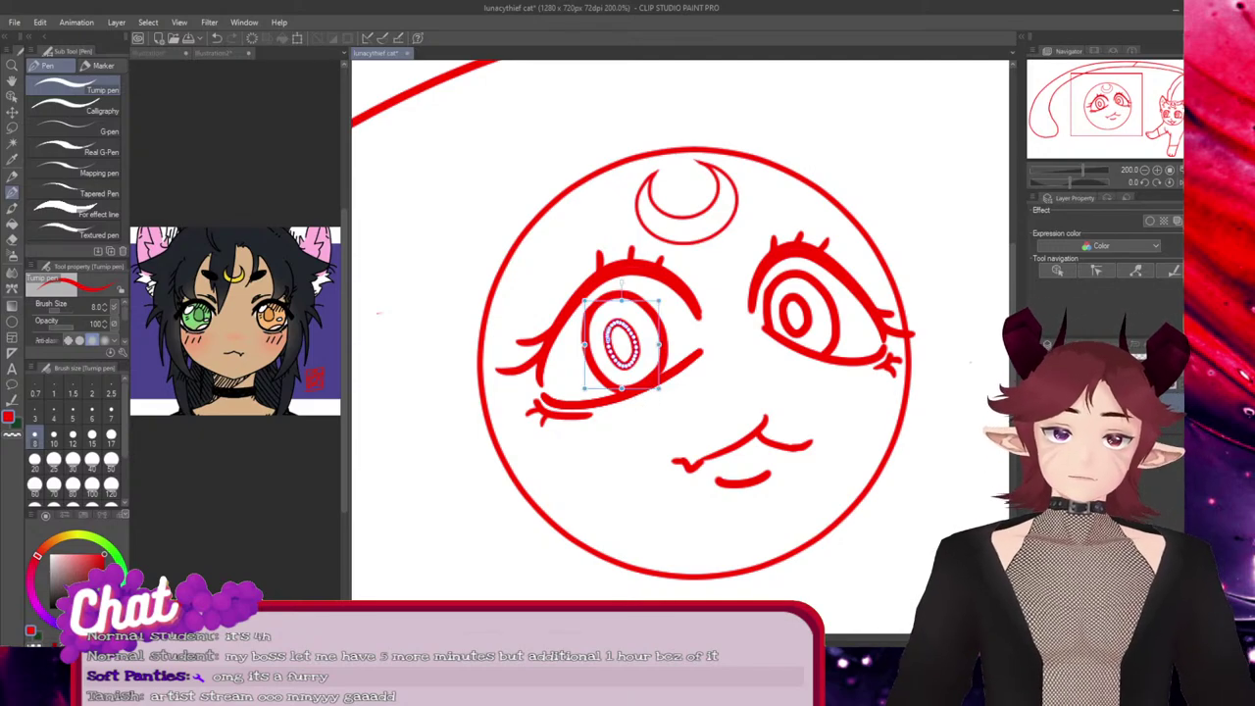
Nudge the left eye's pupil up and toward the iris centre, and select the right eye's pupil
{"action": "key", "text": "Up"}
{"action": "key", "text": "Up"}
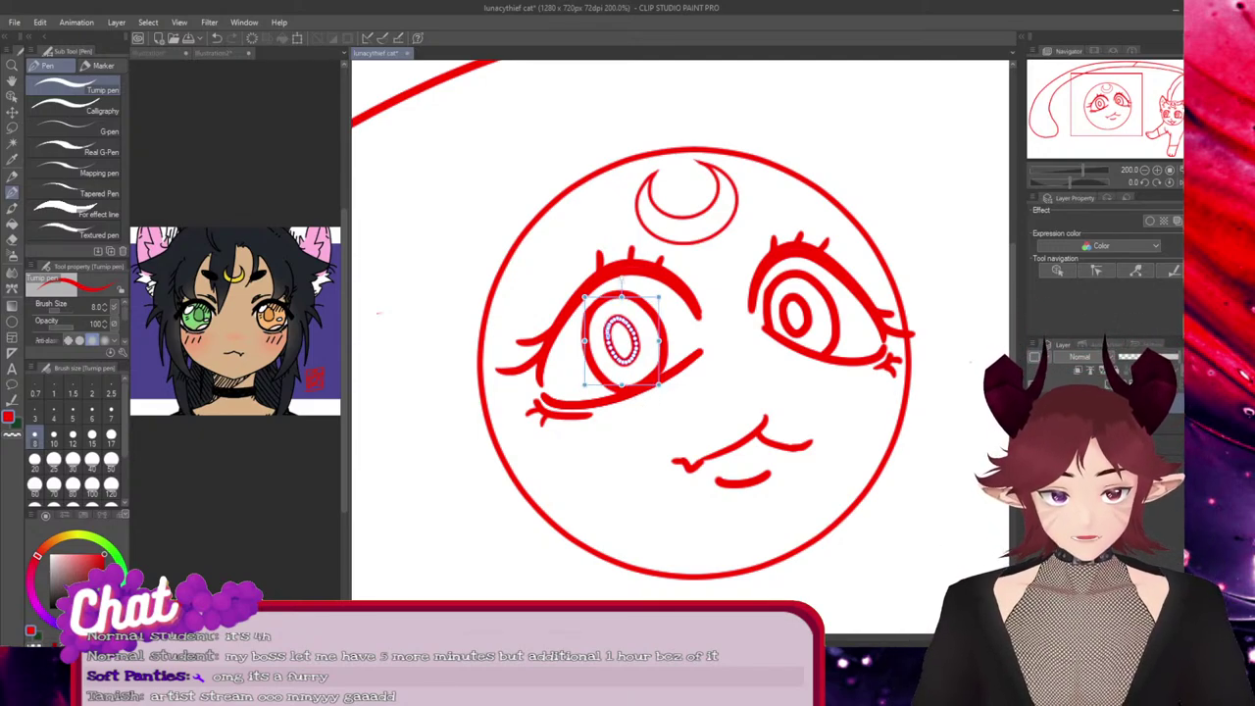
{"action": "left_click_drag", "start_coordinate": [659, 385], "coordinate": [663, 387]}
{"action": "left_click", "coordinate": [785, 313], "text": "ctrl"}
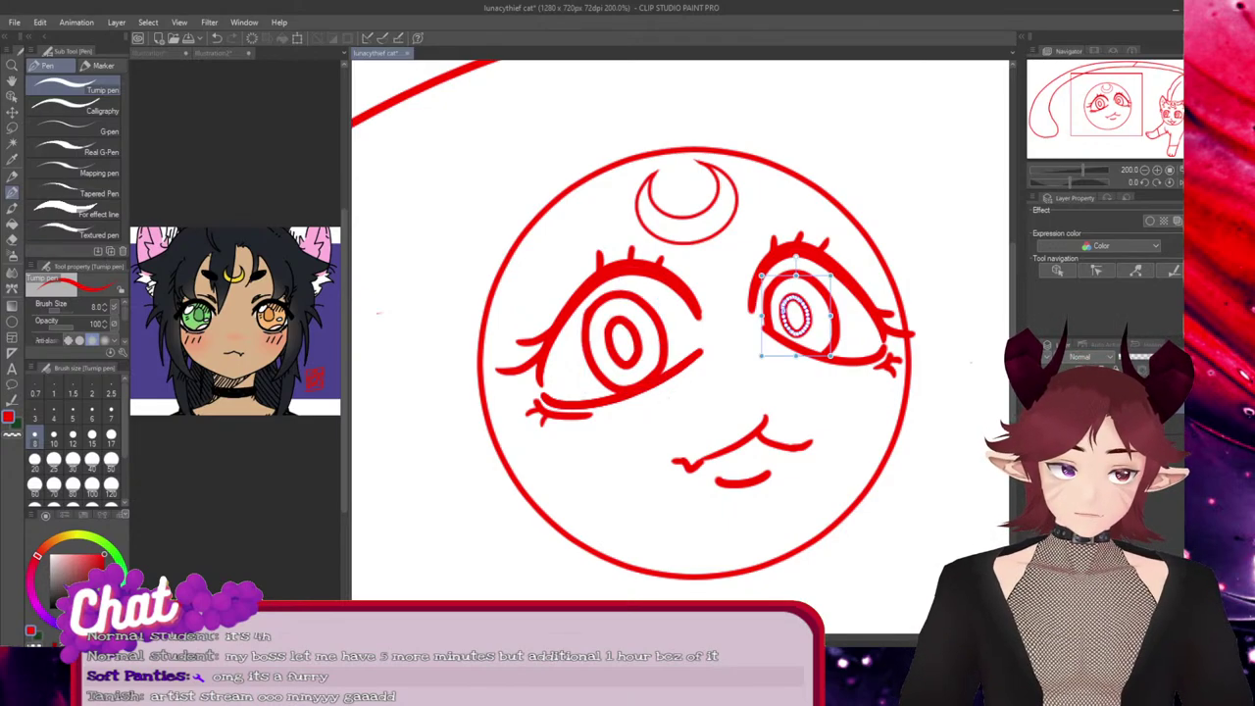
Step back through the last adjustments of the right eye's pupil, compare by undoing and redoing the latest one, and save the drawing
{"action": "key", "text": "ctrl+z"}
{"action": "key", "text": "ctrl+z"}
{"action": "key", "text": "ctrl+z"}
{"action": "key", "text": "ctrl+z"}
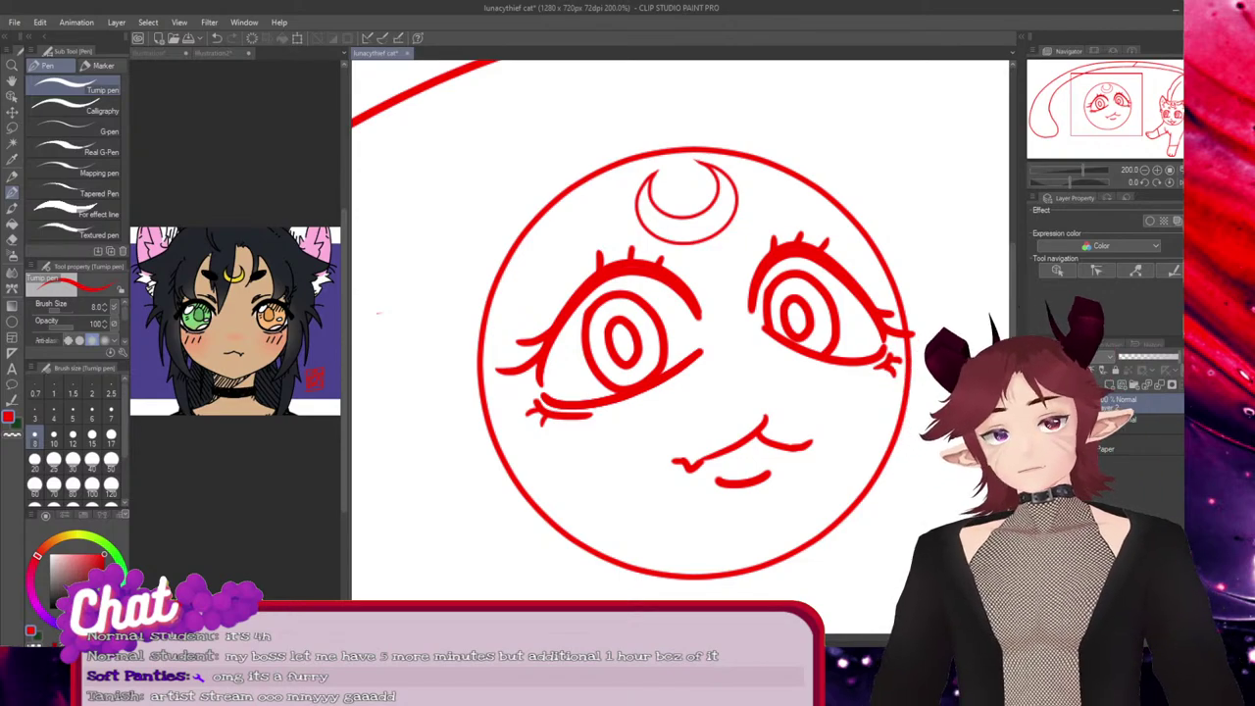
{"action": "key", "text": "ctrl+y"}
{"action": "key", "text": "ctrl+z"}
{"action": "key", "text": "ctrl+y"}
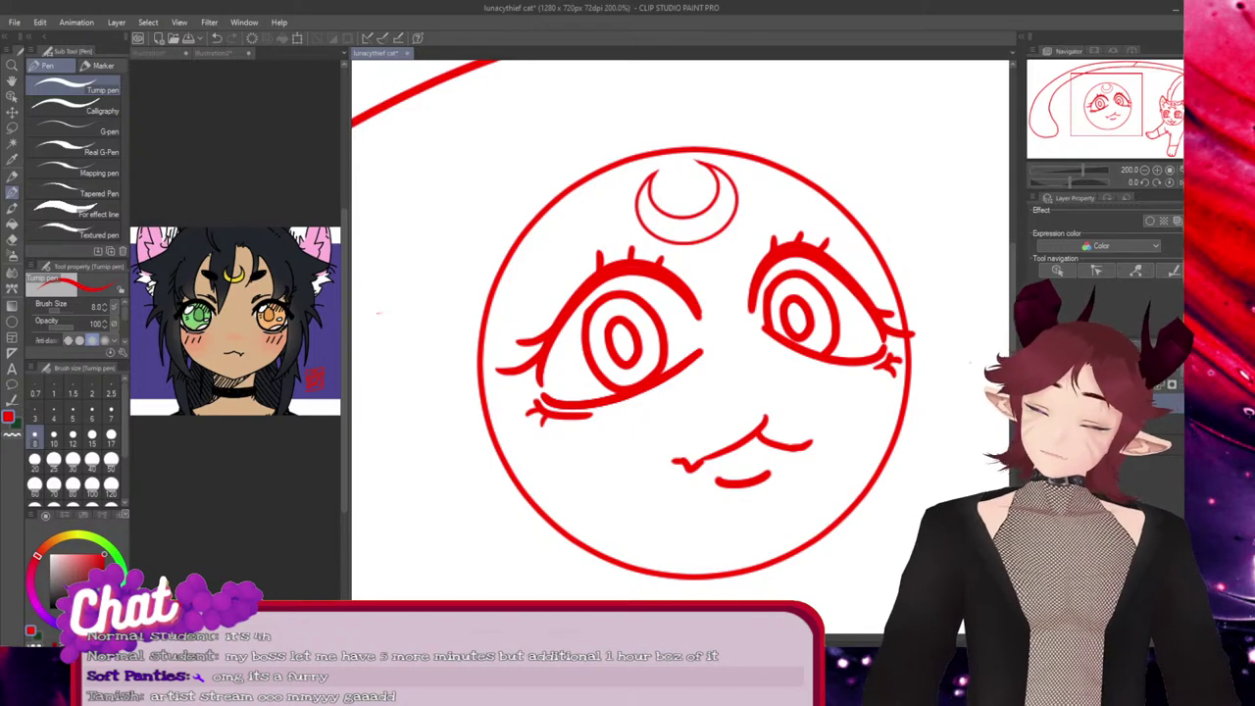
{"action": "key", "text": "ctrl+s"}
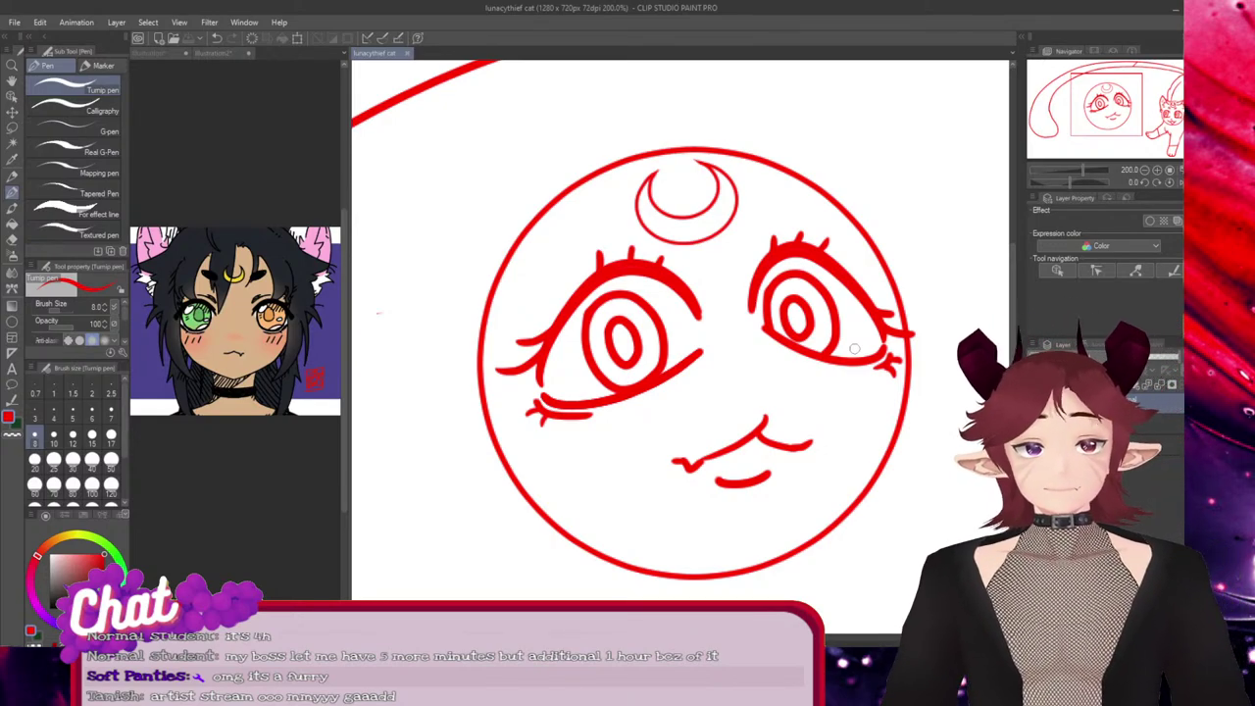
Check the right eye's iris line, nudge that eye's pupil slightly to the right, and save the drawing
{"action": "left_click", "coordinate": [832, 345], "text": "ctrl"}
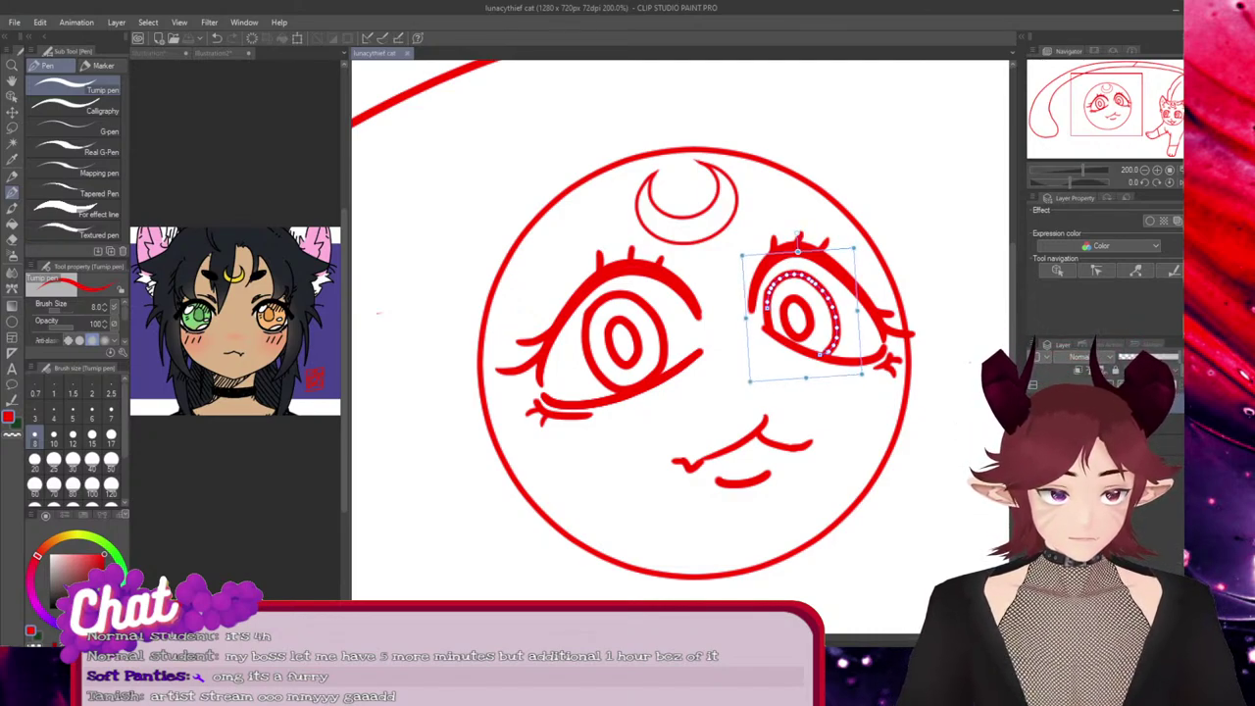
{"action": "key", "text": "Return"}
{"action": "left_click", "coordinate": [787, 312], "text": "ctrl"}
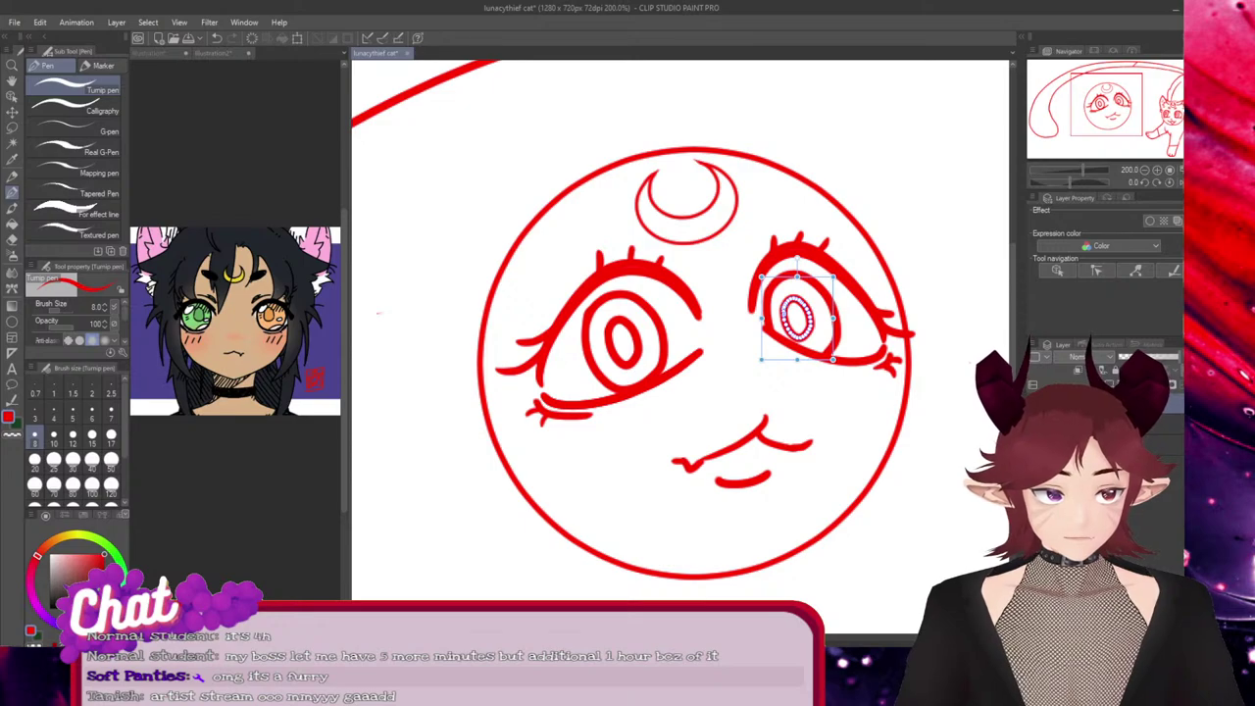
{"action": "key", "text": "Return"}
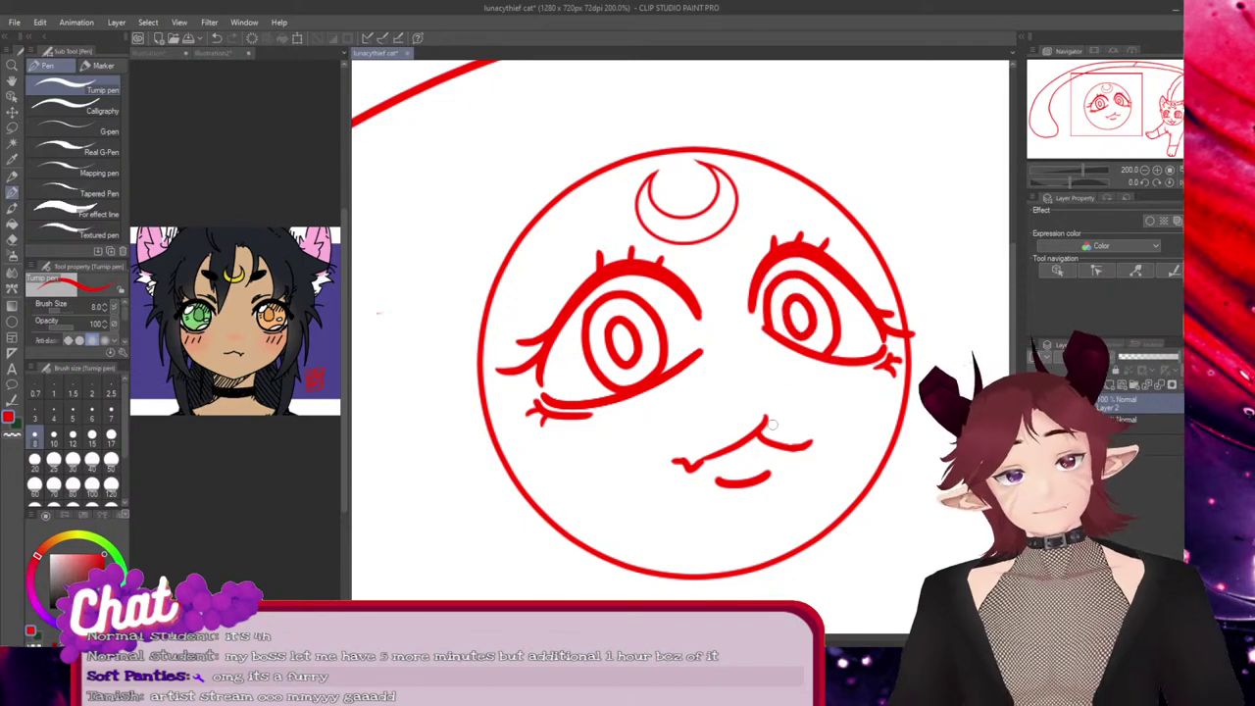
{"action": "key", "text": "ctrl+s"}
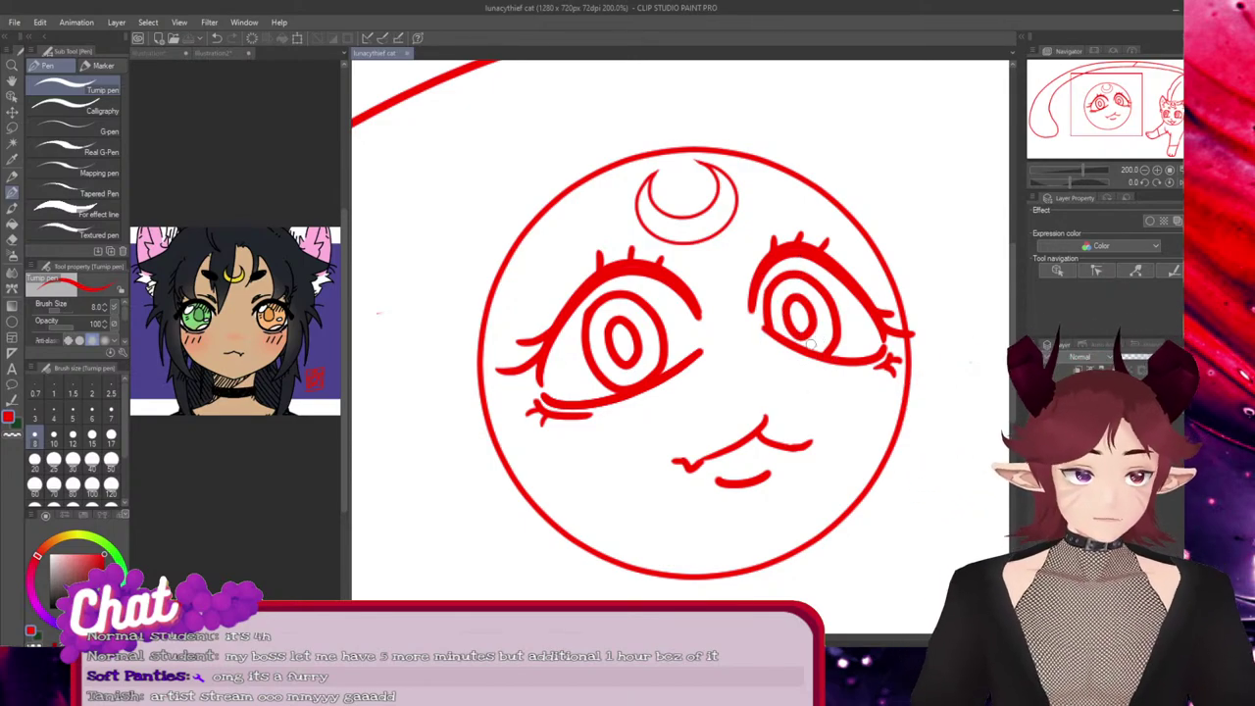
Select the right and left pupils in turn to check their placement in the irises, and save the drawing
{"action": "left_click", "coordinate": [788, 312], "text": "ctrl"}
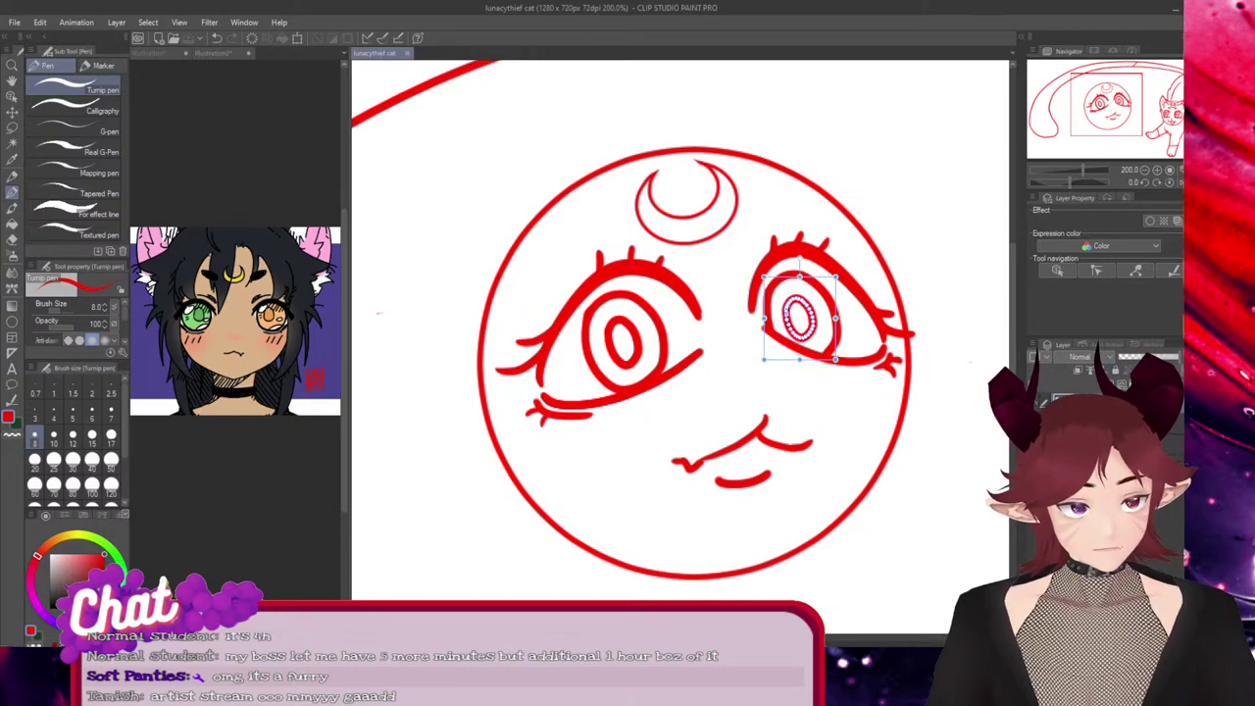
{"action": "key", "text": "Return"}
{"action": "key", "text": "ctrl+s"}
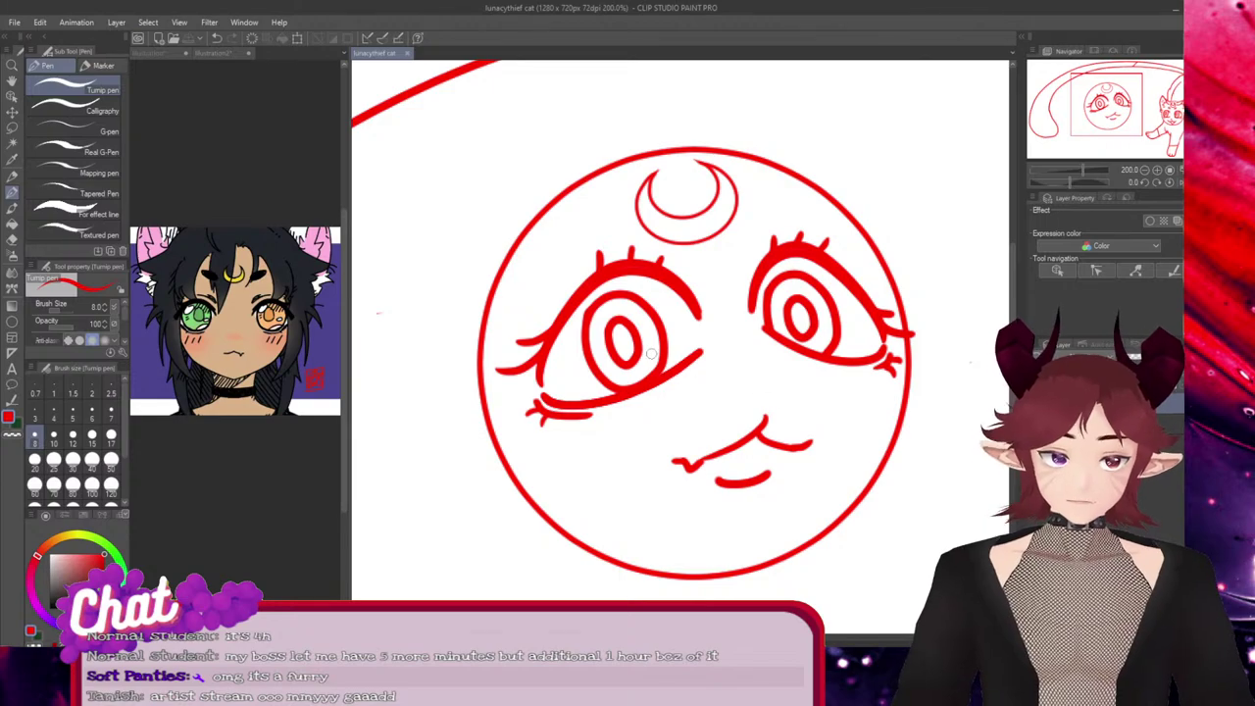
{"action": "left_click", "coordinate": [609, 335], "text": "ctrl"}
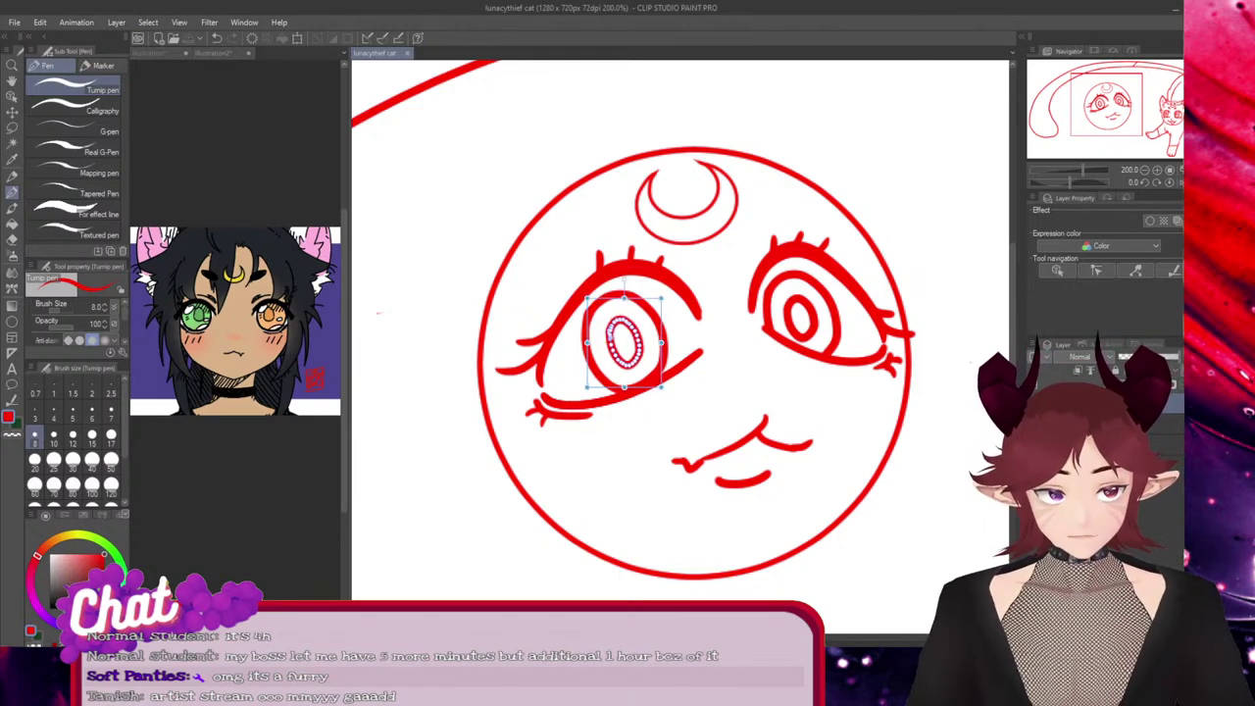
{"action": "key", "text": "Return"}
{"action": "key", "text": "ctrl+s"}
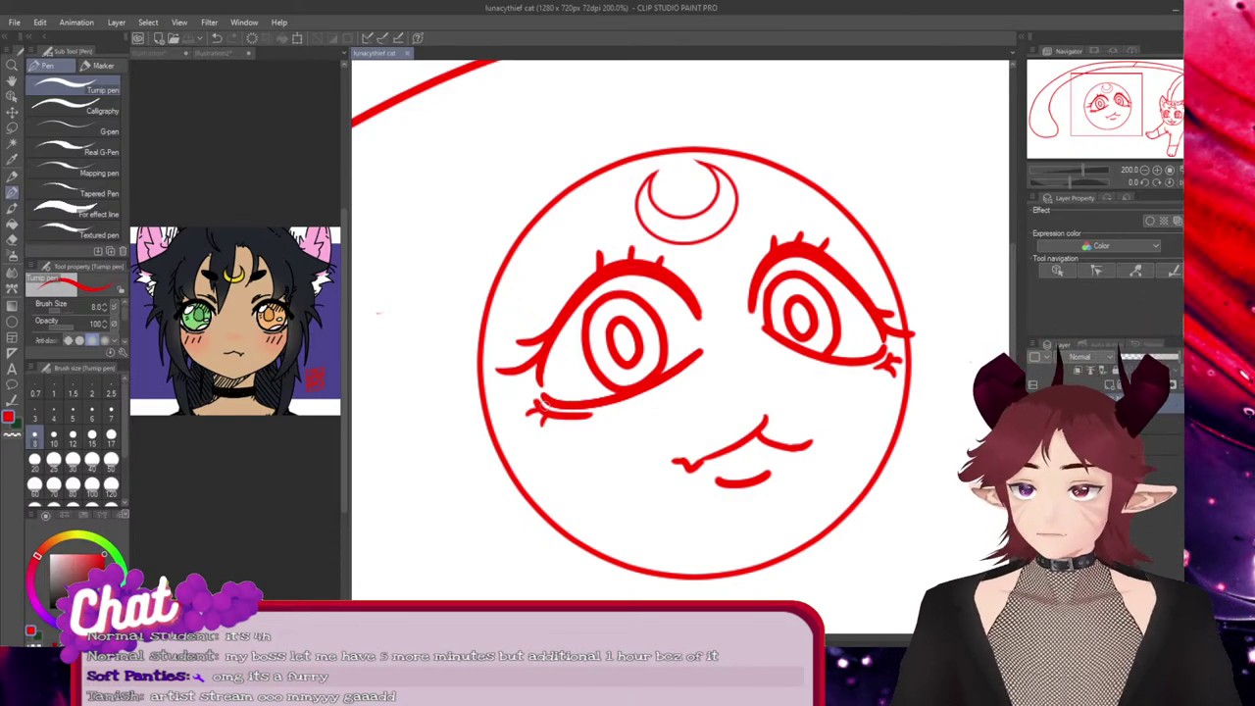
{"action": "mouse_move", "coordinate": [627, 224]}
{"action": "left_mouse_down"}
{"action": "mouse_move", "coordinate": [602, 236]}
{"action": "mouse_move", "coordinate": [638, 236]}
{"action": "mouse_move", "coordinate": [611, 232]}
{"action": "left_mouse_up"}
{"action": "key", "text": "ctrl+z"}
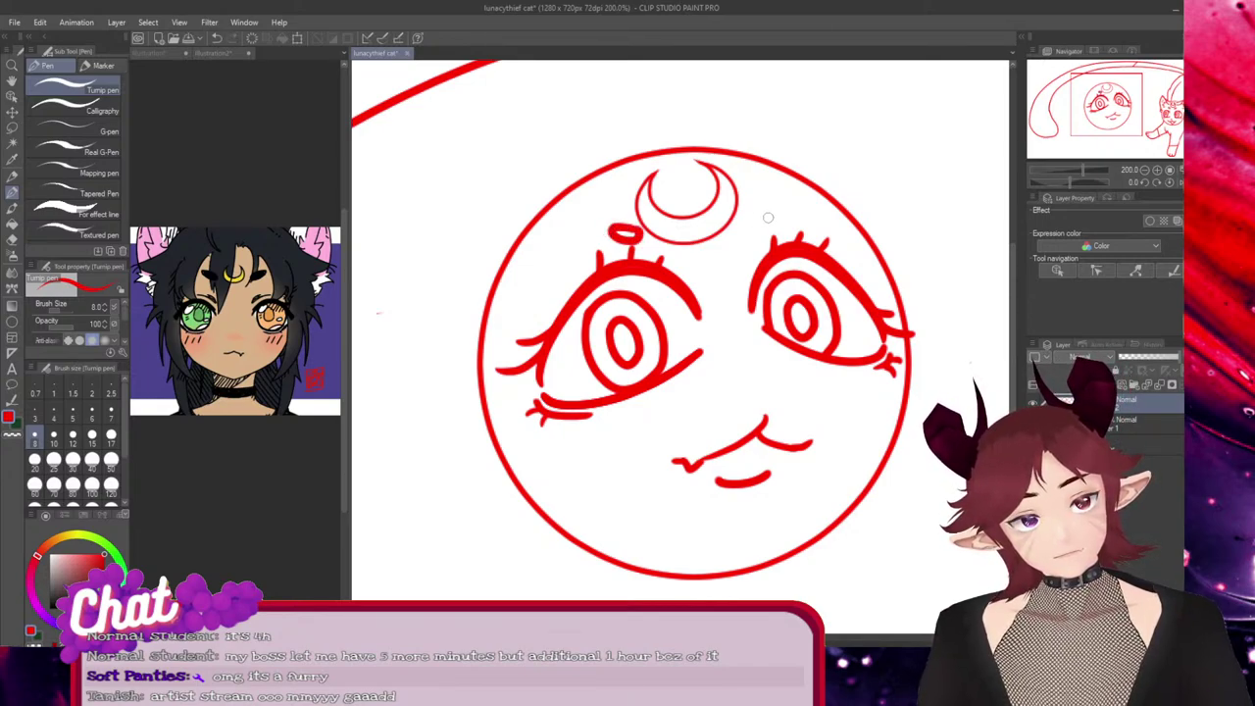
{"action": "key", "text": "ctrl+z"}
Lasso the crescent on the forehead, move it down and to the right, and rotate it slightly clockwise
{"action": "key", "text": "m"}
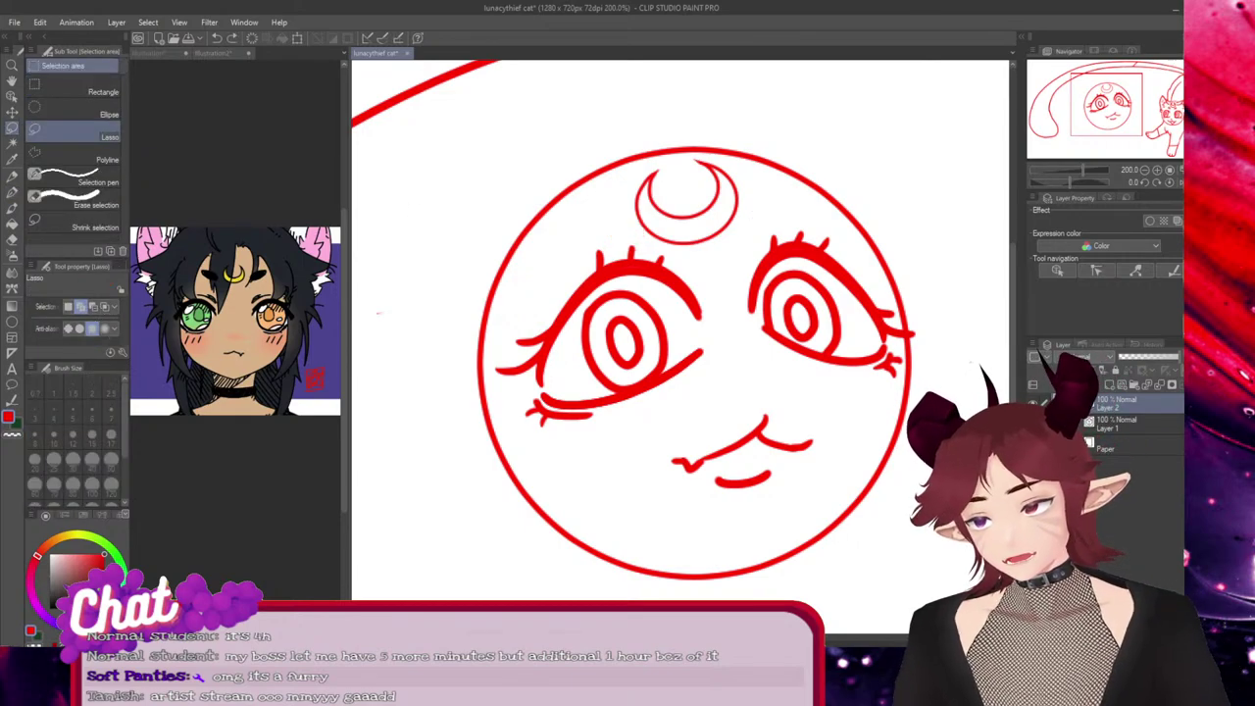
{"action": "left_click_drag", "start_coordinate": [670, 161], "coordinate": [628, 186]}
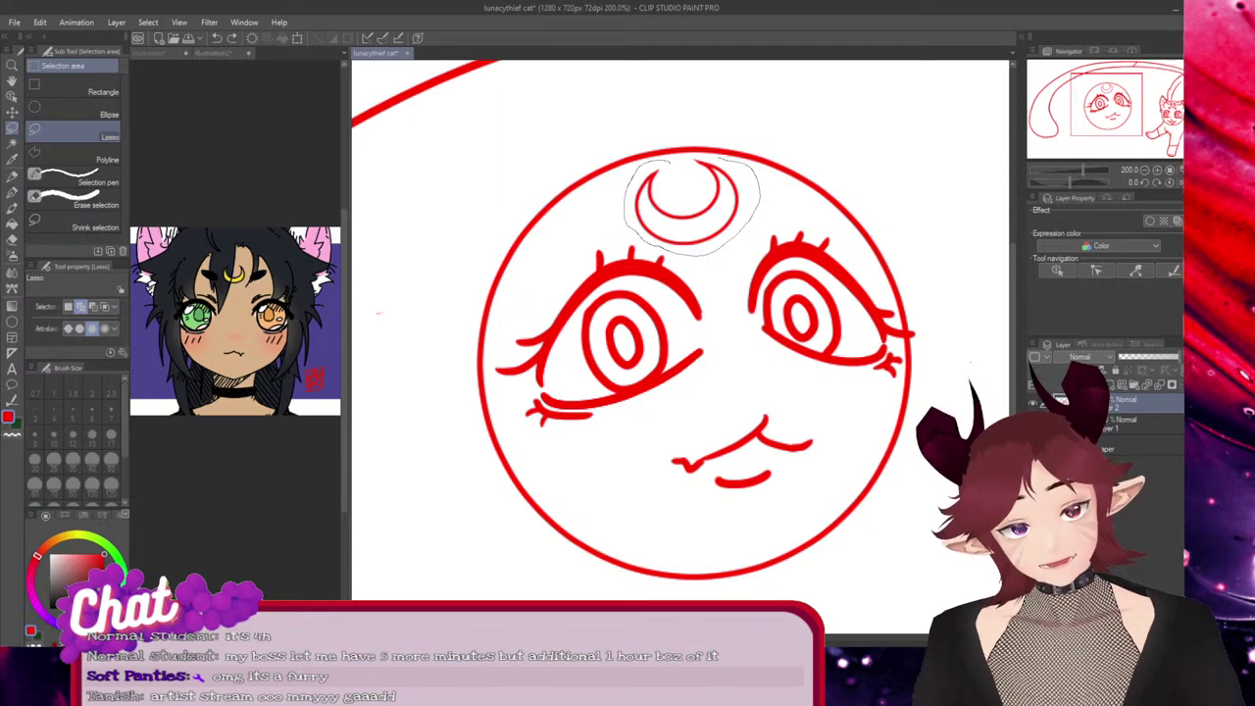
{"action": "left_click_drag", "start_coordinate": [711, 155], "coordinate": [692, 154]}
{"action": "key", "text": "ctrl+t"}
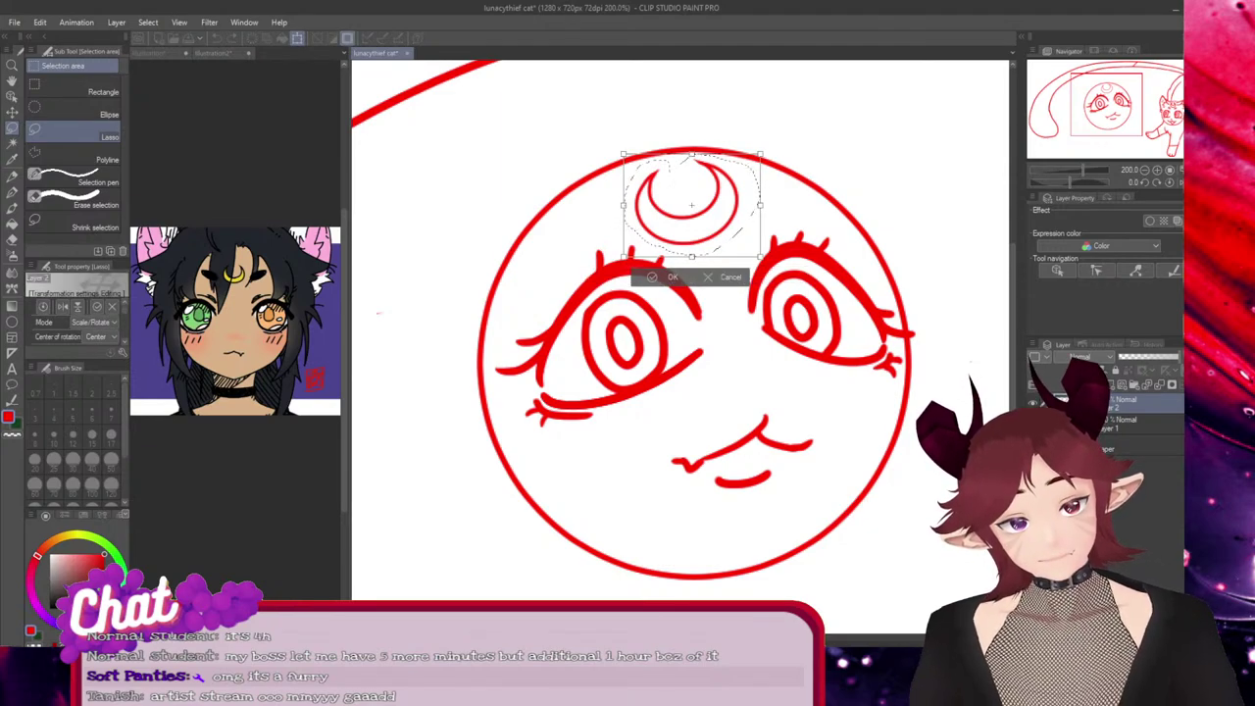
{"action": "left_click_drag", "start_coordinate": [716, 222], "coordinate": [716, 221]}
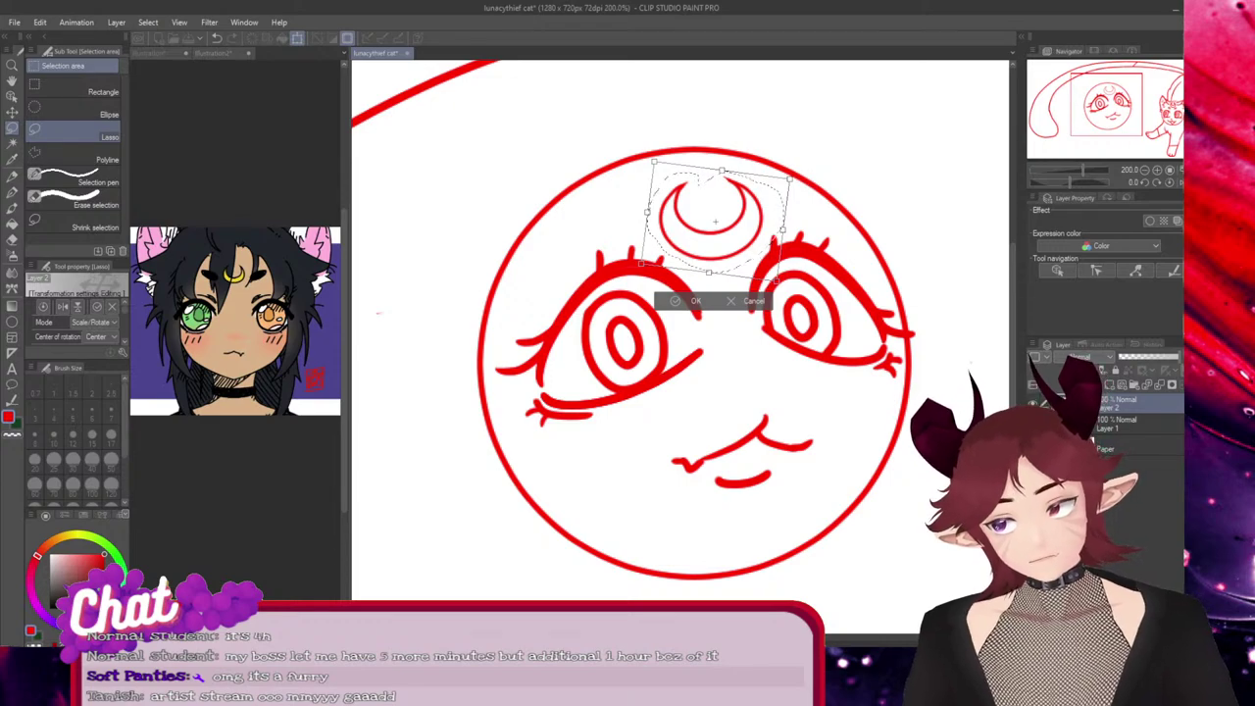
Flip the crescent horizontally and back to compare, fine-tune its slight clockwise tilt, apply the transformation, and clear the selection
{"action": "left_click", "coordinate": [63, 307]}
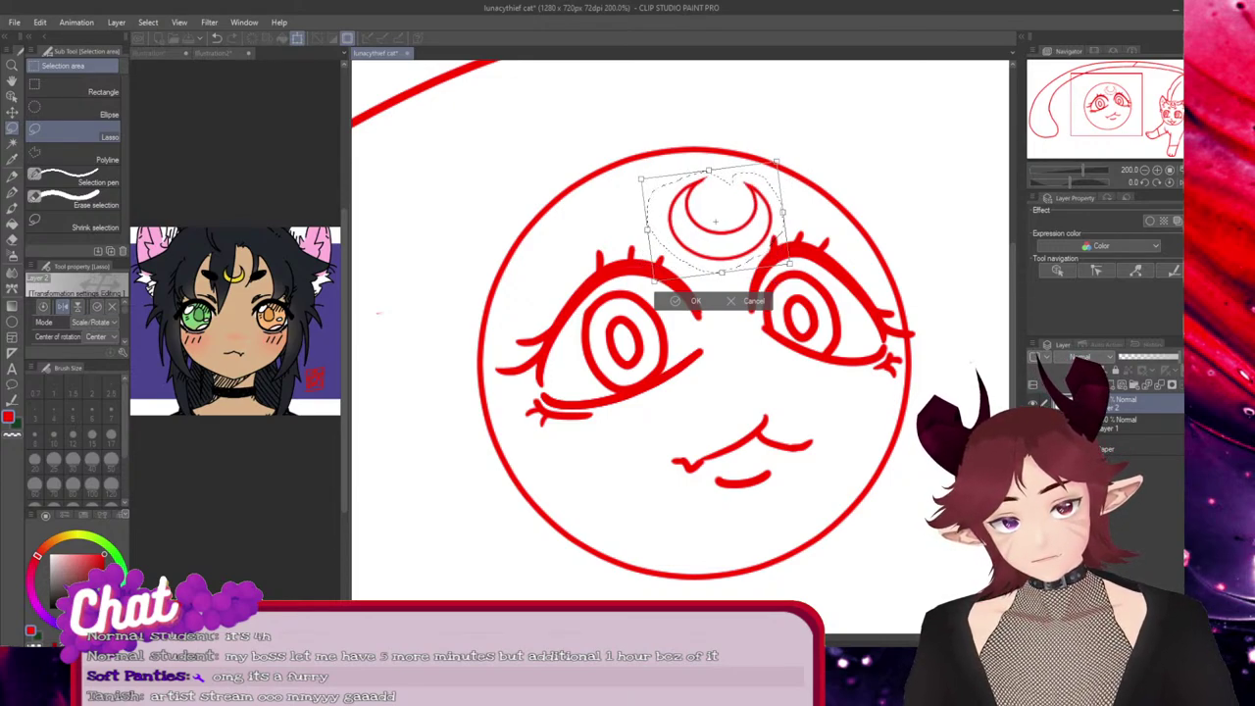
{"action": "mouse_move", "coordinate": [789, 149]}
{"action": "left_mouse_down"}
{"action": "mouse_move", "coordinate": [759, 127]}
{"action": "mouse_move", "coordinate": [774, 137]}
{"action": "left_mouse_up"}
{"action": "left_click", "coordinate": [63, 307]}
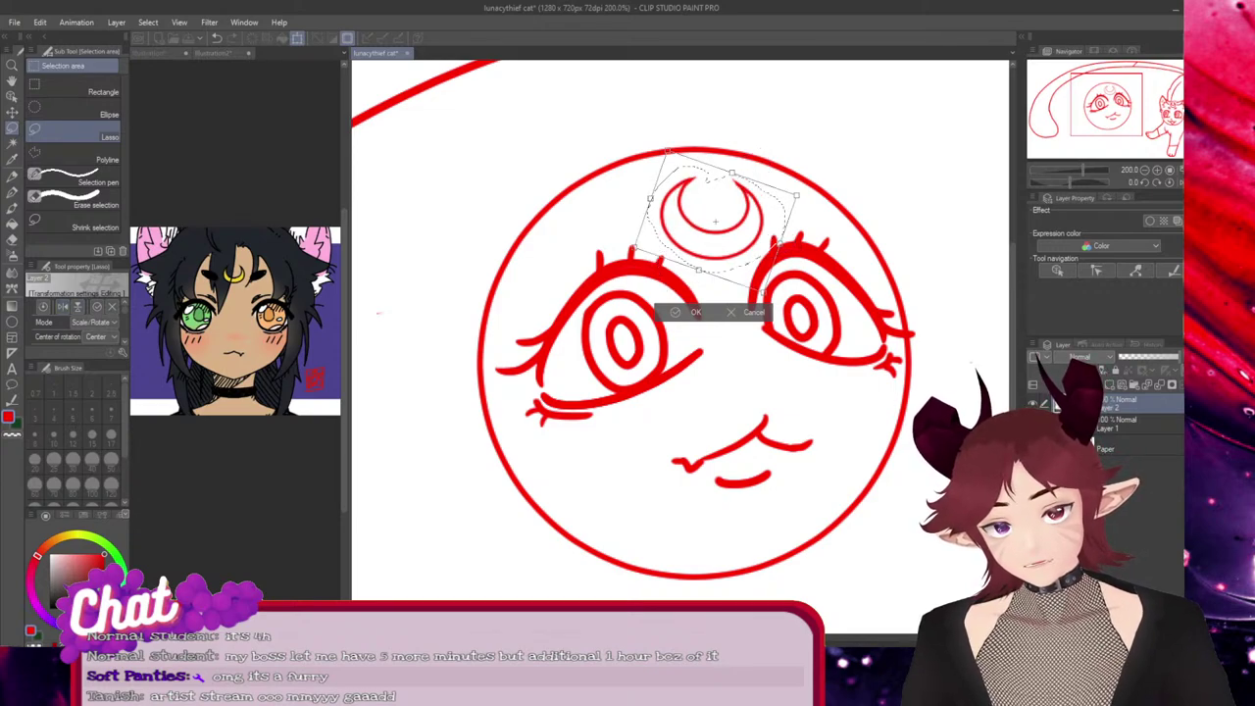
{"action": "left_click_drag", "start_coordinate": [804, 193], "coordinate": [798, 178]}
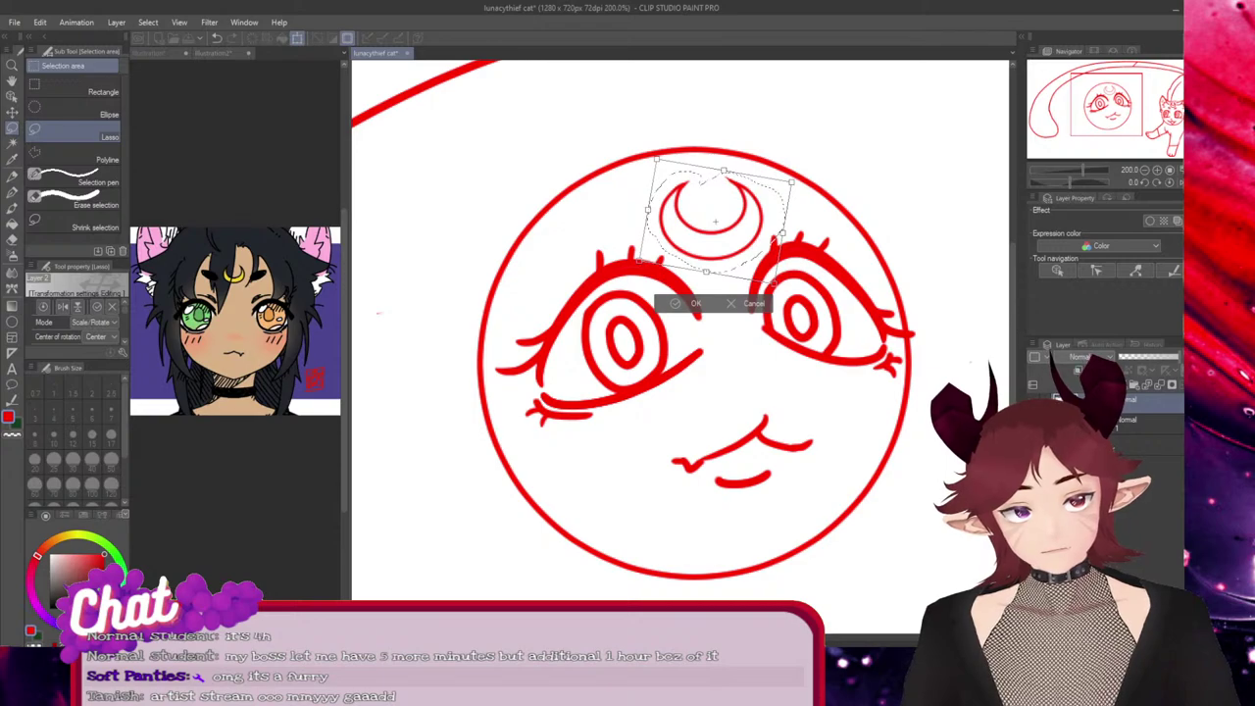
{"action": "key", "text": "Return"}
{"action": "key", "text": "ctrl+d"}
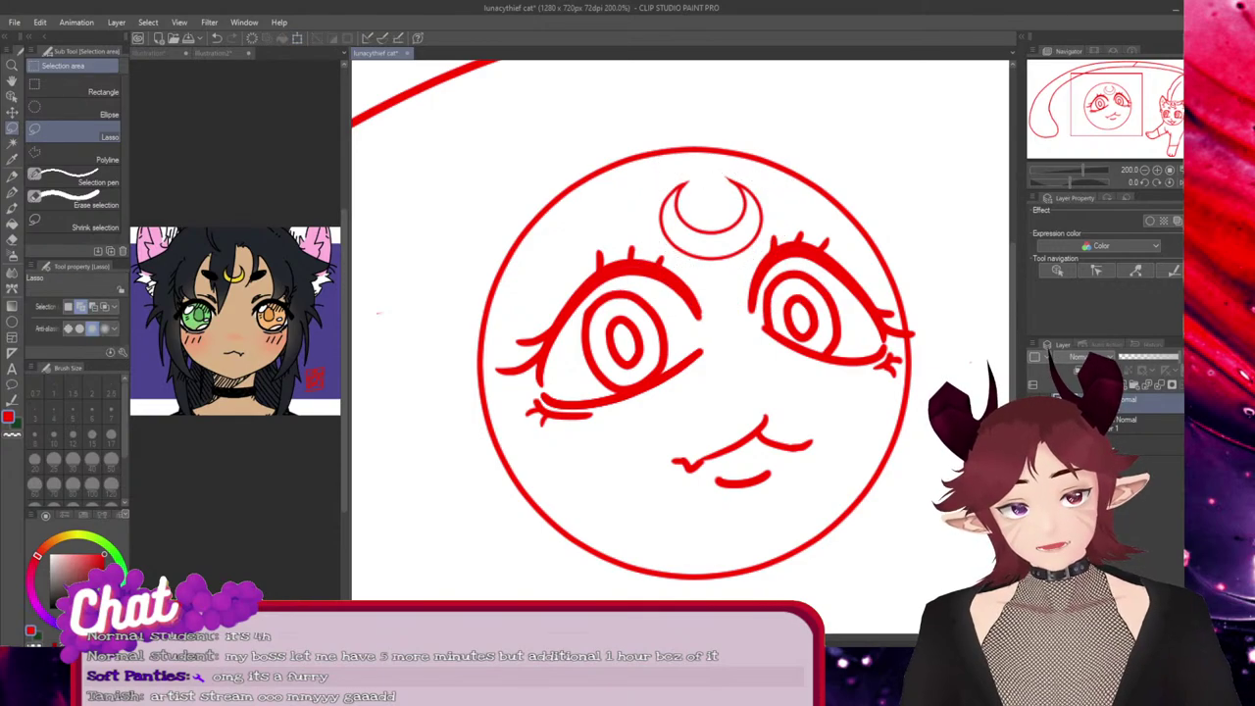
Draw a small, slightly tilted oval eyebrow above the right eye with the Turnip pen, undoing and redrawing unsatisfactory strokes
{"action": "key", "text": "p"}
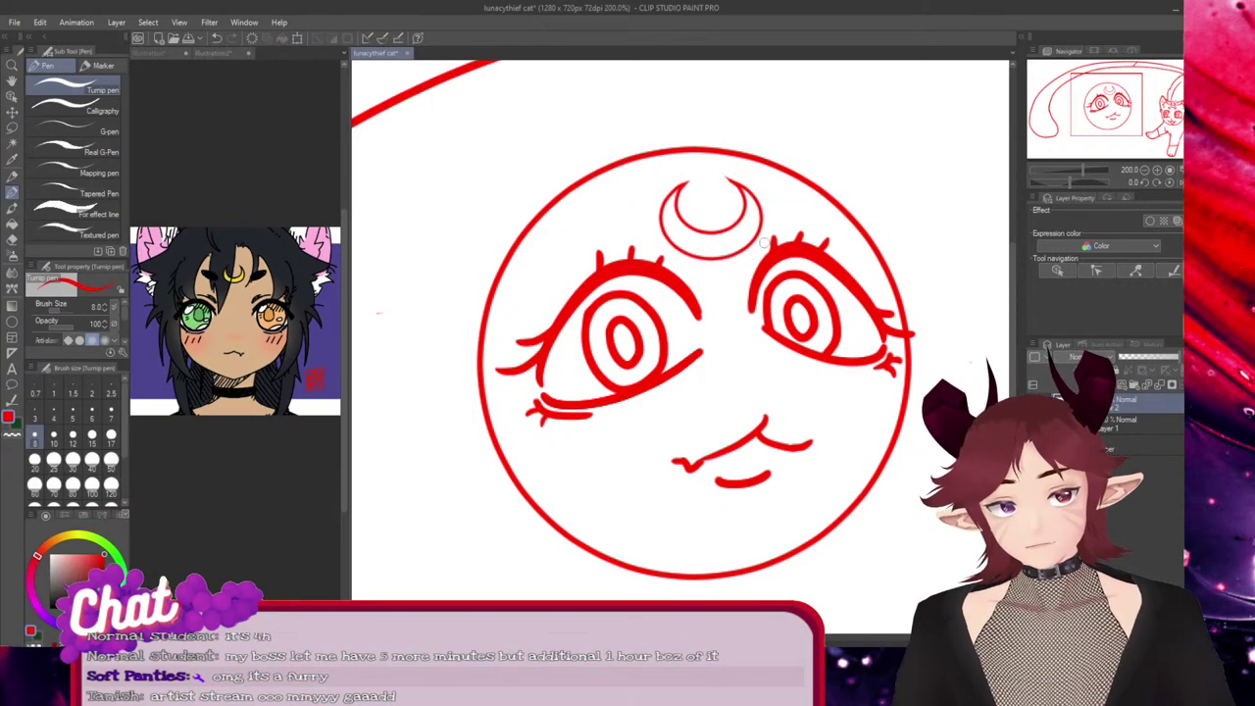
{"action": "mouse_move", "coordinate": [782, 224]}
{"action": "left_mouse_down"}
{"action": "mouse_move", "coordinate": [803, 215]}
{"action": "mouse_move", "coordinate": [783, 220]}
{"action": "mouse_move", "coordinate": [802, 220]}
{"action": "mouse_move", "coordinate": [782, 208]}
{"action": "mouse_move", "coordinate": [812, 226]}
{"action": "mouse_move", "coordinate": [790, 209]}
{"action": "left_mouse_up"}
{"action": "key", "text": "ctrl+z"}
{"action": "key", "text": "ctrl+z"}
{"action": "key", "text": "ctrl+z"}
{"action": "key", "text": "ctrl+z"}
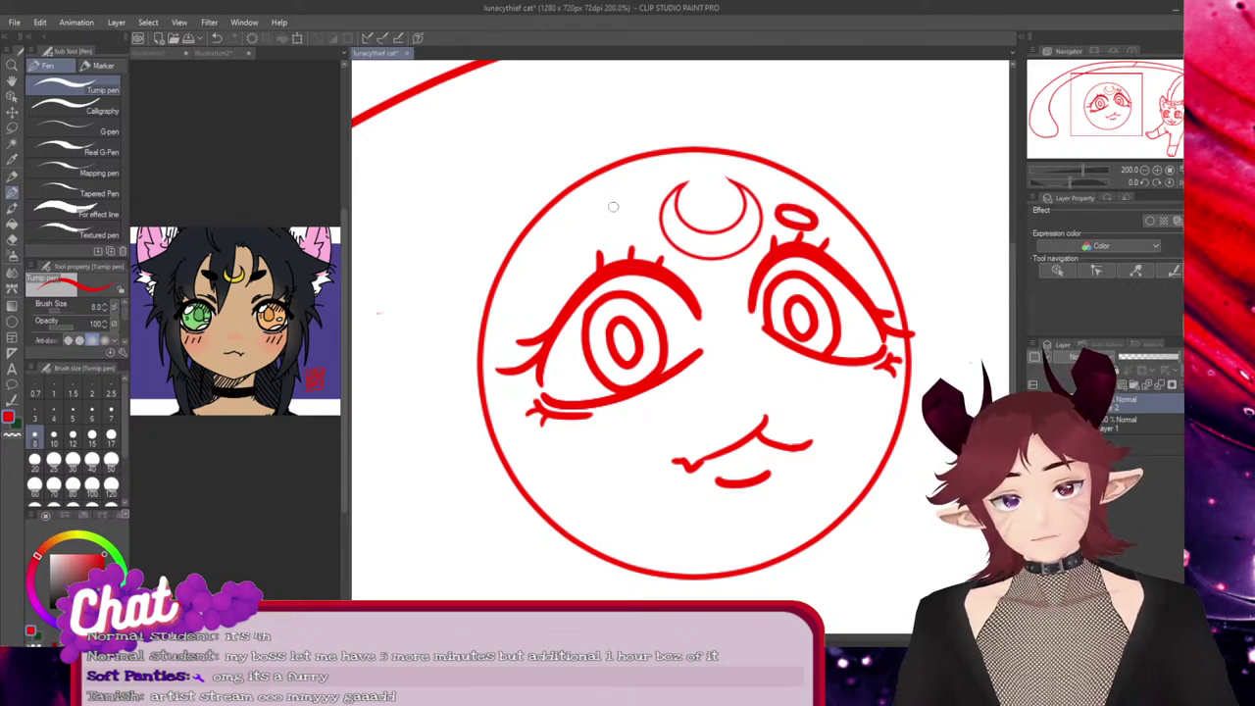
Copy the oval eyebrow to above the left eye, tilt the copy counter-clockwise so its outer end is lower, and save the drawing
{"action": "left_click", "coordinate": [796, 217], "text": "ctrl"}
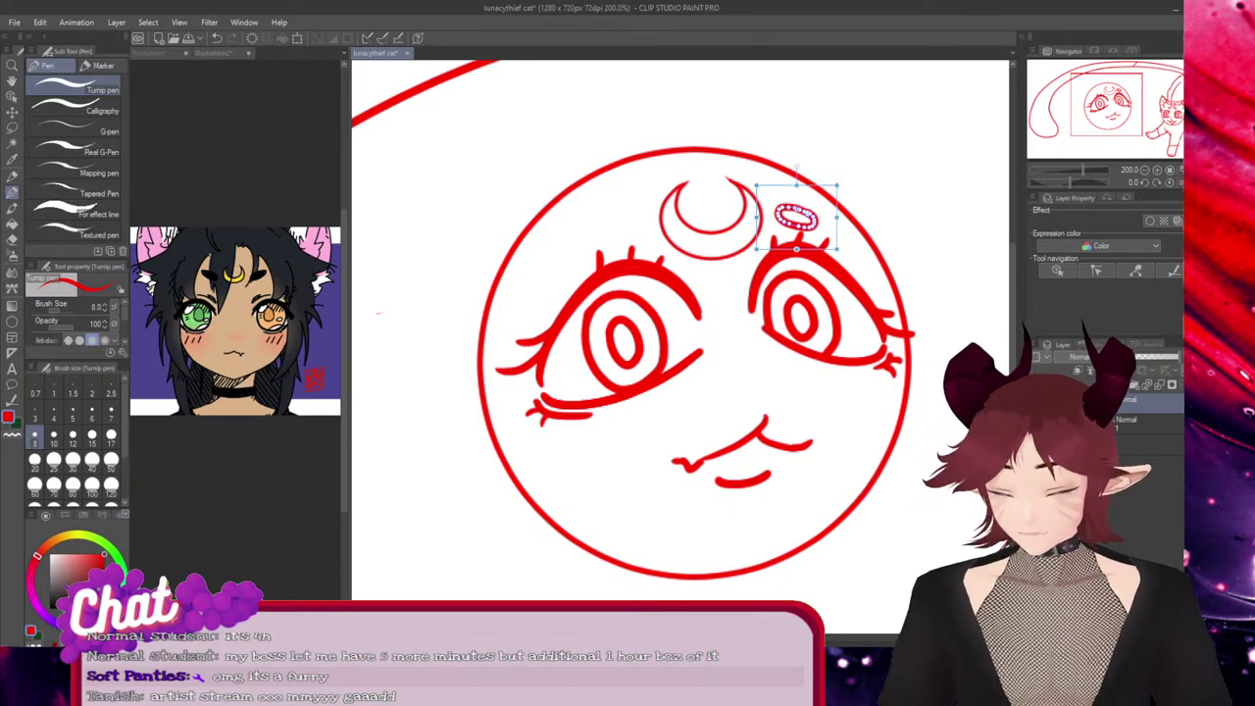
{"action": "key", "text": "ctrl+c"}
{"action": "key", "text": "ctrl+v"}
{"action": "left_click_drag", "start_coordinate": [796, 218], "coordinate": [630, 217]}
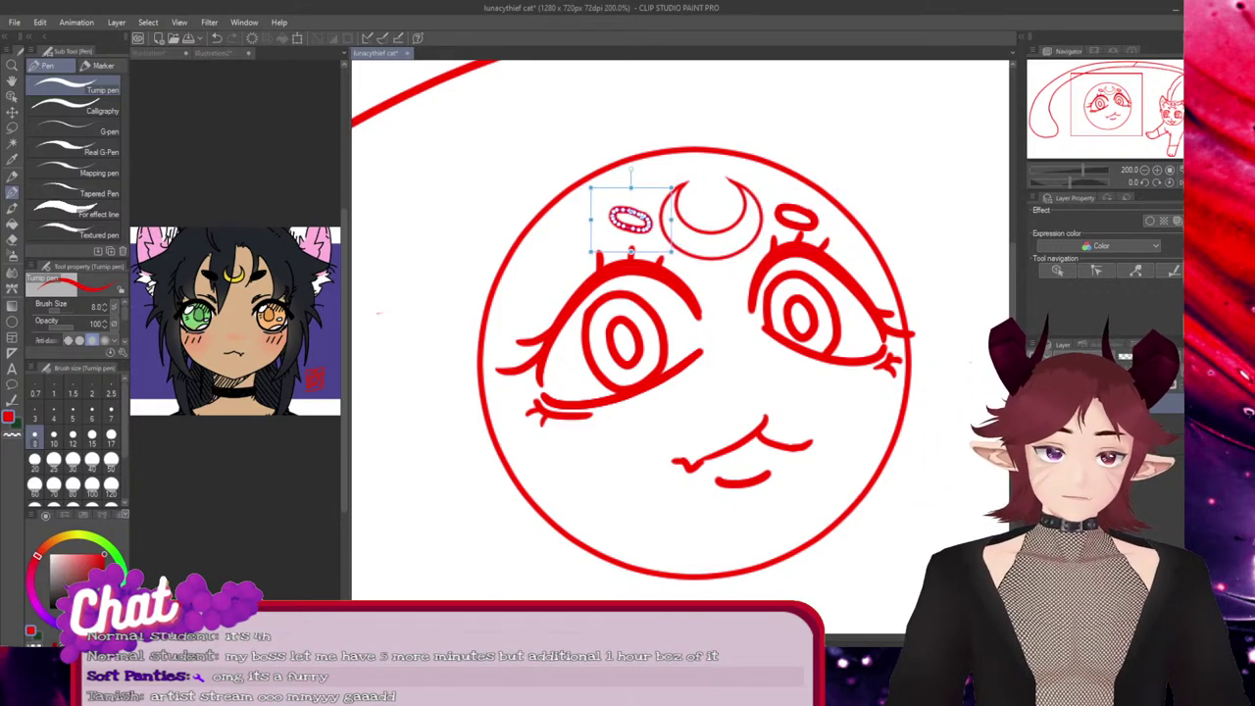
{"action": "left_click_drag", "start_coordinate": [672, 220], "coordinate": [615, 226]}
{"action": "key", "text": "Return"}
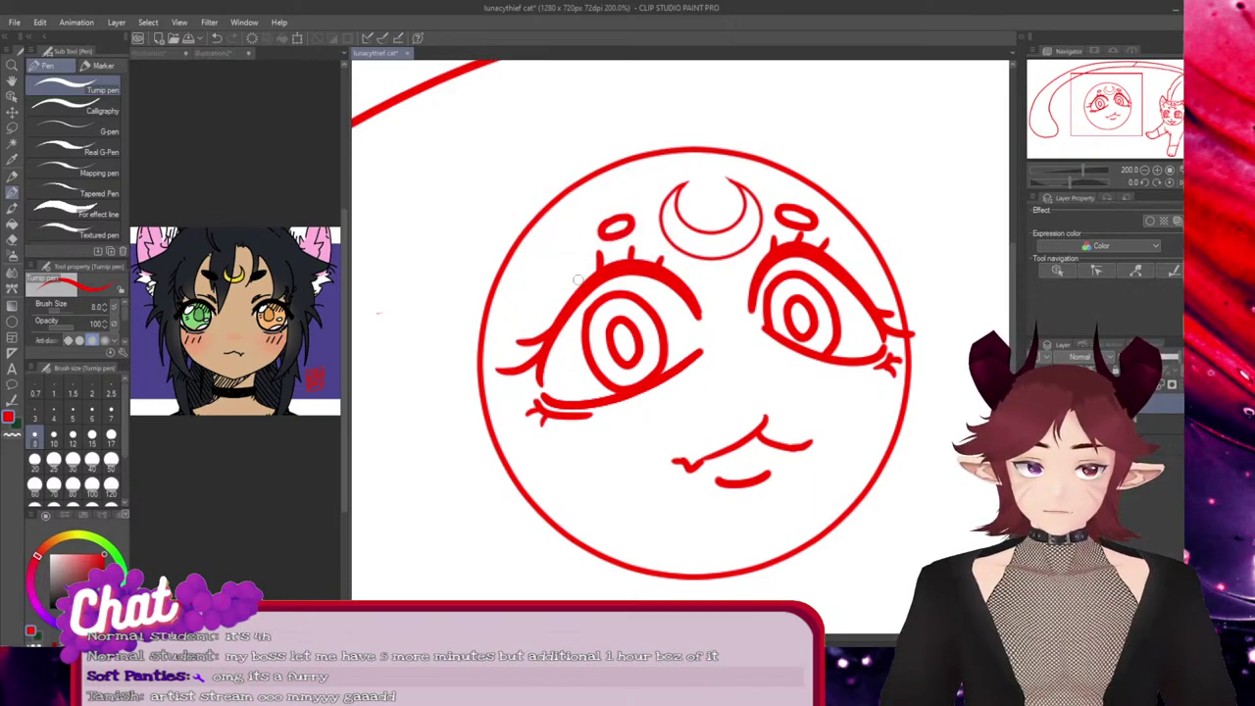
{"action": "key", "text": "ctrl+s"}
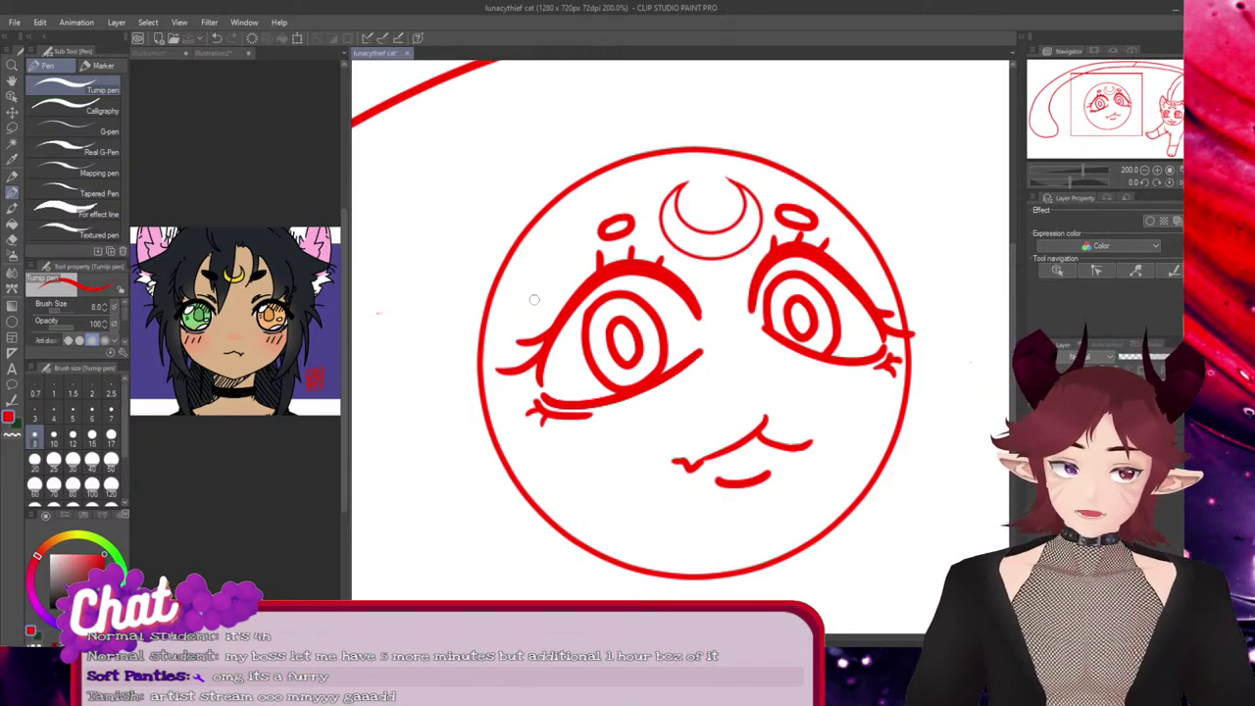
Shift the head circle slightly up and to the right around the facial features, and save the drawing
{"action": "key", "text": "ctrl+t"}
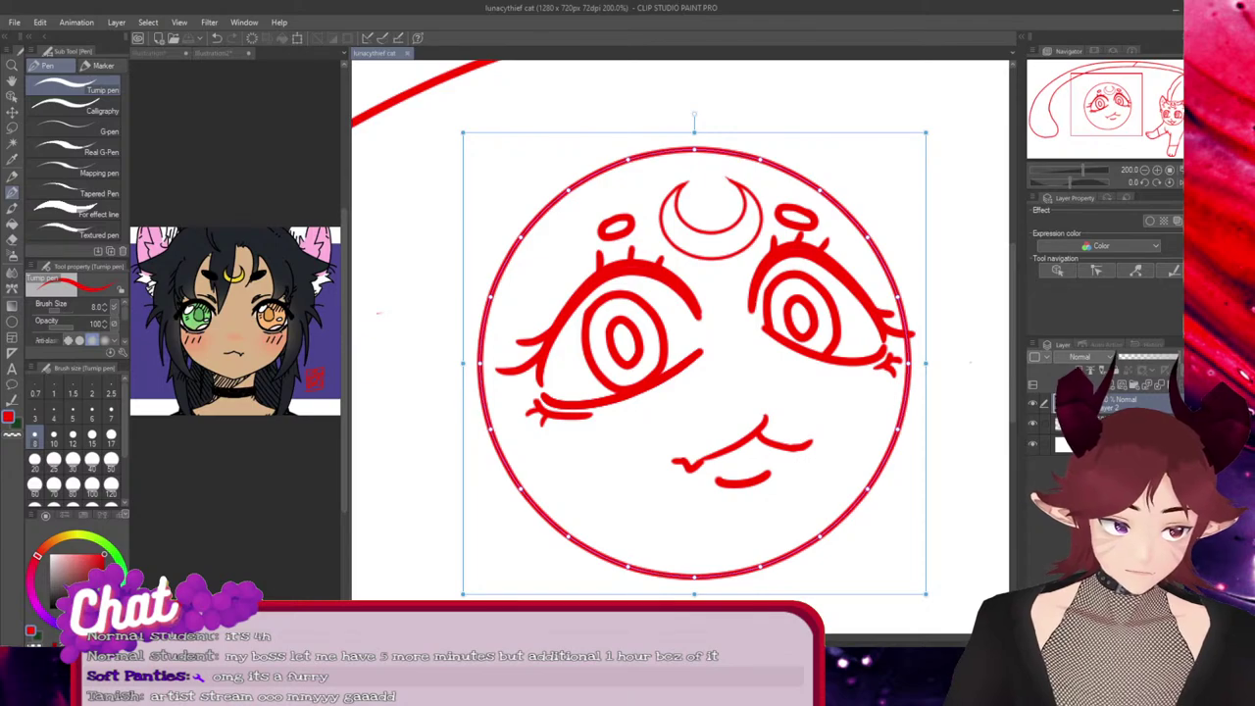
{"action": "key", "text": "Return"}
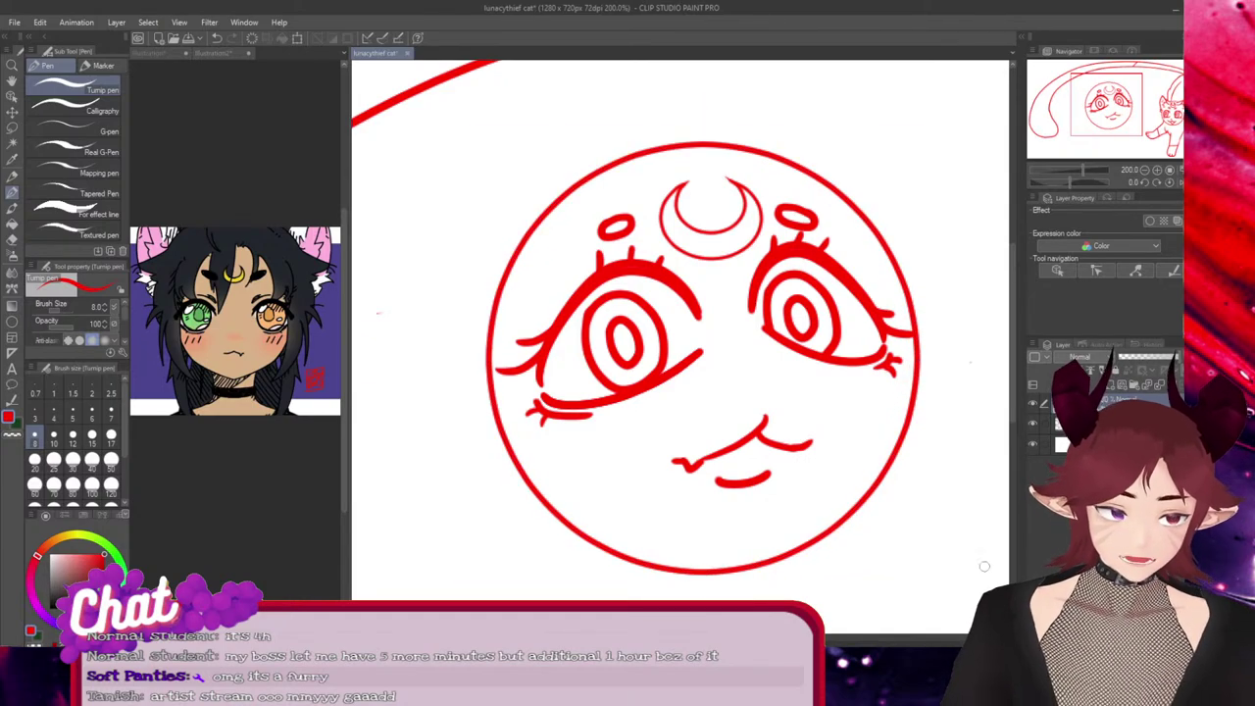
{"action": "key", "text": "ctrl+s"}
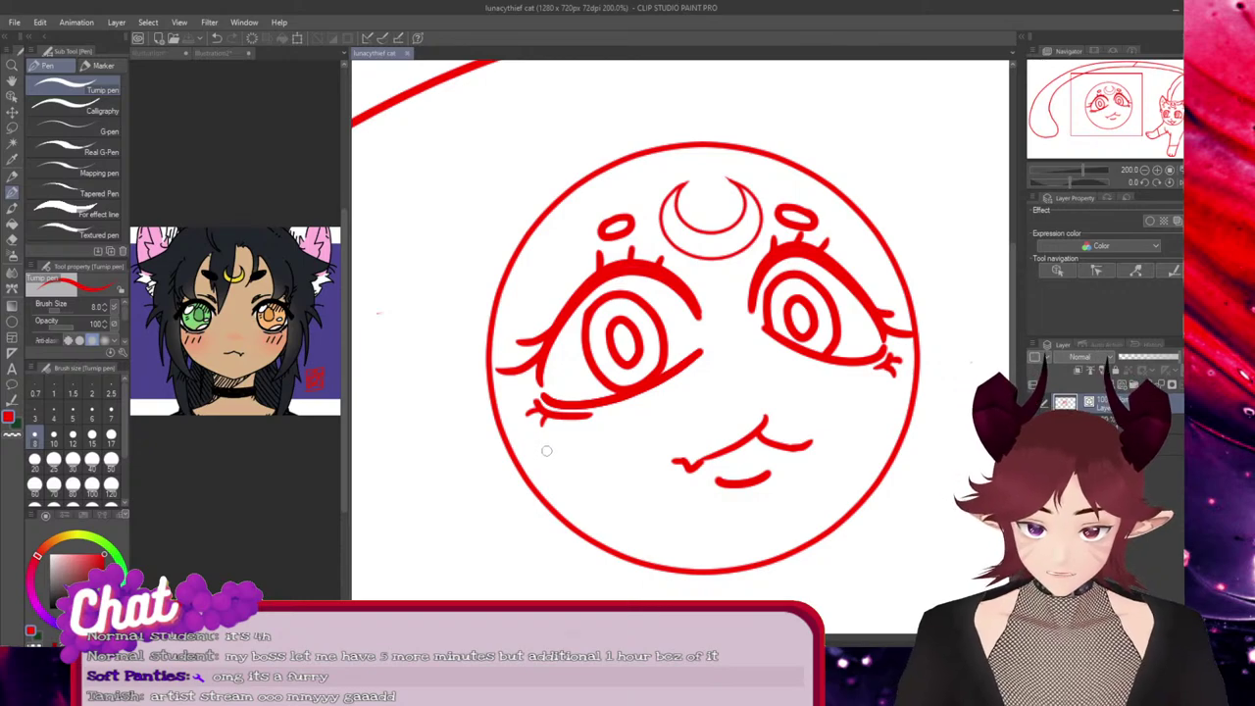
Draw three short slanted blush strokes on each cheek, below the outer part of each eye
{"action": "mouse_move", "coordinate": [552, 441]}
{"action": "left_mouse_down"}
{"action": "mouse_move", "coordinate": [545, 459]}
{"action": "mouse_move", "coordinate": [588, 453]}
{"action": "left_mouse_up"}
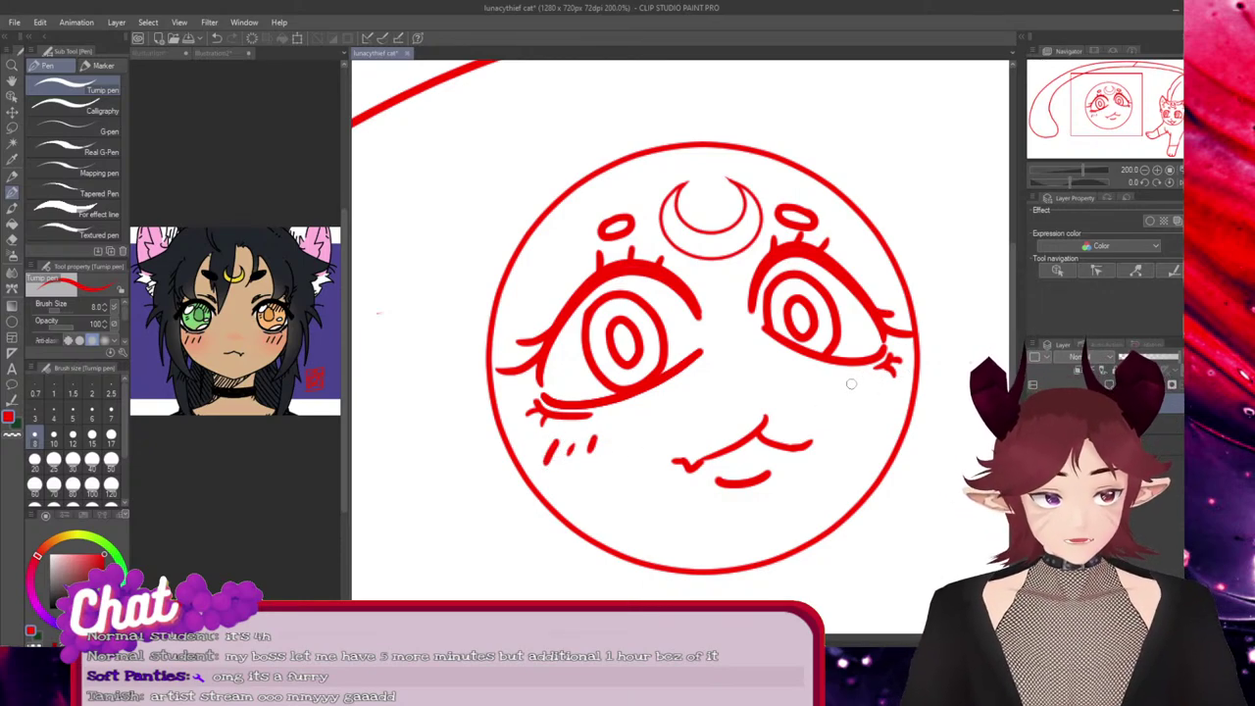
{"action": "mouse_move", "coordinate": [852, 381]}
{"action": "left_mouse_down"}
{"action": "mouse_move", "coordinate": [847, 392]}
{"action": "mouse_move", "coordinate": [869, 391]}
{"action": "left_mouse_up"}
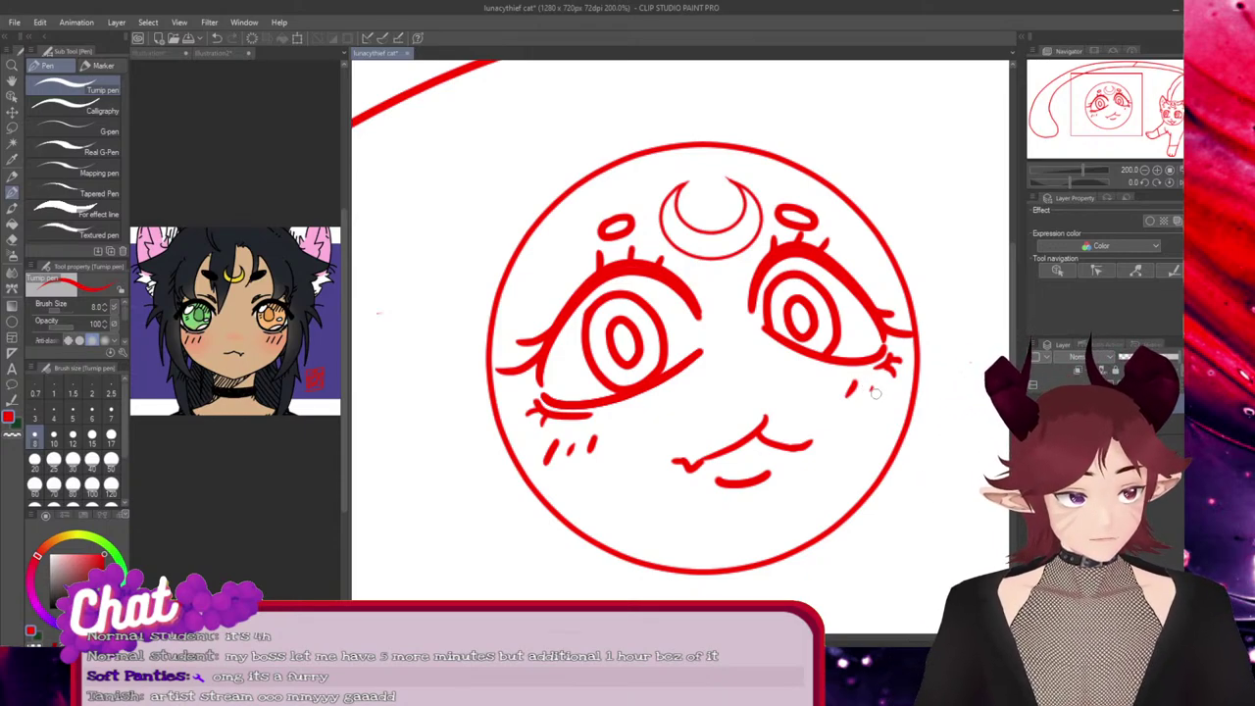
{"action": "left_click_drag", "start_coordinate": [887, 384], "coordinate": [884, 396]}
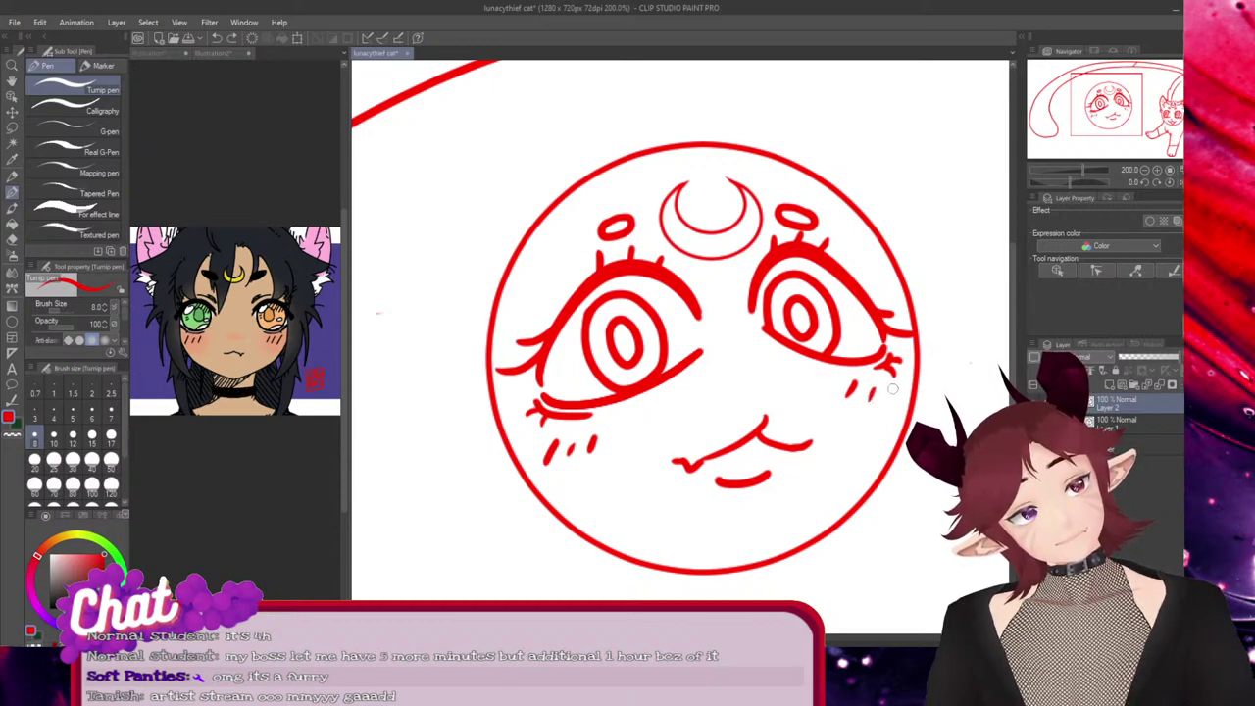
Fine-tune the placement and length of the middle and outer blush strokes on the right cheek, and save the drawing
{"action": "key", "text": "ctrl+t"}
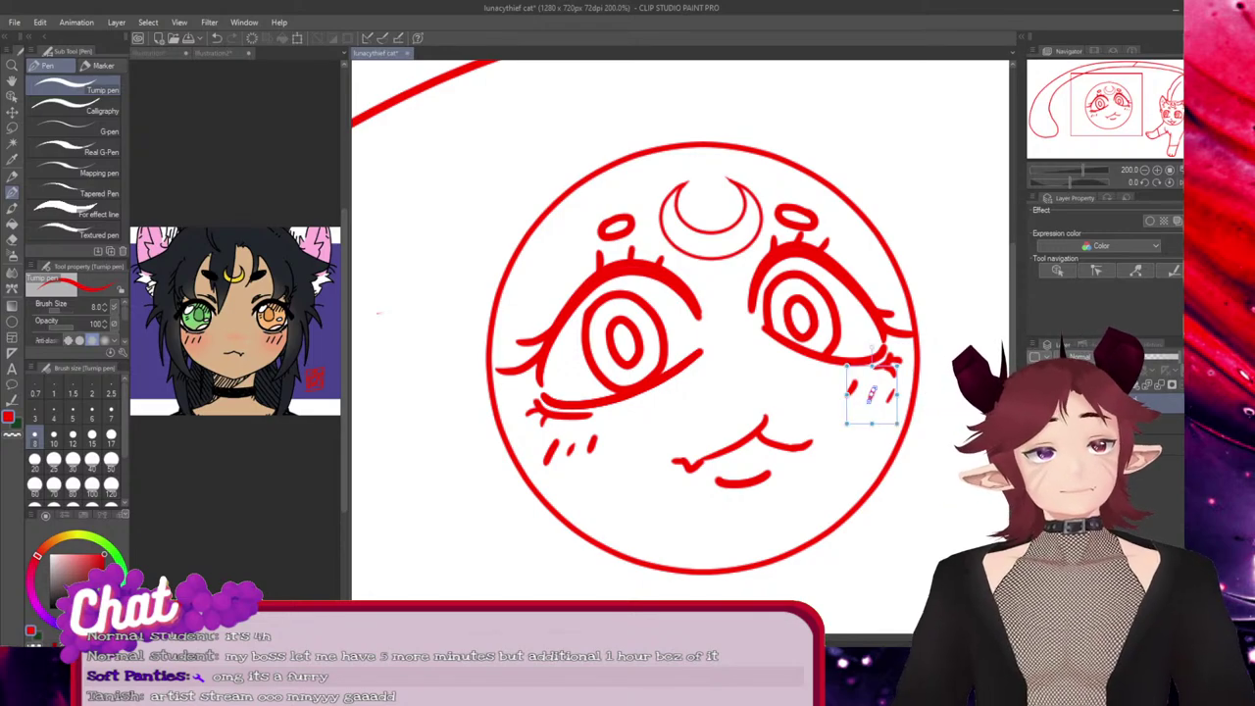
{"action": "left_click_drag", "start_coordinate": [871, 394], "coordinate": [890, 400]}
{"action": "left_click", "coordinate": [890, 394], "text": "ctrl"}
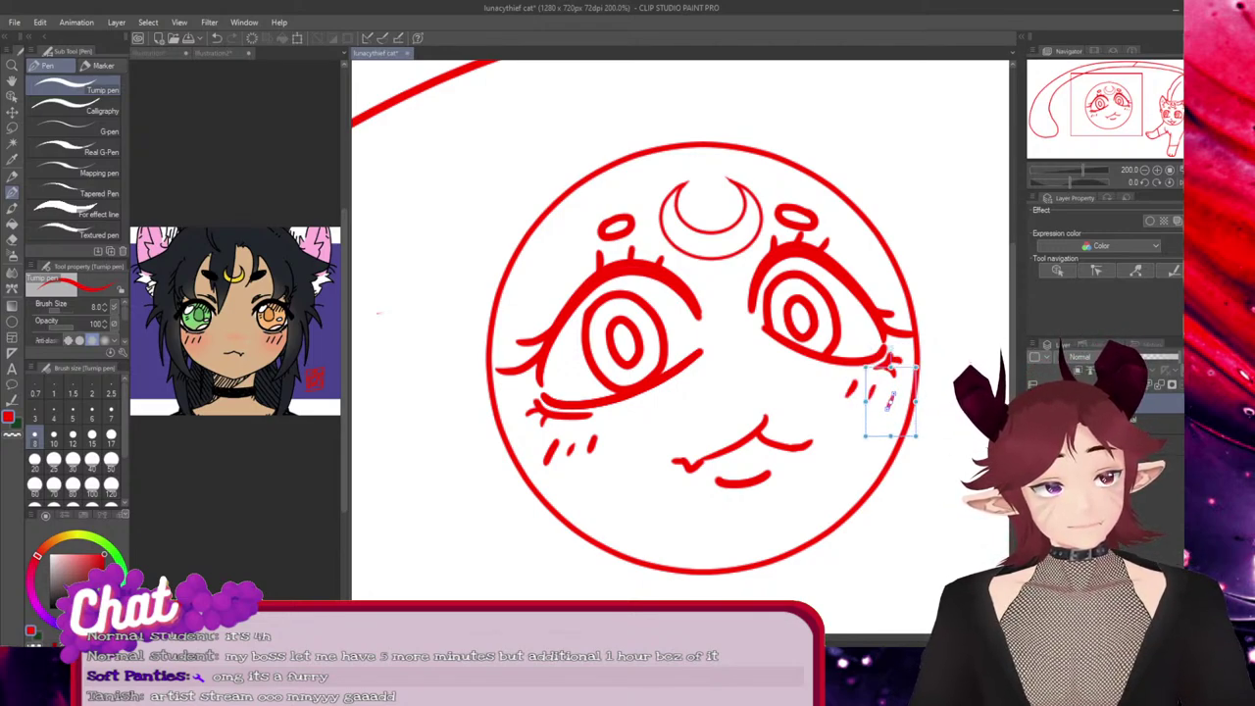
{"action": "key", "text": "Return"}
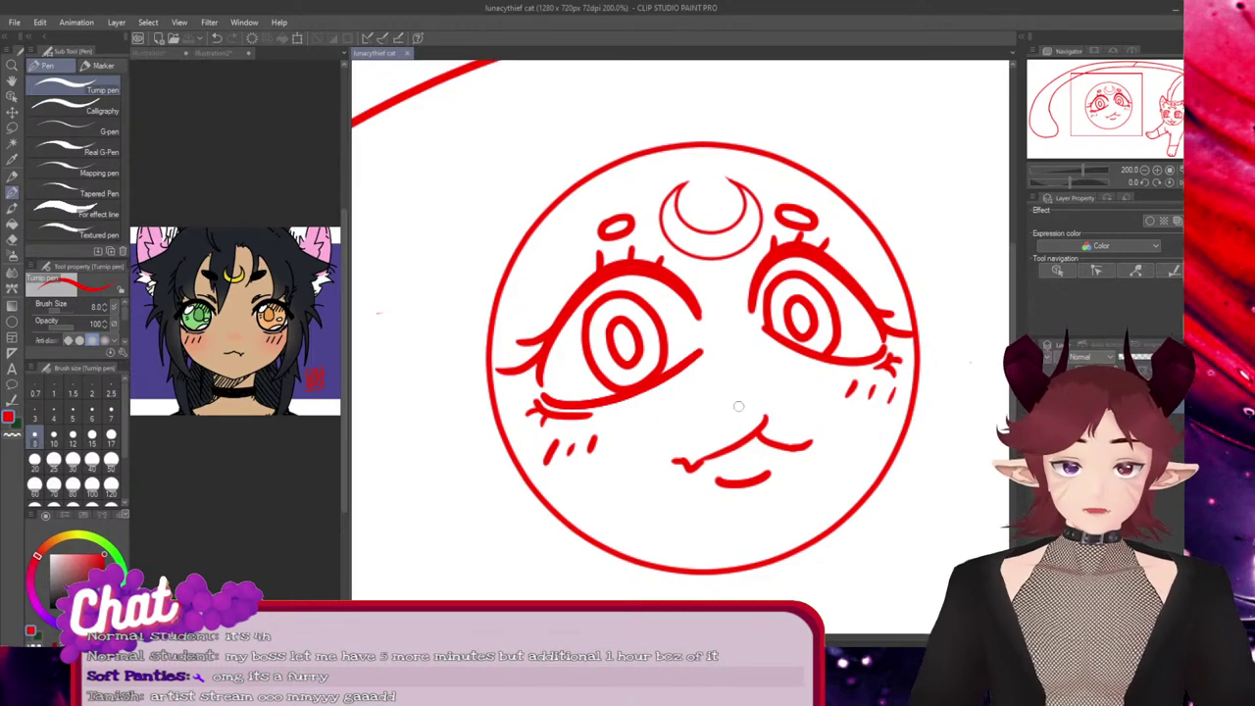
Move the three blush strokes on the left cheek slightly to the right, toward the mouth
{"action": "left_click", "coordinate": [12, 128]}
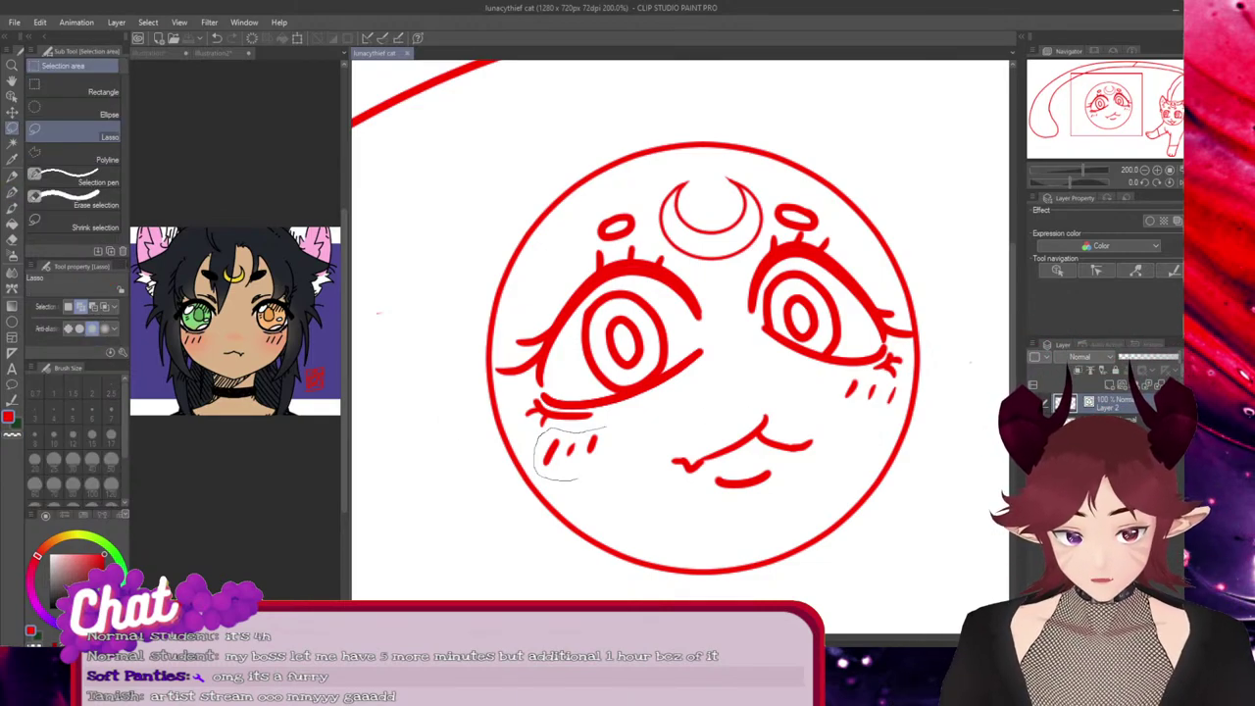
{"action": "left_click_drag", "start_coordinate": [578, 479], "coordinate": [610, 446]}
{"action": "left_click", "coordinate": [625, 500]}
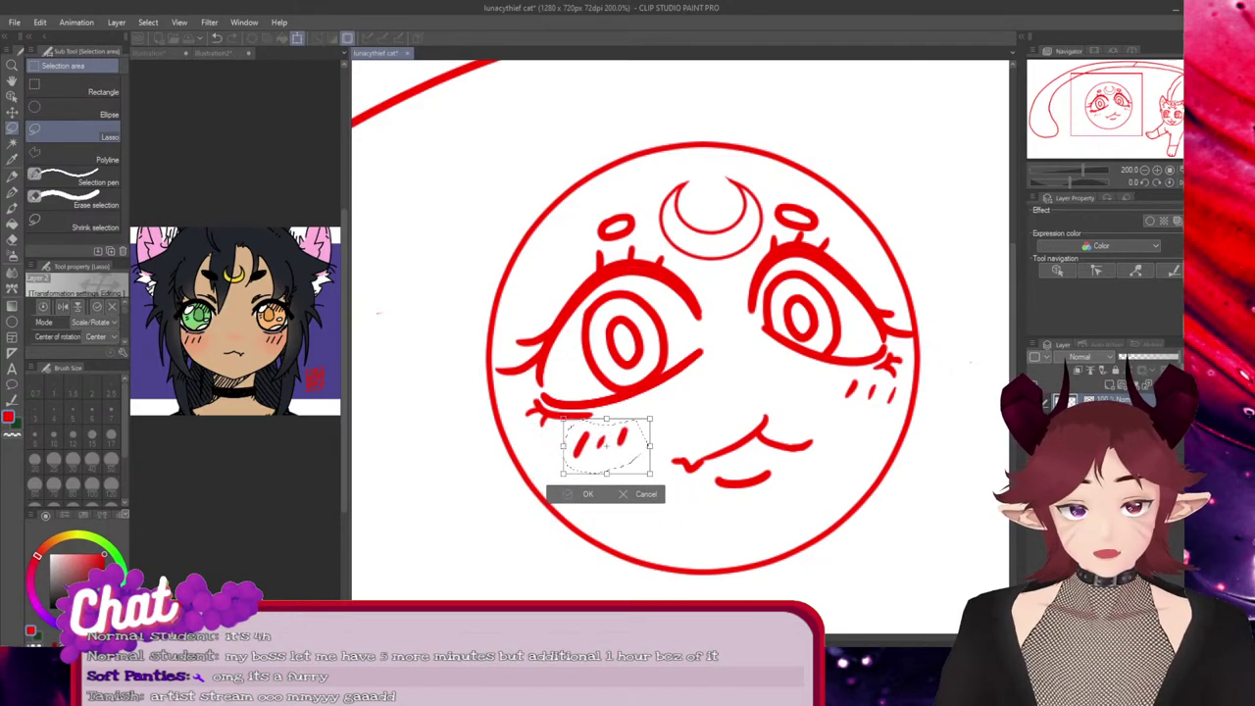
{"action": "key", "text": "Return"}
{"action": "key", "text": "ctrl+d"}
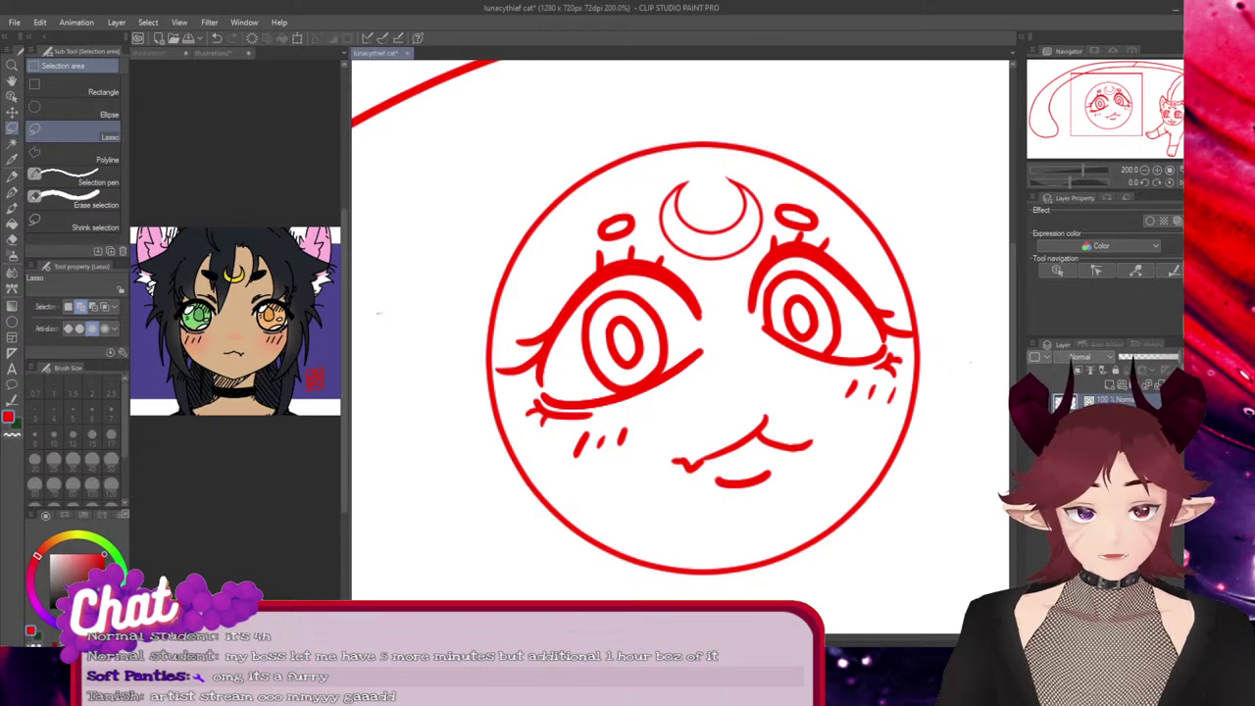
Delete the three blush strokes on the right cheek
{"action": "left_click_drag", "start_coordinate": [881, 426], "coordinate": [896, 402]}
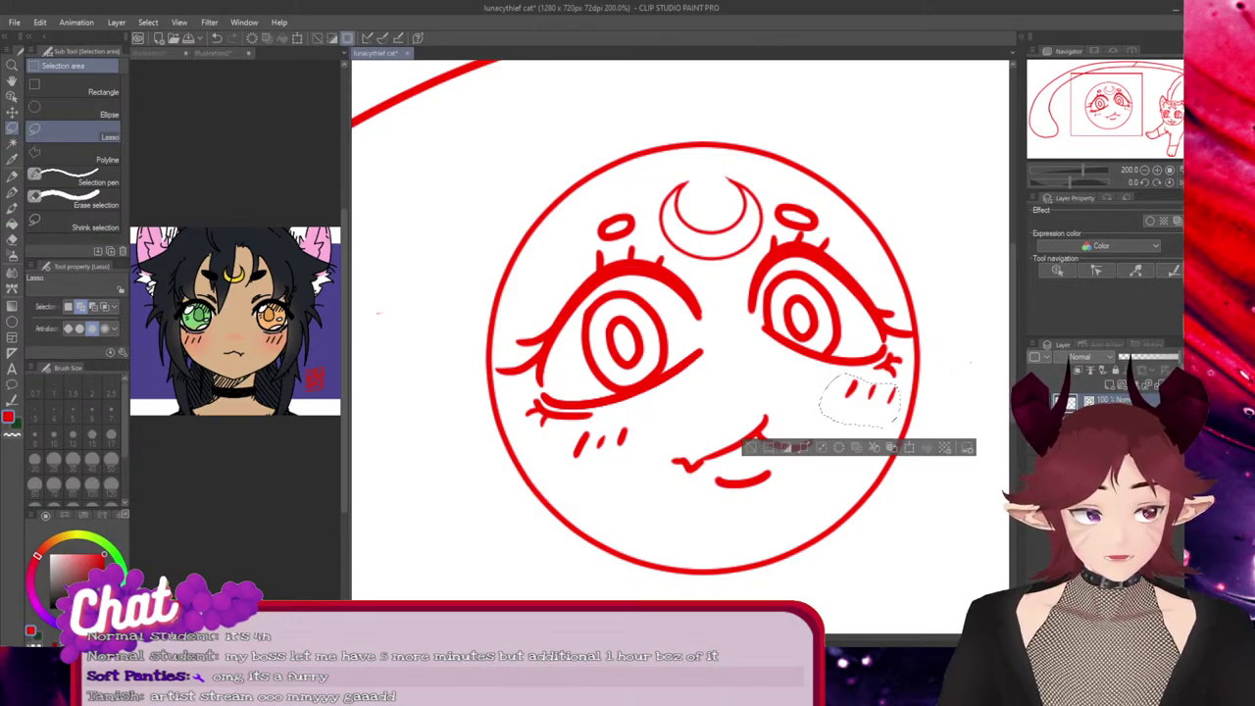
{"action": "key", "text": "Delete"}
{"action": "key", "text": "ctrl+d"}
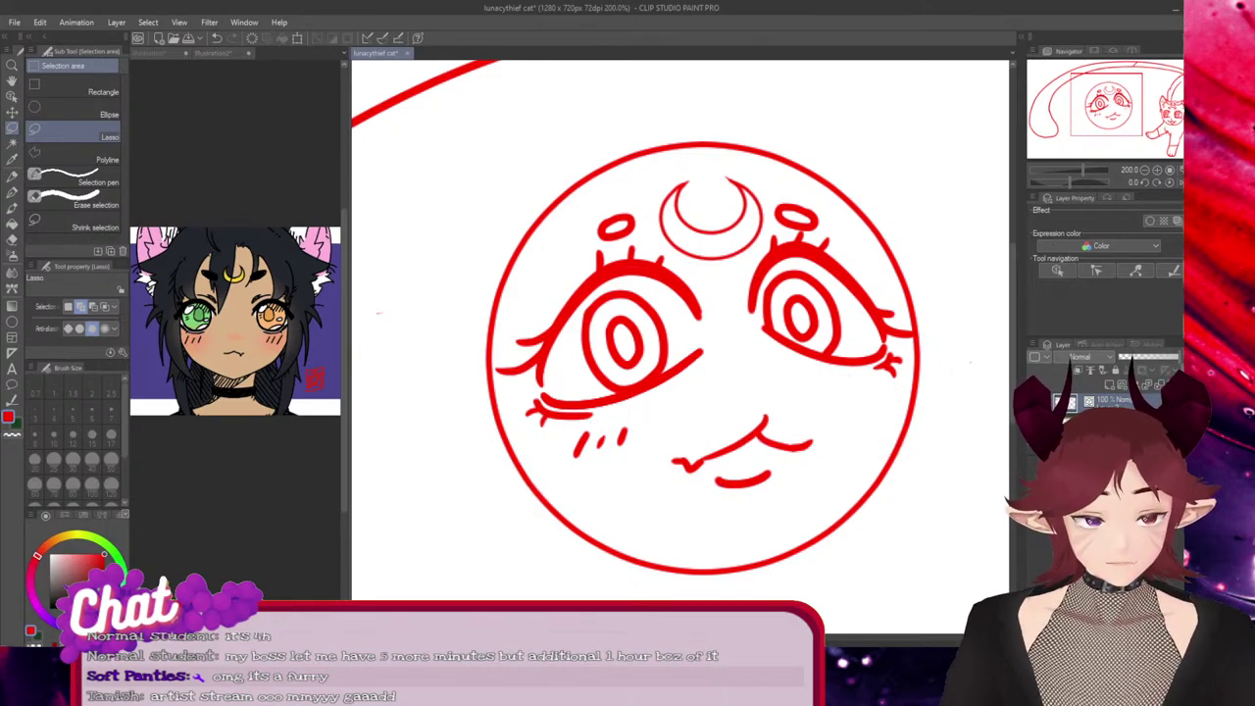
{"action": "left_click_drag", "start_coordinate": [600, 478], "coordinate": [642, 421]}
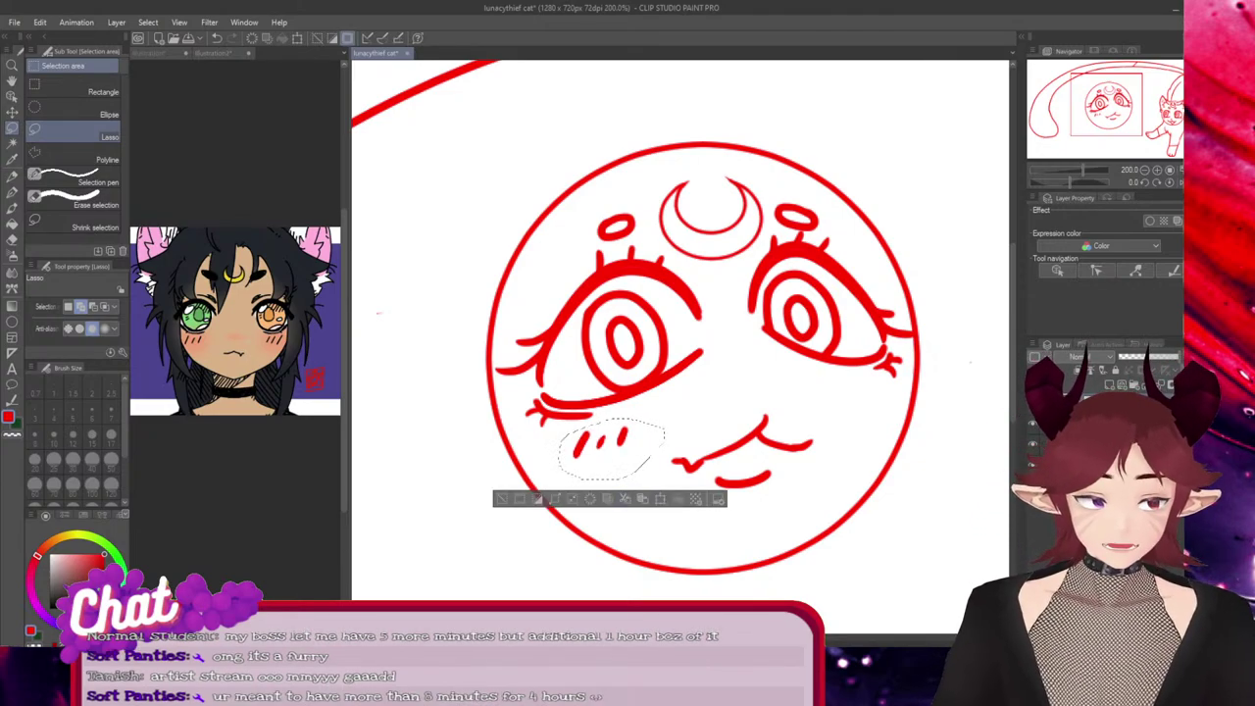
{"action": "left_click", "coordinate": [297, 37]}
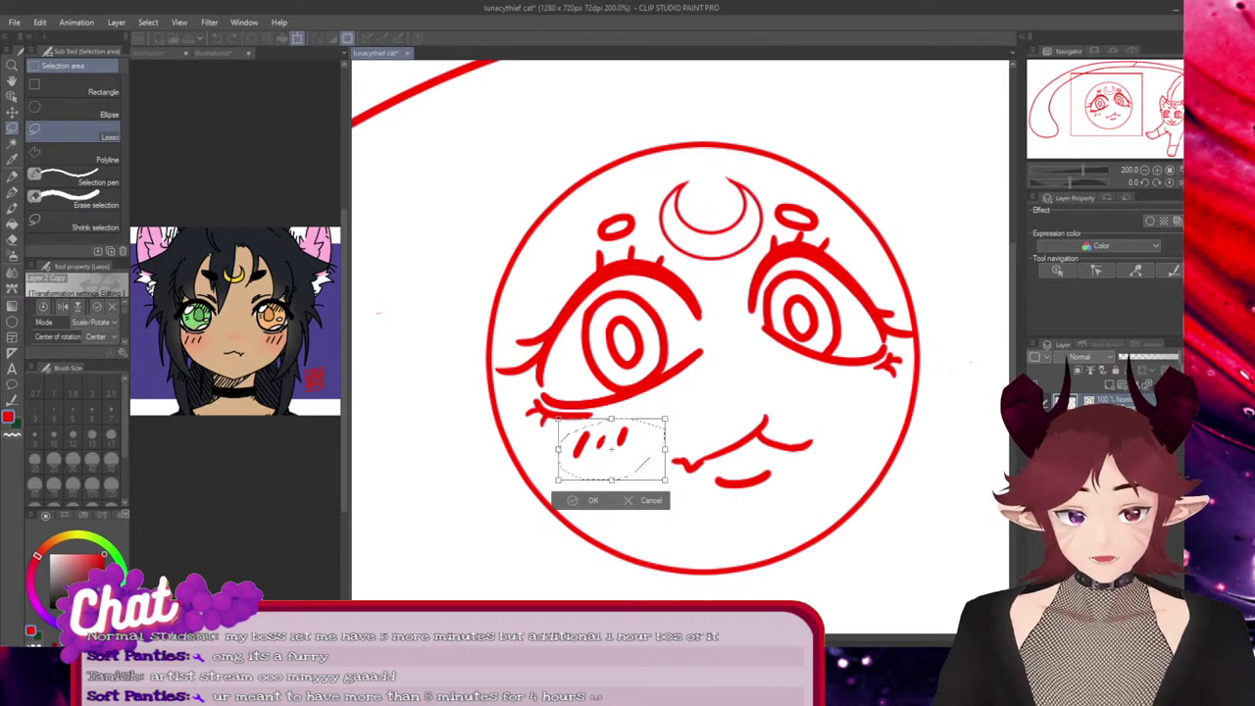
{"action": "left_click_drag", "start_coordinate": [611, 449], "coordinate": [857, 403]}
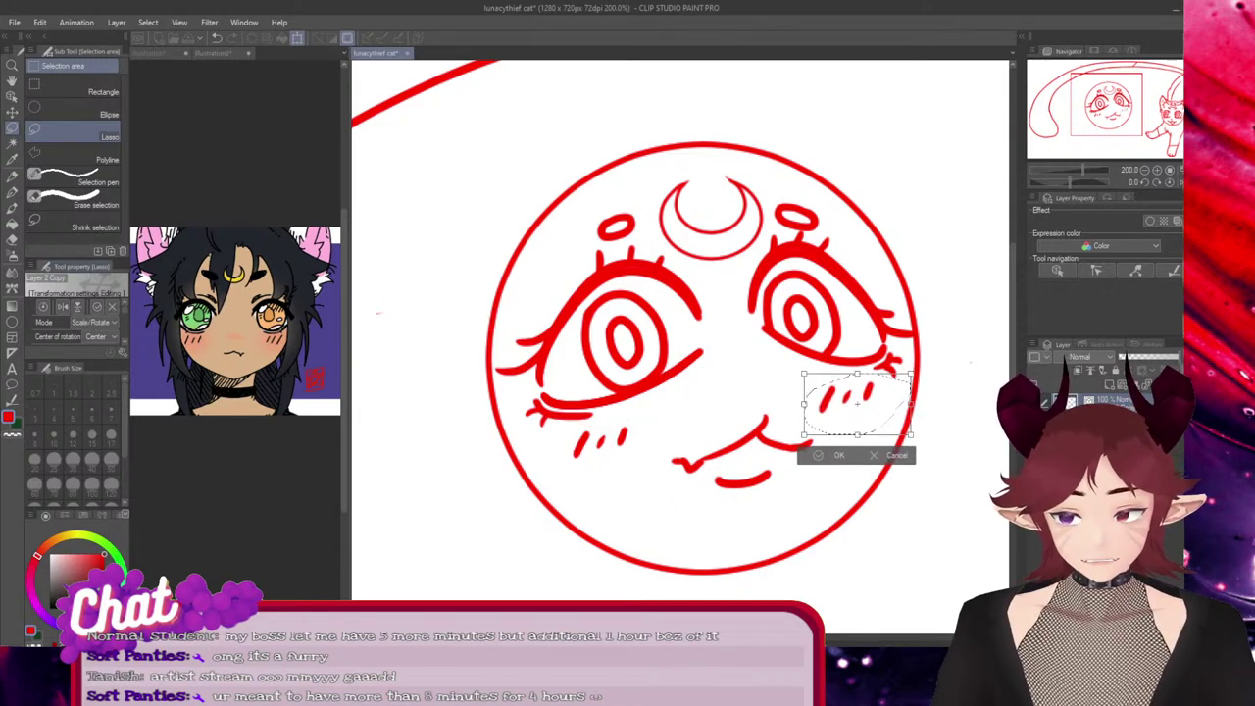
{"action": "left_click", "coordinate": [62, 307]}
{"action": "left_click_drag", "start_coordinate": [857, 404], "coordinate": [853, 407]}
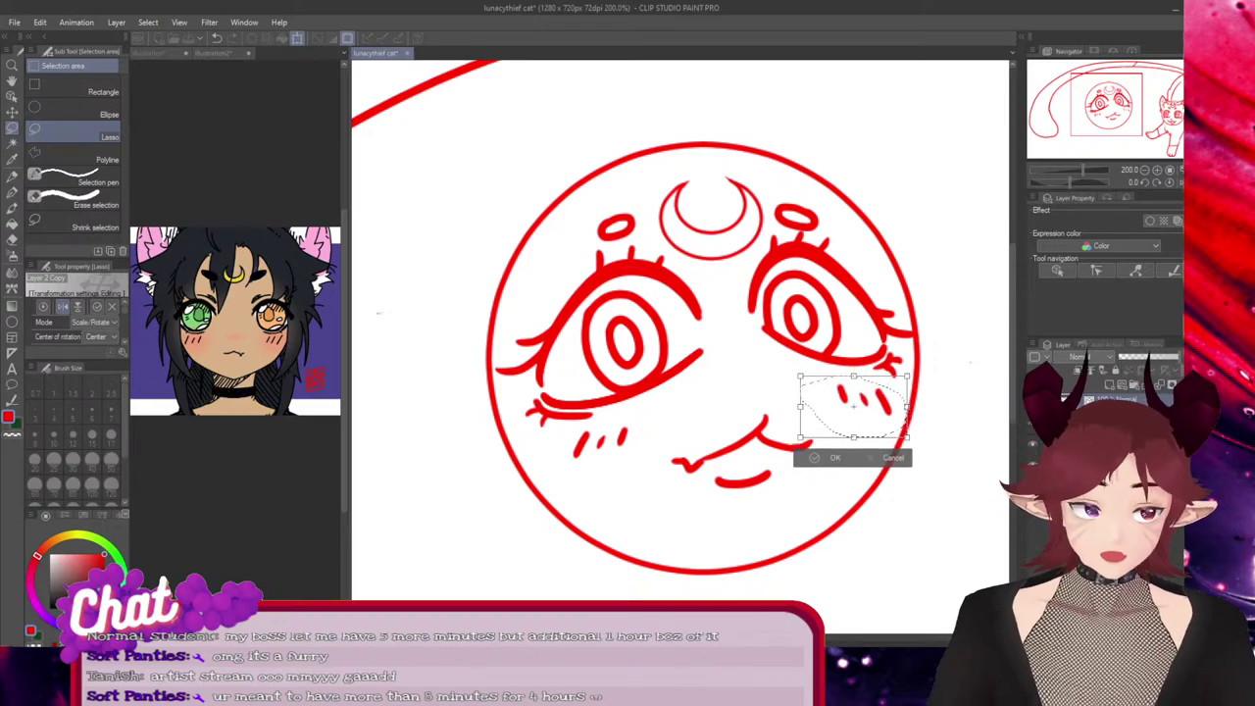
{"action": "key", "text": "Escape"}
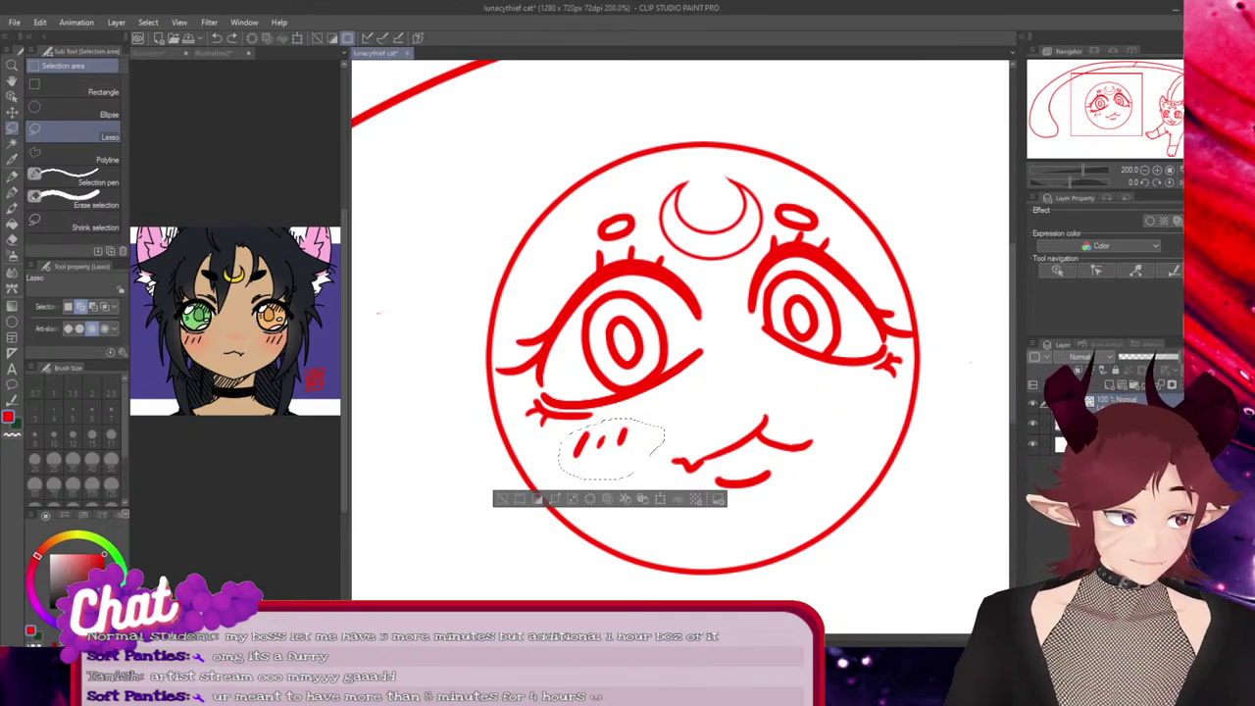
{"action": "key", "text": "ctrl+d"}
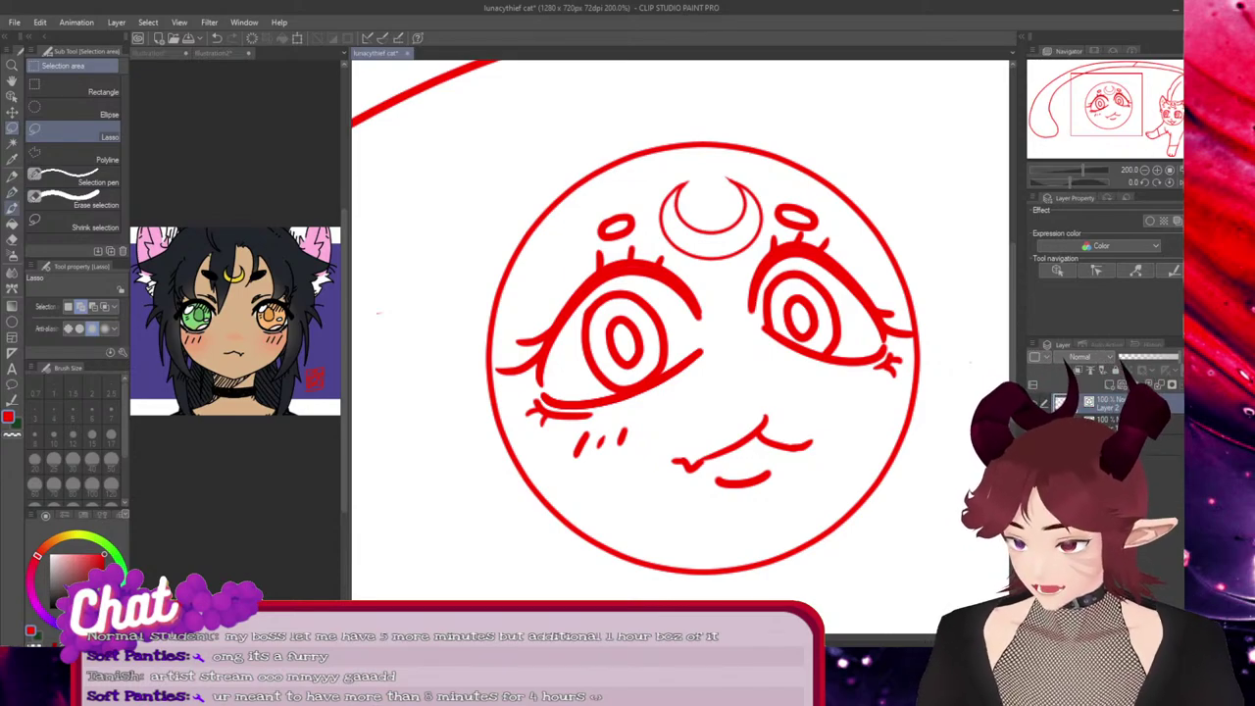
Copy the left cheek's outer long stroke and inner short stroke to the right cheek, with the long one outermost
{"action": "left_click", "coordinate": [12, 193]}
{"action": "left_click", "coordinate": [581, 445], "text": "ctrl"}
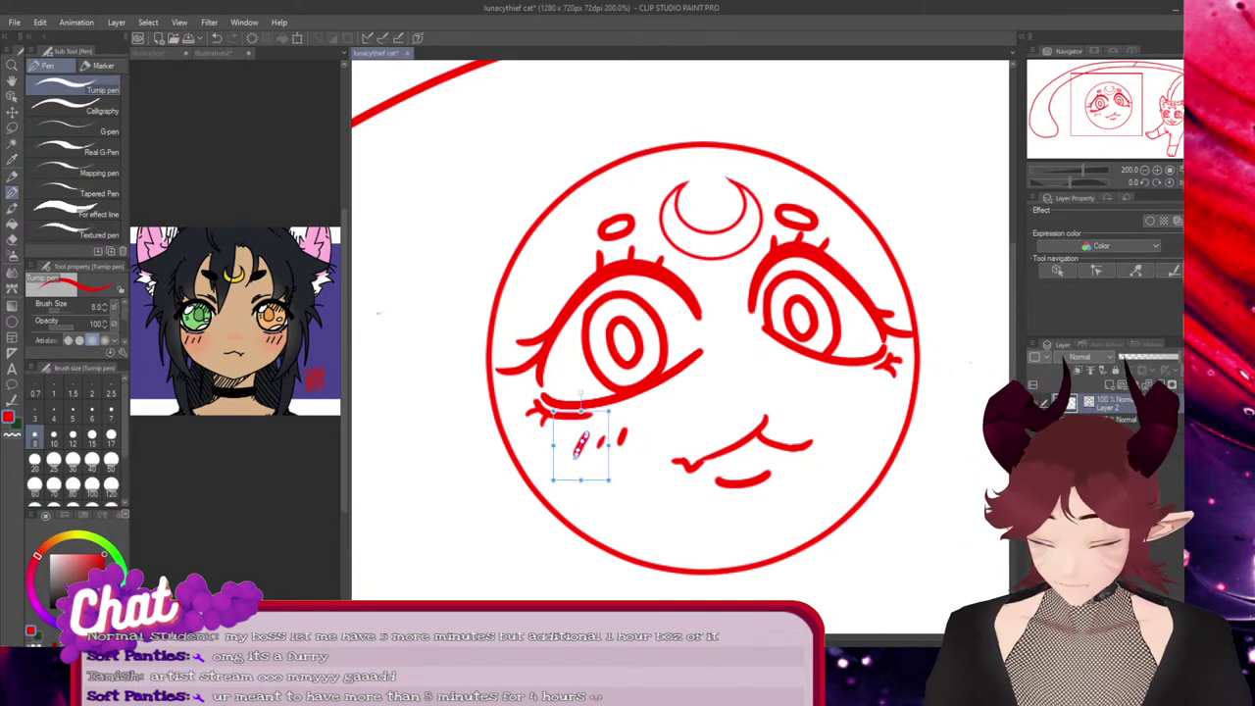
{"action": "mouse_move", "coordinate": [582, 445]}
{"action": "left_mouse_down"}
{"action": "mouse_move", "coordinate": [872, 461]}
{"action": "mouse_move", "coordinate": [883, 402]}
{"action": "left_mouse_up"}
{"action": "left_click", "coordinate": [621, 437], "text": "ctrl"}
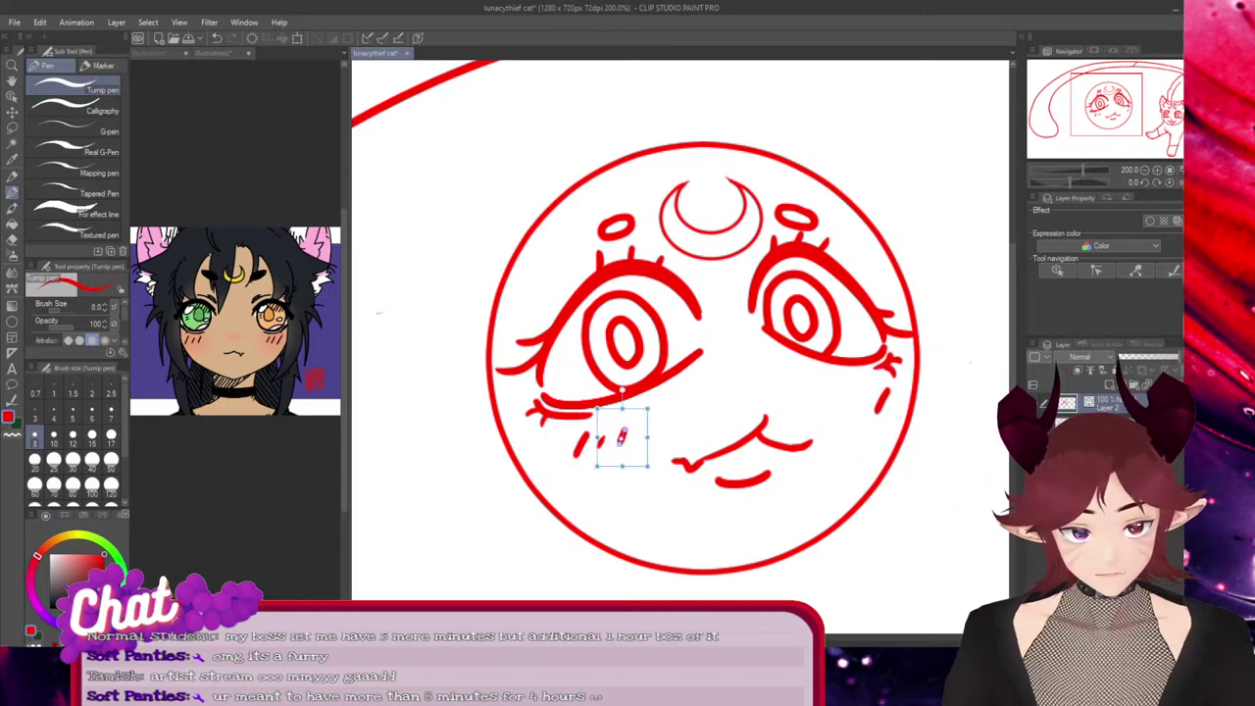
{"action": "mouse_move", "coordinate": [622, 438]}
{"action": "left_mouse_down"}
{"action": "mouse_move", "coordinate": [838, 383]}
{"action": "mouse_move", "coordinate": [843, 392]}
{"action": "left_mouse_up"}
Tilt the outer blush stroke on the right cheek slightly counter-clockwise and raise it a little
{"action": "left_click", "coordinate": [882, 402], "text": "ctrl"}
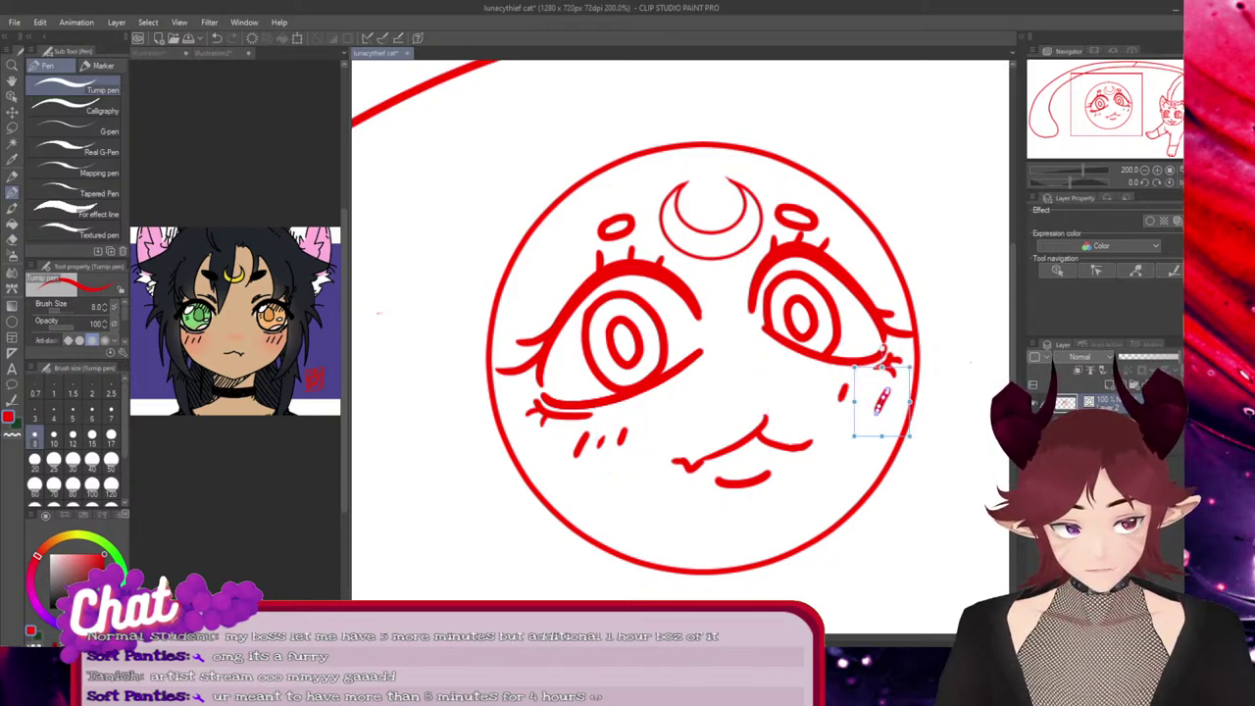
{"action": "left_click_drag", "start_coordinate": [882, 349], "coordinate": [879, 348]}
{"action": "left_click_drag", "start_coordinate": [883, 401], "coordinate": [883, 396]}
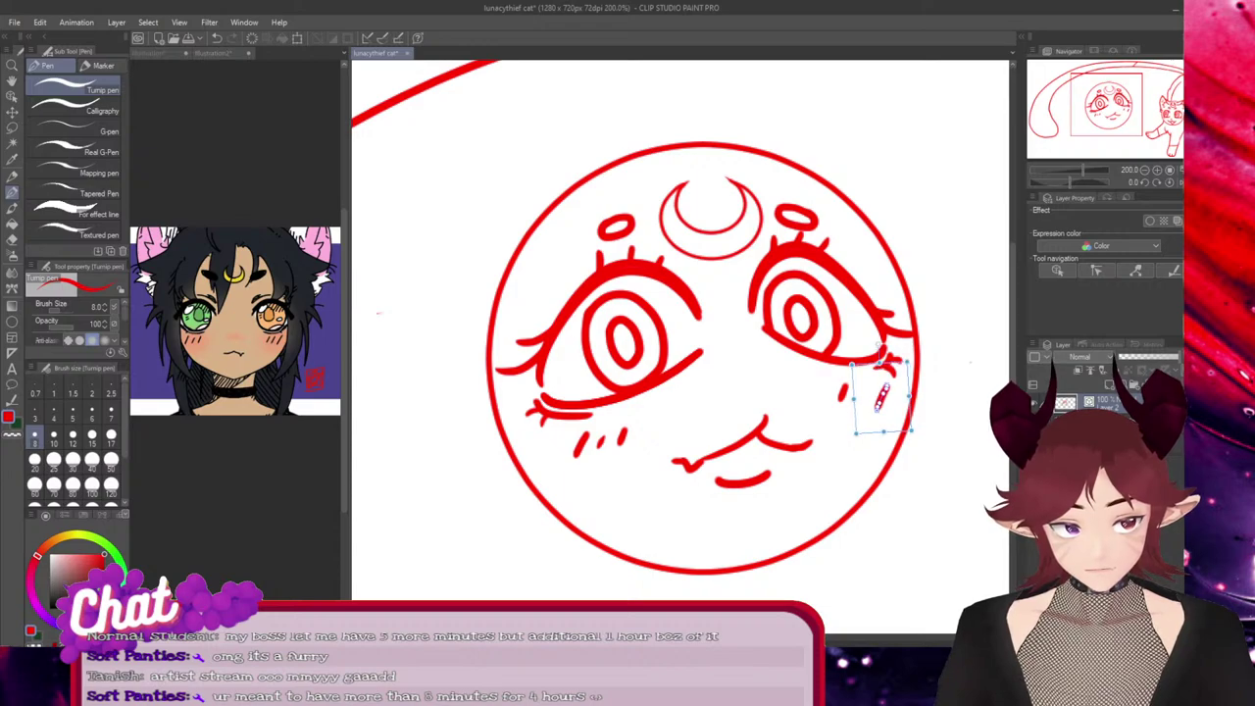
Copy the left cheek's middle blush stroke into the gap between the two strokes on the right cheek
{"action": "left_click", "coordinate": [601, 442], "text": "ctrl"}
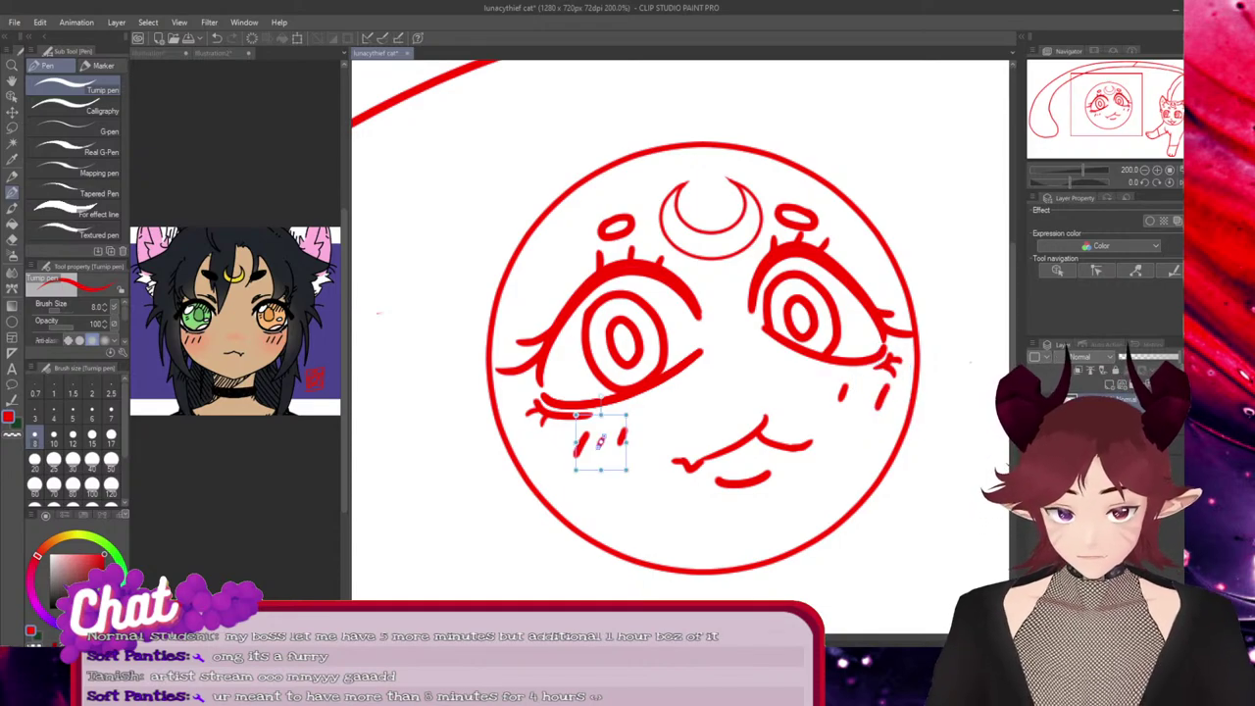
{"action": "left_click_drag", "start_coordinate": [600, 442], "coordinate": [861, 393]}
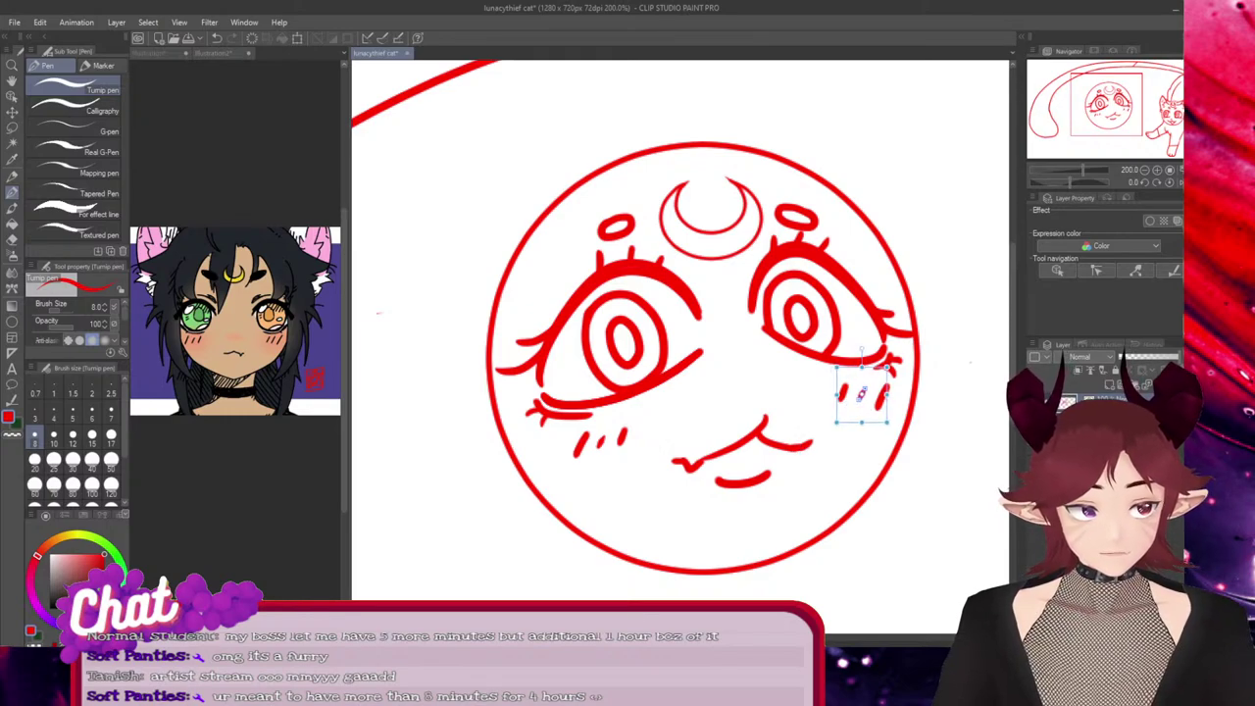
{"action": "key", "text": "Return"}
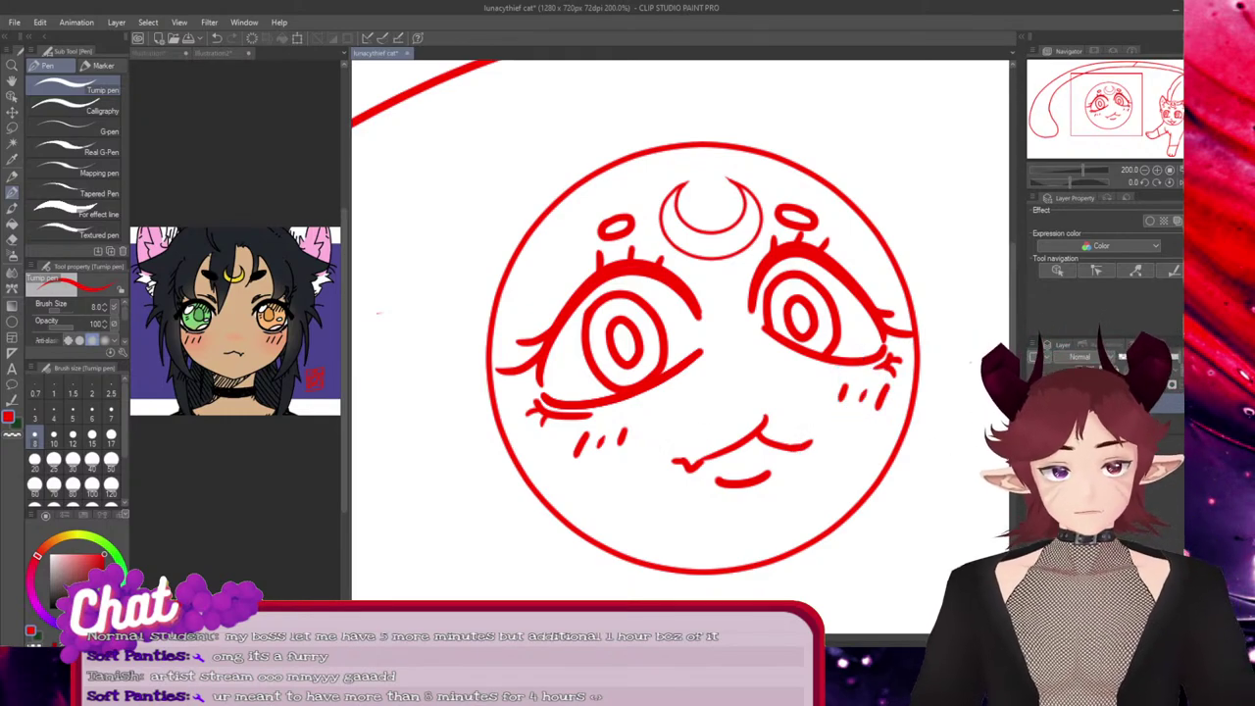
Nudge the middle and inner blush strokes on the left cheek slightly upward
{"action": "left_click", "coordinate": [621, 437], "text": "ctrl"}
{"action": "left_click_drag", "start_coordinate": [622, 438], "coordinate": [603, 436]}
{"action": "key", "text": "ctrl+v"}
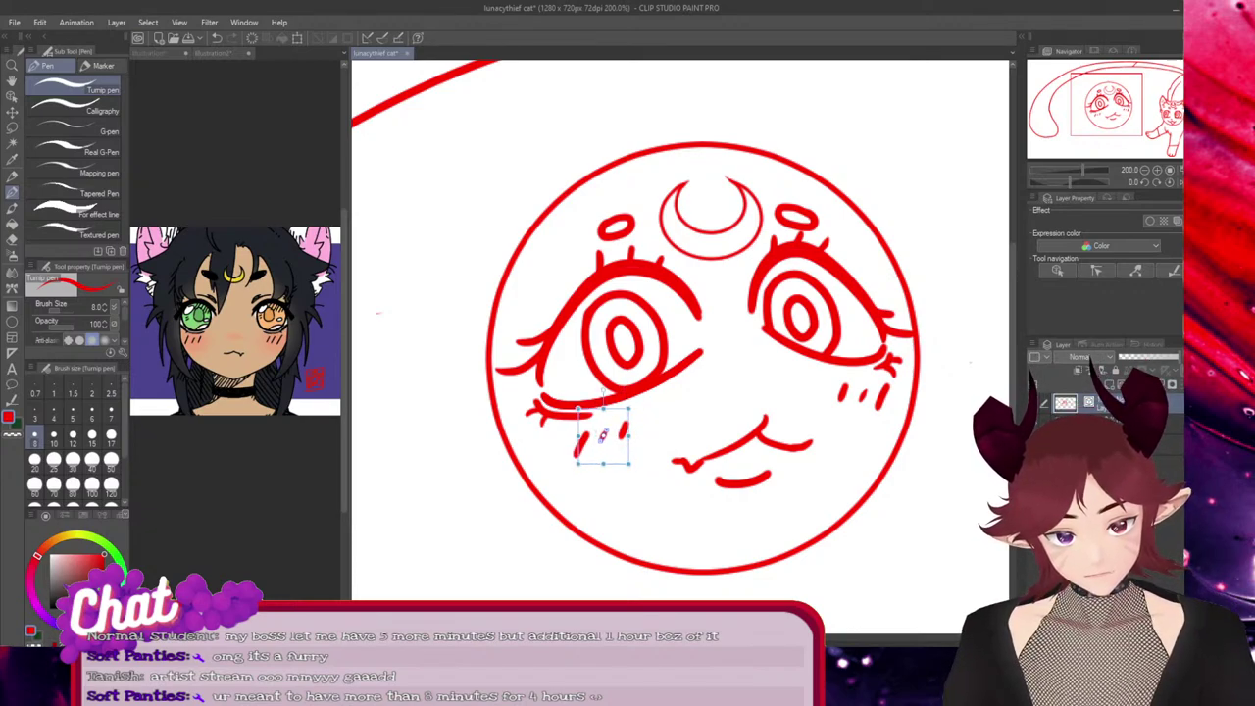
{"action": "left_click", "coordinate": [624, 432], "text": "ctrl"}
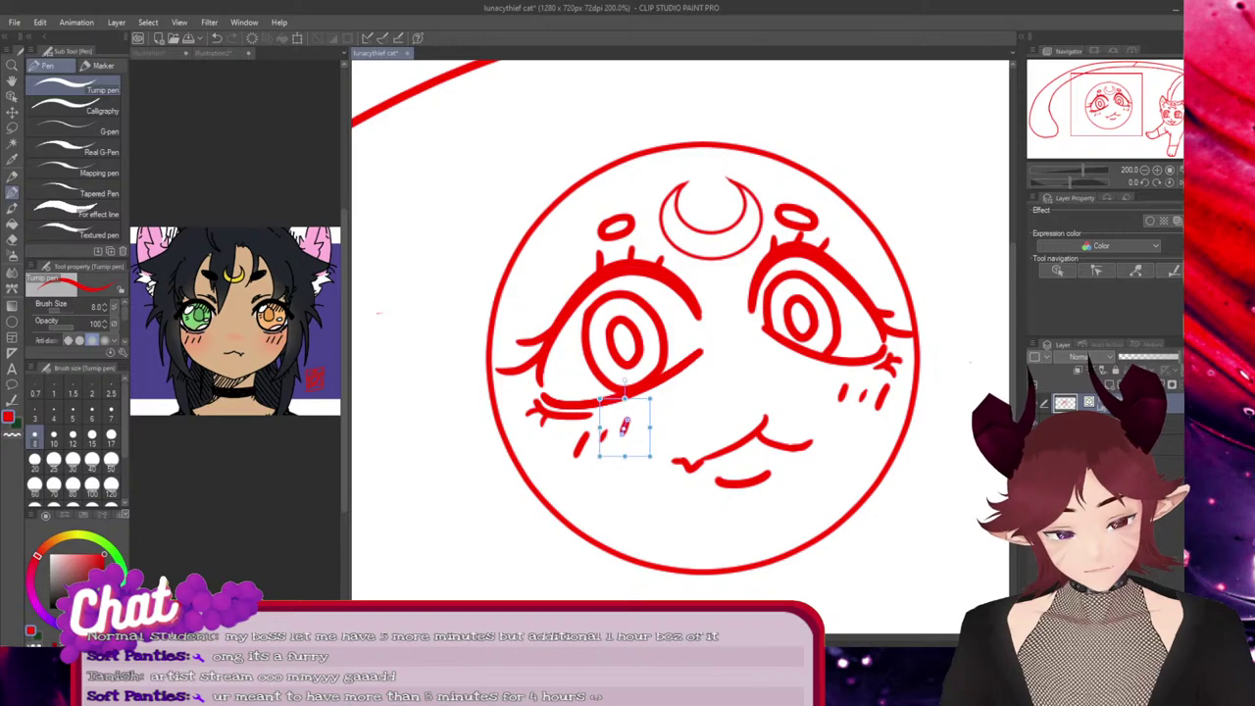
Finish placing the third blush mark under the large face's left eye and save the drawing
{"action": "key", "text": "Return"}
{"action": "key", "text": "ctrl+s"}
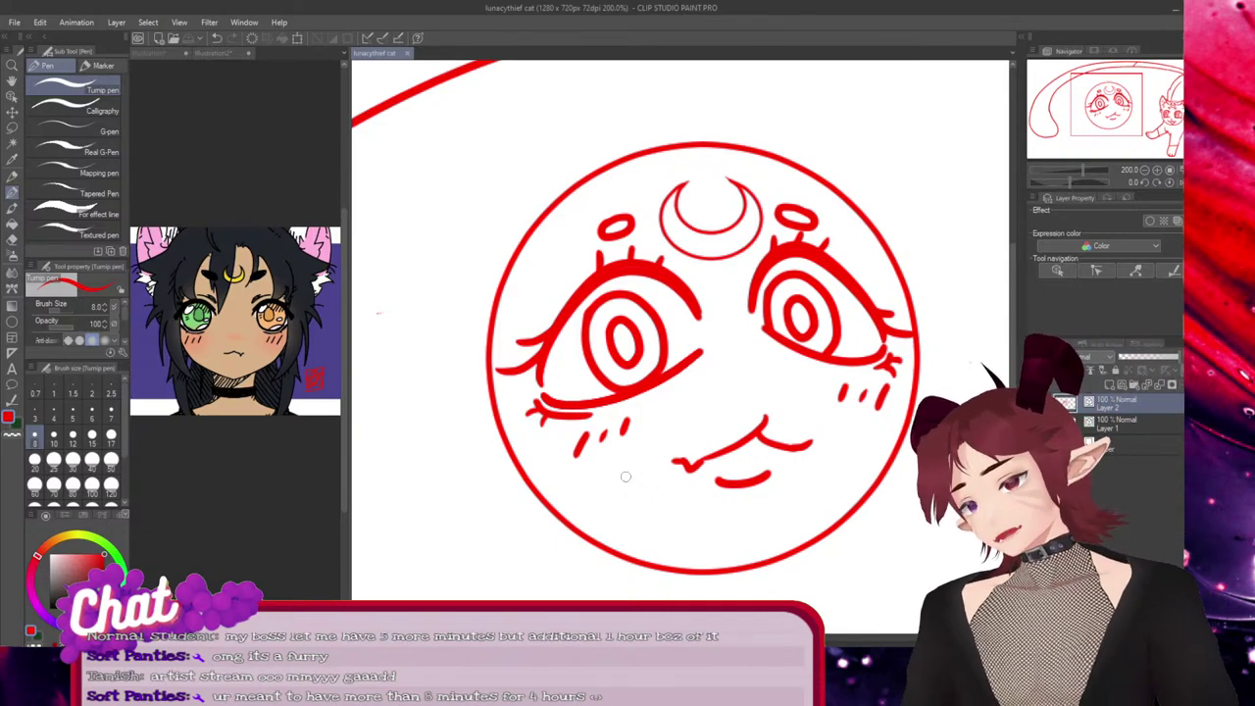
Transform the large round face to shift it slightly to the left on the canvas
{"action": "scroll", "coordinate": [625, 476], "scroll_direction": "down", "scroll_amount": 5}
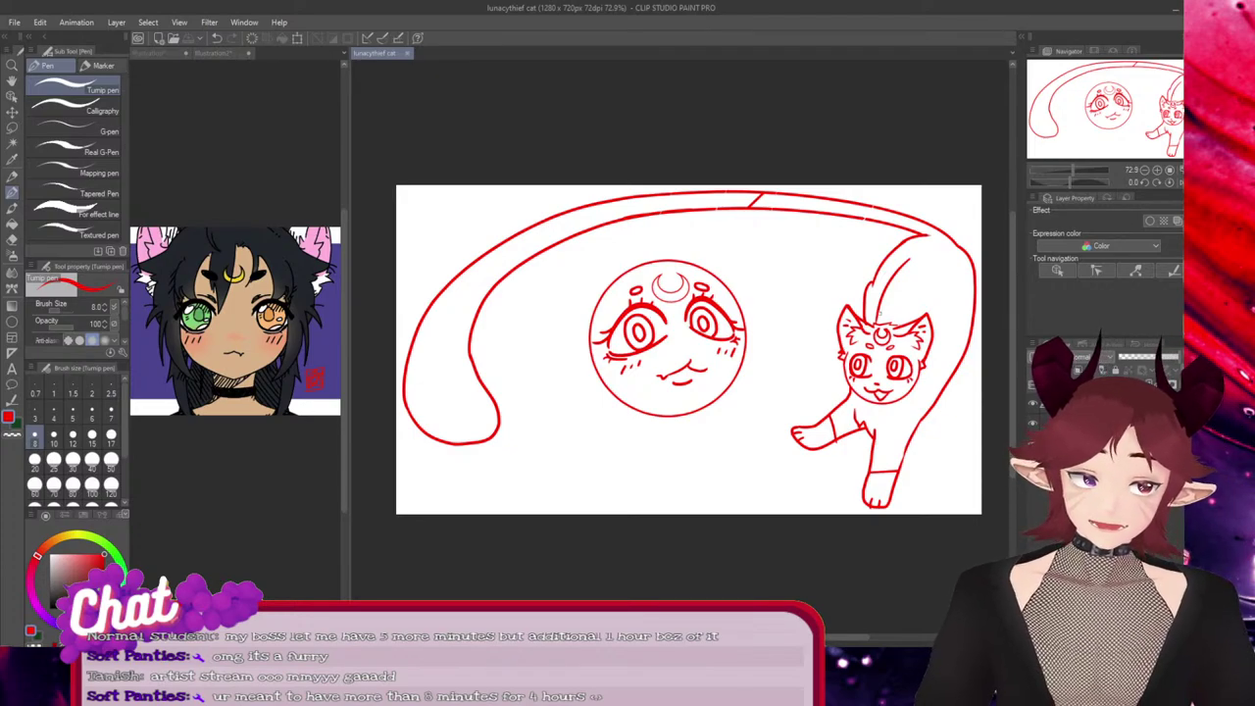
{"action": "key", "text": "ctrl+t"}
{"action": "left_click_drag", "start_coordinate": [668, 338], "coordinate": [646, 337]}
{"action": "key", "text": "Return"}
Remove the stray speck between the big tail curve and the round face
{"action": "scroll", "coordinate": [537, 317], "scroll_direction": "up", "scroll_amount": 4}
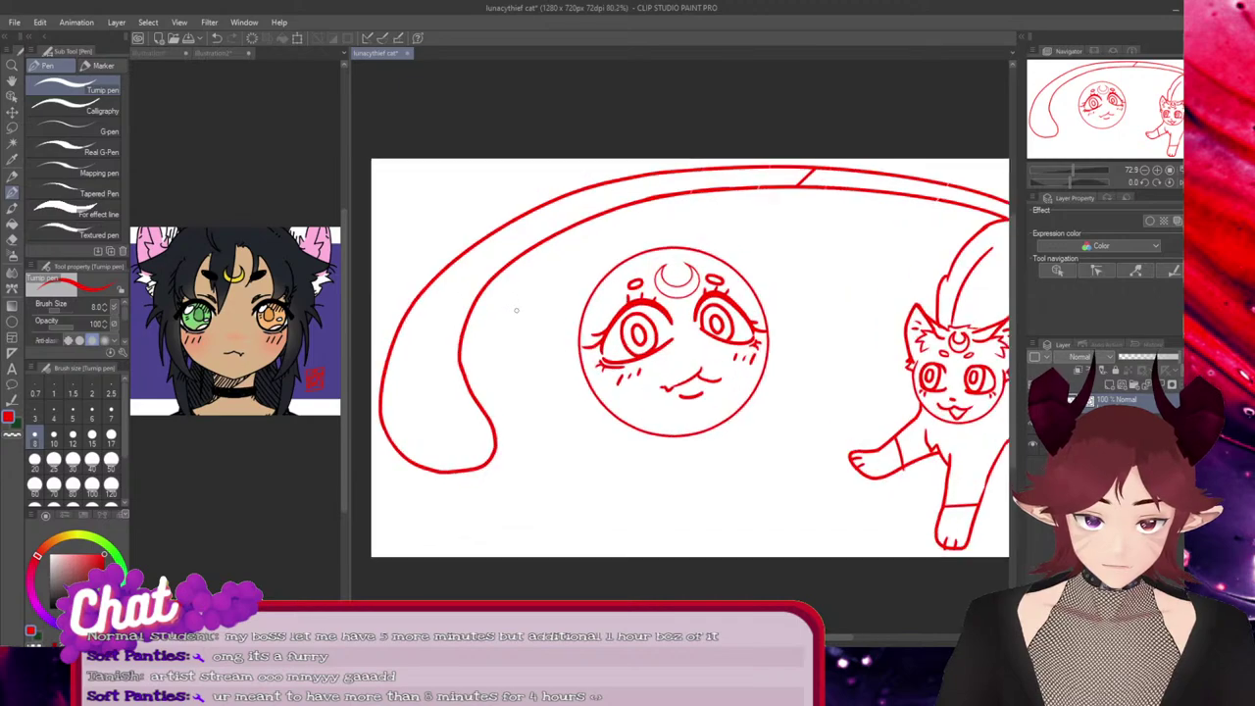
{"action": "key", "text": "ctrl+t"}
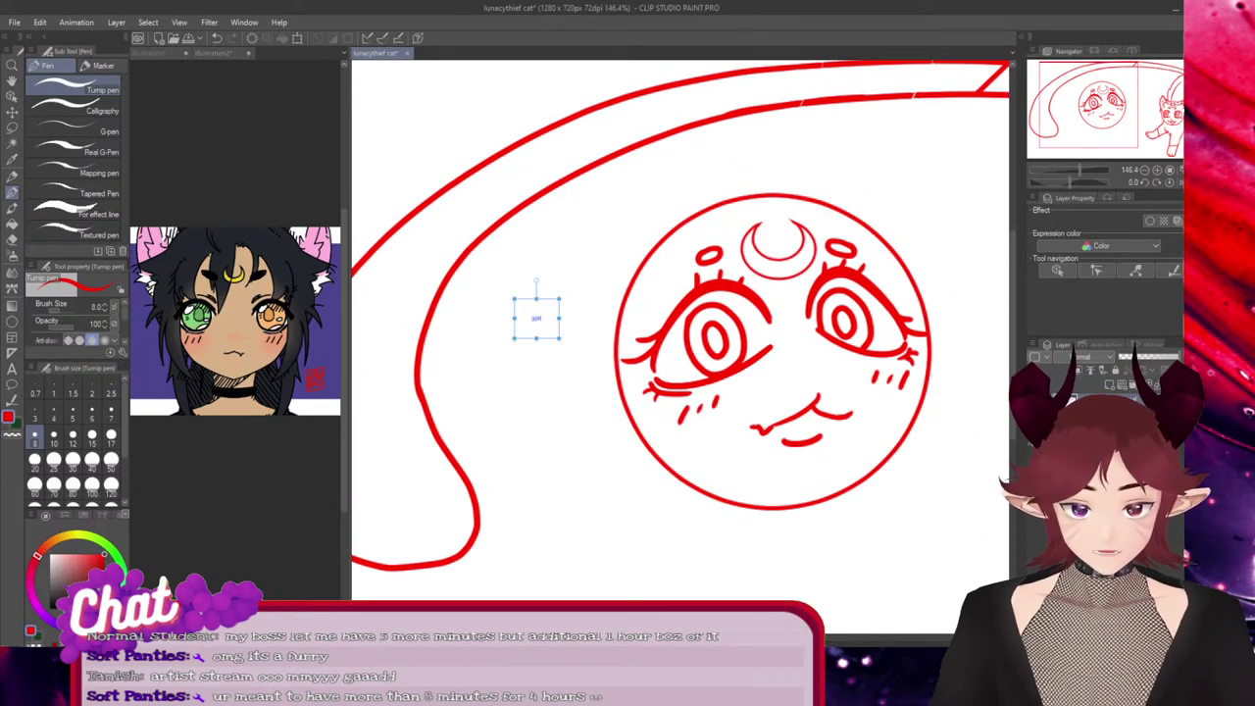
{"action": "key", "text": "Escape"}
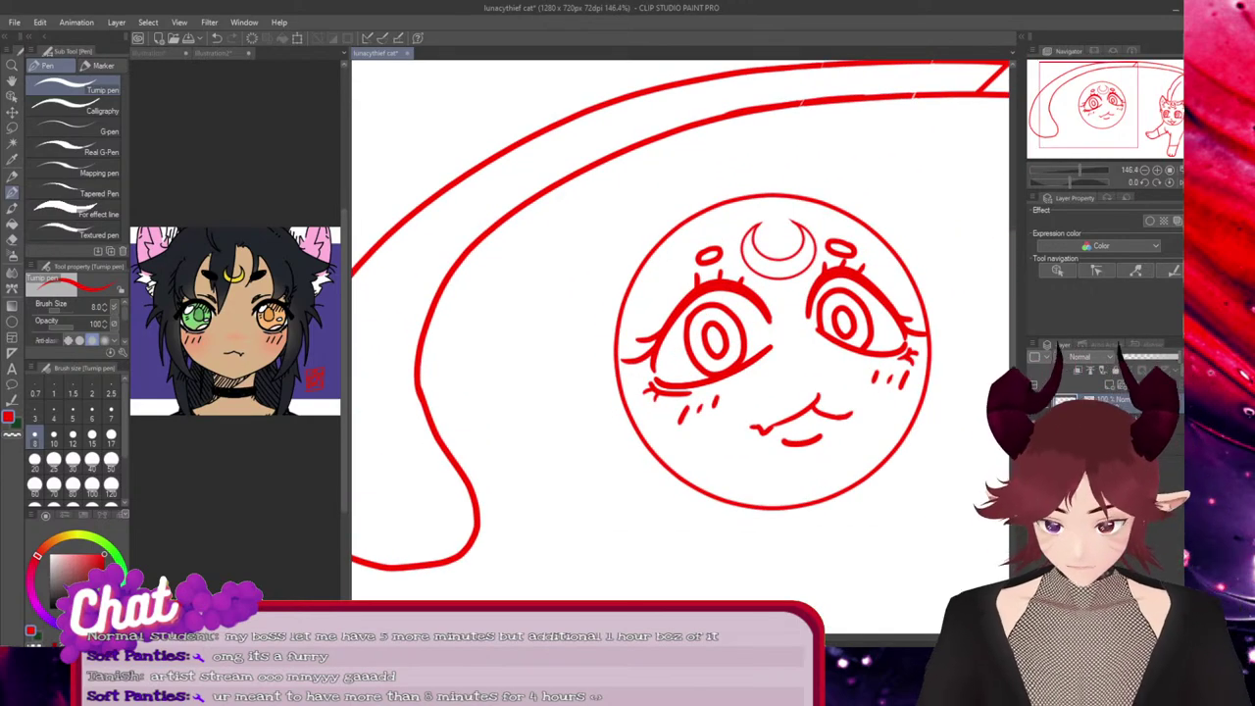
{"action": "scroll", "coordinate": [681, 333], "scroll_direction": "down", "scroll_amount": 5}
{"action": "scroll", "coordinate": [680, 368], "scroll_direction": "up", "scroll_amount": 1}
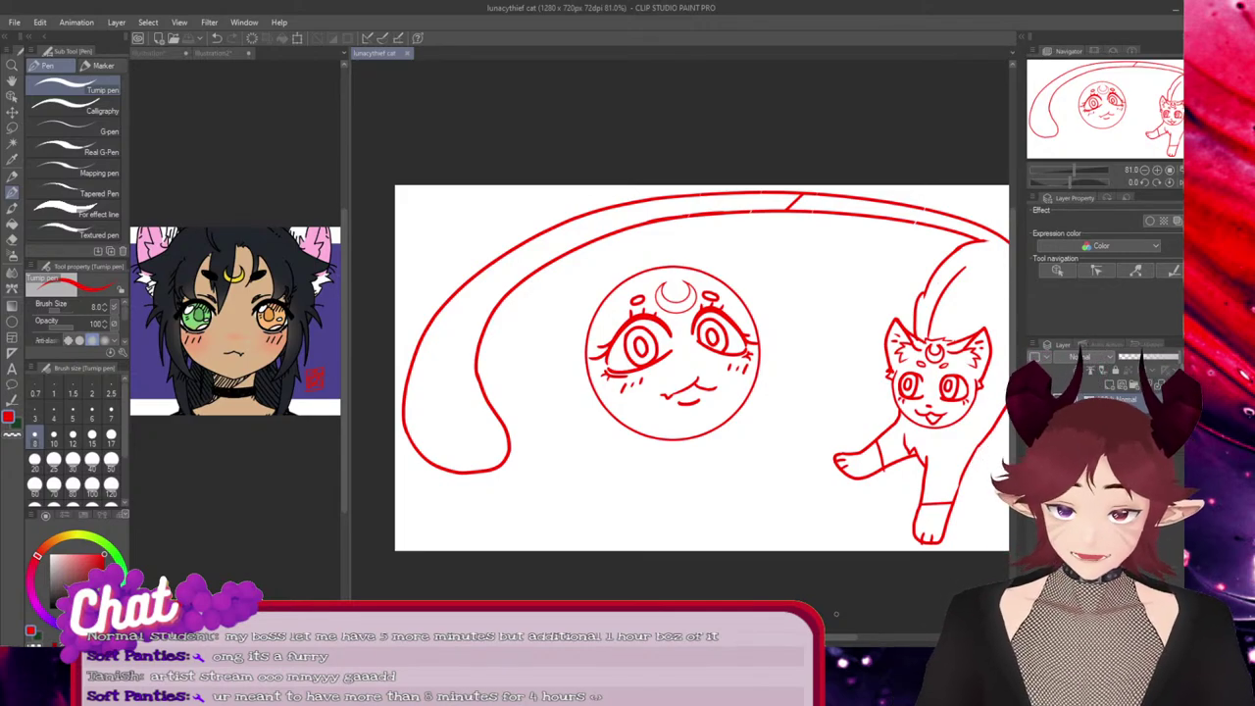
Sketch a curved shoulder line below the round face and the right arm's two lines down to the canvas edge
{"action": "scroll", "coordinate": [614, 408], "scroll_direction": "up", "scroll_amount": 3}
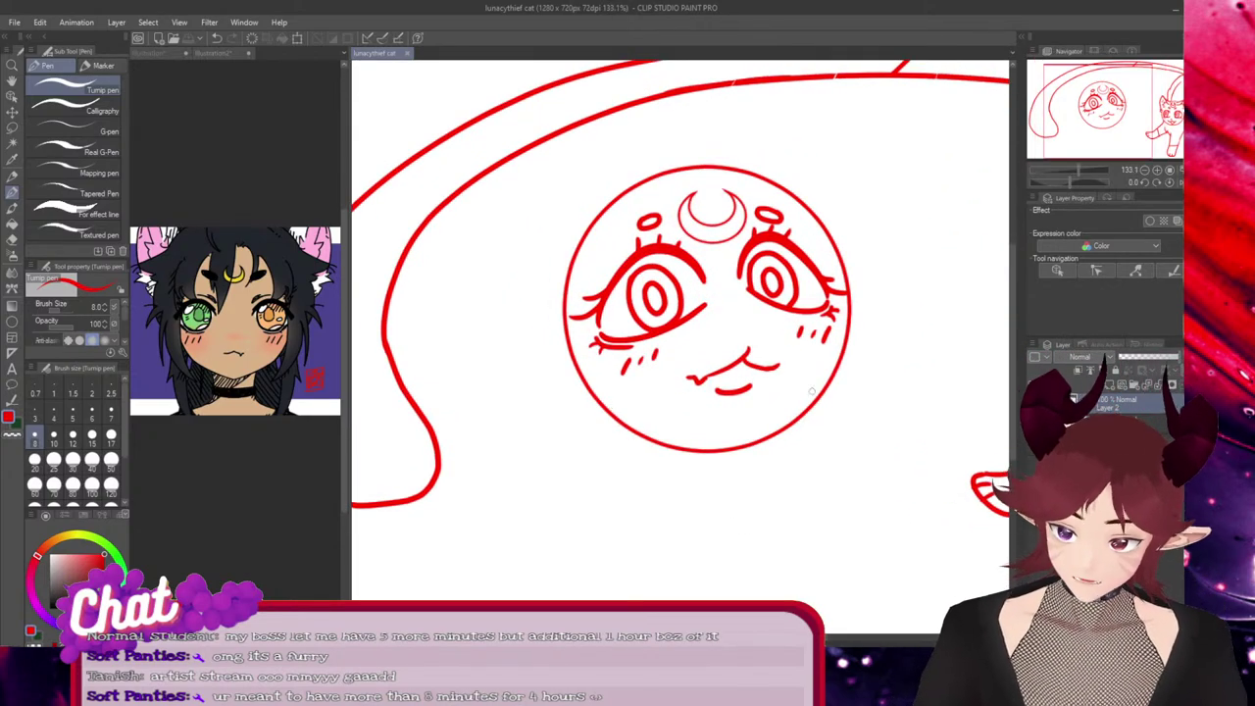
{"action": "left_click_drag", "start_coordinate": [1012, 269], "coordinate": [1013, 282]}
{"action": "scroll", "coordinate": [680, 329], "scroll_direction": "down", "scroll_amount": 1}
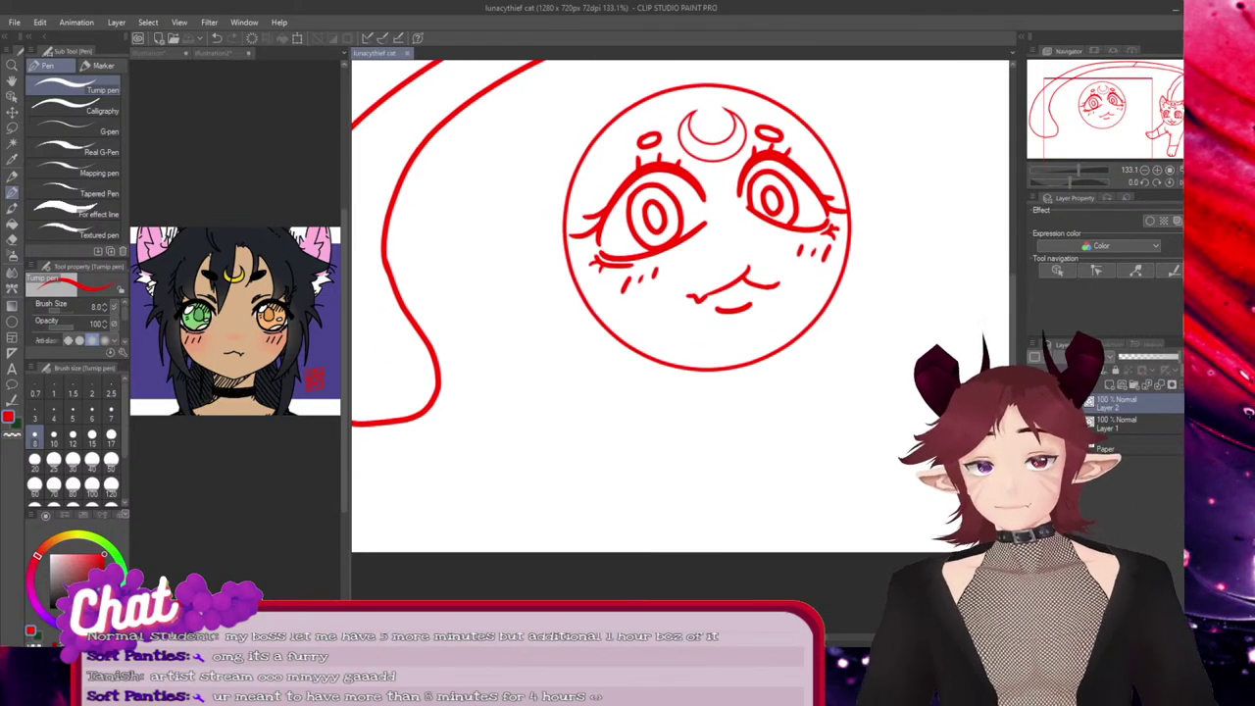
{"action": "mouse_move", "coordinate": [631, 439]}
{"action": "left_mouse_down"}
{"action": "mouse_move", "coordinate": [829, 405]}
{"action": "mouse_move", "coordinate": [599, 464]}
{"action": "mouse_move", "coordinate": [840, 412]}
{"action": "mouse_move", "coordinate": [919, 549]}
{"action": "left_mouse_up"}
{"action": "key", "text": "ctrl+z"}
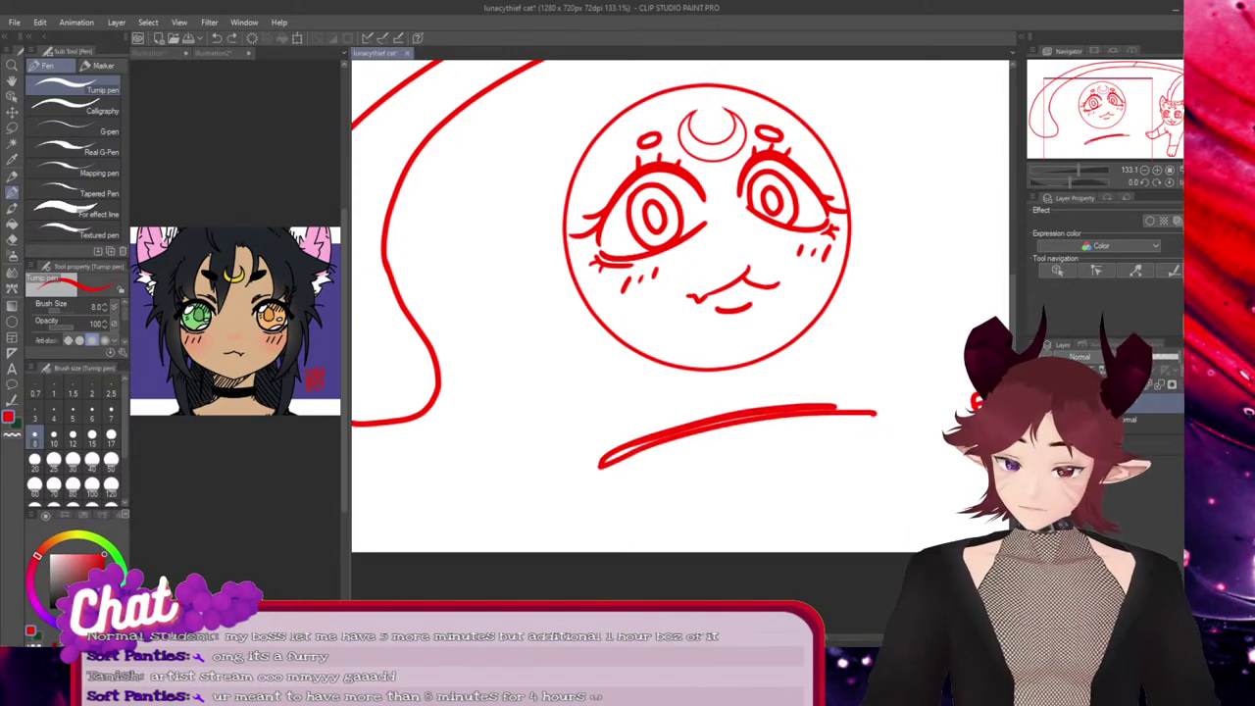
{"action": "mouse_move", "coordinate": [834, 412]}
{"action": "left_mouse_down"}
{"action": "mouse_move", "coordinate": [867, 428]}
{"action": "mouse_move", "coordinate": [905, 548]}
{"action": "mouse_move", "coordinate": [812, 428]}
{"action": "left_mouse_up"}
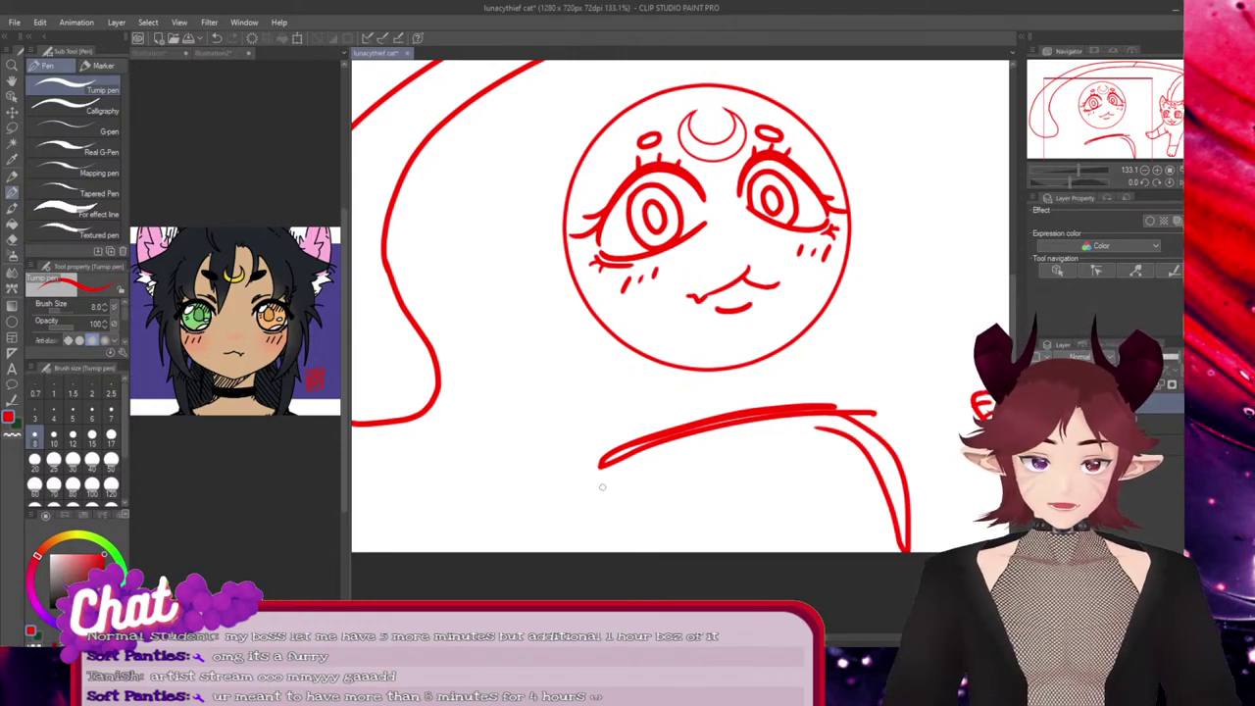
Sketch the left arm's lines from the shoulder to the canvas edge, undoing the strokes that do not fit
{"action": "left_click_drag", "start_coordinate": [600, 476], "coordinate": [630, 547]}
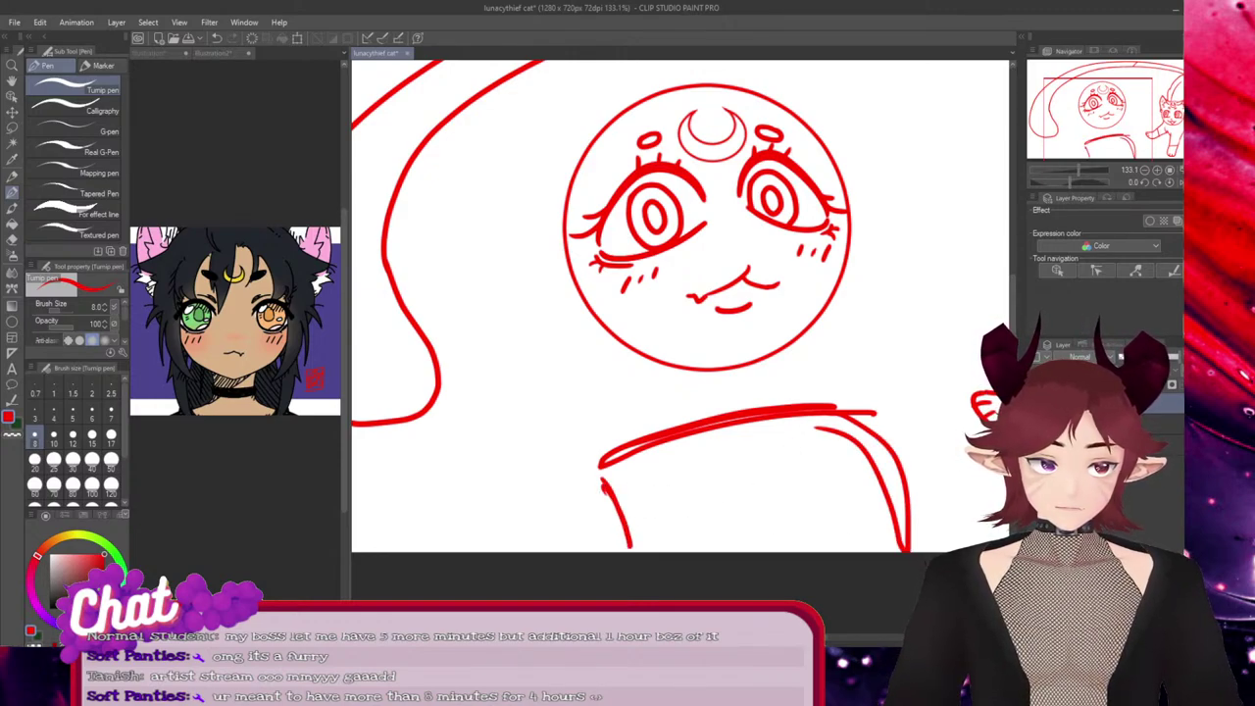
{"action": "key", "text": "ctrl+z"}
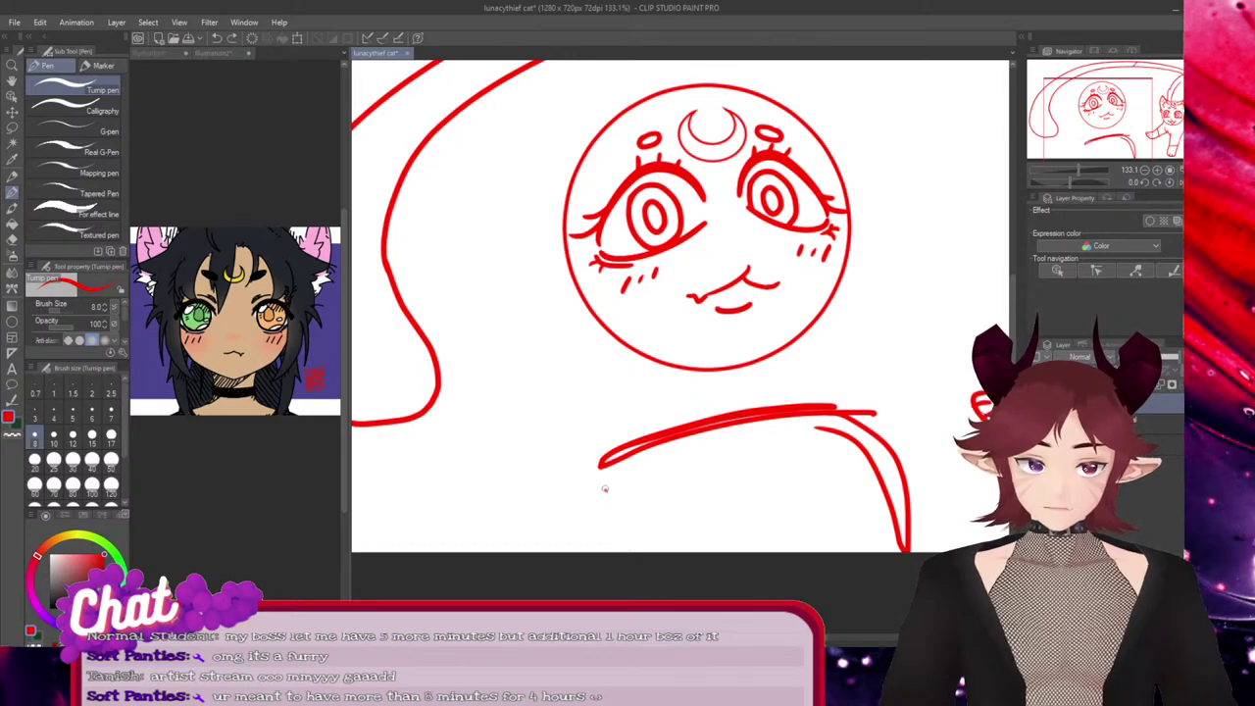
{"action": "mouse_move", "coordinate": [604, 489]}
{"action": "left_mouse_down"}
{"action": "mouse_move", "coordinate": [633, 469]}
{"action": "mouse_move", "coordinate": [704, 551]}
{"action": "mouse_move", "coordinate": [627, 469]}
{"action": "left_mouse_up"}
{"action": "key", "text": "ctrl+z"}
{"action": "key", "text": "ctrl+z"}
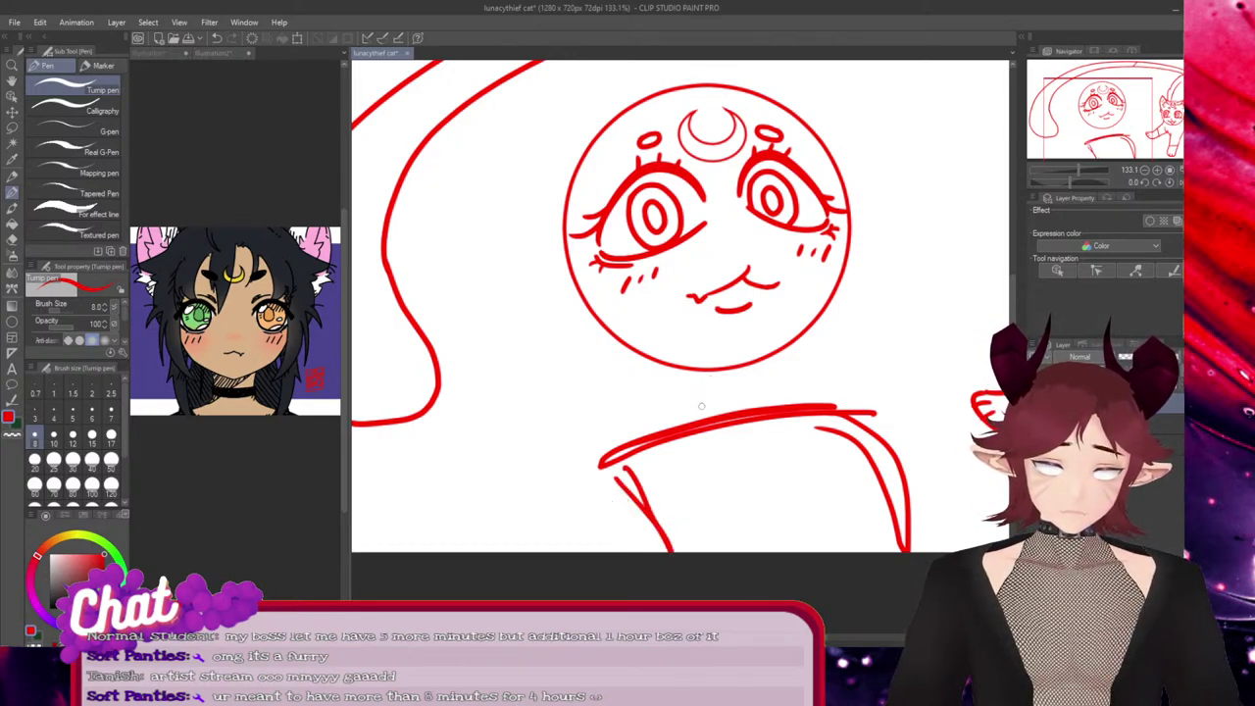
Lasso the shoulder and arm sketch, stretch it vertically, move it up closer to the chin, and clear the selection
{"action": "left_click", "coordinate": [12, 129]}
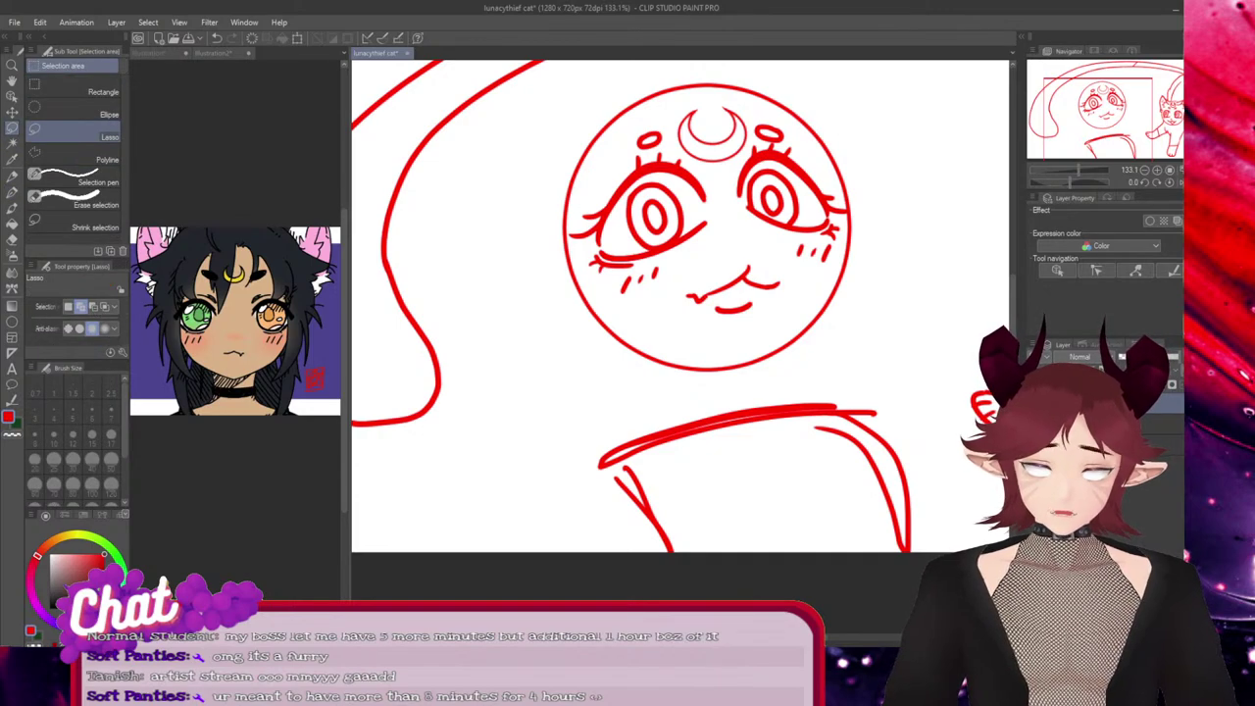
{"action": "mouse_move", "coordinate": [663, 387]}
{"action": "left_mouse_down"}
{"action": "mouse_move", "coordinate": [627, 627]}
{"action": "mouse_move", "coordinate": [936, 444]}
{"action": "mouse_move", "coordinate": [868, 343]}
{"action": "left_mouse_up"}
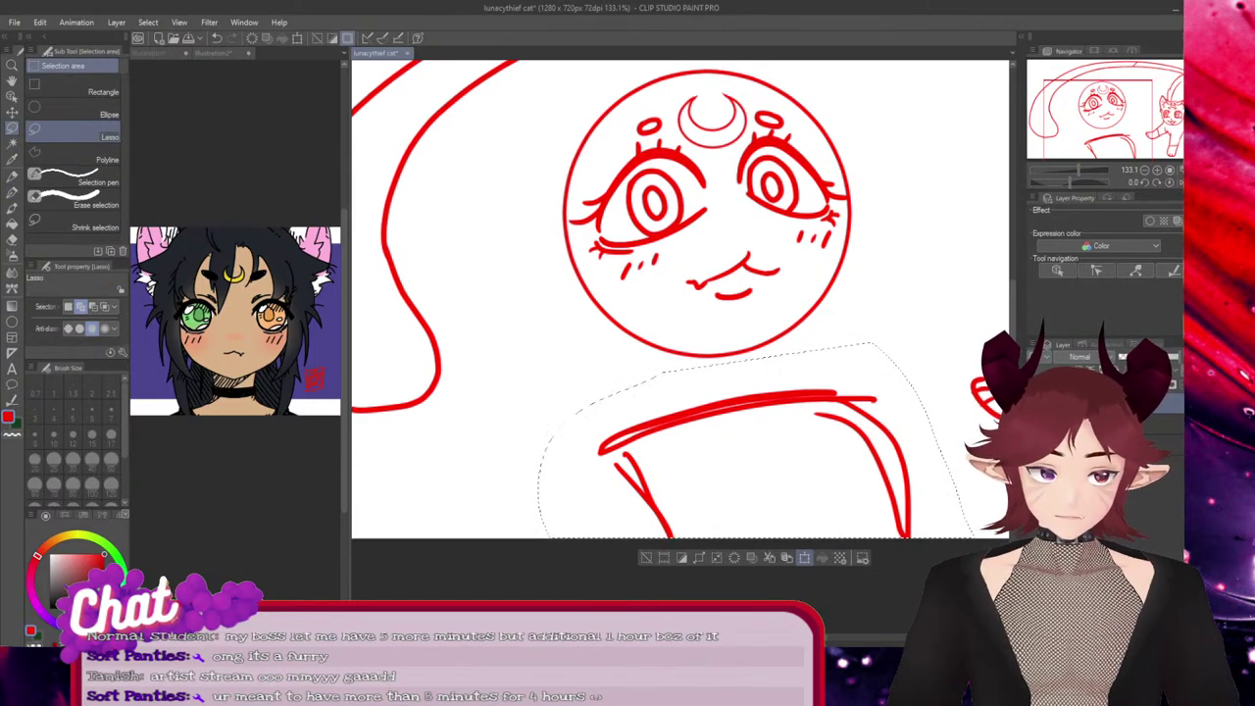
{"action": "key", "text": "ctrl+t"}
{"action": "left_click_drag", "start_coordinate": [751, 441], "coordinate": [747, 411]}
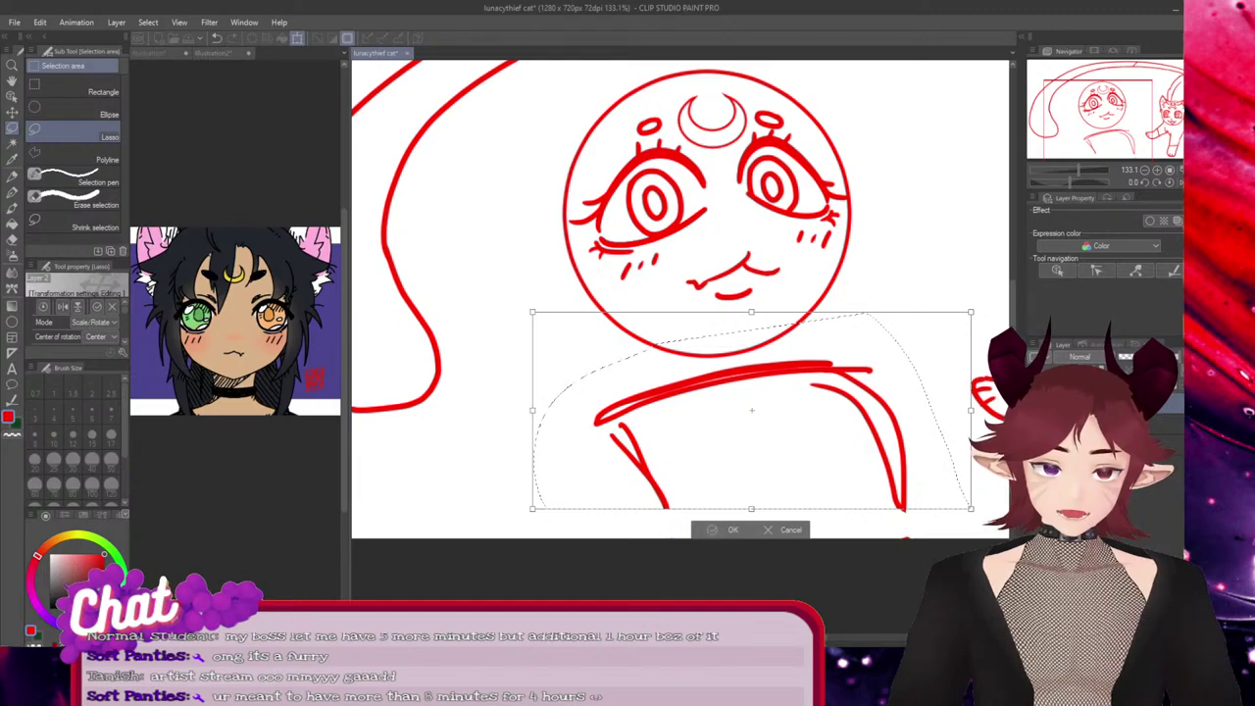
{"action": "left_click_drag", "start_coordinate": [751, 508], "coordinate": [747, 568]}
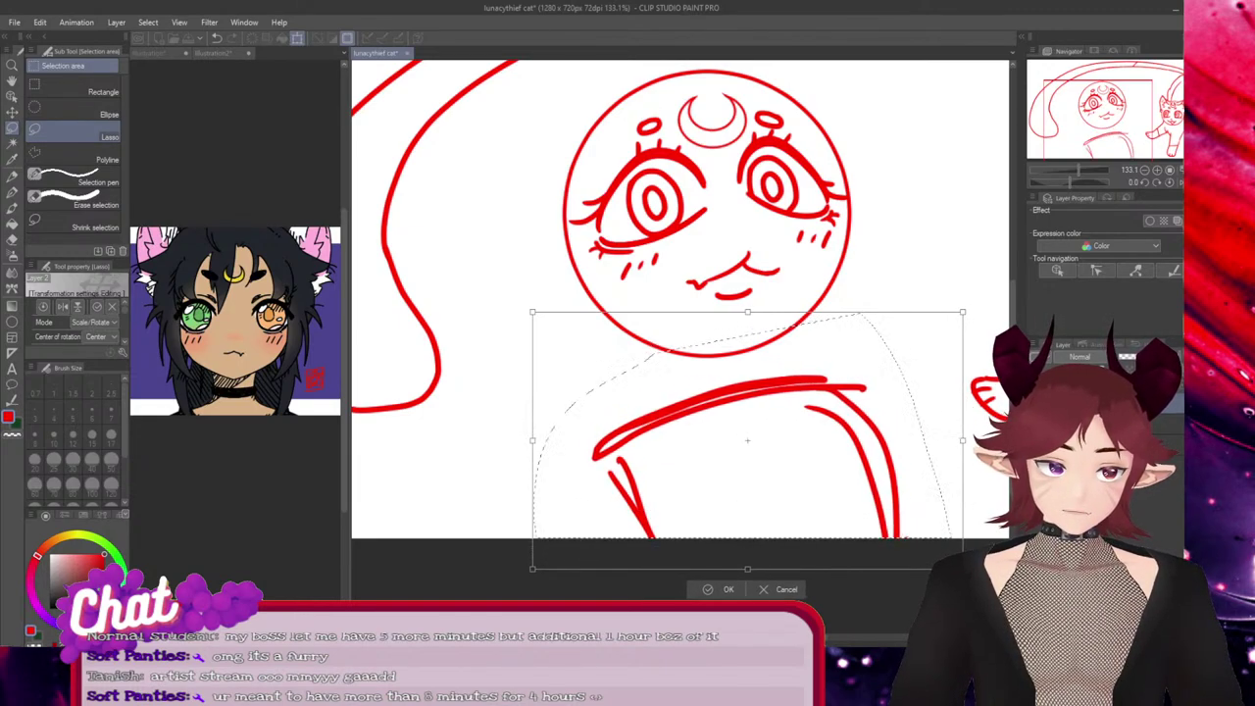
{"action": "left_click_drag", "start_coordinate": [747, 440], "coordinate": [758, 417]}
{"action": "key", "text": "Return"}
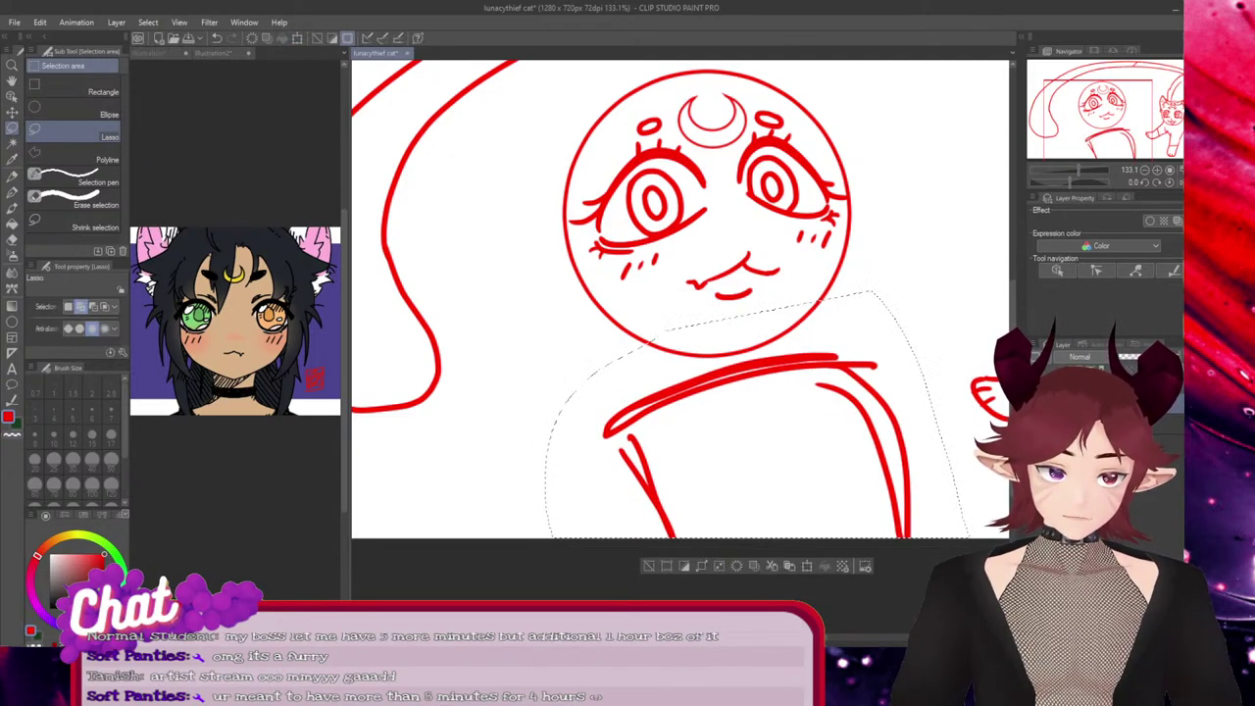
{"action": "left_click", "coordinate": [651, 567]}
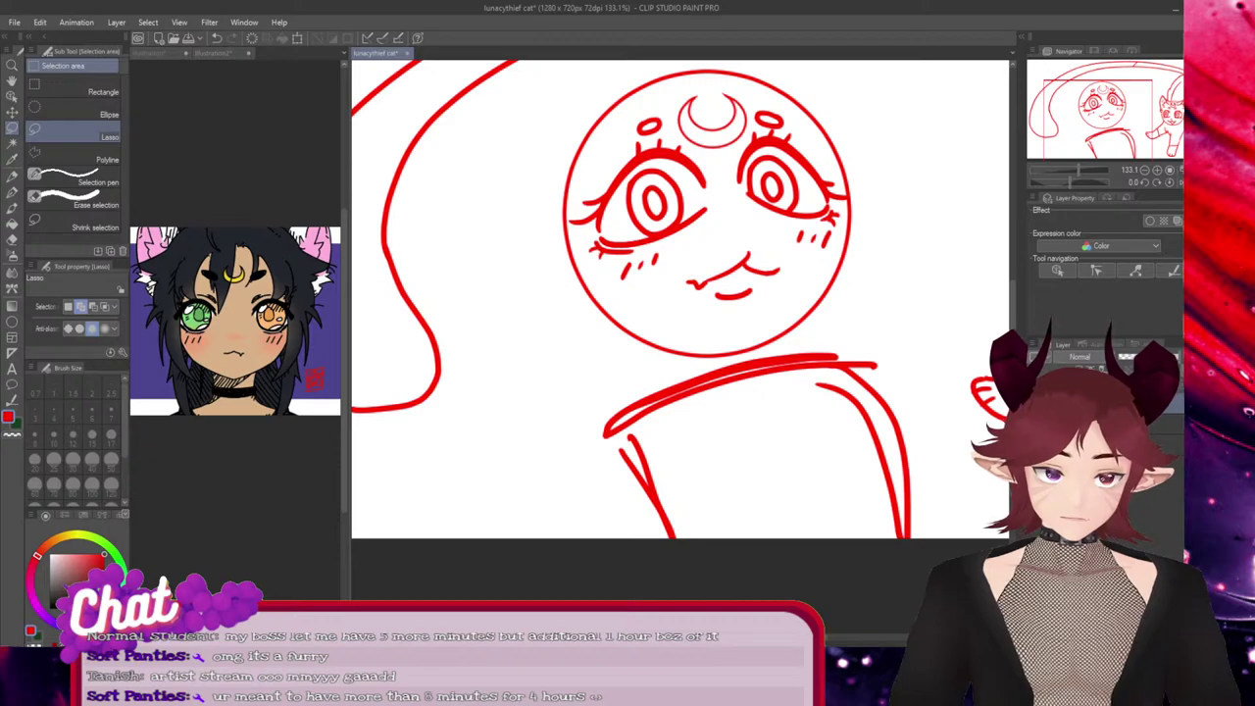
Select the face's outline circle, reduce its height slightly, and reposition it around the facial features
{"action": "key", "text": "p"}
{"action": "left_click", "coordinate": [707, 355], "text": "ctrl"}
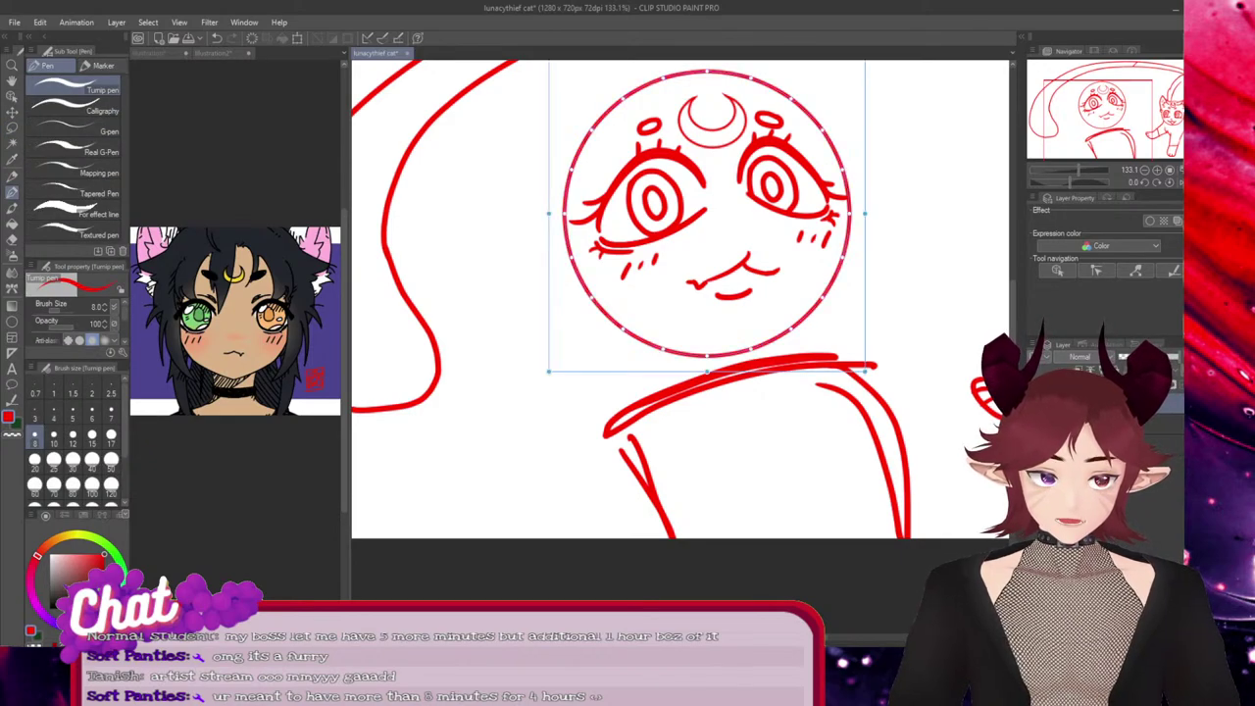
{"action": "left_click_drag", "start_coordinate": [707, 371], "coordinate": [706, 355]}
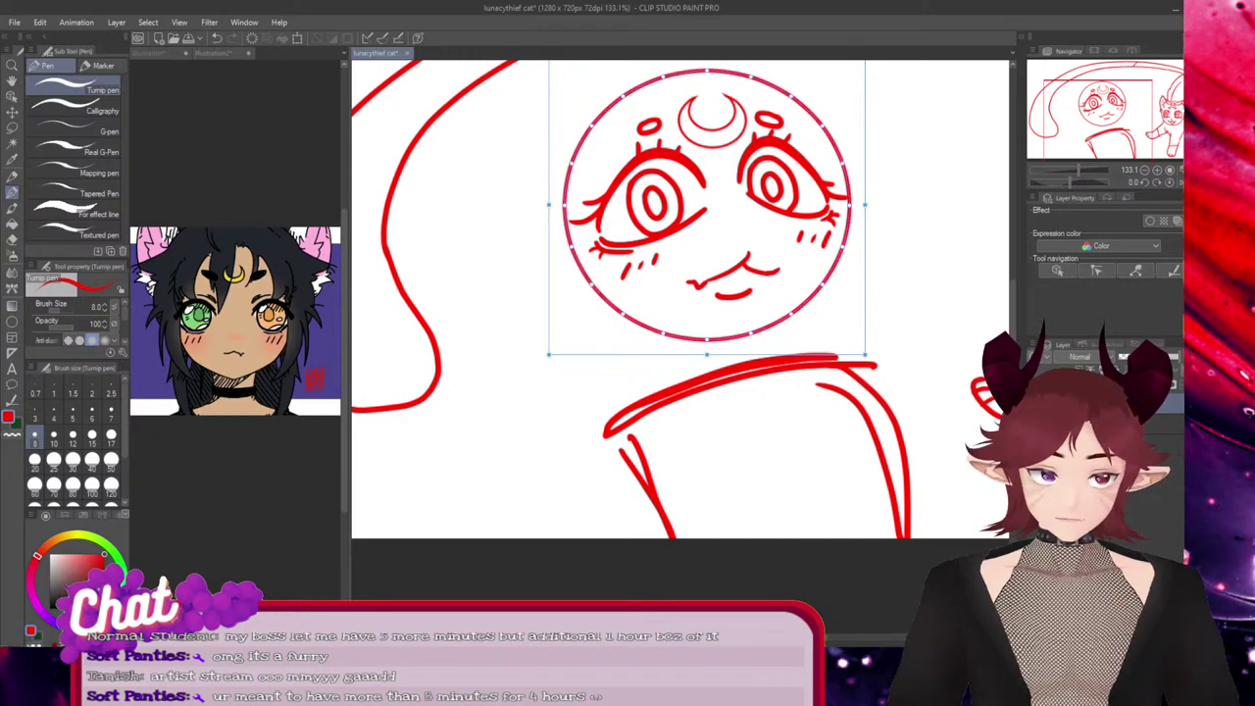
{"action": "left_click_drag", "start_coordinate": [707, 340], "coordinate": [708, 346]}
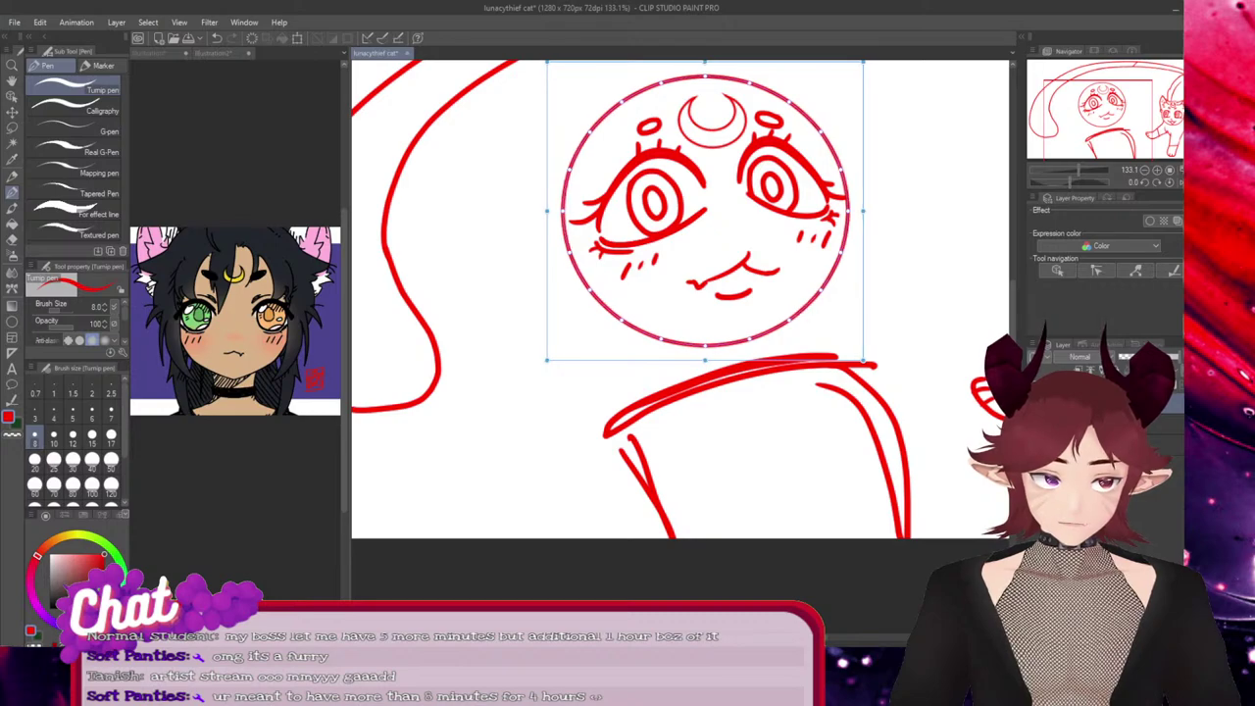
{"action": "key", "text": "Return"}
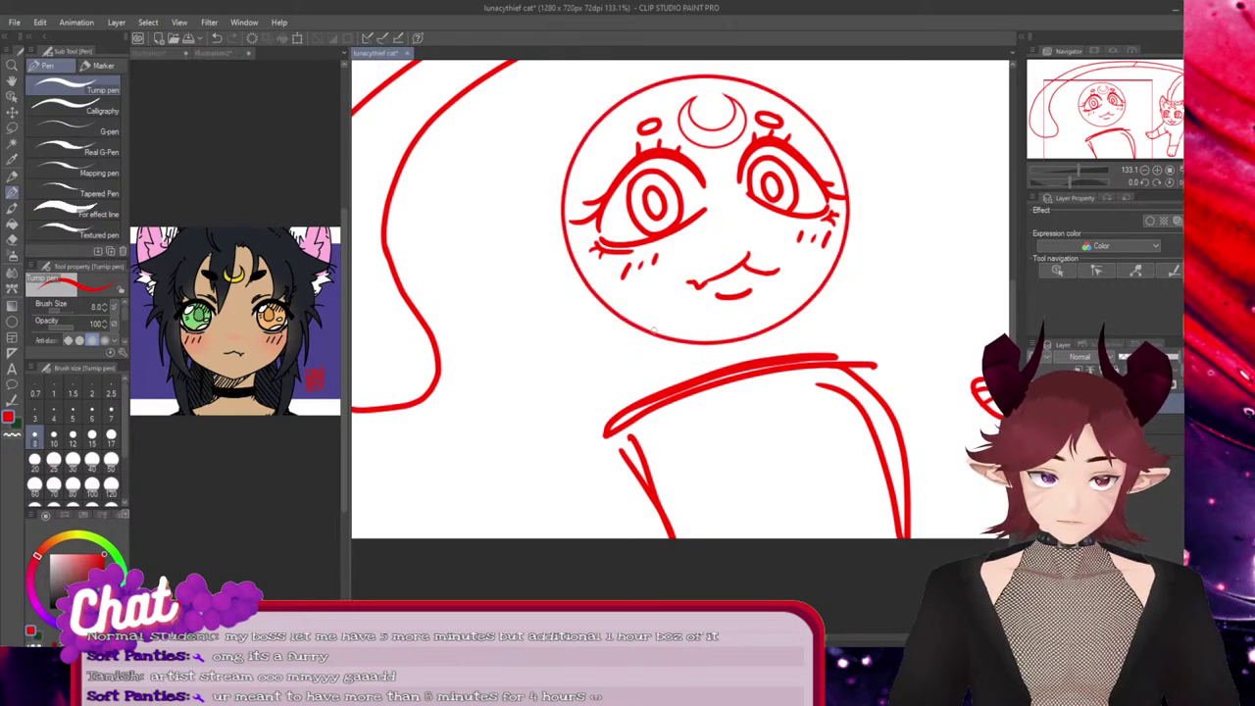
Lasso the shoulder and arm sketch, rotate it slightly clockwise, shift it to the left, and clear the selection
{"action": "scroll", "coordinate": [681, 314], "scroll_direction": "up", "scroll_amount": 1}
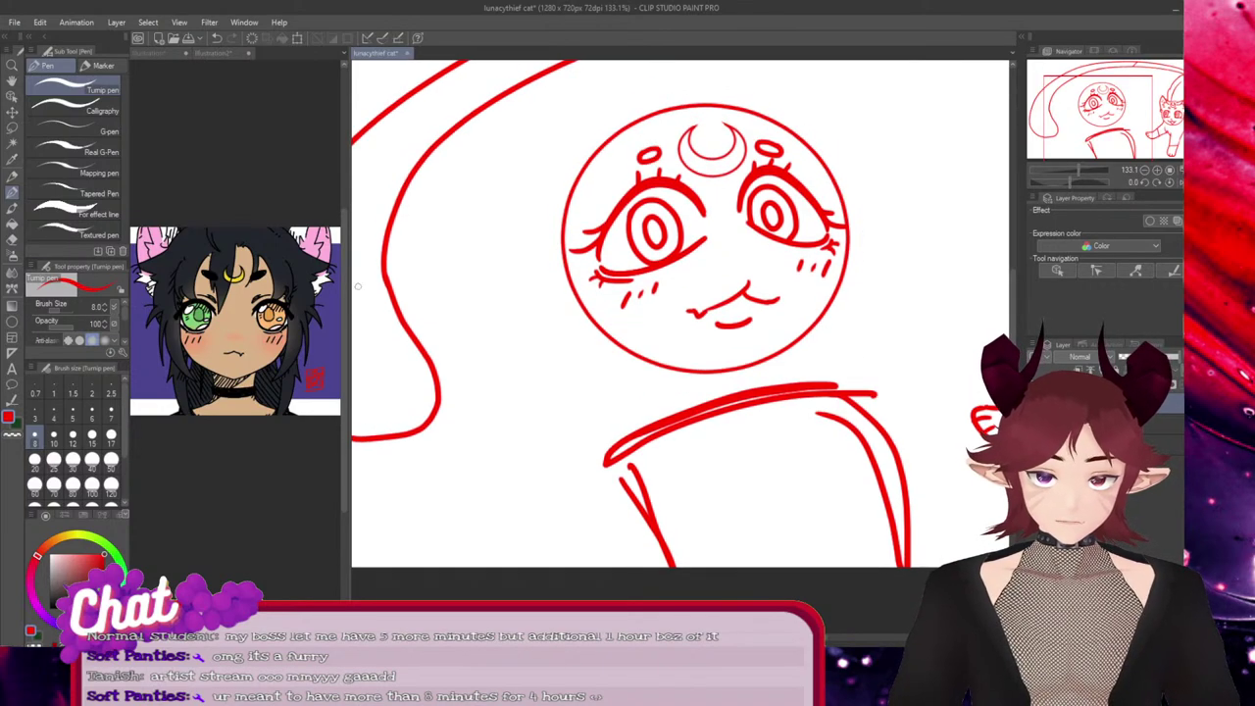
{"action": "key", "text": "m"}
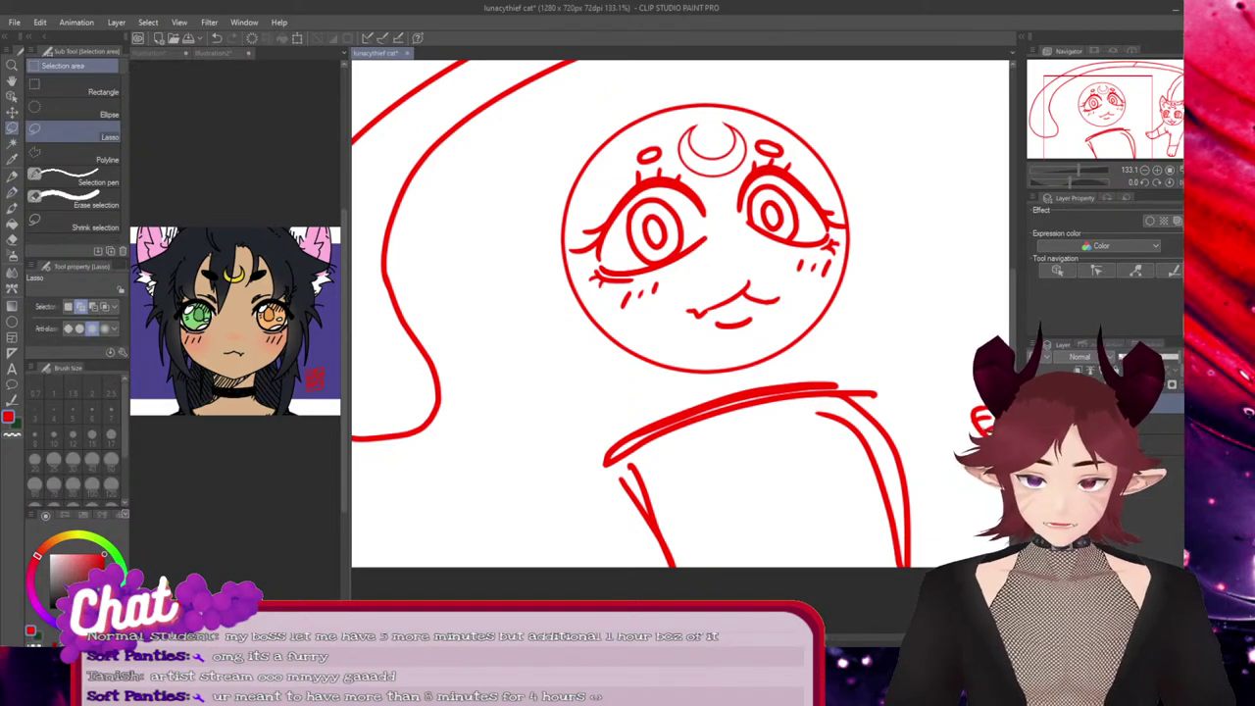
{"action": "mouse_move", "coordinate": [628, 397]}
{"action": "left_mouse_down"}
{"action": "mouse_move", "coordinate": [524, 539]}
{"action": "mouse_move", "coordinate": [927, 592]}
{"action": "left_mouse_up"}
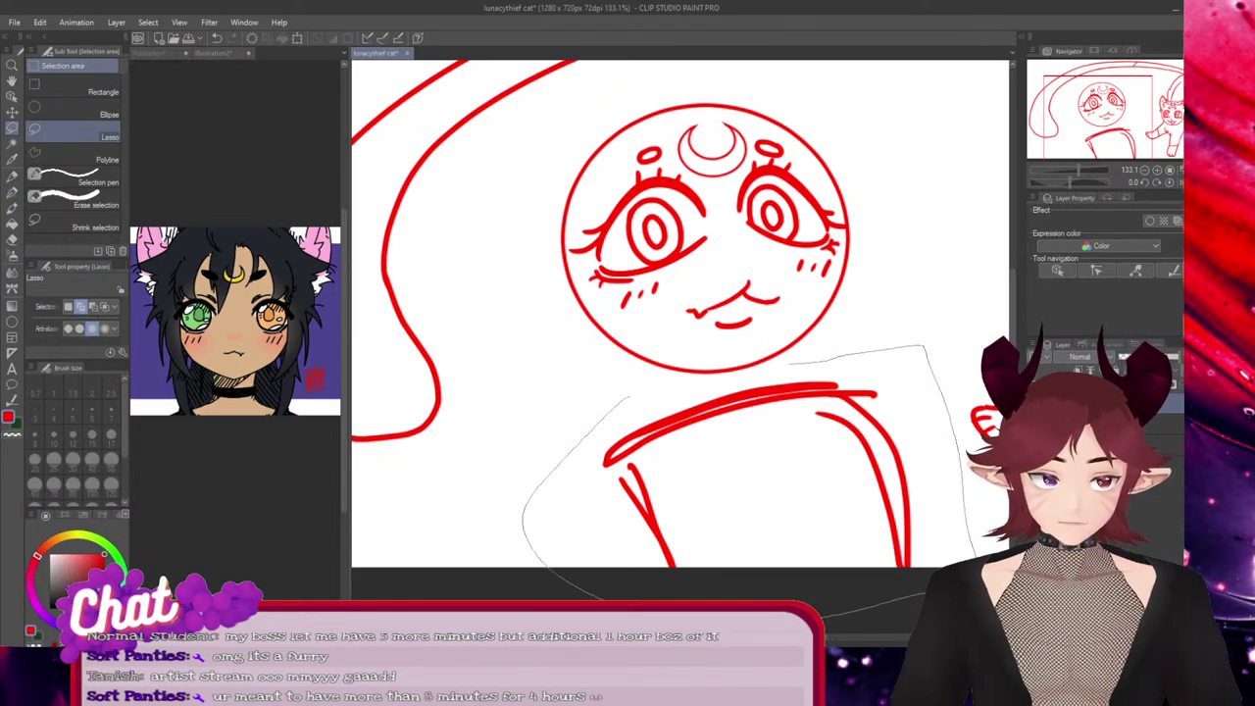
{"action": "left_click_drag", "start_coordinate": [789, 363], "coordinate": [638, 393]}
{"action": "key", "text": "ctrl+t"}
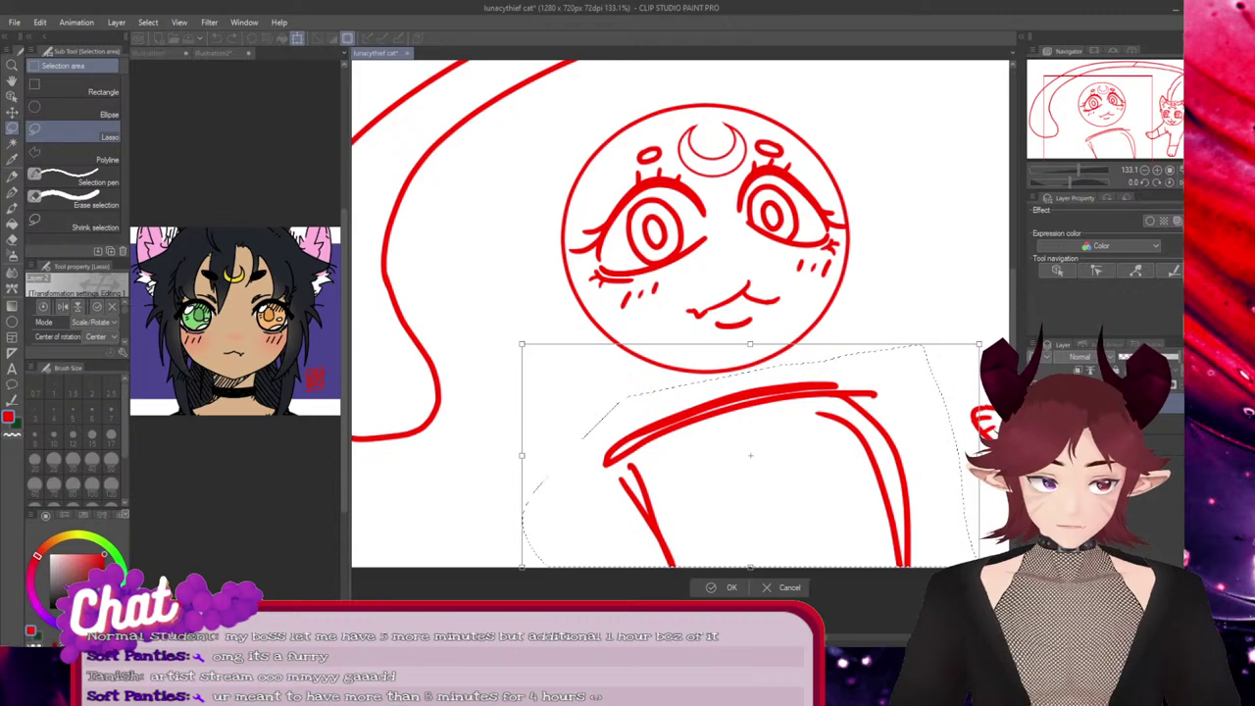
{"action": "left_click_drag", "start_coordinate": [941, 314], "coordinate": [949, 325]}
{"action": "left_click_drag", "start_coordinate": [750, 481], "coordinate": [736, 448]}
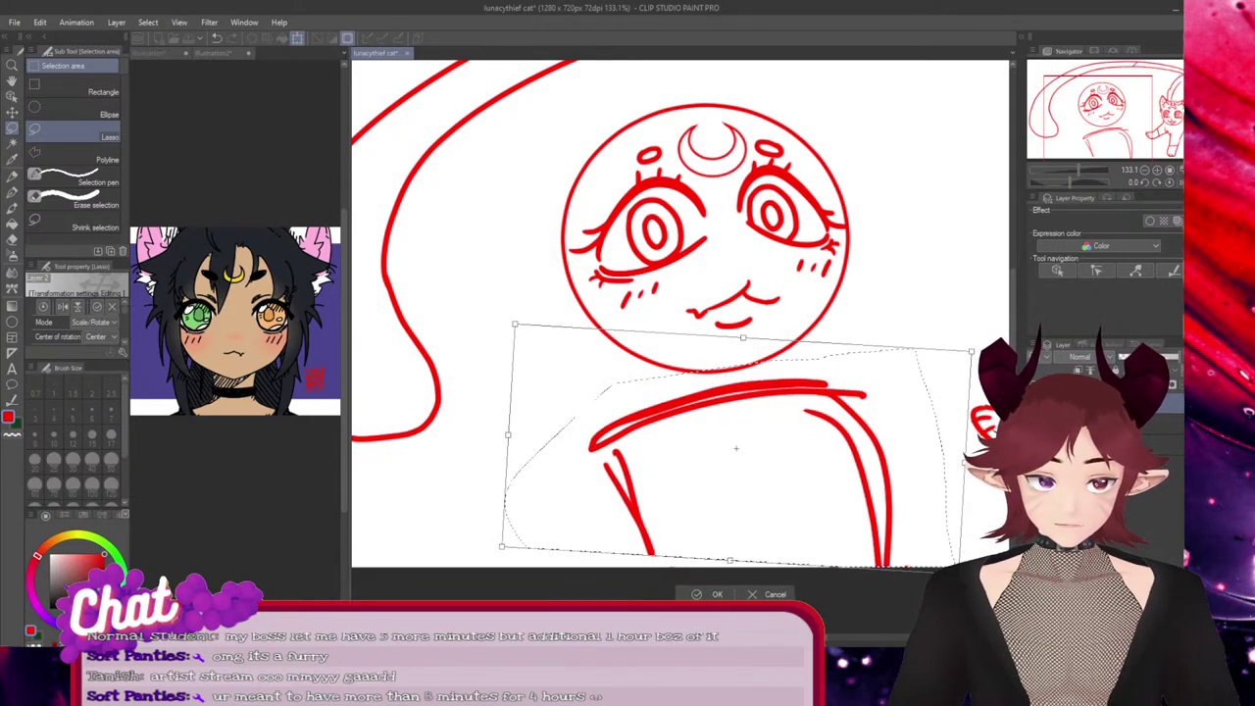
{"action": "left_click", "coordinate": [716, 594]}
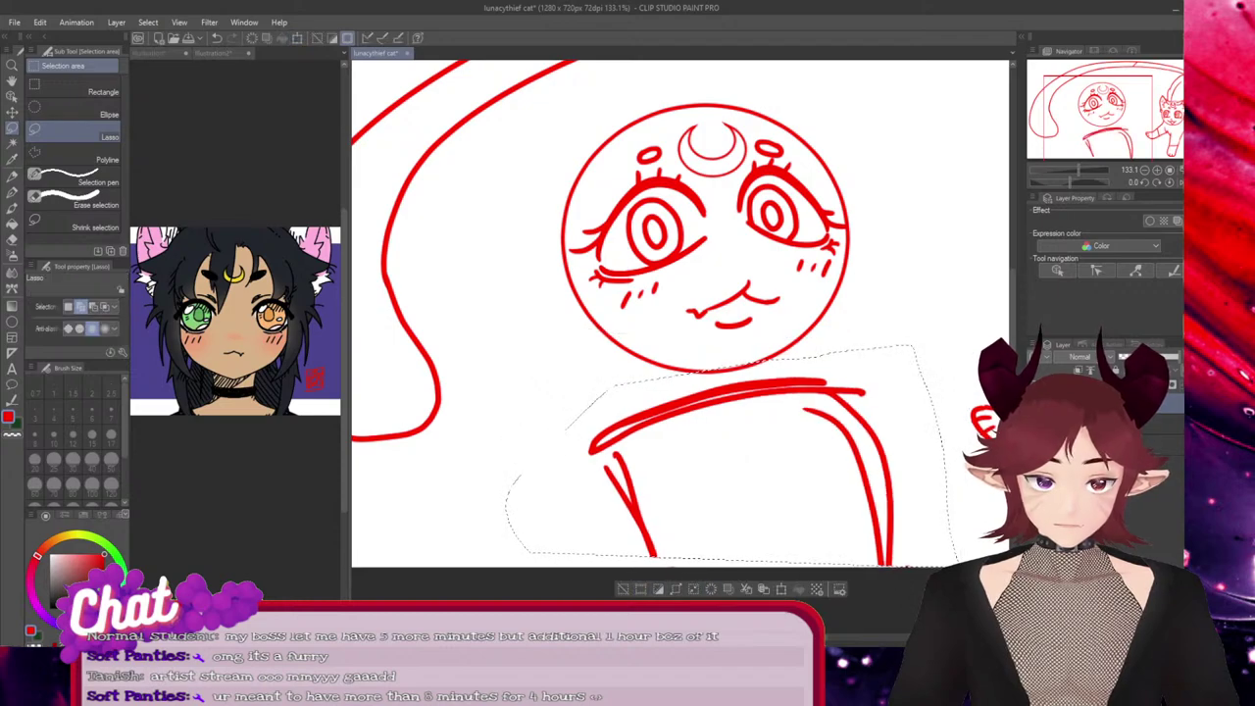
{"action": "key", "text": "ctrl+d"}
Draw two short neck lines connecting the chin to the shoulder line, replacing the first attempt at the left one
{"action": "key", "text": "p"}
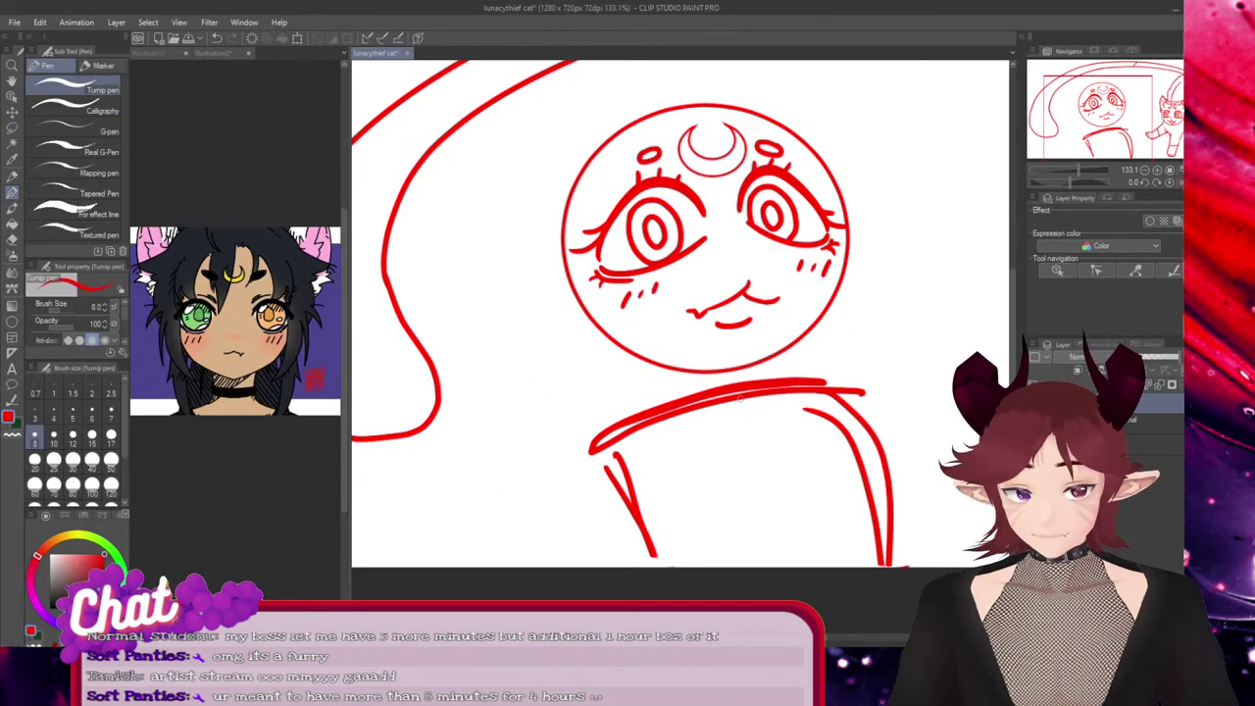
{"action": "left_click_drag", "start_coordinate": [671, 368], "coordinate": [678, 392]}
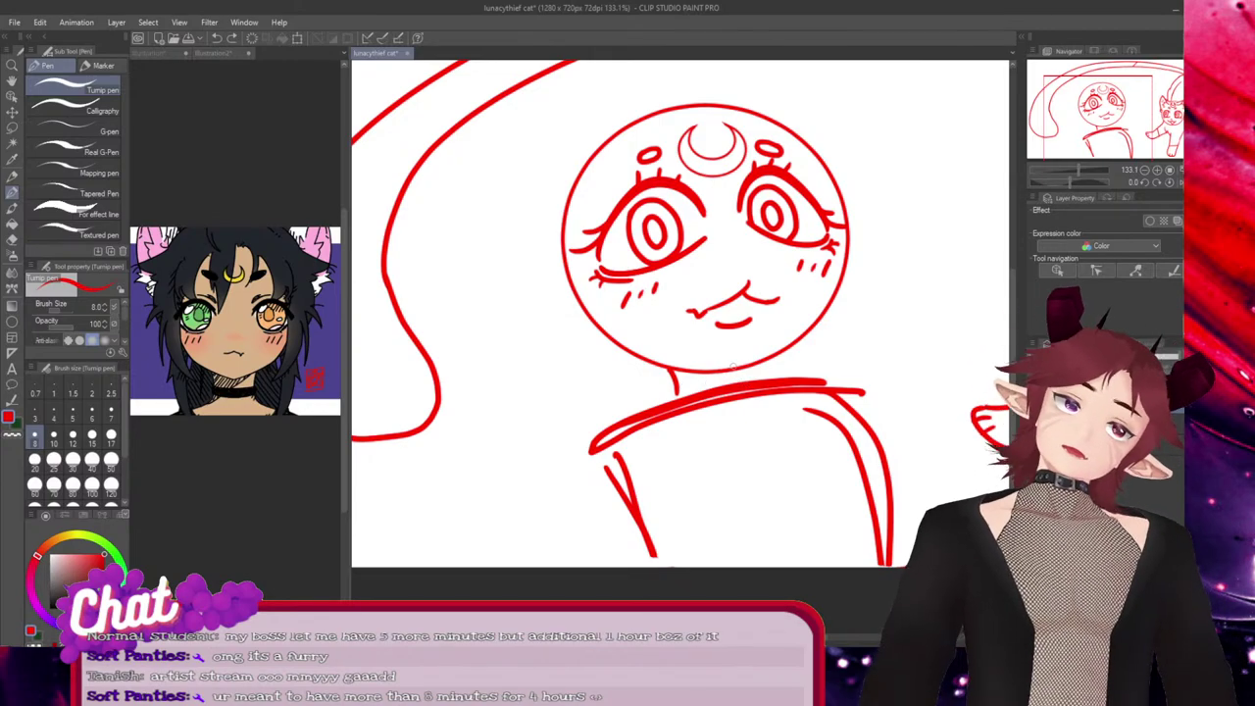
{"action": "key", "text": "ctrl+z"}
{"action": "left_click_drag", "start_coordinate": [688, 374], "coordinate": [708, 389]}
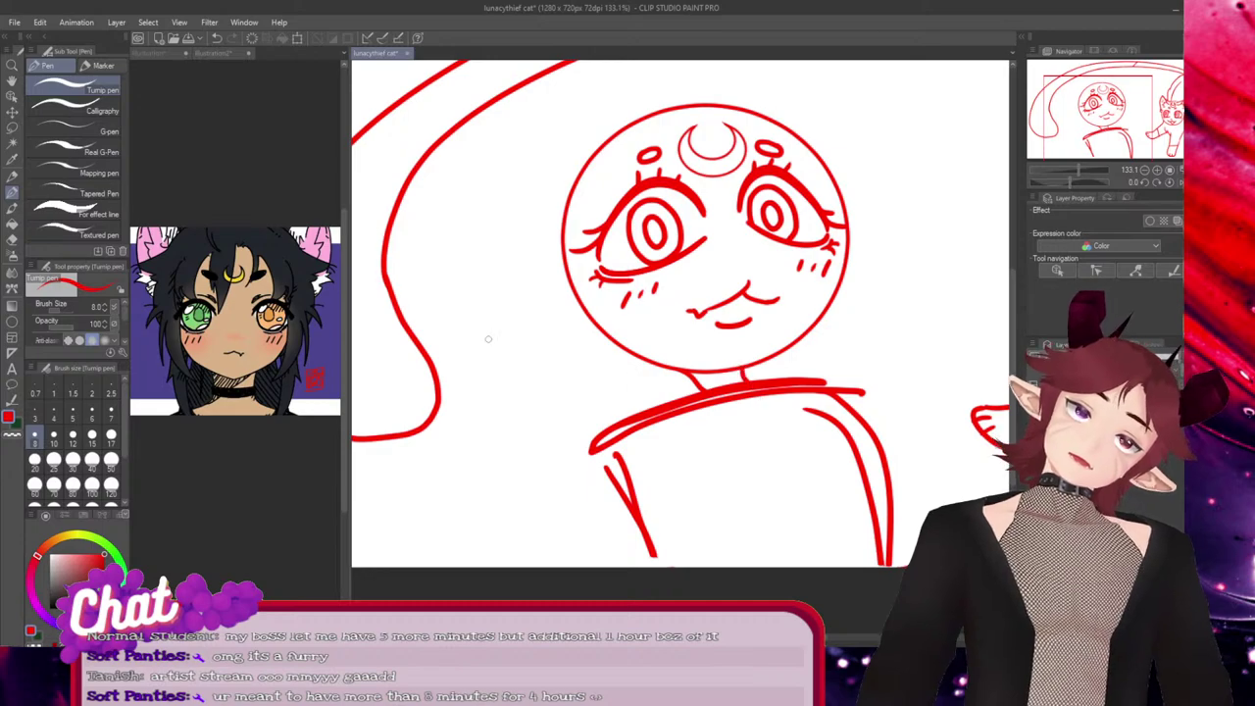
Shift the shoulder stroke and the right arm's outer stroke individually to the right to widen the upper body
{"action": "left_click", "coordinate": [12, 128]}
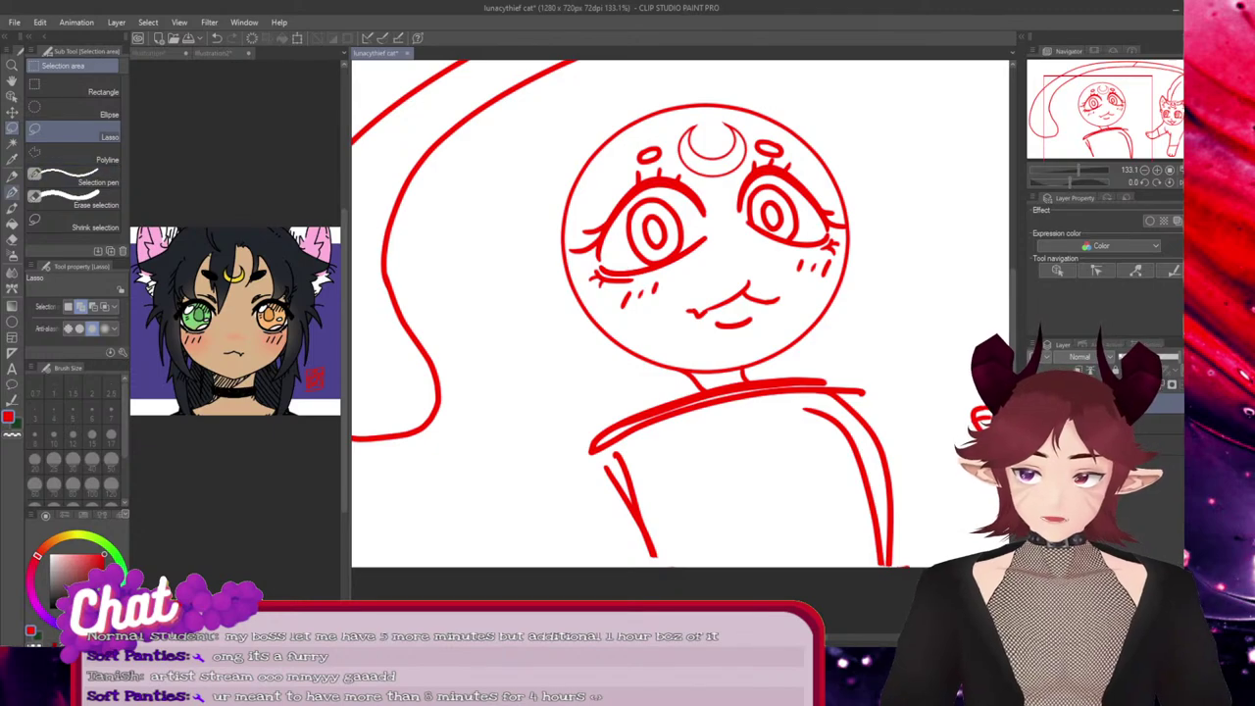
{"action": "left_click", "coordinate": [12, 192]}
{"action": "left_click", "coordinate": [708, 394], "text": "ctrl"}
{"action": "left_click_drag", "start_coordinate": [708, 395], "coordinate": [732, 388]}
{"action": "left_click", "coordinate": [885, 465], "text": "ctrl"}
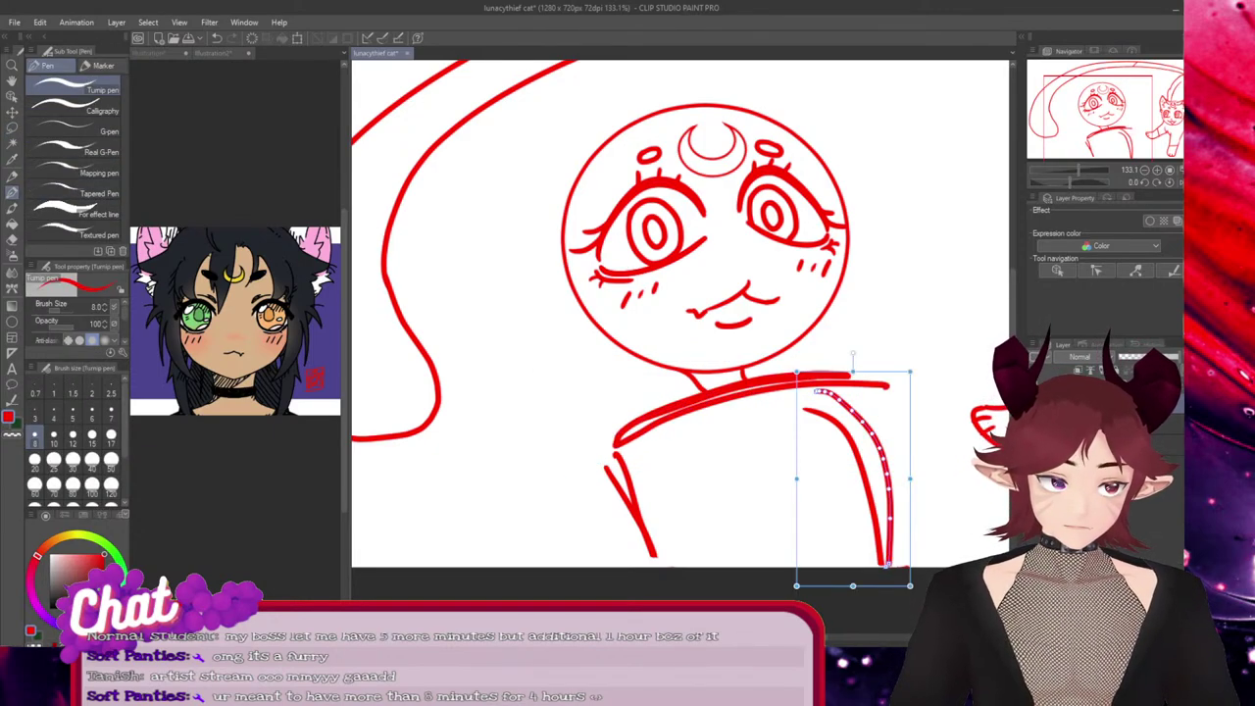
{"action": "mouse_move", "coordinate": [886, 465]}
{"action": "left_mouse_down"}
{"action": "mouse_move", "coordinate": [932, 455]}
{"action": "mouse_move", "coordinate": [902, 456]}
{"action": "left_mouse_up"}
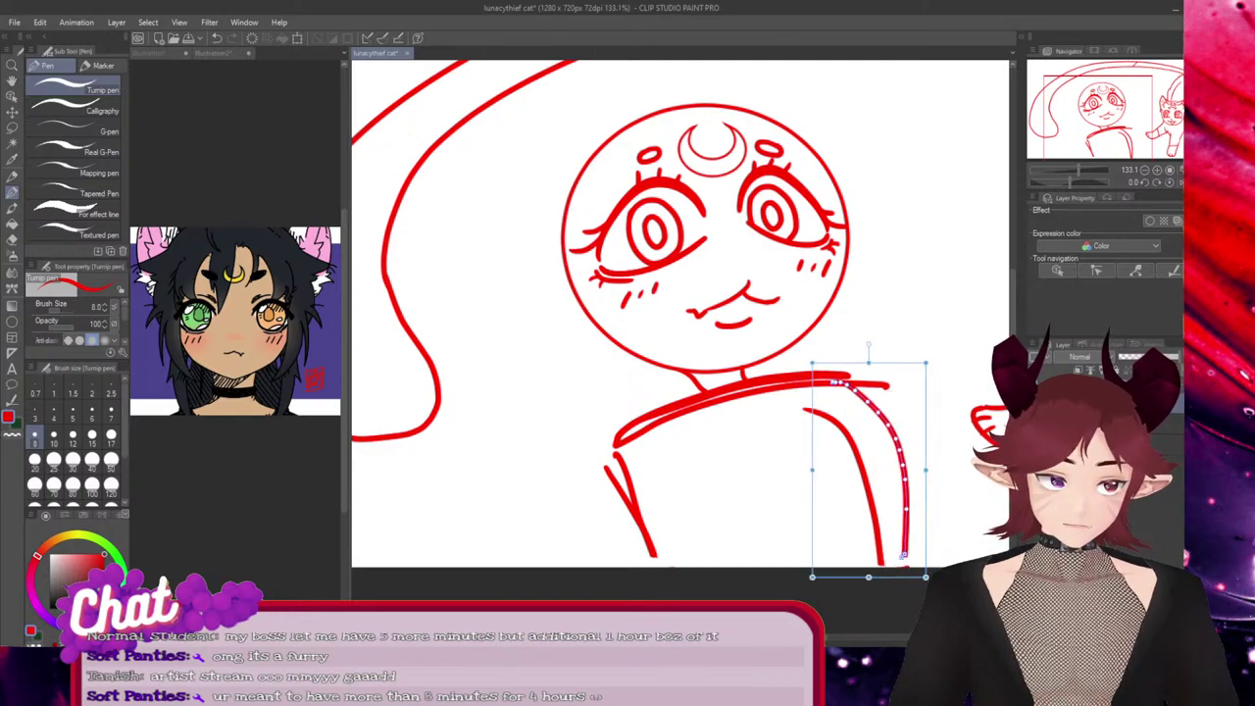
Delete the right arm's inner stroke and the extra outer line on the left side of the neck
{"action": "left_click", "coordinate": [864, 473], "text": "ctrl"}
{"action": "key", "text": "Delete"}
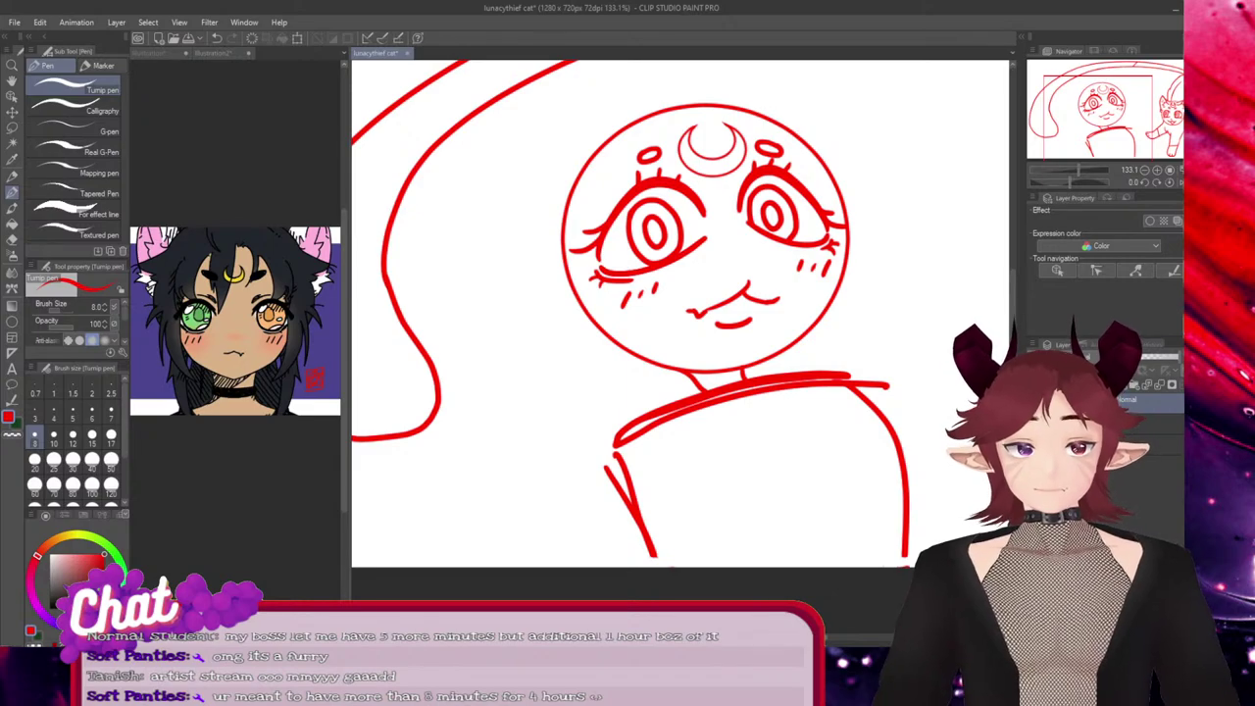
{"action": "left_click_drag", "start_coordinate": [642, 637], "coordinate": [667, 637]}
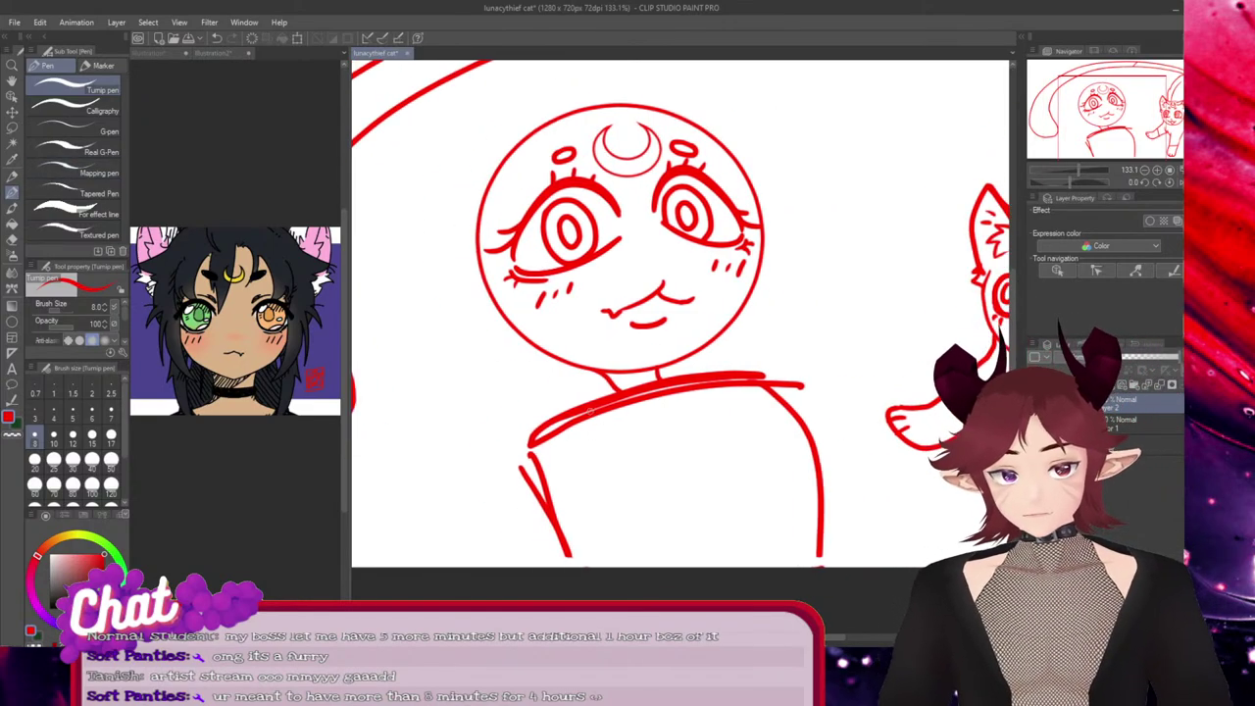
{"action": "left_click", "coordinate": [612, 385], "text": "ctrl"}
{"action": "key", "text": "Delete"}
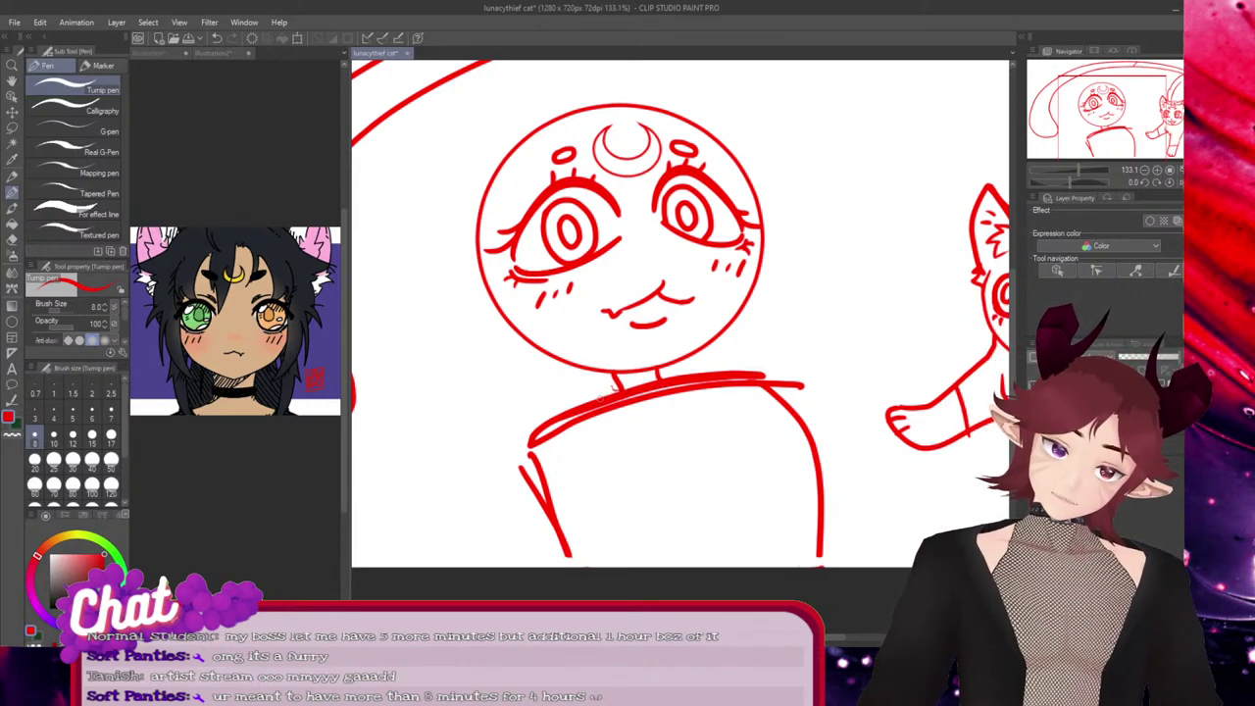
Try curved strokes for the left shoulder and arm, starting from beneath the old shoulder line
{"action": "mouse_move", "coordinate": [594, 417]}
{"action": "left_mouse_down"}
{"action": "mouse_move", "coordinate": [561, 449]}
{"action": "mouse_move", "coordinate": [538, 449]}
{"action": "left_mouse_up"}
{"action": "key", "text": "ctrl+z"}
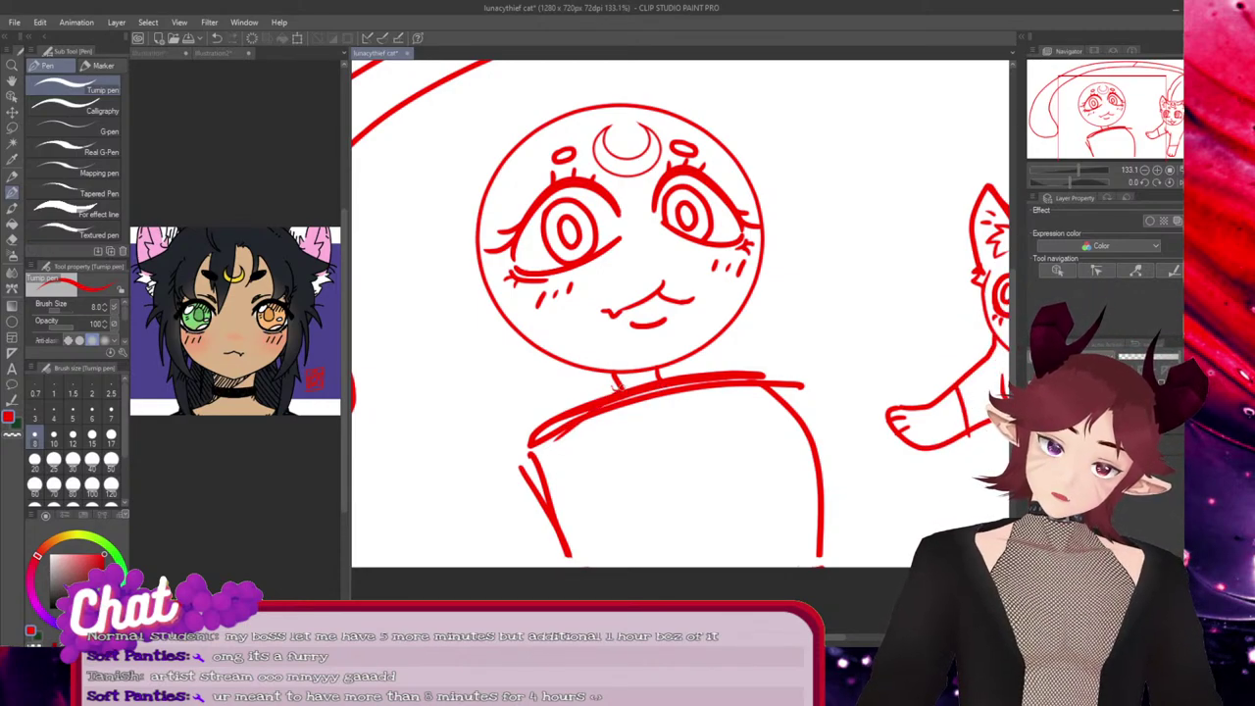
{"action": "mouse_move", "coordinate": [590, 418]}
{"action": "left_mouse_down"}
{"action": "mouse_move", "coordinate": [501, 489]}
{"action": "mouse_move", "coordinate": [482, 544]}
{"action": "left_mouse_up"}
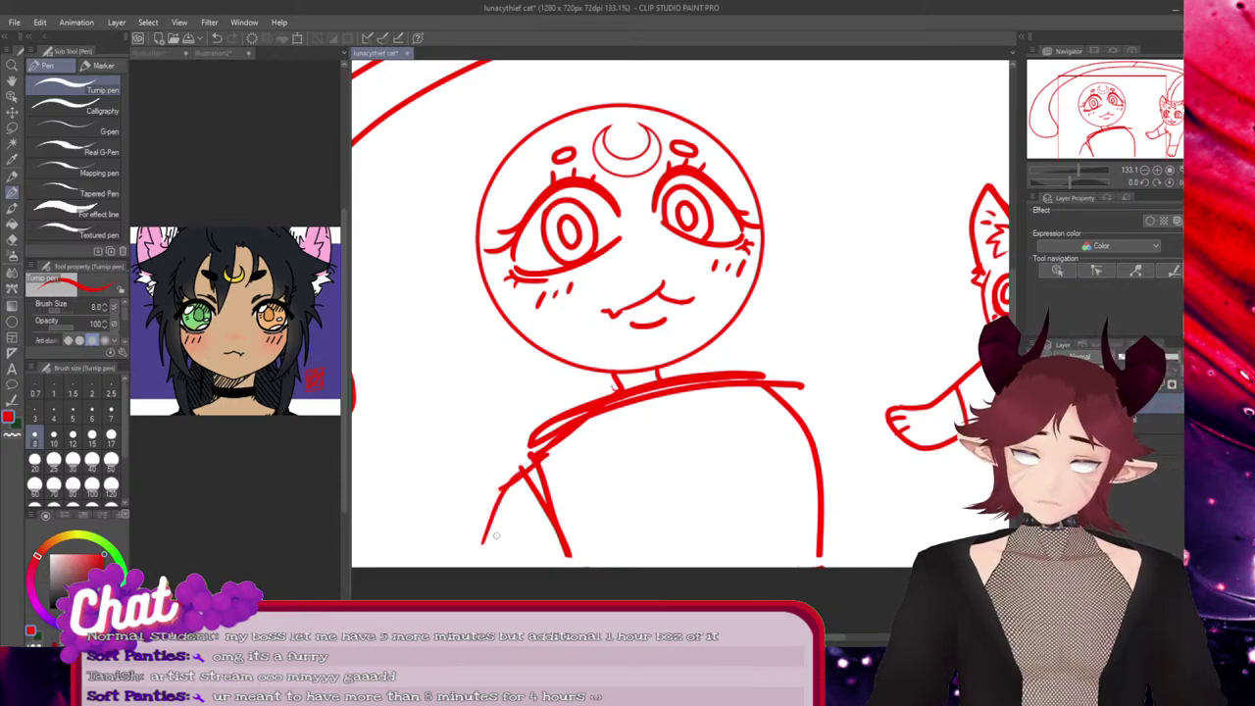
{"action": "key", "text": "ctrl+z"}
{"action": "key", "text": "ctrl+z"}
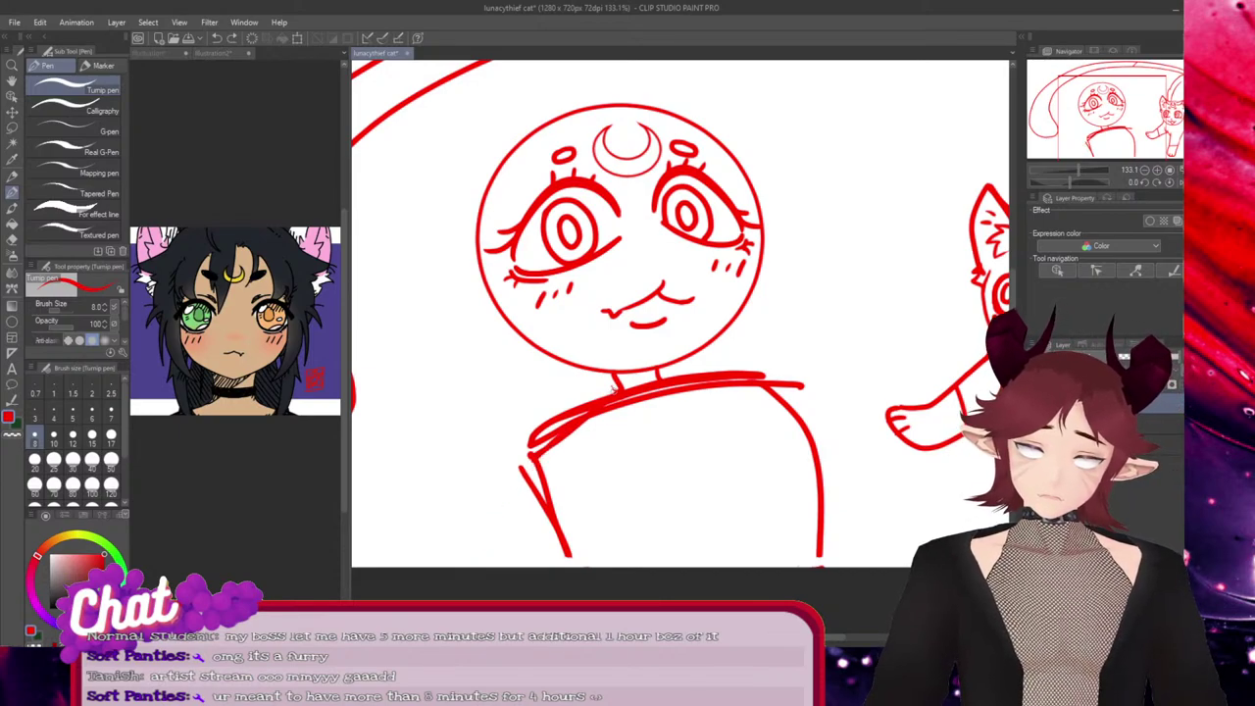
{"action": "mouse_move", "coordinate": [594, 418]}
{"action": "left_mouse_down"}
{"action": "mouse_move", "coordinate": [506, 495]}
{"action": "mouse_move", "coordinate": [497, 555]}
{"action": "left_mouse_up"}
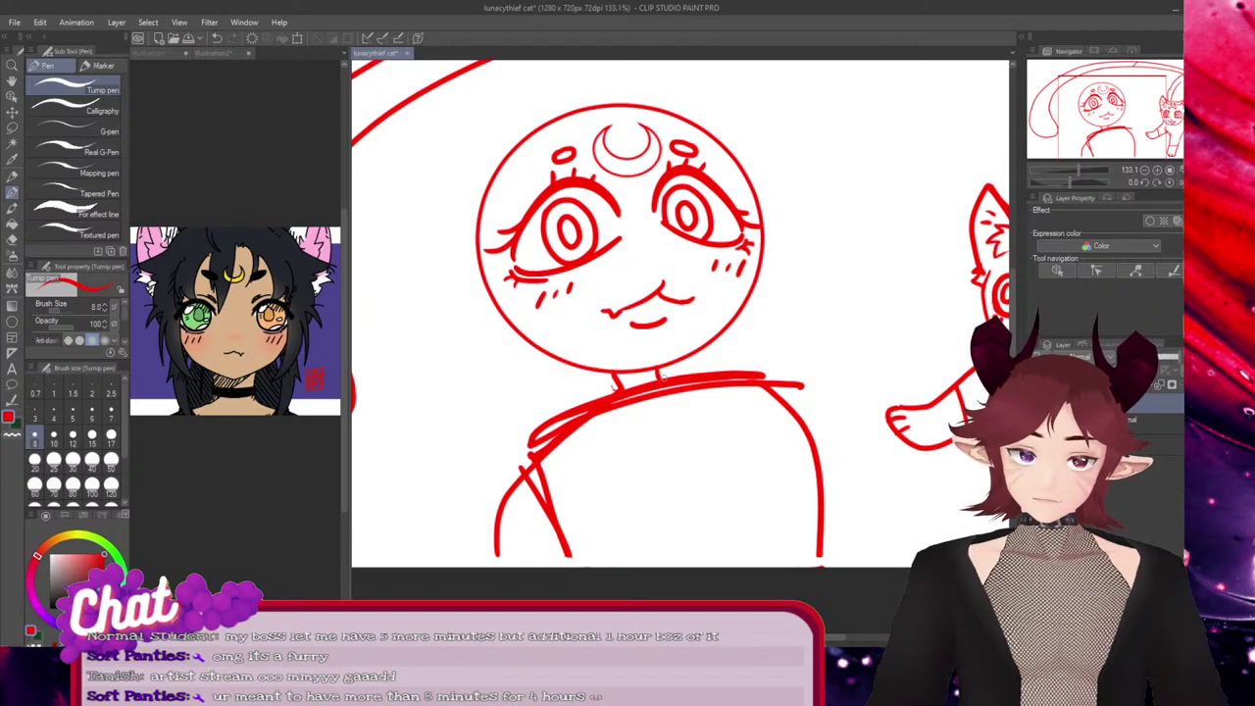
Try a sloping right shoulder stroke from the base of the neck to the right arm
{"action": "left_click_drag", "start_coordinate": [665, 379], "coordinate": [804, 436]}
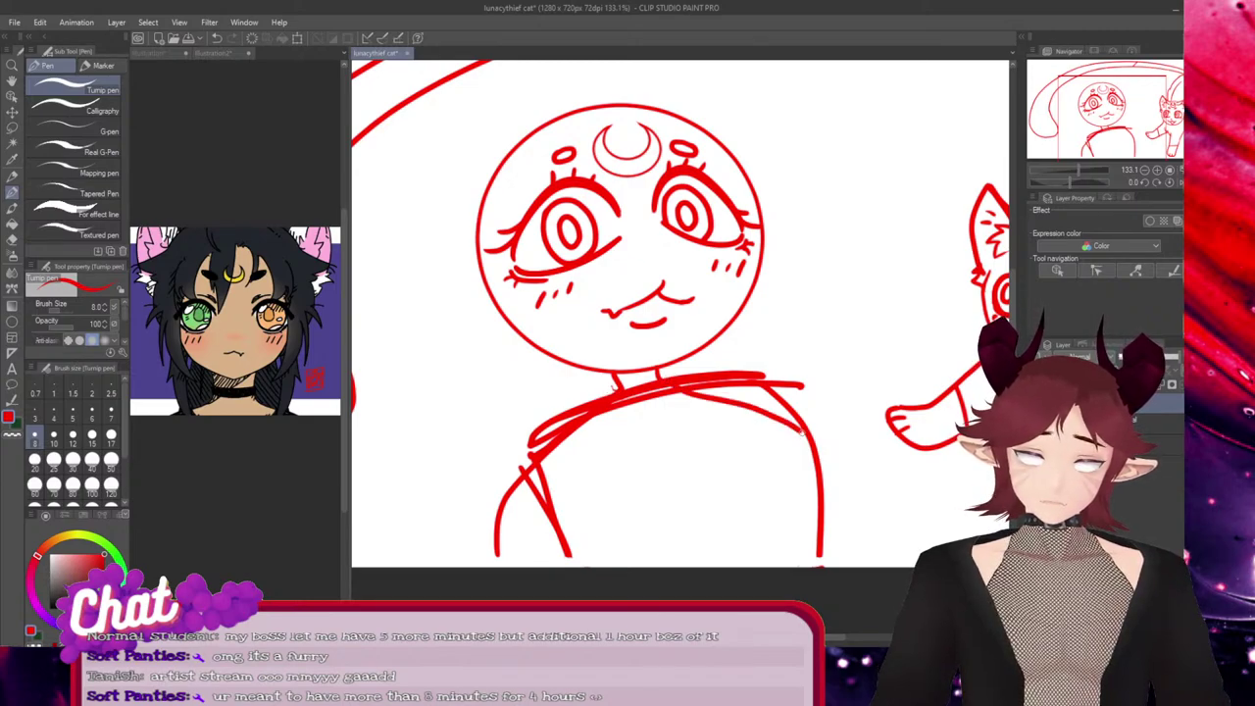
{"action": "key", "text": "ctrl+z"}
{"action": "left_click_drag", "start_coordinate": [659, 376], "coordinate": [790, 438]}
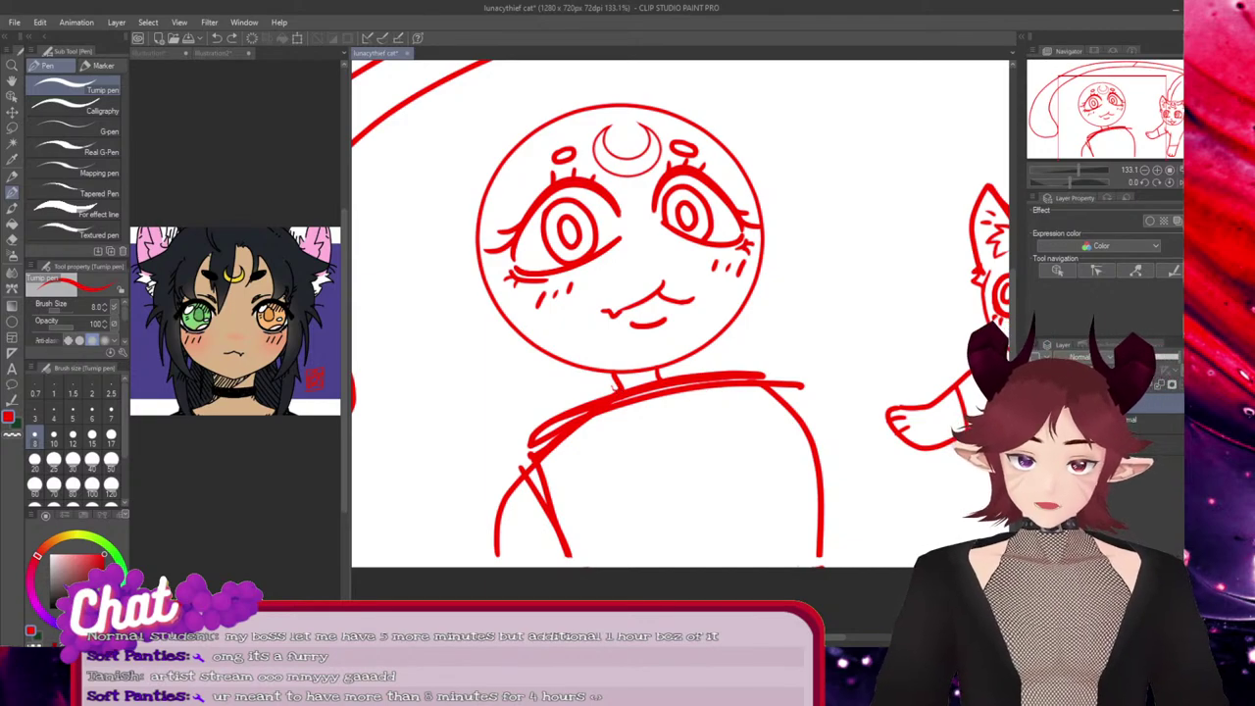
{"action": "key", "text": "ctrl+z"}
Draw the left shoulder and outer arm as one stroke from the neck base down past the canvas's lower edge
{"action": "left_click_drag", "start_coordinate": [616, 388], "coordinate": [461, 453]}
{"action": "key", "text": "ctrl+z"}
{"action": "mouse_move", "coordinate": [616, 388]}
{"action": "left_mouse_down"}
{"action": "mouse_move", "coordinate": [497, 452]}
{"action": "mouse_move", "coordinate": [480, 561]}
{"action": "left_mouse_up"}
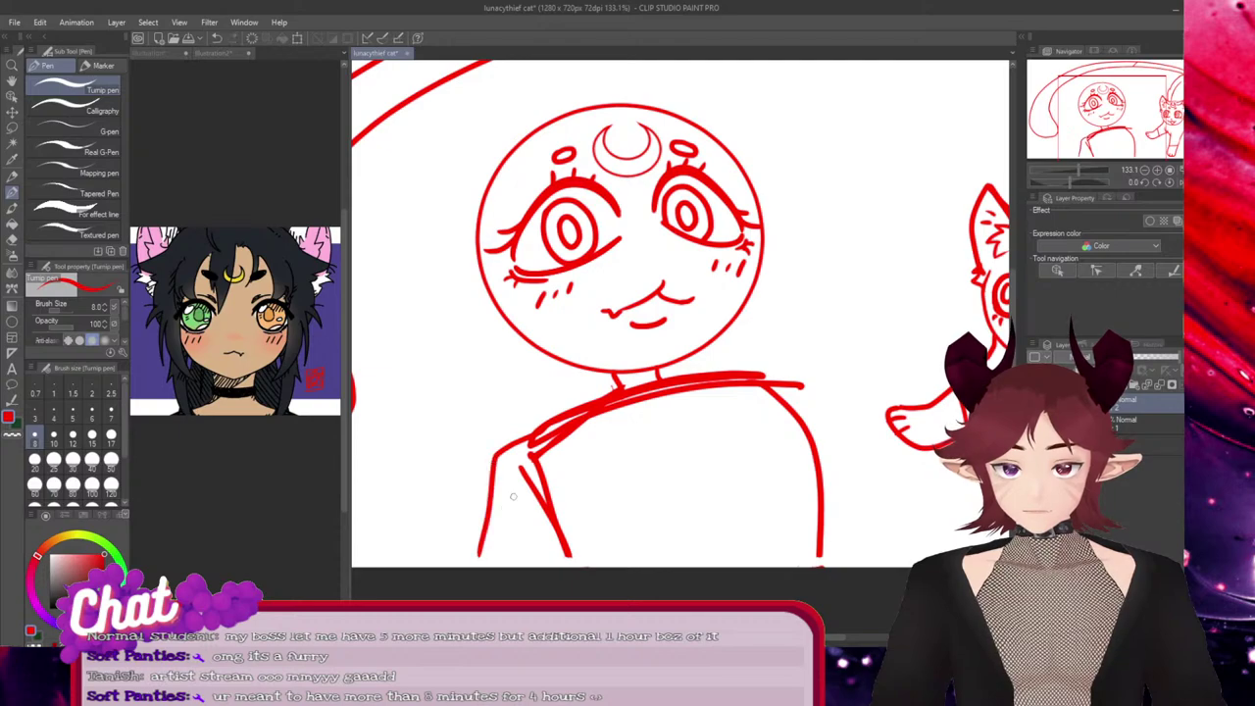
{"action": "key", "text": "ctrl+z"}
{"action": "mouse_move", "coordinate": [620, 380]}
{"action": "left_mouse_down"}
{"action": "mouse_move", "coordinate": [548, 421]}
{"action": "mouse_move", "coordinate": [501, 472]}
{"action": "mouse_move", "coordinate": [490, 588]}
{"action": "left_mouse_up"}
Remove the two old left arm strokes inside the new arm outline
{"action": "left_click", "coordinate": [569, 554], "text": "ctrl"}
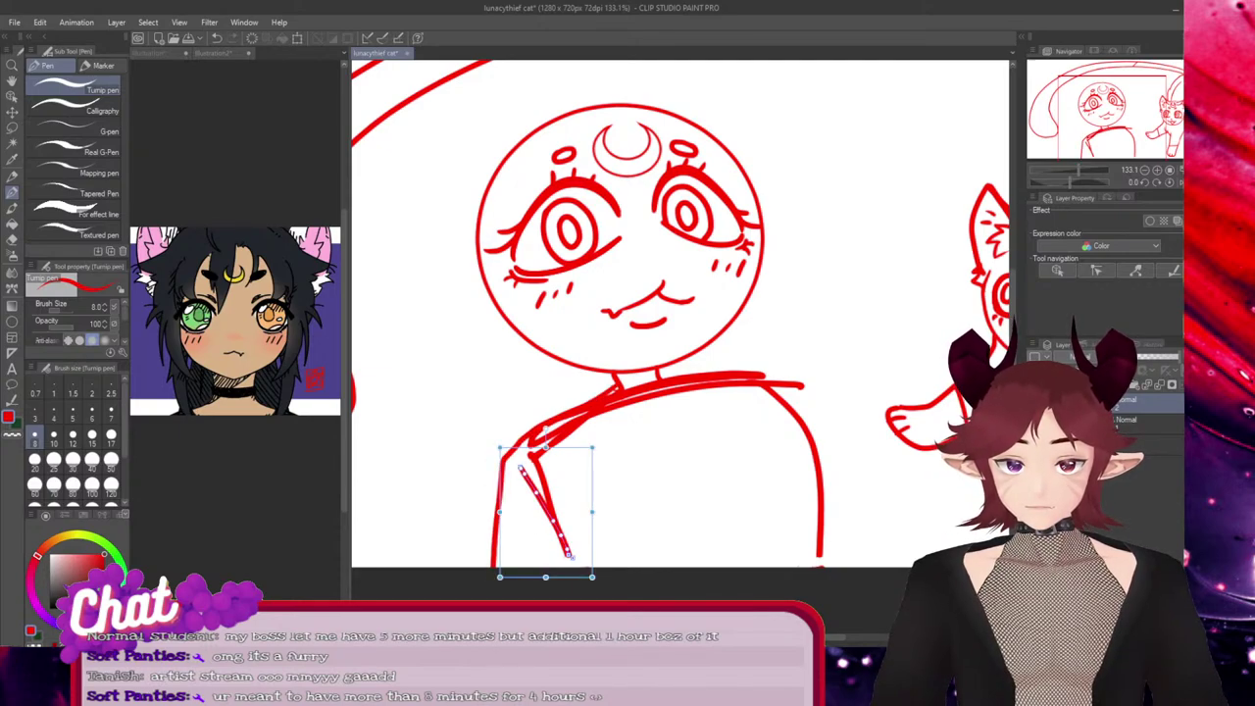
{"action": "key", "text": "ctrl+z"}
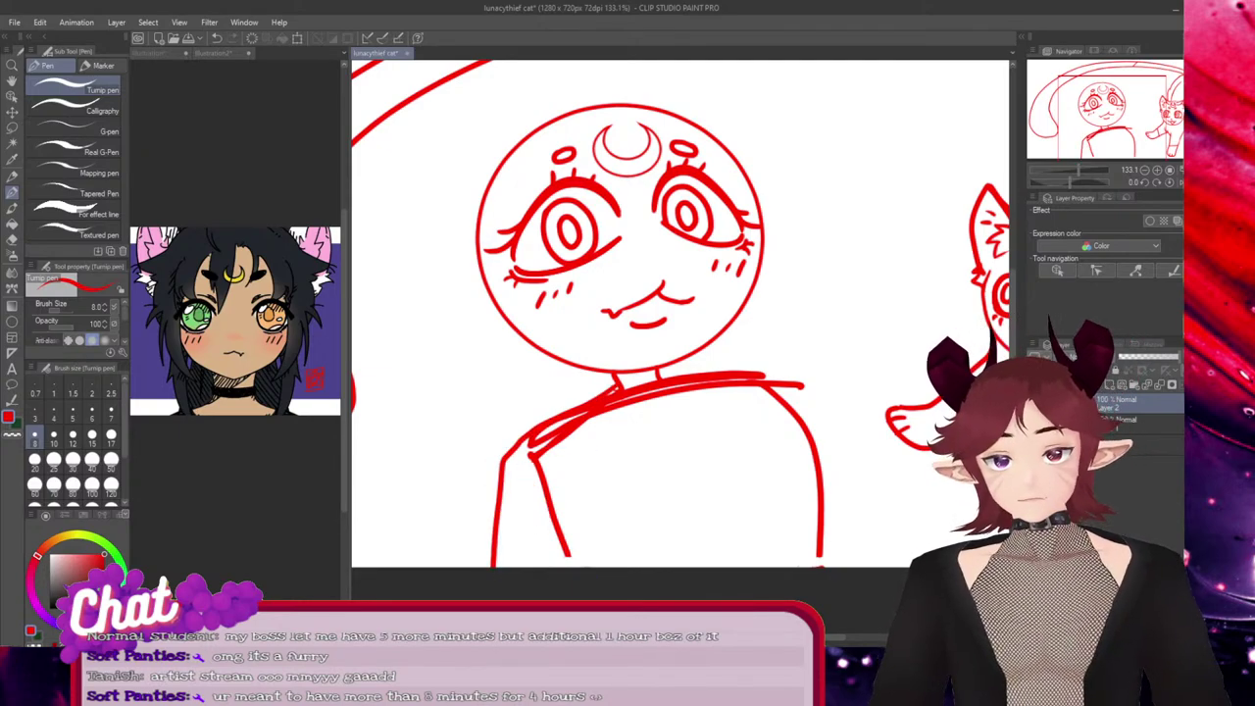
{"action": "left_click_drag", "start_coordinate": [569, 555], "coordinate": [612, 628]}
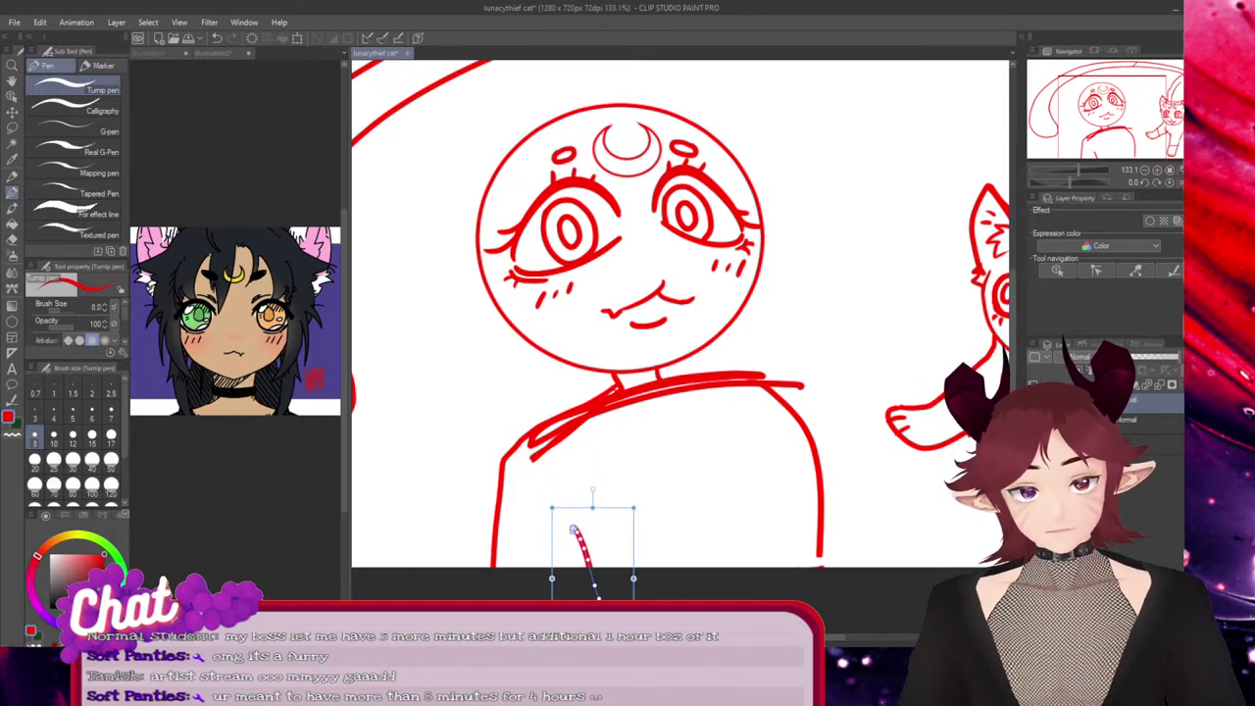
{"action": "key", "text": "ctrl+z"}
{"action": "key", "text": "ctrl+z"}
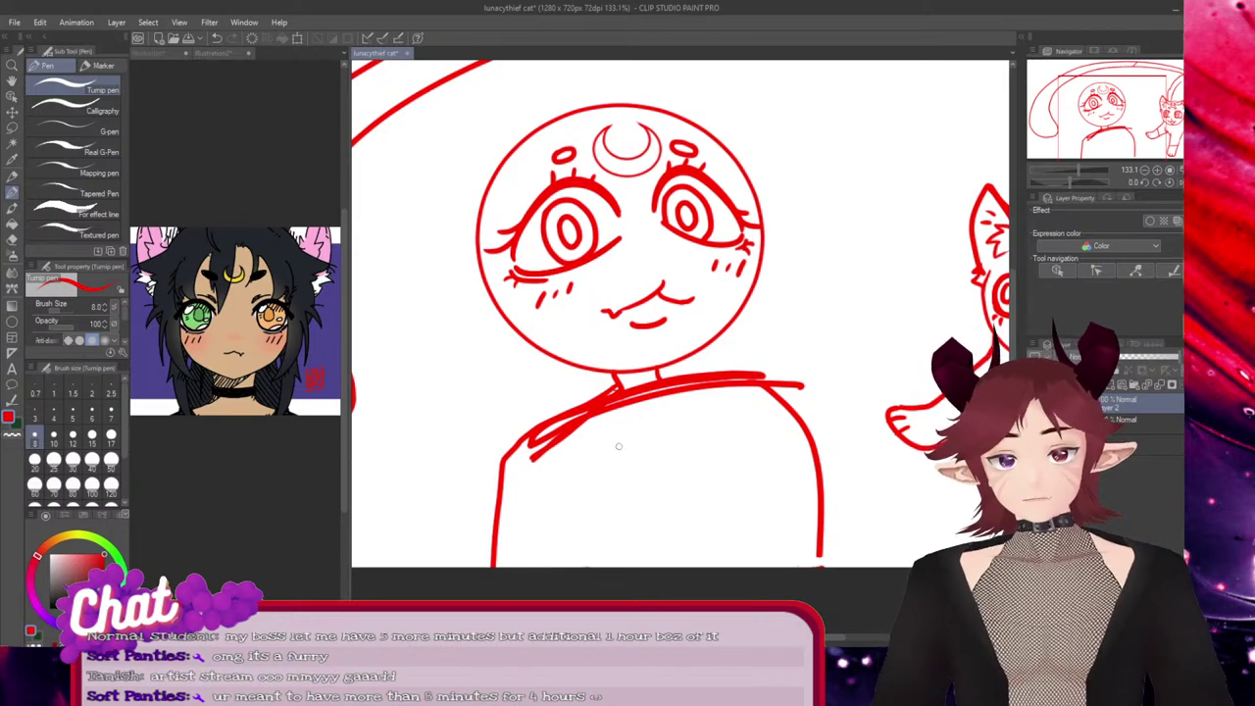
Draw a short curved stroke for the inner edge of the left arm near the canvas's lower edge
{"action": "mouse_move", "coordinate": [605, 534]}
{"action": "left_mouse_down"}
{"action": "mouse_move", "coordinate": [596, 566]}
{"action": "mouse_move", "coordinate": [577, 568]}
{"action": "left_mouse_up"}
{"action": "key", "text": "ctrl+z"}
{"action": "key", "text": "ctrl+z"}
{"action": "left_click_drag", "start_coordinate": [603, 519], "coordinate": [592, 566]}
Delete the old doubled shoulder line running across the upper body
{"action": "left_click", "coordinate": [605, 401], "text": "ctrl"}
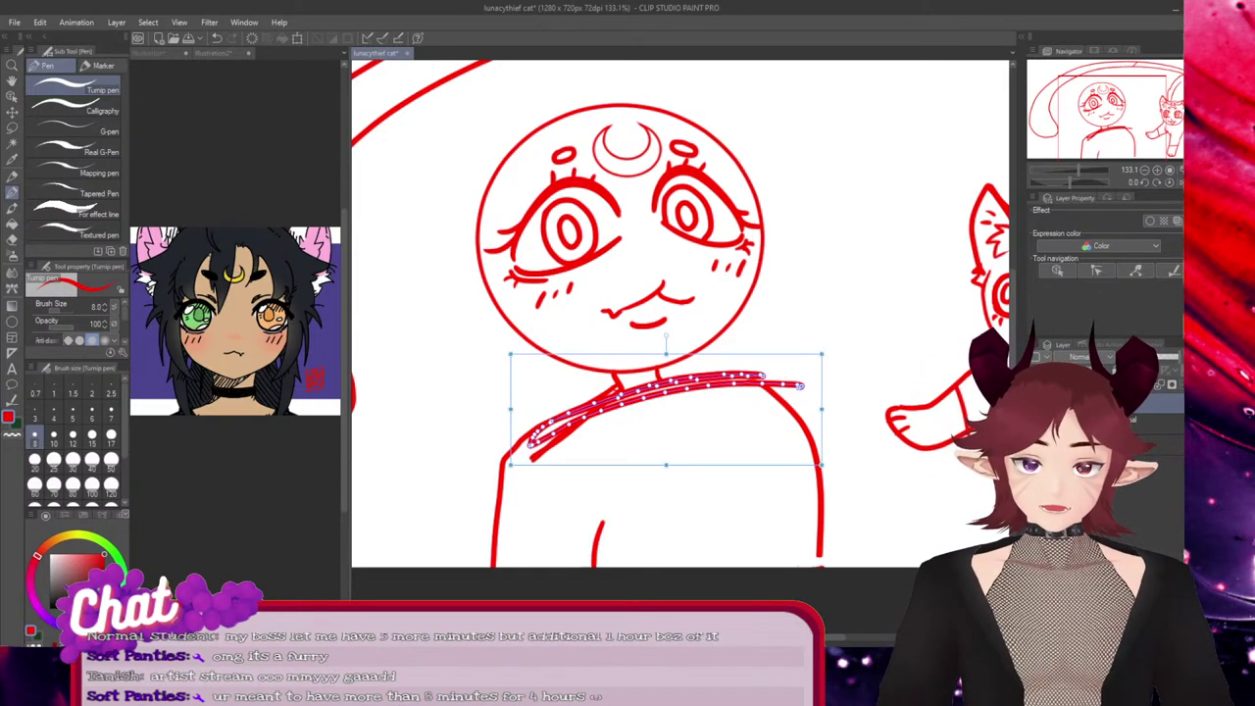
{"action": "mouse_move", "coordinate": [511, 409]}
{"action": "left_mouse_down"}
{"action": "mouse_move", "coordinate": [555, 409]}
{"action": "mouse_move", "coordinate": [533, 409]}
{"action": "left_mouse_up"}
{"action": "key", "text": "Delete"}
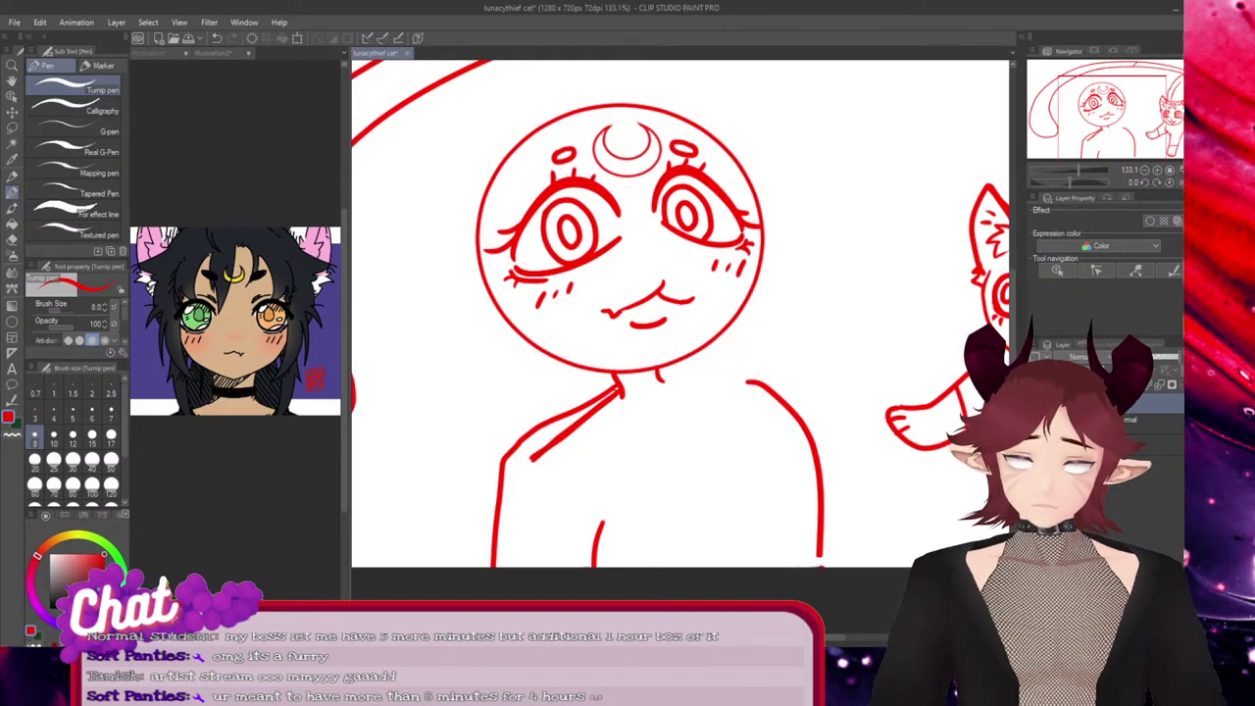
Lower the left shoulder's corner point slightly to smooth the outline, and delete the leftover short stroke beneath the shoulder
{"action": "left_click", "coordinate": [490, 588], "text": "ctrl"}
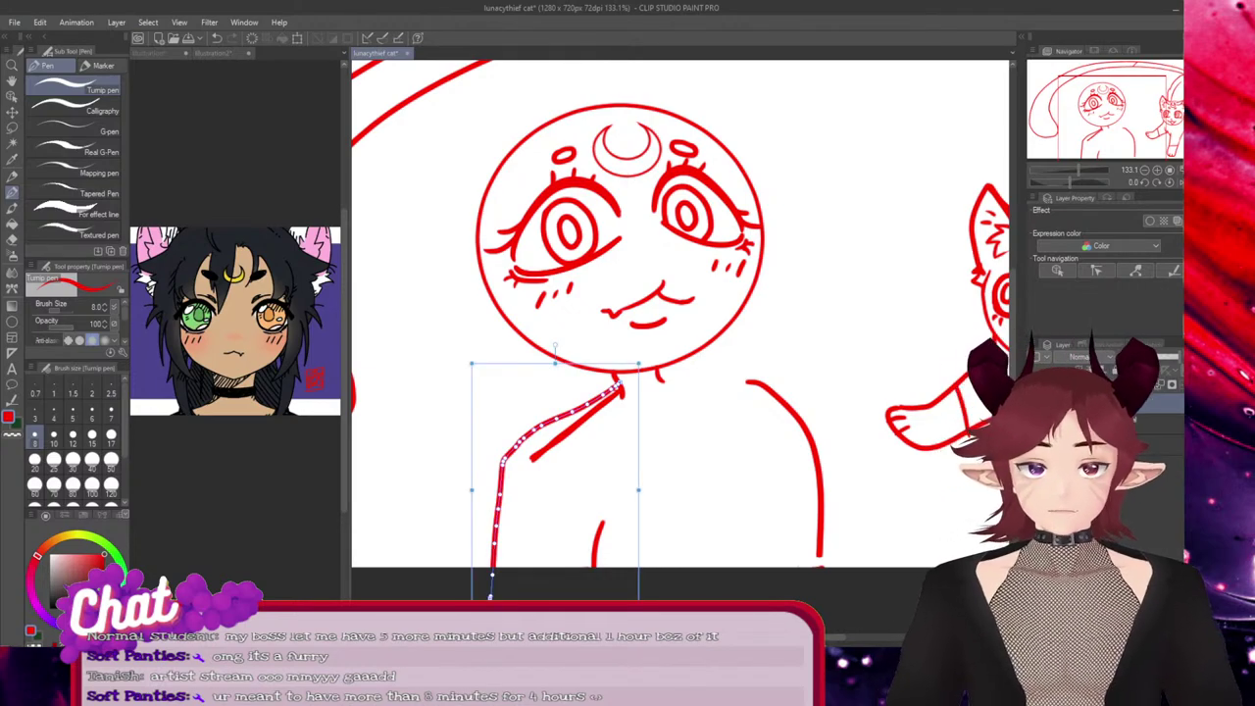
{"action": "left_click_drag", "start_coordinate": [503, 462], "coordinate": [503, 472]}
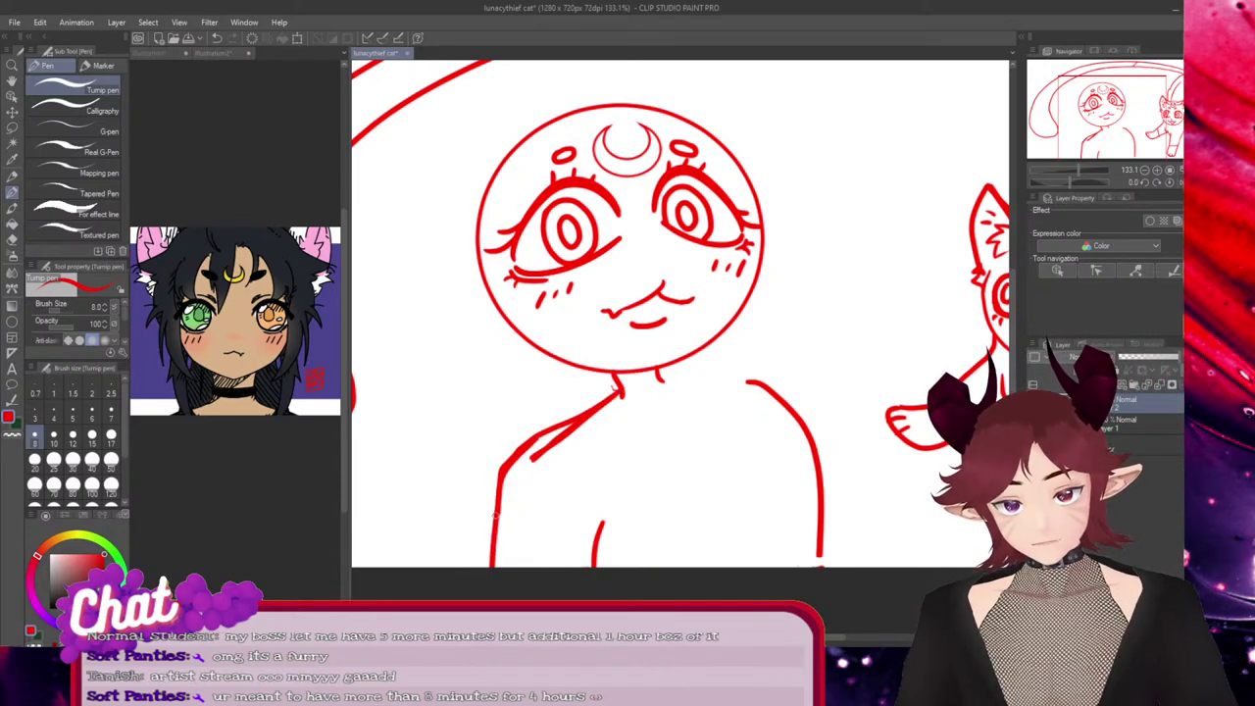
{"action": "left_click", "coordinate": [542, 456]}
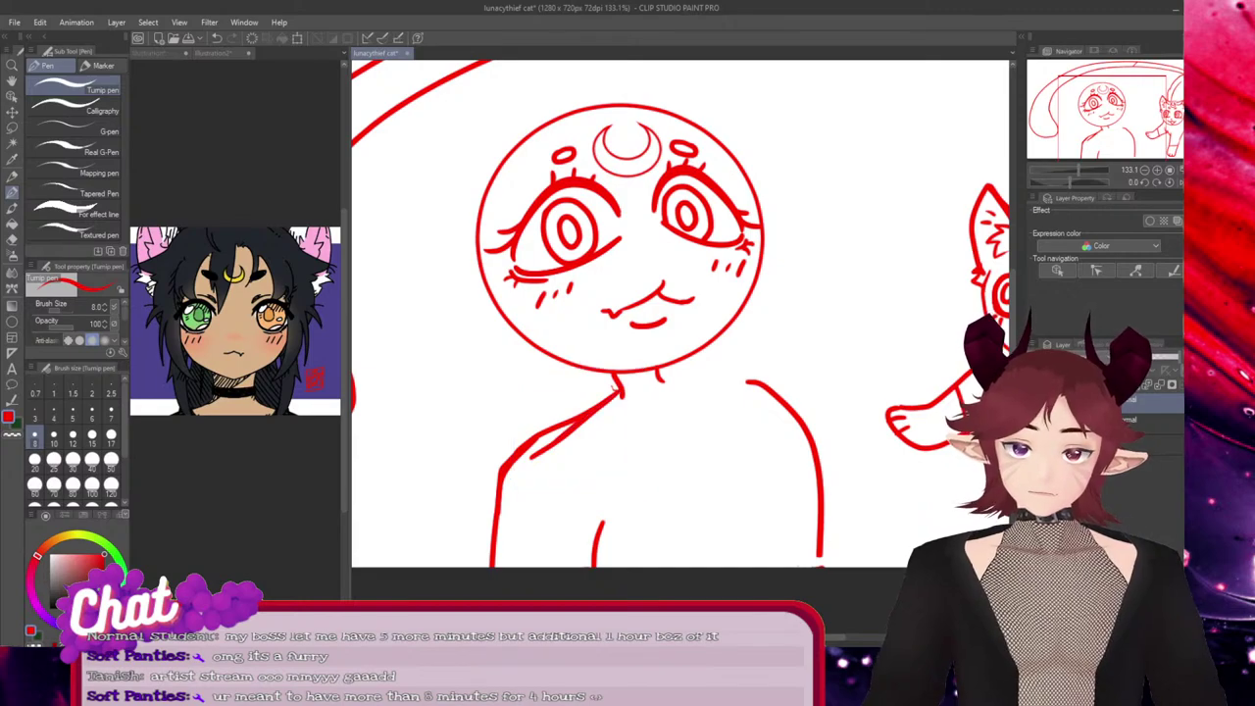
{"action": "left_click", "coordinate": [616, 390]}
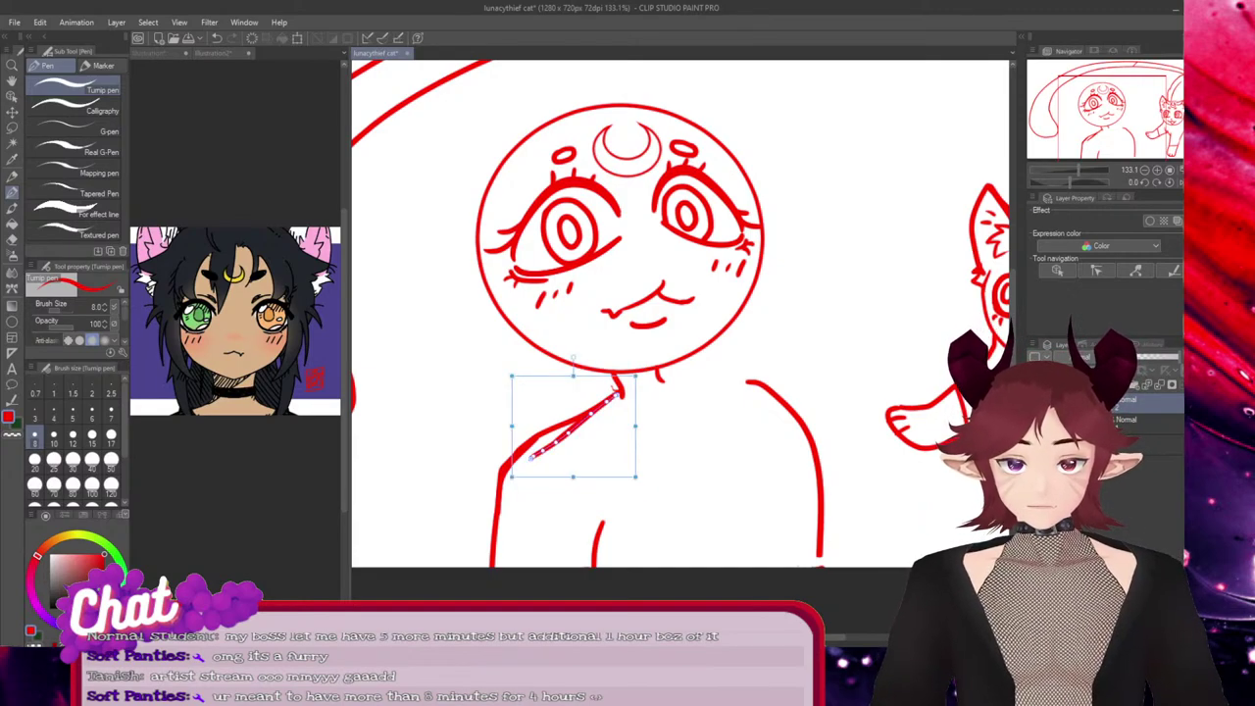
{"action": "key", "text": "Delete"}
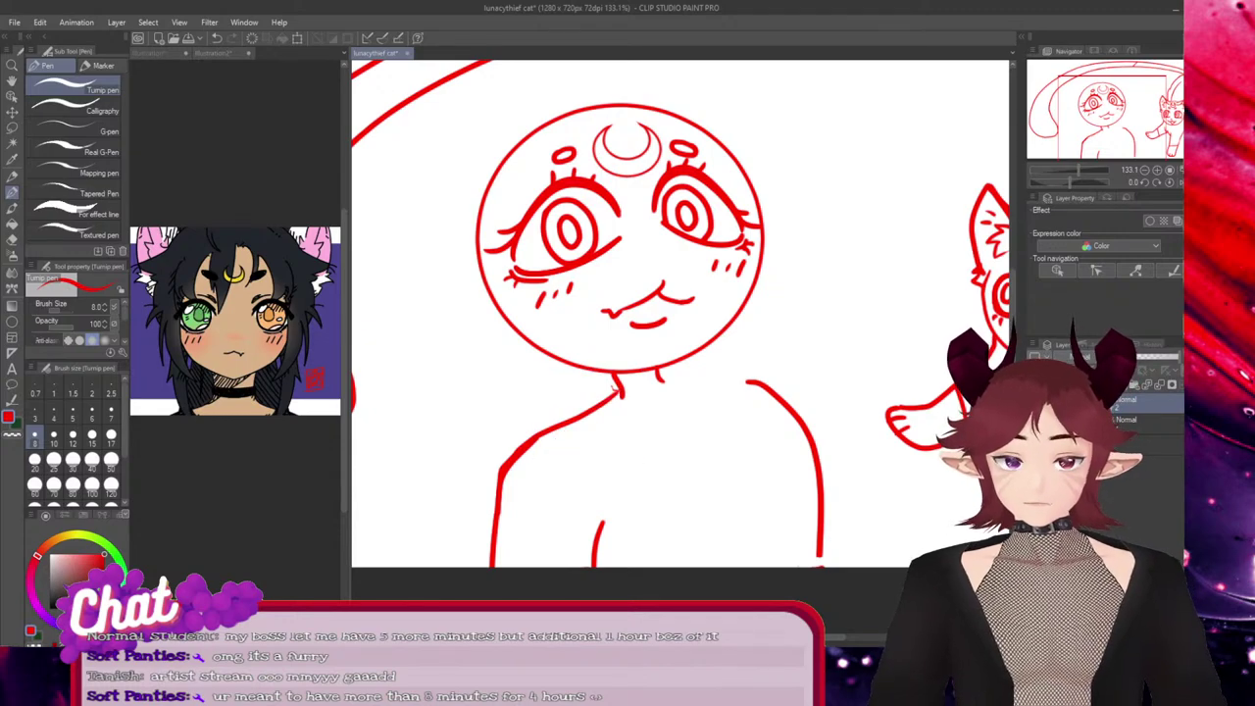
Save the drawing and replace the left neck line with a straighter stroke below the chin
{"action": "key", "text": "ctrl+s"}
{"action": "left_click", "coordinate": [617, 389]}
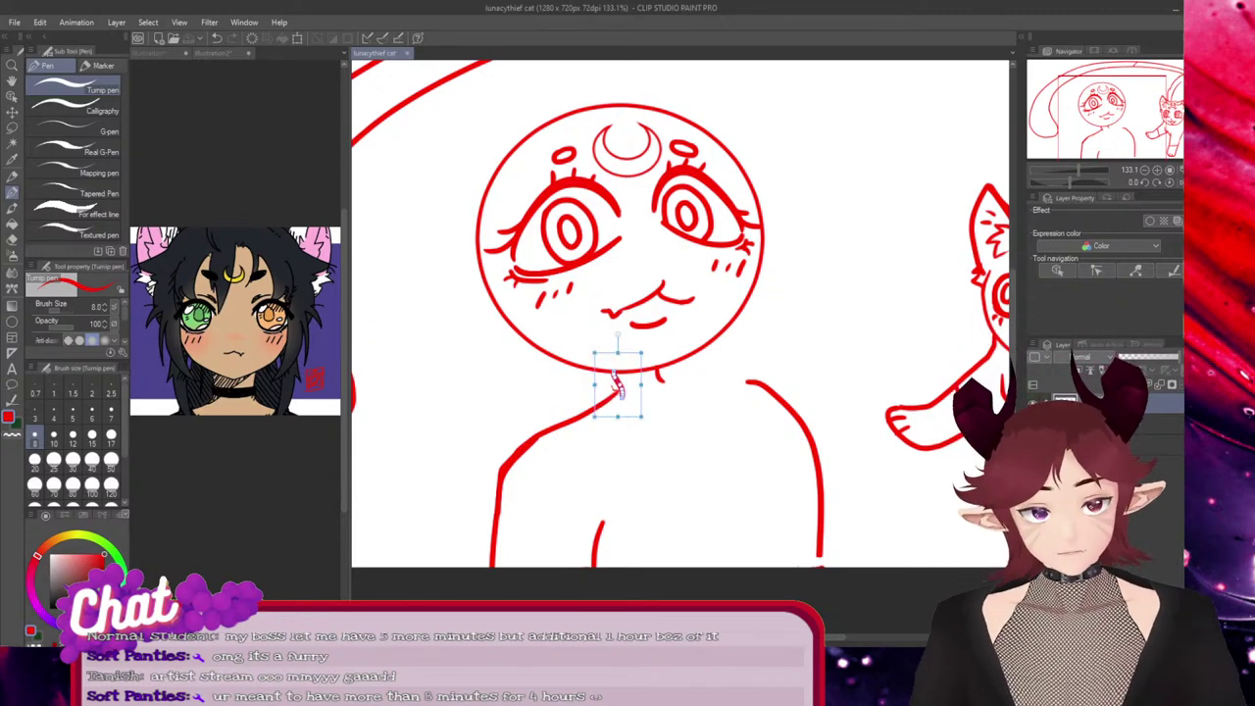
{"action": "key", "text": "Delete"}
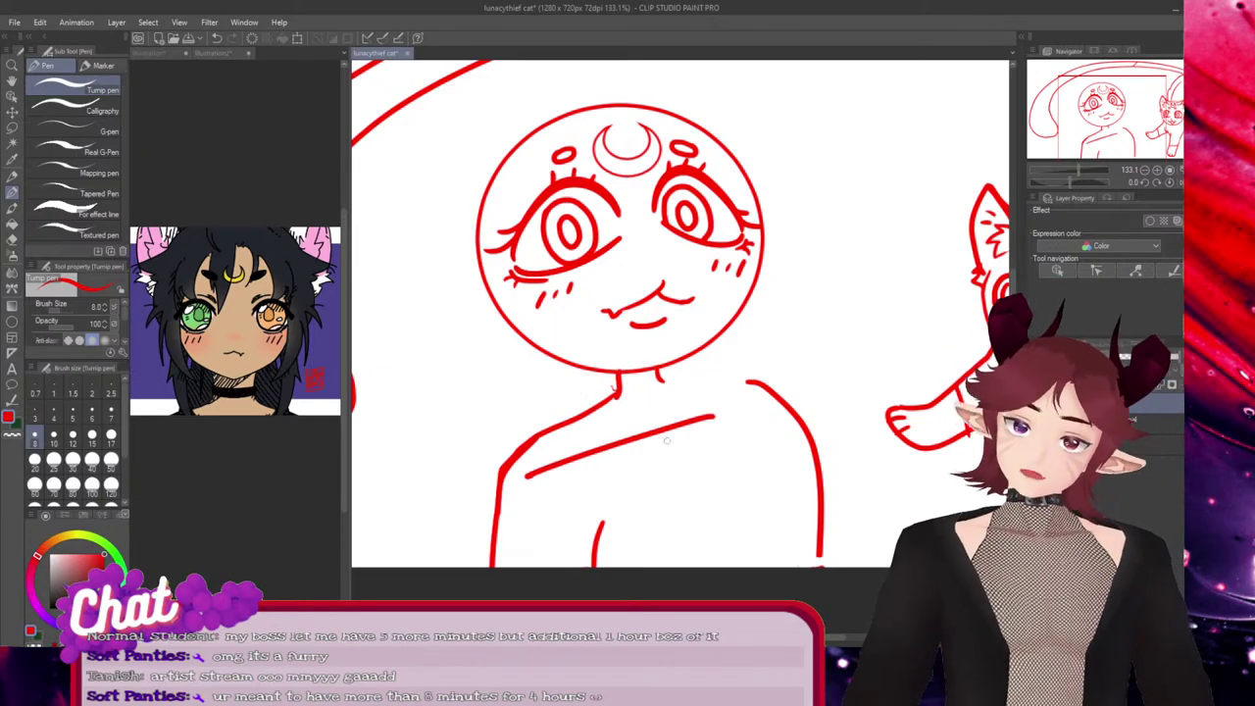
Try a line across the chest, and draw a long vertical hair line along the face's left side down beside the arm
{"action": "mouse_move", "coordinate": [500, 485]}
{"action": "left_mouse_down"}
{"action": "mouse_move", "coordinate": [741, 393]}
{"action": "mouse_move", "coordinate": [605, 482]}
{"action": "left_mouse_up"}
{"action": "key", "text": "ctrl+z"}
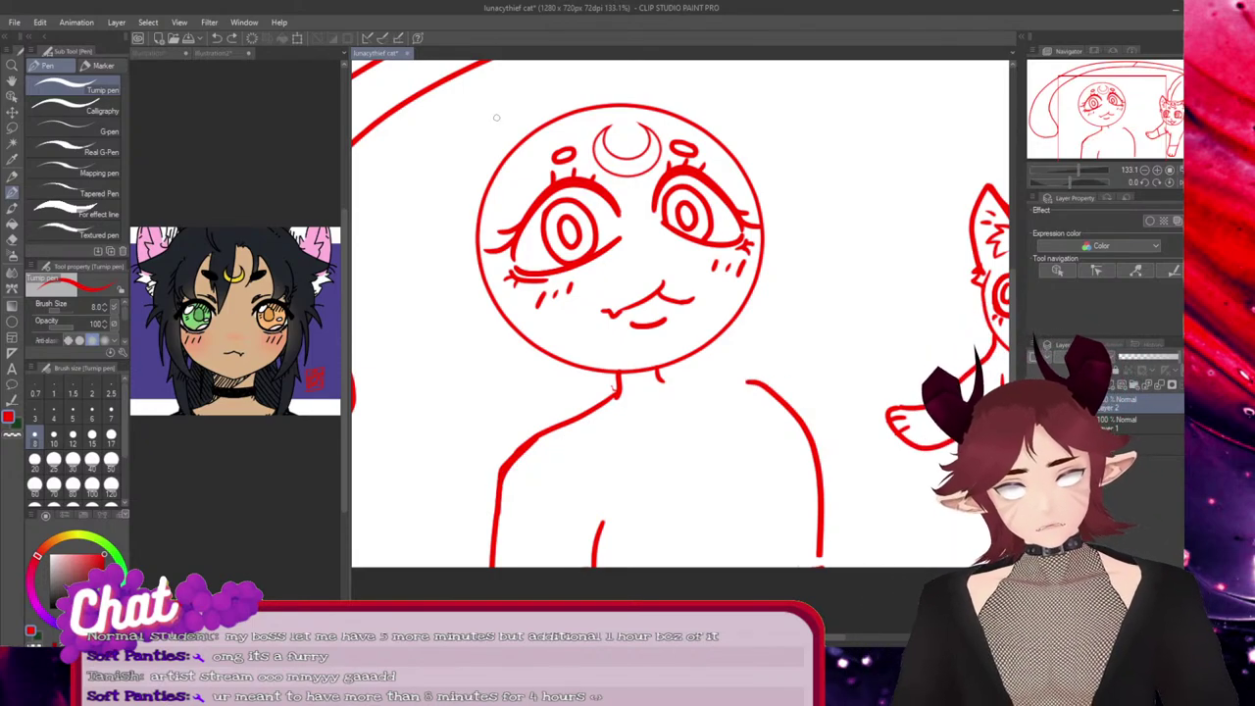
{"action": "mouse_move", "coordinate": [496, 118]}
{"action": "left_mouse_down"}
{"action": "mouse_move", "coordinate": [447, 441]}
{"action": "mouse_move", "coordinate": [480, 333]}
{"action": "mouse_move", "coordinate": [463, 530]}
{"action": "left_mouse_up"}
{"action": "key", "text": "ctrl+z"}
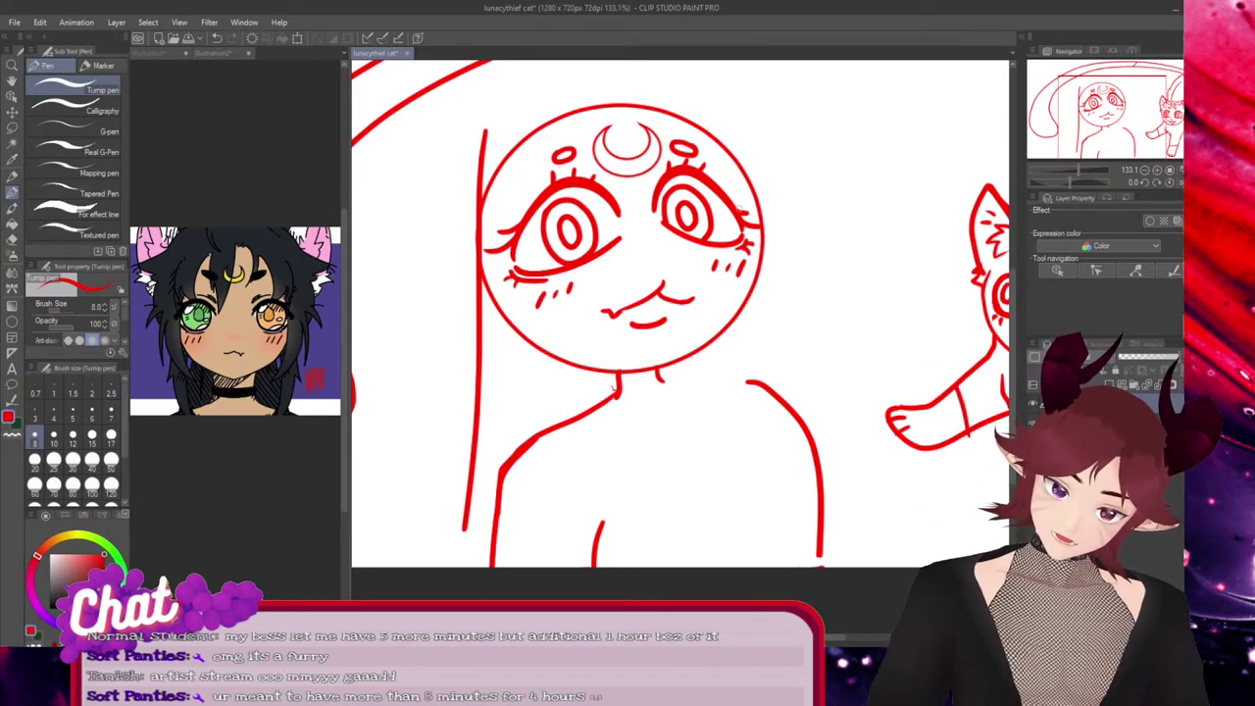
Try a long vertical hair line along the face's right side and a diagonal stroke beside it
{"action": "left_click_drag", "start_coordinate": [767, 161], "coordinate": [755, 567]}
{"action": "left_click_drag", "start_coordinate": [890, 226], "coordinate": [802, 392]}
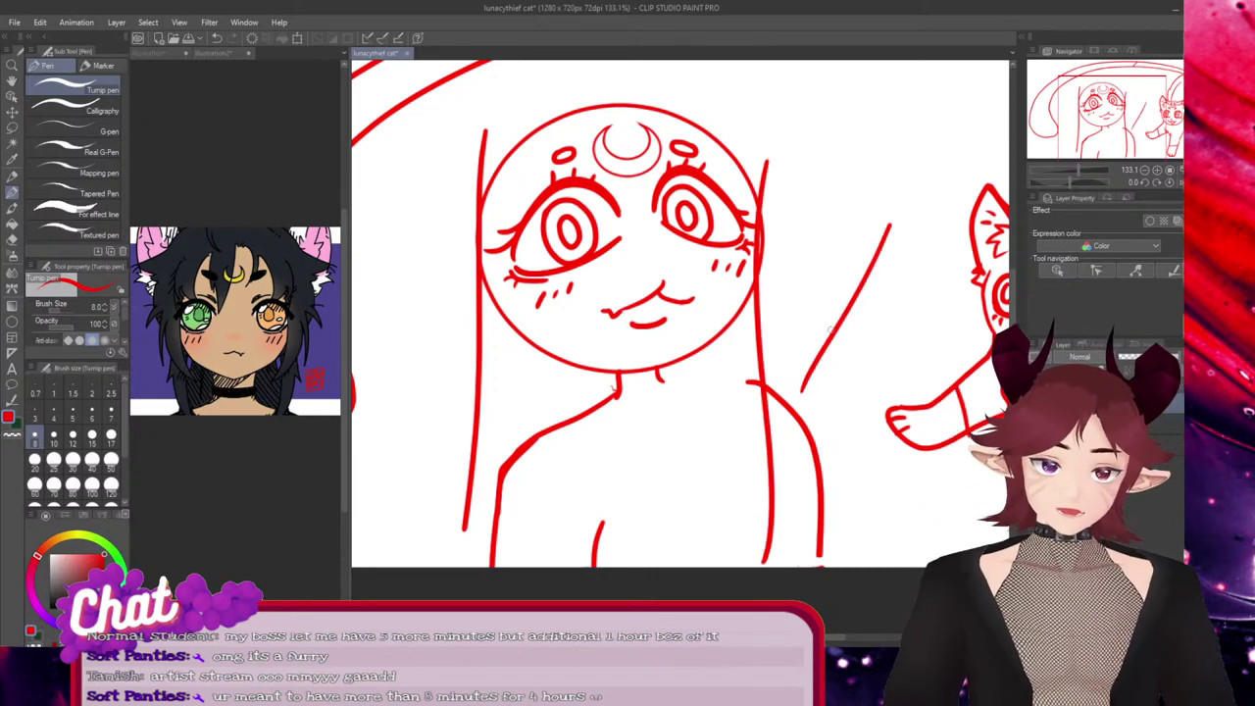
{"action": "key", "text": "ctrl+z"}
{"action": "key", "text": "ctrl+z"}
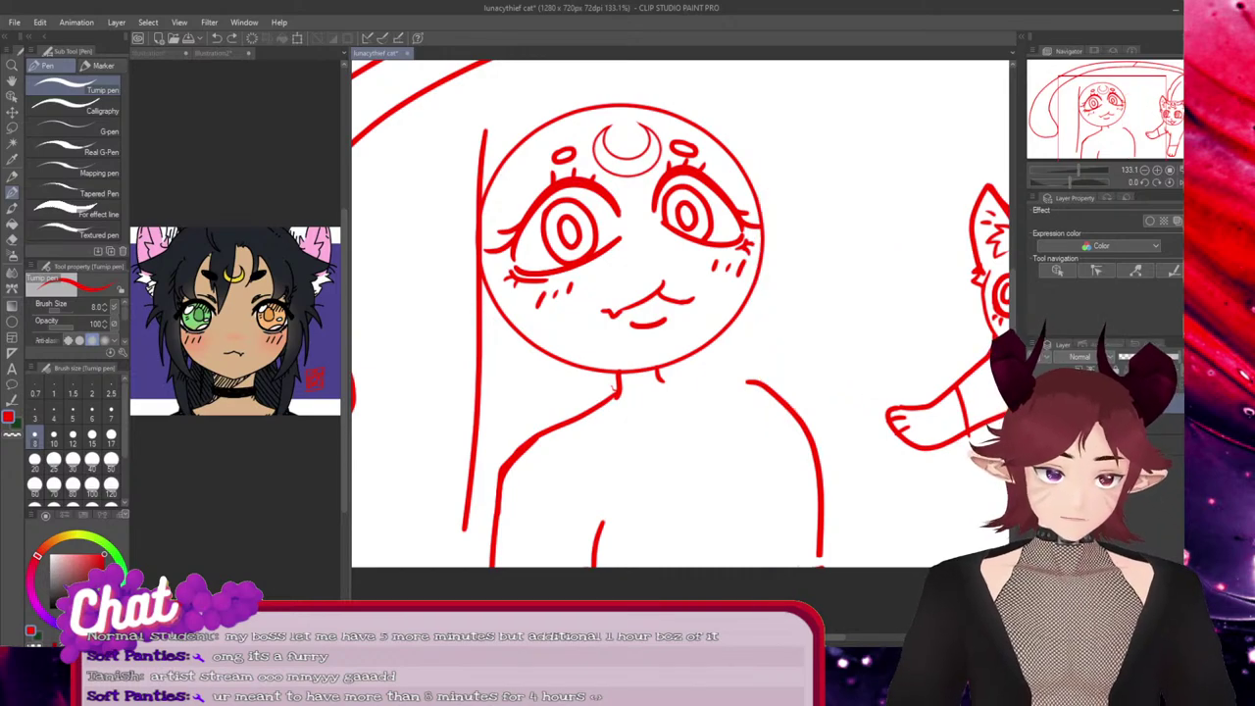
Shift the right arm's stroke left and downward, and reposition the right neck line slightly to the left
{"action": "left_click", "coordinate": [812, 441], "text": "ctrl"}
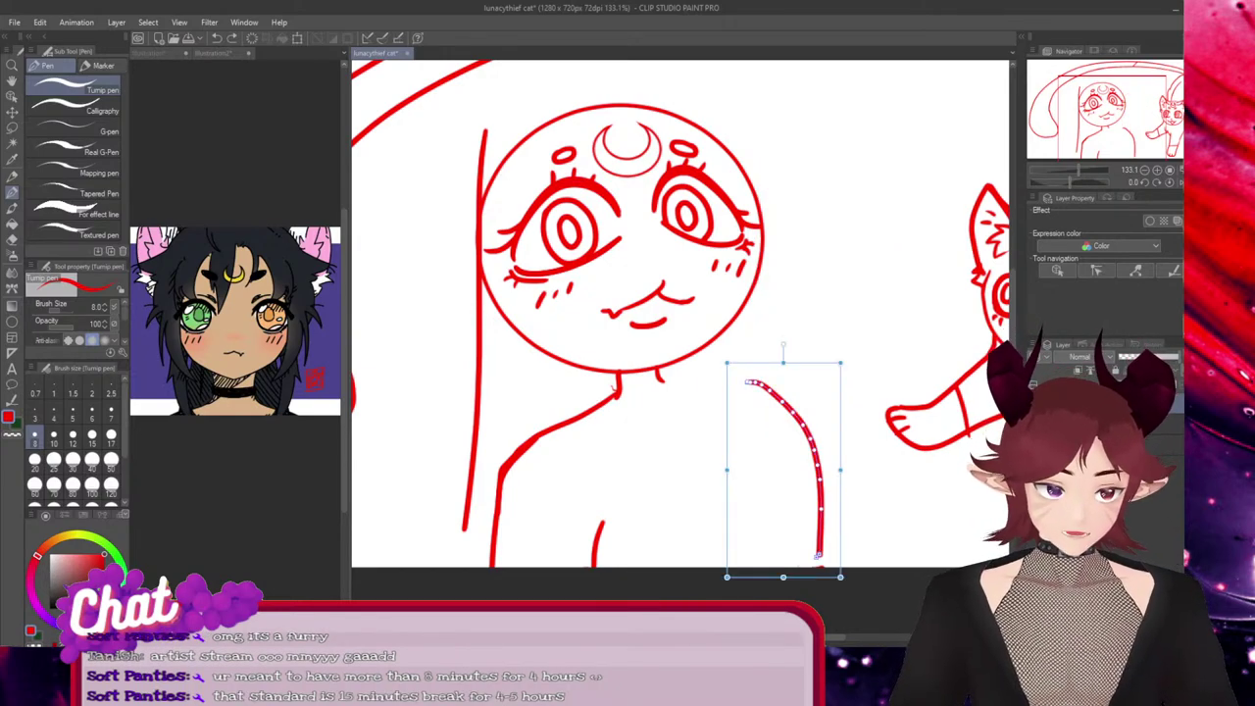
{"action": "left_click_drag", "start_coordinate": [818, 556], "coordinate": [777, 585]}
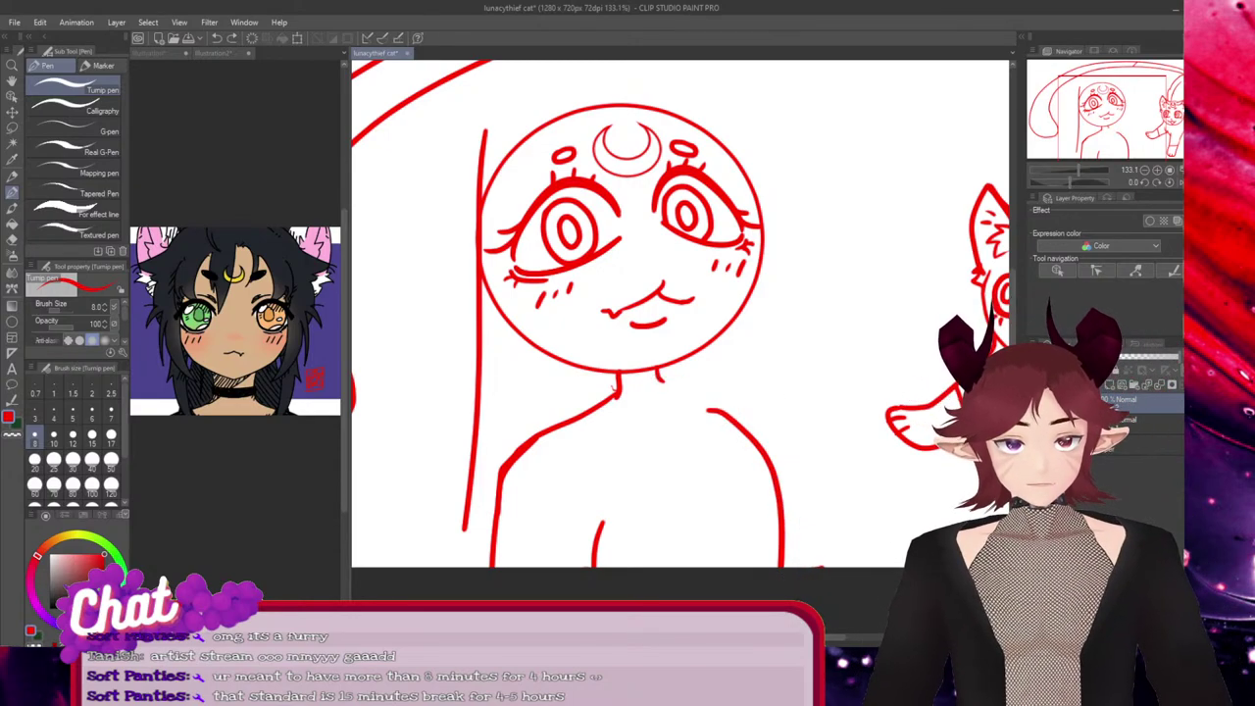
{"action": "left_click", "coordinate": [660, 377], "text": "ctrl"}
{"action": "mouse_move", "coordinate": [660, 400]}
{"action": "left_mouse_down"}
{"action": "mouse_move", "coordinate": [660, 448]}
{"action": "mouse_move", "coordinate": [671, 413]}
{"action": "mouse_move", "coordinate": [599, 392]}
{"action": "mouse_move", "coordinate": [661, 396]}
{"action": "mouse_move", "coordinate": [604, 400]}
{"action": "left_mouse_up"}
Remove the left neck line and try a straight replacement farther left under the chin
{"action": "left_click", "coordinate": [618, 387], "text": "ctrl"}
{"action": "key", "text": "ctrl+z"}
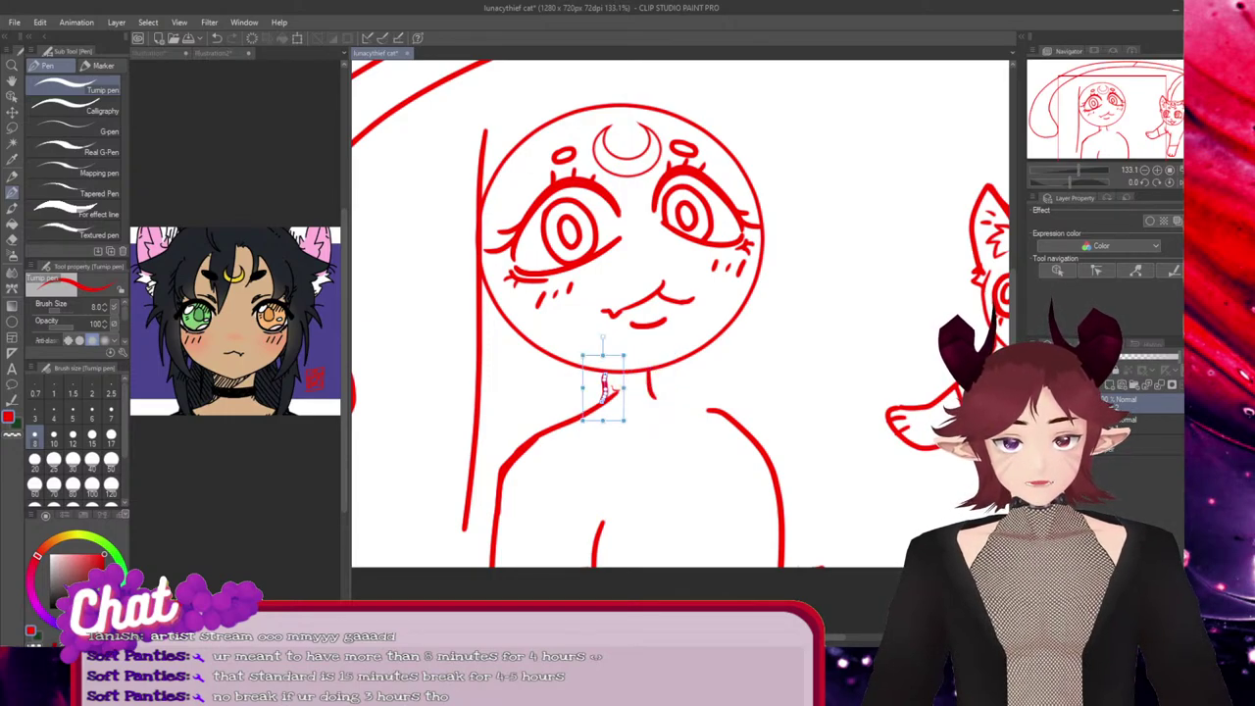
{"action": "key", "text": "ctrl+z"}
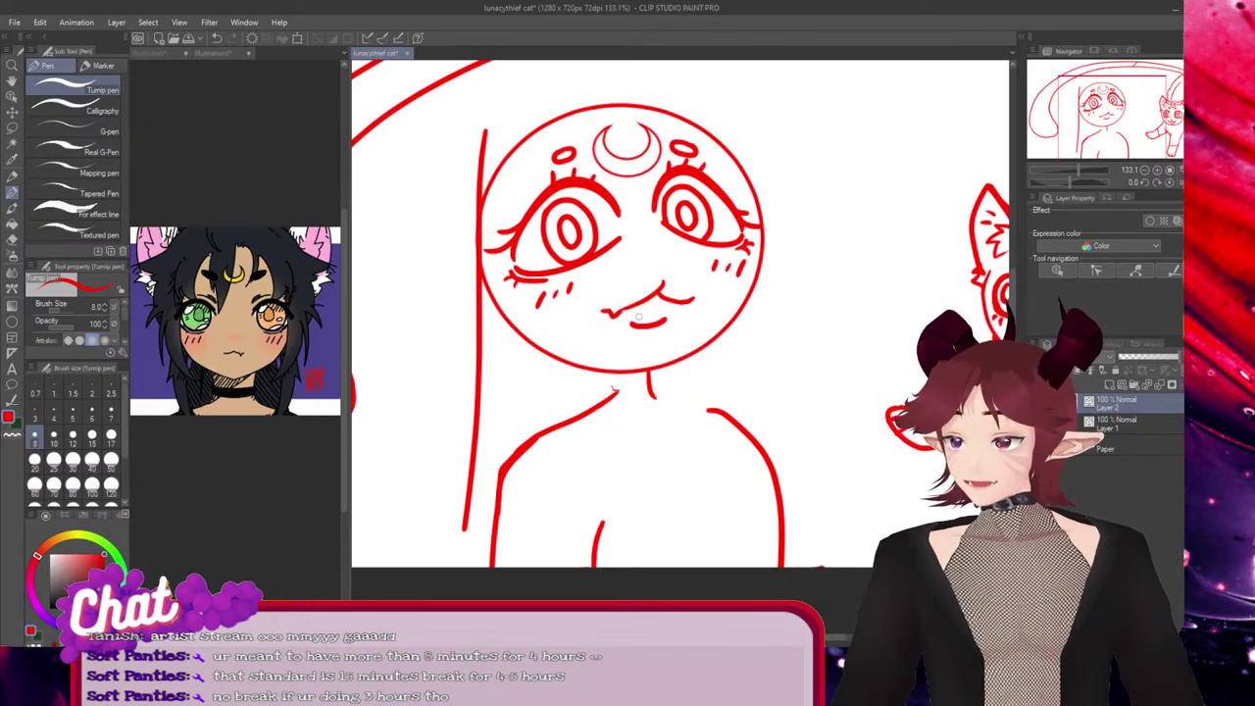
{"action": "left_click_drag", "start_coordinate": [589, 370], "coordinate": [593, 416]}
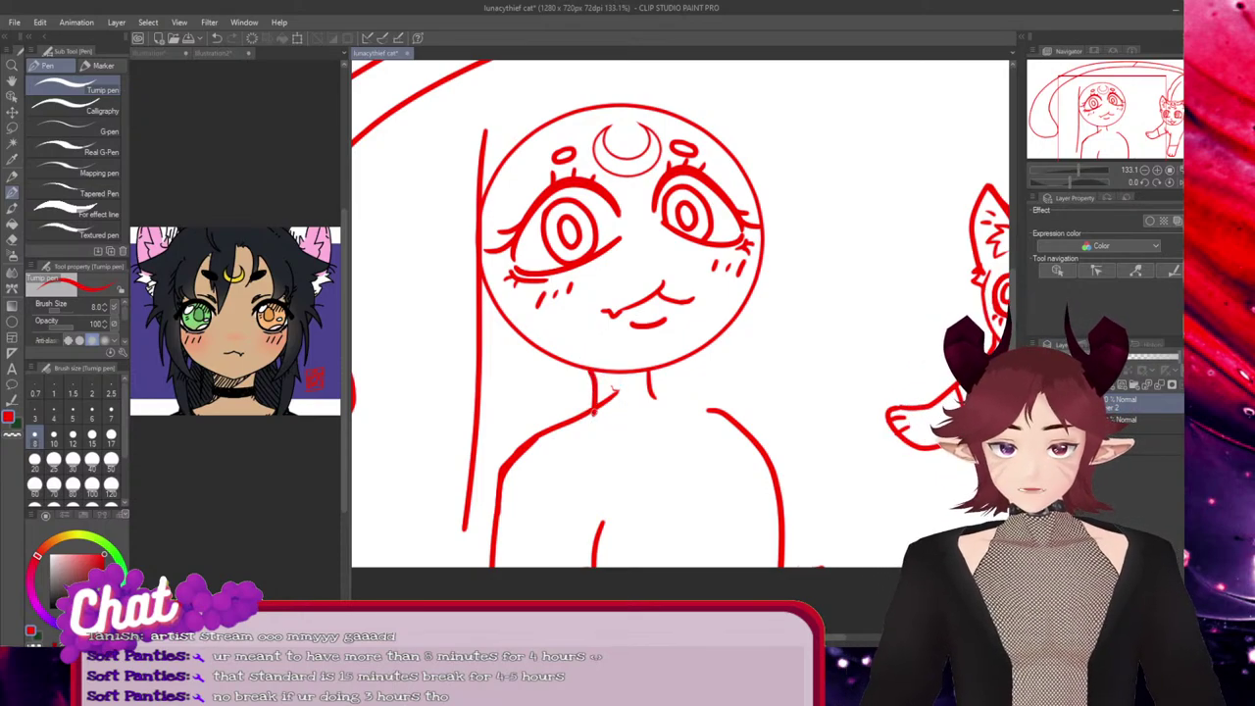
{"action": "key", "text": "ctrl+z"}
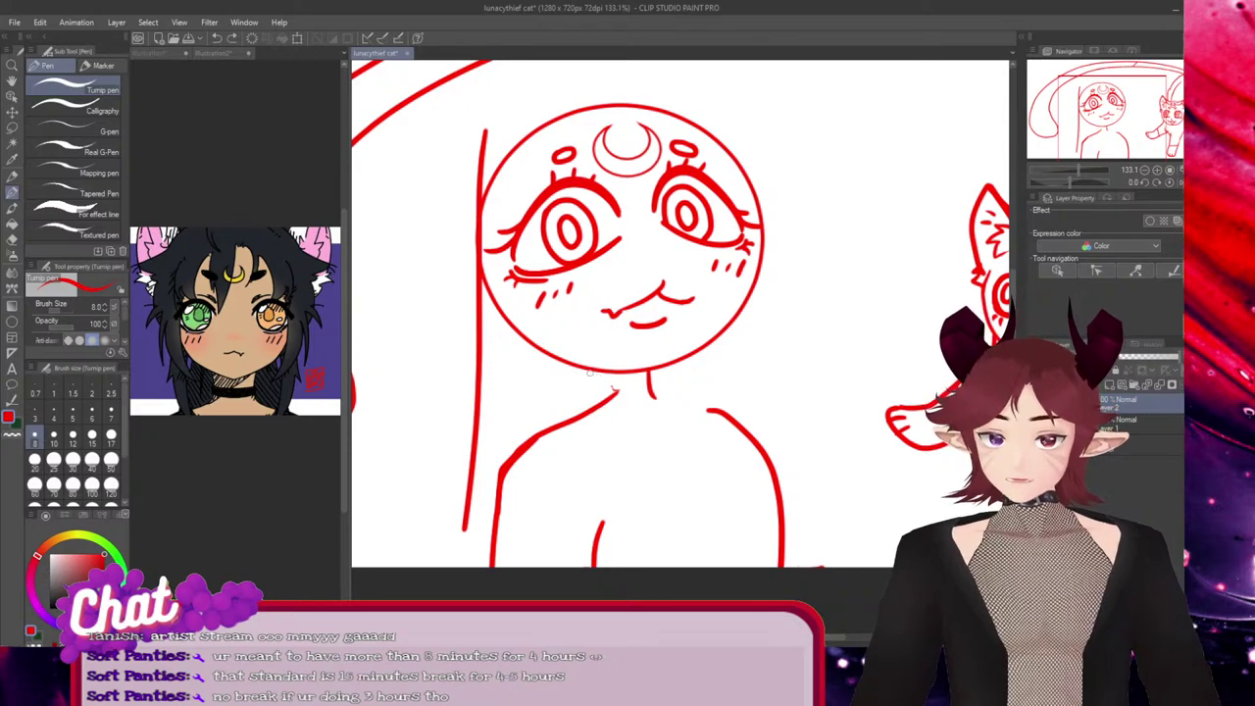
Draw a new left neck line and a sloping right shoulder stroke from the neck to the top of the right arm
{"action": "mouse_move", "coordinate": [591, 370]}
{"action": "left_mouse_down"}
{"action": "mouse_move", "coordinate": [593, 412]}
{"action": "mouse_move", "coordinate": [595, 379]}
{"action": "mouse_move", "coordinate": [599, 405]}
{"action": "mouse_move", "coordinate": [727, 446]}
{"action": "left_mouse_up"}
{"action": "key", "text": "ctrl+z"}
{"action": "key", "text": "ctrl+z"}
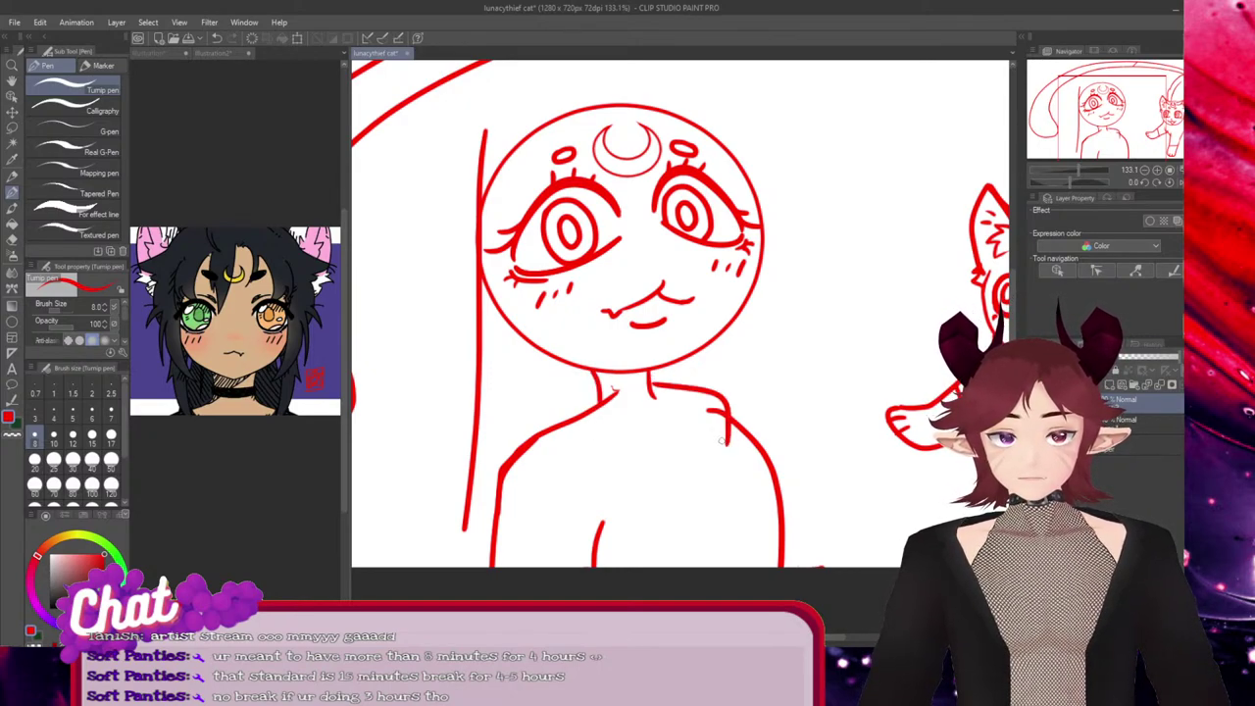
{"action": "key", "text": "ctrl+z"}
{"action": "left_click_drag", "start_coordinate": [653, 382], "coordinate": [743, 431]}
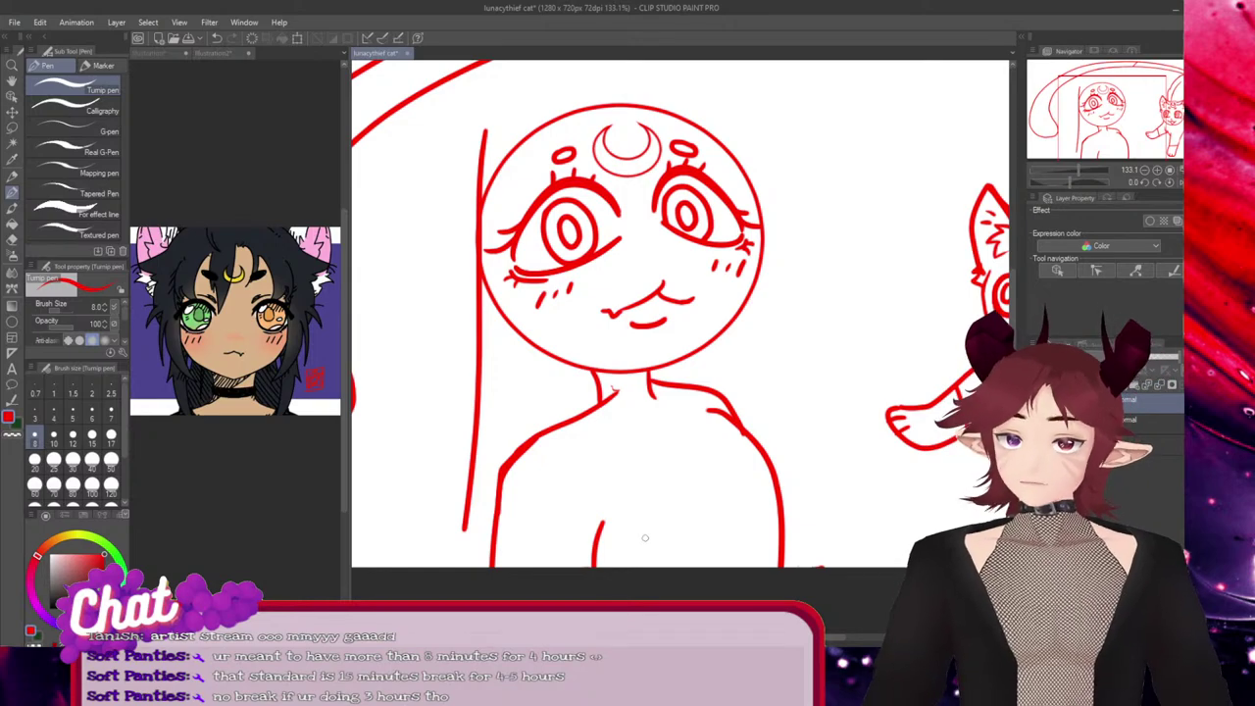
Trim the left shoulder stroke where it overshoots the neck, shift the upper left arm curve to meet it, and save
{"action": "key", "text": "e"}
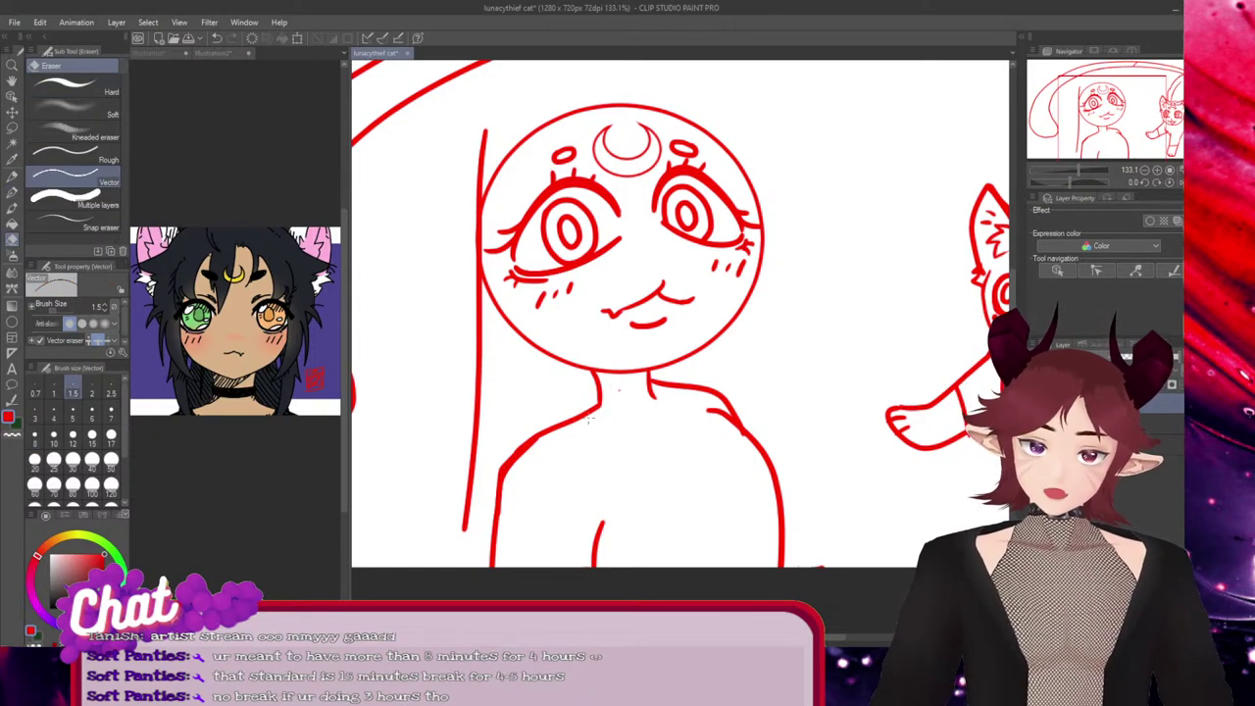
{"action": "key", "text": "ctrl"}
{"action": "left_click_drag", "start_coordinate": [555, 426], "coordinate": [555, 416]}
{"action": "key", "text": "ctrl"}
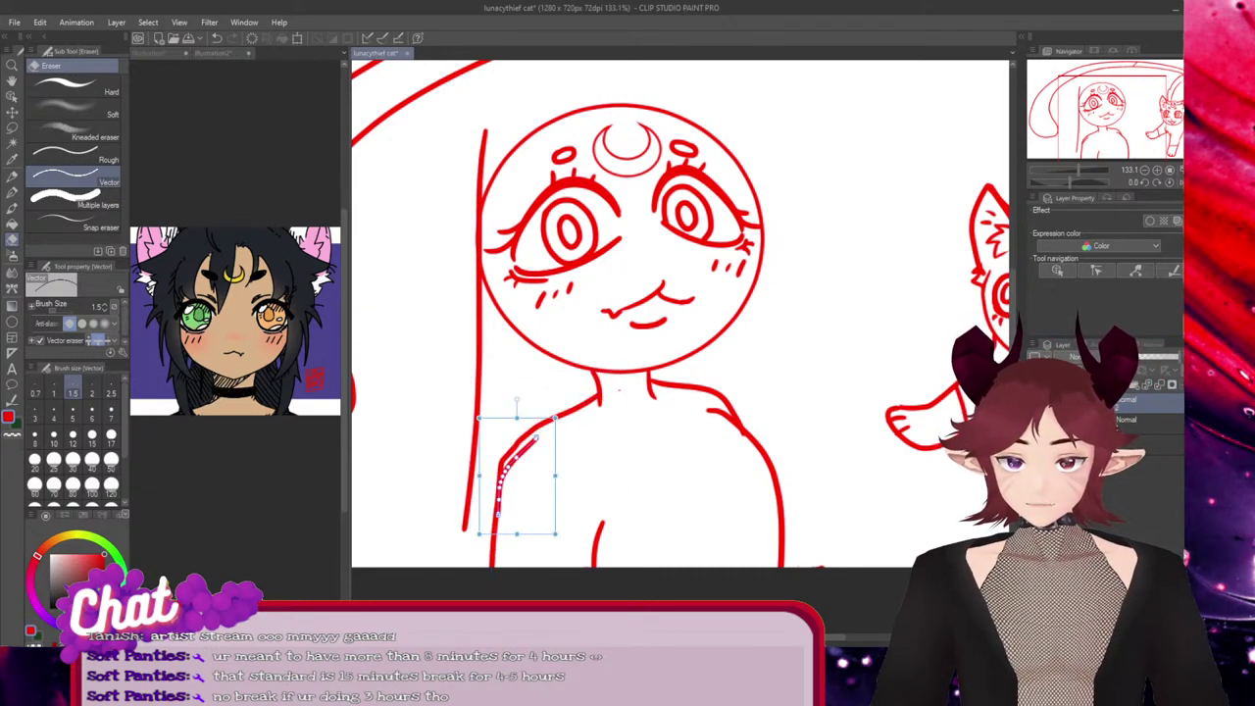
{"action": "left_click_drag", "start_coordinate": [517, 458], "coordinate": [520, 438]}
{"action": "left_click_drag", "start_coordinate": [520, 380], "coordinate": [529, 381]}
{"action": "key", "text": "ctrl+s"}
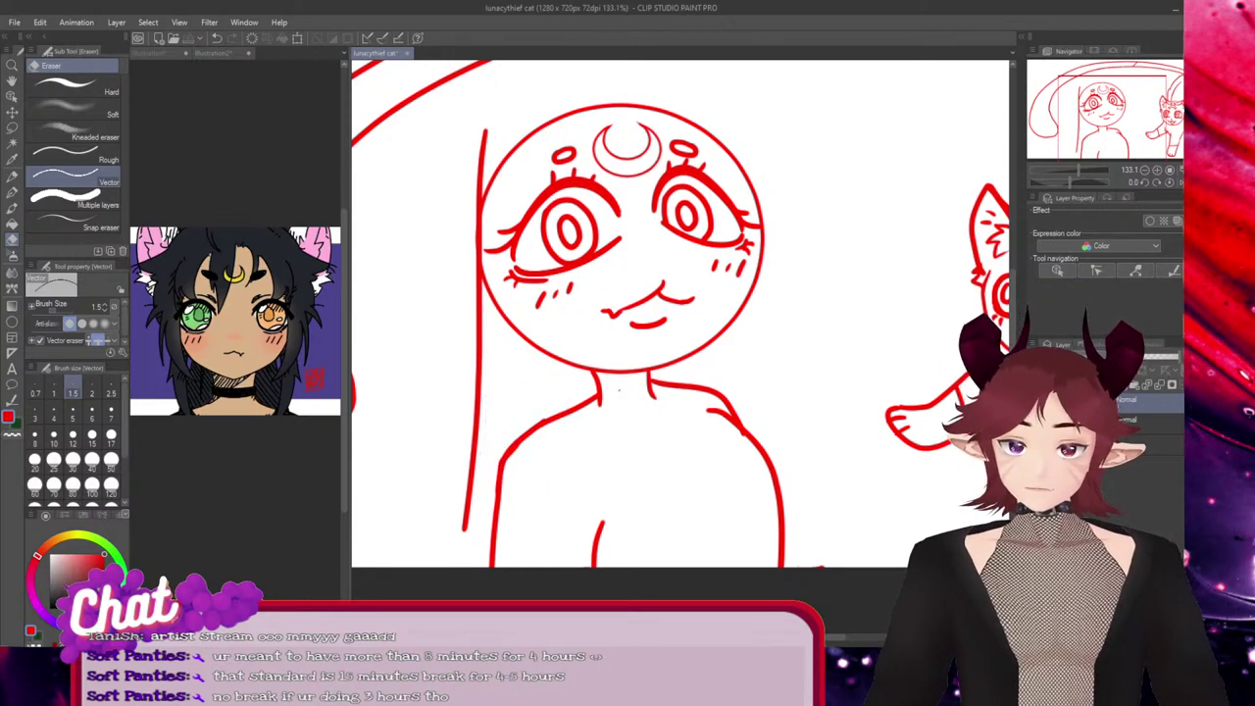
Delete the long vertical hair line beside the left edge of the face
{"action": "key", "text": "p"}
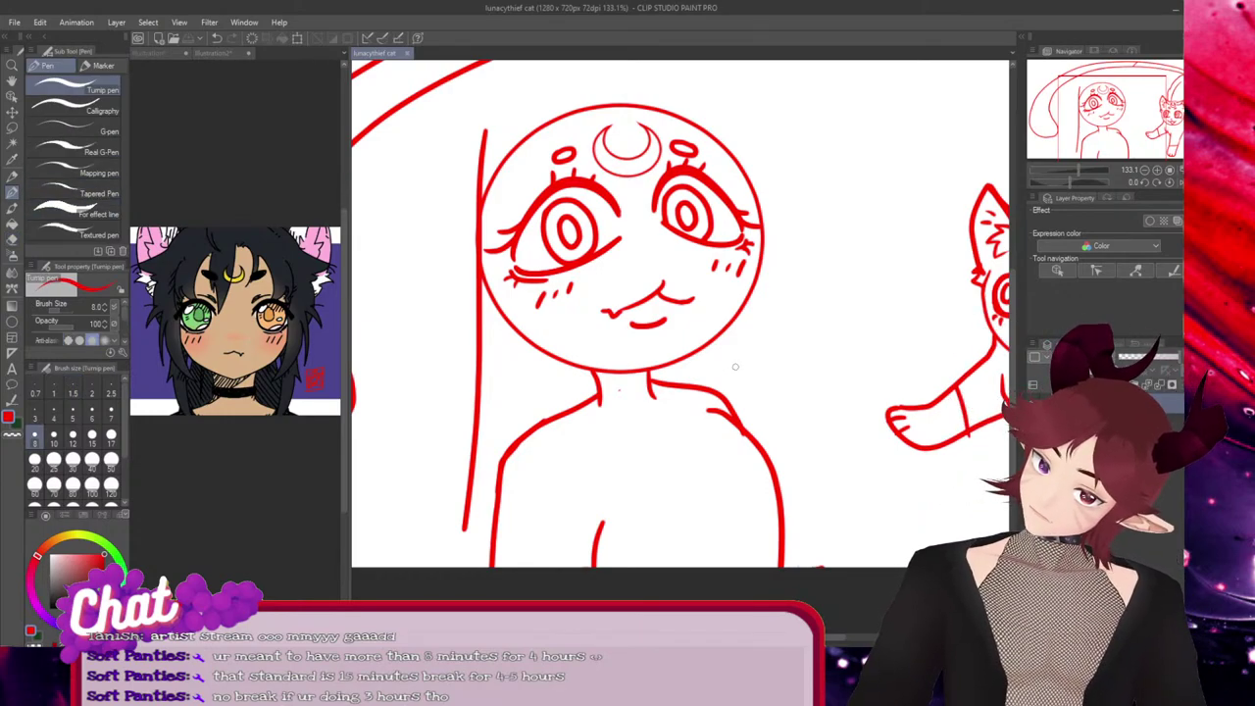
{"action": "left_click", "coordinate": [477, 390], "text": "ctrl"}
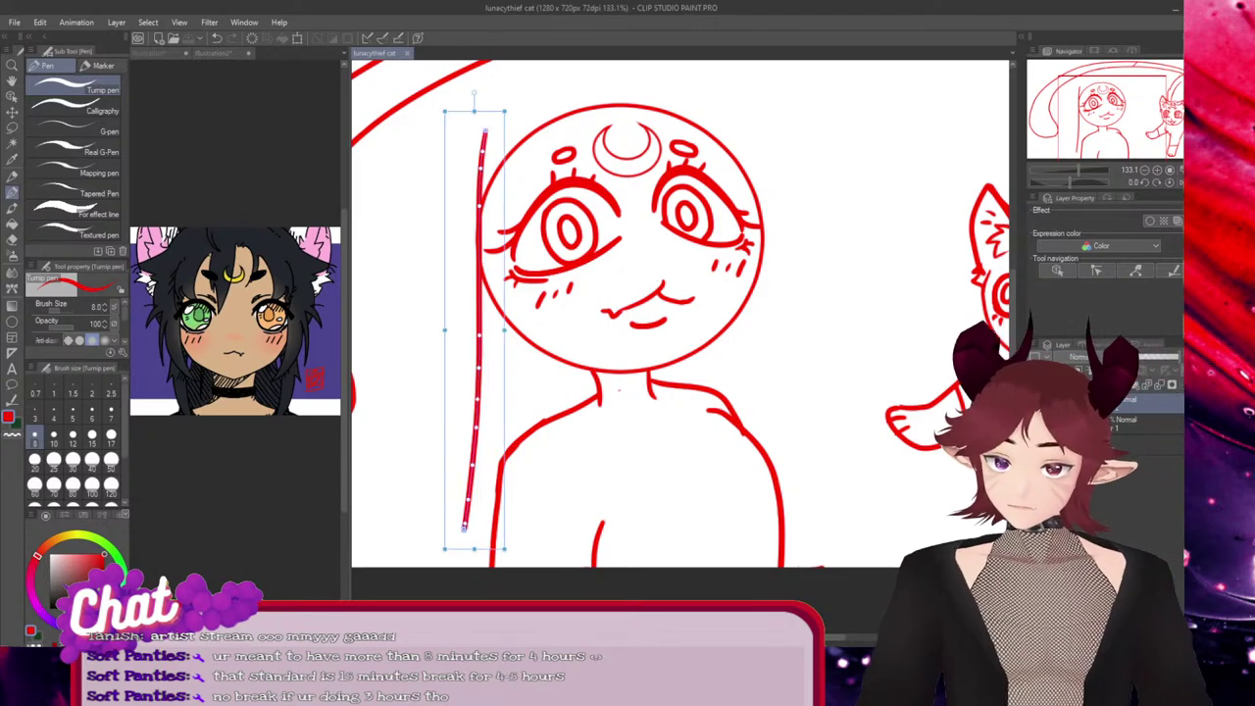
{"action": "key", "text": "Delete"}
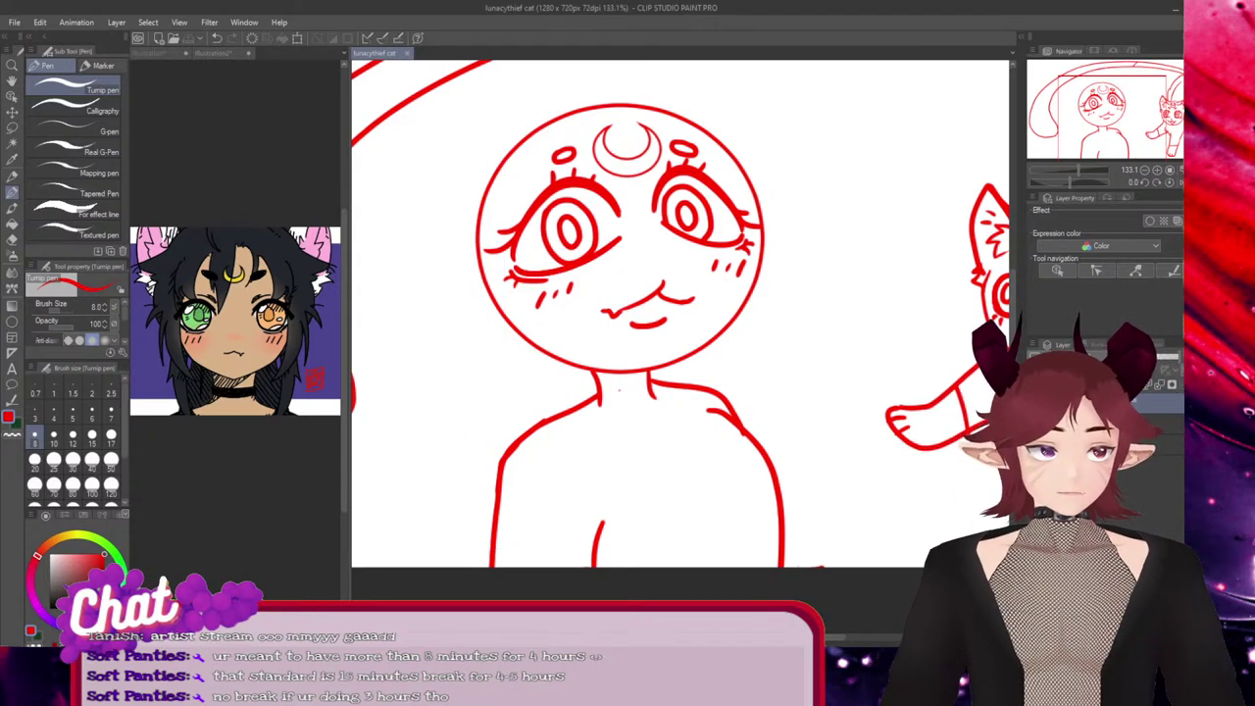
Draw a curved choker line across the neck, place a matching second line just below it, and save
{"action": "scroll", "coordinate": [680, 324], "scroll_direction": "up", "scroll_amount": 4}
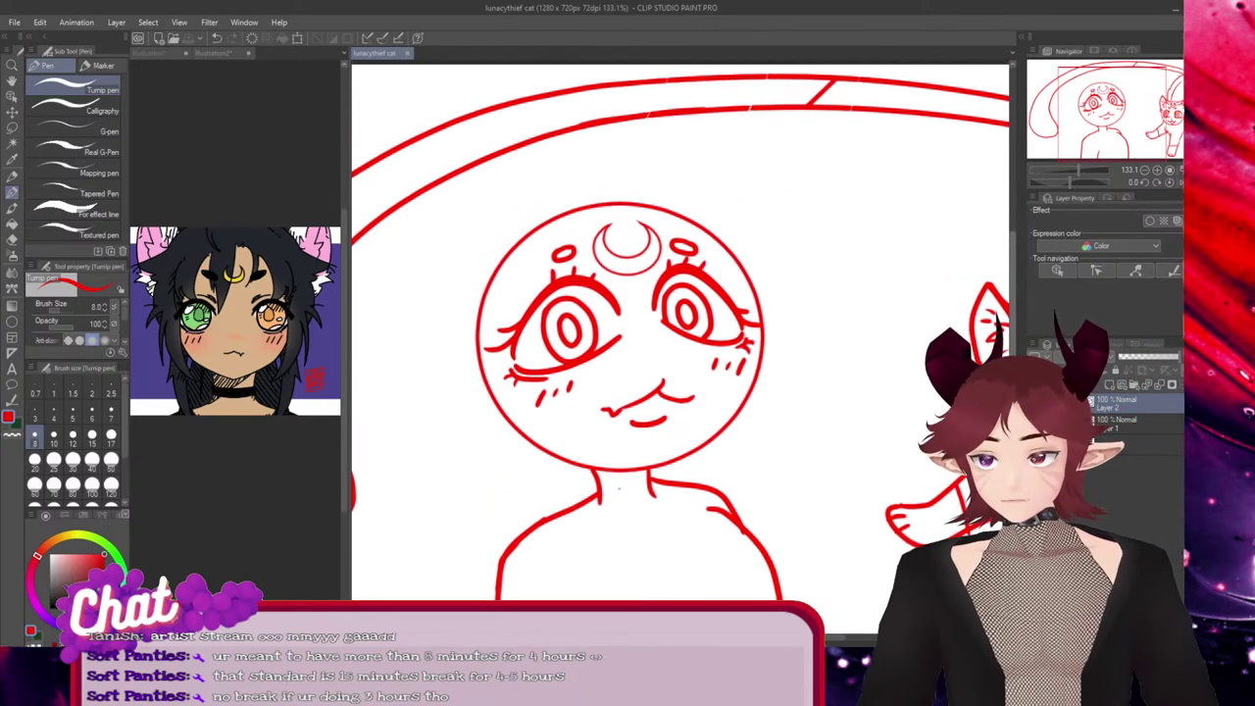
{"action": "scroll", "coordinate": [680, 330], "scroll_direction": "down", "scroll_amount": 1}
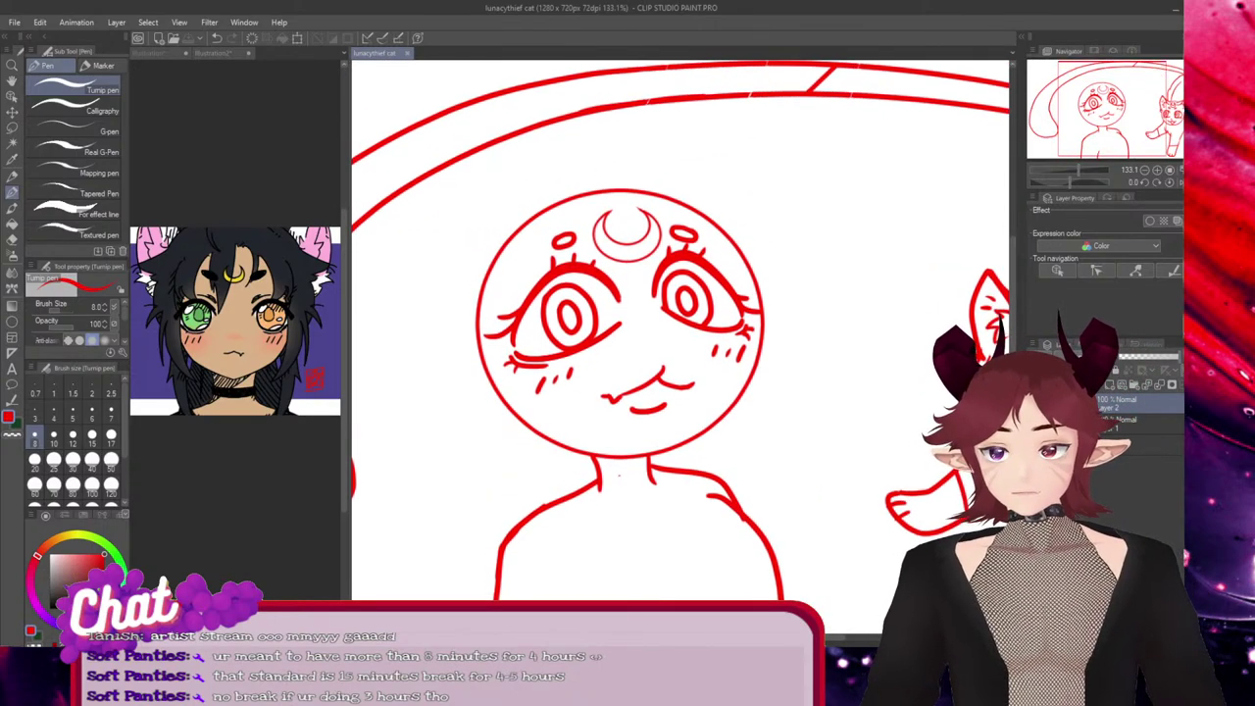
{"action": "mouse_move", "coordinate": [601, 469]}
{"action": "left_mouse_down"}
{"action": "mouse_move", "coordinate": [649, 470]}
{"action": "mouse_move", "coordinate": [600, 468]}
{"action": "left_mouse_up"}
{"action": "key", "text": "ctrl+z"}
{"action": "key", "text": "ctrl+z"}
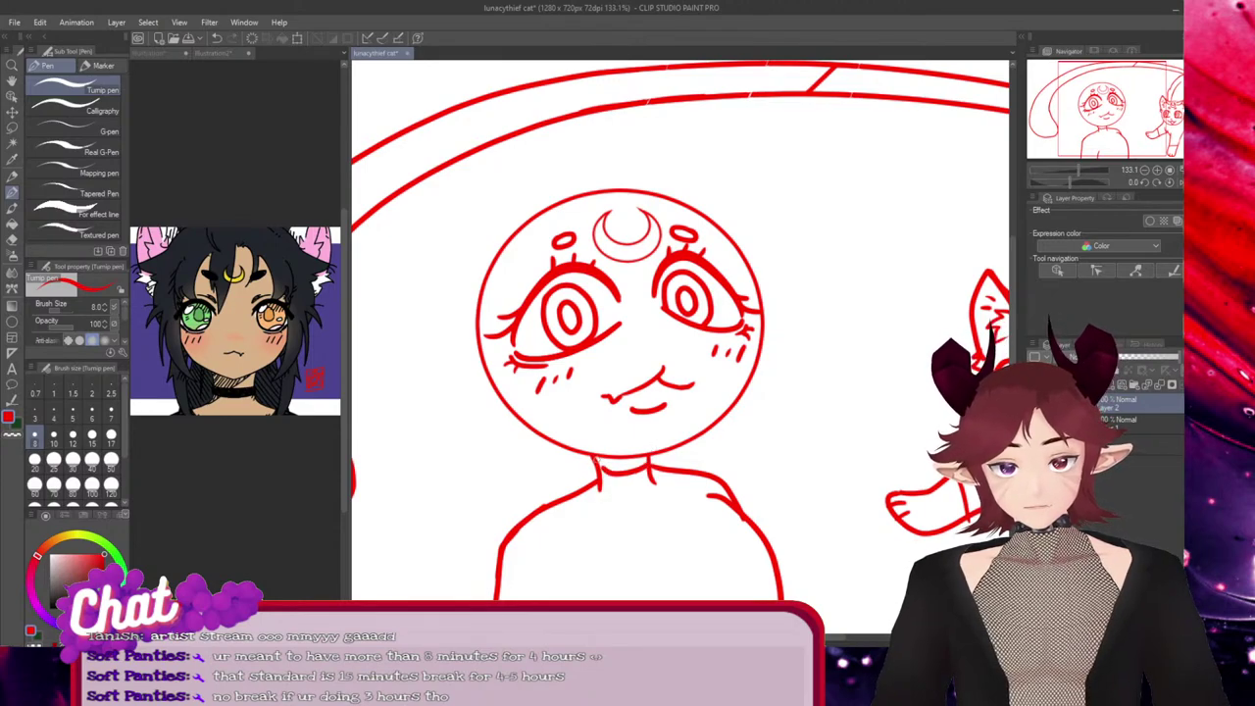
{"action": "key", "text": "ctrl"}
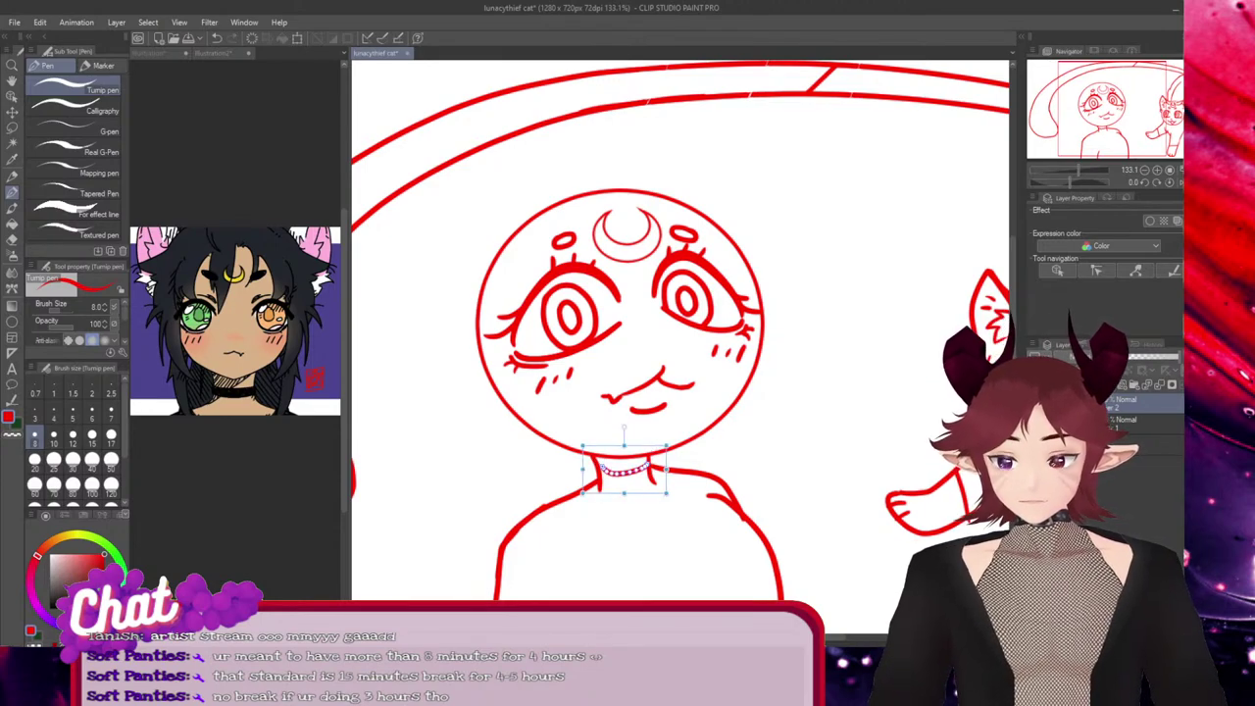
{"action": "left_click_drag", "start_coordinate": [625, 472], "coordinate": [627, 484]}
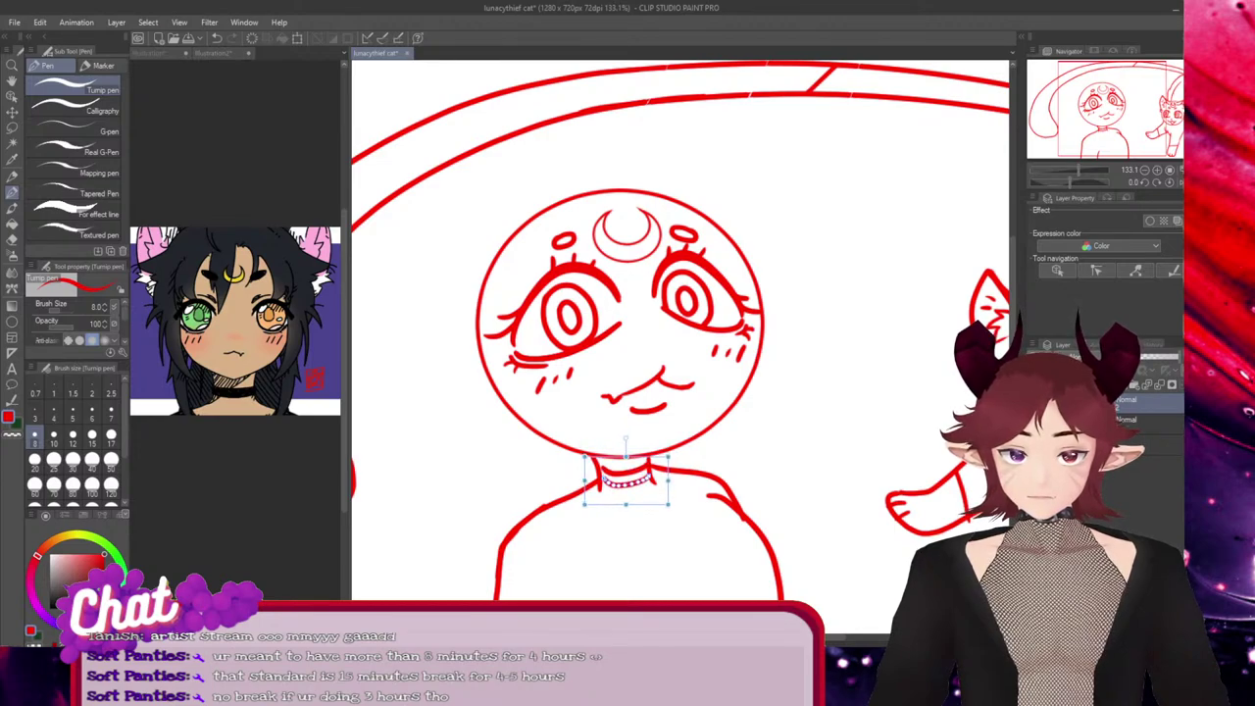
{"action": "key", "text": "Return"}
{"action": "key", "text": "ctrl+s"}
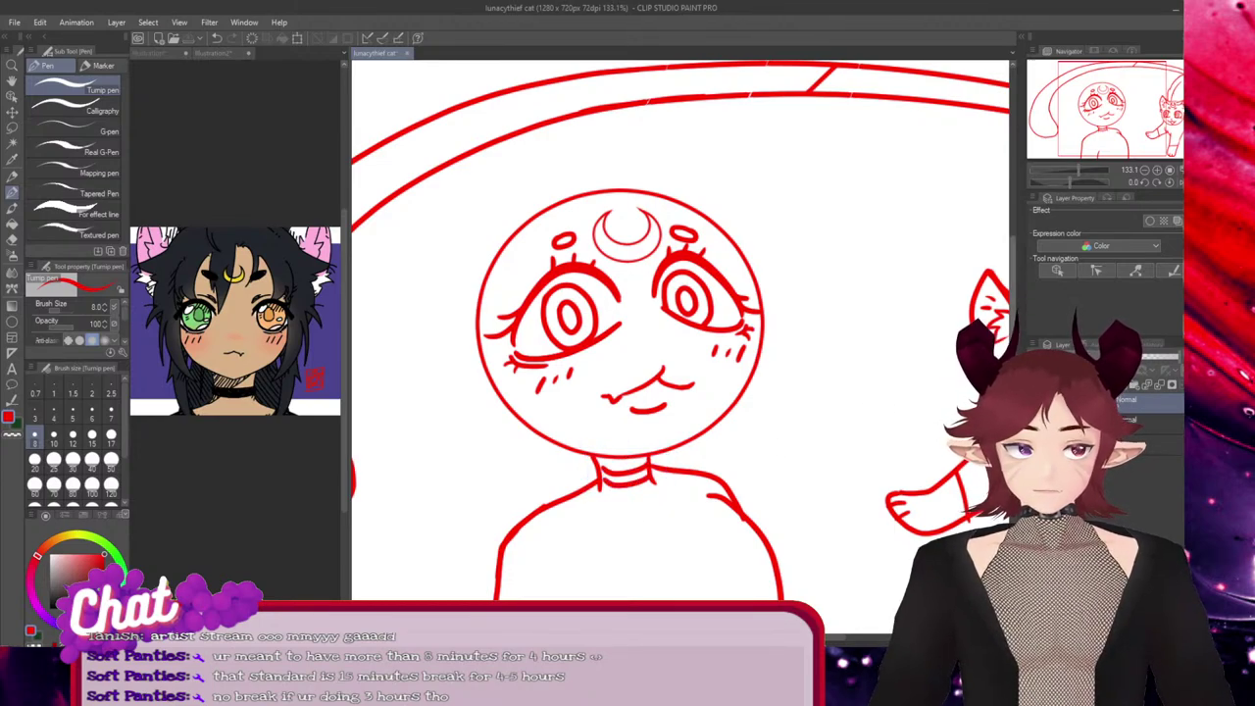
Add a new layer, and on Layer 2 draw a wide curved shirt neckline between the shoulders with a short fold stroke near its right end
{"action": "left_click_drag", "start_coordinate": [1012, 304], "coordinate": [1013, 319]}
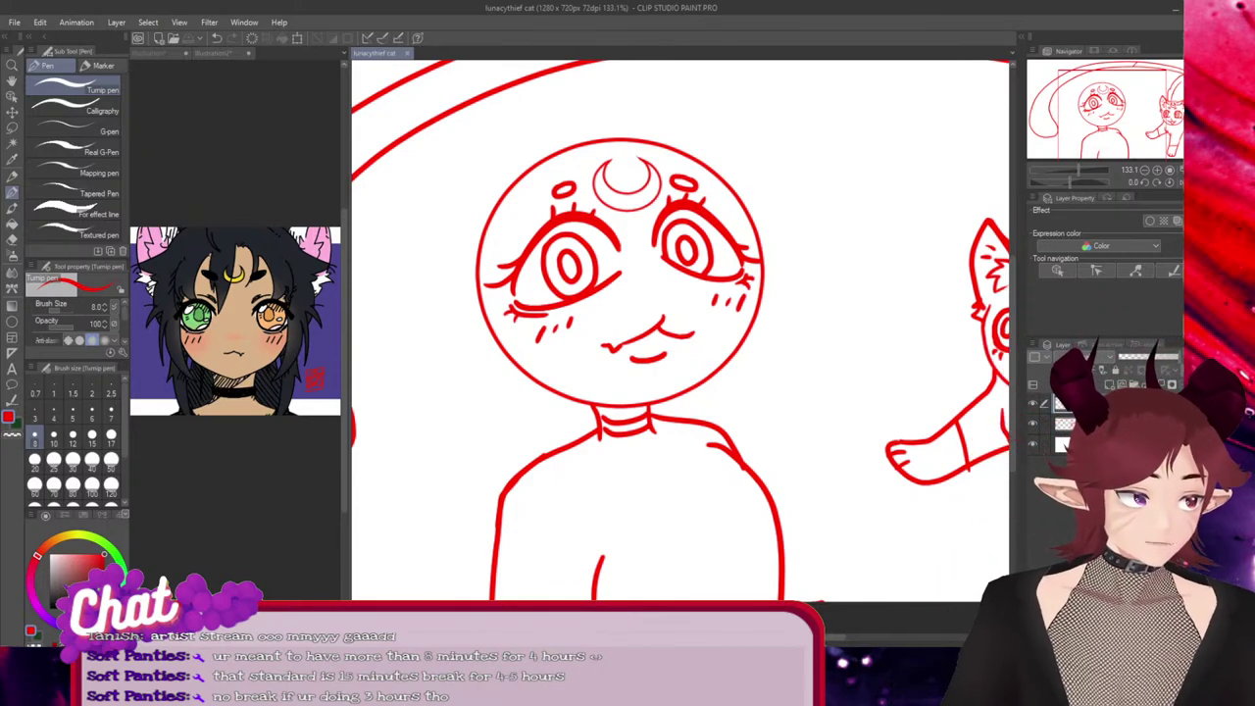
{"action": "left_click", "coordinate": [1121, 385]}
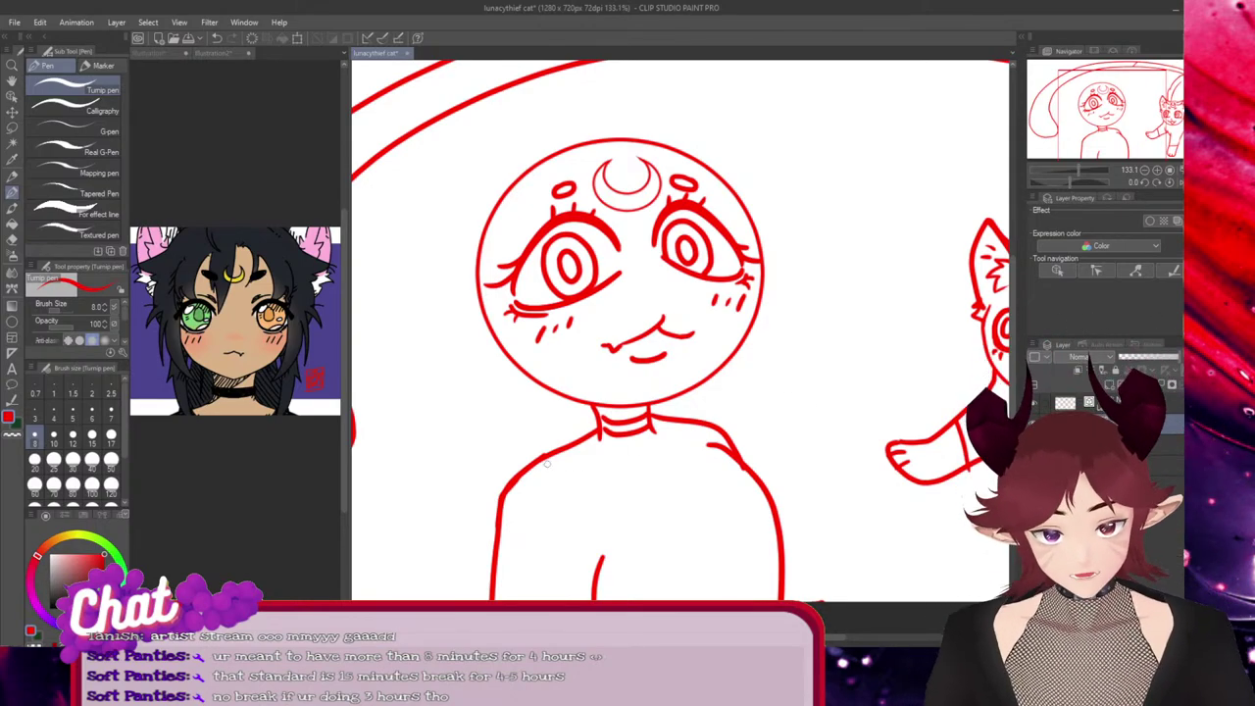
{"action": "mouse_move", "coordinate": [526, 465]}
{"action": "left_mouse_down"}
{"action": "mouse_move", "coordinate": [583, 486]}
{"action": "mouse_move", "coordinate": [693, 478]}
{"action": "mouse_move", "coordinate": [721, 435]}
{"action": "left_mouse_up"}
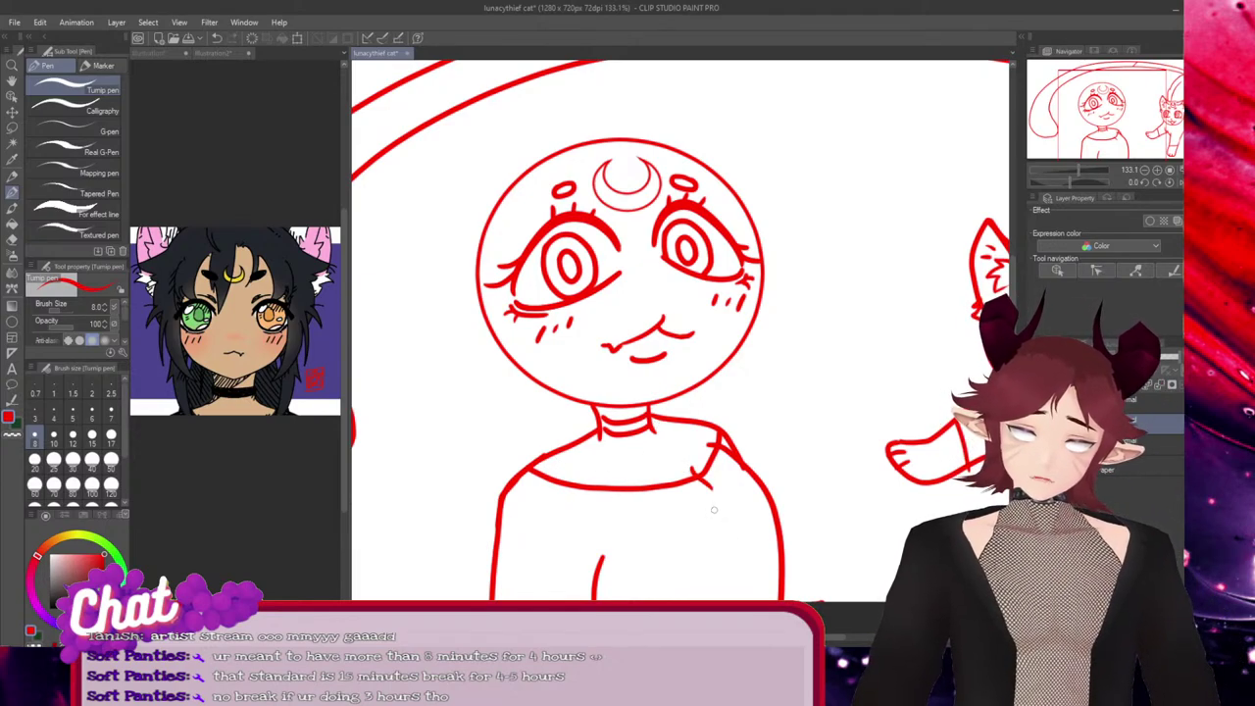
{"action": "left_click_drag", "start_coordinate": [689, 475], "coordinate": [725, 490]}
{"action": "key", "text": "ctrl+z"}
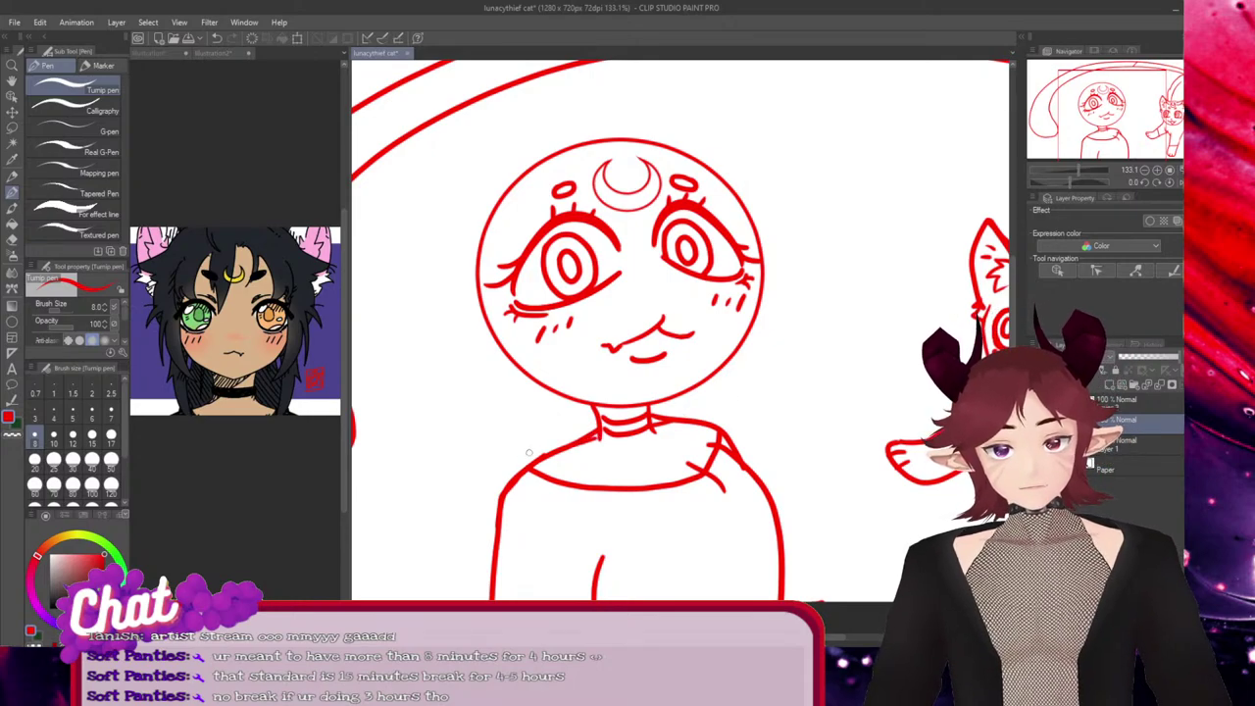
Erase the inner ends of both shoulder lines beside the base of the neck
{"action": "key", "text": "e"}
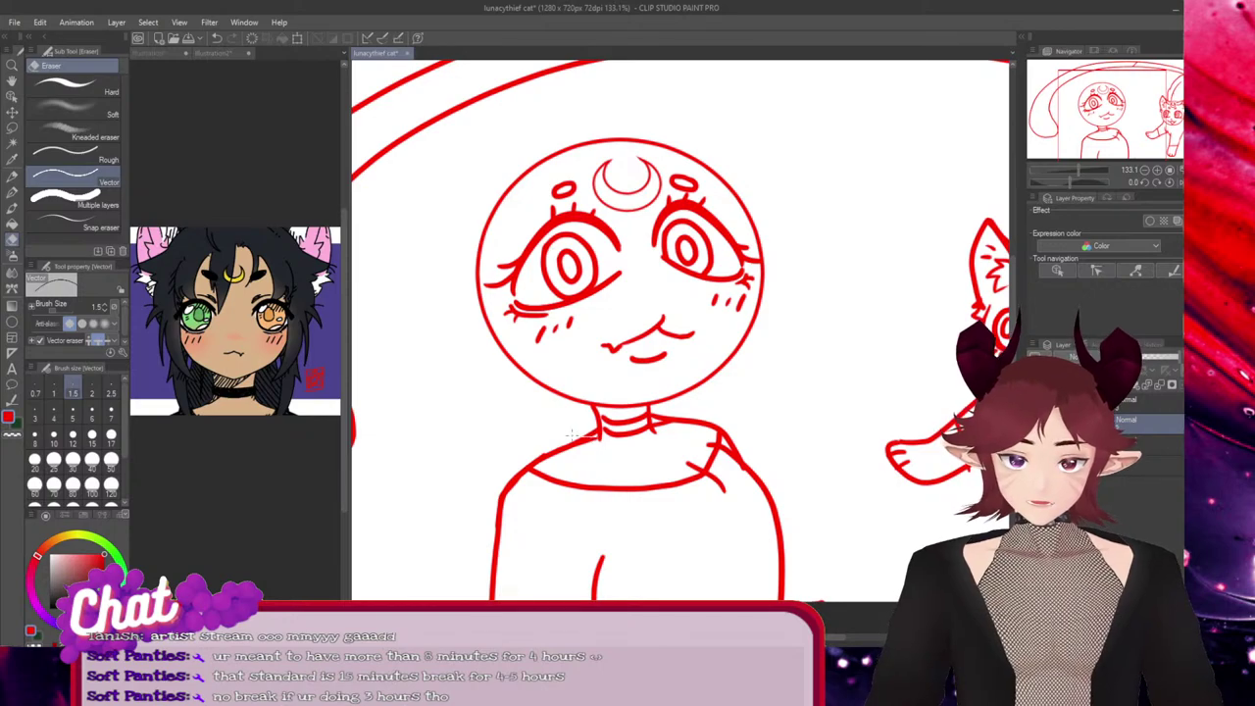
{"action": "left_click_drag", "start_coordinate": [663, 414], "coordinate": [678, 409]}
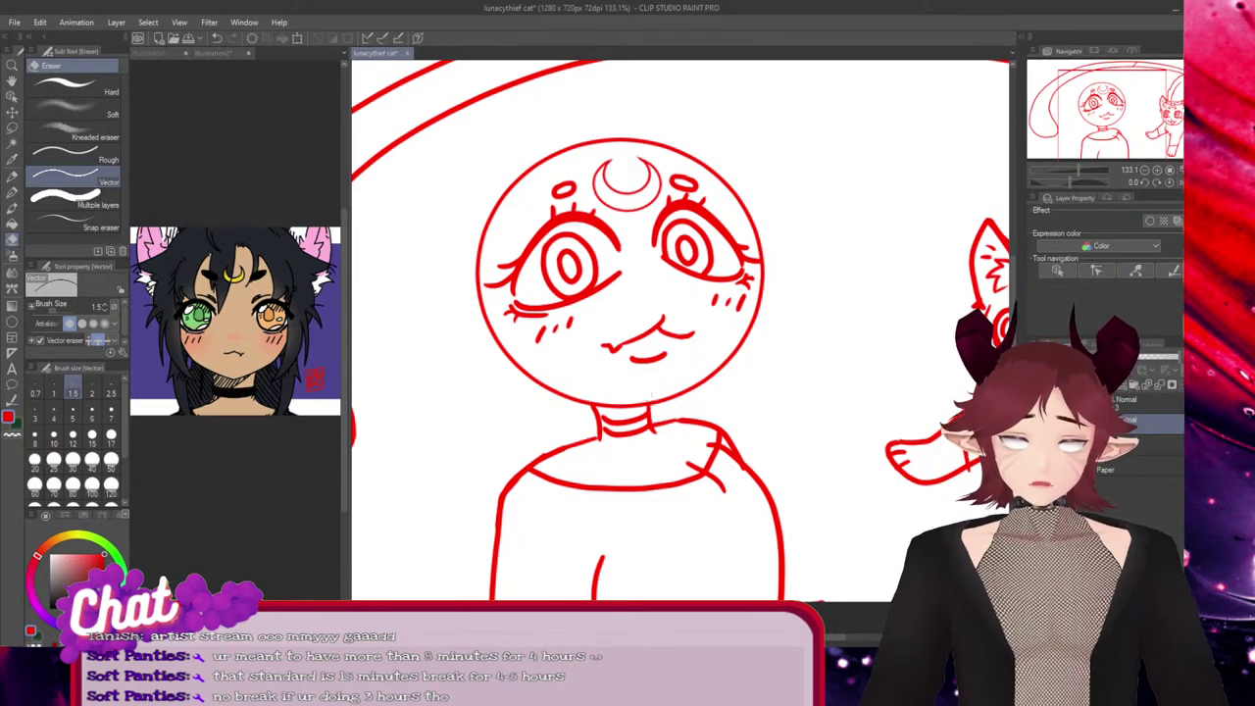
{"action": "key", "text": "p"}
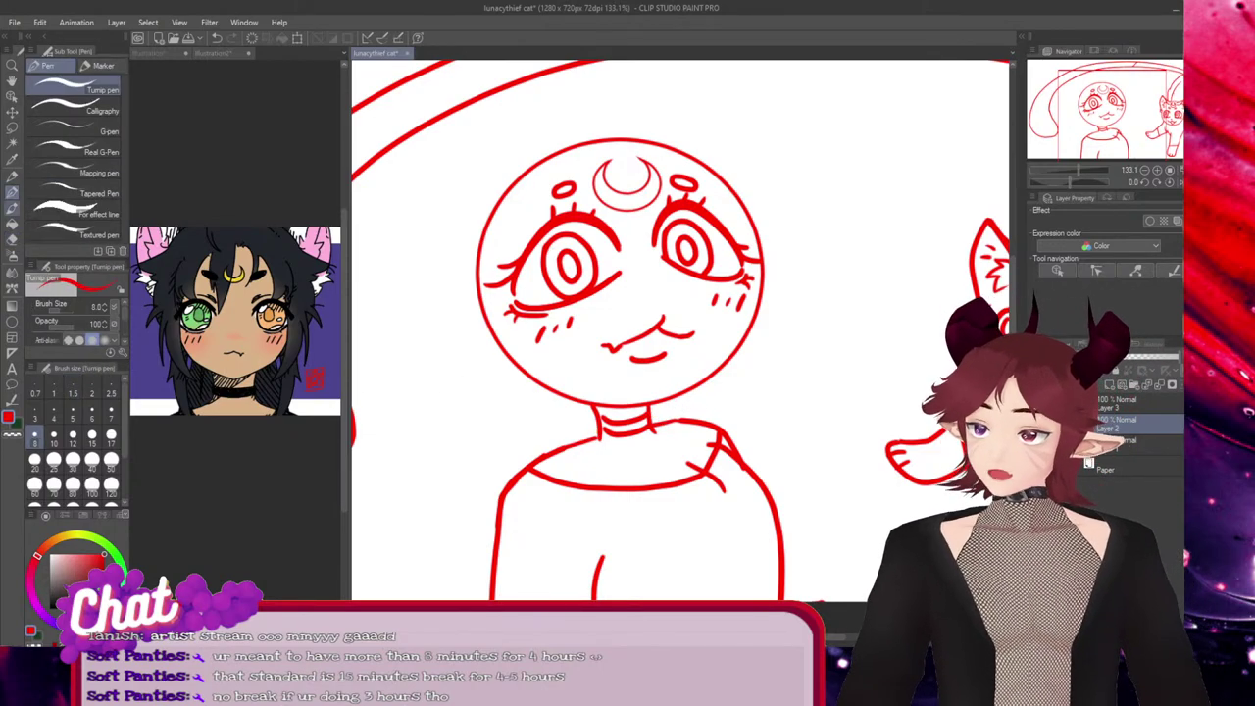
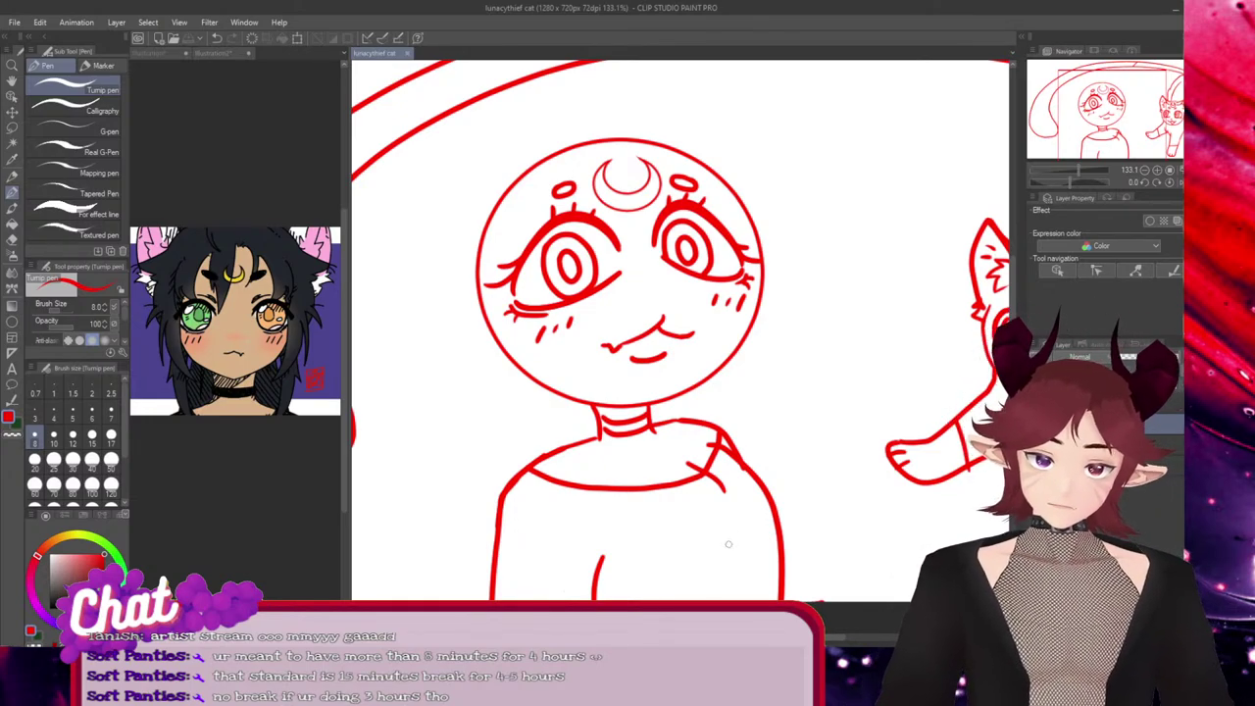
Adjust the two choker lines across the neck and save the drawing
{"action": "left_click", "coordinate": [626, 433], "text": "ctrl"}
{"action": "left_click_drag", "start_coordinate": [585, 429], "coordinate": [578, 418]}
{"action": "left_click", "coordinate": [620, 422], "text": "ctrl"}
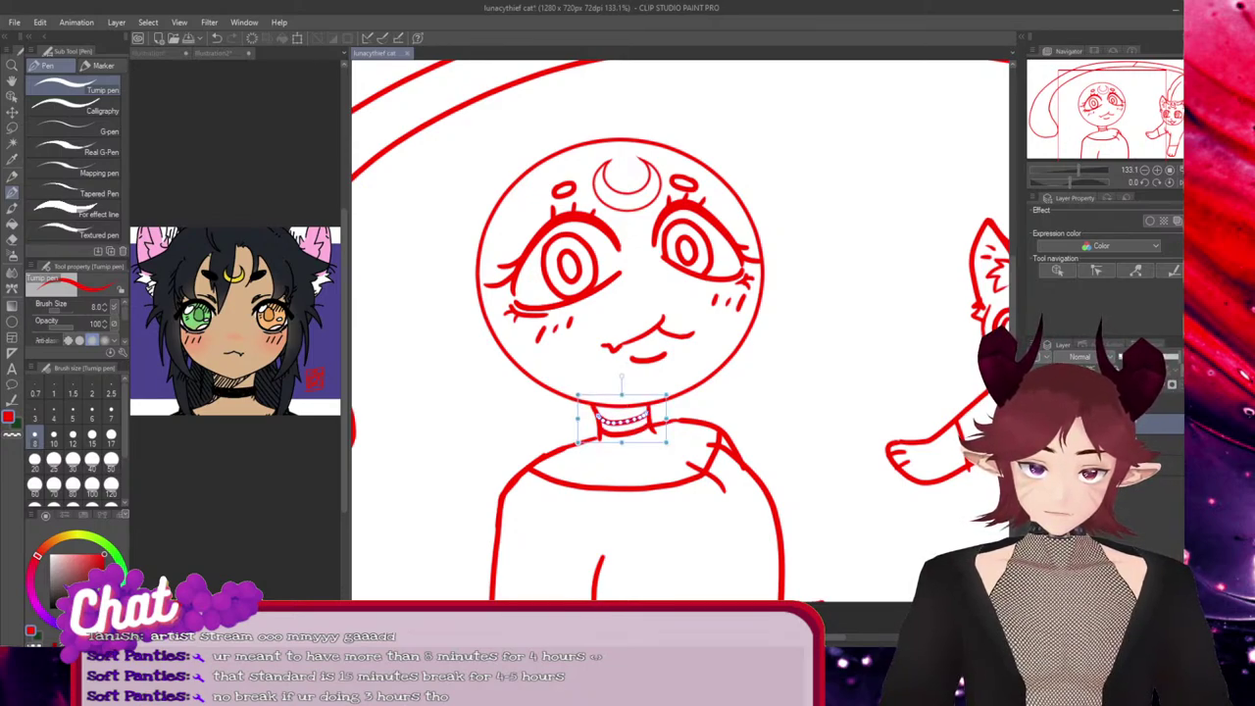
{"action": "key", "text": "ctrl+s"}
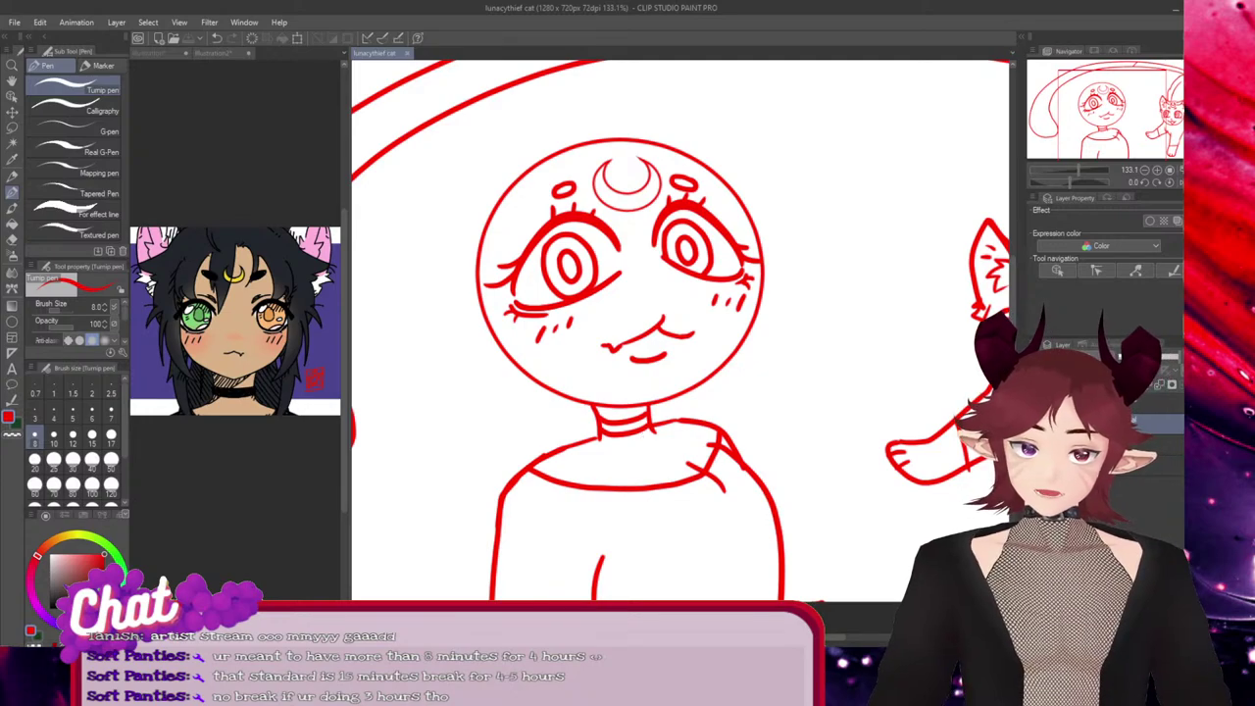
Try the short fold stroke farther left along the shirt neckline, and delete it
{"action": "left_click", "coordinate": [710, 476], "text": "ctrl"}
{"action": "left_click_drag", "start_coordinate": [705, 472], "coordinate": [688, 479]}
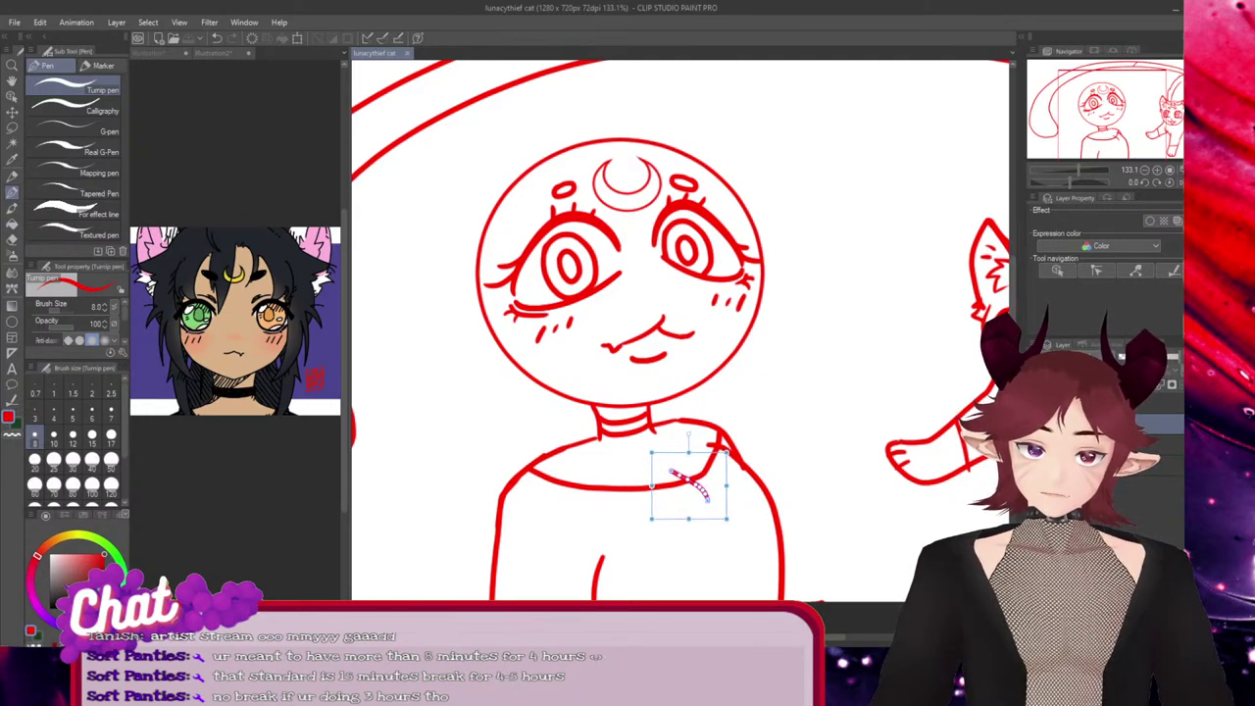
{"action": "left_click", "coordinate": [703, 493], "text": "ctrl"}
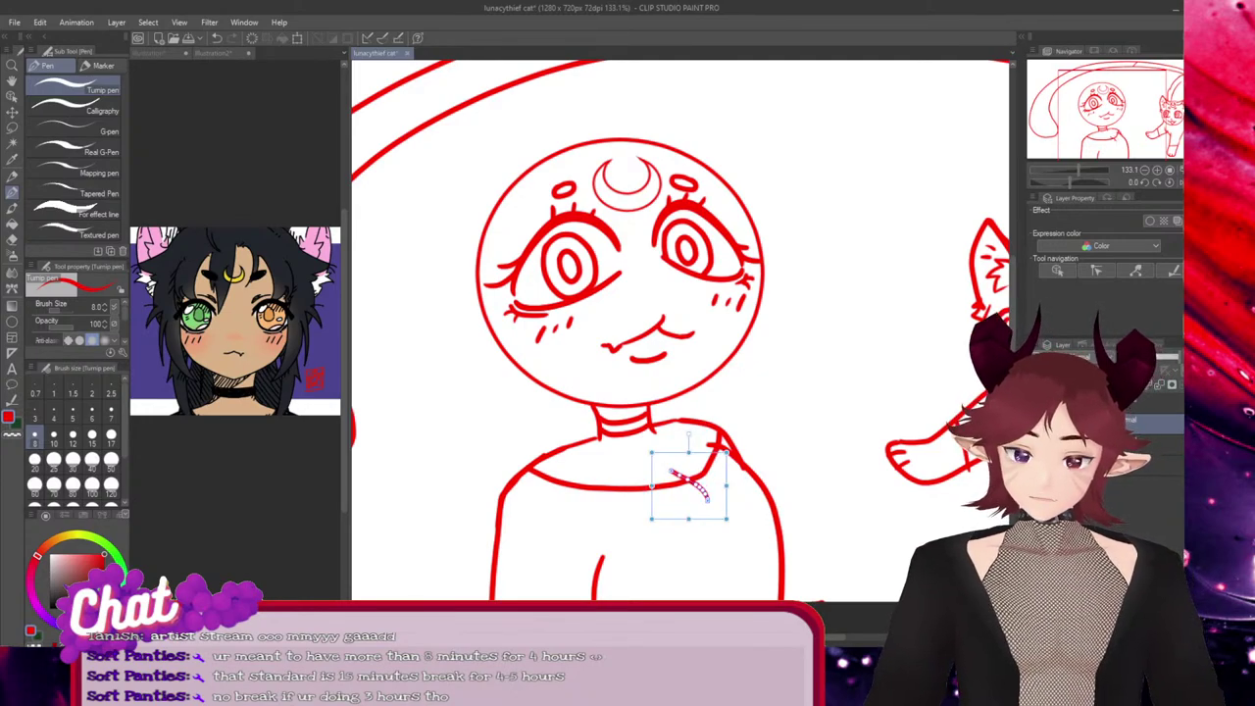
{"action": "key", "text": "Delete"}
Lower the top of the right arm stroke, widen it slightly outward, and delete the short inner line of the left arm
{"action": "left_click", "coordinate": [750, 475], "text": "ctrl"}
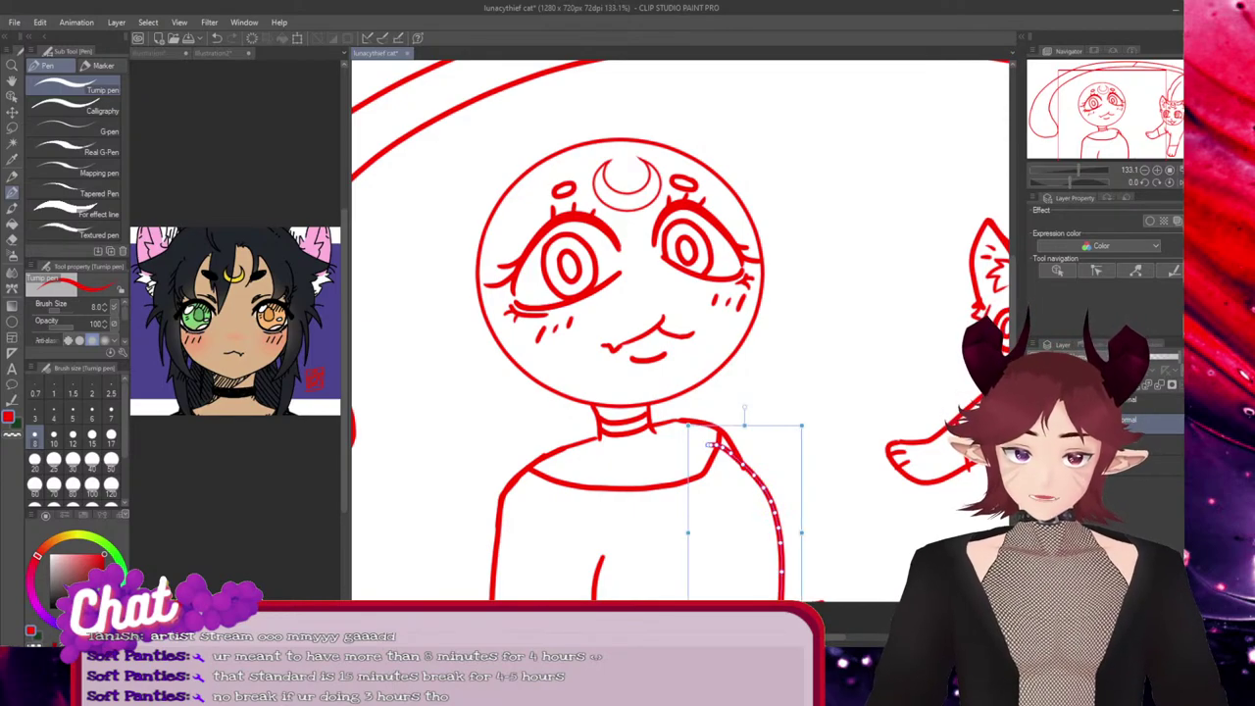
{"action": "left_click_drag", "start_coordinate": [709, 443], "coordinate": [708, 450]}
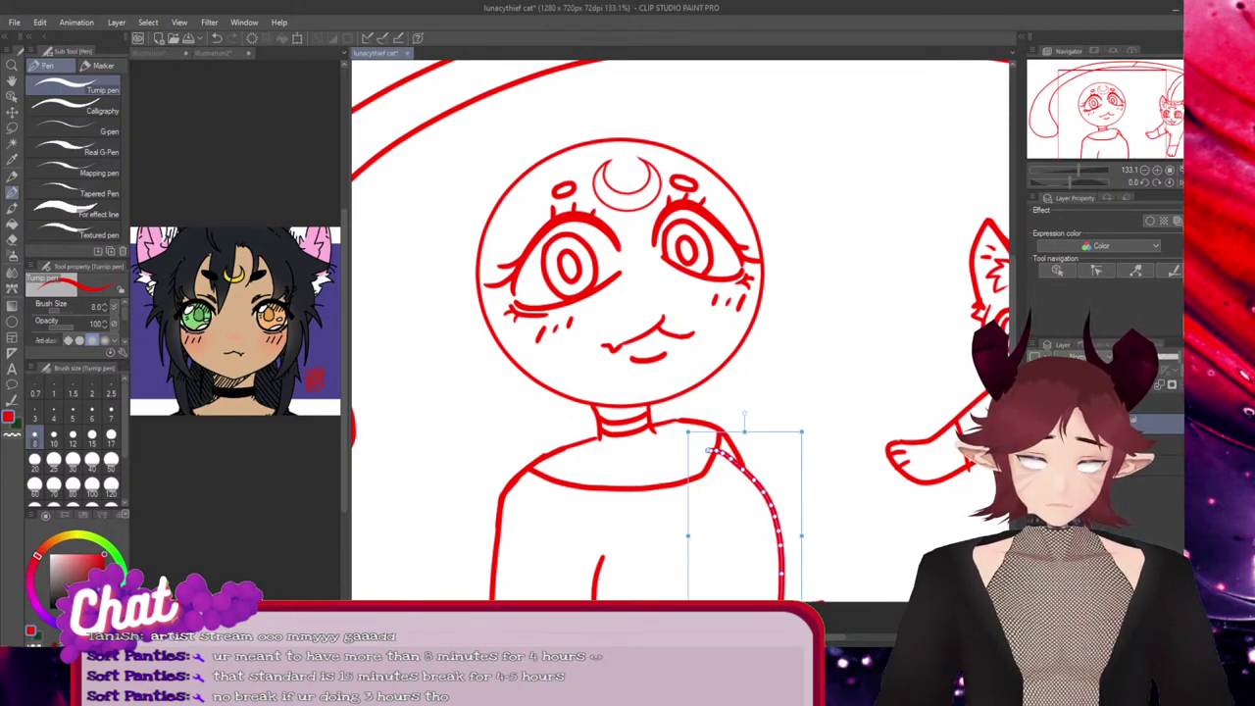
{"action": "left_click_drag", "start_coordinate": [802, 536], "coordinate": [808, 536]}
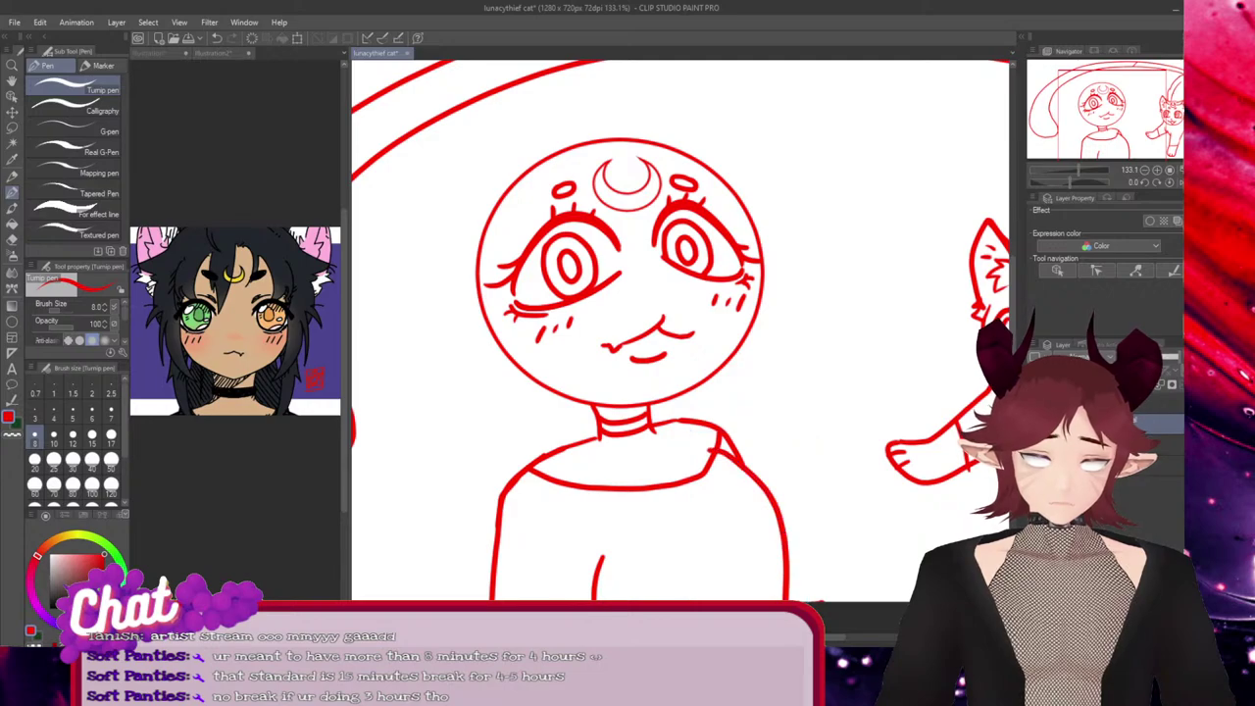
{"action": "left_click", "coordinate": [602, 565]}
{"action": "key", "text": "Delete"}
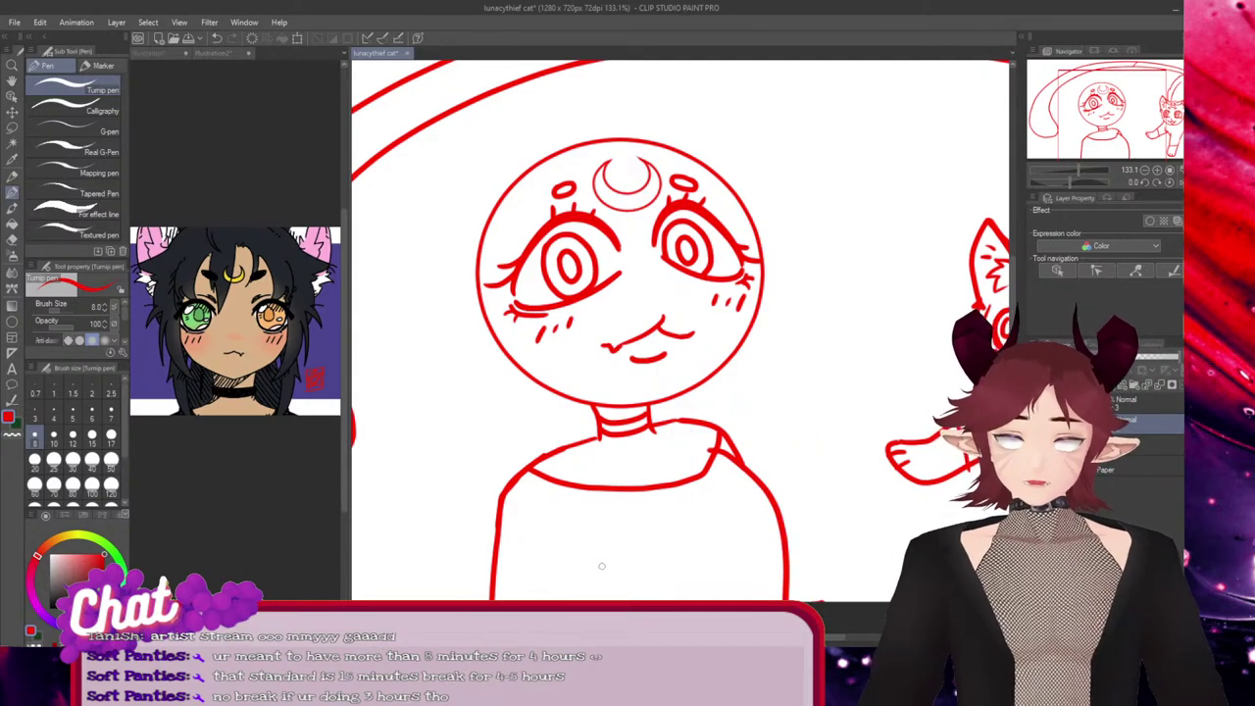
Draw a short fold mark across the neckline's right part and a new inner left arm line with a slanted tip, and save
{"action": "left_click_drag", "start_coordinate": [670, 476], "coordinate": [682, 492]}
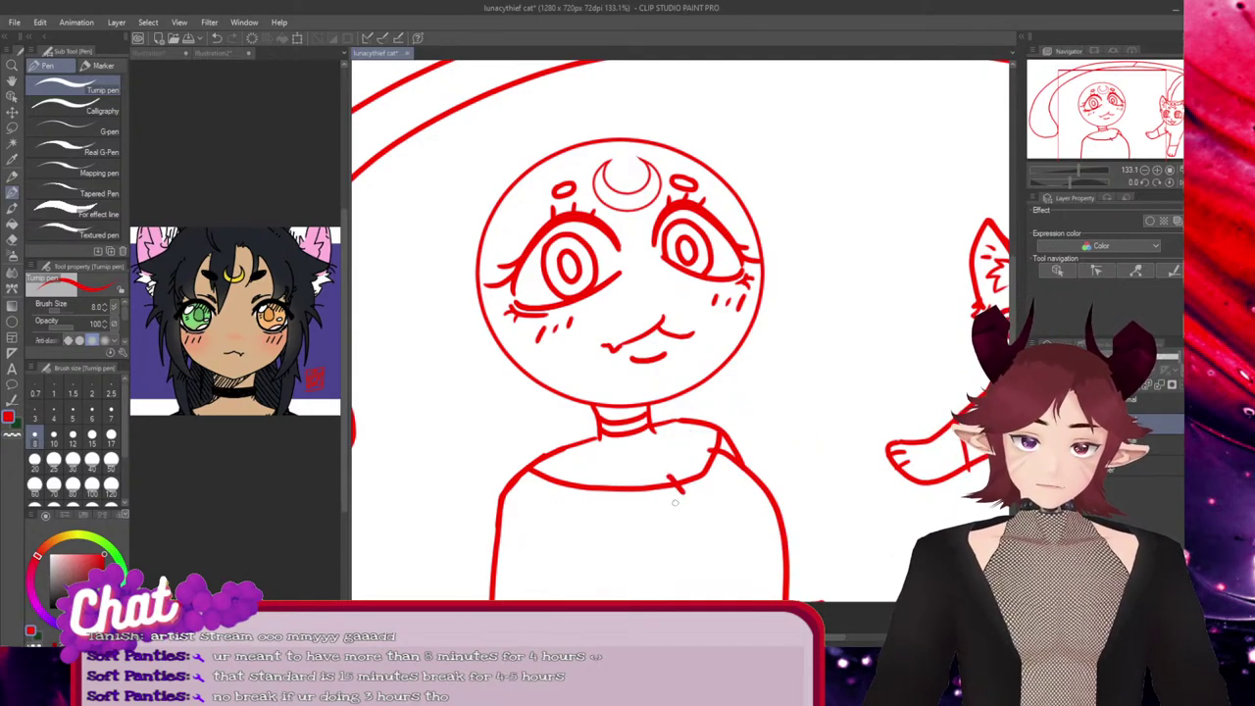
{"action": "left_click_drag", "start_coordinate": [601, 577], "coordinate": [600, 598]}
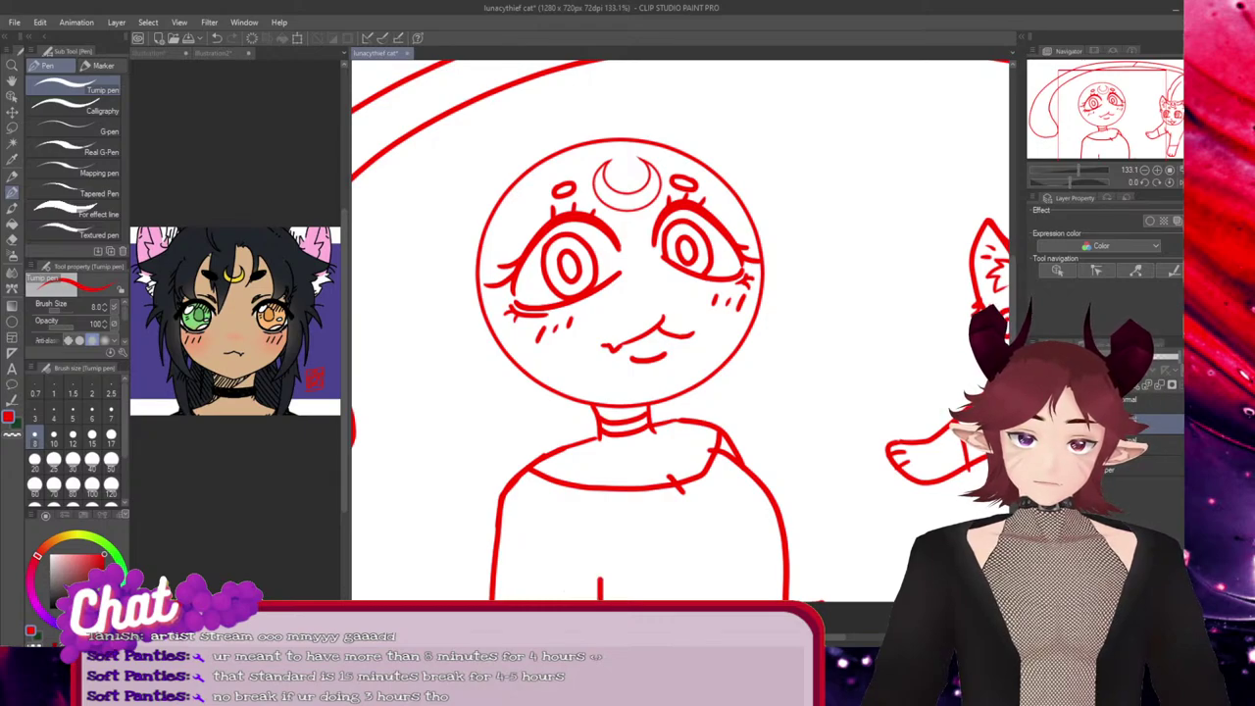
{"action": "mouse_move", "coordinate": [586, 554]}
{"action": "left_mouse_down"}
{"action": "mouse_move", "coordinate": [610, 598]}
{"action": "mouse_move", "coordinate": [596, 587]}
{"action": "left_mouse_up"}
{"action": "key", "text": "ctrl+z"}
{"action": "key", "text": "ctrl+z"}
{"action": "key", "text": "ctrl+z"}
{"action": "key", "text": "ctrl+z"}
{"action": "key", "text": "ctrl+z"}
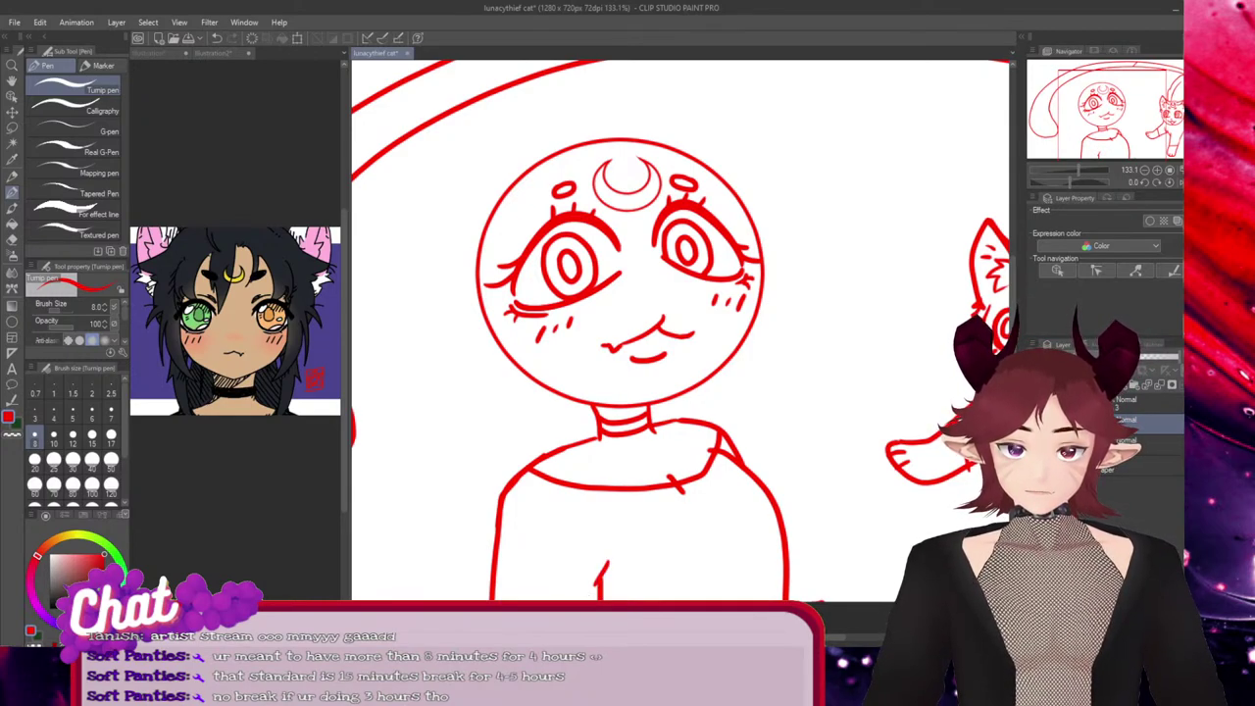
{"action": "key", "text": "ctrl+s"}
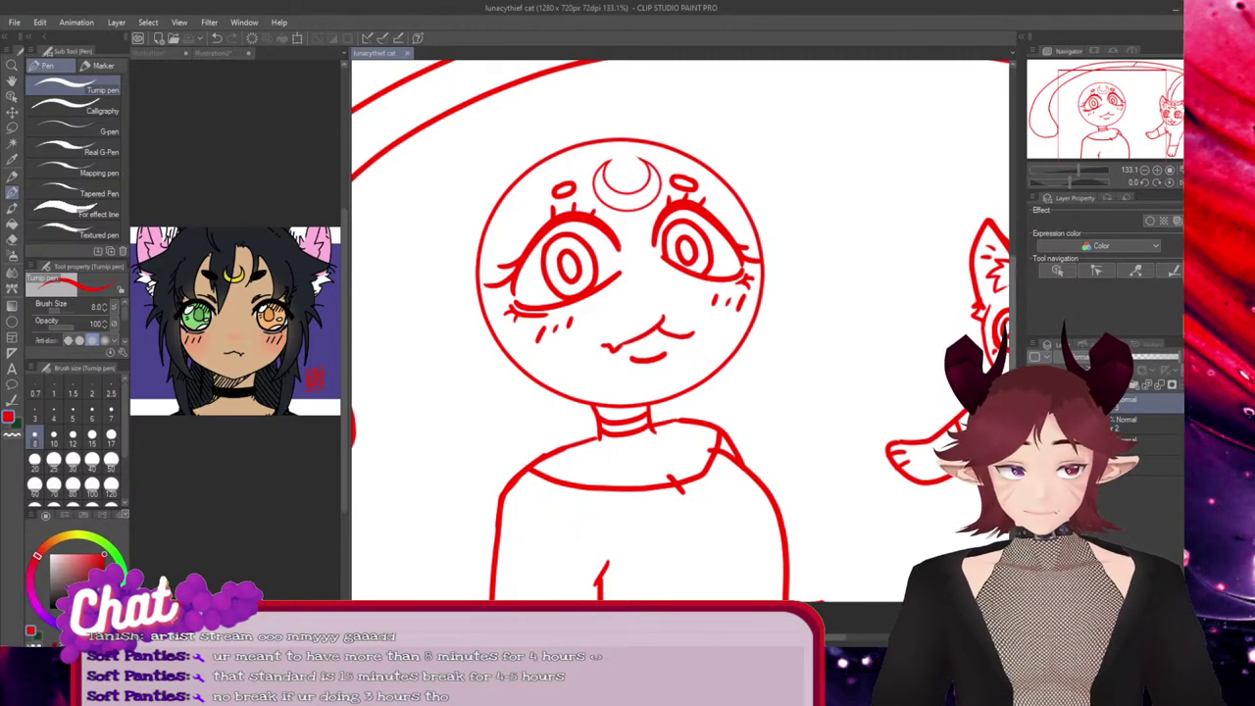
{"action": "scroll", "coordinate": [855, 345], "scroll_direction": "up", "scroll_amount": 3}
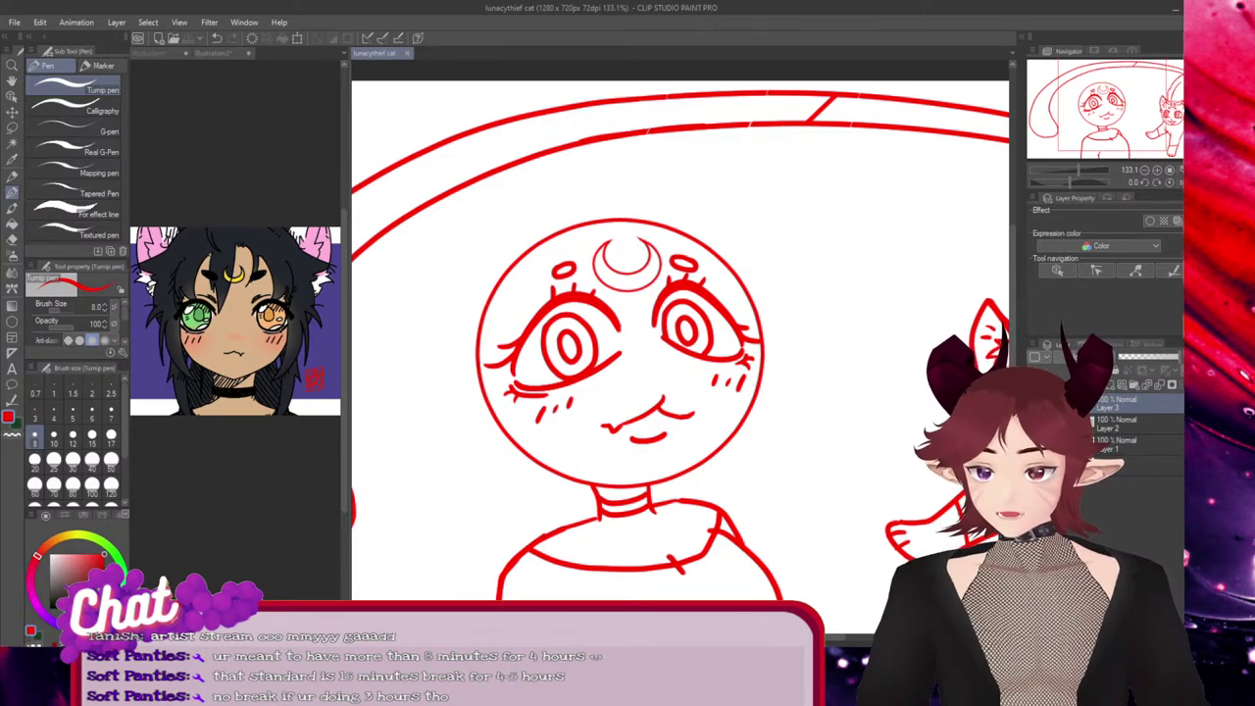
{"action": "scroll", "coordinate": [705, 376], "scroll_direction": "up", "scroll_amount": 1}
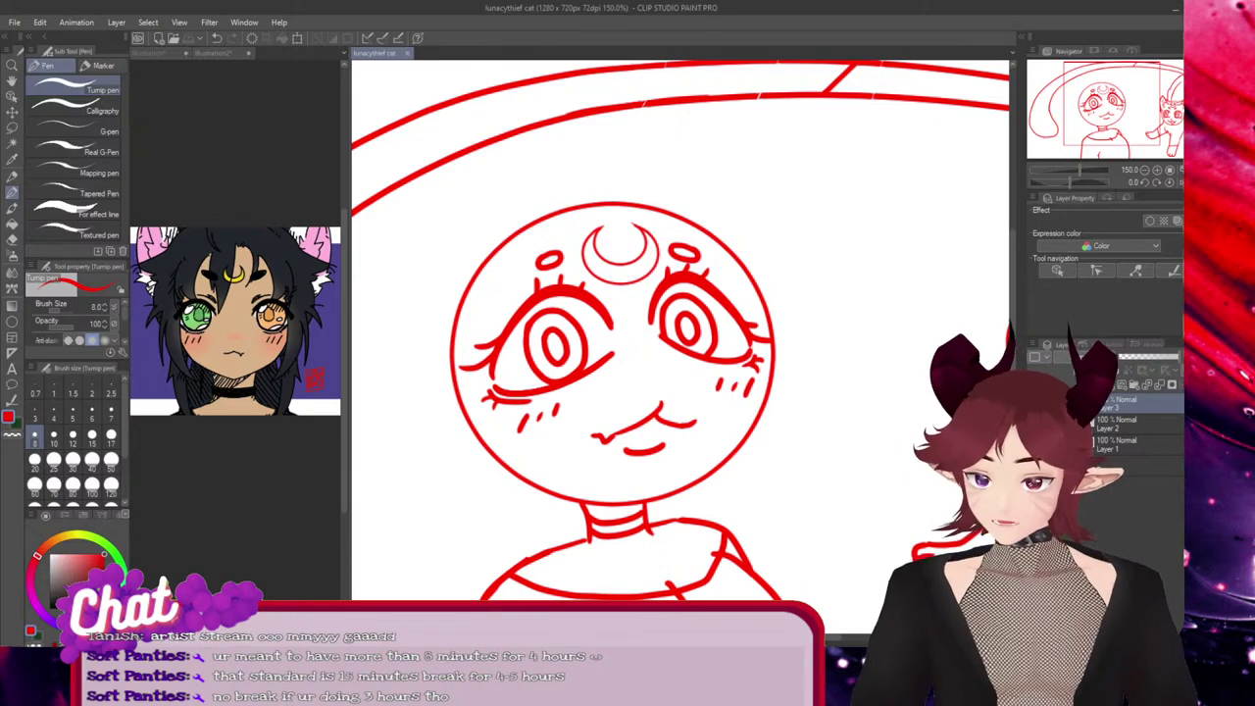
{"action": "scroll", "coordinate": [469, 556], "scroll_direction": "up", "scroll_amount": 1}
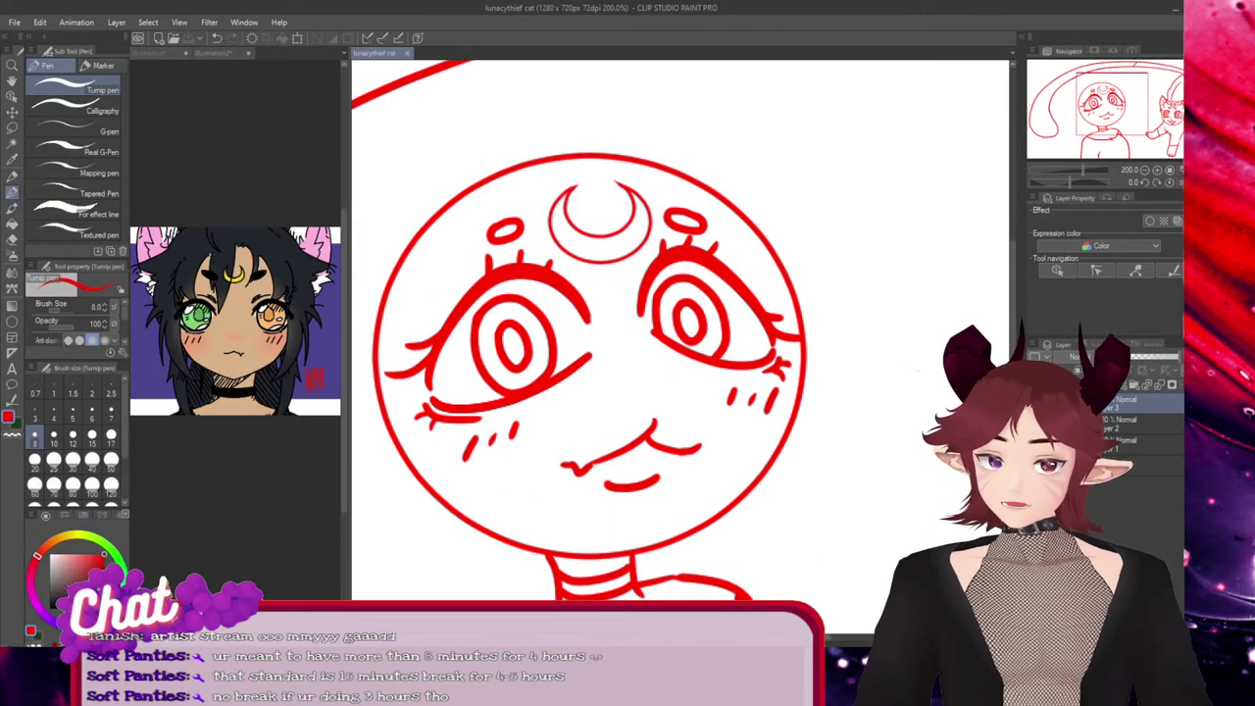
{"action": "mouse_move", "coordinate": [598, 638]}
{"action": "left_mouse_down"}
{"action": "mouse_move", "coordinate": [571, 637]}
{"action": "mouse_move", "coordinate": [584, 637]}
{"action": "left_mouse_up"}
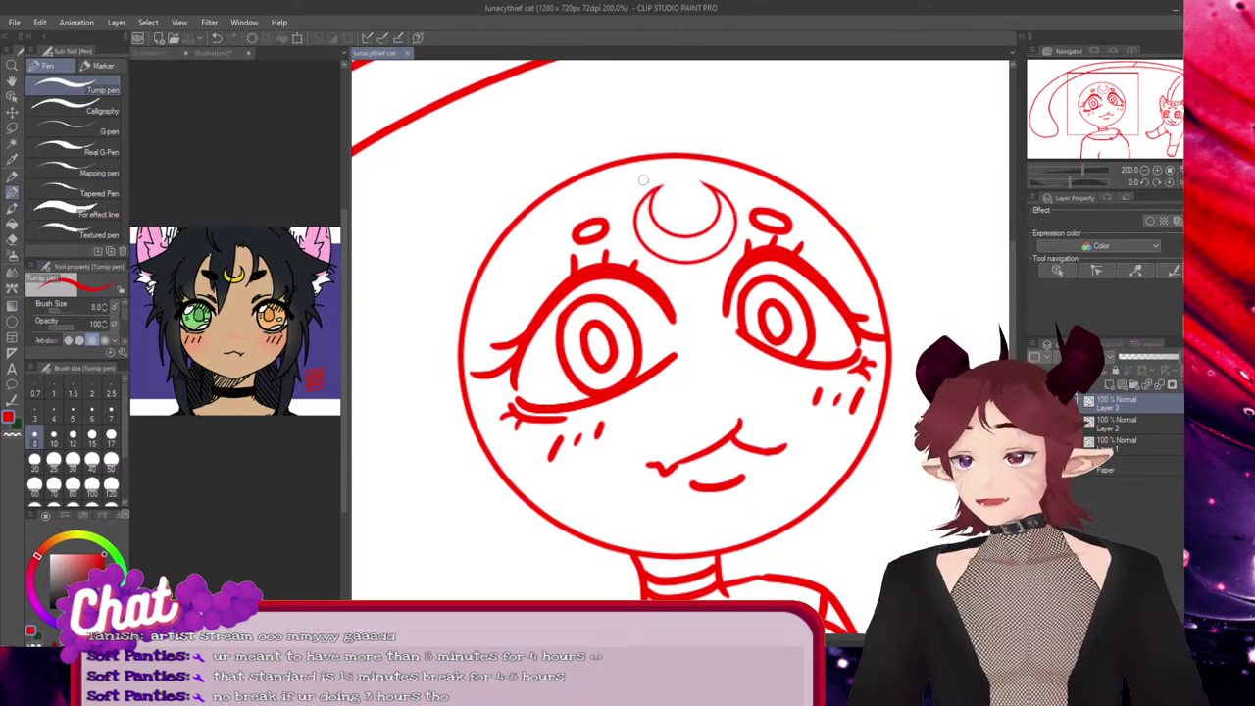
{"action": "mouse_move", "coordinate": [691, 164]}
{"action": "left_mouse_down"}
{"action": "mouse_move", "coordinate": [693, 143]}
{"action": "mouse_move", "coordinate": [706, 145]}
{"action": "left_mouse_up"}
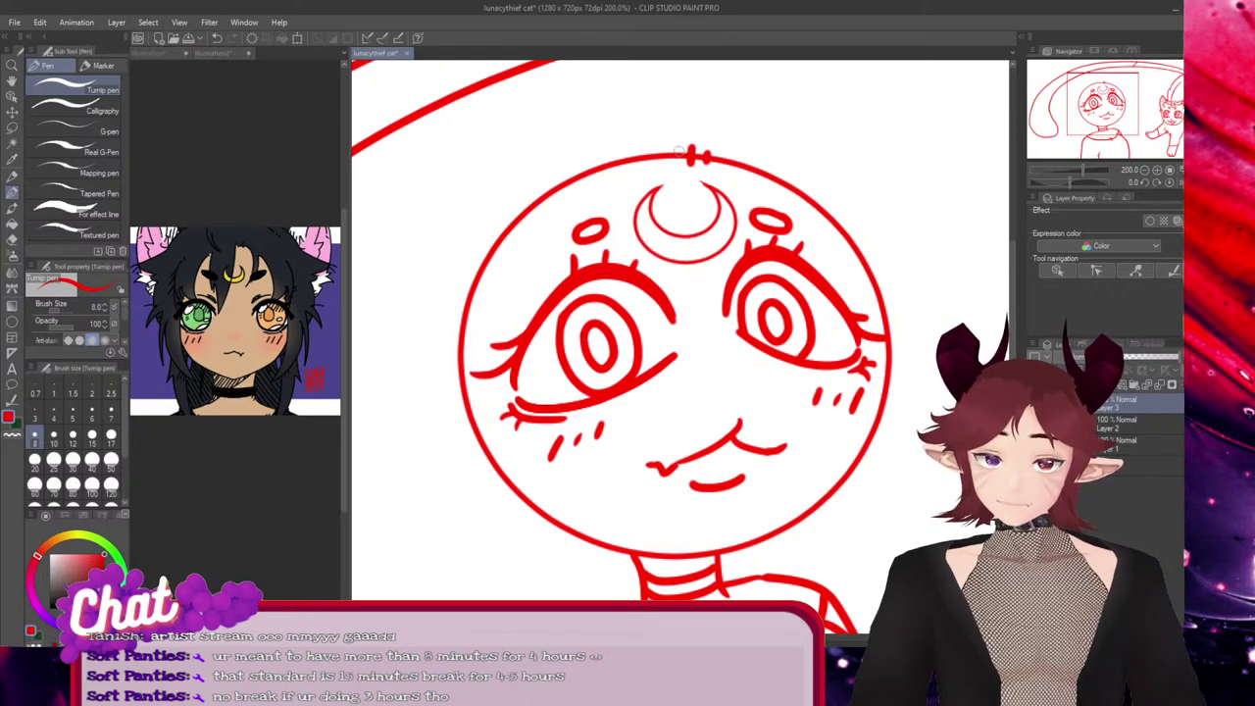
{"action": "mouse_move", "coordinate": [676, 155]}
{"action": "left_mouse_down"}
{"action": "mouse_move", "coordinate": [709, 127]}
{"action": "mouse_move", "coordinate": [735, 227]}
{"action": "left_mouse_up"}
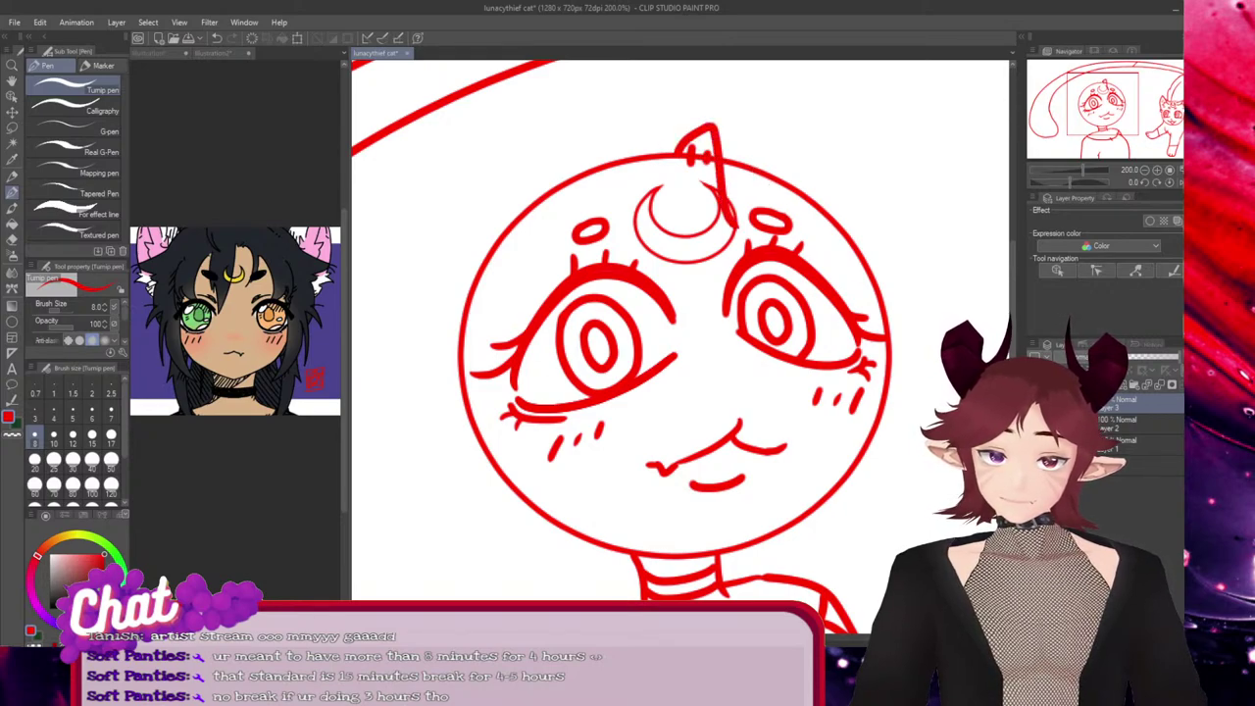
{"action": "key", "text": "ctrl+t"}
{"action": "key", "text": "Return"}
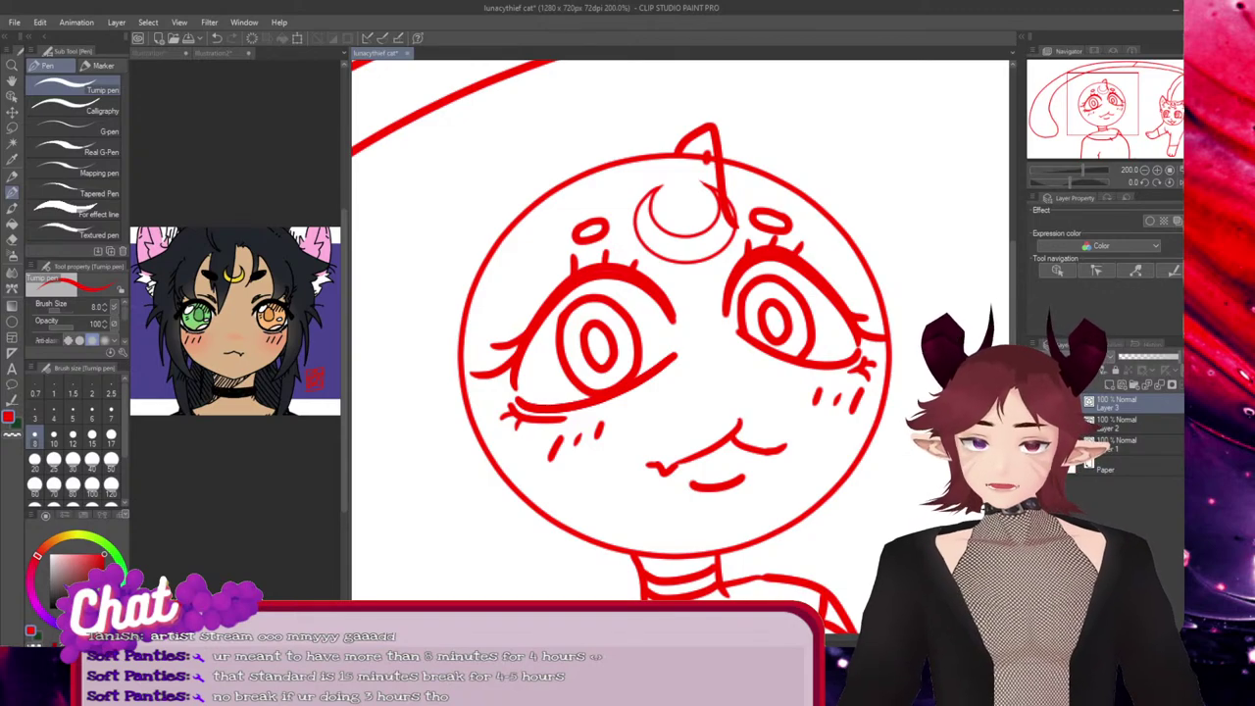
{"action": "key", "text": "ctrl+z"}
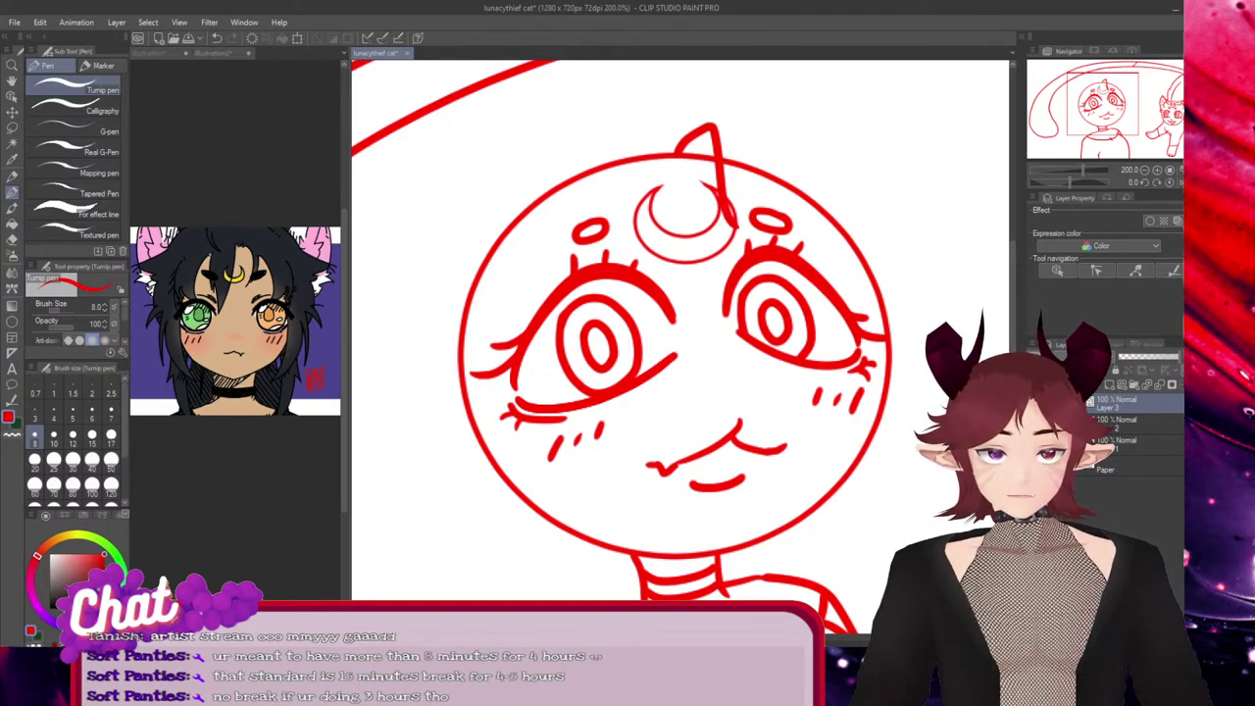
{"action": "key", "text": "ctrl+z"}
{"action": "key", "text": "ctrl+z"}
{"action": "key", "text": "ctrl+z"}
{"action": "key", "text": "ctrl+z"}
{"action": "key", "text": "ctrl+z"}
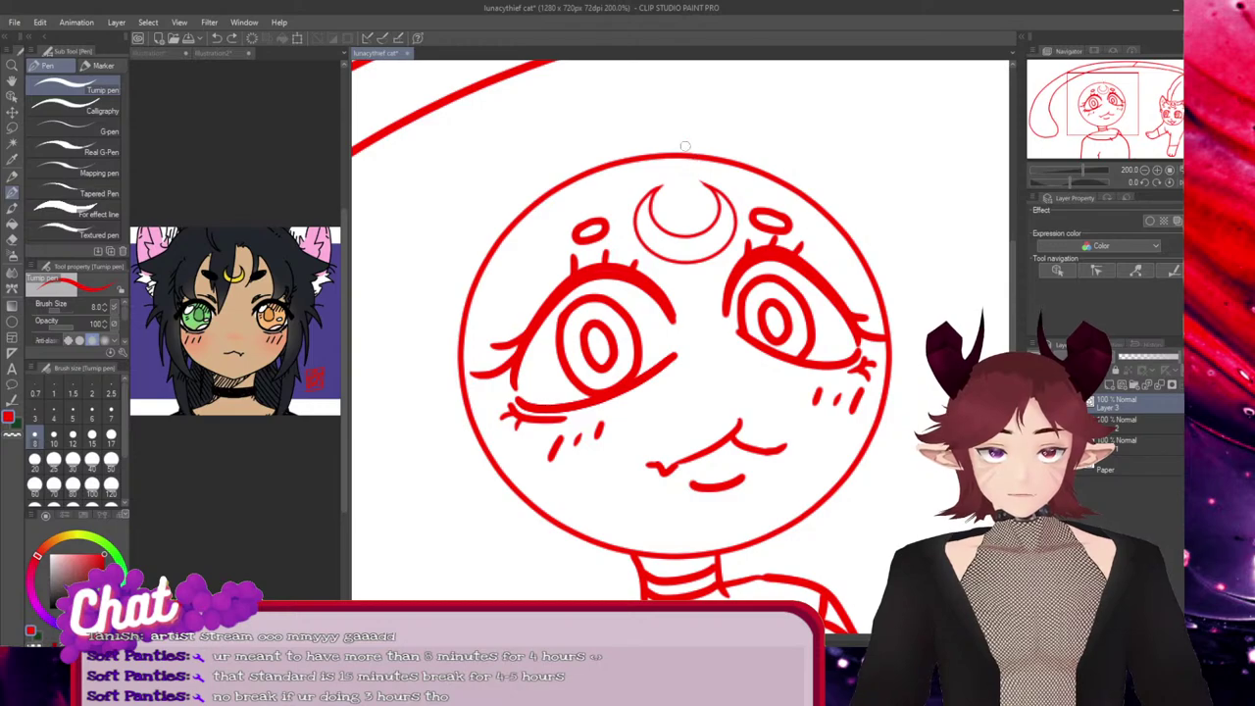
Draw a raised, pointed hair tuft at the top of the head, curving back down beside the crescent mark
{"action": "mouse_move", "coordinate": [684, 147]}
{"action": "left_mouse_down"}
{"action": "mouse_move", "coordinate": [702, 134]}
{"action": "mouse_move", "coordinate": [714, 221]}
{"action": "mouse_move", "coordinate": [741, 211]}
{"action": "mouse_move", "coordinate": [763, 132]}
{"action": "mouse_move", "coordinate": [738, 118]}
{"action": "mouse_move", "coordinate": [698, 147]}
{"action": "mouse_move", "coordinate": [756, 125]}
{"action": "mouse_move", "coordinate": [770, 151]}
{"action": "mouse_move", "coordinate": [760, 118]}
{"action": "mouse_move", "coordinate": [771, 152]}
{"action": "left_mouse_up"}
{"action": "key", "text": "ctrl"}
{"action": "key", "text": "ctrl+z"}
{"action": "key", "text": "ctrl+z"}
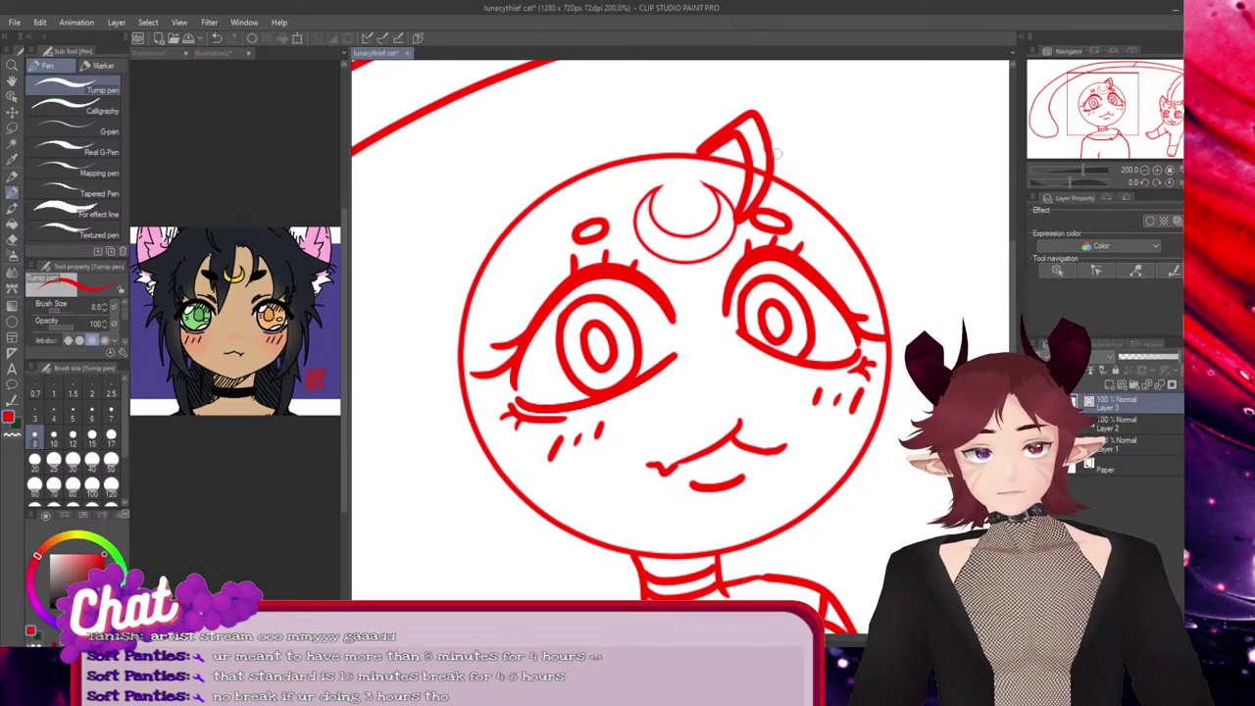
Draw a curved fringe strand from the tuft's base along the head's right side down to the right eye's lashes
{"action": "mouse_move", "coordinate": [773, 177]}
{"action": "left_mouse_down"}
{"action": "mouse_move", "coordinate": [812, 214]}
{"action": "mouse_move", "coordinate": [809, 282]}
{"action": "left_mouse_up"}
{"action": "key", "text": "ctrl+z"}
{"action": "mouse_move", "coordinate": [769, 180]}
{"action": "left_mouse_down"}
{"action": "mouse_move", "coordinate": [842, 286]}
{"action": "mouse_move", "coordinate": [863, 270]}
{"action": "mouse_move", "coordinate": [856, 319]}
{"action": "mouse_move", "coordinate": [916, 227]}
{"action": "left_mouse_up"}
{"action": "key", "text": "ctrl+z"}
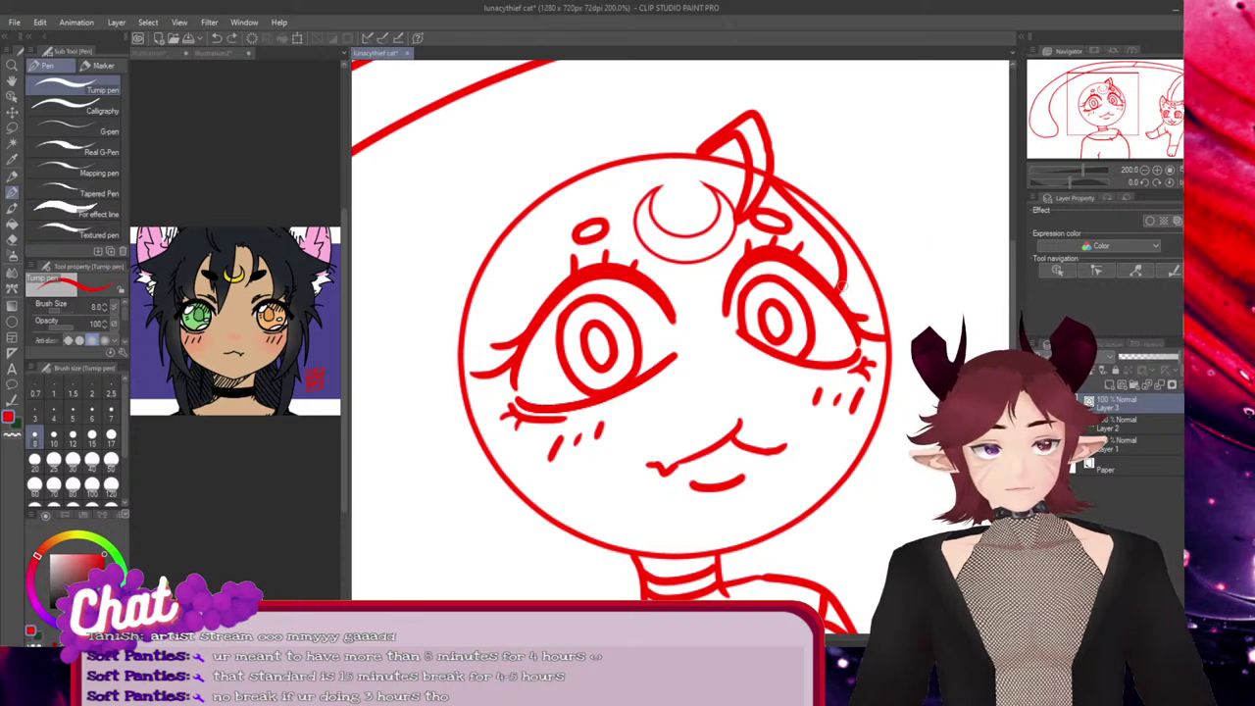
Extend the right fringe with a pointed side lock that dips at the outer eye corner and curves back up outside the head
{"action": "mouse_move", "coordinate": [840, 290]}
{"action": "left_mouse_down"}
{"action": "mouse_move", "coordinate": [853, 321]}
{"action": "mouse_move", "coordinate": [863, 317]}
{"action": "mouse_move", "coordinate": [816, 149]}
{"action": "left_mouse_up"}
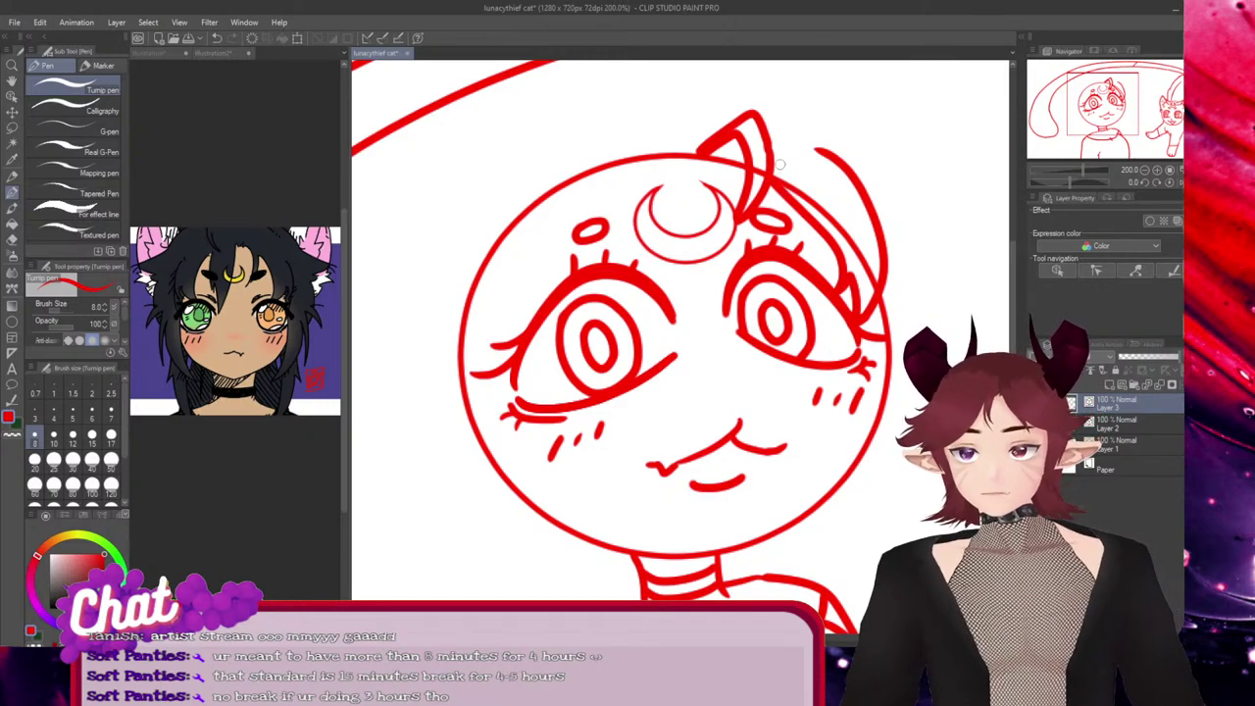
{"action": "key", "text": "ctrl+z"}
{"action": "mouse_move", "coordinate": [839, 270]}
{"action": "left_mouse_down"}
{"action": "mouse_move", "coordinate": [867, 335]}
{"action": "mouse_move", "coordinate": [908, 243]}
{"action": "left_mouse_up"}
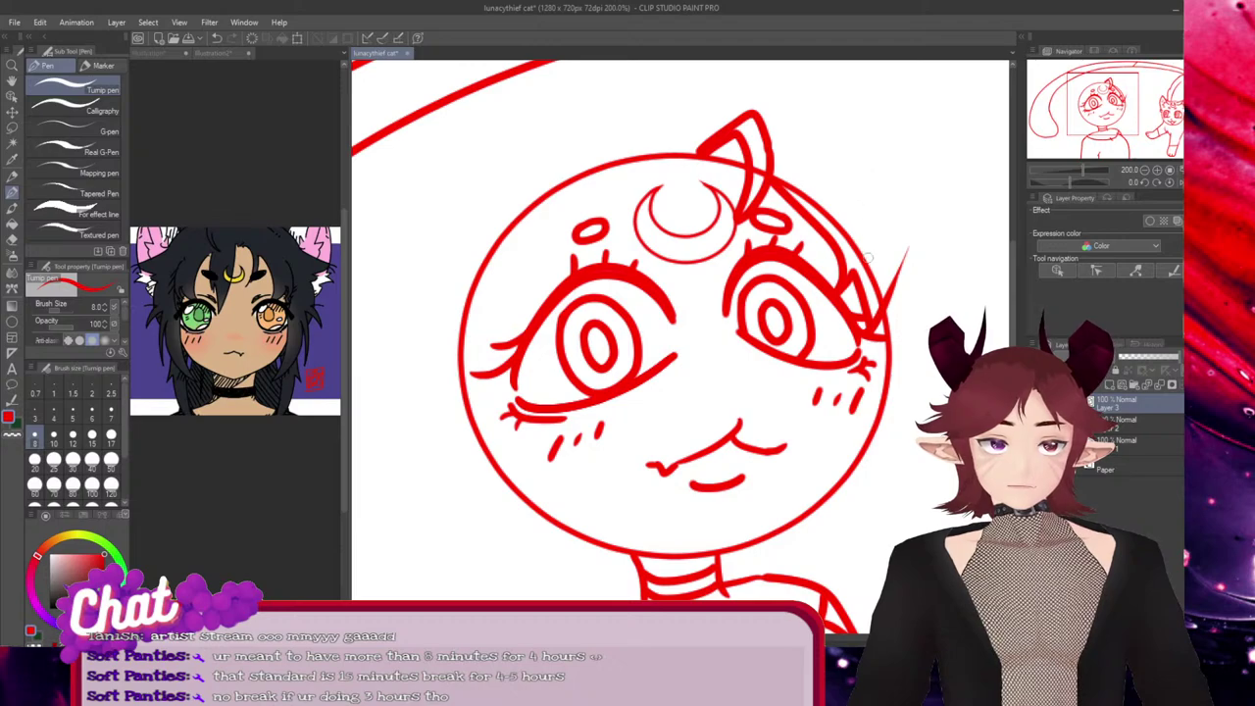
{"action": "key", "text": "ctrl+z"}
{"action": "mouse_move", "coordinate": [841, 293]}
{"action": "left_mouse_down"}
{"action": "mouse_move", "coordinate": [845, 245]}
{"action": "mouse_move", "coordinate": [875, 325]}
{"action": "mouse_move", "coordinate": [849, 201]}
{"action": "left_mouse_up"}
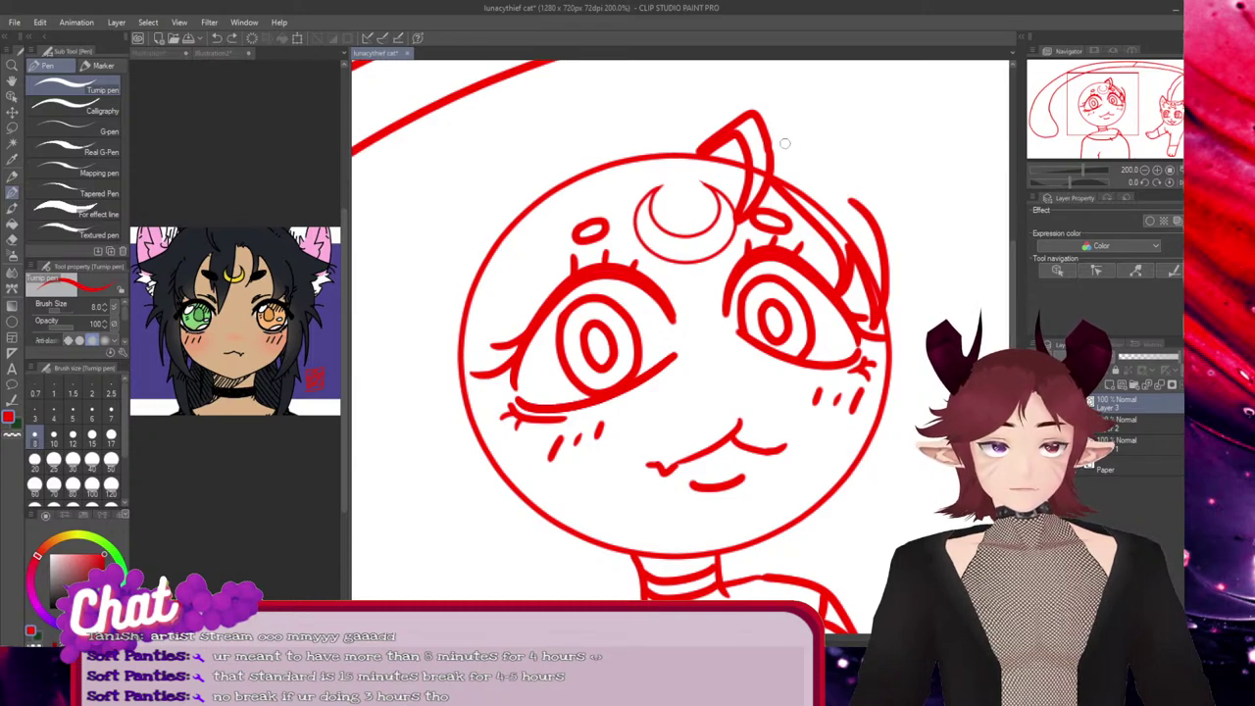
{"action": "mouse_move", "coordinate": [769, 143]}
{"action": "left_mouse_down"}
{"action": "mouse_move", "coordinate": [814, 181]}
{"action": "mouse_move", "coordinate": [768, 128]}
{"action": "left_mouse_up"}
{"action": "key", "text": "ctrl+z"}
{"action": "key", "text": "ctrl+z"}
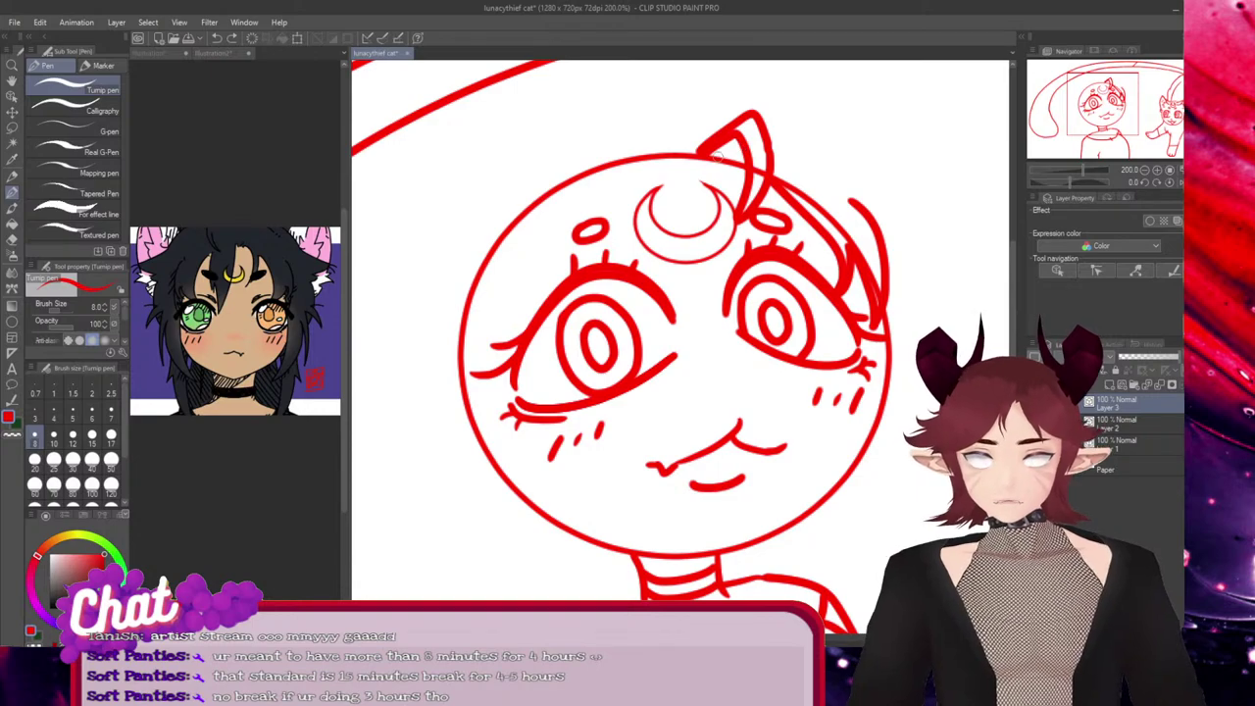
Draw the central fringe strand from the tuft's base across the crescent to the left eye's upper lid, with a short upturned tip
{"action": "left_click_drag", "start_coordinate": [702, 159], "coordinate": [662, 294]}
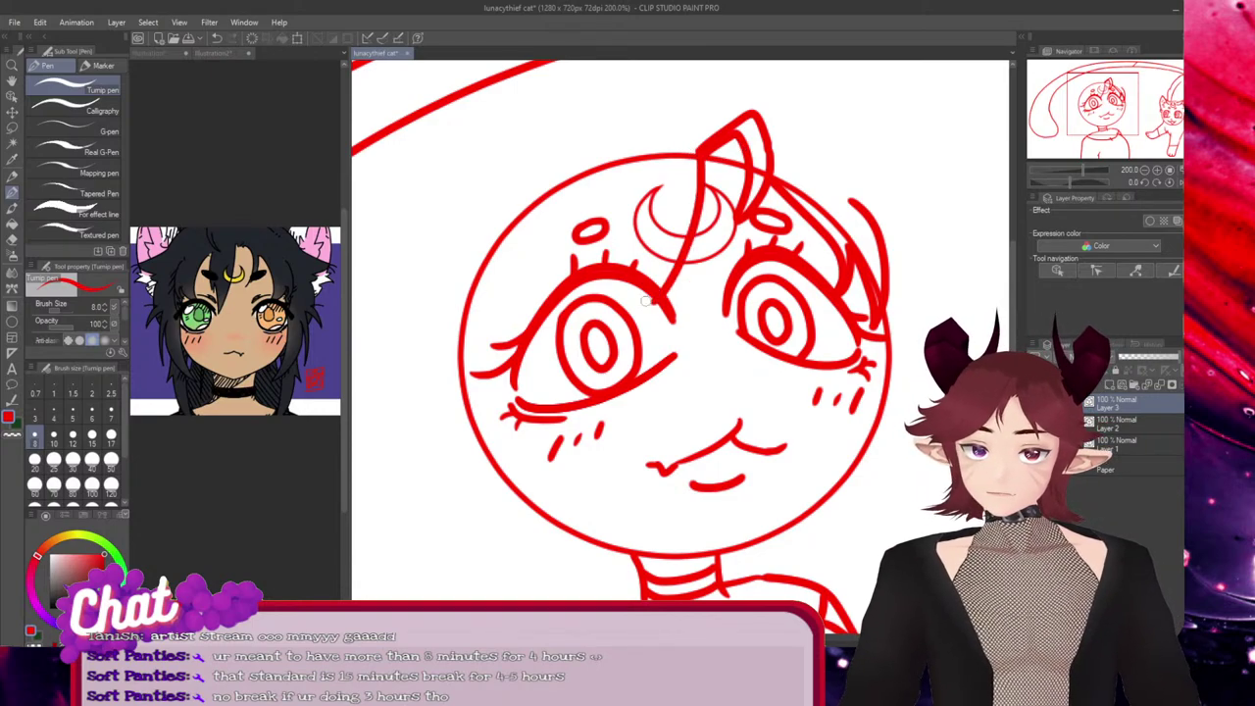
{"action": "key", "text": "ctrl+z"}
{"action": "left_click_drag", "start_coordinate": [700, 157], "coordinate": [643, 281]}
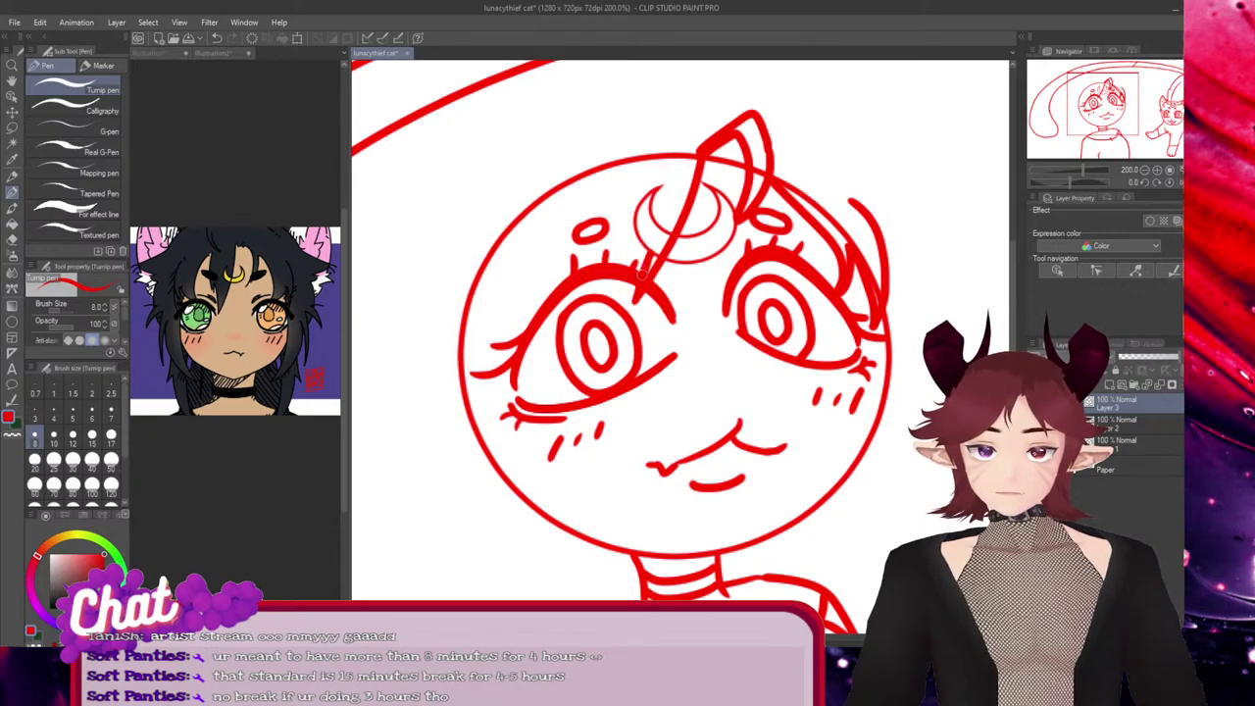
{"action": "left_click_drag", "start_coordinate": [636, 288], "coordinate": [662, 177]}
{"action": "key", "text": "ctrl+z"}
{"action": "key", "text": "ctrl+z"}
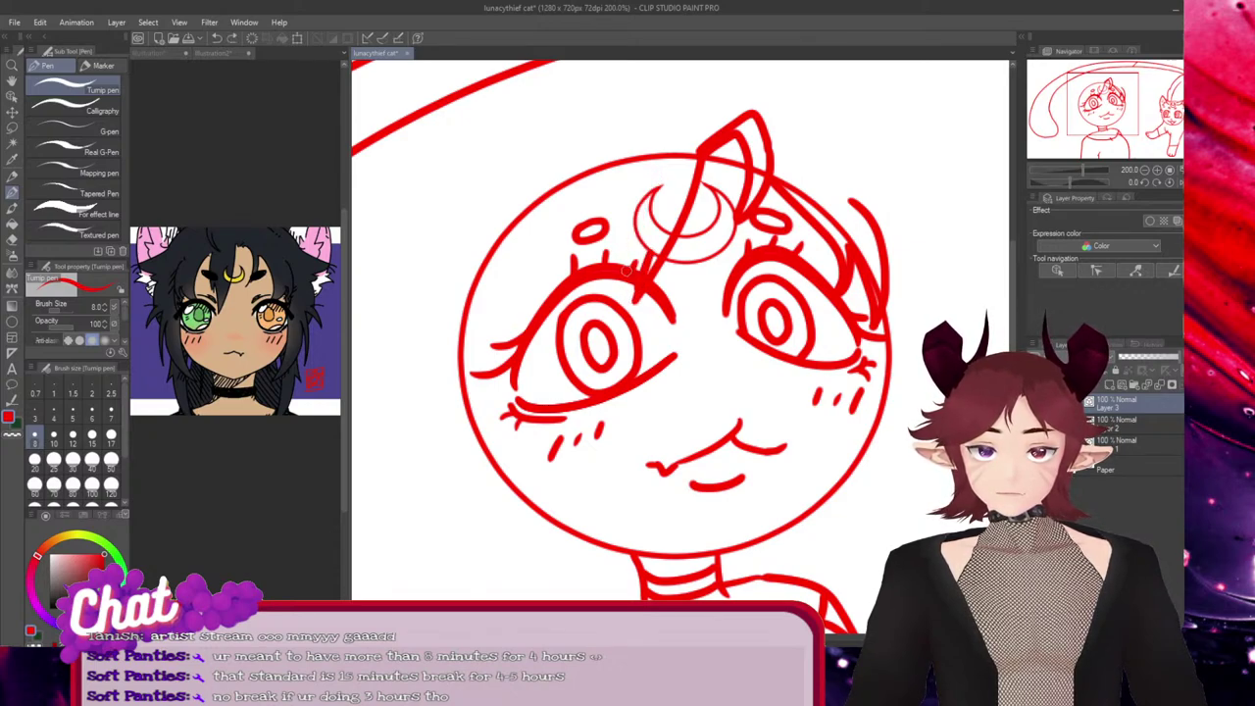
{"action": "left_click_drag", "start_coordinate": [635, 296], "coordinate": [644, 246]}
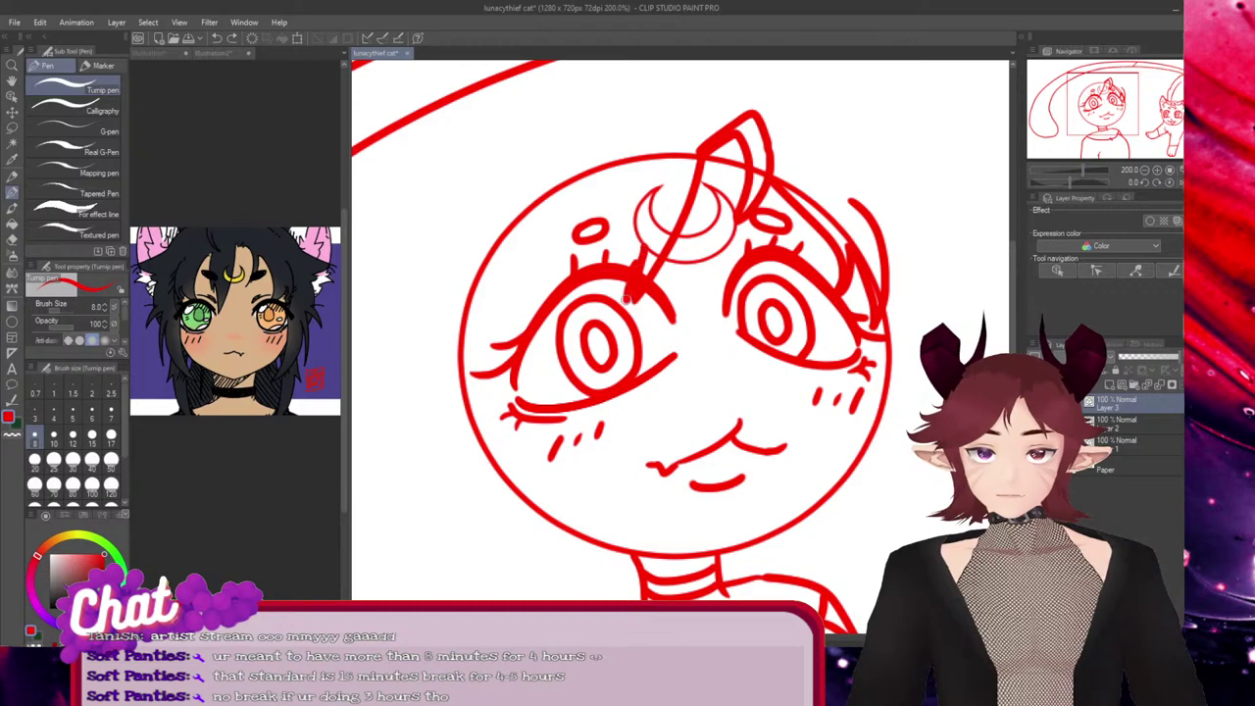
{"action": "key", "text": "ctrl+z"}
{"action": "left_click_drag", "start_coordinate": [635, 297], "coordinate": [642, 245]}
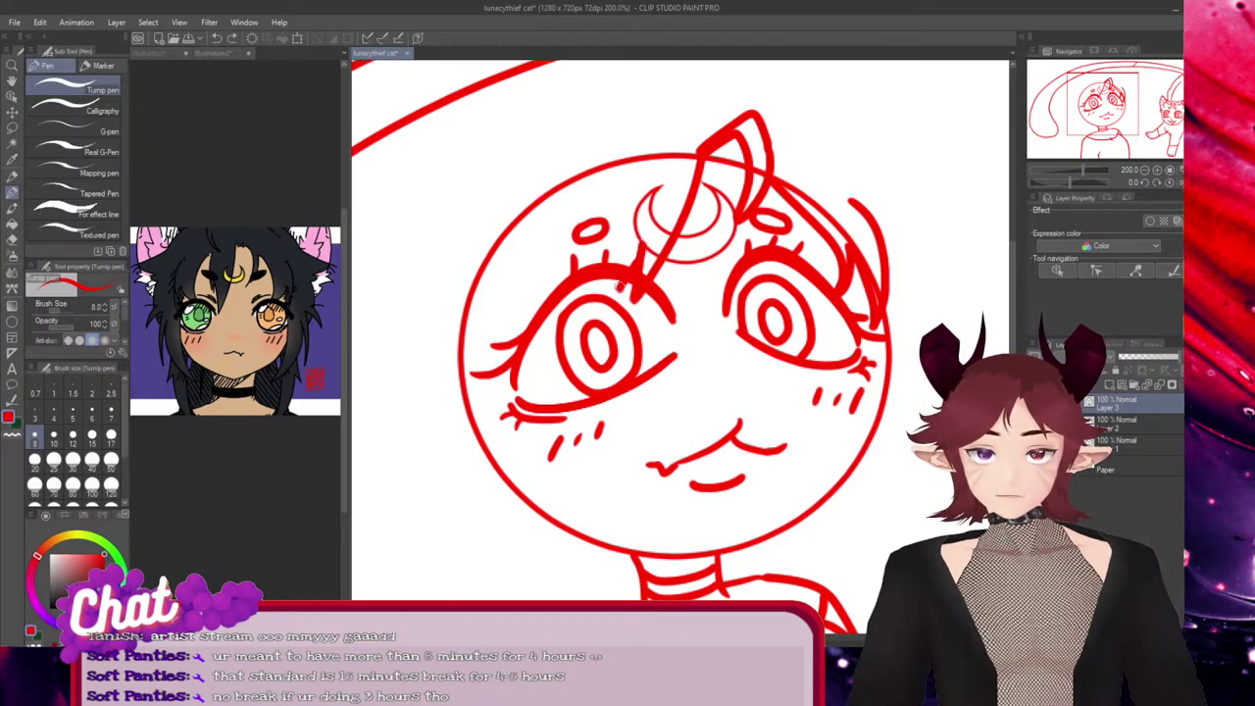
Draw the left fringe: a strand above the left eye, a sweep along the forehead, and a side lock curving outward past the head
{"action": "mouse_move", "coordinate": [622, 287]}
{"action": "left_mouse_down"}
{"action": "mouse_move", "coordinate": [616, 182]}
{"action": "mouse_move", "coordinate": [614, 227]}
{"action": "left_mouse_up"}
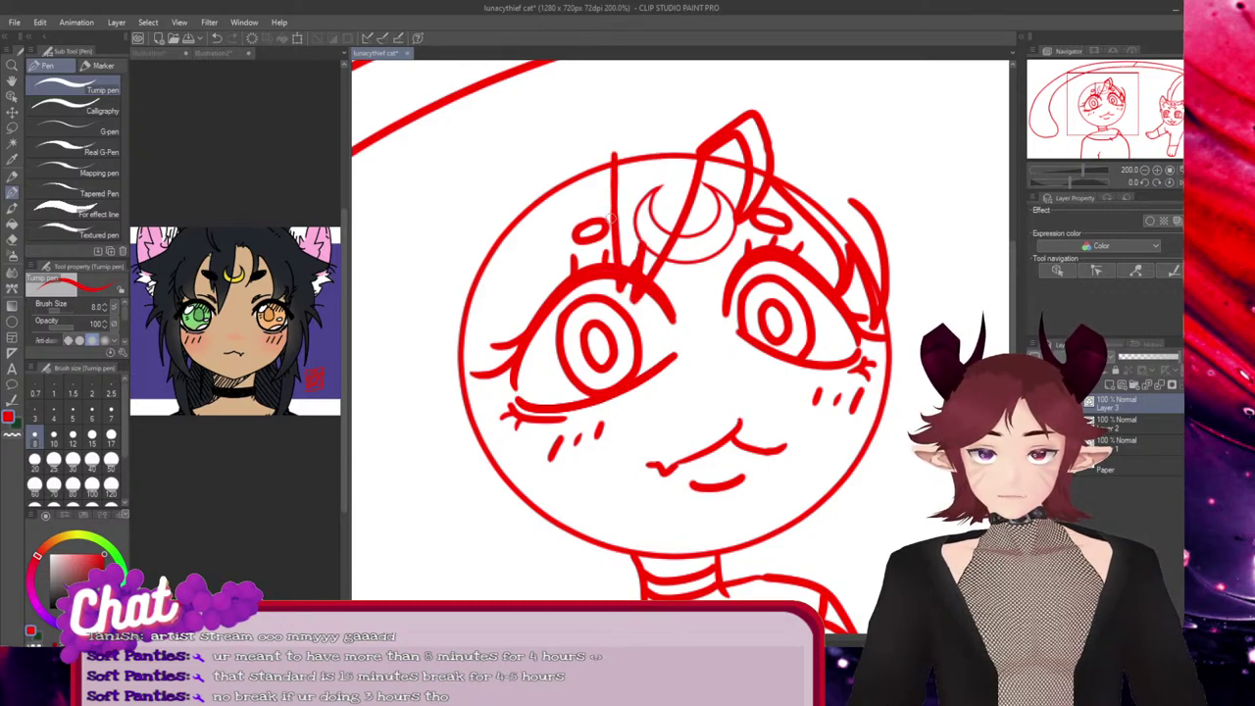
{"action": "key", "text": "ctrl+z"}
{"action": "left_click_drag", "start_coordinate": [626, 154], "coordinate": [606, 224]}
{"action": "key", "text": "ctrl+z"}
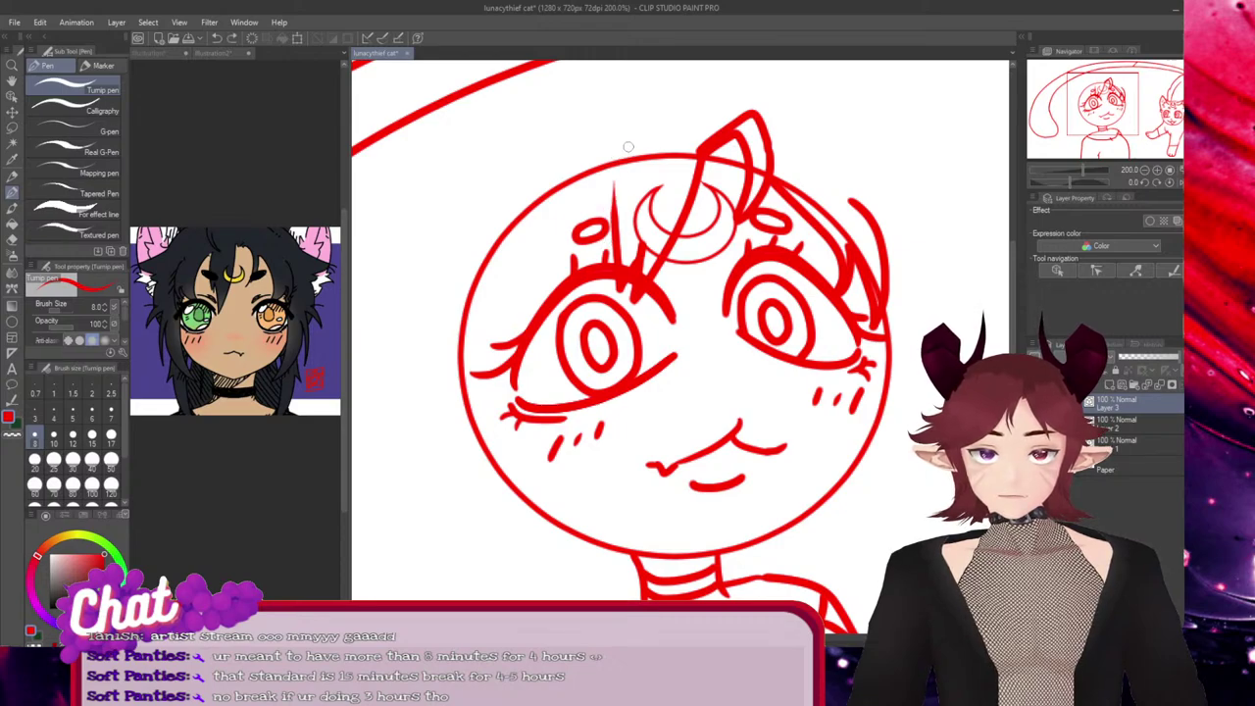
{"action": "left_click_drag", "start_coordinate": [629, 147], "coordinate": [615, 243]}
{"action": "mouse_move", "coordinate": [627, 148]}
{"action": "left_mouse_down"}
{"action": "mouse_move", "coordinate": [602, 159]}
{"action": "mouse_move", "coordinate": [538, 259]}
{"action": "left_mouse_up"}
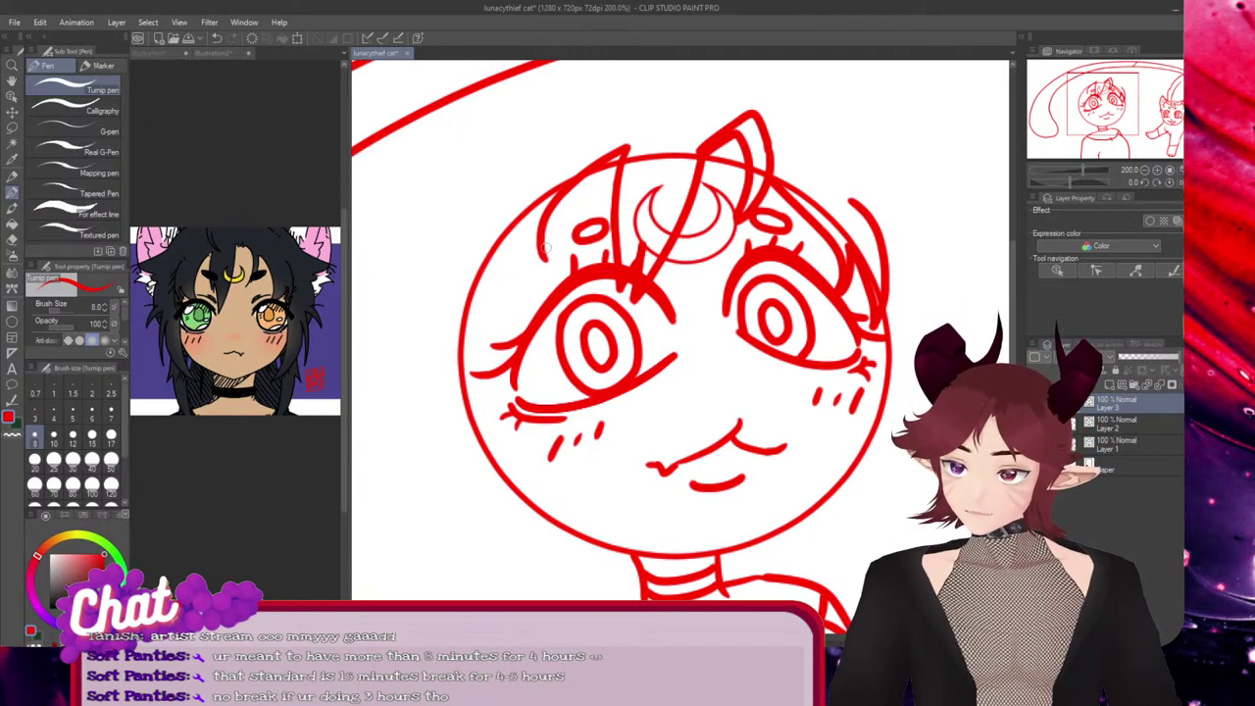
{"action": "mouse_move", "coordinate": [545, 263]}
{"action": "left_mouse_down"}
{"action": "mouse_move", "coordinate": [521, 235]}
{"action": "mouse_move", "coordinate": [528, 336]}
{"action": "mouse_move", "coordinate": [464, 238]}
{"action": "left_mouse_up"}
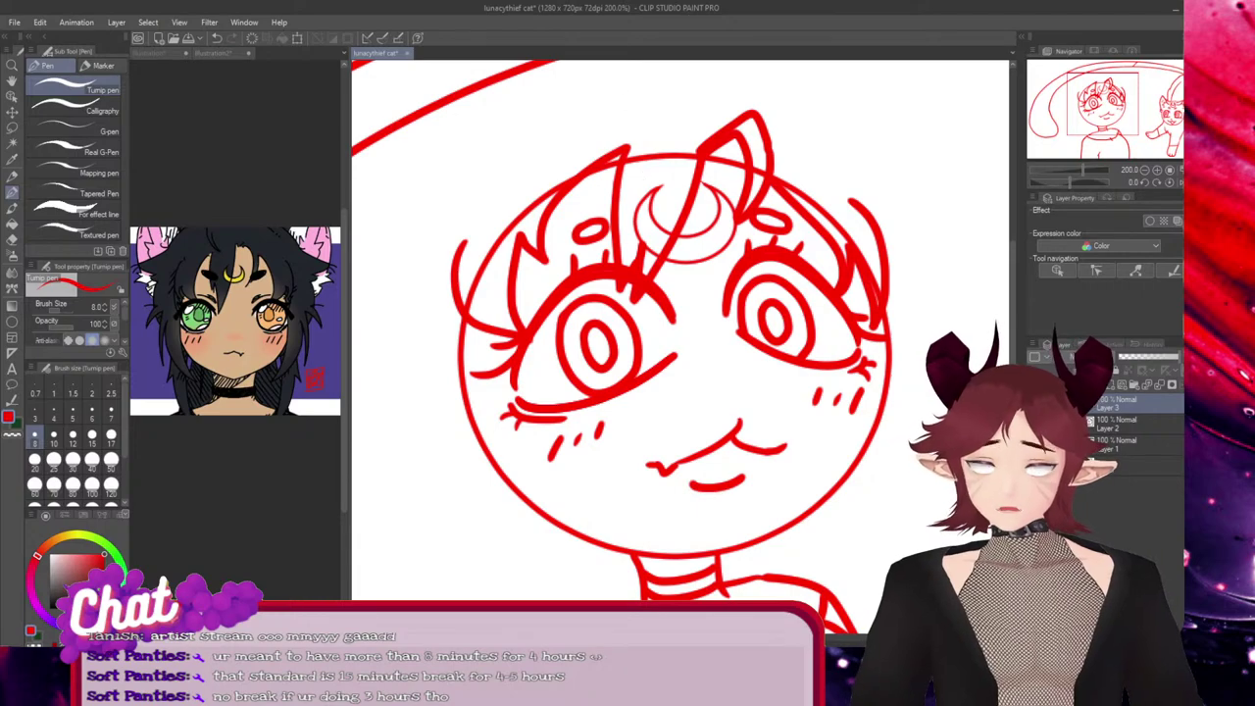
Rotate the fringe linework slightly counterclockwise to match the head's tilt
{"action": "key", "text": "ctrl+t"}
{"action": "left_click_drag", "start_coordinate": [917, 93], "coordinate": [909, 79]}
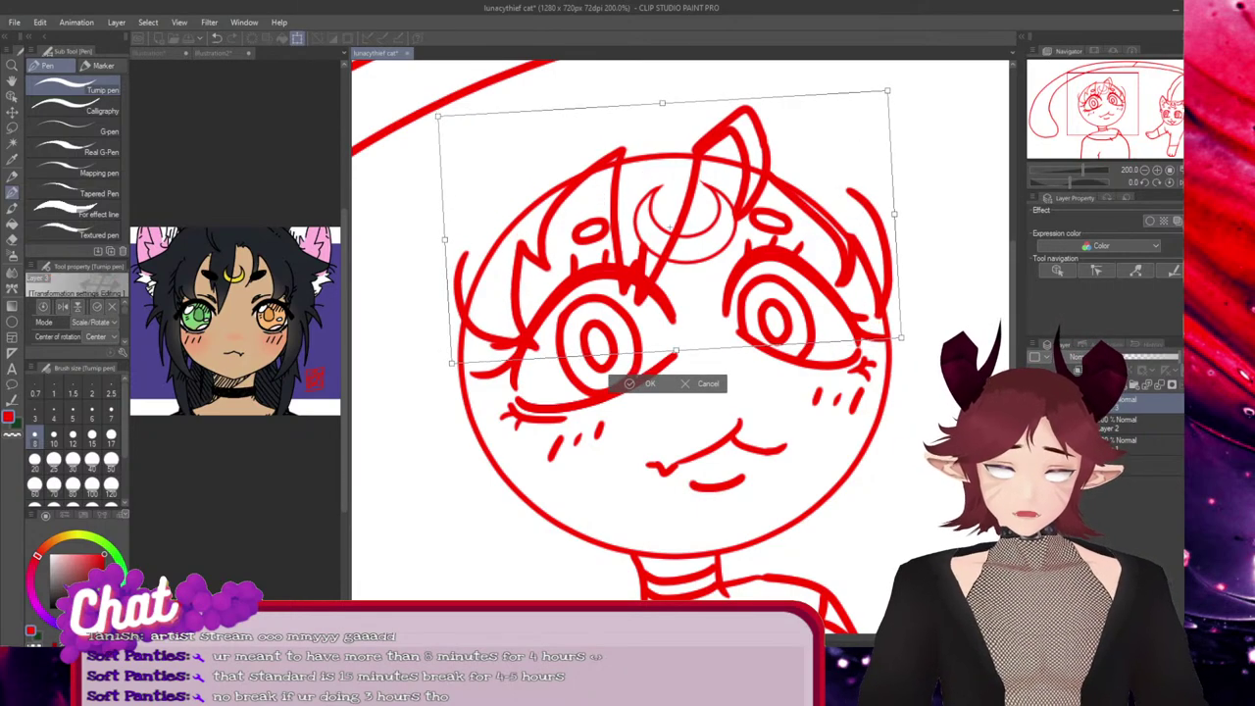
{"action": "left_click", "coordinate": [642, 383]}
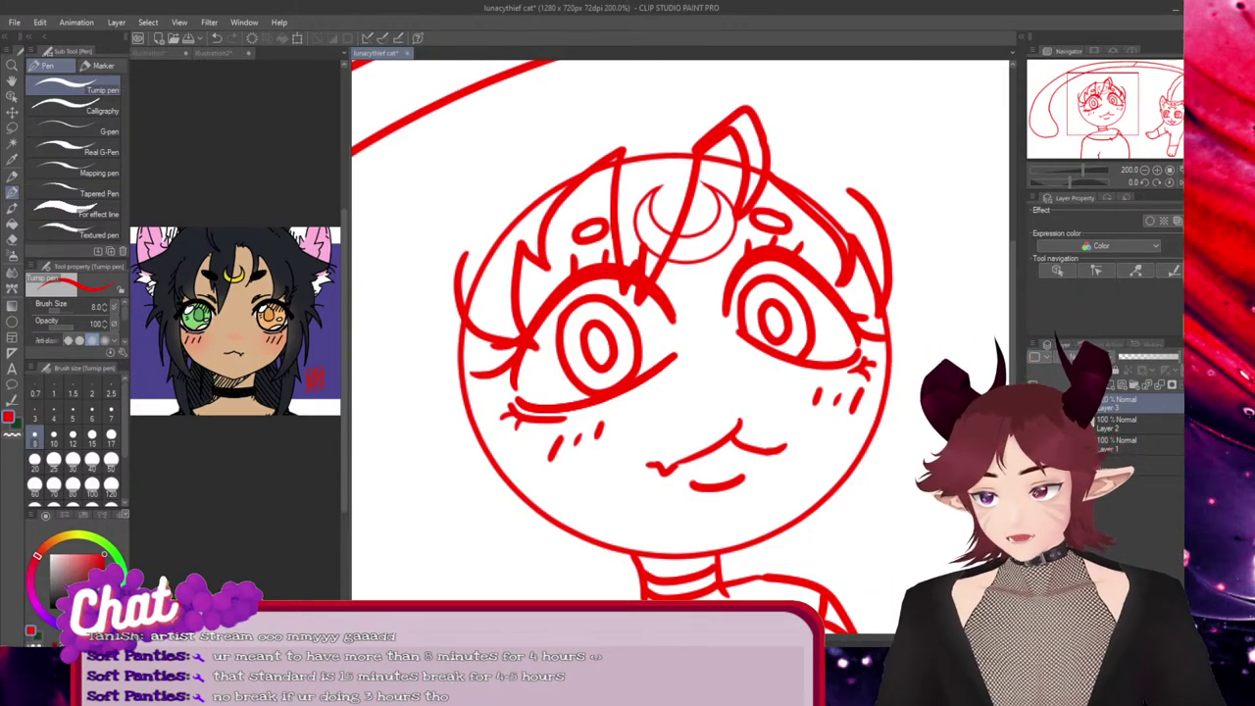
Draw two pointed hair locks beside the left cheek and place copies of them beside the right cheek
{"action": "mouse_move", "coordinate": [488, 338]}
{"action": "left_mouse_down"}
{"action": "mouse_move", "coordinate": [545, 559]}
{"action": "mouse_move", "coordinate": [457, 482]}
{"action": "left_mouse_up"}
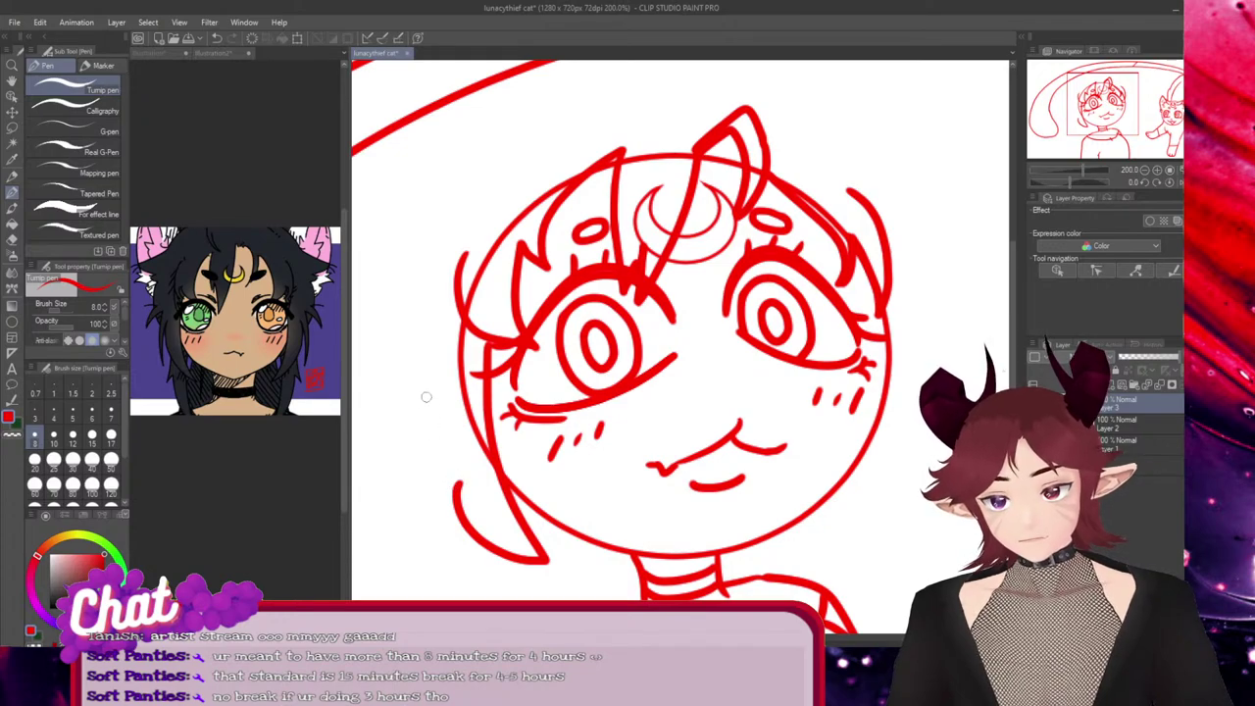
{"action": "mouse_move", "coordinate": [427, 397]}
{"action": "left_mouse_down"}
{"action": "mouse_move", "coordinate": [431, 564]}
{"action": "mouse_move", "coordinate": [453, 498]}
{"action": "left_mouse_up"}
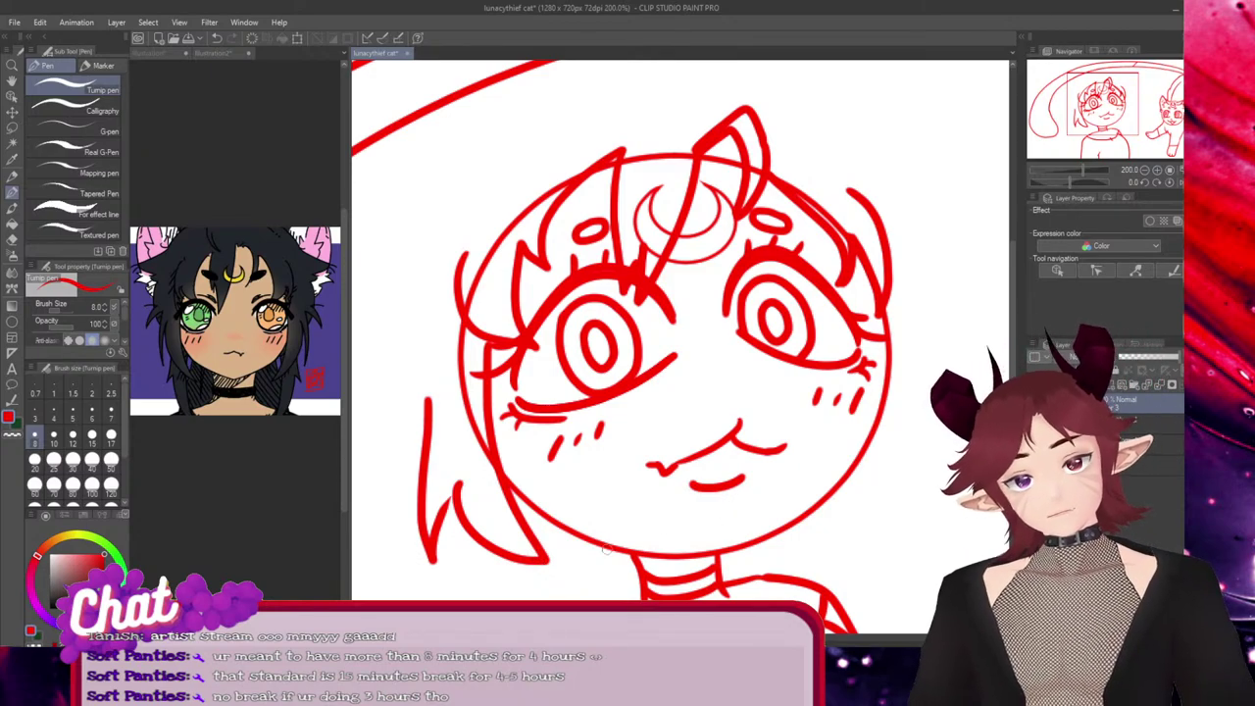
{"action": "left_click", "coordinate": [534, 545], "text": "ctrl"}
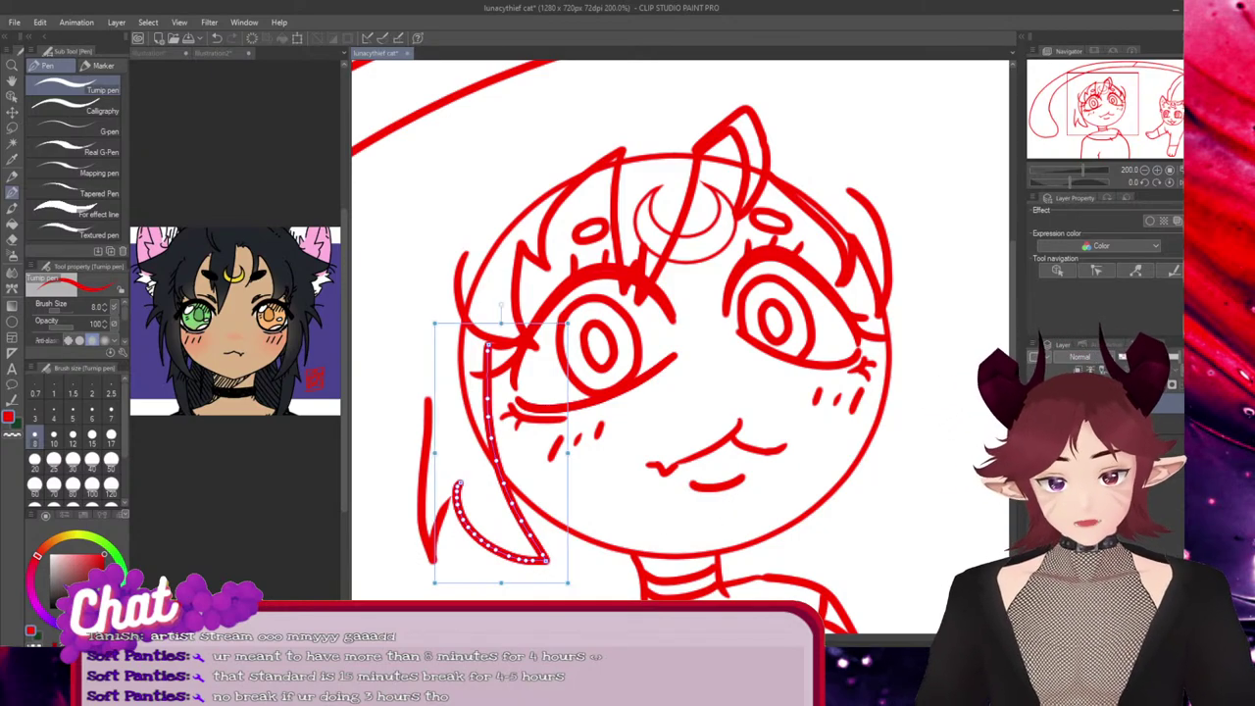
{"action": "mouse_move", "coordinate": [535, 545]}
{"action": "left_mouse_down"}
{"action": "mouse_move", "coordinate": [931, 458]}
{"action": "mouse_move", "coordinate": [937, 523]}
{"action": "left_mouse_up"}
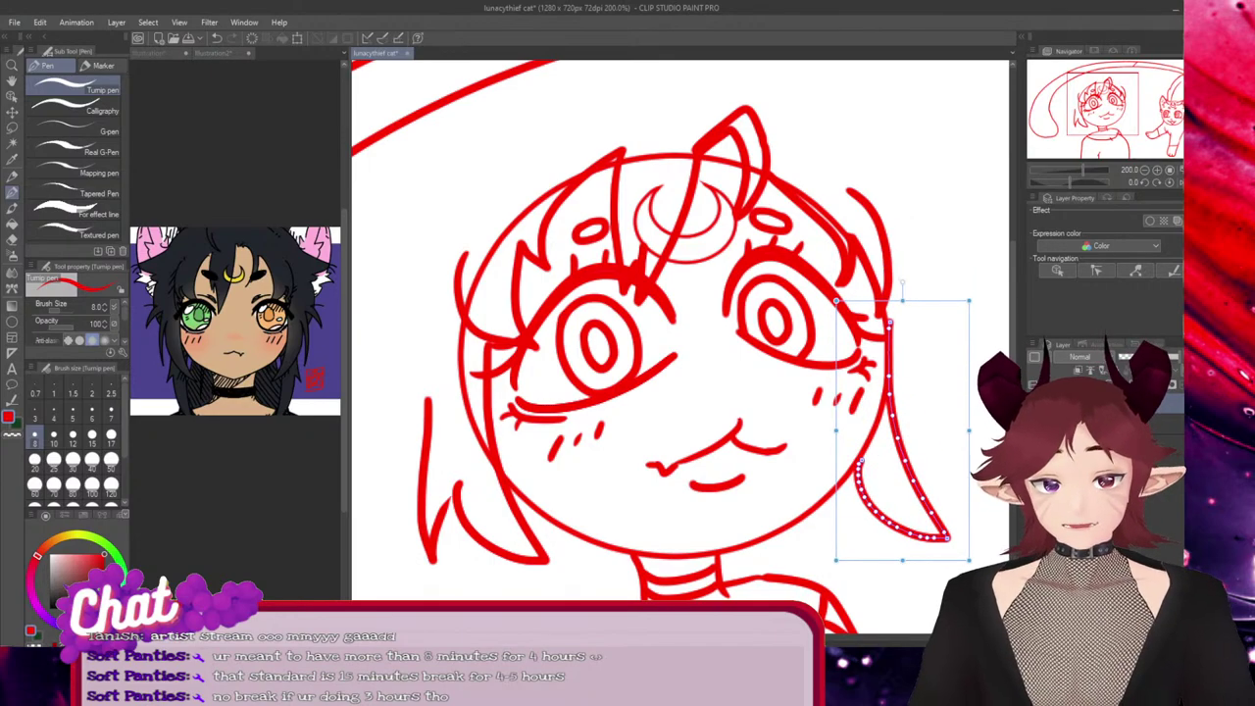
{"action": "key", "text": "ctrl+d"}
{"action": "left_click", "coordinate": [423, 490], "text": "ctrl"}
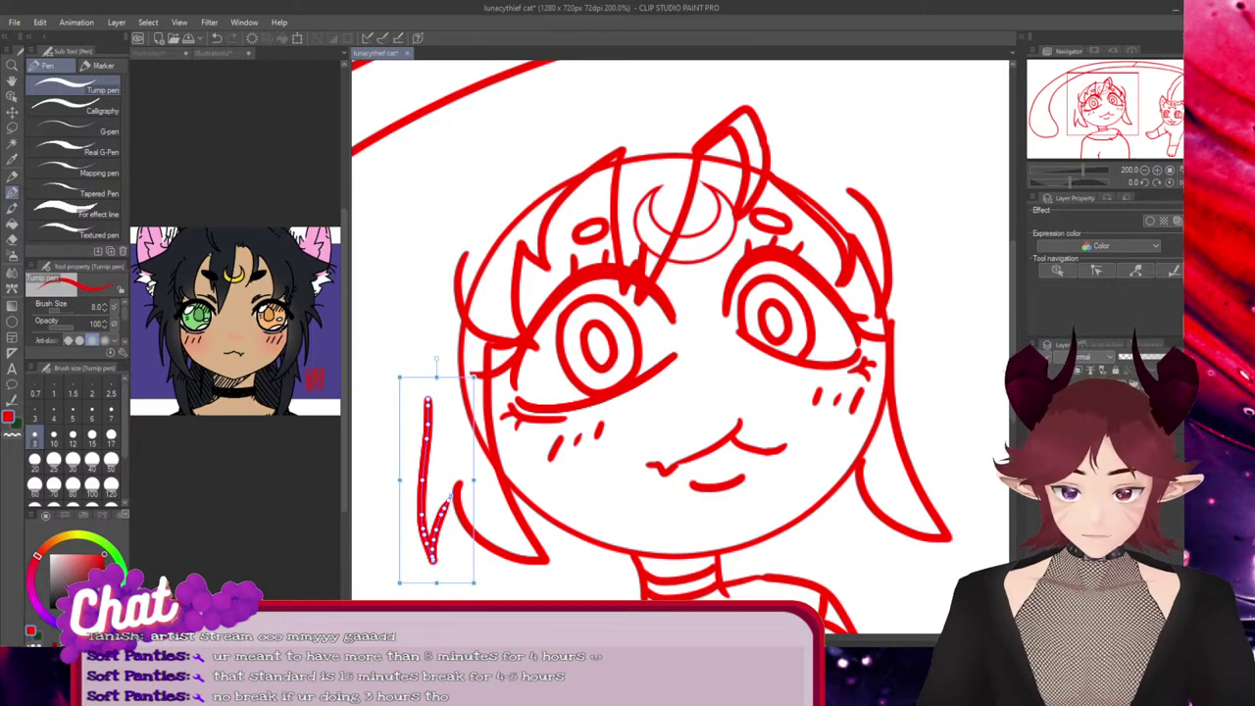
{"action": "left_click_drag", "start_coordinate": [424, 491], "coordinate": [833, 456]}
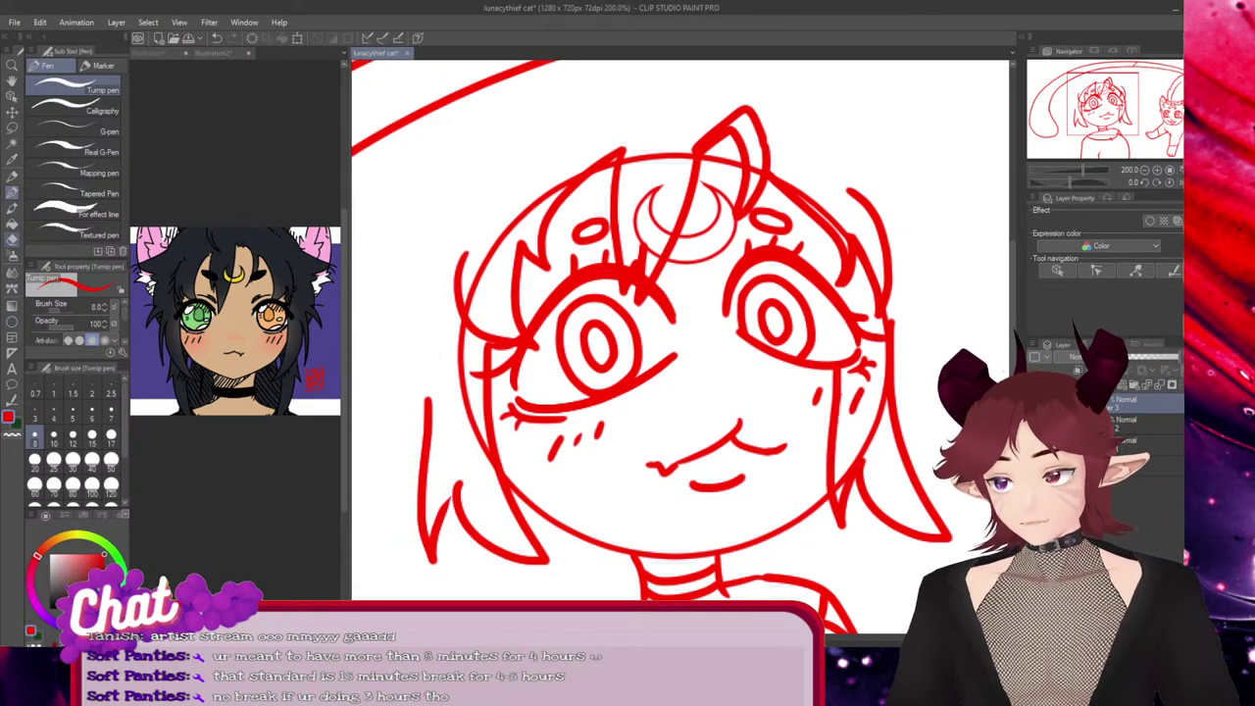
Erase the part of the small right lock that crosses the cheek with the Vector eraser, and save the drawing
{"action": "left_click", "coordinate": [12, 239]}
{"action": "left_click_drag", "start_coordinate": [843, 444], "coordinate": [849, 389]}
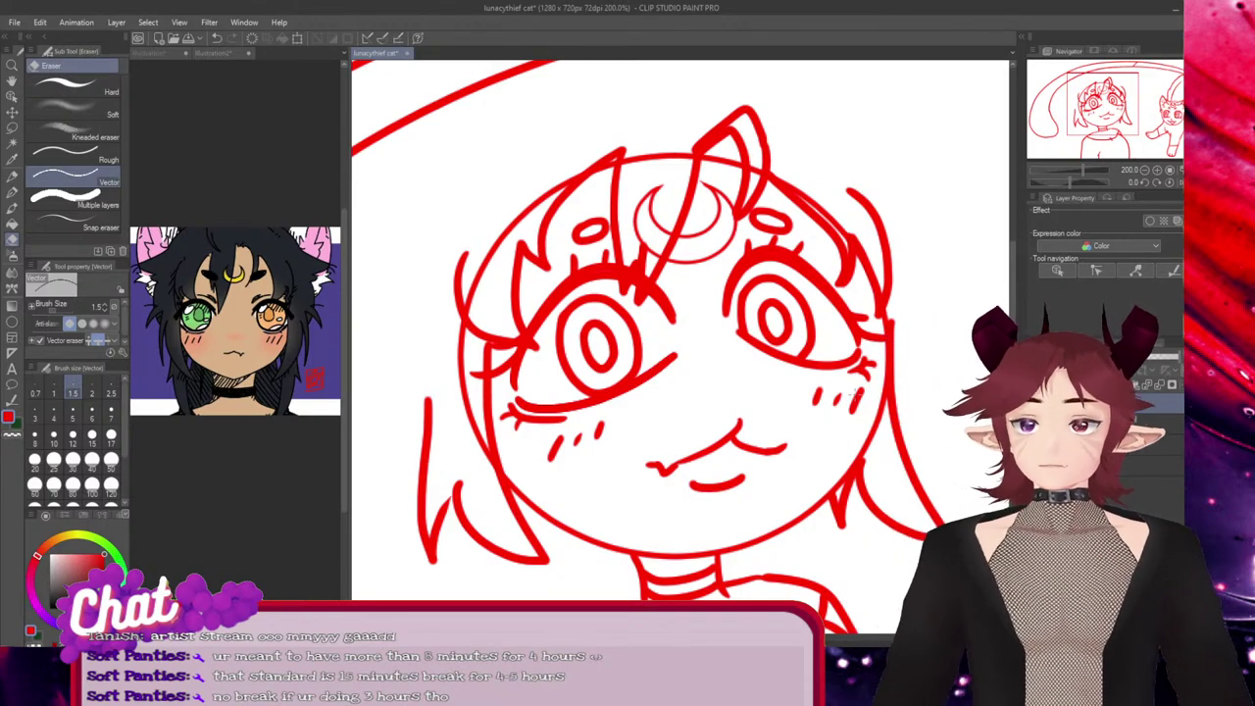
{"action": "key", "text": "p"}
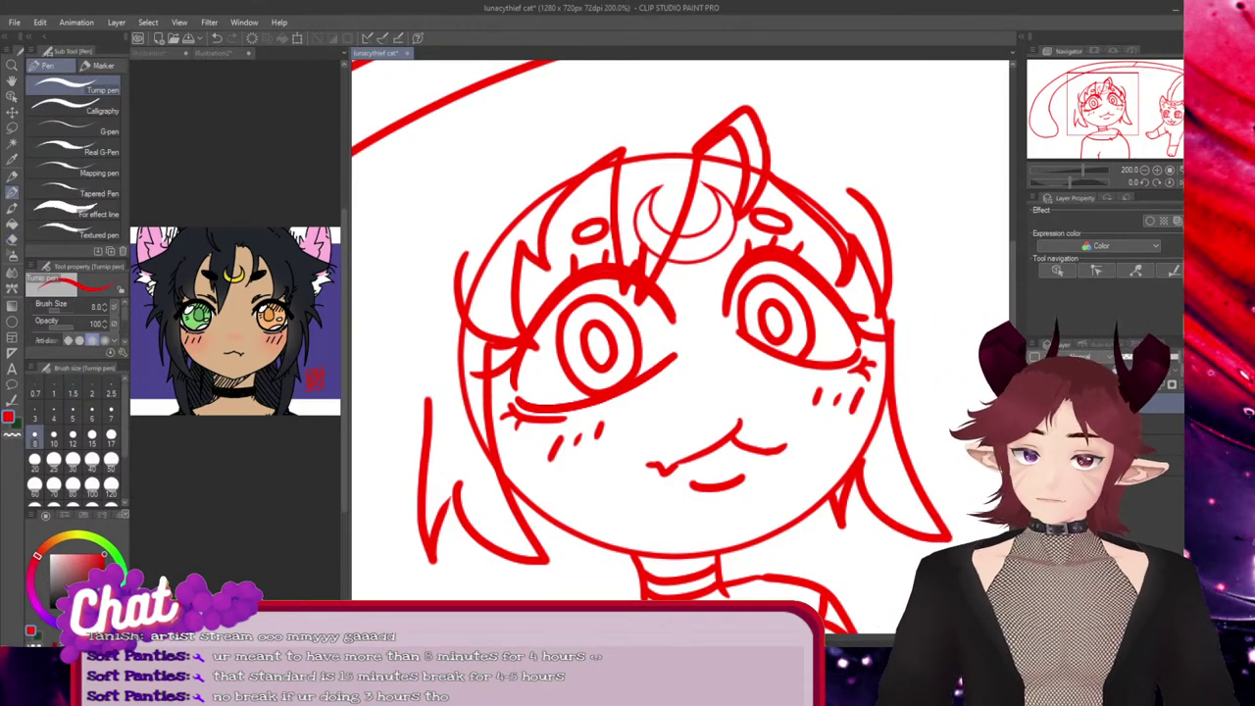
{"action": "key", "text": "ctrl+s"}
Move the outer left lock to meet the larger lock's tip, and draw a short pointed lock outside it
{"action": "left_click", "coordinate": [449, 500], "text": "ctrl"}
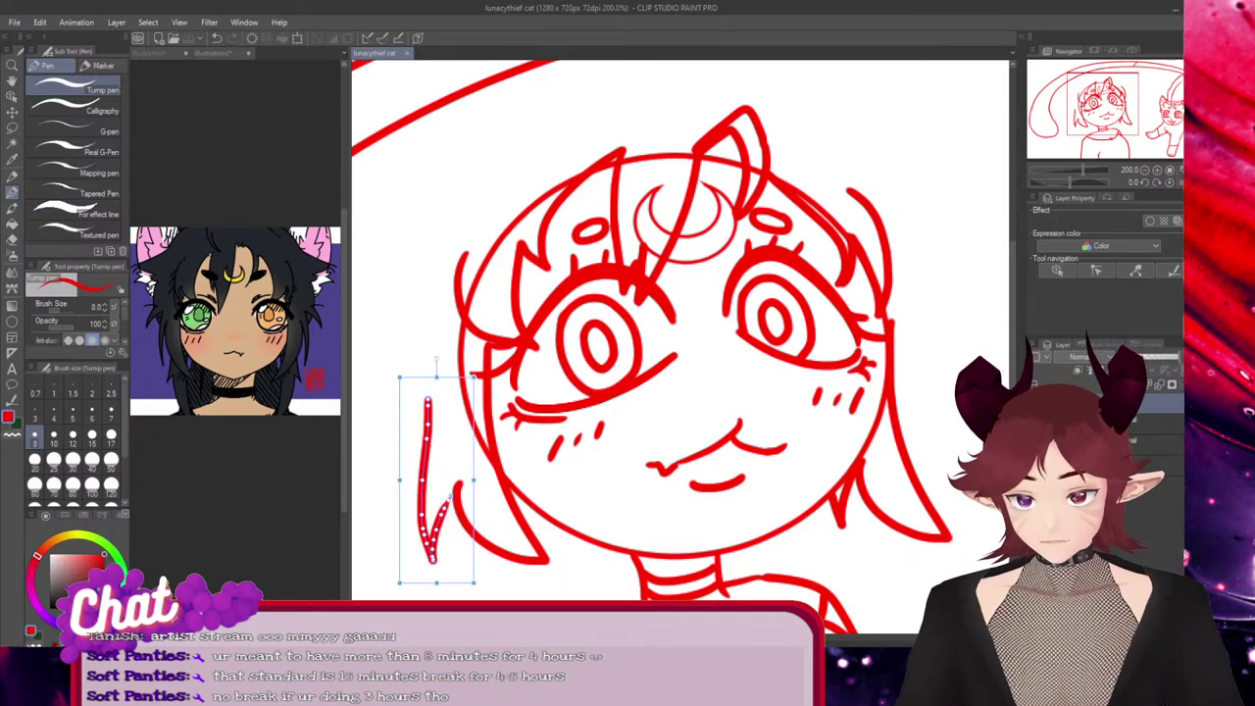
{"action": "left_click_drag", "start_coordinate": [449, 499], "coordinate": [454, 492]}
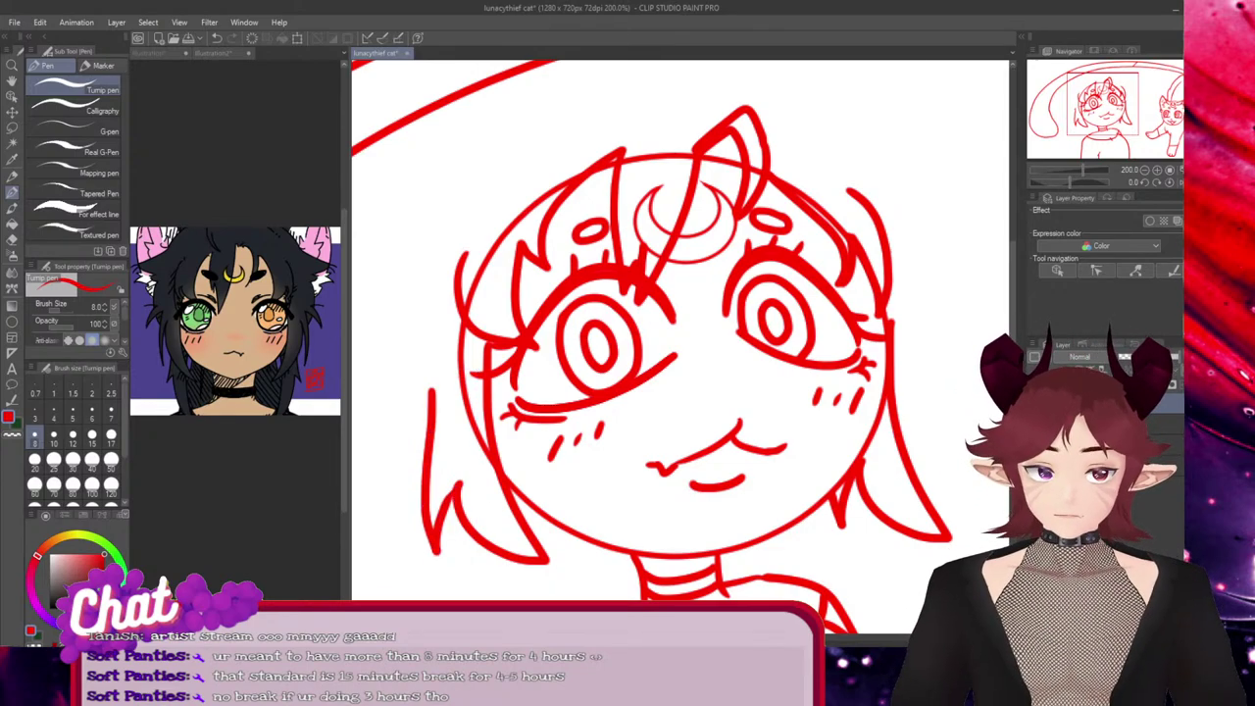
{"action": "scroll", "coordinate": [680, 343], "scroll_direction": "left", "scroll_amount": 3}
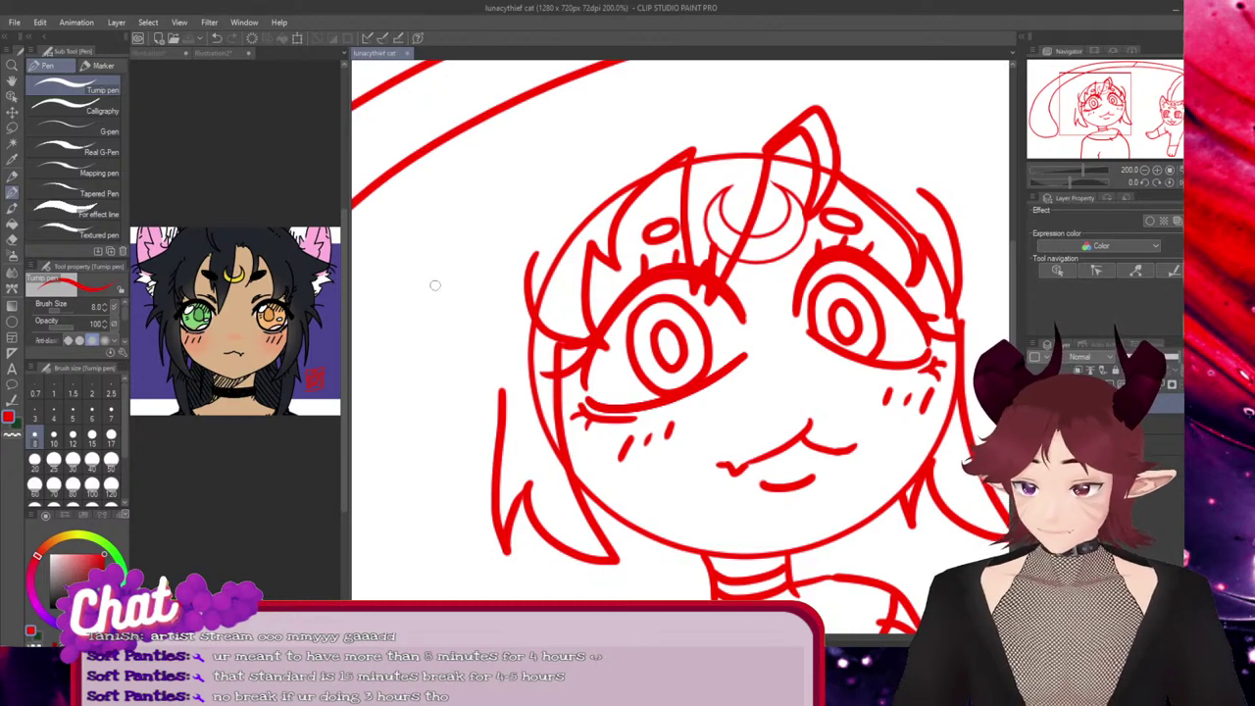
{"action": "mouse_move", "coordinate": [498, 350]}
{"action": "left_mouse_down"}
{"action": "mouse_move", "coordinate": [481, 464]}
{"action": "mouse_move", "coordinate": [496, 428]}
{"action": "left_mouse_up"}
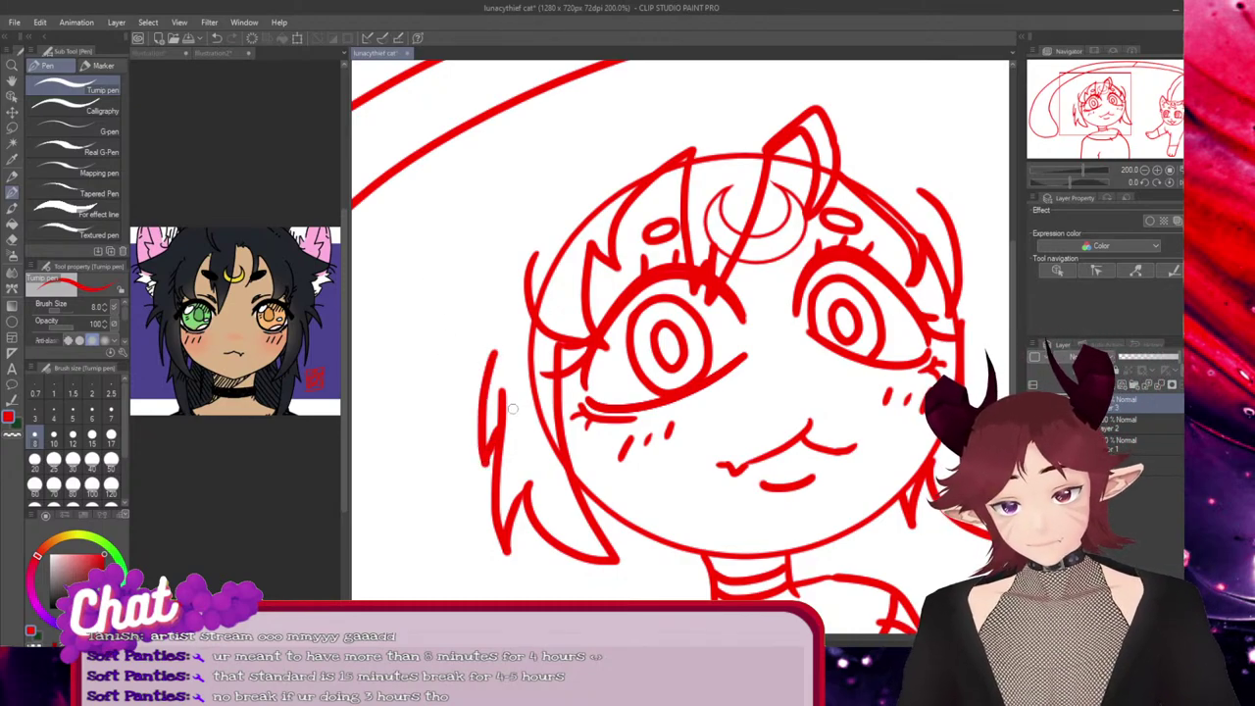
Redraw the short pointed hair lock outside the left lock so its upper end is shorter
{"action": "key", "text": "ctrl+z"}
{"action": "left_click", "coordinate": [639, 248]}
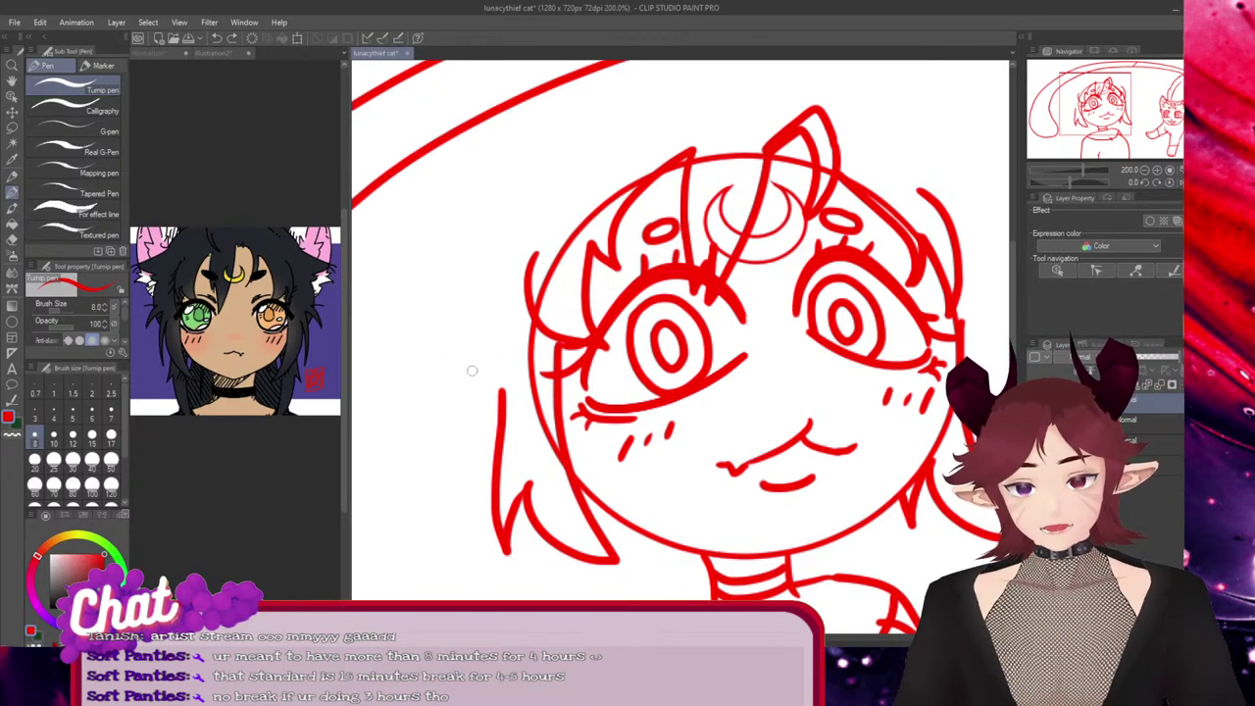
{"action": "left_click_drag", "start_coordinate": [491, 342], "coordinate": [478, 447]}
{"action": "left_click_drag", "start_coordinate": [496, 410], "coordinate": [510, 405]}
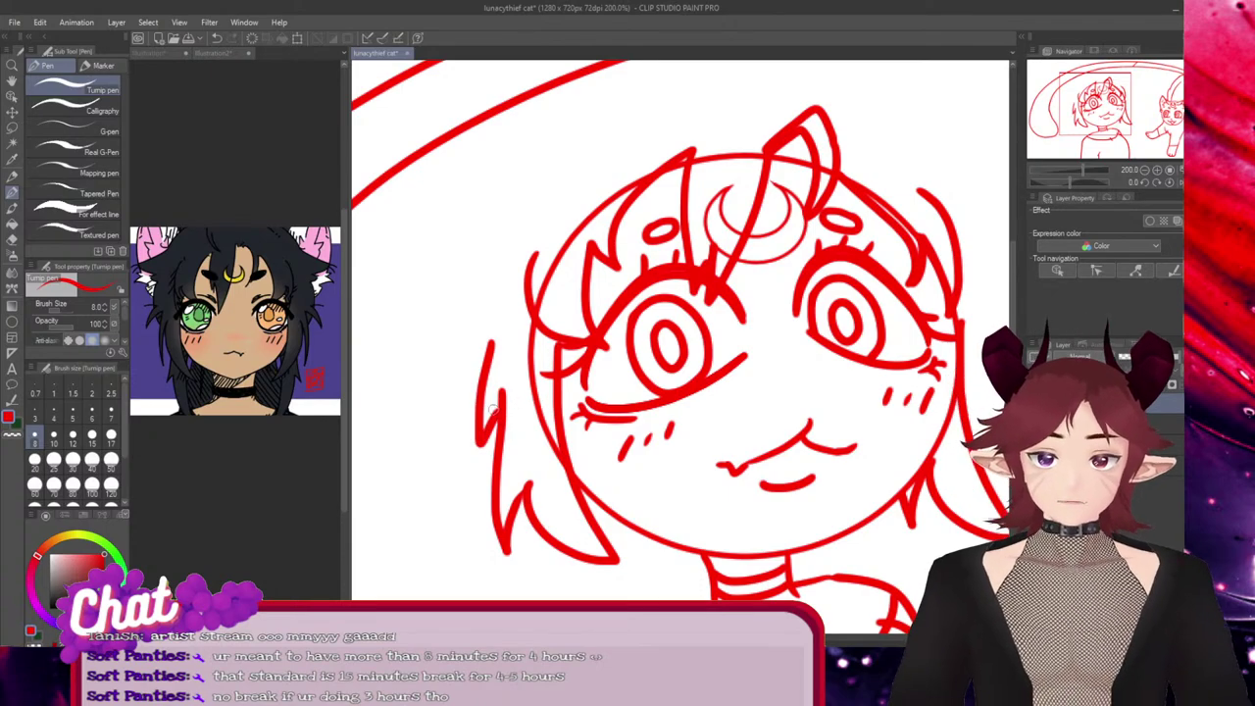
{"action": "key", "text": "ctrl+z"}
{"action": "mouse_move", "coordinate": [498, 334]}
{"action": "left_mouse_down"}
{"action": "mouse_move", "coordinate": [483, 414]}
{"action": "mouse_move", "coordinate": [504, 389]}
{"action": "left_mouse_up"}
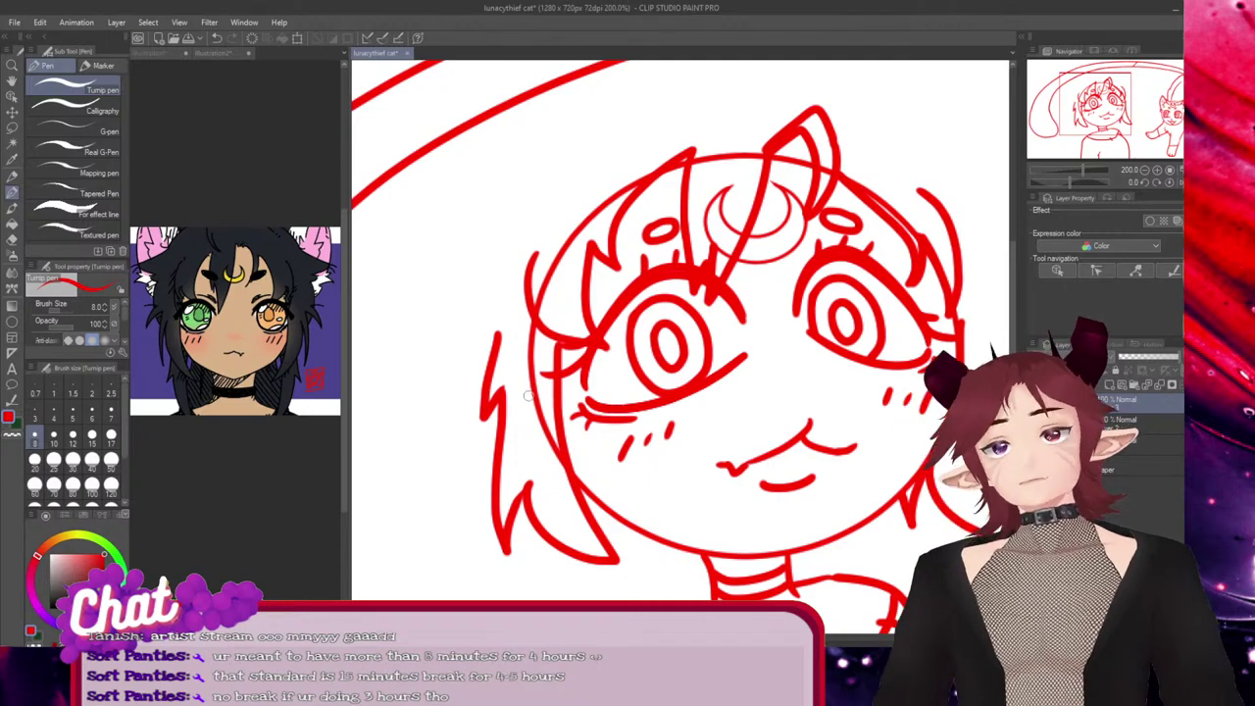
{"action": "key", "text": "ctrl+z"}
{"action": "mouse_move", "coordinate": [504, 390]}
{"action": "left_mouse_down"}
{"action": "mouse_move", "coordinate": [472, 434]}
{"action": "mouse_move", "coordinate": [492, 373]}
{"action": "left_mouse_up"}
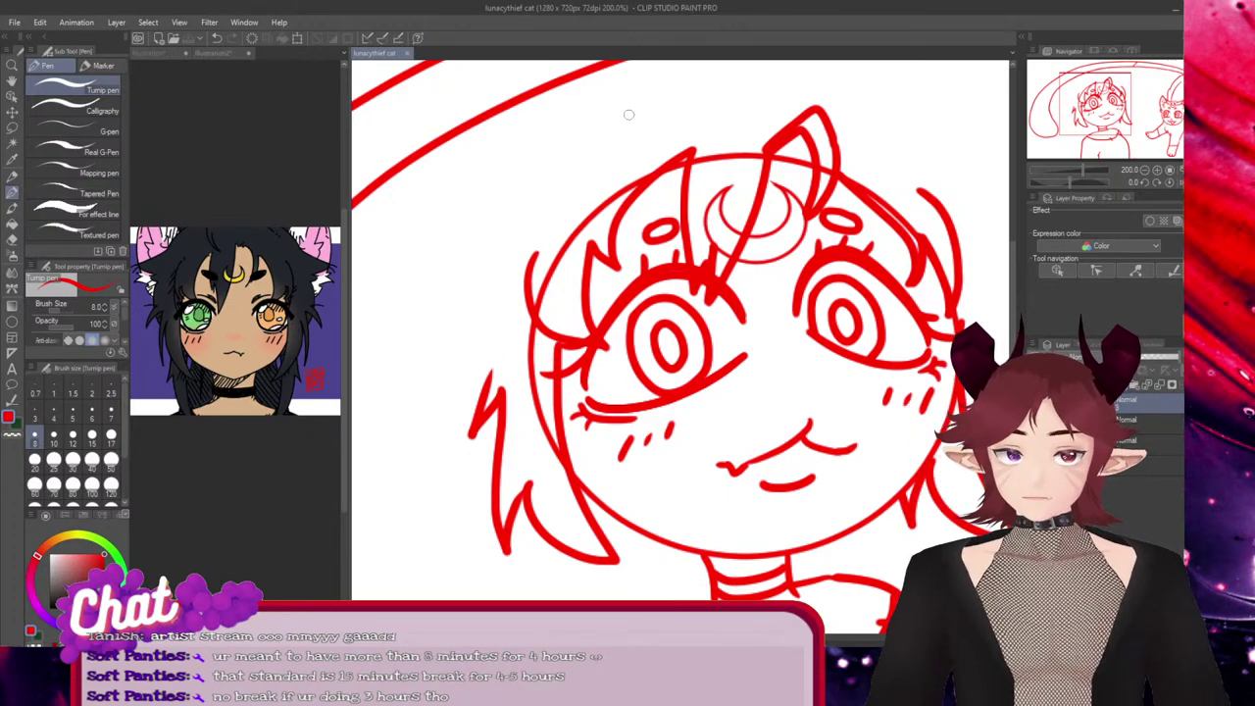
Draw a jagged hair outline with two outward points above the left lock, and shift it slightly to align with the lock
{"action": "mouse_move", "coordinate": [584, 125]}
{"action": "left_mouse_down"}
{"action": "mouse_move", "coordinate": [423, 177]}
{"action": "mouse_move", "coordinate": [486, 212]}
{"action": "mouse_move", "coordinate": [421, 256]}
{"action": "mouse_move", "coordinate": [489, 265]}
{"action": "mouse_move", "coordinate": [481, 369]}
{"action": "left_mouse_up"}
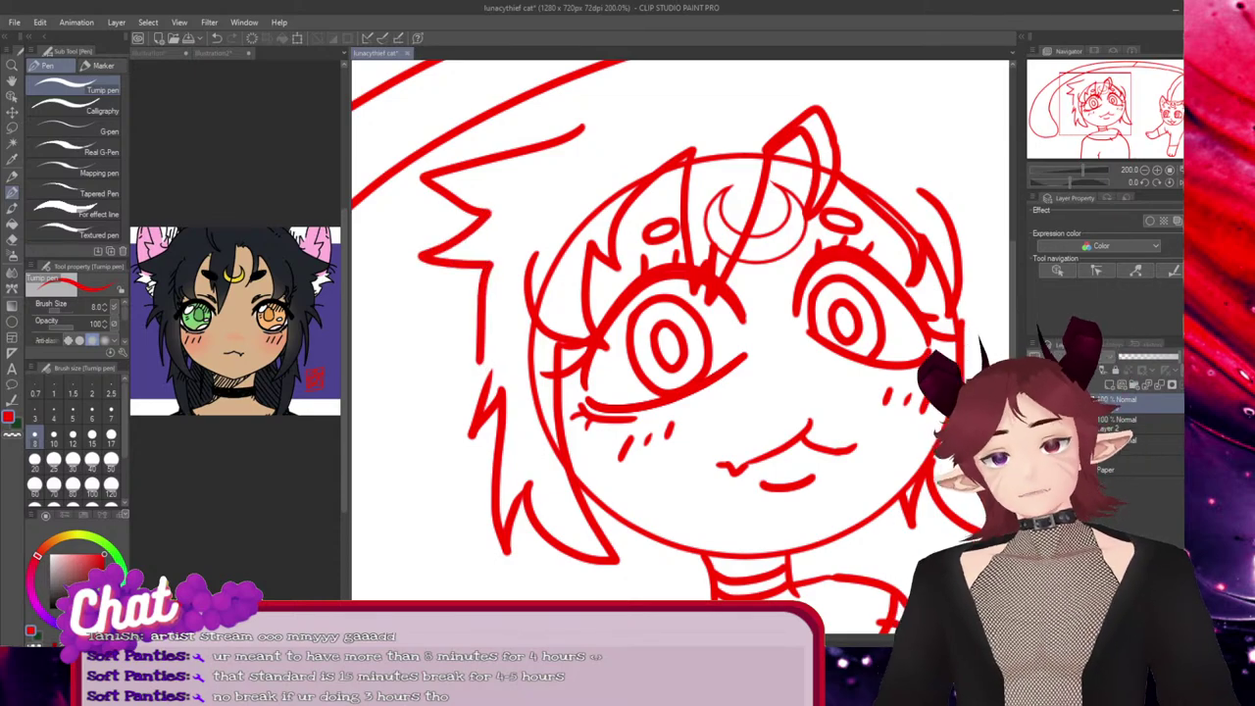
{"action": "key", "text": "ctrl+t"}
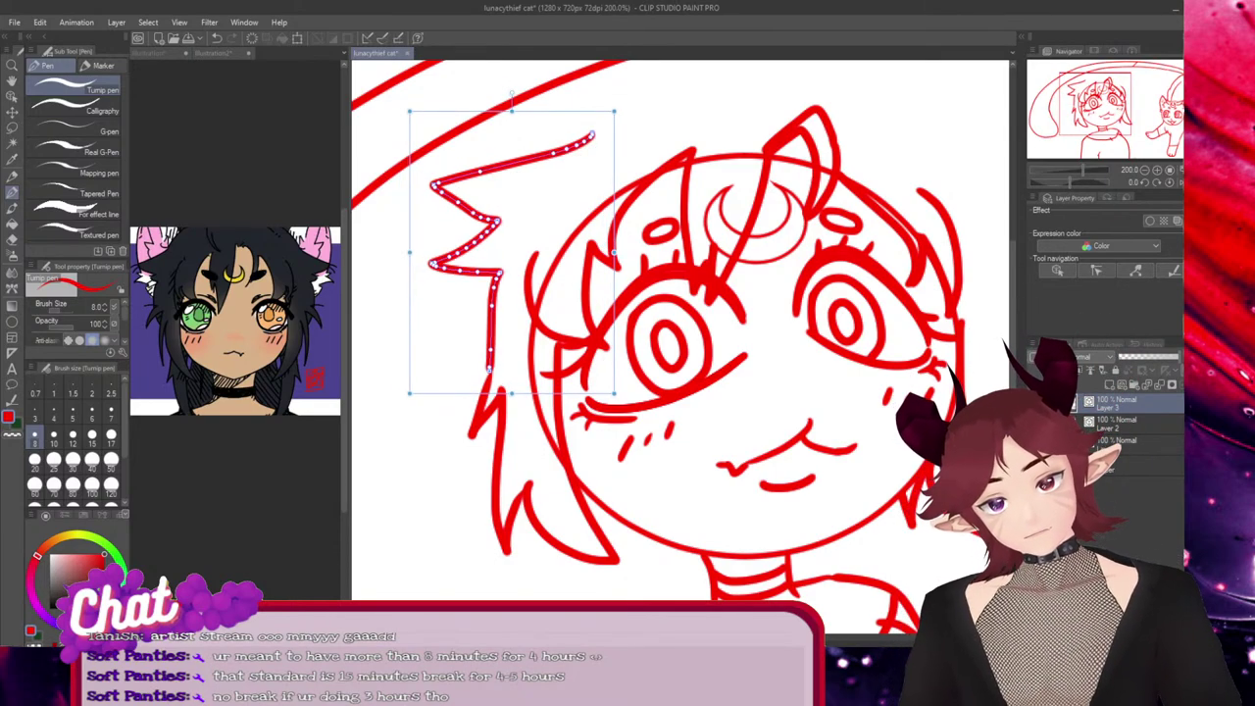
{"action": "key", "text": "Return"}
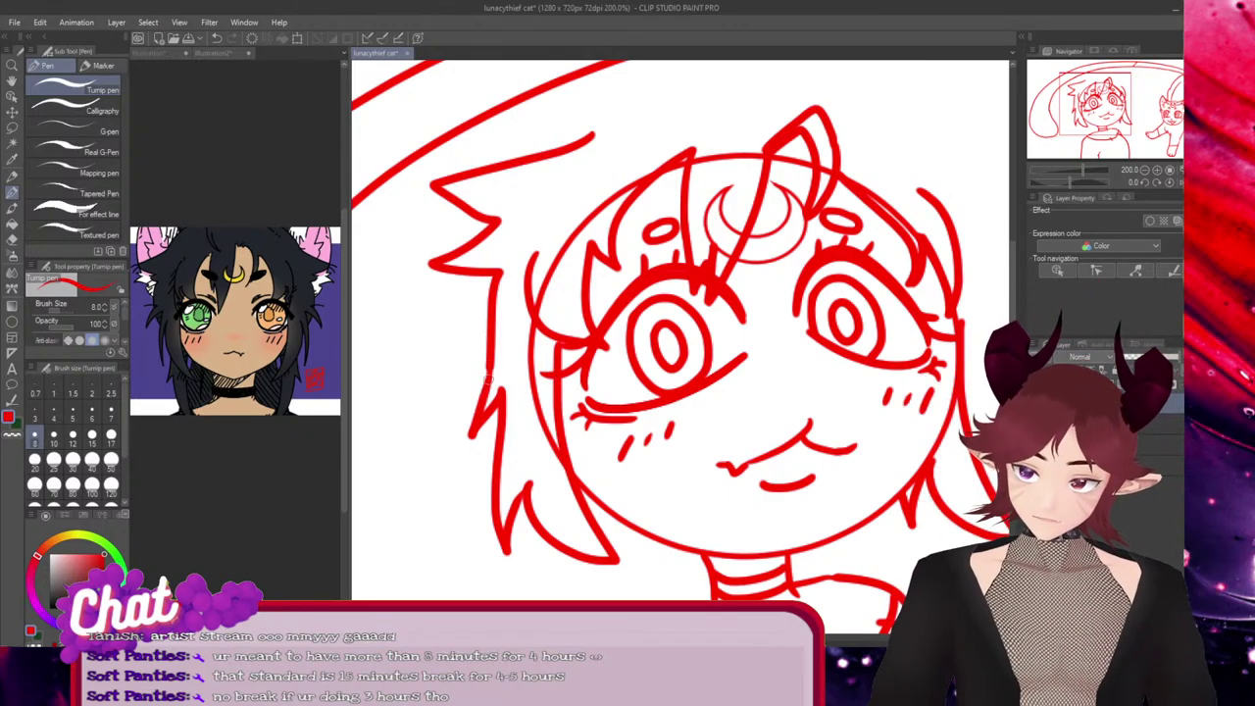
Place a mirrored copy of the jagged hair outline beside the head's right side and tilt it slightly clockwise
{"action": "key", "text": "ctrl+t"}
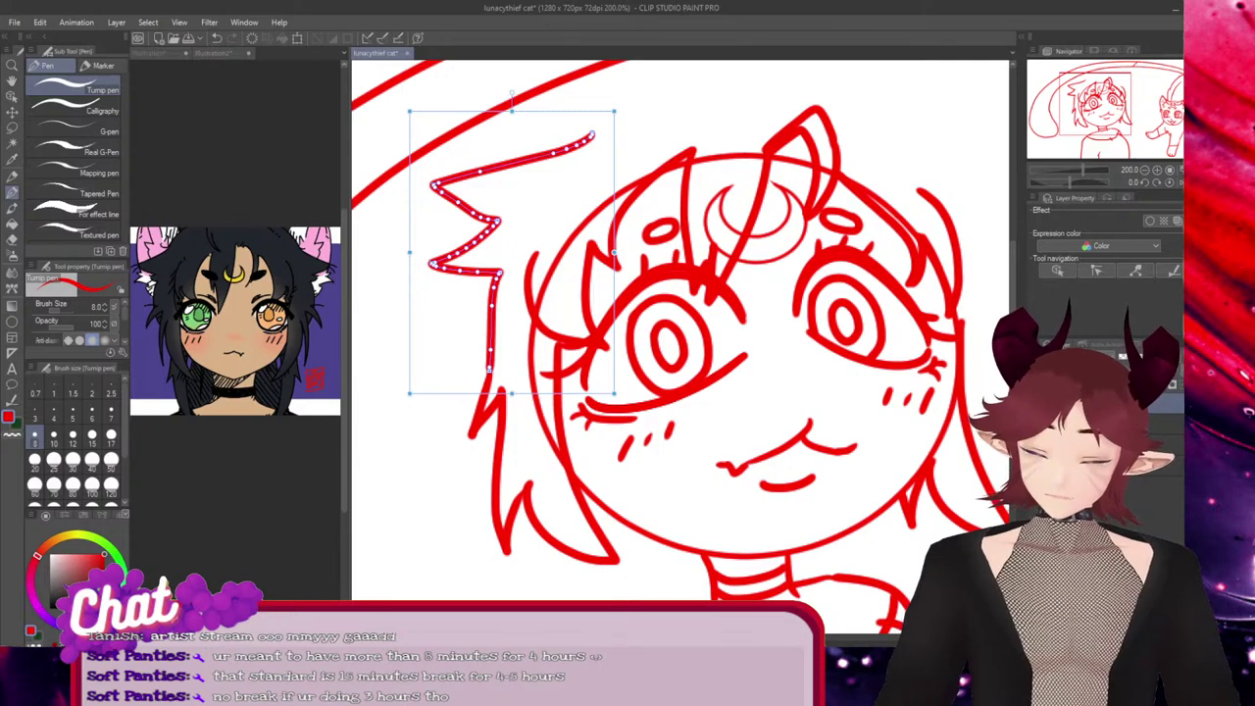
{"action": "left_click_drag", "start_coordinate": [410, 252], "coordinate": [769, 252]}
{"action": "key", "text": "Return"}
{"action": "scroll", "coordinate": [864, 371], "scroll_direction": "right", "scroll_amount": 5}
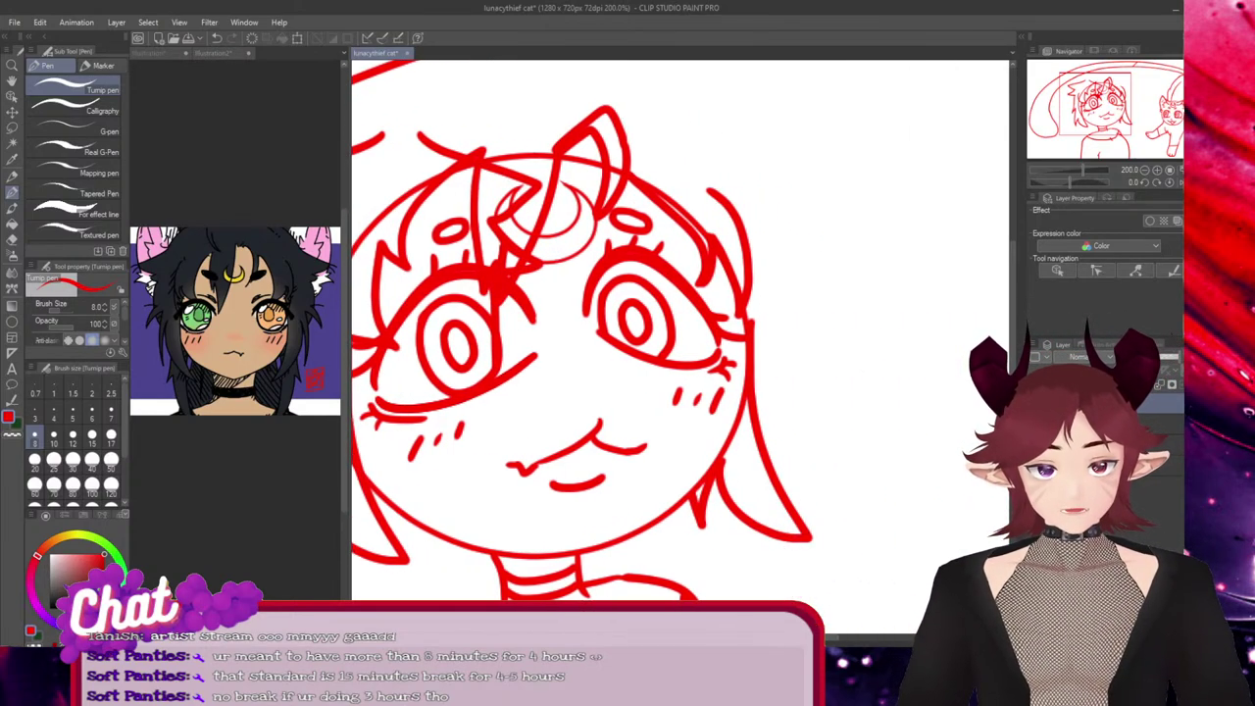
{"action": "key", "text": "ctrl"}
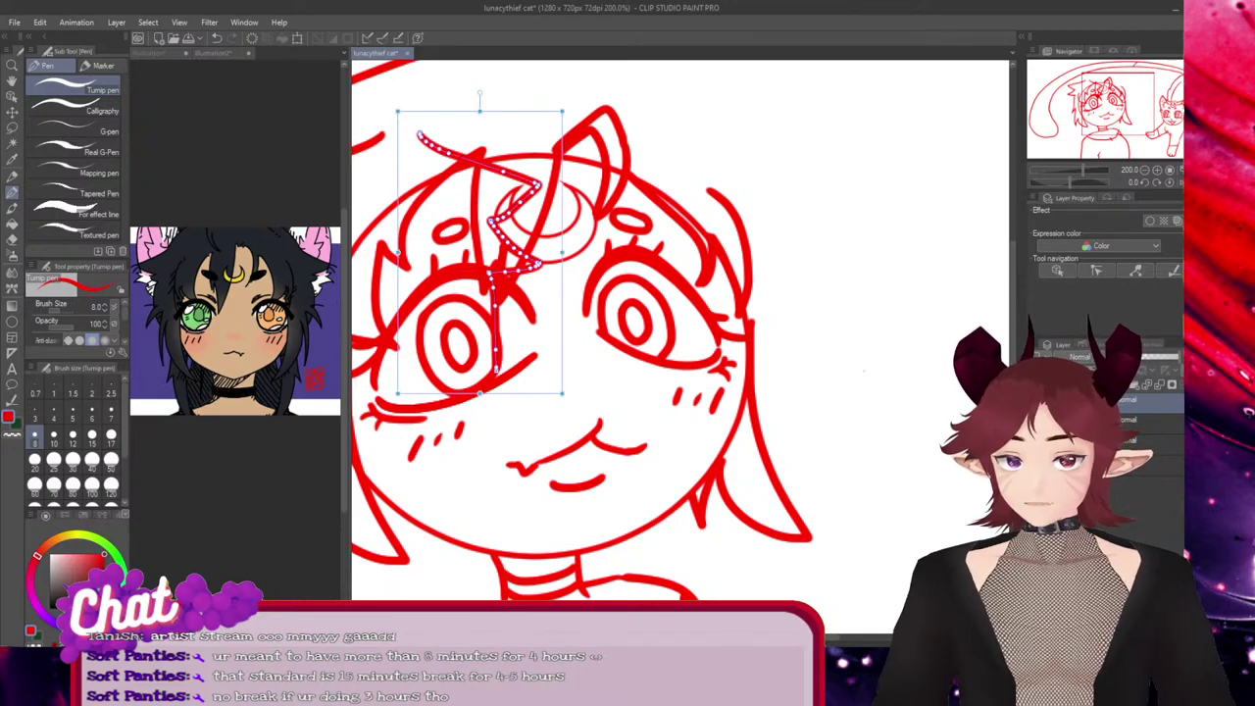
{"action": "mouse_move", "coordinate": [479, 252]}
{"action": "left_mouse_down"}
{"action": "mouse_move", "coordinate": [740, 225]}
{"action": "mouse_move", "coordinate": [778, 197]}
{"action": "mouse_move", "coordinate": [736, 199]}
{"action": "mouse_move", "coordinate": [735, 246]}
{"action": "left_mouse_up"}
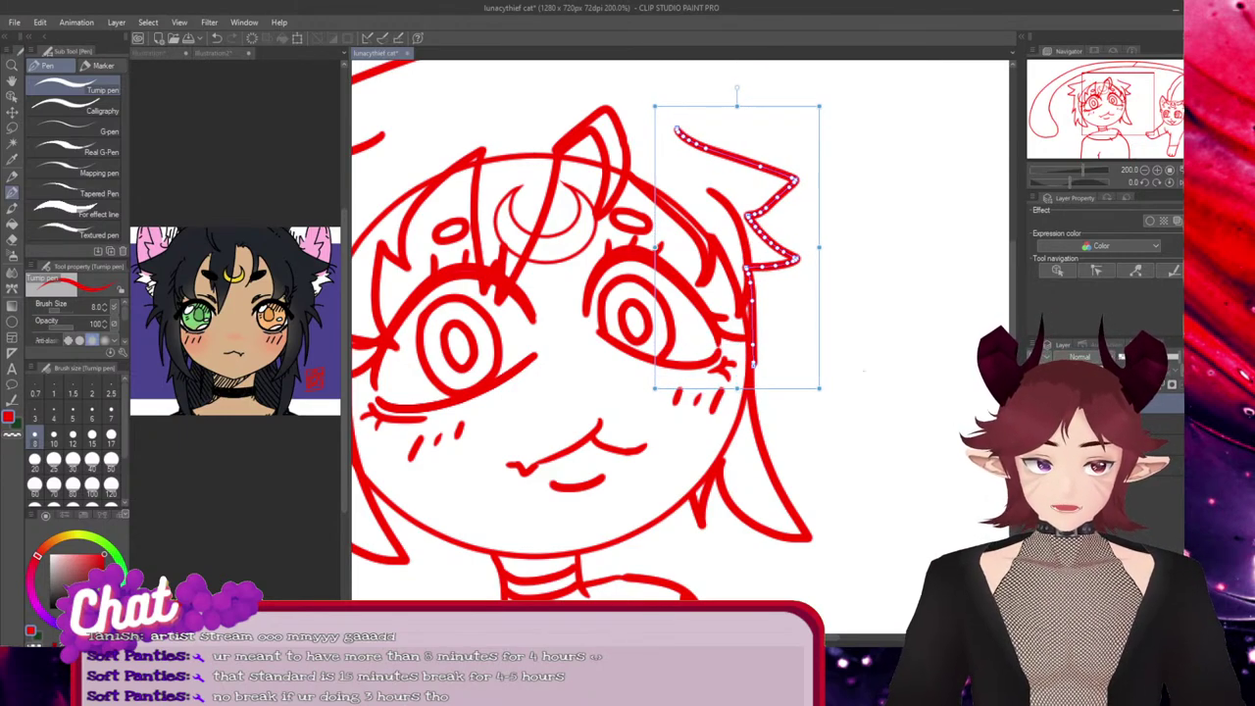
{"action": "key", "text": "ctrl+d"}
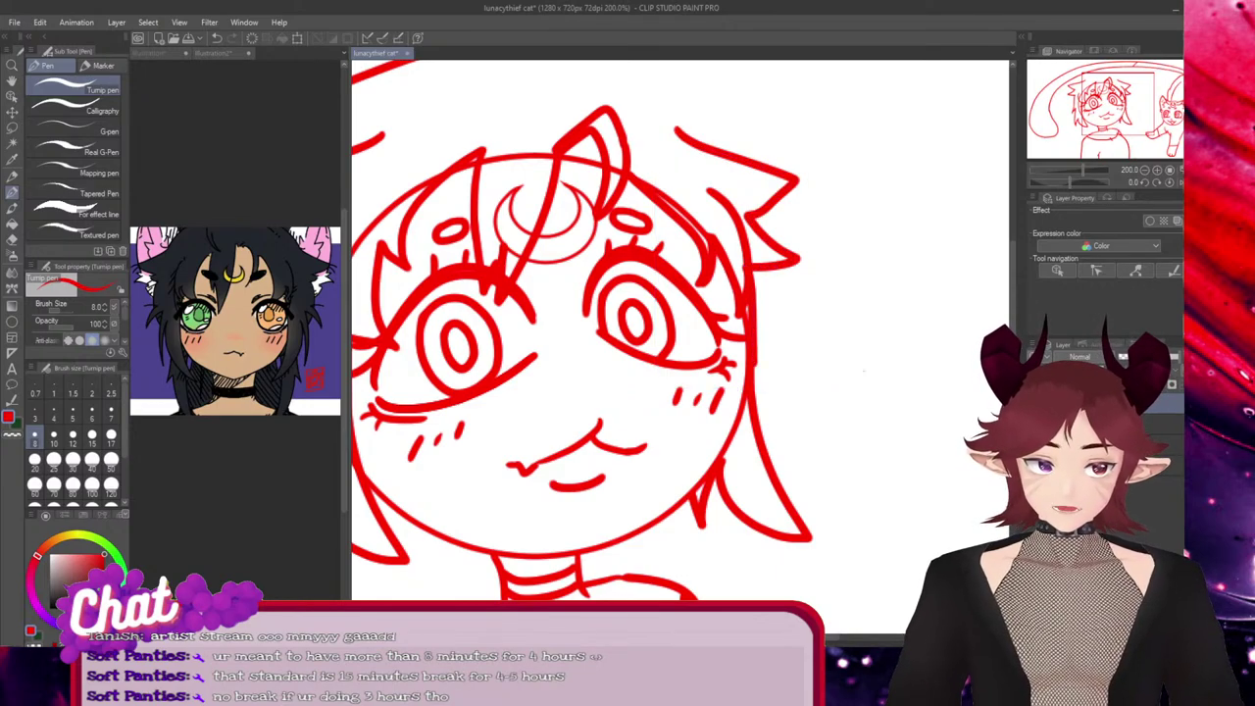
{"action": "key", "text": "ctrl+z"}
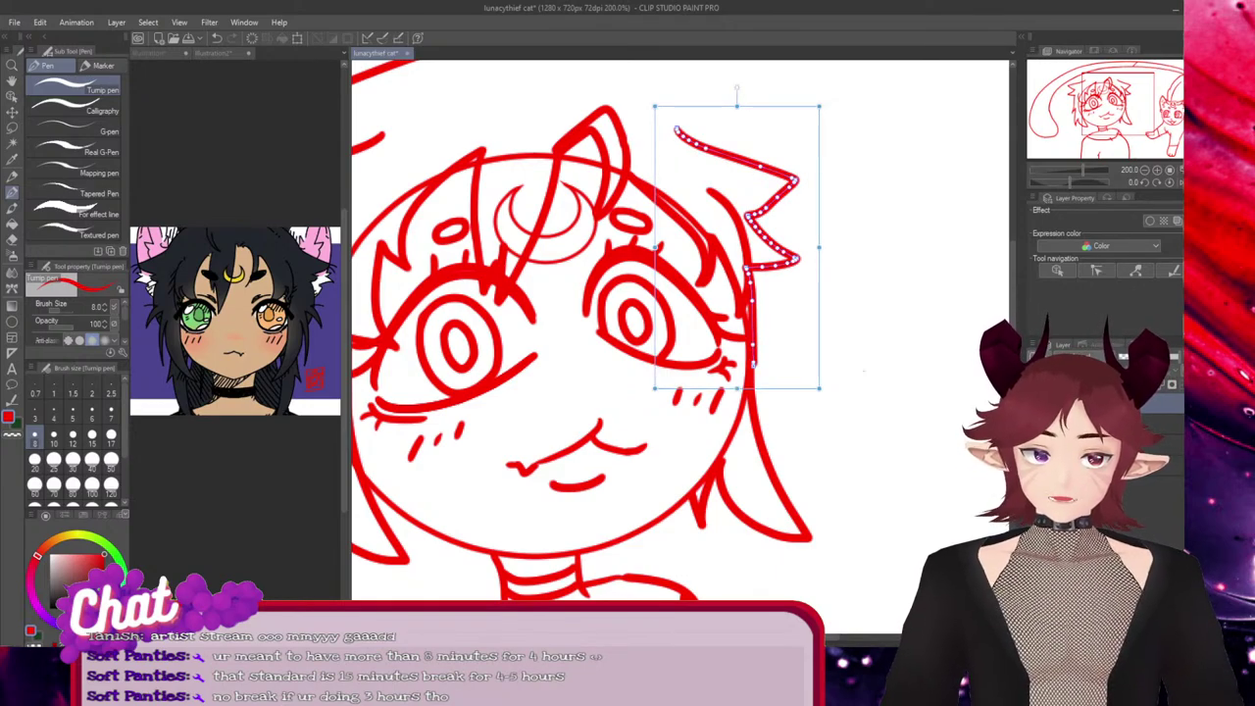
{"action": "left_click_drag", "start_coordinate": [737, 87], "coordinate": [741, 87]}
{"action": "key", "text": "ctrl+d"}
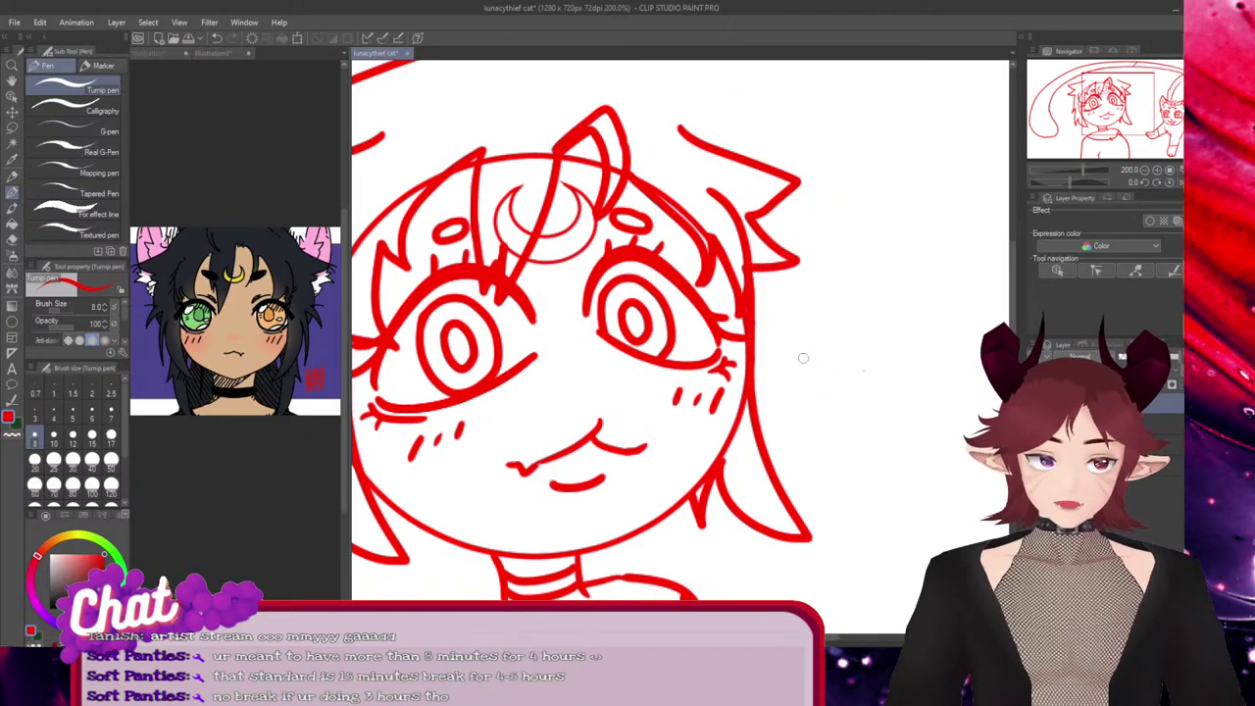
{"action": "left_click_drag", "start_coordinate": [701, 638], "coordinate": [618, 637]}
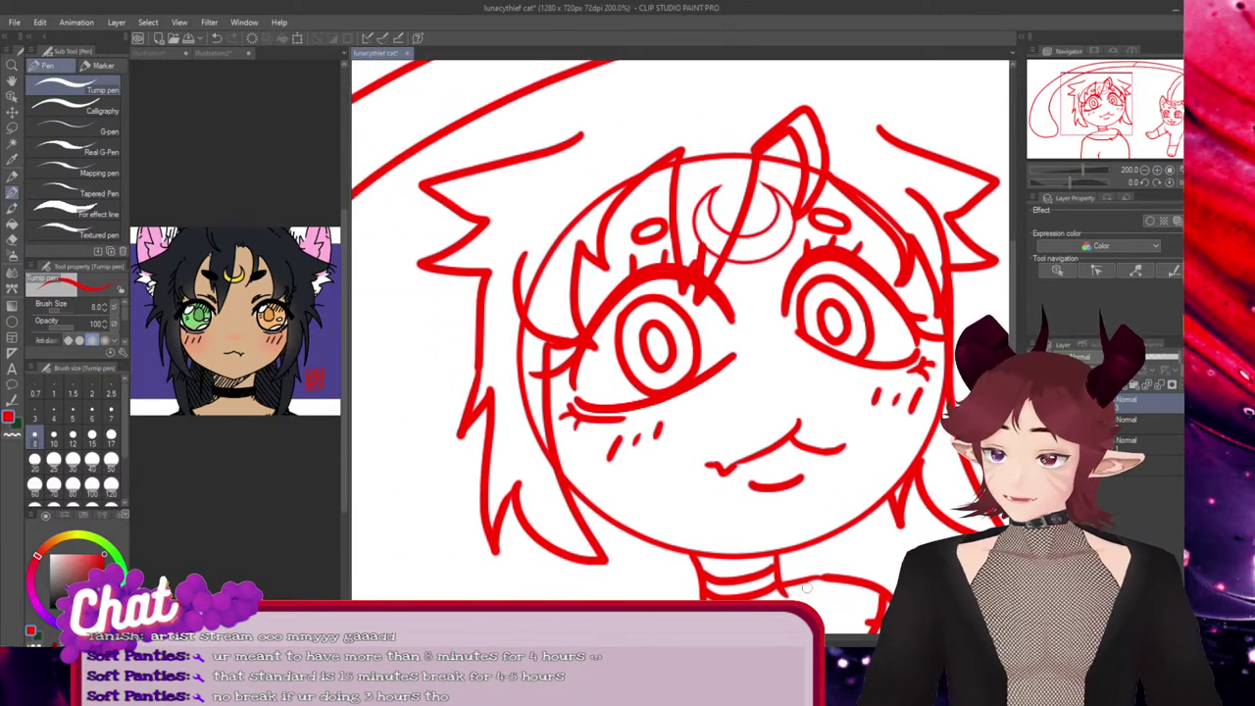
{"action": "scroll", "coordinate": [981, 291], "scroll_direction": "up", "scroll_amount": 3}
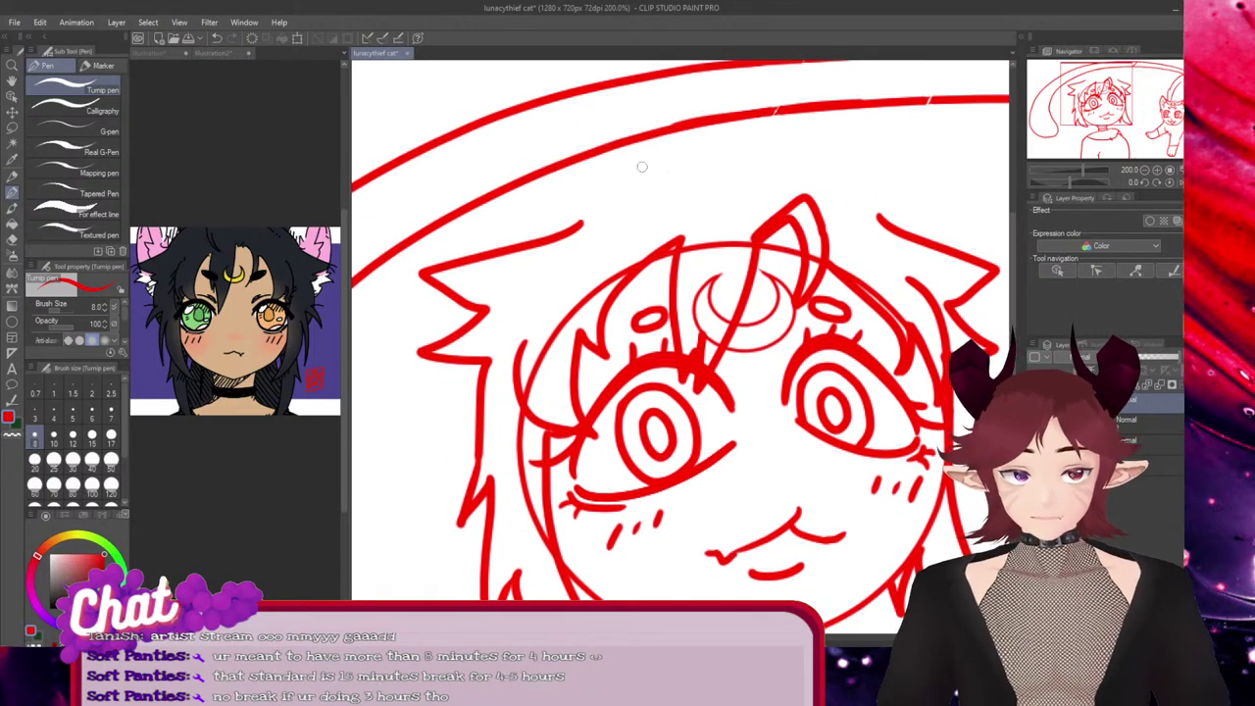
{"action": "left_click_drag", "start_coordinate": [722, 178], "coordinate": [547, 230]}
{"action": "key", "text": "ctrl+z"}
{"action": "left_click_drag", "start_coordinate": [733, 178], "coordinate": [542, 235]}
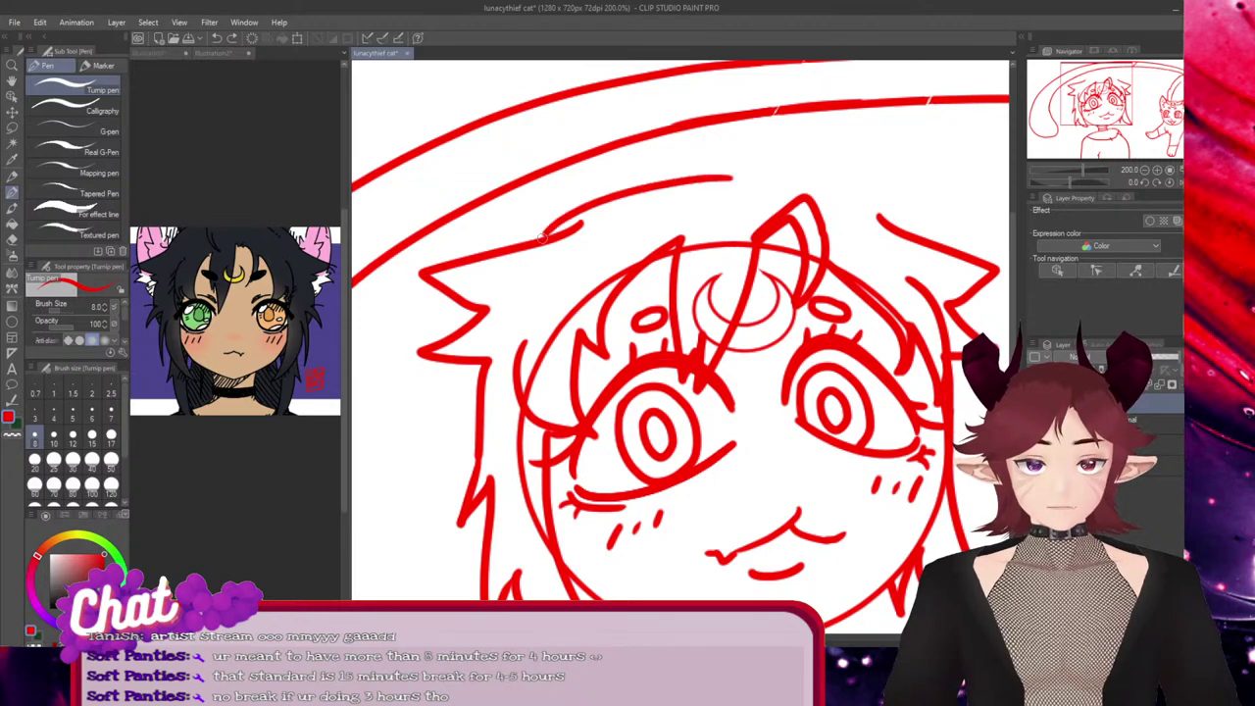
{"action": "key", "text": "ctrl+z"}
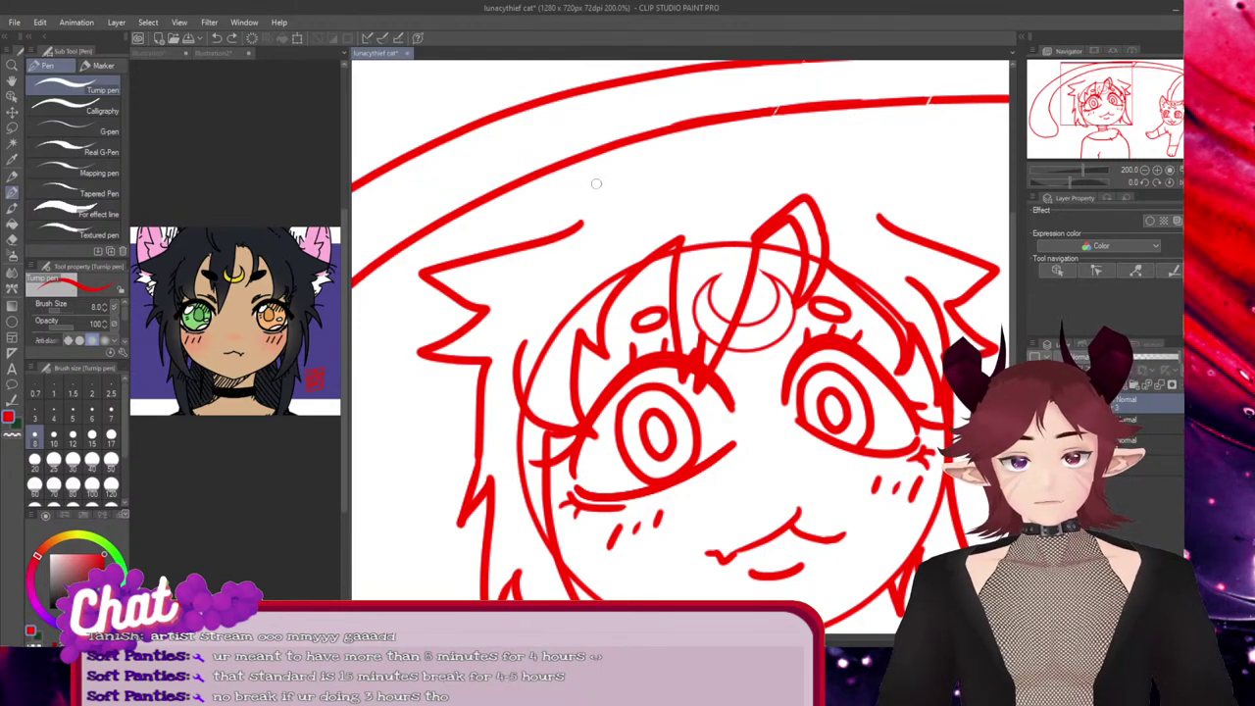
Draw a large pointed cat ear over the left hair outline and place a mirrored copy of it on the right side
{"action": "mouse_move", "coordinate": [589, 194]}
{"action": "left_mouse_down"}
{"action": "mouse_move", "coordinate": [467, 79]}
{"action": "mouse_move", "coordinate": [411, 262]}
{"action": "mouse_move", "coordinate": [435, 363]}
{"action": "mouse_move", "coordinate": [489, 437]}
{"action": "left_mouse_up"}
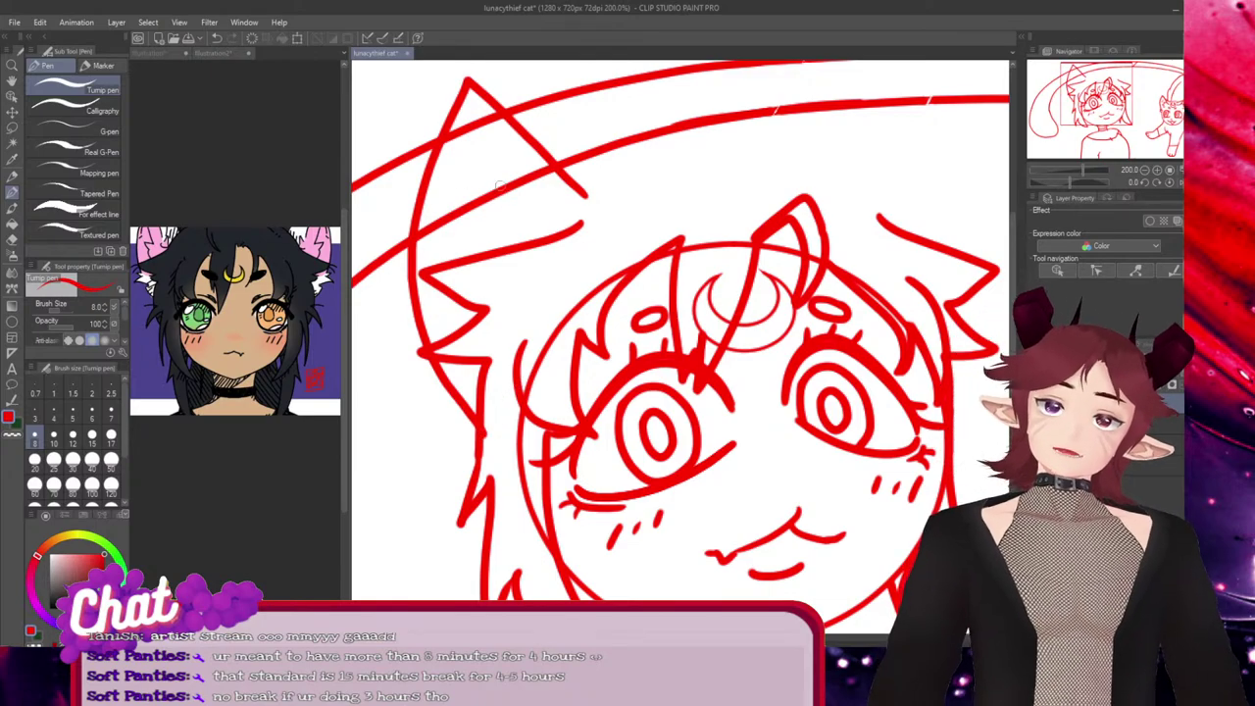
{"action": "left_click", "coordinate": [536, 148], "text": "ctrl"}
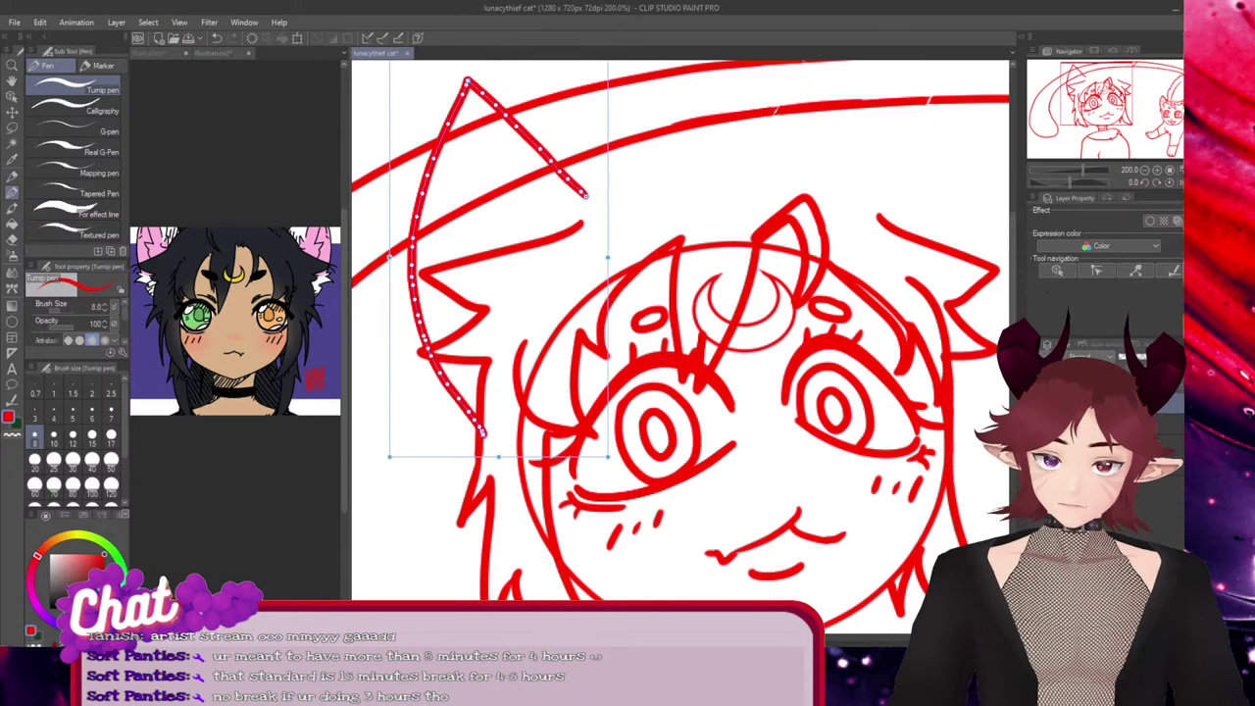
{"action": "mouse_move", "coordinate": [390, 256]}
{"action": "left_mouse_down"}
{"action": "mouse_move", "coordinate": [1017, 264]}
{"action": "mouse_move", "coordinate": [915, 259]}
{"action": "mouse_move", "coordinate": [909, 246]}
{"action": "left_mouse_up"}
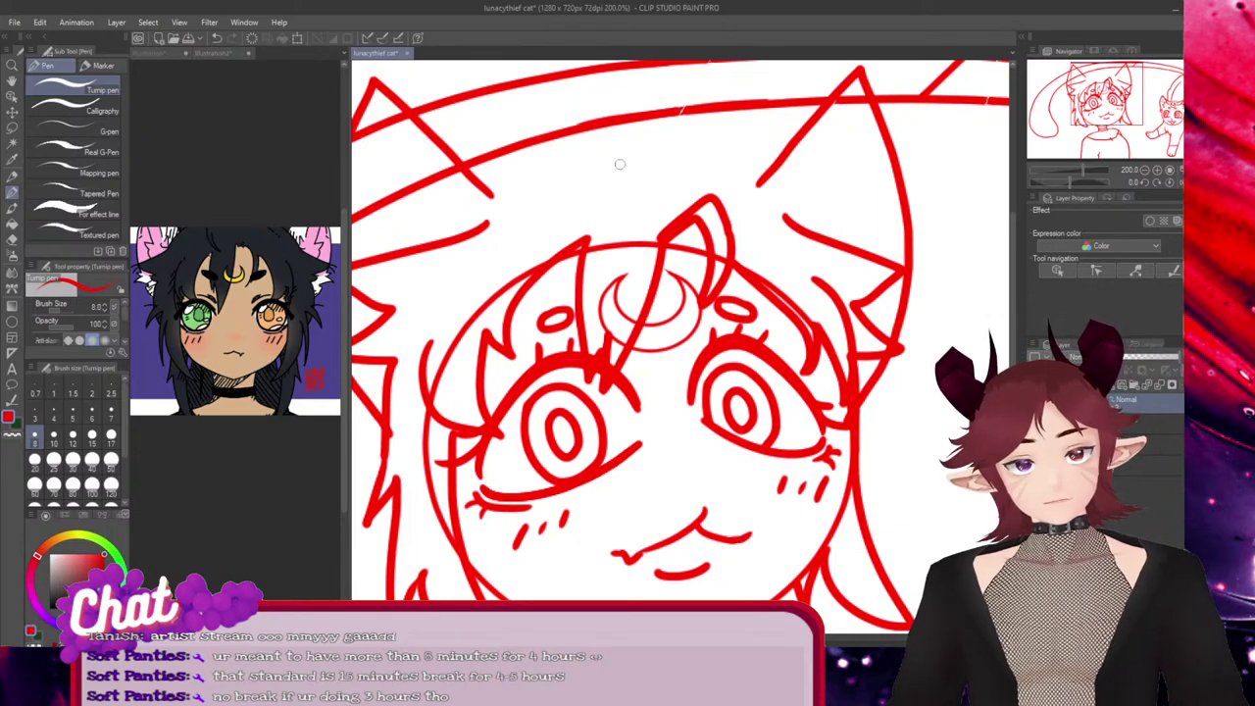
Try drawing a small pointed hair tuft at the crown between the two cat ears
{"action": "mouse_move", "coordinate": [627, 171]}
{"action": "left_mouse_down"}
{"action": "mouse_move", "coordinate": [601, 142]}
{"action": "mouse_move", "coordinate": [477, 184]}
{"action": "left_mouse_up"}
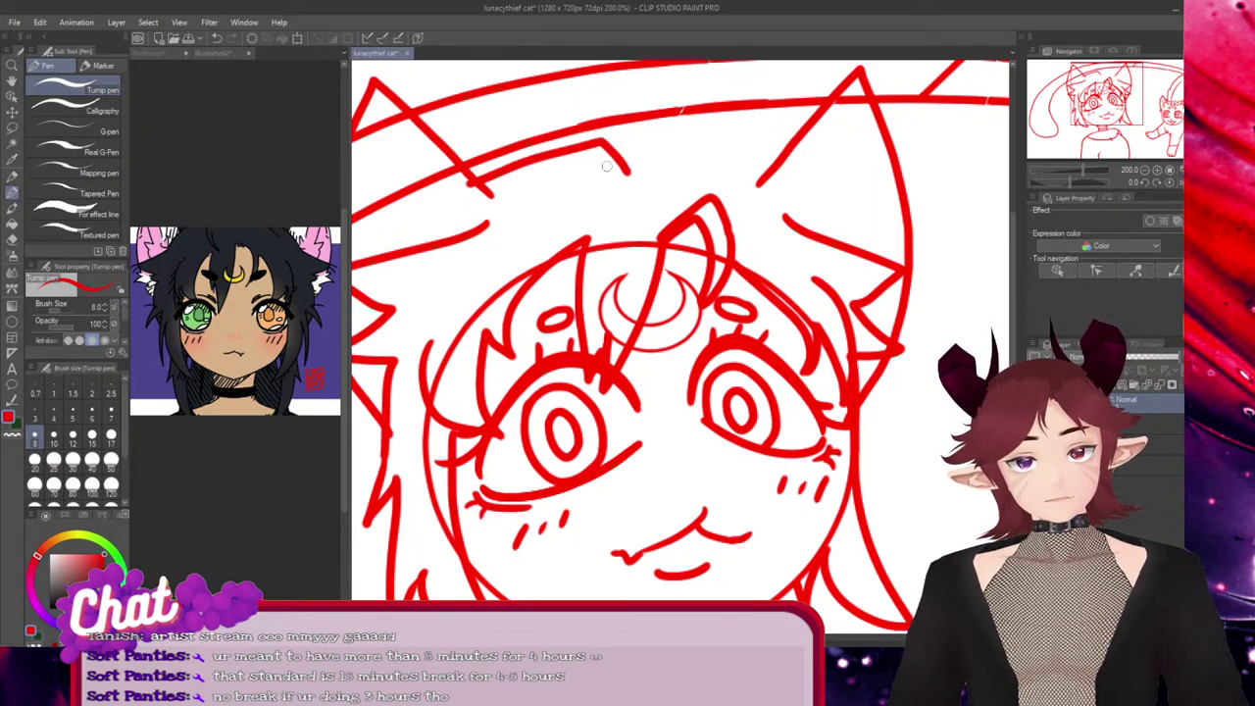
{"action": "key", "text": "ctrl+z"}
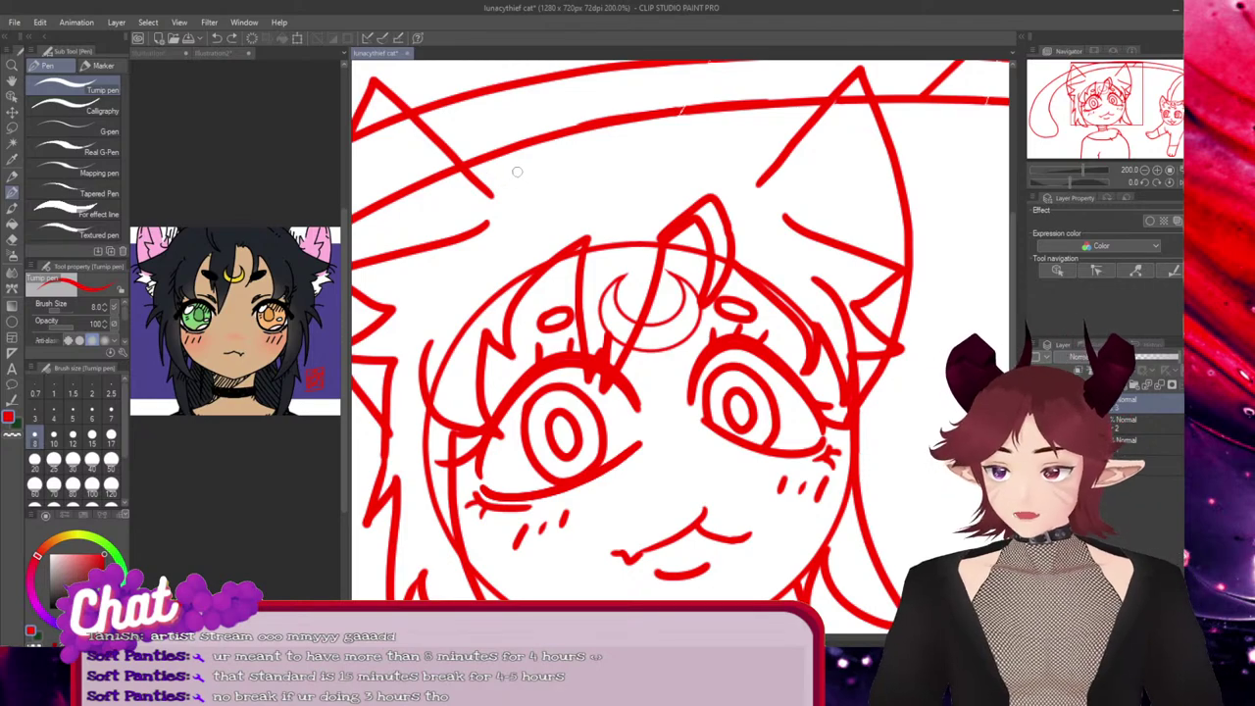
{"action": "mouse_move", "coordinate": [635, 169]}
{"action": "left_mouse_down"}
{"action": "mouse_move", "coordinate": [629, 147]}
{"action": "mouse_move", "coordinate": [555, 149]}
{"action": "mouse_move", "coordinate": [555, 233]}
{"action": "left_mouse_up"}
{"action": "key", "text": "ctrl+z"}
{"action": "mouse_move", "coordinate": [627, 165]}
{"action": "left_mouse_down"}
{"action": "mouse_move", "coordinate": [586, 127]}
{"action": "mouse_move", "coordinate": [559, 210]}
{"action": "left_mouse_up"}
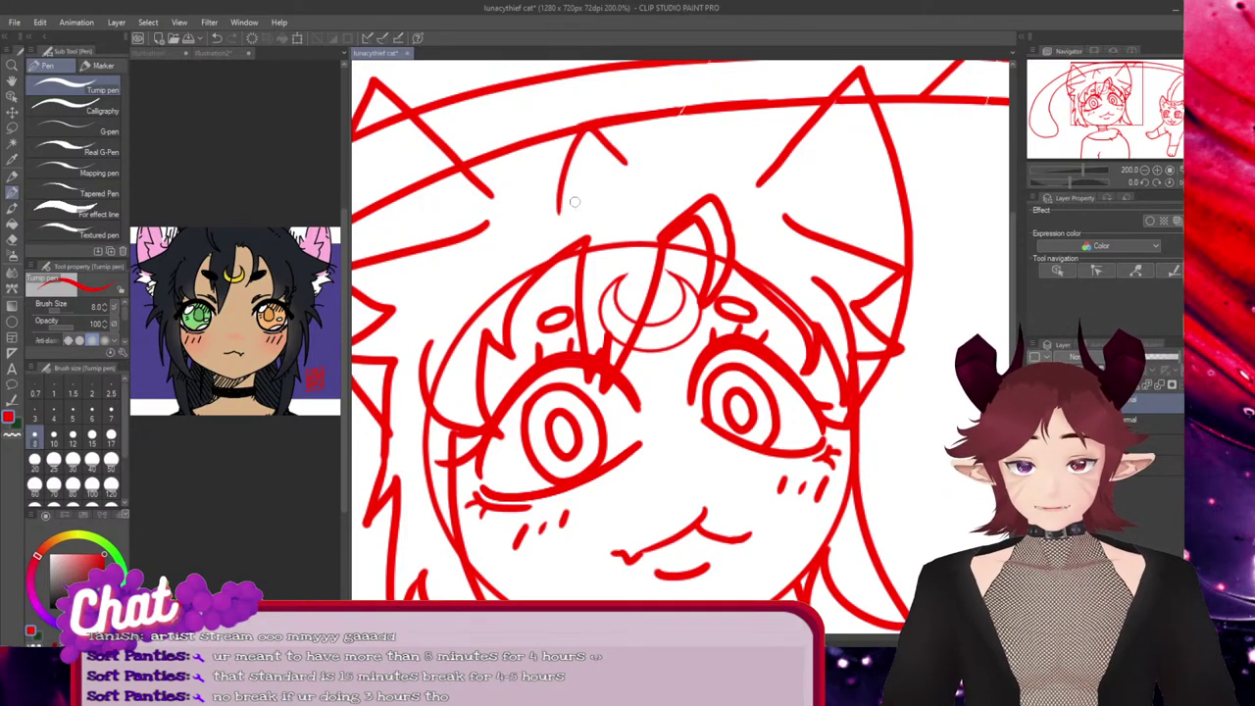
Try several inner curves to close the crown tuft, undoing each one
{"action": "mouse_move", "coordinate": [628, 164]}
{"action": "left_mouse_down"}
{"action": "mouse_move", "coordinate": [595, 155]}
{"action": "mouse_move", "coordinate": [562, 210]}
{"action": "left_mouse_up"}
{"action": "key", "text": "ctrl+z"}
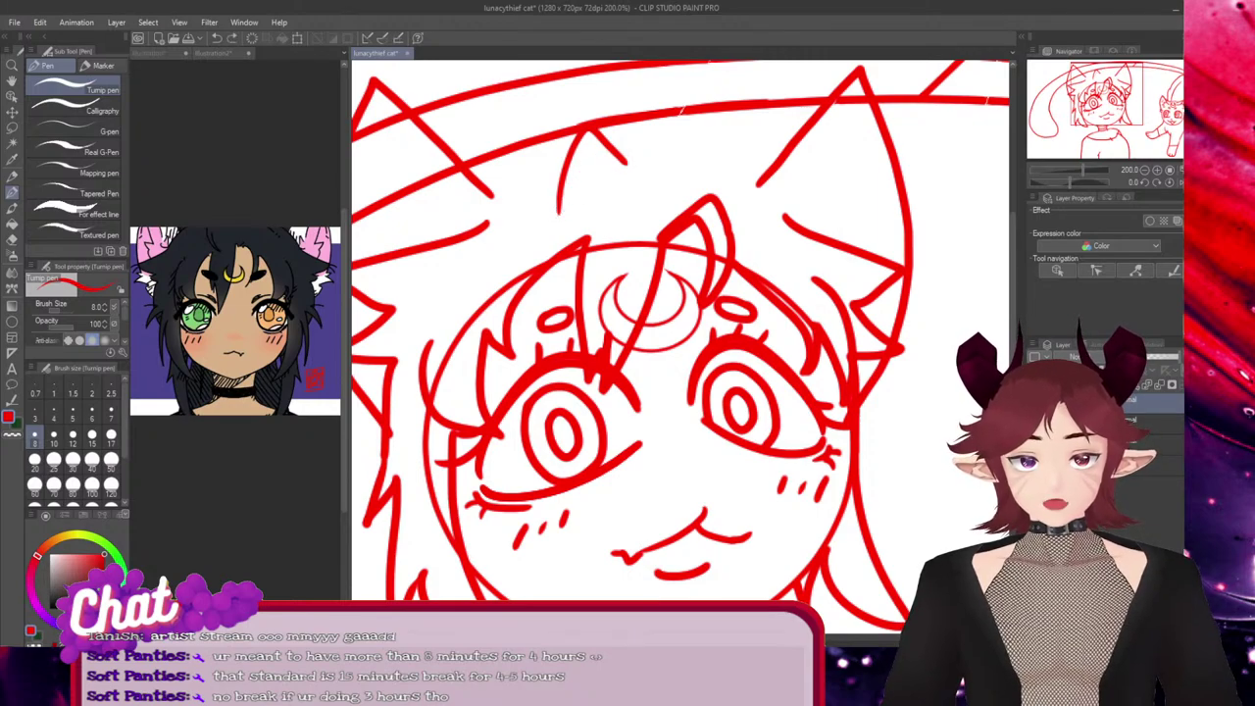
{"action": "left_click_drag", "start_coordinate": [619, 160], "coordinate": [561, 220]}
{"action": "key", "text": "ctrl+z"}
{"action": "left_click_drag", "start_coordinate": [627, 165], "coordinate": [555, 215]}
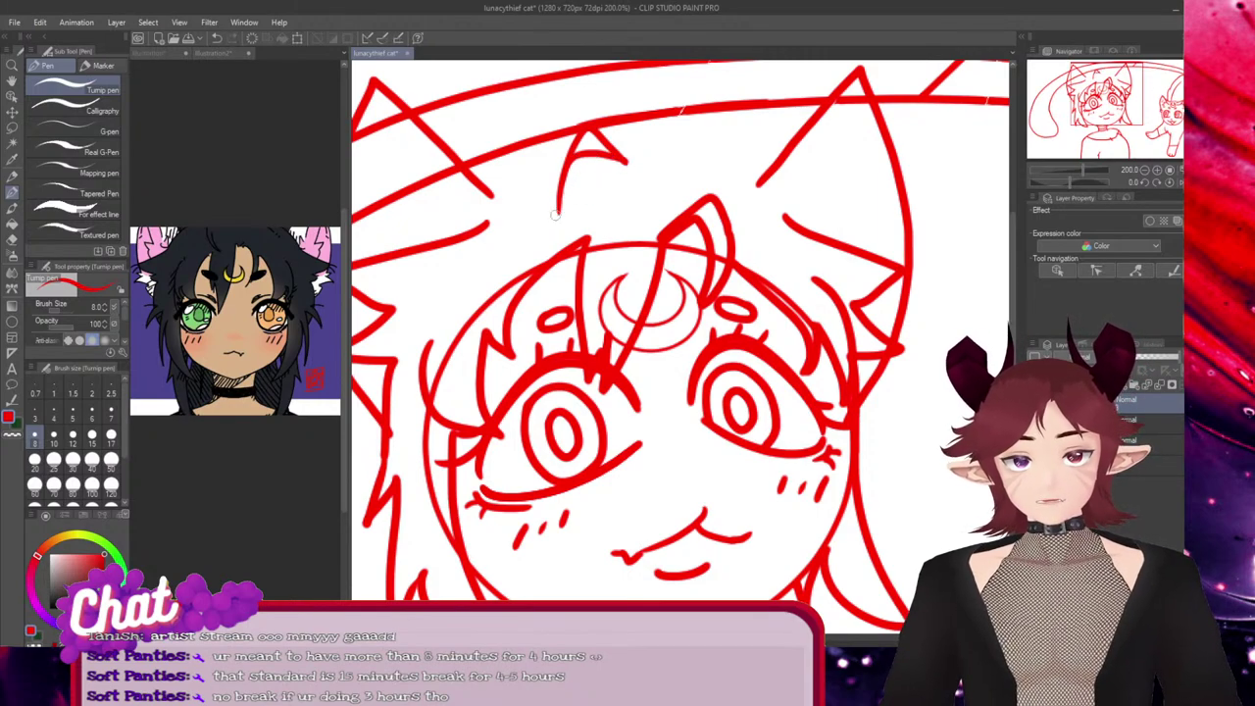
{"action": "key", "text": "ctrl+z"}
{"action": "mouse_move", "coordinate": [627, 164]}
{"action": "left_mouse_down"}
{"action": "mouse_move", "coordinate": [581, 167]}
{"action": "mouse_move", "coordinate": [561, 209]}
{"action": "left_mouse_up"}
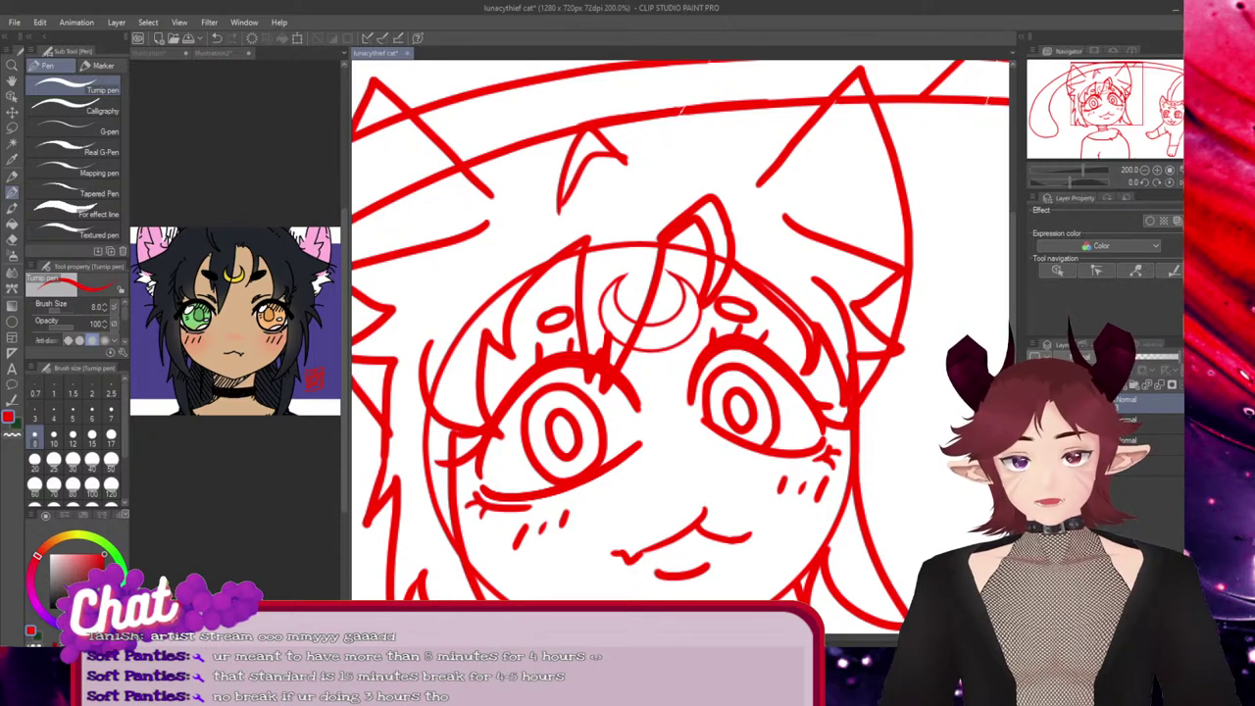
{"action": "key", "text": "ctrl+z"}
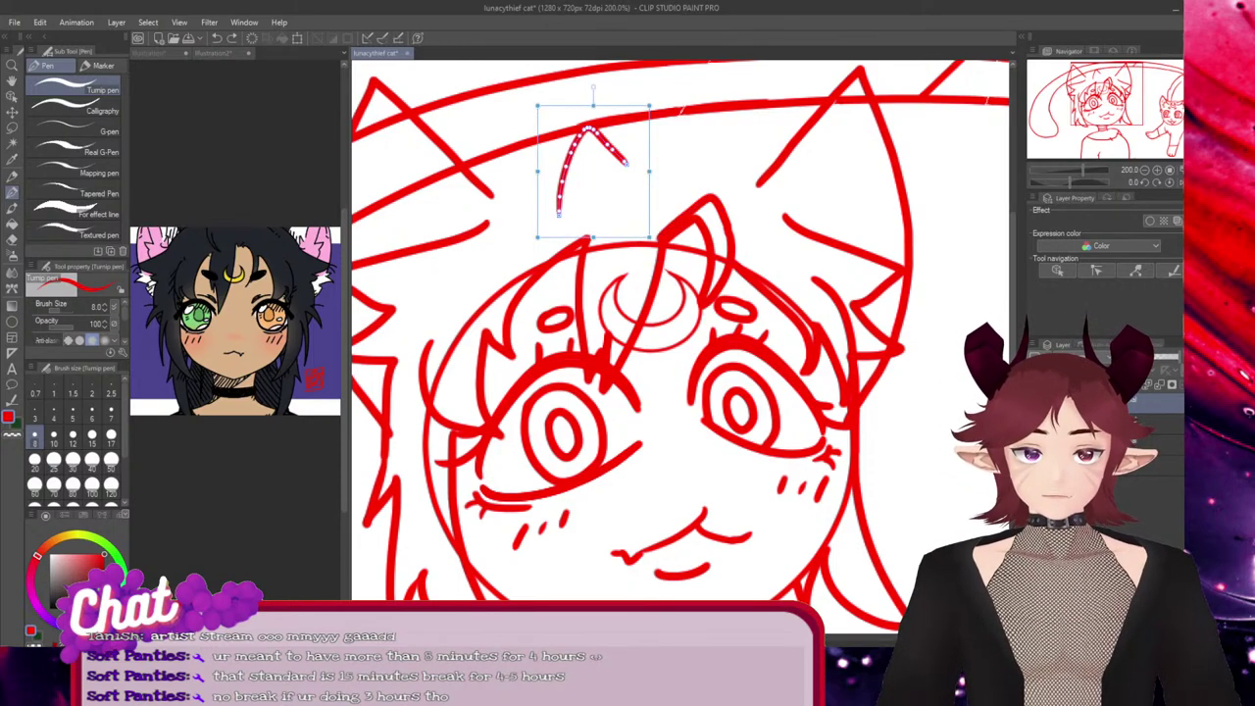
Rotate the crown tuft counterclockwise, try new inner curves inside it, and undo the whole tuft
{"action": "mouse_move", "coordinate": [593, 87]}
{"action": "left_mouse_down"}
{"action": "mouse_move", "coordinate": [538, 106]}
{"action": "mouse_move", "coordinate": [620, 90]}
{"action": "left_mouse_up"}
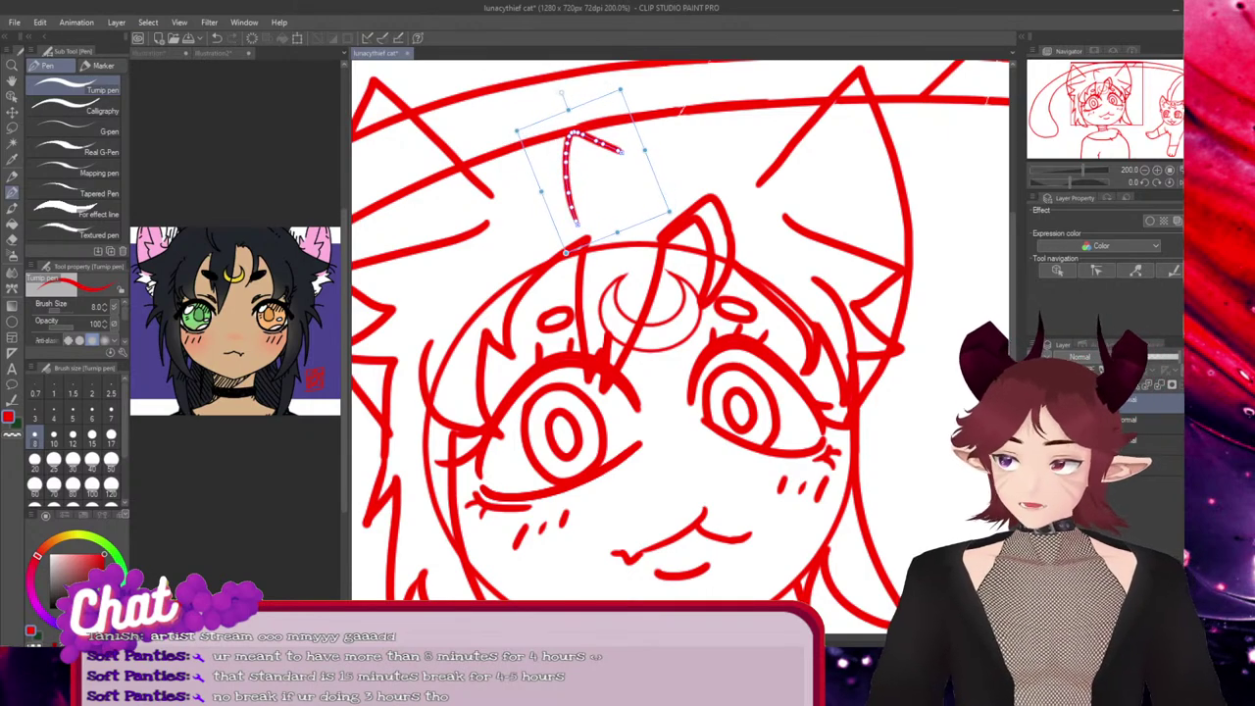
{"action": "key", "text": "Return"}
{"action": "left_click_drag", "start_coordinate": [600, 158], "coordinate": [575, 231]}
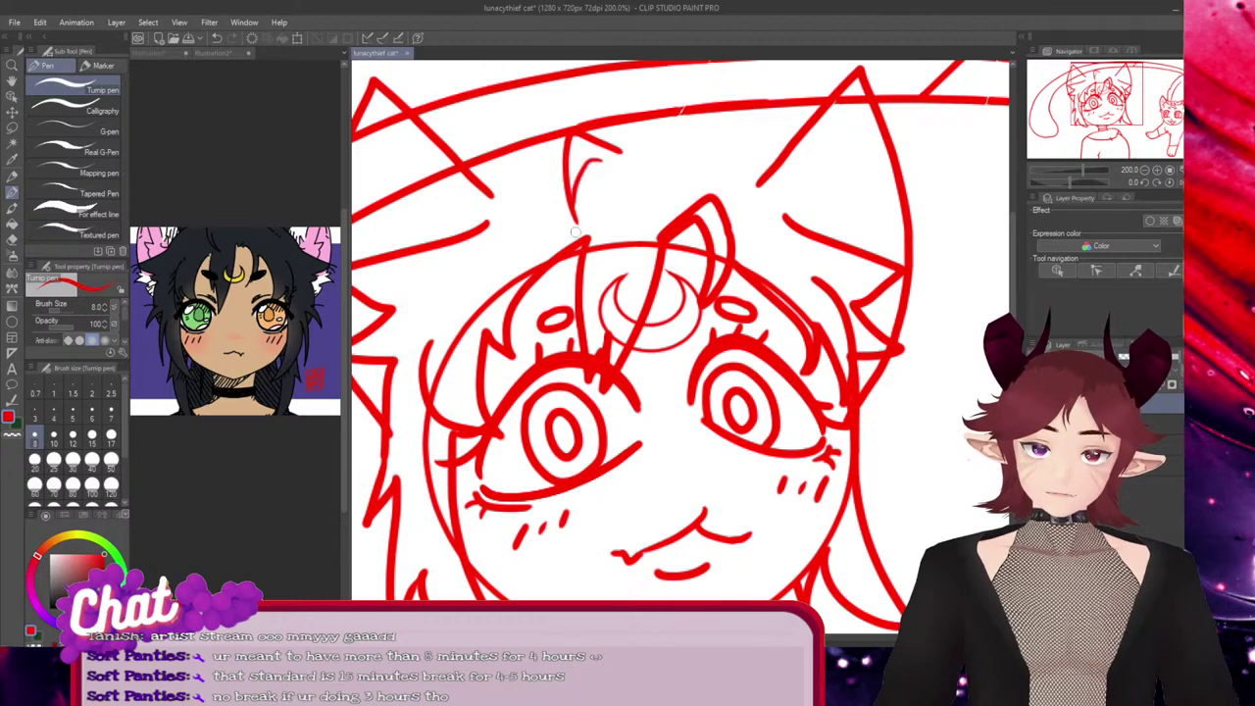
{"action": "key", "text": "ctrl+z"}
{"action": "left_click_drag", "start_coordinate": [611, 154], "coordinate": [577, 209]}
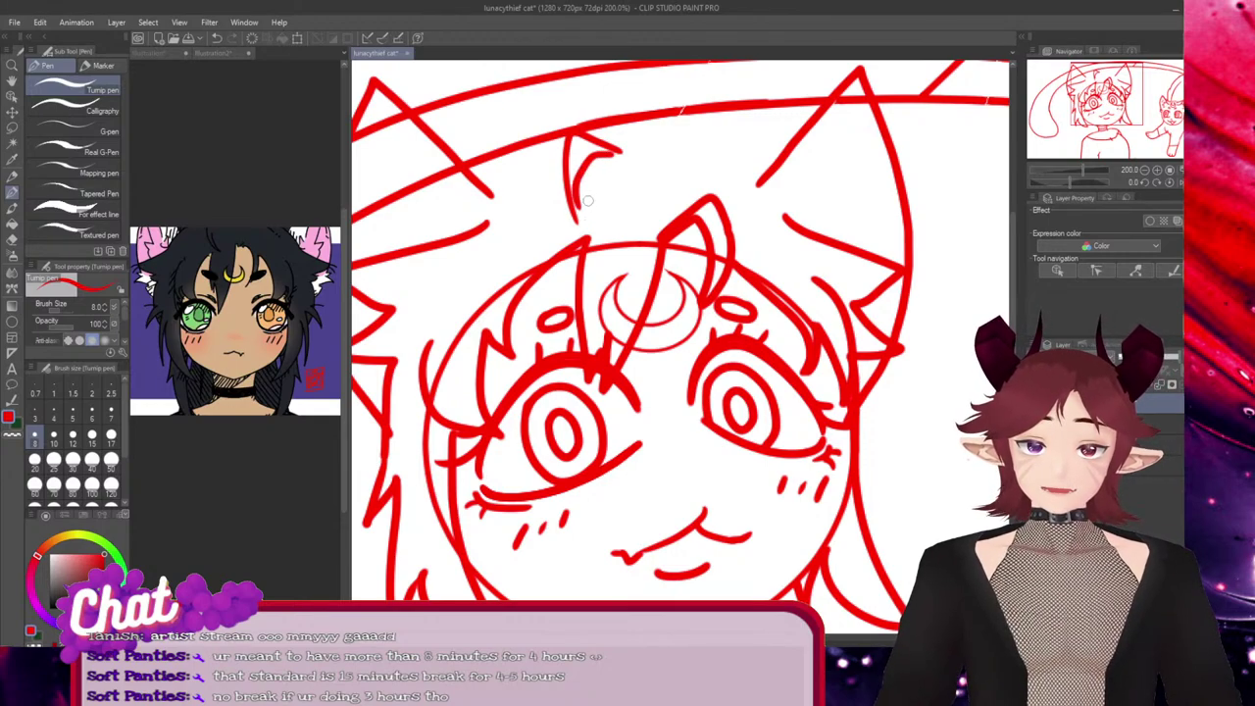
{"action": "key", "text": "ctrl+z"}
{"action": "left_click_drag", "start_coordinate": [600, 158], "coordinate": [576, 205]}
{"action": "key", "text": "ctrl+z"}
{"action": "left_click_drag", "start_coordinate": [603, 155], "coordinate": [576, 231]}
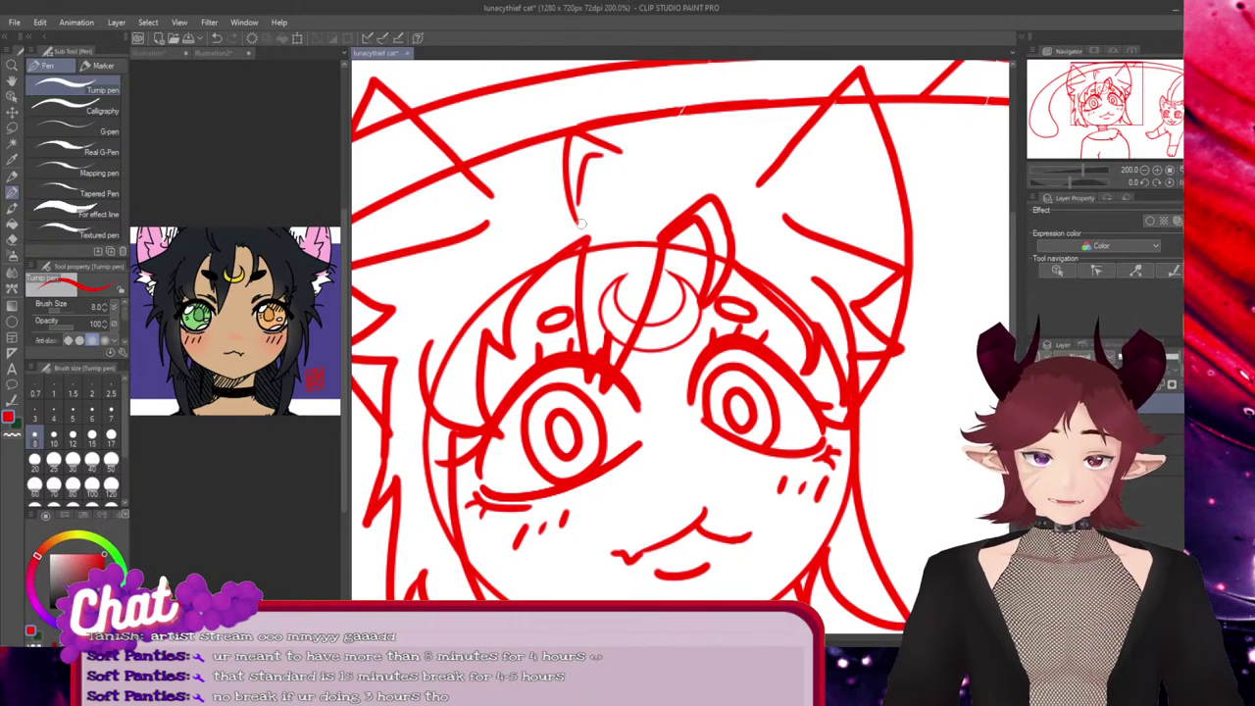
{"action": "key", "text": "ctrl+z"}
{"action": "left_click_drag", "start_coordinate": [608, 153], "coordinate": [576, 236]}
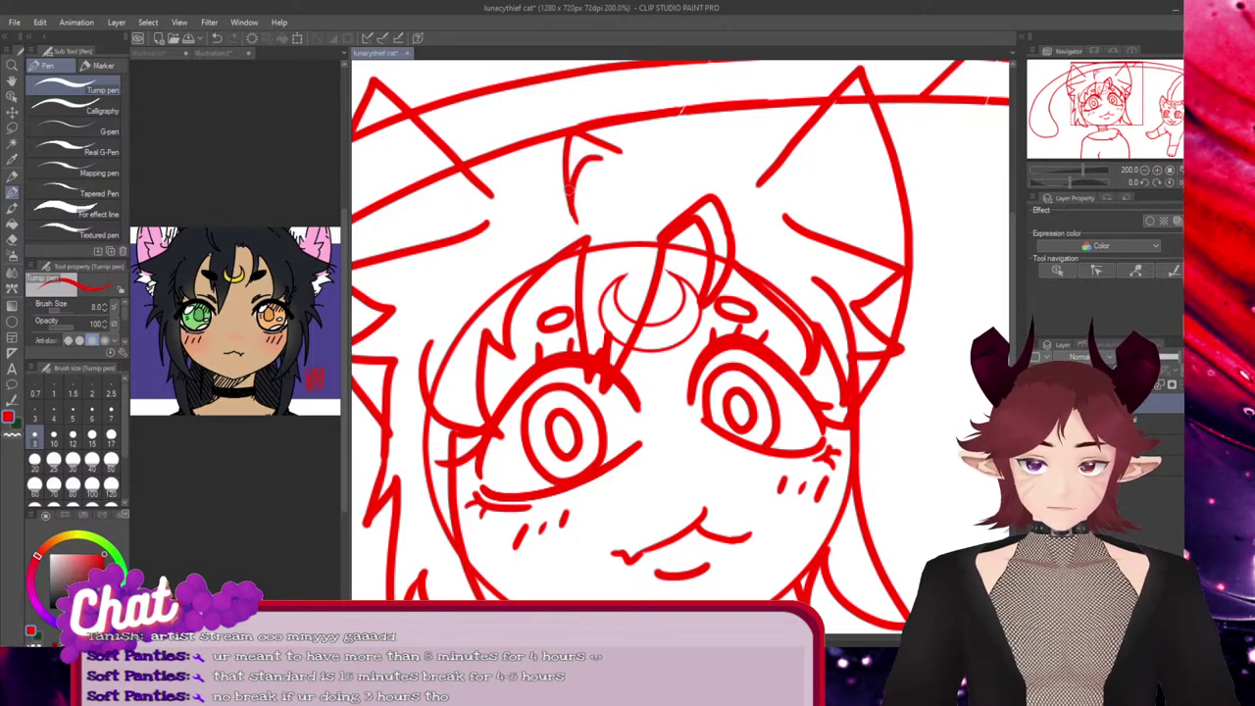
{"action": "scroll", "coordinate": [1004, 276], "scroll_direction": "up", "scroll_amount": 3}
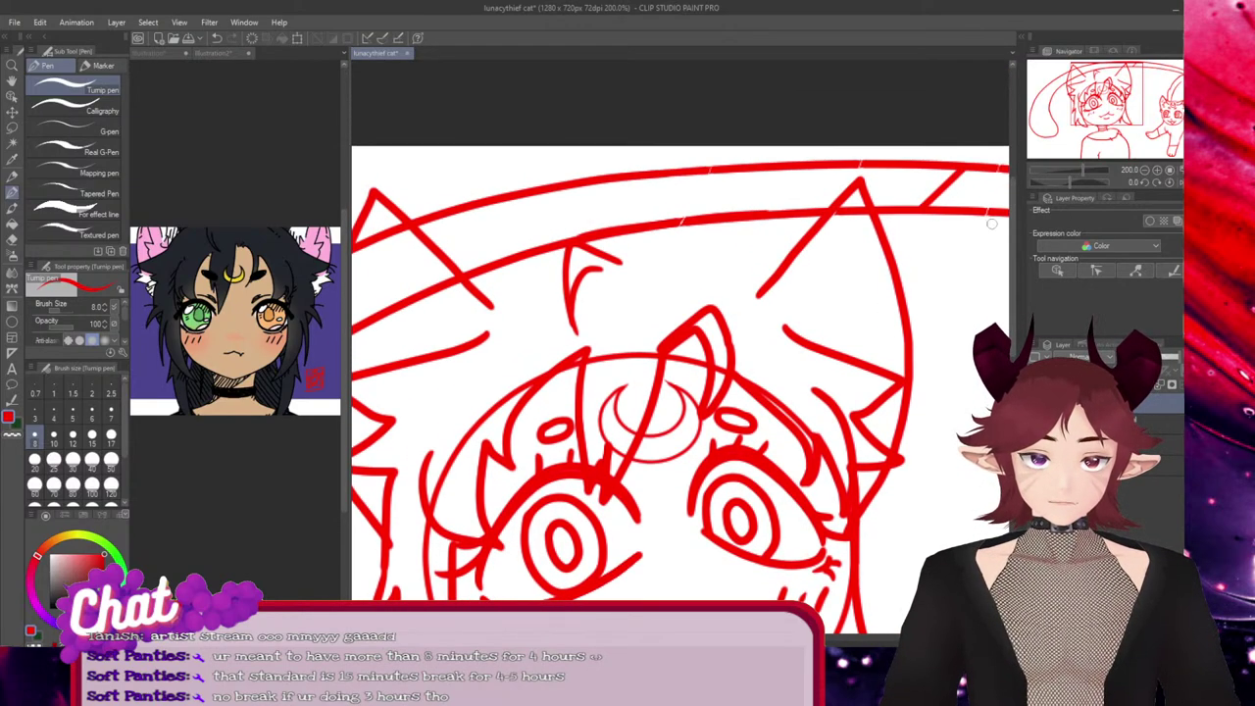
{"action": "key", "text": "ctrl+z"}
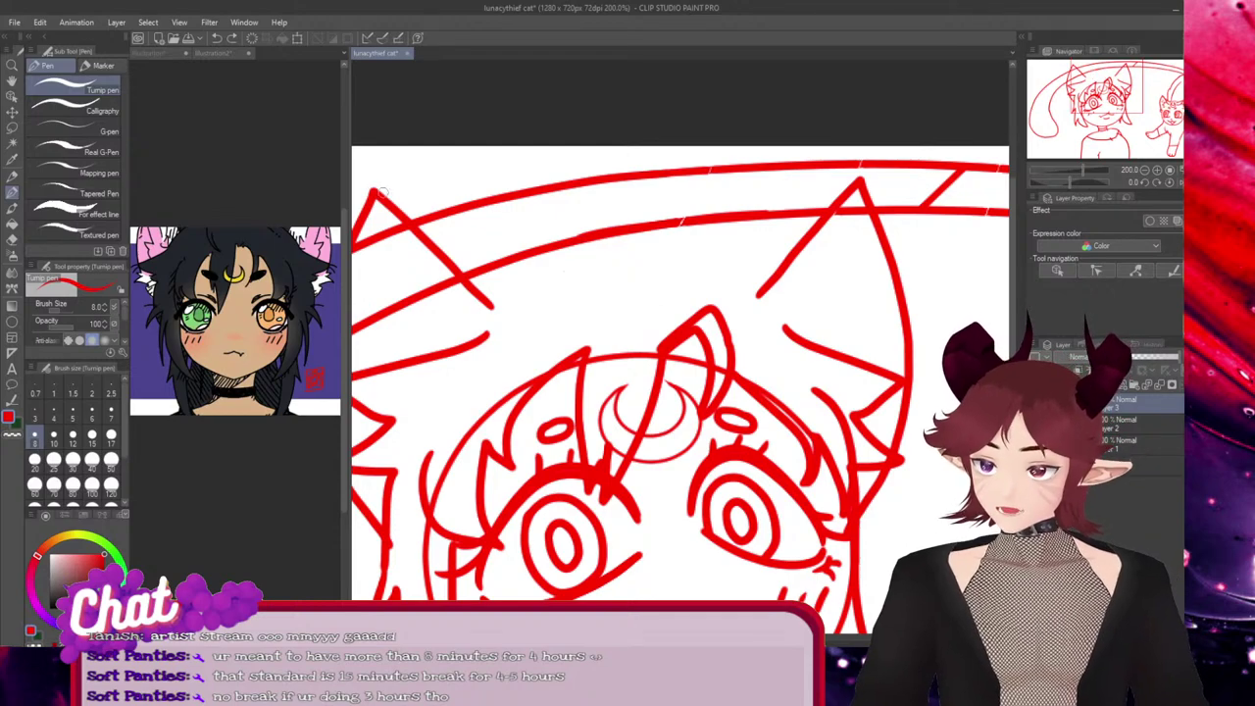
Draw a straight inner line inside the left cat ear, running from its tip down to the base
{"action": "left_click_drag", "start_coordinate": [375, 189], "coordinate": [587, 259]}
{"action": "key", "text": "ctrl+z"}
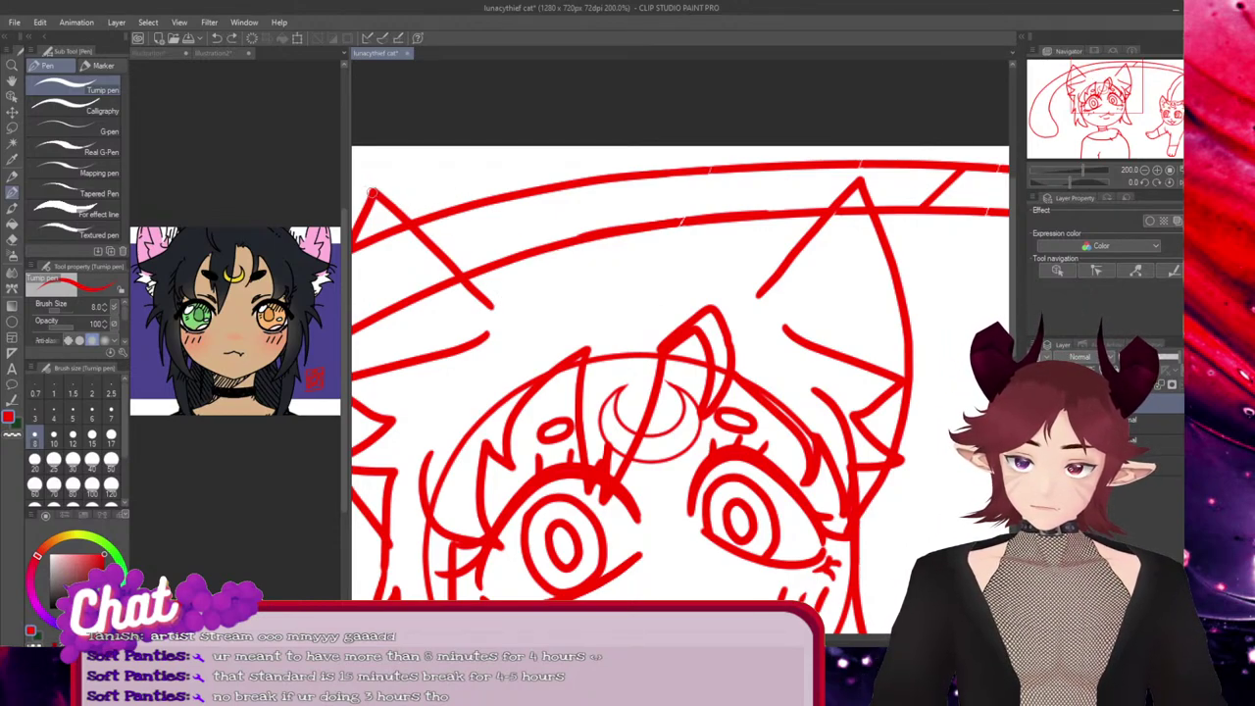
{"action": "left_click_drag", "start_coordinate": [372, 193], "coordinate": [453, 323]}
{"action": "key", "text": "ctrl+z"}
{"action": "left_click_drag", "start_coordinate": [373, 191], "coordinate": [455, 326]}
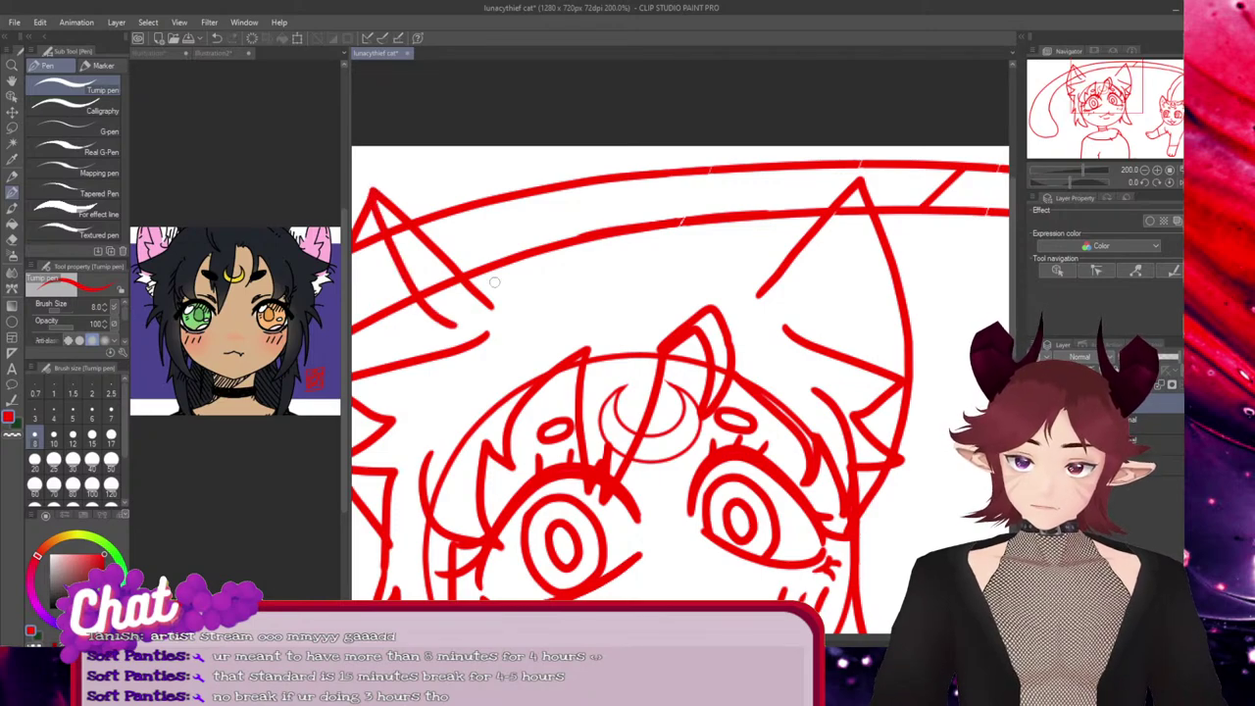
{"action": "key", "text": "ctrl+z"}
{"action": "left_click_drag", "start_coordinate": [374, 190], "coordinate": [473, 339]}
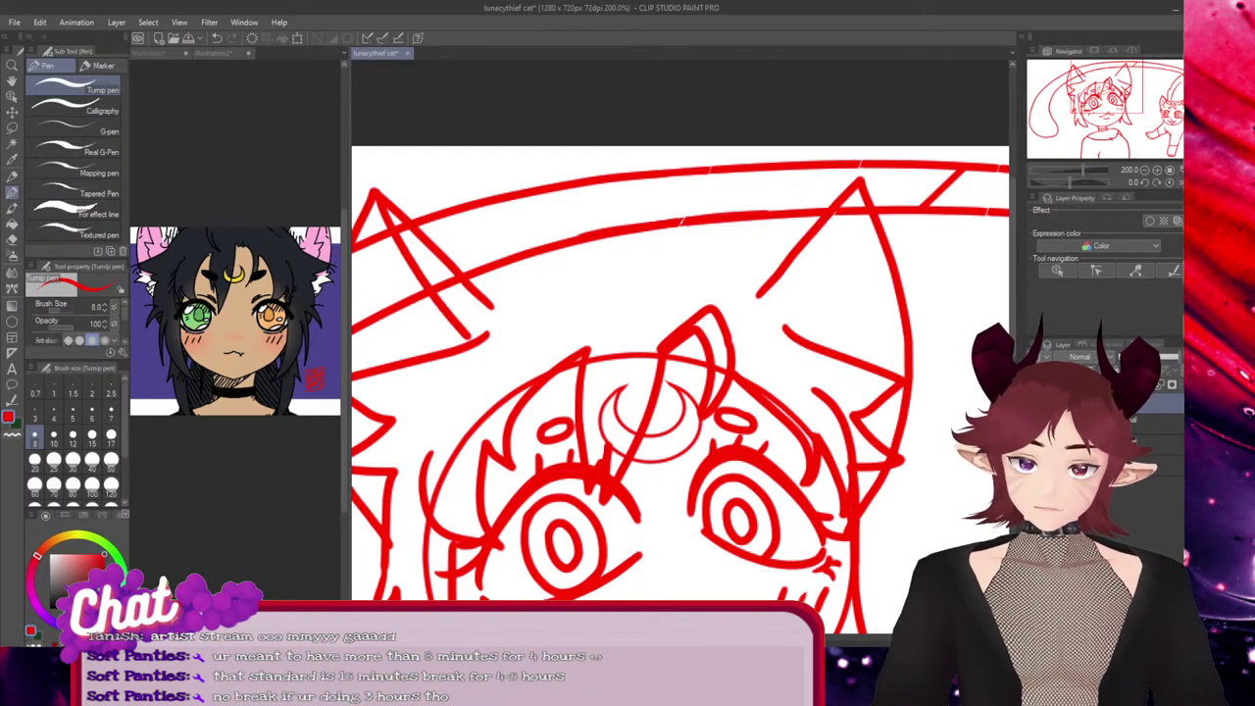
Try several inner lines inside the right cat ear from the tip toward the base, undoing each one
{"action": "scroll", "coordinate": [680, 343], "scroll_direction": "left", "scroll_amount": 3}
{"action": "scroll", "coordinate": [680, 343], "scroll_direction": "right", "scroll_amount": 1}
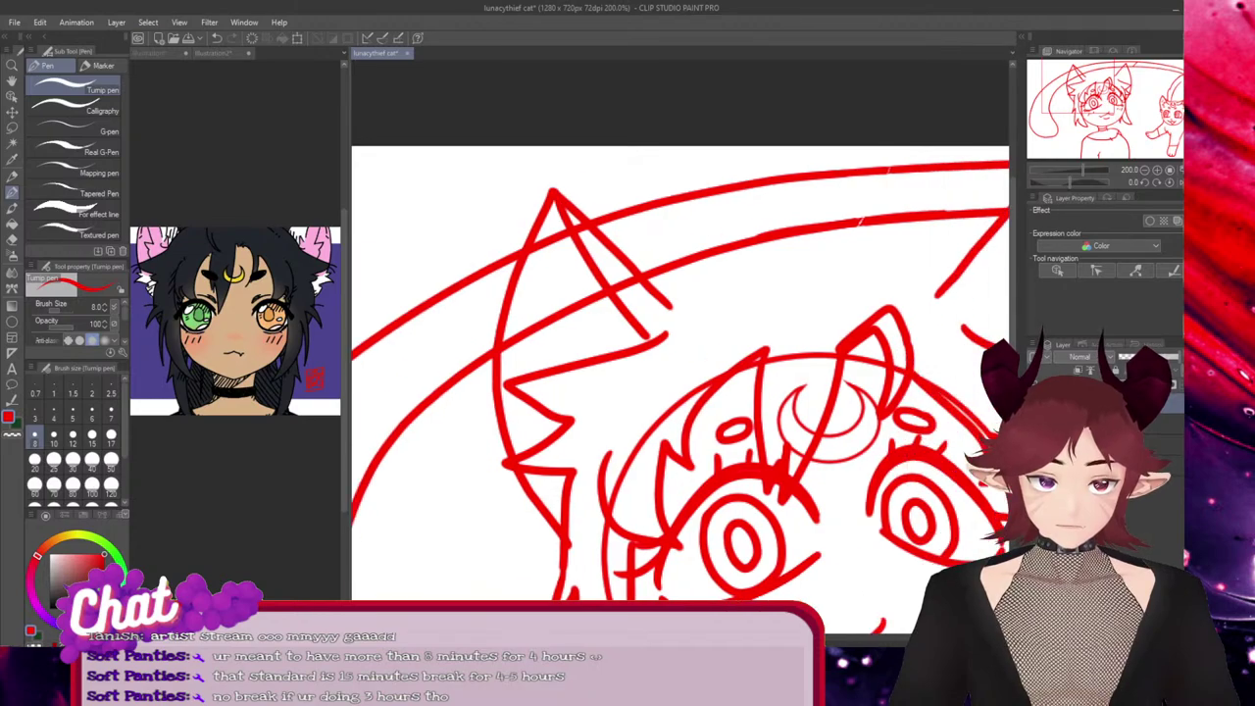
{"action": "key", "text": "asciicircum"}
{"action": "key", "text": "asciicircum"}
{"action": "key", "text": "asciicircum"}
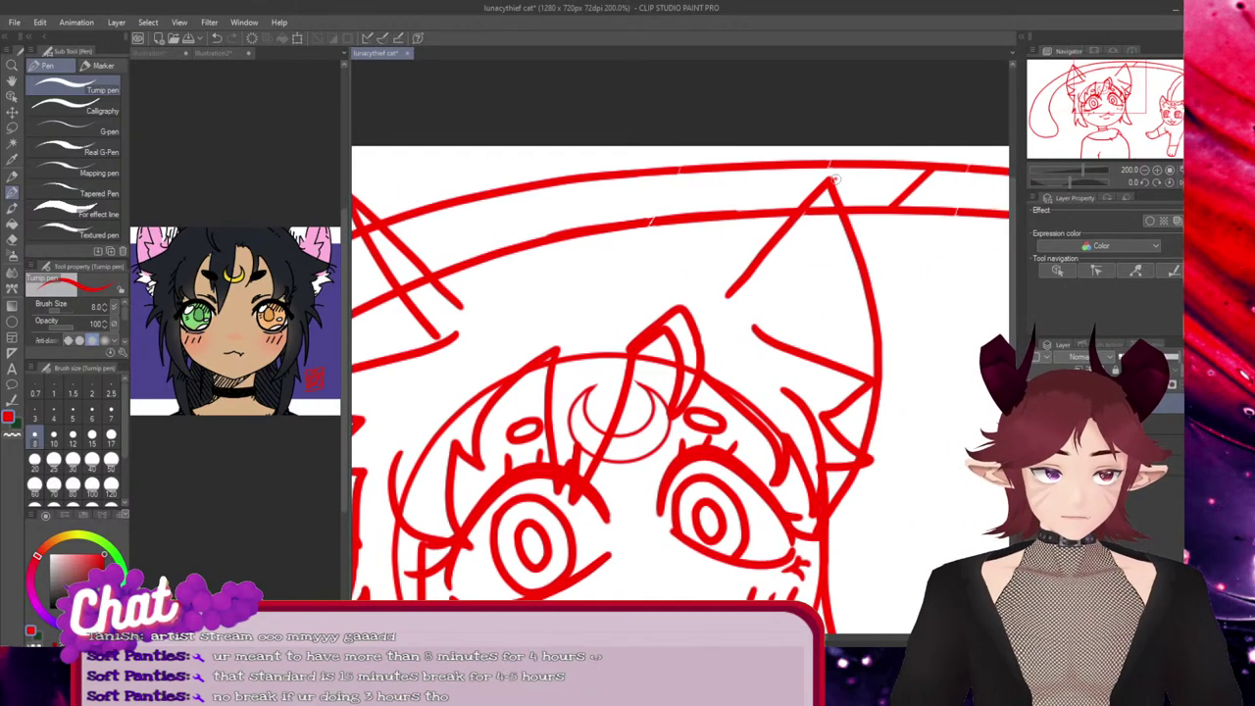
{"action": "left_click_drag", "start_coordinate": [834, 179], "coordinate": [785, 342]}
{"action": "key", "text": "ctrl+z"}
{"action": "left_click_drag", "start_coordinate": [827, 188], "coordinate": [779, 324]}
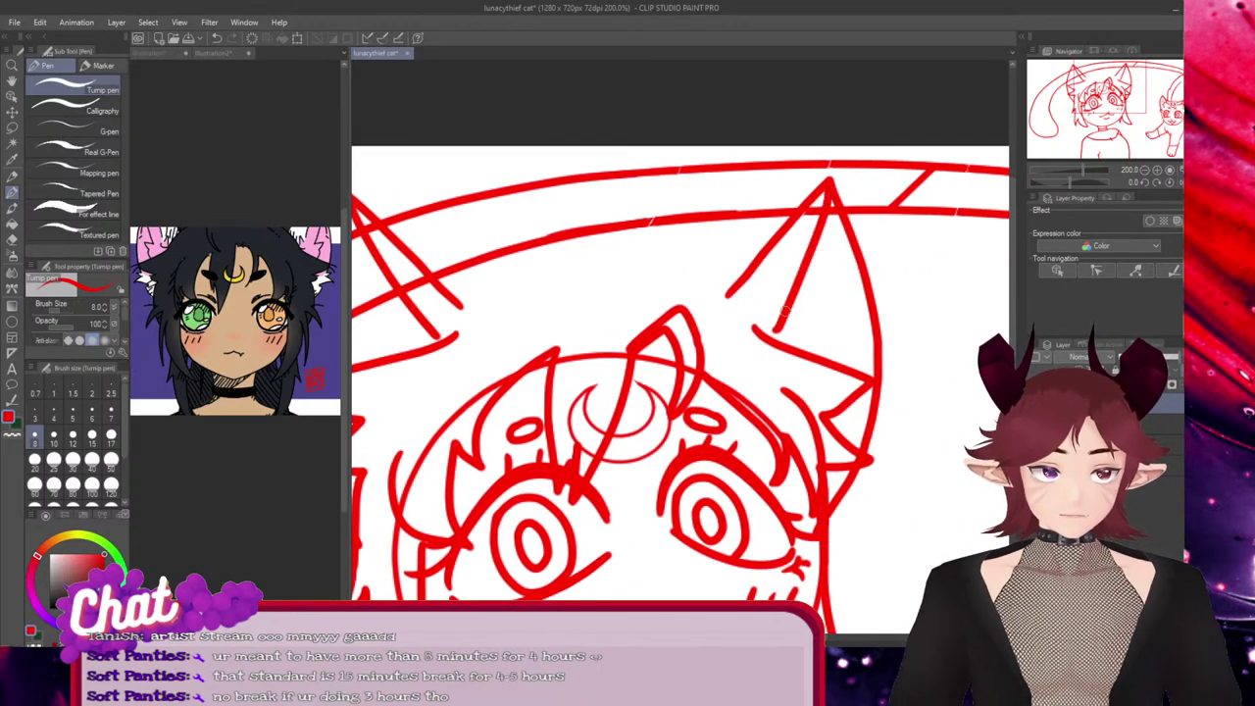
{"action": "key", "text": "ctrl+z"}
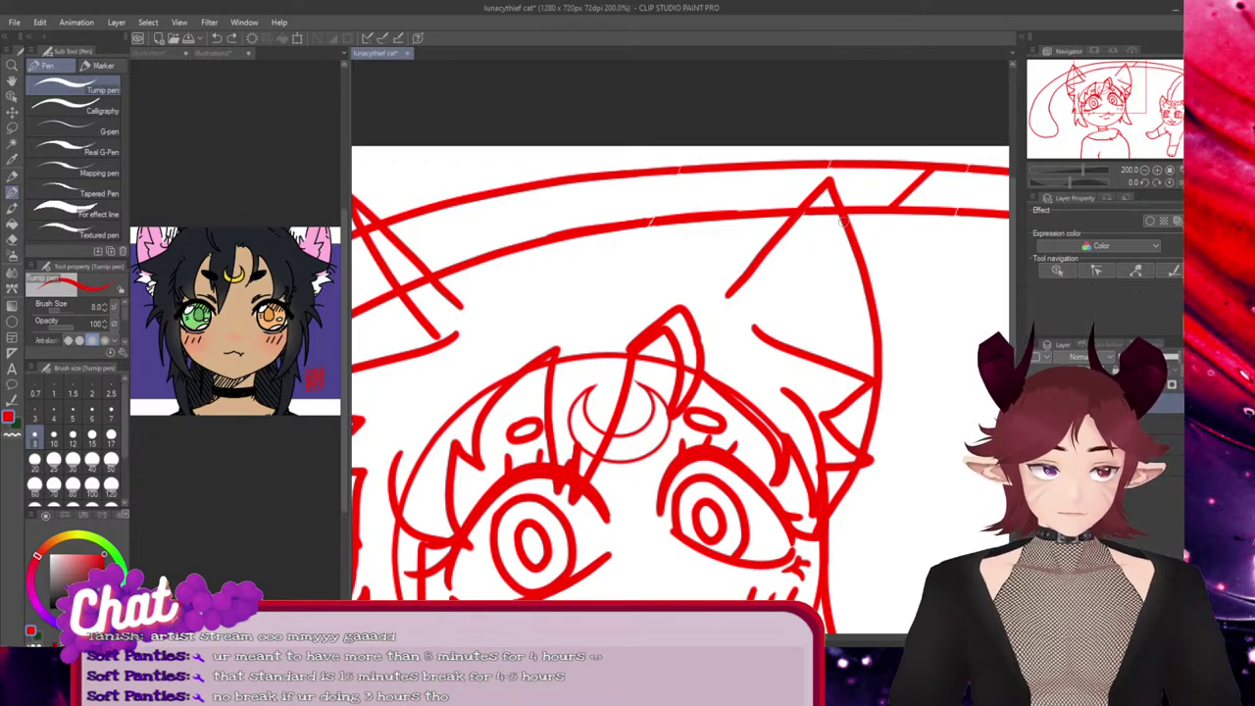
{"action": "mouse_move", "coordinate": [842, 218]}
{"action": "left_mouse_down"}
{"action": "mouse_move", "coordinate": [814, 242]}
{"action": "mouse_move", "coordinate": [753, 345]}
{"action": "left_mouse_up"}
{"action": "key", "text": "ctrl+z"}
{"action": "mouse_move", "coordinate": [840, 216]}
{"action": "left_mouse_down"}
{"action": "mouse_move", "coordinate": [784, 347]}
{"action": "mouse_move", "coordinate": [840, 221]}
{"action": "mouse_move", "coordinate": [790, 327]}
{"action": "left_mouse_up"}
{"action": "key", "text": "ctrl+z"}
{"action": "key", "text": "ctrl+z"}
{"action": "key", "text": "ctrl+z"}
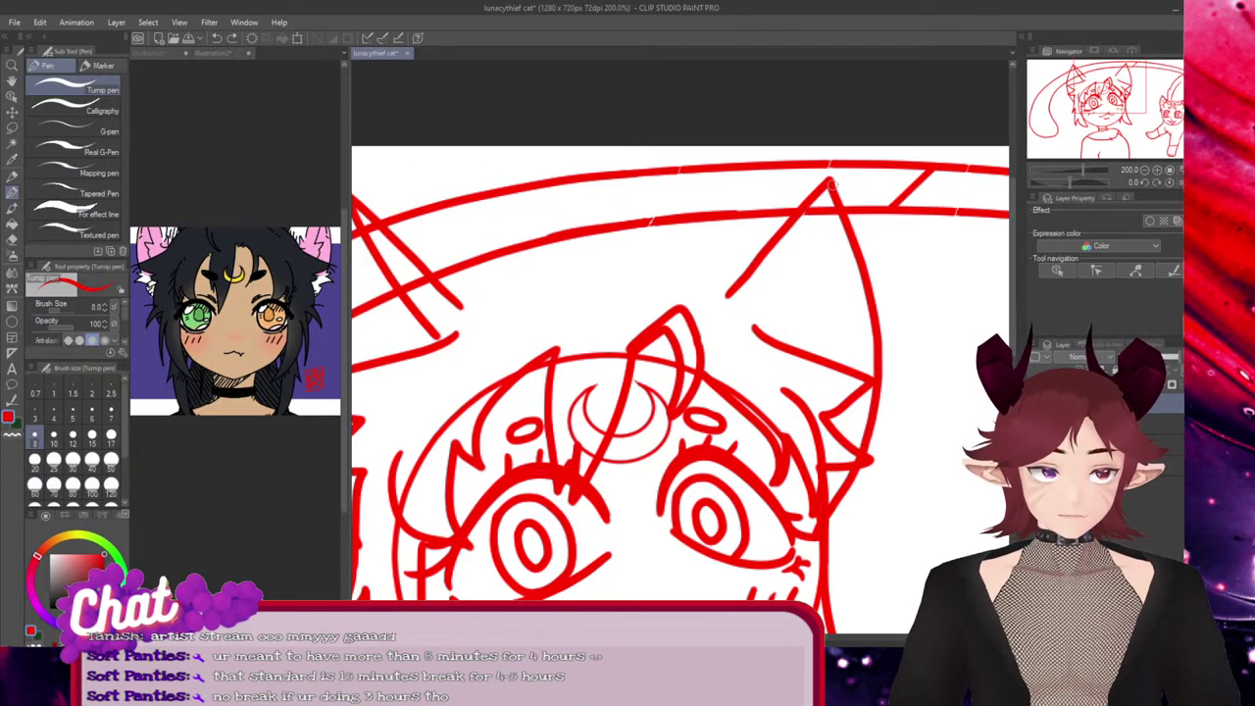
Draw the right cat ear's inner line from tip to base, nudged slightly toward the crown, and trim its overshoot with the Vector eraser
{"action": "left_click_drag", "start_coordinate": [832, 183], "coordinate": [784, 355]}
{"action": "key", "text": "ctrl"}
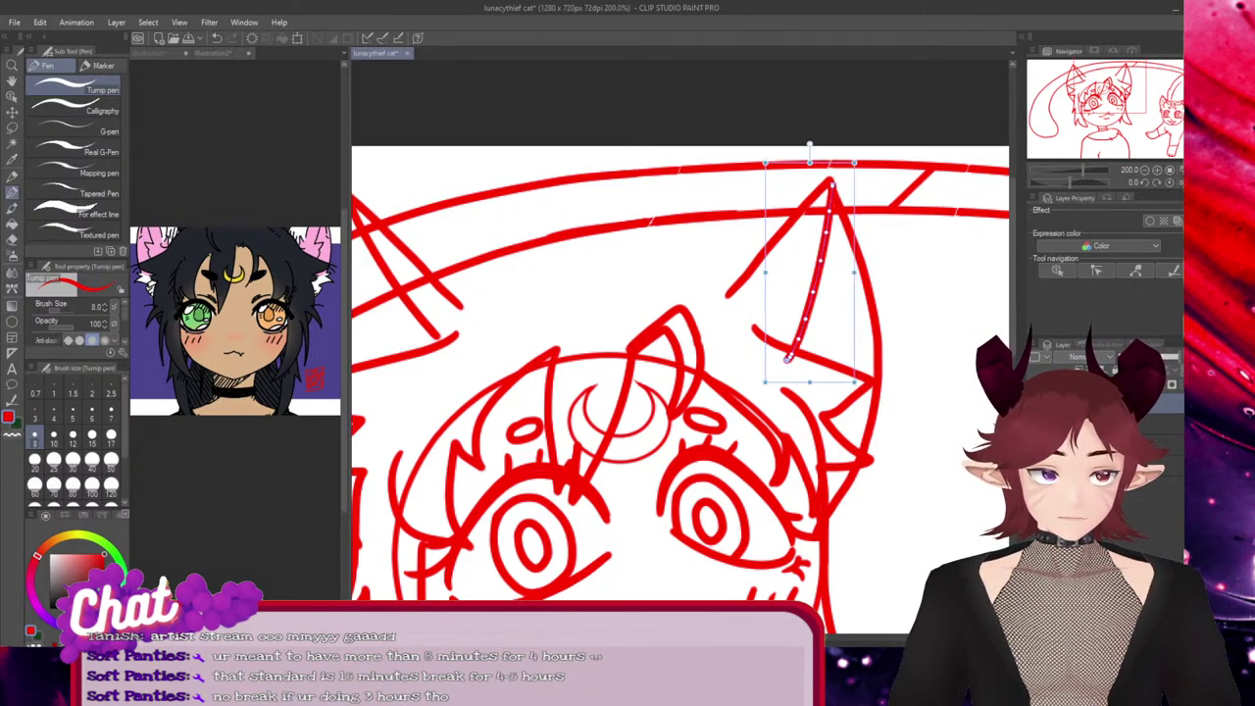
{"action": "left_click_drag", "start_coordinate": [813, 291], "coordinate": [804, 286]}
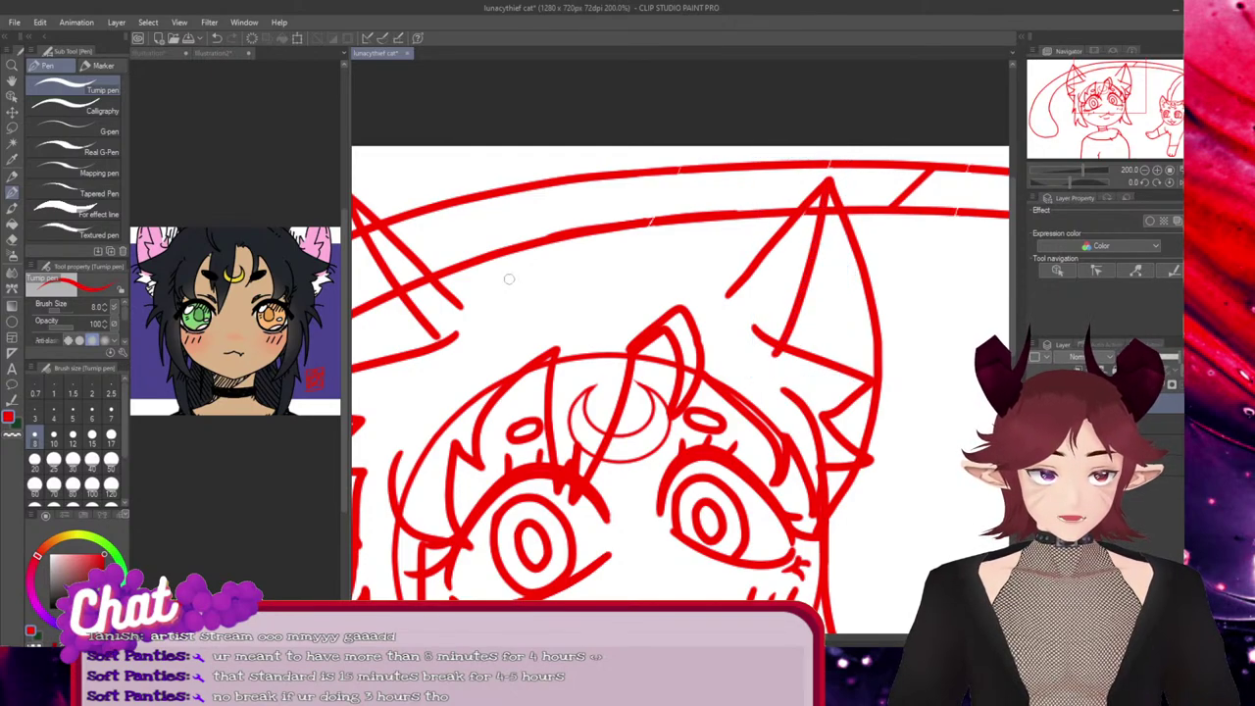
{"action": "key", "text": "e"}
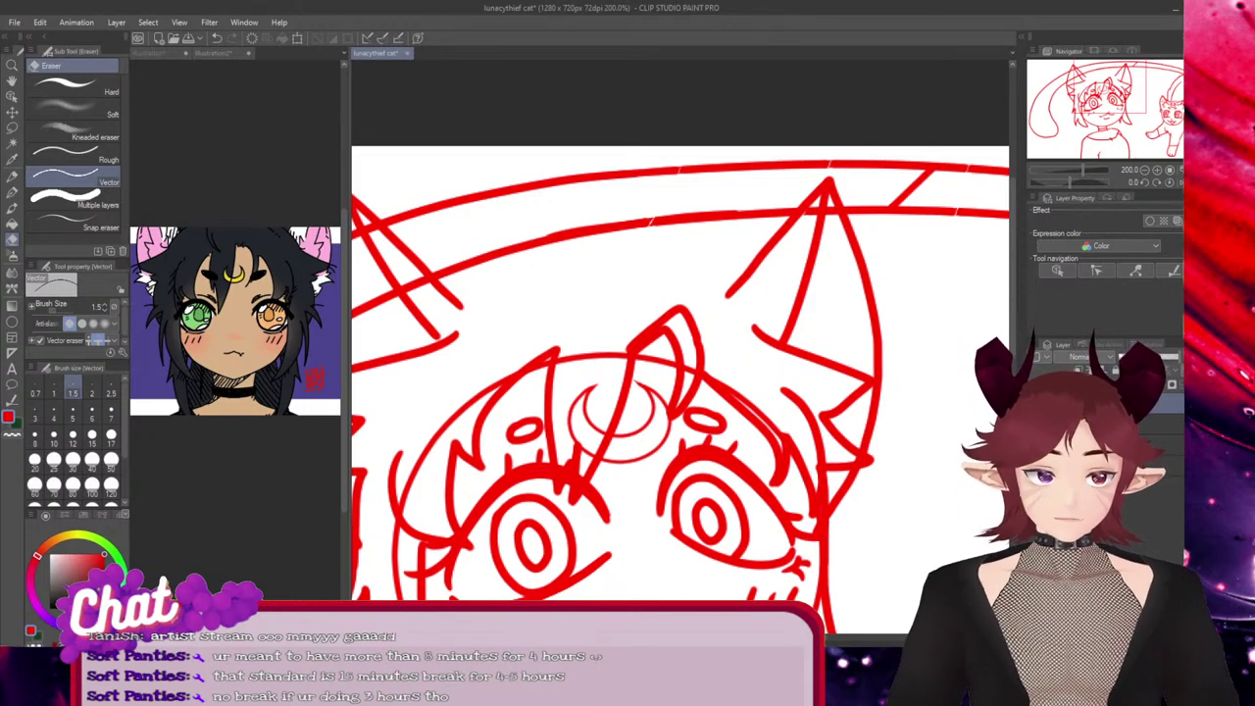
{"action": "left_click_drag", "start_coordinate": [766, 364], "coordinate": [886, 364]}
Reshape the left ear's inner line so that its lower end meets the ear's base edge
{"action": "left_click", "coordinate": [536, 311], "text": "ctrl"}
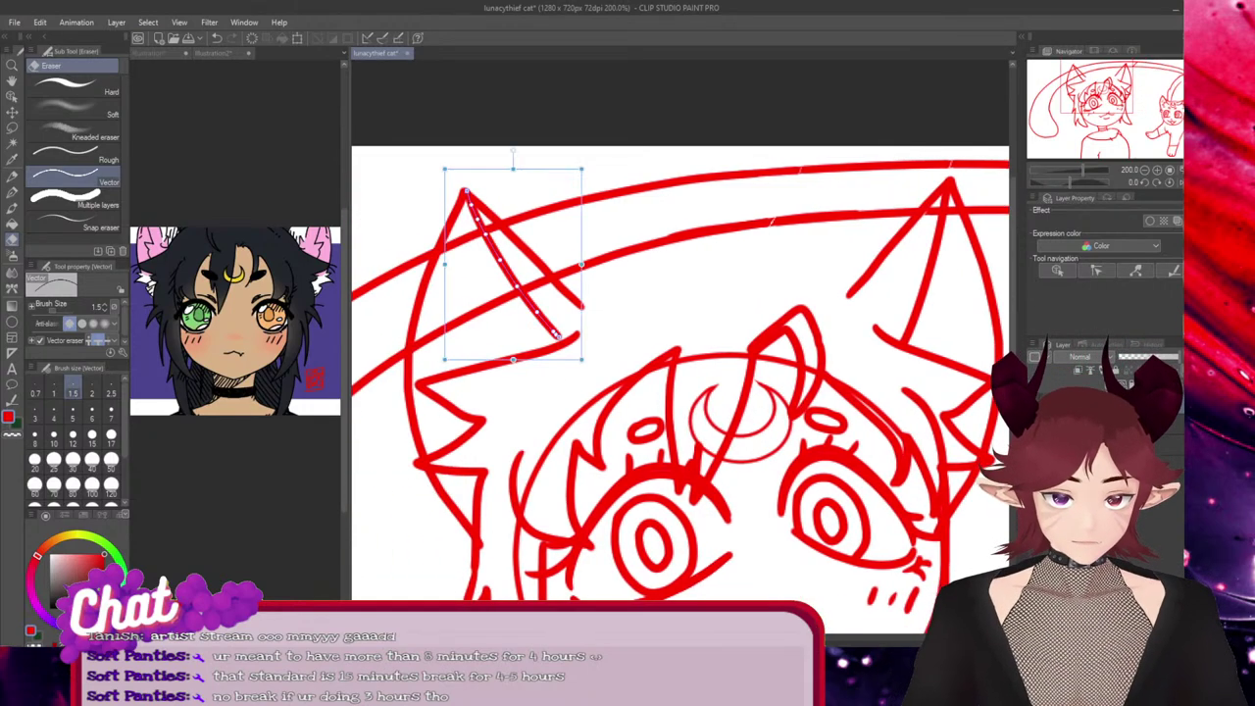
{"action": "left_click_drag", "start_coordinate": [581, 359], "coordinate": [569, 370]}
{"action": "key", "text": "Escape"}
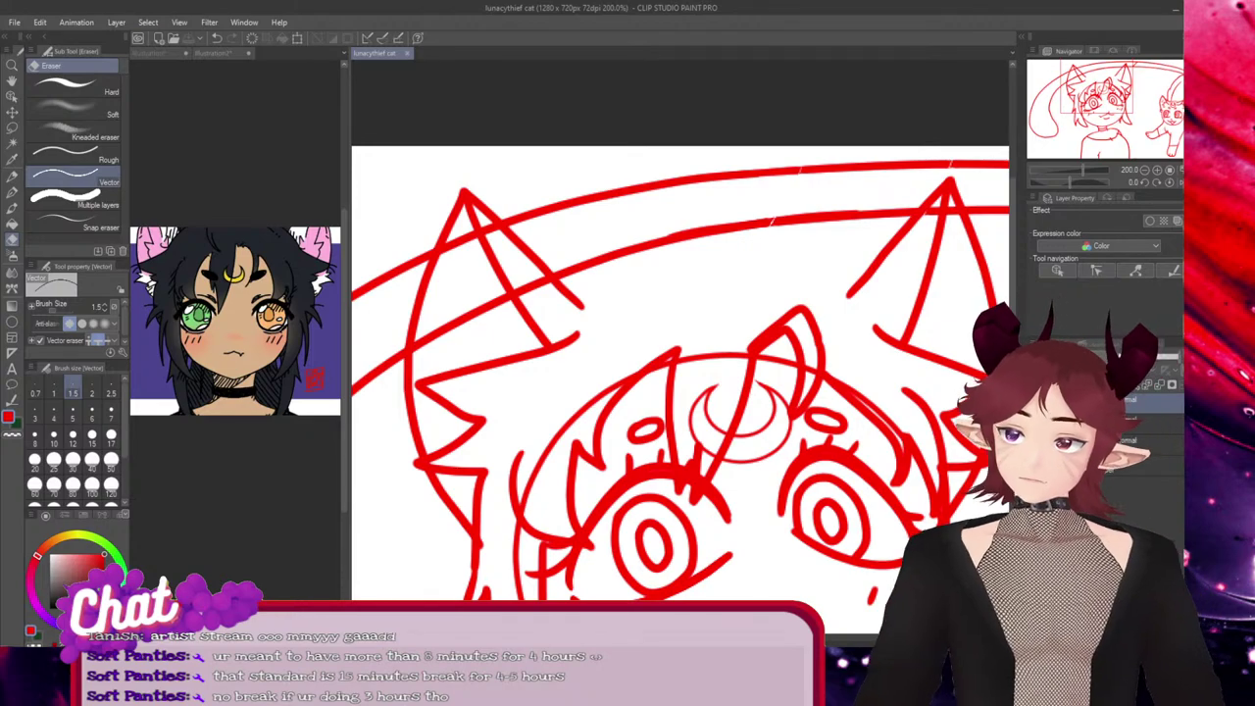
Try drawing a spiky fur tuft beside the hair below the left cat ear and shift its two strokes against the hair outline
{"action": "key", "text": "p"}
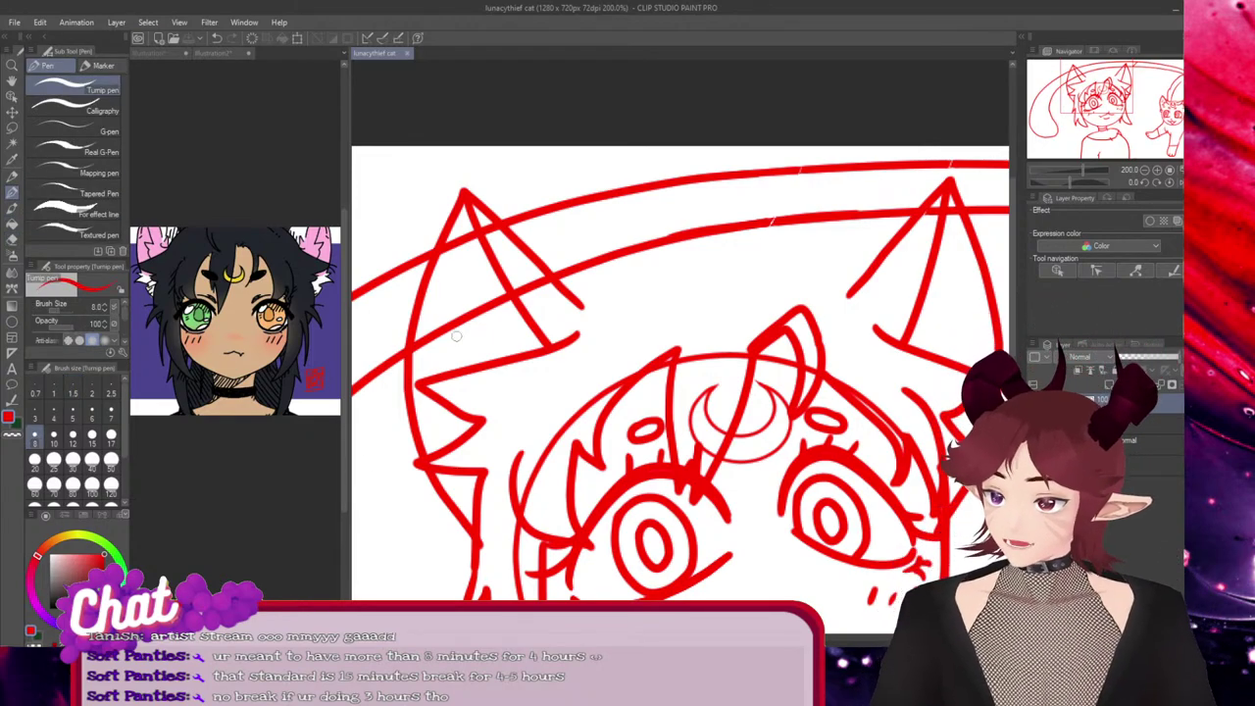
{"action": "scroll", "coordinate": [456, 336], "scroll_direction": "down", "scroll_amount": 2}
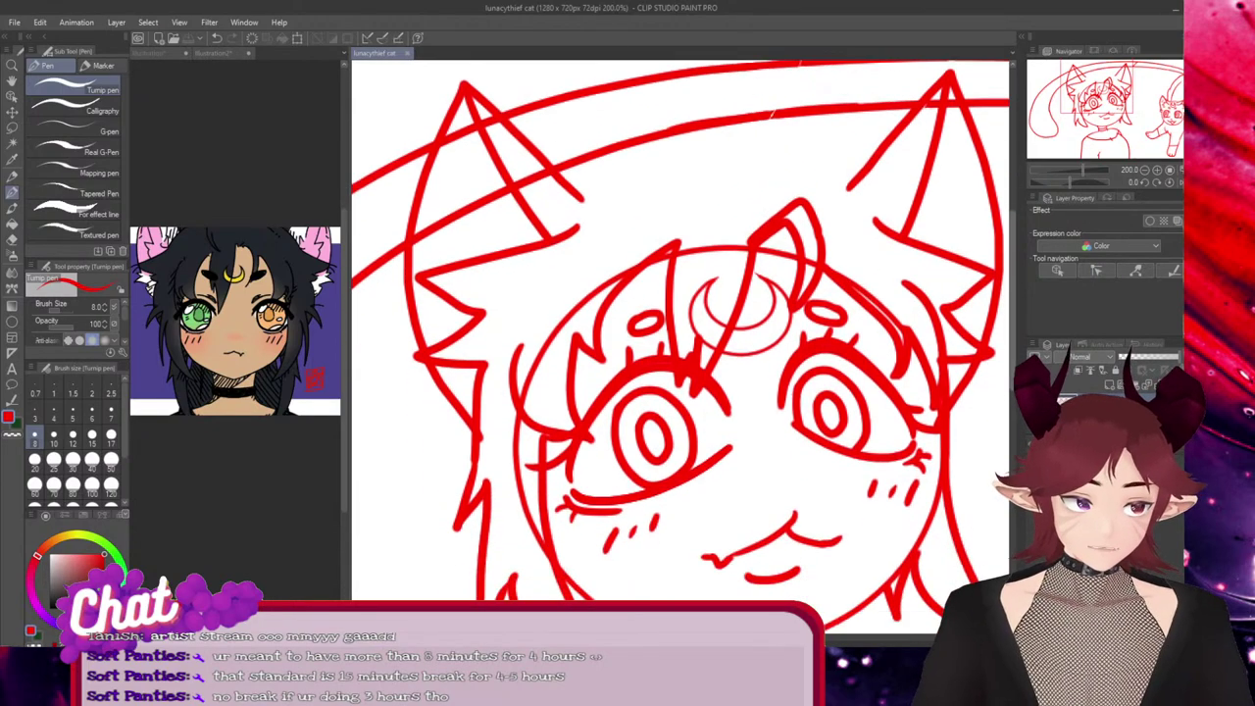
{"action": "scroll", "coordinate": [411, 344], "scroll_direction": "down", "scroll_amount": 1}
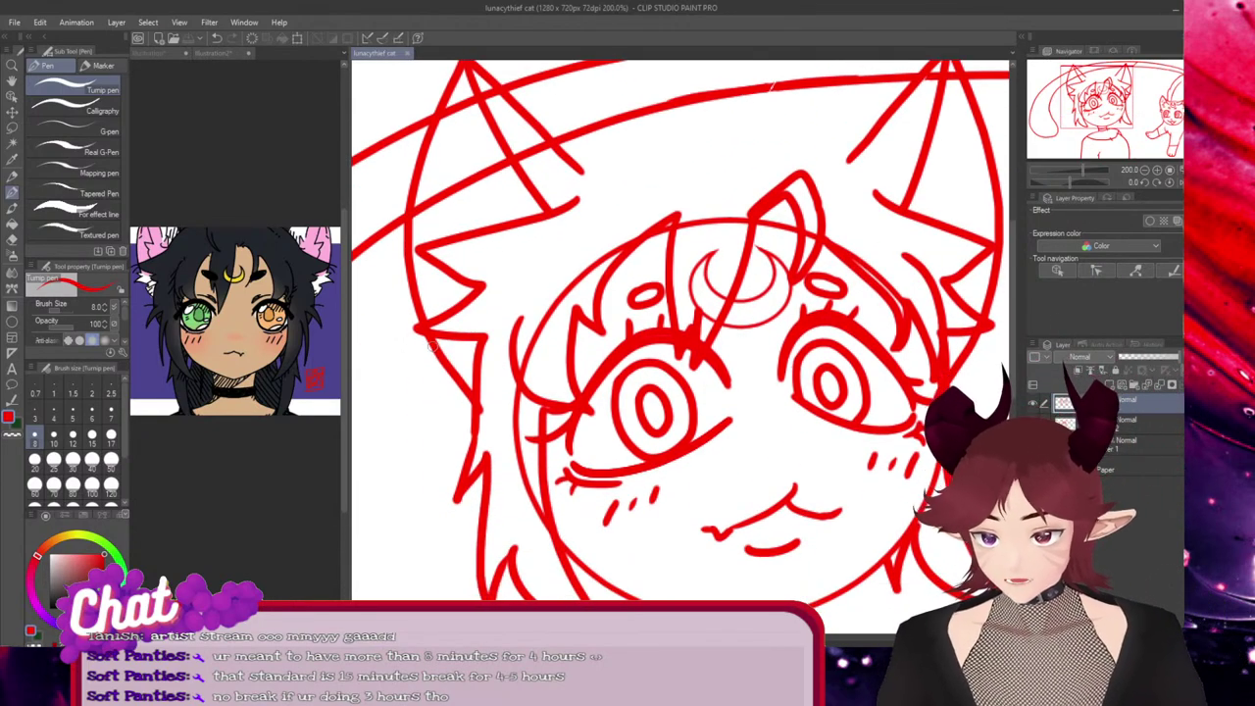
{"action": "mouse_move", "coordinate": [406, 342]}
{"action": "left_mouse_down"}
{"action": "mouse_move", "coordinate": [428, 370]}
{"action": "mouse_move", "coordinate": [408, 412]}
{"action": "mouse_move", "coordinate": [436, 404]}
{"action": "left_mouse_up"}
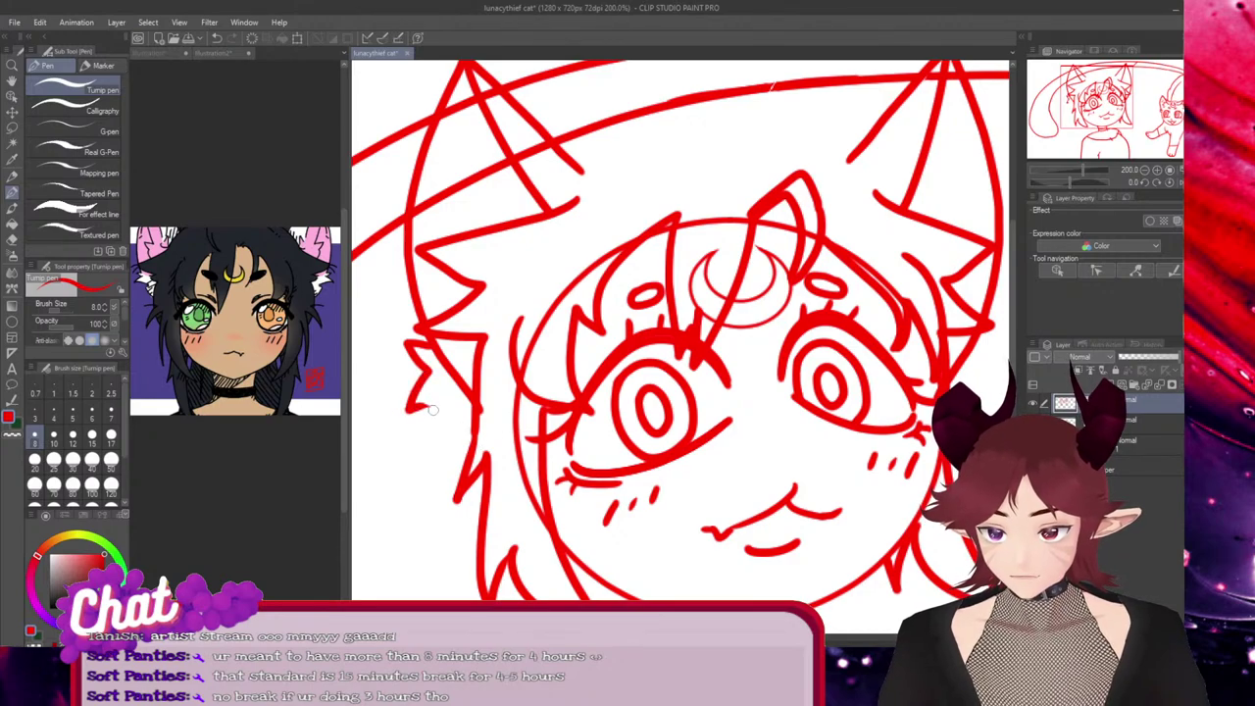
{"action": "left_click_drag", "start_coordinate": [425, 423], "coordinate": [457, 438]}
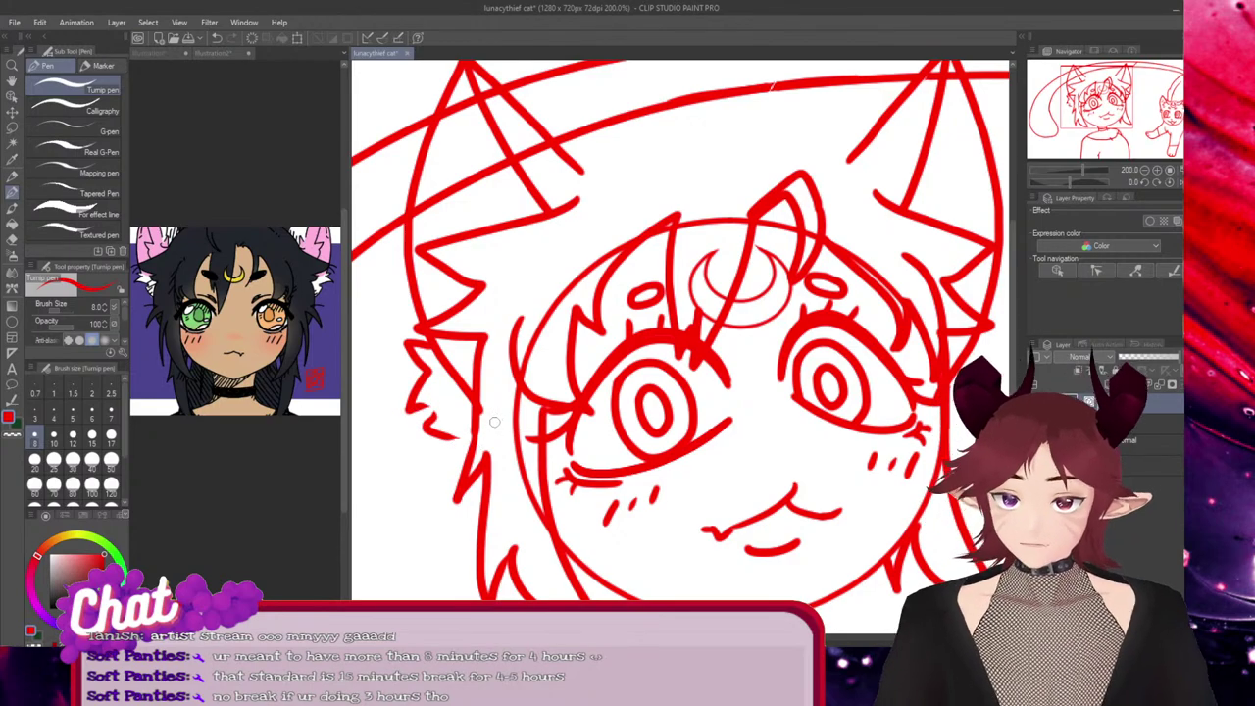
{"action": "left_click", "coordinate": [441, 434], "text": "ctrl"}
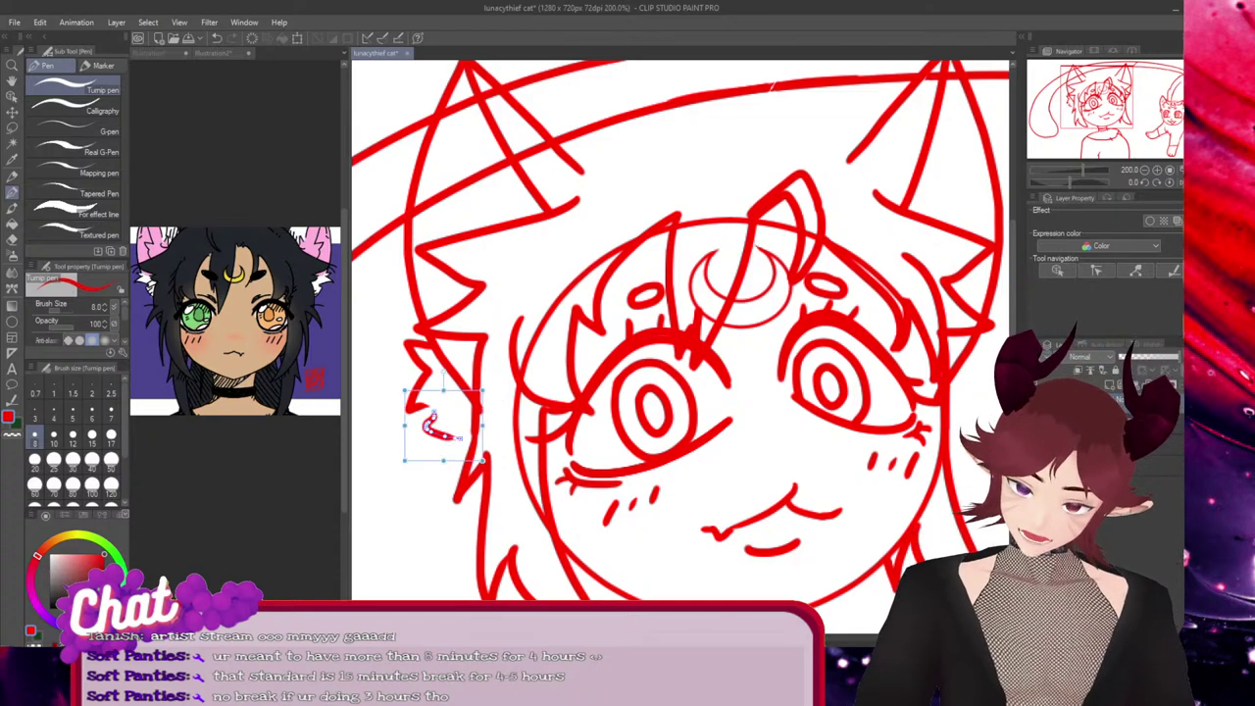
{"action": "left_click_drag", "start_coordinate": [442, 434], "coordinate": [459, 438]}
{"action": "left_click", "coordinate": [425, 374], "text": "ctrl"}
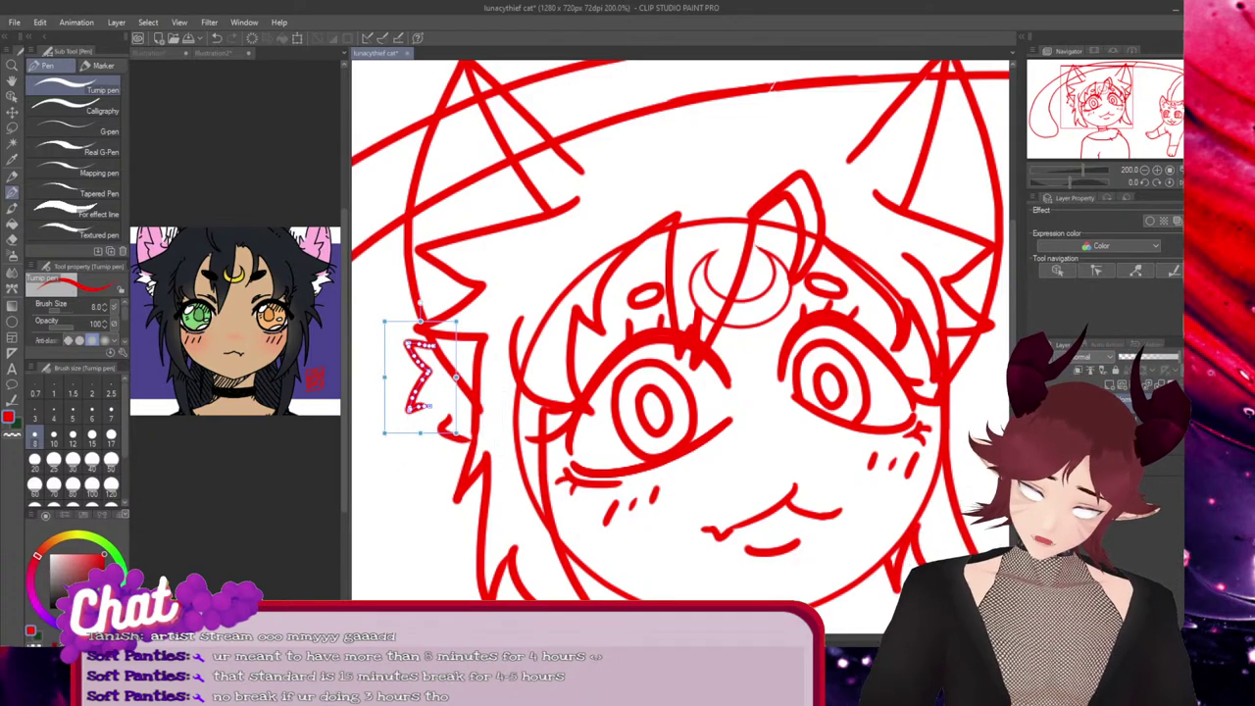
{"action": "mouse_move", "coordinate": [419, 376]}
{"action": "left_mouse_down"}
{"action": "mouse_move", "coordinate": [438, 402]}
{"action": "mouse_move", "coordinate": [441, 446]}
{"action": "left_mouse_up"}
{"action": "left_click", "coordinate": [458, 437], "text": "ctrl"}
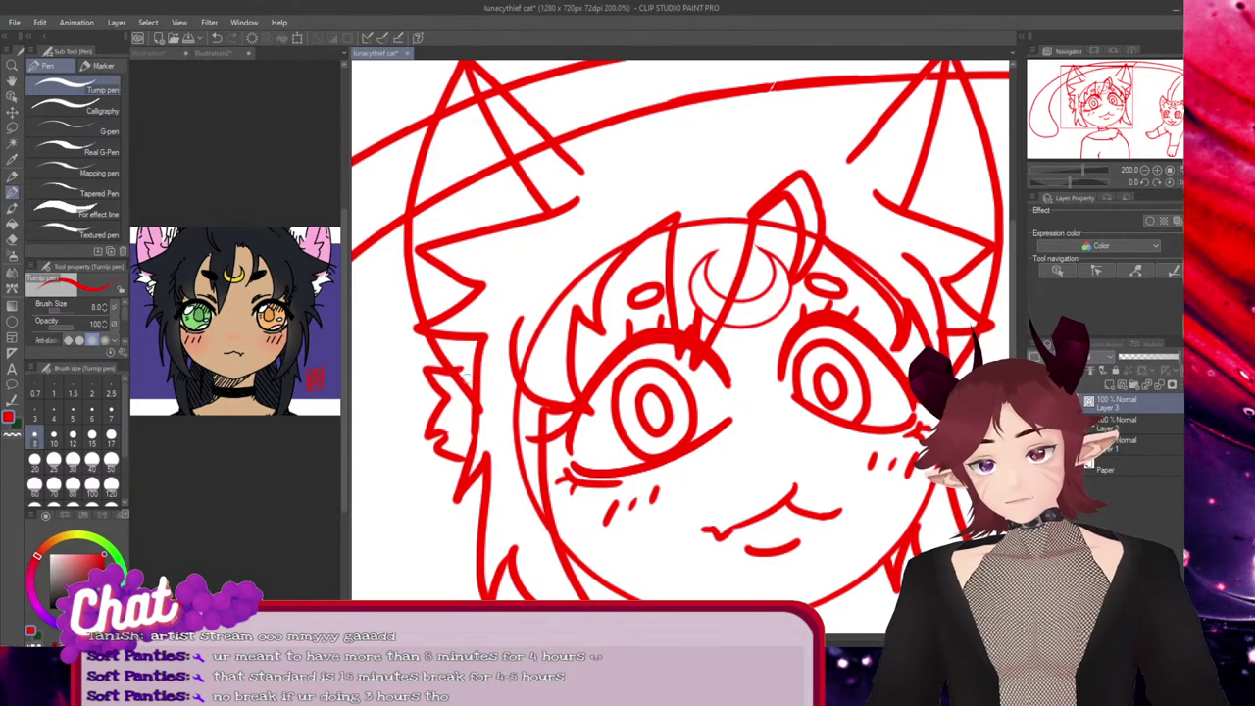
Undo the repositioning and both strokes of the fur tuft below the left cat ear
{"action": "key", "text": "ctrl+z"}
{"action": "key", "text": "ctrl+z"}
{"action": "key", "text": "ctrl+z"}
{"action": "key", "text": "ctrl+z"}
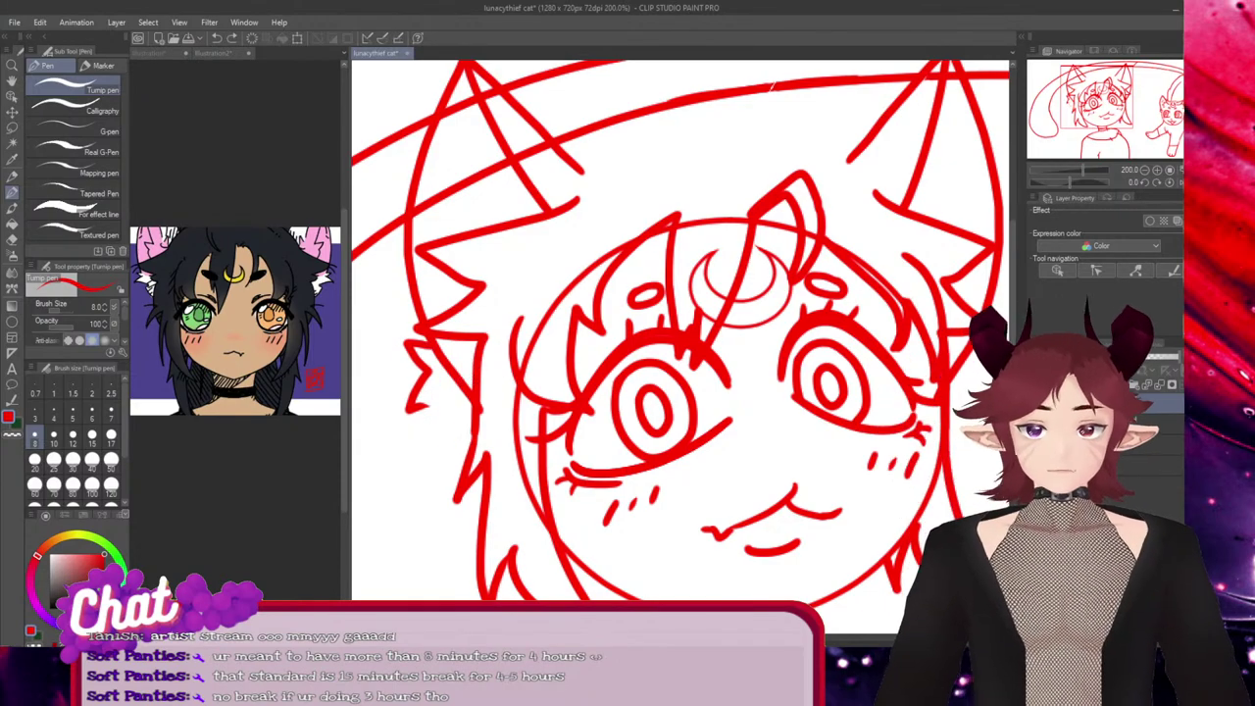
{"action": "key", "text": "ctrl+z"}
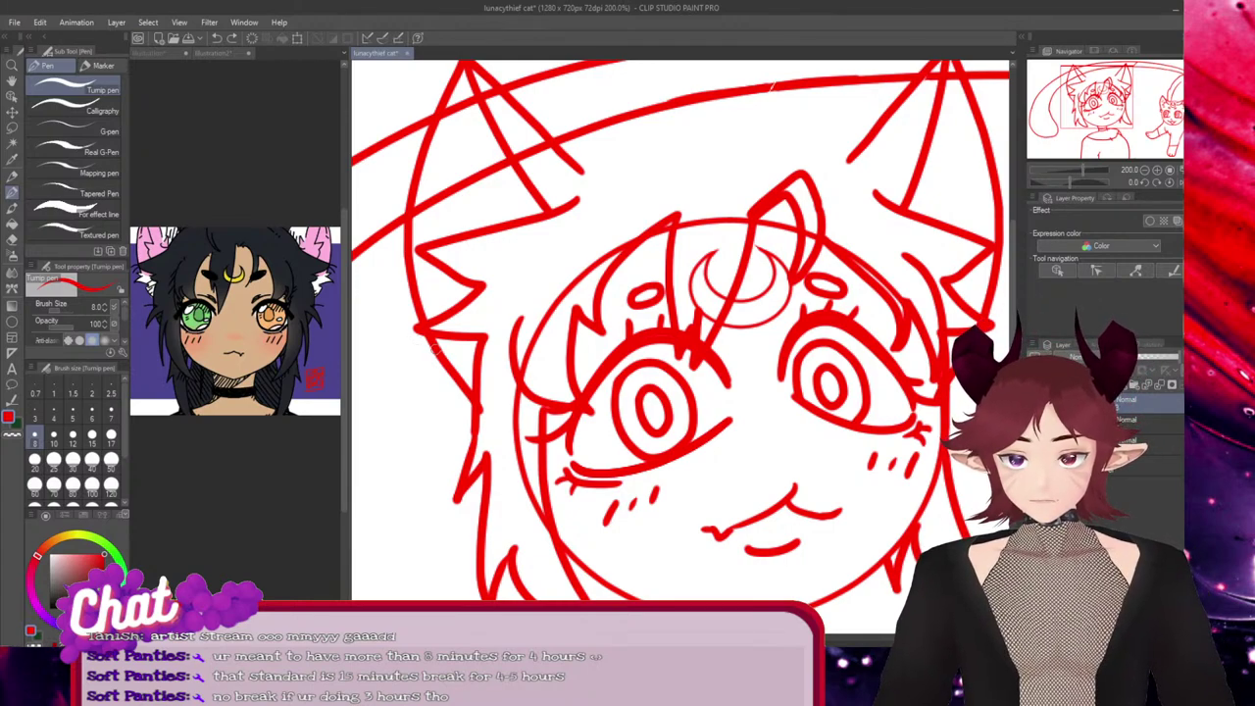
Redraw the fur tuft below the left cat ear with a zigzag stroke and a pointed lower stroke reaching the hair
{"action": "mouse_move", "coordinate": [435, 349]}
{"action": "left_mouse_down"}
{"action": "mouse_move", "coordinate": [407, 337]}
{"action": "mouse_move", "coordinate": [440, 372]}
{"action": "mouse_move", "coordinate": [408, 396]}
{"action": "mouse_move", "coordinate": [439, 404]}
{"action": "left_mouse_up"}
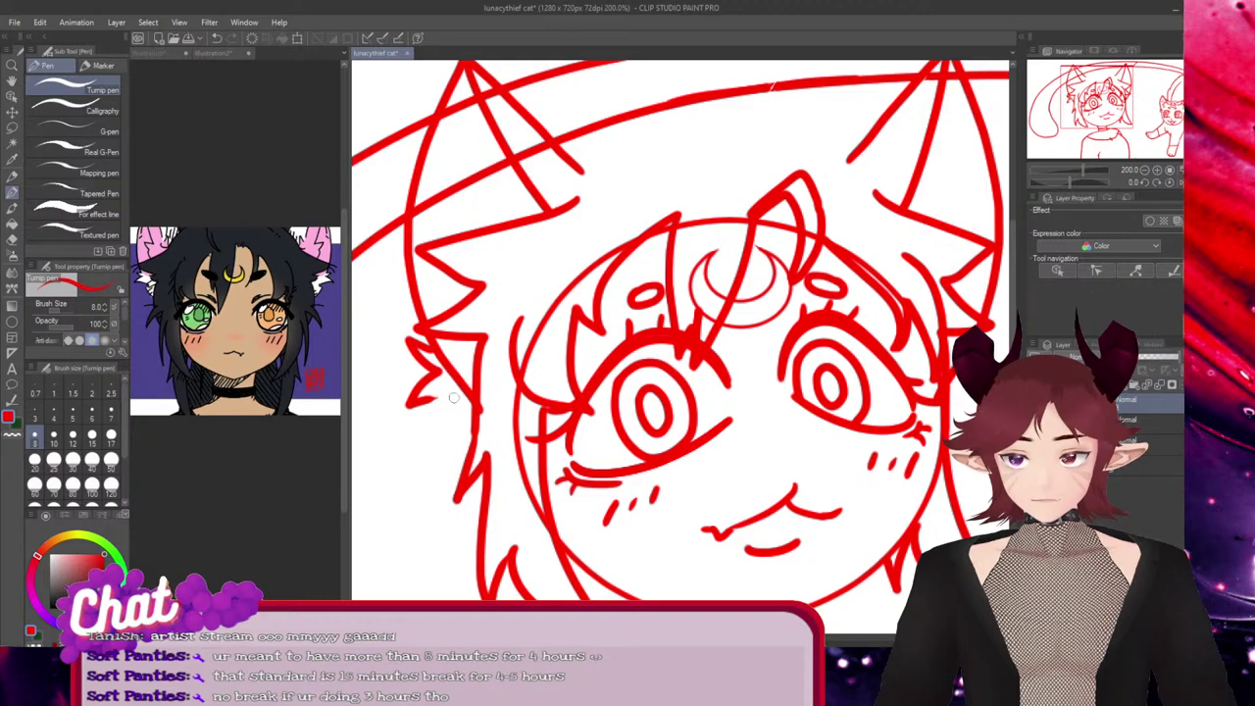
{"action": "mouse_move", "coordinate": [443, 398]}
{"action": "left_mouse_down"}
{"action": "mouse_move", "coordinate": [416, 415]}
{"action": "mouse_move", "coordinate": [469, 432]}
{"action": "left_mouse_up"}
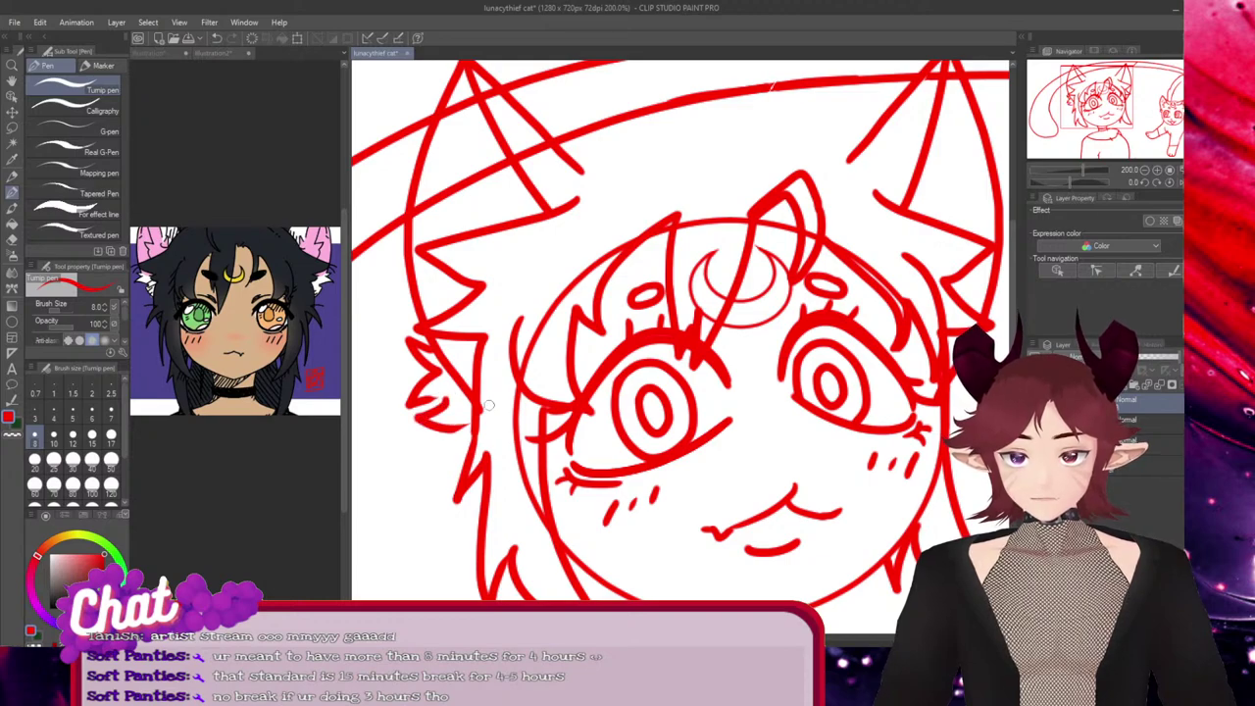
Place mirrored copies of both fur tuft strokes below the right cat ear and save the drawing
{"action": "left_click", "coordinate": [427, 365], "text": "ctrl"}
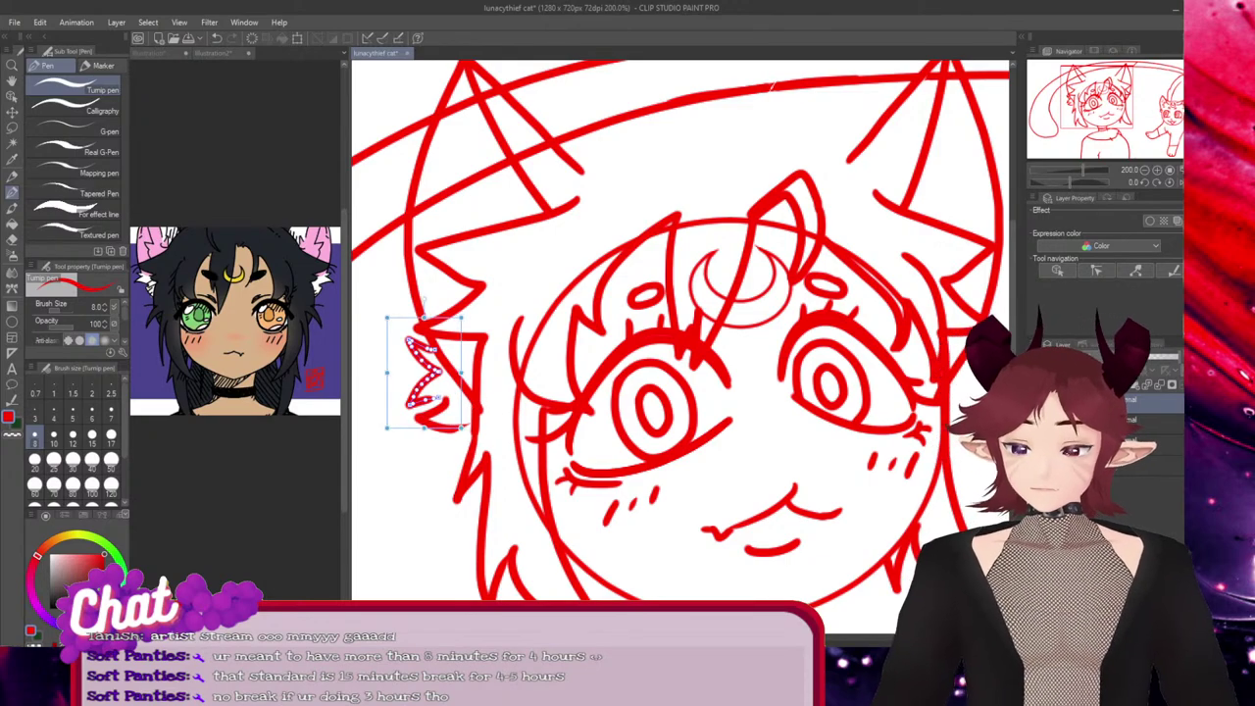
{"action": "left_click_drag", "start_coordinate": [424, 370], "coordinate": [953, 375]}
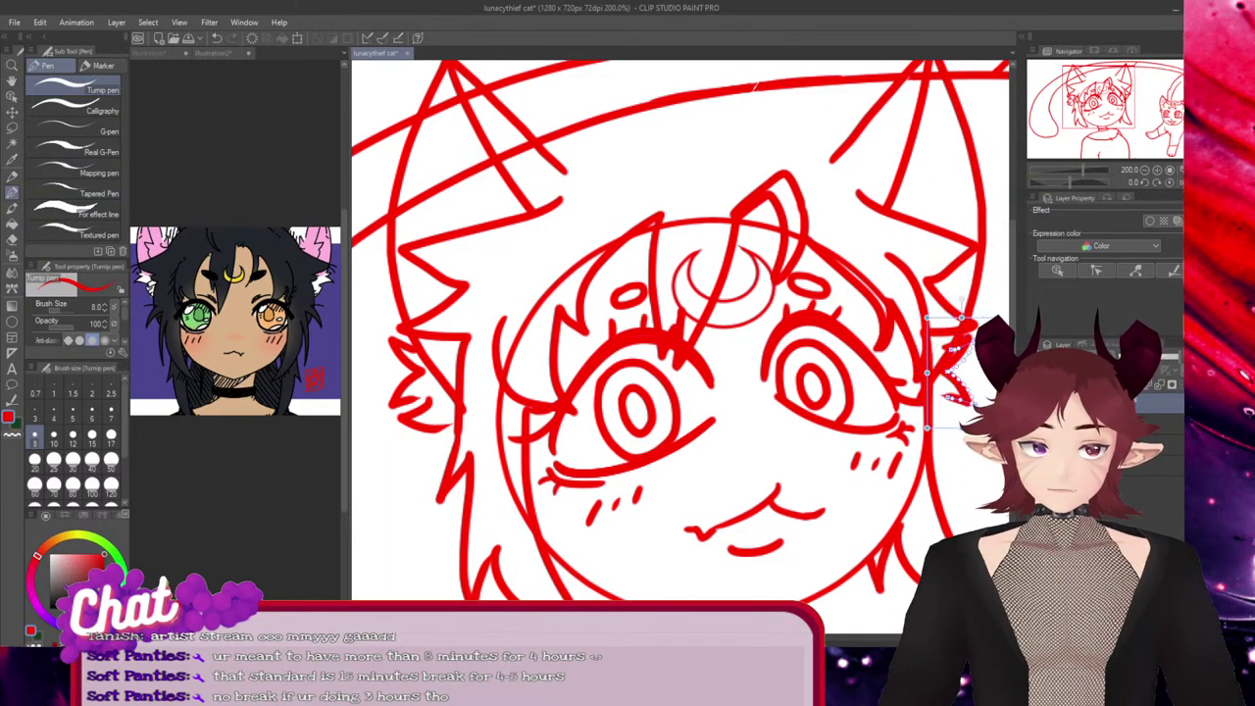
{"action": "key", "text": "ctrl+v"}
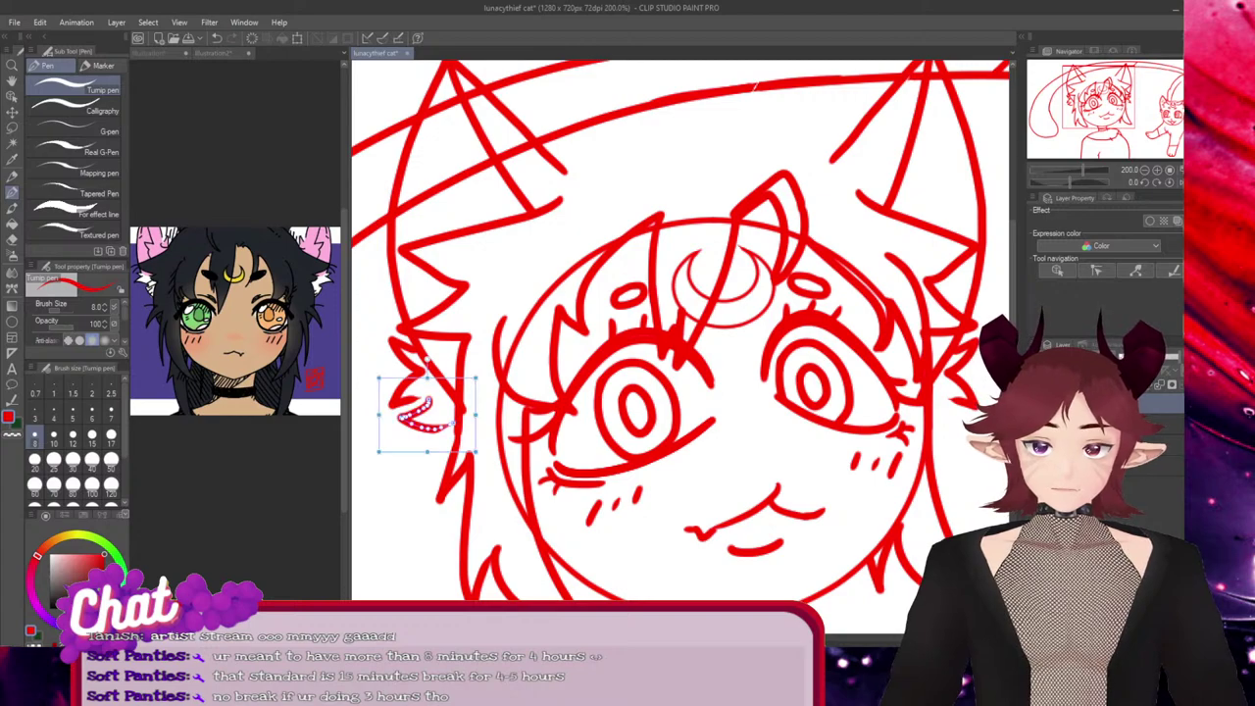
{"action": "left_click_drag", "start_coordinate": [428, 413], "coordinate": [947, 420]}
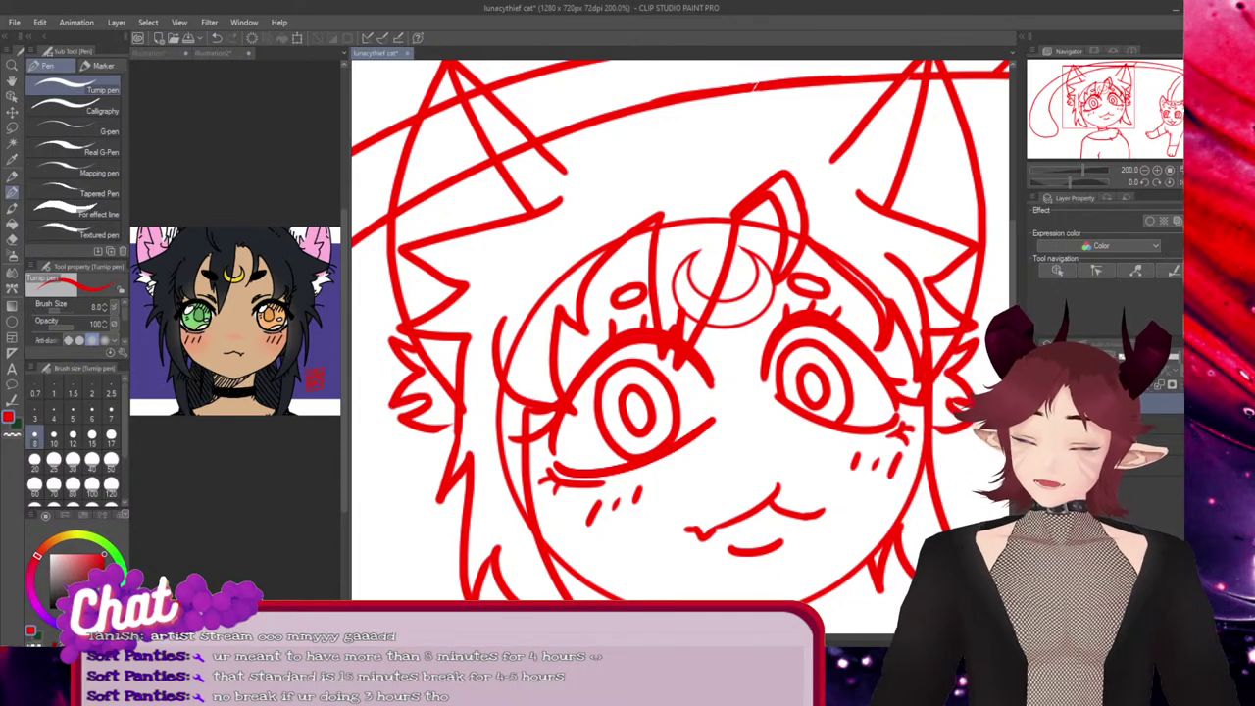
{"action": "key", "text": "ctrl+s"}
Try a small strand under the left fur tuft and a longer line inside the left ear, undoing both
{"action": "left_click_drag", "start_coordinate": [450, 427], "coordinate": [443, 459]}
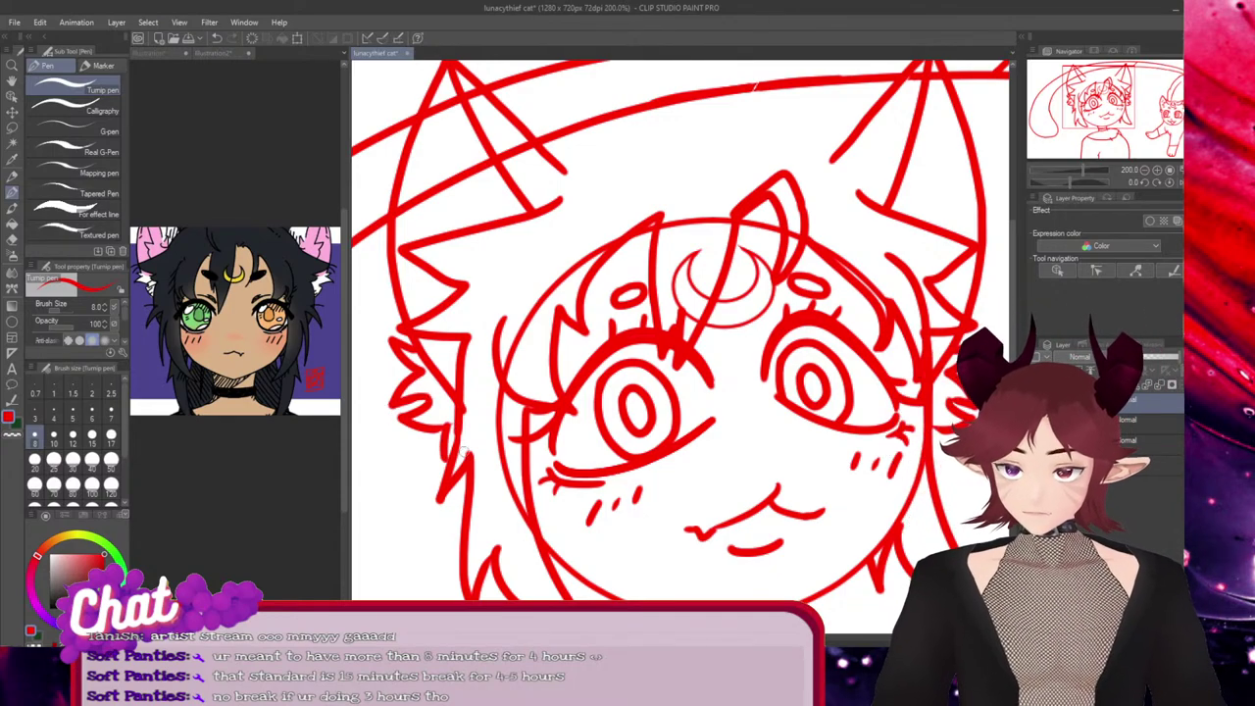
{"action": "key", "text": "ctrl+z"}
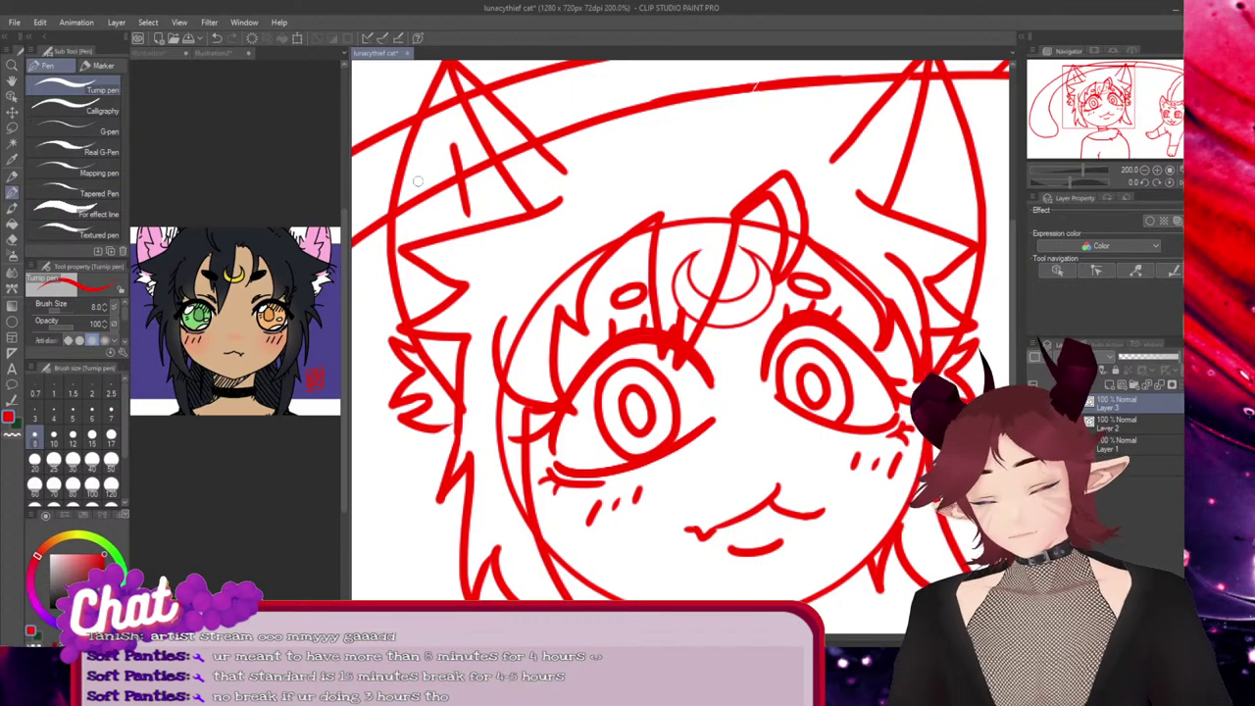
{"action": "left_click_drag", "start_coordinate": [439, 129], "coordinate": [476, 200]}
{"action": "key", "text": "ctrl+z"}
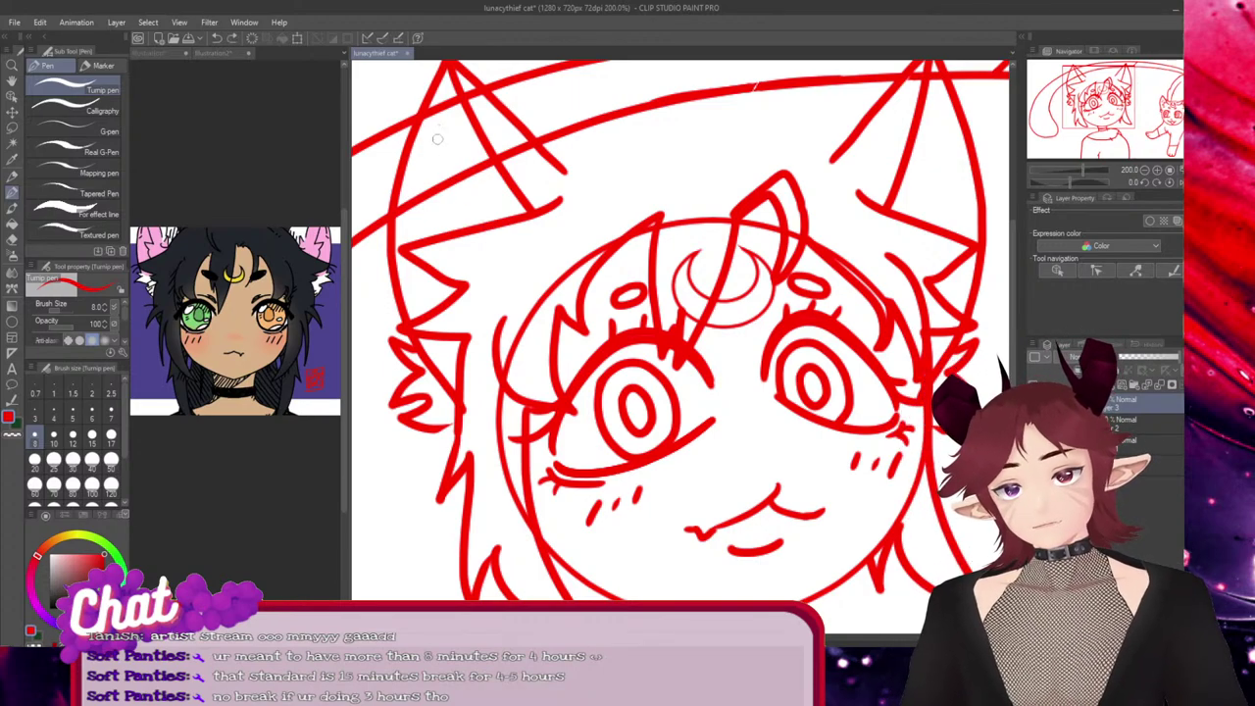
Draw short slanted fur marks inside the left cat ear and matching ones inside the right cat ear
{"action": "mouse_move", "coordinate": [440, 147]}
{"action": "left_mouse_down"}
{"action": "mouse_move", "coordinate": [457, 171]}
{"action": "mouse_move", "coordinate": [443, 180]}
{"action": "left_mouse_up"}
{"action": "key", "text": "ctrl+z"}
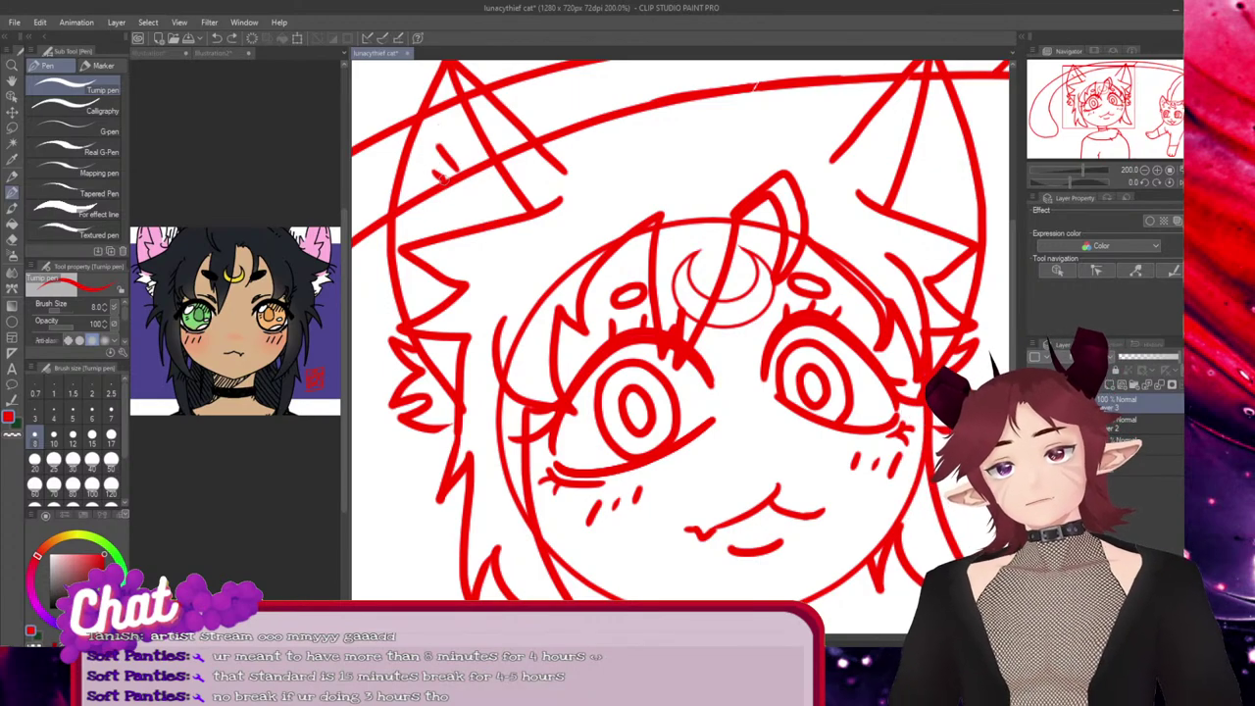
{"action": "left_click_drag", "start_coordinate": [947, 126], "coordinate": [930, 165]}
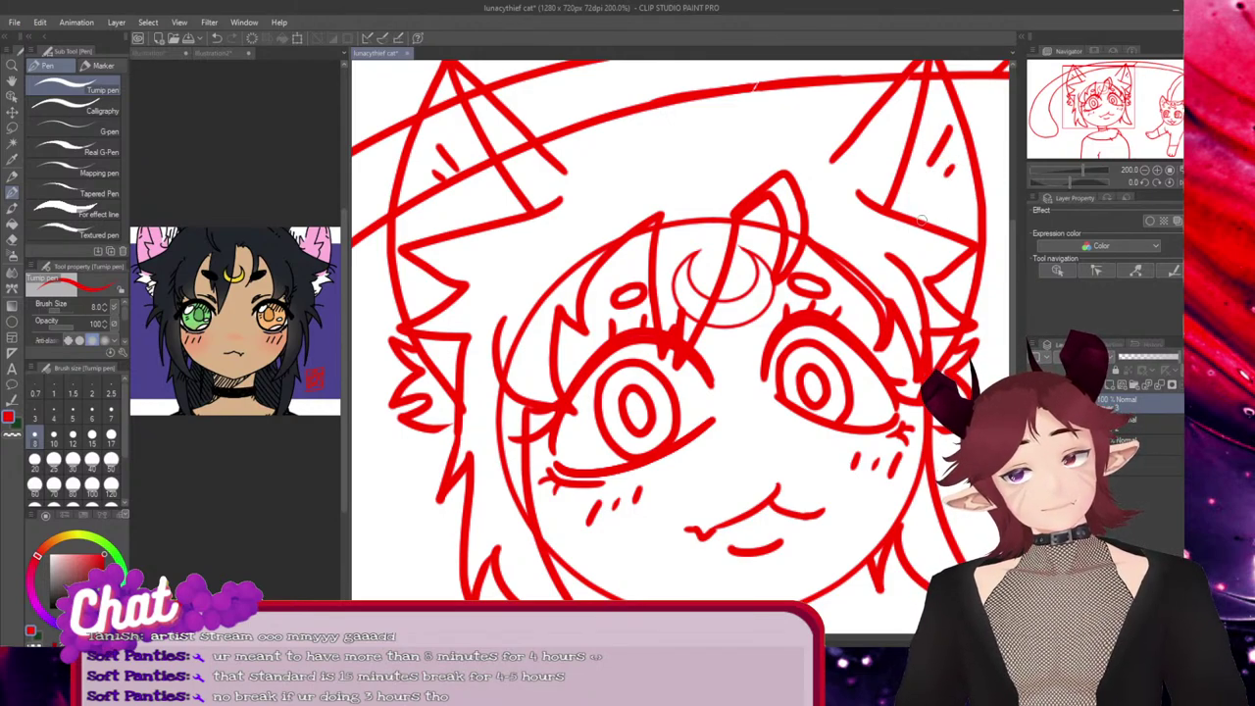
Draw a small zigzag fur mark at the base of the right ear and position another inside the fur tuft below it
{"action": "mouse_move", "coordinate": [934, 198]}
{"action": "left_mouse_down"}
{"action": "mouse_move", "coordinate": [929, 216]}
{"action": "mouse_move", "coordinate": [960, 219]}
{"action": "left_mouse_up"}
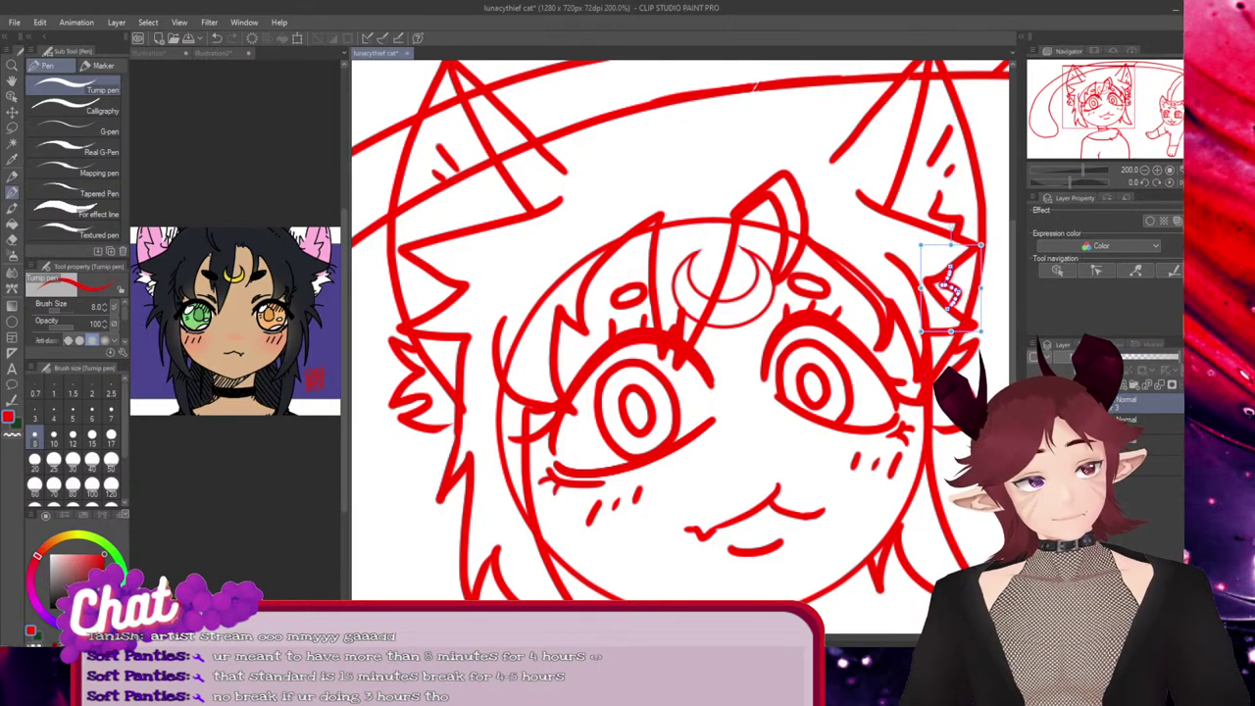
{"action": "left_click", "coordinate": [951, 264], "text": "ctrl"}
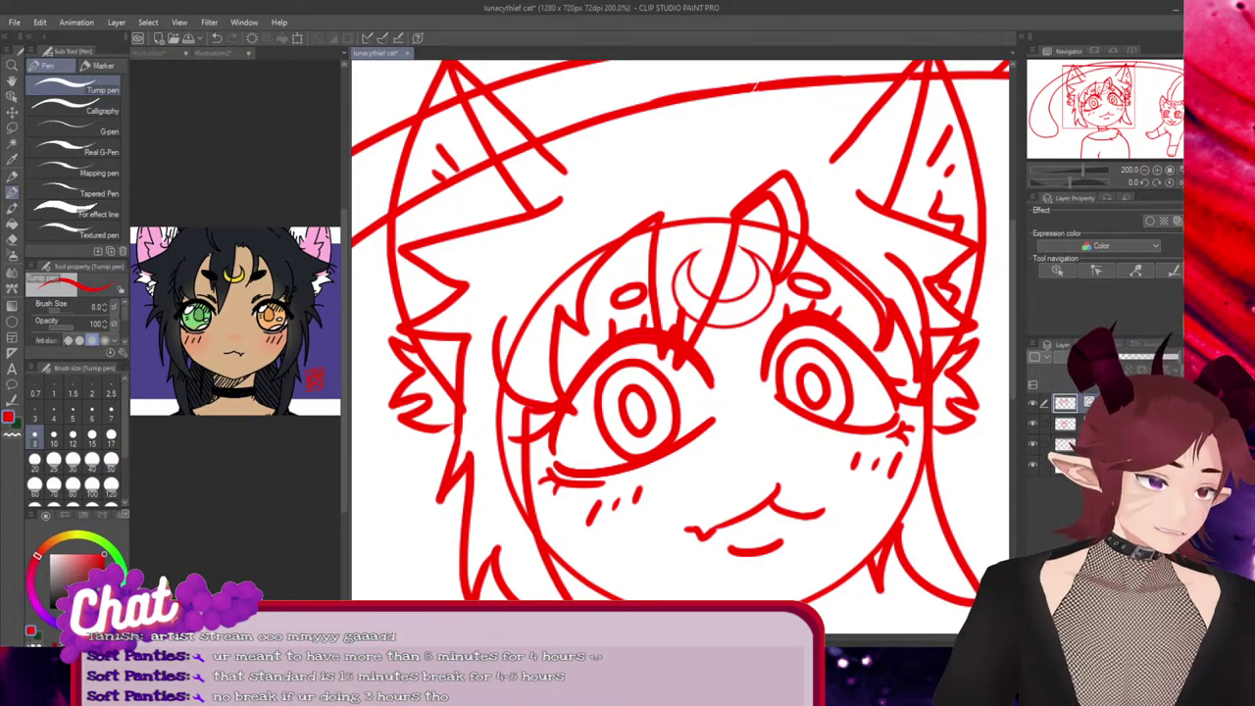
{"action": "left_click", "coordinate": [949, 285], "text": "ctrl"}
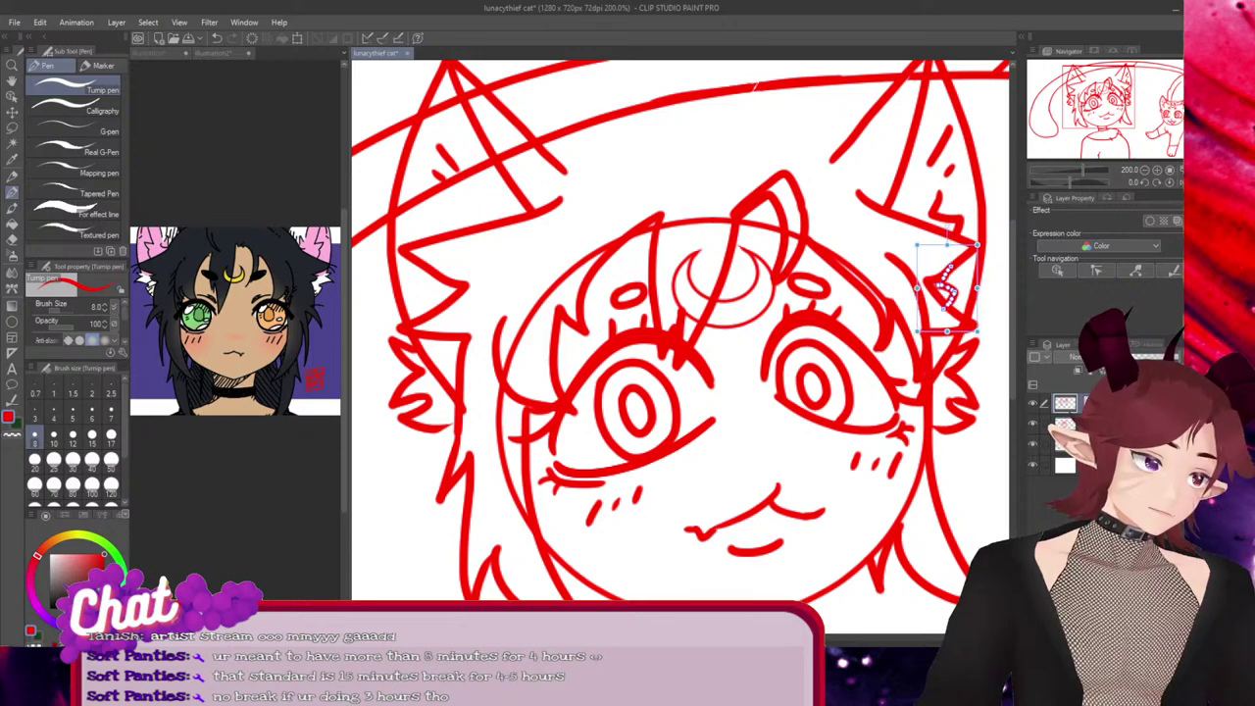
{"action": "key", "text": "ctrl+d"}
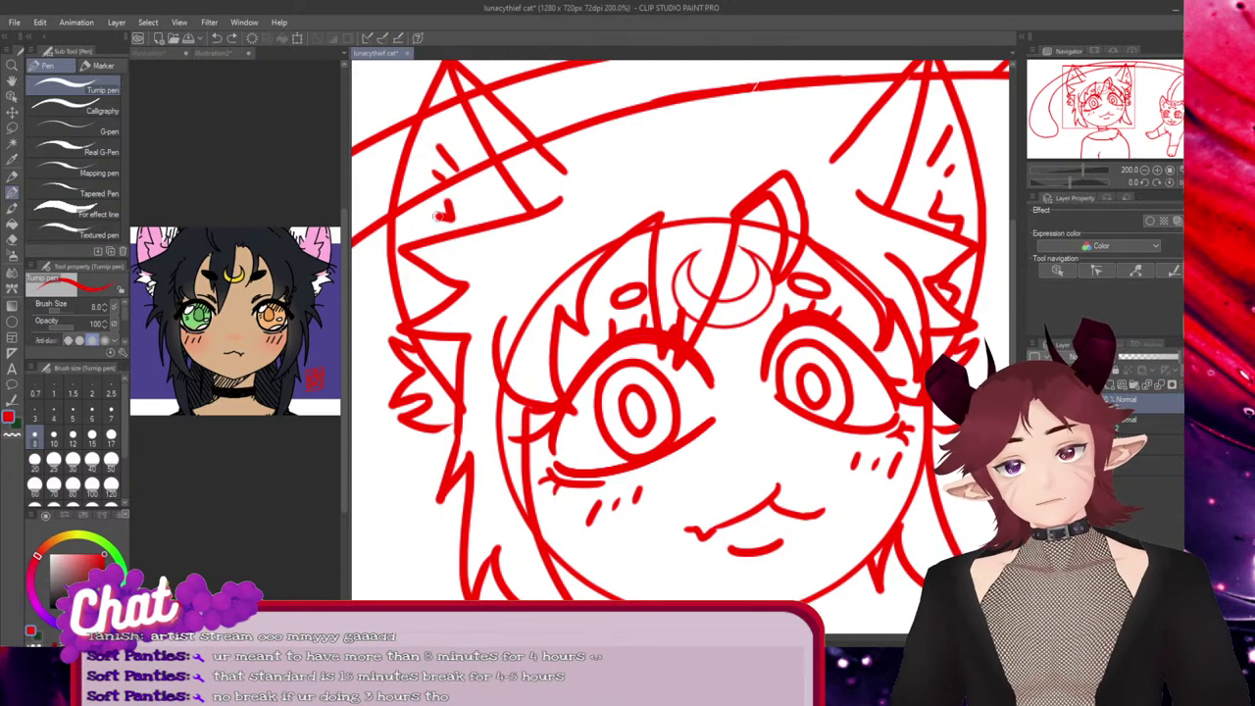
Draw matching zigzag fur marks at the base of the left ear and inside the tuft below it, and save the drawing
{"action": "mouse_move", "coordinate": [438, 214]}
{"action": "left_mouse_down"}
{"action": "mouse_move", "coordinate": [444, 302]}
{"action": "mouse_move", "coordinate": [432, 290]}
{"action": "mouse_move", "coordinate": [444, 294]}
{"action": "left_mouse_up"}
{"action": "key", "text": "ctrl+z"}
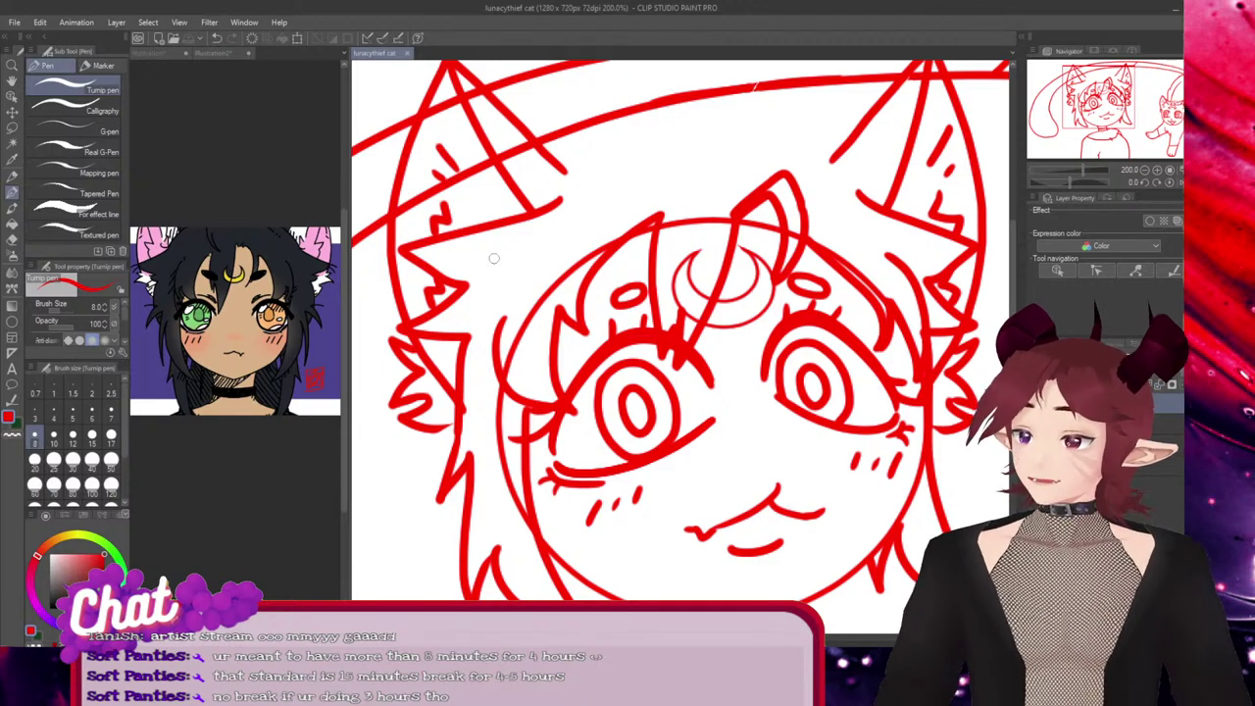
{"action": "scroll", "coordinate": [494, 258], "scroll_direction": "down", "scroll_amount": 1}
{"action": "scroll", "coordinate": [494, 258], "scroll_direction": "down", "scroll_amount": 3}
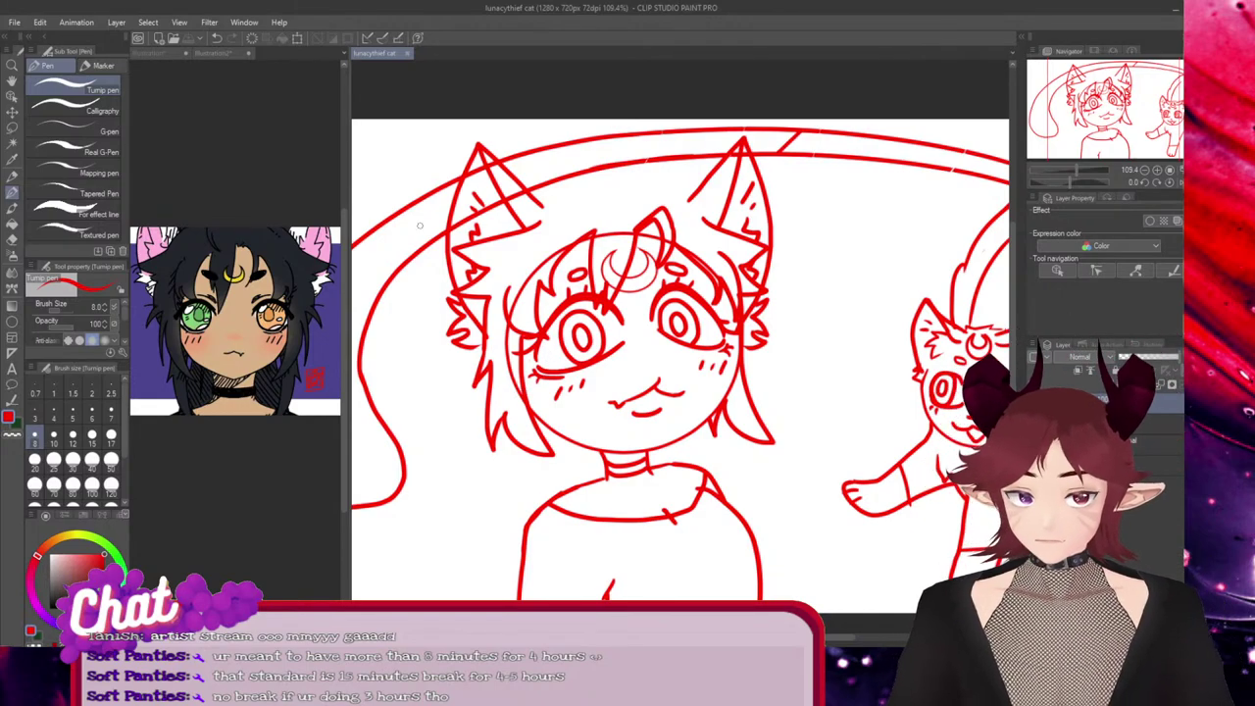
{"action": "scroll", "coordinate": [578, 353], "scroll_direction": "up", "scroll_amount": 2}
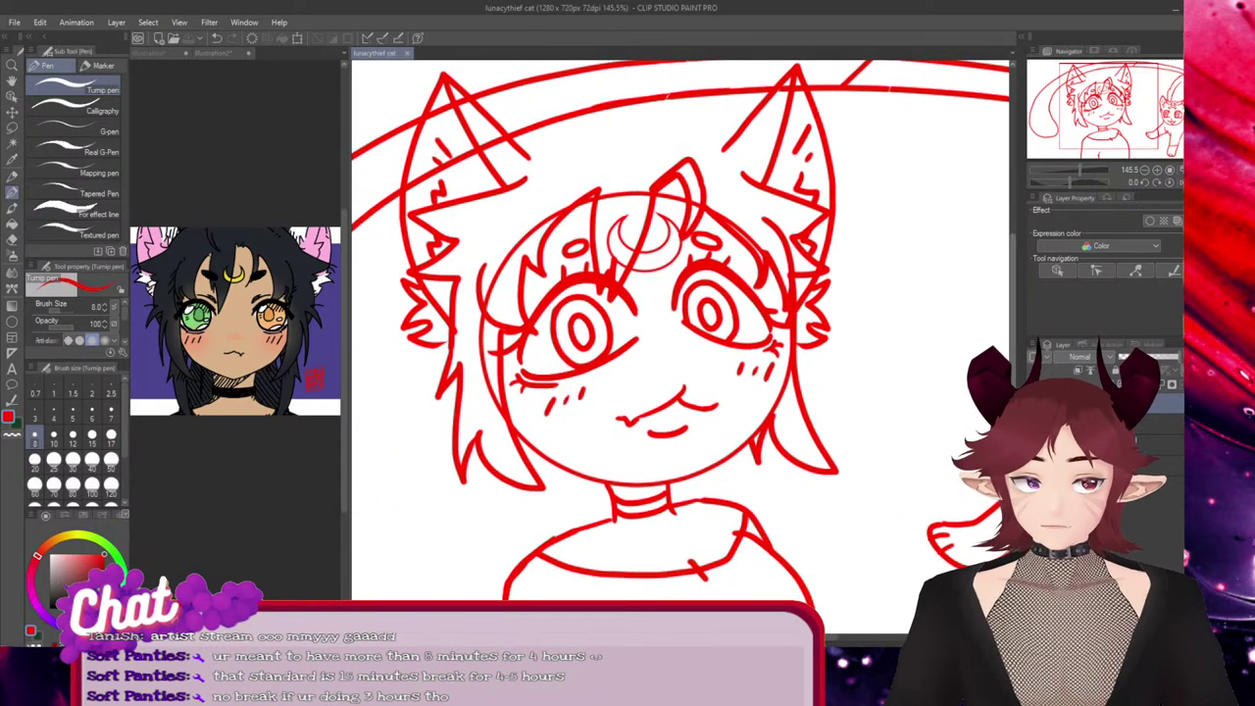
{"action": "scroll", "coordinate": [681, 334], "scroll_direction": "up", "scroll_amount": 3}
{"action": "scroll", "coordinate": [680, 334], "scroll_direction": "down", "scroll_amount": 1}
{"action": "scroll", "coordinate": [680, 333], "scroll_direction": "up", "scroll_amount": 3}
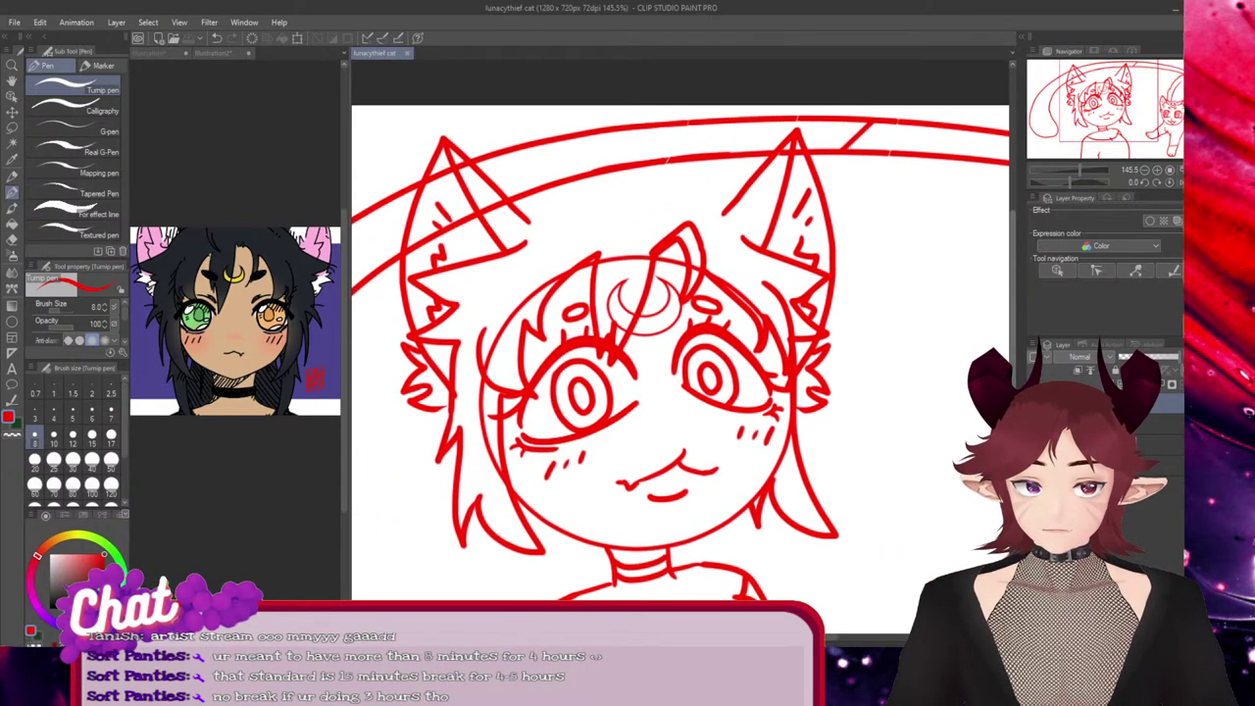
{"action": "scroll", "coordinate": [681, 373], "scroll_direction": "down", "scroll_amount": 1}
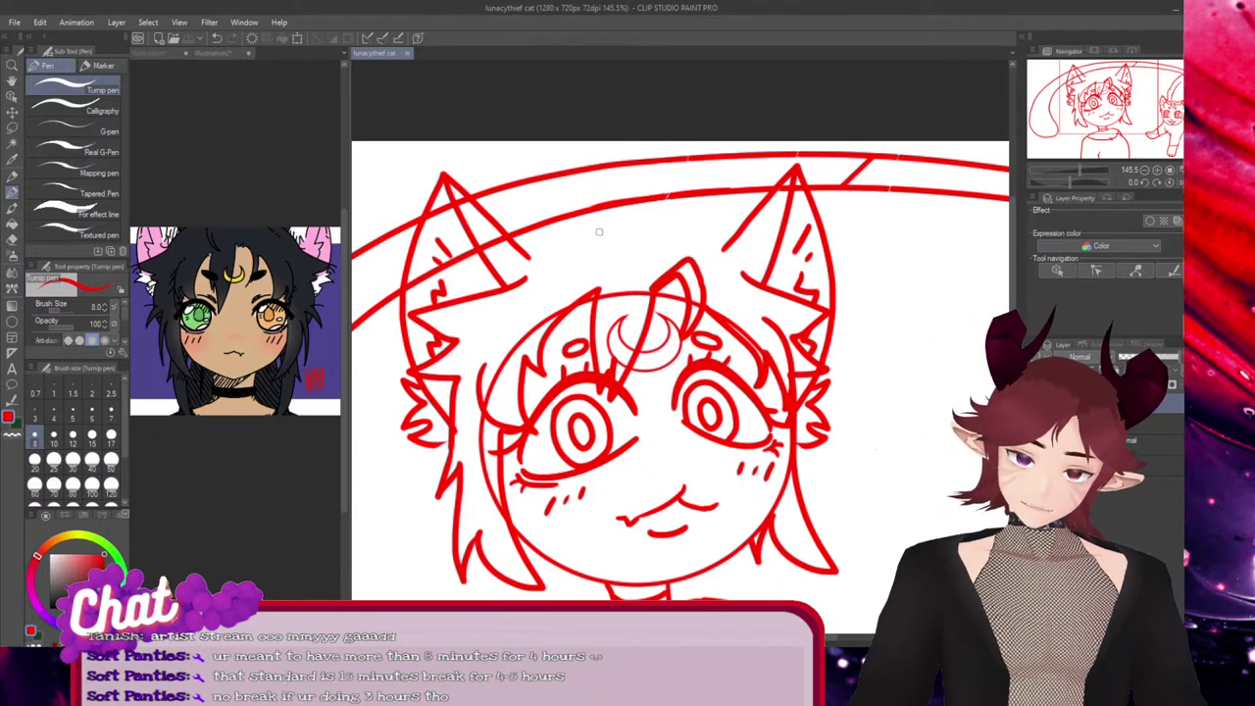
{"action": "left_click_drag", "start_coordinate": [363, 250], "coordinate": [421, 310]}
{"action": "left_click_drag", "start_coordinate": [424, 263], "coordinate": [373, 302]}
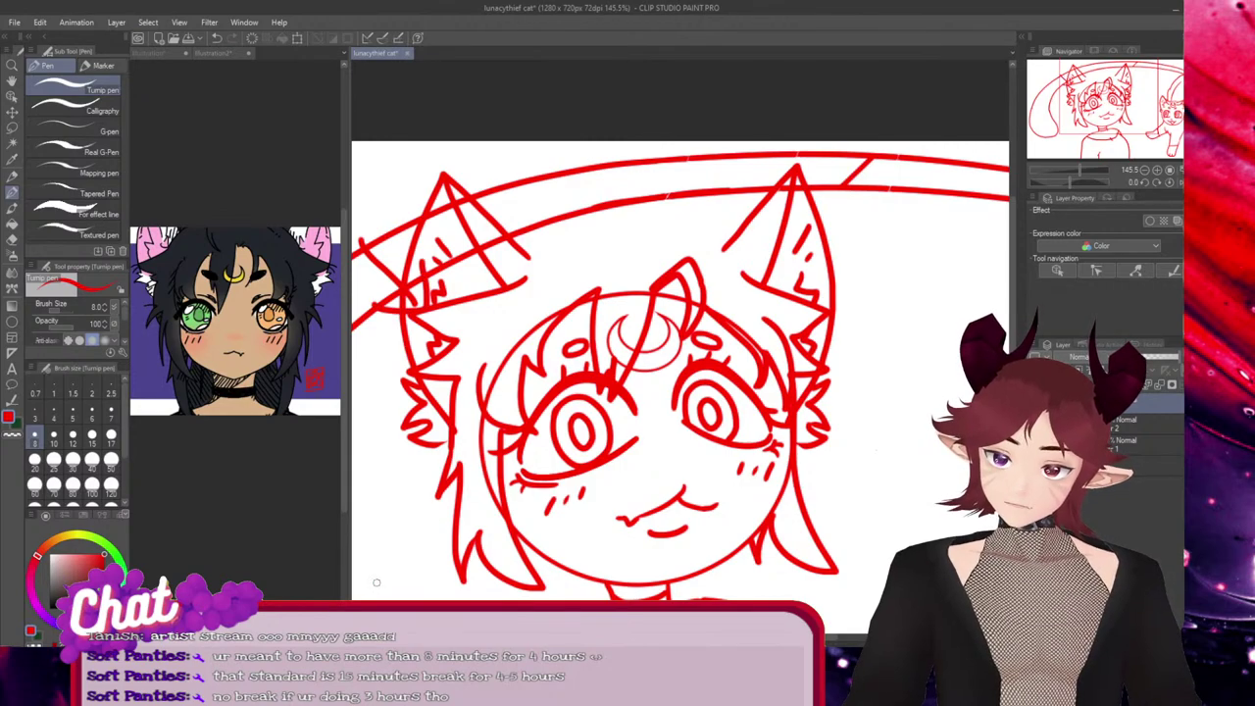
{"action": "mouse_move", "coordinate": [375, 583]}
{"action": "left_mouse_down"}
{"action": "mouse_move", "coordinate": [453, 531]}
{"action": "mouse_move", "coordinate": [412, 451]}
{"action": "mouse_move", "coordinate": [422, 491]}
{"action": "left_mouse_up"}
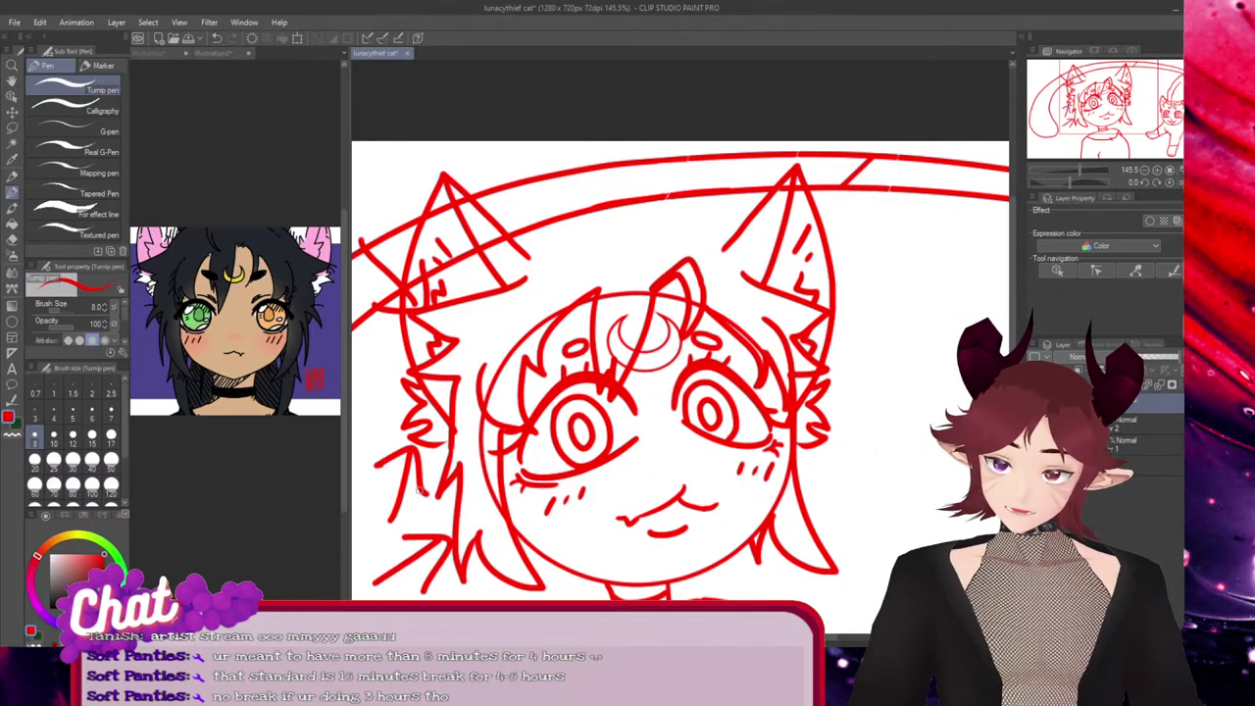
{"action": "left_click_drag", "start_coordinate": [650, 143], "coordinate": [649, 231]}
{"action": "left_click_drag", "start_coordinate": [608, 179], "coordinate": [676, 196]}
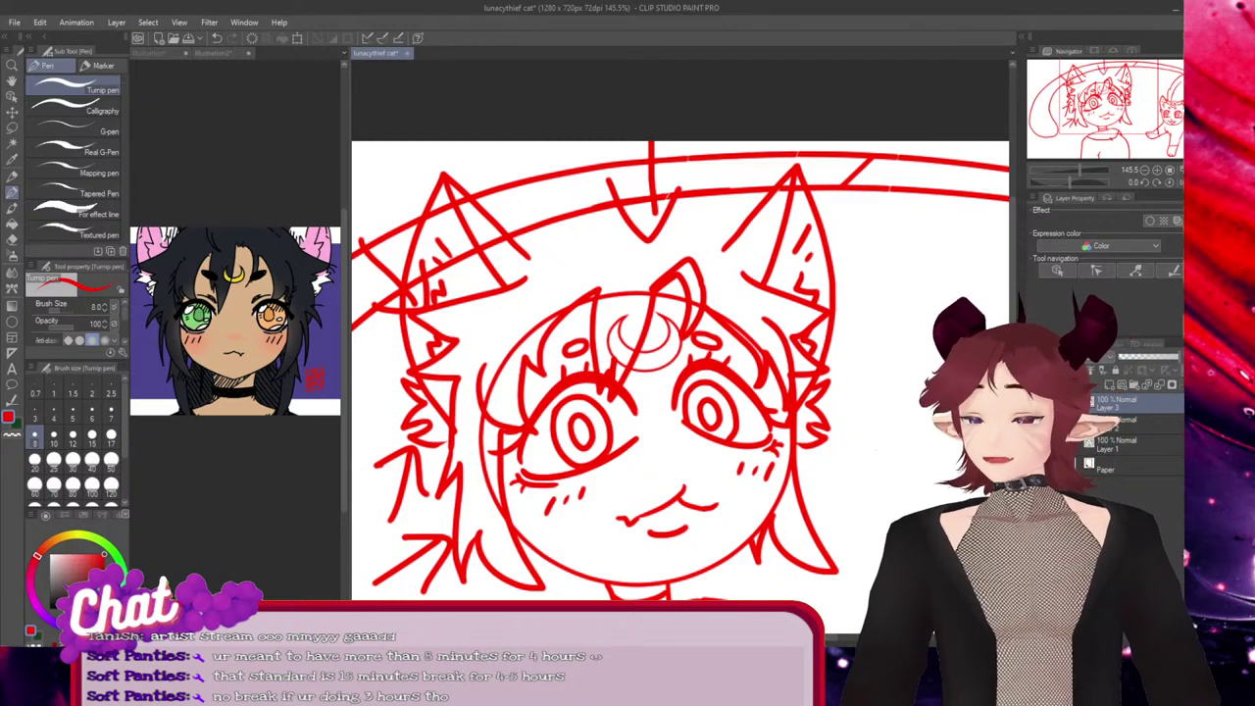
{"action": "key", "text": "ctrl+z"}
{"action": "key", "text": "ctrl+z"}
{"action": "key", "text": "ctrl+z"}
{"action": "key", "text": "ctrl+z"}
{"action": "key", "text": "ctrl+z"}
{"action": "key", "text": "ctrl+z"}
{"action": "key", "text": "ctrl+z"}
{"action": "key", "text": "ctrl+z"}
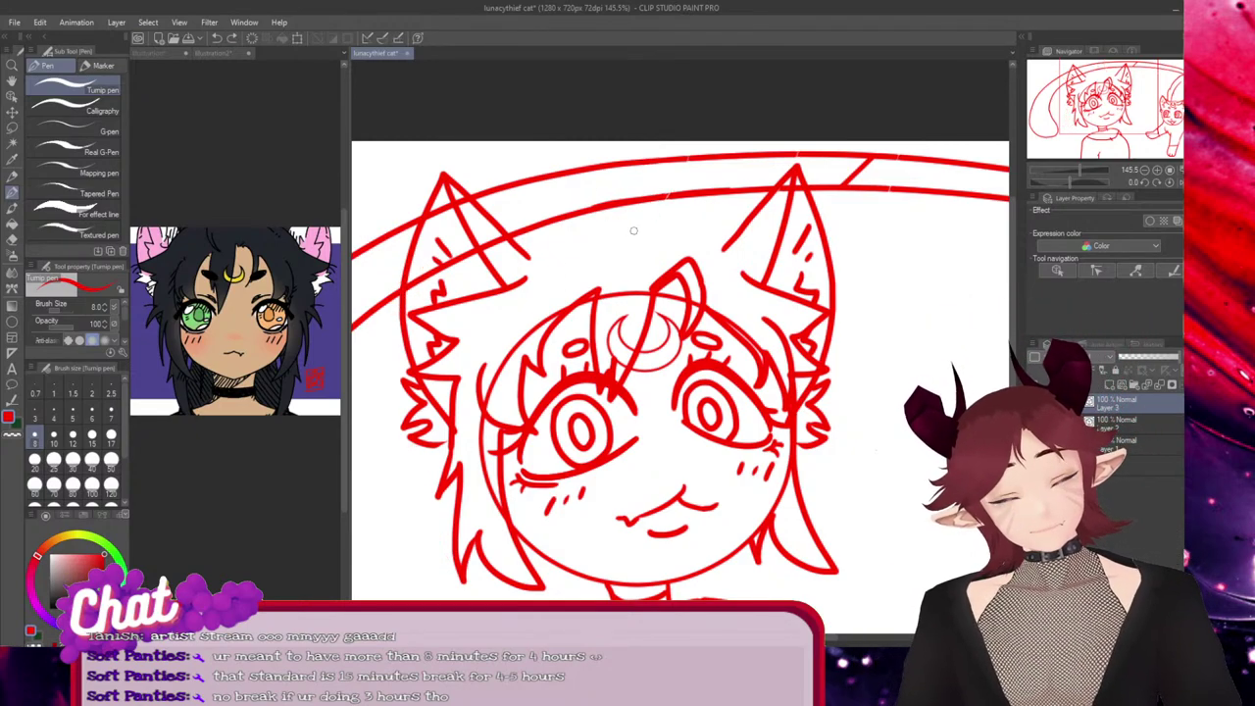
Draw a jagged hair line from the head's centre to the left ear and place its mirrored copy toward the right ear
{"action": "mouse_move", "coordinate": [640, 231]}
{"action": "left_mouse_down"}
{"action": "mouse_move", "coordinate": [576, 198]}
{"action": "mouse_move", "coordinate": [575, 236]}
{"action": "mouse_move", "coordinate": [511, 229]}
{"action": "left_mouse_up"}
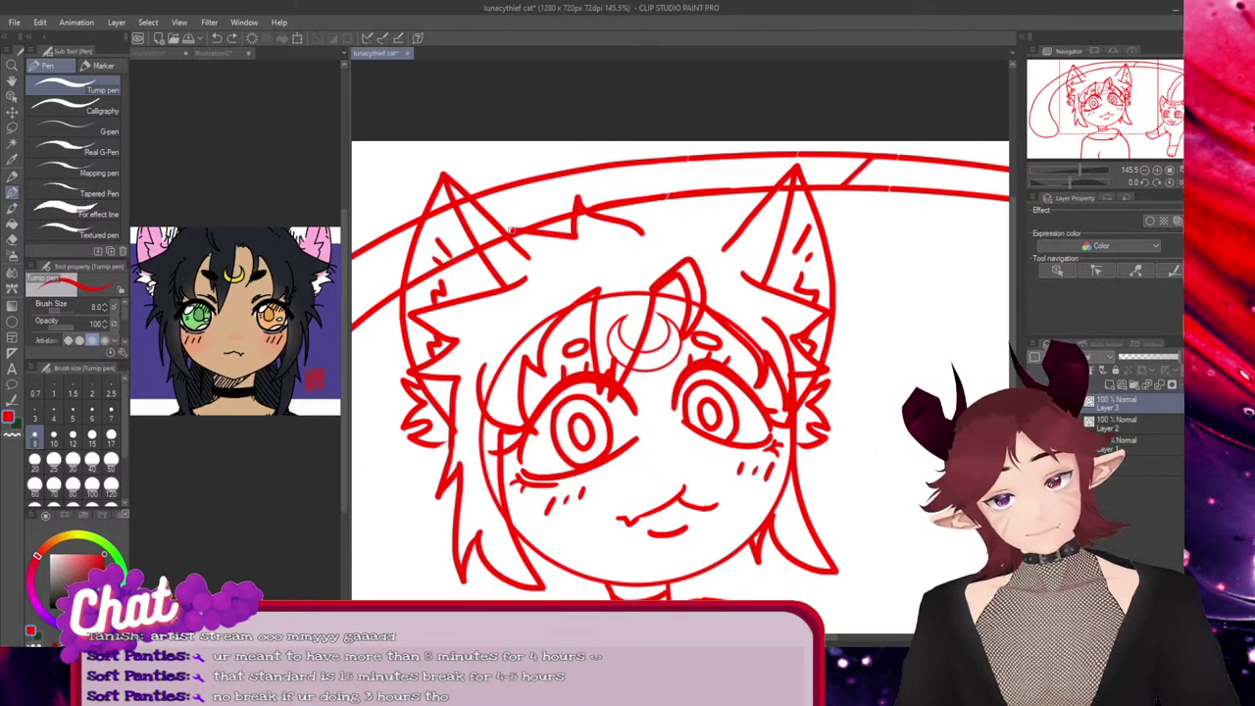
{"action": "left_click", "coordinate": [633, 228], "text": "ctrl"}
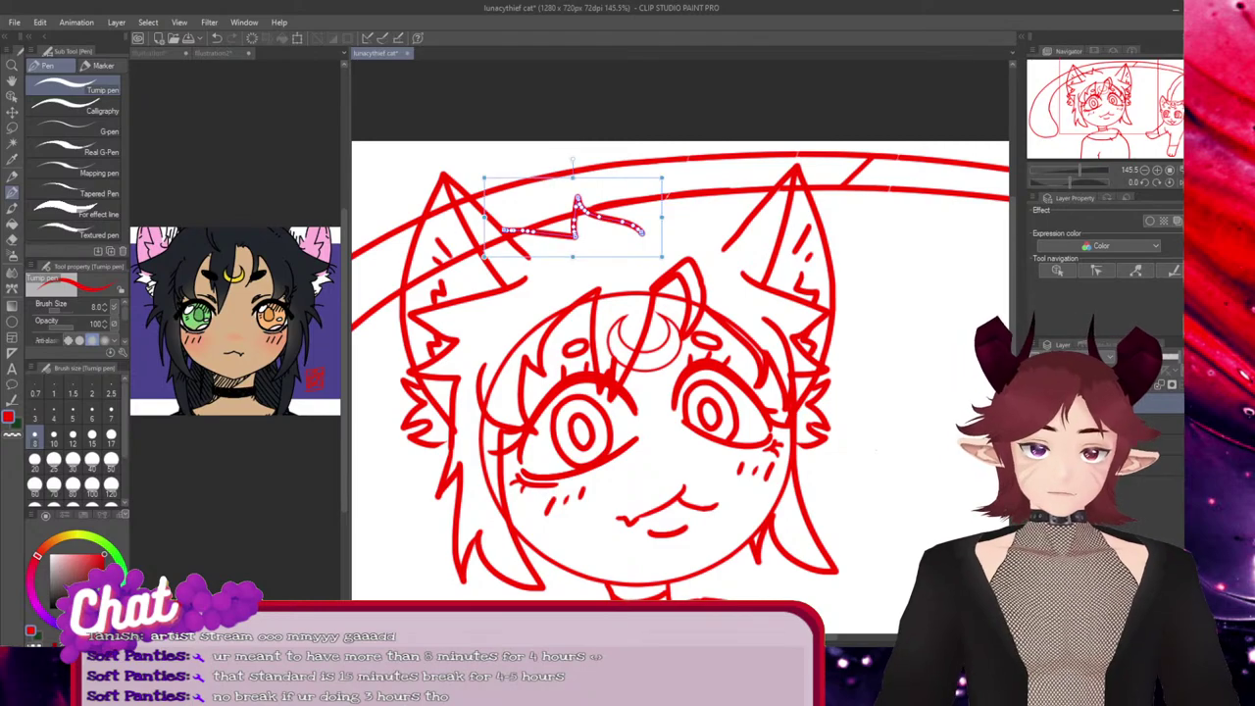
{"action": "left_click_drag", "start_coordinate": [661, 218], "coordinate": [657, 218]}
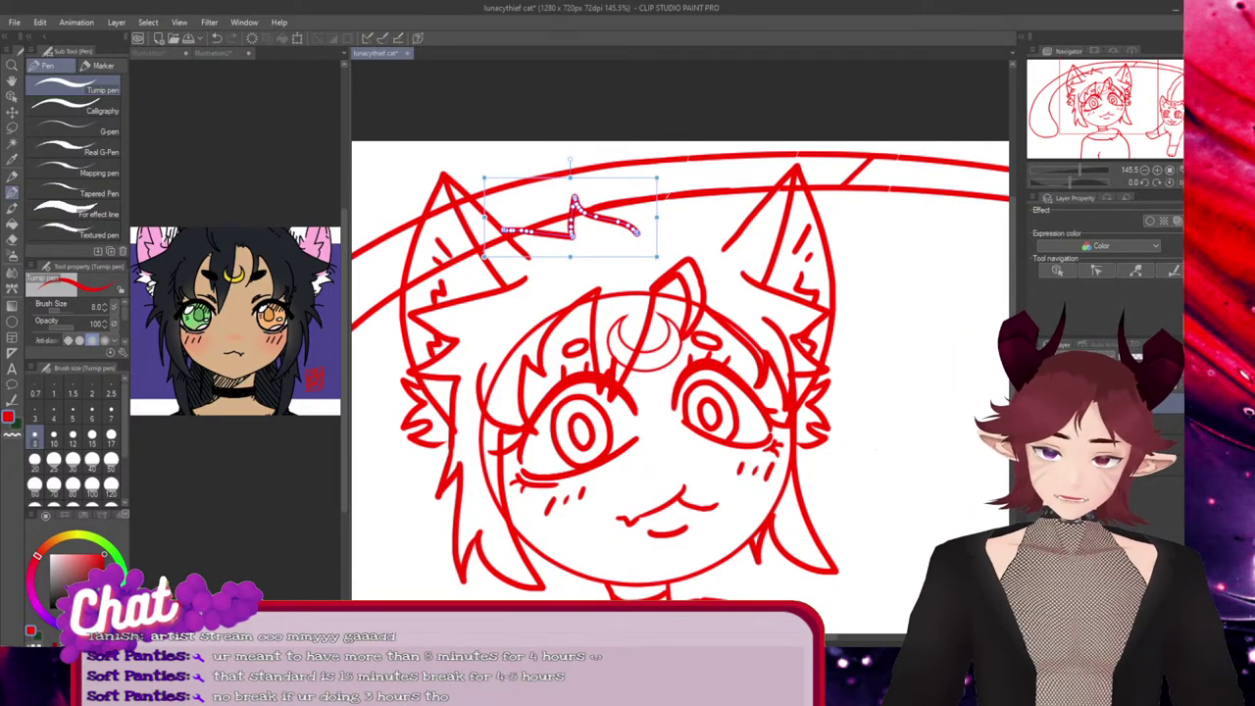
{"action": "mouse_move", "coordinate": [484, 218]}
{"action": "left_mouse_down"}
{"action": "mouse_move", "coordinate": [773, 218]}
{"action": "mouse_move", "coordinate": [746, 245]}
{"action": "left_mouse_up"}
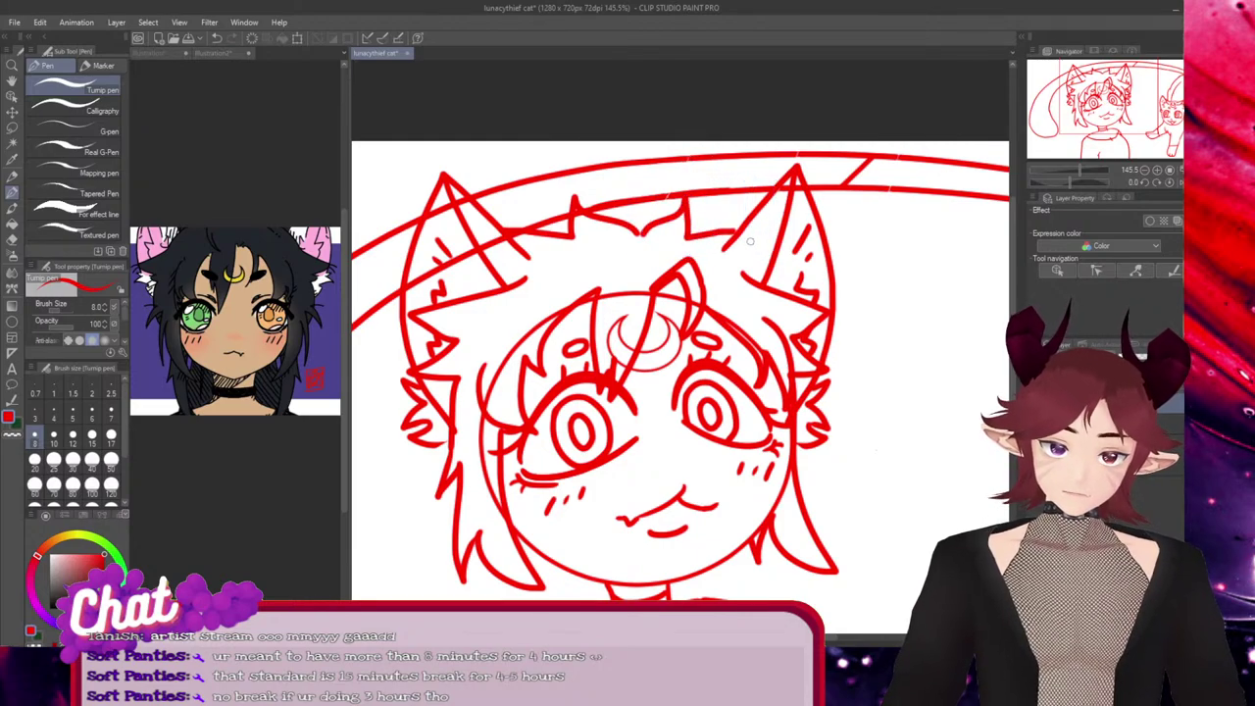
Fine-tune where the two halves of the jagged hair line meet at the centre and save the drawing
{"action": "scroll", "coordinate": [749, 240], "scroll_direction": "down", "scroll_amount": 2}
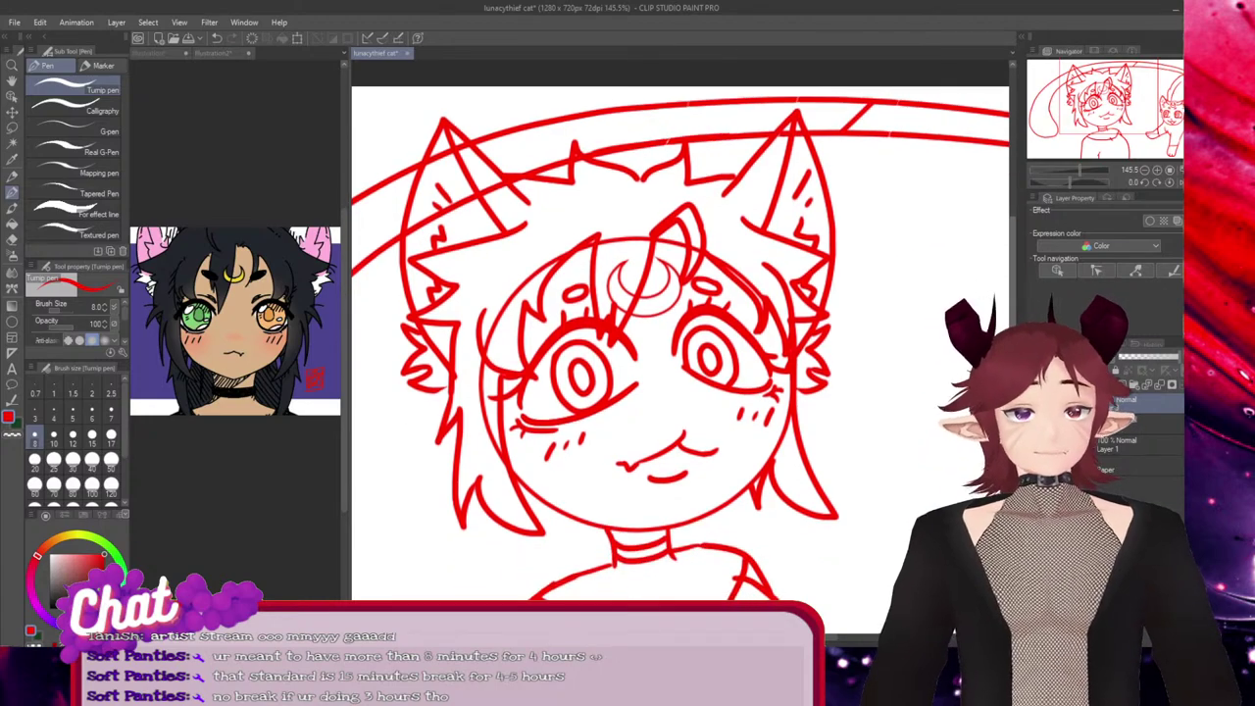
{"action": "scroll", "coordinate": [749, 240], "scroll_direction": "down", "scroll_amount": 2}
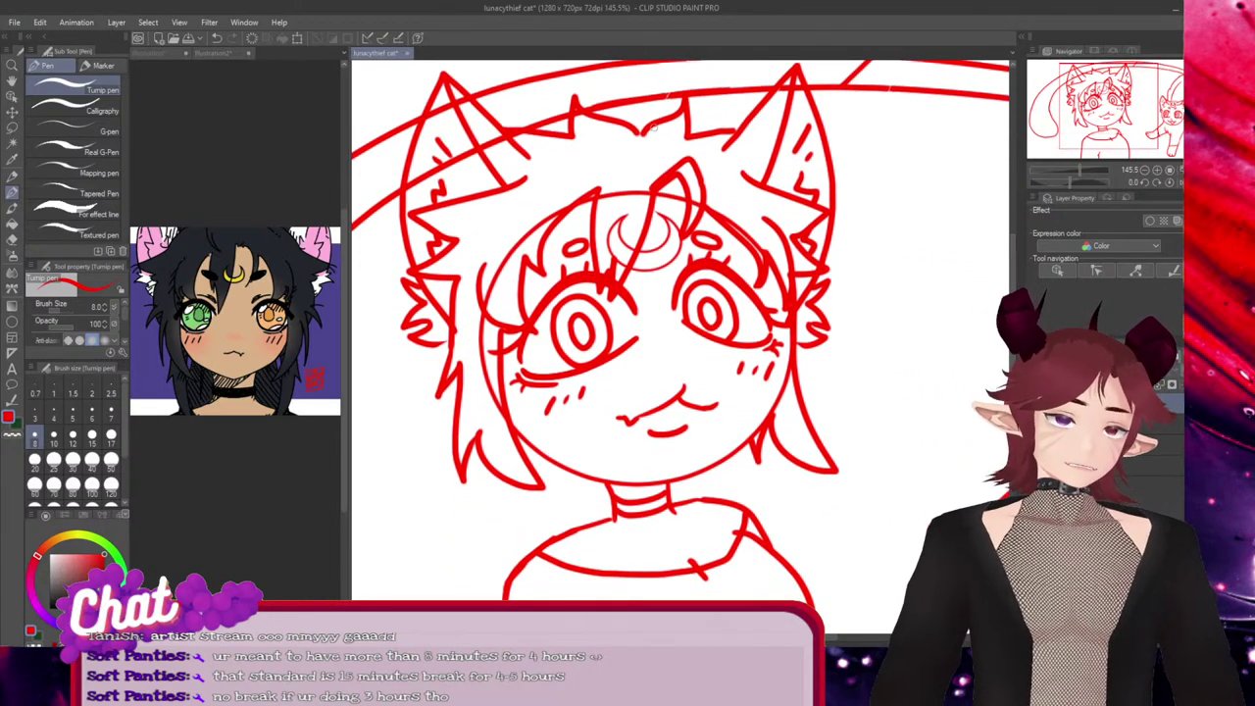
{"action": "left_click", "coordinate": [639, 130]}
{"action": "left_click_drag", "start_coordinate": [639, 131], "coordinate": [645, 134]}
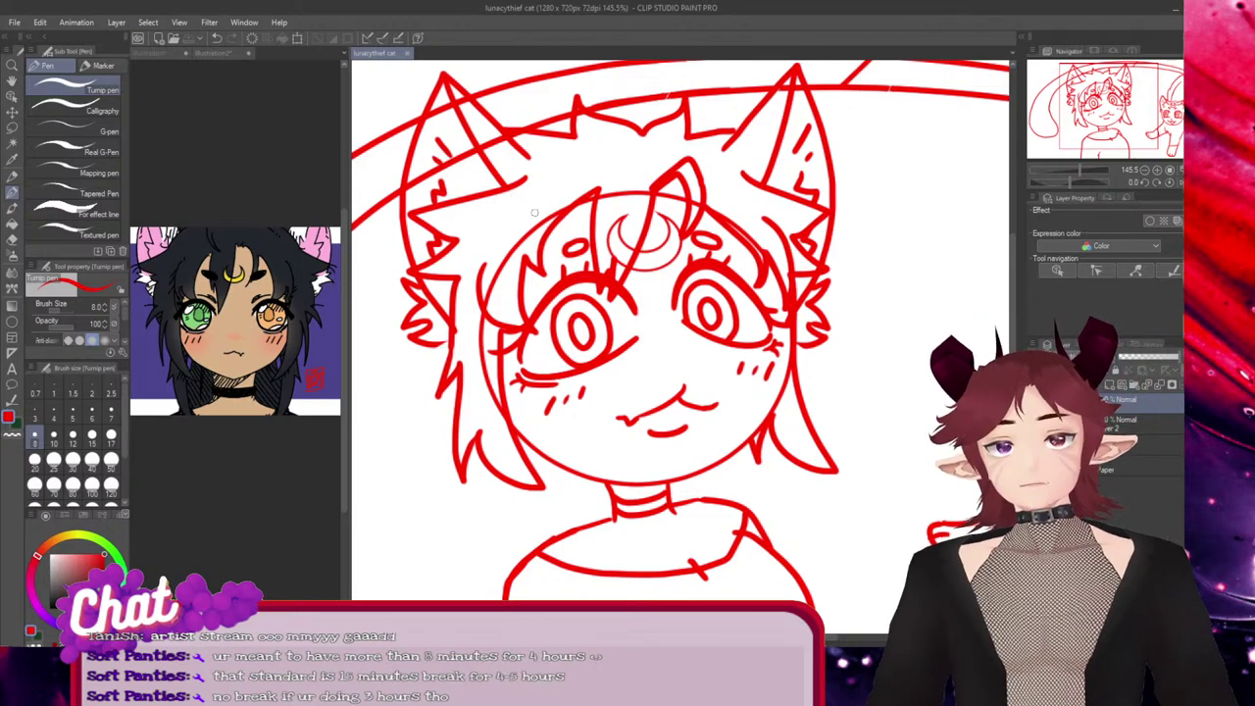
Shift the outer outlines of the left and right cat ears slightly outward, away from the head
{"action": "scroll", "coordinate": [535, 211], "scroll_direction": "down", "scroll_amount": 2}
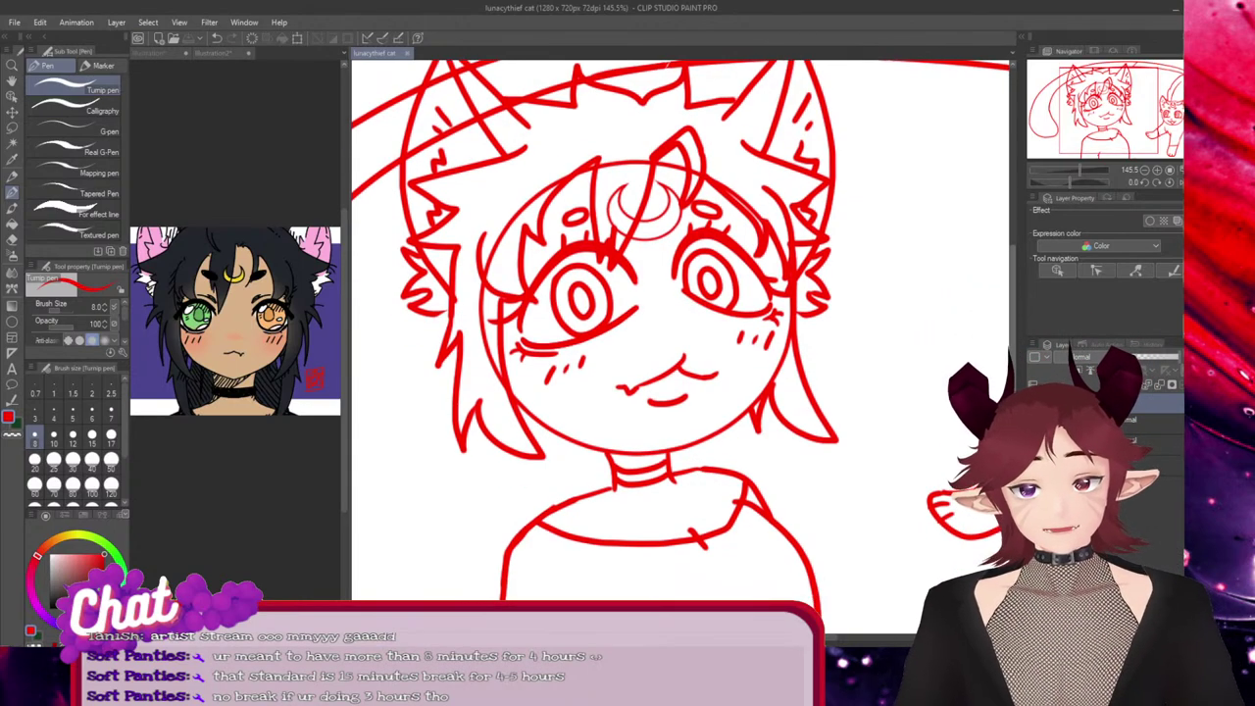
{"action": "scroll", "coordinate": [1005, 297], "scroll_direction": "down", "scroll_amount": 2}
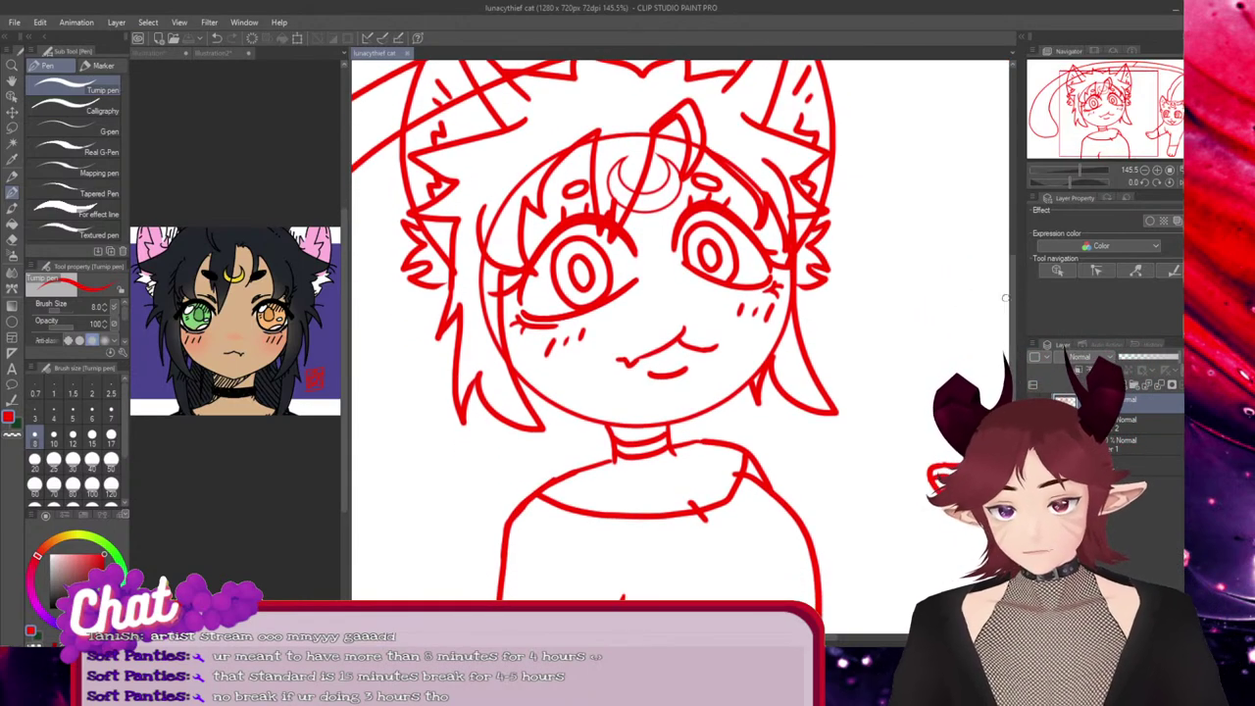
{"action": "left_click", "coordinate": [405, 173], "text": "ctrl"}
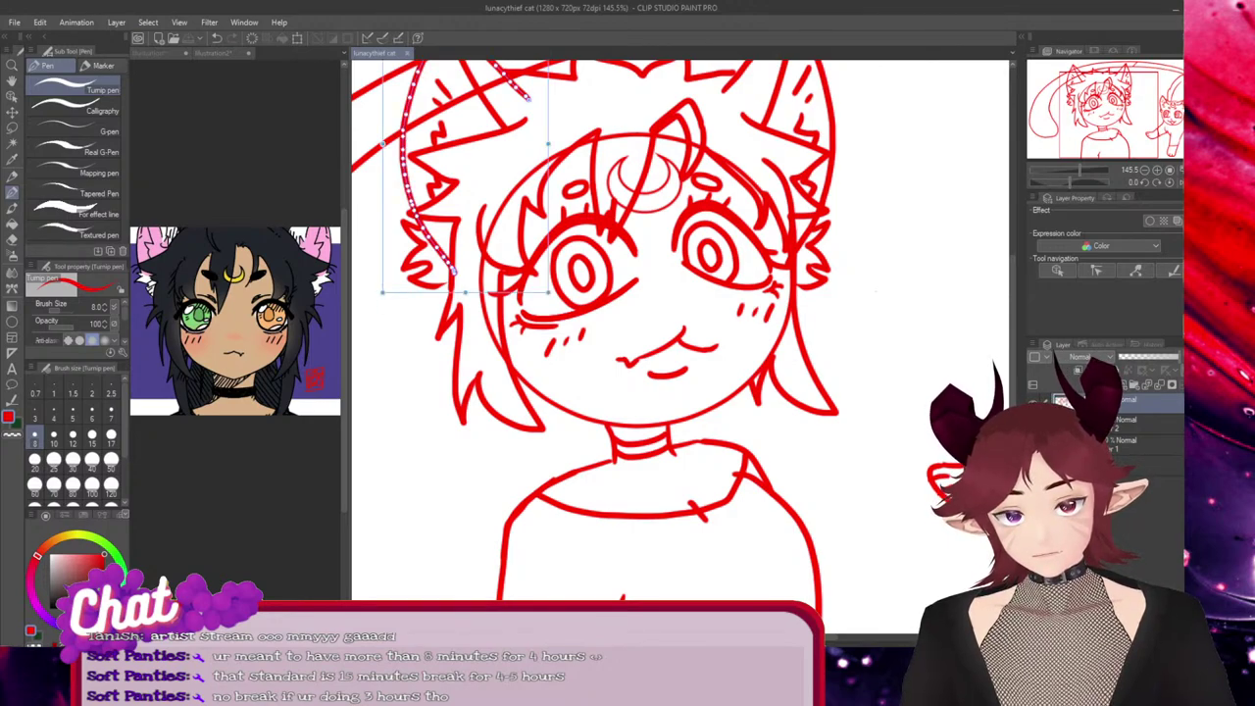
{"action": "left_click_drag", "start_coordinate": [548, 144], "coordinate": [544, 144]}
{"action": "left_click_drag", "start_coordinate": [545, 292], "coordinate": [541, 293]}
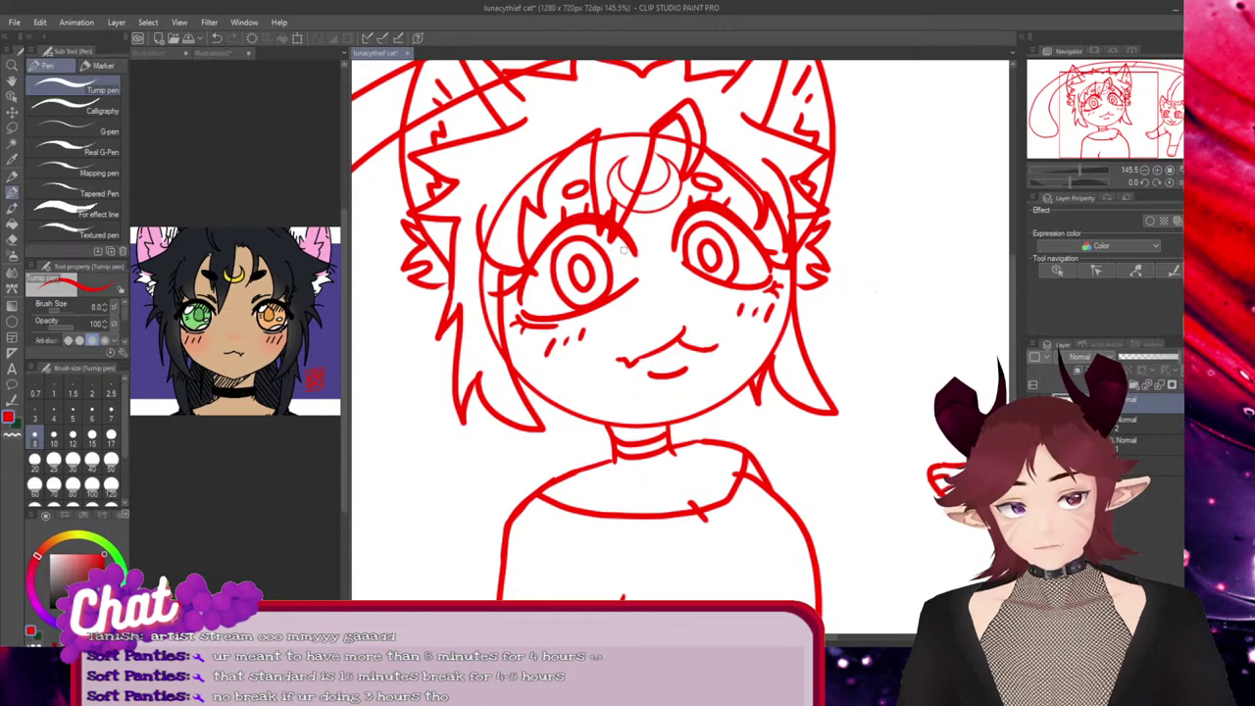
{"action": "left_click", "coordinate": [831, 162], "text": "ctrl"}
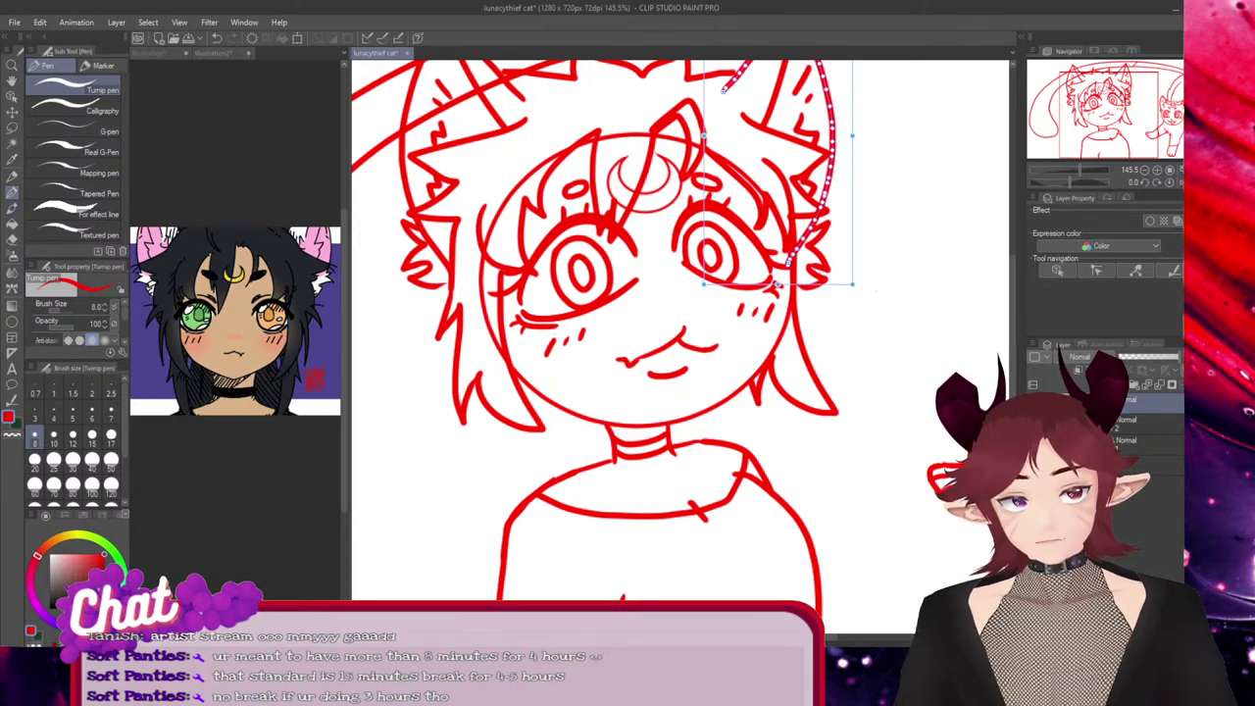
{"action": "mouse_move", "coordinate": [704, 136]}
{"action": "left_mouse_down"}
{"action": "mouse_move", "coordinate": [714, 135]}
{"action": "mouse_move", "coordinate": [688, 116]}
{"action": "left_mouse_up"}
Lower both halves of the jagged hair line between the ears slightly toward the forehead
{"action": "left_click", "coordinate": [708, 75], "text": "ctrl"}
{"action": "left_click", "coordinate": [572, 76], "text": "ctrl"}
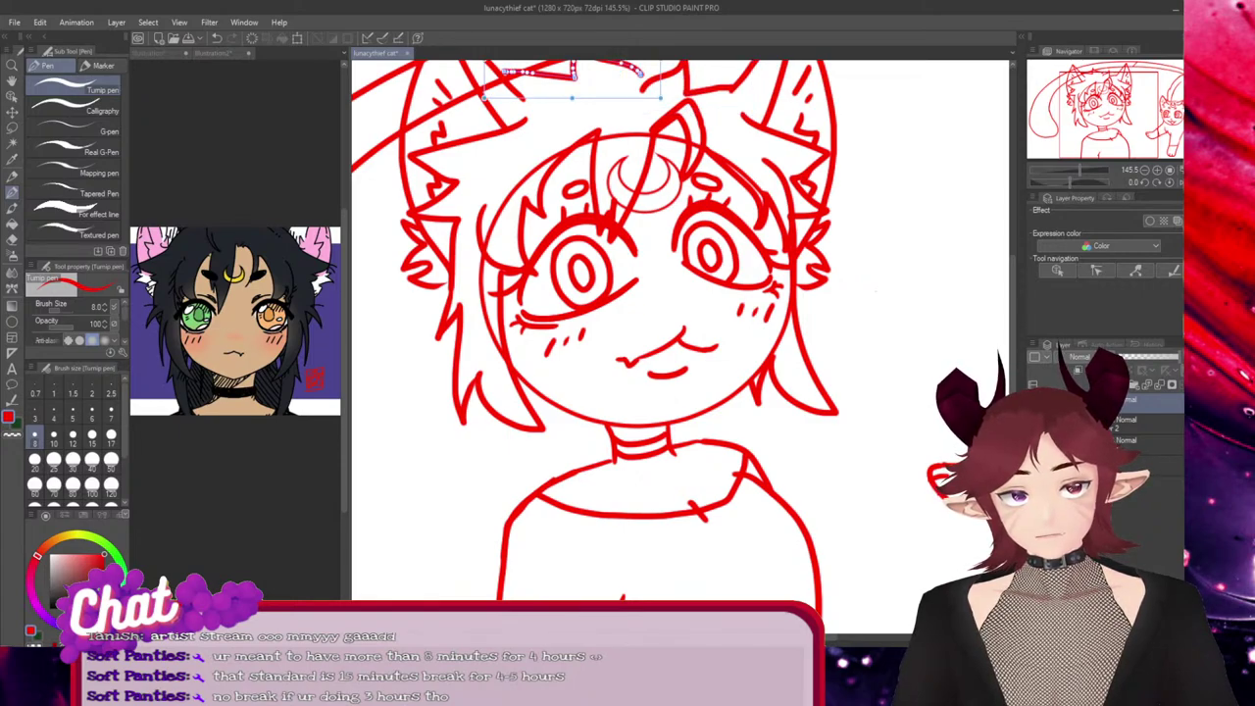
{"action": "left_click_drag", "start_coordinate": [573, 98], "coordinate": [574, 113]}
{"action": "key", "text": "ctrl+z"}
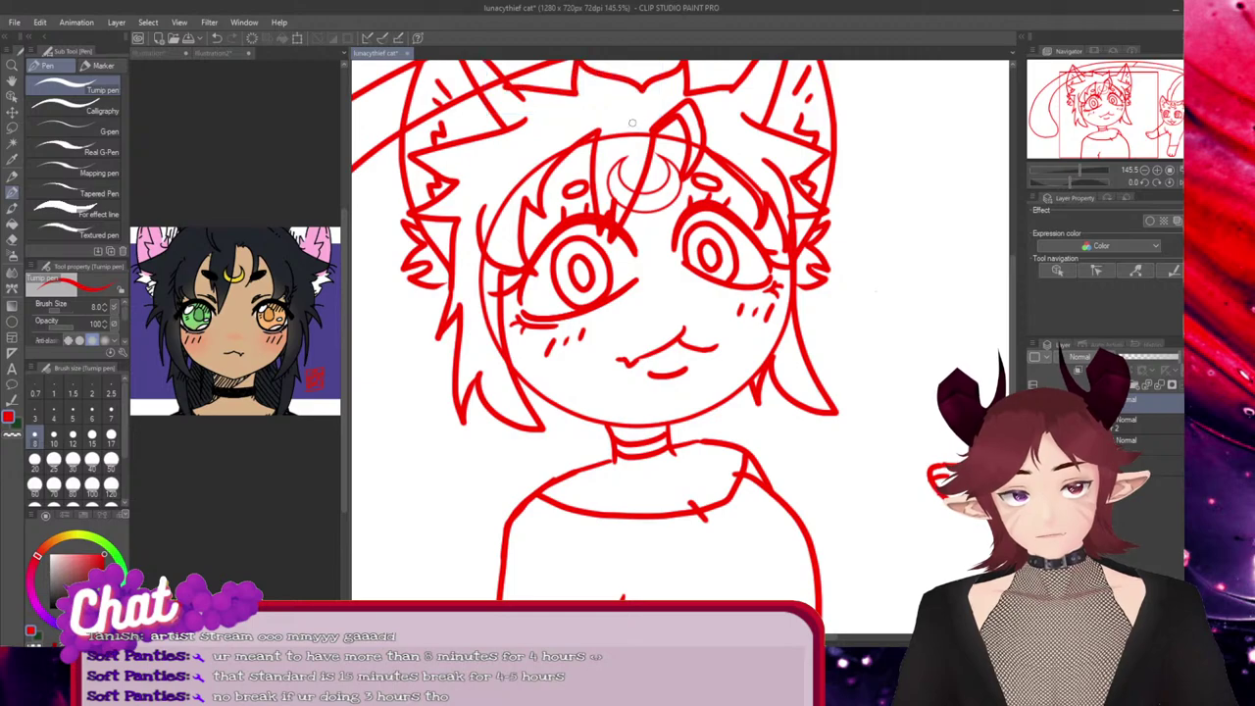
Draw a long hair lock beside the left cheek, with a zigzag outer edge, a sharp tip beside the shoulder and a curved return stroke
{"action": "scroll", "coordinate": [894, 212], "scroll_direction": "up", "scroll_amount": 3}
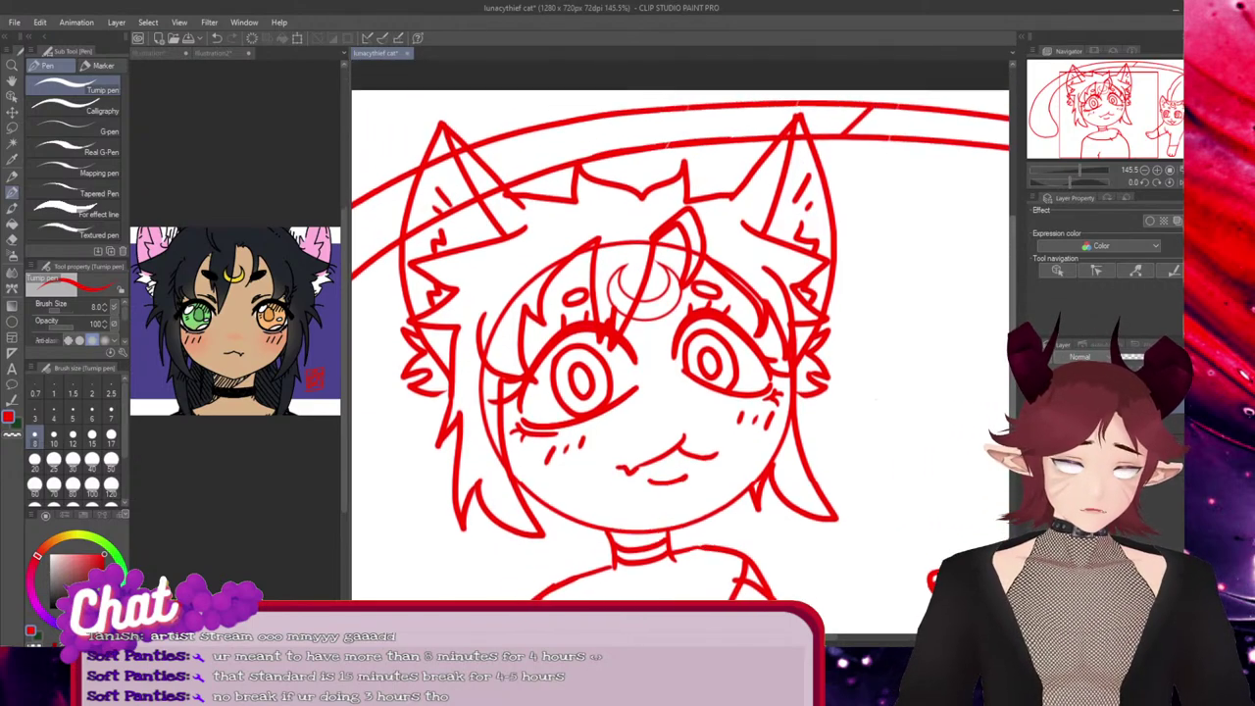
{"action": "scroll", "coordinate": [680, 334], "scroll_direction": "down", "scroll_amount": 3}
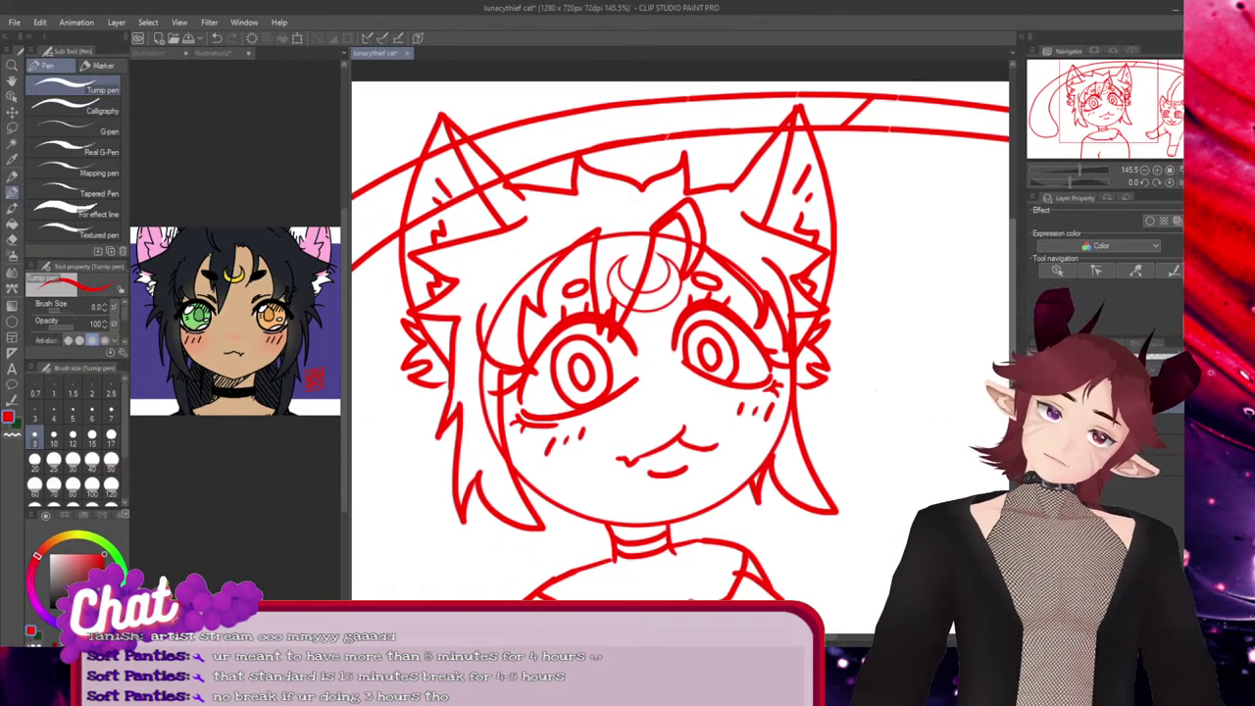
{"action": "scroll", "coordinate": [681, 338], "scroll_direction": "down", "scroll_amount": 3}
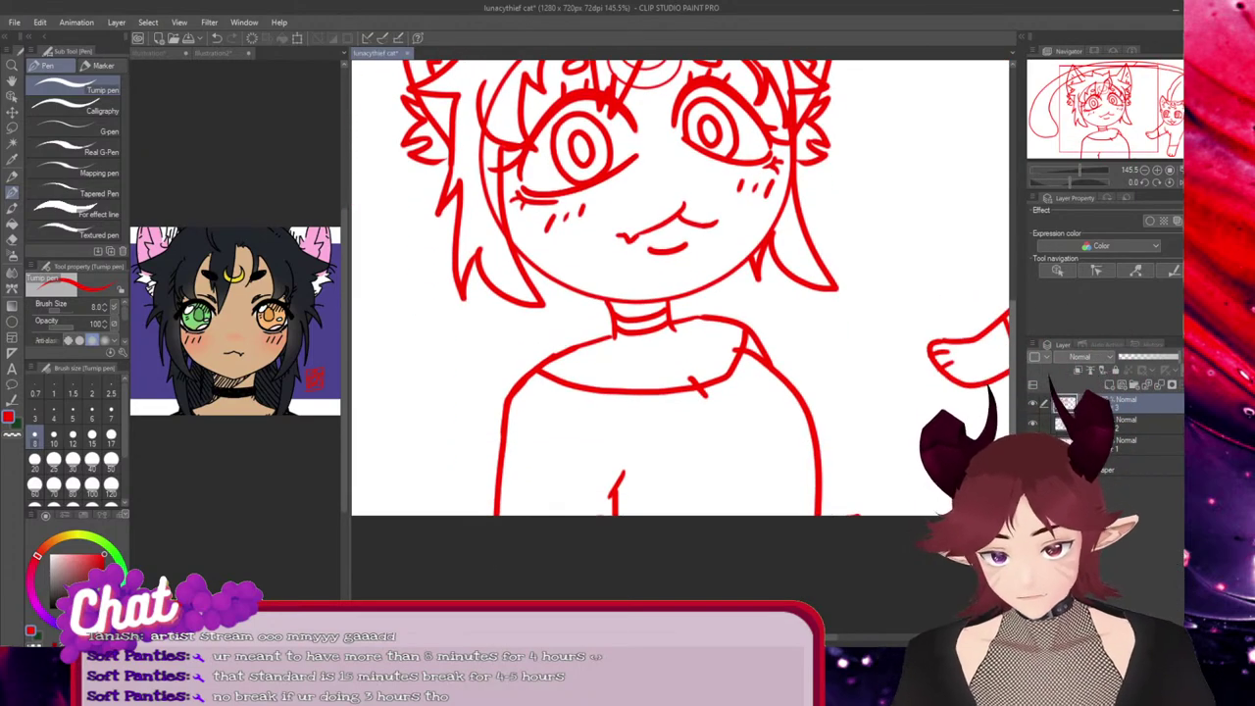
{"action": "scroll", "coordinate": [466, 379], "scroll_direction": "down", "scroll_amount": 2}
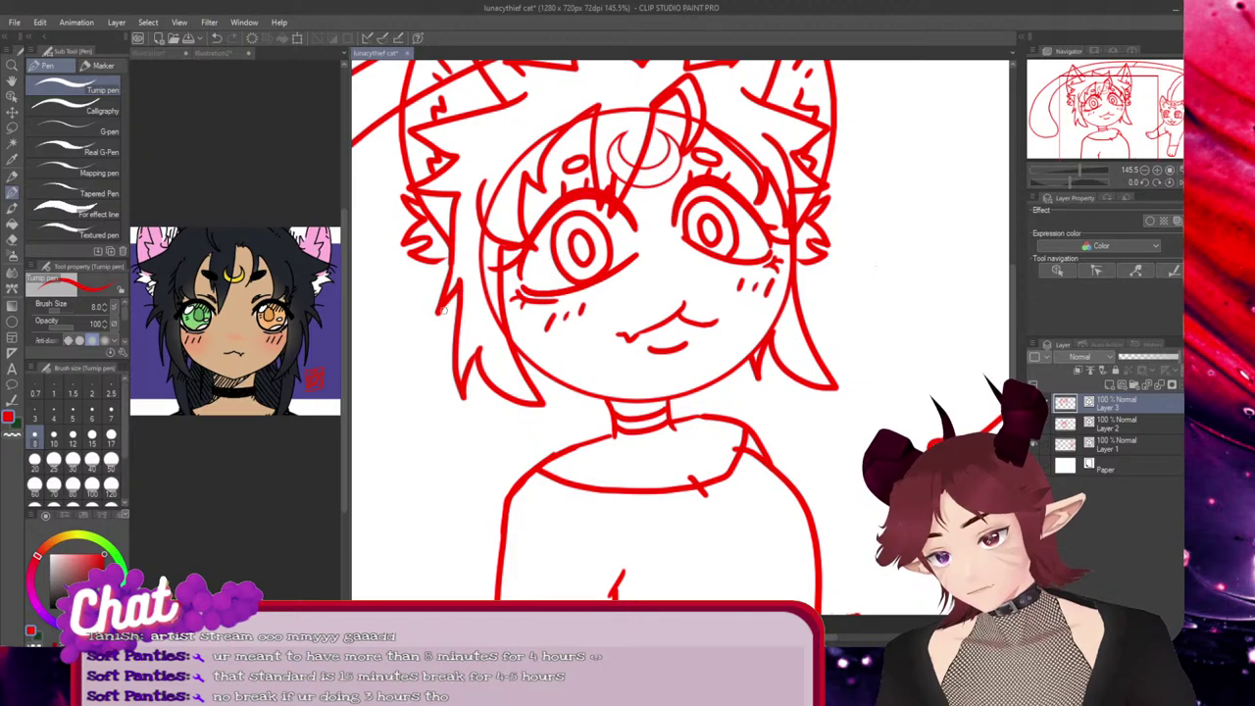
{"action": "mouse_move", "coordinate": [449, 303]}
{"action": "left_mouse_down"}
{"action": "mouse_move", "coordinate": [423, 408]}
{"action": "mouse_move", "coordinate": [444, 383]}
{"action": "mouse_move", "coordinate": [478, 535]}
{"action": "left_mouse_up"}
{"action": "left_click_drag", "start_coordinate": [478, 535], "coordinate": [522, 412]}
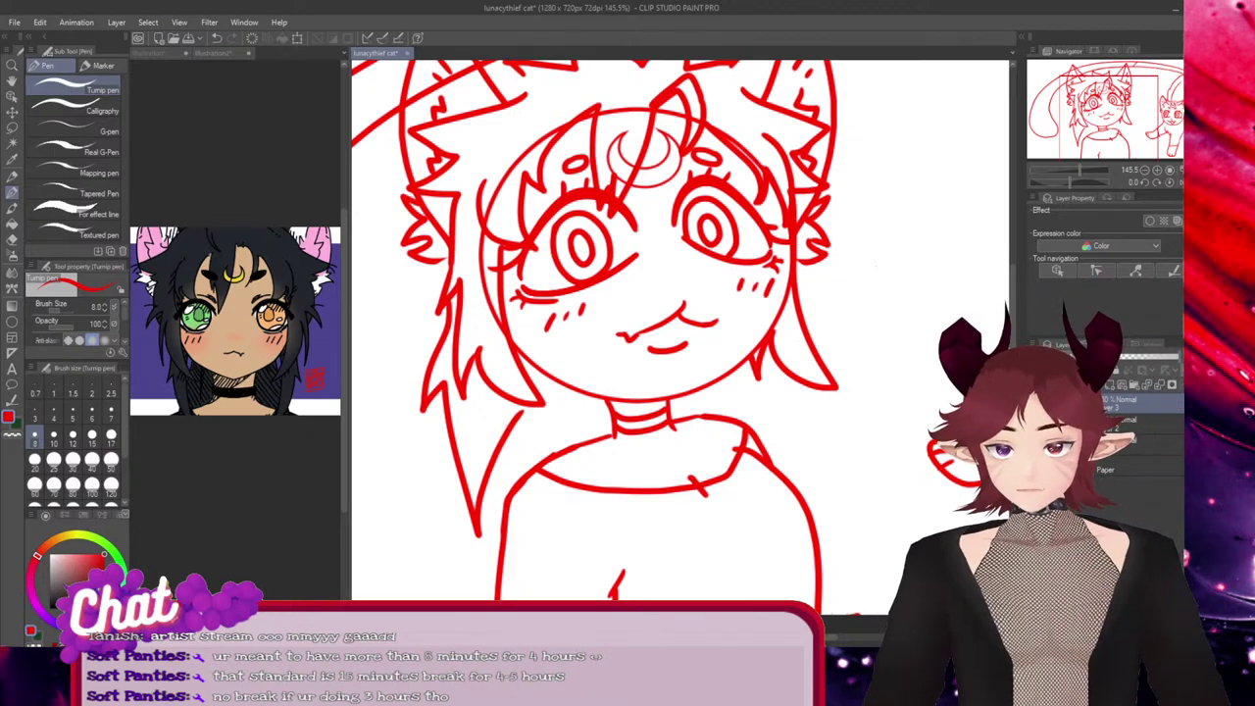
{"action": "key", "text": "ctrl"}
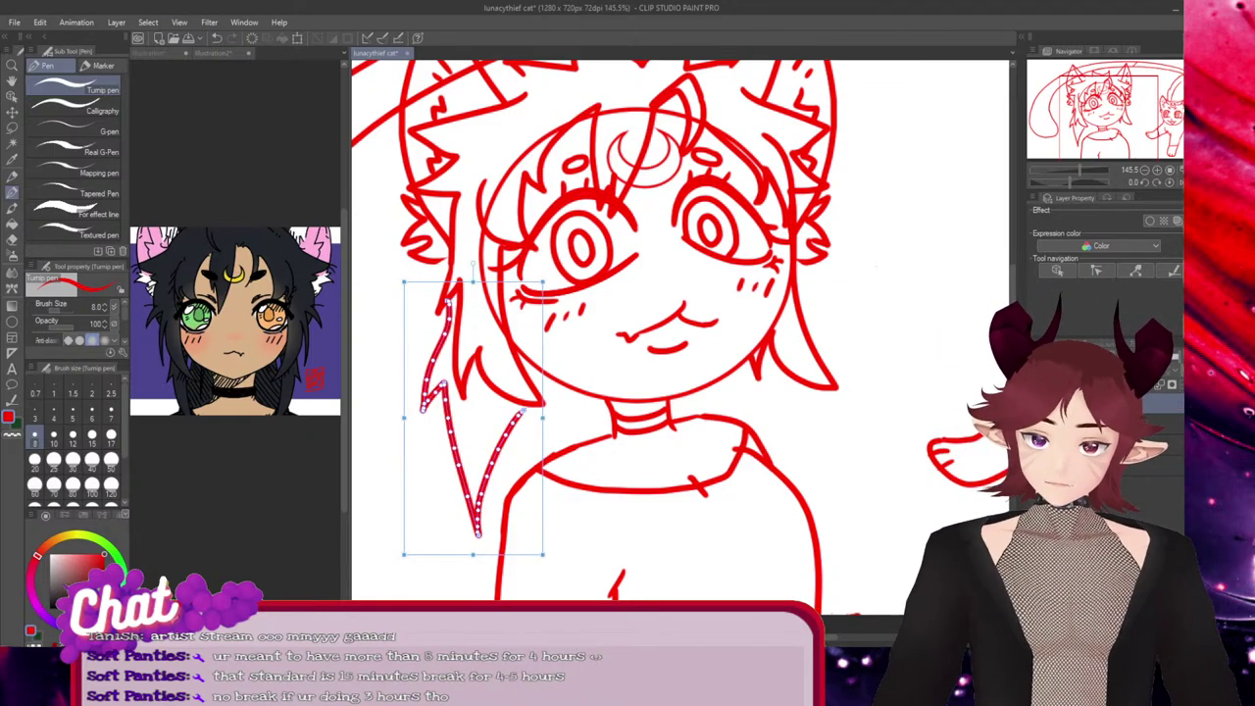
Place a slightly tilted copy of the long zigzag hair lock beside the right cheek and erase the part overlapping the face
{"action": "left_click_drag", "start_coordinate": [473, 417], "coordinate": [772, 407]}
{"action": "left_click_drag", "start_coordinate": [770, 262], "coordinate": [771, 259]}
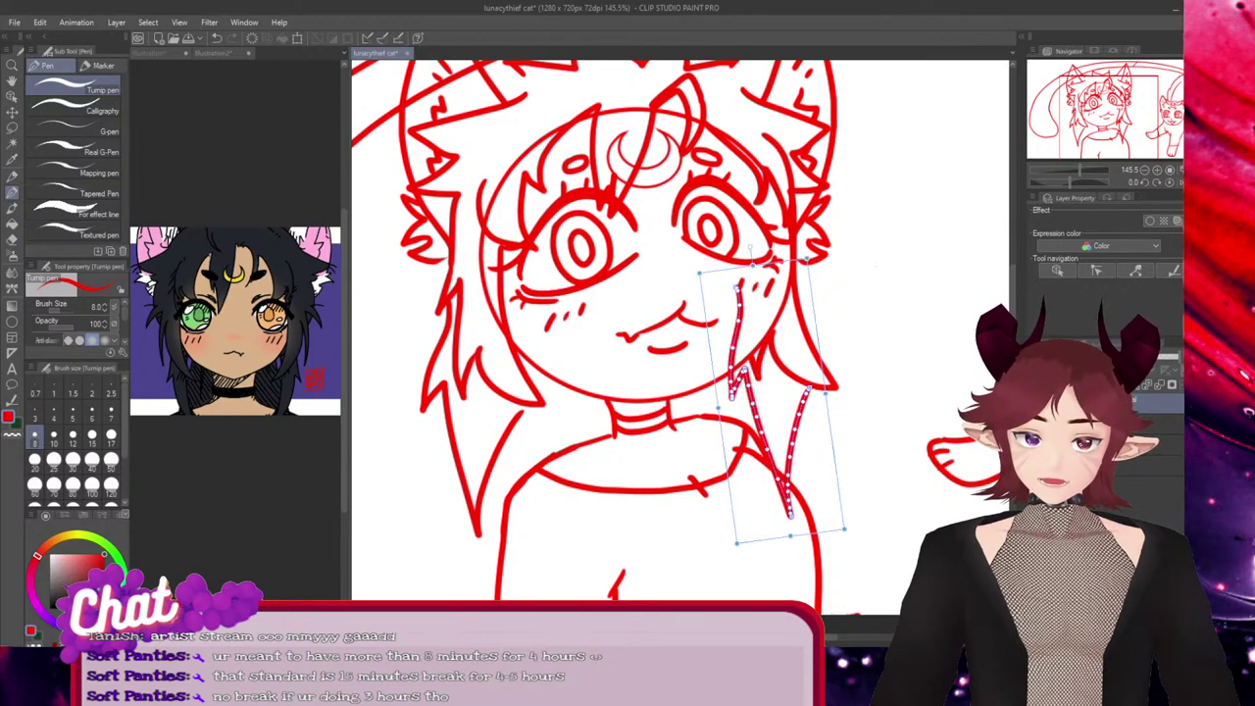
{"action": "key", "text": "Return"}
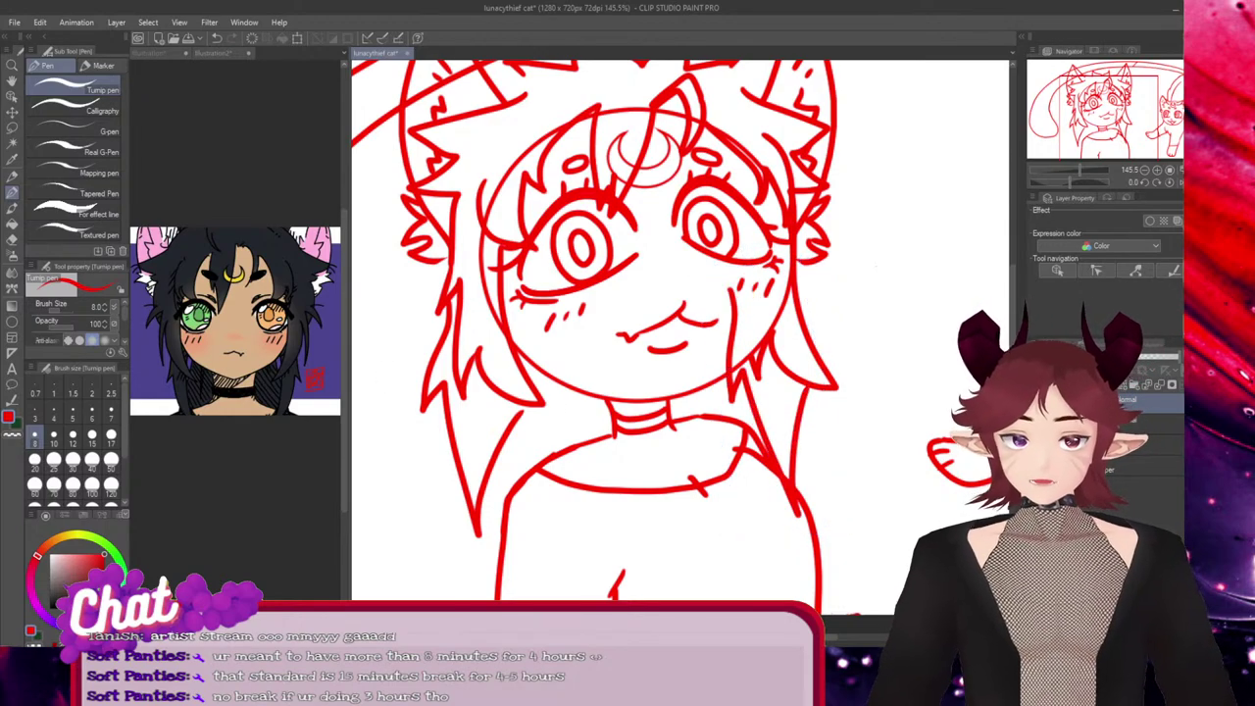
{"action": "key", "text": "e"}
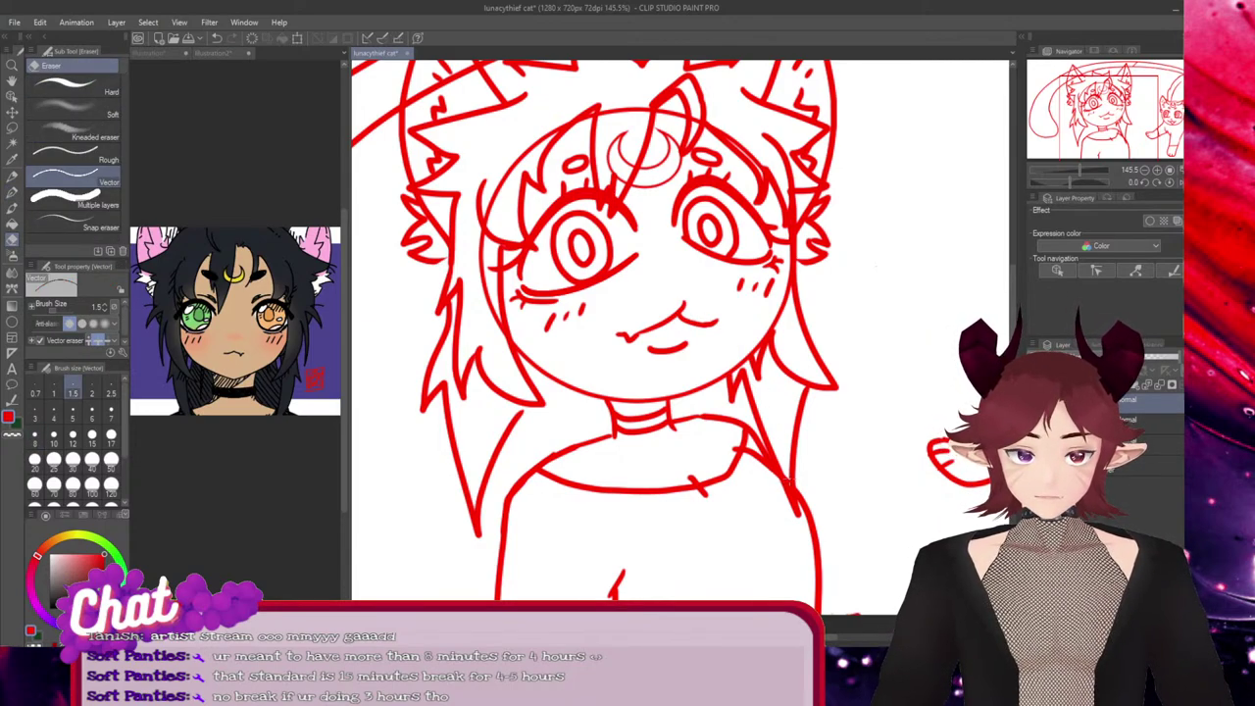
{"action": "left_click_drag", "start_coordinate": [791, 480], "coordinate": [789, 486]}
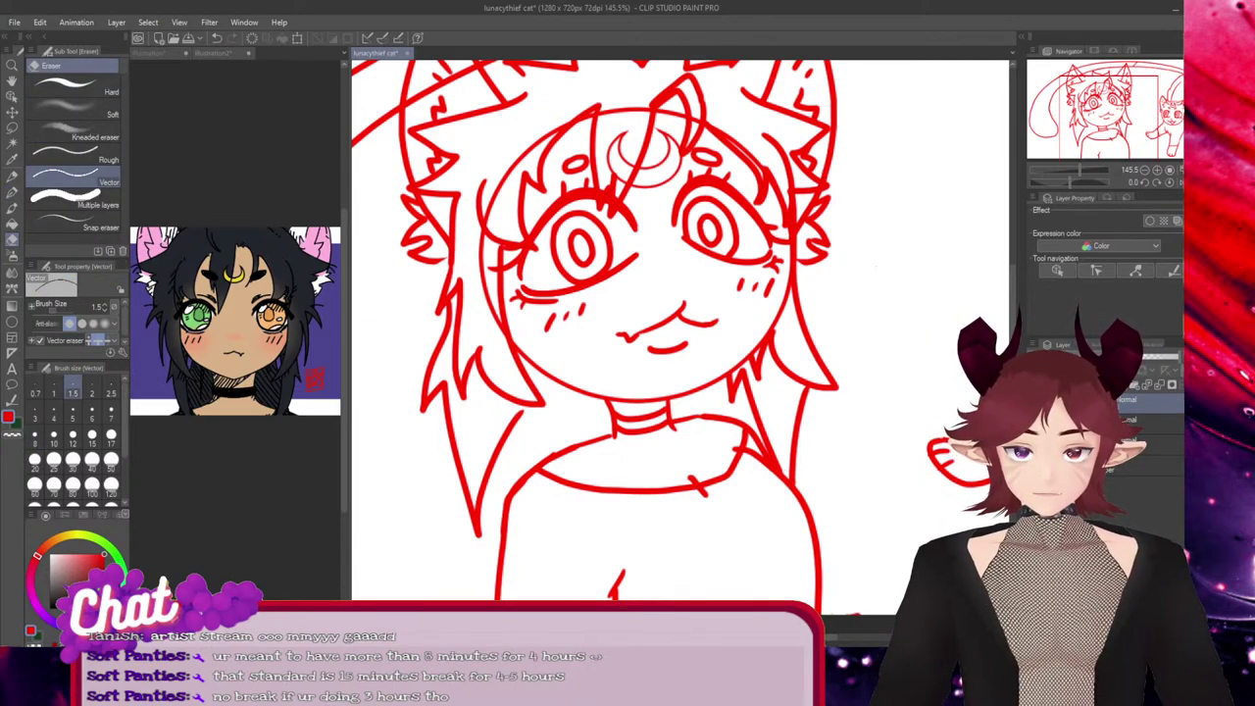
{"action": "key", "text": "ctrl+z"}
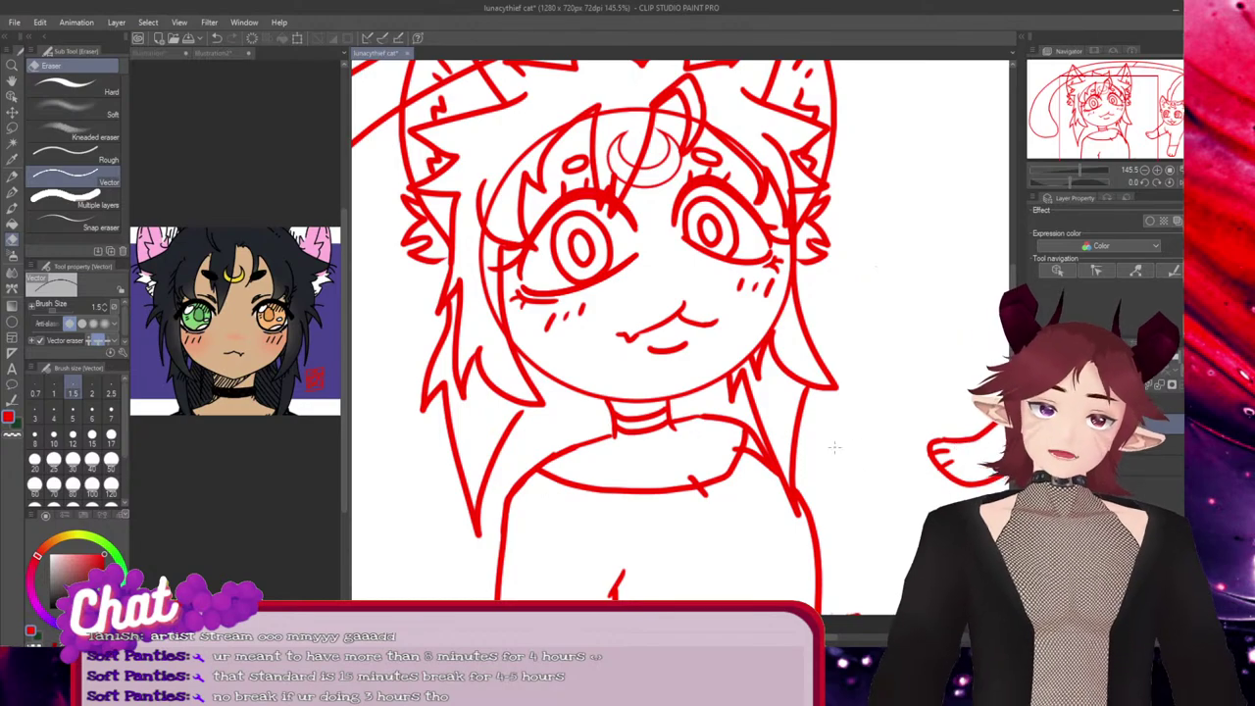
Narrow the long zigzag hair lock beside the left cheek so it sits closer to the neck, and save the drawing
{"action": "left_click", "coordinate": [461, 469], "text": "ctrl"}
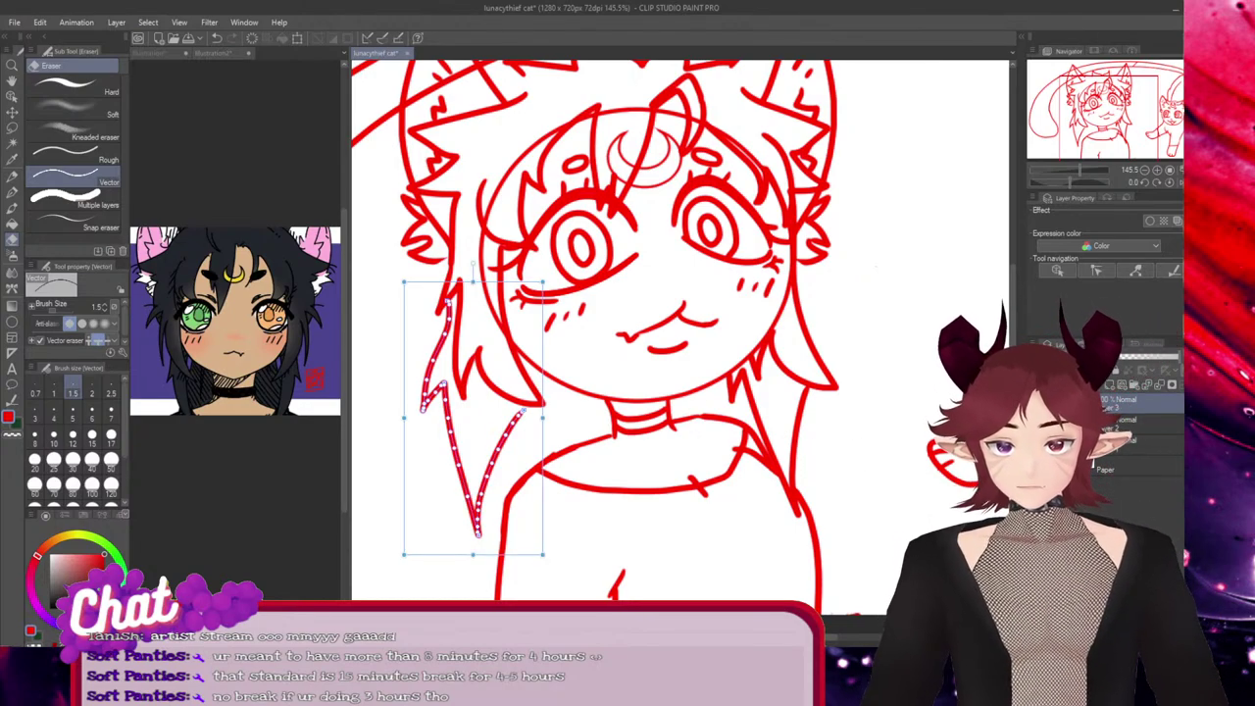
{"action": "left_click_drag", "start_coordinate": [543, 419], "coordinate": [476, 420]}
{"action": "left_click", "coordinate": [534, 437], "text": "ctrl"}
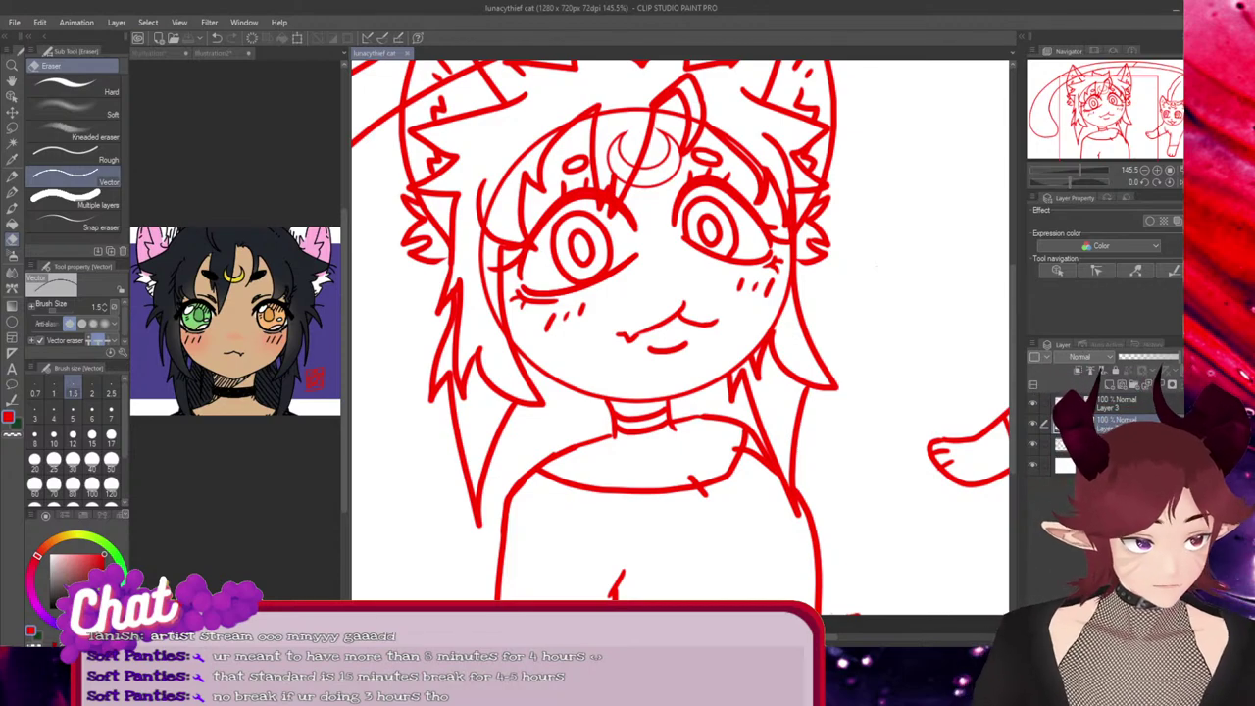
{"action": "left_click", "coordinate": [795, 446], "text": "ctrl"}
{"action": "left_click", "coordinate": [769, 453], "text": "ctrl"}
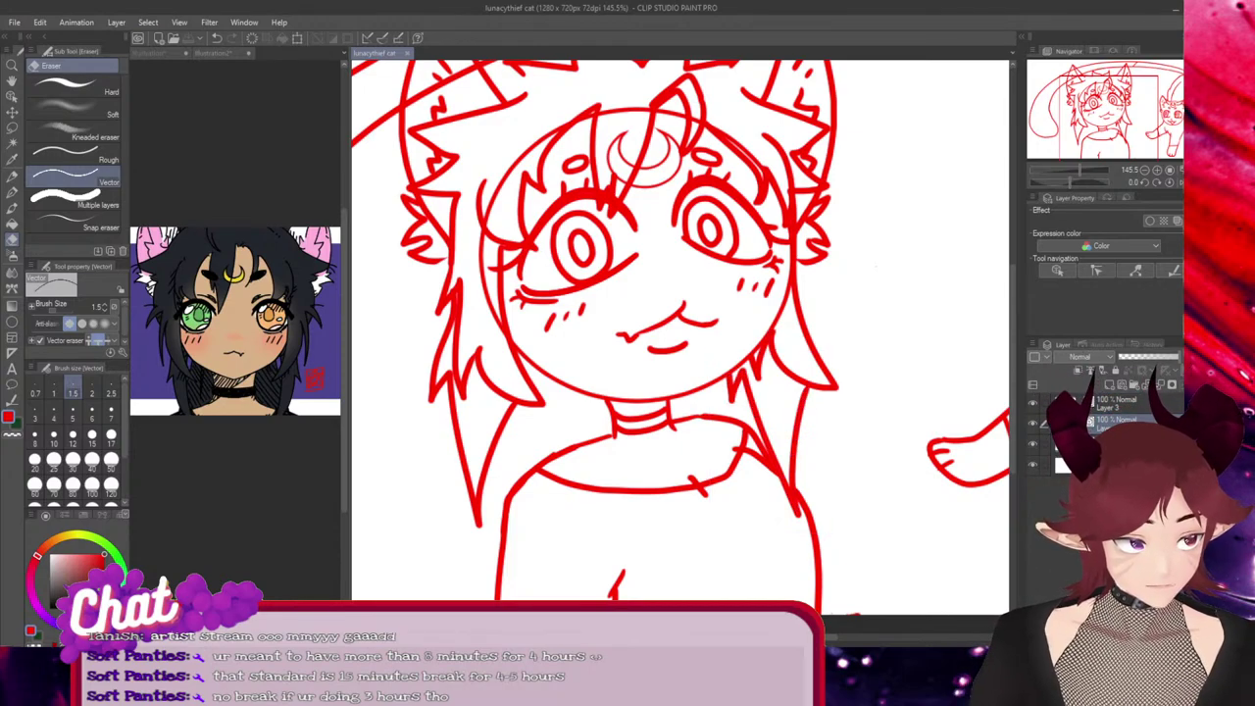
On Layer 3, draw long back-hair outlines outside both side locks, flaring outward down to the canvas's lower edge
{"action": "left_click", "coordinate": [1118, 403]}
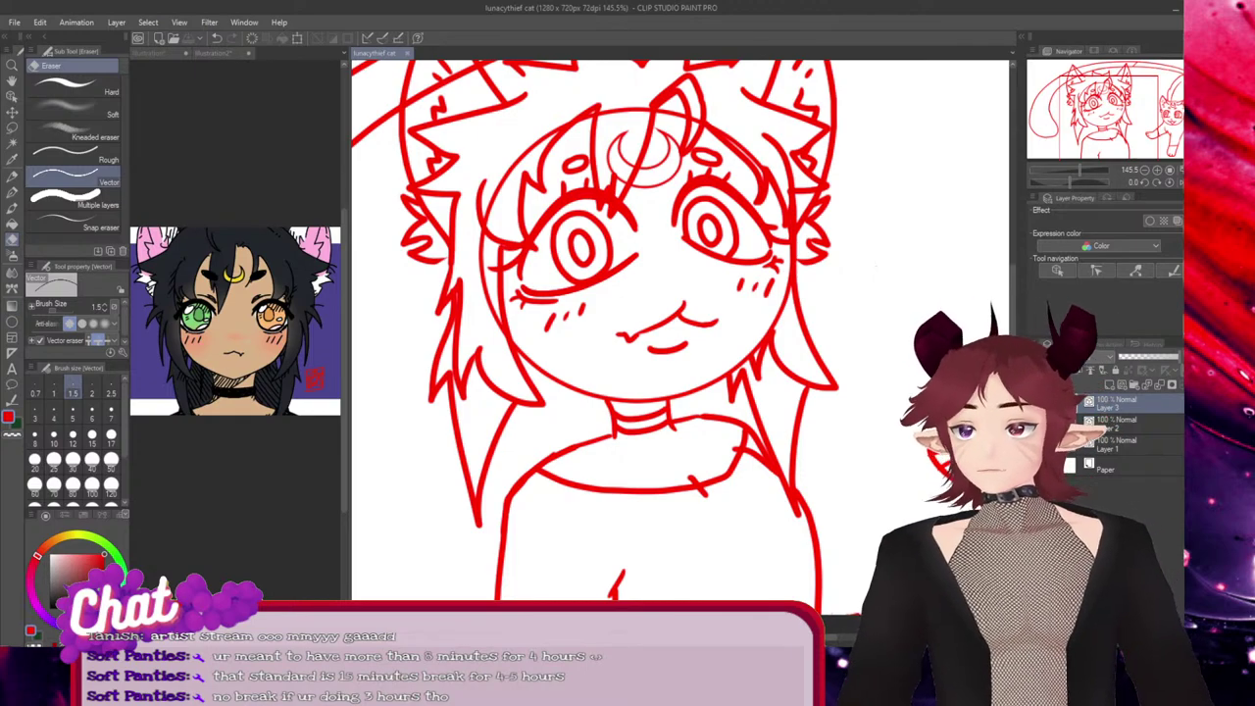
{"action": "key", "text": "b"}
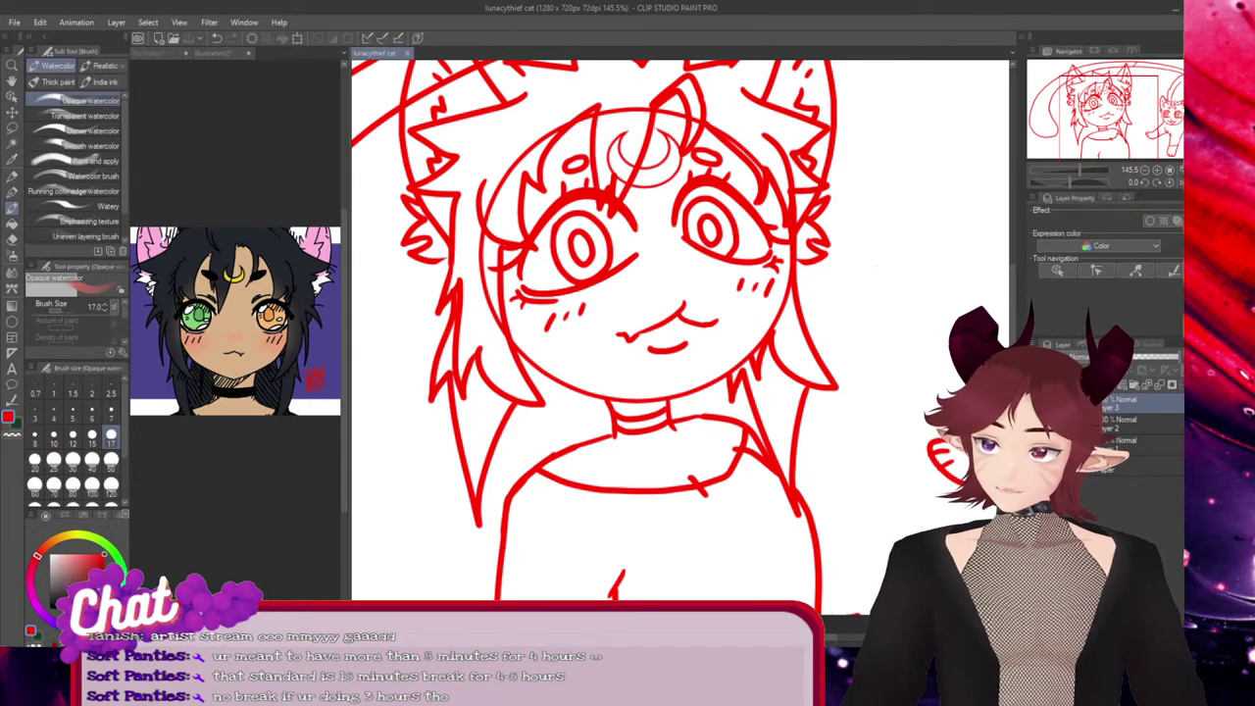
{"action": "key", "text": "p"}
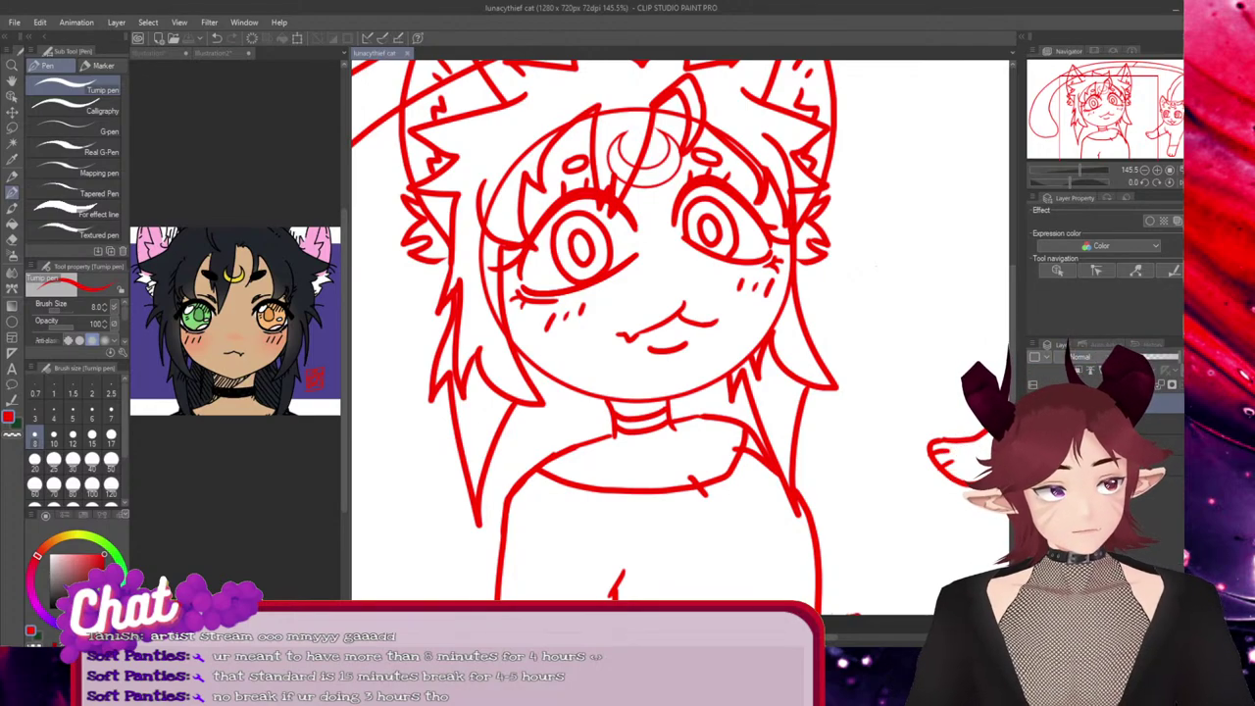
{"action": "left_click_drag", "start_coordinate": [801, 263], "coordinate": [875, 611]}
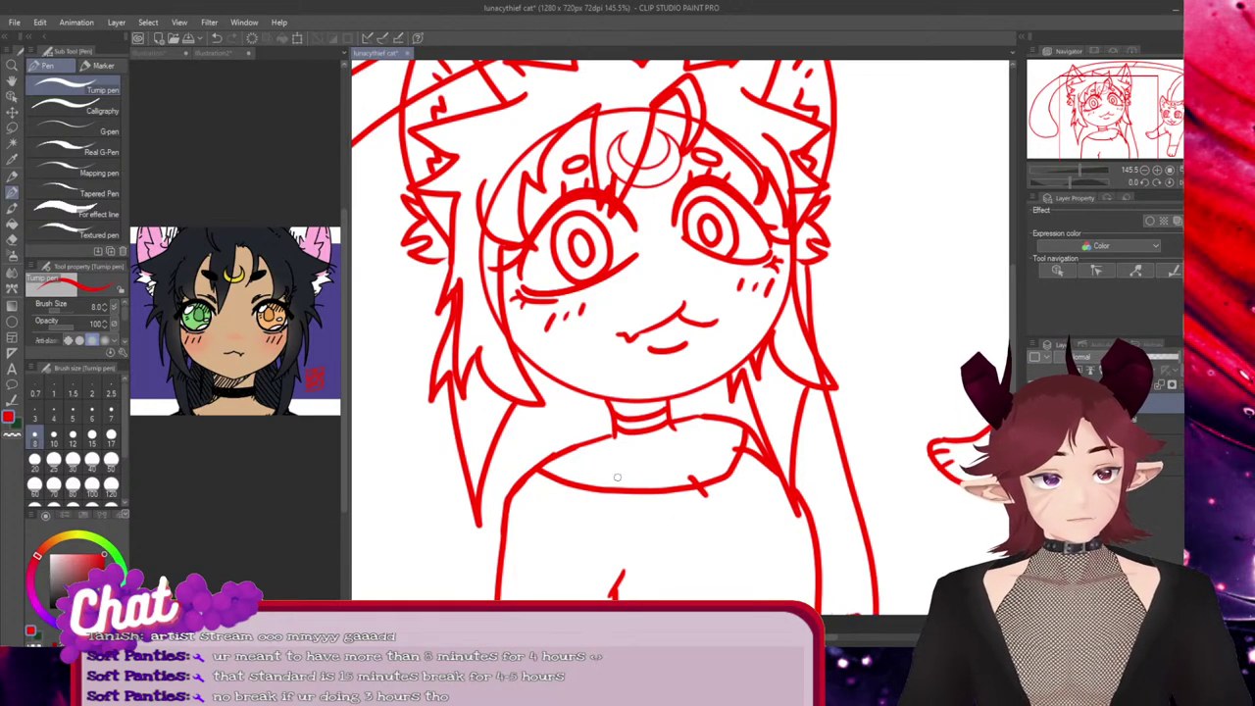
{"action": "left_click_drag", "start_coordinate": [431, 370], "coordinate": [420, 598]}
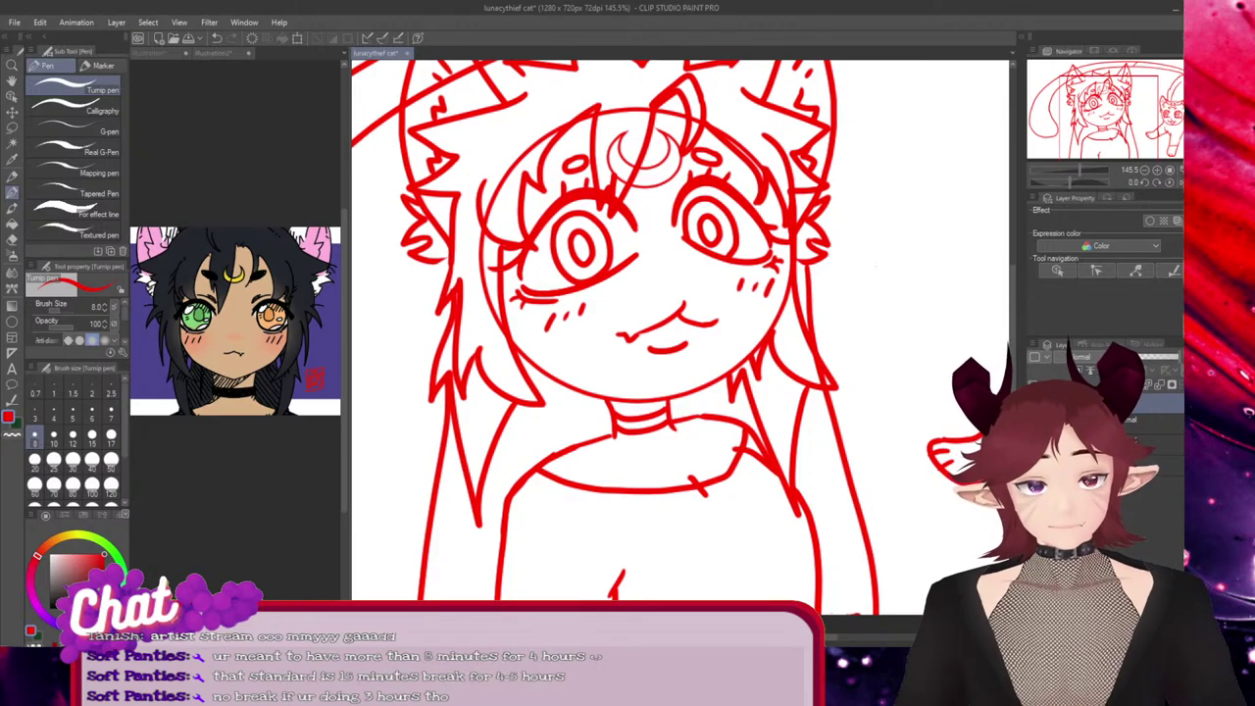
{"action": "key", "text": "ctrl+z"}
{"action": "left_click_drag", "start_coordinate": [448, 370], "coordinate": [378, 600]}
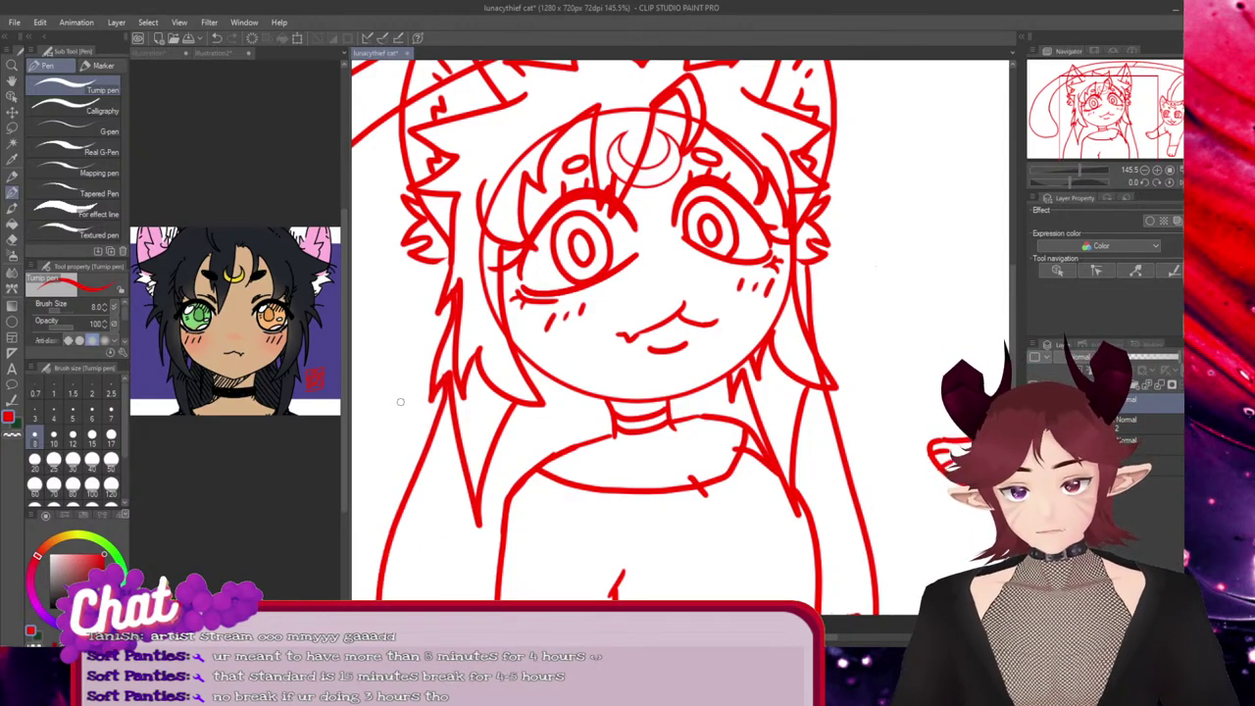
{"action": "key", "text": "ctrl+t"}
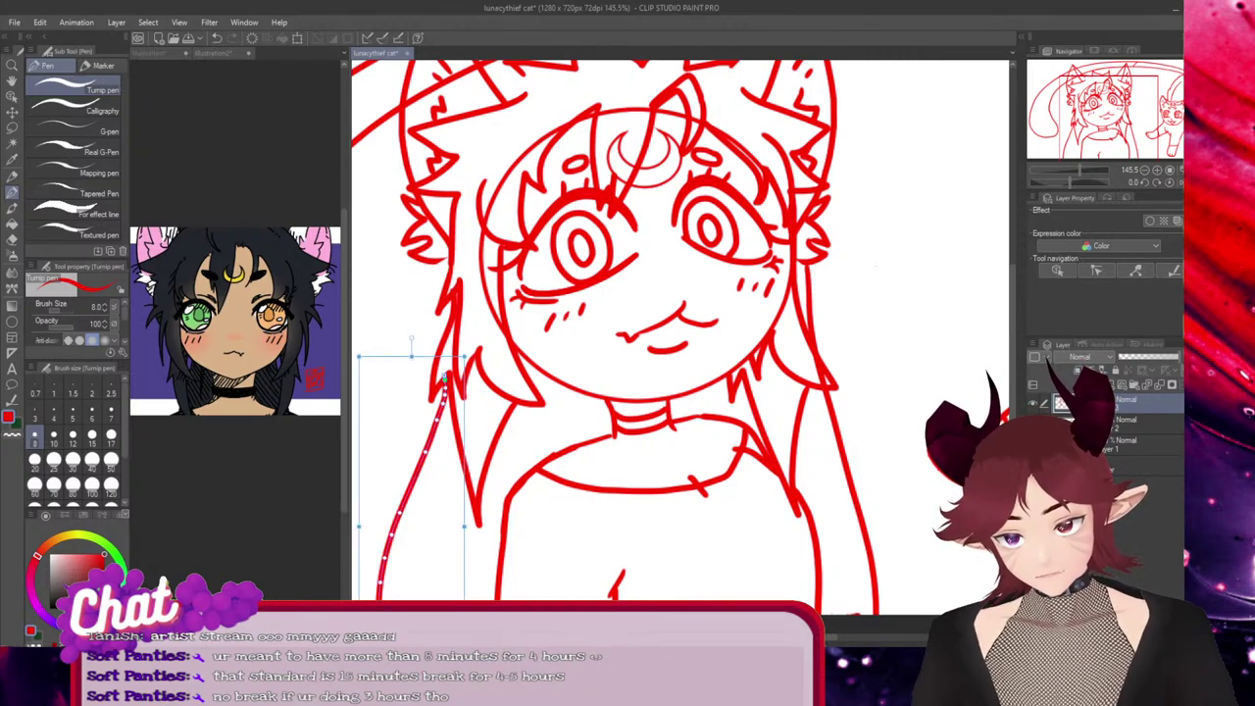
{"action": "key", "text": "Return"}
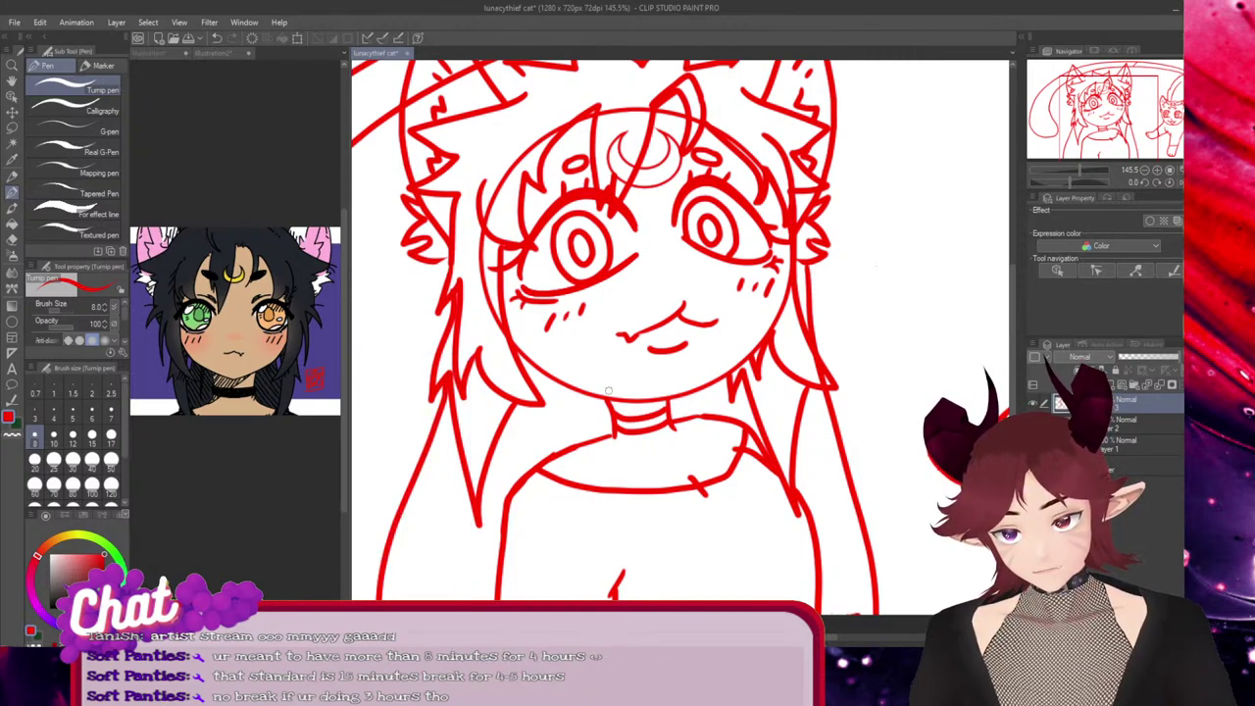
Erase the head outline on Layer 2 where the hair covers it, along the forehead and both temples
{"action": "key", "text": "e"}
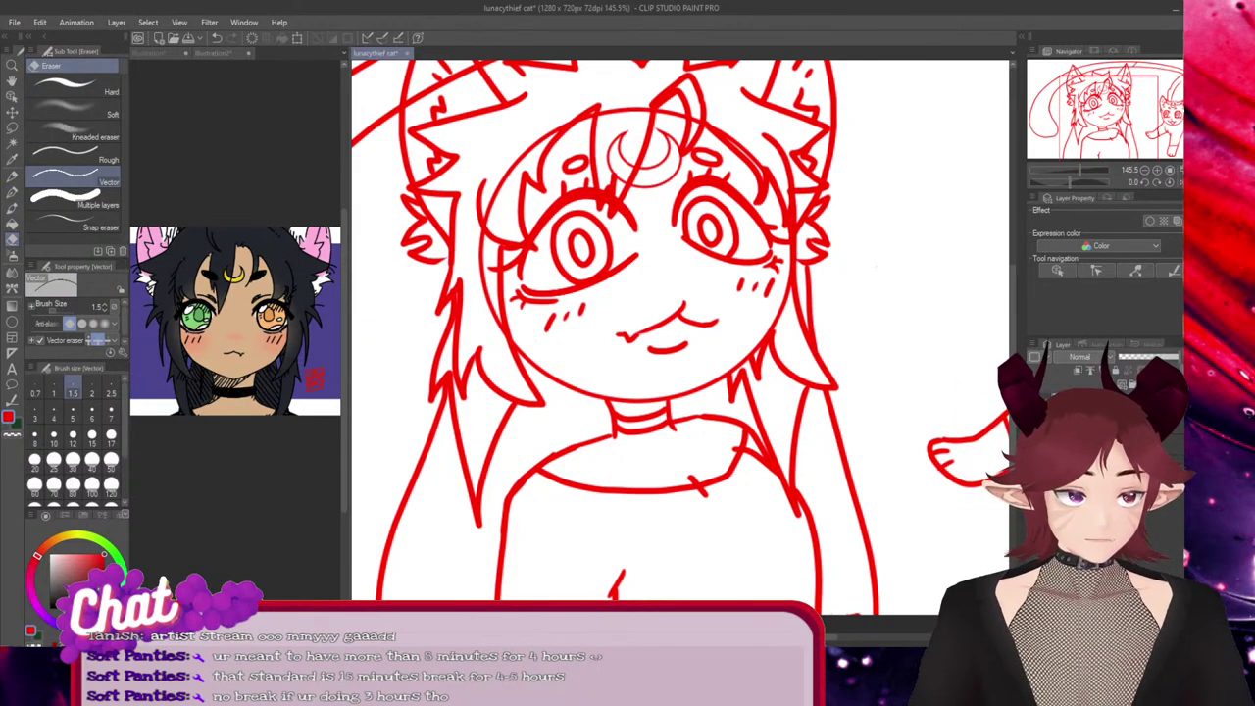
{"action": "scroll", "coordinate": [680, 347], "scroll_direction": "up", "scroll_amount": 3}
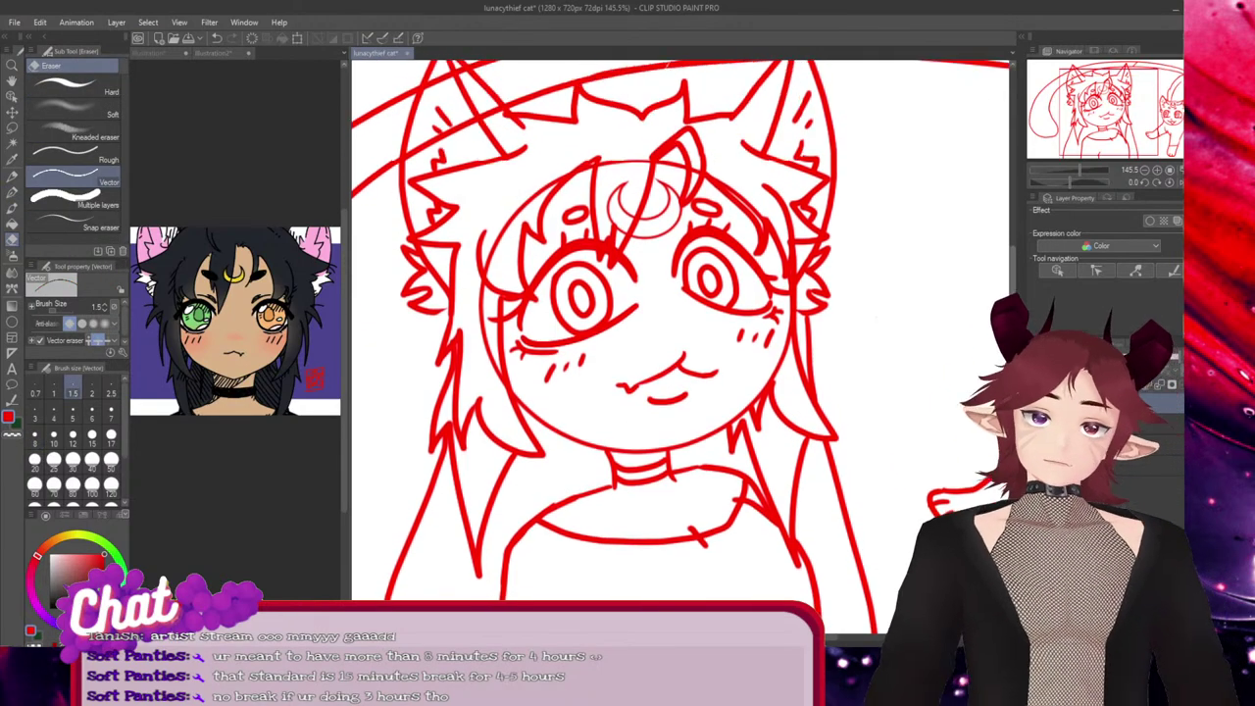
{"action": "scroll", "coordinate": [879, 343], "scroll_direction": "down", "scroll_amount": 1}
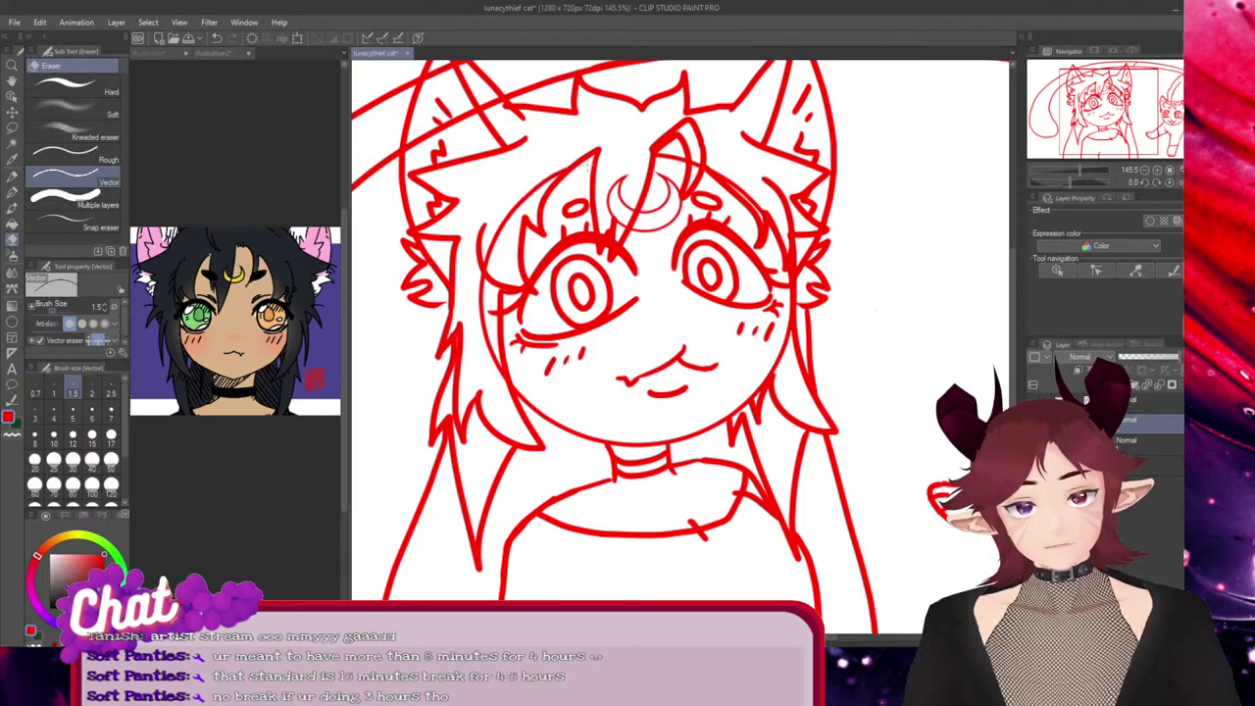
{"action": "left_click_drag", "start_coordinate": [529, 185], "coordinate": [544, 193]}
{"action": "left_click_drag", "start_coordinate": [477, 276], "coordinate": [542, 280]}
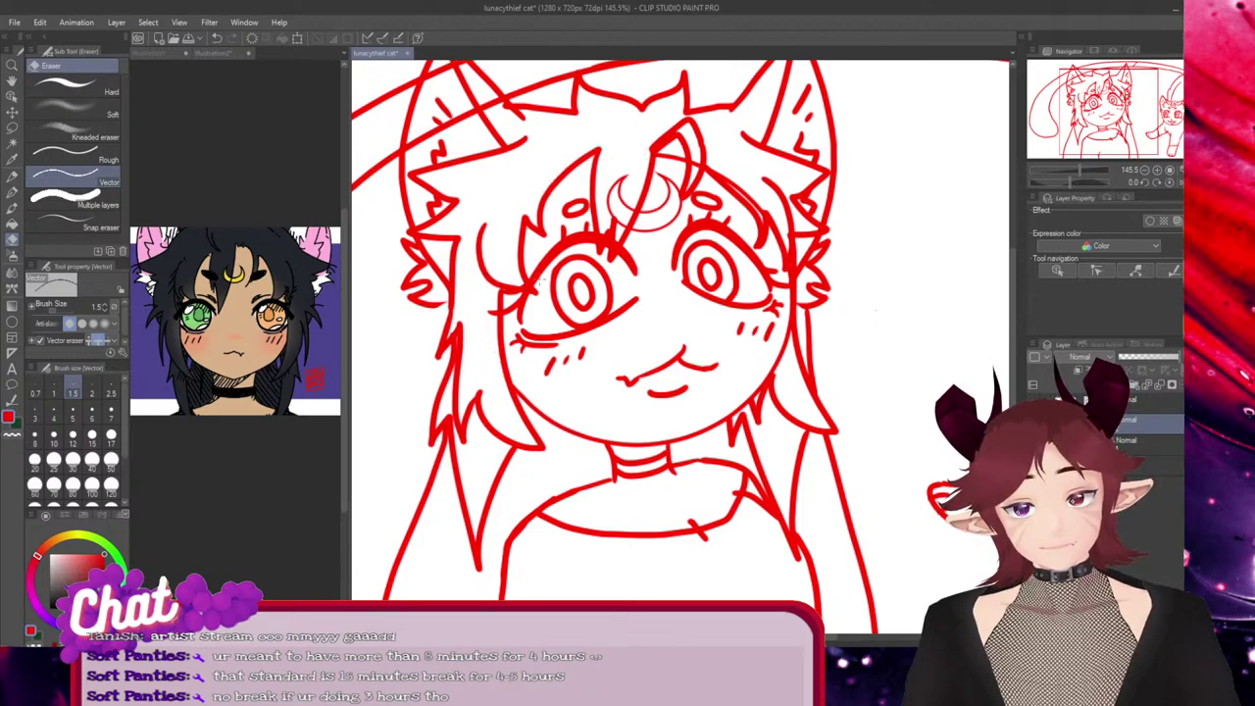
{"action": "left_click_drag", "start_coordinate": [760, 196], "coordinate": [757, 206]}
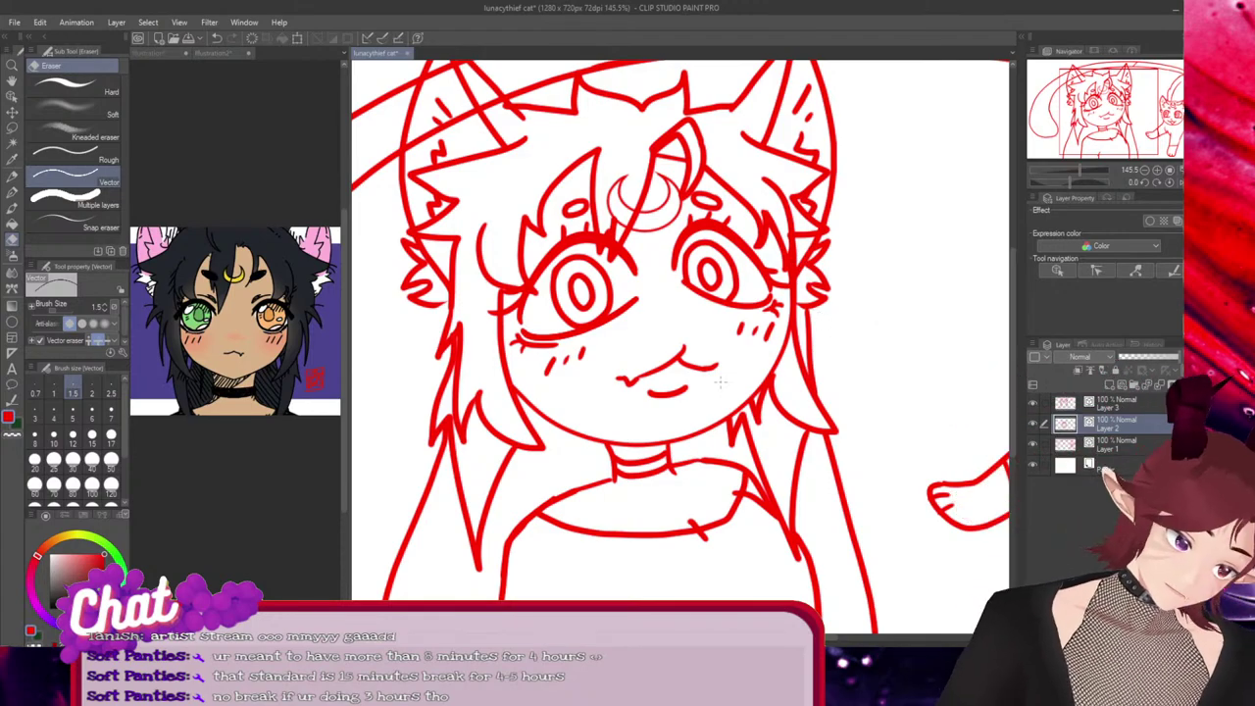
Merge the hair layer into Layer 2, then enlarge the whole character and shift it down on the canvas
{"action": "scroll", "coordinate": [720, 381], "scroll_direction": "down", "scroll_amount": 1}
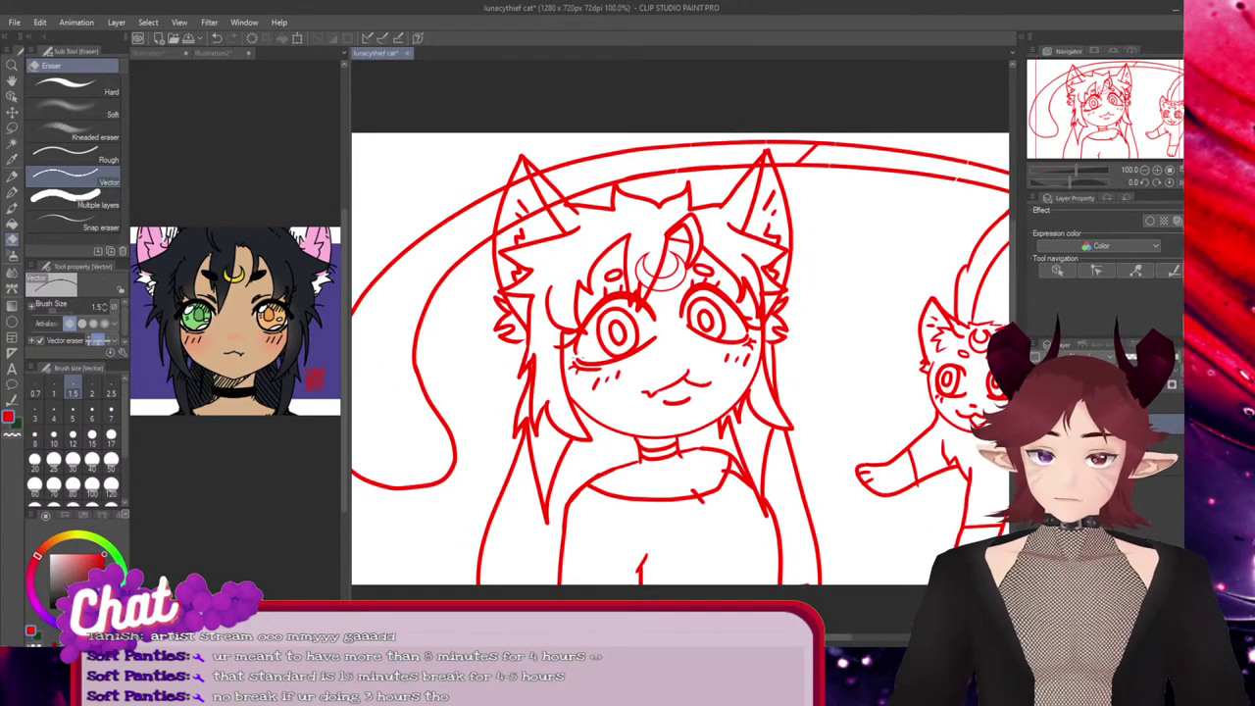
{"action": "scroll", "coordinate": [469, 477], "scroll_direction": "down", "scroll_amount": 1}
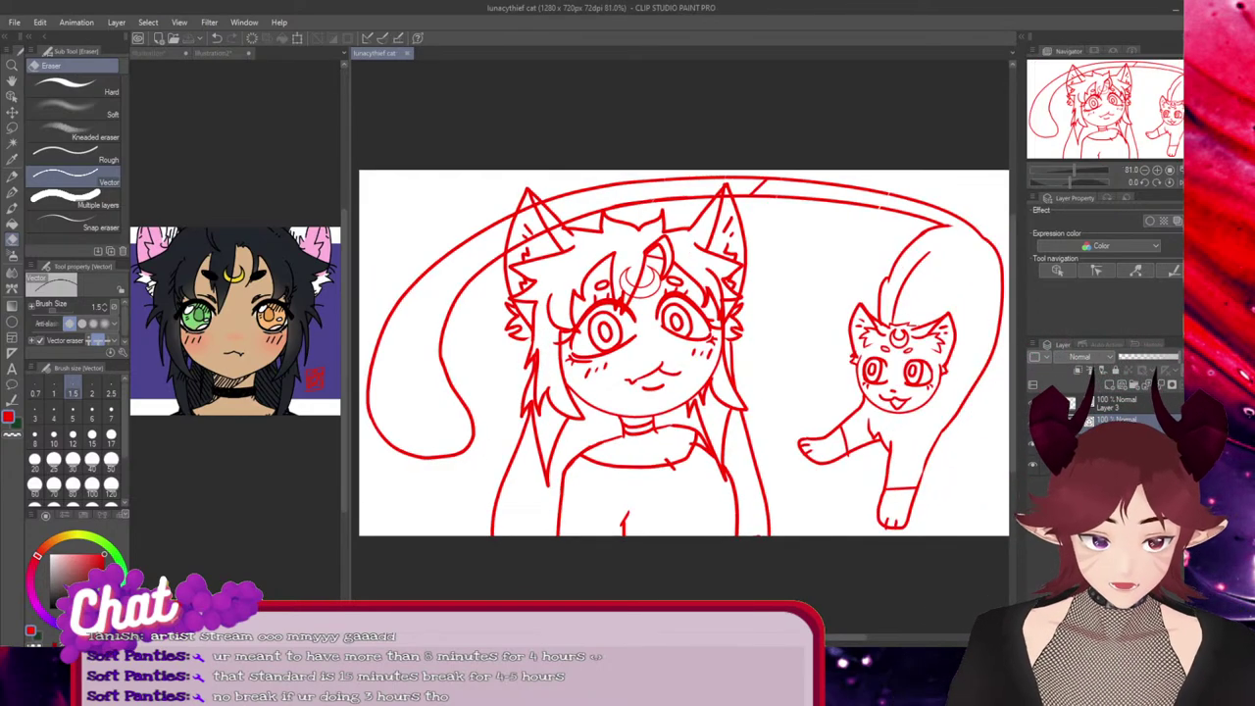
{"action": "scroll", "coordinate": [699, 472], "scroll_direction": "down", "scroll_amount": 1}
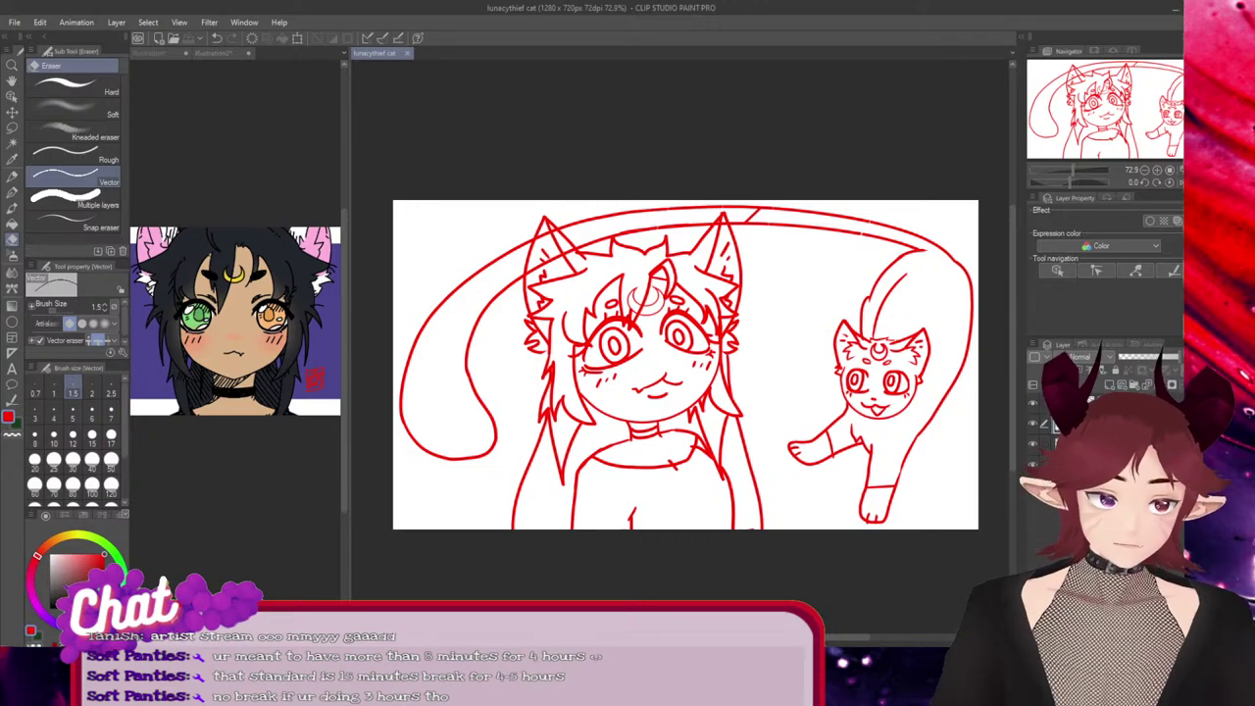
{"action": "key", "text": "ctrl+e"}
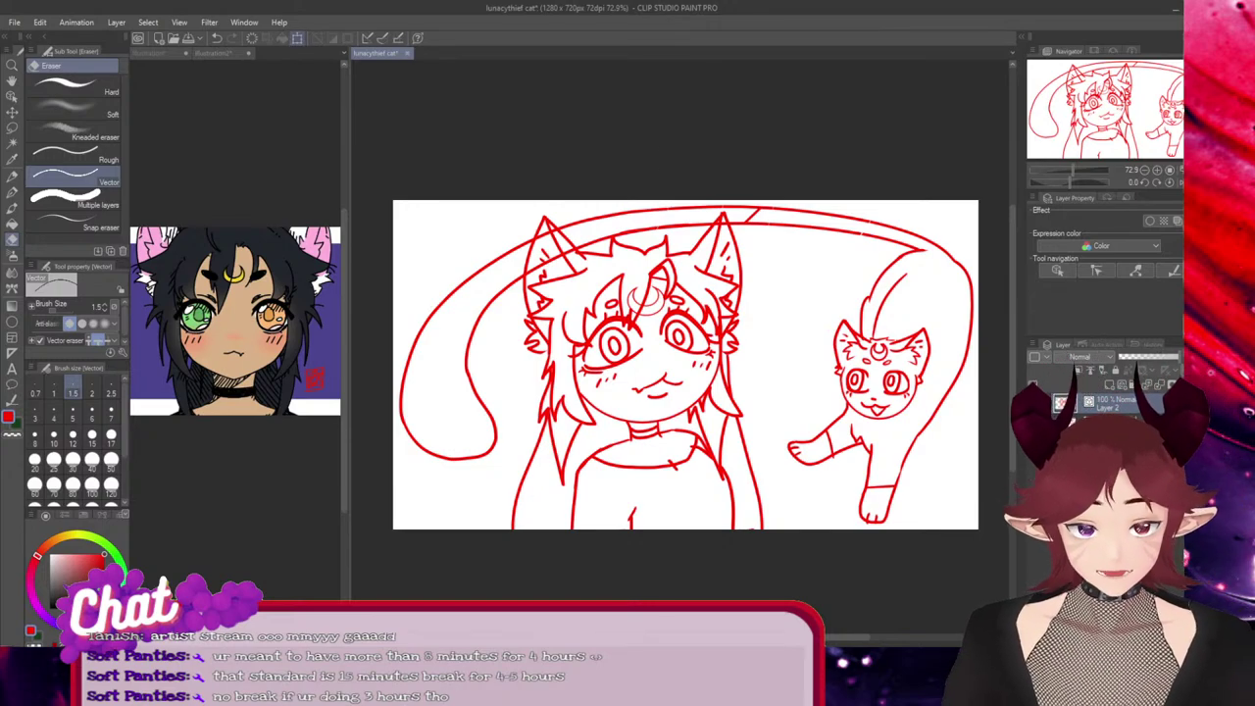
{"action": "key", "text": "ctrl+t"}
{"action": "left_click_drag", "start_coordinate": [765, 208], "coordinate": [796, 161]}
{"action": "left_click_drag", "start_coordinate": [652, 363], "coordinate": [644, 411]}
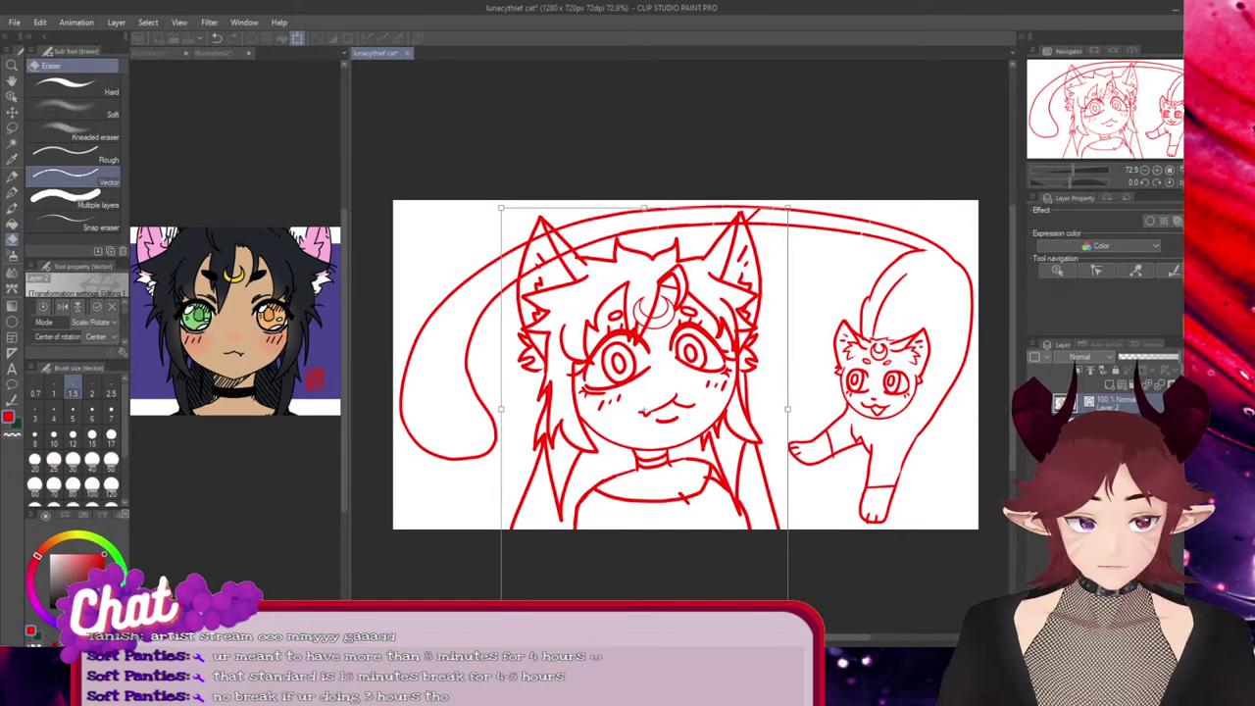
{"action": "key", "text": "Return"}
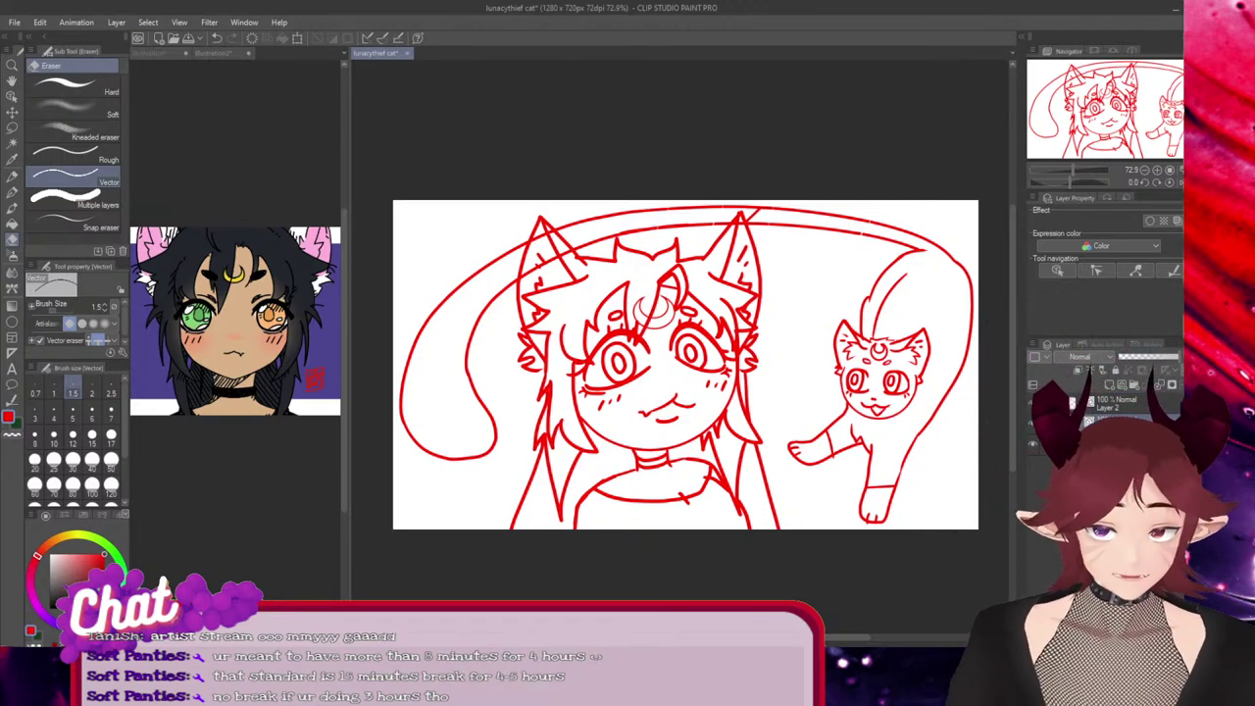
Narrow the tail and small cat drawing on Layer 1 slightly, pulling it away from the canvas's right edge
{"action": "key", "text": "ctrl+t"}
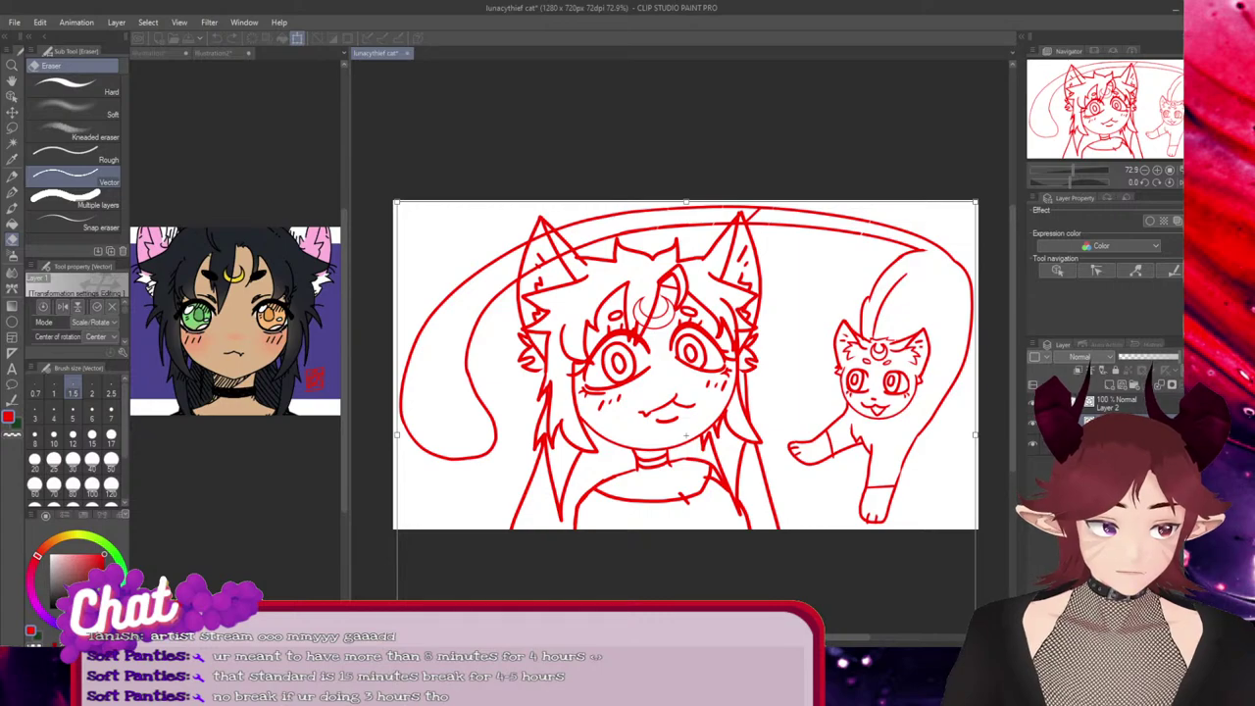
{"action": "left_click_drag", "start_coordinate": [976, 434], "coordinate": [969, 434]}
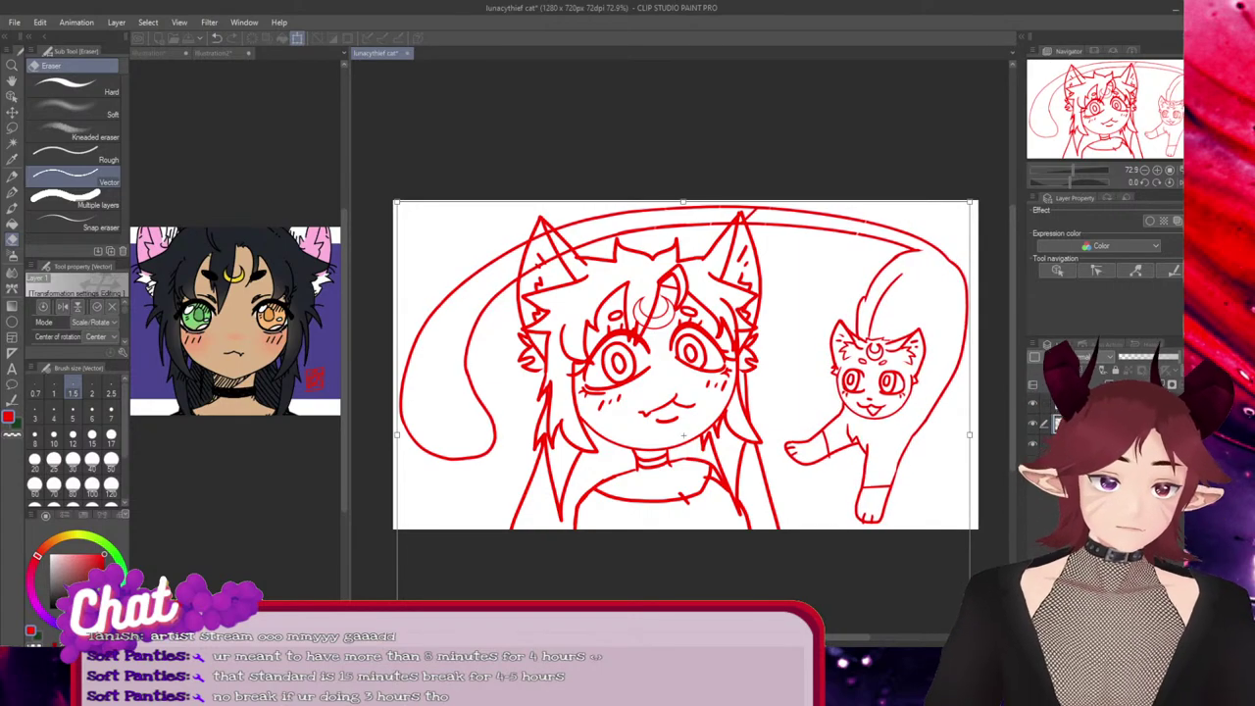
{"action": "key", "text": "Return"}
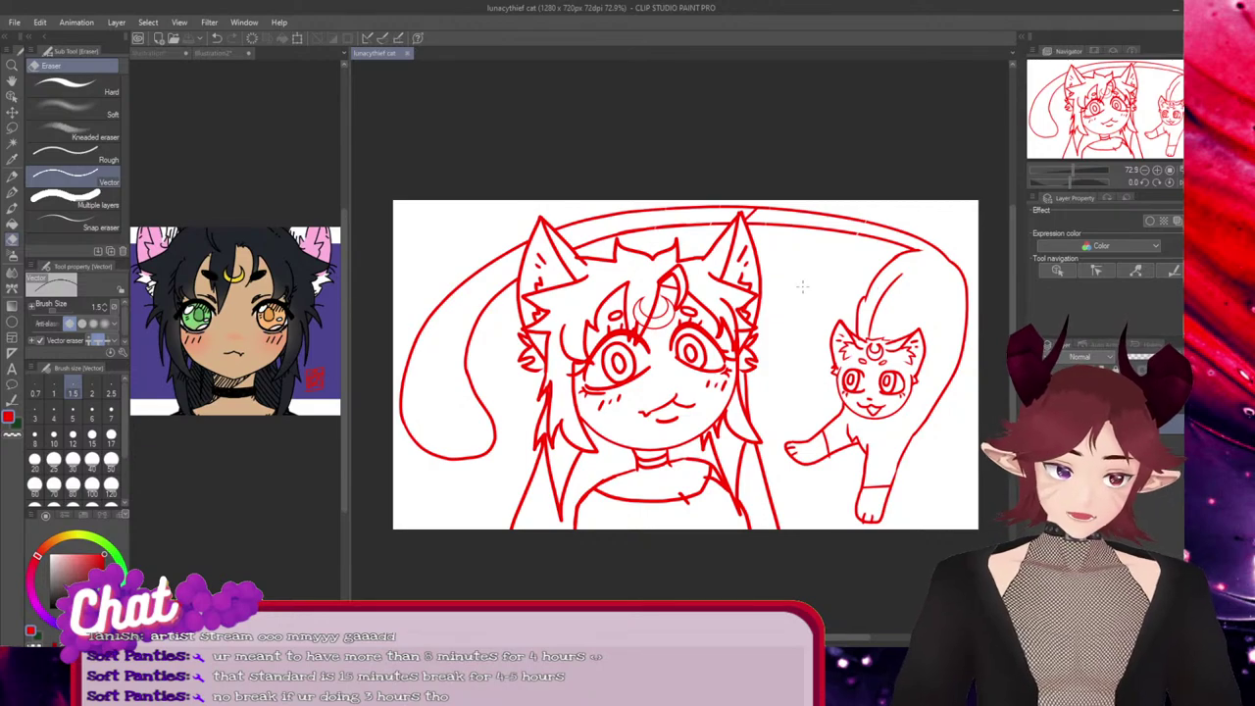
Extend the right end of the tail's upper outline segment to close the gap between the ear and the small cat
{"action": "scroll", "coordinate": [819, 160], "scroll_direction": "up", "scroll_amount": 1}
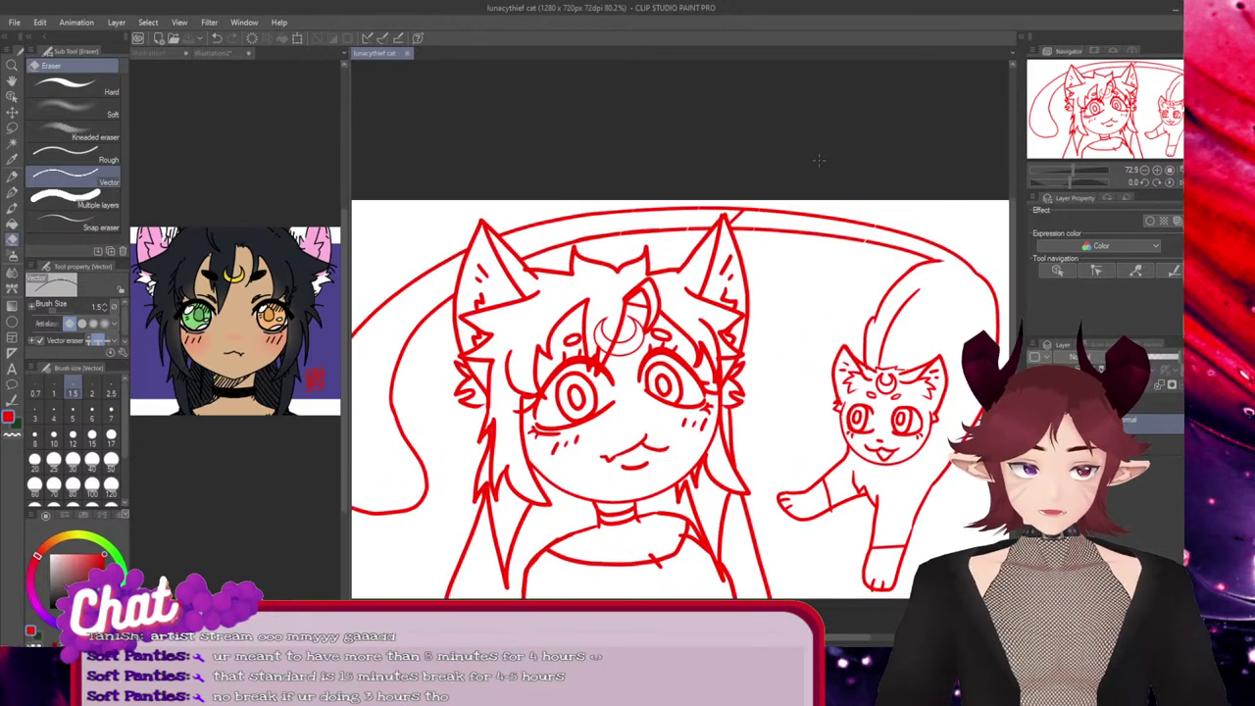
{"action": "scroll", "coordinate": [850, 199], "scroll_direction": "up", "scroll_amount": 1}
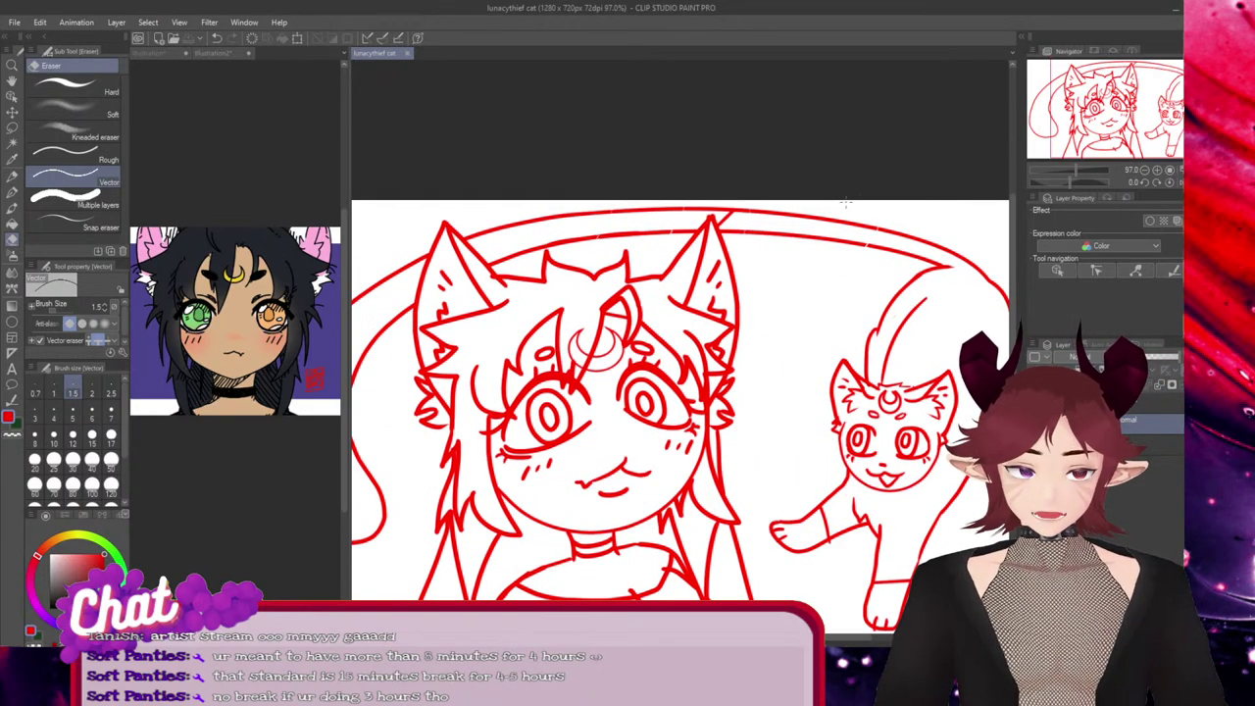
{"action": "scroll", "coordinate": [850, 240], "scroll_direction": "up", "scroll_amount": 13}
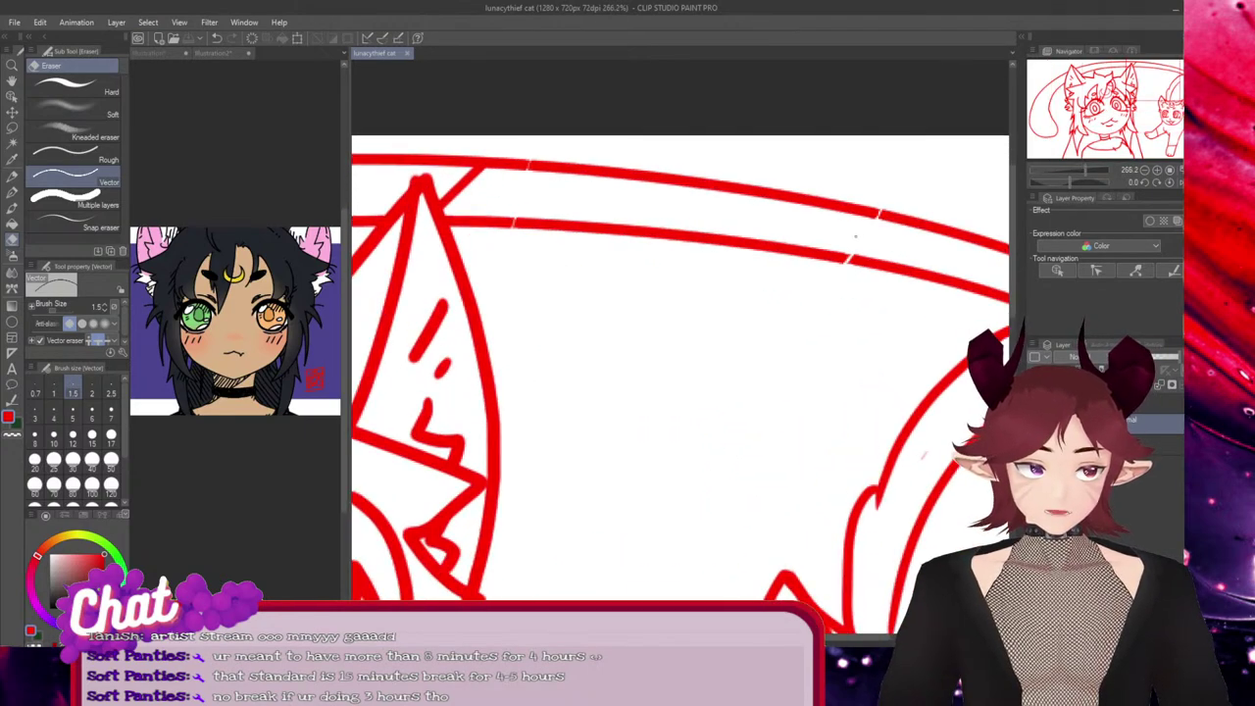
{"action": "left_click", "coordinate": [707, 178], "text": "ctrl"}
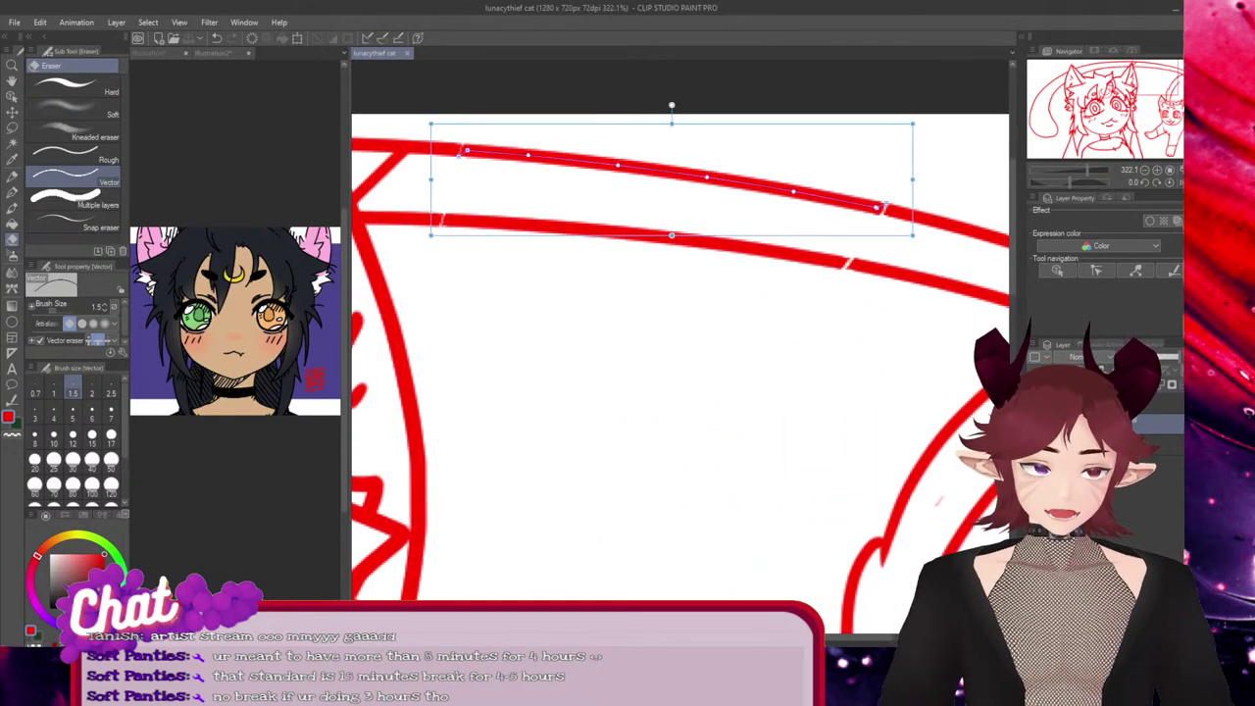
{"action": "left_click_drag", "start_coordinate": [893, 211], "coordinate": [928, 180]}
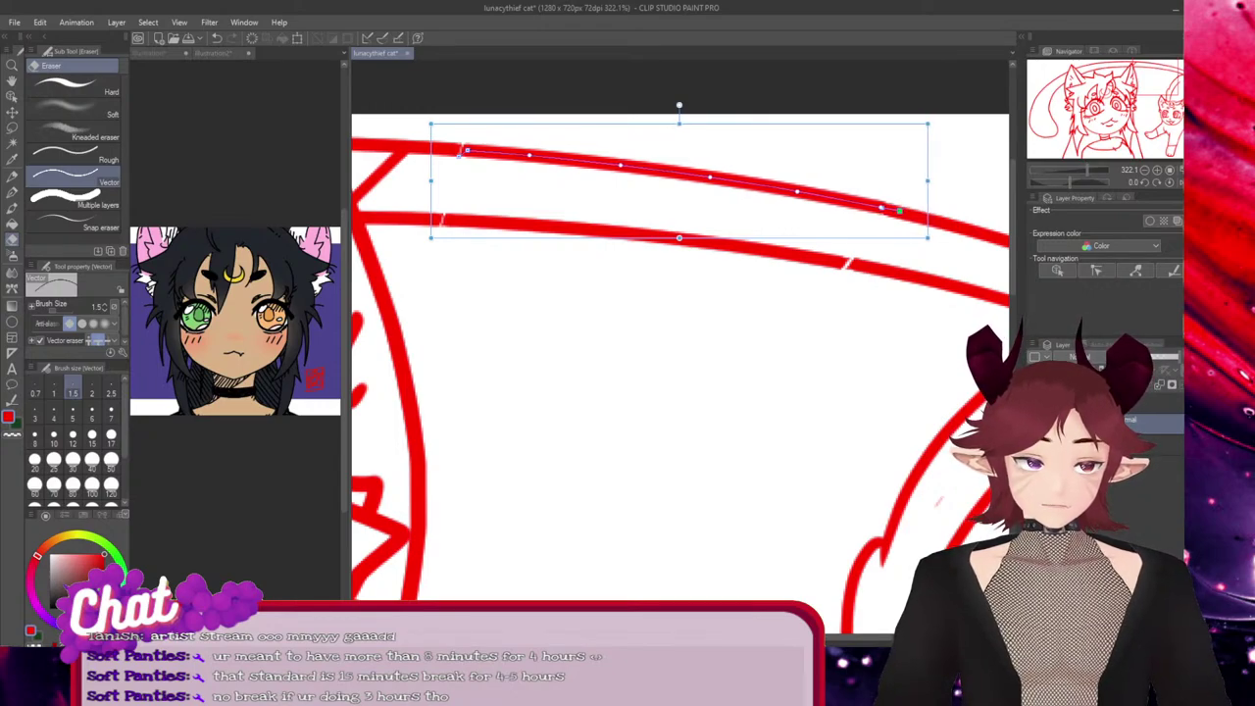
Extend the tail outline segments between the ear and the small cat to close the remaining gaps in the upper and lower lines
{"action": "left_click_drag", "start_coordinate": [429, 180], "coordinate": [427, 180]}
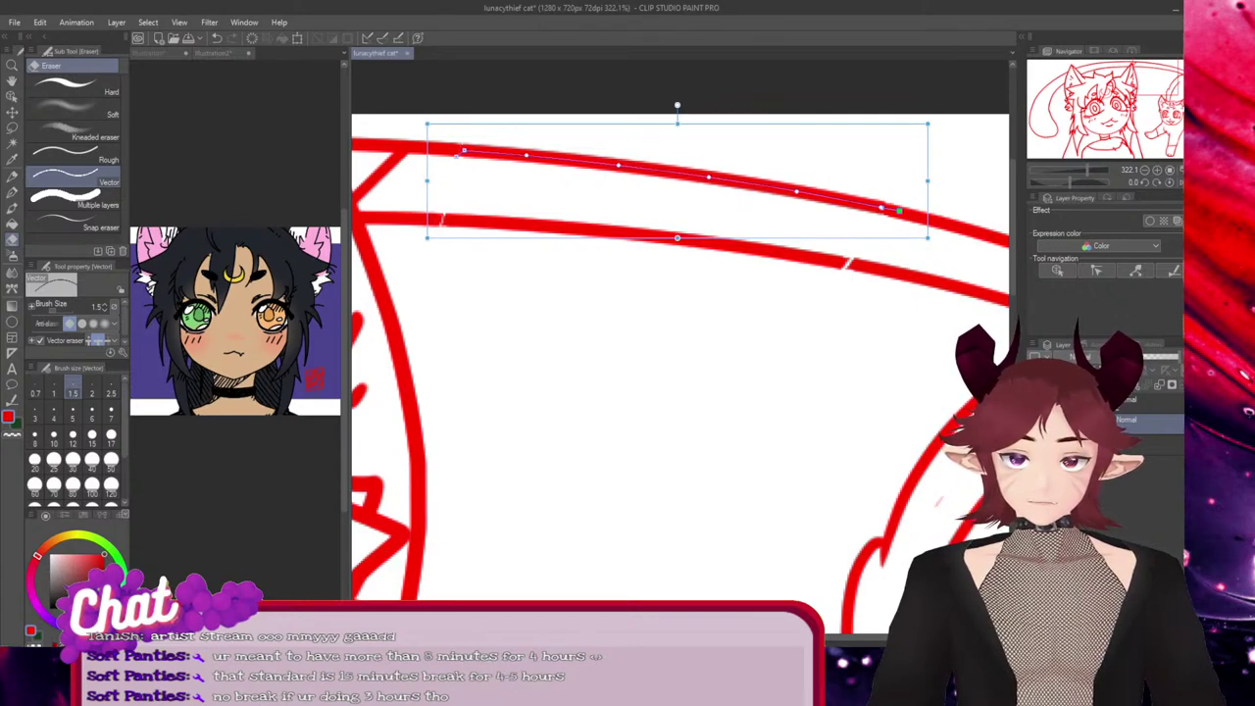
{"action": "left_click", "coordinate": [848, 263]}
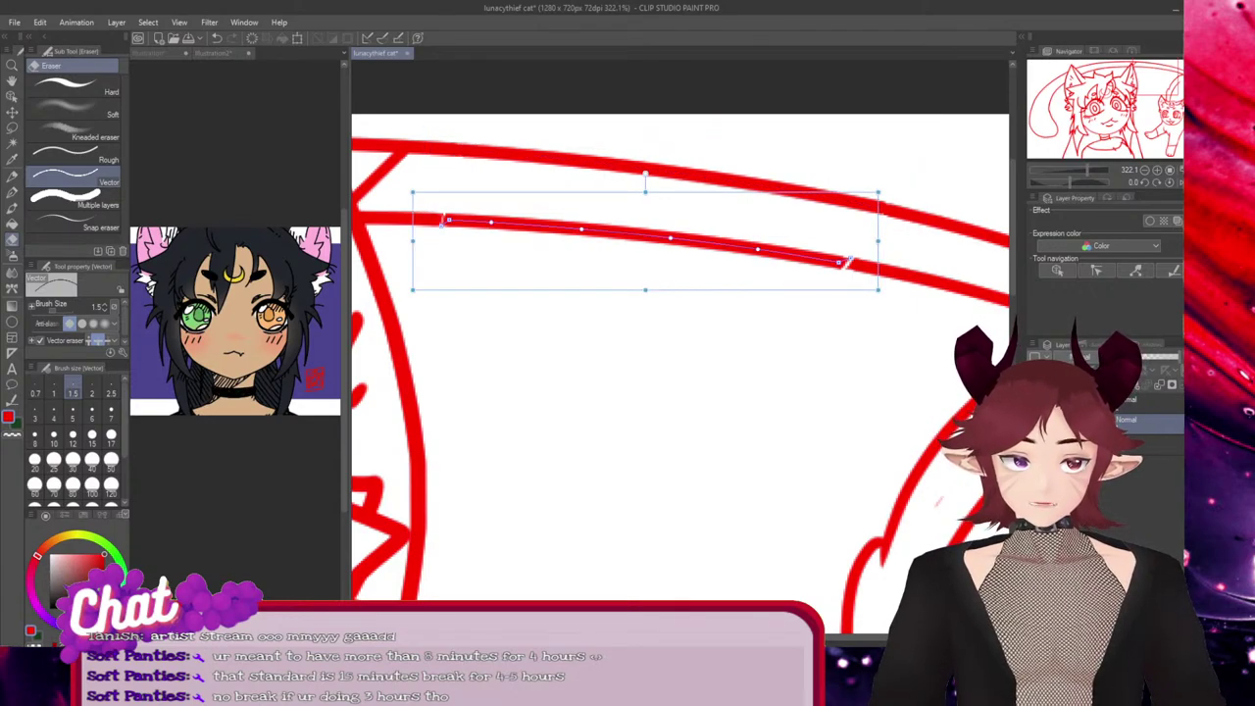
{"action": "left_click_drag", "start_coordinate": [848, 263], "coordinate": [856, 260]}
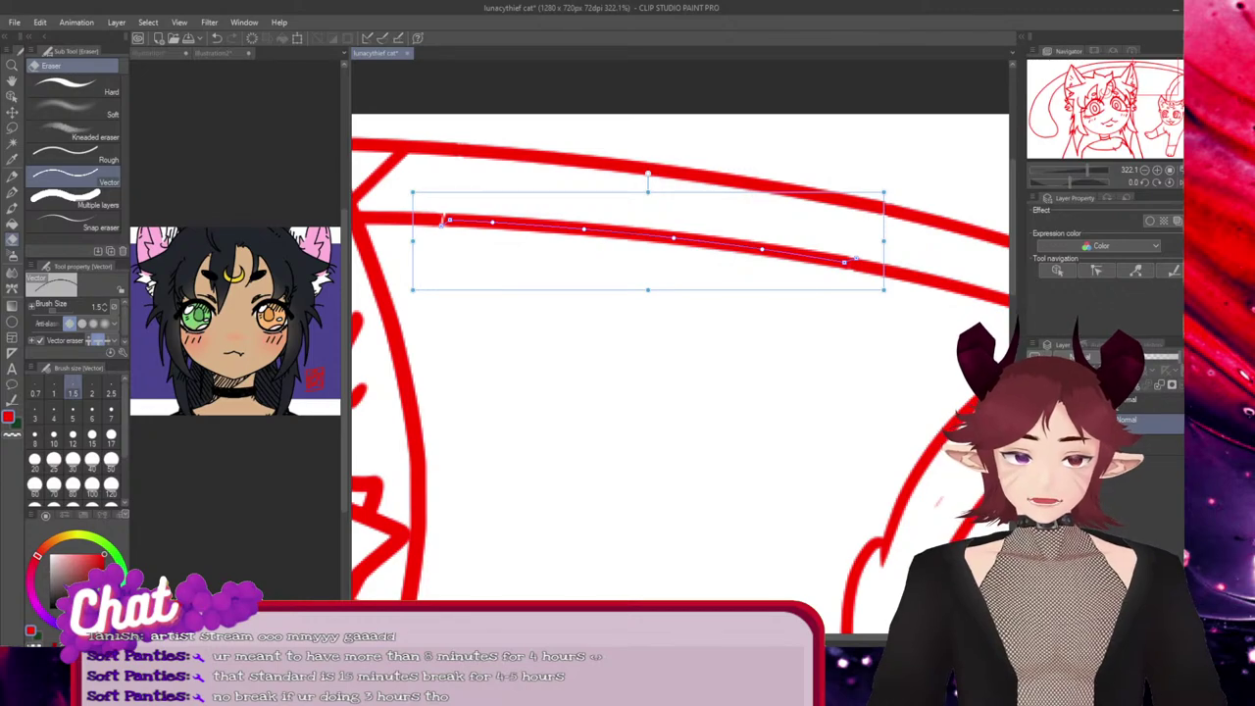
{"action": "left_click_drag", "start_coordinate": [444, 220], "coordinate": [438, 222]}
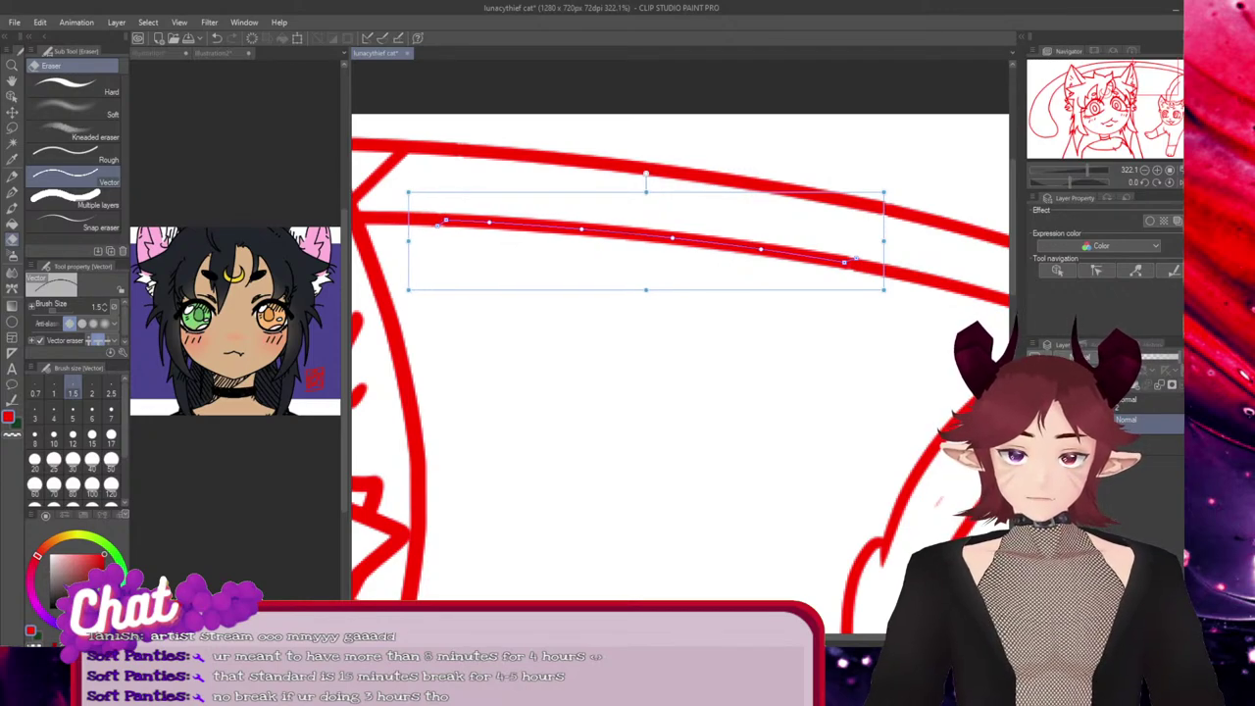
Stretch the tail outline segments between the character's ears sideways to close the gaps in both the upper and lower lines
{"action": "scroll", "coordinate": [741, 388], "scroll_direction": "down", "scroll_amount": 5}
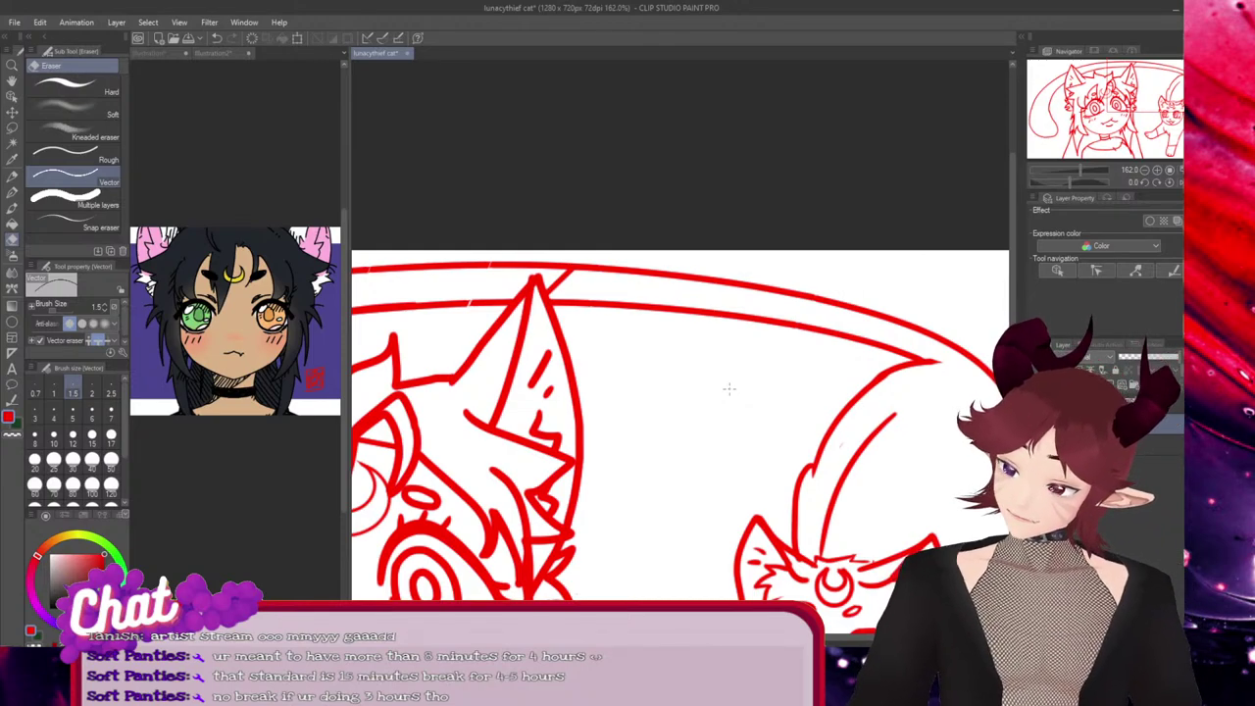
{"action": "scroll", "coordinate": [679, 442], "scroll_direction": "up", "scroll_amount": 3}
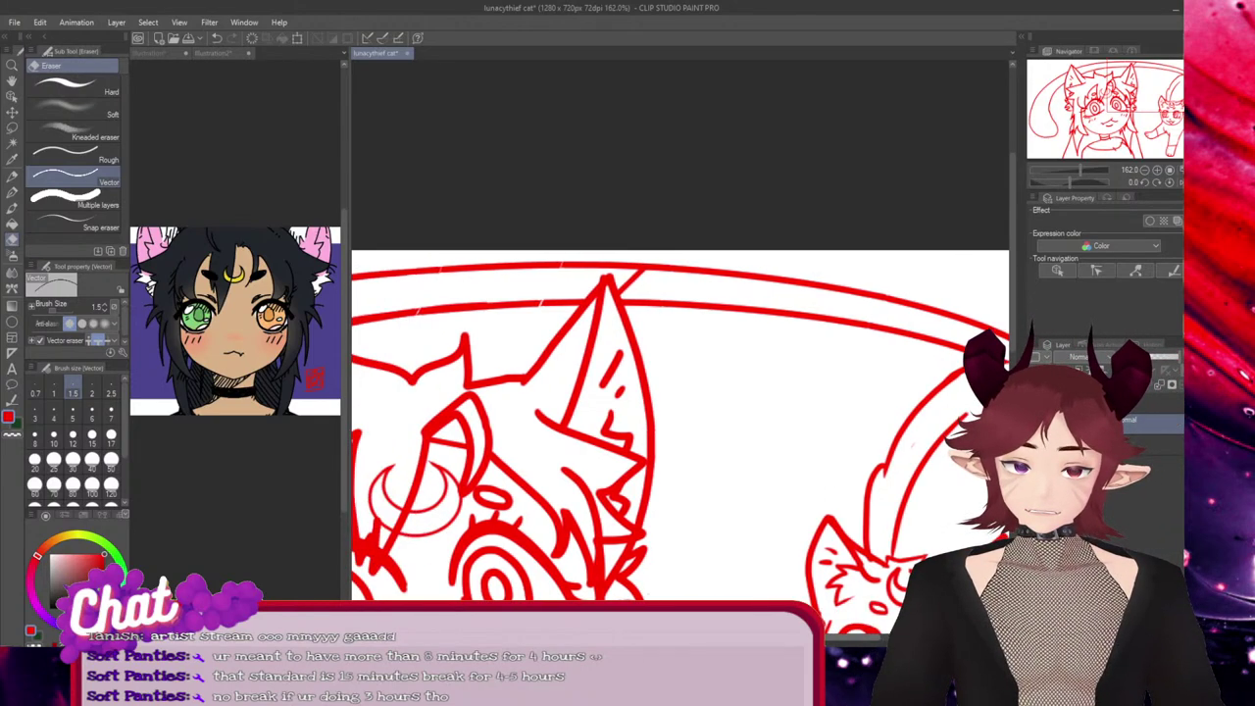
{"action": "scroll", "coordinate": [782, 295], "scroll_direction": "up", "scroll_amount": 2}
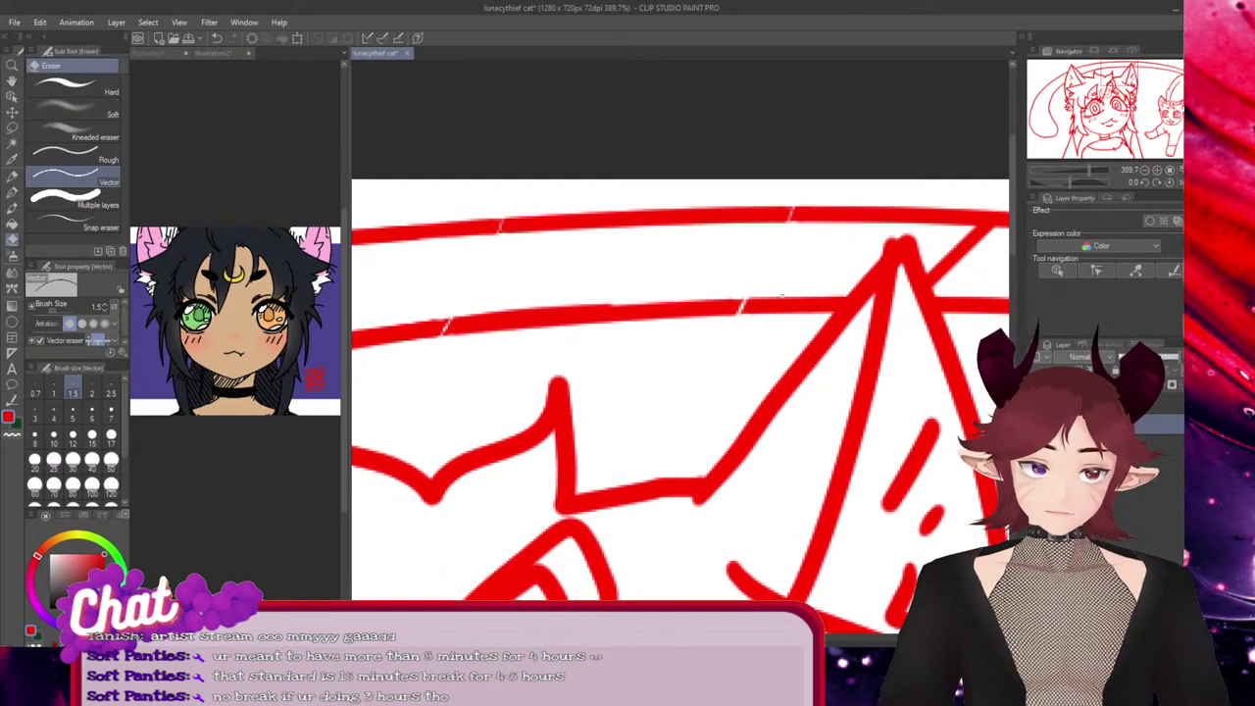
{"action": "left_click", "coordinate": [781, 305], "text": "ctrl"}
{"action": "left_click_drag", "start_coordinate": [709, 305], "coordinate": [702, 305]}
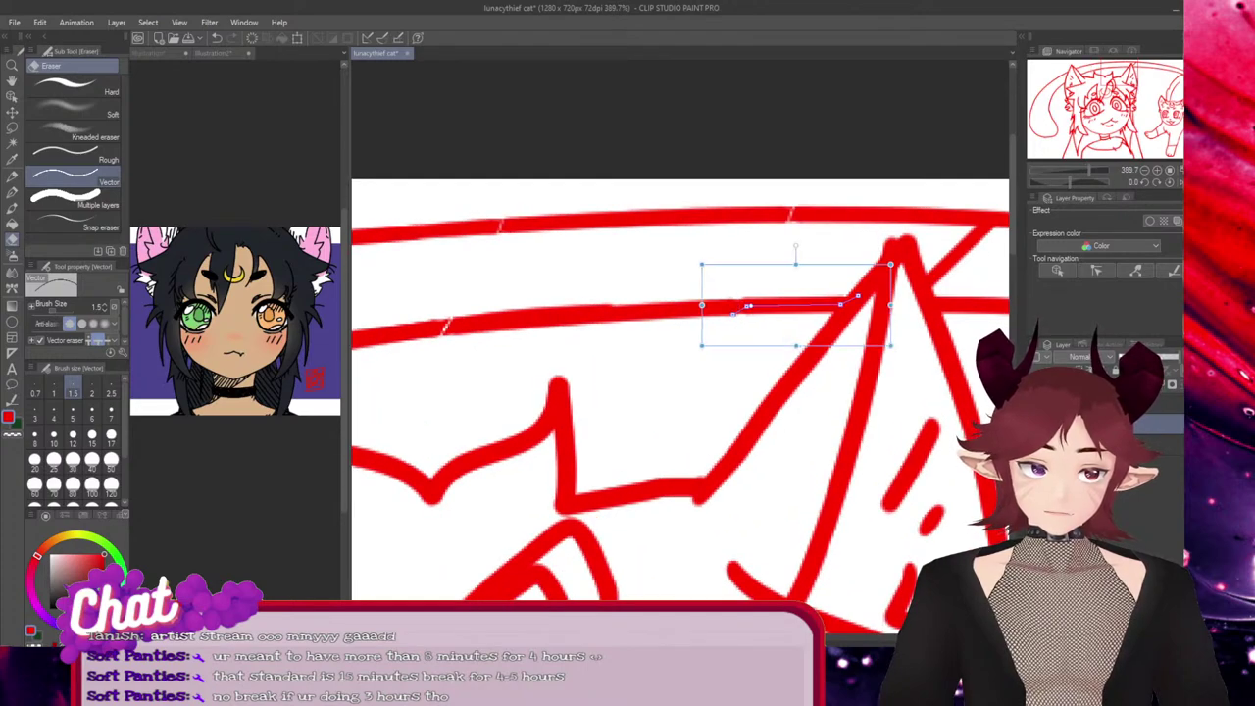
{"action": "left_click", "coordinate": [800, 214], "text": "ctrl"}
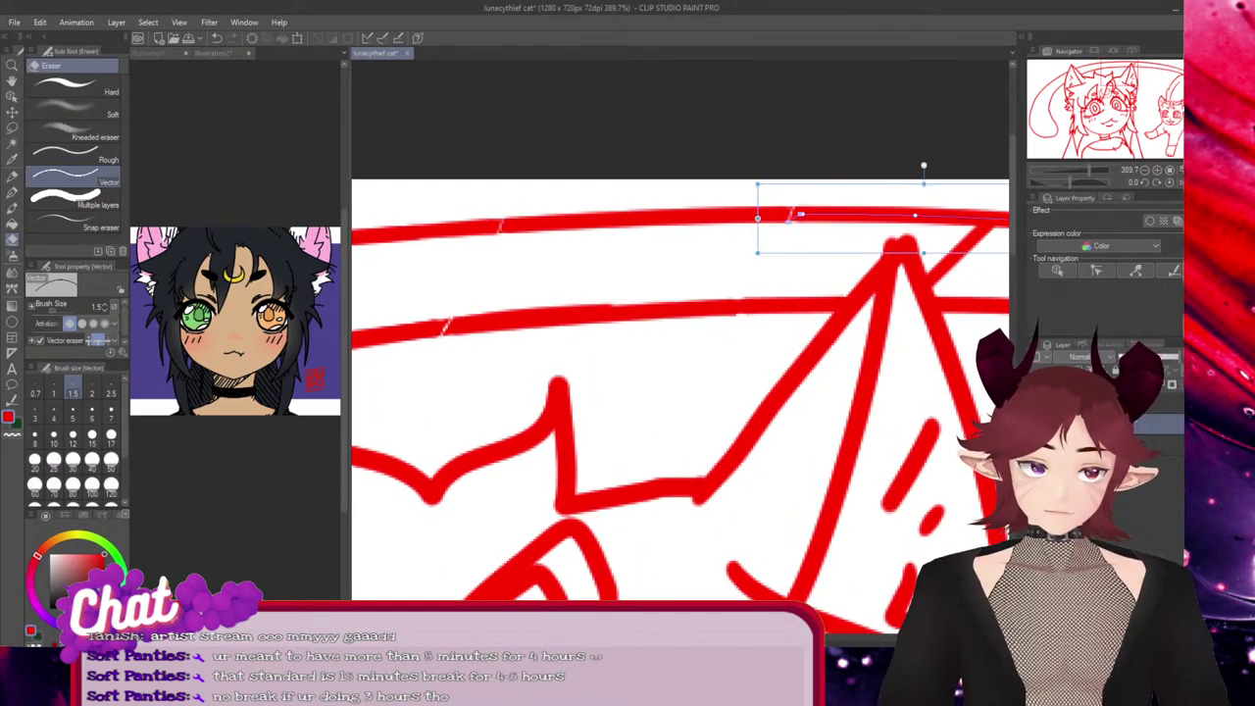
{"action": "left_click_drag", "start_coordinate": [758, 218], "coordinate": [754, 218]}
{"action": "left_click", "coordinate": [519, 225], "text": "ctrl"}
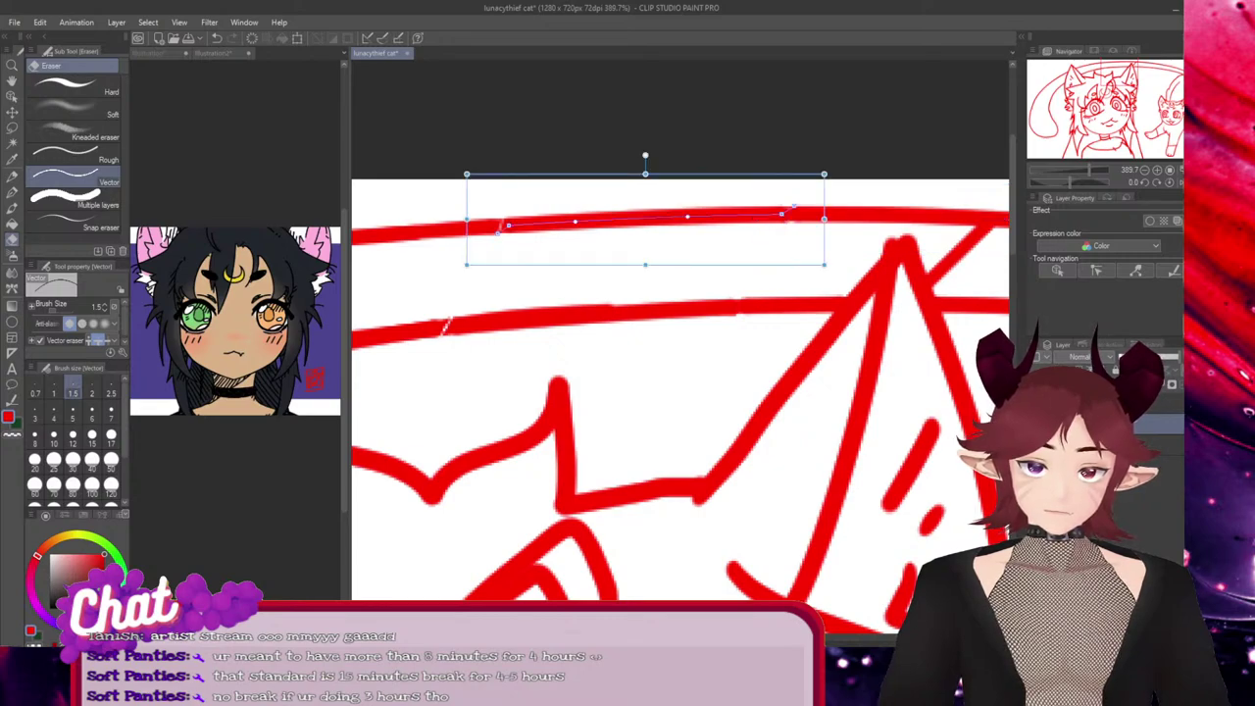
{"action": "left_click_drag", "start_coordinate": [467, 219], "coordinate": [460, 218]}
{"action": "left_click", "coordinate": [500, 322], "text": "ctrl"}
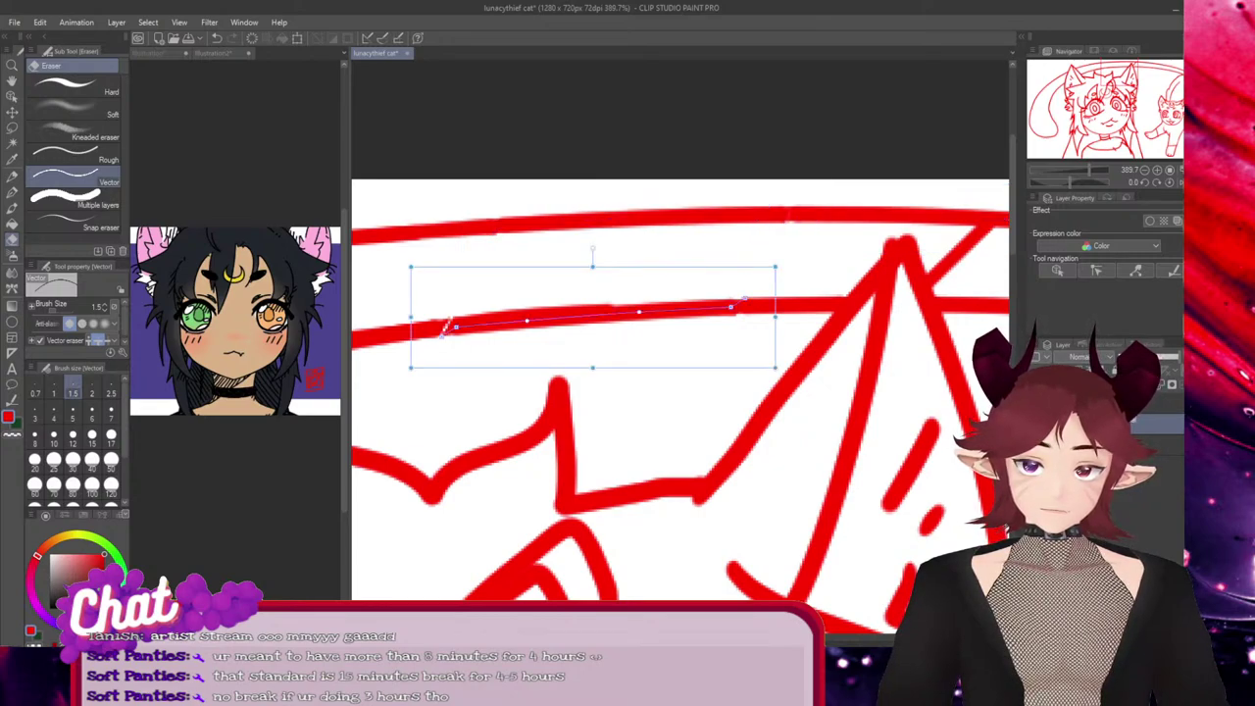
{"action": "left_click_drag", "start_coordinate": [442, 334], "coordinate": [433, 335]}
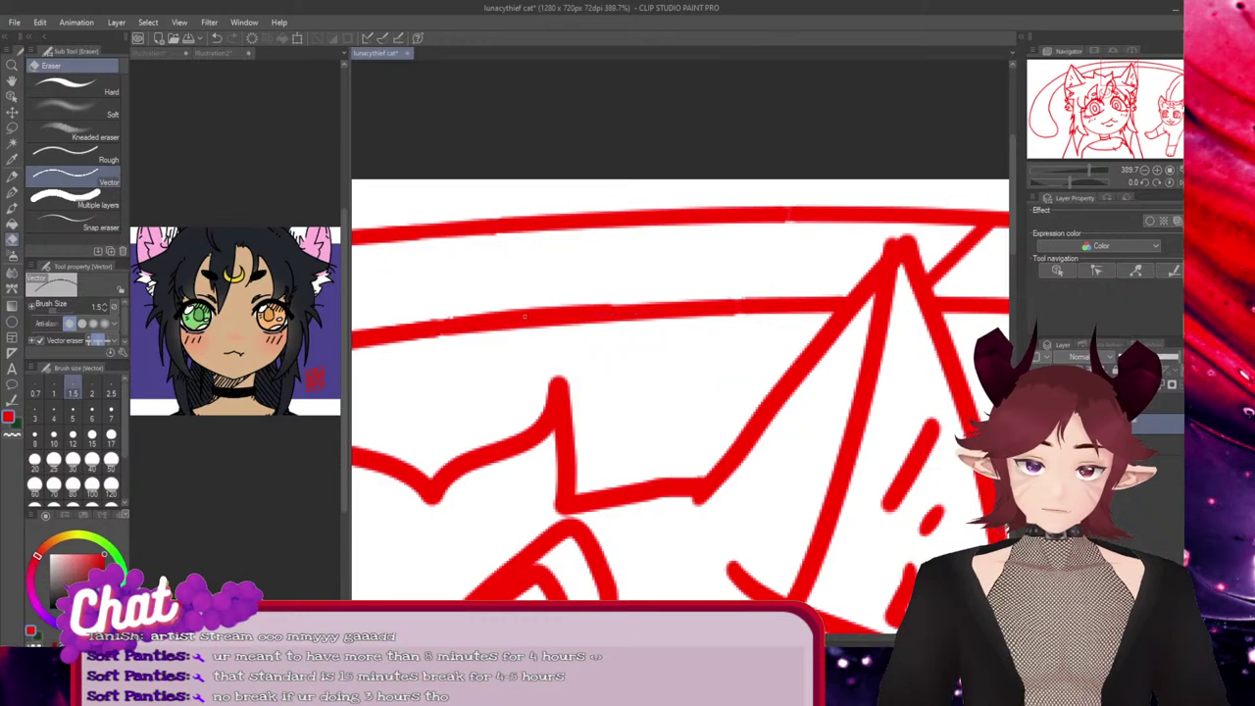
Save the drawing with the repaired tail outline
{"action": "scroll", "coordinate": [530, 321], "scroll_direction": "down", "scroll_amount": 5}
{"action": "scroll", "coordinate": [533, 318], "scroll_direction": "down", "scroll_amount": 1}
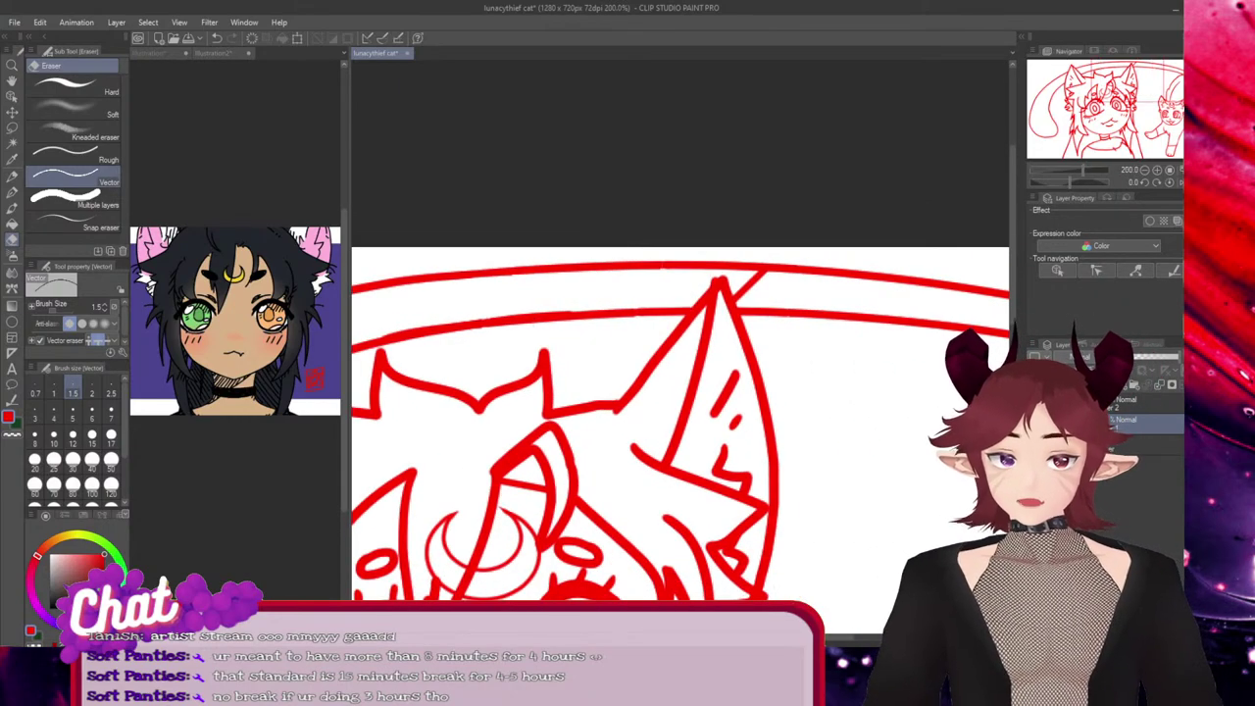
{"action": "left_click_drag", "start_coordinate": [785, 639], "coordinate": [612, 638]}
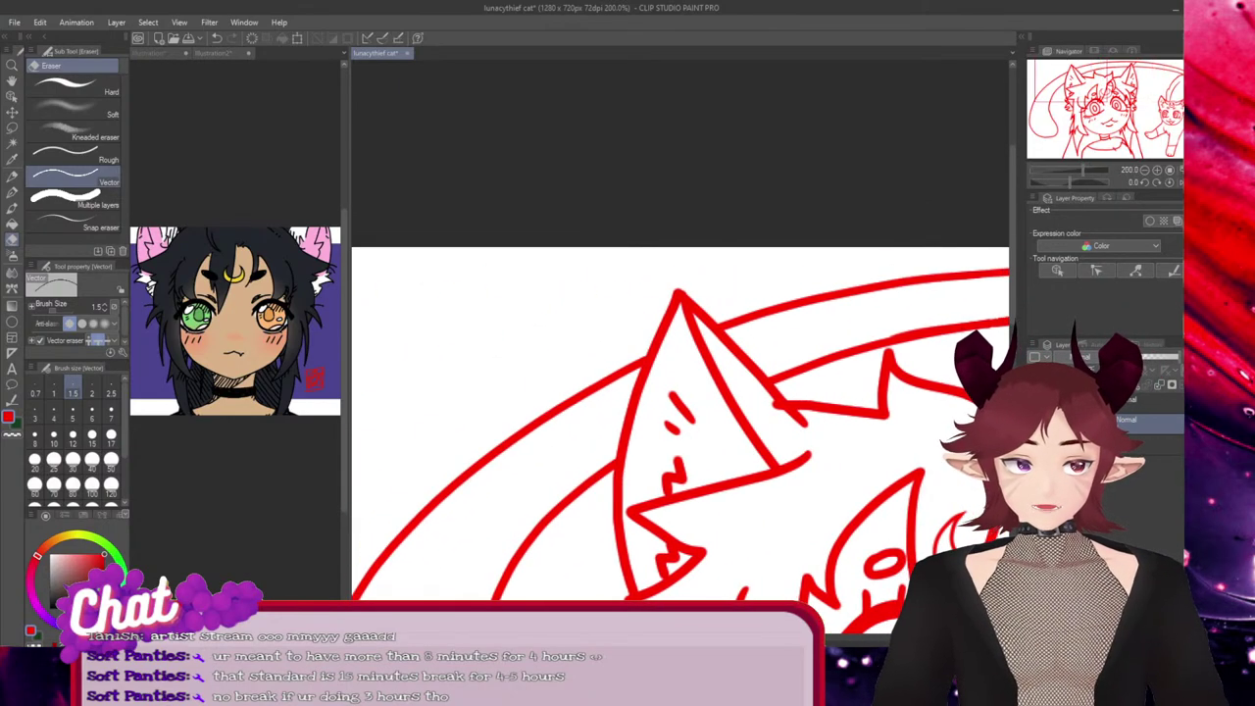
{"action": "scroll", "coordinate": [643, 365], "scroll_direction": "down", "scroll_amount": 3}
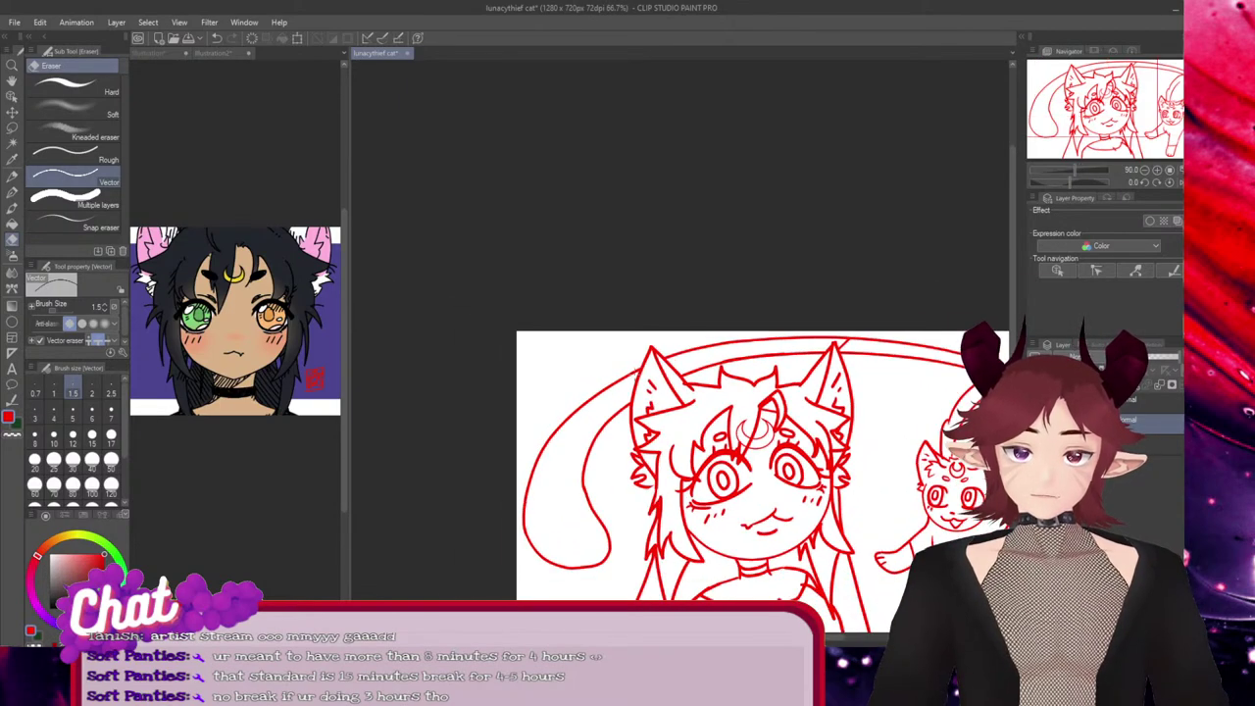
{"action": "key", "text": "ctrl+s"}
Change the line color of both Layer 1 and Layer 2 from red to black
{"action": "scroll", "coordinate": [754, 363], "scroll_direction": "down", "scroll_amount": 1}
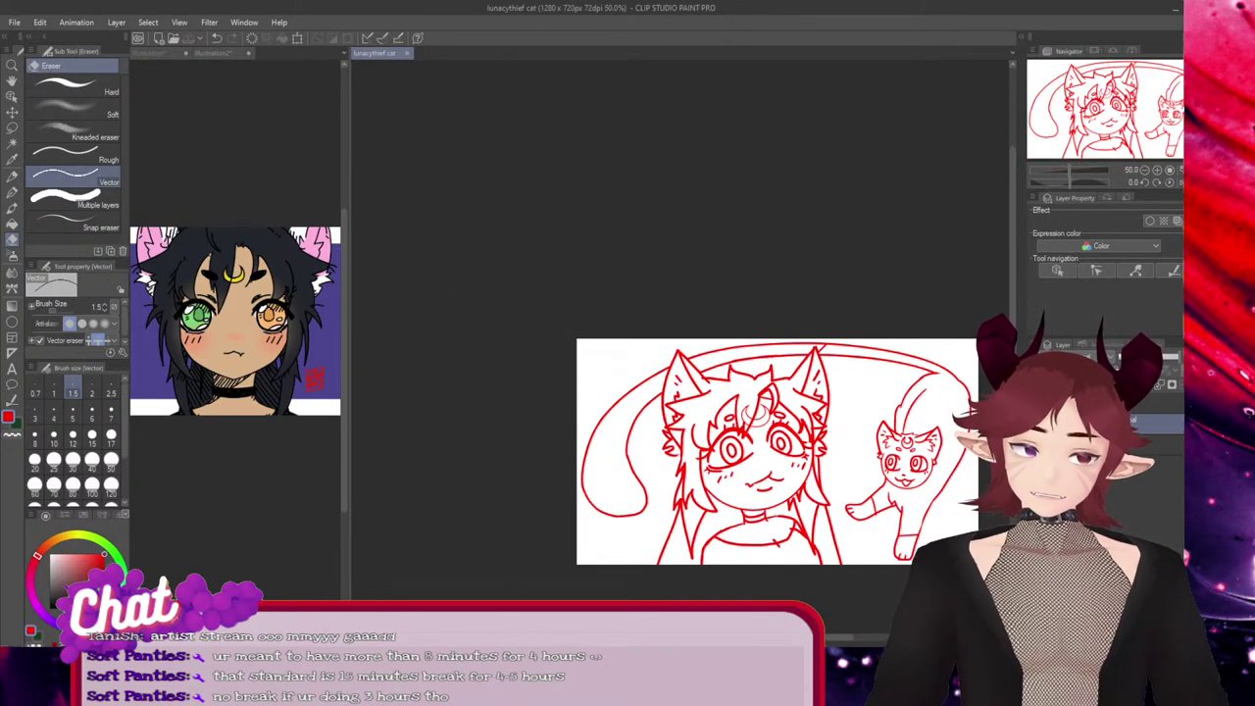
{"action": "left_click_drag", "start_coordinate": [1013, 252], "coordinate": [1013, 320]}
{"action": "key", "text": "ctrl+plus"}
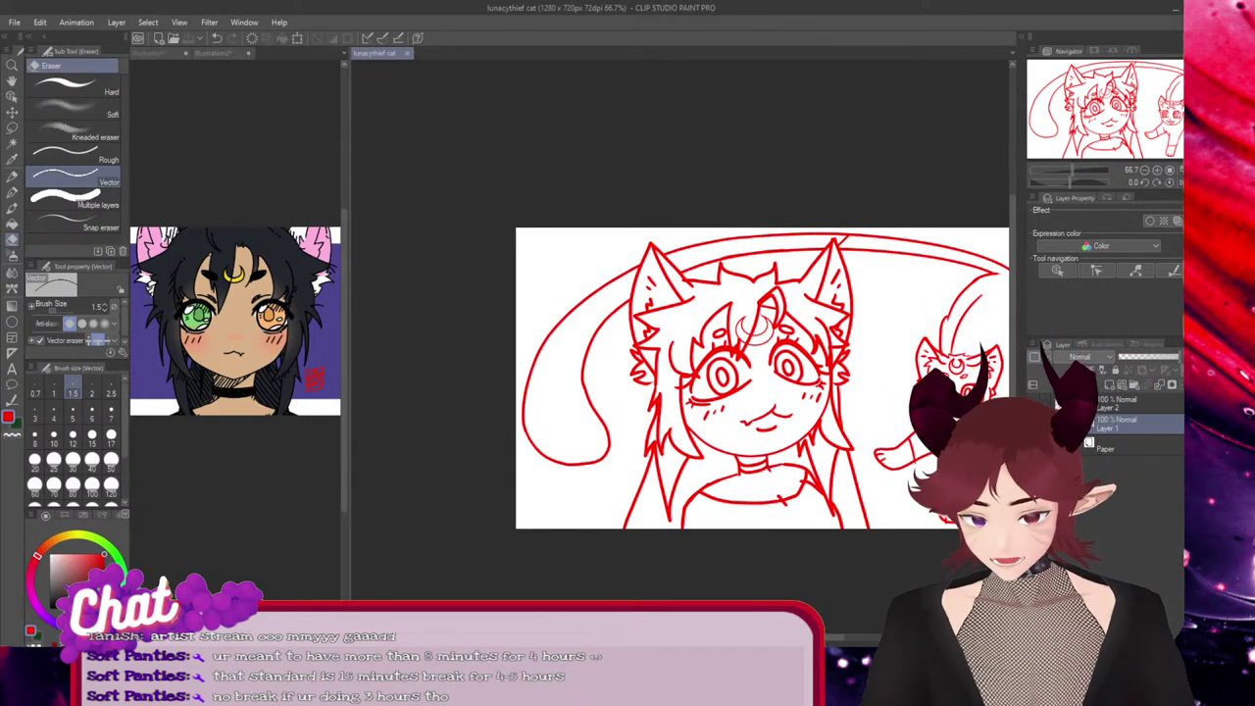
{"action": "left_click_drag", "start_coordinate": [755, 637], "coordinate": [821, 637]}
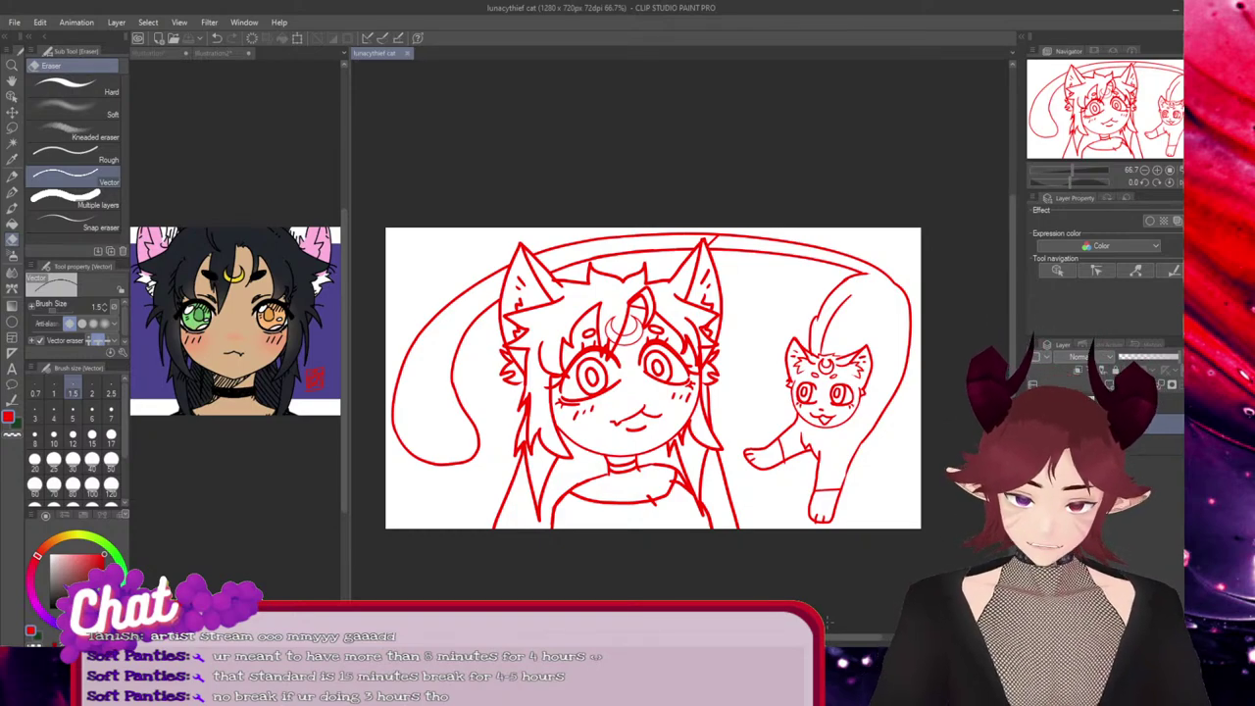
{"action": "scroll", "coordinate": [704, 524], "scroll_direction": "up", "scroll_amount": 4}
{"action": "scroll", "coordinate": [704, 525], "scroll_direction": "down", "scroll_amount": 2}
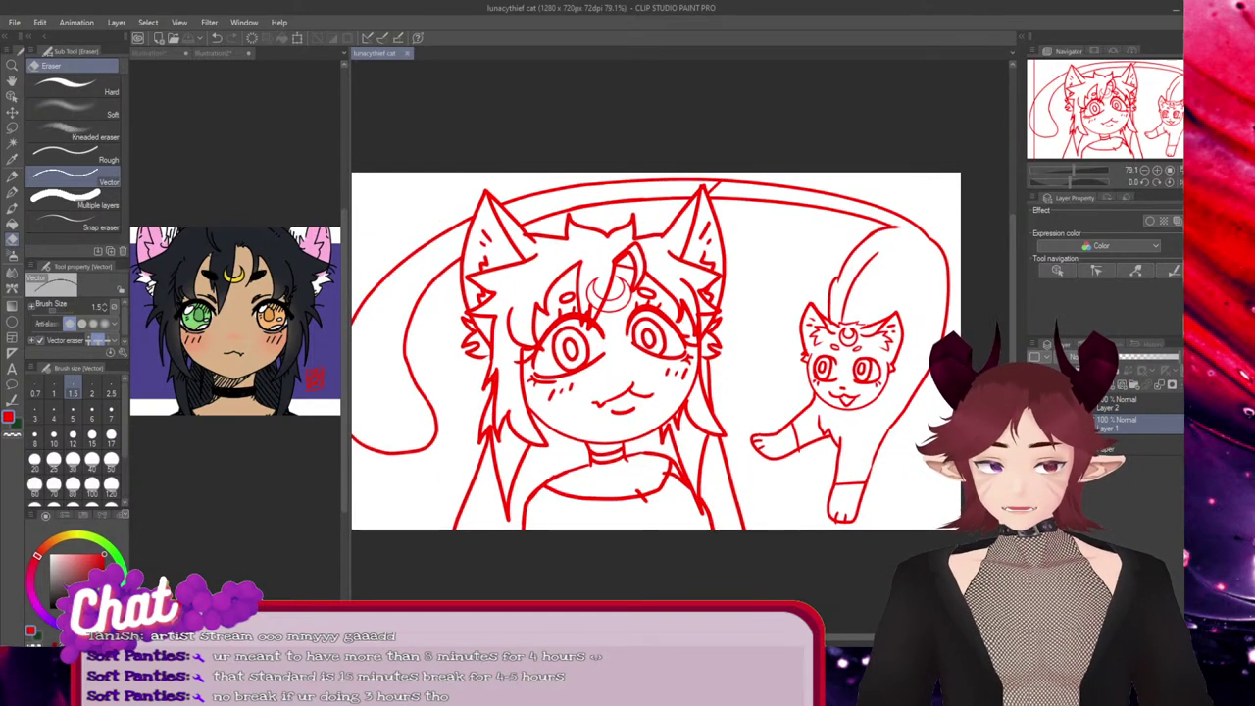
{"action": "left_click", "coordinate": [50, 608]}
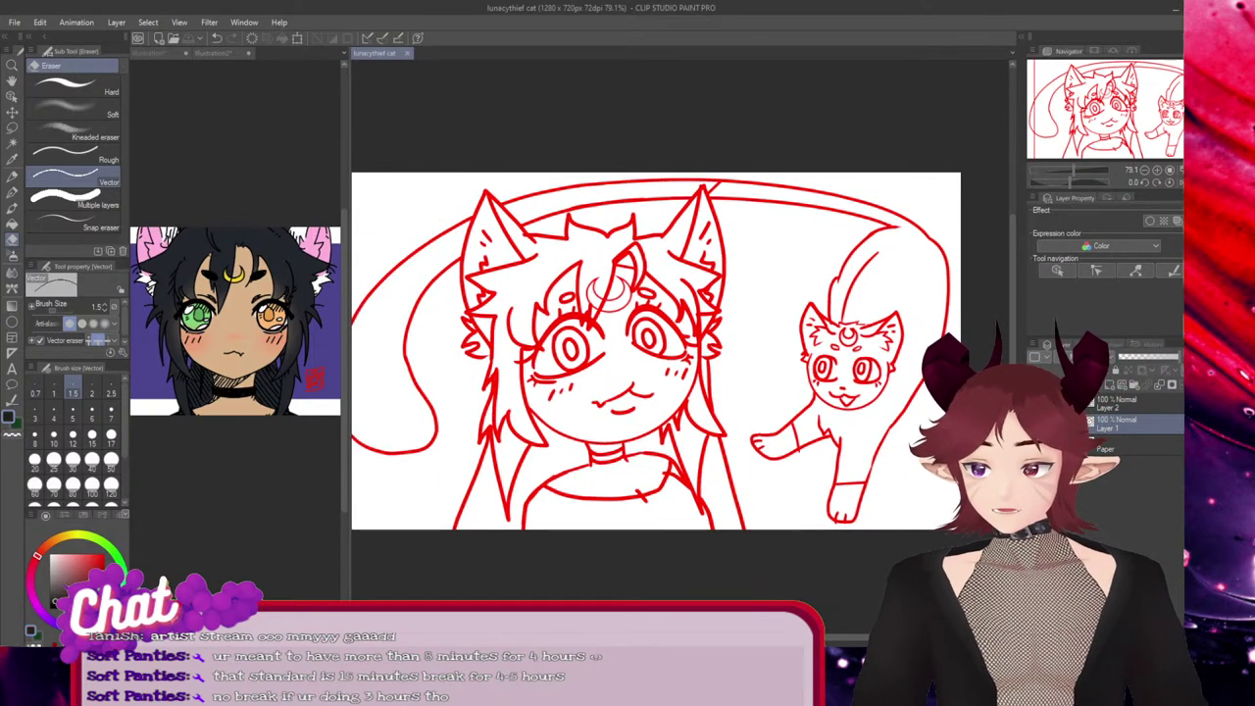
{"action": "left_click", "coordinate": [40, 22]}
{"action": "left_click", "coordinate": [103, 227]}
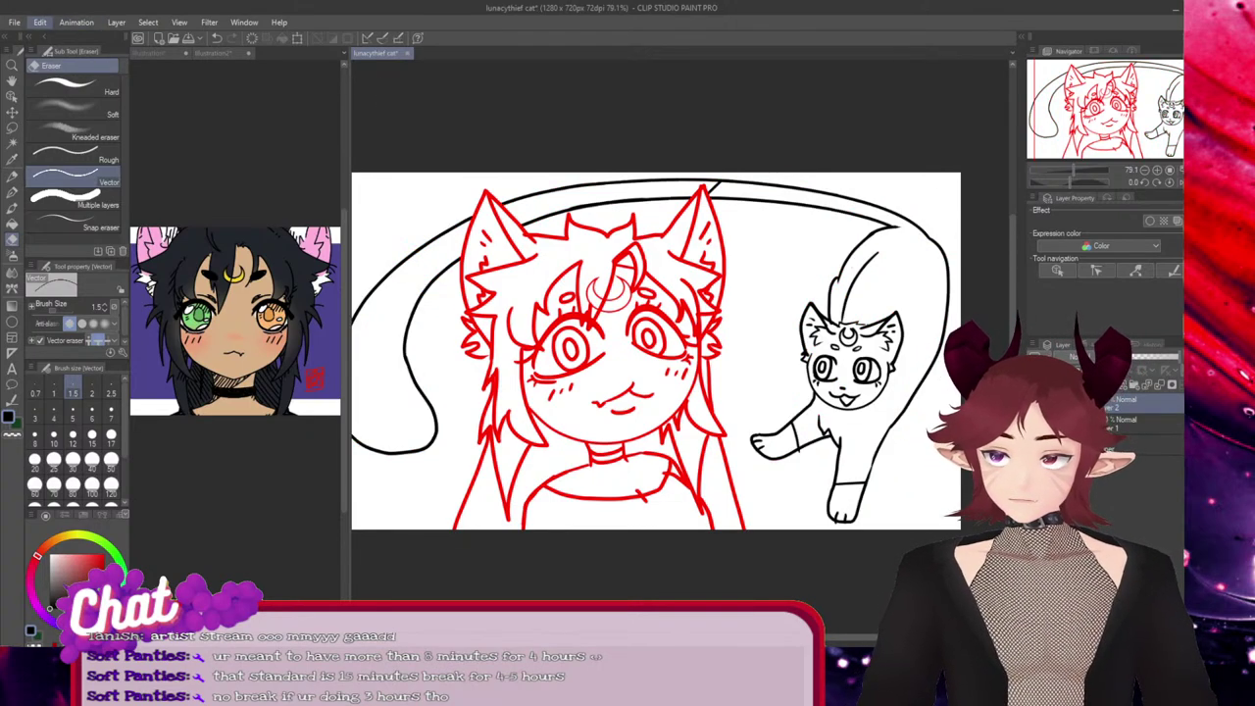
{"action": "left_click", "coordinate": [103, 228]}
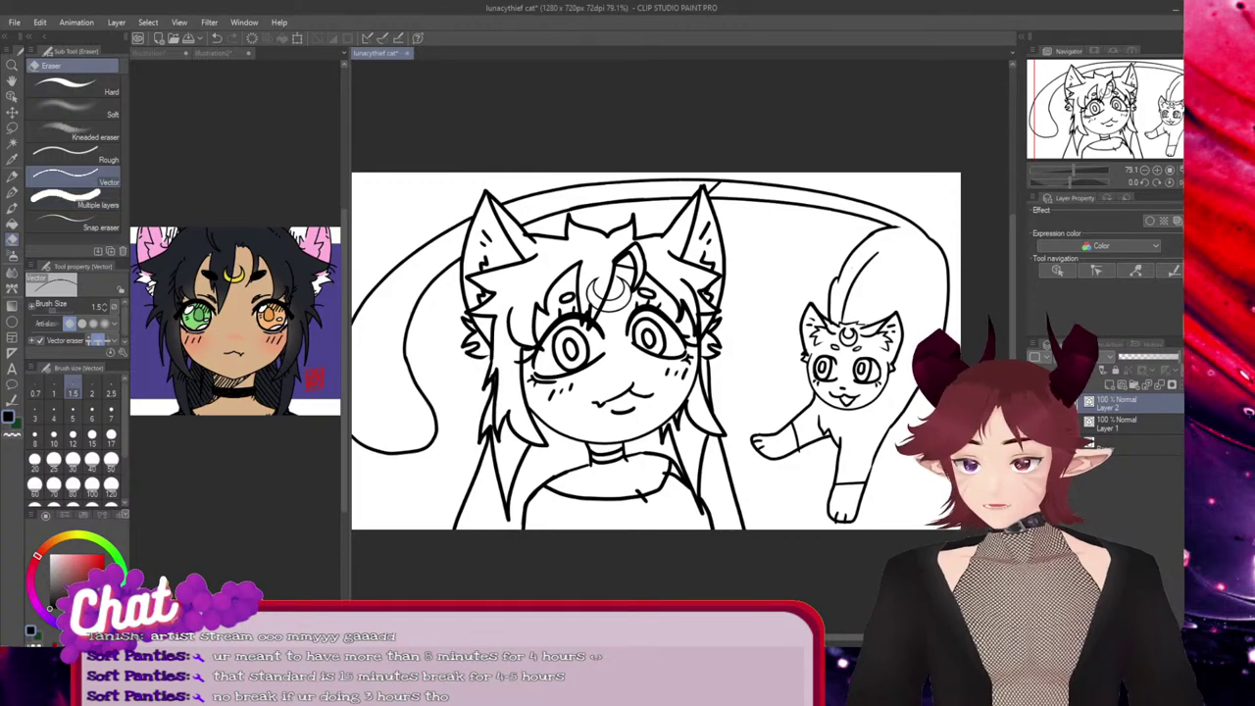
Delete the short diagonal line inside the tail beside the tip of the character's right-hand ear on Layer 1
{"action": "scroll", "coordinate": [545, 232], "scroll_direction": "up", "scroll_amount": 1}
{"action": "scroll", "coordinate": [549, 235], "scroll_direction": "up", "scroll_amount": 5}
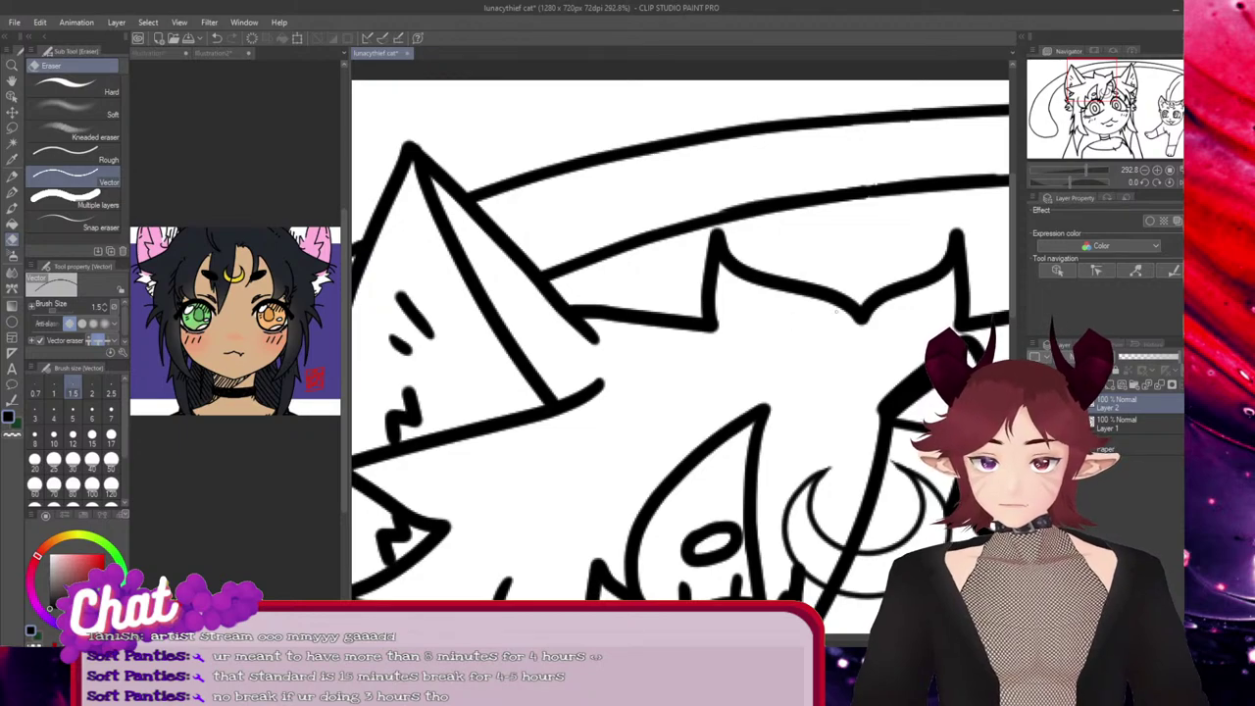
{"action": "scroll", "coordinate": [630, 167], "scroll_direction": "down", "scroll_amount": 5}
{"action": "left_click", "coordinate": [866, 154], "text": "ctrl"}
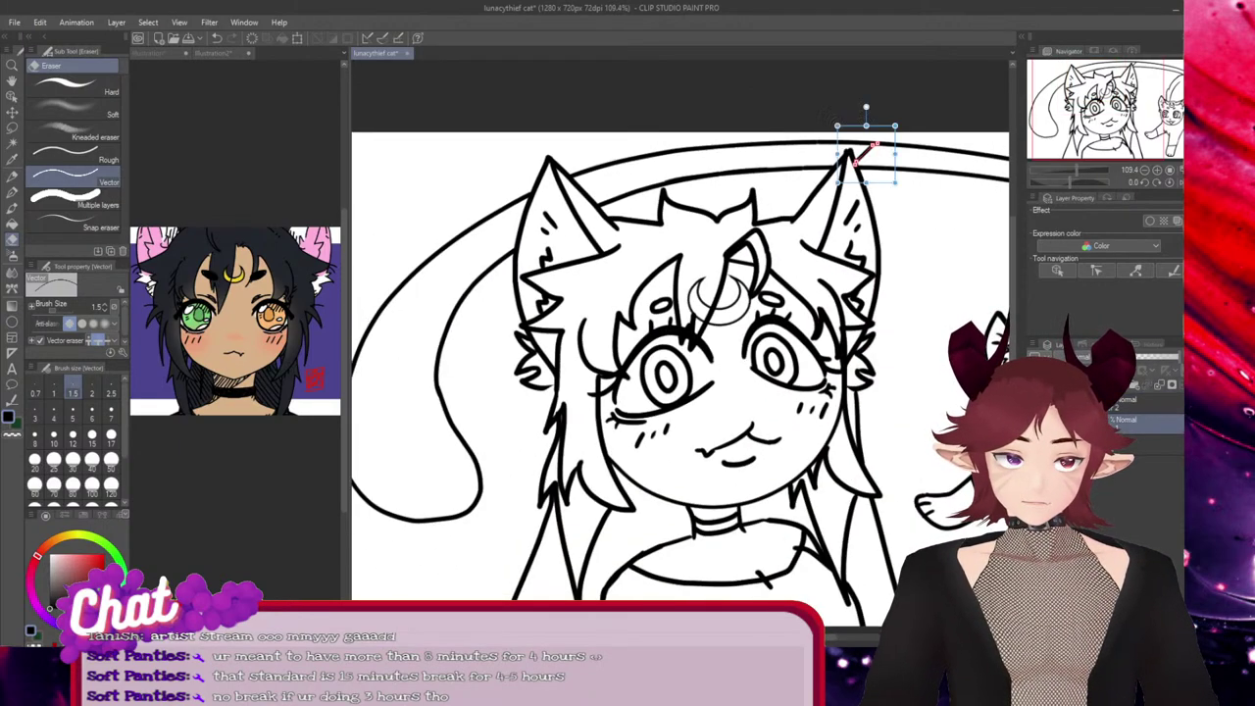
{"action": "key", "text": "Delete"}
Delete the cuff lines crossing the small cat's front legs on Layer 1
{"action": "left_click", "coordinate": [1142, 404]}
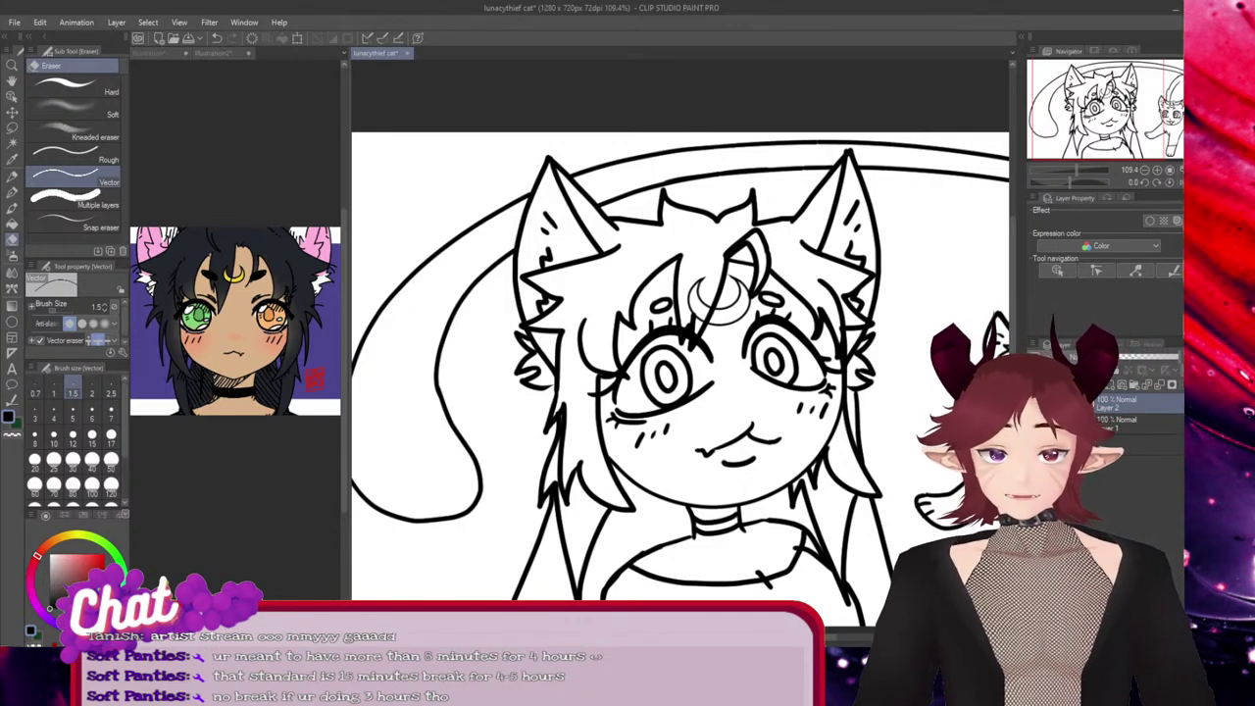
{"action": "left_click_drag", "start_coordinate": [745, 637], "coordinate": [844, 637]}
{"action": "left_click", "coordinate": [725, 549], "text": "ctrl"}
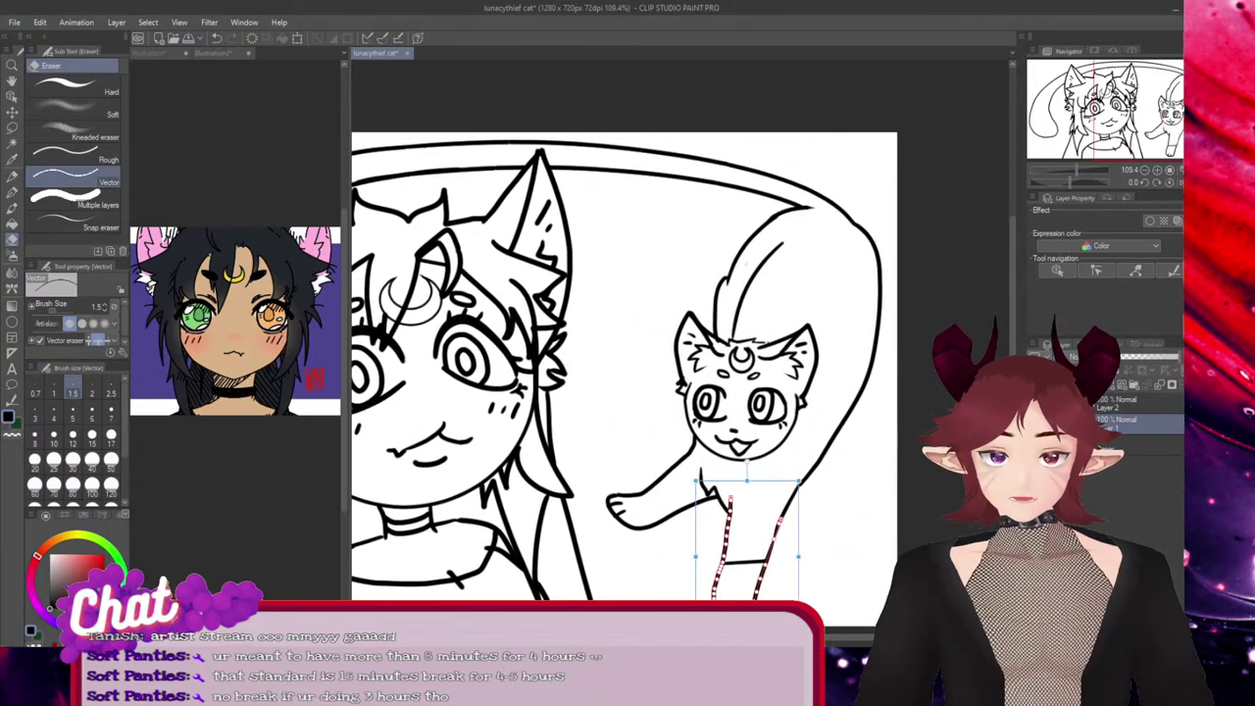
{"action": "left_click", "coordinate": [746, 562], "text": "ctrl"}
{"action": "key", "text": "Delete"}
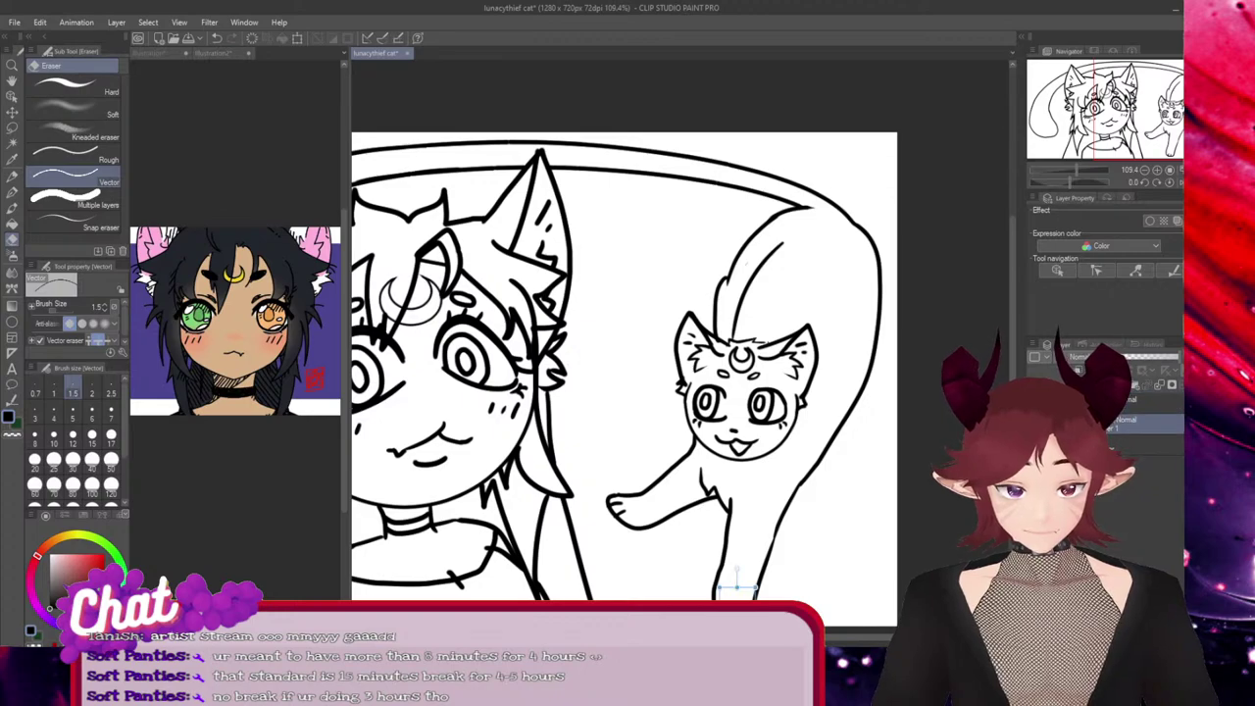
Shift the toe lines on the small cat's raised paw slightly outward, and reselect Layer 2
{"action": "scroll", "coordinate": [737, 588], "scroll_direction": "down", "scroll_amount": 2}
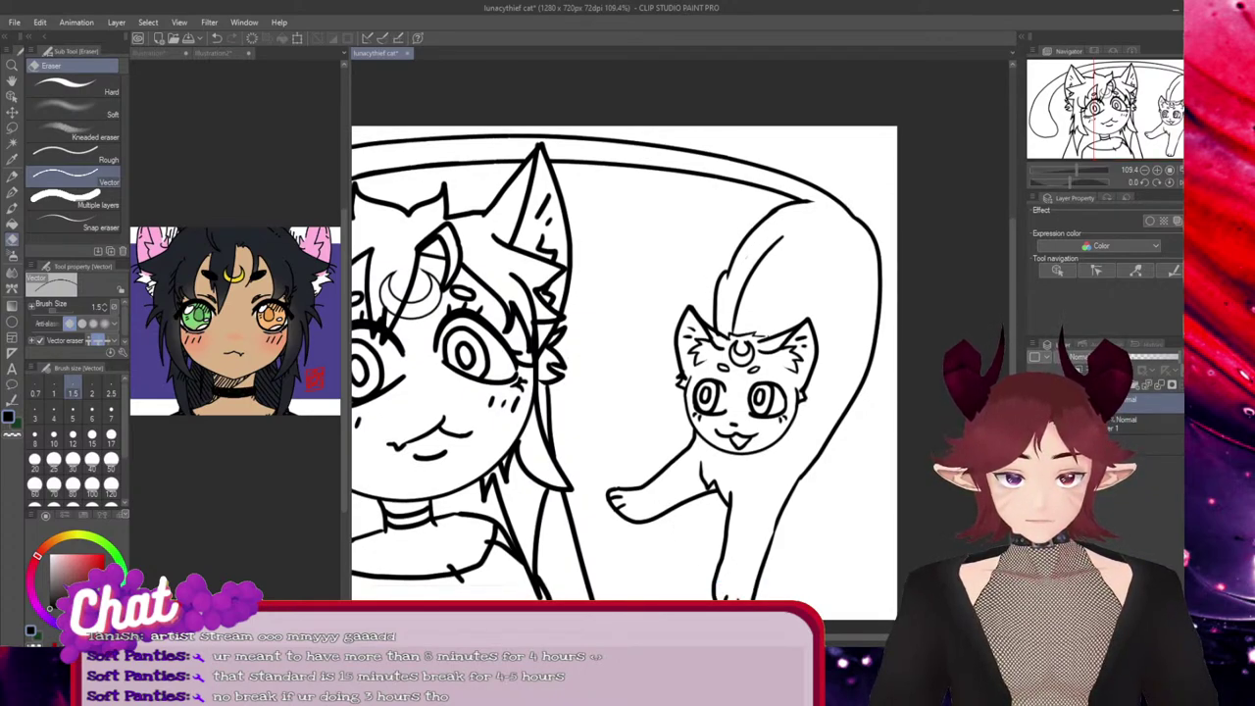
{"action": "left_click", "coordinate": [617, 502]}
{"action": "left_click_drag", "start_coordinate": [619, 507], "coordinate": [613, 509]}
{"action": "left_click", "coordinate": [1117, 406]}
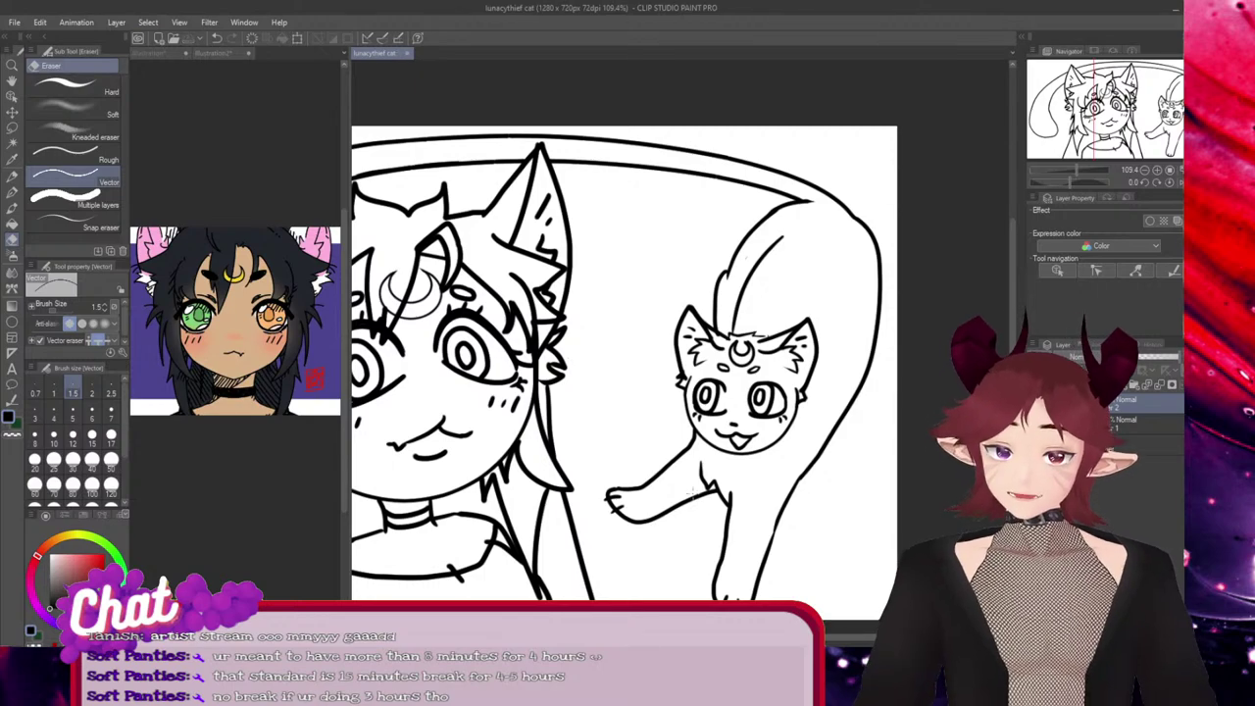
Rotate the short stroke where the tail's lower outline meets the small cat's back slightly clockwise to smooth the kink in the curve
{"action": "scroll", "coordinate": [704, 466], "scroll_direction": "down", "scroll_amount": 2}
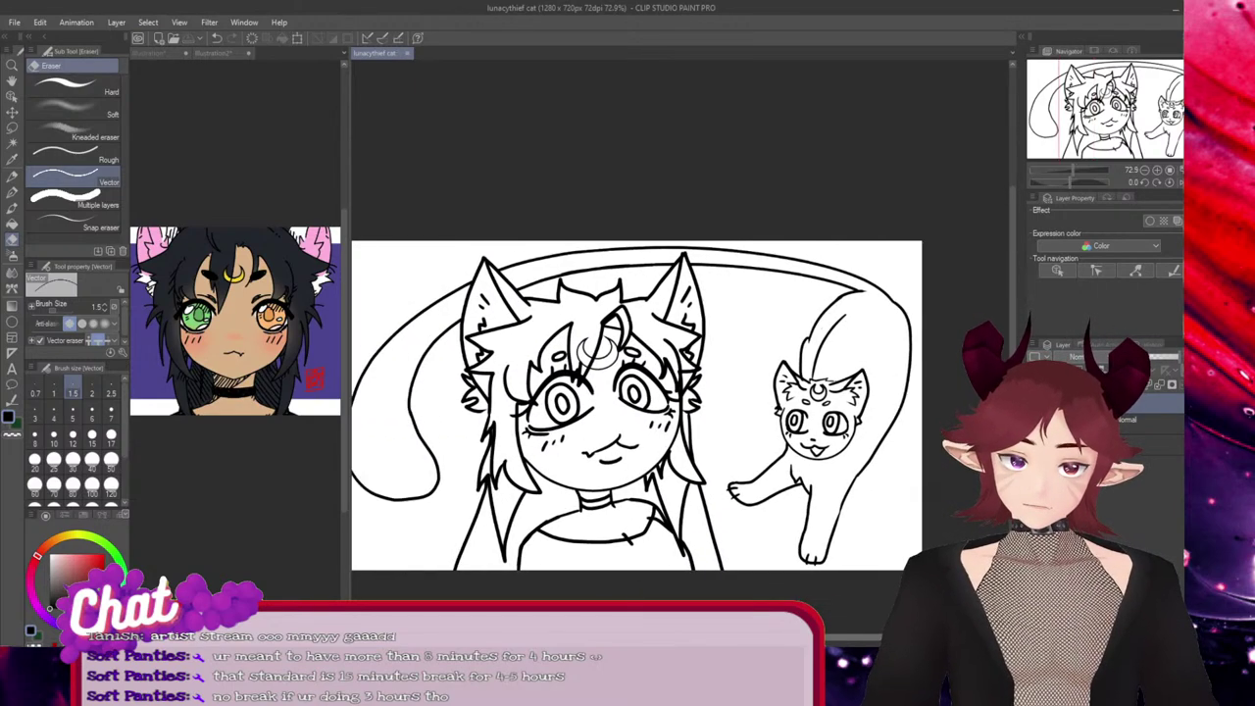
{"action": "mouse_move", "coordinate": [845, 310]}
{"action": "left_mouse_down"}
{"action": "mouse_move", "coordinate": [1009, 309]}
{"action": "mouse_move", "coordinate": [844, 310]}
{"action": "left_mouse_up"}
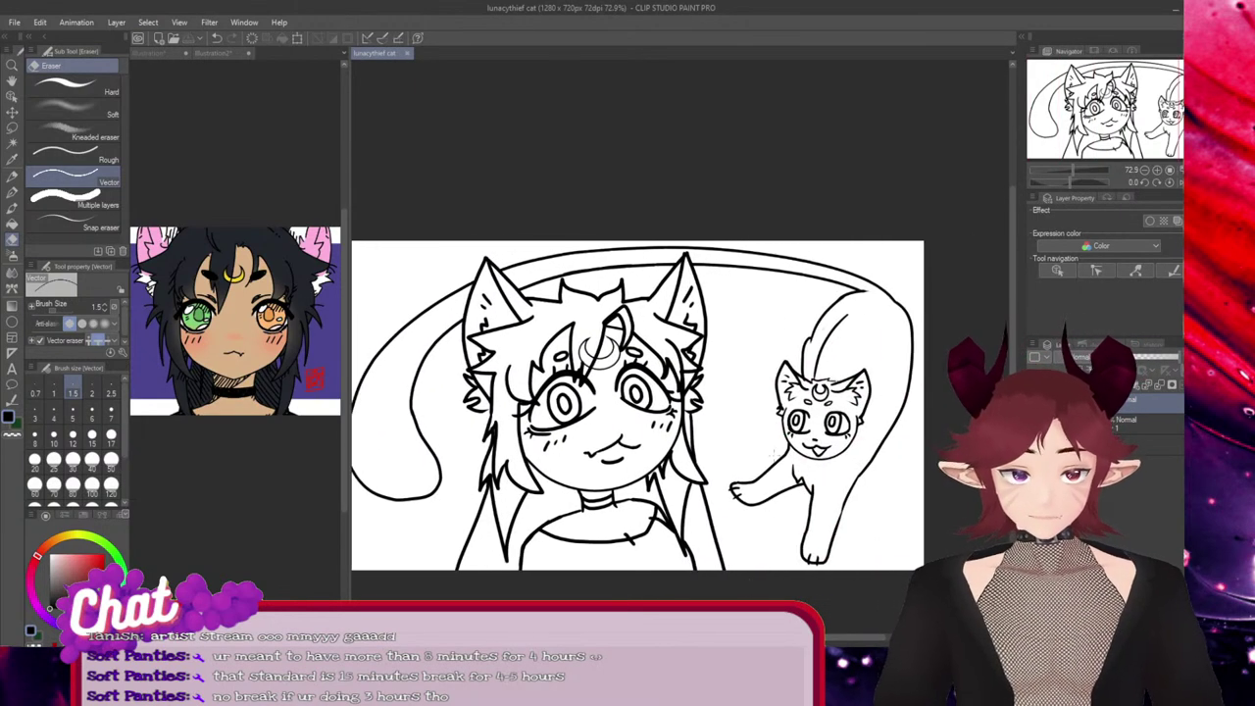
{"action": "scroll", "coordinate": [844, 310], "scroll_direction": "up", "scroll_amount": 3}
{"action": "scroll", "coordinate": [893, 302], "scroll_direction": "up", "scroll_amount": 5}
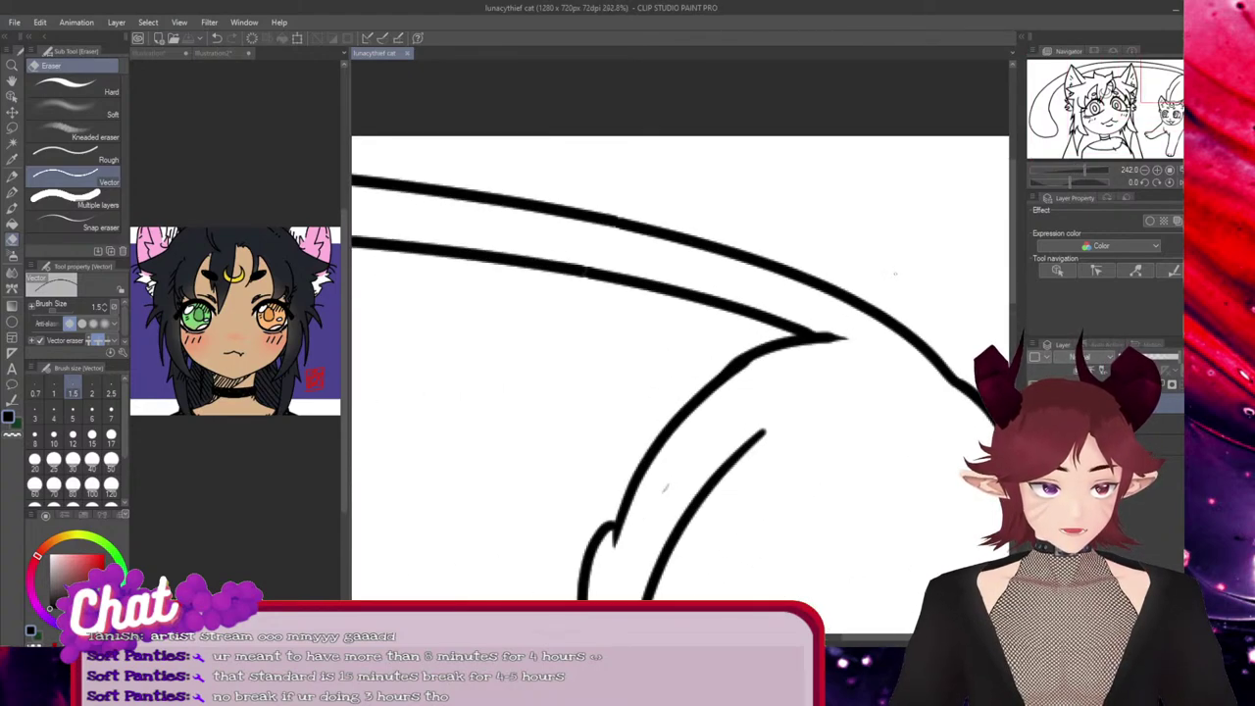
{"action": "left_click", "coordinate": [819, 338], "text": "ctrl"}
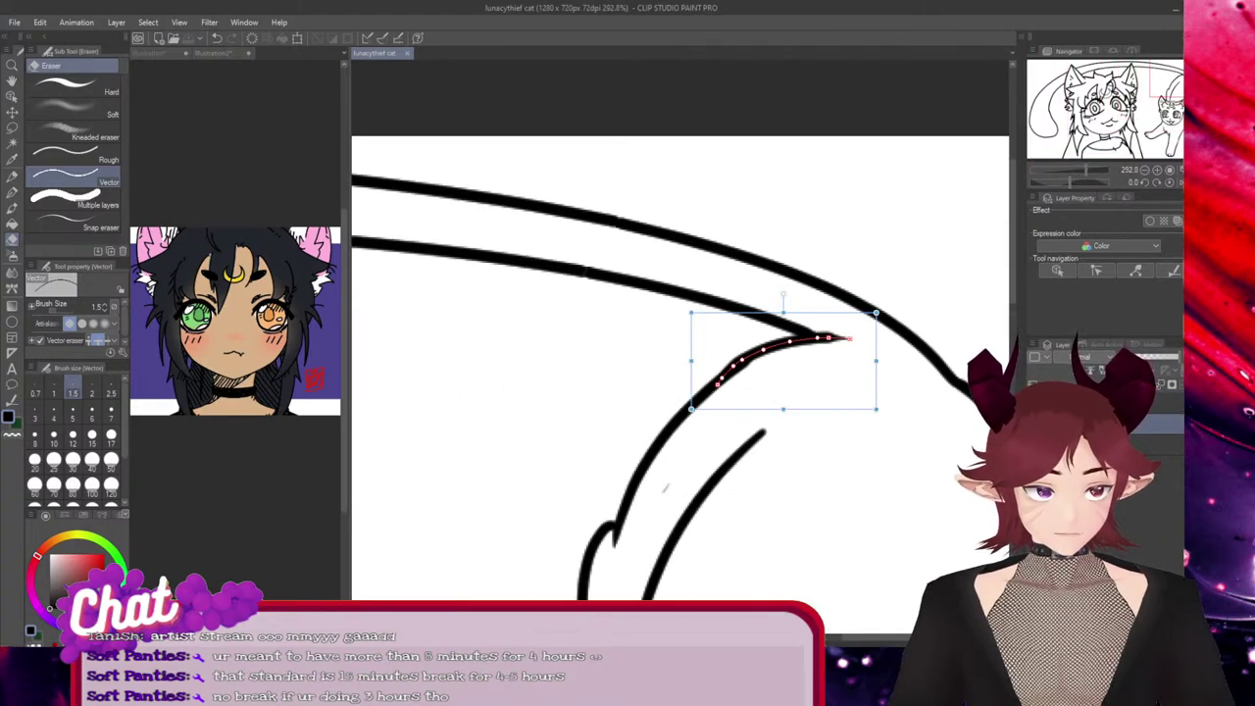
{"action": "key", "text": "Down"}
{"action": "key", "text": "ctrl+z"}
{"action": "key", "text": "ctrl+z"}
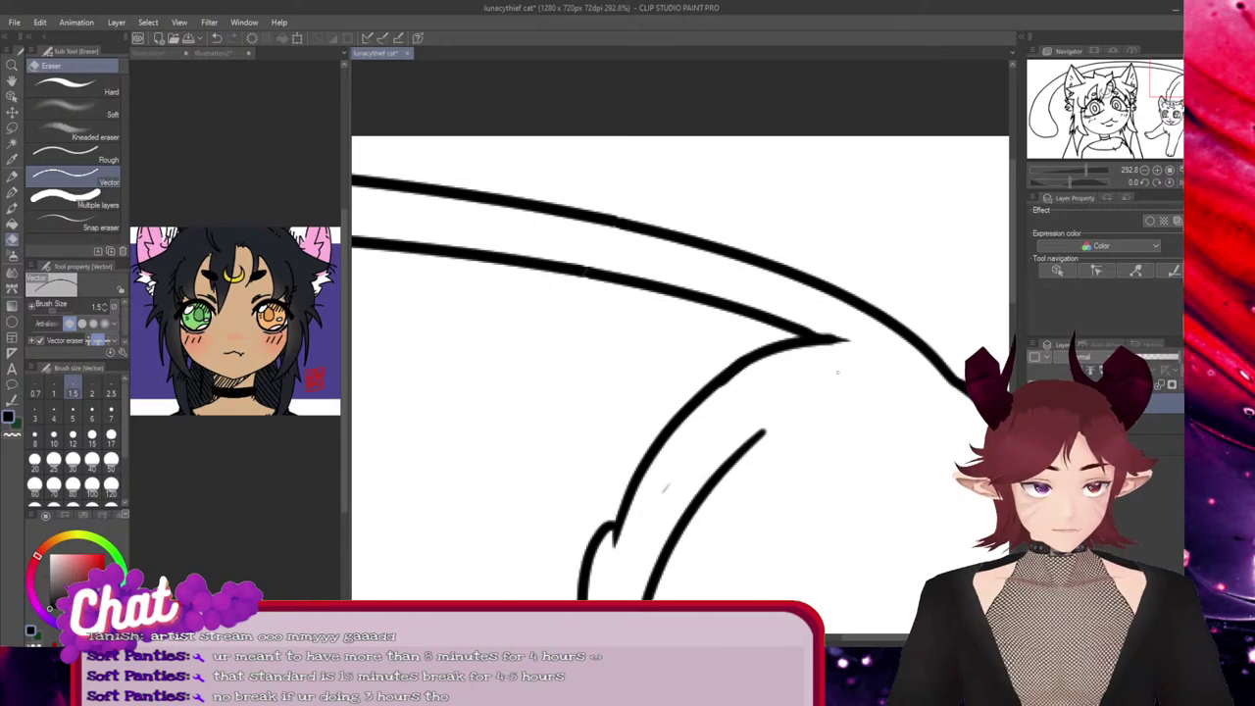
{"action": "left_click", "coordinate": [830, 339], "text": "ctrl"}
{"action": "left_click_drag", "start_coordinate": [785, 296], "coordinate": [788, 296]}
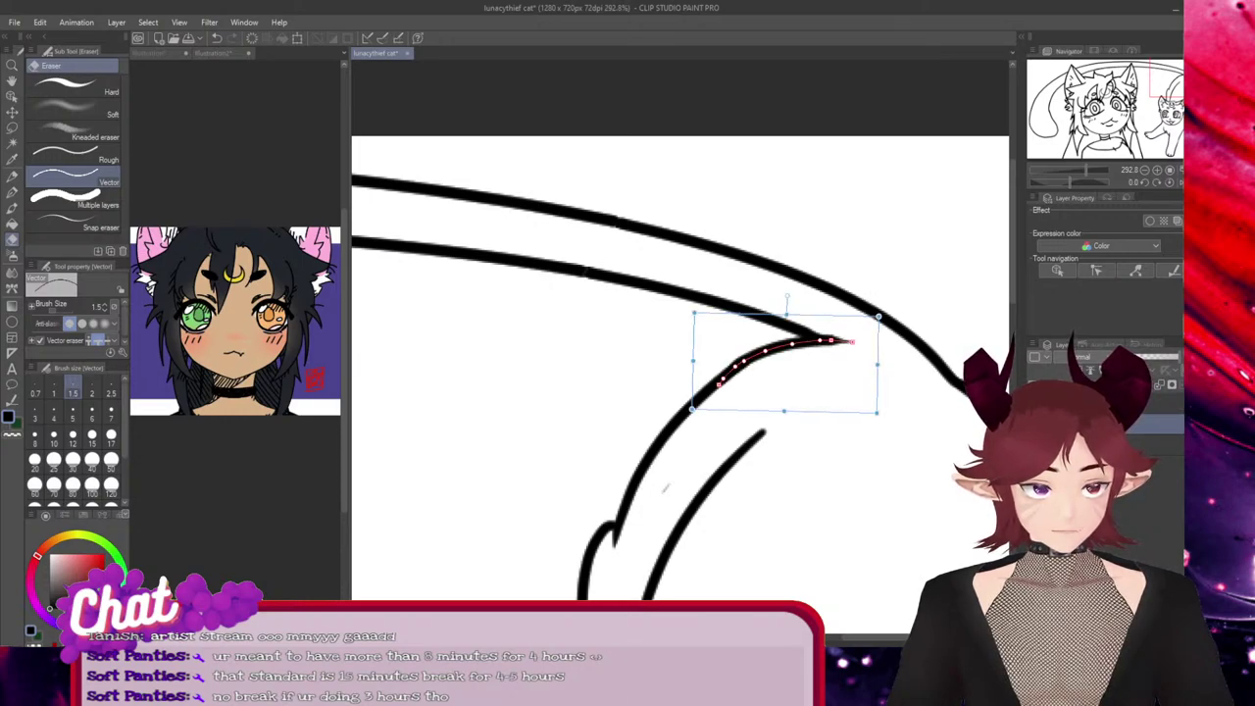
Nudge and slightly rotate the short stroke where the tail meets the small cat's back, and adjust its tip to blend into the outline
{"action": "key", "text": "Right"}
{"action": "key", "text": "Down"}
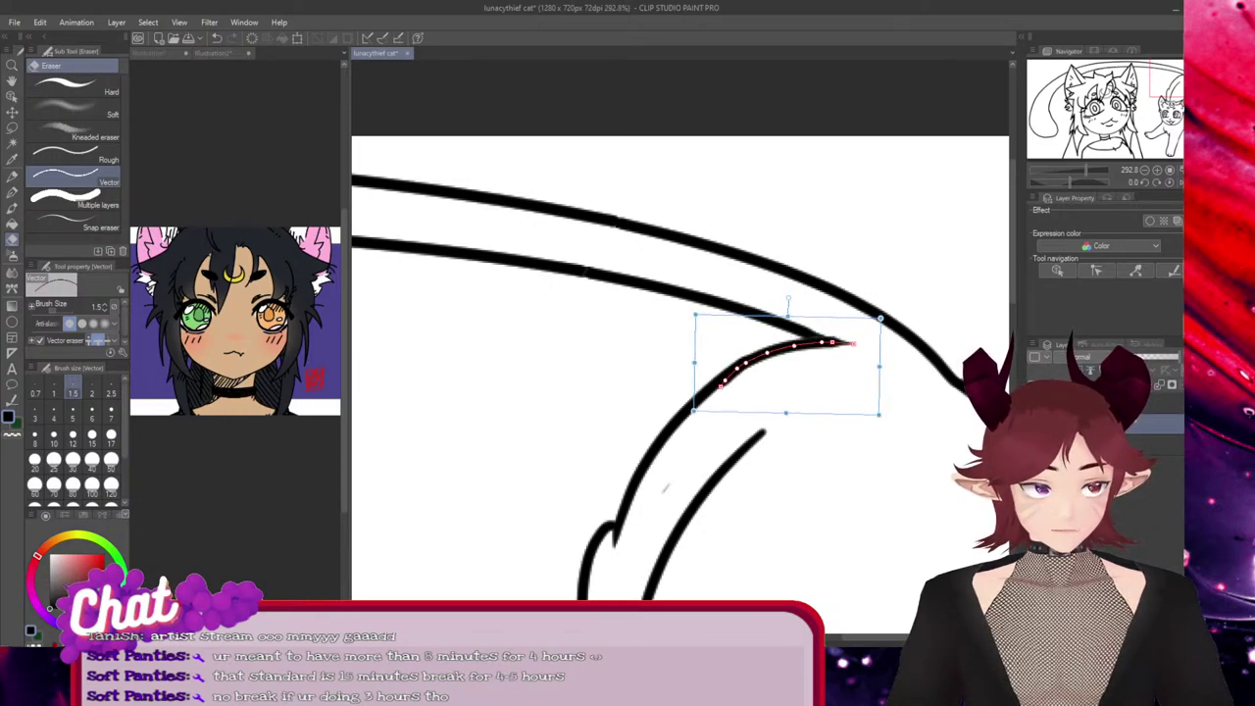
{"action": "left_click_drag", "start_coordinate": [788, 297], "coordinate": [790, 313]}
{"action": "mouse_move", "coordinate": [854, 343]}
{"action": "left_mouse_down"}
{"action": "mouse_move", "coordinate": [877, 350]}
{"action": "mouse_move", "coordinate": [848, 342]}
{"action": "left_mouse_up"}
{"action": "scroll", "coordinate": [903, 332], "scroll_direction": "down", "scroll_amount": 20}
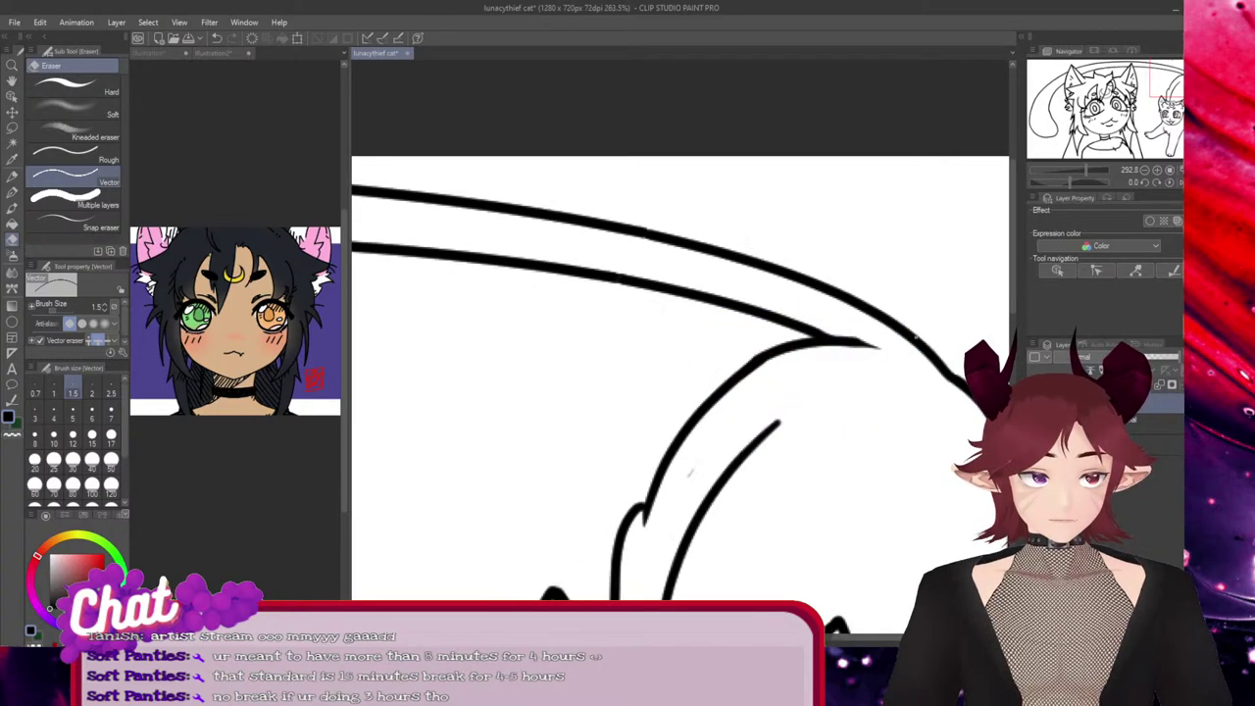
{"action": "scroll", "coordinate": [735, 386], "scroll_direction": "up", "scroll_amount": 6}
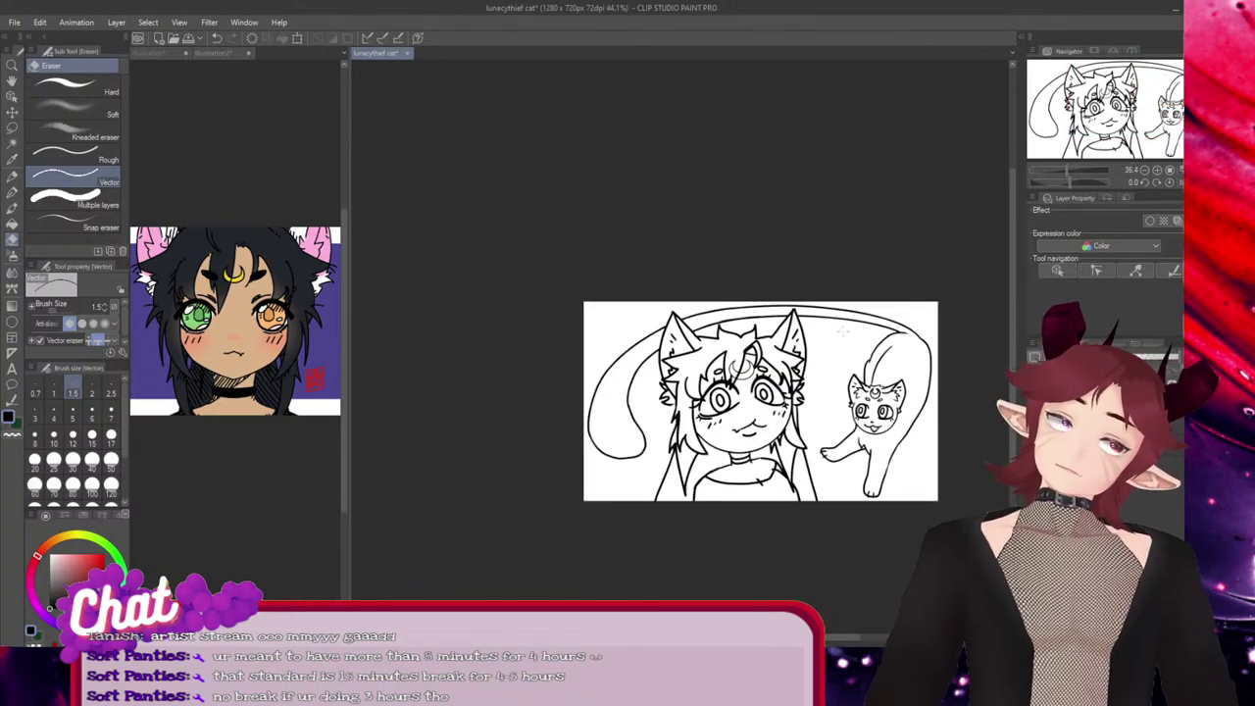
Smooth the flat spot along the lower curve of the rounded tail tip by adjusting the control points of its Layer 1 stroke
{"action": "scroll", "coordinate": [627, 428], "scroll_direction": "up", "scroll_amount": 4}
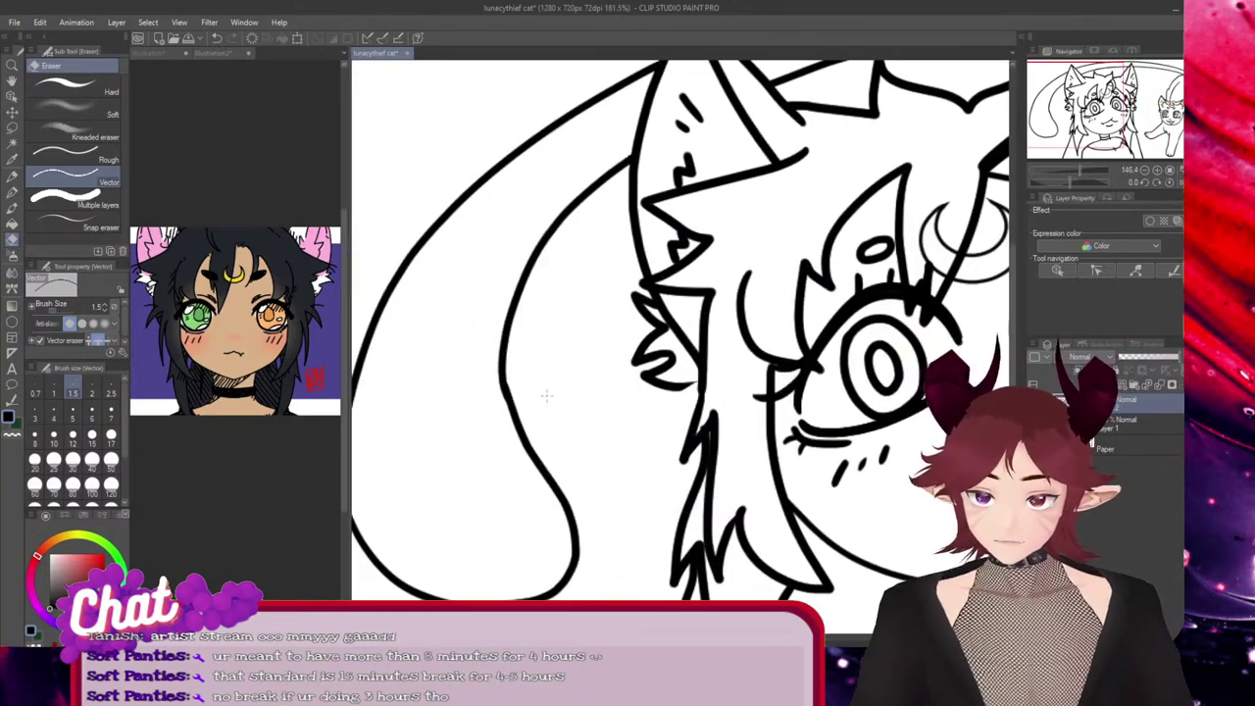
{"action": "scroll", "coordinate": [589, 471], "scroll_direction": "down", "scroll_amount": 4}
{"action": "scroll", "coordinate": [521, 549], "scroll_direction": "up", "scroll_amount": 1}
{"action": "scroll", "coordinate": [521, 549], "scroll_direction": "up", "scroll_amount": 7}
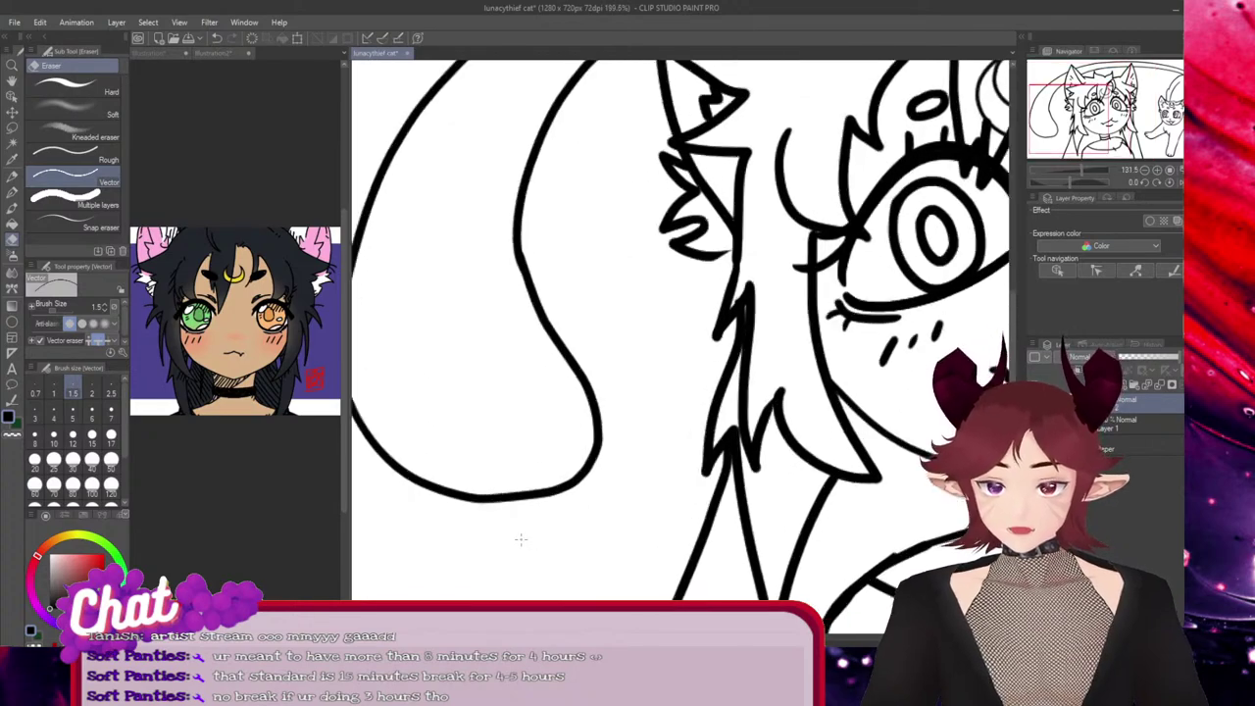
{"action": "left_click", "coordinate": [525, 487], "text": "ctrl"}
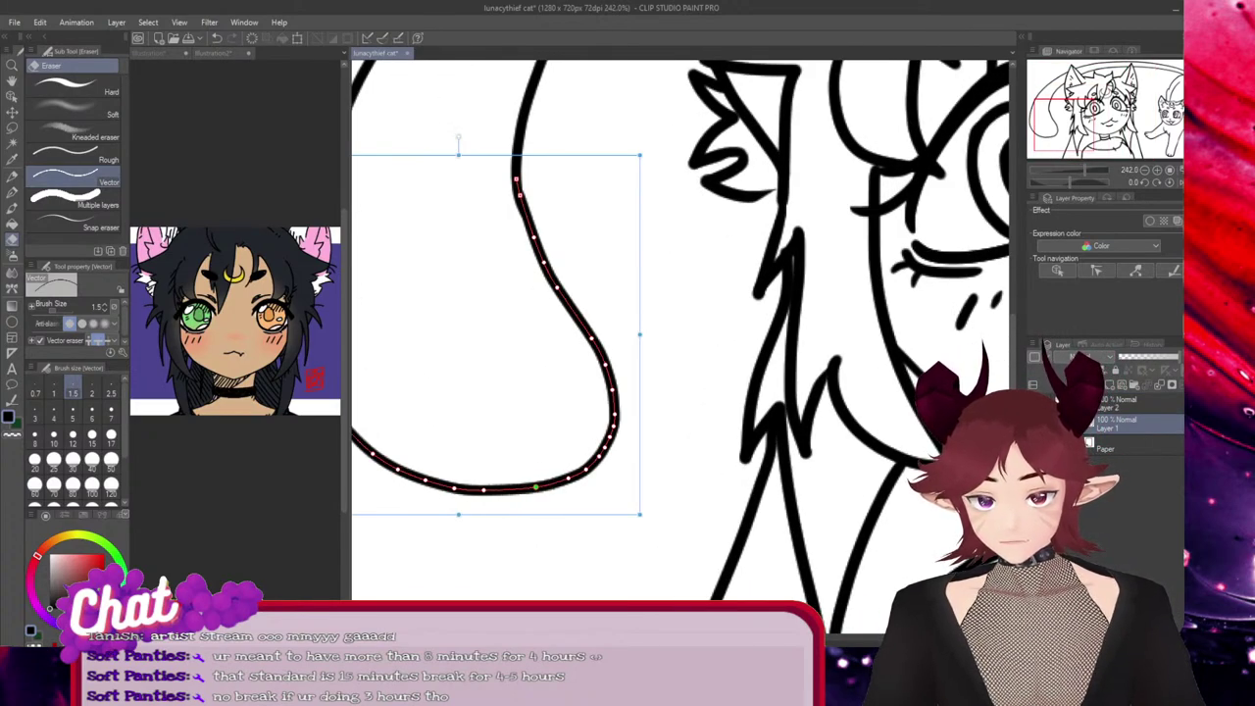
{"action": "key", "text": "ctrl"}
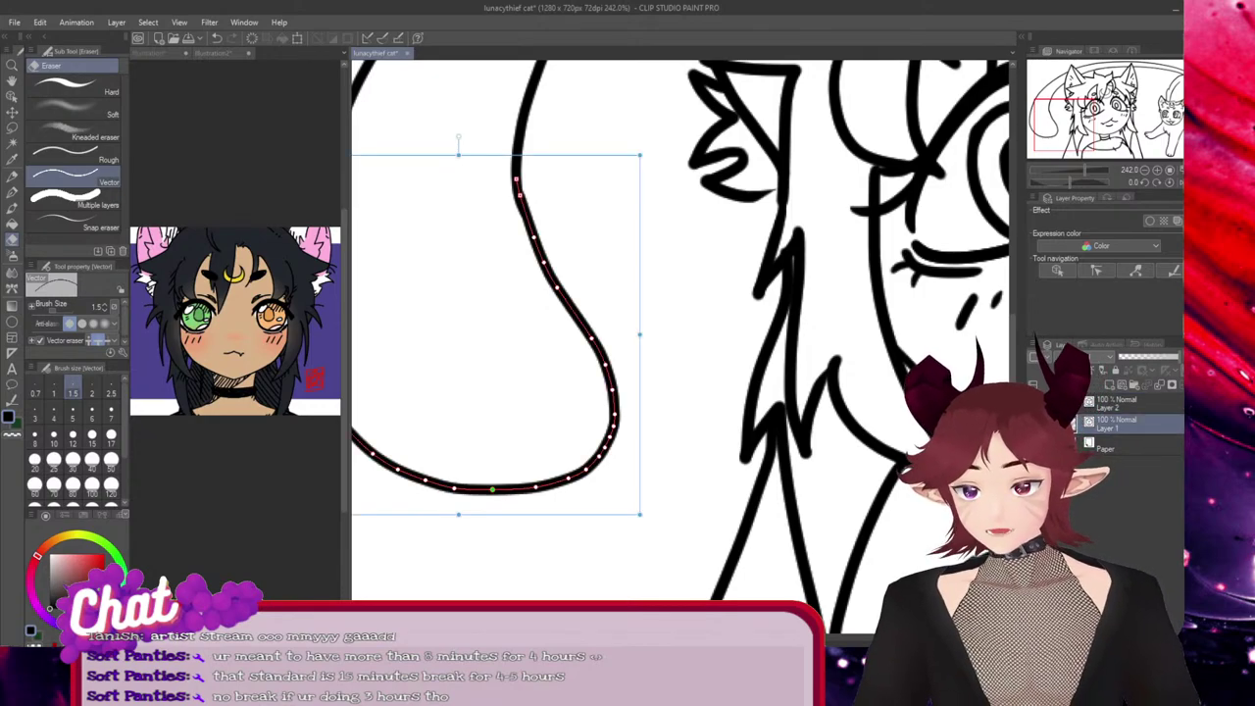
{"action": "scroll", "coordinate": [573, 432], "scroll_direction": "down", "scroll_amount": 5}
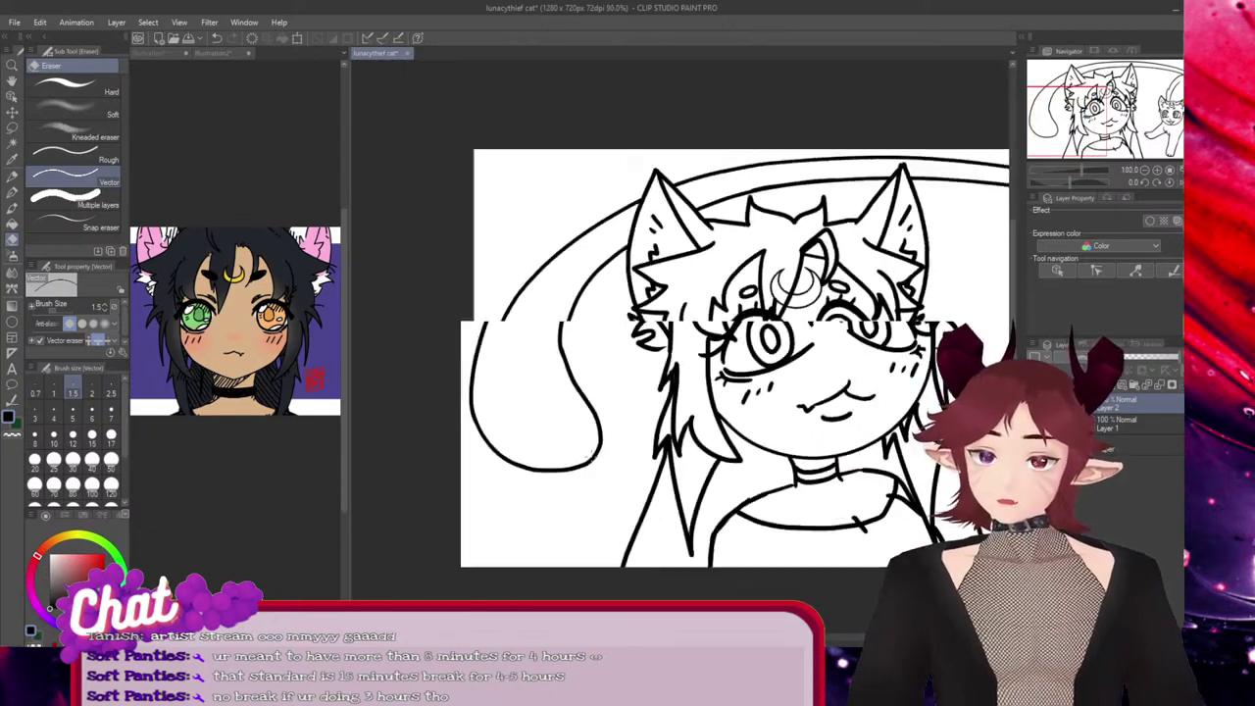
{"action": "scroll", "coordinate": [632, 285], "scroll_direction": "up", "scroll_amount": 4}
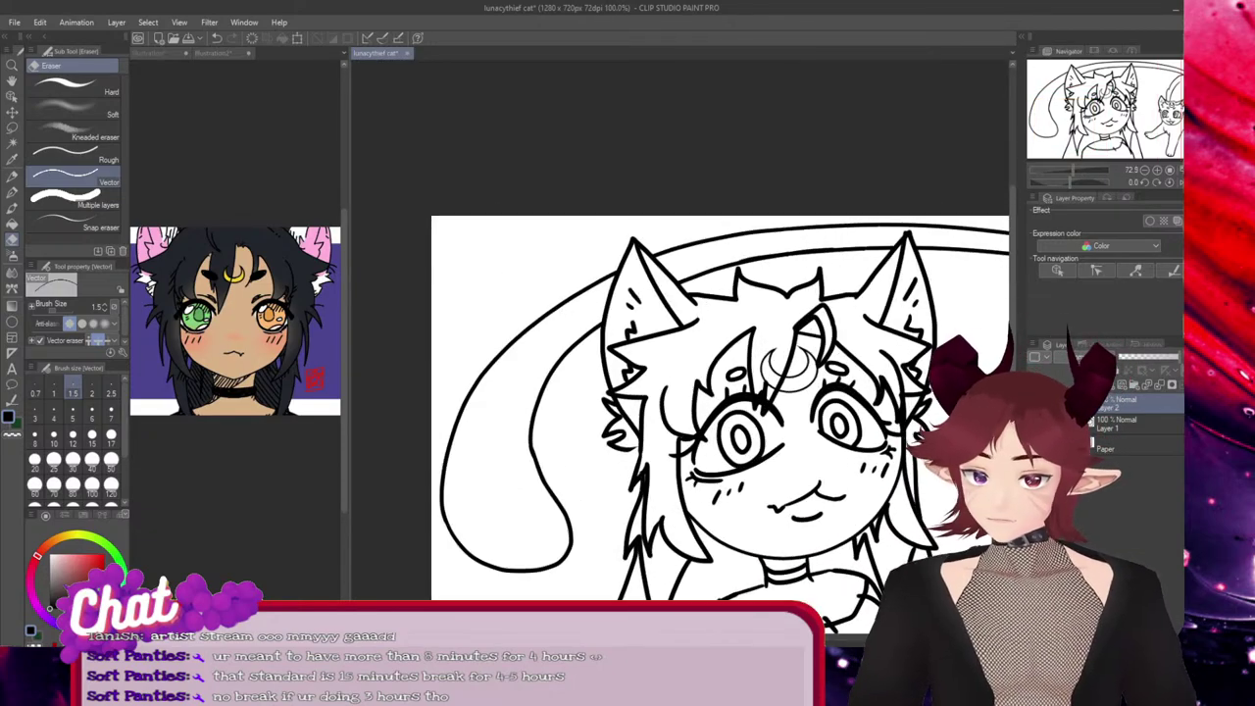
Adjust the control points on the tail's inner edge above the rounded tip to even out the curve
{"action": "scroll", "coordinate": [551, 496], "scroll_direction": "up", "scroll_amount": 15}
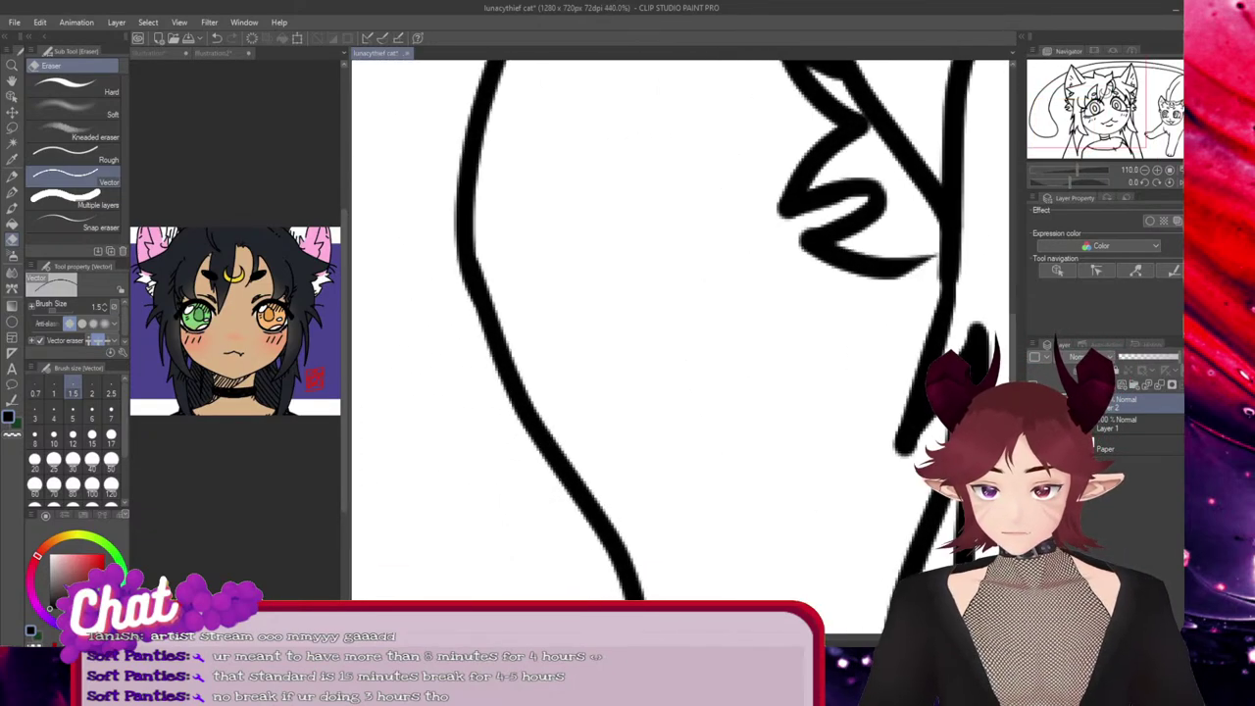
{"action": "left_click", "coordinate": [567, 475], "text": "ctrl"}
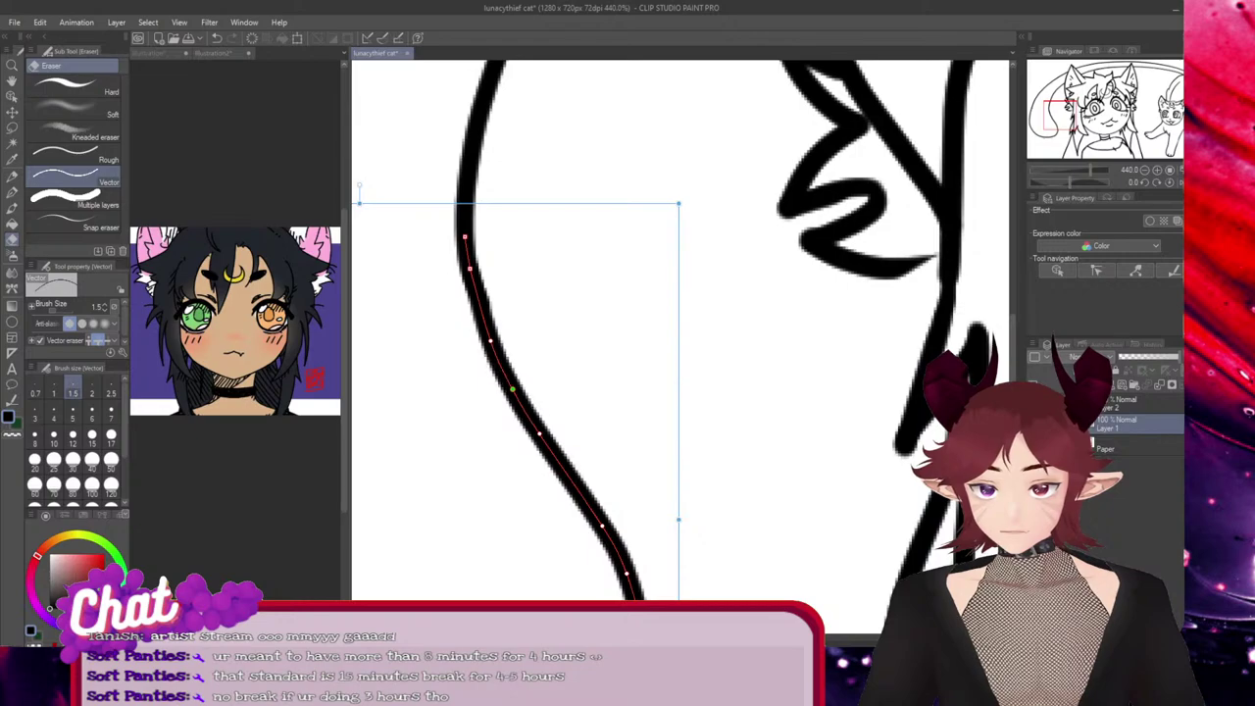
{"action": "scroll", "coordinate": [539, 418], "scroll_direction": "down", "scroll_amount": 6}
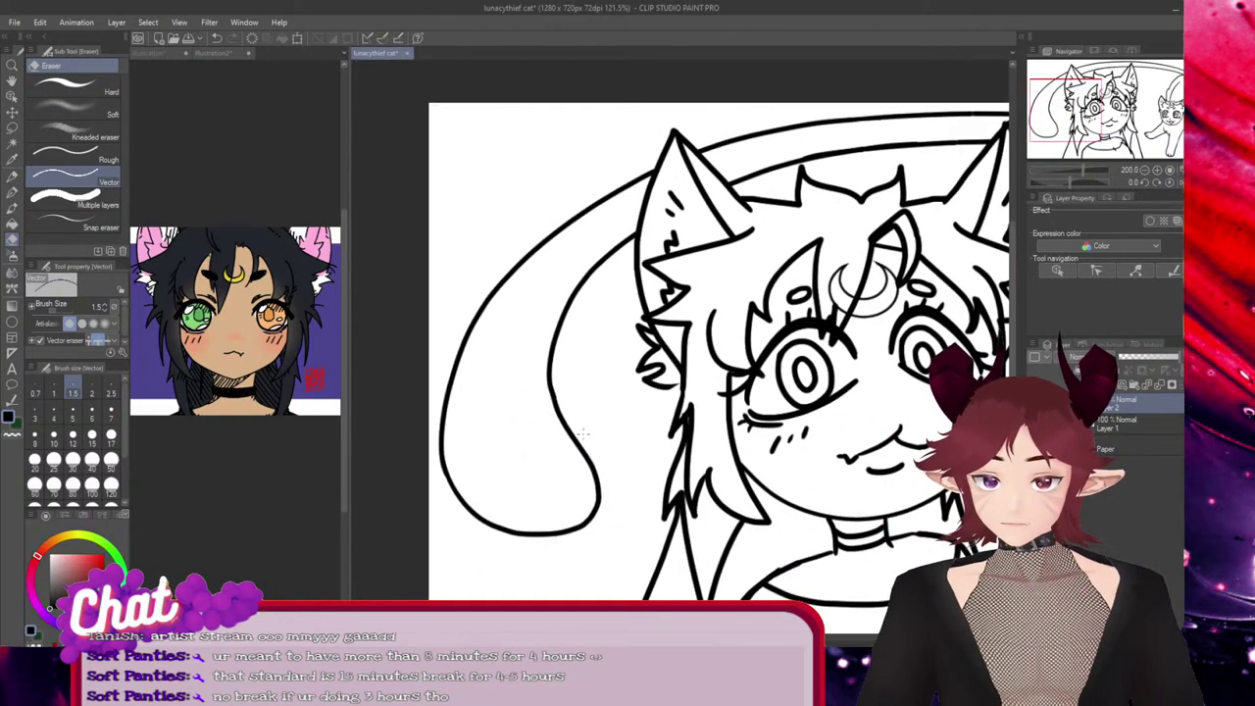
Reposition the ends of the two strokes meeting on the tail's inner edge so they overlap in one smooth curve
{"action": "scroll", "coordinate": [539, 418], "scroll_direction": "up", "scroll_amount": 5}
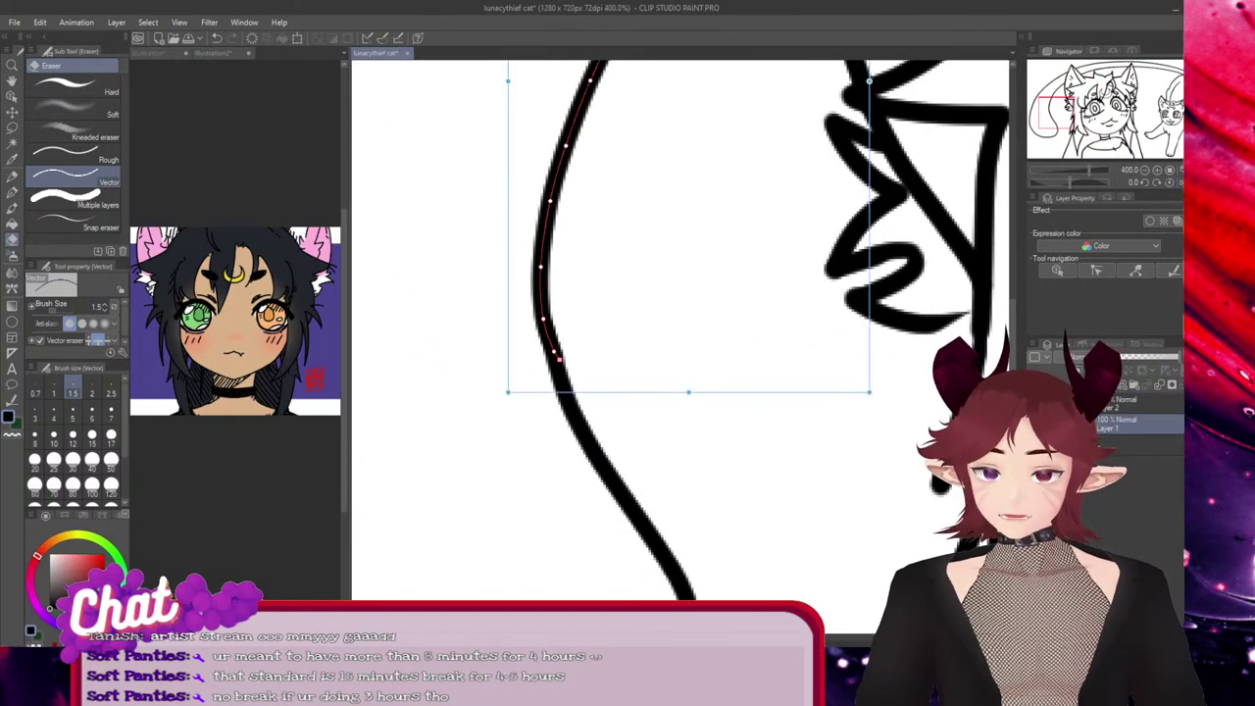
{"action": "left_click_drag", "start_coordinate": [560, 359], "coordinate": [555, 365]}
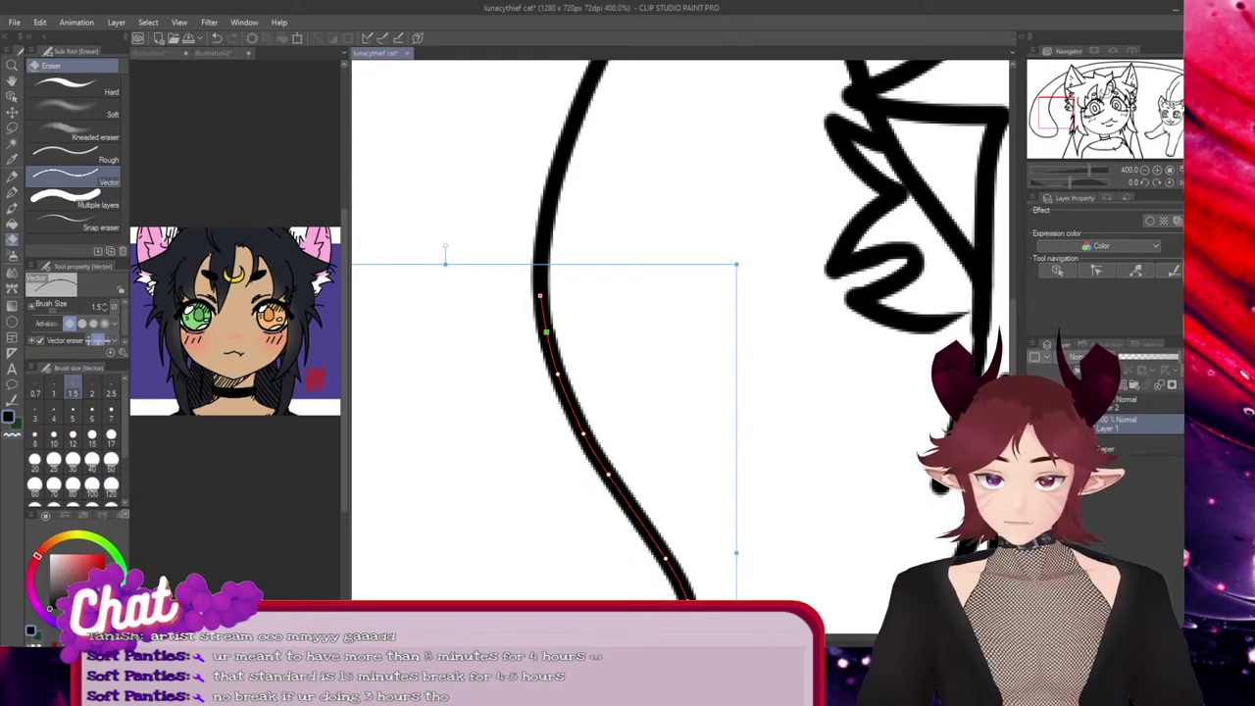
{"action": "scroll", "coordinate": [647, 392], "scroll_direction": "down", "scroll_amount": 6}
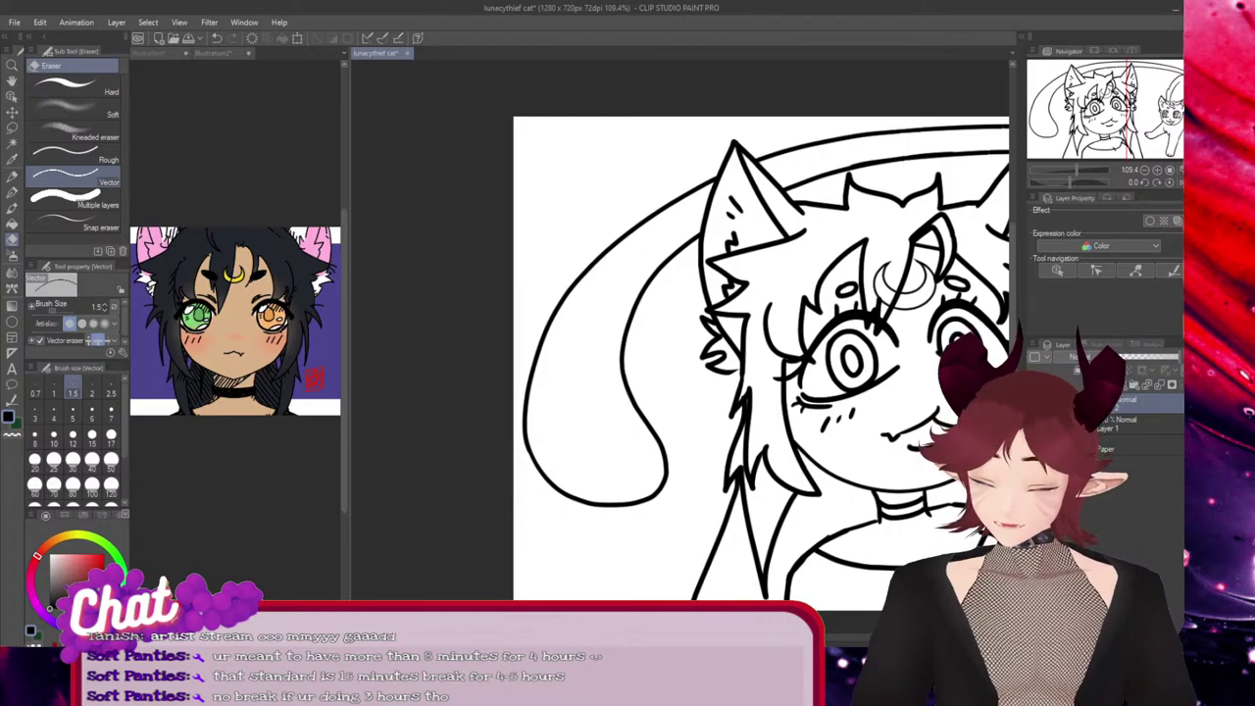
{"action": "scroll", "coordinate": [589, 392], "scroll_direction": "down", "scroll_amount": 2}
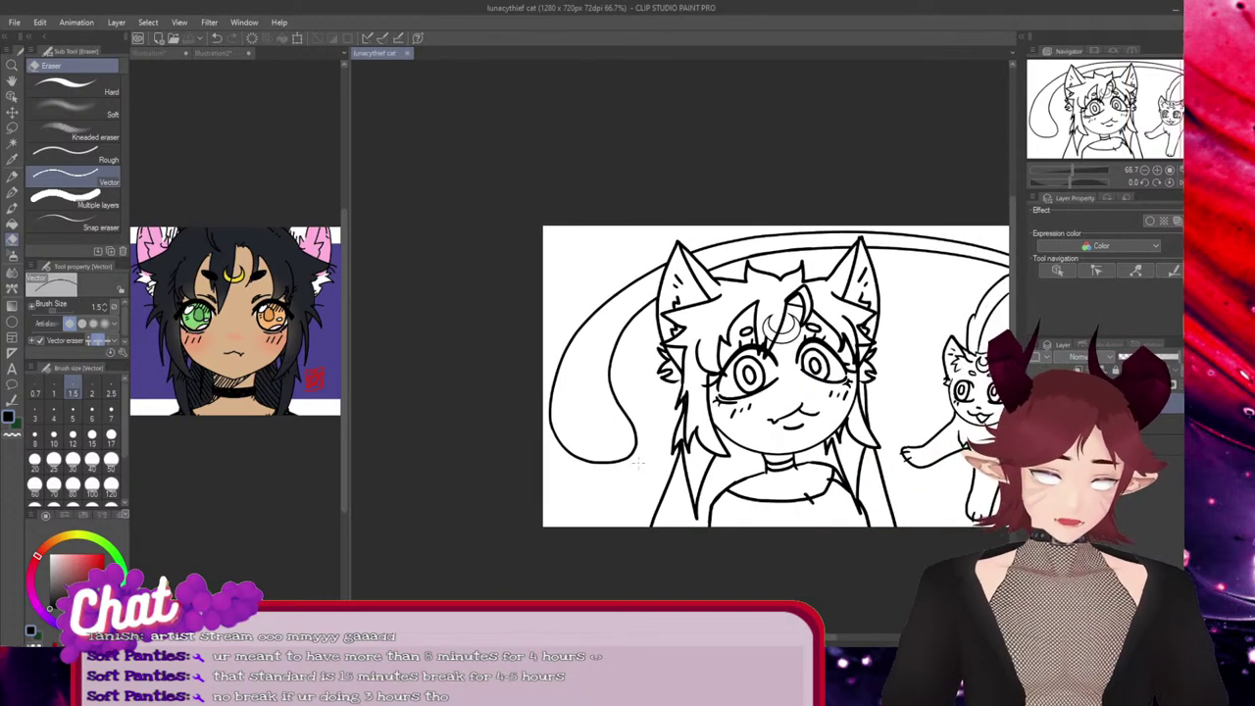
{"action": "left_click_drag", "start_coordinate": [676, 638], "coordinate": [700, 638]}
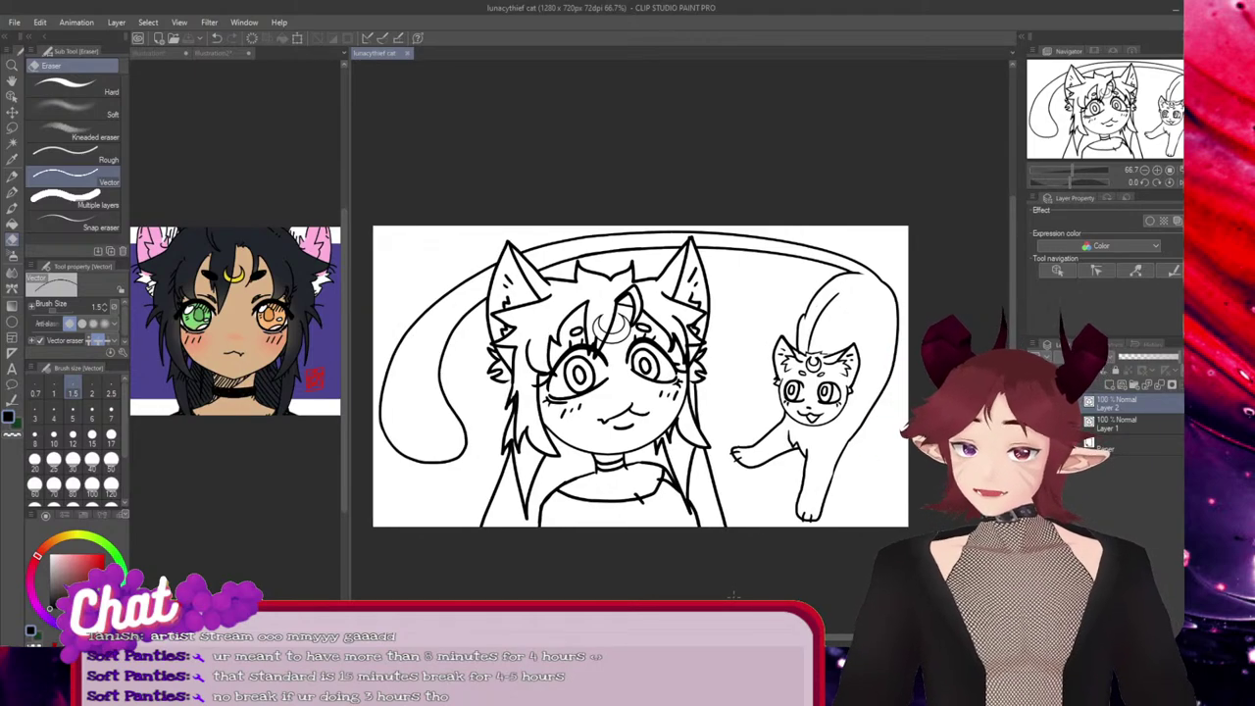
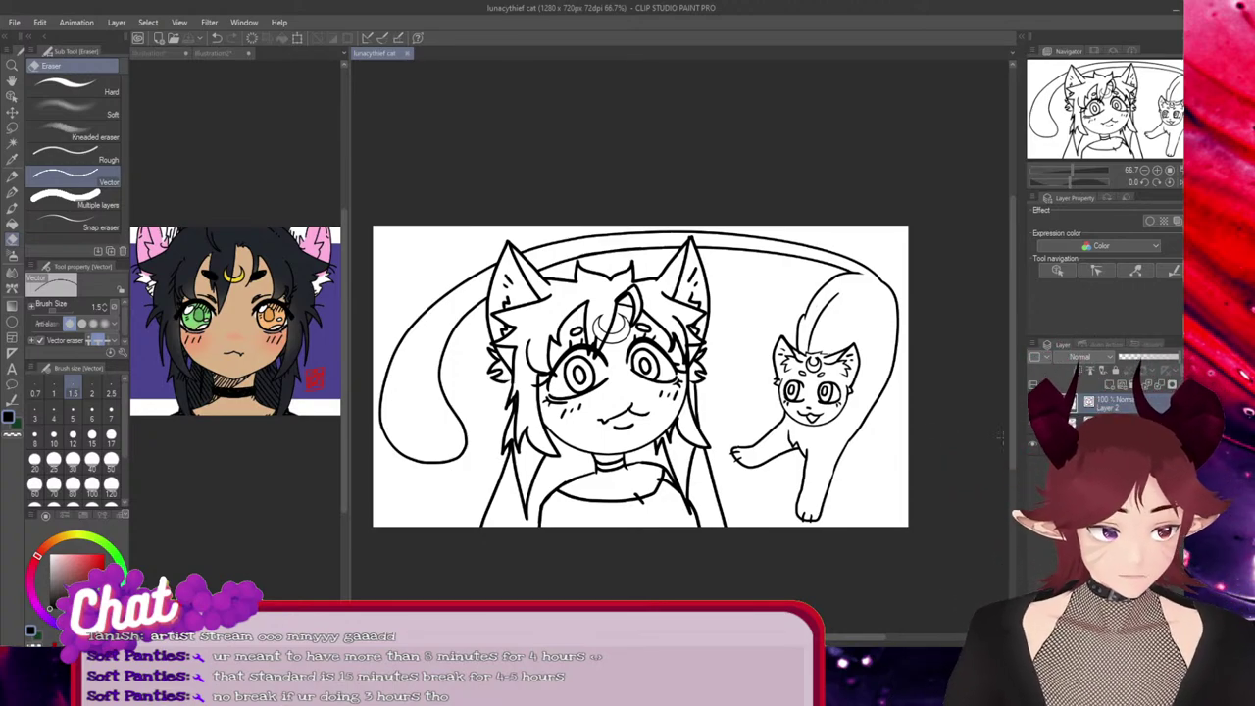
Shift the inner line of the character's right-hand ear slightly on Layer 2
{"action": "scroll", "coordinate": [728, 458], "scroll_direction": "up", "scroll_amount": 4}
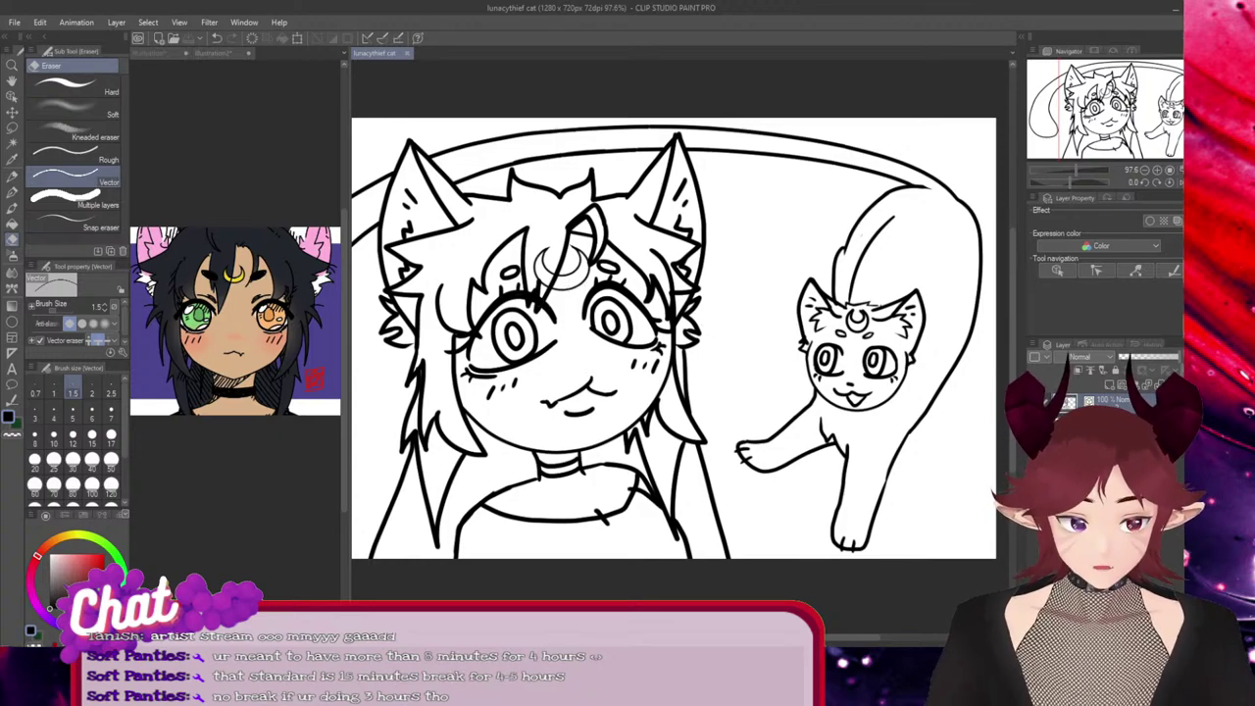
{"action": "left_click_drag", "start_coordinate": [838, 638], "coordinate": [823, 637]}
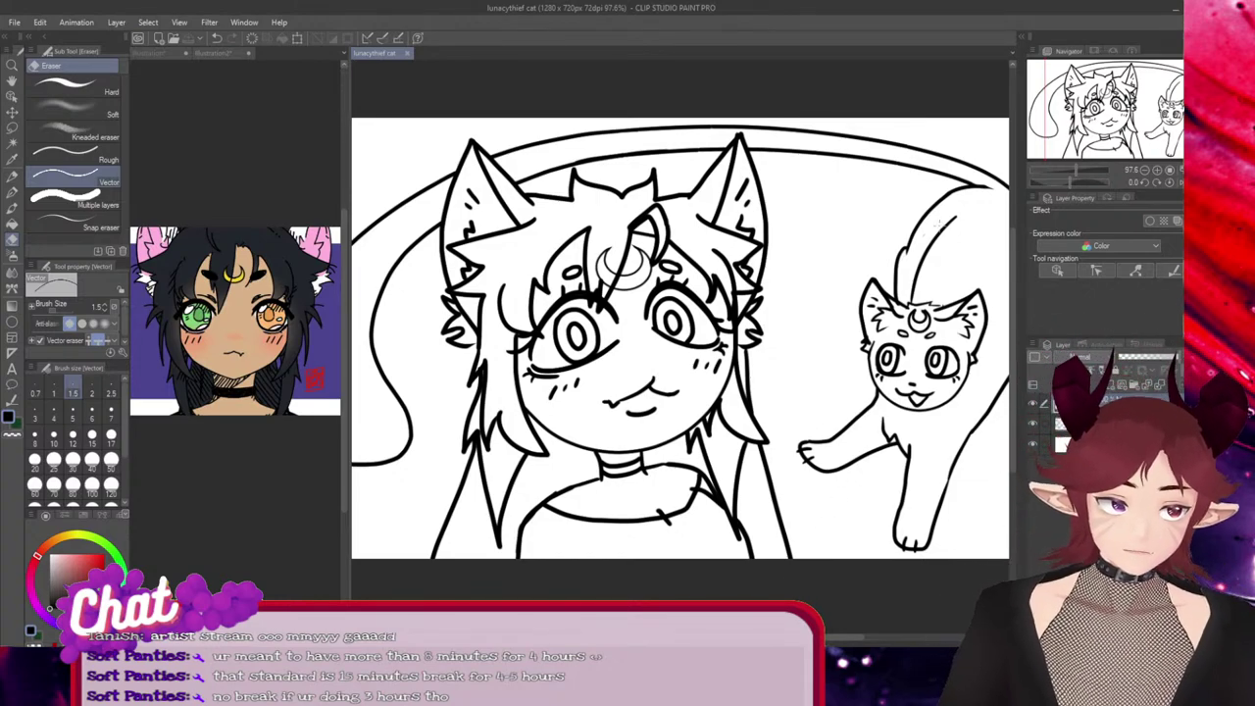
{"action": "left_click", "coordinate": [726, 192], "text": "ctrl"}
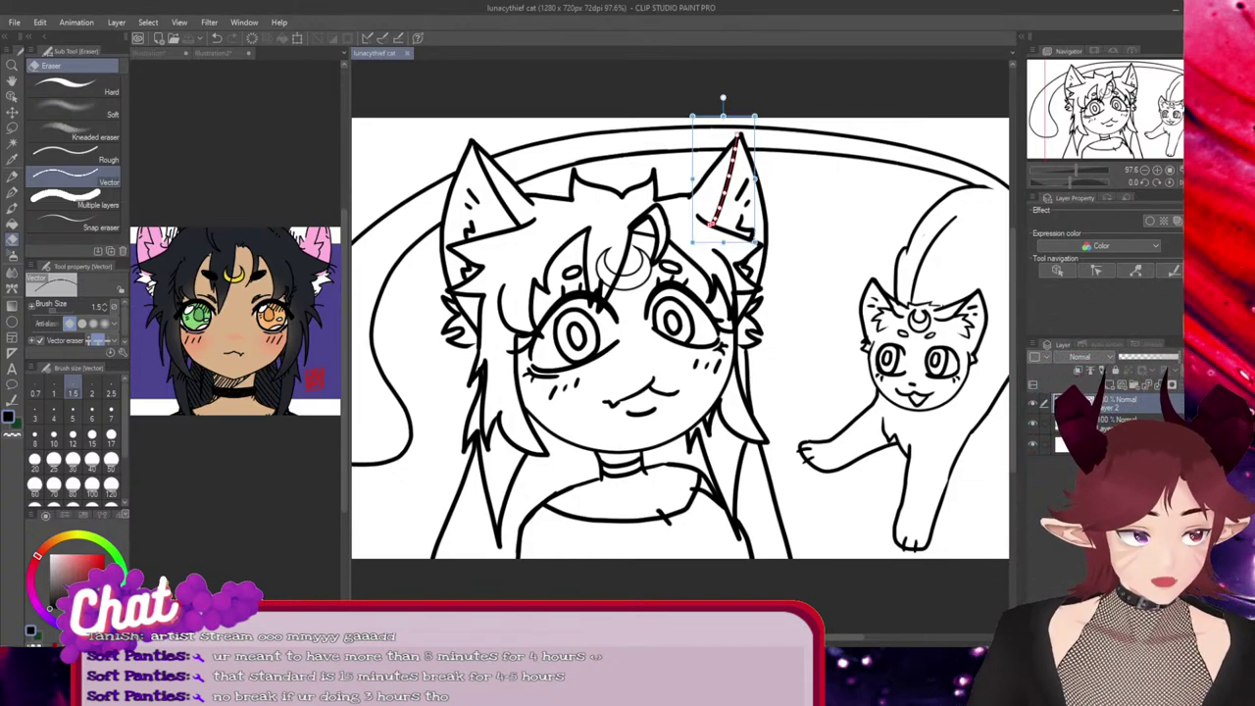
{"action": "left_click_drag", "start_coordinate": [725, 193], "coordinate": [729, 195]}
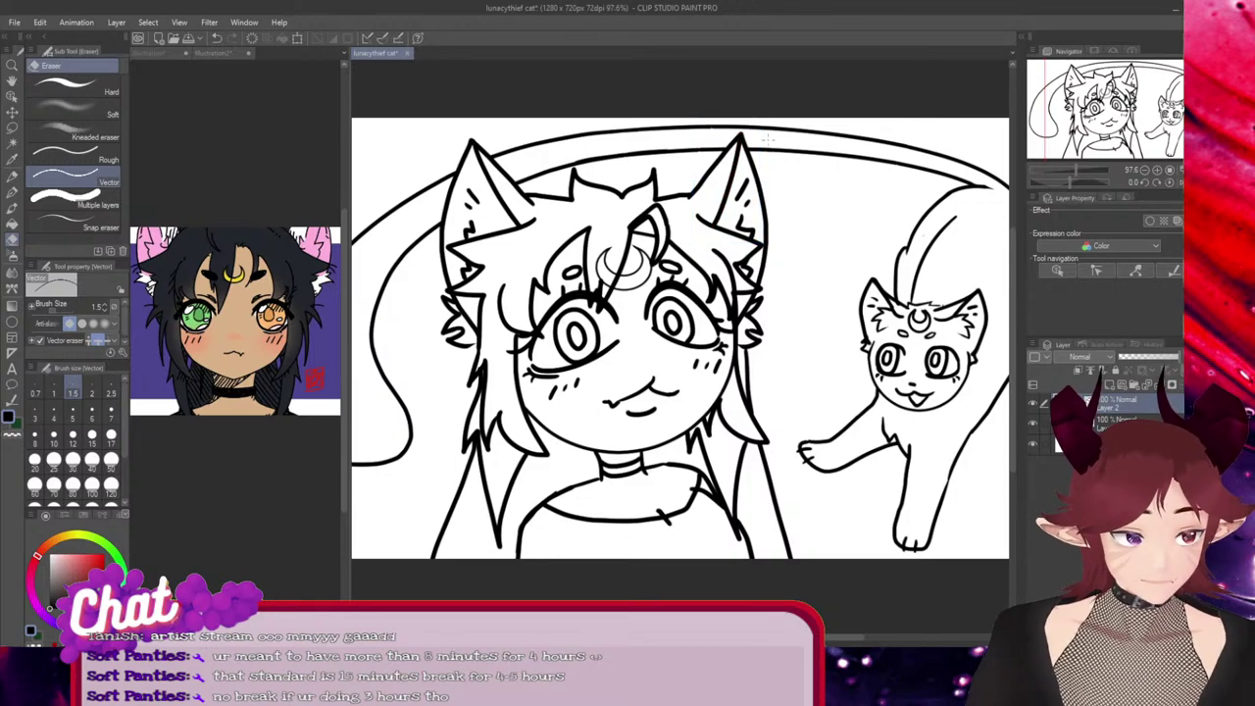
{"action": "scroll", "coordinate": [946, 367], "scroll_direction": "up", "scroll_amount": 8}
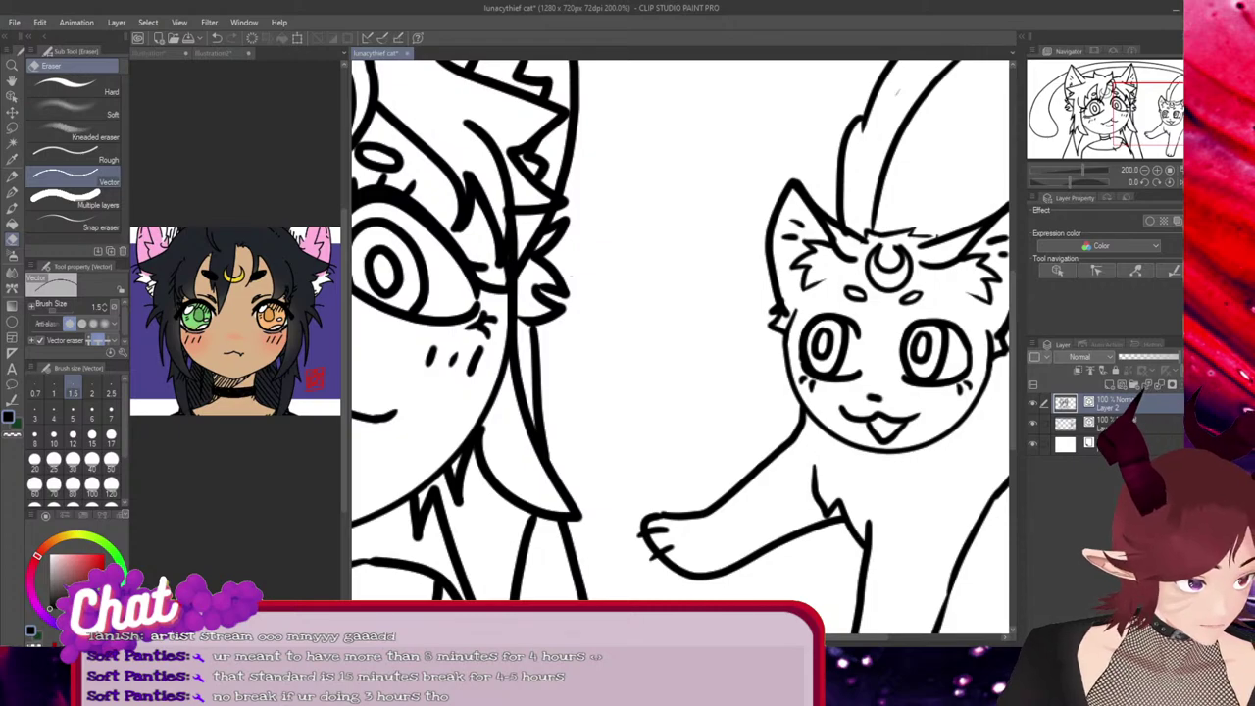
{"action": "left_click", "coordinate": [841, 174], "text": "ctrl"}
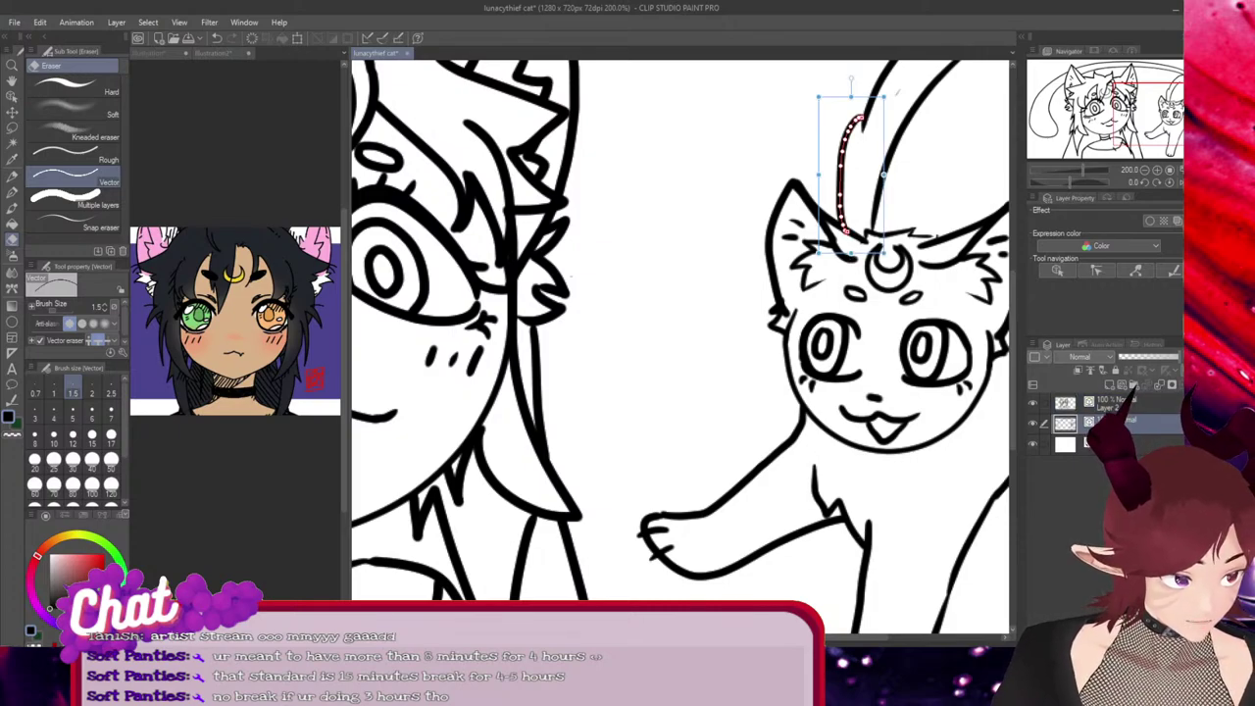
{"action": "left_click", "coordinate": [882, 529], "text": "ctrl"}
{"action": "left_click_drag", "start_coordinate": [858, 637], "coordinate": [887, 637]}
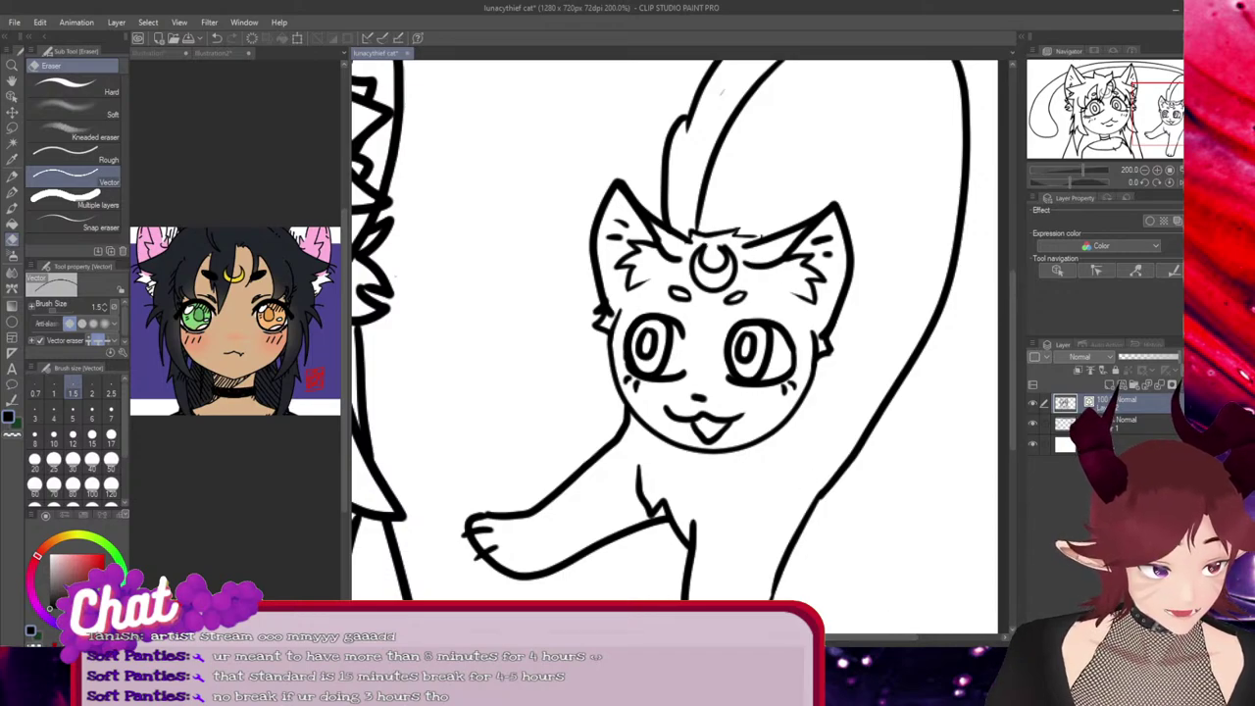
{"action": "left_click", "coordinate": [756, 239], "text": "ctrl"}
{"action": "left_click_drag", "start_coordinate": [756, 240], "coordinate": [749, 239]}
{"action": "key", "text": "ctrl+z"}
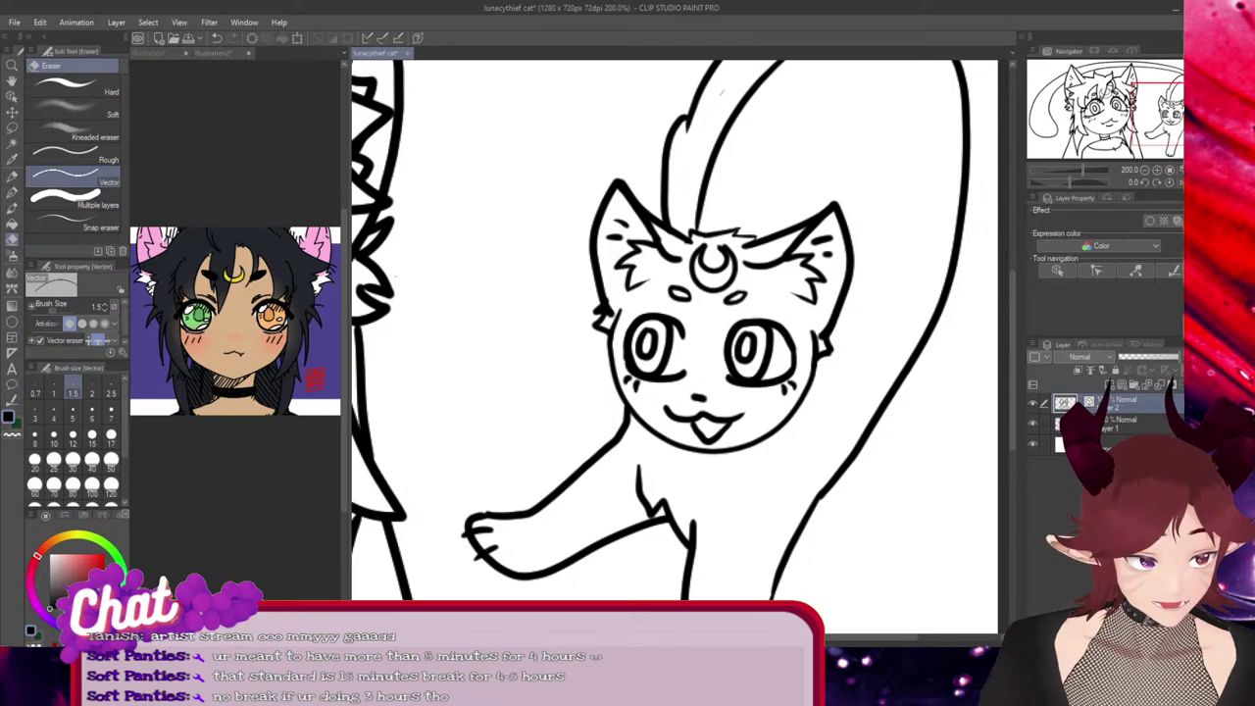
{"action": "left_click", "coordinate": [601, 315], "text": "ctrl"}
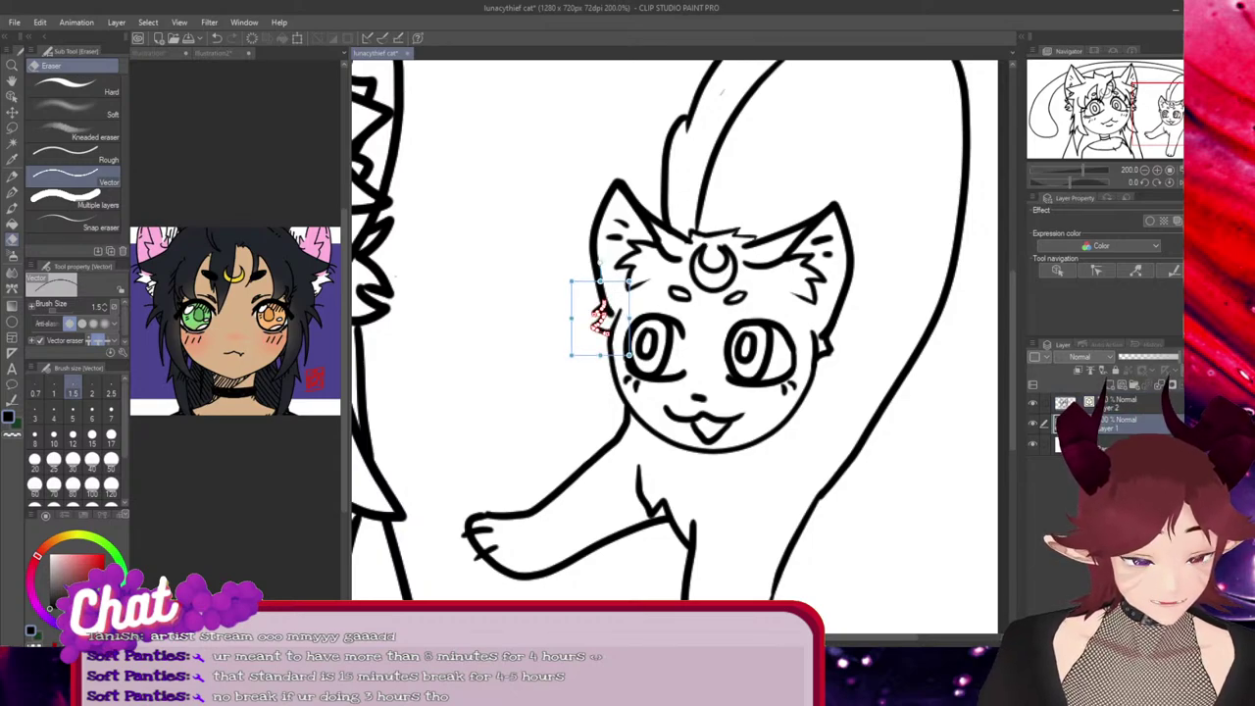
{"action": "left_click", "coordinate": [600, 318], "text": "ctrl"}
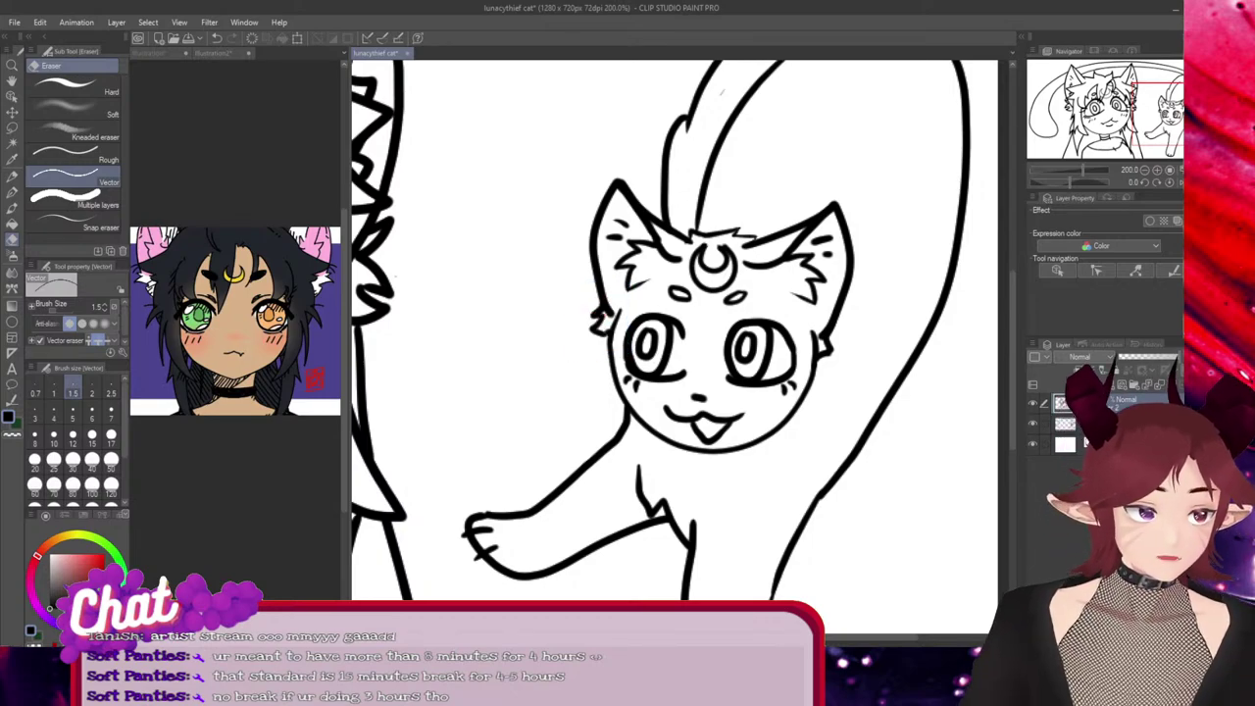
{"action": "scroll", "coordinate": [706, 336], "scroll_direction": "down", "scroll_amount": 4}
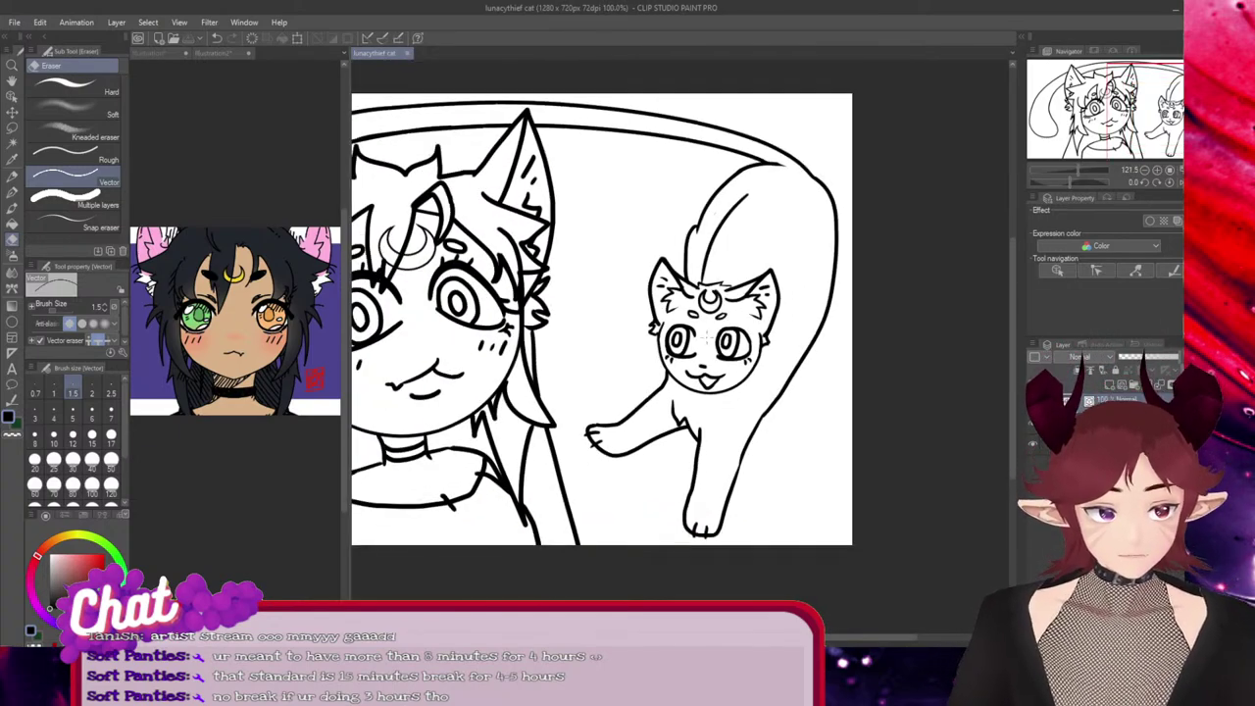
Smooth the bend in the shoulder outline below the collar's left-hand corner by moving its control points
{"action": "left_click_drag", "start_coordinate": [863, 637], "coordinate": [803, 637]}
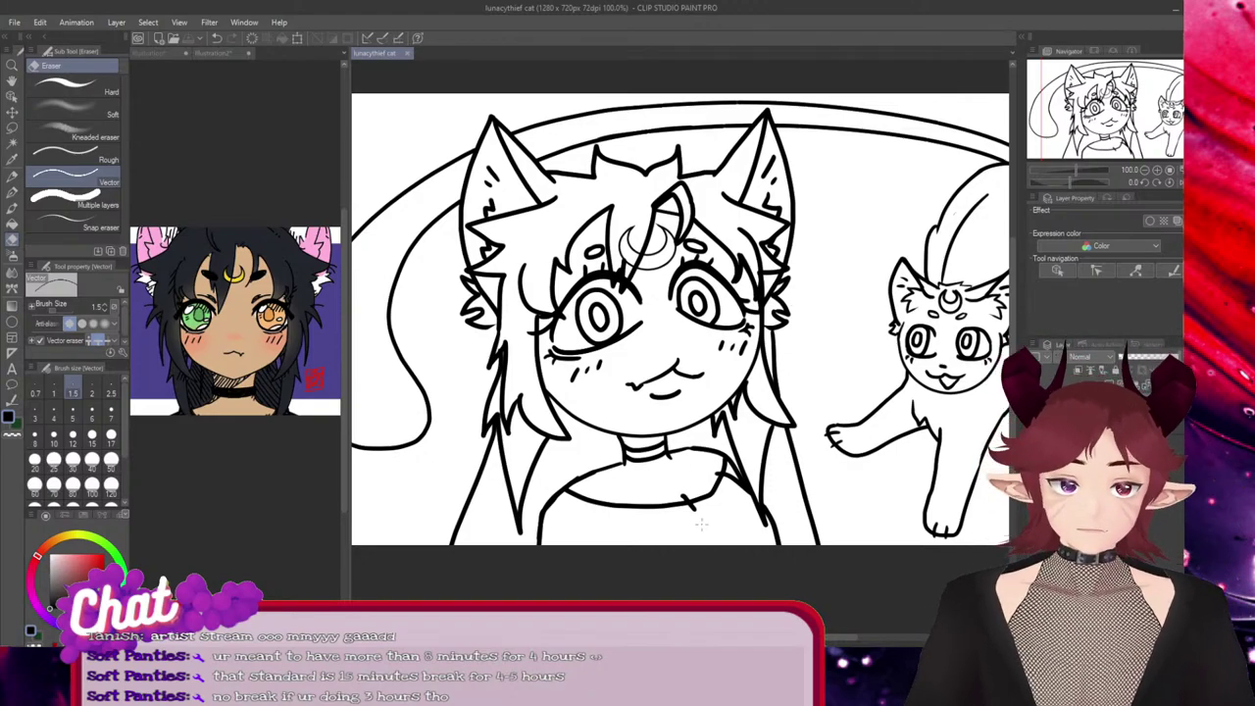
{"action": "scroll", "coordinate": [549, 514], "scroll_direction": "up", "scroll_amount": 3}
{"action": "scroll", "coordinate": [570, 522], "scroll_direction": "up", "scroll_amount": 3}
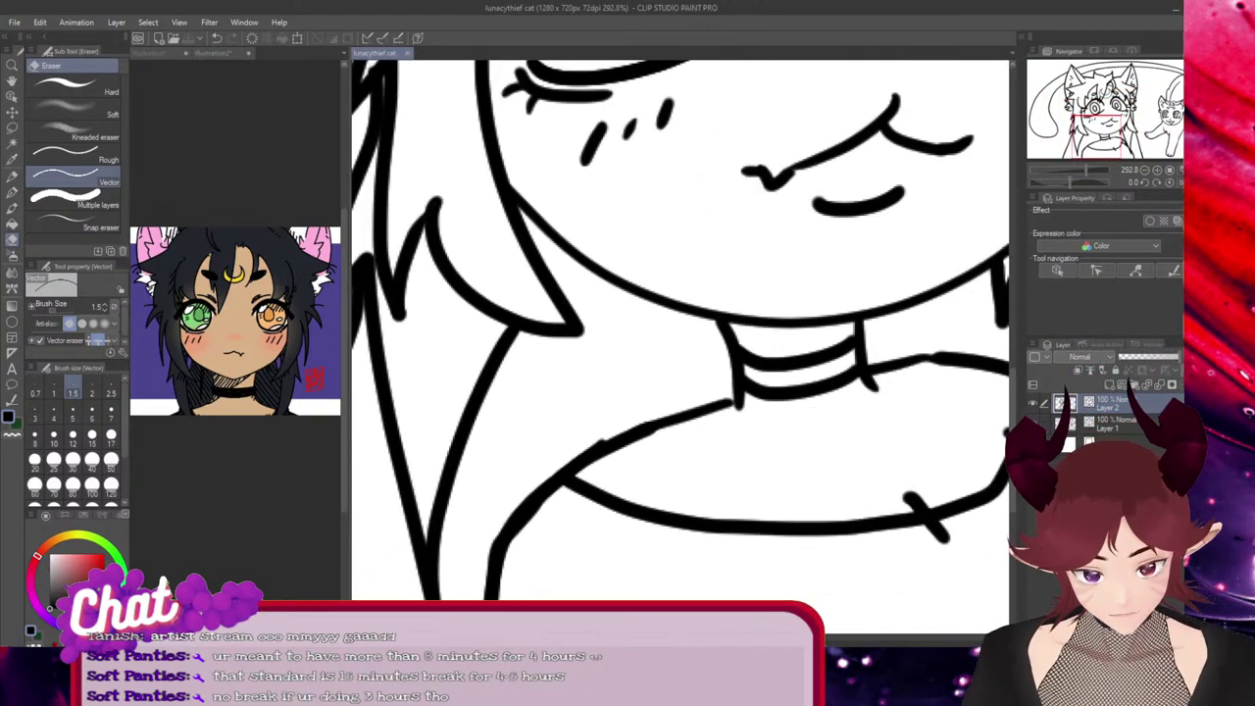
{"action": "mouse_move", "coordinate": [537, 525]}
{"action": "left_mouse_down"}
{"action": "mouse_move", "coordinate": [551, 537]}
{"action": "mouse_move", "coordinate": [524, 514]}
{"action": "left_mouse_up"}
{"action": "left_click", "coordinate": [497, 550], "text": "ctrl"}
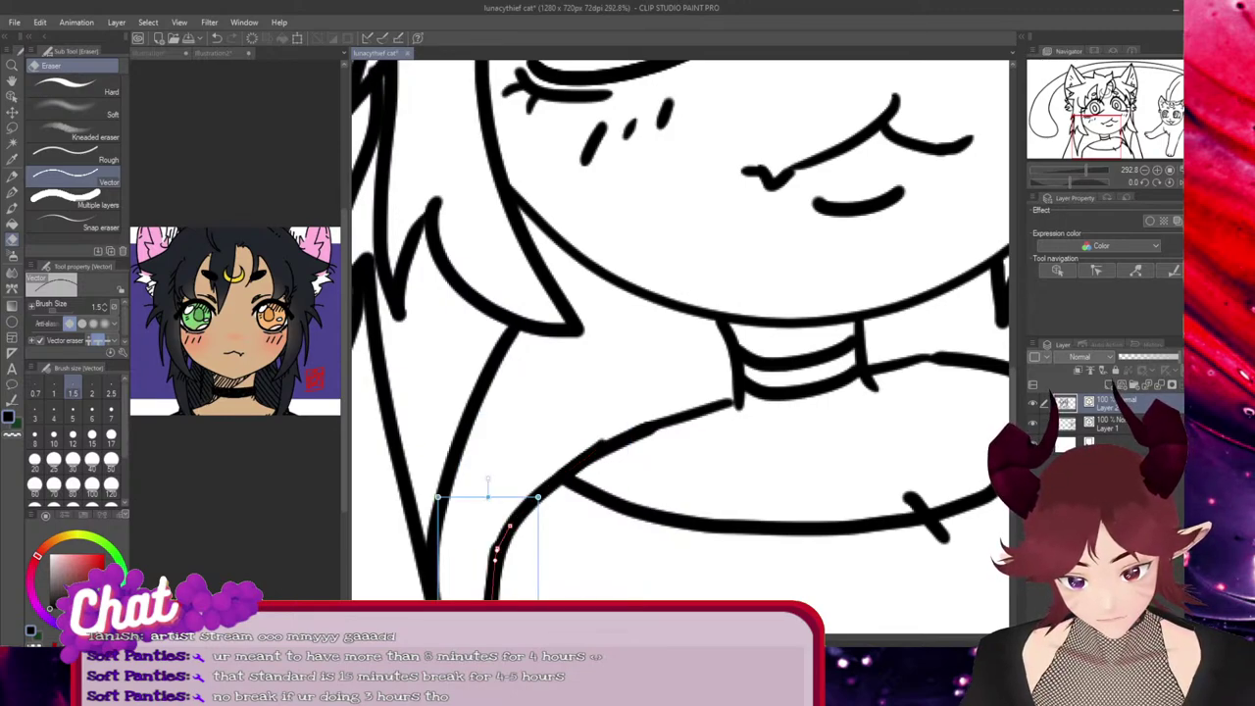
{"action": "left_click_drag", "start_coordinate": [509, 525], "coordinate": [518, 525]}
{"action": "scroll", "coordinate": [516, 566], "scroll_direction": "down", "scroll_amount": 4}
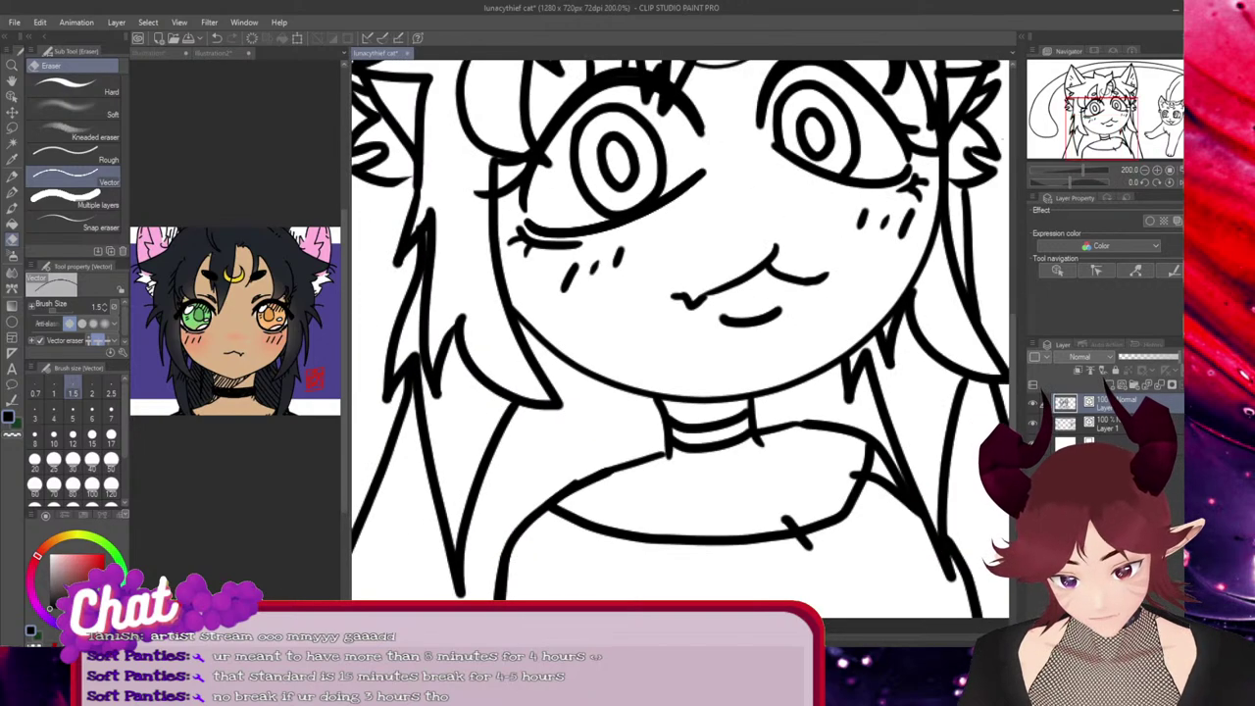
Extend the upper end of the left-hand shoulder line along the collar's top edge to even out their junction
{"action": "left_click", "coordinate": [574, 482], "text": "ctrl"}
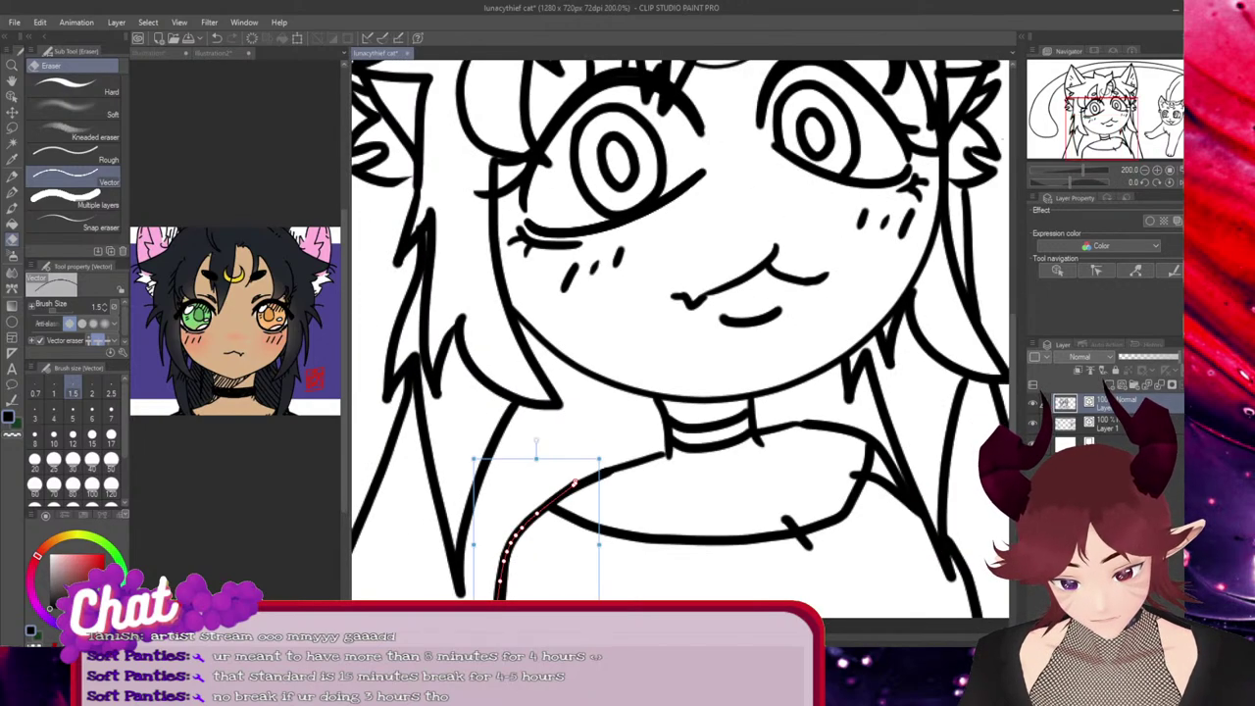
{"action": "key", "text": "ctrl+d"}
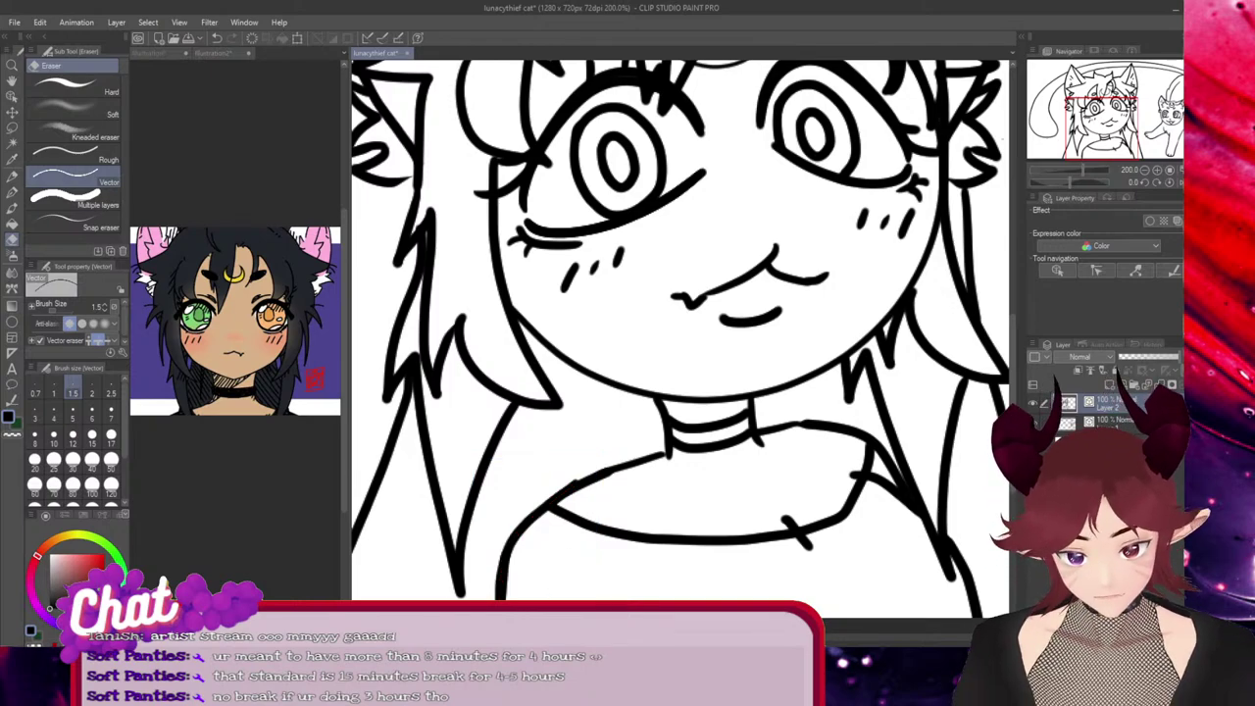
{"action": "left_click", "coordinate": [575, 482], "text": "ctrl"}
{"action": "mouse_move", "coordinate": [575, 482]}
{"action": "left_mouse_down"}
{"action": "mouse_move", "coordinate": [596, 476]}
{"action": "mouse_move", "coordinate": [555, 499]}
{"action": "left_mouse_up"}
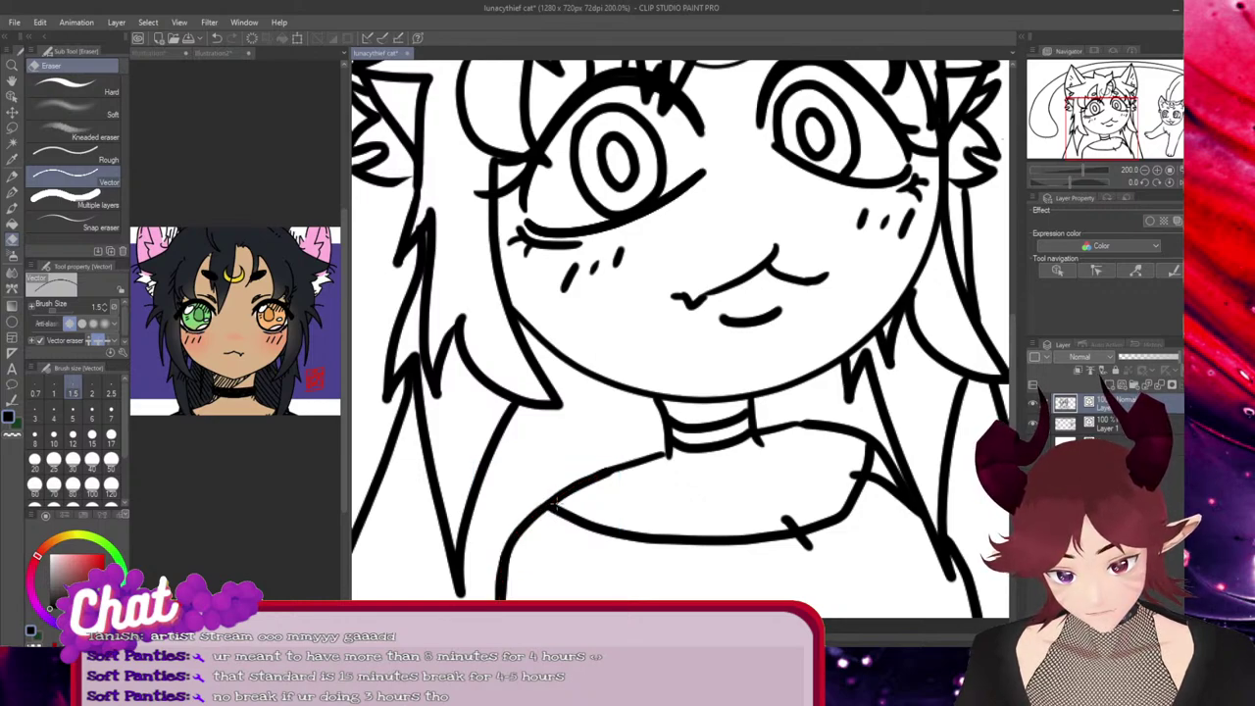
Fine-tune the control points of the shoulder line at the collar's left-hand corner for a smoother curve, and deselect the stroke
{"action": "left_click", "coordinate": [571, 490], "text": "ctrl"}
{"action": "left_click", "coordinate": [555, 500], "text": "ctrl"}
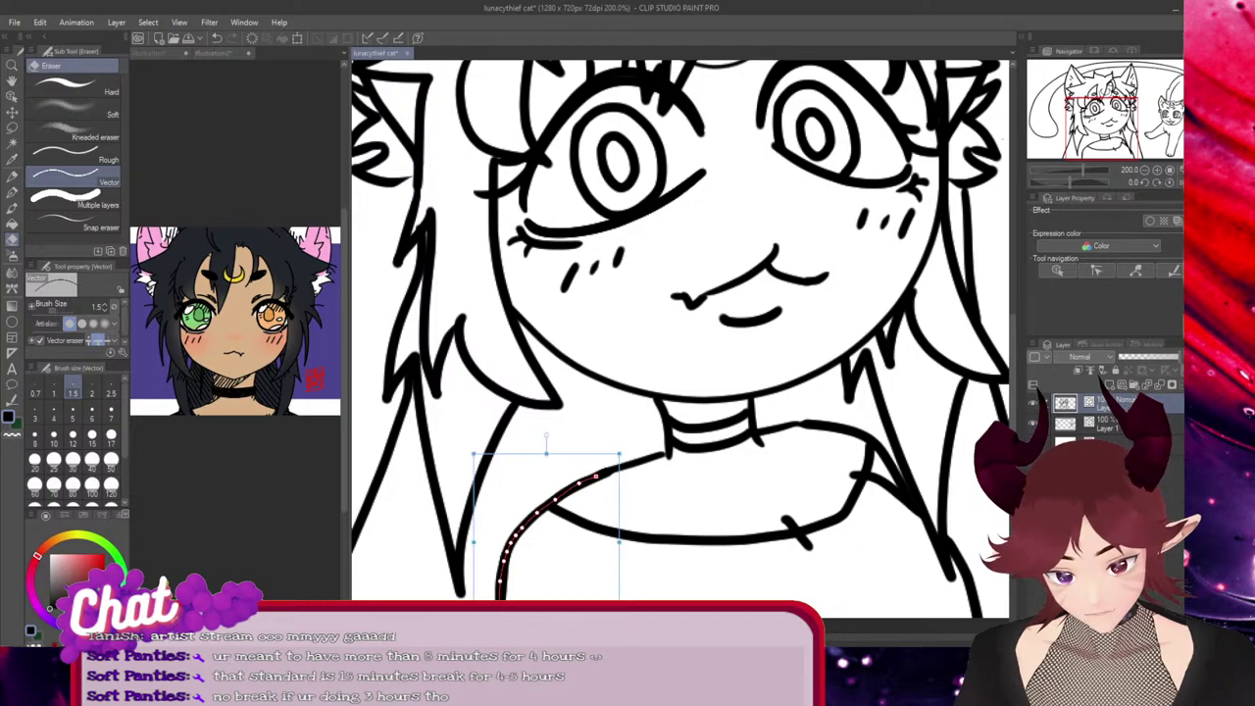
{"action": "left_click_drag", "start_coordinate": [555, 500], "coordinate": [554, 497]}
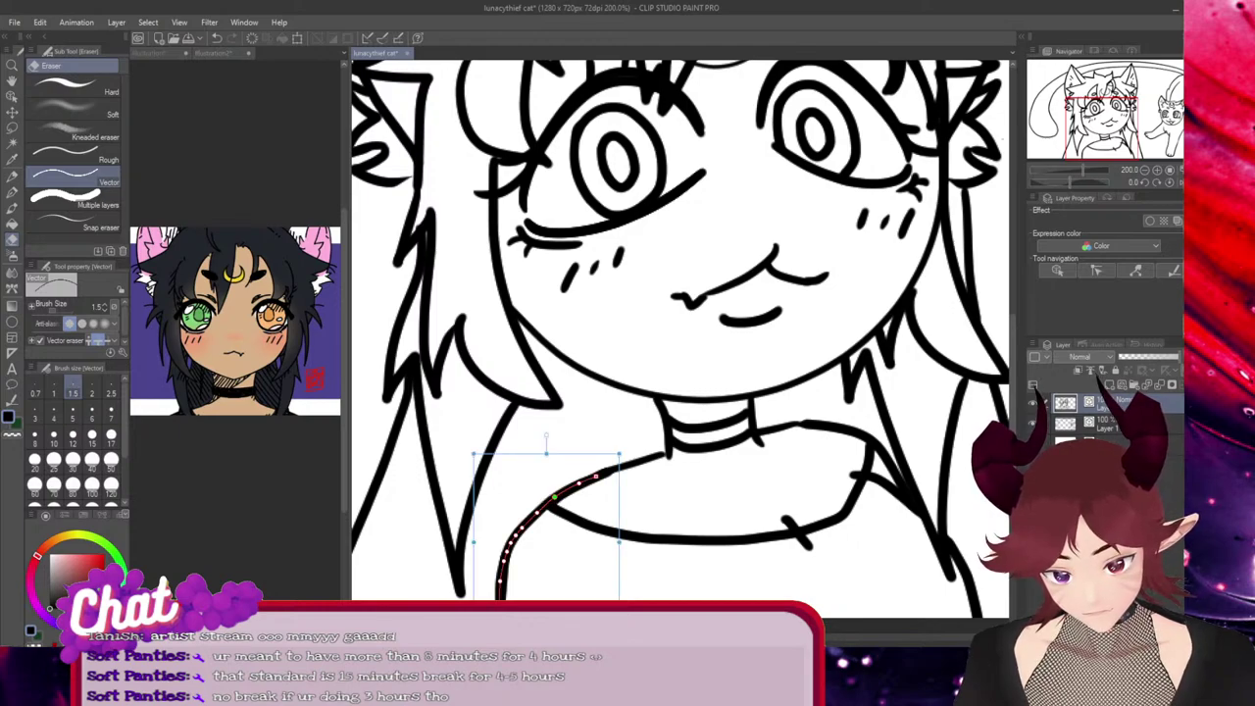
{"action": "left_click", "coordinate": [552, 499], "text": "ctrl"}
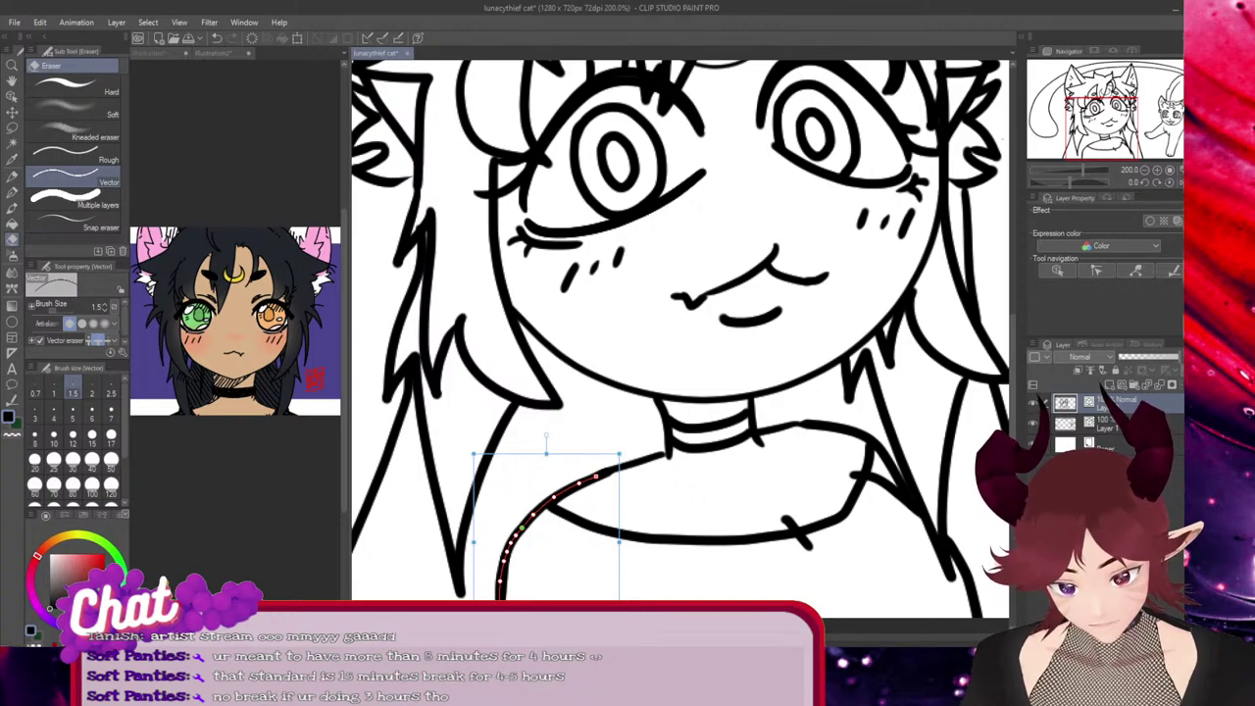
{"action": "key", "text": "ctrl+shift+a"}
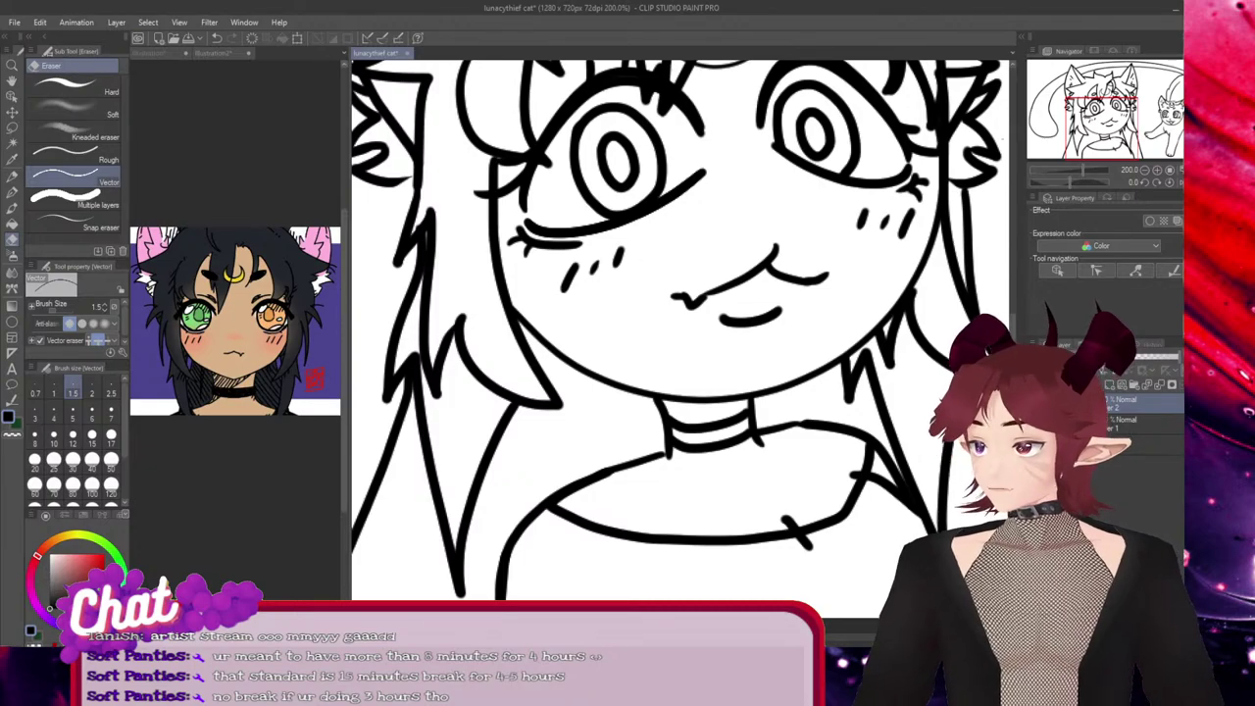
{"action": "scroll", "coordinate": [564, 513], "scroll_direction": "down", "scroll_amount": 5}
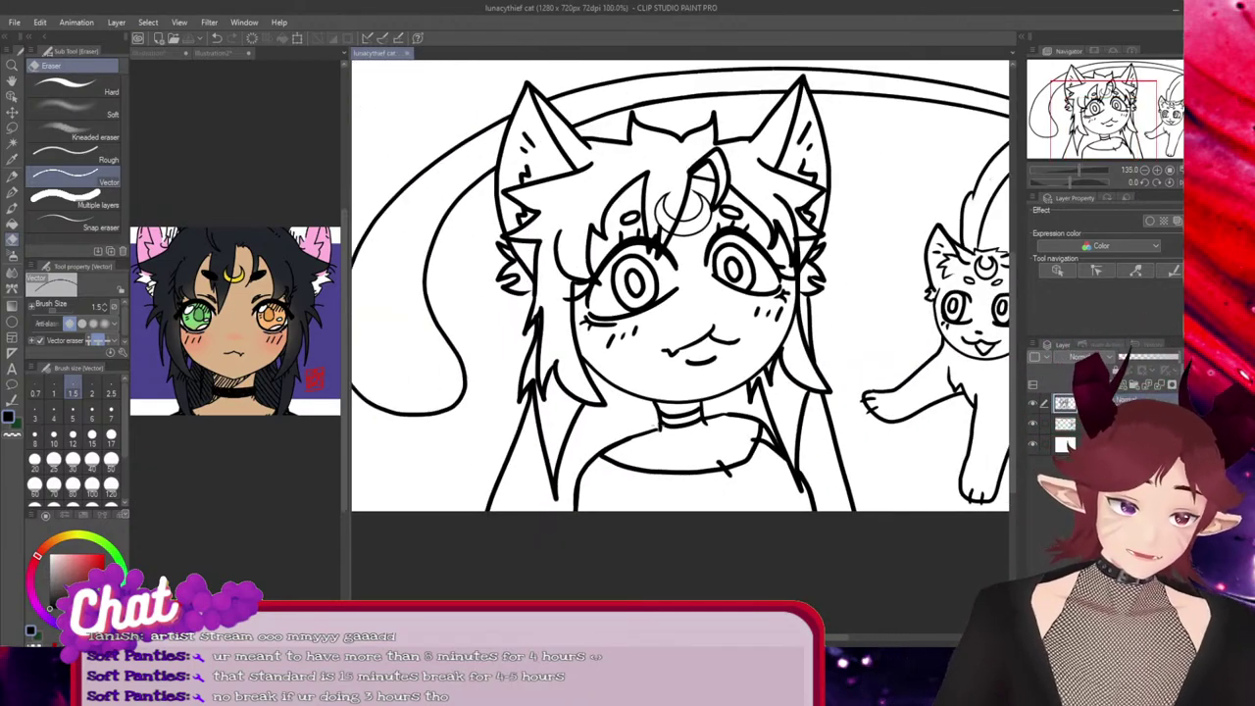
{"action": "scroll", "coordinate": [830, 511], "scroll_direction": "up", "scroll_amount": 1}
{"action": "scroll", "coordinate": [804, 506], "scroll_direction": "up", "scroll_amount": 2}
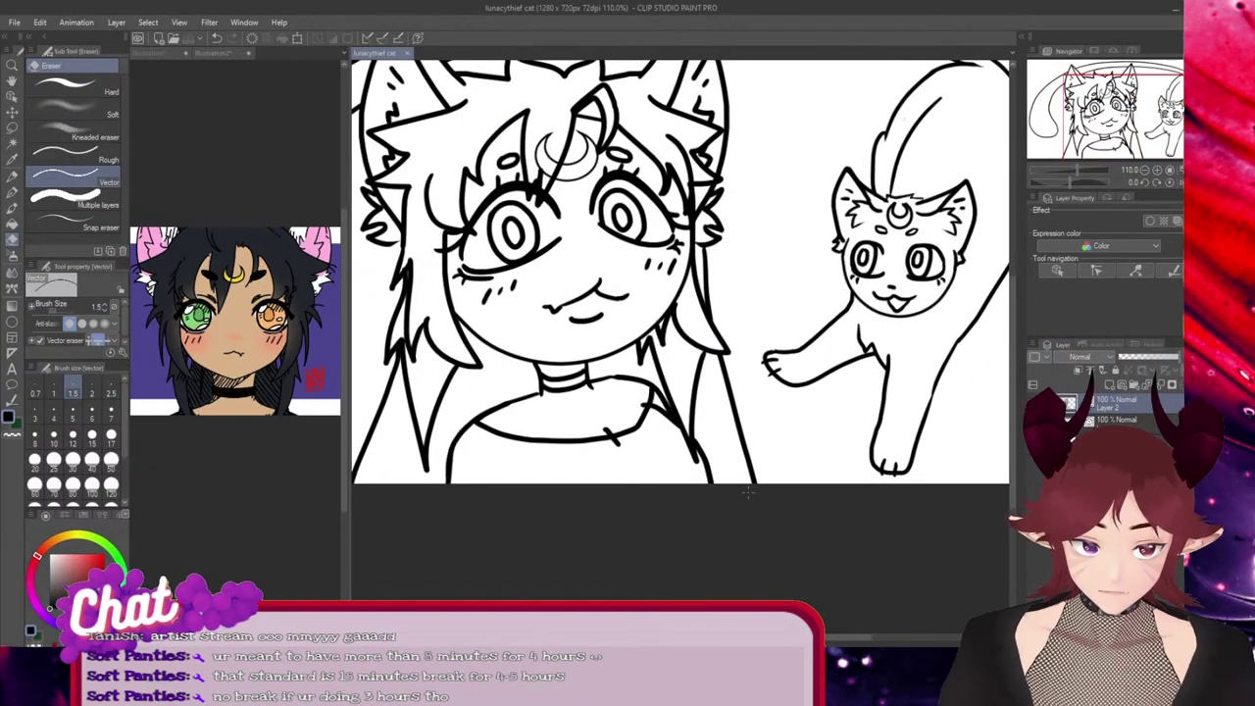
{"action": "scroll", "coordinate": [747, 492], "scroll_direction": "down", "scroll_amount": 3}
{"action": "scroll", "coordinate": [799, 474], "scroll_direction": "up", "scroll_amount": 1}
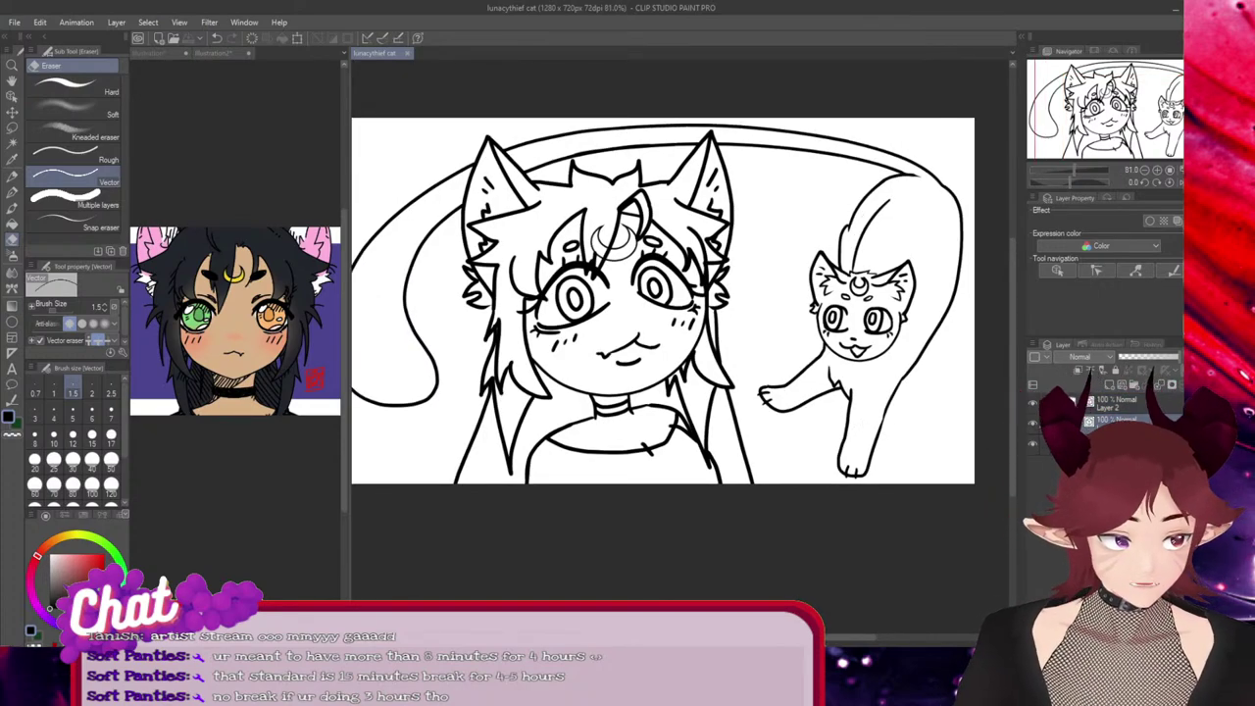
Check the drawing layers by toggling their visibility, and add a new layer for flat colours beneath the line art
{"action": "left_click", "coordinate": [1033, 403]}
{"action": "left_click", "coordinate": [1033, 403]}
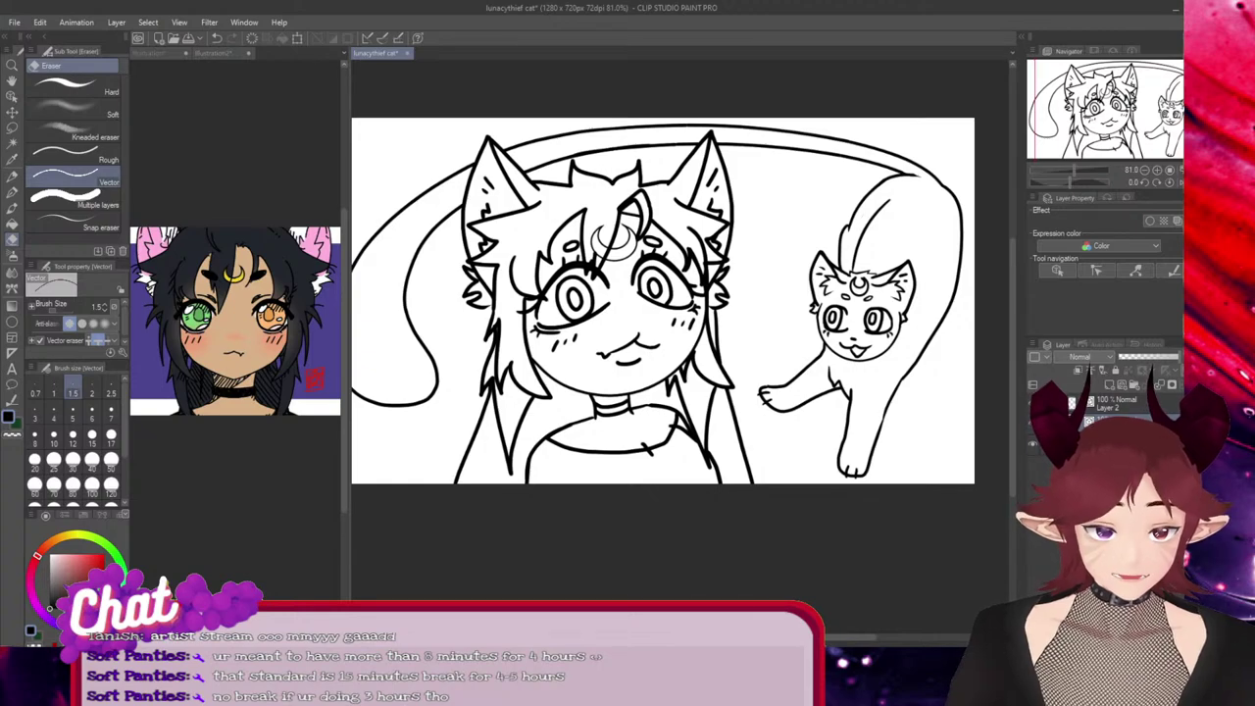
{"action": "left_click", "coordinate": [1032, 423]}
{"action": "left_click", "coordinate": [1032, 422]}
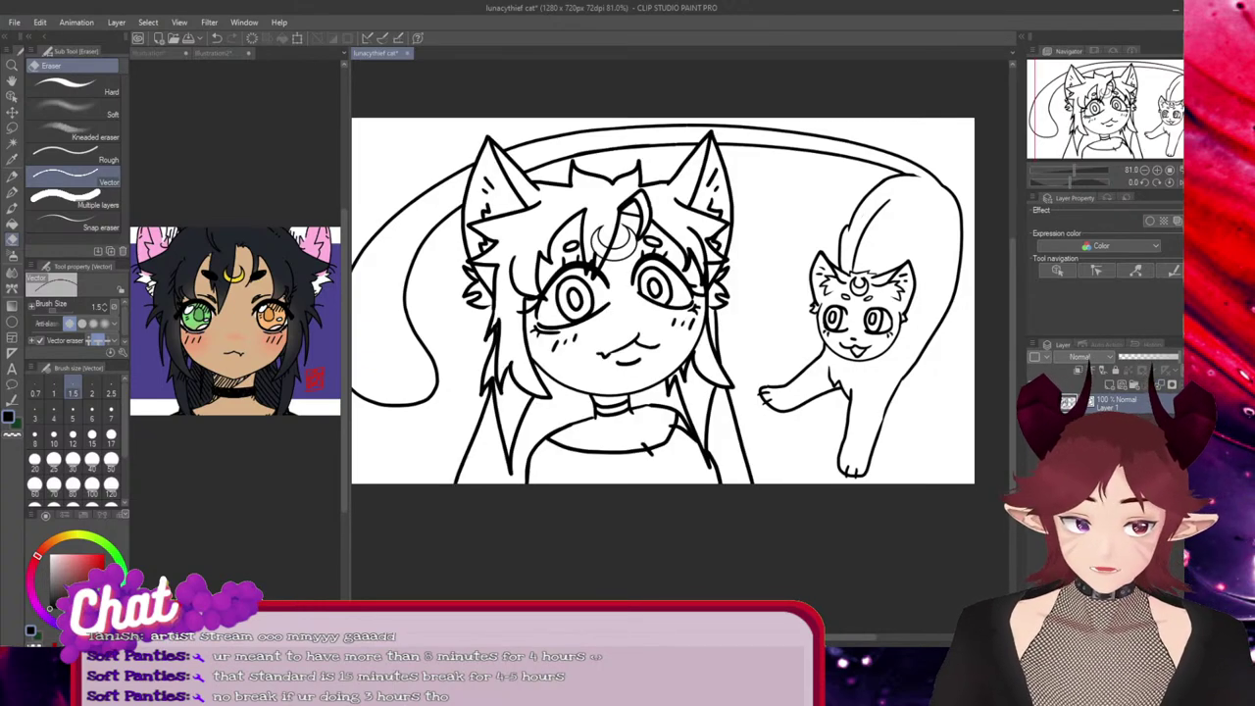
{"action": "left_click", "coordinate": [1110, 384]}
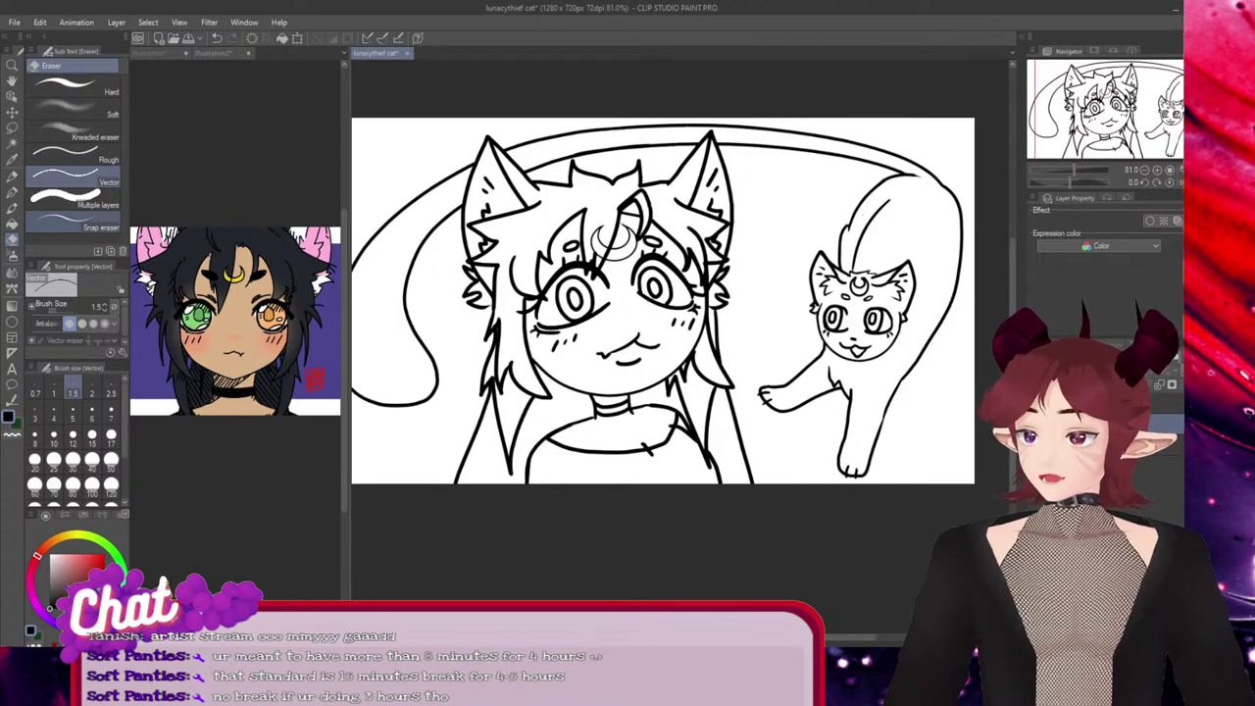
Fill the cat girl's face and upper chest with the tan skin colour sampled from the reference portrait, referring to other layers
{"action": "key", "text": "g"}
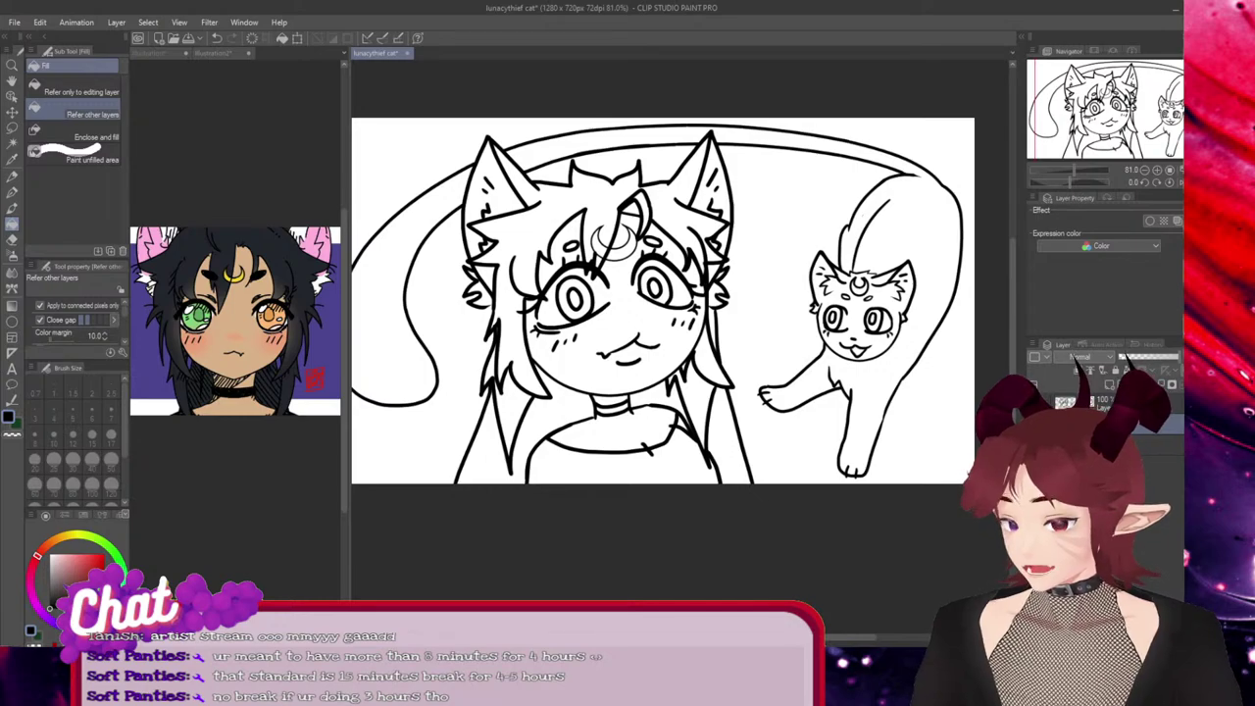
{"action": "left_click", "coordinate": [235, 312]}
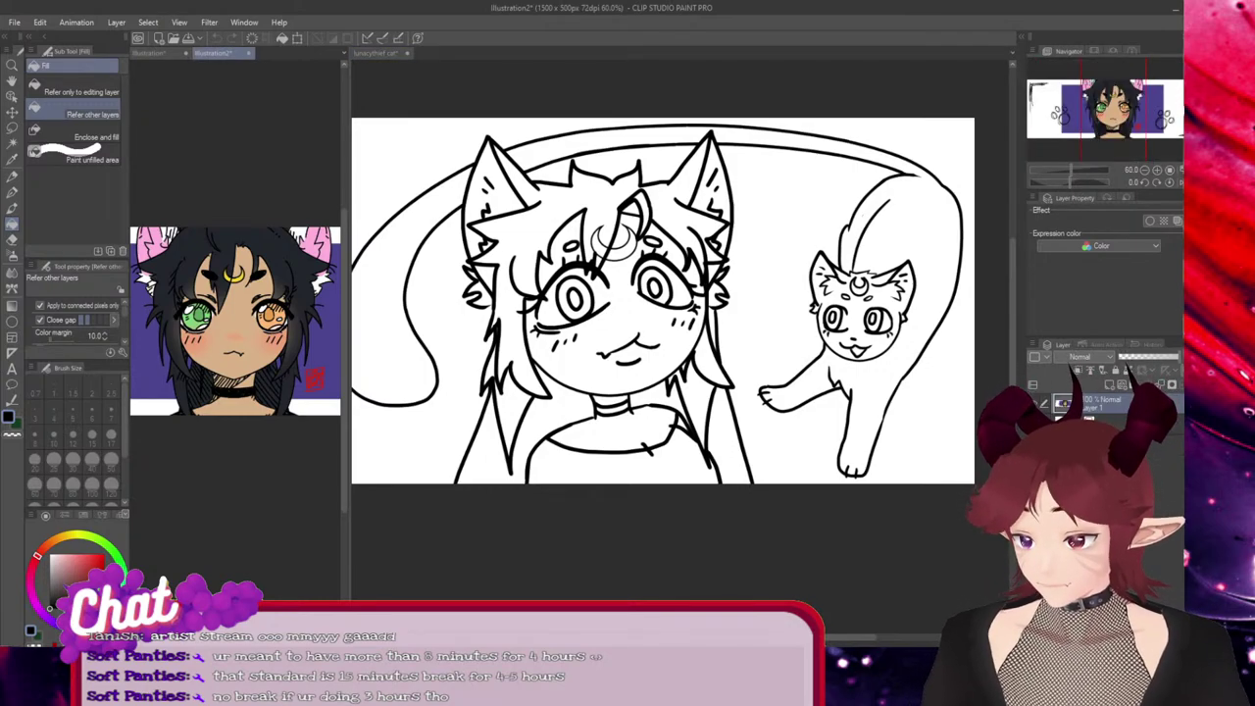
{"action": "left_click", "coordinate": [235, 311], "text": "alt"}
{"action": "key", "text": "ctrl+Tab"}
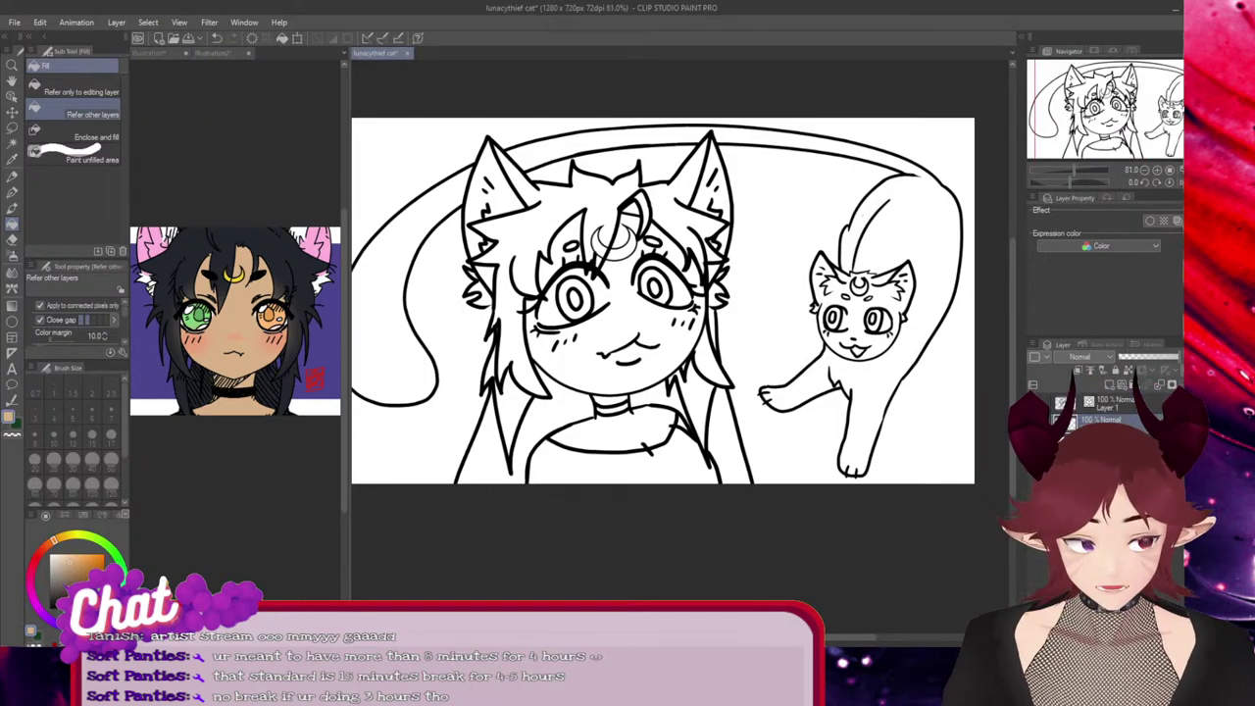
{"action": "left_click", "coordinate": [612, 329]}
{"action": "left_click", "coordinate": [613, 432]}
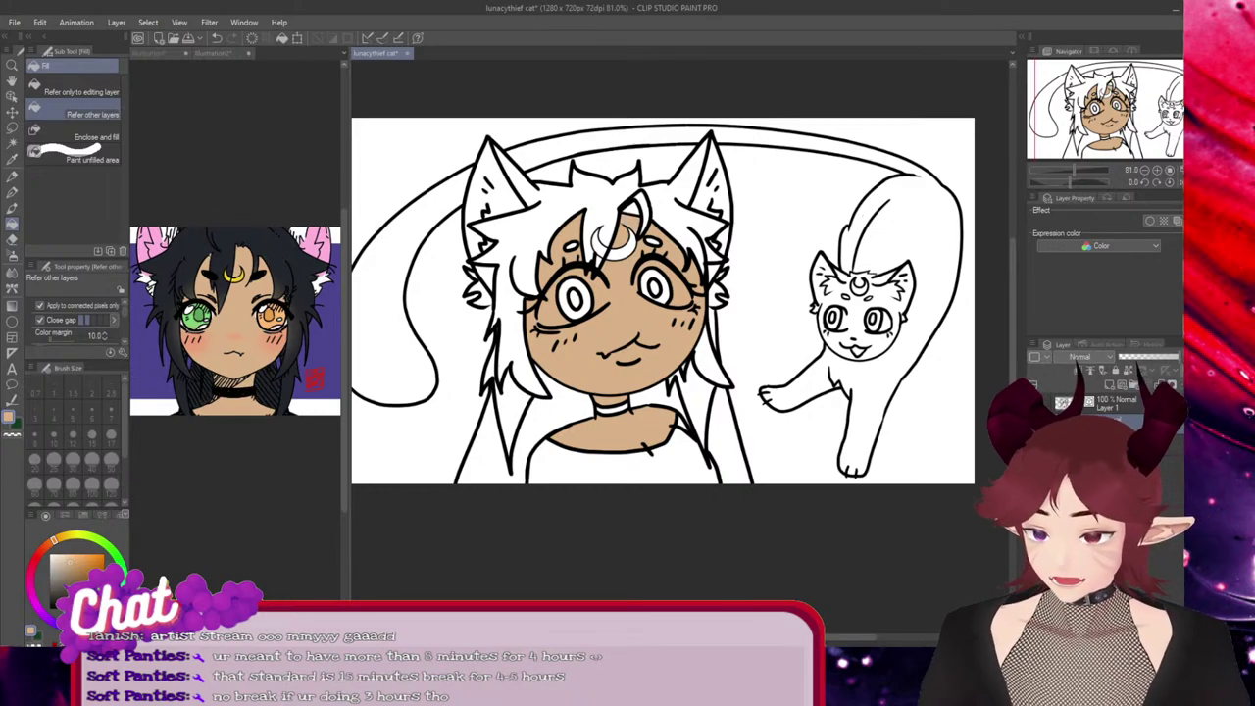
Sample the dark navy hair colour from the reference portrait and fill the girl's main hair and the long strands beside her left-hand shoulder
{"action": "left_click", "coordinate": [224, 251], "text": "alt"}
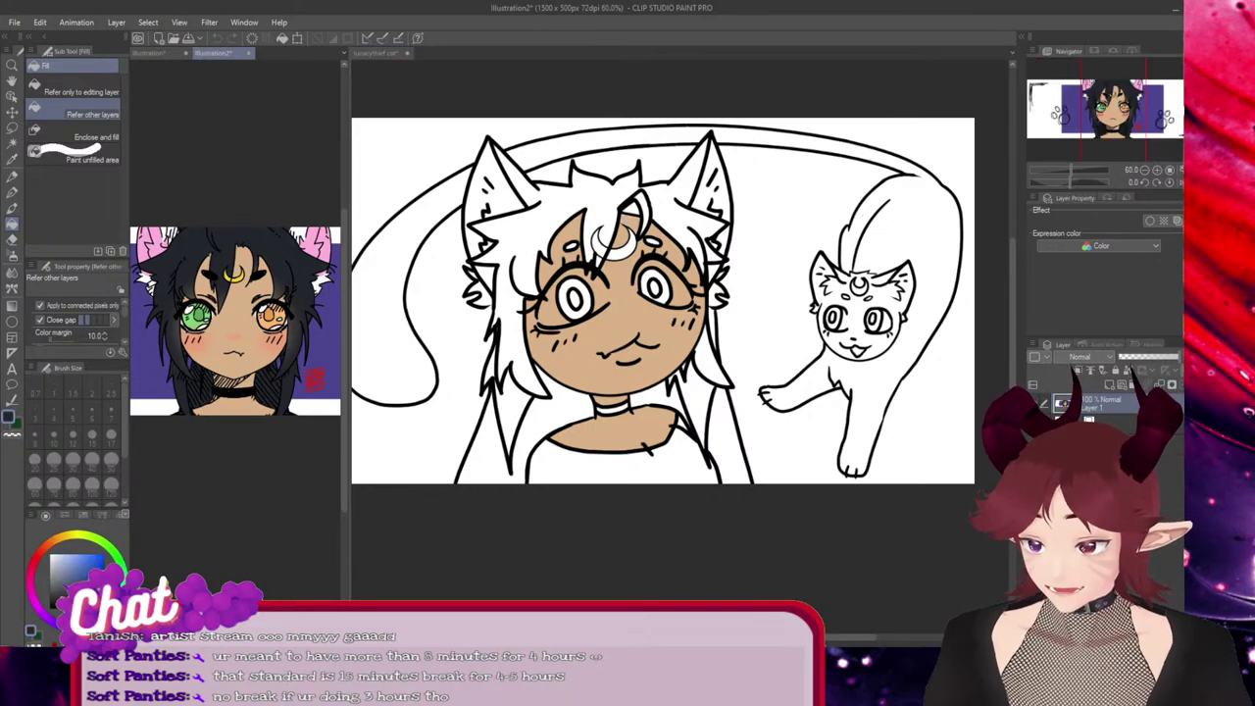
{"action": "key", "text": "ctrl+Tab"}
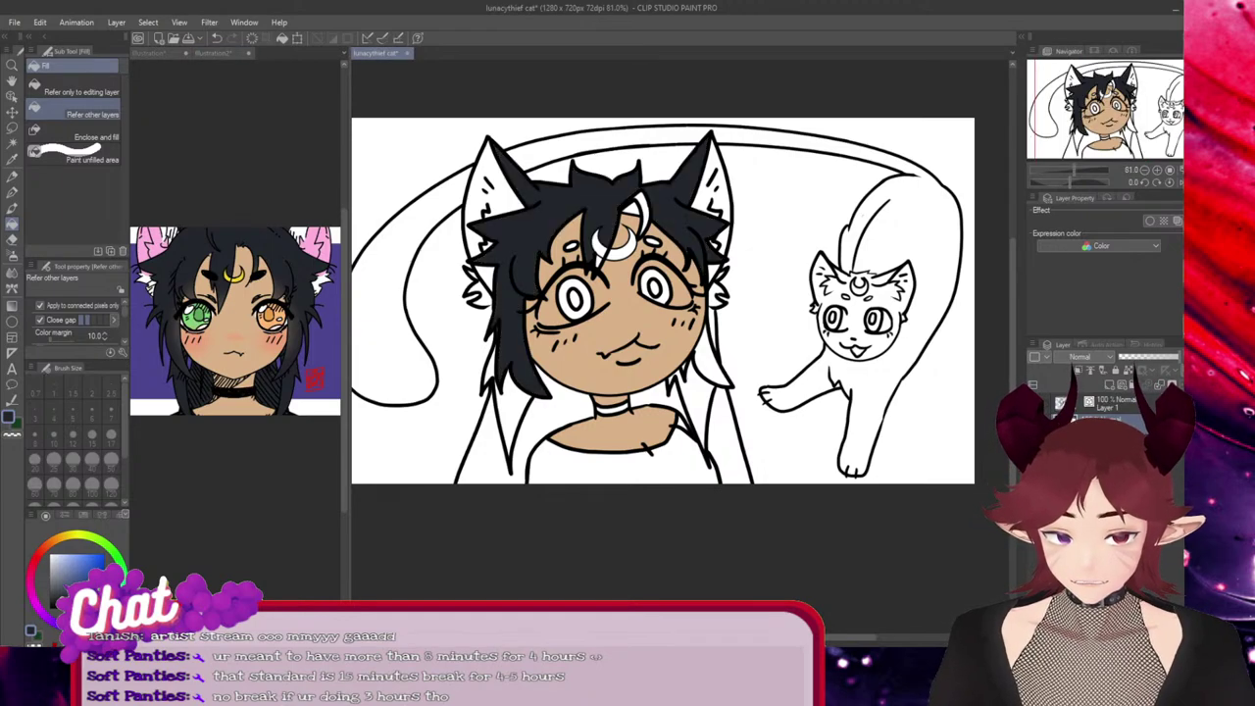
{"action": "left_click", "coordinate": [598, 262]}
{"action": "left_click", "coordinate": [510, 407]}
{"action": "left_click", "coordinate": [537, 427]}
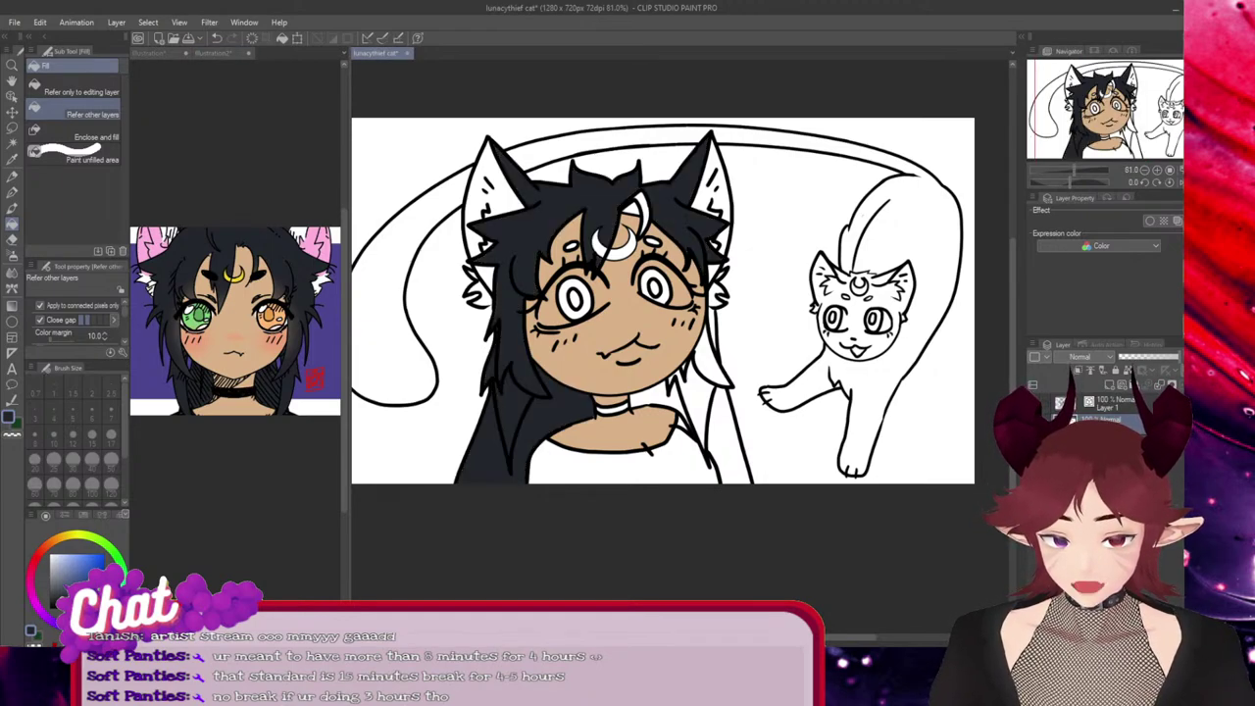
Fill the long hair strands on the right side of the girl's face and the forelock crossing her forehead with dark navy
{"action": "left_click", "coordinate": [661, 395]}
{"action": "left_click", "coordinate": [695, 410]}
{"action": "left_click", "coordinate": [730, 443]}
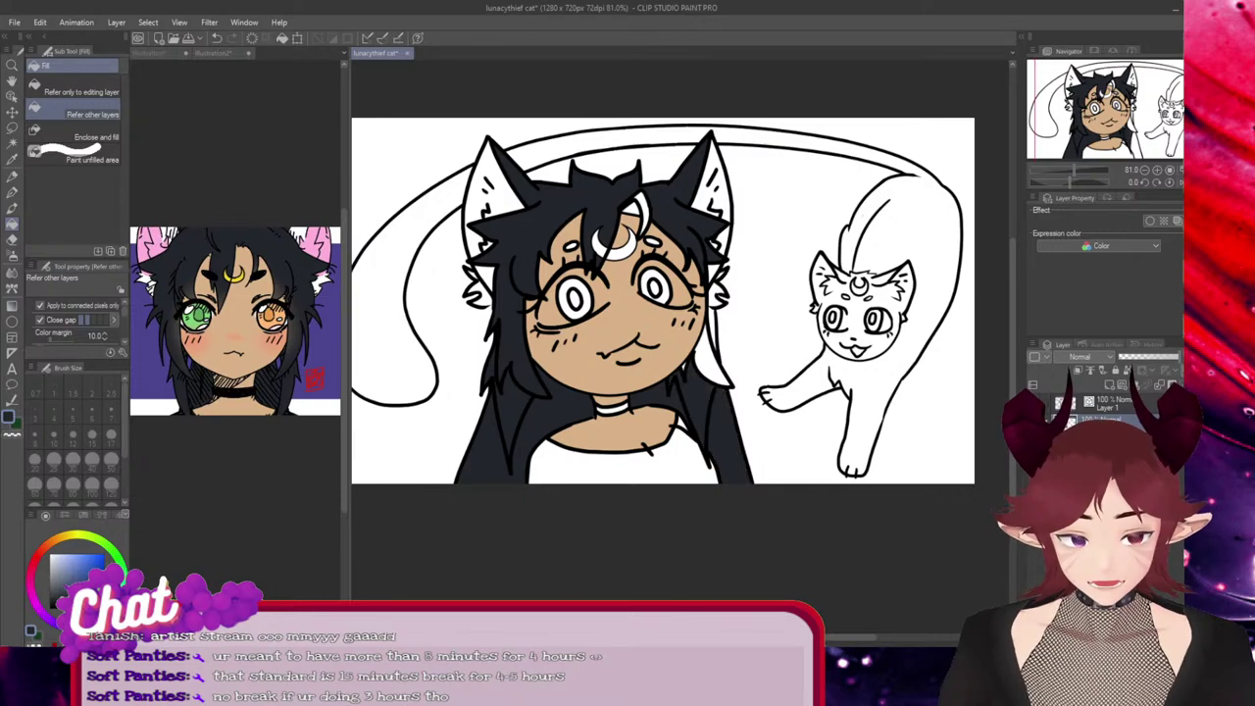
{"action": "left_click", "coordinate": [712, 365]}
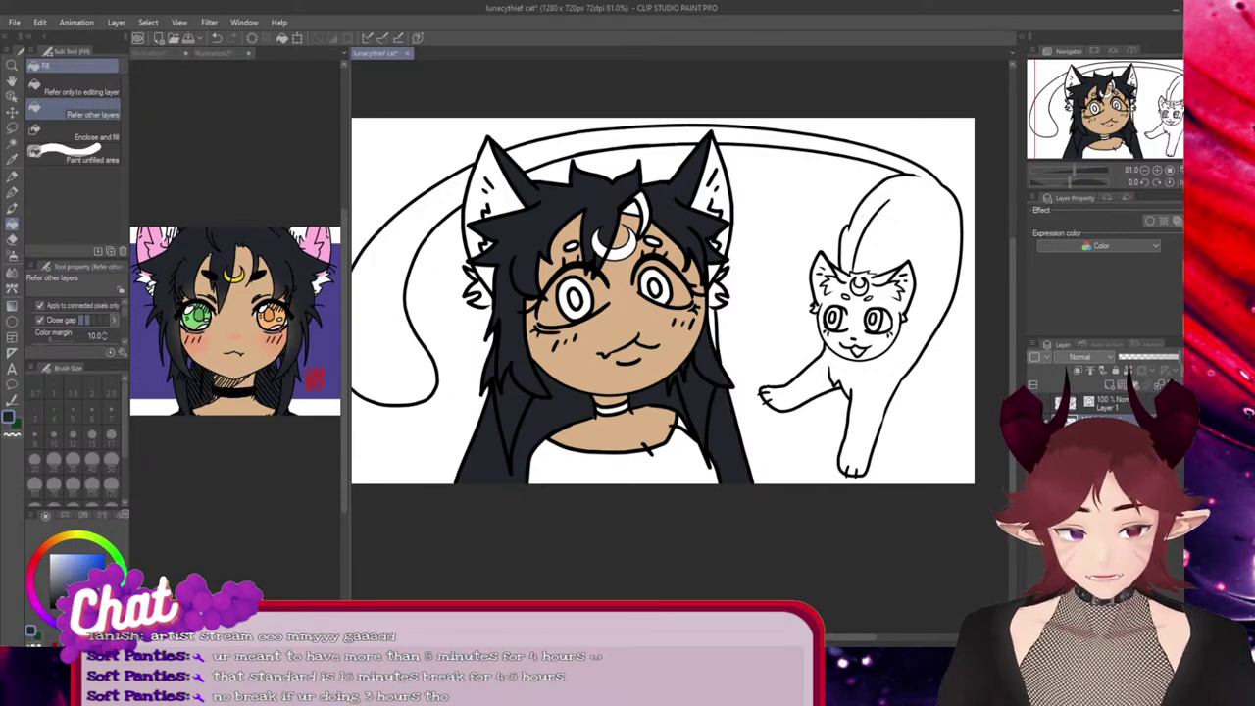
{"action": "left_click", "coordinate": [711, 332]}
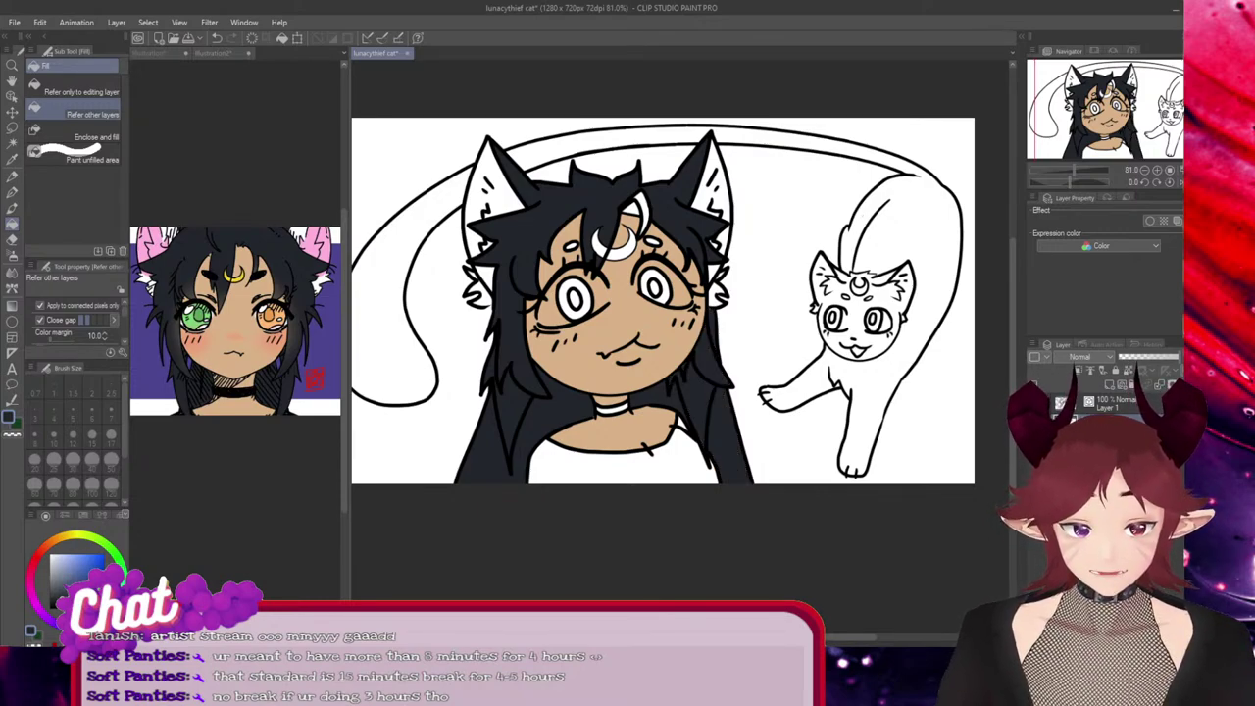
{"action": "left_click", "coordinate": [641, 216]}
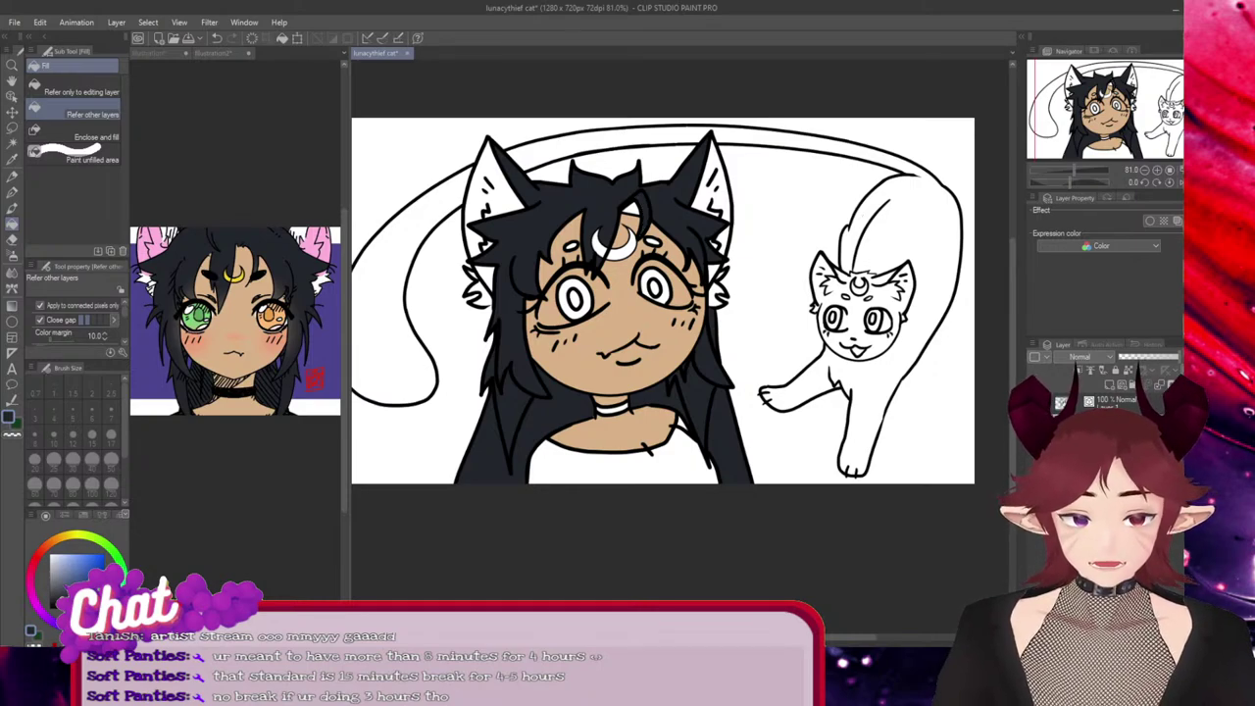
{"action": "left_click", "coordinate": [630, 208]}
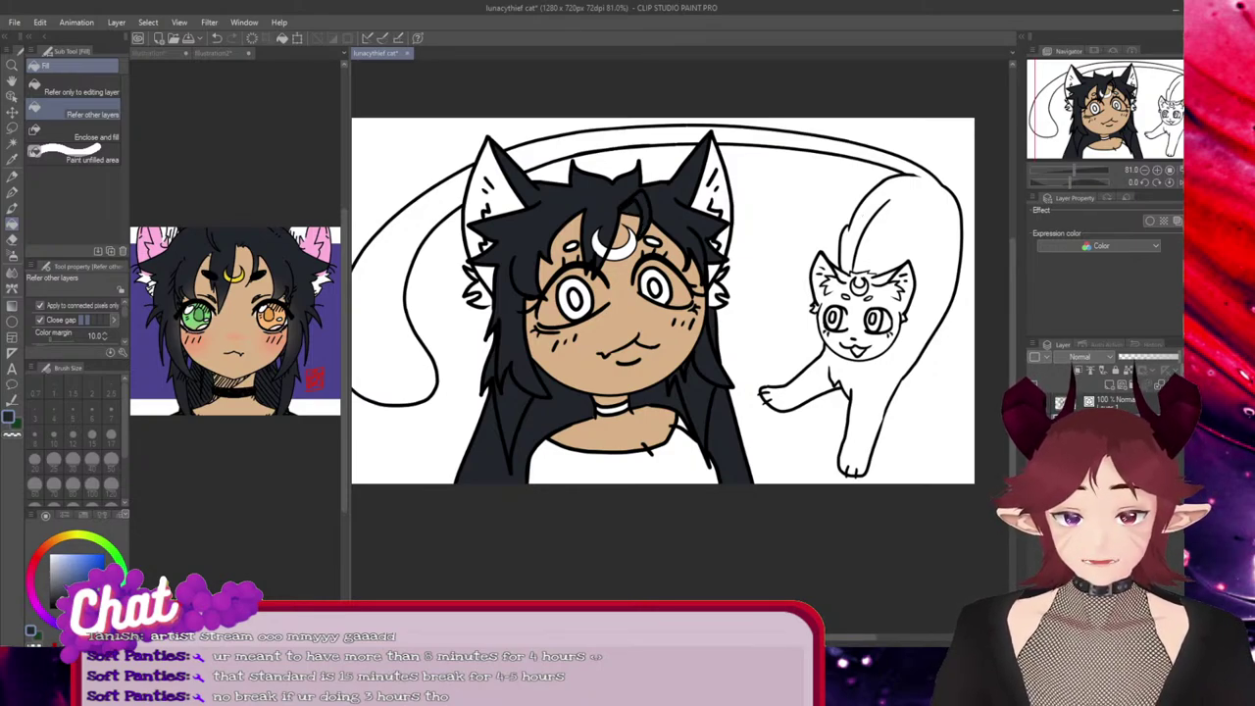
Bring up the cat reference illustration and fill the small cat's body, face and long curved tail with dark navy
{"action": "left_click", "coordinate": [153, 53]}
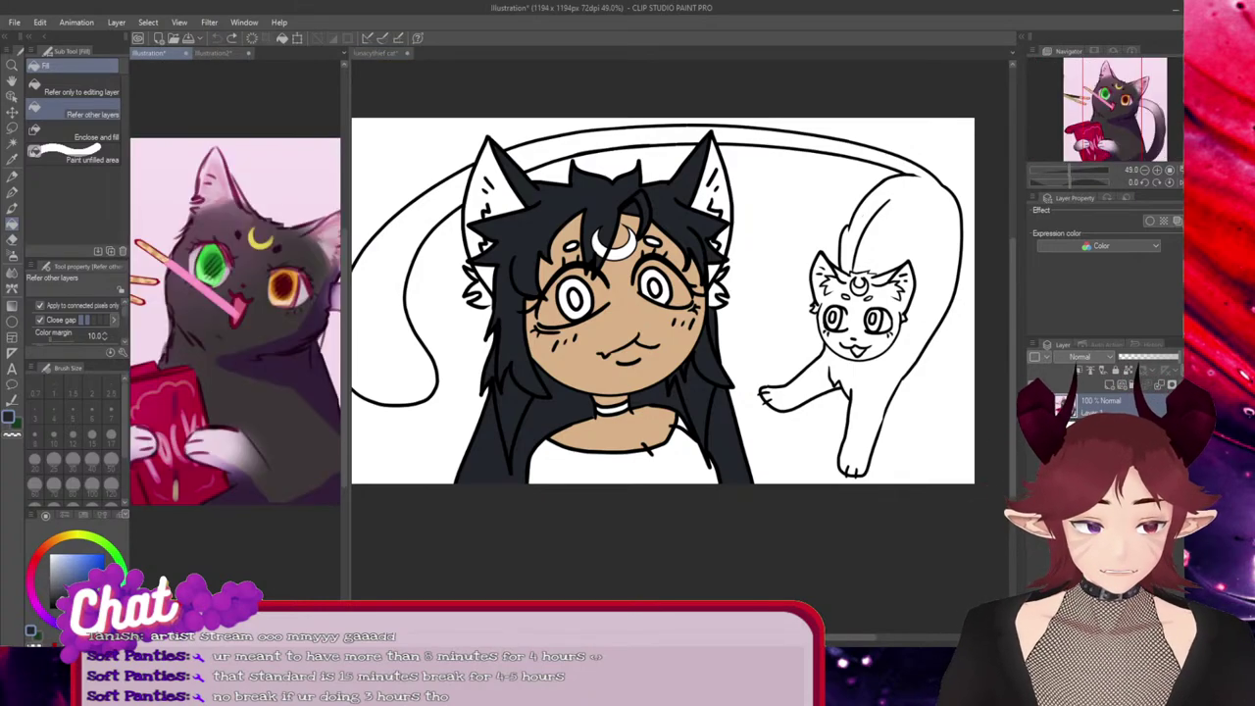
{"action": "left_click", "coordinate": [376, 53]}
{"action": "left_click", "coordinate": [909, 265]}
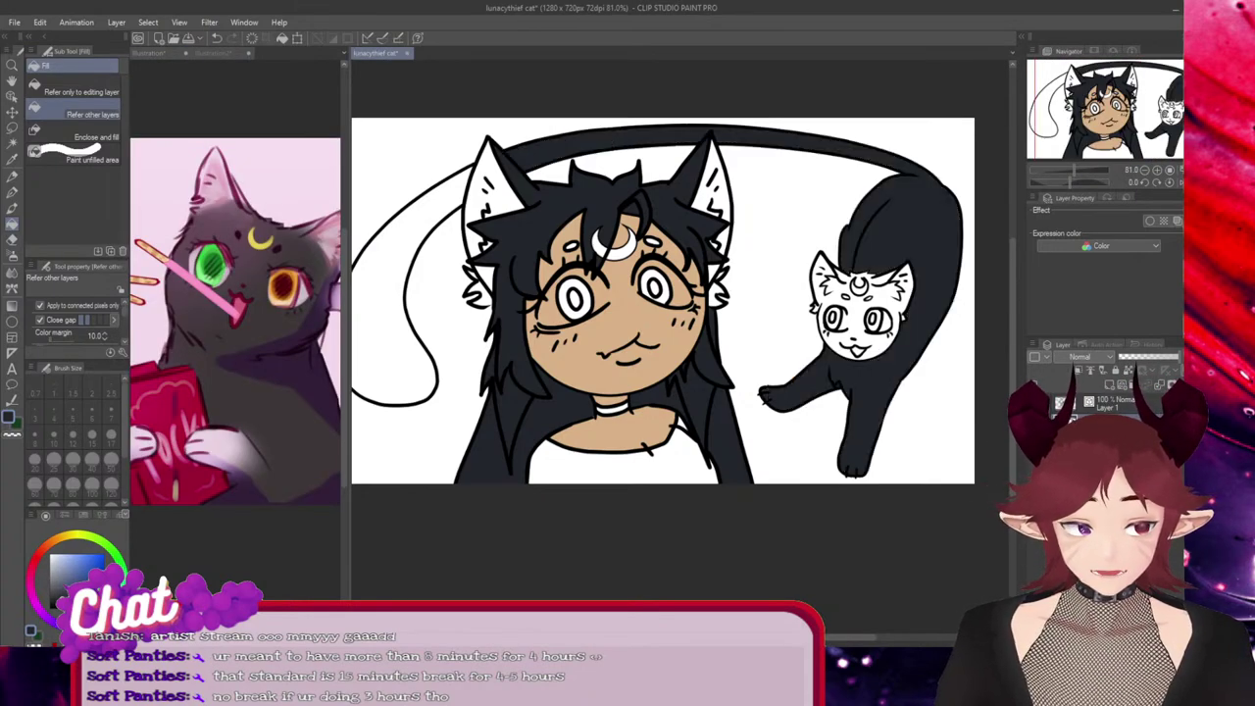
{"action": "left_click", "coordinate": [855, 333]}
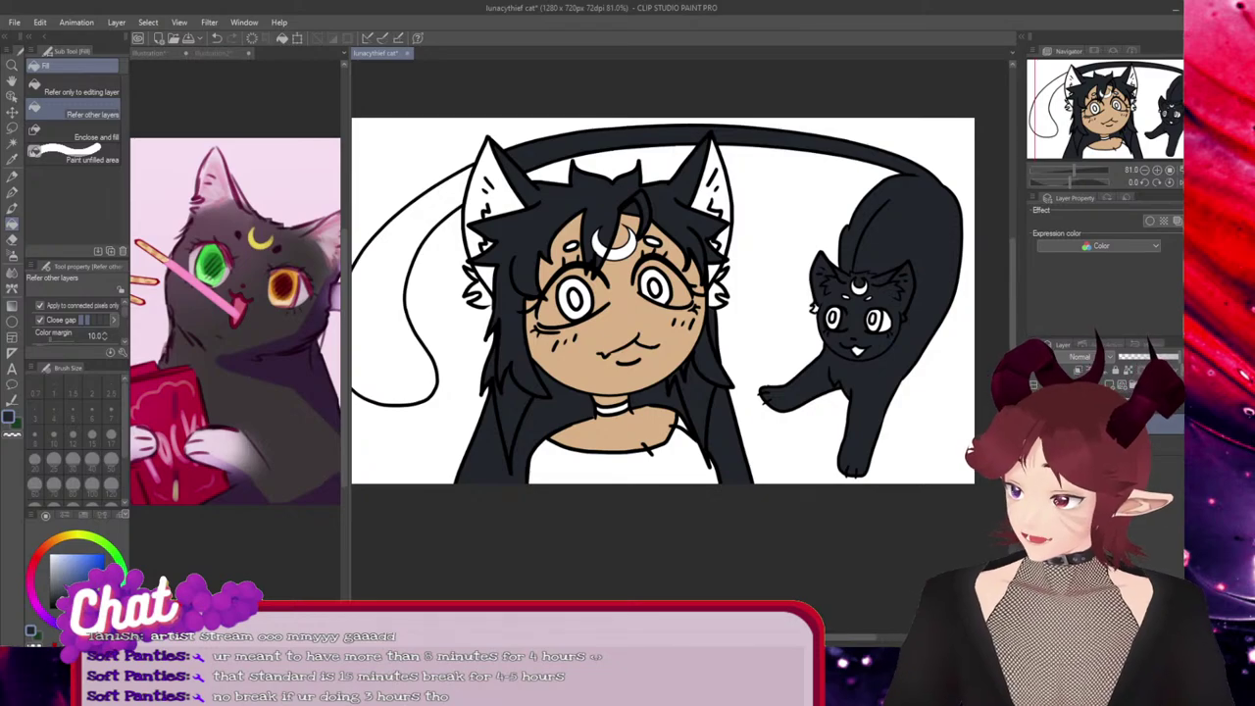
{"action": "key", "text": "ctrl+Tab"}
{"action": "key", "text": "ctrl+Tab"}
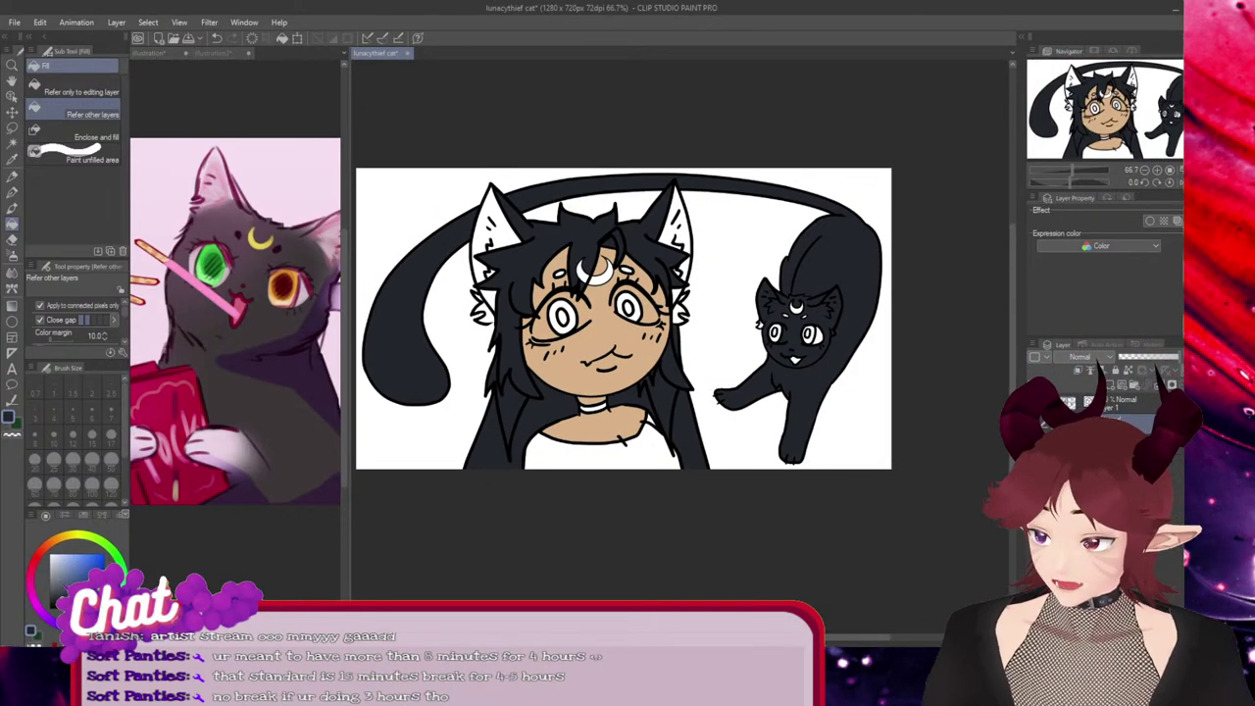
Touch up the small gaps in the cat's cheek fur with the Turnip pen at size 8 in dark navy
{"action": "scroll", "coordinate": [775, 331], "scroll_direction": "up", "scroll_amount": 5}
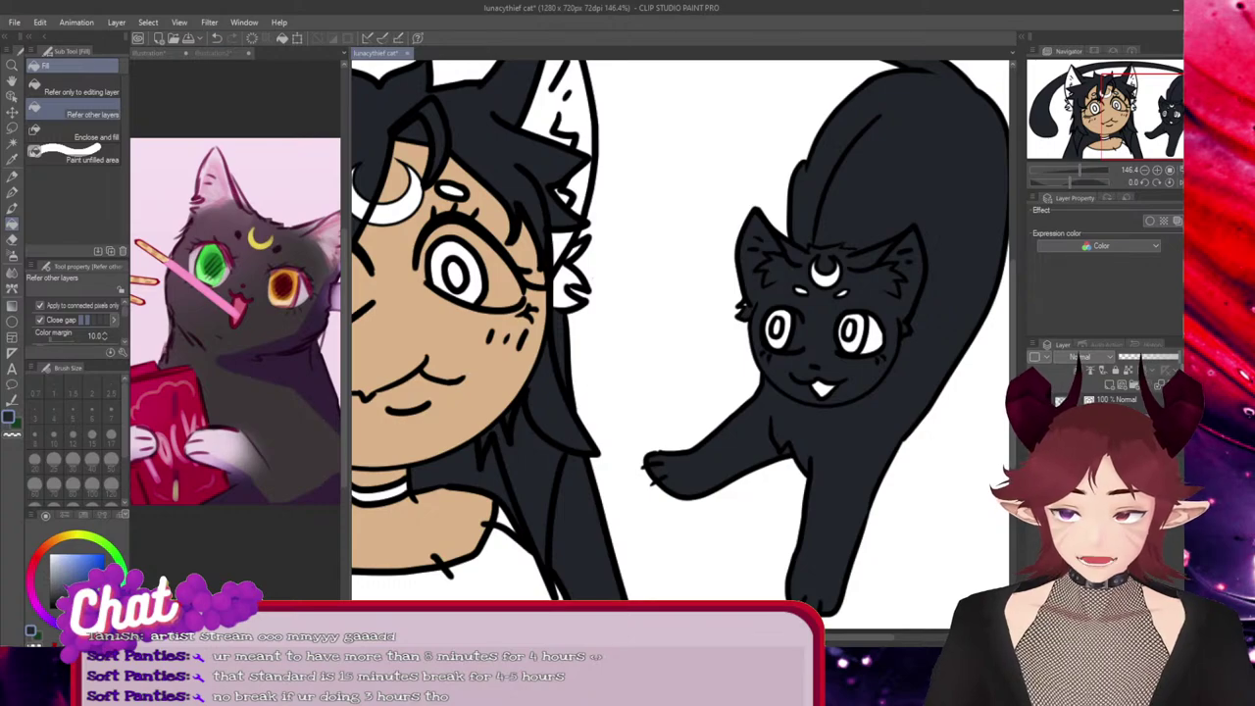
{"action": "left_click", "coordinate": [216, 38]}
{"action": "left_click", "coordinate": [12, 192]}
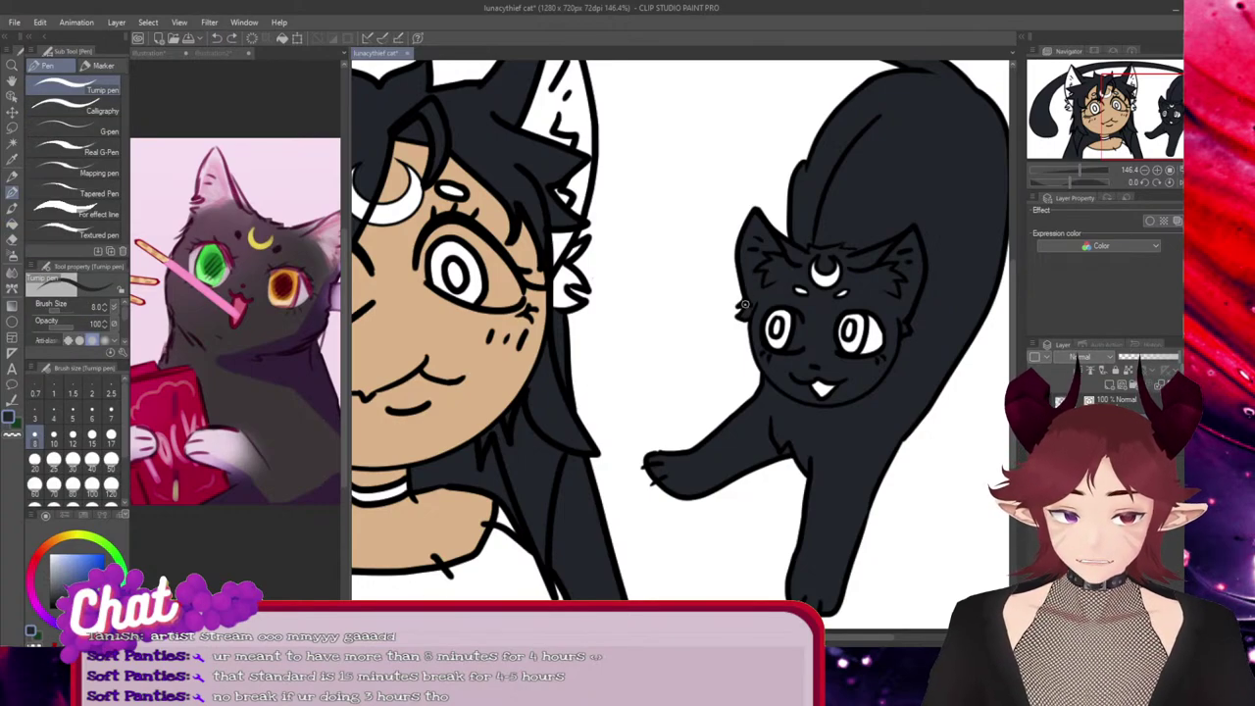
{"action": "scroll", "coordinate": [704, 340], "scroll_direction": "down", "scroll_amount": 2}
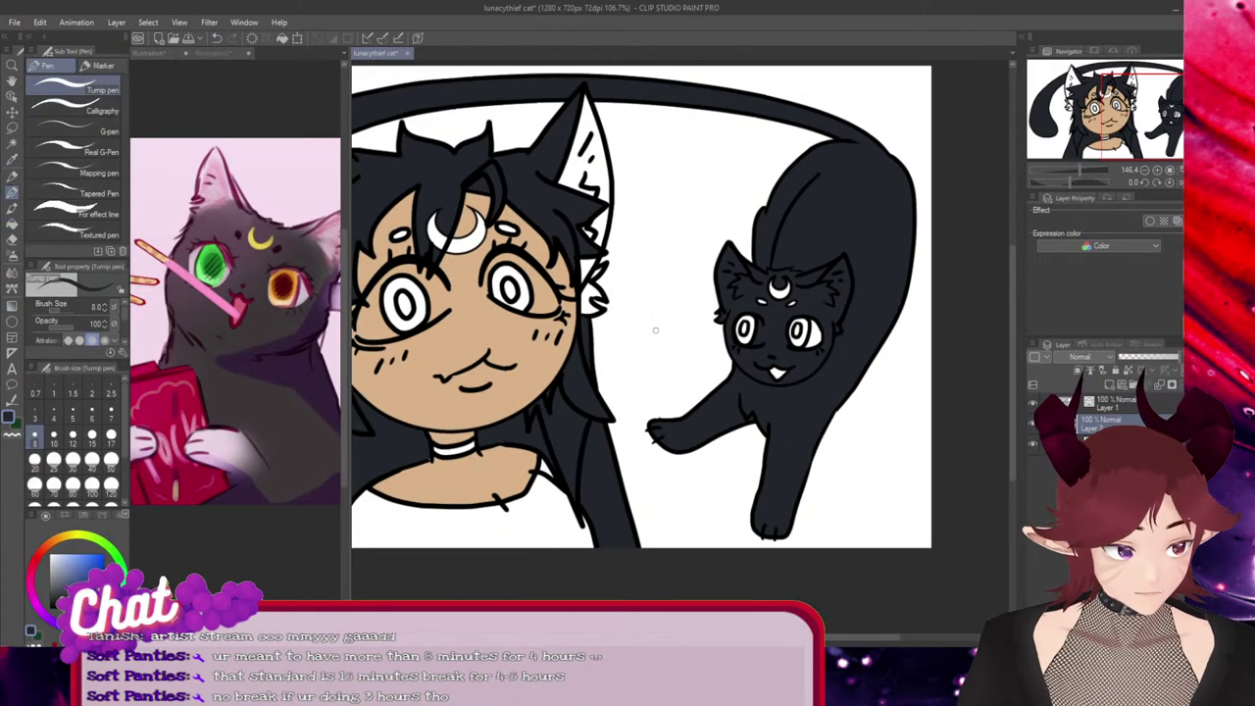
{"action": "scroll", "coordinate": [656, 331], "scroll_direction": "down", "scroll_amount": 1}
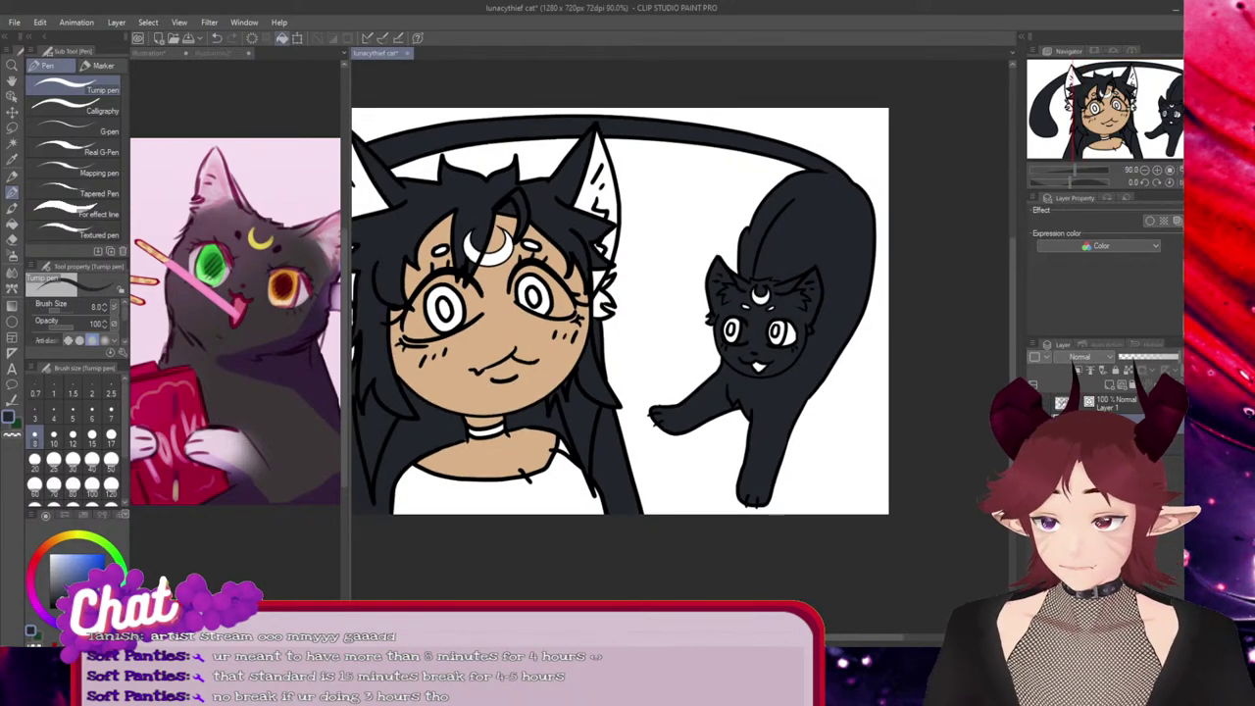
Fill the girl's lower ear fluff on both sides with a pale bluish white, using the portrait illustration as reference
{"action": "left_click", "coordinate": [214, 53]}
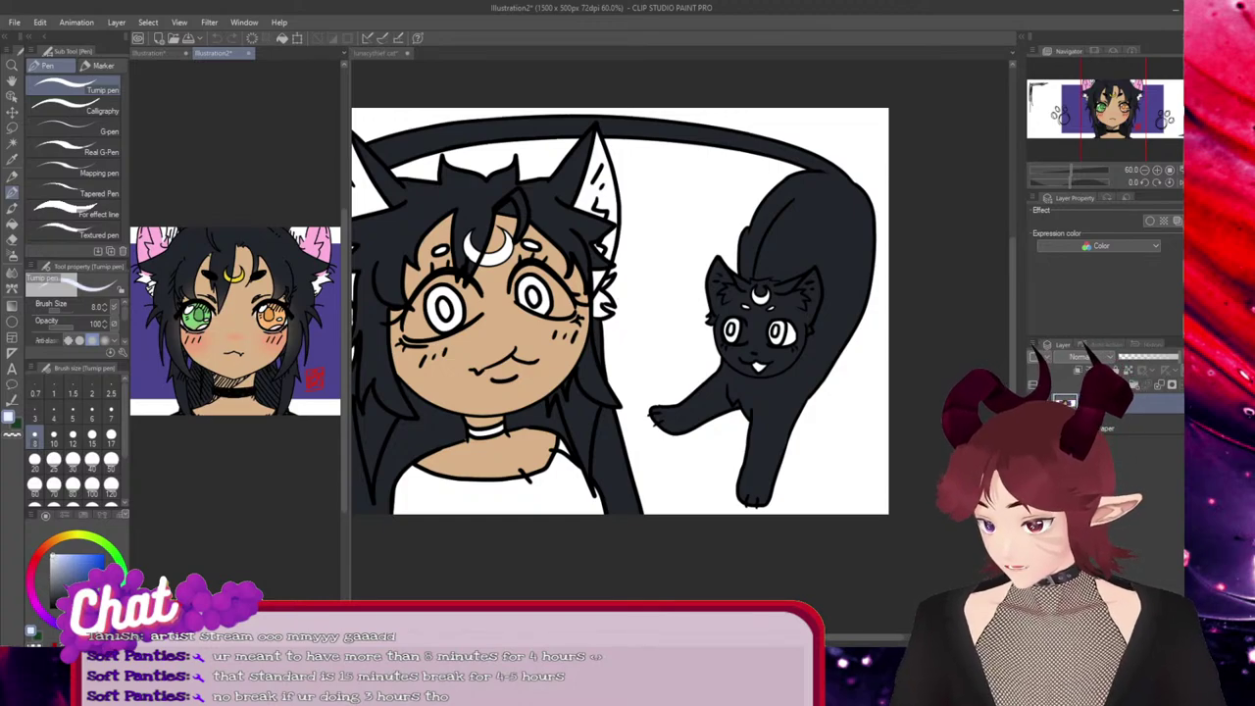
{"action": "key", "text": "g"}
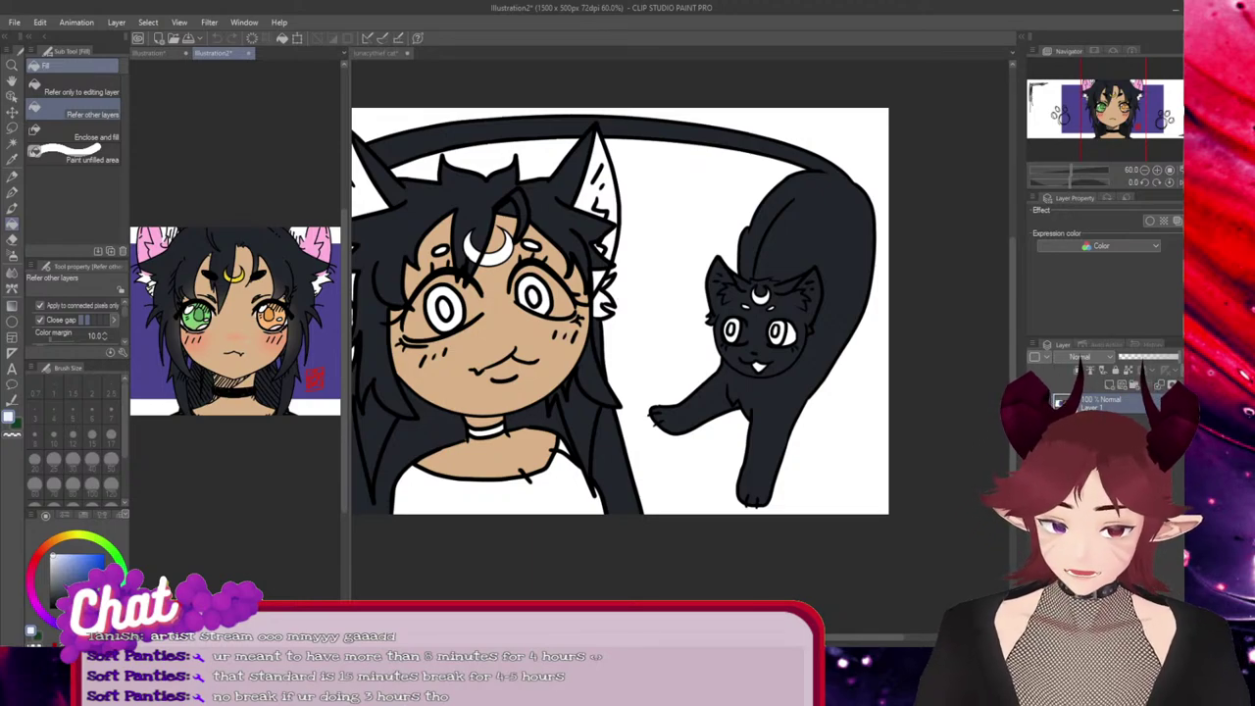
{"action": "left_click", "coordinate": [377, 53]}
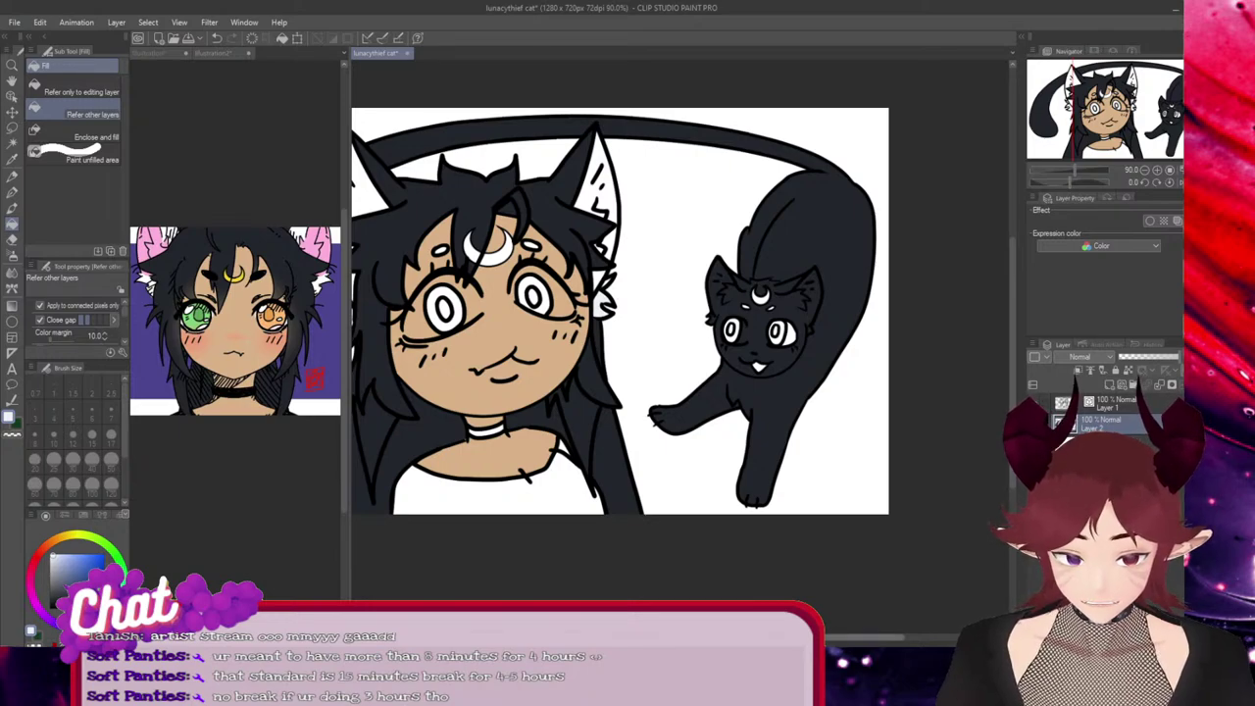
{"action": "left_click_drag", "start_coordinate": [862, 637], "coordinate": [824, 637]}
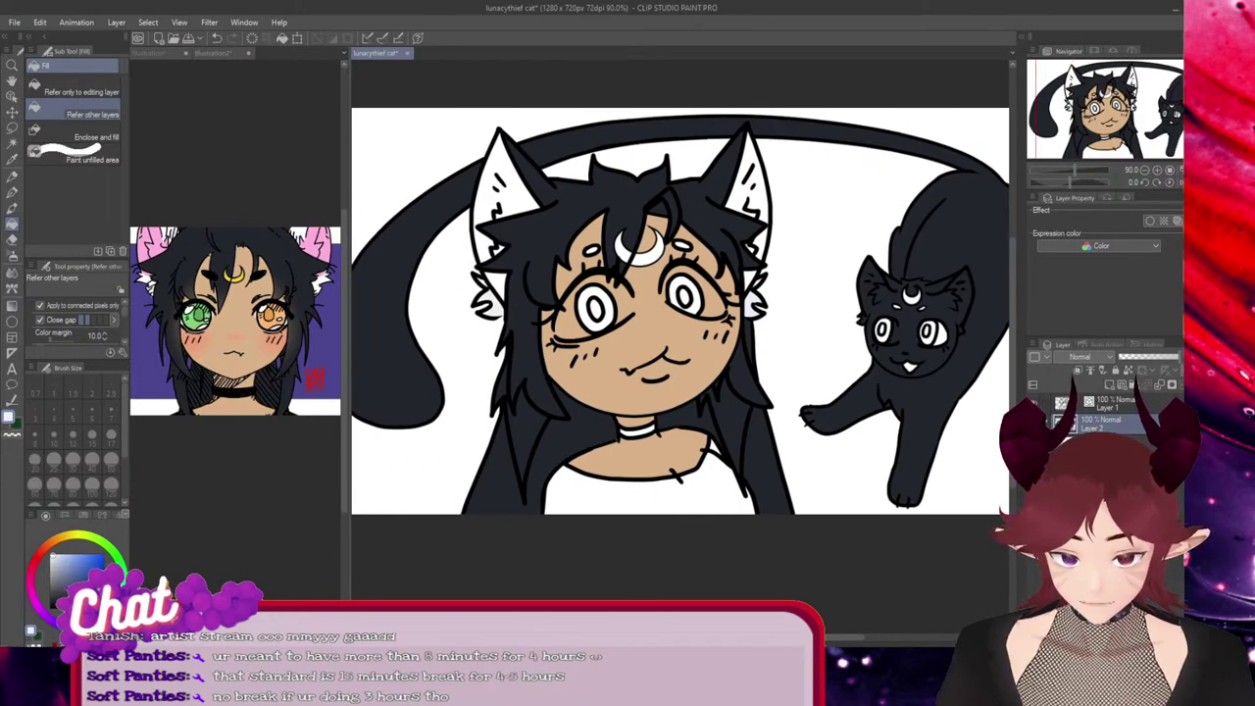
{"action": "scroll", "coordinate": [543, 295], "scroll_direction": "up", "scroll_amount": 7}
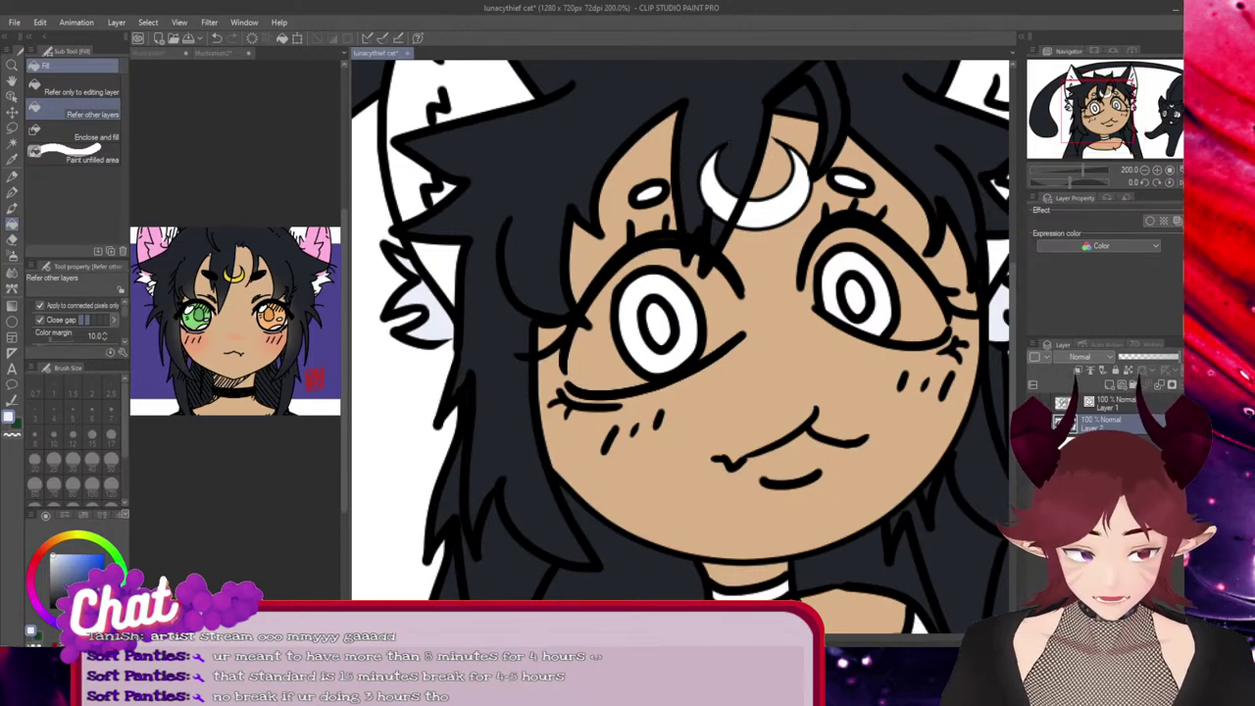
{"action": "left_click_drag", "start_coordinate": [776, 638], "coordinate": [823, 637]}
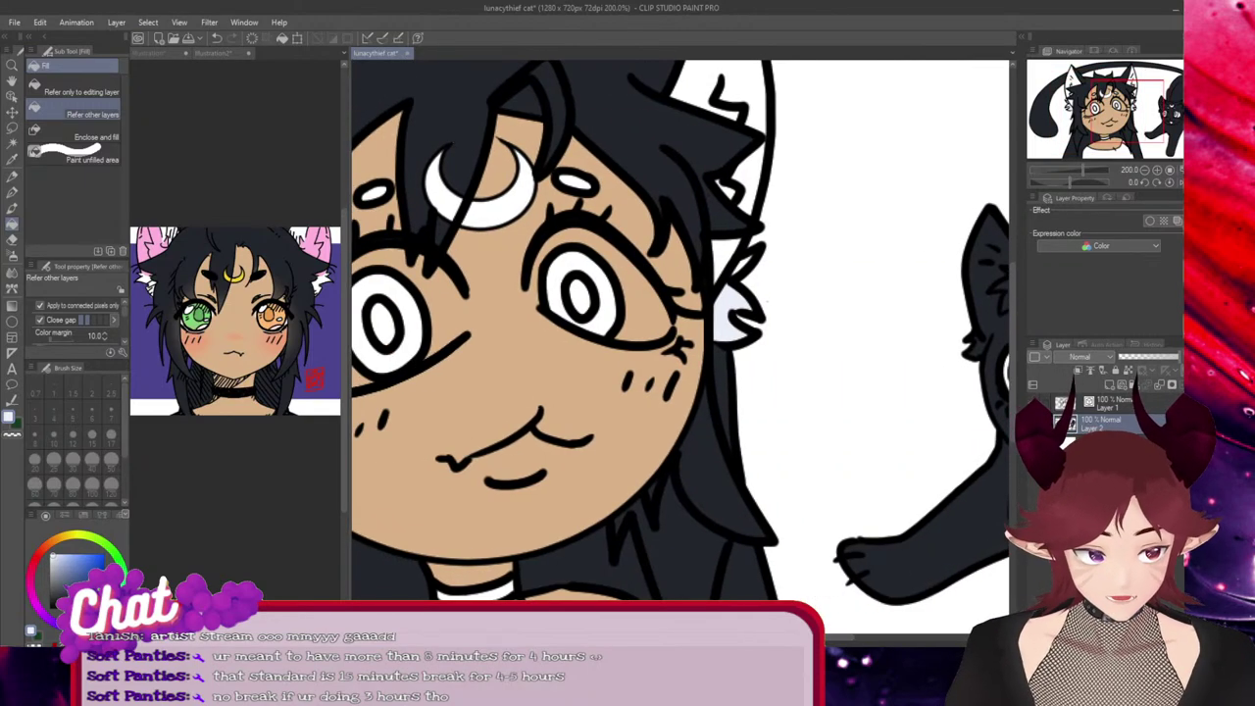
{"action": "scroll", "coordinate": [766, 294], "scroll_direction": "down", "scroll_amount": 4}
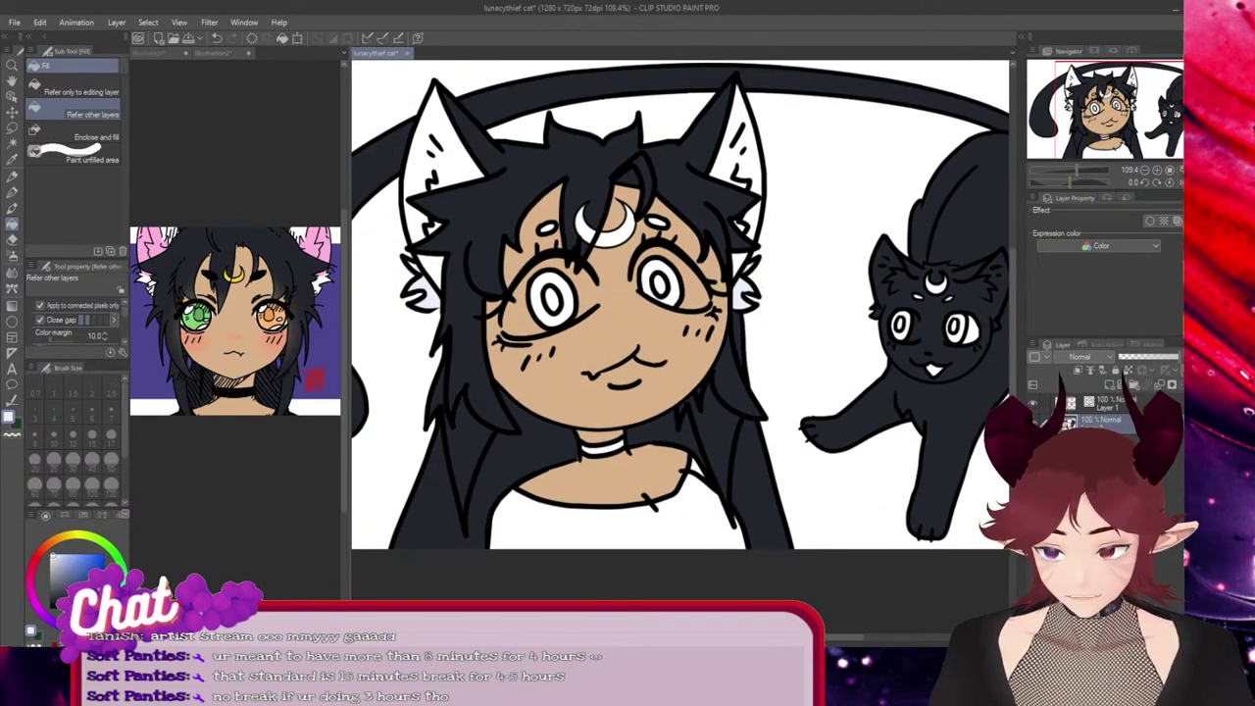
Fill the choker around the girl's neck with dark navy
{"action": "scroll", "coordinate": [708, 257], "scroll_direction": "up", "scroll_amount": 2}
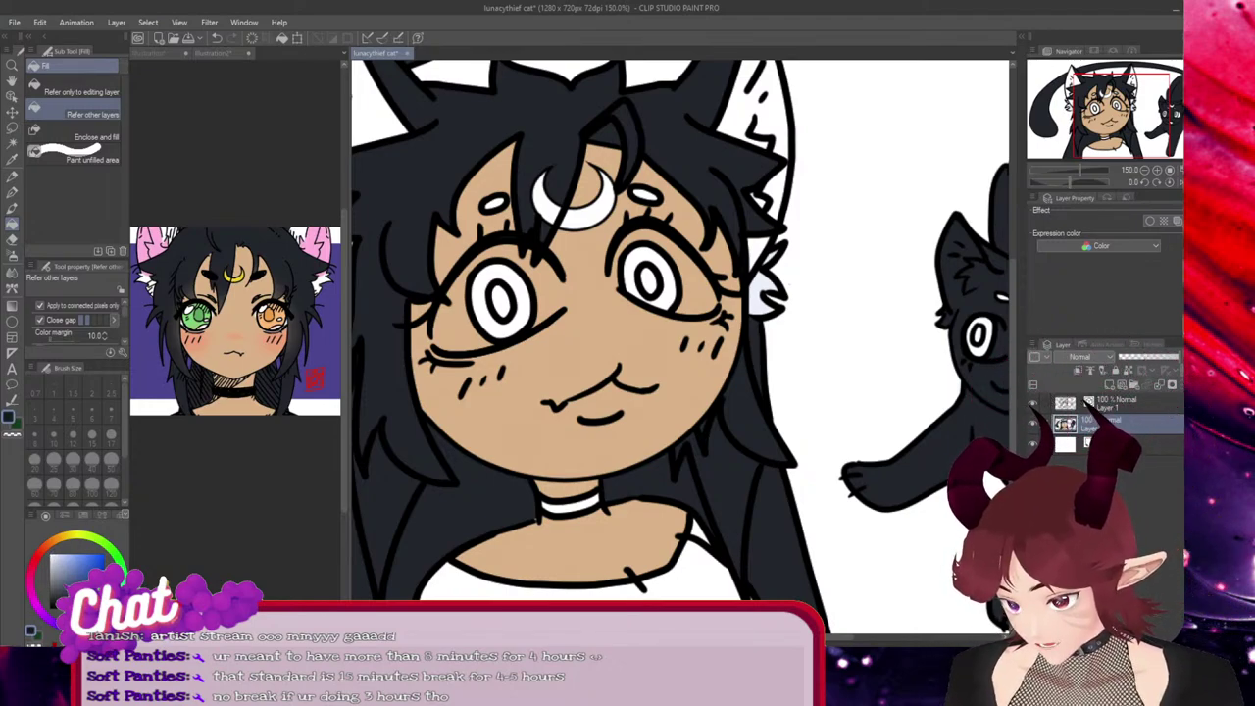
{"action": "left_click", "coordinate": [571, 506]}
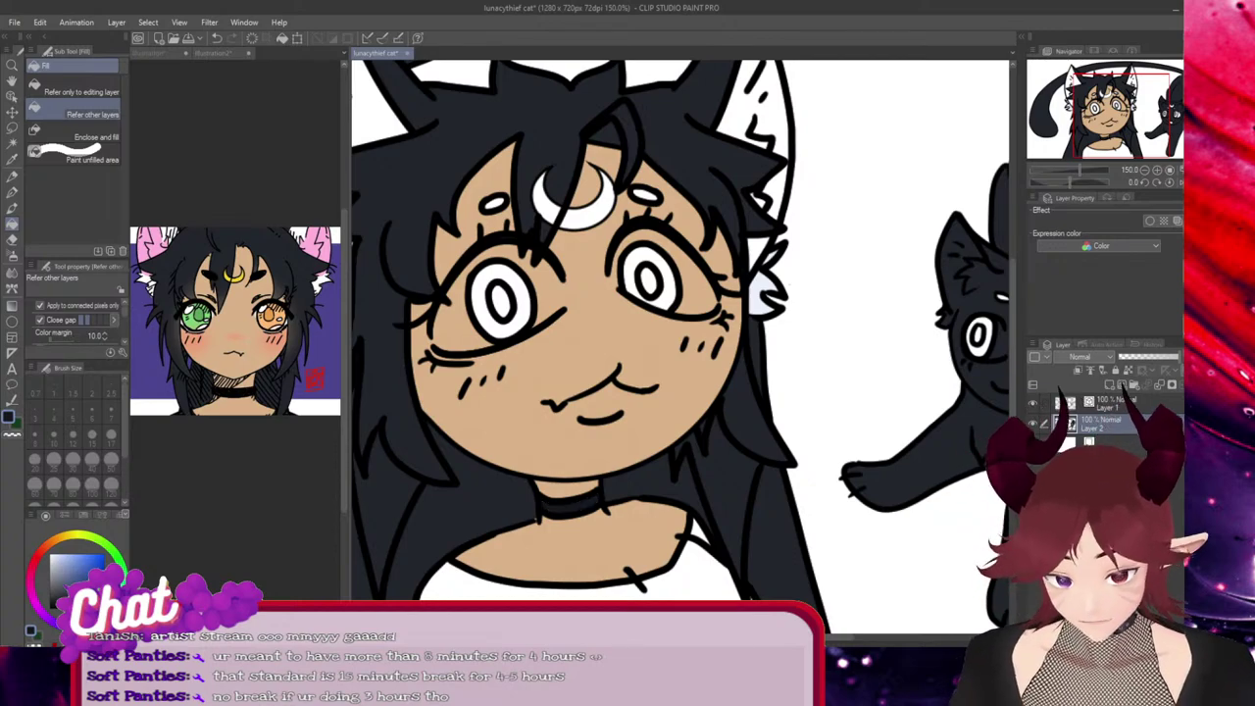
Fill the girl's top with dark navy
{"action": "scroll", "coordinate": [668, 544], "scroll_direction": "down", "scroll_amount": 1}
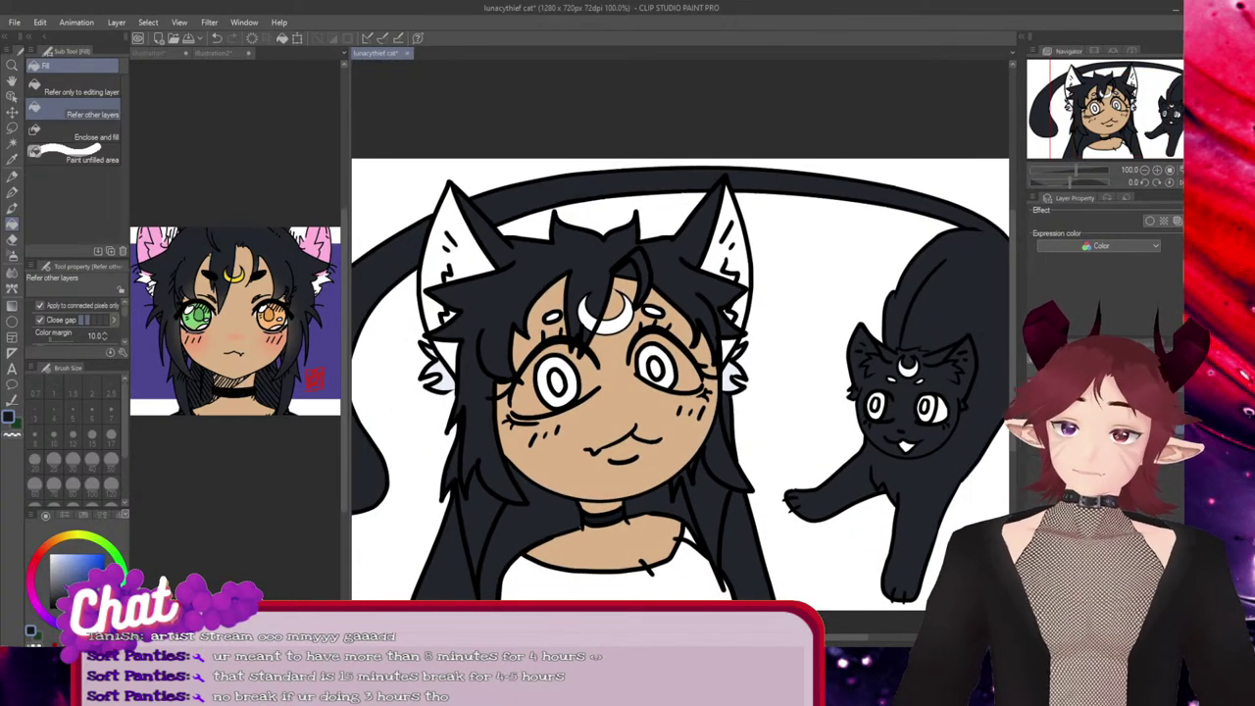
{"action": "left_click", "coordinate": [686, 541]}
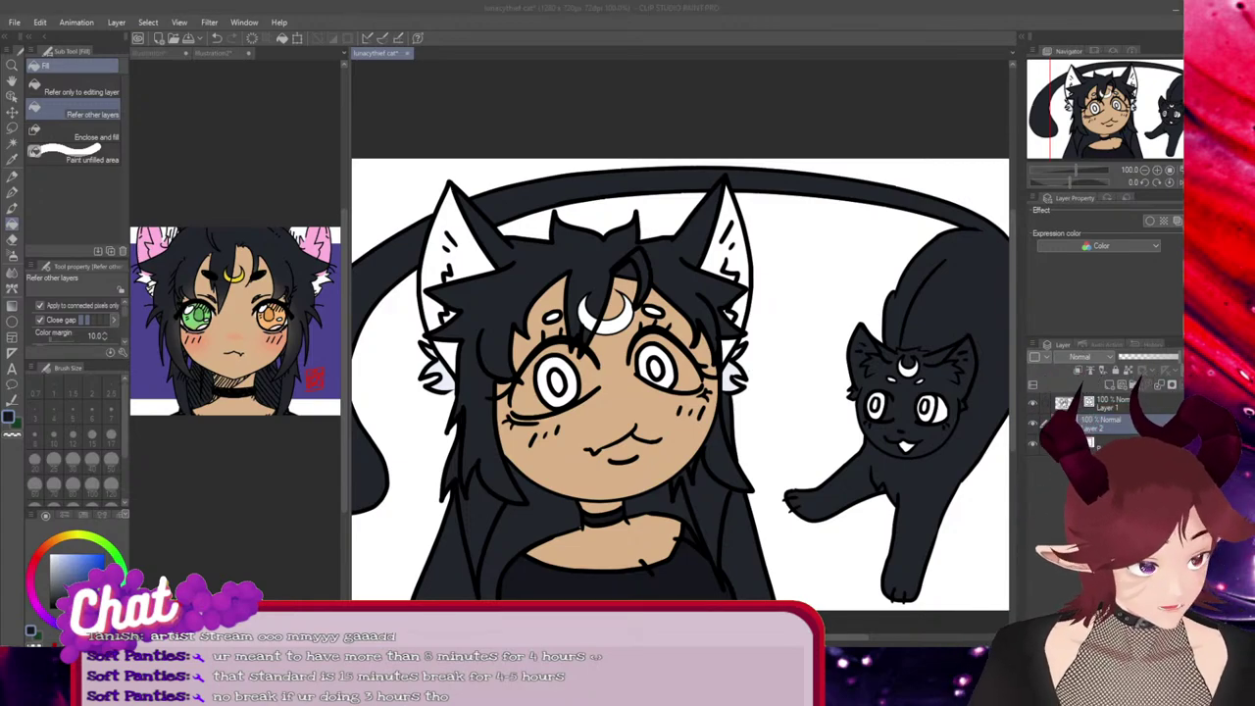
Delete the flat-colour Layer 2 and narrow the outlines of the girl's two ears with Adjust line width at 0.4
{"action": "left_click", "coordinate": [1195, 384]}
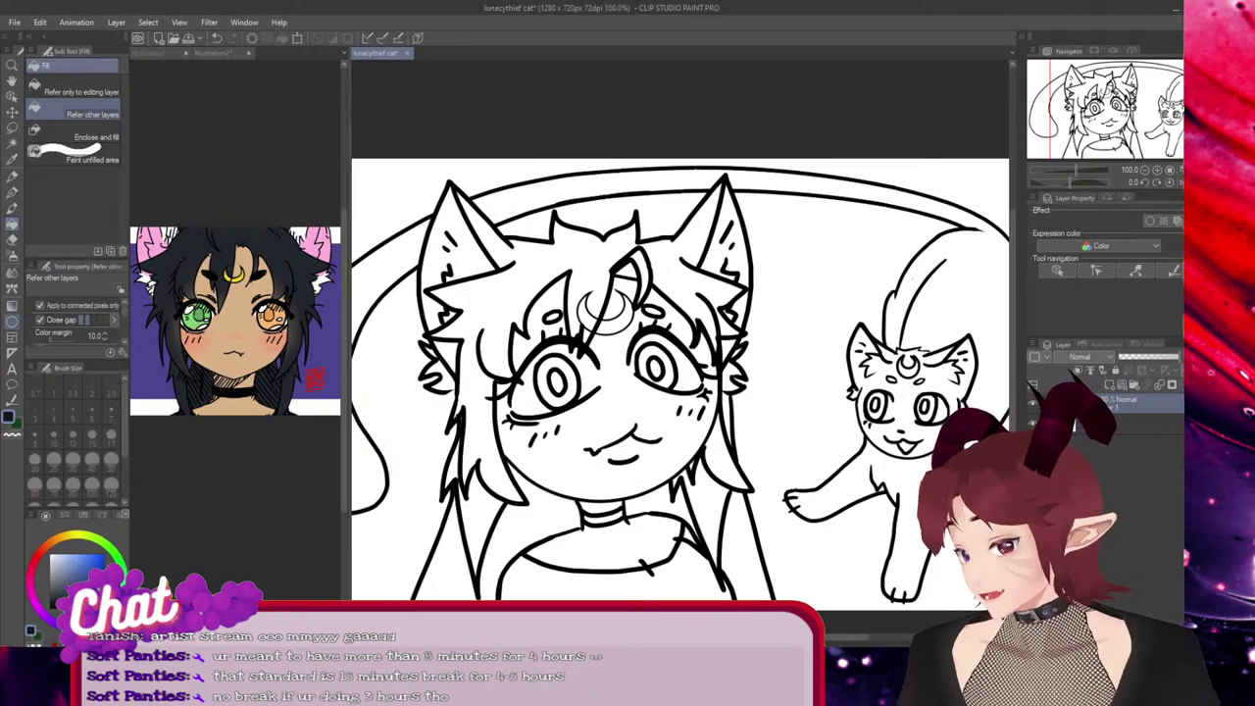
{"action": "left_click", "coordinate": [12, 400]}
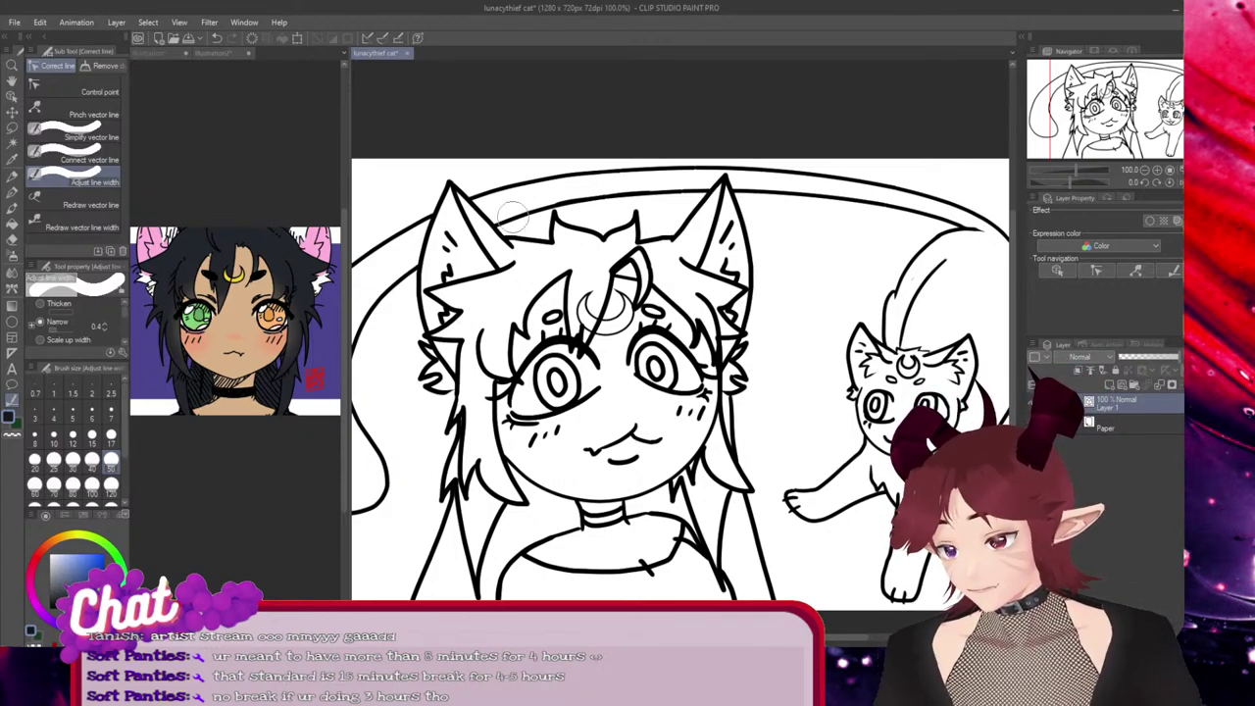
{"action": "left_click_drag", "start_coordinate": [482, 212], "coordinate": [486, 265]}
{"action": "mouse_move", "coordinate": [463, 196]}
{"action": "left_mouse_down"}
{"action": "mouse_move", "coordinate": [494, 251]}
{"action": "mouse_move", "coordinate": [483, 245]}
{"action": "mouse_move", "coordinate": [428, 314]}
{"action": "left_mouse_up"}
{"action": "left_click_drag", "start_coordinate": [419, 221], "coordinate": [419, 235]}
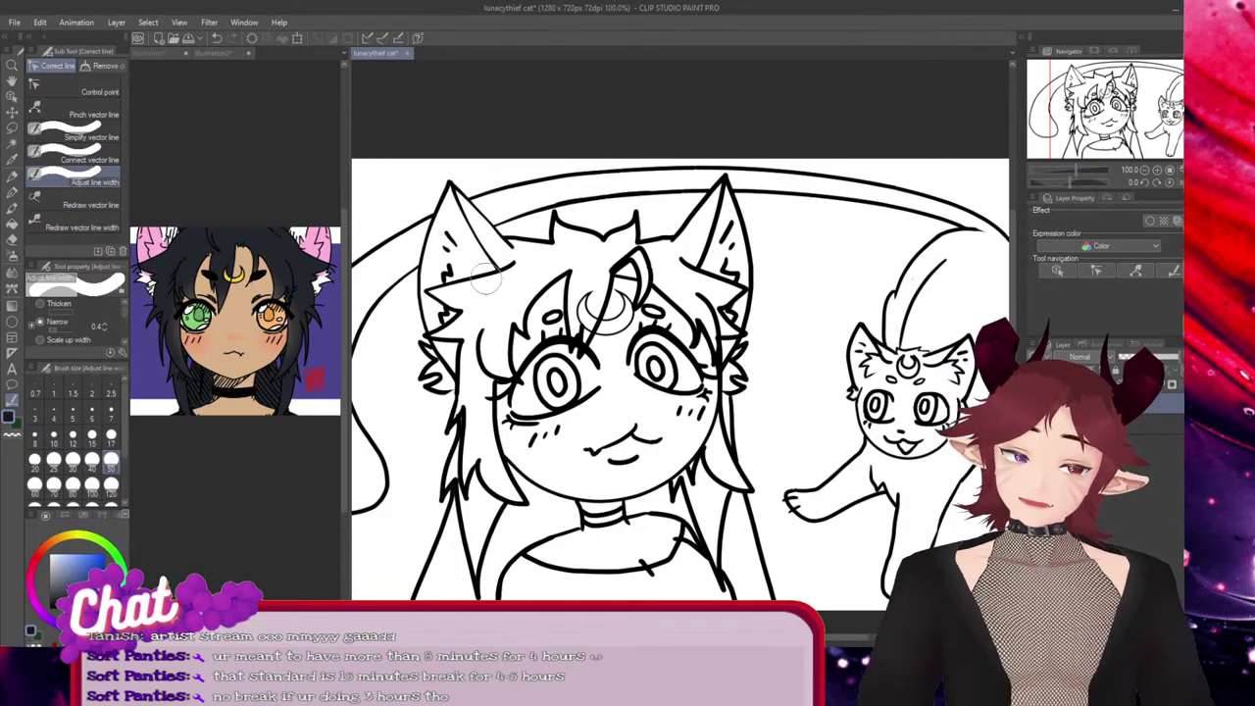
{"action": "left_click_drag", "start_coordinate": [698, 201], "coordinate": [686, 229]}
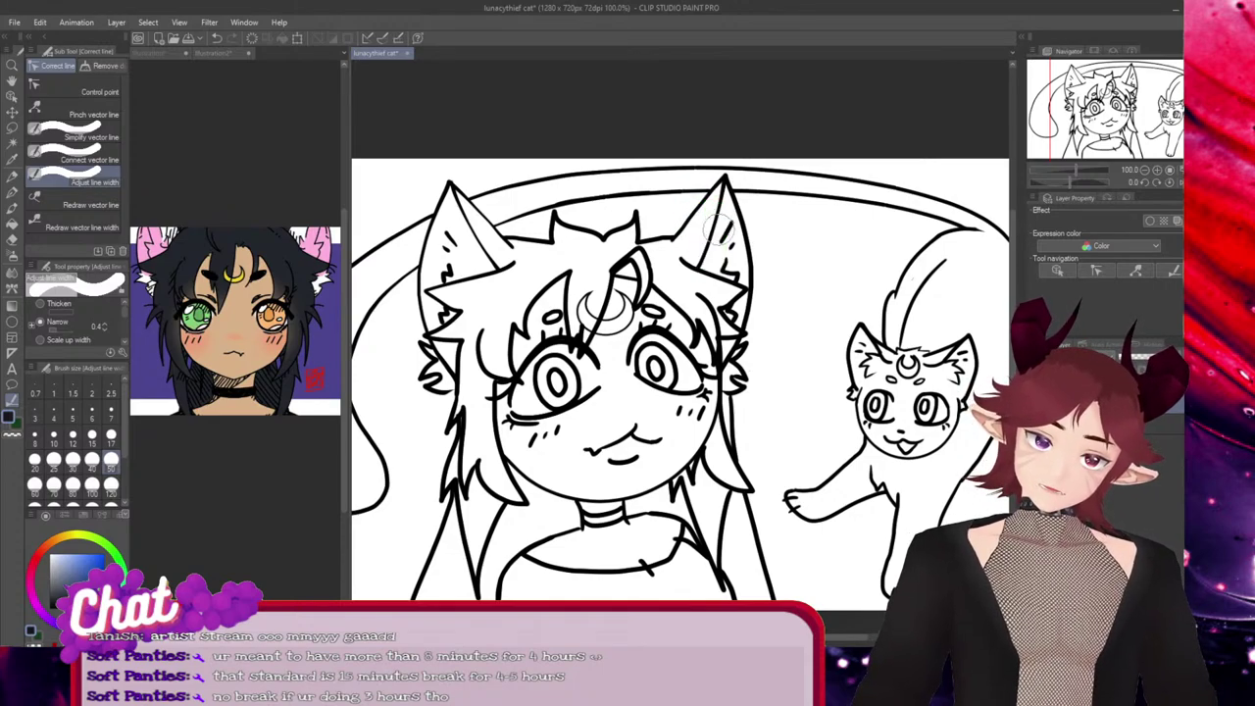
{"action": "left_click_drag", "start_coordinate": [764, 257], "coordinate": [755, 331]}
{"action": "left_click_drag", "start_coordinate": [759, 235], "coordinate": [743, 302]}
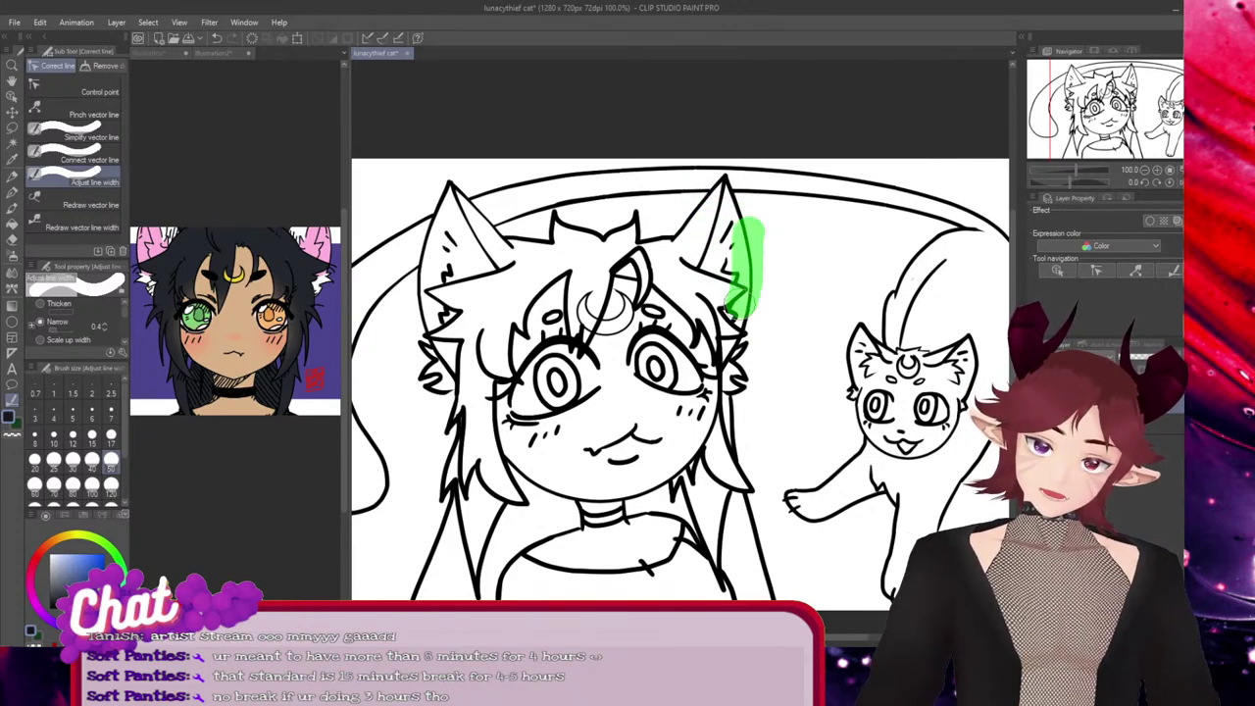
Narrow both outlines of the long tail where it arches above the girl's hair and runs towards the cat
{"action": "mouse_move", "coordinate": [677, 171]}
{"action": "left_mouse_down"}
{"action": "mouse_move", "coordinate": [557, 182]}
{"action": "mouse_move", "coordinate": [588, 177]}
{"action": "left_mouse_up"}
{"action": "left_click_drag", "start_coordinate": [689, 191], "coordinate": [561, 208]}
{"action": "left_click_drag", "start_coordinate": [654, 194], "coordinate": [586, 201]}
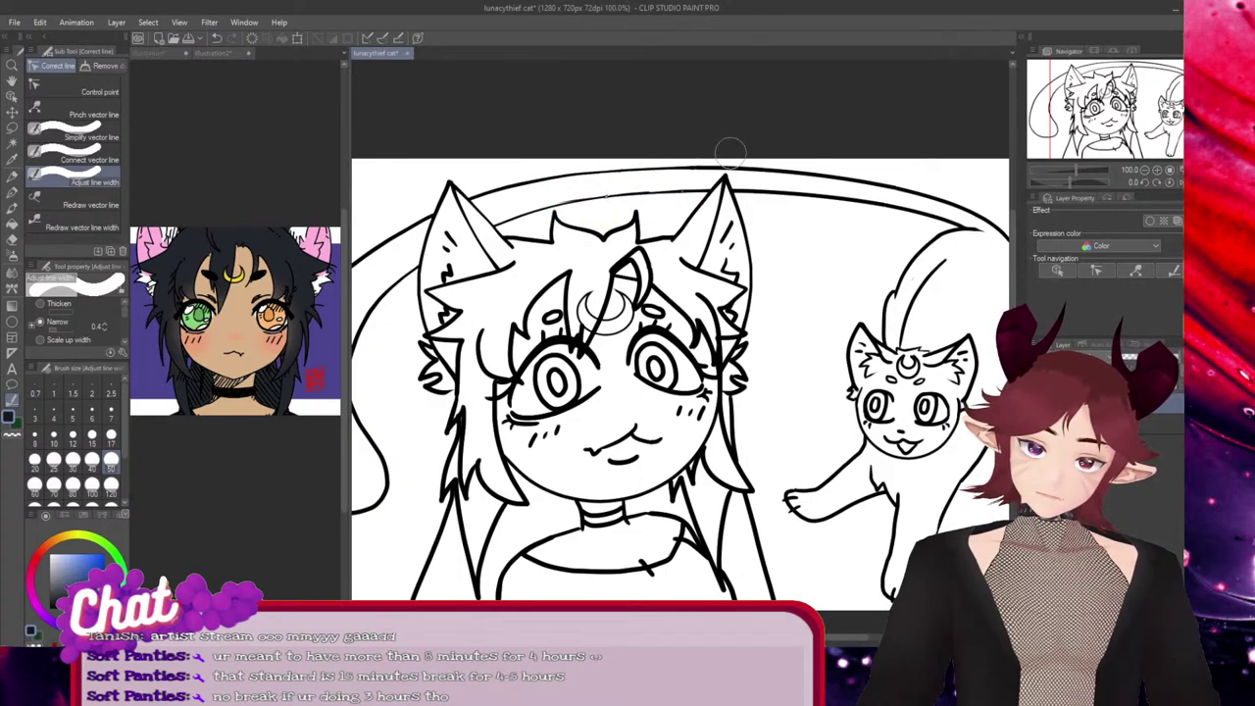
{"action": "left_click_drag", "start_coordinate": [874, 199], "coordinate": [749, 187]}
{"action": "mouse_move", "coordinate": [880, 170]}
{"action": "left_mouse_down"}
{"action": "mouse_move", "coordinate": [806, 158]}
{"action": "mouse_move", "coordinate": [725, 168]}
{"action": "left_mouse_up"}
{"action": "left_click_drag", "start_coordinate": [907, 211], "coordinate": [796, 199]}
{"action": "left_click_drag", "start_coordinate": [886, 203], "coordinate": [771, 191]}
{"action": "left_click_drag", "start_coordinate": [874, 180], "coordinate": [812, 163]}
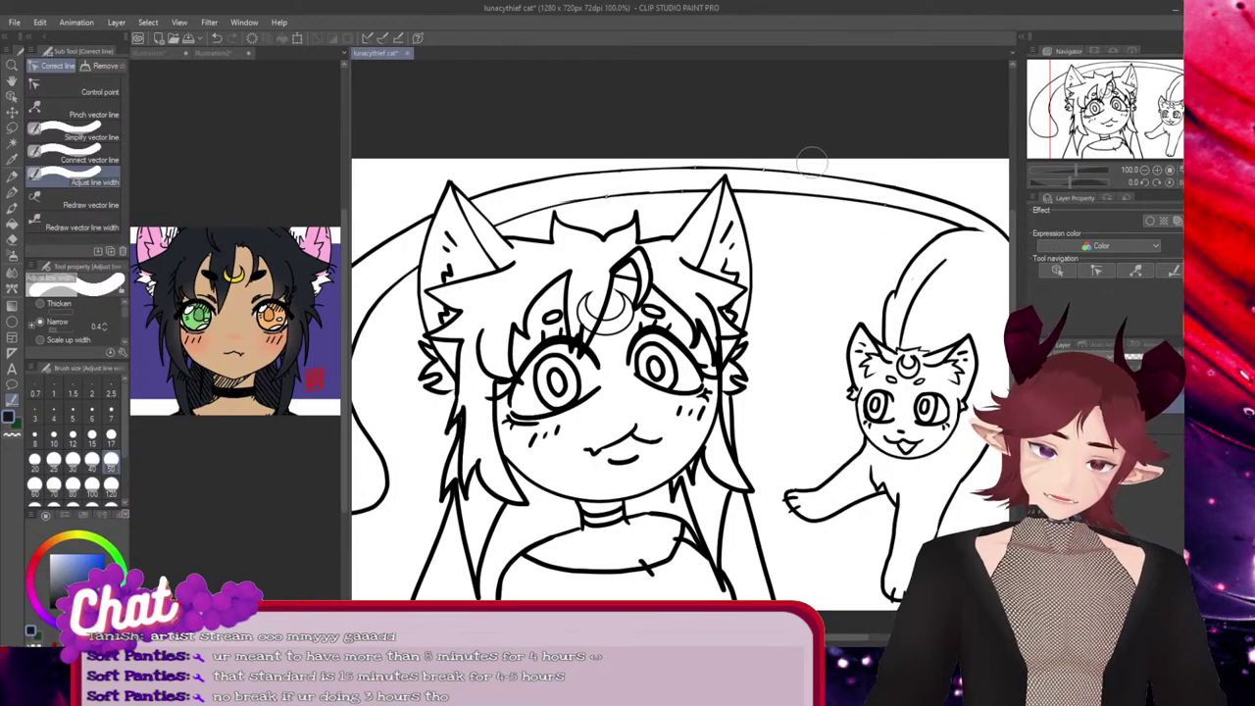
Join the broken segments of the arched tail outlines with Connect vector line and tidy their joints with Simplify vector line
{"action": "left_click", "coordinate": [78, 157]}
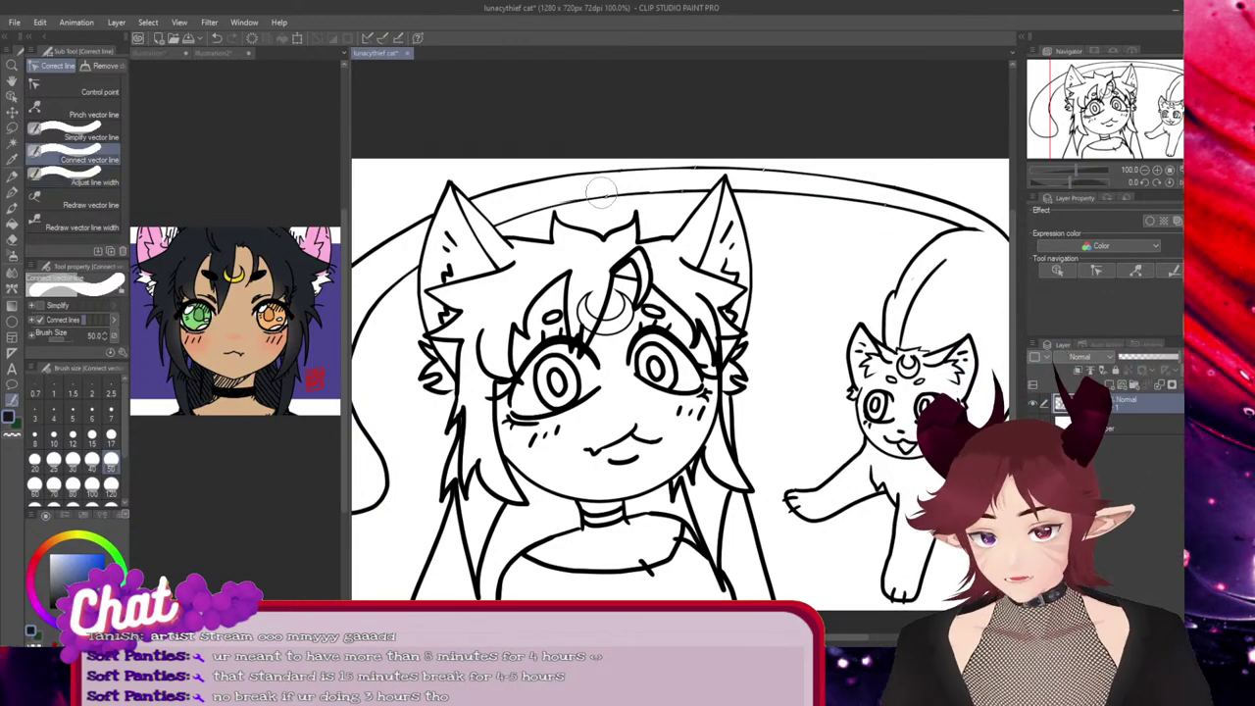
{"action": "left_click_drag", "start_coordinate": [551, 193], "coordinate": [637, 187]}
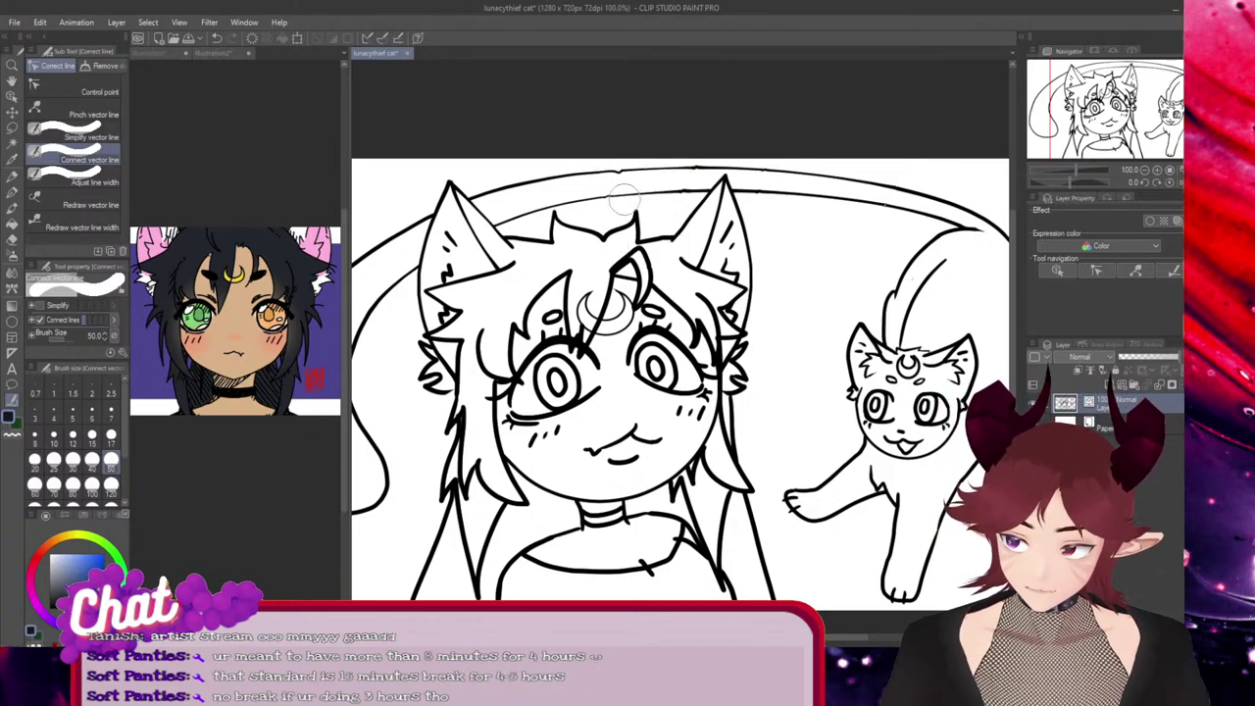
{"action": "left_click", "coordinate": [74, 137]}
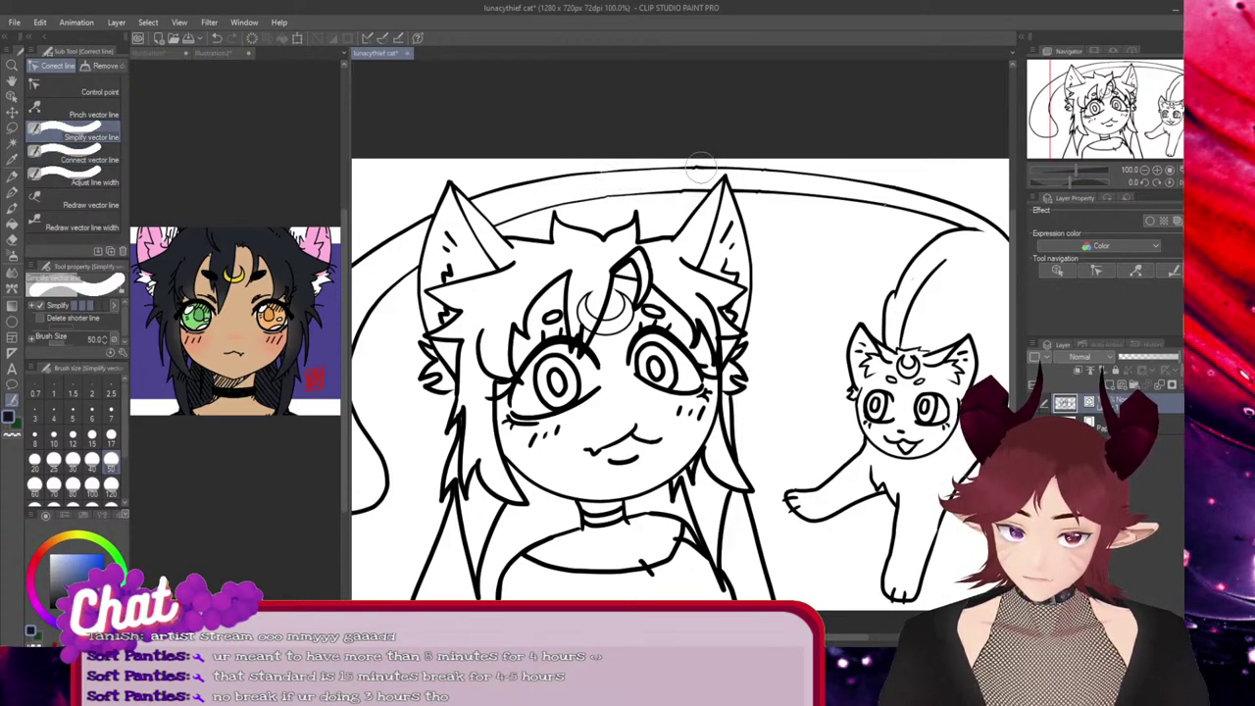
{"action": "mouse_move", "coordinate": [698, 177]}
{"action": "left_mouse_down"}
{"action": "mouse_move", "coordinate": [657, 182]}
{"action": "mouse_move", "coordinate": [664, 196]}
{"action": "mouse_move", "coordinate": [769, 186]}
{"action": "left_mouse_up"}
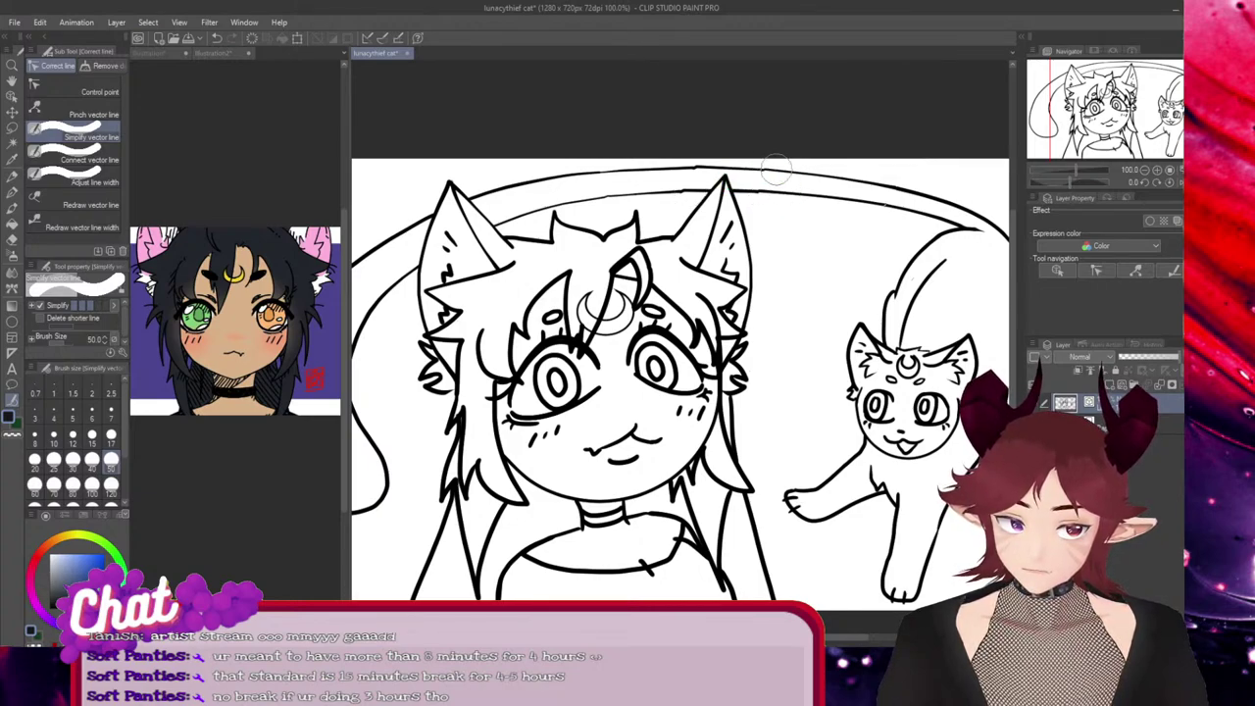
{"action": "mouse_move", "coordinate": [872, 201]}
{"action": "left_mouse_down"}
{"action": "mouse_move", "coordinate": [910, 187]}
{"action": "mouse_move", "coordinate": [849, 210]}
{"action": "left_mouse_up"}
{"action": "left_click", "coordinate": [74, 160]}
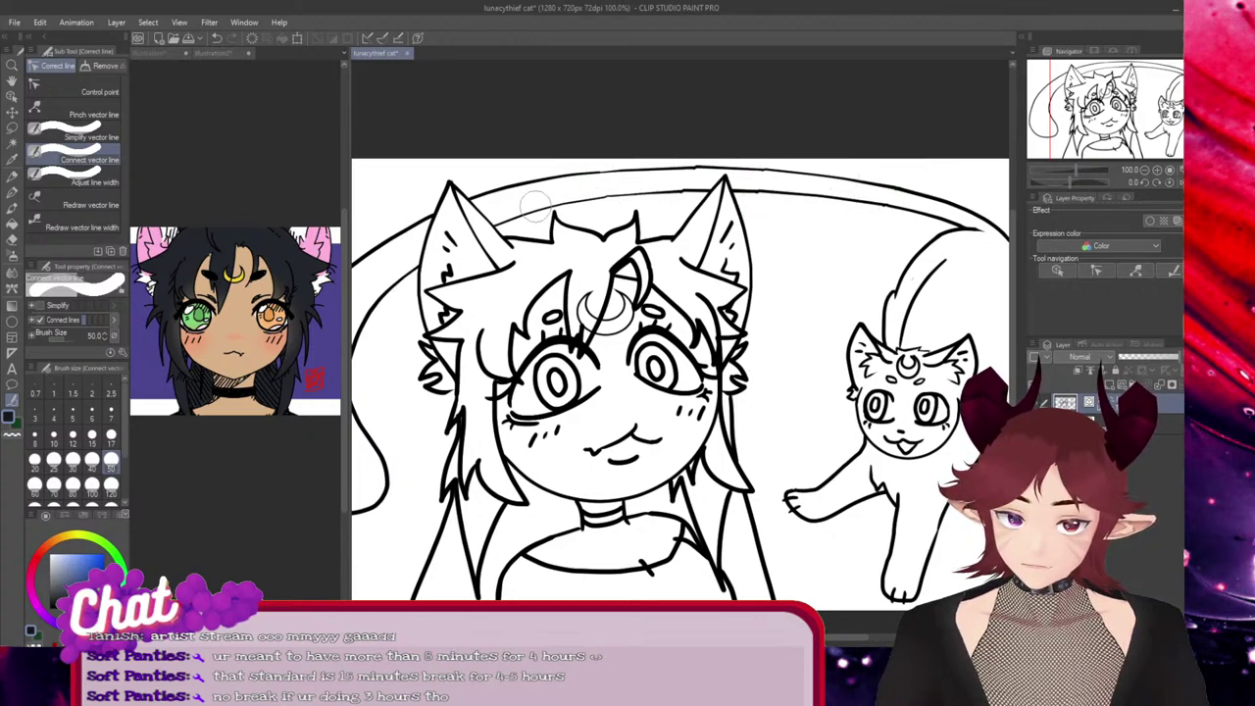
{"action": "left_click", "coordinate": [73, 137]}
{"action": "mouse_move", "coordinate": [594, 167]}
{"action": "left_mouse_down"}
{"action": "mouse_move", "coordinate": [602, 187]}
{"action": "mouse_move", "coordinate": [692, 178]}
{"action": "left_mouse_up"}
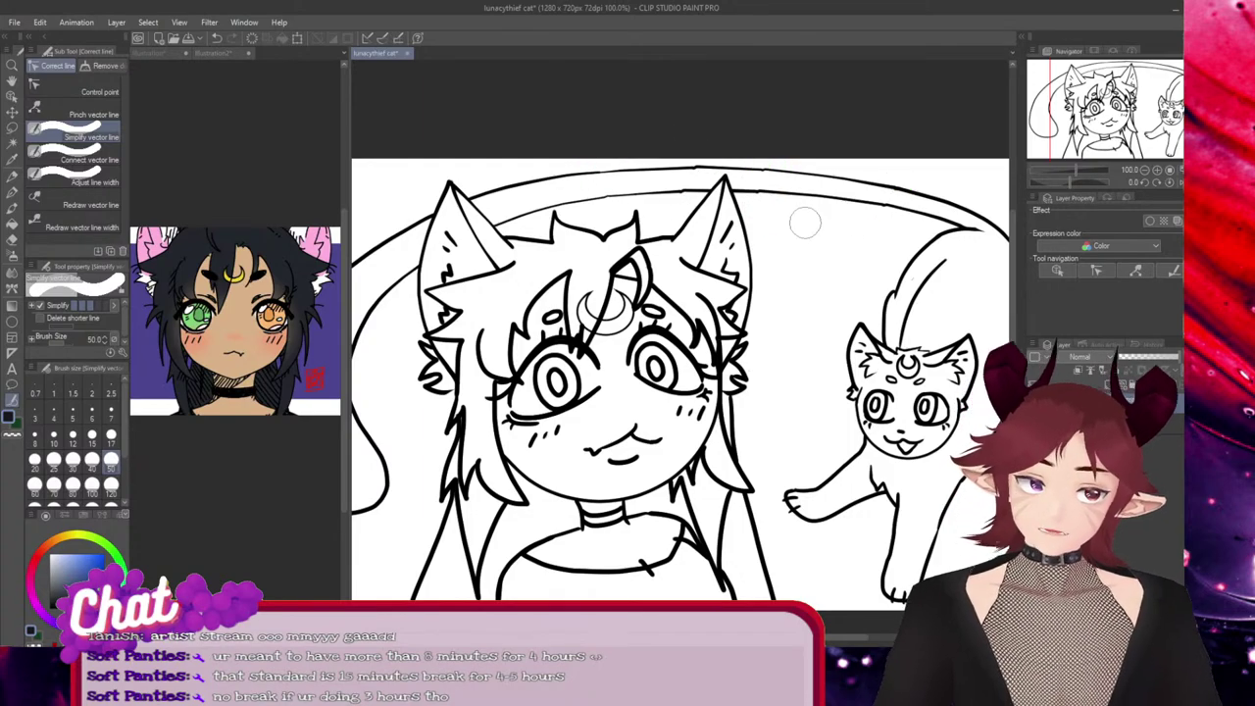
Smooth the kinks in both tail outlines around the tip of the girl's ear nearer the cat by moving their control points
{"action": "scroll", "coordinate": [805, 223], "scroll_direction": "up", "scroll_amount": 5}
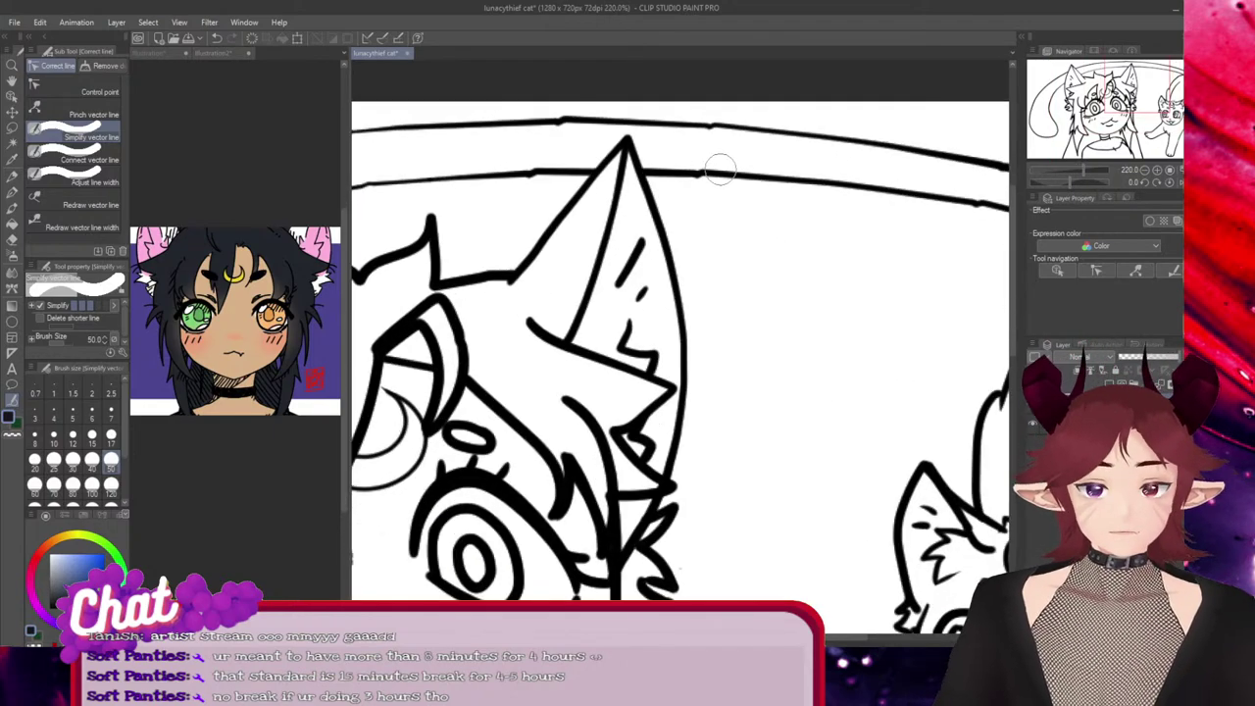
{"action": "left_click", "coordinate": [490, 176], "text": "ctrl"}
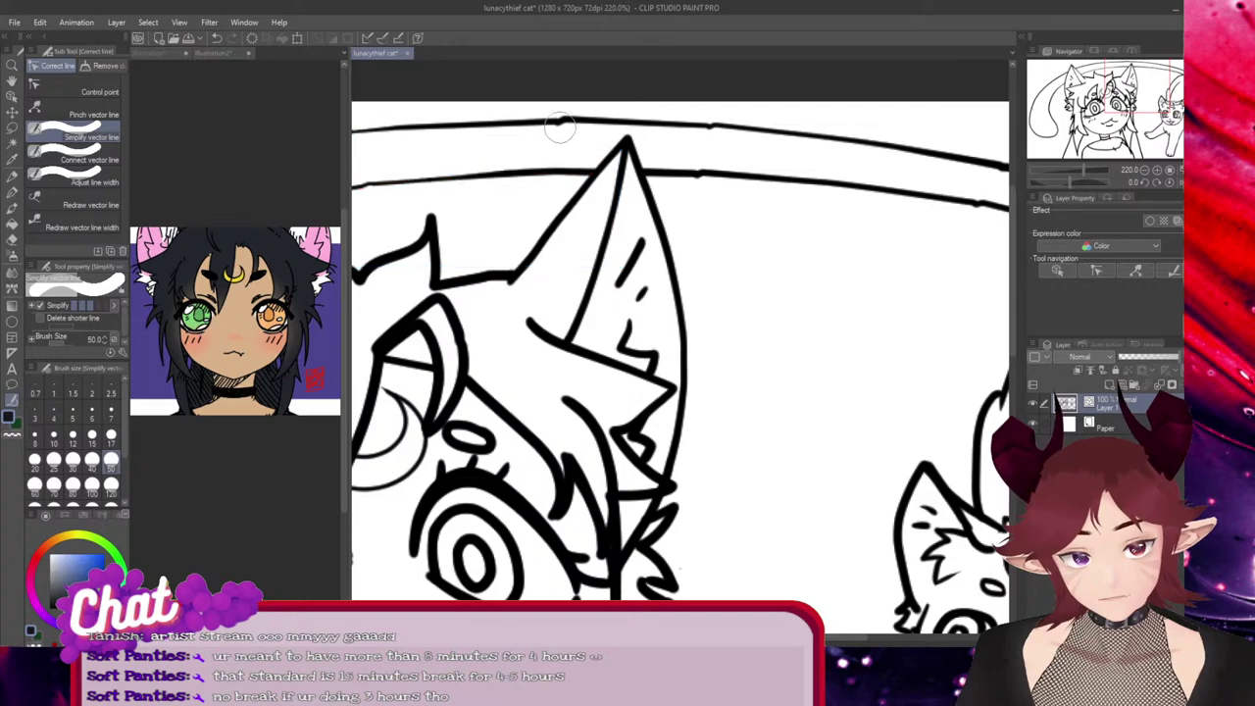
{"action": "left_click_drag", "start_coordinate": [519, 122], "coordinate": [559, 120]}
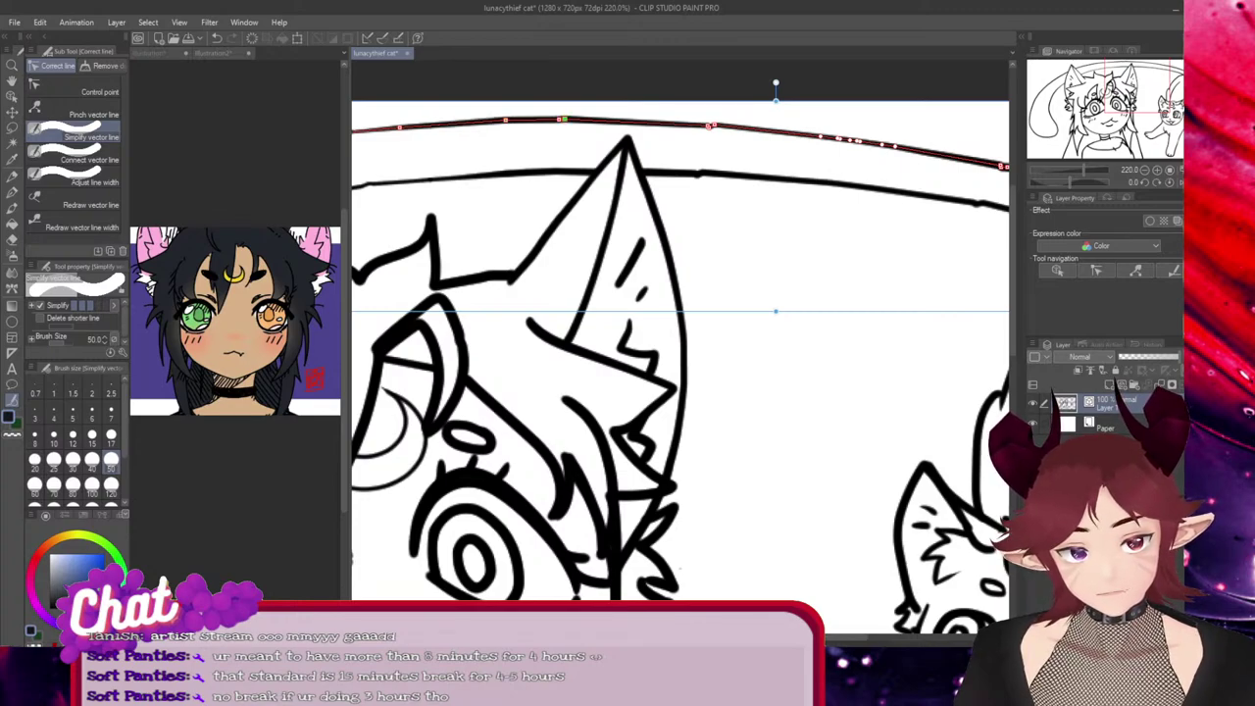
{"action": "left_click_drag", "start_coordinate": [565, 118], "coordinate": [619, 120]}
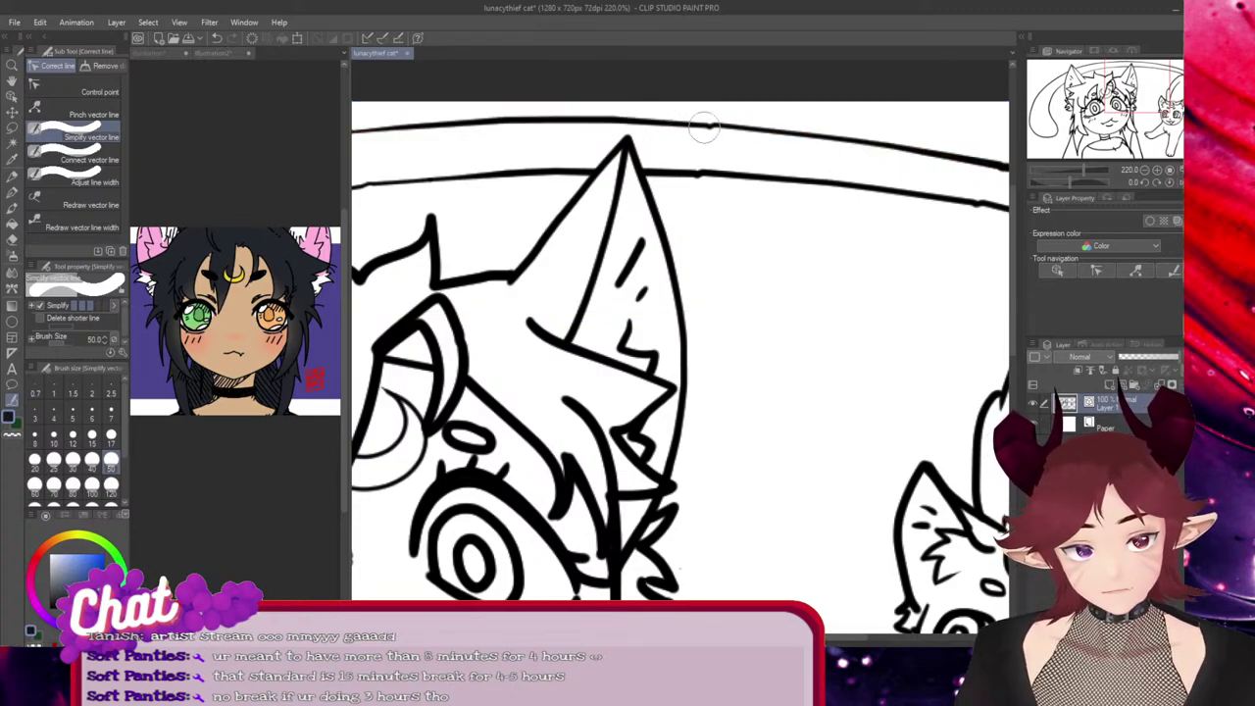
{"action": "key", "text": "ctrl+z"}
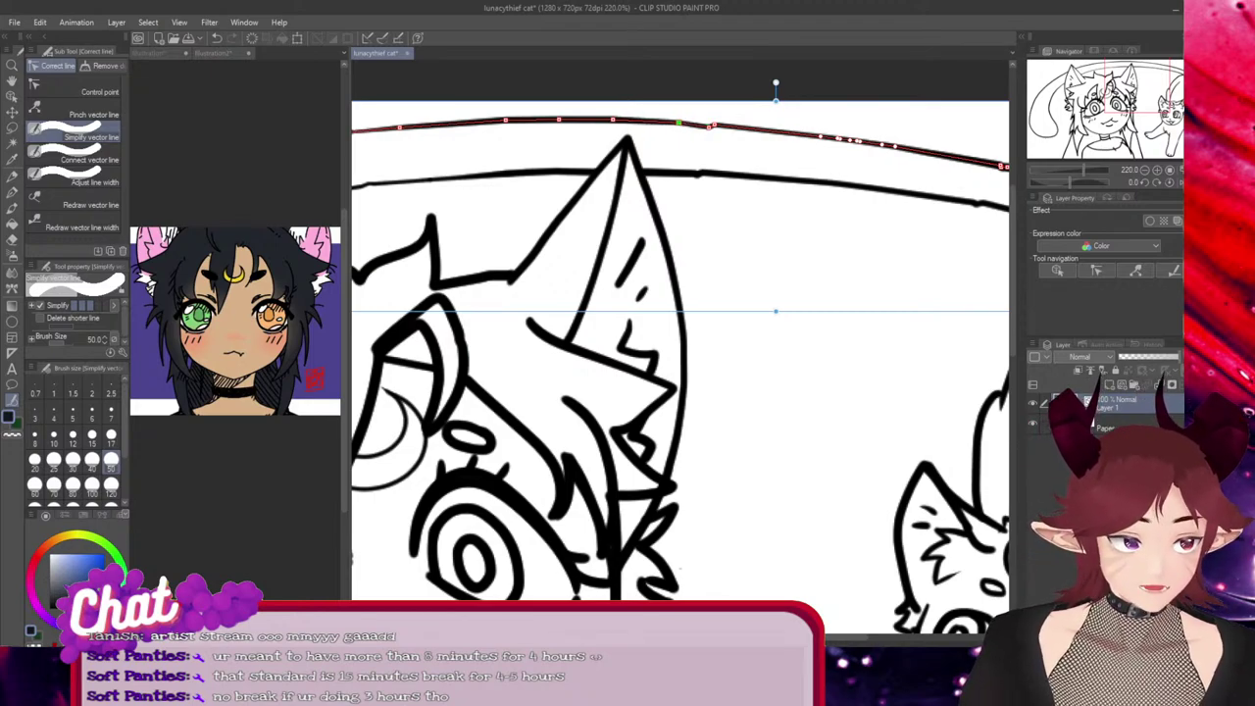
{"action": "mouse_move", "coordinate": [698, 124]}
{"action": "left_mouse_down"}
{"action": "mouse_move", "coordinate": [698, 174]}
{"action": "mouse_move", "coordinate": [744, 177]}
{"action": "left_mouse_up"}
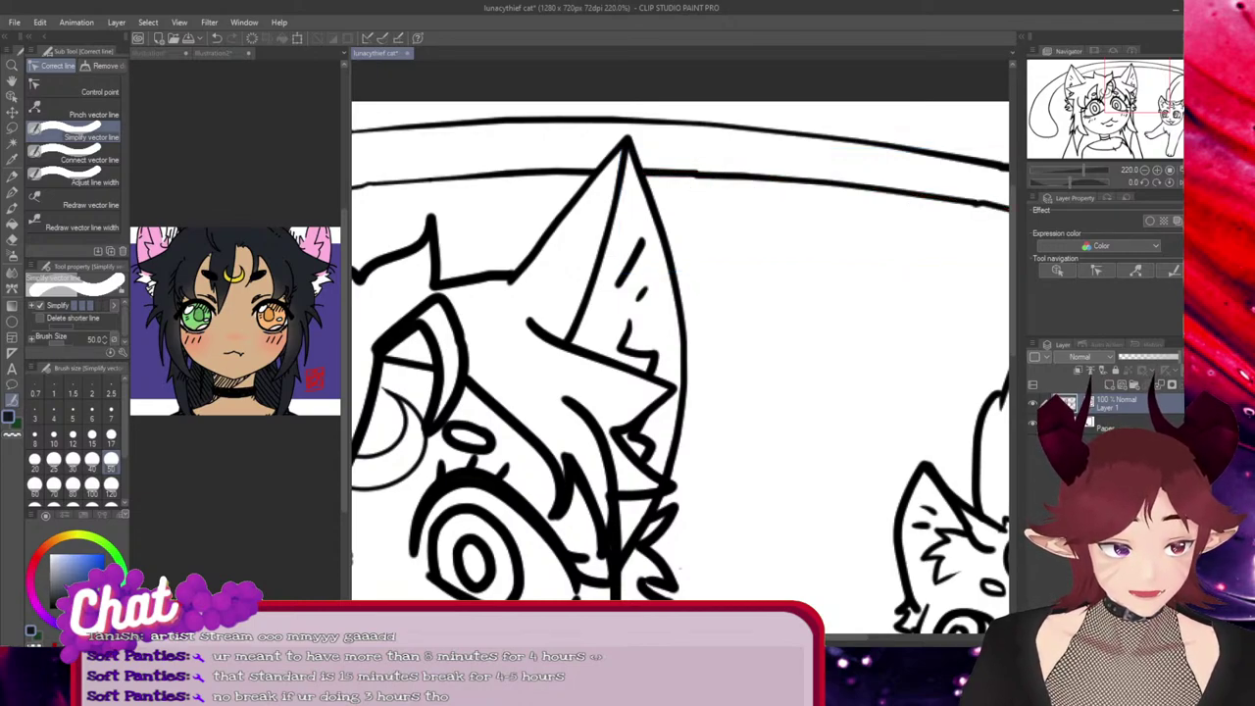
{"action": "left_click", "coordinate": [699, 174]}
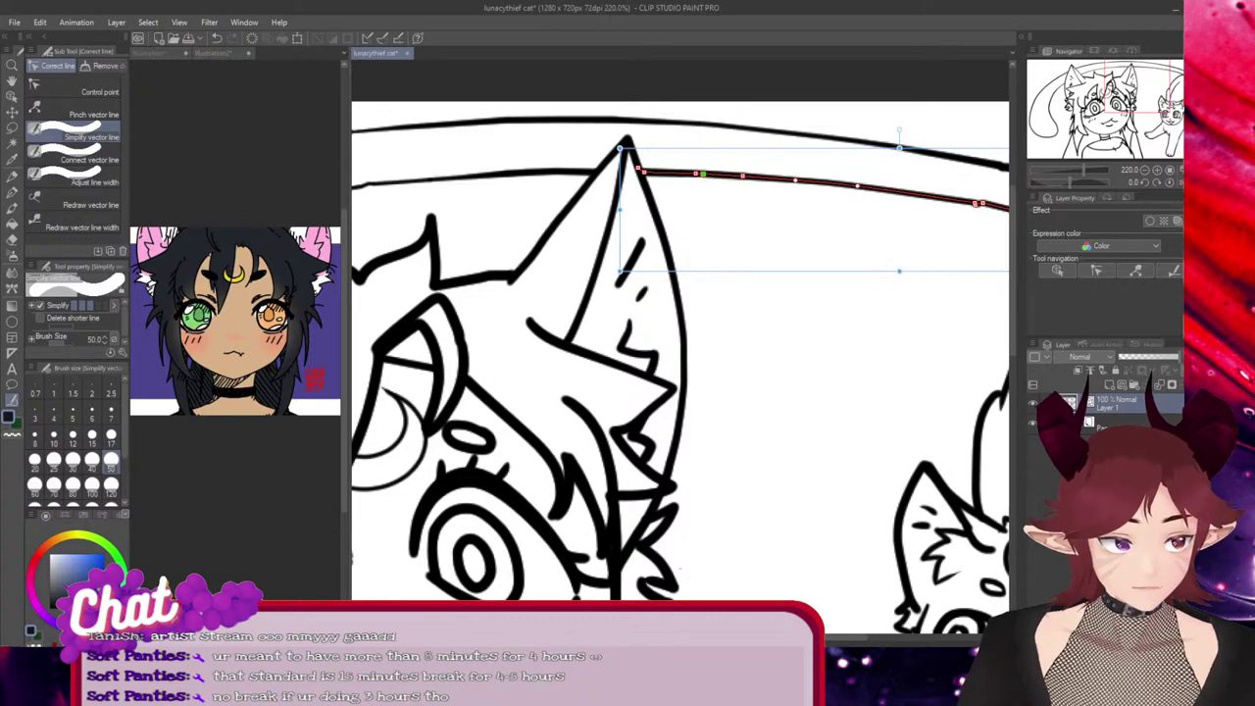
Smooth the kink in the lower tail outline between the girl's ear and the cat by moving its control point
{"action": "scroll", "coordinate": [762, 251], "scroll_direction": "down", "scroll_amount": 5}
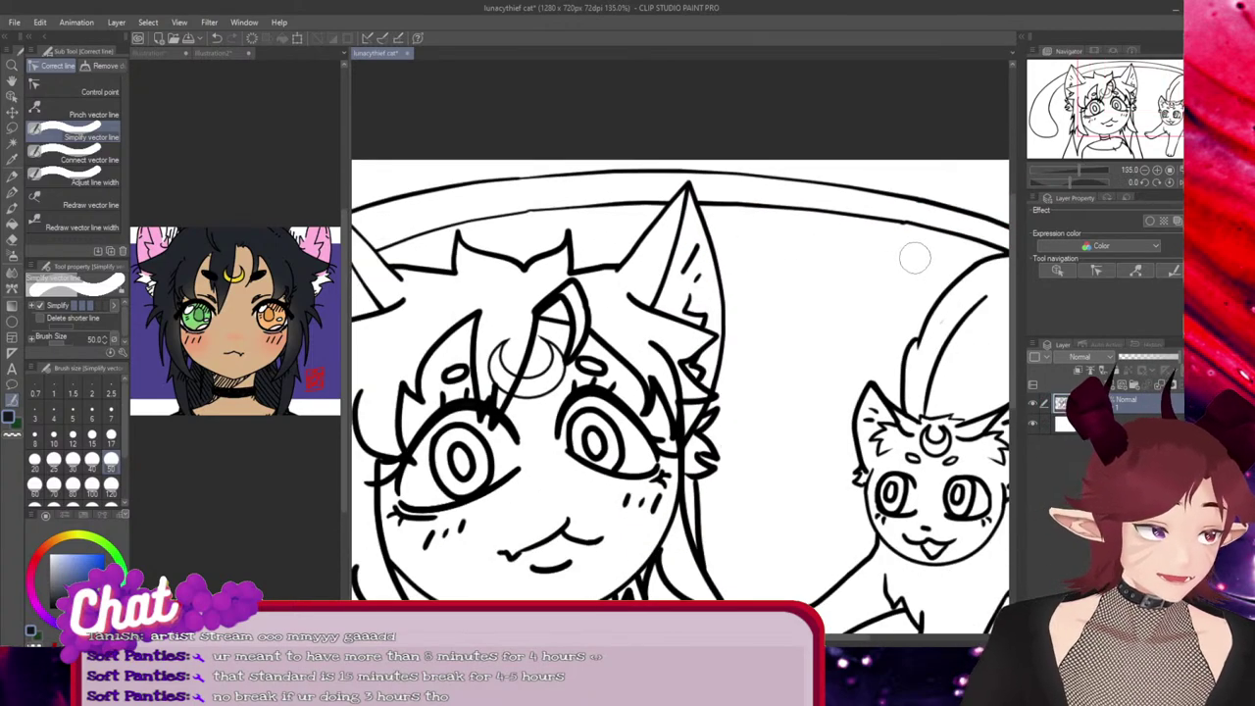
{"action": "scroll", "coordinate": [933, 230], "scroll_direction": "up", "scroll_amount": 6}
{"action": "scroll", "coordinate": [943, 228], "scroll_direction": "up", "scroll_amount": 5}
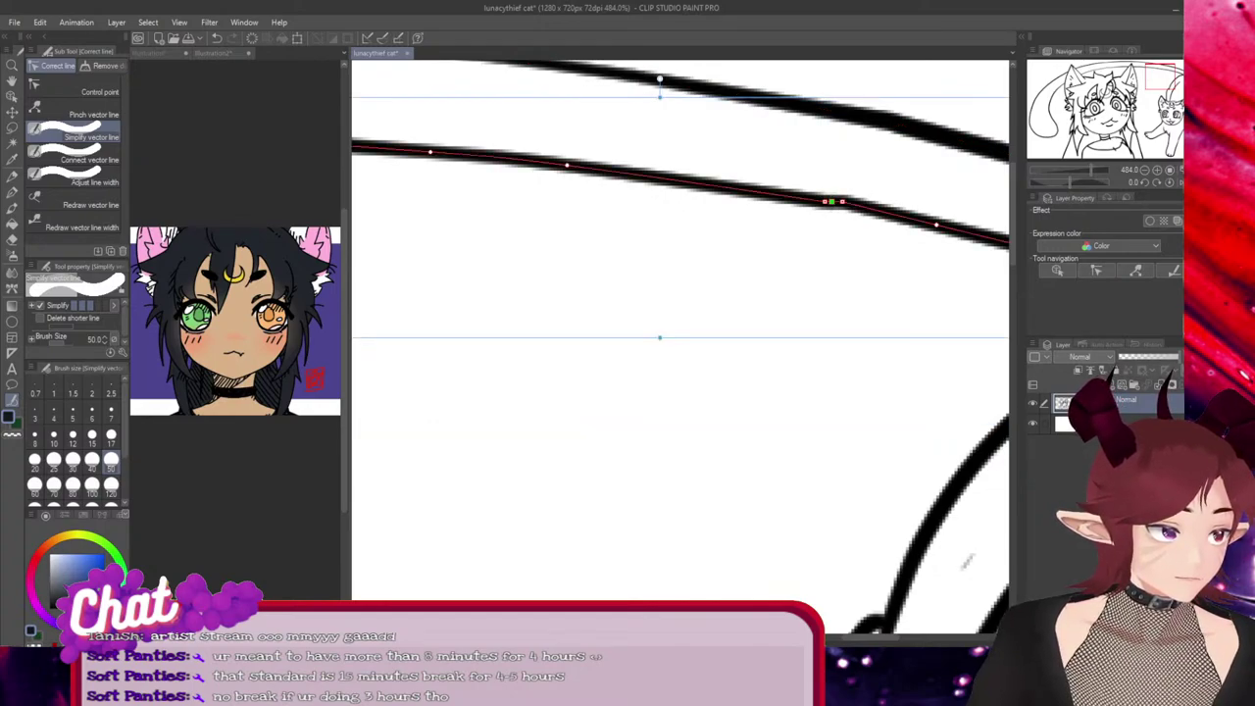
{"action": "left_click_drag", "start_coordinate": [842, 201], "coordinate": [860, 207]}
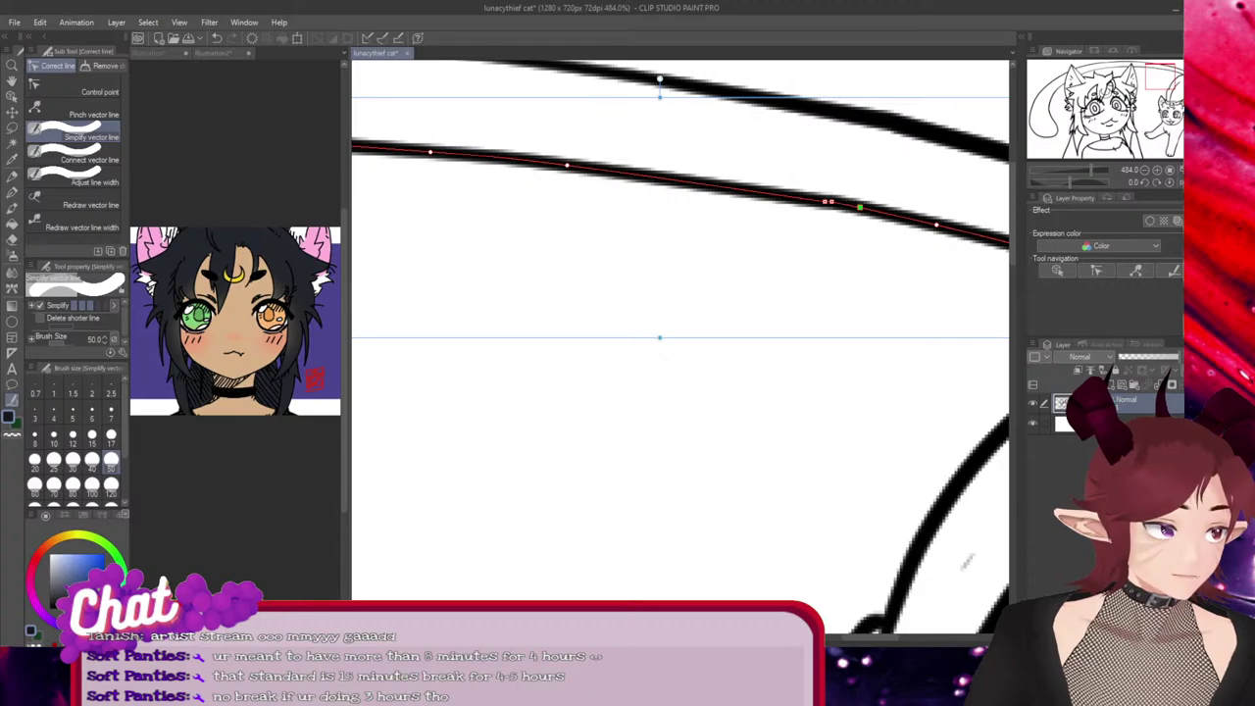
{"action": "scroll", "coordinate": [831, 202], "scroll_direction": "down", "scroll_amount": 8}
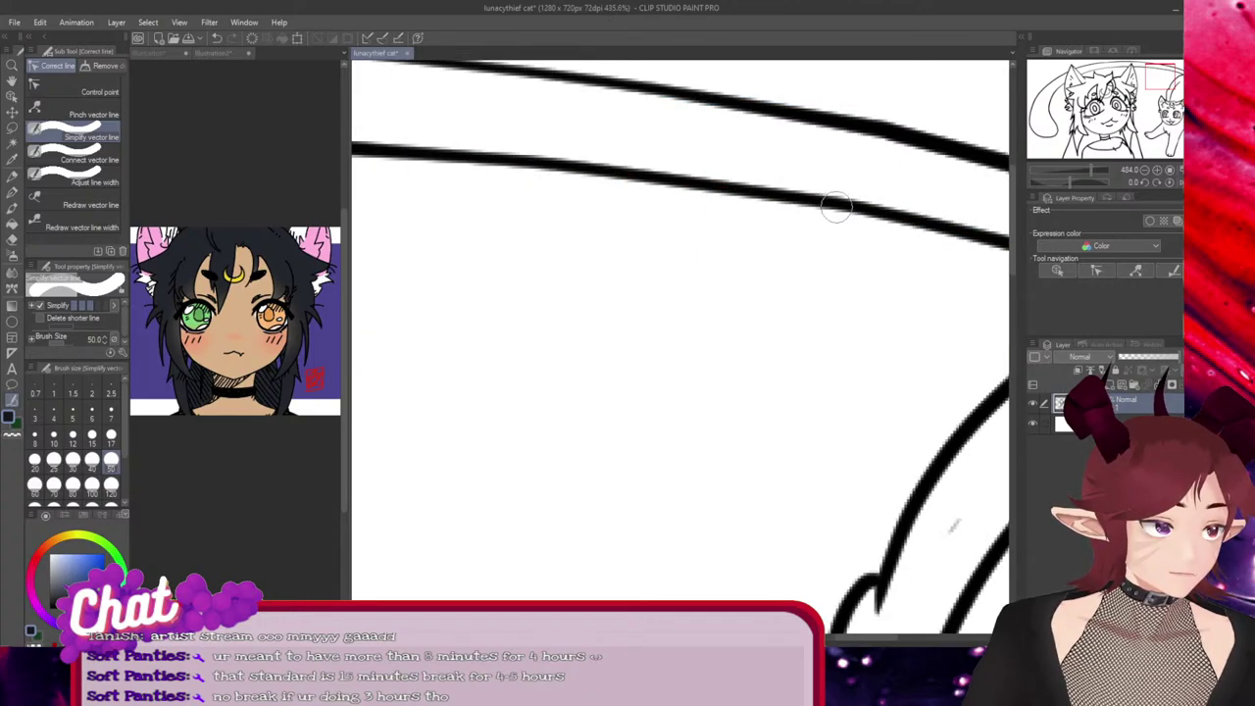
Examine the tail outlines above the girl's fringe up close and join their segments with Connect vector line
{"action": "scroll", "coordinate": [471, 209], "scroll_direction": "up", "scroll_amount": 10}
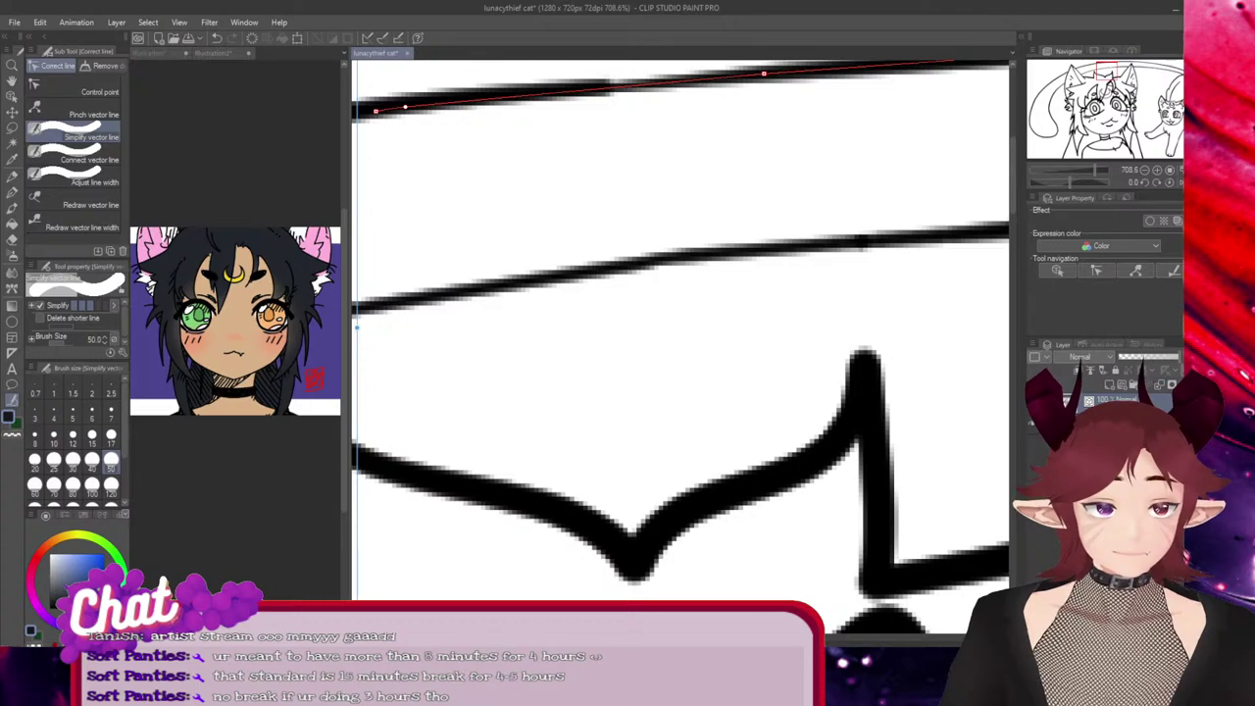
{"action": "scroll", "coordinate": [683, 347], "scroll_direction": "down", "scroll_amount": 8}
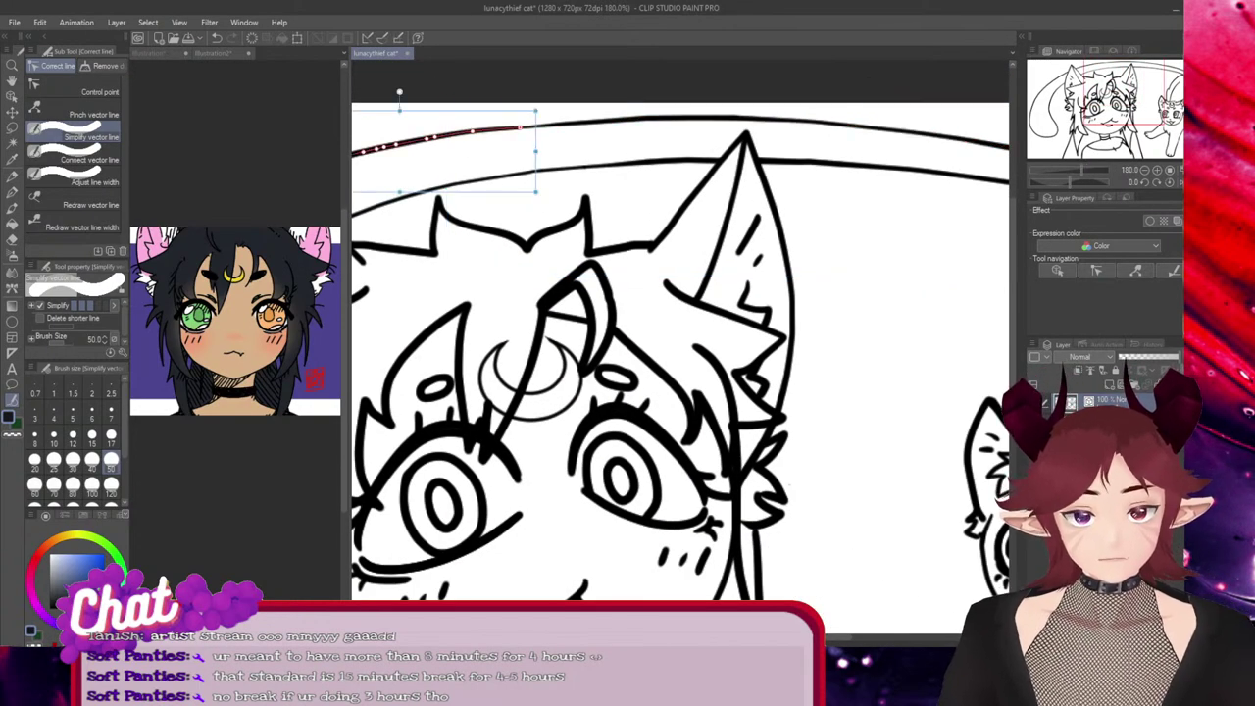
{"action": "left_click", "coordinate": [73, 157]}
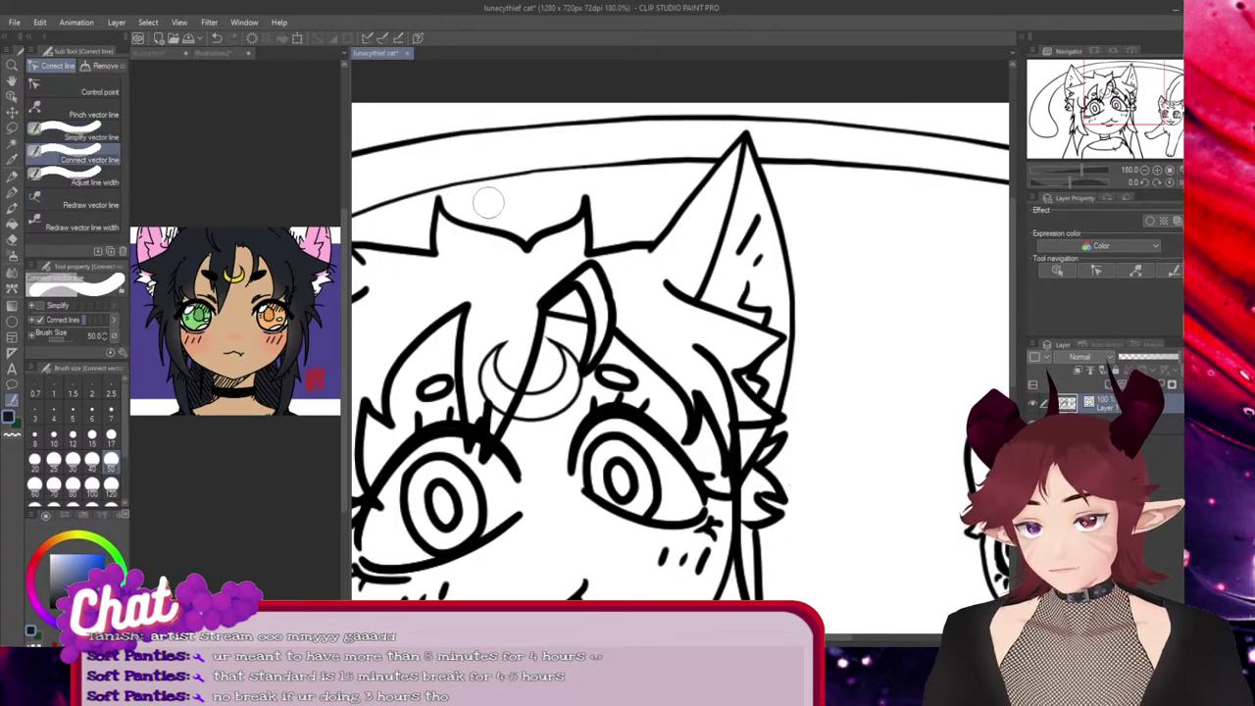
{"action": "left_click_drag", "start_coordinate": [554, 174], "coordinate": [436, 178]}
{"action": "scroll", "coordinate": [440, 184], "scroll_direction": "down", "scroll_amount": 4}
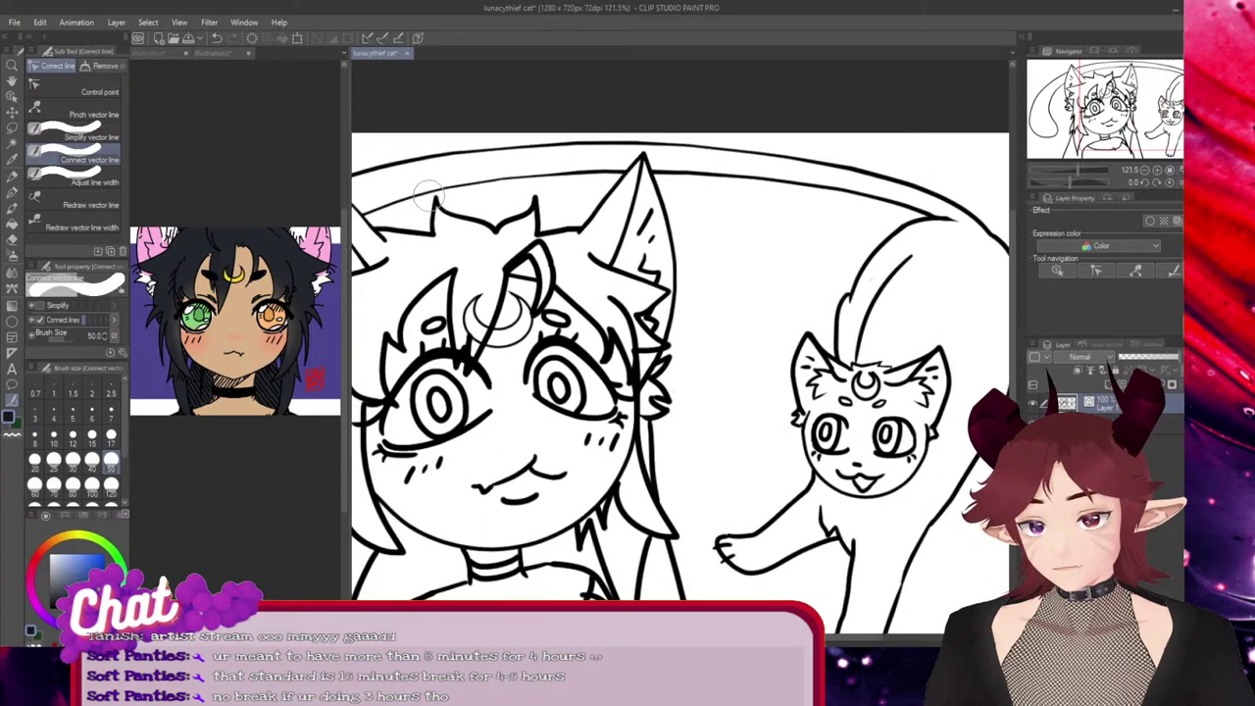
{"action": "scroll", "coordinate": [469, 254], "scroll_direction": "up", "scroll_amount": 1}
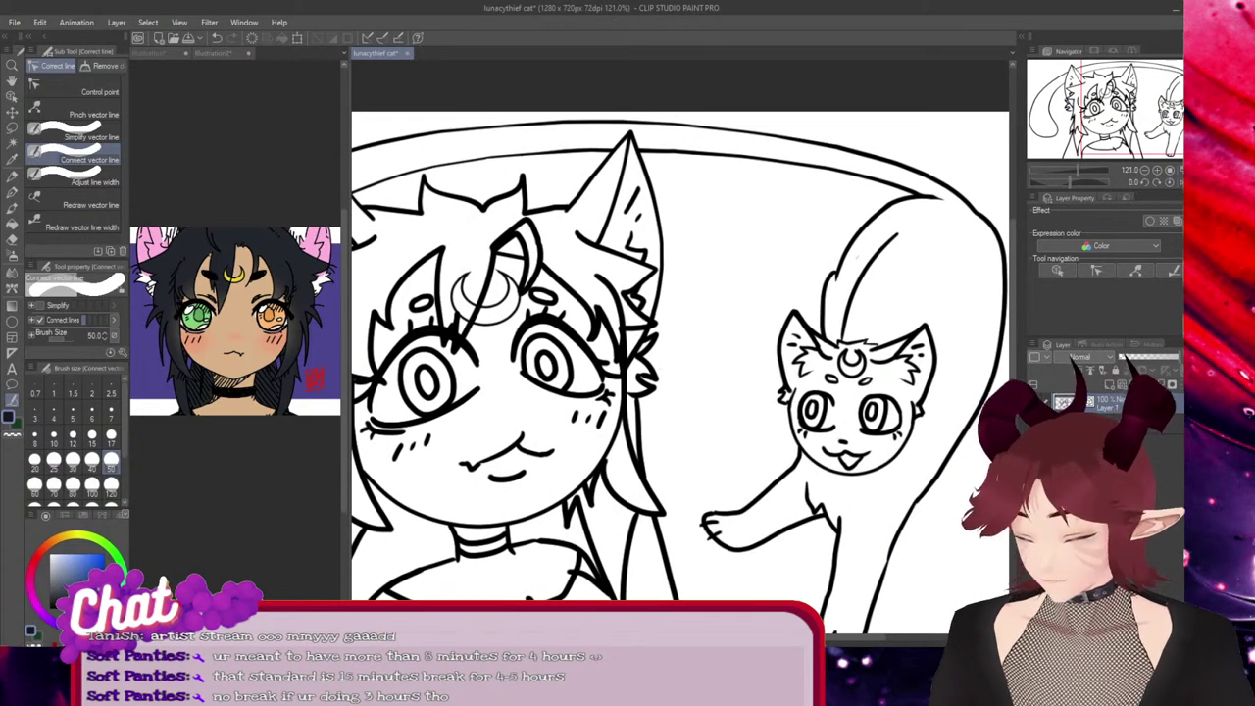
Narrow the outlines of the girl's long hair strands on both sides of her shoulders with Adjust line width at 0.4
{"action": "left_click_drag", "start_coordinate": [833, 637], "coordinate": [783, 638]}
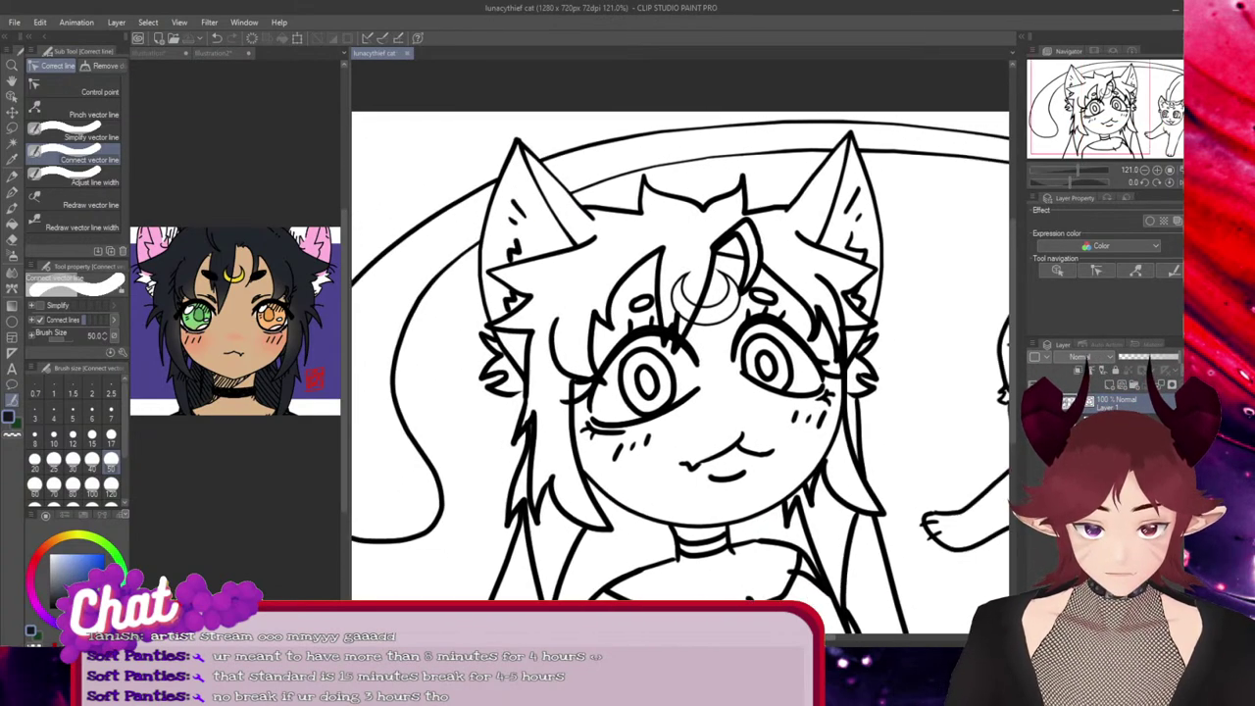
{"action": "left_click", "coordinate": [77, 178]}
{"action": "scroll", "coordinate": [483, 243], "scroll_direction": "down", "scroll_amount": 4}
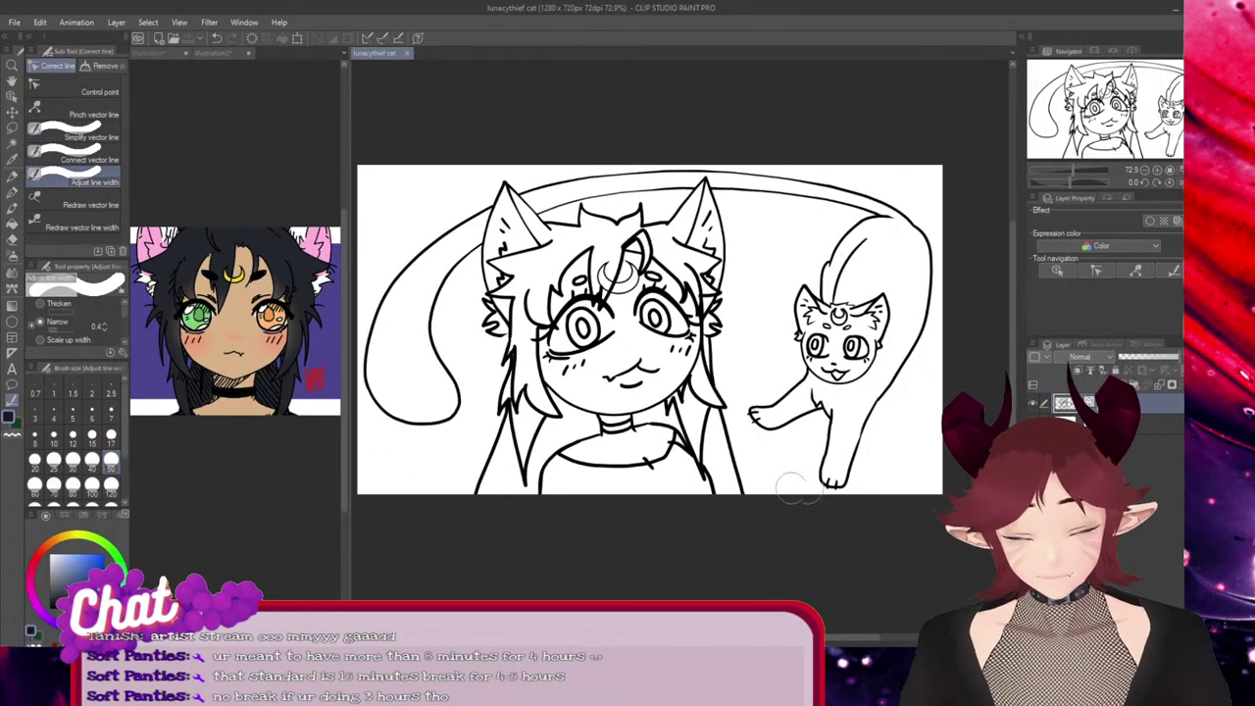
{"action": "left_click_drag", "start_coordinate": [507, 427], "coordinate": [465, 533]}
{"action": "left_click_drag", "start_coordinate": [505, 387], "coordinate": [514, 509]}
{"action": "left_click_drag", "start_coordinate": [510, 364], "coordinate": [518, 444]}
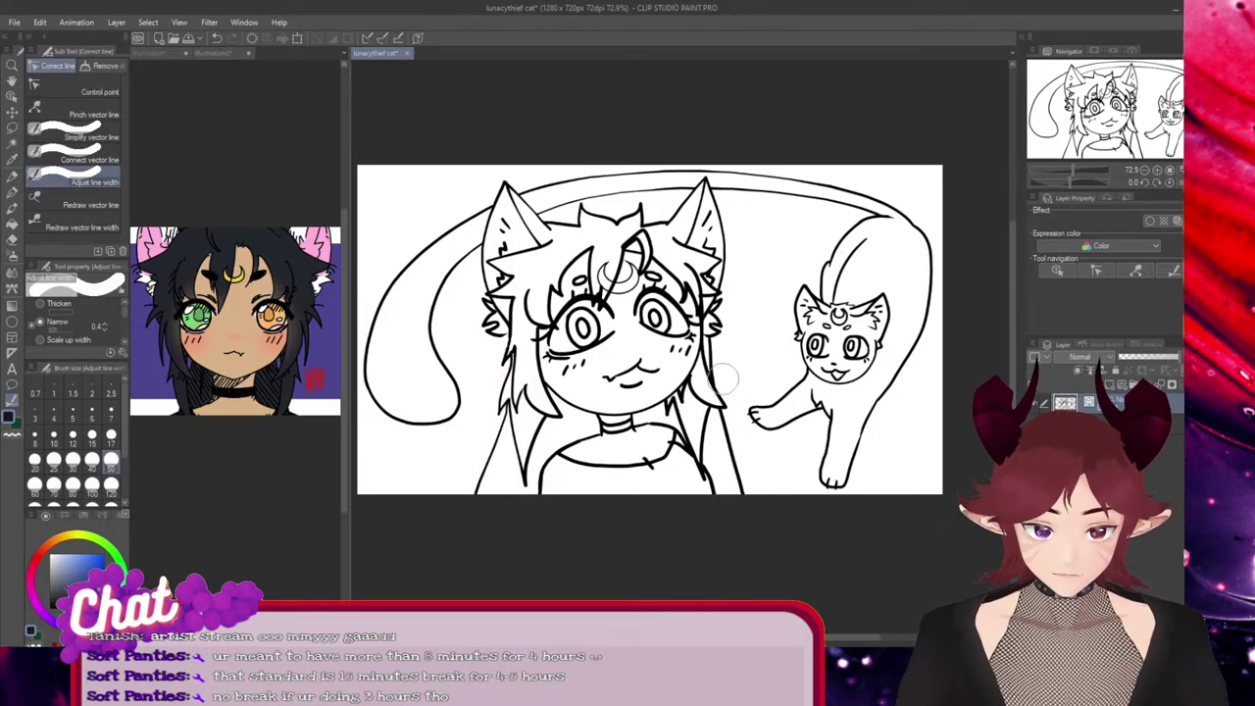
{"action": "left_click_drag", "start_coordinate": [716, 338], "coordinate": [731, 496]}
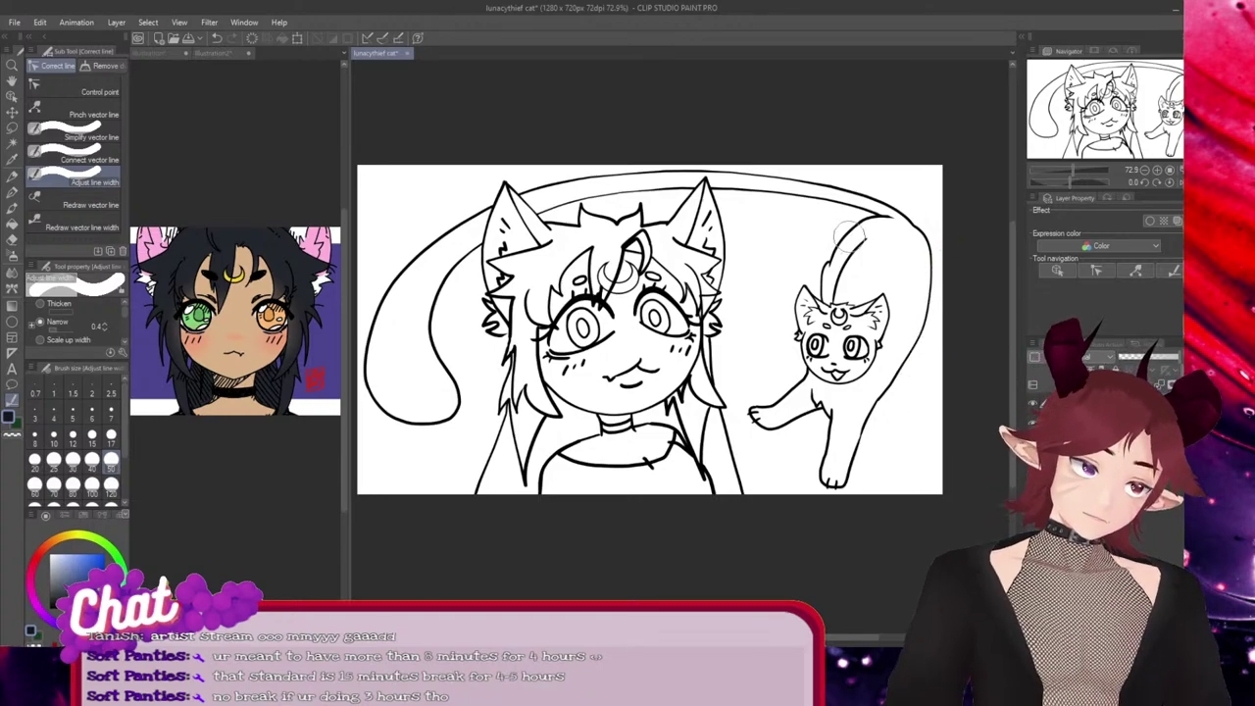
Narrow the outlines of the black cat's rump, front legs and paws with Adjust line width at 0.4
{"action": "left_click_drag", "start_coordinate": [813, 298], "coordinate": [853, 221]}
{"action": "left_click_drag", "start_coordinate": [853, 221], "coordinate": [835, 282]}
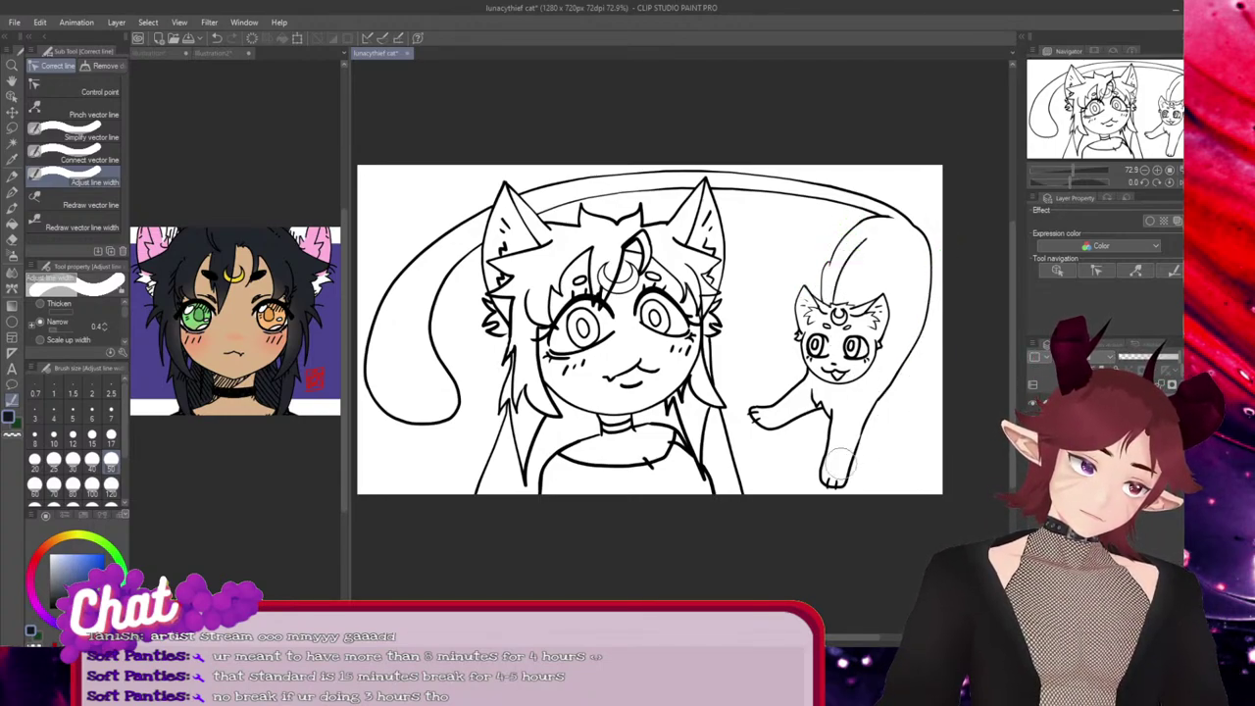
{"action": "left_click", "coordinate": [780, 377]}
{"action": "left_click_drag", "start_coordinate": [774, 373], "coordinate": [843, 461]}
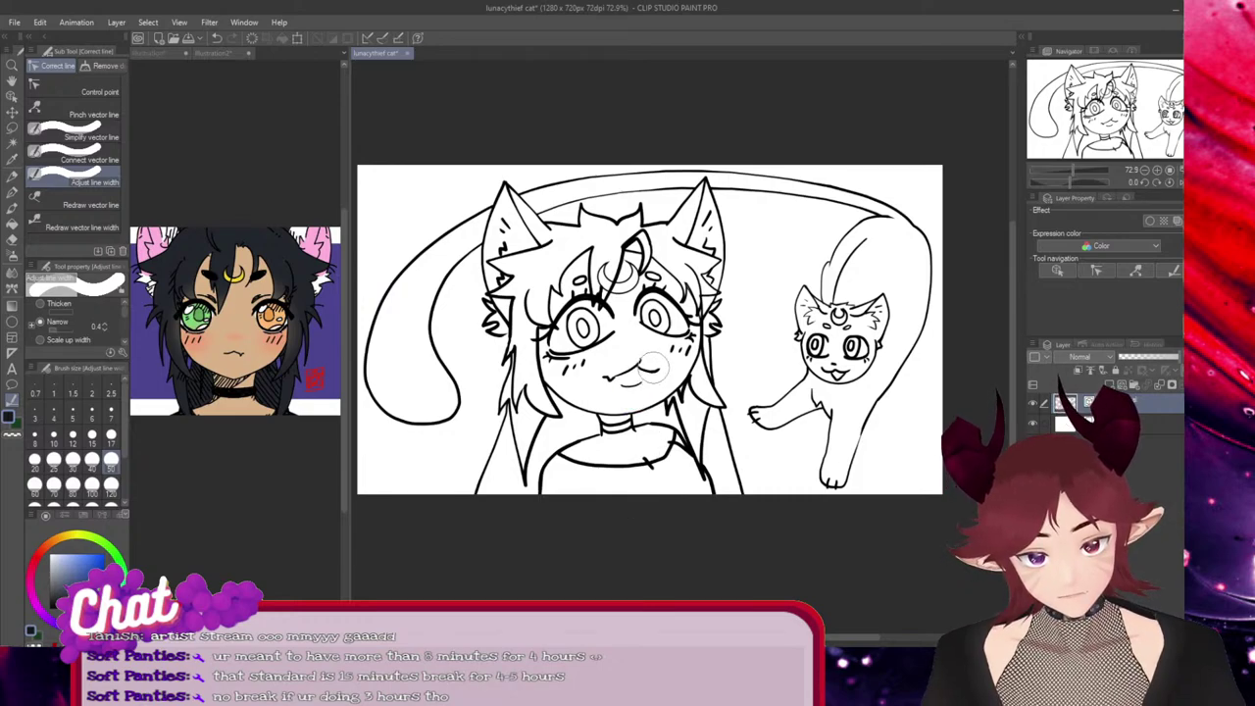
Narrow the lines of the girl's lower lip, collar, neckline, shoulders, cheek and adjoining hair strands at 0.4
{"action": "mouse_move", "coordinate": [652, 367]}
{"action": "left_mouse_down"}
{"action": "mouse_move", "coordinate": [627, 375]}
{"action": "mouse_move", "coordinate": [647, 377]}
{"action": "left_mouse_up"}
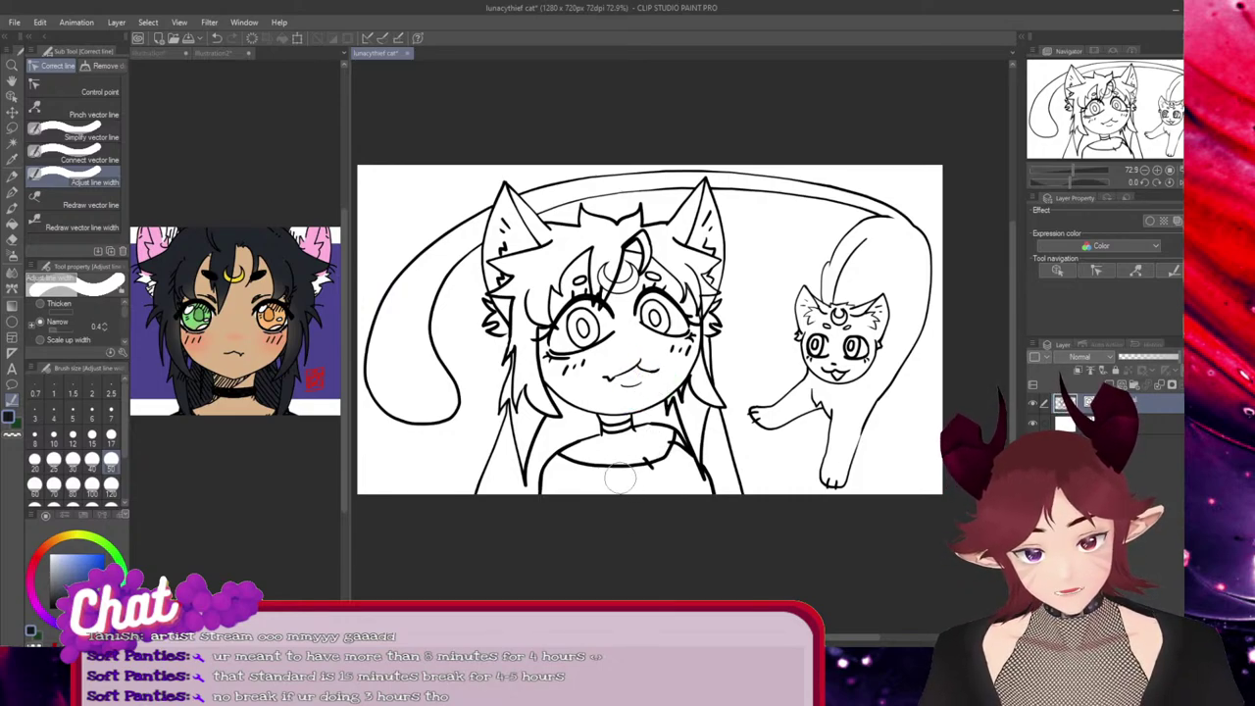
{"action": "mouse_move", "coordinate": [624, 428]}
{"action": "left_mouse_down"}
{"action": "mouse_move", "coordinate": [618, 447]}
{"action": "mouse_move", "coordinate": [627, 428]}
{"action": "mouse_move", "coordinate": [661, 460]}
{"action": "mouse_move", "coordinate": [655, 471]}
{"action": "left_mouse_up"}
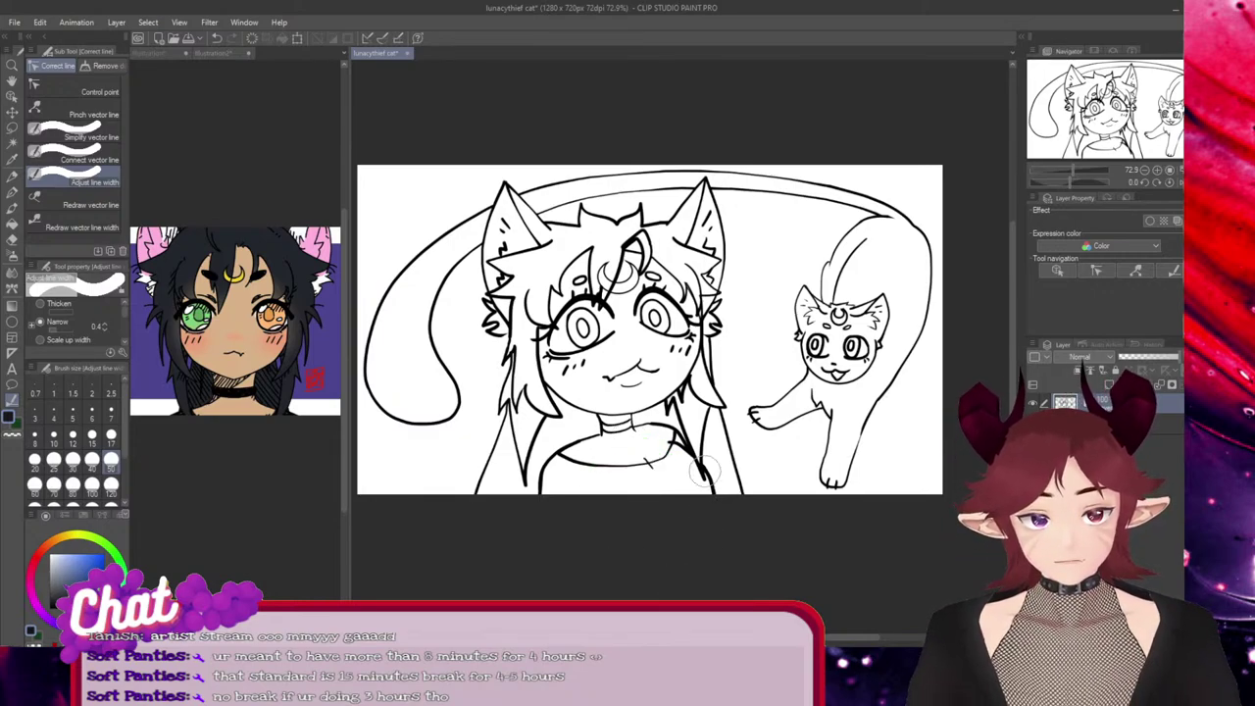
{"action": "mouse_move", "coordinate": [714, 516]}
{"action": "left_mouse_down"}
{"action": "mouse_move", "coordinate": [725, 500]}
{"action": "mouse_move", "coordinate": [706, 500]}
{"action": "left_mouse_up"}
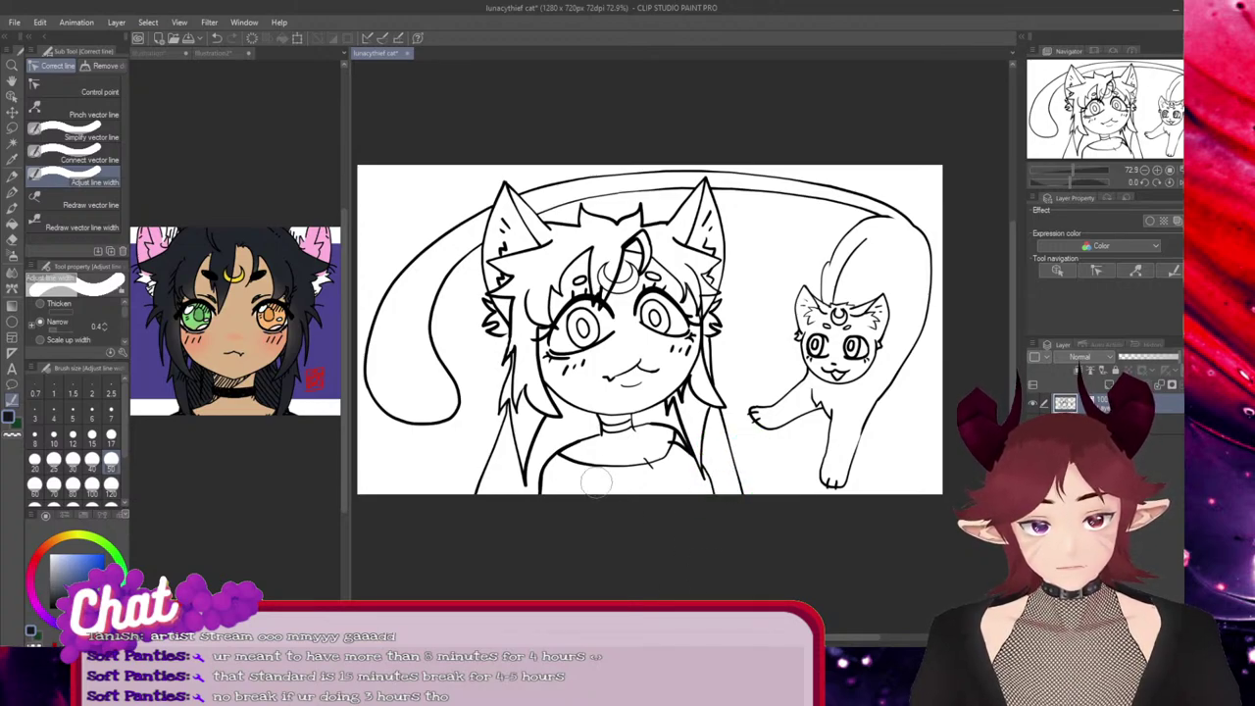
{"action": "left_click_drag", "start_coordinate": [583, 453], "coordinate": [558, 506]}
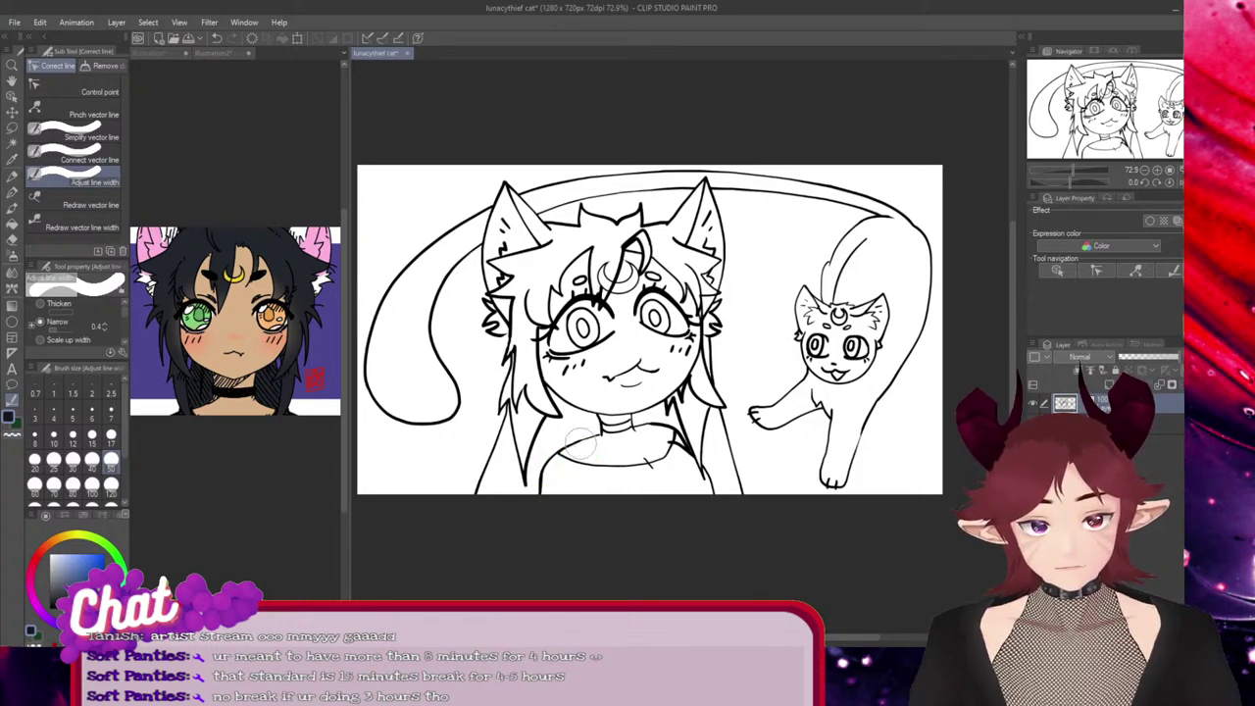
{"action": "mouse_move", "coordinate": [545, 312]}
{"action": "left_mouse_down"}
{"action": "mouse_move", "coordinate": [540, 386]}
{"action": "mouse_move", "coordinate": [541, 345]}
{"action": "left_mouse_up"}
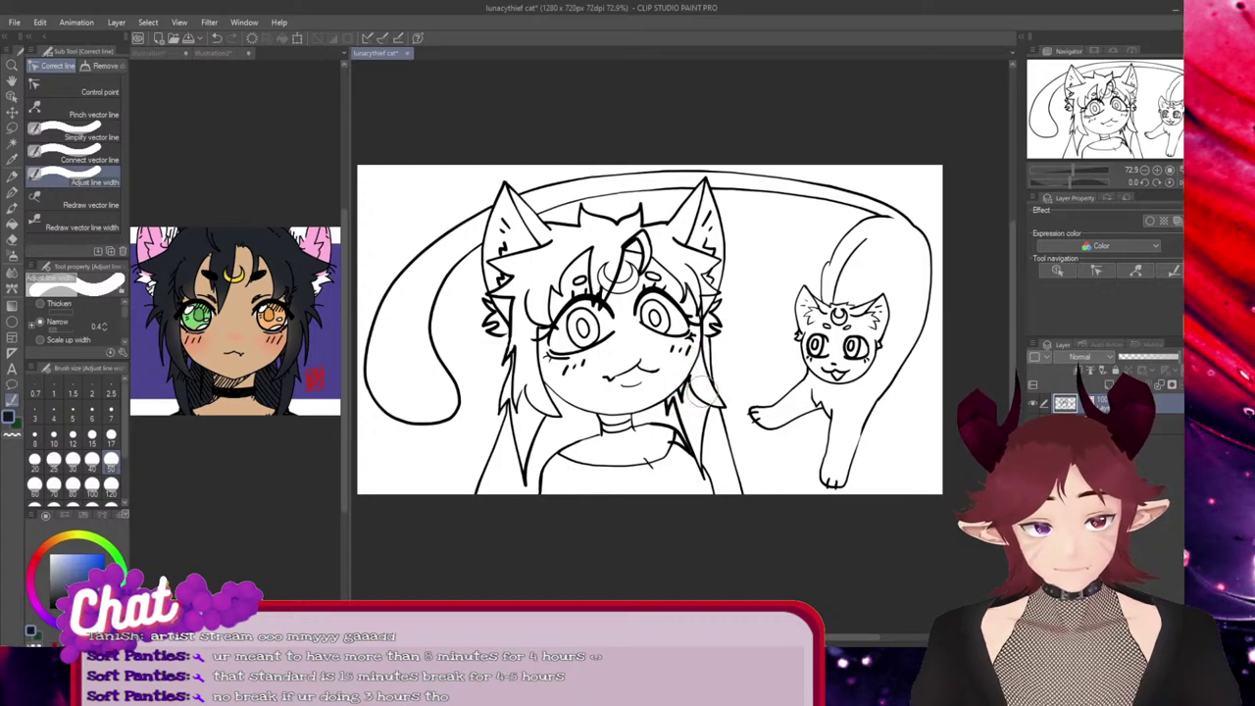
{"action": "left_click_drag", "start_coordinate": [682, 398], "coordinate": [693, 429]}
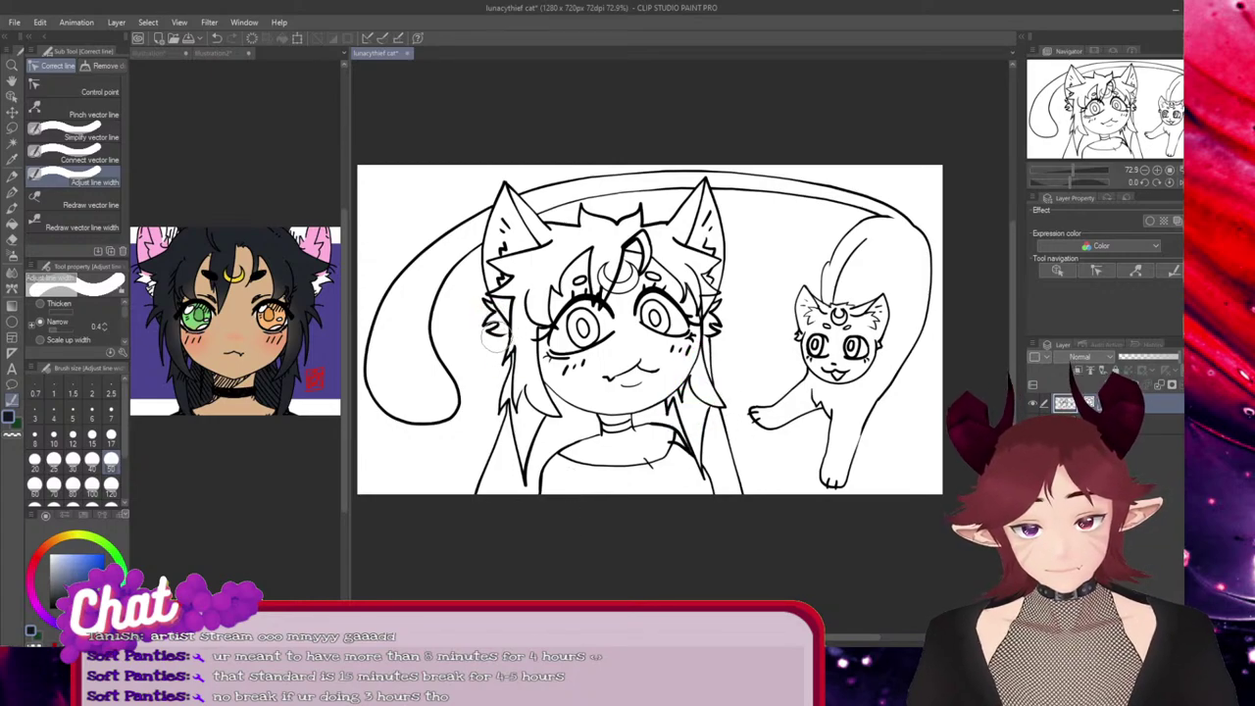
Narrow both outlines of the long tail, from its curled tip to the stretch above the cat, at 0.4
{"action": "mouse_move", "coordinate": [432, 257]}
{"action": "left_mouse_down"}
{"action": "mouse_move", "coordinate": [459, 216]}
{"action": "mouse_move", "coordinate": [439, 264]}
{"action": "left_mouse_up"}
{"action": "left_click_drag", "start_coordinate": [376, 364], "coordinate": [429, 235]}
{"action": "left_click_drag", "start_coordinate": [436, 243], "coordinate": [401, 351]}
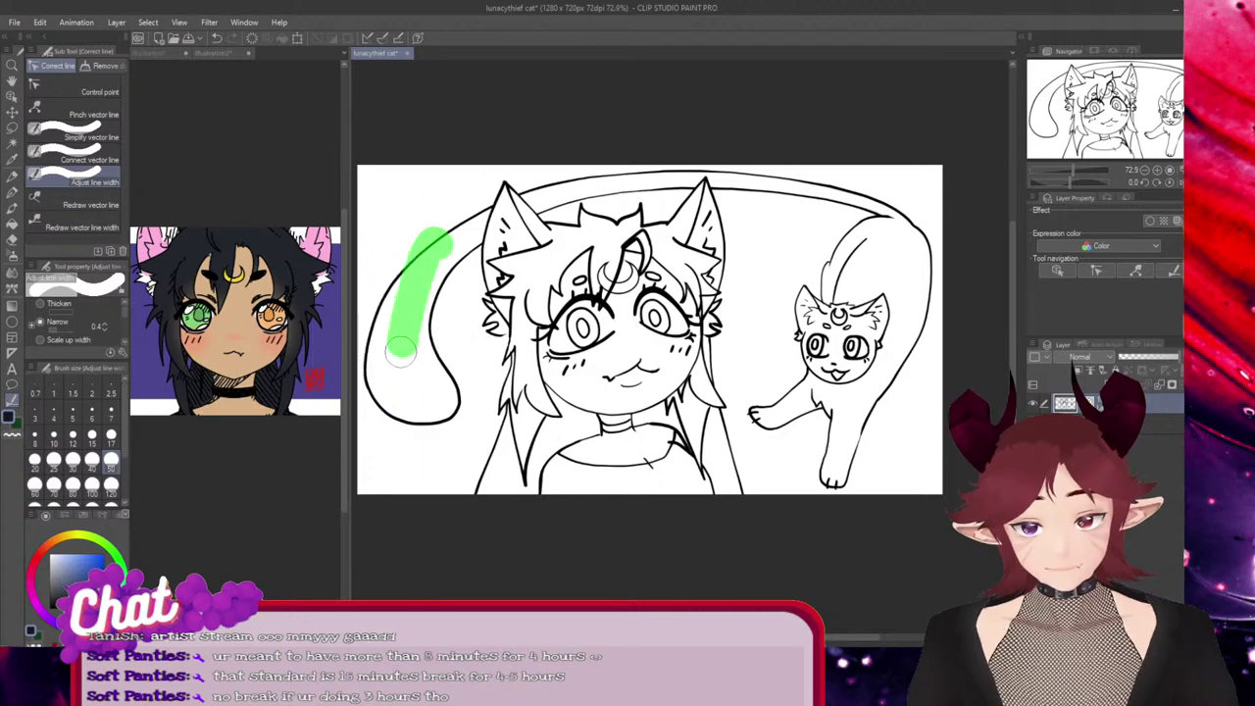
{"action": "left_click_drag", "start_coordinate": [447, 311], "coordinate": [440, 390]}
{"action": "left_click_drag", "start_coordinate": [429, 251], "coordinate": [387, 384]}
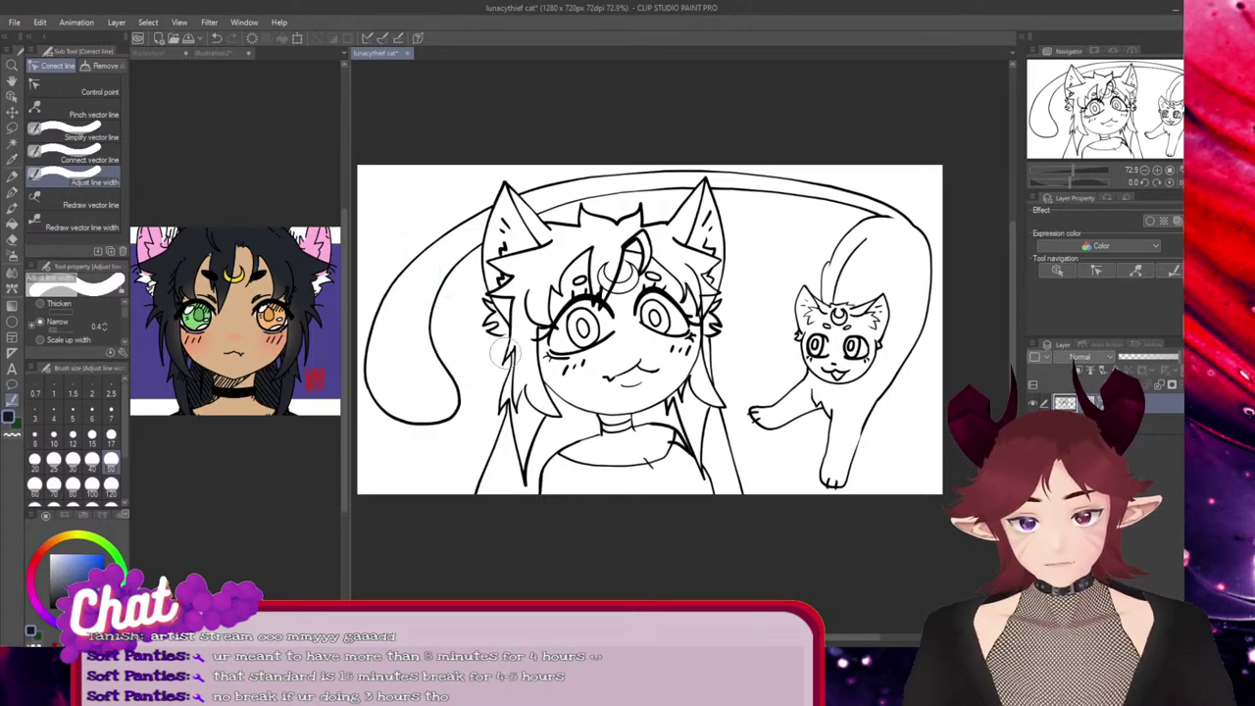
{"action": "mouse_move", "coordinate": [839, 184]}
{"action": "left_mouse_down"}
{"action": "mouse_move", "coordinate": [834, 196]}
{"action": "mouse_move", "coordinate": [887, 175]}
{"action": "mouse_move", "coordinate": [775, 207]}
{"action": "mouse_move", "coordinate": [659, 186]}
{"action": "left_mouse_up"}
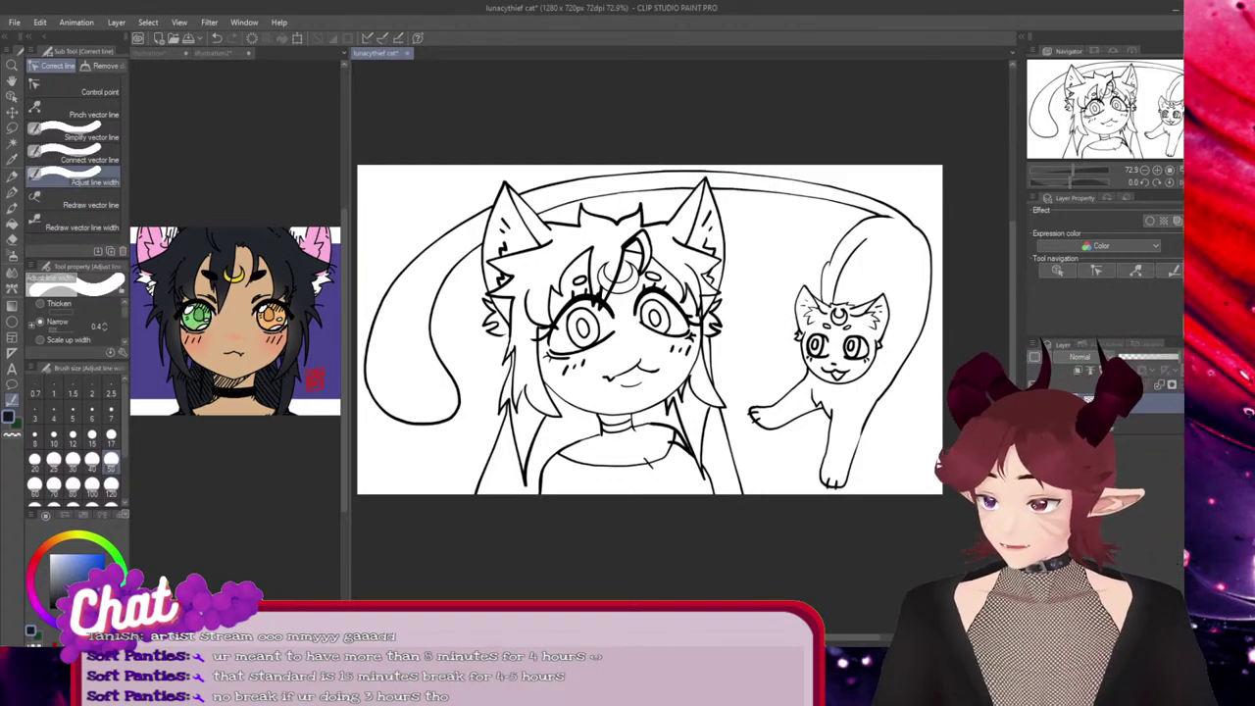
Switch Adjust line width to Thicken at 0.6 and thicken the iris and pupil lines of both the girl's eyes
{"action": "left_click", "coordinate": [41, 304]}
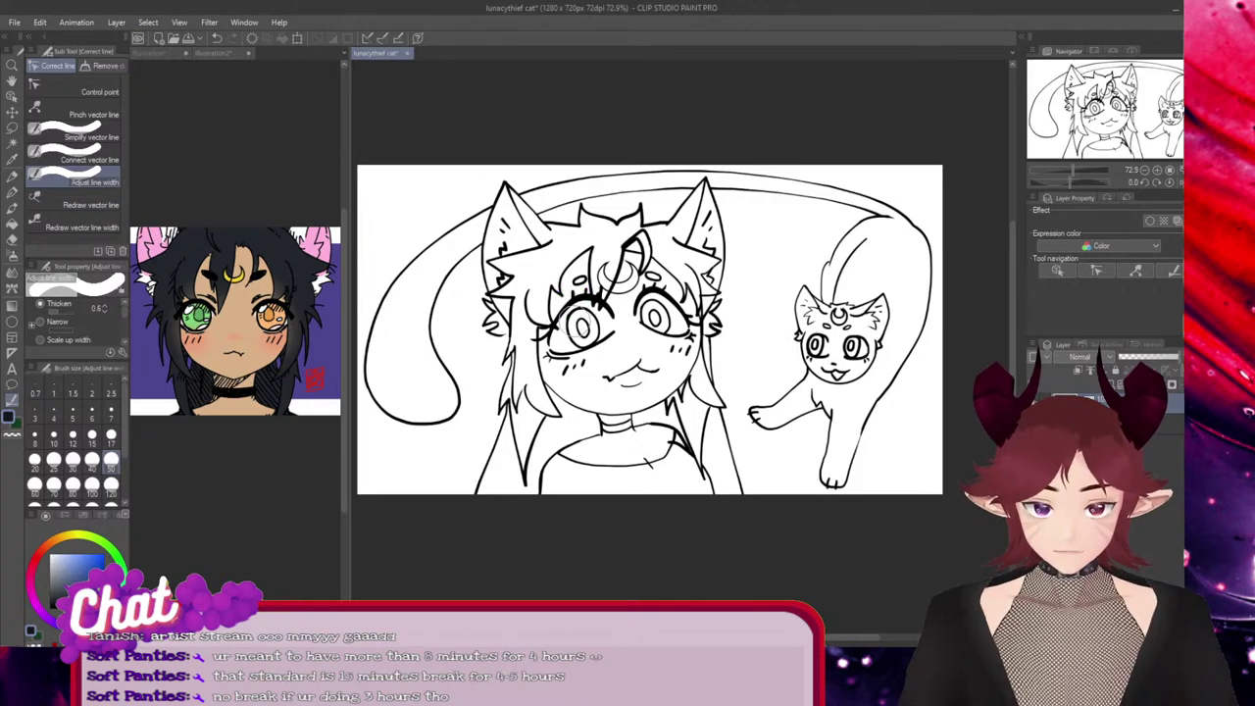
{"action": "left_click_drag", "start_coordinate": [578, 318], "coordinate": [590, 334]}
{"action": "mouse_move", "coordinate": [661, 299]}
{"action": "left_mouse_down"}
{"action": "mouse_move", "coordinate": [653, 284]}
{"action": "mouse_move", "coordinate": [659, 304]}
{"action": "left_mouse_up"}
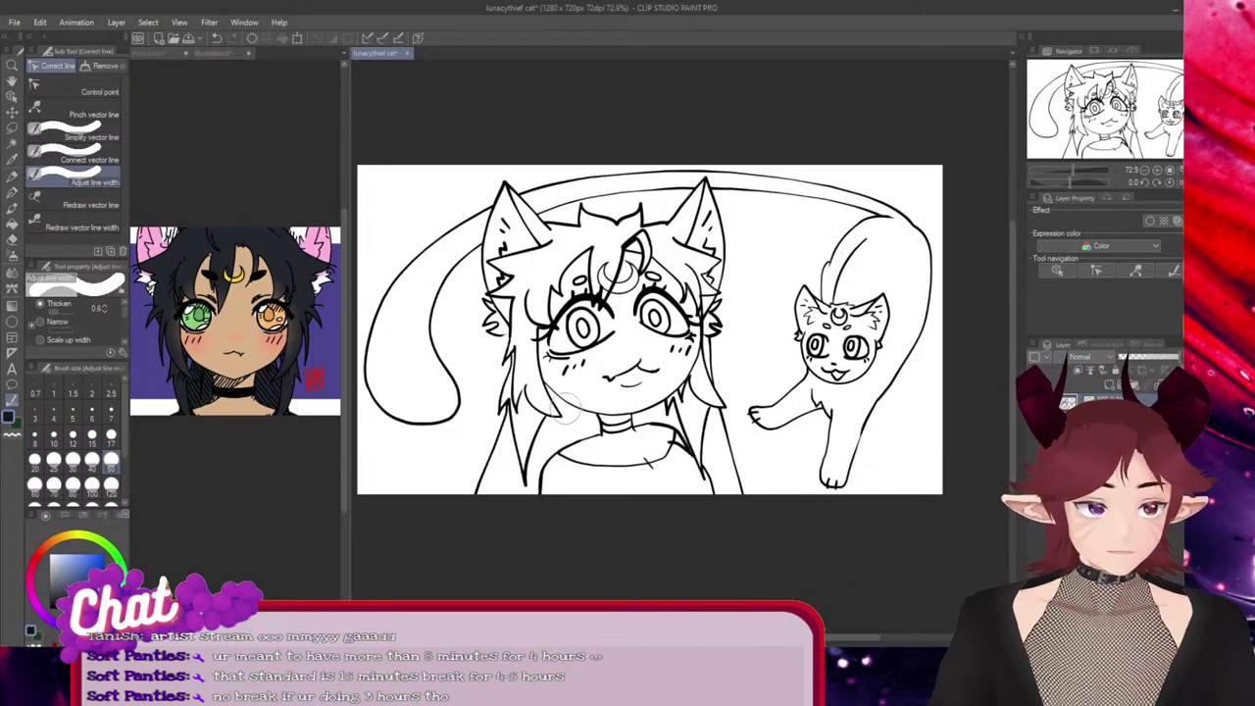
Try to shift the vector outline of the girl's hair strand beside the cheek farther from the cat
{"action": "scroll", "coordinate": [564, 405], "scroll_direction": "up", "scroll_amount": 2}
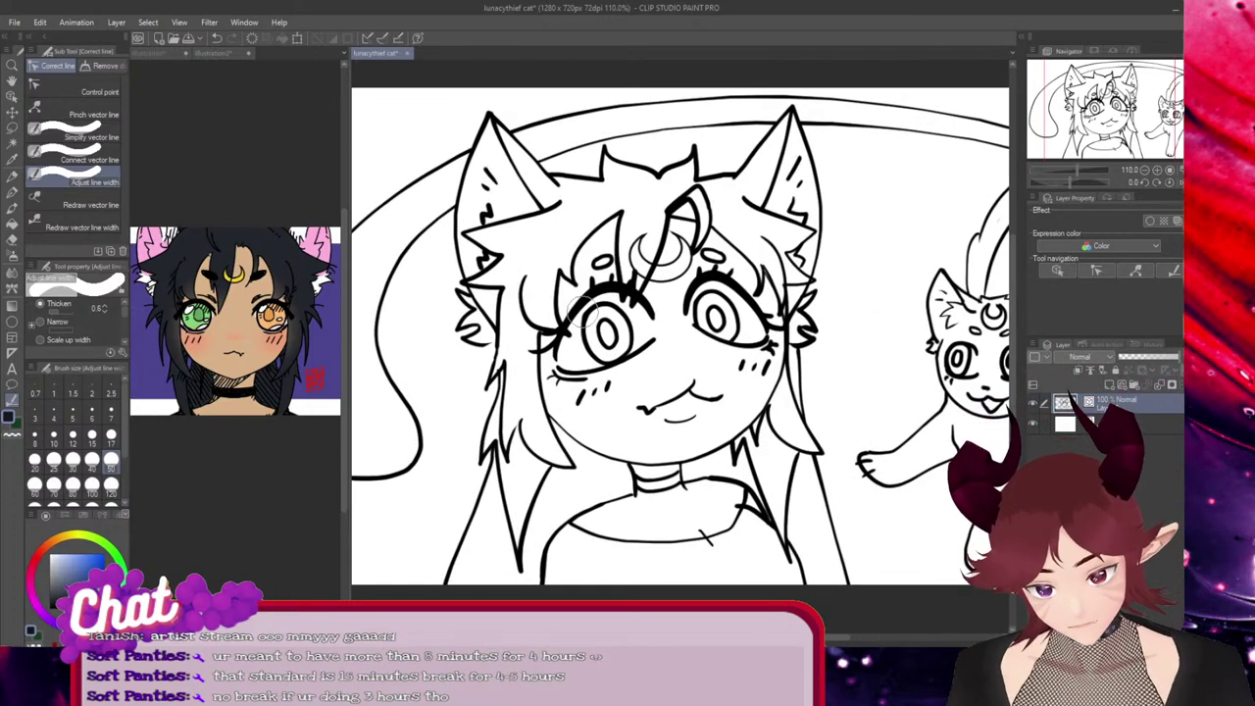
{"action": "scroll", "coordinate": [578, 312], "scroll_direction": "up", "scroll_amount": 2}
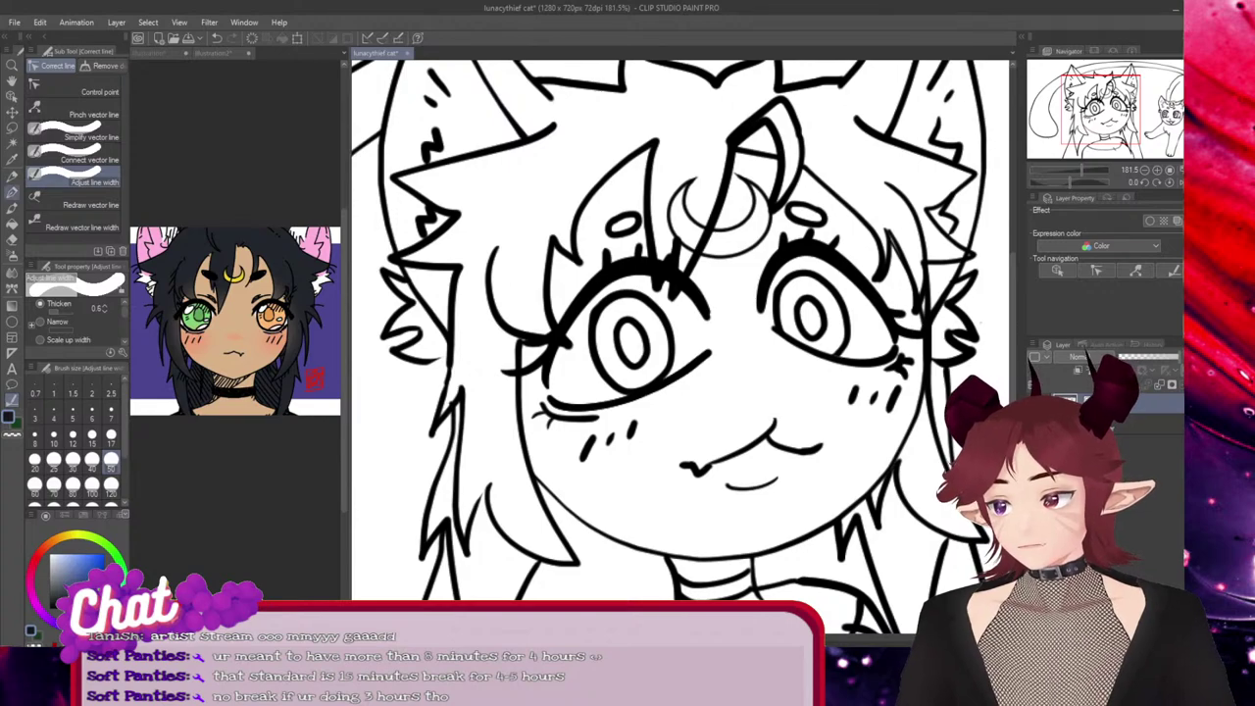
{"action": "key", "text": "p"}
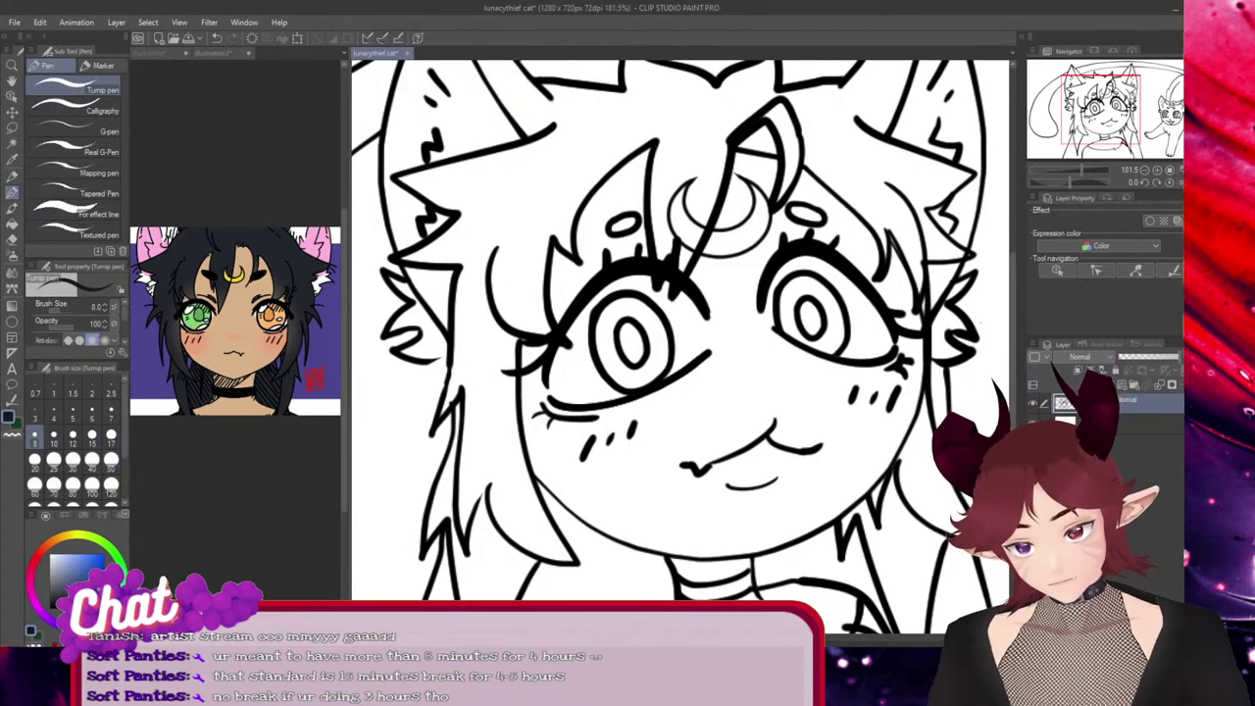
{"action": "left_click", "coordinate": [452, 589], "text": "ctrl"}
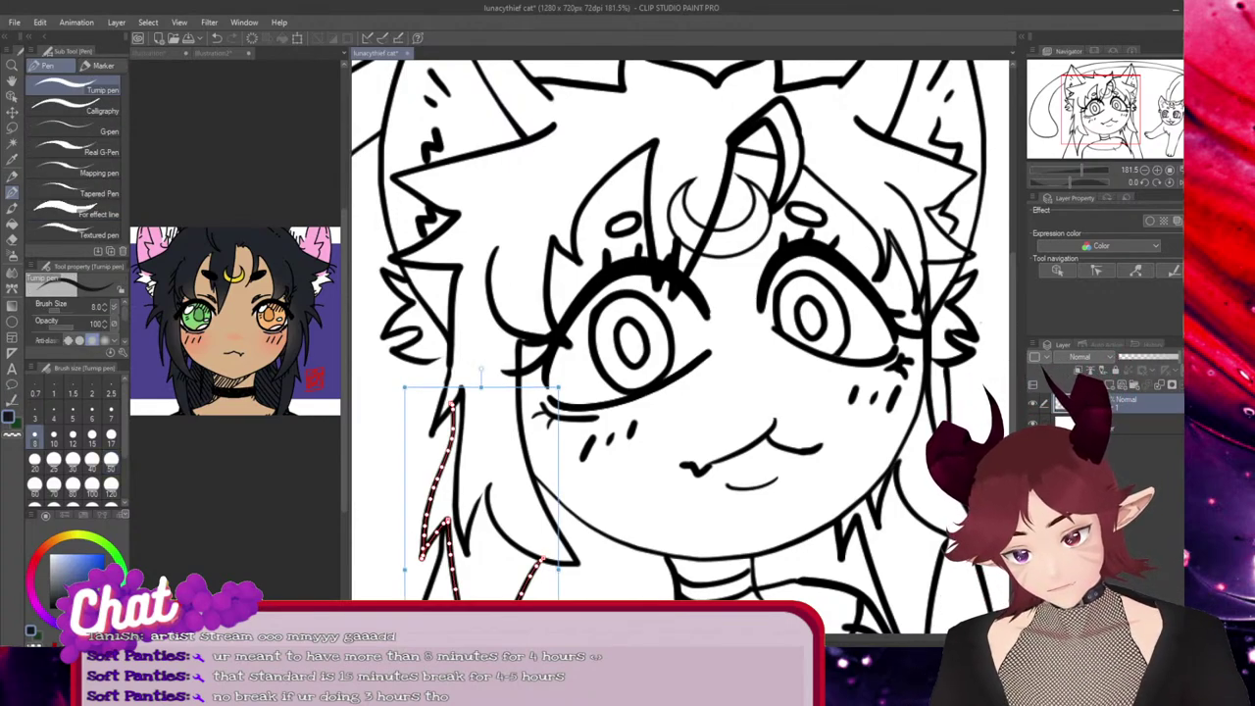
{"action": "left_click_drag", "start_coordinate": [437, 482], "coordinate": [447, 478]}
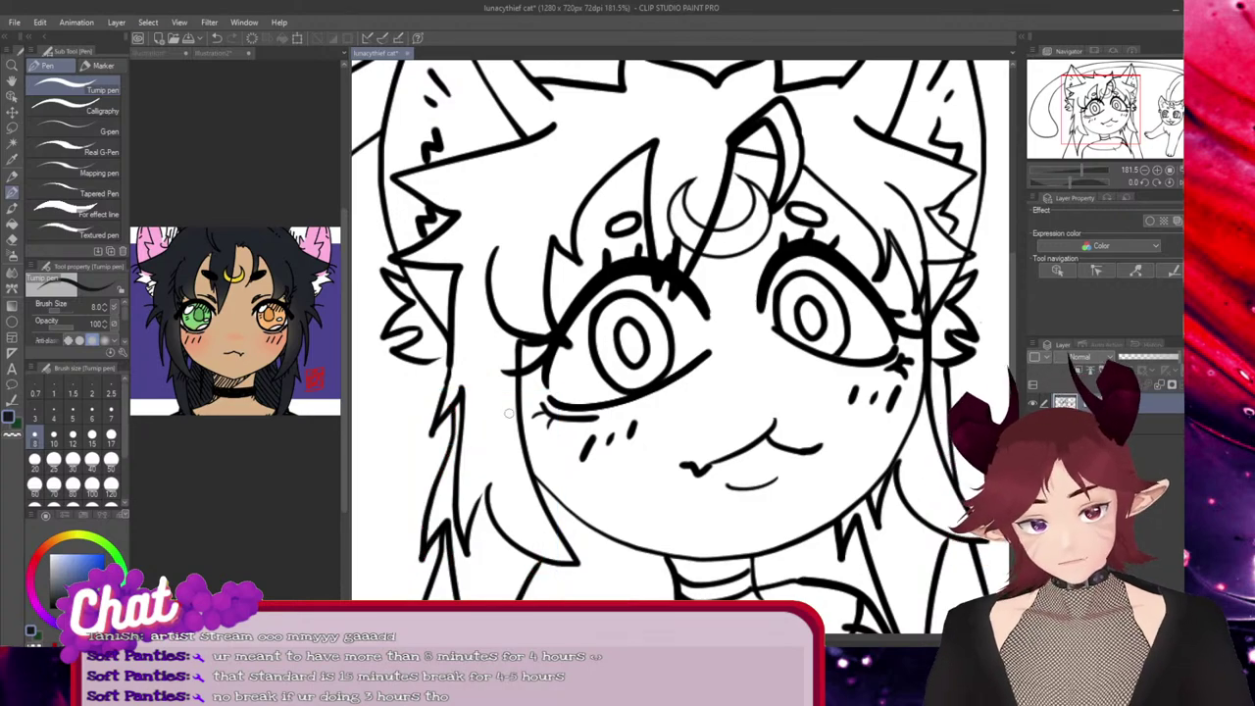
{"action": "scroll", "coordinate": [474, 409], "scroll_direction": "down", "scroll_amount": 6}
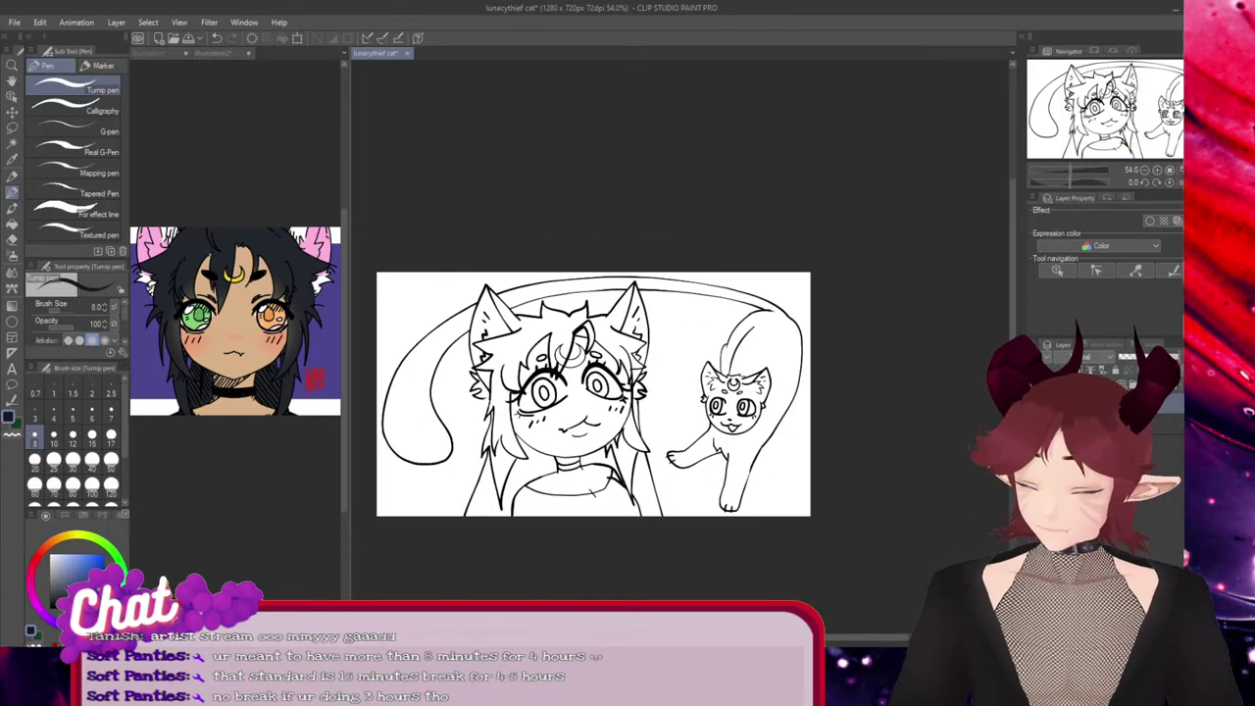
{"action": "scroll", "coordinate": [485, 397], "scroll_direction": "up", "scroll_amount": 1}
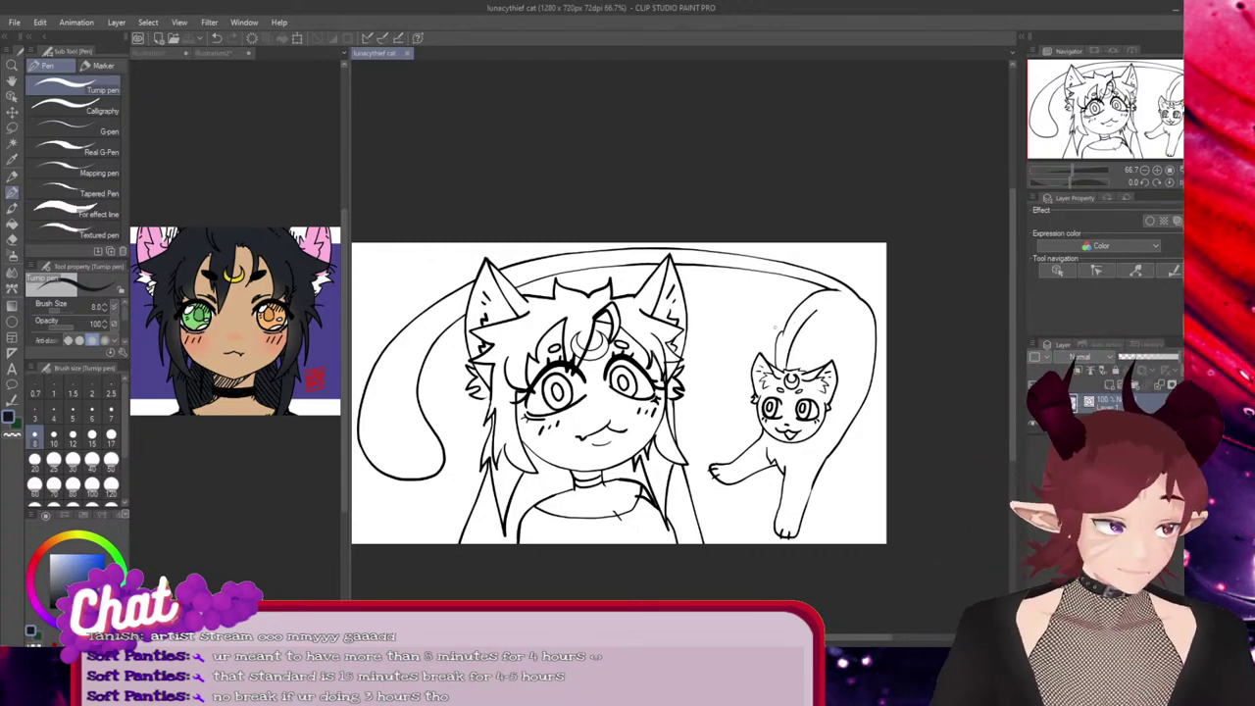
Create a new layer for the flat colours and place it beneath the line art layer
{"action": "left_click", "coordinate": [1110, 384]}
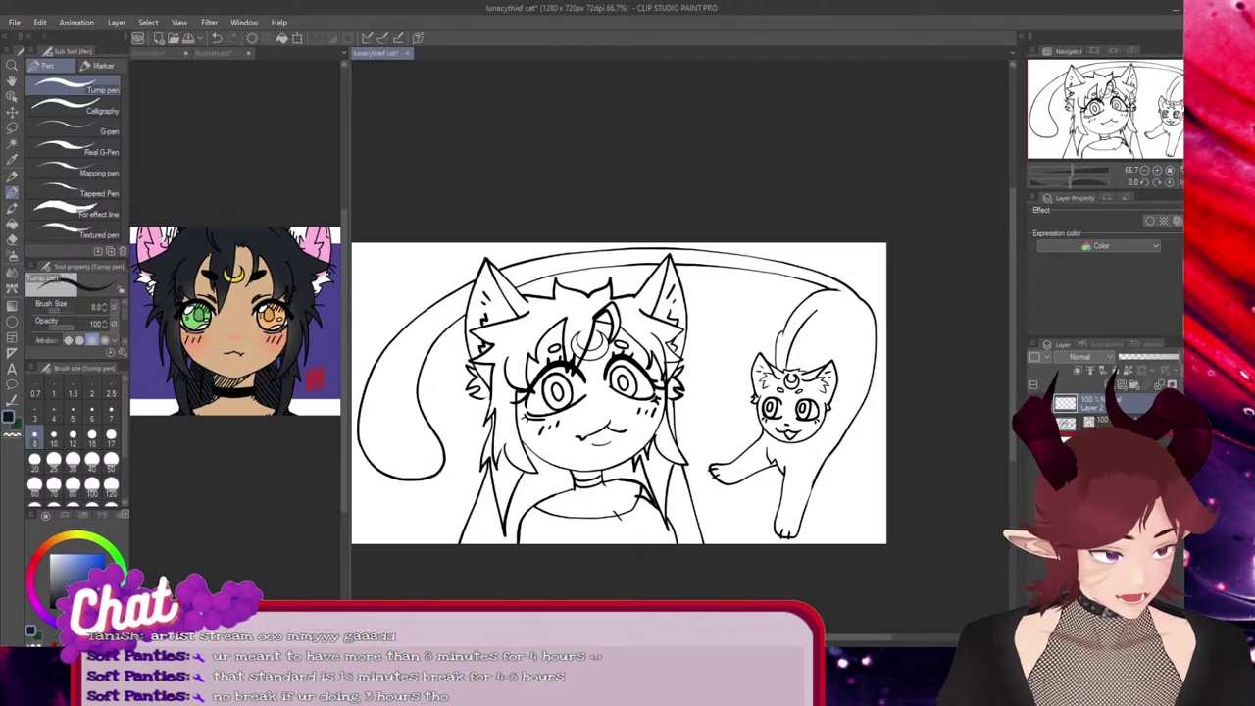
{"action": "left_click_drag", "start_coordinate": [1100, 403], "coordinate": [1100, 431]}
Sample the skin tone from the girl reference and fill her face, neck and chest, using Fill set to Refer other layers
{"action": "left_click", "coordinate": [235, 331]}
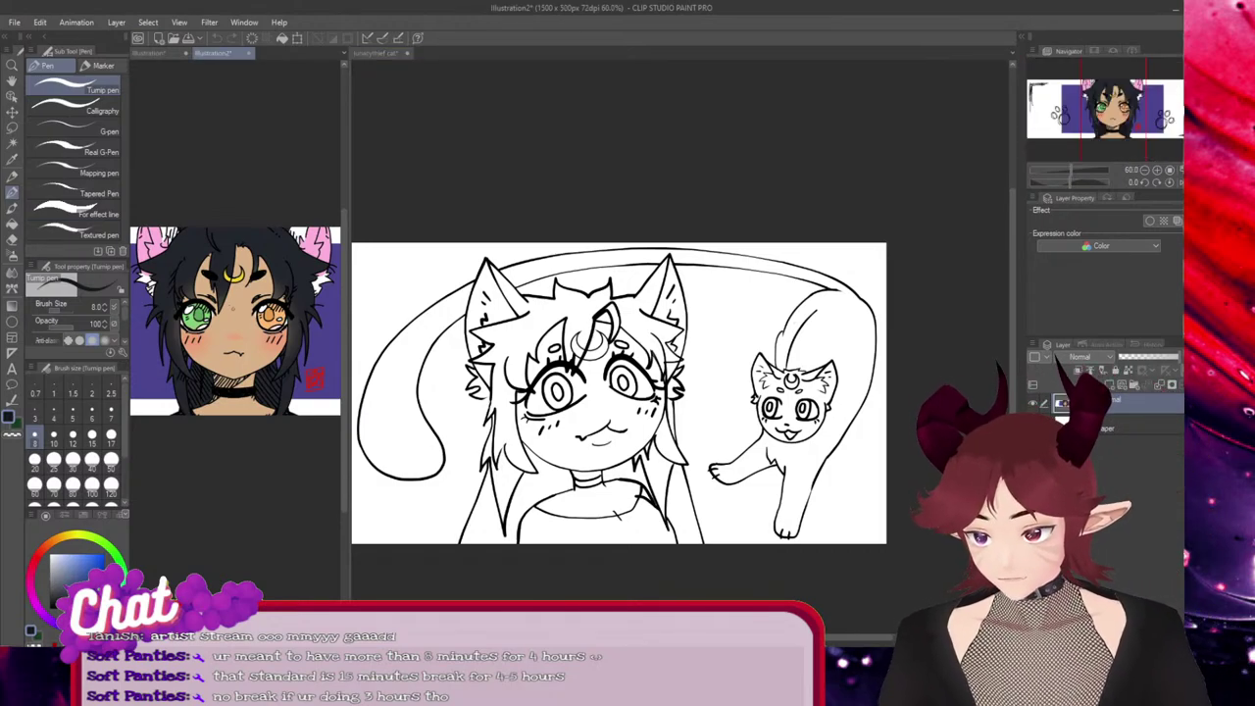
{"action": "left_click", "coordinate": [235, 331], "text": "alt"}
{"action": "key", "text": "g"}
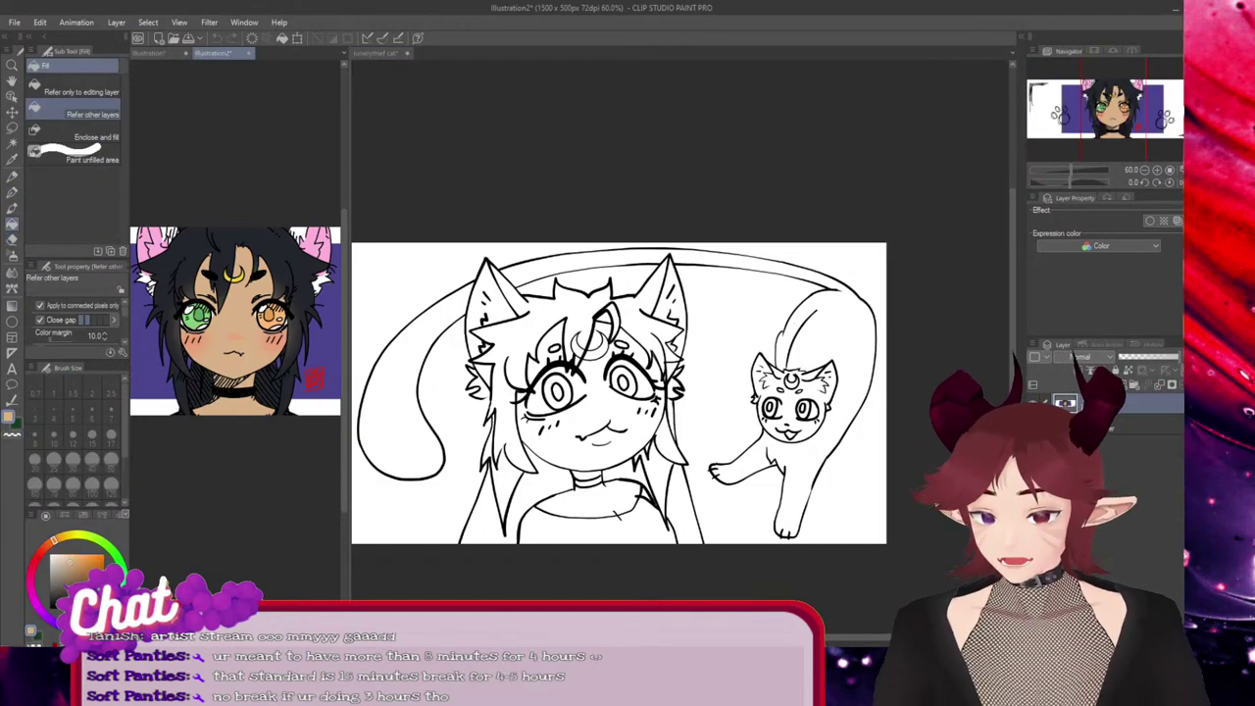
{"action": "left_click", "coordinate": [607, 493]}
{"action": "scroll", "coordinate": [606, 493], "scroll_direction": "up", "scroll_amount": 3}
{"action": "left_click", "coordinate": [588, 392]}
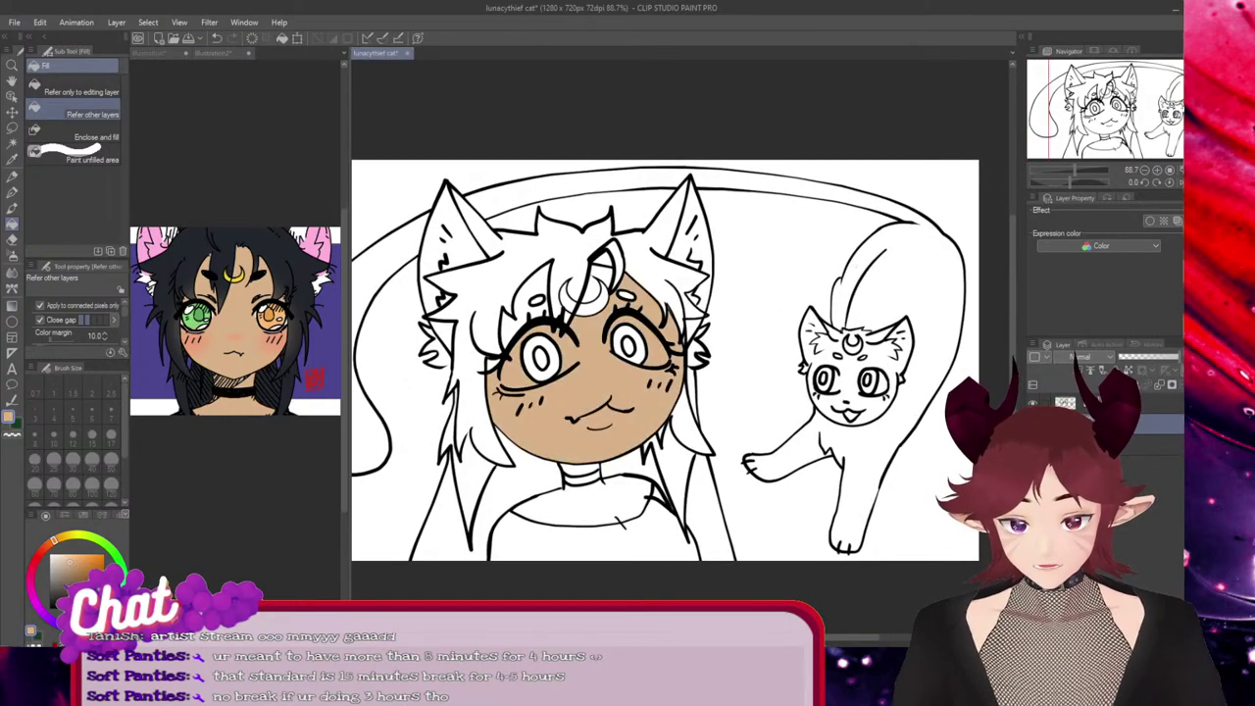
{"action": "left_click", "coordinate": [586, 505]}
{"action": "left_click", "coordinate": [580, 469]}
Fill the remaining forehead areas between the fringe strands and around the crescent with the skin tone
{"action": "scroll", "coordinate": [577, 449], "scroll_direction": "up", "scroll_amount": 4}
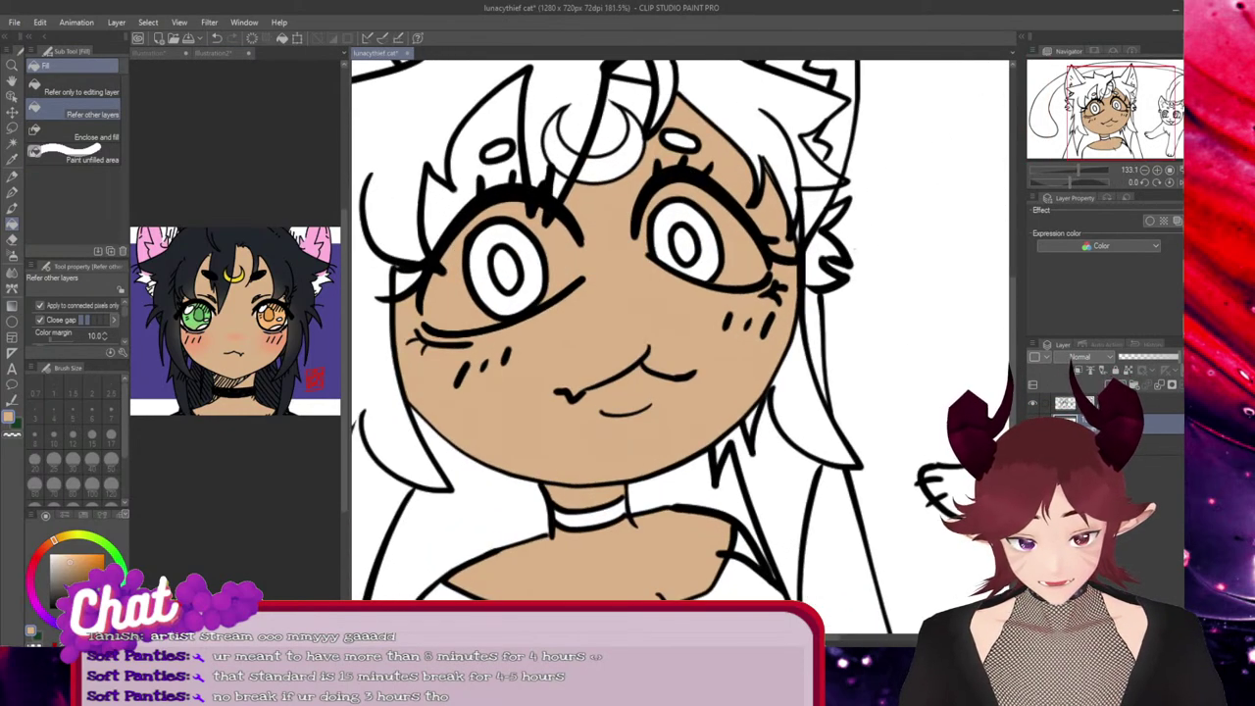
{"action": "left_click", "coordinate": [482, 132]}
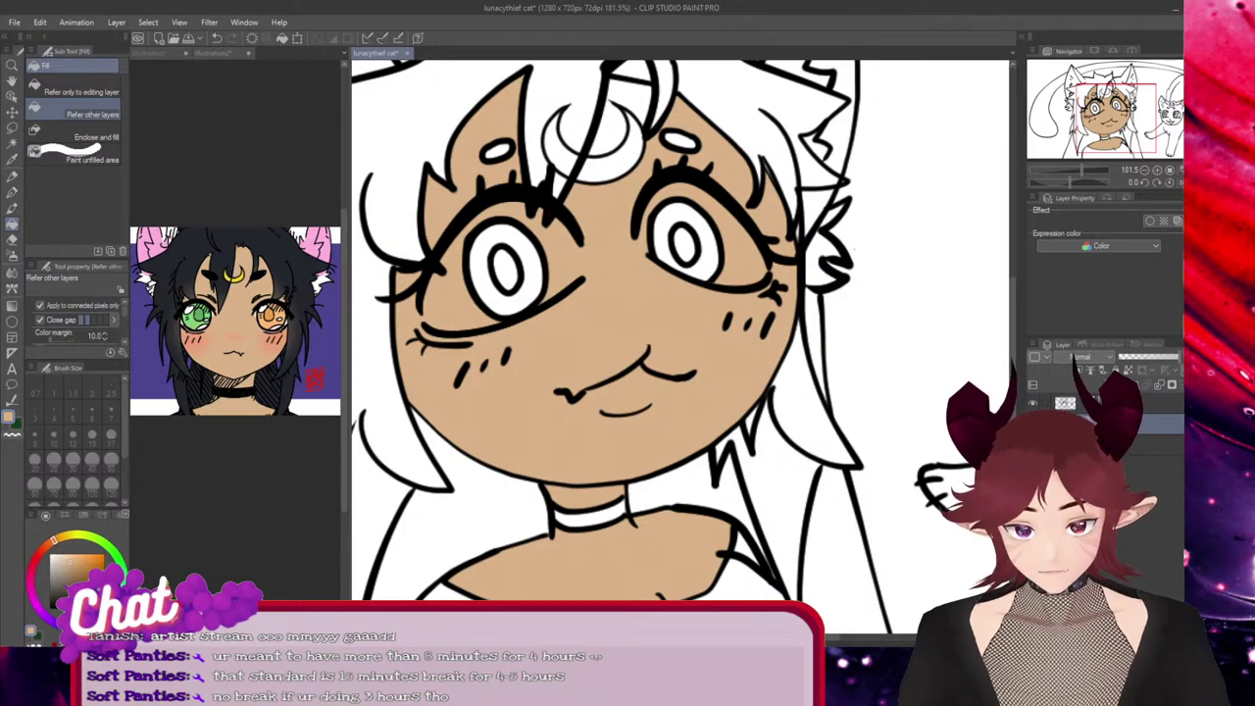
{"action": "left_click", "coordinate": [610, 132]}
{"action": "left_click", "coordinate": [631, 96]}
{"action": "scroll", "coordinate": [745, 279], "scroll_direction": "down", "scroll_amount": 2}
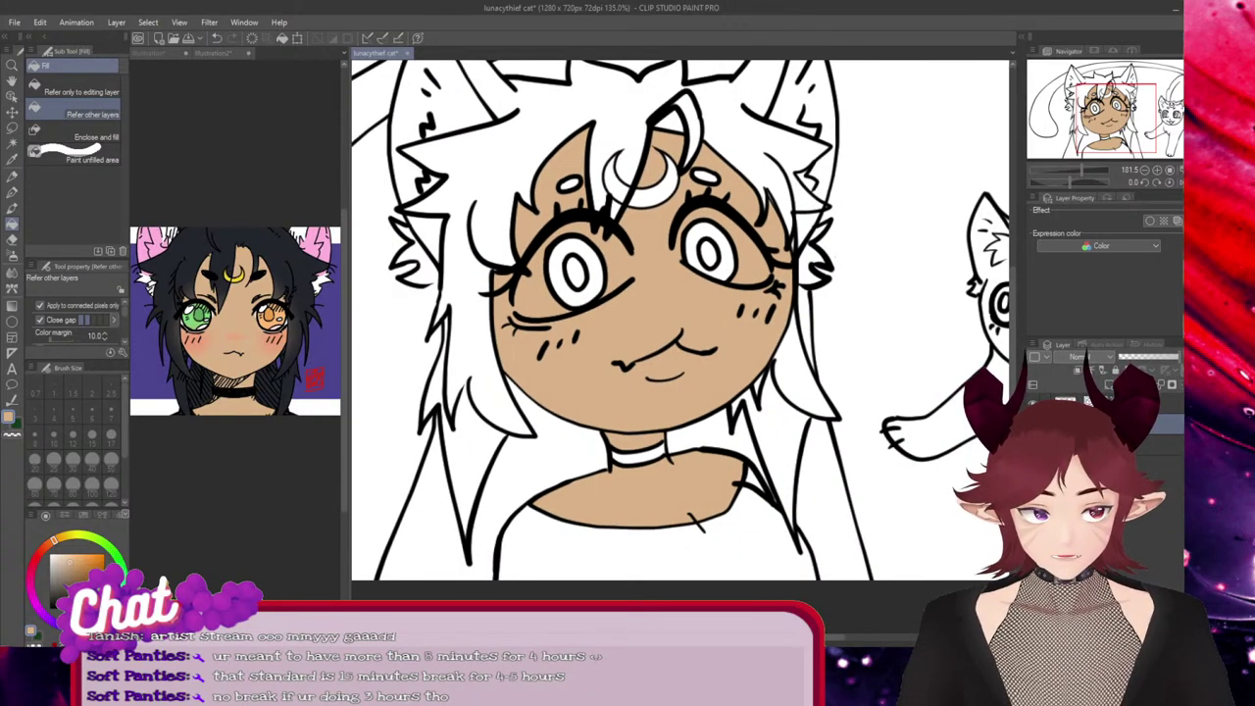
Fill the girl's eye nearer the cat and the cat's matching eye with light and darker oranges sampled from the girl reference
{"action": "left_click", "coordinate": [227, 263]}
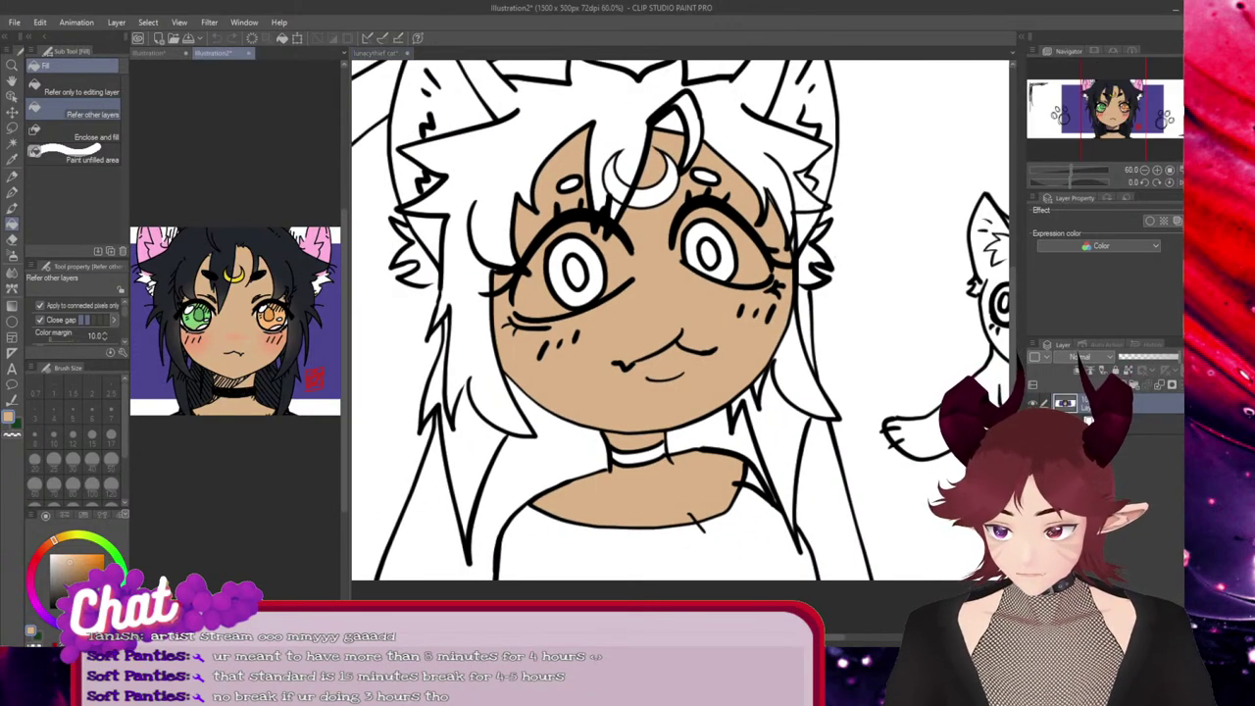
{"action": "key", "text": "ctrl+Tab"}
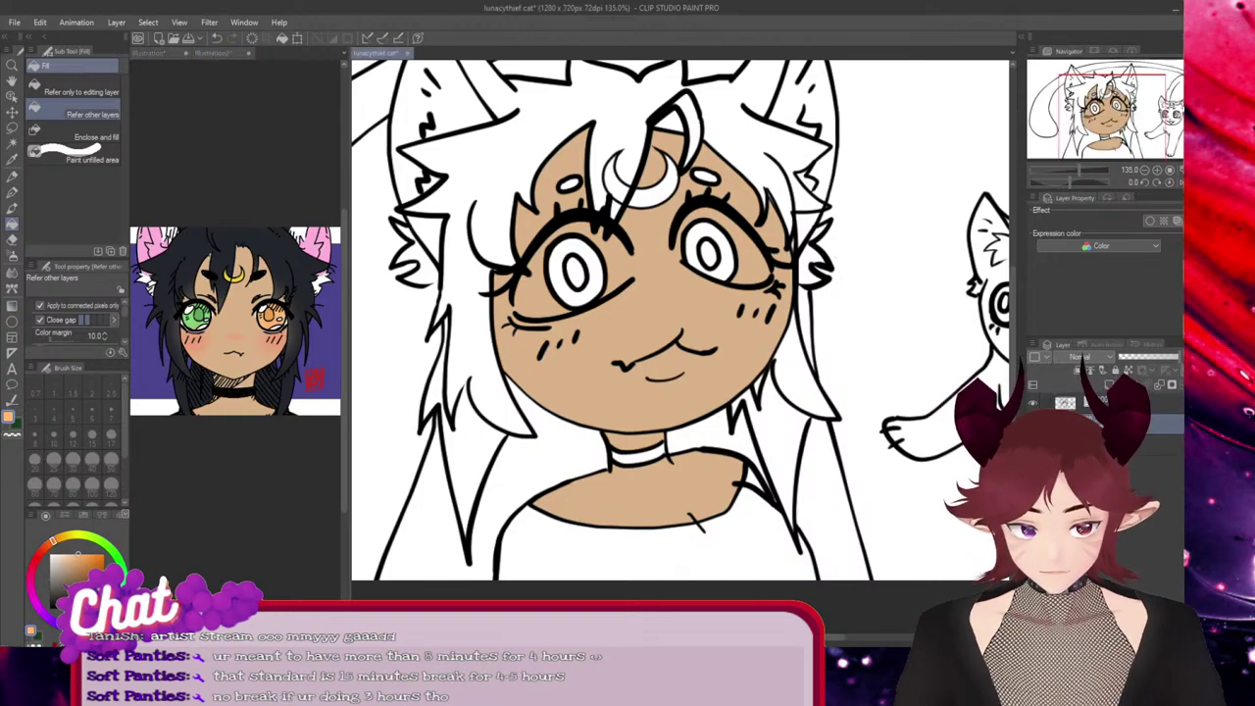
{"action": "left_click", "coordinate": [711, 257]}
{"action": "left_click_drag", "start_coordinate": [833, 637], "coordinate": [859, 638]}
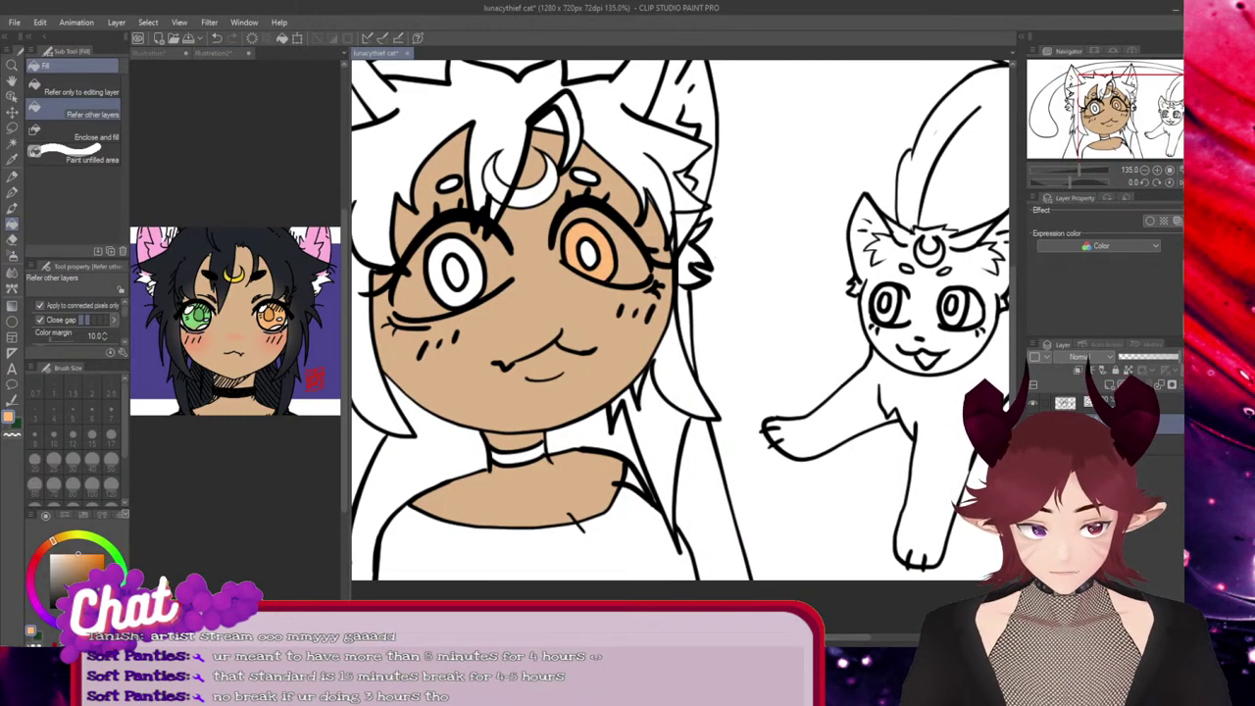
{"action": "key", "text": "ctrl+Tab"}
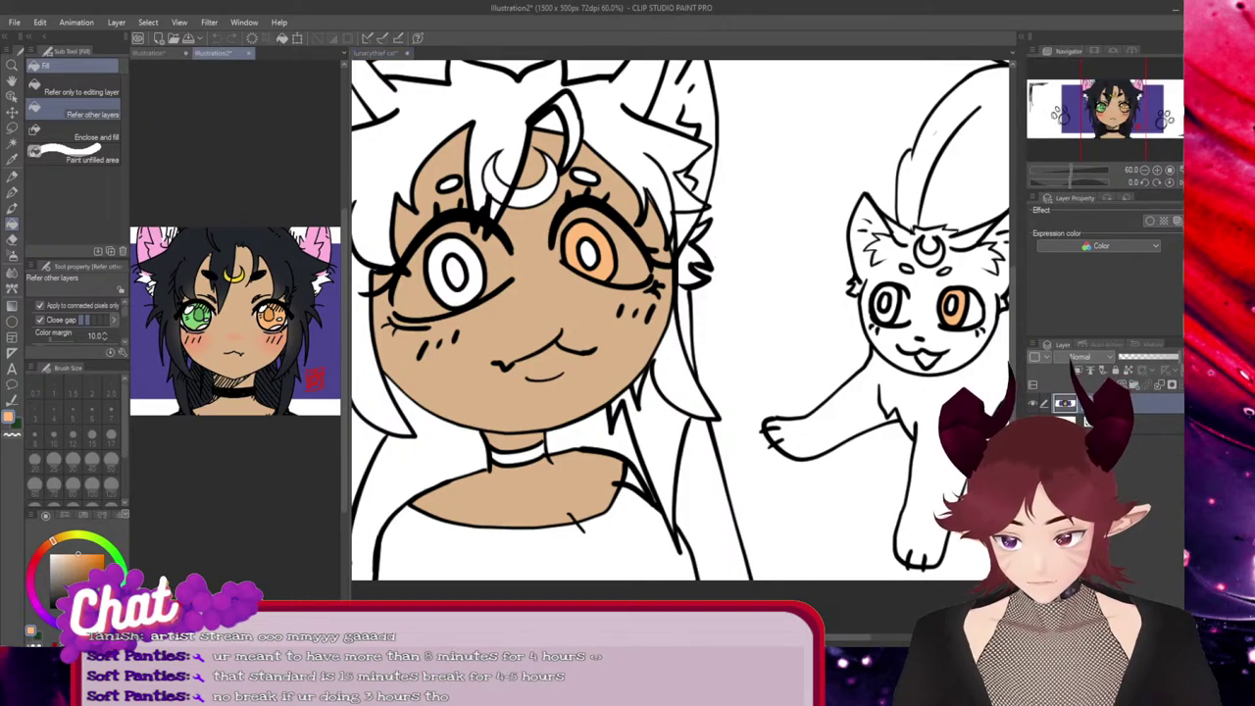
{"action": "key", "text": "ctrl+Tab"}
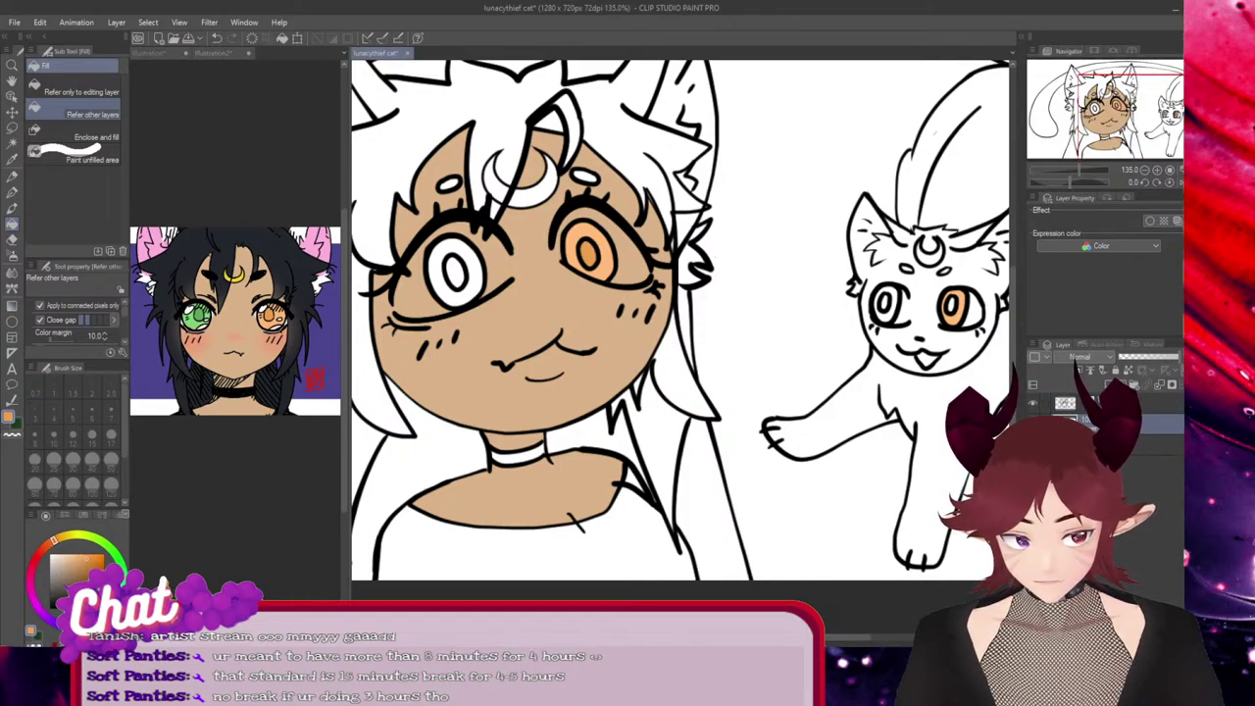
Fill the white-eyed side of the girl and the cat's matching eye with light and darker greens sampled from the girl reference
{"action": "key", "text": "ctrl+Tab"}
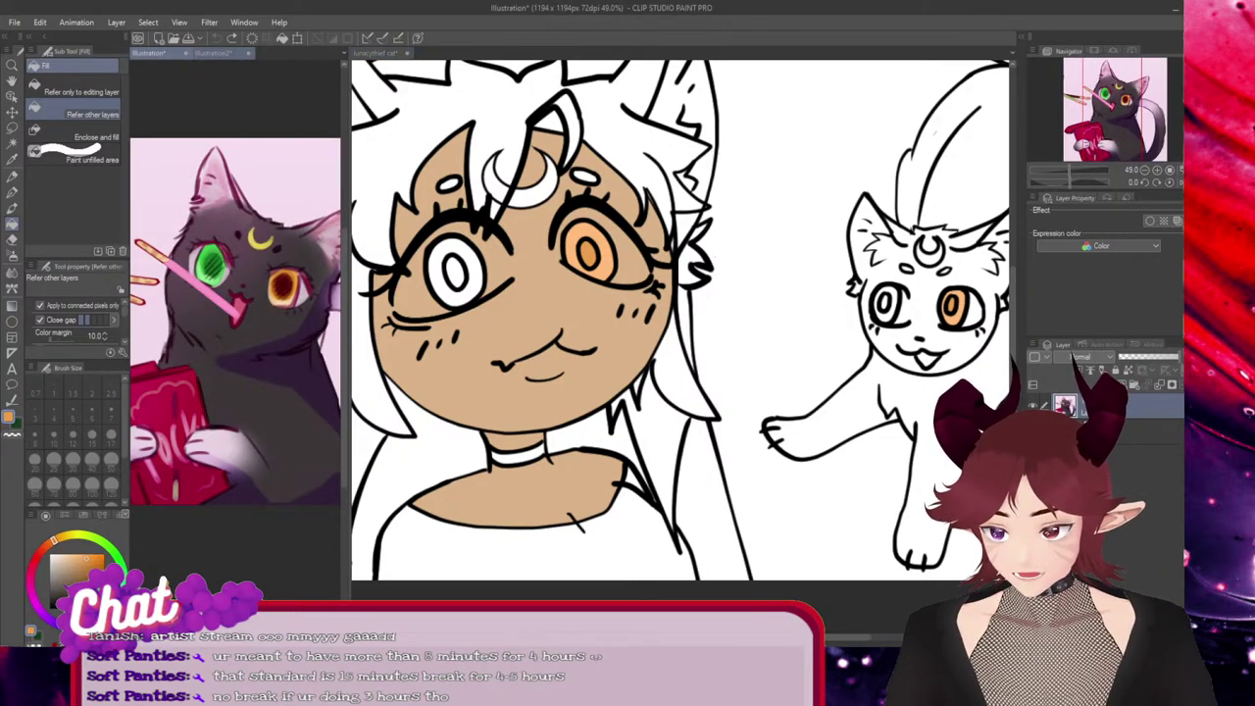
{"action": "key", "text": "ctrl+Tab"}
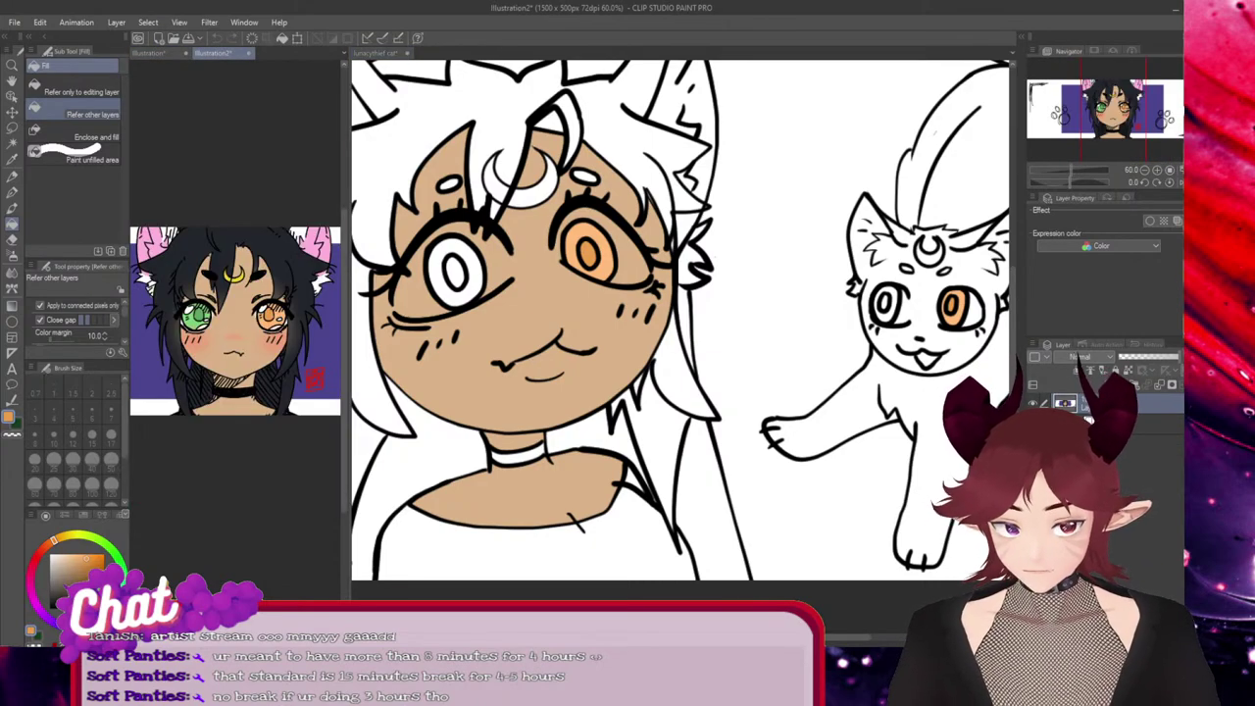
{"action": "left_click", "coordinate": [200, 315], "text": "alt"}
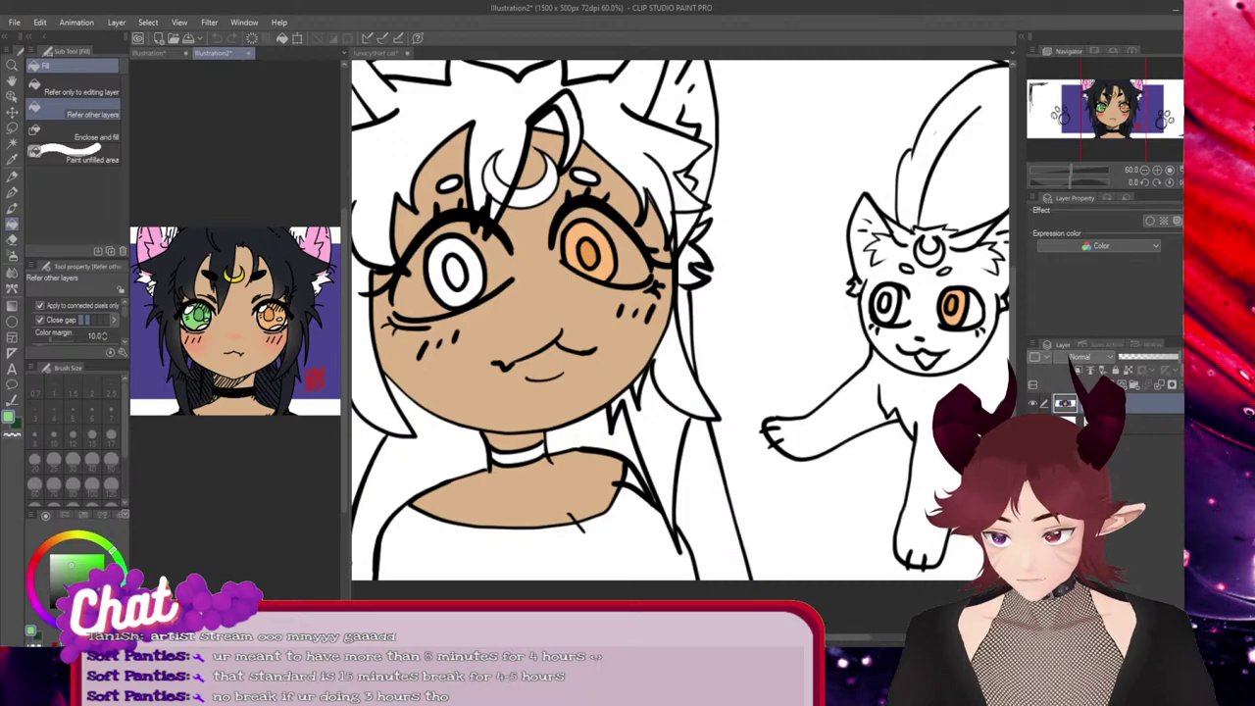
{"action": "key", "text": "ctrl+Tab"}
{"action": "left_click", "coordinate": [454, 275]}
{"action": "key", "text": "ctrl+Tab"}
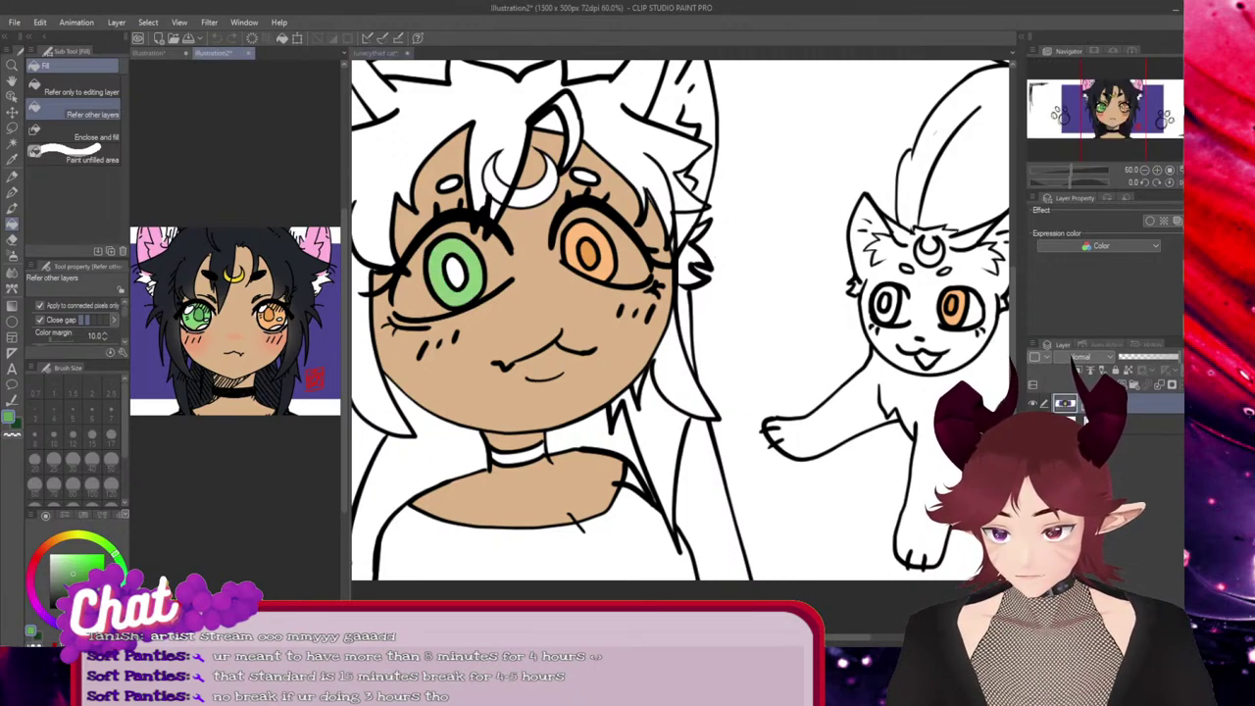
{"action": "key", "text": "ctrl+Tab"}
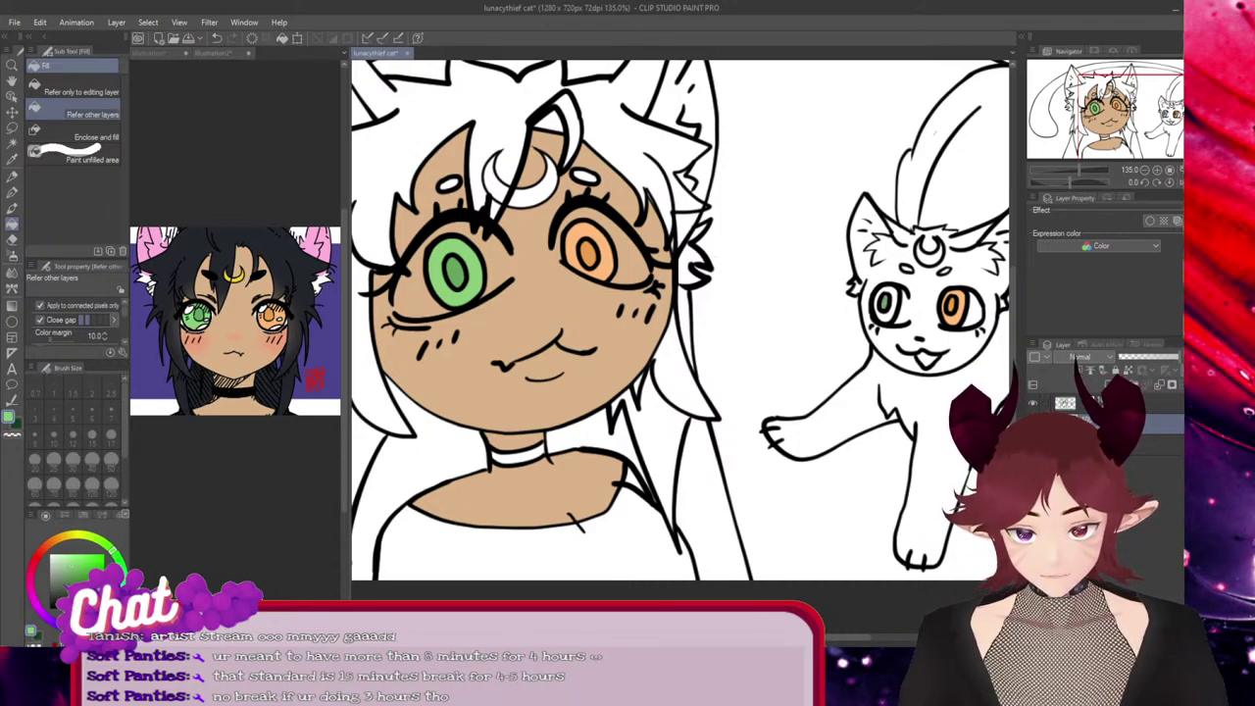
{"action": "left_click", "coordinate": [891, 310]}
Sample the yellow of the crescent in the girl reference and fill the forehead crescents of both the girl and the cat
{"action": "left_click", "coordinate": [236, 278]}
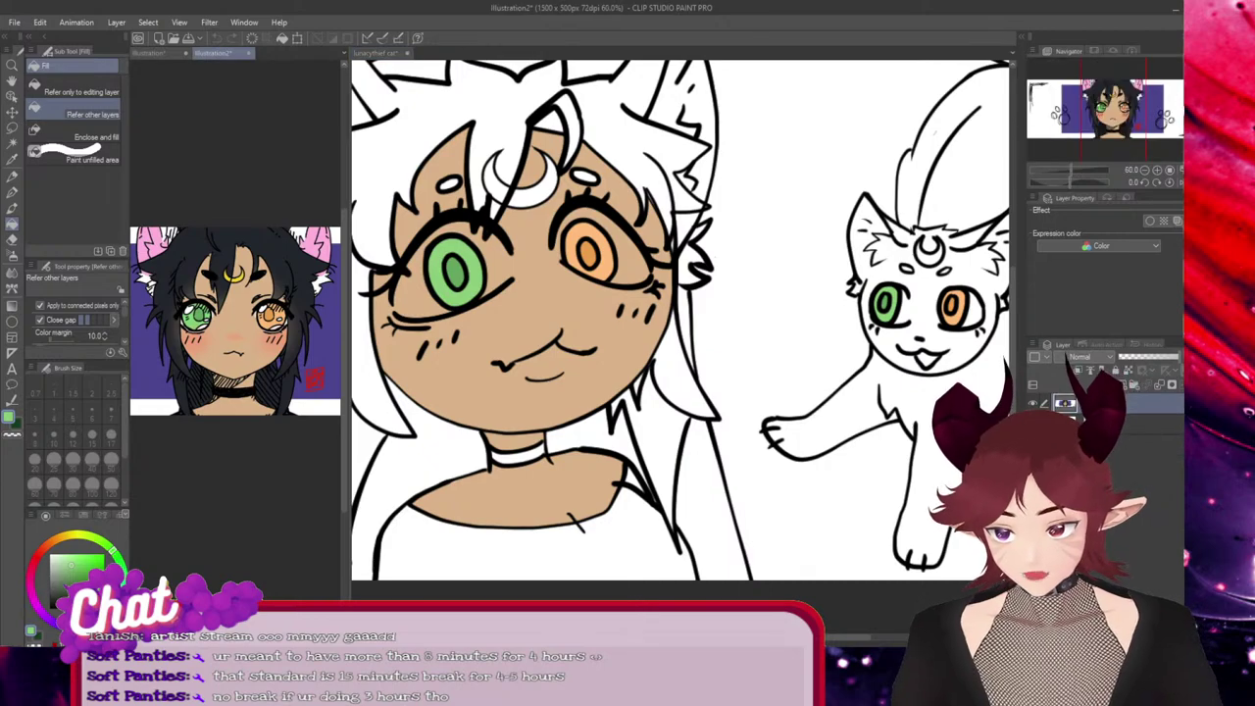
{"action": "right_click", "coordinate": [235, 278]}
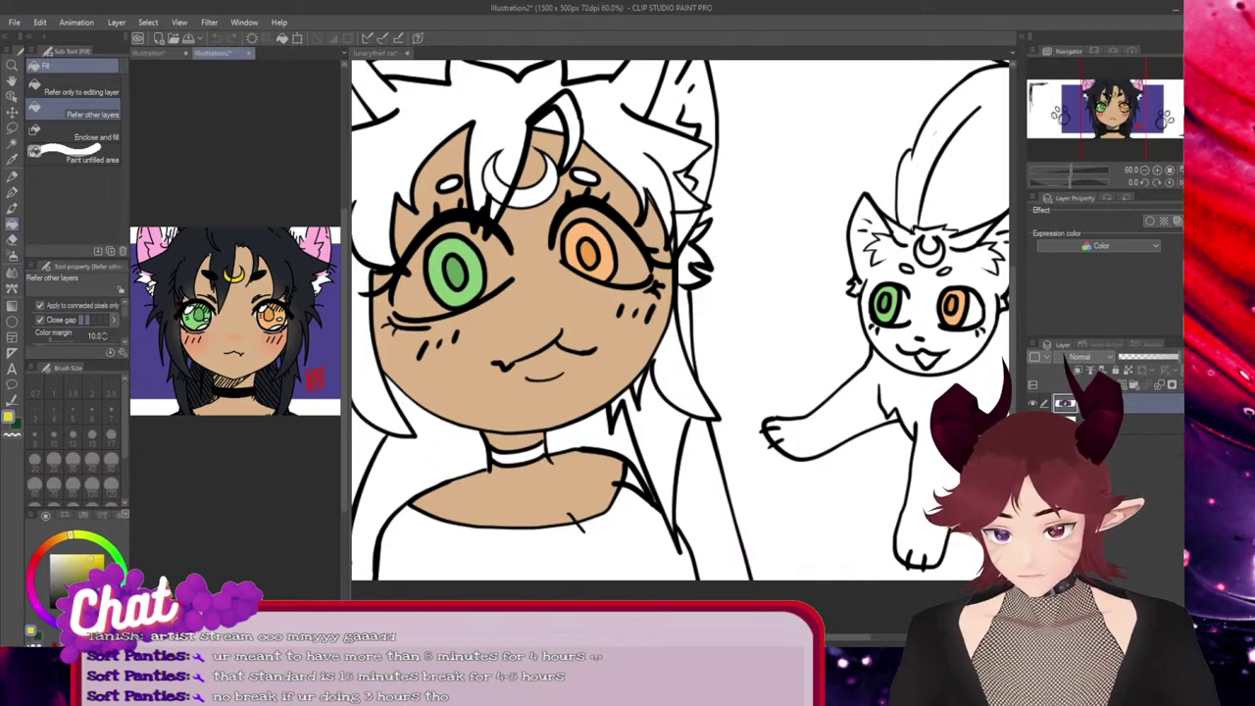
{"action": "left_click", "coordinate": [537, 195]}
{"action": "left_click", "coordinate": [537, 195]}
{"action": "left_click", "coordinate": [497, 185]}
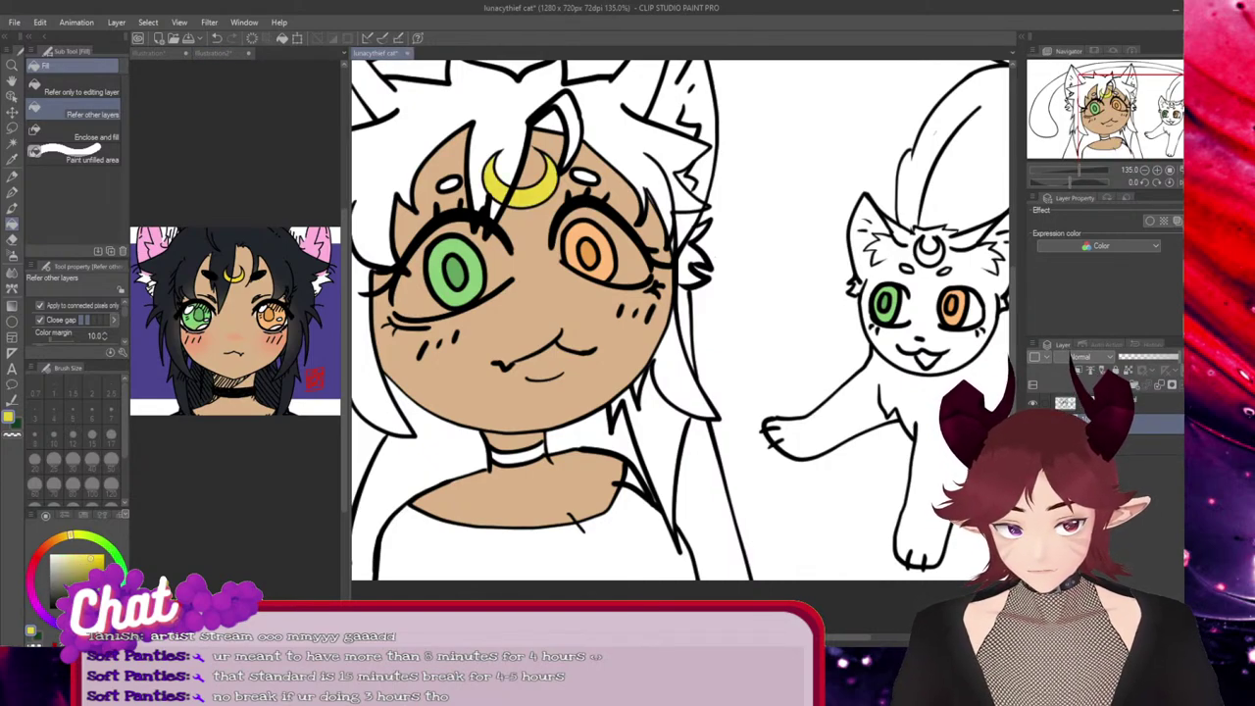
{"action": "left_click", "coordinate": [926, 259]}
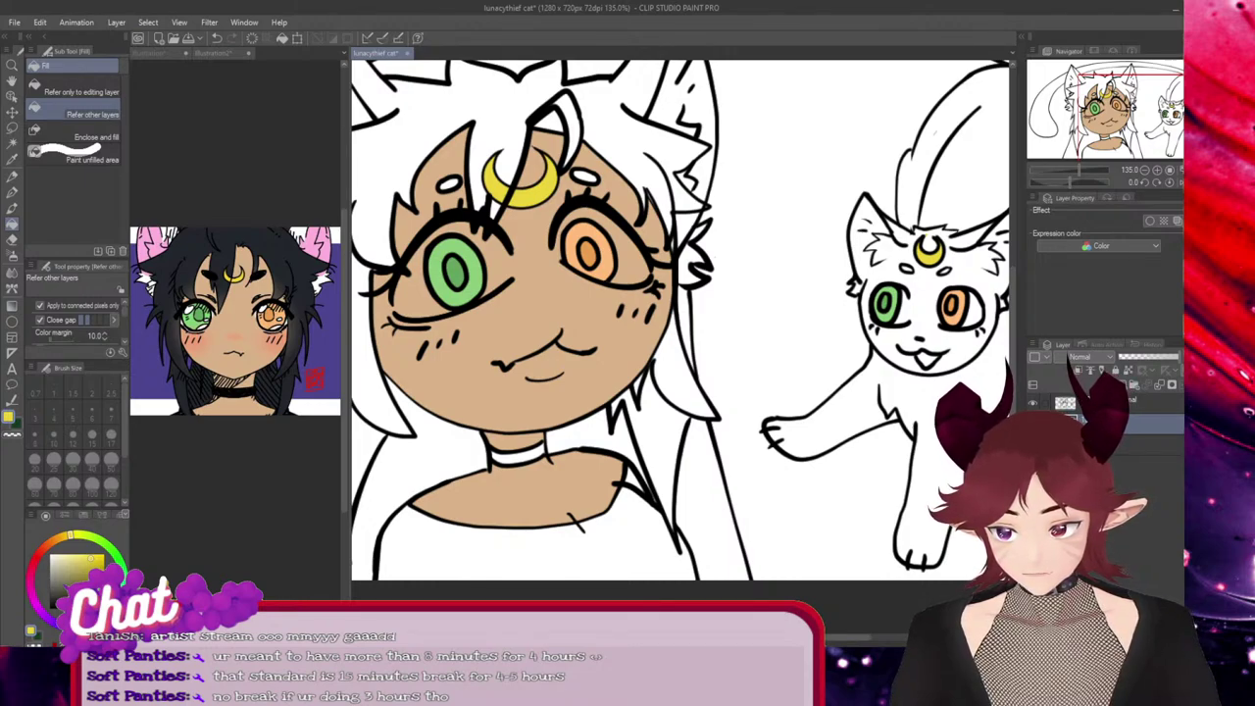
Sample the dark navy hair colour from the girl reference and fill her crown, fringe, and the side locks and tuft nearer the cat
{"action": "key", "text": "ctrl+shift+Tab"}
{"action": "key", "text": "ctrl+Tab"}
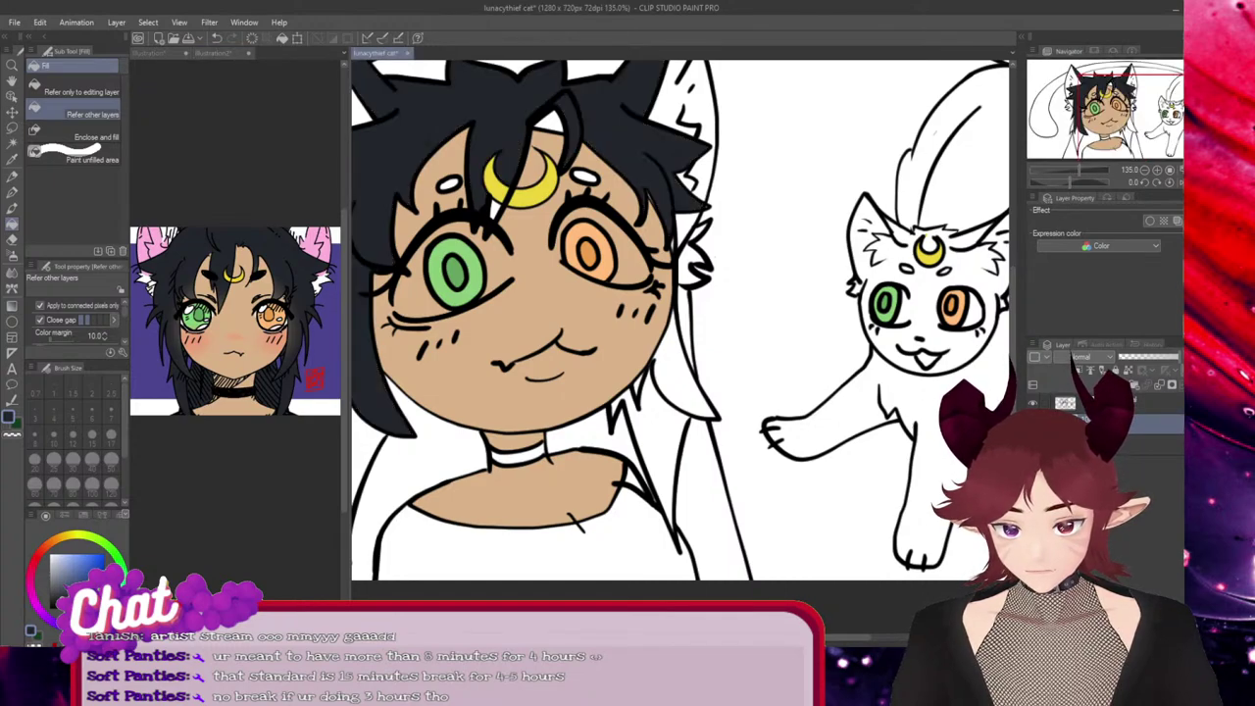
{"action": "left_click", "coordinate": [550, 123]}
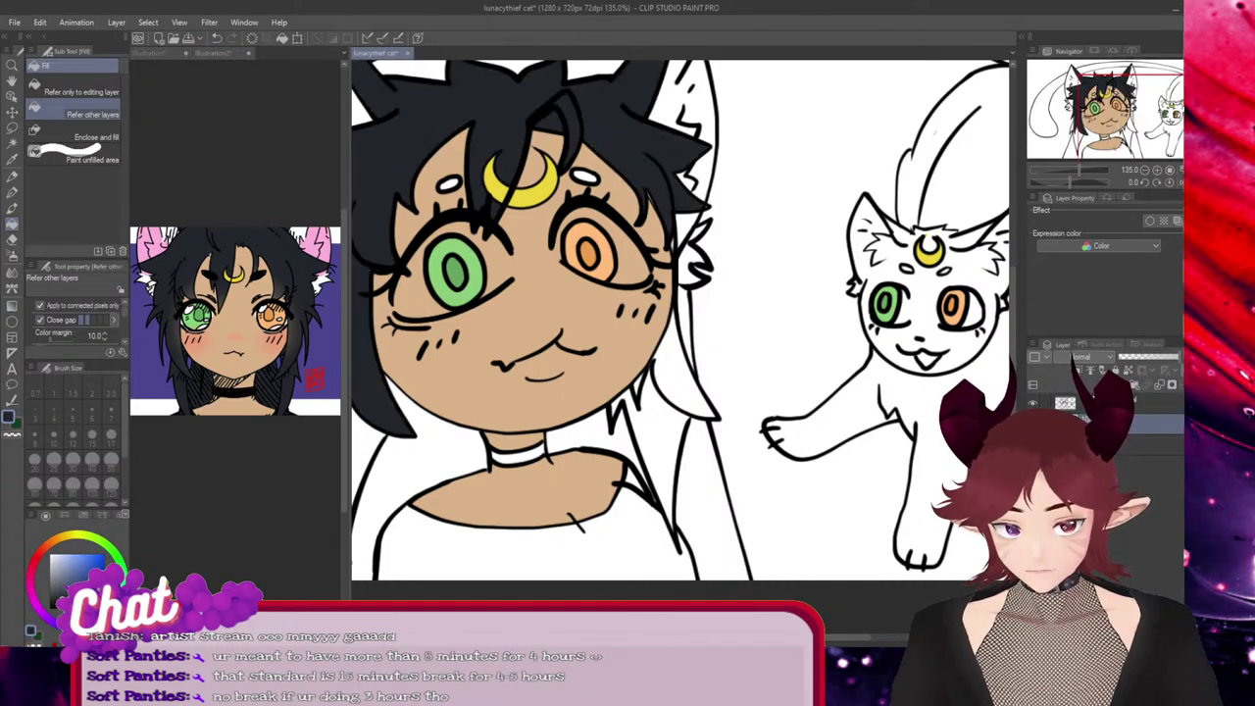
{"action": "left_click", "coordinate": [684, 319]}
{"action": "left_click", "coordinate": [674, 375]}
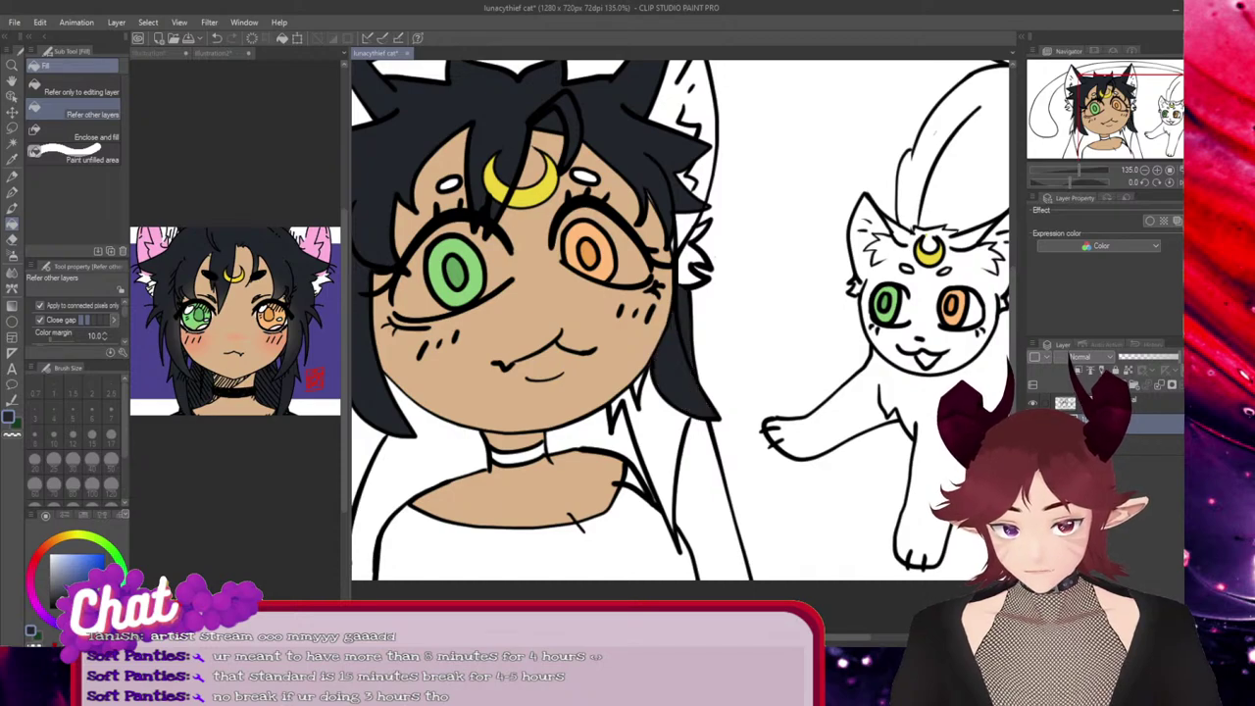
{"action": "left_click", "coordinate": [685, 264]}
Fill the tuft on the girl's far side and the long hair sections behind her neck and shoulders with dark navy
{"action": "scroll", "coordinate": [630, 320], "scroll_direction": "down", "scroll_amount": 3}
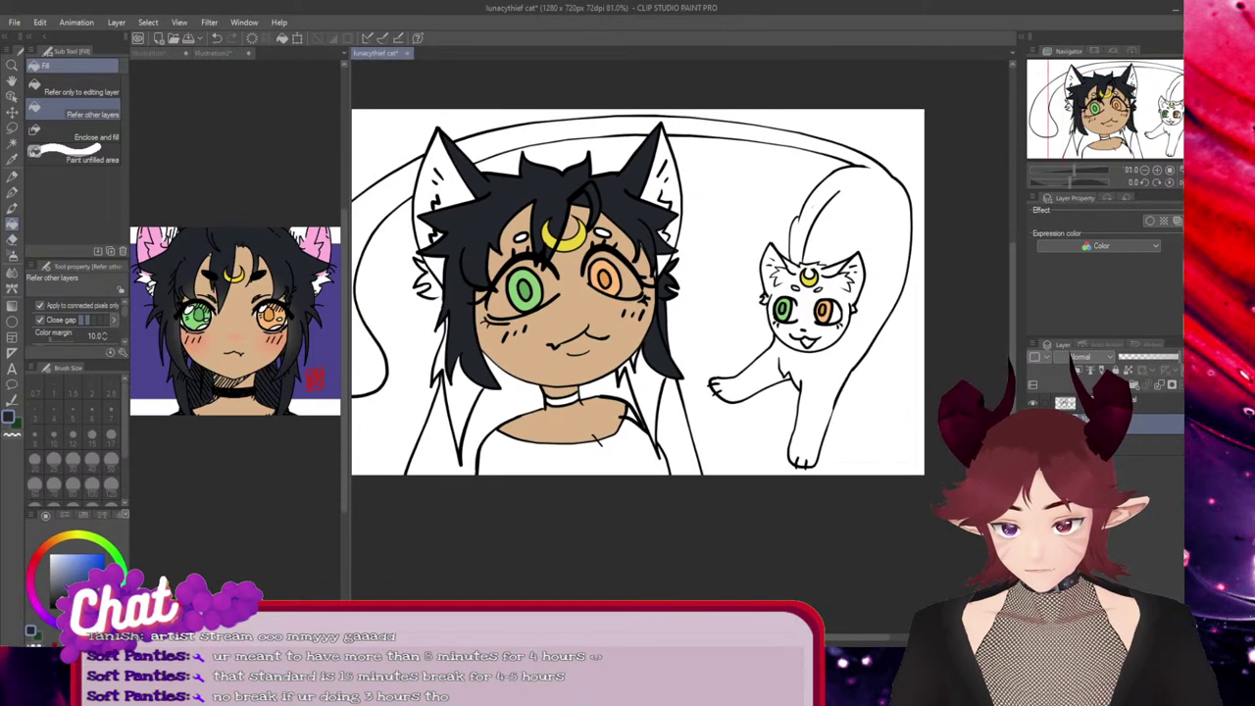
{"action": "left_click", "coordinate": [429, 281]}
{"action": "left_click", "coordinate": [461, 407]}
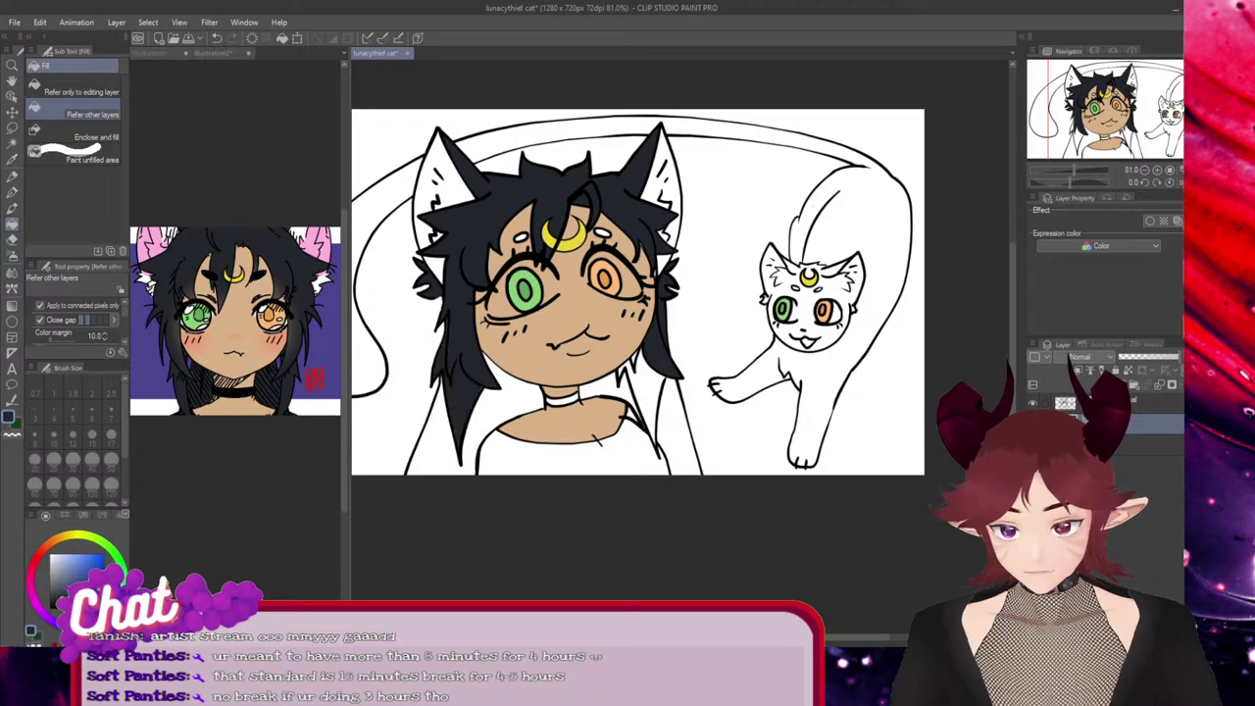
{"action": "left_click", "coordinate": [488, 408]}
{"action": "left_click", "coordinate": [608, 388]}
{"action": "left_click", "coordinate": [648, 391]}
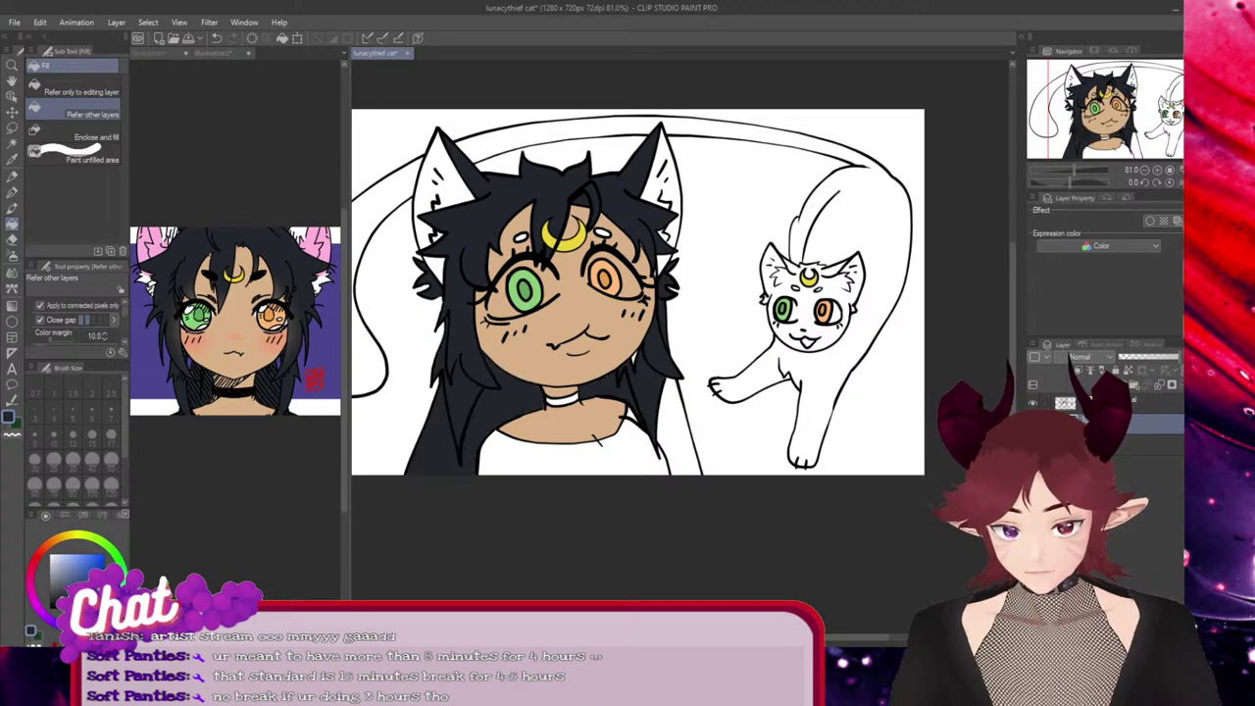
{"action": "left_click", "coordinate": [677, 428]}
Try erasing the ear outline around the hair spikes nearer the cat, using the Rough eraser on the line art layer
{"action": "scroll", "coordinate": [669, 281], "scroll_direction": "up", "scroll_amount": 6}
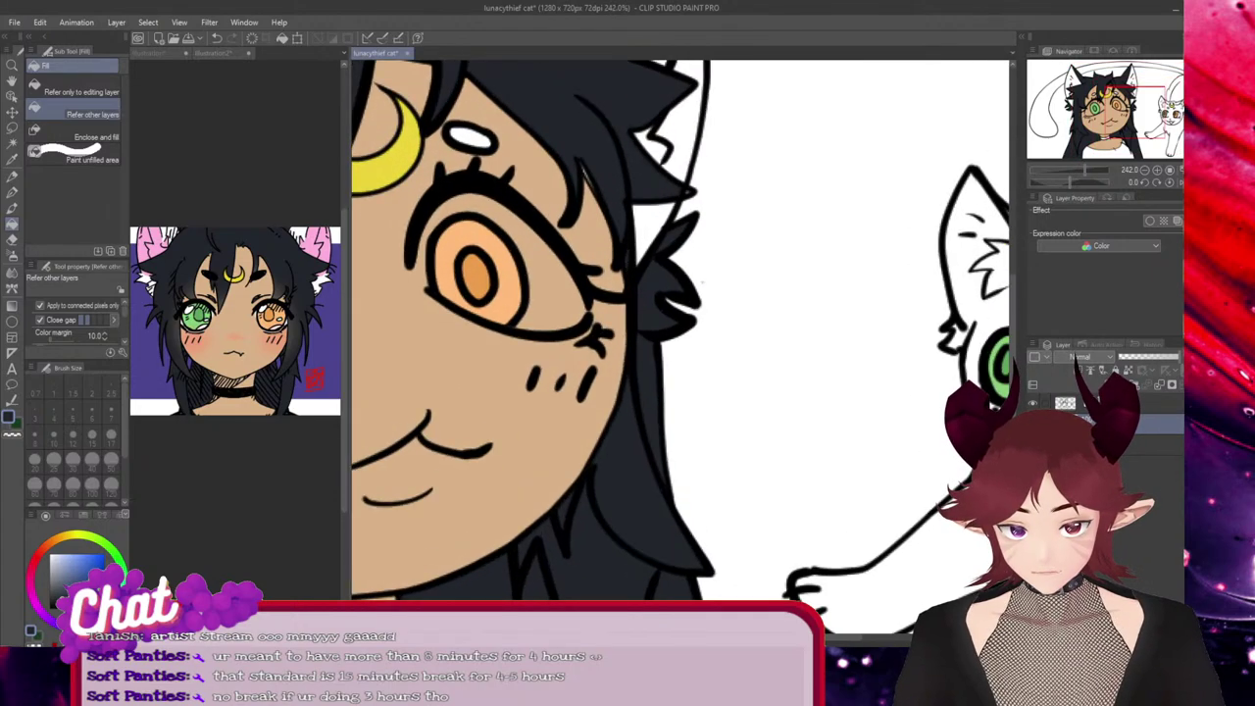
{"action": "scroll", "coordinate": [702, 281], "scroll_direction": "down", "scroll_amount": 4}
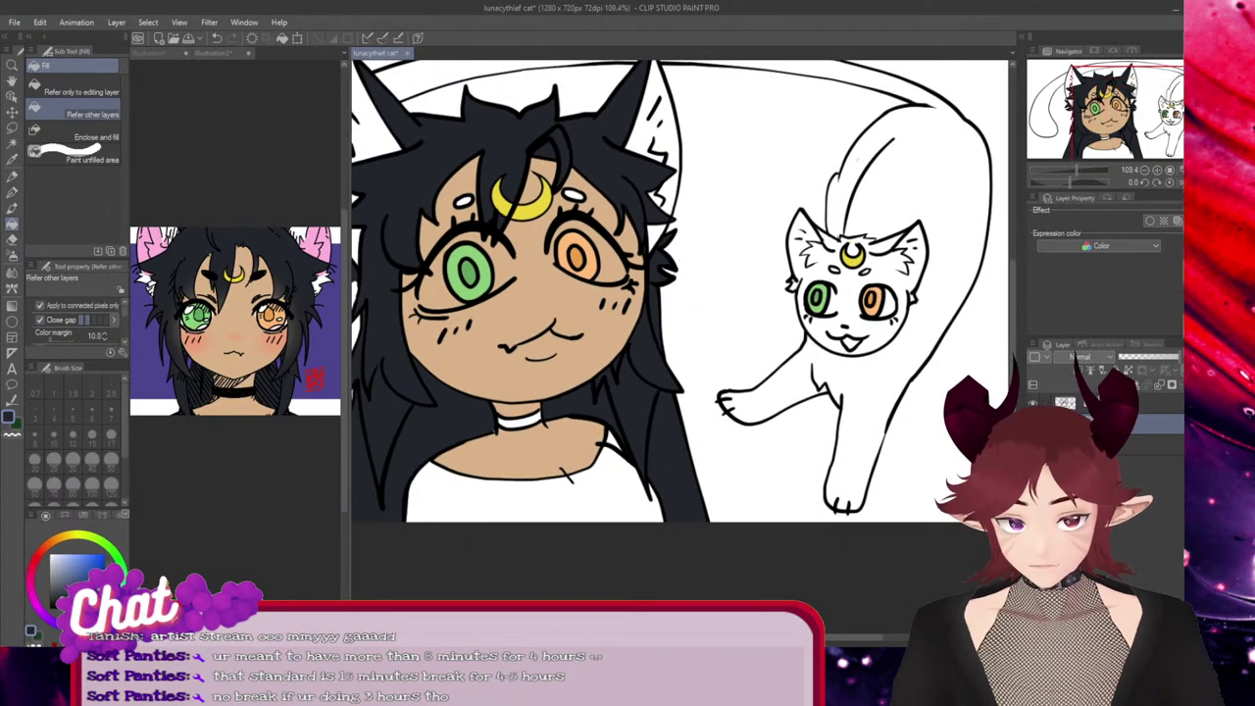
{"action": "scroll", "coordinate": [683, 326], "scroll_direction": "up", "scroll_amount": 5}
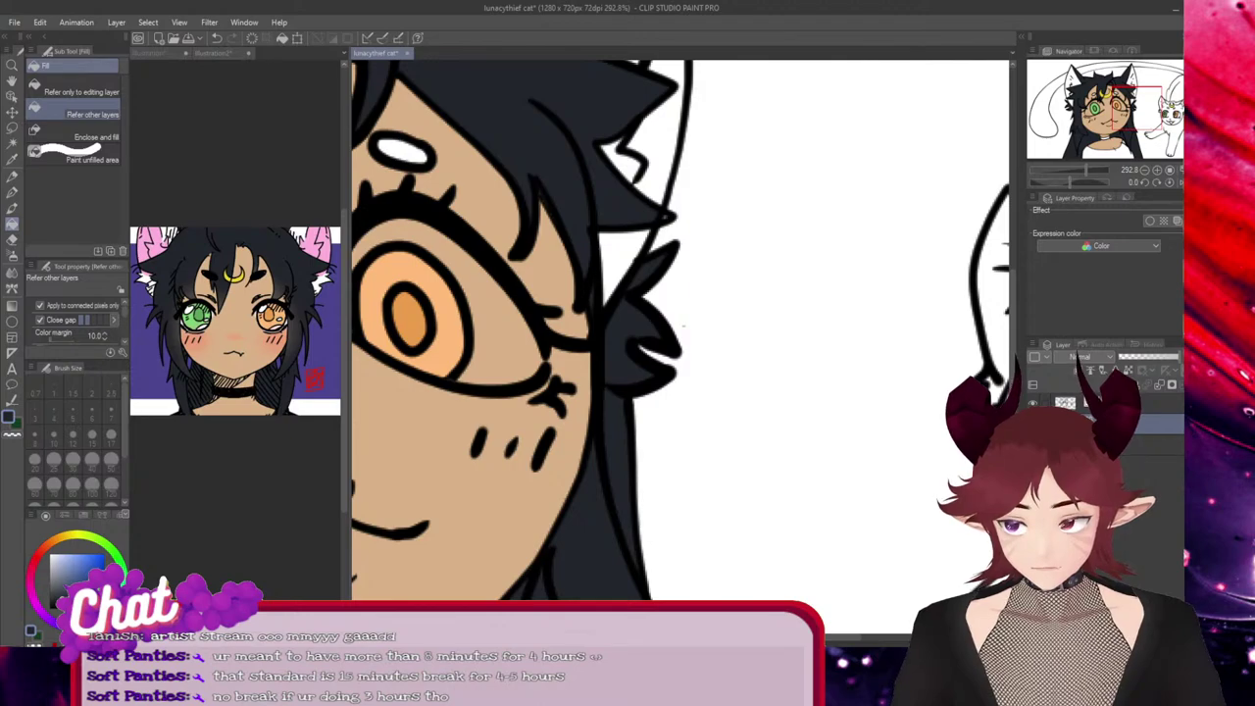
{"action": "key", "text": "e"}
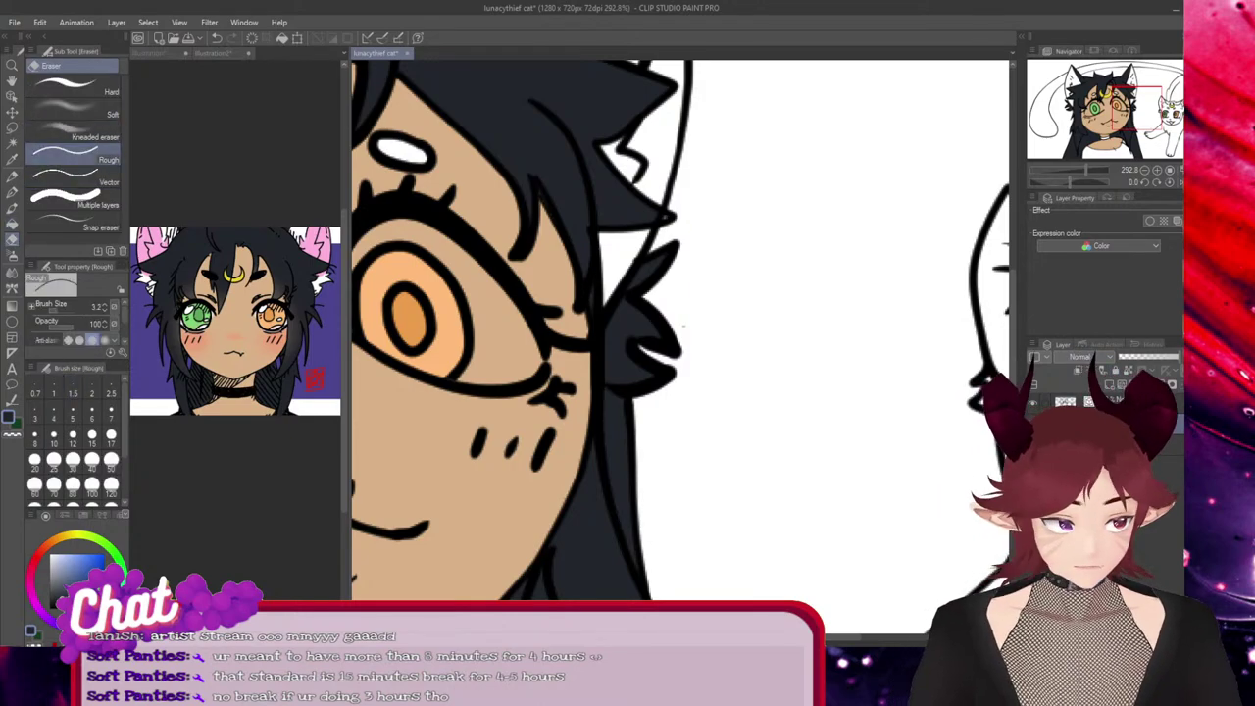
{"action": "left_click", "coordinate": [1114, 402]}
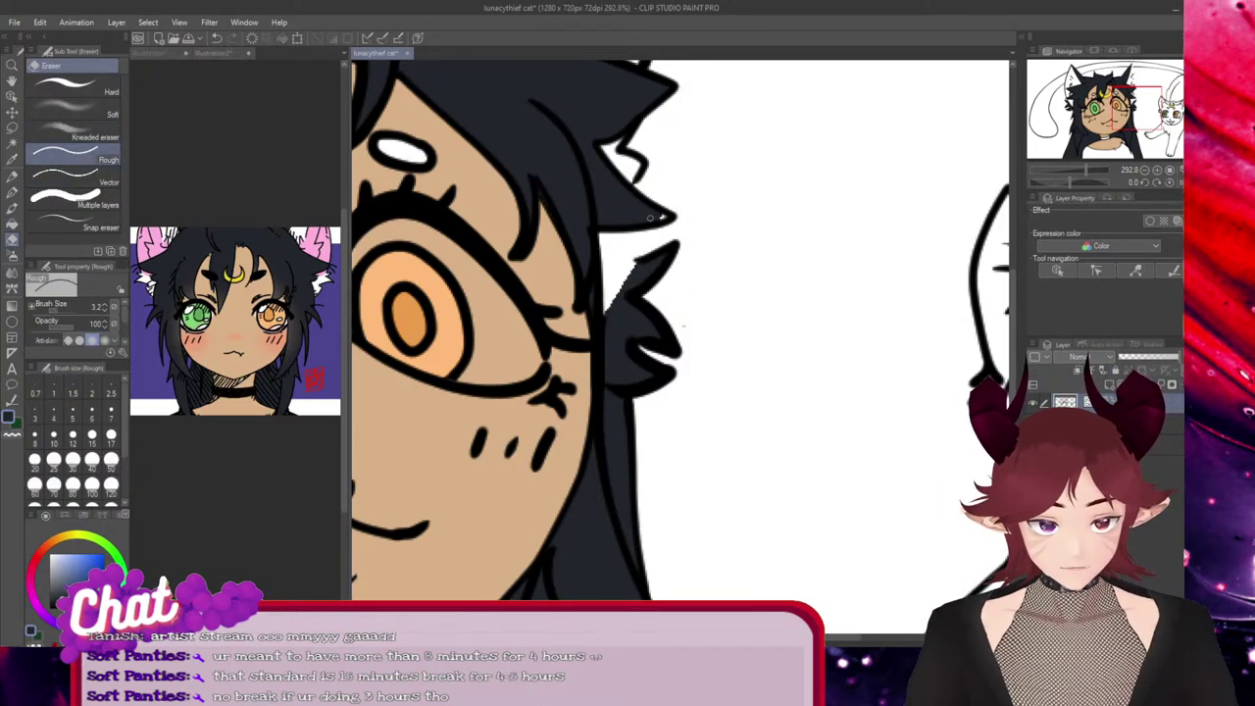
{"action": "left_click", "coordinate": [663, 218]}
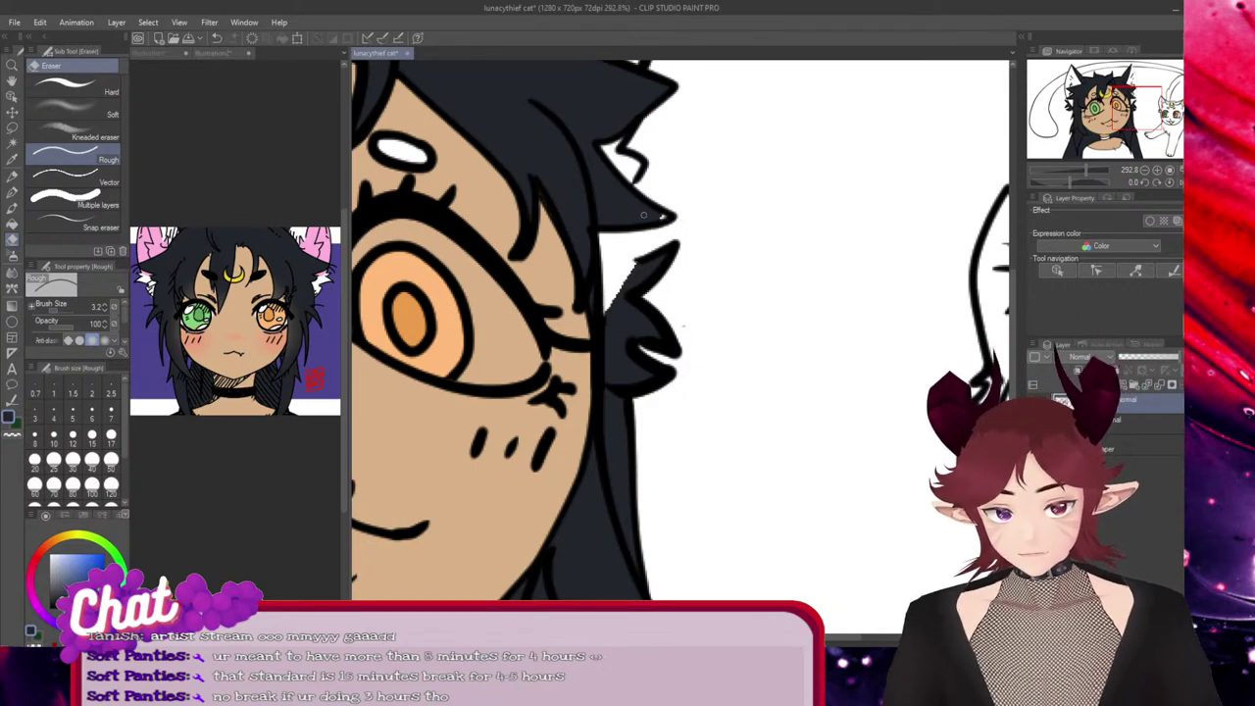
{"action": "key", "text": "ctrl+z"}
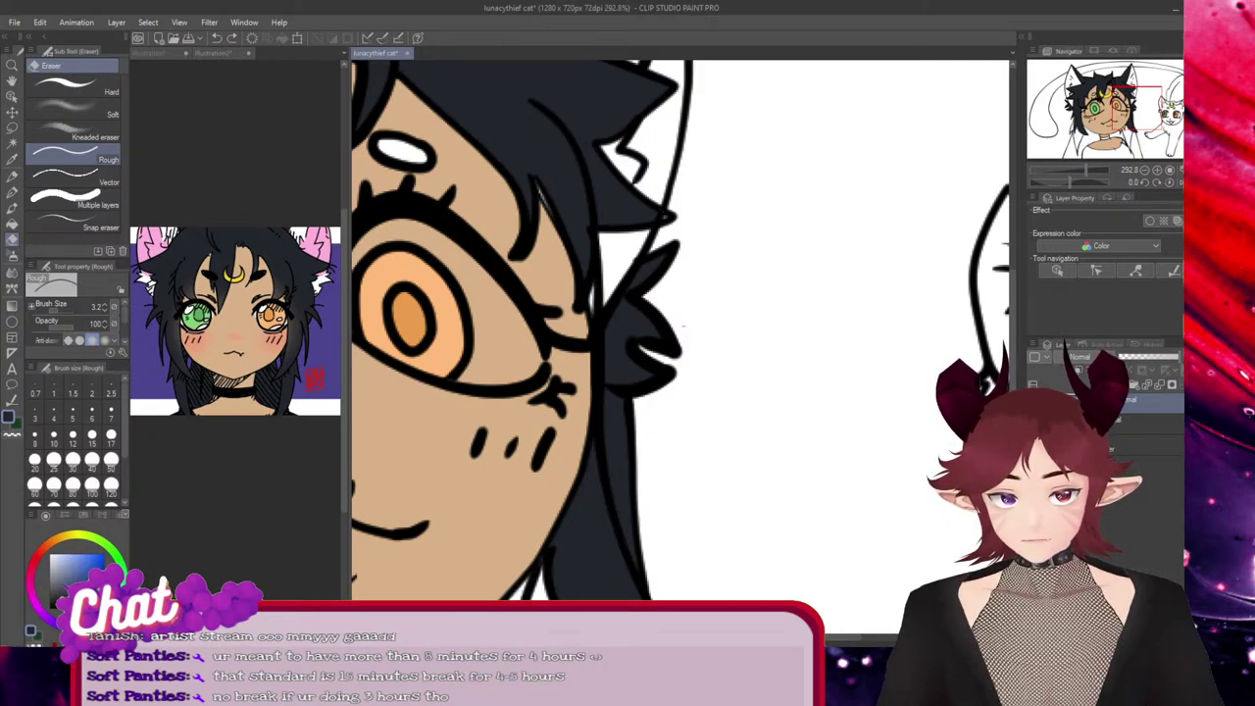
Undo the dark navy fills across the girl's hair and tufts
{"action": "key", "text": "ctrl+z"}
{"action": "key", "text": "ctrl+z"}
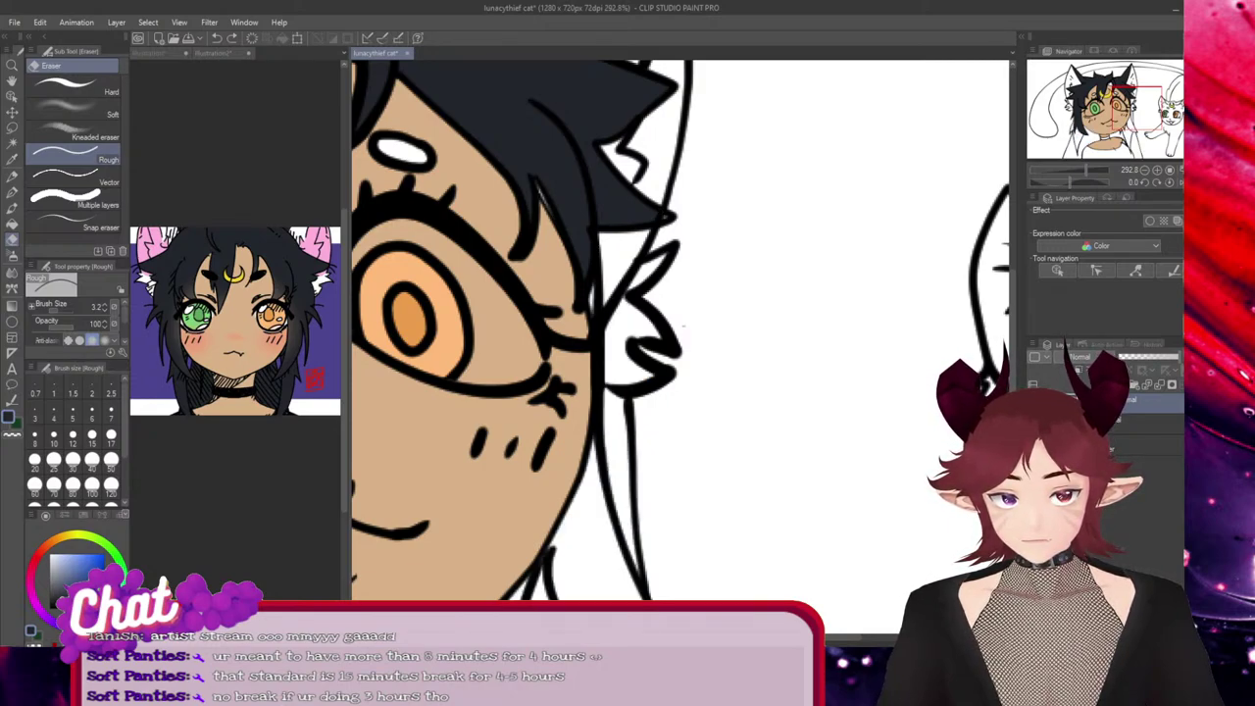
{"action": "key", "text": "ctrl+z"}
{"action": "key", "text": "ctrl+z"}
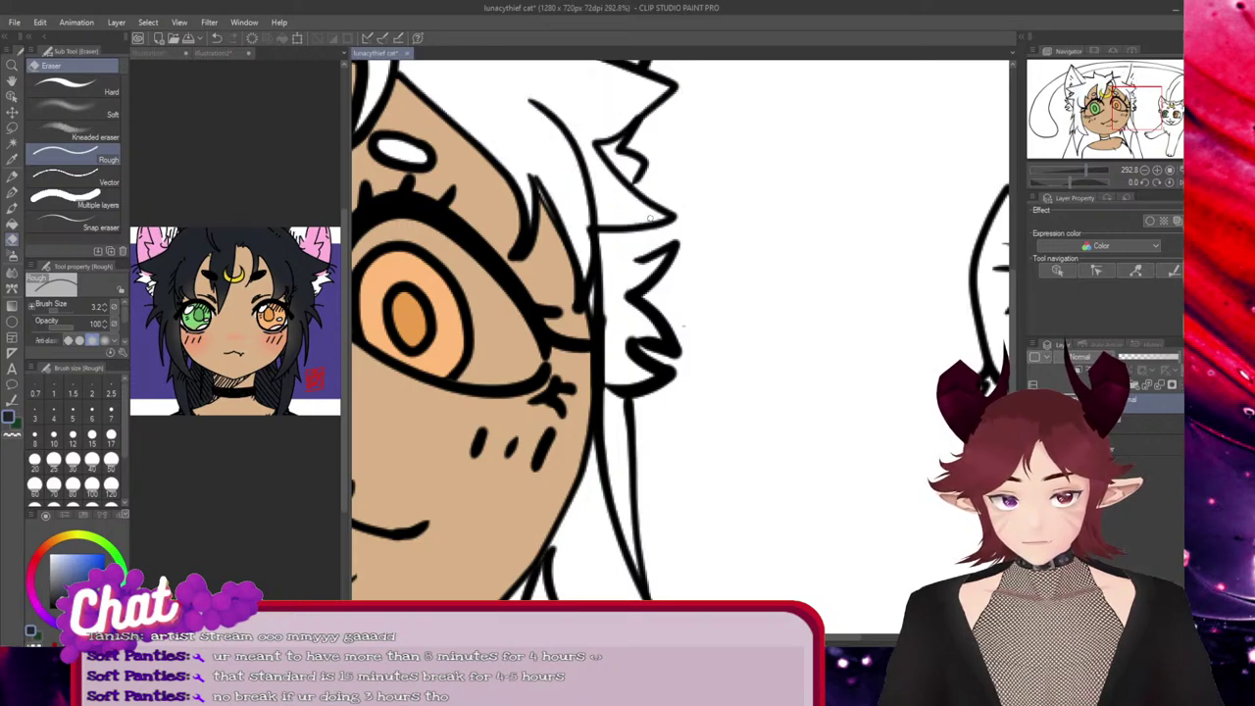
Erase the tip of the hair spike sticking out past the ear outline nearer the cat, using the Hard eraser
{"action": "left_click", "coordinate": [662, 218]}
{"action": "key", "text": "ctrl+z"}
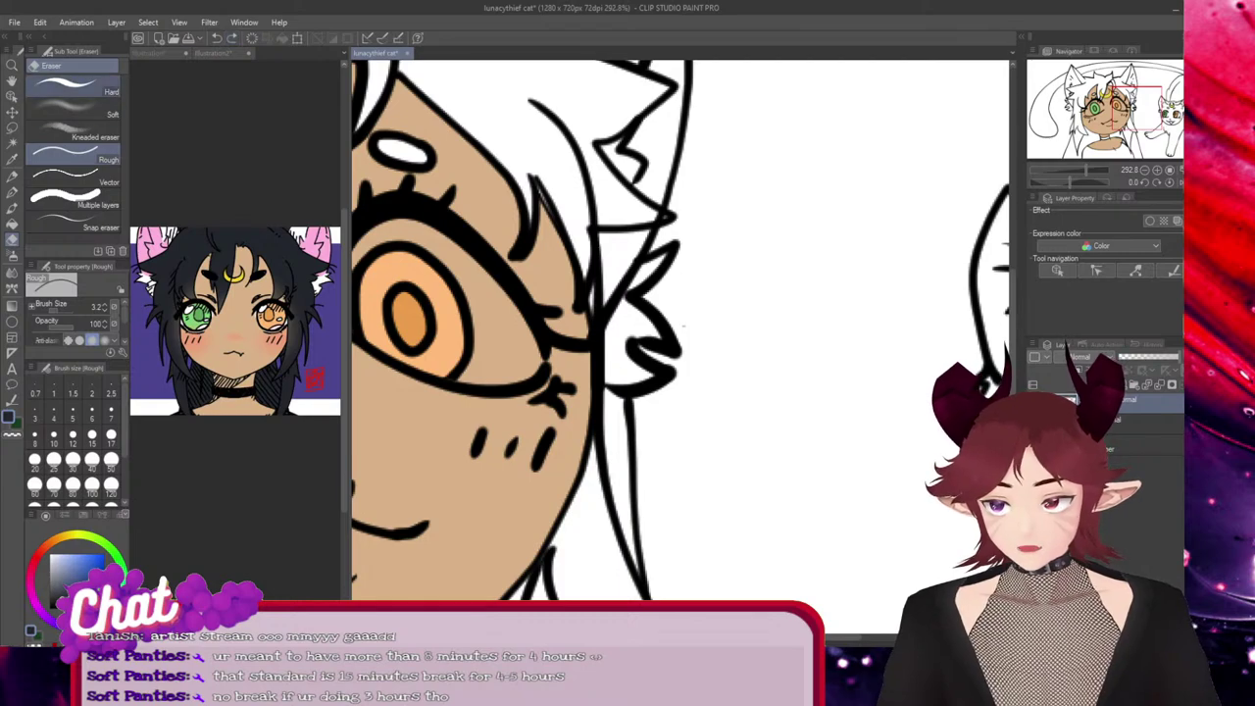
{"action": "left_click", "coordinate": [79, 87]}
{"action": "left_click_drag", "start_coordinate": [666, 212], "coordinate": [644, 214]}
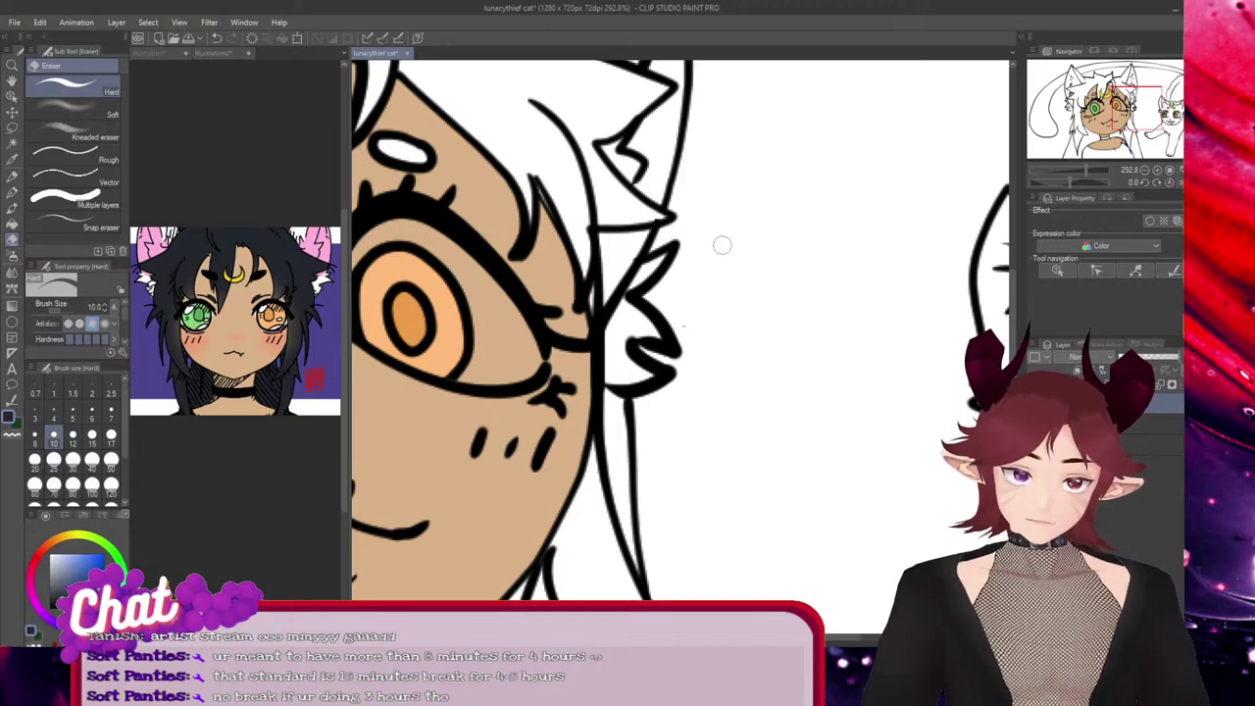
Sample dark navy from the girl reference and fill her crown, fringe and far-side hair on the flat colour layer, Layer 2
{"action": "scroll", "coordinate": [729, 212], "scroll_direction": "down", "scroll_amount": 5}
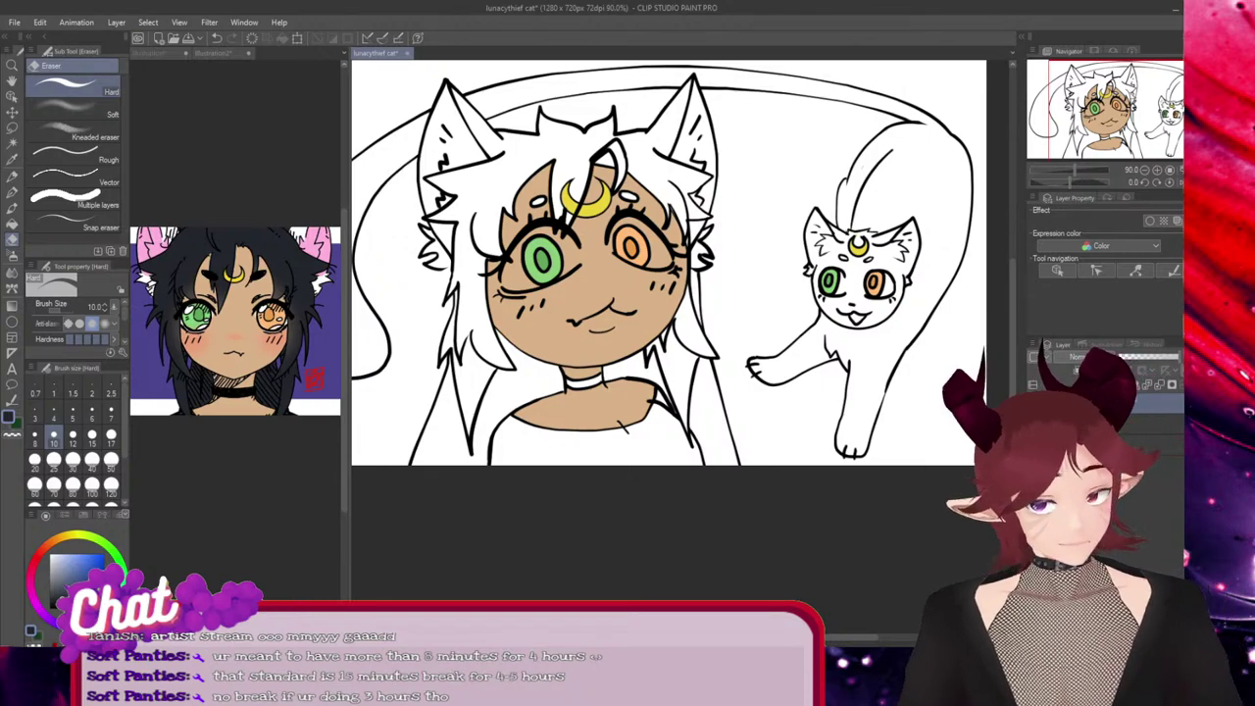
{"action": "left_click", "coordinate": [200, 244]}
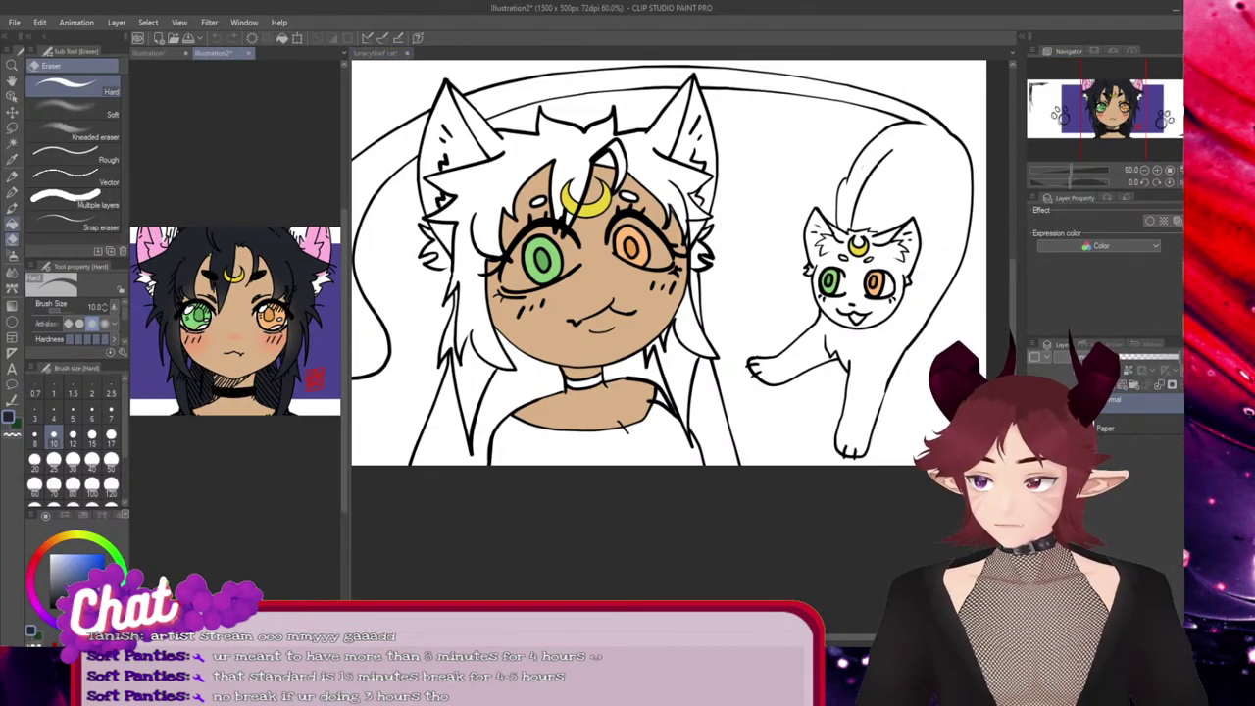
{"action": "key", "text": "g"}
{"action": "left_click", "coordinate": [477, 206]}
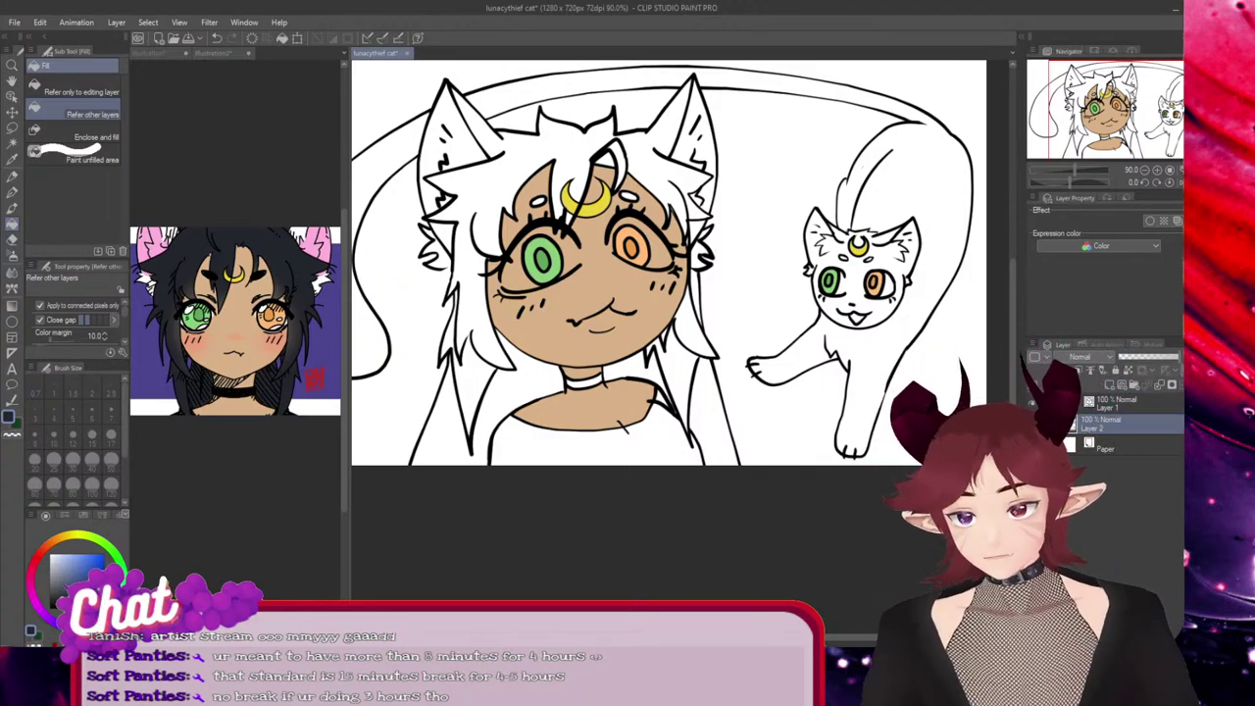
{"action": "left_click", "coordinate": [510, 388]}
{"action": "left_click", "coordinate": [487, 216]}
{"action": "left_click", "coordinate": [471, 355]}
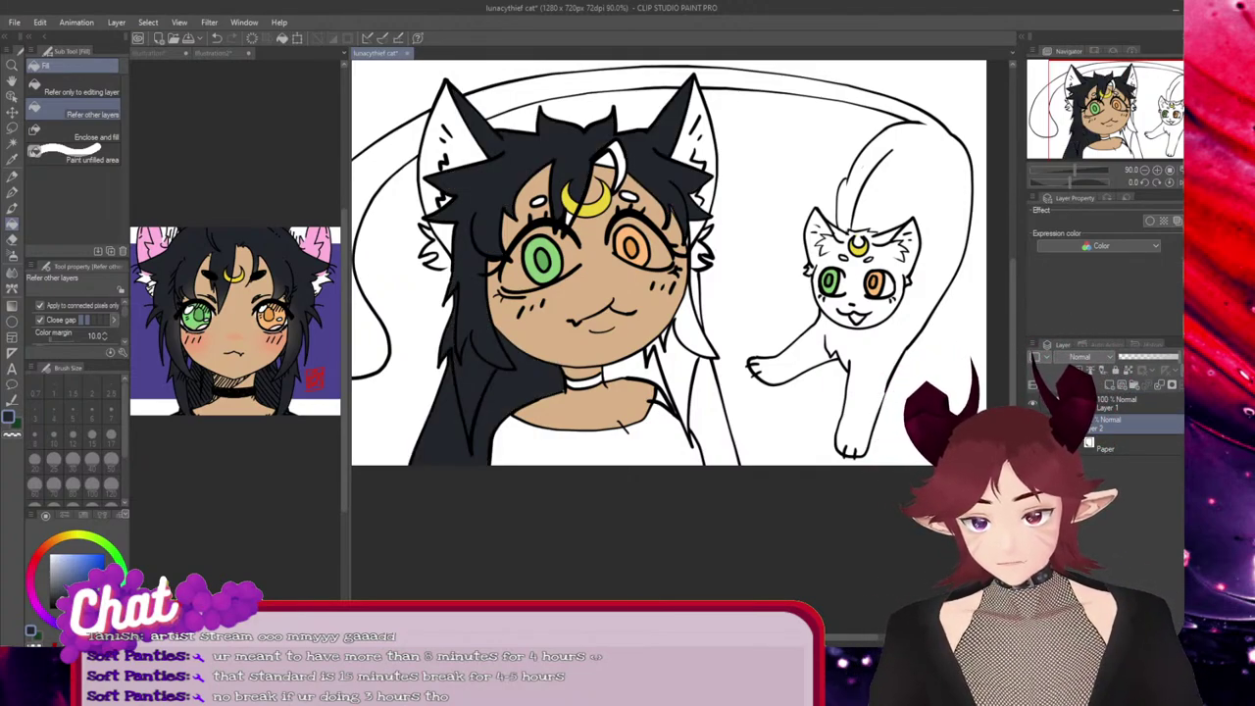
Fill the tufts on both sides of her face and the remaining long locks nearer the cat with the dark navy
{"action": "left_click", "coordinate": [436, 250]}
{"action": "left_click", "coordinate": [701, 256]}
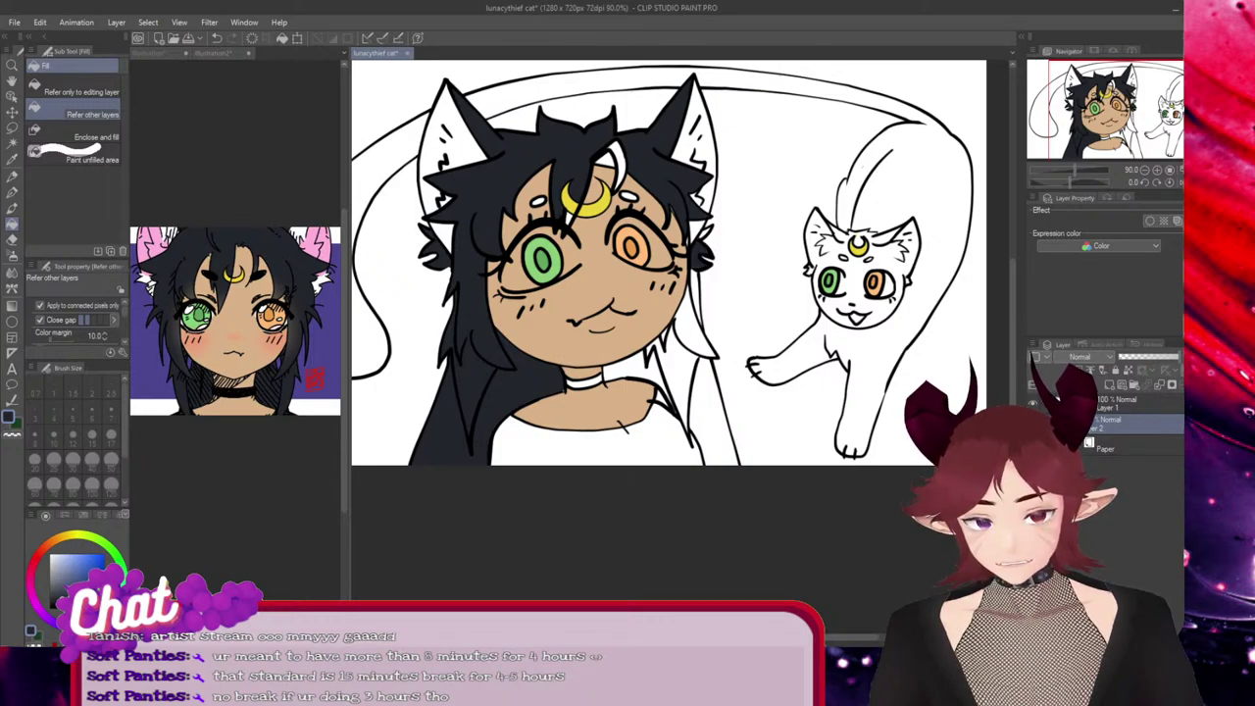
{"action": "left_click", "coordinate": [696, 301]}
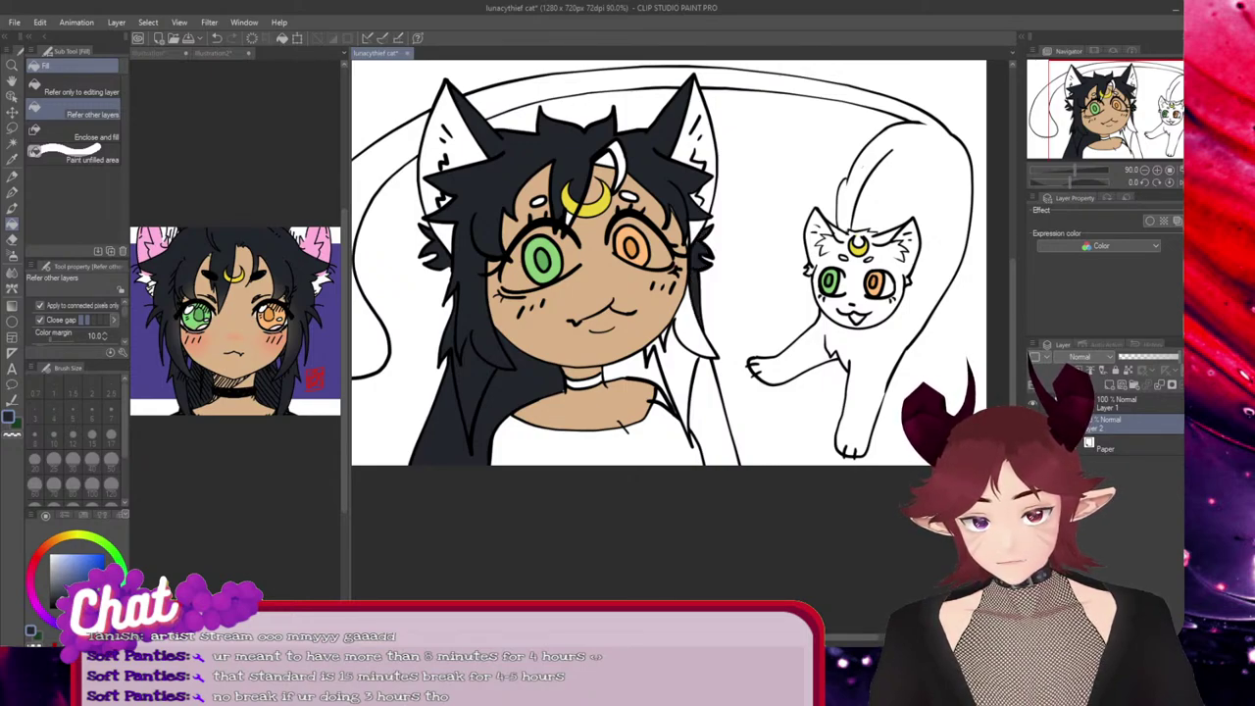
{"action": "left_click", "coordinate": [691, 333]}
{"action": "left_click", "coordinate": [679, 377]}
{"action": "left_click", "coordinate": [710, 417]}
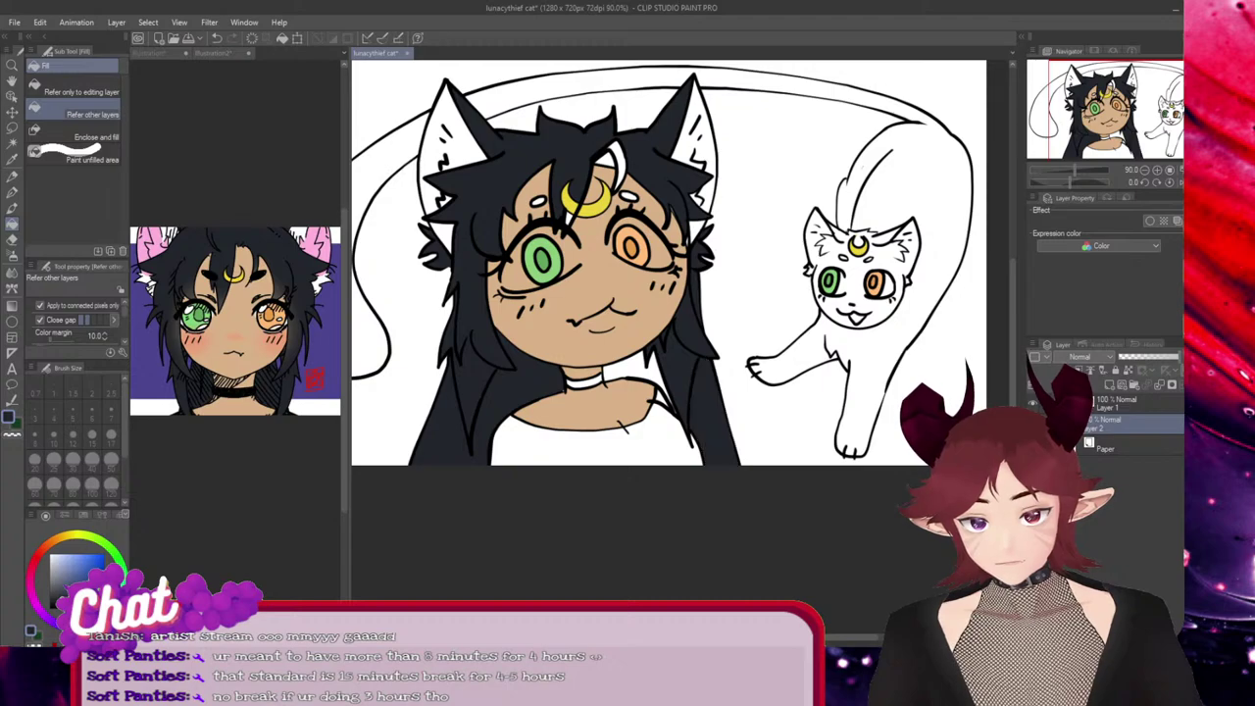
{"action": "left_click", "coordinate": [639, 367]}
{"action": "scroll", "coordinate": [734, 257], "scroll_direction": "up", "scroll_amount": 5}
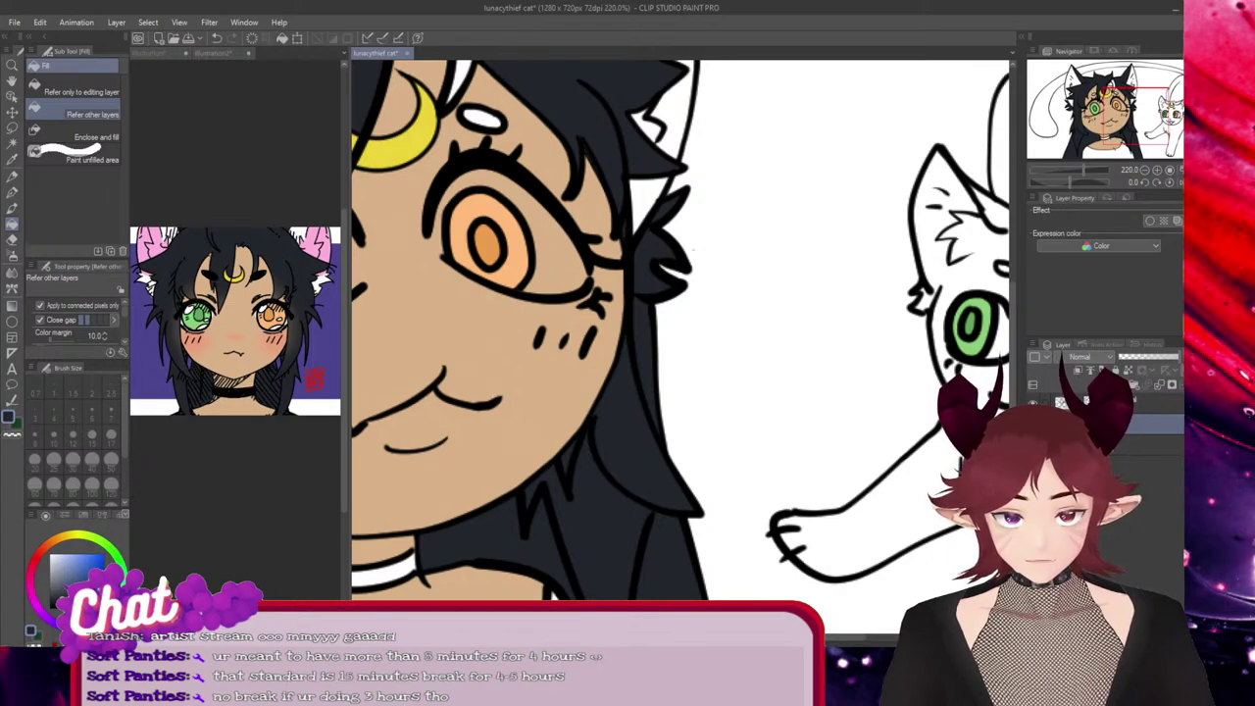
{"action": "scroll", "coordinate": [687, 255], "scroll_direction": "down", "scroll_amount": 4}
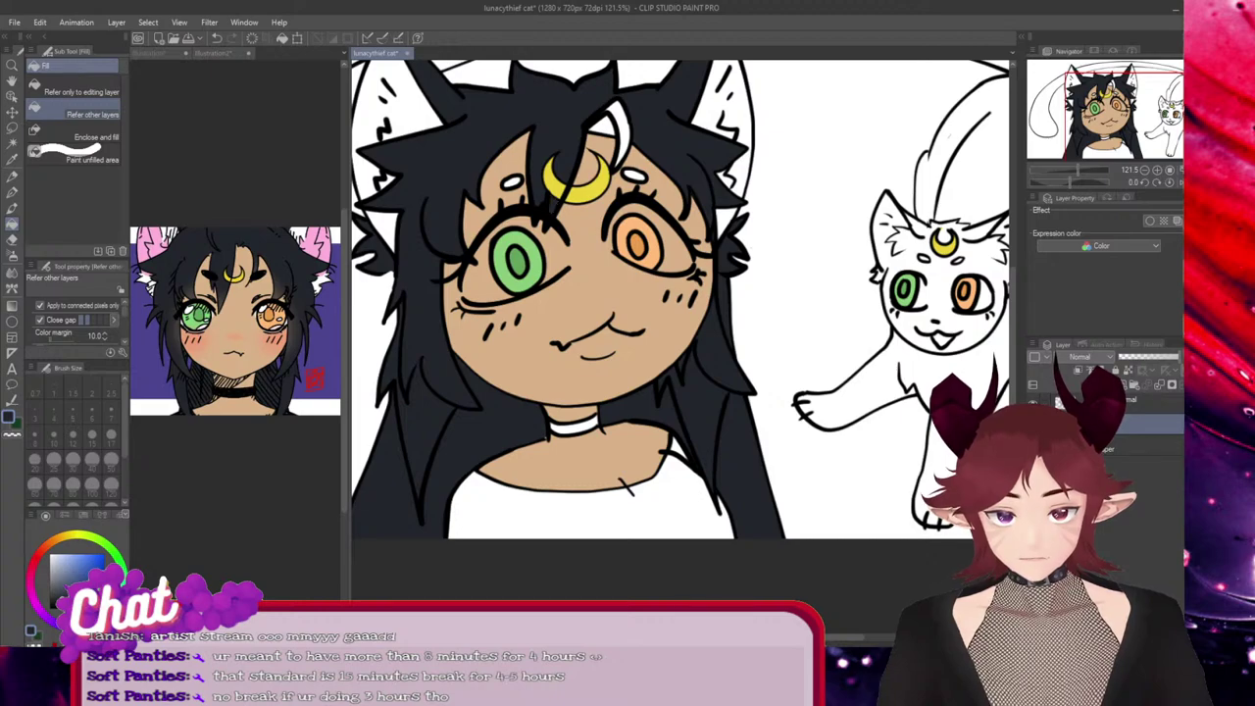
Fill the curled strand over the girl's forehead and the cat's body, head and ears with the dark navy
{"action": "left_click", "coordinate": [601, 125]}
{"action": "left_click", "coordinate": [623, 135]}
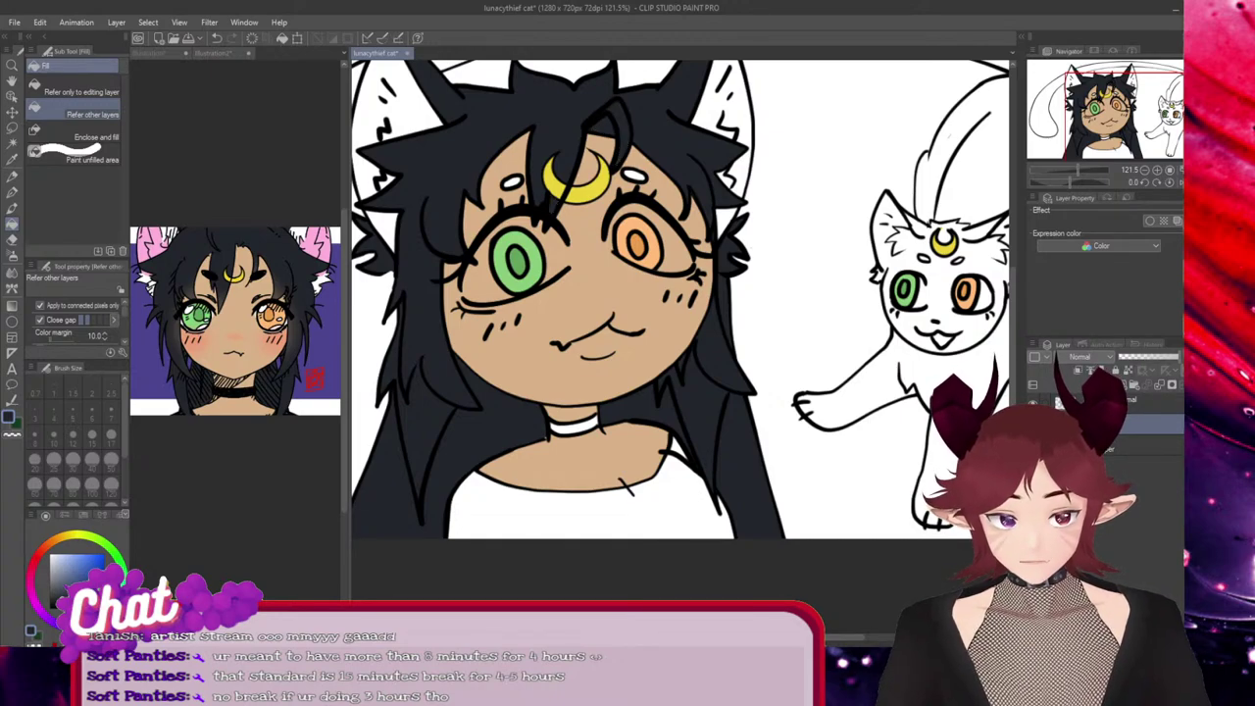
{"action": "scroll", "coordinate": [681, 299], "scroll_direction": "right", "scroll_amount": 3}
{"action": "left_click", "coordinate": [851, 260]}
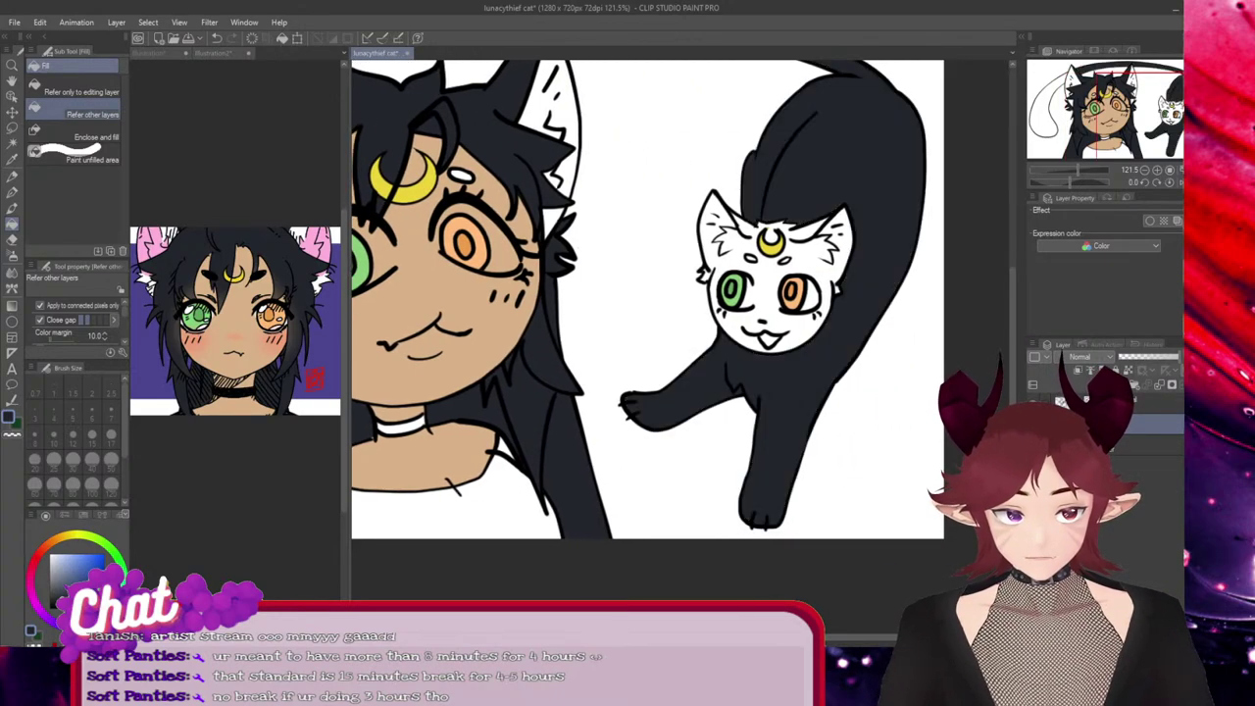
{"action": "left_click", "coordinate": [767, 288]}
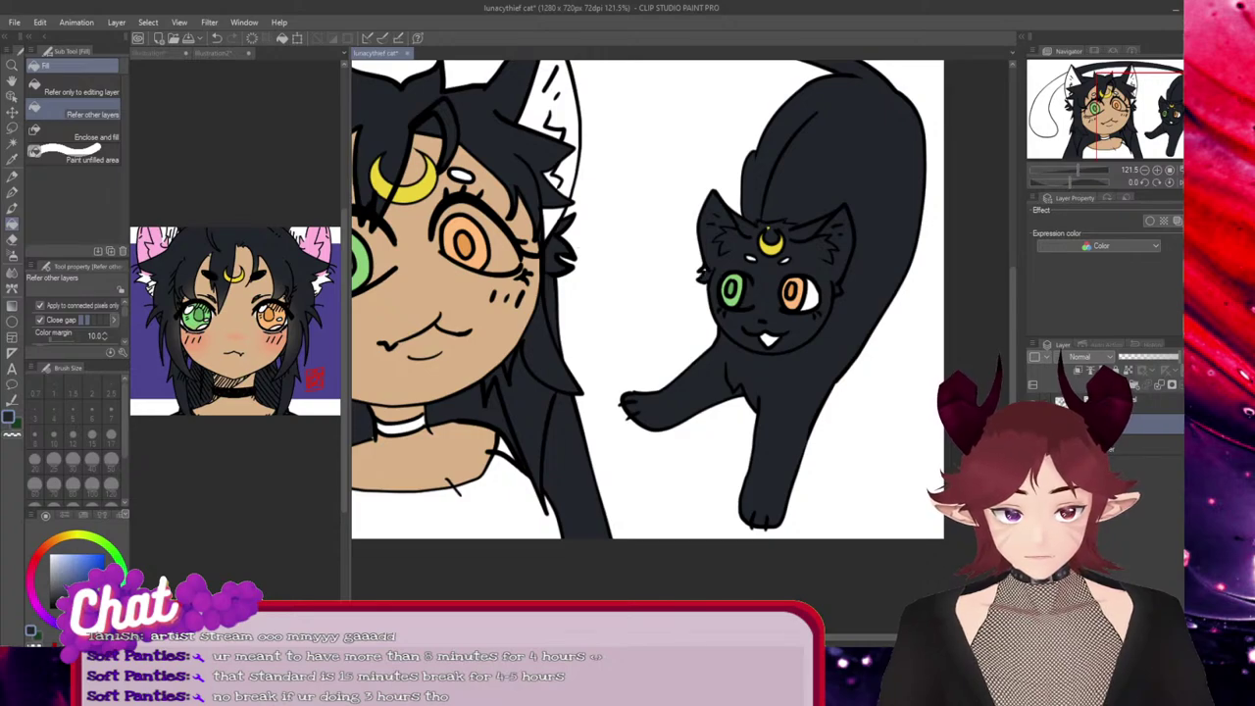
Fill the long curved tail behind the girl with the dark navy
{"action": "left_click", "coordinate": [12, 192]}
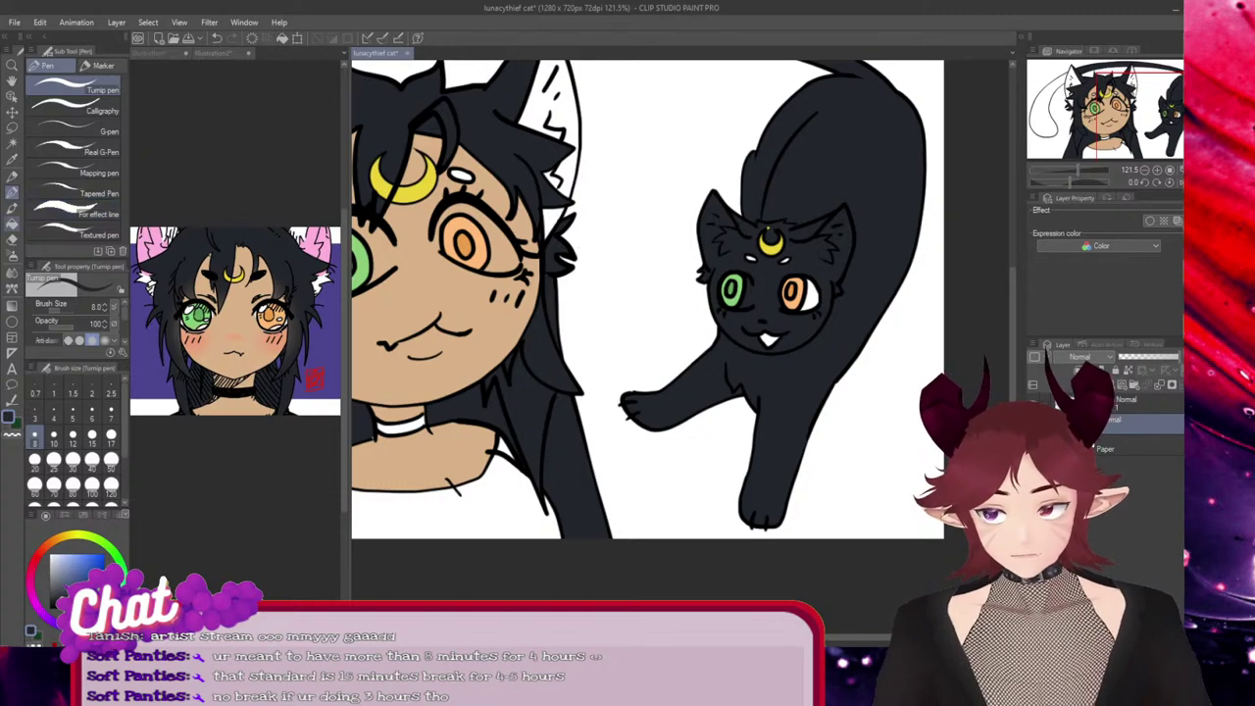
{"action": "left_click", "coordinate": [12, 224]}
{"action": "left_click_drag", "start_coordinate": [833, 637], "coordinate": [657, 637]}
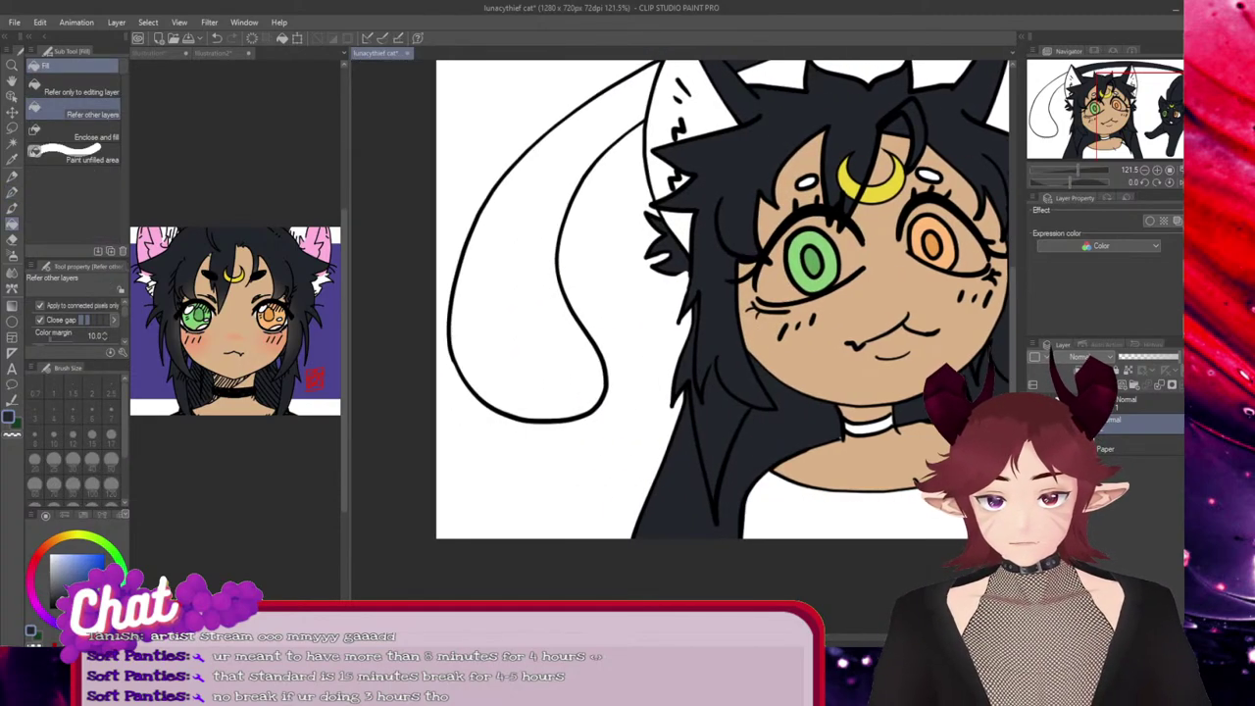
{"action": "left_click", "coordinate": [530, 334]}
{"action": "scroll", "coordinate": [977, 261], "scroll_direction": "down", "scroll_amount": 3}
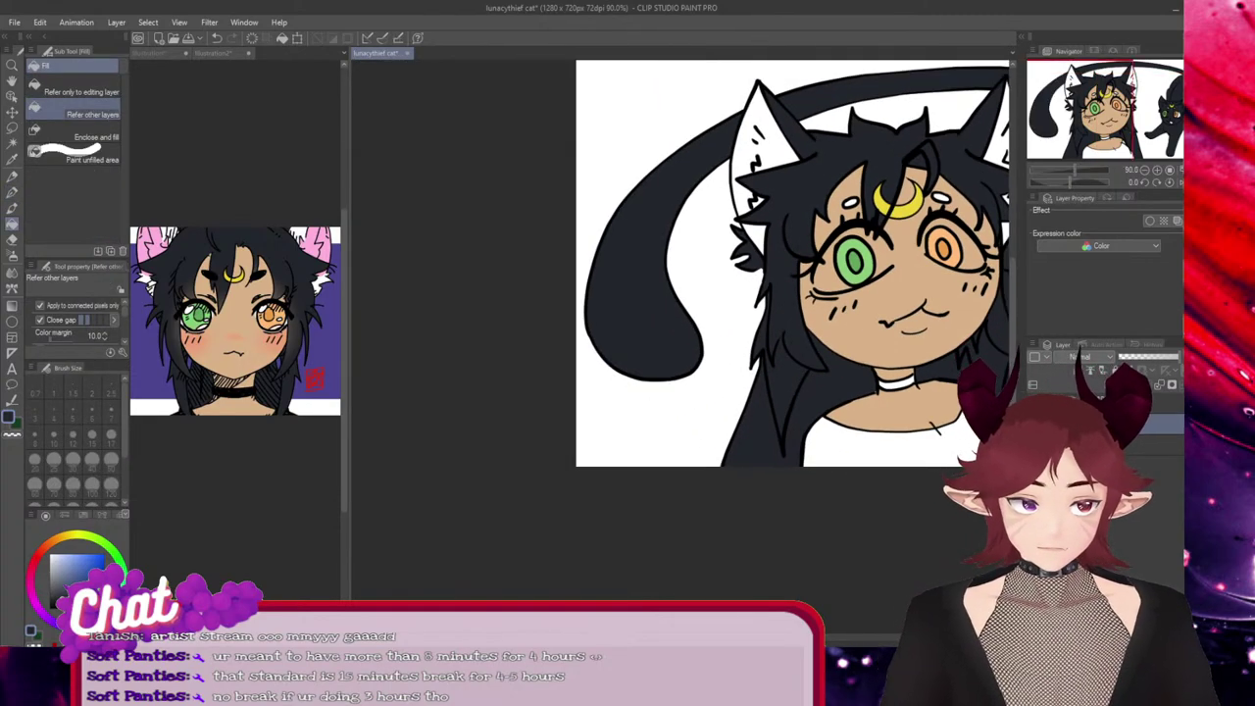
{"action": "scroll", "coordinate": [682, 263], "scroll_direction": "right", "scroll_amount": 4}
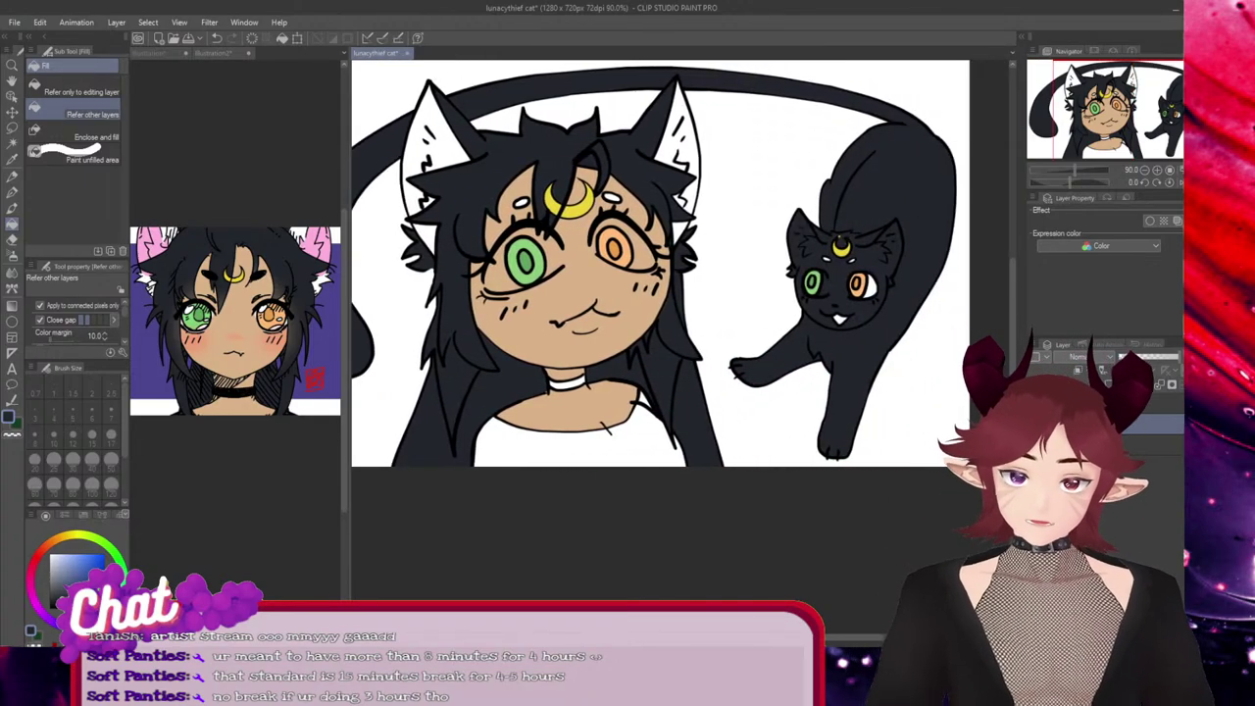
Switch to a near-black colour and fill the girl's eyebrows, top and choker with it
{"action": "key", "text": "p"}
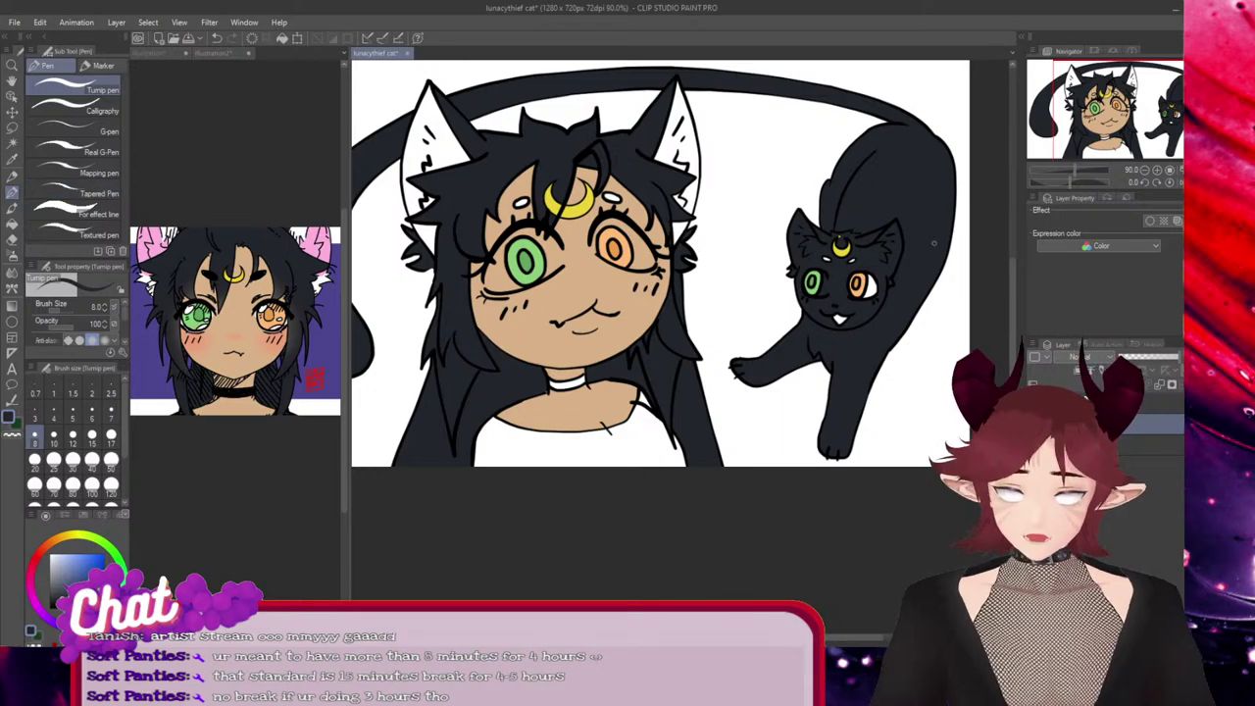
{"action": "key", "text": "ctrl+plus"}
{"action": "scroll", "coordinate": [818, 240], "scroll_direction": "up", "scroll_amount": 2}
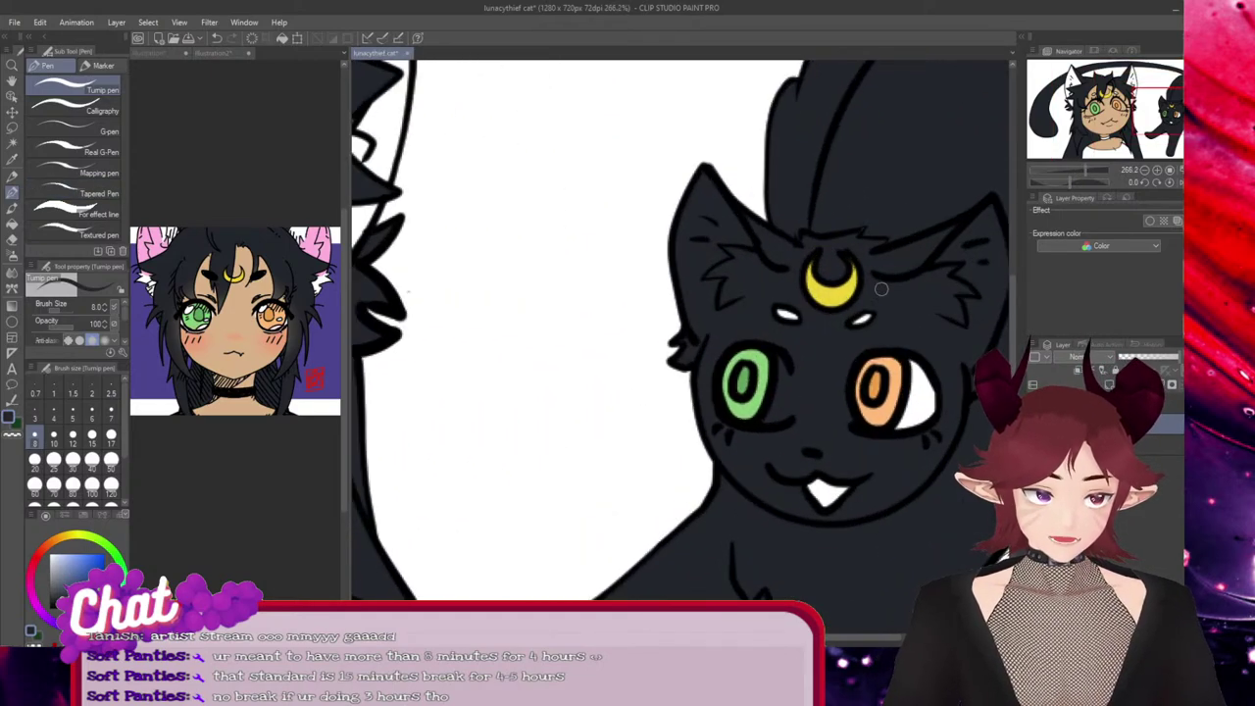
{"action": "scroll", "coordinate": [881, 288], "scroll_direction": "down", "scroll_amount": 5}
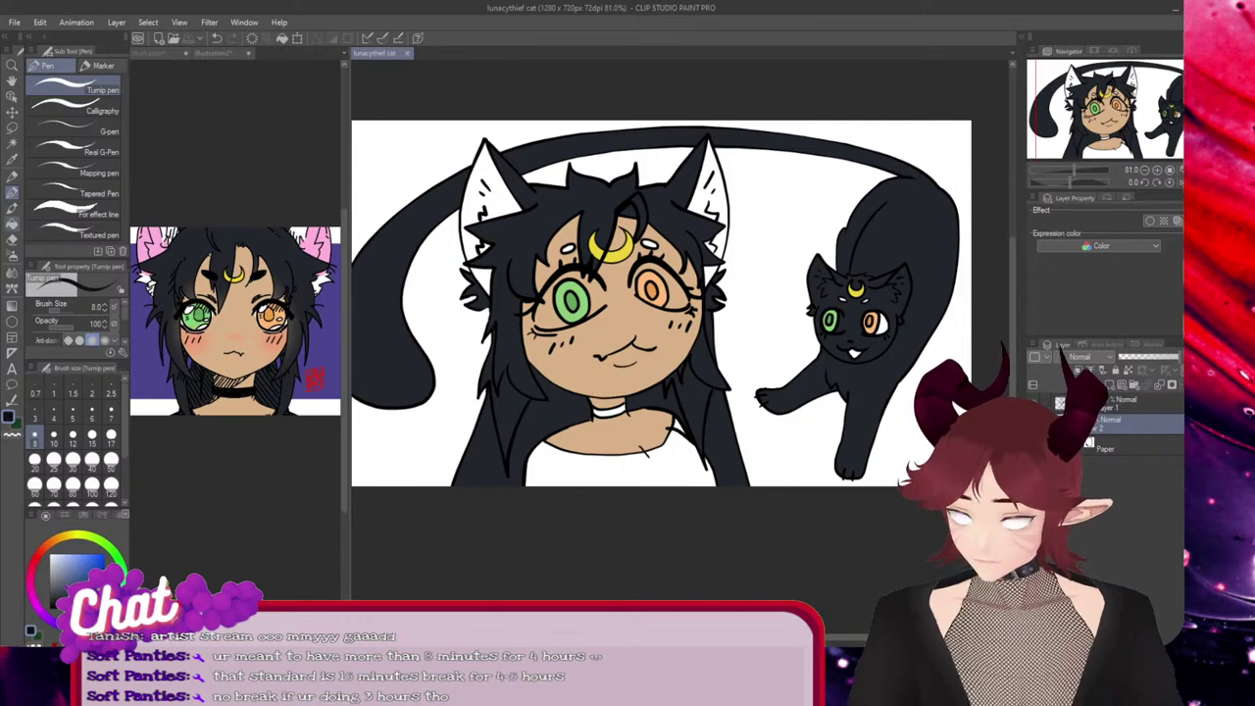
{"action": "left_click", "coordinate": [11, 225]}
{"action": "scroll", "coordinate": [462, 275], "scroll_direction": "up", "scroll_amount": 3}
{"action": "scroll", "coordinate": [473, 273], "scroll_direction": "up", "scroll_amount": 1}
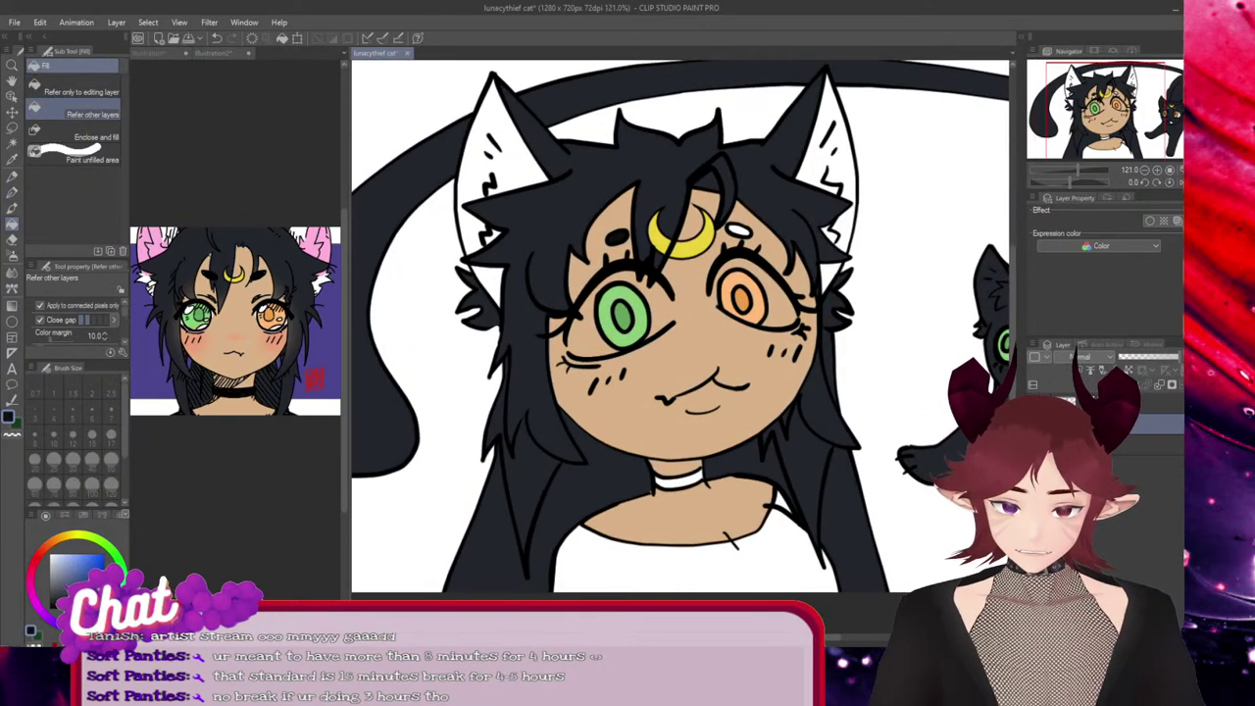
{"action": "key", "text": "ctrl+z"}
{"action": "left_click", "coordinate": [686, 568]}
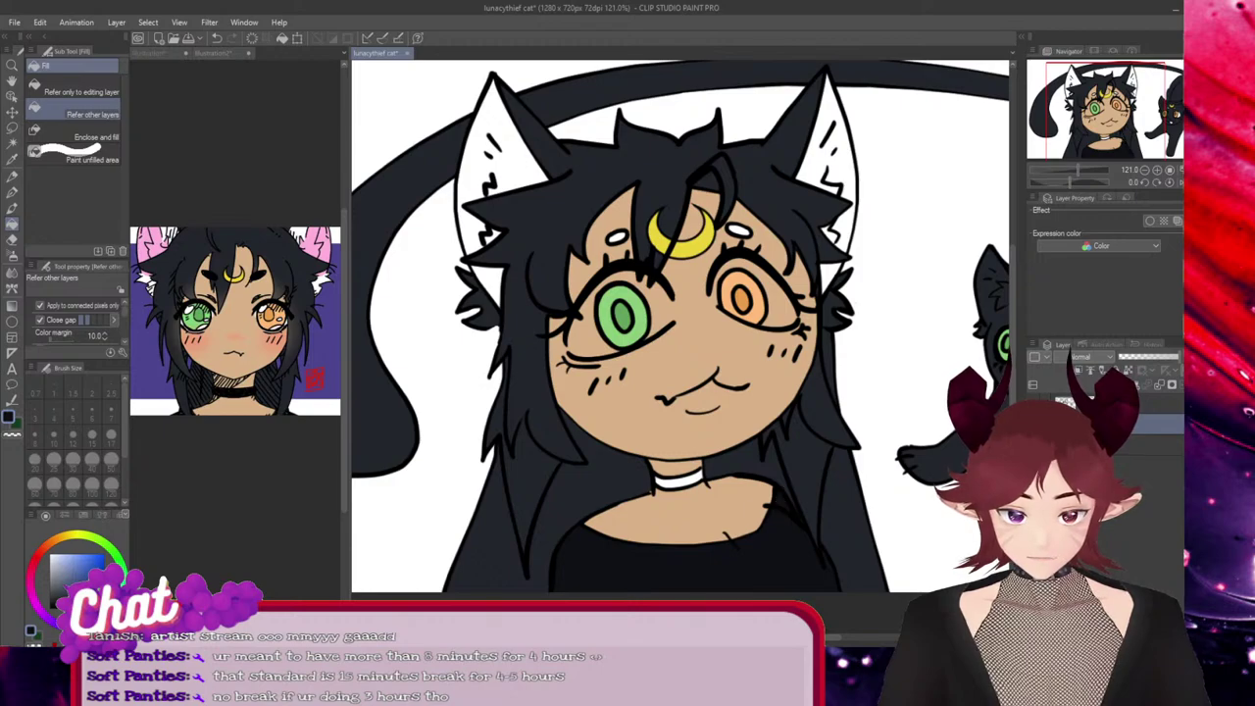
{"action": "left_click", "coordinate": [676, 478]}
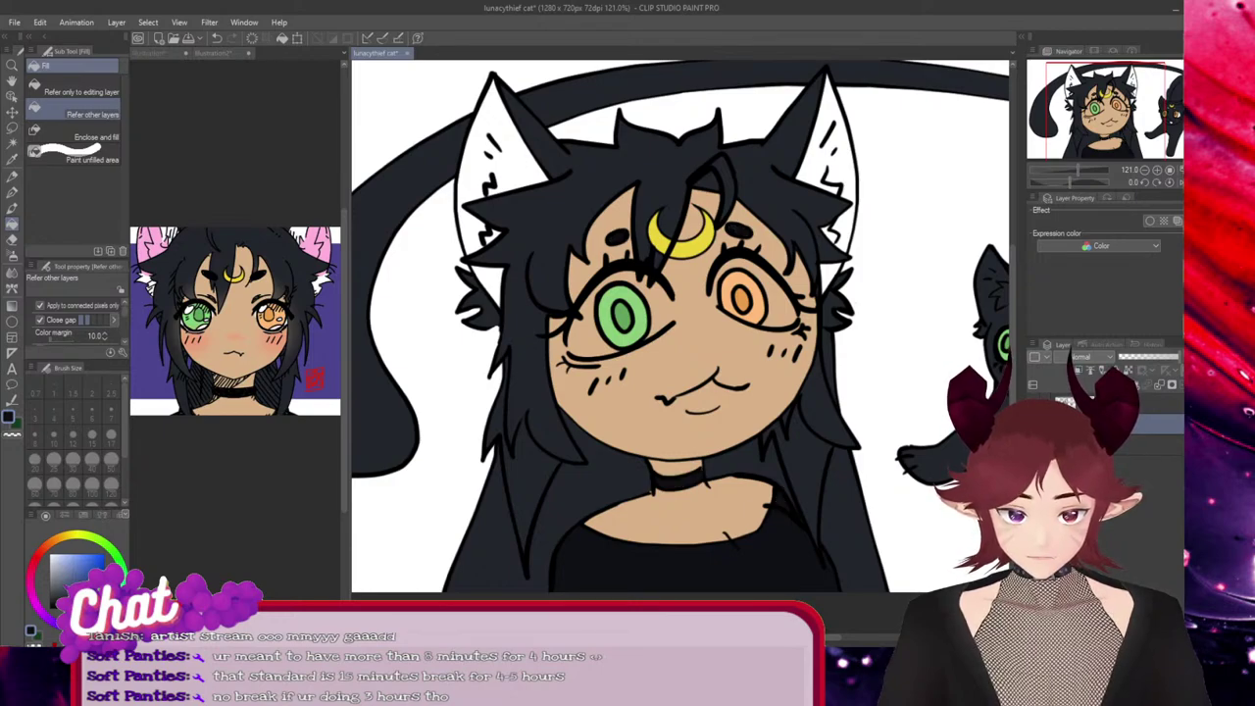
Fill the cat's two brow marks with the near-black and save the drawing
{"action": "left_click_drag", "start_coordinate": [750, 637], "coordinate": [820, 637]}
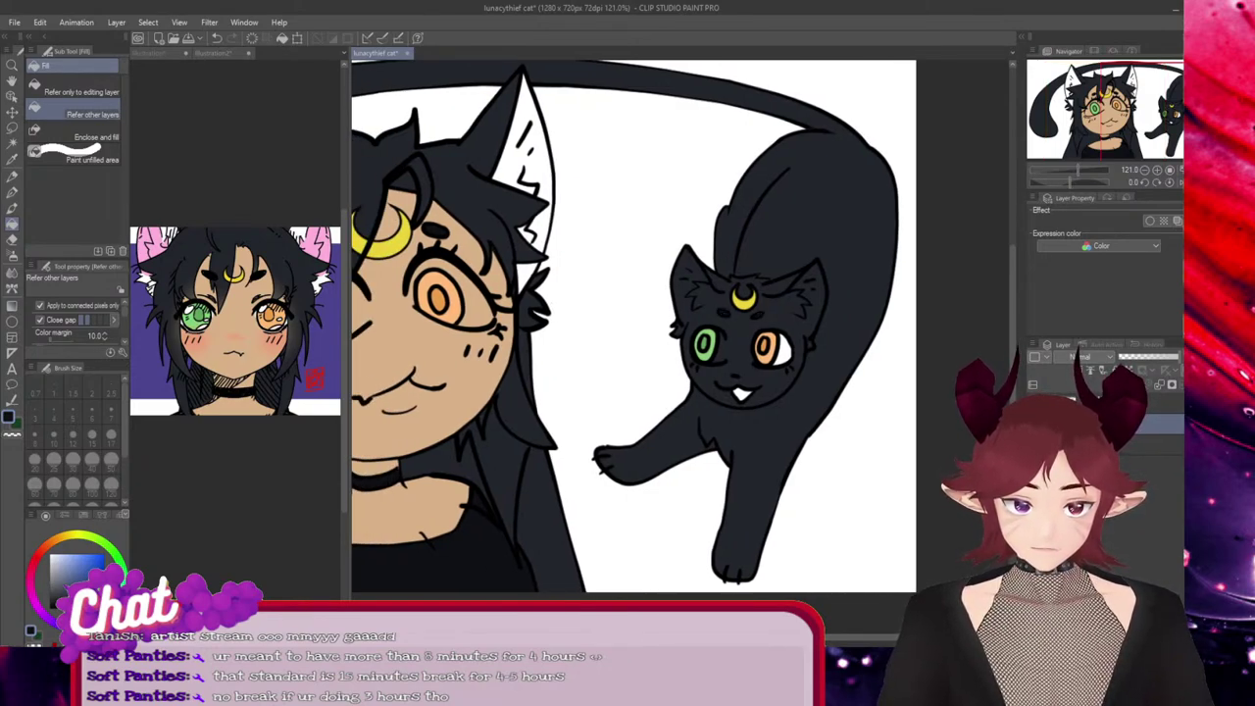
{"action": "key", "text": "ctrl+s"}
{"action": "scroll", "coordinate": [845, 452], "scroll_direction": "down", "scroll_amount": 4}
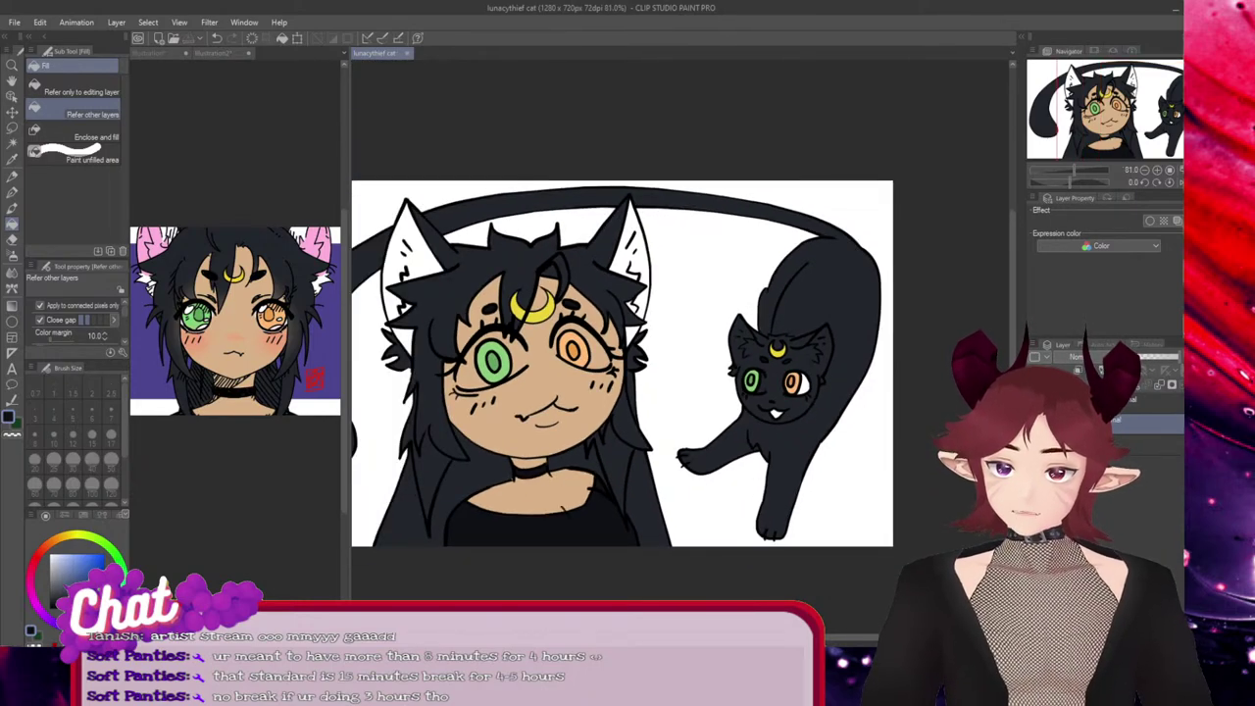
{"action": "left_click_drag", "start_coordinate": [855, 638], "coordinate": [815, 637]}
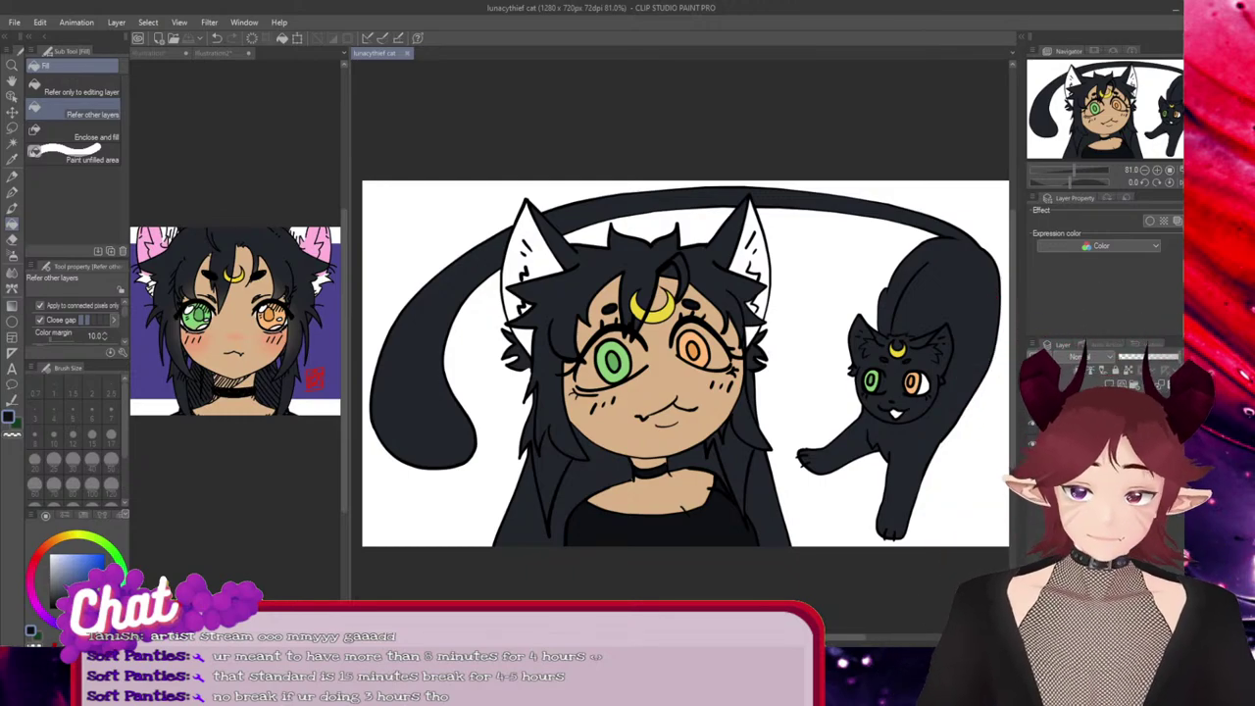
Sample the inner-ear pink from the girl reference, shift its hue towards red and fill the insides of both the girl's ears
{"action": "left_click", "coordinate": [316, 248]}
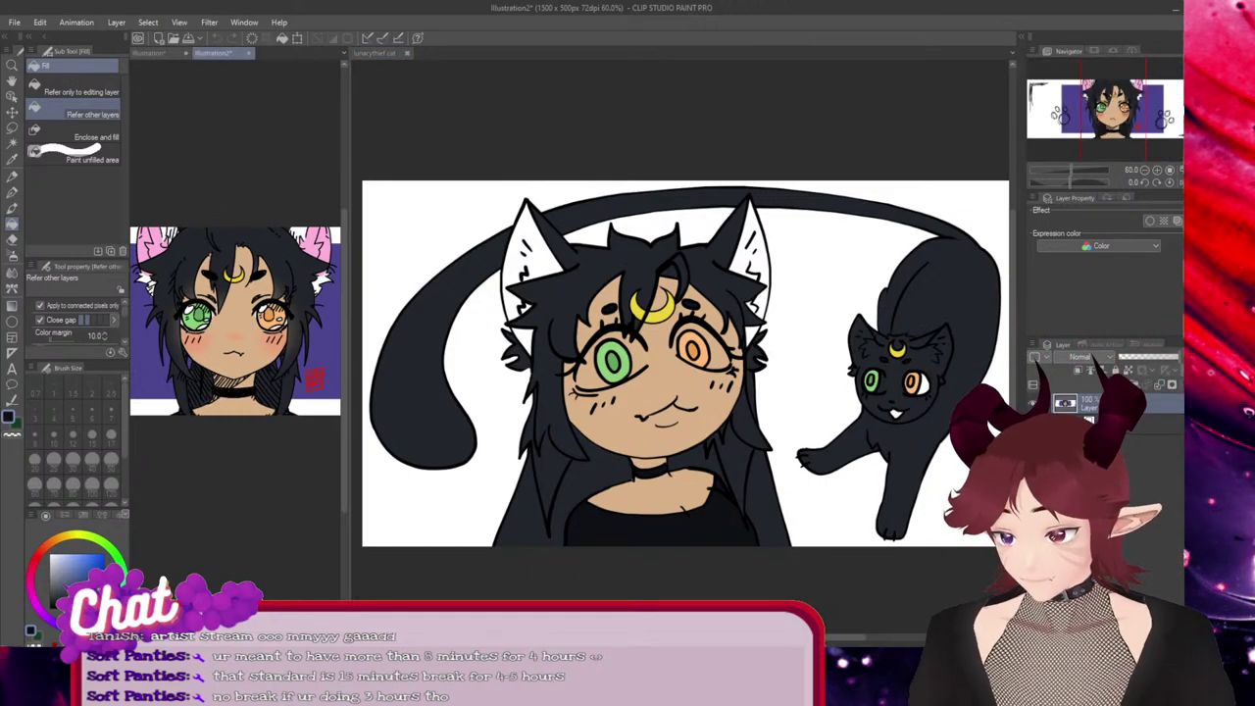
{"action": "left_click", "coordinate": [316, 247], "text": "alt"}
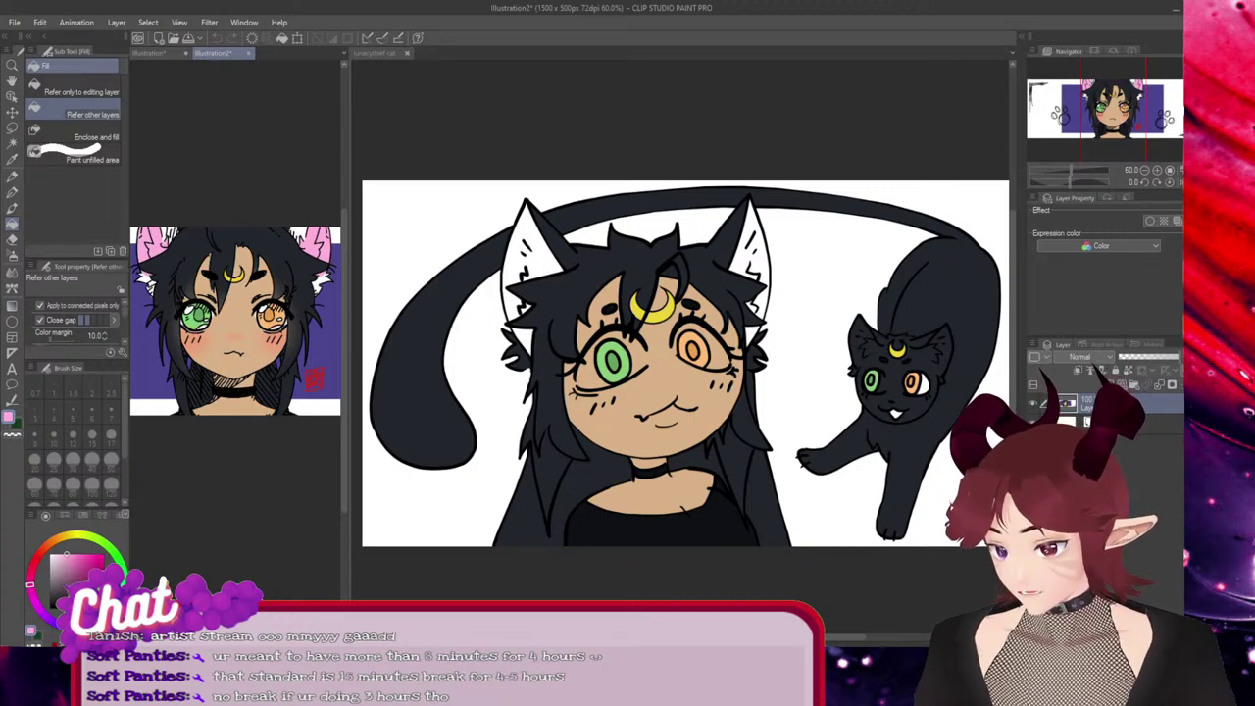
{"action": "left_click", "coordinate": [33, 564]}
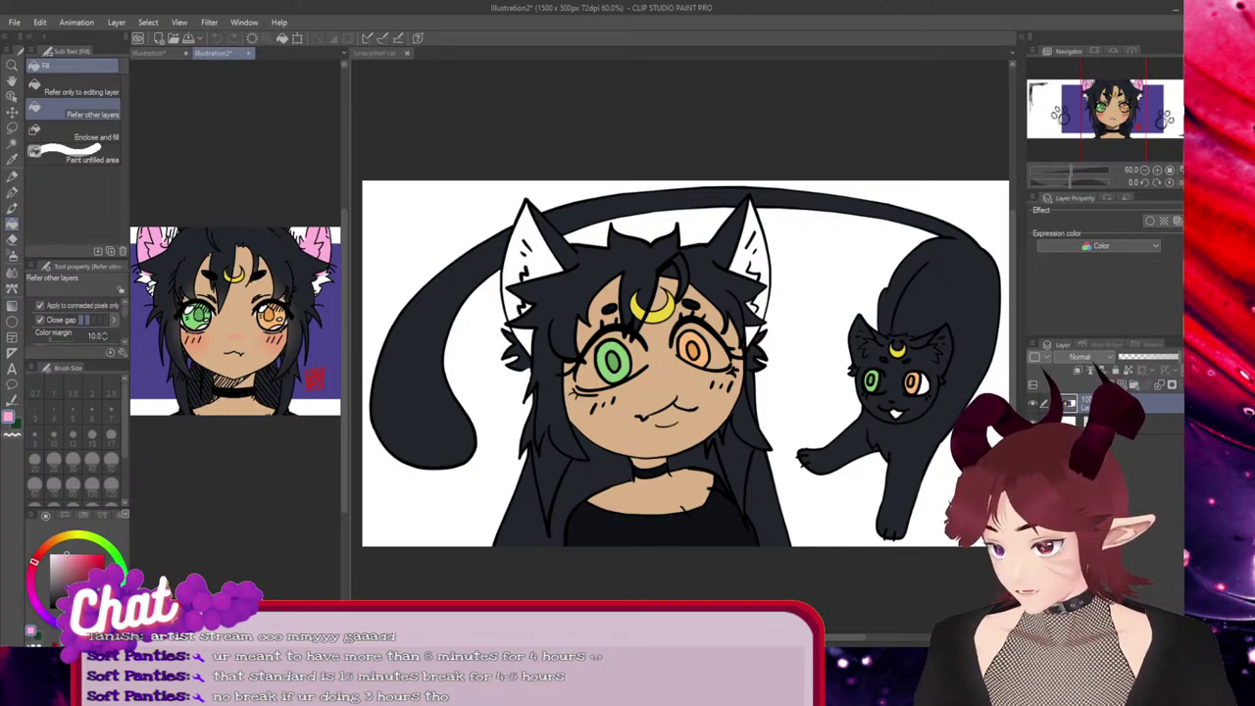
{"action": "left_click", "coordinate": [538, 257]}
{"action": "left_click", "coordinate": [539, 257]}
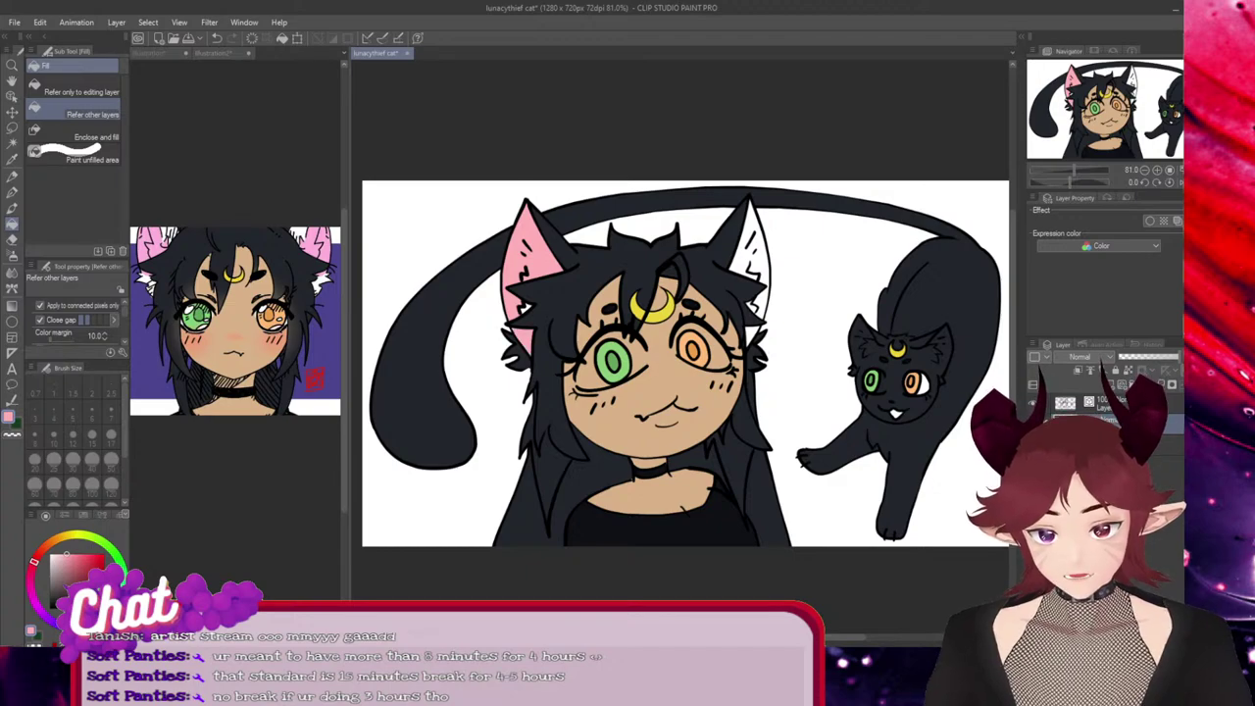
{"action": "left_click", "coordinate": [751, 260]}
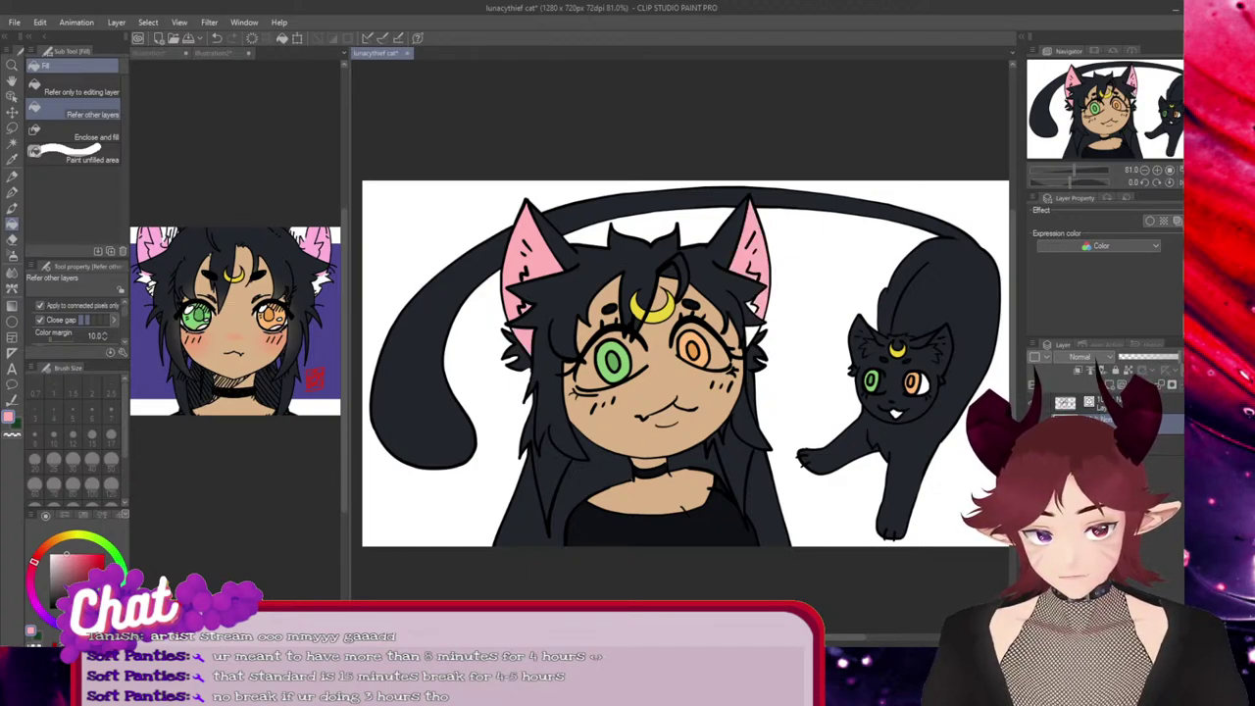
{"action": "left_click", "coordinate": [751, 308]}
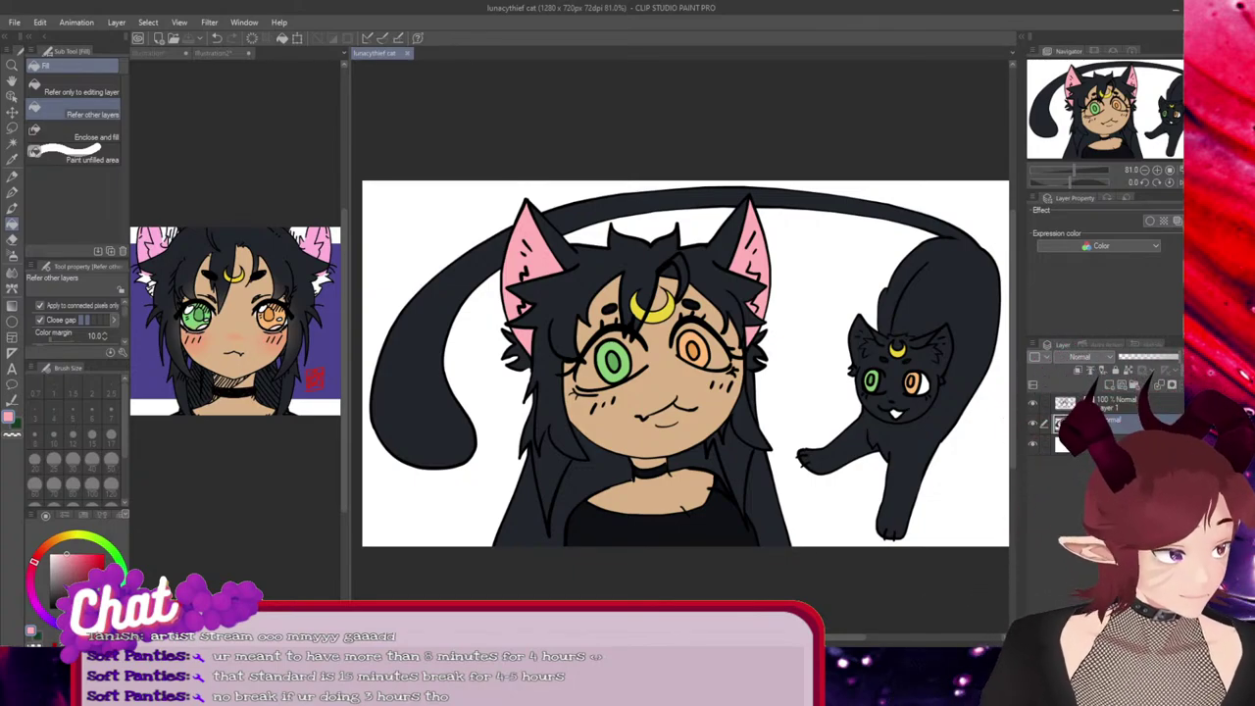
Add a new layer clipped to the flat colours and sample a pale lavender white from the girl reference
{"action": "key", "text": "ctrl+shift+n"}
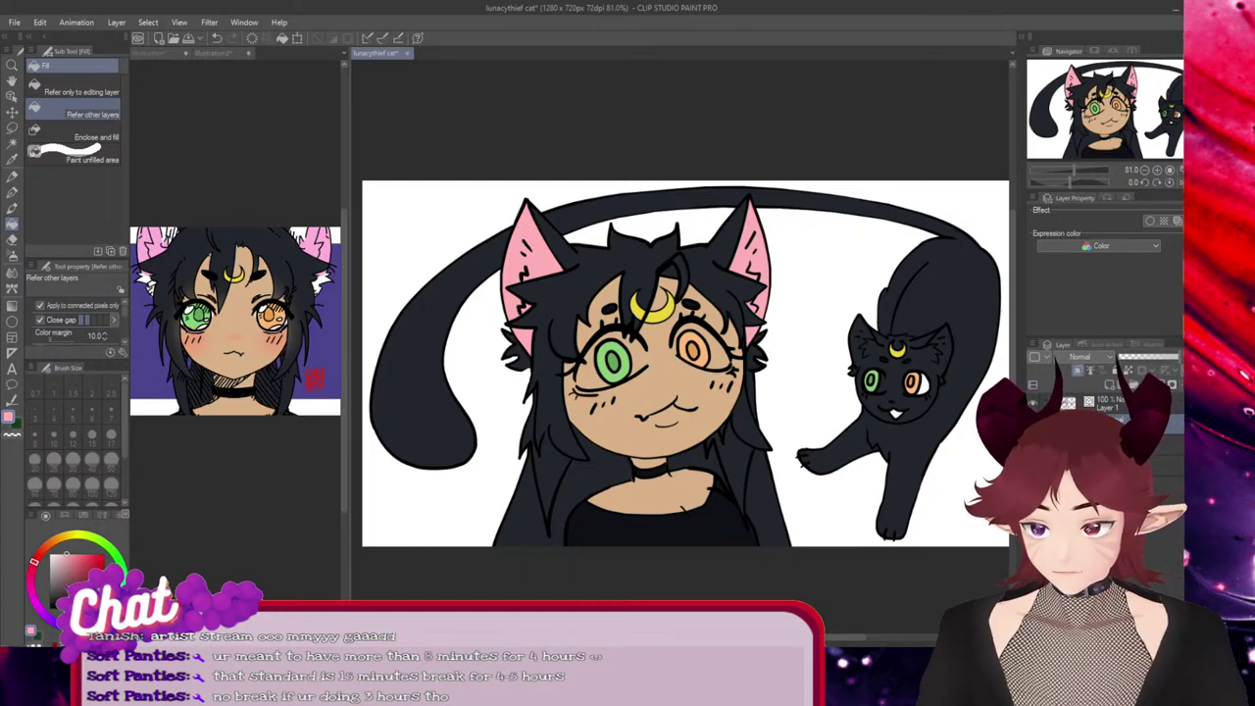
{"action": "left_click", "coordinate": [214, 54]}
{"action": "key", "text": "ctrl+shift+Tab"}
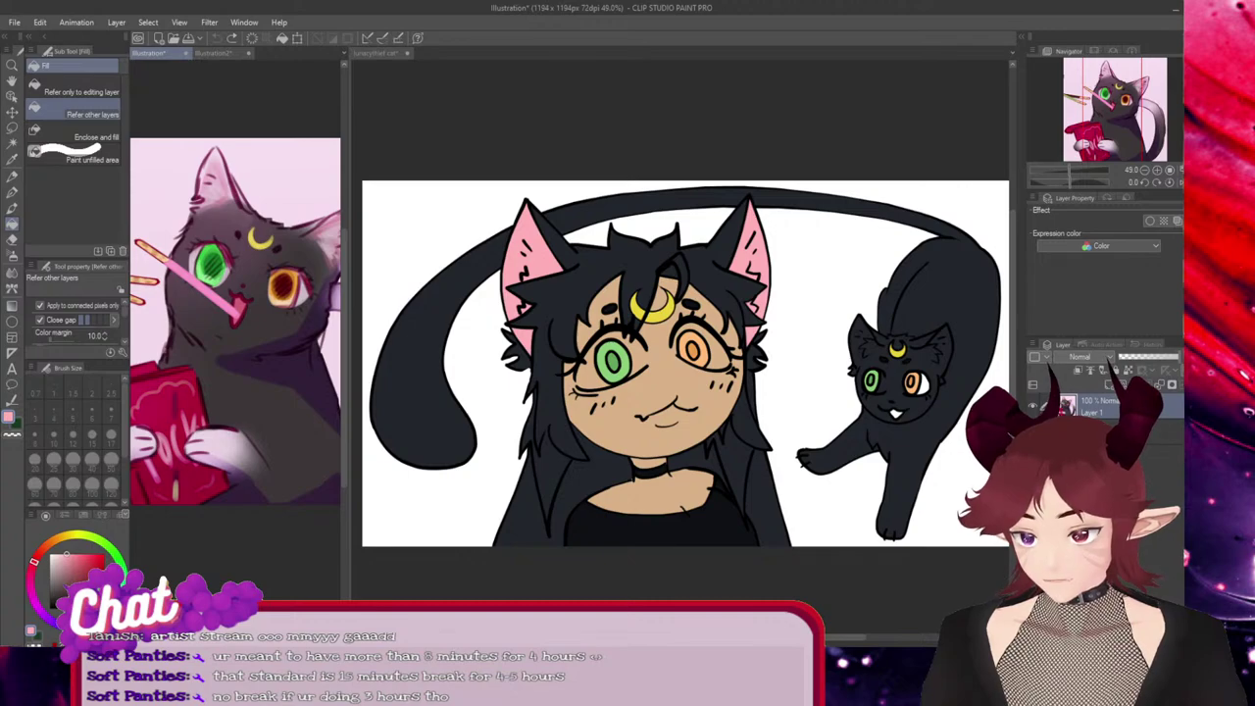
{"action": "key", "text": "ctrl+Tab"}
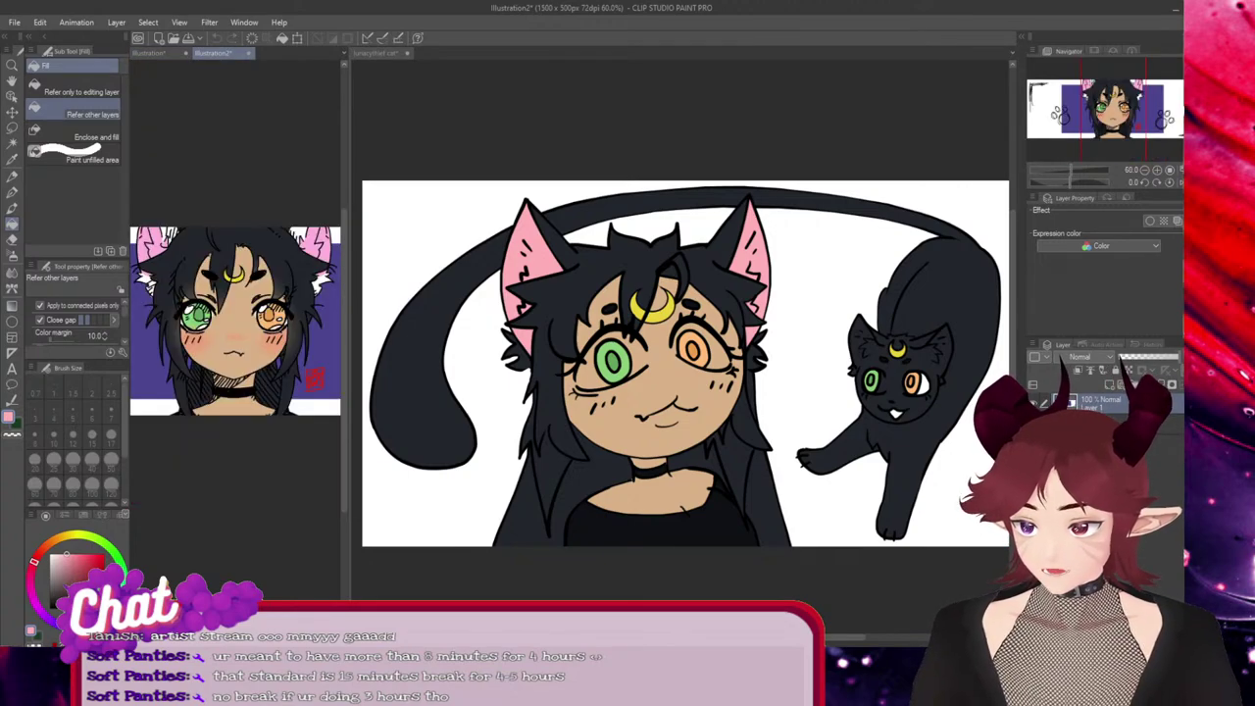
{"action": "left_click", "coordinate": [284, 315], "text": "alt"}
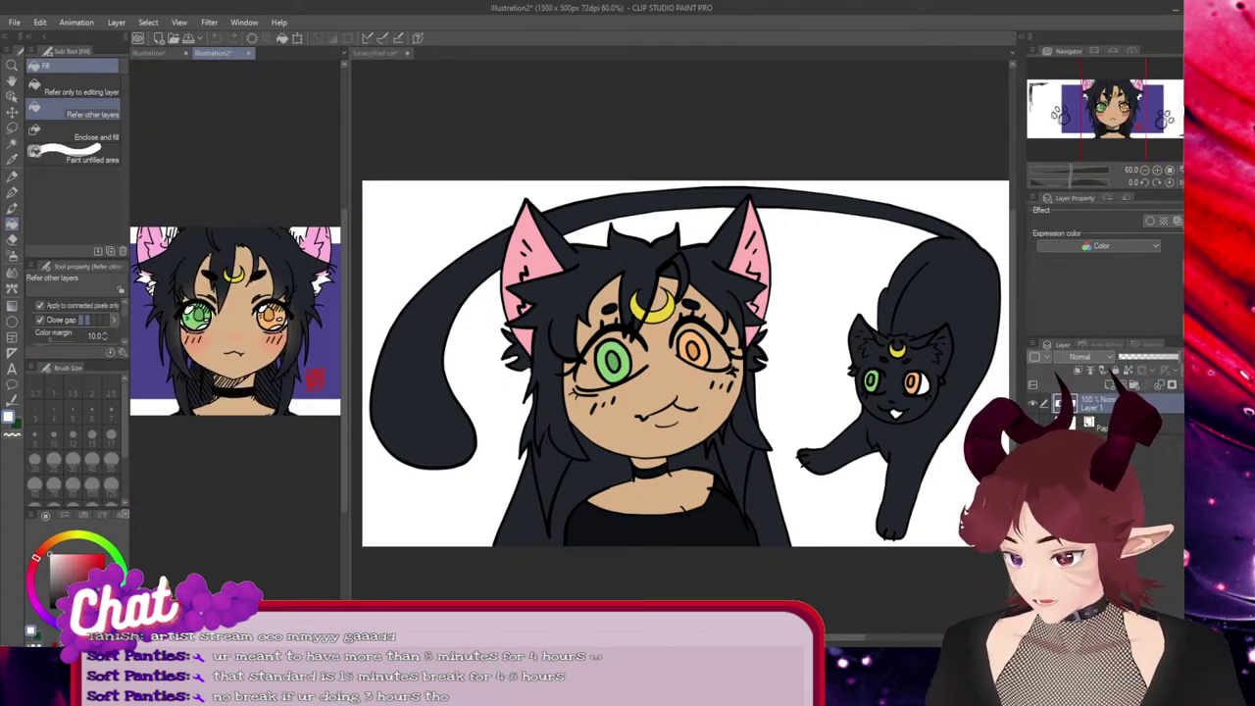
{"action": "left_click", "coordinate": [284, 315], "text": "alt"}
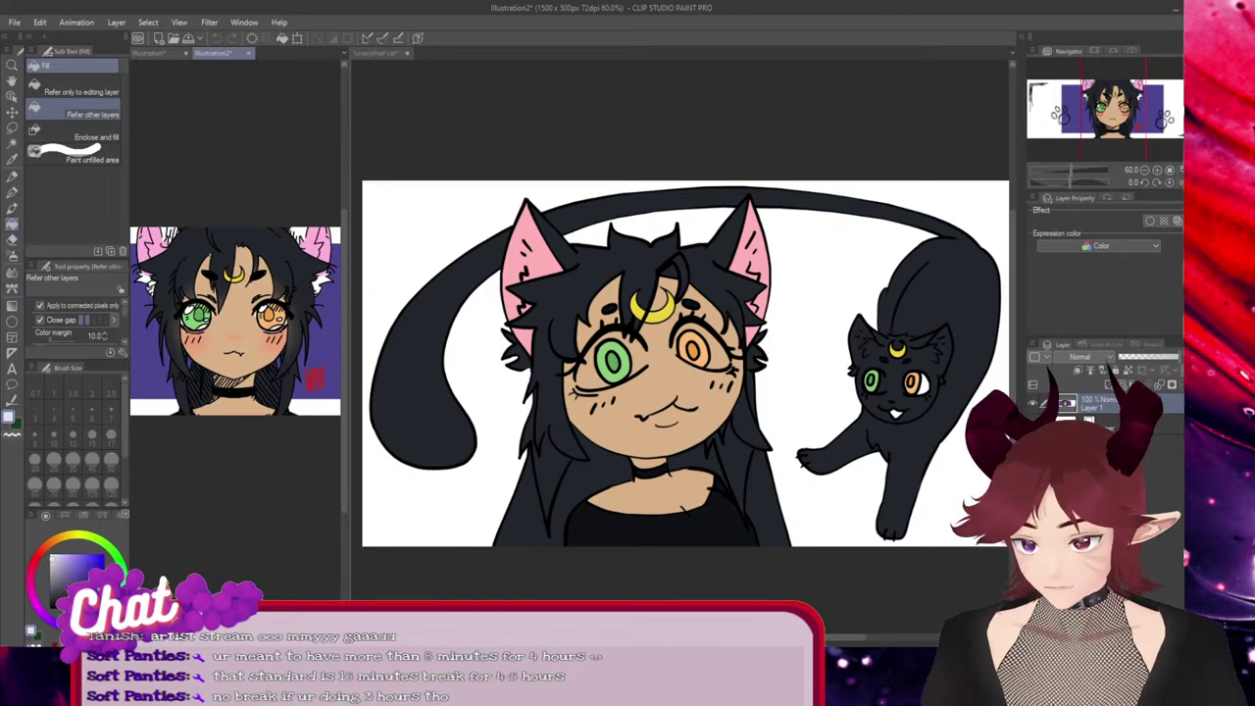
Paint the dark side and pink edge of the girl's ear farther from the cat pale lavender, using the Opaque watercolor brush at size 17
{"action": "left_click", "coordinate": [12, 208]}
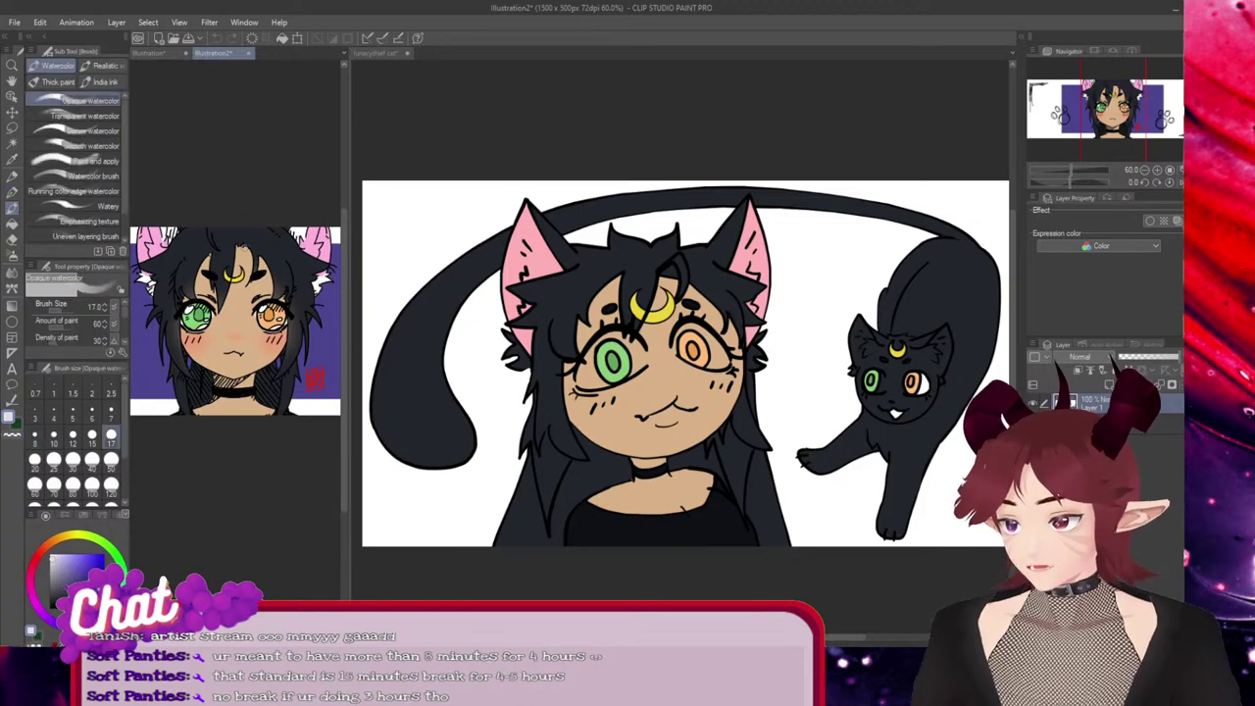
{"action": "scroll", "coordinate": [137, 226], "scroll_direction": "up", "scroll_amount": 1}
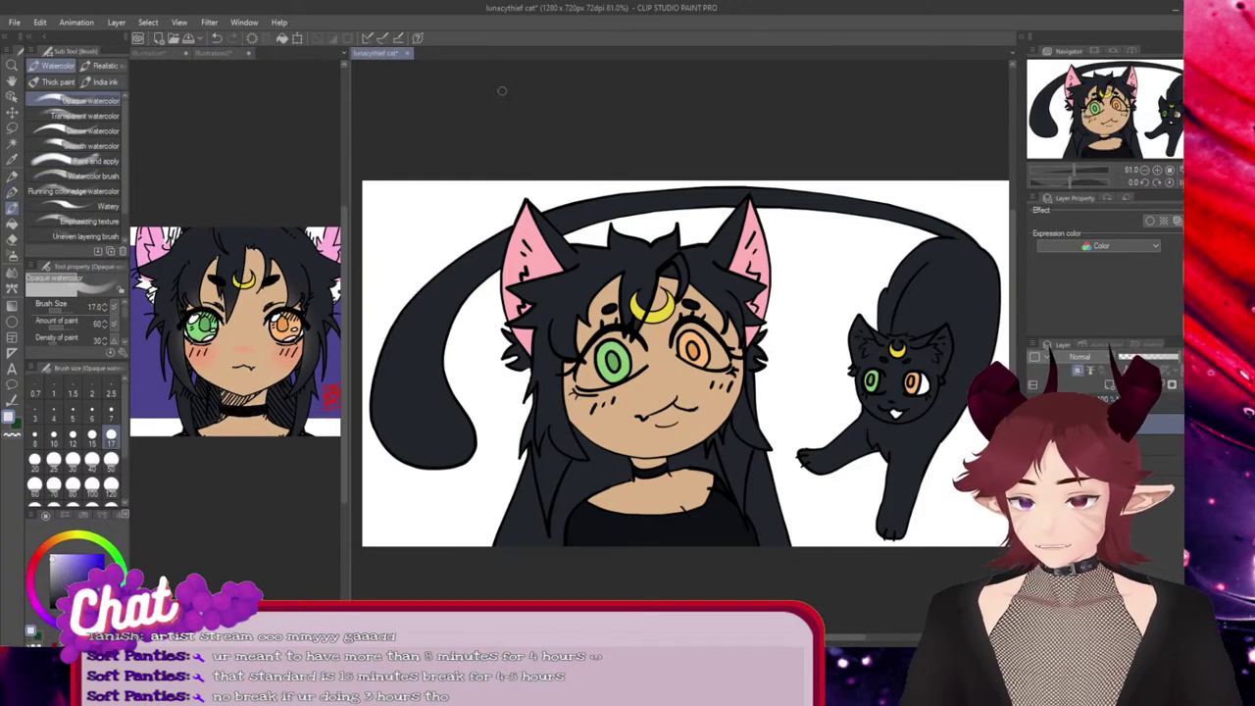
{"action": "scroll", "coordinate": [537, 224], "scroll_direction": "up", "scroll_amount": 5}
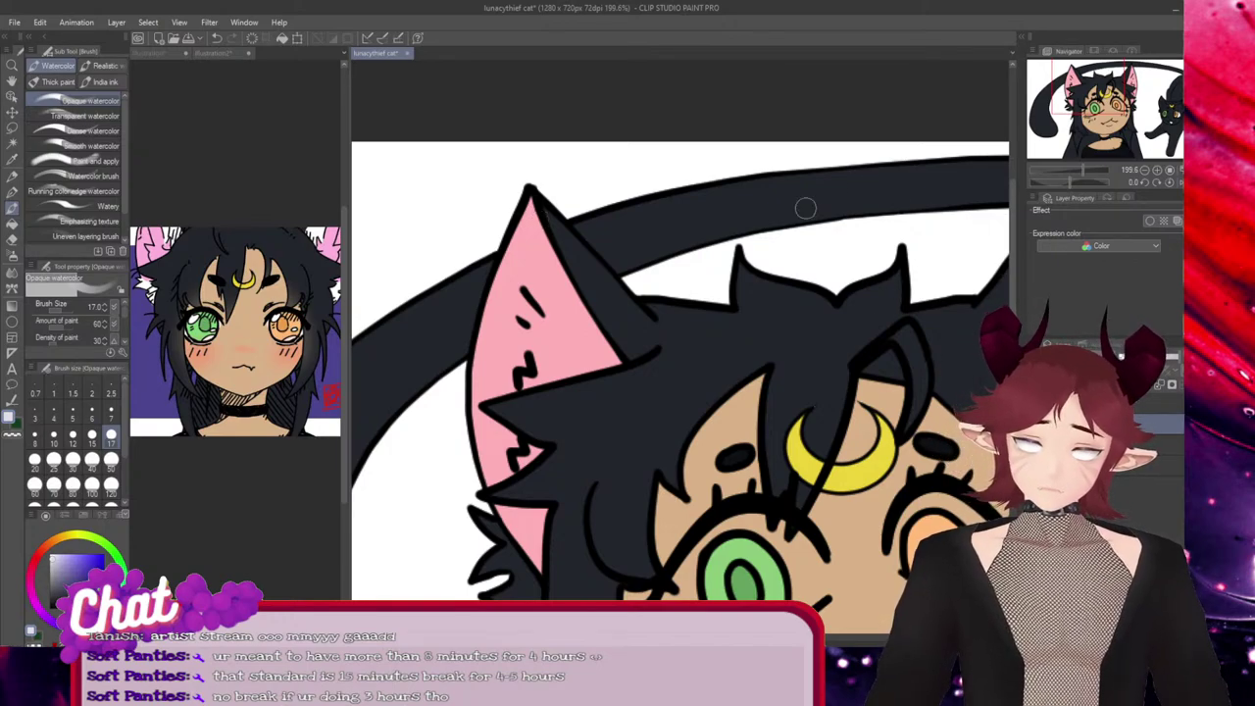
{"action": "mouse_move", "coordinate": [532, 201]}
{"action": "left_mouse_down"}
{"action": "mouse_move", "coordinate": [602, 330]}
{"action": "mouse_move", "coordinate": [629, 246]}
{"action": "mouse_move", "coordinate": [629, 308]}
{"action": "mouse_move", "coordinate": [645, 343]}
{"action": "mouse_move", "coordinate": [612, 349]}
{"action": "mouse_move", "coordinate": [566, 270]}
{"action": "left_mouse_up"}
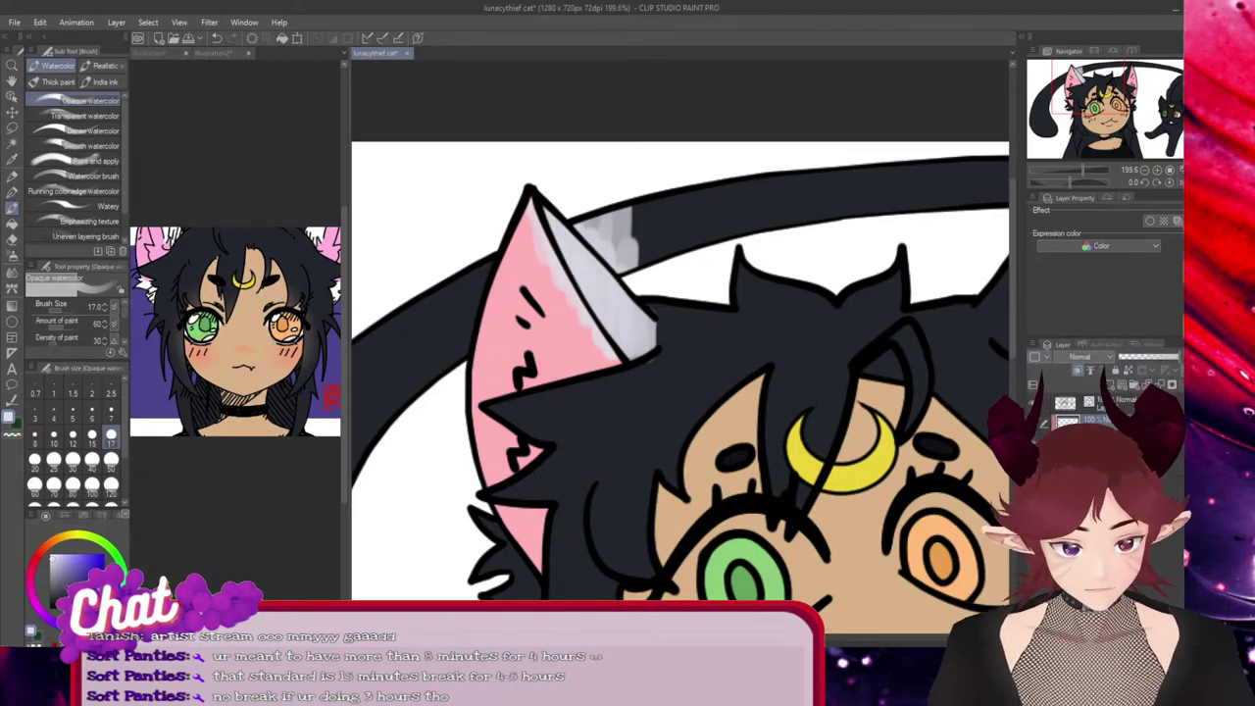
Paint the dark side and adjoining pink edge of the girl's ear nearer the cat with the same pale lavender
{"action": "scroll", "coordinate": [883, 327], "scroll_direction": "right", "scroll_amount": 5}
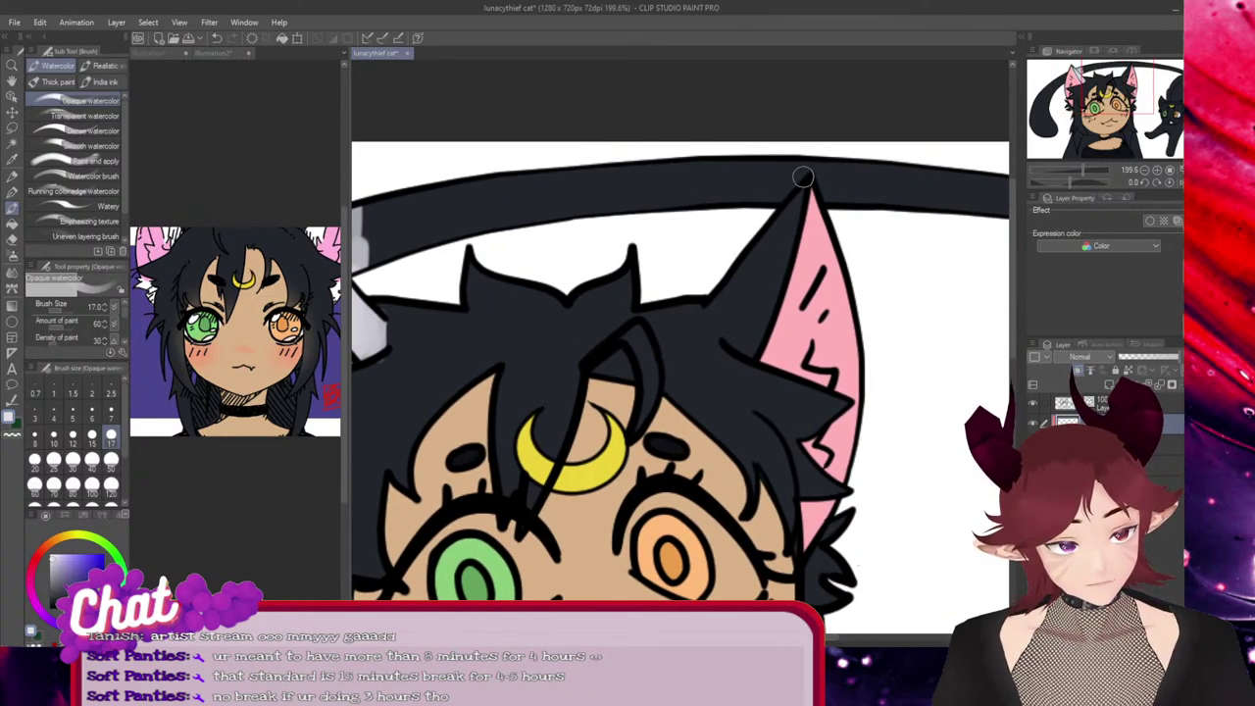
{"action": "mouse_move", "coordinate": [721, 304]}
{"action": "left_mouse_down"}
{"action": "mouse_move", "coordinate": [763, 350]}
{"action": "mouse_move", "coordinate": [753, 233]}
{"action": "mouse_move", "coordinate": [806, 184]}
{"action": "mouse_move", "coordinate": [778, 195]}
{"action": "mouse_move", "coordinate": [777, 296]}
{"action": "mouse_move", "coordinate": [751, 263]}
{"action": "mouse_move", "coordinate": [742, 271]}
{"action": "mouse_move", "coordinate": [760, 333]}
{"action": "mouse_move", "coordinate": [726, 288]}
{"action": "mouse_move", "coordinate": [776, 365]}
{"action": "left_mouse_up"}
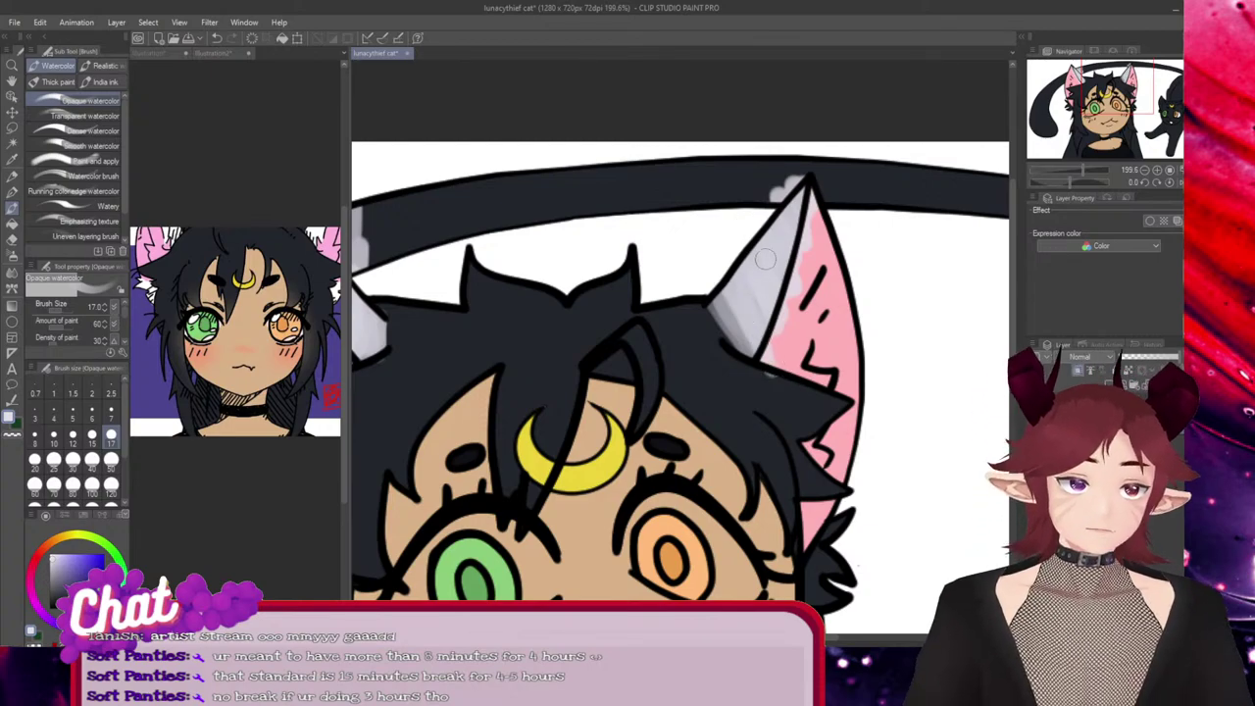
{"action": "left_click_drag", "start_coordinate": [765, 258], "coordinate": [816, 184]}
{"action": "left_click_drag", "start_coordinate": [746, 308], "coordinate": [760, 382]}
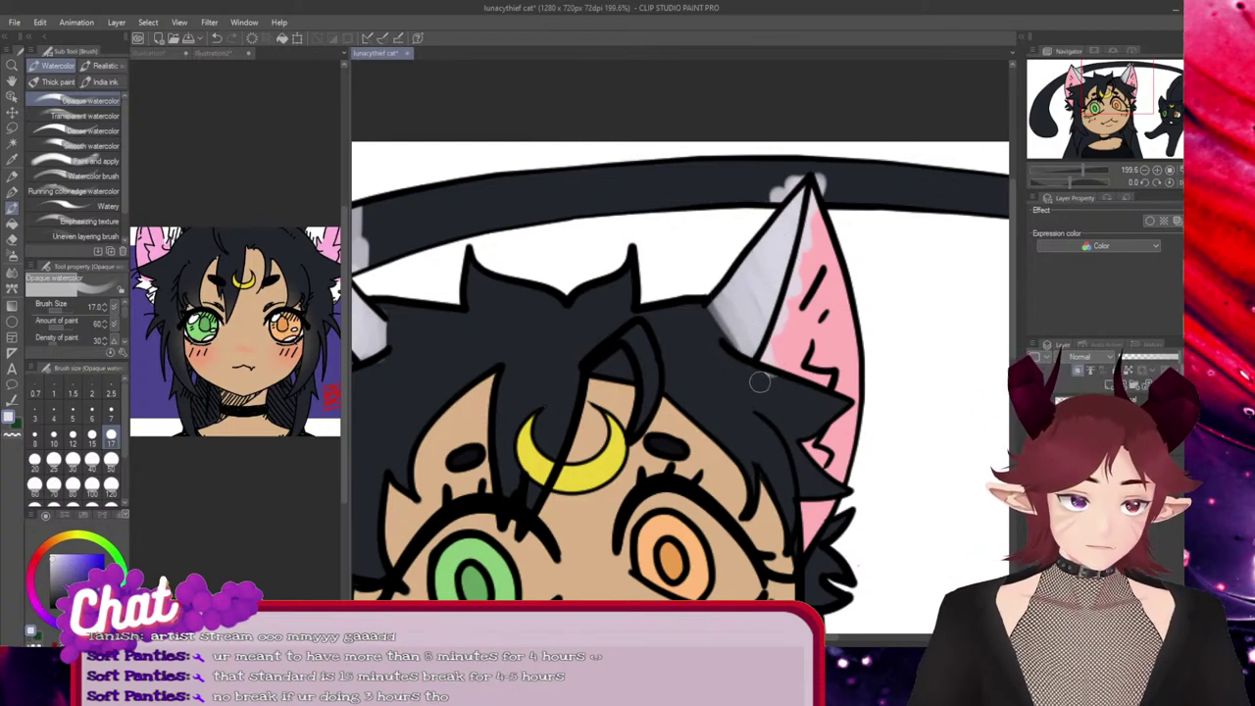
{"action": "left_click_drag", "start_coordinate": [705, 306], "coordinate": [742, 361]}
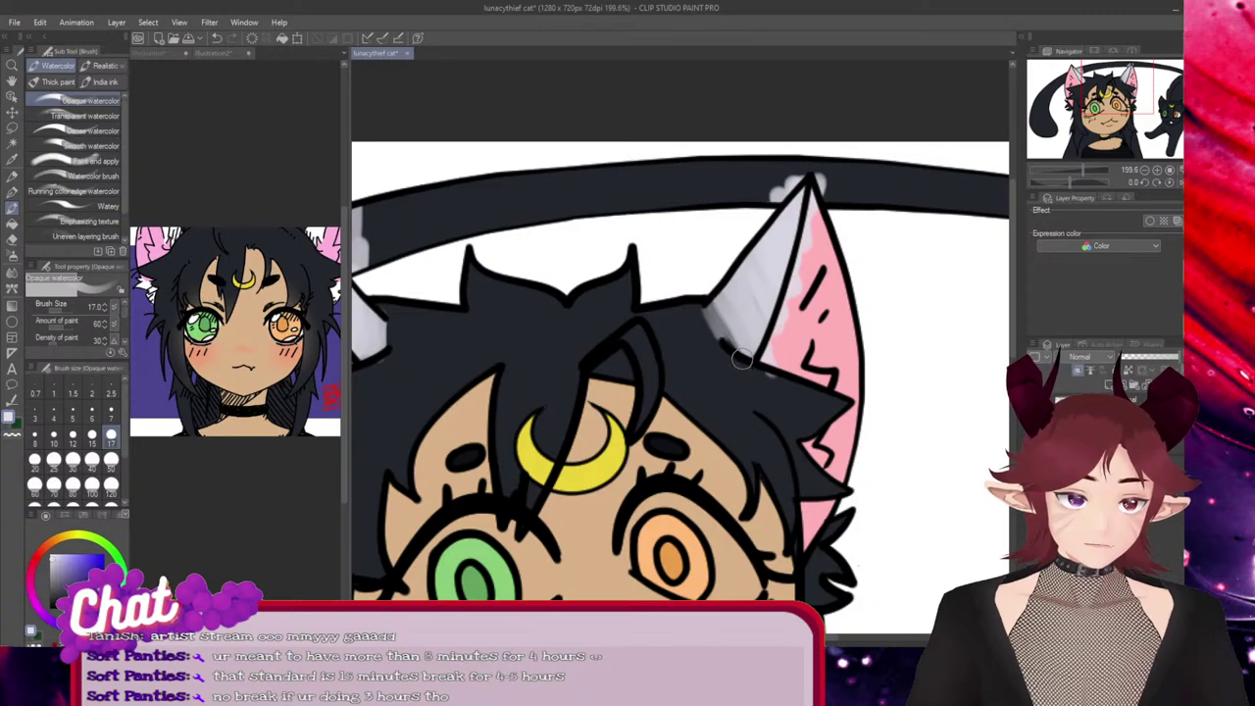
Paint the small fur tufts beneath both of the girl's ears with the same pale lavender
{"action": "scroll", "coordinate": [839, 377], "scroll_direction": "down", "scroll_amount": 3}
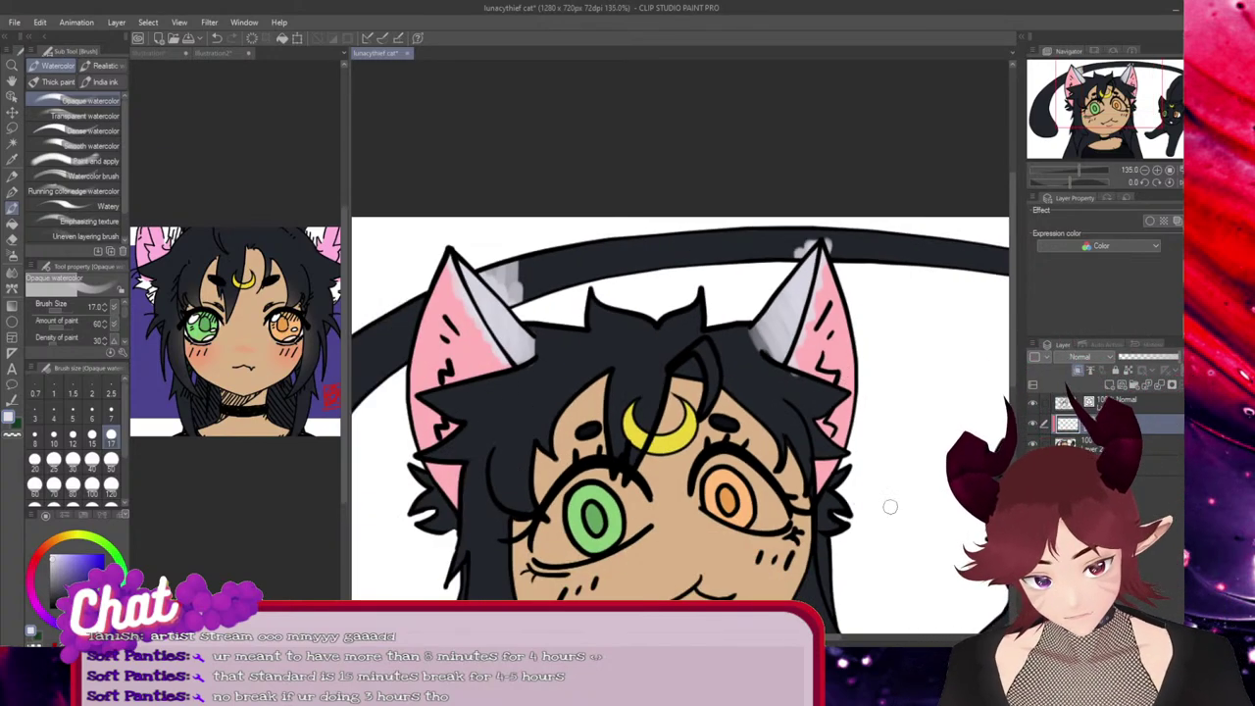
{"action": "scroll", "coordinate": [889, 505], "scroll_direction": "up", "scroll_amount": 2}
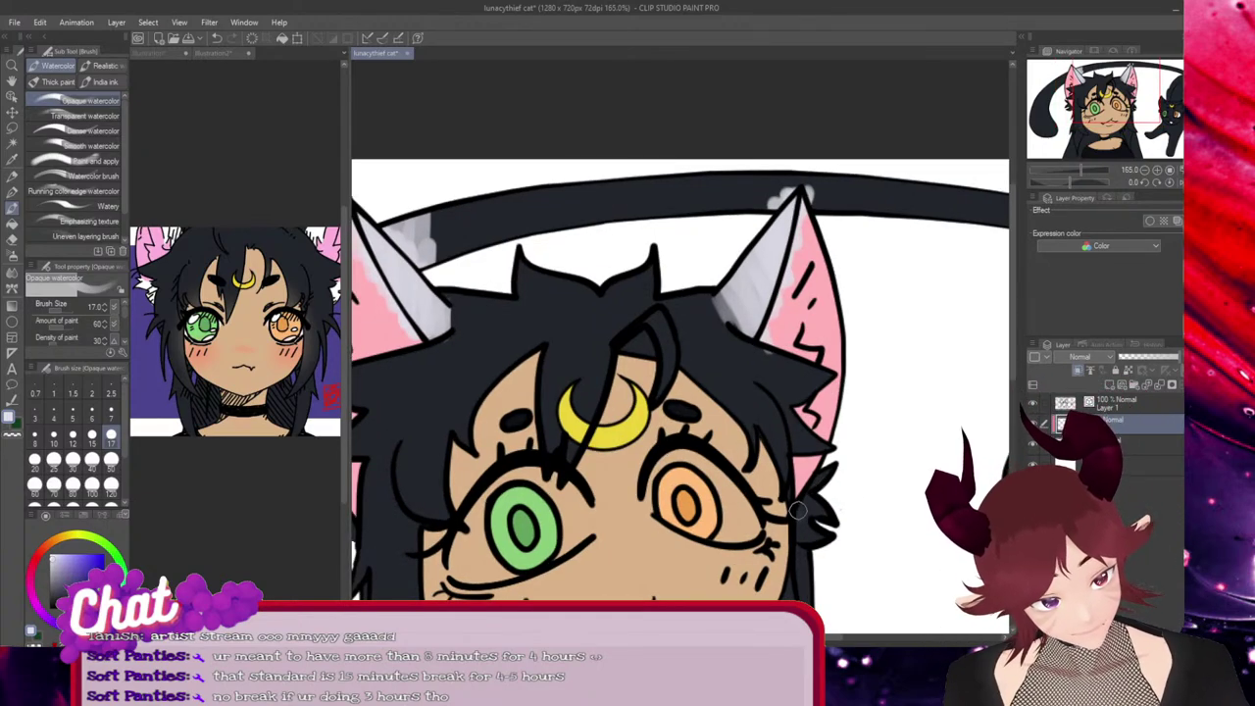
{"action": "mouse_move", "coordinate": [797, 509]}
{"action": "left_mouse_down"}
{"action": "mouse_move", "coordinate": [834, 473]}
{"action": "mouse_move", "coordinate": [806, 544]}
{"action": "mouse_move", "coordinate": [801, 511]}
{"action": "mouse_move", "coordinate": [825, 474]}
{"action": "left_mouse_up"}
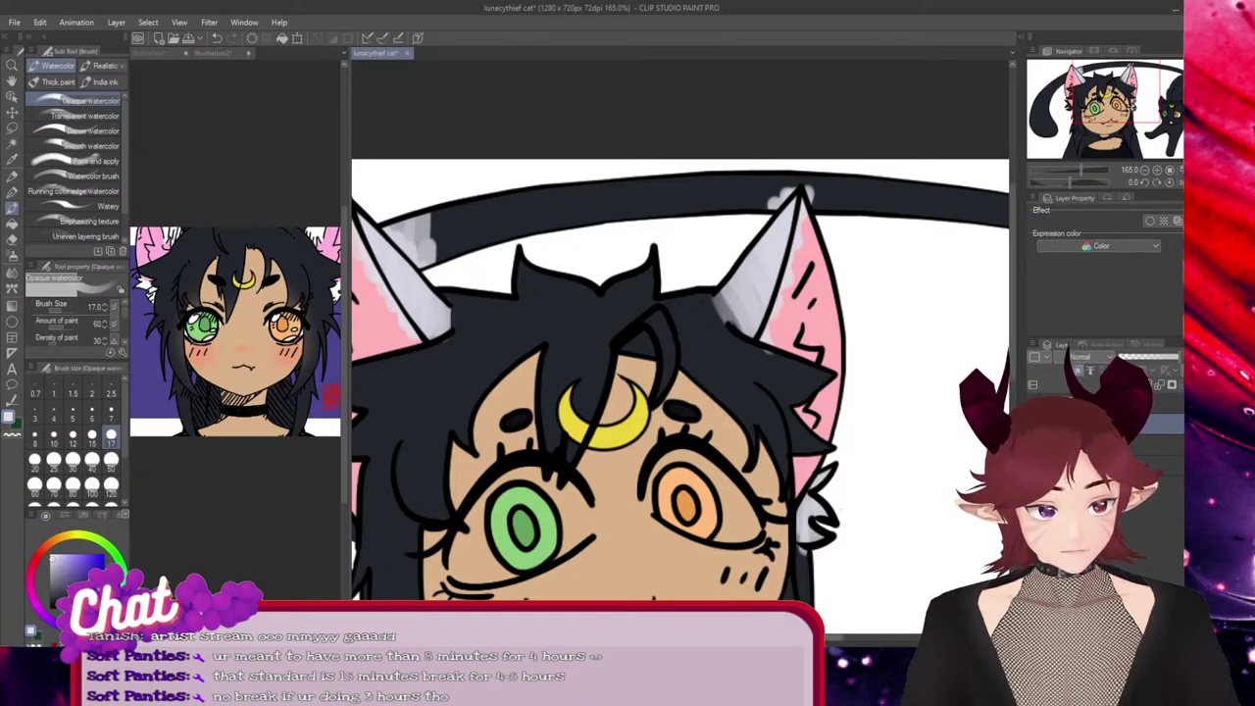
{"action": "scroll", "coordinate": [681, 392], "scroll_direction": "left", "scroll_amount": 2}
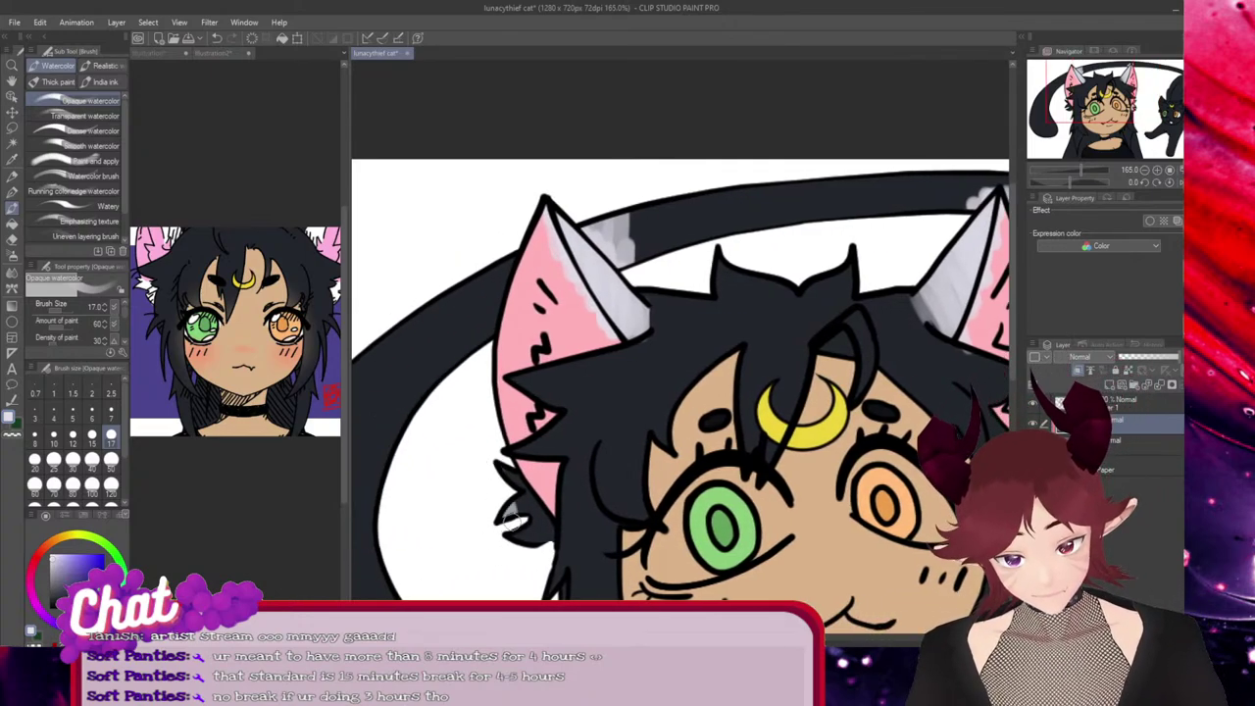
{"action": "mouse_move", "coordinate": [510, 520]}
{"action": "left_mouse_down"}
{"action": "mouse_move", "coordinate": [506, 458]}
{"action": "mouse_move", "coordinate": [524, 522]}
{"action": "mouse_move", "coordinate": [536, 532]}
{"action": "mouse_move", "coordinate": [539, 501]}
{"action": "mouse_move", "coordinate": [548, 536]}
{"action": "mouse_move", "coordinate": [535, 539]}
{"action": "mouse_move", "coordinate": [512, 474]}
{"action": "left_mouse_up"}
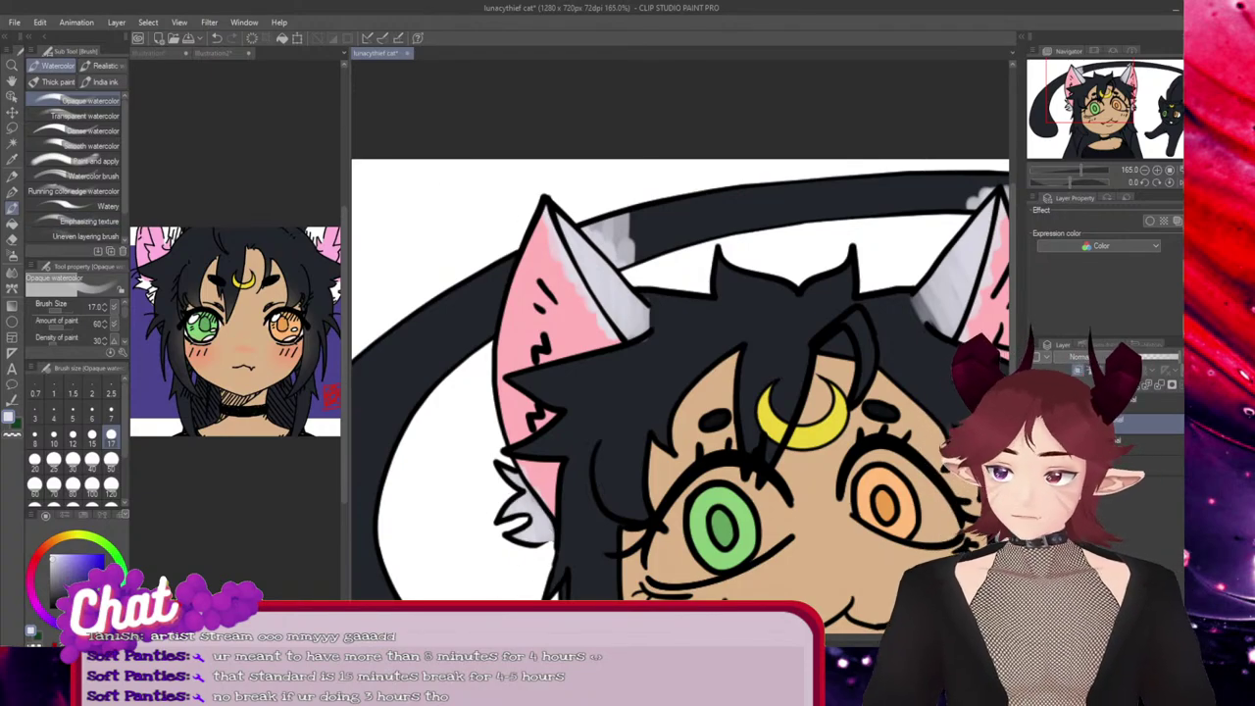
Hide the lavender layer and use Auto select, referring to all layers, to select the girl's pink inner ears and the long tail
{"action": "key", "text": "e"}
{"action": "key", "text": "w"}
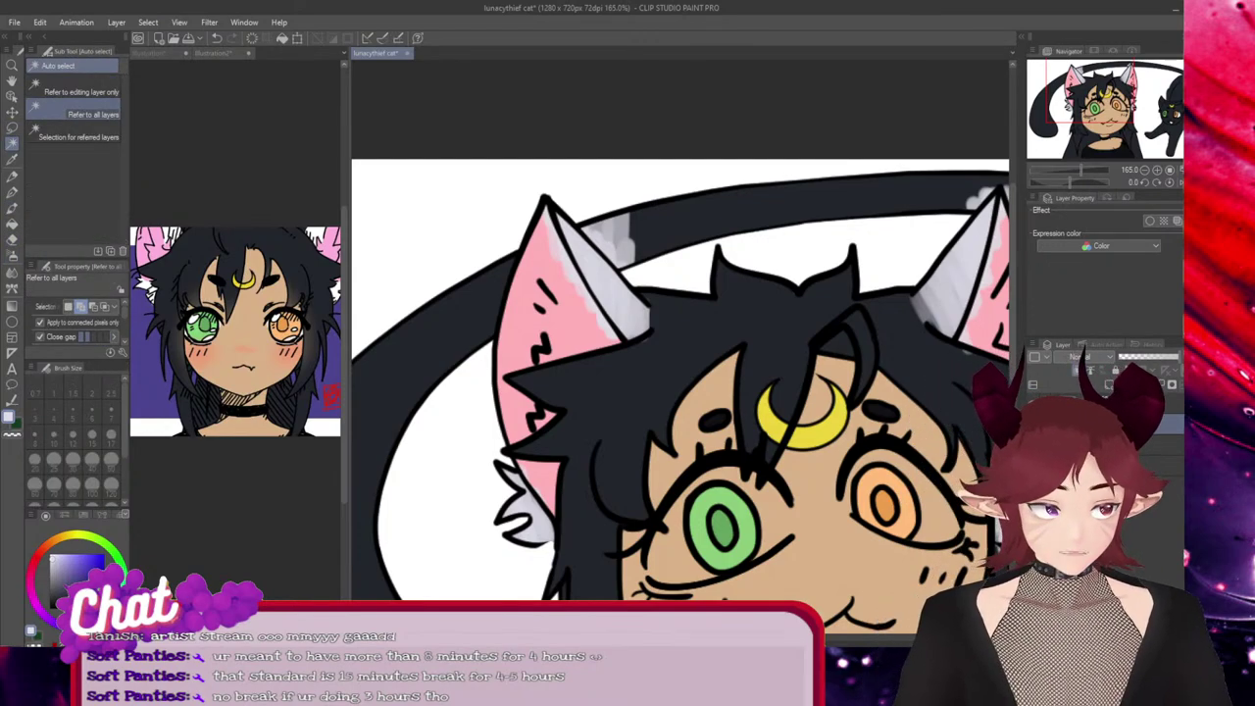
{"action": "left_click", "coordinate": [1033, 424]}
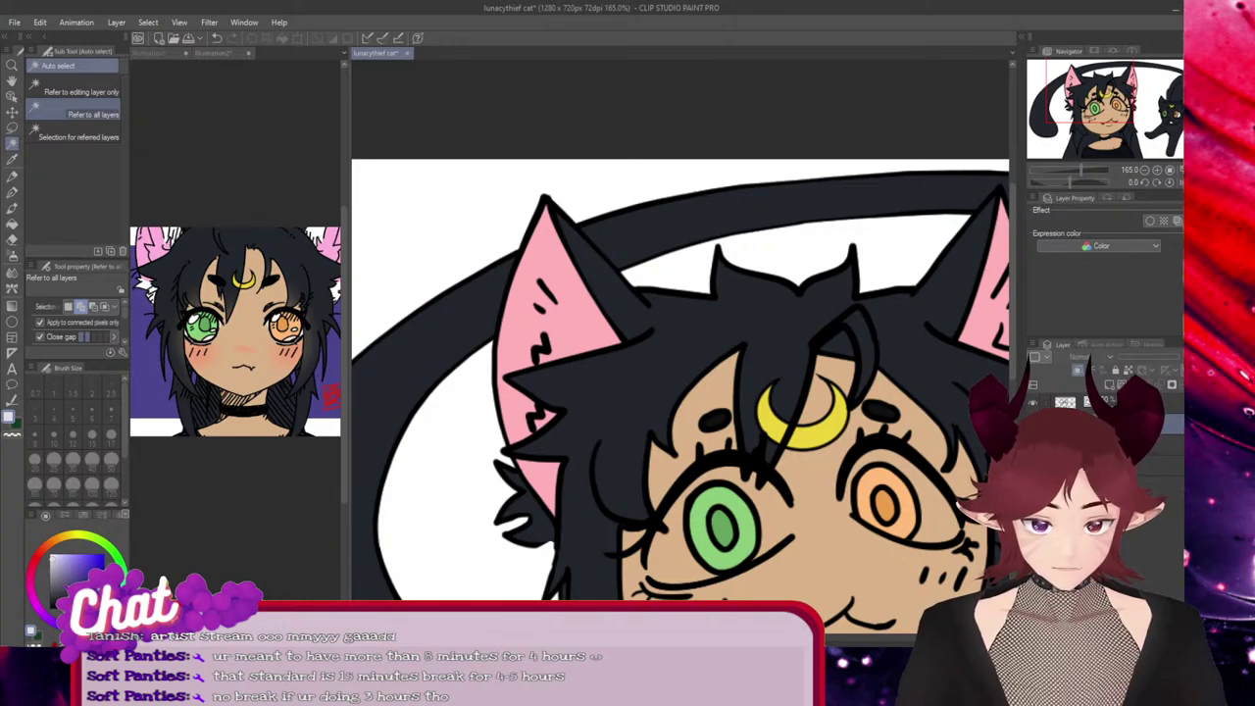
{"action": "left_click", "coordinate": [546, 480]}
{"action": "left_click", "coordinate": [547, 318]}
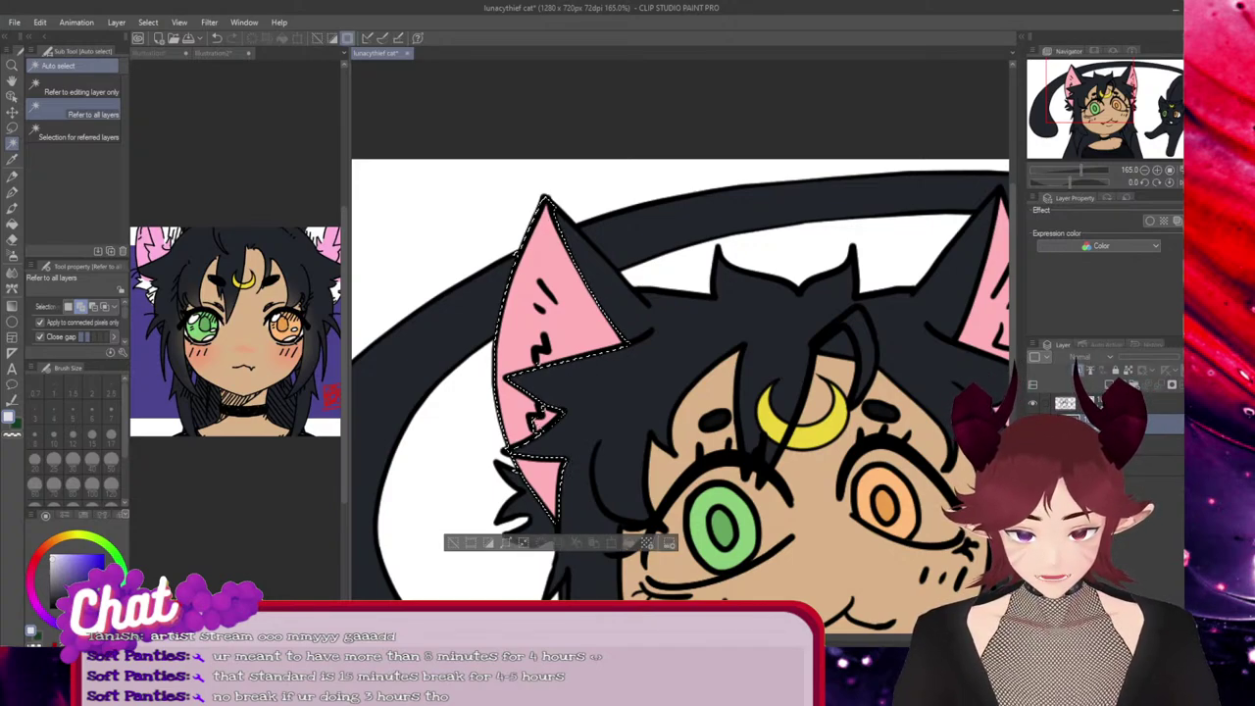
{"action": "left_click", "coordinate": [459, 312]}
{"action": "left_click", "coordinate": [667, 227]}
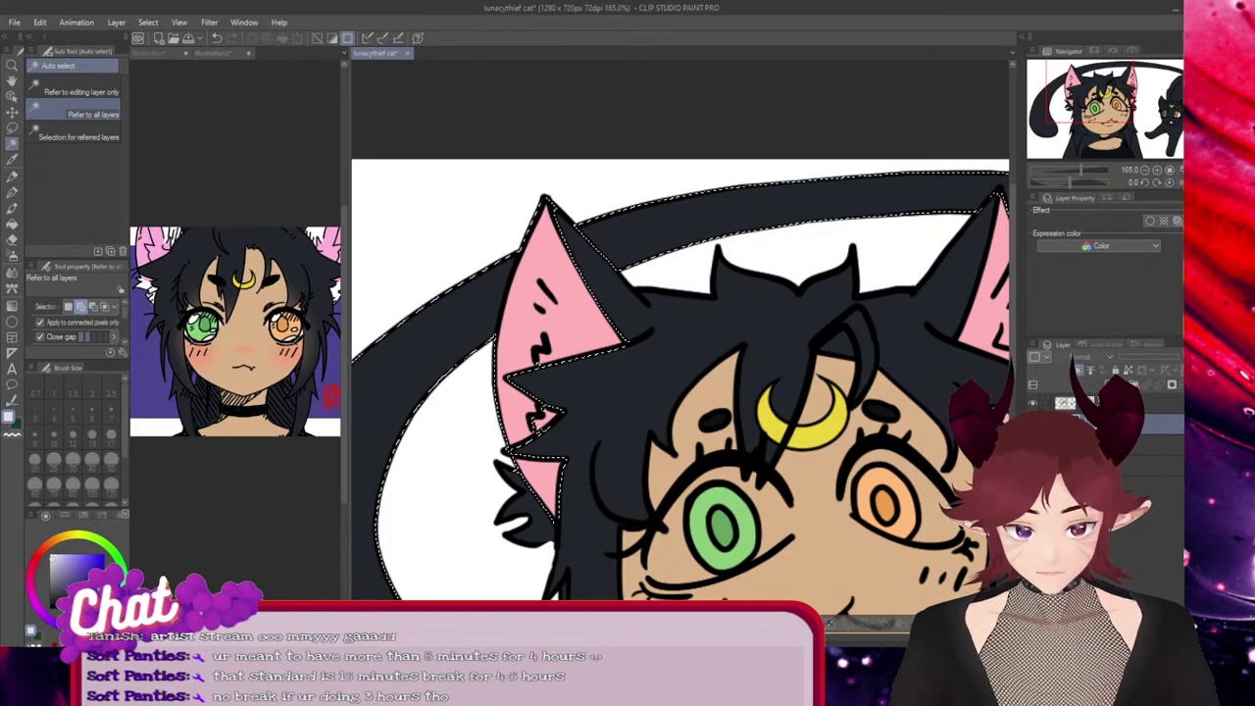
{"action": "scroll", "coordinate": [680, 383], "scroll_direction": "right", "scroll_amount": 2}
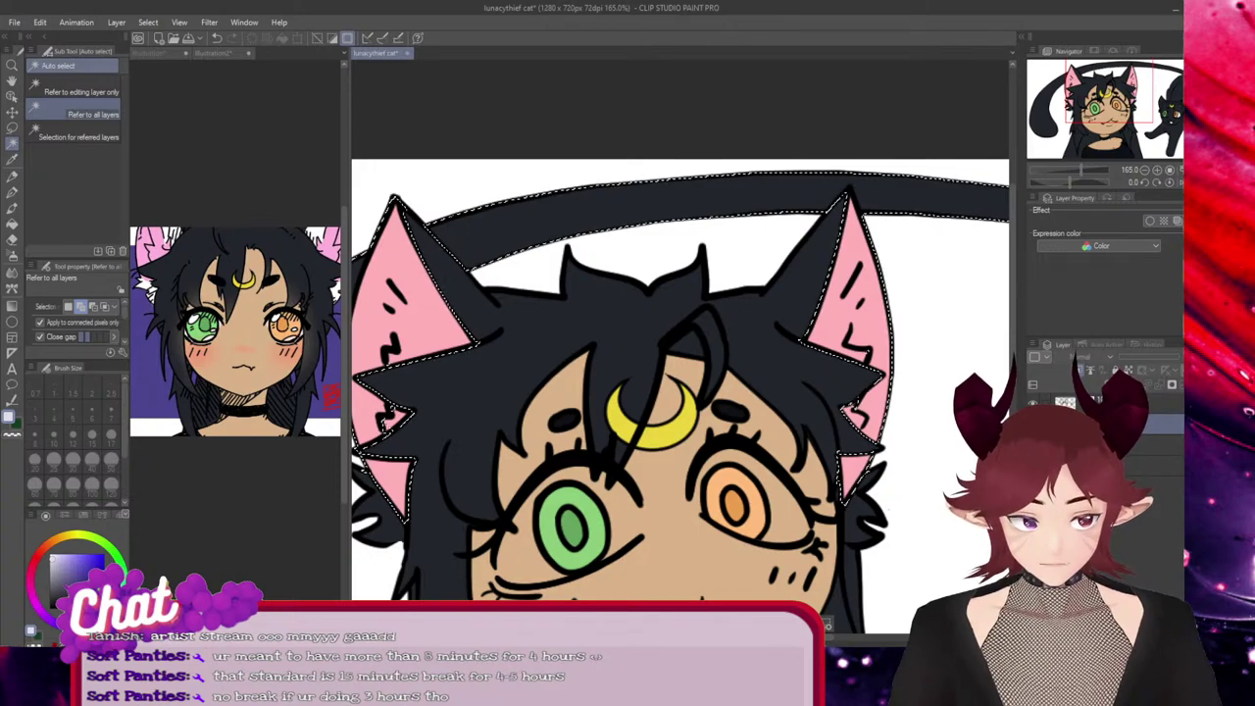
Add the hair strand below the ear tuft on the orange-eye side to the selection and show the lavender layer again
{"action": "left_click", "coordinate": [1032, 423]}
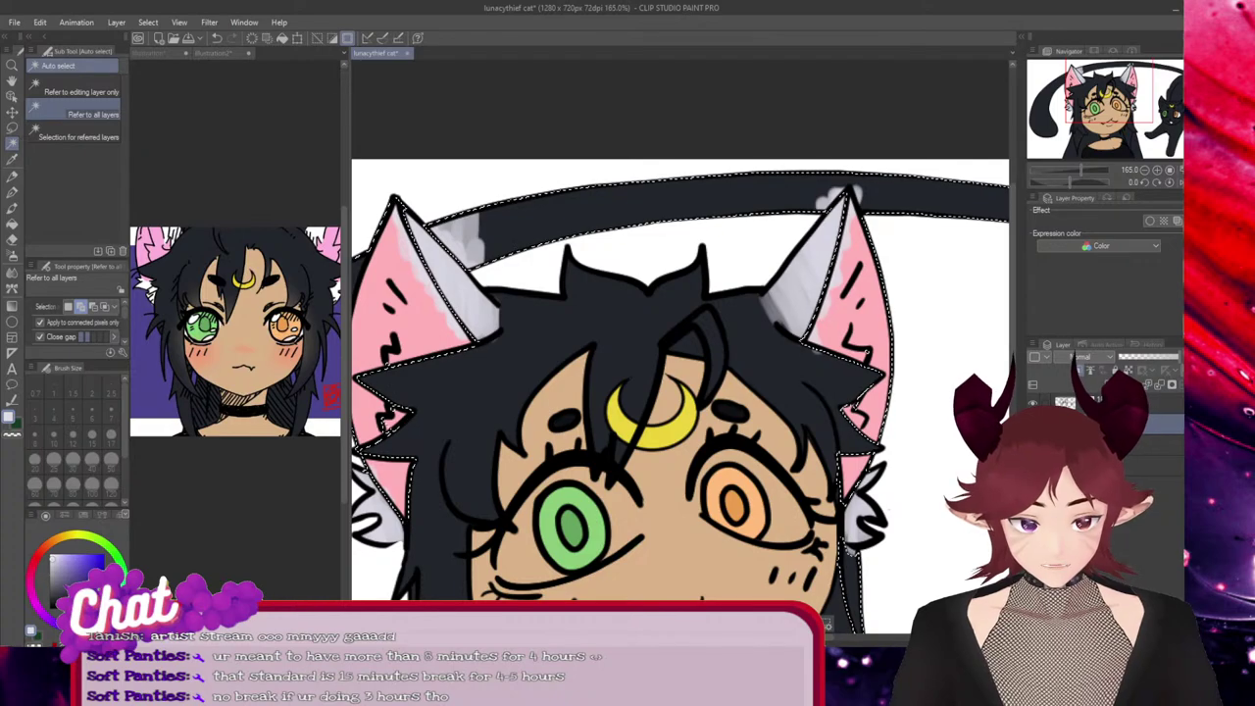
{"action": "key", "text": "ctrl+z"}
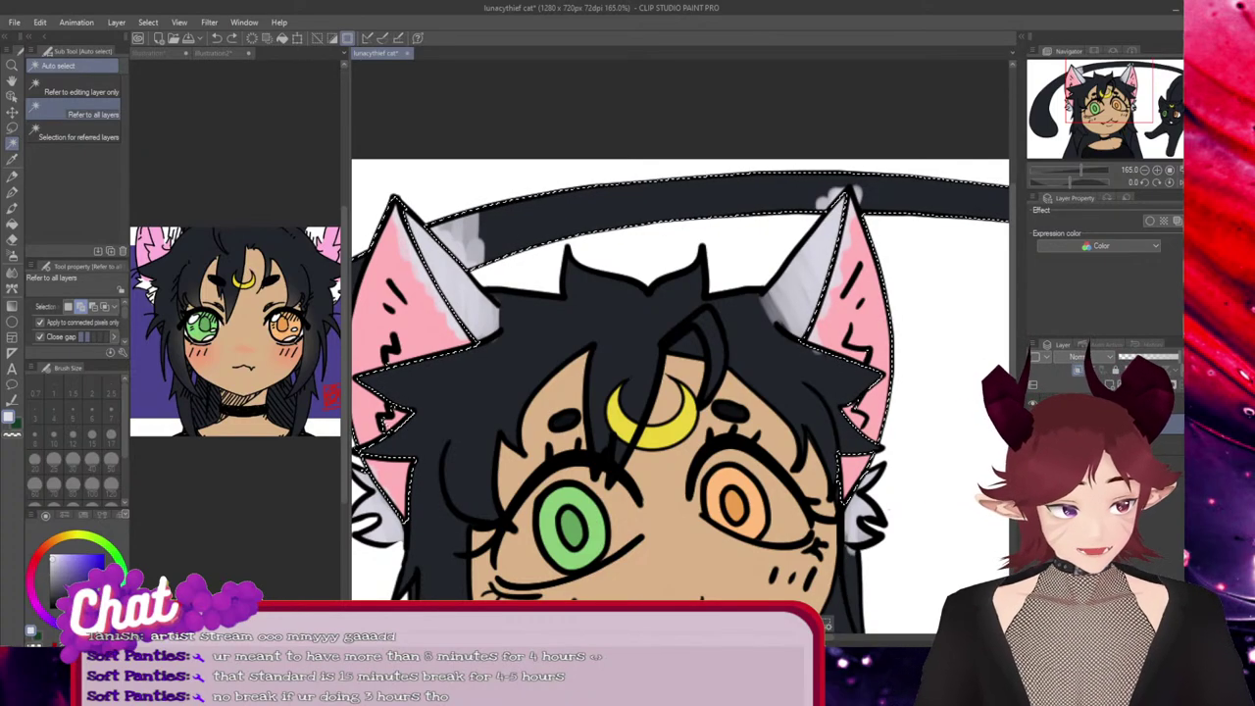
{"action": "left_click", "coordinate": [1032, 424]}
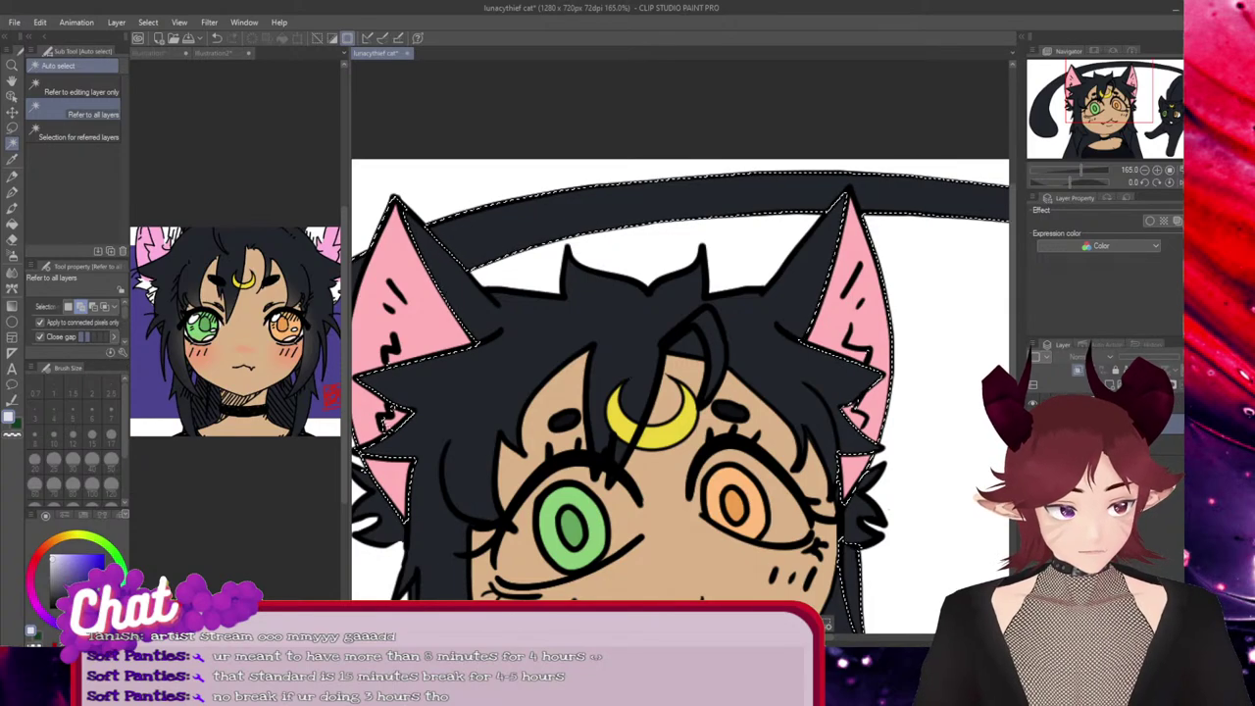
{"action": "left_click", "coordinate": [1032, 443]}
{"action": "left_click", "coordinate": [1033, 443]}
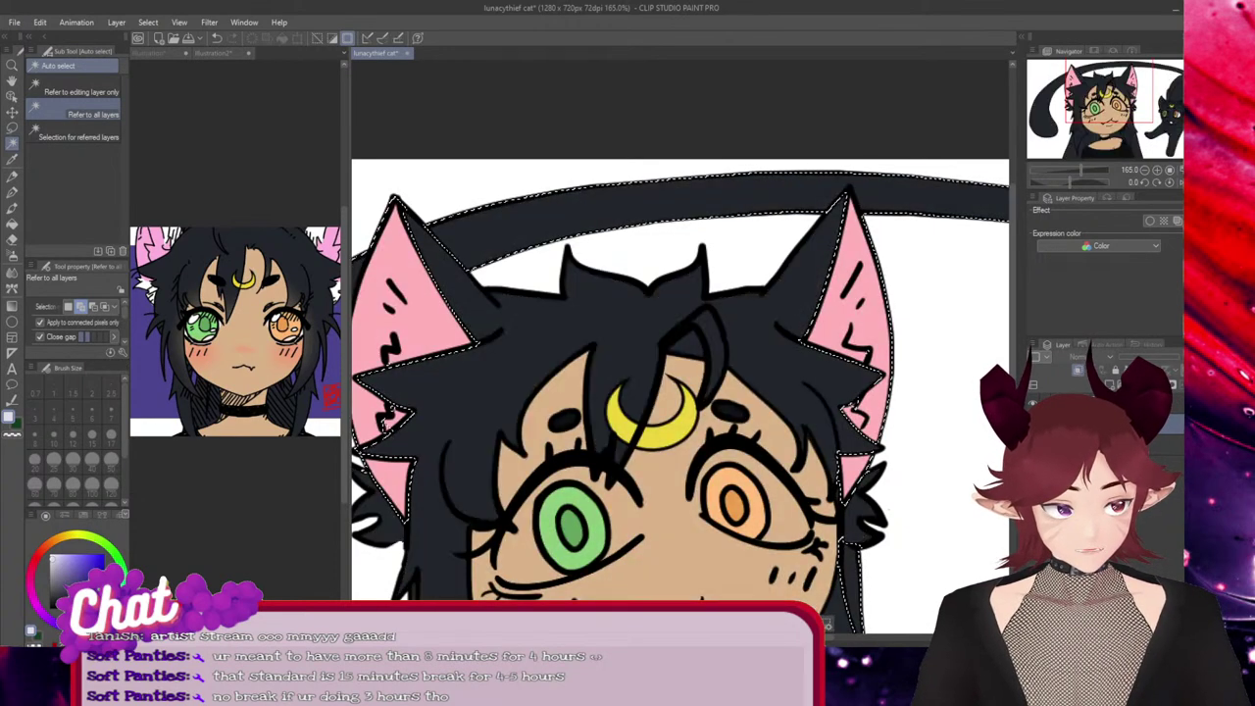
{"action": "left_click", "coordinate": [1033, 423]}
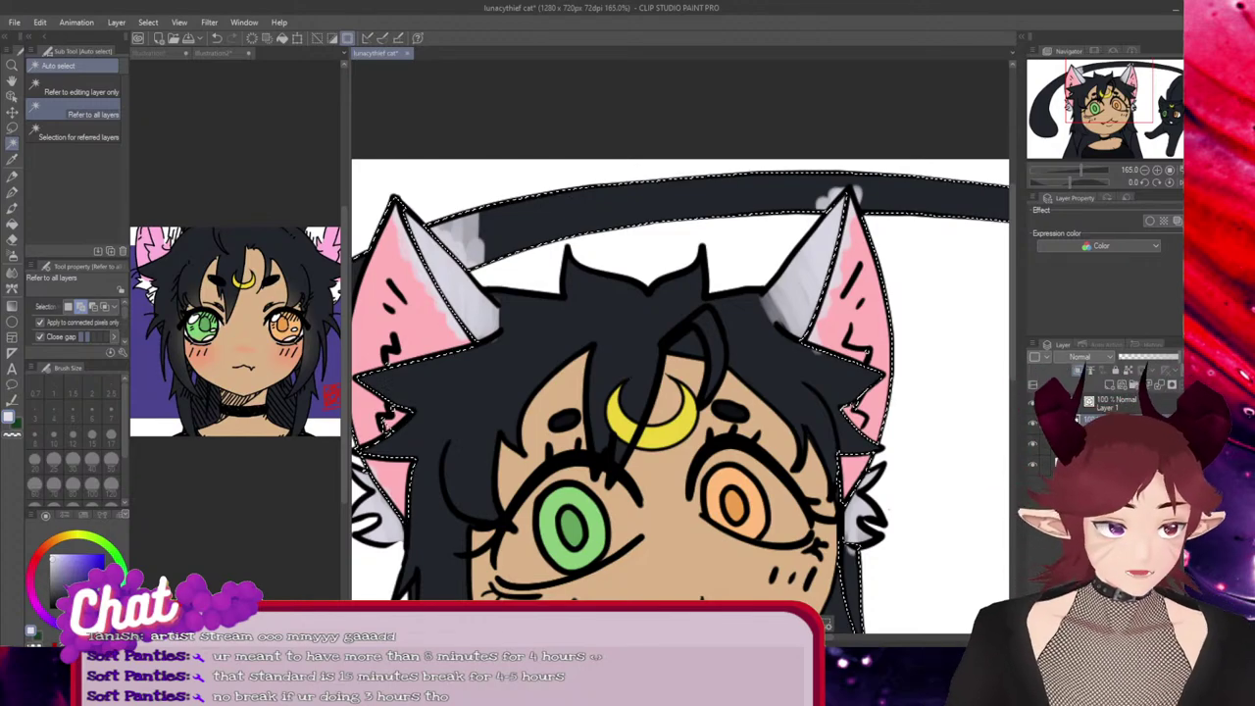
Delete the stray lavender paint inside the selection from the clipped layer and deselect
{"action": "scroll", "coordinate": [921, 358], "scroll_direction": "down", "scroll_amount": 3}
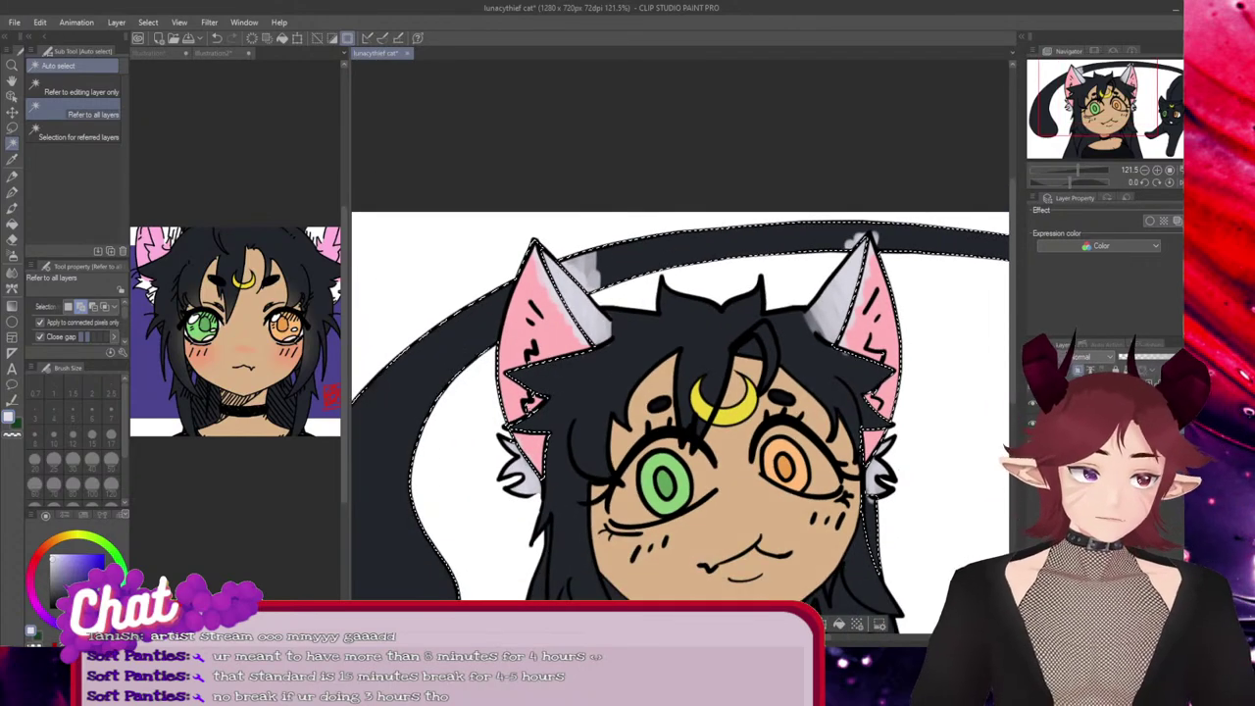
{"action": "key", "text": "Delete"}
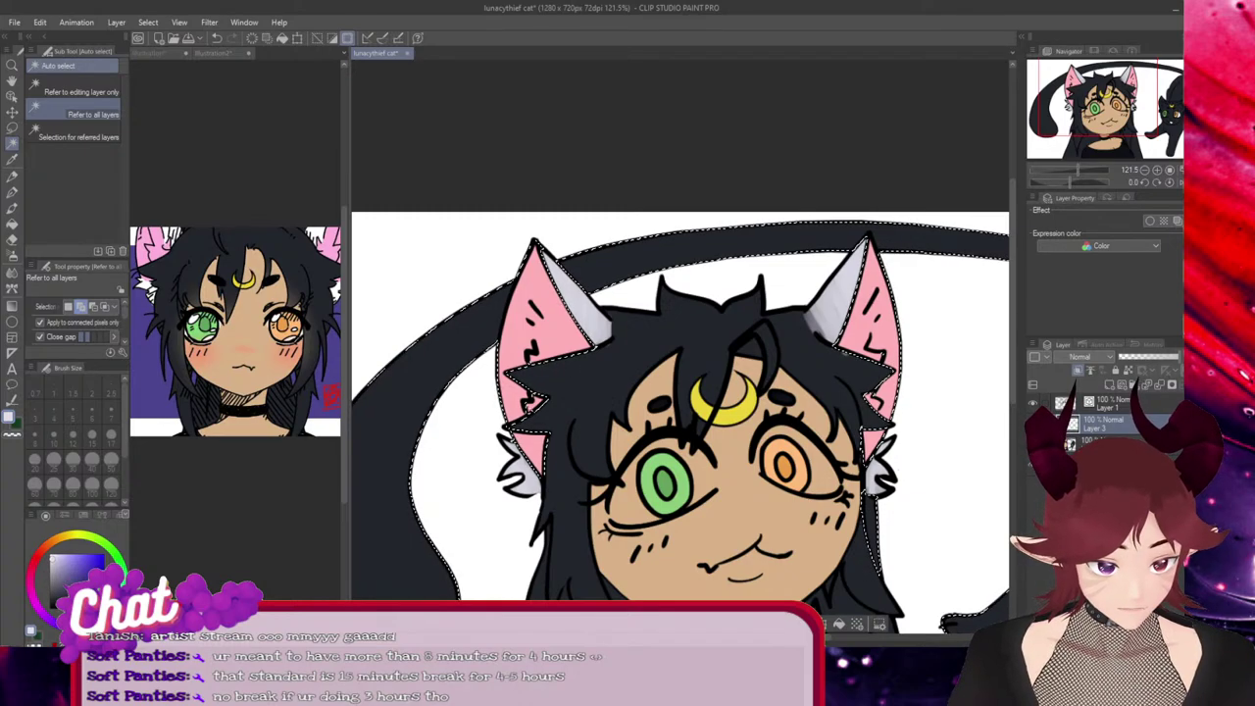
{"action": "key", "text": "ctrl+d"}
Try fading the base of the girl's ear on the green-eye side with the Kneaded eraser at size 100
{"action": "scroll", "coordinate": [625, 461], "scroll_direction": "up", "scroll_amount": 5}
{"action": "scroll", "coordinate": [680, 392], "scroll_direction": "up", "scroll_amount": 1}
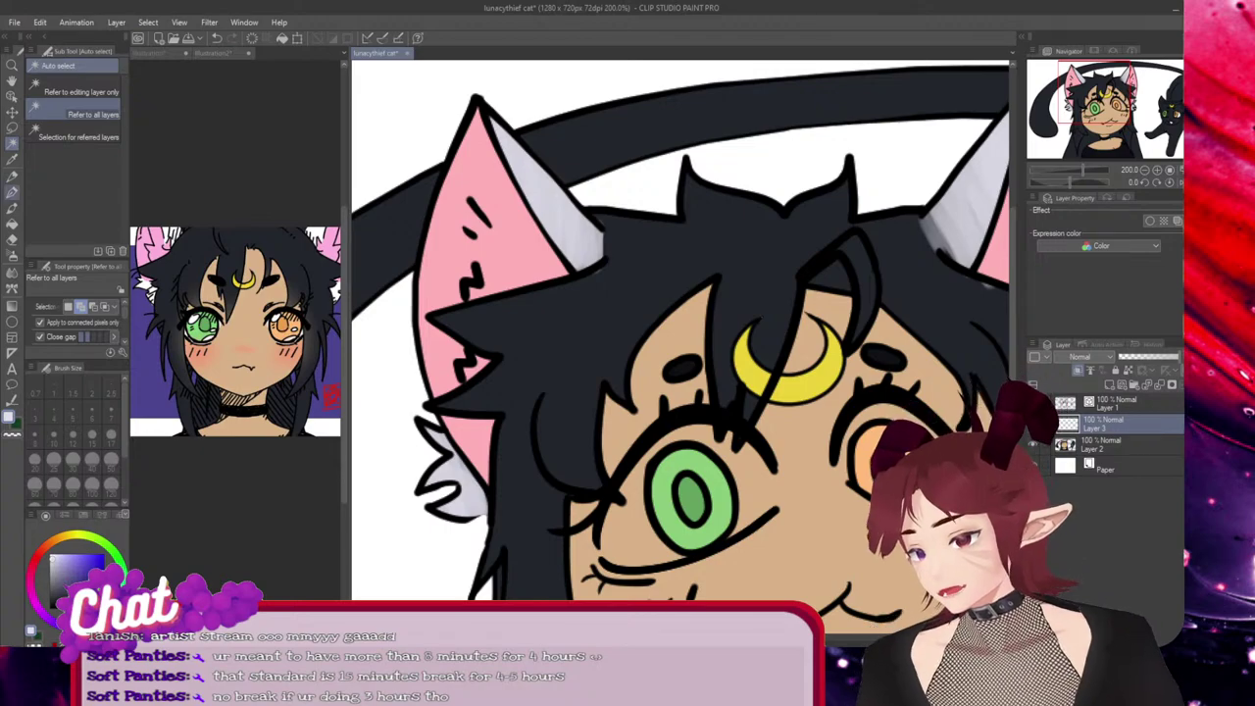
{"action": "left_click", "coordinate": [12, 239]}
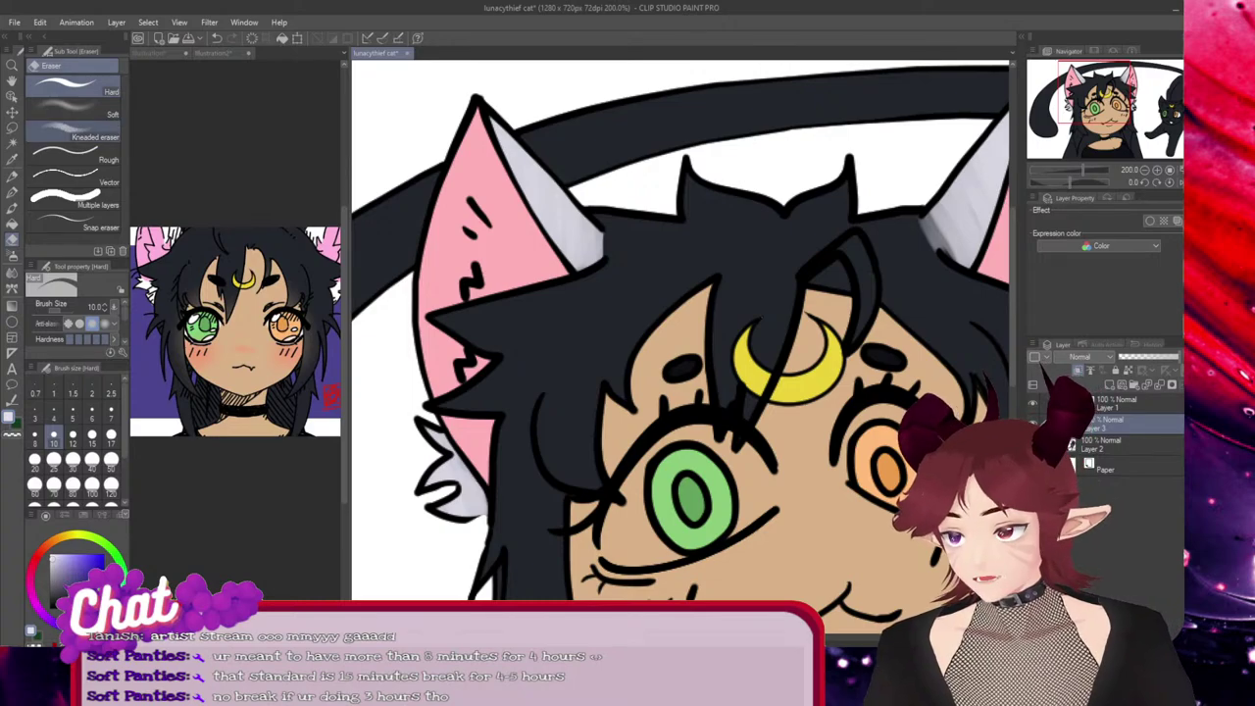
{"action": "left_click", "coordinate": [75, 131]}
{"action": "left_click", "coordinate": [75, 110]}
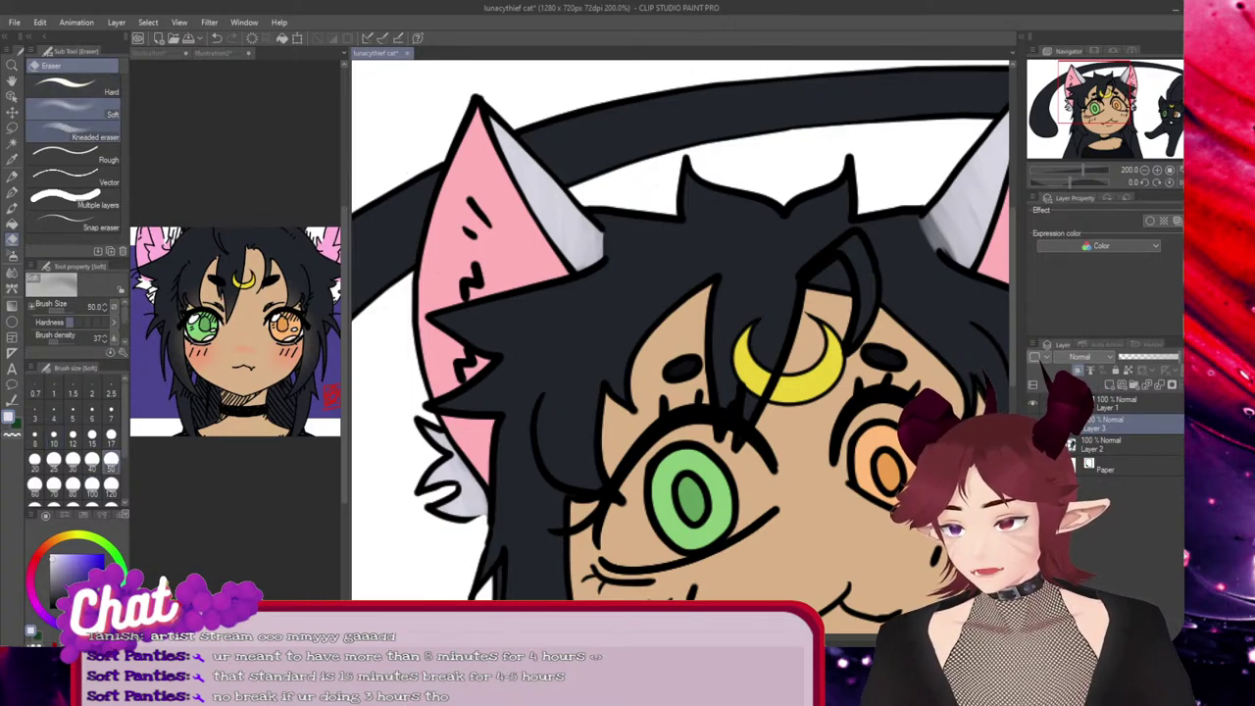
{"action": "left_click", "coordinate": [75, 133]}
{"action": "mouse_move", "coordinate": [611, 222]}
{"action": "left_mouse_down"}
{"action": "mouse_move", "coordinate": [610, 257]}
{"action": "mouse_move", "coordinate": [637, 227]}
{"action": "mouse_move", "coordinate": [624, 229]}
{"action": "left_mouse_up"}
{"action": "mouse_move", "coordinate": [603, 313]}
{"action": "left_mouse_down"}
{"action": "mouse_move", "coordinate": [639, 206]}
{"action": "mouse_move", "coordinate": [632, 285]}
{"action": "mouse_move", "coordinate": [641, 245]}
{"action": "mouse_move", "coordinate": [616, 314]}
{"action": "mouse_move", "coordinate": [593, 327]}
{"action": "mouse_move", "coordinate": [632, 283]}
{"action": "mouse_move", "coordinate": [588, 321]}
{"action": "mouse_move", "coordinate": [655, 249]}
{"action": "mouse_move", "coordinate": [607, 299]}
{"action": "mouse_move", "coordinate": [647, 201]}
{"action": "left_mouse_up"}
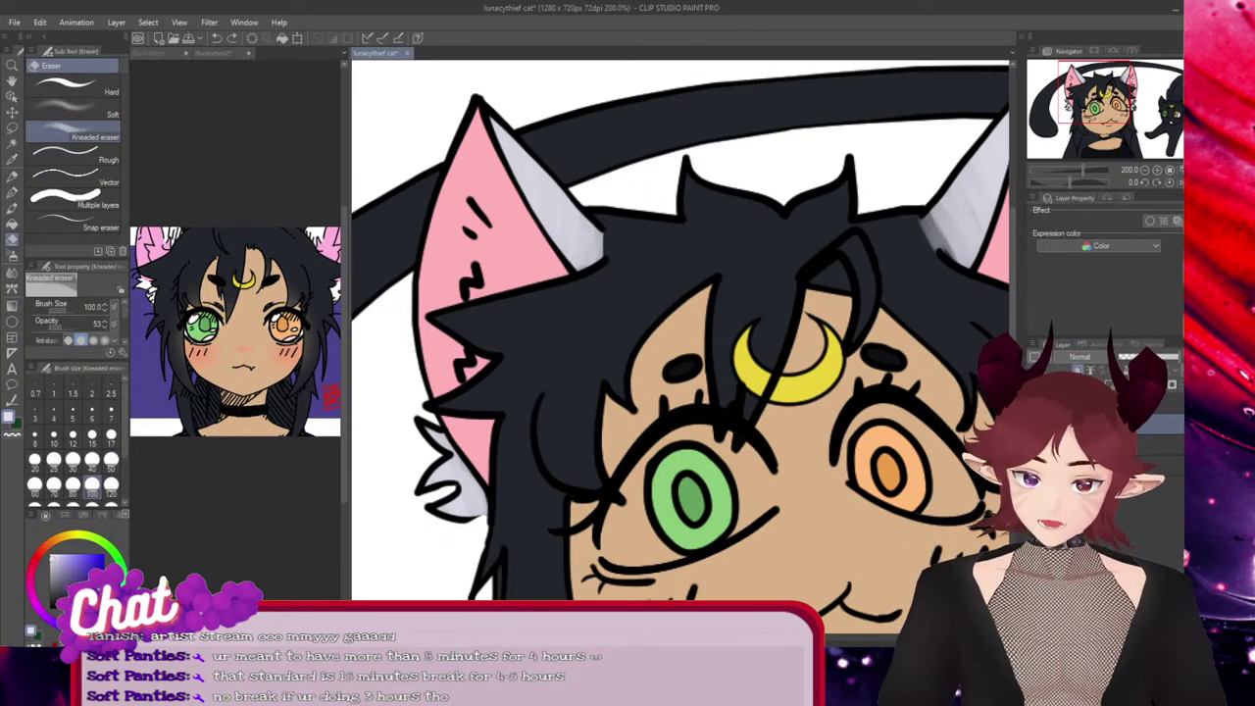
Fade the lavender into the hair at the green-eye-side ear's base using the Kneaded eraser at size 40 and opacity 31
{"action": "left_click", "coordinate": [91, 458]}
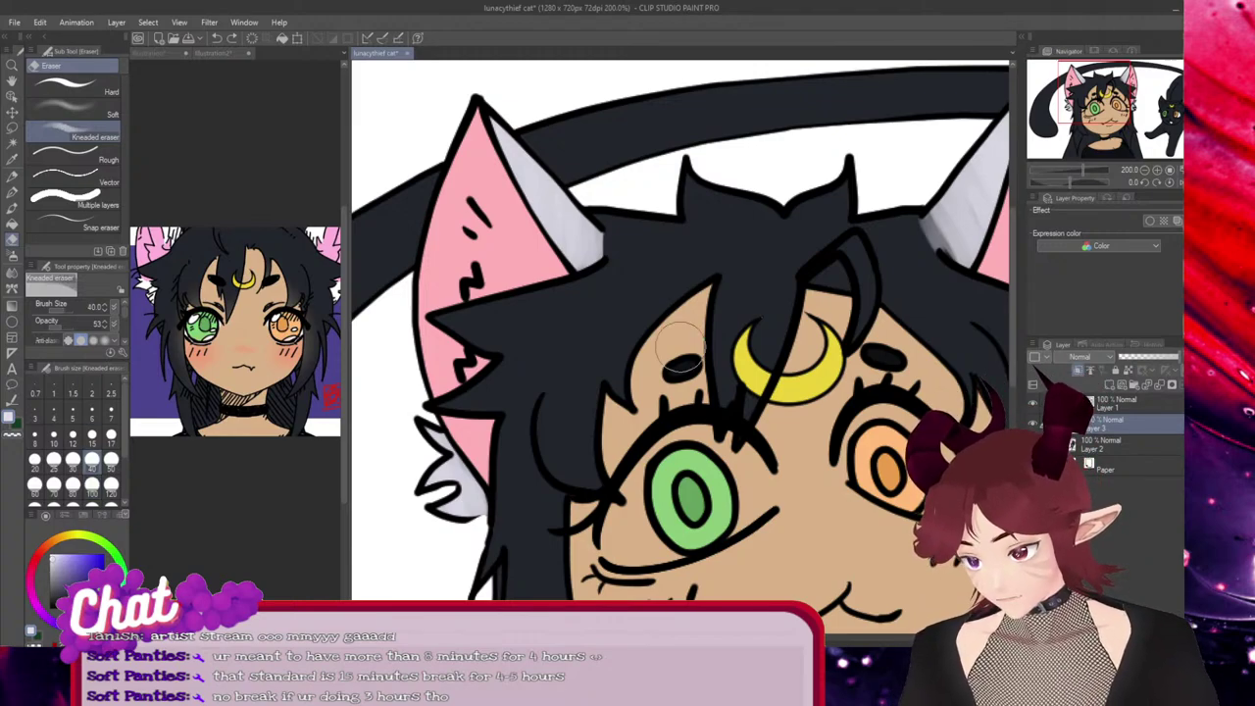
{"action": "left_click", "coordinate": [56, 323]}
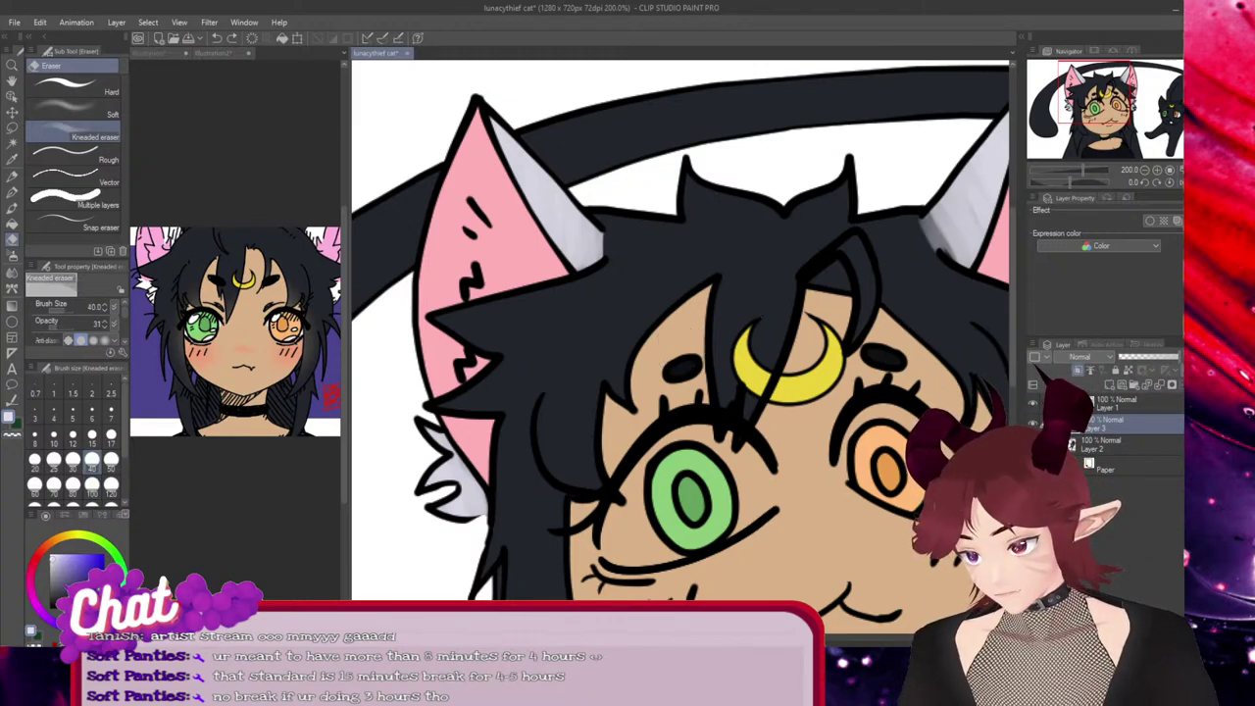
{"action": "left_click_drag", "start_coordinate": [621, 202], "coordinate": [586, 330]}
{"action": "left_click_drag", "start_coordinate": [621, 169], "coordinate": [562, 313]}
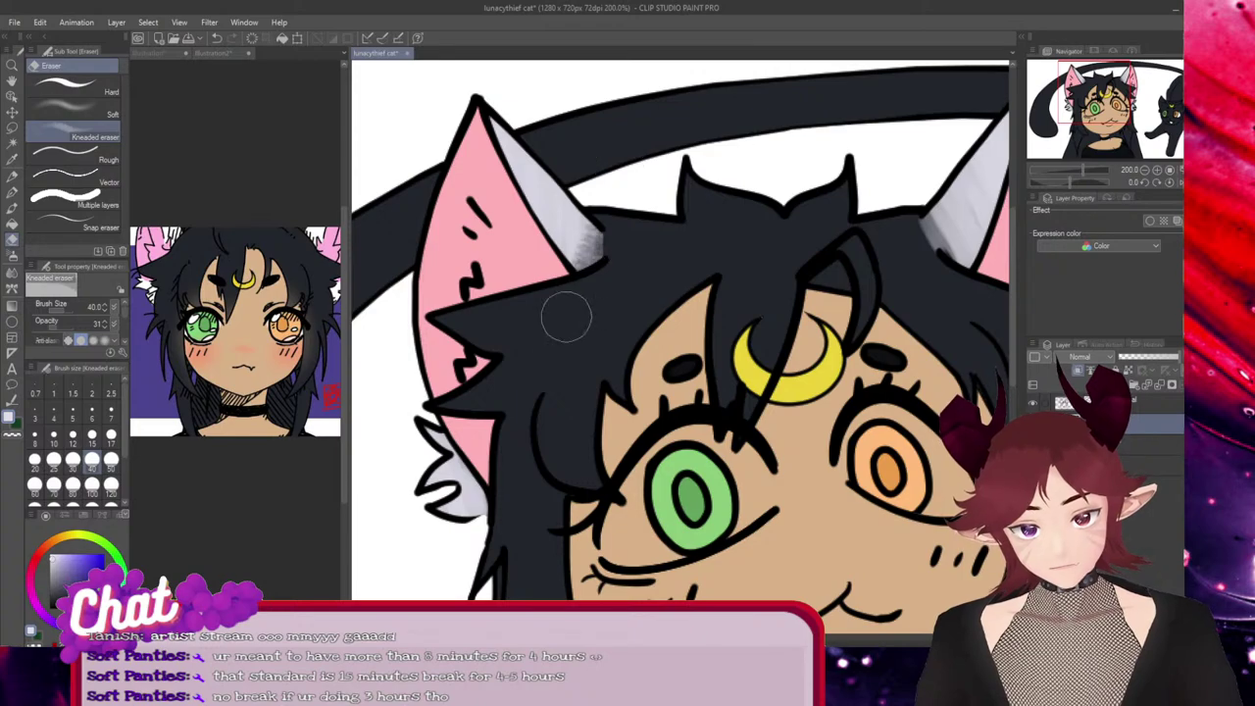
{"action": "mouse_move", "coordinate": [641, 164]}
{"action": "left_mouse_down"}
{"action": "mouse_move", "coordinate": [602, 315]}
{"action": "mouse_move", "coordinate": [638, 171]}
{"action": "mouse_move", "coordinate": [594, 296]}
{"action": "mouse_move", "coordinate": [639, 151]}
{"action": "mouse_move", "coordinate": [612, 280]}
{"action": "mouse_move", "coordinate": [601, 162]}
{"action": "mouse_move", "coordinate": [603, 222]}
{"action": "mouse_move", "coordinate": [632, 251]}
{"action": "mouse_move", "coordinate": [573, 163]}
{"action": "mouse_move", "coordinate": [628, 274]}
{"action": "mouse_move", "coordinate": [556, 294]}
{"action": "mouse_move", "coordinate": [540, 321]}
{"action": "mouse_move", "coordinate": [594, 285]}
{"action": "mouse_move", "coordinate": [619, 240]}
{"action": "mouse_move", "coordinate": [616, 275]}
{"action": "left_mouse_up"}
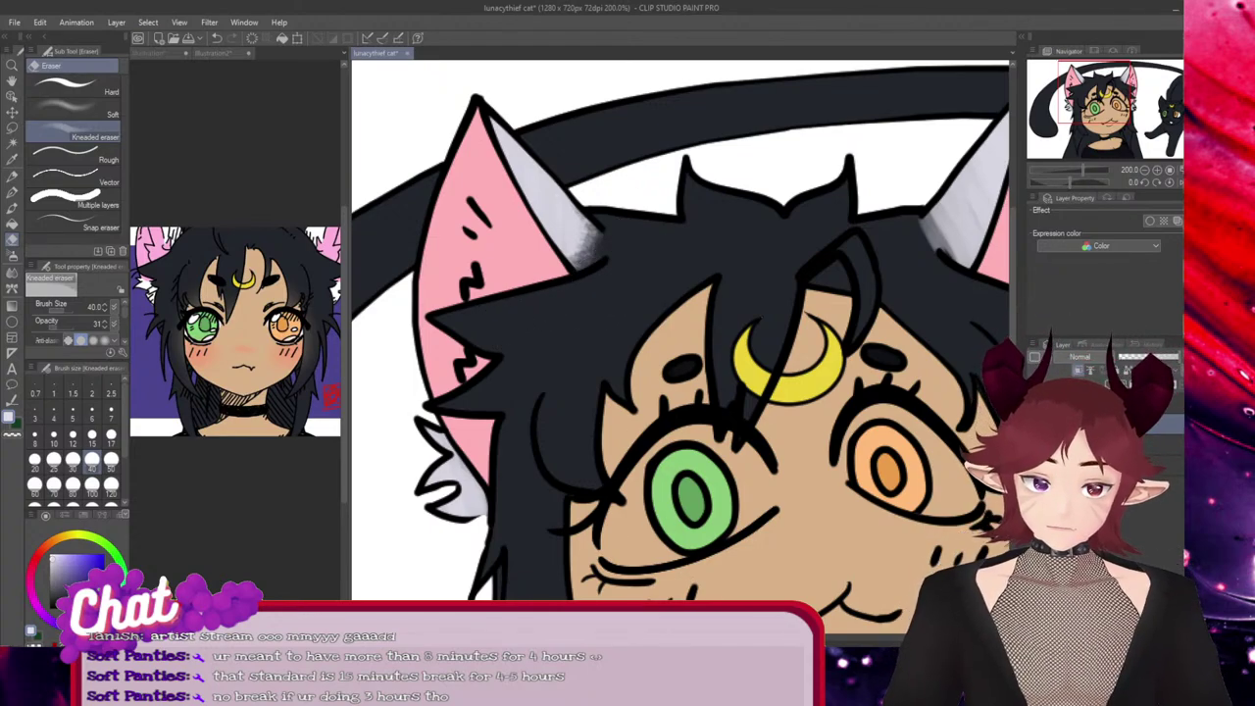
Fade the lavender at the base of the orange-eye-side ear with the same eraser and save the drawing
{"action": "mouse_move", "coordinate": [713, 639]}
{"action": "left_mouse_down"}
{"action": "mouse_move", "coordinate": [746, 640]}
{"action": "mouse_move", "coordinate": [730, 639]}
{"action": "left_mouse_up"}
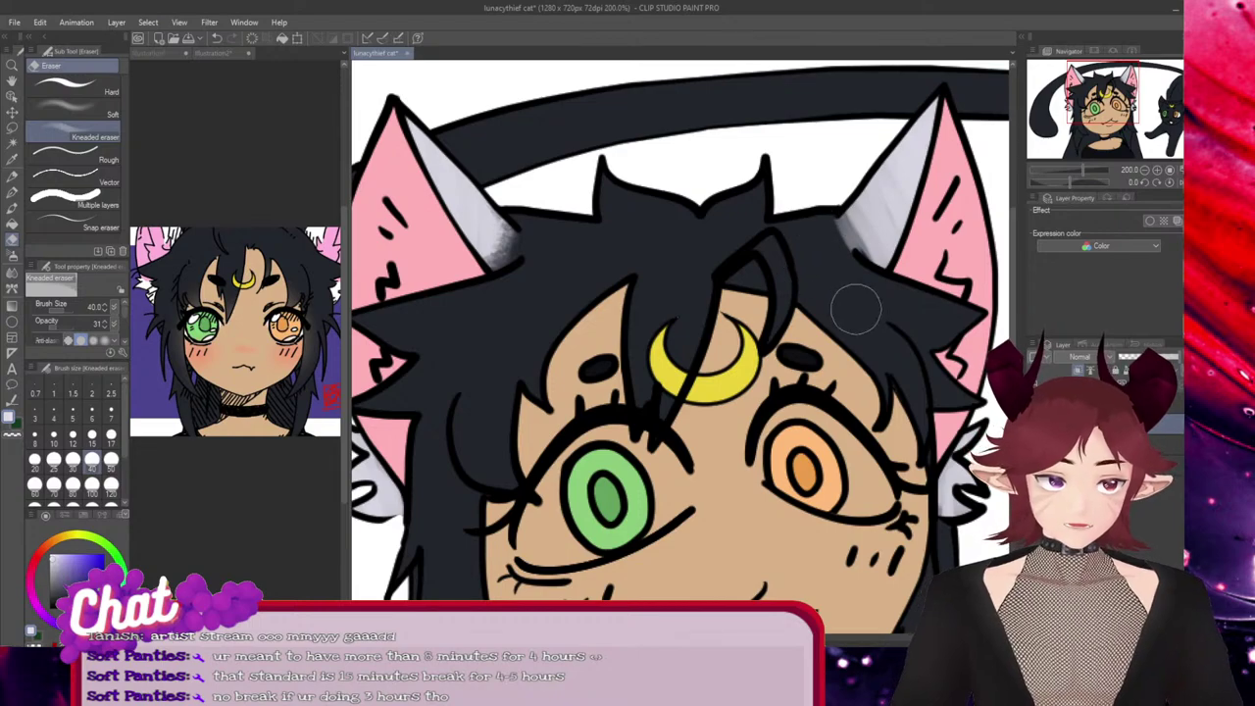
{"action": "mouse_move", "coordinate": [873, 288]}
{"action": "left_mouse_down"}
{"action": "mouse_move", "coordinate": [845, 219]}
{"action": "mouse_move", "coordinate": [863, 291]}
{"action": "mouse_move", "coordinate": [866, 255]}
{"action": "mouse_move", "coordinate": [838, 248]}
{"action": "mouse_move", "coordinate": [888, 273]}
{"action": "left_mouse_up"}
{"action": "mouse_move", "coordinate": [845, 218]}
{"action": "left_mouse_down"}
{"action": "mouse_move", "coordinate": [831, 260]}
{"action": "mouse_move", "coordinate": [875, 285]}
{"action": "mouse_move", "coordinate": [829, 235]}
{"action": "mouse_move", "coordinate": [845, 249]}
{"action": "left_mouse_up"}
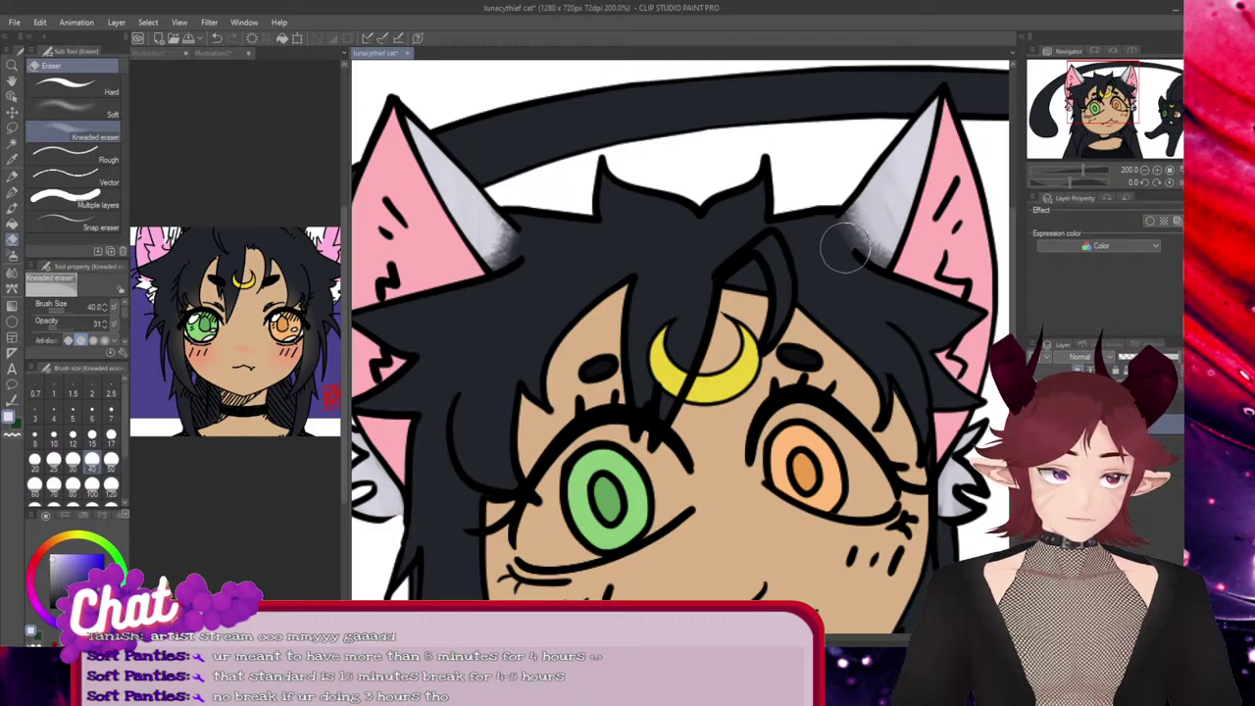
{"action": "left_click", "coordinate": [74, 110]}
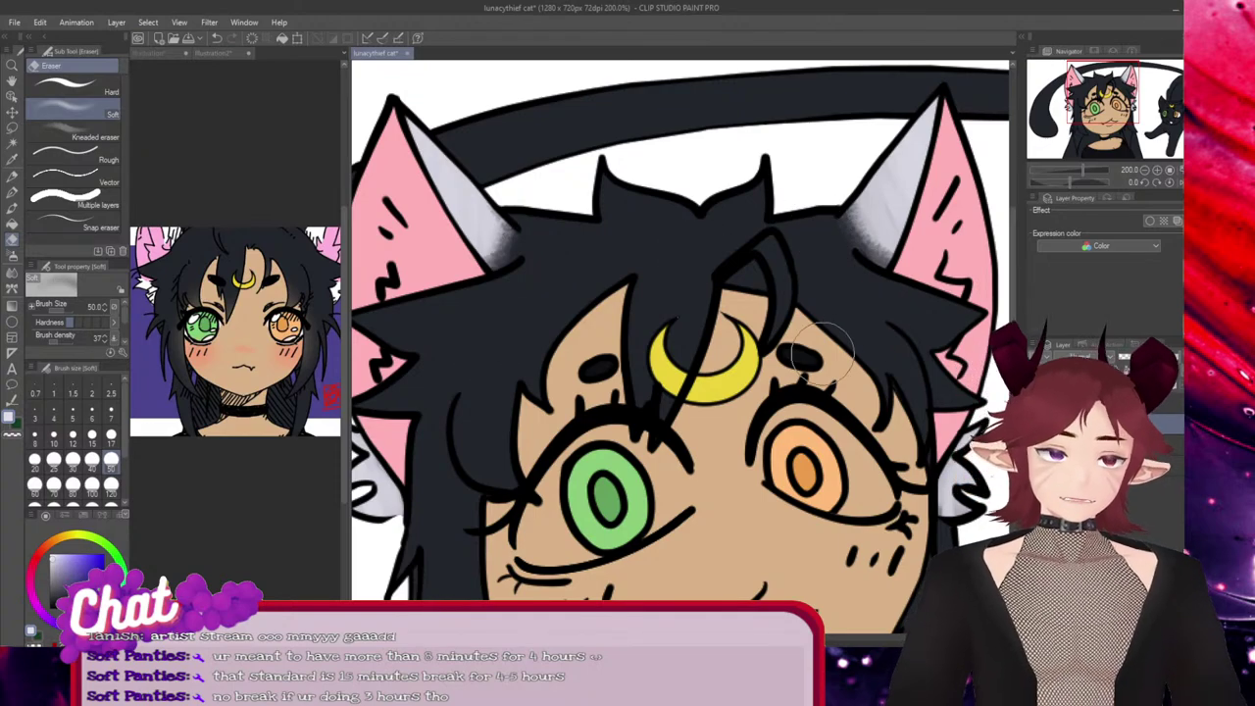
{"action": "scroll", "coordinate": [882, 284], "scroll_direction": "down", "scroll_amount": 1}
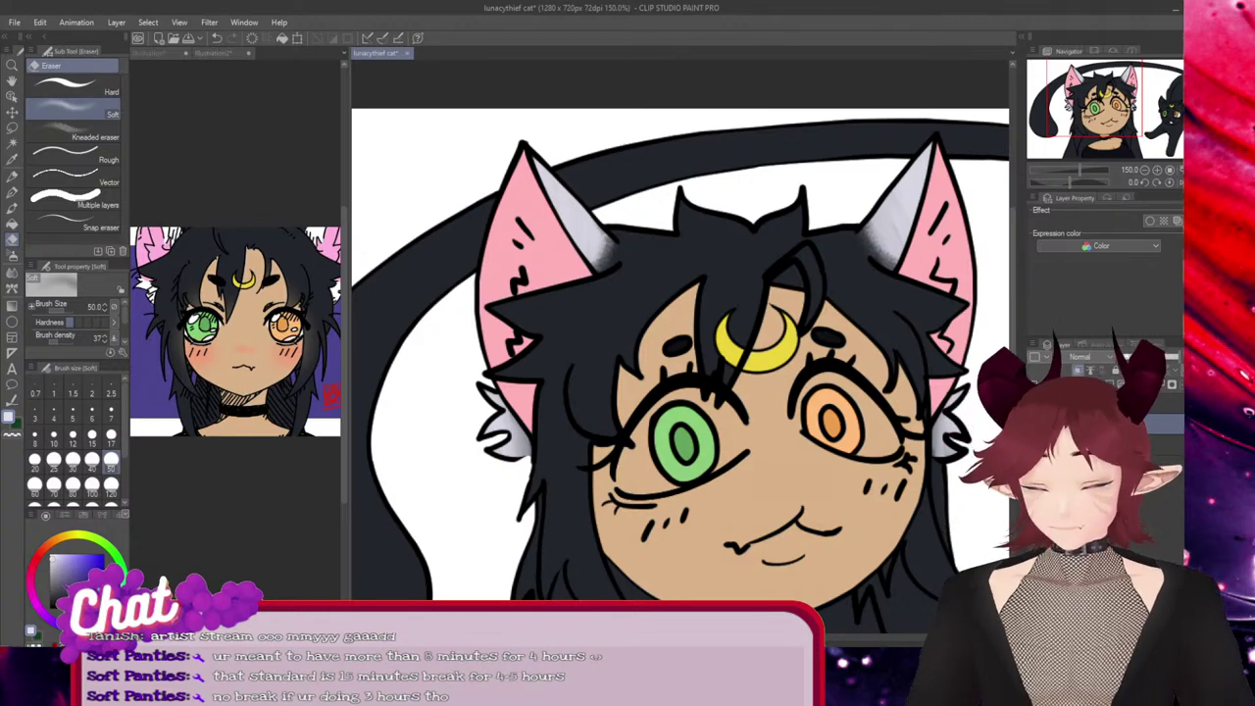
{"action": "key", "text": "ctrl+s"}
Check the whole illustration of the girl and the black cat and save the file again
{"action": "scroll", "coordinate": [549, 546], "scroll_direction": "down", "scroll_amount": 3}
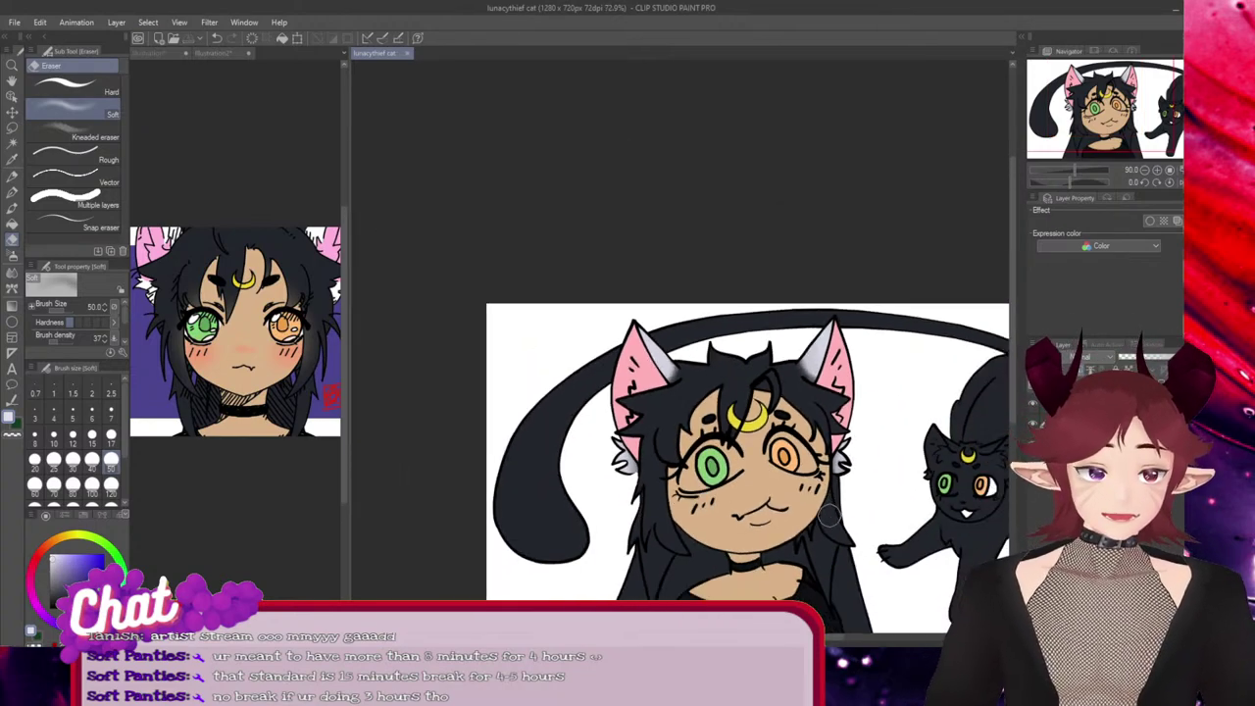
{"action": "scroll", "coordinate": [890, 563], "scroll_direction": "down", "scroll_amount": 1}
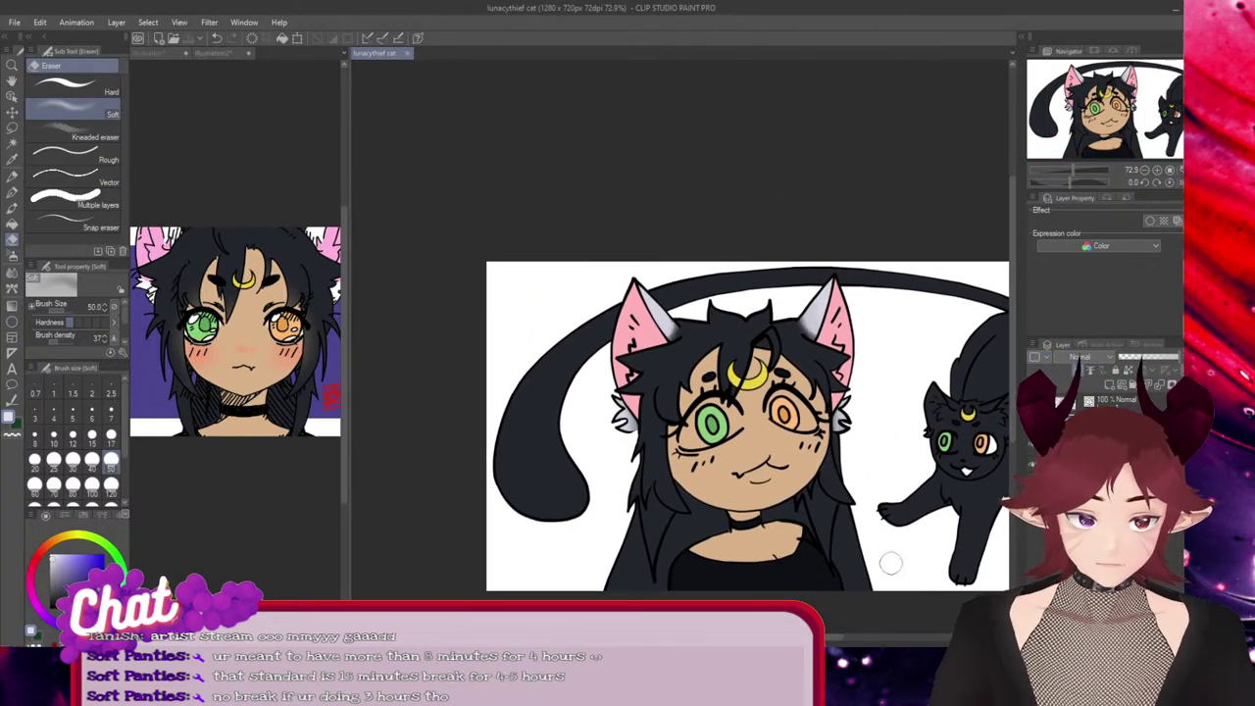
{"action": "left_click_drag", "start_coordinate": [825, 637], "coordinate": [845, 636]}
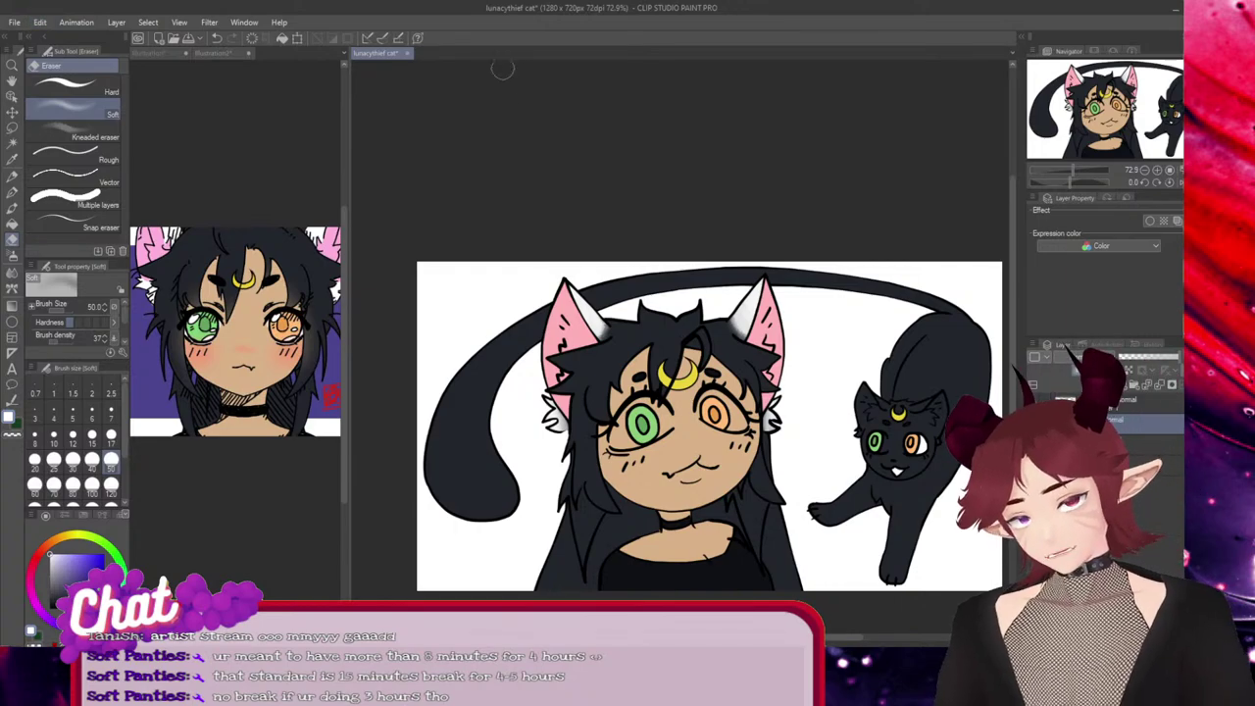
{"action": "scroll", "coordinate": [708, 216], "scroll_direction": "up", "scroll_amount": 2}
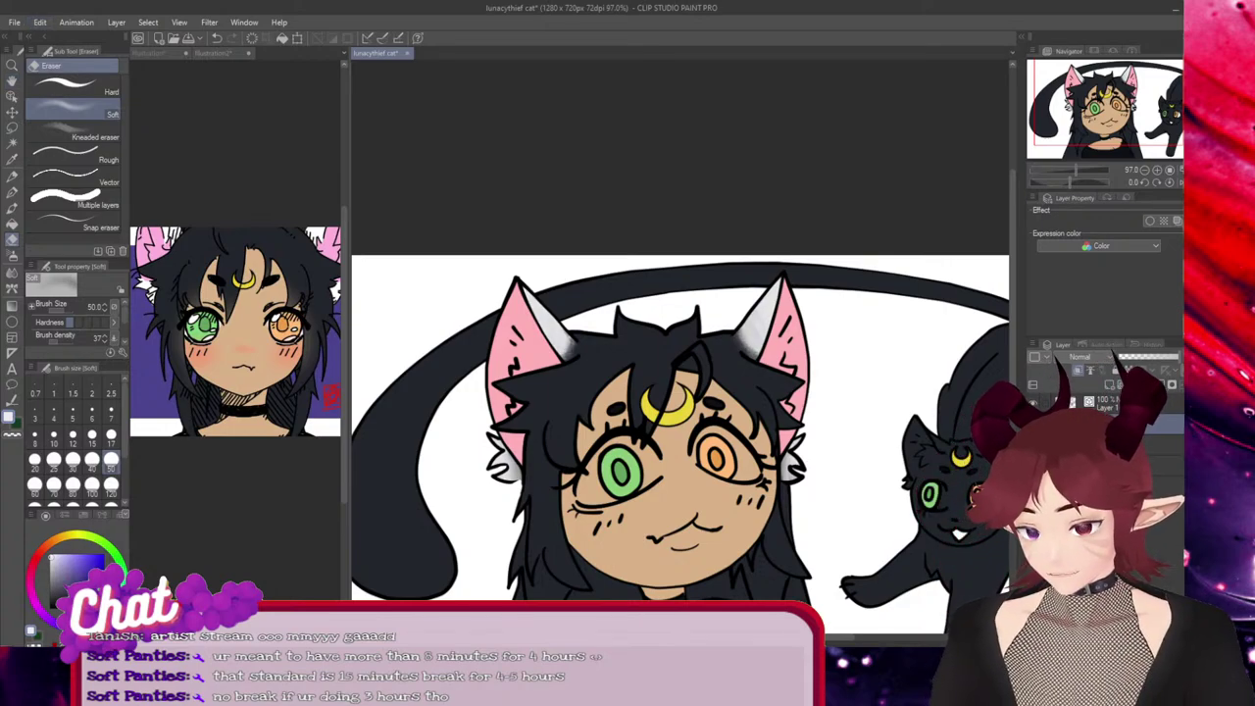
{"action": "key", "text": "ctrl+s"}
{"action": "scroll", "coordinate": [708, 300], "scroll_direction": "down", "scroll_amount": 2}
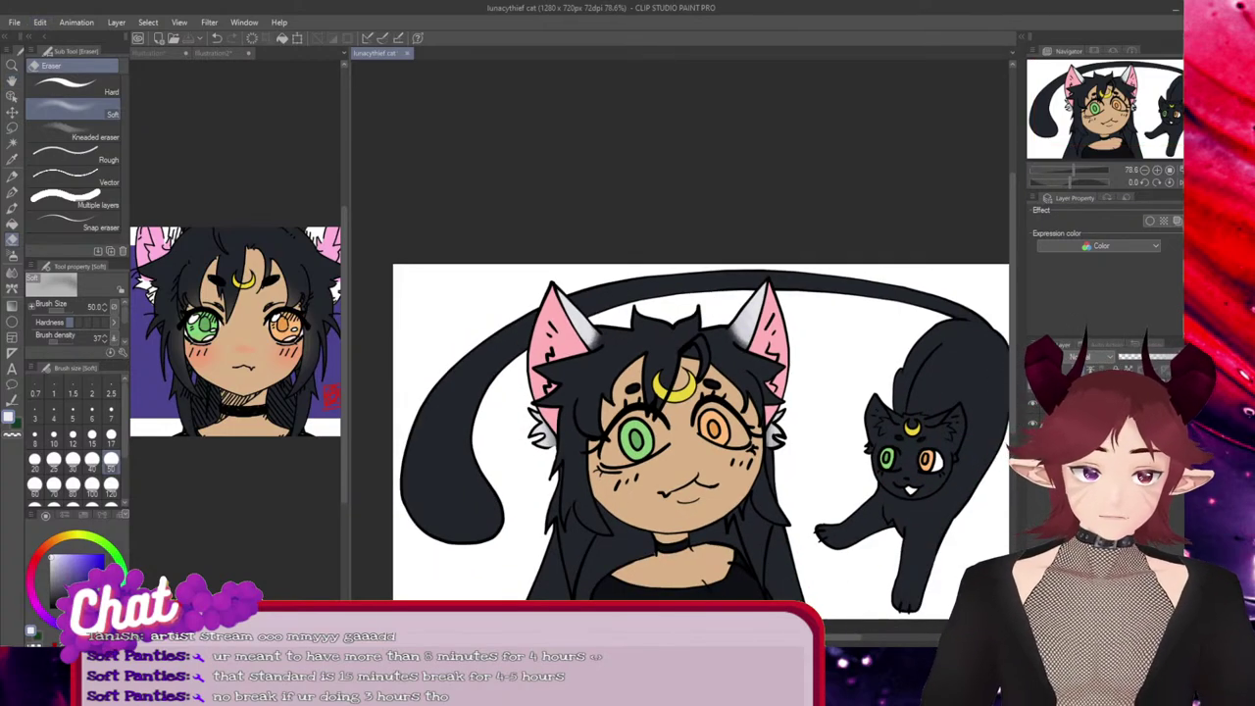
{"action": "left_click_drag", "start_coordinate": [1012, 306], "coordinate": [1013, 333]}
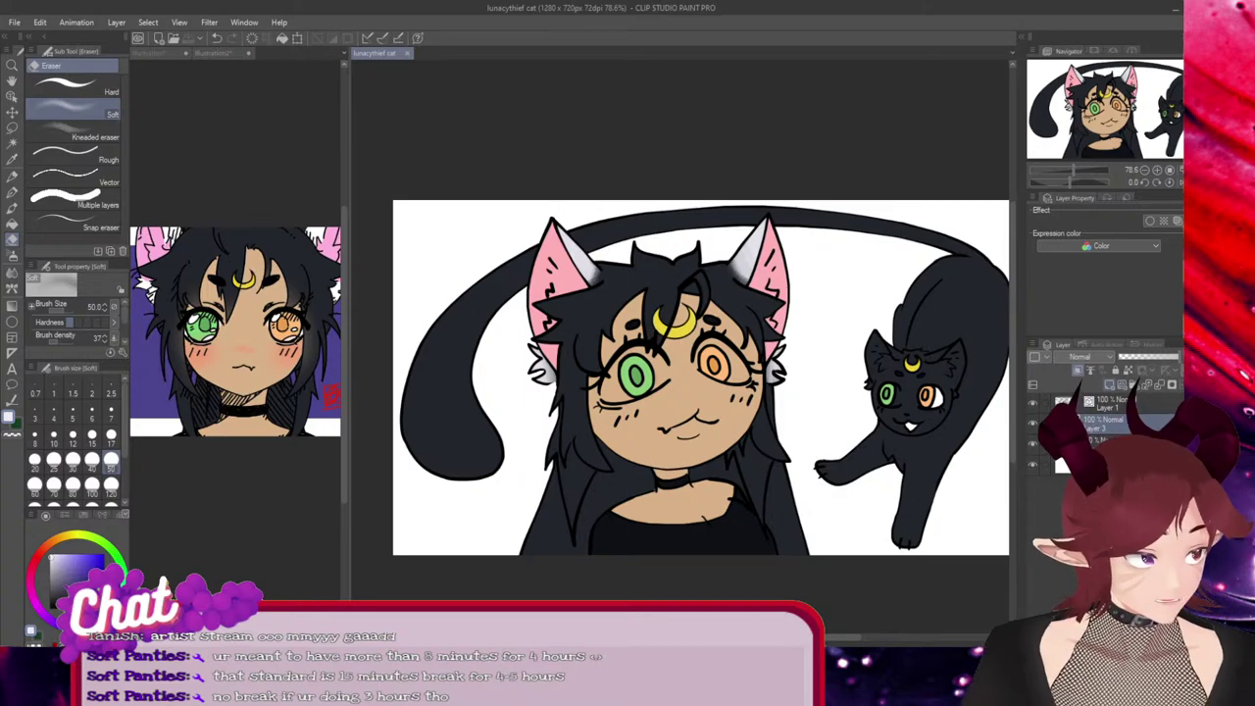
On a new layer, paint the missing whites of the black cat's green and orange eyes pale lavender with the Turnip pen at size 8
{"action": "left_click", "coordinate": [1109, 384]}
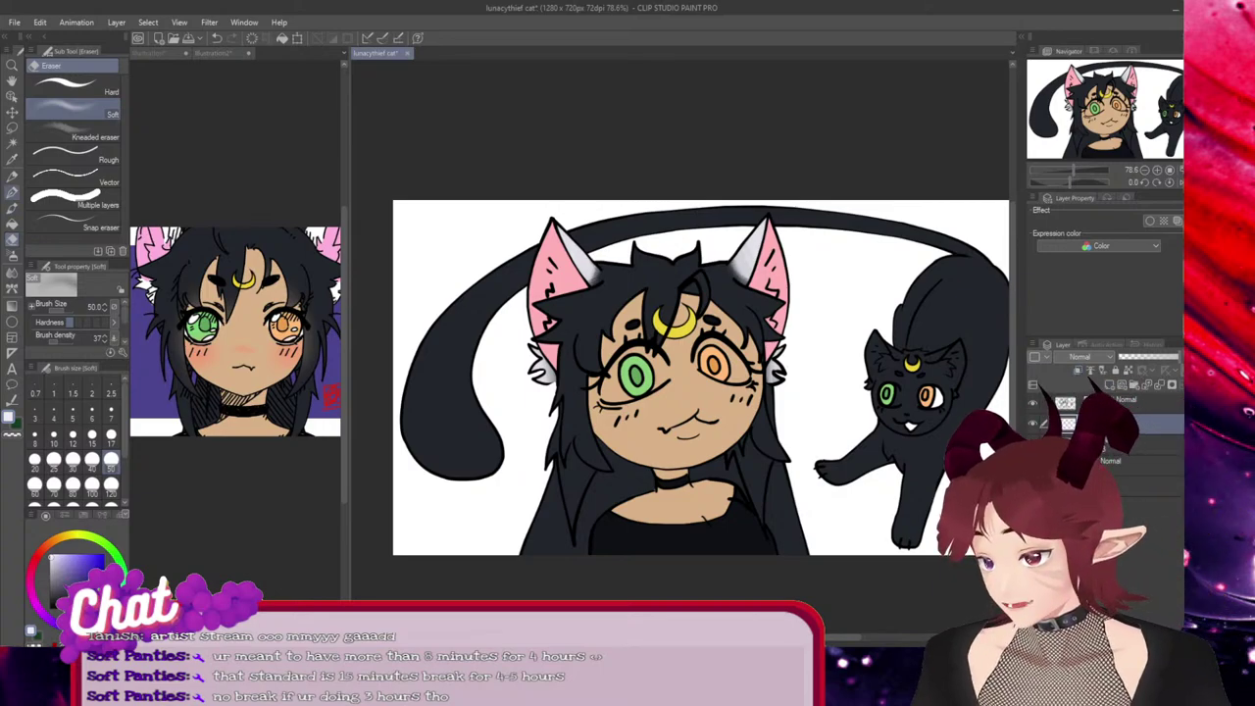
{"action": "key", "text": "p"}
{"action": "key", "text": "g"}
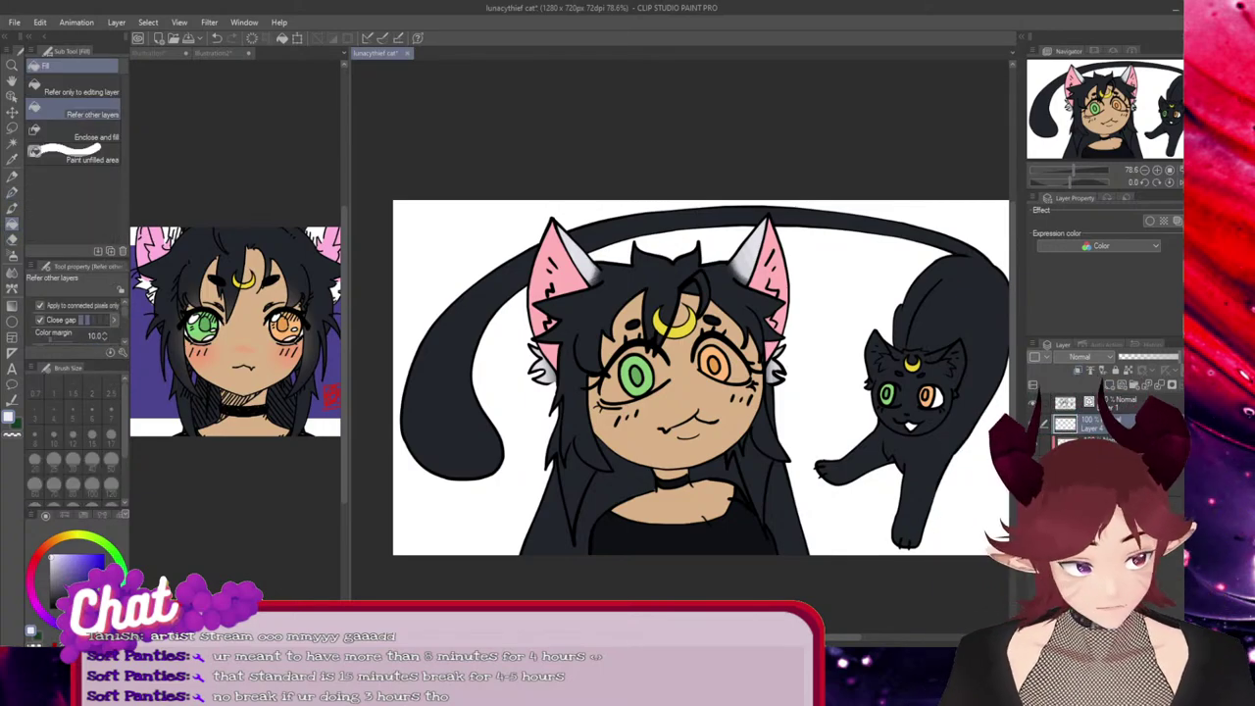
{"action": "scroll", "coordinate": [805, 436], "scroll_direction": "up", "scroll_amount": 1}
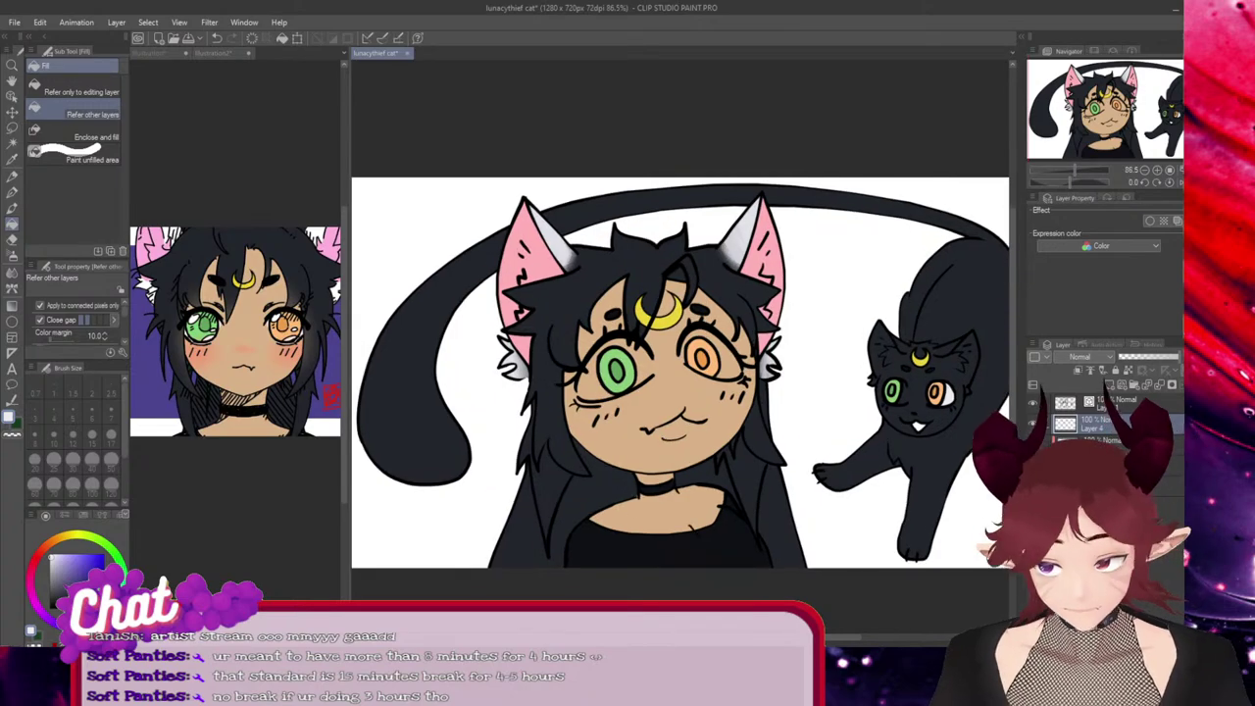
{"action": "key", "text": "p"}
{"action": "scroll", "coordinate": [831, 627], "scroll_direction": "up", "scroll_amount": 8}
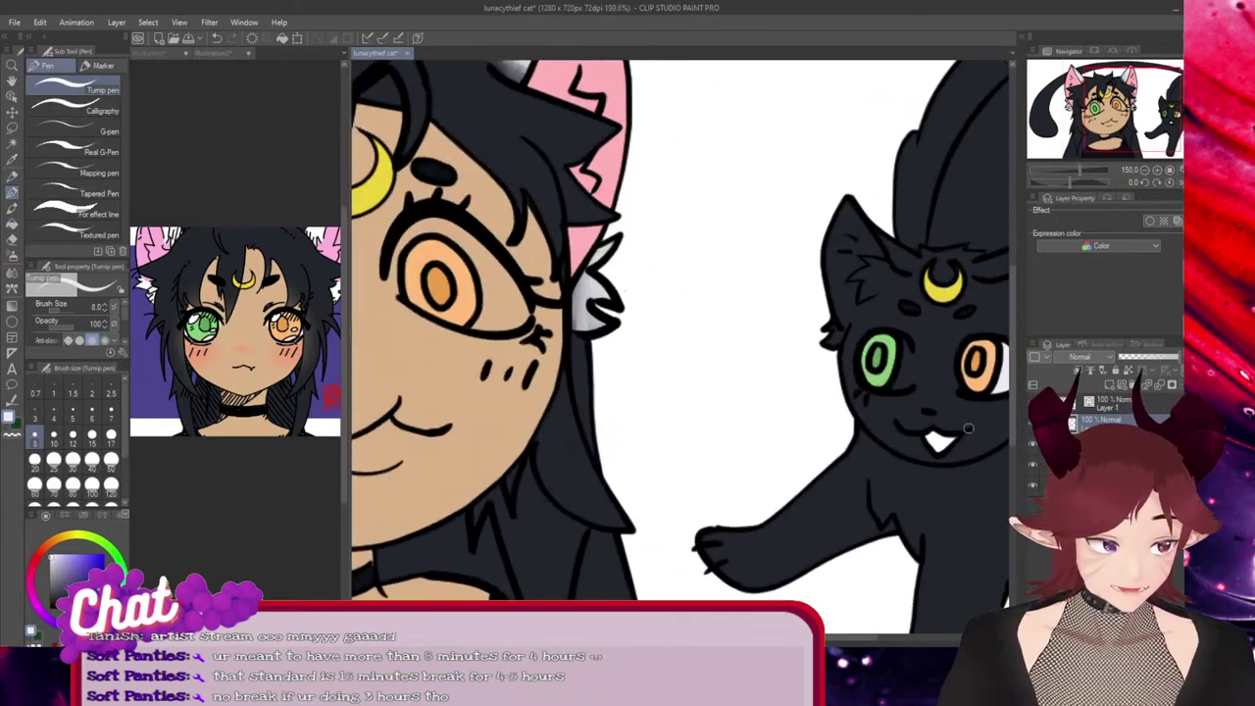
{"action": "left_click_drag", "start_coordinate": [855, 638], "coordinate": [879, 636]}
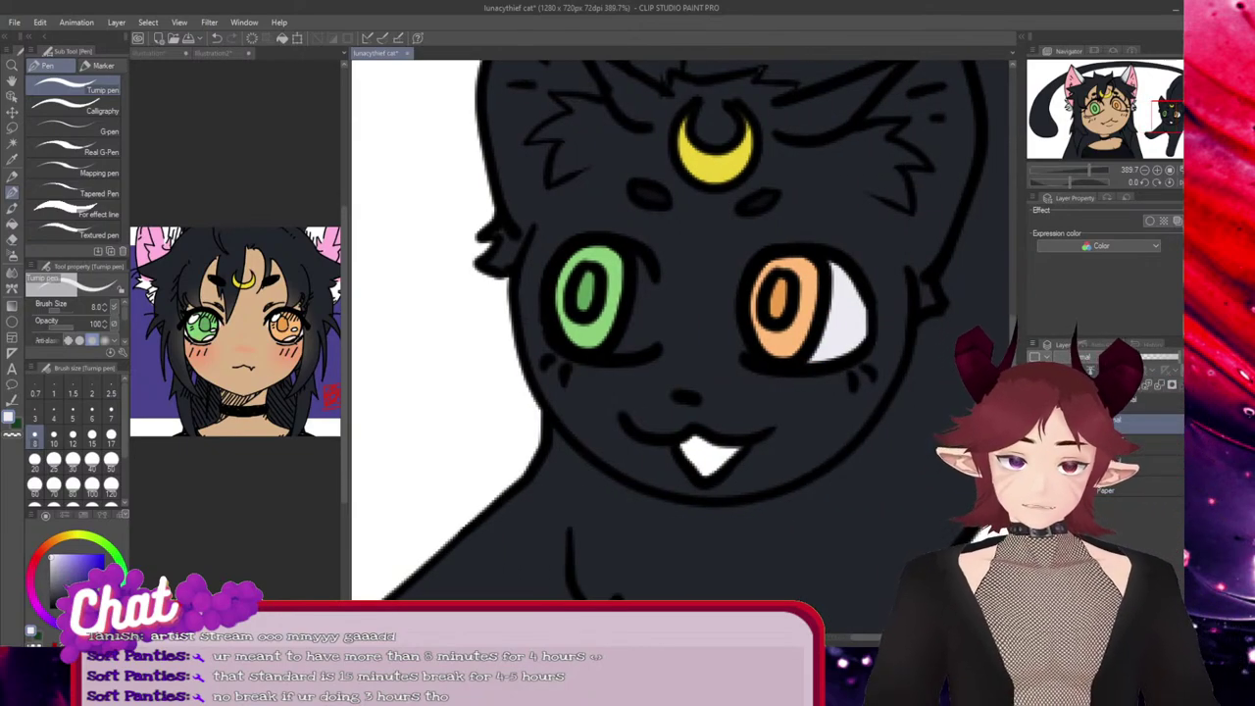
{"action": "left_click_drag", "start_coordinate": [751, 355], "coordinate": [738, 302]}
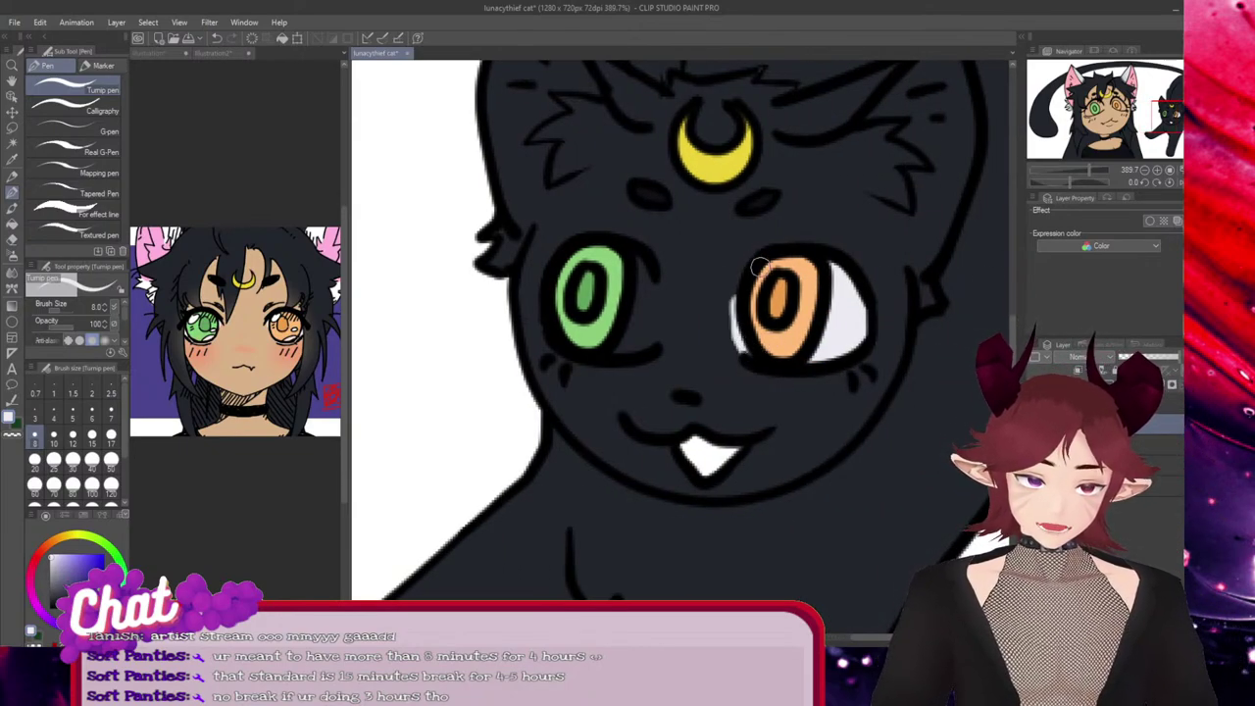
{"action": "key", "text": "ctrl+z"}
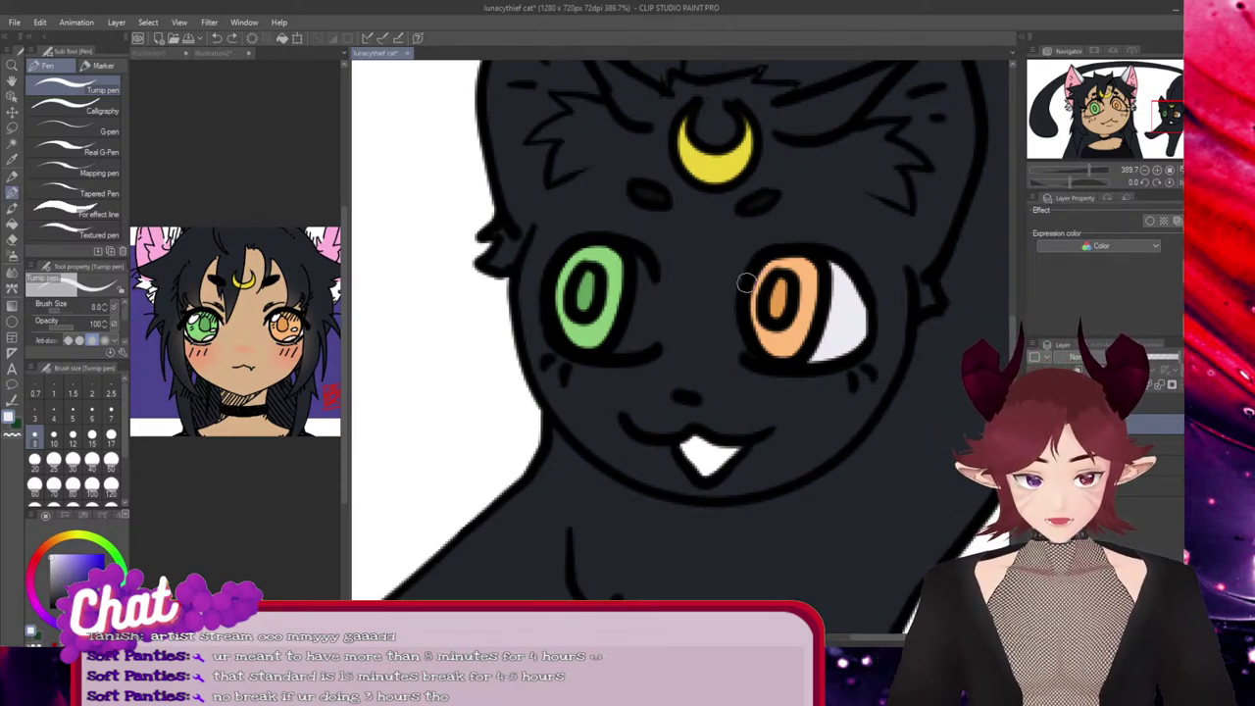
{"action": "left_click_drag", "start_coordinate": [745, 281], "coordinate": [759, 351]}
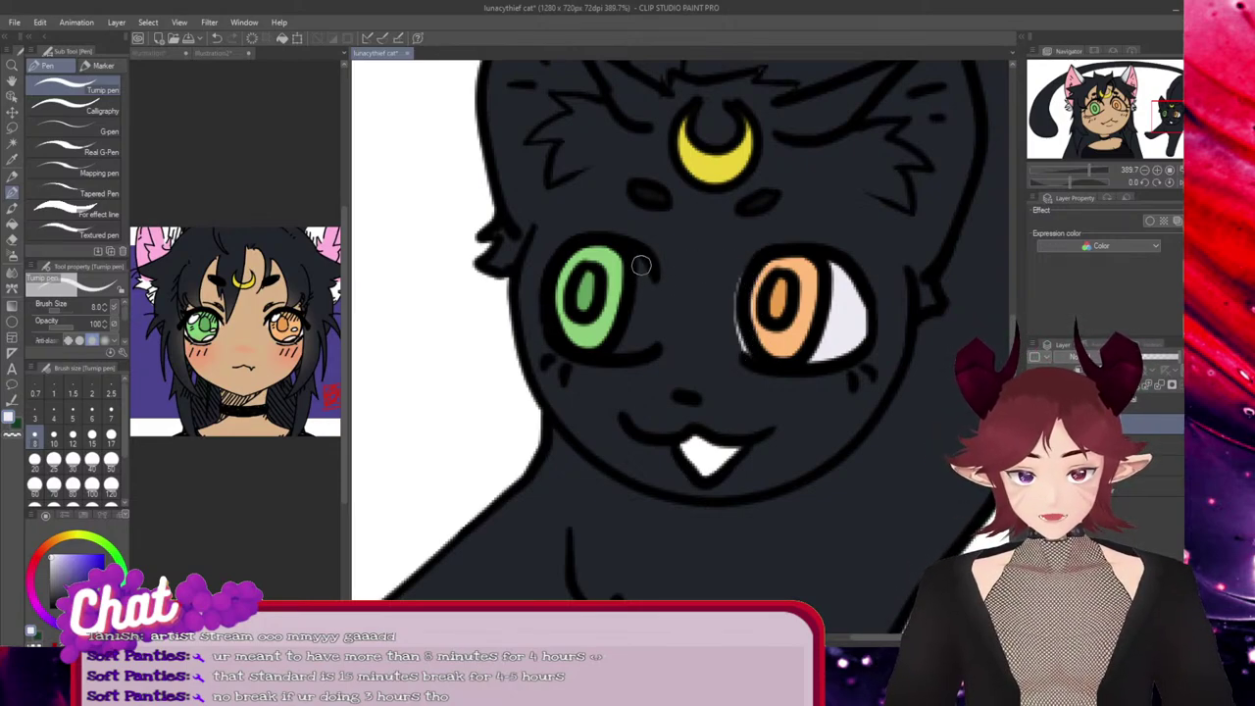
{"action": "mouse_move", "coordinate": [639, 257]}
{"action": "left_mouse_down"}
{"action": "mouse_move", "coordinate": [646, 338]}
{"action": "mouse_move", "coordinate": [626, 353]}
{"action": "mouse_move", "coordinate": [637, 294]}
{"action": "mouse_move", "coordinate": [616, 359]}
{"action": "mouse_move", "coordinate": [638, 303]}
{"action": "left_mouse_up"}
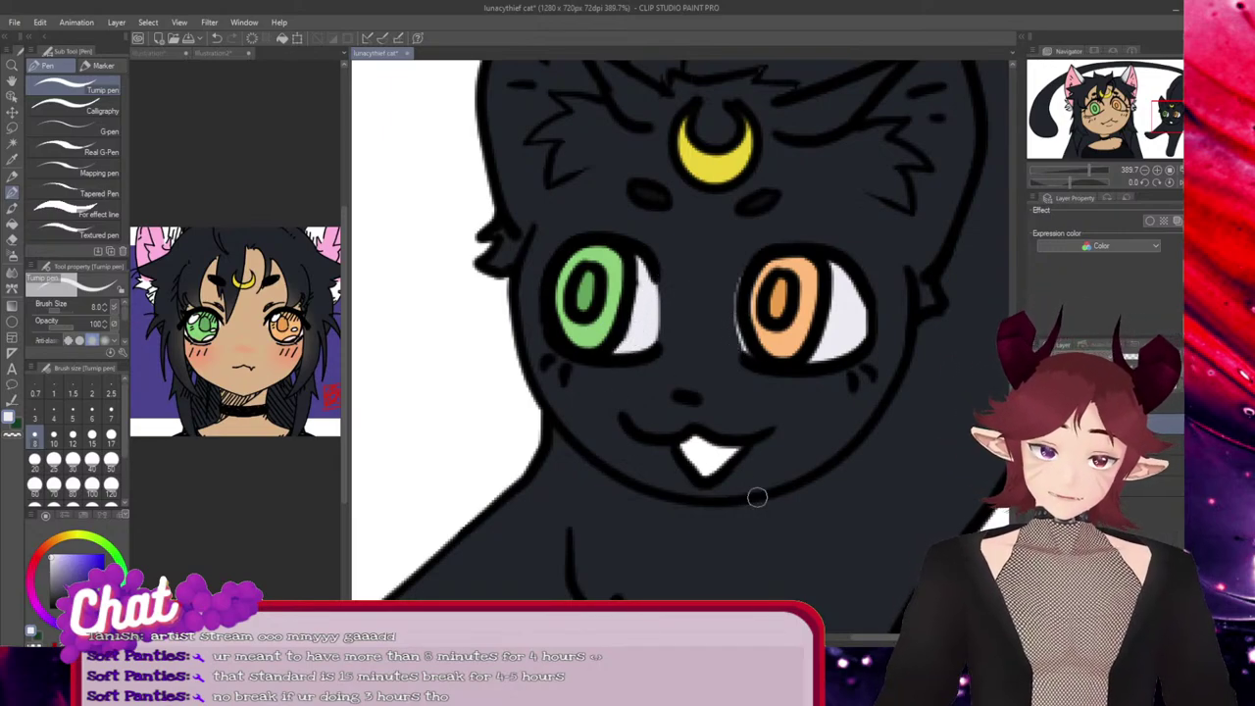
Paint the white of the girl's green eye pale lavender on its outer side and start its inner corner with the same pen
{"action": "scroll", "coordinate": [756, 497], "scroll_direction": "down", "scroll_amount": 3}
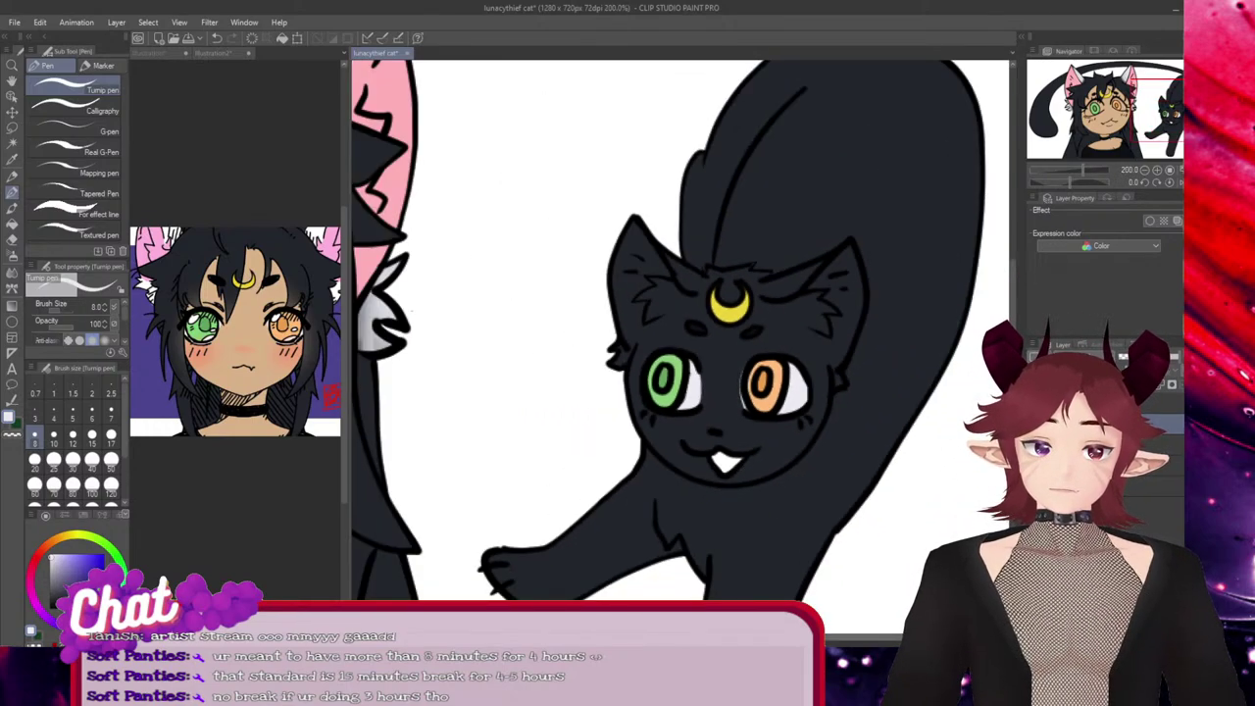
{"action": "left_click_drag", "start_coordinate": [412, 310], "coordinate": [984, 310]}
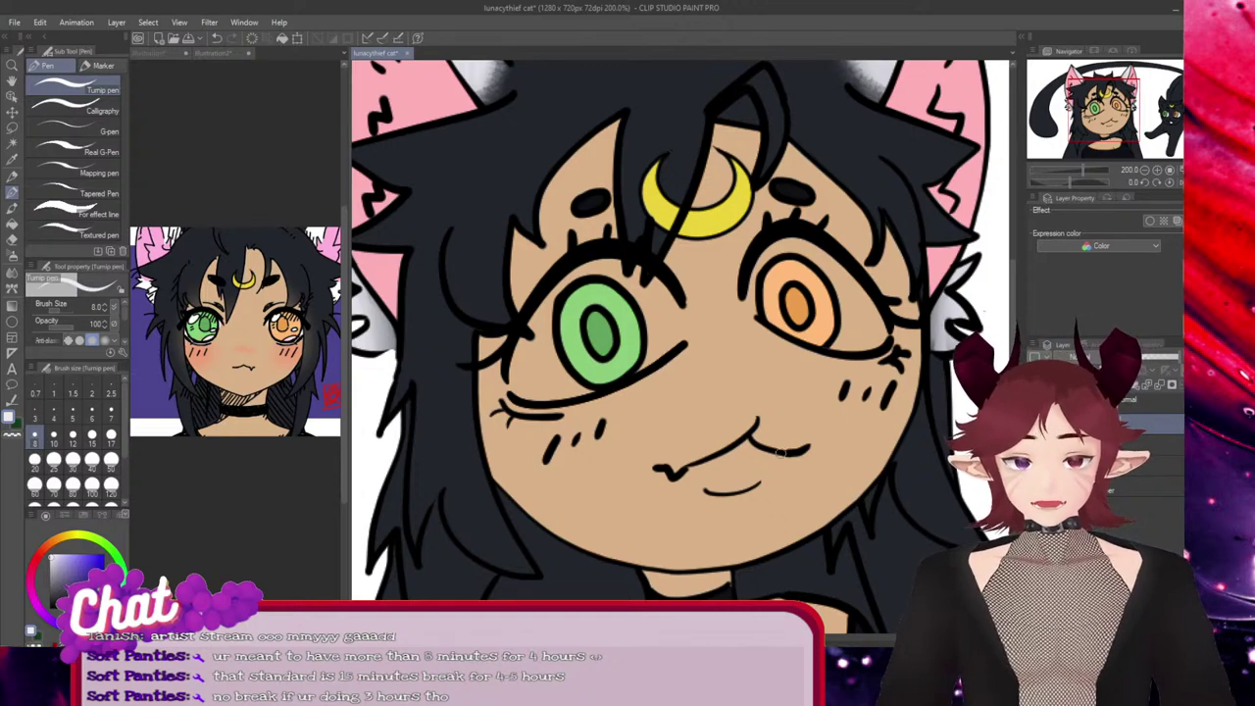
{"action": "left_click_drag", "start_coordinate": [671, 304], "coordinate": [670, 348]}
{"action": "key", "text": "ctrl+z"}
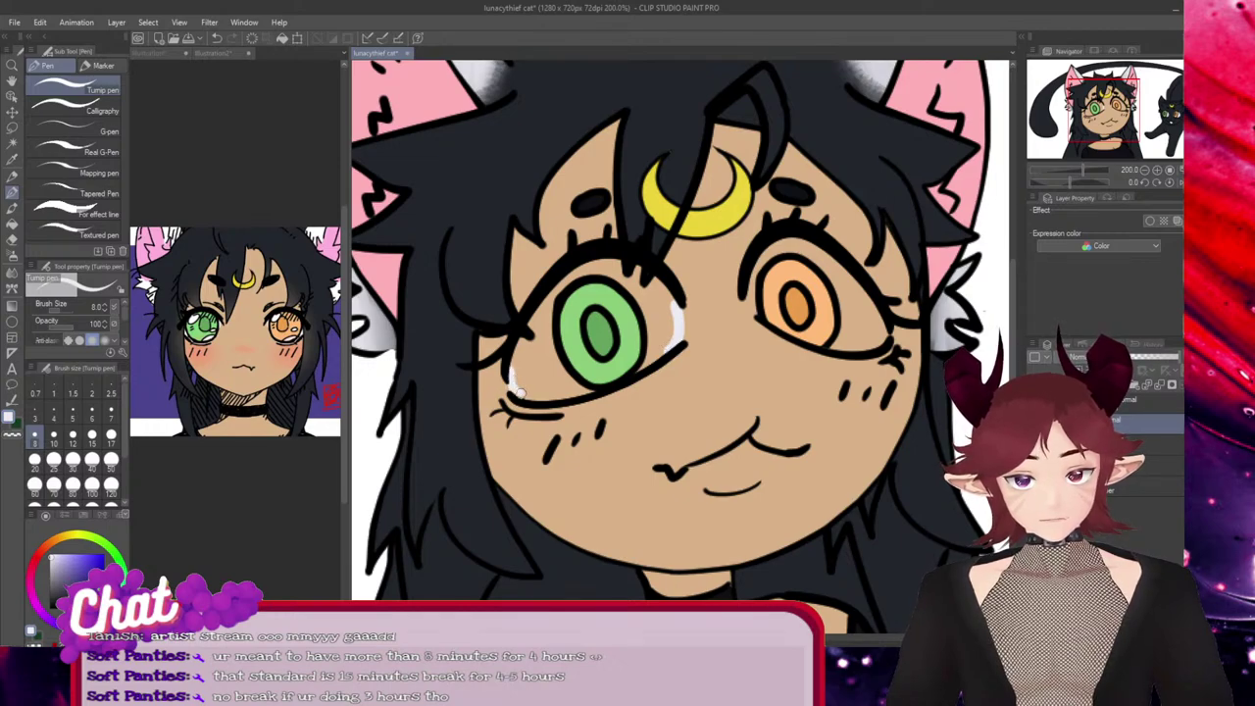
{"action": "mouse_move", "coordinate": [520, 335]}
{"action": "left_mouse_down"}
{"action": "mouse_move", "coordinate": [515, 371]}
{"action": "mouse_move", "coordinate": [518, 338]}
{"action": "mouse_move", "coordinate": [532, 337]}
{"action": "mouse_move", "coordinate": [524, 392]}
{"action": "mouse_move", "coordinate": [552, 354]}
{"action": "mouse_move", "coordinate": [585, 379]}
{"action": "left_mouse_up"}
{"action": "key", "text": "ctrl+z"}
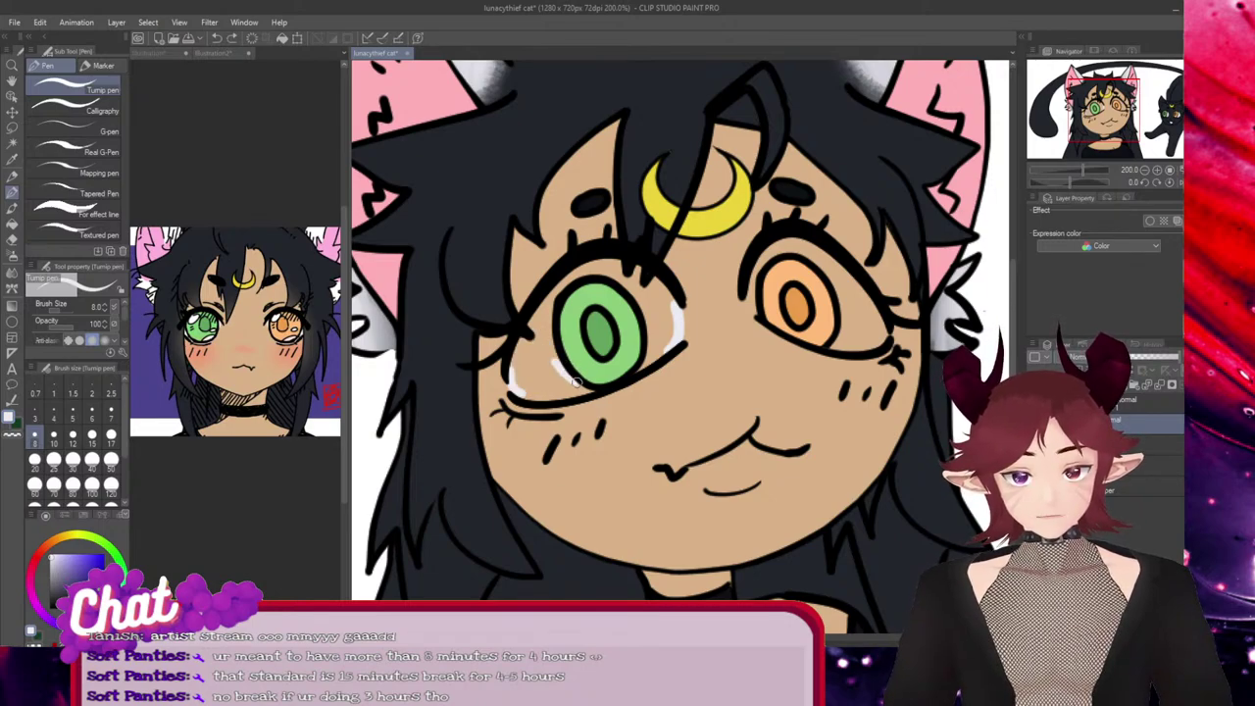
{"action": "mouse_move", "coordinate": [570, 384]}
{"action": "left_mouse_down"}
{"action": "mouse_move", "coordinate": [556, 281]}
{"action": "mouse_move", "coordinate": [562, 374]}
{"action": "left_mouse_up"}
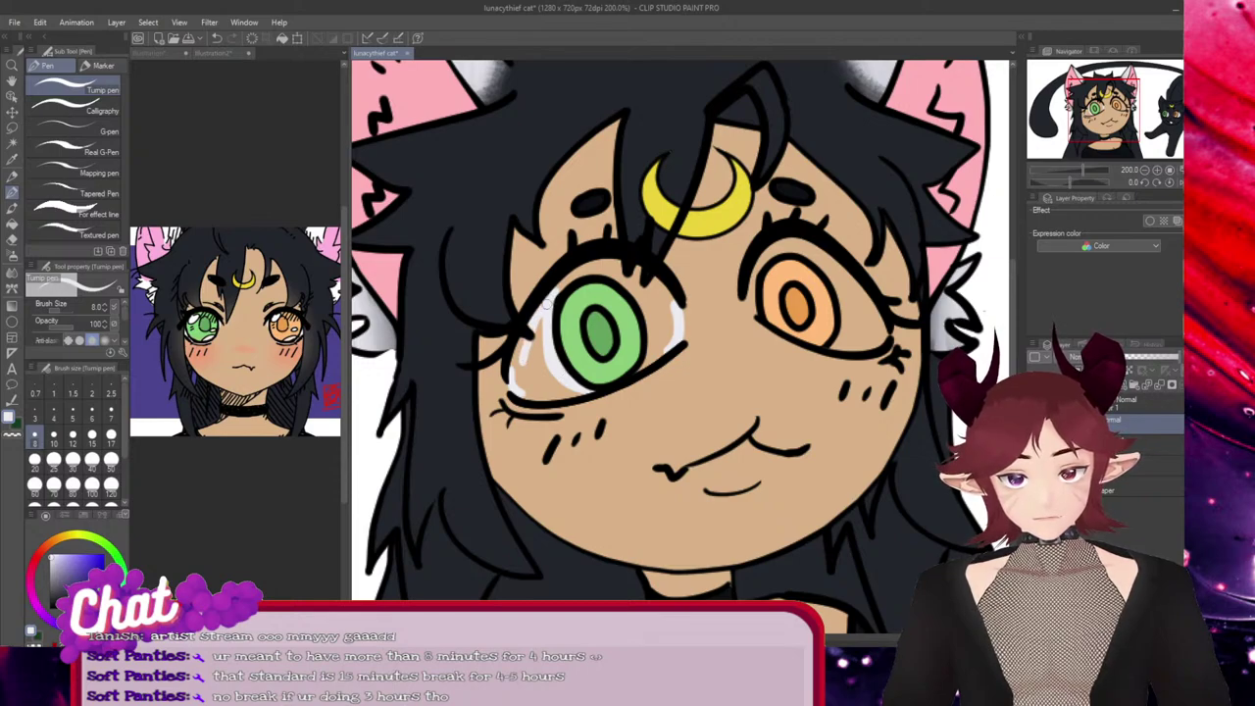
{"action": "mouse_move", "coordinate": [516, 377]}
{"action": "left_mouse_down"}
{"action": "mouse_move", "coordinate": [546, 319]}
{"action": "mouse_move", "coordinate": [521, 387]}
{"action": "mouse_move", "coordinate": [533, 347]}
{"action": "left_mouse_up"}
{"action": "left_click", "coordinate": [525, 320], "text": "ctrl"}
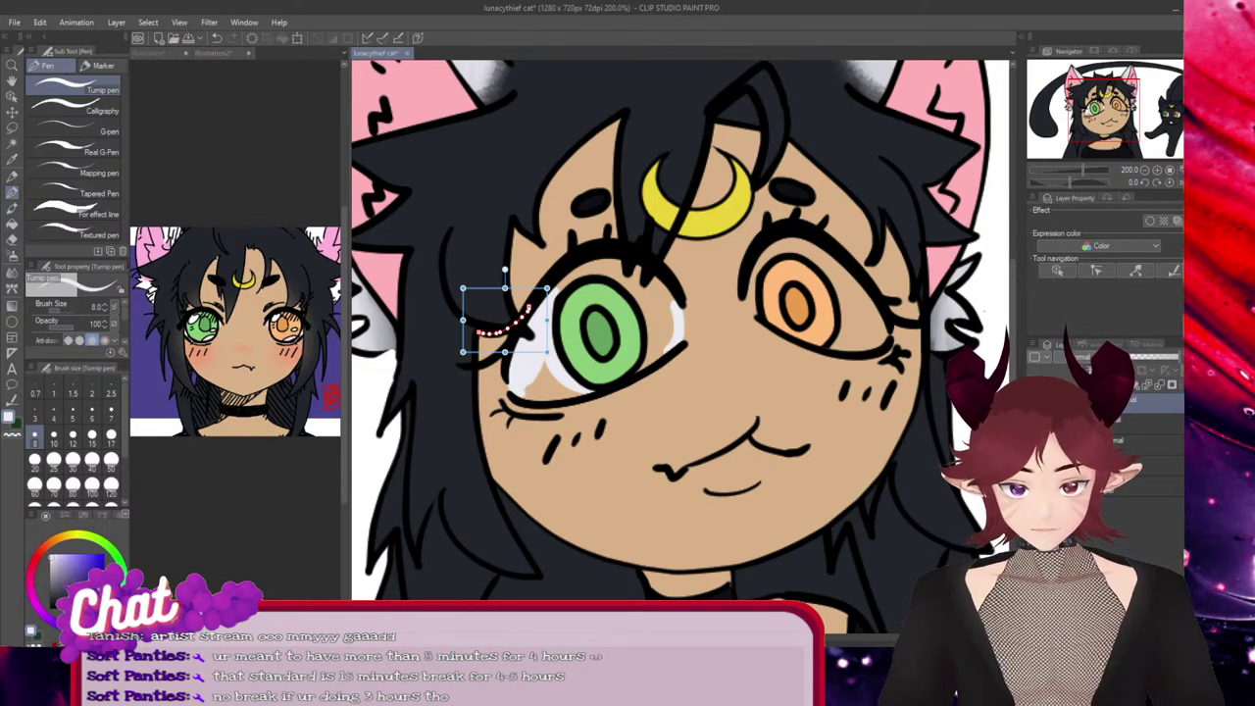
{"action": "key", "text": "ctrl+d"}
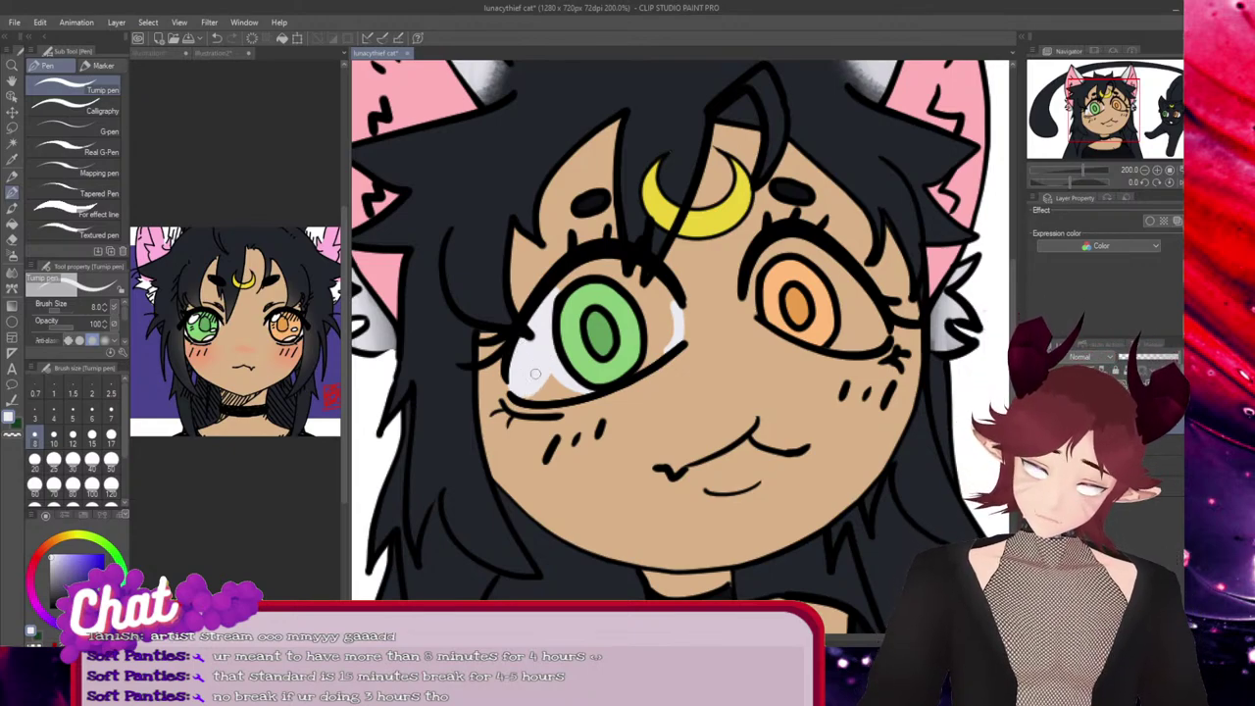
{"action": "left_click_drag", "start_coordinate": [535, 374], "coordinate": [577, 386]}
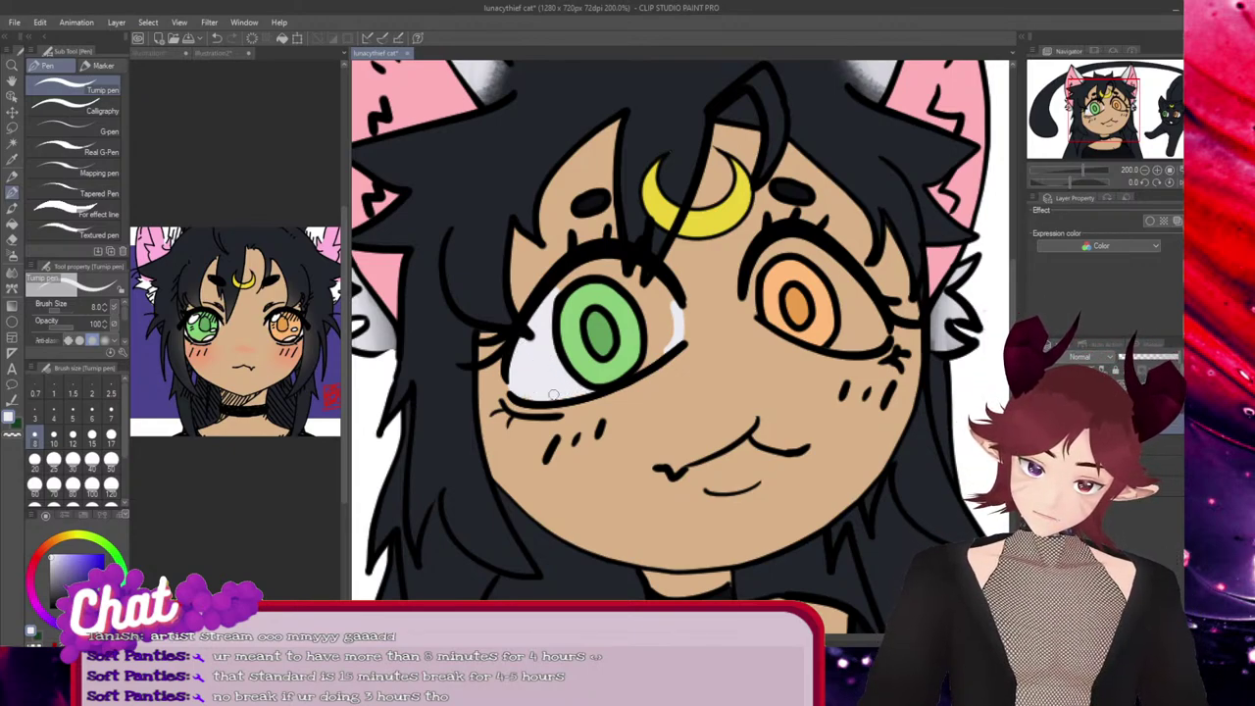
{"action": "mouse_move", "coordinate": [571, 267]}
{"action": "left_mouse_down"}
{"action": "mouse_move", "coordinate": [616, 272]}
{"action": "mouse_move", "coordinate": [598, 277]}
{"action": "mouse_move", "coordinate": [590, 270]}
{"action": "mouse_move", "coordinate": [649, 282]}
{"action": "left_mouse_up"}
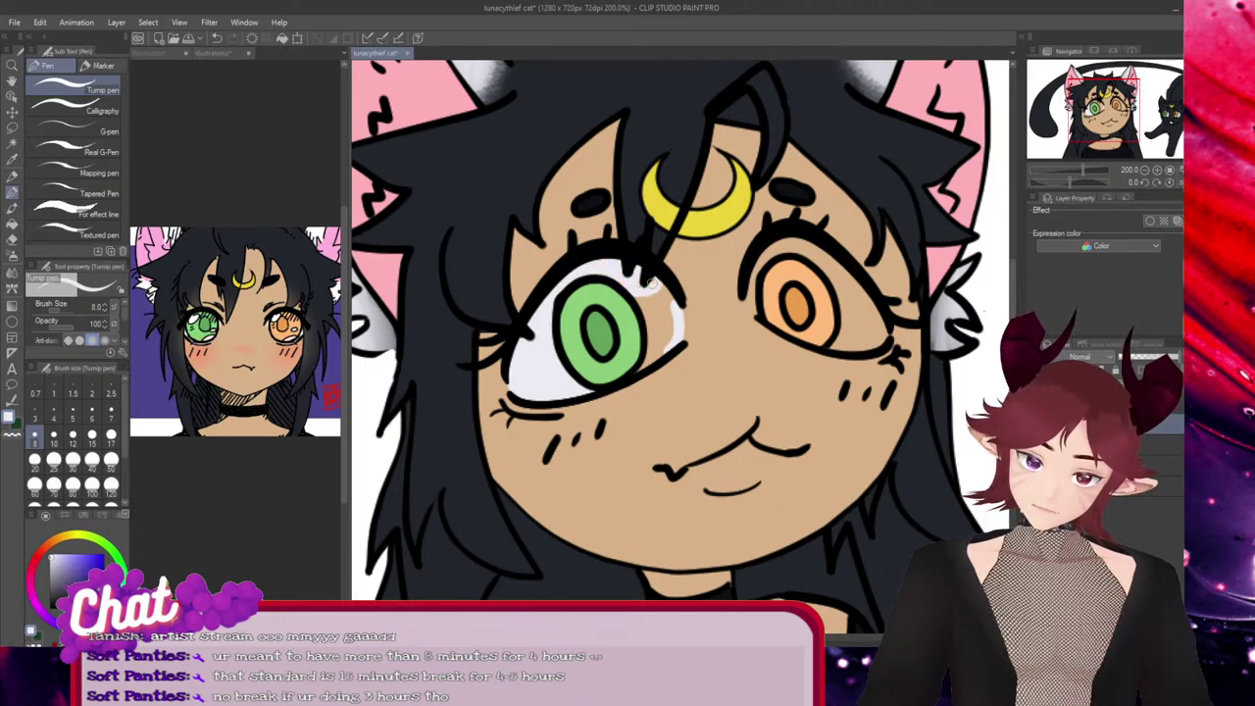
{"action": "left_click", "coordinate": [638, 248], "text": "ctrl"}
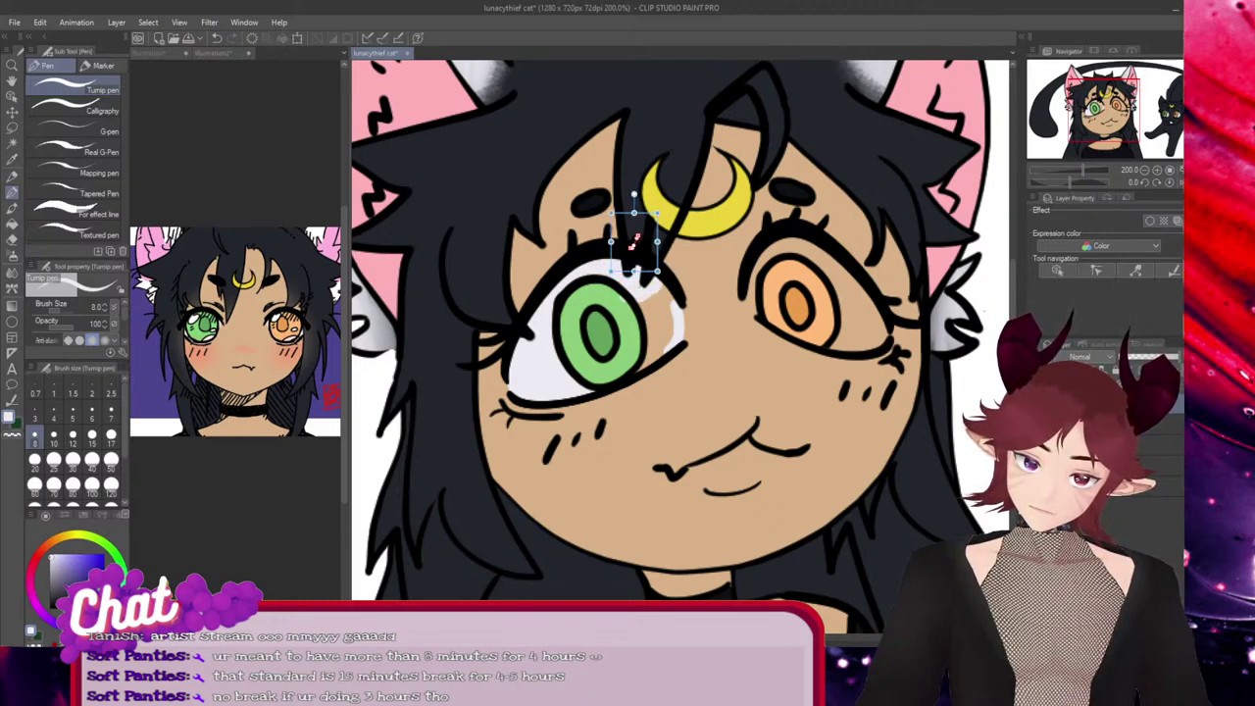
{"action": "key", "text": "ctrl+z"}
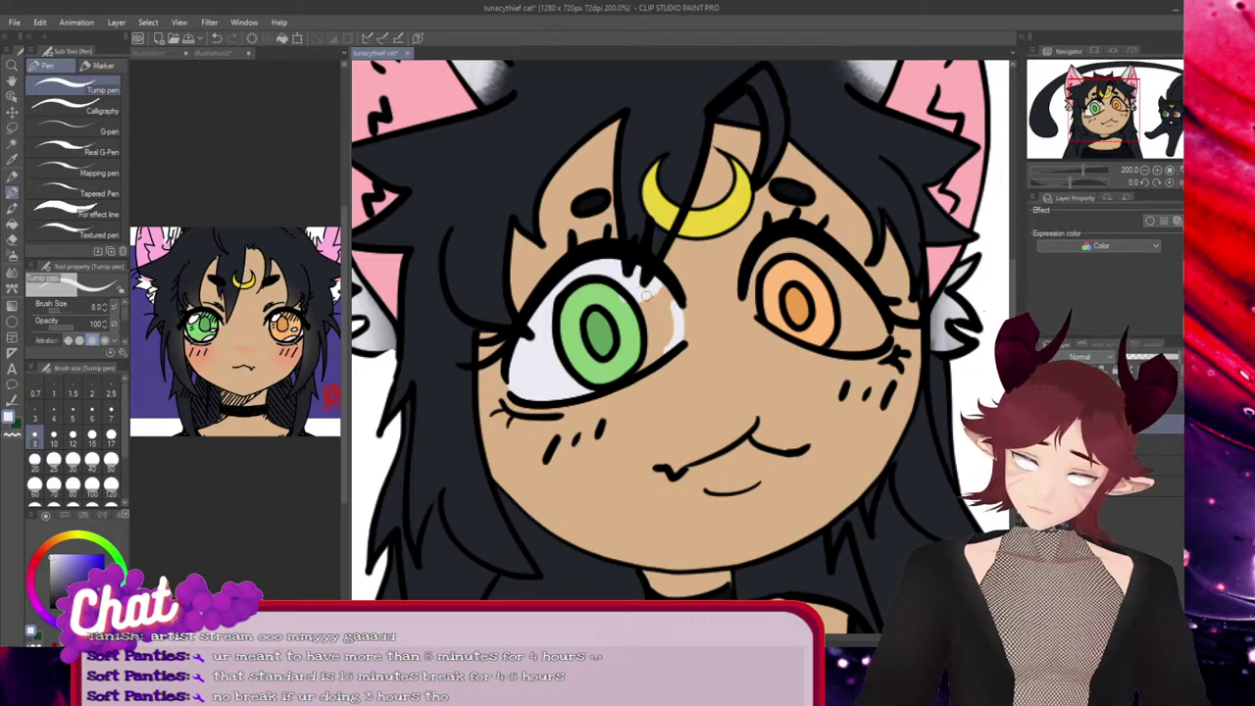
{"action": "left_click_drag", "start_coordinate": [646, 295], "coordinate": [663, 288]}
{"action": "key", "text": "ctrl+z"}
{"action": "key", "text": "ctrl+z"}
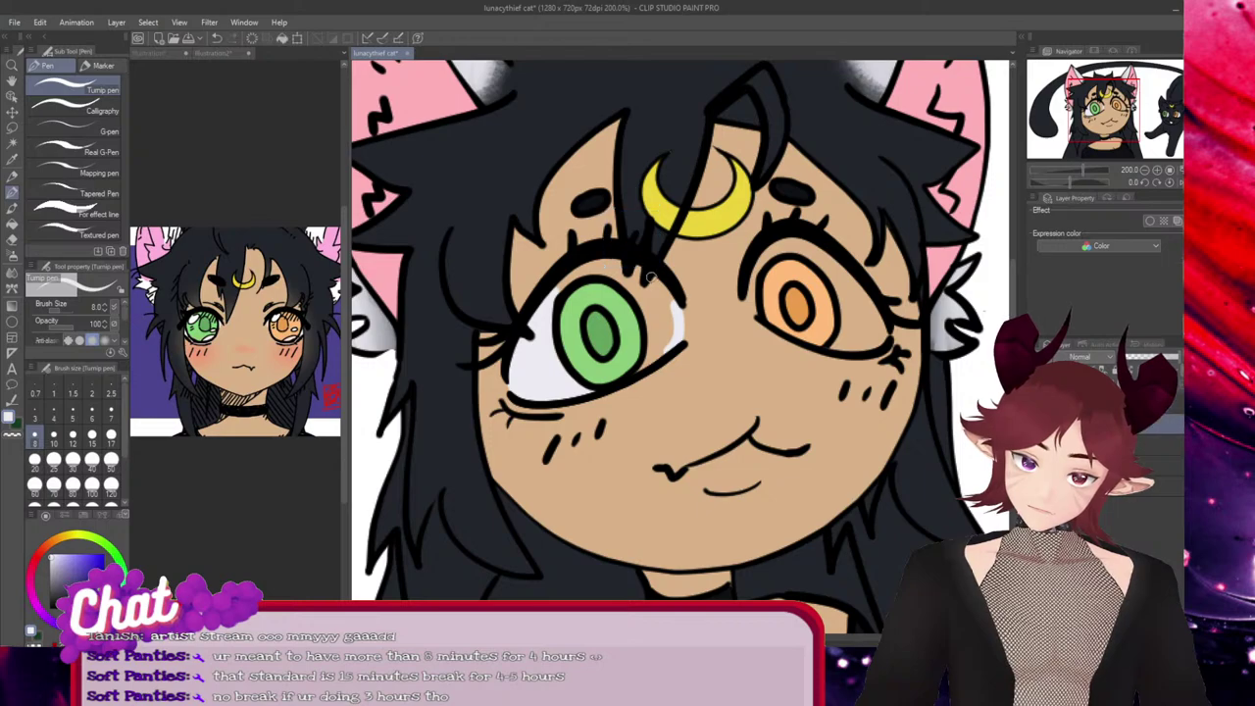
Paint the rest of the girl's green-eye white and the whole orange-eye white pale lavender, and save the drawing
{"action": "mouse_move", "coordinate": [568, 279]}
{"action": "left_mouse_down"}
{"action": "mouse_move", "coordinate": [627, 260]}
{"action": "mouse_move", "coordinate": [651, 275]}
{"action": "mouse_move", "coordinate": [664, 334]}
{"action": "left_mouse_up"}
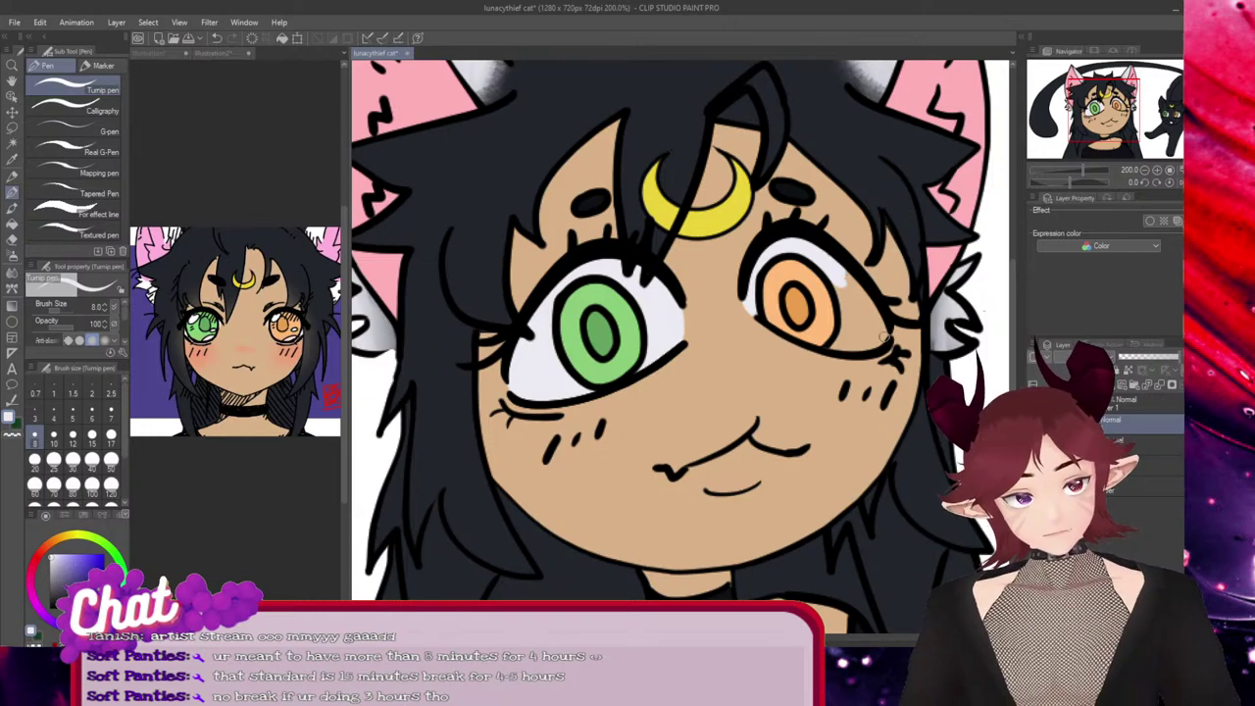
{"action": "mouse_move", "coordinate": [884, 337]}
{"action": "left_mouse_down"}
{"action": "mouse_move", "coordinate": [870, 307]}
{"action": "mouse_move", "coordinate": [861, 335]}
{"action": "mouse_move", "coordinate": [843, 279]}
{"action": "left_mouse_up"}
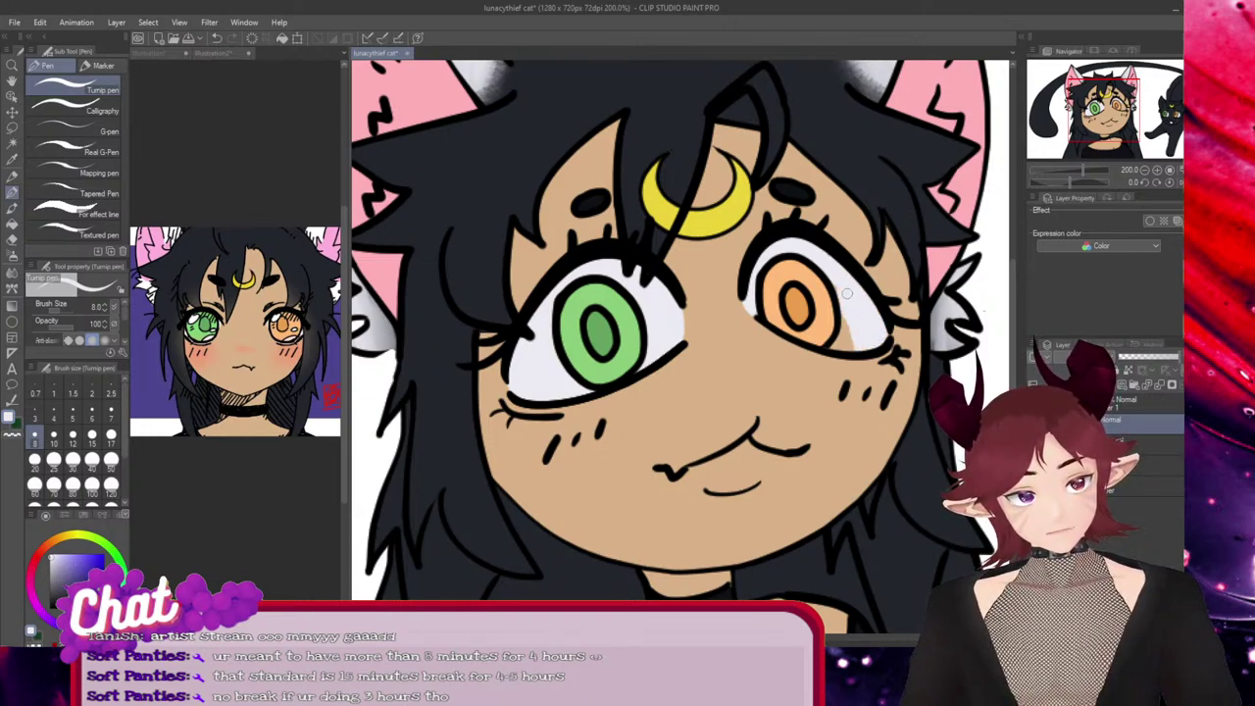
{"action": "left_click_drag", "start_coordinate": [844, 322], "coordinate": [852, 348]}
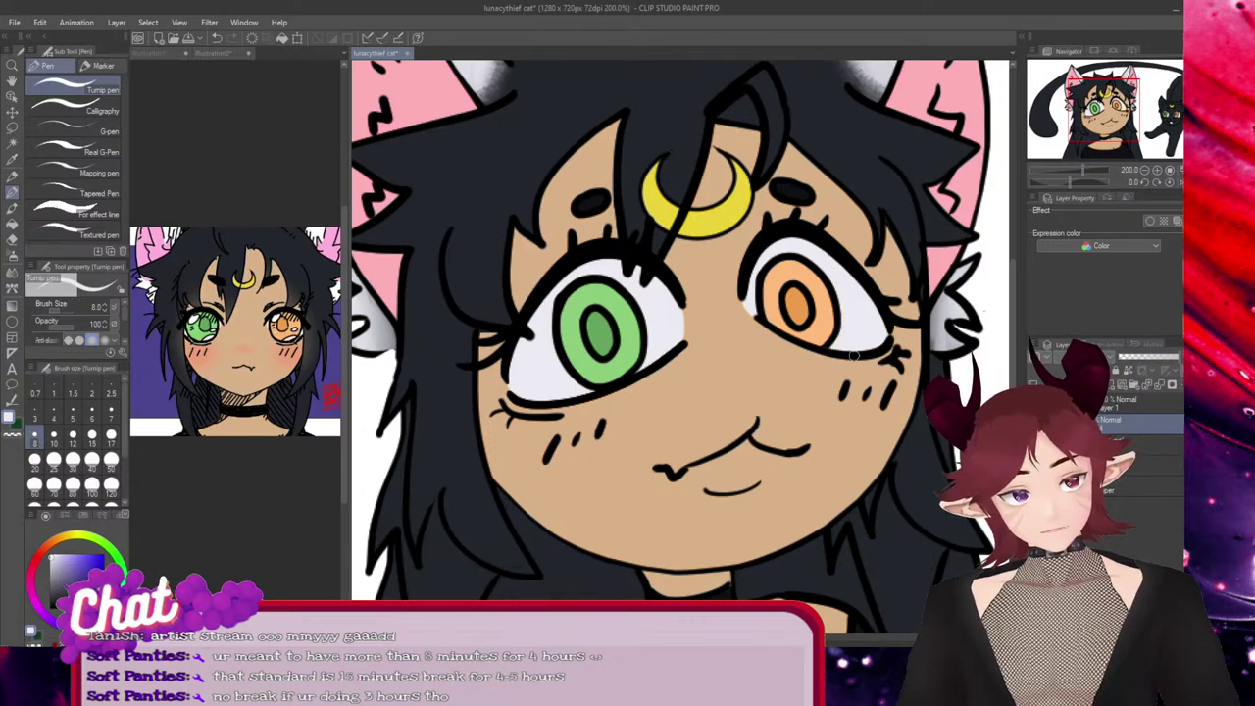
{"action": "scroll", "coordinate": [786, 416], "scroll_direction": "down", "scroll_amount": 3}
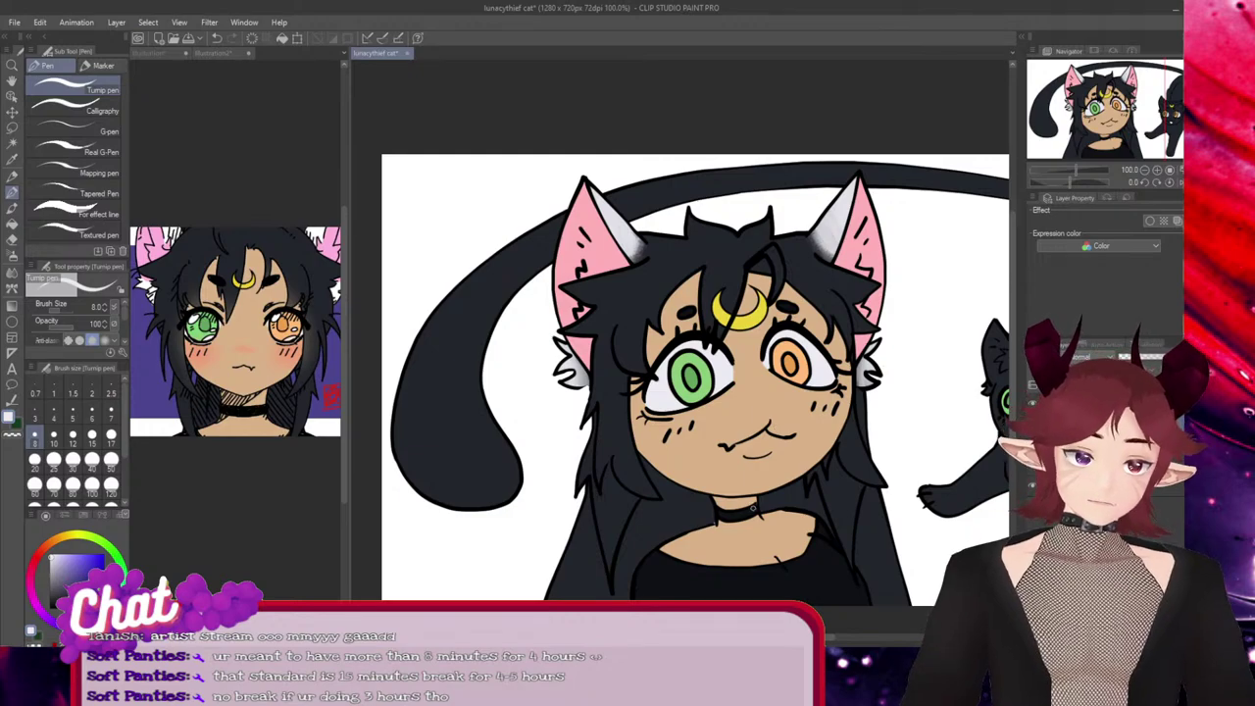
{"action": "scroll", "coordinate": [753, 508], "scroll_direction": "down", "scroll_amount": 2}
{"action": "left_click_drag", "start_coordinate": [753, 508], "coordinate": [617, 508]}
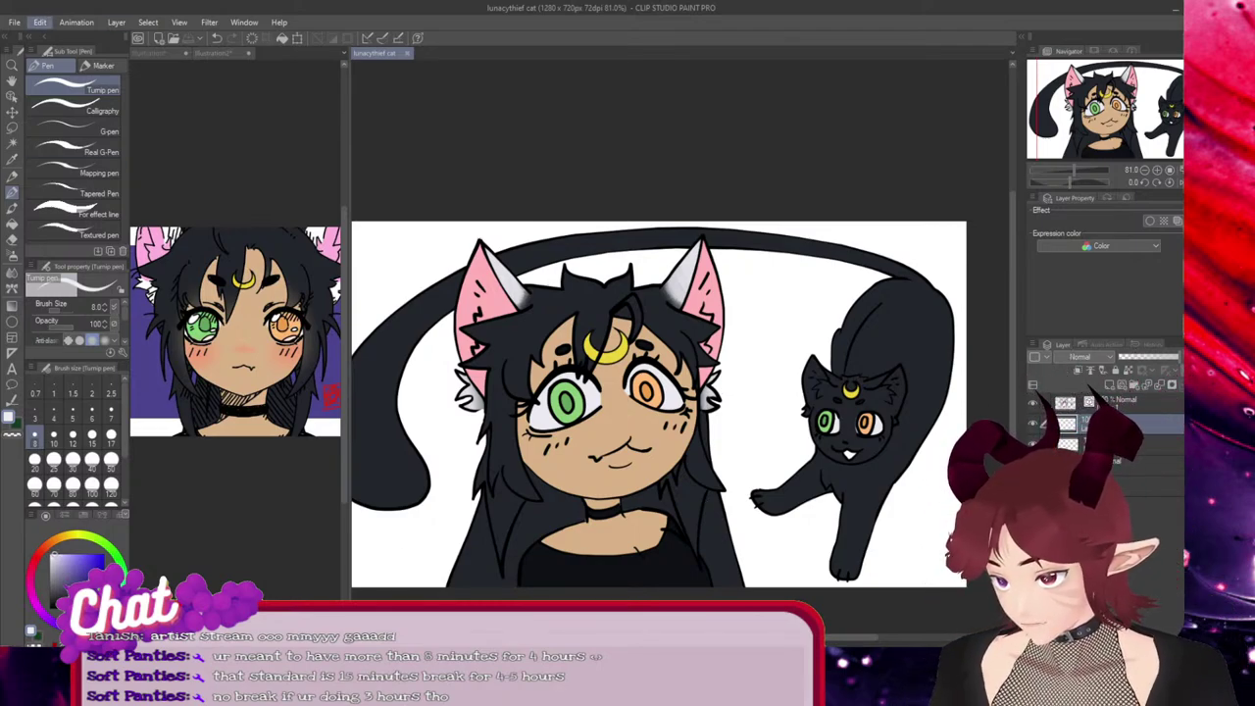
{"action": "key", "text": "ctrl+z"}
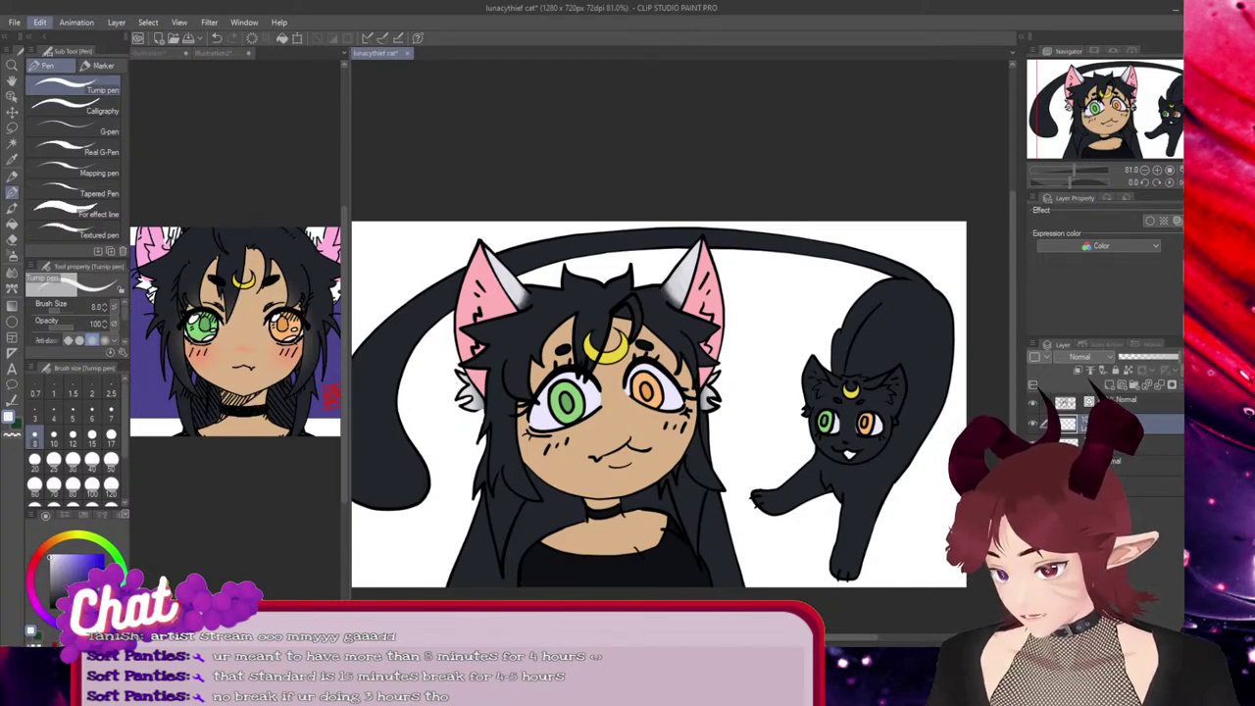
{"action": "scroll", "coordinate": [720, 480], "scroll_direction": "up", "scroll_amount": 3}
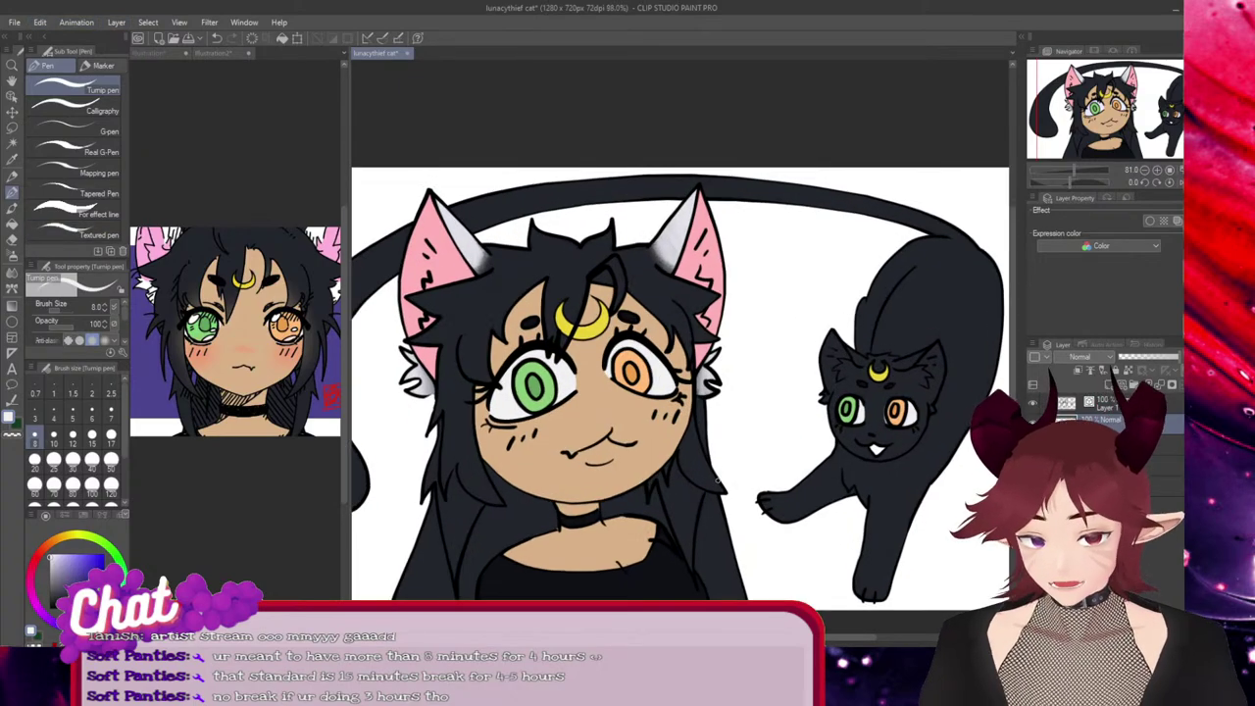
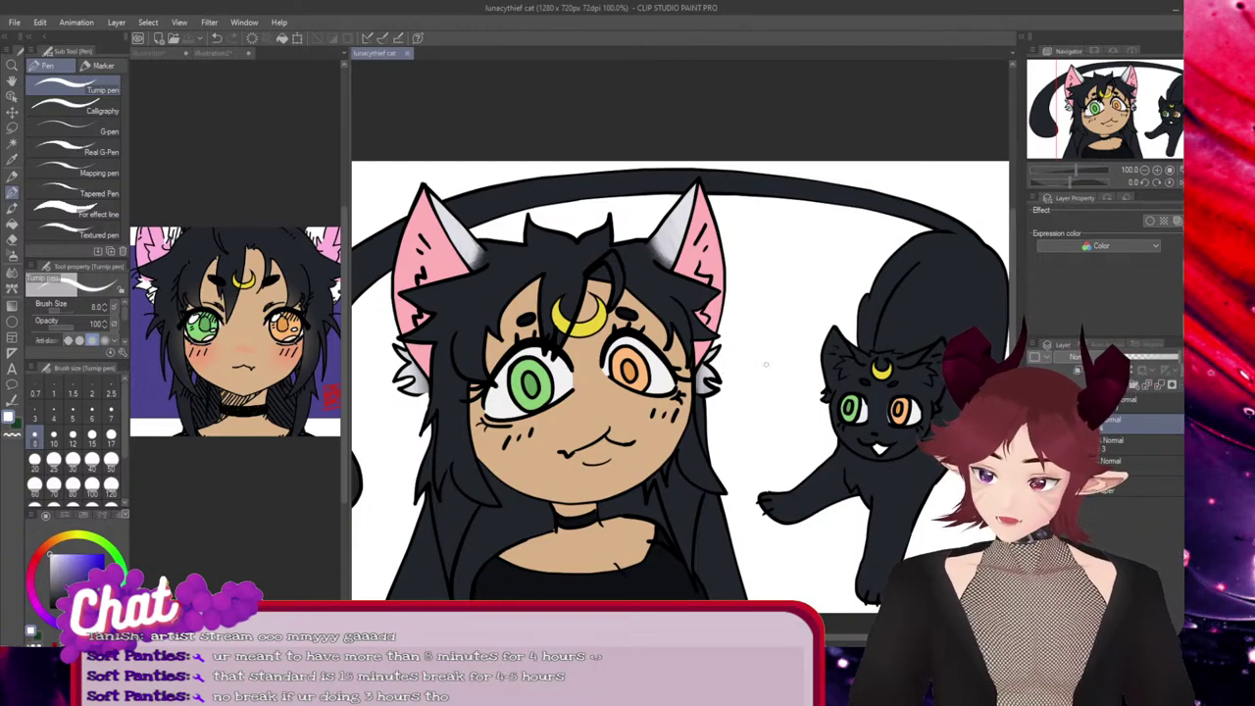
Add a new layer above the line art and try a diagonal white highlight streak across the girl's green eye
{"action": "left_click", "coordinate": [1155, 401]}
{"action": "key", "text": "ctrl+shift+n"}
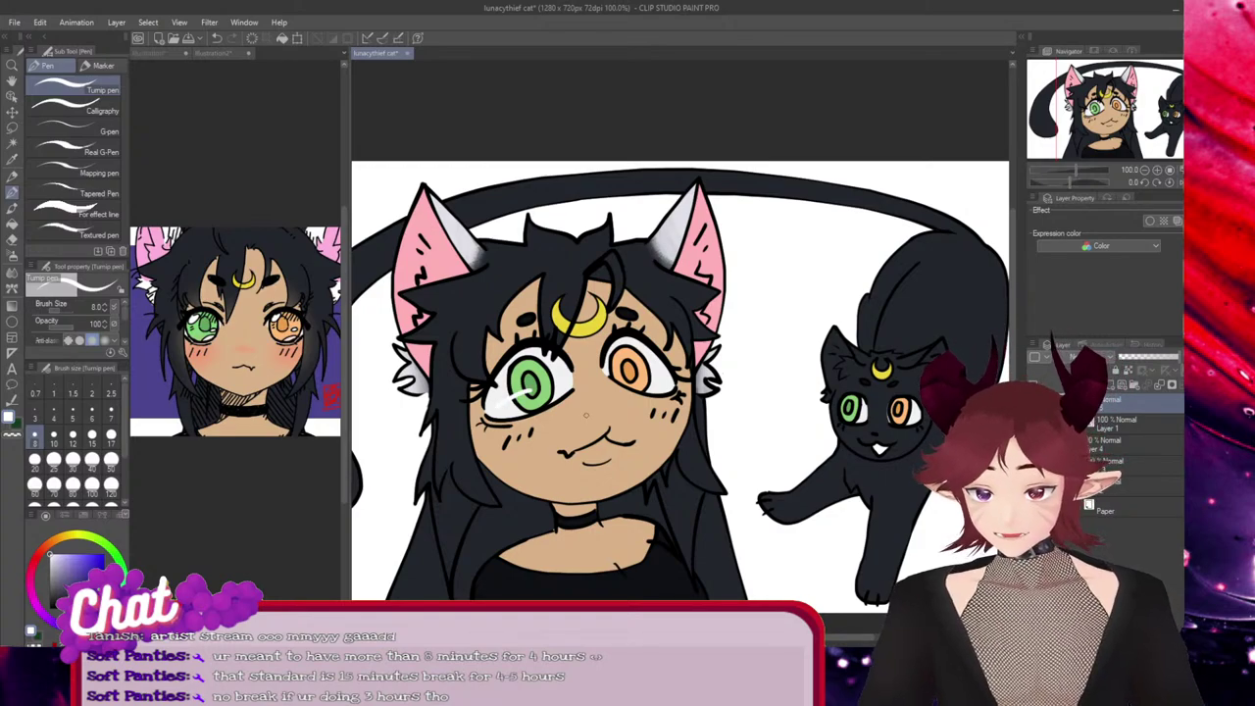
{"action": "scroll", "coordinate": [515, 423], "scroll_direction": "up", "scroll_amount": 2}
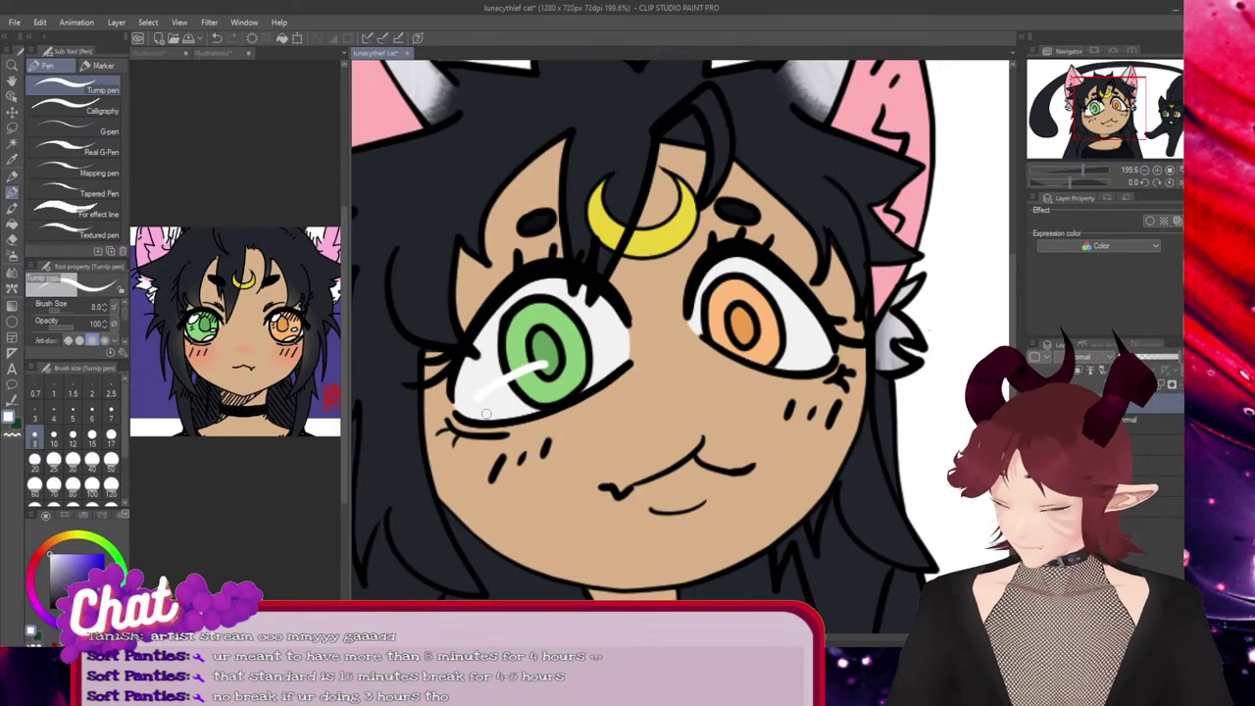
{"action": "key", "text": "ctrl+z"}
{"action": "key", "text": "ctrl+alt+0"}
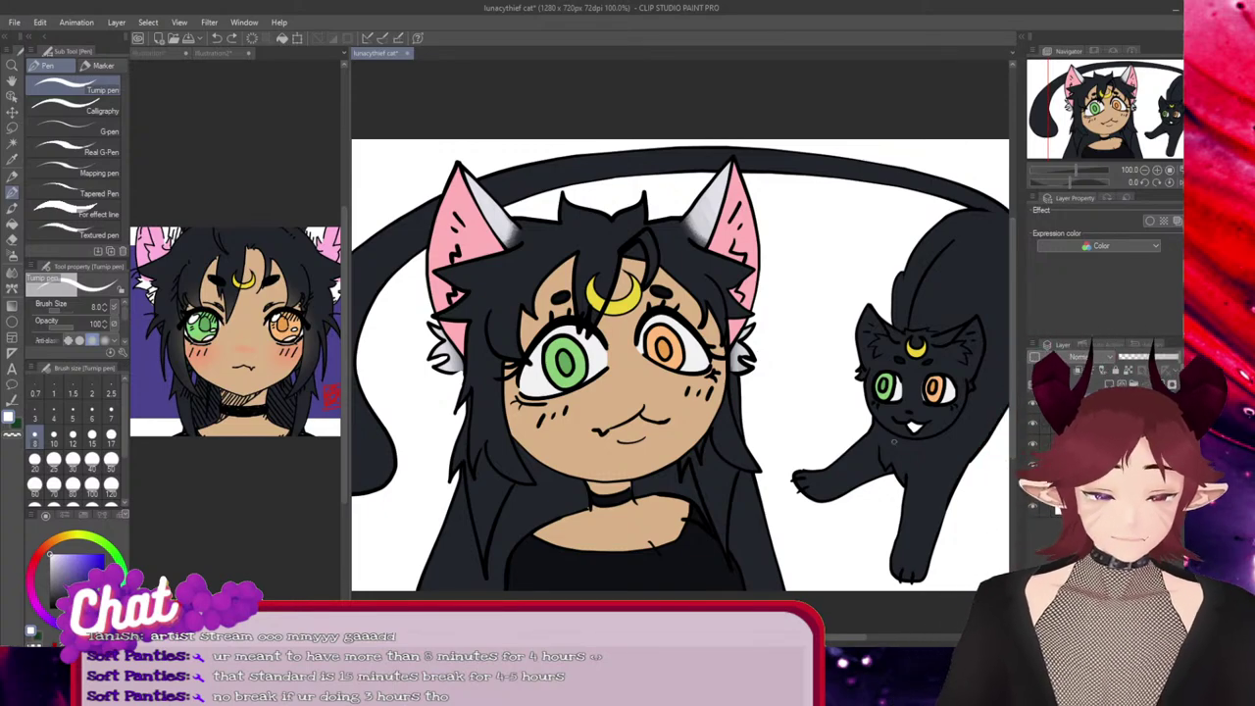
Save the drawing and hide the layer holding the painted eye whites
{"action": "scroll", "coordinate": [793, 439], "scroll_direction": "down", "scroll_amount": 1}
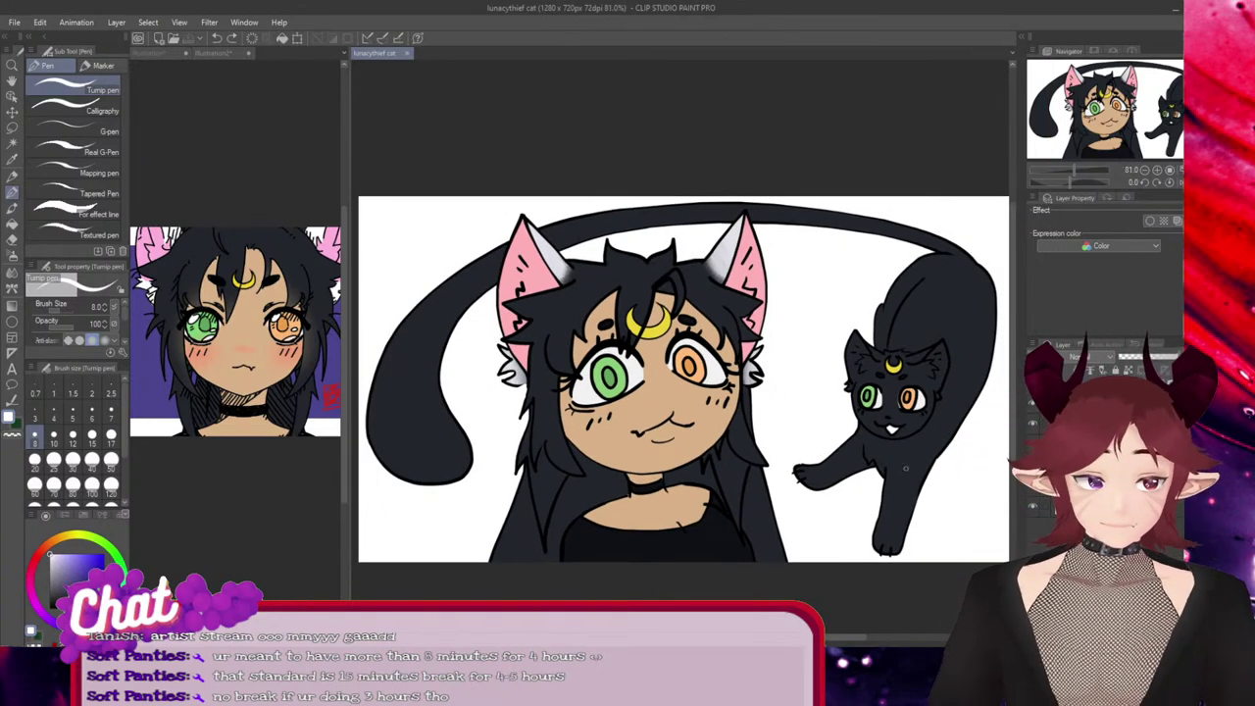
{"action": "left_click_drag", "start_coordinate": [1012, 350], "coordinate": [1012, 368]}
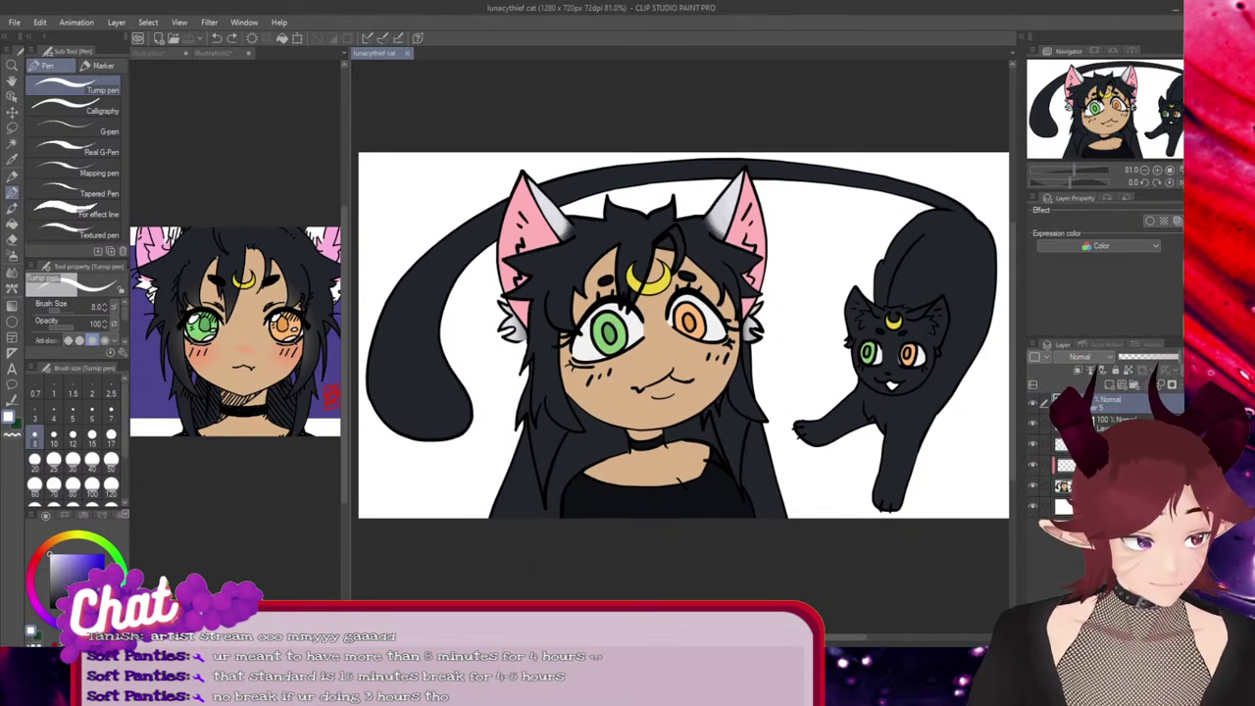
{"action": "left_click", "coordinate": [1032, 445]}
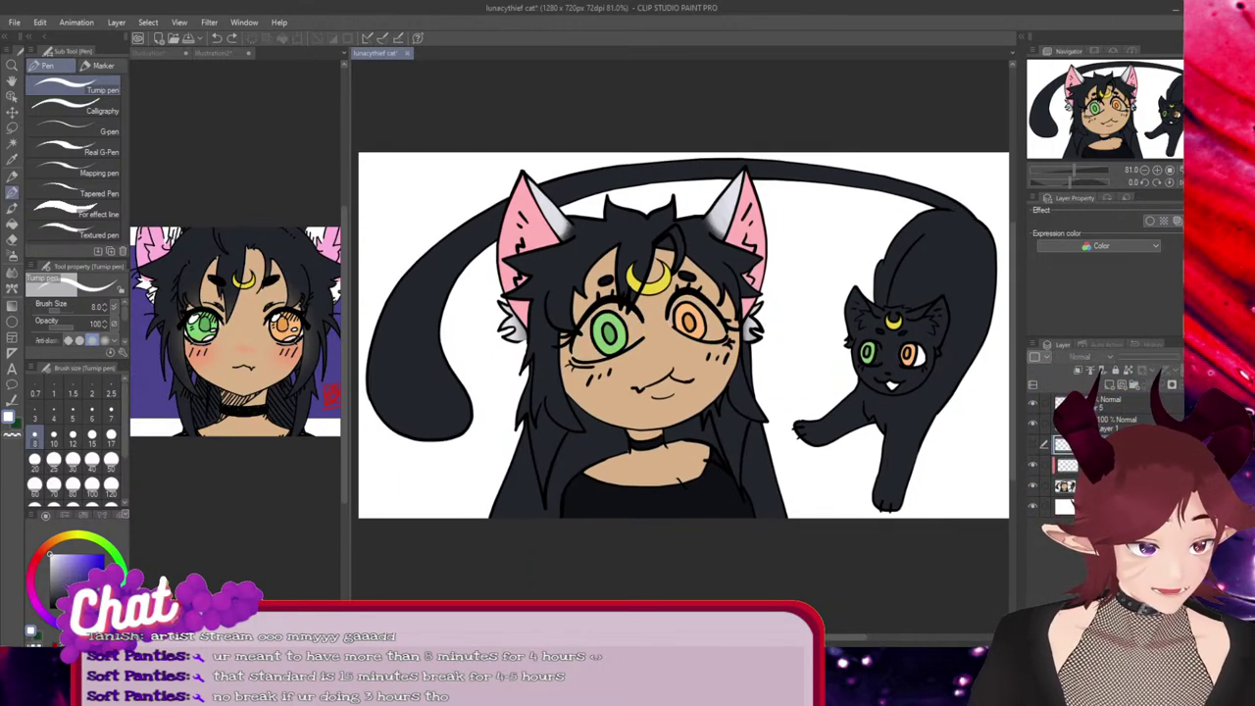
Show the painted eye whites again and paint the long tail's far half white with the opaque watercolor brush at size 120
{"action": "left_click", "coordinate": [1032, 445]}
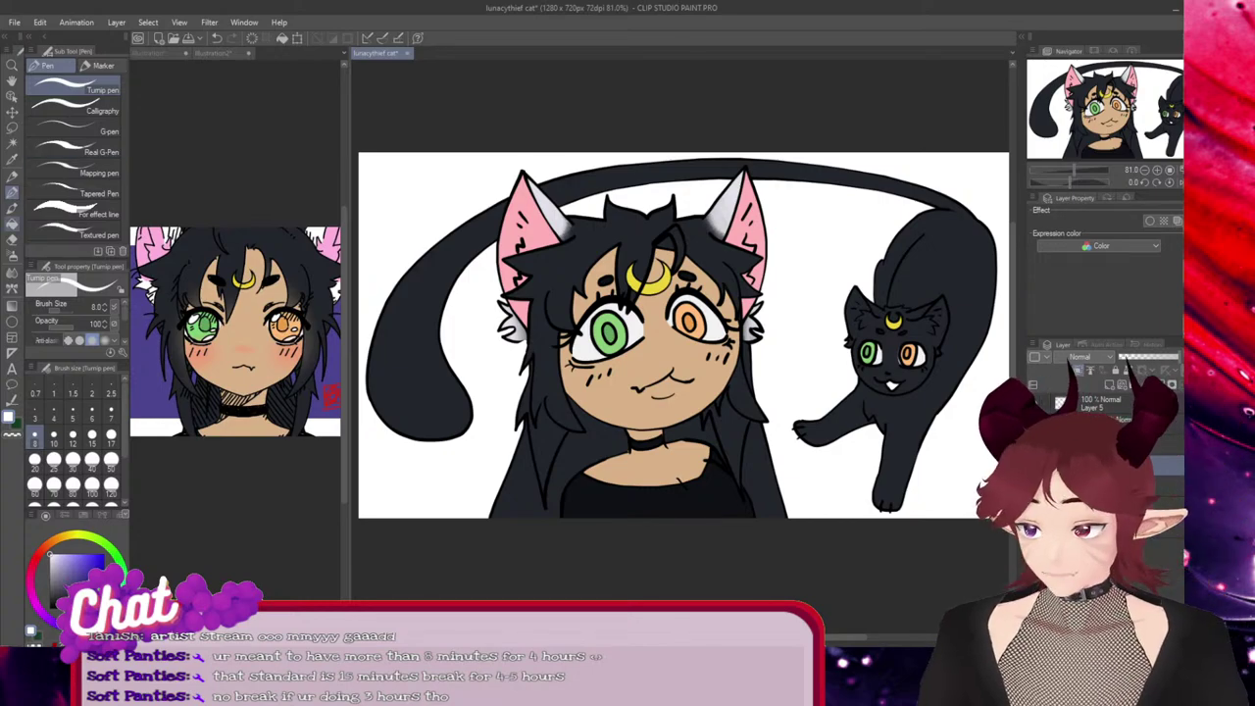
{"action": "left_click", "coordinate": [12, 209]}
{"action": "scroll", "coordinate": [429, 266], "scroll_direction": "up", "scroll_amount": 1}
{"action": "scroll", "coordinate": [463, 258], "scroll_direction": "up", "scroll_amount": 1}
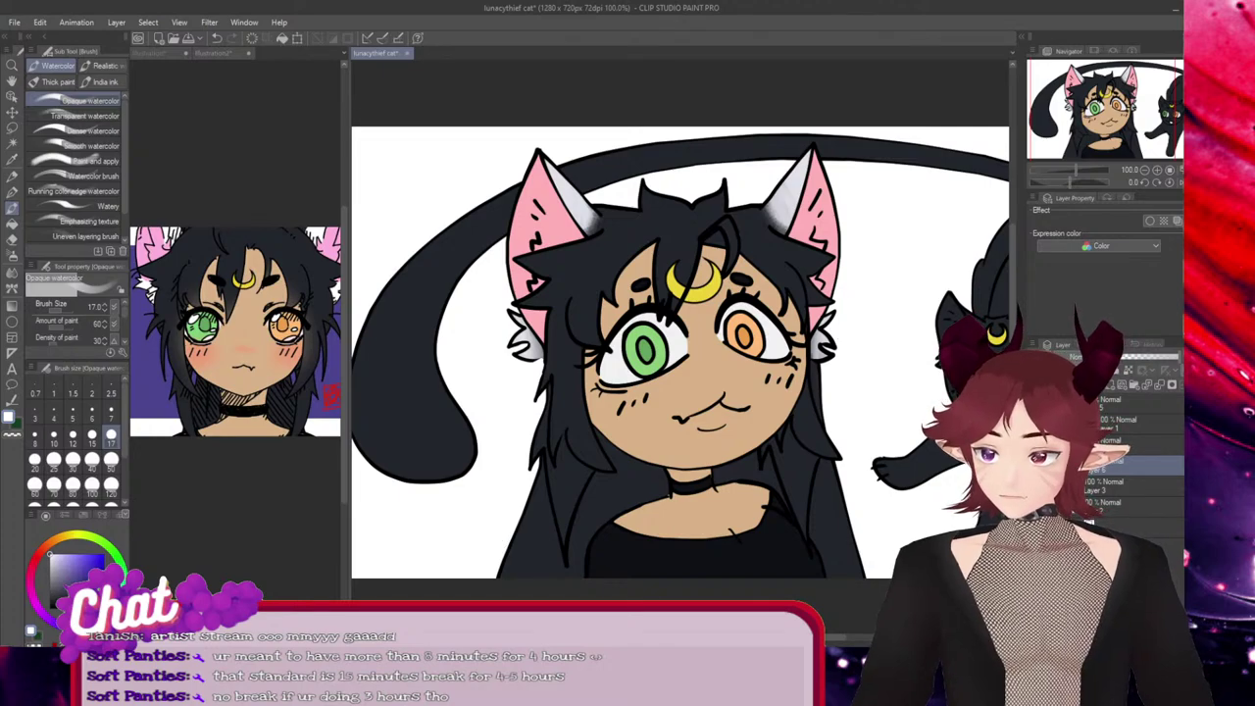
{"action": "left_click", "coordinate": [111, 485]}
{"action": "mouse_move", "coordinate": [796, 98]}
{"action": "left_mouse_down"}
{"action": "mouse_move", "coordinate": [713, 172]}
{"action": "mouse_move", "coordinate": [697, 120]}
{"action": "mouse_move", "coordinate": [524, 226]}
{"action": "mouse_move", "coordinate": [486, 208]}
{"action": "mouse_move", "coordinate": [455, 251]}
{"action": "mouse_move", "coordinate": [461, 279]}
{"action": "mouse_move", "coordinate": [389, 330]}
{"action": "mouse_move", "coordinate": [431, 345]}
{"action": "mouse_move", "coordinate": [431, 394]}
{"action": "mouse_move", "coordinate": [387, 443]}
{"action": "mouse_move", "coordinate": [392, 407]}
{"action": "mouse_move", "coordinate": [441, 407]}
{"action": "mouse_move", "coordinate": [415, 372]}
{"action": "mouse_move", "coordinate": [451, 340]}
{"action": "mouse_move", "coordinate": [417, 324]}
{"action": "mouse_move", "coordinate": [444, 206]}
{"action": "mouse_move", "coordinate": [564, 224]}
{"action": "mouse_move", "coordinate": [515, 216]}
{"action": "mouse_move", "coordinate": [583, 161]}
{"action": "mouse_move", "coordinate": [551, 165]}
{"action": "mouse_move", "coordinate": [475, 221]}
{"action": "mouse_move", "coordinate": [466, 247]}
{"action": "mouse_move", "coordinate": [477, 253]}
{"action": "mouse_move", "coordinate": [414, 353]}
{"action": "mouse_move", "coordinate": [382, 377]}
{"action": "mouse_move", "coordinate": [387, 343]}
{"action": "mouse_move", "coordinate": [483, 374]}
{"action": "mouse_move", "coordinate": [464, 465]}
{"action": "mouse_move", "coordinate": [385, 469]}
{"action": "mouse_move", "coordinate": [417, 333]}
{"action": "mouse_move", "coordinate": [370, 307]}
{"action": "mouse_move", "coordinate": [484, 370]}
{"action": "mouse_move", "coordinate": [418, 443]}
{"action": "mouse_move", "coordinate": [382, 359]}
{"action": "mouse_move", "coordinate": [512, 433]}
{"action": "mouse_move", "coordinate": [372, 374]}
{"action": "mouse_move", "coordinate": [392, 454]}
{"action": "left_mouse_up"}
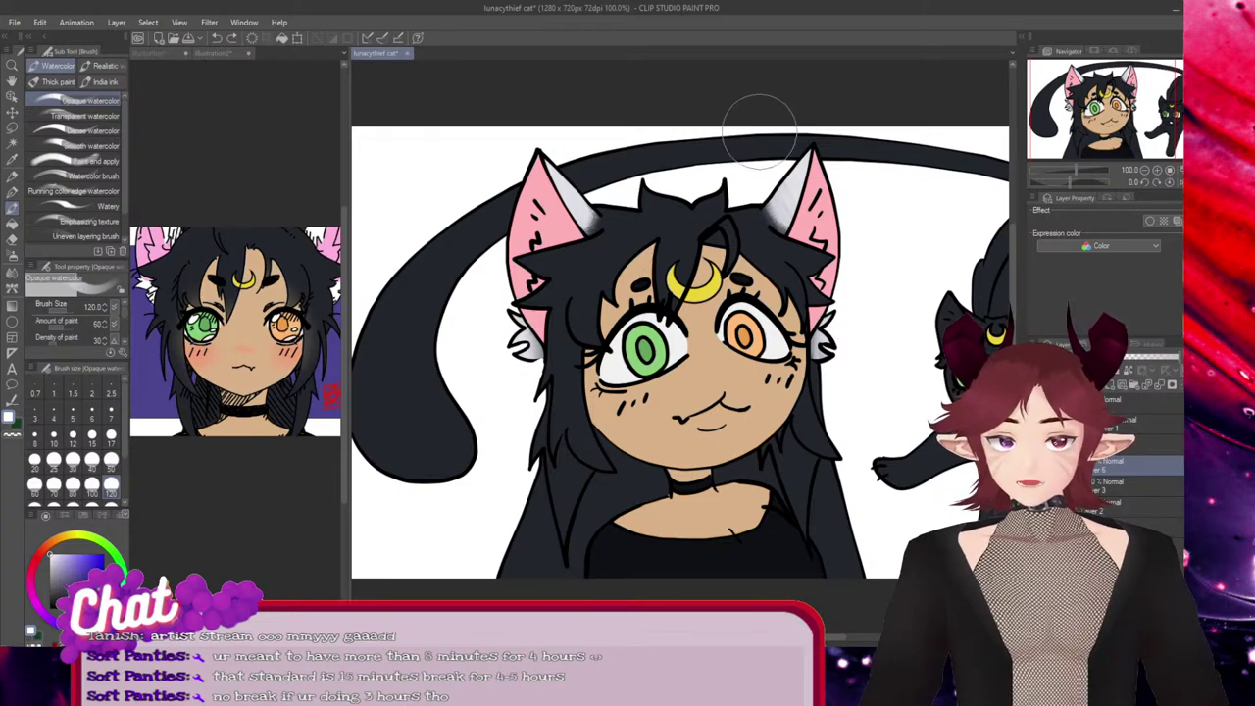
{"action": "mouse_move", "coordinate": [824, 118]}
{"action": "left_mouse_down"}
{"action": "mouse_move", "coordinate": [765, 162]}
{"action": "mouse_move", "coordinate": [735, 128]}
{"action": "mouse_move", "coordinate": [519, 229]}
{"action": "mouse_move", "coordinate": [537, 185]}
{"action": "mouse_move", "coordinate": [490, 227]}
{"action": "mouse_move", "coordinate": [373, 365]}
{"action": "mouse_move", "coordinate": [475, 457]}
{"action": "mouse_move", "coordinate": [402, 333]}
{"action": "mouse_move", "coordinate": [459, 414]}
{"action": "mouse_move", "coordinate": [416, 373]}
{"action": "mouse_move", "coordinate": [480, 361]}
{"action": "mouse_move", "coordinate": [445, 468]}
{"action": "mouse_move", "coordinate": [374, 343]}
{"action": "mouse_move", "coordinate": [473, 331]}
{"action": "mouse_move", "coordinate": [442, 417]}
{"action": "mouse_move", "coordinate": [381, 376]}
{"action": "mouse_move", "coordinate": [426, 328]}
{"action": "mouse_move", "coordinate": [393, 343]}
{"action": "mouse_move", "coordinate": [451, 250]}
{"action": "mouse_move", "coordinate": [493, 214]}
{"action": "mouse_move", "coordinate": [431, 267]}
{"action": "mouse_move", "coordinate": [377, 363]}
{"action": "mouse_move", "coordinate": [379, 463]}
{"action": "mouse_move", "coordinate": [451, 402]}
{"action": "mouse_move", "coordinate": [453, 480]}
{"action": "mouse_move", "coordinate": [430, 456]}
{"action": "mouse_move", "coordinate": [417, 360]}
{"action": "mouse_move", "coordinate": [460, 255]}
{"action": "mouse_move", "coordinate": [492, 214]}
{"action": "mouse_move", "coordinate": [593, 168]}
{"action": "mouse_move", "coordinate": [471, 235]}
{"action": "mouse_move", "coordinate": [406, 306]}
{"action": "mouse_move", "coordinate": [387, 407]}
{"action": "mouse_move", "coordinate": [439, 277]}
{"action": "left_mouse_up"}
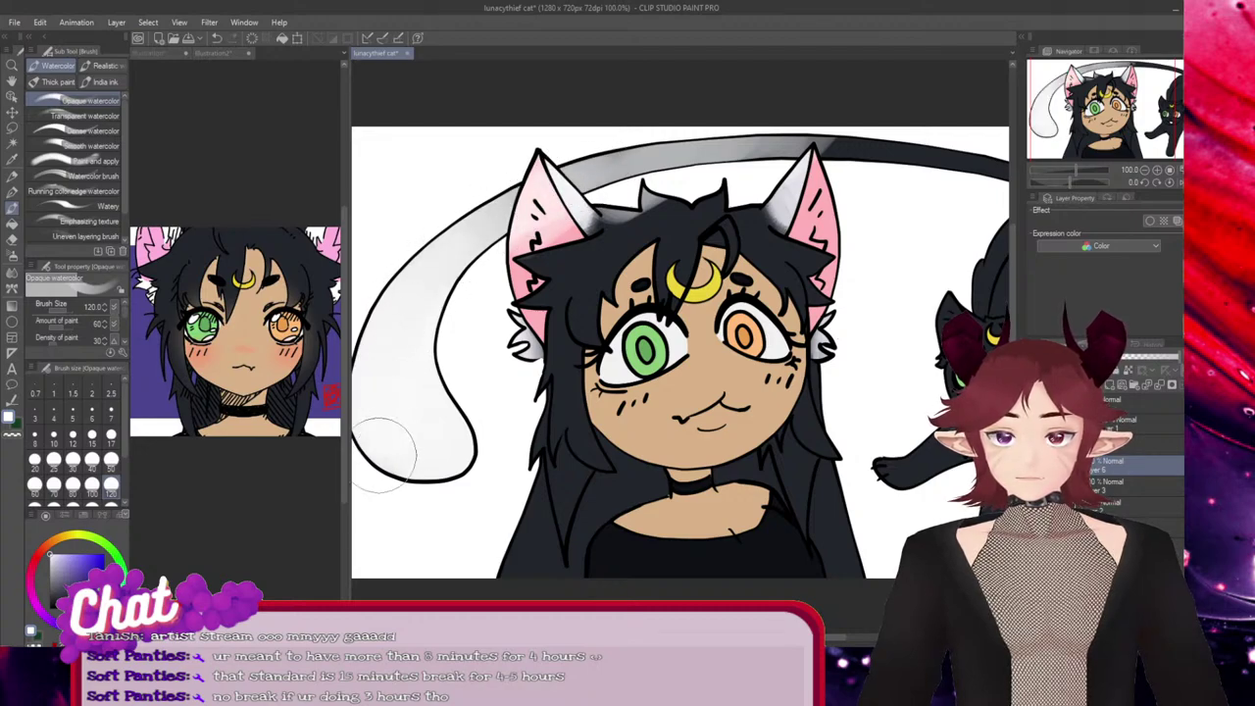
Soften the tail's dark-to-white transition above the girl's ears, undoing the first blending stroke and repainting it
{"action": "left_click_drag", "start_coordinate": [844, 145], "coordinate": [571, 198]}
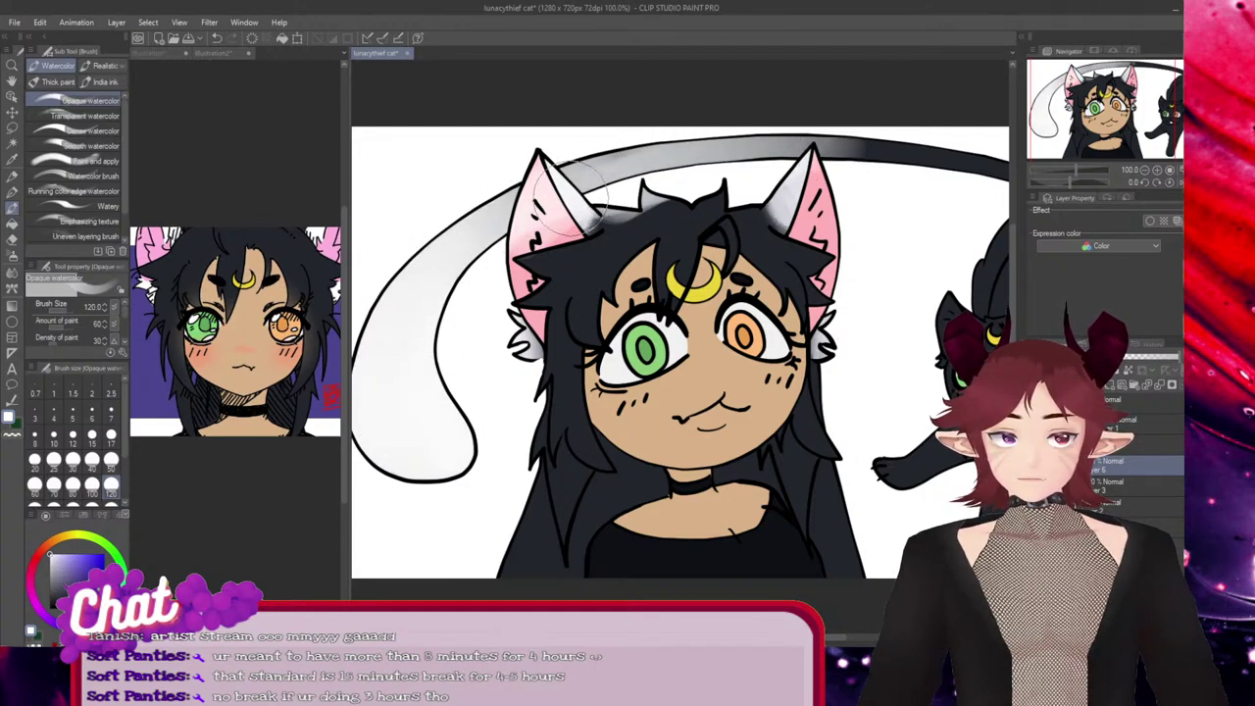
{"action": "key", "text": "ctrl+z"}
{"action": "mouse_move", "coordinate": [855, 135]}
{"action": "left_mouse_down"}
{"action": "mouse_move", "coordinate": [658, 152]}
{"action": "mouse_move", "coordinate": [512, 221]}
{"action": "left_mouse_up"}
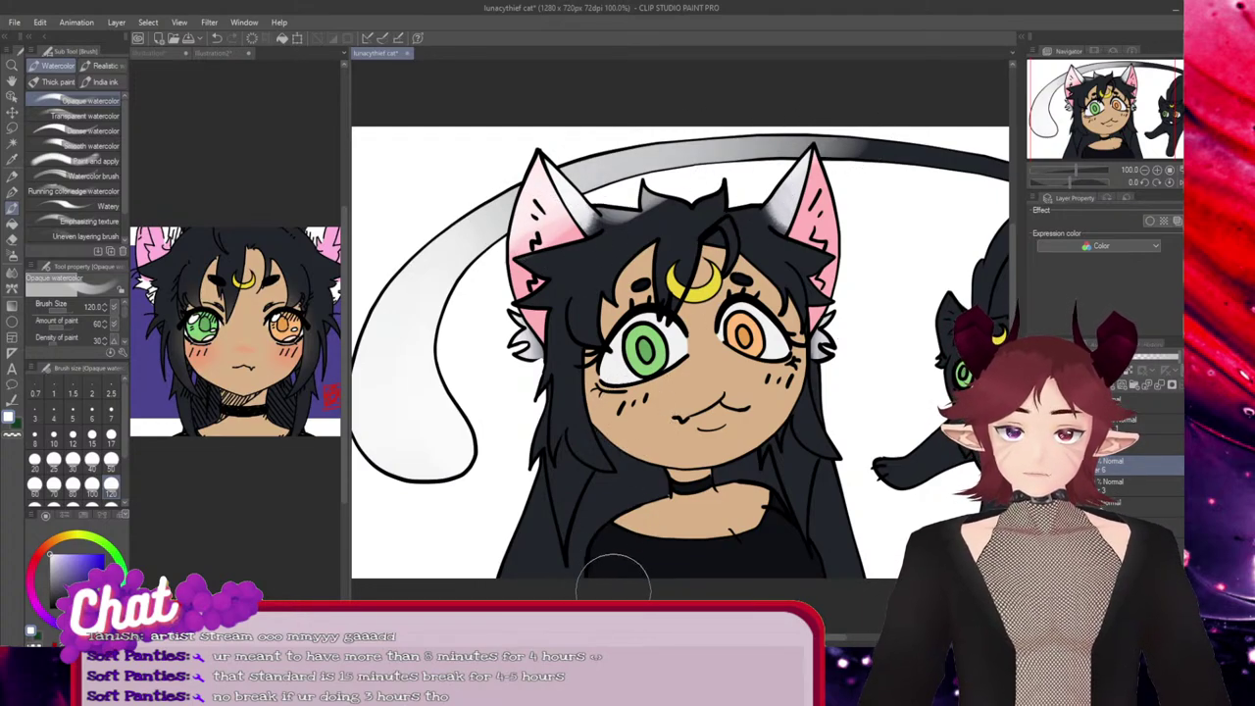
Paint the black cat's two front paws white, fading softly into the dark fur of the legs
{"action": "left_click_drag", "start_coordinate": [588, 638], "coordinate": [735, 638]}
{"action": "mouse_move", "coordinate": [630, 498]}
{"action": "left_mouse_down"}
{"action": "mouse_move", "coordinate": [600, 464]}
{"action": "mouse_move", "coordinate": [548, 483]}
{"action": "mouse_move", "coordinate": [588, 475]}
{"action": "mouse_move", "coordinate": [616, 487]}
{"action": "mouse_move", "coordinate": [608, 472]}
{"action": "mouse_move", "coordinate": [567, 479]}
{"action": "mouse_move", "coordinate": [674, 535]}
{"action": "mouse_move", "coordinate": [679, 522]}
{"action": "mouse_move", "coordinate": [670, 586]}
{"action": "left_mouse_up"}
{"action": "mouse_move", "coordinate": [583, 475]}
{"action": "left_mouse_down"}
{"action": "mouse_move", "coordinate": [536, 503]}
{"action": "mouse_move", "coordinate": [539, 484]}
{"action": "mouse_move", "coordinate": [561, 475]}
{"action": "left_mouse_up"}
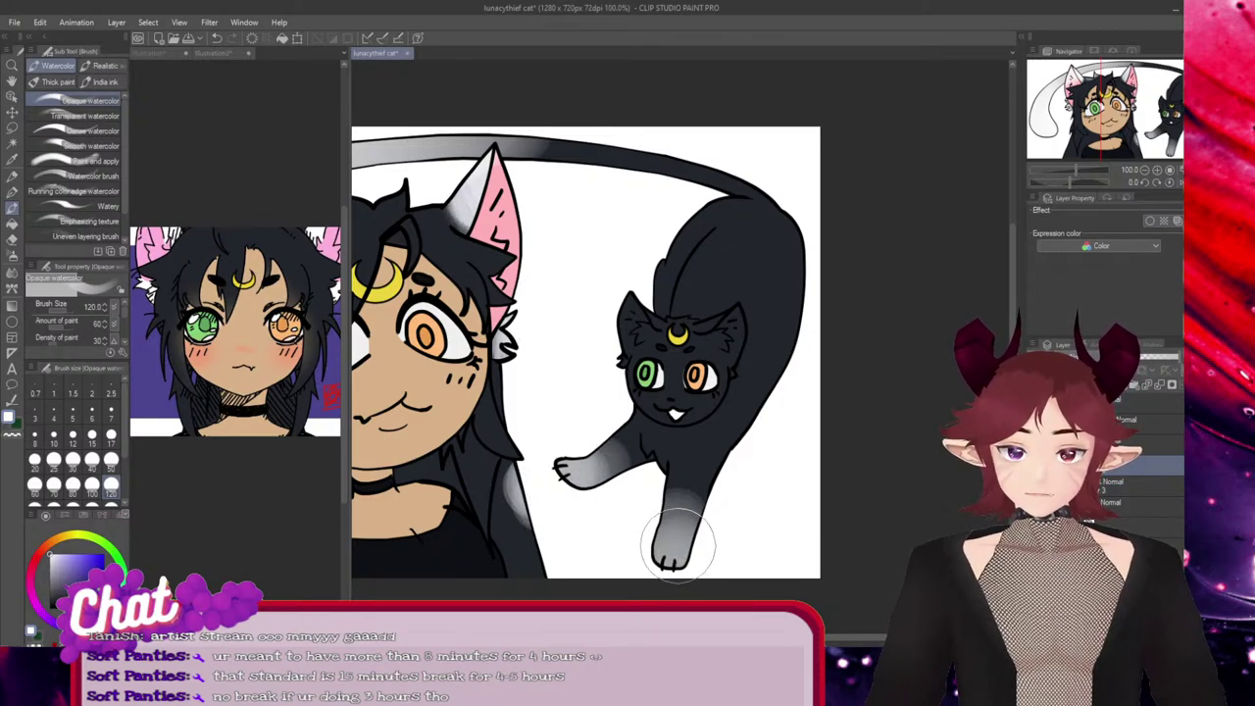
{"action": "mouse_move", "coordinate": [676, 545]}
{"action": "left_mouse_down"}
{"action": "mouse_move", "coordinate": [659, 563]}
{"action": "mouse_move", "coordinate": [672, 577]}
{"action": "left_mouse_up"}
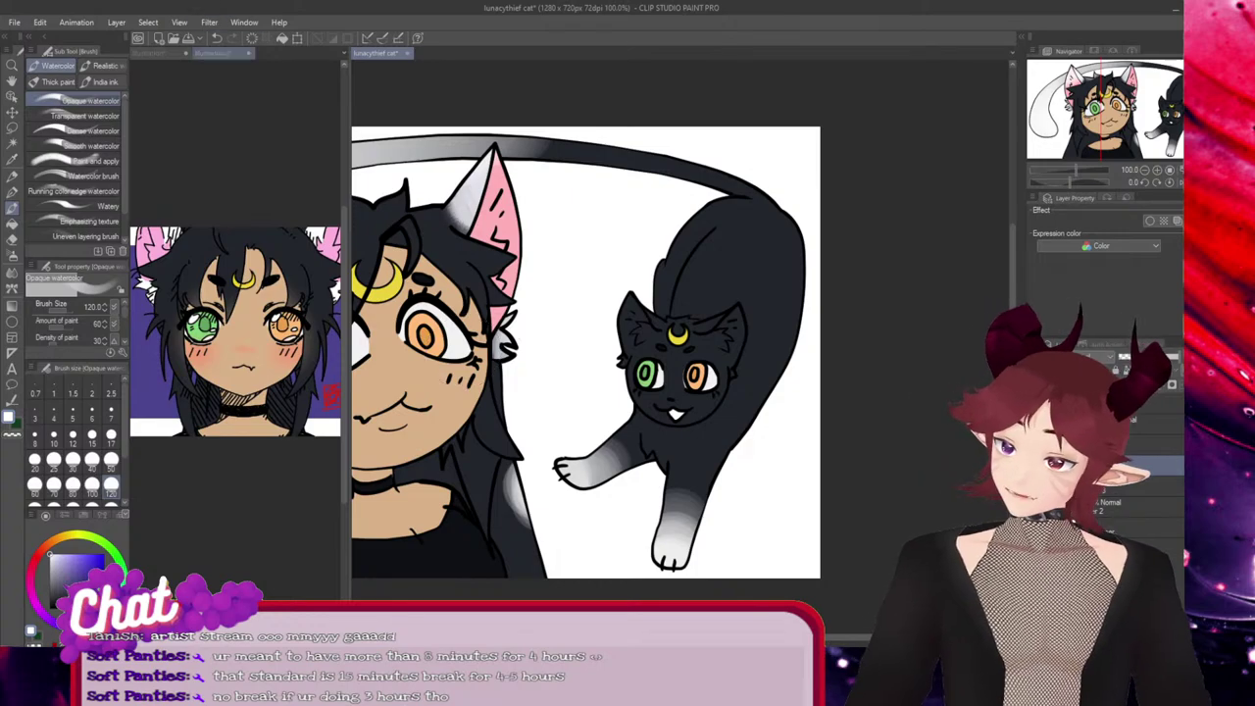
Check the black cat reference illustration and paint both of the small cat's ears white with the watercolor brush
{"action": "left_click", "coordinate": [162, 53]}
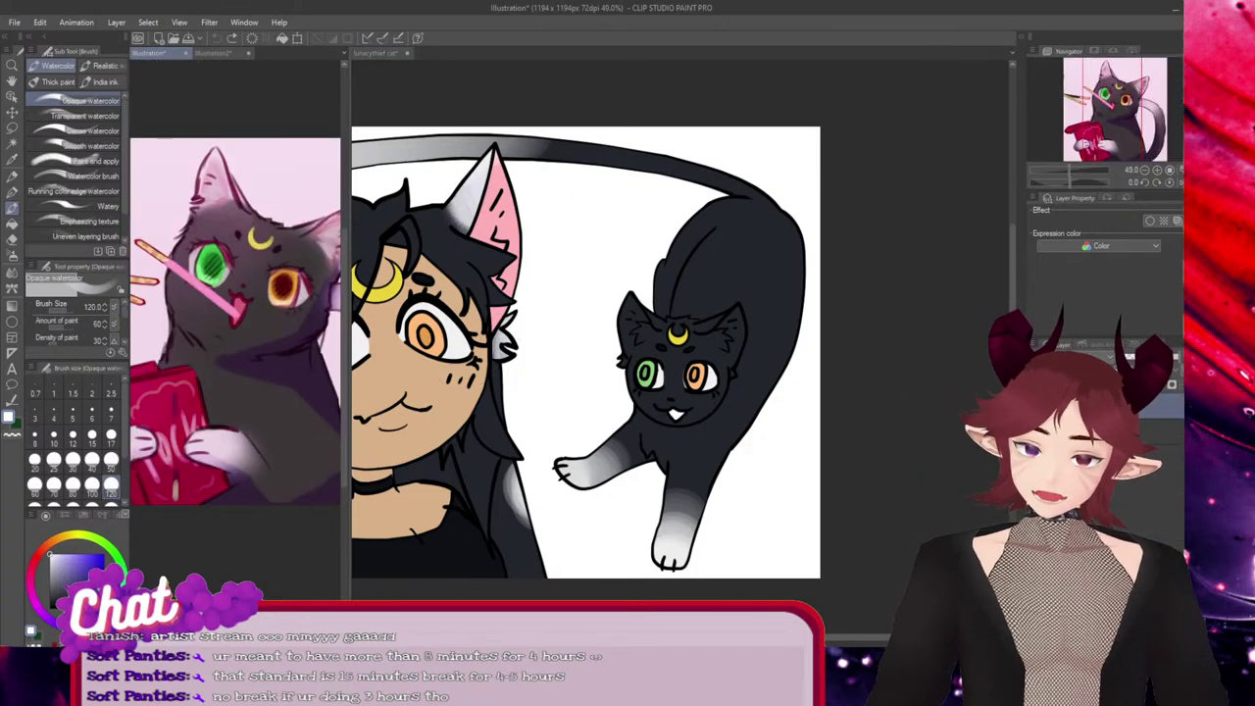
{"action": "left_click", "coordinate": [612, 269]}
{"action": "mouse_move", "coordinate": [632, 313]}
{"action": "left_mouse_down"}
{"action": "mouse_move", "coordinate": [617, 292]}
{"action": "mouse_move", "coordinate": [631, 307]}
{"action": "left_mouse_up"}
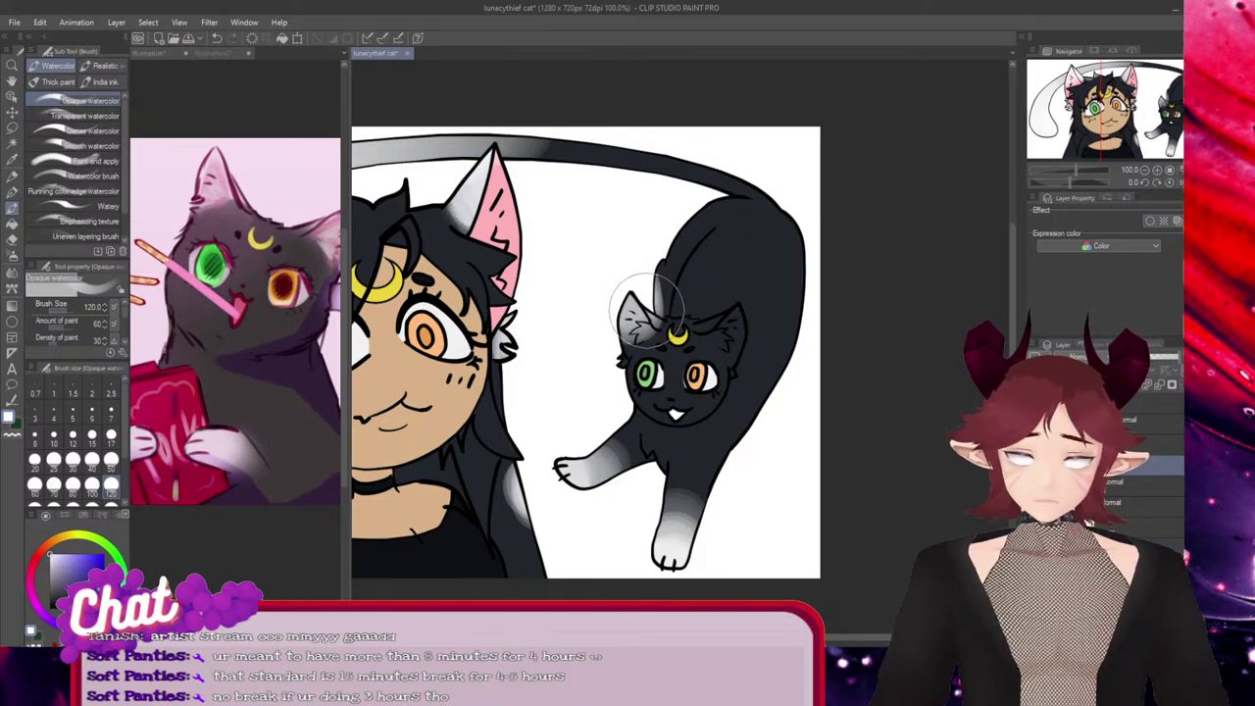
{"action": "mouse_move", "coordinate": [718, 317]}
{"action": "left_mouse_down"}
{"action": "mouse_move", "coordinate": [769, 273]}
{"action": "mouse_move", "coordinate": [732, 324]}
{"action": "mouse_move", "coordinate": [820, 335]}
{"action": "mouse_move", "coordinate": [732, 322]}
{"action": "mouse_move", "coordinate": [780, 283]}
{"action": "mouse_move", "coordinate": [739, 317]}
{"action": "left_mouse_up"}
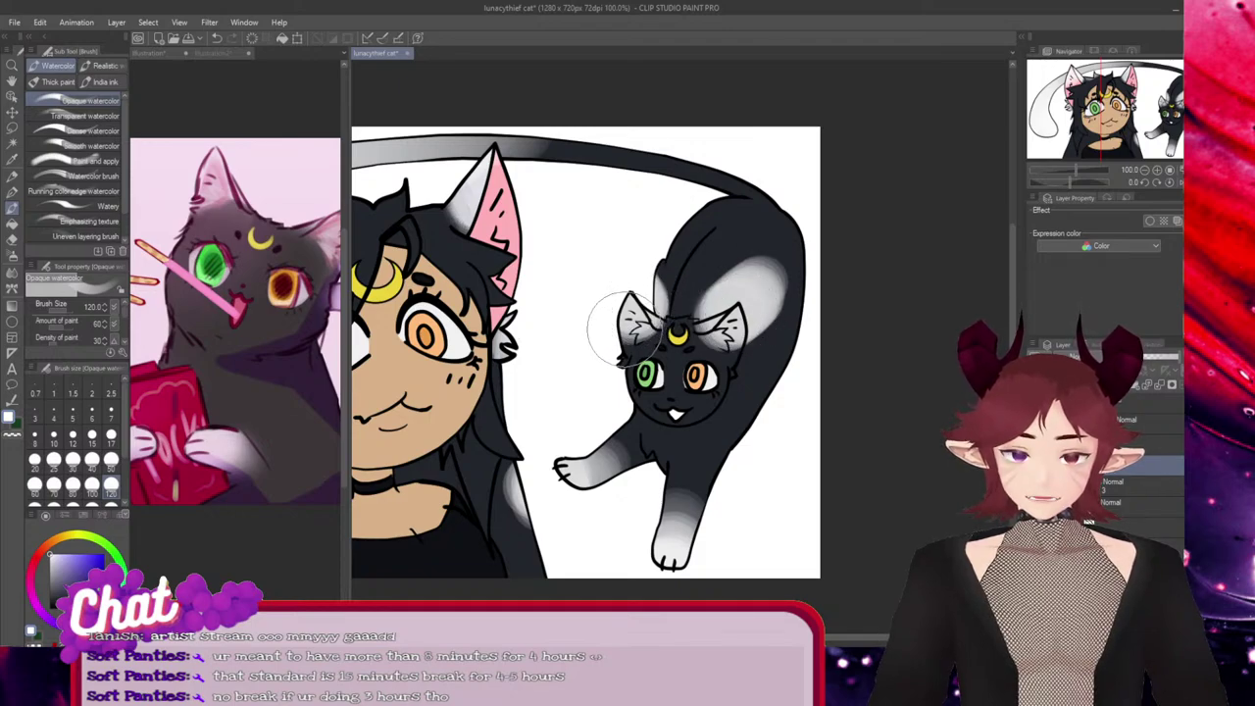
Erase the stray white patch from the girl's long hair nearest the cat's paw, using the hard eraser at size 40
{"action": "key", "text": "e"}
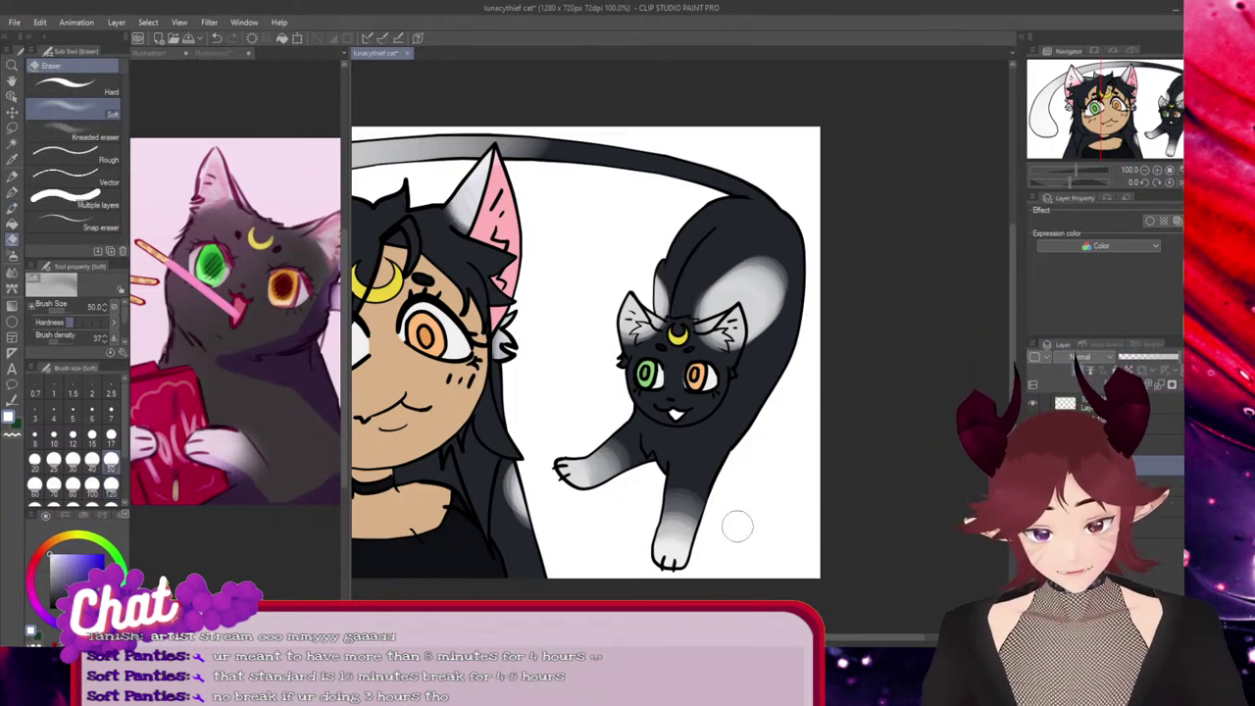
{"action": "left_click_drag", "start_coordinate": [522, 511], "coordinate": [503, 447]}
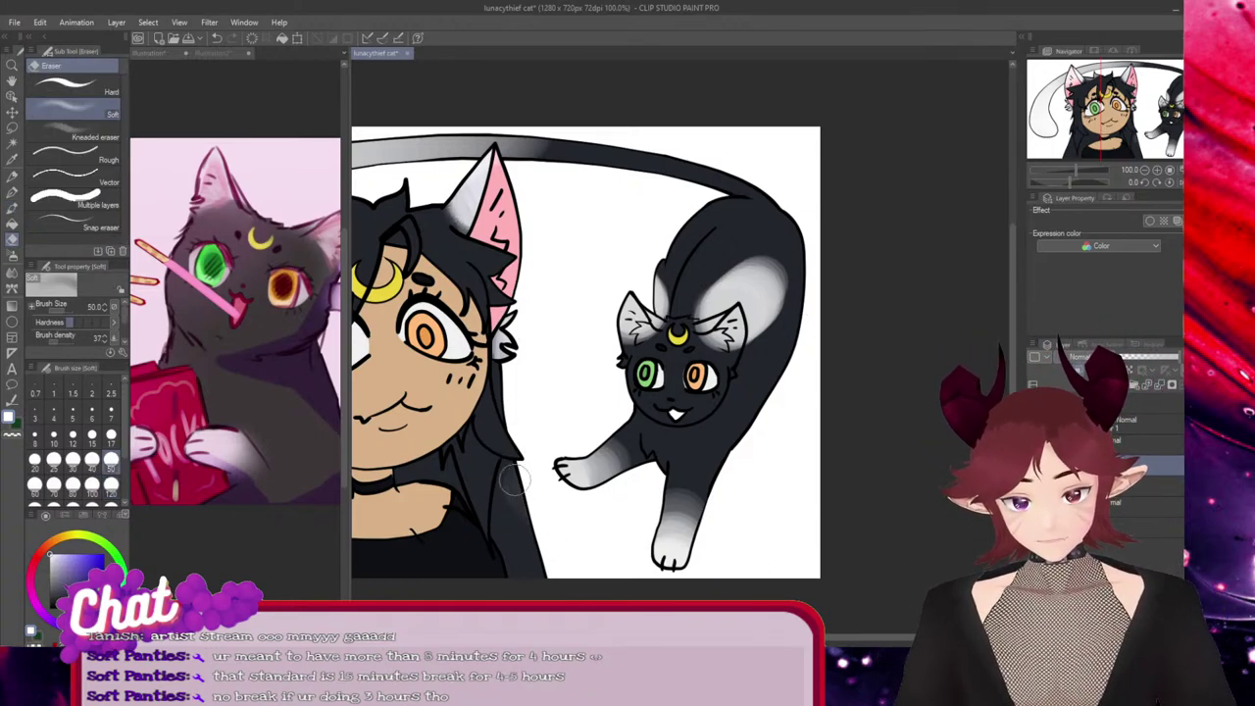
{"action": "key", "text": "ctrl+z"}
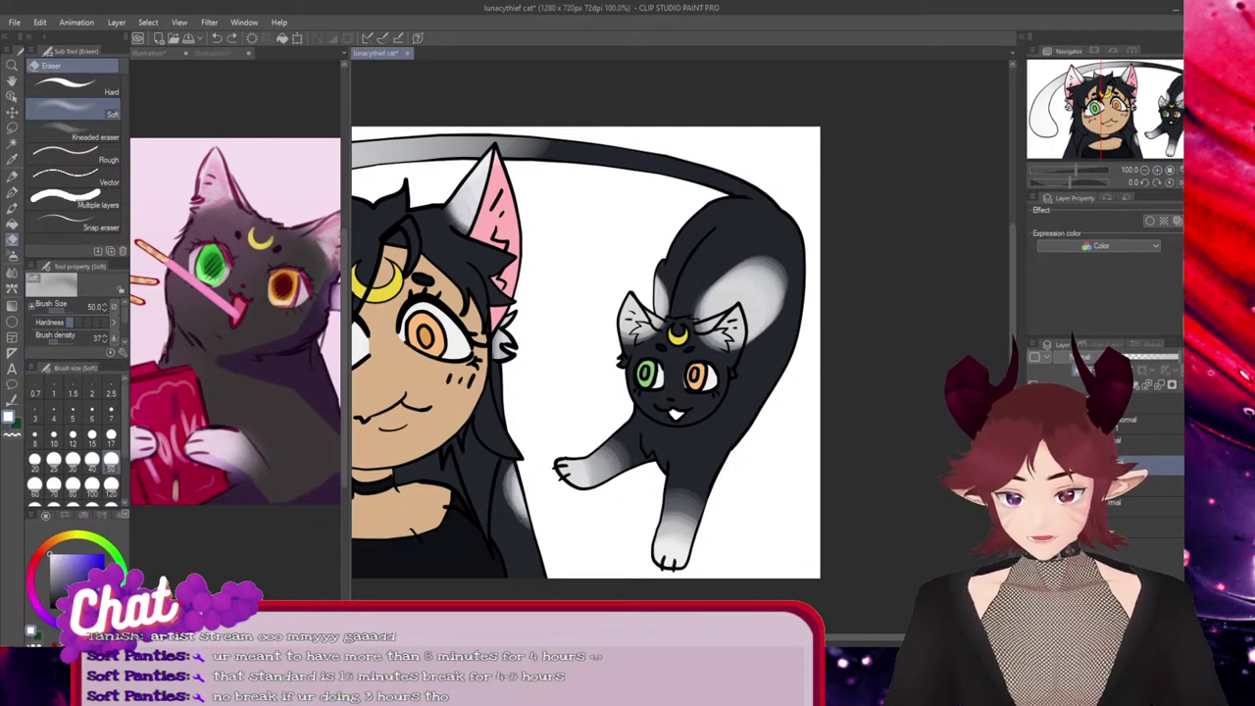
{"action": "left_click", "coordinate": [74, 86]}
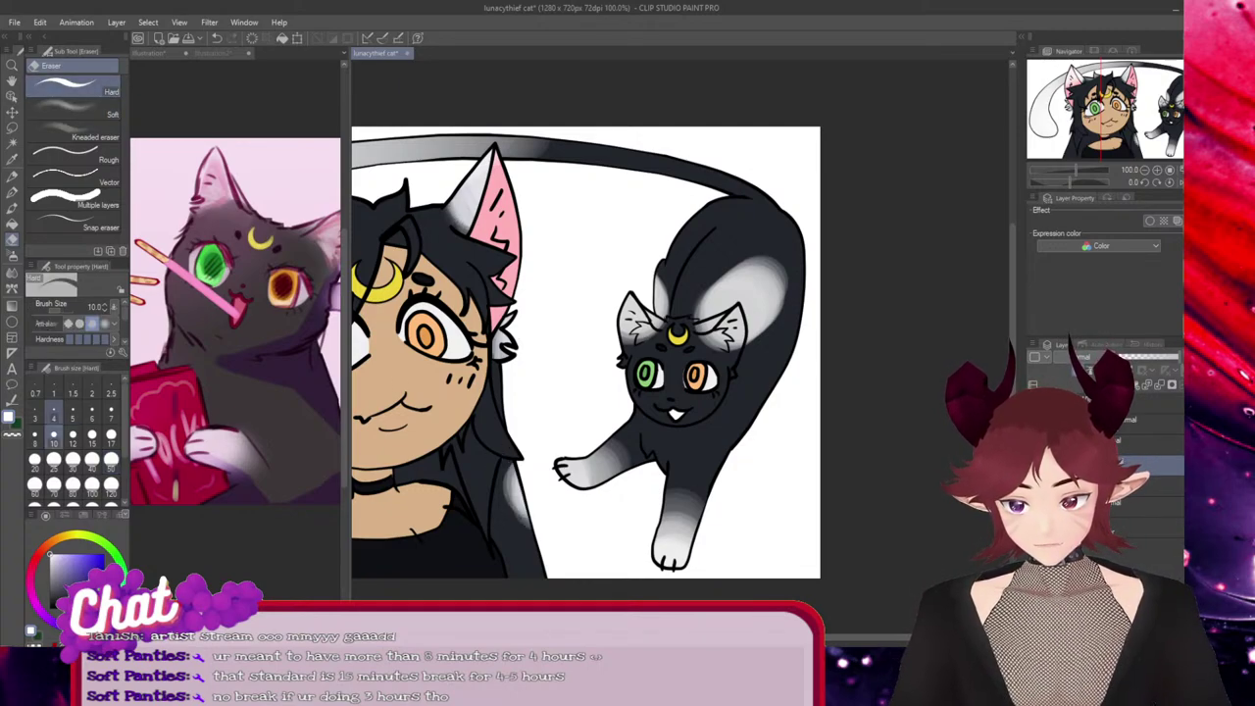
{"action": "left_click", "coordinate": [91, 457]}
{"action": "left_click_drag", "start_coordinate": [502, 443], "coordinate": [508, 454]}
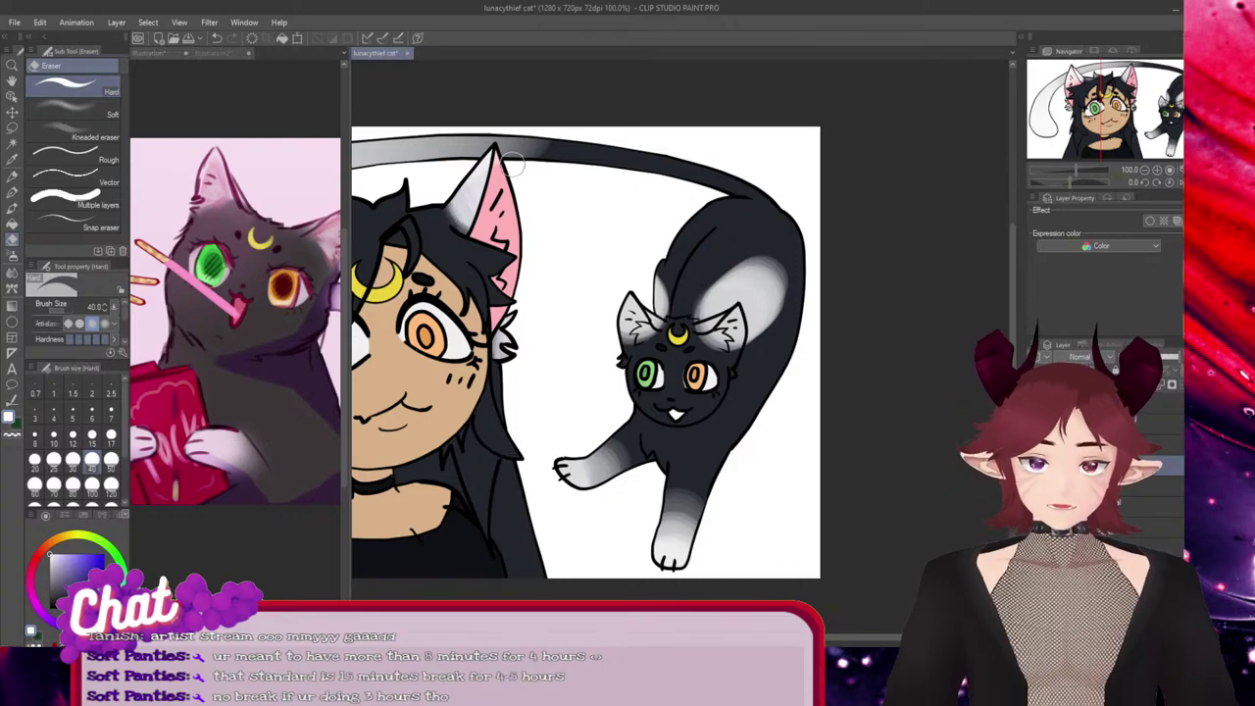
{"action": "scroll", "coordinate": [739, 301], "scroll_direction": "up", "scroll_amount": 5}
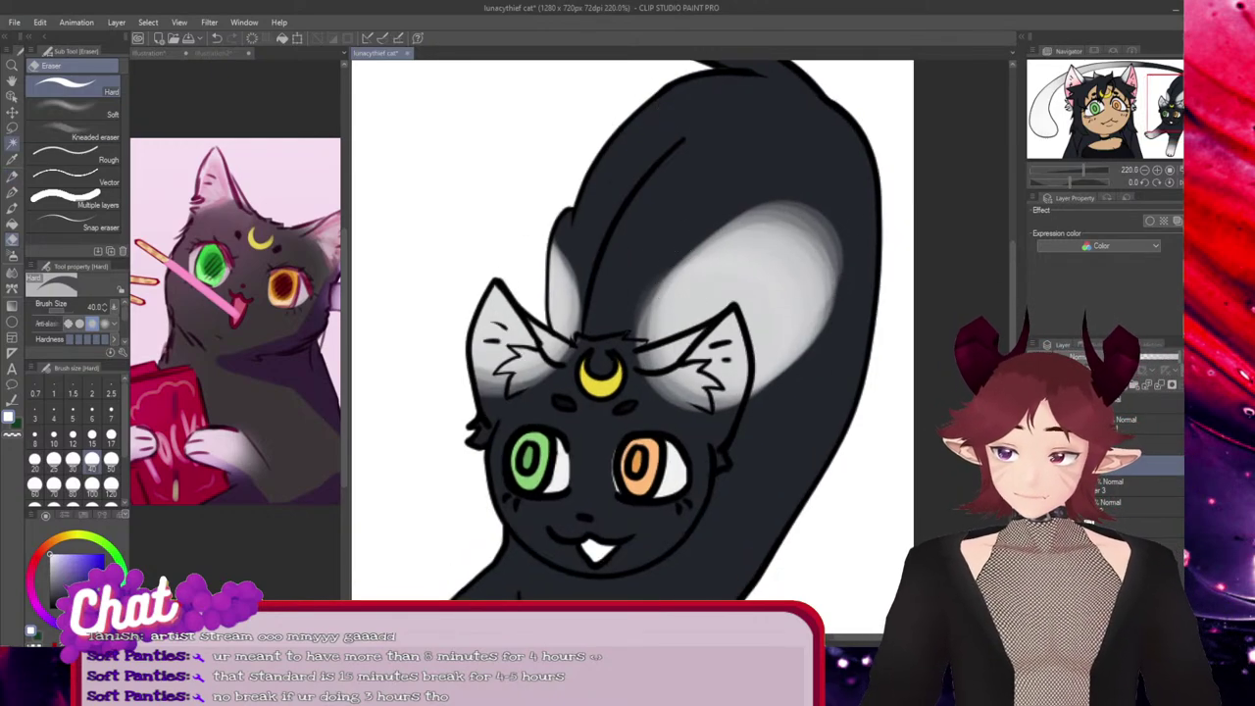
{"action": "key", "text": "w"}
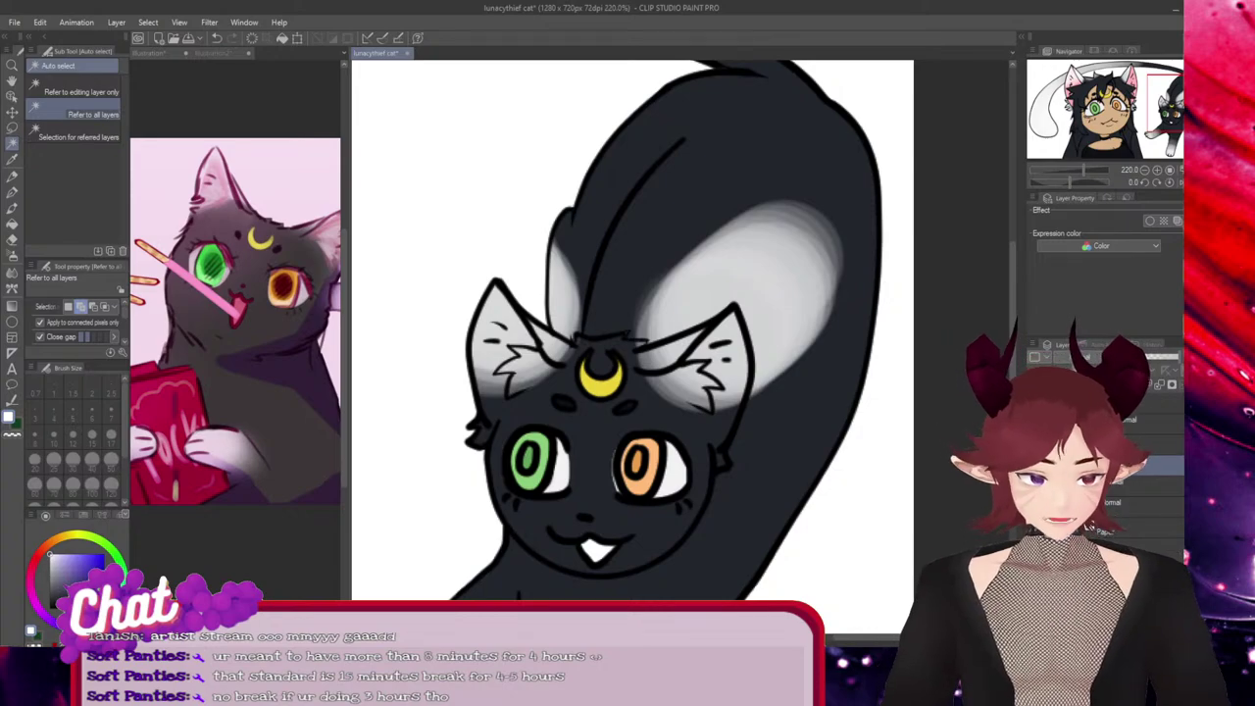
{"action": "left_click", "coordinate": [1034, 466]}
{"action": "key", "text": "ctrl+z"}
{"action": "key", "text": "ctrl+z"}
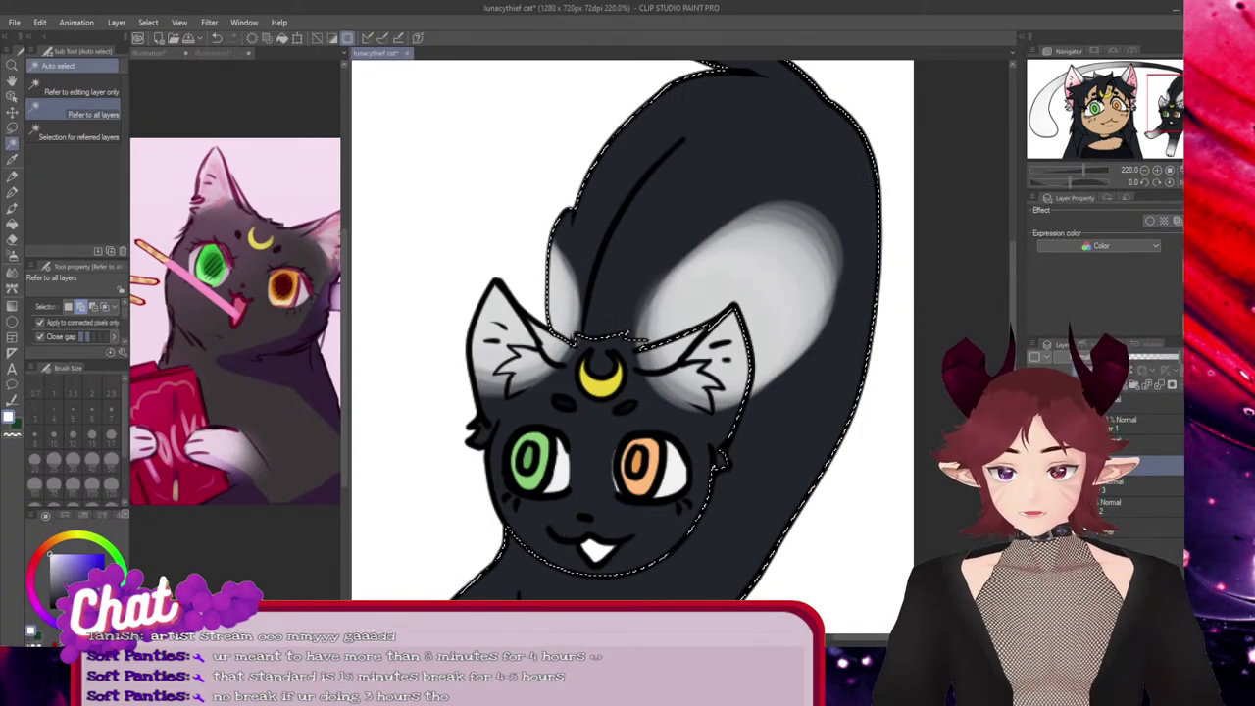
{"action": "key", "text": "ctrl+d"}
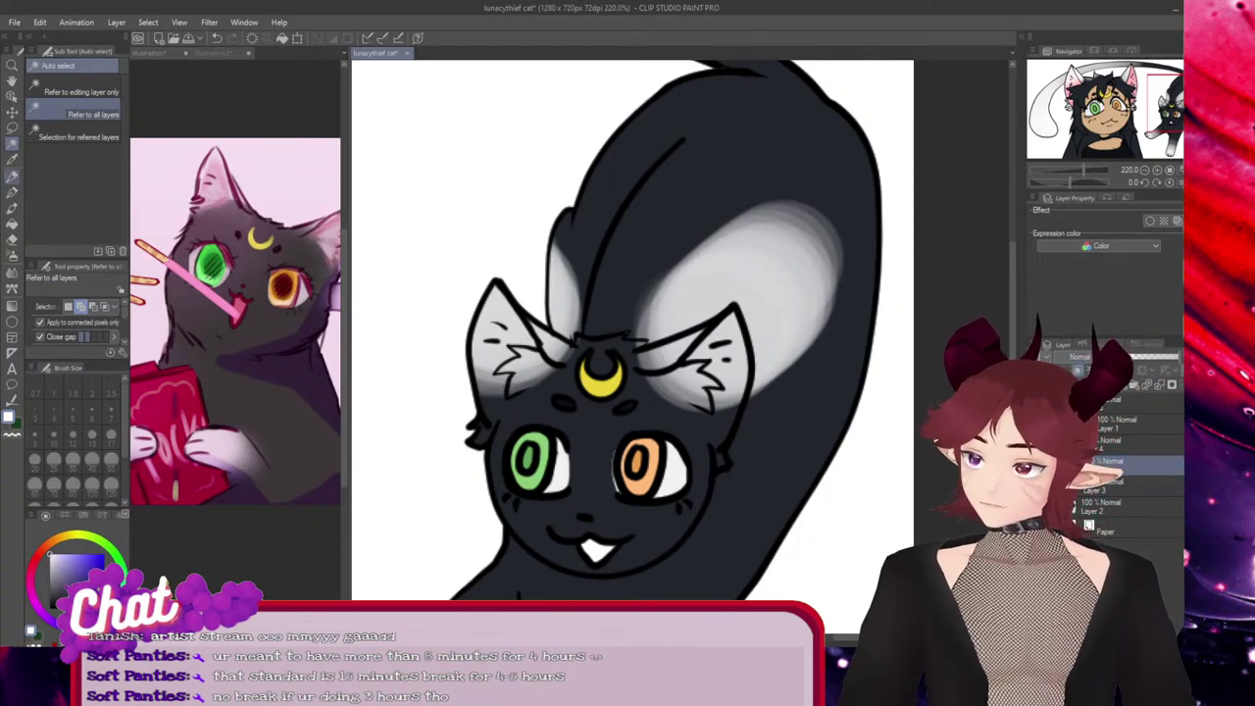
Erase the white overspill from the cat's body behind its ears with the hard eraser
{"action": "left_click", "coordinate": [12, 239]}
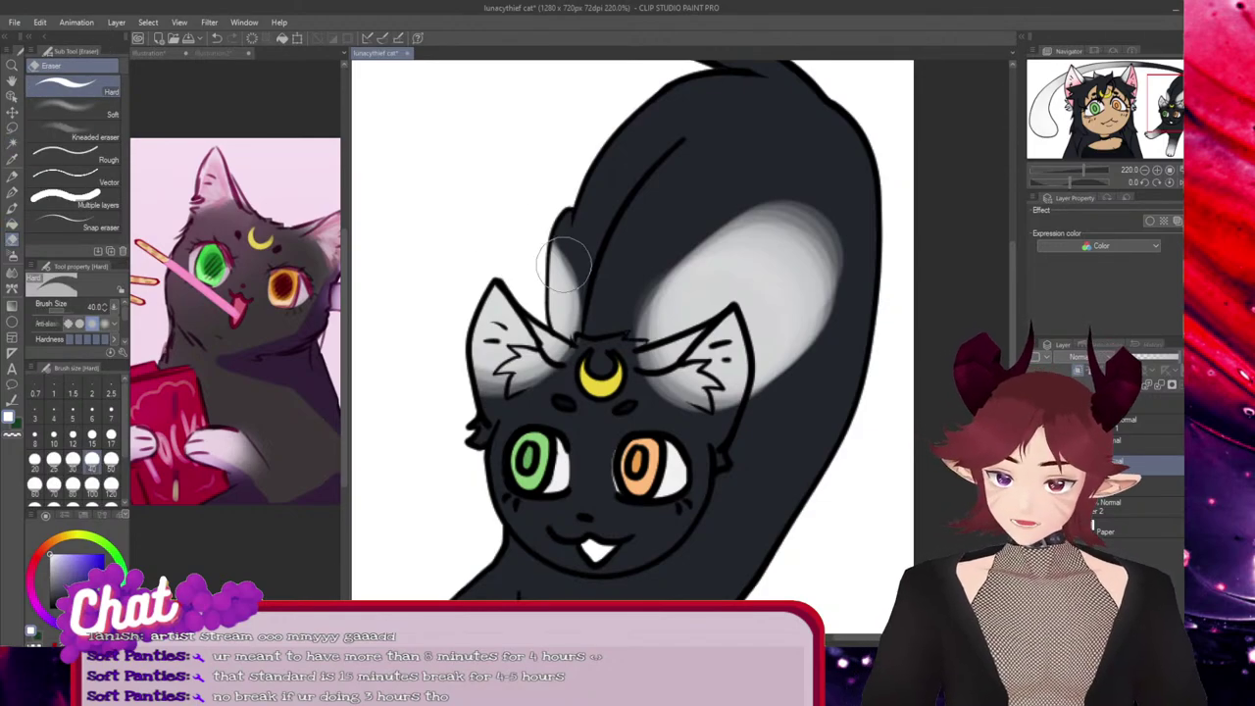
{"action": "left_click_drag", "start_coordinate": [563, 264], "coordinate": [581, 315]}
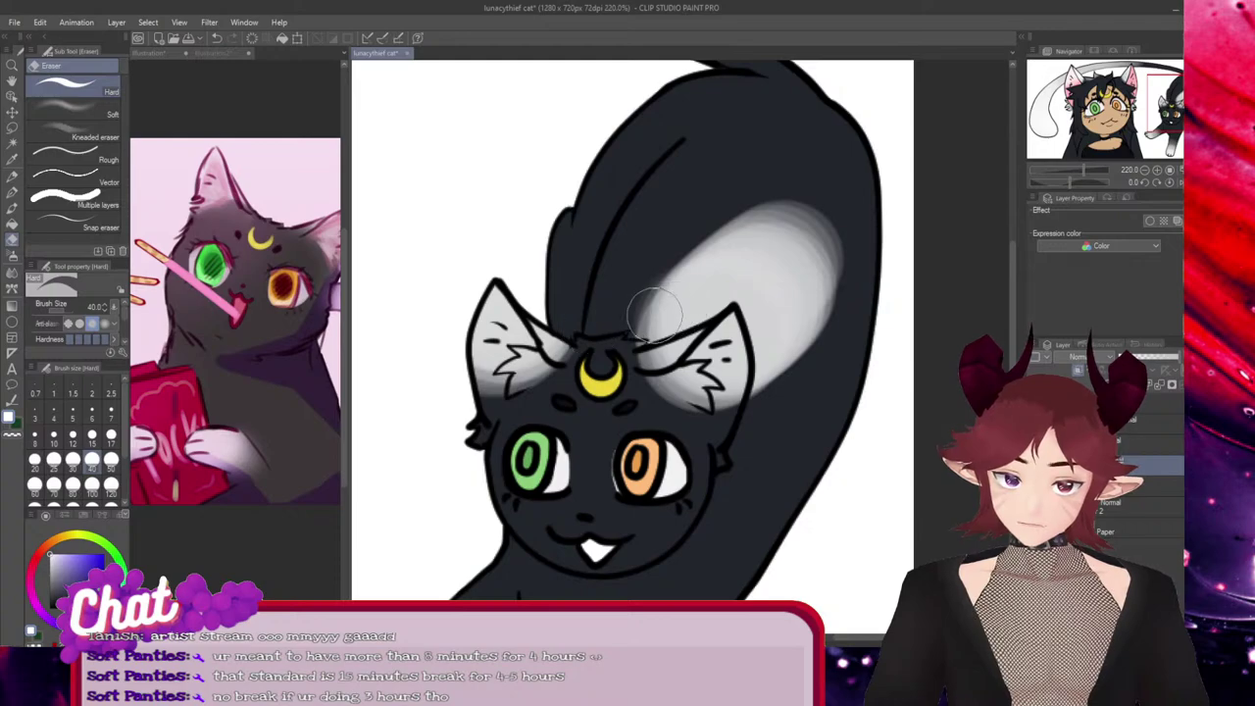
{"action": "mouse_move", "coordinate": [630, 324]}
{"action": "left_mouse_down"}
{"action": "mouse_move", "coordinate": [724, 283]}
{"action": "mouse_move", "coordinate": [702, 302]}
{"action": "mouse_move", "coordinate": [719, 291]}
{"action": "mouse_move", "coordinate": [655, 316]}
{"action": "mouse_move", "coordinate": [696, 245]}
{"action": "mouse_move", "coordinate": [744, 238]}
{"action": "mouse_move", "coordinate": [652, 251]}
{"action": "mouse_move", "coordinate": [818, 210]}
{"action": "mouse_move", "coordinate": [710, 273]}
{"action": "mouse_move", "coordinate": [777, 257]}
{"action": "mouse_move", "coordinate": [775, 276]}
{"action": "mouse_move", "coordinate": [724, 286]}
{"action": "mouse_move", "coordinate": [817, 266]}
{"action": "mouse_move", "coordinate": [828, 340]}
{"action": "mouse_move", "coordinate": [778, 292]}
{"action": "mouse_move", "coordinate": [808, 385]}
{"action": "mouse_move", "coordinate": [756, 292]}
{"action": "mouse_move", "coordinate": [780, 348]}
{"action": "left_mouse_up"}
{"action": "left_click_drag", "start_coordinate": [760, 306], "coordinate": [774, 356]}
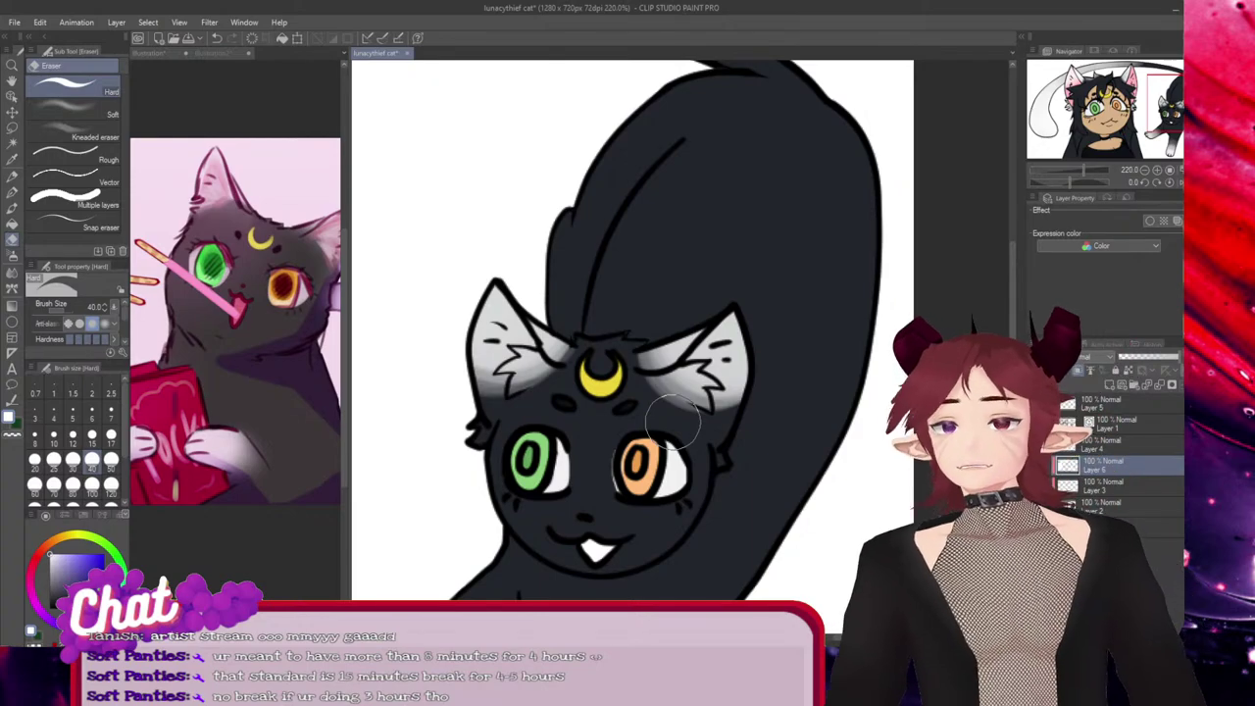
Erase the white overspill from the cat's forehead fur beside both ears, refining the tuft edges with the hard eraser at size 17
{"action": "scroll", "coordinate": [673, 421], "scroll_direction": "up", "scroll_amount": 2}
{"action": "scroll", "coordinate": [689, 385], "scroll_direction": "up", "scroll_amount": 2}
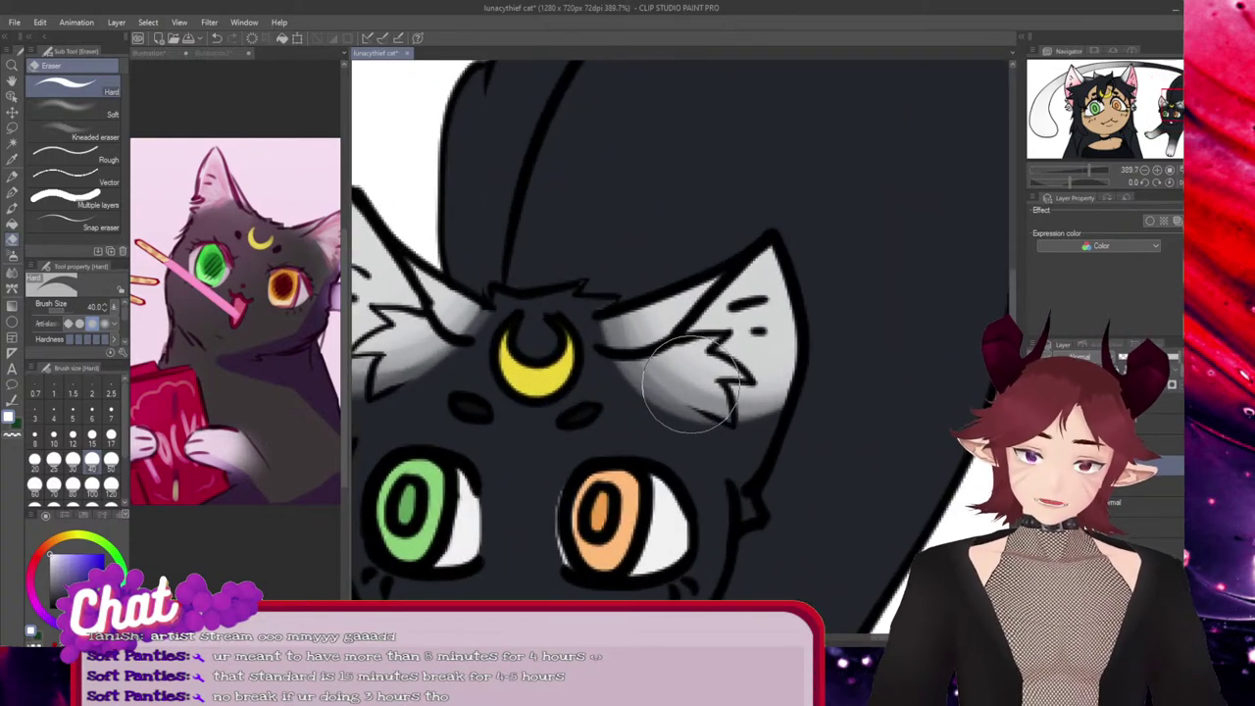
{"action": "left_click_drag", "start_coordinate": [690, 400], "coordinate": [643, 391]}
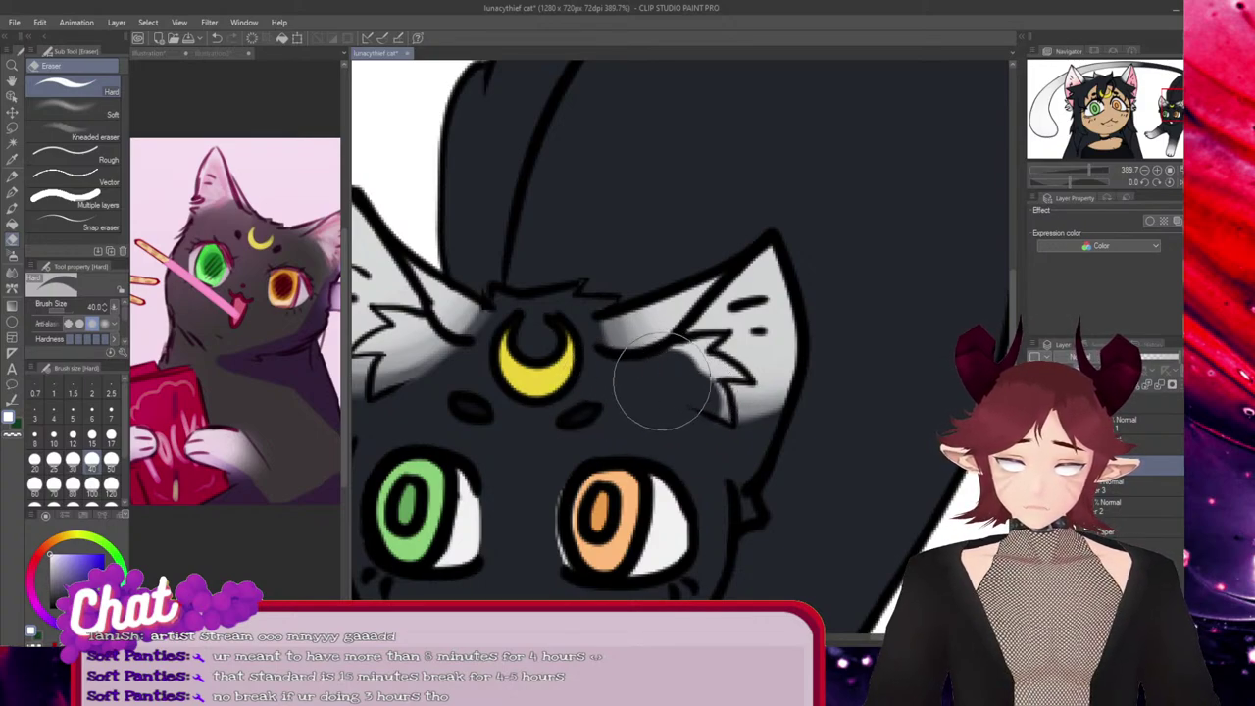
{"action": "mouse_move", "coordinate": [438, 381]}
{"action": "left_mouse_down"}
{"action": "mouse_move", "coordinate": [406, 389]}
{"action": "mouse_move", "coordinate": [407, 371]}
{"action": "mouse_move", "coordinate": [420, 369]}
{"action": "mouse_move", "coordinate": [417, 389]}
{"action": "mouse_move", "coordinate": [406, 358]}
{"action": "left_mouse_up"}
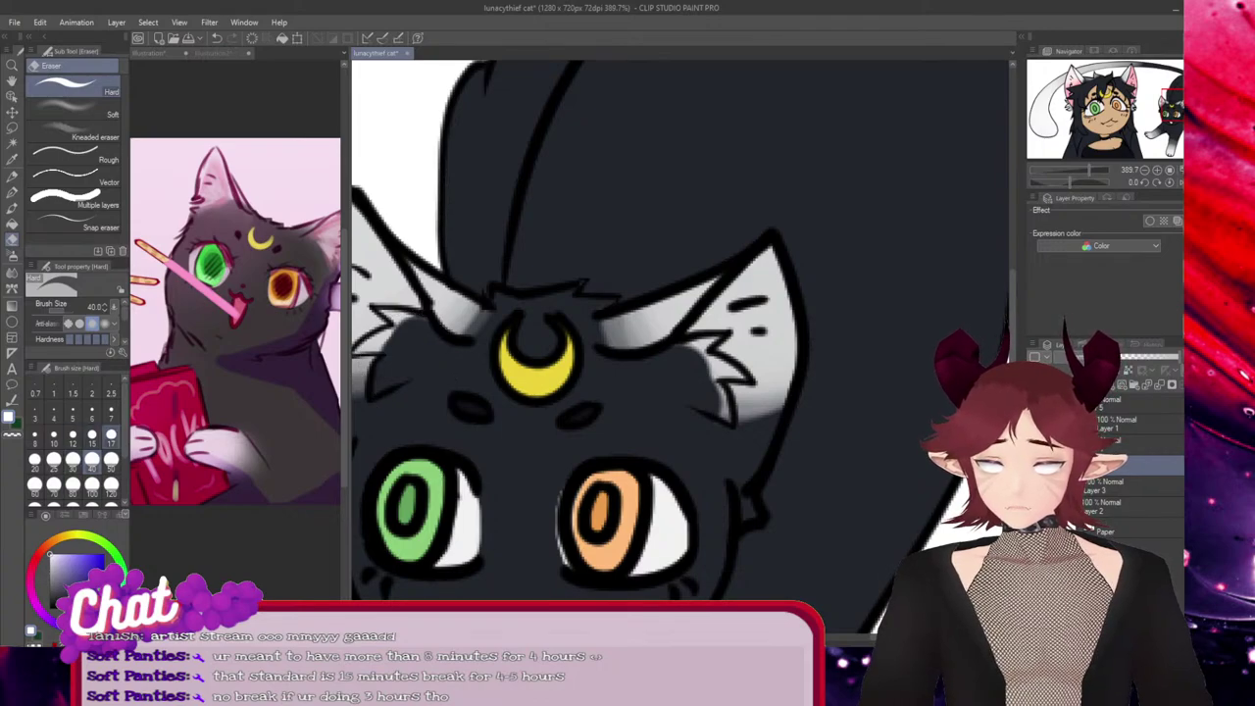
{"action": "left_click", "coordinate": [111, 434]}
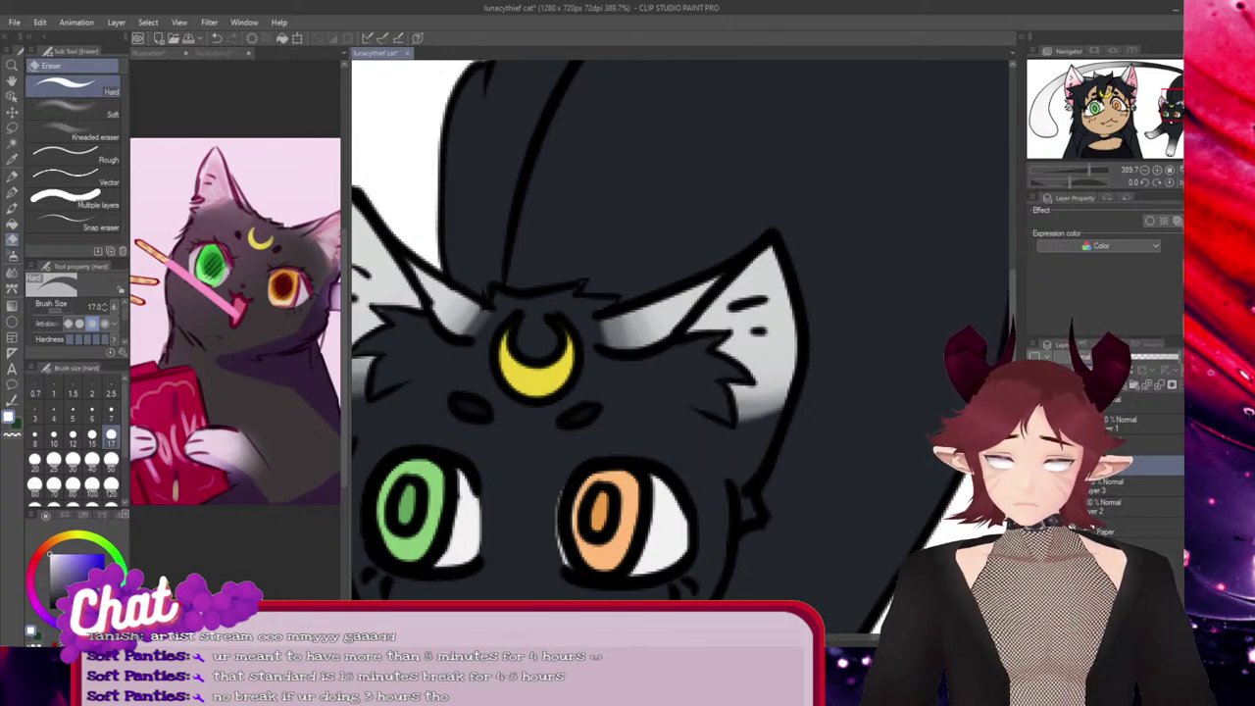
{"action": "left_click", "coordinate": [851, 637]}
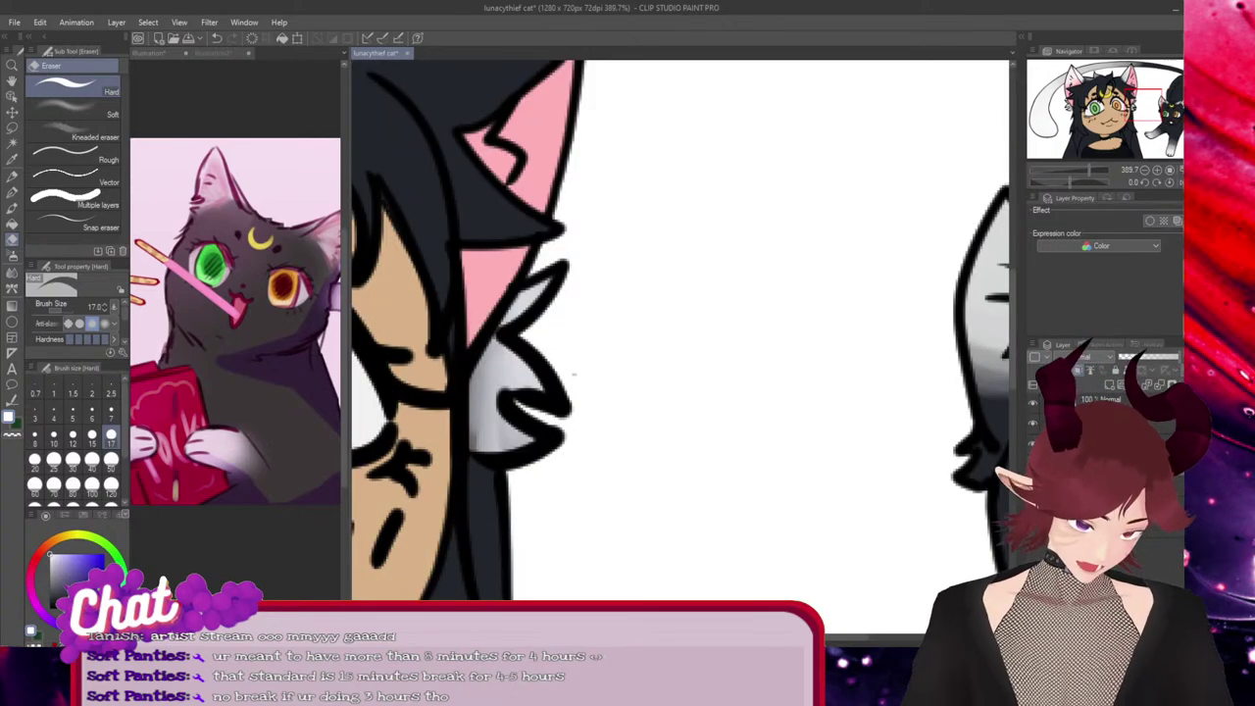
{"action": "left_click_drag", "start_coordinate": [853, 637], "coordinate": [874, 637]}
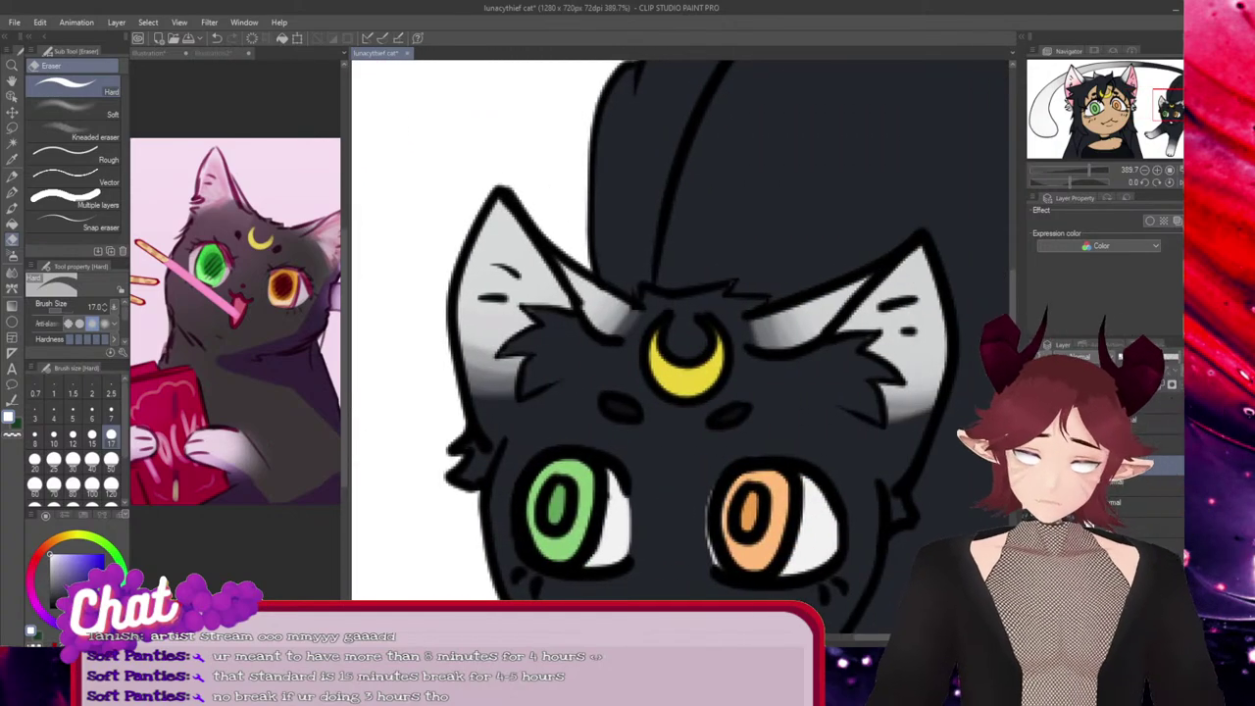
Paint the cat's cheek tufts pale with the watercolor brush at size 50 and erase the overspill from its body
{"action": "key", "text": "p"}
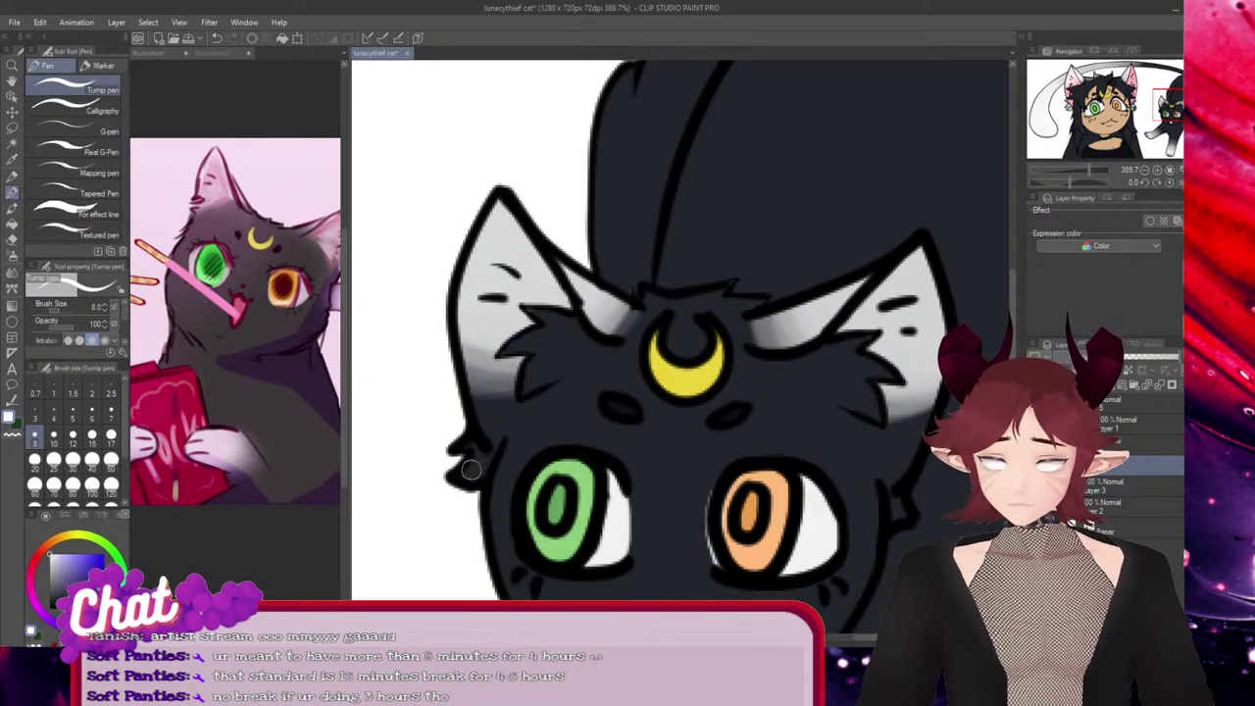
{"action": "key", "text": "b"}
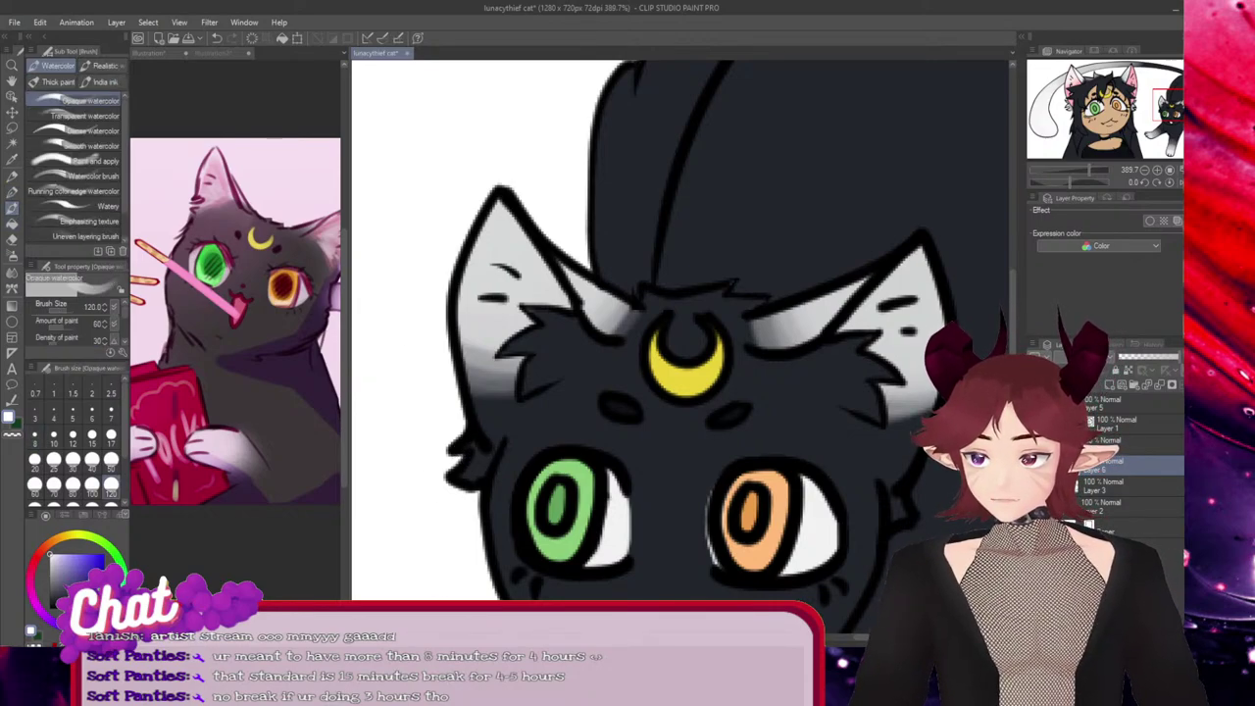
{"action": "left_click", "coordinate": [110, 459]}
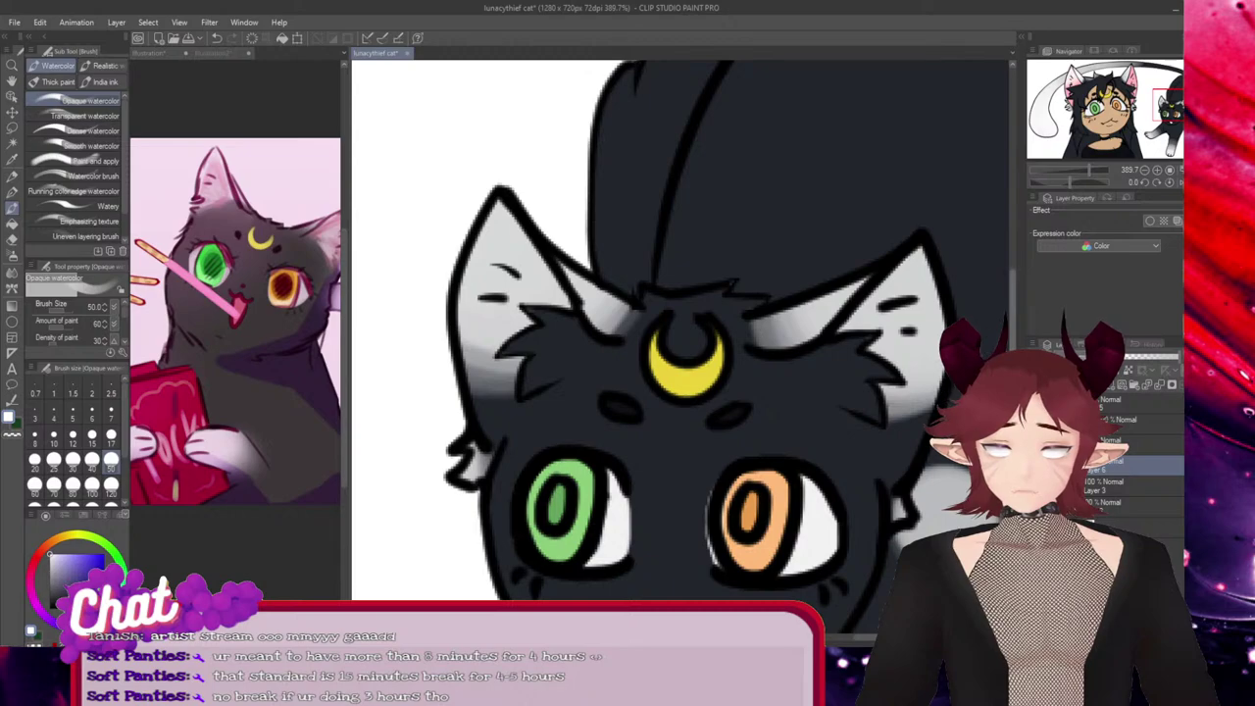
{"action": "scroll", "coordinate": [421, 328], "scroll_direction": "down", "scroll_amount": 3}
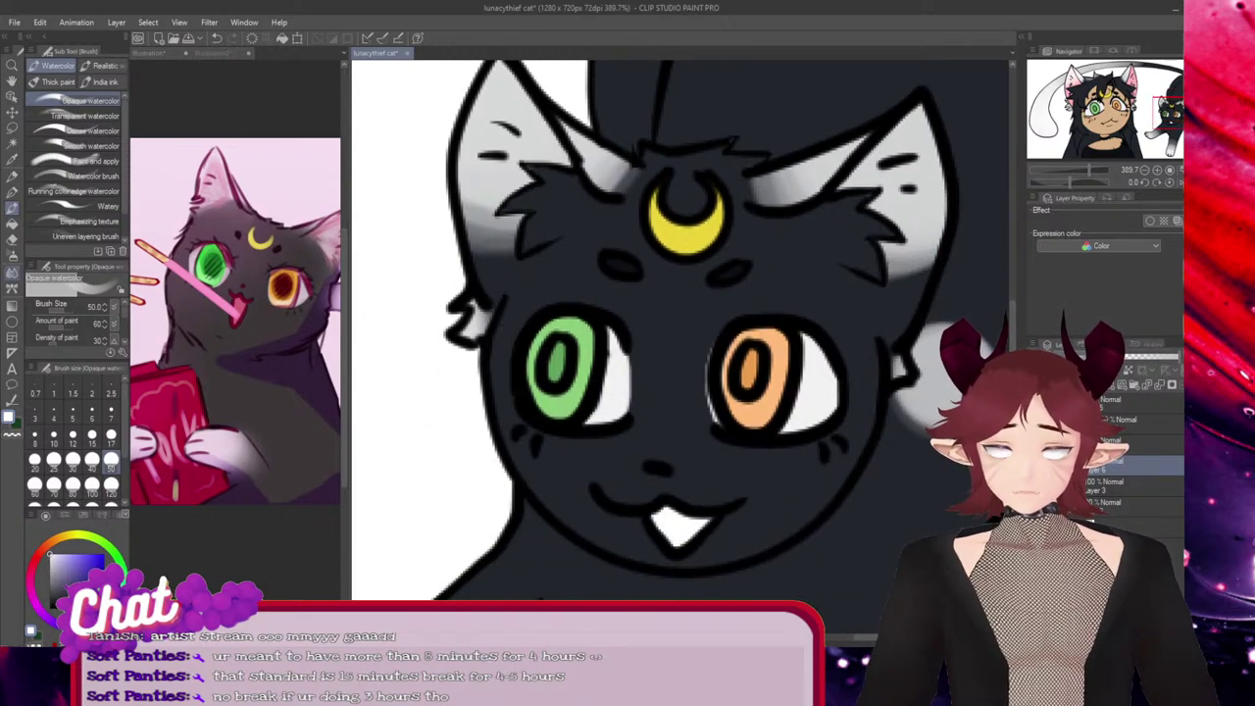
{"action": "key", "text": "e"}
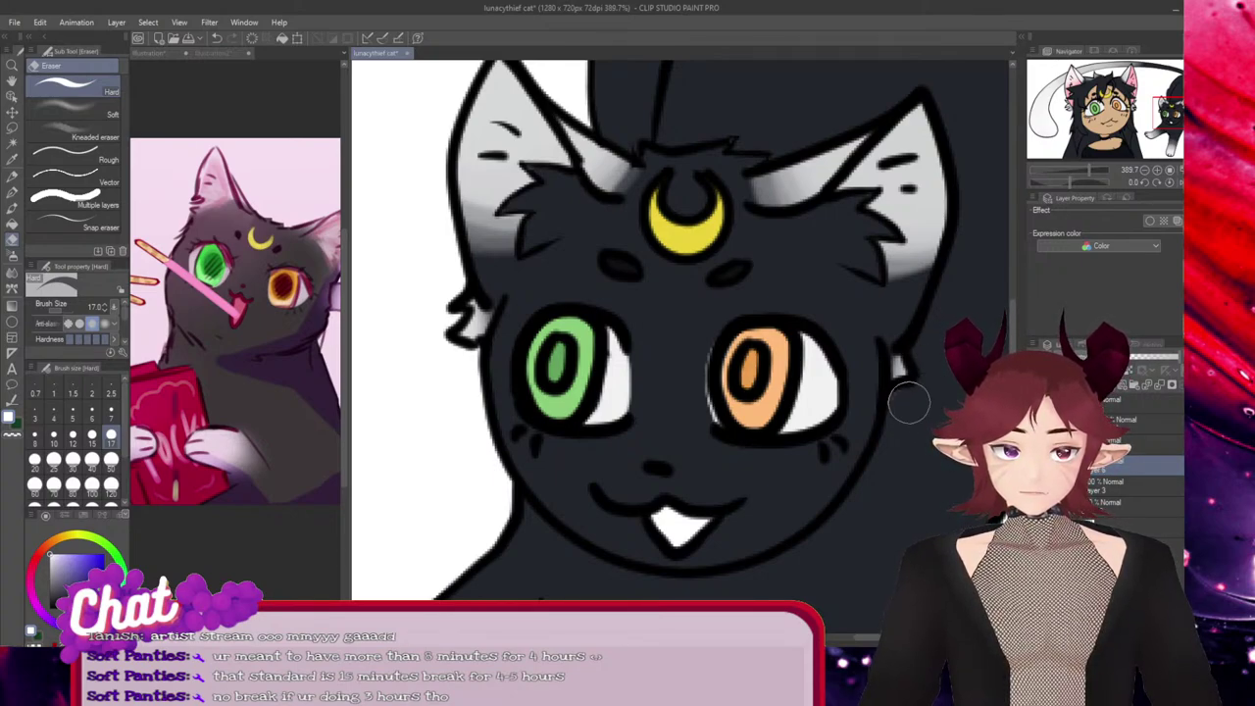
{"action": "scroll", "coordinate": [664, 425], "scroll_direction": "down", "scroll_amount": 6}
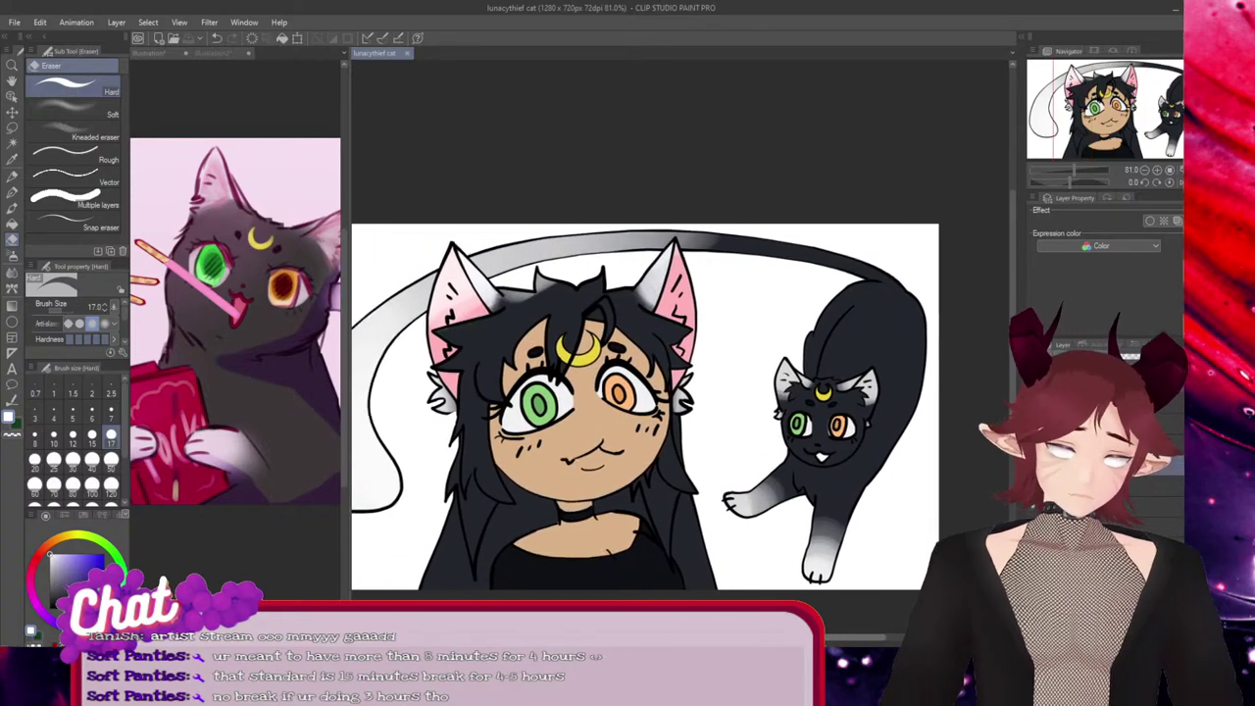
Set the opaque watercolor brush to size 120 for whitening the cat's ear on its orange-eye side
{"action": "left_click_drag", "start_coordinate": [774, 637], "coordinate": [817, 637]}
{"action": "scroll", "coordinate": [773, 438], "scroll_direction": "up", "scroll_amount": 16}
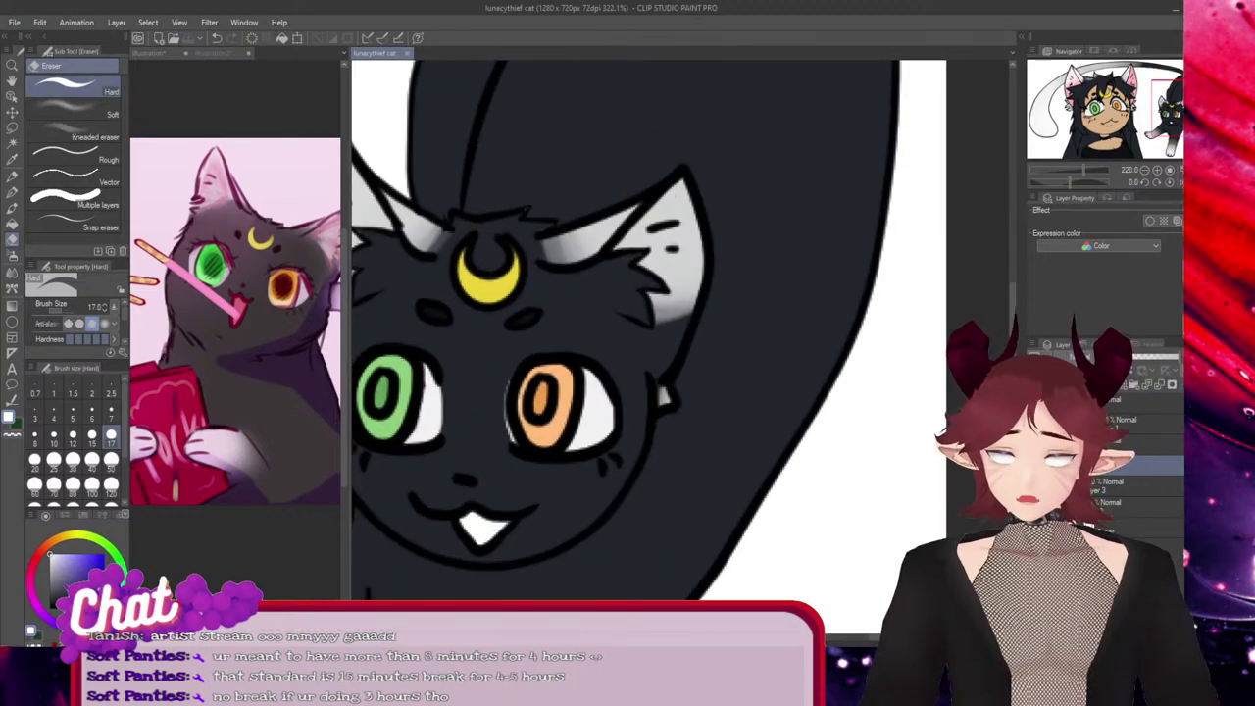
{"action": "key", "text": "b"}
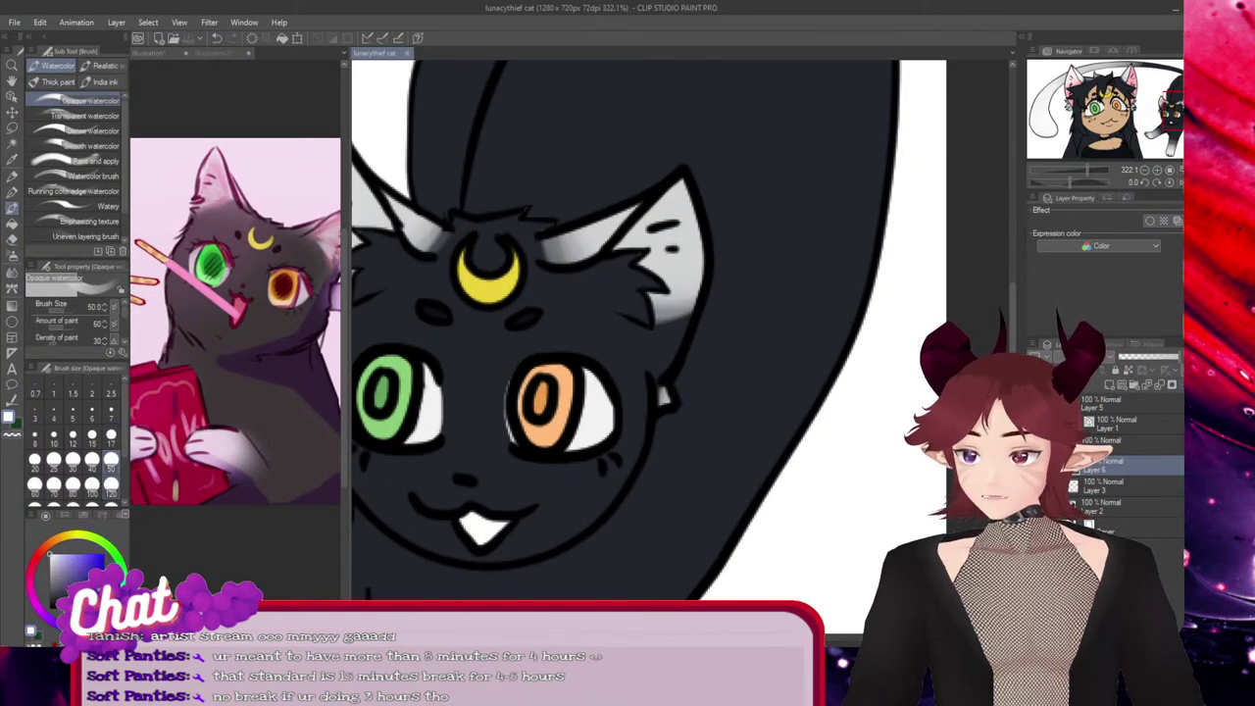
{"action": "left_click", "coordinate": [112, 487]}
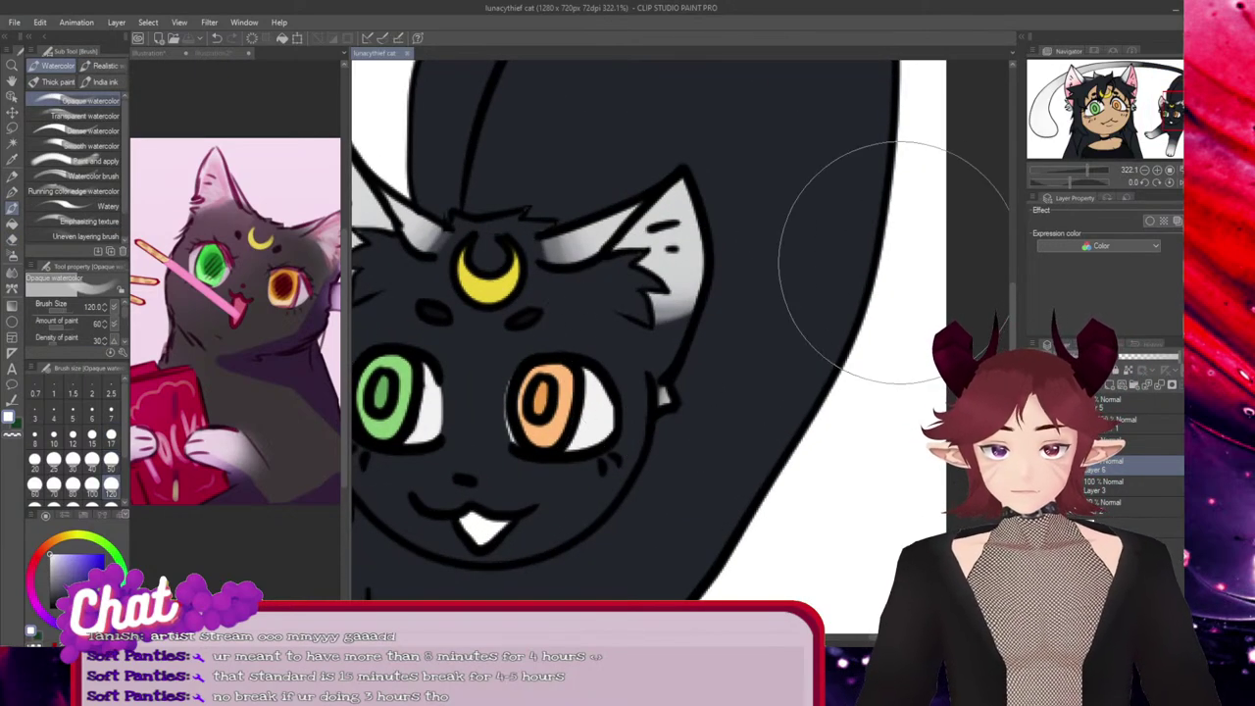
{"action": "left_click_drag", "start_coordinate": [742, 294], "coordinate": [764, 283]}
{"action": "left_click", "coordinate": [738, 304]}
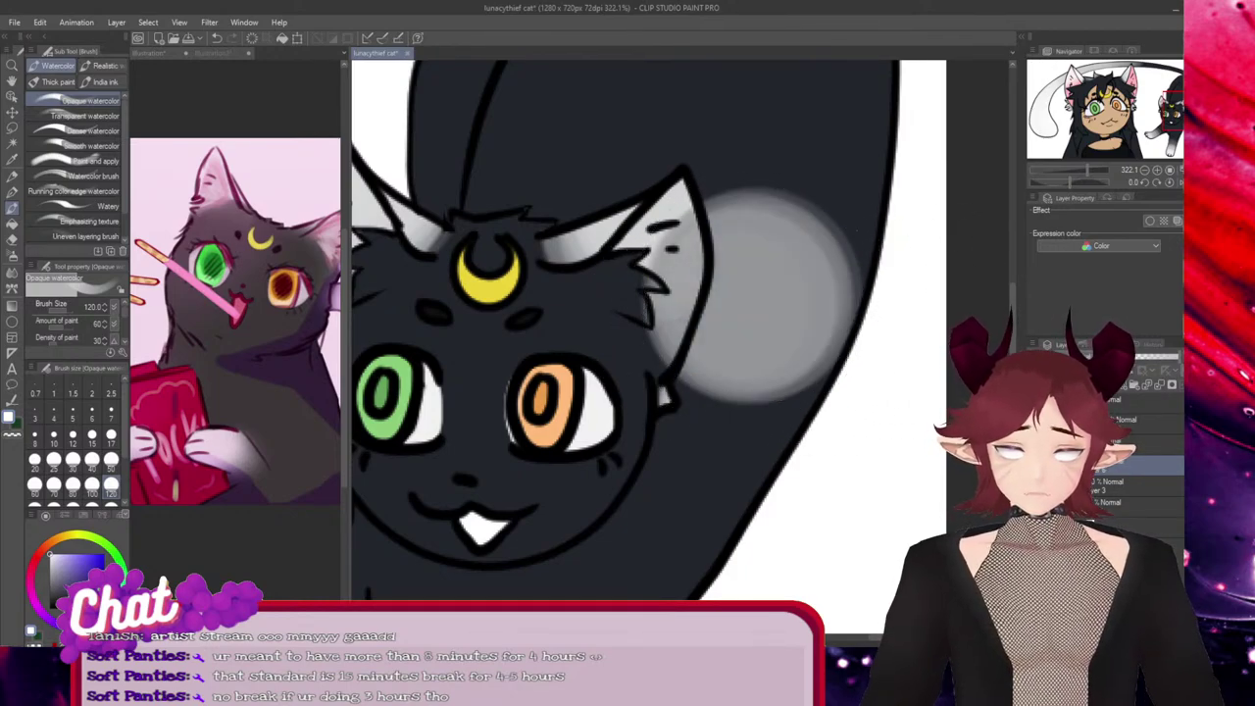
{"action": "key", "text": "ctrl+z"}
{"action": "key", "text": "ctrl+z"}
{"action": "key", "text": "ctrl+z"}
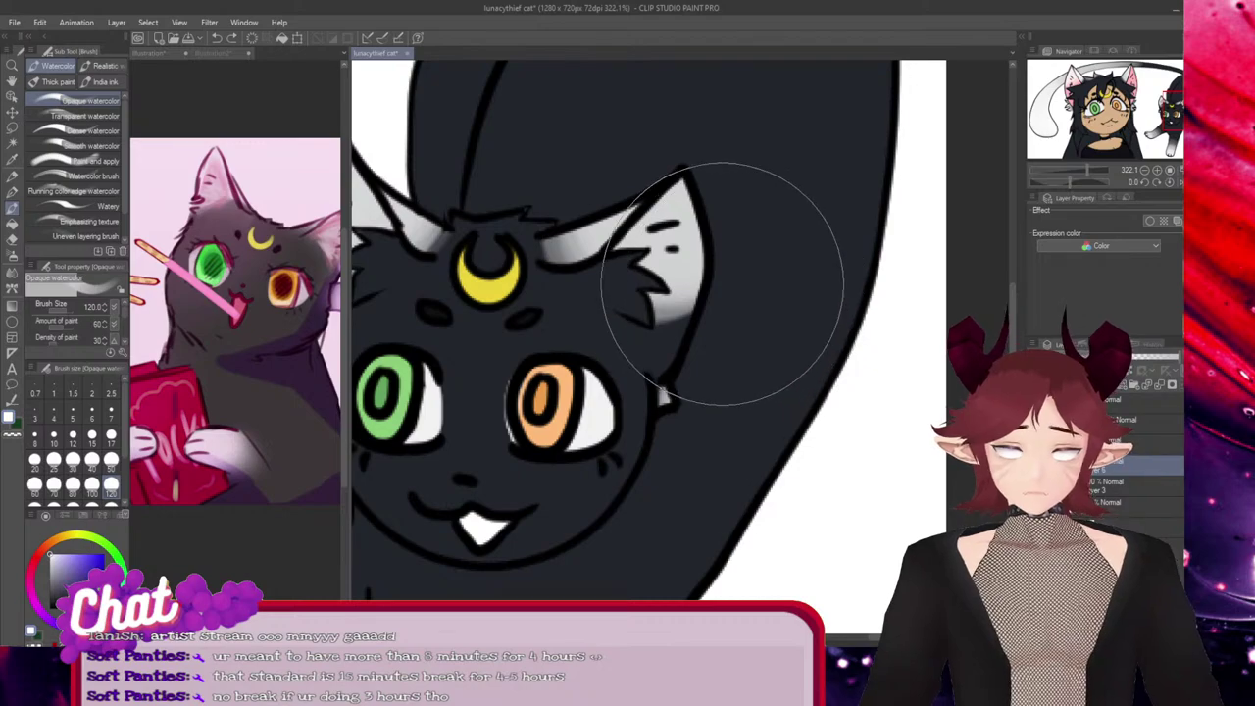
{"action": "left_click", "coordinate": [732, 289]}
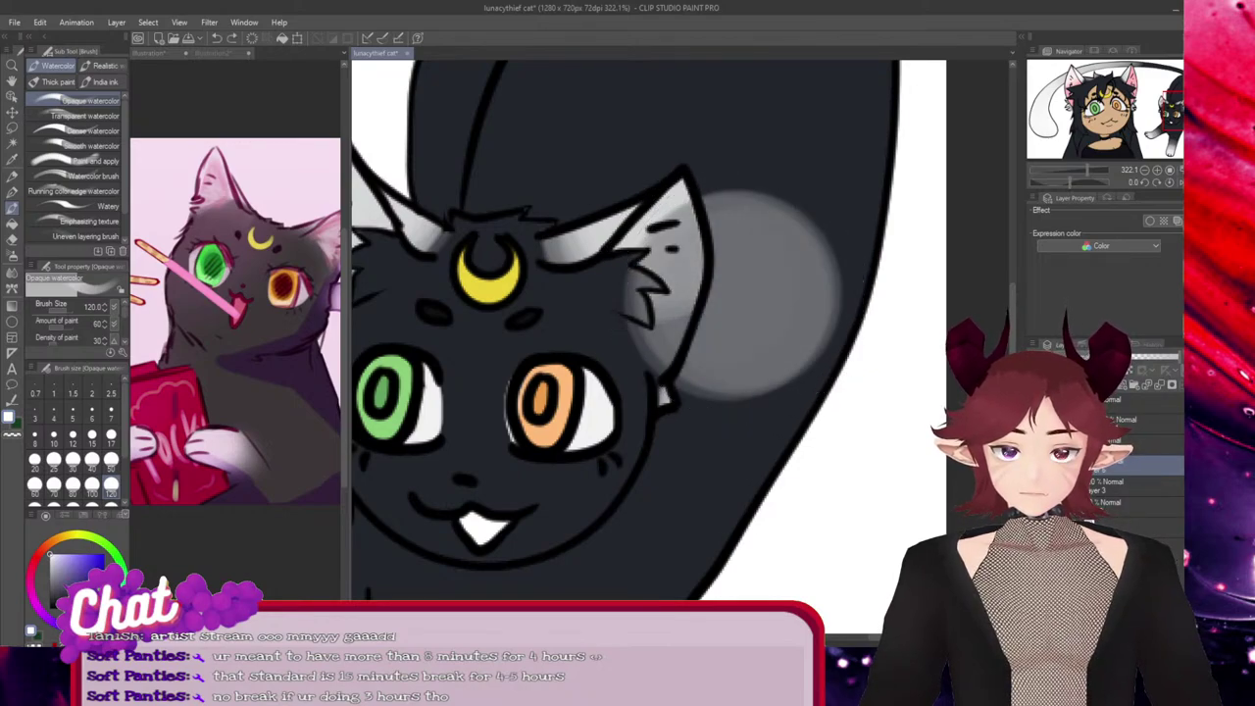
{"action": "key", "text": "ctrl+z"}
Paint soft white over the lower fur of both cat ears with the opaque watercolor brush at size 120
{"action": "mouse_move", "coordinate": [736, 304]}
{"action": "left_mouse_down"}
{"action": "mouse_move", "coordinate": [775, 287]}
{"action": "mouse_move", "coordinate": [764, 310]}
{"action": "mouse_move", "coordinate": [781, 283]}
{"action": "mouse_move", "coordinate": [831, 277]}
{"action": "mouse_move", "coordinate": [757, 257]}
{"action": "left_mouse_up"}
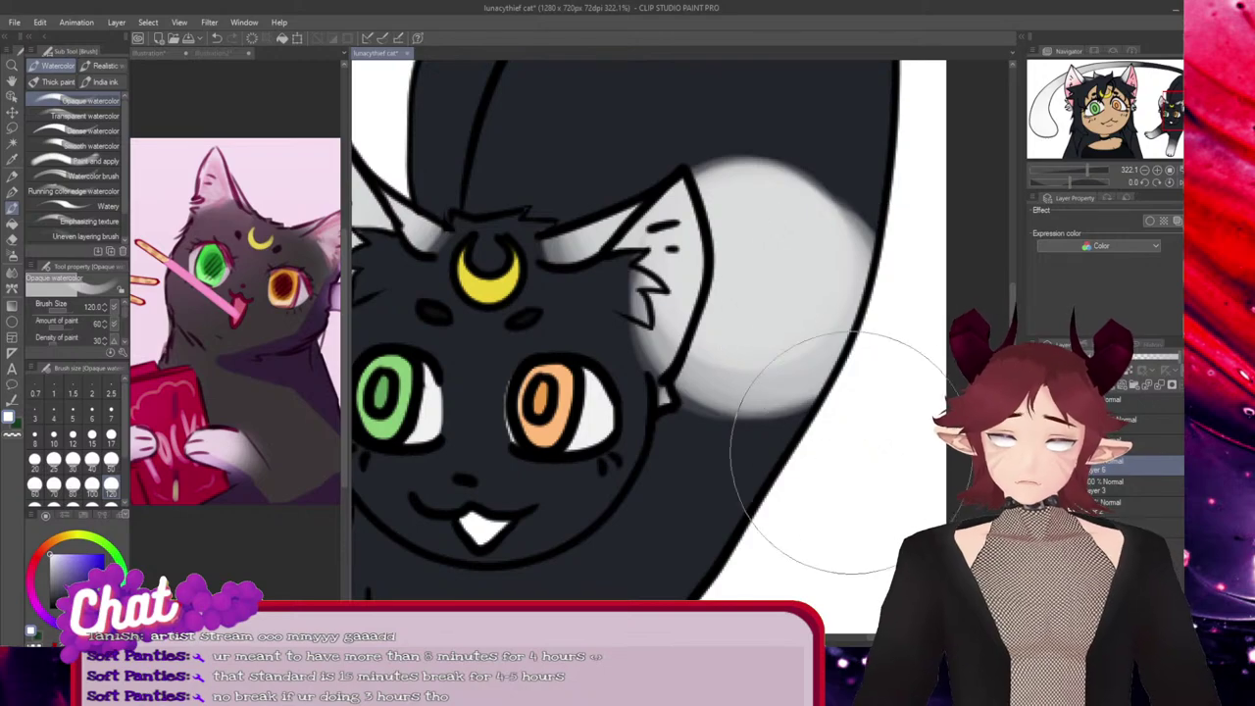
{"action": "left_click_drag", "start_coordinate": [887, 637], "coordinate": [851, 637]}
{"action": "mouse_move", "coordinate": [548, 237]}
{"action": "left_mouse_down"}
{"action": "mouse_move", "coordinate": [547, 221]}
{"action": "mouse_move", "coordinate": [557, 225]}
{"action": "left_mouse_up"}
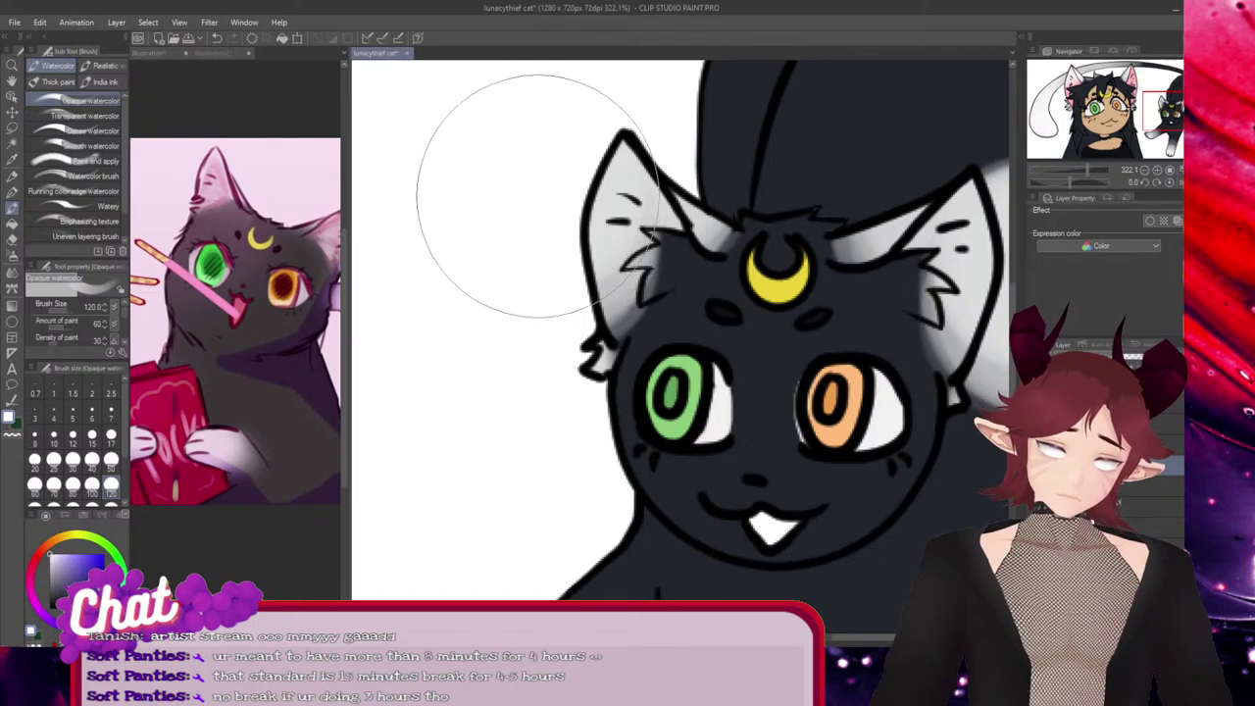
Erase the white overspill from the cat's ear tufts and from its body behind the ear, using the hard eraser at size 17
{"action": "key", "text": "e"}
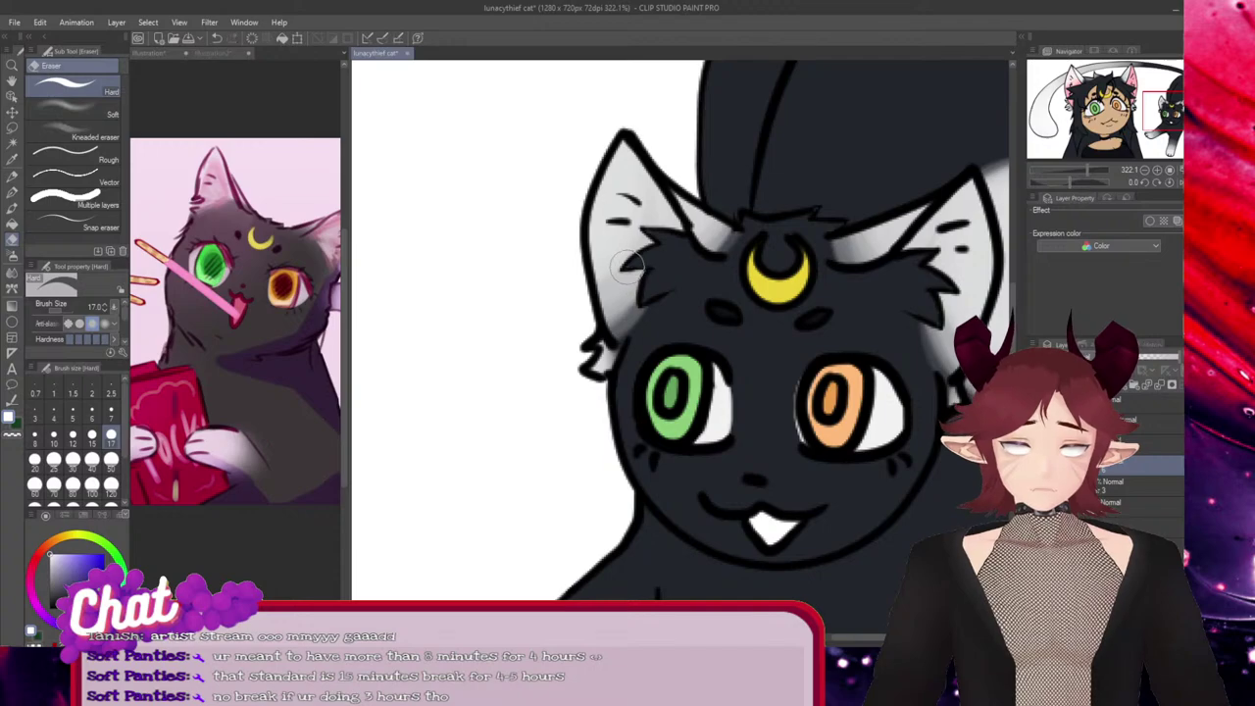
{"action": "scroll", "coordinate": [673, 291], "scroll_direction": "down", "scroll_amount": 5}
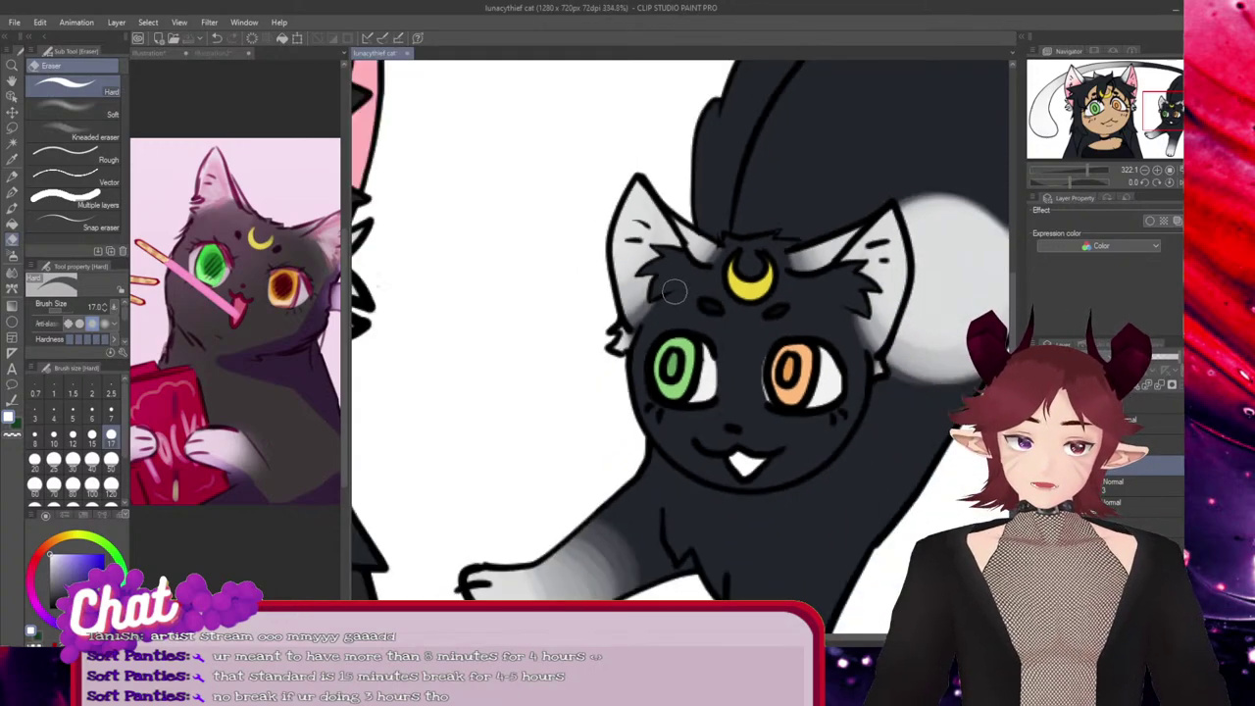
{"action": "scroll", "coordinate": [902, 305], "scroll_direction": "up", "scroll_amount": 5}
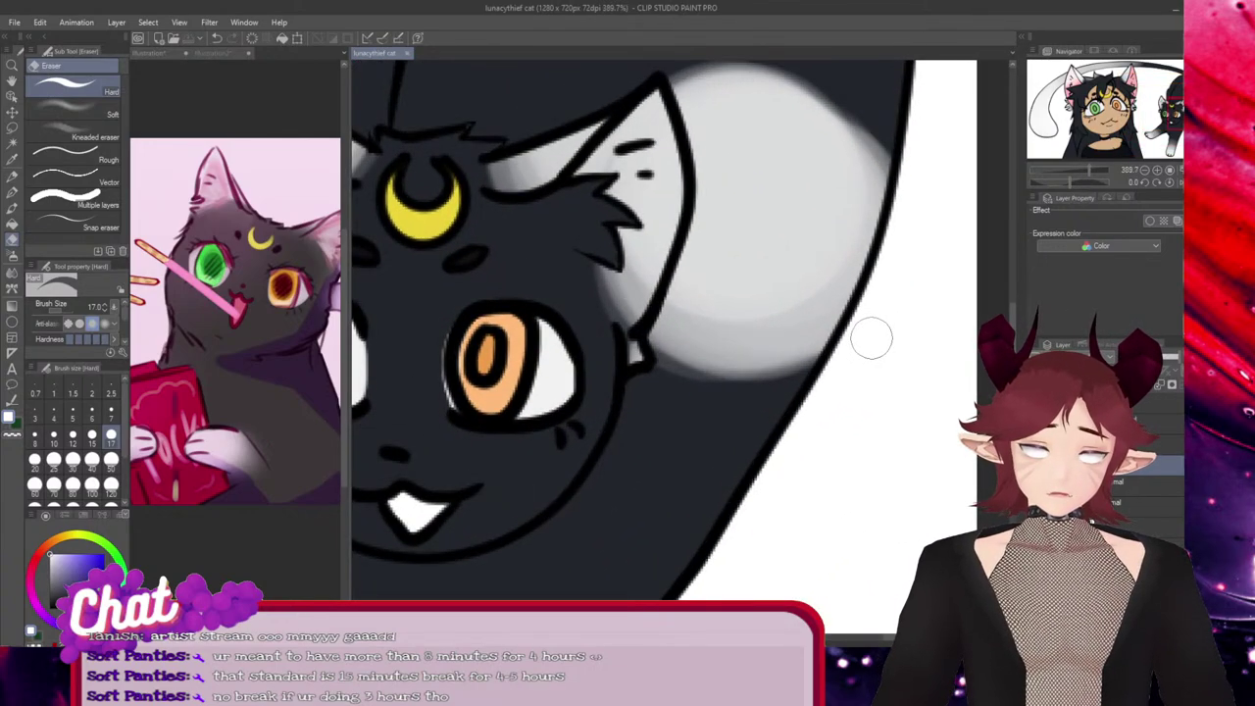
{"action": "mouse_move", "coordinate": [798, 364]}
{"action": "left_mouse_down"}
{"action": "mouse_move", "coordinate": [904, 191]}
{"action": "mouse_move", "coordinate": [877, 202]}
{"action": "mouse_move", "coordinate": [813, 388]}
{"action": "mouse_move", "coordinate": [806, 361]}
{"action": "mouse_move", "coordinate": [916, 112]}
{"action": "mouse_move", "coordinate": [764, 413]}
{"action": "mouse_move", "coordinate": [877, 137]}
{"action": "mouse_move", "coordinate": [836, 177]}
{"action": "mouse_move", "coordinate": [722, 418]}
{"action": "mouse_move", "coordinate": [887, 99]}
{"action": "mouse_move", "coordinate": [761, 276]}
{"action": "mouse_move", "coordinate": [801, 139]}
{"action": "mouse_move", "coordinate": [685, 400]}
{"action": "mouse_move", "coordinate": [721, 271]}
{"action": "left_mouse_up"}
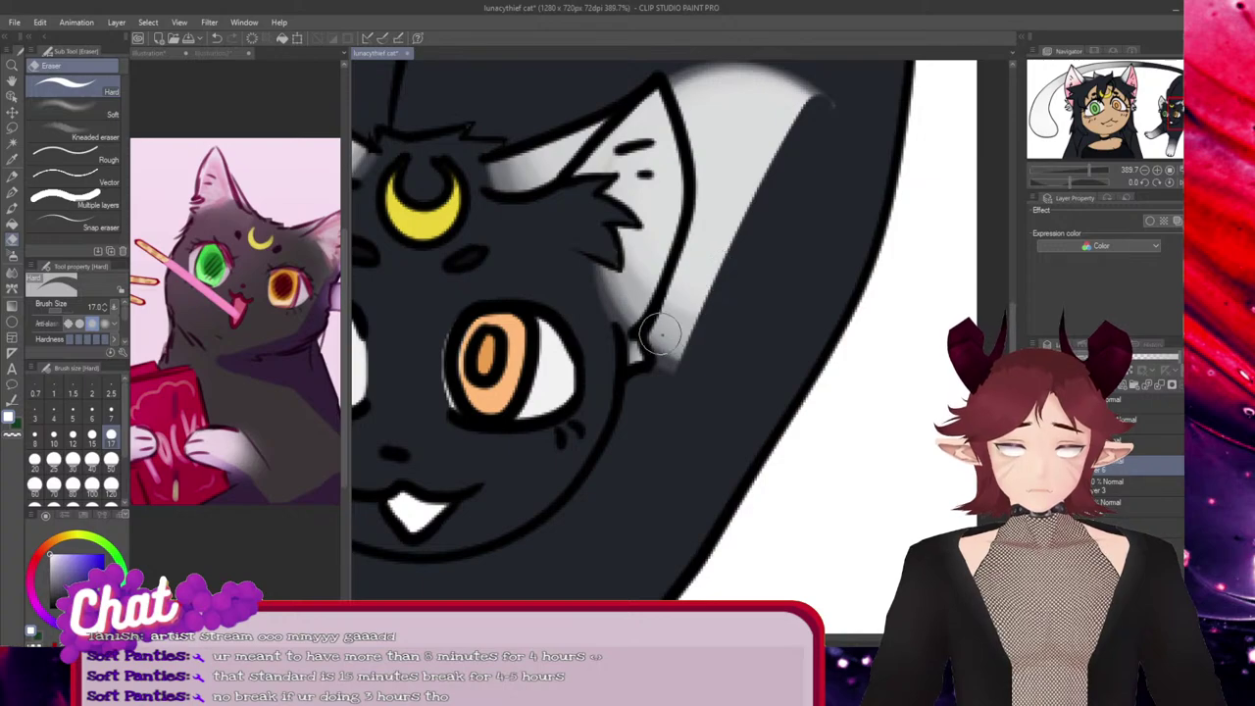
{"action": "mouse_move", "coordinate": [659, 334]}
{"action": "left_mouse_down"}
{"action": "mouse_move", "coordinate": [687, 263]}
{"action": "mouse_move", "coordinate": [661, 345]}
{"action": "mouse_move", "coordinate": [717, 206]}
{"action": "mouse_move", "coordinate": [680, 344]}
{"action": "mouse_move", "coordinate": [713, 124]}
{"action": "mouse_move", "coordinate": [679, 85]}
{"action": "mouse_move", "coordinate": [717, 202]}
{"action": "left_mouse_up"}
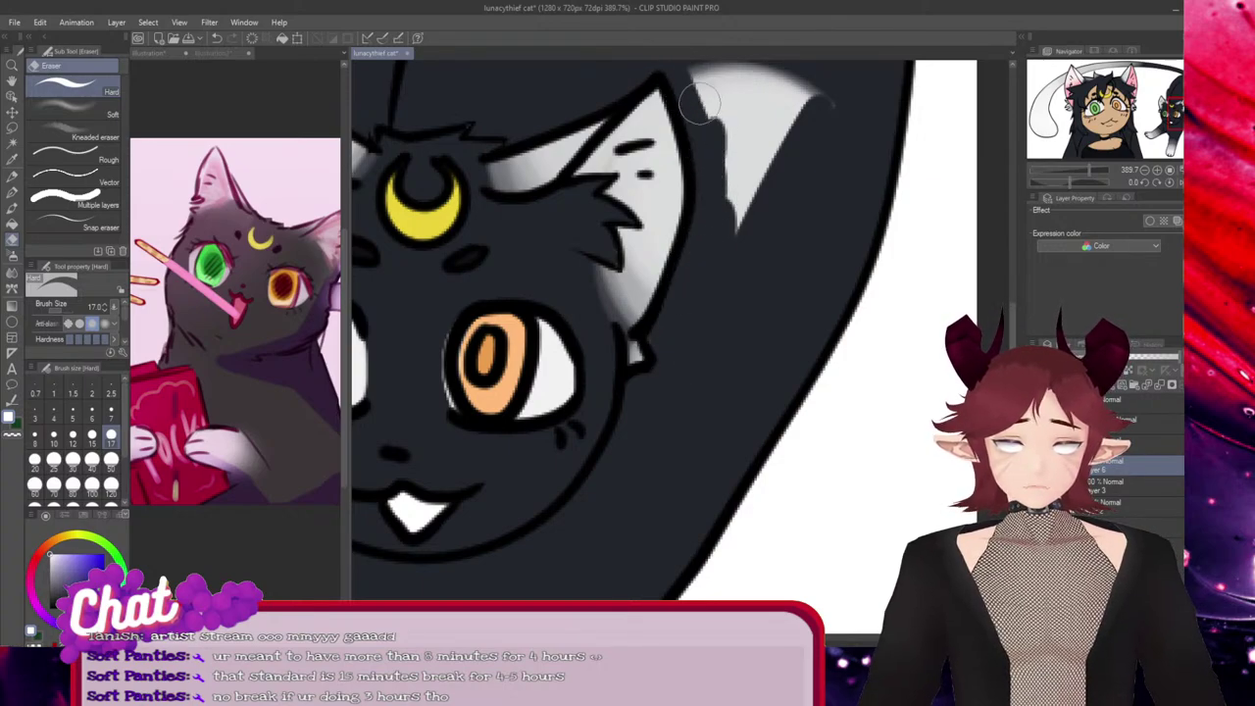
{"action": "mouse_move", "coordinate": [700, 101]}
{"action": "left_mouse_down"}
{"action": "mouse_move", "coordinate": [726, 239]}
{"action": "mouse_move", "coordinate": [797, 105]}
{"action": "mouse_move", "coordinate": [823, 94]}
{"action": "mouse_move", "coordinate": [839, 118]}
{"action": "mouse_move", "coordinate": [783, 140]}
{"action": "mouse_move", "coordinate": [723, 104]}
{"action": "left_mouse_up"}
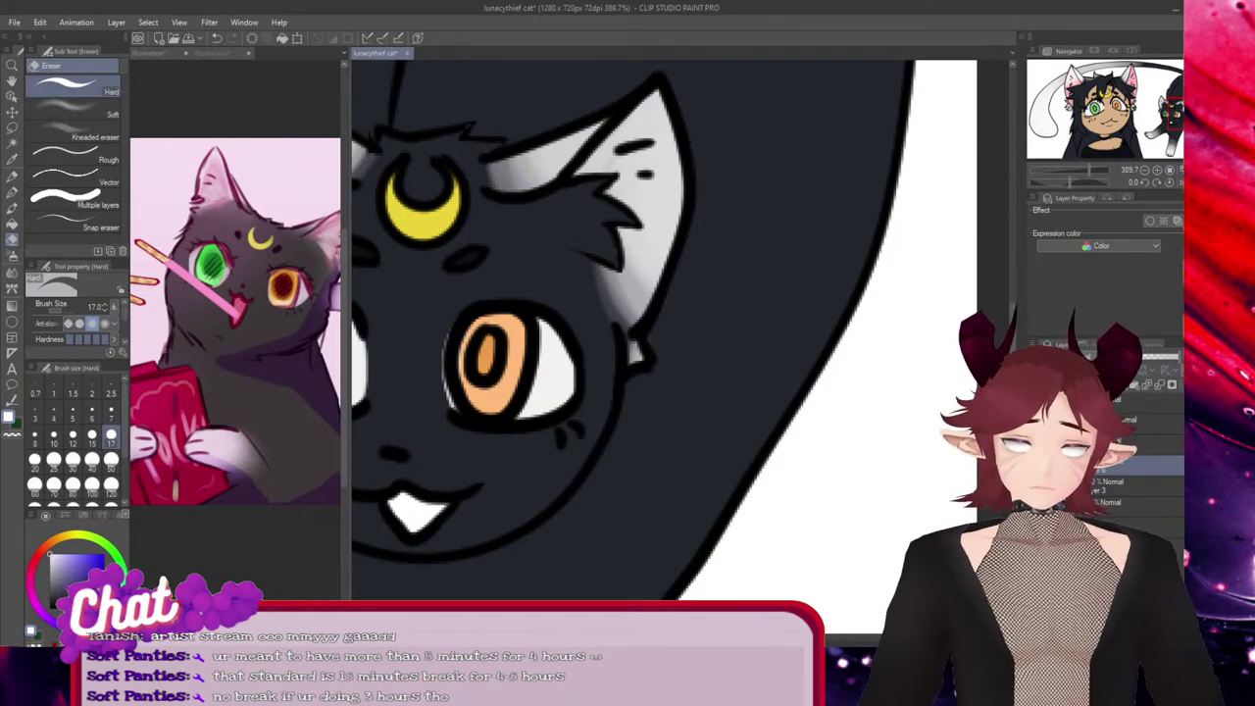
Erase the stray white from the top of the girl's hair beside her ear on the green-eye side
{"action": "scroll", "coordinate": [698, 375], "scroll_direction": "down", "scroll_amount": 10}
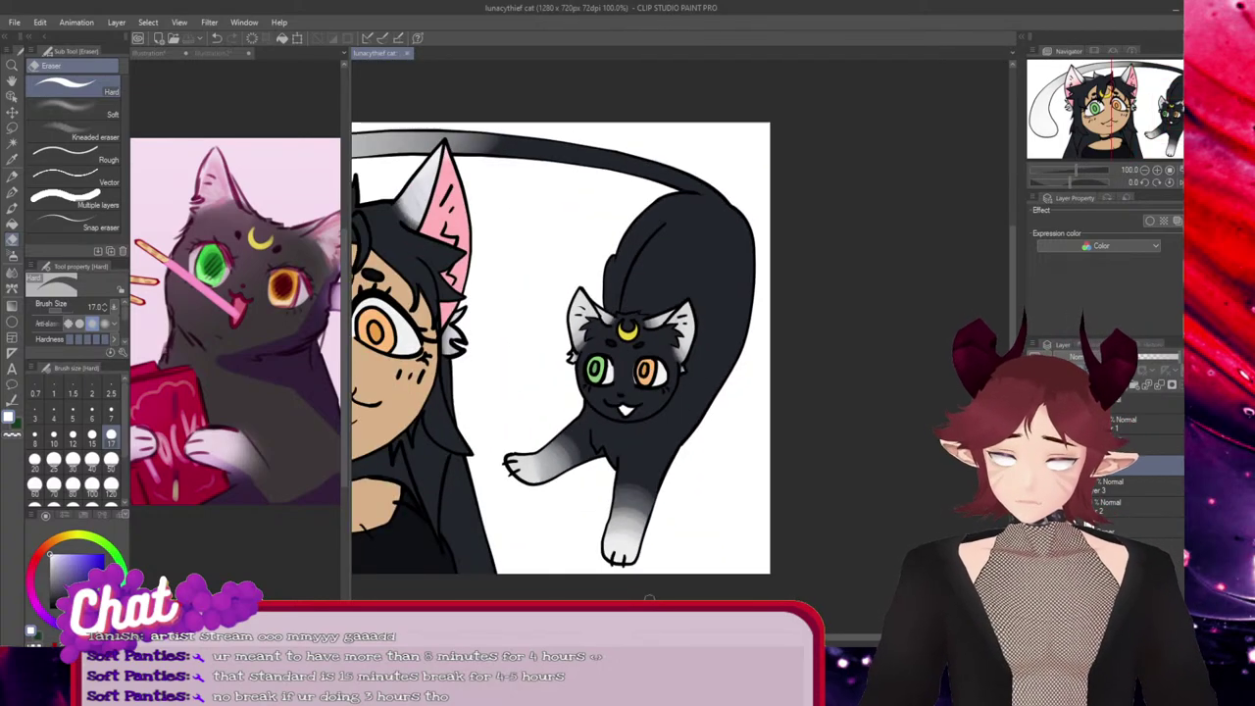
{"action": "left_click_drag", "start_coordinate": [481, 137], "coordinate": [779, 137]}
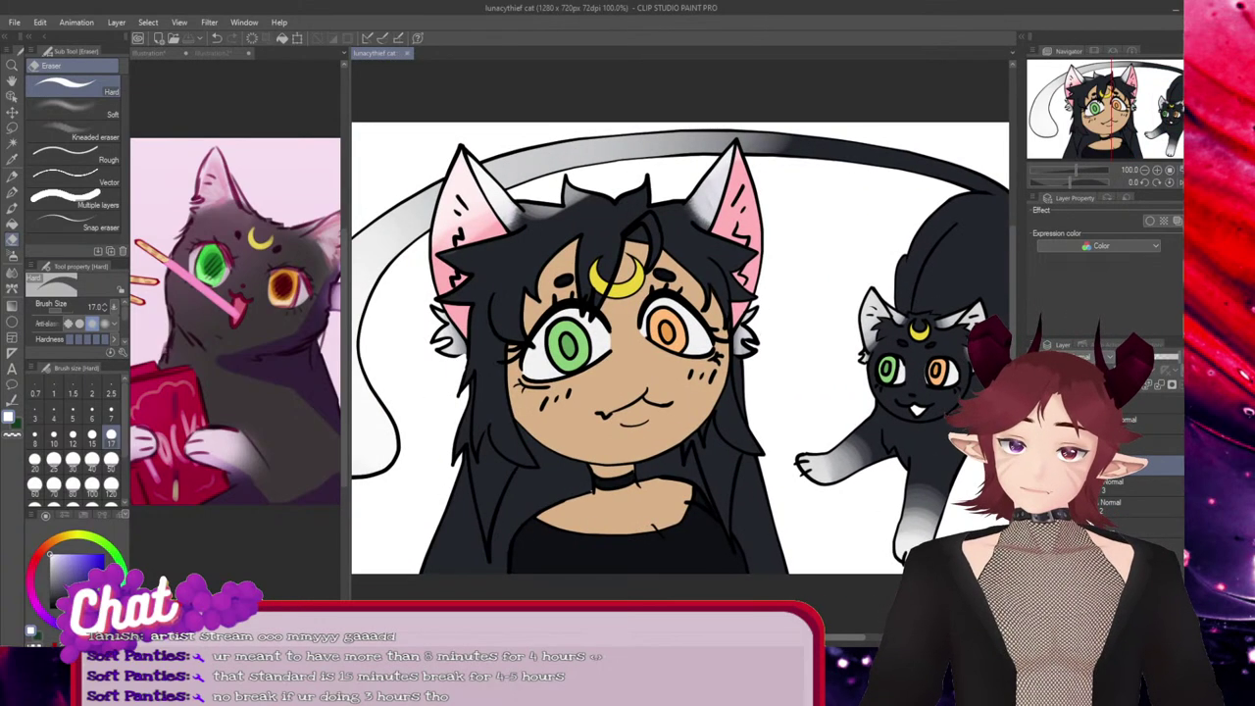
{"action": "scroll", "coordinate": [760, 147], "scroll_direction": "up", "scroll_amount": 8}
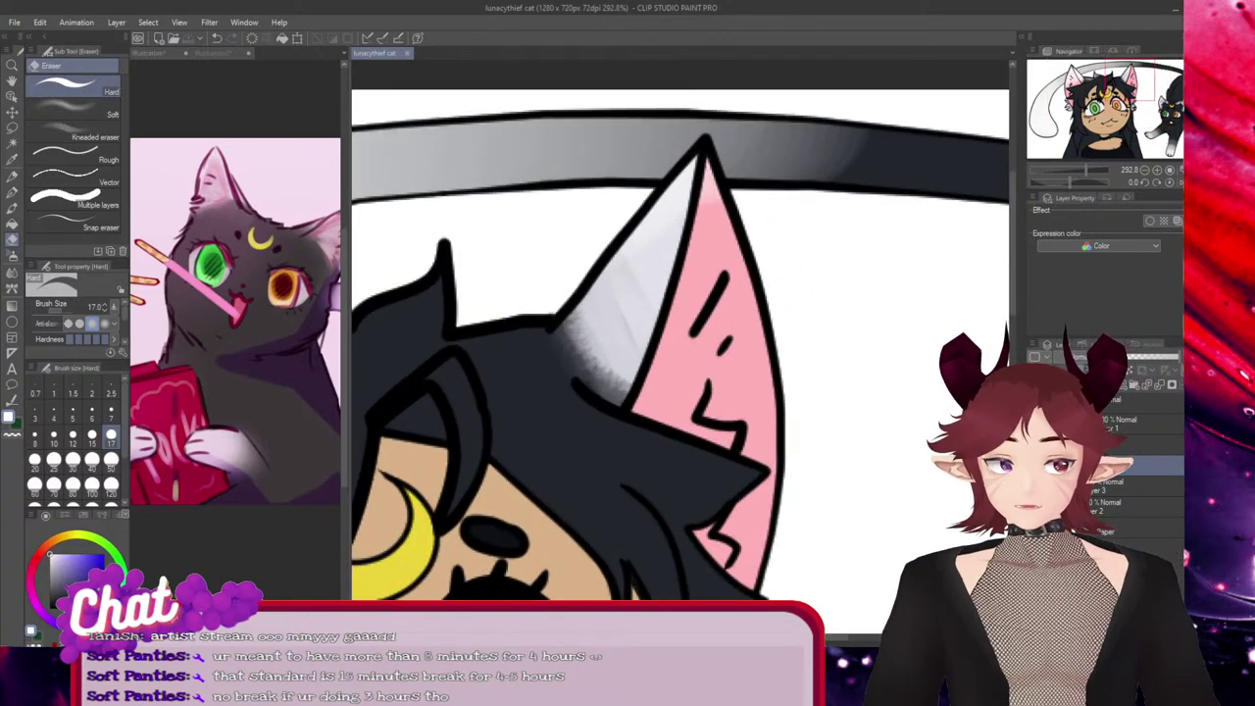
{"action": "key", "text": "ctrl+z"}
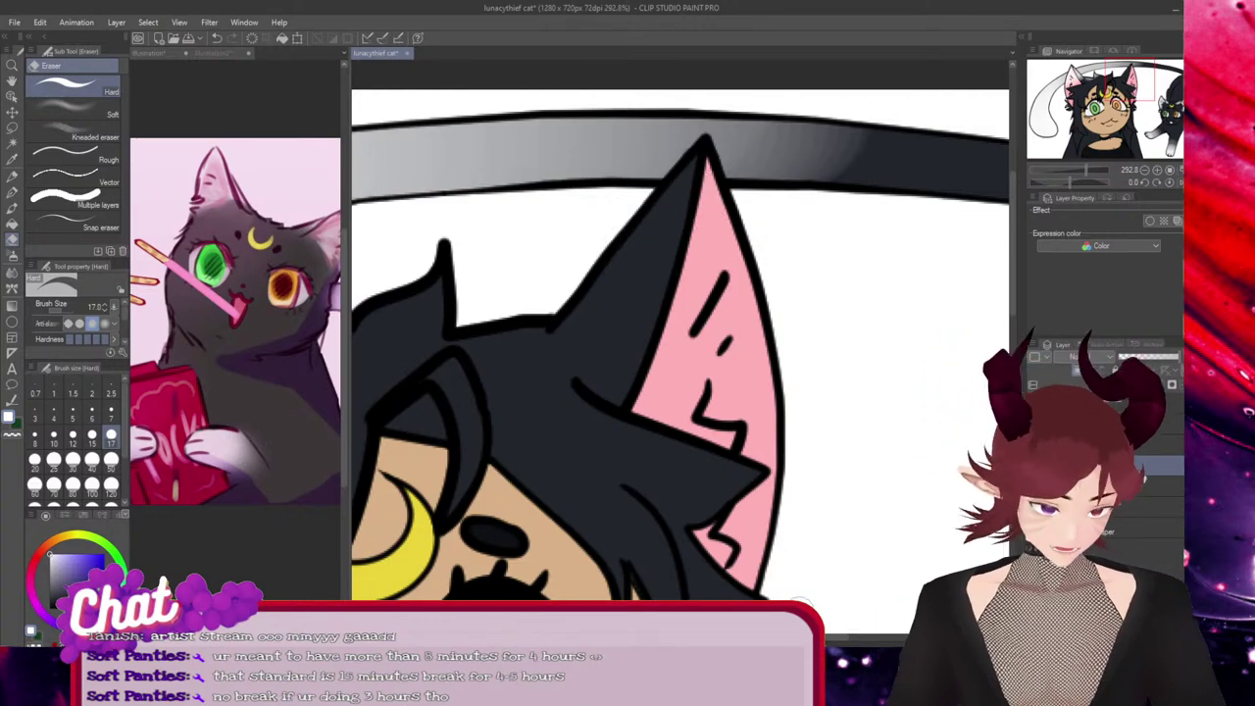
{"action": "left_click_drag", "start_coordinate": [364, 392], "coordinate": [1006, 397]}
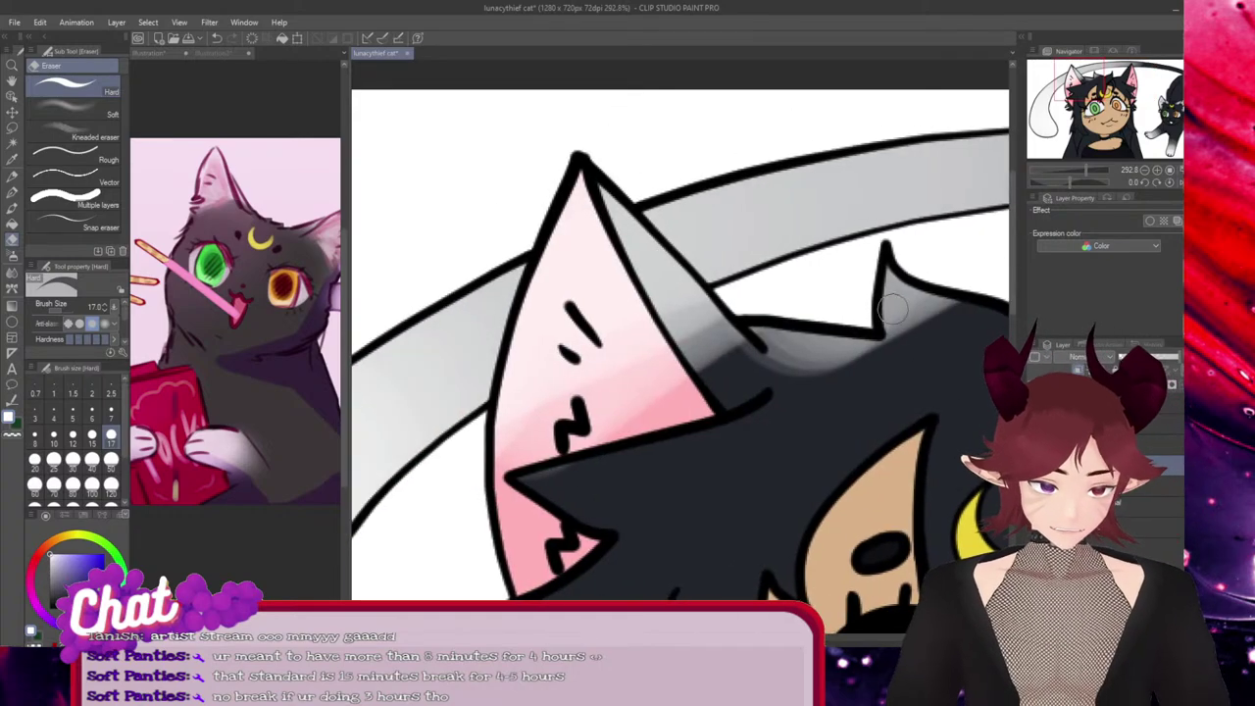
{"action": "mouse_move", "coordinate": [892, 309]}
{"action": "left_mouse_down"}
{"action": "mouse_move", "coordinate": [767, 347]}
{"action": "mouse_move", "coordinate": [917, 328]}
{"action": "left_mouse_up"}
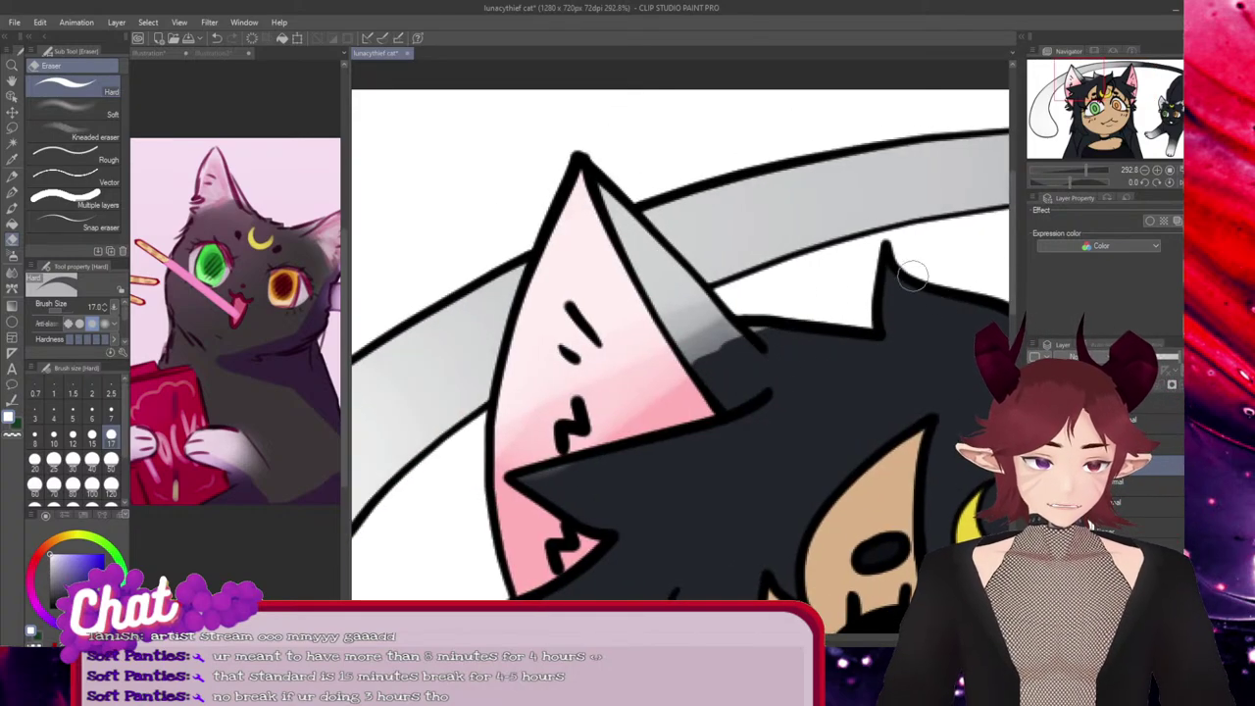
Erase the stray white from the pink interior and dark back of the girl's ear on the green-eye side
{"action": "left_click_drag", "start_coordinate": [726, 348], "coordinate": [681, 351]}
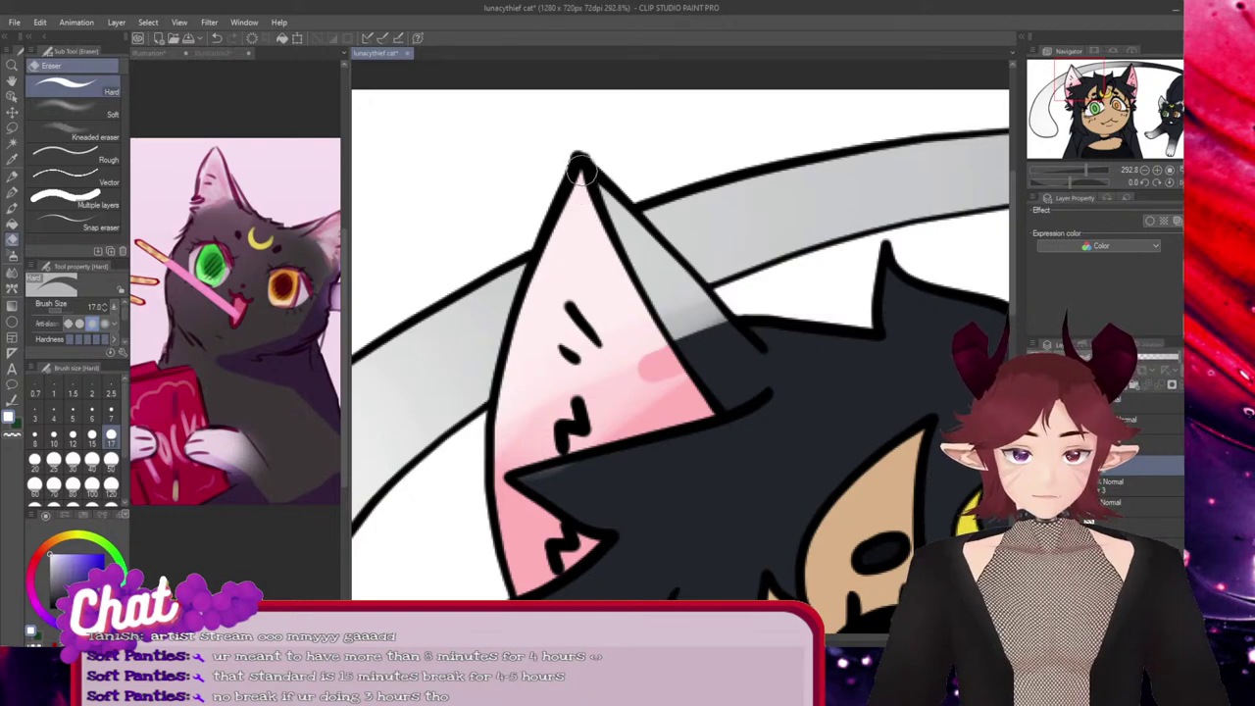
{"action": "left_click_drag", "start_coordinate": [580, 168], "coordinate": [534, 461]}
{"action": "left_click_drag", "start_coordinate": [585, 192], "coordinate": [564, 451]}
{"action": "mouse_move", "coordinate": [591, 216]}
{"action": "left_mouse_down"}
{"action": "mouse_move", "coordinate": [566, 425]}
{"action": "mouse_move", "coordinate": [591, 276]}
{"action": "mouse_move", "coordinate": [627, 451]}
{"action": "left_mouse_up"}
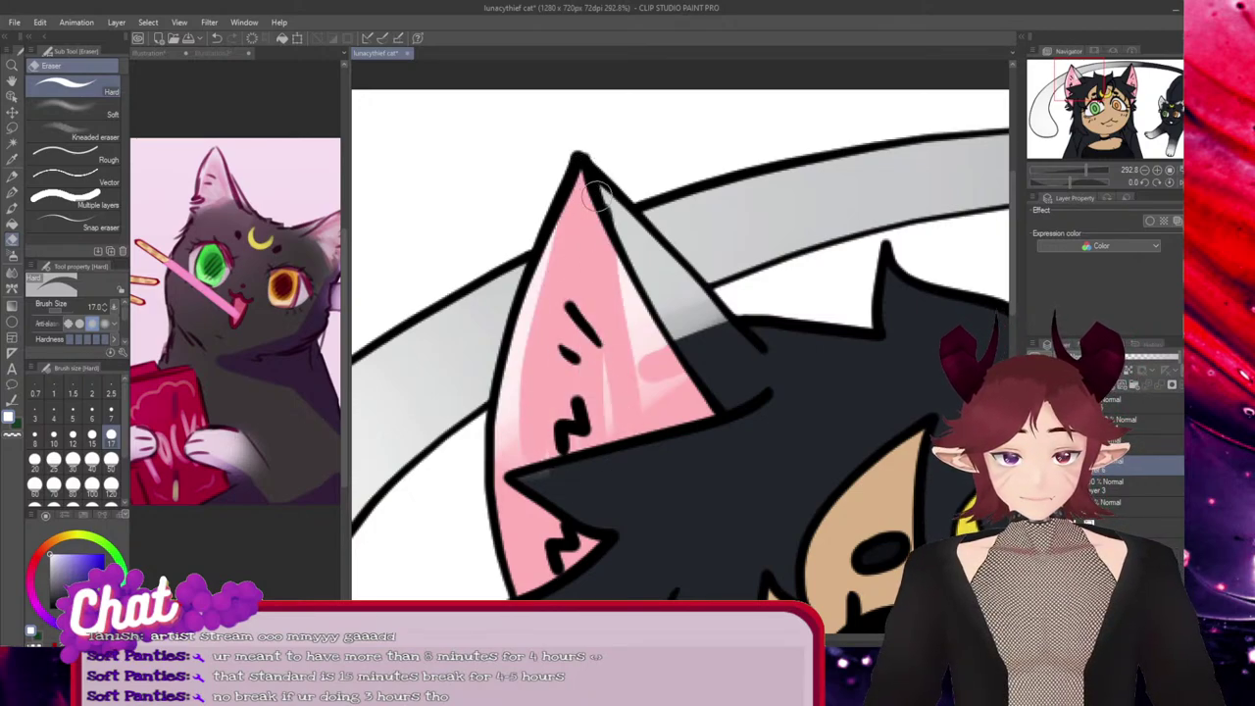
{"action": "left_click_drag", "start_coordinate": [585, 180], "coordinate": [702, 307]}
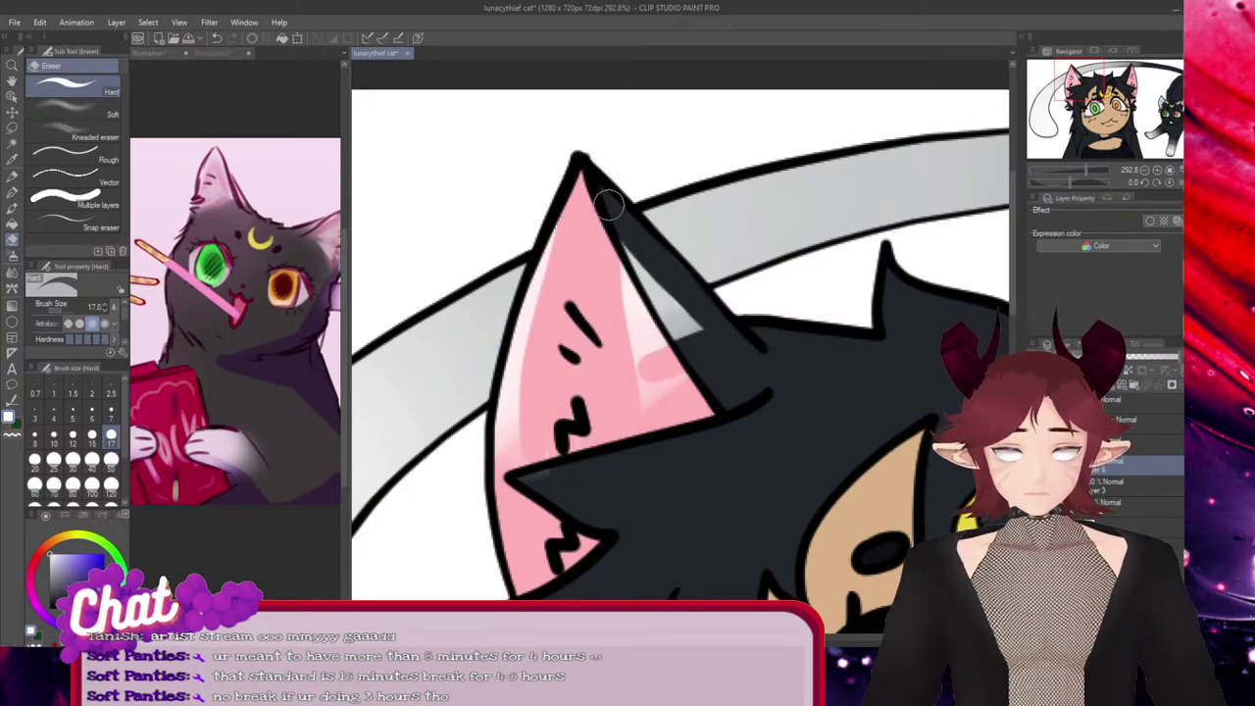
{"action": "left_click_drag", "start_coordinate": [629, 244], "coordinate": [685, 417]}
{"action": "left_click_drag", "start_coordinate": [619, 272], "coordinate": [656, 433]}
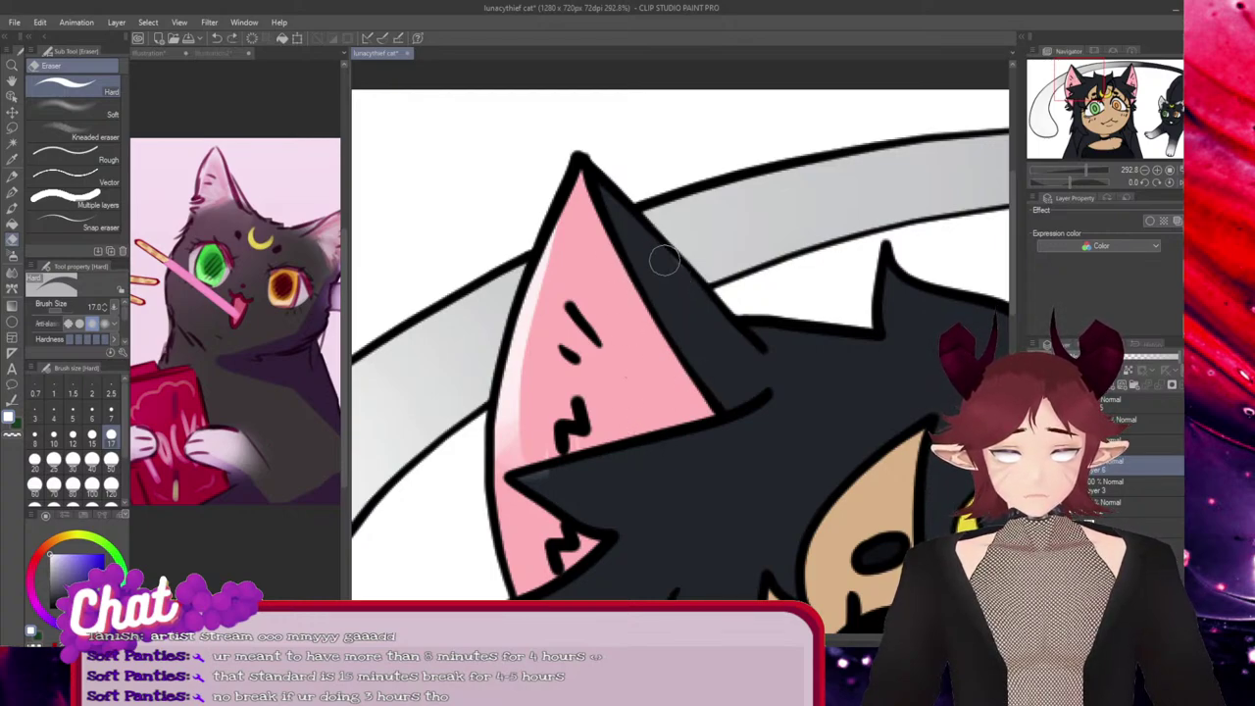
{"action": "left_click_drag", "start_coordinate": [546, 282], "coordinate": [535, 412]}
{"action": "mouse_move", "coordinate": [529, 333]}
{"action": "left_mouse_down"}
{"action": "mouse_move", "coordinate": [513, 523]}
{"action": "mouse_move", "coordinate": [515, 299]}
{"action": "left_mouse_up"}
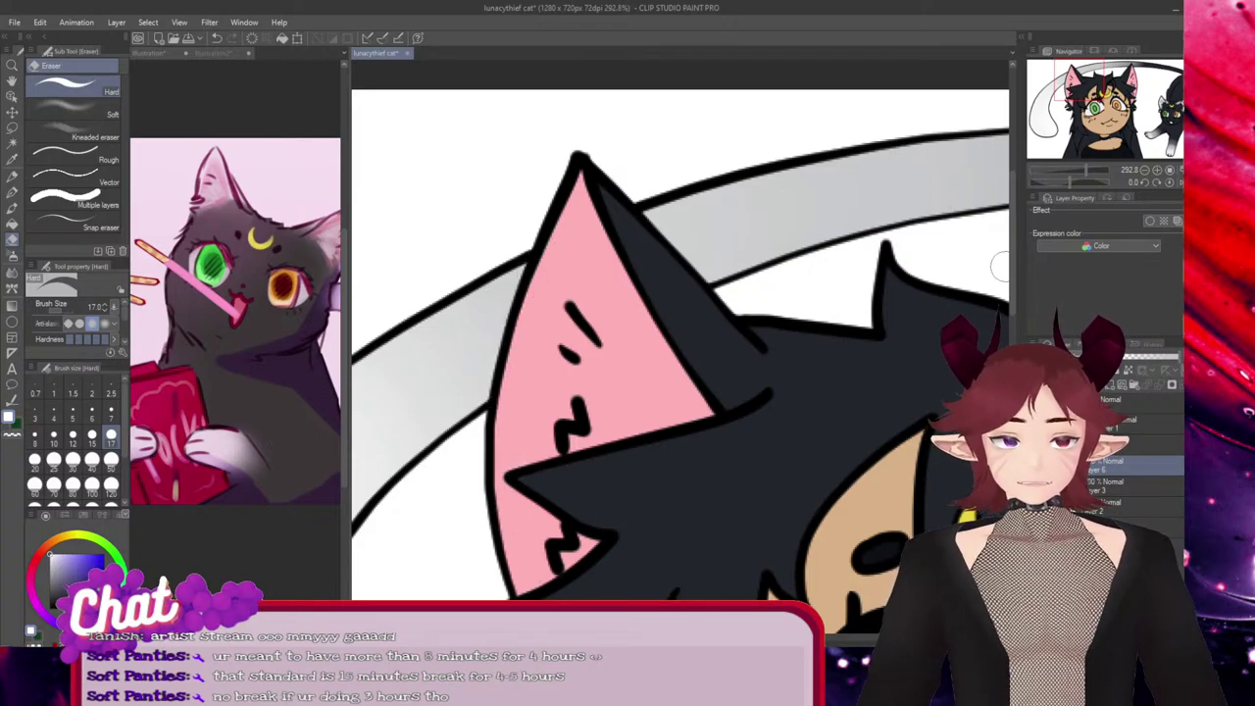
Erase the remaining stray white from the girl's cheek tuft below the ear on the green-eye side
{"action": "scroll", "coordinate": [505, 338], "scroll_direction": "down", "scroll_amount": 5}
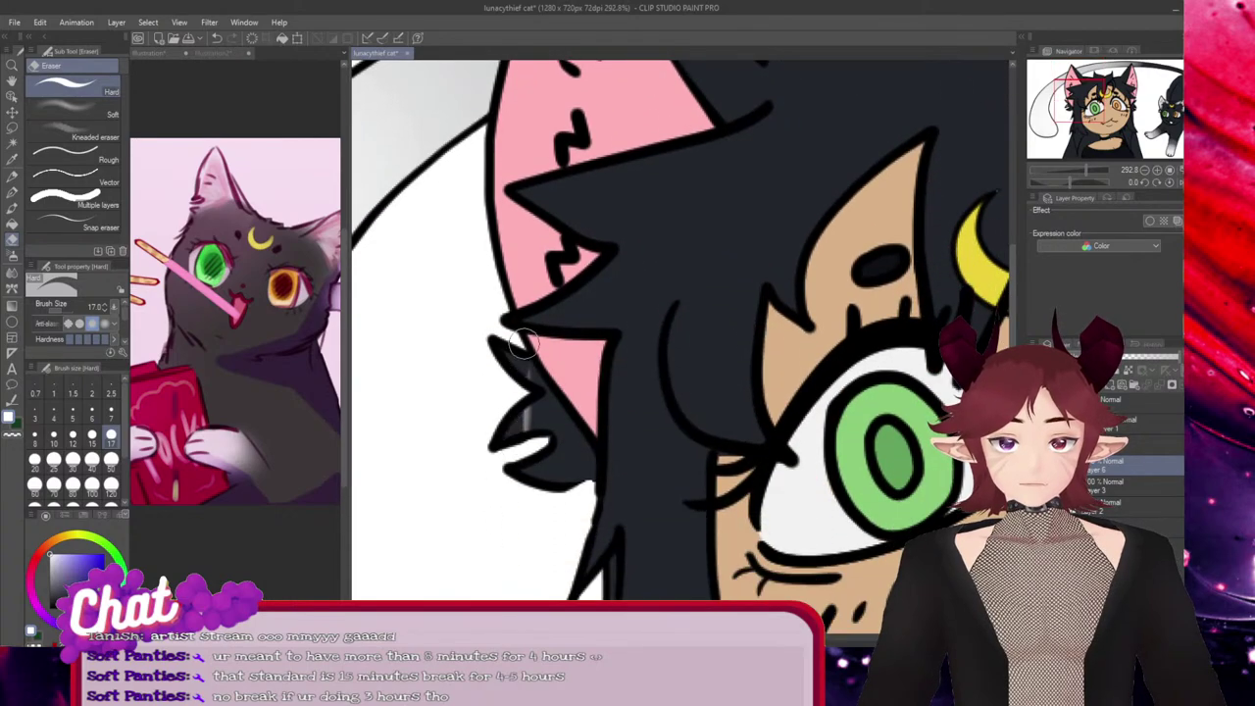
{"action": "scroll", "coordinate": [1000, 252], "scroll_direction": "down", "scroll_amount": 8}
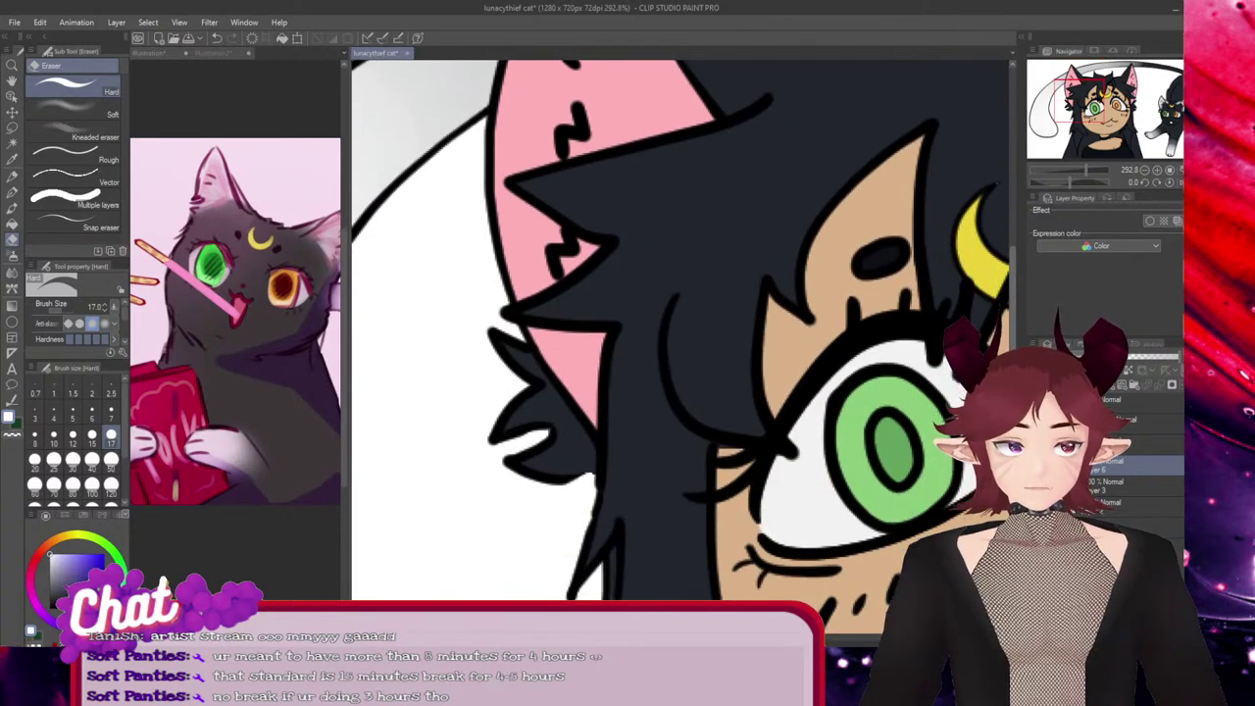
{"action": "scroll", "coordinate": [800, 367], "scroll_direction": "down", "scroll_amount": 10}
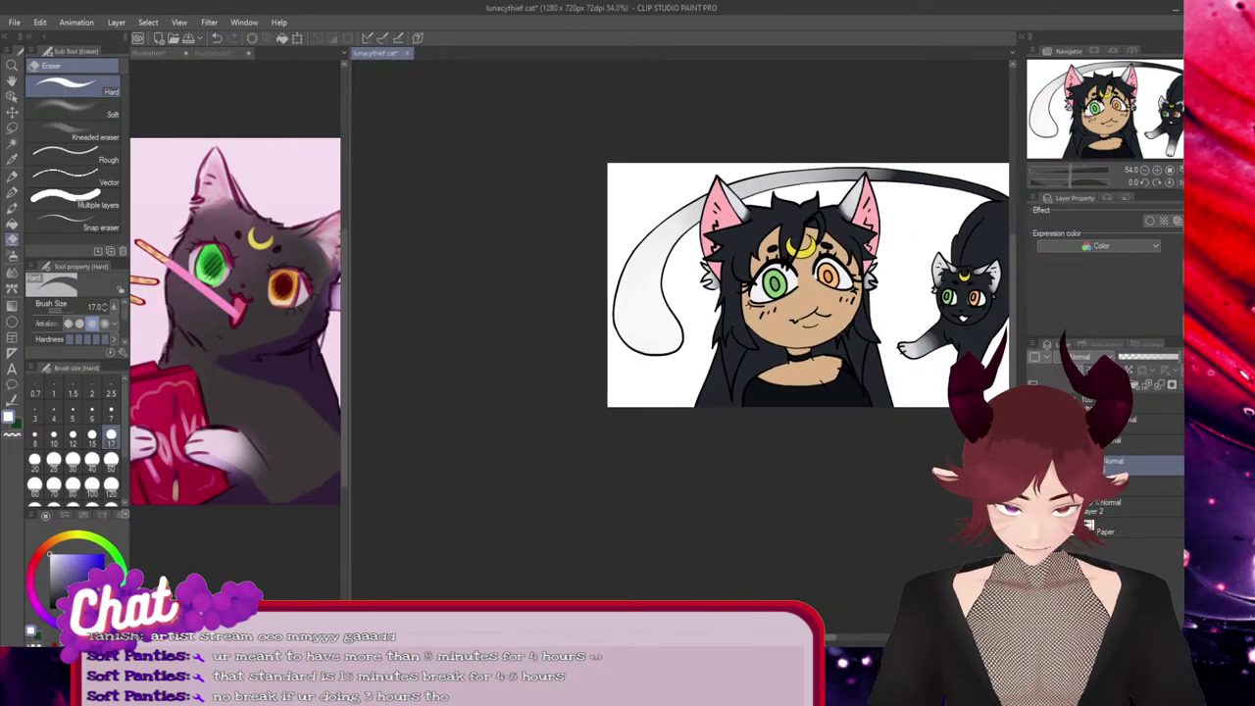
{"action": "left_click_drag", "start_coordinate": [702, 637], "coordinate": [832, 635]}
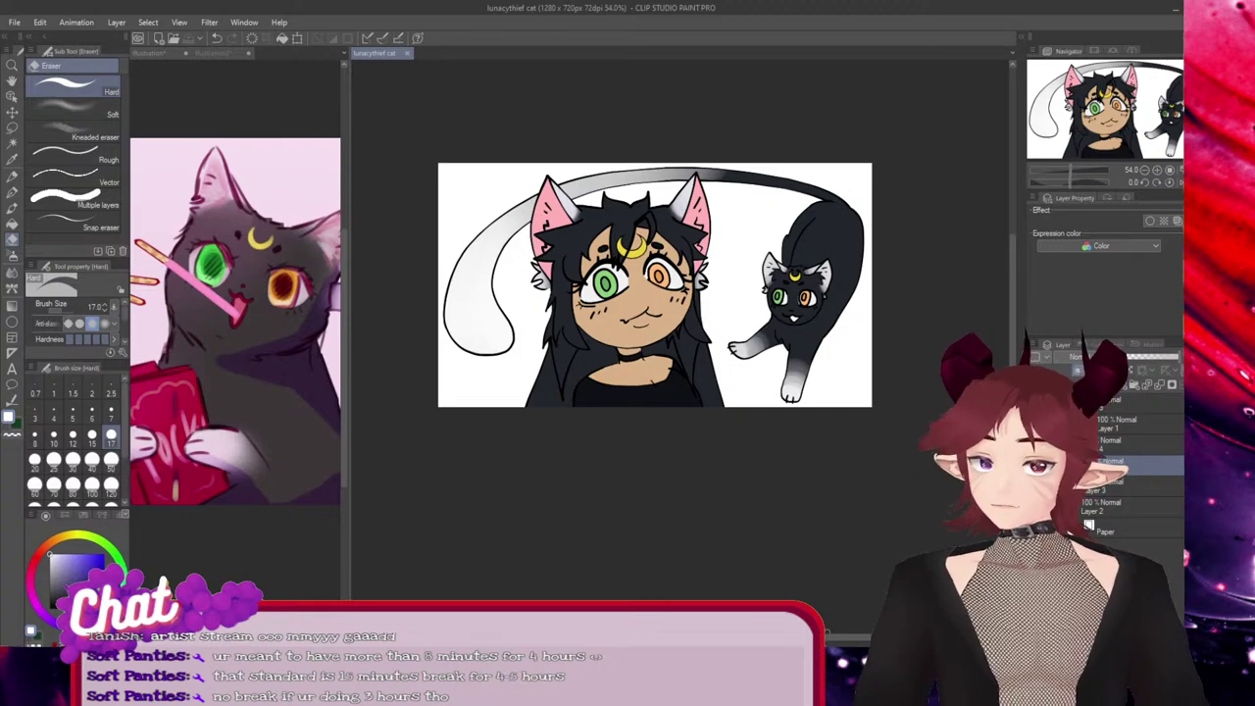
Smooth the banded white-to-black gradient on the cat's standing front leg with the Blend tool at size 50
{"action": "scroll", "coordinate": [850, 411], "scroll_direction": "up", "scroll_amount": 5}
{"action": "scroll", "coordinate": [850, 411], "scroll_direction": "up", "scroll_amount": 2}
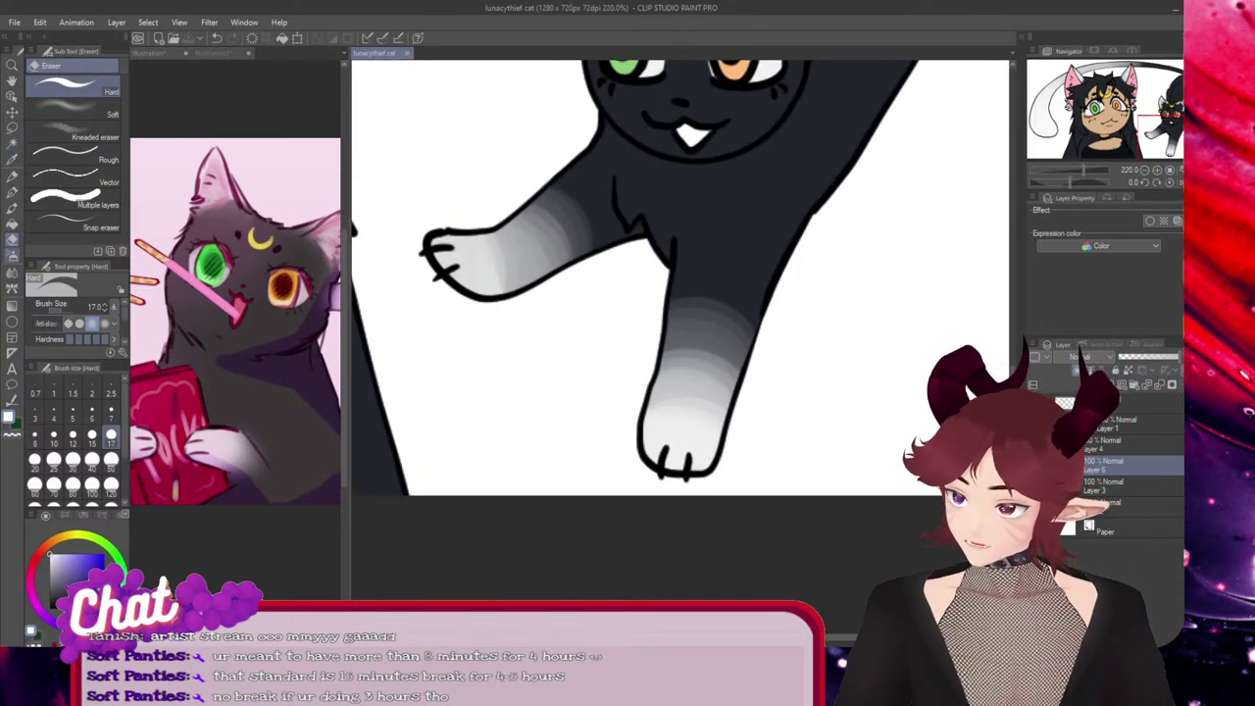
{"action": "scroll", "coordinate": [726, 402], "scroll_direction": "up", "scroll_amount": 2}
{"action": "scroll", "coordinate": [721, 422], "scroll_direction": "up", "scroll_amount": 1}
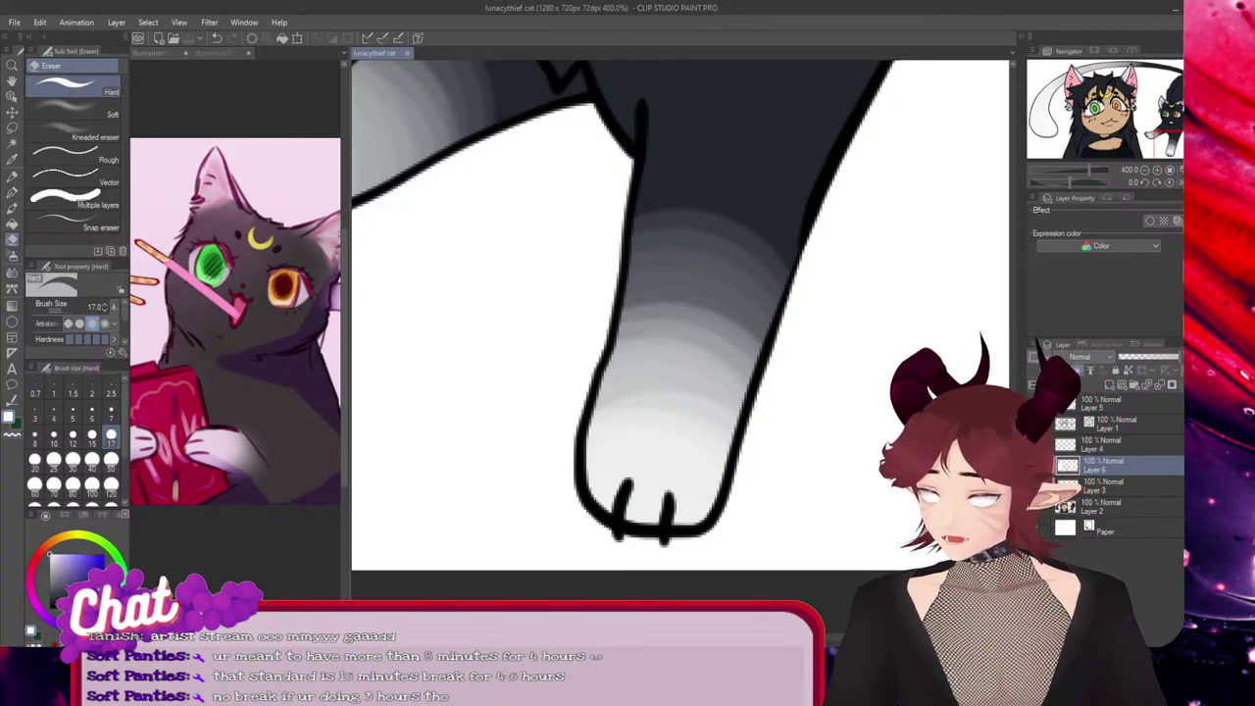
{"action": "key", "text": "j"}
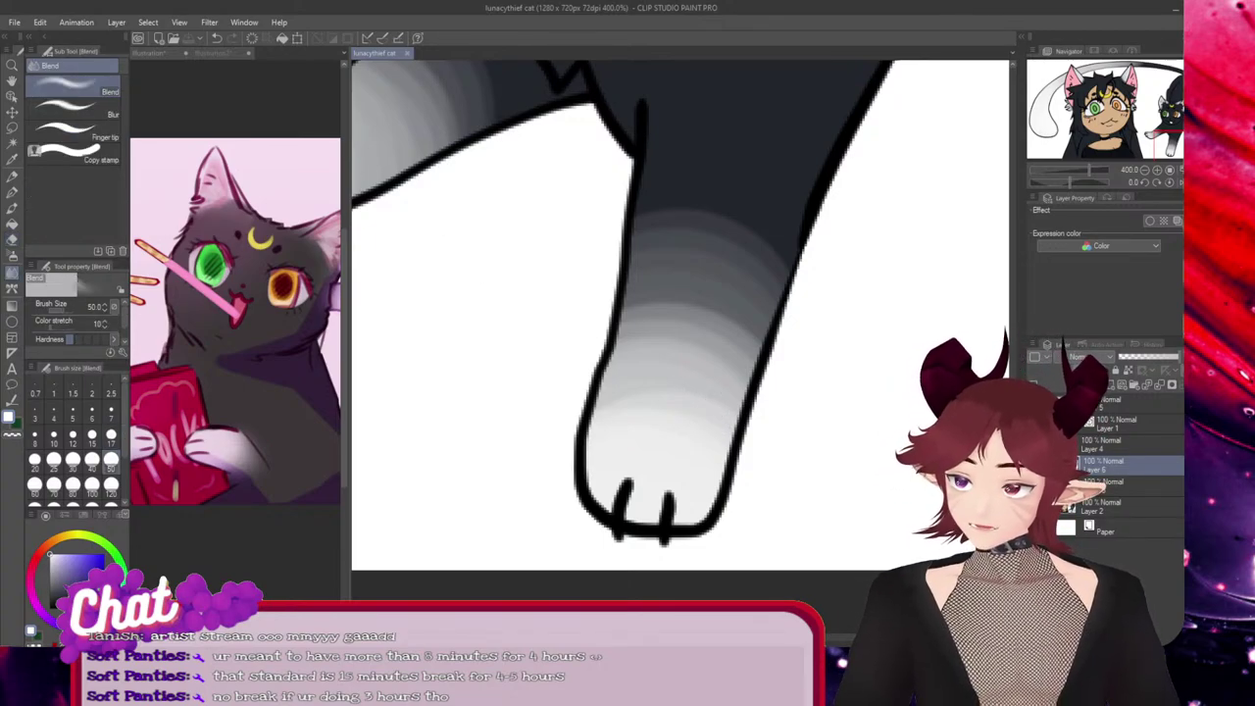
{"action": "mouse_move", "coordinate": [652, 223]}
{"action": "left_mouse_down"}
{"action": "mouse_move", "coordinate": [750, 245]}
{"action": "mouse_move", "coordinate": [757, 274]}
{"action": "mouse_move", "coordinate": [647, 297]}
{"action": "mouse_move", "coordinate": [744, 335]}
{"action": "mouse_move", "coordinate": [723, 381]}
{"action": "mouse_move", "coordinate": [624, 412]}
{"action": "mouse_move", "coordinate": [641, 396]}
{"action": "mouse_move", "coordinate": [725, 426]}
{"action": "mouse_move", "coordinate": [686, 366]}
{"action": "mouse_move", "coordinate": [627, 328]}
{"action": "mouse_move", "coordinate": [655, 322]}
{"action": "mouse_move", "coordinate": [768, 350]}
{"action": "mouse_move", "coordinate": [744, 378]}
{"action": "mouse_move", "coordinate": [731, 321]}
{"action": "mouse_move", "coordinate": [622, 289]}
{"action": "mouse_move", "coordinate": [645, 217]}
{"action": "mouse_move", "coordinate": [774, 248]}
{"action": "mouse_move", "coordinate": [783, 310]}
{"action": "mouse_move", "coordinate": [712, 284]}
{"action": "mouse_move", "coordinate": [679, 226]}
{"action": "mouse_move", "coordinate": [765, 250]}
{"action": "mouse_move", "coordinate": [780, 272]}
{"action": "mouse_move", "coordinate": [734, 238]}
{"action": "mouse_move", "coordinate": [638, 247]}
{"action": "mouse_move", "coordinate": [653, 289]}
{"action": "mouse_move", "coordinate": [748, 332]}
{"action": "mouse_move", "coordinate": [744, 353]}
{"action": "mouse_move", "coordinate": [690, 319]}
{"action": "mouse_move", "coordinate": [619, 322]}
{"action": "mouse_move", "coordinate": [656, 304]}
{"action": "mouse_move", "coordinate": [765, 345]}
{"action": "mouse_move", "coordinate": [754, 388]}
{"action": "mouse_move", "coordinate": [719, 410]}
{"action": "mouse_move", "coordinate": [594, 408]}
{"action": "mouse_move", "coordinate": [624, 451]}
{"action": "left_mouse_up"}
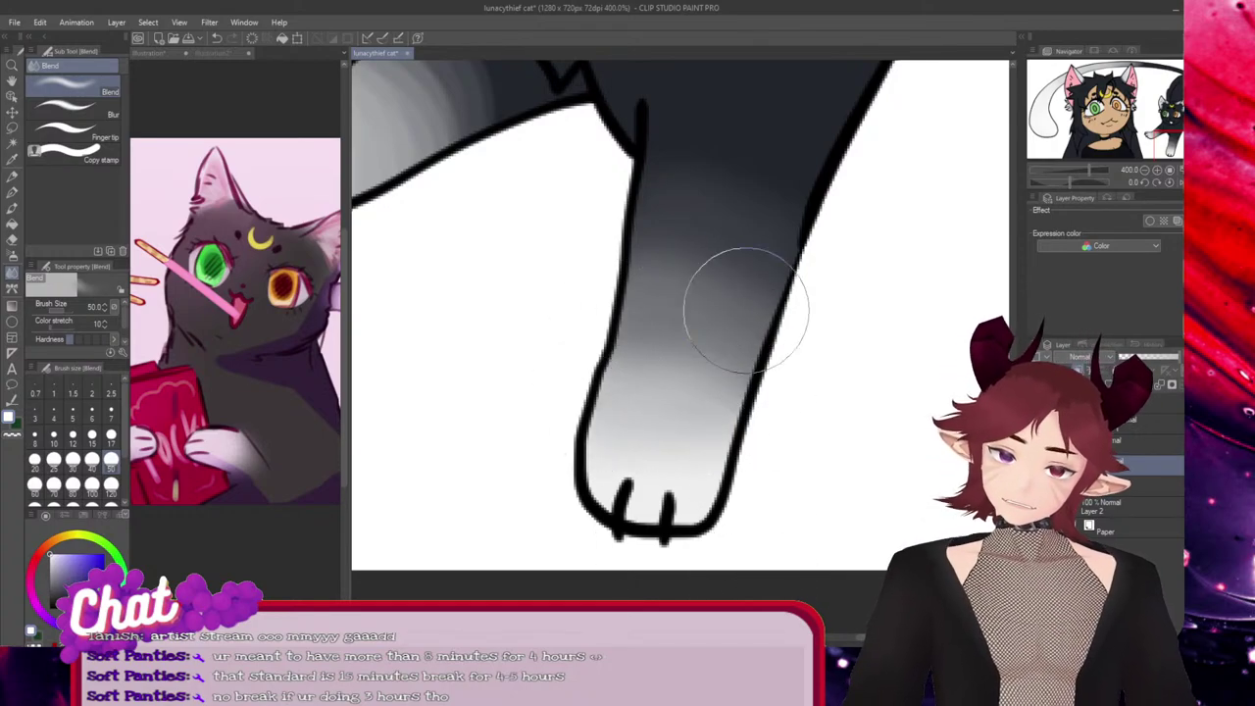
{"action": "mouse_move", "coordinate": [746, 311]}
{"action": "left_mouse_down"}
{"action": "mouse_move", "coordinate": [649, 258]}
{"action": "mouse_move", "coordinate": [691, 241]}
{"action": "mouse_move", "coordinate": [772, 296]}
{"action": "mouse_move", "coordinate": [671, 249]}
{"action": "mouse_move", "coordinate": [627, 265]}
{"action": "mouse_move", "coordinate": [653, 366]}
{"action": "mouse_move", "coordinate": [635, 354]}
{"action": "mouse_move", "coordinate": [712, 353]}
{"action": "mouse_move", "coordinate": [746, 374]}
{"action": "mouse_move", "coordinate": [756, 533]}
{"action": "left_mouse_up"}
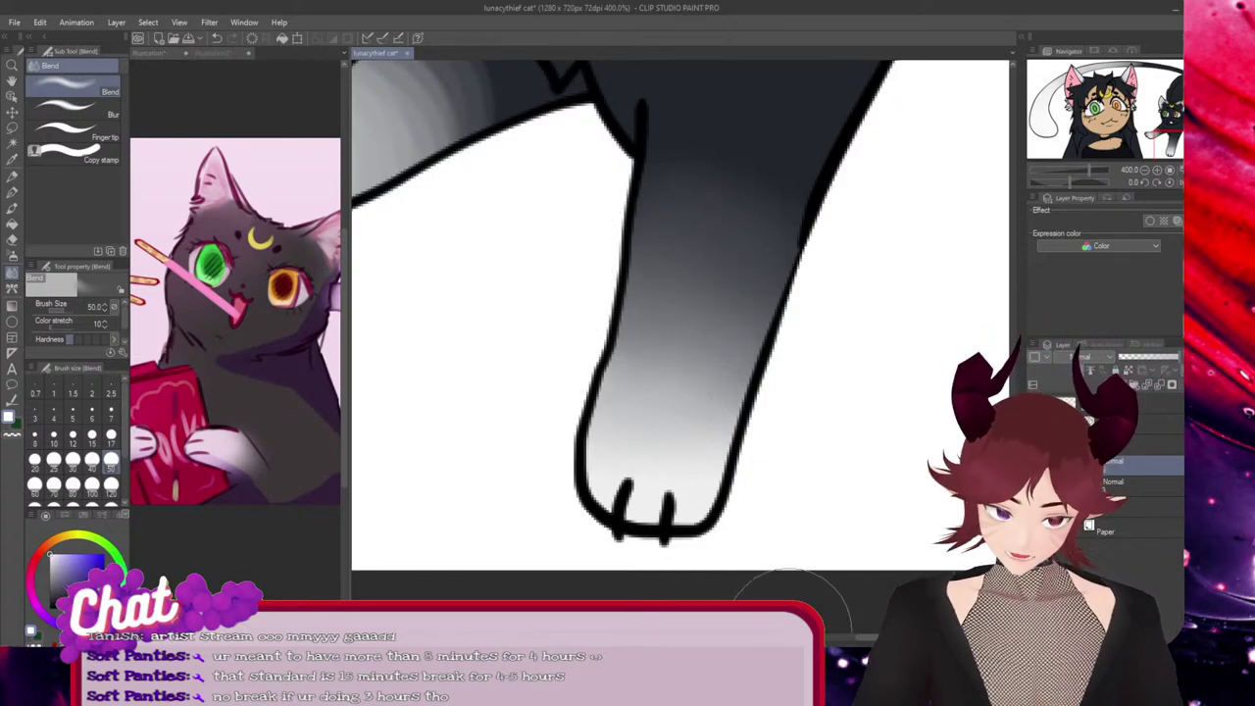
{"action": "left_click_drag", "start_coordinate": [880, 637], "coordinate": [842, 638]}
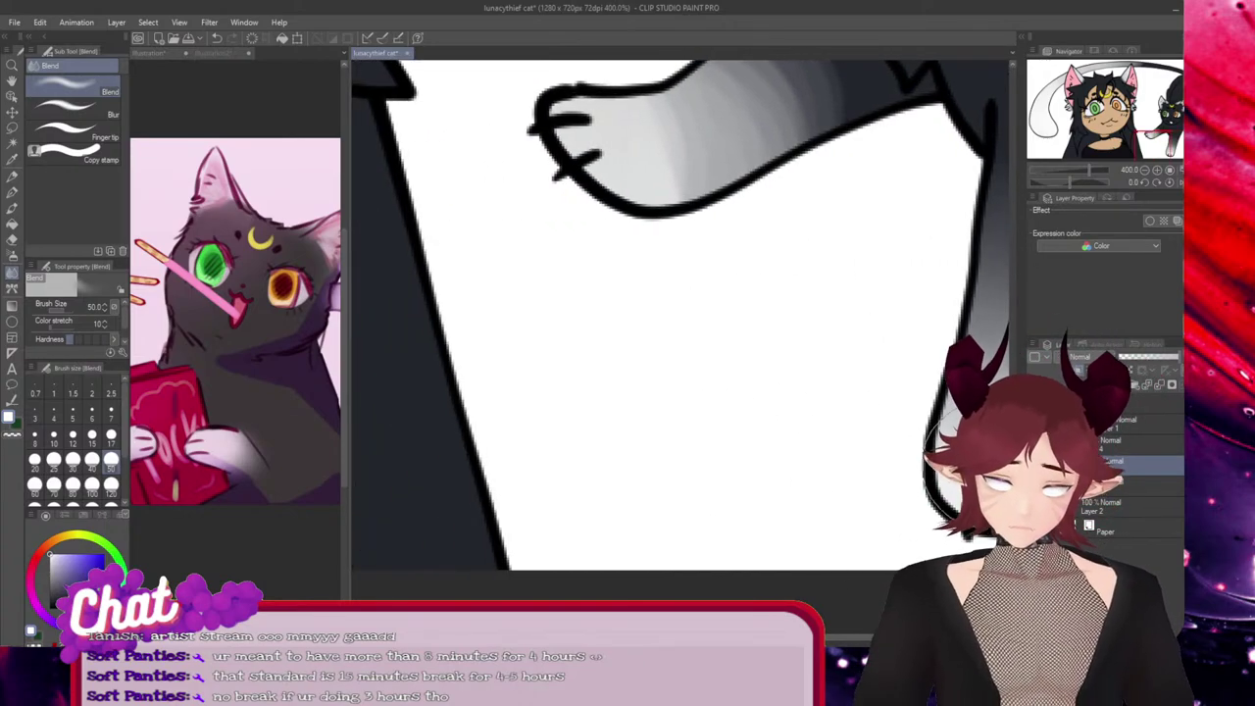
Smooth the banded white-to-black gradient on the cat's outstretched front leg with the Blend tool at size 50
{"action": "scroll", "coordinate": [785, 247], "scroll_direction": "up", "scroll_amount": 5}
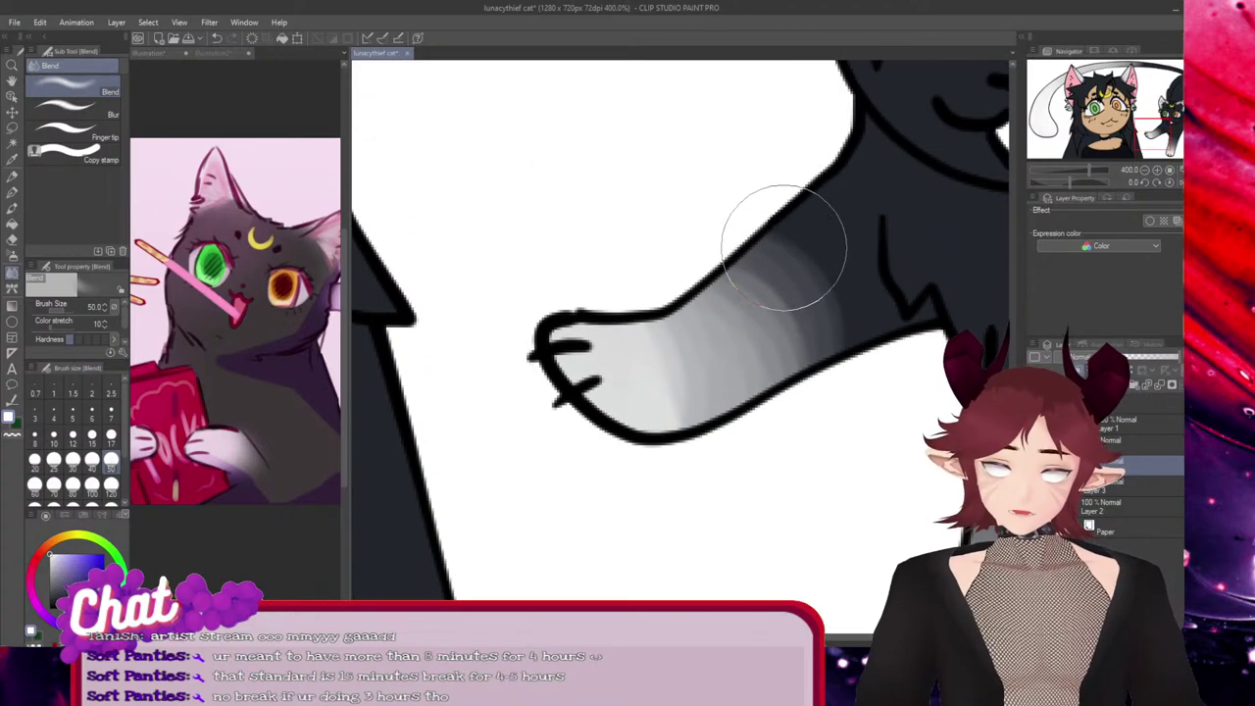
{"action": "mouse_move", "coordinate": [785, 247]}
{"action": "left_mouse_down"}
{"action": "mouse_move", "coordinate": [828, 296]}
{"action": "mouse_move", "coordinate": [829, 362]}
{"action": "mouse_move", "coordinate": [804, 362]}
{"action": "mouse_move", "coordinate": [778, 311]}
{"action": "mouse_move", "coordinate": [745, 286]}
{"action": "mouse_move", "coordinate": [736, 294]}
{"action": "mouse_move", "coordinate": [786, 357]}
{"action": "mouse_move", "coordinate": [775, 385]}
{"action": "mouse_move", "coordinate": [741, 326]}
{"action": "mouse_move", "coordinate": [714, 315]}
{"action": "mouse_move", "coordinate": [726, 404]}
{"action": "mouse_move", "coordinate": [679, 330]}
{"action": "mouse_move", "coordinate": [681, 438]}
{"action": "mouse_move", "coordinate": [693, 403]}
{"action": "mouse_move", "coordinate": [667, 337]}
{"action": "mouse_move", "coordinate": [679, 345]}
{"action": "mouse_move", "coordinate": [681, 424]}
{"action": "mouse_move", "coordinate": [721, 406]}
{"action": "mouse_move", "coordinate": [702, 311]}
{"action": "mouse_move", "coordinate": [746, 350]}
{"action": "mouse_move", "coordinate": [754, 386]}
{"action": "mouse_move", "coordinate": [768, 376]}
{"action": "mouse_move", "coordinate": [702, 304]}
{"action": "mouse_move", "coordinate": [743, 281]}
{"action": "mouse_move", "coordinate": [791, 347]}
{"action": "mouse_move", "coordinate": [796, 382]}
{"action": "mouse_move", "coordinate": [813, 341]}
{"action": "mouse_move", "coordinate": [779, 279]}
{"action": "mouse_move", "coordinate": [737, 261]}
{"action": "mouse_move", "coordinate": [801, 260]}
{"action": "mouse_move", "coordinate": [835, 307]}
{"action": "mouse_move", "coordinate": [845, 360]}
{"action": "mouse_move", "coordinate": [847, 312]}
{"action": "mouse_move", "coordinate": [788, 260]}
{"action": "mouse_move", "coordinate": [800, 256]}
{"action": "mouse_move", "coordinate": [837, 311]}
{"action": "mouse_move", "coordinate": [812, 436]}
{"action": "left_mouse_up"}
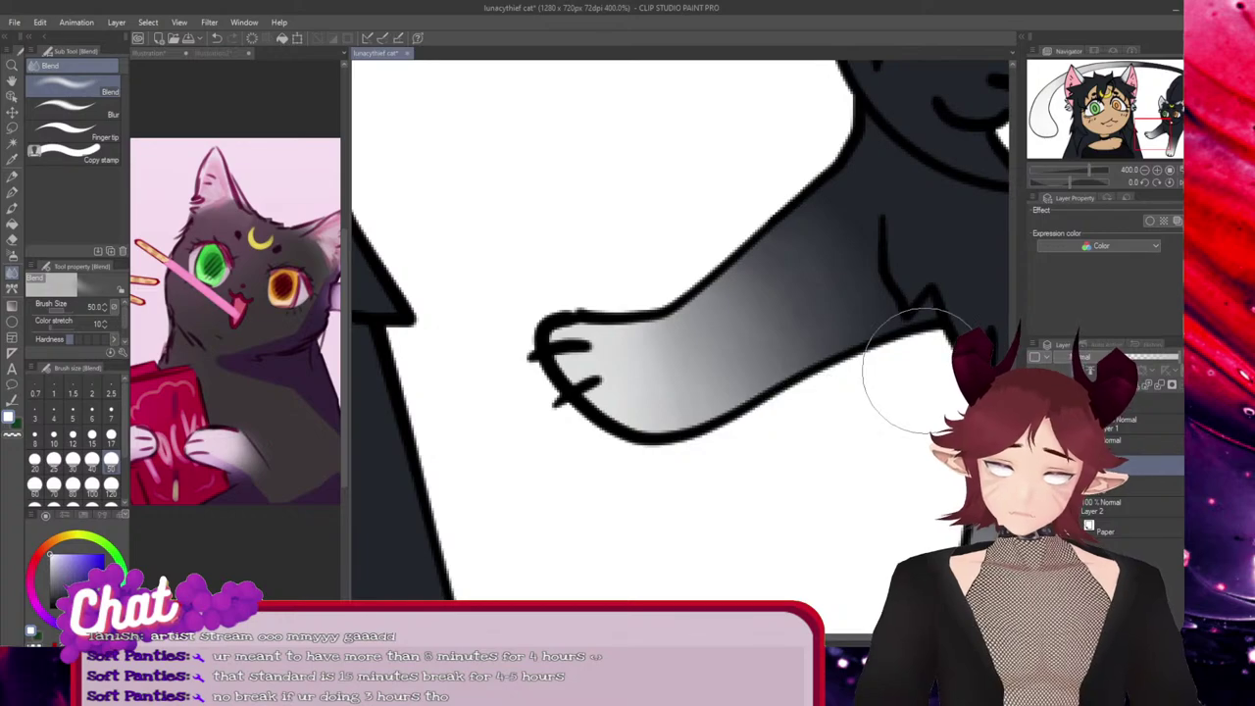
{"action": "scroll", "coordinate": [813, 334], "scroll_direction": "down", "scroll_amount": 5}
{"action": "scroll", "coordinate": [738, 475], "scroll_direction": "down", "scroll_amount": 2}
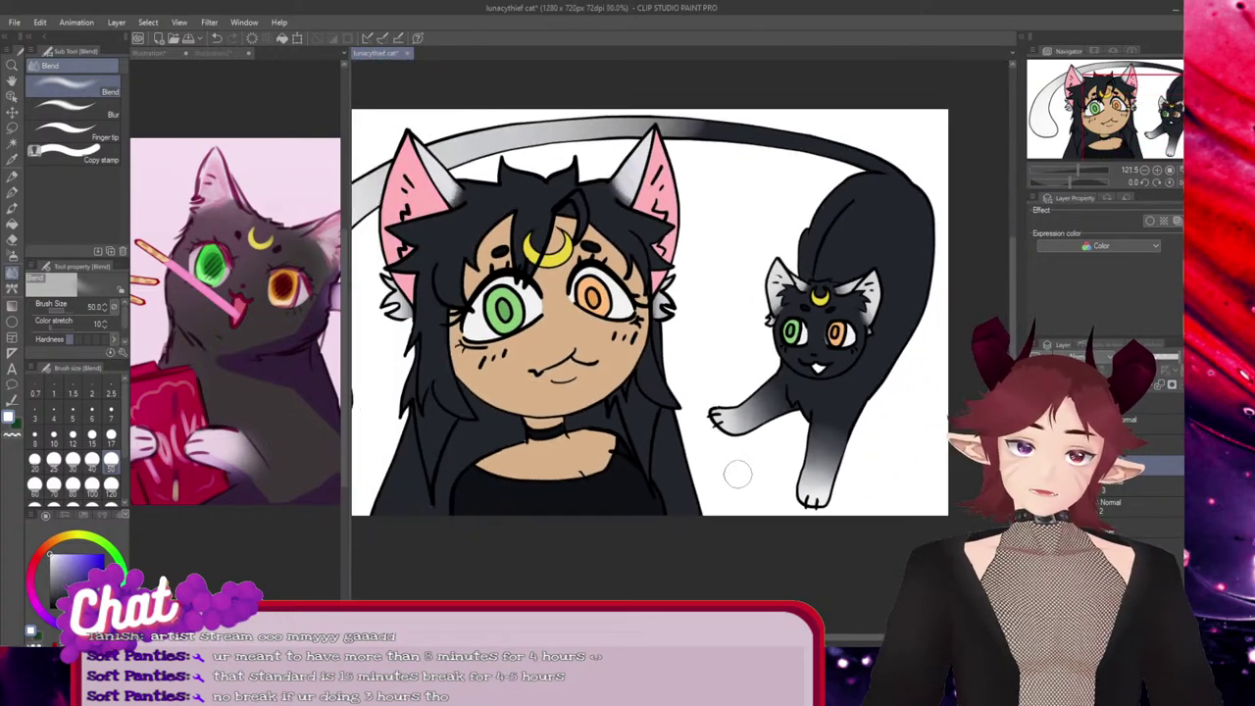
Smooth the grey-to-black transition on the cat's tail beside the girl's ear on the orange-eye side with the Blend tool
{"action": "scroll", "coordinate": [700, 126], "scroll_direction": "up", "scroll_amount": 6}
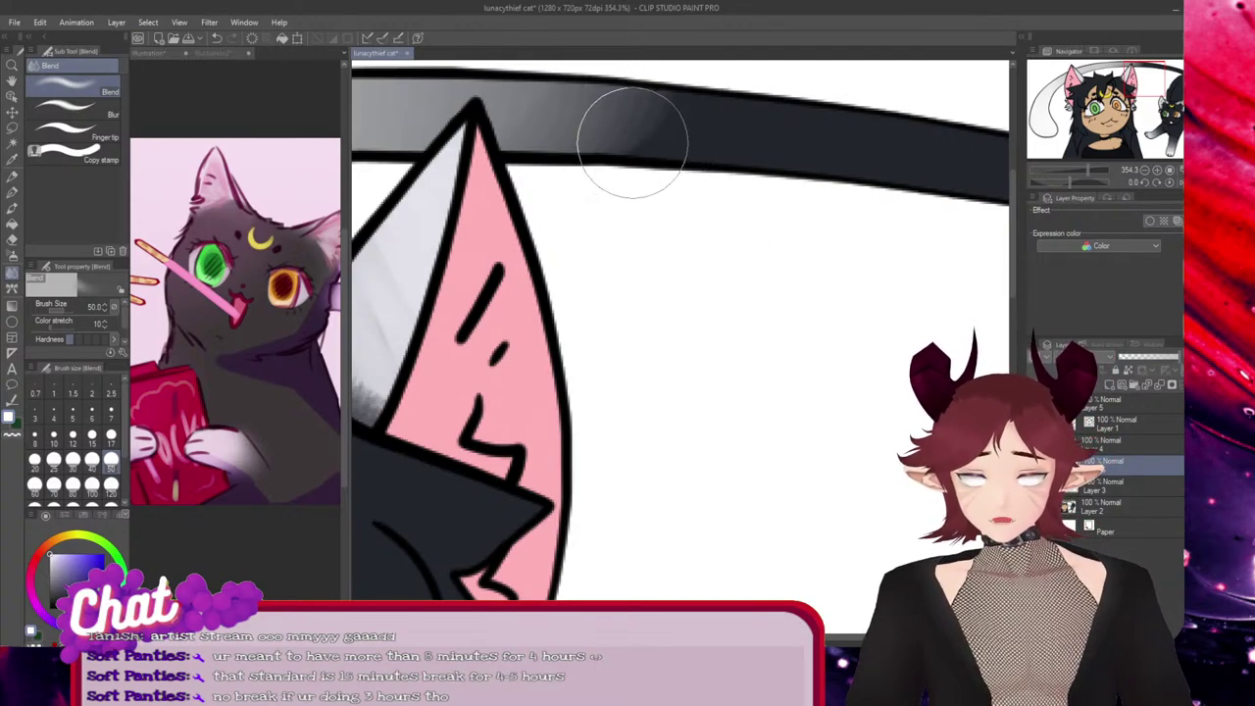
{"action": "left_click_drag", "start_coordinate": [646, 118], "coordinate": [651, 115]}
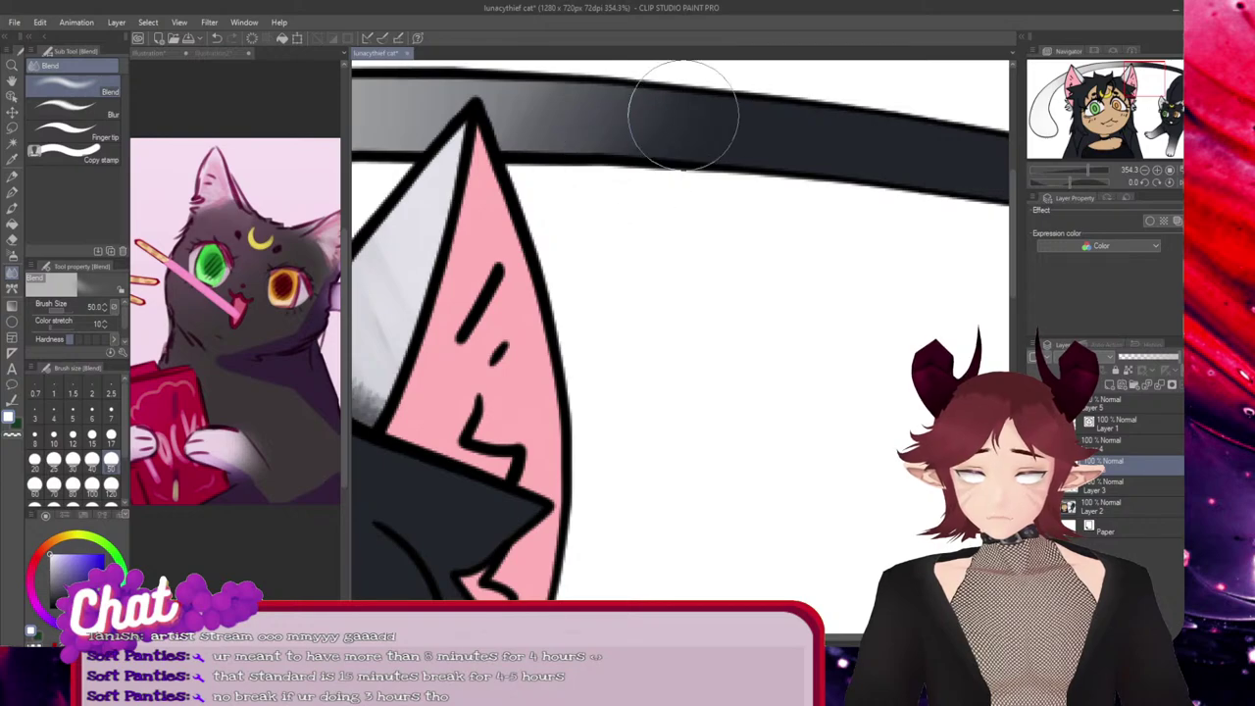
{"action": "mouse_move", "coordinate": [683, 114]}
{"action": "left_mouse_down"}
{"action": "mouse_move", "coordinate": [618, 186]}
{"action": "mouse_move", "coordinate": [584, 126]}
{"action": "mouse_move", "coordinate": [520, 135]}
{"action": "mouse_move", "coordinate": [555, 83]}
{"action": "mouse_move", "coordinate": [505, 104]}
{"action": "mouse_move", "coordinate": [552, 135]}
{"action": "left_mouse_up"}
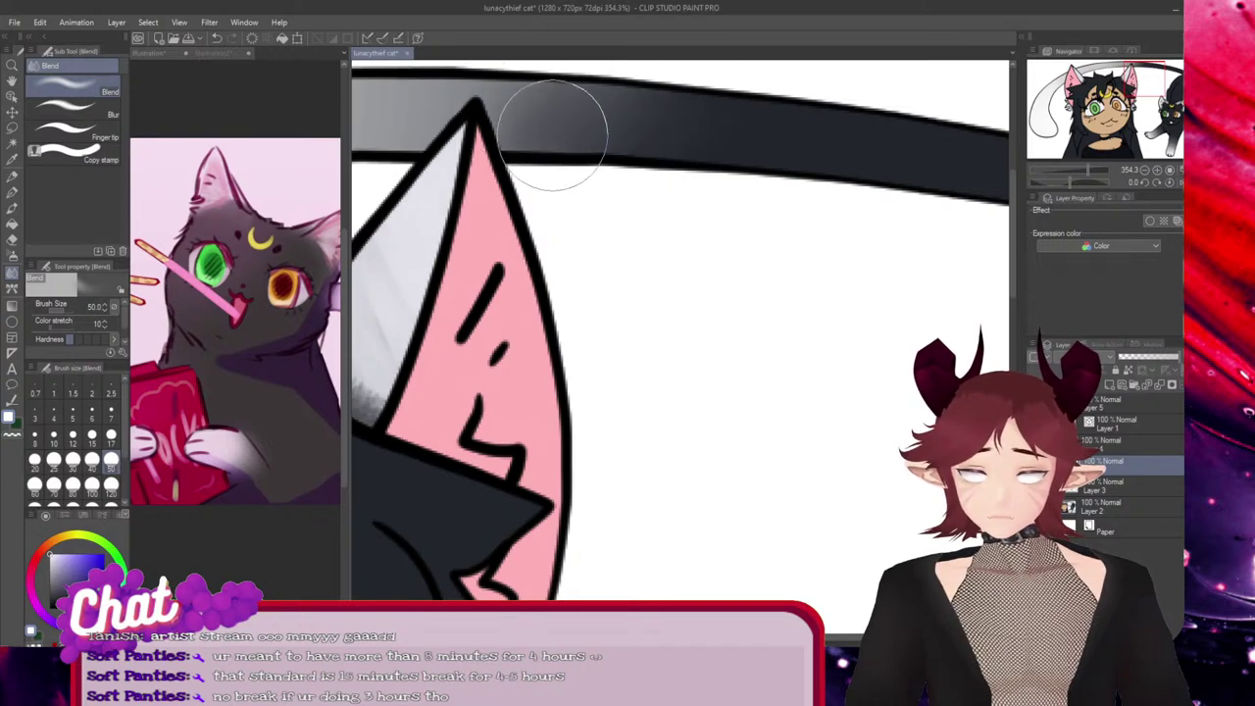
{"action": "scroll", "coordinate": [839, 333], "scroll_direction": "down", "scroll_amount": 4}
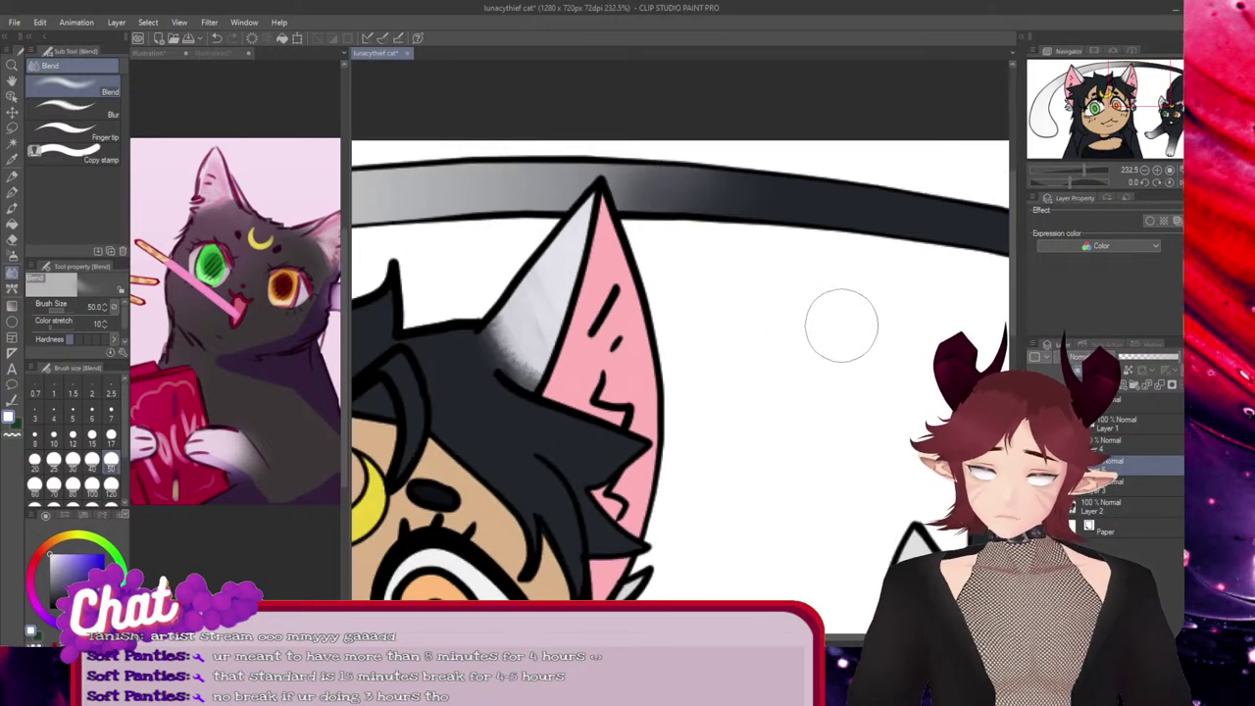
{"action": "scroll", "coordinate": [763, 348], "scroll_direction": "down", "scroll_amount": 3}
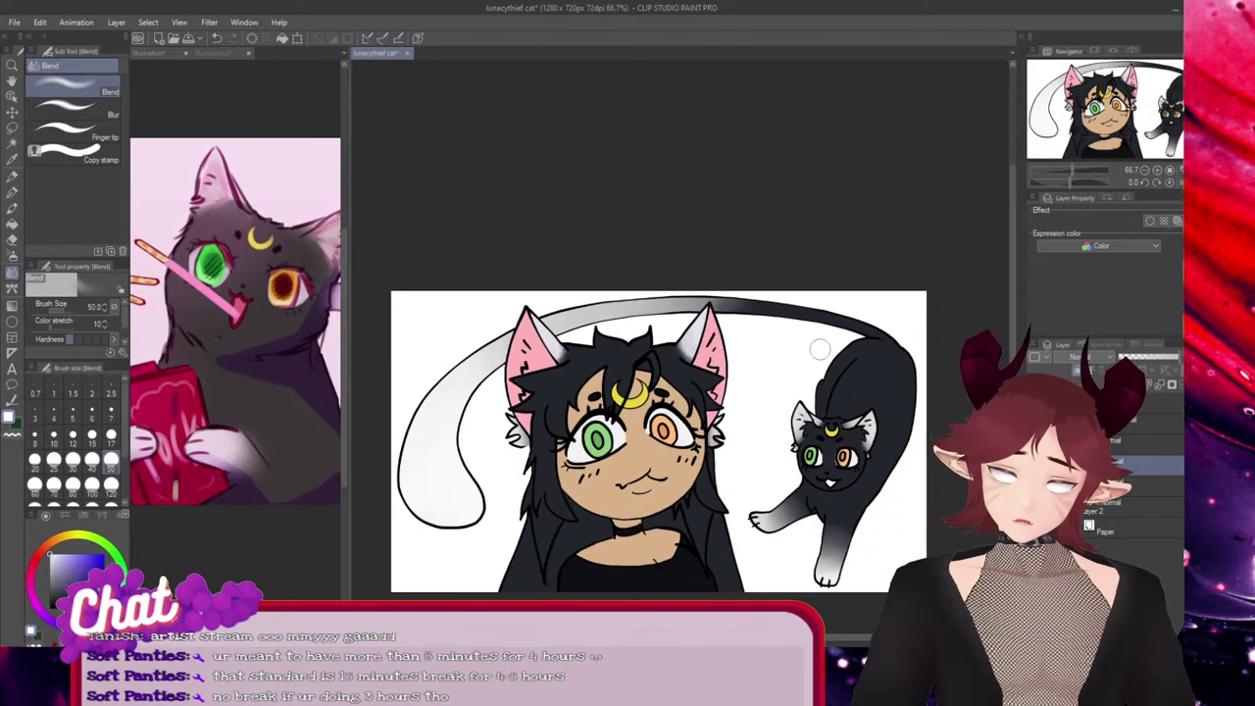
Undo the trial pen stroke on the white tail tip and save the drawing
{"action": "scroll", "coordinate": [820, 349], "scroll_direction": "up", "scroll_amount": 3}
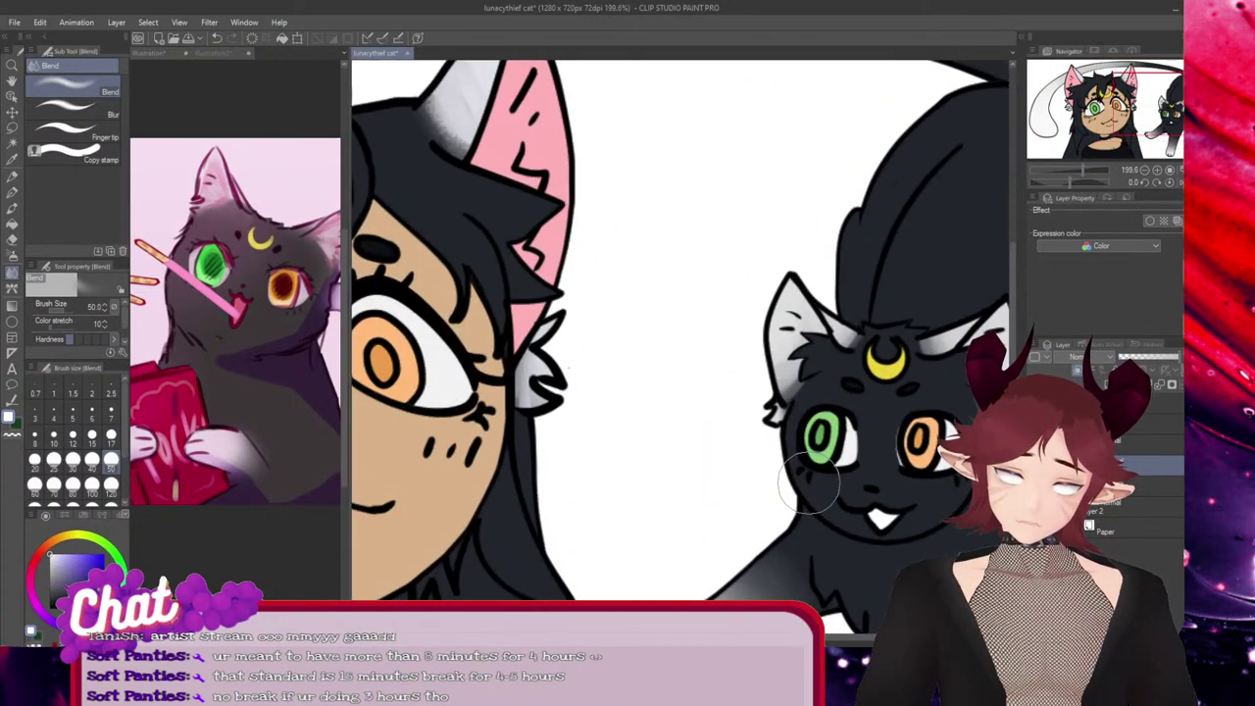
{"action": "scroll", "coordinate": [810, 487], "scroll_direction": "down", "scroll_amount": 4}
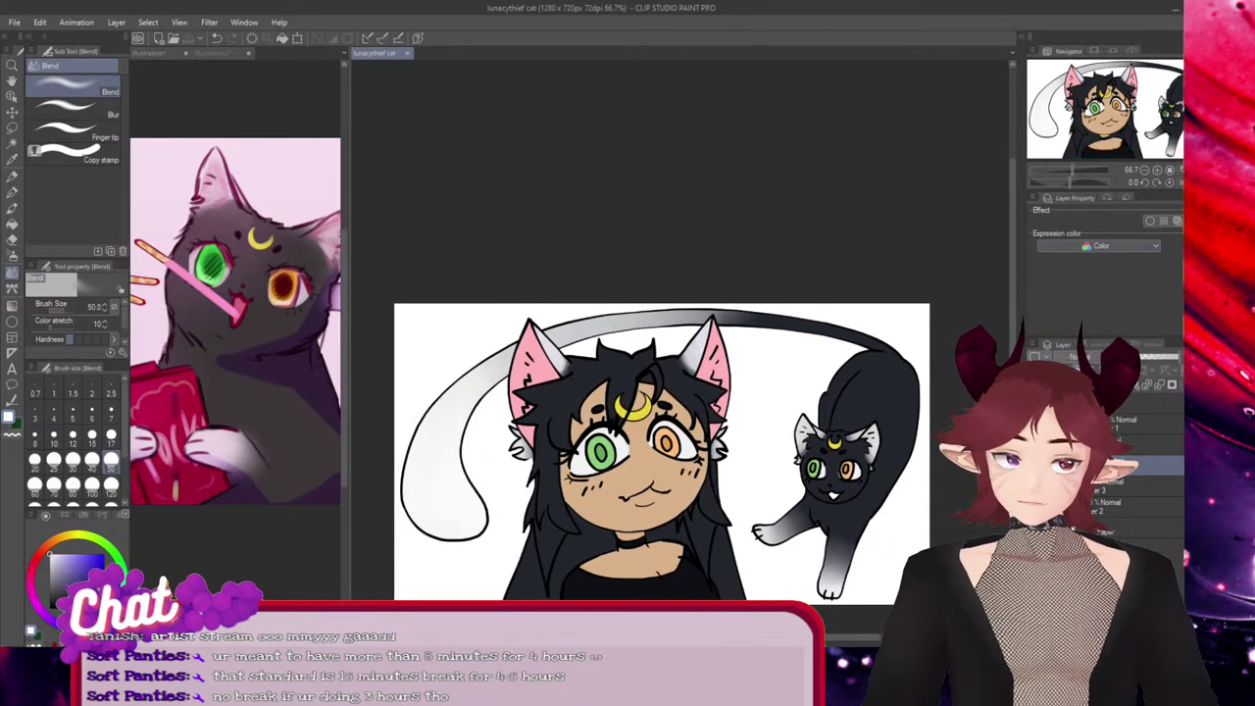
{"action": "left_click_drag", "start_coordinate": [1013, 257], "coordinate": [1012, 301]}
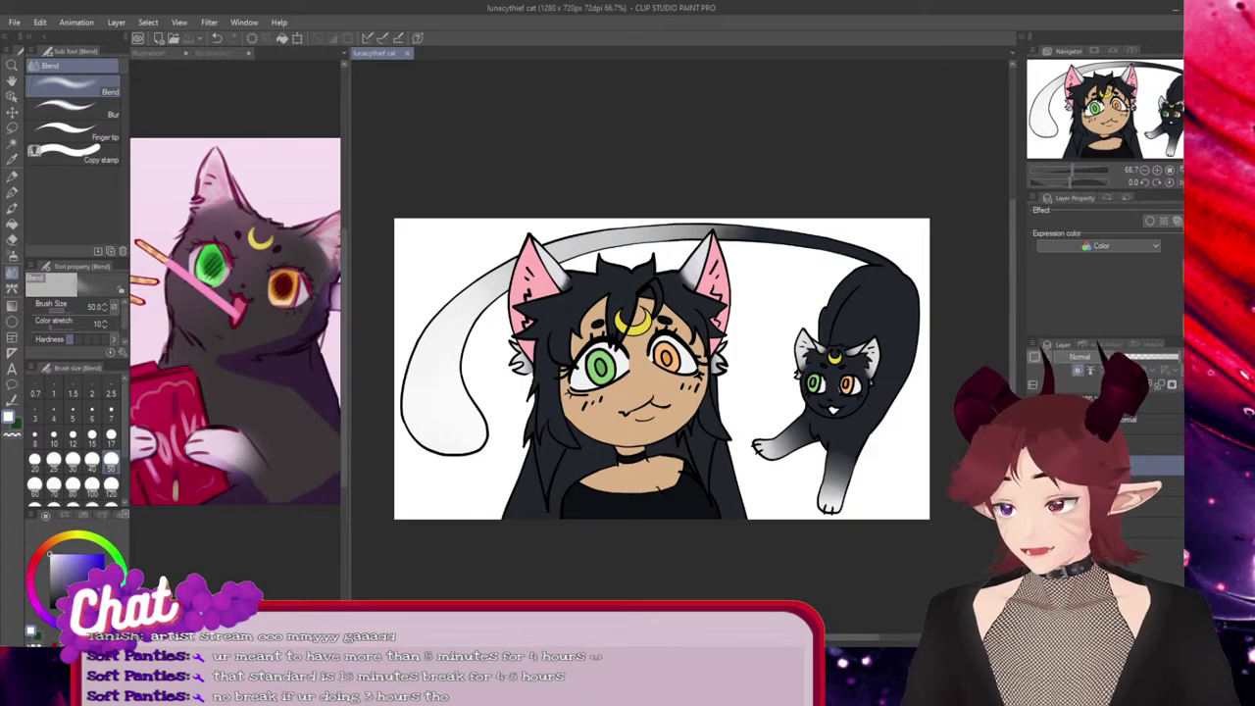
{"action": "key", "text": "p"}
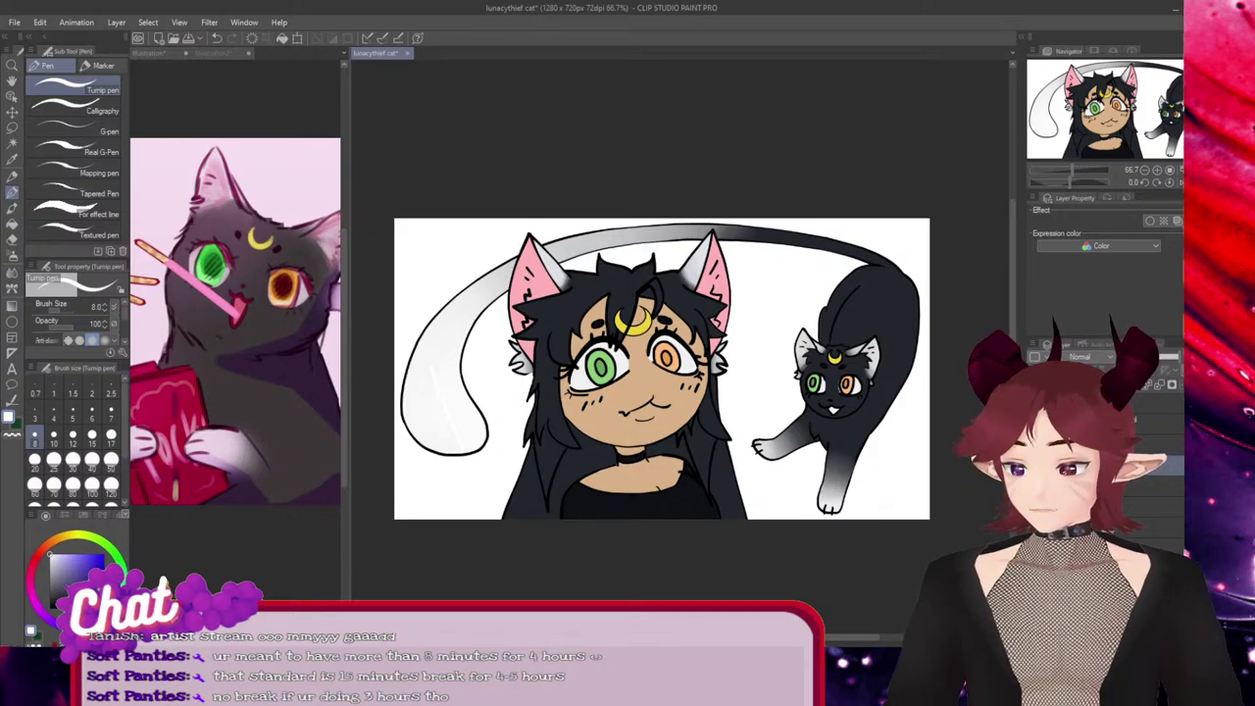
{"action": "key", "text": "ctrl+z"}
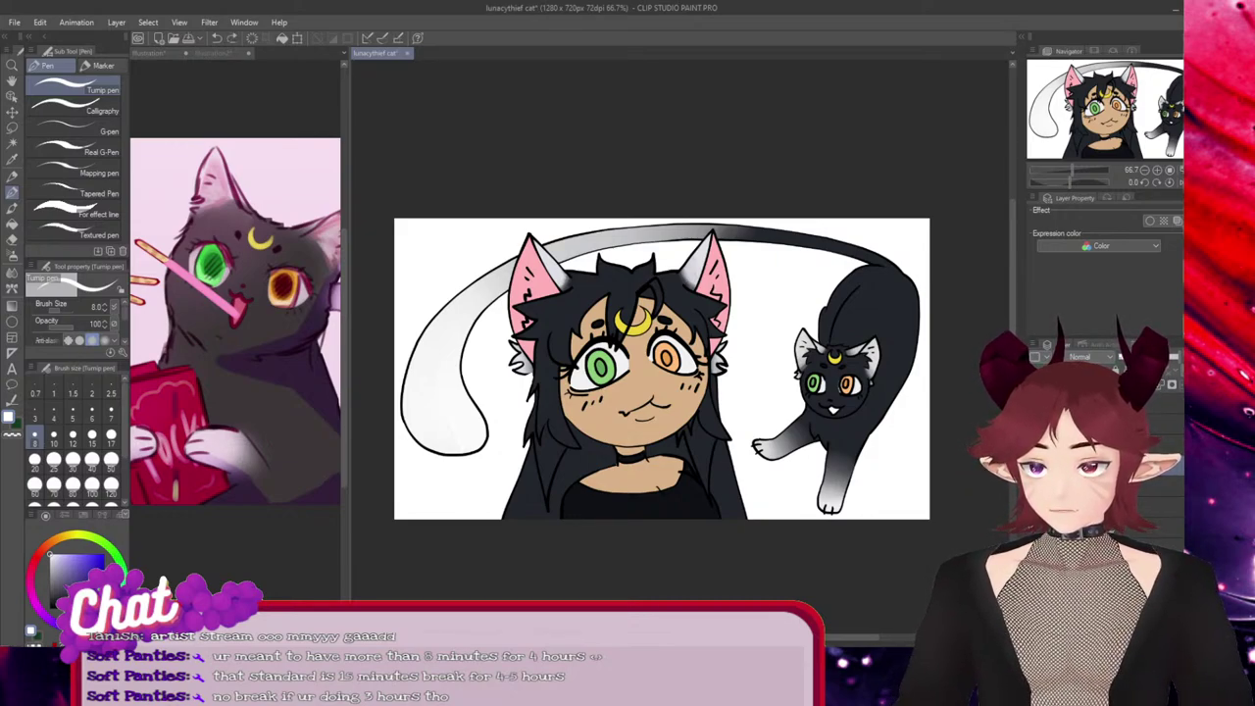
{"action": "key", "text": "ctrl+s"}
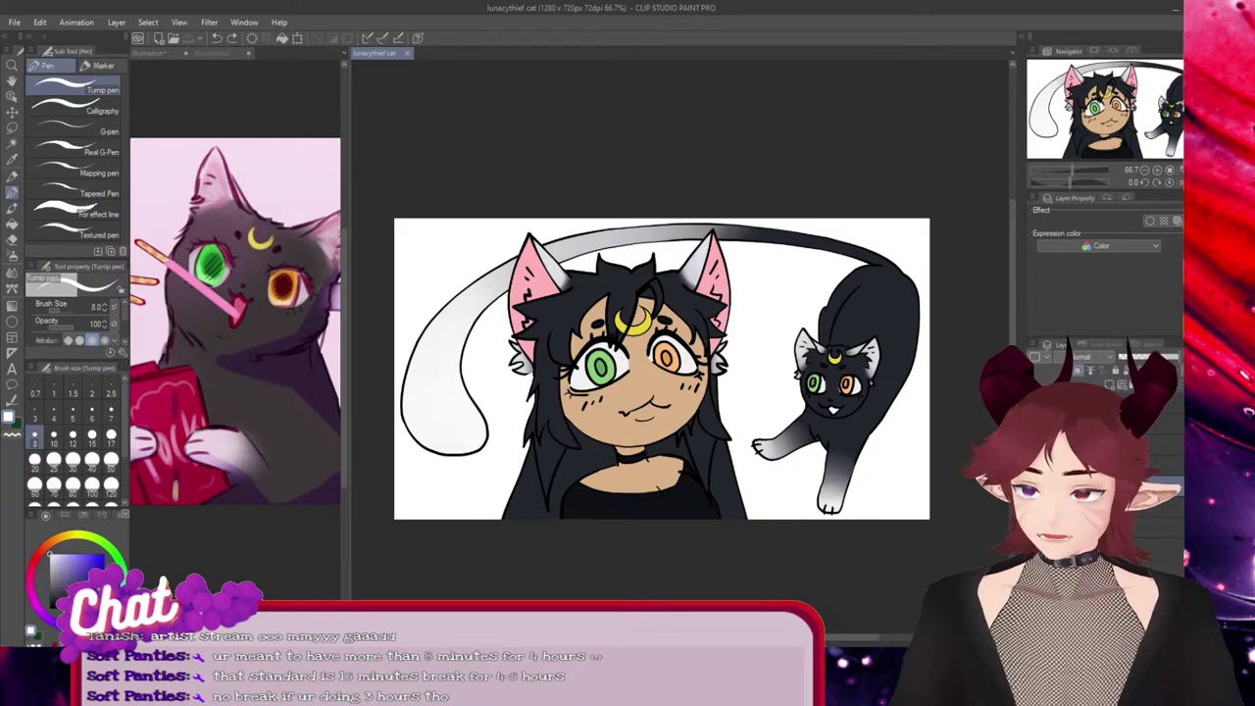
Compare the two reference illustrations and set a light pink as the drawing colour
{"action": "left_click", "coordinate": [155, 53]}
{"action": "left_click", "coordinate": [215, 53]}
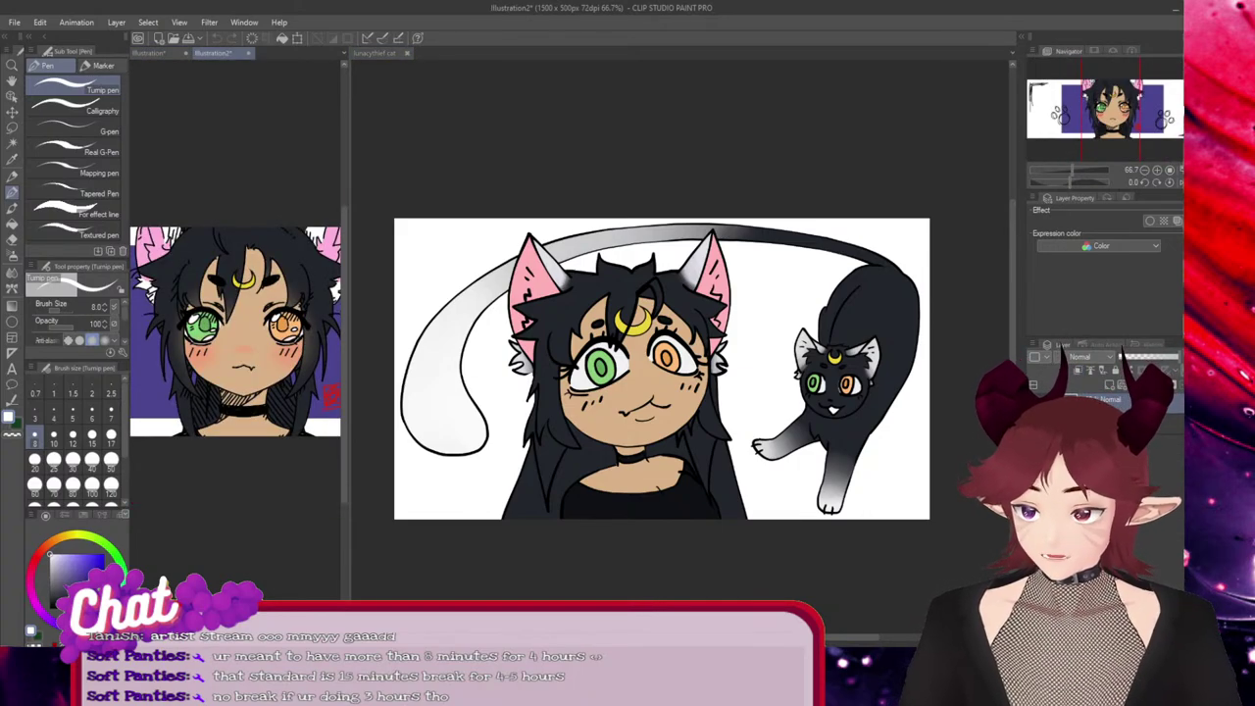
{"action": "key", "text": "ctrl+Tab"}
{"action": "key", "text": "ctrl+Tab"}
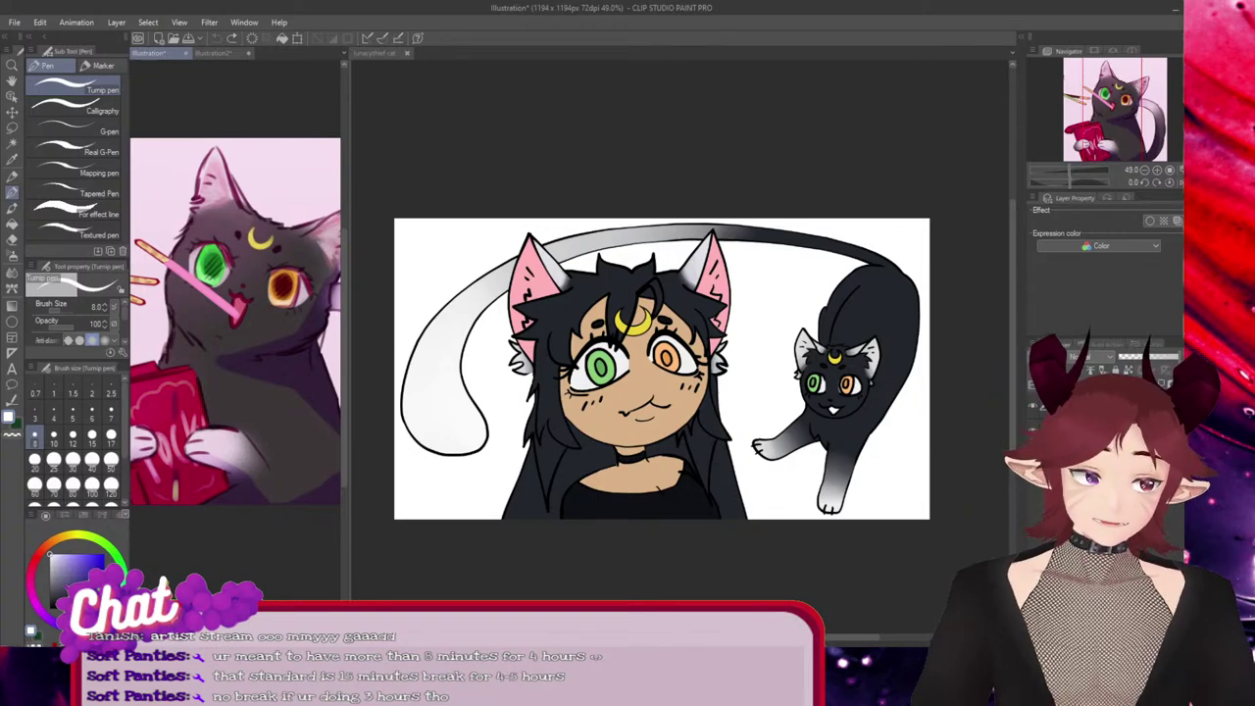
{"action": "key", "text": "ctrl+Tab"}
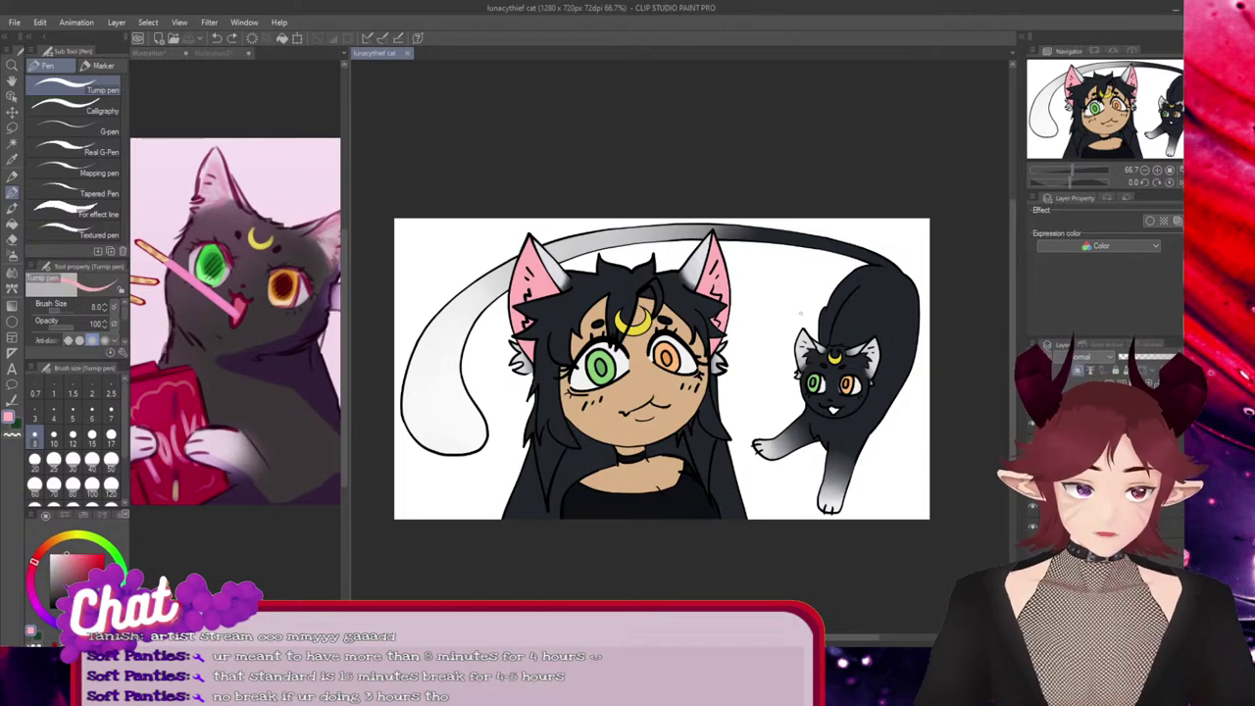
Hide and reshow Layer 6 to check which white fur markings on the cat it holds
{"action": "scroll", "coordinate": [879, 382], "scroll_direction": "up", "scroll_amount": 3}
{"action": "scroll", "coordinate": [878, 382], "scroll_direction": "up", "scroll_amount": 3}
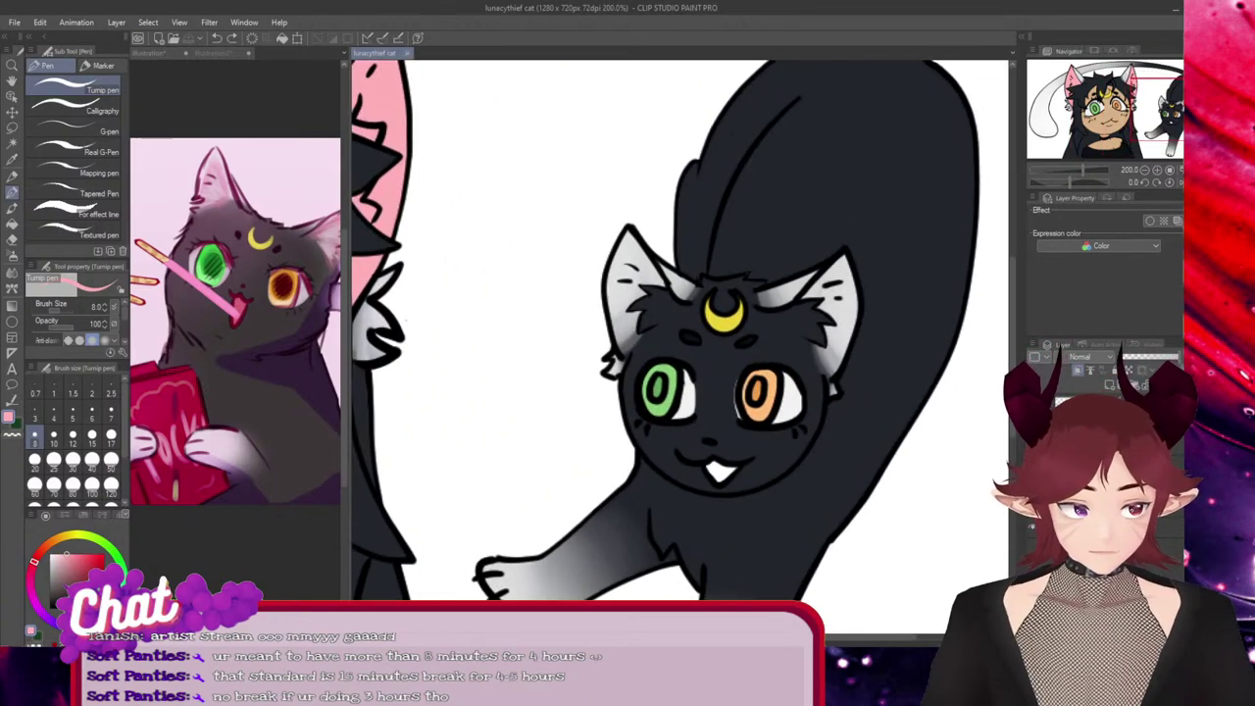
{"action": "left_click", "coordinate": [1034, 466]}
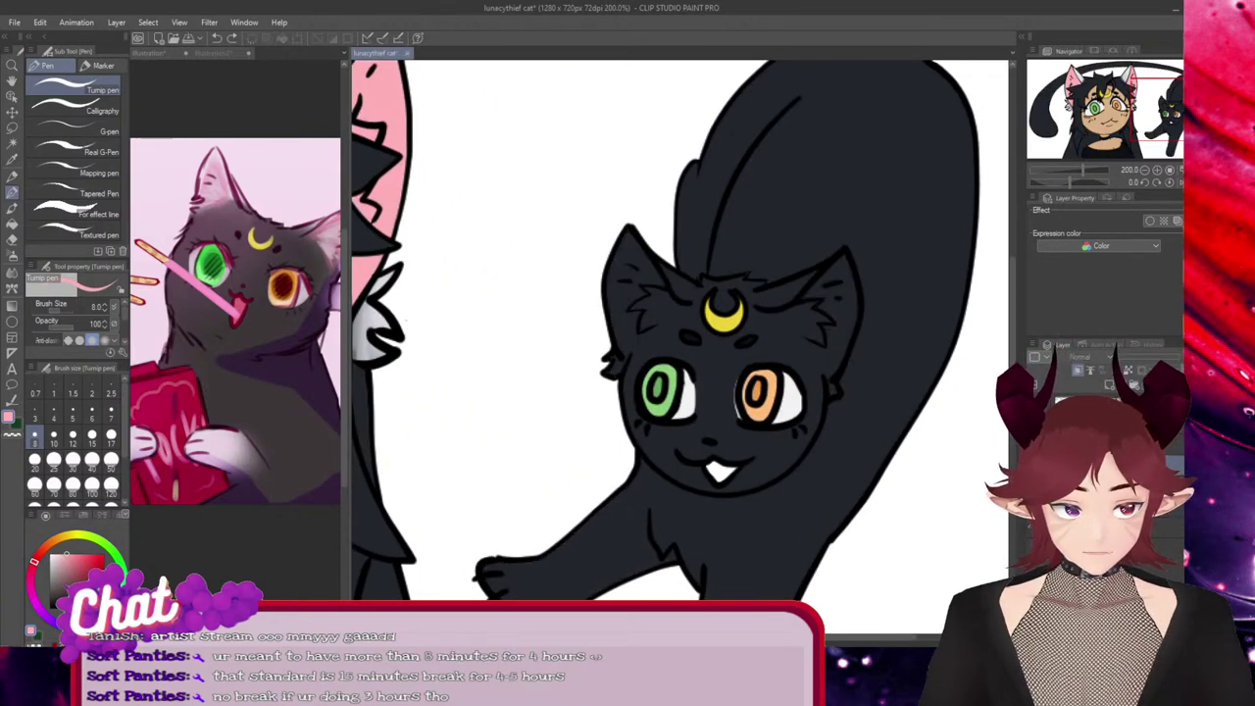
{"action": "left_click", "coordinate": [1034, 465]}
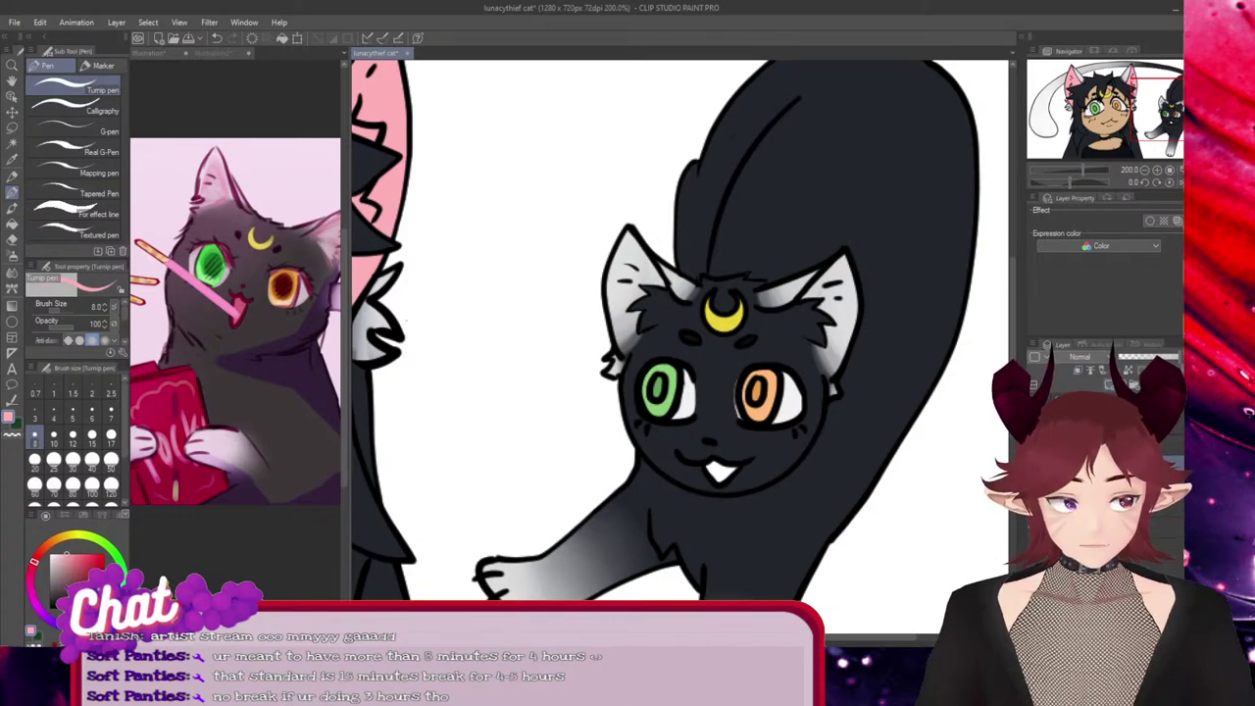
Paint soft pink inside both of the black cat's ears with the Opaque watercolor brush at size 50
{"action": "scroll", "coordinate": [856, 404], "scroll_direction": "up", "scroll_amount": 3}
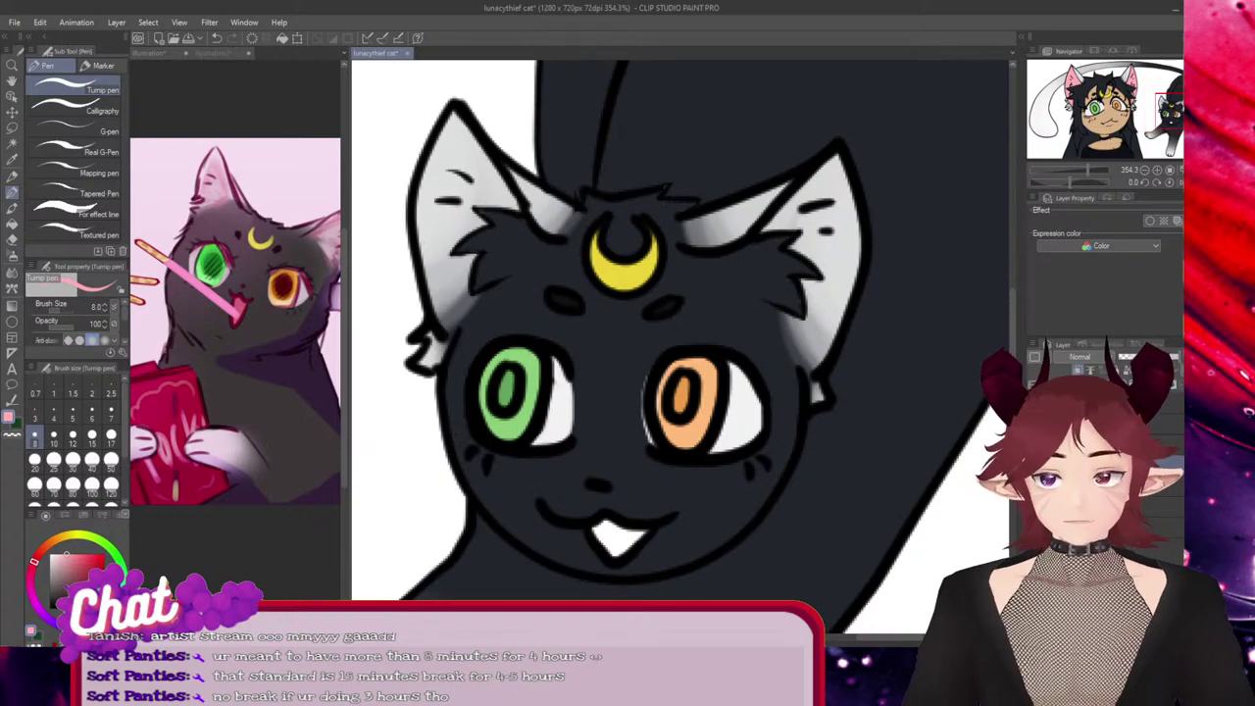
{"action": "key", "text": "b"}
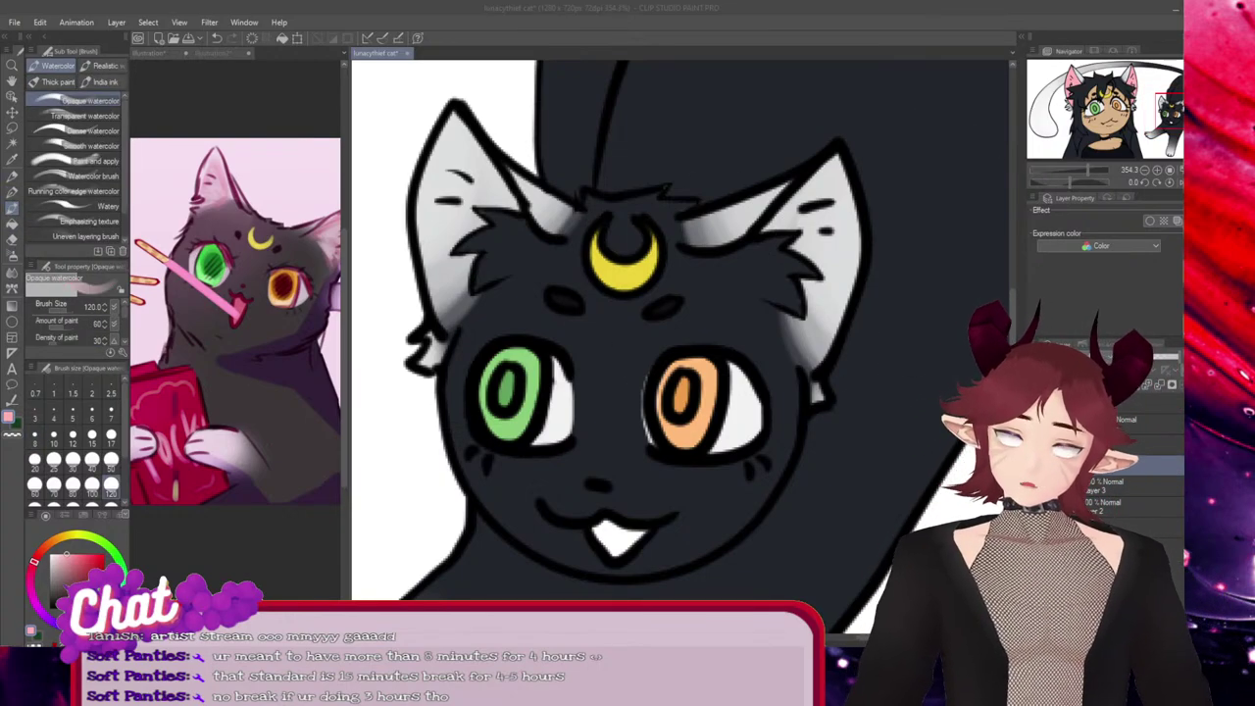
{"action": "mouse_move", "coordinate": [534, 113]}
{"action": "left_mouse_down"}
{"action": "mouse_move", "coordinate": [546, 140]}
{"action": "mouse_move", "coordinate": [529, 189]}
{"action": "left_mouse_up"}
{"action": "key", "text": "ctrl+z"}
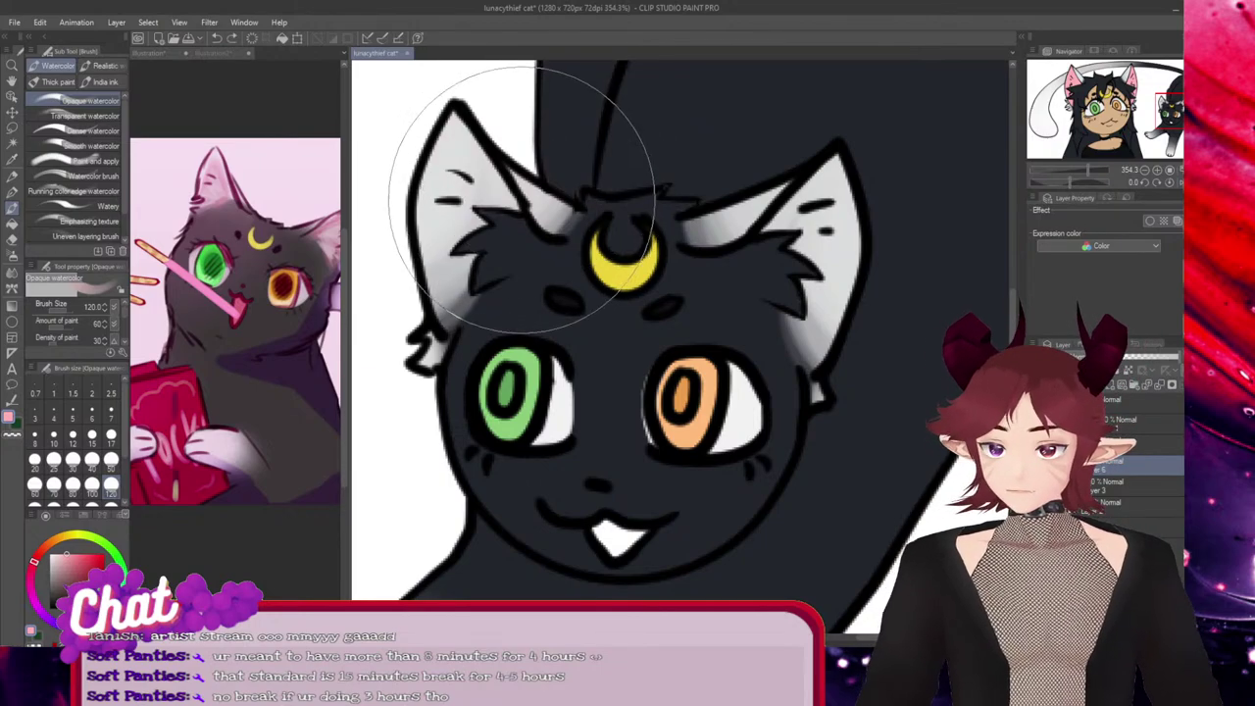
{"action": "left_click", "coordinate": [110, 463]}
{"action": "mouse_move", "coordinate": [482, 153]}
{"action": "left_mouse_down"}
{"action": "mouse_move", "coordinate": [488, 233]}
{"action": "mouse_move", "coordinate": [503, 248]}
{"action": "mouse_move", "coordinate": [493, 280]}
{"action": "mouse_move", "coordinate": [509, 287]}
{"action": "mouse_move", "coordinate": [524, 205]}
{"action": "left_mouse_up"}
{"action": "mouse_move", "coordinate": [735, 220]}
{"action": "left_mouse_down"}
{"action": "mouse_move", "coordinate": [768, 294]}
{"action": "mouse_move", "coordinate": [785, 199]}
{"action": "mouse_move", "coordinate": [779, 280]}
{"action": "mouse_move", "coordinate": [769, 221]}
{"action": "mouse_move", "coordinate": [761, 306]}
{"action": "mouse_move", "coordinate": [739, 276]}
{"action": "left_mouse_up"}
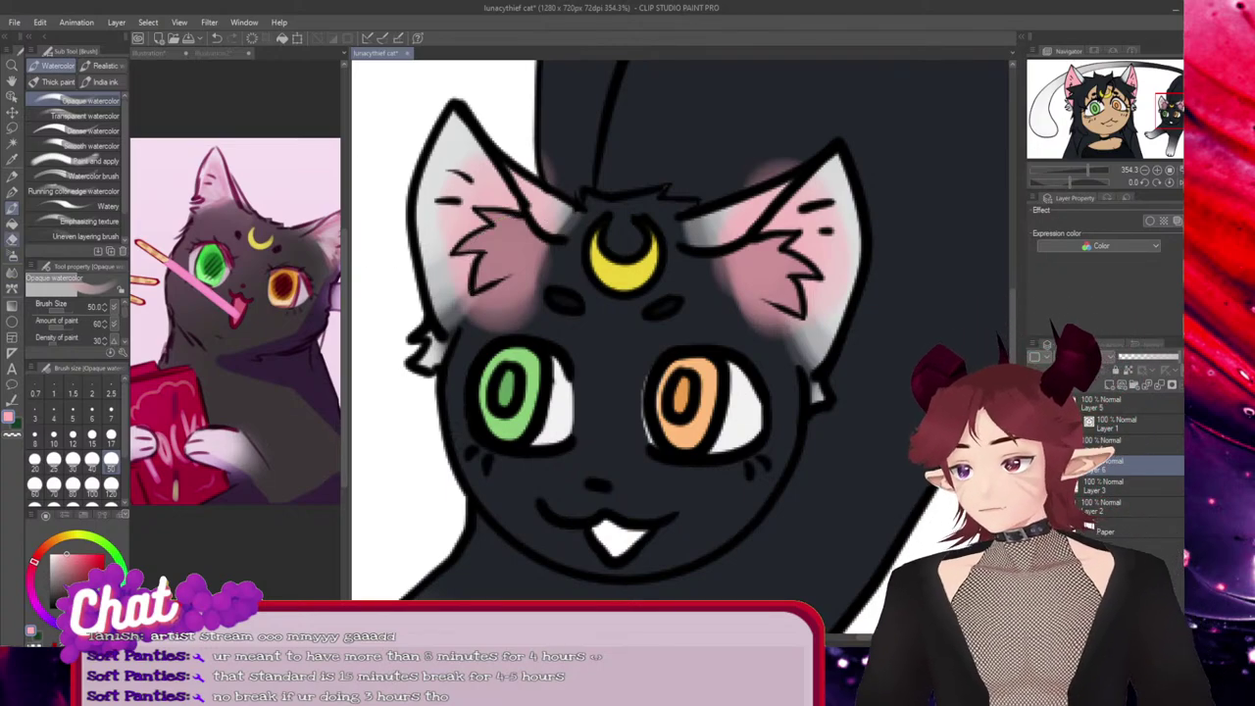
Erase the pink overspill from the cat's dark ear tufts and the backs of its ears with the Hard eraser at size 17
{"action": "key", "text": "e"}
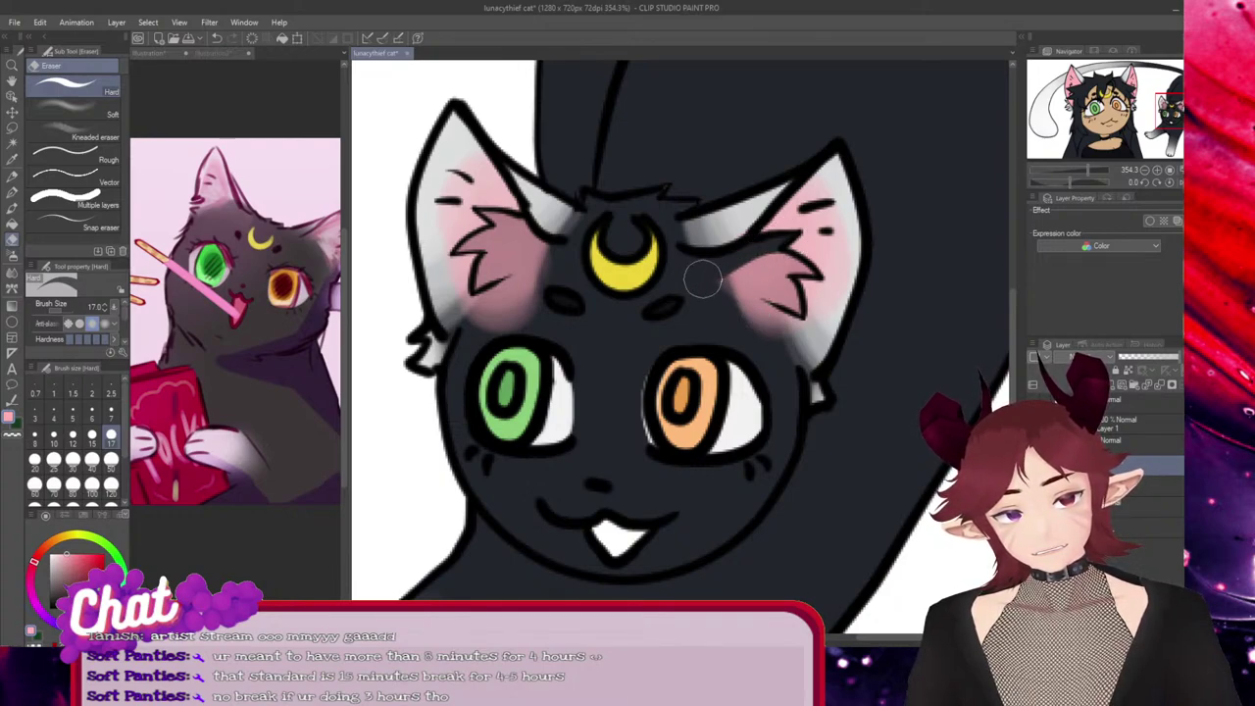
{"action": "mouse_move", "coordinate": [740, 267]}
{"action": "left_mouse_down"}
{"action": "mouse_move", "coordinate": [720, 292]}
{"action": "mouse_move", "coordinate": [769, 259]}
{"action": "mouse_move", "coordinate": [815, 272]}
{"action": "mouse_move", "coordinate": [779, 267]}
{"action": "mouse_move", "coordinate": [791, 265]}
{"action": "mouse_move", "coordinate": [777, 282]}
{"action": "mouse_move", "coordinate": [796, 309]}
{"action": "mouse_move", "coordinate": [781, 310]}
{"action": "mouse_move", "coordinate": [735, 282]}
{"action": "mouse_move", "coordinate": [767, 276]}
{"action": "left_mouse_up"}
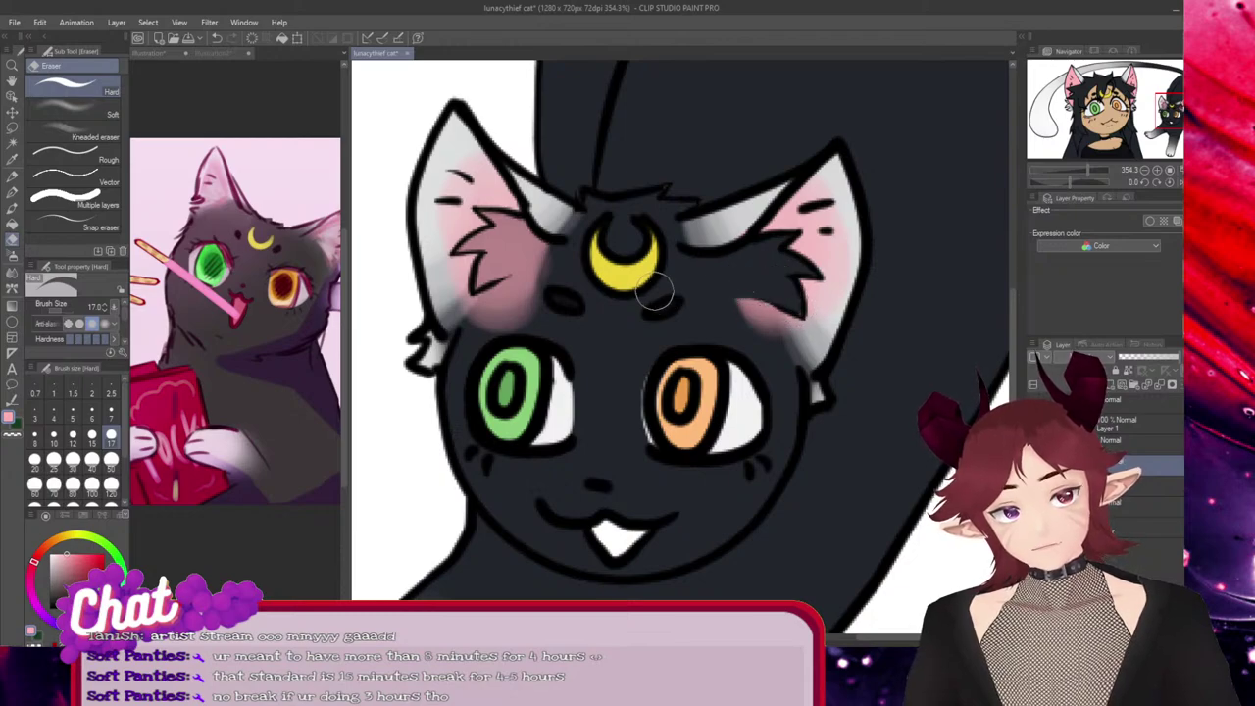
{"action": "mouse_move", "coordinate": [535, 233]}
{"action": "left_mouse_down"}
{"action": "mouse_move", "coordinate": [483, 213]}
{"action": "mouse_move", "coordinate": [517, 223]}
{"action": "mouse_move", "coordinate": [458, 251]}
{"action": "mouse_move", "coordinate": [539, 231]}
{"action": "mouse_move", "coordinate": [500, 239]}
{"action": "mouse_move", "coordinate": [557, 249]}
{"action": "mouse_move", "coordinate": [500, 242]}
{"action": "mouse_move", "coordinate": [552, 257]}
{"action": "mouse_move", "coordinate": [475, 280]}
{"action": "mouse_move", "coordinate": [508, 262]}
{"action": "mouse_move", "coordinate": [538, 253]}
{"action": "mouse_move", "coordinate": [475, 285]}
{"action": "mouse_move", "coordinate": [552, 250]}
{"action": "mouse_move", "coordinate": [489, 261]}
{"action": "mouse_move", "coordinate": [484, 277]}
{"action": "mouse_move", "coordinate": [508, 249]}
{"action": "mouse_move", "coordinate": [477, 290]}
{"action": "mouse_move", "coordinate": [475, 227]}
{"action": "left_mouse_up"}
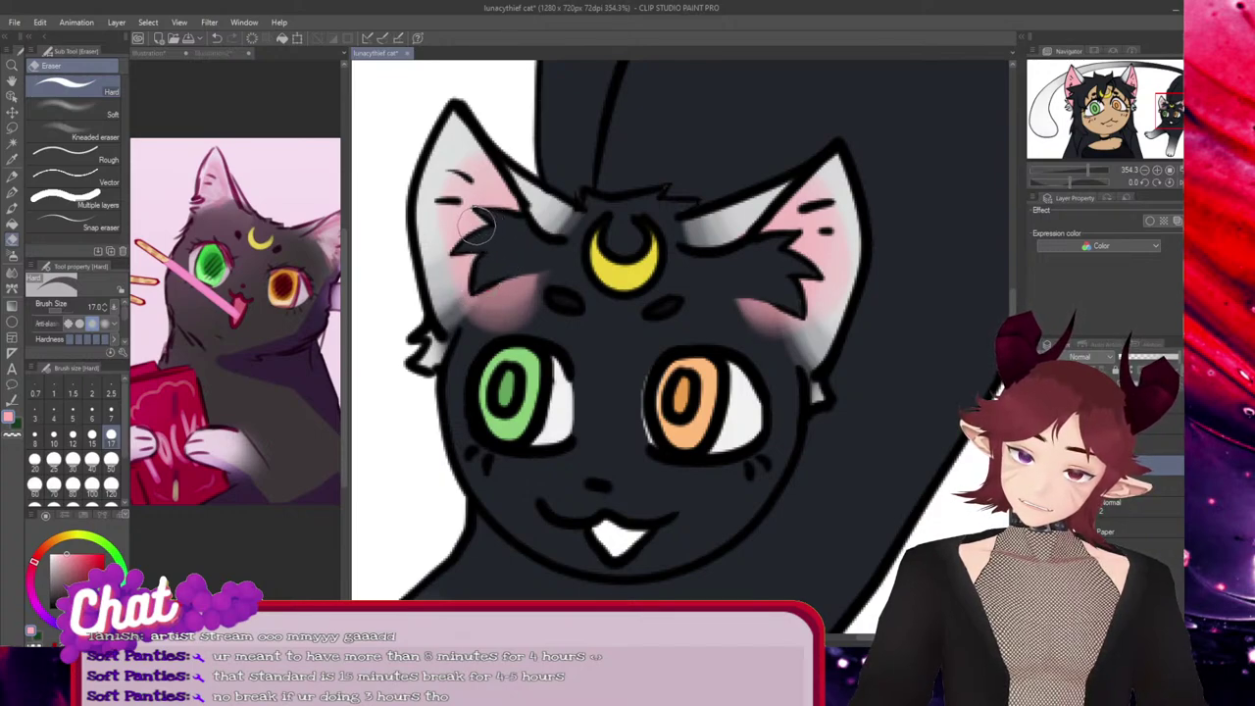
{"action": "key", "text": "ctrl+z"}
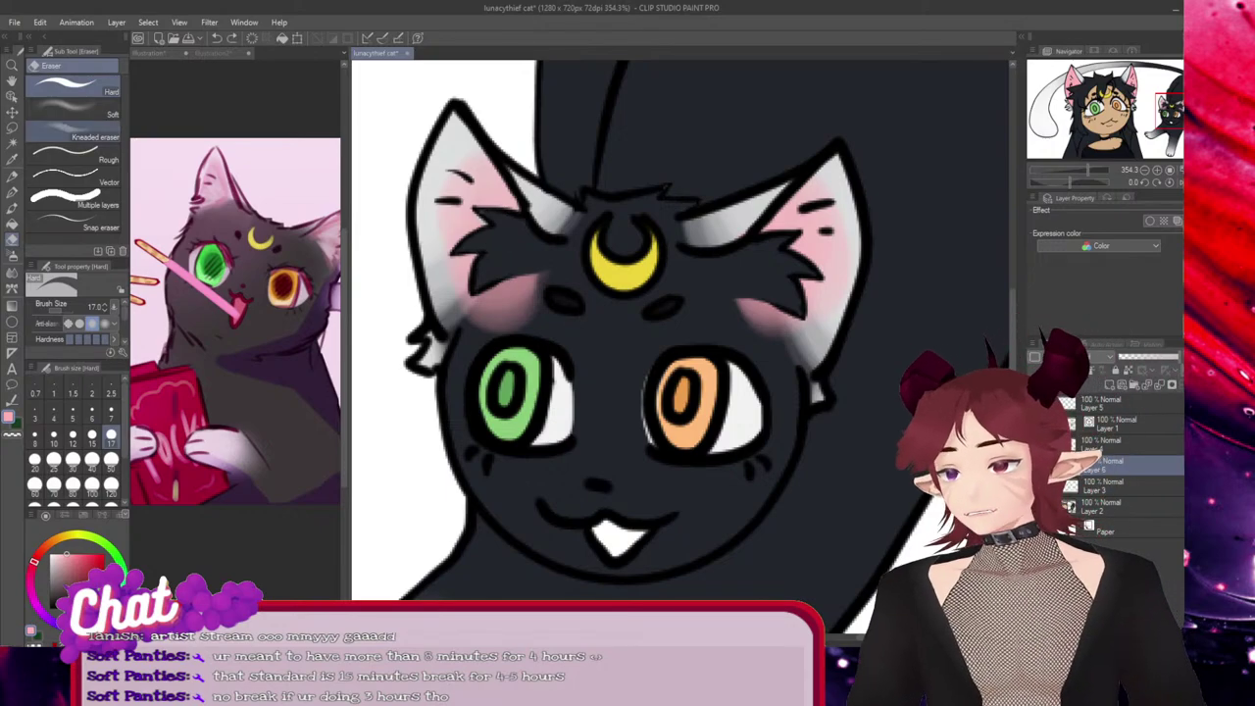
Fade the leftover pink below the cat's ear tufts with the Kneaded eraser at size 40
{"action": "left_click", "coordinate": [79, 134]}
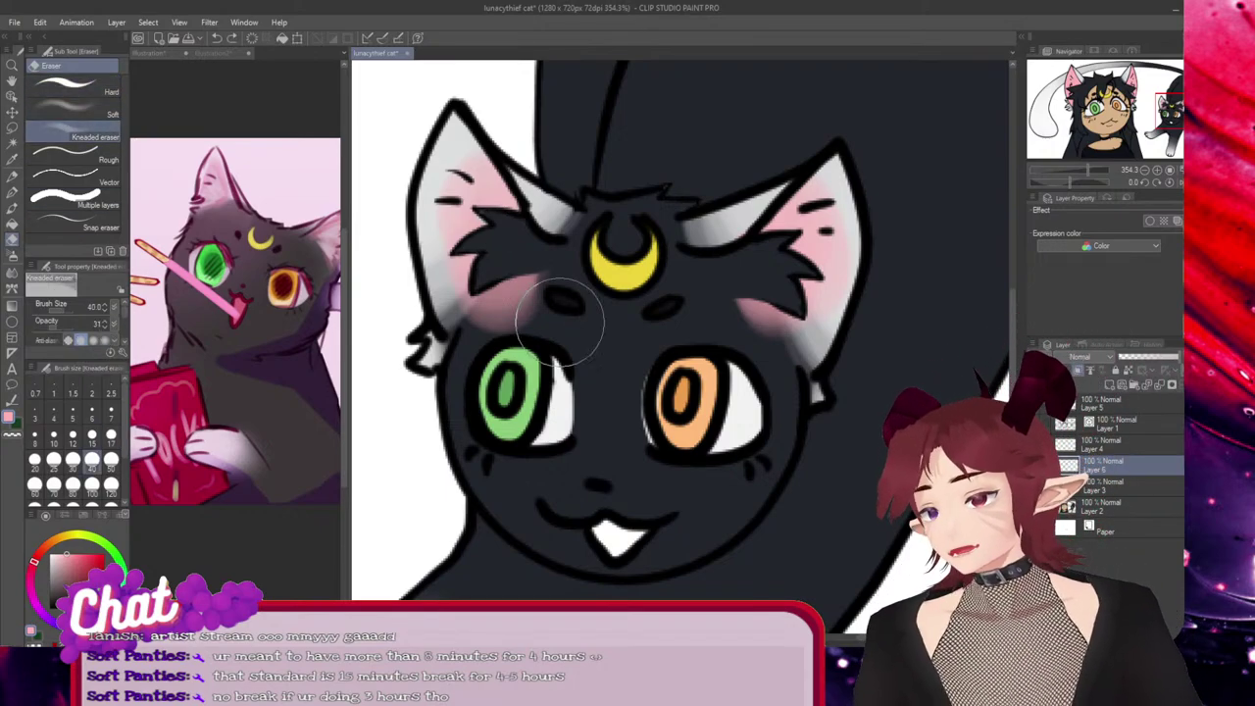
{"action": "mouse_move", "coordinate": [552, 280]}
{"action": "left_mouse_down"}
{"action": "mouse_move", "coordinate": [497, 338]}
{"action": "mouse_move", "coordinate": [579, 290]}
{"action": "mouse_move", "coordinate": [582, 304]}
{"action": "mouse_move", "coordinate": [485, 371]}
{"action": "mouse_move", "coordinate": [510, 326]}
{"action": "mouse_move", "coordinate": [579, 282]}
{"action": "mouse_move", "coordinate": [505, 359]}
{"action": "mouse_move", "coordinate": [554, 284]}
{"action": "left_mouse_up"}
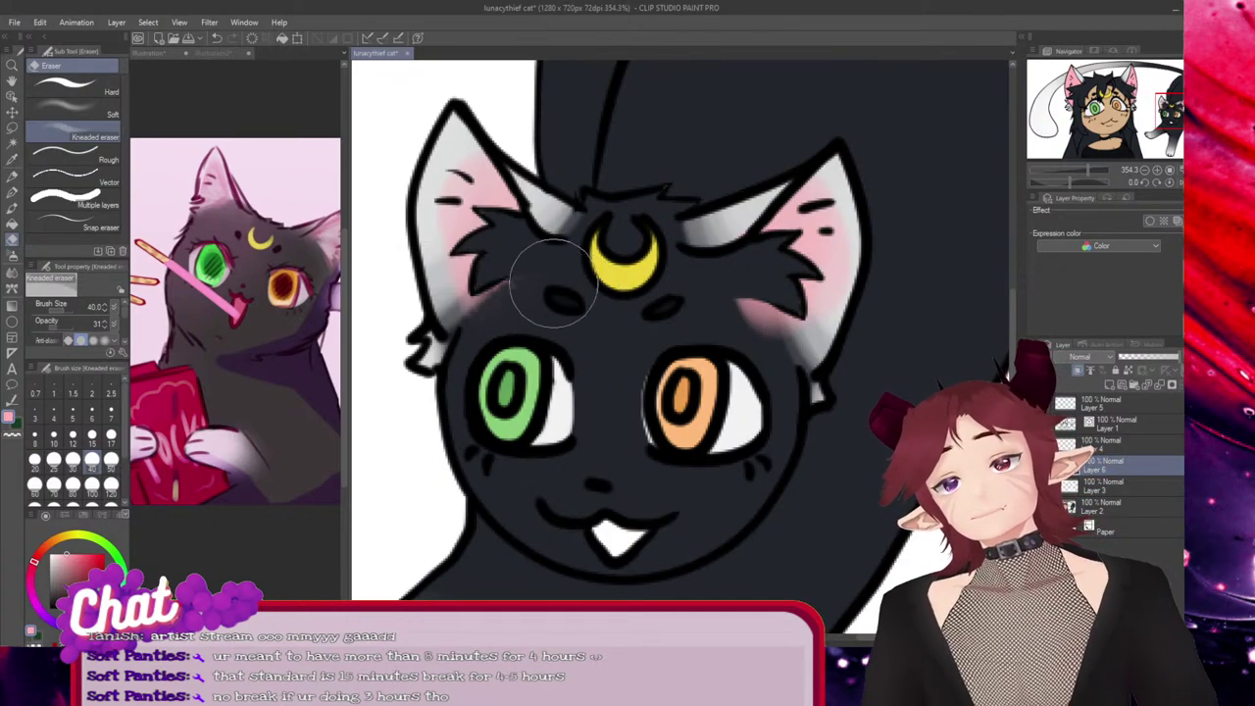
{"action": "mouse_move", "coordinate": [766, 344]}
{"action": "left_mouse_down"}
{"action": "mouse_move", "coordinate": [734, 321]}
{"action": "mouse_move", "coordinate": [755, 355]}
{"action": "mouse_move", "coordinate": [703, 305]}
{"action": "mouse_move", "coordinate": [759, 394]}
{"action": "mouse_move", "coordinate": [750, 352]}
{"action": "mouse_move", "coordinate": [704, 303]}
{"action": "mouse_move", "coordinate": [761, 386]}
{"action": "mouse_move", "coordinate": [724, 328]}
{"action": "left_mouse_up"}
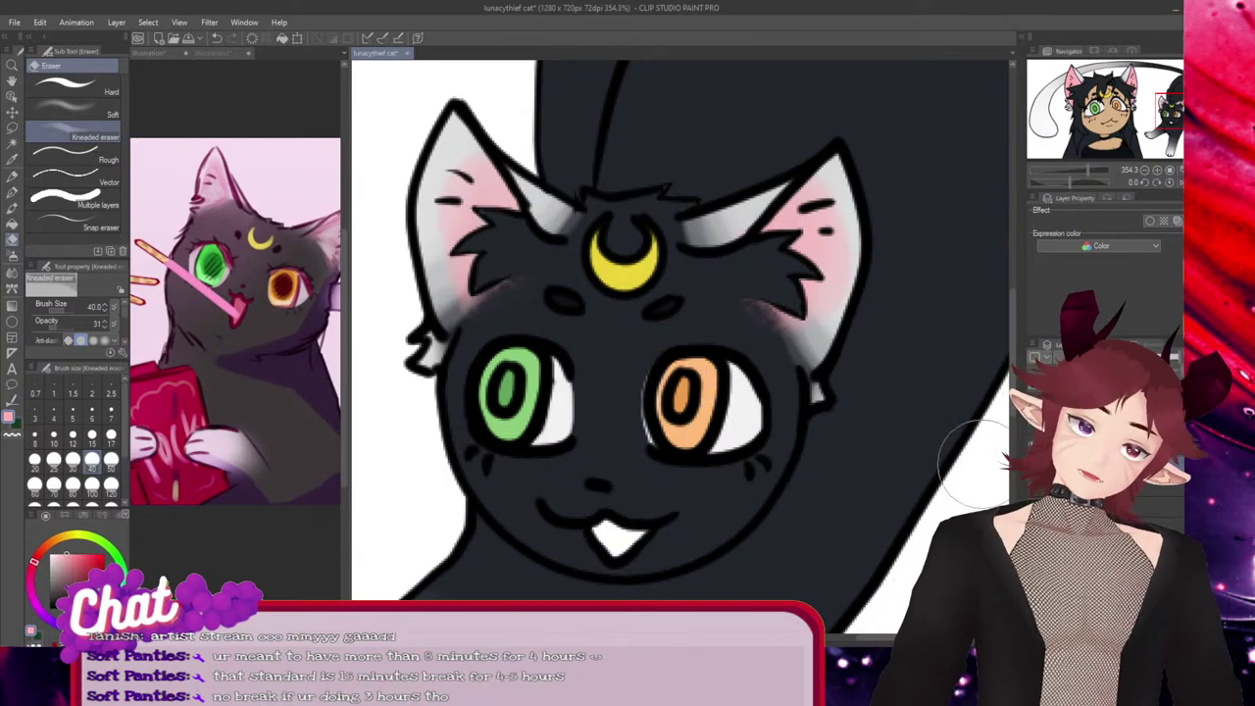
Save the drawing and merge Layer 6 with the layer below it
{"action": "scroll", "coordinate": [863, 340], "scroll_direction": "down", "scroll_amount": 5}
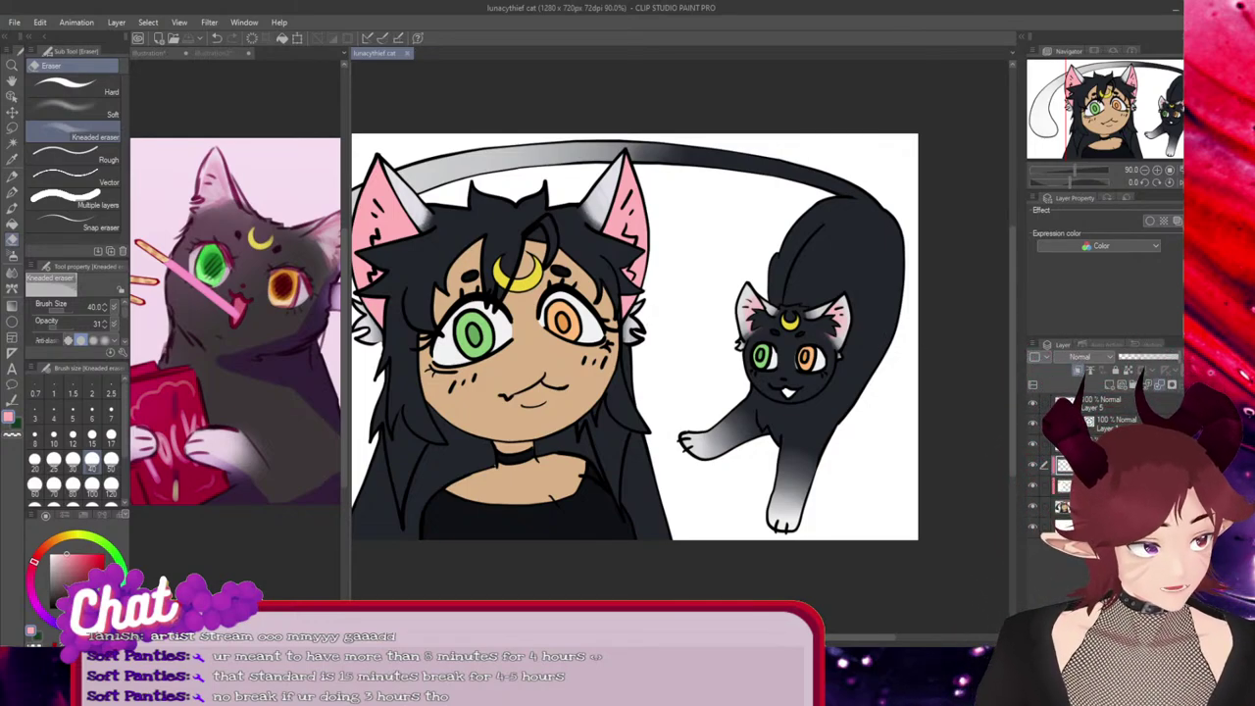
{"action": "key", "text": "ctrl+e"}
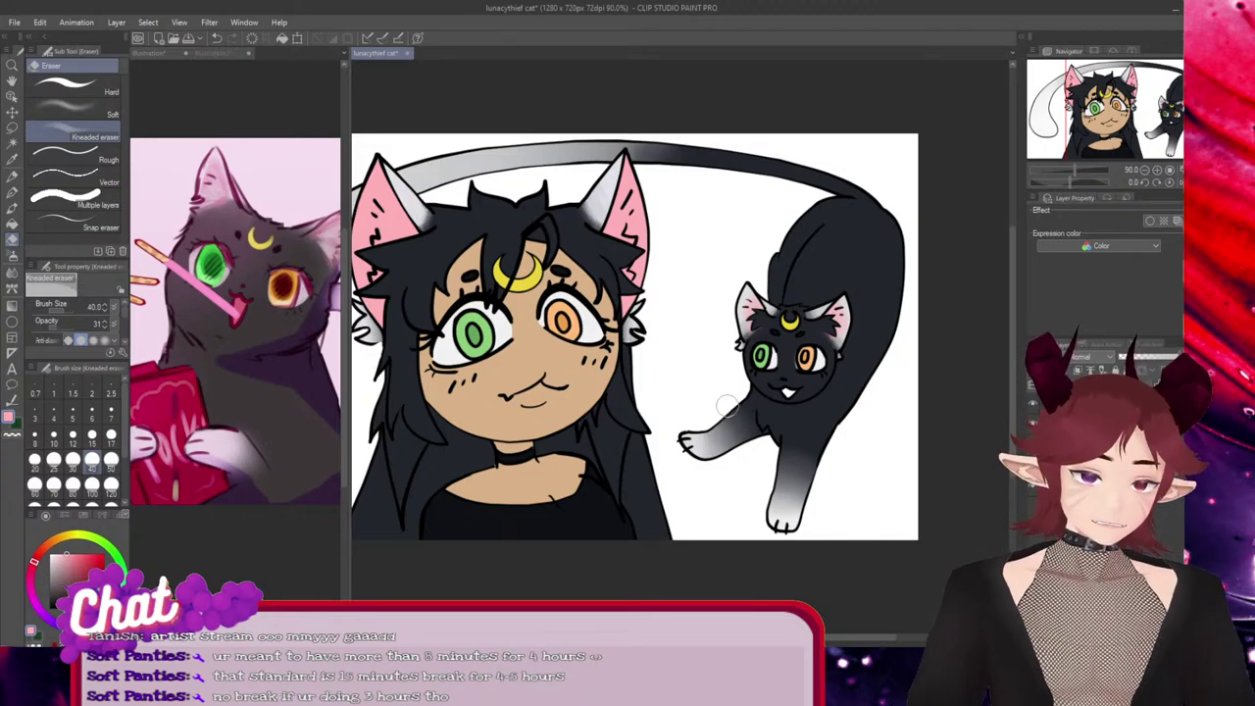
{"action": "scroll", "coordinate": [726, 407], "scroll_direction": "down", "scroll_amount": 2}
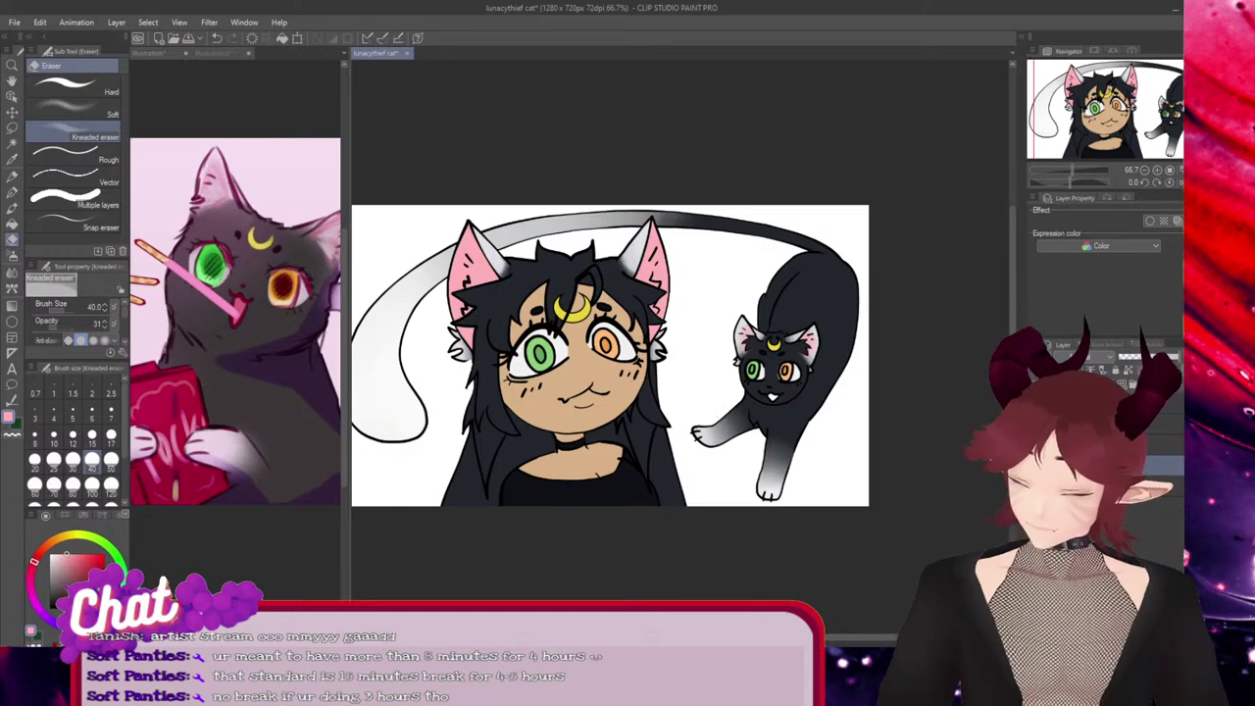
{"action": "scroll", "coordinate": [684, 428], "scroll_direction": "up", "scroll_amount": 1}
{"action": "scroll", "coordinate": [684, 428], "scroll_direction": "up", "scroll_amount": 2}
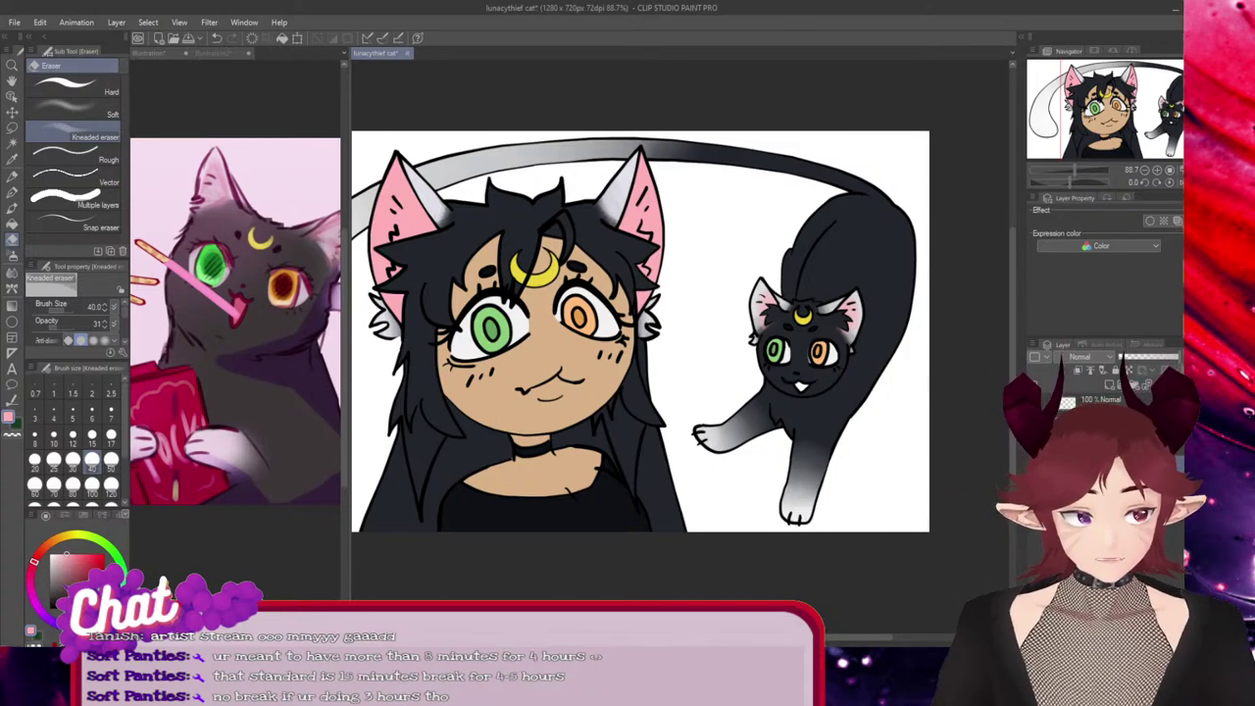
Hide and reshow the line art and the eye-white layer to check which parts each one holds
{"action": "left_click", "coordinate": [1032, 423]}
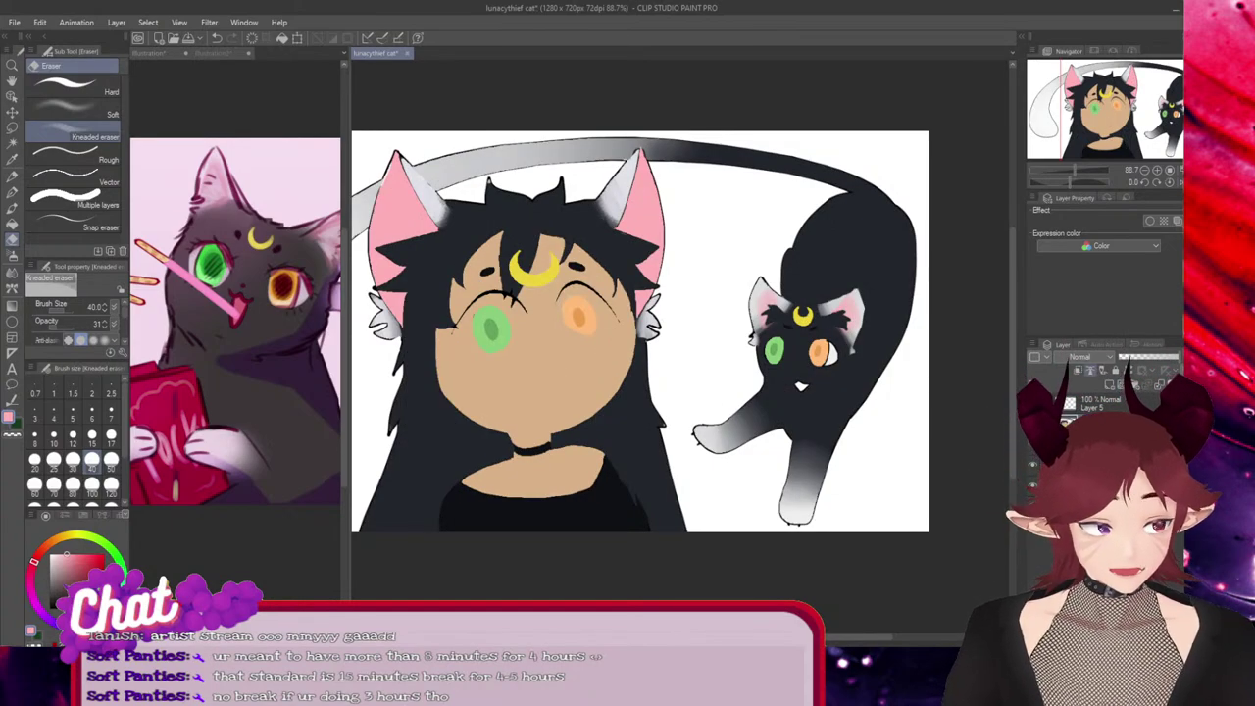
{"action": "left_click", "coordinate": [1032, 445]}
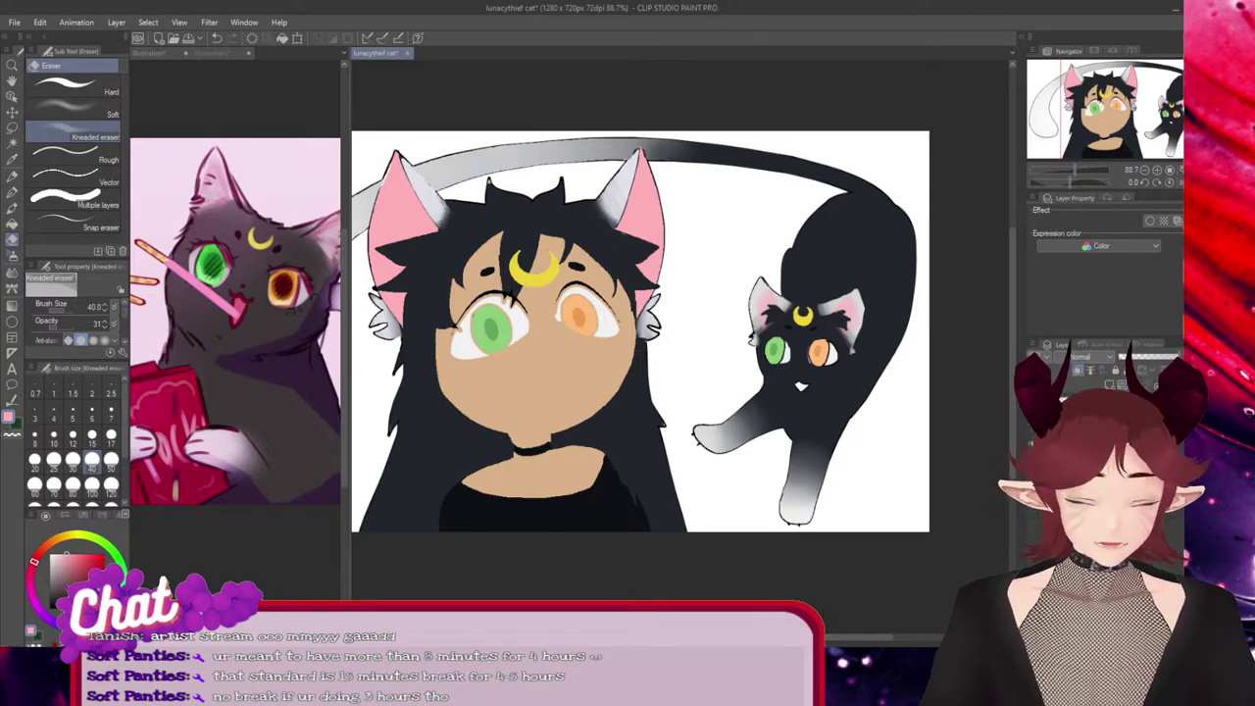
{"action": "key", "text": "ctrl+z"}
{"action": "key", "text": "ctrl+z"}
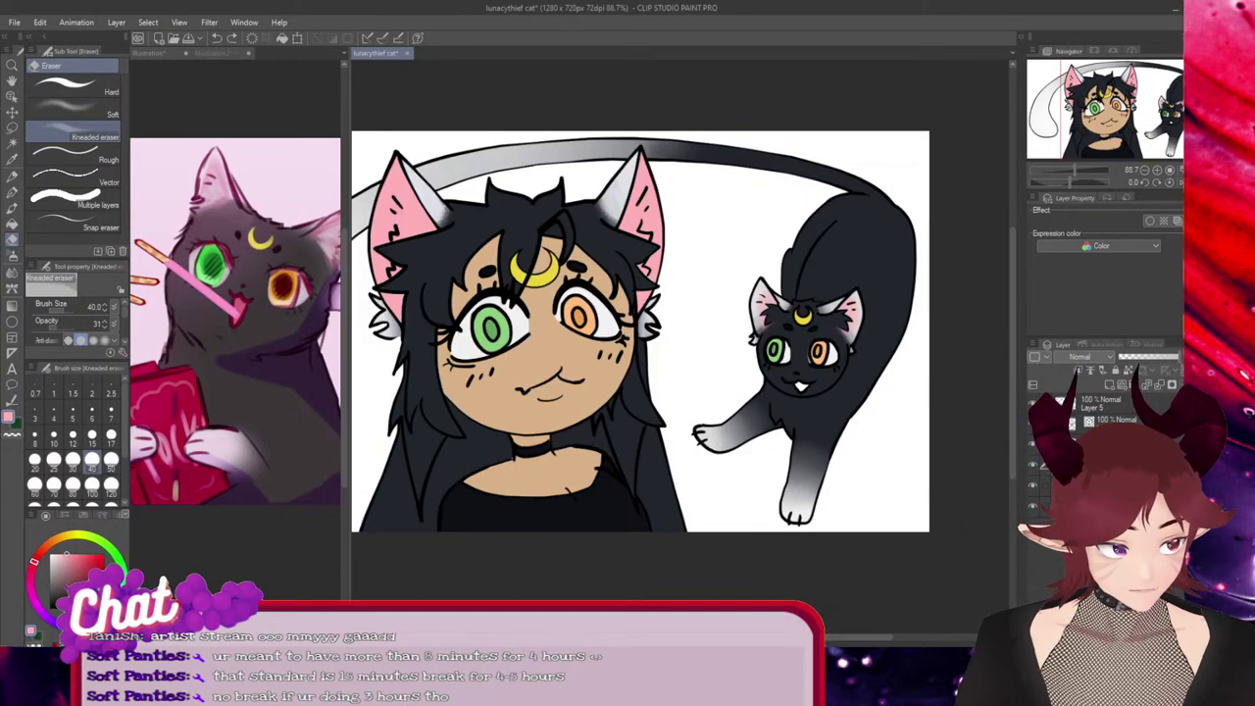
{"action": "key", "text": "ctrl+z"}
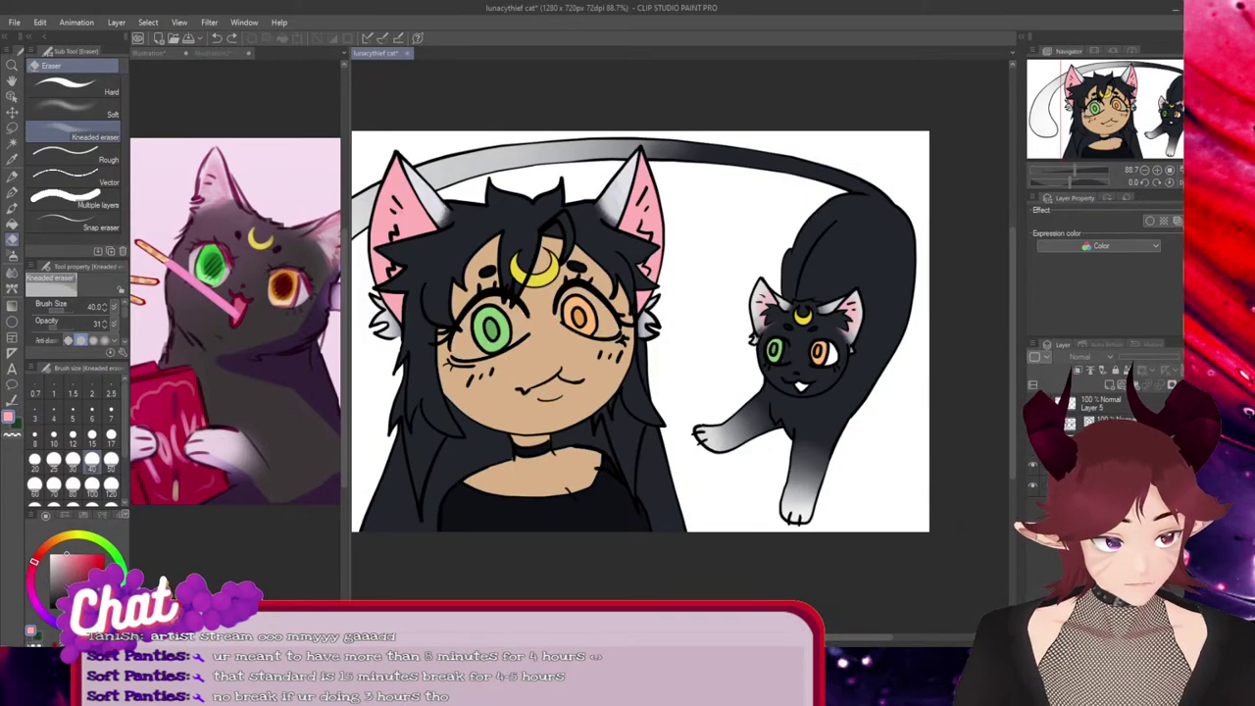
{"action": "key", "text": "ctrl+z"}
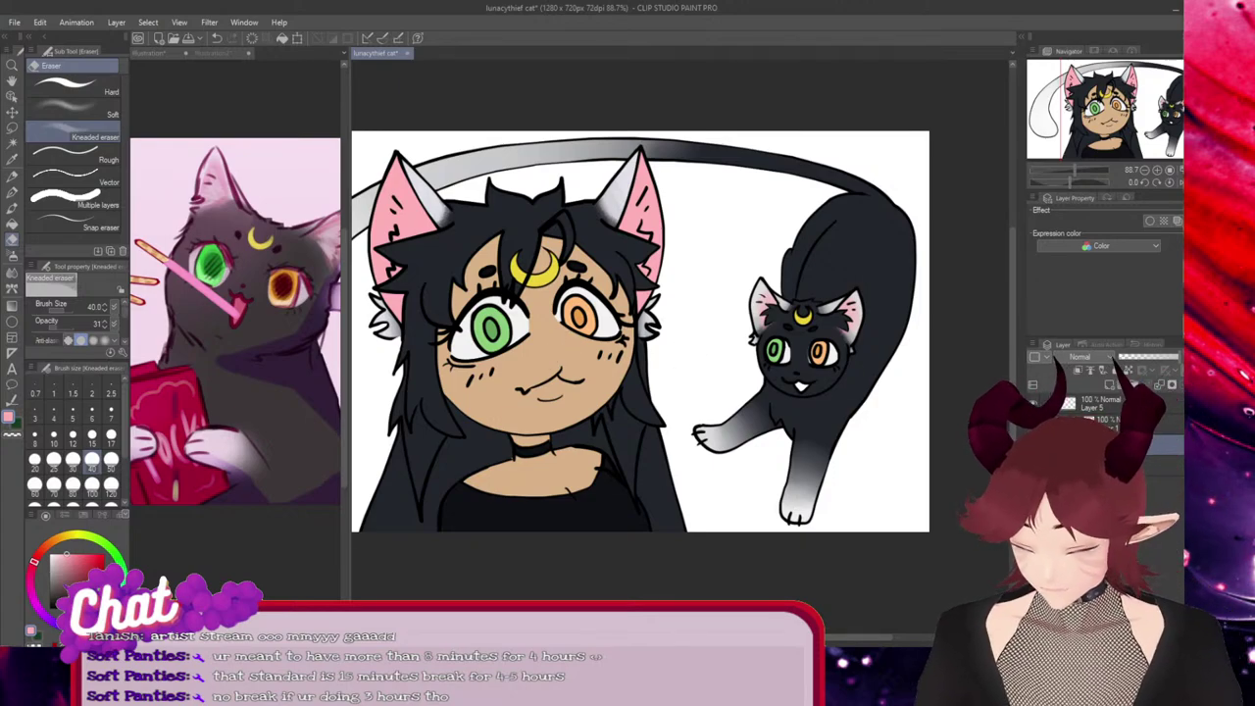
Blur the copied colour layer with the line art hidden, and blend it over the lines at reduced opacity to soften them
{"action": "left_click", "coordinate": [1032, 424]}
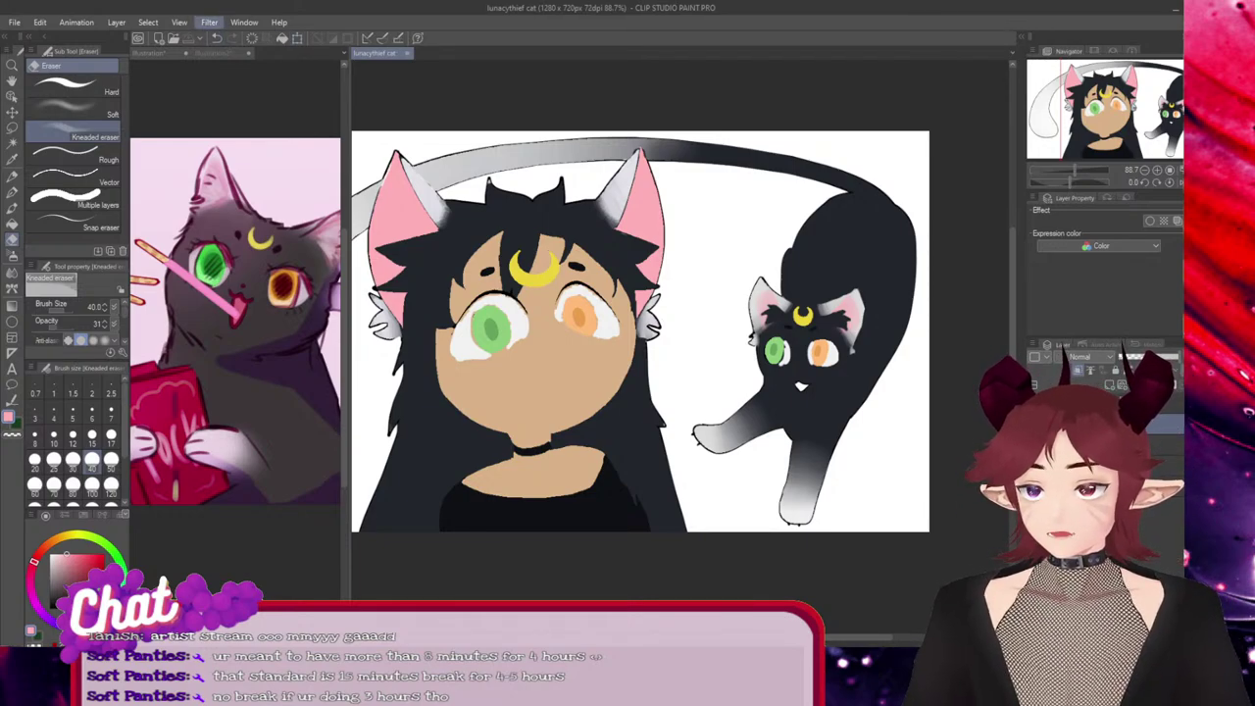
{"action": "left_click", "coordinate": [328, 64]}
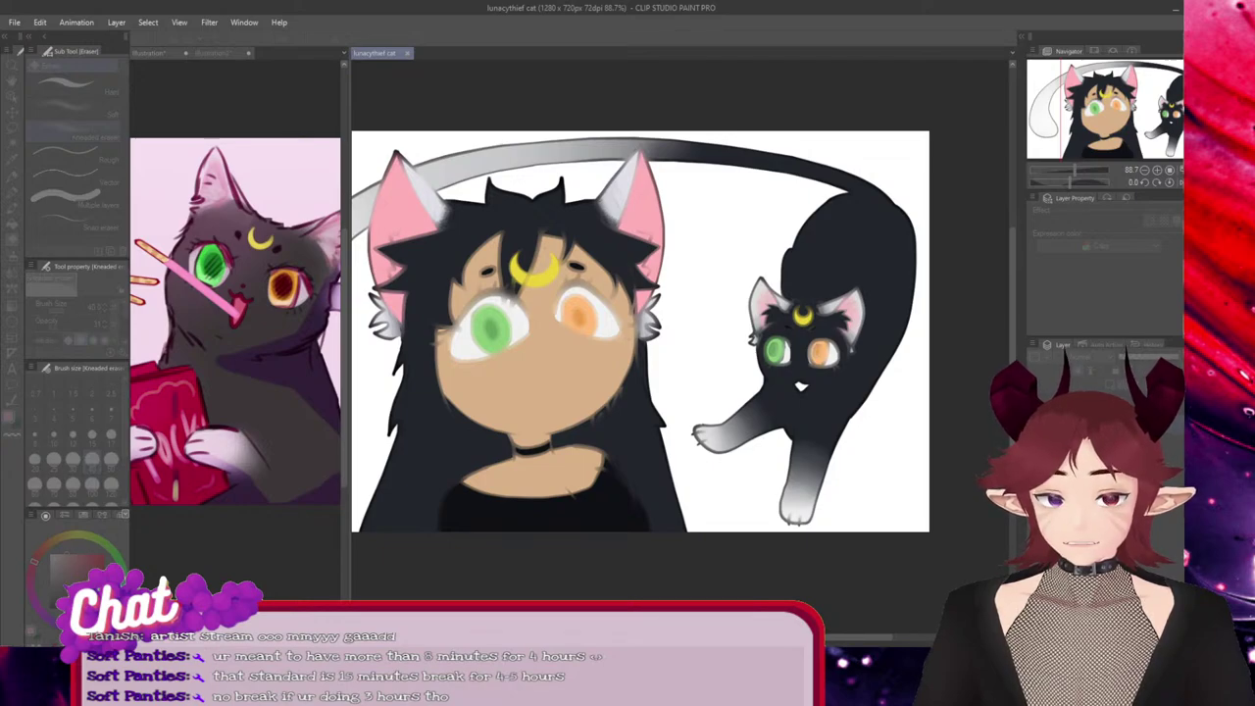
{"action": "left_click", "coordinate": [956, 130]}
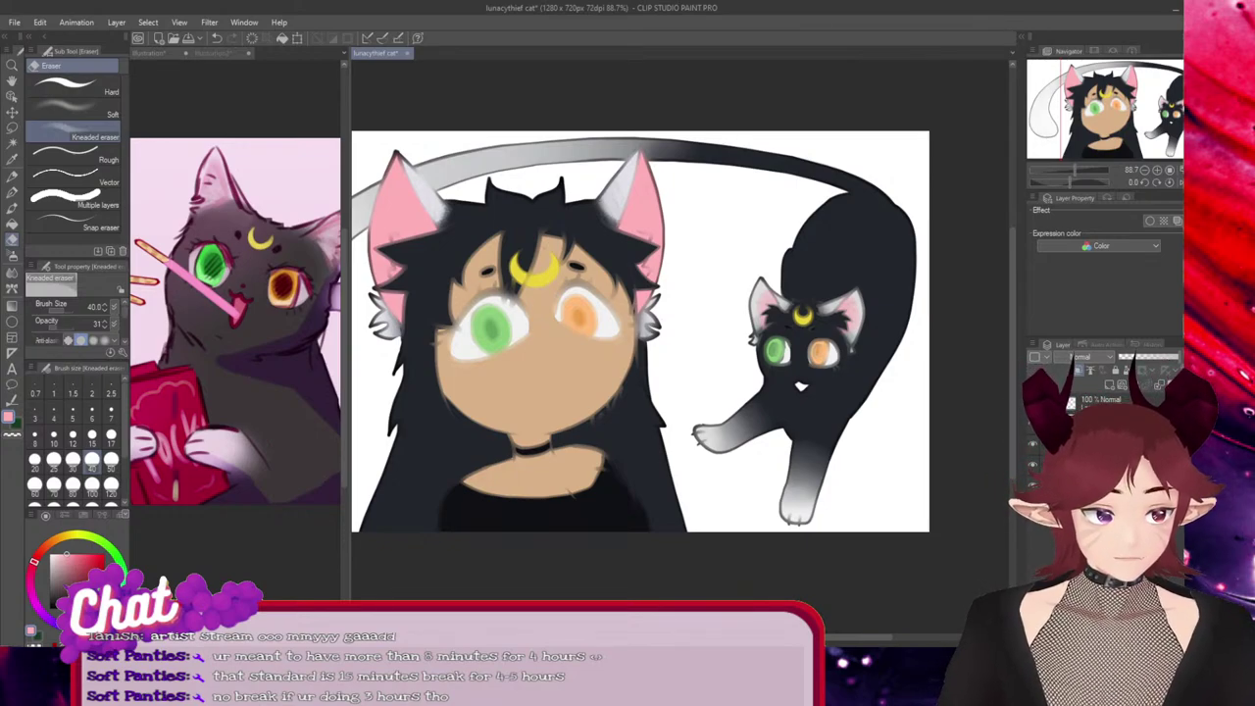
{"action": "key", "text": "ctrl+z"}
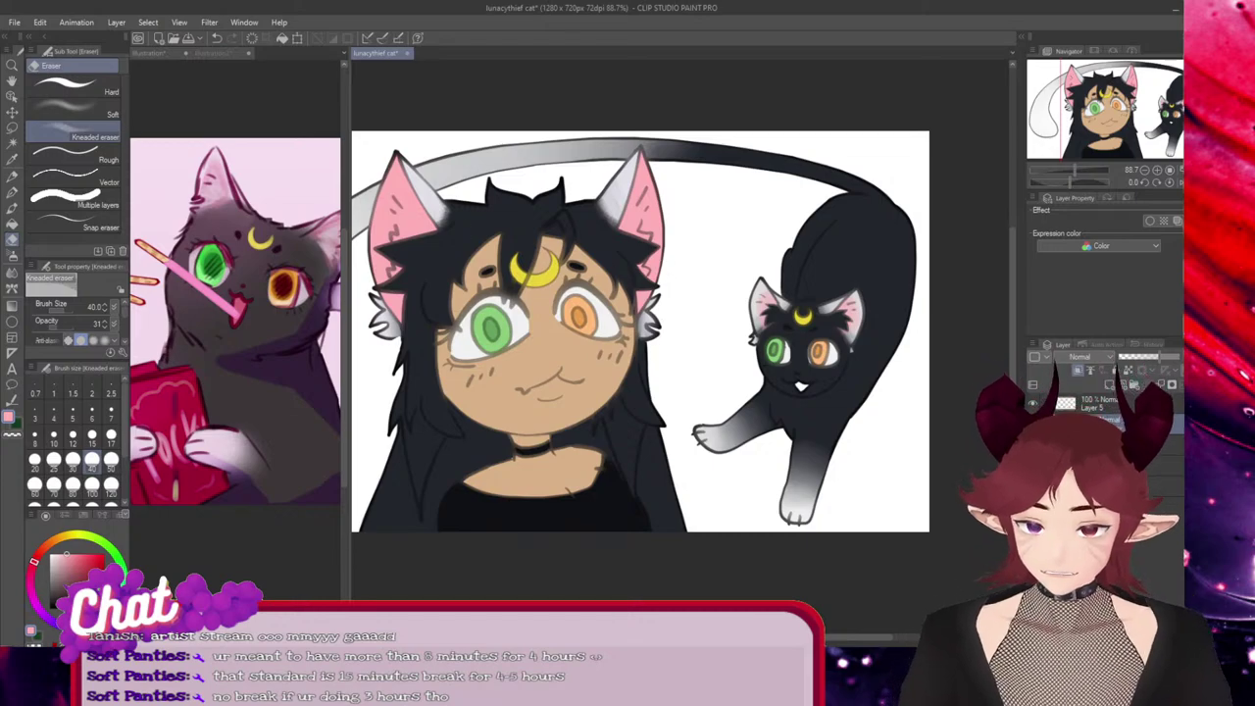
Erase the blurred overlay from the character's and cat's facial features with the Soft eraser at size 120, and save the file
{"action": "left_click", "coordinate": [74, 114]}
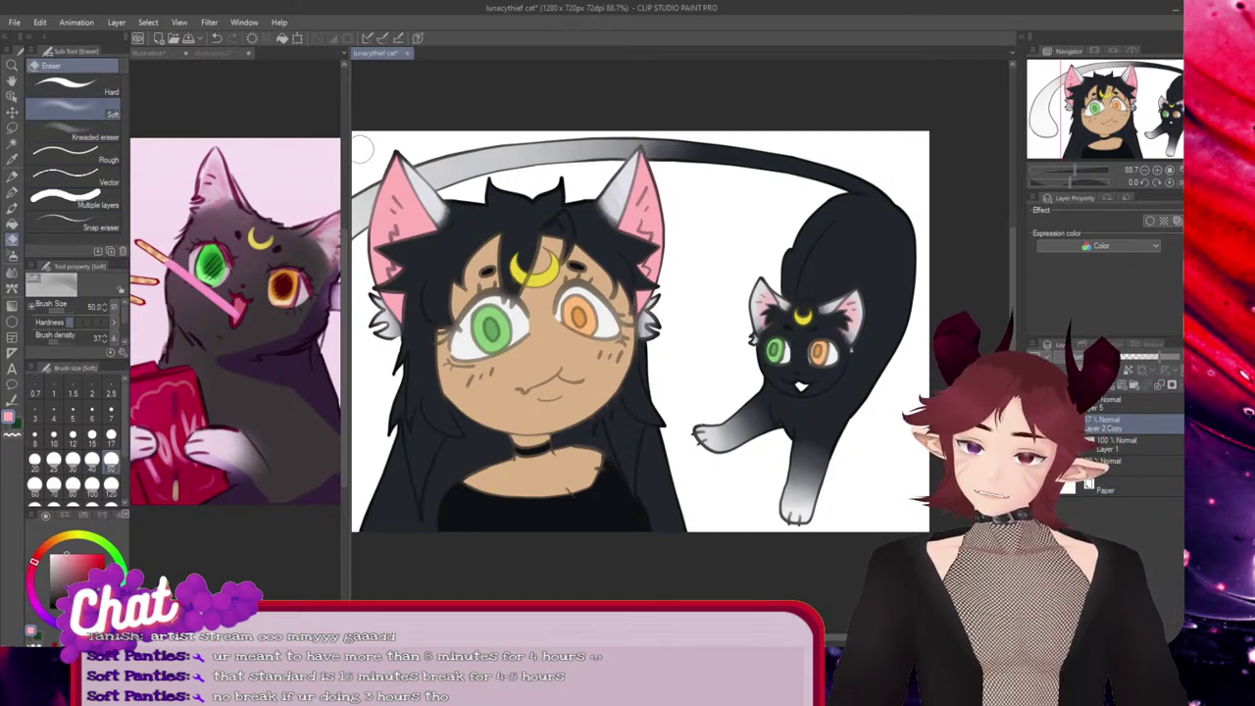
{"action": "left_click", "coordinate": [111, 483]}
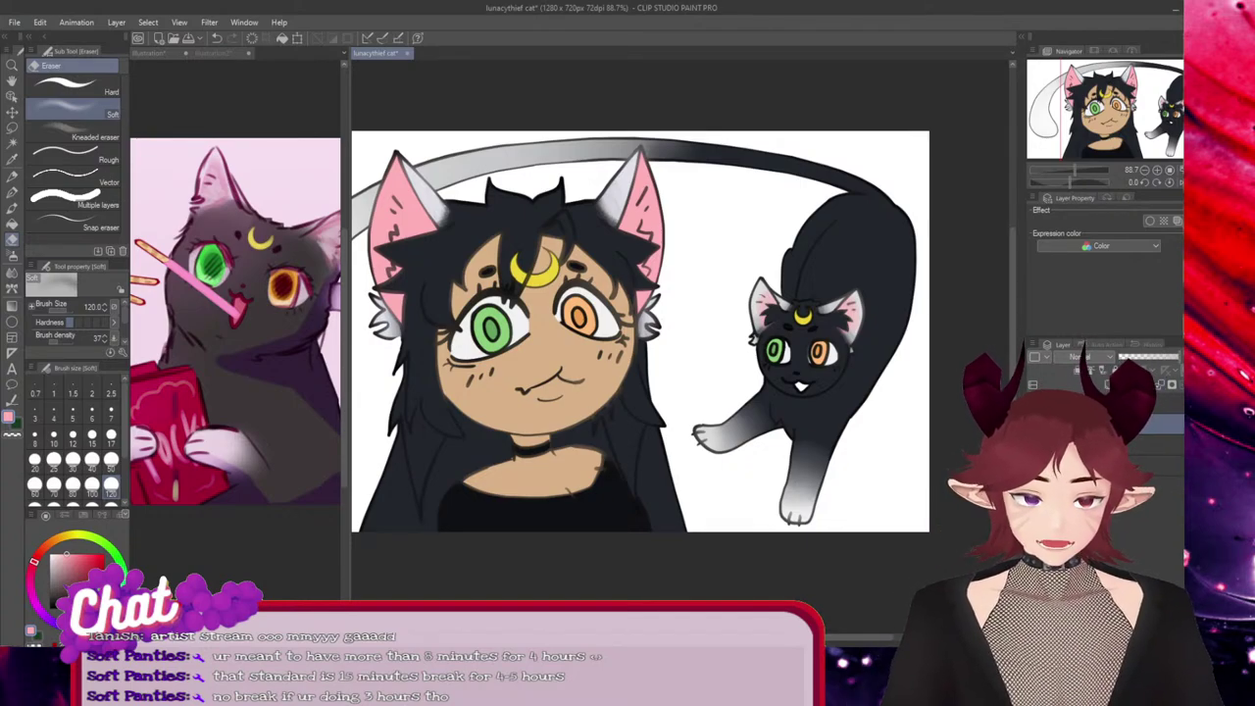
{"action": "scroll", "coordinate": [793, 459], "scroll_direction": "down", "scroll_amount": 2}
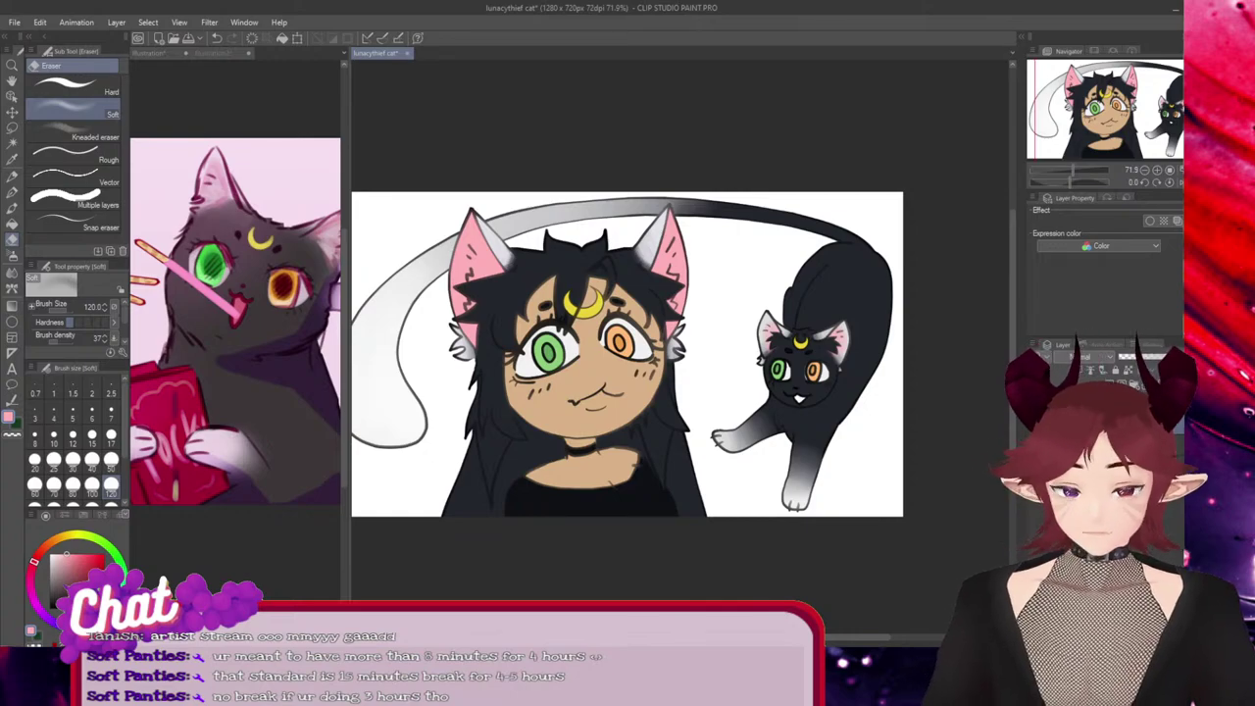
{"action": "key", "text": "ctrl+s"}
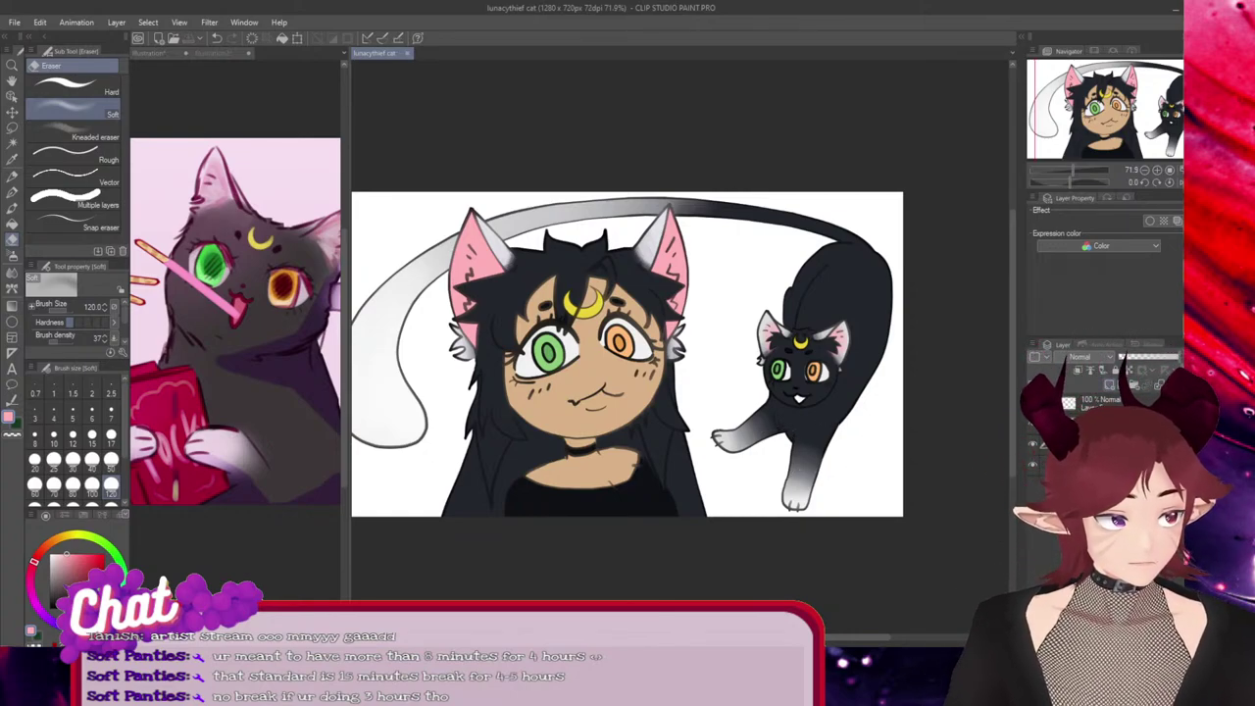
Add a new layer between the line art and flat colours, and sample the blush colour from the Illustration2 reference
{"action": "left_click", "coordinate": [1110, 385]}
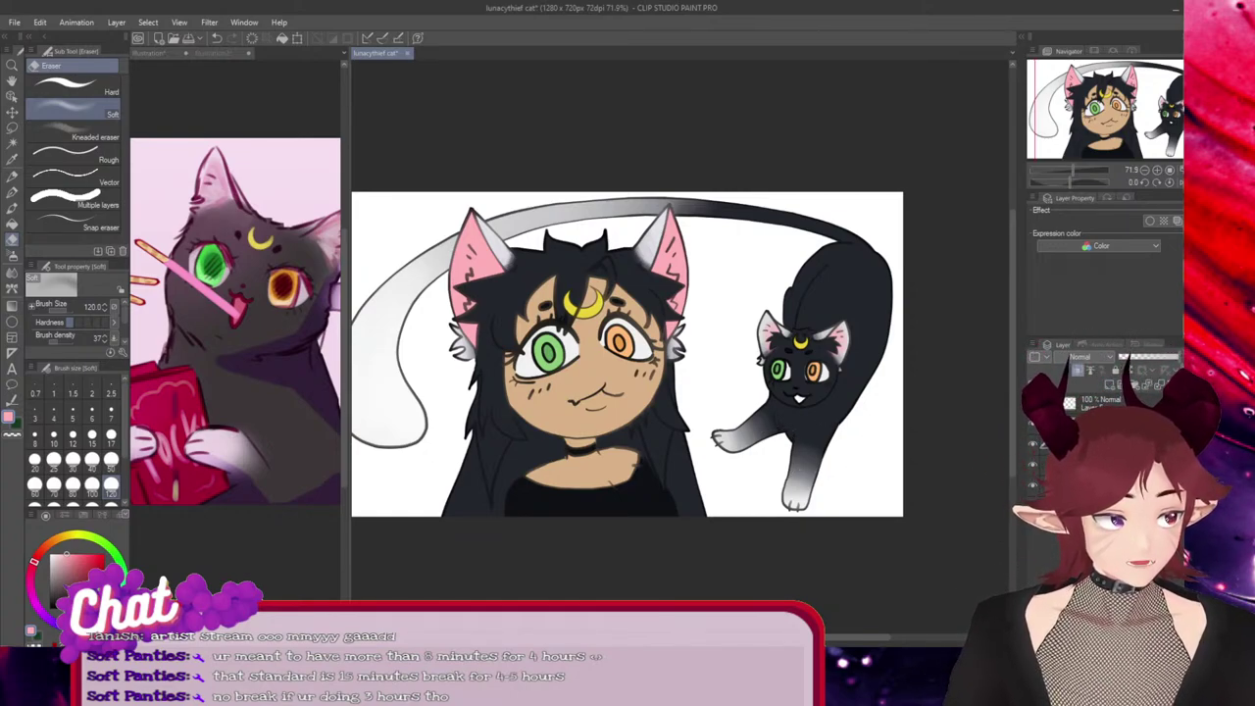
{"action": "scroll", "coordinate": [603, 397], "scroll_direction": "up", "scroll_amount": 5}
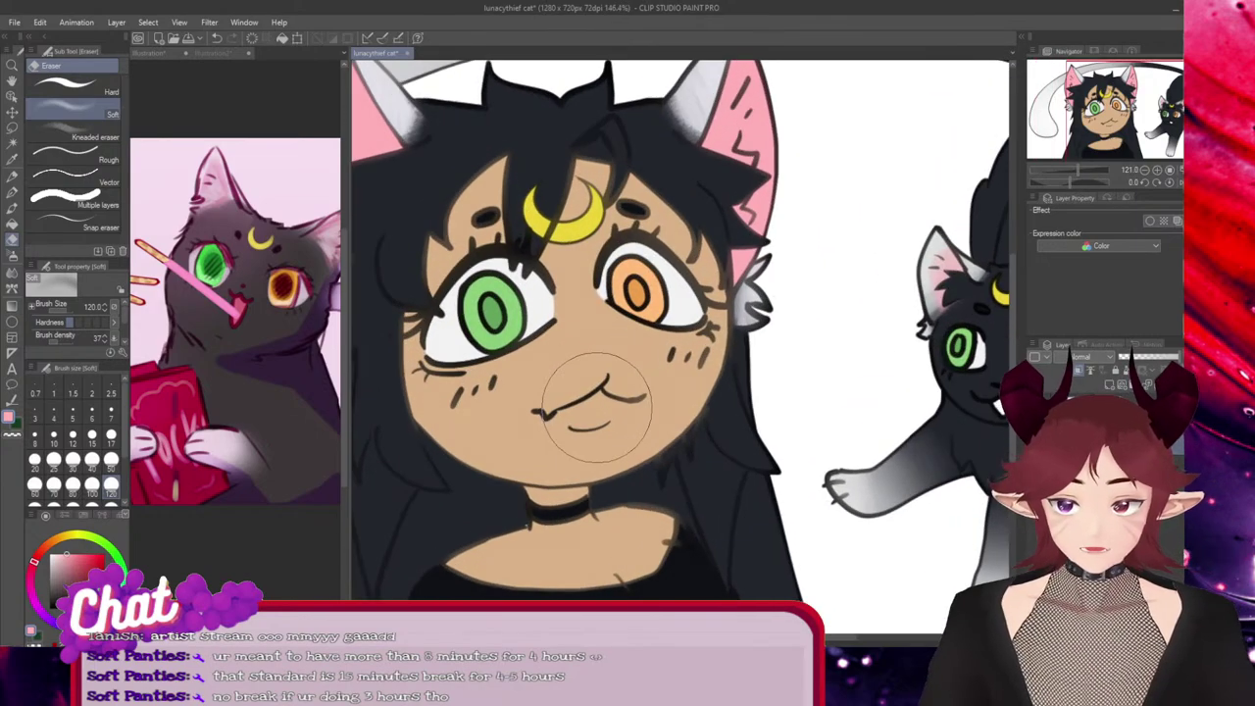
{"action": "scroll", "coordinate": [598, 407], "scroll_direction": "up", "scroll_amount": 2}
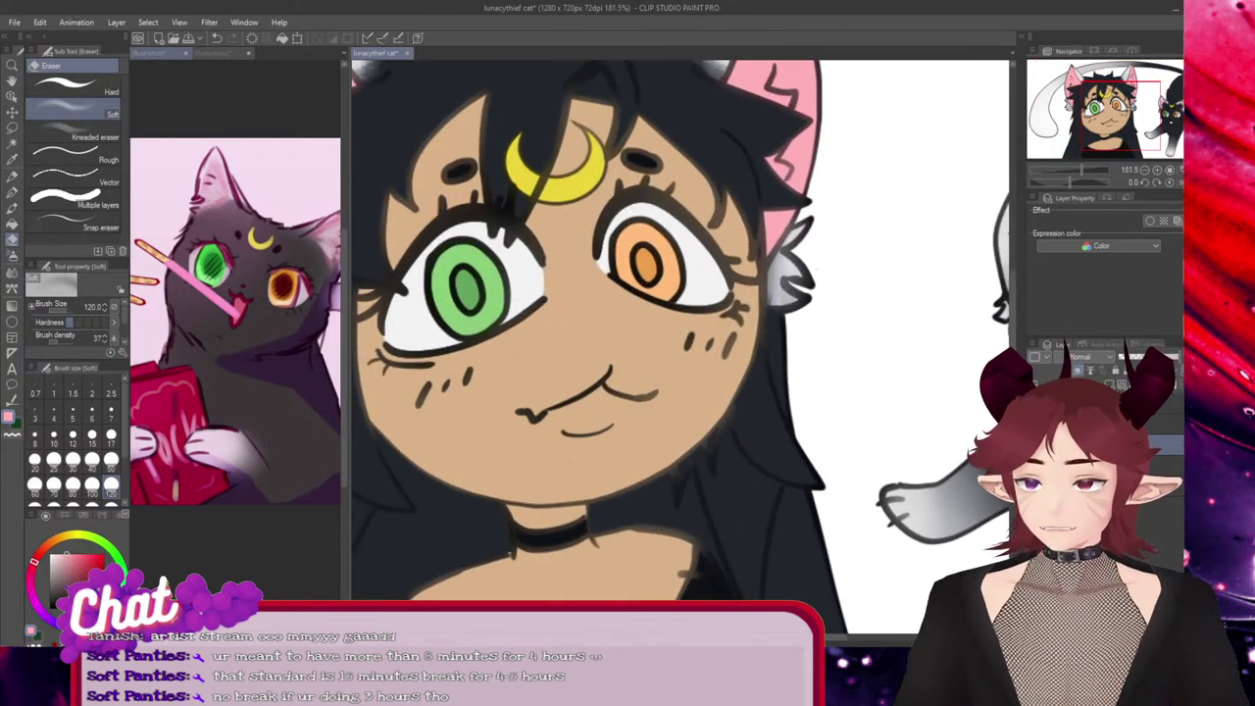
{"action": "left_click", "coordinate": [154, 53]}
{"action": "left_click", "coordinate": [216, 53]}
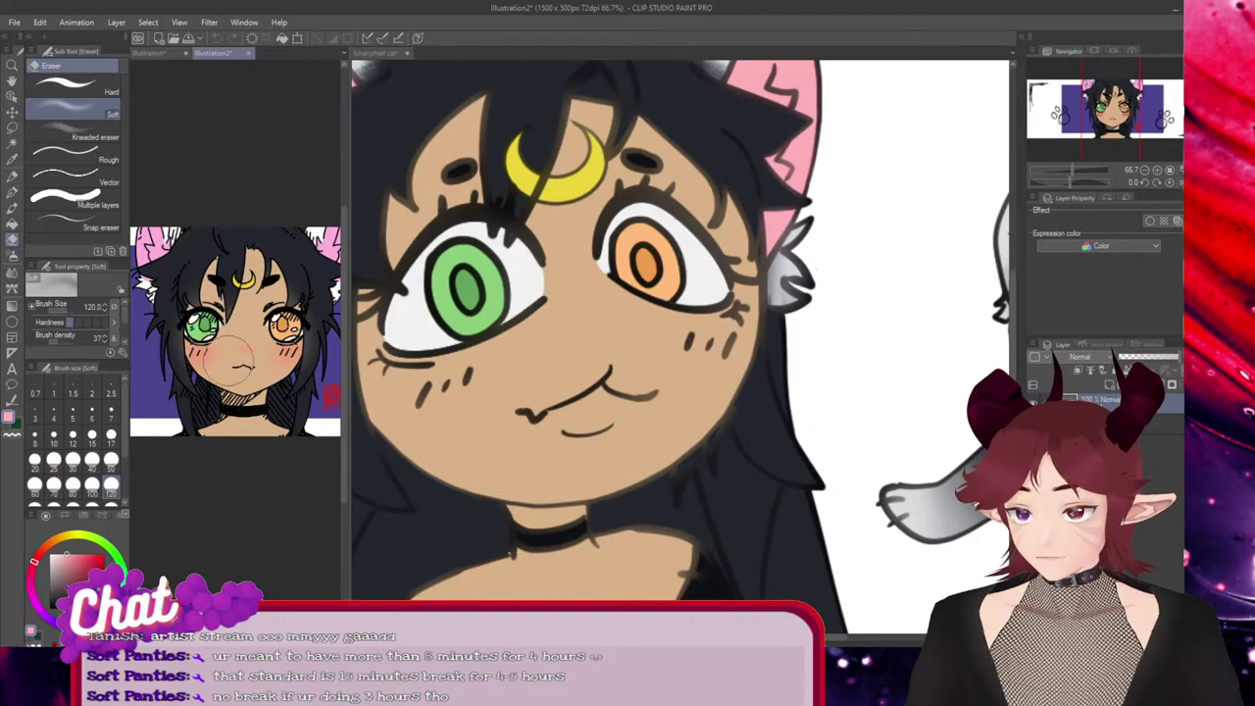
{"action": "scroll", "coordinate": [234, 357], "scroll_direction": "up", "scroll_amount": 2}
{"action": "left_click", "coordinate": [245, 353], "text": "alt"}
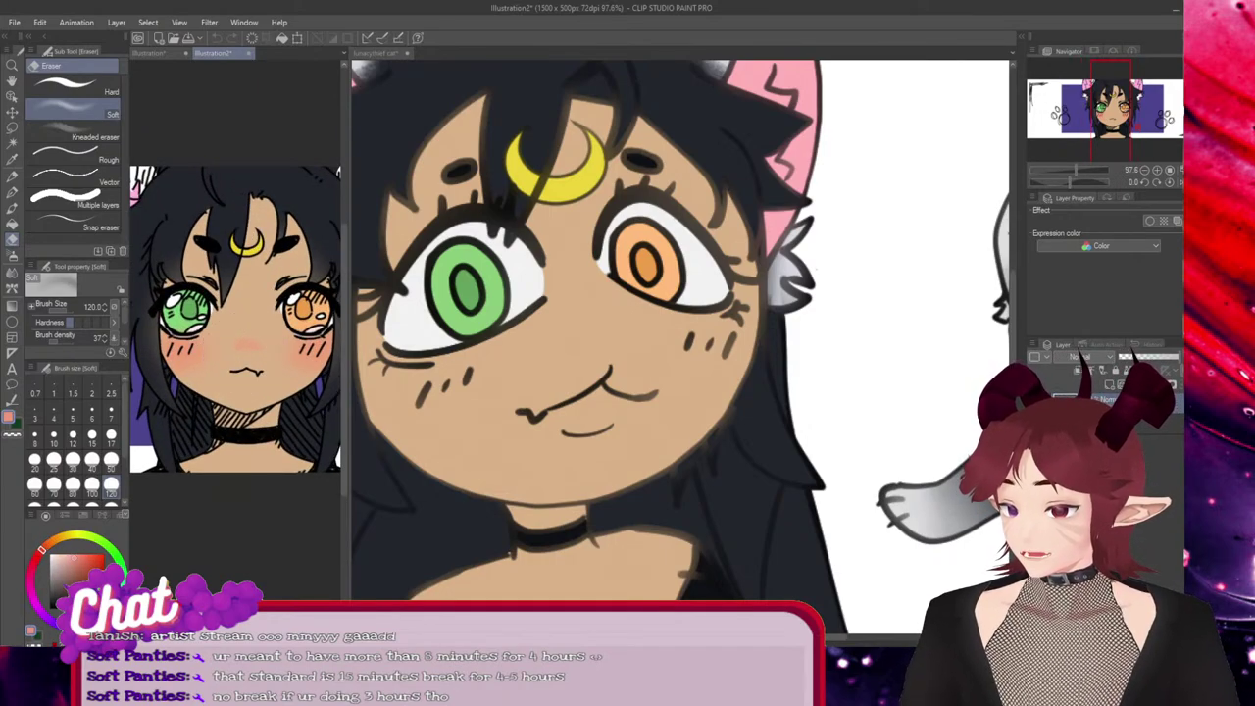
{"action": "left_click", "coordinate": [377, 53]}
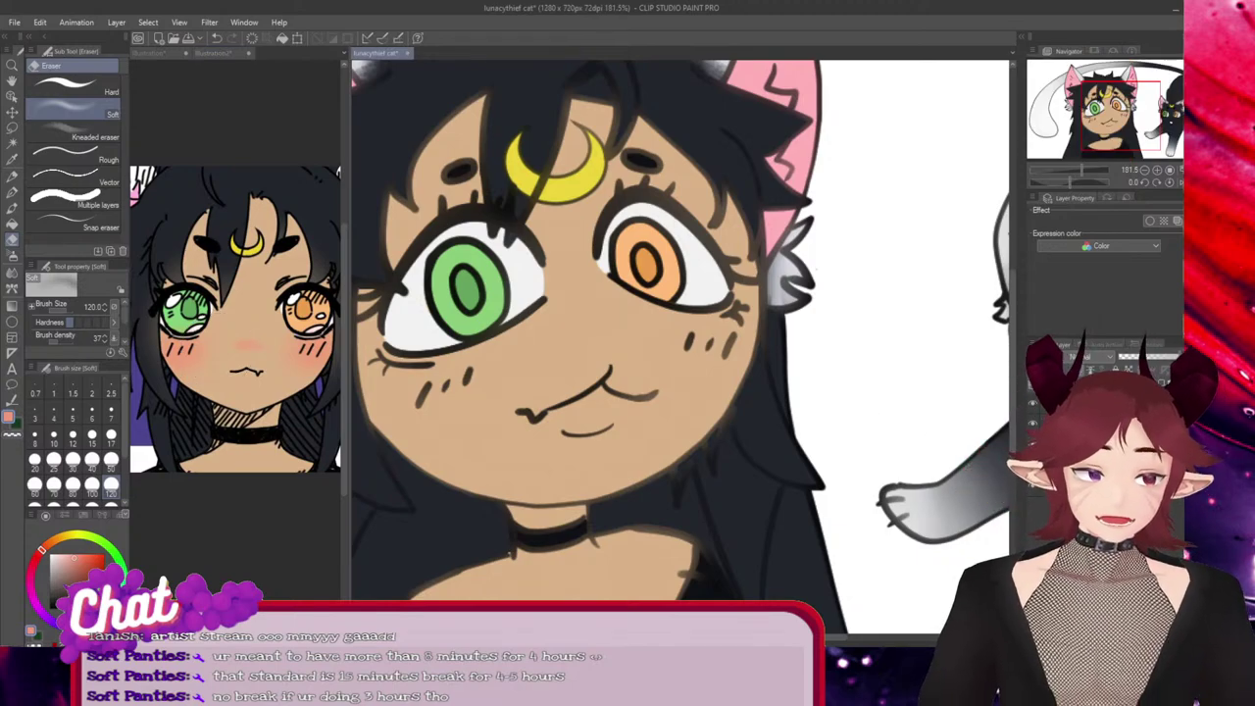
Paint blush on both cheeks, the nose bridge and the lower lip with the Running color edge watercolor brush at size 50
{"action": "key", "text": "b"}
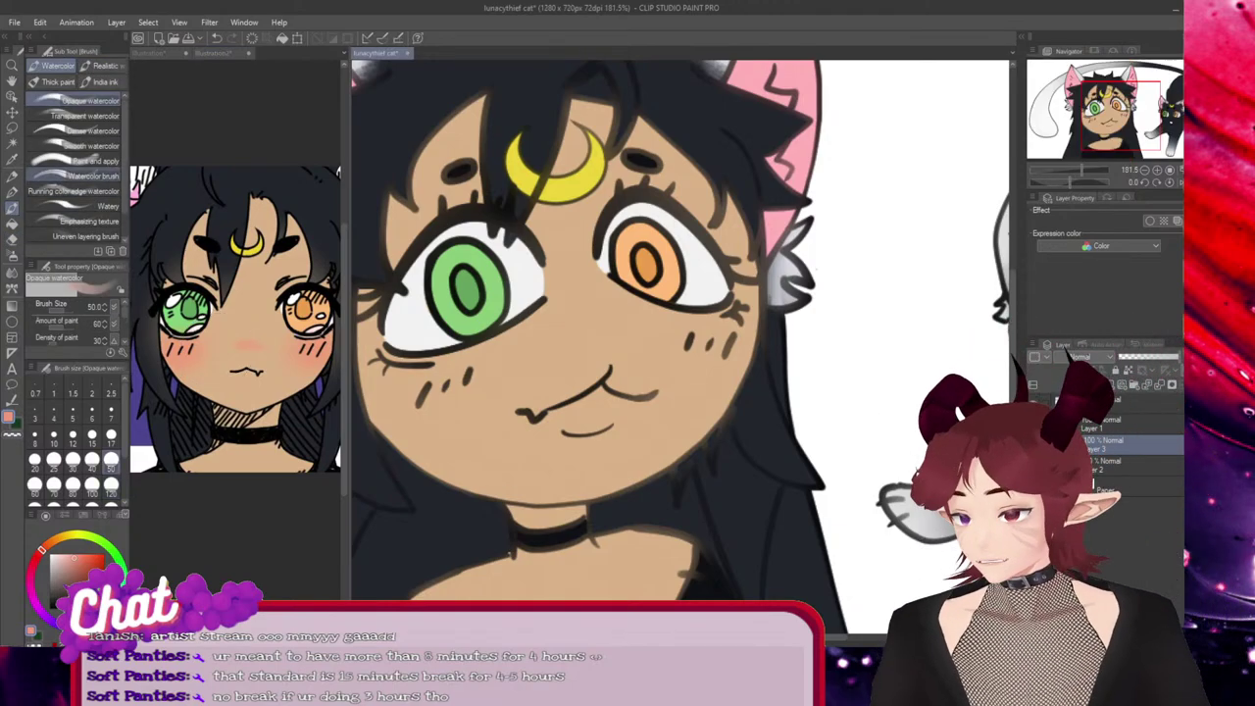
{"action": "left_click", "coordinate": [76, 191]}
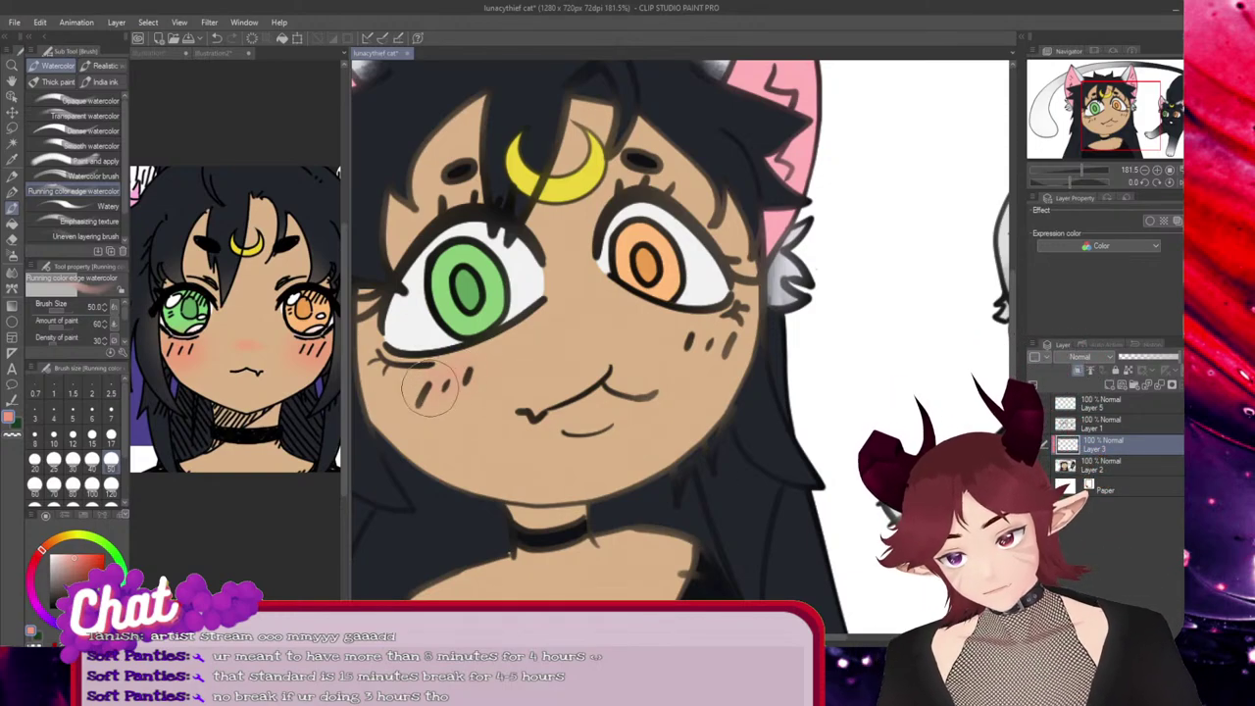
{"action": "mouse_move", "coordinate": [428, 388]}
{"action": "left_mouse_down"}
{"action": "mouse_move", "coordinate": [480, 370]}
{"action": "mouse_move", "coordinate": [443, 392]}
{"action": "mouse_move", "coordinate": [467, 374]}
{"action": "left_mouse_up"}
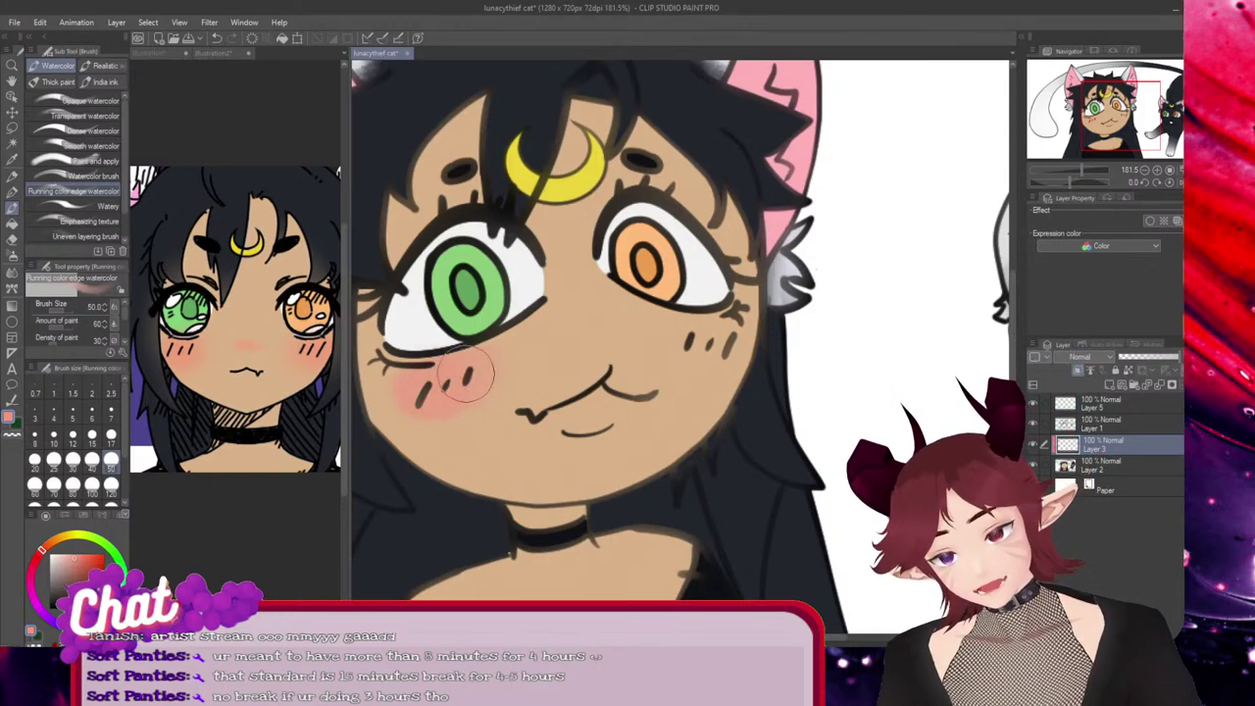
{"action": "mouse_move", "coordinate": [704, 346]}
{"action": "left_mouse_down"}
{"action": "mouse_move", "coordinate": [719, 349]}
{"action": "mouse_move", "coordinate": [691, 353]}
{"action": "left_mouse_up"}
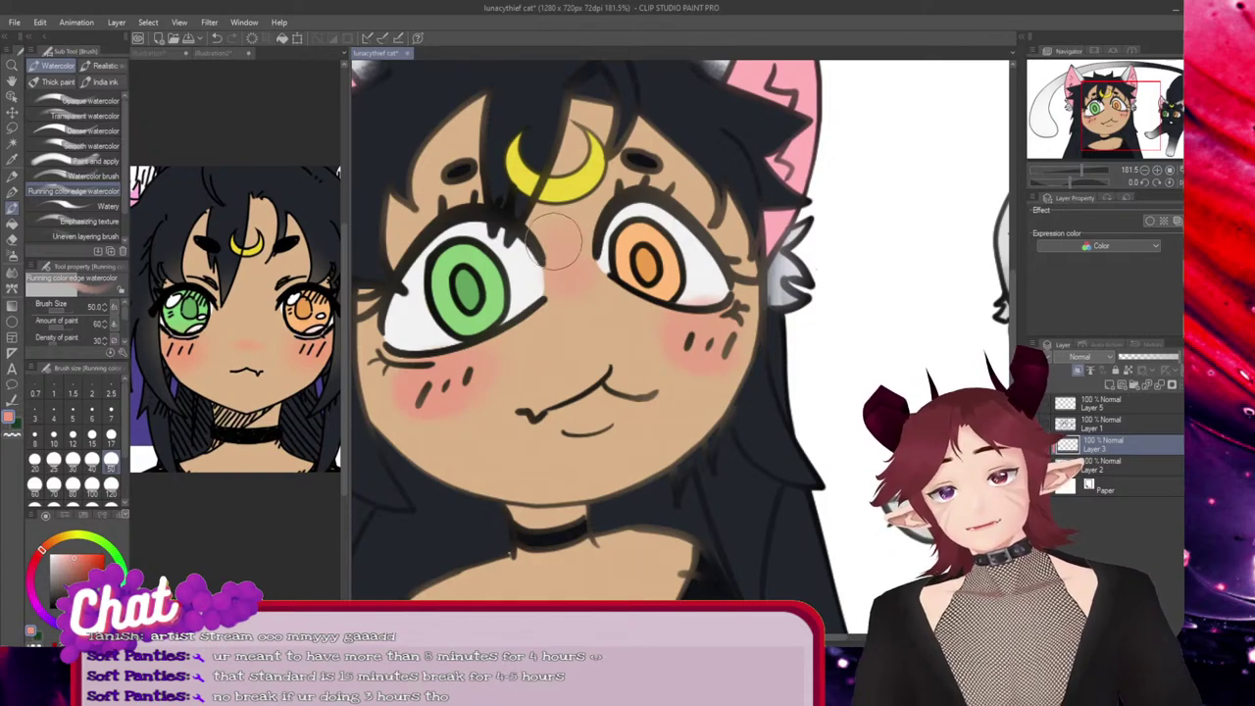
{"action": "left_click_drag", "start_coordinate": [554, 241], "coordinate": [574, 266]}
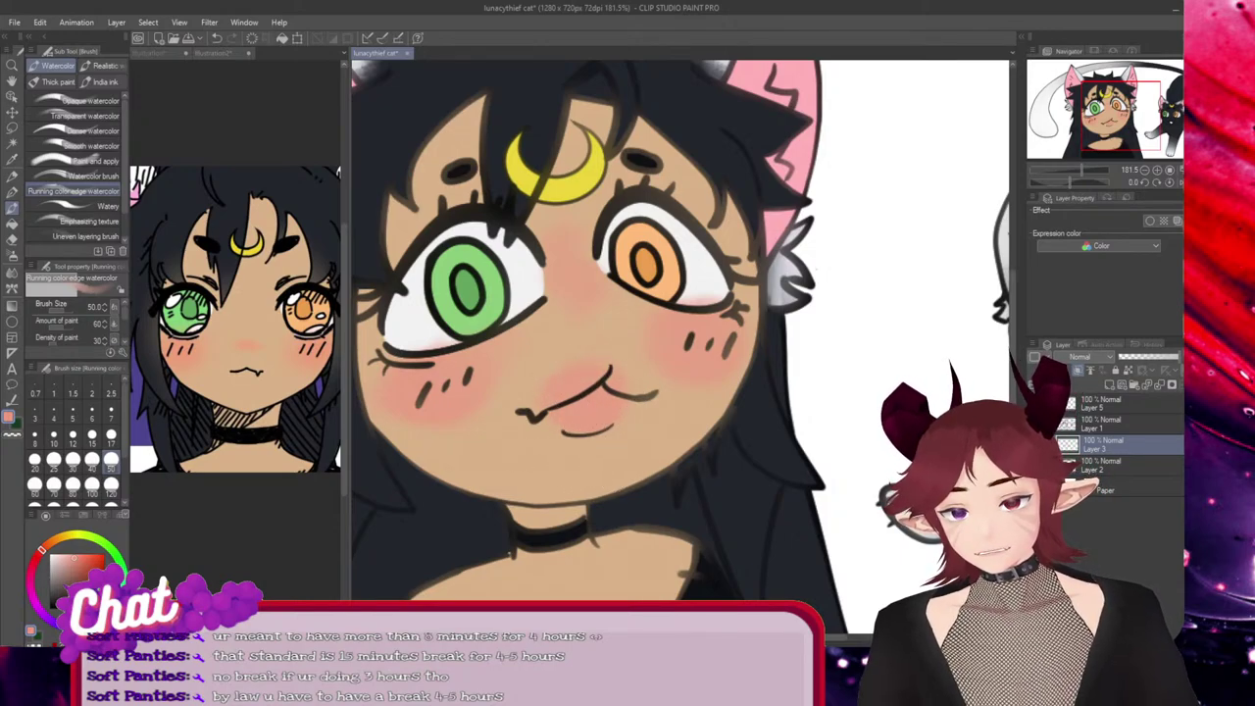
Erase the blush that spills onto the white of the orange eye using the Hard eraser at size 17
{"action": "key", "text": "e"}
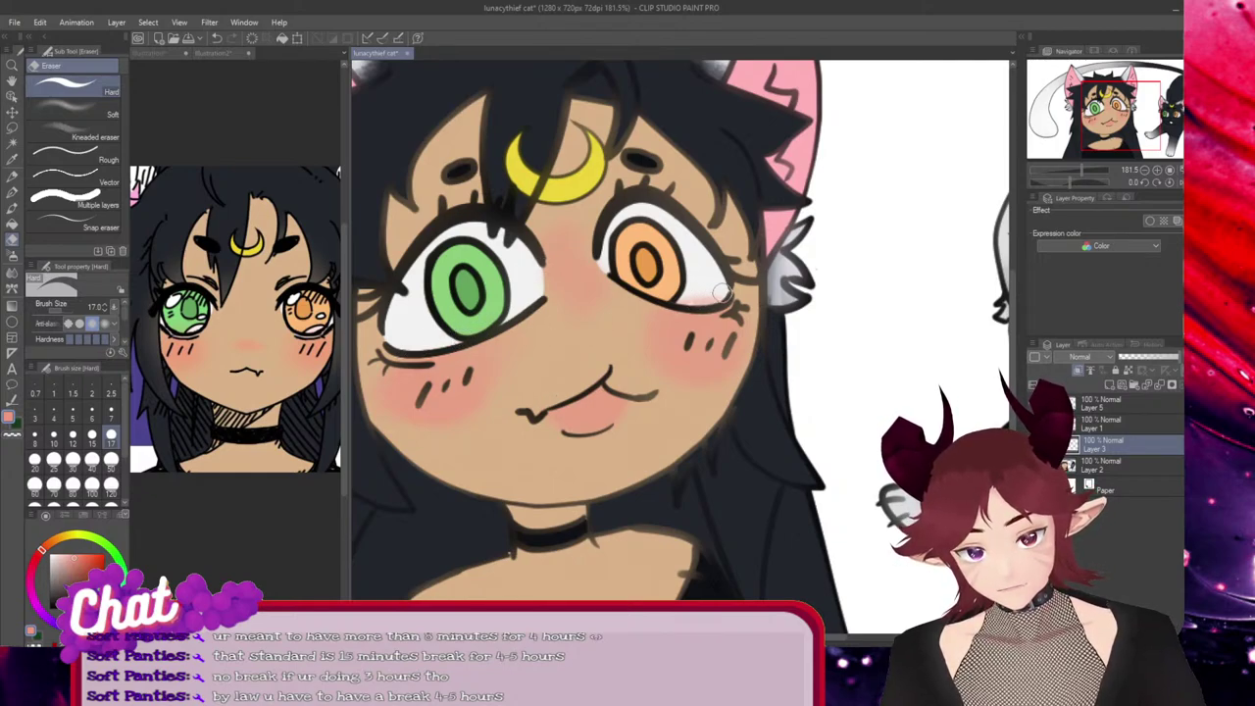
{"action": "left_click_drag", "start_coordinate": [721, 294], "coordinate": [666, 299]}
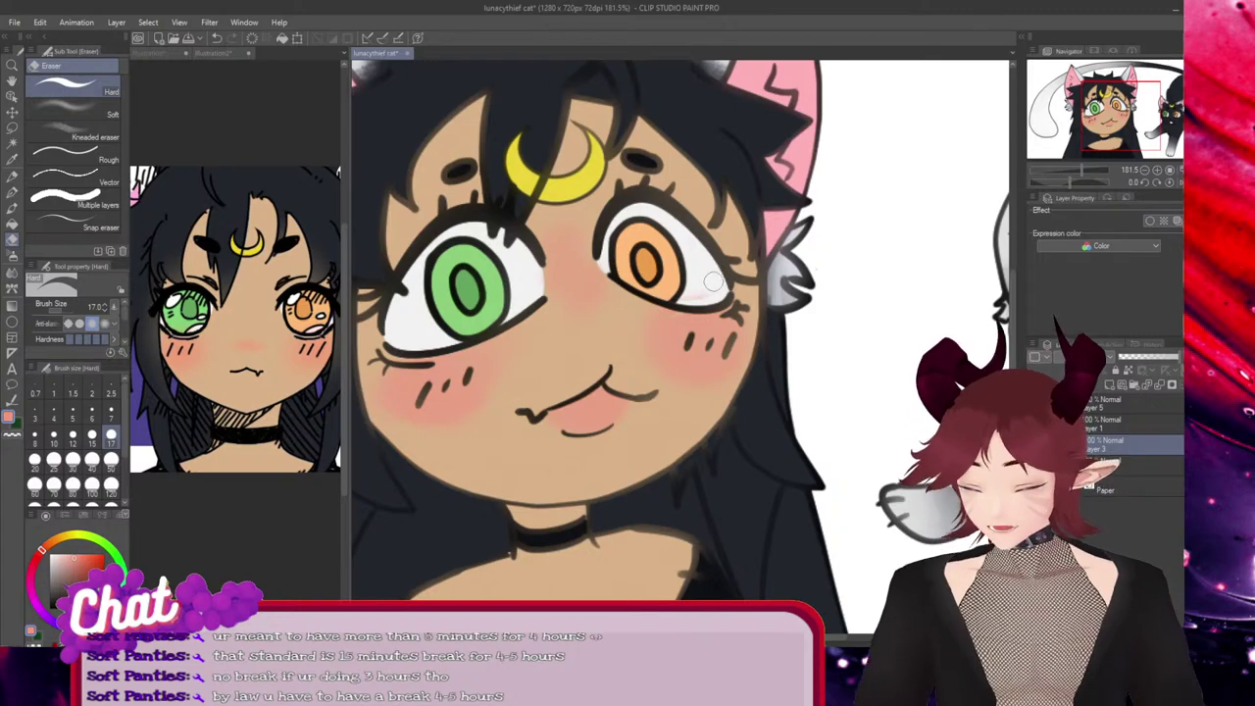
{"action": "key", "text": "ctrl+z"}
{"action": "left_click_drag", "start_coordinate": [720, 295], "coordinate": [688, 297]}
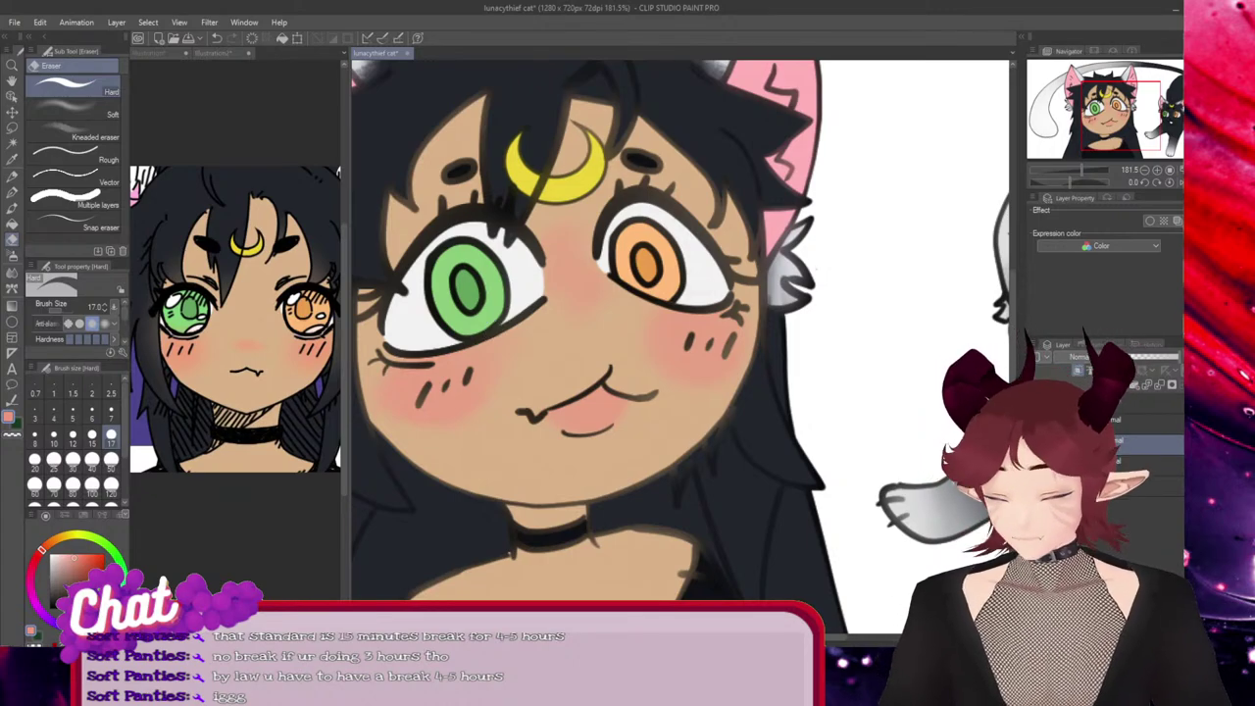
Sample the white of the green eye, warm its hue, and try a highlight under that eye with the Turnip pen at size 8
{"action": "scroll", "coordinate": [588, 412], "scroll_direction": "up", "scroll_amount": 5}
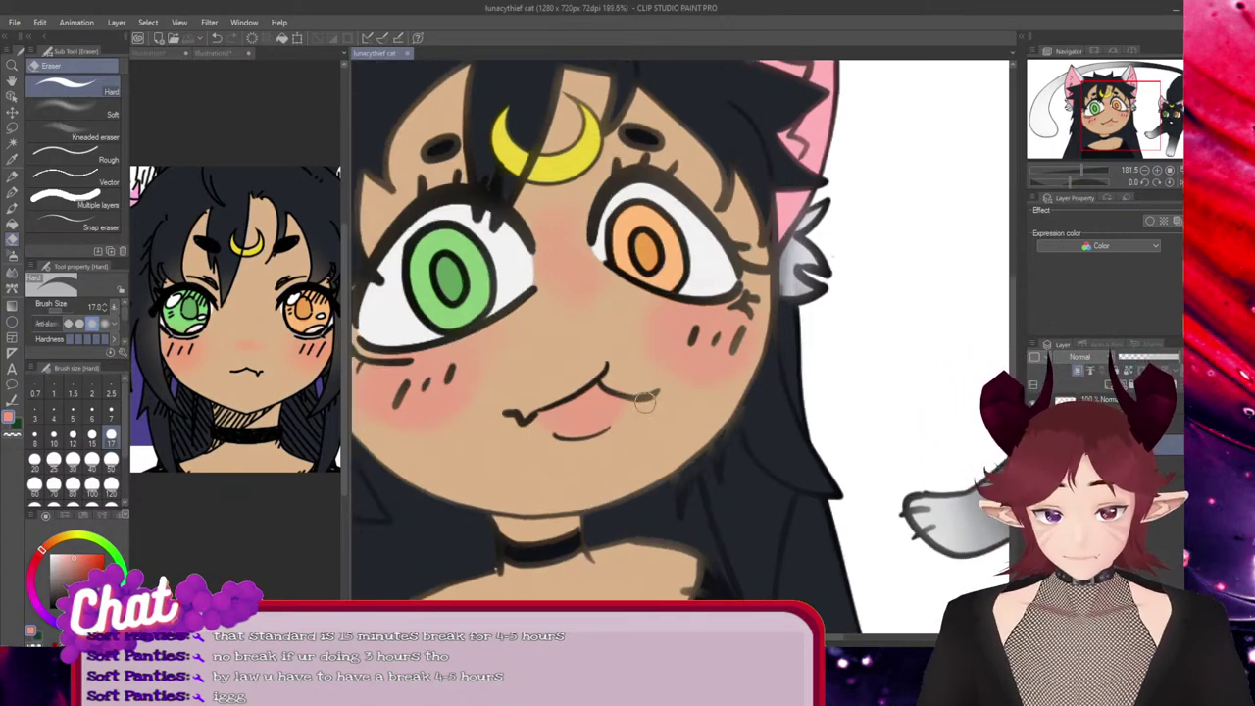
{"action": "scroll", "coordinate": [680, 333], "scroll_direction": "left", "scroll_amount": 5}
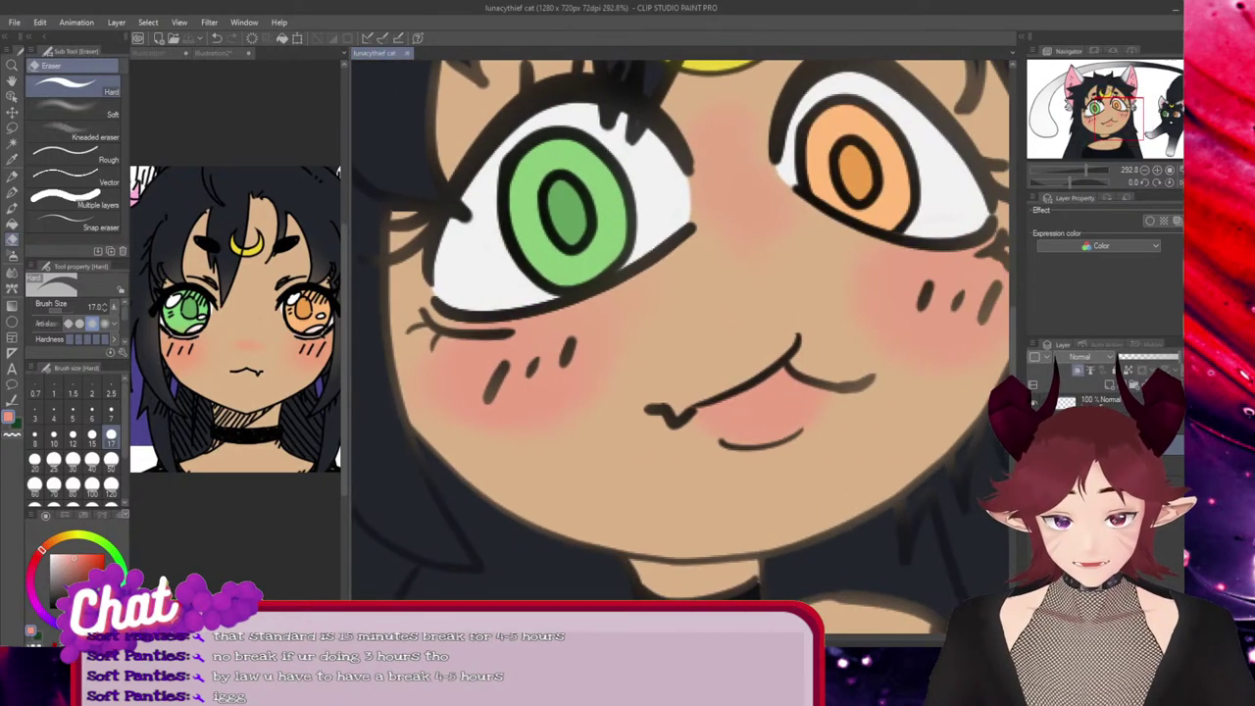
{"action": "scroll", "coordinate": [680, 333], "scroll_direction": "right", "scroll_amount": 3}
{"action": "scroll", "coordinate": [752, 391], "scroll_direction": "down", "scroll_amount": 2}
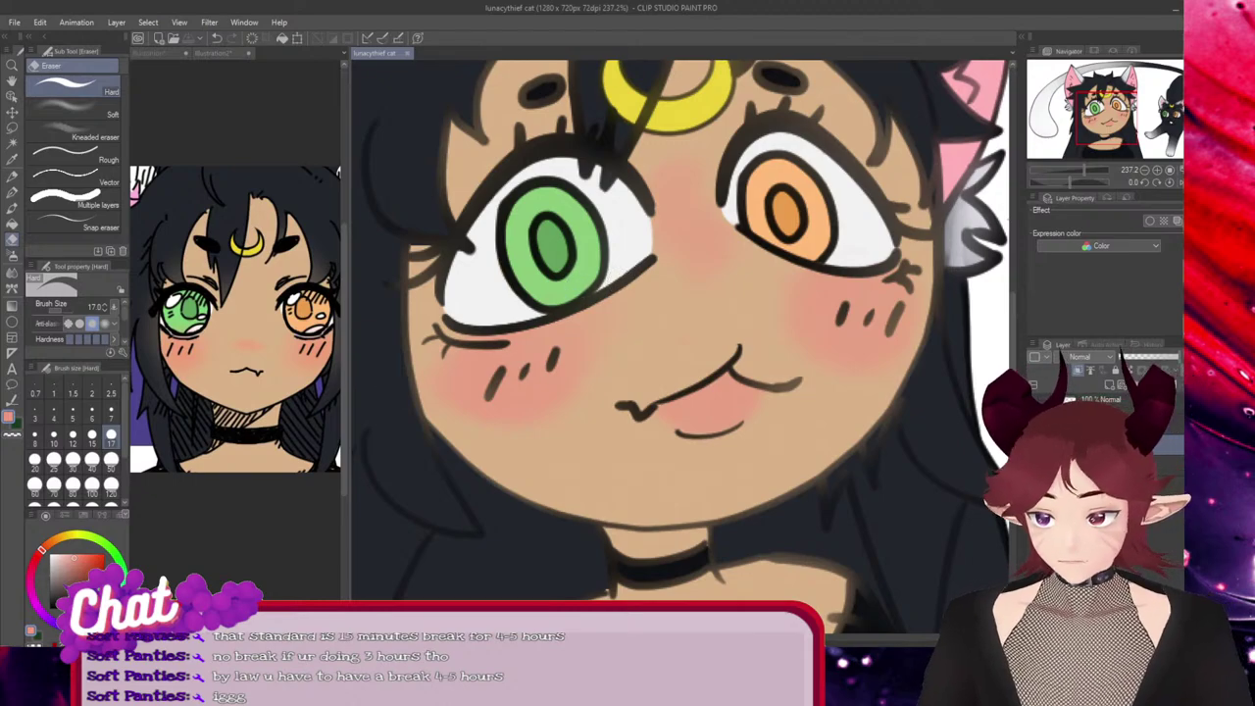
{"action": "left_click", "coordinate": [498, 301], "text": "alt"}
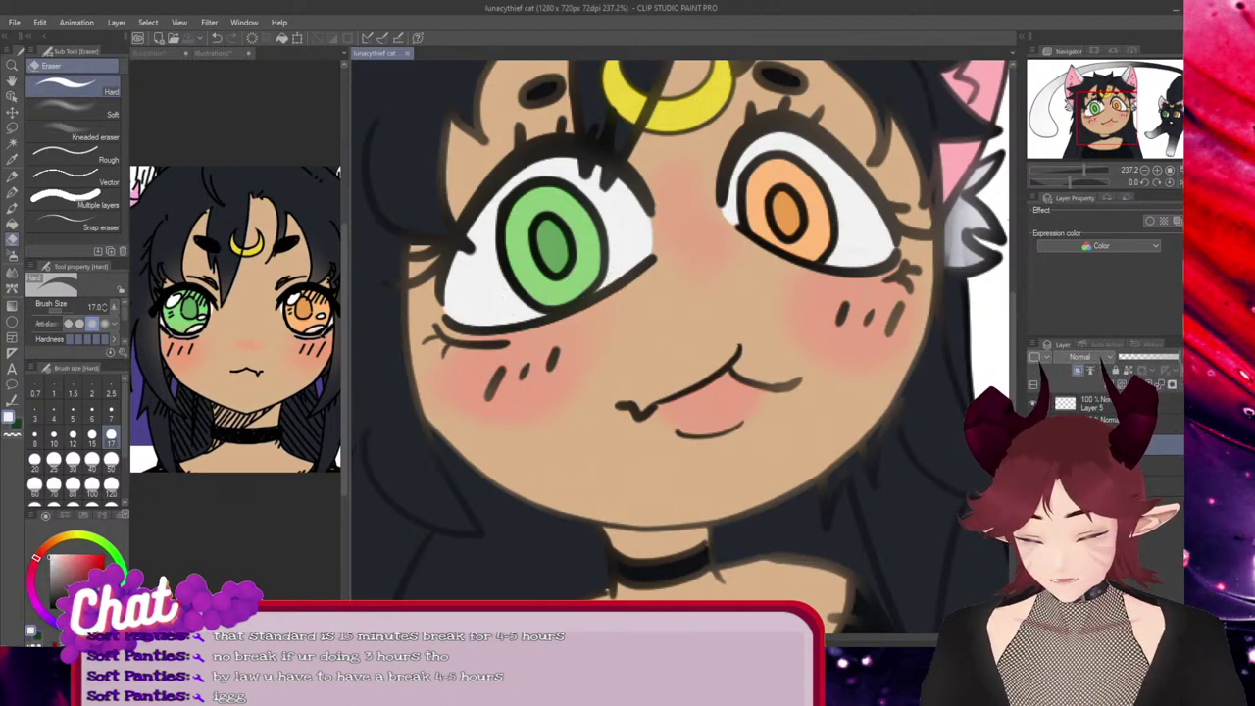
{"action": "left_click_drag", "start_coordinate": [50, 543], "coordinate": [64, 536]}
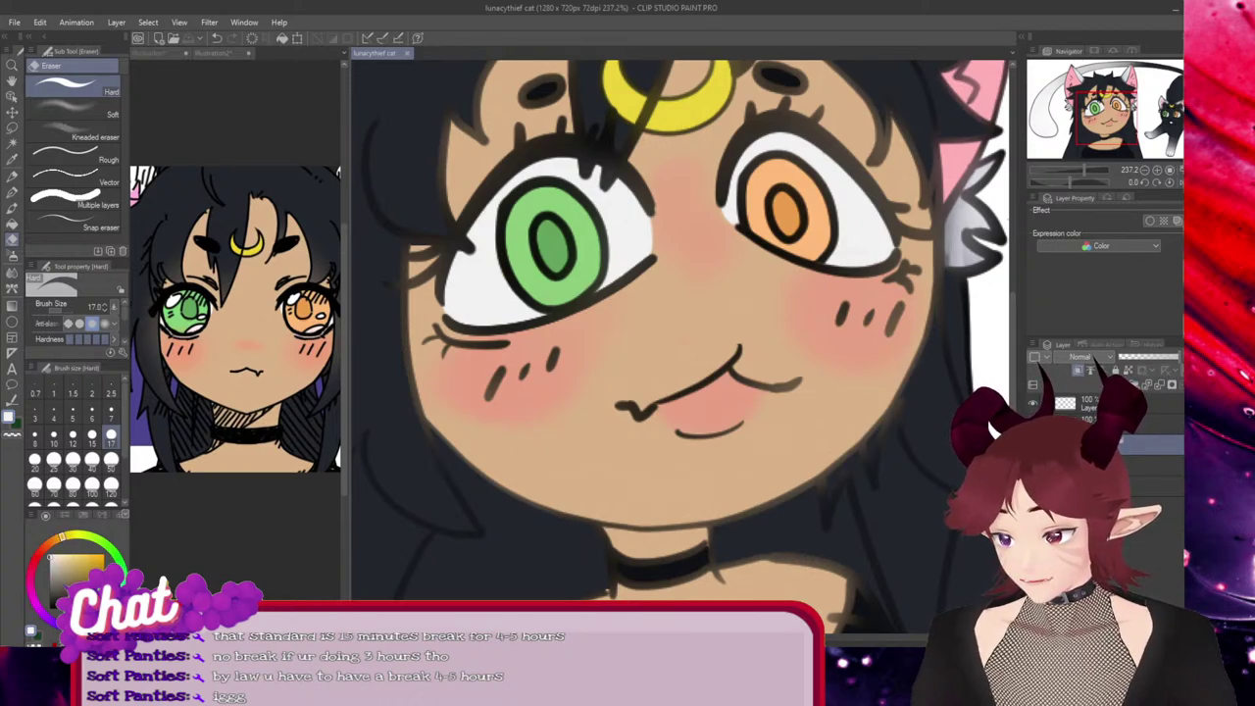
{"action": "key", "text": "p"}
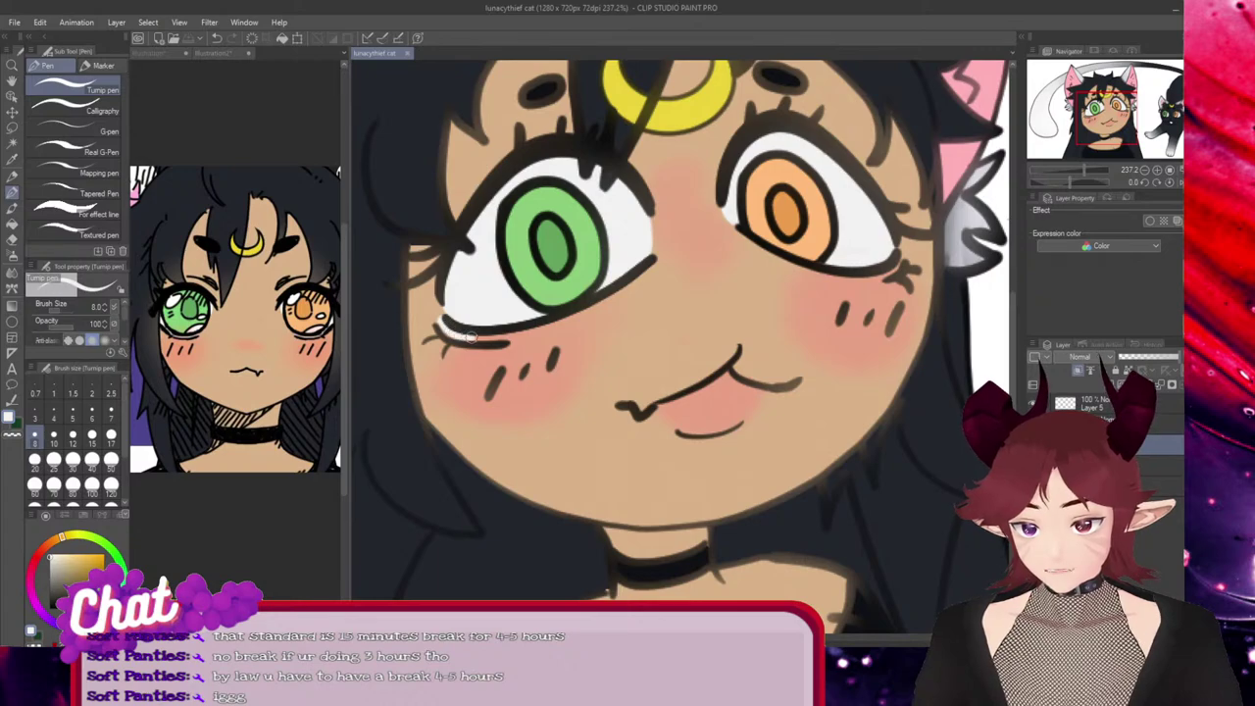
{"action": "left_click_drag", "start_coordinate": [510, 338], "coordinate": [516, 341]}
{"action": "key", "text": "ctrl+z"}
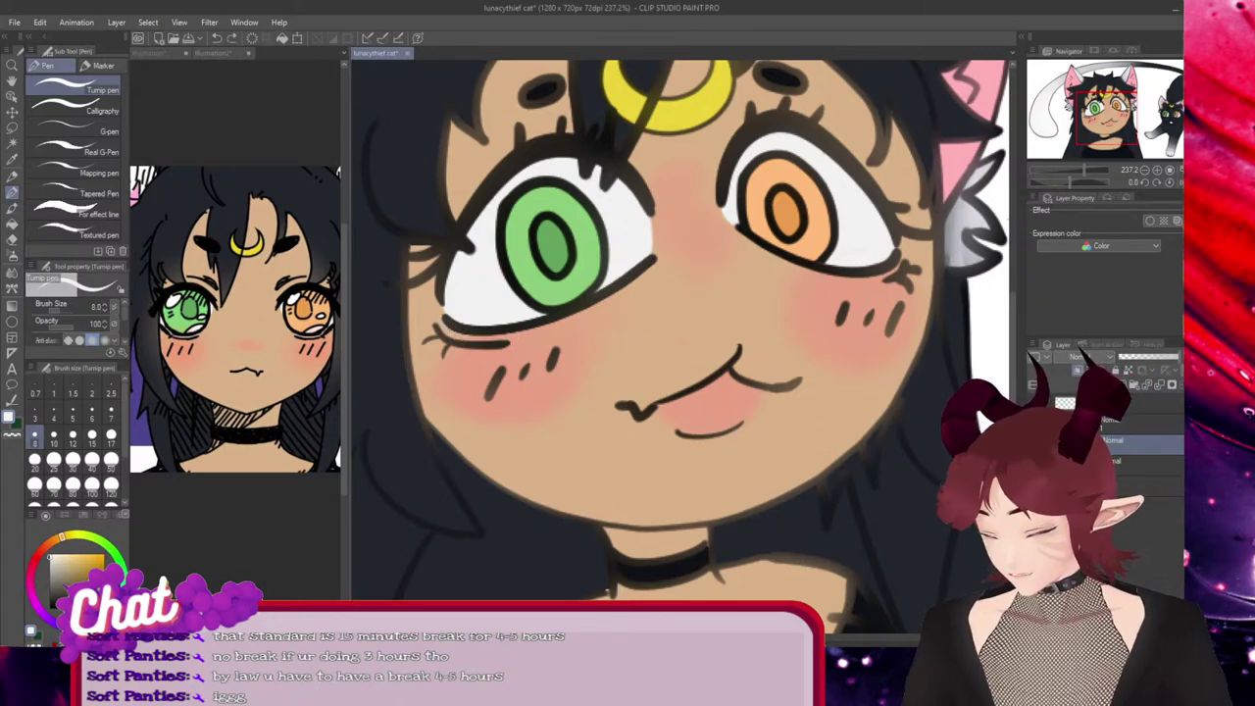
Switch to a pale cream colour and draw a highlight beneath the lower lash line of the green eye
{"action": "left_click", "coordinate": [591, 453], "text": "alt"}
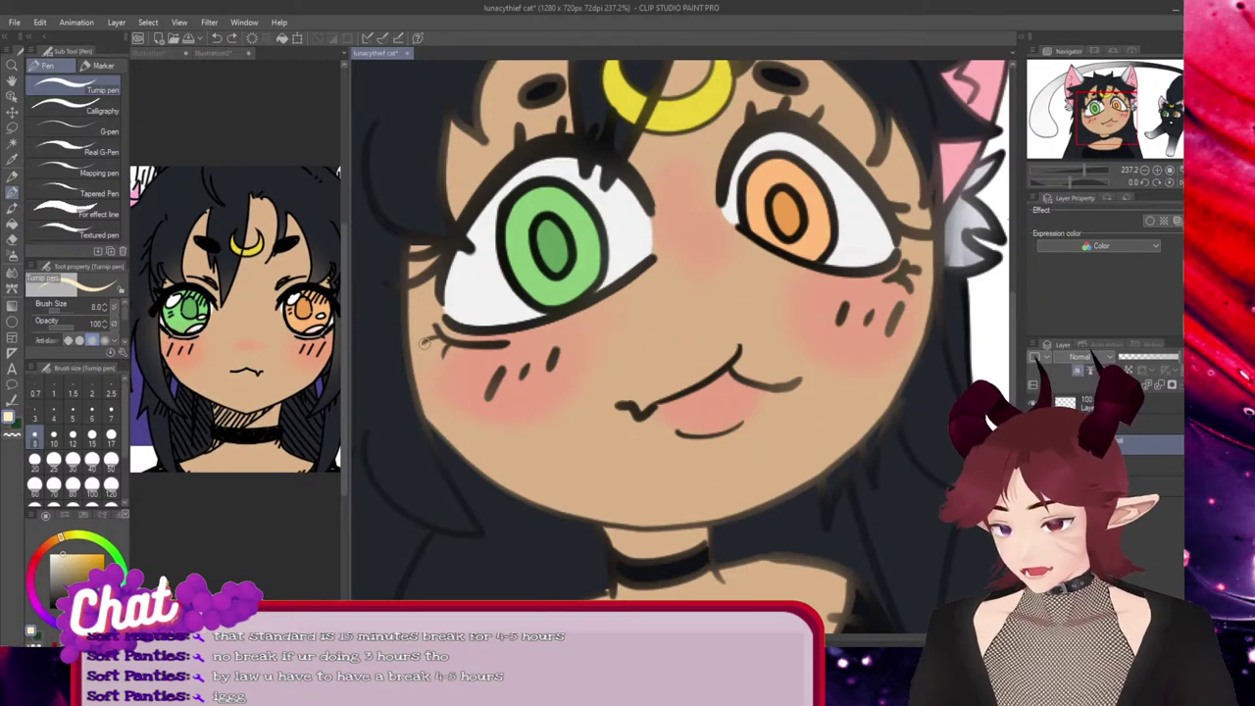
{"action": "left_click_drag", "start_coordinate": [458, 333], "coordinate": [511, 331]}
{"action": "key", "text": "ctrl+z"}
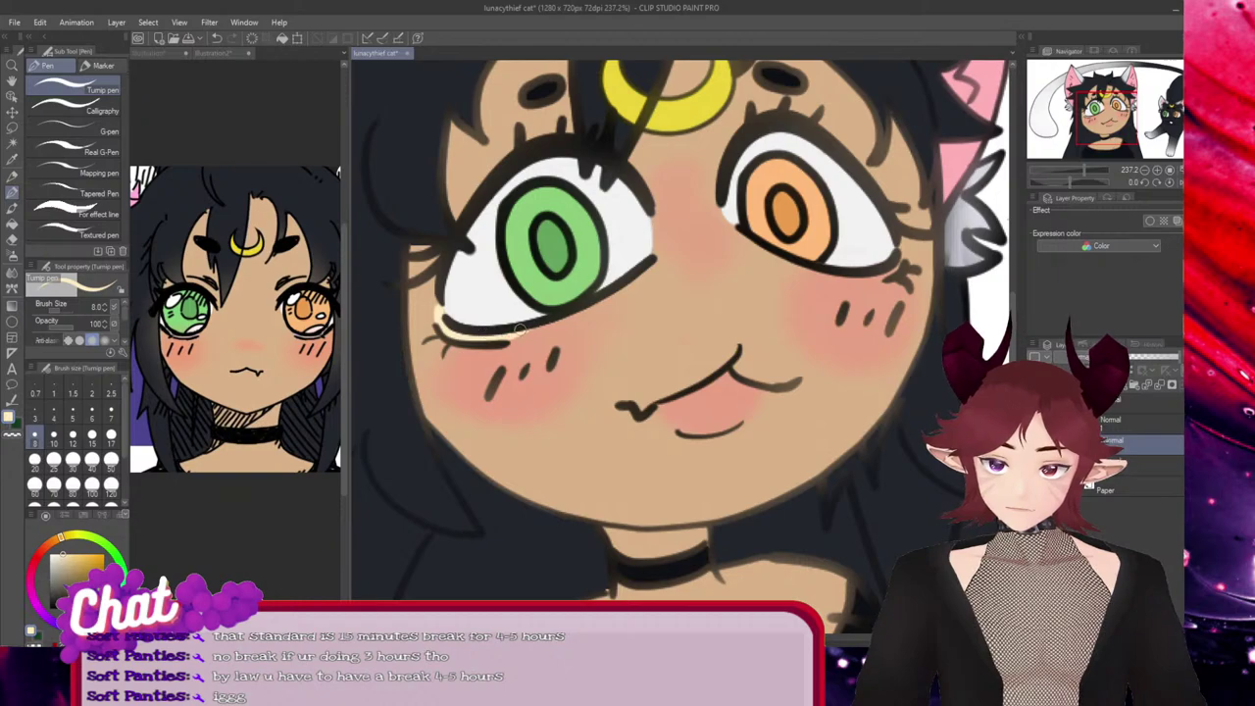
{"action": "left_click_drag", "start_coordinate": [502, 335], "coordinate": [565, 327]}
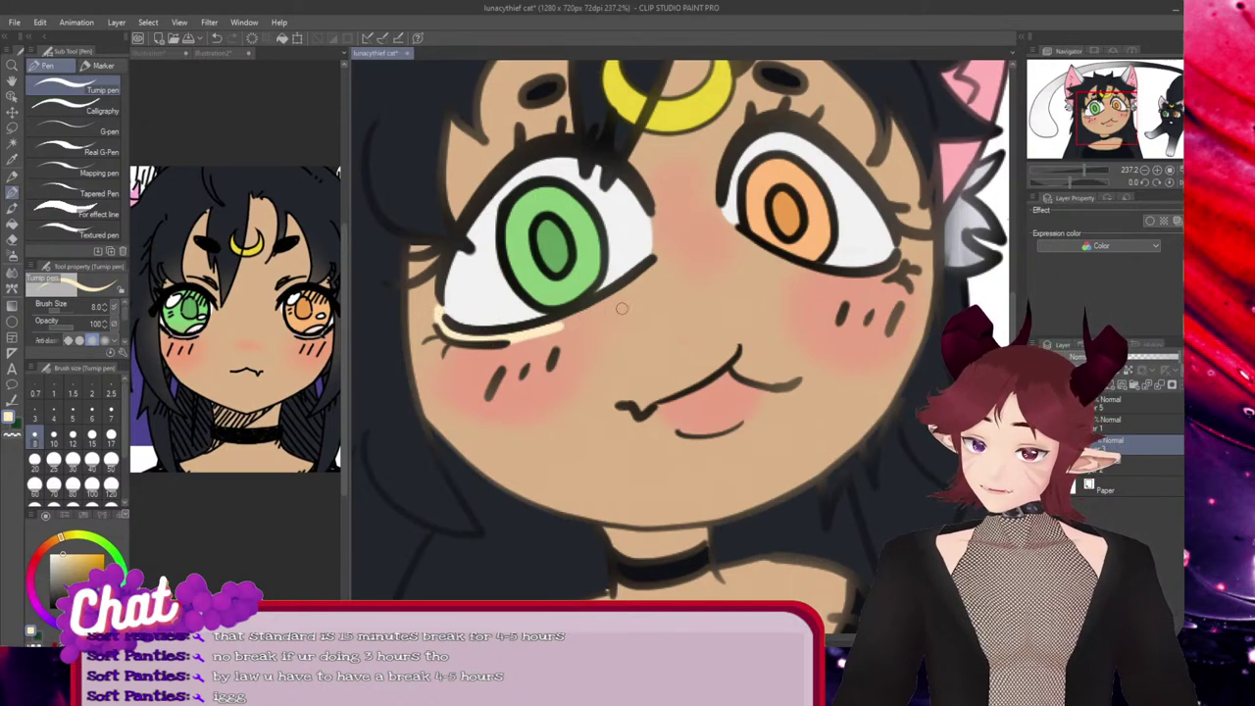
Extend the cream highlight under the green eye toward the nose, and add a matching highlight under the orange eye
{"action": "mouse_move", "coordinate": [563, 327]}
{"action": "left_mouse_down"}
{"action": "mouse_move", "coordinate": [627, 326]}
{"action": "mouse_move", "coordinate": [613, 339]}
{"action": "mouse_move", "coordinate": [595, 320]}
{"action": "mouse_move", "coordinate": [626, 308]}
{"action": "left_mouse_up"}
{"action": "key", "text": "ctrl+z"}
{"action": "key", "text": "ctrl+z"}
{"action": "key", "text": "ctrl+z"}
{"action": "mouse_move", "coordinate": [593, 323]}
{"action": "left_mouse_down"}
{"action": "mouse_move", "coordinate": [623, 307]}
{"action": "mouse_move", "coordinate": [644, 331]}
{"action": "left_mouse_up"}
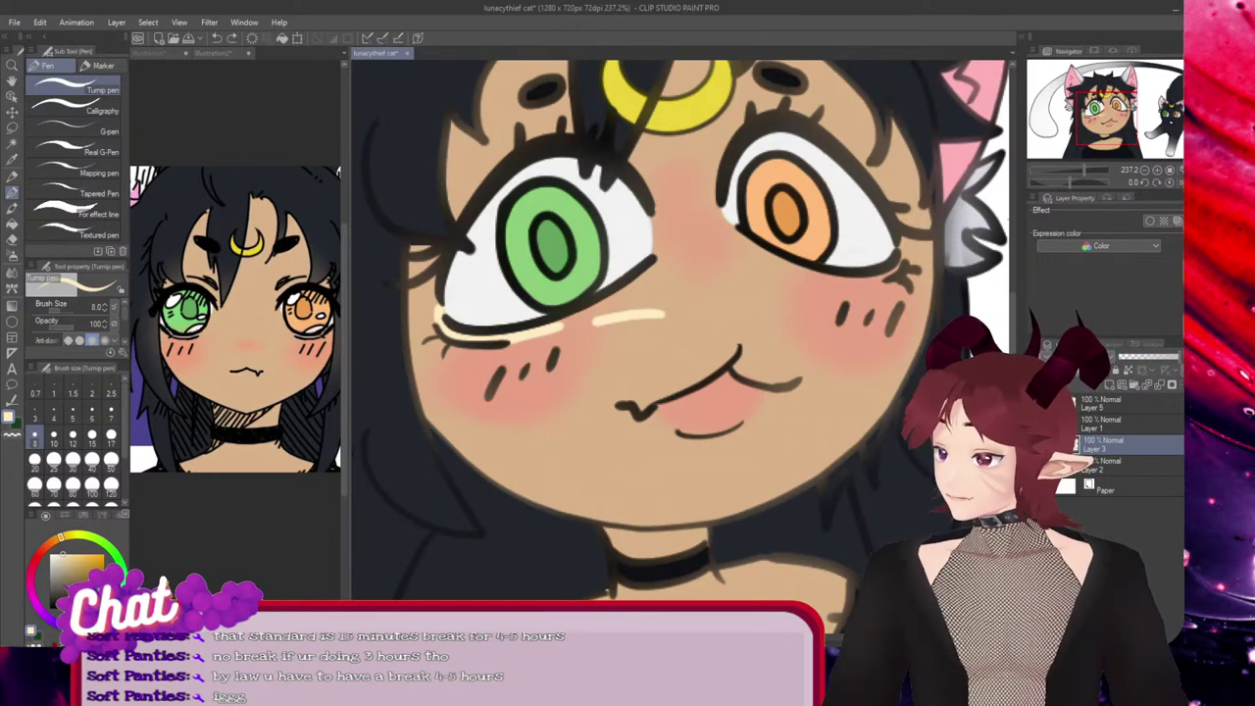
{"action": "key", "text": "ctrl+z"}
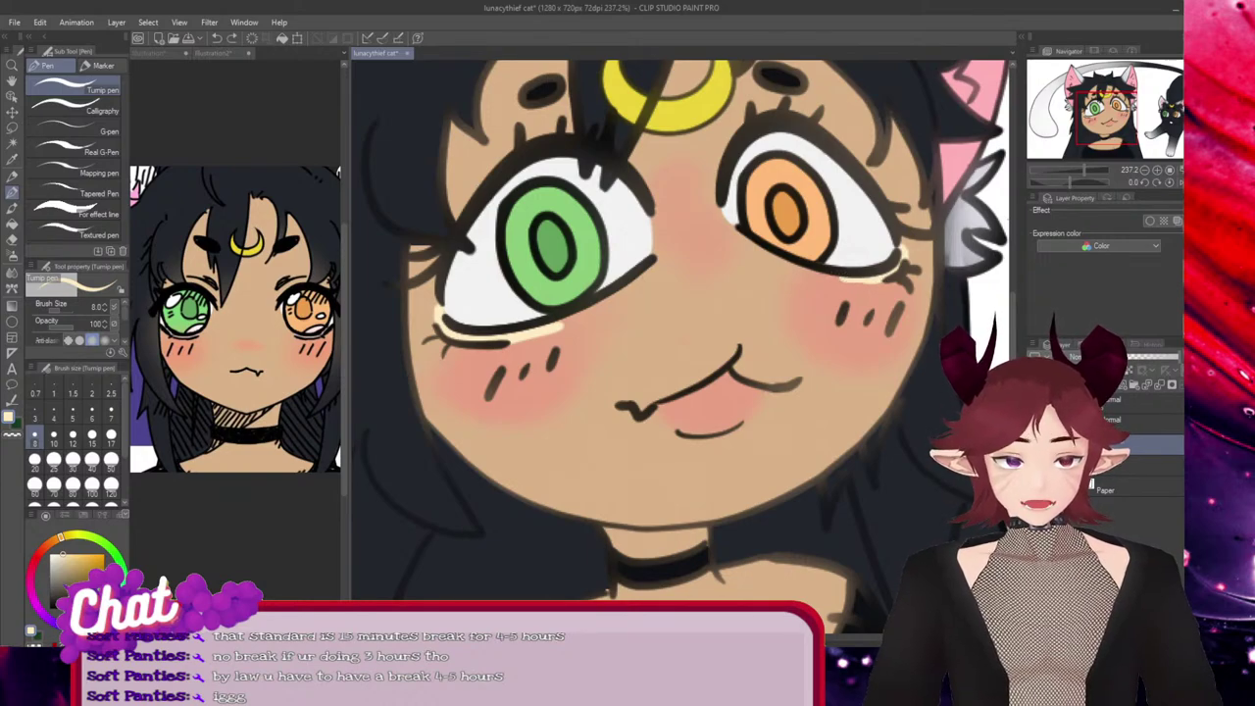
{"action": "key", "text": "ctrl+z"}
{"action": "key", "text": "ctrl+y"}
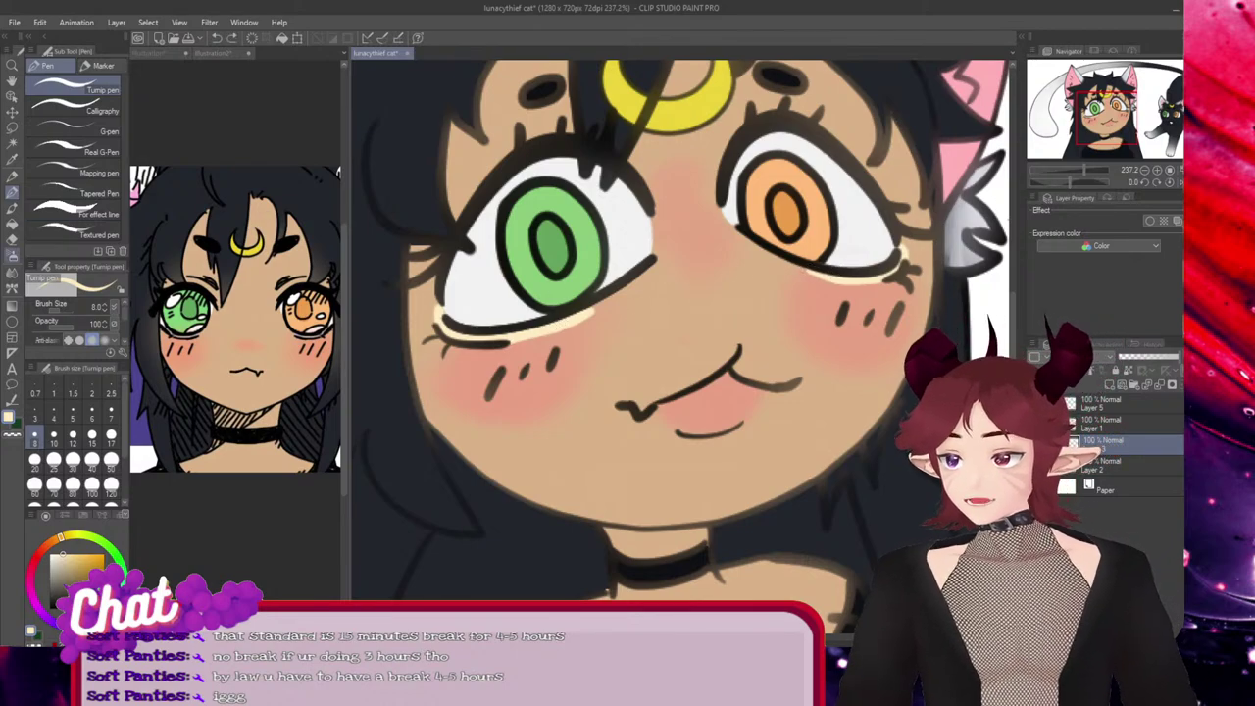
Fade the cream highlights under both eyes into the skin with the Kneaded eraser at size 40 and opacity 31
{"action": "left_click", "coordinate": [12, 239]}
{"action": "left_click", "coordinate": [71, 134]}
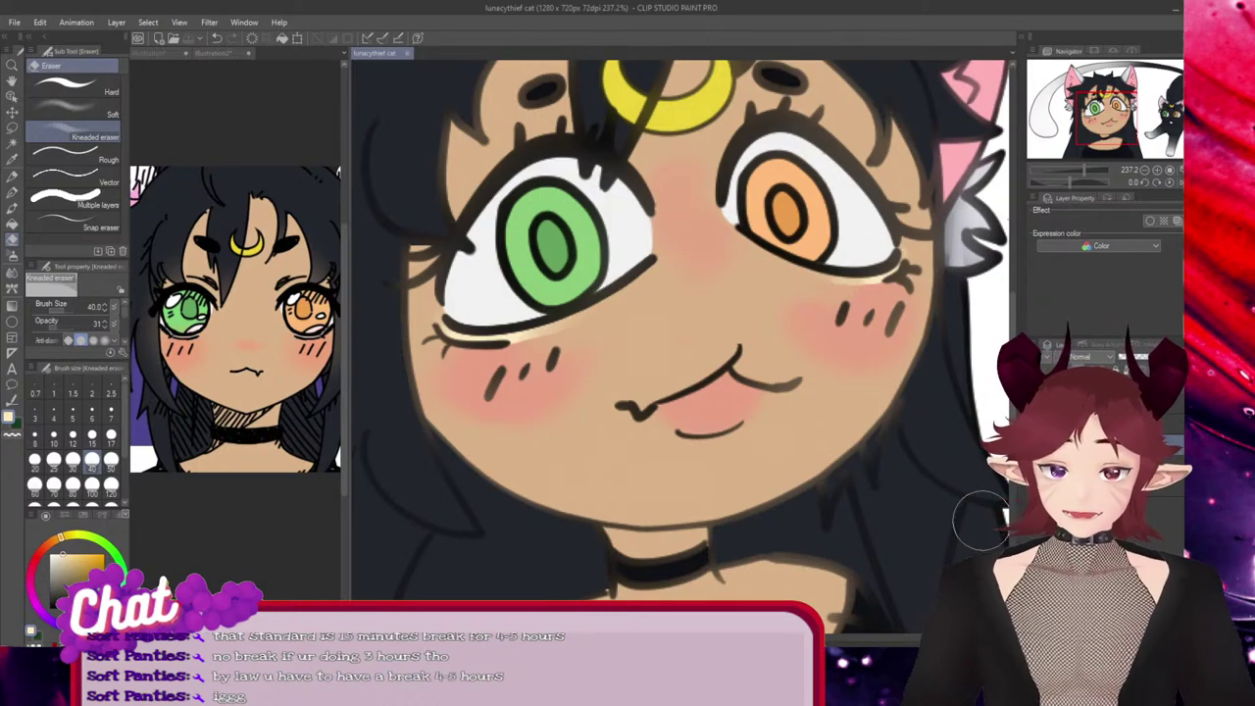
{"action": "scroll", "coordinate": [602, 294], "scroll_direction": "down", "scroll_amount": 3}
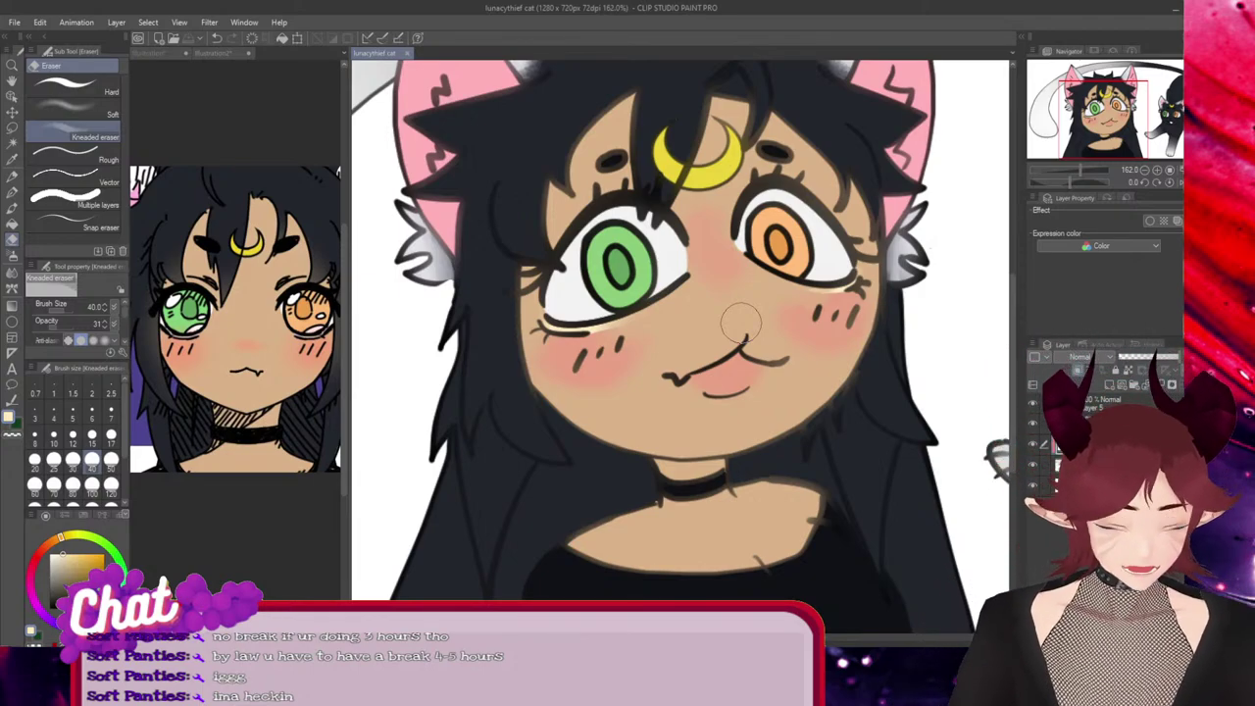
{"action": "scroll", "coordinate": [735, 284], "scroll_direction": "up", "scroll_amount": 1}
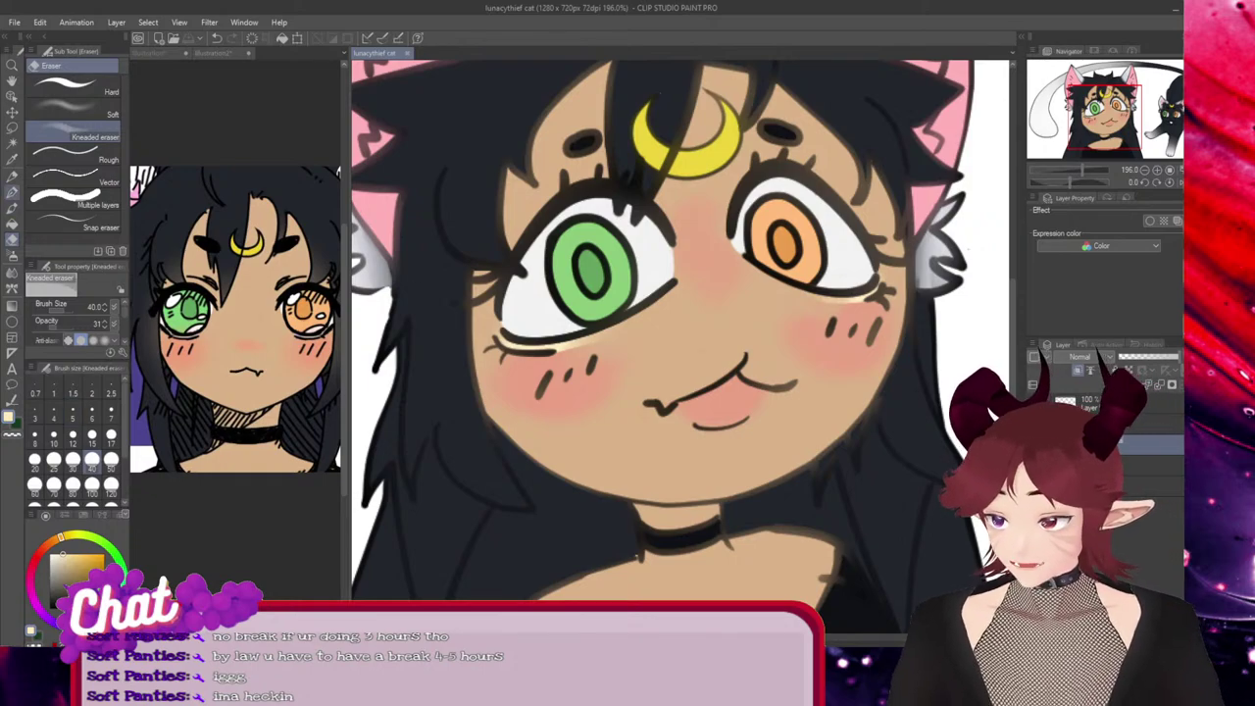
Draw a small cream oval and a dot as a highlight on the lower lip with the Turnip pen at size 8, and soften them
{"action": "left_click", "coordinate": [12, 192]}
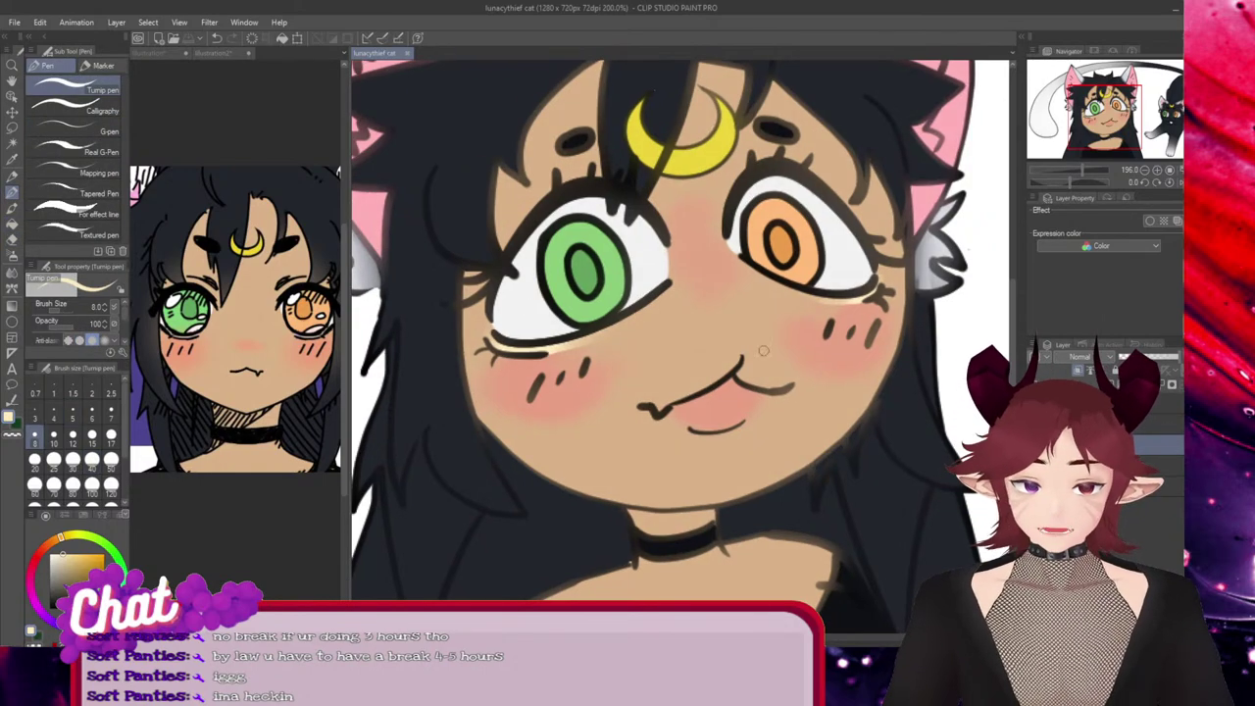
{"action": "scroll", "coordinate": [726, 468], "scroll_direction": "up", "scroll_amount": 2}
{"action": "scroll", "coordinate": [726, 461], "scroll_direction": "up", "scroll_amount": 3}
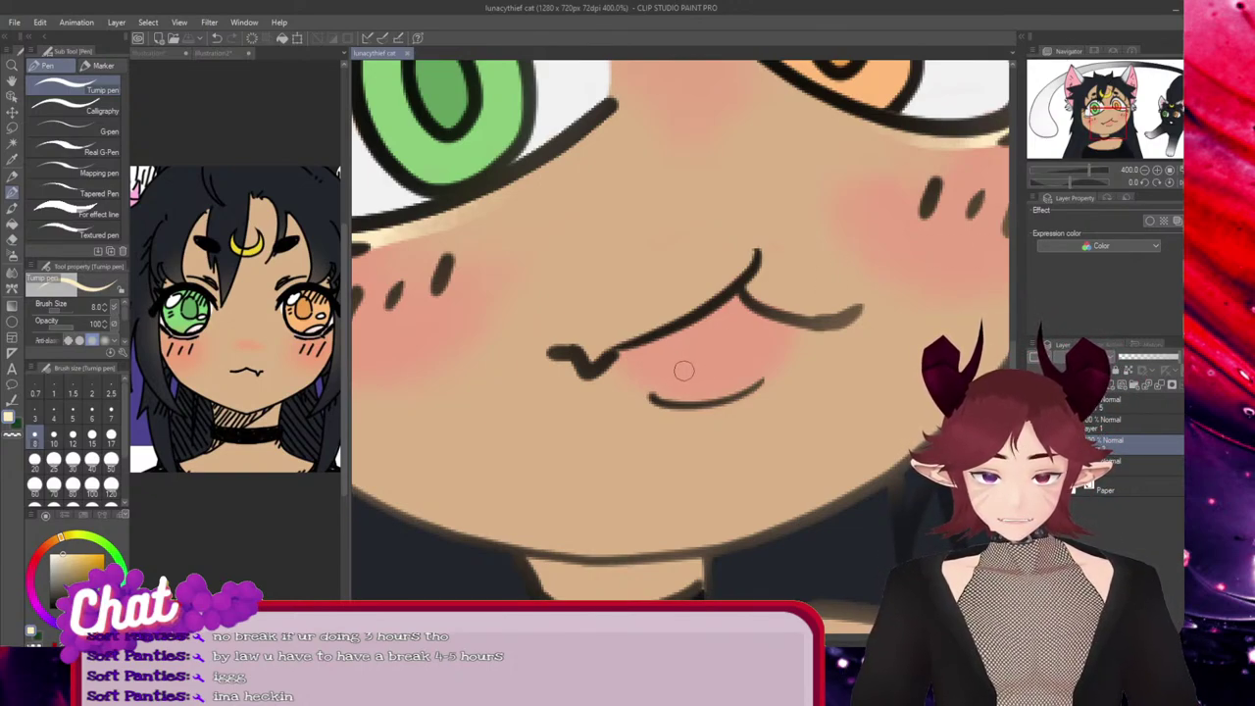
{"action": "left_click_drag", "start_coordinate": [712, 366], "coordinate": [675, 365]}
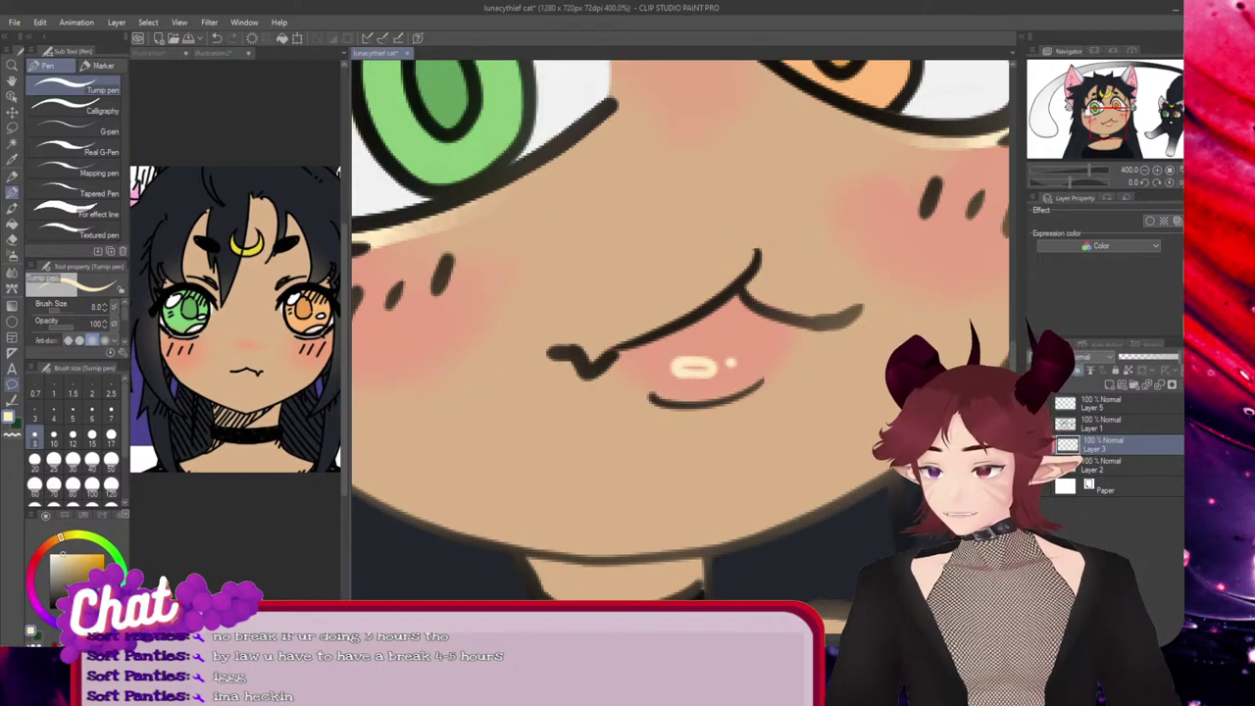
{"action": "left_click", "coordinate": [12, 400]}
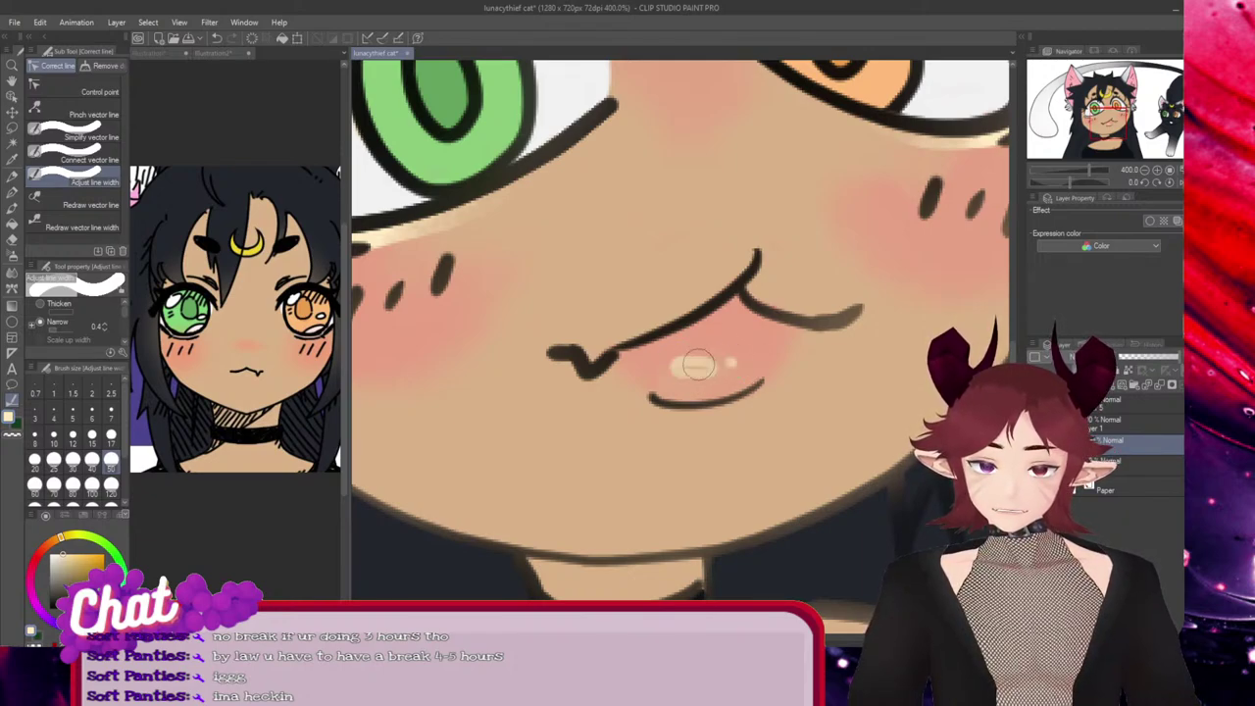
{"action": "scroll", "coordinate": [677, 434], "scroll_direction": "down", "scroll_amount": 3}
{"action": "scroll", "coordinate": [631, 434], "scroll_direction": "down", "scroll_amount": 2}
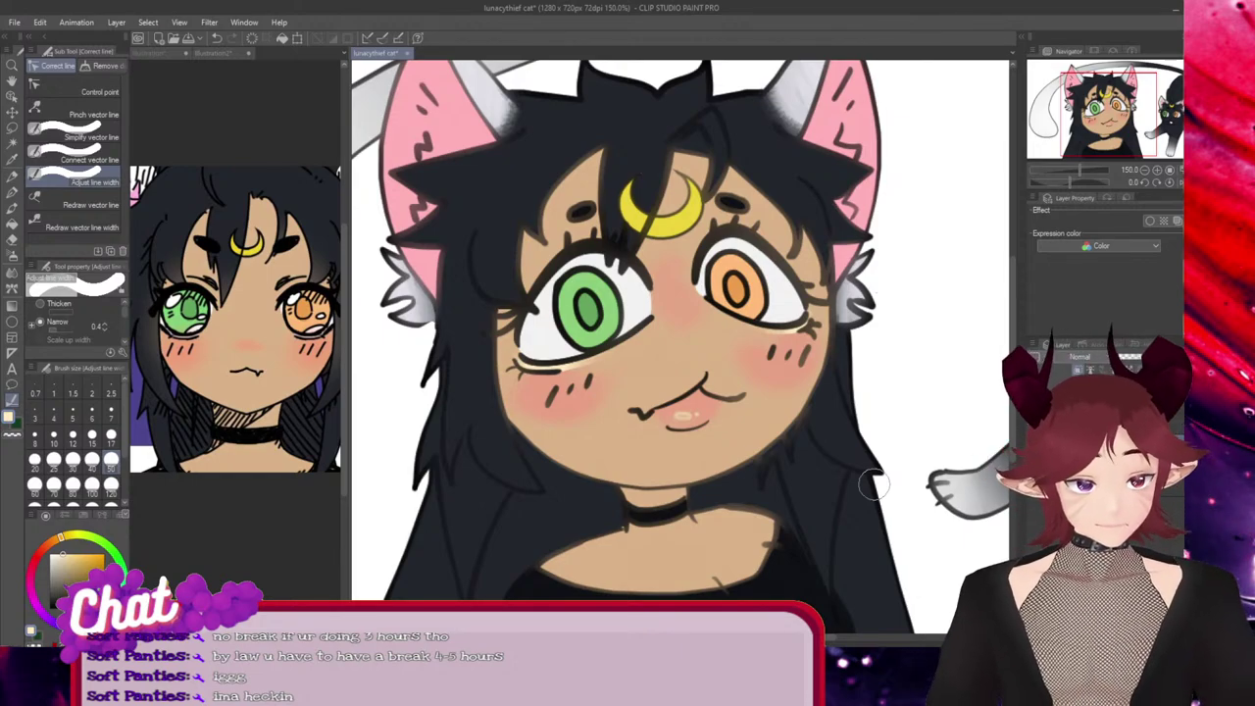
{"action": "scroll", "coordinate": [723, 425], "scroll_direction": "up", "scroll_amount": 5}
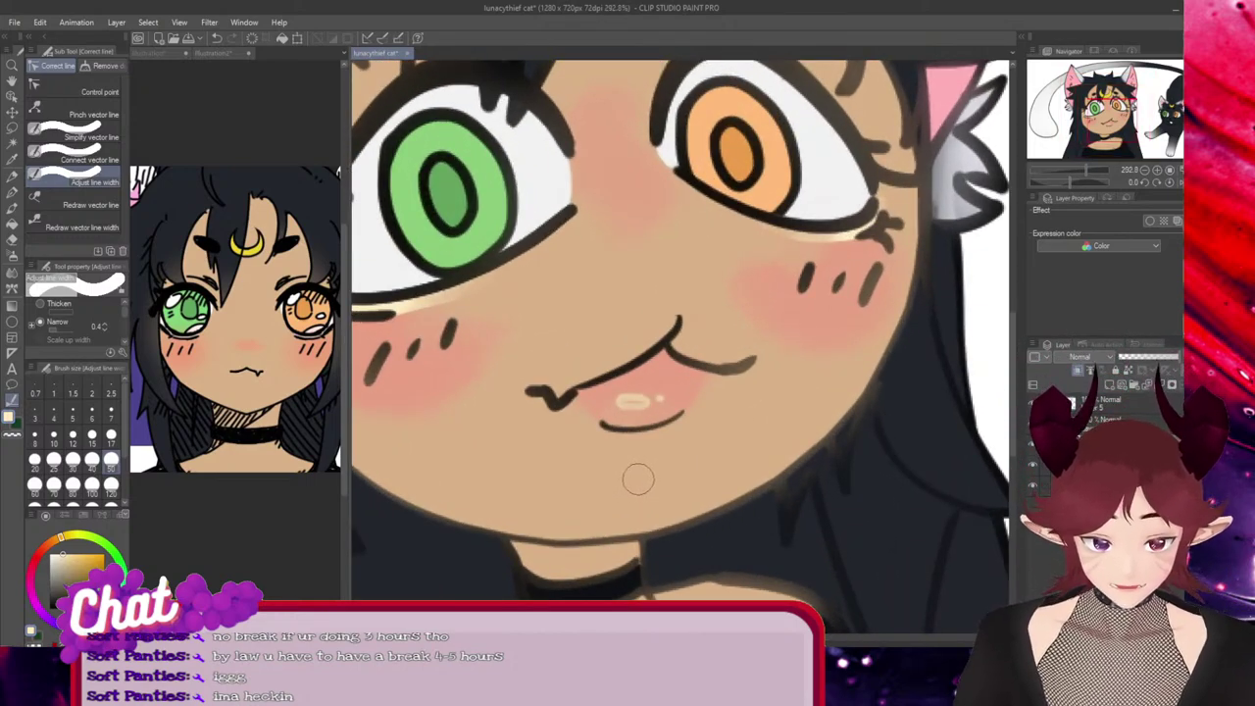
Sample a peach tone near the mouth, try a pale spot on the chin with the Turnip pen at size 8, and undo it
{"action": "left_click", "coordinate": [652, 350], "text": "alt"}
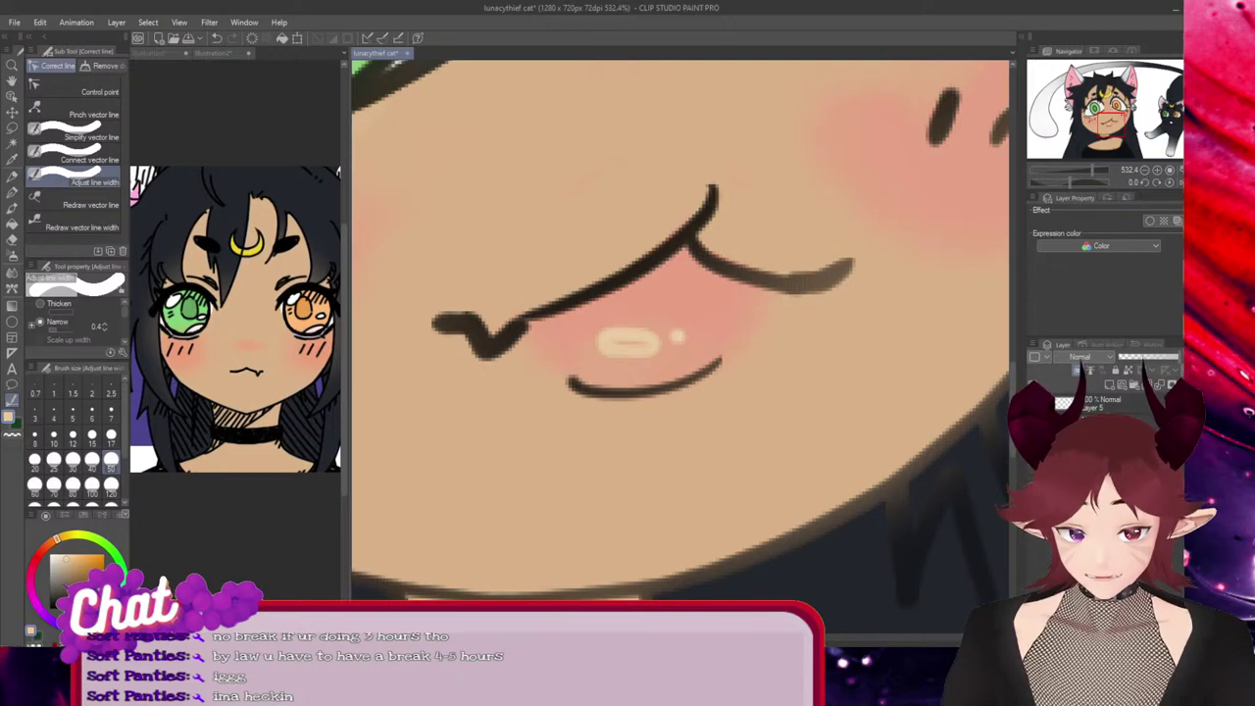
{"action": "key", "text": "p"}
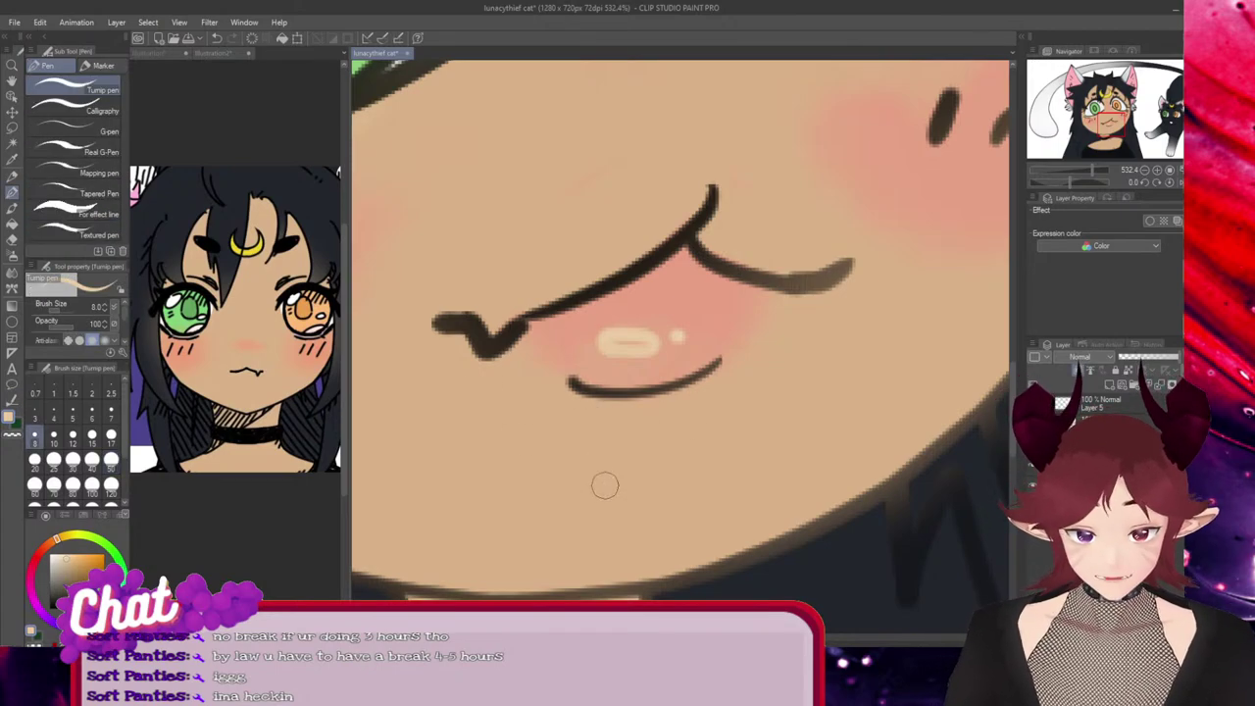
{"action": "mouse_move", "coordinate": [602, 484]}
{"action": "left_mouse_down"}
{"action": "mouse_move", "coordinate": [558, 461]}
{"action": "mouse_move", "coordinate": [609, 486]}
{"action": "left_mouse_up"}
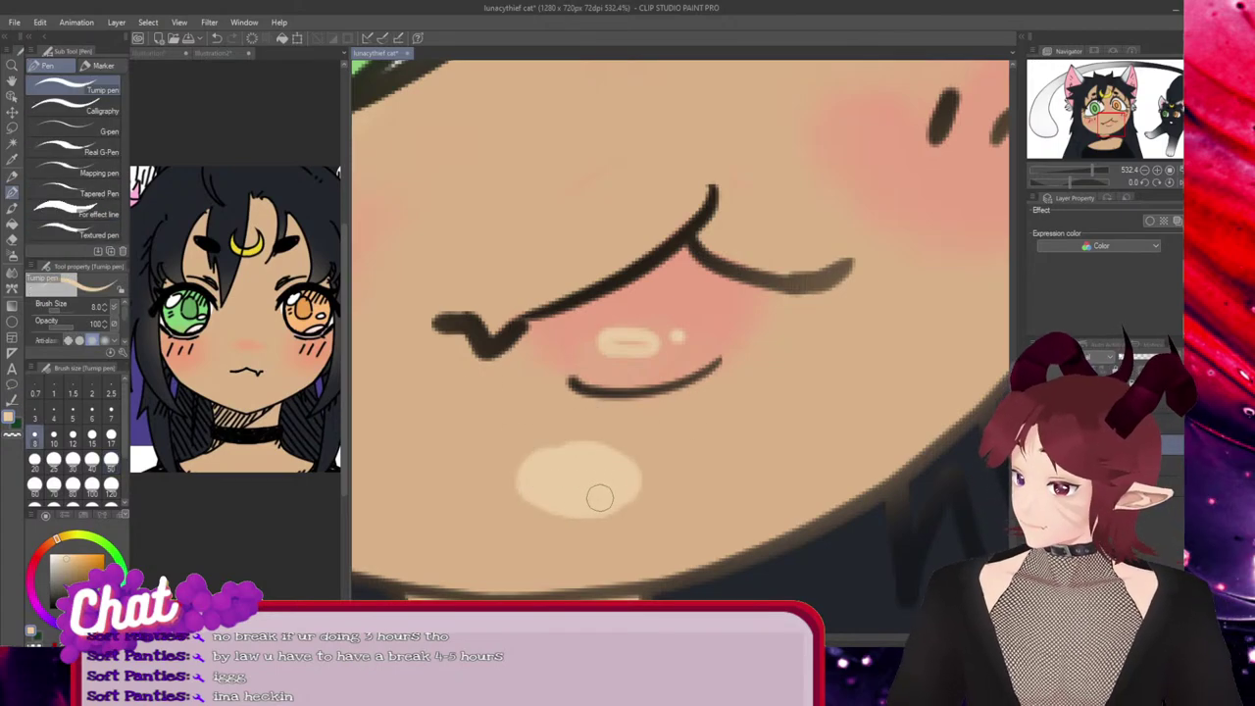
{"action": "key", "text": "ctrl+z"}
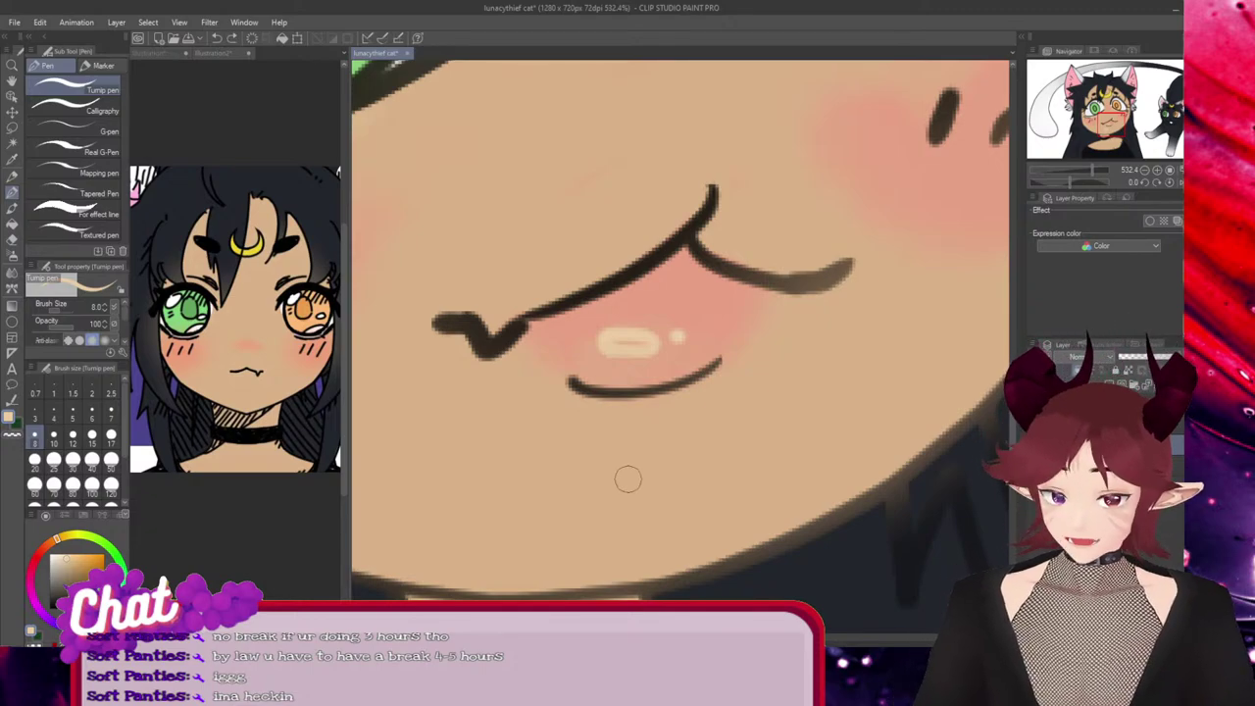
{"action": "scroll", "coordinate": [629, 475], "scroll_direction": "down", "scroll_amount": 5}
{"action": "scroll", "coordinate": [589, 437], "scroll_direction": "up", "scroll_amount": 5}
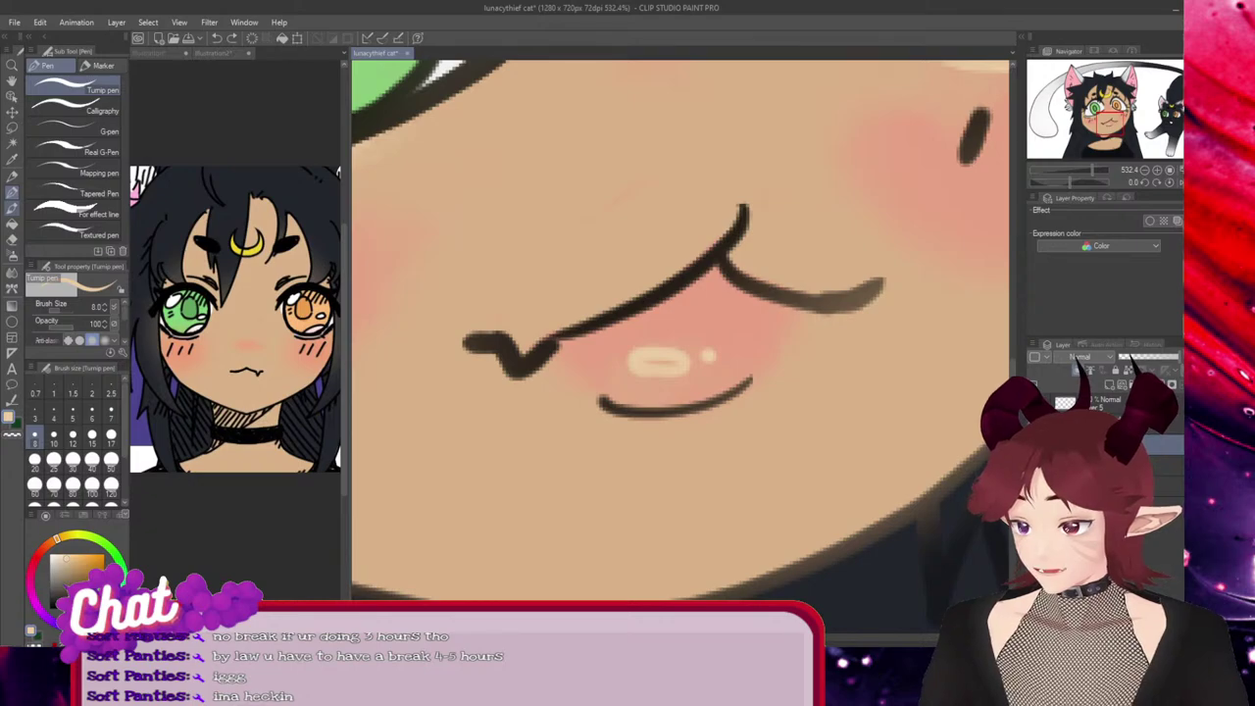
Blend a faint peach glow over the lower-lip highlight using the Soft airbrush at size 17
{"action": "left_click", "coordinate": [12, 256]}
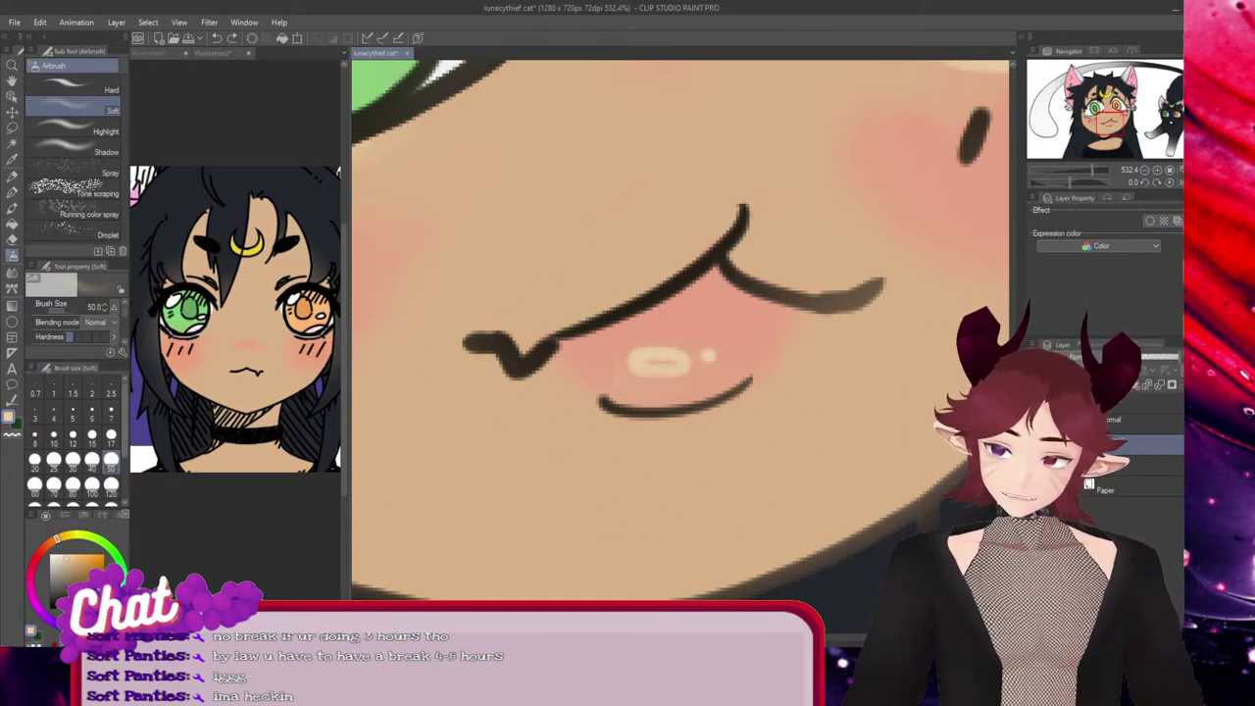
{"action": "key", "text": "bracketleft"}
{"action": "key", "text": "bracketleft"}
{"action": "key", "text": "bracketleft"}
{"action": "key", "text": "bracketleft"}
{"action": "key", "text": "bracketleft"}
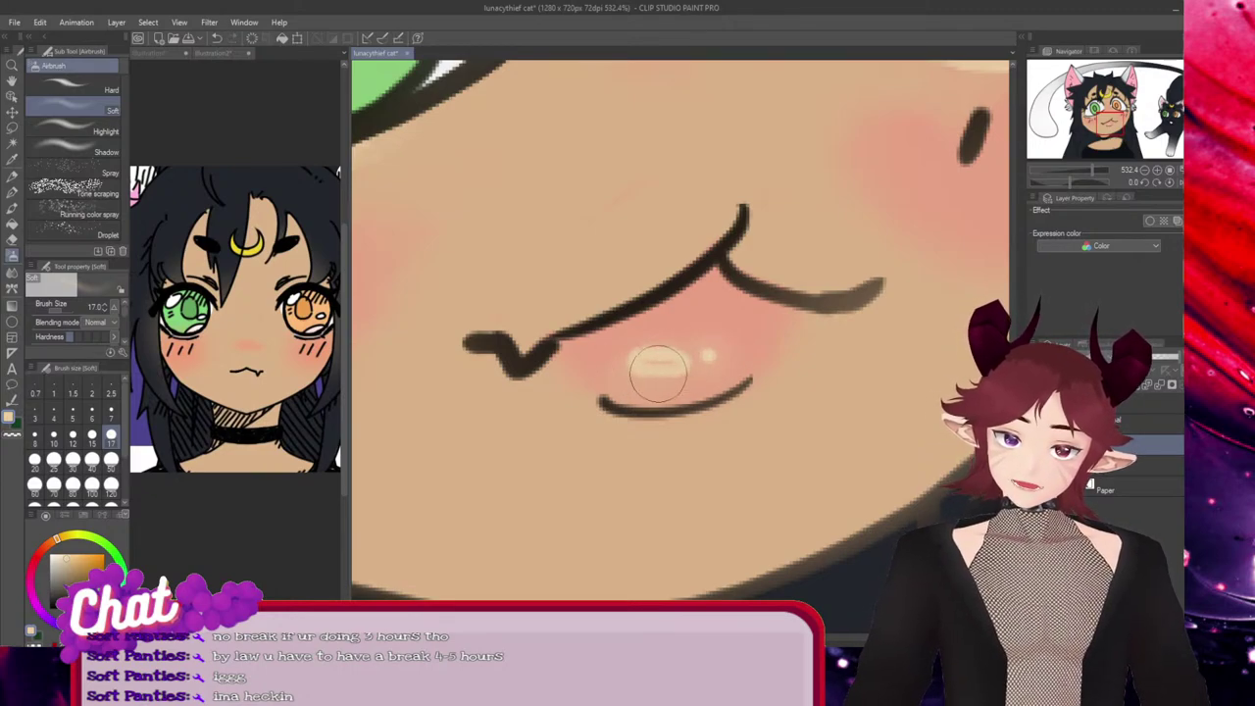
{"action": "scroll", "coordinate": [790, 467], "scroll_direction": "down", "scroll_amount": 2}
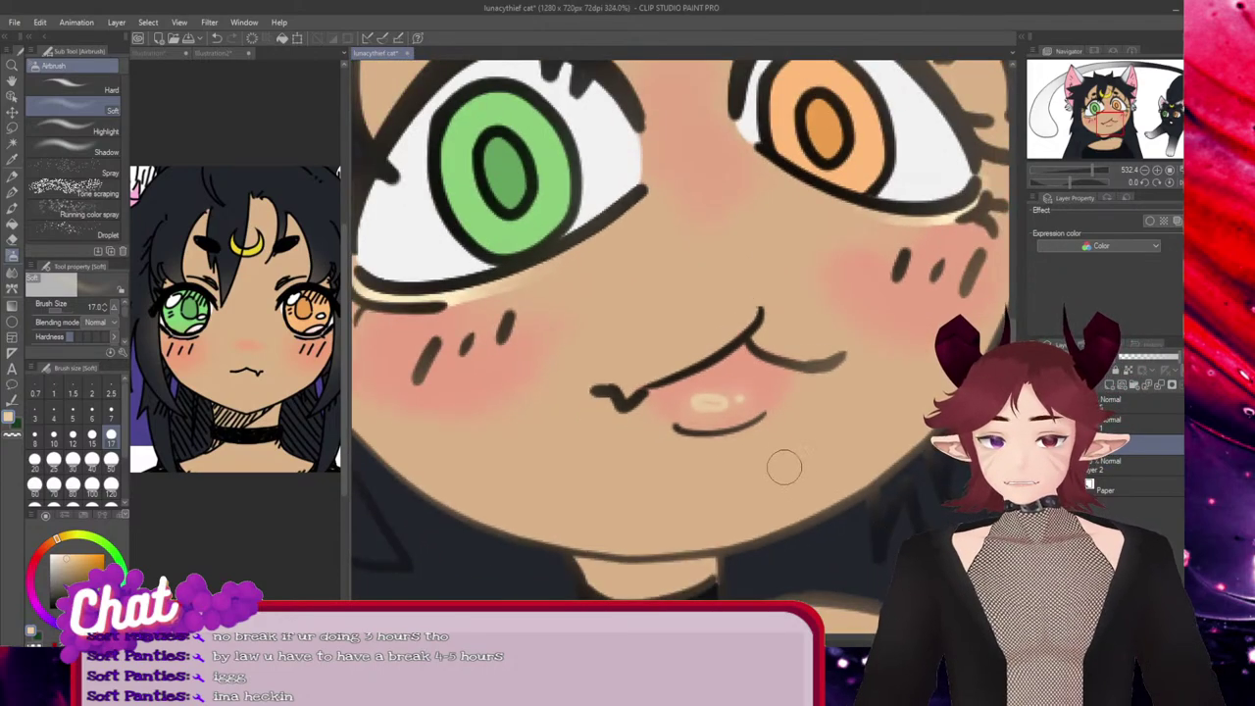
{"action": "scroll", "coordinate": [785, 467], "scroll_direction": "down", "scroll_amount": 3}
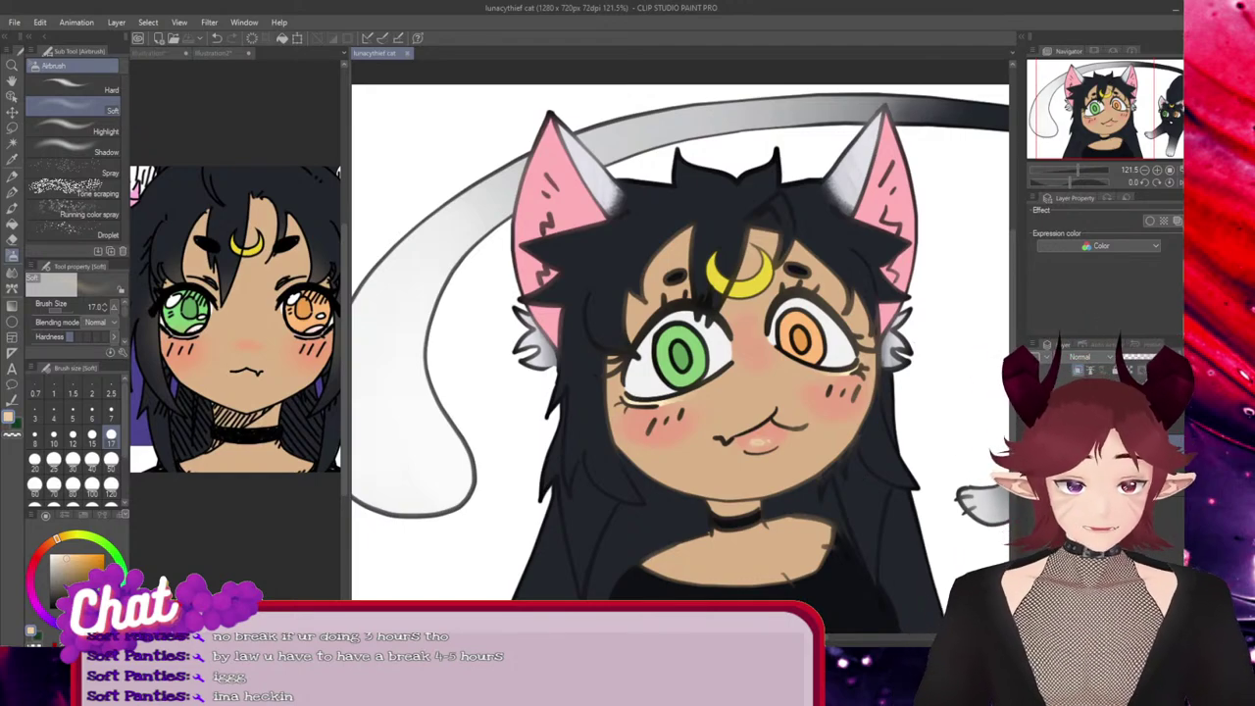
Sample the pink blush from the cheek under the orange eye and airbrush it lightly over the lip highlight to mute it
{"action": "scroll", "coordinate": [853, 422], "scroll_direction": "up", "scroll_amount": 5}
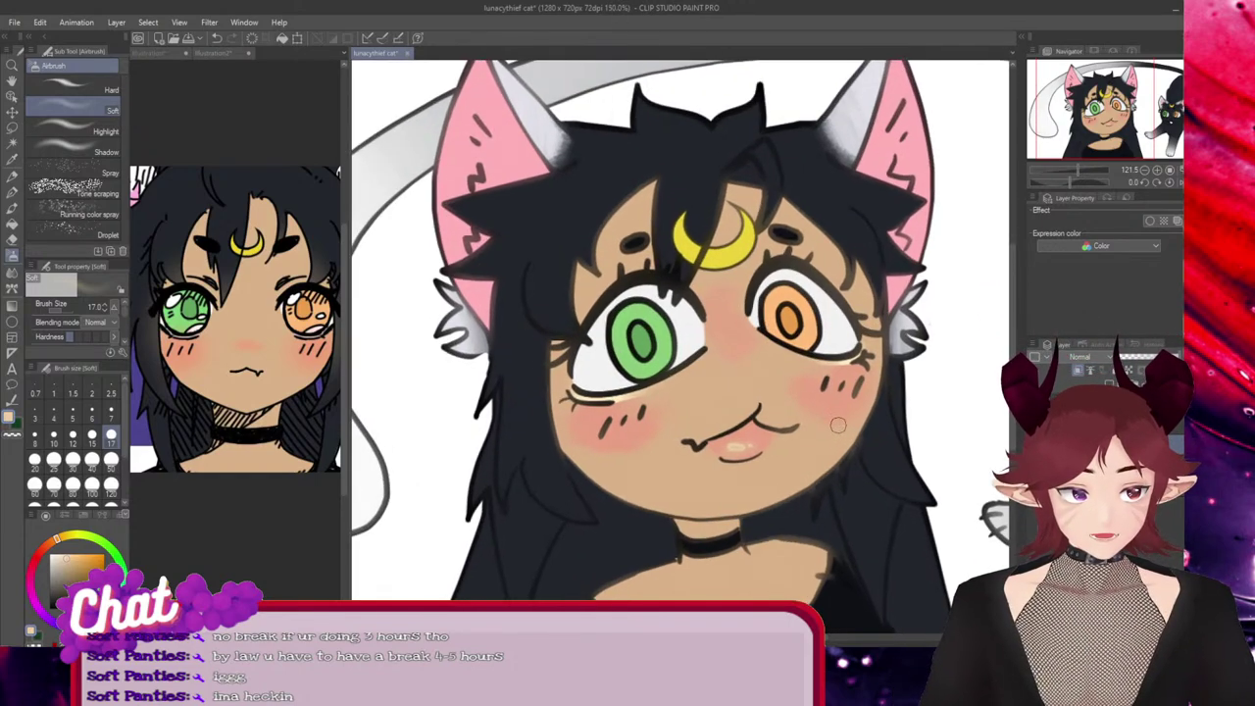
{"action": "left_click", "coordinate": [849, 373], "text": "alt"}
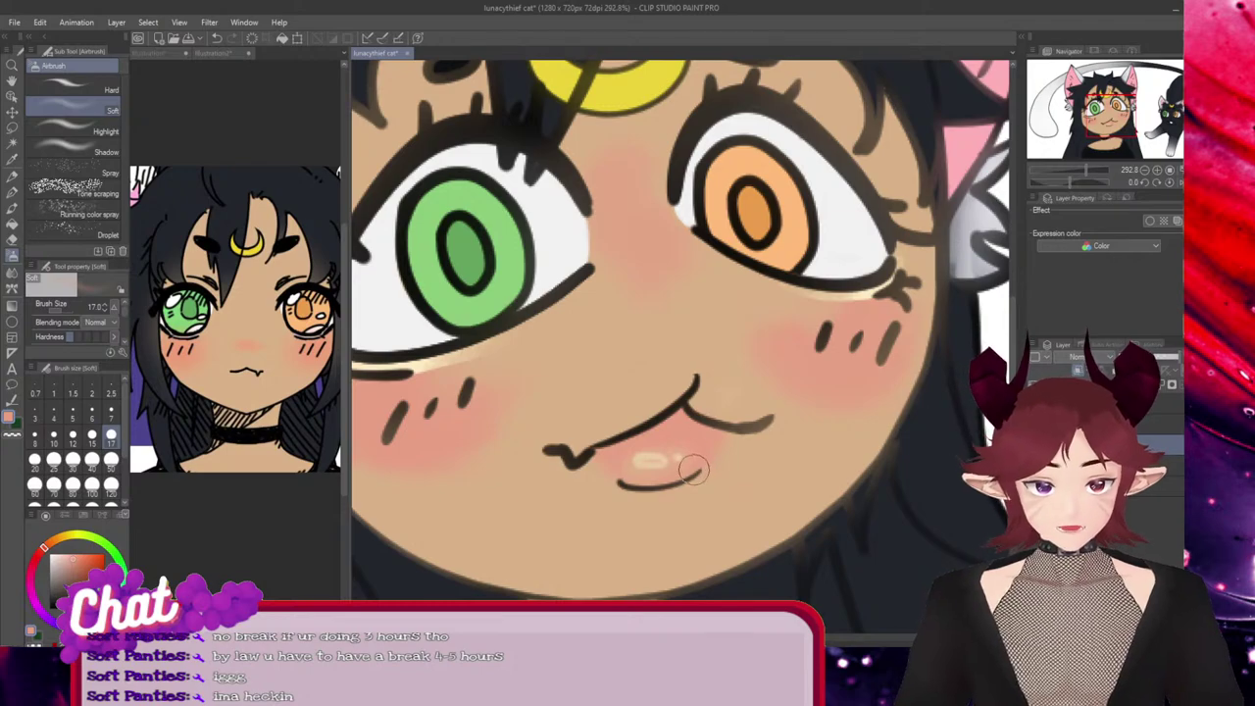
{"action": "mouse_move", "coordinate": [655, 457]}
{"action": "left_mouse_down"}
{"action": "mouse_move", "coordinate": [640, 456]}
{"action": "mouse_move", "coordinate": [681, 455]}
{"action": "left_mouse_up"}
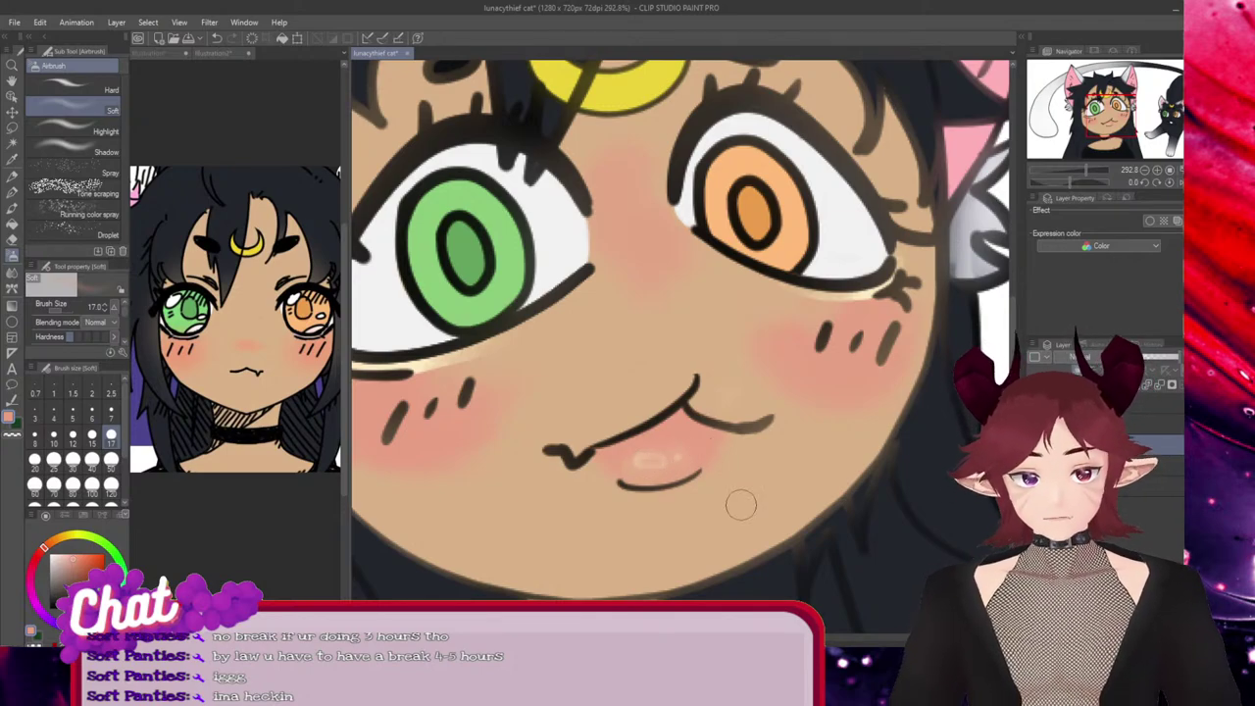
{"action": "scroll", "coordinate": [686, 504], "scroll_direction": "down", "scroll_amount": 5}
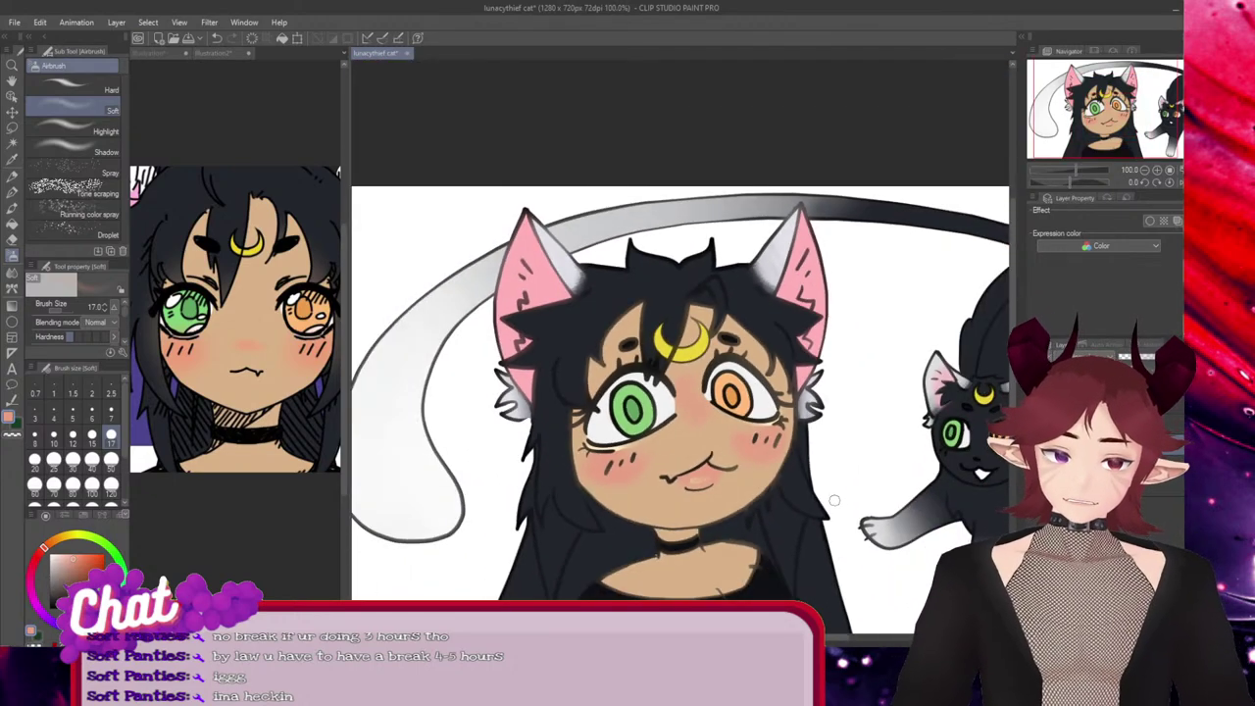
Enlarge the Soft airbrush to size 20 and spread more of the blush pink across the lower lip
{"action": "scroll", "coordinate": [747, 475], "scroll_direction": "up", "scroll_amount": 5}
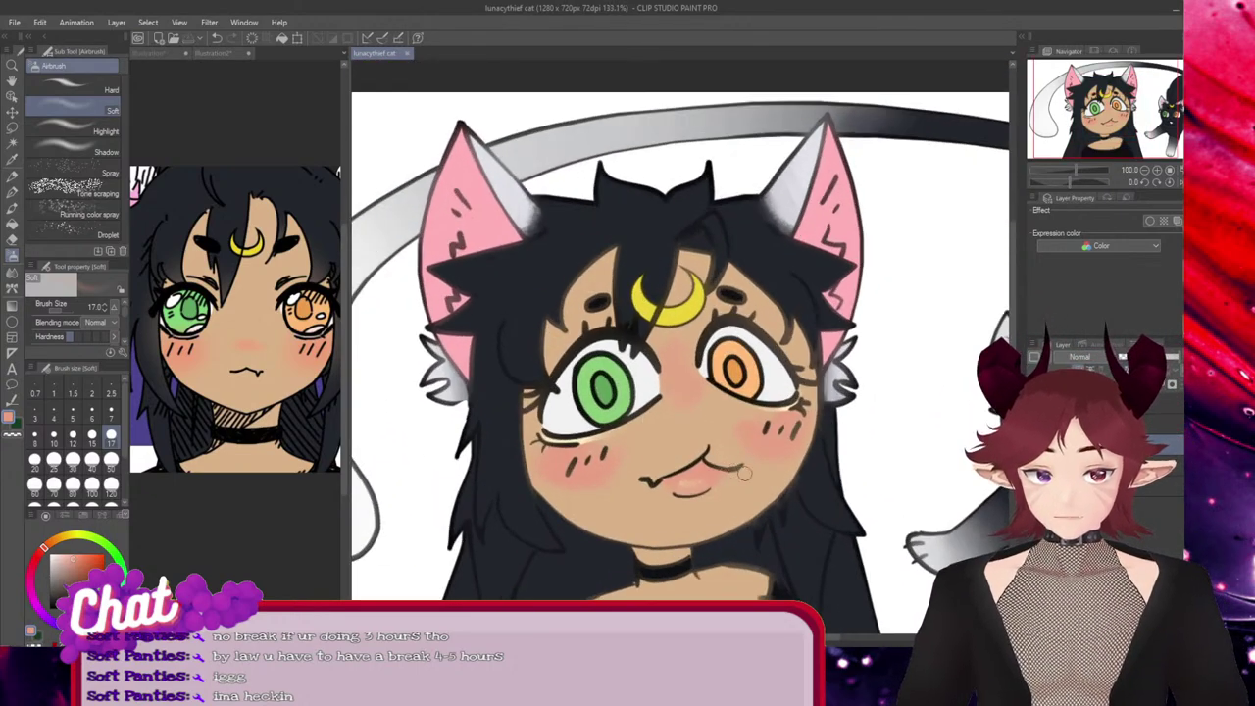
{"action": "scroll", "coordinate": [697, 499], "scroll_direction": "up", "scroll_amount": 3}
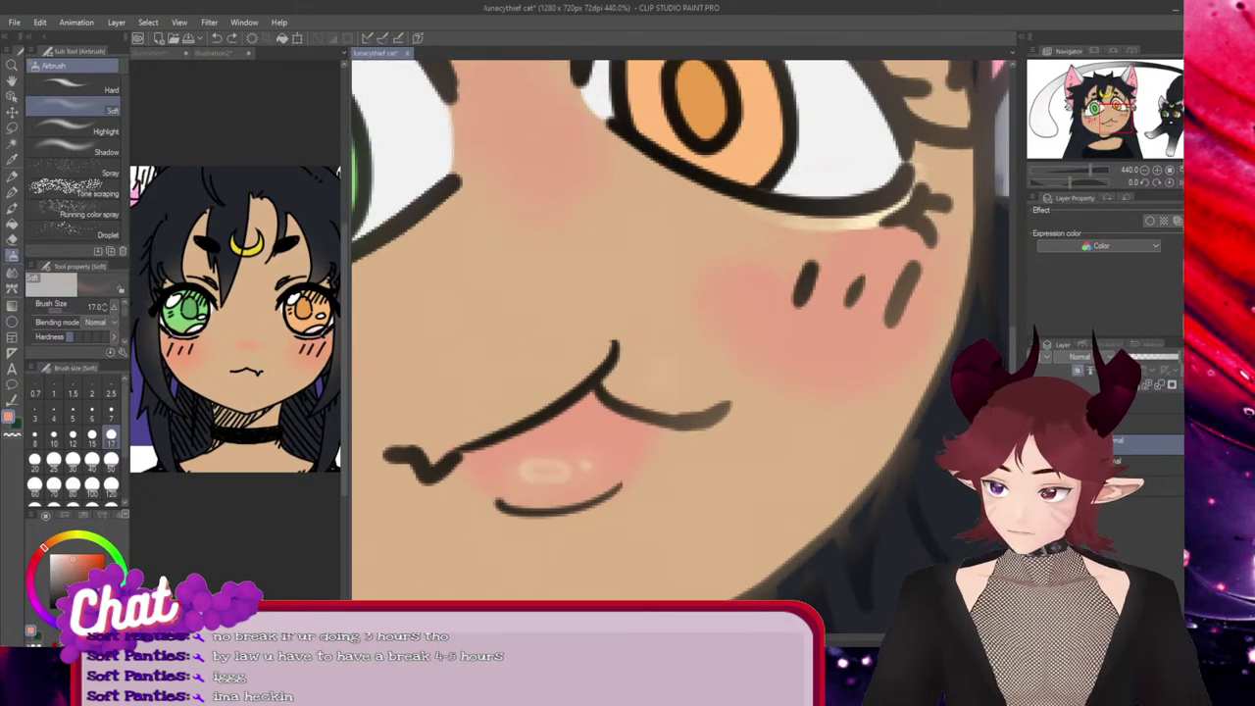
{"action": "key", "text": "bracketright"}
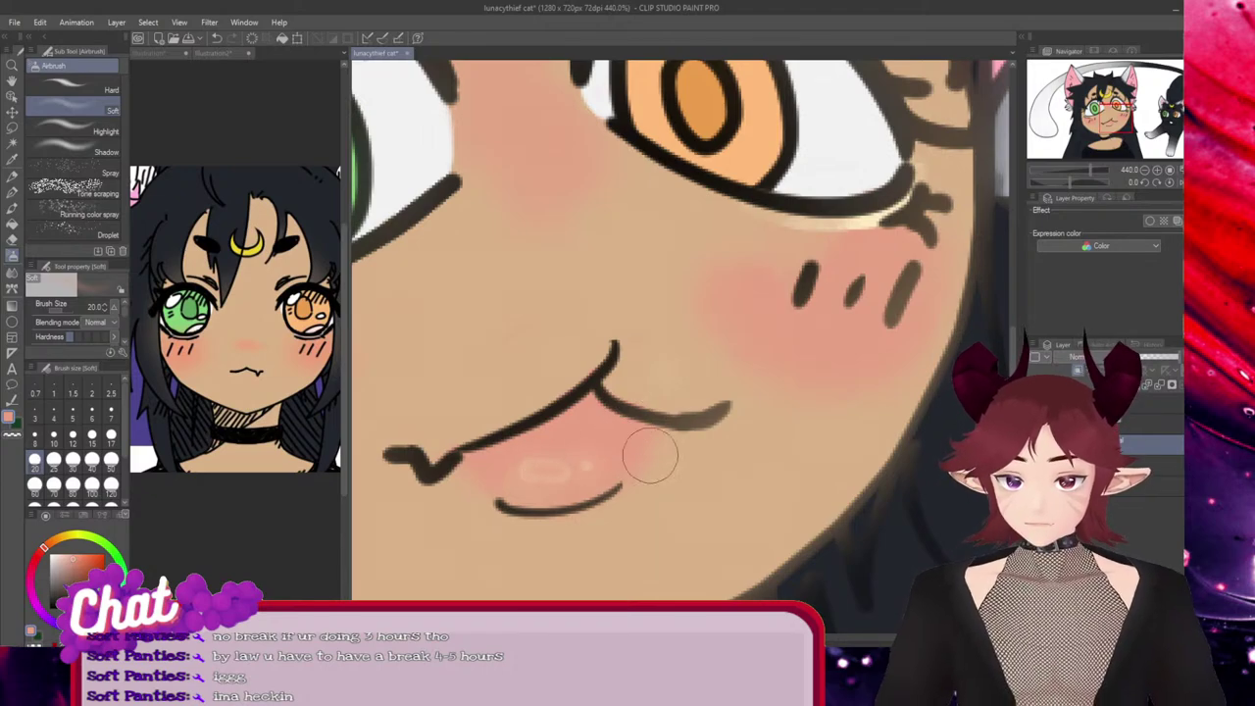
{"action": "scroll", "coordinate": [637, 431], "scroll_direction": "down", "scroll_amount": 8}
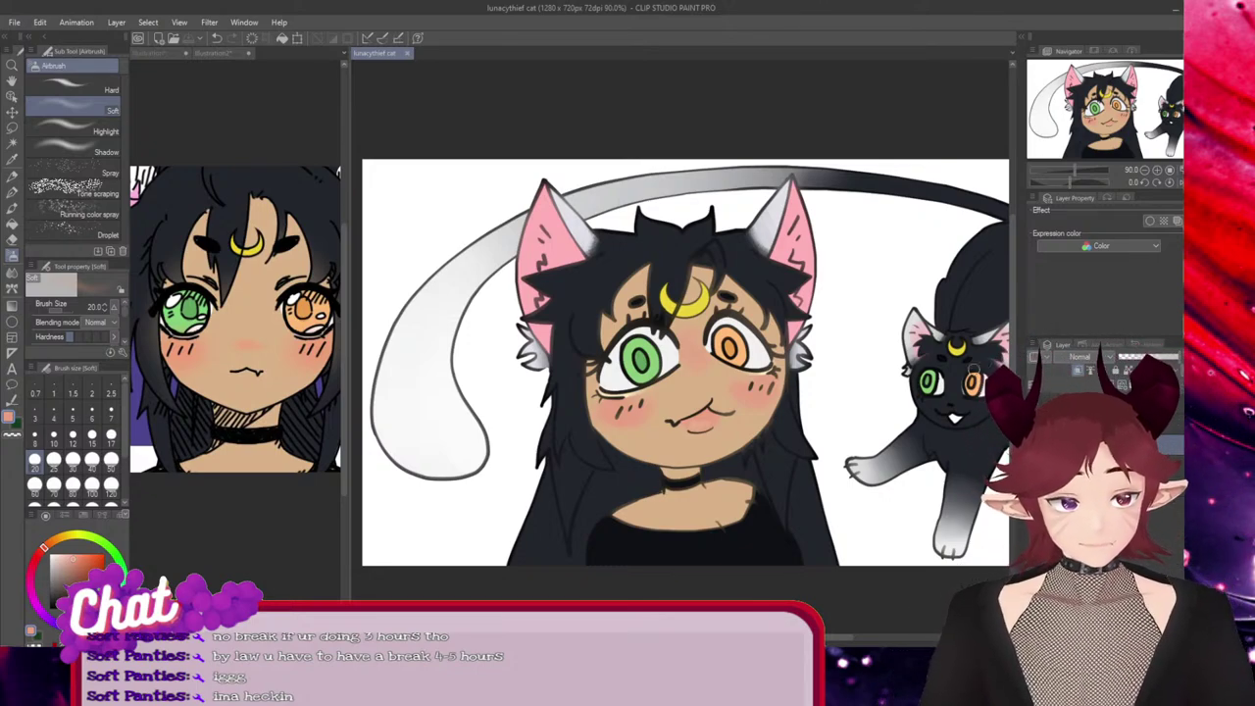
Examine the face and the whole illustration, and compare the colouring with the black cat reference in the other open document
{"action": "scroll", "coordinate": [767, 386], "scroll_direction": "up", "scroll_amount": 5}
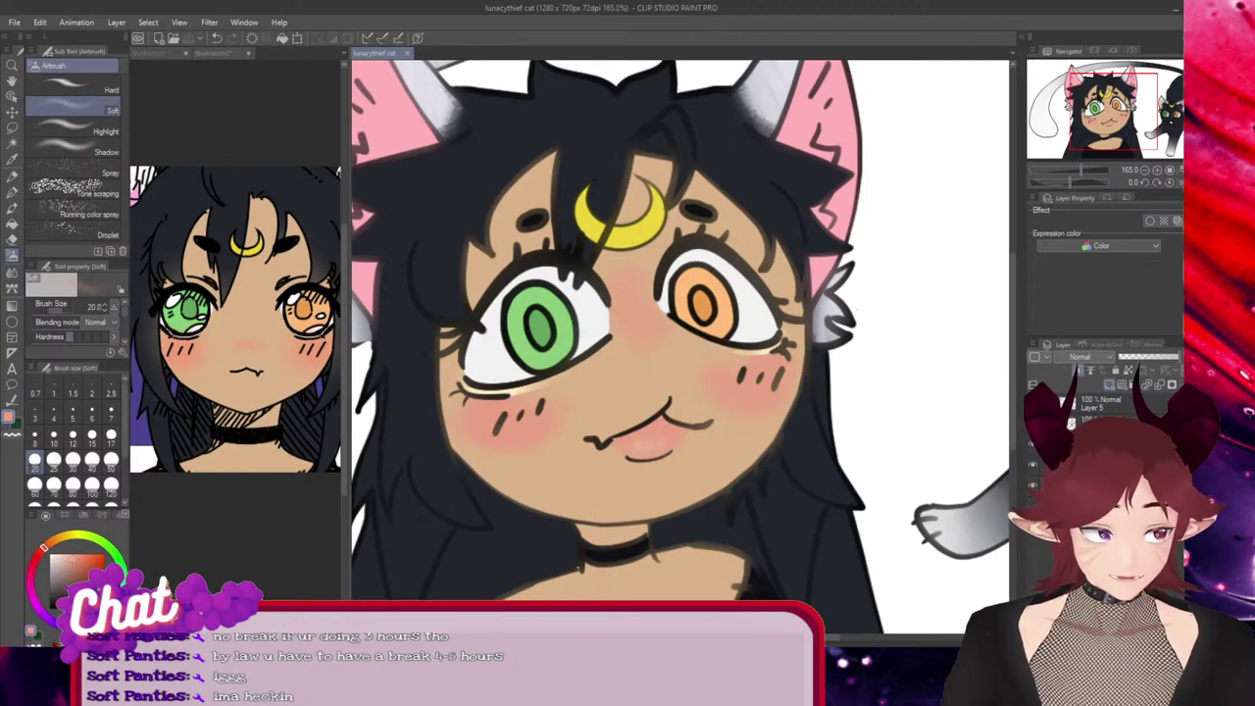
{"action": "left_click", "coordinate": [1103, 465]}
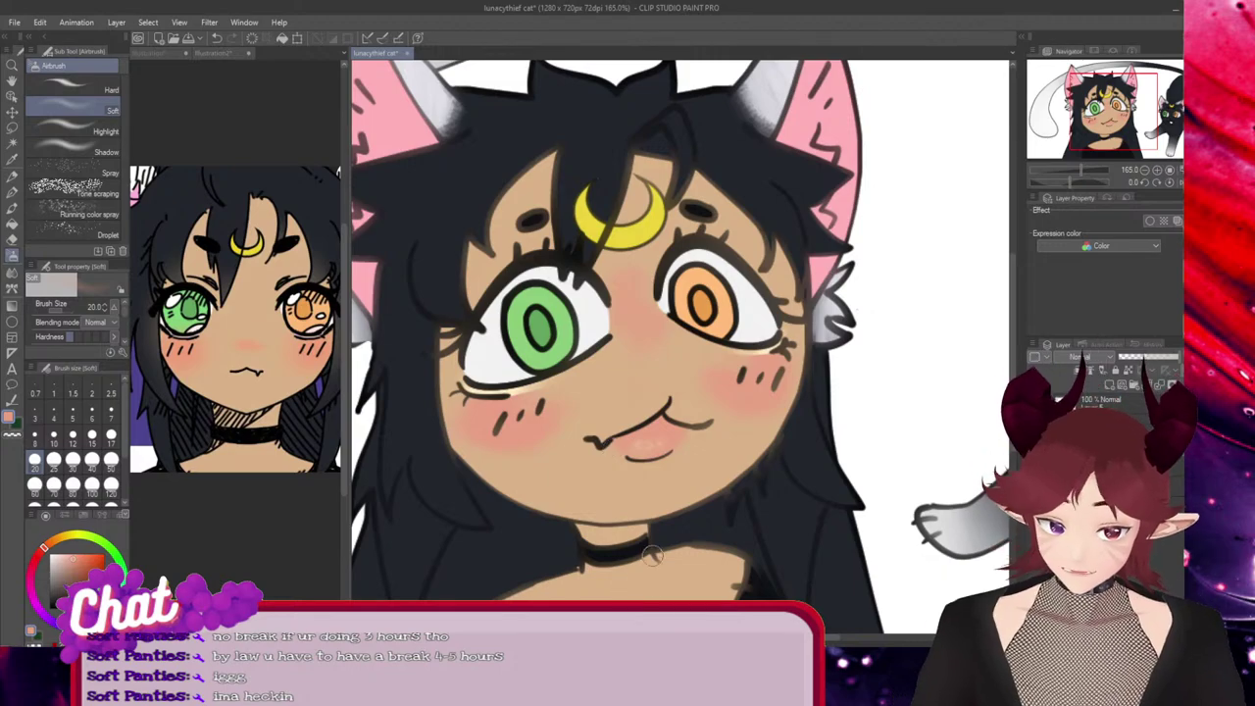
{"action": "scroll", "coordinate": [691, 493], "scroll_direction": "down", "scroll_amount": 2}
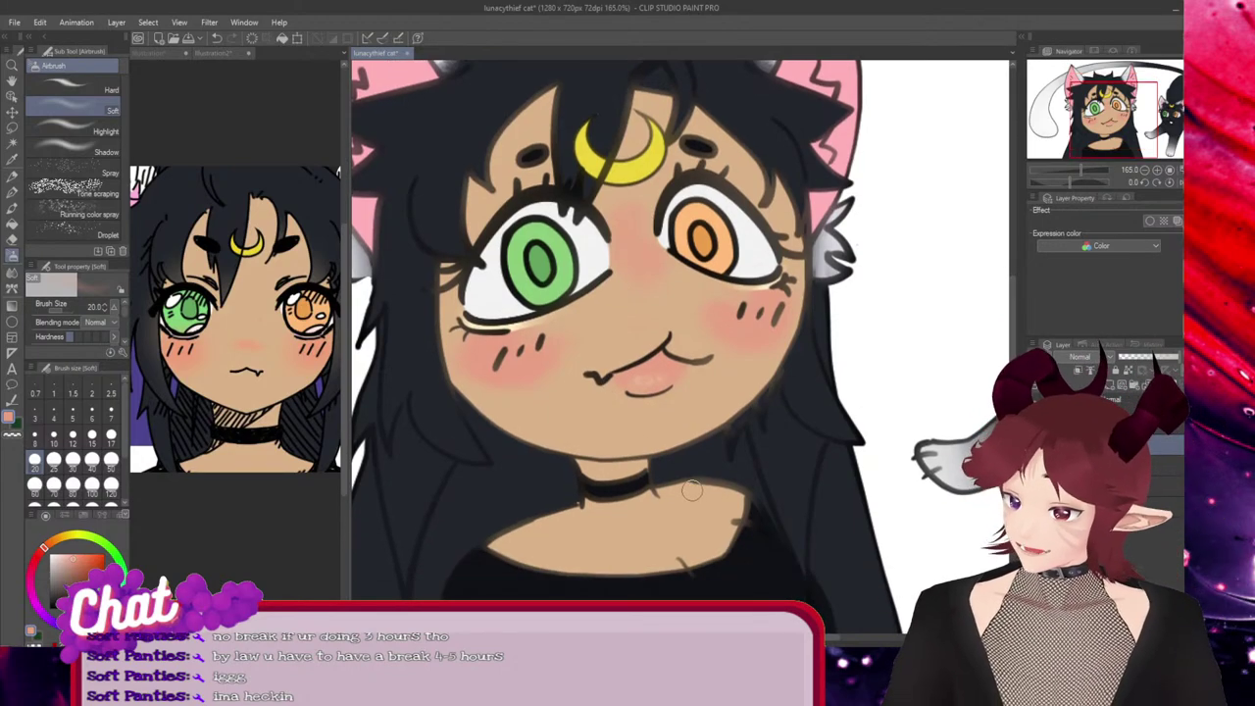
{"action": "scroll", "coordinate": [696, 487], "scroll_direction": "down", "scroll_amount": 5}
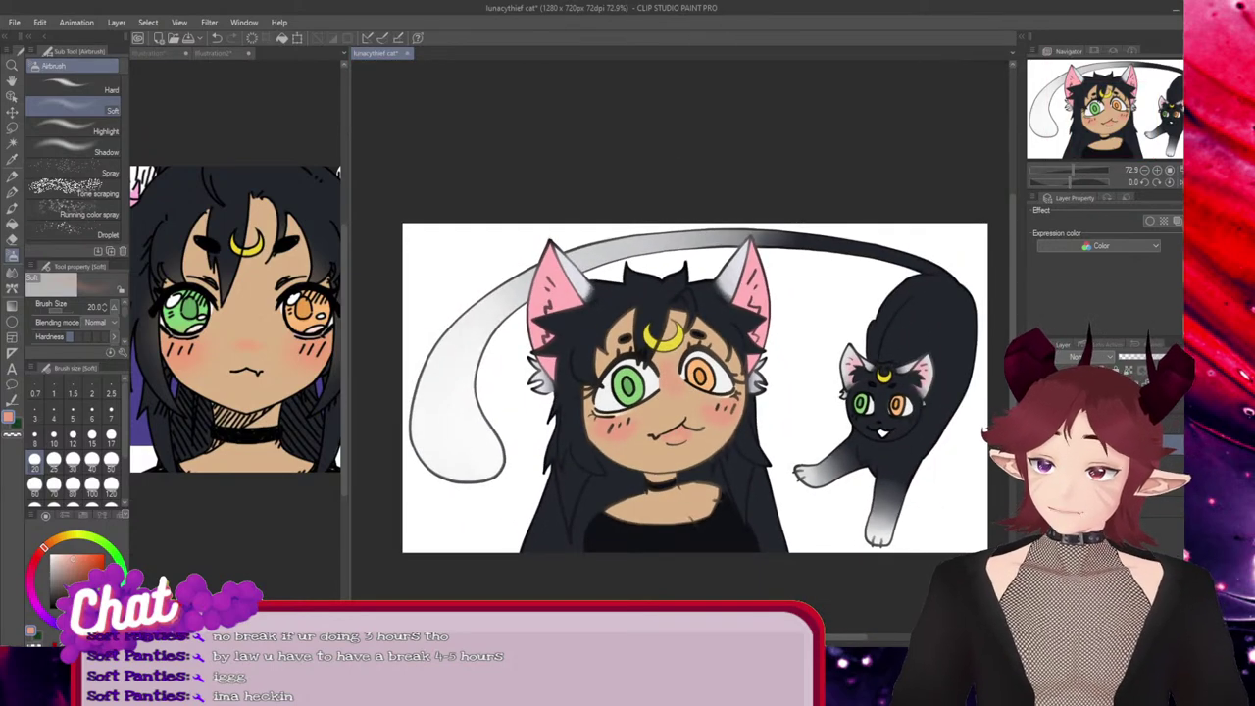
{"action": "left_click", "coordinate": [151, 53]}
{"action": "scroll", "coordinate": [263, 224], "scroll_direction": "down", "scroll_amount": 3}
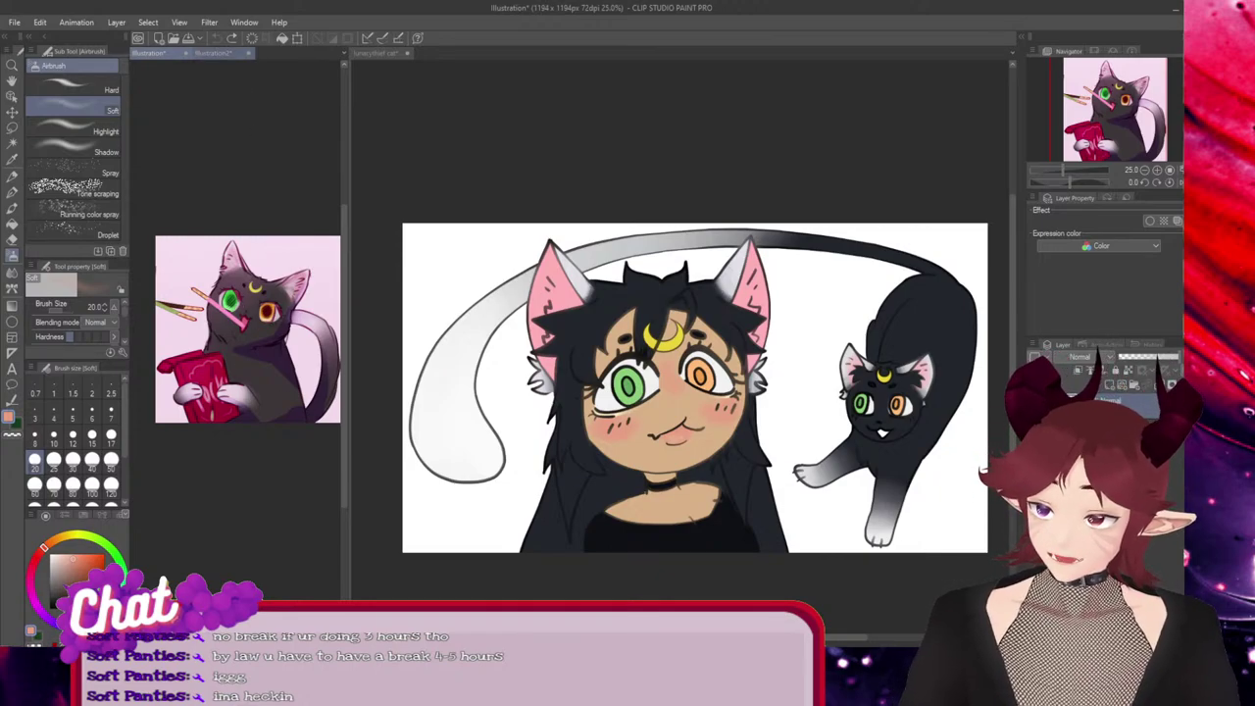
{"action": "left_click", "coordinate": [213, 52]}
{"action": "scroll", "coordinate": [676, 431], "scroll_direction": "up", "scroll_amount": 10}
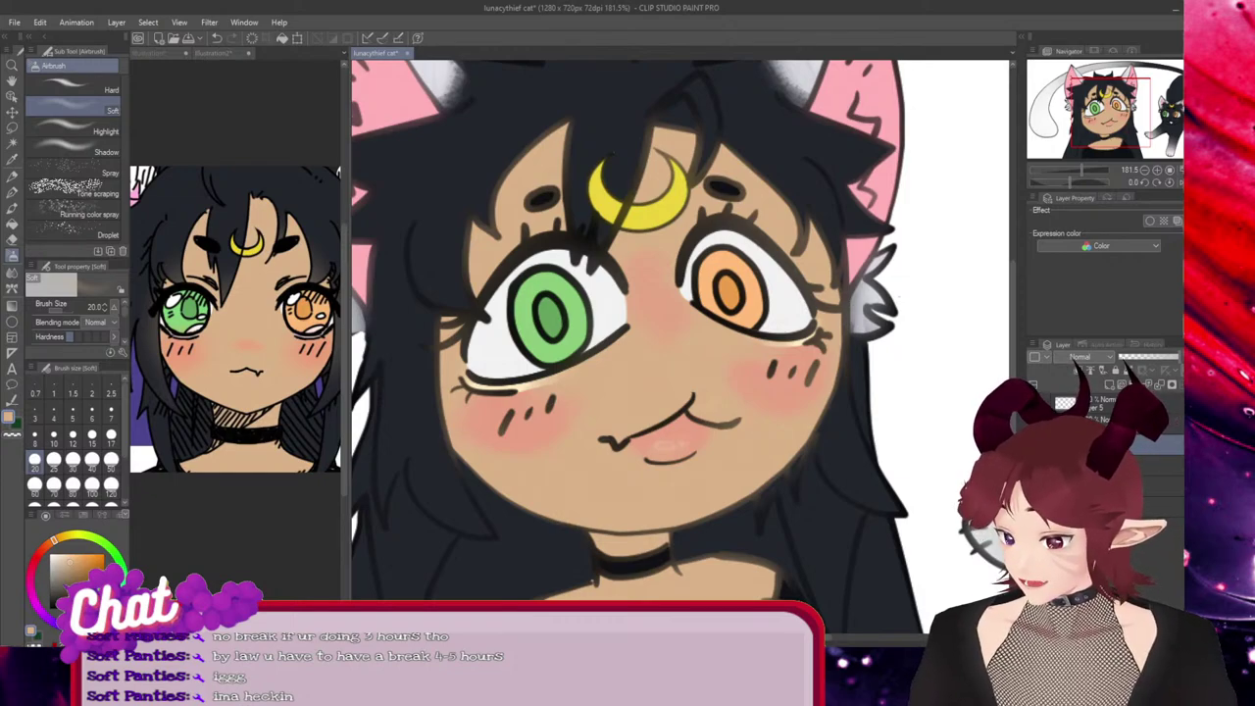
Choose a light purple drawing colour, ready the Turnip pen at size 8, and hide the layer with the facial blush and highlights
{"action": "left_click_drag", "start_coordinate": [53, 541], "coordinate": [38, 554]}
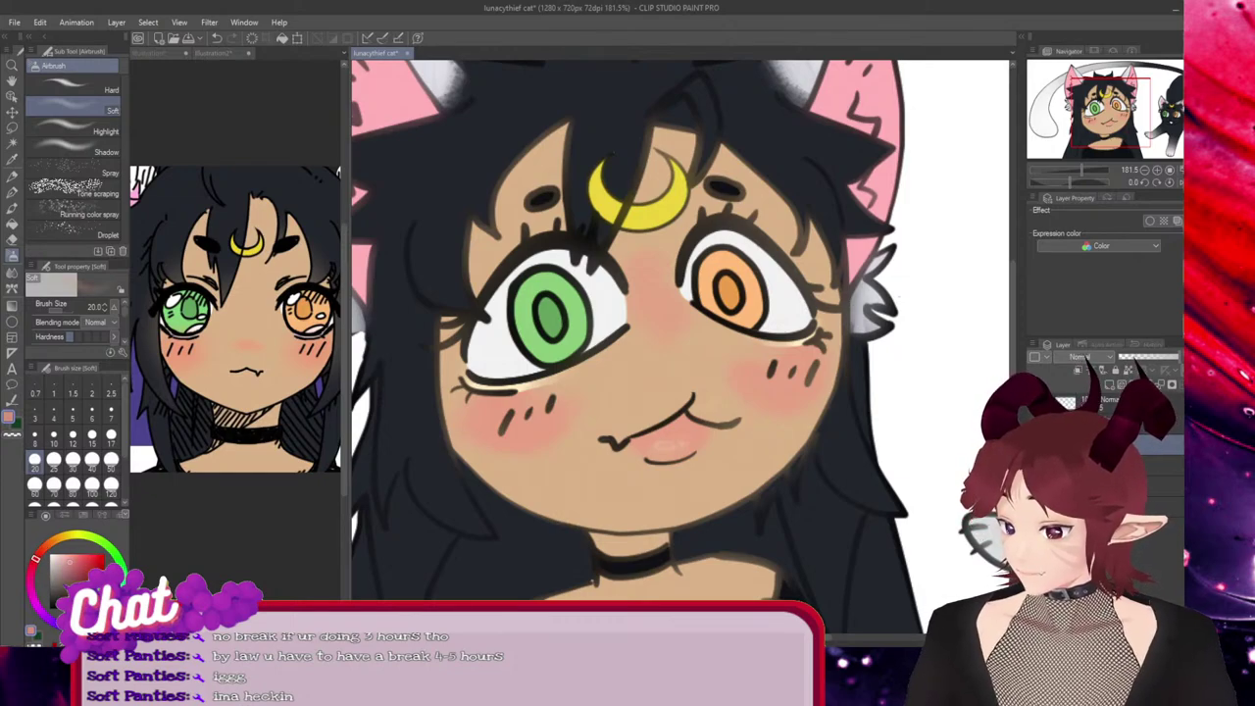
{"action": "left_click_drag", "start_coordinate": [37, 605], "coordinate": [42, 615]}
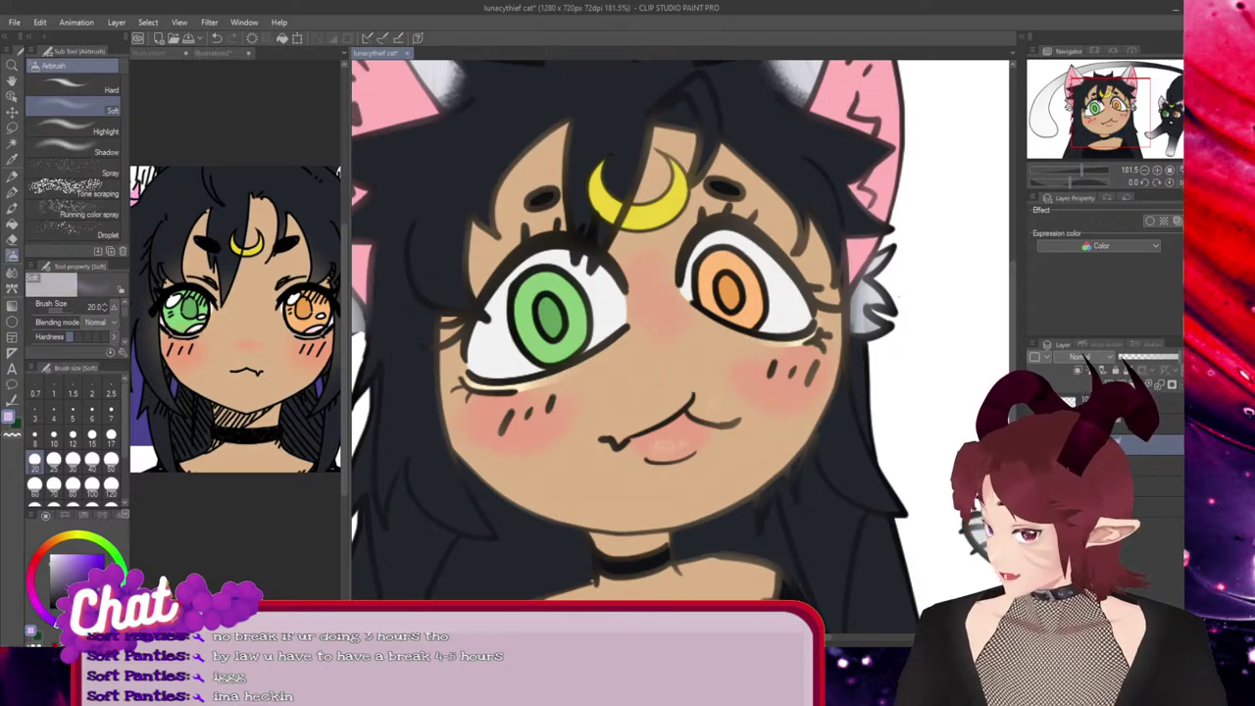
{"action": "left_click", "coordinate": [619, 497], "text": "alt"}
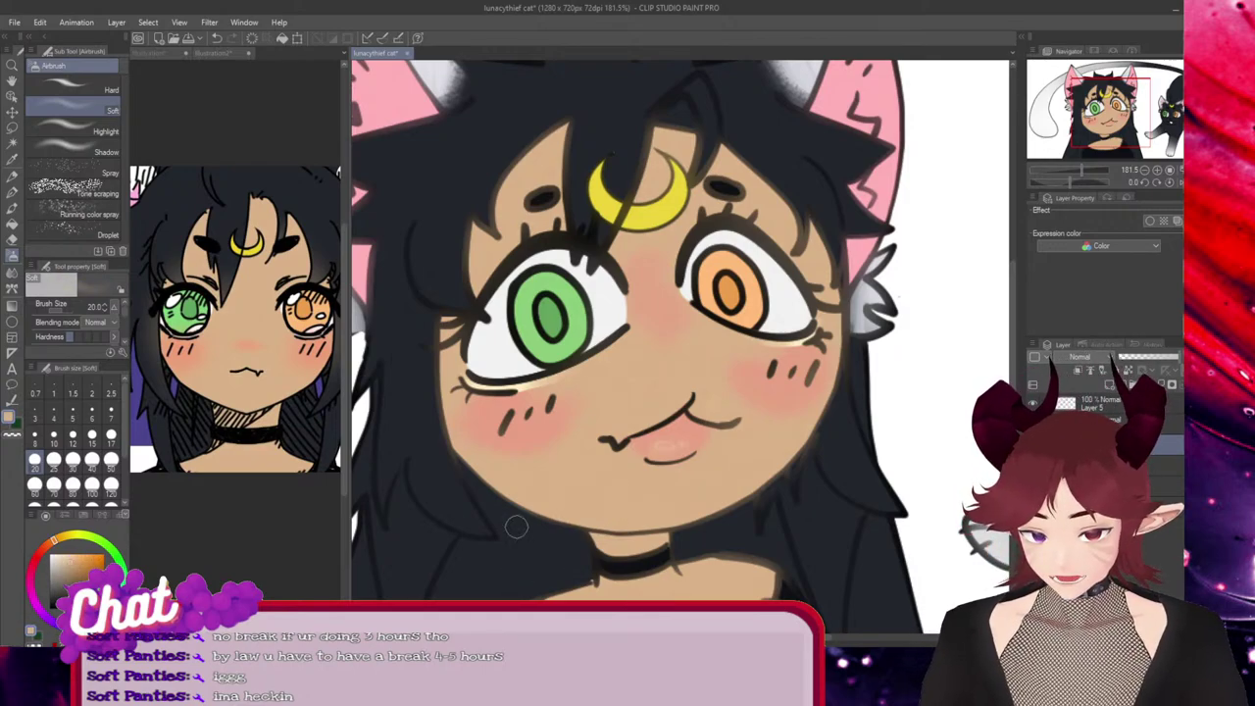
{"action": "left_click_drag", "start_coordinate": [55, 540], "coordinate": [32, 575]}
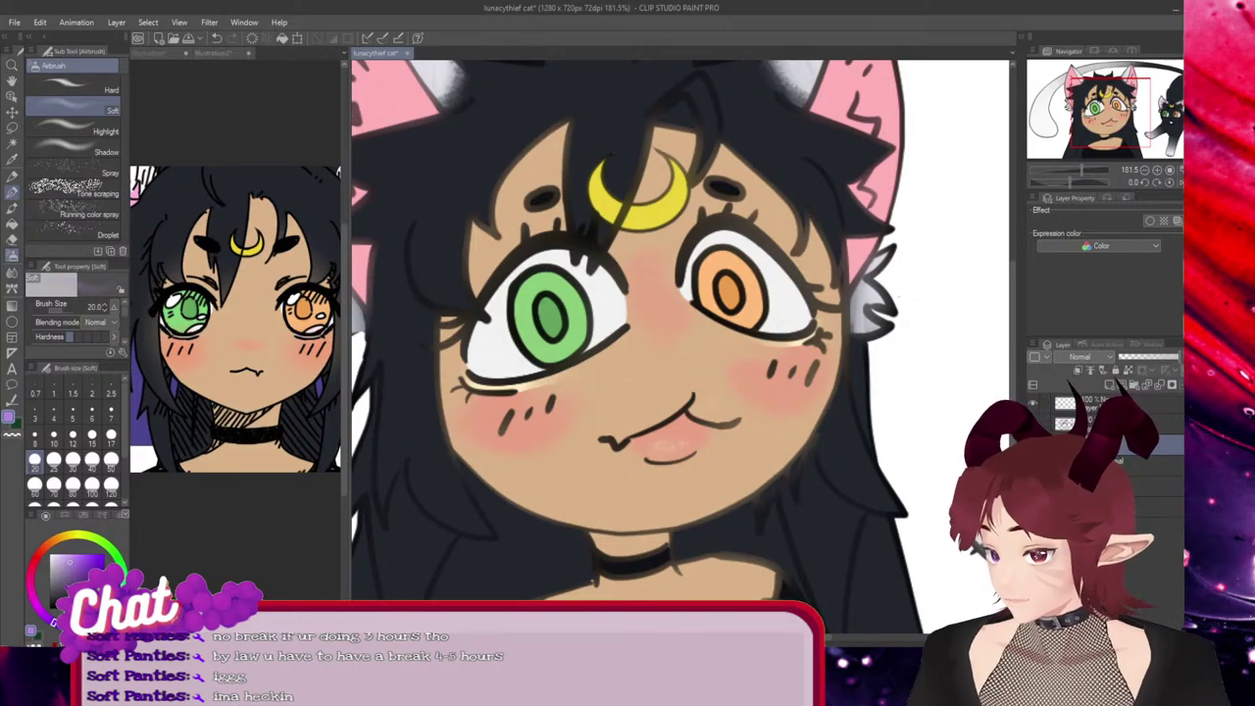
{"action": "left_click", "coordinate": [12, 192]}
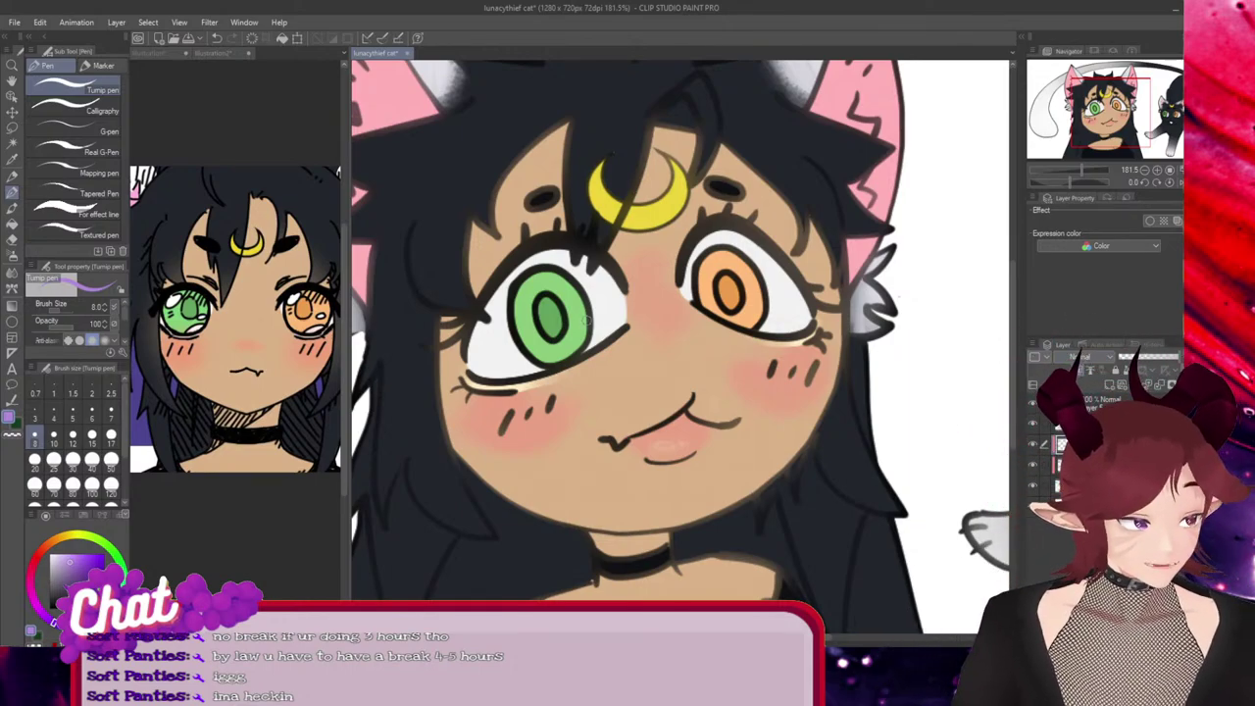
{"action": "left_click", "coordinate": [1033, 444]}
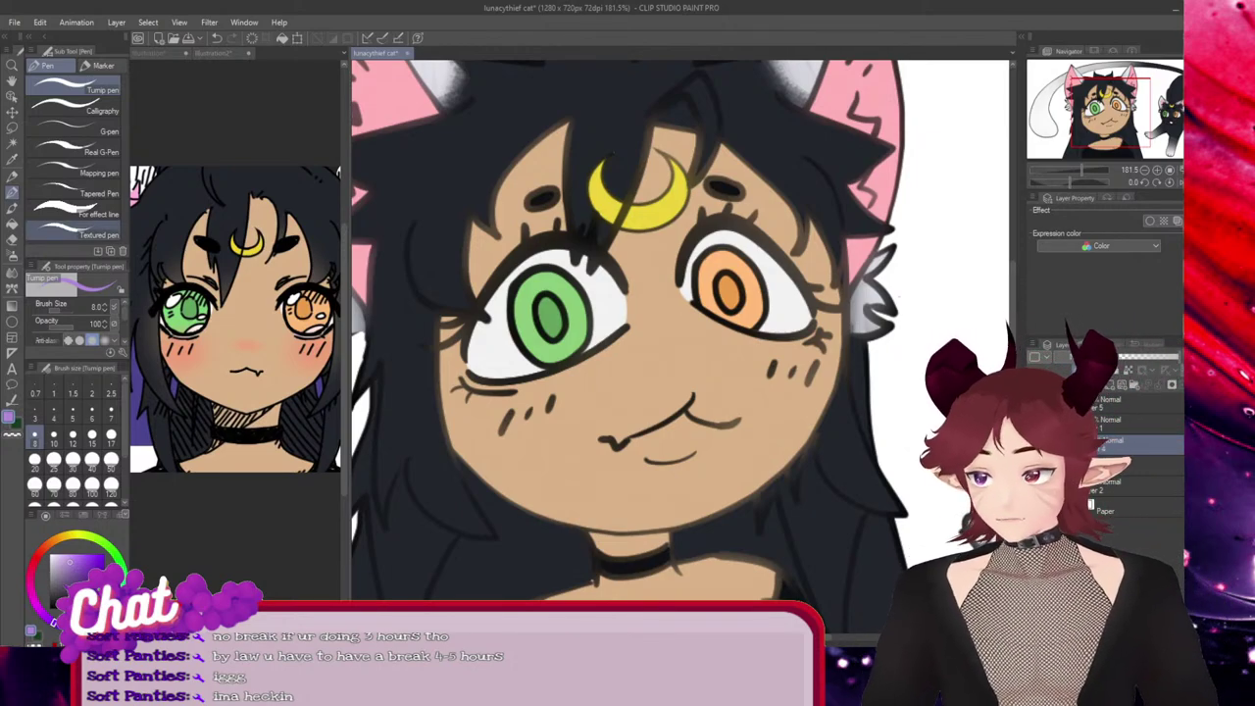
Fill all the skin areas of the face, forehead, neck and chest with the light purple
{"action": "left_click", "coordinate": [12, 223]}
{"action": "left_click", "coordinate": [655, 359]}
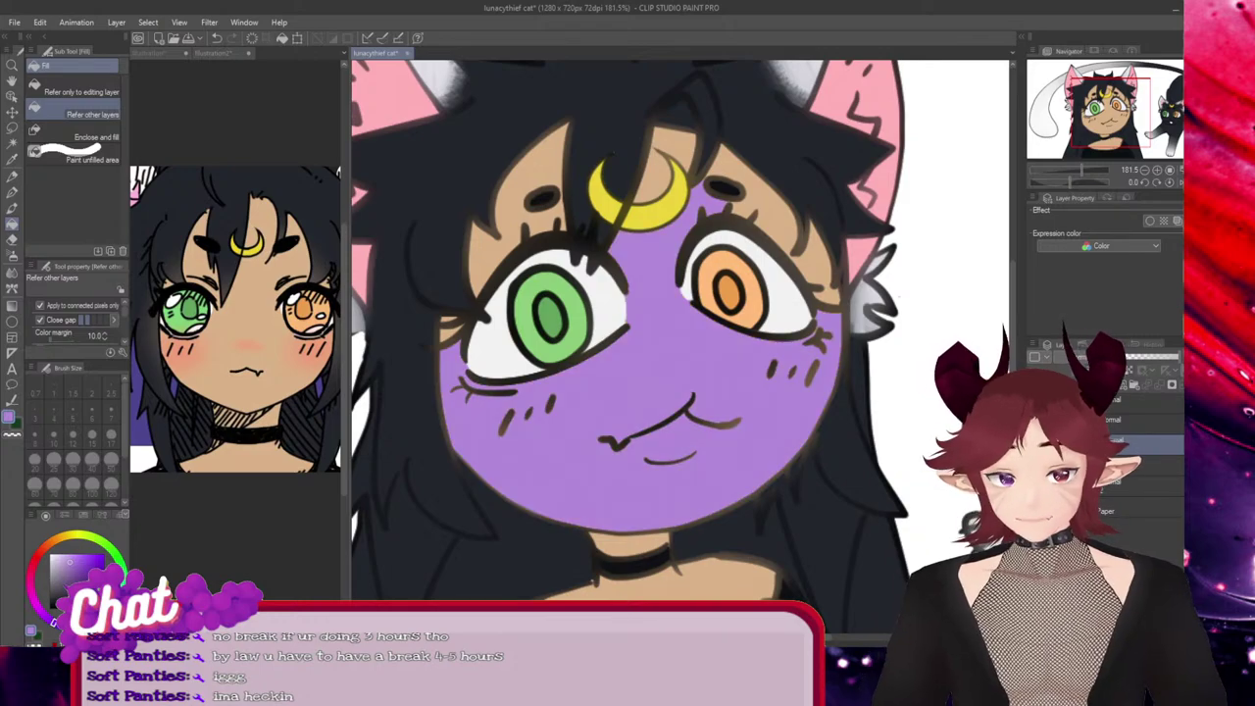
{"action": "left_click", "coordinate": [826, 268]}
{"action": "left_click", "coordinate": [772, 208]}
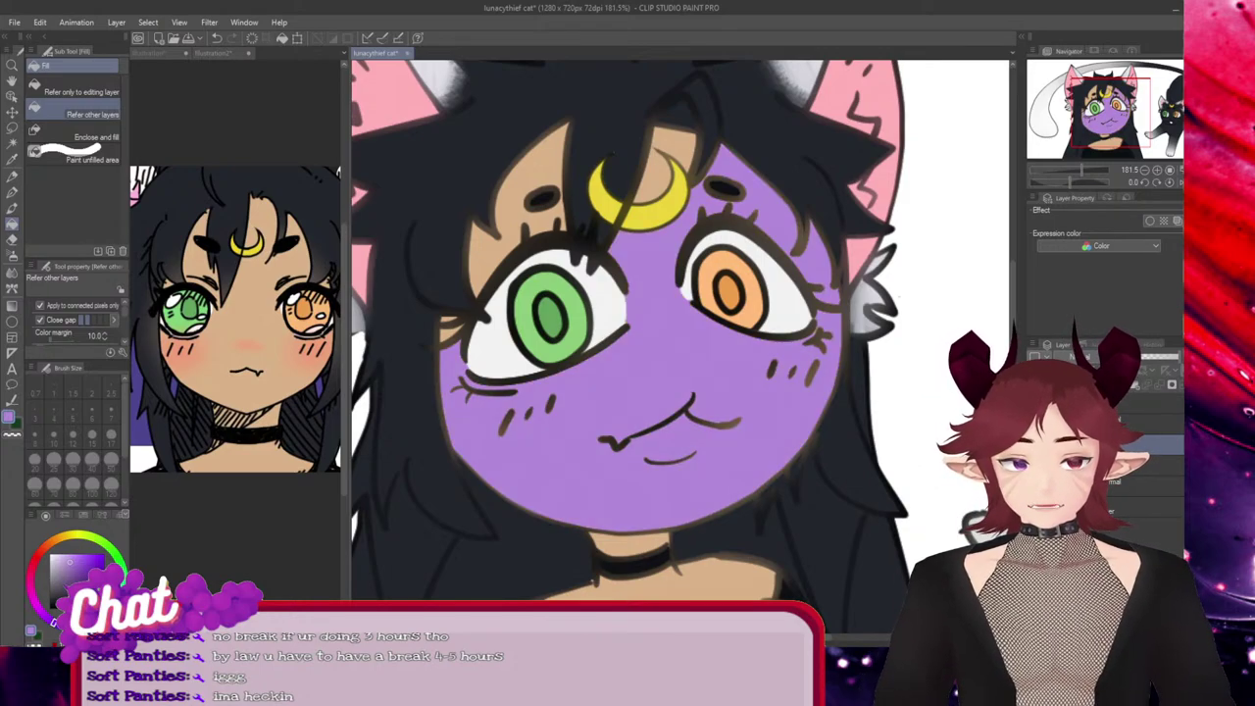
{"action": "left_click", "coordinate": [673, 149]}
{"action": "left_click", "coordinate": [651, 178]}
{"action": "left_click", "coordinate": [520, 206]}
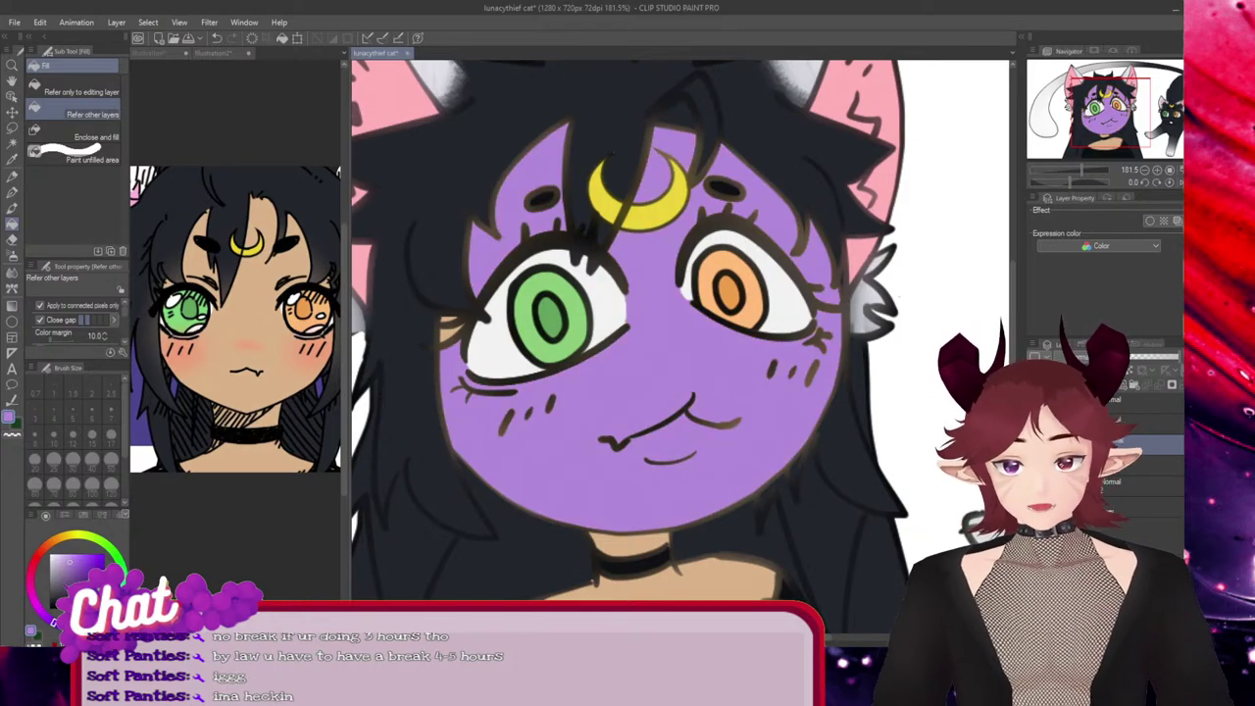
{"action": "left_click", "coordinate": [718, 578]}
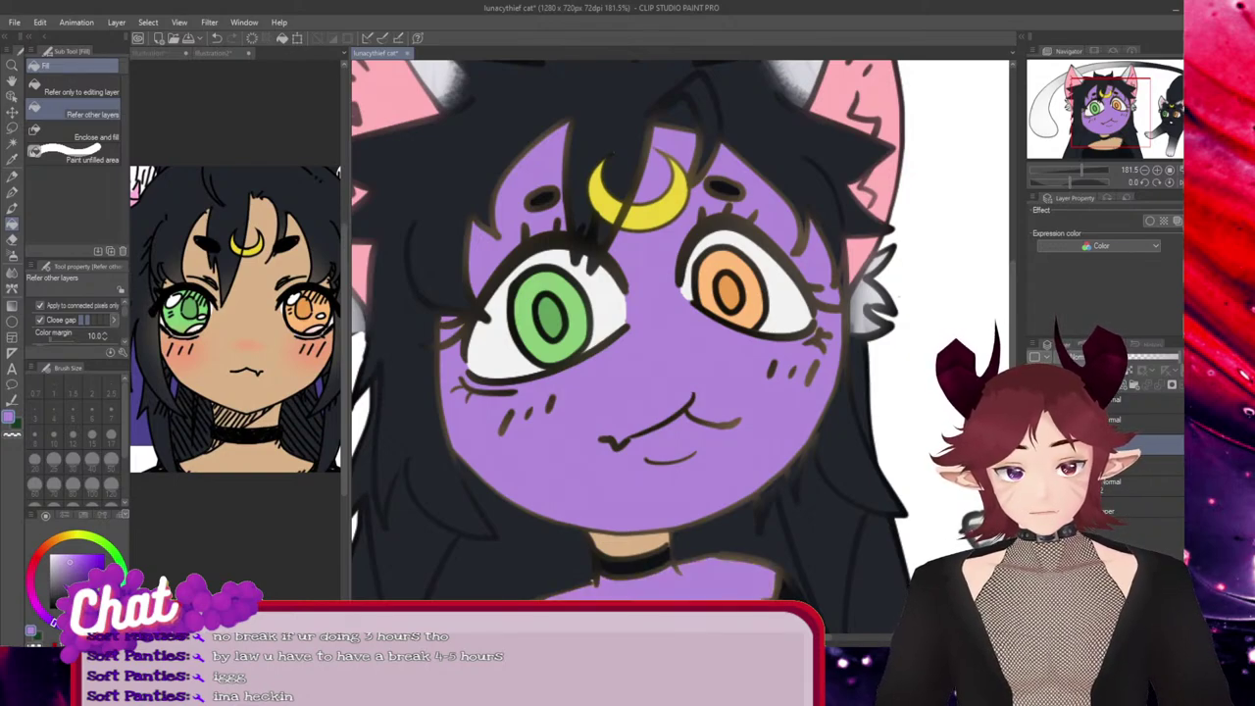
{"action": "key", "text": "ctrl+z"}
{"action": "left_click", "coordinate": [630, 545]}
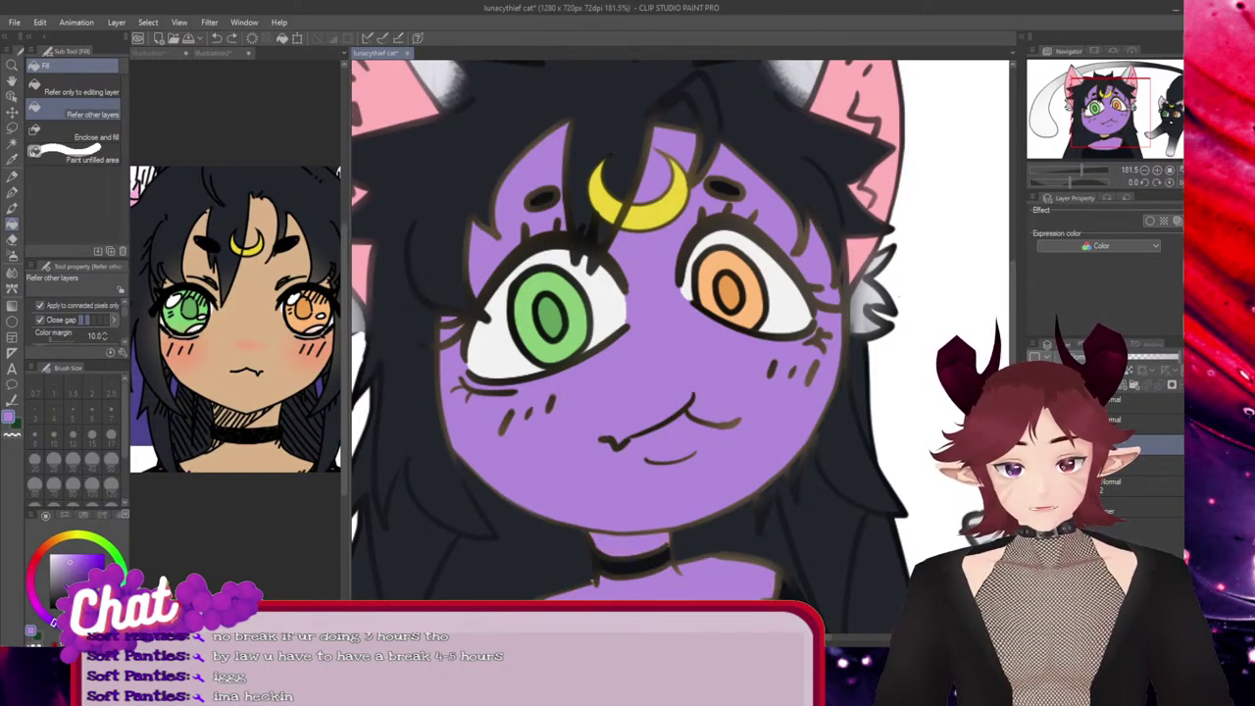
Fade the purple from the middle of the face with the Soft eraser at size 120, leaving it around the edges
{"action": "key", "text": "p"}
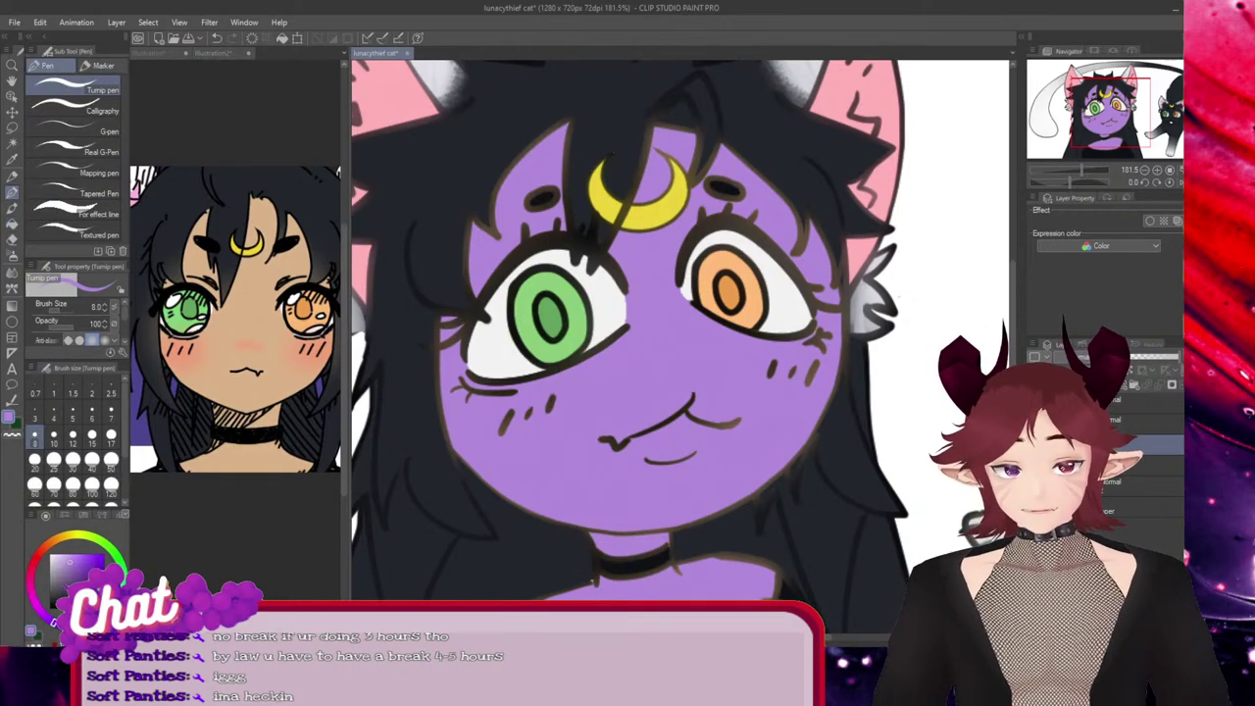
{"action": "key", "text": "b"}
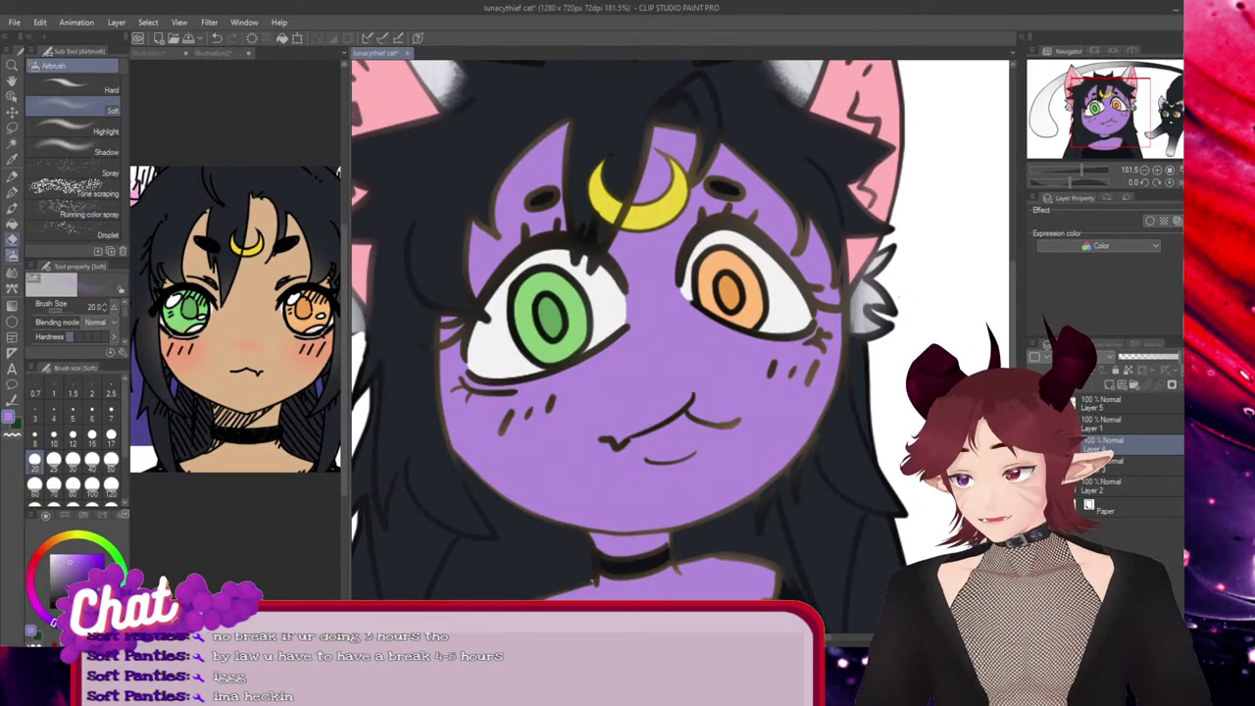
{"action": "key", "text": "e"}
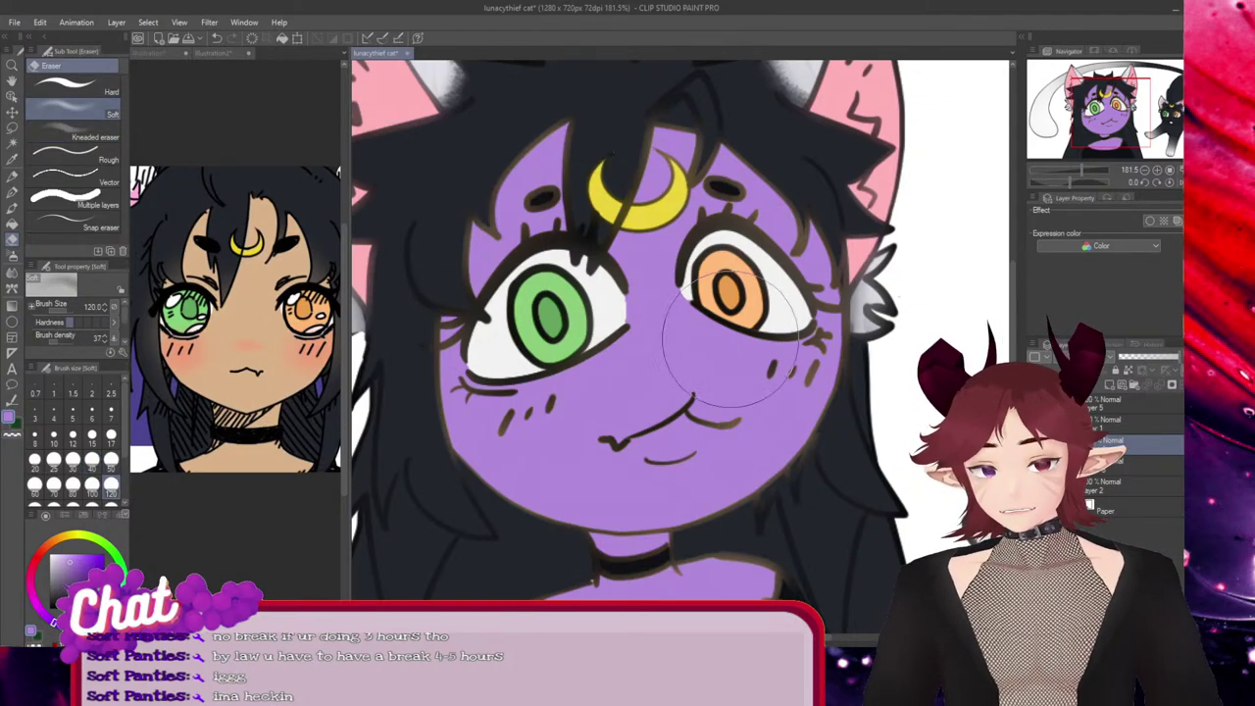
{"action": "mouse_move", "coordinate": [728, 338]}
{"action": "left_mouse_down"}
{"action": "mouse_move", "coordinate": [725, 423]}
{"action": "mouse_move", "coordinate": [688, 433]}
{"action": "mouse_move", "coordinate": [587, 415]}
{"action": "mouse_move", "coordinate": [536, 326]}
{"action": "mouse_move", "coordinate": [605, 245]}
{"action": "mouse_move", "coordinate": [698, 258]}
{"action": "mouse_move", "coordinate": [659, 436]}
{"action": "mouse_move", "coordinate": [499, 408]}
{"action": "mouse_move", "coordinate": [641, 256]}
{"action": "mouse_move", "coordinate": [791, 339]}
{"action": "mouse_move", "coordinate": [798, 455]}
{"action": "mouse_move", "coordinate": [648, 485]}
{"action": "mouse_move", "coordinate": [625, 441]}
{"action": "mouse_move", "coordinate": [537, 453]}
{"action": "mouse_move", "coordinate": [526, 317]}
{"action": "mouse_move", "coordinate": [609, 201]}
{"action": "mouse_move", "coordinate": [691, 250]}
{"action": "mouse_move", "coordinate": [782, 346]}
{"action": "mouse_move", "coordinate": [752, 397]}
{"action": "mouse_move", "coordinate": [640, 468]}
{"action": "mouse_move", "coordinate": [546, 460]}
{"action": "mouse_move", "coordinate": [677, 412]}
{"action": "left_mouse_up"}
{"action": "scroll", "coordinate": [686, 392], "scroll_direction": "down", "scroll_amount": 3}
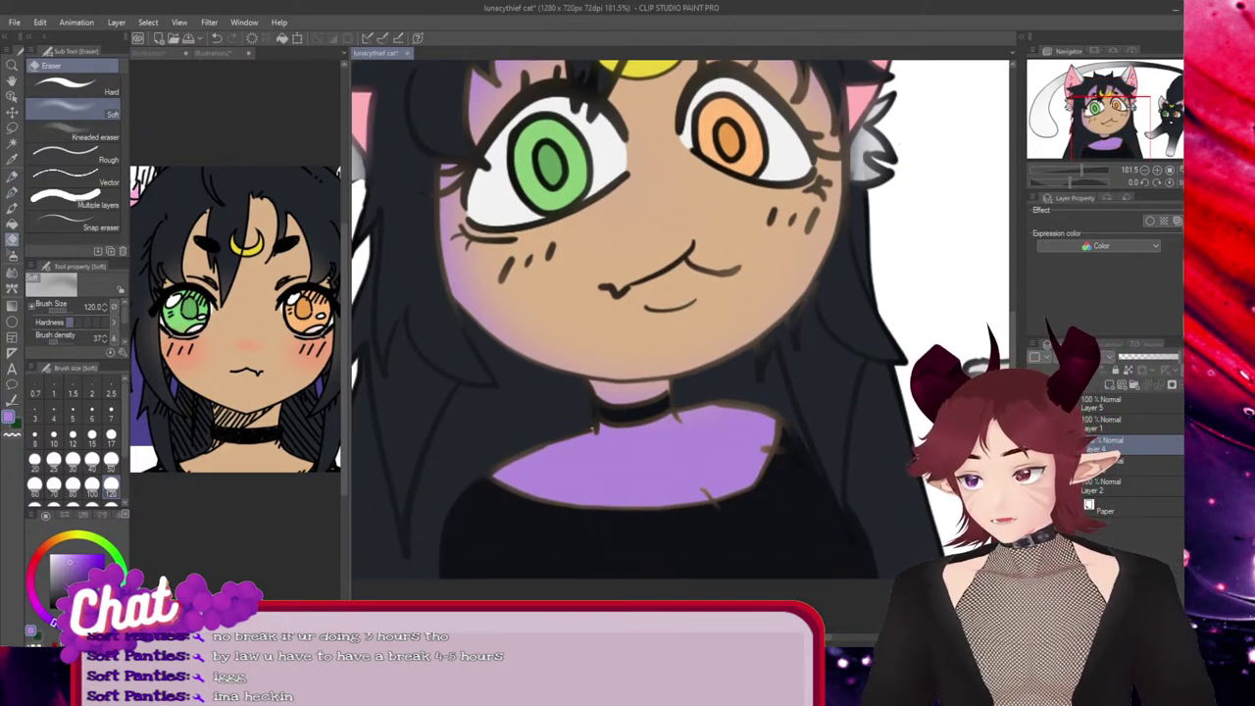
Refill the neck with solid purple and fade most of the chest's purple with the Soft eraser at size 120
{"action": "left_click", "coordinate": [11, 224]}
{"action": "left_click", "coordinate": [635, 391]}
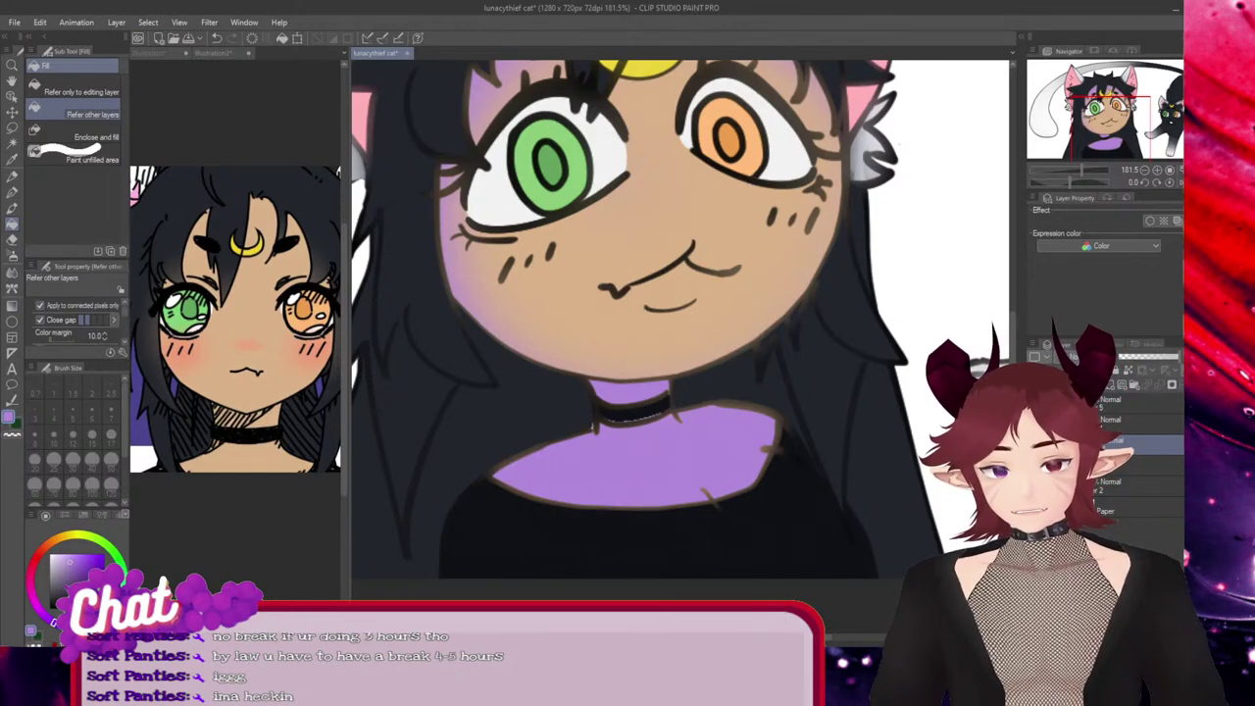
{"action": "key", "text": "ctrl+z"}
{"action": "left_click", "coordinate": [12, 193]}
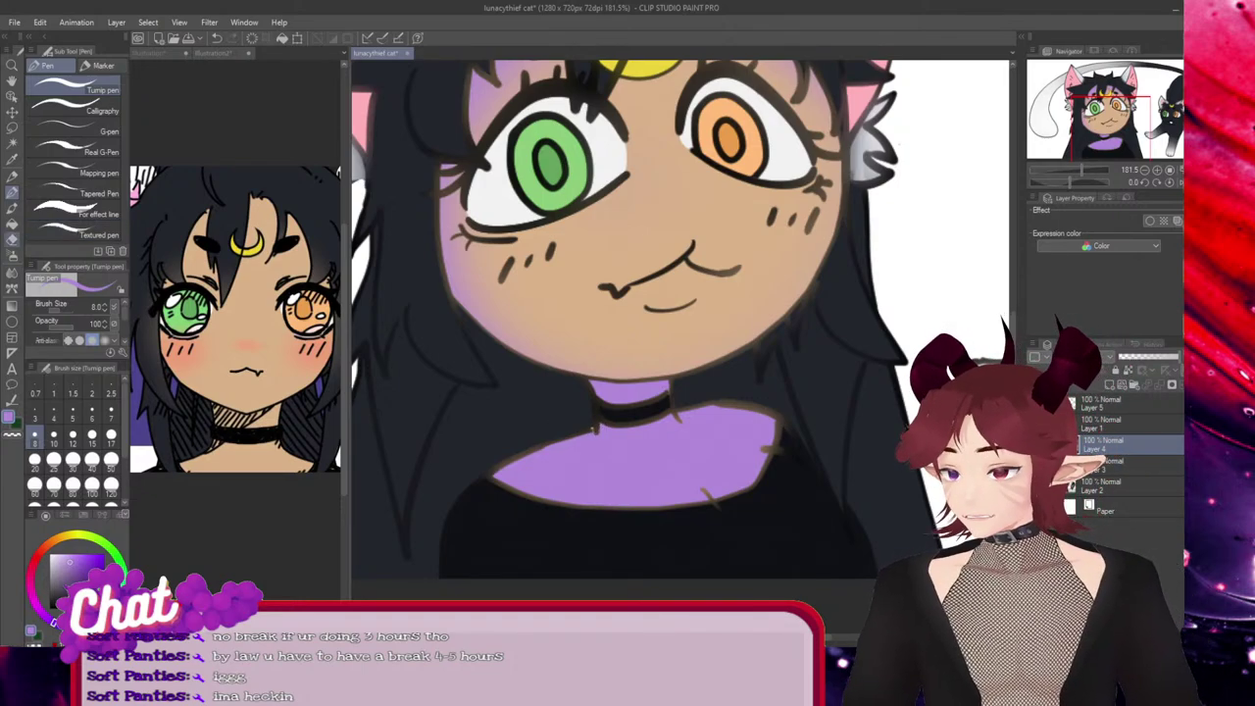
{"action": "key", "text": "e"}
{"action": "mouse_move", "coordinate": [748, 477]}
{"action": "left_mouse_down"}
{"action": "mouse_move", "coordinate": [682, 466]}
{"action": "mouse_move", "coordinate": [705, 423]}
{"action": "mouse_move", "coordinate": [761, 439]}
{"action": "mouse_move", "coordinate": [704, 454]}
{"action": "mouse_move", "coordinate": [649, 446]}
{"action": "mouse_move", "coordinate": [690, 468]}
{"action": "mouse_move", "coordinate": [759, 457]}
{"action": "mouse_move", "coordinate": [648, 444]}
{"action": "mouse_move", "coordinate": [628, 508]}
{"action": "left_mouse_up"}
{"action": "scroll", "coordinate": [792, 527], "scroll_direction": "down", "scroll_amount": 3}
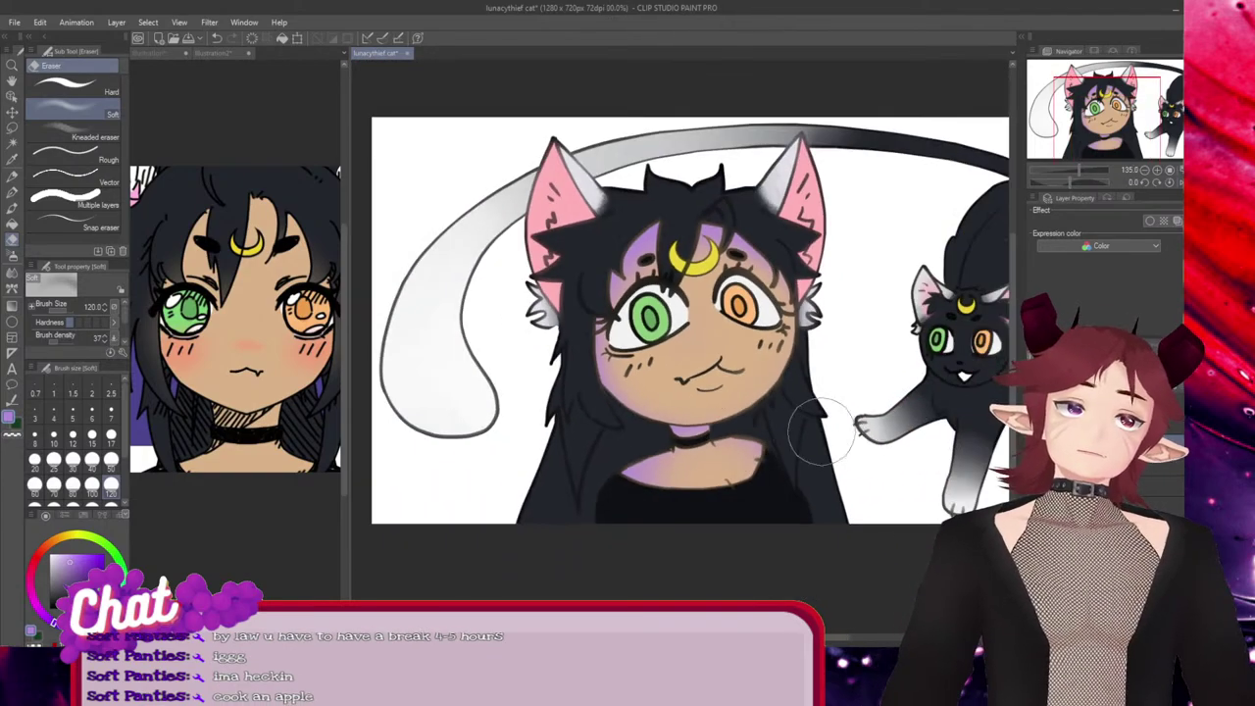
Compare the drawing with and without the purple skin shading, and leave the shading hidden
{"action": "scroll", "coordinate": [843, 471], "scroll_direction": "up", "scroll_amount": 1}
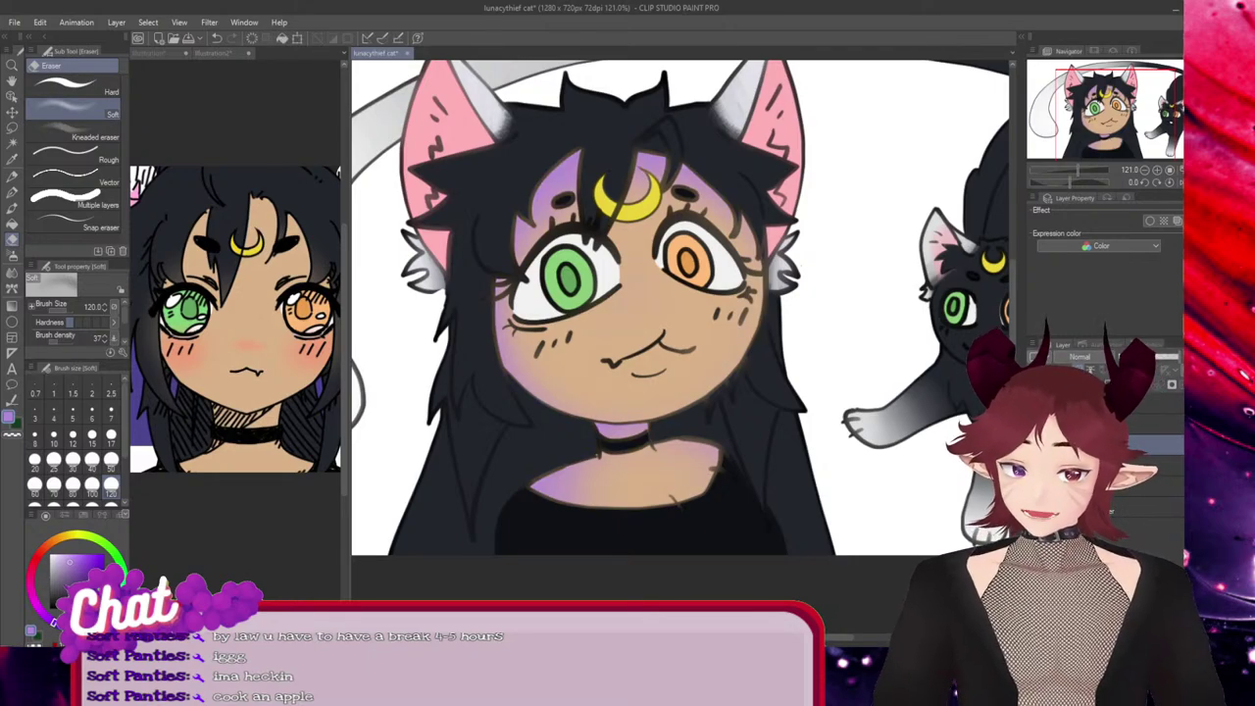
{"action": "left_click", "coordinate": [1035, 444]}
{"action": "left_click", "coordinate": [1034, 444]}
{"action": "key", "text": "ctrl+z"}
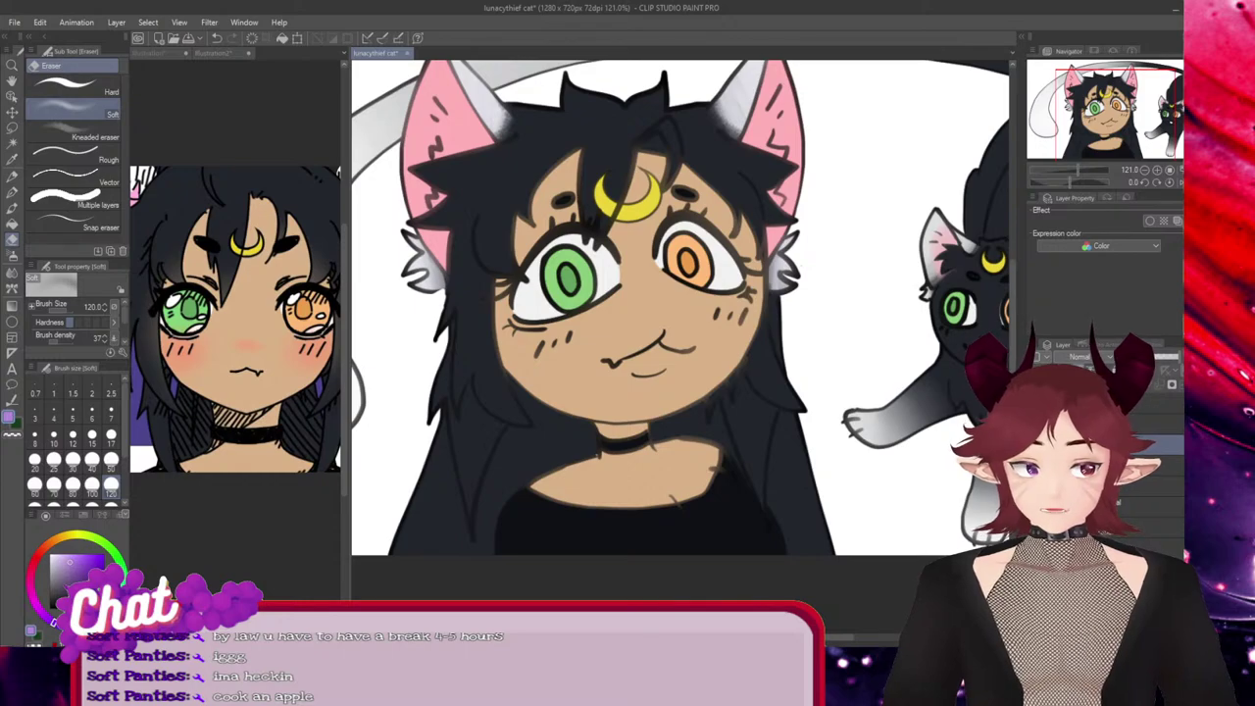
Paint a light purple shadow on the neck under the chin with the Turnip pen, and erase the overspill beside the neck
{"action": "scroll", "coordinate": [708, 333], "scroll_direction": "up", "scroll_amount": 2}
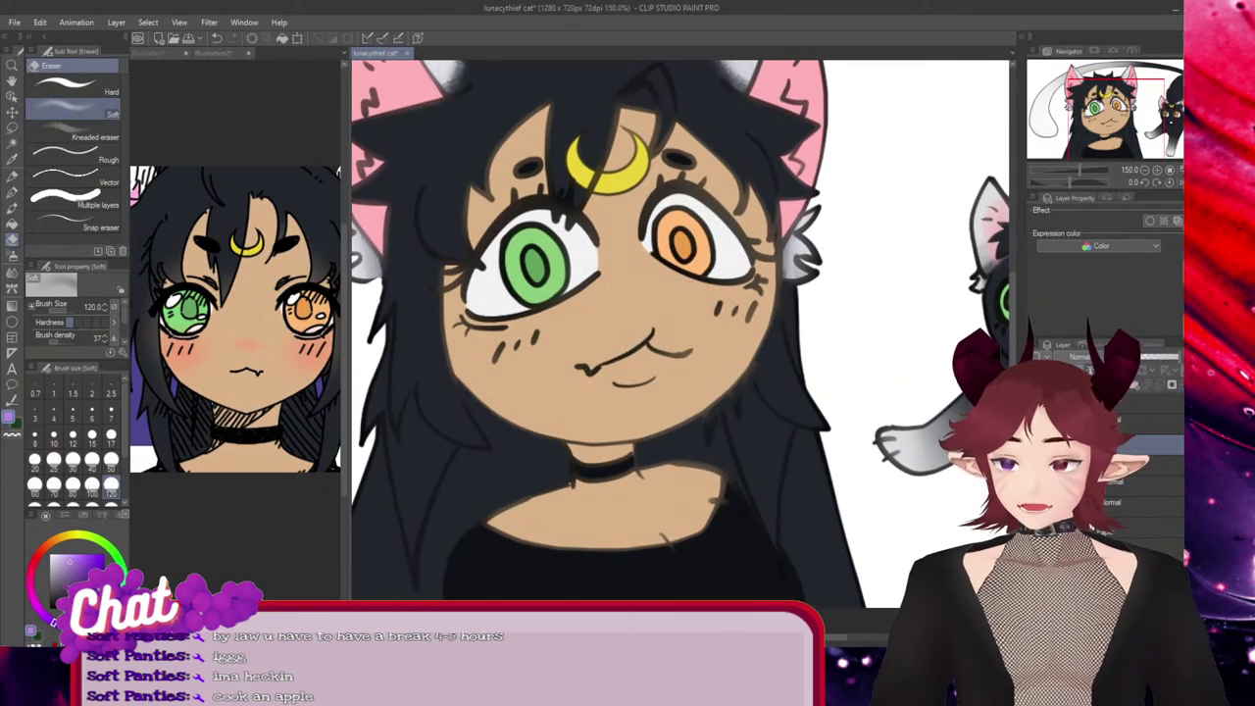
{"action": "left_click", "coordinate": [12, 192]}
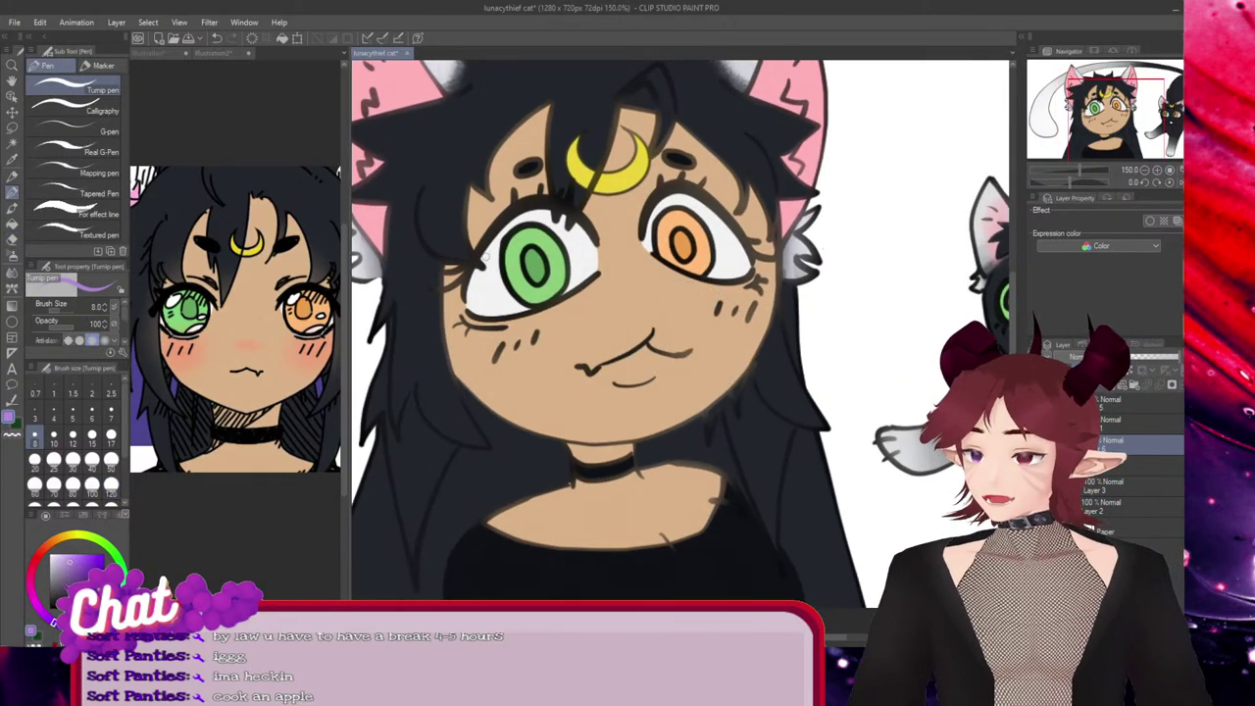
{"action": "scroll", "coordinate": [493, 221], "scroll_direction": "up", "scroll_amount": 1}
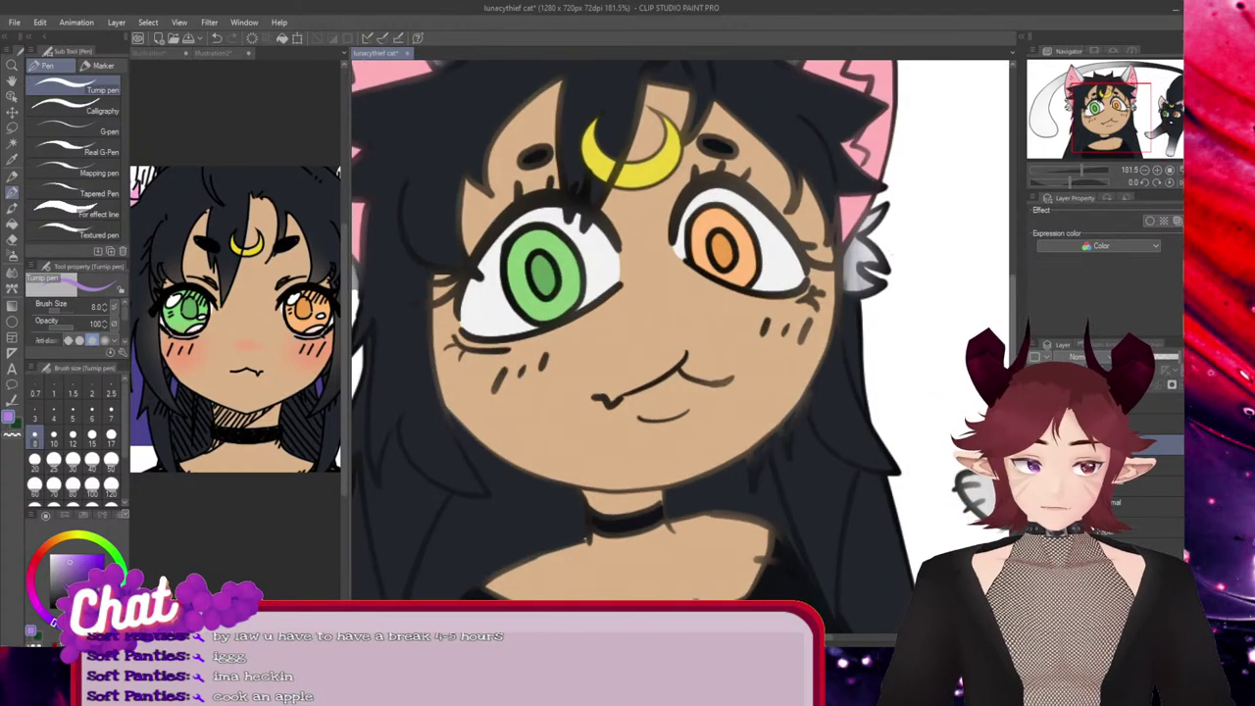
{"action": "scroll", "coordinate": [672, 383], "scroll_direction": "down", "scroll_amount": 3}
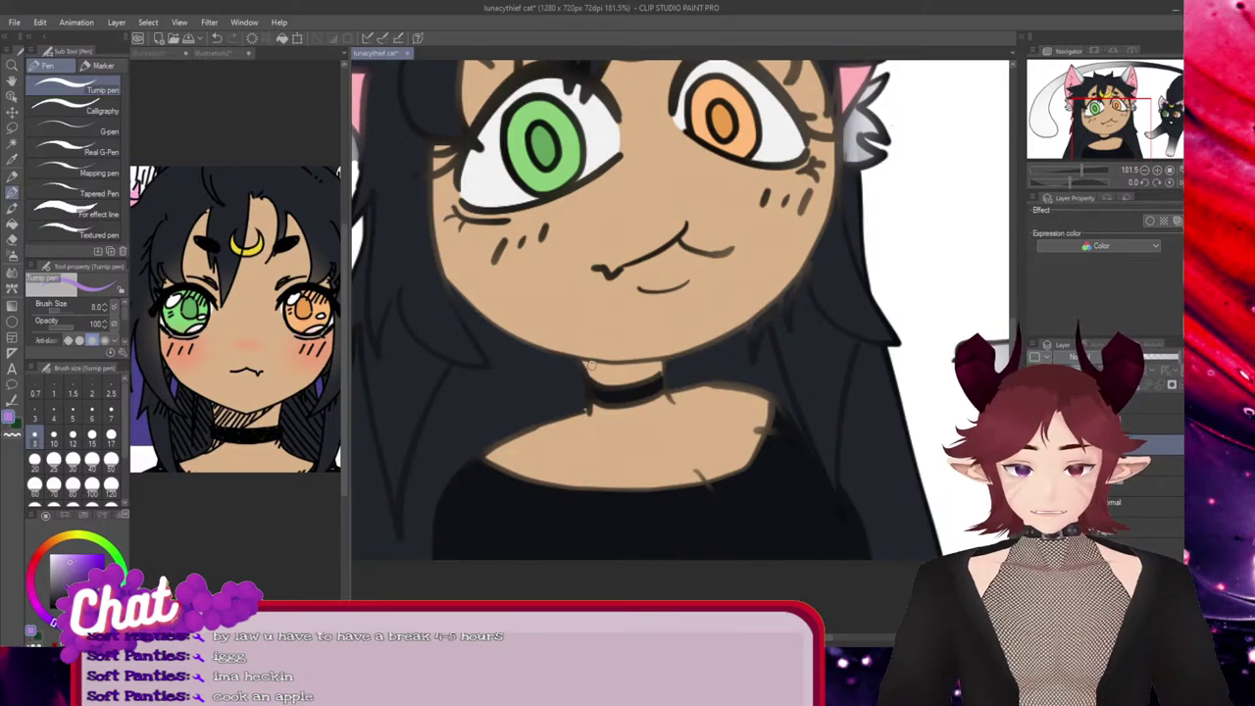
{"action": "left_click_drag", "start_coordinate": [586, 368], "coordinate": [657, 375]}
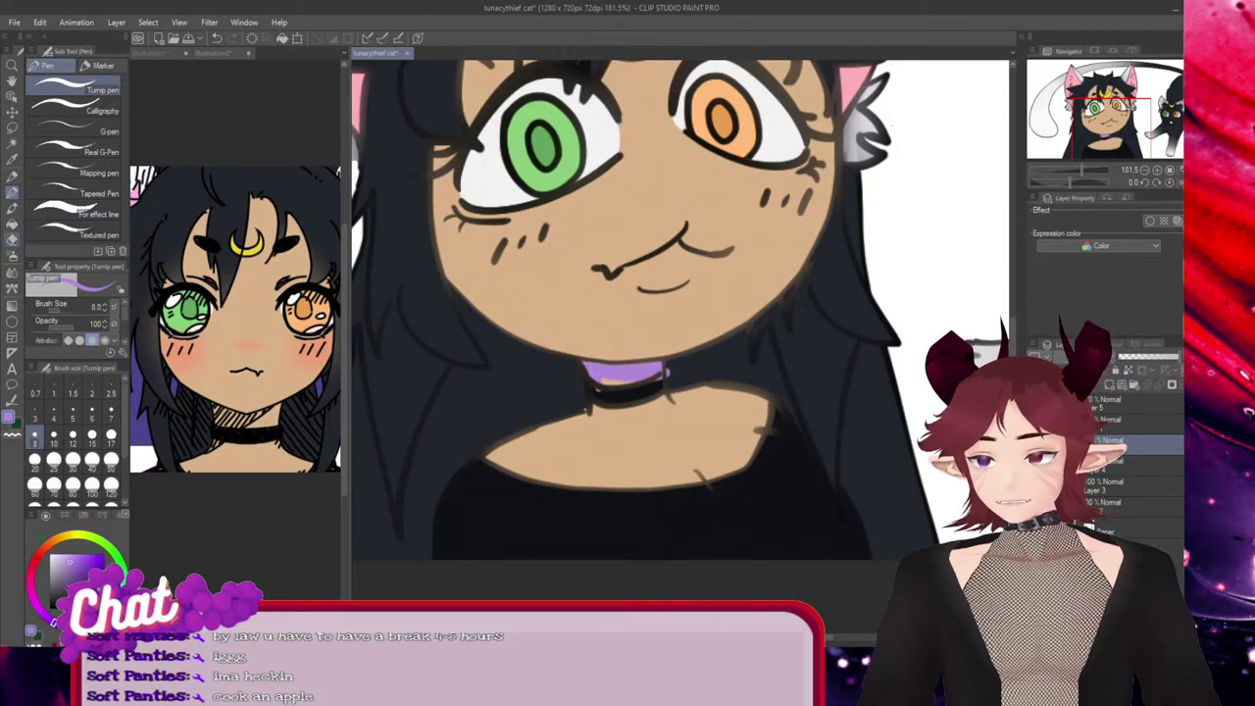
{"action": "key", "text": "e"}
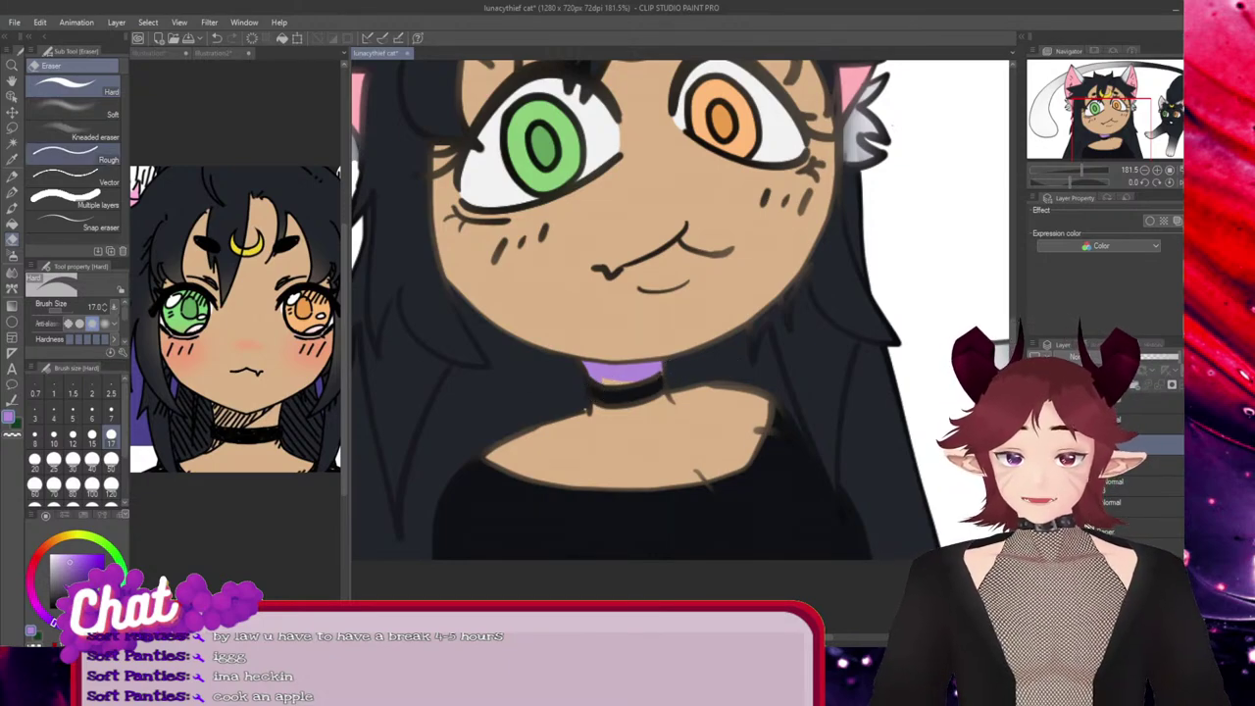
Paint a light purple shadow along the shoulder below the green-eye side of the face with the Turnip pen at size 8
{"action": "key", "text": "p"}
{"action": "left_click_drag", "start_coordinate": [594, 403], "coordinate": [452, 466]}
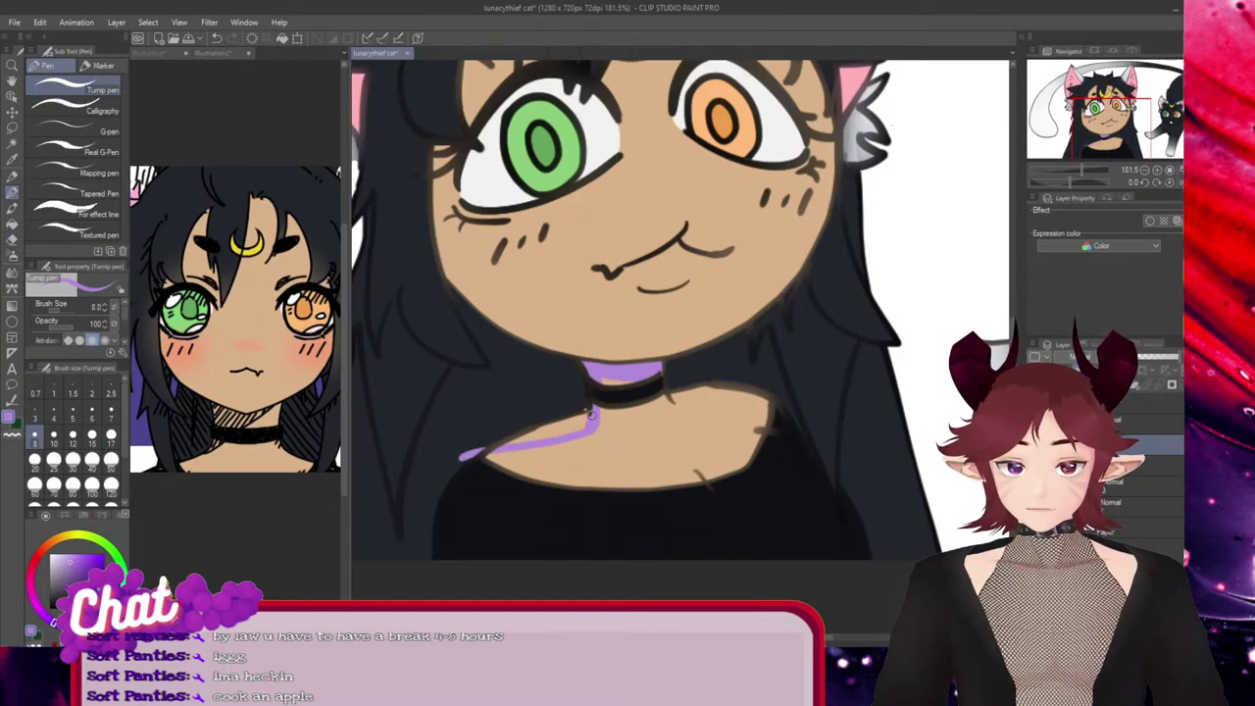
{"action": "mouse_move", "coordinate": [565, 432]}
{"action": "left_mouse_down"}
{"action": "mouse_move", "coordinate": [549, 437]}
{"action": "mouse_move", "coordinate": [570, 422]}
{"action": "left_mouse_up"}
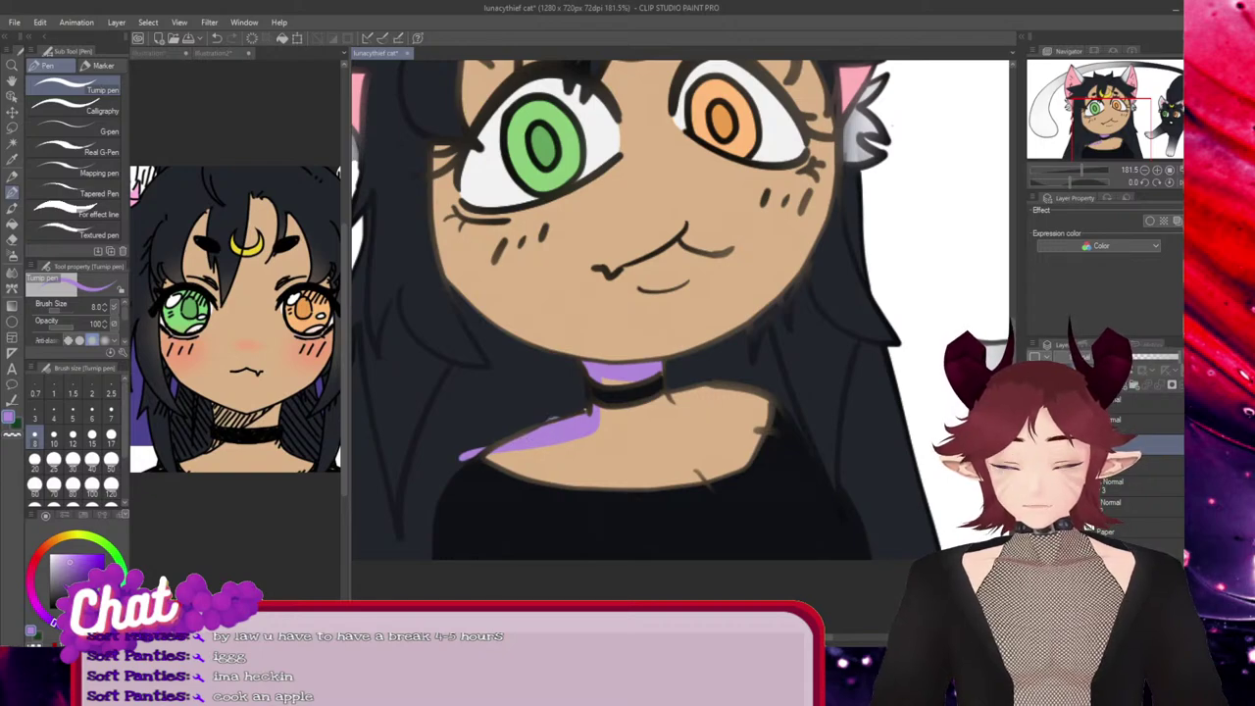
Trim the shoulder shadow to a thin band inside the outline with the Hard eraser at size 17
{"action": "key", "text": "e"}
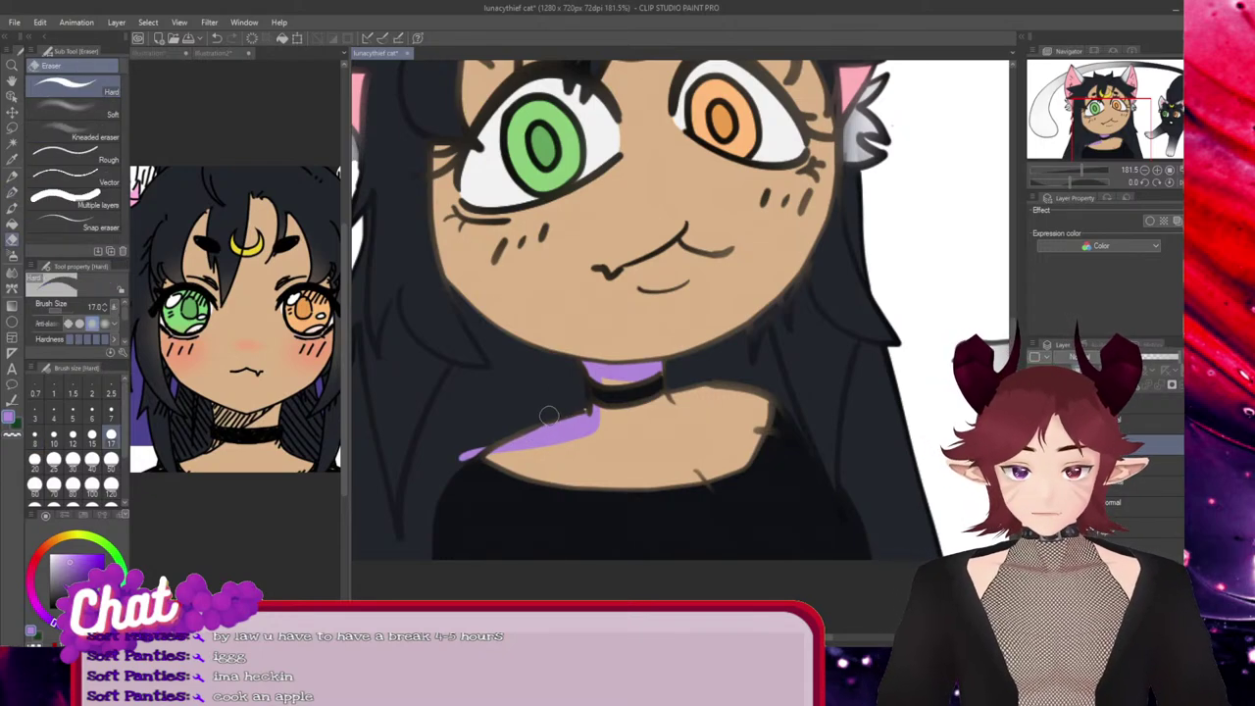
{"action": "left_click_drag", "start_coordinate": [480, 443], "coordinate": [477, 444]}
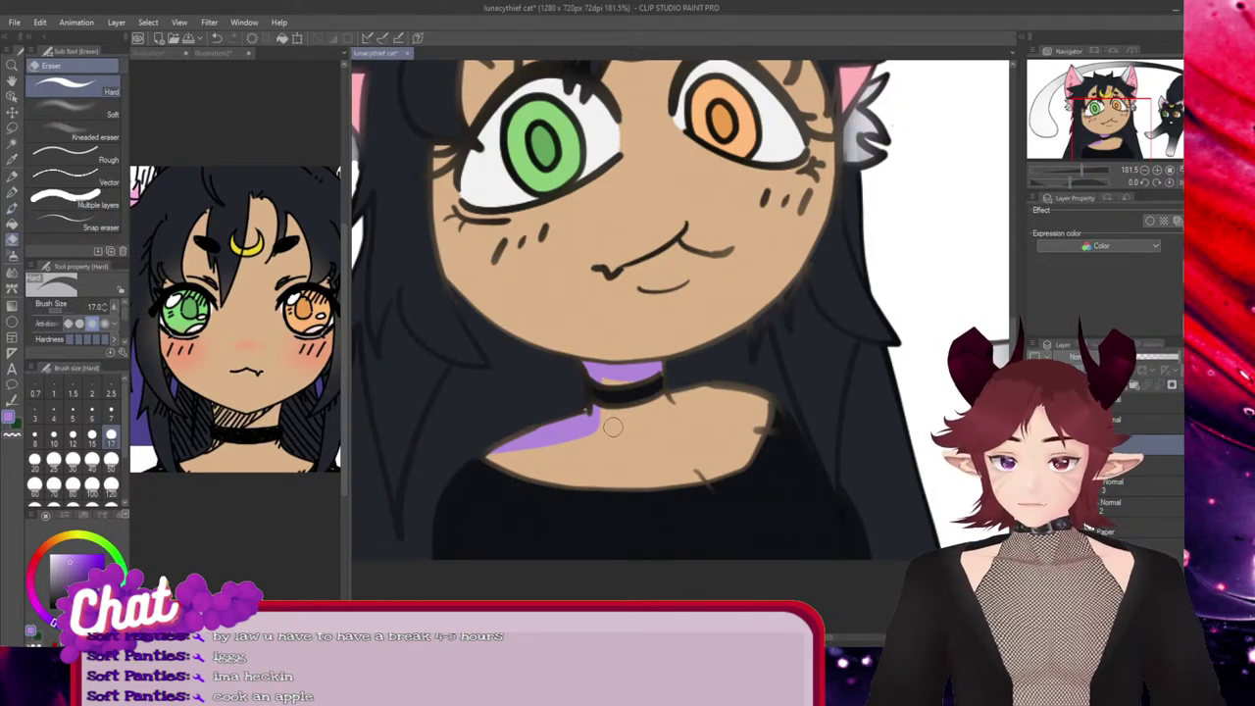
{"action": "left_click_drag", "start_coordinate": [609, 410], "coordinate": [588, 449]}
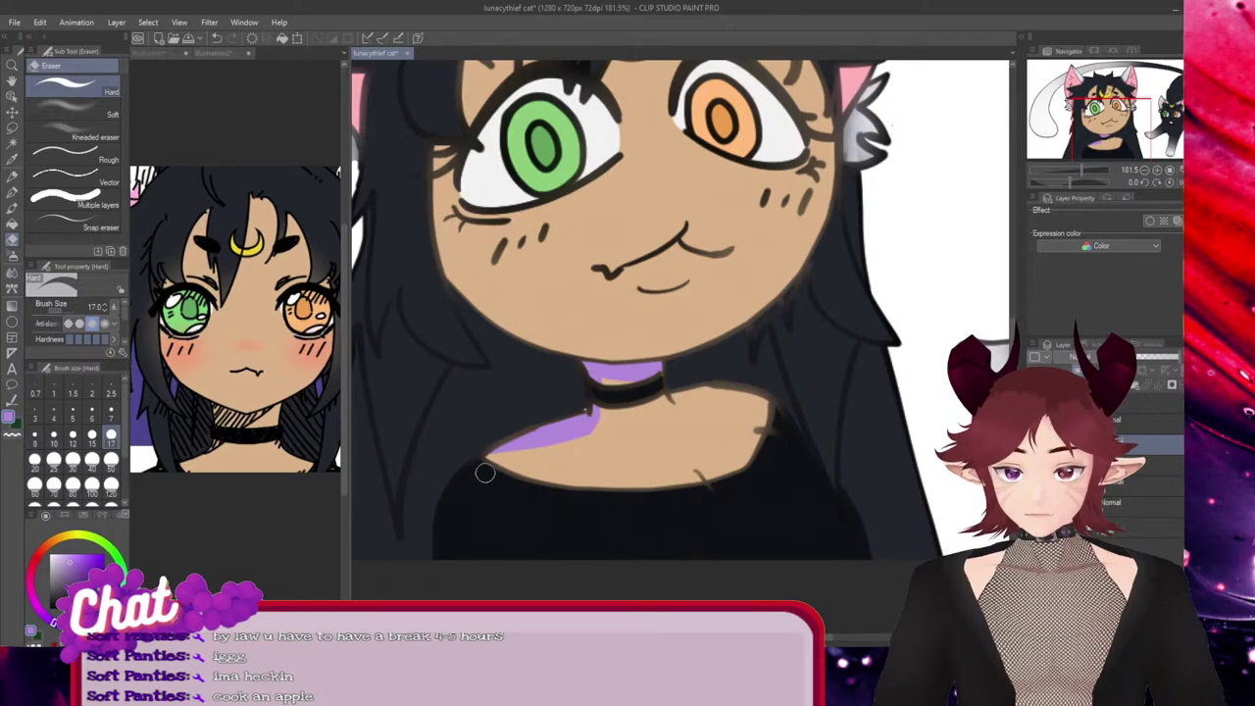
{"action": "mouse_move", "coordinate": [485, 473]}
{"action": "left_mouse_down"}
{"action": "mouse_move", "coordinate": [616, 432]}
{"action": "mouse_move", "coordinate": [628, 414]}
{"action": "mouse_move", "coordinate": [469, 473]}
{"action": "mouse_move", "coordinate": [605, 434]}
{"action": "mouse_move", "coordinate": [443, 481]}
{"action": "mouse_move", "coordinate": [602, 433]}
{"action": "mouse_move", "coordinate": [446, 483]}
{"action": "mouse_move", "coordinate": [570, 454]}
{"action": "mouse_move", "coordinate": [583, 438]}
{"action": "mouse_move", "coordinate": [433, 495]}
{"action": "mouse_move", "coordinate": [599, 445]}
{"action": "mouse_move", "coordinate": [466, 468]}
{"action": "mouse_move", "coordinate": [622, 426]}
{"action": "mouse_move", "coordinate": [452, 484]}
{"action": "mouse_move", "coordinate": [489, 475]}
{"action": "mouse_move", "coordinate": [450, 443]}
{"action": "left_mouse_up"}
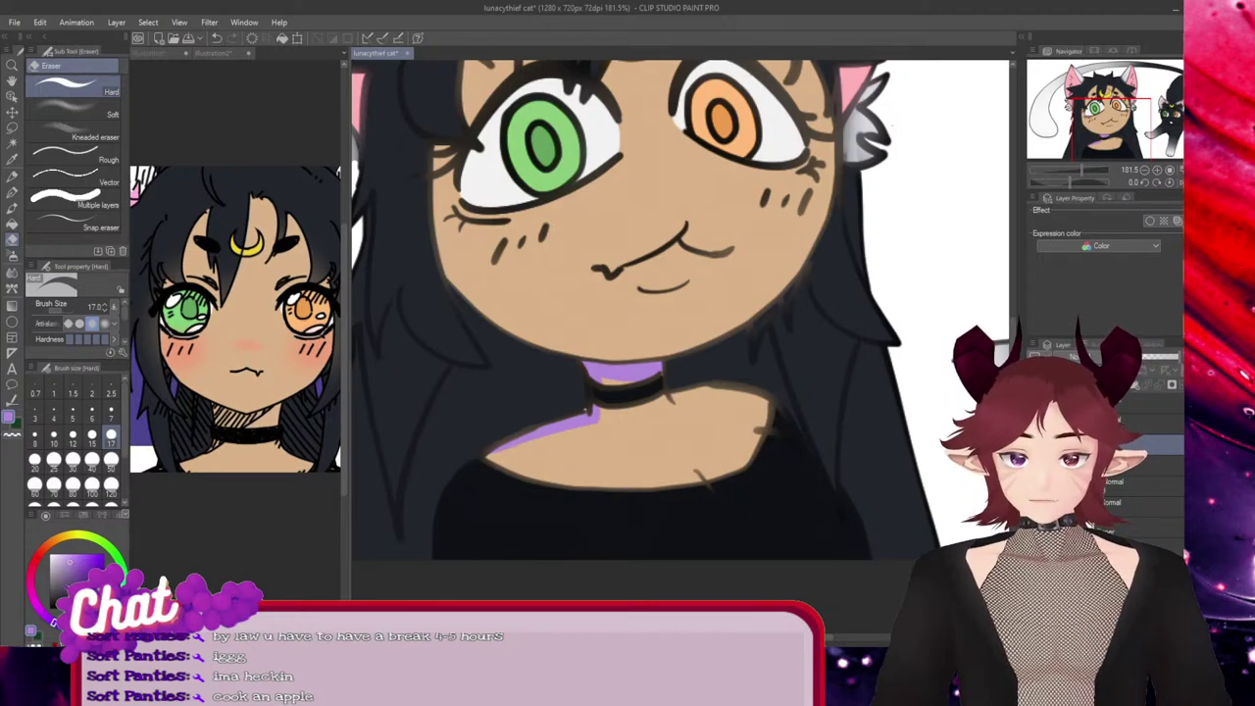
Paint a thin light purple shadow along the shoulder below the orange-eye side of the face, and erase the overspill onto the hair
{"action": "key", "text": "p"}
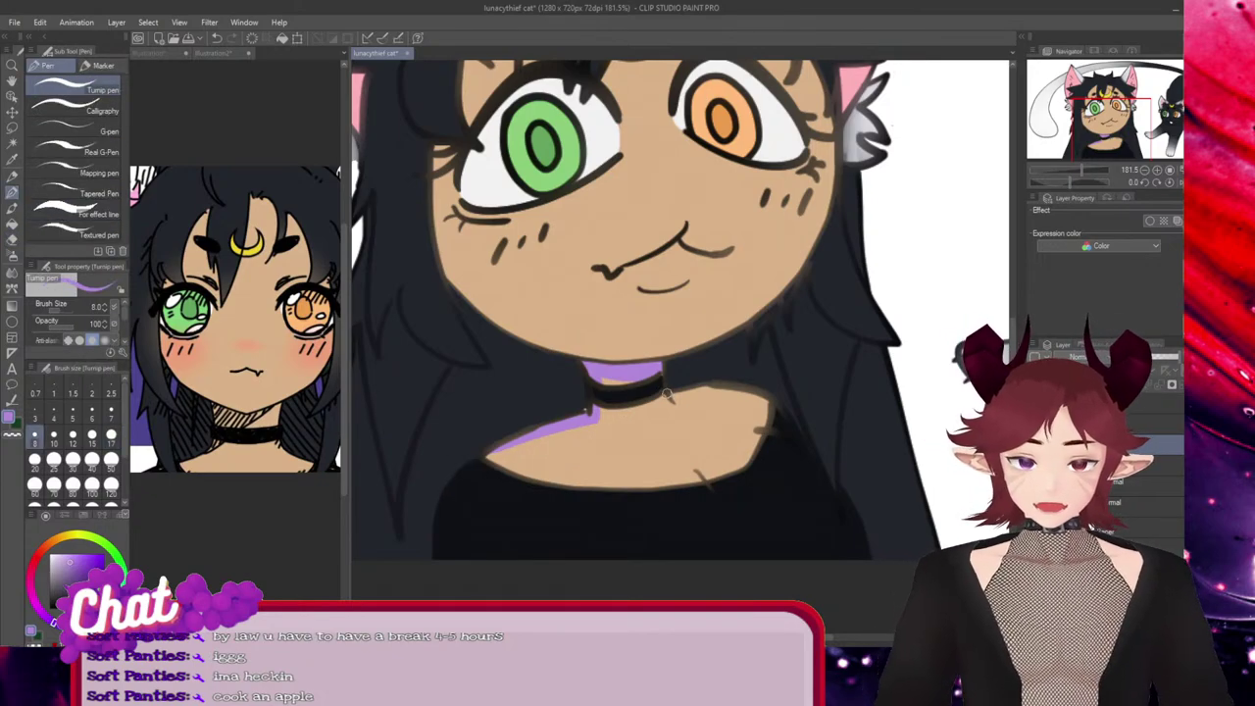
{"action": "mouse_move", "coordinate": [670, 399]}
{"action": "left_mouse_down"}
{"action": "mouse_move", "coordinate": [796, 379]}
{"action": "mouse_move", "coordinate": [740, 392]}
{"action": "mouse_move", "coordinate": [773, 397]}
{"action": "mouse_move", "coordinate": [684, 390]}
{"action": "left_mouse_up"}
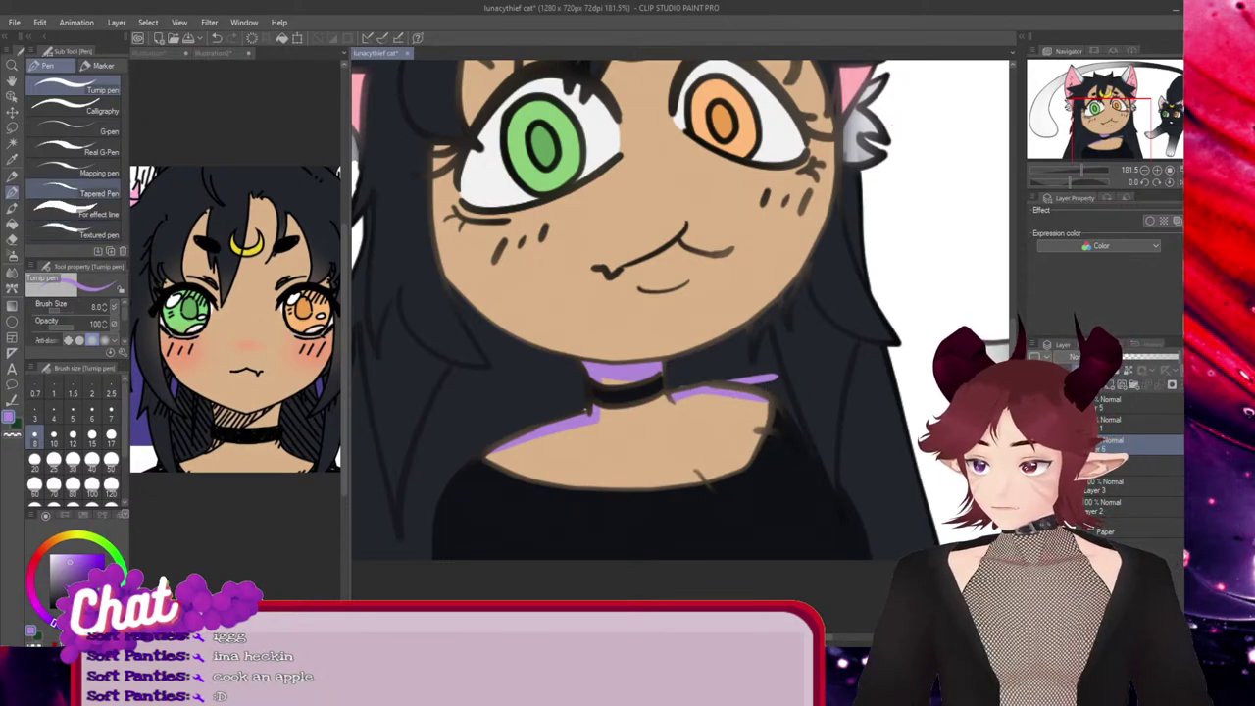
{"action": "left_click", "coordinate": [12, 255]}
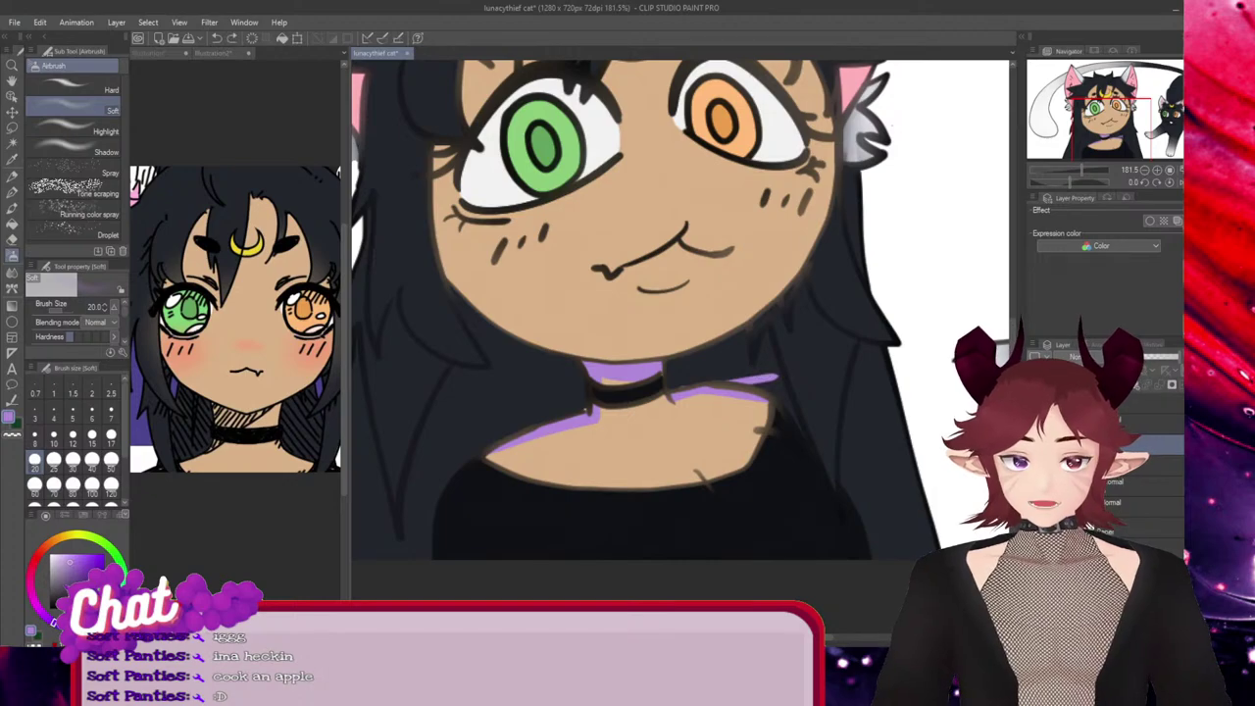
{"action": "key", "text": "e"}
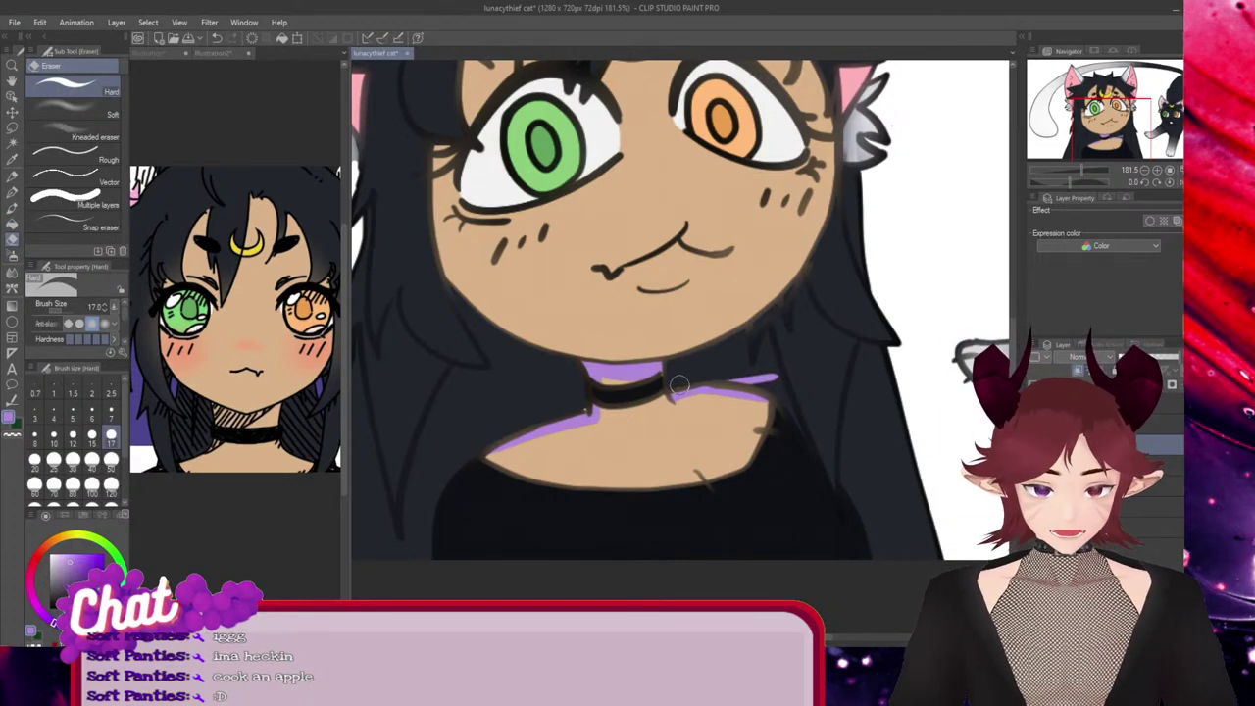
{"action": "mouse_move", "coordinate": [785, 376]}
{"action": "left_mouse_down"}
{"action": "mouse_move", "coordinate": [726, 375]}
{"action": "mouse_move", "coordinate": [699, 404]}
{"action": "mouse_move", "coordinate": [790, 408]}
{"action": "left_mouse_up"}
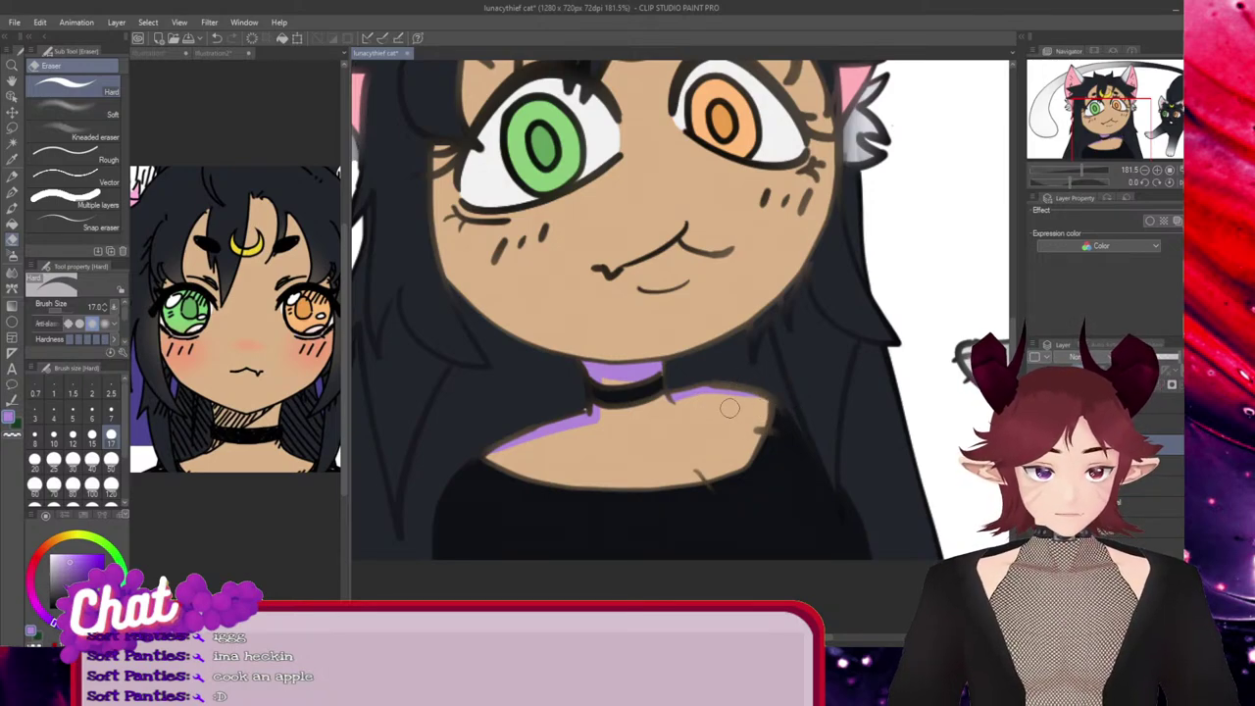
Add a small light purple shadow at the collarbone line near the neckline, and erase the part spilling onto the black top
{"action": "key", "text": "p"}
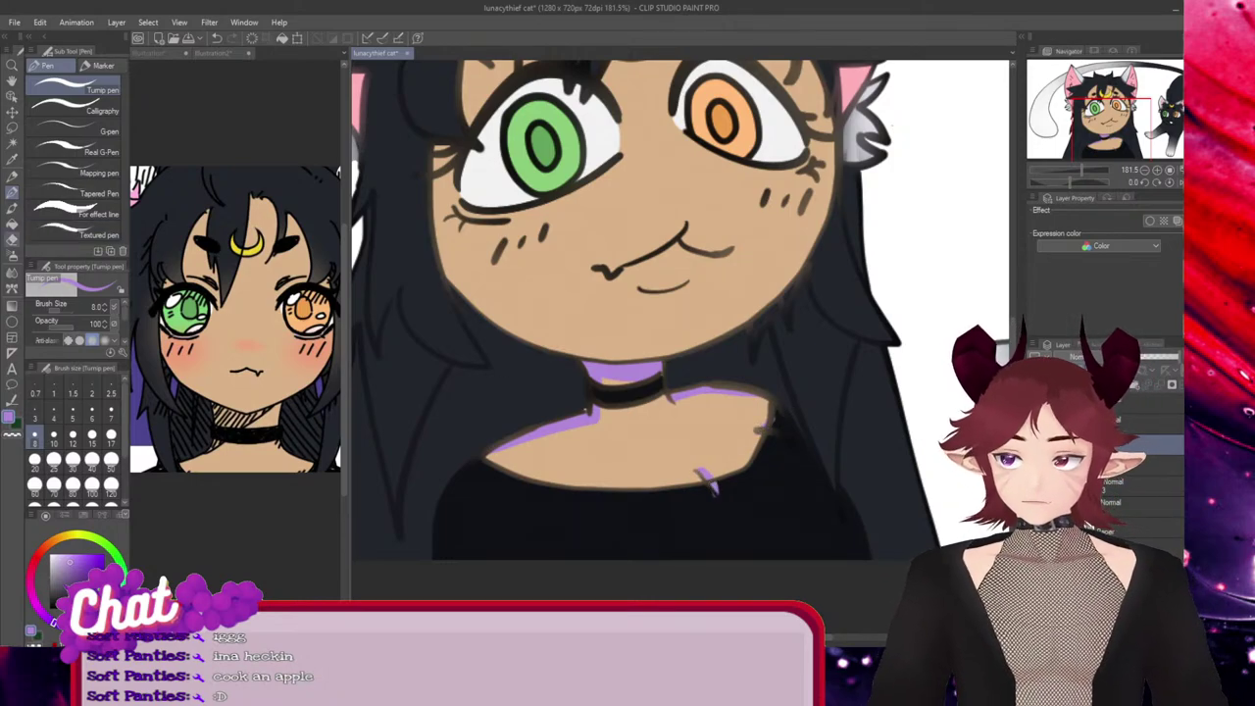
{"action": "key", "text": "e"}
{"action": "left_click_drag", "start_coordinate": [733, 487], "coordinate": [706, 490]}
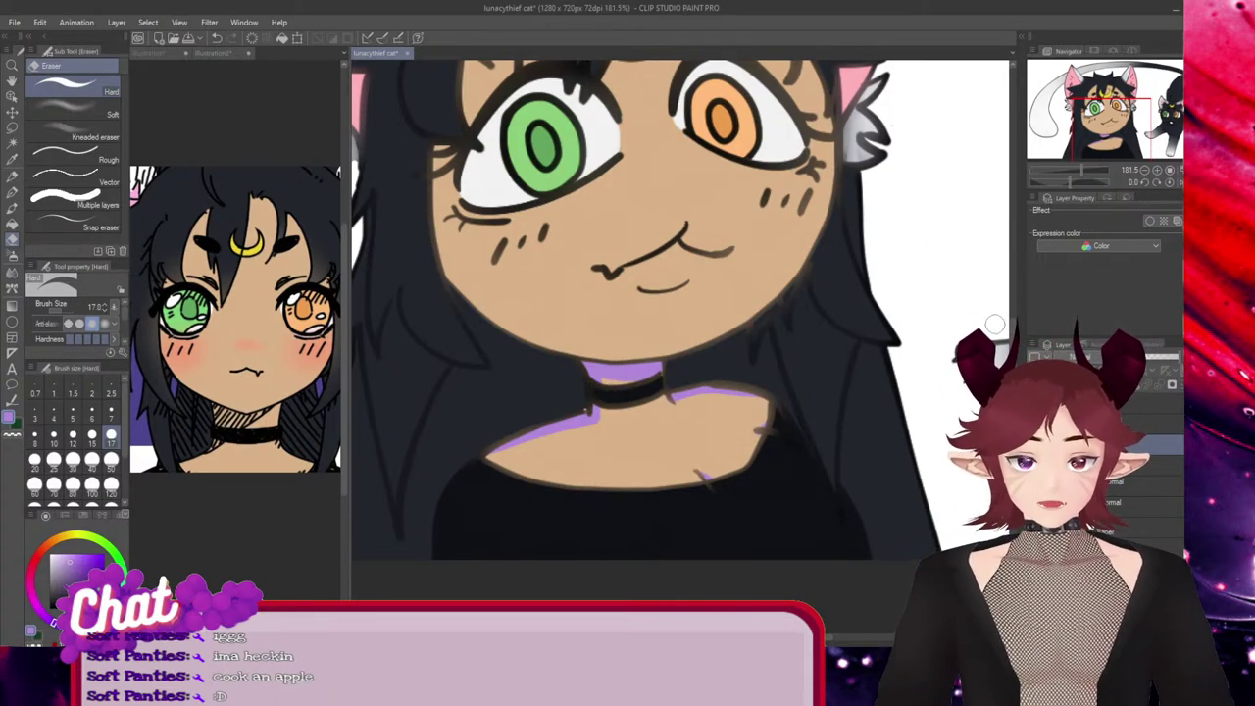
Paint light purple shadows beneath the mouth line and lower lip with the Turnip pen, and erase the excess stroke beside the lip
{"action": "scroll", "coordinate": [993, 324], "scroll_direction": "up", "scroll_amount": 3}
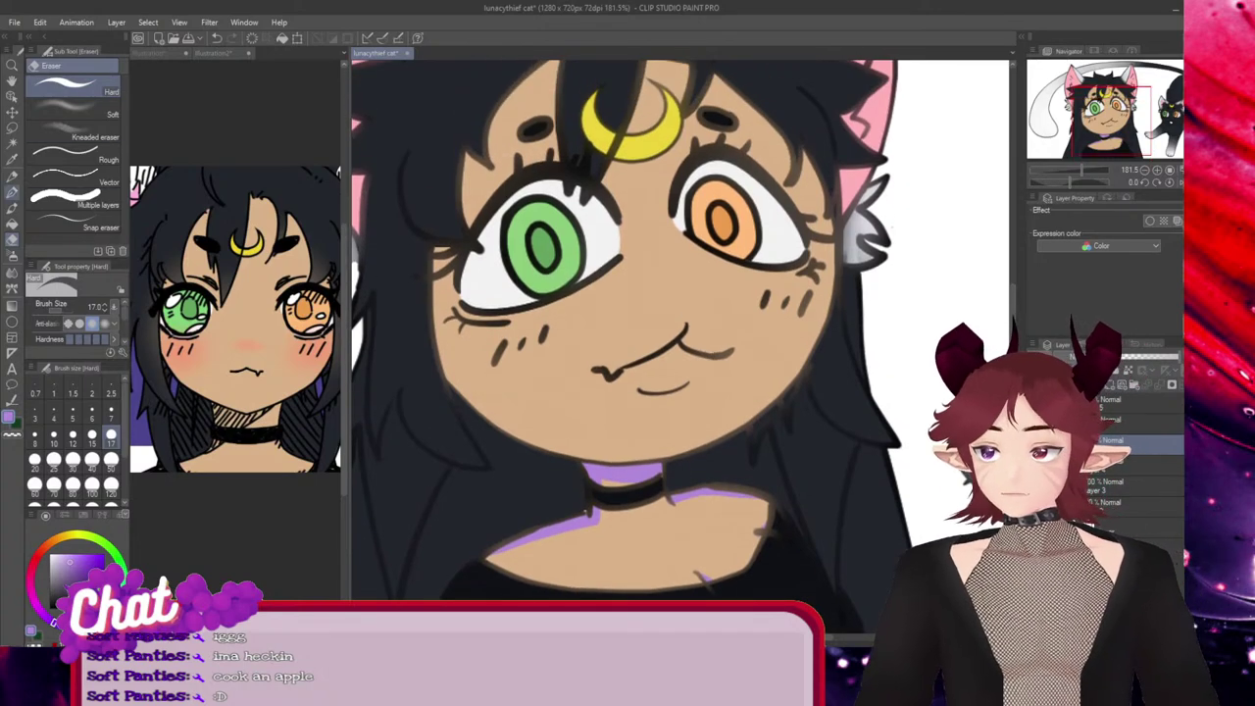
{"action": "key", "text": "p"}
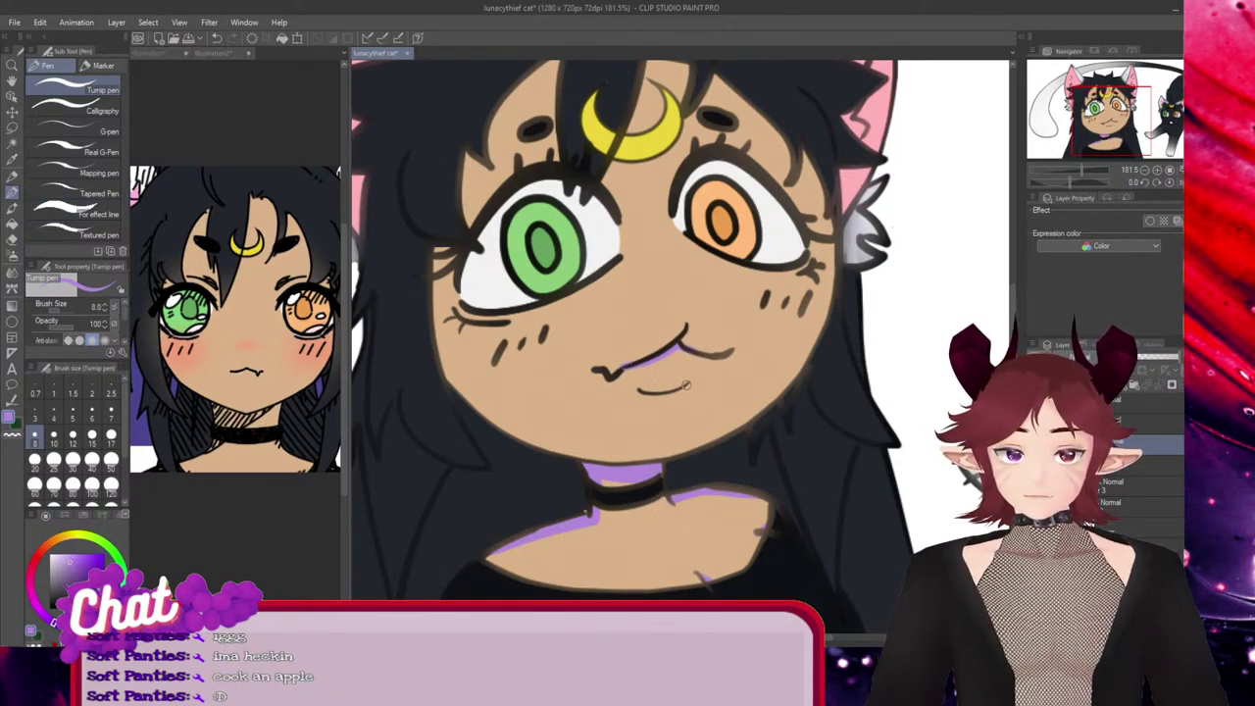
{"action": "left_click_drag", "start_coordinate": [684, 388], "coordinate": [664, 396]}
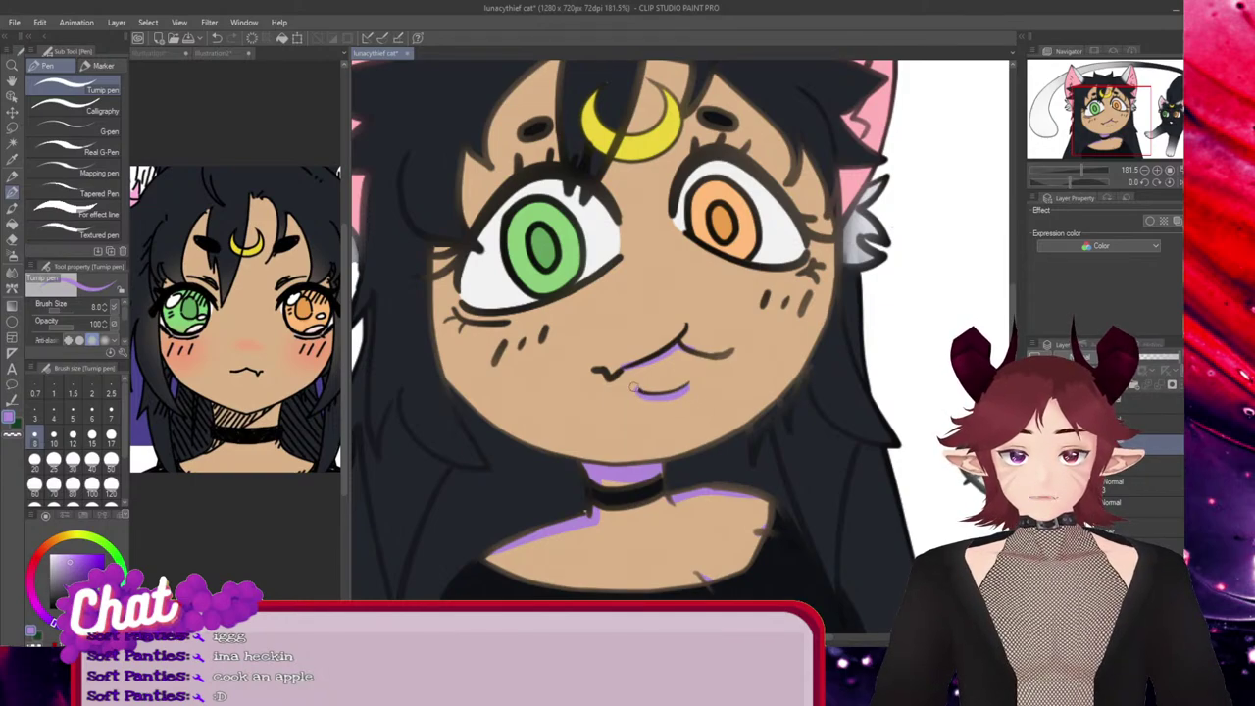
{"action": "key", "text": "ctrl+z"}
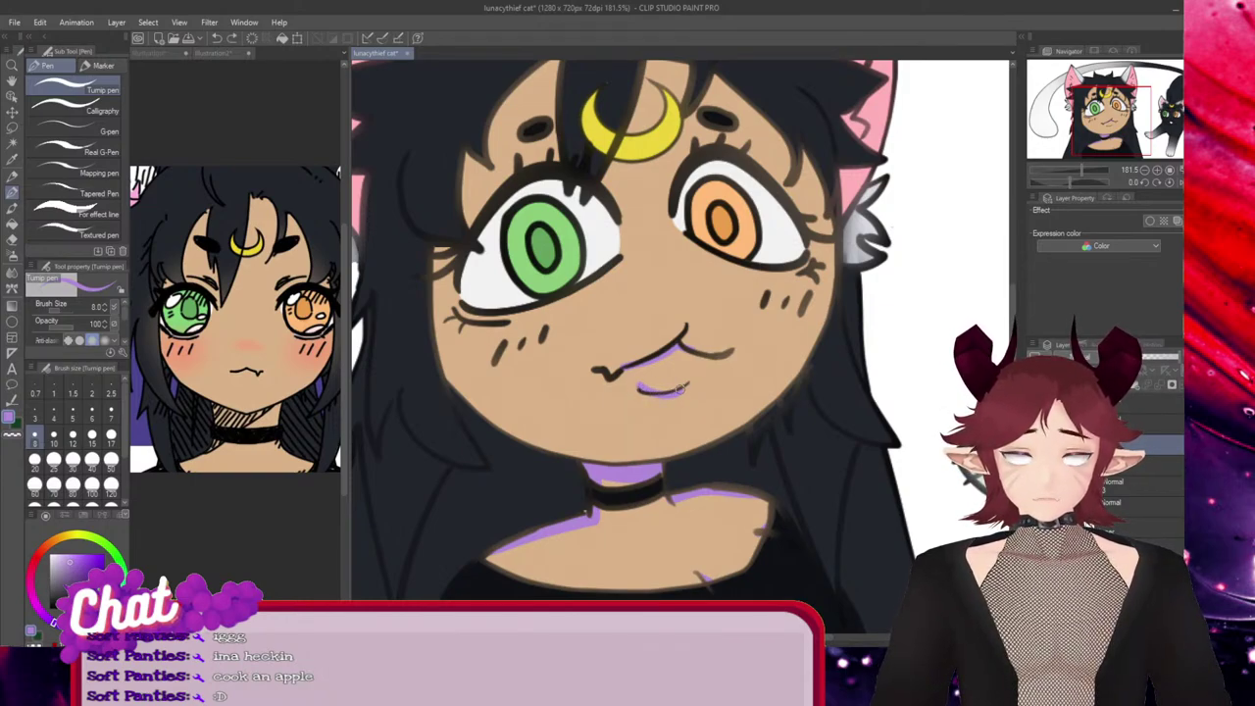
{"action": "key", "text": "ctrl+z"}
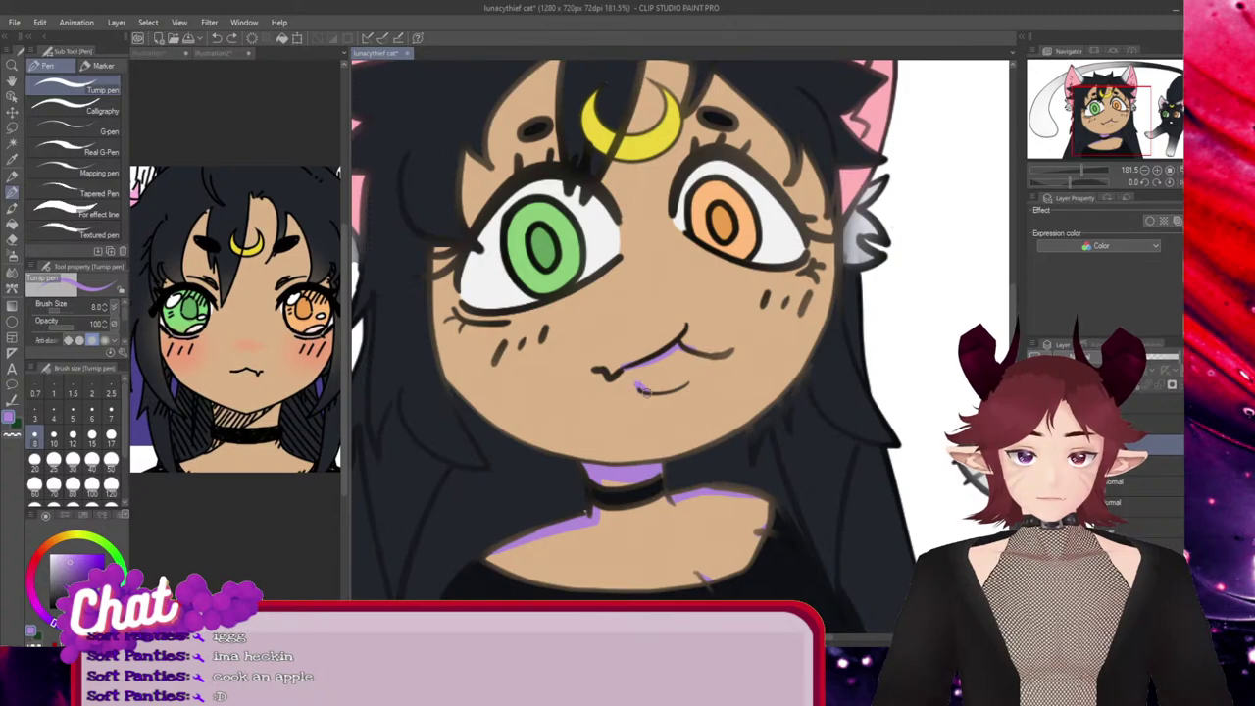
{"action": "left_click_drag", "start_coordinate": [684, 387], "coordinate": [695, 359]}
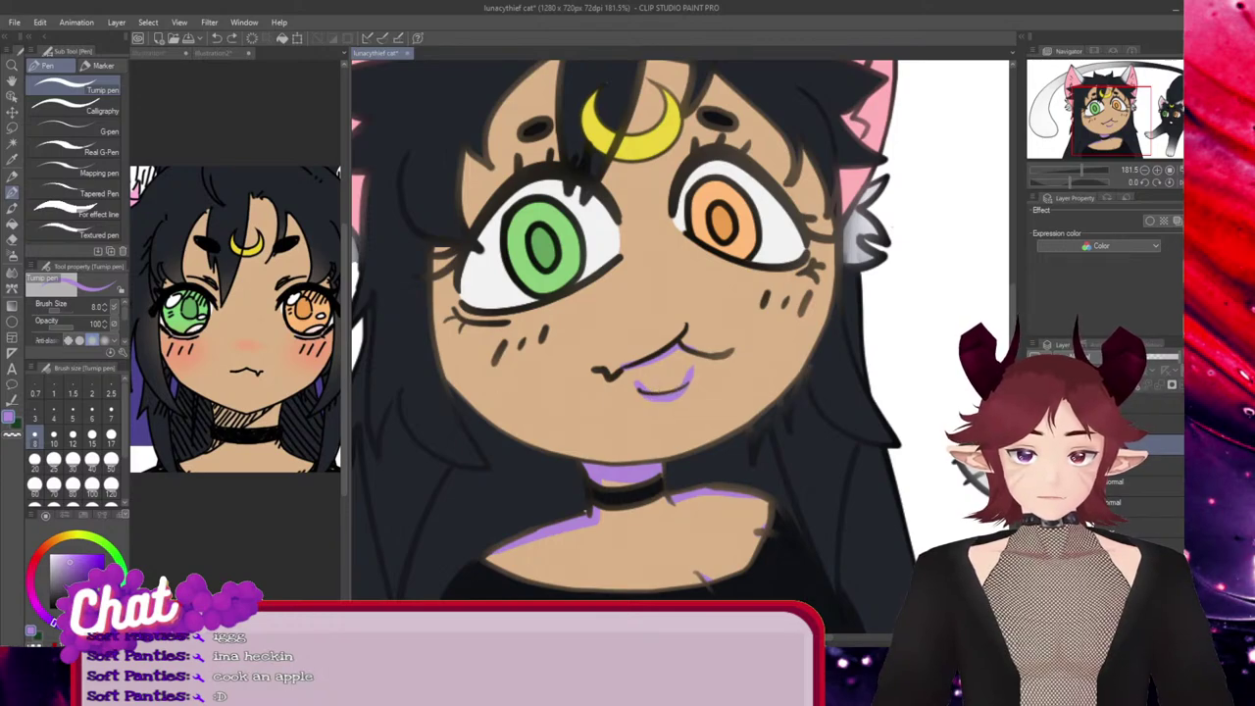
{"action": "key", "text": "e"}
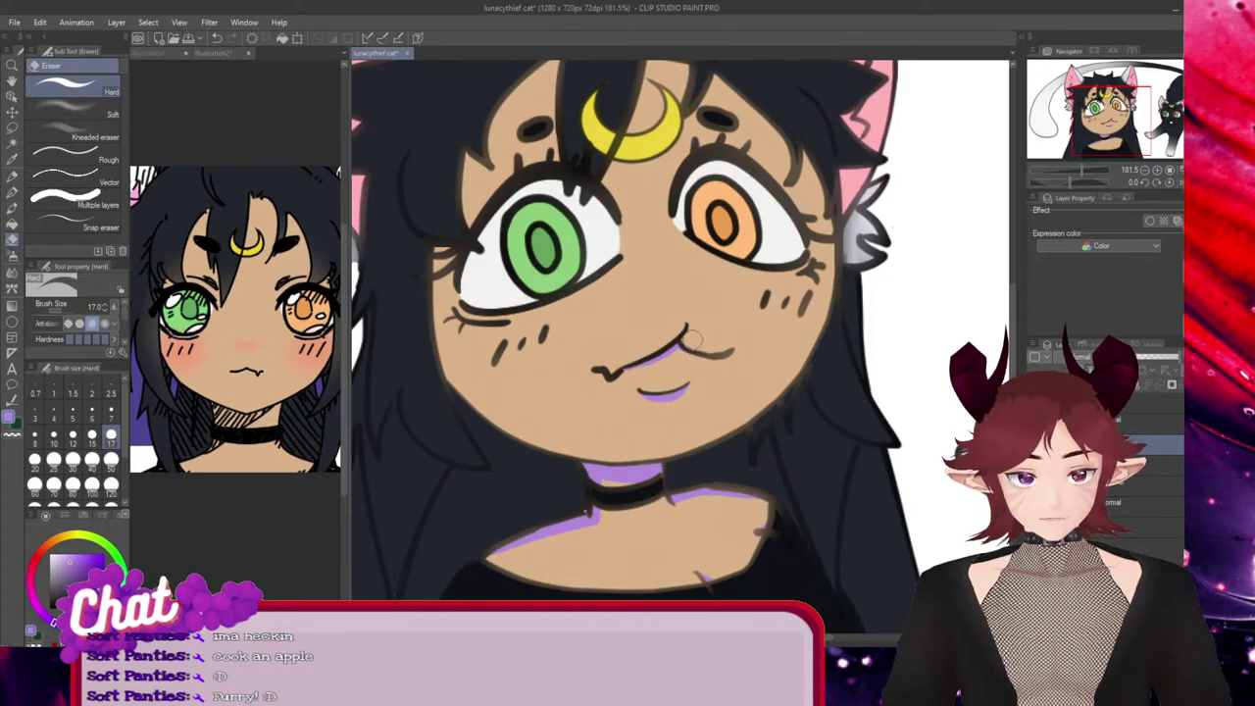
Save the drawing
{"action": "key", "text": "p"}
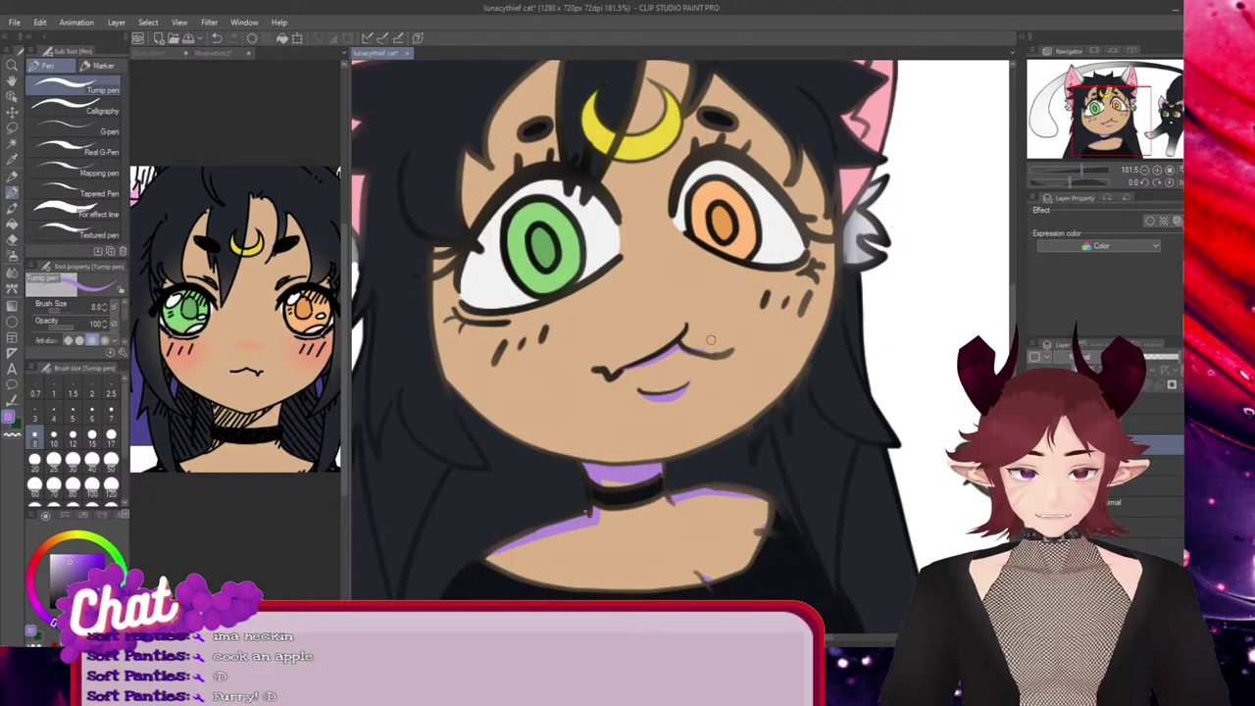
{"action": "key", "text": "e"}
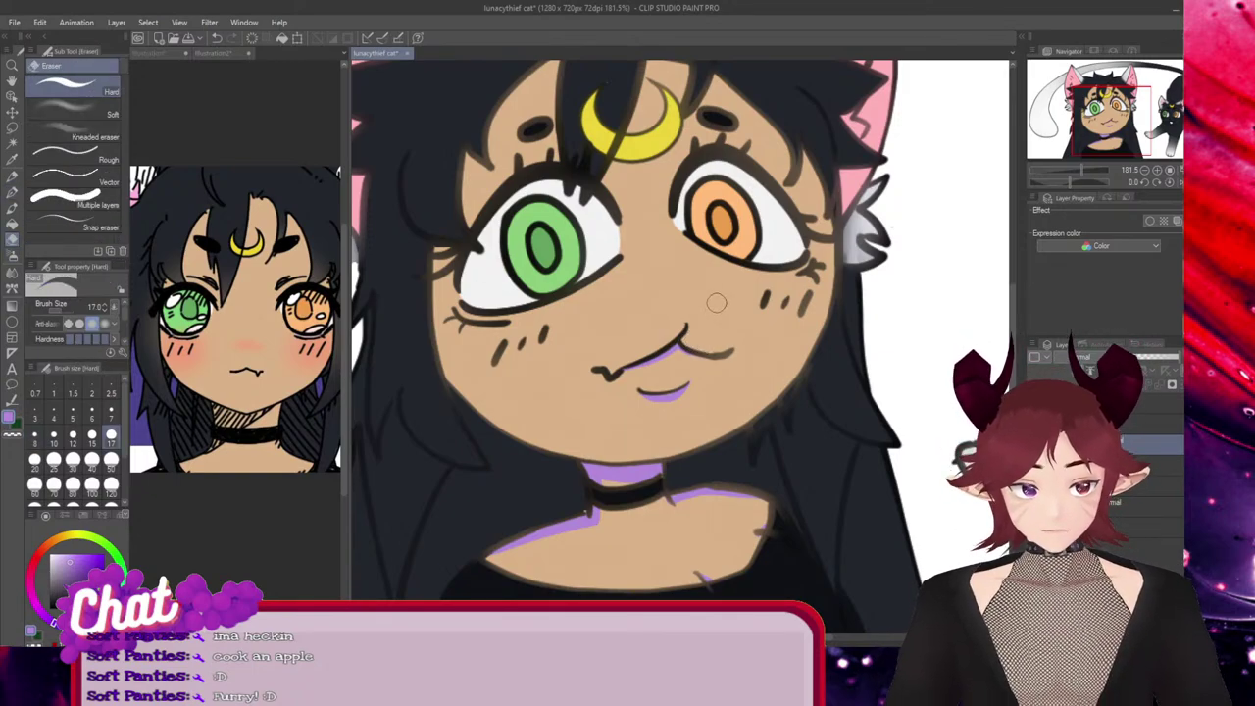
{"action": "key", "text": "p"}
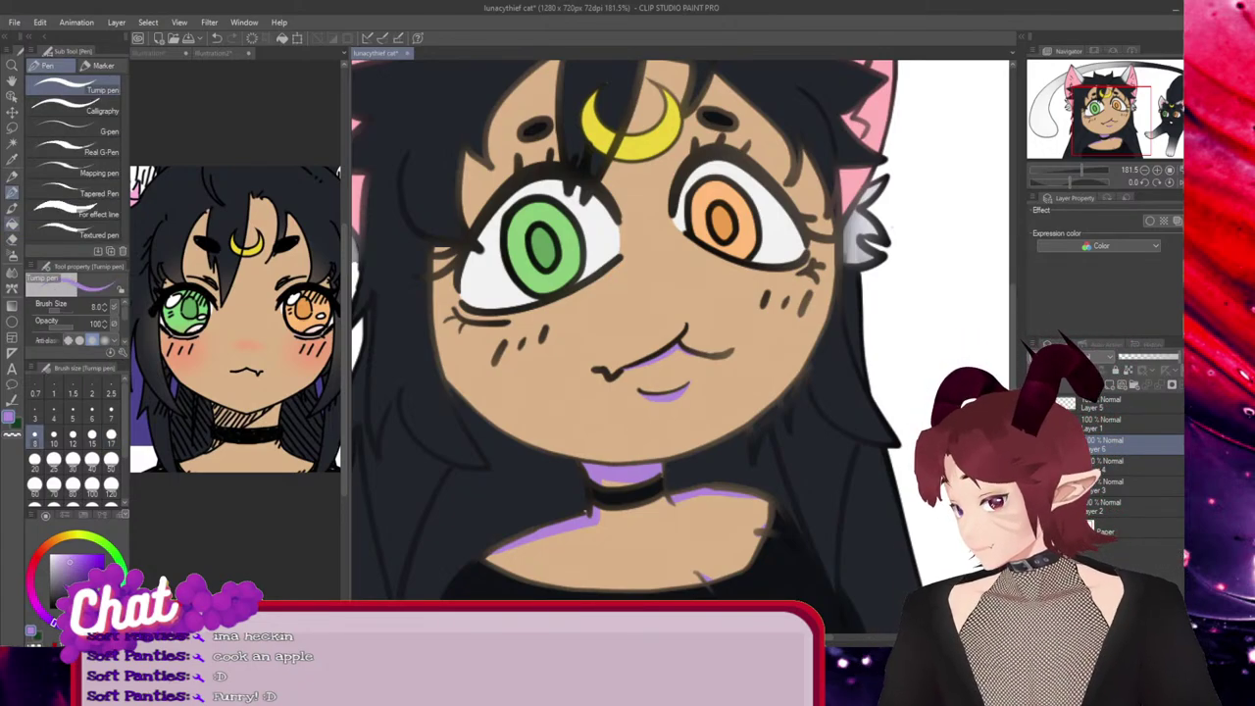
{"action": "key", "text": "ctrl+s"}
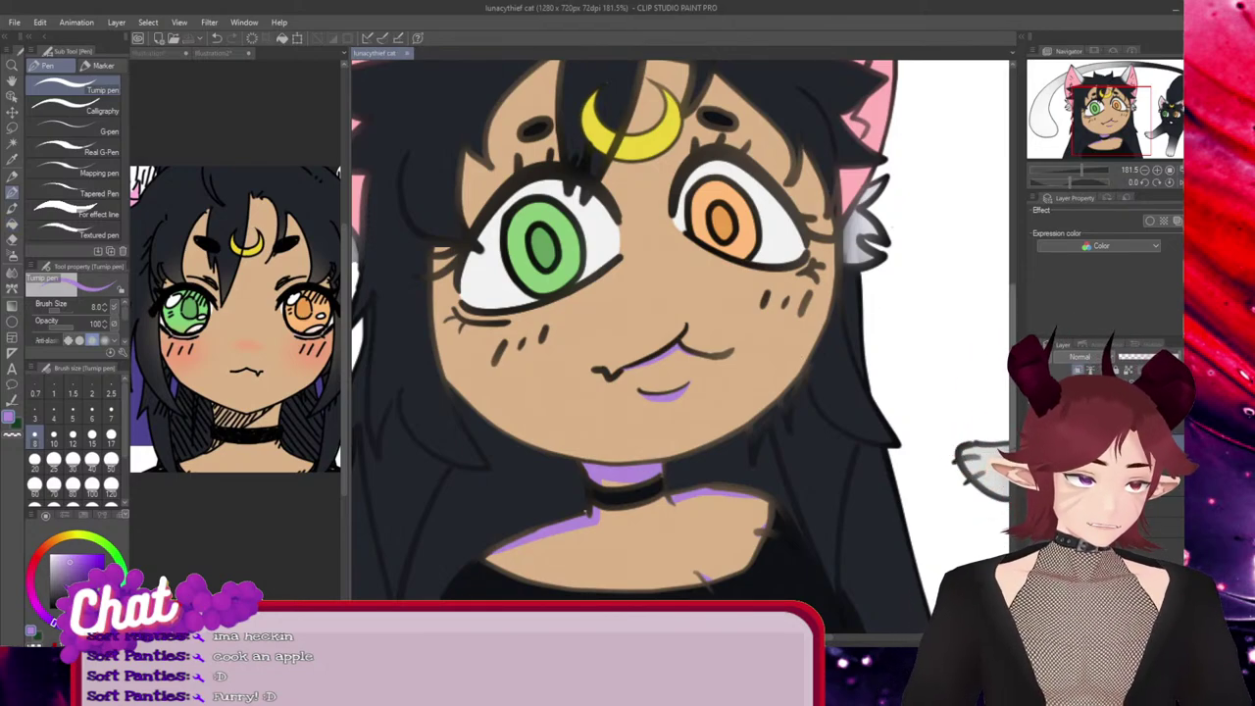
Paint light purple shadows on the forehead along the hair edges around the eyebrow above the green eye
{"action": "scroll", "coordinate": [922, 269], "scroll_direction": "up", "scroll_amount": 3}
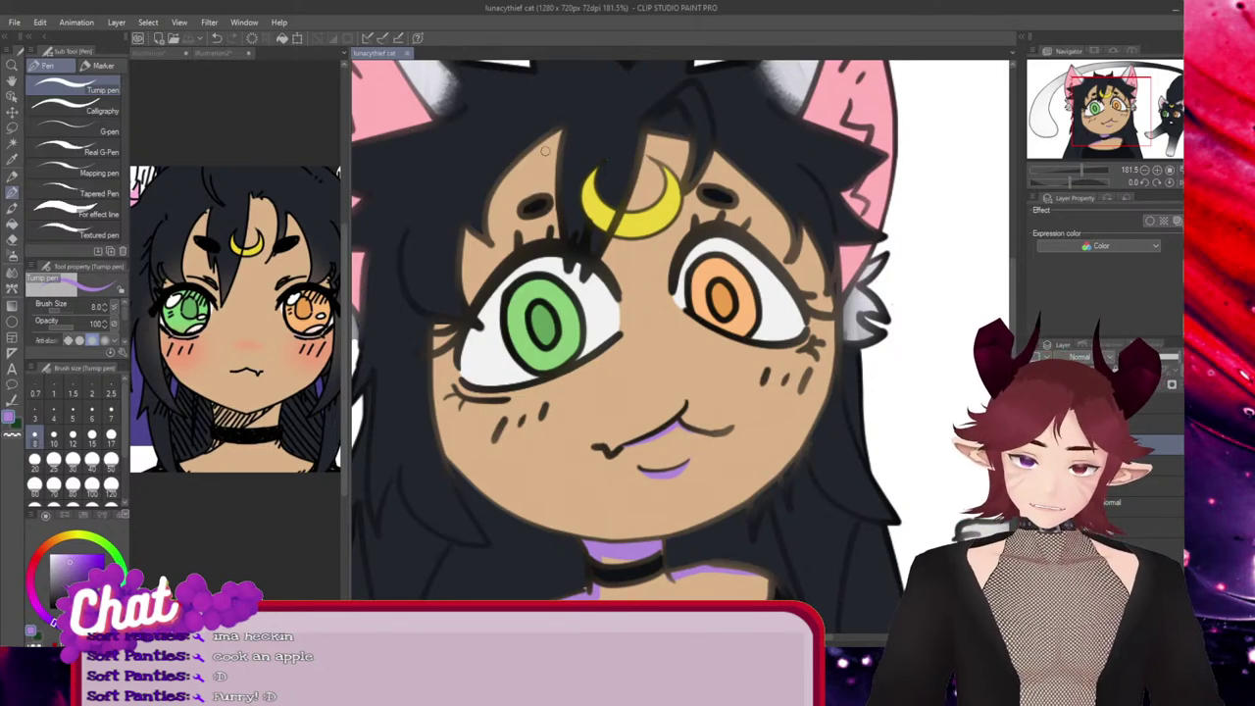
{"action": "left_click_drag", "start_coordinate": [555, 143], "coordinate": [505, 230]}
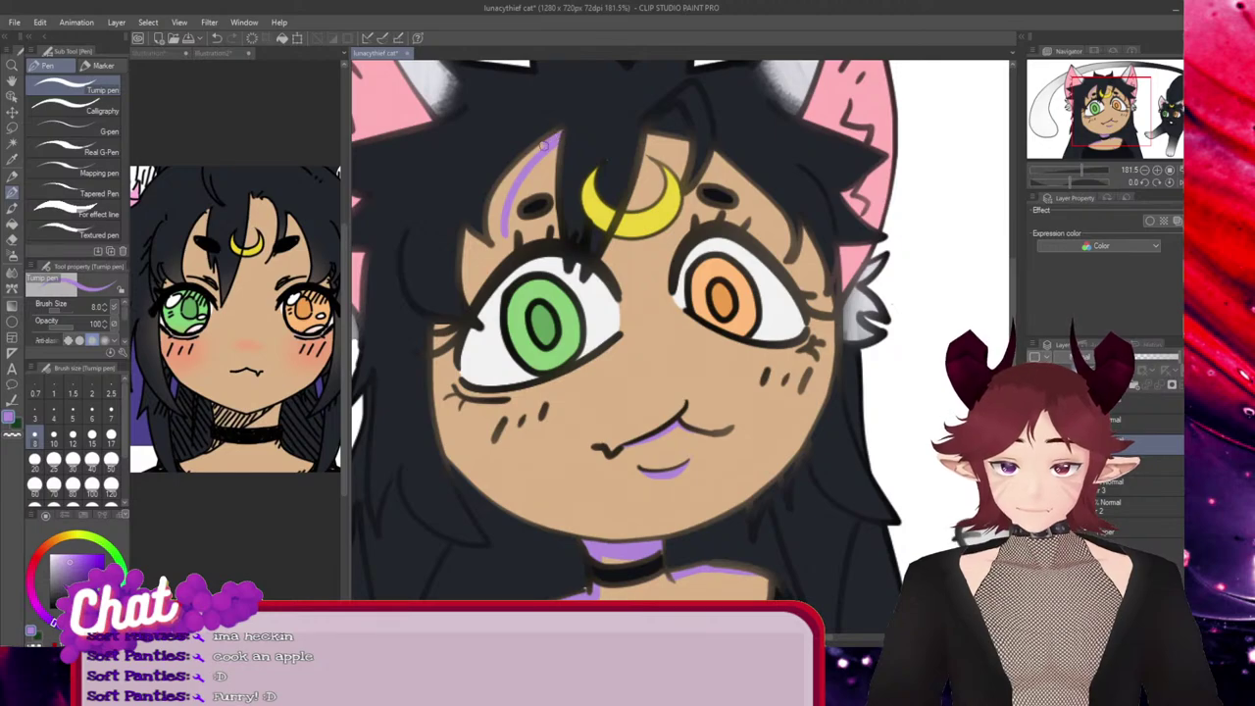
{"action": "mouse_move", "coordinate": [535, 152]}
{"action": "left_mouse_down"}
{"action": "mouse_move", "coordinate": [491, 216]}
{"action": "mouse_move", "coordinate": [528, 155]}
{"action": "mouse_move", "coordinate": [498, 209]}
{"action": "mouse_move", "coordinate": [506, 190]}
{"action": "mouse_move", "coordinate": [511, 253]}
{"action": "mouse_move", "coordinate": [496, 244]}
{"action": "mouse_move", "coordinate": [492, 196]}
{"action": "left_mouse_up"}
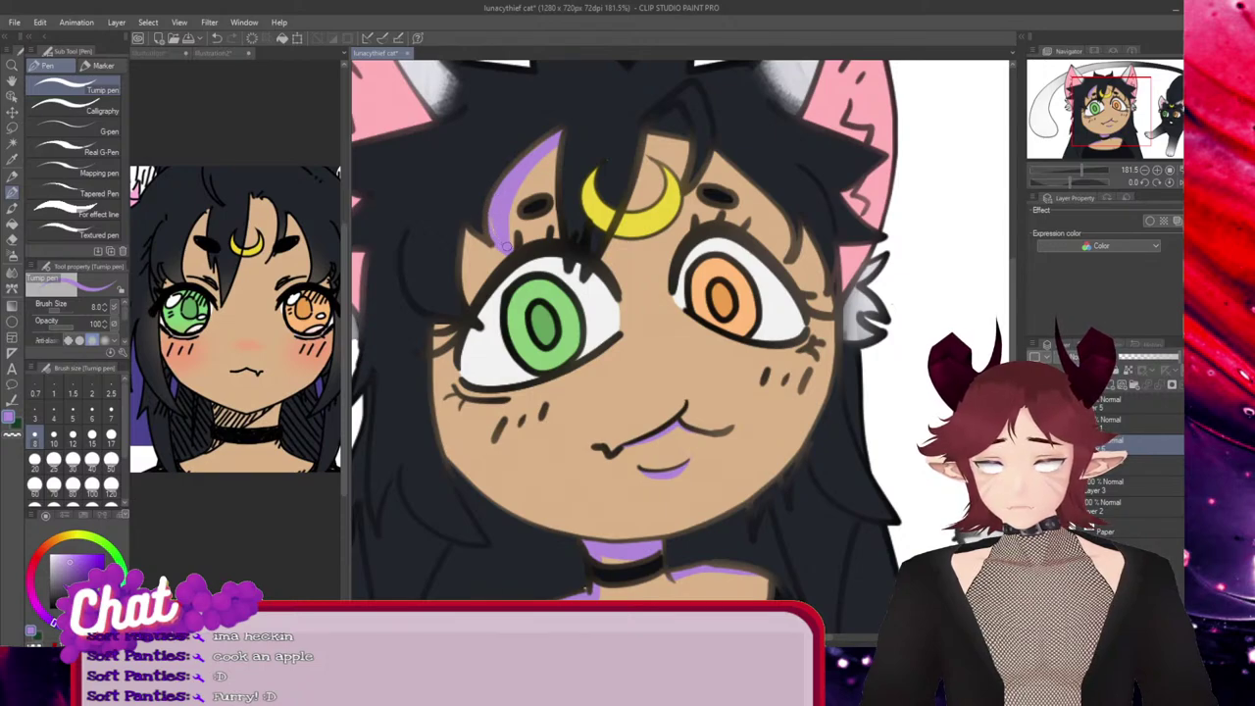
{"action": "key", "text": "ctrl+z"}
{"action": "key", "text": "ctrl+z"}
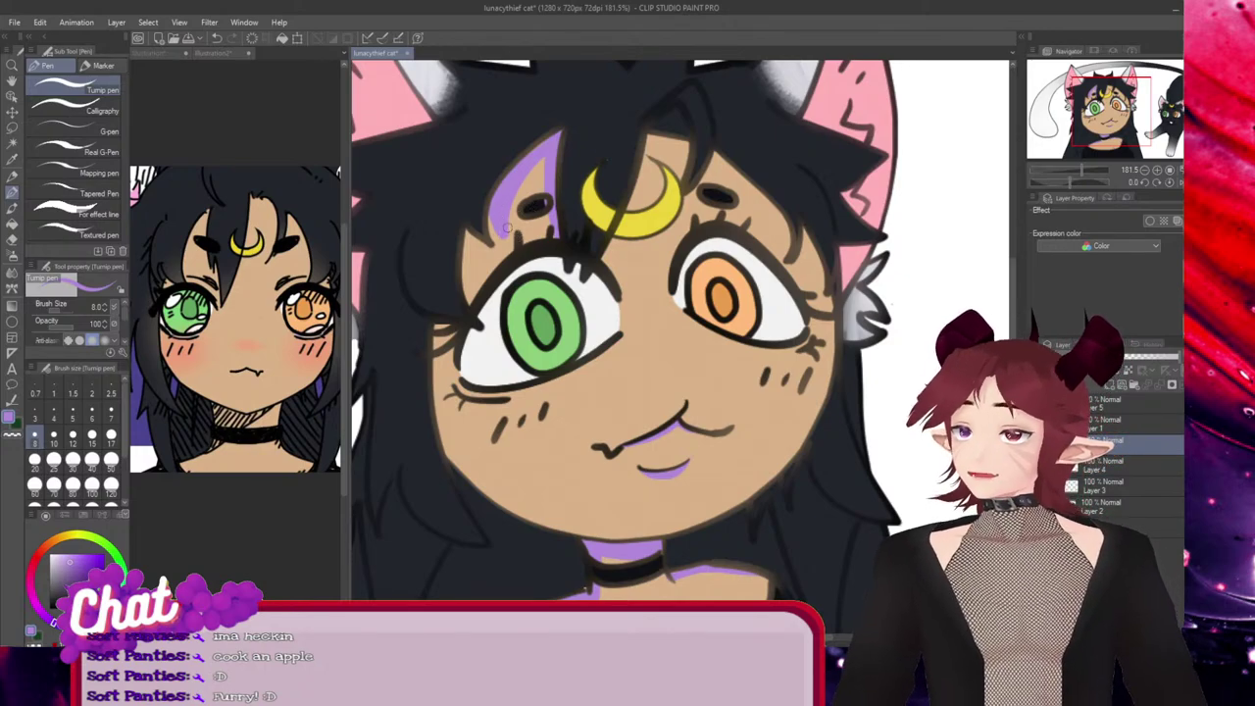
{"action": "left_click_drag", "start_coordinate": [478, 212], "coordinate": [447, 179]}
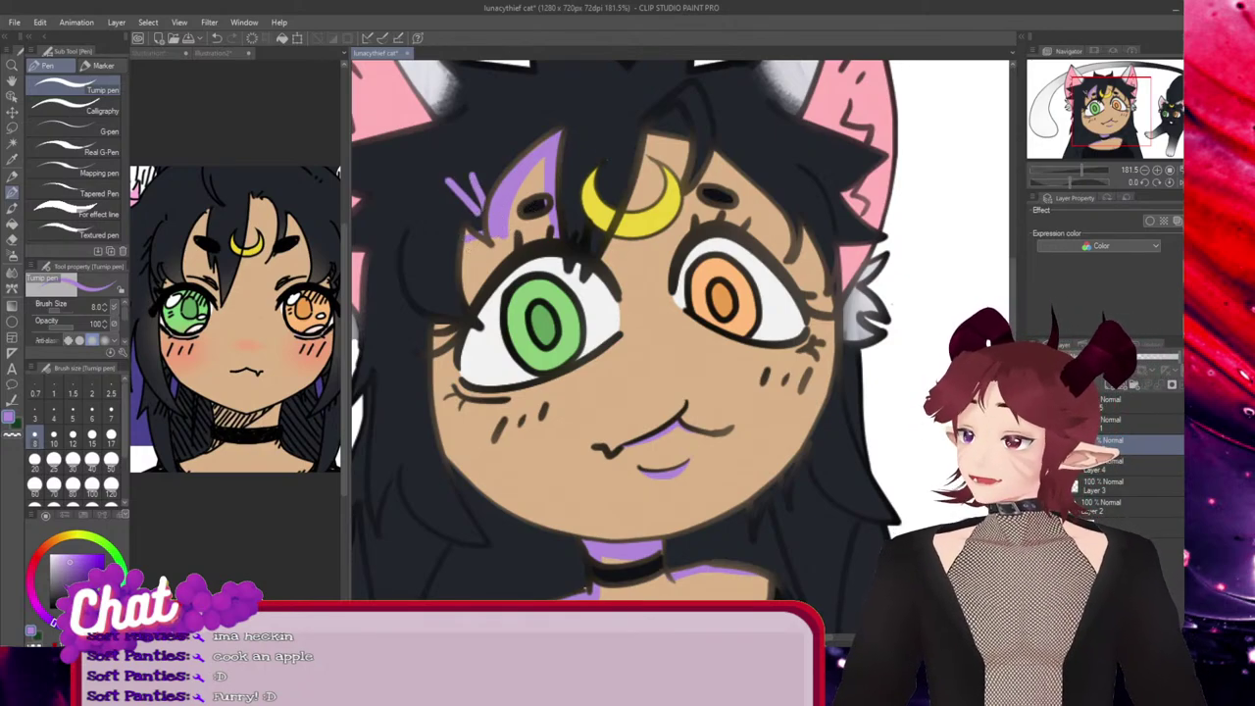
{"action": "left_click_drag", "start_coordinate": [499, 251], "coordinate": [500, 255]}
{"action": "key", "text": "ctrl+z"}
{"action": "key", "text": "ctrl+z"}
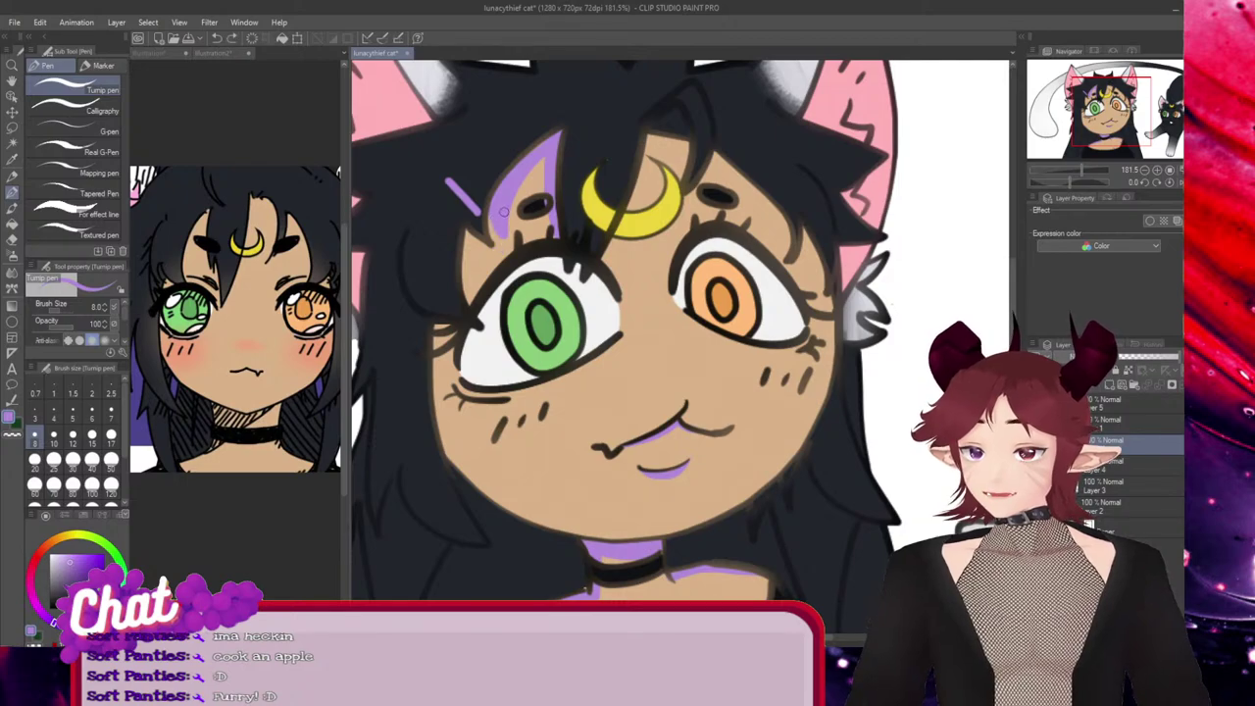
{"action": "mouse_move", "coordinate": [494, 187]}
{"action": "left_mouse_down"}
{"action": "mouse_move", "coordinate": [492, 272]}
{"action": "mouse_move", "coordinate": [498, 262]}
{"action": "left_mouse_up"}
{"action": "mouse_move", "coordinate": [487, 192]}
{"action": "left_mouse_down"}
{"action": "mouse_move", "coordinate": [470, 216]}
{"action": "mouse_move", "coordinate": [481, 269]}
{"action": "left_mouse_up"}
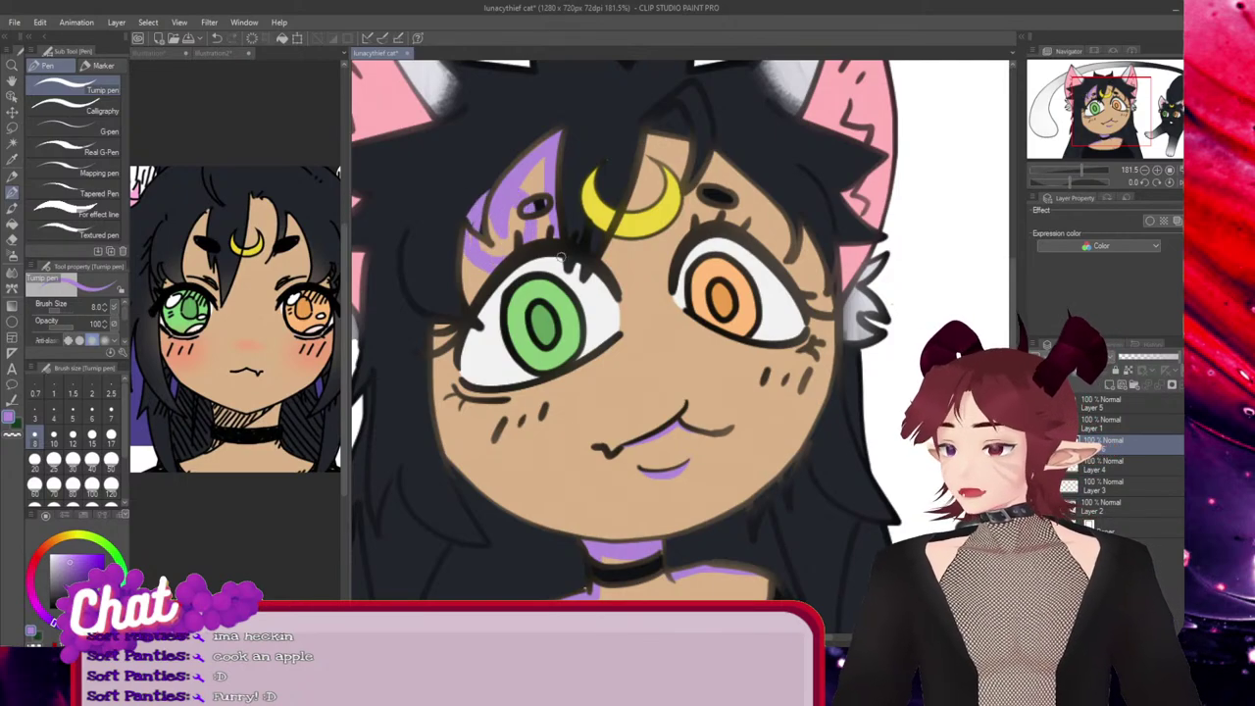
{"action": "key", "text": "ctrl+z"}
{"action": "key", "text": "ctrl+z"}
{"action": "key", "text": "ctrl+z"}
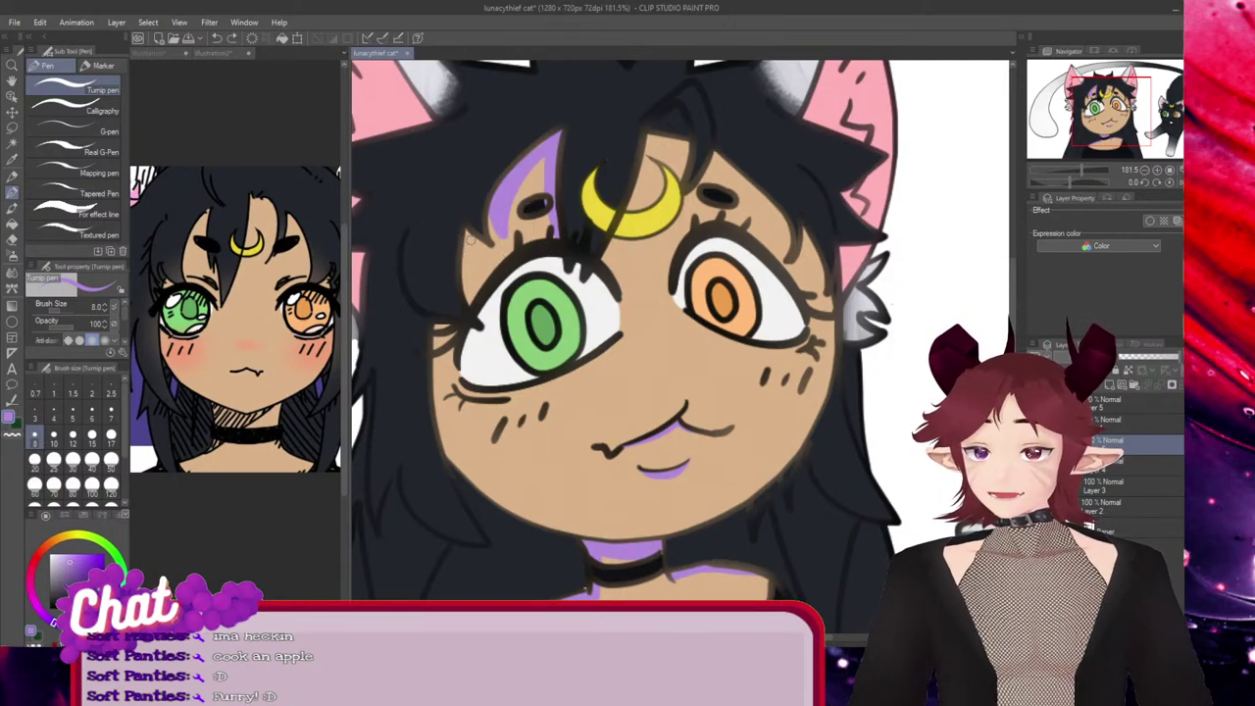
Paint a light purple shadow down the green-eye side of the face from temple to cheek, and erase the overspill past the jaw
{"action": "left_click_drag", "start_coordinate": [471, 235], "coordinate": [471, 281]}
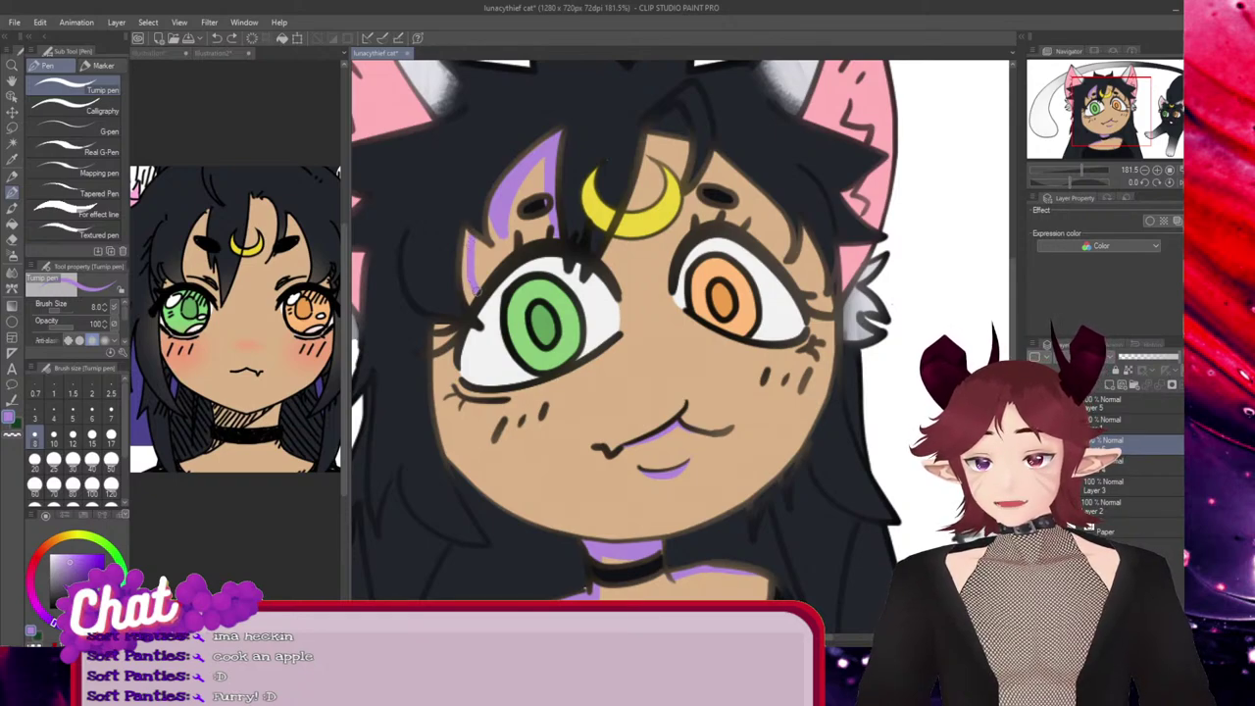
{"action": "left_click_drag", "start_coordinate": [465, 231], "coordinate": [469, 285]}
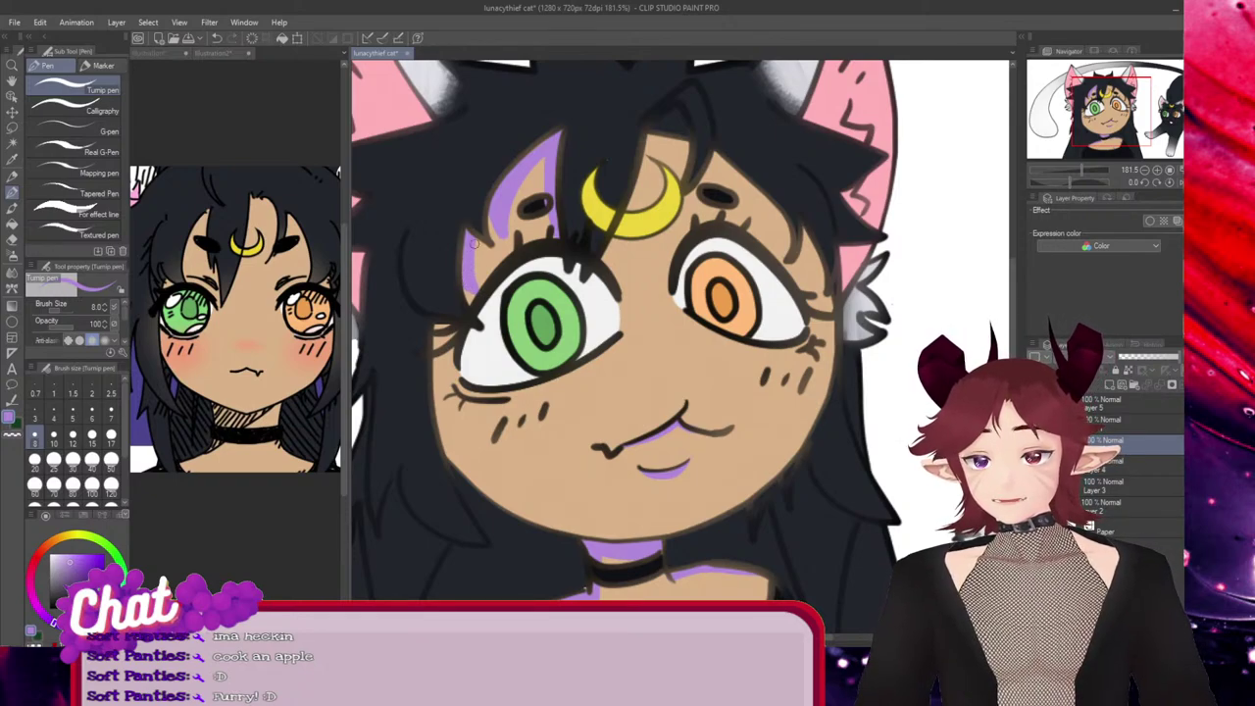
{"action": "left_click_drag", "start_coordinate": [448, 345], "coordinate": [481, 505]}
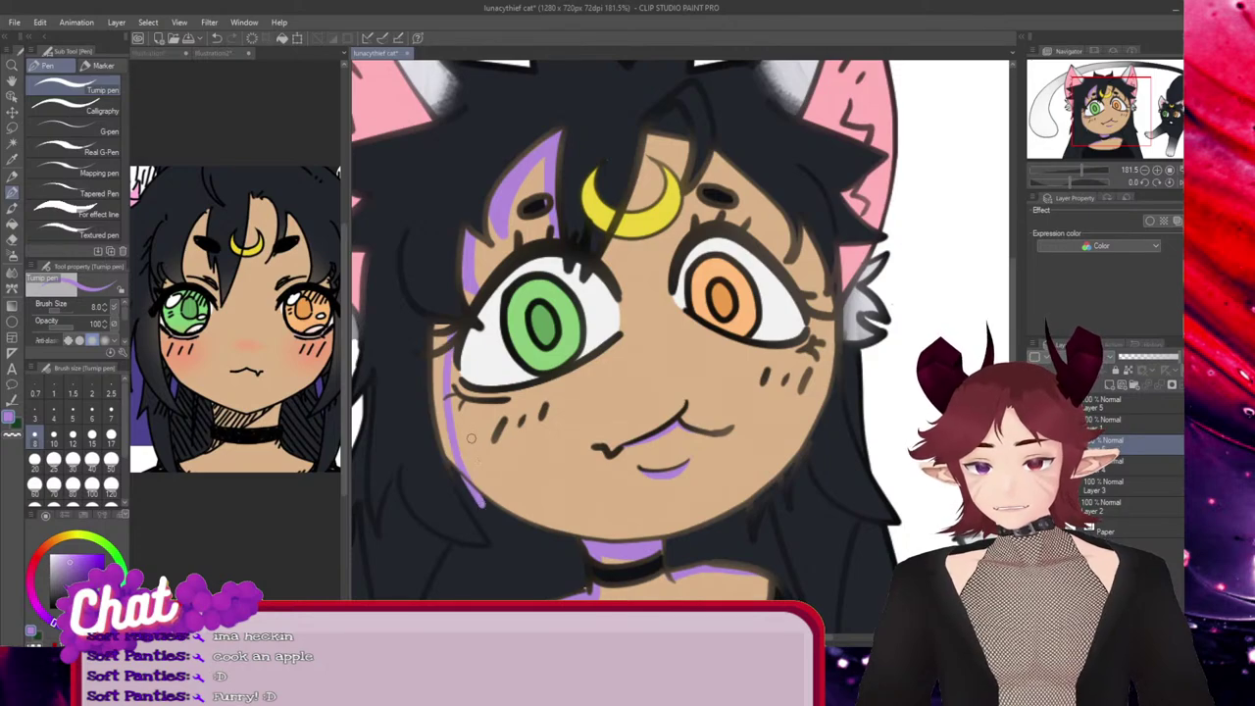
{"action": "left_click_drag", "start_coordinate": [443, 339], "coordinate": [440, 400]}
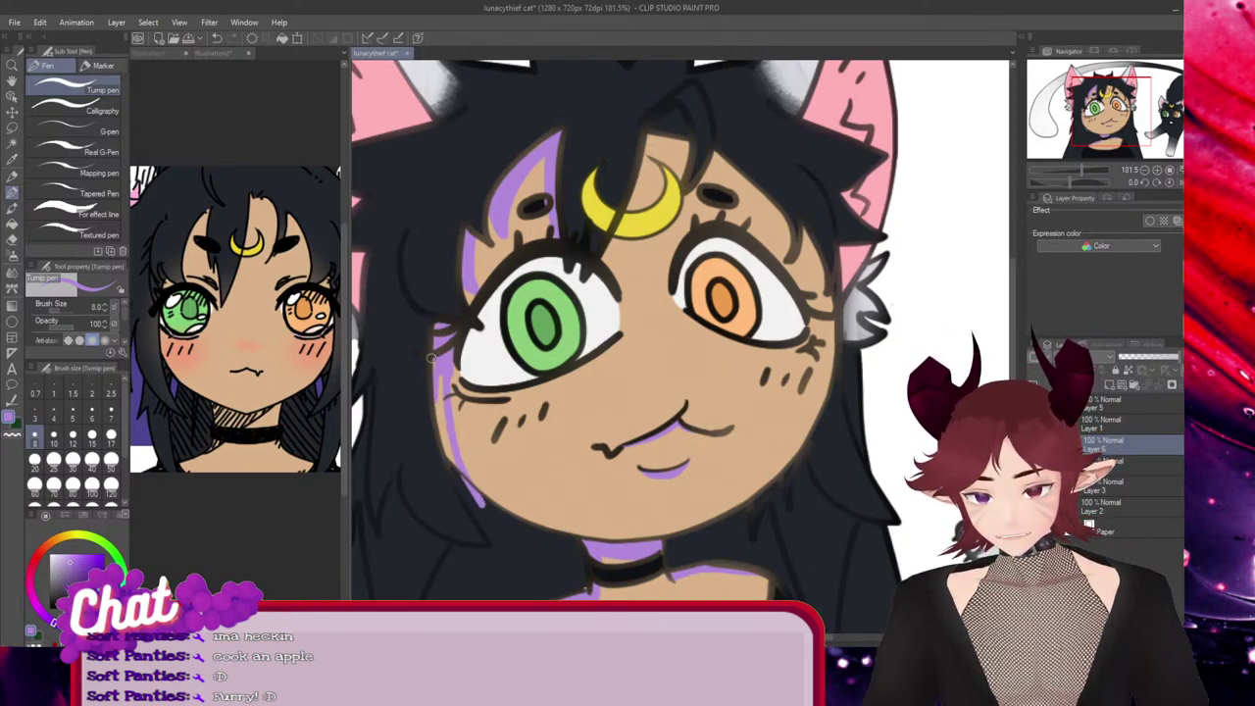
{"action": "key", "text": "ctrl+z"}
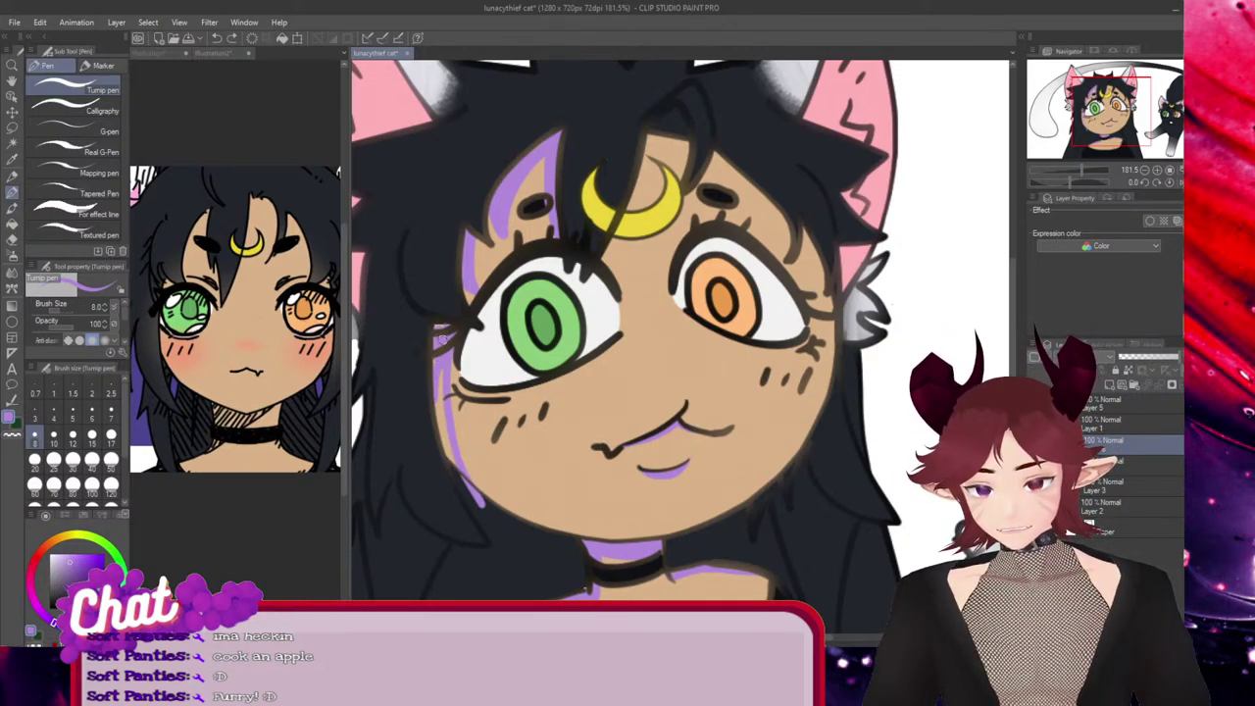
{"action": "left_click_drag", "start_coordinate": [439, 363], "coordinate": [446, 449]}
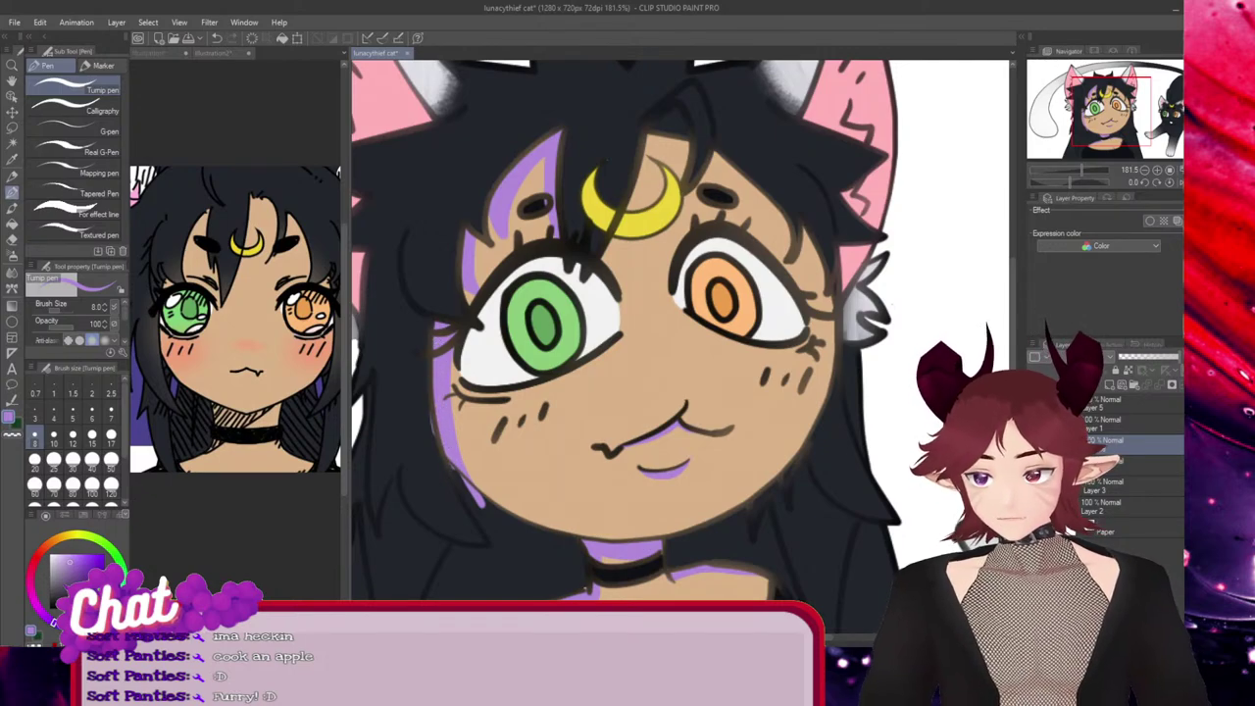
{"action": "key", "text": "e"}
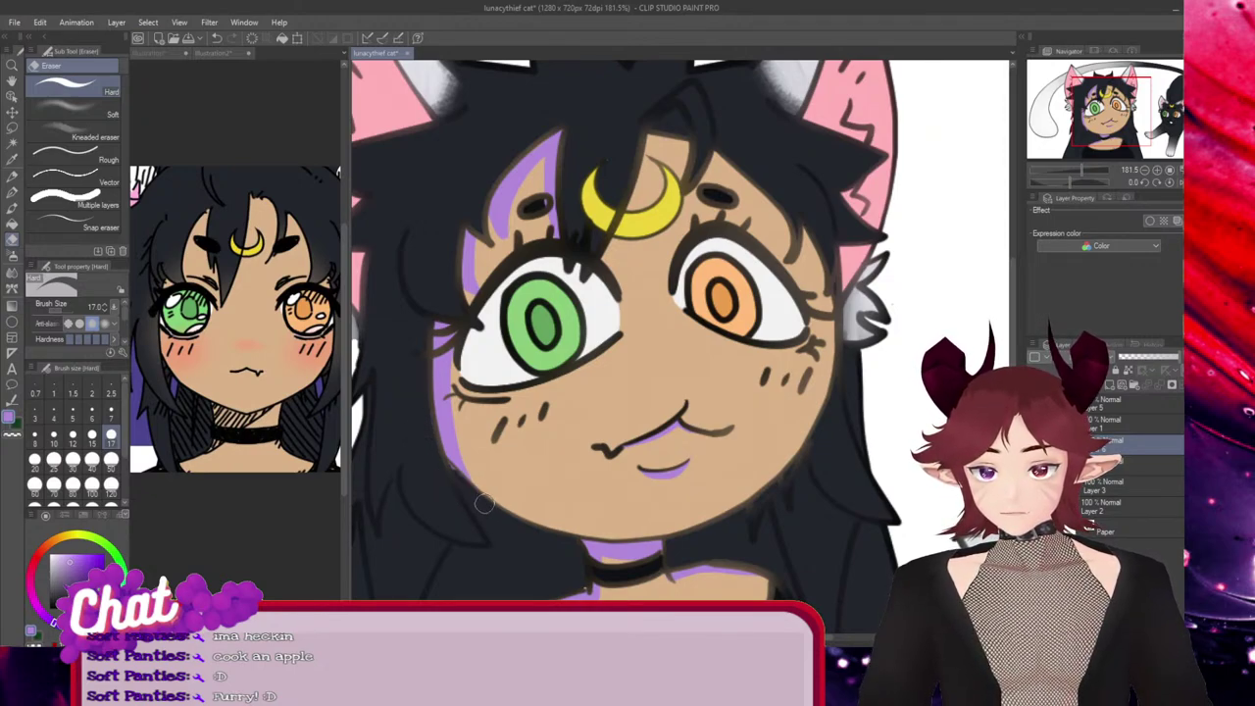
Paint a round light purple shadow on the bridge of the nose between the eyes with the Turnip pen
{"action": "key", "text": "p"}
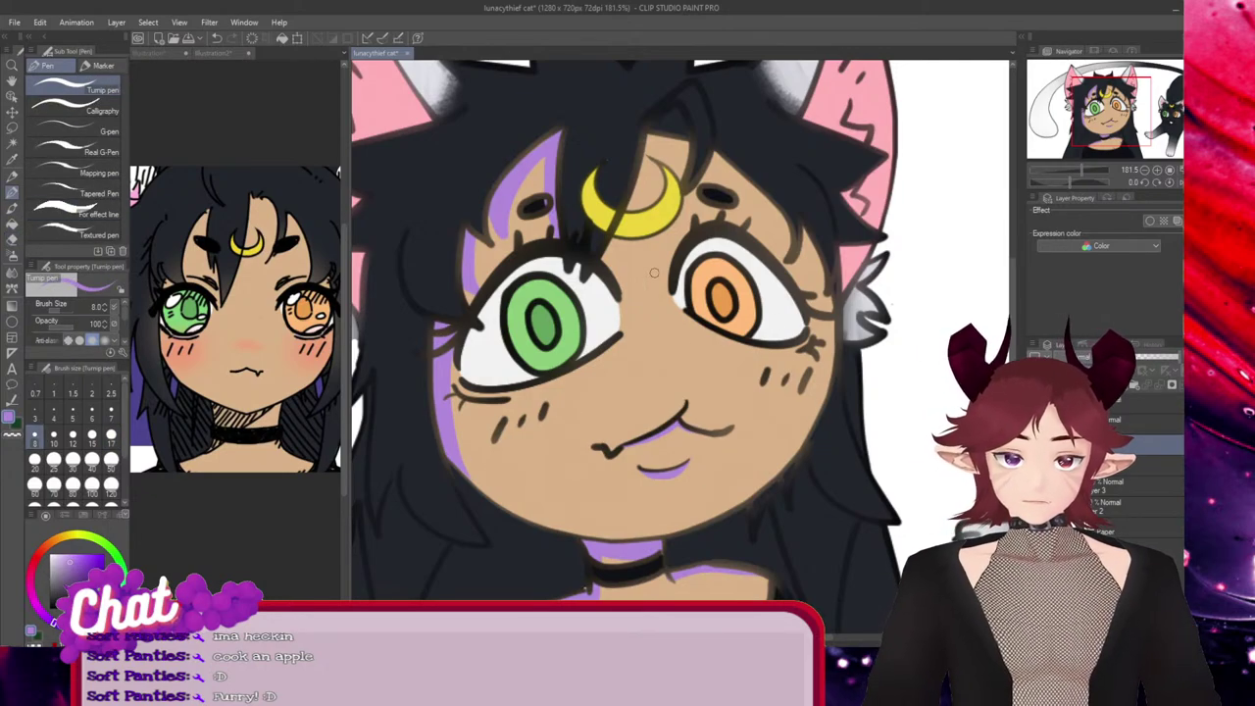
{"action": "mouse_move", "coordinate": [643, 315]}
{"action": "left_mouse_down"}
{"action": "mouse_move", "coordinate": [633, 299]}
{"action": "mouse_move", "coordinate": [641, 312]}
{"action": "mouse_move", "coordinate": [652, 291]}
{"action": "mouse_move", "coordinate": [648, 316]}
{"action": "mouse_move", "coordinate": [635, 288]}
{"action": "mouse_move", "coordinate": [669, 309]}
{"action": "mouse_move", "coordinate": [652, 305]}
{"action": "mouse_move", "coordinate": [657, 319]}
{"action": "mouse_move", "coordinate": [627, 284]}
{"action": "left_mouse_up"}
{"action": "key", "text": "ctrl+z"}
{"action": "key", "text": "ctrl+z"}
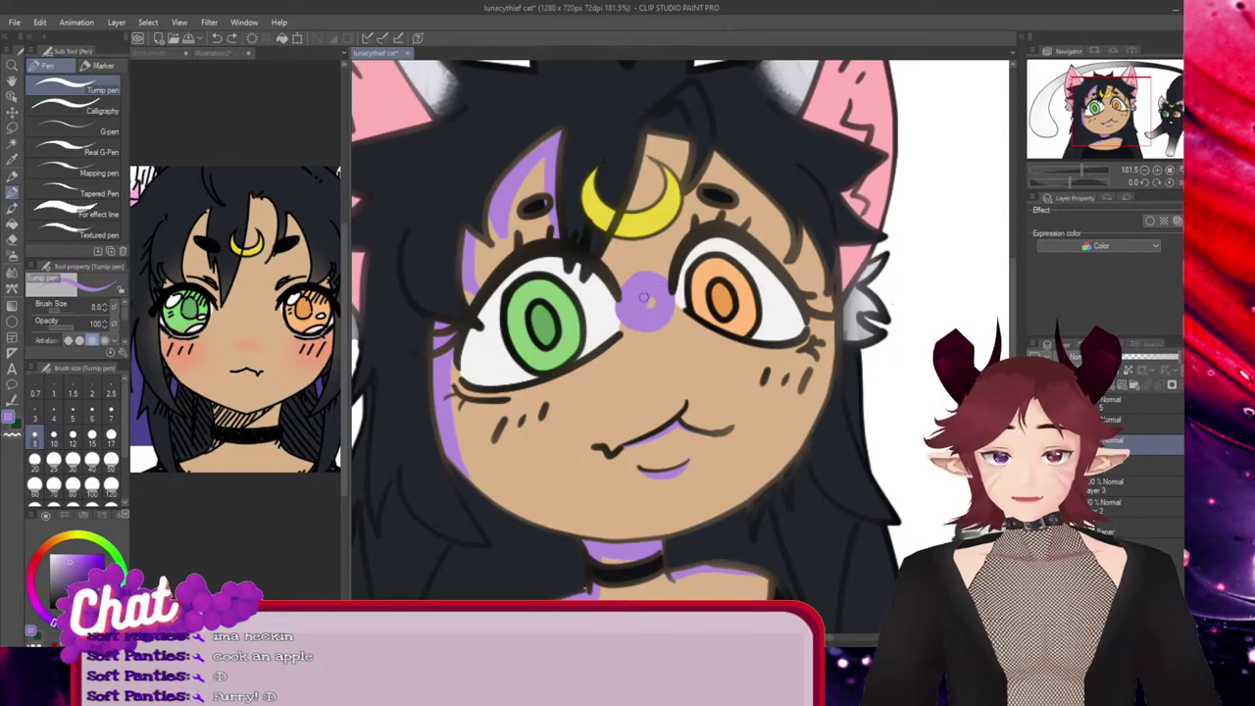
{"action": "left_click_drag", "start_coordinate": [644, 297], "coordinate": [661, 305]}
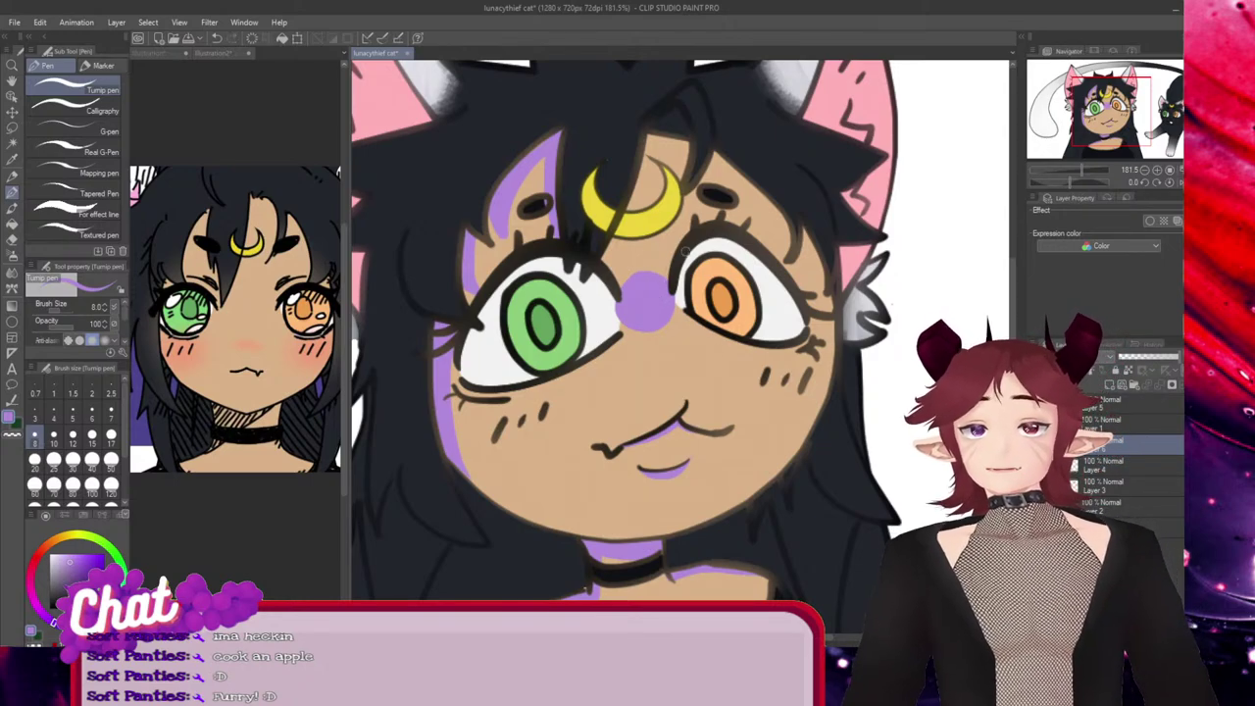
Paint a light purple shadow along the hair strand crossing the crescent moon, and erase the overspill on the moon's lower part
{"action": "mouse_move", "coordinate": [652, 138]}
{"action": "left_mouse_down"}
{"action": "mouse_move", "coordinate": [648, 198]}
{"action": "mouse_move", "coordinate": [603, 264]}
{"action": "mouse_move", "coordinate": [645, 163]}
{"action": "left_mouse_up"}
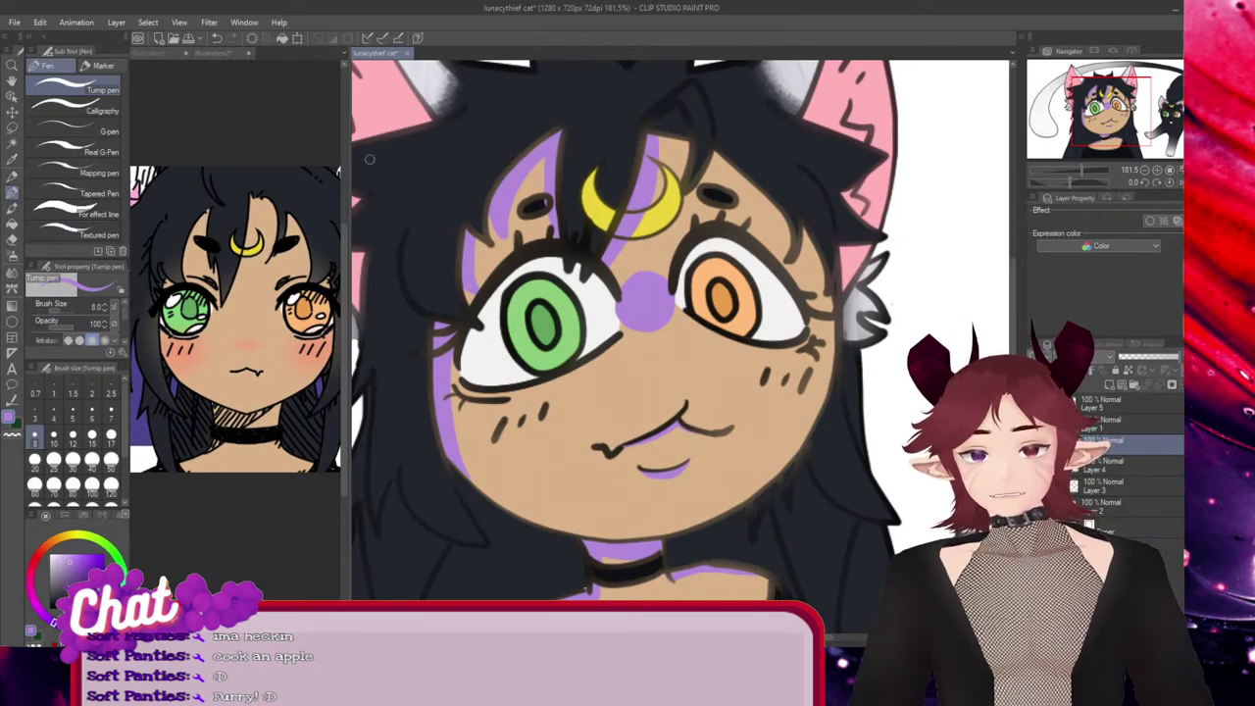
{"action": "key", "text": "e"}
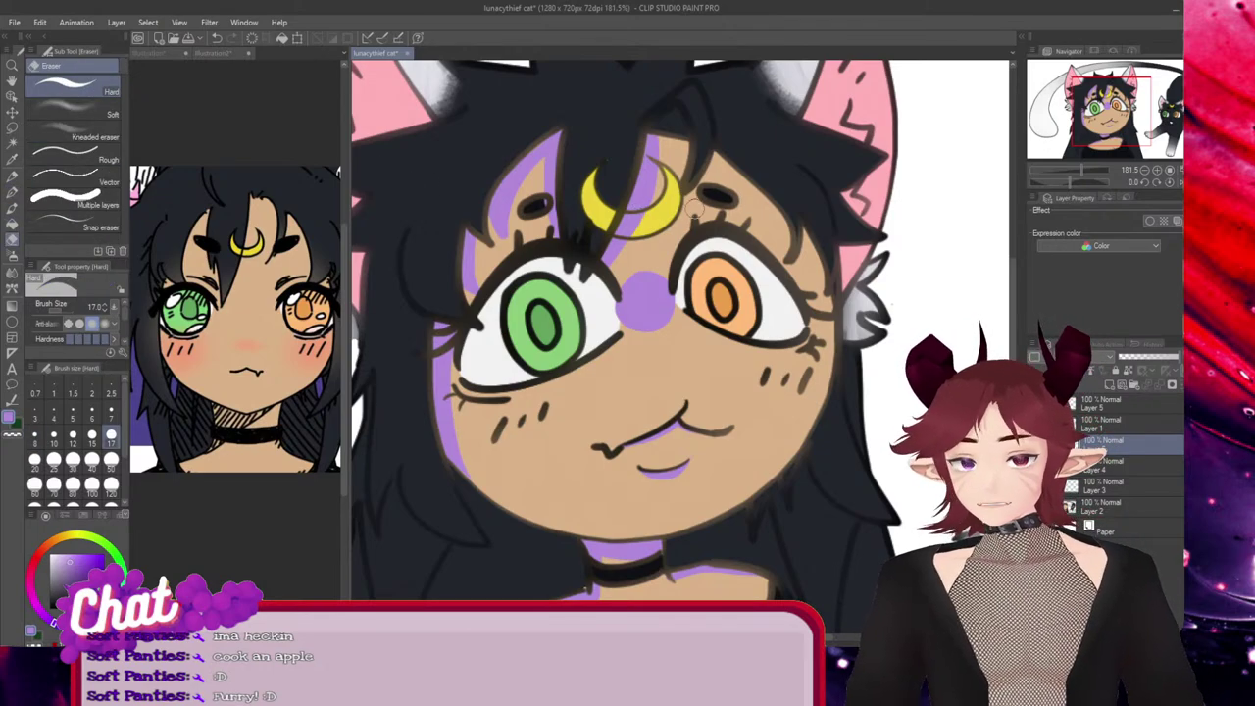
{"action": "mouse_move", "coordinate": [618, 221]}
{"action": "left_mouse_down"}
{"action": "mouse_move", "coordinate": [649, 220]}
{"action": "mouse_move", "coordinate": [610, 227]}
{"action": "left_mouse_up"}
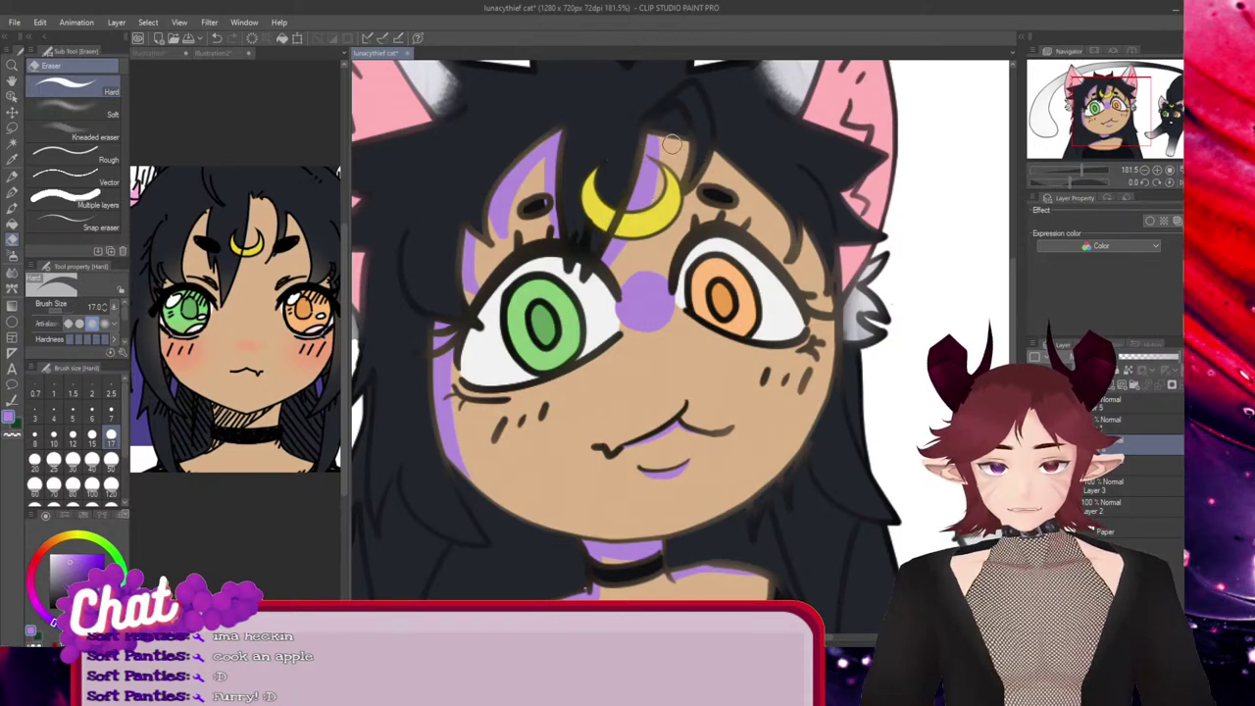
{"action": "left_click", "coordinate": [12, 192]}
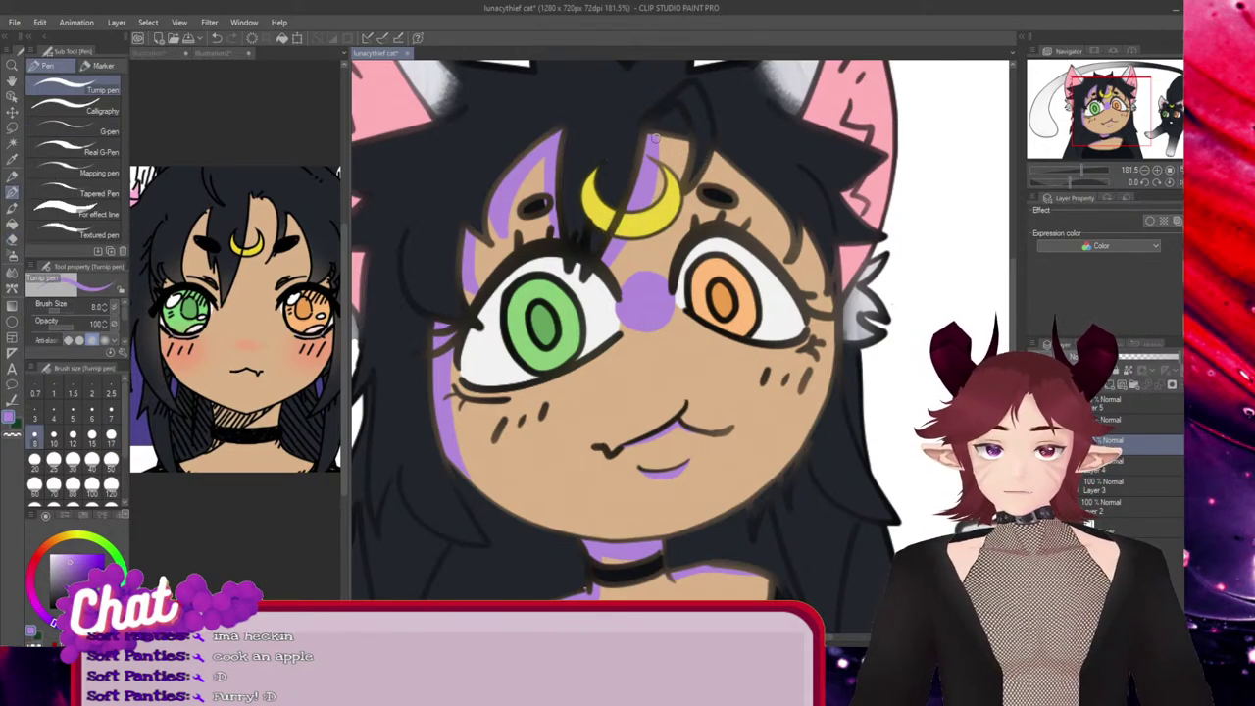
{"action": "left_click_drag", "start_coordinate": [651, 138], "coordinate": [660, 139]}
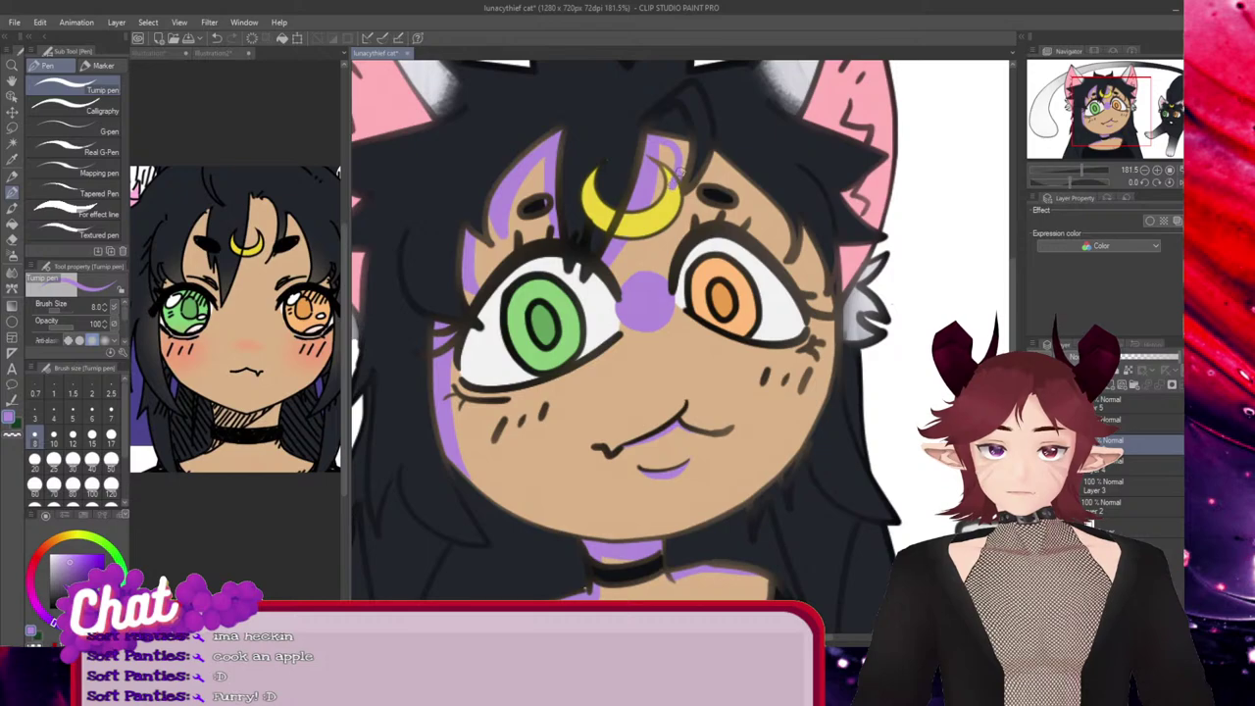
{"action": "key", "text": "ctrl+z"}
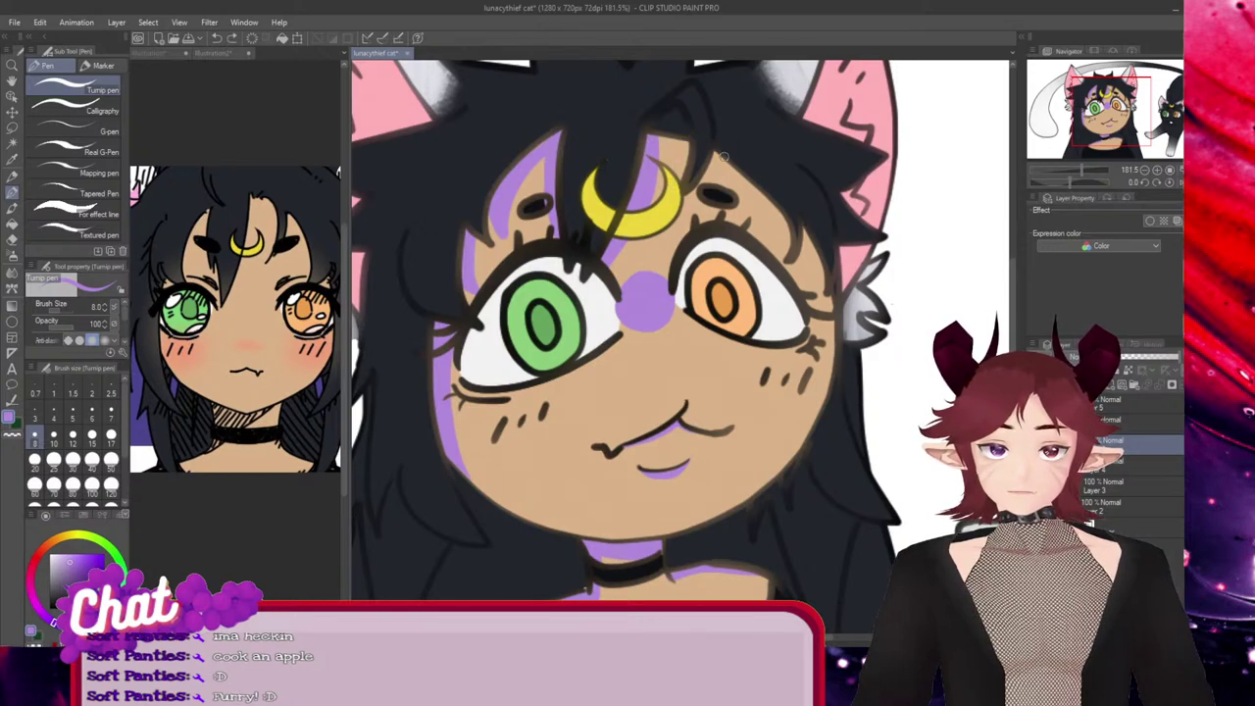
Paint light purple shadows across the forehead above the crescent moon and beside the hair near the orange eye's eyebrow
{"action": "mouse_move", "coordinate": [716, 154]}
{"action": "left_mouse_down"}
{"action": "mouse_move", "coordinate": [710, 183]}
{"action": "mouse_move", "coordinate": [730, 164]}
{"action": "mouse_move", "coordinate": [721, 173]}
{"action": "left_mouse_up"}
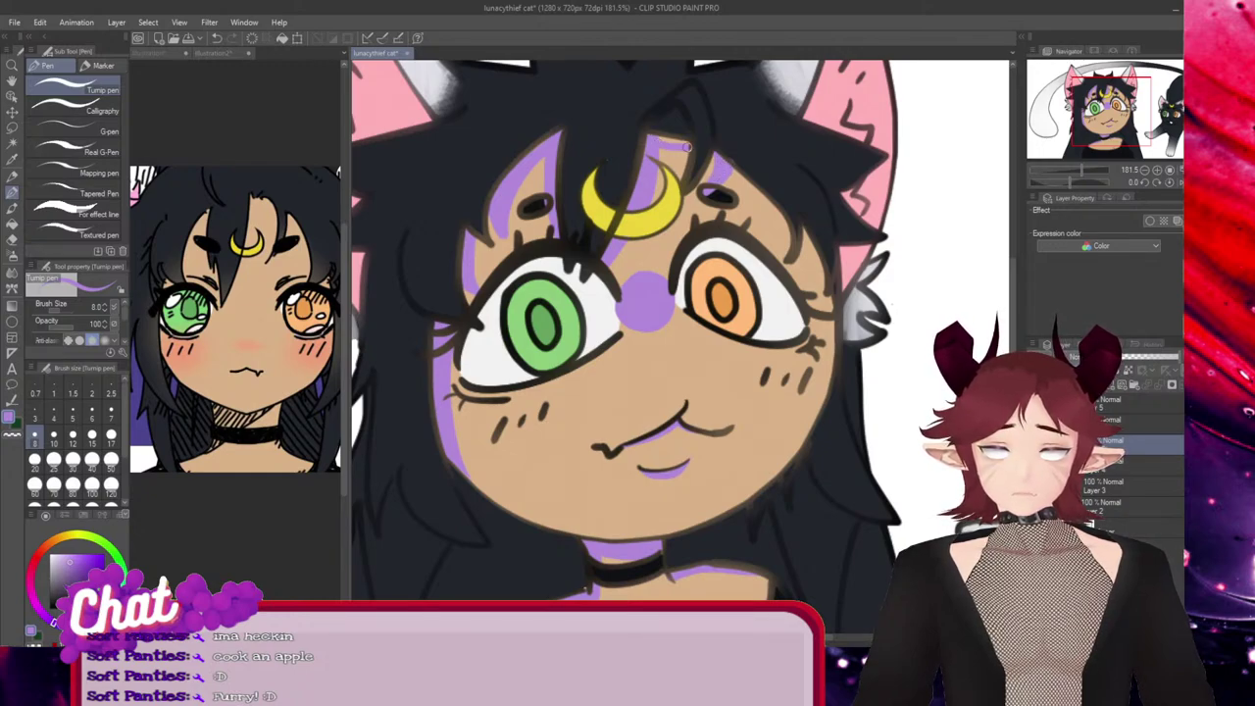
{"action": "left_click_drag", "start_coordinate": [687, 147], "coordinate": [651, 166]}
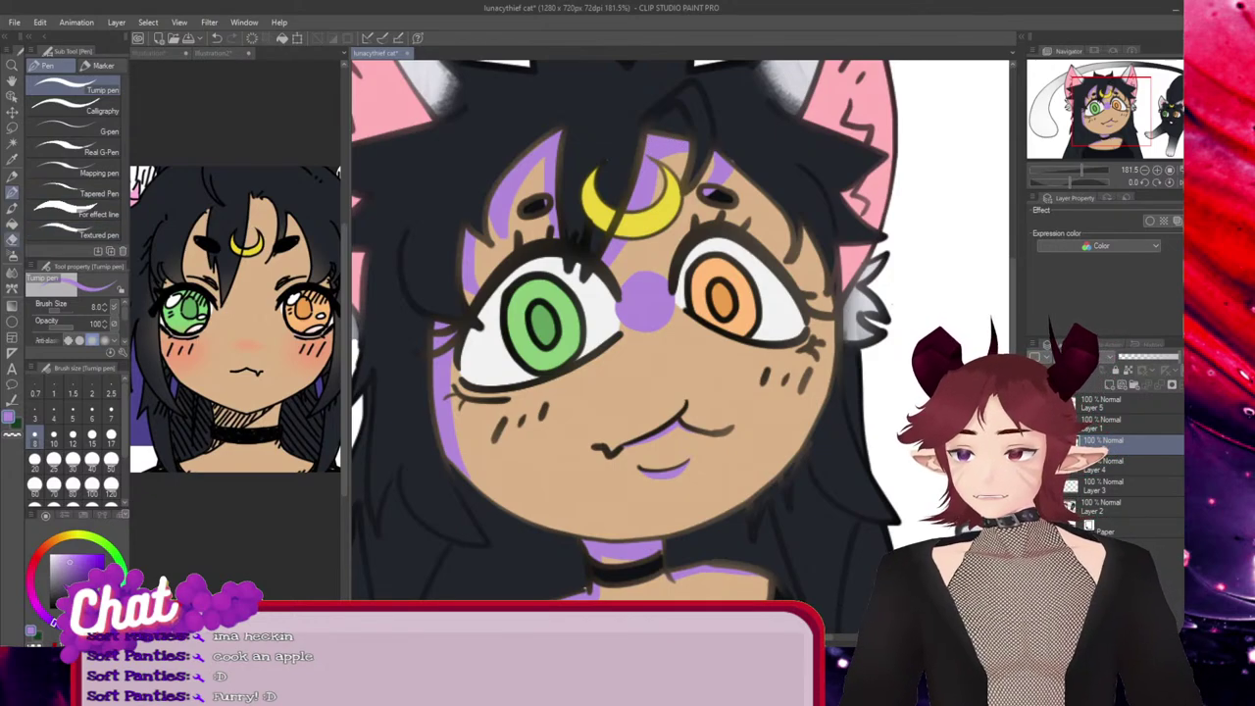
{"action": "key", "text": "e"}
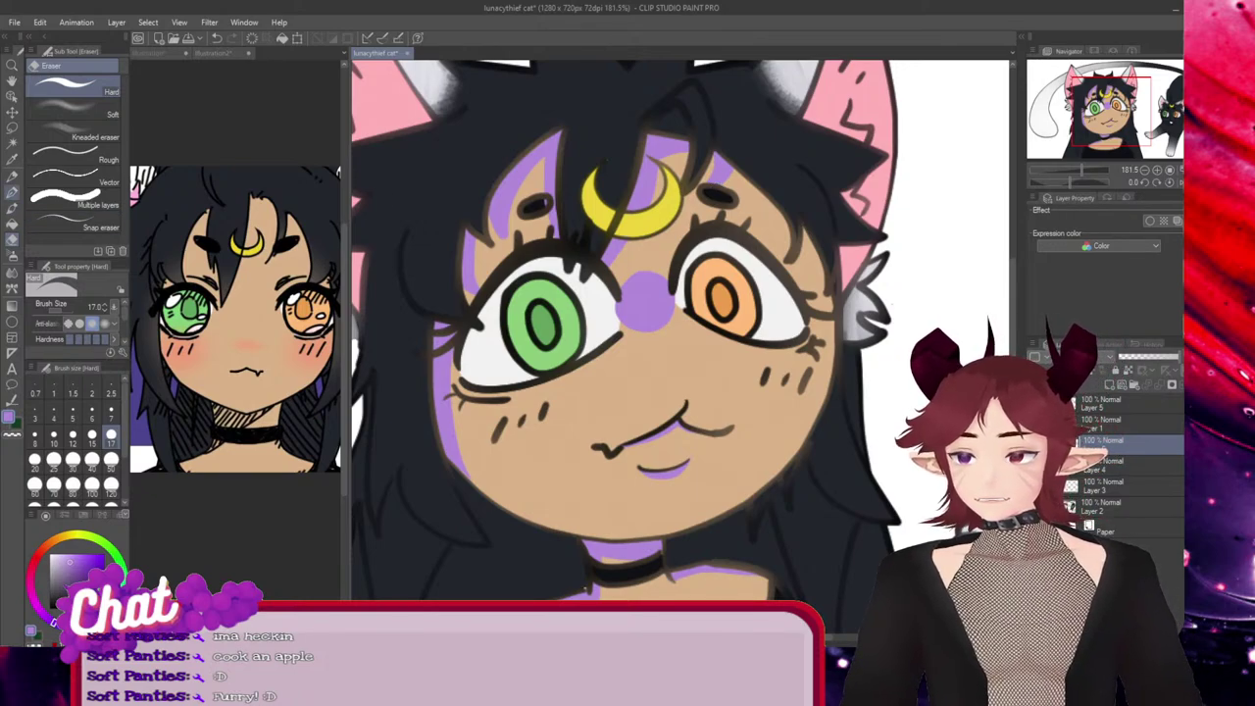
Paint light purple shadows on the temple beside the orange eye and in a thin line along the hair edge above it
{"action": "key", "text": "p"}
{"action": "left_click_drag", "start_coordinate": [807, 221], "coordinate": [810, 269]}
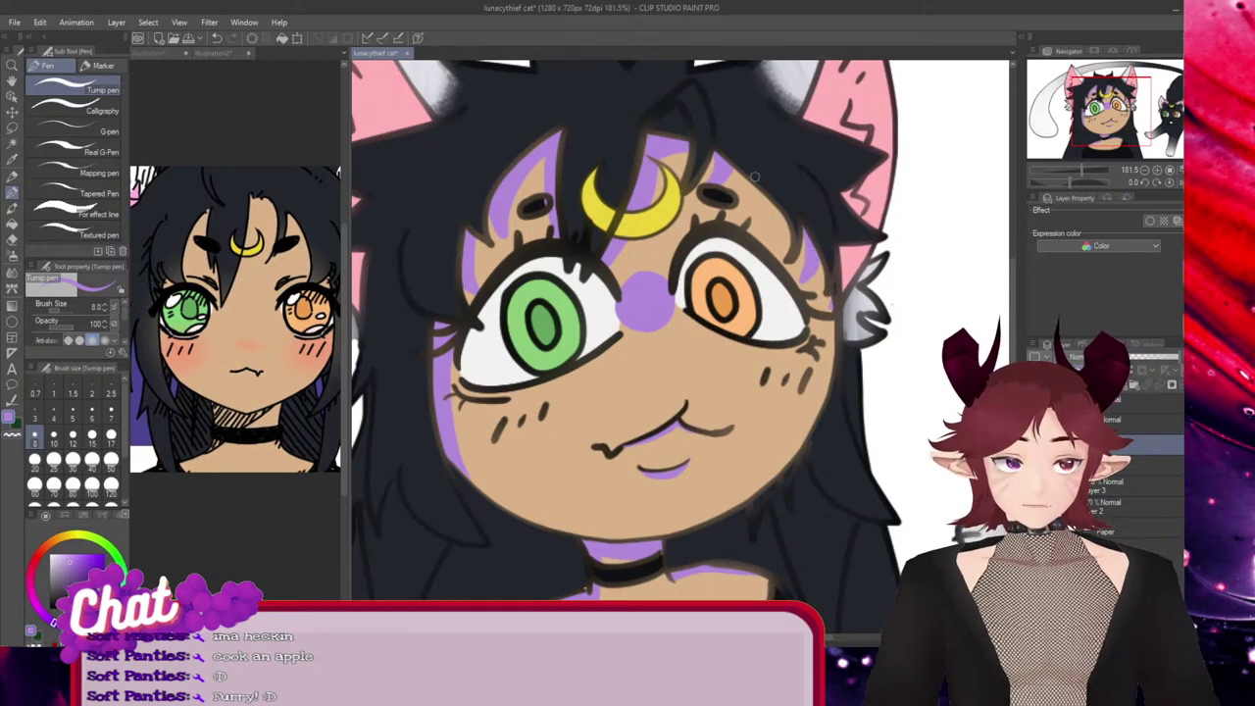
{"action": "left_click_drag", "start_coordinate": [735, 170], "coordinate": [784, 219]}
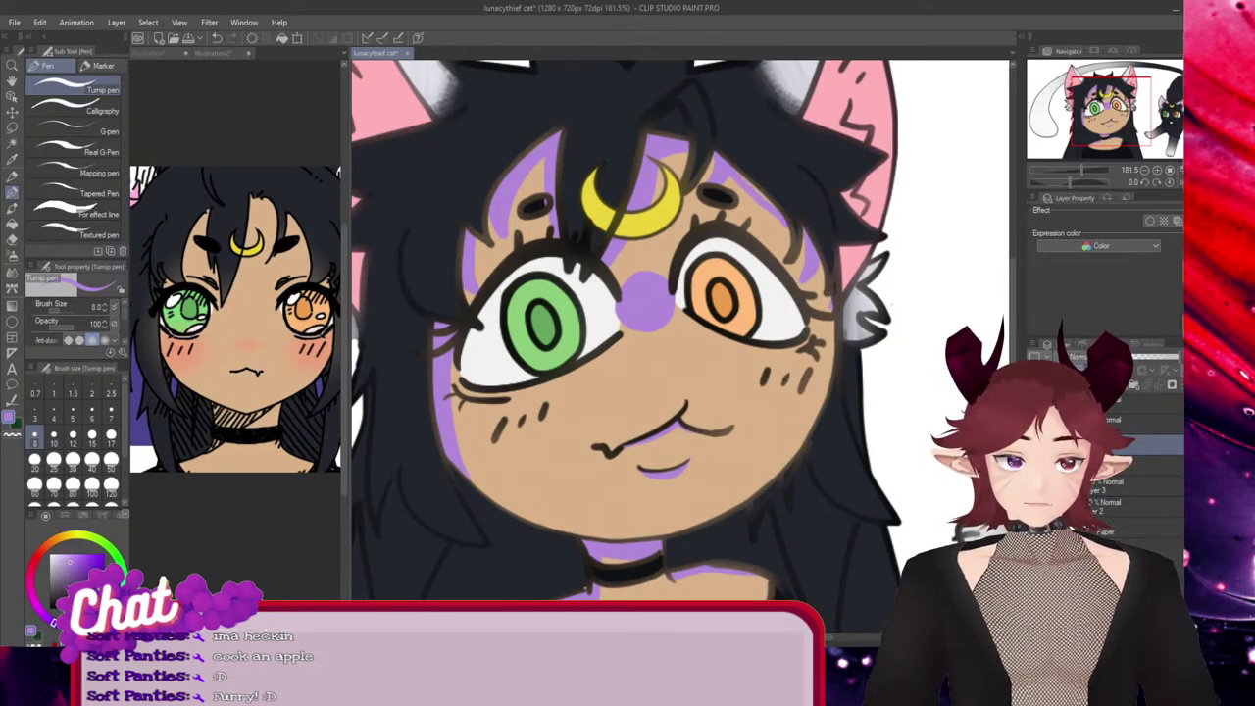
{"action": "key", "text": "ctrl+z"}
{"action": "left_click_drag", "start_coordinate": [729, 167], "coordinate": [788, 218]}
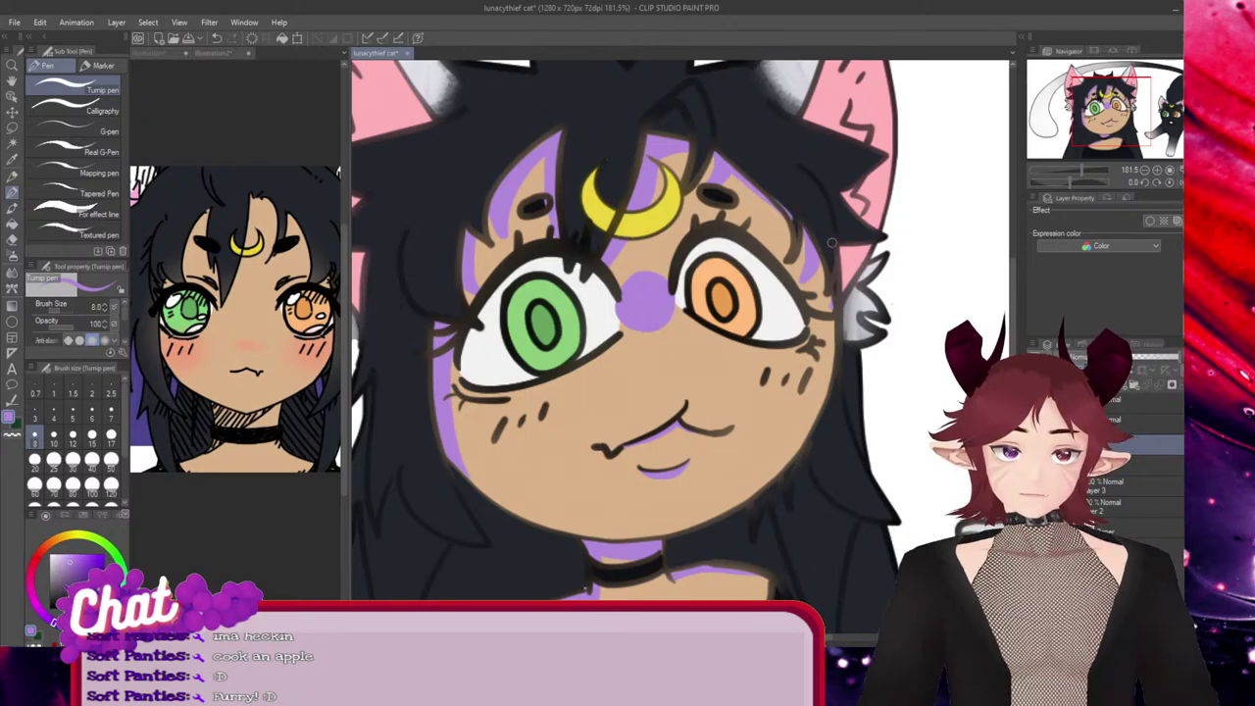
{"action": "key", "text": "g"}
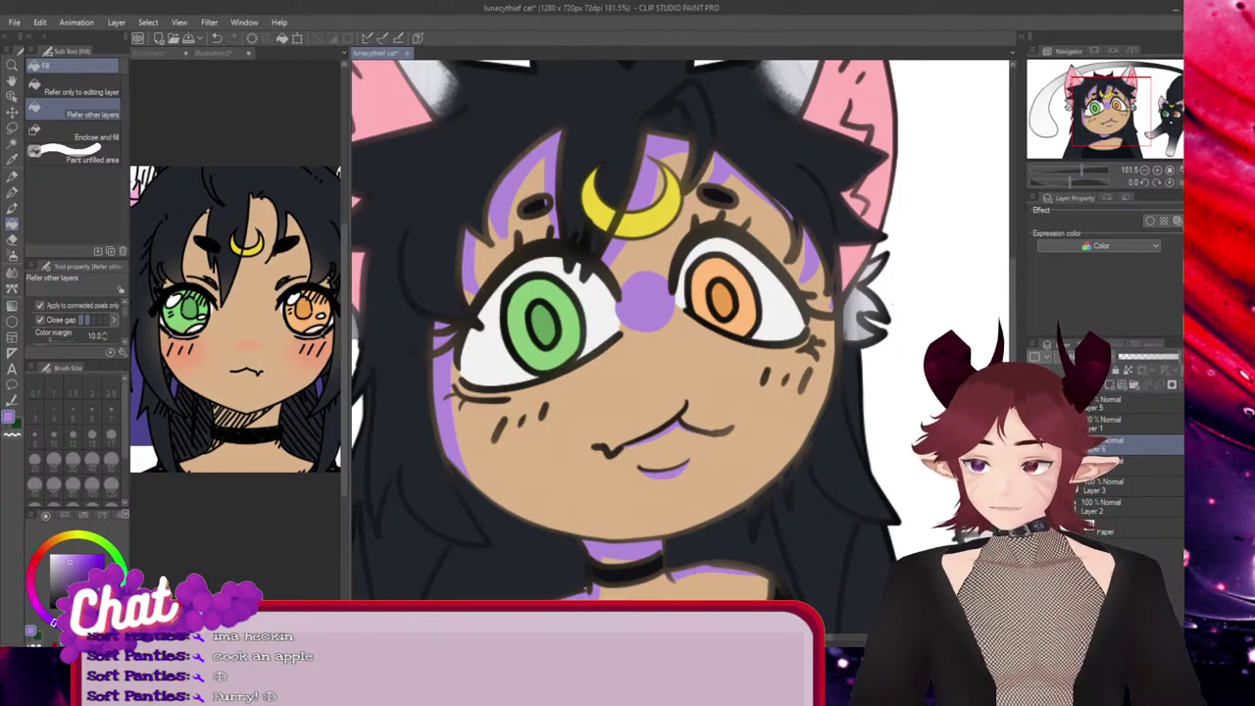
{"action": "key", "text": "e"}
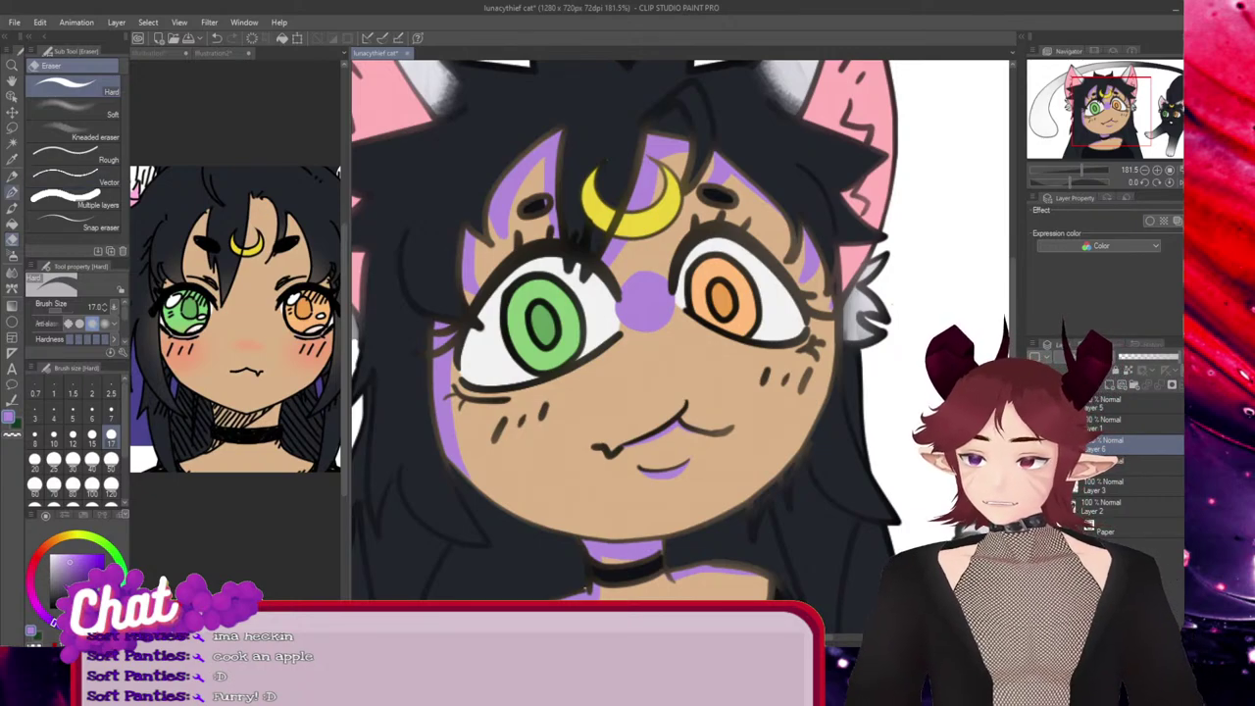
Paint thin light purple shadows beneath the inner lower edges of the green and orange eyes with the Turnip pen
{"action": "key", "text": "p"}
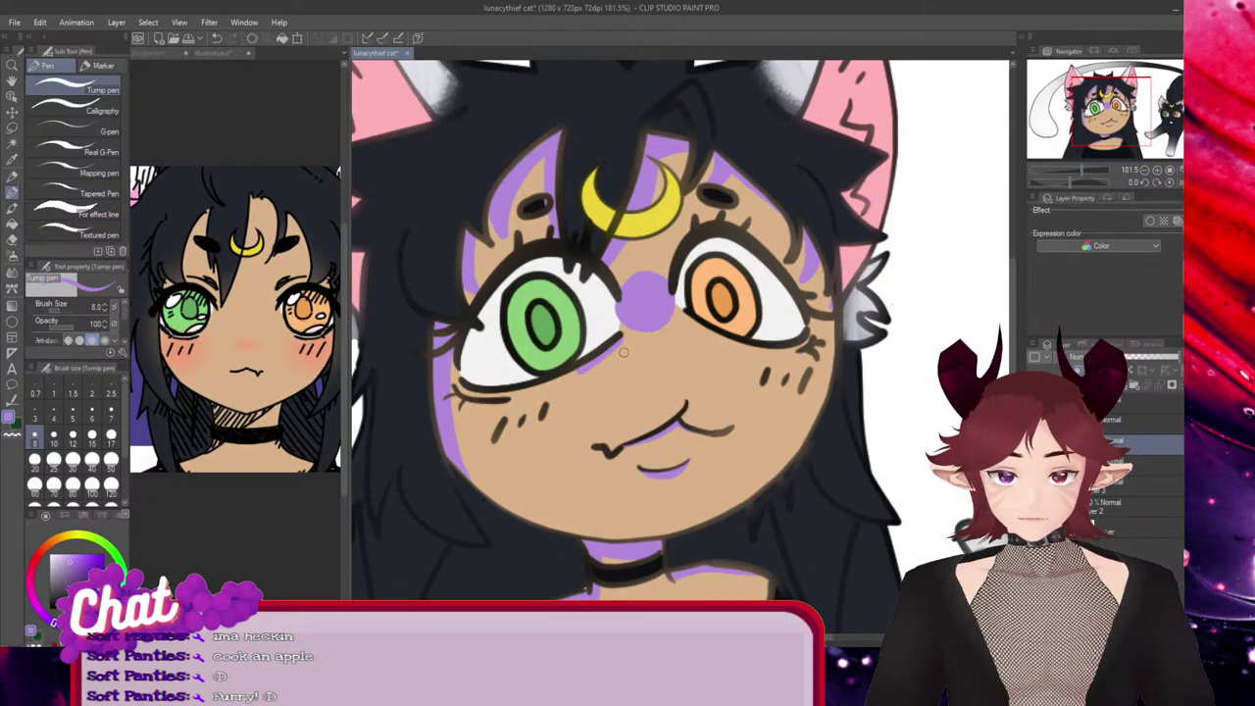
{"action": "left_click_drag", "start_coordinate": [686, 317], "coordinate": [730, 348]}
{"action": "key", "text": "ctrl+z"}
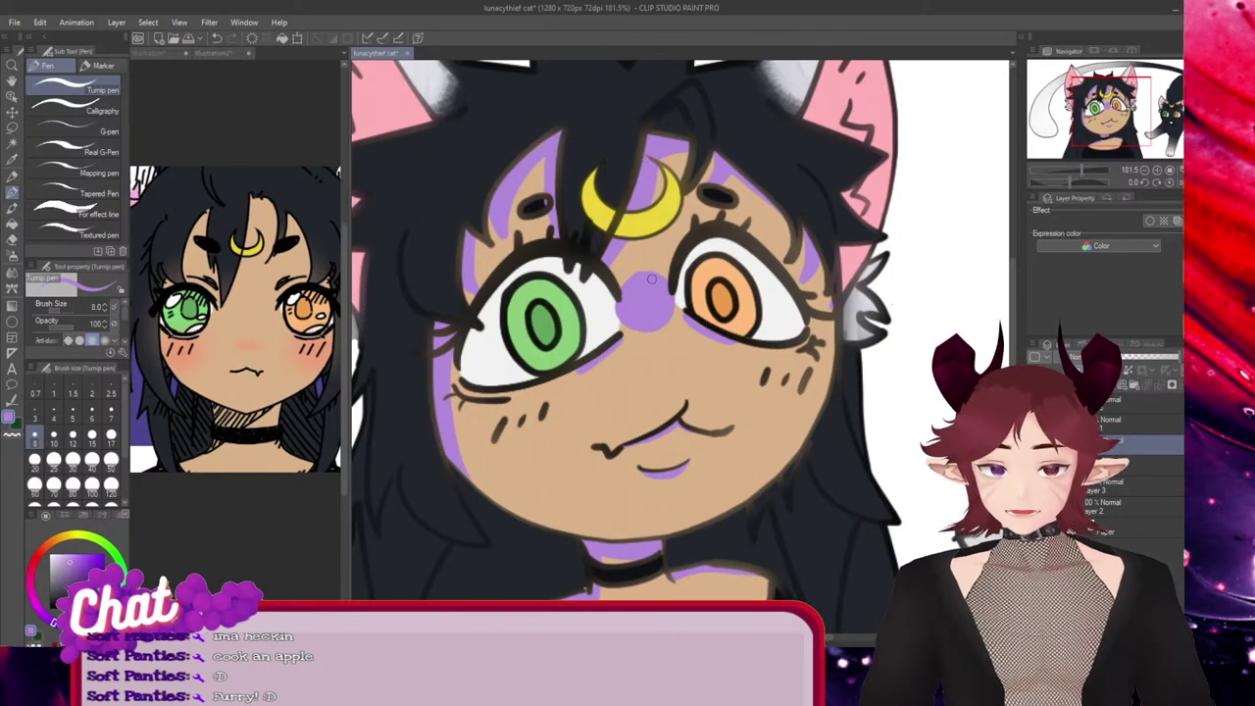
Fade the purple shadows on the nose bridge and around the face with the Kneaded eraser at size 40 and opacity 31
{"action": "key", "text": "e"}
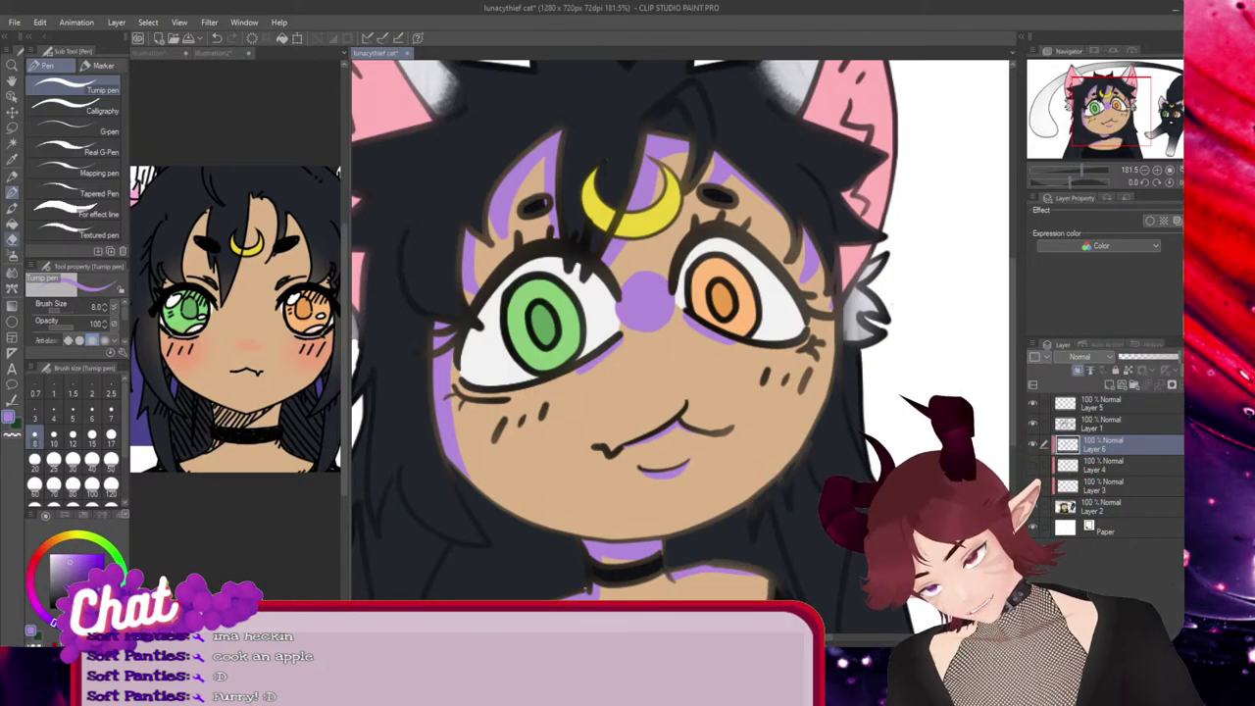
{"action": "left_click", "coordinate": [73, 132]}
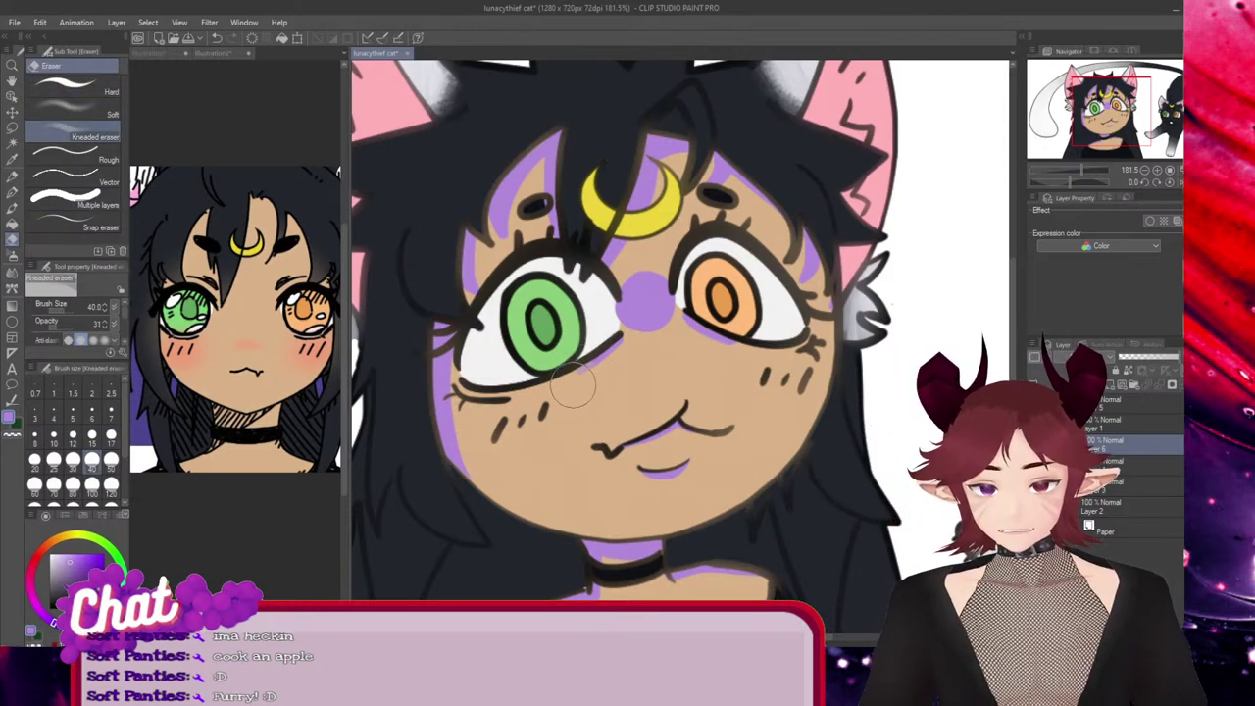
{"action": "left_click_drag", "start_coordinate": [654, 334], "coordinate": [686, 301]}
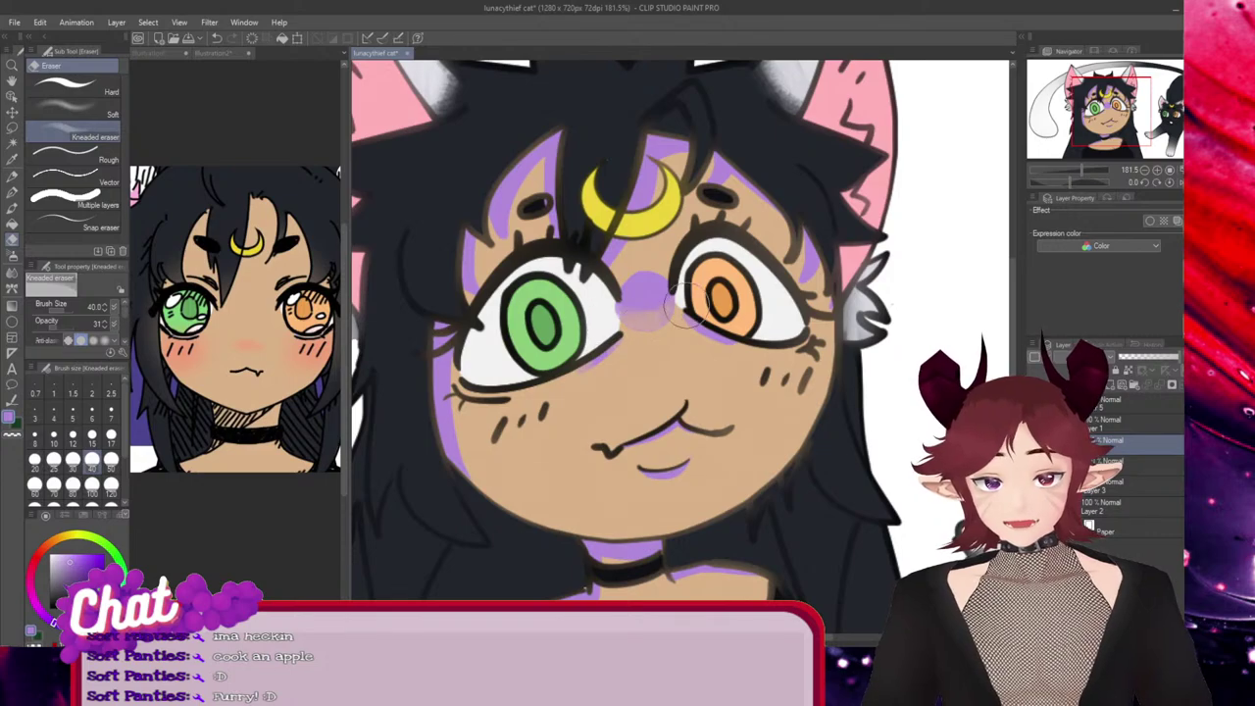
{"action": "left_click_drag", "start_coordinate": [604, 331], "coordinate": [690, 302]}
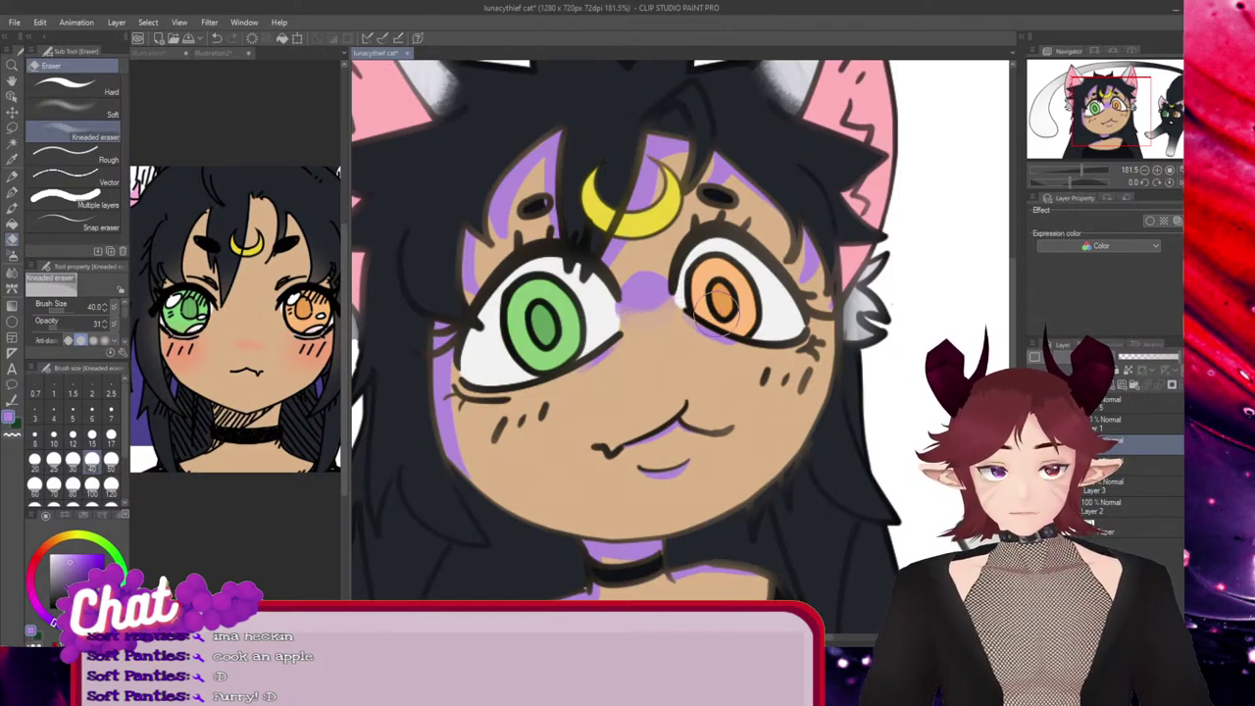
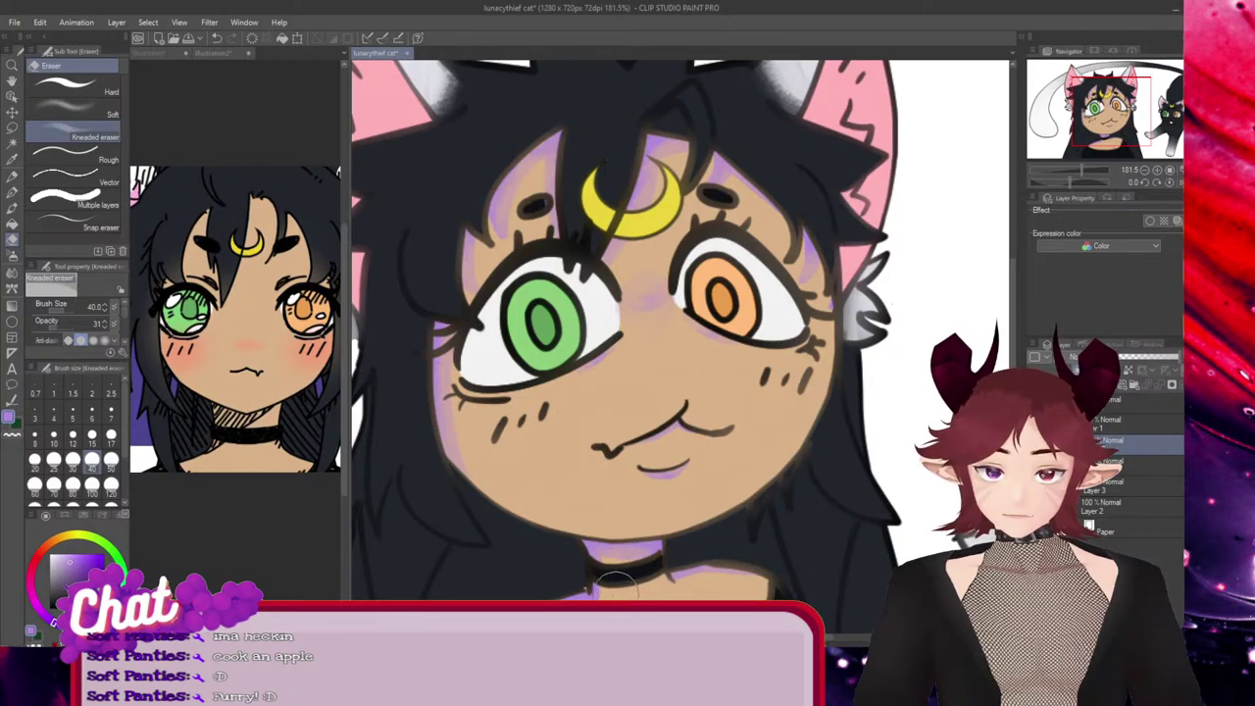
Show the soft purple shading and blush layers to check the face, and hide the purple shading
{"action": "scroll", "coordinate": [530, 537], "scroll_direction": "down", "scroll_amount": 3}
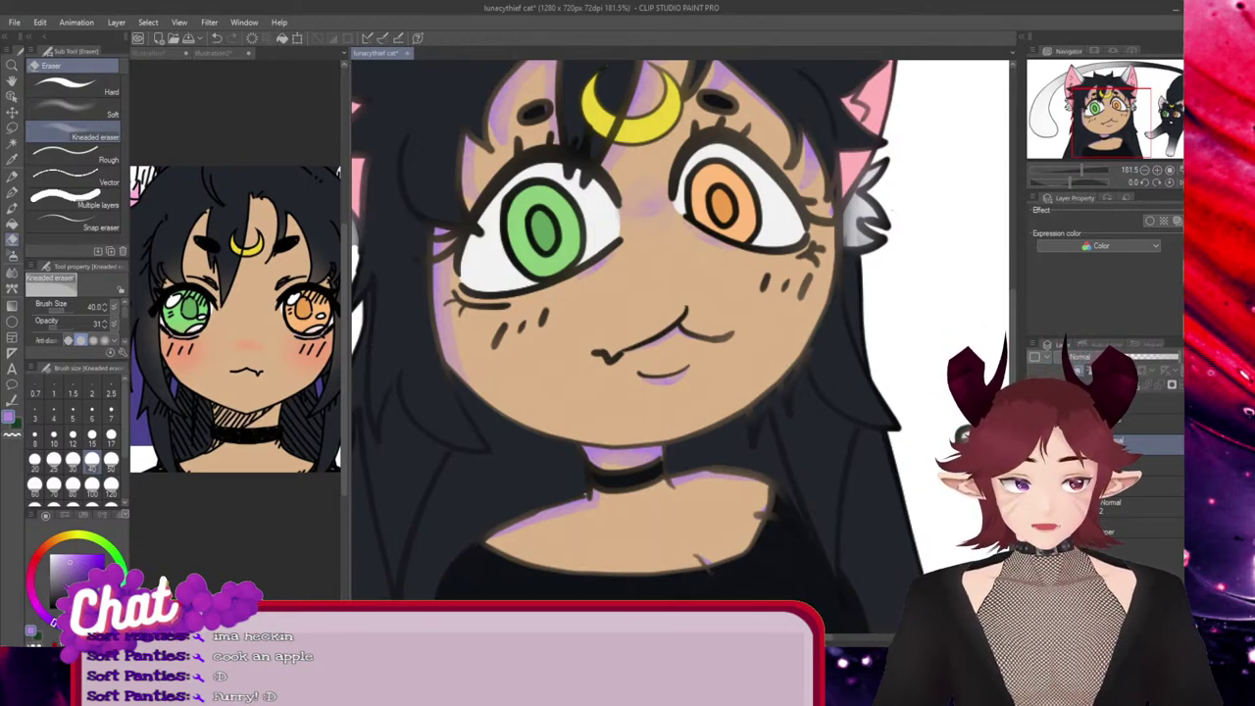
{"action": "key", "text": "ctrl+z"}
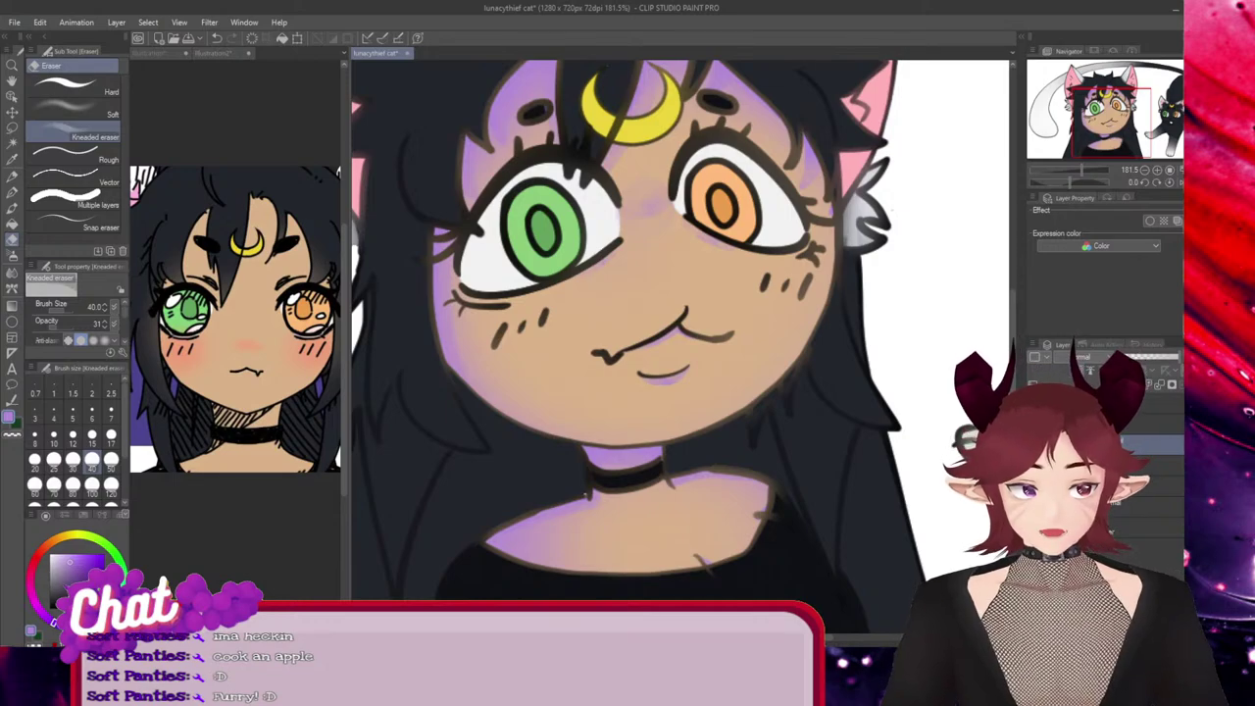
{"action": "left_click", "coordinate": [1035, 442]}
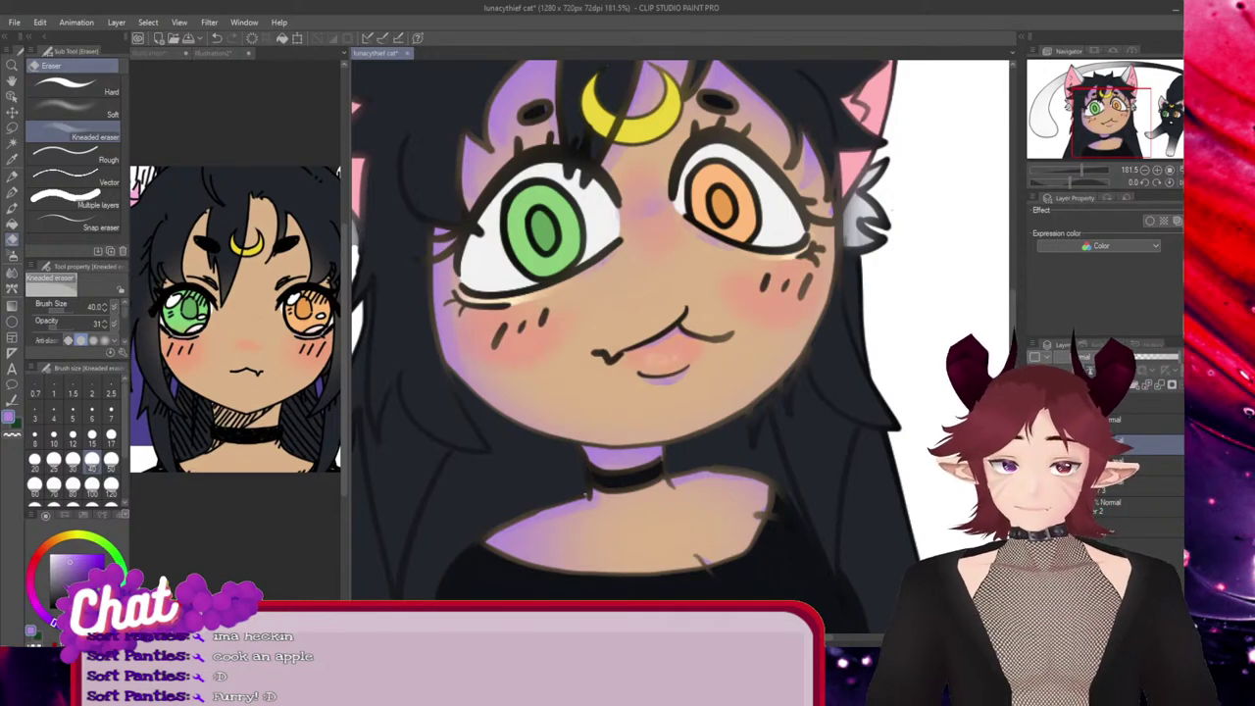
{"action": "scroll", "coordinate": [882, 469], "scroll_direction": "down", "scroll_amount": 2}
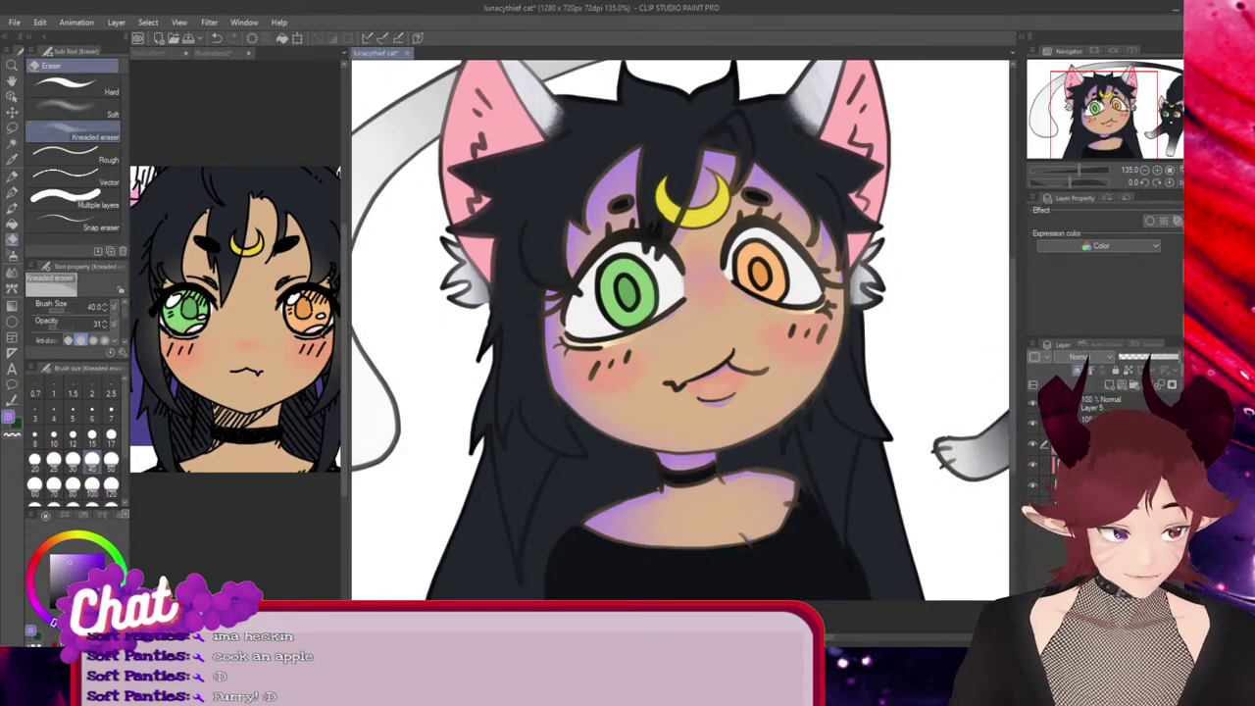
{"action": "left_click", "coordinate": [1033, 446]}
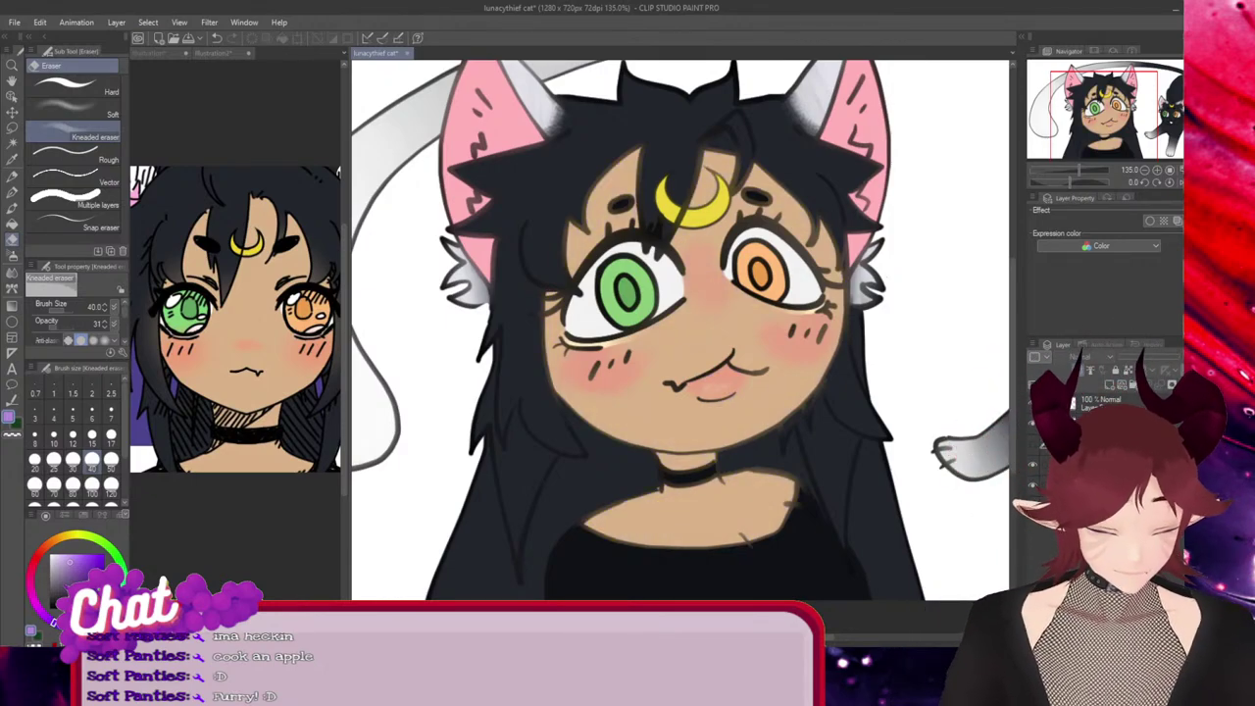
Choose a pale yellow drawing colour and select the layer for the skin highlights
{"action": "left_click", "coordinate": [1098, 466]}
{"action": "left_click", "coordinate": [686, 427], "text": "alt"}
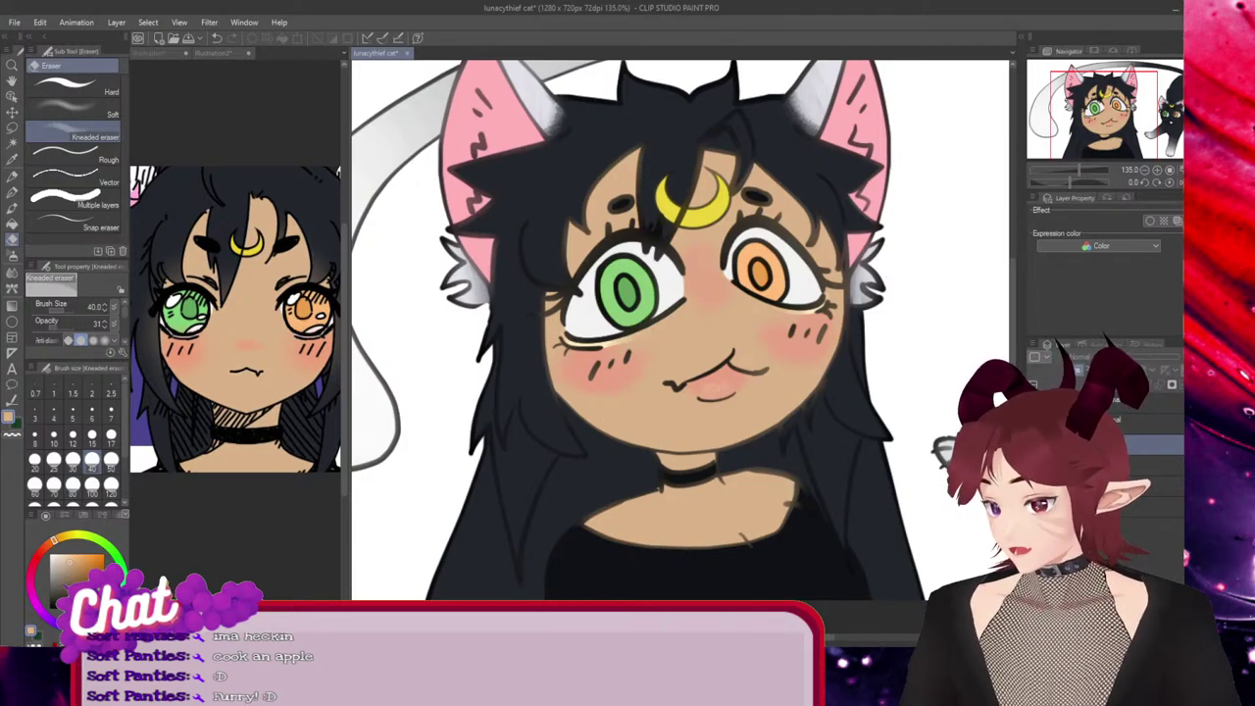
{"action": "left_click", "coordinate": [38, 554]}
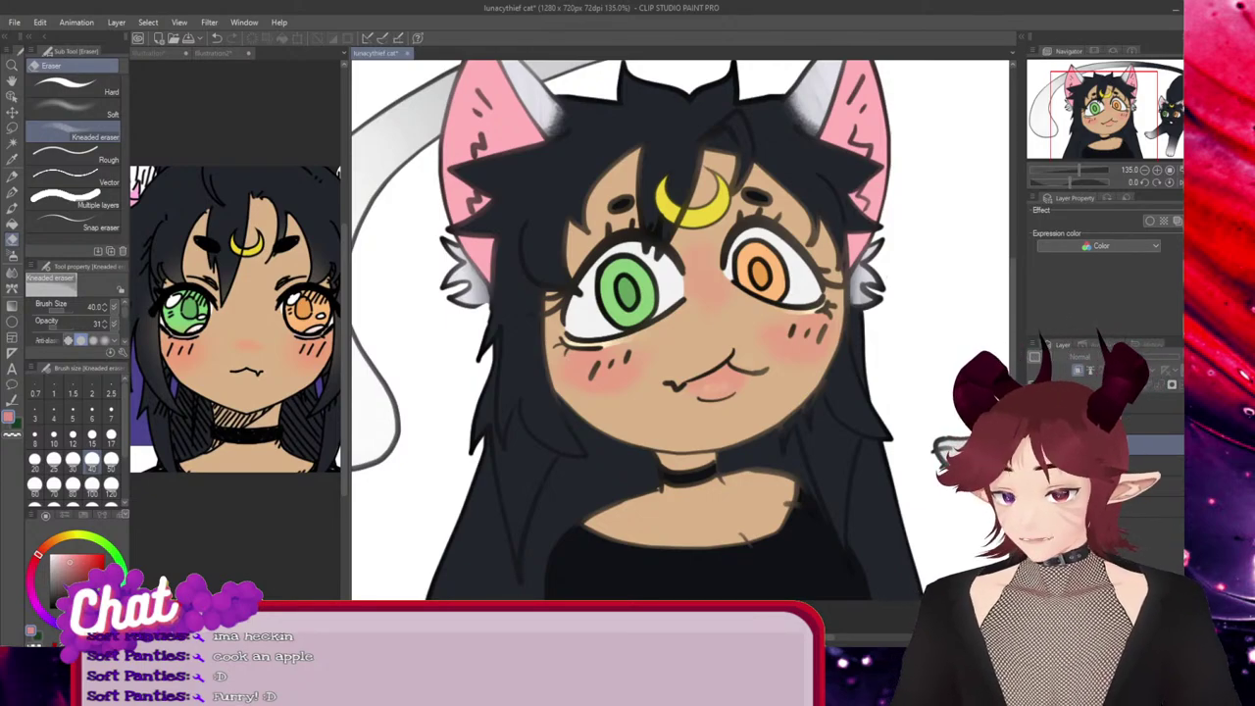
{"action": "left_click", "coordinate": [647, 407], "text": "alt"}
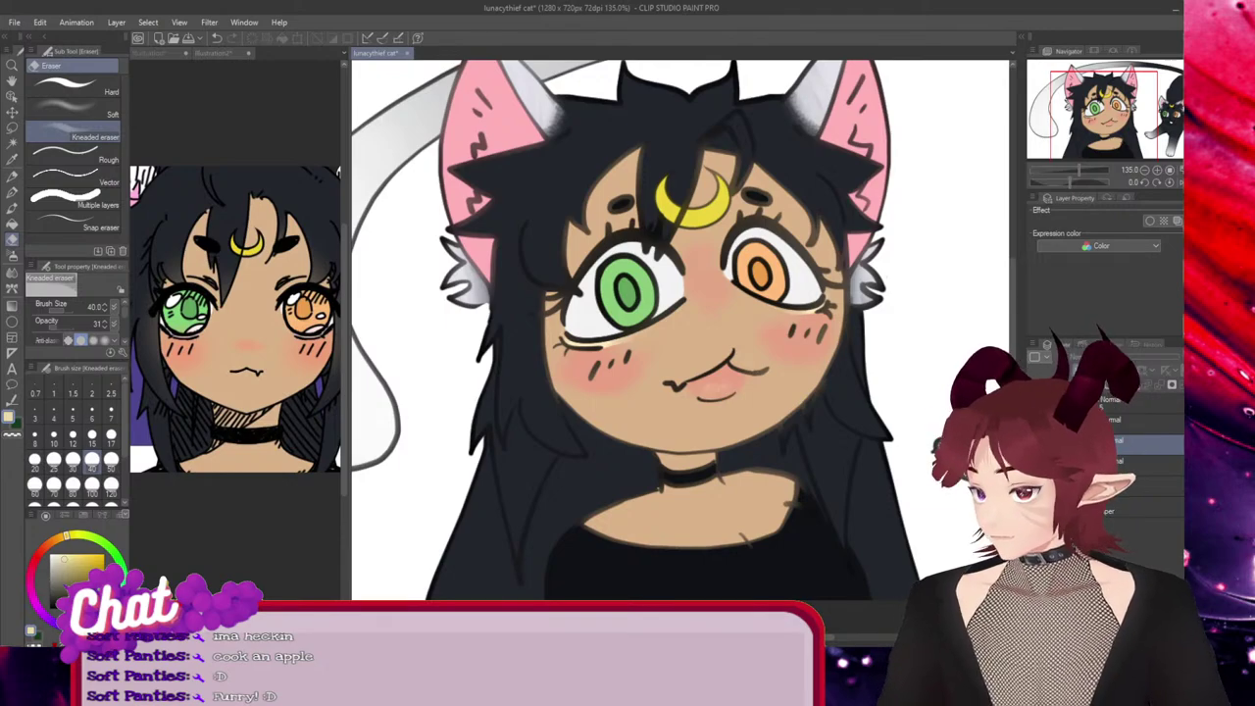
{"action": "key", "text": "p"}
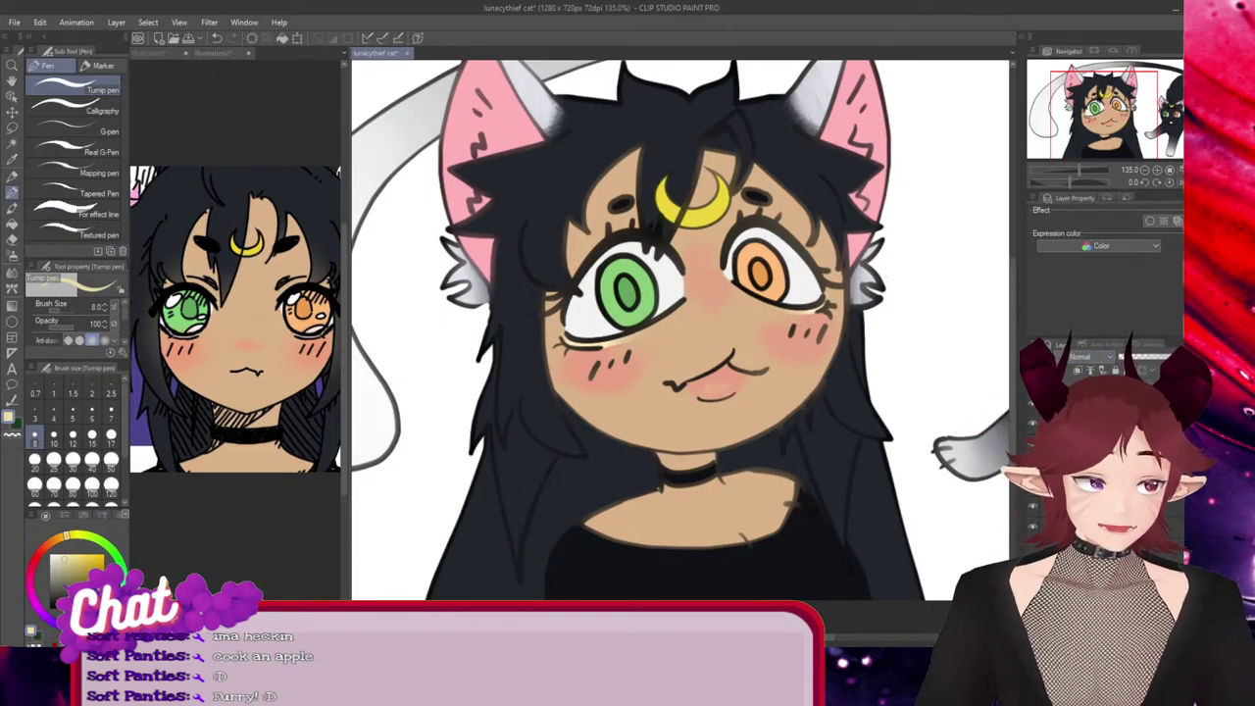
{"action": "left_click", "coordinate": [1118, 441]}
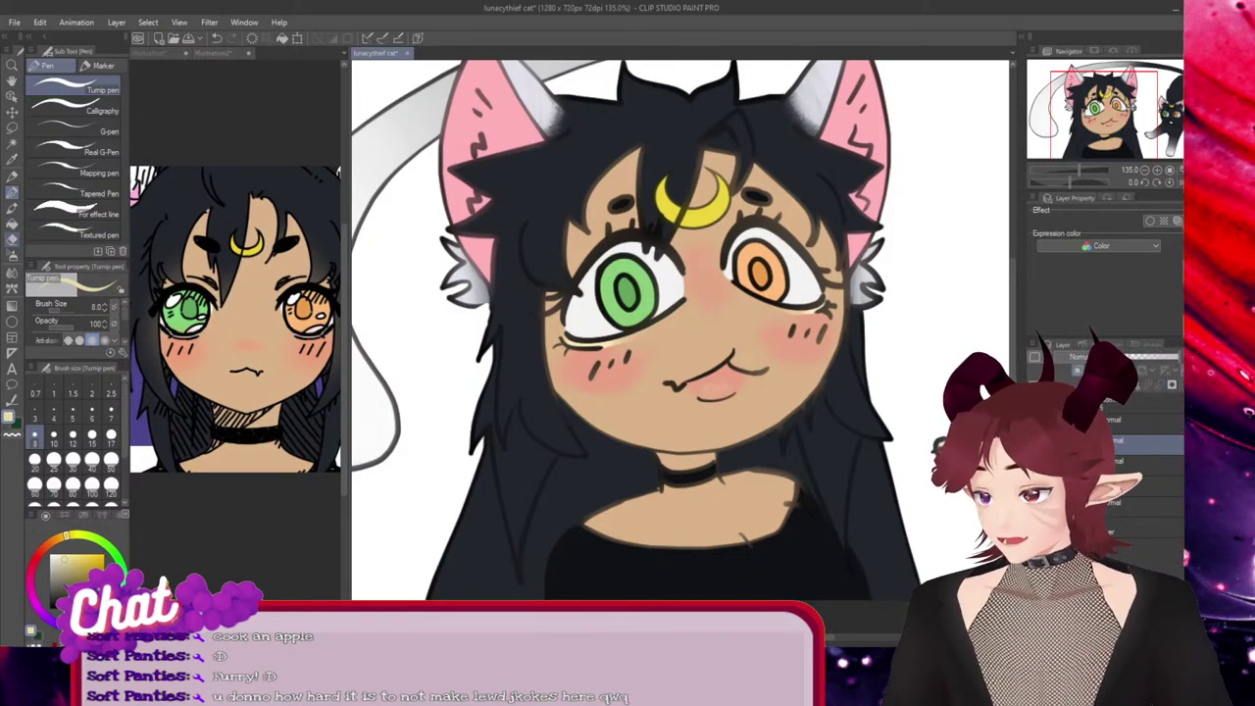
Fill the skin areas of the chest, neck, face and forehead with pale yellow, referring to other layers
{"action": "key", "text": "g"}
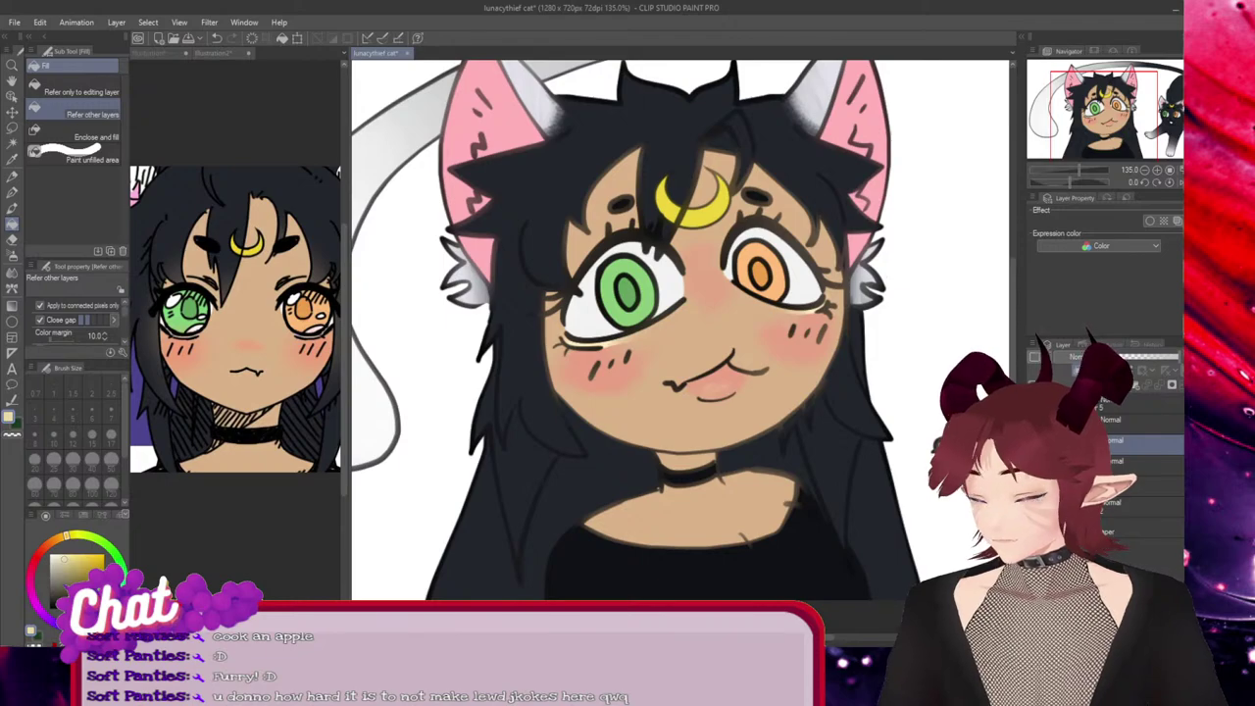
{"action": "left_click", "coordinate": [790, 502]}
{"action": "left_click", "coordinate": [687, 462]}
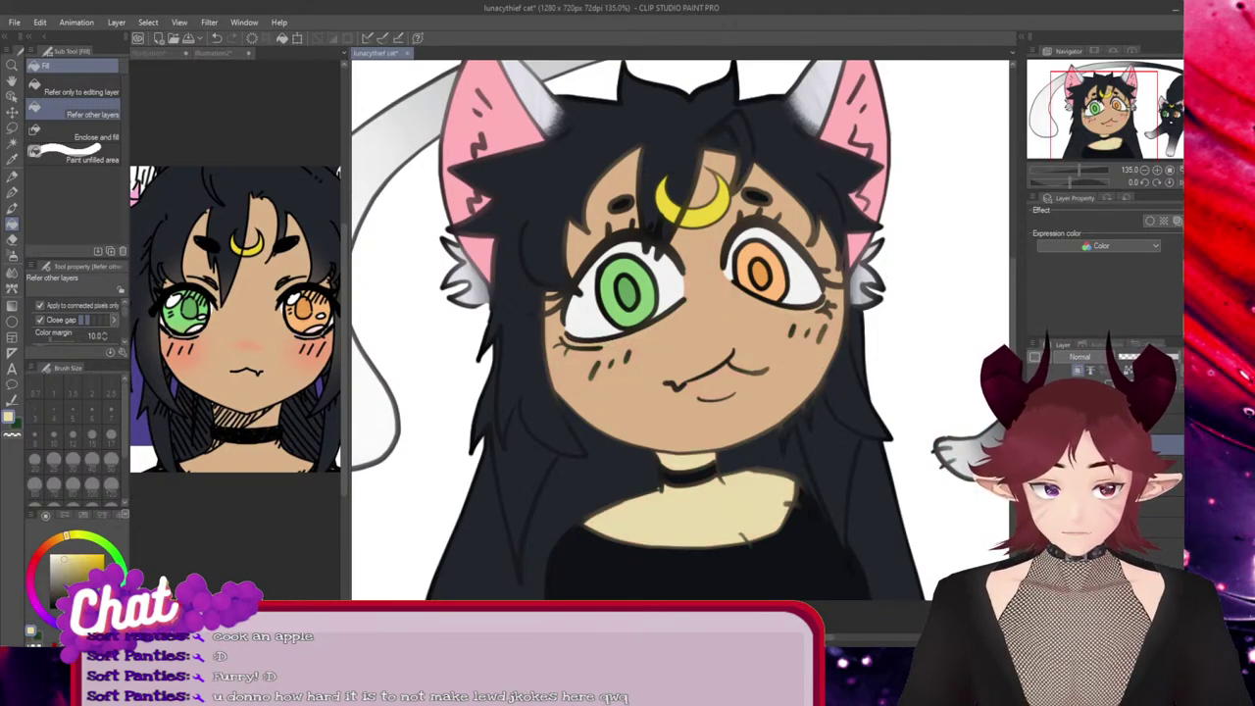
{"action": "left_click", "coordinate": [677, 407]}
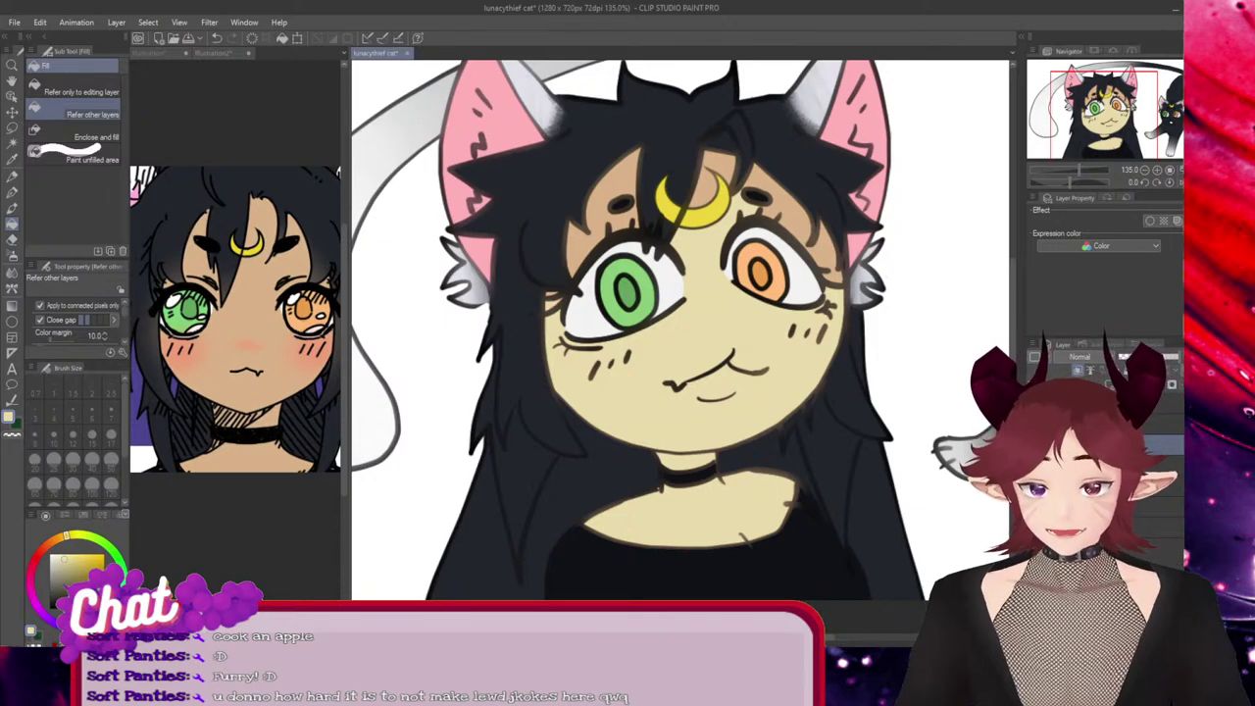
{"action": "scroll", "coordinate": [564, 275], "scroll_direction": "up", "scroll_amount": 4}
{"action": "left_click", "coordinate": [589, 239]}
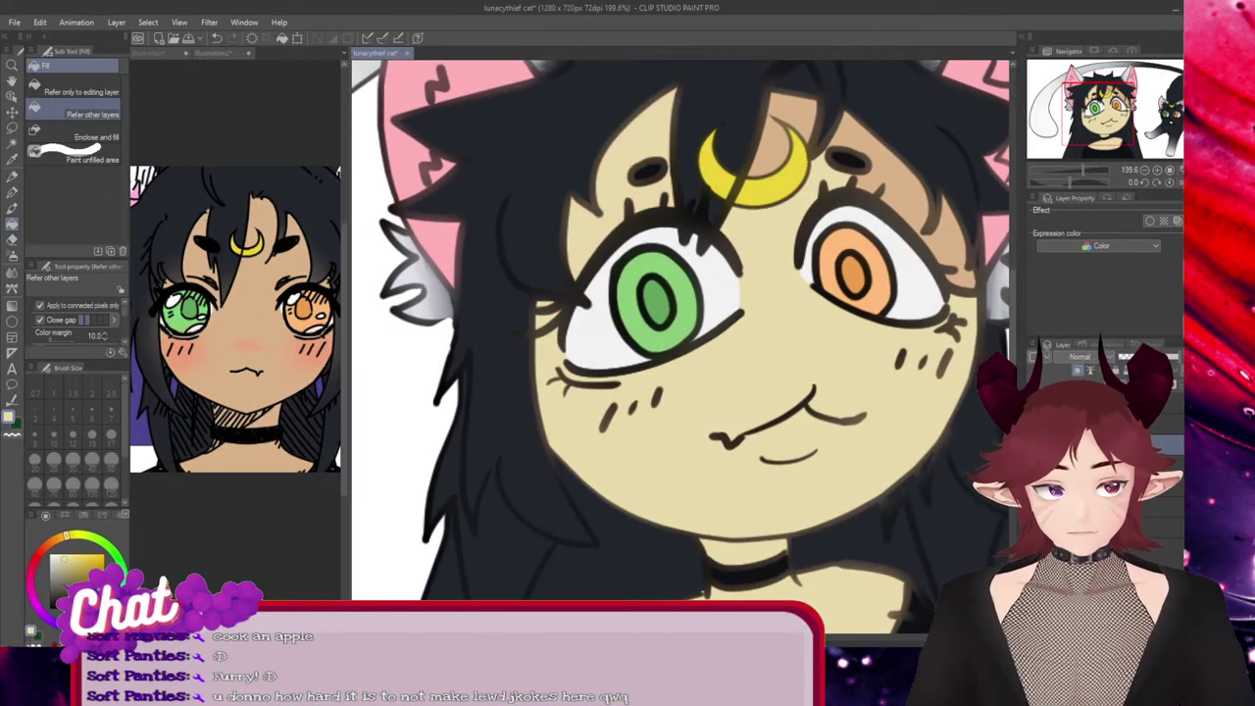
{"action": "left_click", "coordinate": [887, 177]}
{"action": "left_click", "coordinate": [947, 241]}
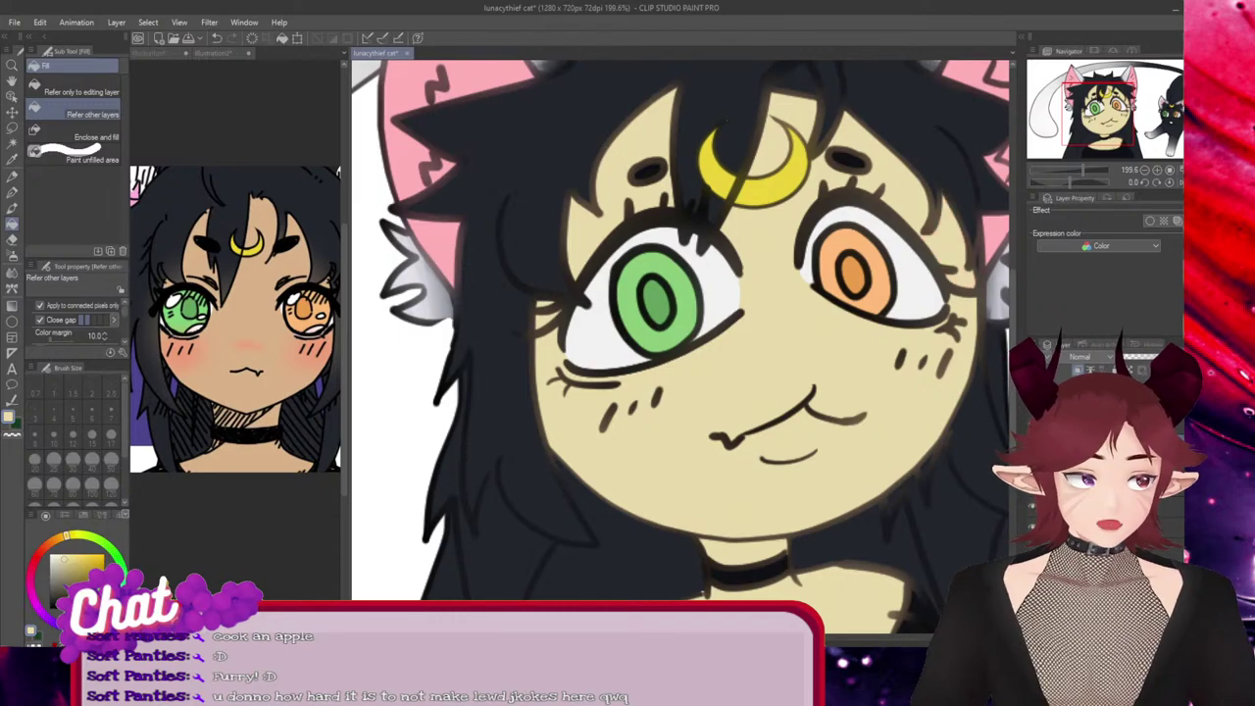
{"action": "scroll", "coordinate": [877, 358], "scroll_direction": "down", "scroll_amount": 4}
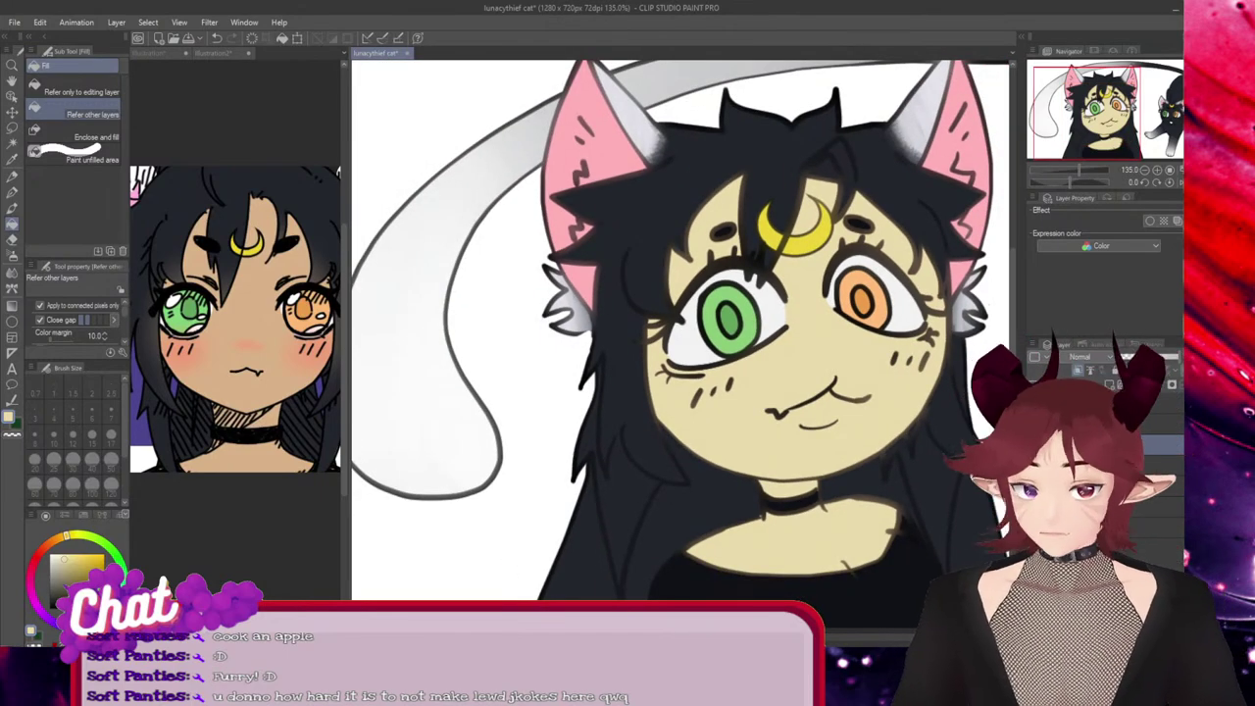
{"action": "left_click_drag", "start_coordinate": [760, 638], "coordinate": [819, 637]}
{"action": "scroll", "coordinate": [680, 333], "scroll_direction": "left", "scroll_amount": 3}
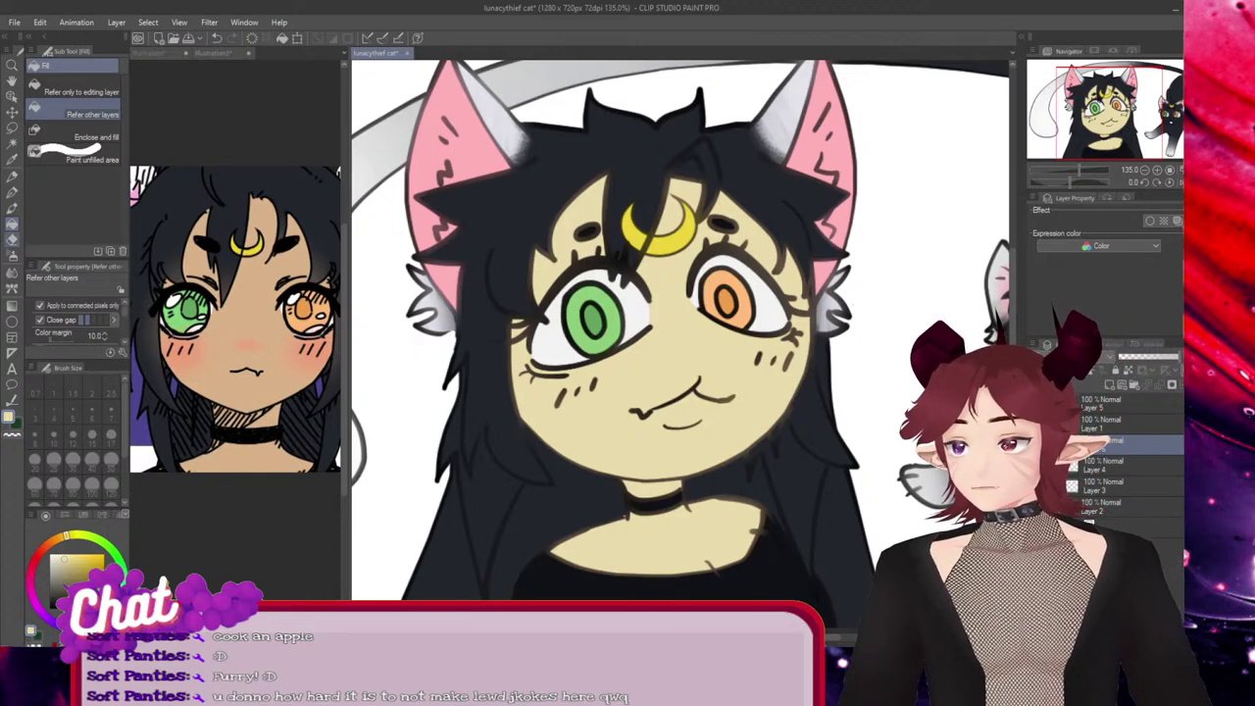
Erase the pale yellow fill from the face, neck and chest with the Soft eraser at size 120
{"action": "key", "text": "e"}
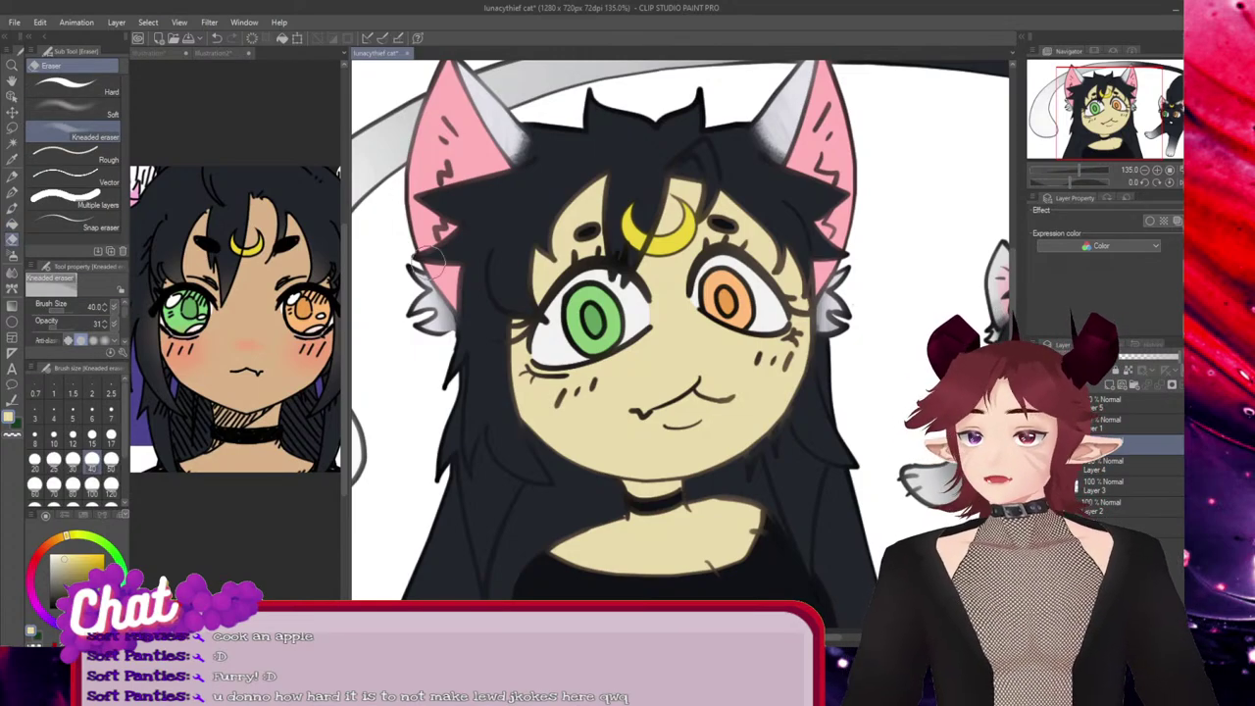
{"action": "left_click", "coordinate": [73, 110]}
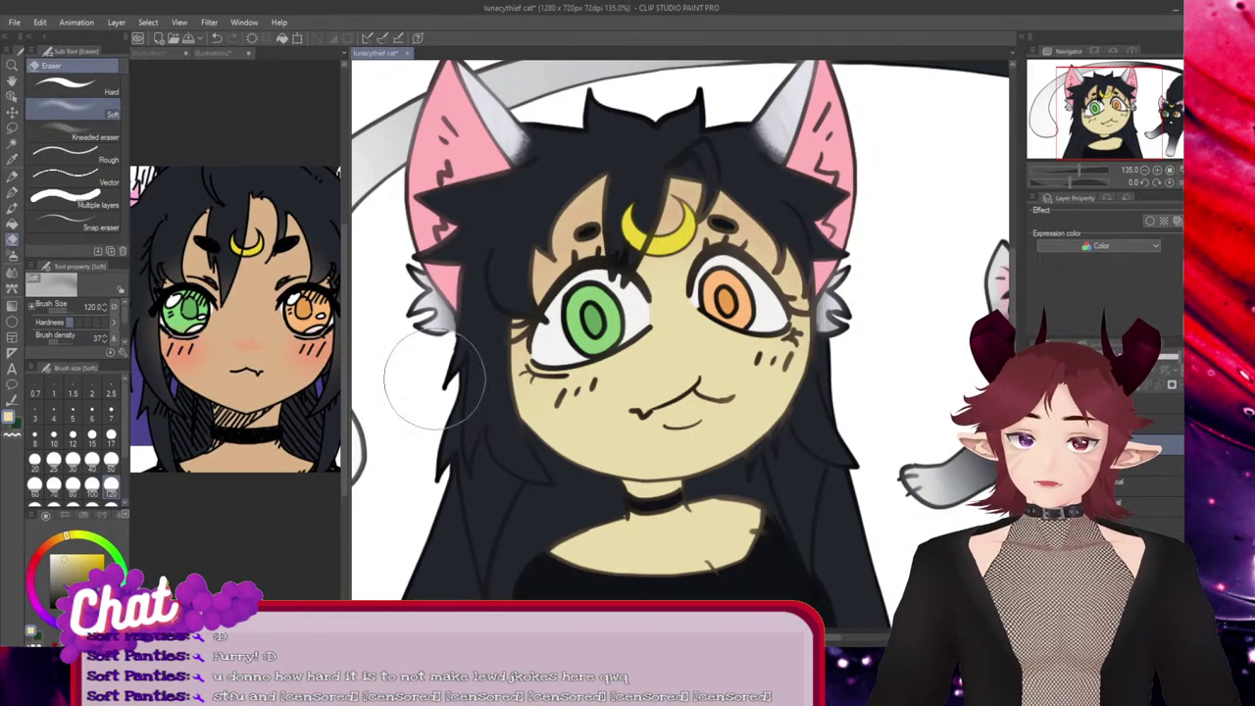
{"action": "mouse_move", "coordinate": [674, 317]}
{"action": "left_mouse_down"}
{"action": "mouse_move", "coordinate": [690, 279]}
{"action": "mouse_move", "coordinate": [638, 251]}
{"action": "left_mouse_up"}
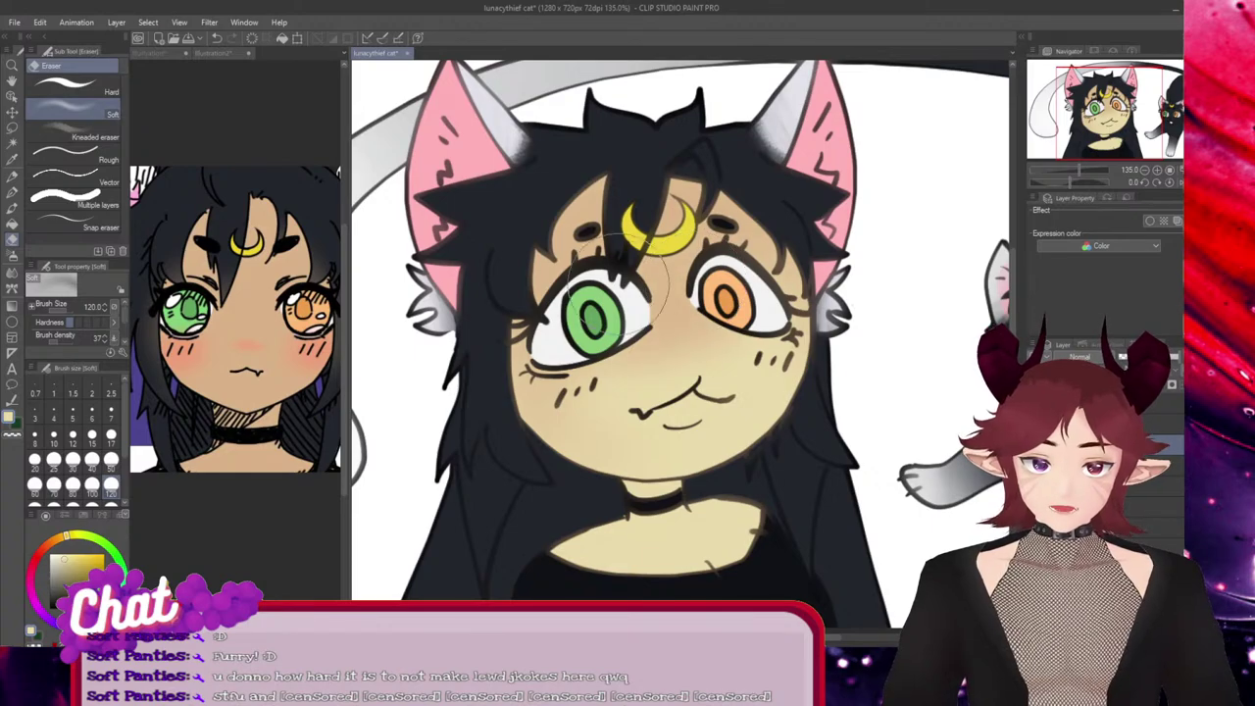
{"action": "mouse_move", "coordinate": [807, 306]}
{"action": "left_mouse_down"}
{"action": "mouse_move", "coordinate": [761, 358]}
{"action": "mouse_move", "coordinate": [776, 367]}
{"action": "mouse_move", "coordinate": [753, 313]}
{"action": "mouse_move", "coordinate": [625, 322]}
{"action": "mouse_move", "coordinate": [557, 365]}
{"action": "mouse_move", "coordinate": [691, 326]}
{"action": "mouse_move", "coordinate": [675, 288]}
{"action": "mouse_move", "coordinate": [782, 279]}
{"action": "mouse_move", "coordinate": [823, 308]}
{"action": "mouse_move", "coordinate": [770, 342]}
{"action": "left_mouse_up"}
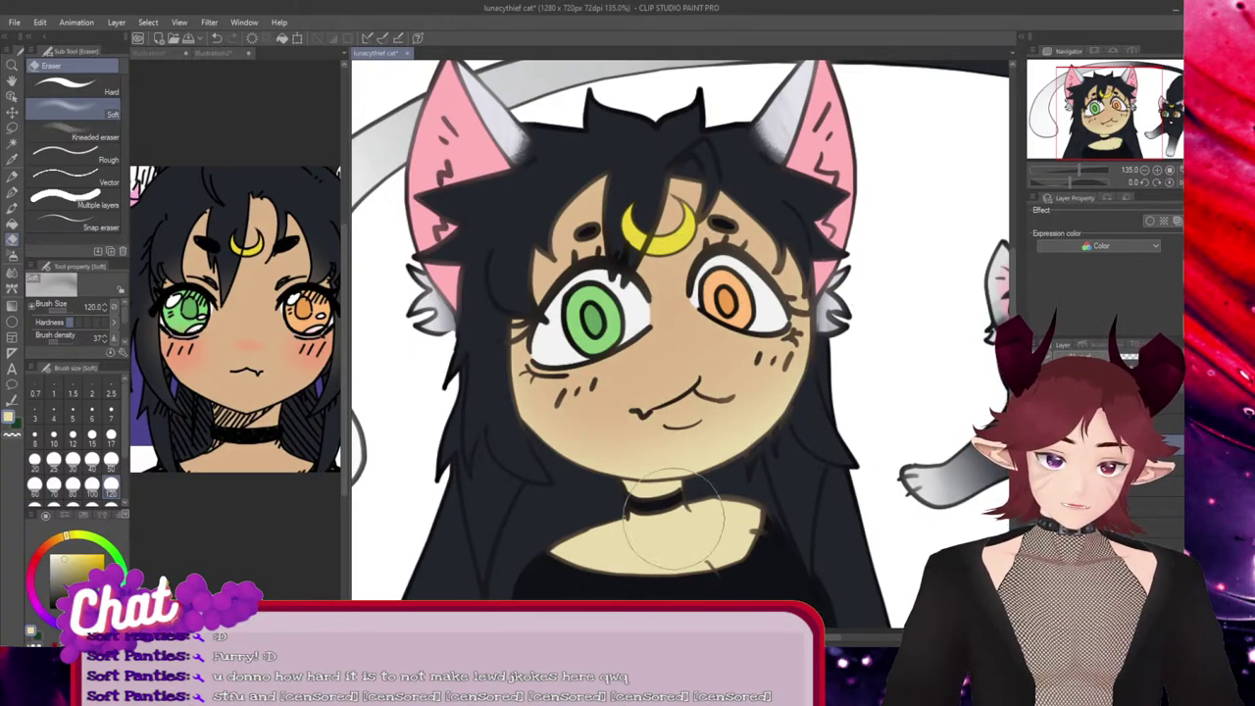
{"action": "mouse_move", "coordinate": [607, 530]}
{"action": "left_mouse_down"}
{"action": "mouse_move", "coordinate": [697, 535]}
{"action": "mouse_move", "coordinate": [701, 509]}
{"action": "mouse_move", "coordinate": [648, 532]}
{"action": "mouse_move", "coordinate": [554, 540]}
{"action": "mouse_move", "coordinate": [680, 525]}
{"action": "mouse_move", "coordinate": [605, 546]}
{"action": "left_mouse_up"}
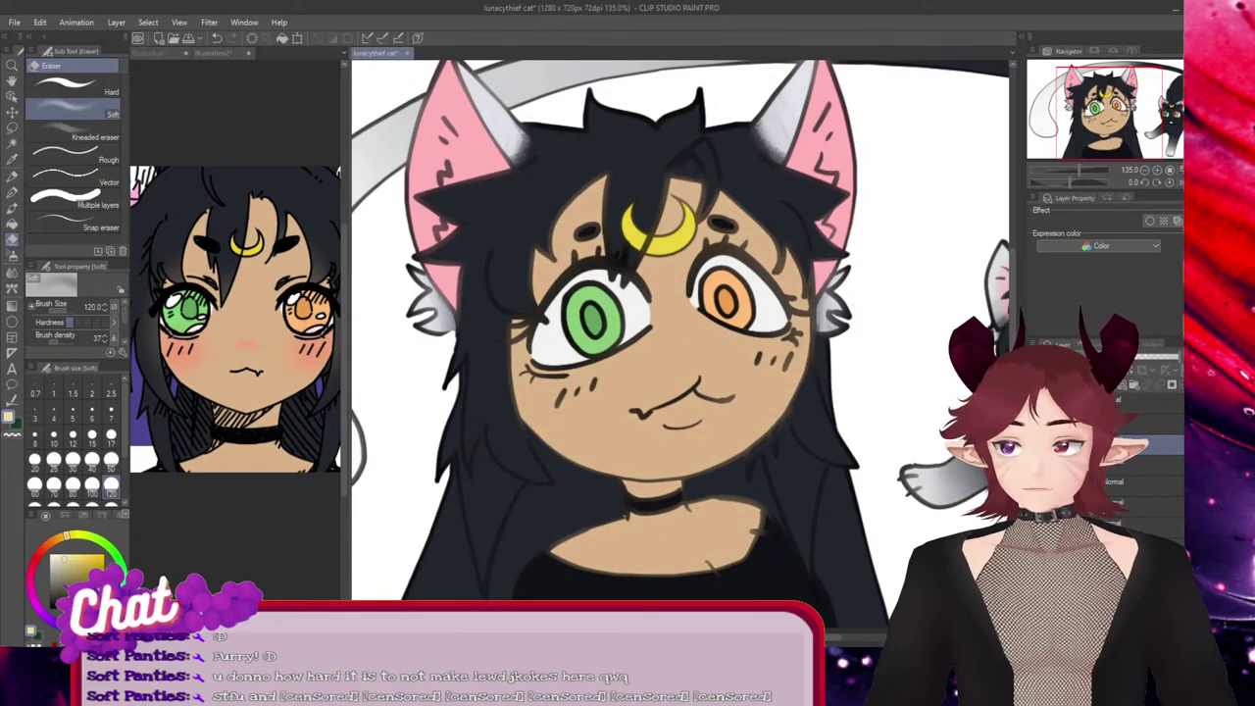
Paint thin pale yellow highlights on the lower lip and along the cheek edge beside the orange eye with the Turnip pen at size 8
{"action": "key", "text": "p"}
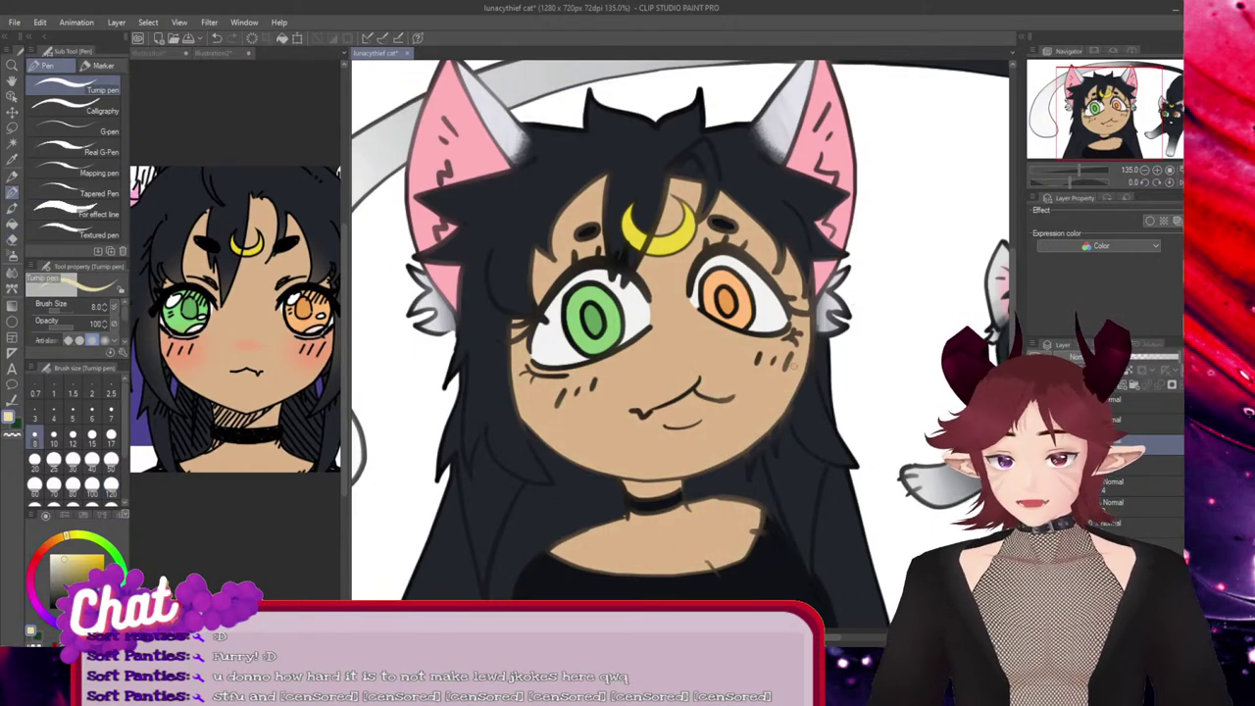
{"action": "scroll", "coordinate": [937, 369], "scroll_direction": "up", "scroll_amount": 5}
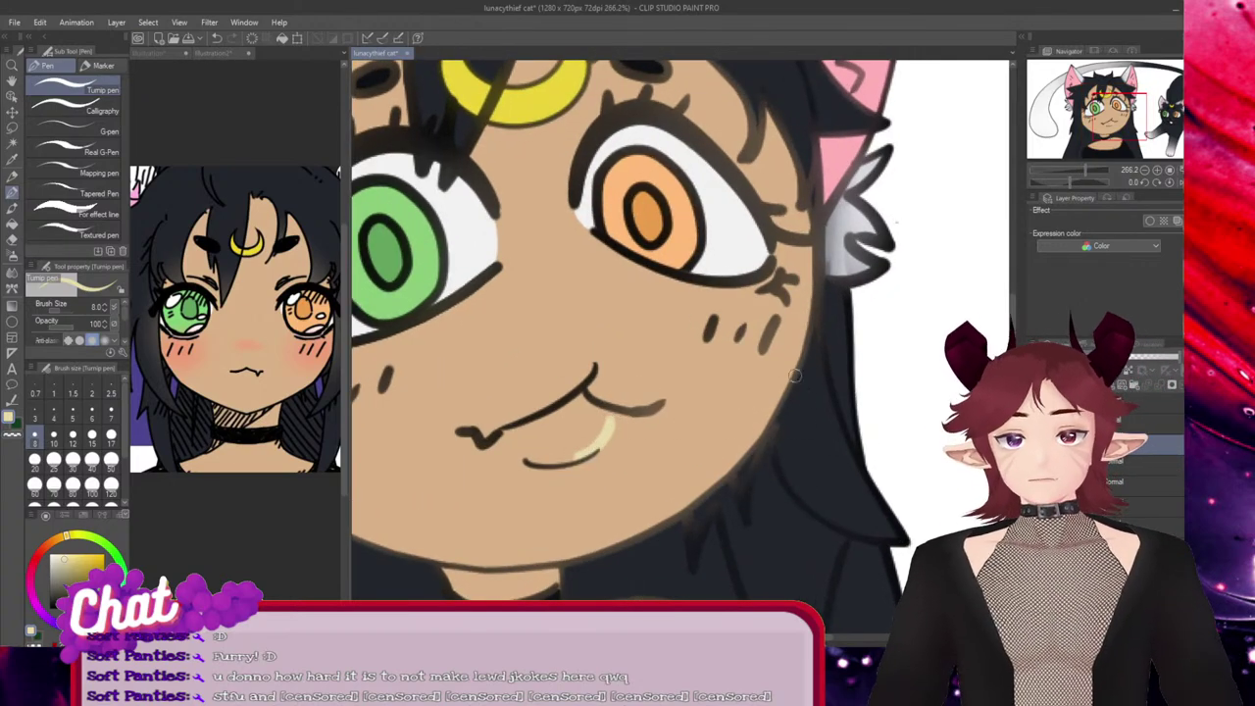
{"action": "mouse_move", "coordinate": [802, 220]}
{"action": "left_mouse_down"}
{"action": "mouse_move", "coordinate": [792, 346]}
{"action": "mouse_move", "coordinate": [751, 432]}
{"action": "left_mouse_up"}
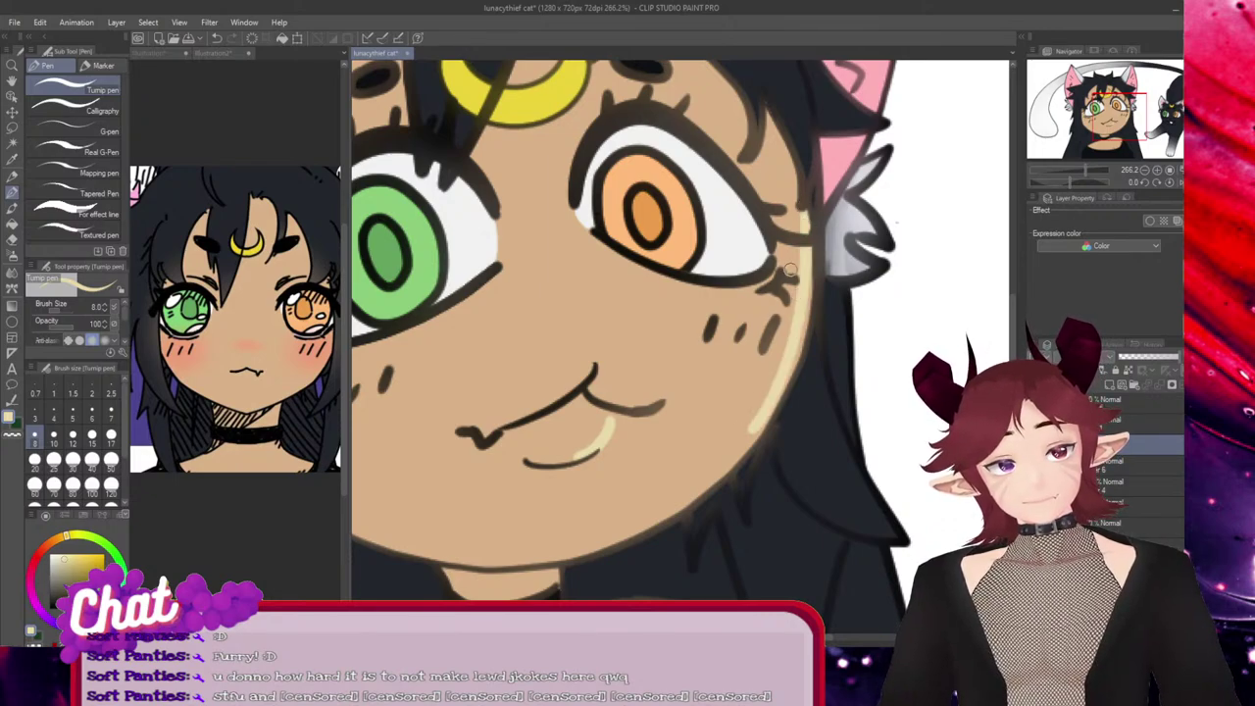
{"action": "left_click_drag", "start_coordinate": [775, 383], "coordinate": [683, 507]}
{"action": "left_click_drag", "start_coordinate": [788, 373], "coordinate": [678, 489]}
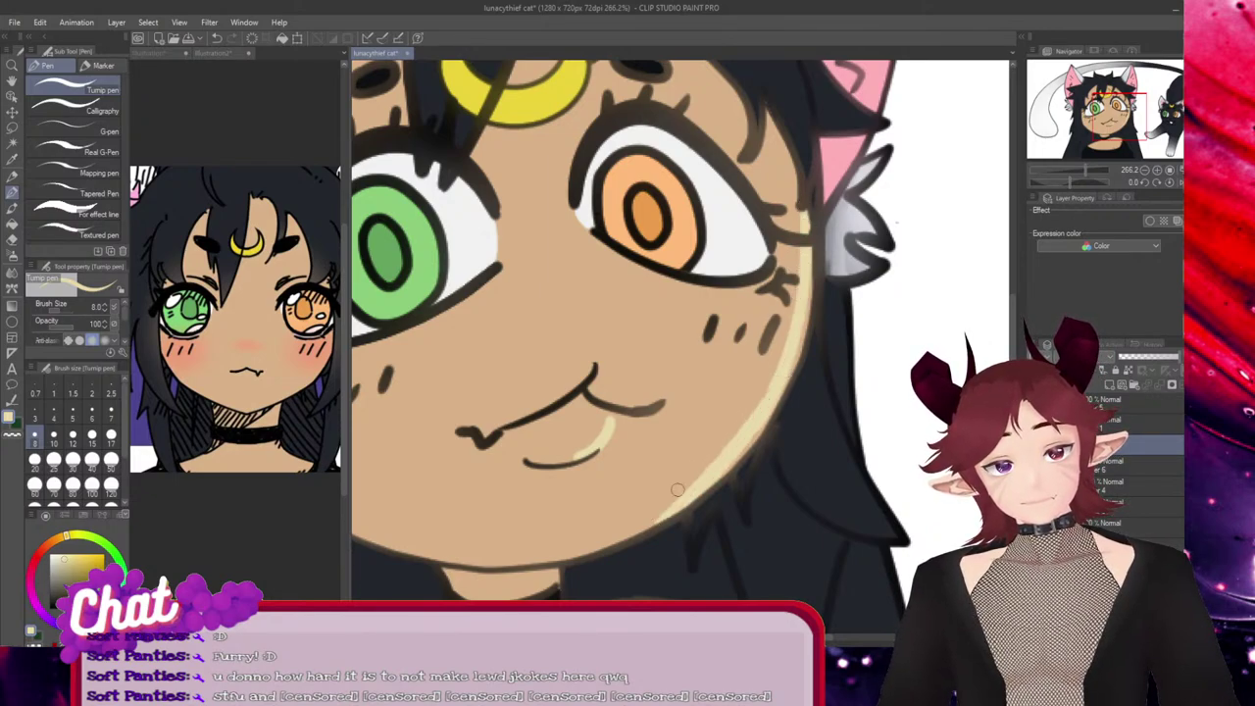
{"action": "left_click_drag", "start_coordinate": [775, 376], "coordinate": [549, 556]}
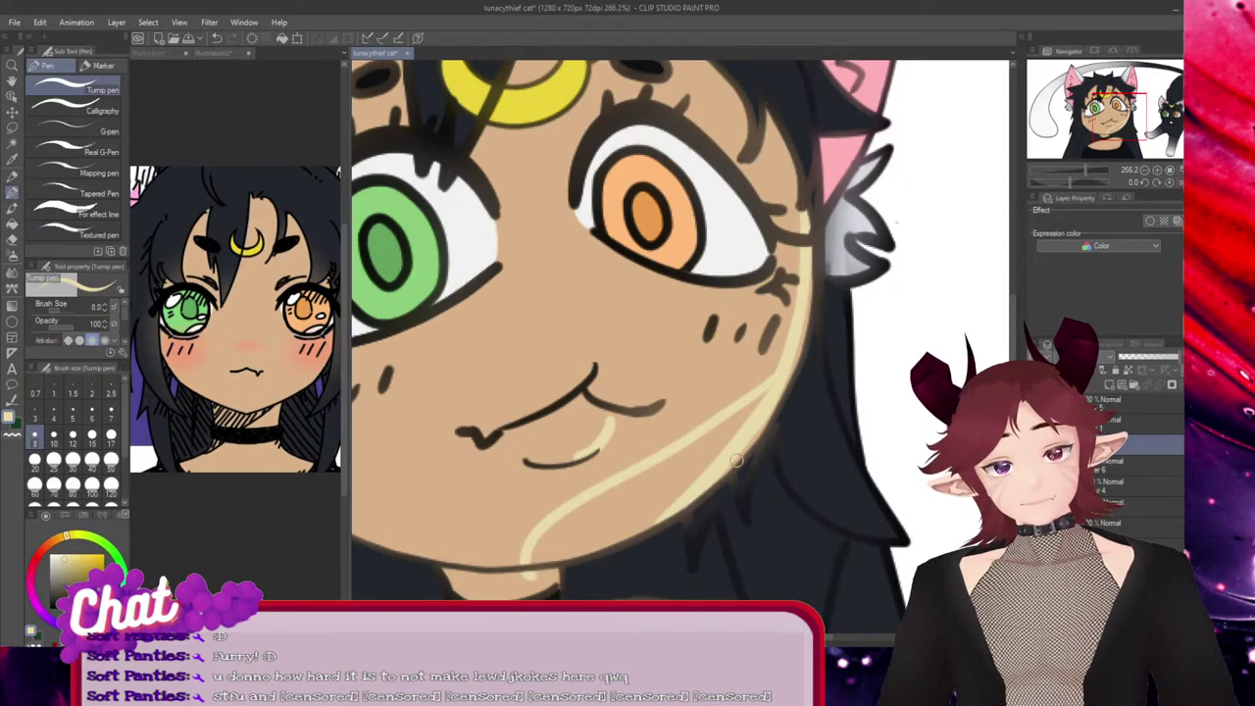
{"action": "key", "text": "ctrl+z"}
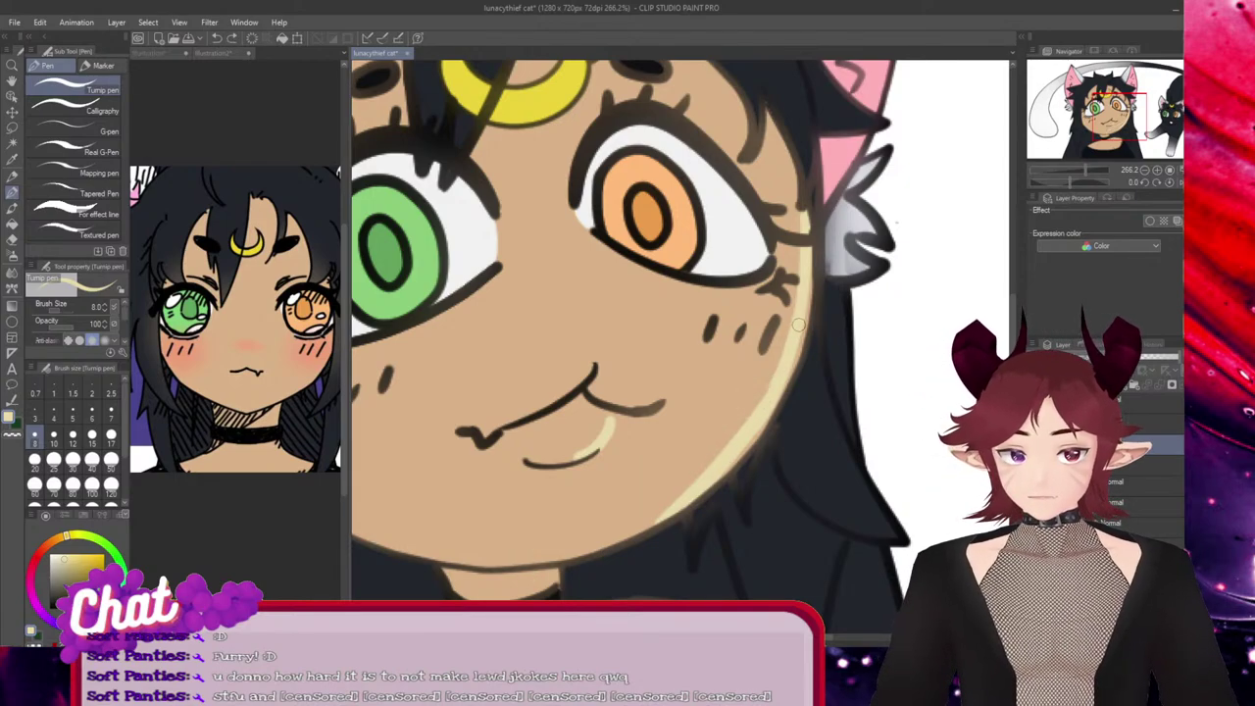
Widen the pale yellow jaw highlight, extend it under the chin, and trim the overspill with the Hard eraser at size 17
{"action": "left_click_drag", "start_coordinate": [798, 324], "coordinate": [649, 527]}
{"action": "left_click_drag", "start_coordinate": [758, 387], "coordinate": [678, 495]}
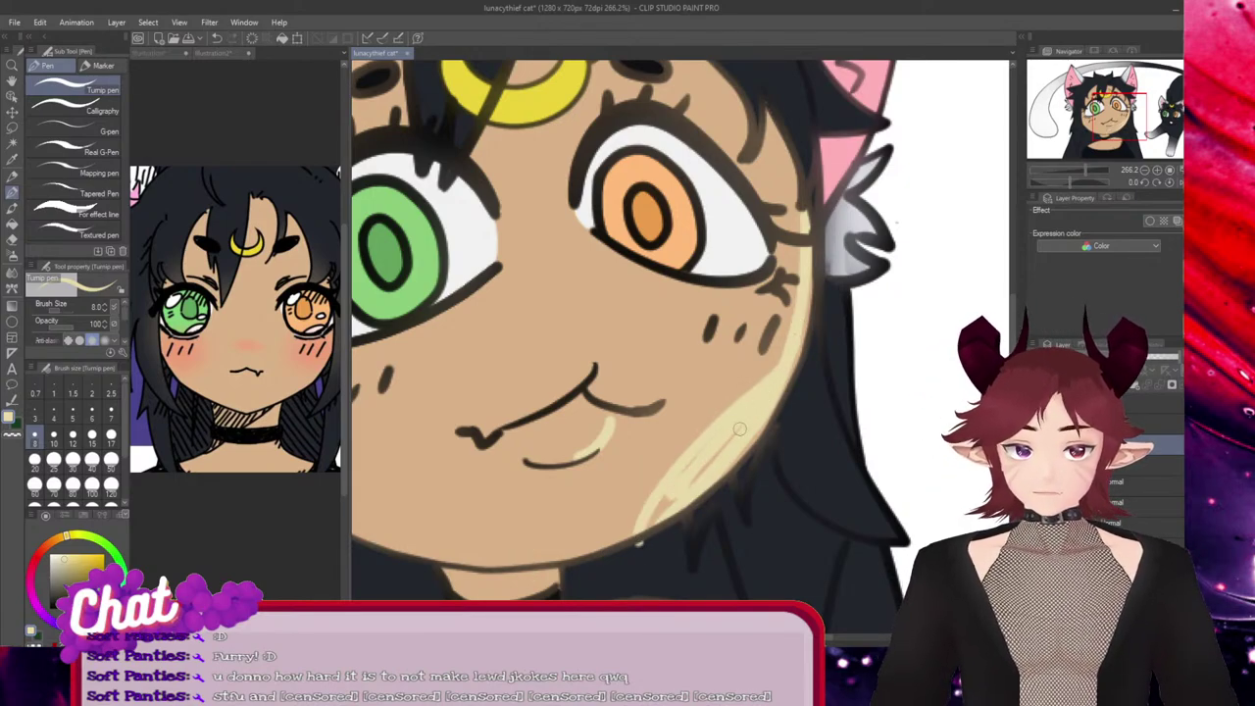
{"action": "left_click_drag", "start_coordinate": [739, 429], "coordinate": [657, 529]}
{"action": "mouse_move", "coordinate": [671, 488]}
{"action": "left_mouse_down"}
{"action": "mouse_move", "coordinate": [524, 579]}
{"action": "mouse_move", "coordinate": [657, 492]}
{"action": "mouse_move", "coordinate": [627, 541]}
{"action": "mouse_move", "coordinate": [660, 503]}
{"action": "mouse_move", "coordinate": [637, 506]}
{"action": "mouse_move", "coordinate": [648, 496]}
{"action": "mouse_move", "coordinate": [569, 553]}
{"action": "mouse_move", "coordinate": [458, 565]}
{"action": "left_mouse_up"}
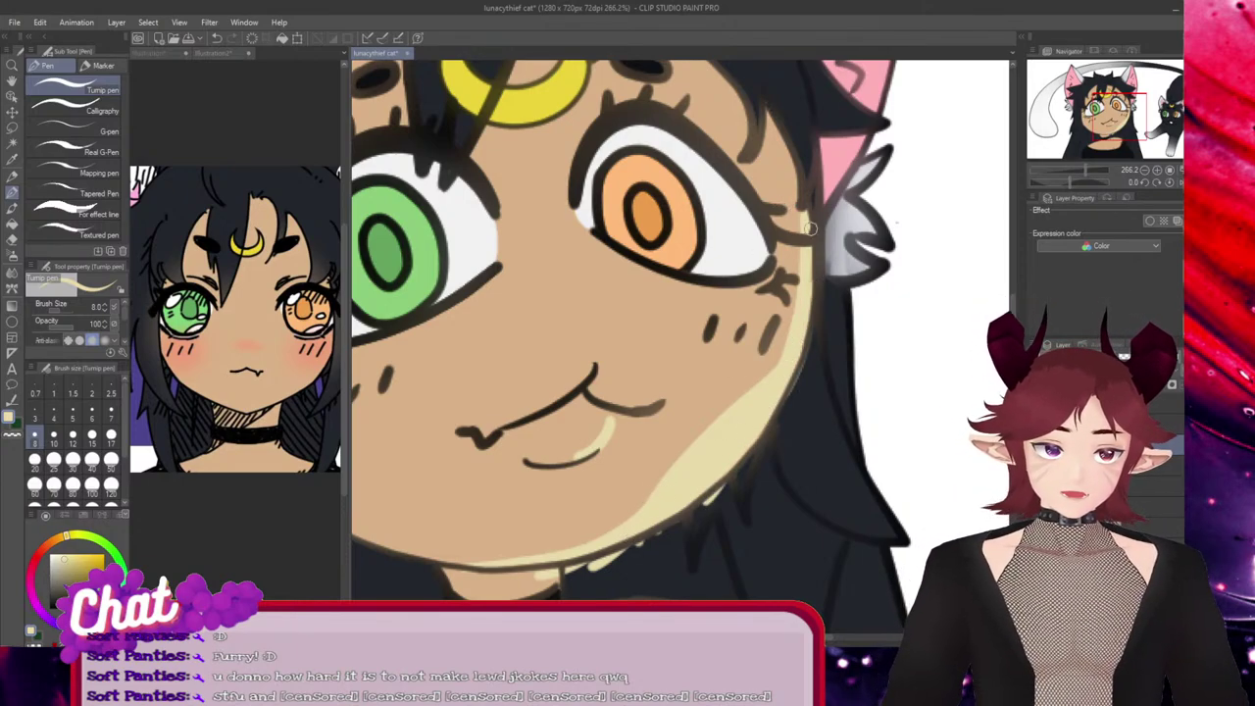
{"action": "key", "text": "e"}
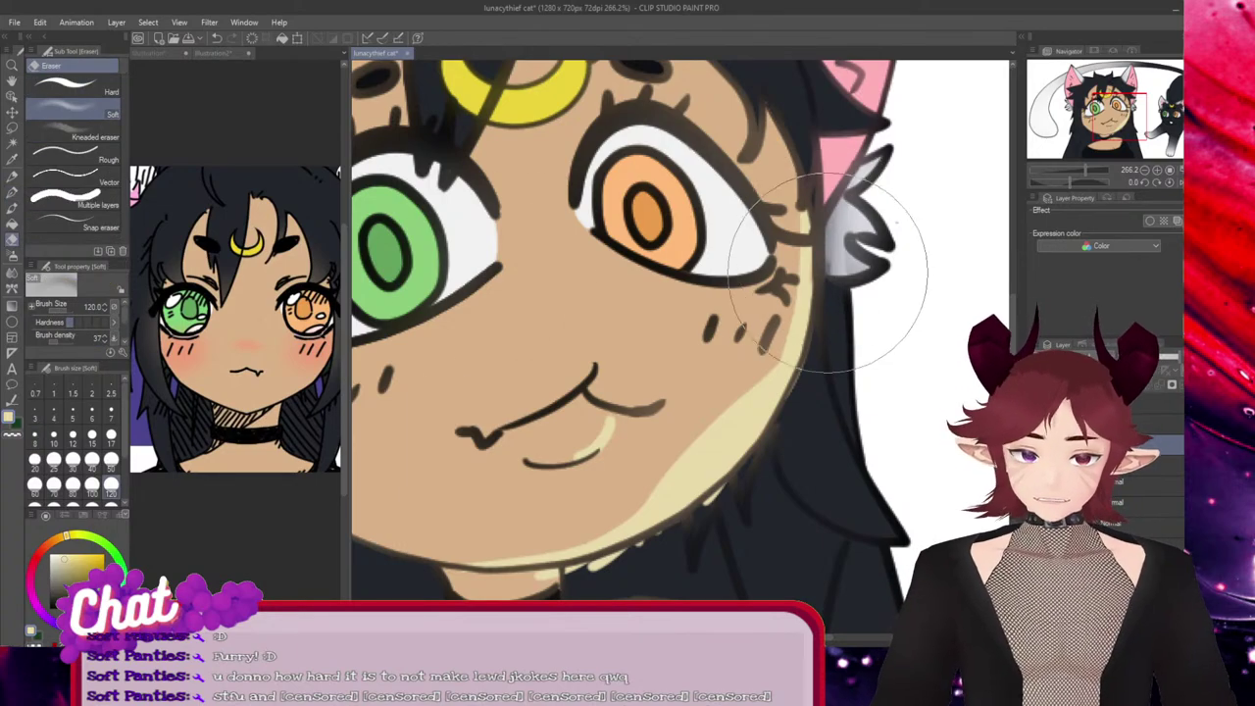
{"action": "left_click", "coordinate": [73, 86]}
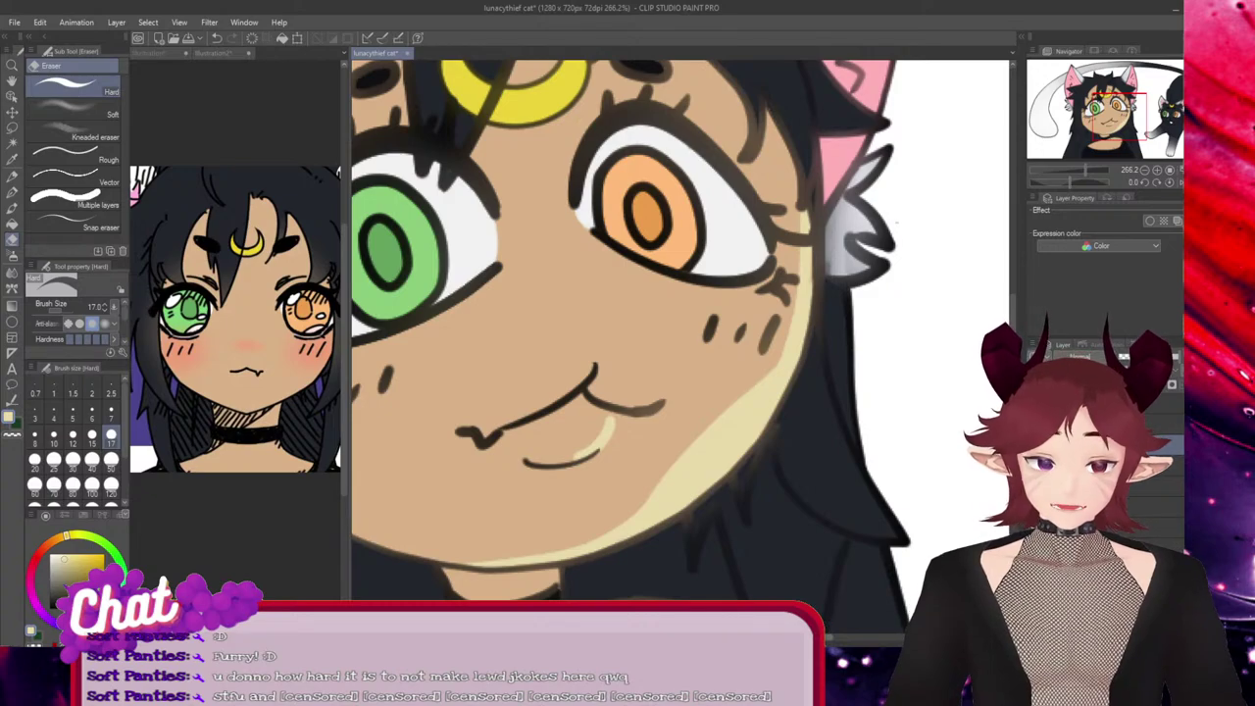
Paint pale yellow highlights along the shoulder edge below the orange-eye side and two small spots on the upper chest with the Turnip pen
{"action": "left_click_drag", "start_coordinate": [721, 637], "coordinate": [684, 638]}
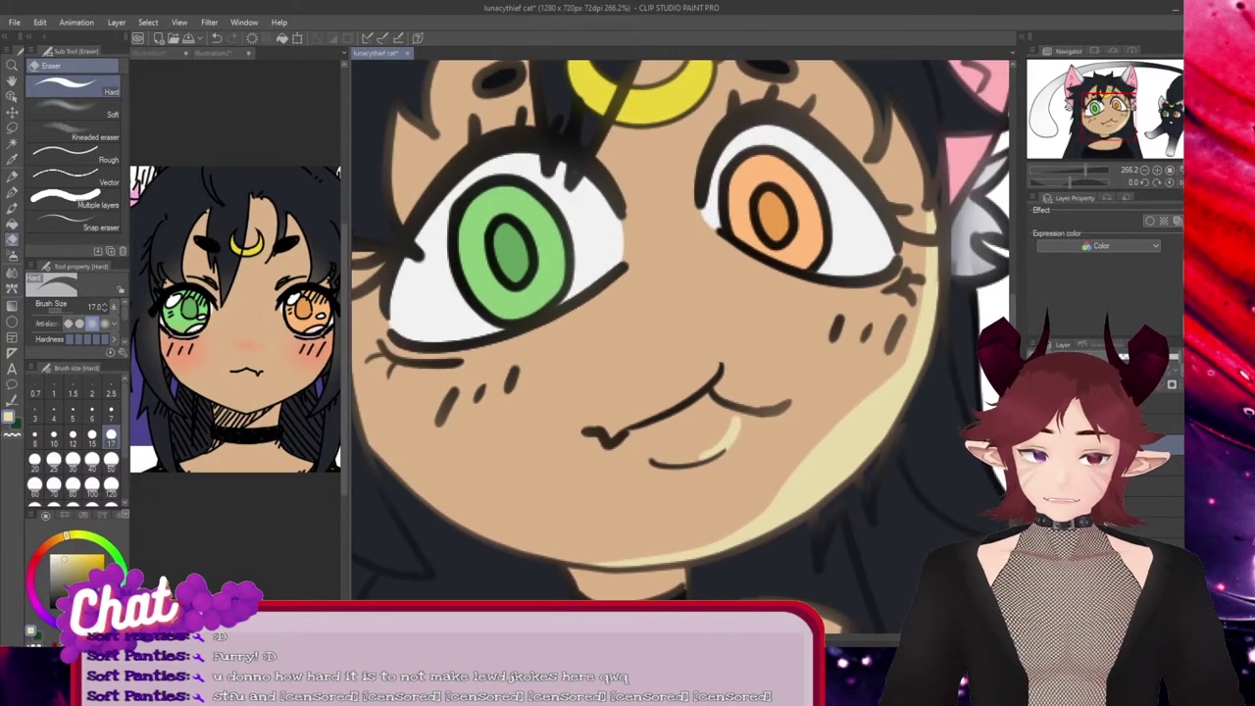
{"action": "scroll", "coordinate": [848, 561], "scroll_direction": "down", "scroll_amount": 3}
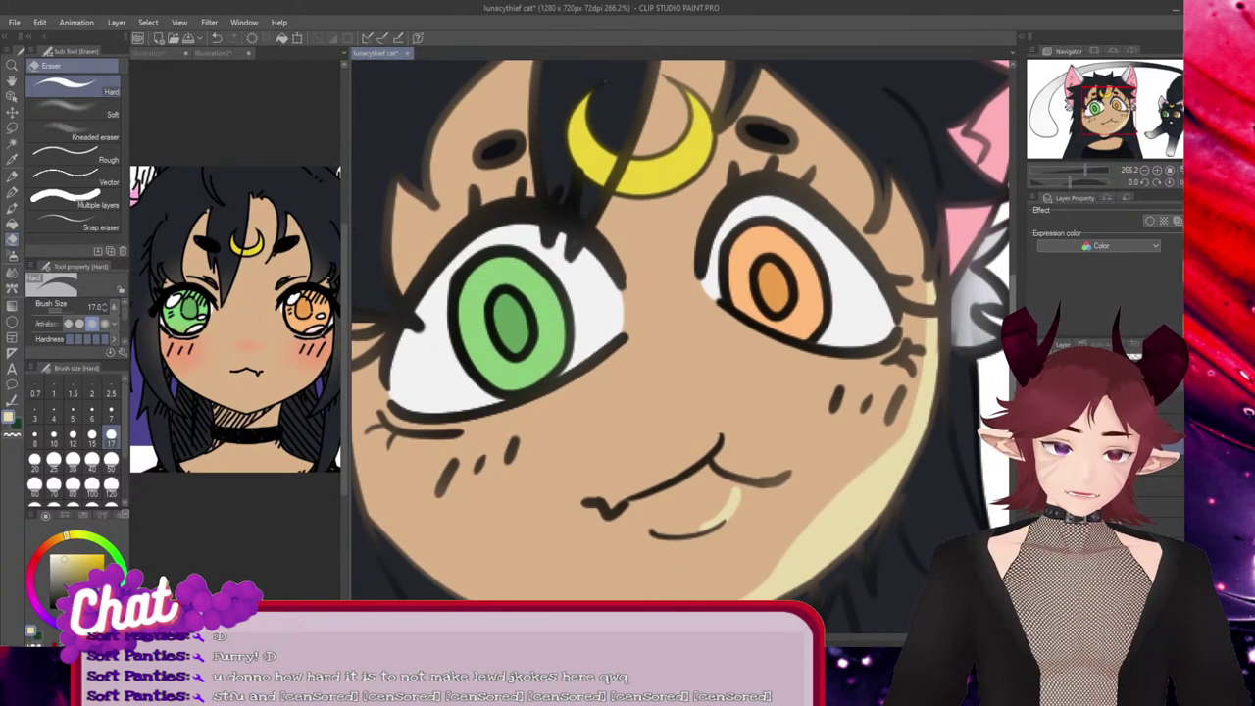
{"action": "scroll", "coordinate": [774, 328], "scroll_direction": "up", "scroll_amount": 3}
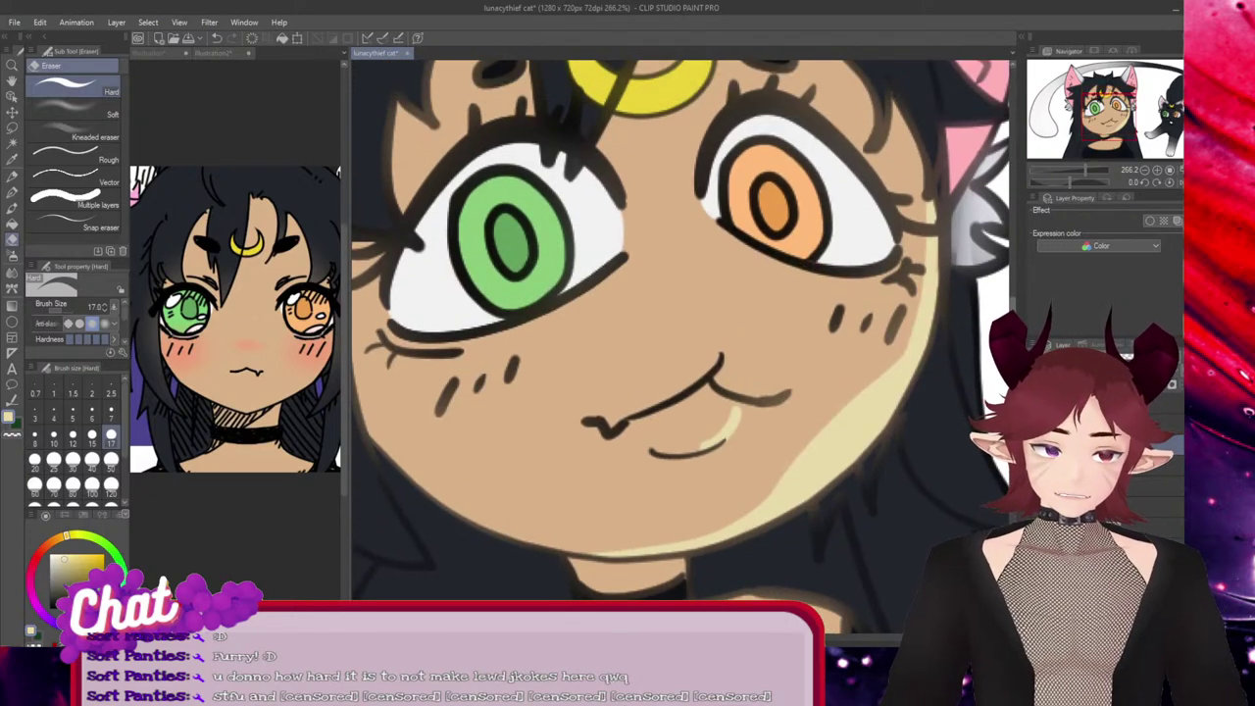
{"action": "scroll", "coordinate": [916, 437], "scroll_direction": "down", "scroll_amount": 9}
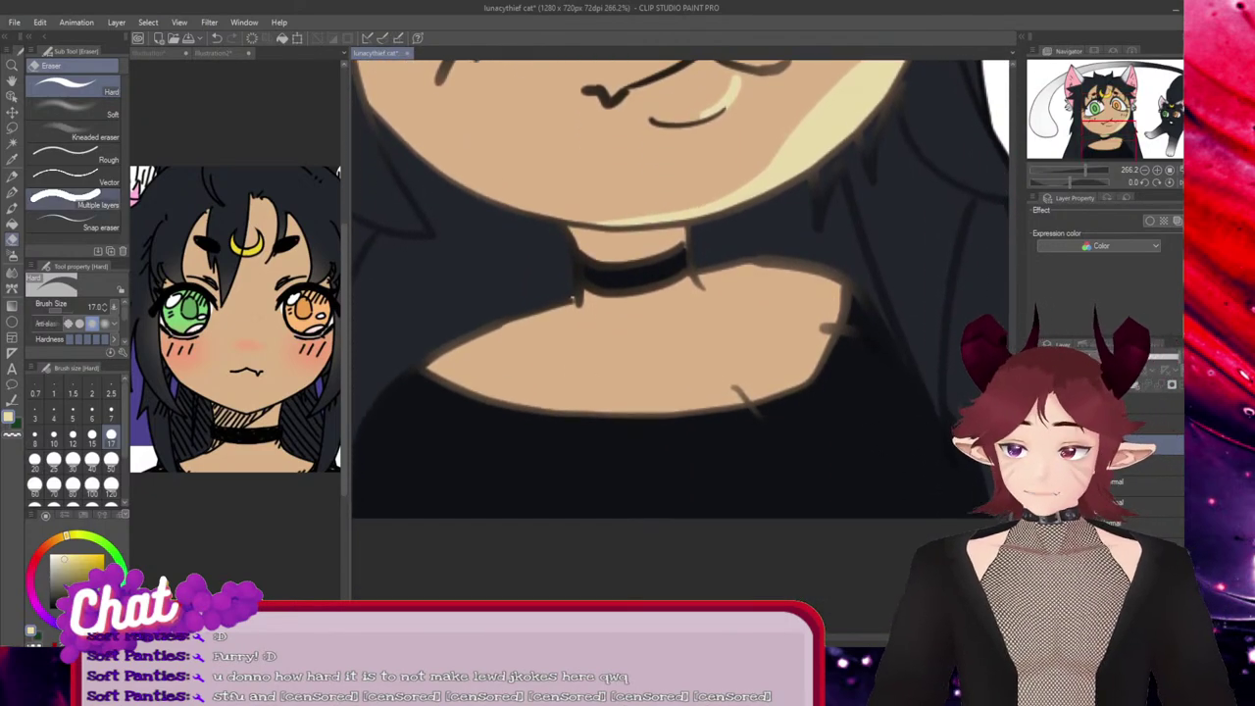
{"action": "left_click", "coordinate": [12, 192]}
{"action": "mouse_move", "coordinate": [781, 272]}
{"action": "left_mouse_down"}
{"action": "mouse_move", "coordinate": [882, 315]}
{"action": "mouse_move", "coordinate": [828, 333]}
{"action": "mouse_move", "coordinate": [713, 416]}
{"action": "left_mouse_up"}
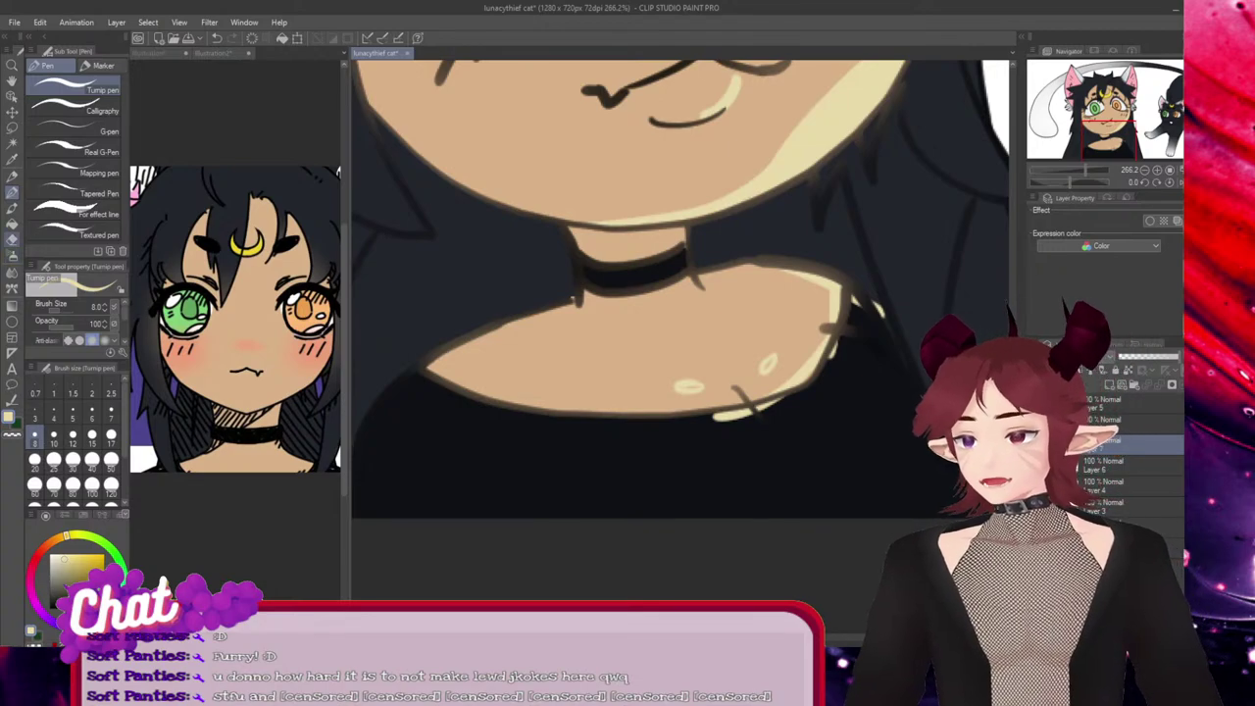
Fade the two small chest highlight spots with the Kneaded eraser at size 40 and opacity 31
{"action": "key", "text": "e"}
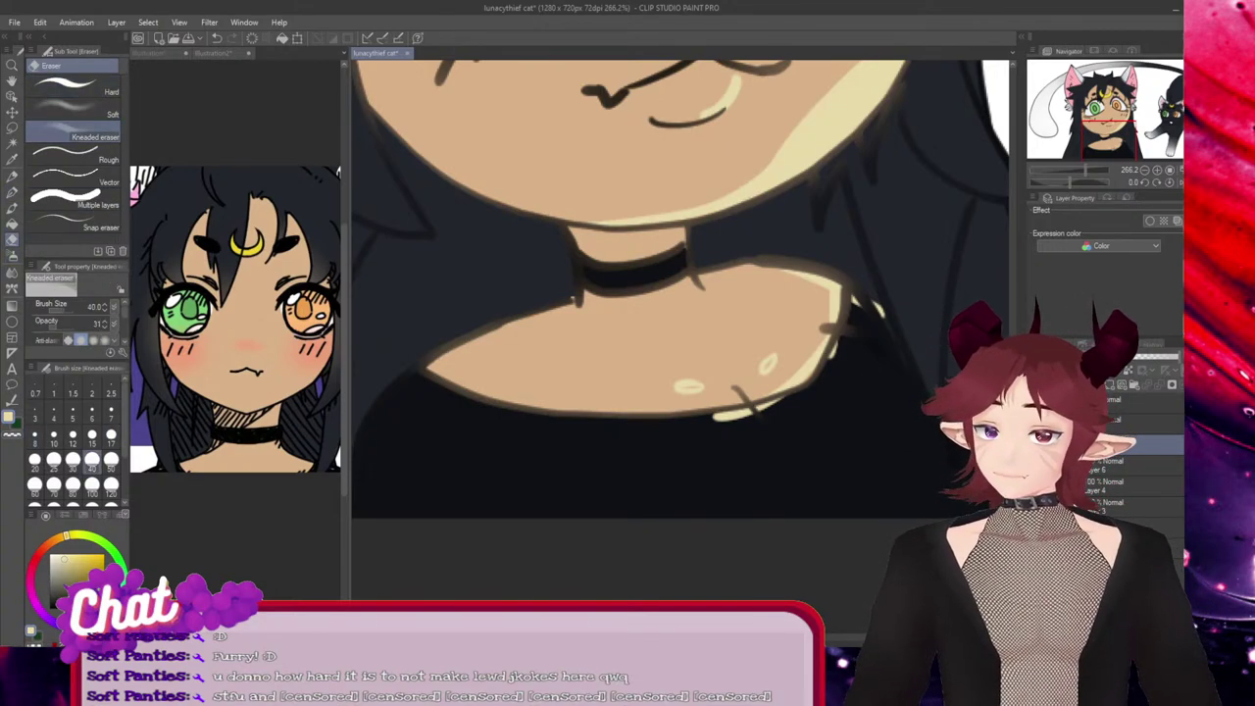
{"action": "mouse_move", "coordinate": [684, 384]}
{"action": "left_mouse_down"}
{"action": "mouse_move", "coordinate": [685, 395]}
{"action": "mouse_move", "coordinate": [692, 374]}
{"action": "left_mouse_up"}
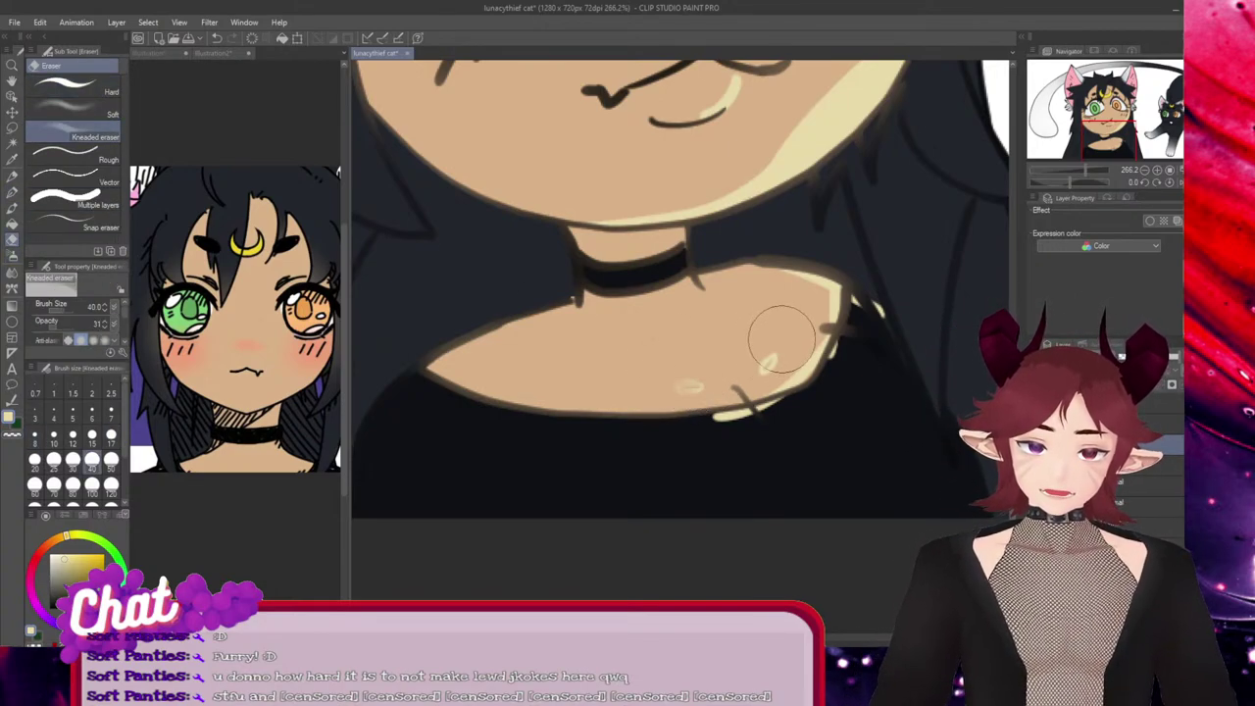
{"action": "left_click_drag", "start_coordinate": [781, 339], "coordinate": [771, 345]}
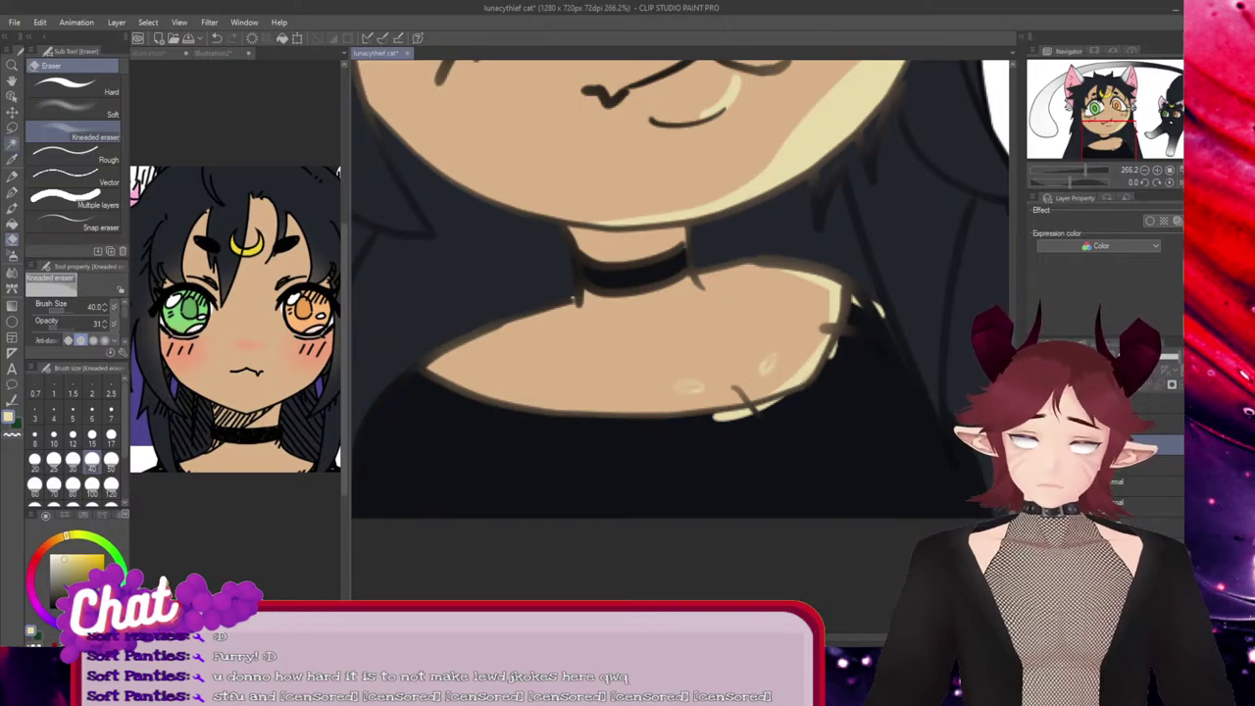
Trim the pale yellow overspill below the neckline and beyond the shoulder edge with the Hard eraser at size 17
{"action": "left_click", "coordinate": [73, 83]}
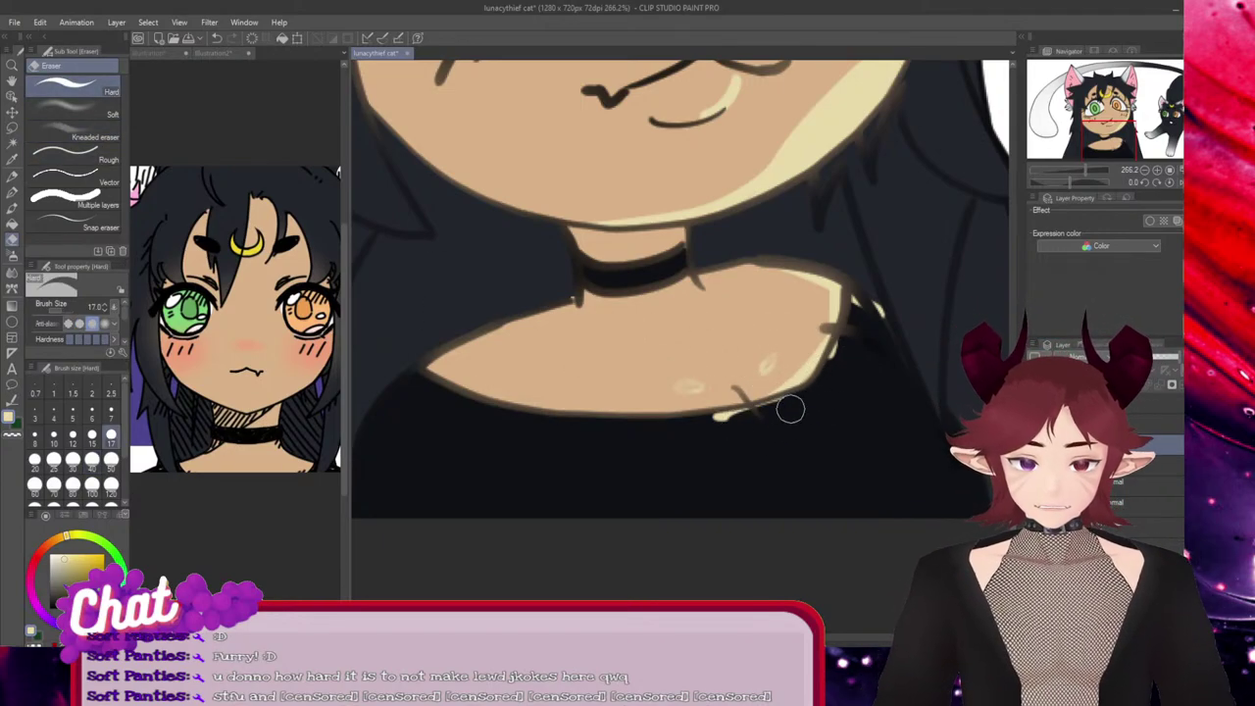
{"action": "left_click_drag", "start_coordinate": [789, 402], "coordinate": [700, 428]}
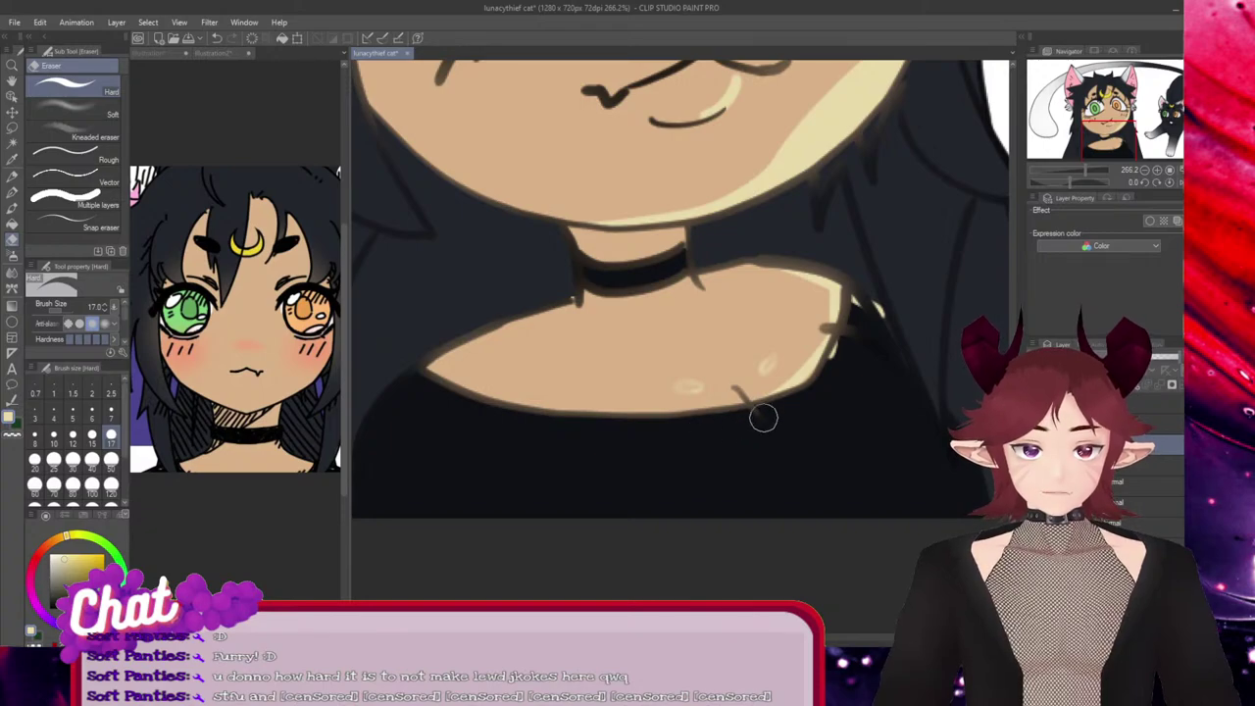
{"action": "mouse_move", "coordinate": [845, 350]}
{"action": "left_mouse_down"}
{"action": "mouse_move", "coordinate": [835, 356]}
{"action": "mouse_move", "coordinate": [861, 314]}
{"action": "left_mouse_up"}
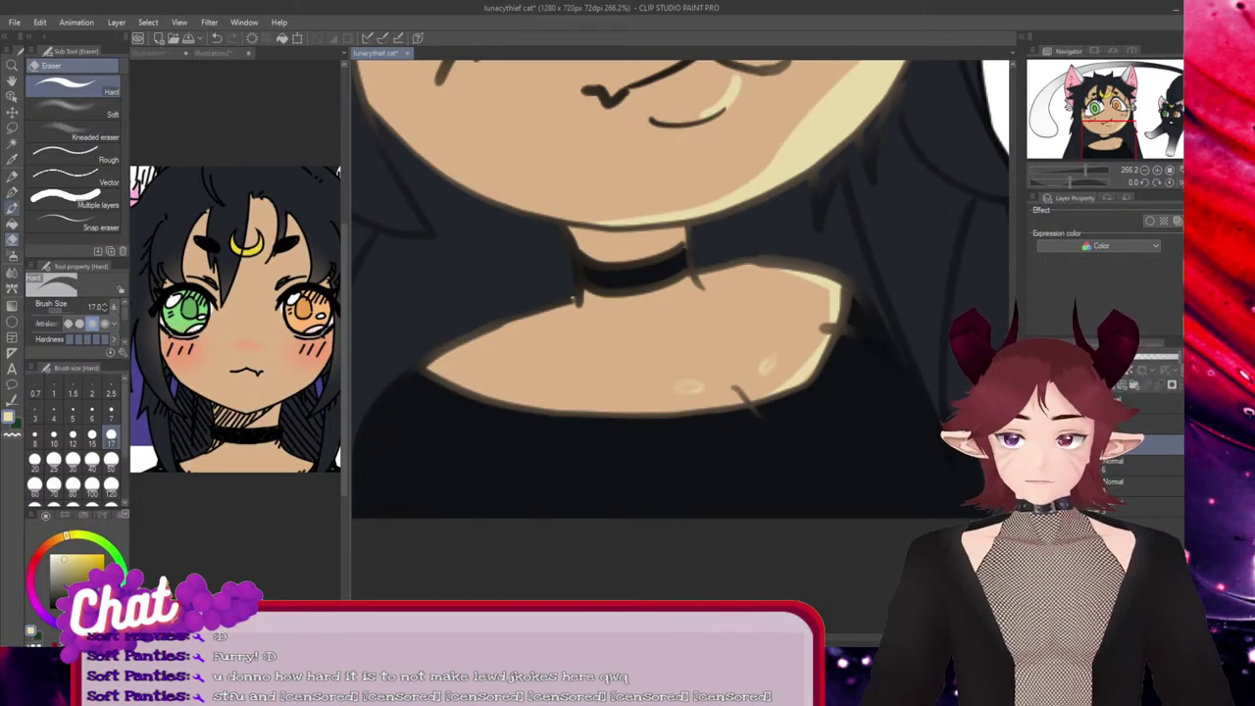
Paint a thin pale yellow highlight on the neck edge above the choker with the Turnip pen at size 8 and clean it with the Hard eraser
{"action": "left_click", "coordinate": [73, 133]}
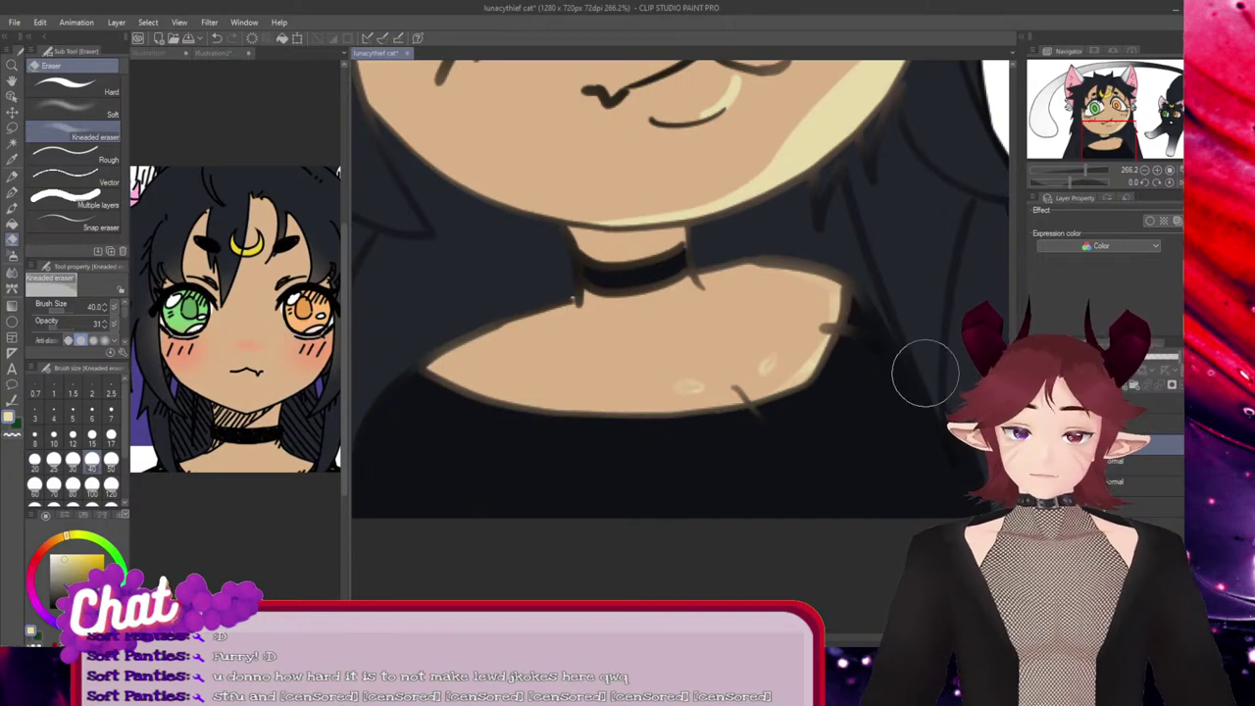
{"action": "key", "text": "p"}
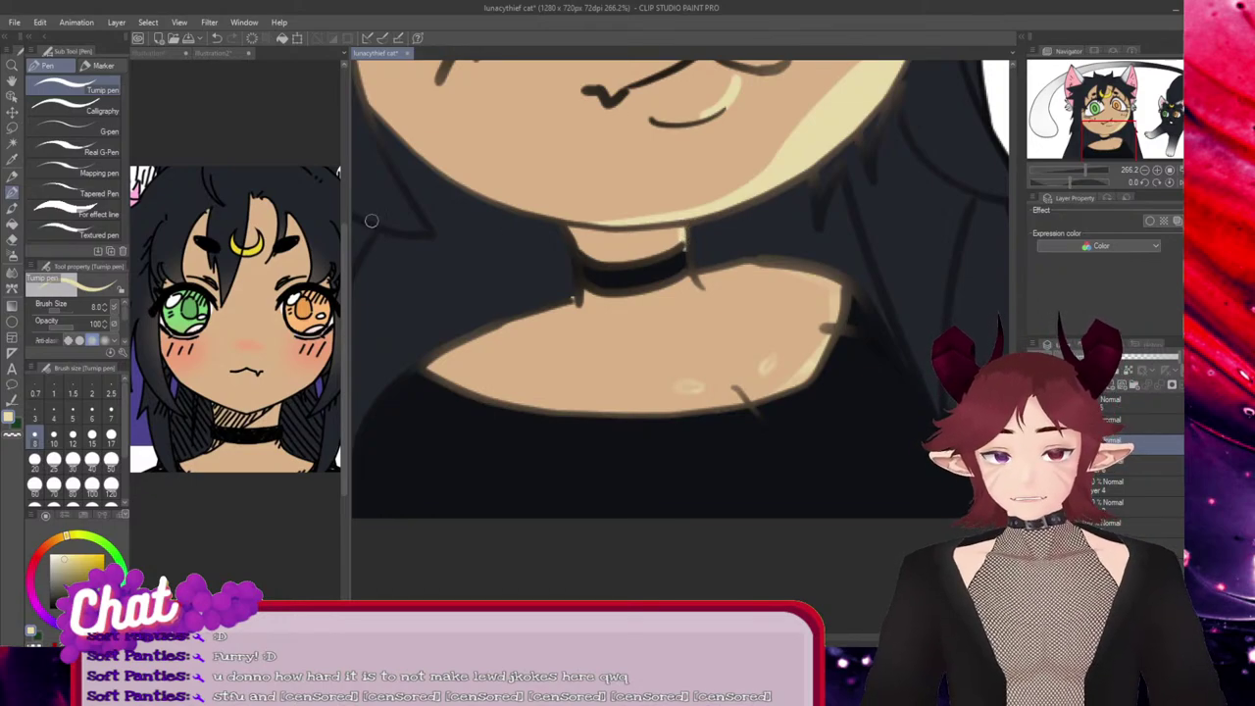
{"action": "left_click", "coordinate": [12, 239]}
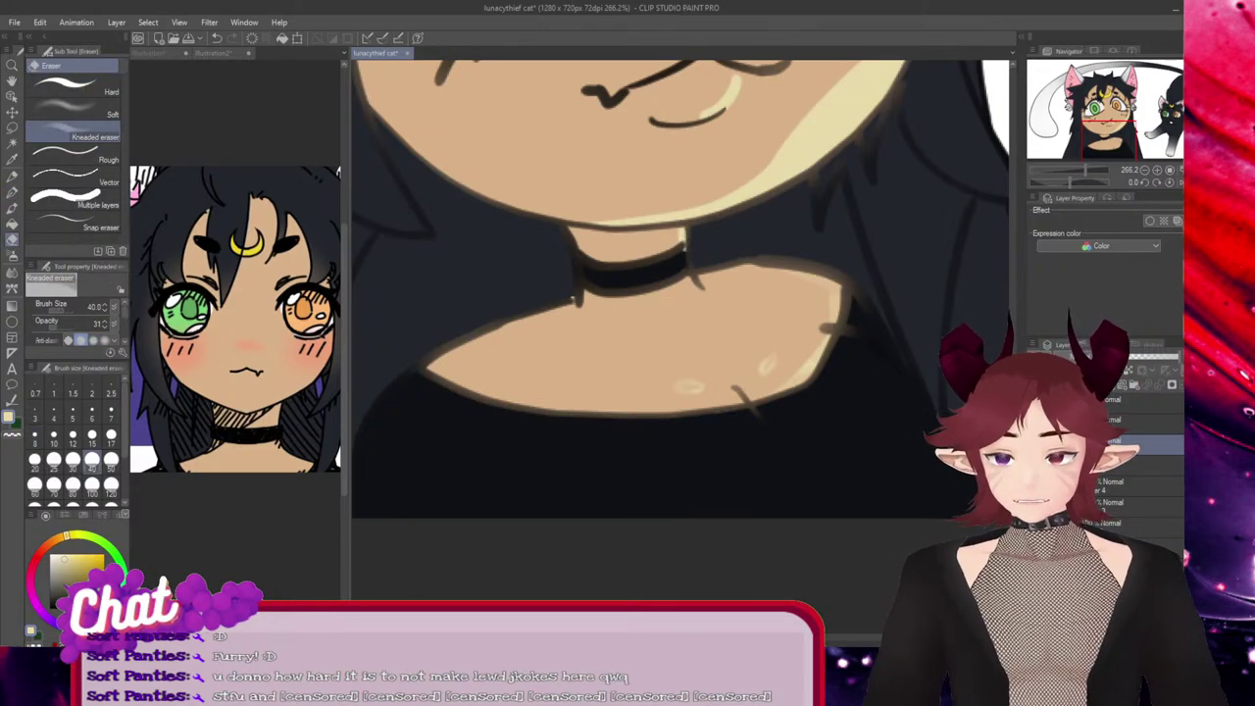
{"action": "left_click", "coordinate": [74, 86]}
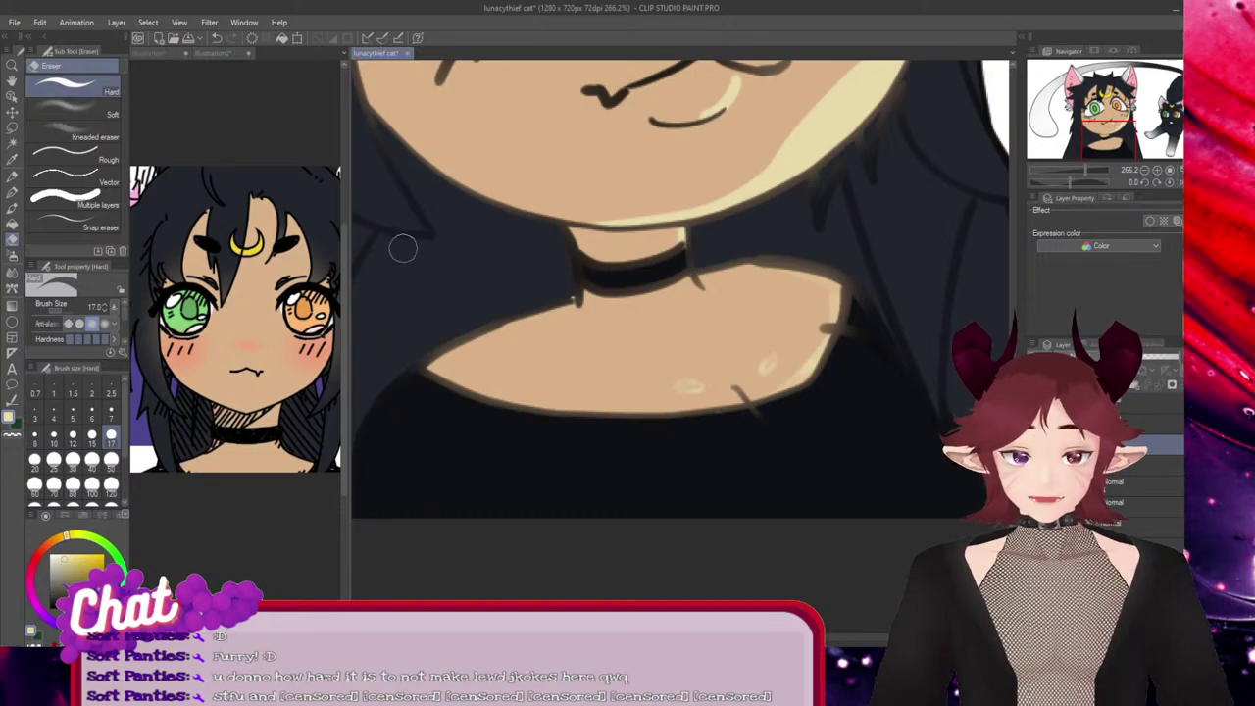
Fade the pale yellow highlights on the jaw, cheek edge and lower lip with the Kneaded eraser at size 40 and opacity 31
{"action": "left_click", "coordinate": [74, 131]}
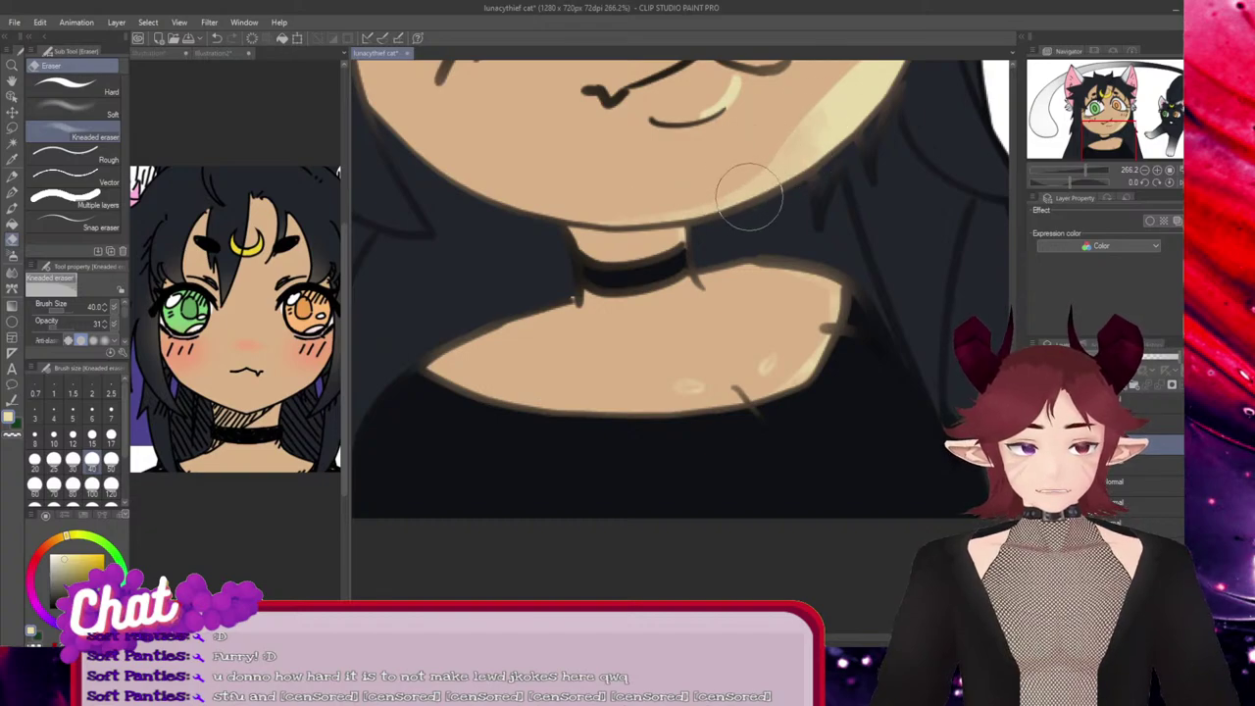
{"action": "scroll", "coordinate": [880, 353], "scroll_direction": "up", "scroll_amount": 3}
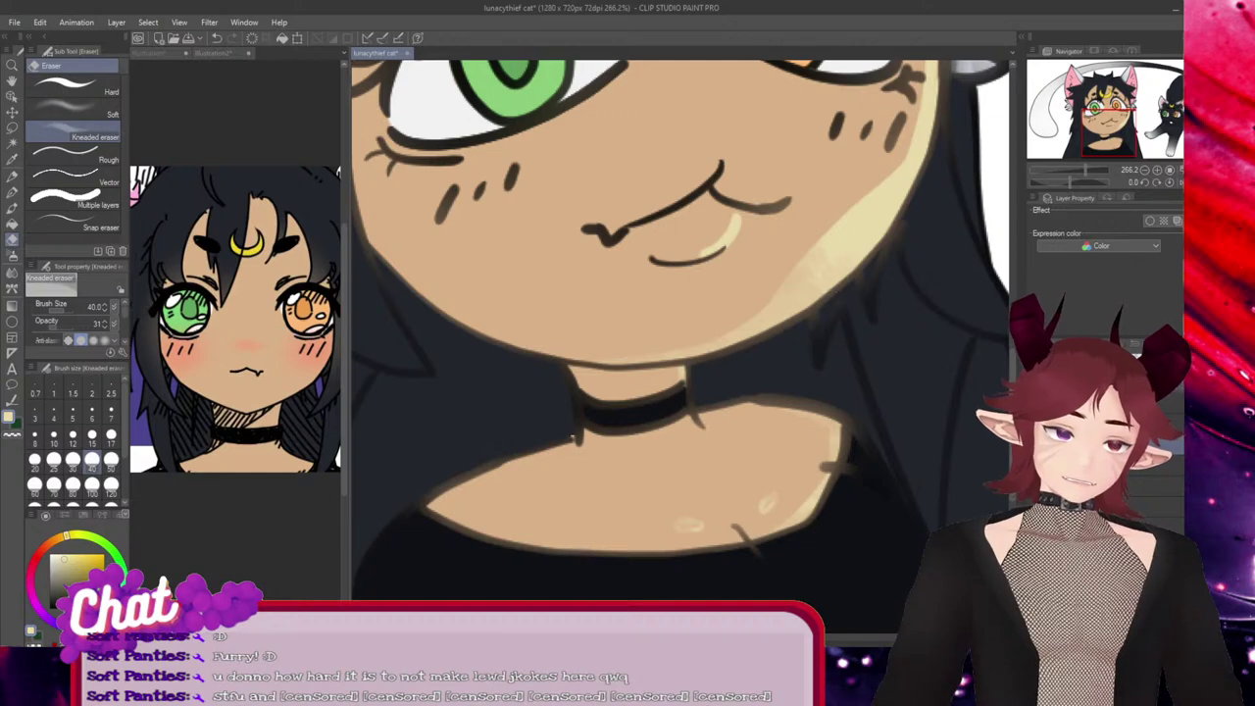
{"action": "scroll", "coordinate": [760, 348], "scroll_direction": "up", "scroll_amount": 4}
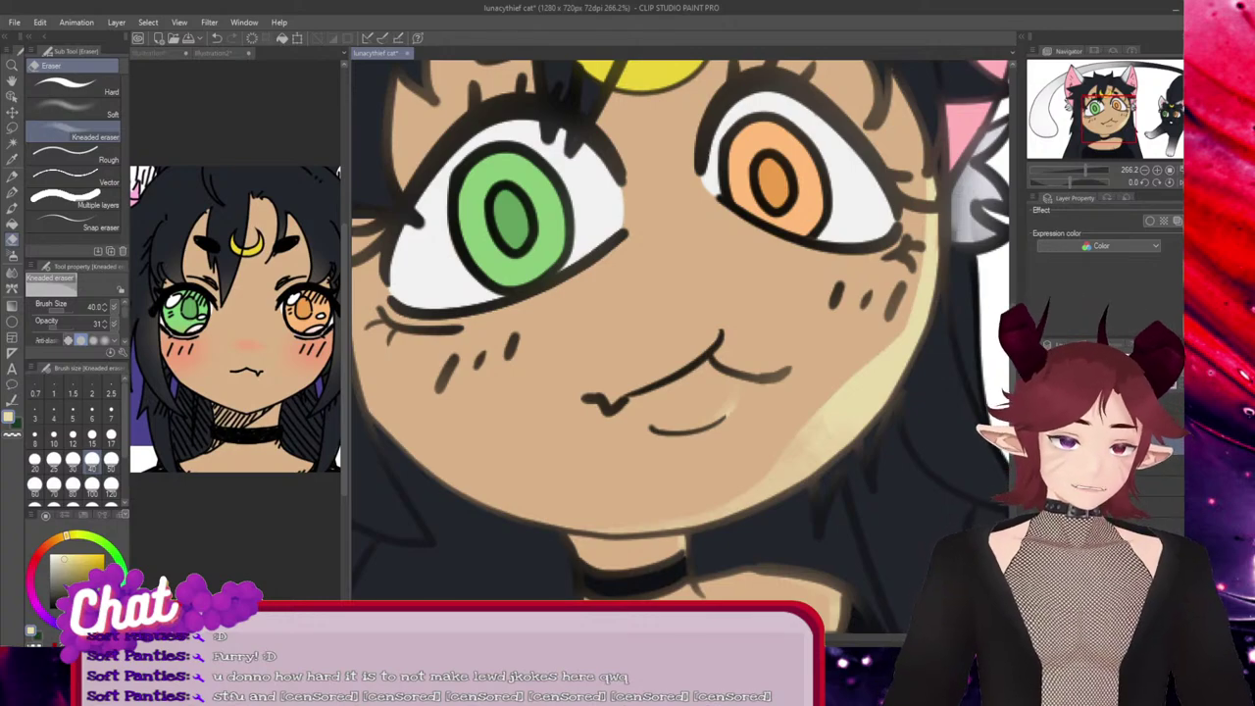
{"action": "scroll", "coordinate": [937, 392], "scroll_direction": "up", "scroll_amount": 3}
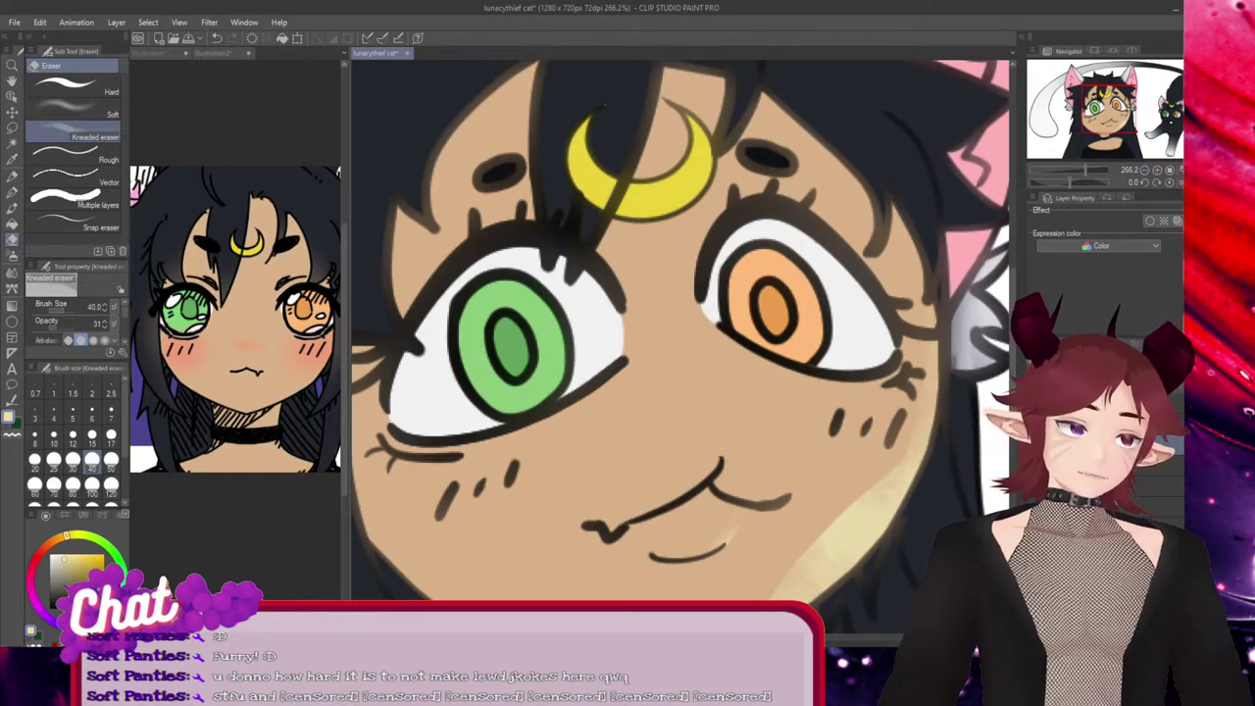
{"action": "scroll", "coordinate": [820, 358], "scroll_direction": "down", "scroll_amount": 4}
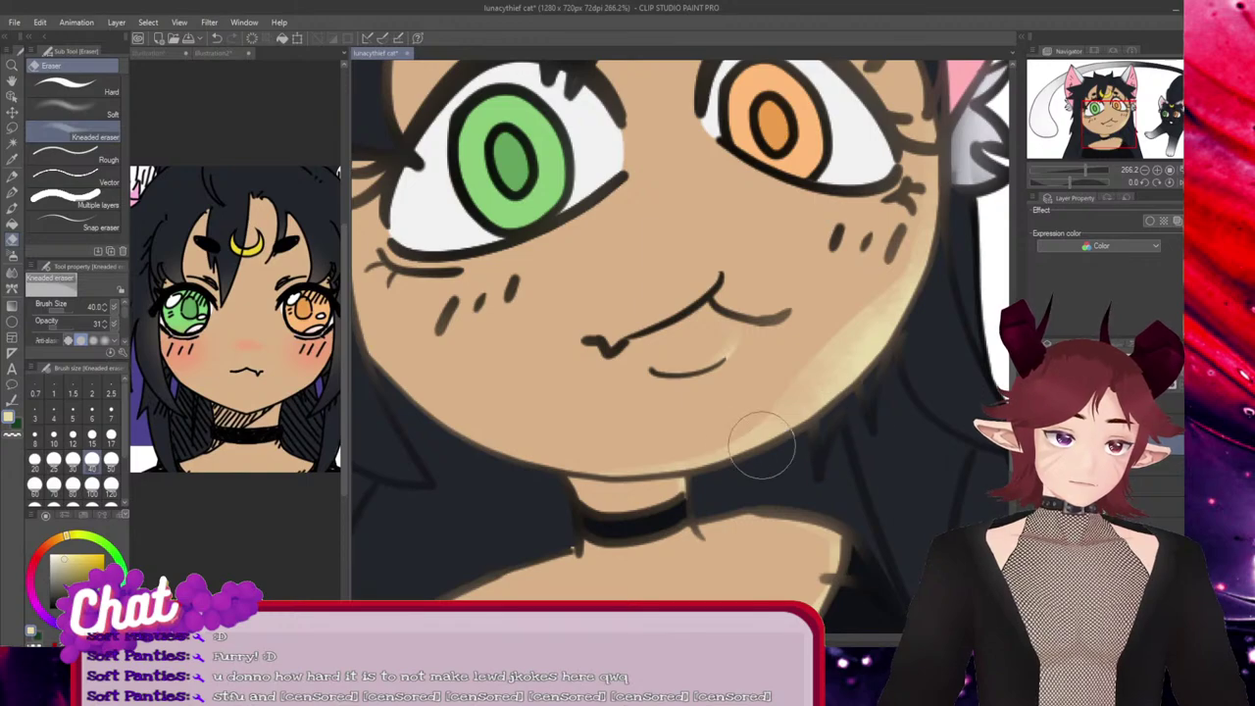
Soften the inner edge of the jaw and cheek highlight with the Soft eraser at size 50
{"action": "left_click", "coordinate": [74, 109]}
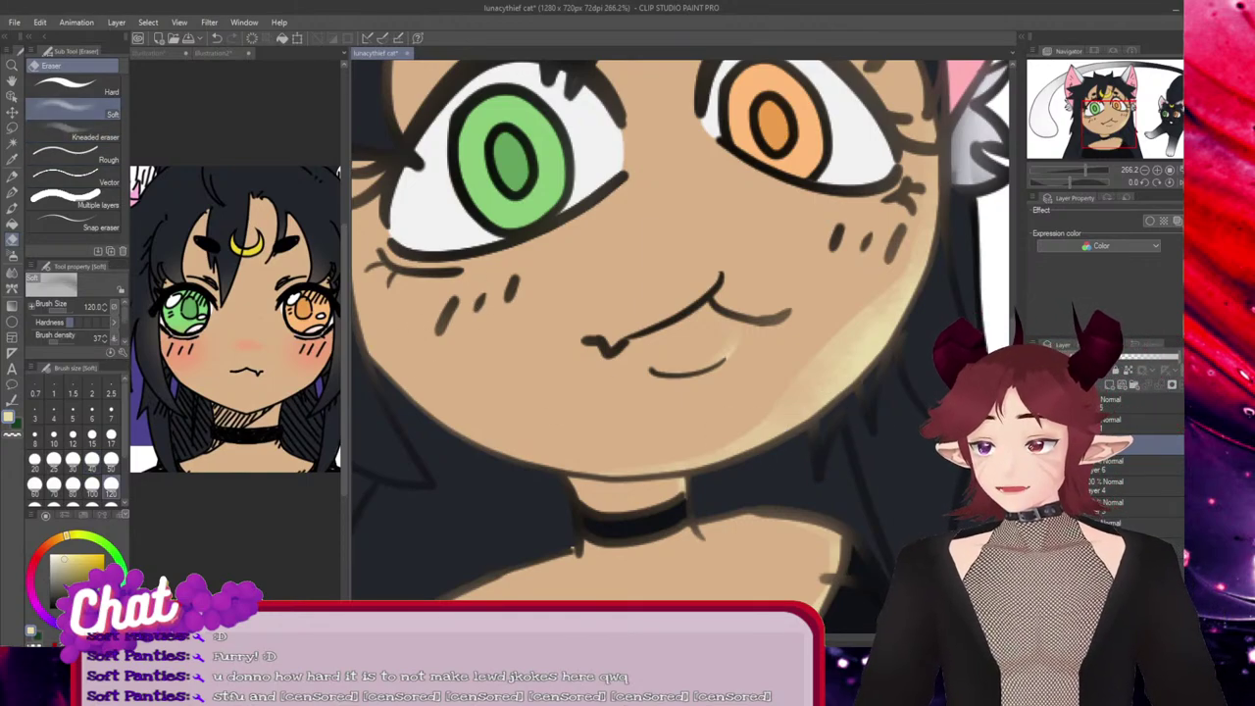
{"action": "left_click_drag", "start_coordinate": [868, 267], "coordinate": [793, 318]}
{"action": "left_click", "coordinate": [110, 462]}
{"action": "mouse_move", "coordinate": [870, 282]}
{"action": "left_mouse_down"}
{"action": "mouse_move", "coordinate": [896, 239]}
{"action": "mouse_move", "coordinate": [809, 362]}
{"action": "mouse_move", "coordinate": [861, 295]}
{"action": "mouse_move", "coordinate": [783, 378]}
{"action": "mouse_move", "coordinate": [720, 415]}
{"action": "mouse_move", "coordinate": [759, 403]}
{"action": "mouse_move", "coordinate": [692, 447]}
{"action": "mouse_move", "coordinate": [710, 423]}
{"action": "mouse_move", "coordinate": [841, 350]}
{"action": "mouse_move", "coordinate": [758, 437]}
{"action": "mouse_move", "coordinate": [800, 405]}
{"action": "mouse_move", "coordinate": [776, 401]}
{"action": "mouse_move", "coordinate": [717, 429]}
{"action": "left_mouse_up"}
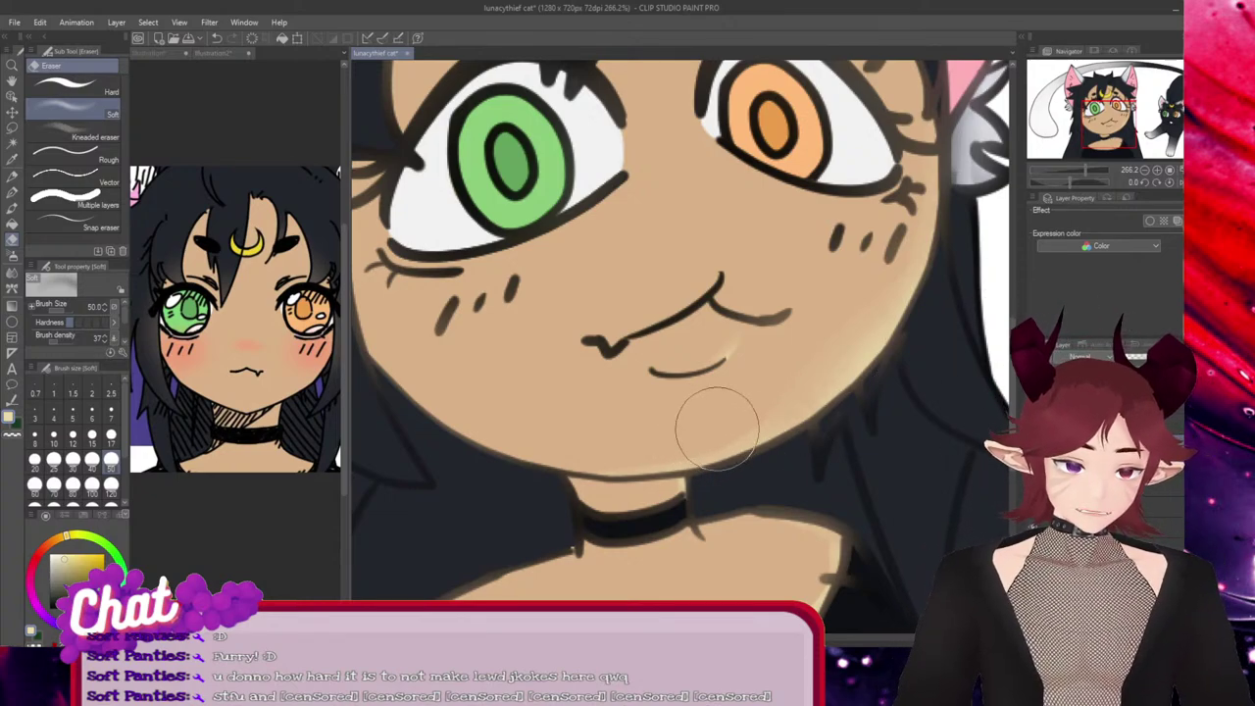
{"action": "scroll", "coordinate": [904, 377], "scroll_direction": "down", "scroll_amount": 3}
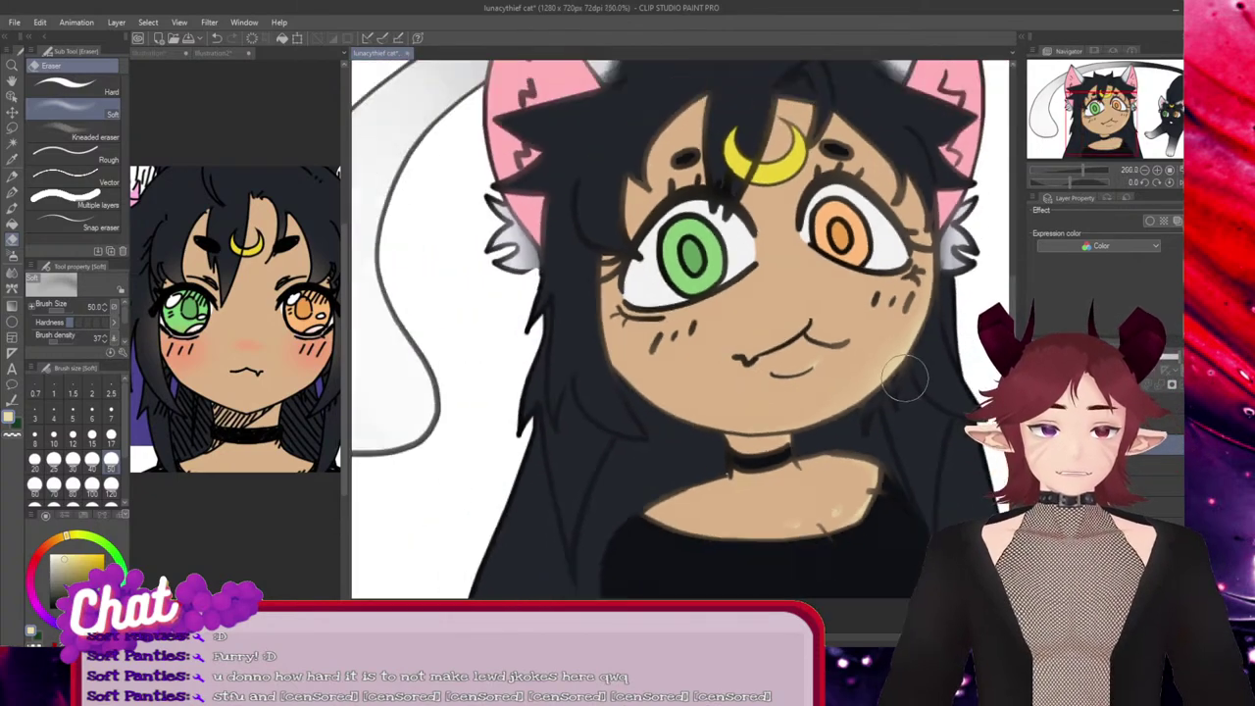
{"action": "scroll", "coordinate": [904, 377], "scroll_direction": "down", "scroll_amount": 1}
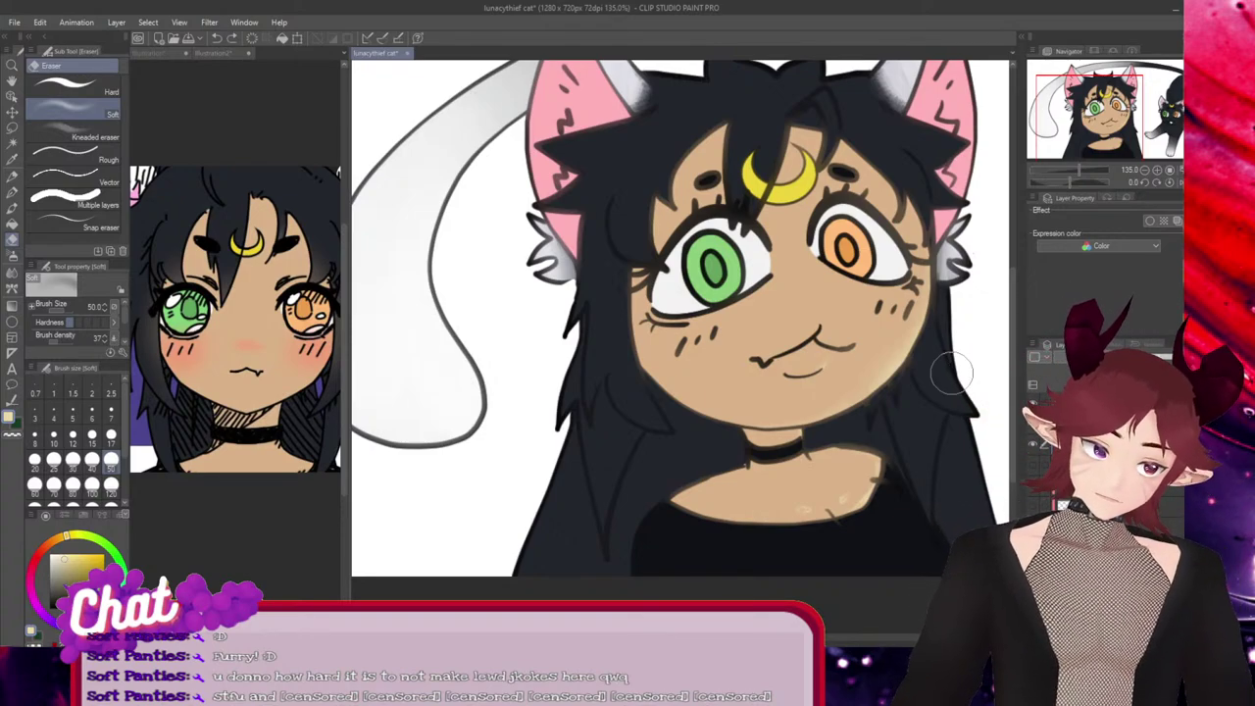
{"action": "scroll", "coordinate": [914, 356], "scroll_direction": "up", "scroll_amount": 4}
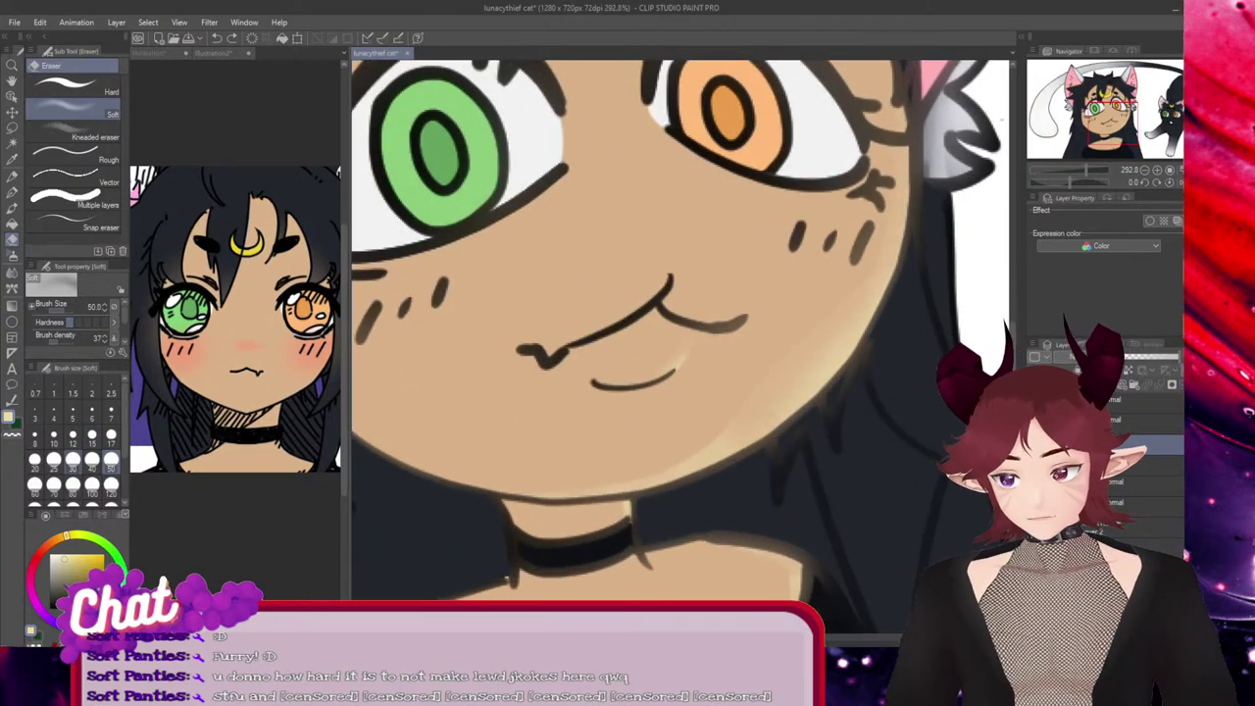
Blend the remaining hard edge of the jaw highlight into the skin with the Soft eraser at size 20
{"action": "left_click", "coordinate": [34, 458]}
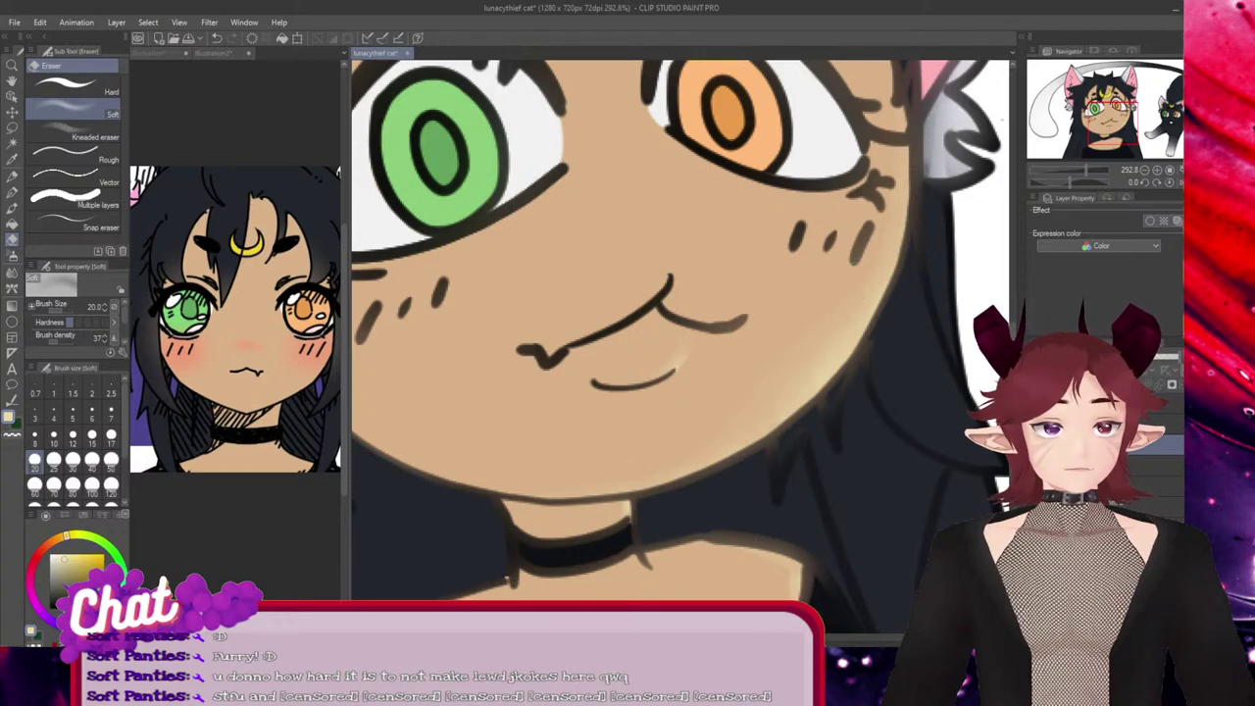
{"action": "scroll", "coordinate": [1001, 120], "scroll_direction": "down", "scroll_amount": 3}
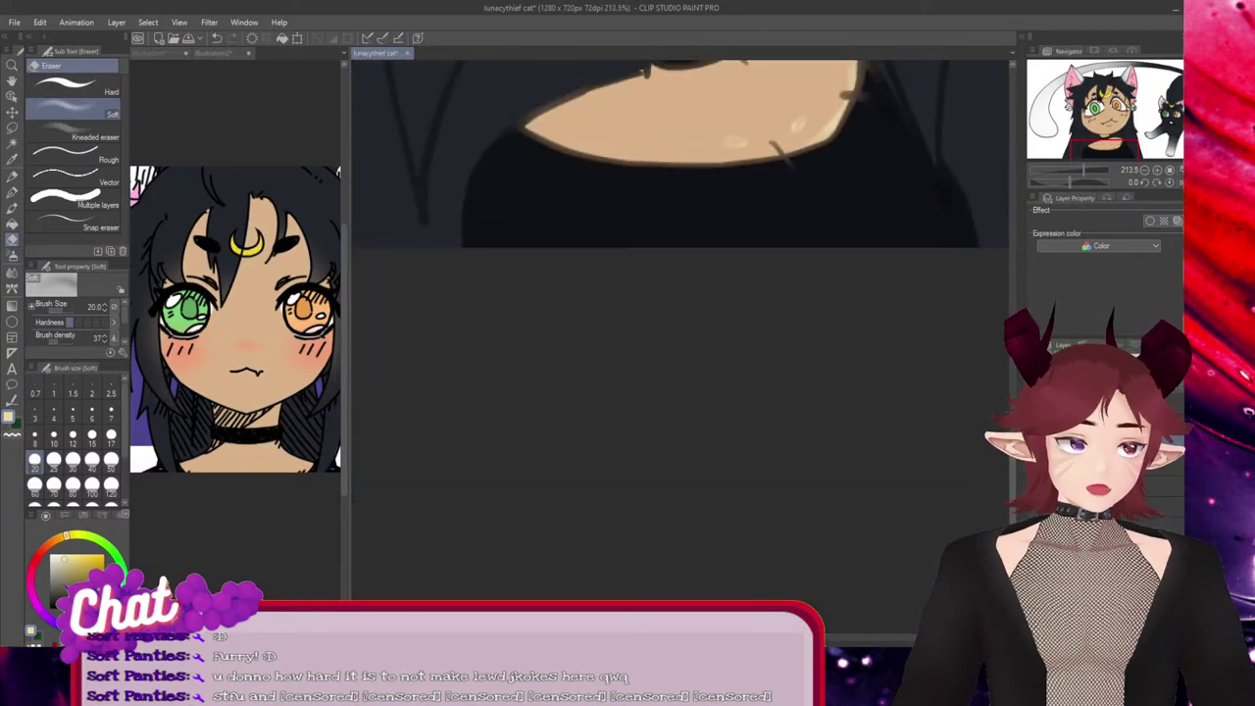
{"action": "scroll", "coordinate": [677, 333], "scroll_direction": "up", "scroll_amount": 5}
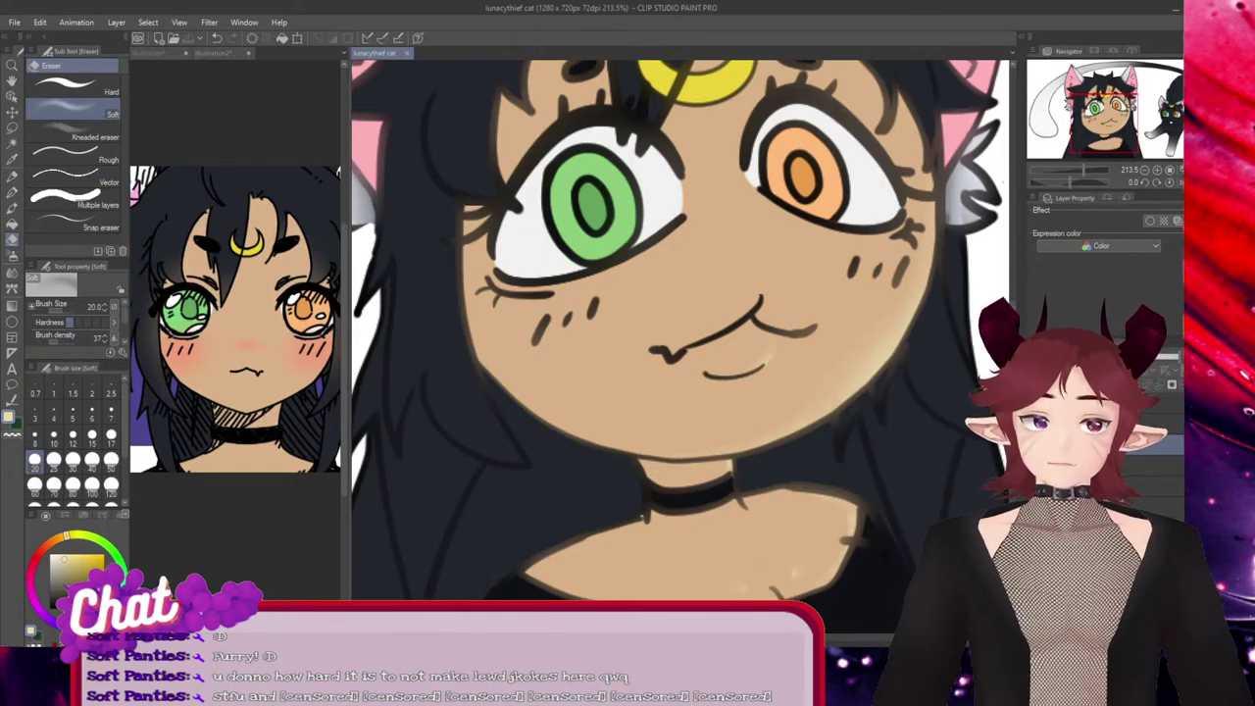
Restore the soft yellow glow on the face and chest, and show the purple skin shading layer
{"action": "key", "text": "ctrl+z"}
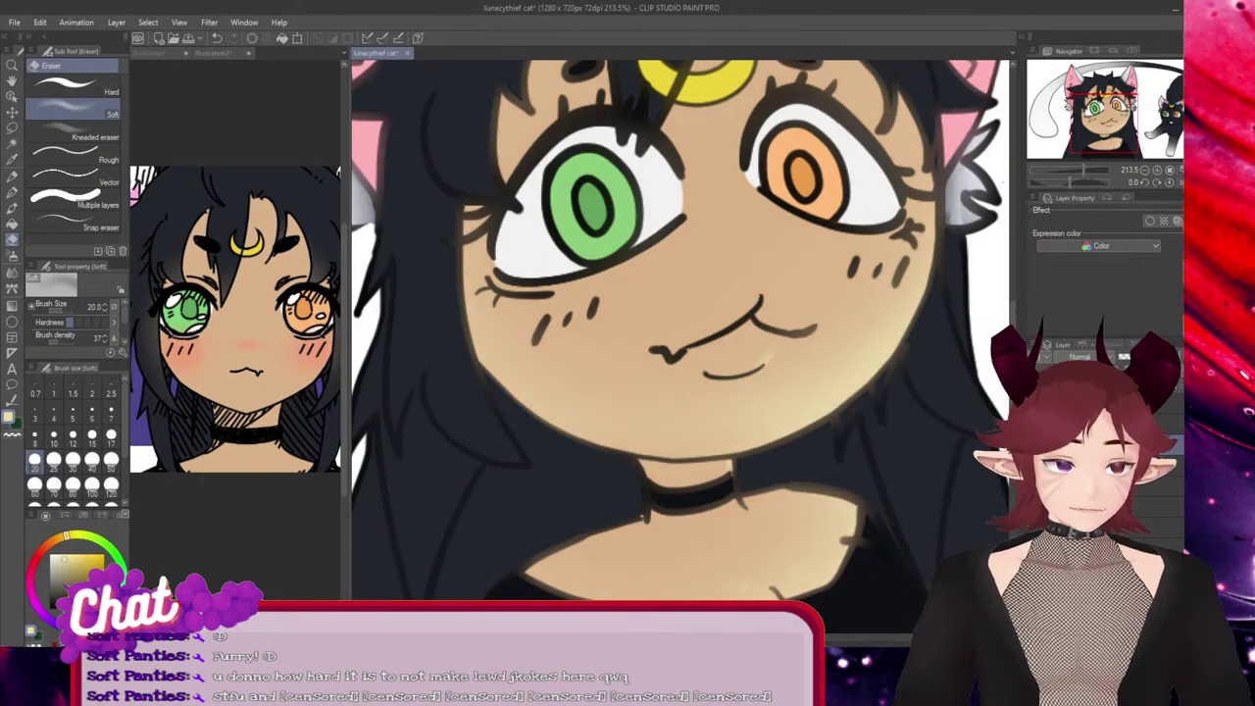
{"action": "scroll", "coordinate": [992, 353], "scroll_direction": "down", "scroll_amount": 2}
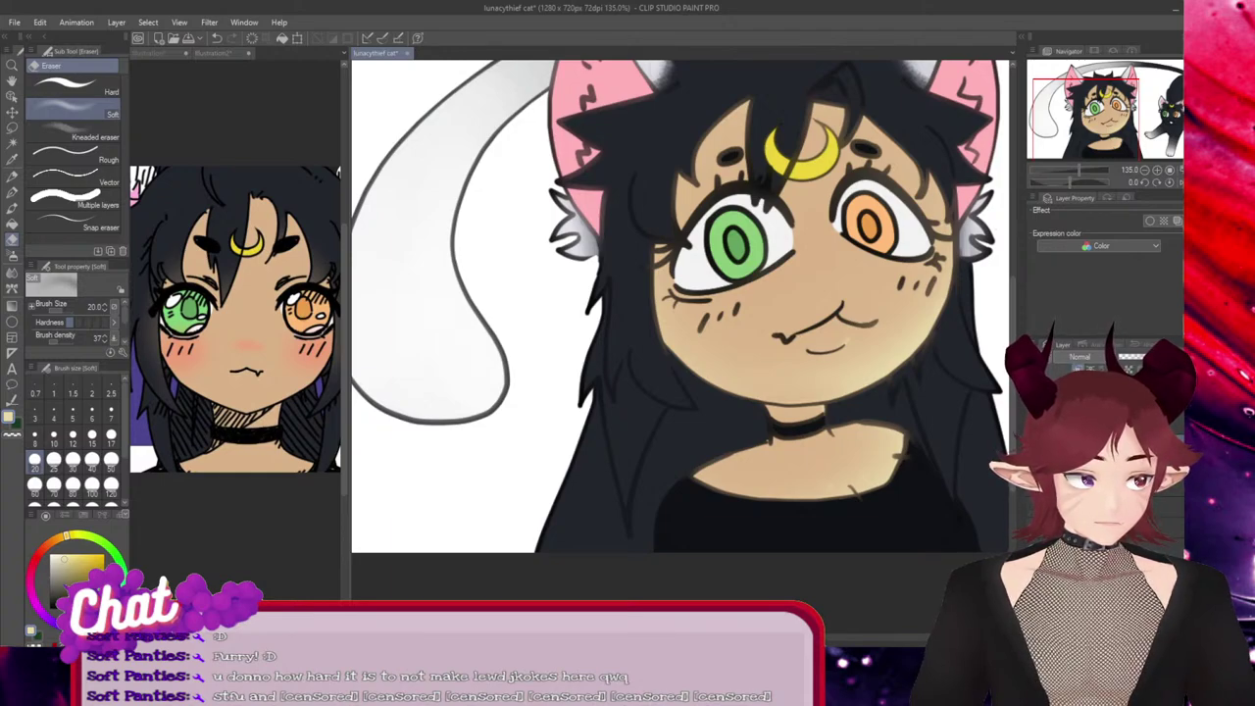
{"action": "left_click", "coordinate": [1033, 431]}
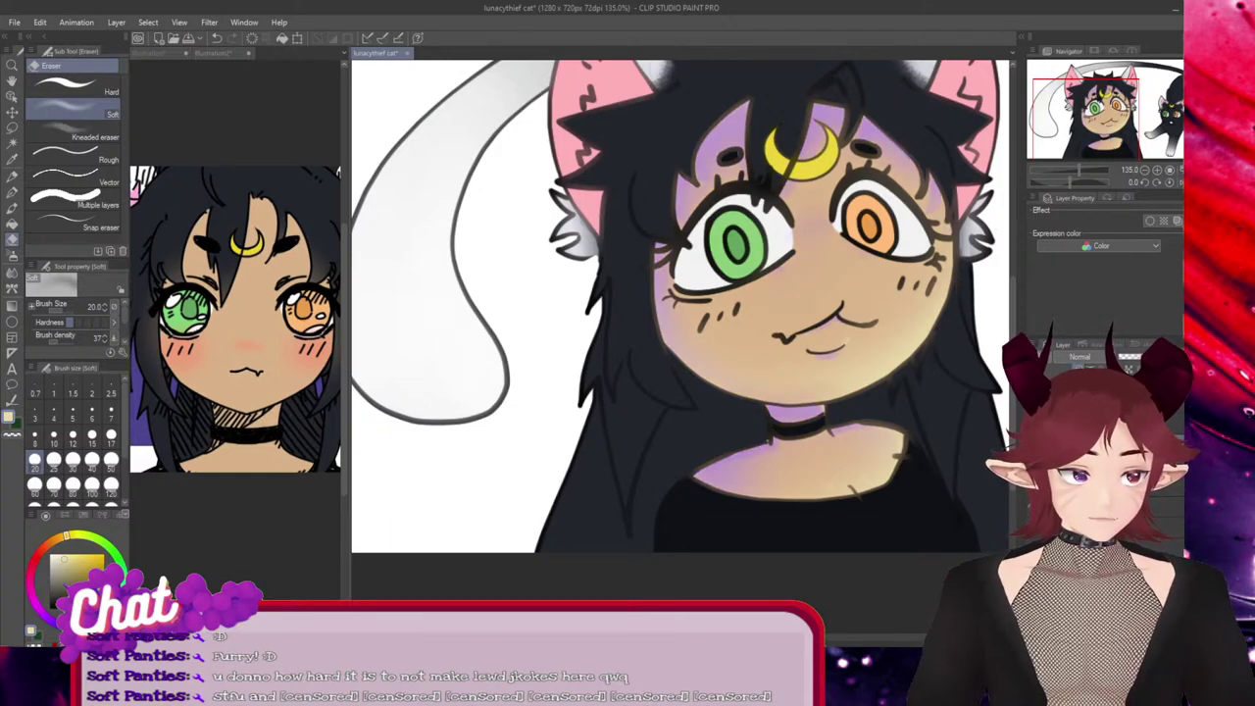
Set the purple shading layer's blending mode to Multiply and the yellow highlight layer's to Overlay
{"action": "left_click_drag", "start_coordinate": [738, 638], "coordinate": [780, 637]}
{"action": "left_click_drag", "start_coordinate": [1012, 300], "coordinate": [1012, 268]}
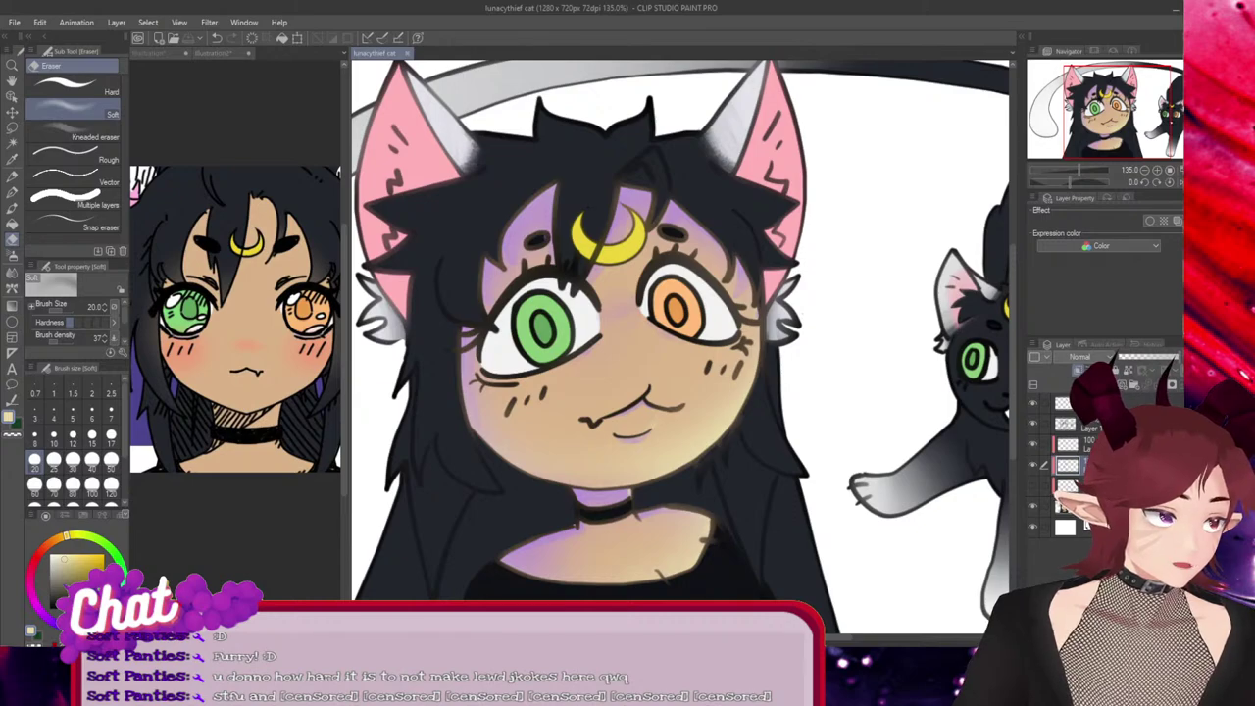
{"action": "left_click", "coordinate": [1080, 357]}
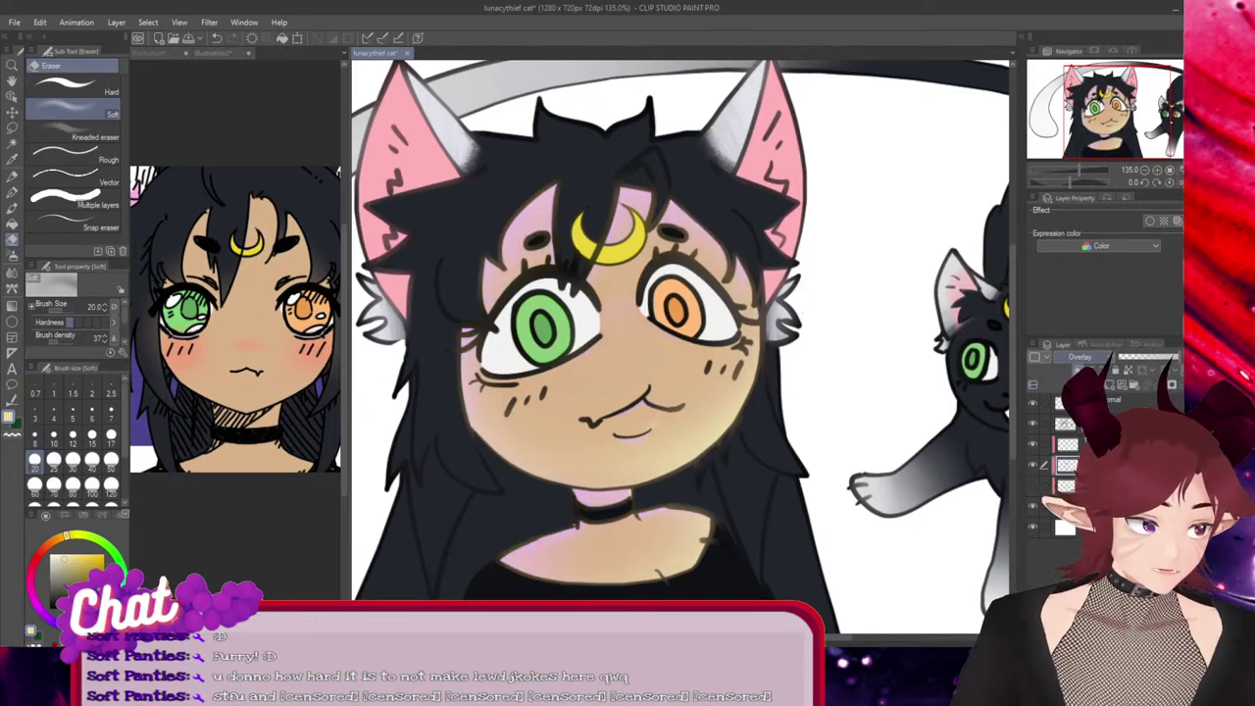
{"action": "left_click", "coordinate": [1081, 357]}
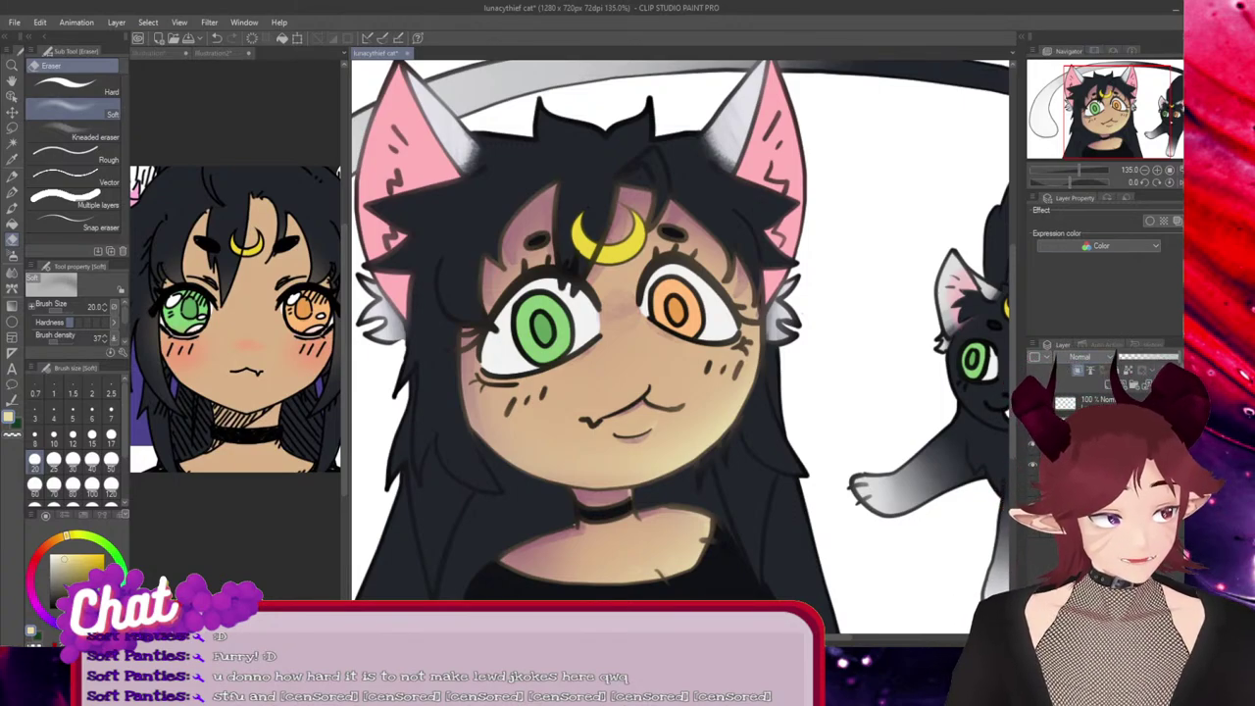
{"action": "left_click", "coordinate": [1081, 357]}
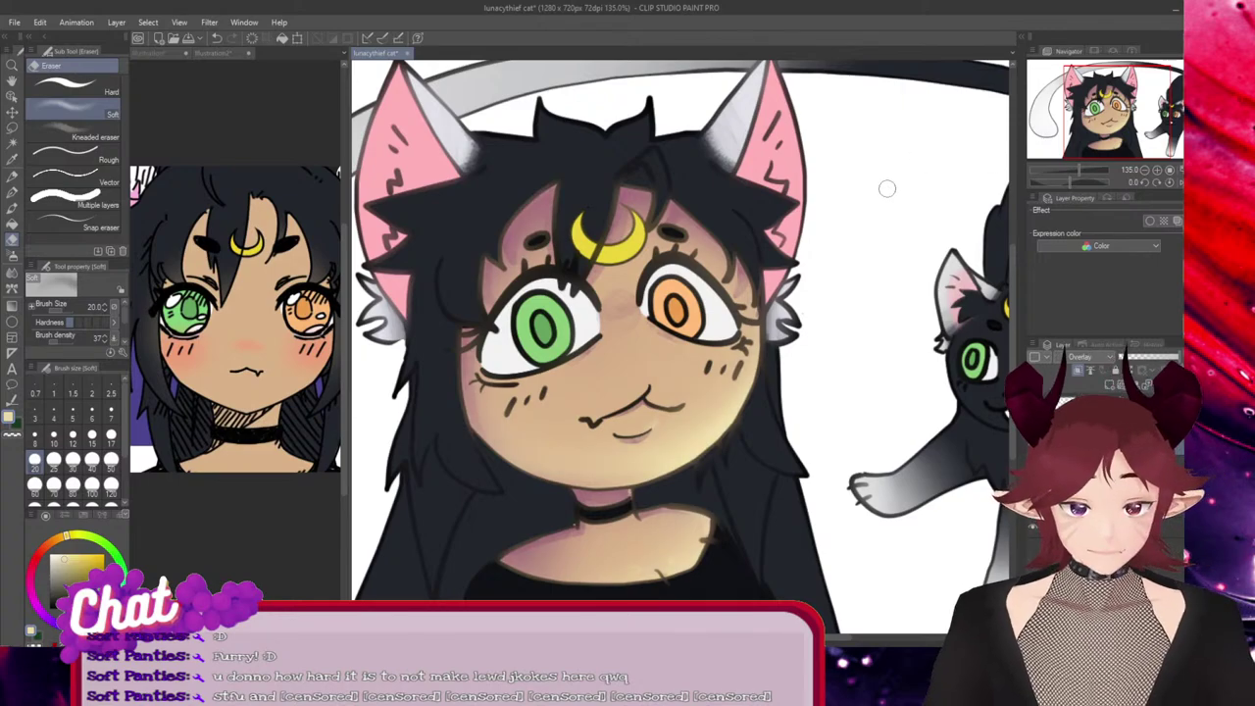
Show the blush layer on the cheeks, nose and lips together with the shading and highlights
{"action": "scroll", "coordinate": [887, 188], "scroll_direction": "down", "scroll_amount": 1}
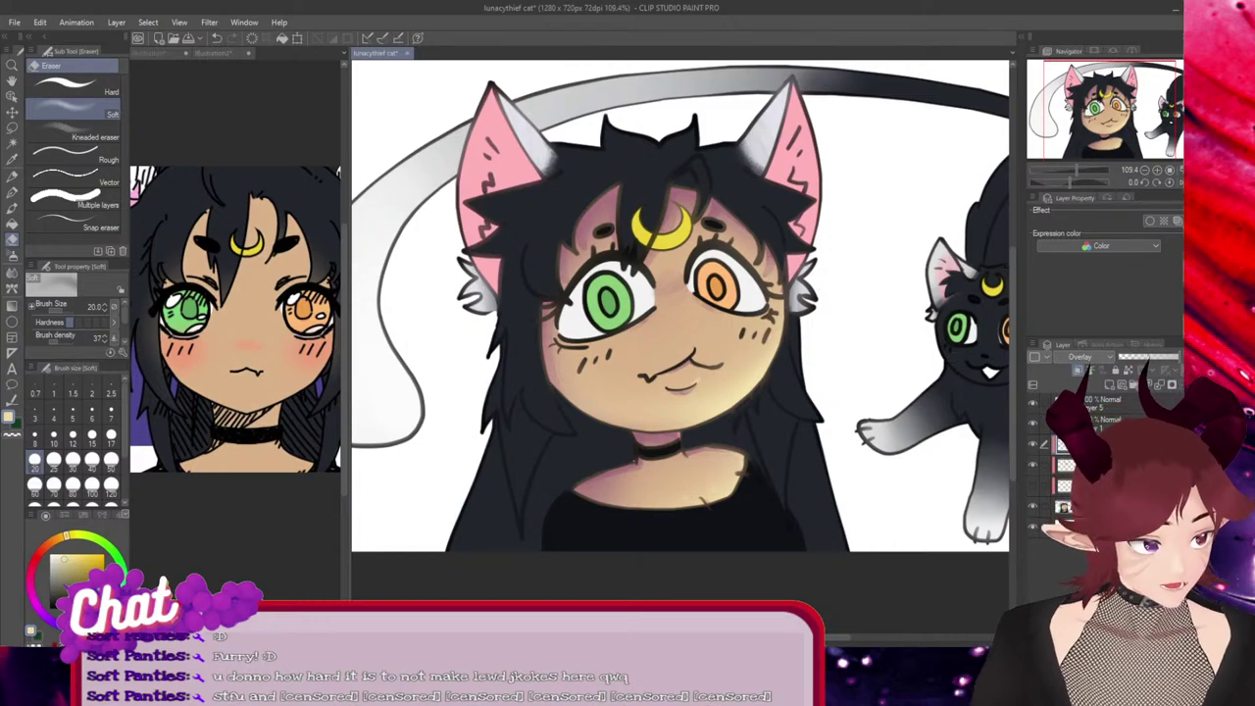
{"action": "left_click", "coordinate": [1032, 485]}
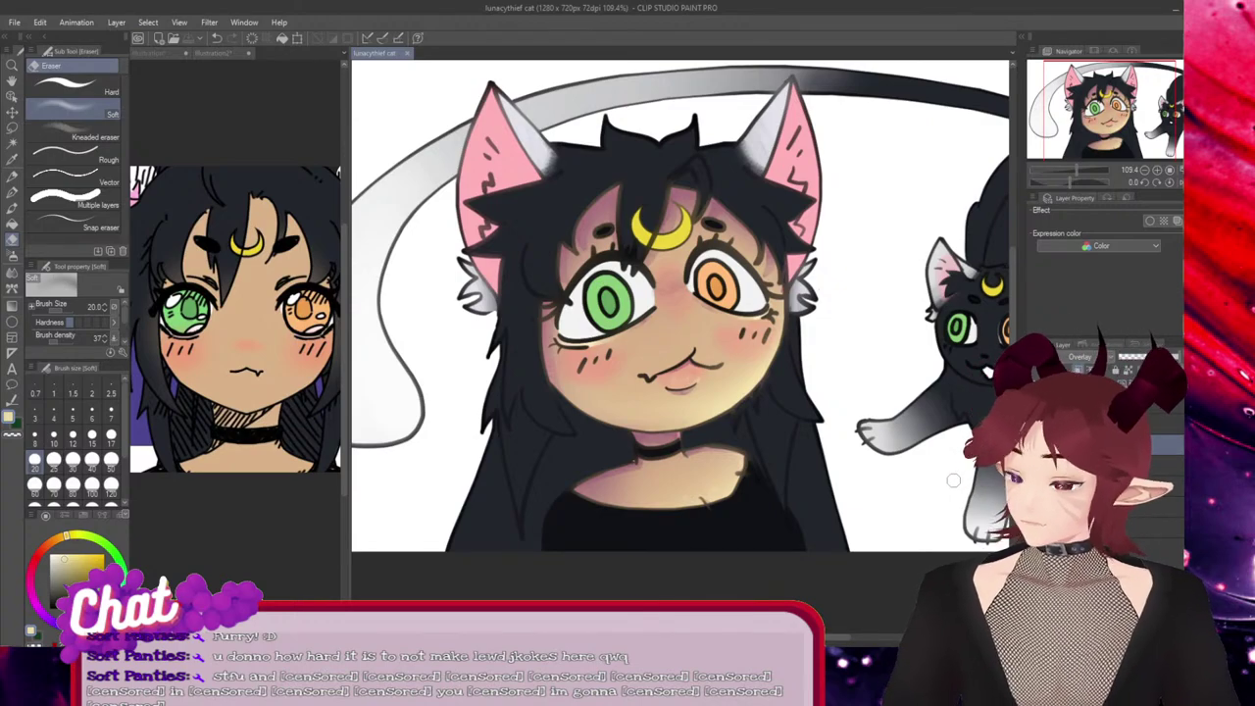
{"action": "scroll", "coordinate": [810, 426], "scroll_direction": "up", "scroll_amount": 1}
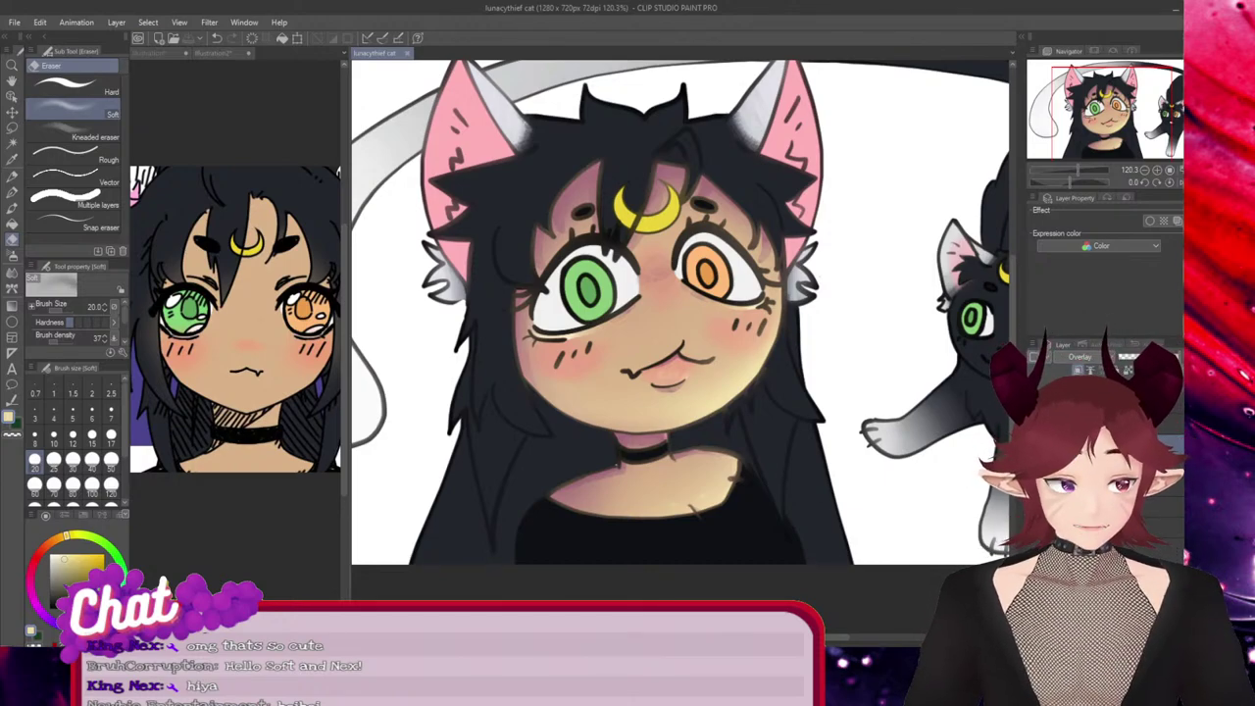
Hide the yellow highlight, purple shading and blush layers, leaving only the flat skin colour
{"action": "left_click", "coordinate": [1035, 444]}
{"action": "left_click", "coordinate": [1035, 467]}
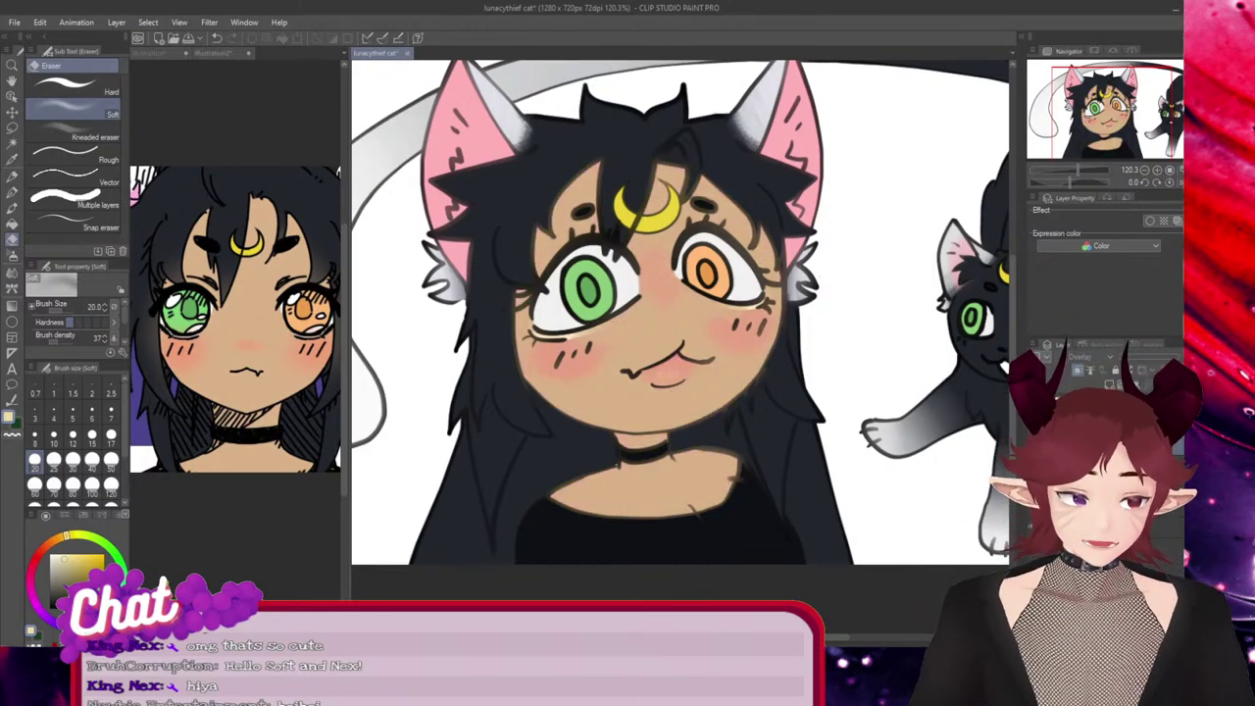
{"action": "key", "text": "ctrl+z"}
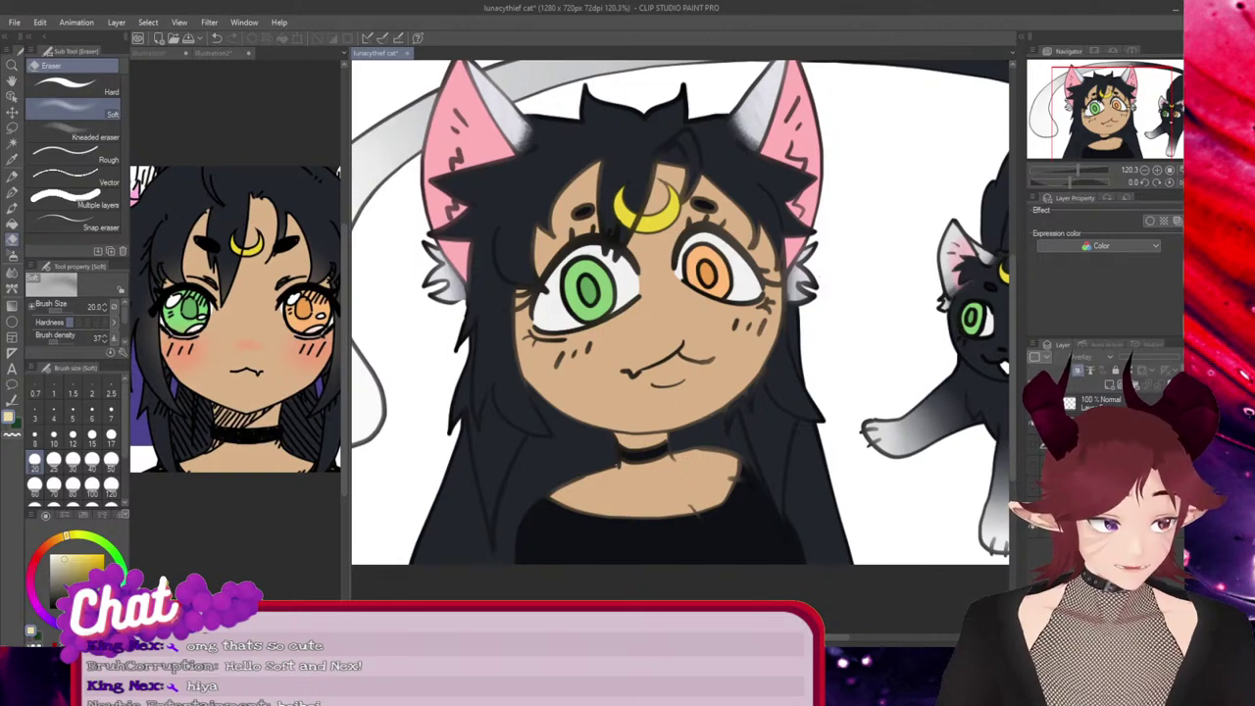
Fill the face, forehead, neck and chest skin with muted pink on the layer beneath the purple Multiply shading
{"action": "left_click", "coordinate": [608, 373], "text": "alt"}
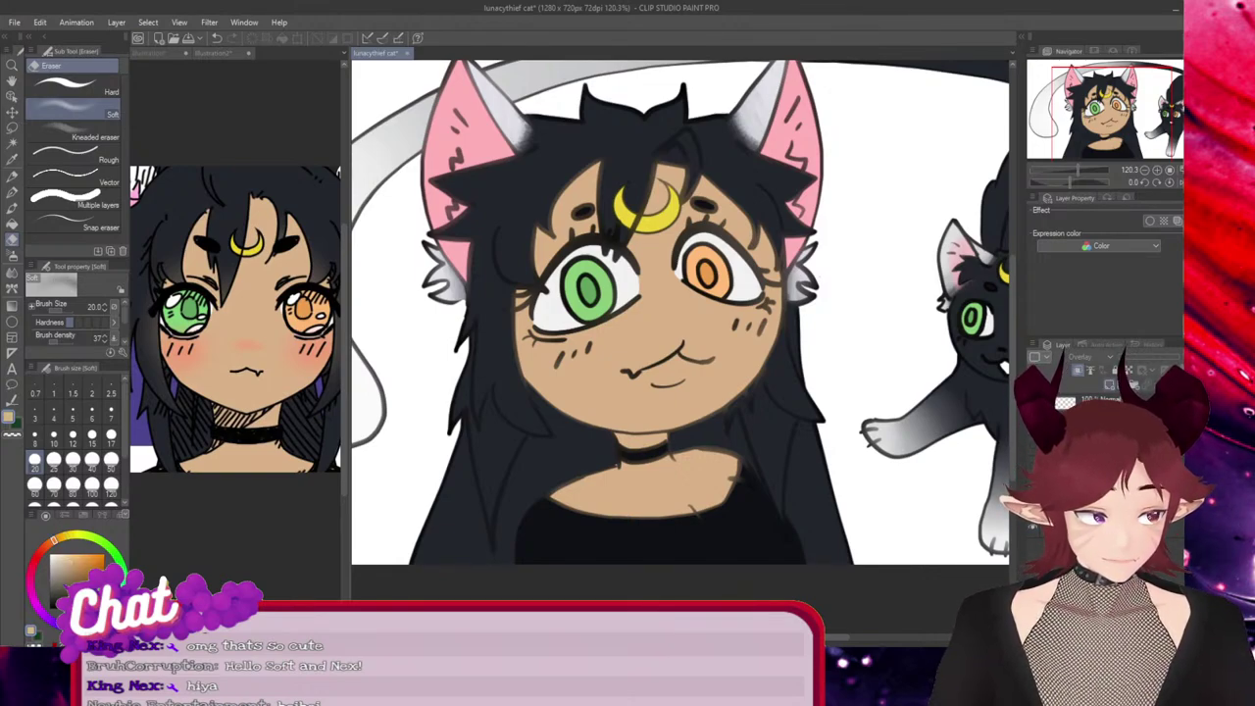
{"action": "left_click", "coordinate": [1108, 446]}
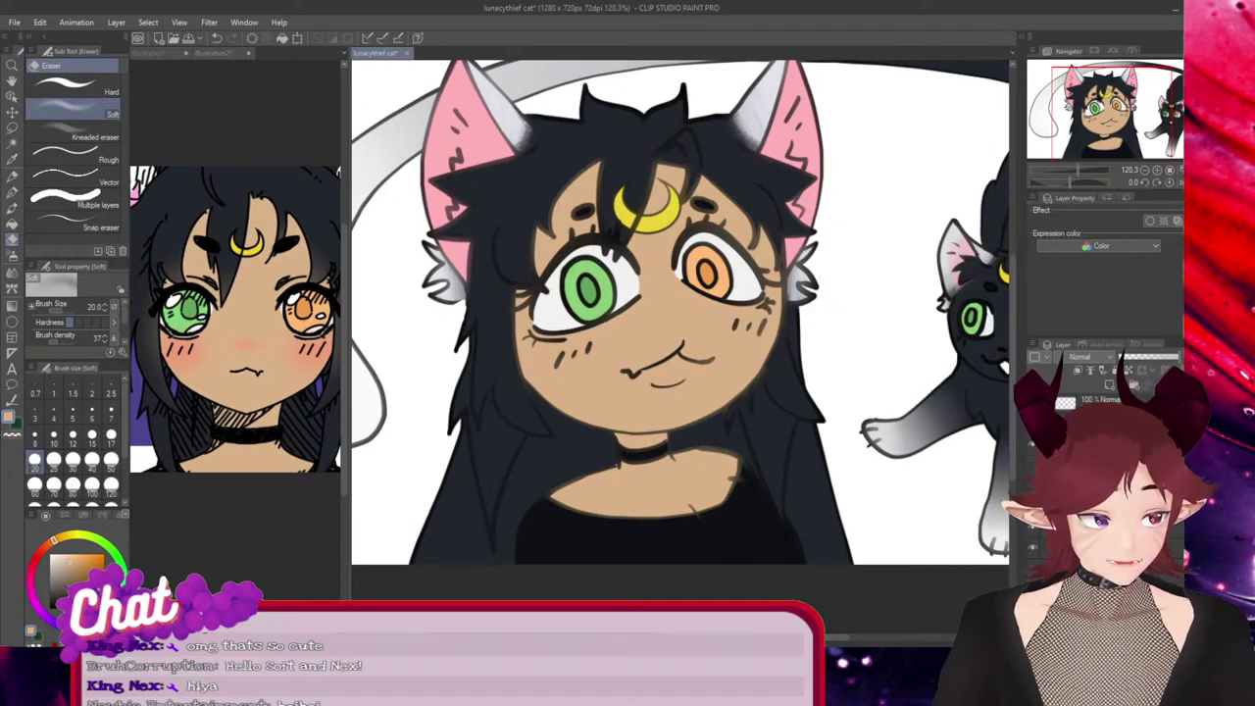
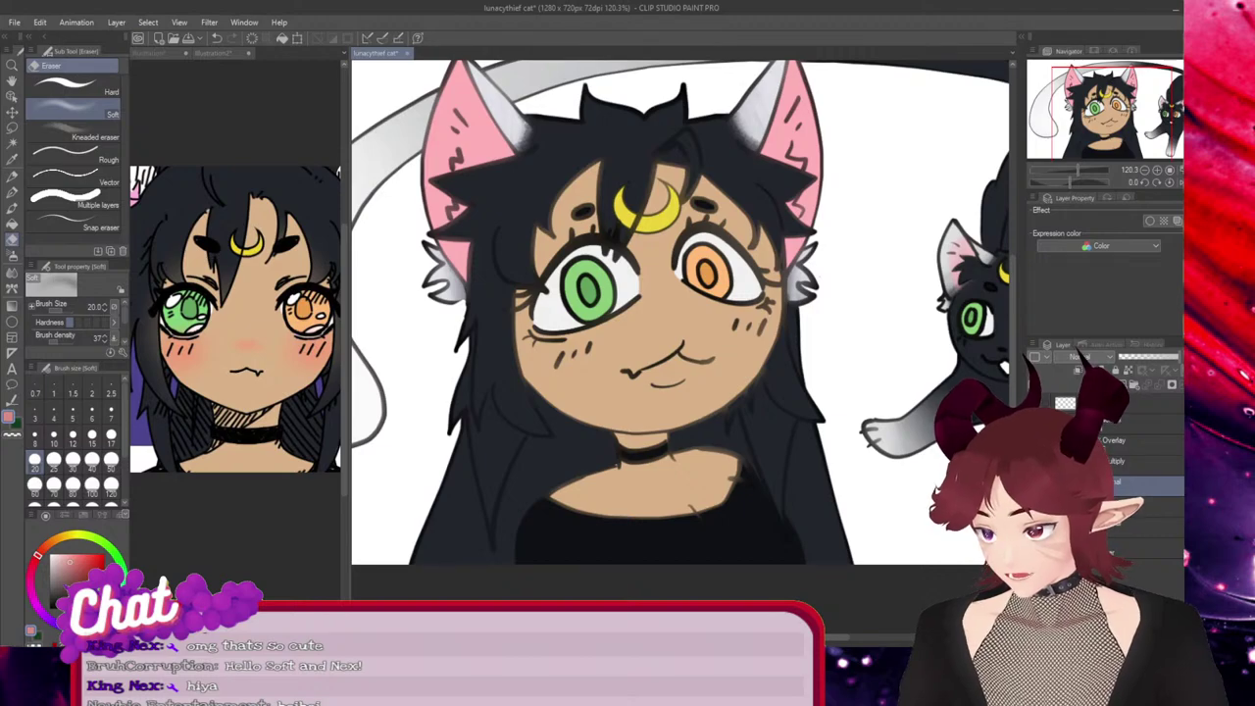
{"action": "left_click", "coordinate": [12, 224]}
{"action": "left_click", "coordinate": [642, 339]}
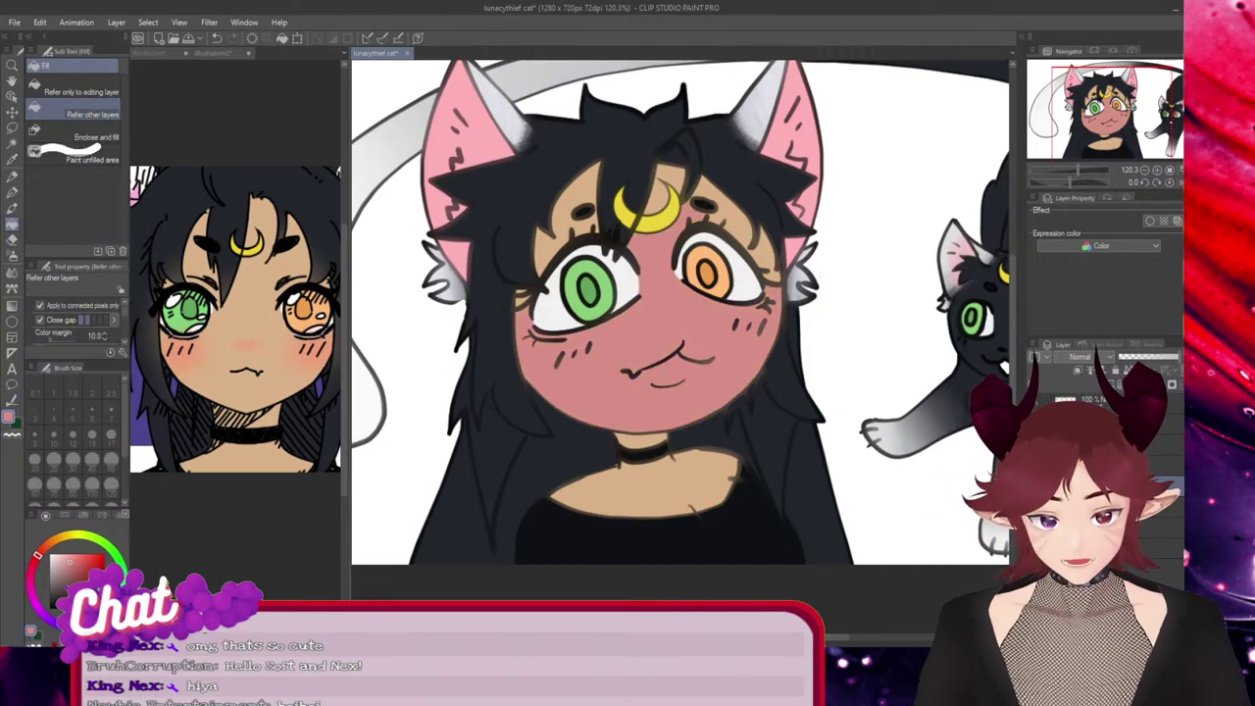
{"action": "left_click", "coordinate": [563, 229]}
{"action": "left_click", "coordinate": [523, 301]}
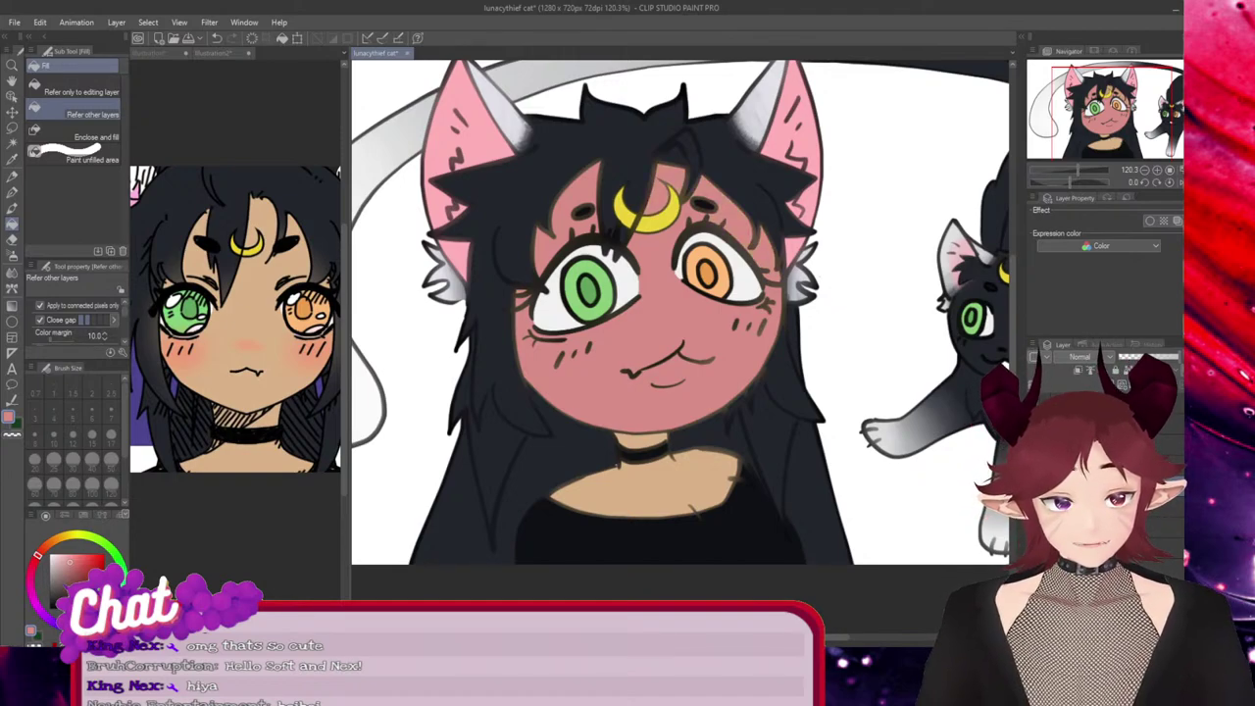
{"action": "left_click", "coordinate": [651, 489]}
{"action": "left_click", "coordinate": [642, 441]}
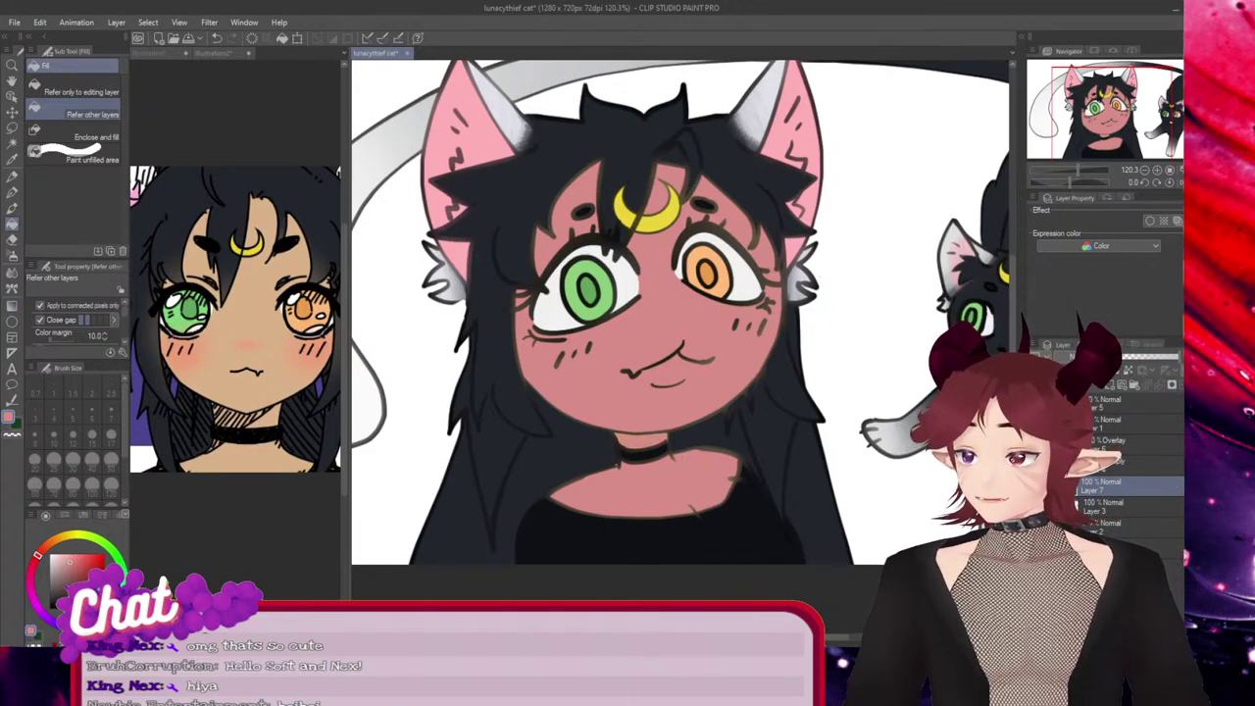
Erase the pink from the middle of the face and chest with the Soft eraser at size 120, leaving softly tinted edges
{"action": "key", "text": "e"}
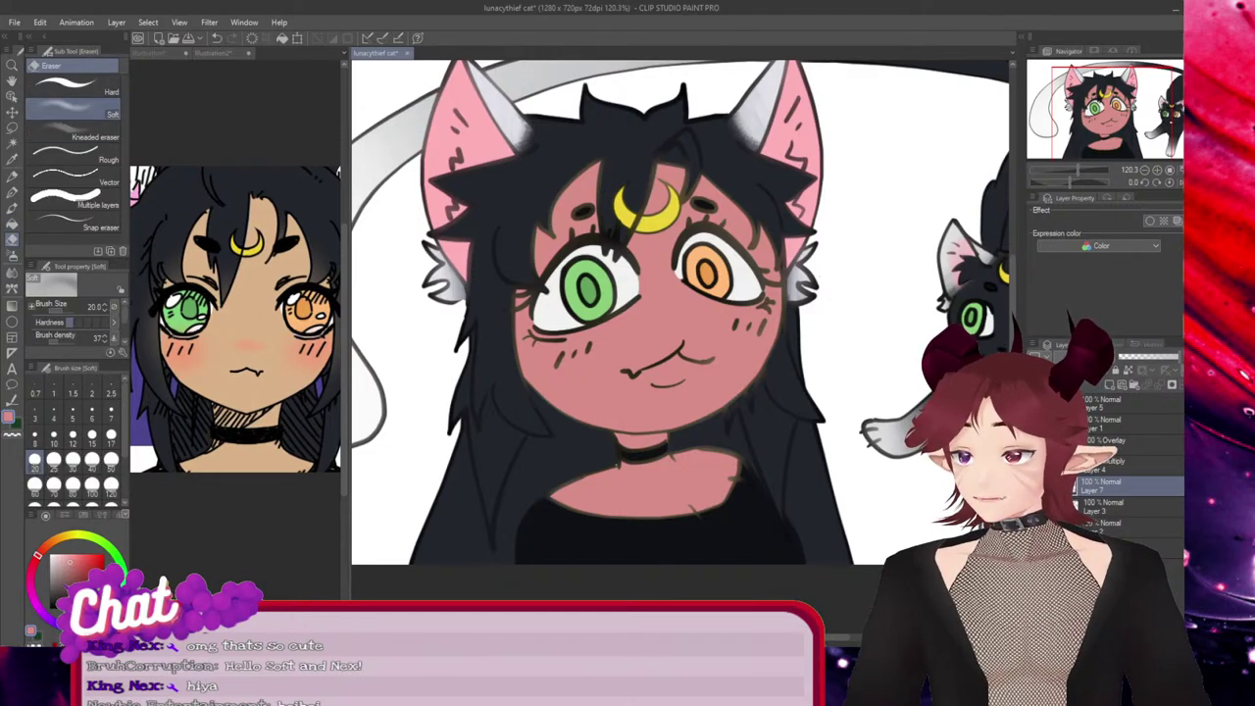
{"action": "left_click", "coordinate": [111, 483]}
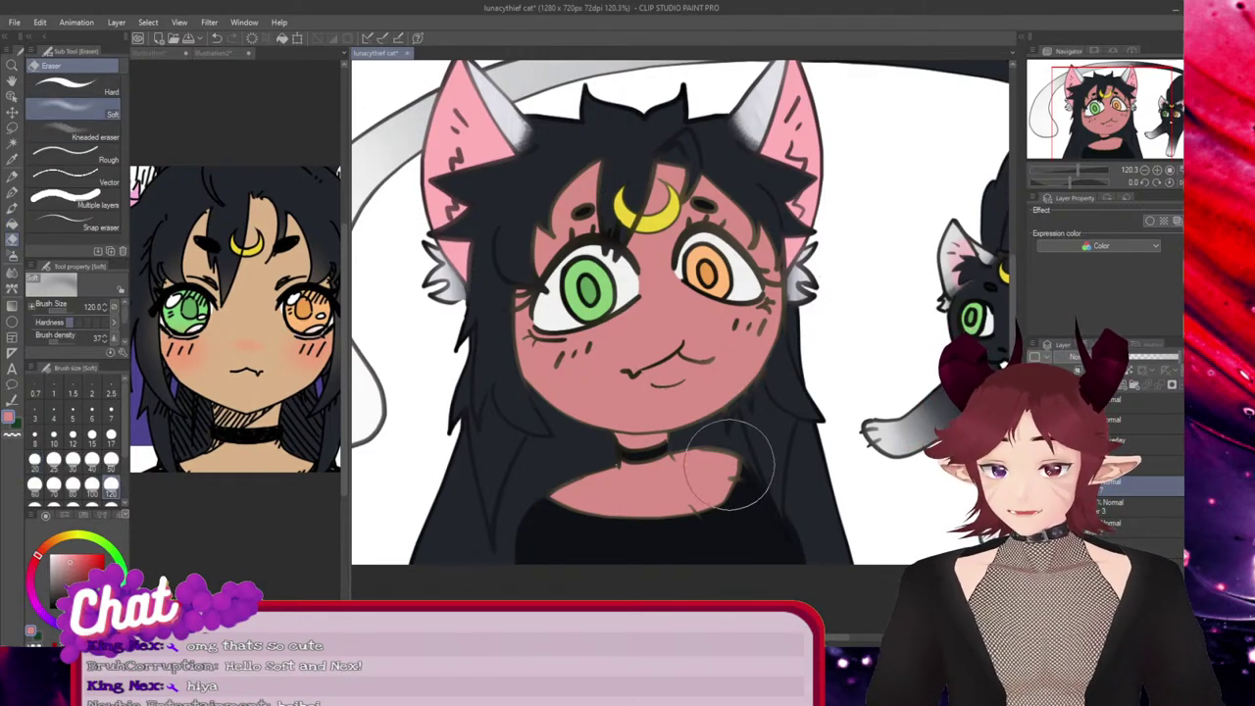
{"action": "mouse_move", "coordinate": [713, 448]}
{"action": "left_mouse_down"}
{"action": "mouse_move", "coordinate": [619, 531]}
{"action": "mouse_move", "coordinate": [732, 454]}
{"action": "mouse_move", "coordinate": [620, 497]}
{"action": "mouse_move", "coordinate": [612, 514]}
{"action": "mouse_move", "coordinate": [690, 425]}
{"action": "mouse_move", "coordinate": [706, 322]}
{"action": "mouse_move", "coordinate": [787, 338]}
{"action": "mouse_move", "coordinate": [768, 297]}
{"action": "mouse_move", "coordinate": [711, 281]}
{"action": "mouse_move", "coordinate": [568, 332]}
{"action": "mouse_move", "coordinate": [591, 378]}
{"action": "mouse_move", "coordinate": [636, 382]}
{"action": "mouse_move", "coordinate": [652, 353]}
{"action": "mouse_move", "coordinate": [671, 365]}
{"action": "mouse_move", "coordinate": [650, 388]}
{"action": "mouse_move", "coordinate": [713, 345]}
{"action": "mouse_move", "coordinate": [755, 338]}
{"action": "left_mouse_up"}
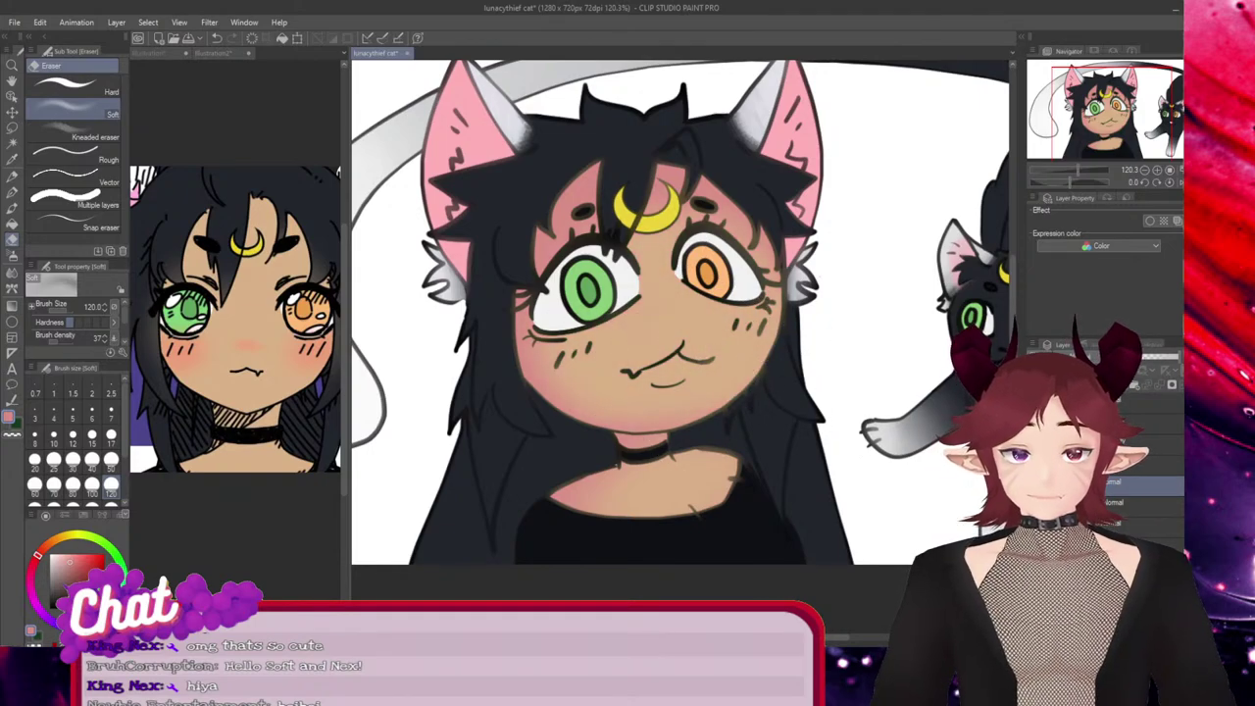
Show the purple shading and yellow highlights with the pink tint, and compare different stacking positions for the pink layer
{"action": "left_click", "coordinate": [1035, 508]}
{"action": "left_click", "coordinate": [1035, 487]}
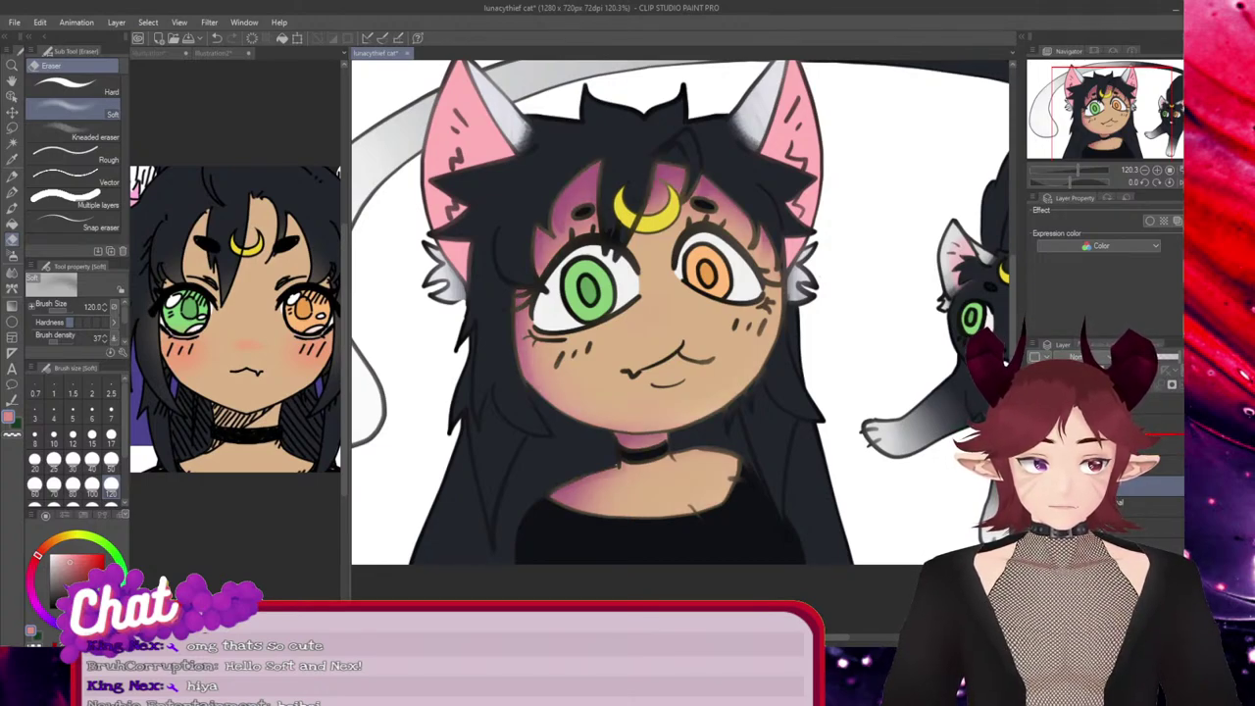
{"action": "key", "text": "ctrl+y"}
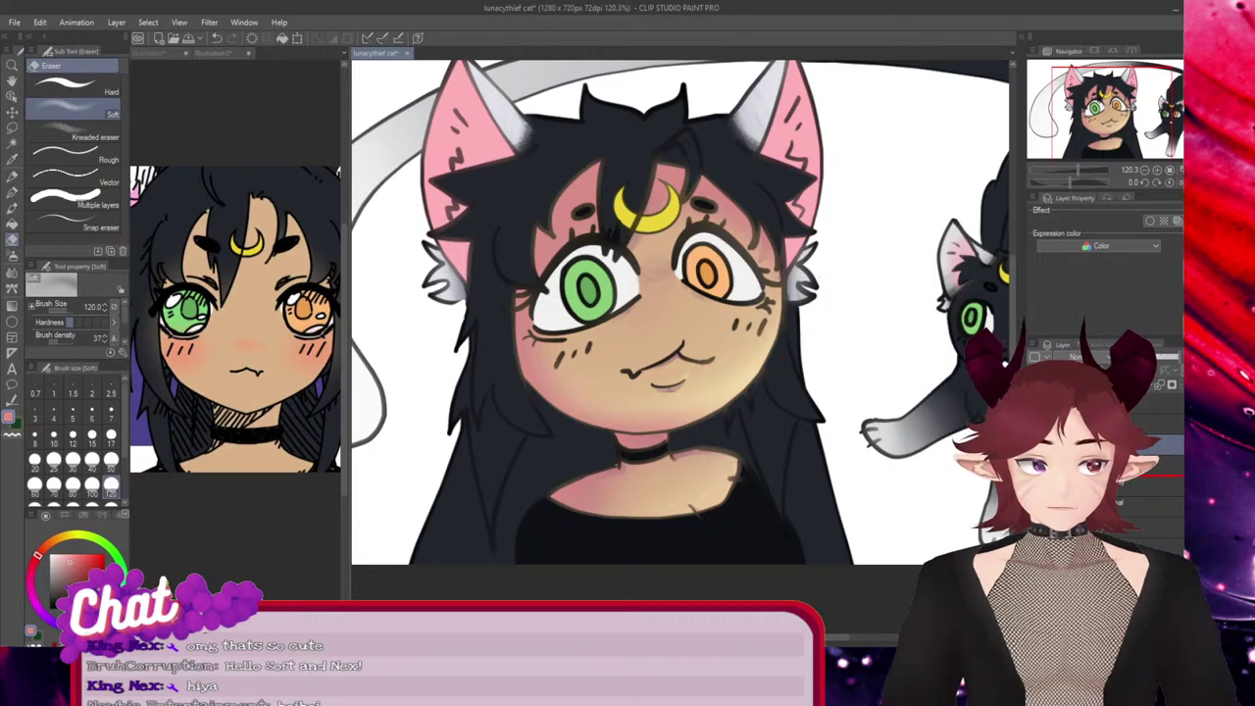
{"action": "key", "text": "ctrl+z"}
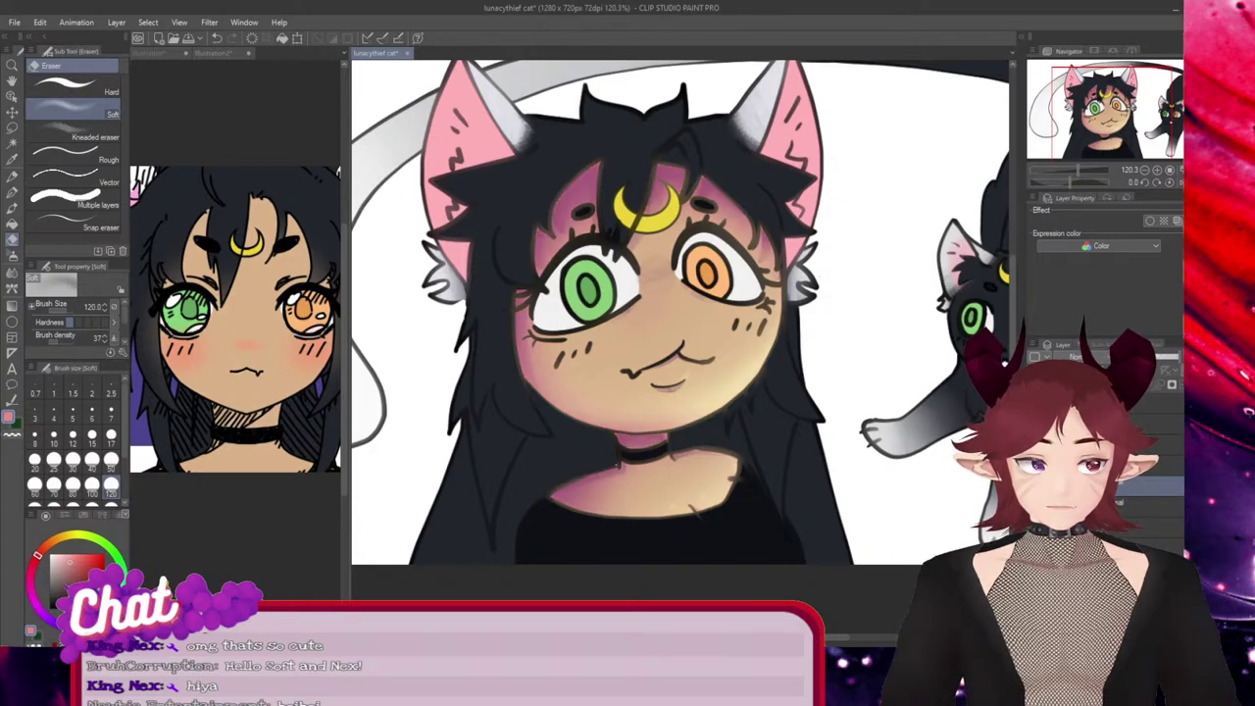
{"action": "key", "text": "ctrl+y"}
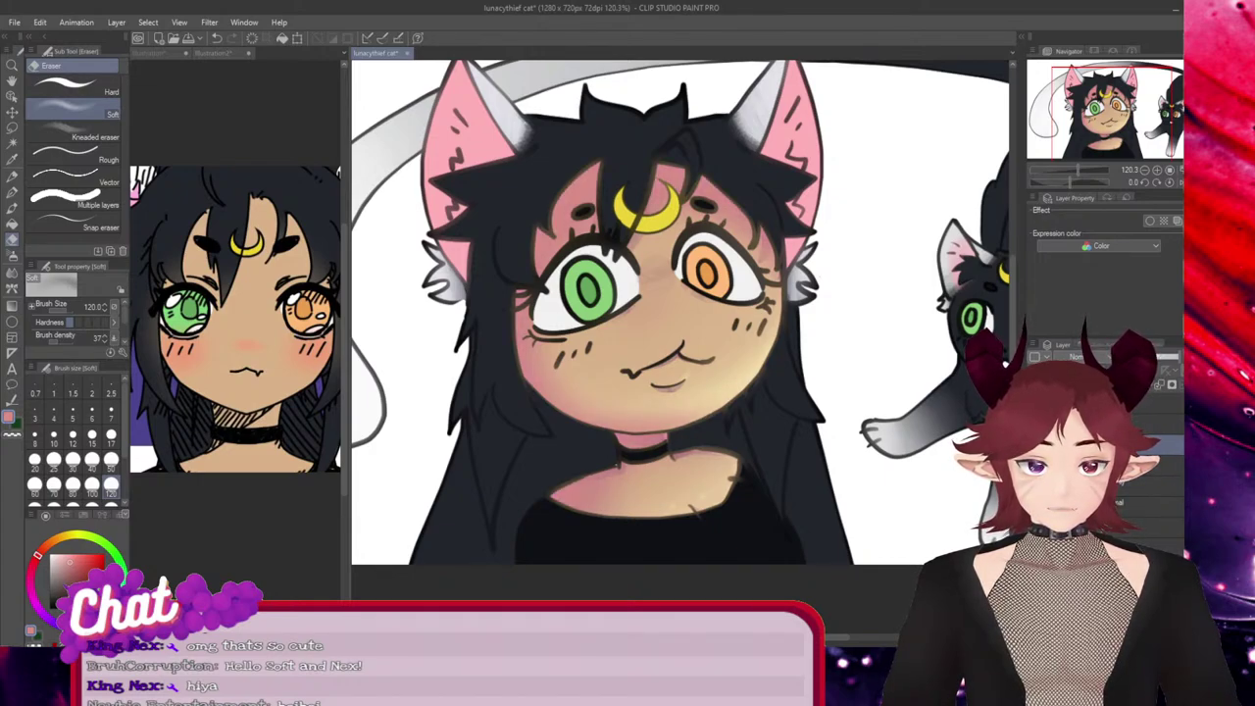
{"action": "left_click", "coordinate": [1165, 466]}
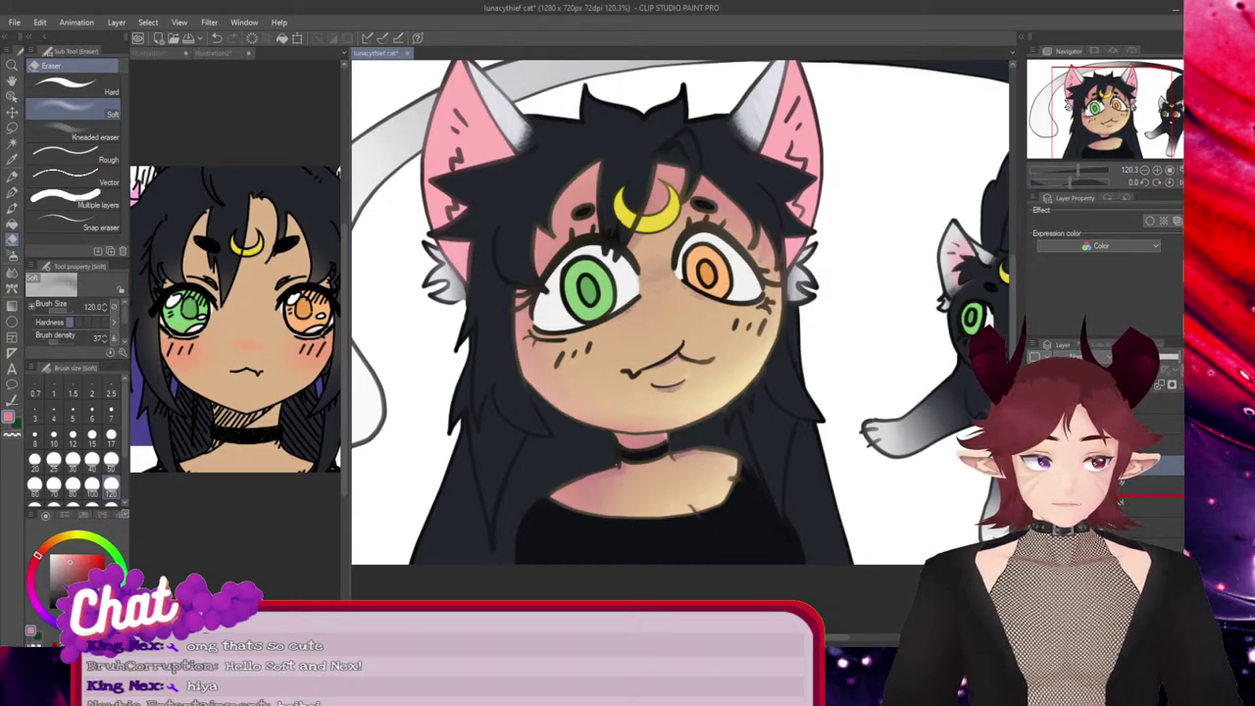
{"action": "key", "text": "ctrl+z"}
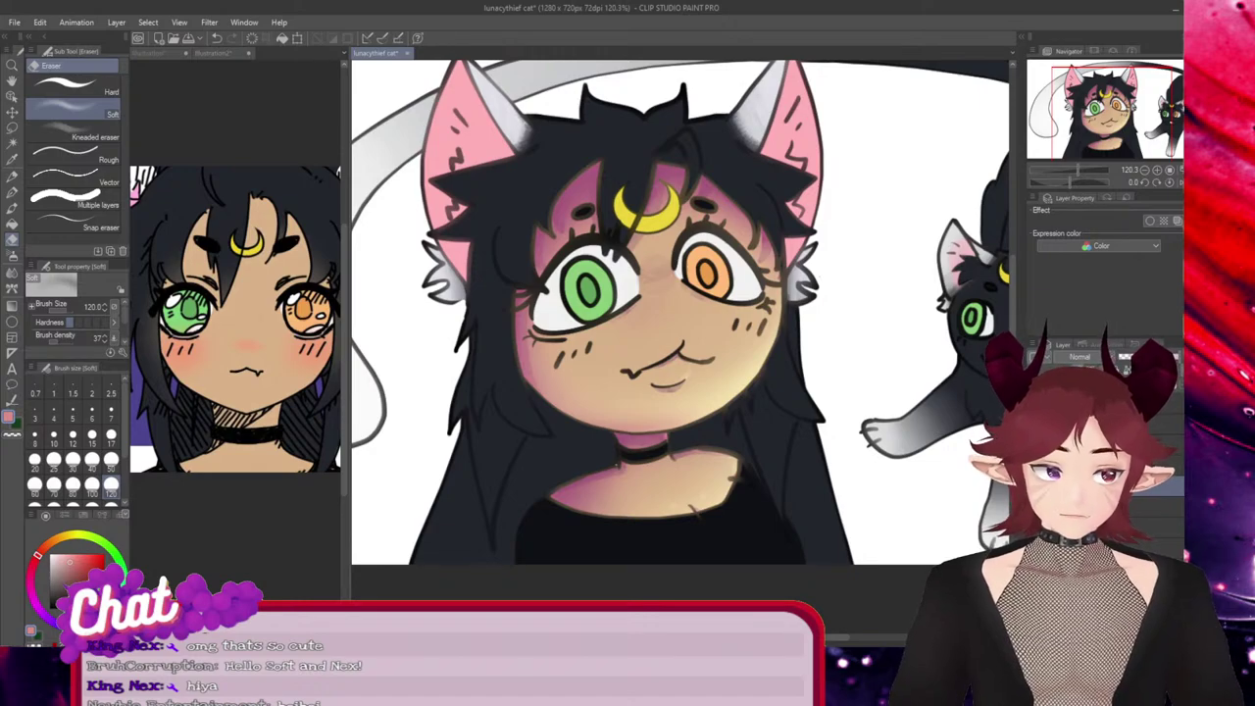
{"action": "key", "text": "ctrl+y"}
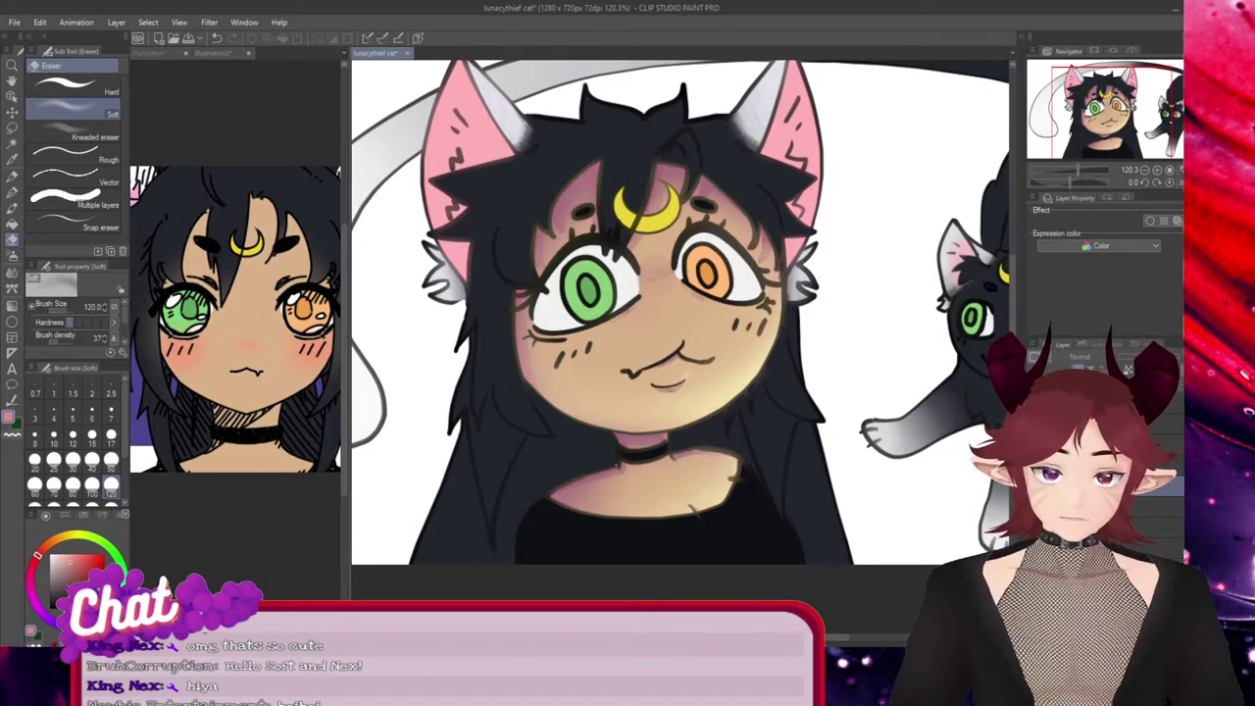
{"action": "key", "text": "ctrl+z"}
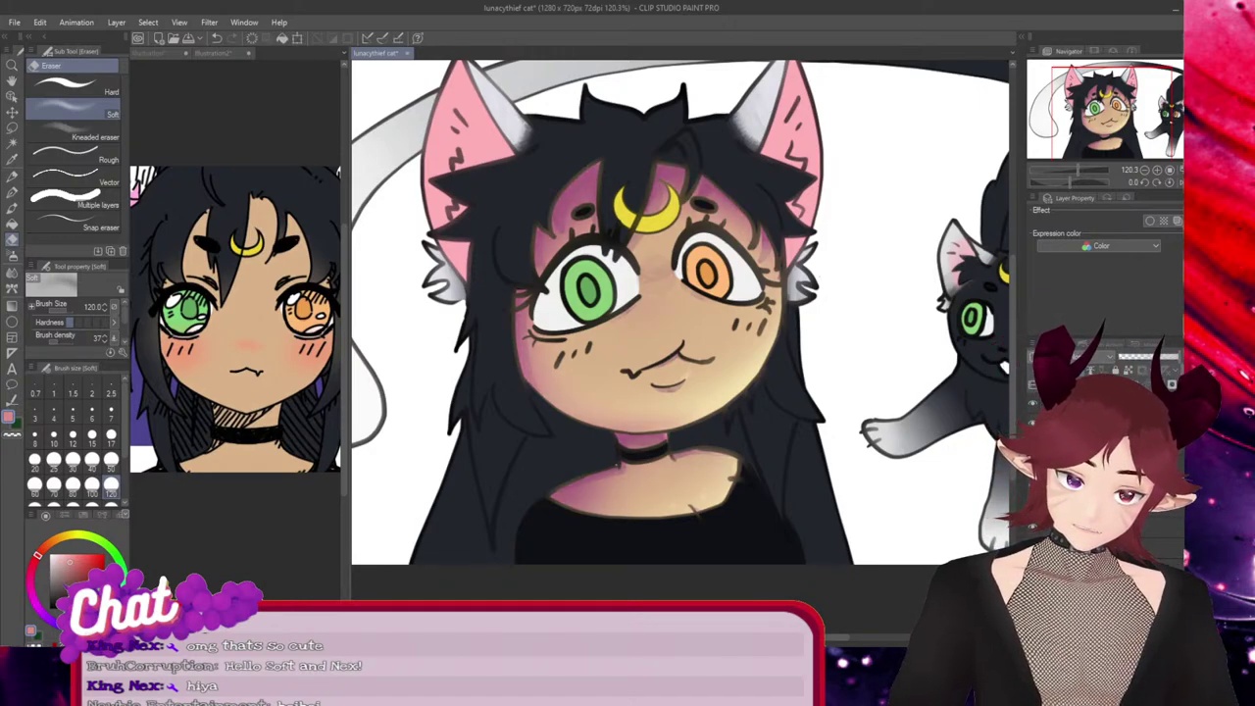
{"action": "key", "text": "ctrl+y"}
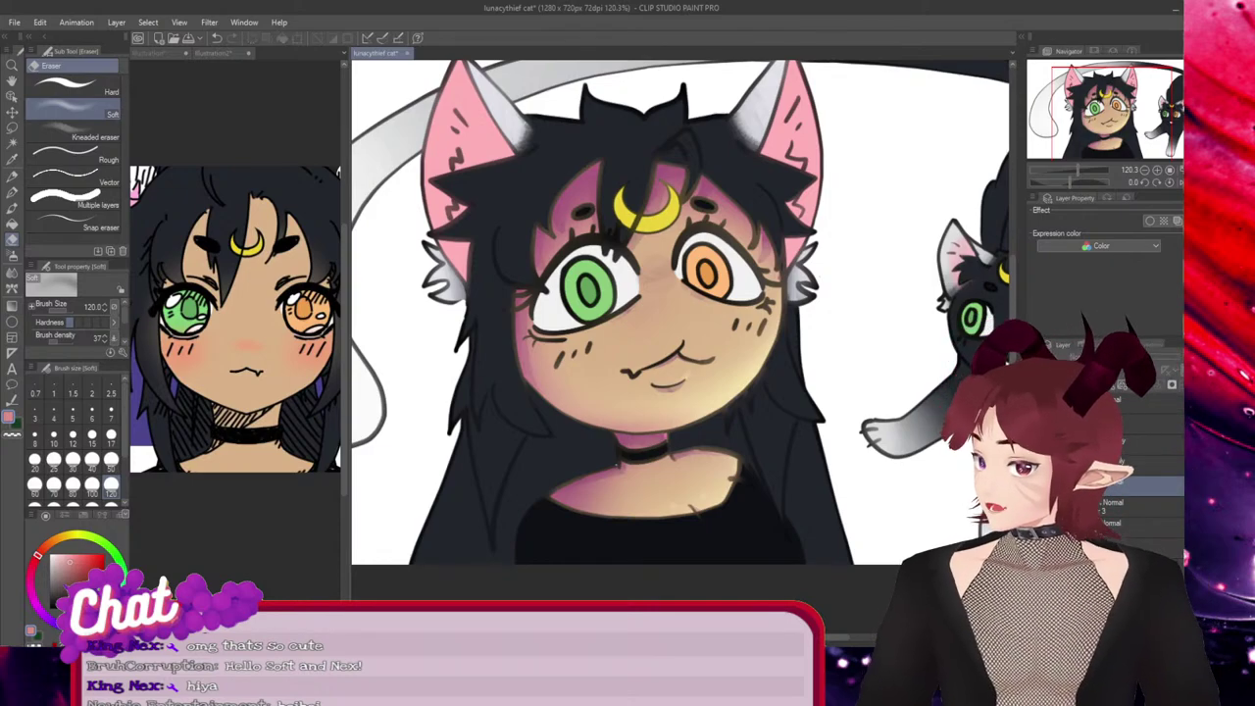
{"action": "key", "text": "ctrl+y"}
{"action": "key", "text": "ctrl+z"}
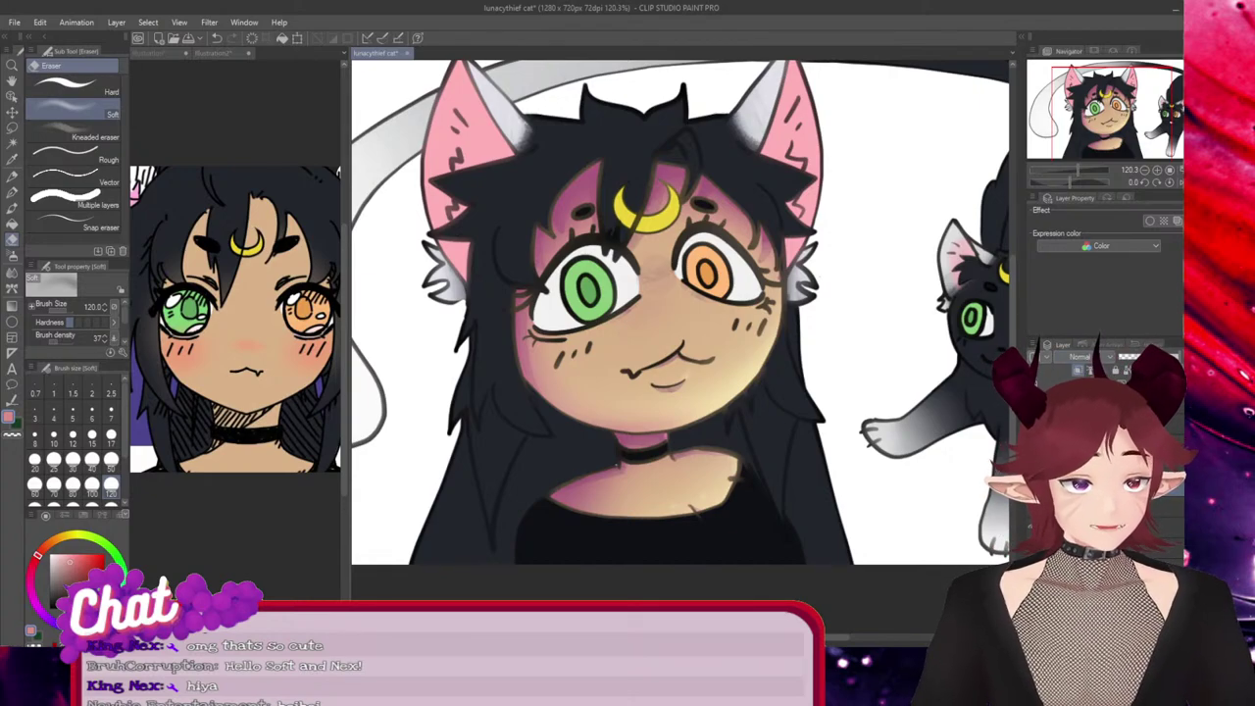
Blend the pink and purple skin layers into a warmer, muted shading, and check the blending modes of the stacked layers
{"action": "left_click", "coordinate": [1090, 390]}
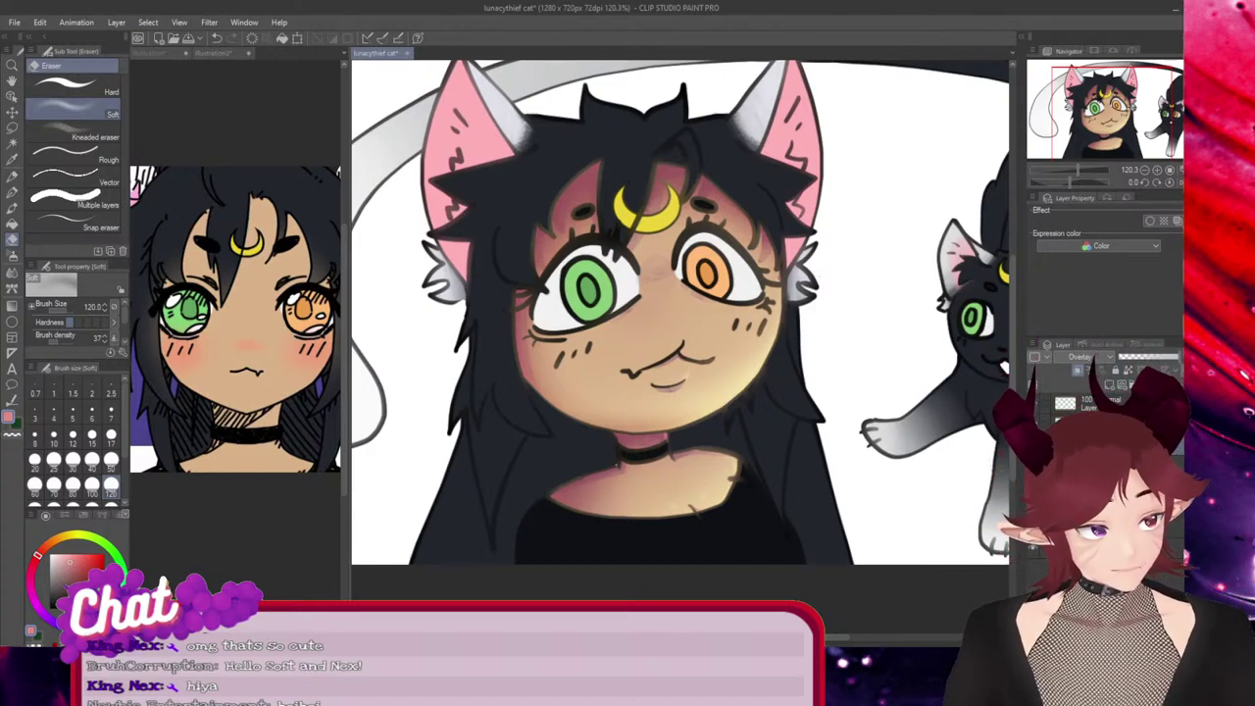
{"action": "left_click", "coordinate": [1108, 443]}
{"action": "left_click", "coordinate": [1108, 545]}
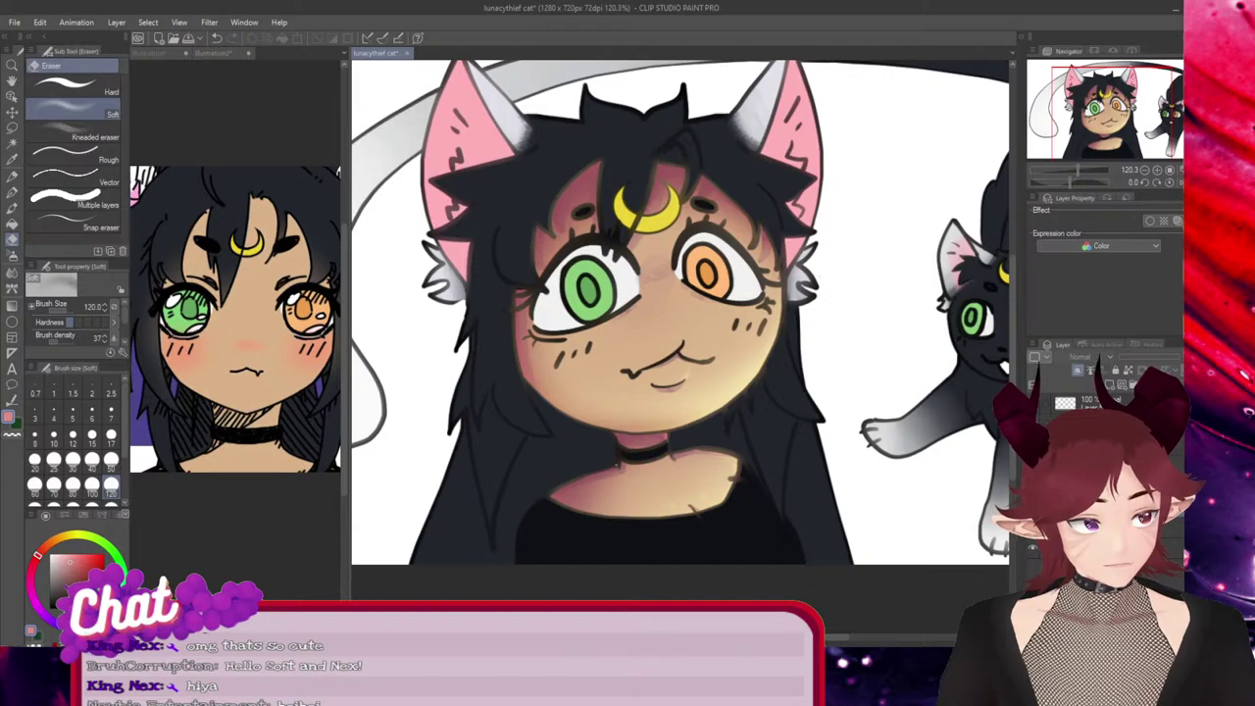
{"action": "left_click", "coordinate": [1108, 443]}
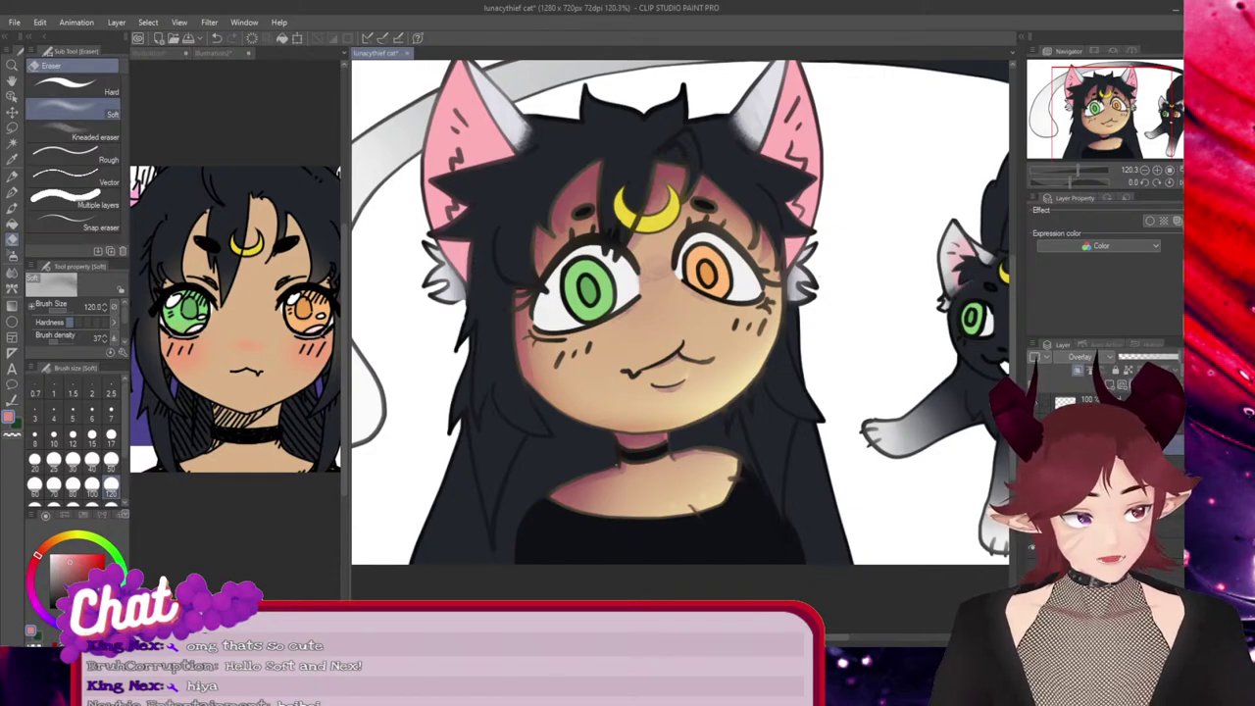
{"action": "left_click", "coordinate": [1108, 428]}
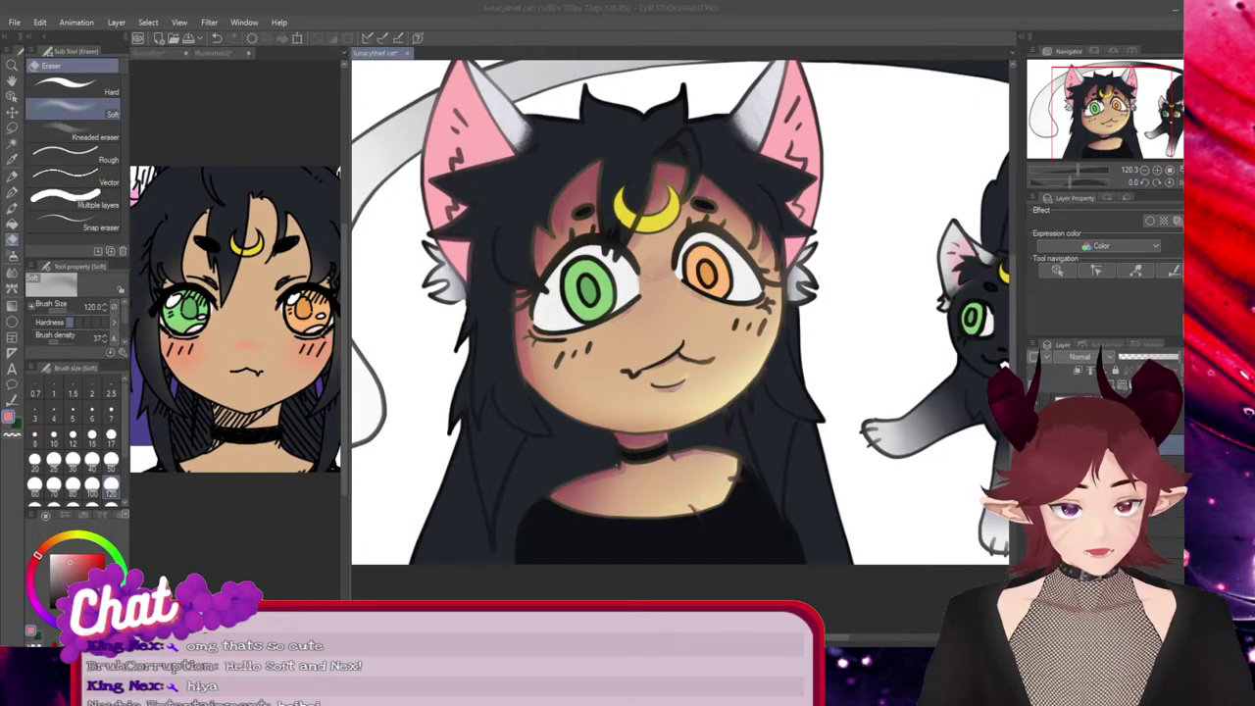
{"action": "left_click", "coordinate": [1112, 446]}
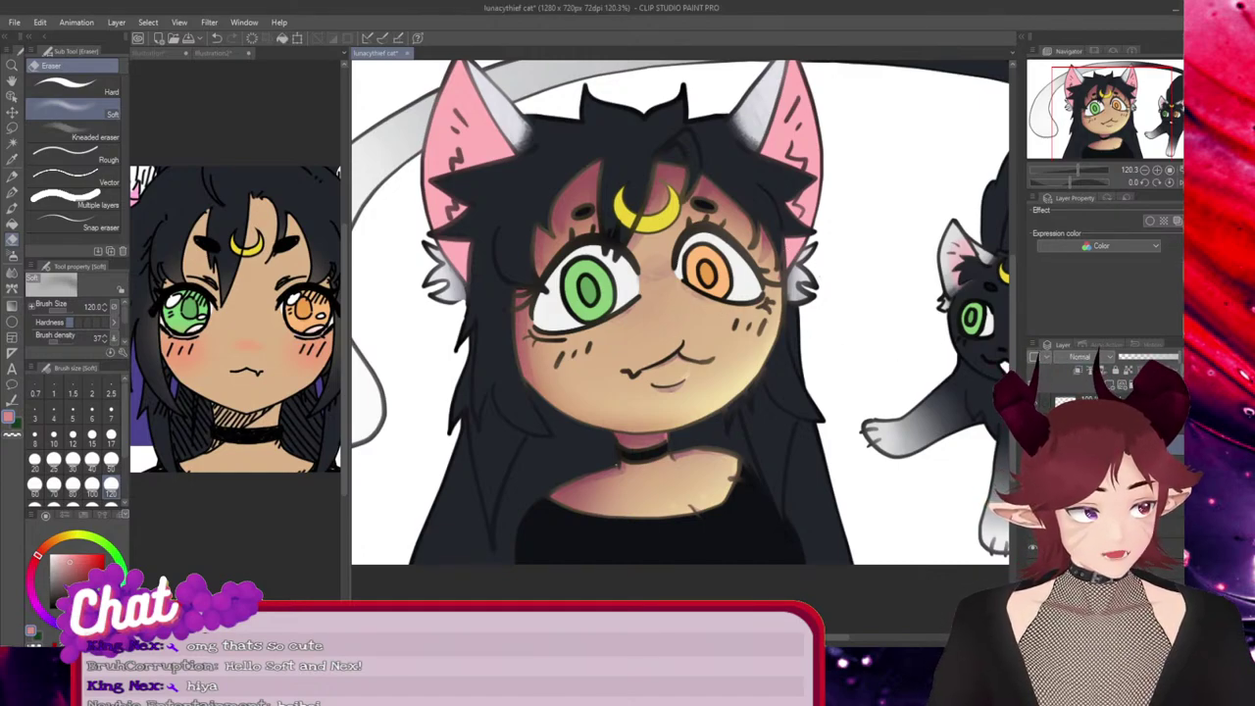
{"action": "left_click", "coordinate": [1112, 445]}
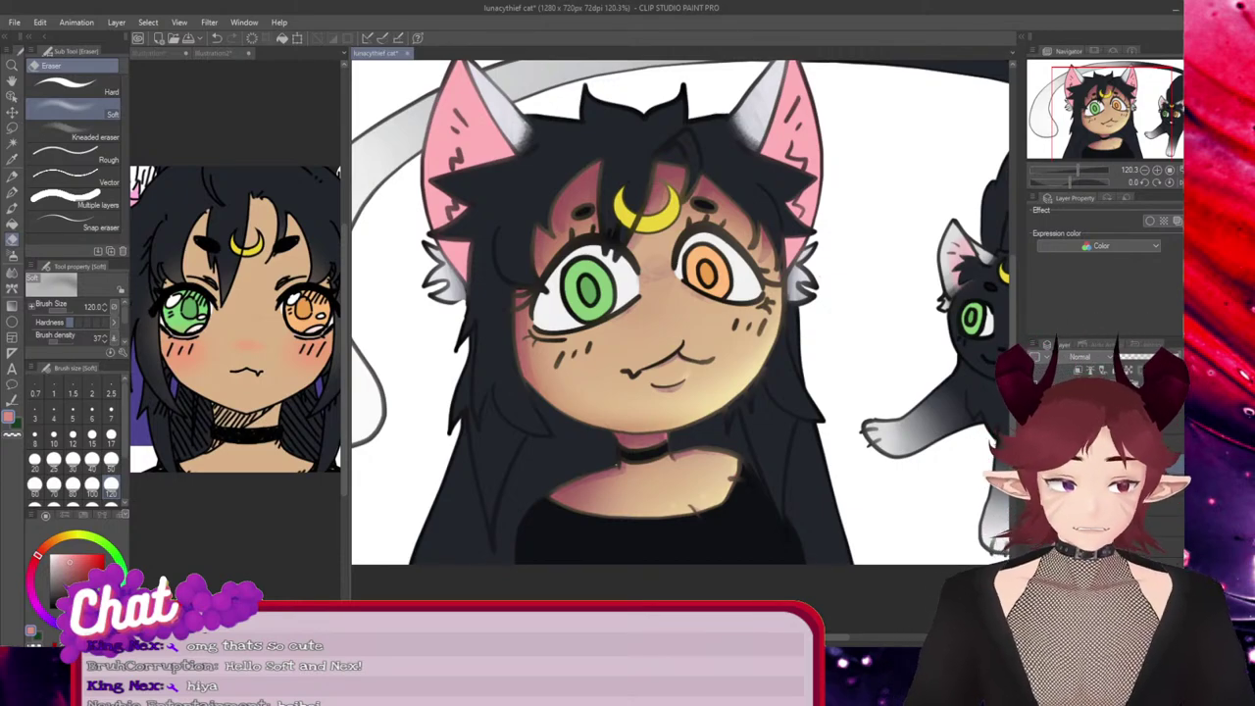
Try grouping the pink, purple and yellow skin layers in a new layer folder, and undo the rearrangement
{"action": "left_click", "coordinate": [1135, 384]}
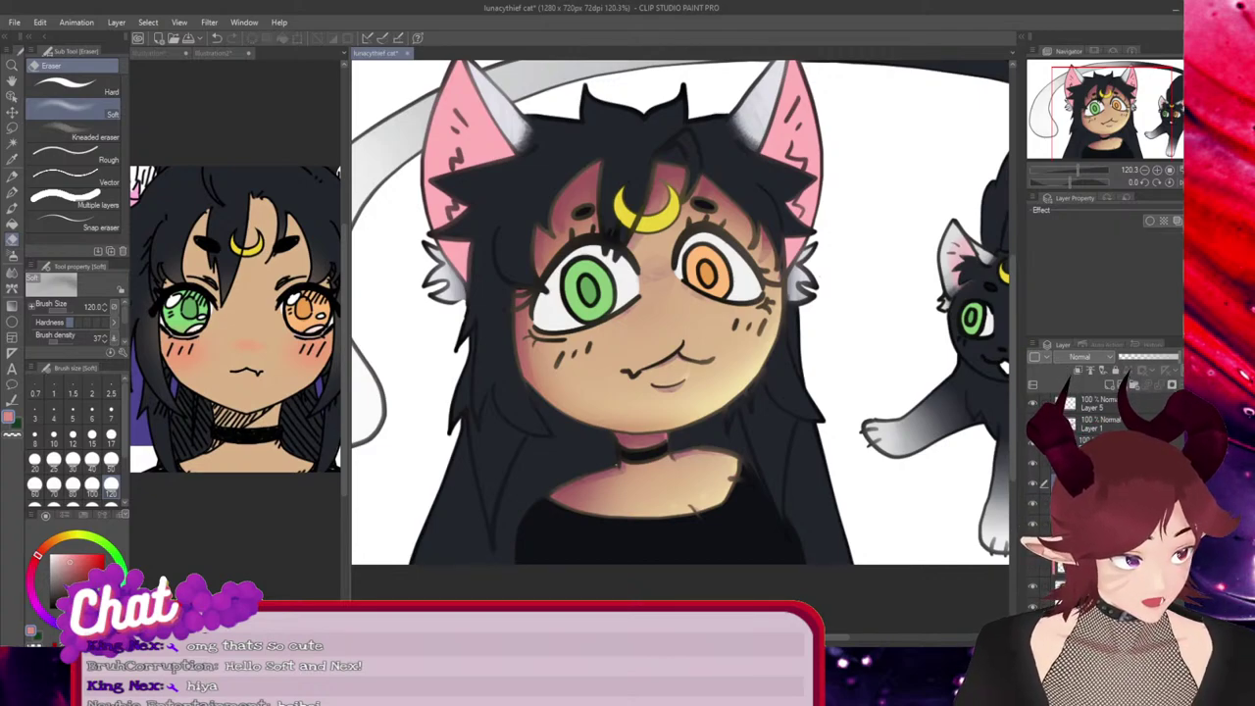
{"action": "left_click", "coordinate": [1103, 504]}
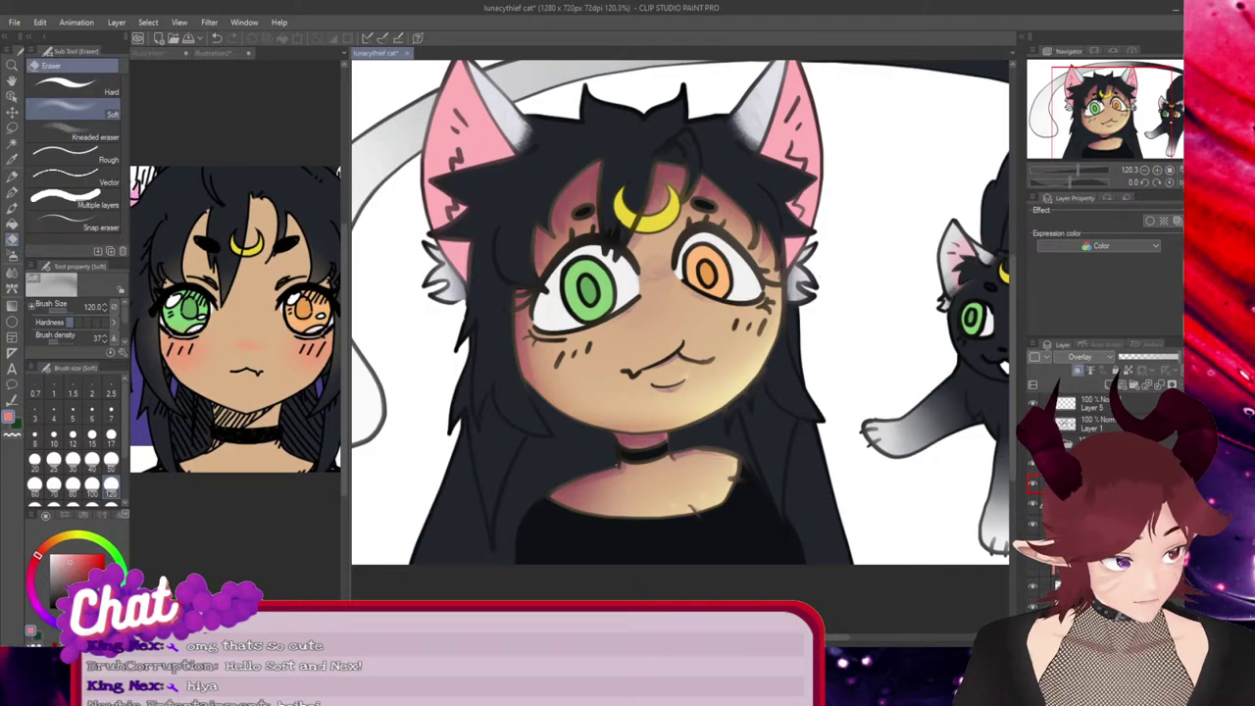
{"action": "left_click_drag", "start_coordinate": [1103, 504], "coordinate": [1102, 487]}
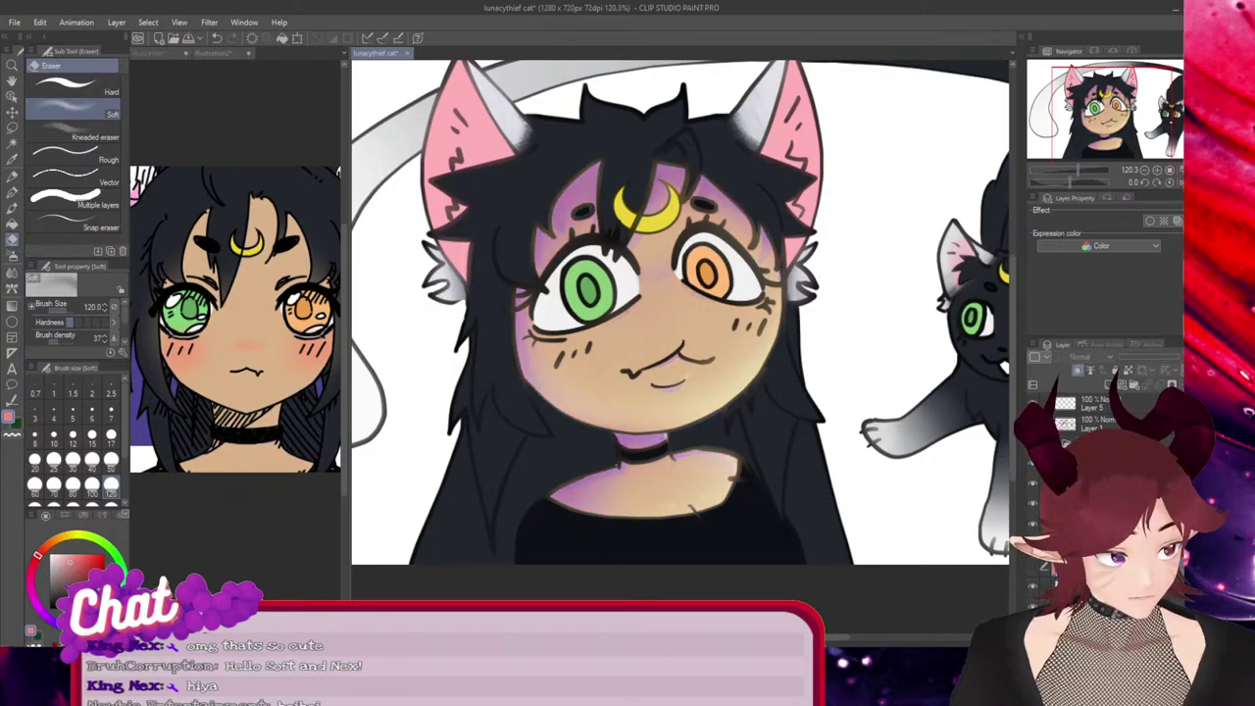
{"action": "left_click", "coordinate": [1103, 586]}
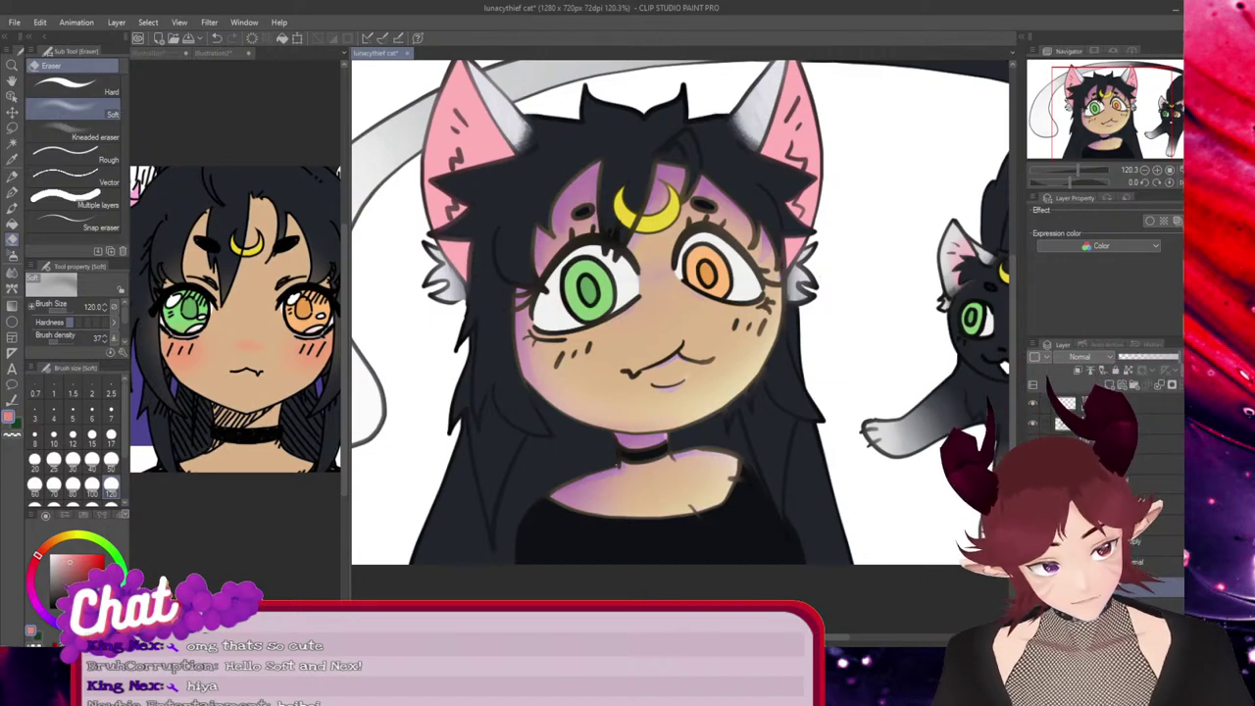
{"action": "left_click", "coordinate": [1127, 485]}
{"action": "key", "text": "ctrl+v"}
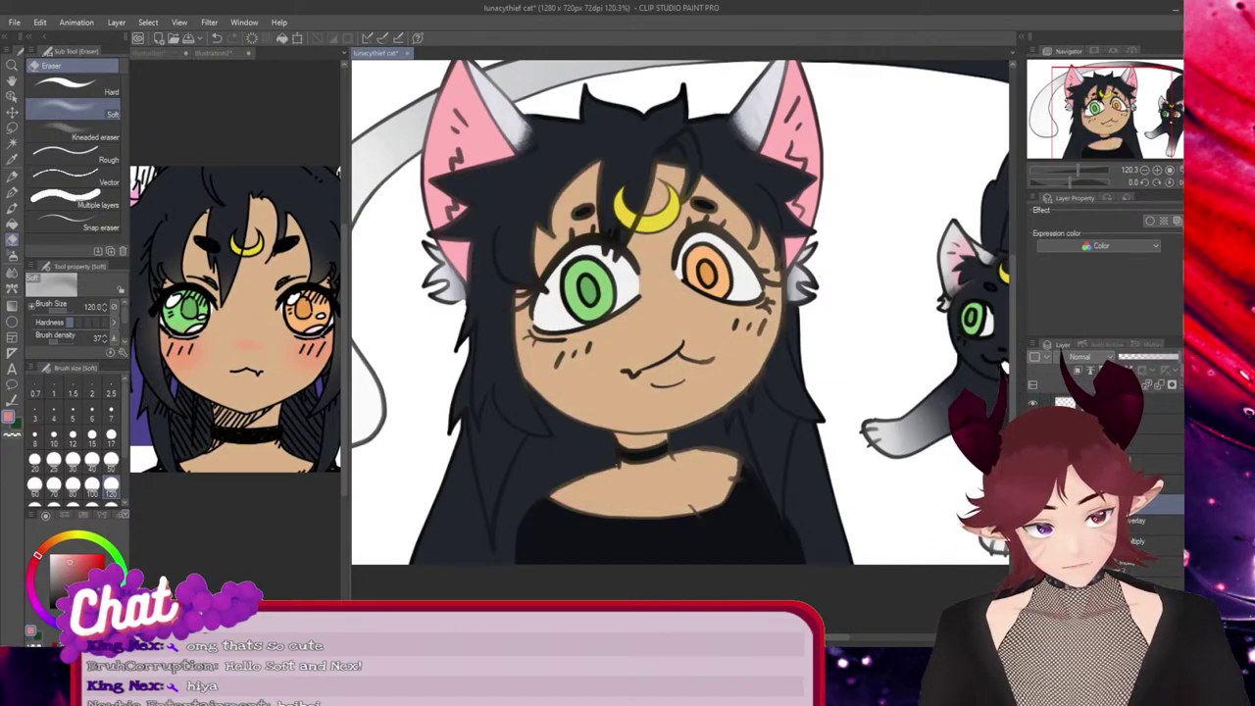
{"action": "key", "text": "ctrl+z"}
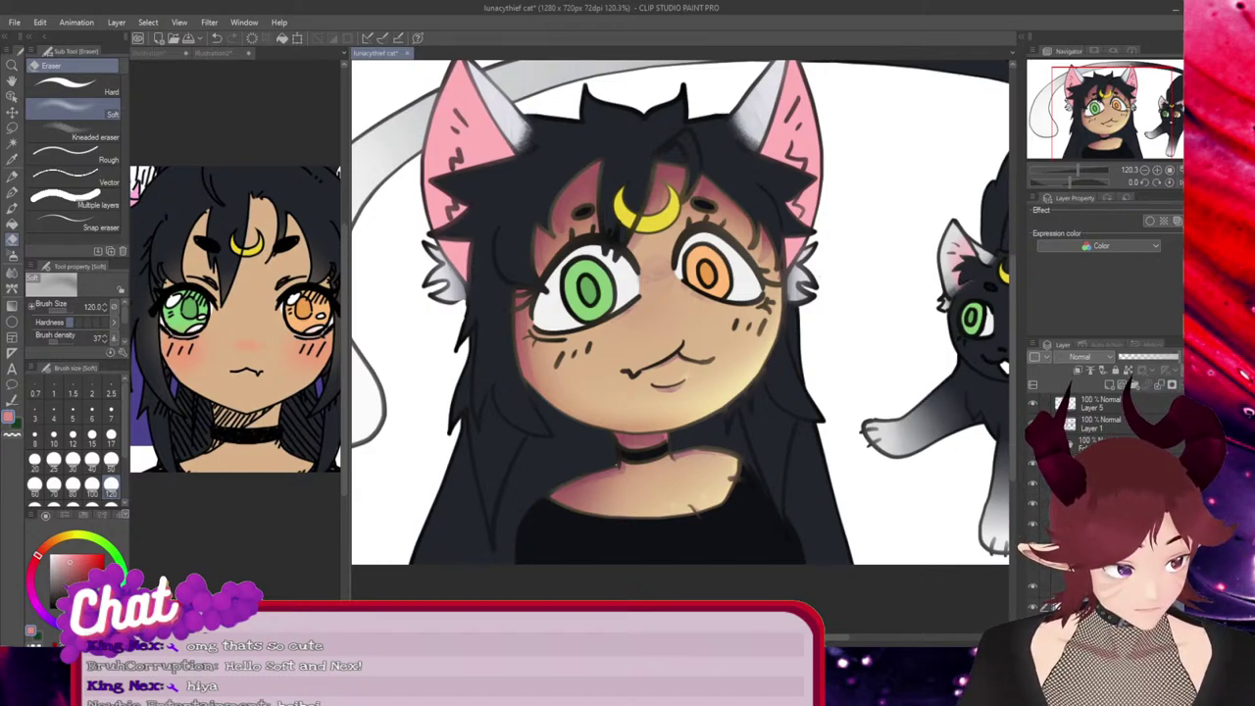
Compare the flat skin colour with the shaded version by hiding and restoring the pink, purple and yellow effects
{"action": "left_click", "coordinate": [1032, 607]}
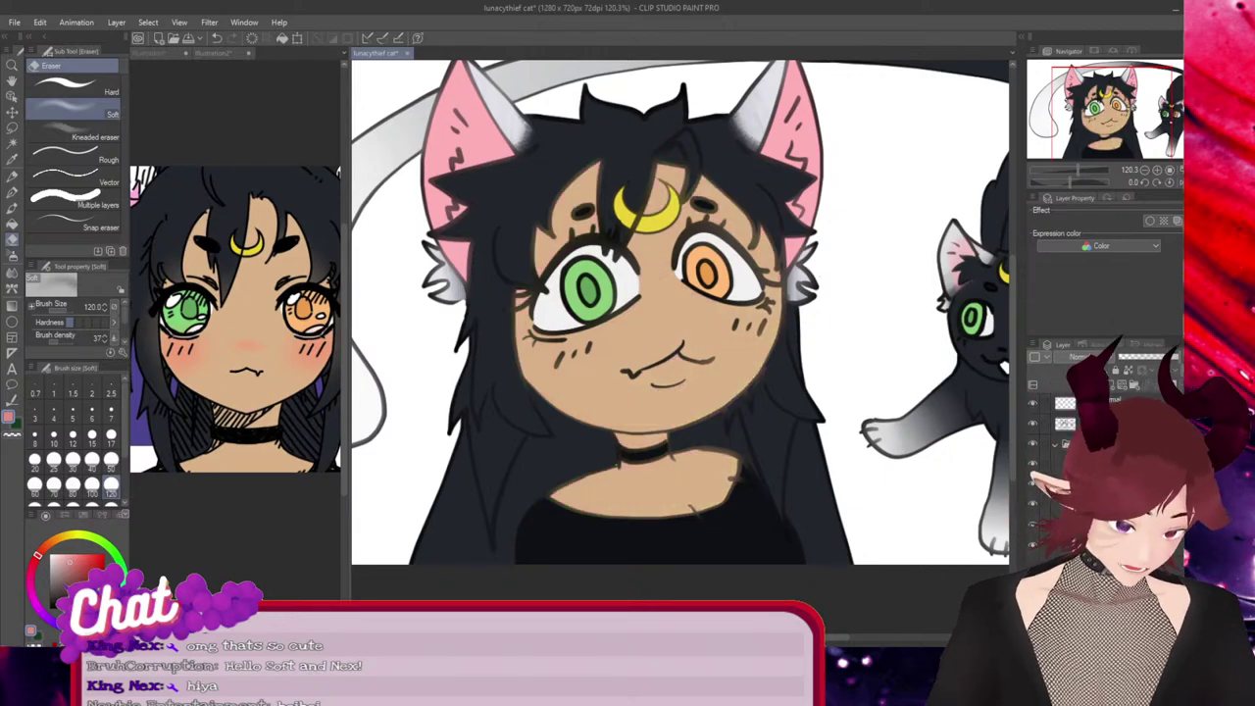
{"action": "left_click", "coordinate": [1108, 463]}
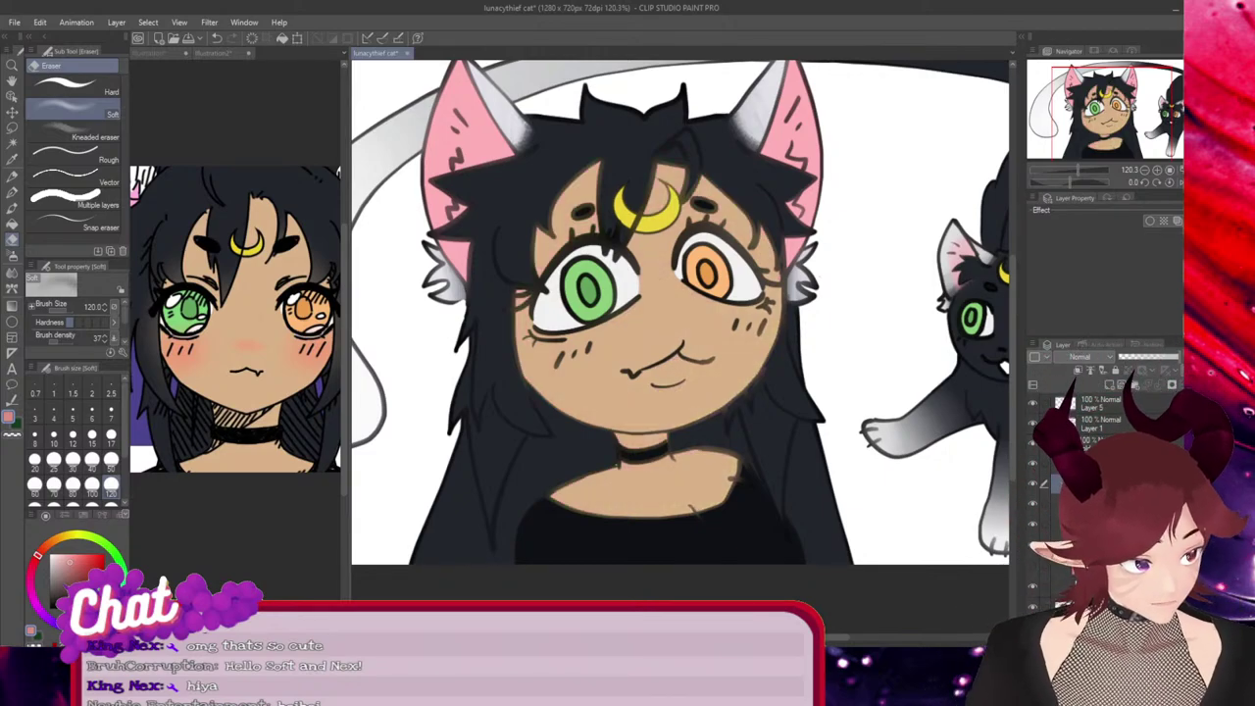
{"action": "key", "text": "ctrl+y"}
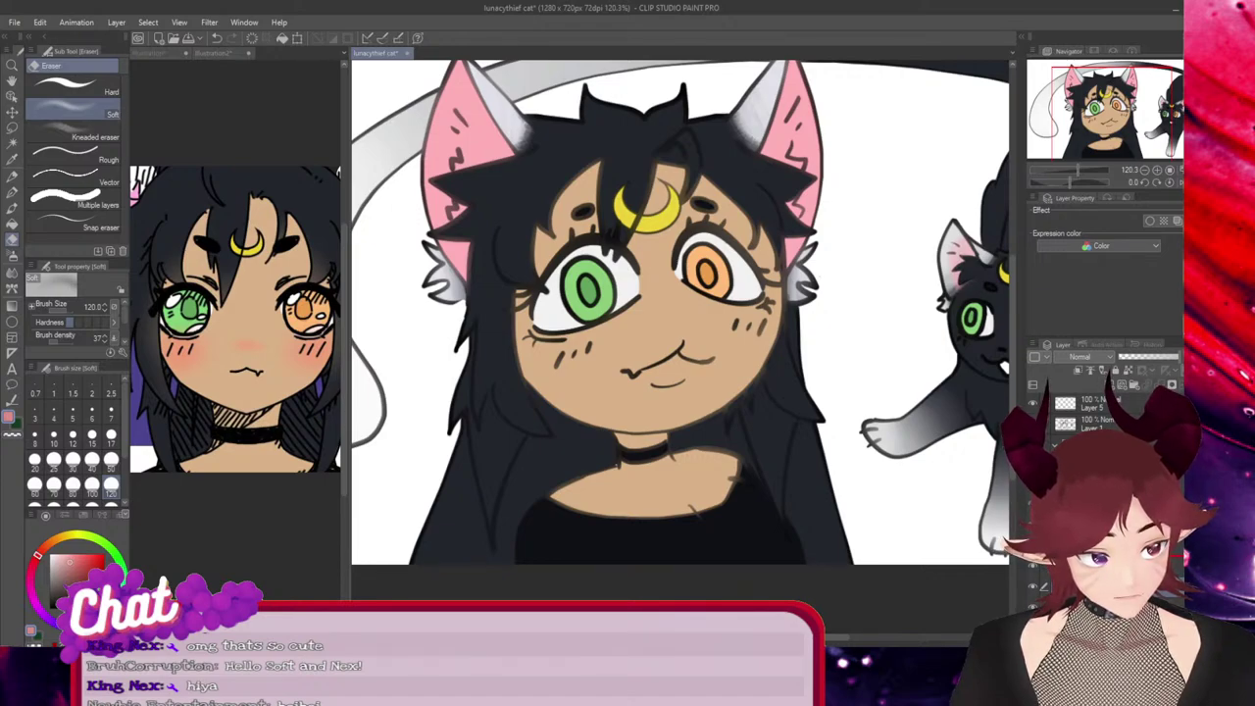
{"action": "key", "text": "ctrl+z"}
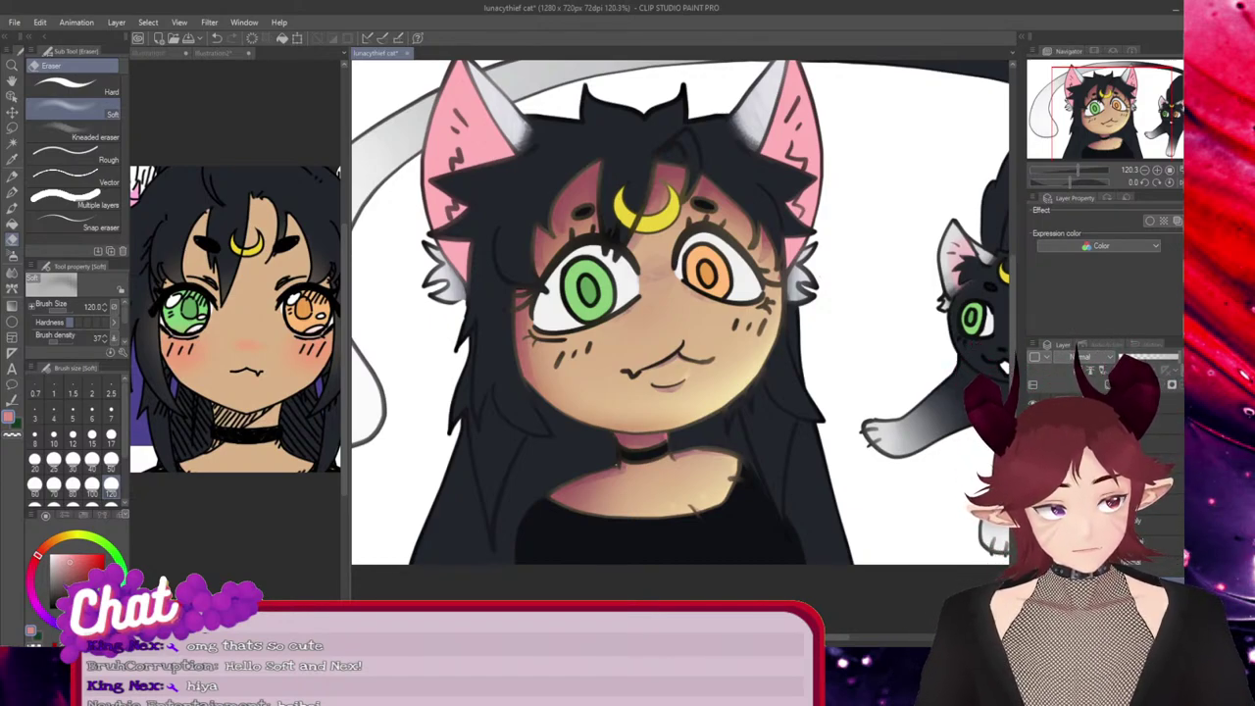
Try nesting the layer folders and moving the skin shading layers up the stack into the folder
{"action": "left_click", "coordinate": [1128, 444]}
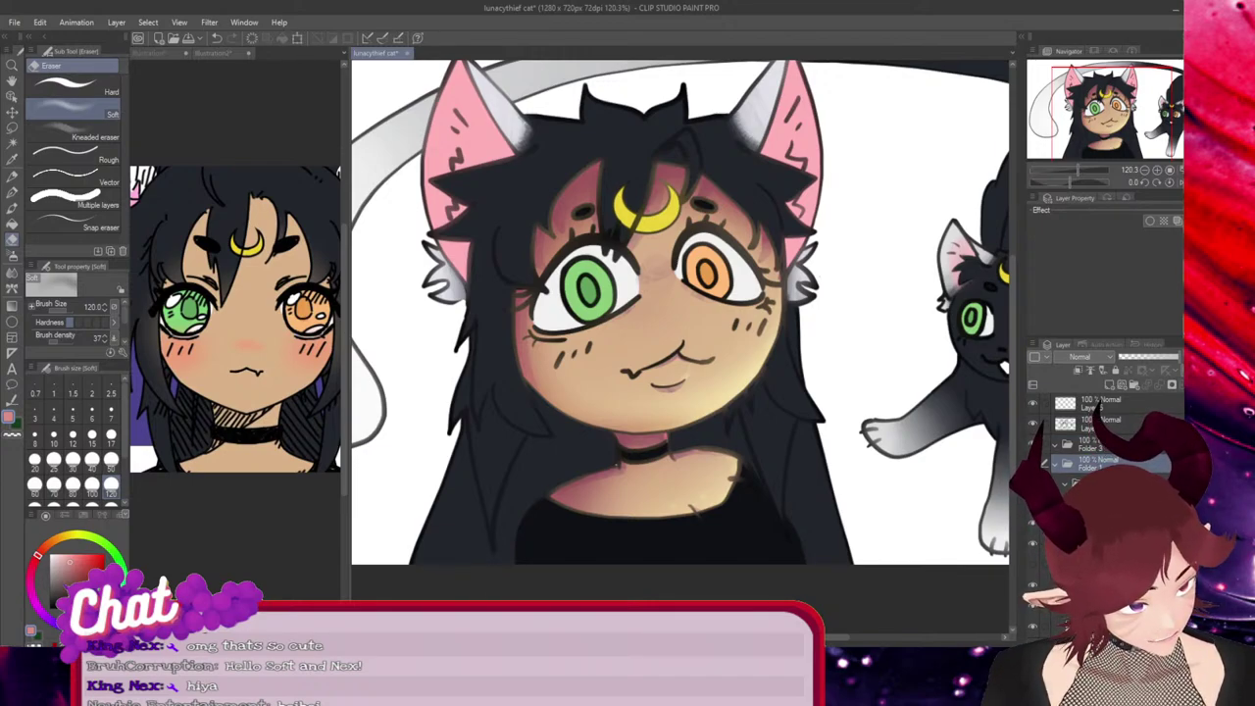
{"action": "left_click_drag", "start_coordinate": [1098, 445], "coordinate": [1098, 464]}
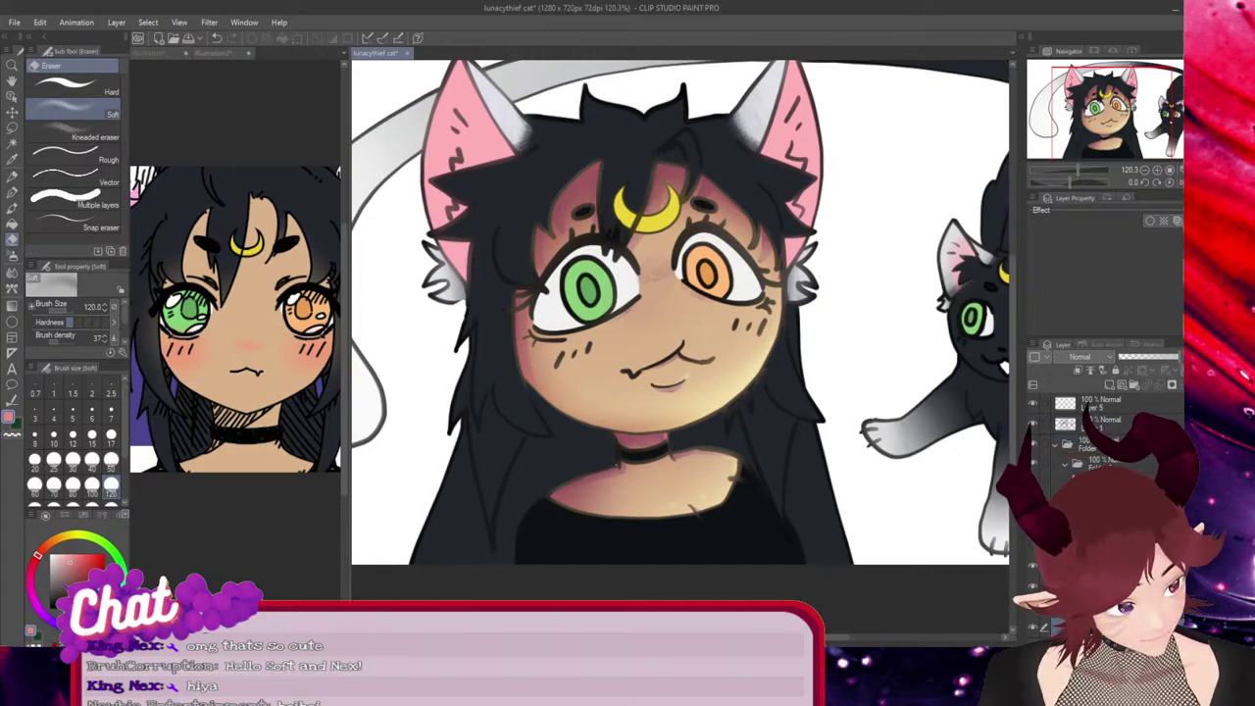
{"action": "left_click", "coordinate": [1032, 607]}
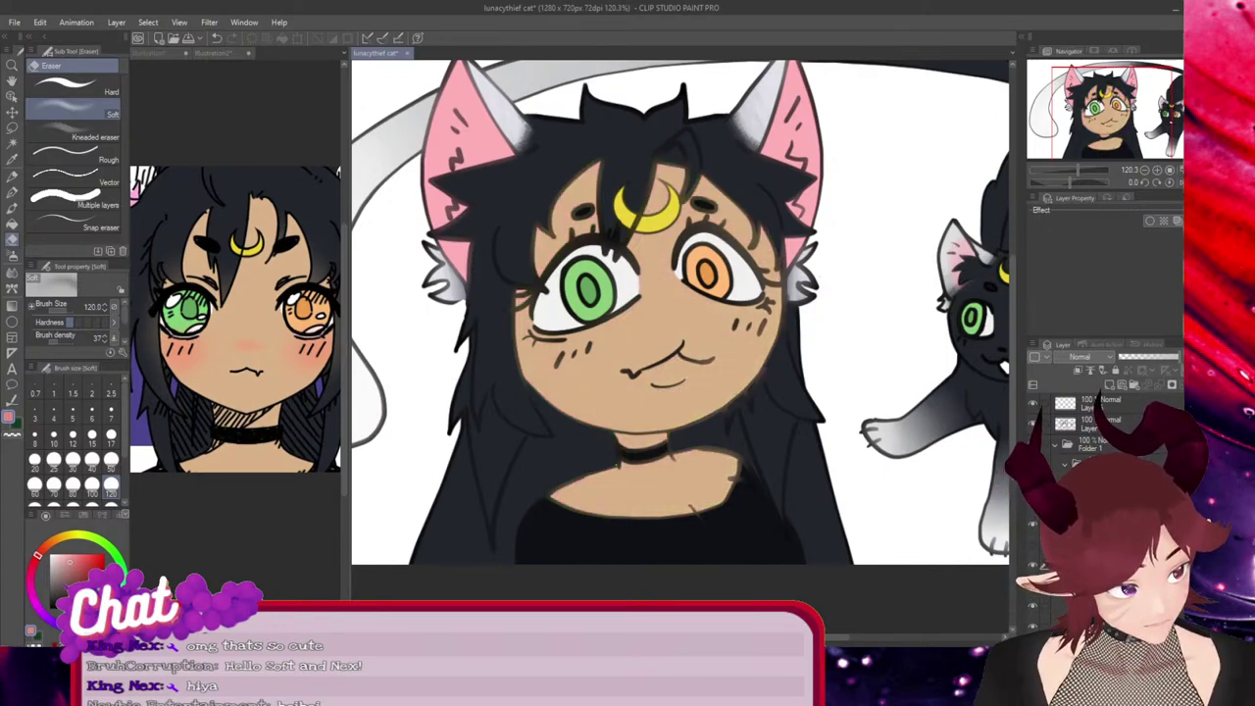
{"action": "key", "text": "ctrl+y"}
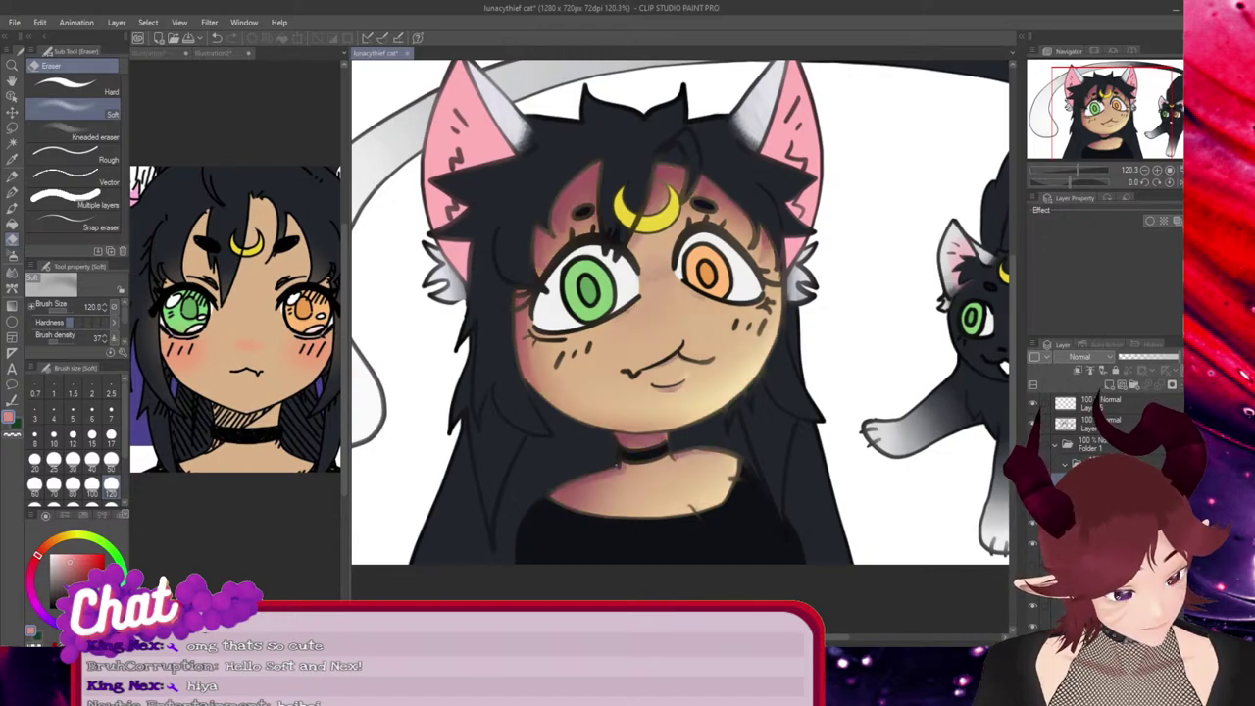
{"action": "left_click", "coordinate": [1098, 606]}
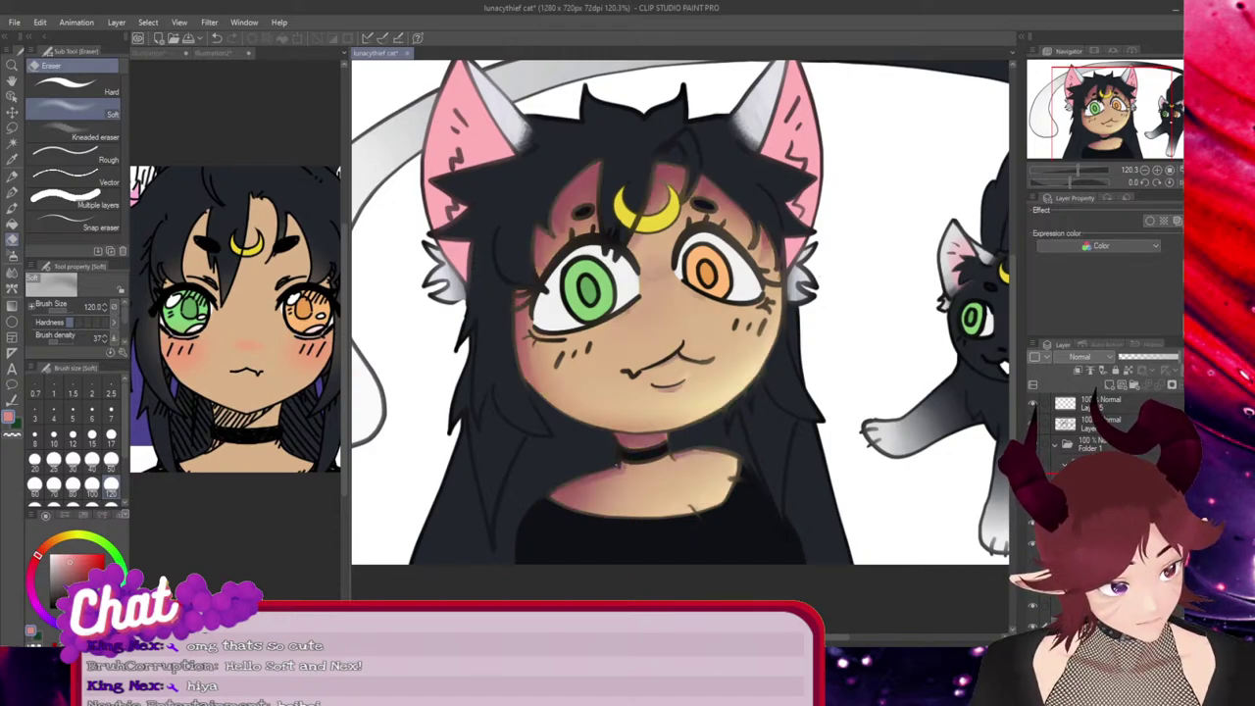
{"action": "left_click_drag", "start_coordinate": [1098, 606], "coordinate": [1098, 463]}
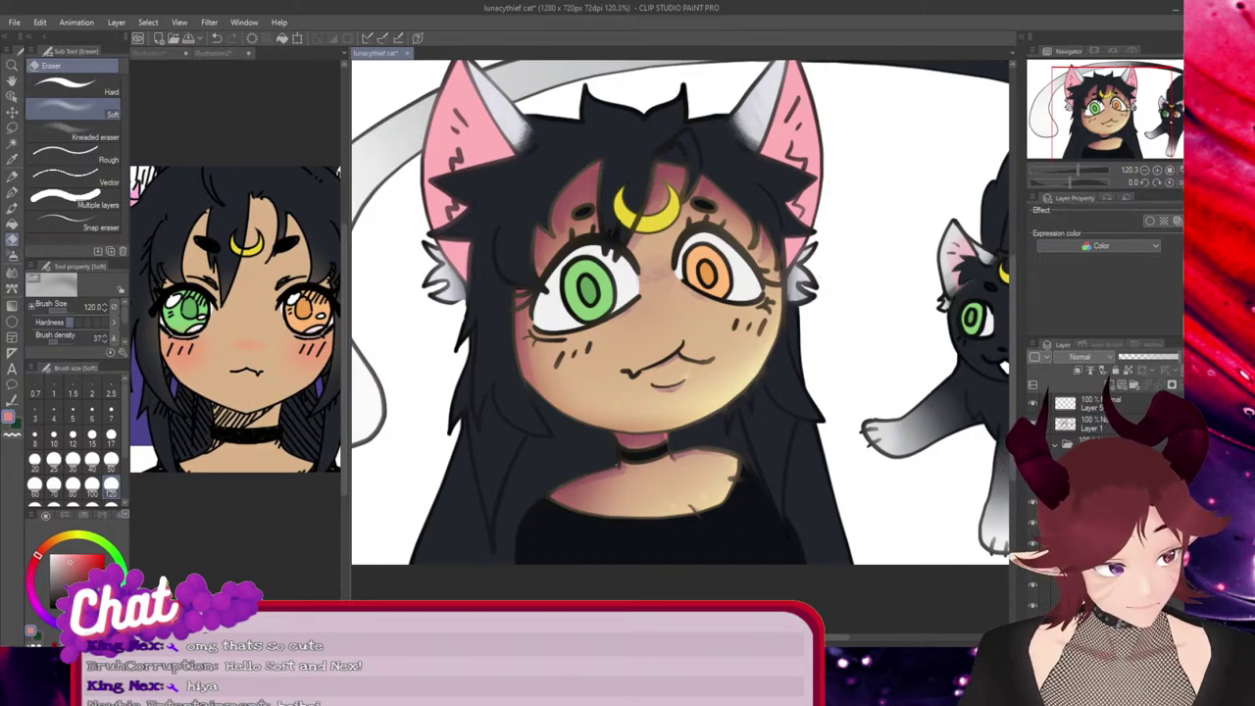
Undo the layer and folder rearrangement back to the original stack of skin shading layers
{"action": "key", "text": "ctrl+z"}
{"action": "left_click", "coordinate": [1098, 444]}
{"action": "key", "text": "ctrl+z"}
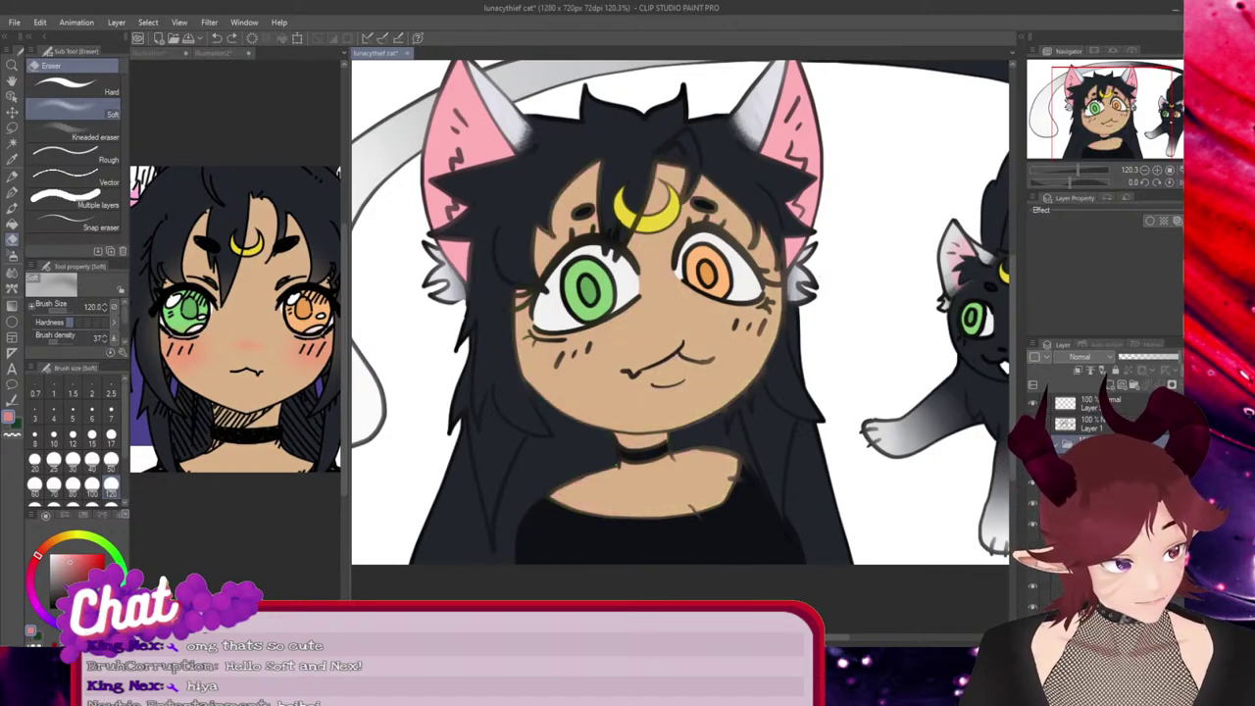
{"action": "key", "text": "ctrl+z"}
{"action": "key", "text": "ctrl+z"}
{"action": "key", "text": "ctrl+z"}
{"action": "key", "text": "ctrl+z"}
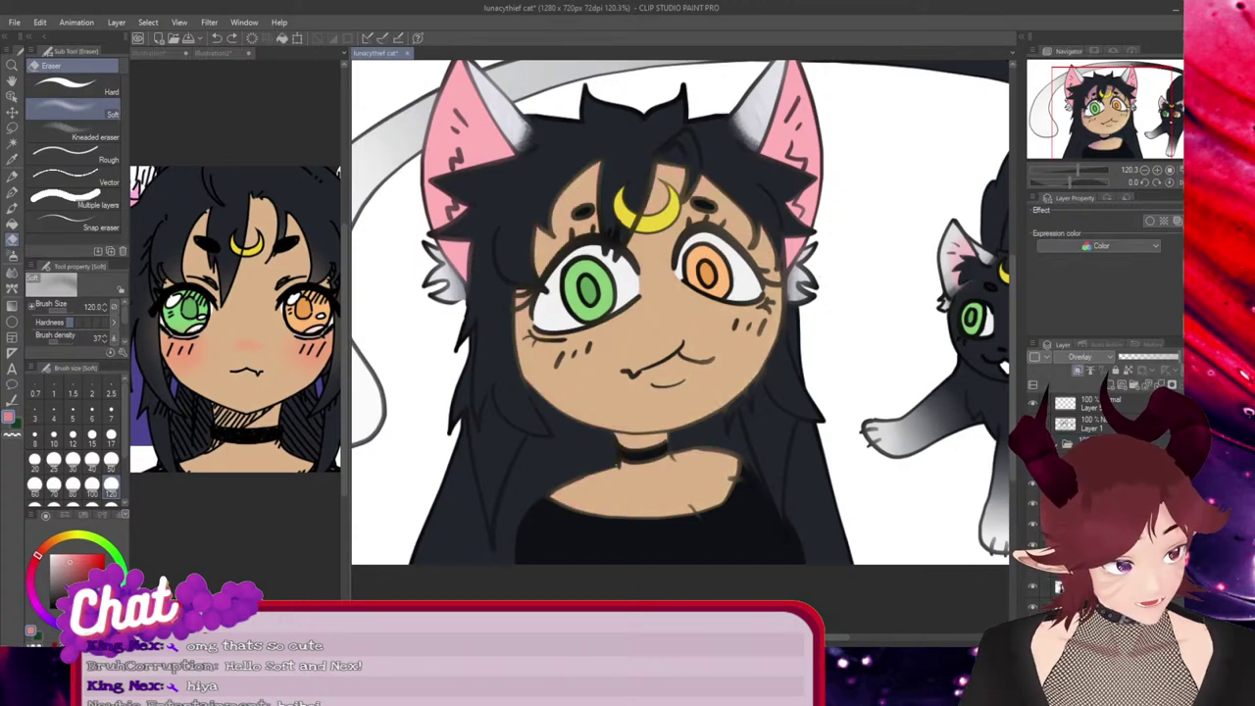
{"action": "key", "text": "ctrl+z"}
{"action": "key", "text": "ctrl+z"}
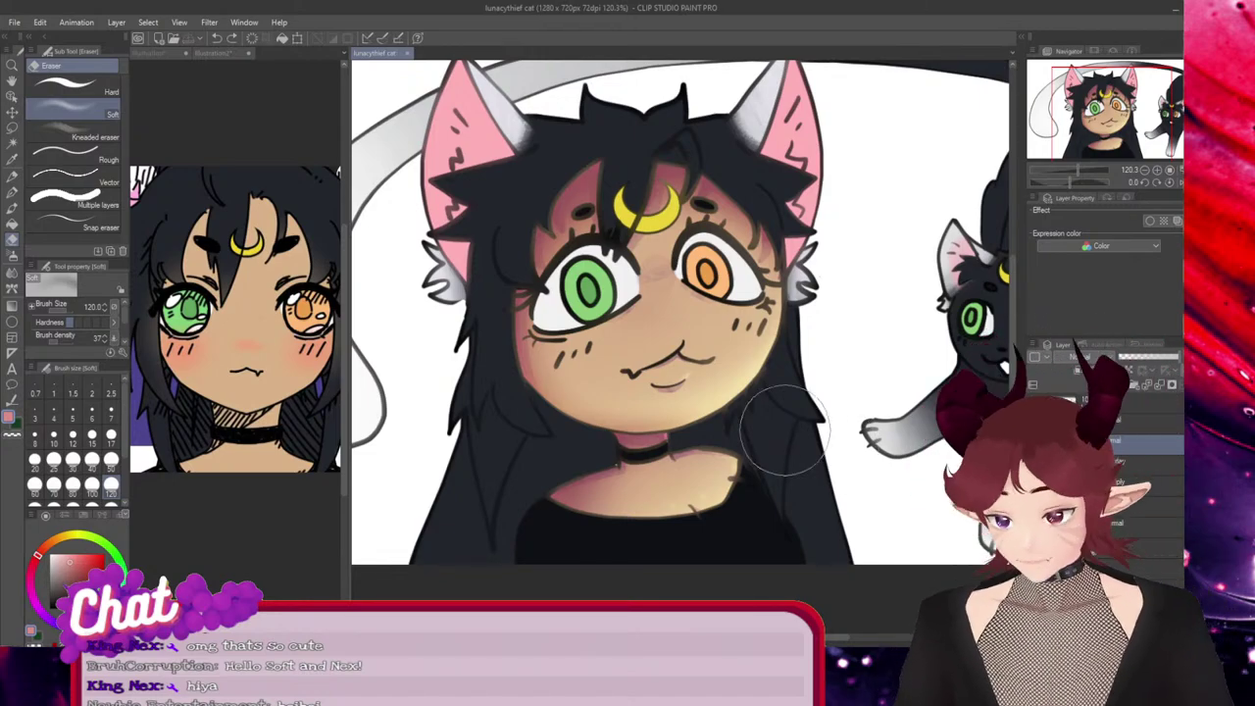
Sample the dark hair colour, shift it to a reddish brown, try it as a fill on the hair, and undo the fill
{"action": "left_click", "coordinate": [533, 466], "text": "alt"}
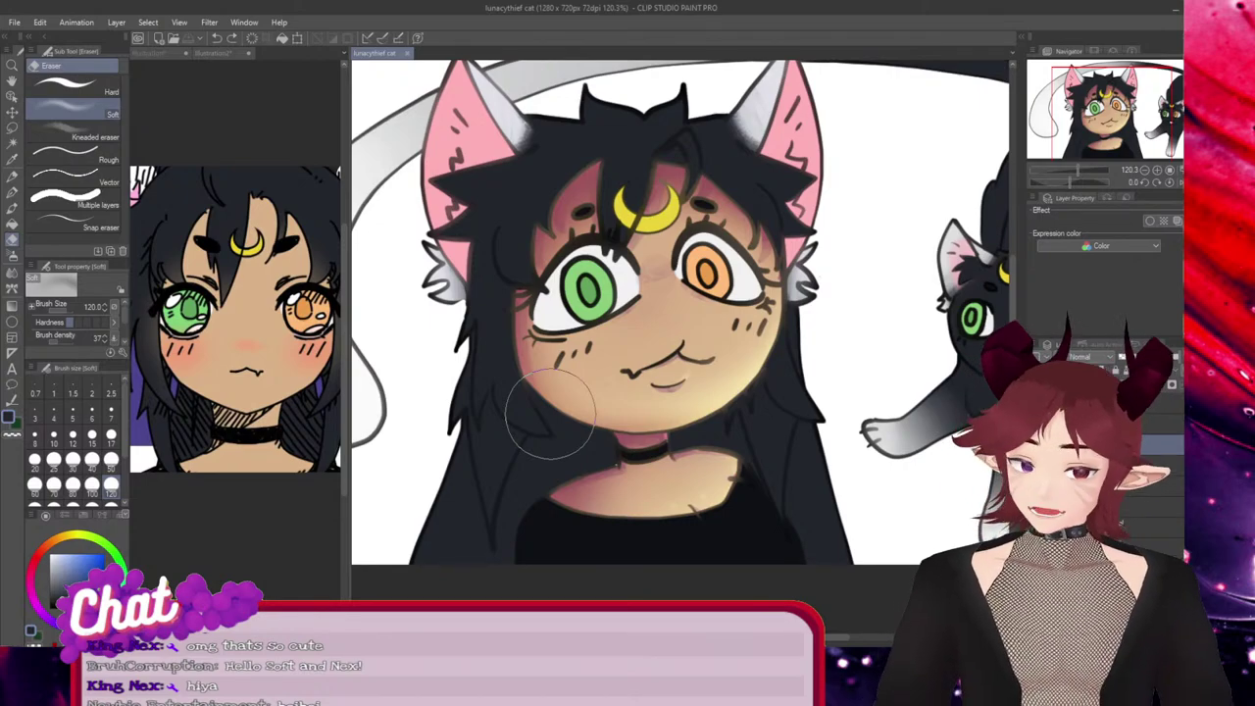
{"action": "mouse_move", "coordinate": [549, 416]}
{"action": "left_mouse_down"}
{"action": "mouse_move", "coordinate": [600, 402]}
{"action": "mouse_move", "coordinate": [564, 461]}
{"action": "left_mouse_up"}
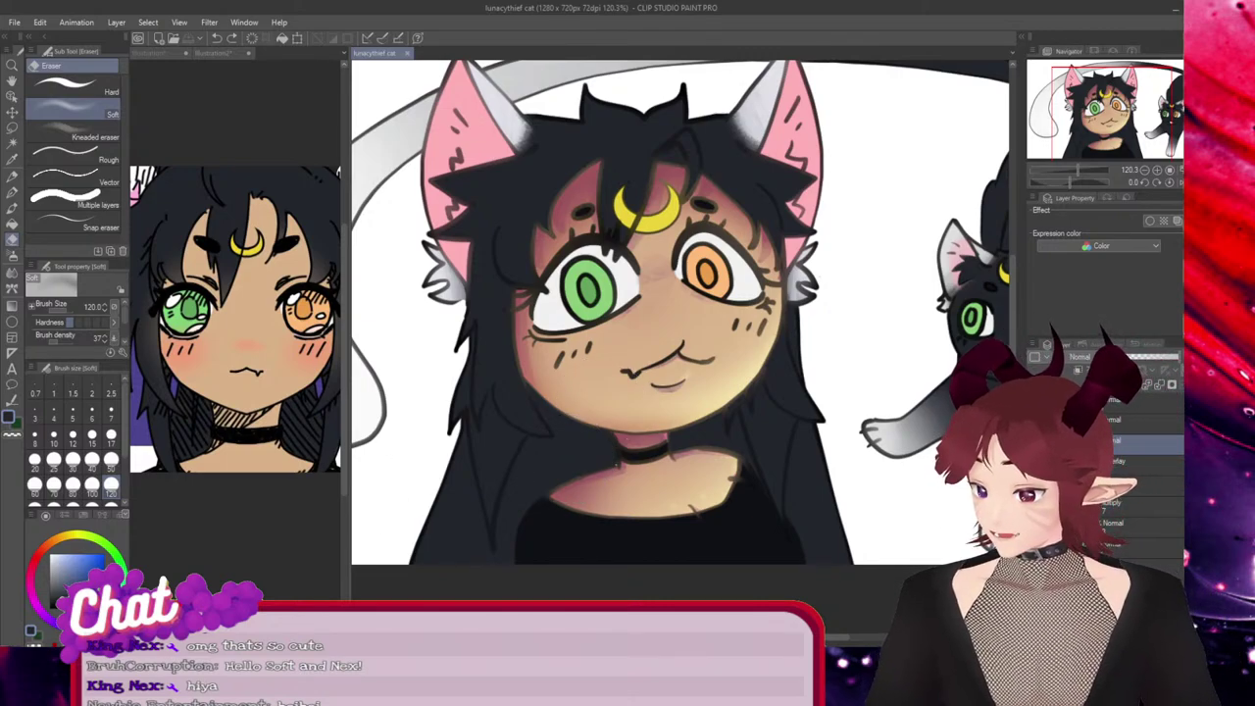
{"action": "mouse_move", "coordinate": [57, 624]}
{"action": "left_mouse_down"}
{"action": "mouse_move", "coordinate": [30, 579]}
{"action": "mouse_move", "coordinate": [37, 556]}
{"action": "left_mouse_up"}
{"action": "left_click", "coordinate": [12, 224]}
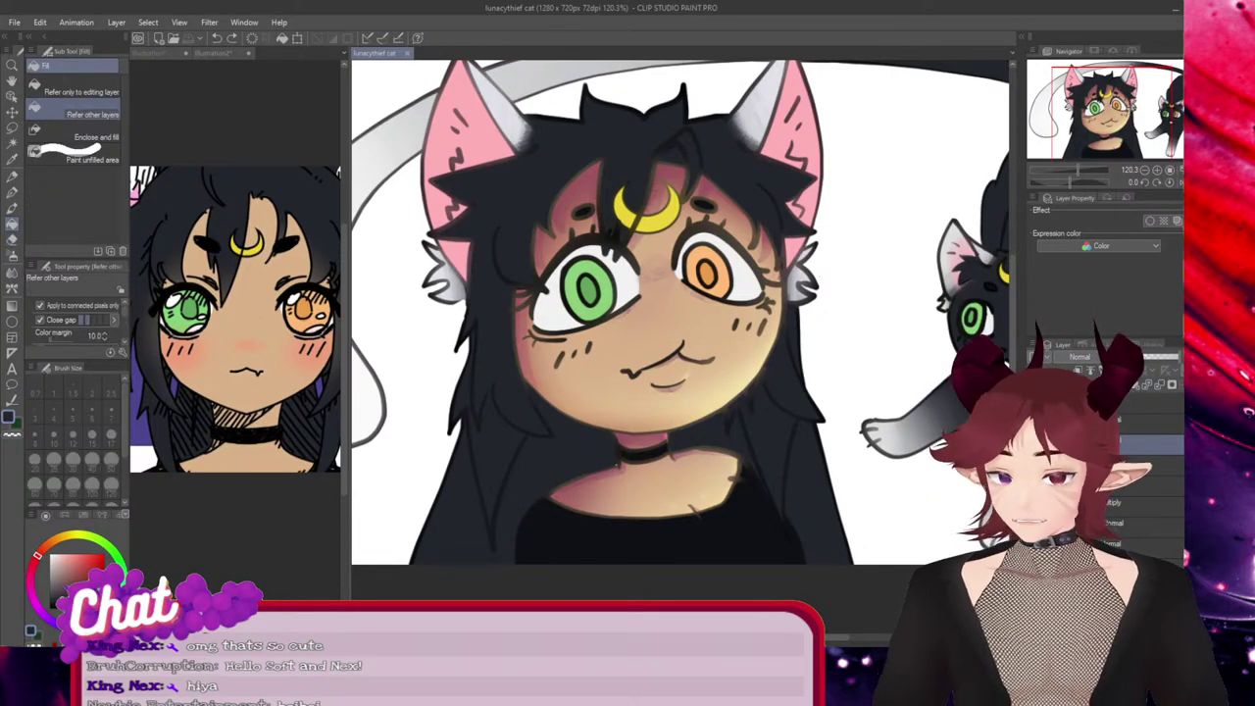
{"action": "left_click", "coordinate": [500, 392]}
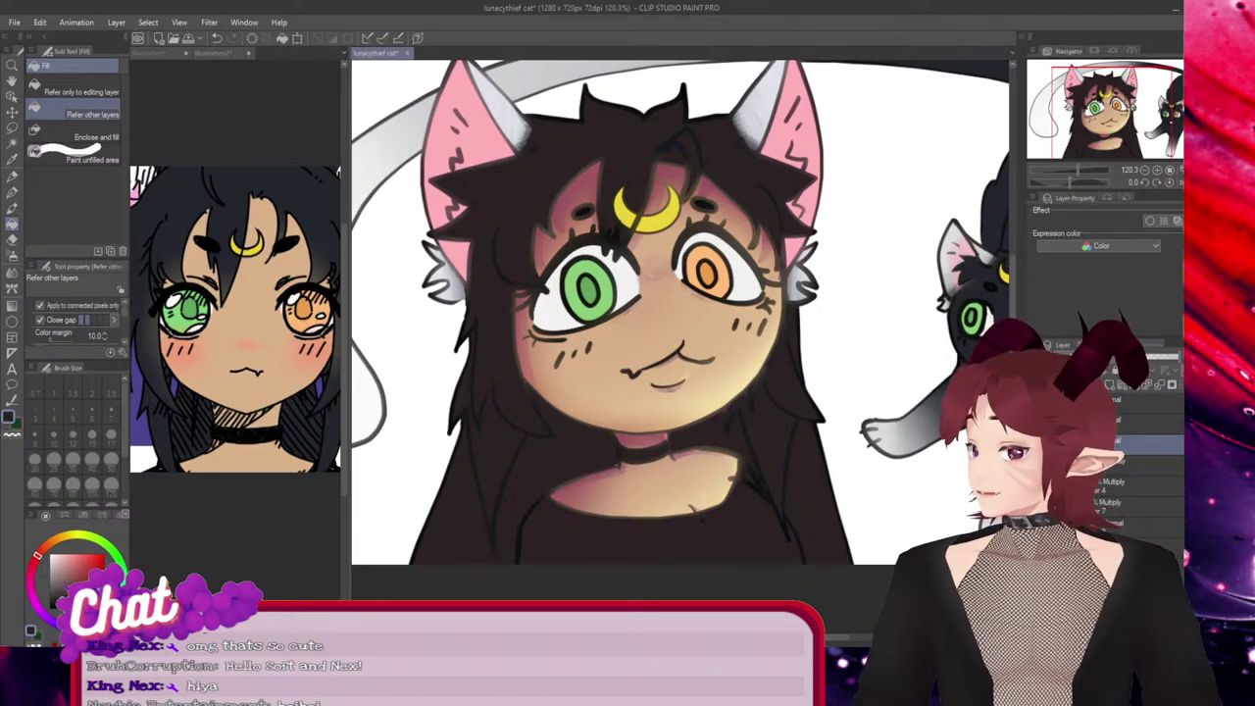
{"action": "key", "text": "ctrl+z"}
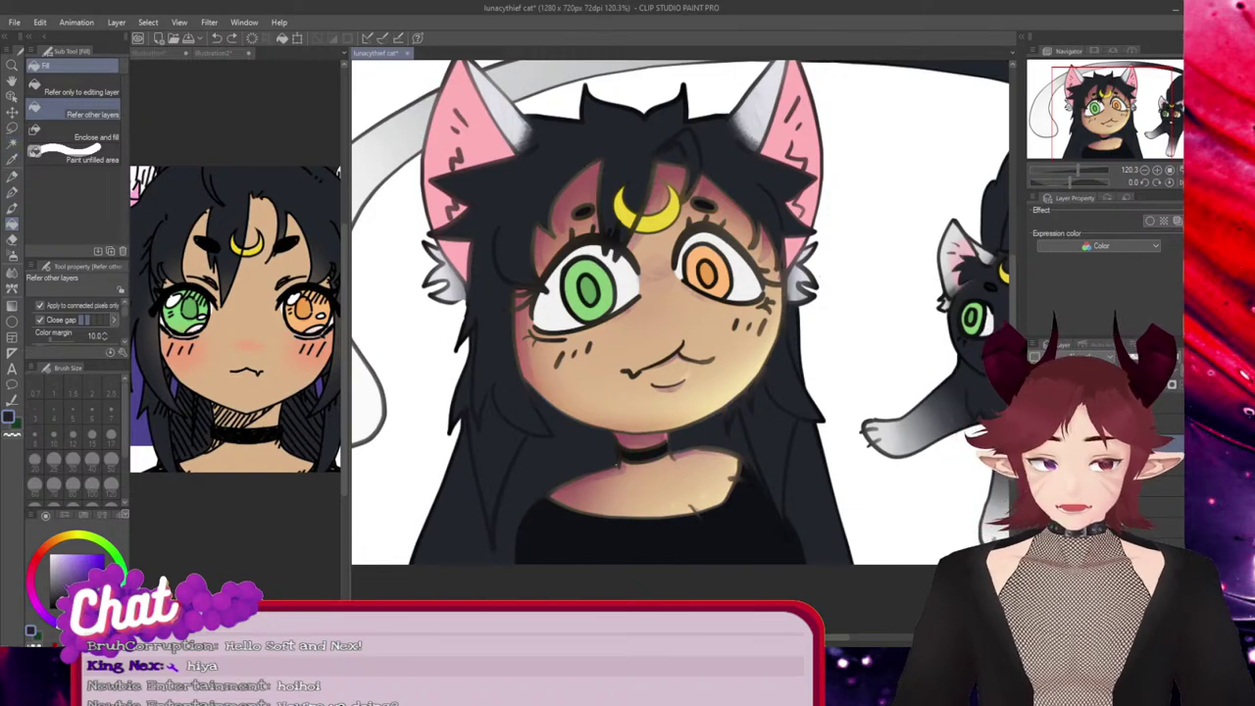
Test a dark purple fill on the hair, undo it, and hide the colour layers so only the line art shows
{"action": "key", "text": "ctrl+y"}
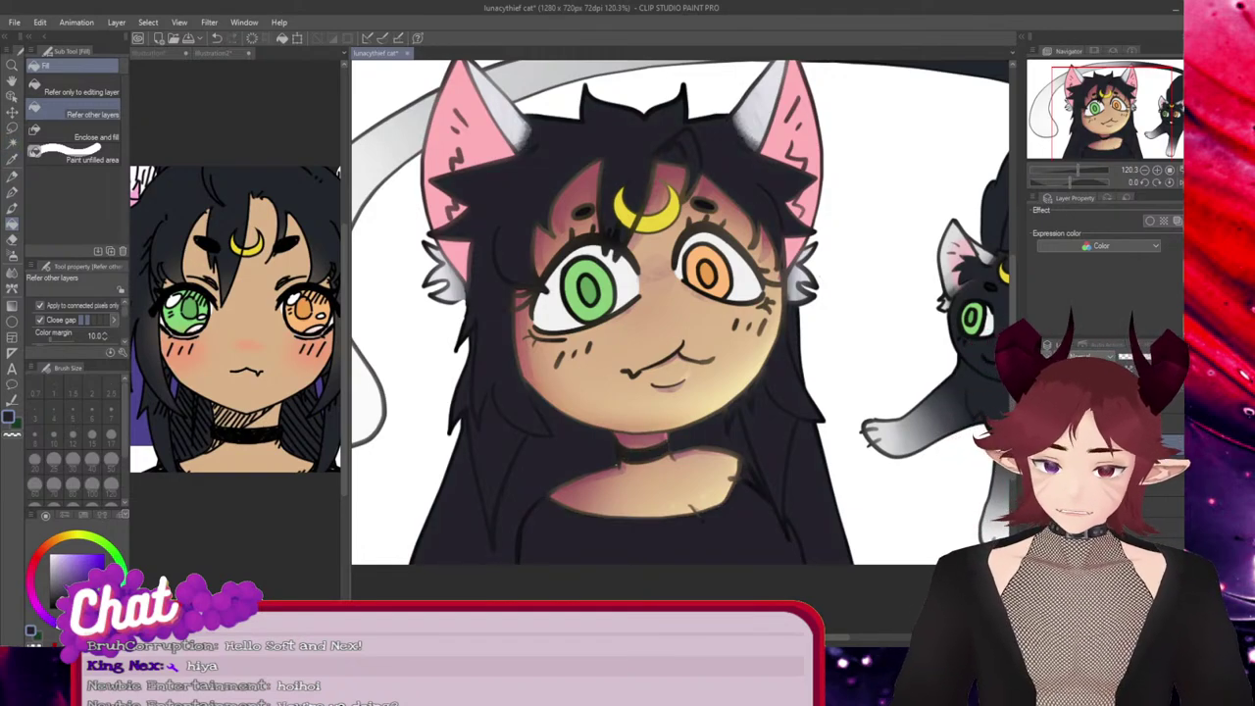
{"action": "key", "text": "ctrl+z"}
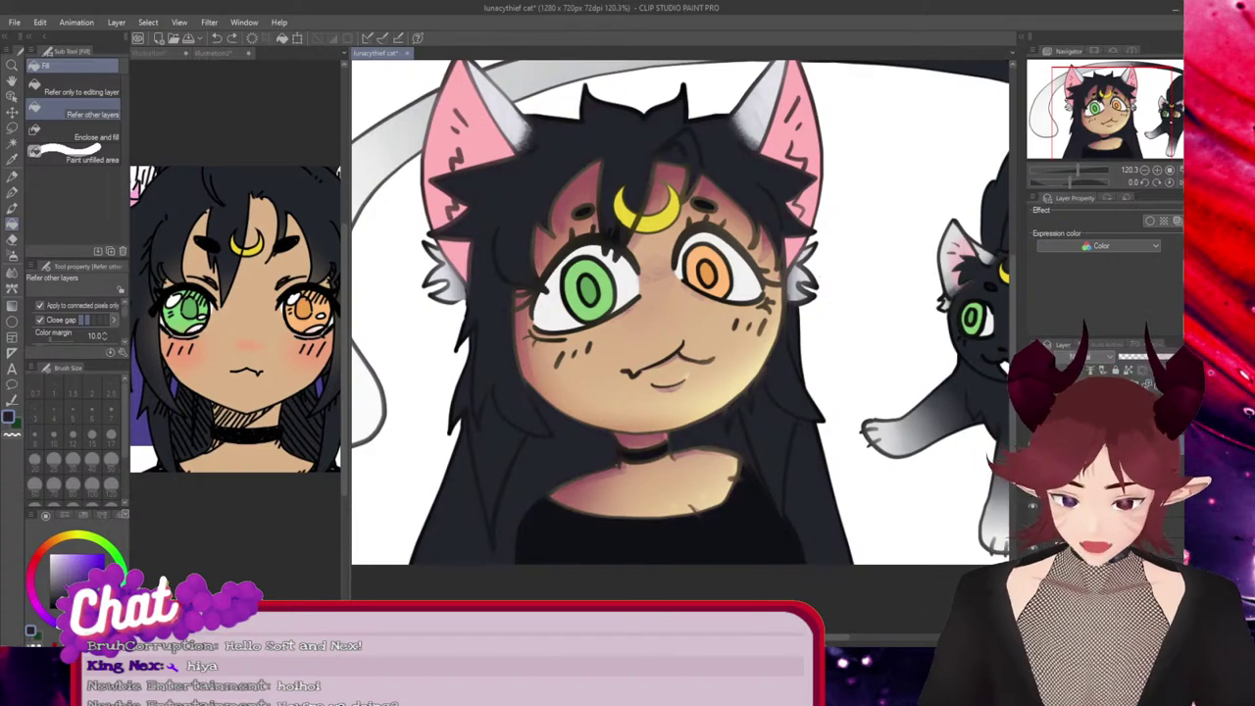
{"action": "key", "text": "ctrl+z"}
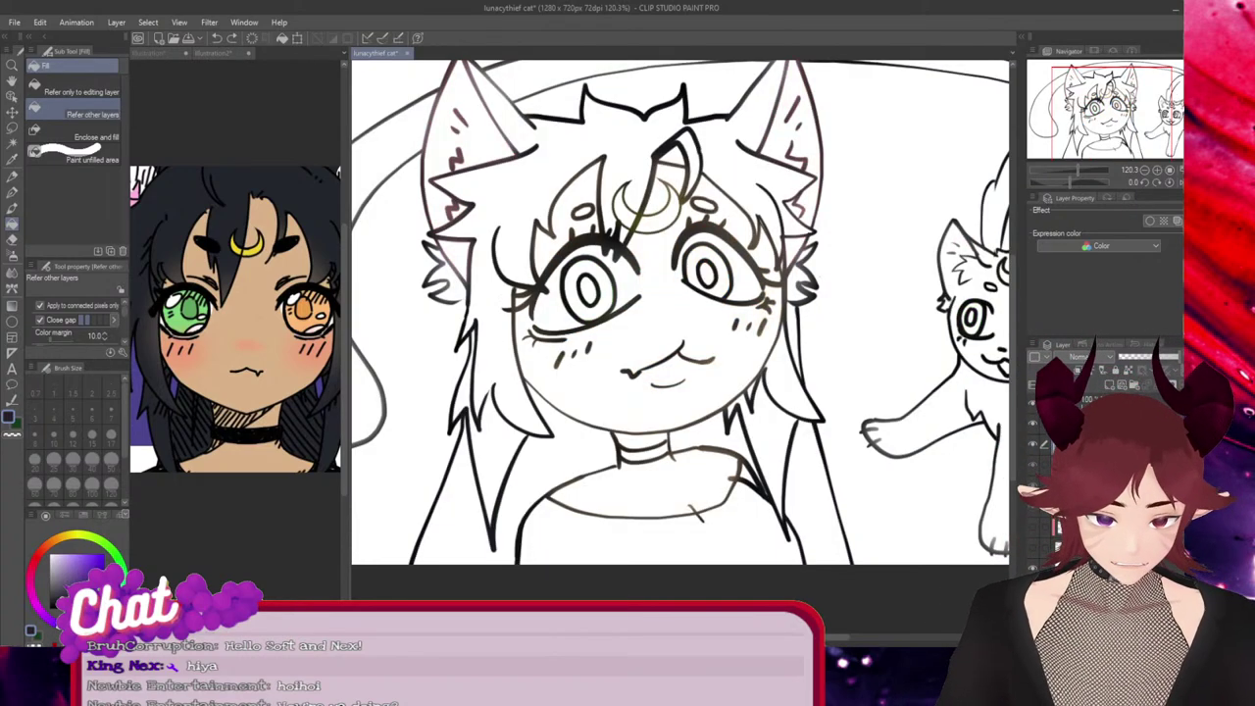
Try filling the hair on the left of the line art and the face with dark purple, and undo the fills
{"action": "left_click", "coordinate": [562, 456]}
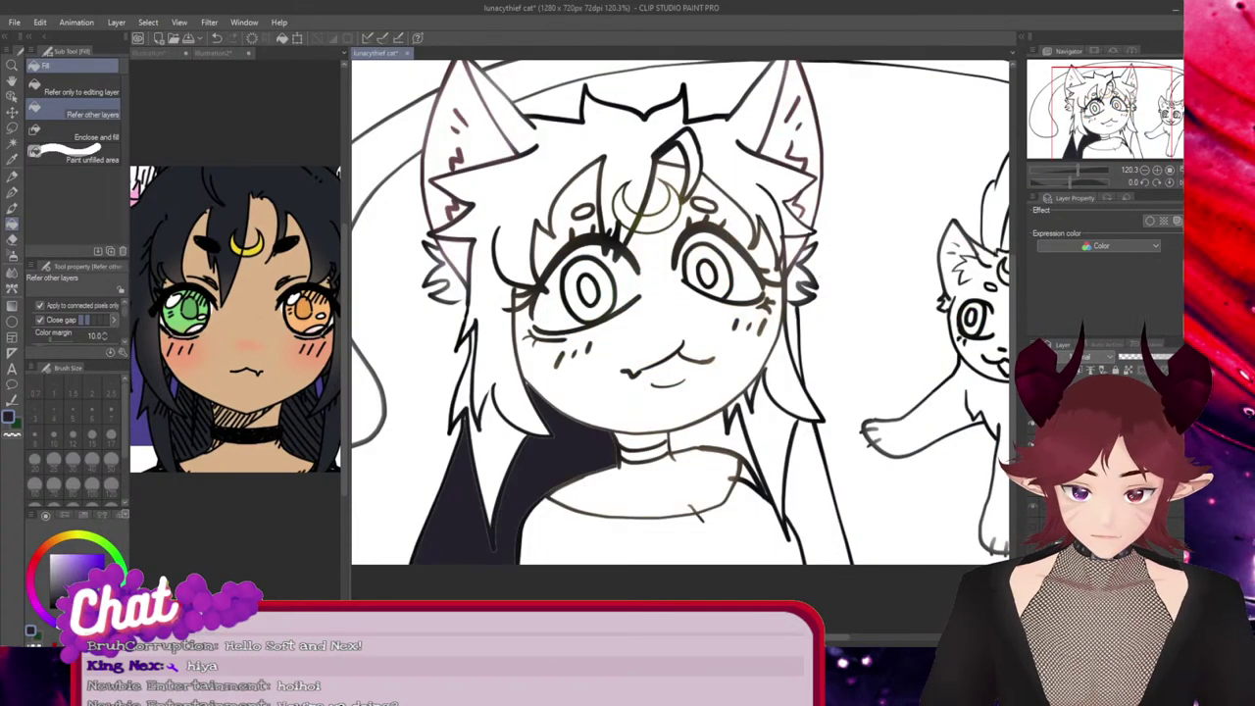
{"action": "left_click", "coordinate": [494, 456]}
{"action": "left_click", "coordinate": [507, 384]}
{"action": "scroll", "coordinate": [506, 383], "scroll_direction": "up", "scroll_amount": 5}
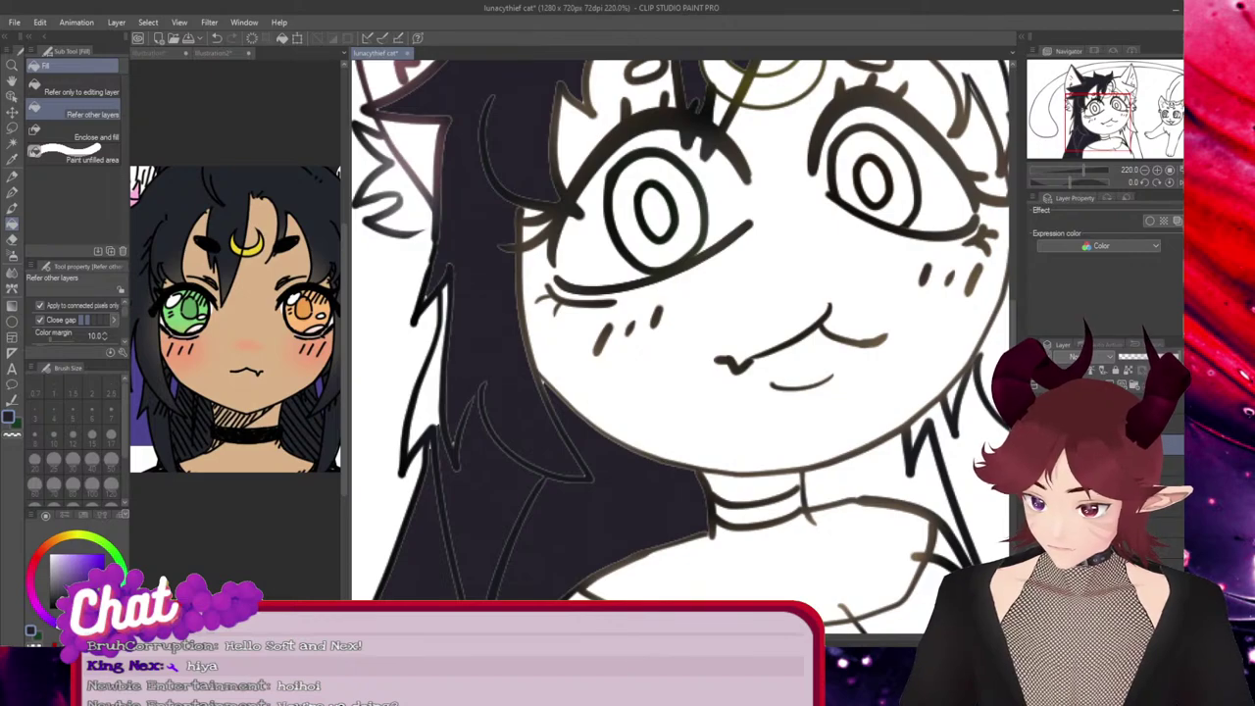
{"action": "key", "text": "ctrl+z"}
{"action": "key", "text": "ctrl+z"}
{"action": "key", "text": "ctrl+z"}
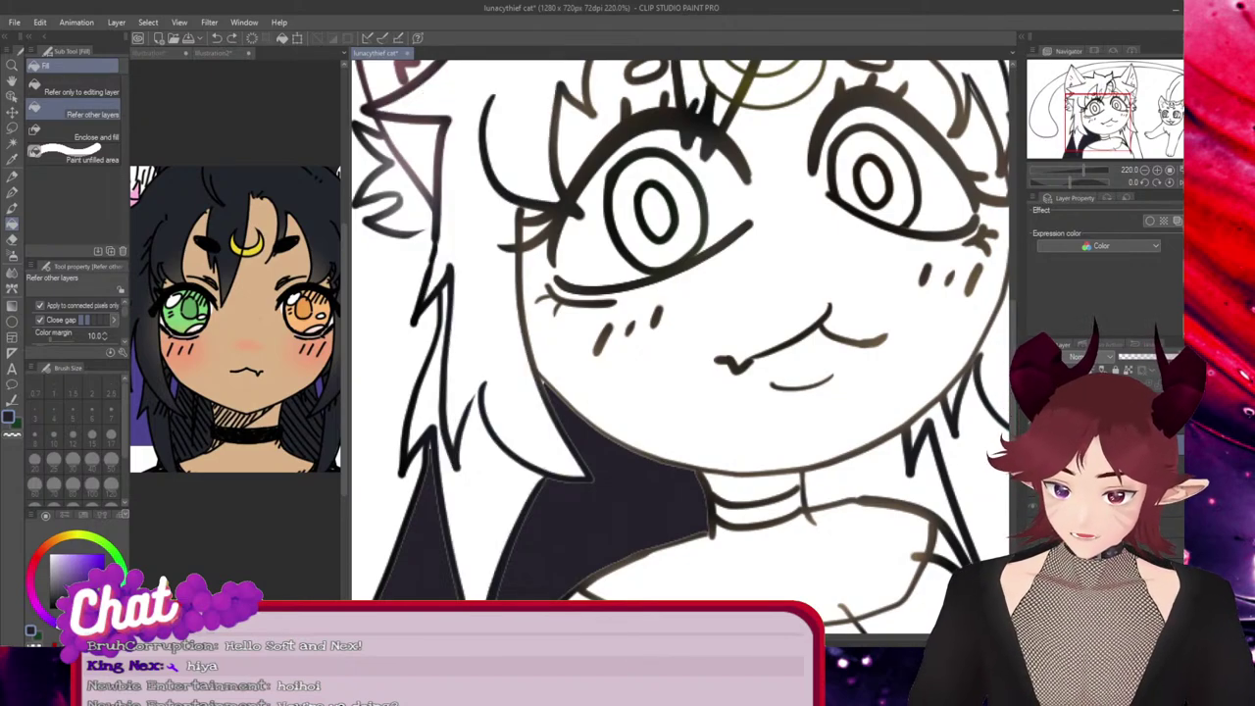
{"action": "left_click", "coordinate": [676, 362]}
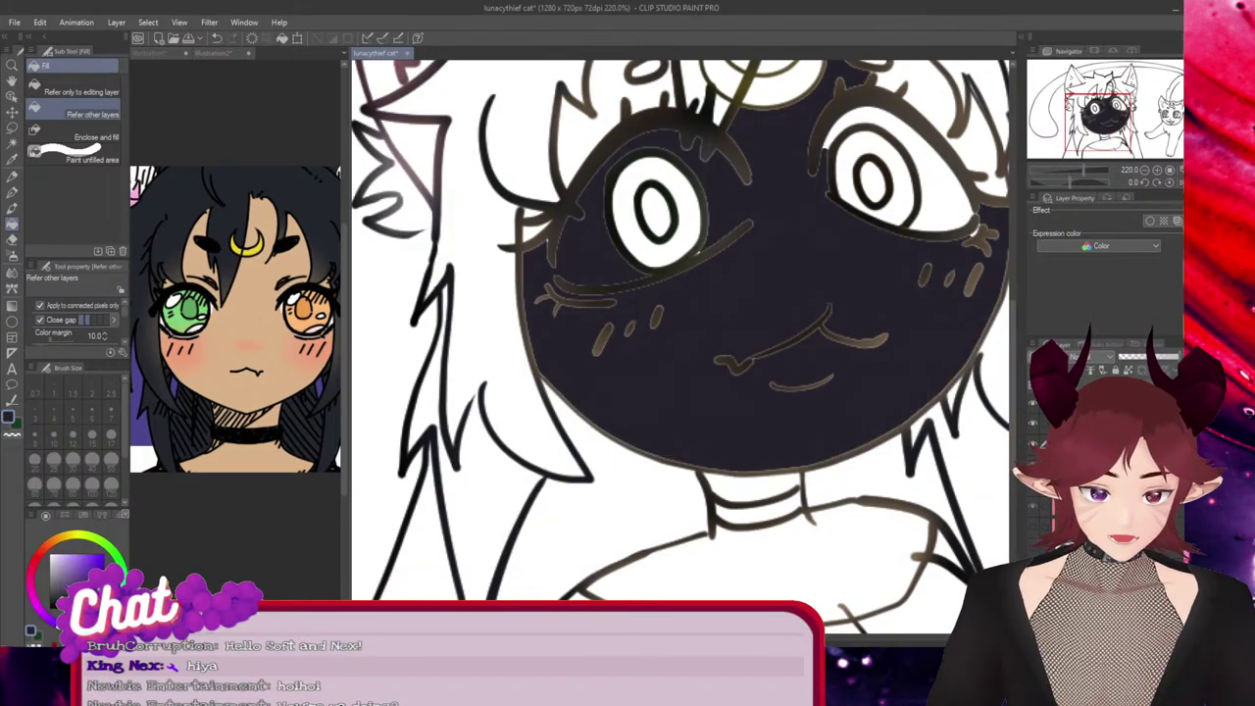
{"action": "key", "text": "ctrl+z"}
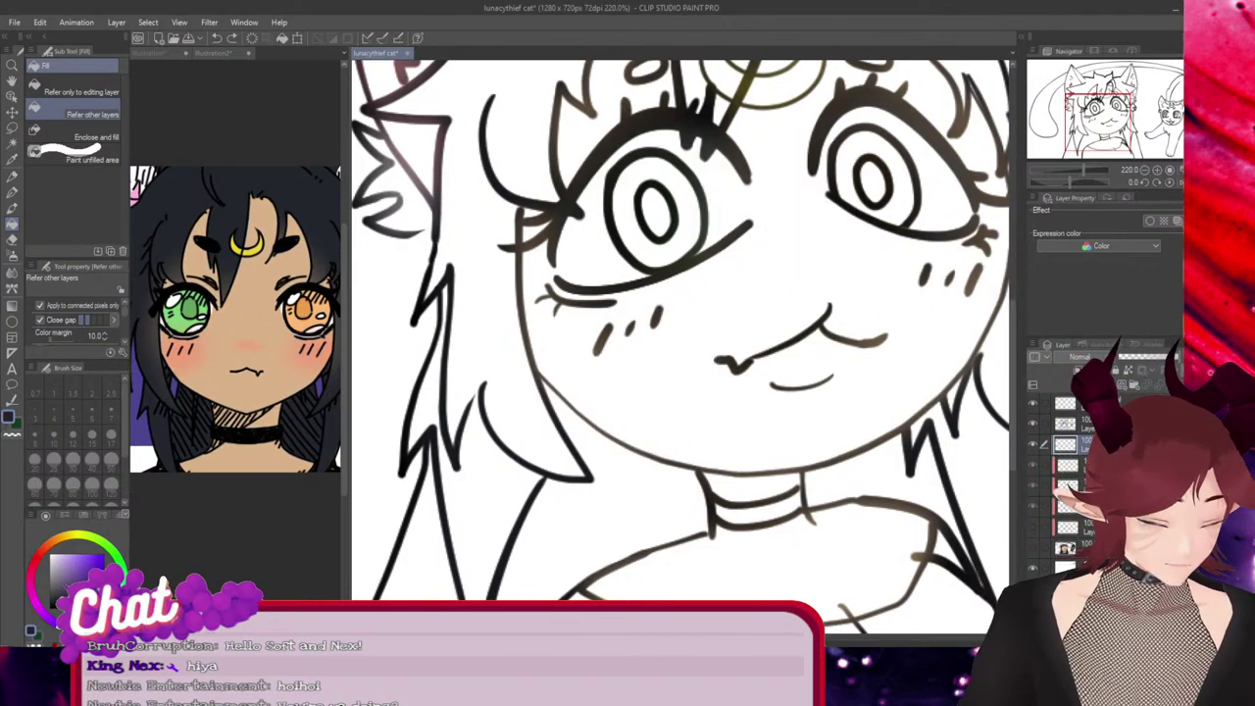
Fill the hair behind the neck, along the left of the face, in the bangs and across the upper right with dark purple
{"action": "left_click", "coordinate": [613, 519]}
{"action": "left_click", "coordinate": [486, 500]}
{"action": "left_click", "coordinate": [480, 313]}
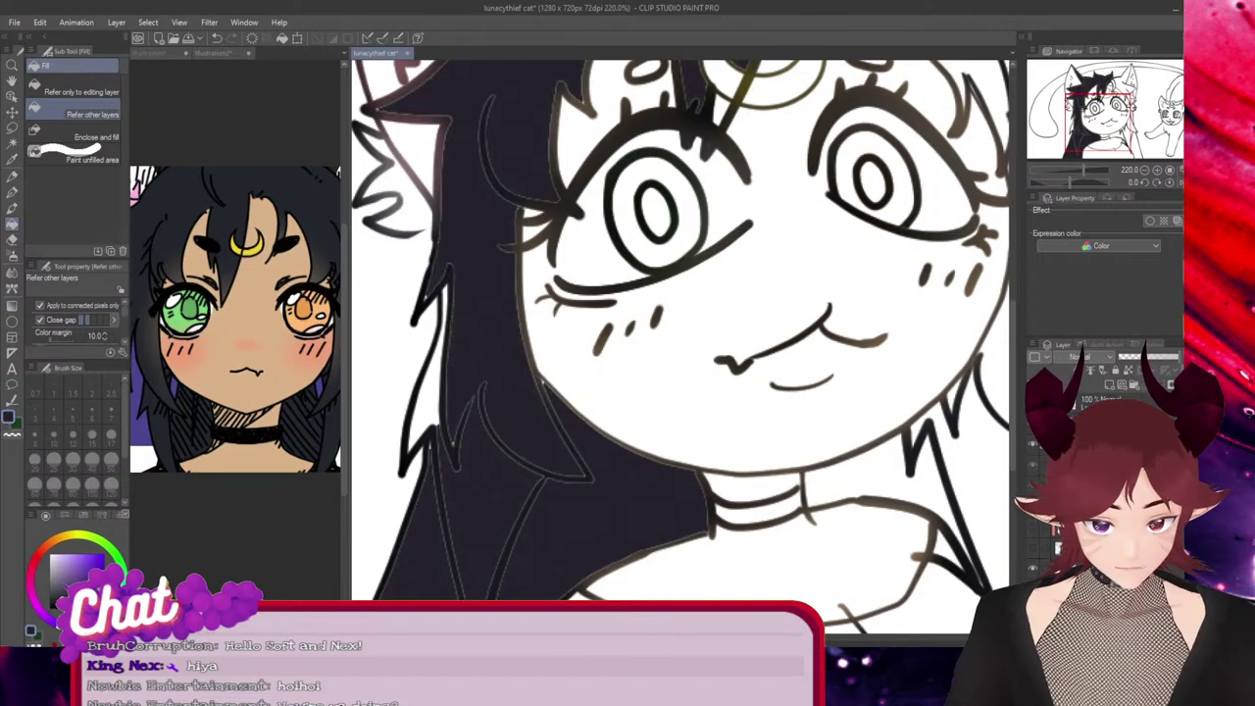
{"action": "scroll", "coordinate": [488, 348], "scroll_direction": "down", "scroll_amount": 5}
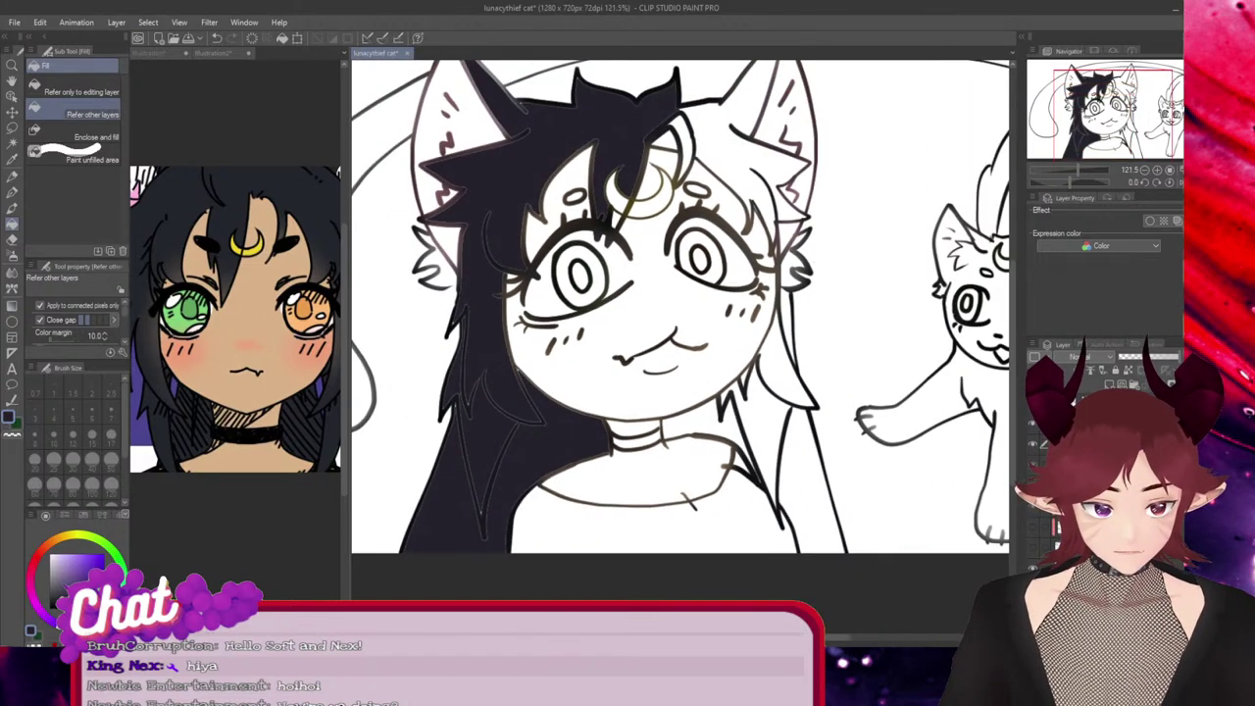
{"action": "left_click", "coordinate": [686, 143]}
{"action": "left_click", "coordinate": [666, 139]}
{"action": "left_click", "coordinate": [738, 142]}
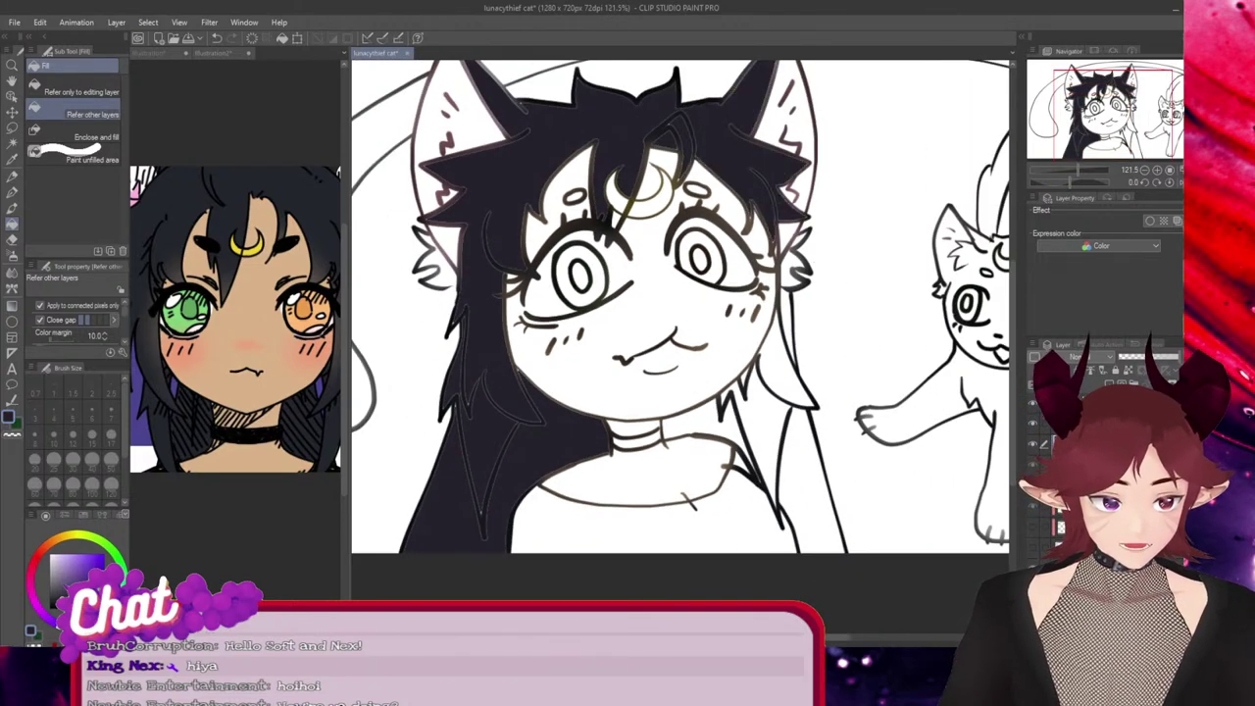
Fill the long hair strands on the right of the face and neck with the same dark purple, including the ear tuft
{"action": "left_click", "coordinate": [792, 269]}
{"action": "left_click", "coordinate": [789, 372]}
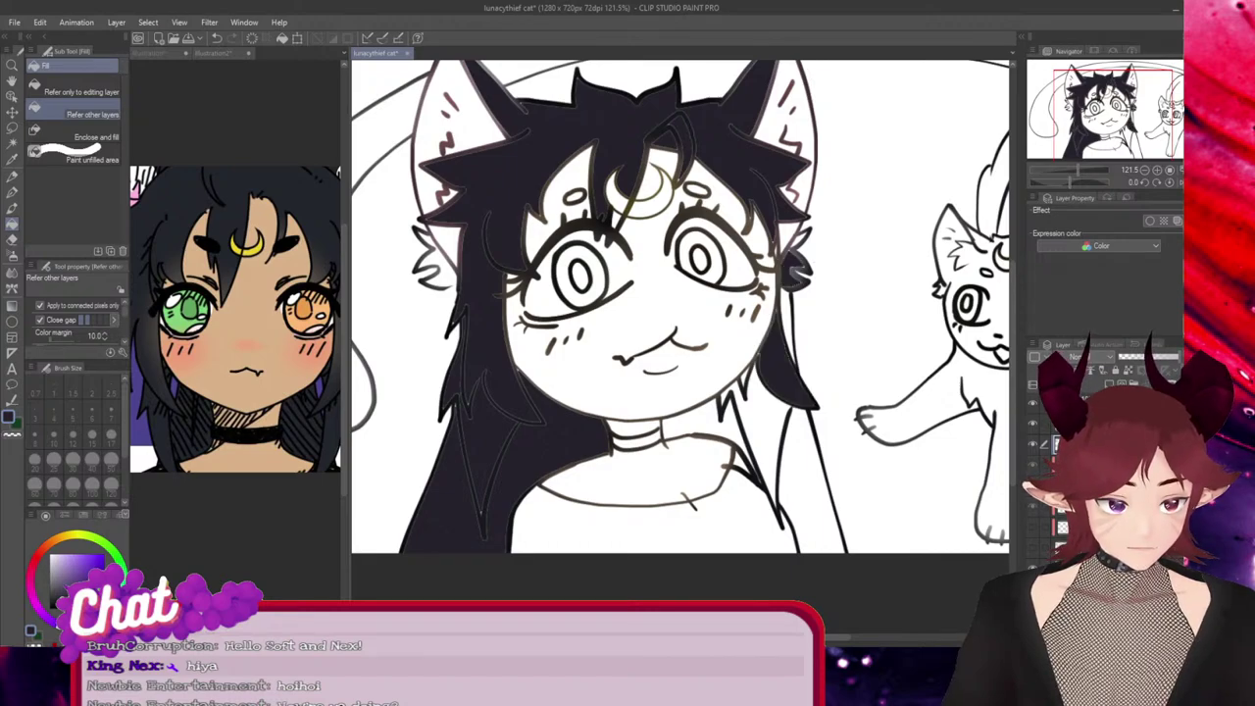
{"action": "left_click", "coordinate": [787, 319]}
{"action": "left_click", "coordinate": [765, 426]}
{"action": "left_click", "coordinate": [744, 379]}
{"action": "left_click", "coordinate": [807, 477]}
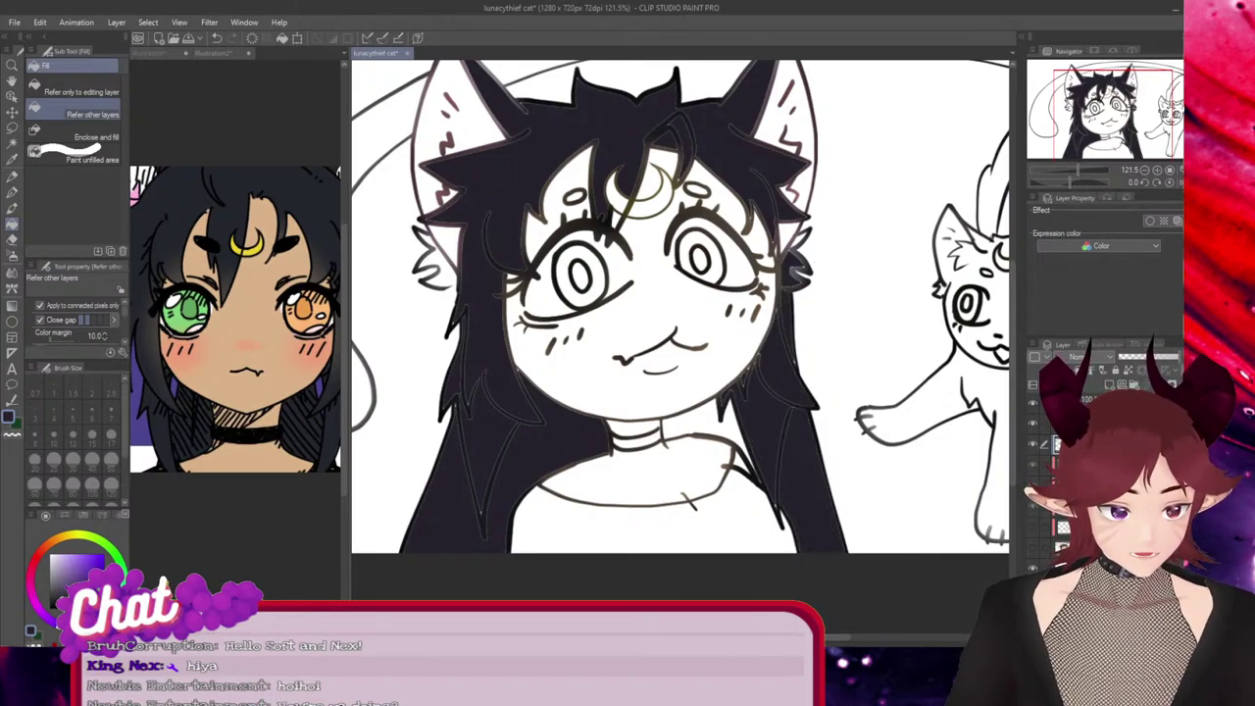
{"action": "key", "text": "ctrl+z"}
{"action": "left_click", "coordinate": [699, 423]}
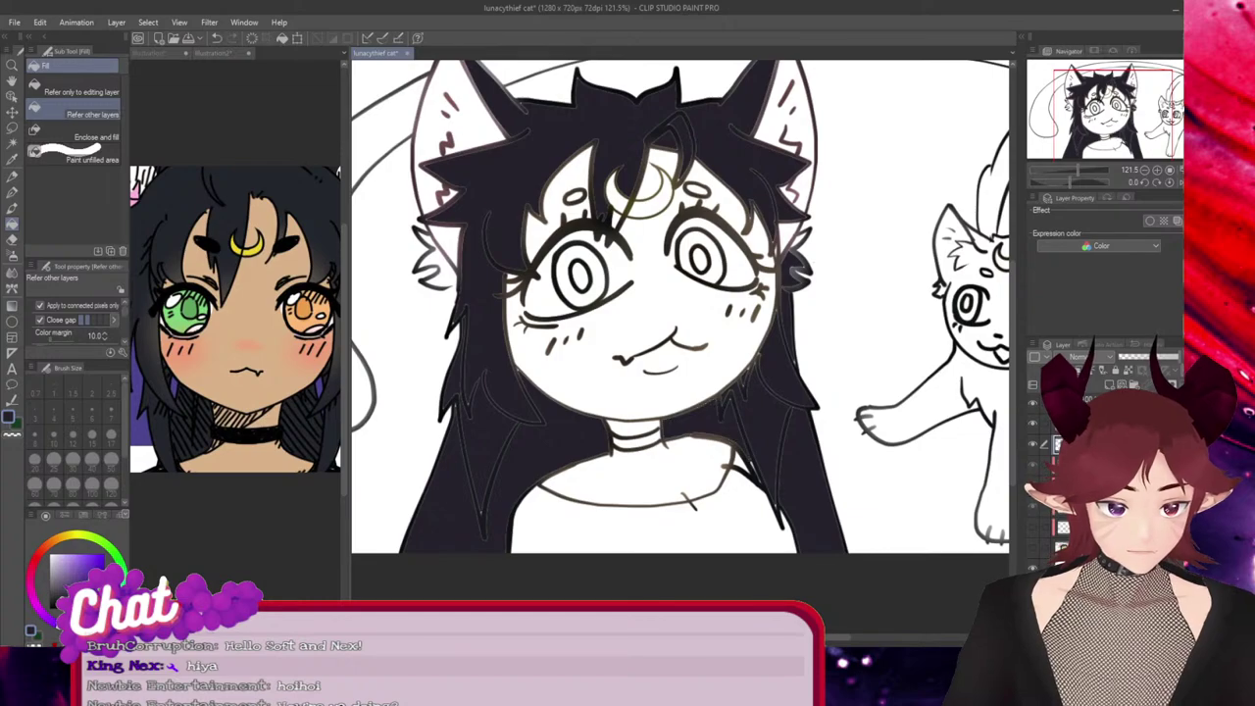
Paint the remaining grey parts of the fur tuft below the right cat ear dark purple with the Turnip pen at size 8
{"action": "left_click", "coordinate": [12, 193]}
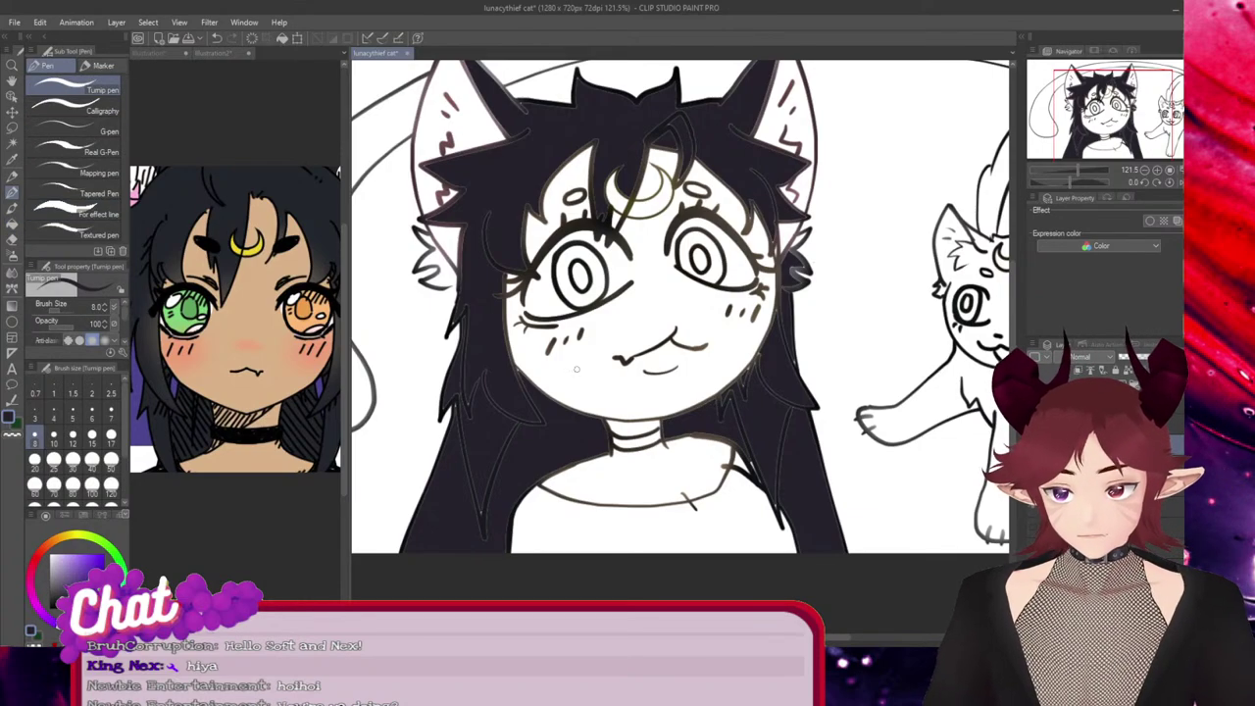
{"action": "scroll", "coordinate": [664, 447], "scroll_direction": "up", "scroll_amount": 2}
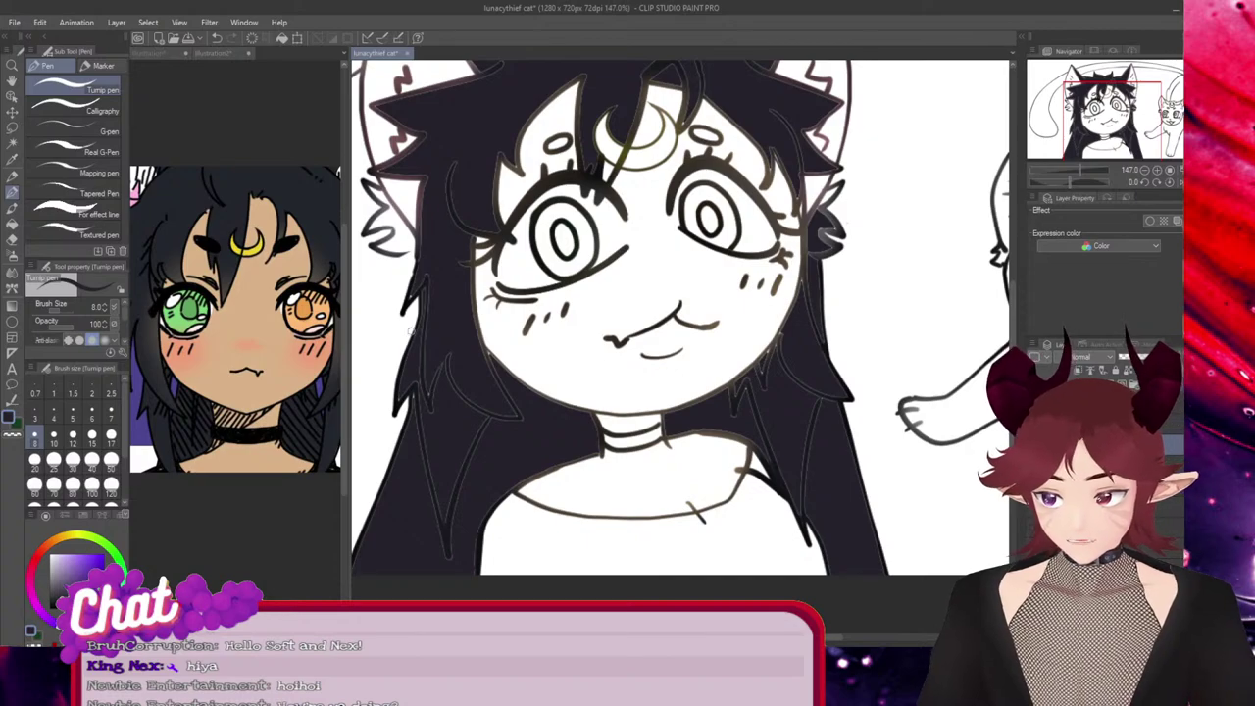
{"action": "scroll", "coordinate": [424, 249], "scroll_direction": "down", "scroll_amount": 3}
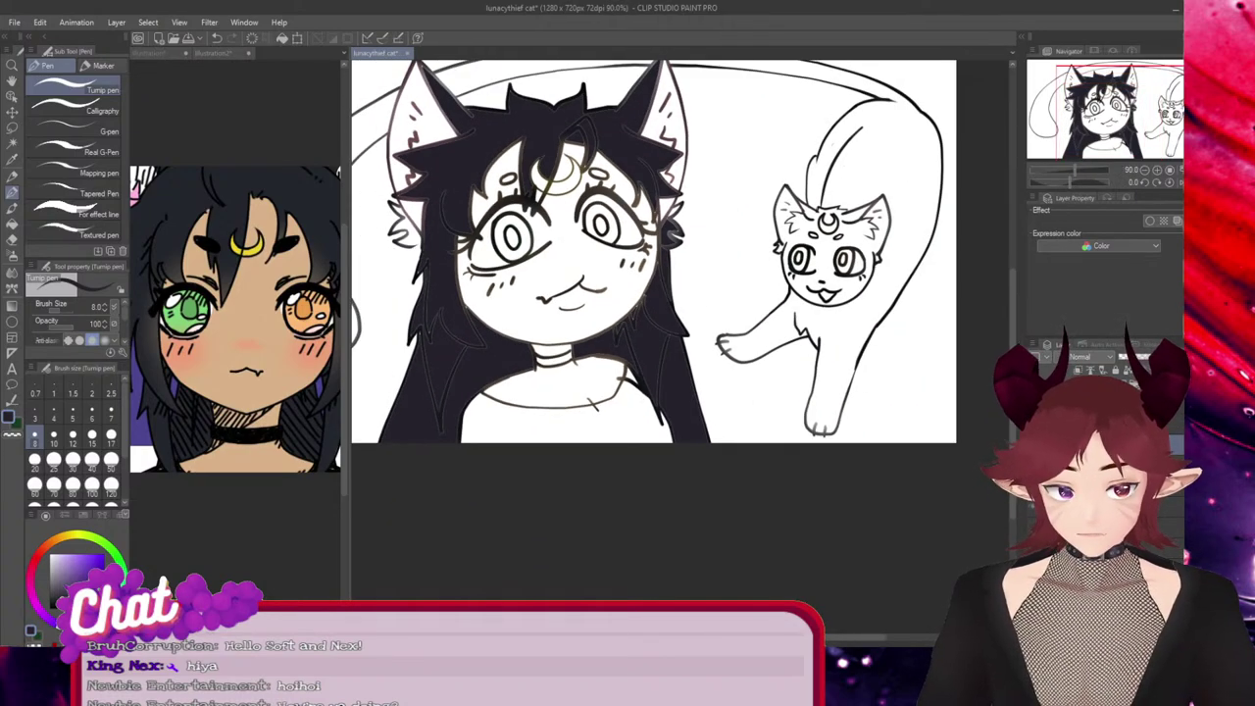
{"action": "scroll", "coordinate": [462, 372], "scroll_direction": "up", "scroll_amount": 4}
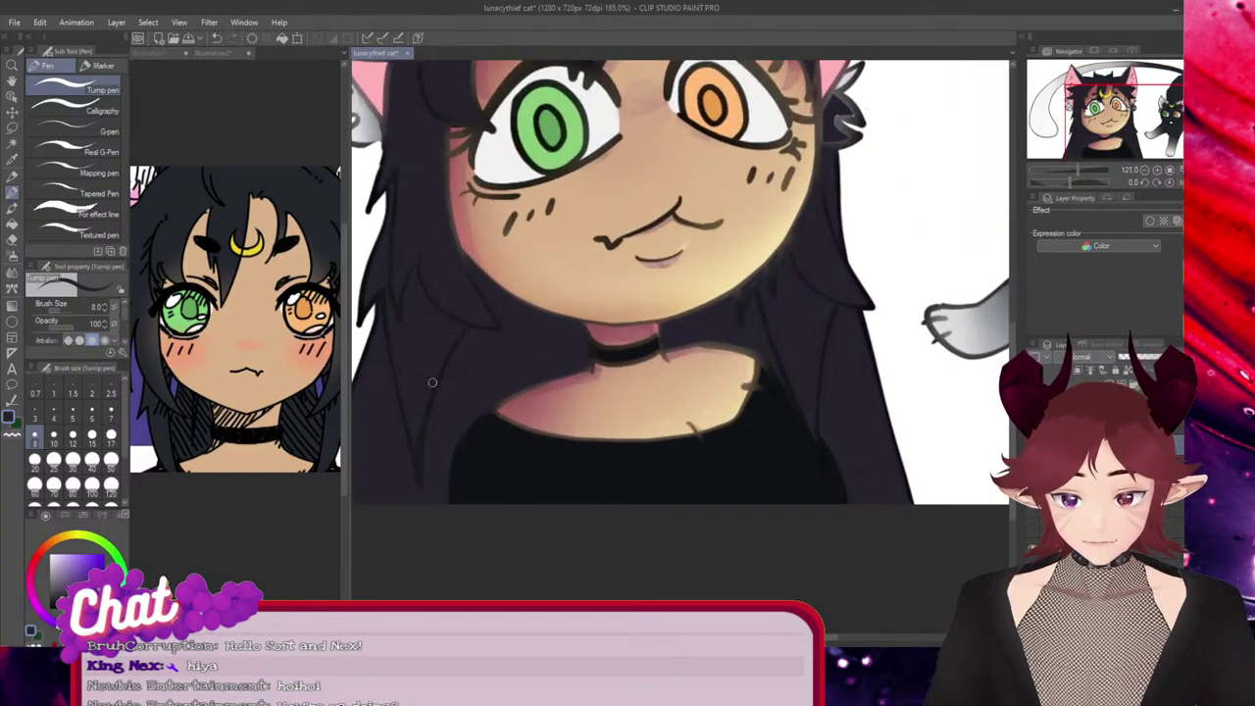
{"action": "scroll", "coordinate": [939, 361], "scroll_direction": "up", "scroll_amount": 4}
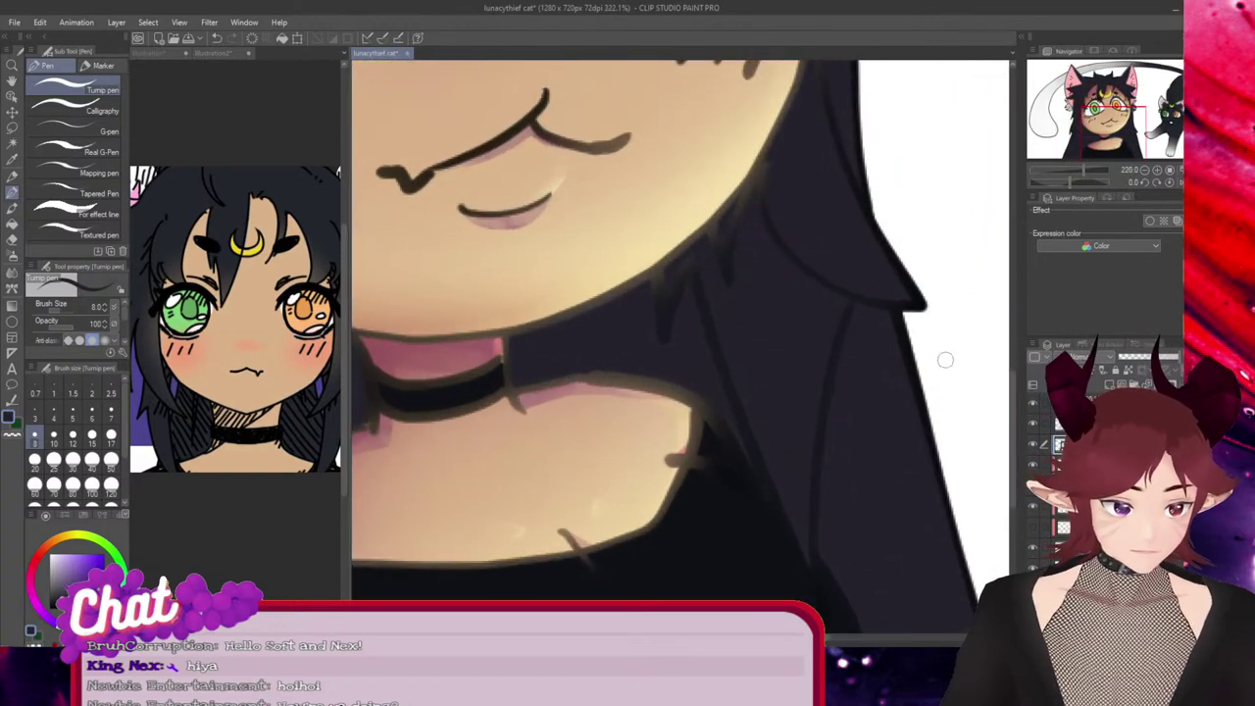
{"action": "left_click_drag", "start_coordinate": [1013, 394], "coordinate": [1013, 263]}
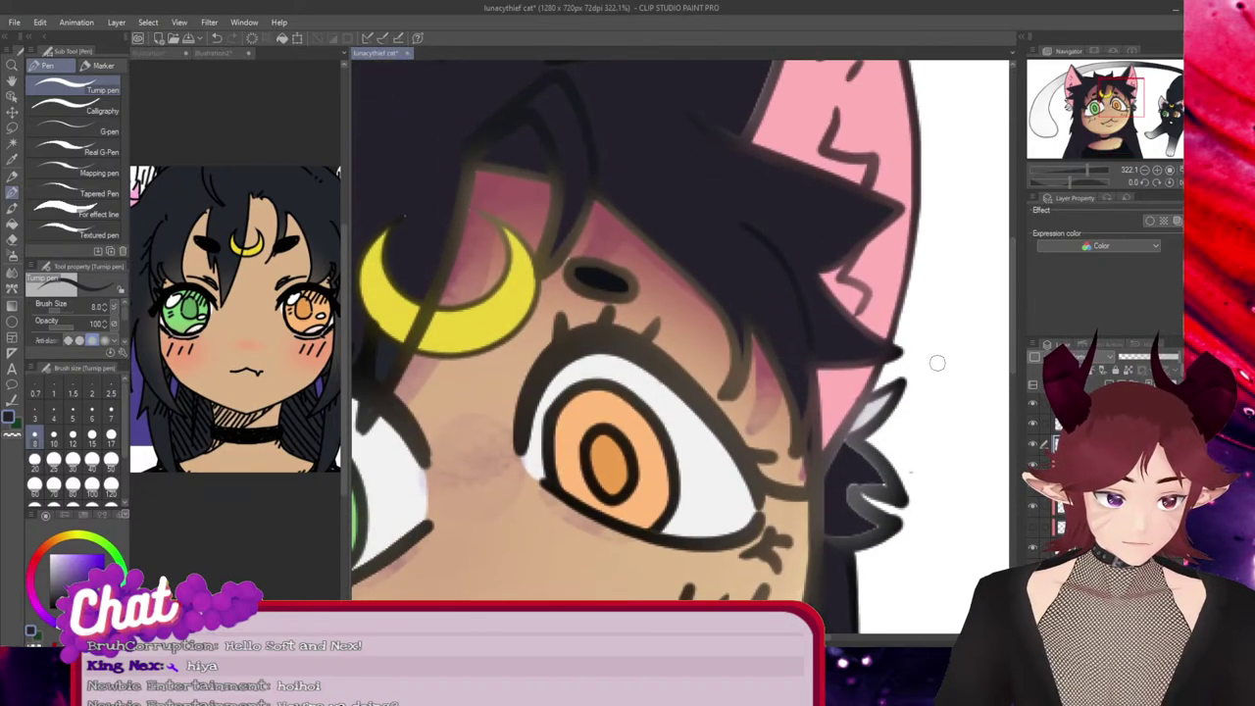
{"action": "mouse_move", "coordinate": [890, 487]}
{"action": "left_mouse_down"}
{"action": "mouse_move", "coordinate": [863, 485]}
{"action": "mouse_move", "coordinate": [848, 502]}
{"action": "mouse_move", "coordinate": [873, 524]}
{"action": "mouse_move", "coordinate": [843, 533]}
{"action": "left_mouse_up"}
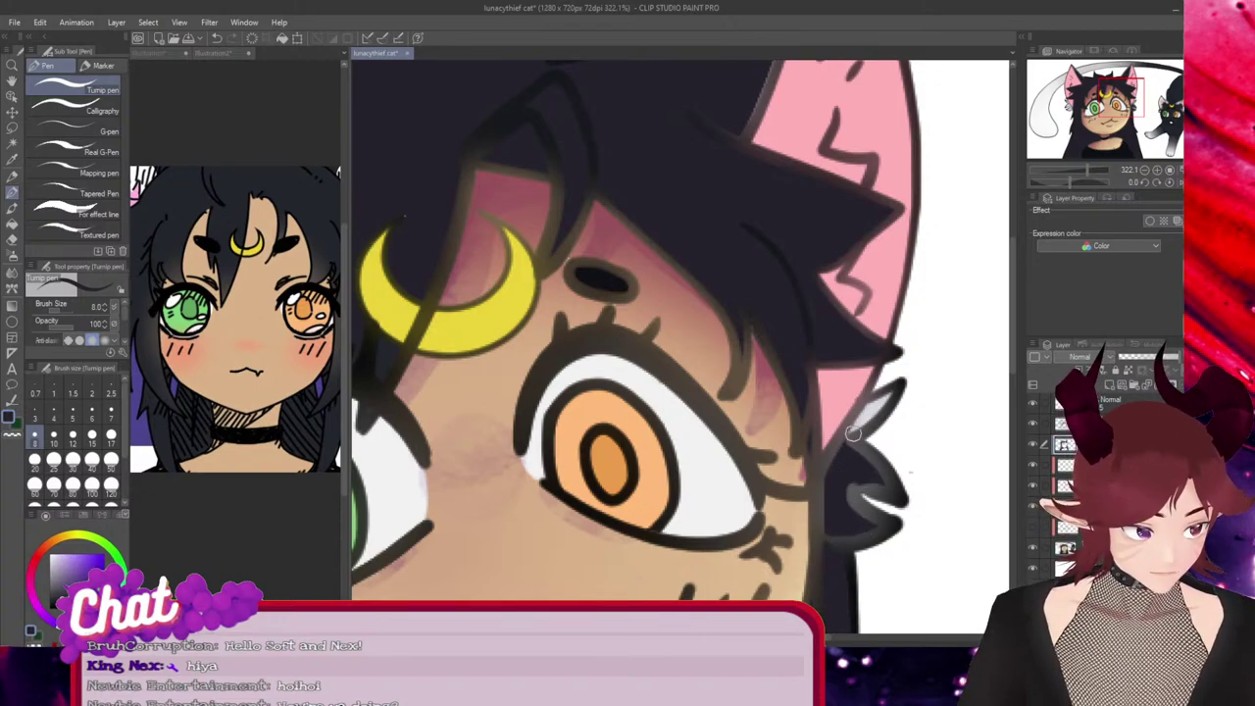
{"action": "left_click_drag", "start_coordinate": [852, 434], "coordinate": [888, 395]}
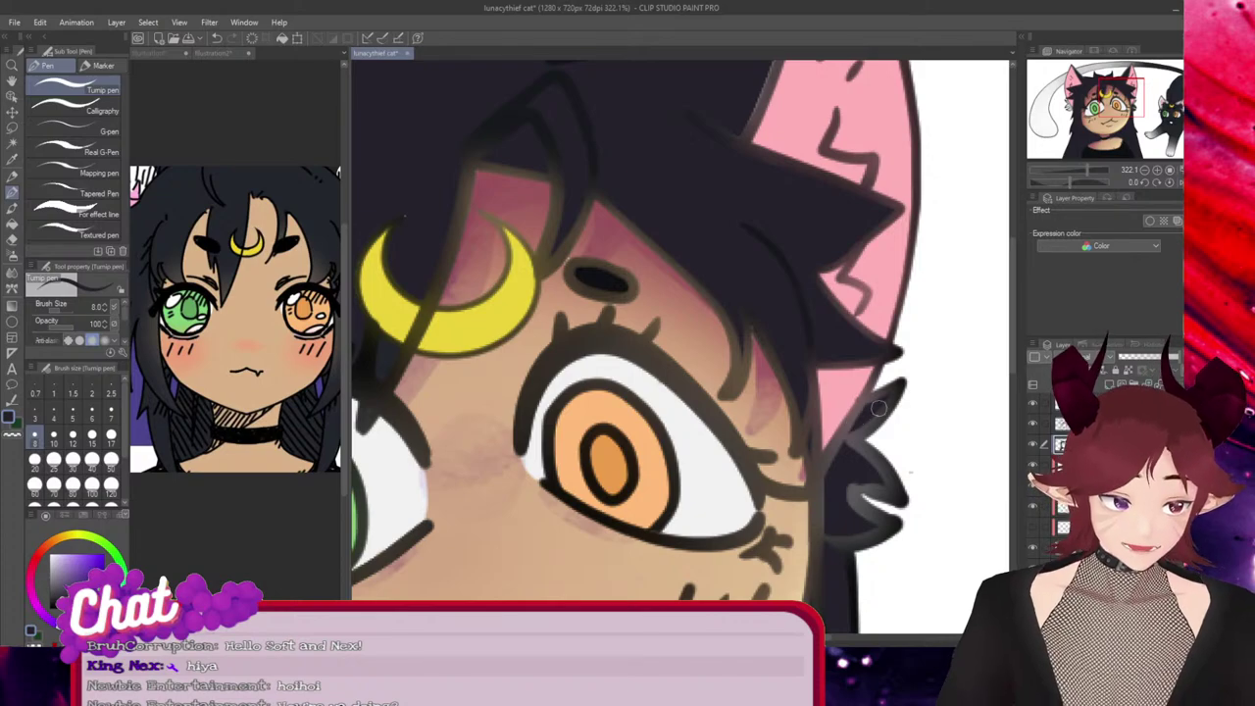
Paint over the light gap between the hair-coloured side and the pink inside of the right cat ear in dark purple
{"action": "scroll", "coordinate": [912, 364], "scroll_direction": "up", "scroll_amount": 5}
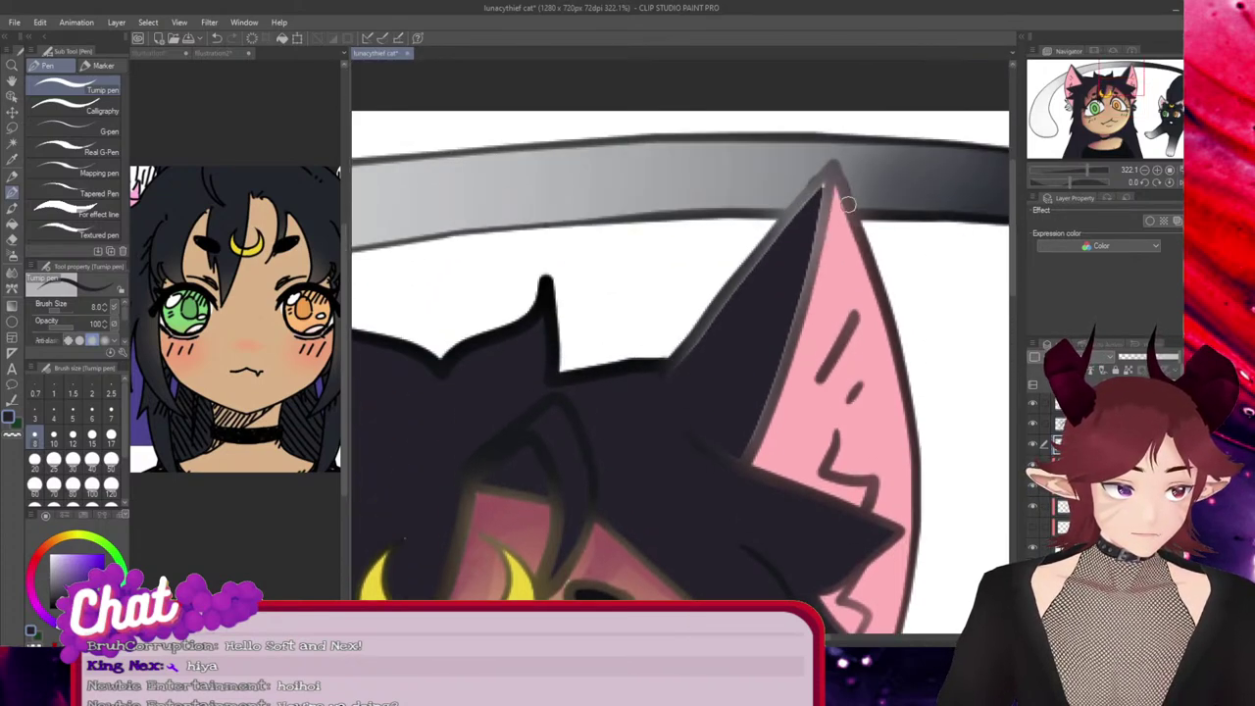
{"action": "left_click_drag", "start_coordinate": [830, 180], "coordinate": [788, 320]}
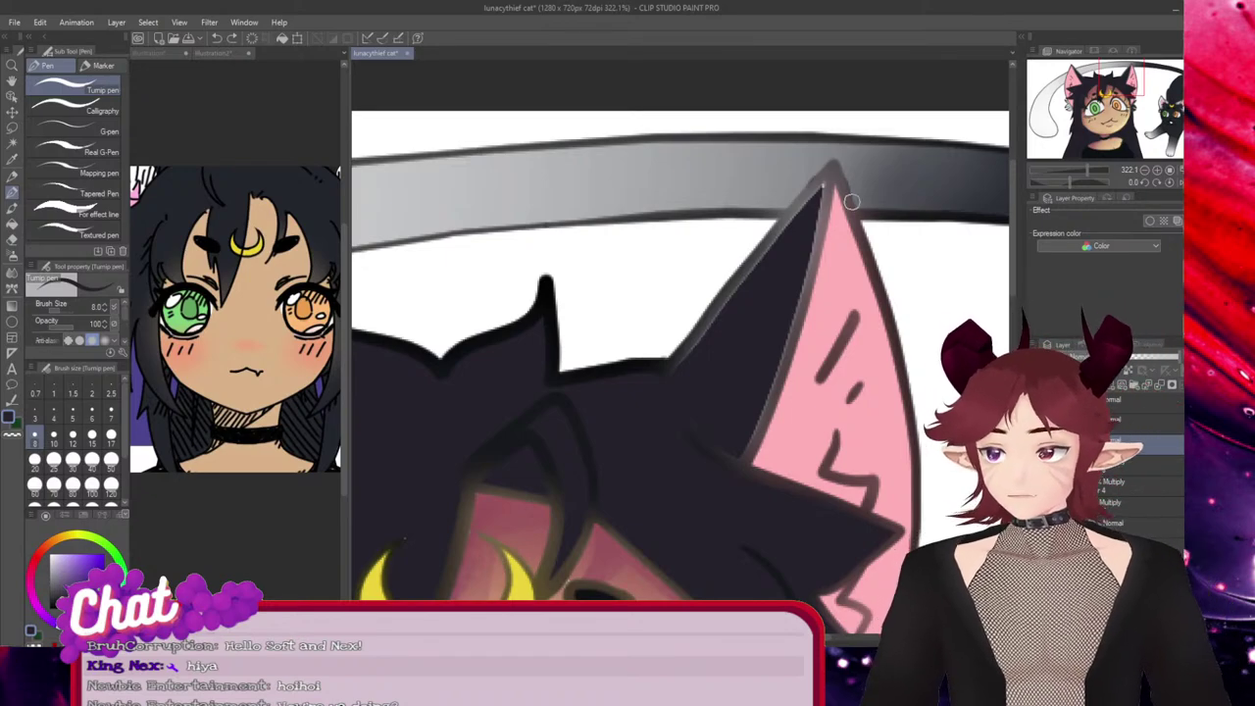
{"action": "left_click_drag", "start_coordinate": [829, 190], "coordinate": [762, 254]}
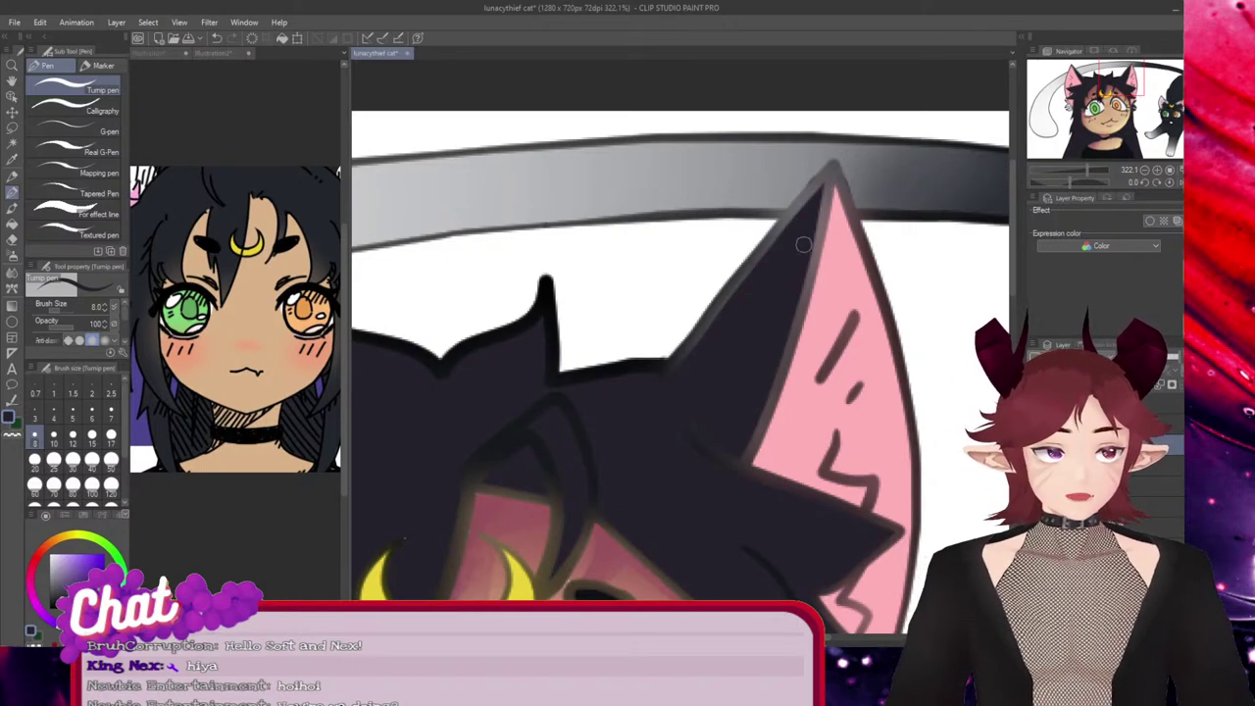
Touch up the dark side of the left cat ear along its edges in dark purple, undoing strokes that spill onto the pink
{"action": "left_click_drag", "start_coordinate": [774, 638], "coordinate": [718, 639]}
{"action": "left_click_drag", "start_coordinate": [506, 217], "coordinate": [676, 408]}
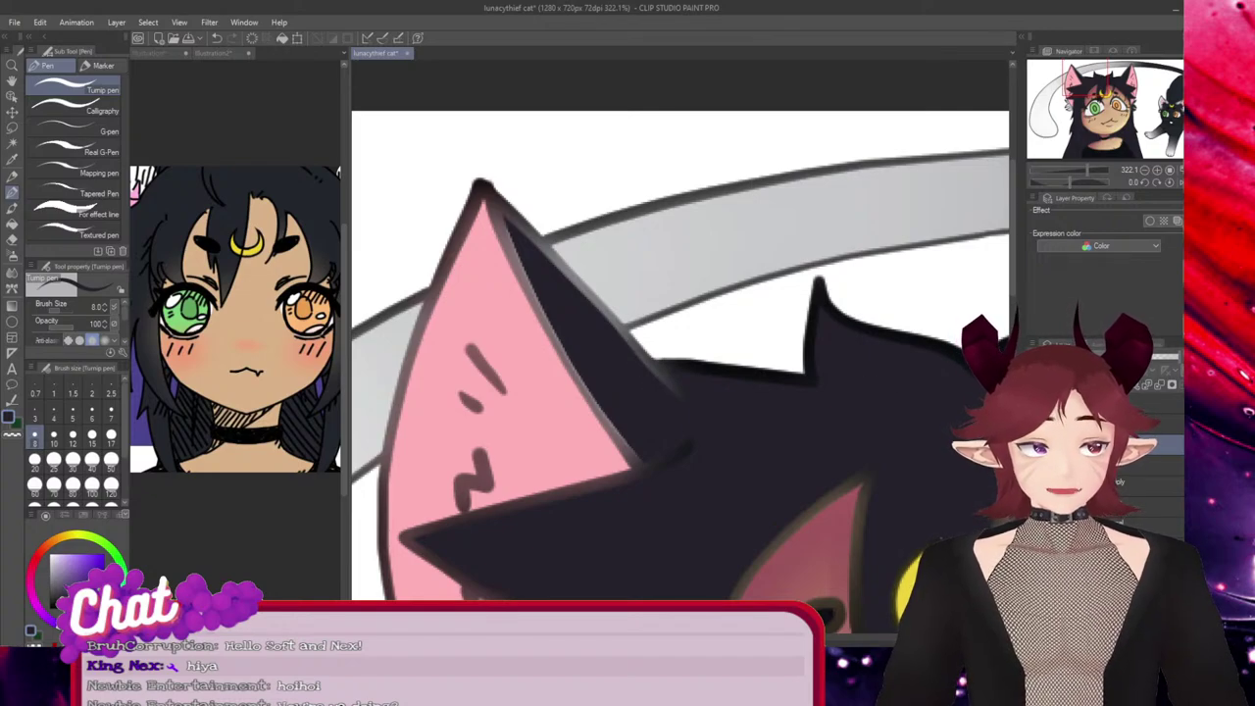
{"action": "left_click_drag", "start_coordinate": [517, 257], "coordinate": [530, 304]}
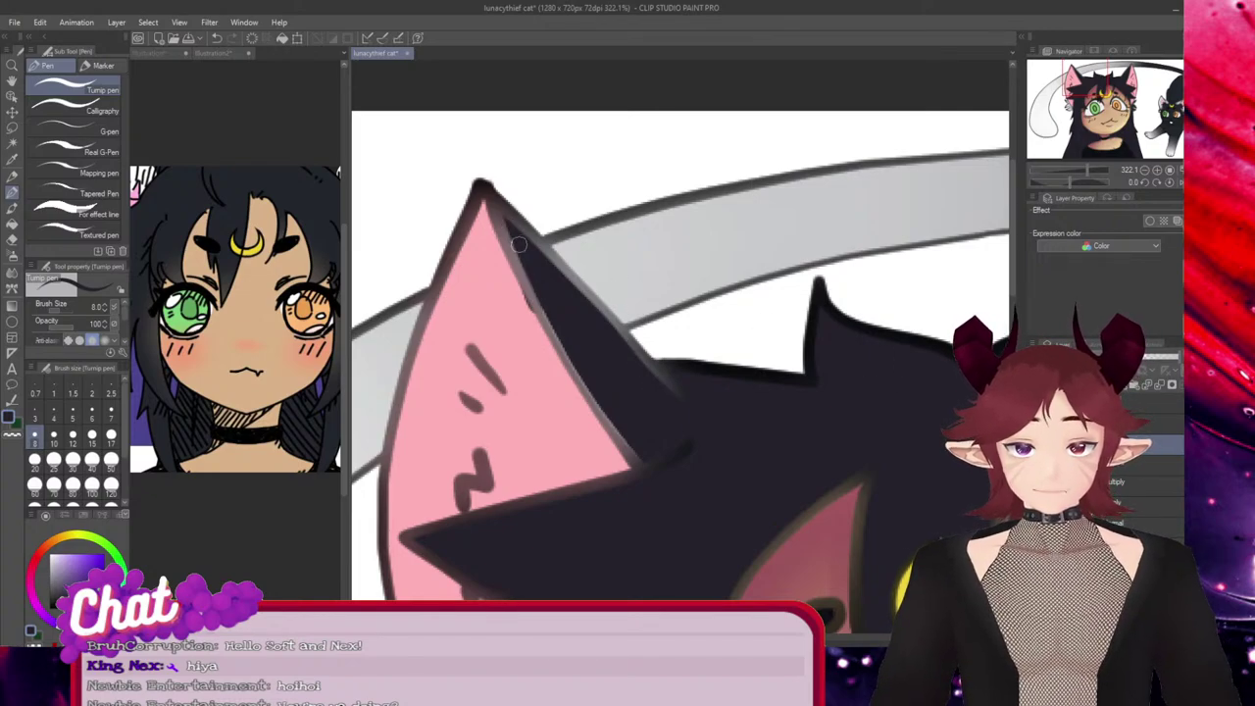
{"action": "key", "text": "ctrl+z"}
{"action": "left_click_drag", "start_coordinate": [517, 253], "coordinate": [551, 348]}
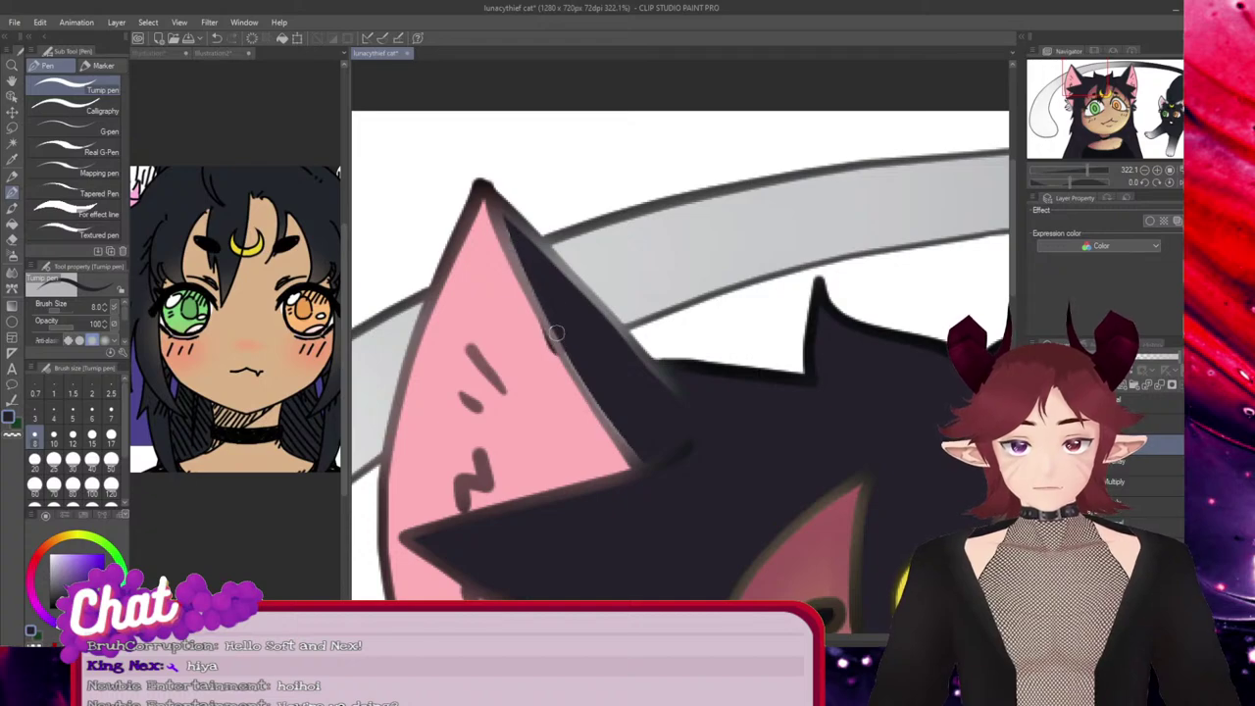
{"action": "key", "text": "ctrl+z"}
{"action": "mouse_move", "coordinate": [504, 218]}
{"action": "left_mouse_down"}
{"action": "mouse_move", "coordinate": [578, 363]}
{"action": "mouse_move", "coordinate": [544, 295]}
{"action": "mouse_move", "coordinate": [546, 317]}
{"action": "mouse_move", "coordinate": [587, 385]}
{"action": "left_mouse_up"}
{"action": "key", "text": "ctrl+z"}
{"action": "key", "text": "ctrl+z"}
{"action": "left_click_drag", "start_coordinate": [555, 322], "coordinate": [636, 458]}
{"action": "key", "text": "ctrl+z"}
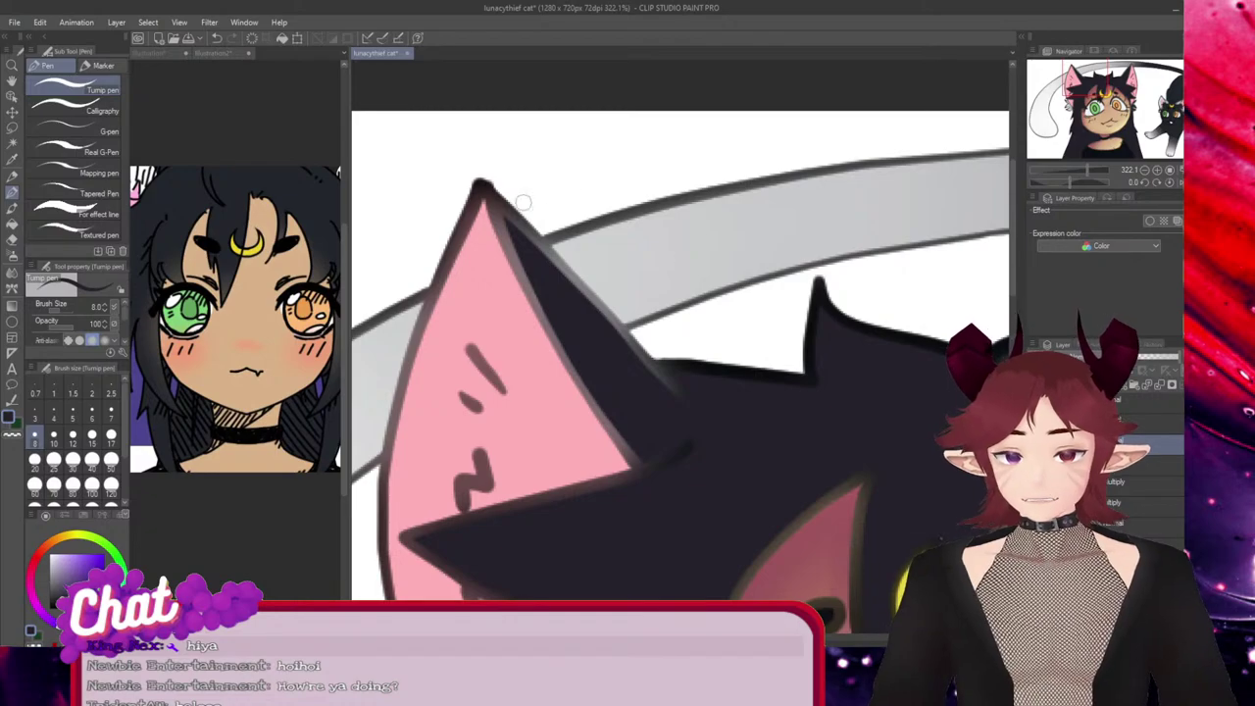
Try filling the fur tuft below the left cat ear with dark purple using the Fill tool, and undo the fills
{"action": "scroll", "coordinate": [655, 428], "scroll_direction": "down", "scroll_amount": 5}
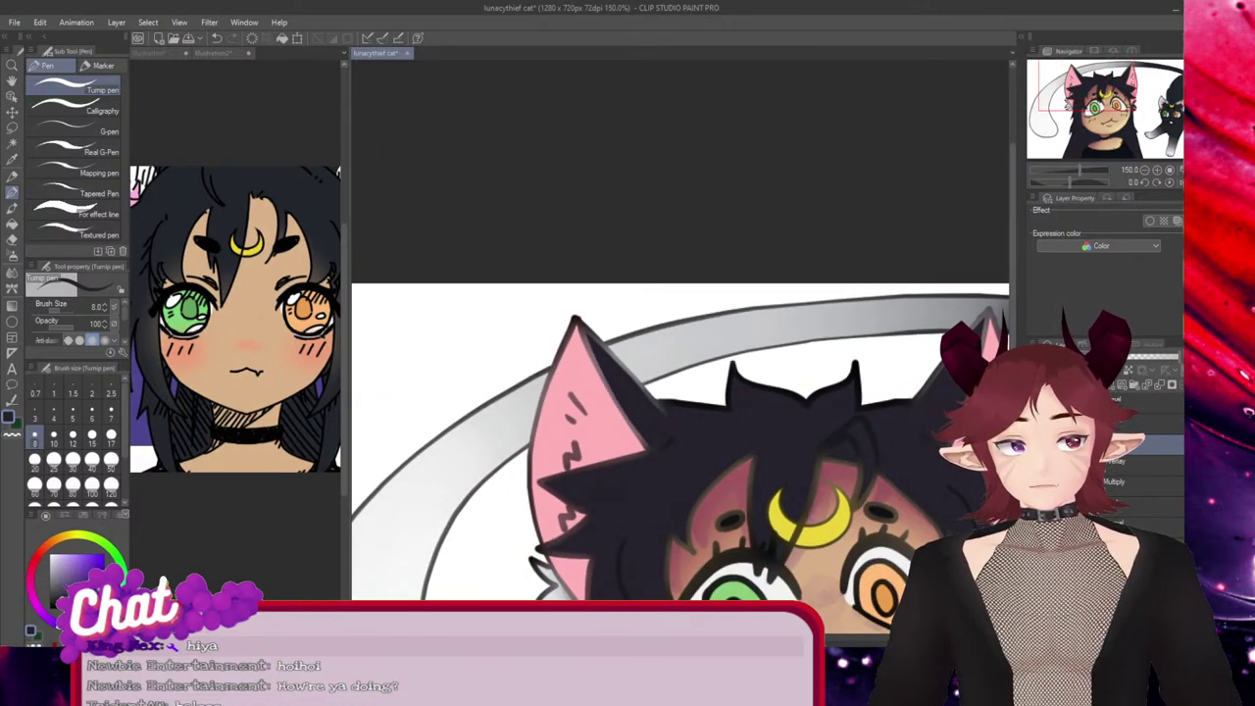
{"action": "scroll", "coordinate": [429, 331], "scroll_direction": "up", "scroll_amount": 4}
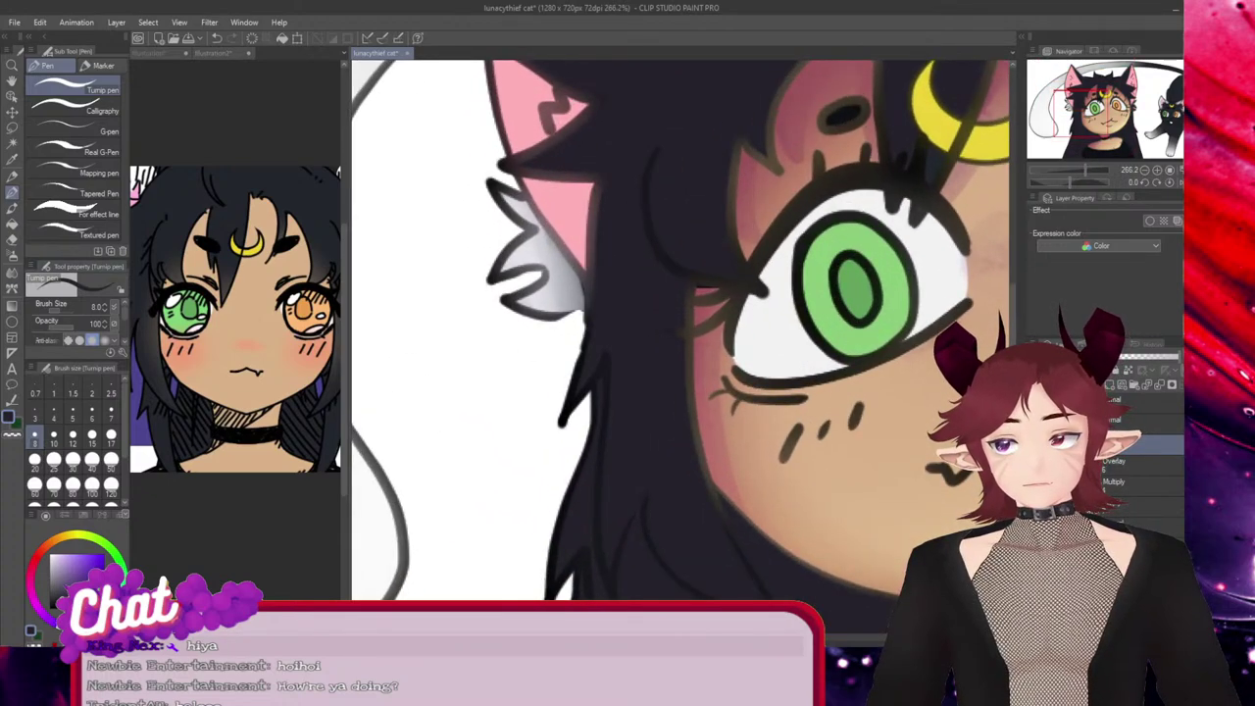
{"action": "left_click", "coordinate": [12, 225]}
{"action": "left_click", "coordinate": [557, 276]}
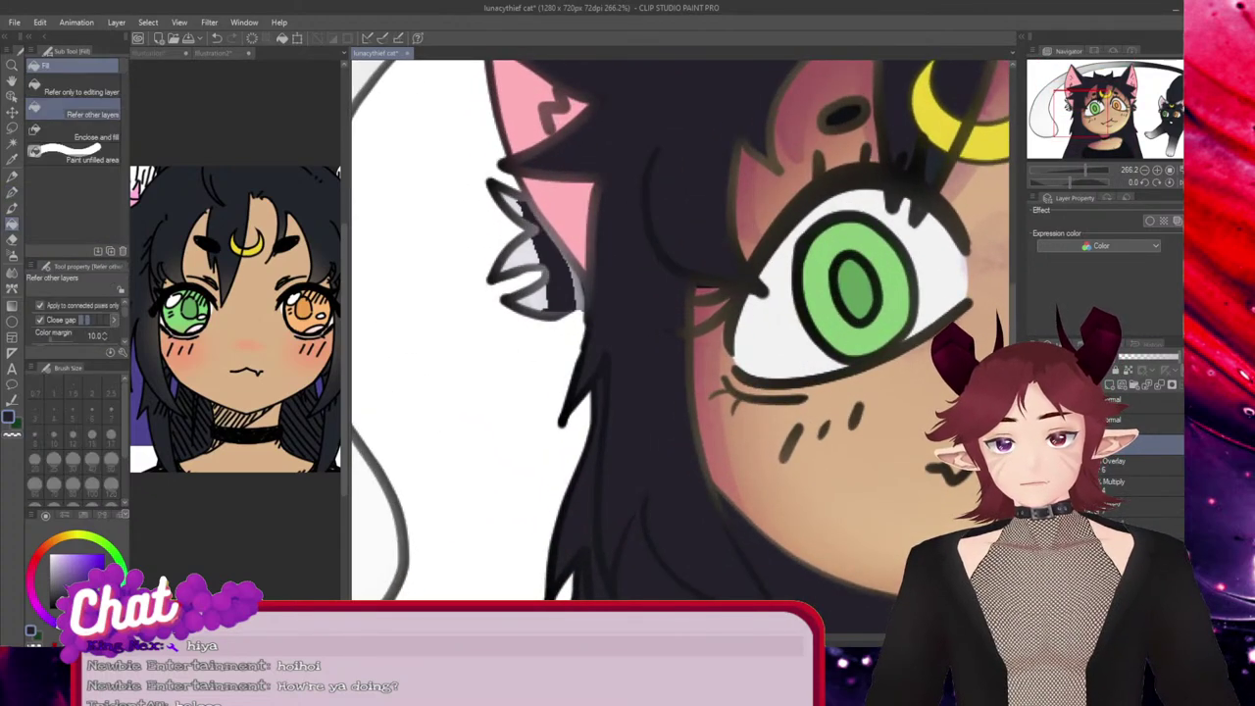
{"action": "left_click", "coordinate": [565, 282]}
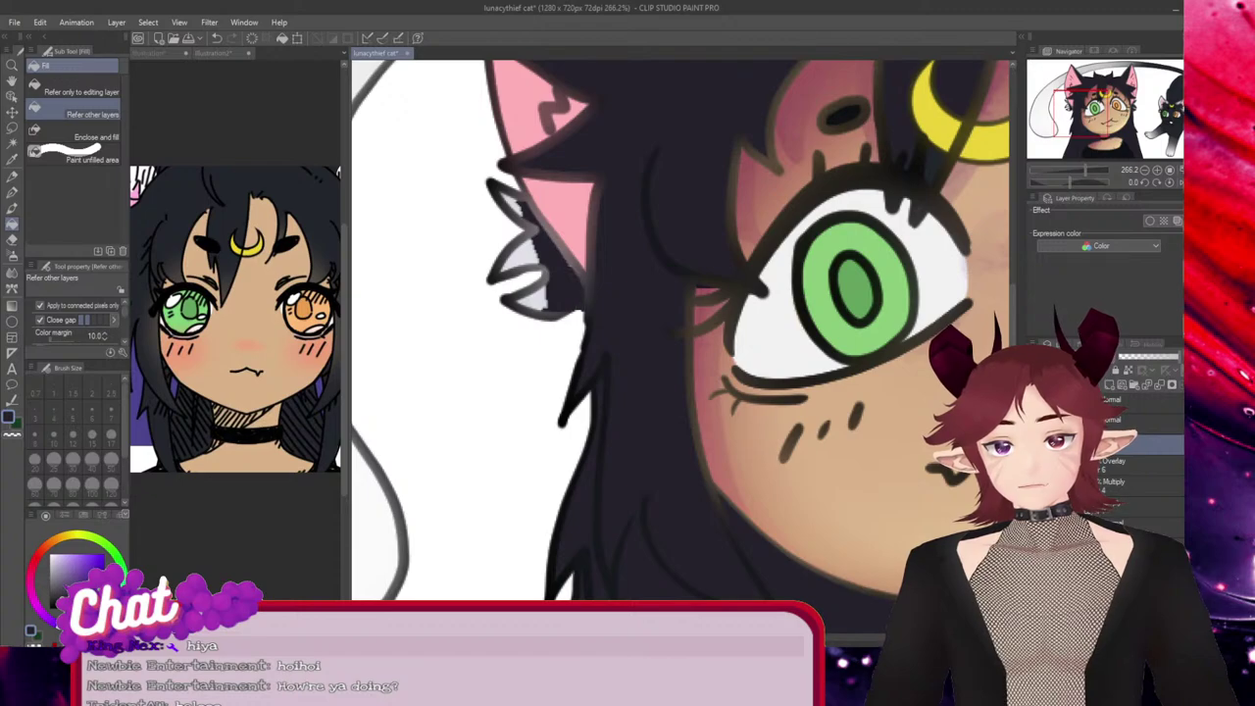
{"action": "left_click", "coordinate": [534, 298]}
{"action": "left_click", "coordinate": [524, 259]}
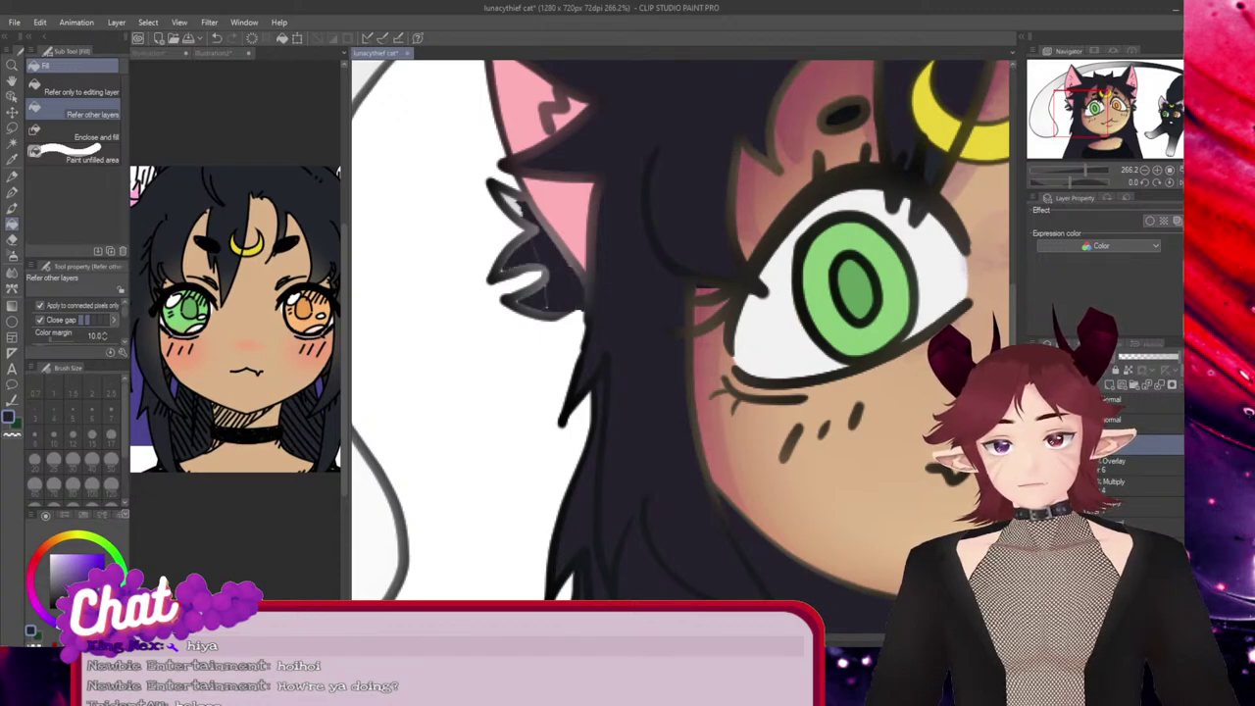
{"action": "key", "text": "ctrl+z"}
{"action": "key", "text": "ctrl+z"}
{"action": "key", "text": "ctrl+z"}
{"action": "key", "text": "ctrl+z"}
{"action": "key", "text": "ctrl+z"}
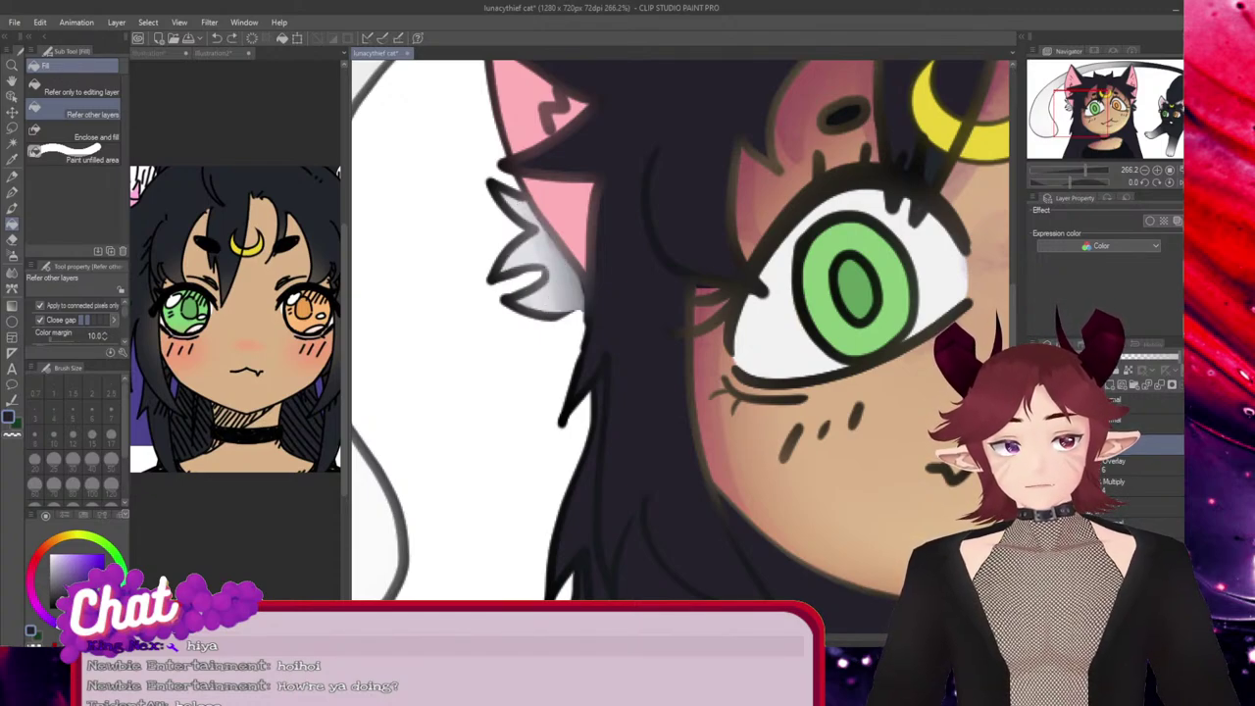
Check the left ear tuft against the bare line art and paint the tuft dark purple by hand with the Turnip pen
{"action": "left_click", "coordinate": [1037, 502]}
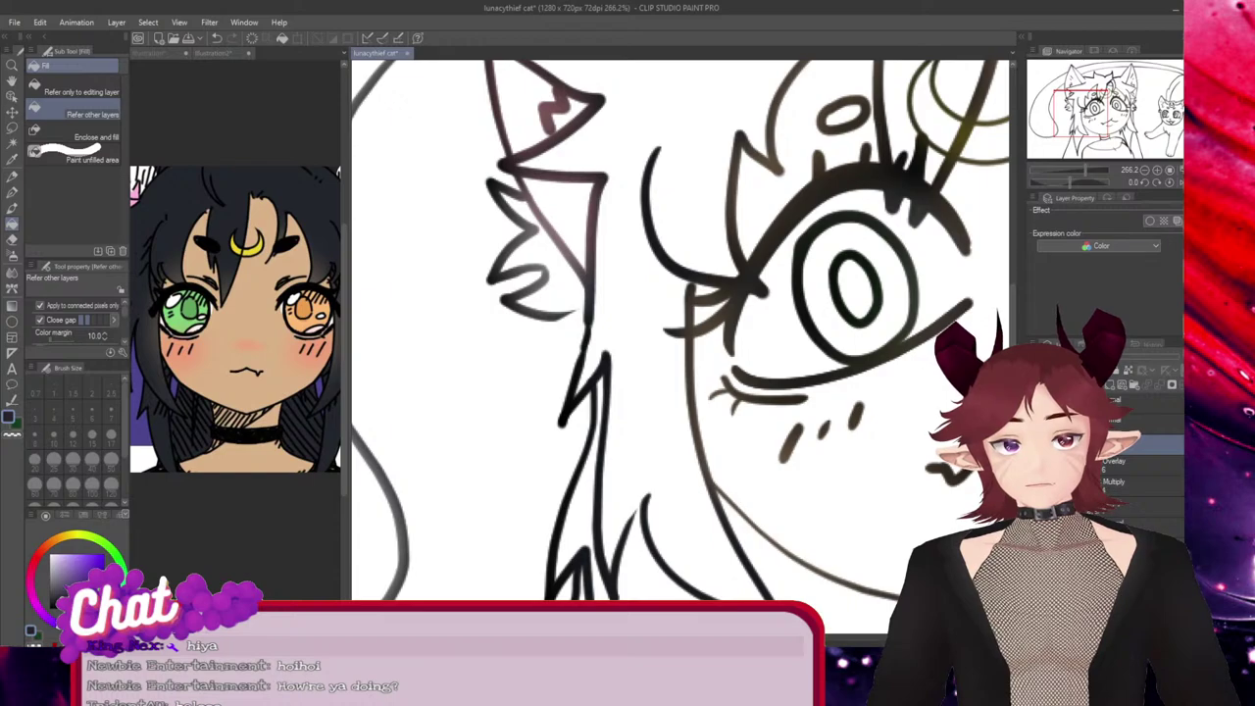
{"action": "scroll", "coordinate": [544, 230], "scroll_direction": "up", "scroll_amount": 2}
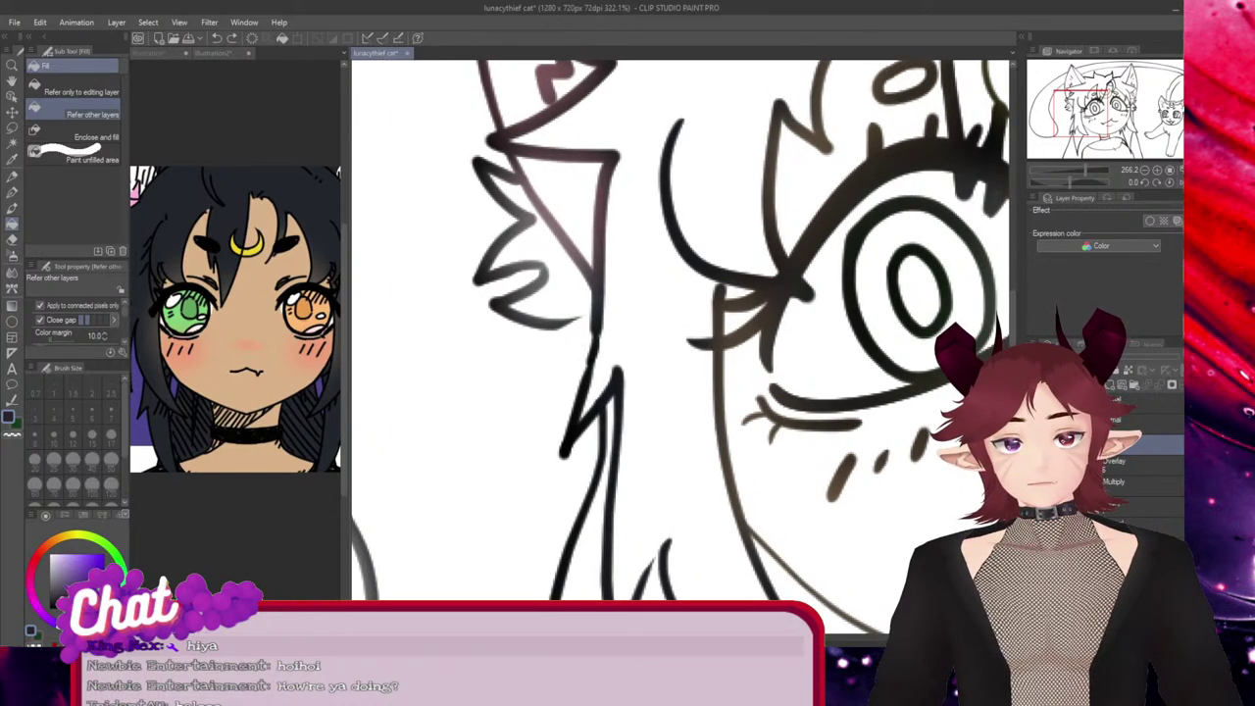
{"action": "left_click", "coordinate": [1036, 502]}
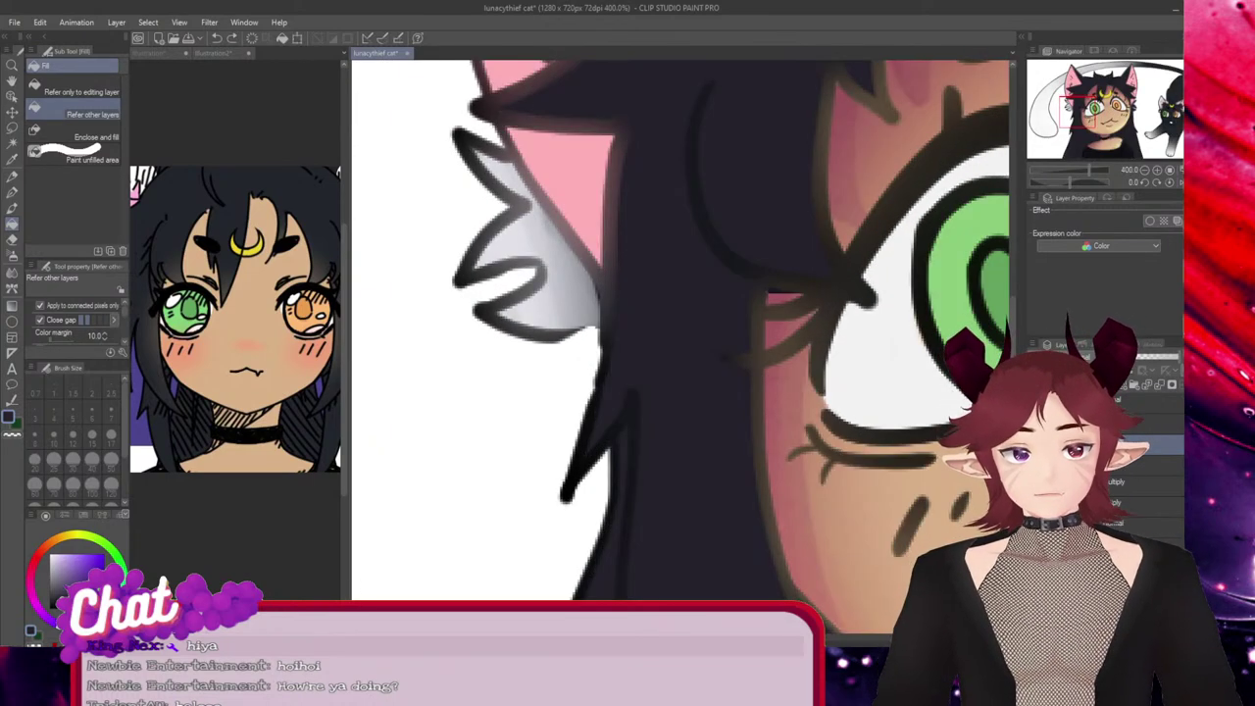
{"action": "scroll", "coordinate": [410, 306], "scroll_direction": "up", "scroll_amount": 4}
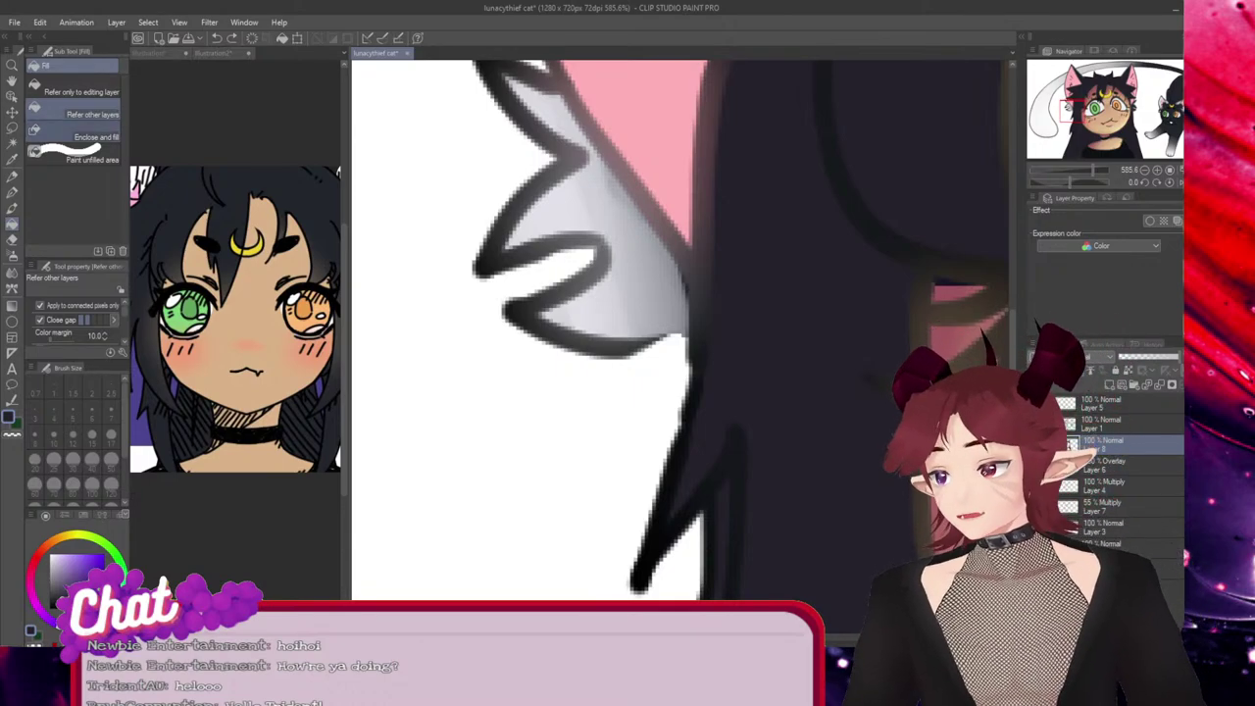
{"action": "key", "text": "p"}
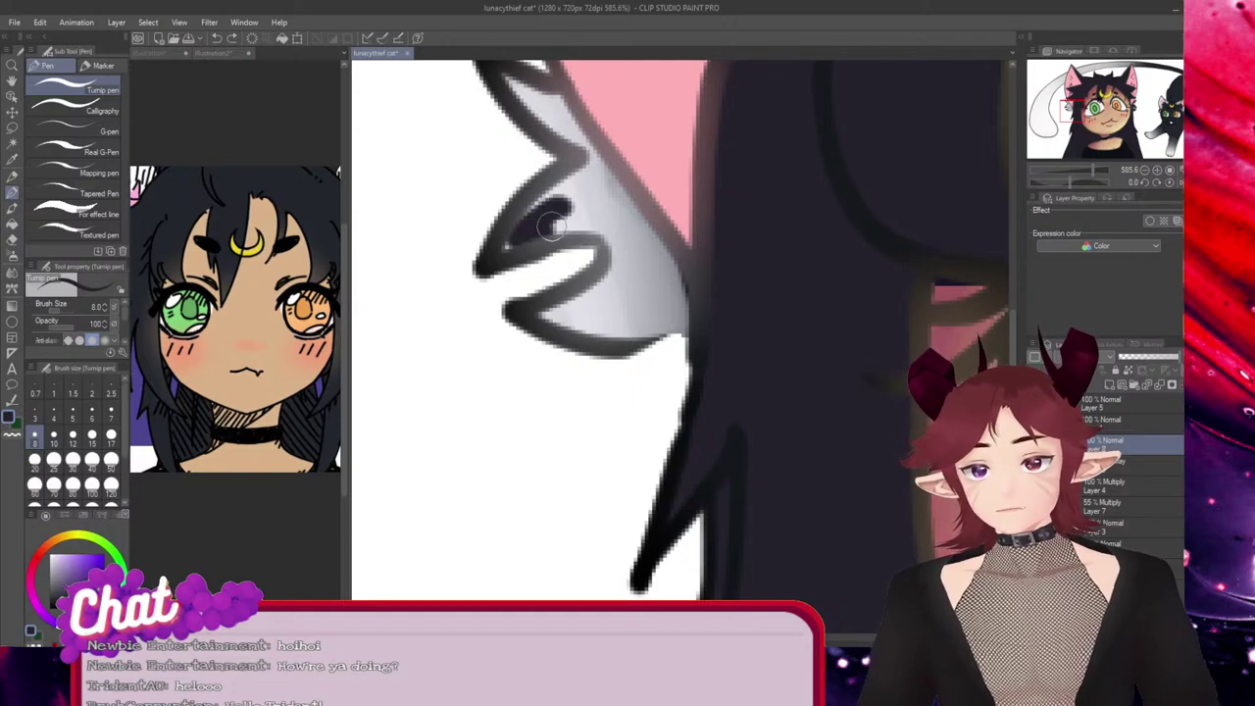
{"action": "mouse_move", "coordinate": [552, 226]}
{"action": "left_mouse_down"}
{"action": "mouse_move", "coordinate": [522, 232]}
{"action": "mouse_move", "coordinate": [535, 205]}
{"action": "mouse_move", "coordinate": [598, 184]}
{"action": "mouse_move", "coordinate": [608, 231]}
{"action": "mouse_move", "coordinate": [642, 245]}
{"action": "left_mouse_up"}
{"action": "mouse_move", "coordinate": [687, 331]}
{"action": "left_mouse_down"}
{"action": "mouse_move", "coordinate": [639, 324]}
{"action": "mouse_move", "coordinate": [658, 322]}
{"action": "mouse_move", "coordinate": [646, 256]}
{"action": "mouse_move", "coordinate": [663, 261]}
{"action": "mouse_move", "coordinate": [656, 252]}
{"action": "mouse_move", "coordinate": [680, 273]}
{"action": "mouse_move", "coordinate": [672, 302]}
{"action": "mouse_move", "coordinate": [547, 314]}
{"action": "mouse_move", "coordinate": [539, 227]}
{"action": "mouse_move", "coordinate": [513, 241]}
{"action": "mouse_move", "coordinate": [576, 147]}
{"action": "mouse_move", "coordinate": [592, 177]}
{"action": "mouse_move", "coordinate": [548, 140]}
{"action": "mouse_move", "coordinate": [557, 115]}
{"action": "mouse_move", "coordinate": [518, 95]}
{"action": "left_mouse_up"}
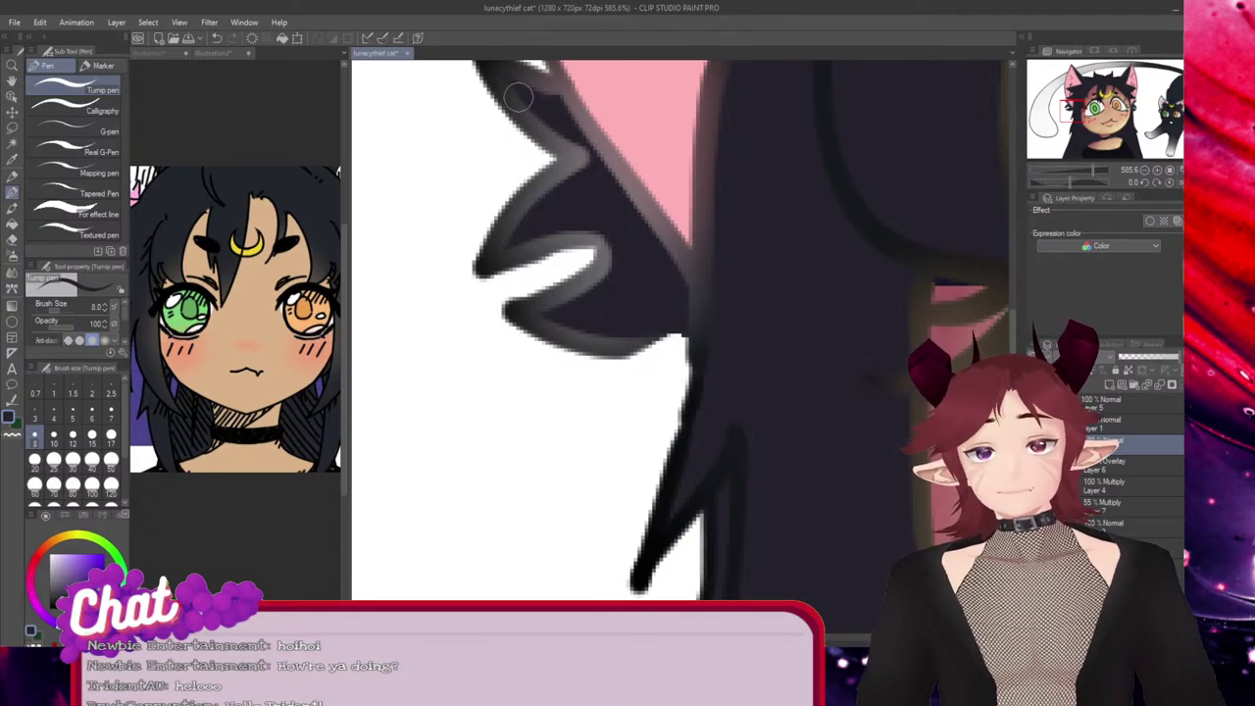
Compare the whole drawing with the new dark purple hair layer hidden and shown, leaving the layer visible
{"action": "key", "text": "ctrl+0"}
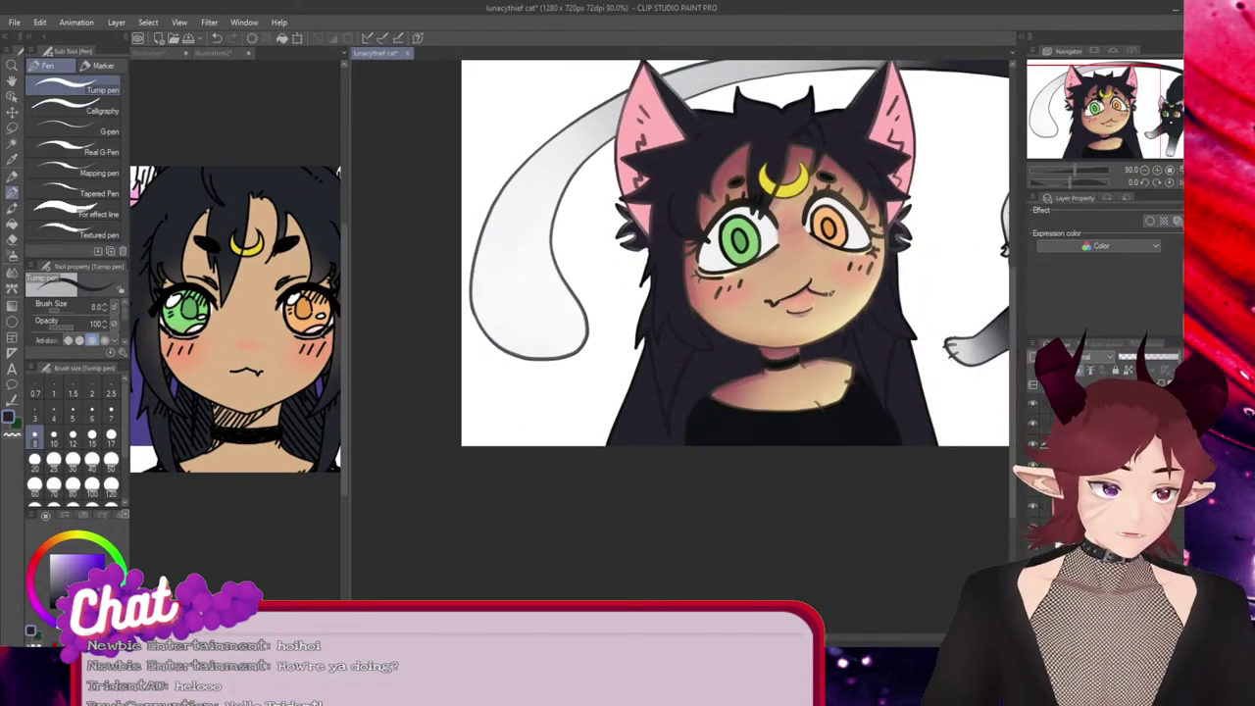
{"action": "left_click_drag", "start_coordinate": [770, 637], "coordinate": [815, 638]}
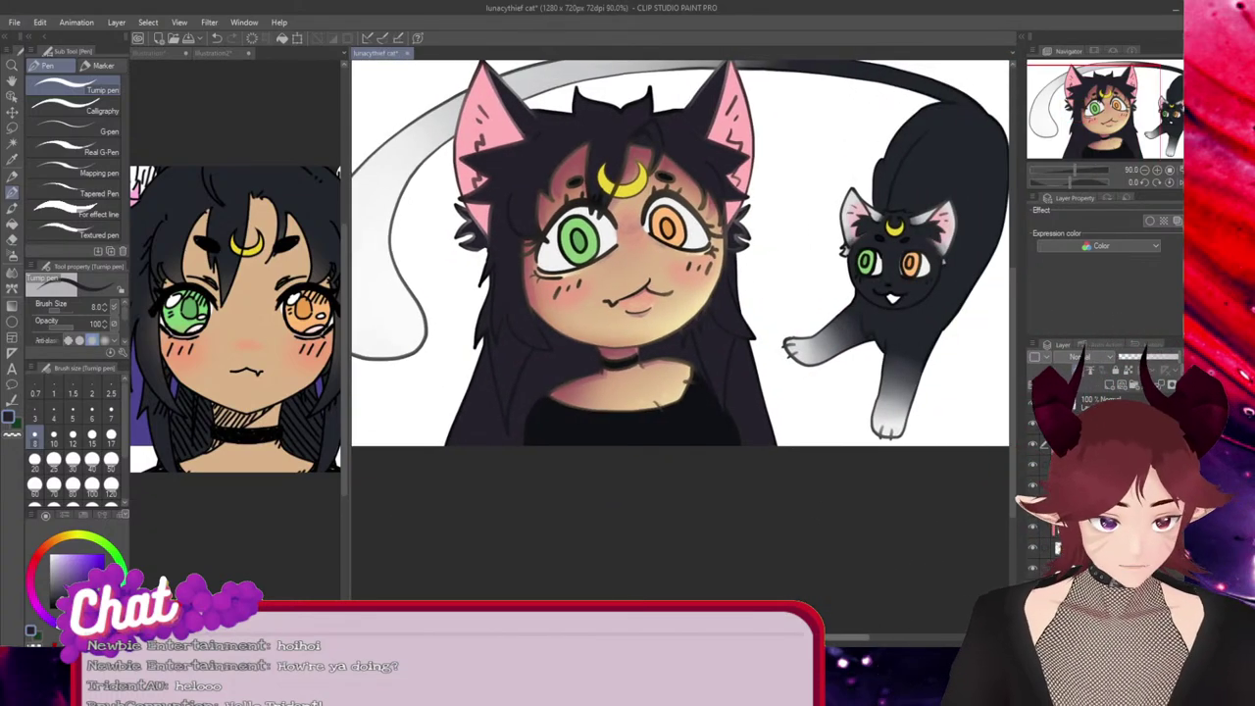
{"action": "scroll", "coordinate": [722, 422], "scroll_direction": "up", "scroll_amount": 1}
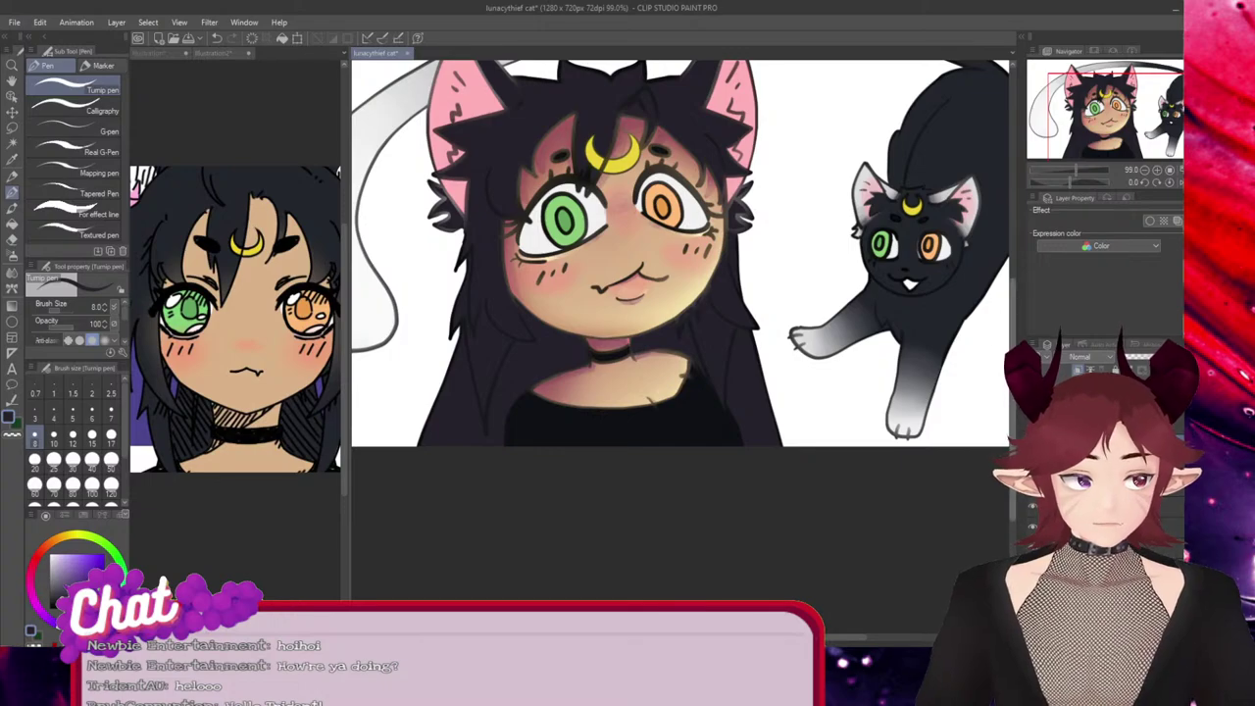
{"action": "scroll", "coordinate": [681, 260], "scroll_direction": "up", "scroll_amount": 2}
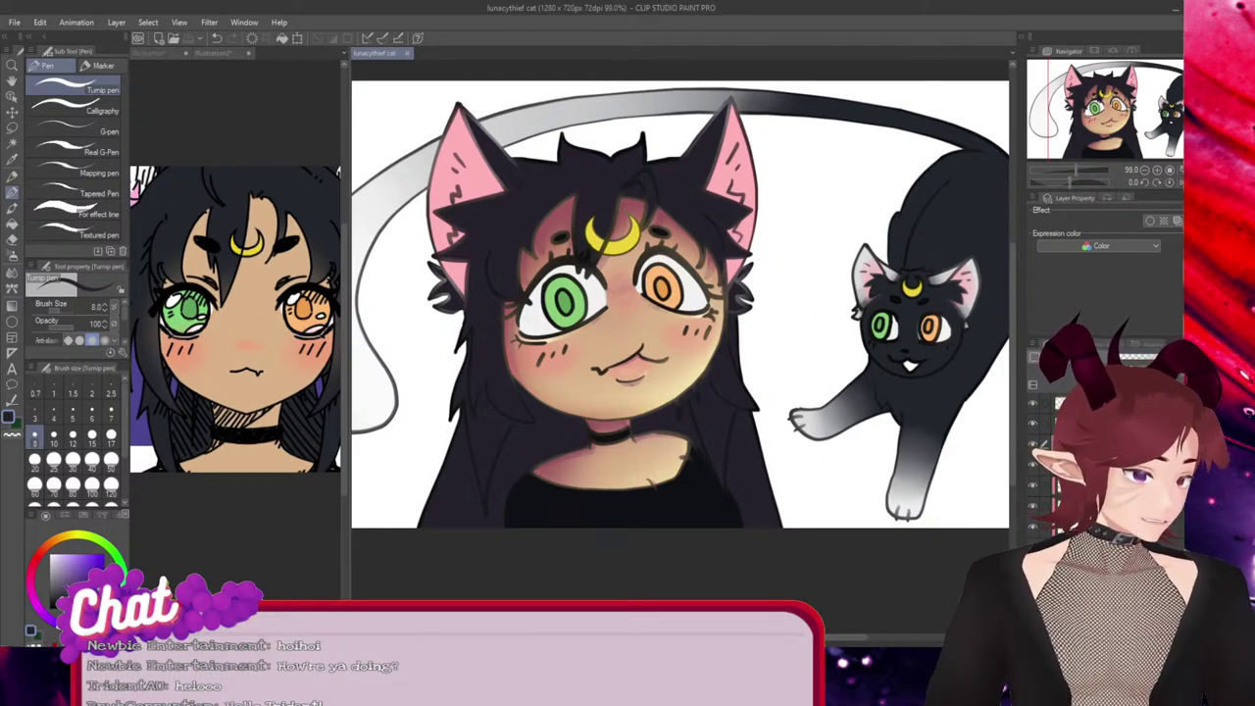
{"action": "left_click", "coordinate": [1032, 444]}
{"action": "key", "text": "ctrl+y"}
{"action": "key", "text": "ctrl+z"}
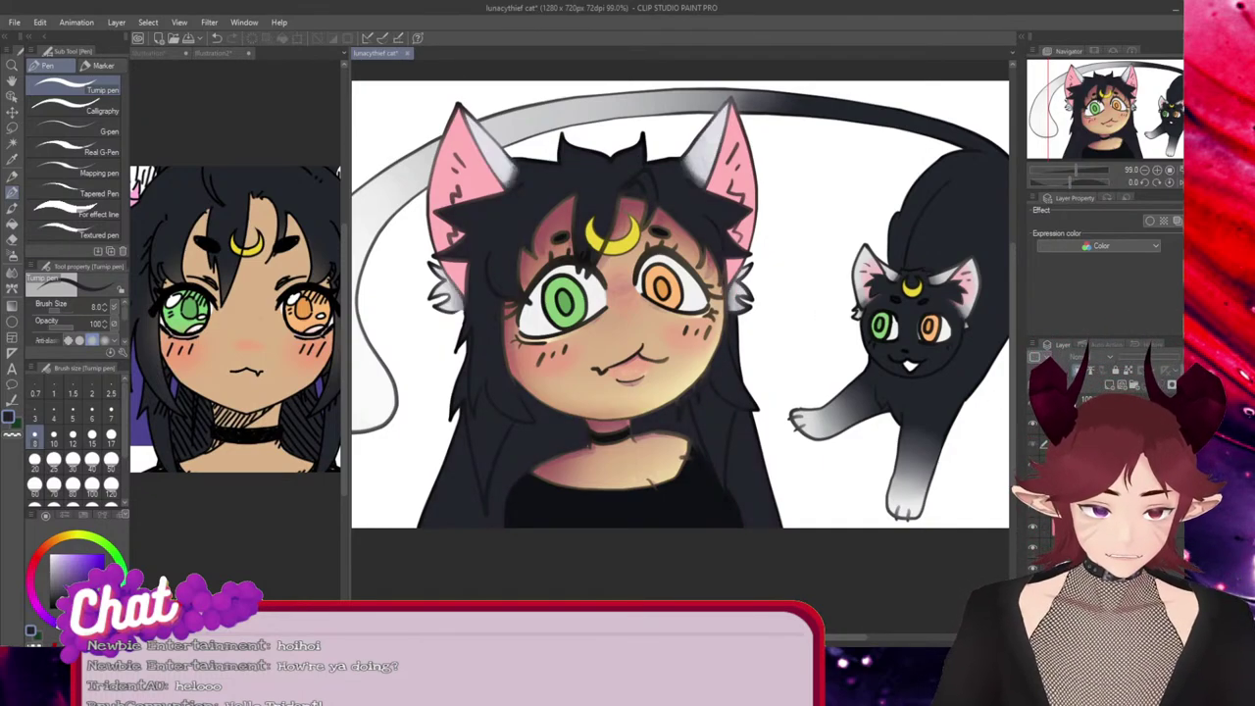
{"action": "key", "text": "ctrl+y"}
{"action": "key", "text": "ctrl+z"}
{"action": "key", "text": "ctrl+z"}
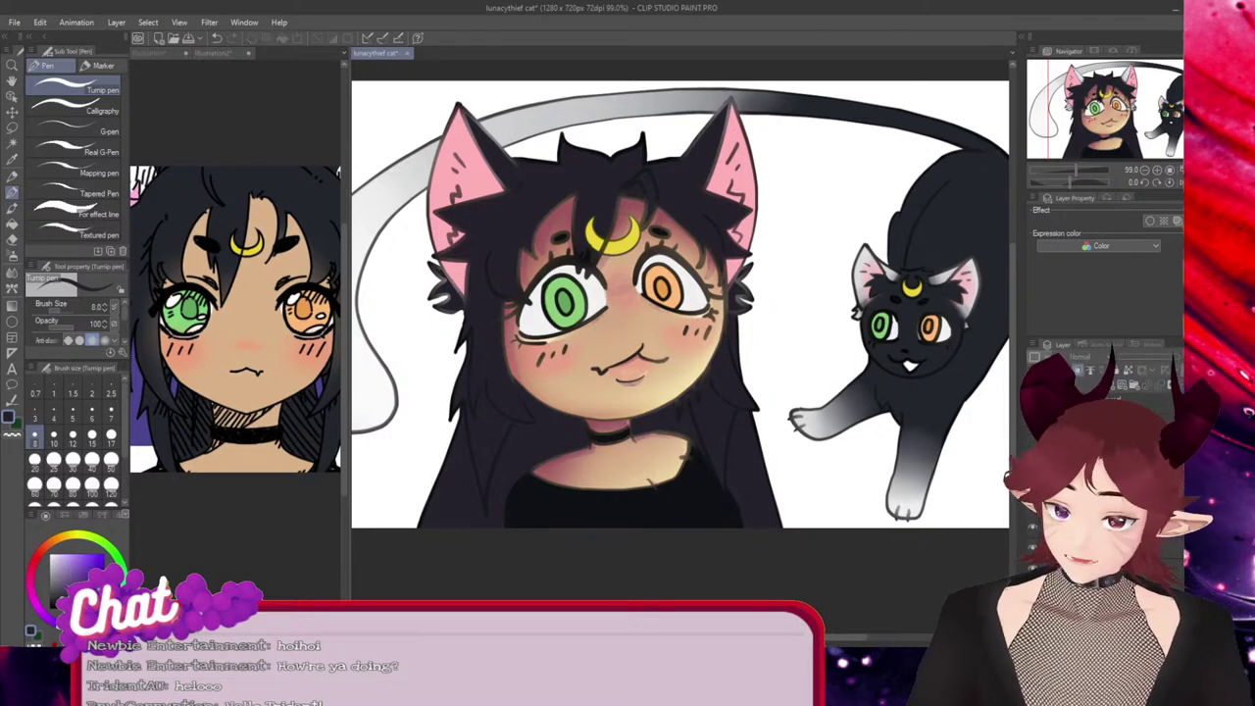
{"action": "key", "text": "ctrl+y"}
{"action": "key", "text": "ctrl+z"}
{"action": "key", "text": "ctrl+y"}
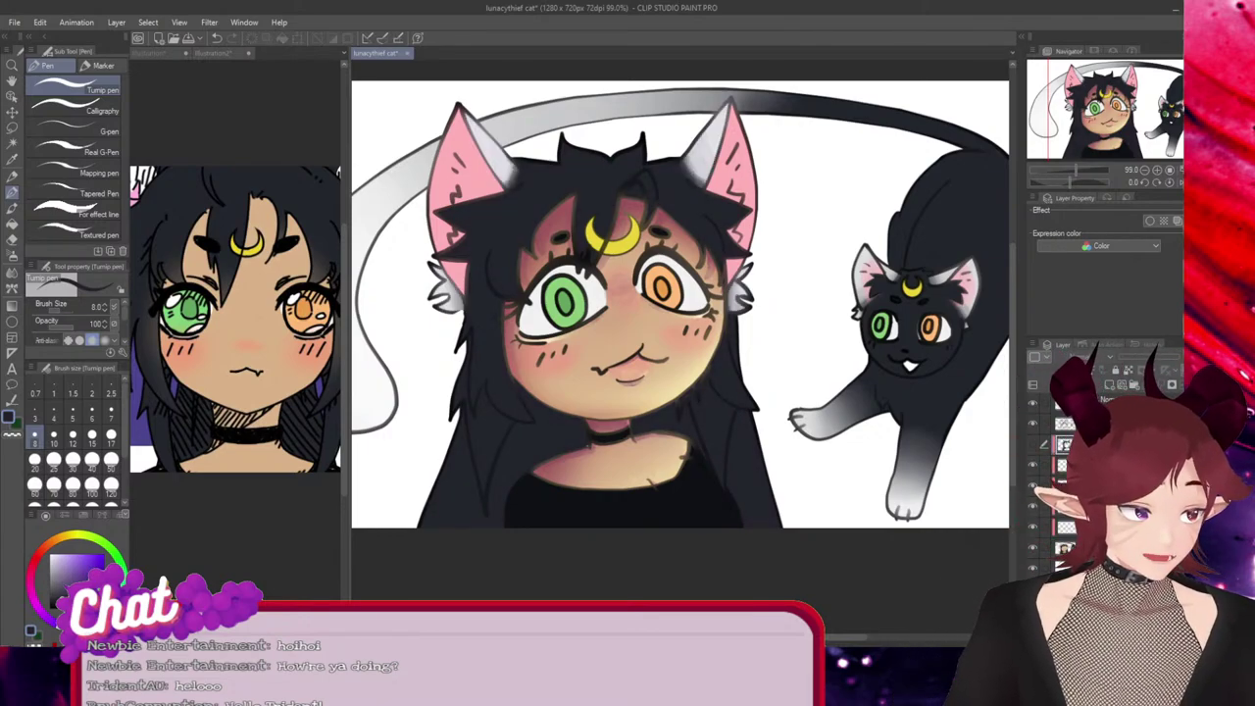
{"action": "key", "text": "ctrl+z"}
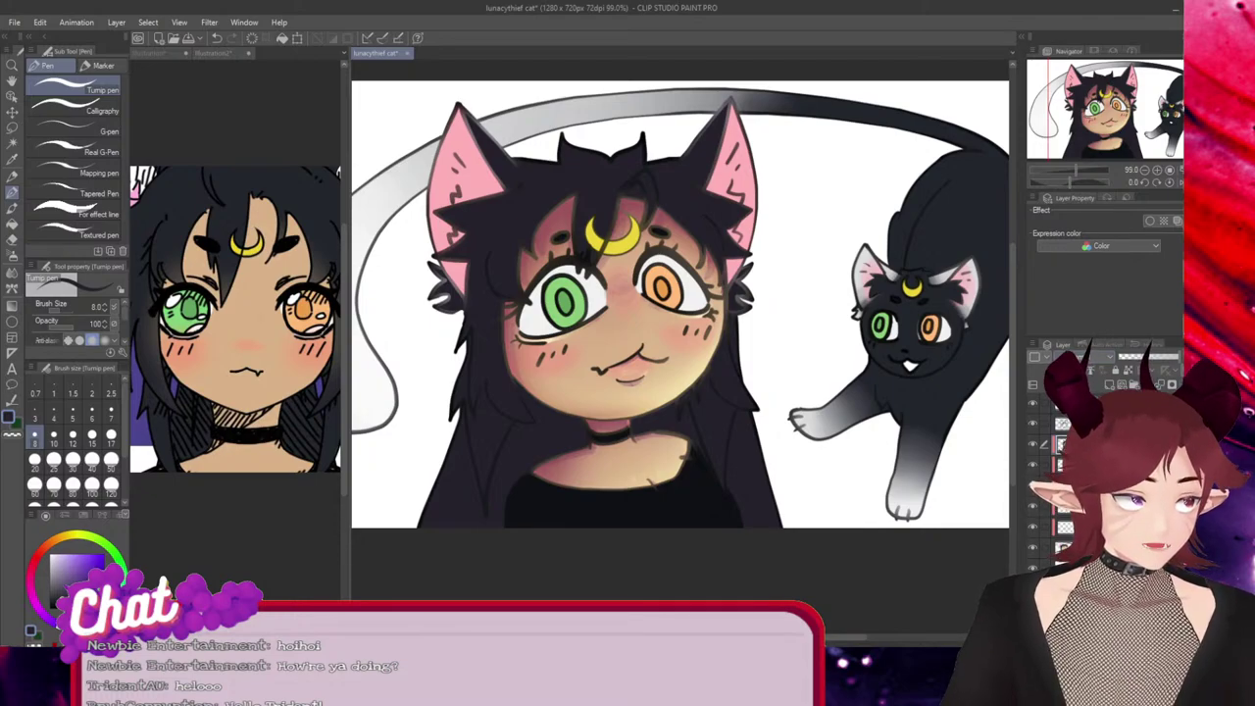
Compare the hair with its last change undone and redone, leave it undone, and fade the dark hair and ears with the size 120 Soft eraser
{"action": "key", "text": "ctrl+z"}
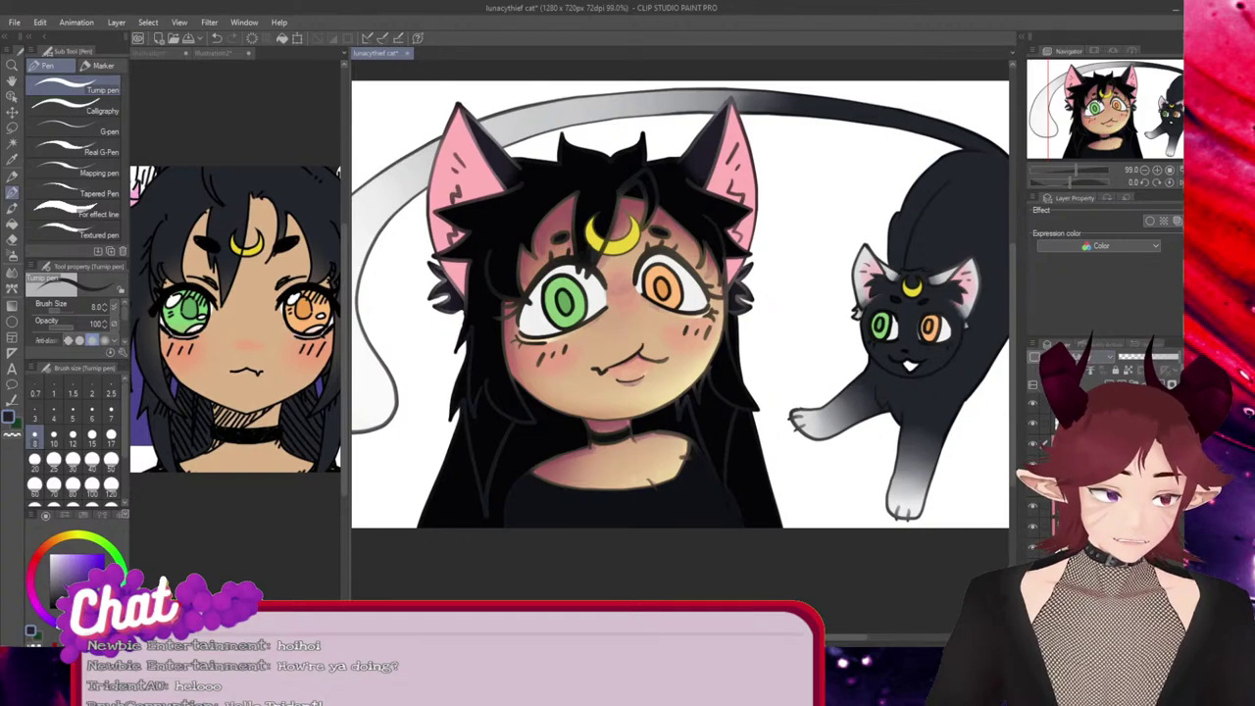
{"action": "key", "text": "ctrl+y"}
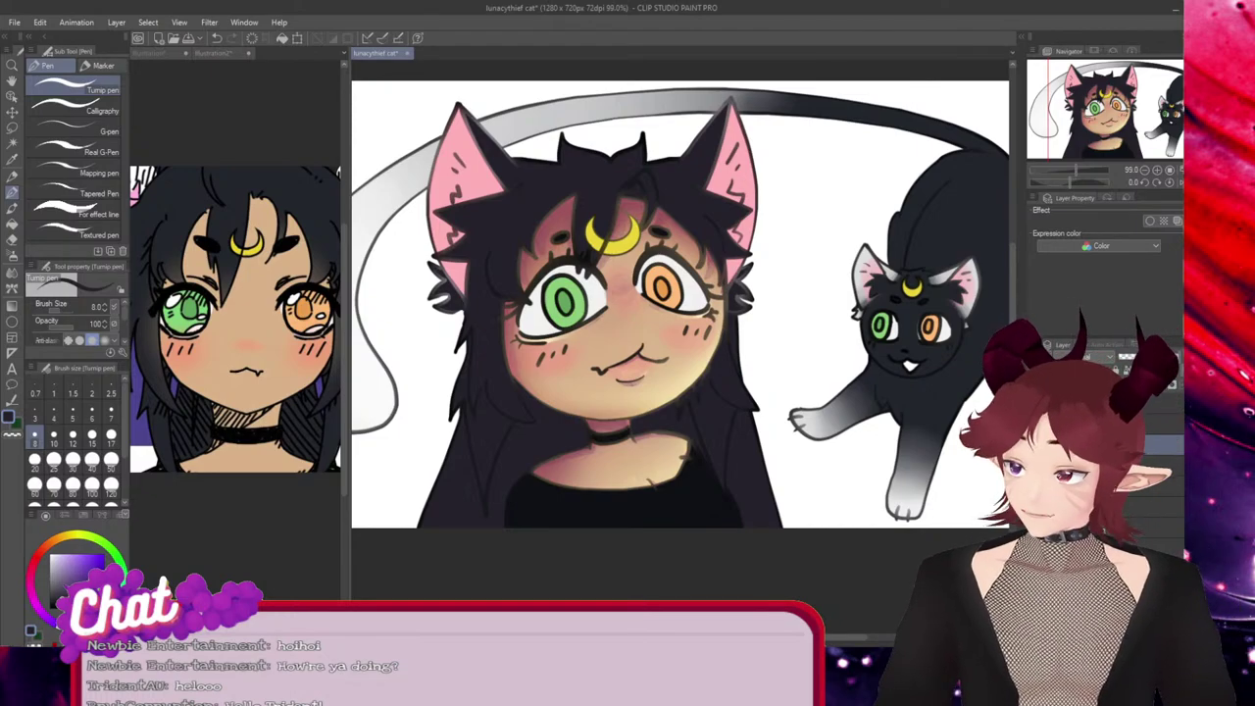
{"action": "key", "text": "ctrl+z"}
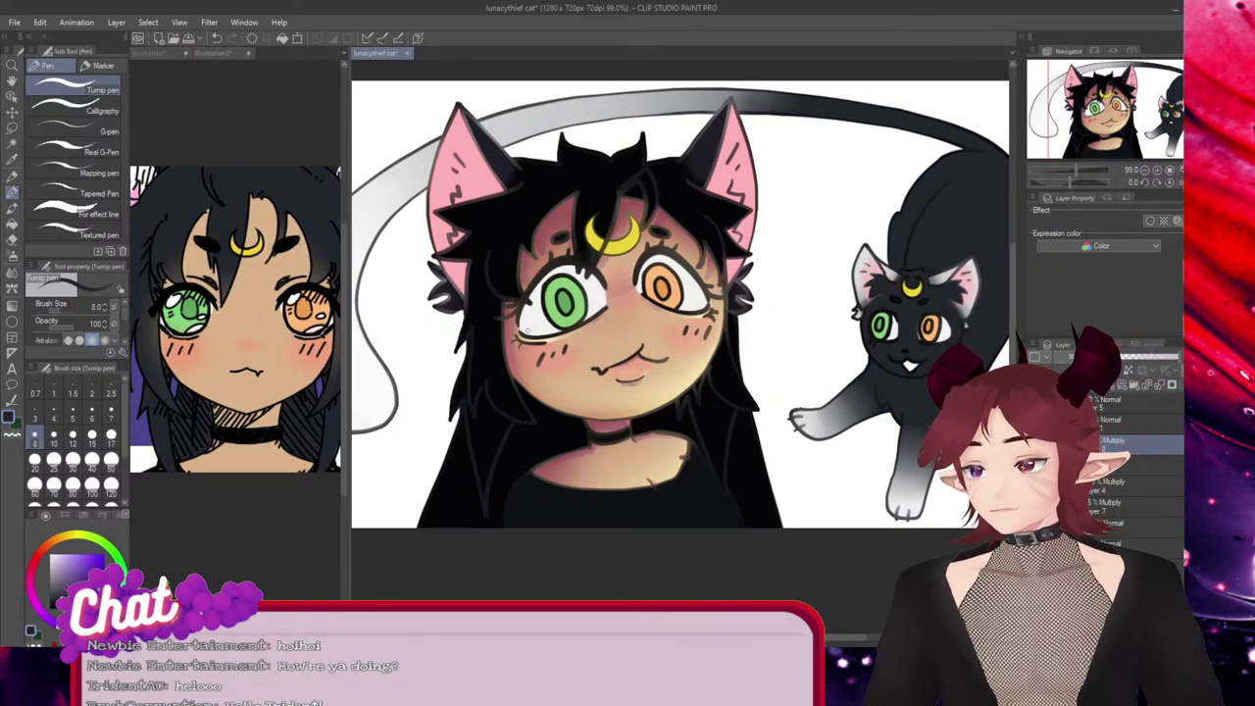
{"action": "key", "text": "e"}
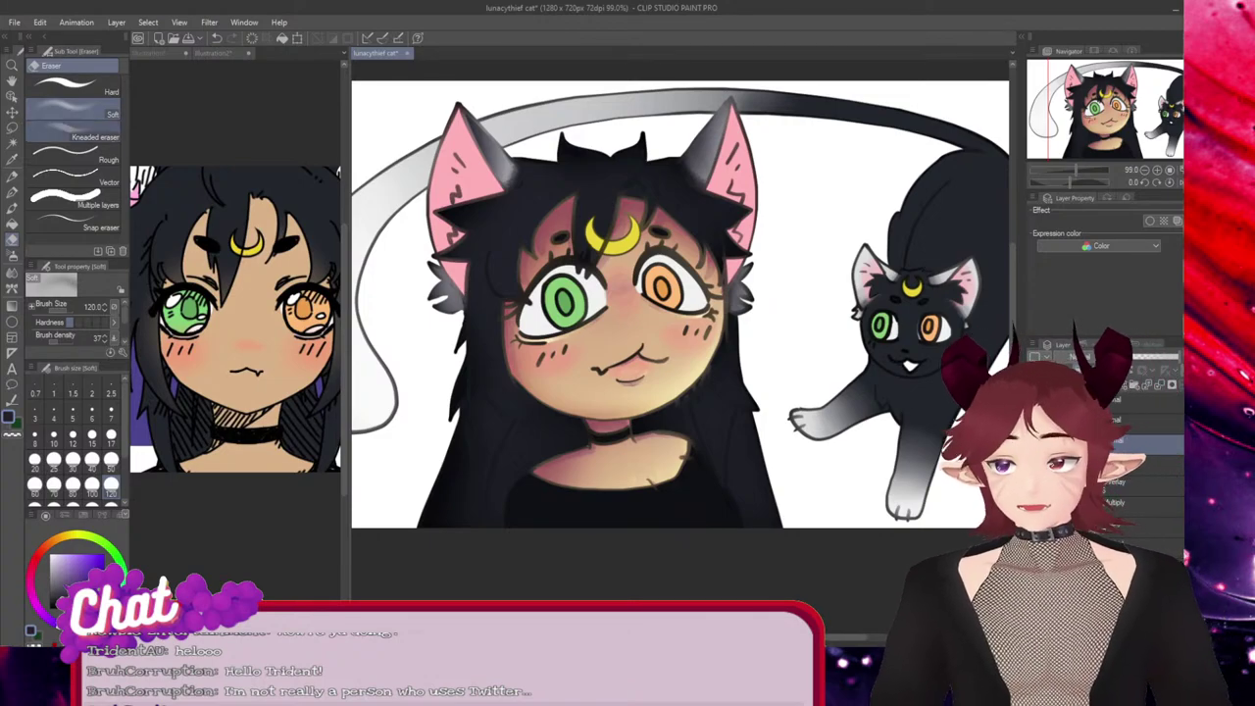
Try erasing the dark sliver between the hair and the green eye's outer lashes on the skin base layer with the Hard eraser, size 17
{"action": "key", "text": "p"}
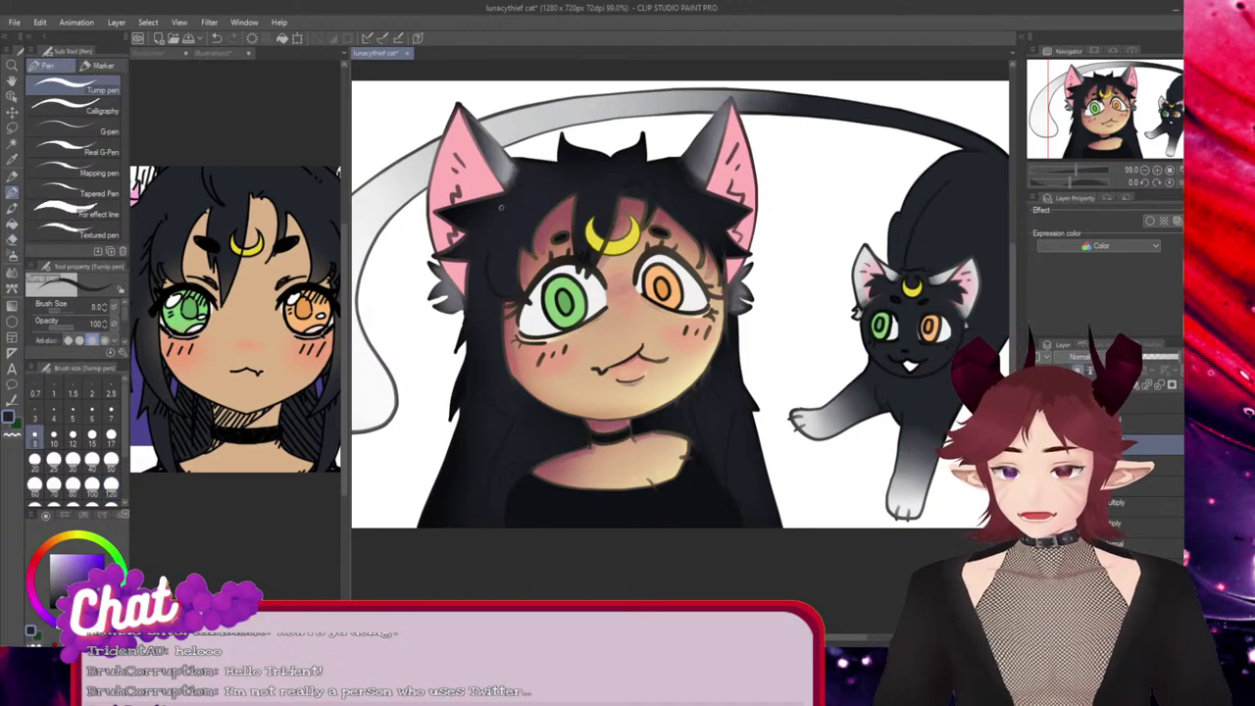
{"action": "scroll", "coordinate": [461, 292], "scroll_direction": "up", "scroll_amount": 10}
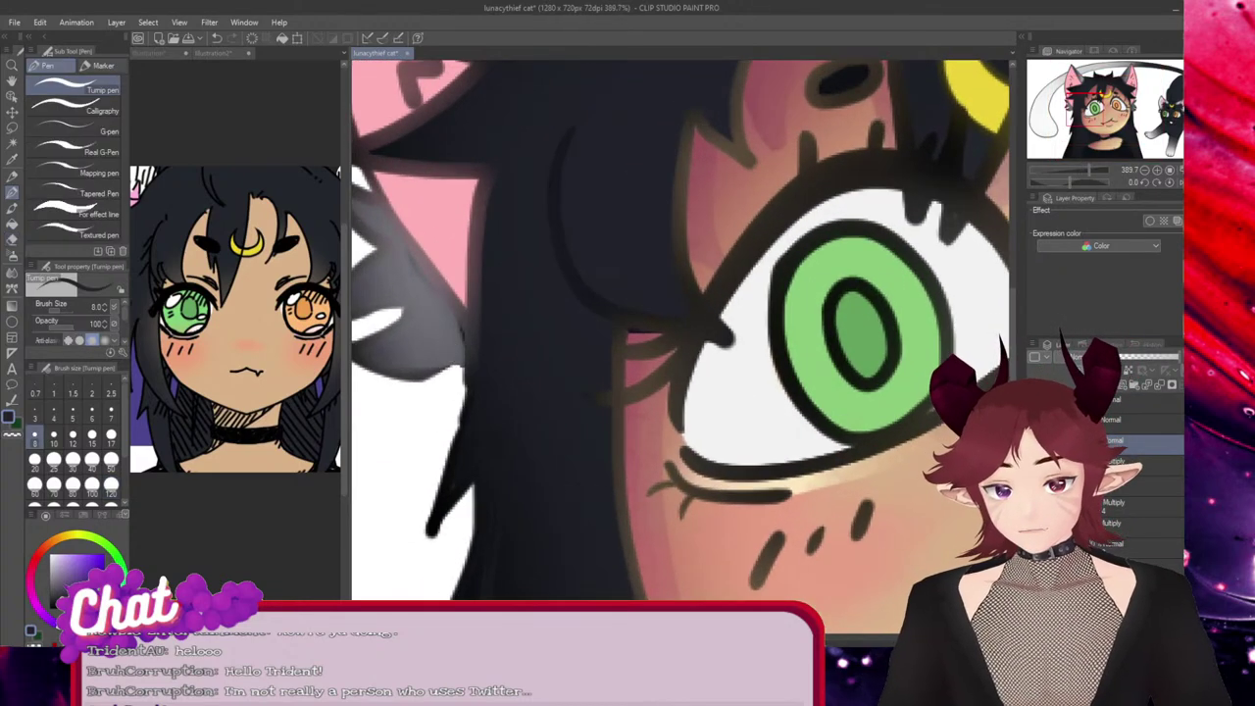
{"action": "scroll", "coordinate": [681, 329], "scroll_direction": "left", "scroll_amount": 5}
{"action": "scroll", "coordinate": [682, 329], "scroll_direction": "right", "scroll_amount": 5}
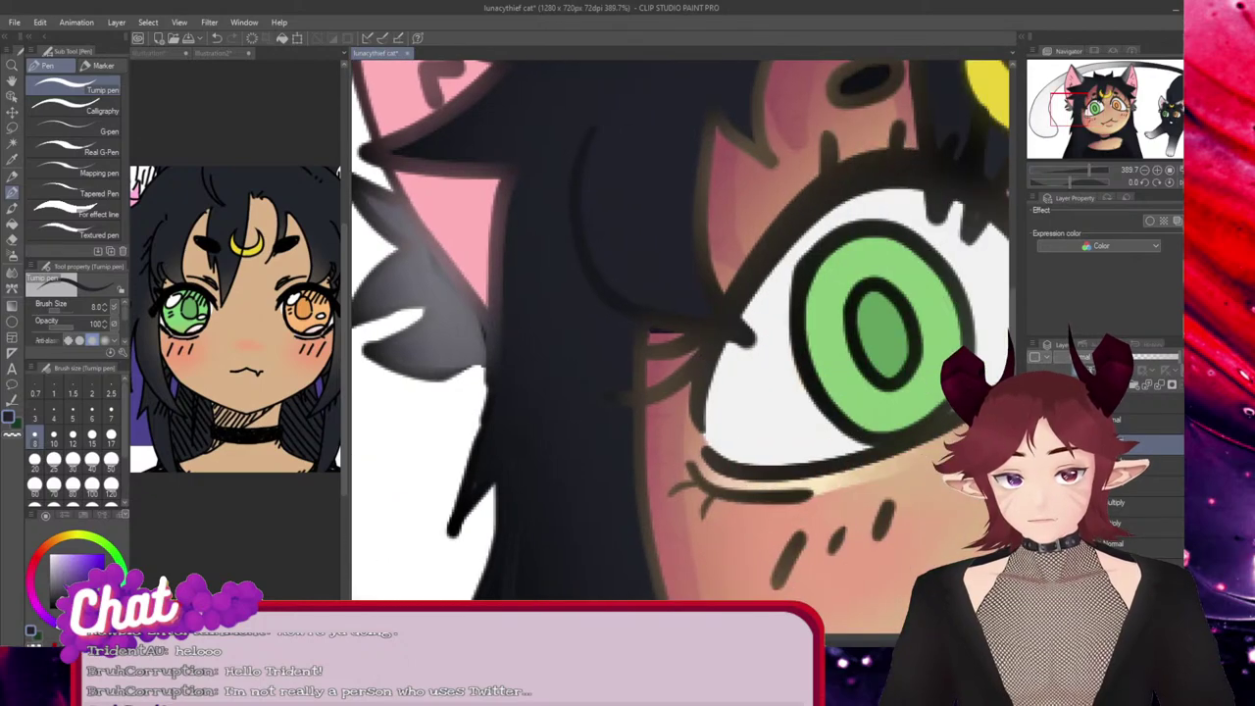
{"action": "scroll", "coordinate": [682, 329], "scroll_direction": "left", "scroll_amount": 2}
{"action": "scroll", "coordinate": [682, 330], "scroll_direction": "right", "scroll_amount": 1}
{"action": "scroll", "coordinate": [679, 328], "scroll_direction": "left", "scroll_amount": 2}
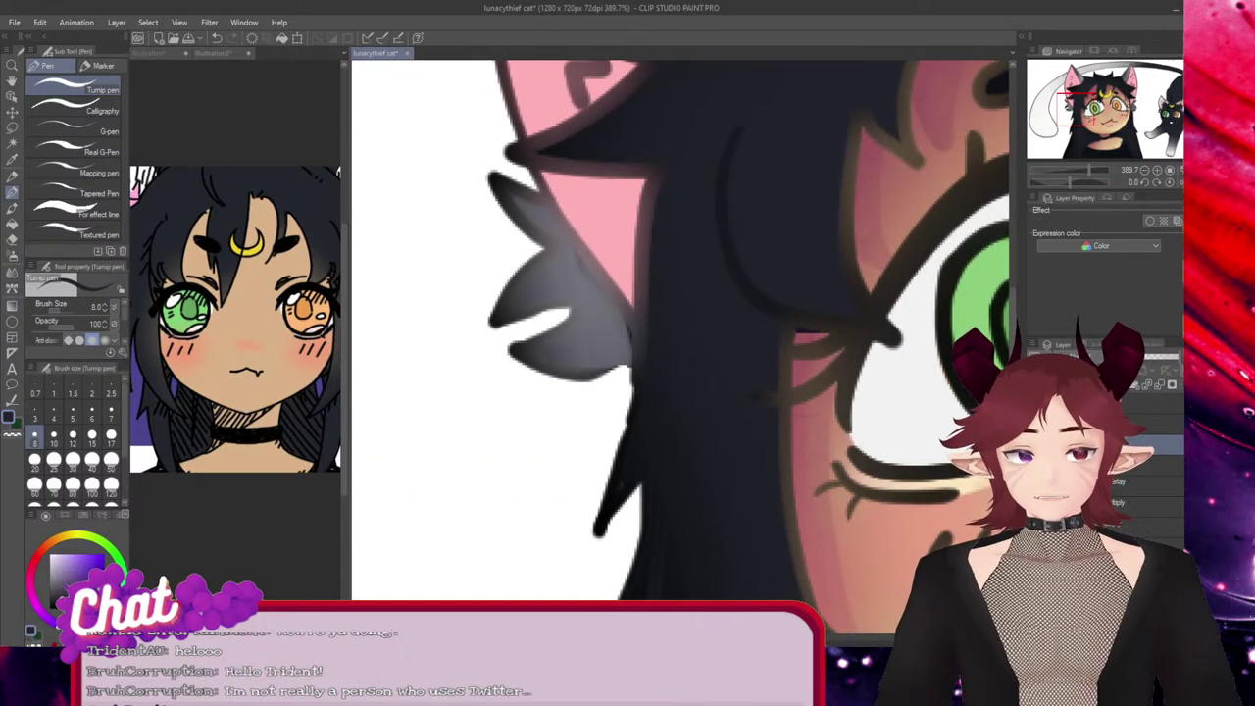
{"action": "key", "text": "e"}
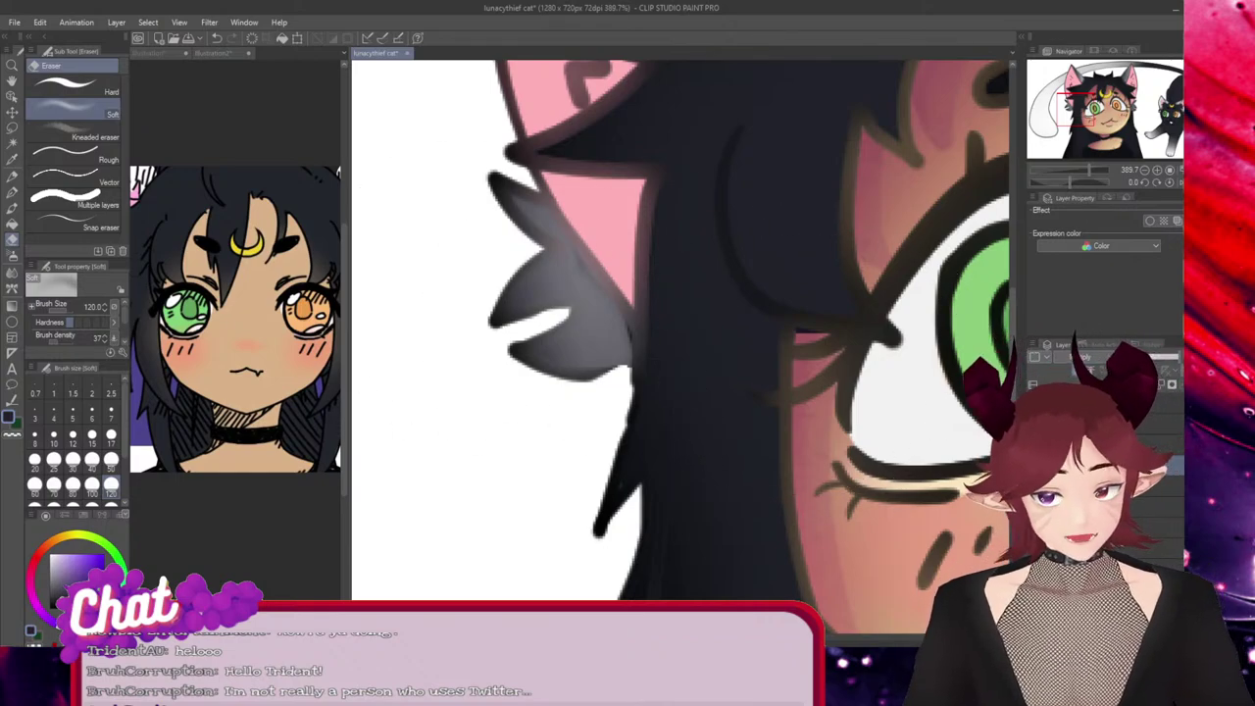
{"action": "left_click", "coordinate": [75, 87]}
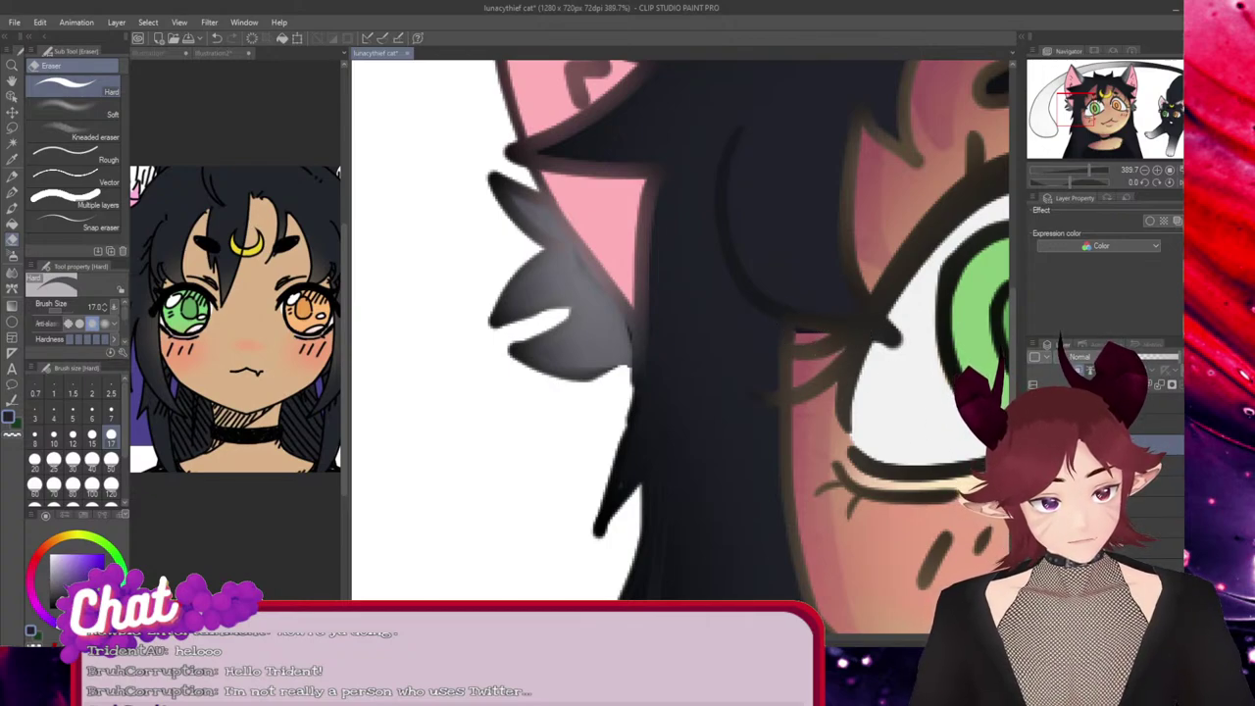
{"action": "left_click", "coordinate": [1103, 557]}
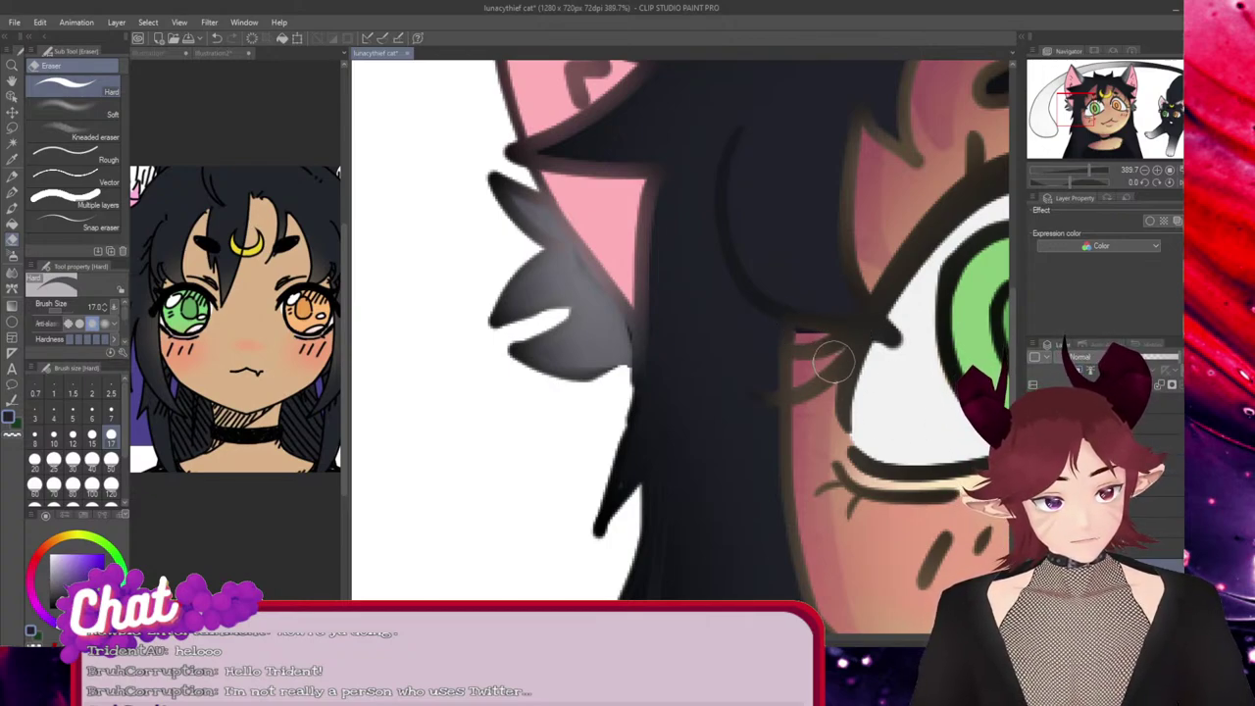
{"action": "left_click_drag", "start_coordinate": [834, 331], "coordinate": [802, 330]}
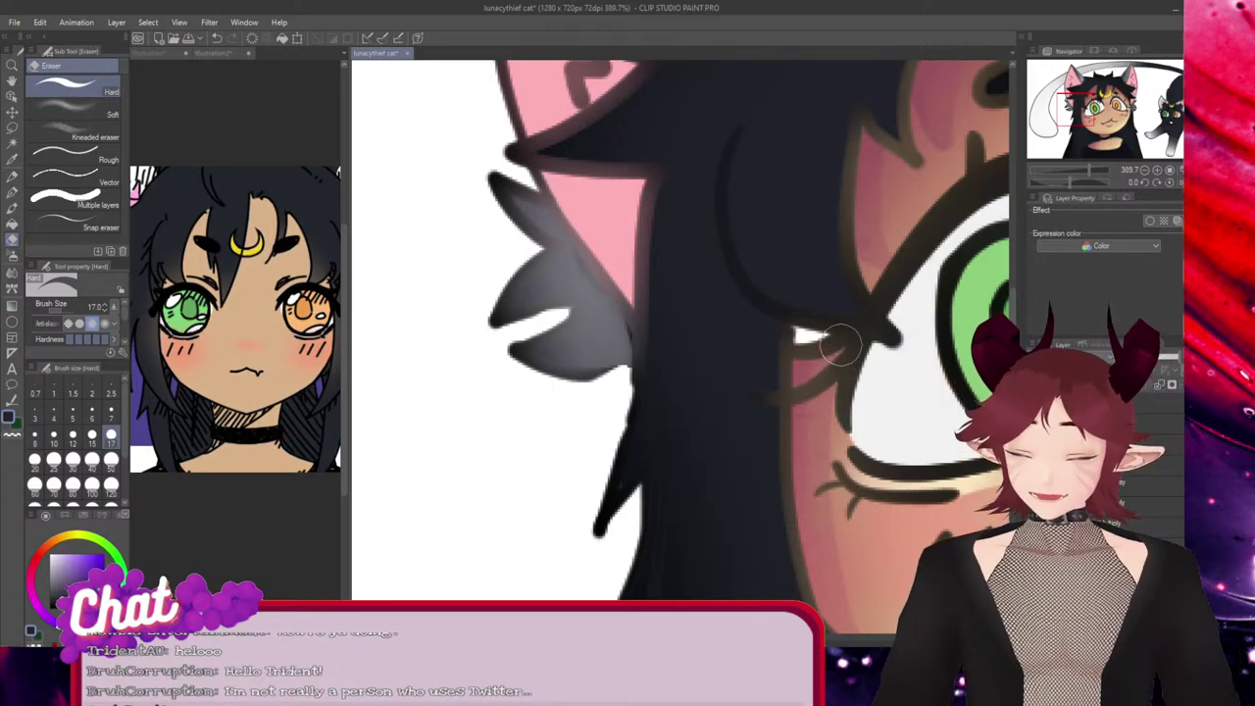
Try erasing the same sliver beside the green eye on the Overlay and Multiply shading layers, undoing each attempt
{"action": "left_click", "coordinate": [1108, 484]}
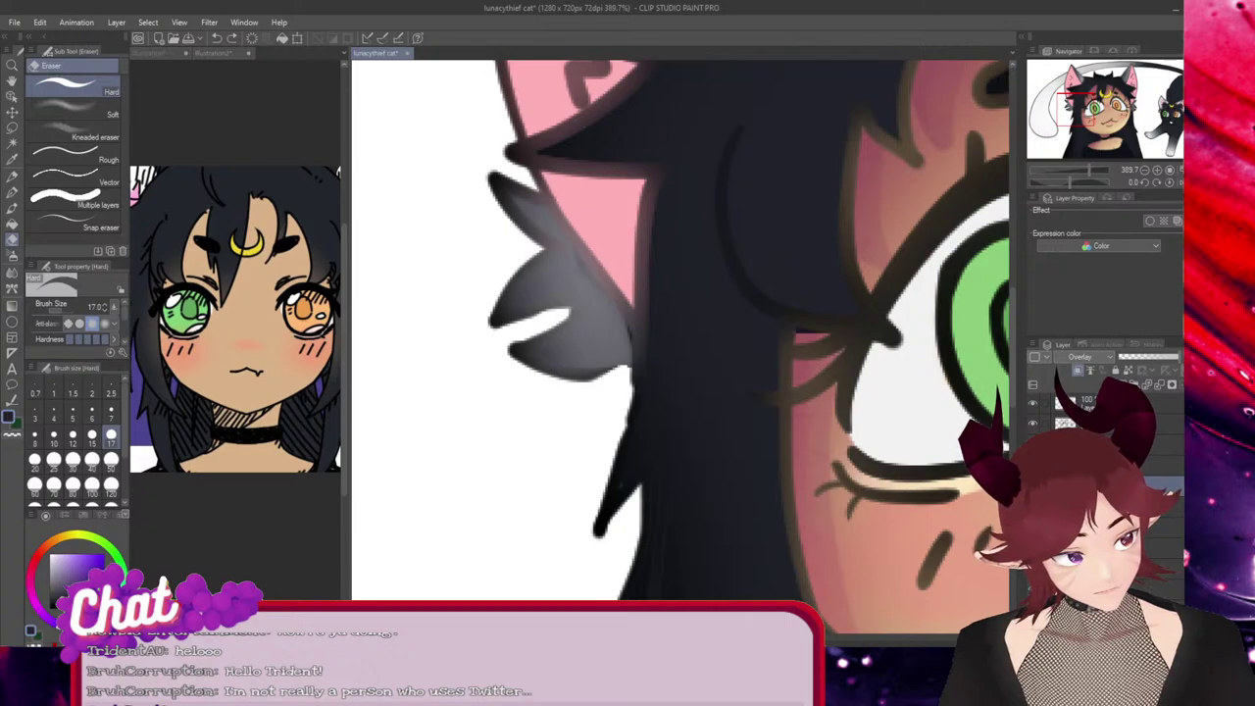
{"action": "mouse_move", "coordinate": [834, 341]}
{"action": "left_mouse_down"}
{"action": "mouse_move", "coordinate": [790, 339]}
{"action": "mouse_move", "coordinate": [923, 412]}
{"action": "mouse_move", "coordinate": [832, 338]}
{"action": "mouse_move", "coordinate": [793, 333]}
{"action": "left_mouse_up"}
{"action": "key", "text": "ctrl+z"}
{"action": "left_click", "coordinate": [1107, 506]}
{"action": "key", "text": "ctrl+z"}
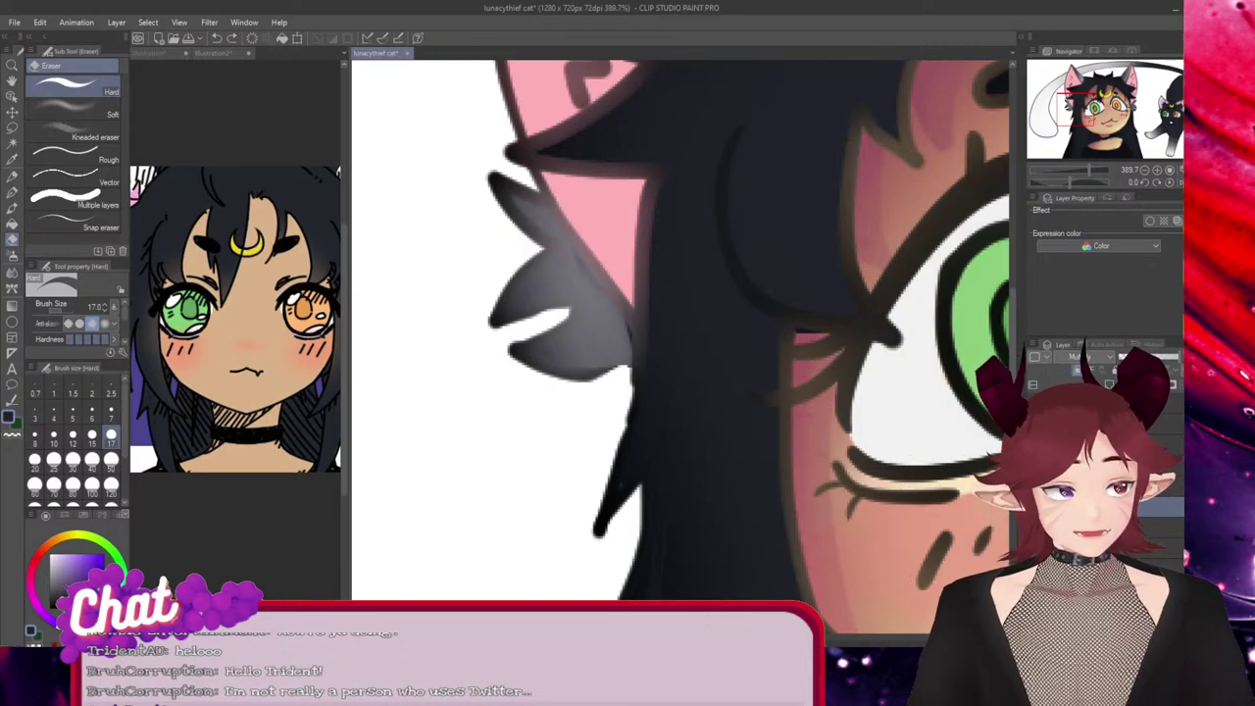
Hide the skin shading layers to sample the flat skin colour, show them again, and paint over the sliver with the Turnip pen
{"action": "left_click", "coordinate": [1033, 486]}
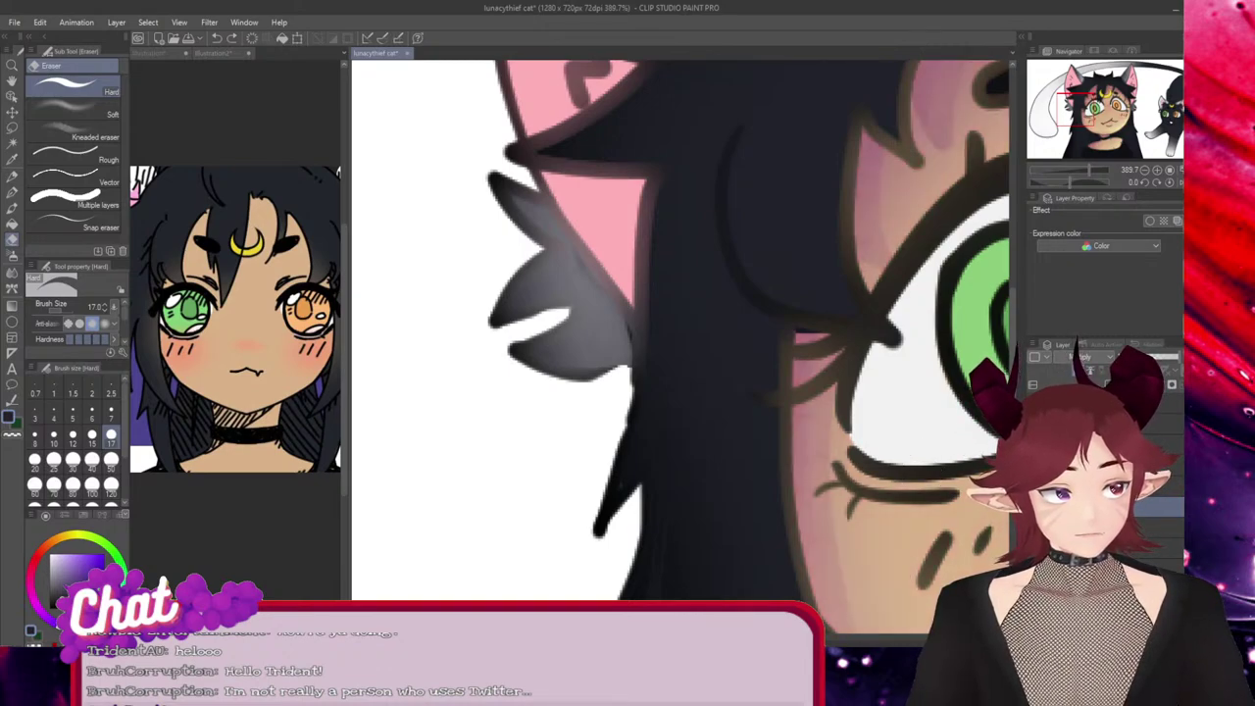
{"action": "left_click", "coordinate": [1034, 506]}
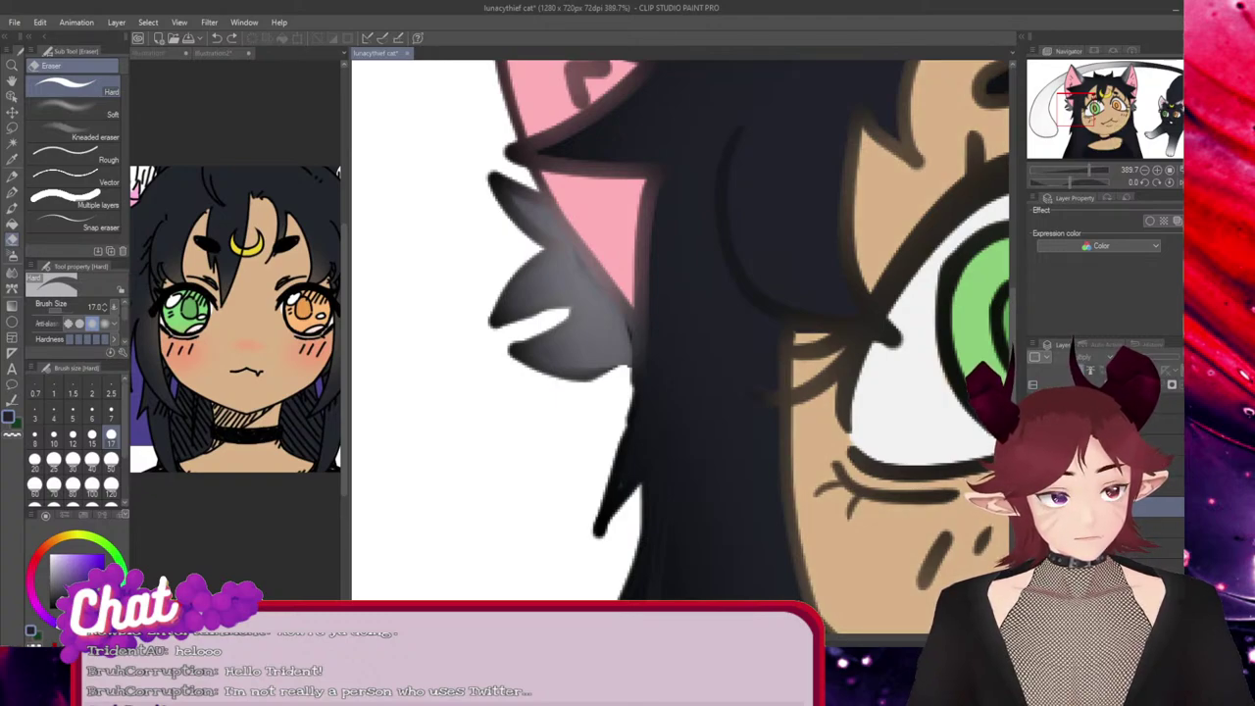
{"action": "right_click", "coordinate": [862, 549]}
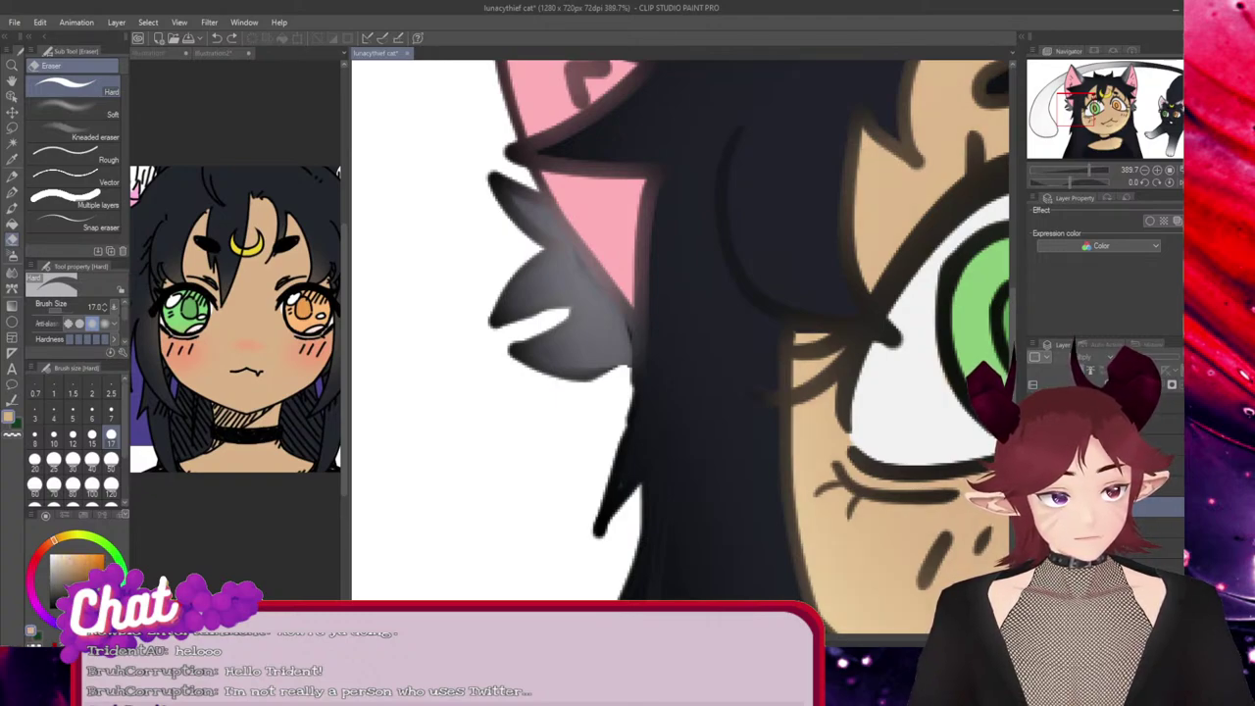
{"action": "left_click", "coordinate": [1033, 528]}
{"action": "left_click", "coordinate": [1033, 507]}
{"action": "left_click", "coordinate": [1033, 486]}
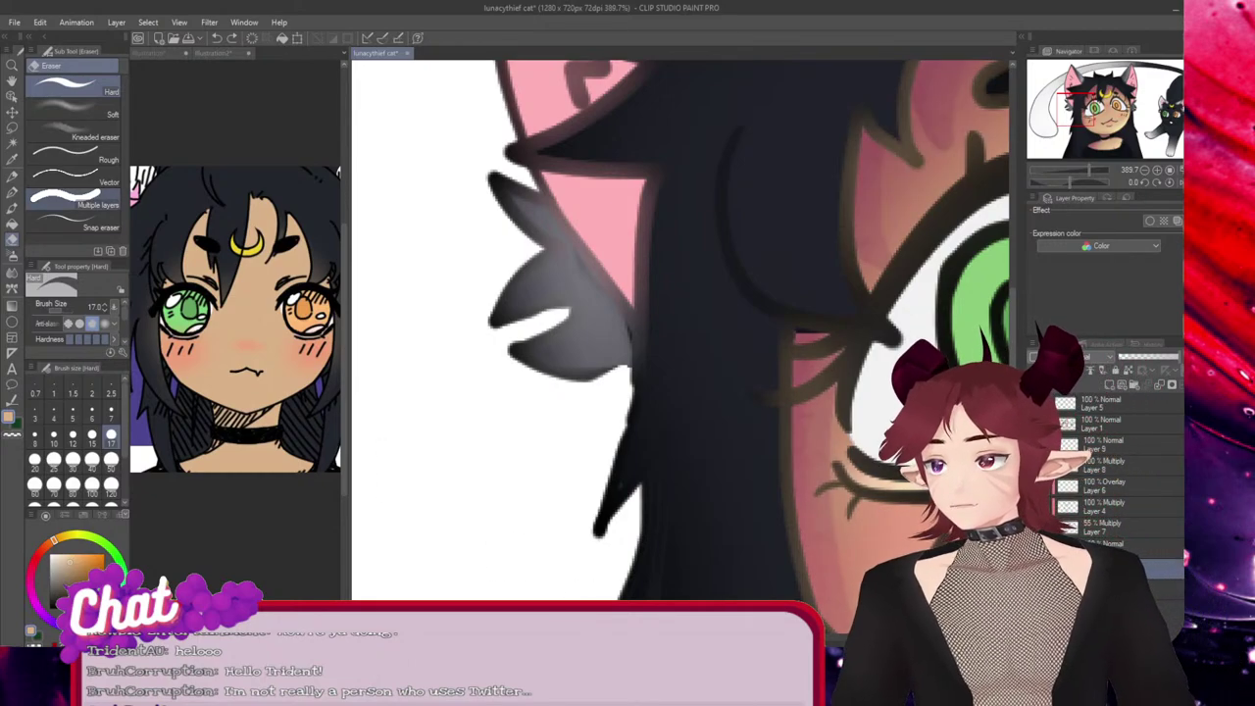
{"action": "key", "text": "p"}
{"action": "key", "text": "p"}
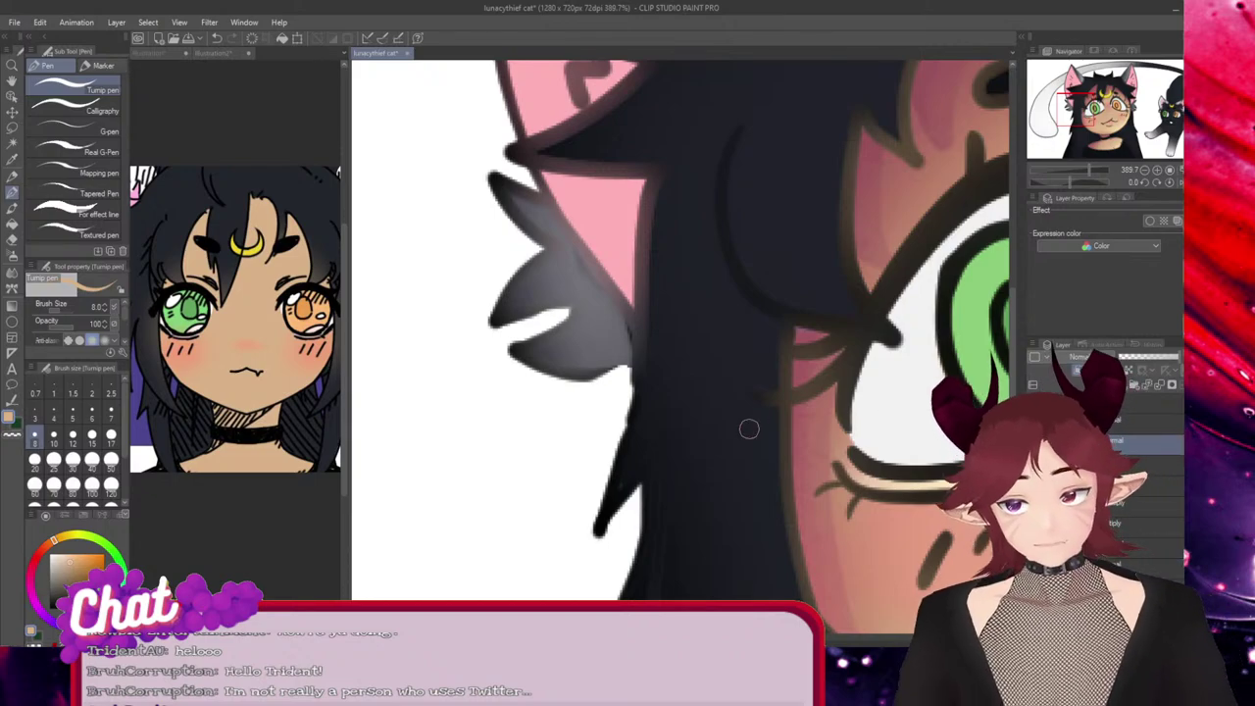
Sample the dark hair colour, try clearing the dark shading layer over the hair and ears, and undo the clearing
{"action": "scroll", "coordinate": [783, 348], "scroll_direction": "down", "scroll_amount": 2}
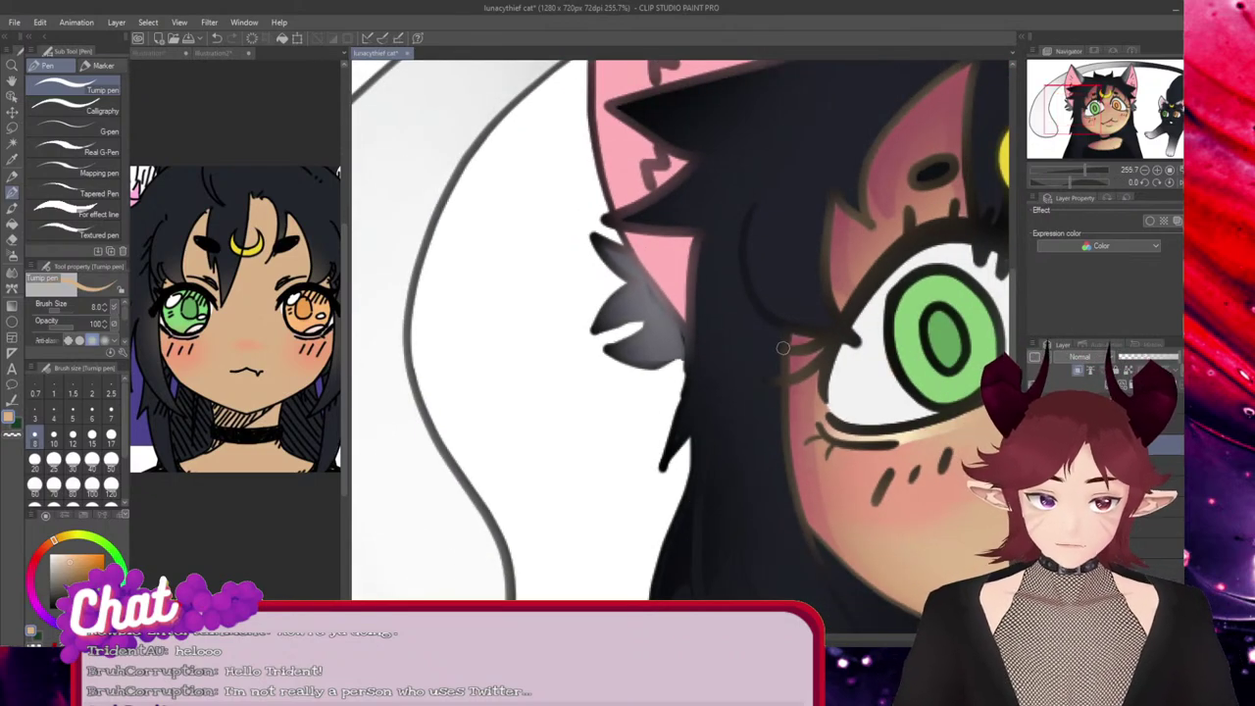
{"action": "scroll", "coordinate": [782, 348], "scroll_direction": "down", "scroll_amount": 4}
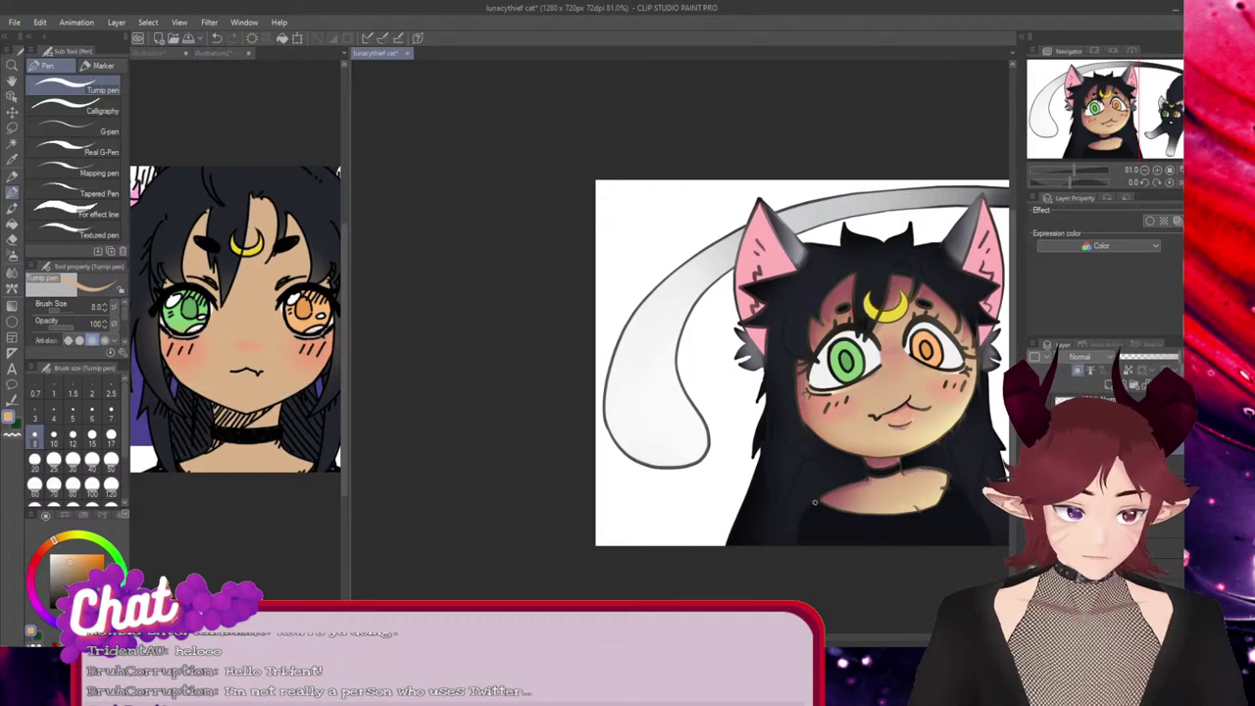
{"action": "left_click", "coordinate": [807, 481], "text": "alt"}
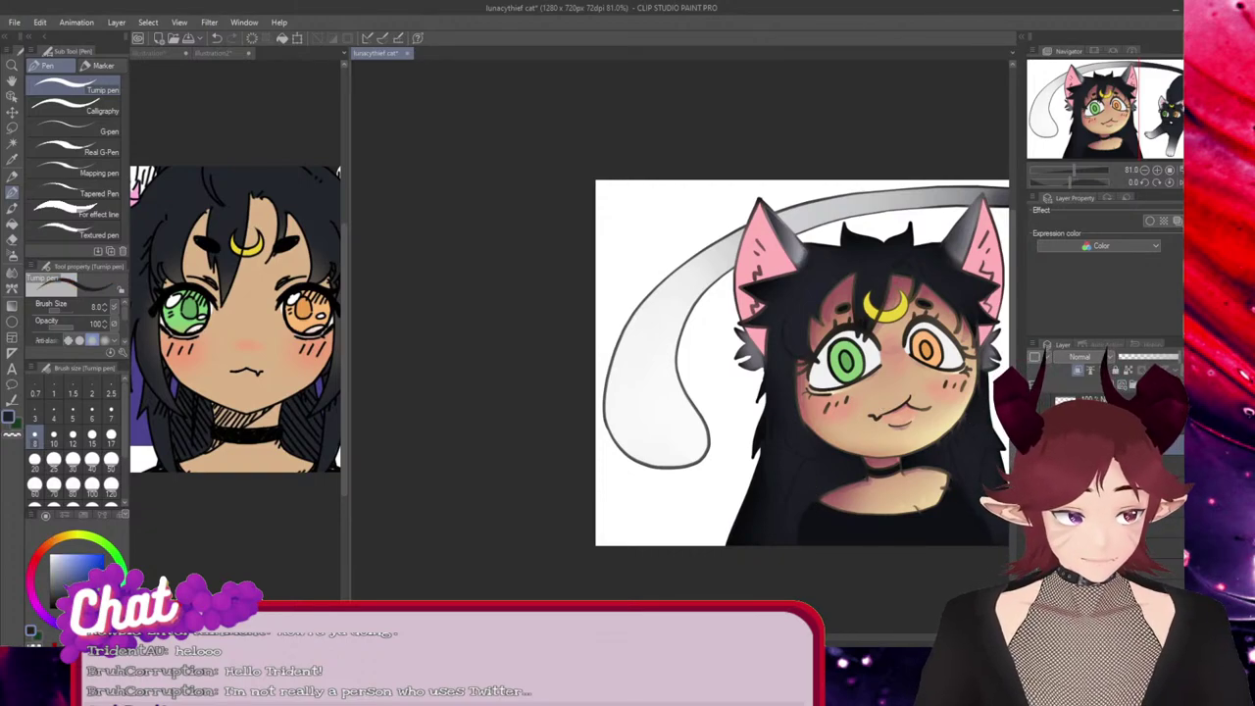
{"action": "key", "text": "Delete"}
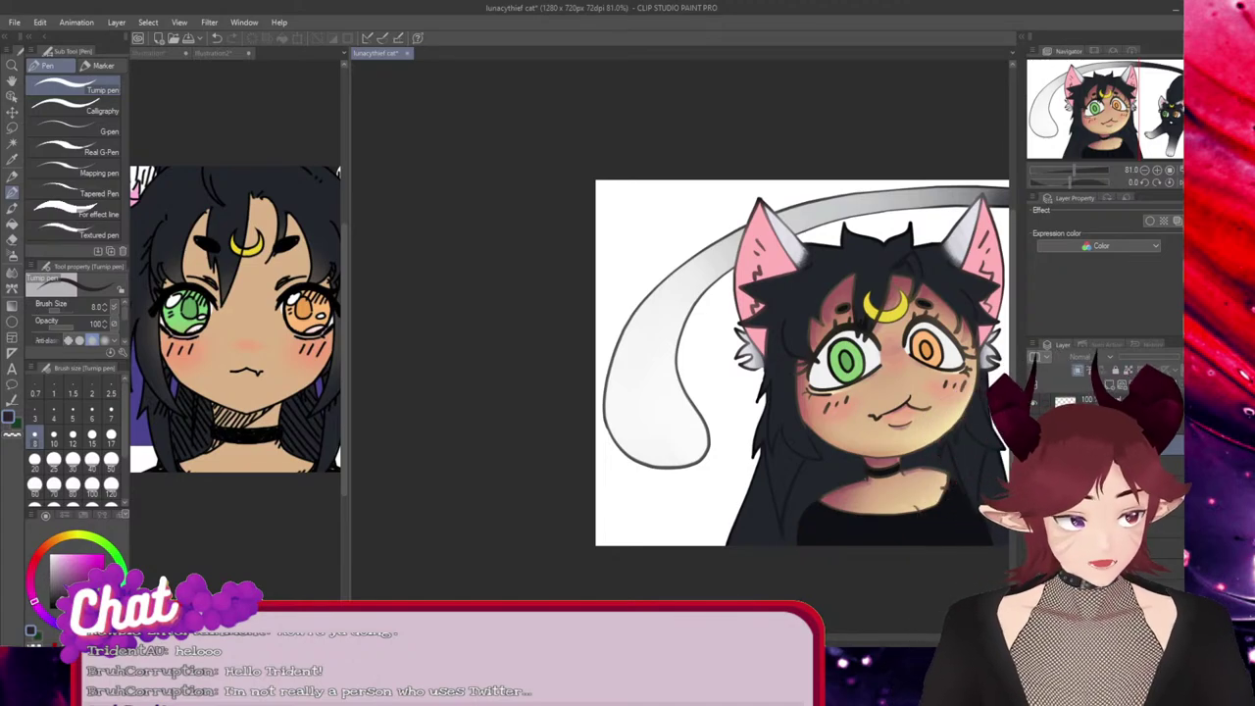
{"action": "scroll", "coordinate": [859, 335], "scroll_direction": "up", "scroll_amount": 5}
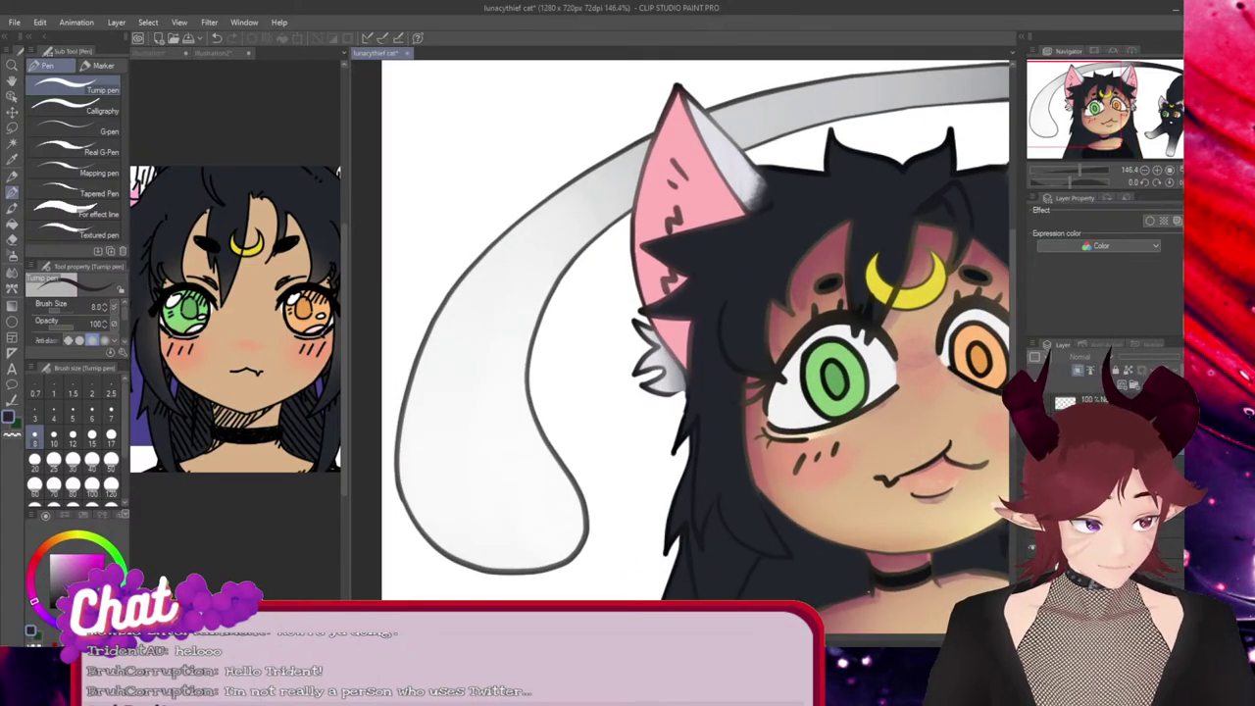
{"action": "key", "text": "ctrl+z"}
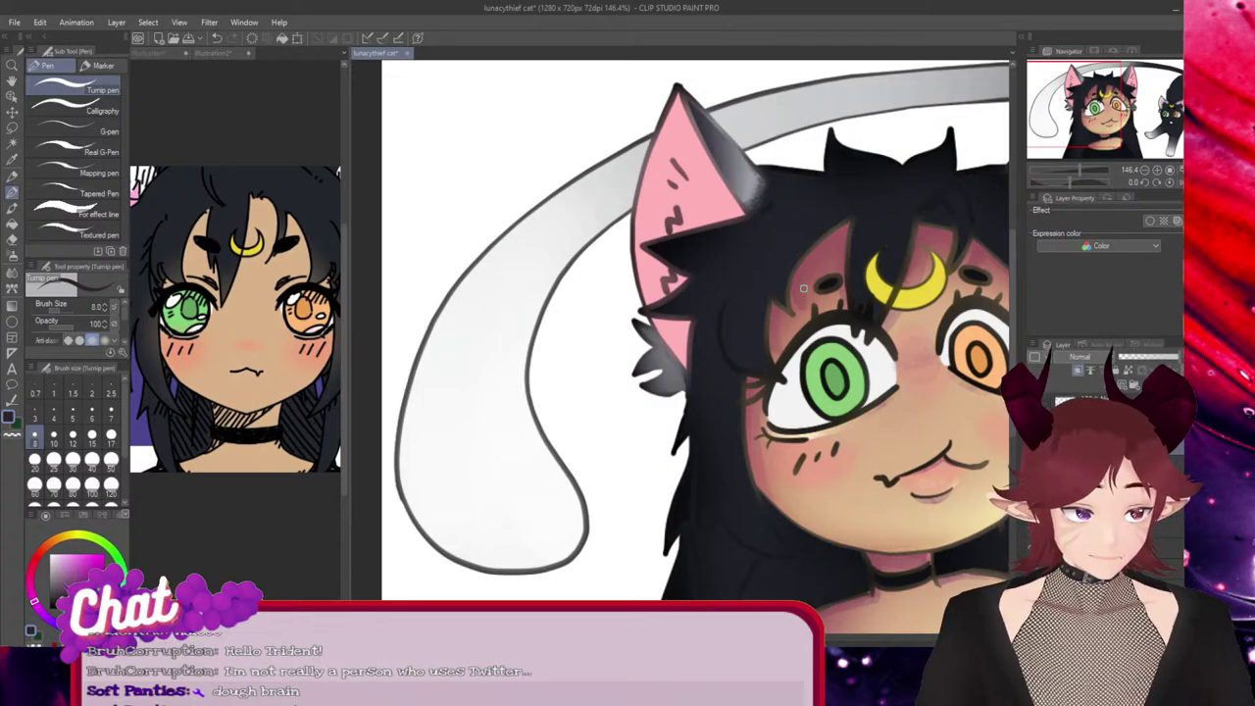
Paint a dark purple band along the inner edge of the left ear tuft with the Turnip pen at size 8
{"action": "scroll", "coordinate": [568, 400], "scroll_direction": "up", "scroll_amount": 8}
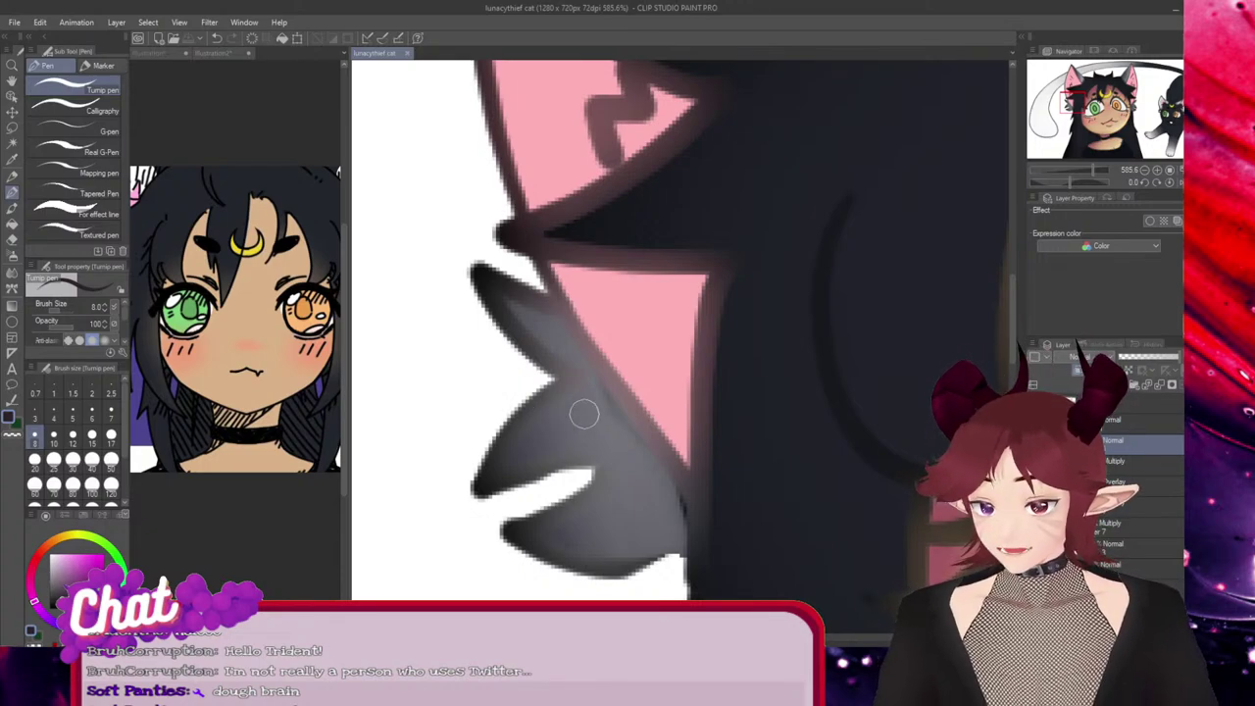
{"action": "left_click_drag", "start_coordinate": [546, 305], "coordinate": [638, 467]}
{"action": "left_click_drag", "start_coordinate": [600, 377], "coordinate": [670, 524]}
{"action": "mouse_move", "coordinate": [646, 461]}
{"action": "left_mouse_down"}
{"action": "mouse_move", "coordinate": [686, 552]}
{"action": "mouse_move", "coordinate": [655, 549]}
{"action": "mouse_move", "coordinate": [669, 536]}
{"action": "mouse_move", "coordinate": [641, 555]}
{"action": "left_mouse_up"}
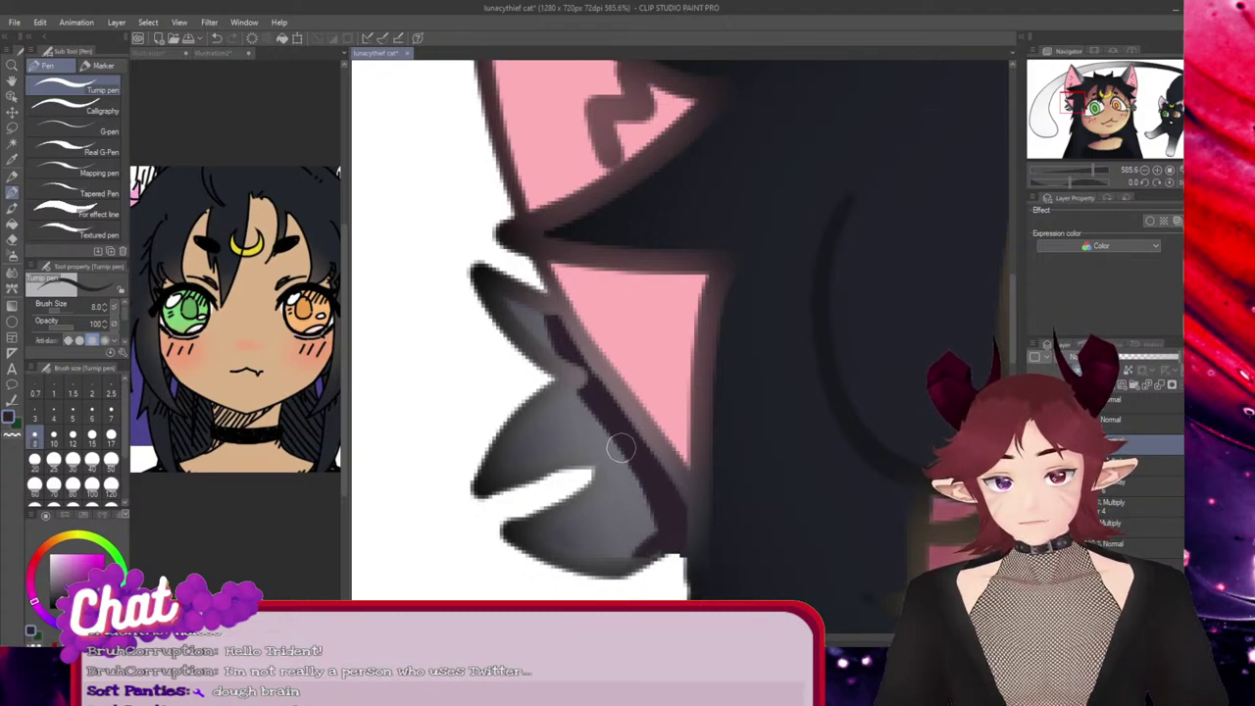
Shade the lower part and inner edge of the fur tuft beside the left ear with dark purple pen strokes
{"action": "left_click_drag", "start_coordinate": [643, 496], "coordinate": [655, 549]}
{"action": "mouse_move", "coordinate": [632, 474]}
{"action": "left_mouse_down"}
{"action": "mouse_move", "coordinate": [657, 506]}
{"action": "mouse_move", "coordinate": [623, 554]}
{"action": "mouse_move", "coordinate": [659, 528]}
{"action": "mouse_move", "coordinate": [623, 560]}
{"action": "mouse_move", "coordinate": [647, 542]}
{"action": "mouse_move", "coordinate": [510, 558]}
{"action": "mouse_move", "coordinate": [543, 545]}
{"action": "mouse_move", "coordinate": [524, 535]}
{"action": "mouse_move", "coordinate": [664, 503]}
{"action": "mouse_move", "coordinate": [672, 454]}
{"action": "mouse_move", "coordinate": [648, 537]}
{"action": "mouse_move", "coordinate": [582, 546]}
{"action": "mouse_move", "coordinate": [674, 525]}
{"action": "mouse_move", "coordinate": [672, 544]}
{"action": "mouse_move", "coordinate": [625, 488]}
{"action": "mouse_move", "coordinate": [630, 453]}
{"action": "mouse_move", "coordinate": [653, 506]}
{"action": "mouse_move", "coordinate": [604, 541]}
{"action": "mouse_move", "coordinate": [640, 470]}
{"action": "mouse_move", "coordinate": [655, 502]}
{"action": "mouse_move", "coordinate": [621, 533]}
{"action": "left_mouse_up"}
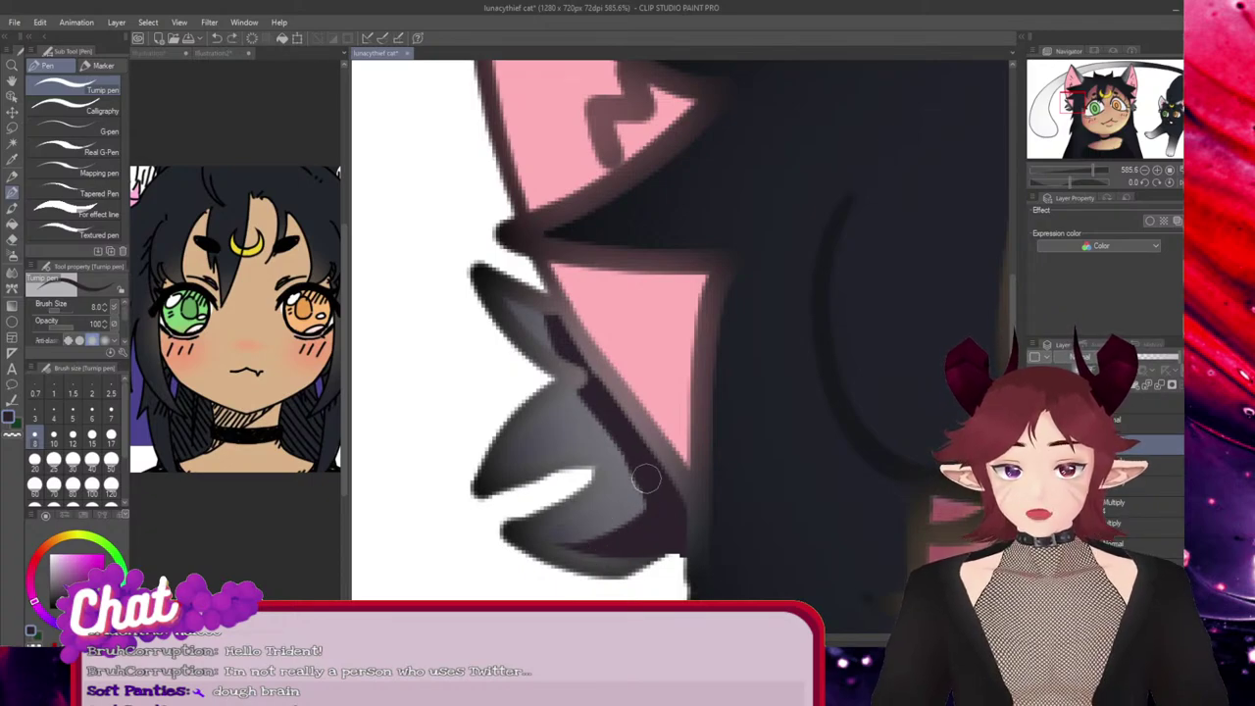
{"action": "left_click_drag", "start_coordinate": [631, 469], "coordinate": [605, 567]}
{"action": "key", "text": "ctrl+z"}
{"action": "left_click_drag", "start_coordinate": [639, 459], "coordinate": [604, 534]}
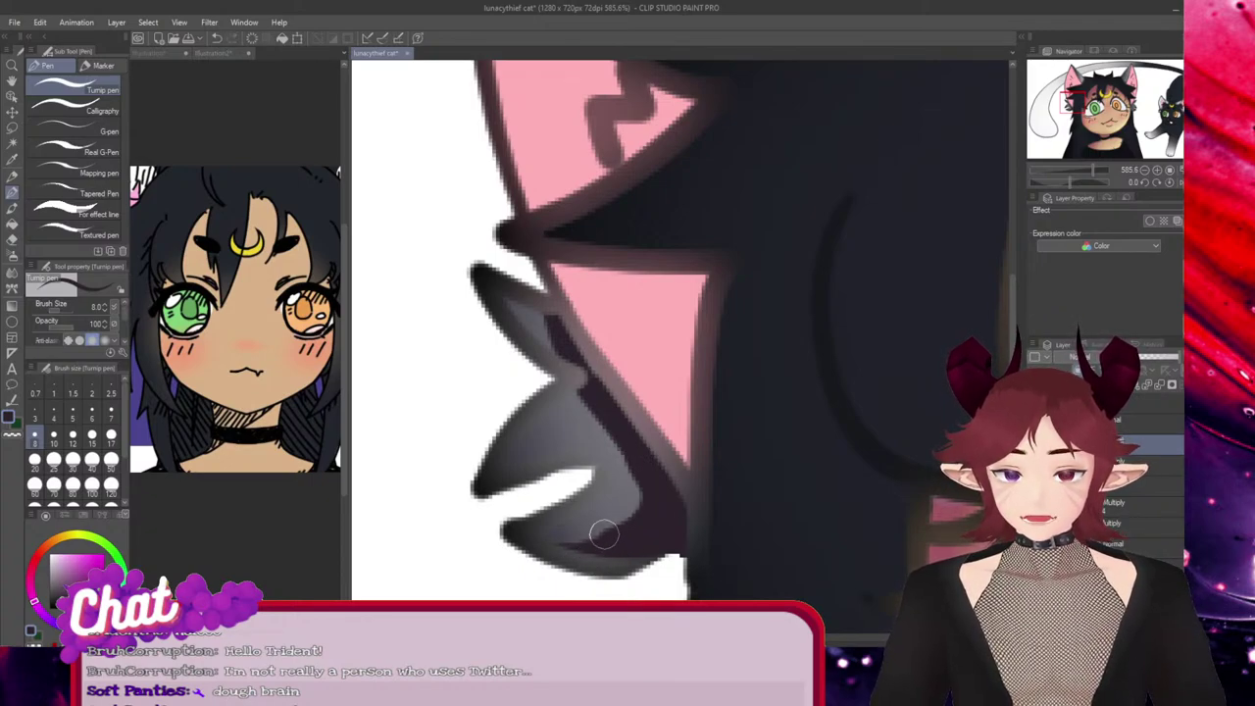
{"action": "key", "text": "ctrl+z"}
{"action": "left_click_drag", "start_coordinate": [640, 465], "coordinate": [606, 530]}
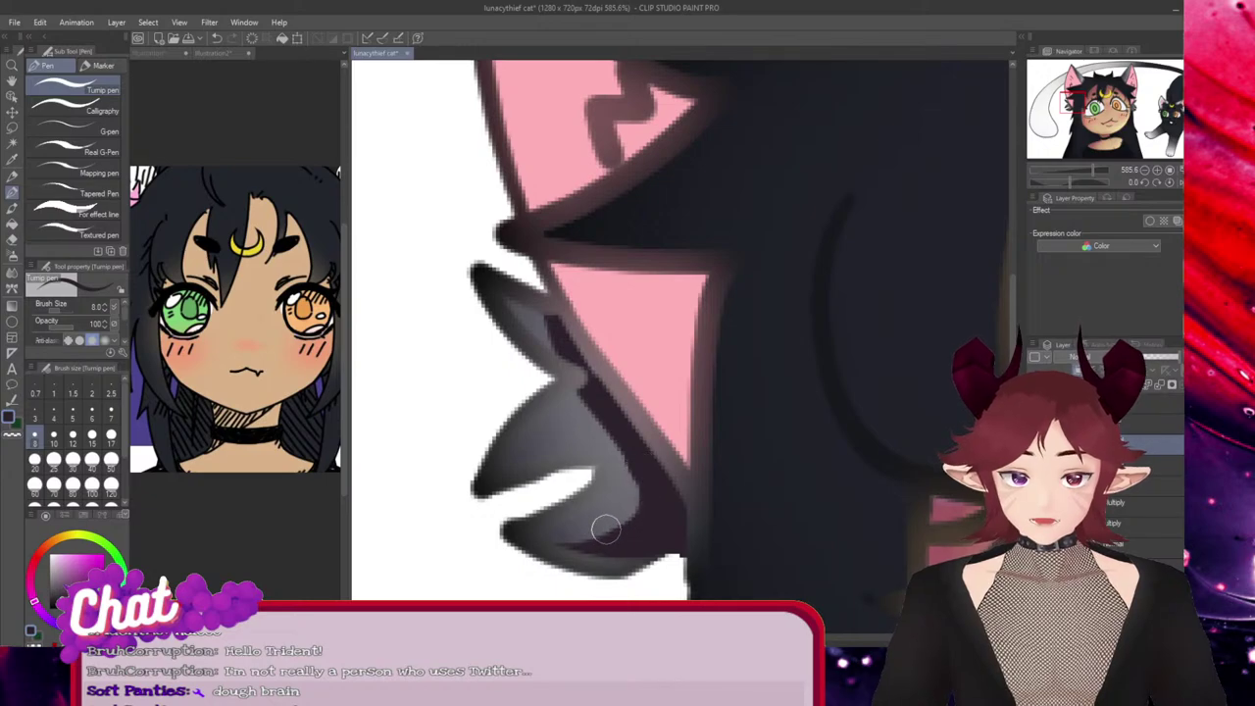
Add dark purple shading strokes along the individual spikes of the fur tuft beside the left ear
{"action": "mouse_move", "coordinate": [482, 493]}
{"action": "left_mouse_down"}
{"action": "mouse_move", "coordinate": [567, 458]}
{"action": "mouse_move", "coordinate": [626, 464]}
{"action": "mouse_move", "coordinate": [608, 459]}
{"action": "mouse_move", "coordinate": [531, 518]}
{"action": "left_mouse_up"}
{"action": "mouse_move", "coordinate": [614, 457]}
{"action": "left_mouse_down"}
{"action": "mouse_move", "coordinate": [583, 497]}
{"action": "mouse_move", "coordinate": [500, 514]}
{"action": "left_mouse_up"}
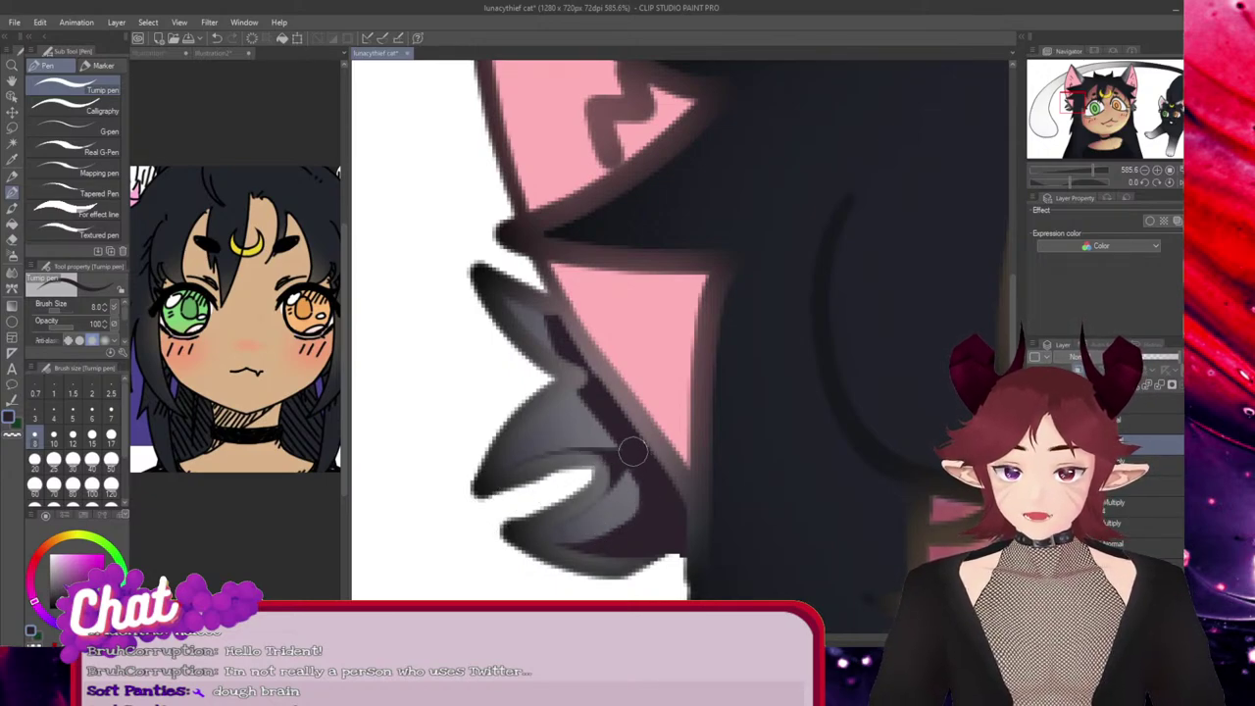
{"action": "key", "text": "ctrl+z"}
{"action": "left_click_drag", "start_coordinate": [622, 458], "coordinate": [528, 524]}
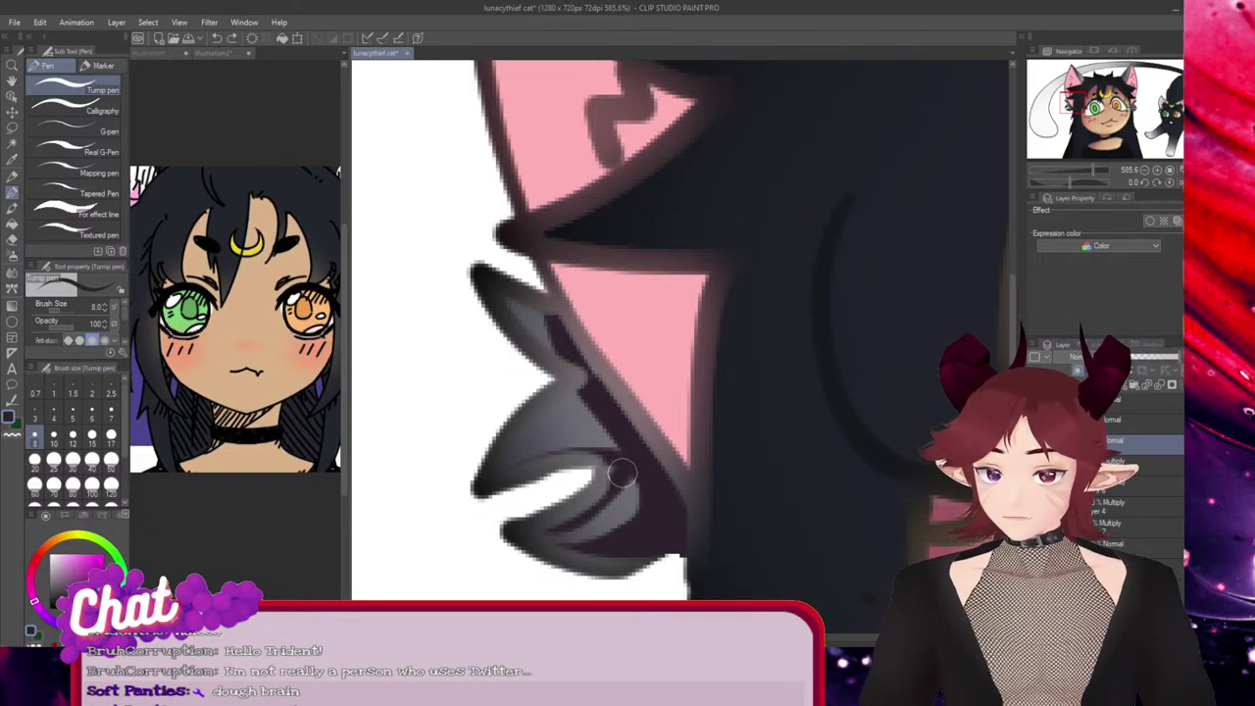
{"action": "mouse_move", "coordinate": [612, 468]}
{"action": "left_mouse_down"}
{"action": "mouse_move", "coordinate": [496, 480]}
{"action": "mouse_move", "coordinate": [524, 459]}
{"action": "mouse_move", "coordinate": [641, 446]}
{"action": "mouse_move", "coordinate": [537, 525]}
{"action": "mouse_move", "coordinate": [513, 503]}
{"action": "mouse_move", "coordinate": [598, 470]}
{"action": "mouse_move", "coordinate": [524, 517]}
{"action": "mouse_move", "coordinate": [540, 518]}
{"action": "mouse_move", "coordinate": [633, 422]}
{"action": "mouse_move", "coordinate": [525, 526]}
{"action": "mouse_move", "coordinate": [571, 515]}
{"action": "mouse_move", "coordinate": [623, 418]}
{"action": "mouse_move", "coordinate": [626, 454]}
{"action": "mouse_move", "coordinate": [554, 490]}
{"action": "mouse_move", "coordinate": [557, 427]}
{"action": "mouse_move", "coordinate": [590, 389]}
{"action": "mouse_move", "coordinate": [514, 466]}
{"action": "mouse_move", "coordinate": [590, 422]}
{"action": "left_mouse_up"}
{"action": "key", "text": "ctrl+z"}
{"action": "left_click_drag", "start_coordinate": [570, 346], "coordinate": [539, 338]}
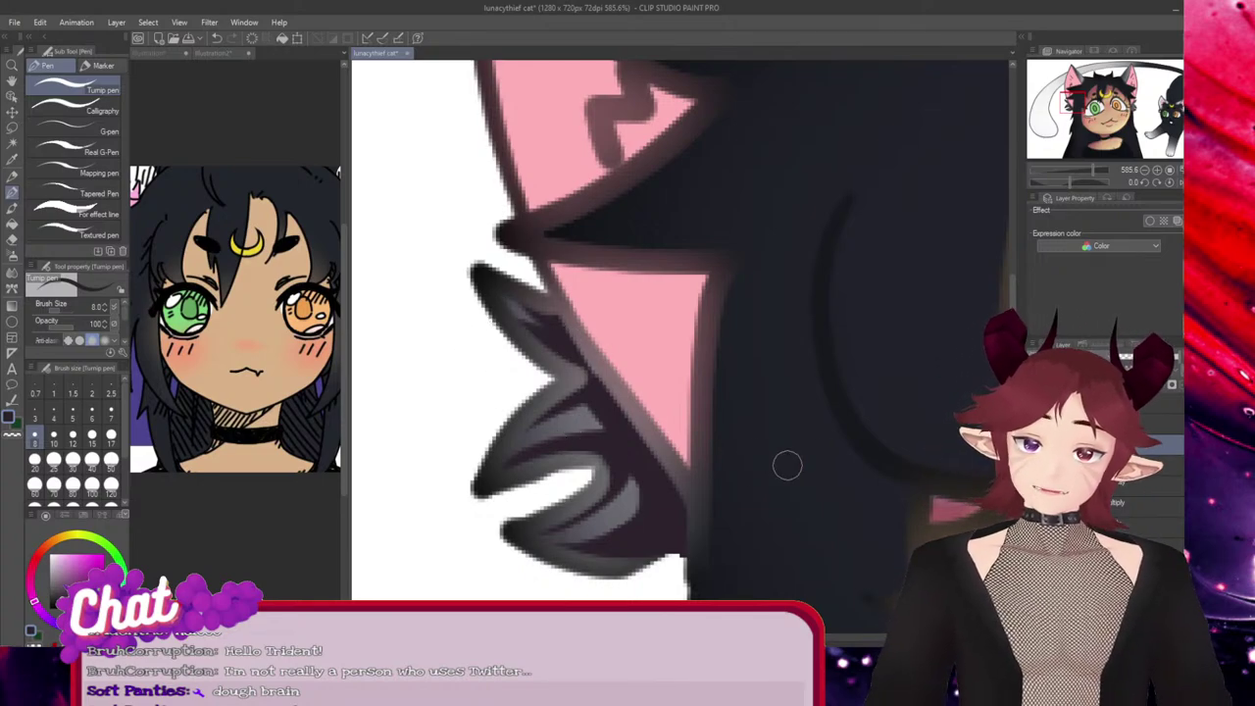
Try out dark purple shading strokes running from the tip to the base on the back of the left ear
{"action": "scroll", "coordinate": [816, 438], "scroll_direction": "down", "scroll_amount": 6}
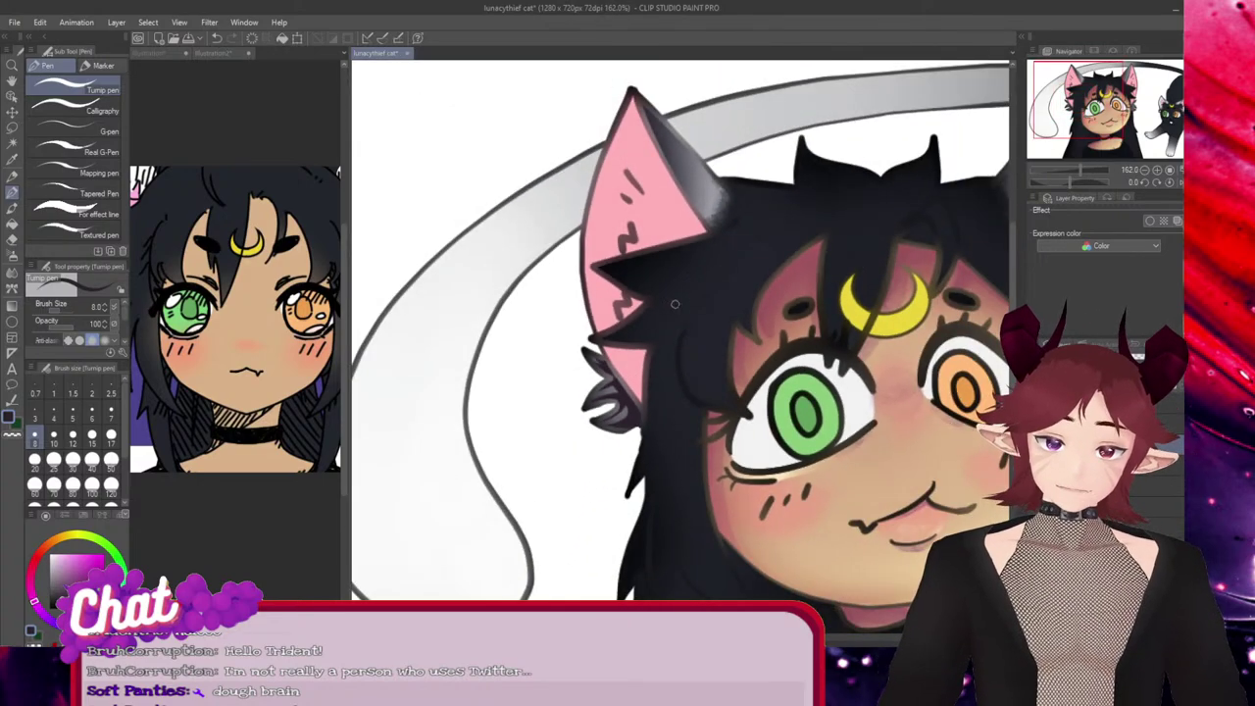
{"action": "scroll", "coordinate": [730, 157], "scroll_direction": "up", "scroll_amount": 5}
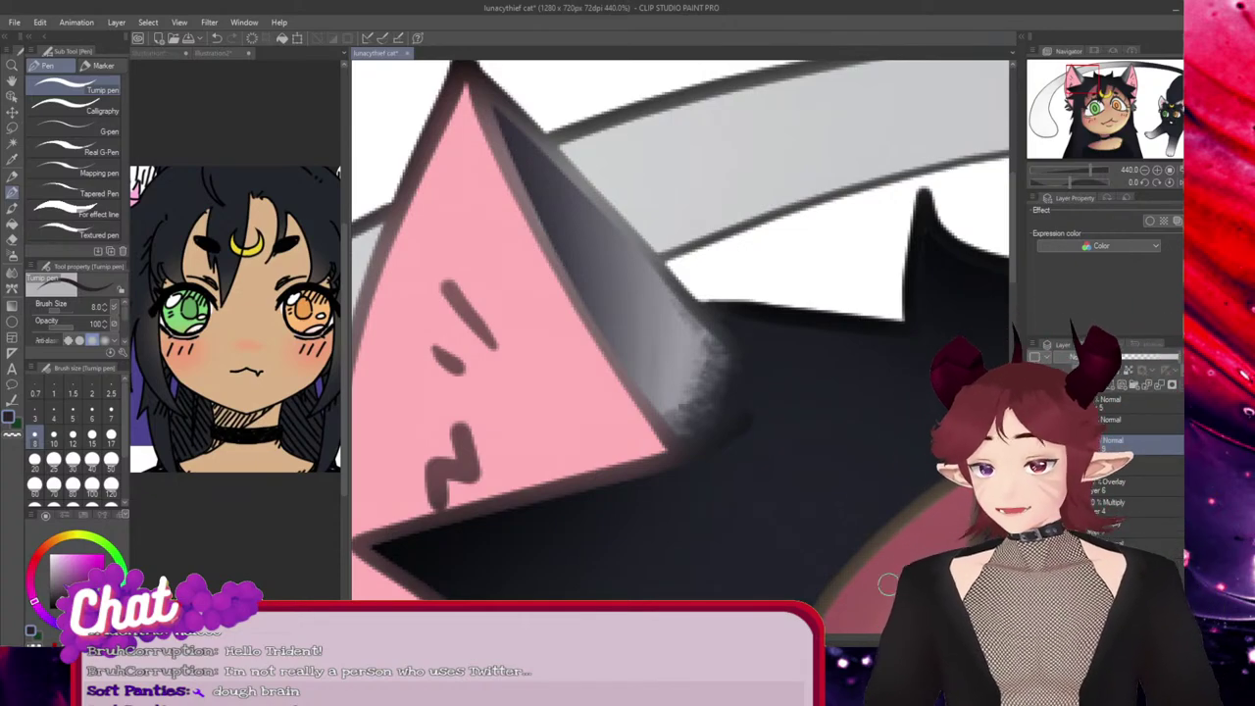
{"action": "left_click_drag", "start_coordinate": [529, 125], "coordinate": [657, 274]}
{"action": "key", "text": "ctrl+z"}
{"action": "left_click_drag", "start_coordinate": [490, 100], "coordinate": [654, 293]}
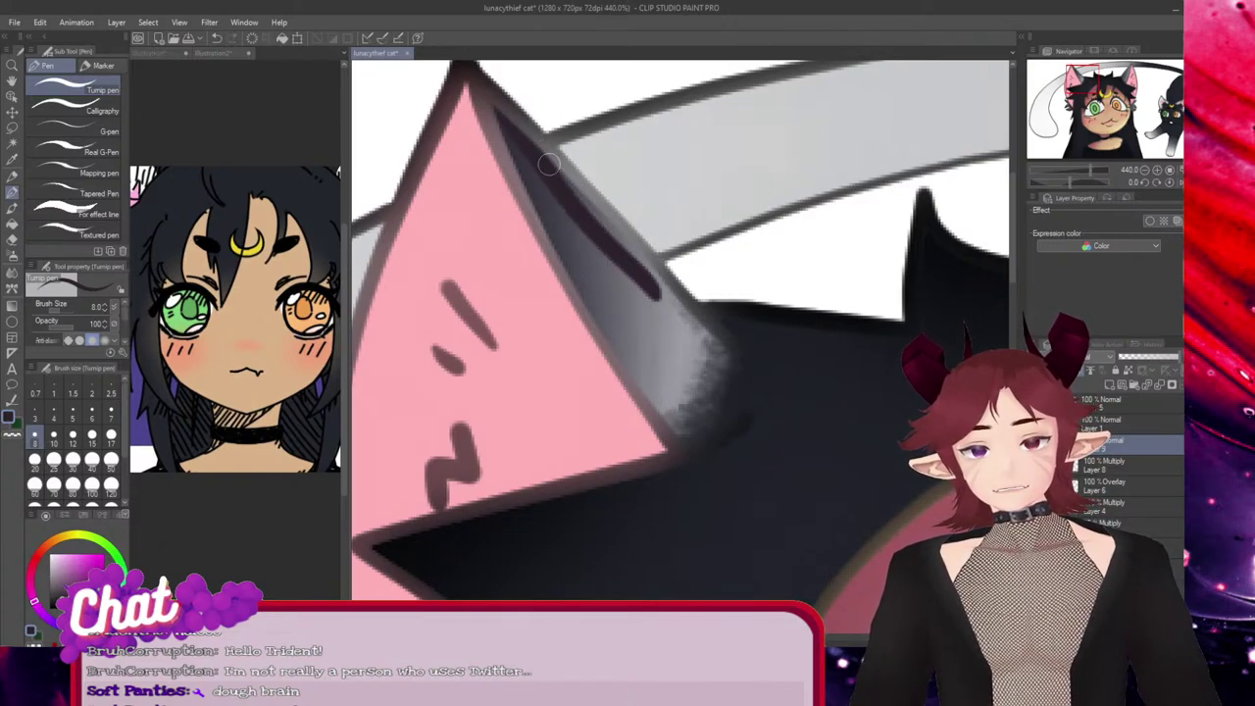
{"action": "left_click_drag", "start_coordinate": [603, 251], "coordinate": [689, 343]}
{"action": "key", "text": "ctrl+z"}
{"action": "key", "text": "ctrl+z"}
{"action": "left_click_drag", "start_coordinate": [507, 125], "coordinate": [688, 344]}
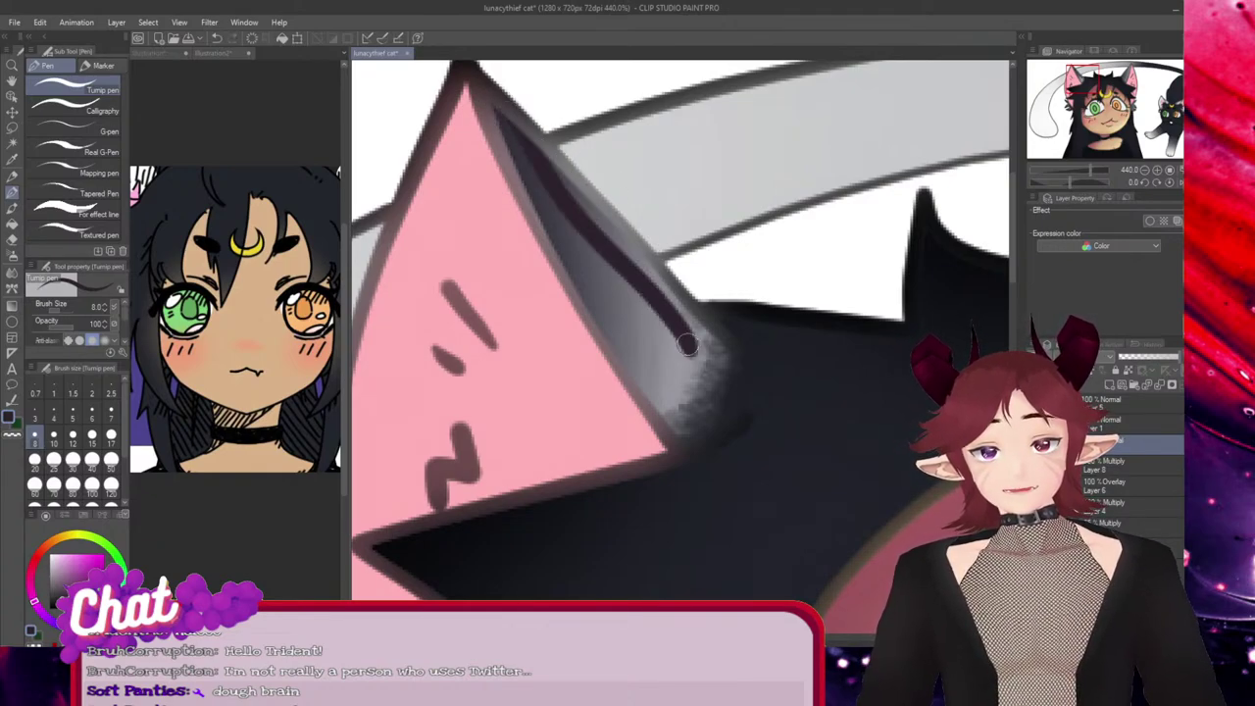
{"action": "key", "text": "ctrl+z"}
{"action": "left_click_drag", "start_coordinate": [502, 110], "coordinate": [713, 333]}
{"action": "key", "text": "ctrl+z"}
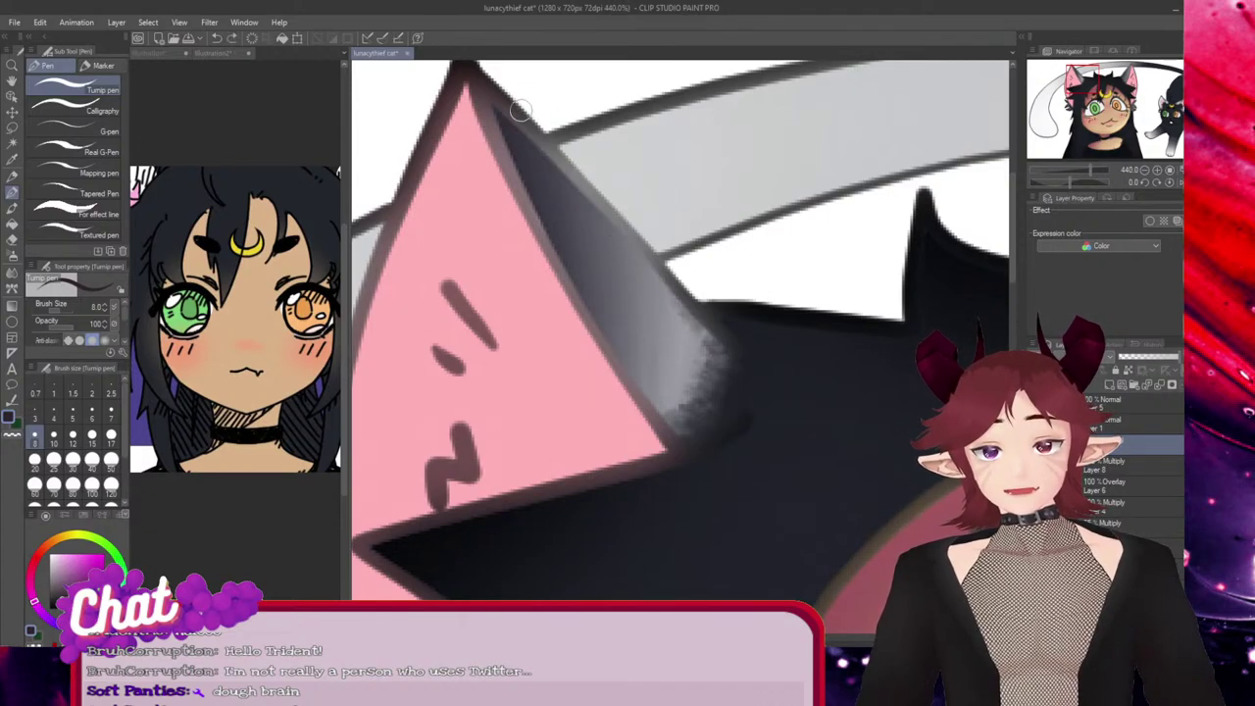
{"action": "left_click_drag", "start_coordinate": [520, 110], "coordinate": [696, 312]}
{"action": "key", "text": "ctrl+z"}
{"action": "left_click_drag", "start_coordinate": [502, 115], "coordinate": [696, 373]}
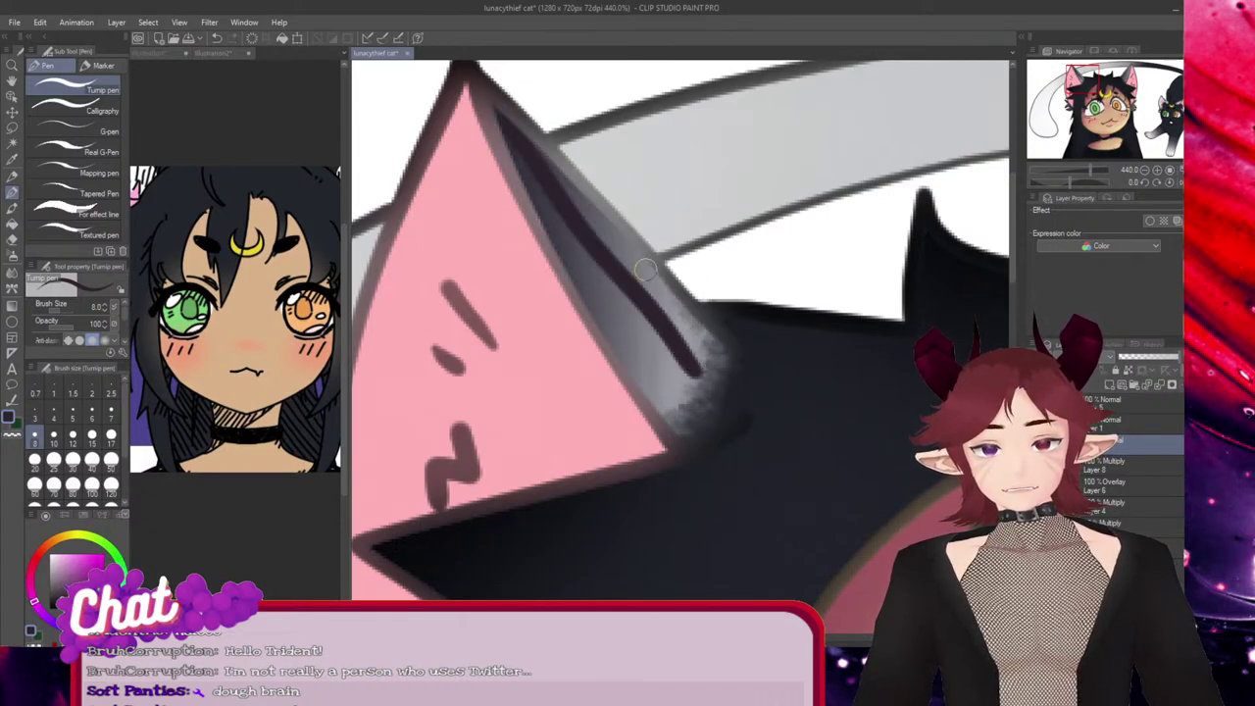
{"action": "key", "text": "ctrl+z"}
Shade the outer edge of the left ear's back with dark purple and widen the shading around its base
{"action": "left_click_drag", "start_coordinate": [500, 112], "coordinate": [725, 336]}
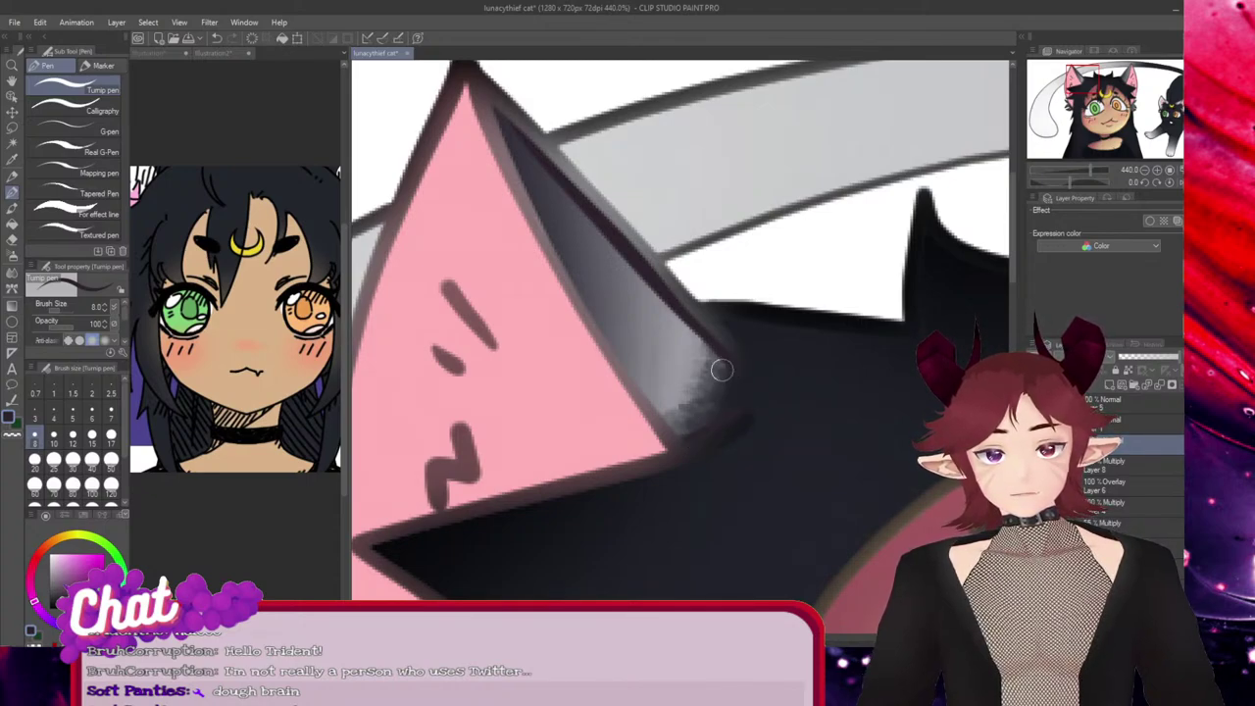
{"action": "mouse_move", "coordinate": [579, 180]}
{"action": "left_mouse_down"}
{"action": "mouse_move", "coordinate": [625, 256]}
{"action": "mouse_move", "coordinate": [701, 337]}
{"action": "left_mouse_up"}
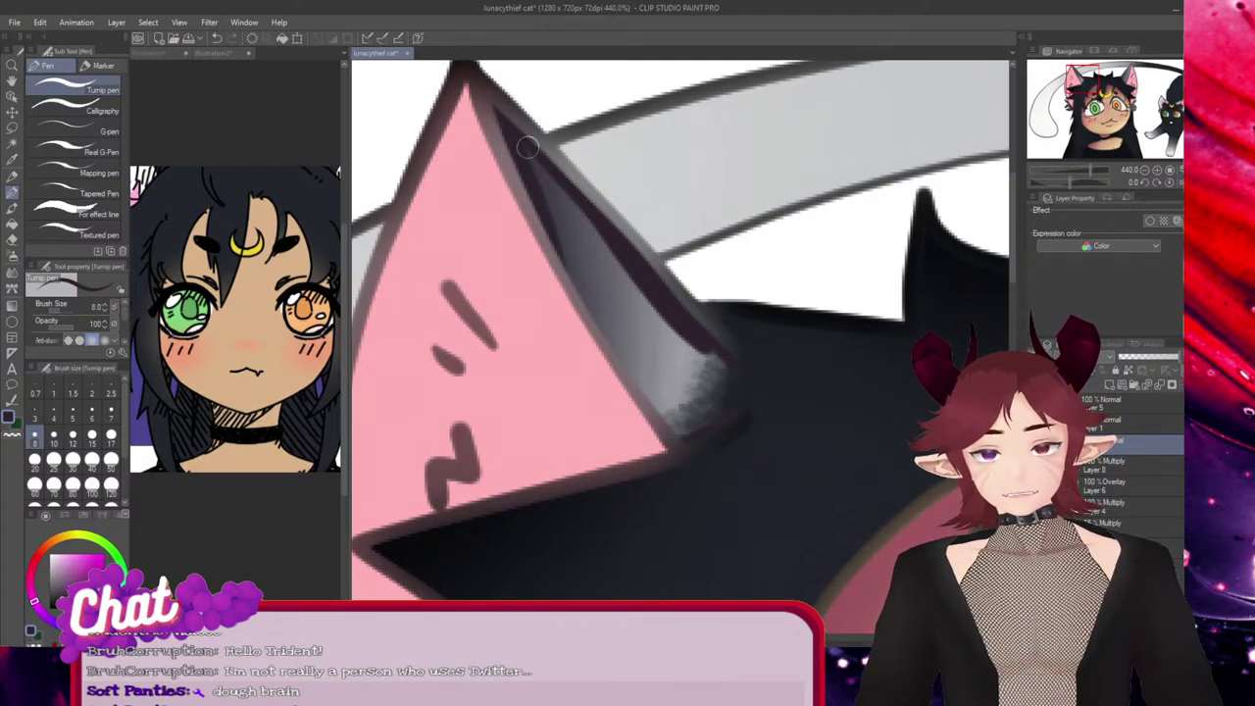
{"action": "mouse_move", "coordinate": [528, 147]}
{"action": "left_mouse_down"}
{"action": "mouse_move", "coordinate": [678, 294]}
{"action": "mouse_move", "coordinate": [518, 129]}
{"action": "mouse_move", "coordinate": [715, 358]}
{"action": "left_mouse_up"}
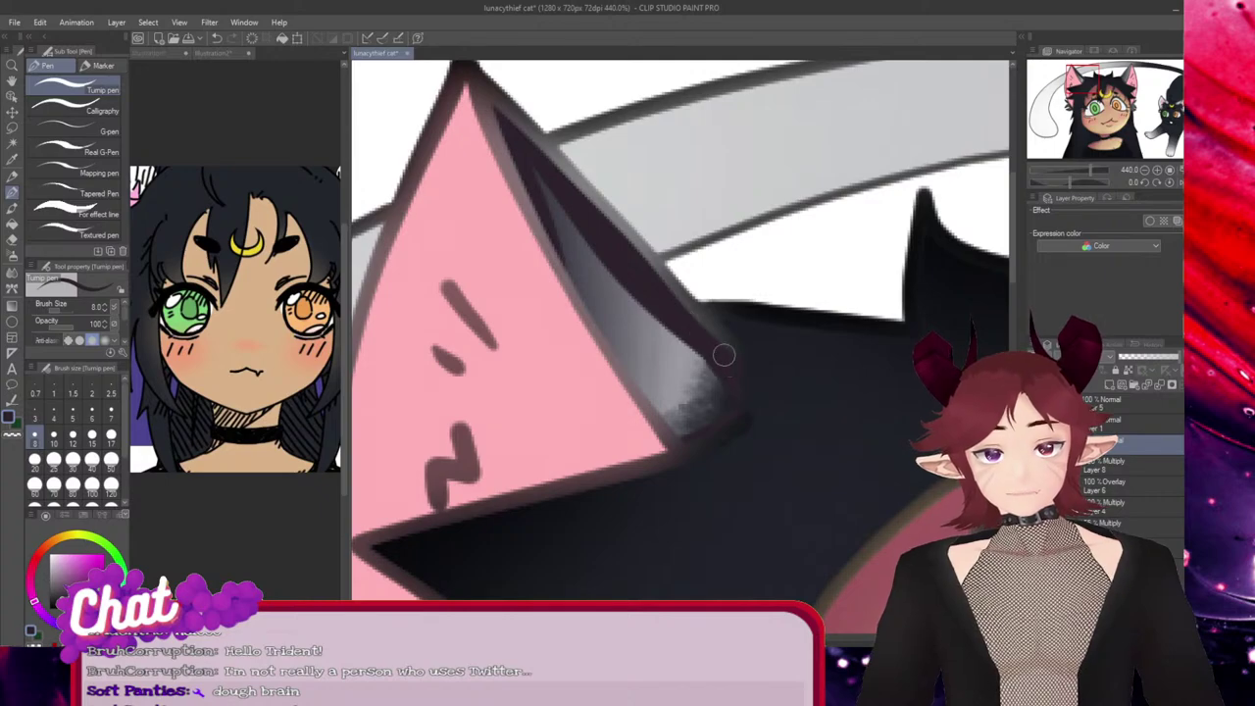
{"action": "left_click_drag", "start_coordinate": [704, 339], "coordinate": [719, 427]}
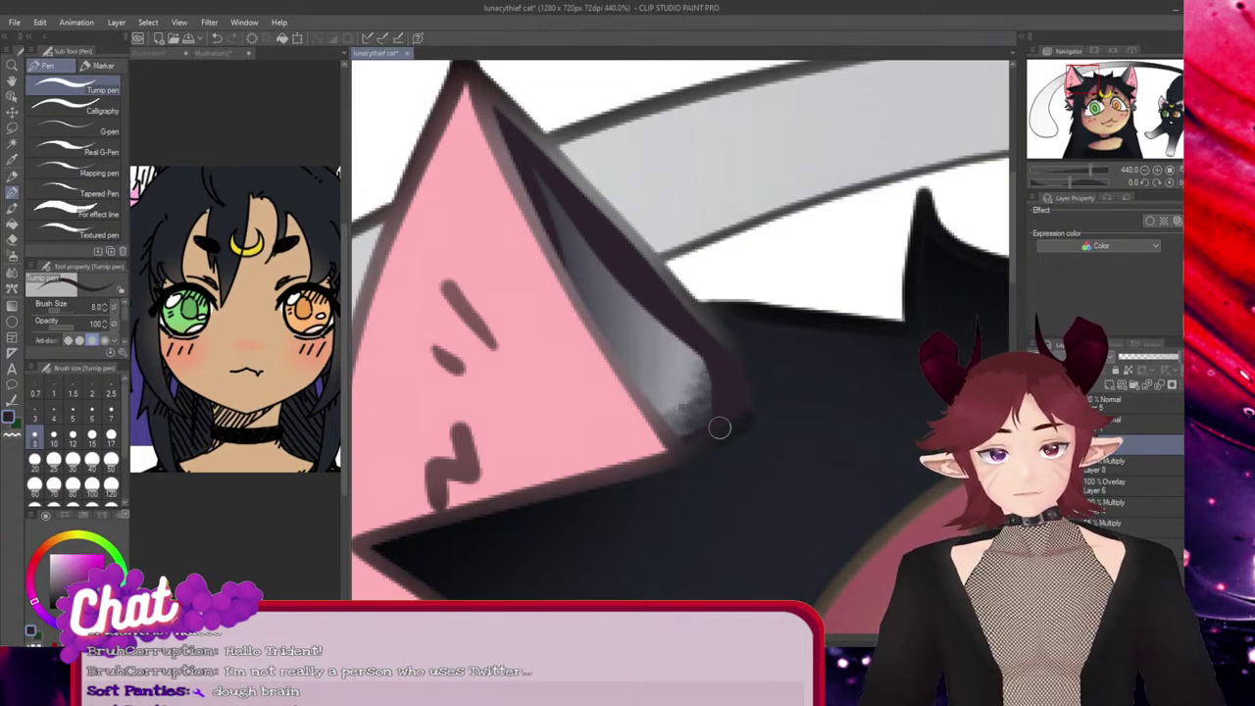
{"action": "mouse_move", "coordinate": [699, 335]}
{"action": "left_mouse_down"}
{"action": "mouse_move", "coordinate": [688, 428]}
{"action": "mouse_move", "coordinate": [722, 393]}
{"action": "mouse_move", "coordinate": [690, 442]}
{"action": "mouse_move", "coordinate": [703, 353]}
{"action": "mouse_move", "coordinate": [708, 401]}
{"action": "mouse_move", "coordinate": [686, 439]}
{"action": "mouse_move", "coordinate": [682, 338]}
{"action": "mouse_move", "coordinate": [704, 438]}
{"action": "left_mouse_up"}
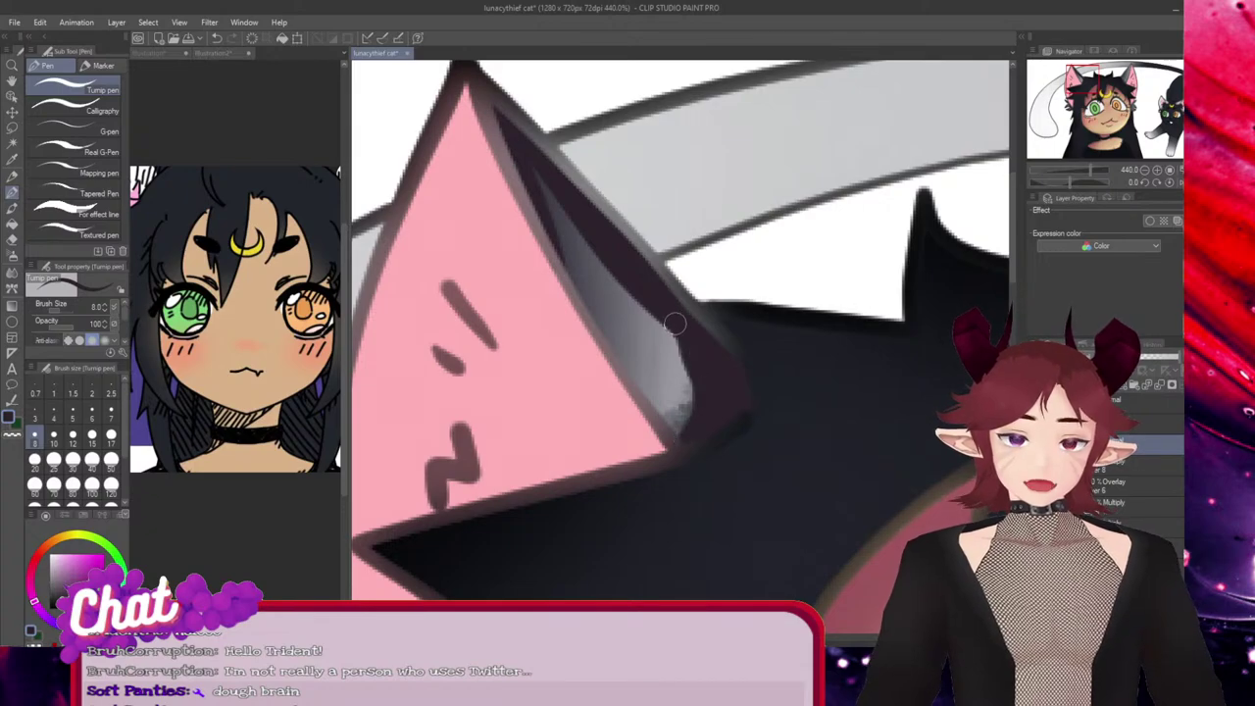
{"action": "left_click_drag", "start_coordinate": [652, 289], "coordinate": [704, 391]}
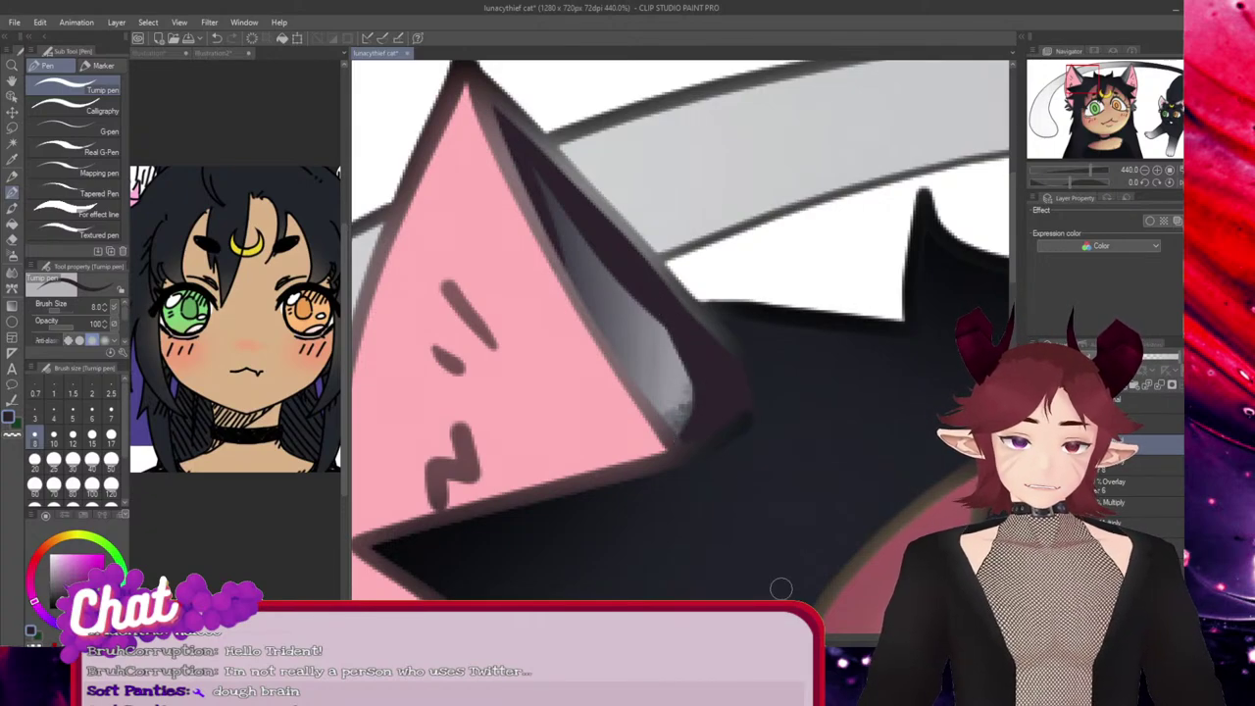
Draw a curved dark purple shadow on the right ear's back and fill it in down to the hairline
{"action": "left_click_drag", "start_coordinate": [578, 639], "coordinate": [713, 639]}
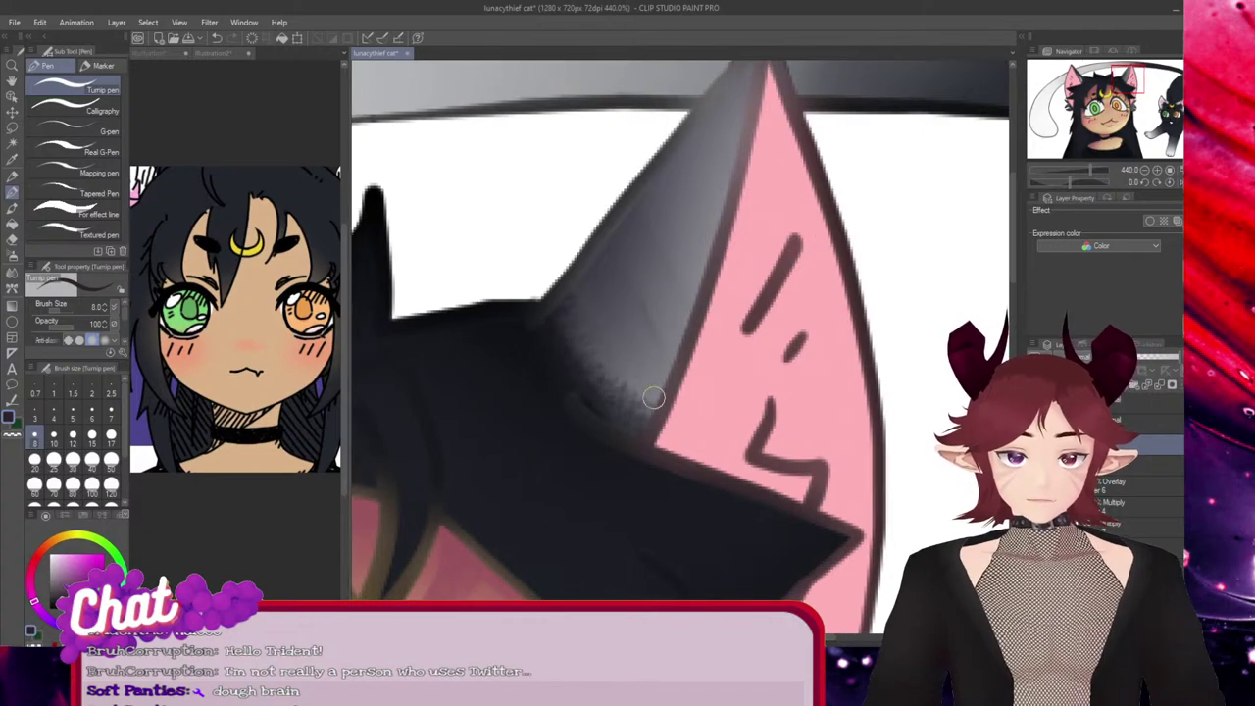
{"action": "mouse_move", "coordinate": [652, 420]}
{"action": "left_mouse_down"}
{"action": "mouse_move", "coordinate": [599, 356]}
{"action": "mouse_move", "coordinate": [664, 173]}
{"action": "mouse_move", "coordinate": [592, 308]}
{"action": "left_mouse_up"}
{"action": "left_click_drag", "start_coordinate": [652, 180], "coordinate": [614, 292]}
{"action": "key", "text": "ctrl+z"}
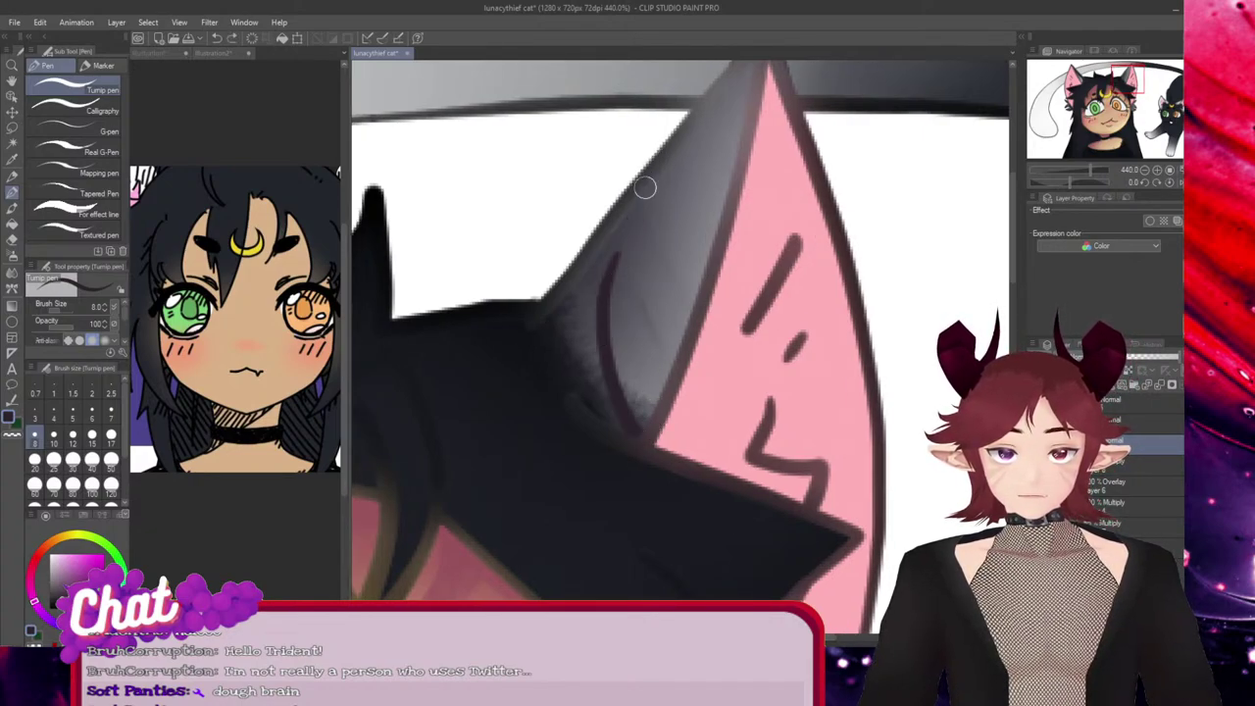
{"action": "left_click_drag", "start_coordinate": [644, 190], "coordinate": [605, 298]}
{"action": "left_click_drag", "start_coordinate": [615, 226], "coordinate": [600, 348]}
{"action": "left_click_drag", "start_coordinate": [596, 278], "coordinate": [623, 428]}
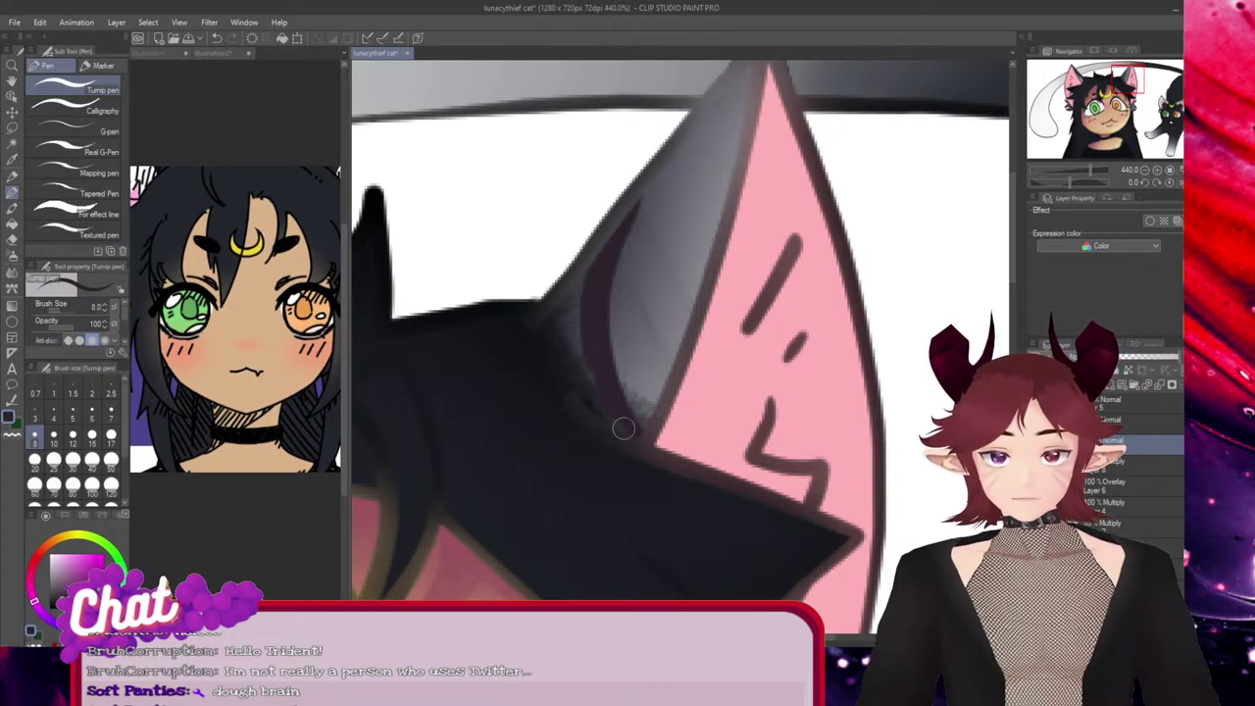
{"action": "mouse_move", "coordinate": [564, 360]}
{"action": "left_mouse_down"}
{"action": "mouse_move", "coordinate": [570, 274]}
{"action": "mouse_move", "coordinate": [555, 302]}
{"action": "mouse_move", "coordinate": [607, 427]}
{"action": "mouse_move", "coordinate": [584, 397]}
{"action": "mouse_move", "coordinate": [588, 272]}
{"action": "mouse_move", "coordinate": [564, 312]}
{"action": "mouse_move", "coordinate": [603, 414]}
{"action": "mouse_move", "coordinate": [585, 286]}
{"action": "mouse_move", "coordinate": [595, 403]}
{"action": "left_mouse_up"}
{"action": "left_click_drag", "start_coordinate": [547, 313], "coordinate": [598, 420]}
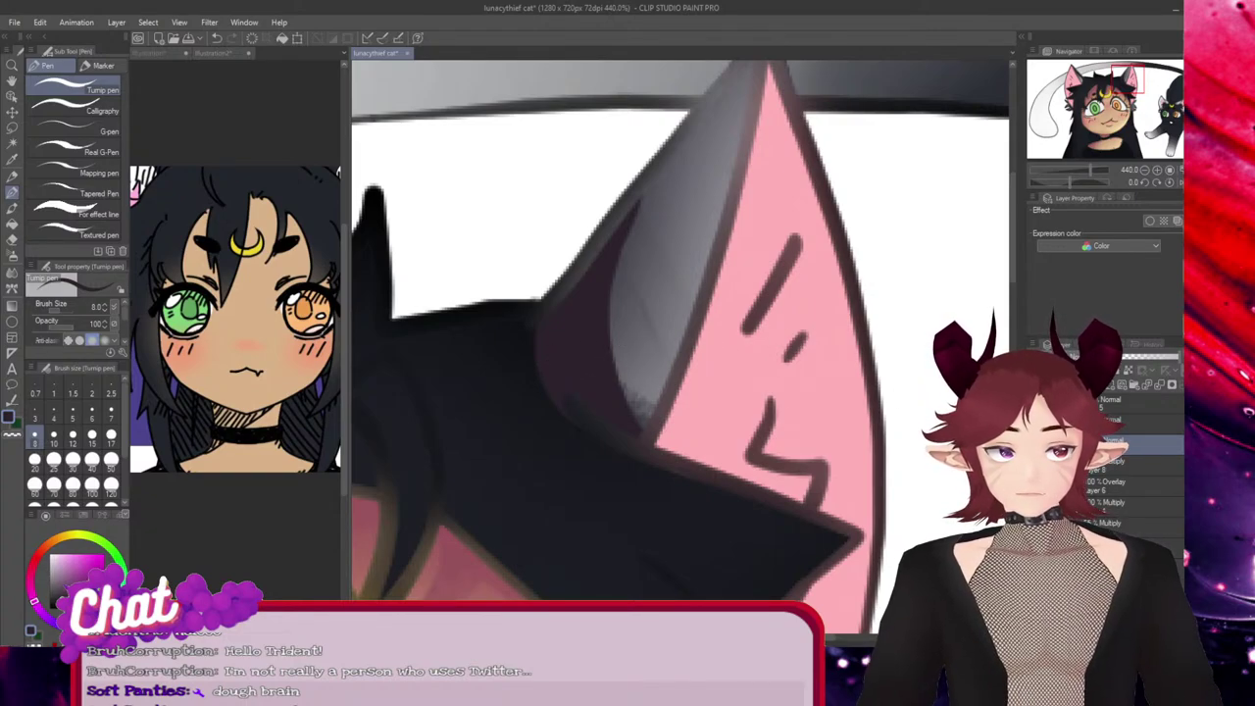
Shade the right ear's tip, outer edge and lower inner corner with dark purple strokes
{"action": "left_click_drag", "start_coordinate": [1012, 235], "coordinate": [1012, 211]}
{"action": "left_click_drag", "start_coordinate": [754, 192], "coordinate": [631, 326]}
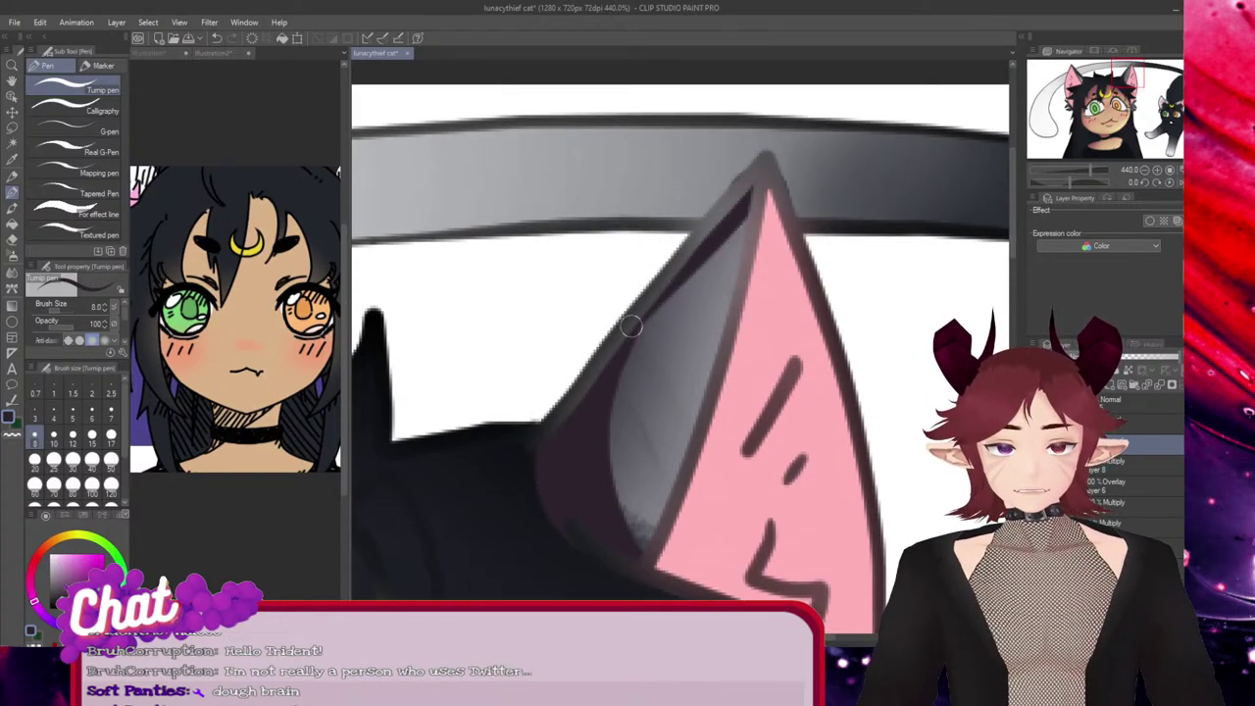
{"action": "left_click_drag", "start_coordinate": [749, 193], "coordinate": [721, 343]}
{"action": "key", "text": "ctrl+z"}
{"action": "left_click_drag", "start_coordinate": [747, 184], "coordinate": [724, 339]}
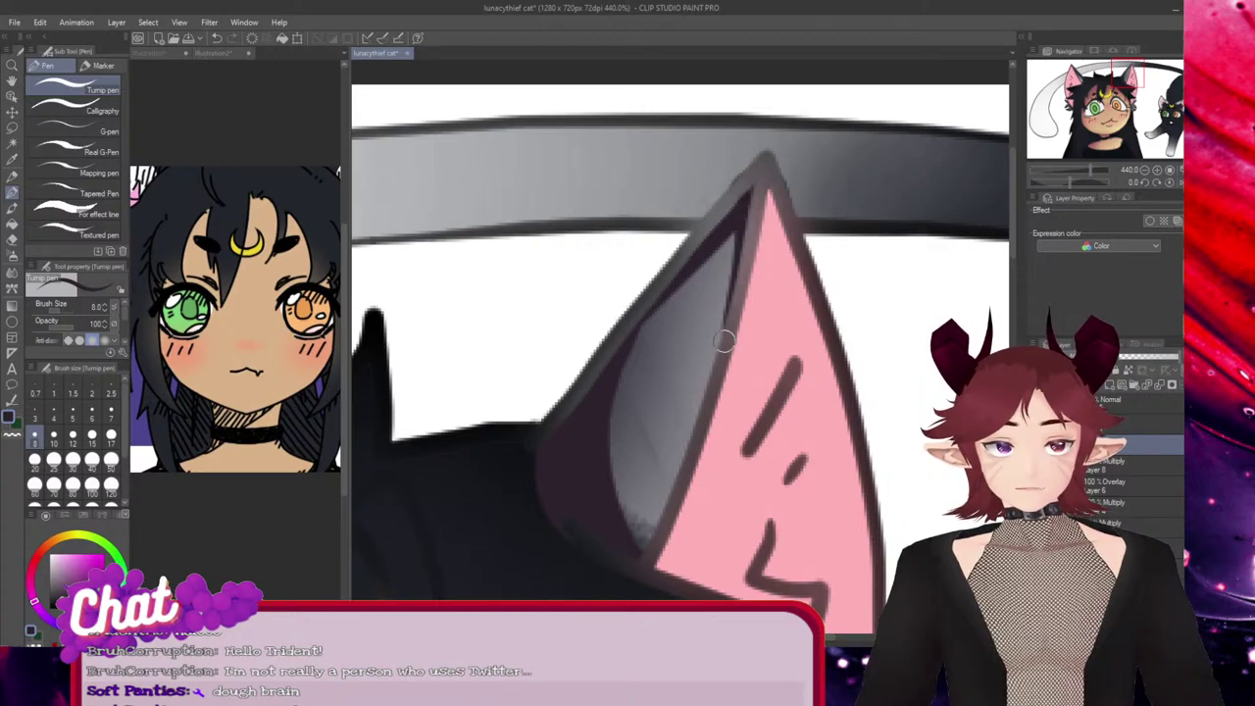
{"action": "left_click_drag", "start_coordinate": [737, 227], "coordinate": [594, 398]}
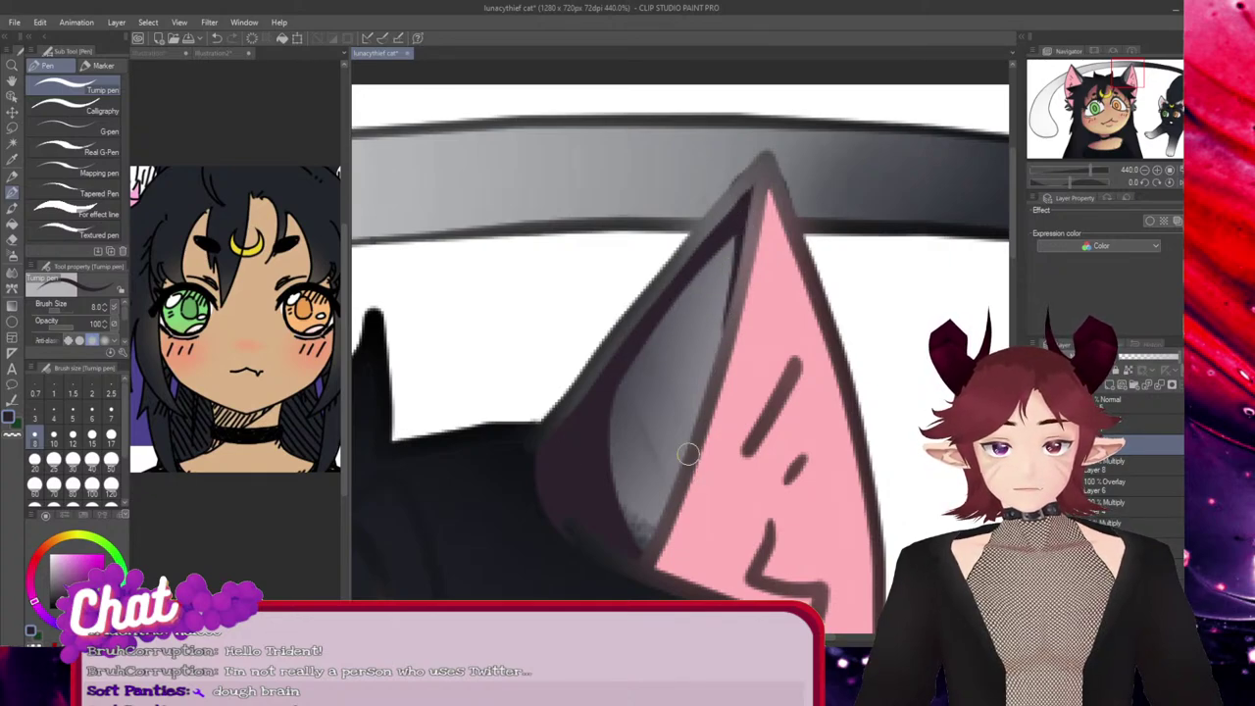
{"action": "left_click_drag", "start_coordinate": [675, 490], "coordinate": [634, 545]}
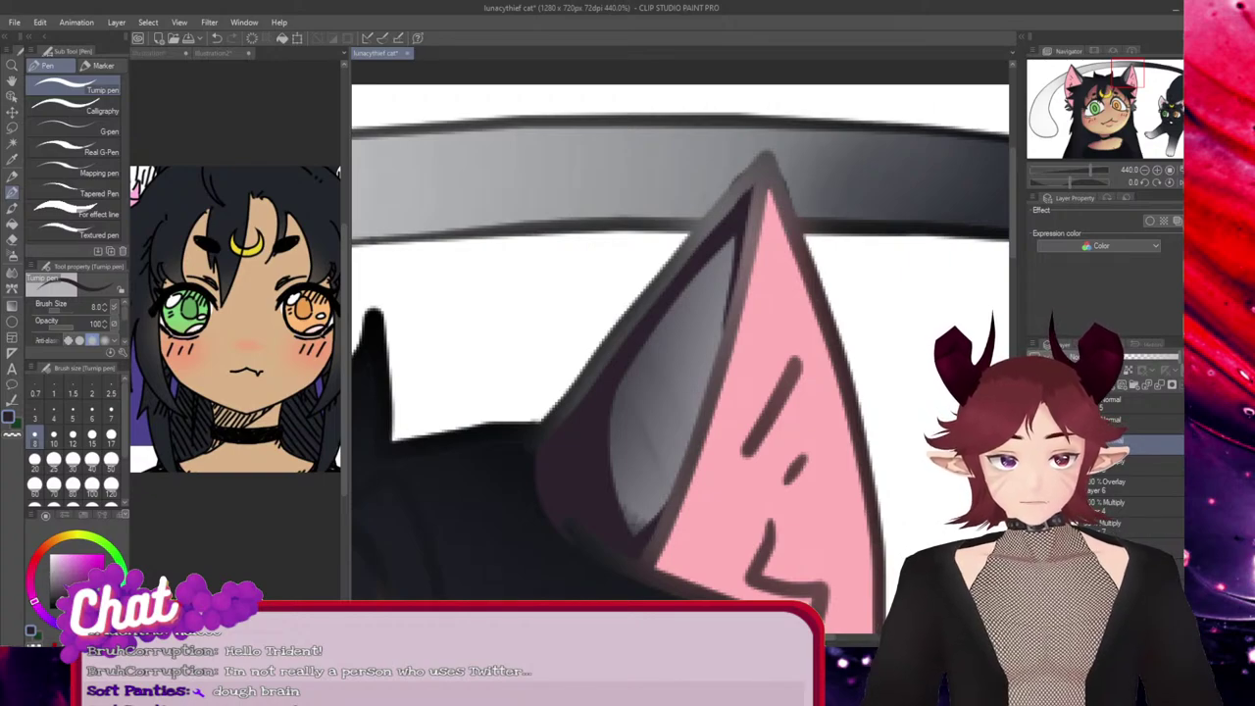
Extend the dark purple shading from the left ear's base into the hair and trim its end with the hard eraser
{"action": "left_click_drag", "start_coordinate": [600, 638], "coordinate": [540, 638]}
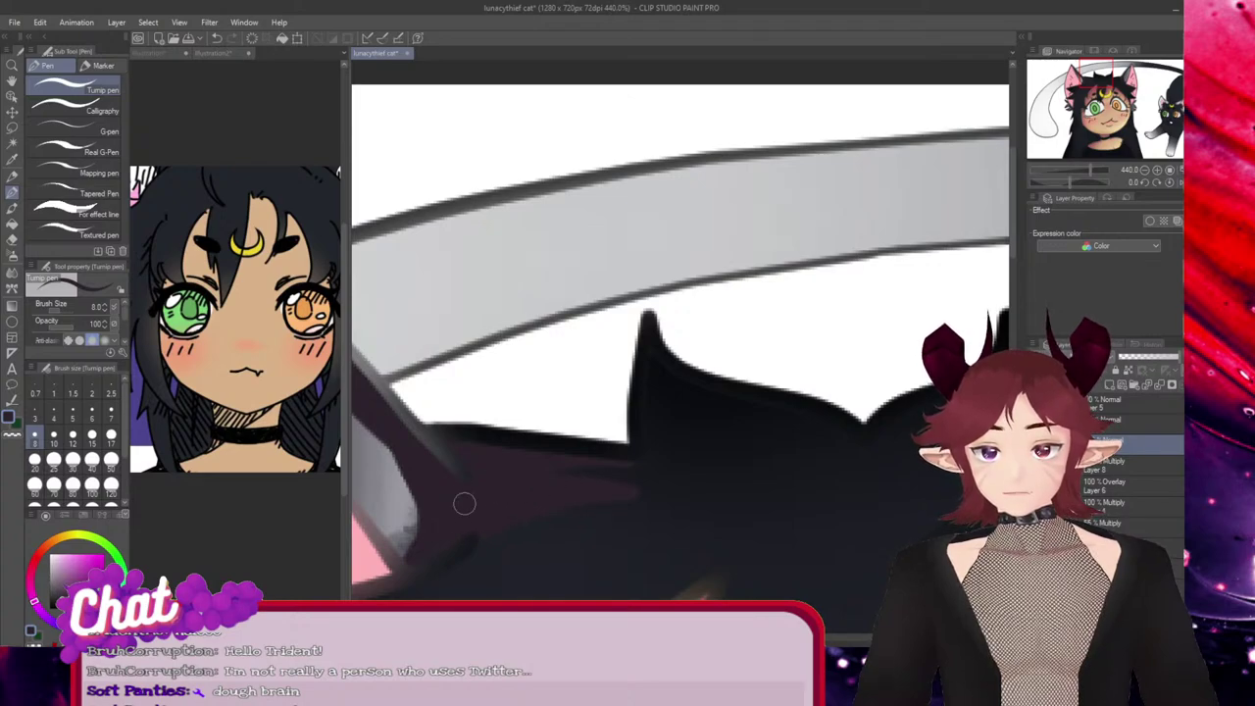
{"action": "left_click_drag", "start_coordinate": [636, 639], "coordinate": [632, 639]}
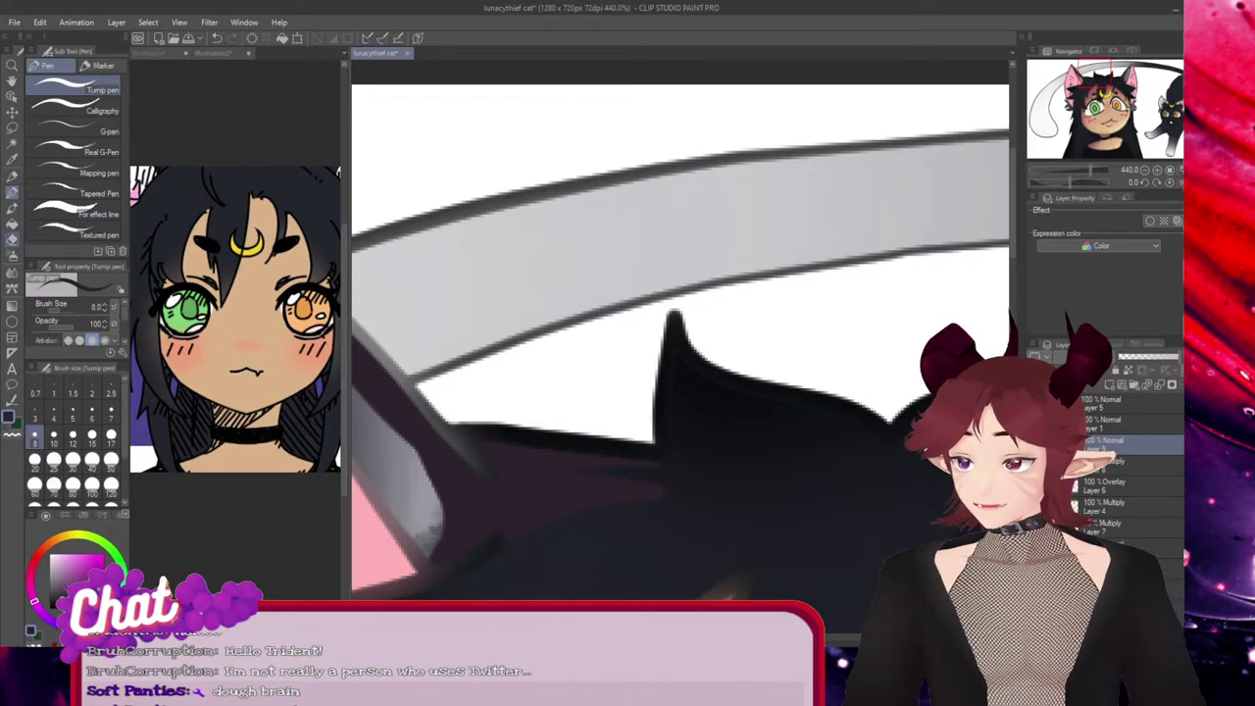
{"action": "key", "text": "e"}
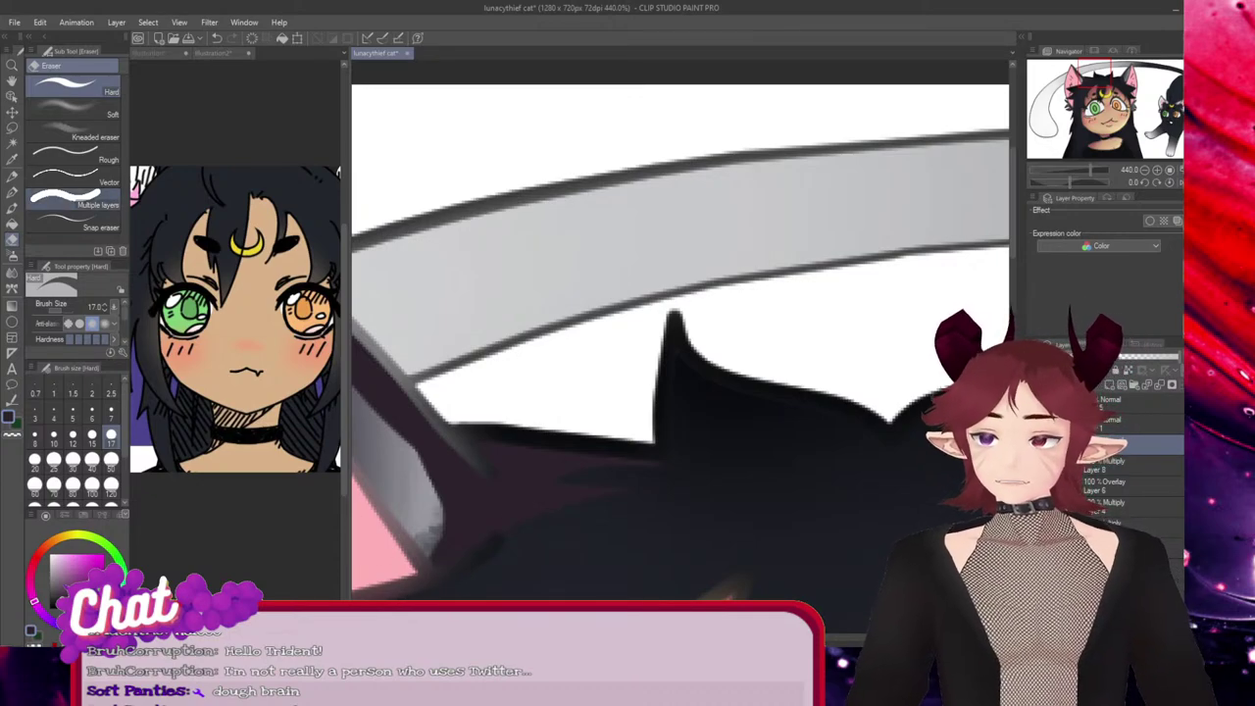
Shade the pointed hair tuft on top of the head and the dip beside it with dark purple Turnip pen strokes
{"action": "key", "text": "p"}
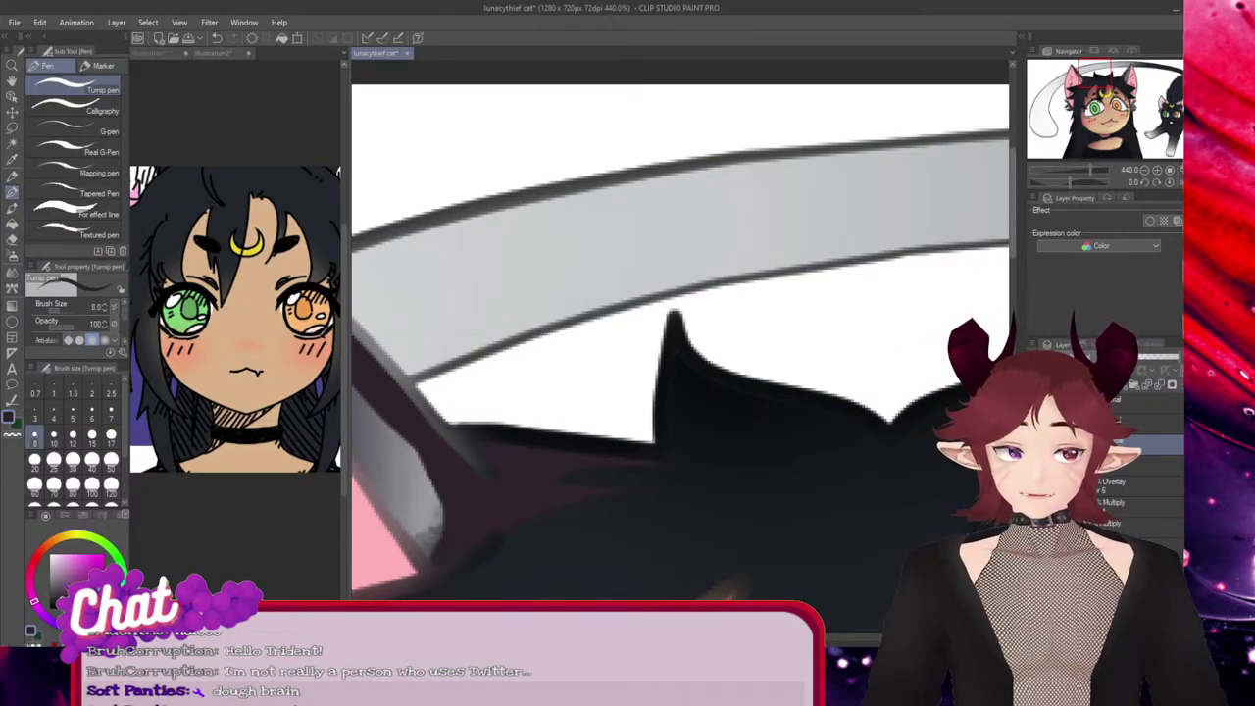
{"action": "scroll", "coordinate": [698, 267], "scroll_direction": "down", "scroll_amount": 5}
{"action": "left_click_drag", "start_coordinate": [698, 267], "coordinate": [716, 279]}
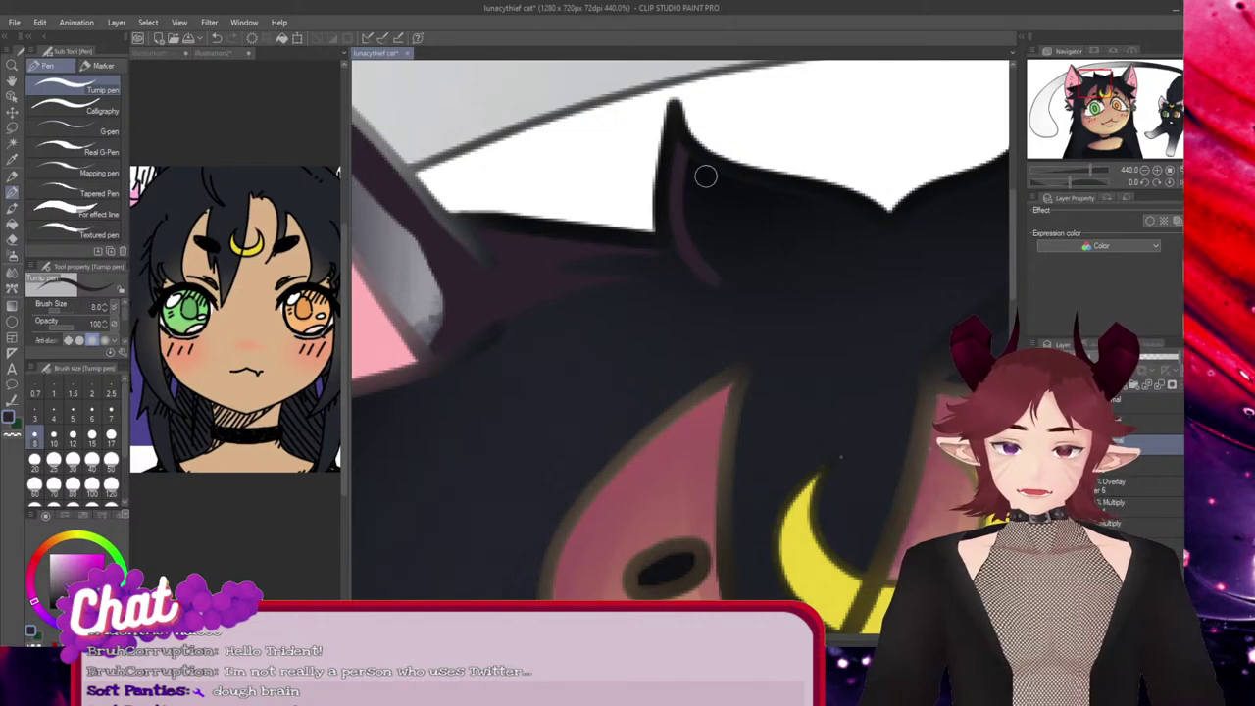
{"action": "key", "text": "ctrl+z"}
{"action": "left_click_drag", "start_coordinate": [684, 140], "coordinate": [767, 278]}
{"action": "left_click_drag", "start_coordinate": [889, 251], "coordinate": [828, 202]}
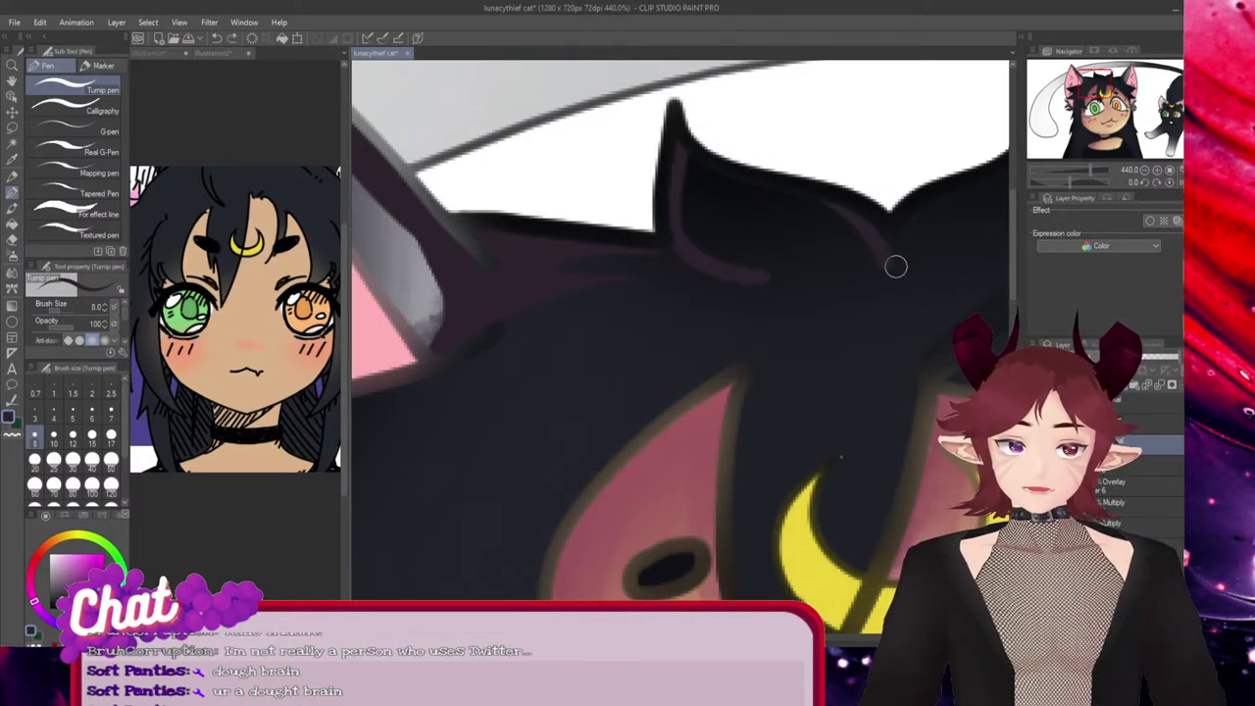
{"action": "mouse_move", "coordinate": [896, 265]}
{"action": "left_mouse_down"}
{"action": "mouse_move", "coordinate": [994, 184]}
{"action": "mouse_move", "coordinate": [890, 280]}
{"action": "mouse_move", "coordinate": [929, 223]}
{"action": "mouse_move", "coordinate": [1001, 194]}
{"action": "left_mouse_up"}
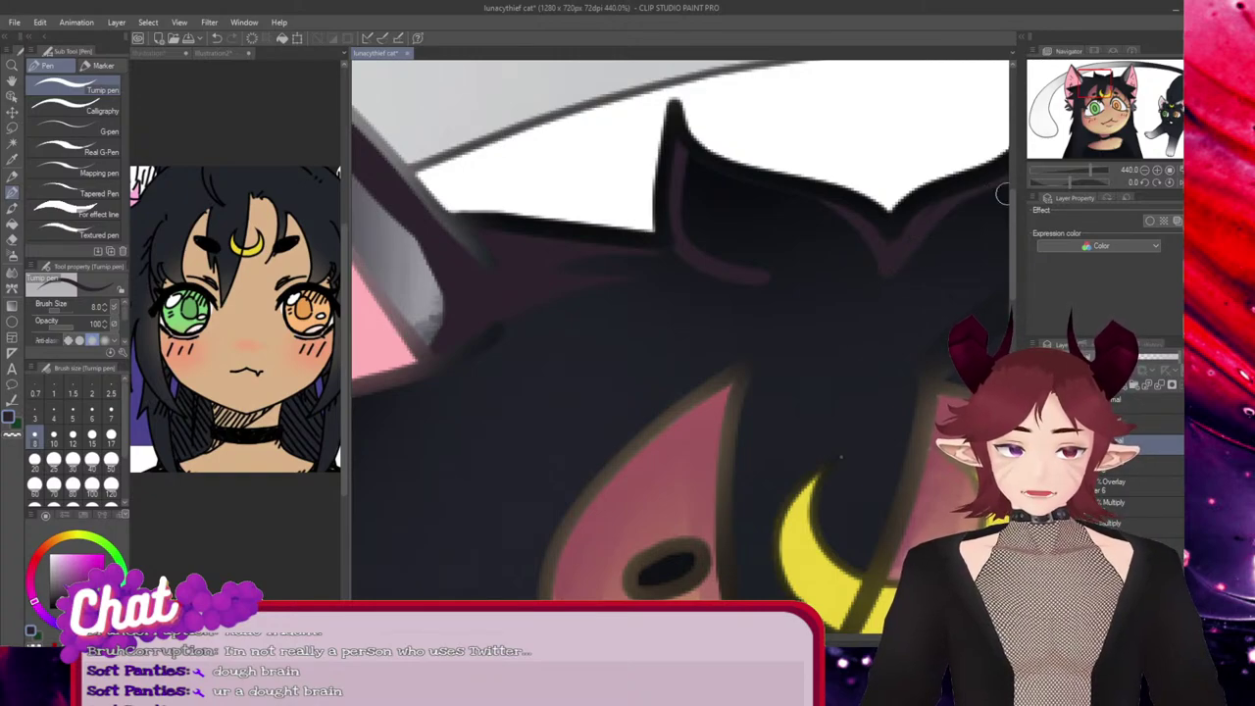
{"action": "mouse_move", "coordinate": [878, 231]}
{"action": "left_mouse_down"}
{"action": "mouse_move", "coordinate": [662, 137]}
{"action": "mouse_move", "coordinate": [664, 111]}
{"action": "mouse_move", "coordinate": [790, 210]}
{"action": "mouse_move", "coordinate": [868, 200]}
{"action": "left_mouse_up"}
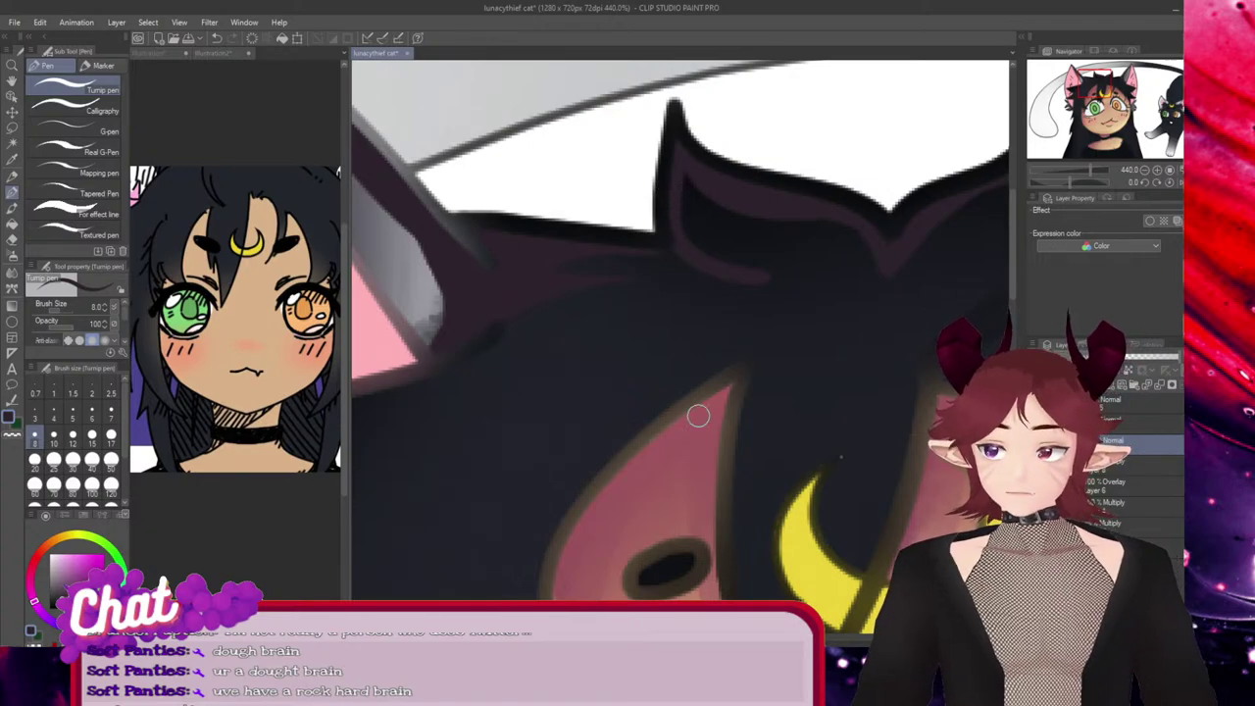
{"action": "scroll", "coordinate": [628, 514], "scroll_direction": "right", "scroll_amount": 6}
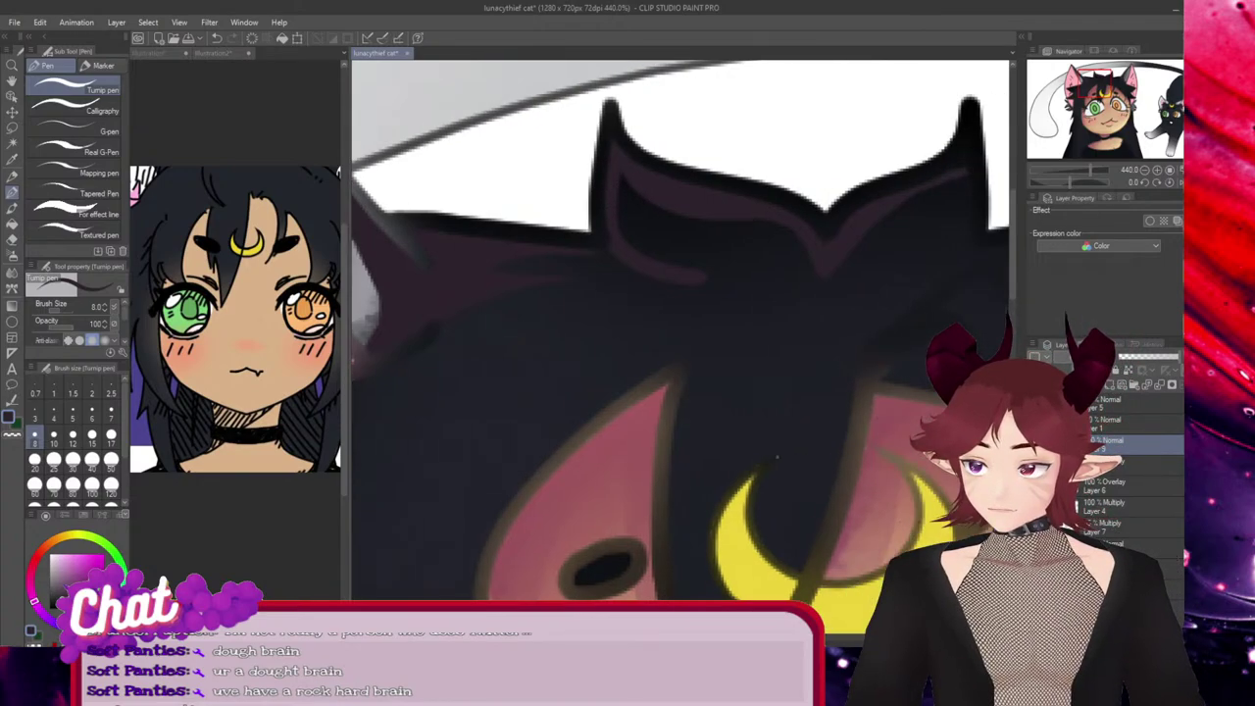
Shade the inner edge of the right pointed hair tuft in dark purple and trim the tuft shading ends with the hard eraser
{"action": "left_click_drag", "start_coordinate": [404, 457], "coordinate": [616, 456]}
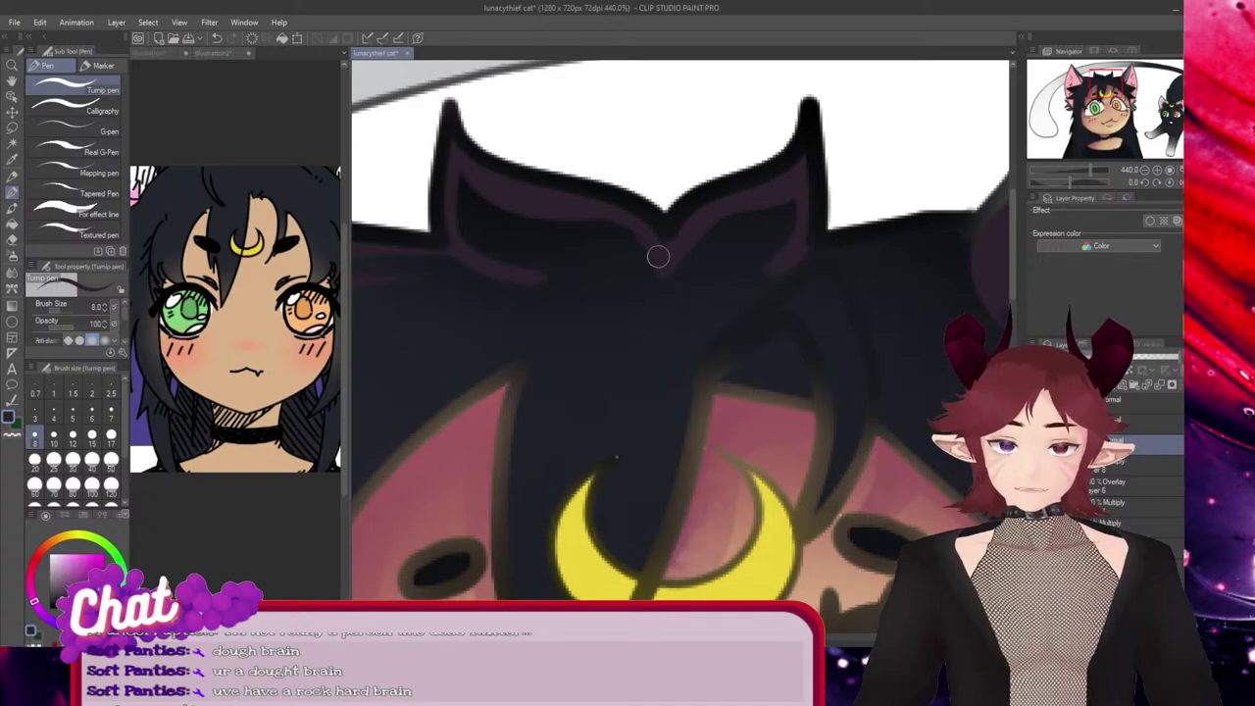
{"action": "key", "text": "e"}
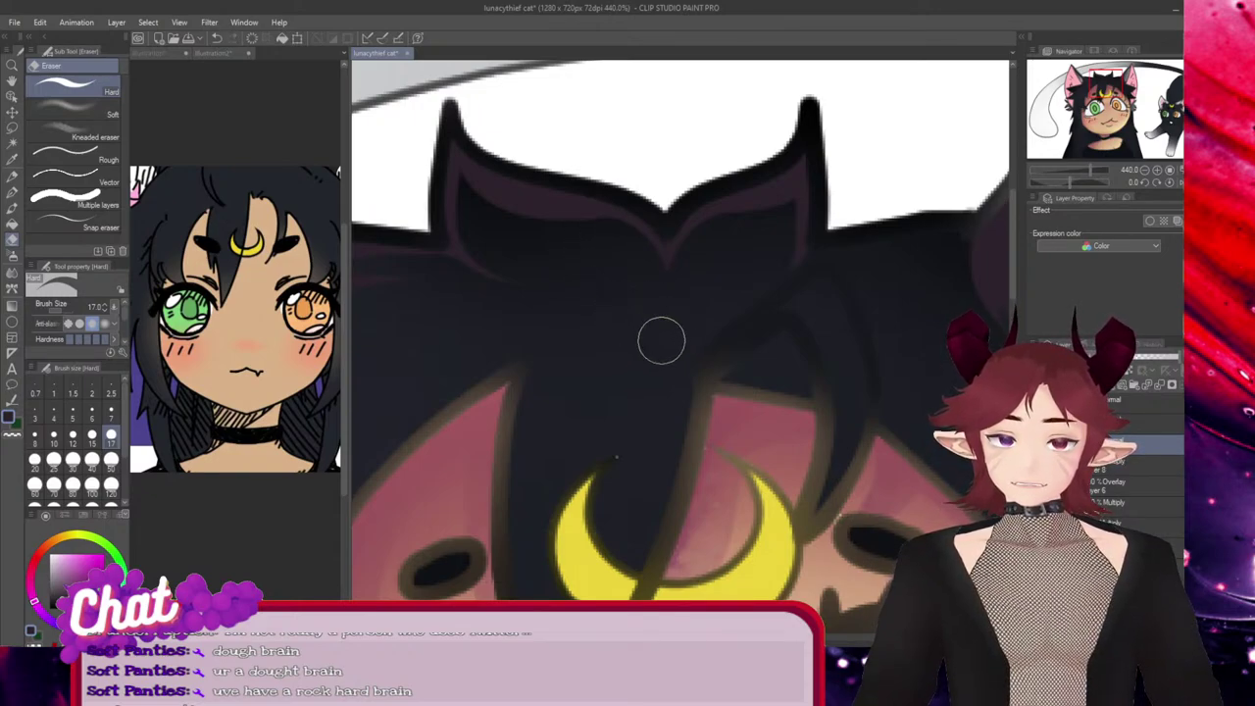
Shade the hair between the right tuft and the right ear's base with dark purple, trimming its pointed end with the hard eraser
{"action": "left_click_drag", "start_coordinate": [617, 457], "coordinate": [1085, 459]}
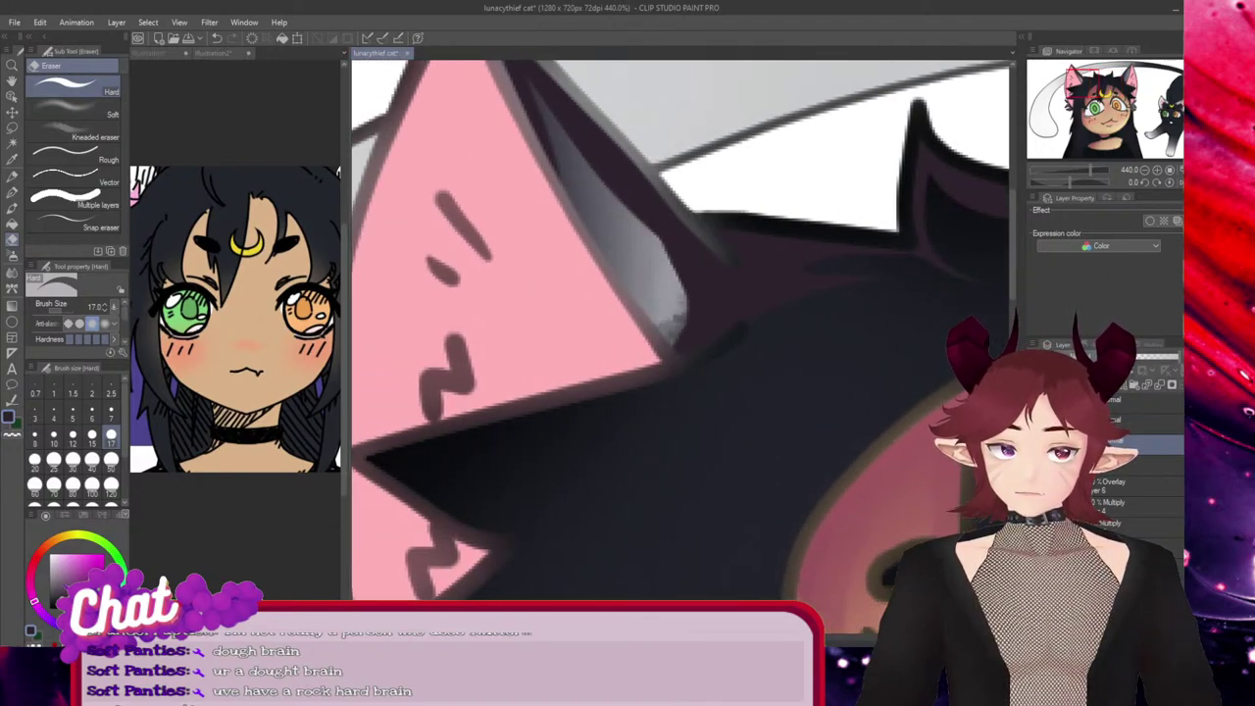
{"action": "scroll", "coordinate": [700, 574], "scroll_direction": "left", "scroll_amount": 2}
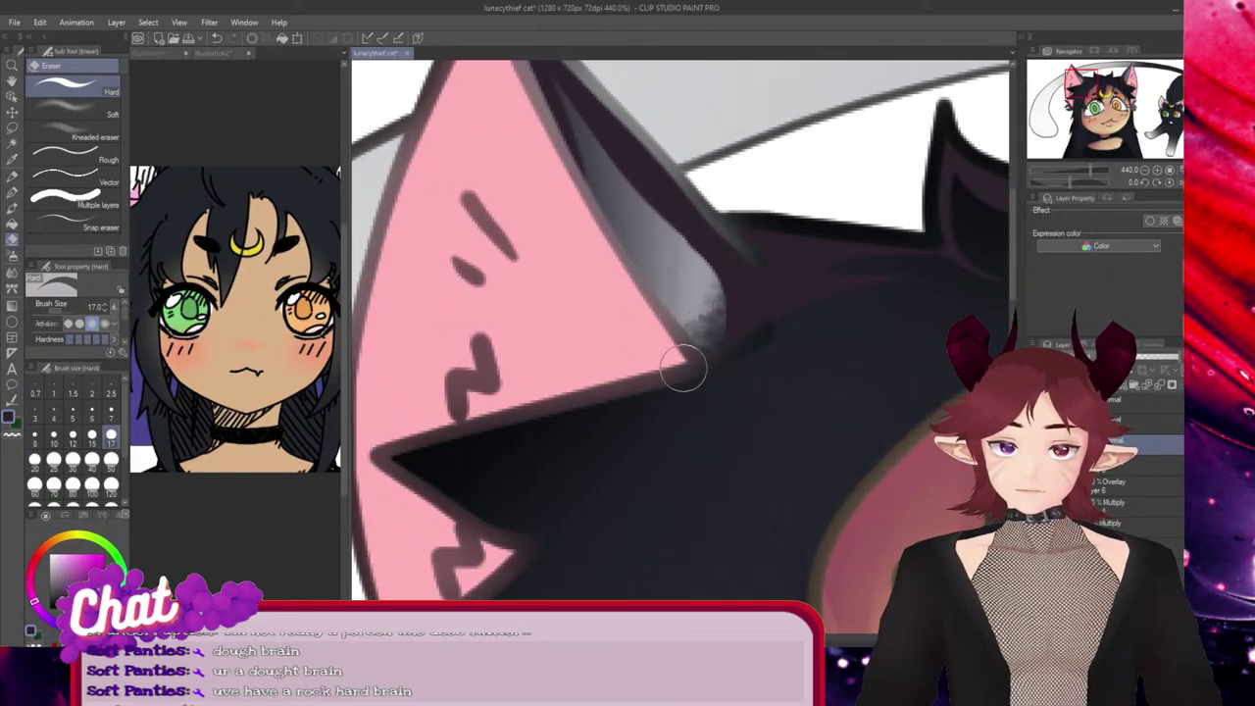
{"action": "left_click_drag", "start_coordinate": [610, 639], "coordinate": [673, 639]}
{"action": "key", "text": "p"}
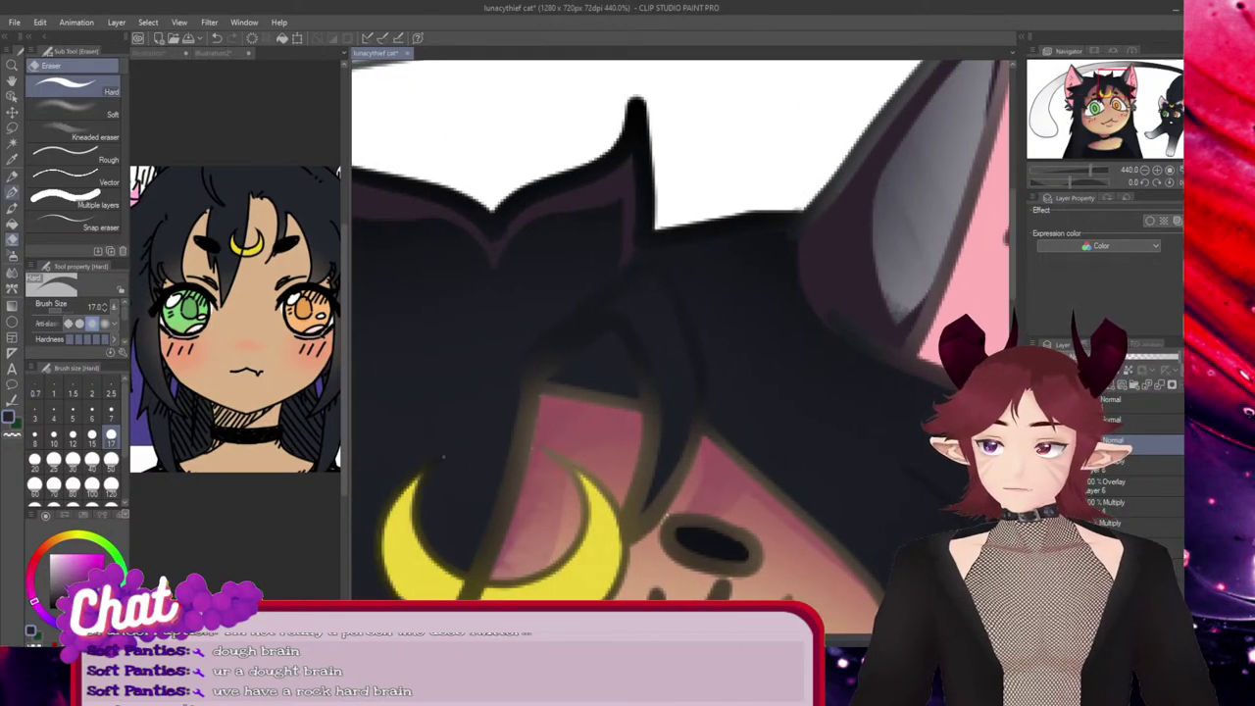
{"action": "key", "text": "ctrl+z"}
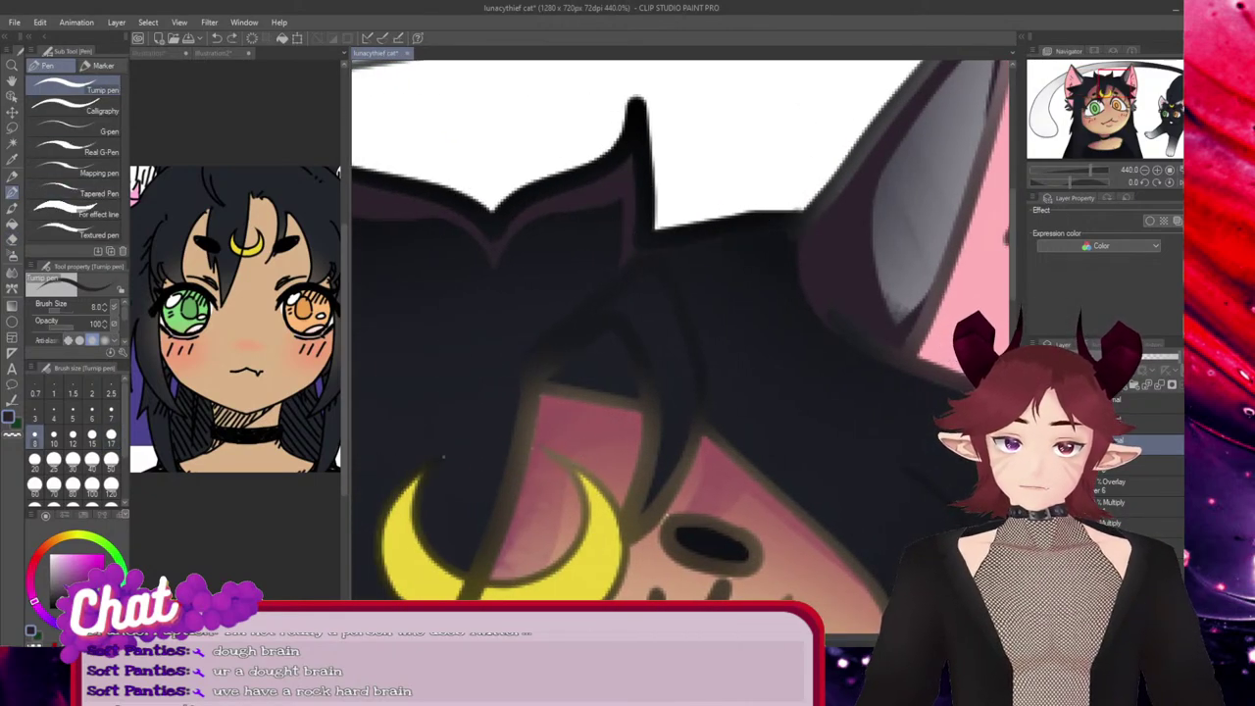
{"action": "left_click_drag", "start_coordinate": [799, 237], "coordinate": [643, 247]}
{"action": "mouse_move", "coordinate": [814, 235]}
{"action": "left_mouse_down"}
{"action": "mouse_move", "coordinate": [709, 283]}
{"action": "mouse_move", "coordinate": [868, 359]}
{"action": "left_mouse_up"}
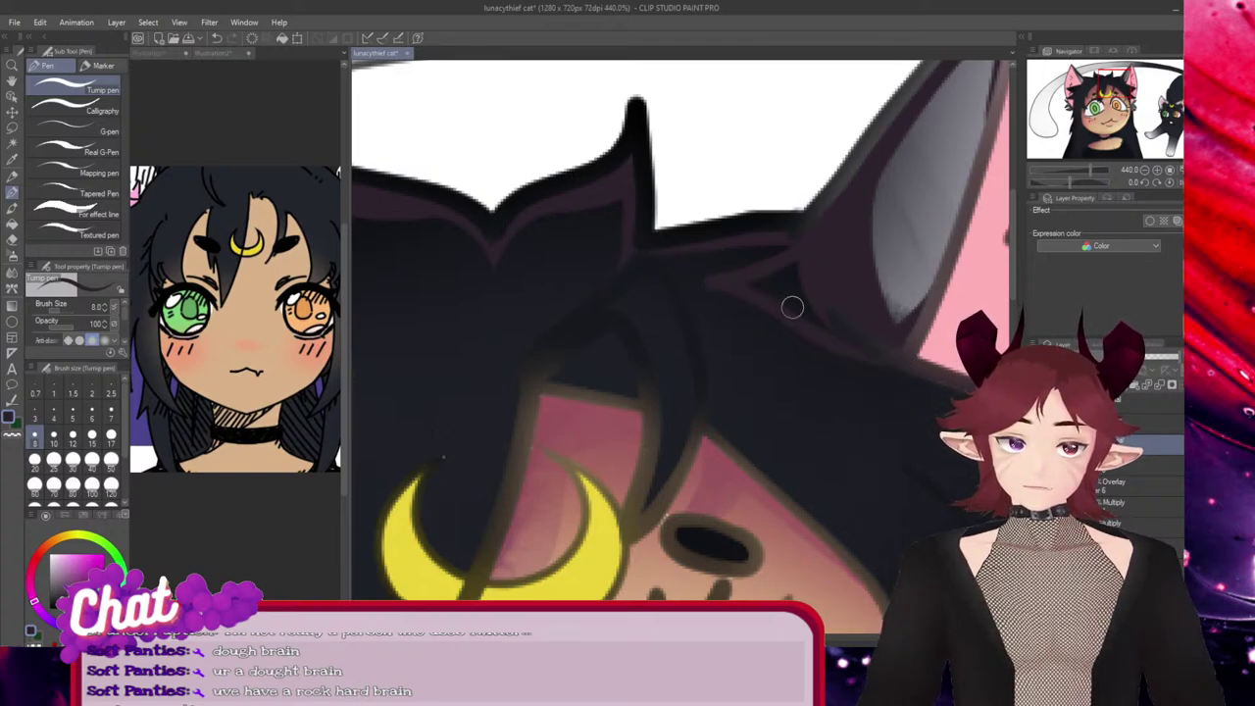
{"action": "mouse_move", "coordinate": [812, 314]}
{"action": "left_mouse_down"}
{"action": "mouse_move", "coordinate": [753, 284]}
{"action": "mouse_move", "coordinate": [820, 320]}
{"action": "left_mouse_up"}
{"action": "left_click_drag", "start_coordinate": [746, 287], "coordinate": [798, 269]}
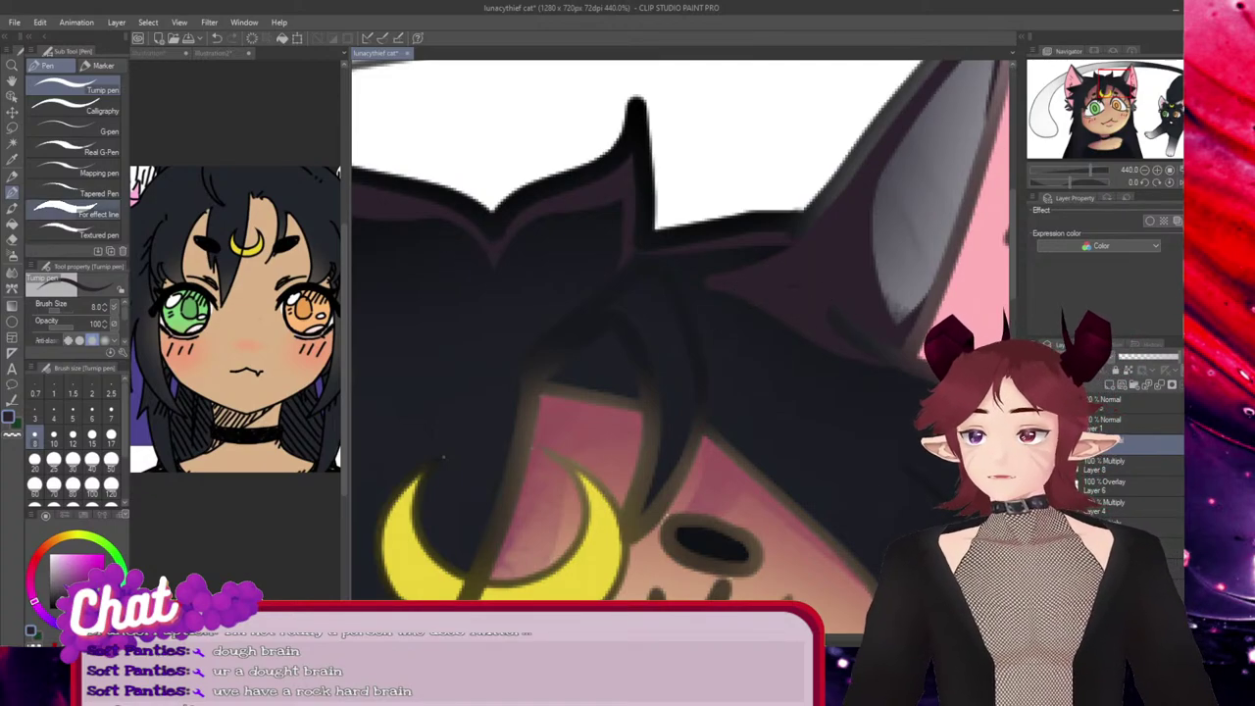
{"action": "key", "text": "e"}
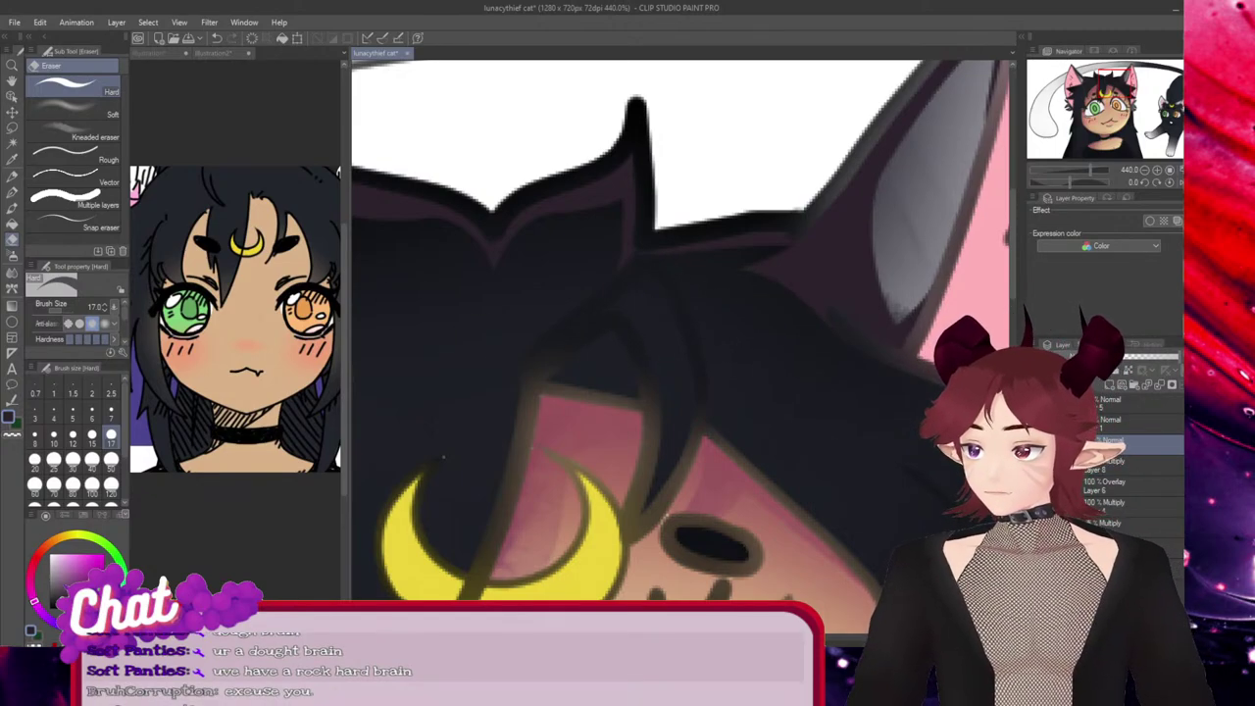
Shade the small curved bang above the right eyebrow and the center parting below the tufts in dark purple, refining the parting with the hard eraser
{"action": "key", "text": "p"}
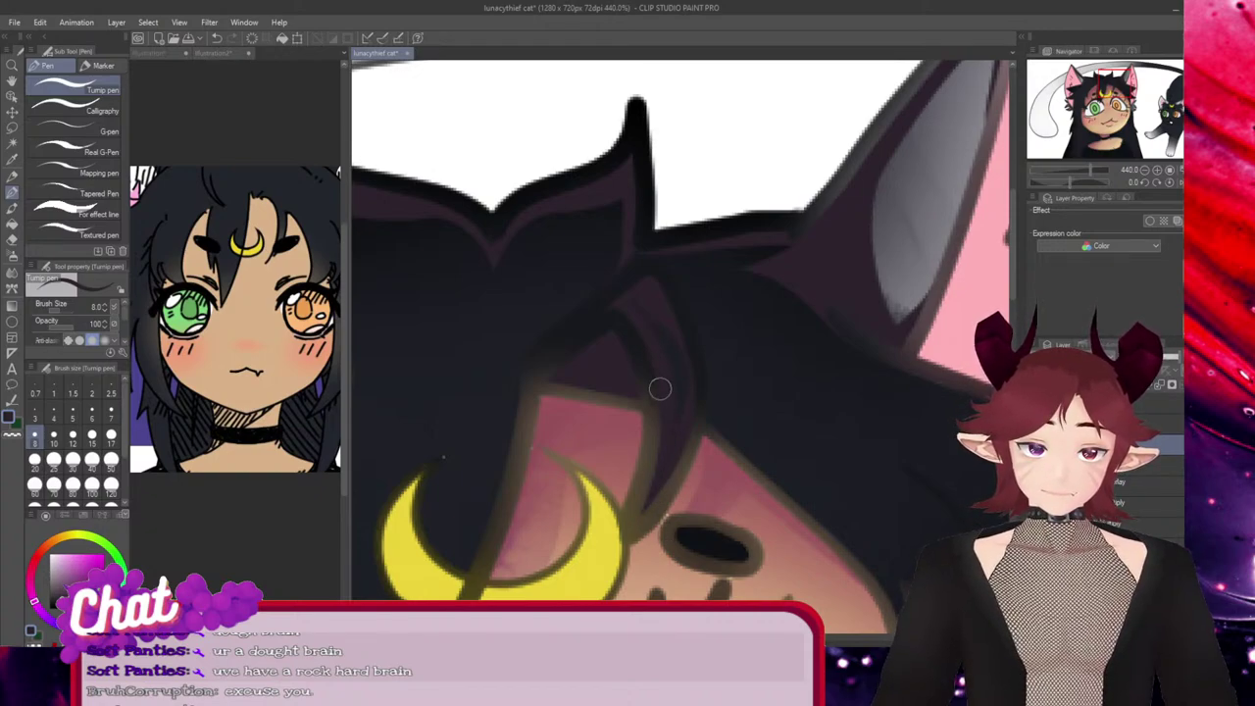
{"action": "left_click_drag", "start_coordinate": [723, 640], "coordinate": [688, 641]}
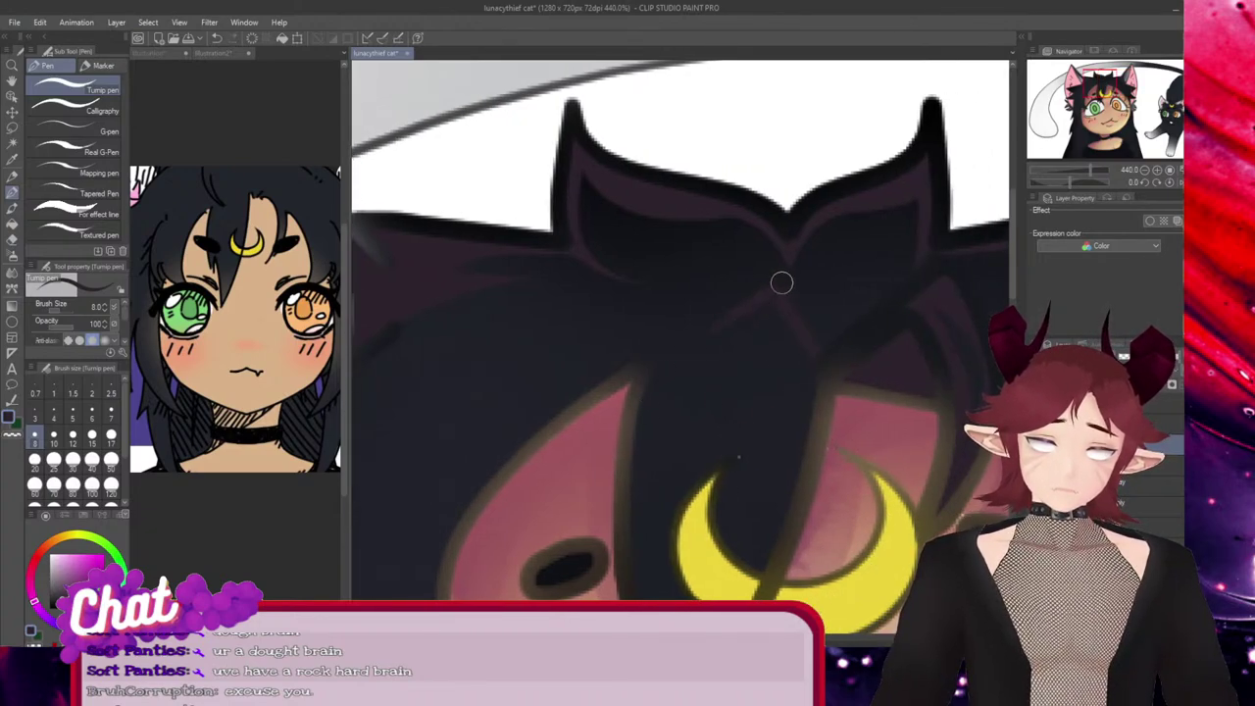
{"action": "mouse_move", "coordinate": [757, 295]}
{"action": "left_mouse_down"}
{"action": "mouse_move", "coordinate": [735, 215]}
{"action": "mouse_move", "coordinate": [755, 282]}
{"action": "mouse_move", "coordinate": [765, 245]}
{"action": "left_mouse_up"}
{"action": "key", "text": "ctrl+z"}
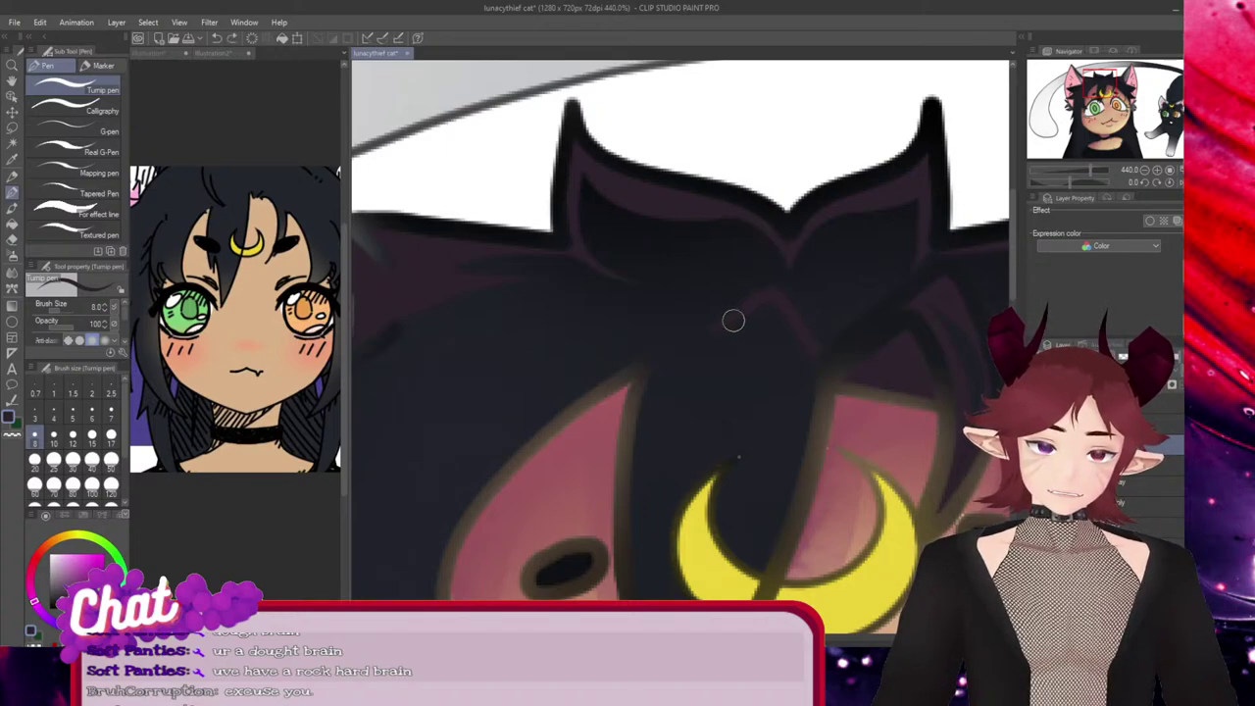
{"action": "left_click_drag", "start_coordinate": [757, 292], "coordinate": [763, 216]}
{"action": "mouse_move", "coordinate": [764, 283]}
{"action": "left_mouse_down"}
{"action": "mouse_move", "coordinate": [764, 241]}
{"action": "mouse_move", "coordinate": [763, 284]}
{"action": "left_mouse_up"}
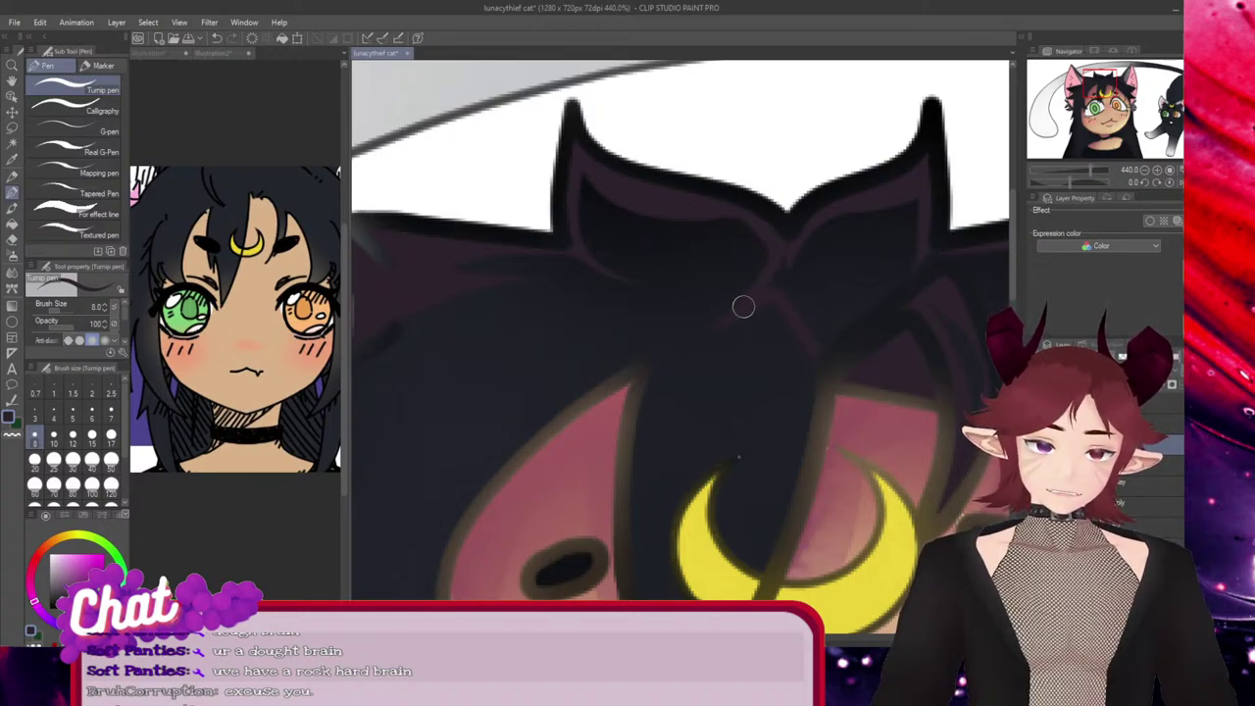
{"action": "left_click_drag", "start_coordinate": [826, 357], "coordinate": [841, 224]}
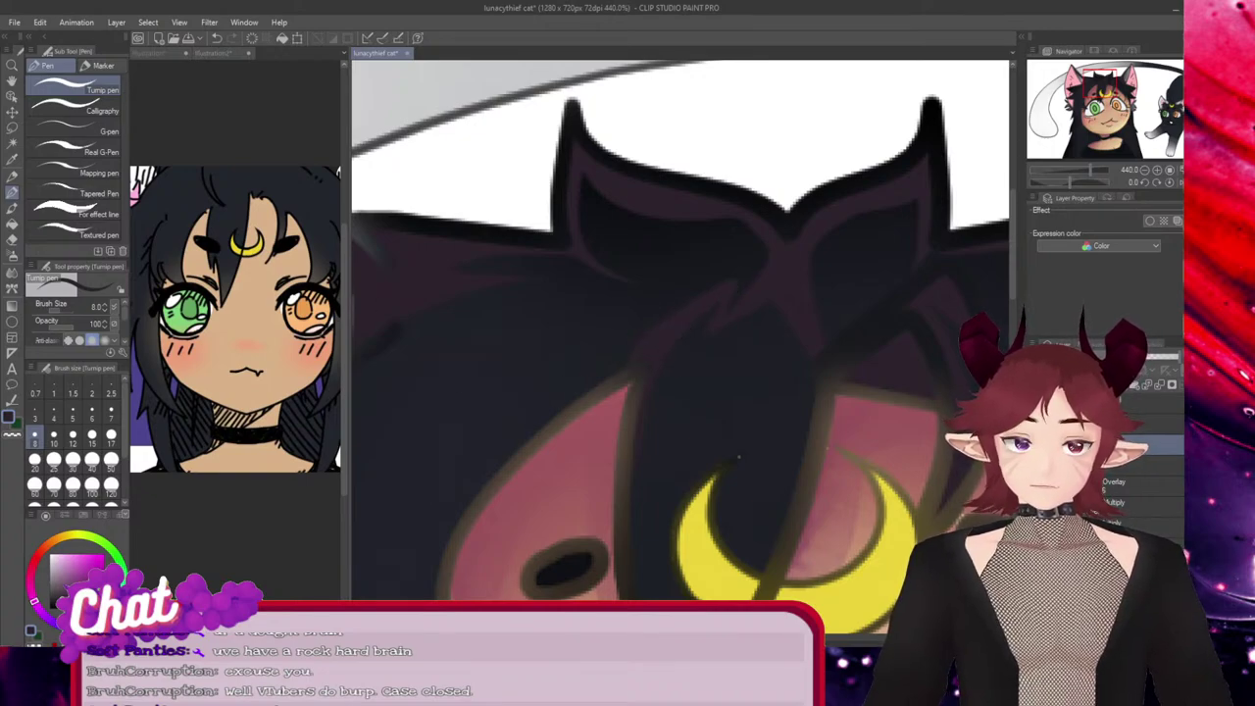
{"action": "key", "text": "e"}
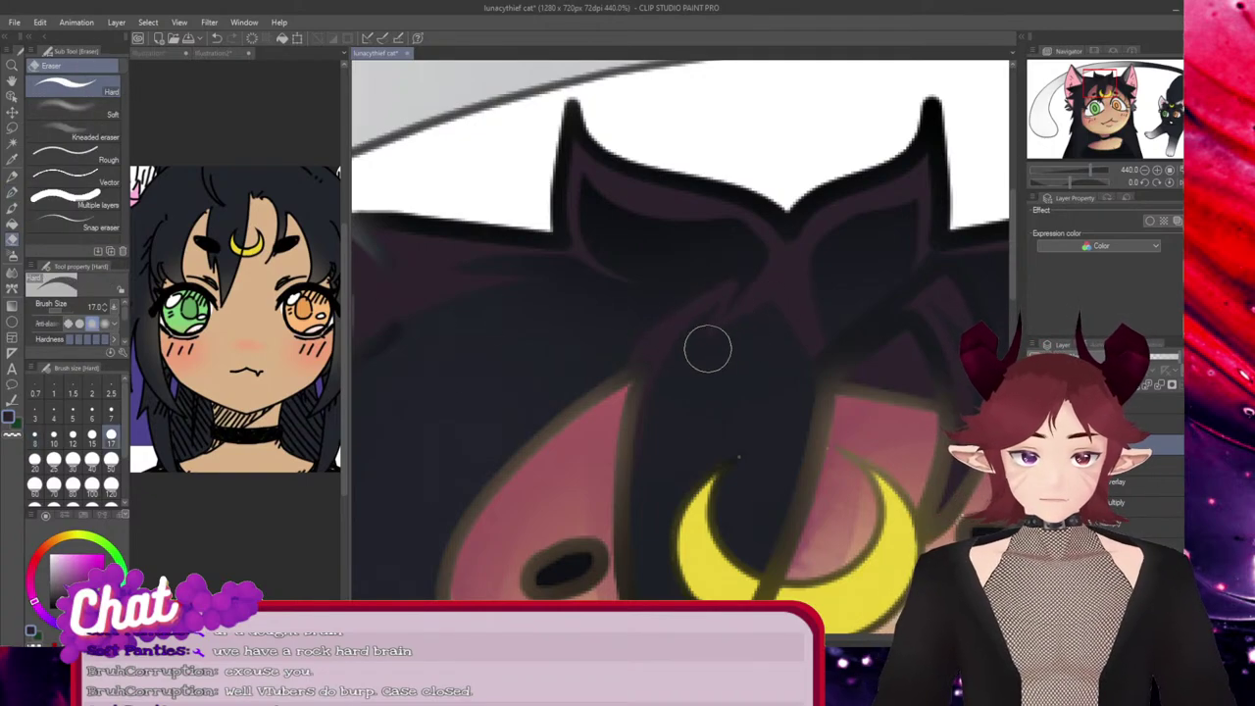
{"action": "mouse_move", "coordinate": [707, 349]}
{"action": "left_mouse_down"}
{"action": "mouse_move", "coordinate": [765, 303]}
{"action": "mouse_move", "coordinate": [801, 363]}
{"action": "mouse_move", "coordinate": [777, 381]}
{"action": "left_mouse_up"}
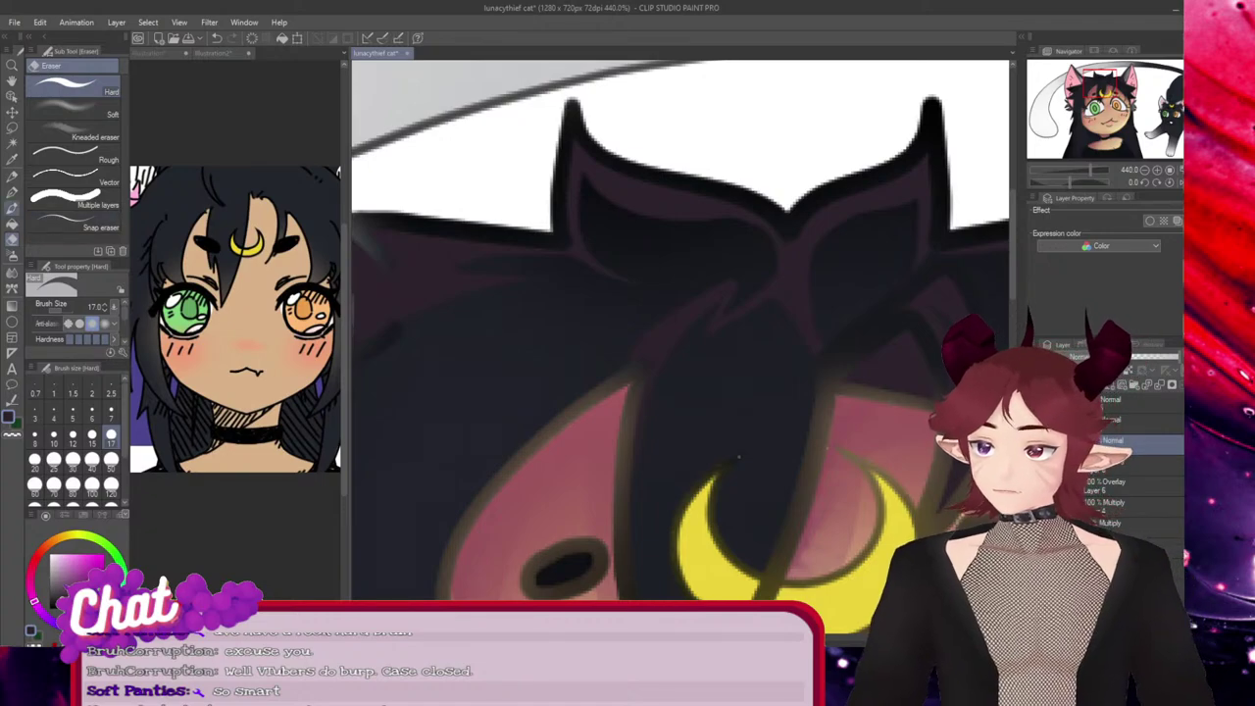
Add thin dark purple strand strokes inside both pointed hair tufts and trim their ends with the hard eraser
{"action": "key", "text": "p"}
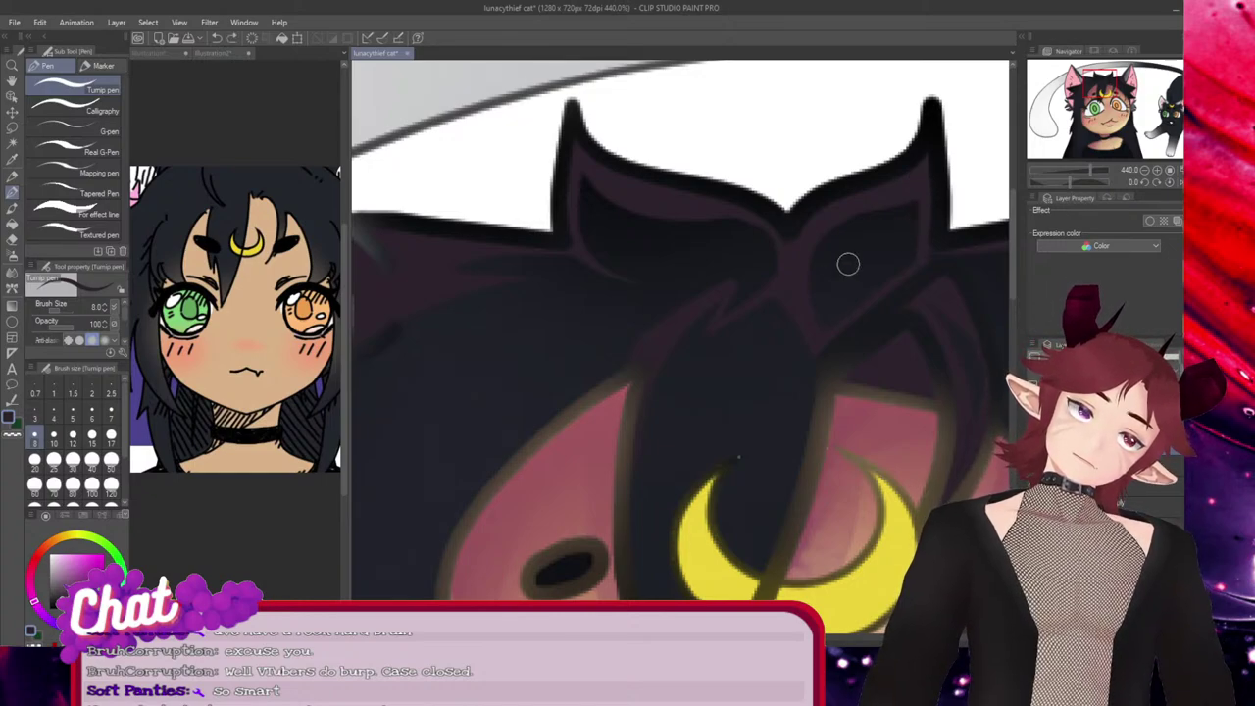
{"action": "left_click_drag", "start_coordinate": [588, 162], "coordinate": [726, 224]}
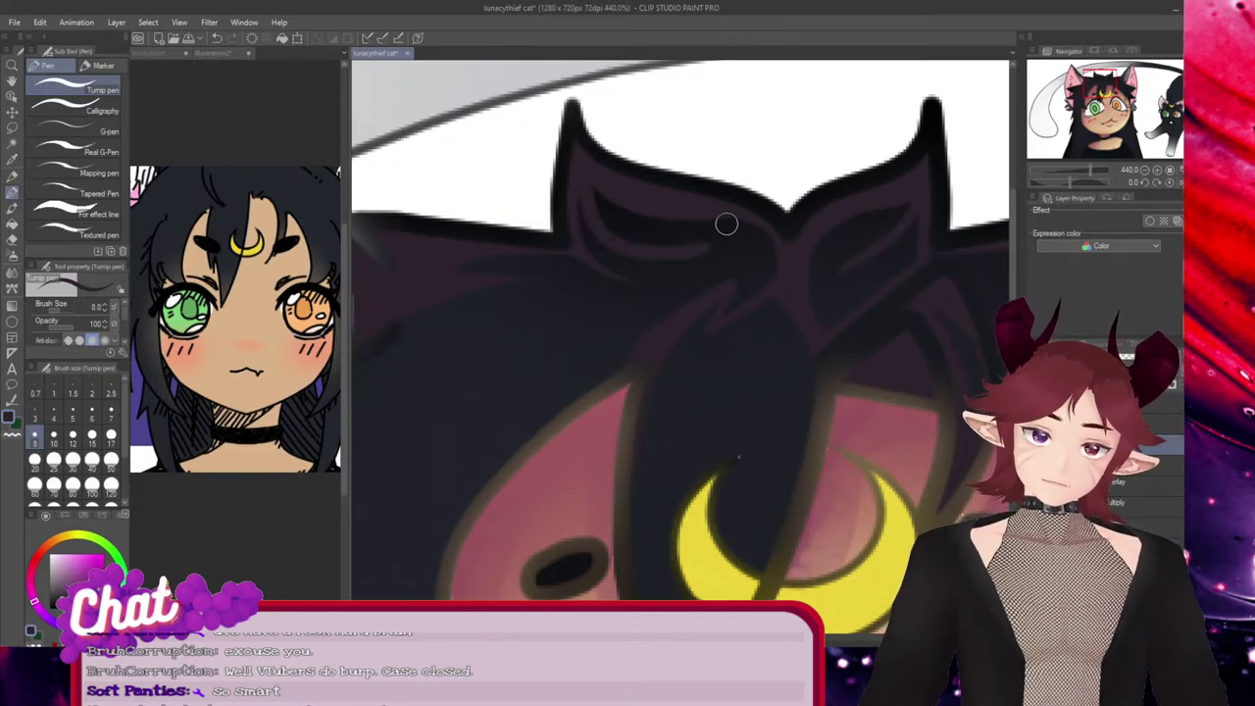
{"action": "key", "text": "ctrl+z"}
{"action": "mouse_move", "coordinate": [590, 185]}
{"action": "left_mouse_down"}
{"action": "mouse_move", "coordinate": [652, 251]}
{"action": "mouse_move", "coordinate": [682, 253]}
{"action": "left_mouse_up"}
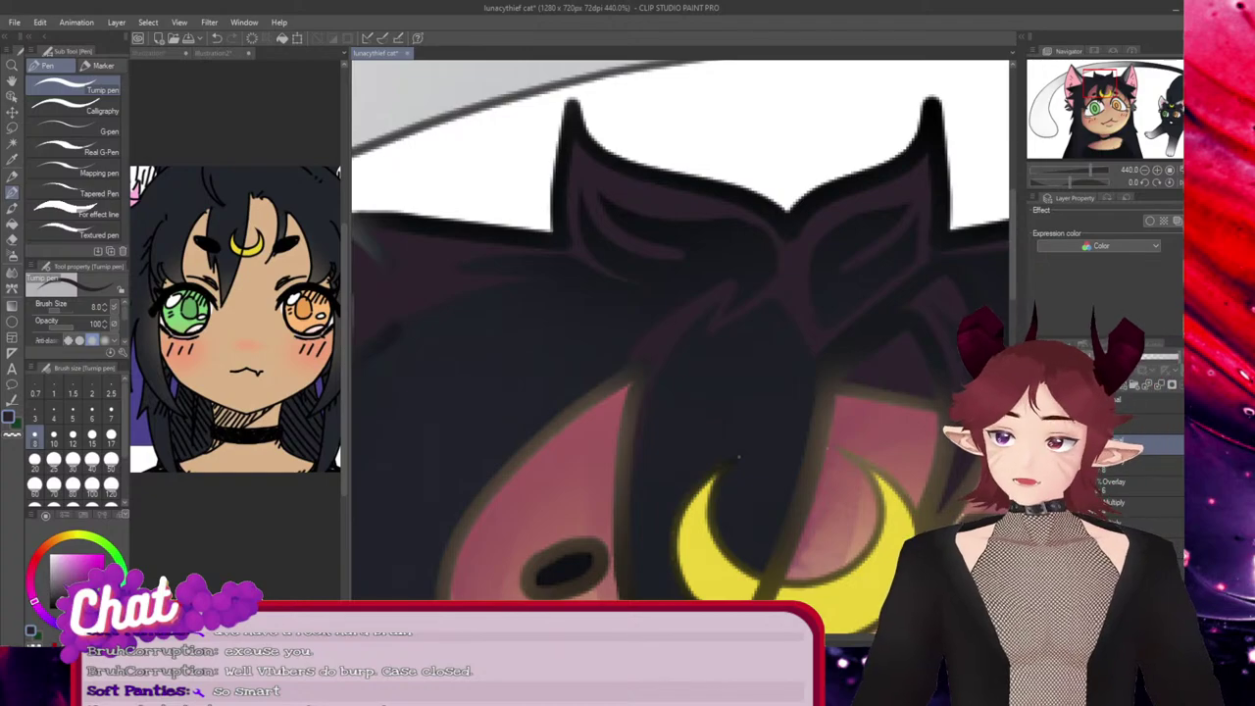
{"action": "key", "text": "e"}
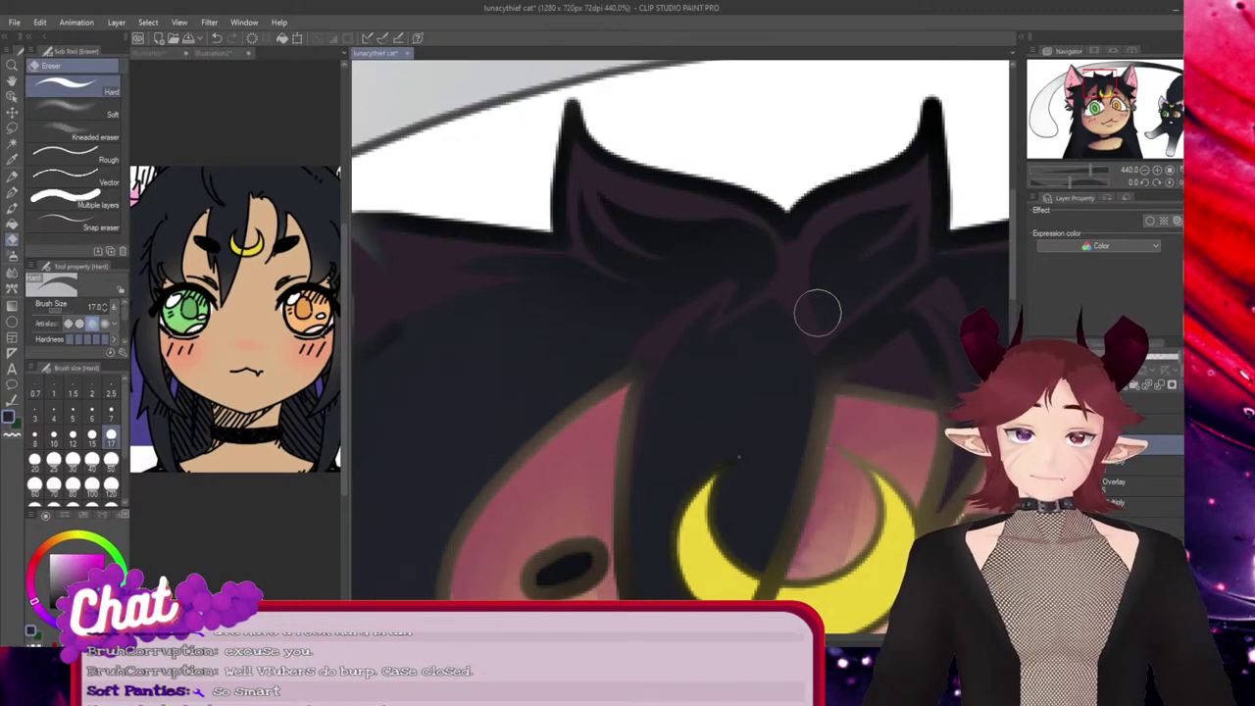
Shade the edges and inner strands of the central bang over the crescent moon in dark purple, cleaning the strokes with the hard eraser
{"action": "scroll", "coordinate": [817, 314], "scroll_direction": "down", "scroll_amount": 2}
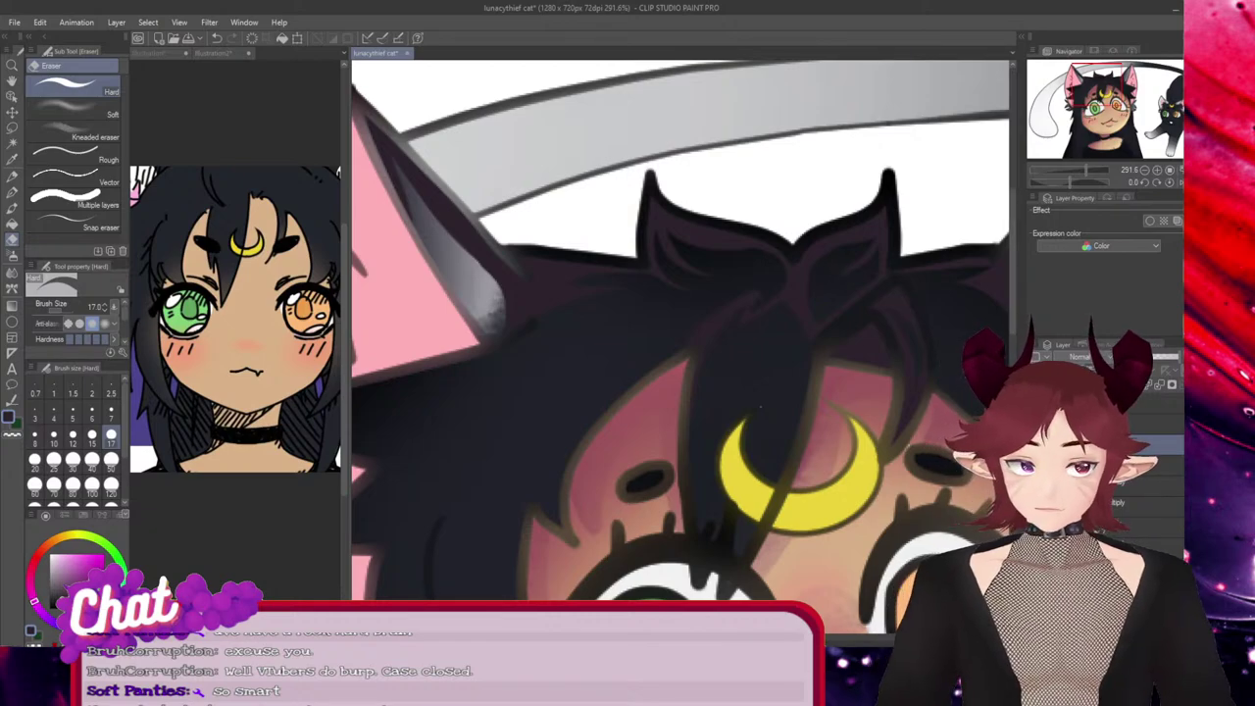
{"action": "scroll", "coordinate": [980, 329], "scroll_direction": "down", "scroll_amount": 3}
{"action": "scroll", "coordinate": [814, 335], "scroll_direction": "up", "scroll_amount": 2}
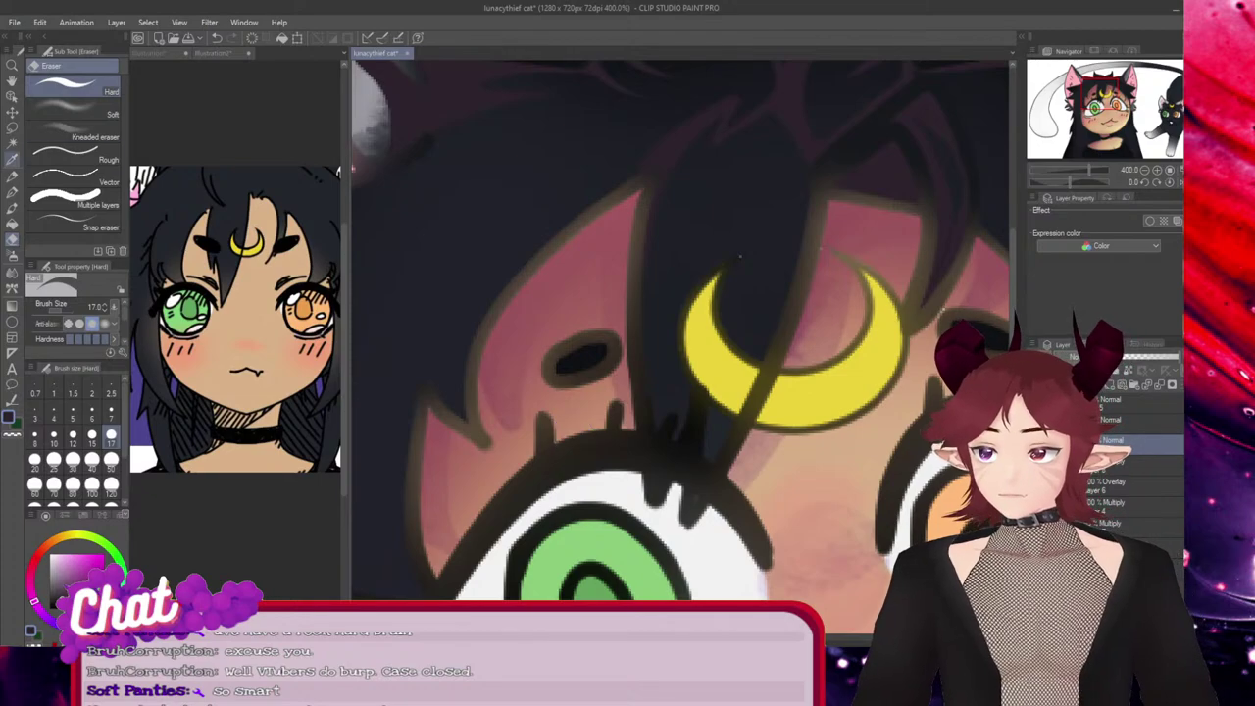
{"action": "key", "text": "p"}
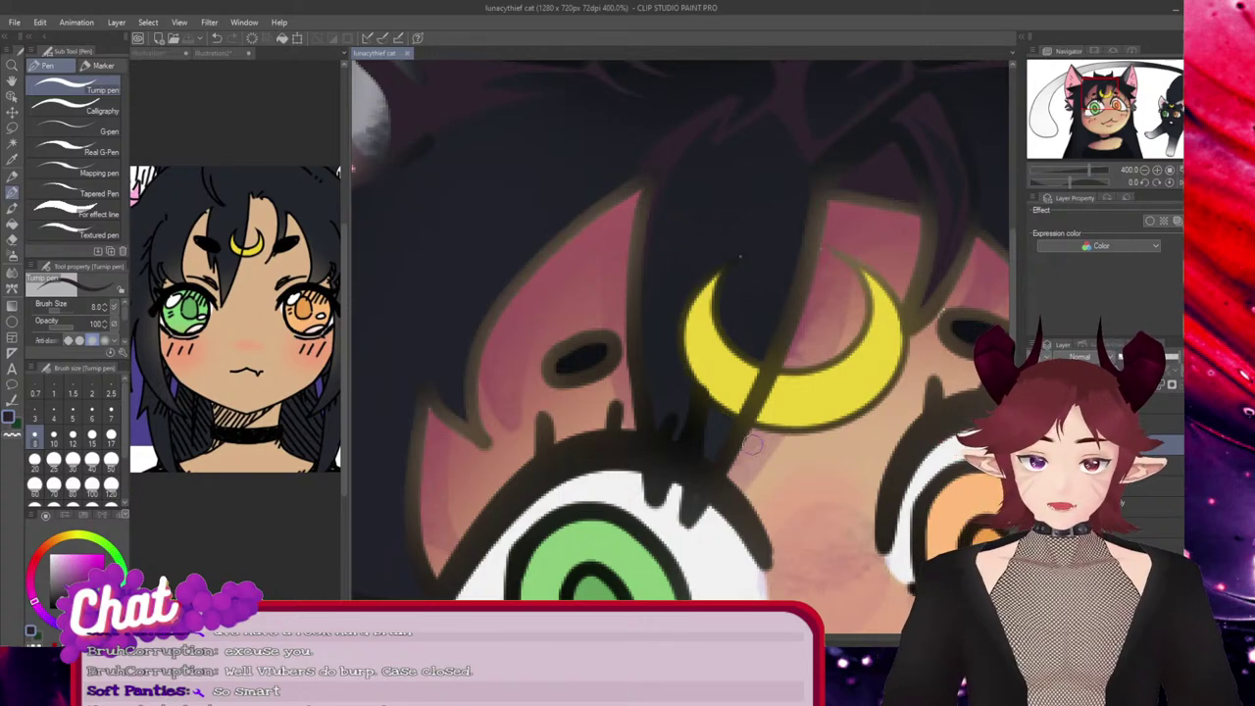
{"action": "left_click_drag", "start_coordinate": [756, 369], "coordinate": [739, 410]}
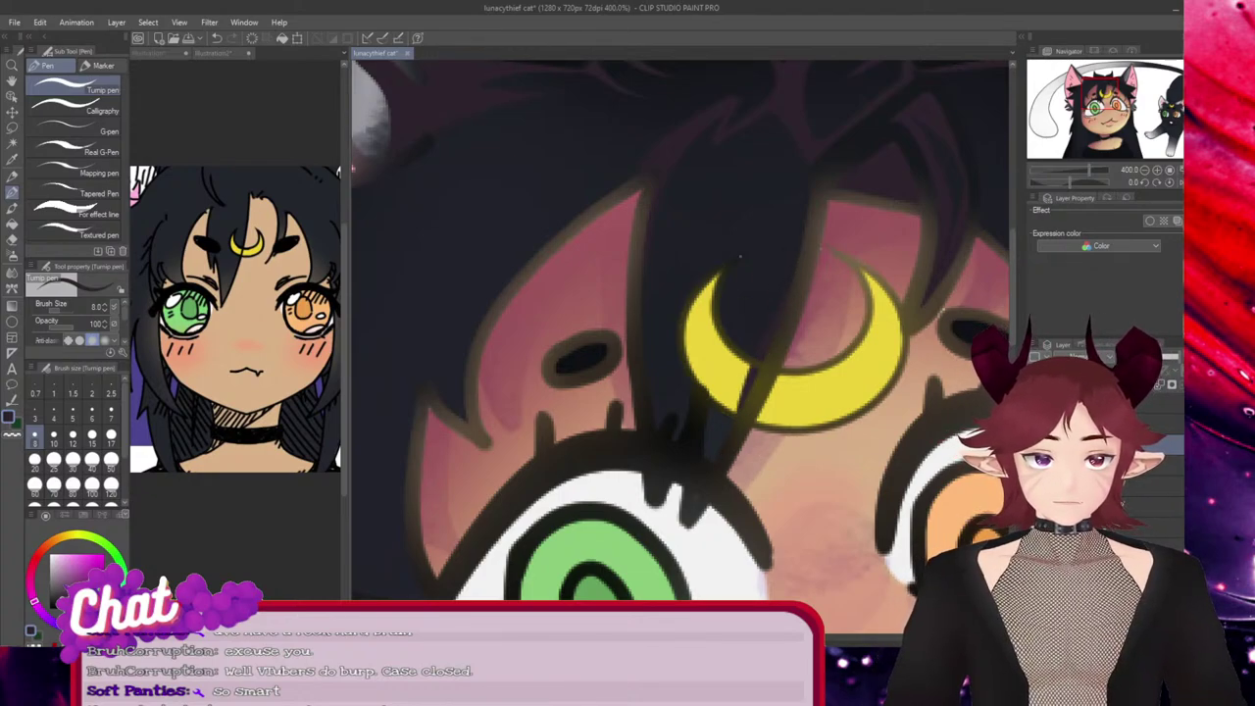
{"action": "key", "text": "ctrl+z"}
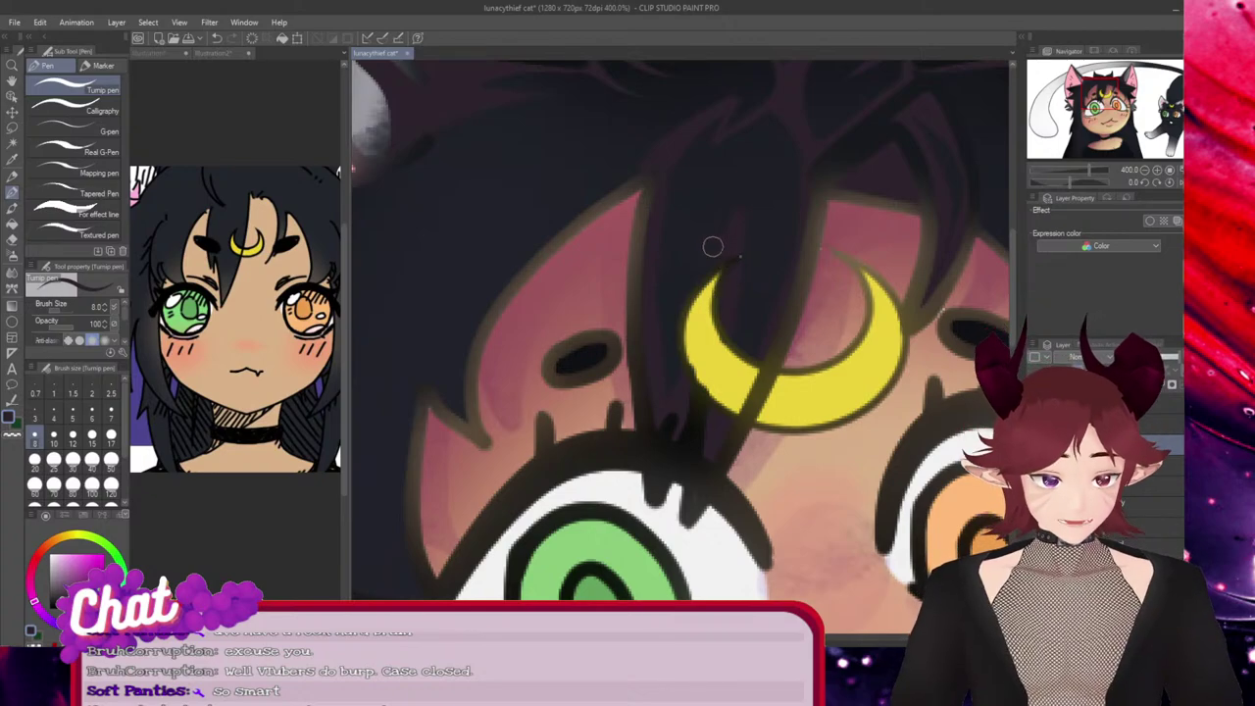
{"action": "key", "text": "e"}
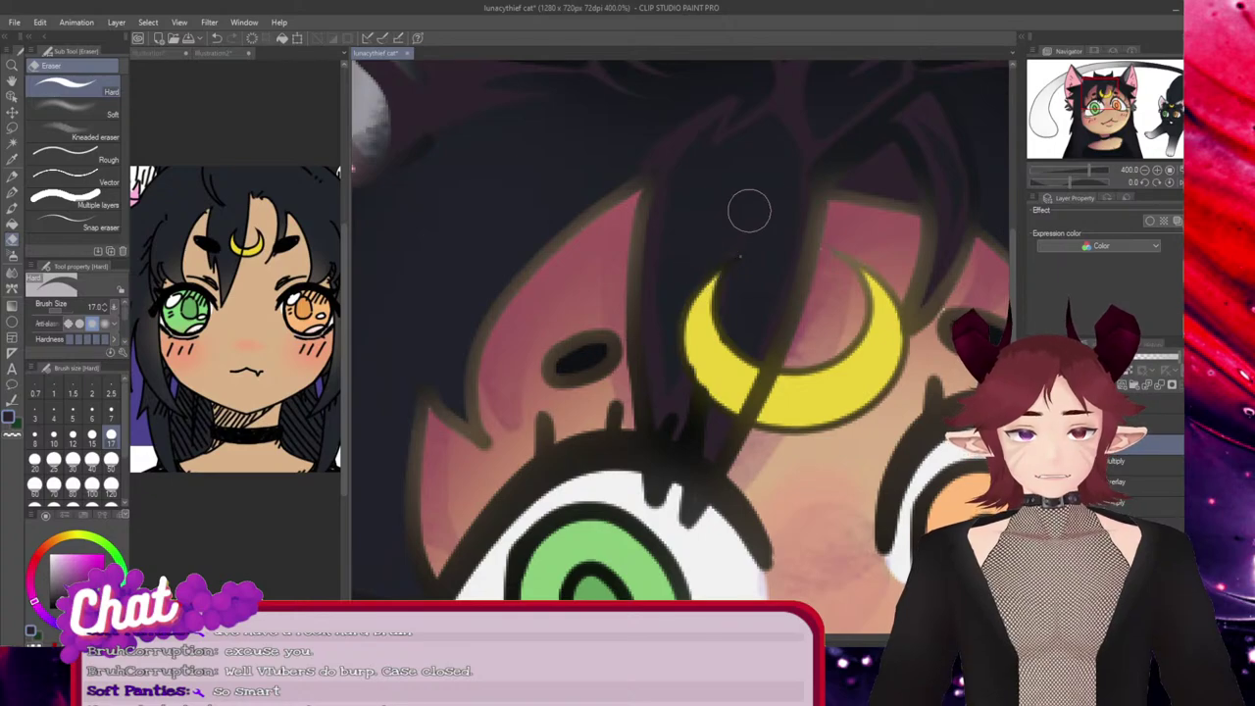
{"action": "key", "text": "p"}
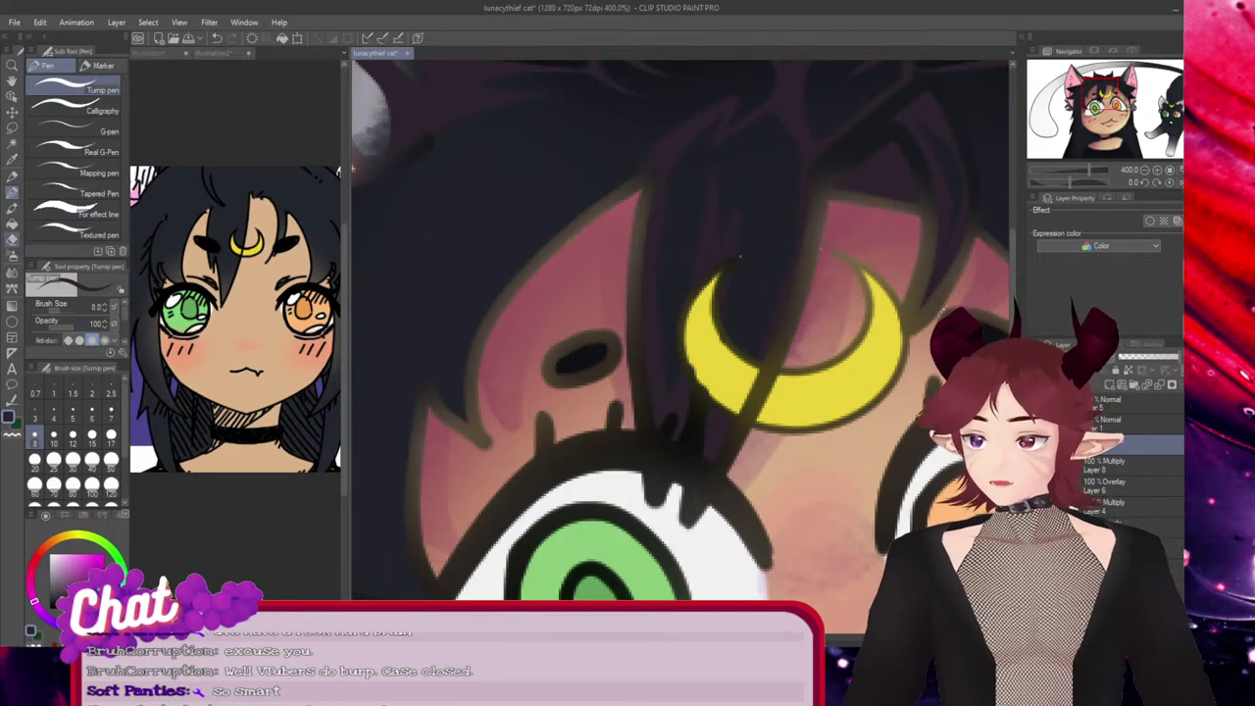
{"action": "left_click", "coordinate": [11, 239]}
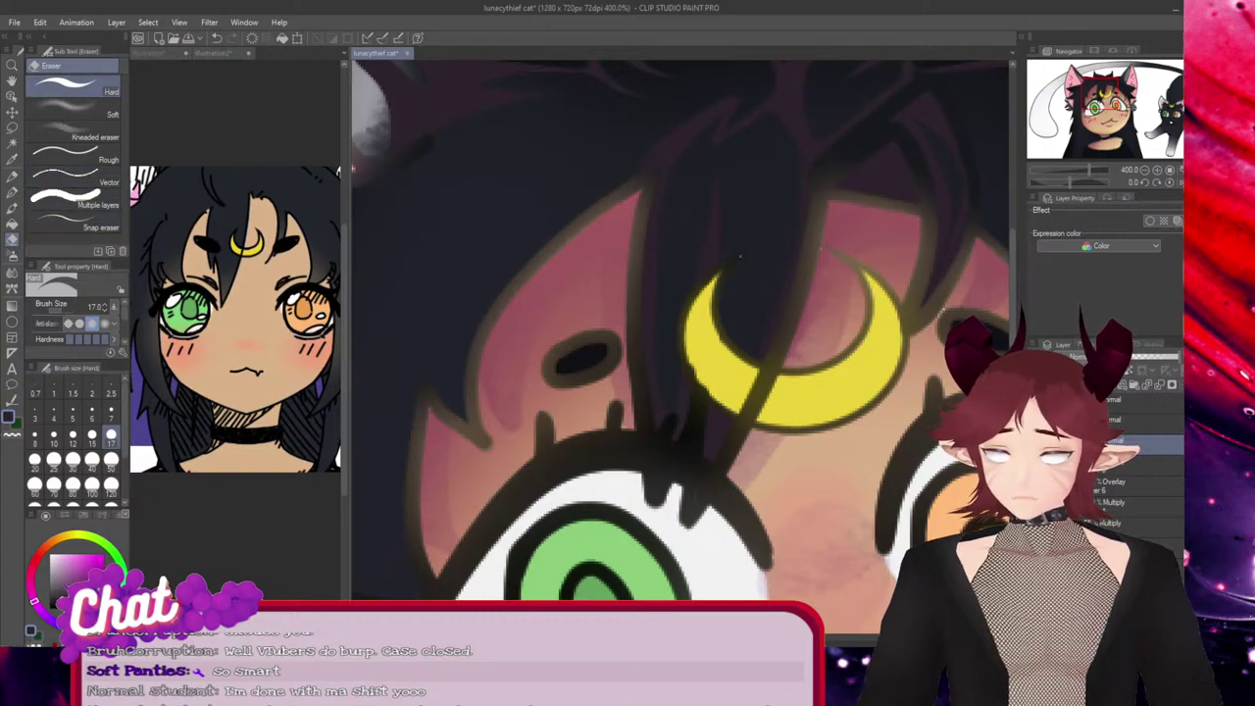
Save the illustration and shade the pointed left bang beside the eyebrow in dark purple, erasing the stroke that spills onto the skin
{"action": "key", "text": "p"}
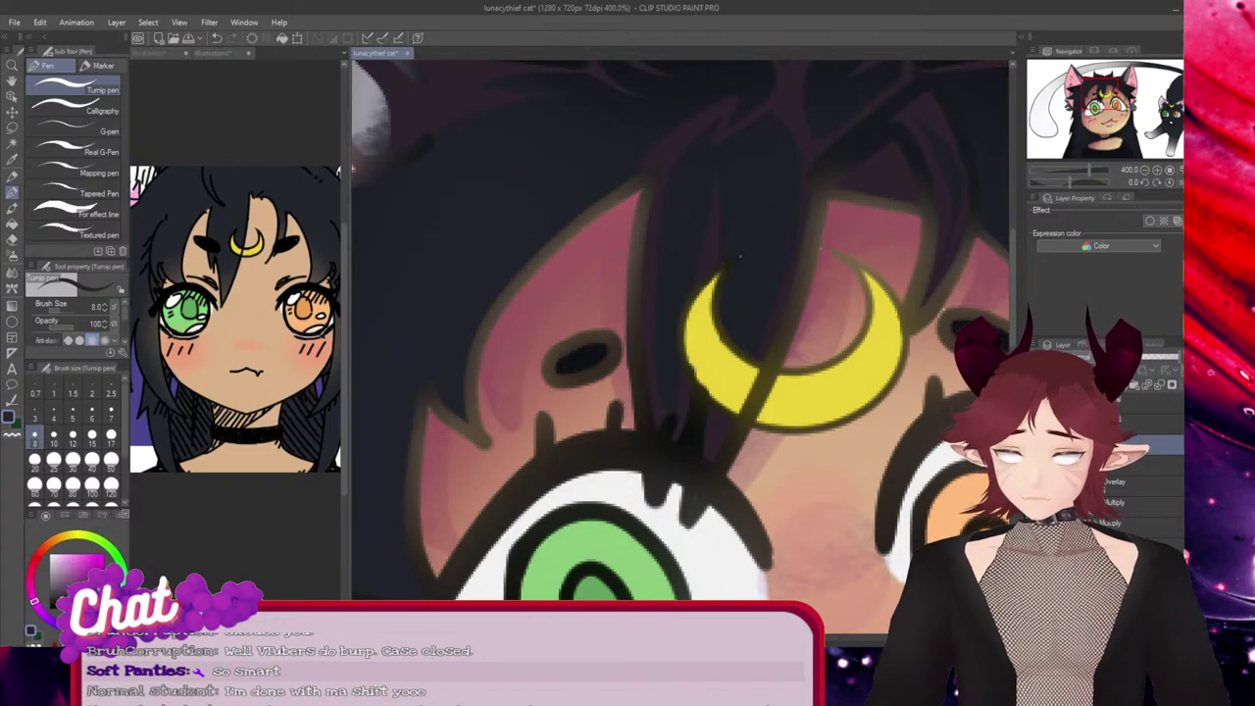
{"action": "key", "text": "ctrl+s"}
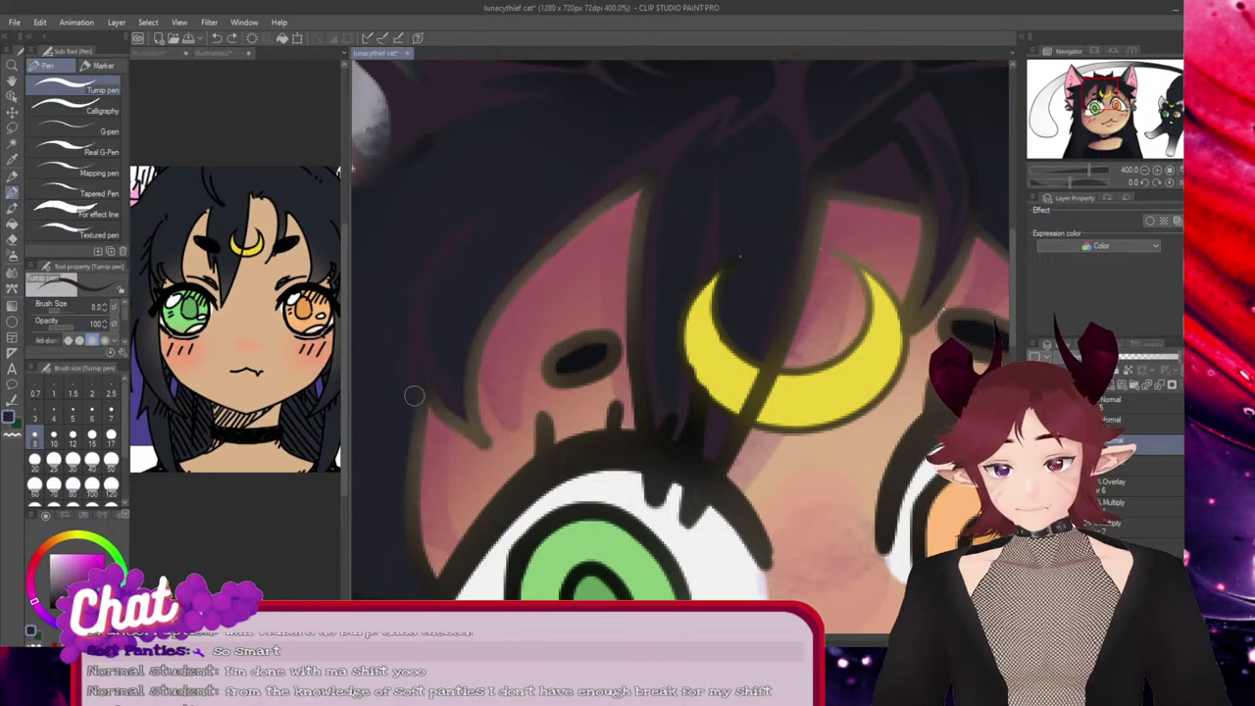
{"action": "left_click_drag", "start_coordinate": [476, 409], "coordinate": [487, 417]}
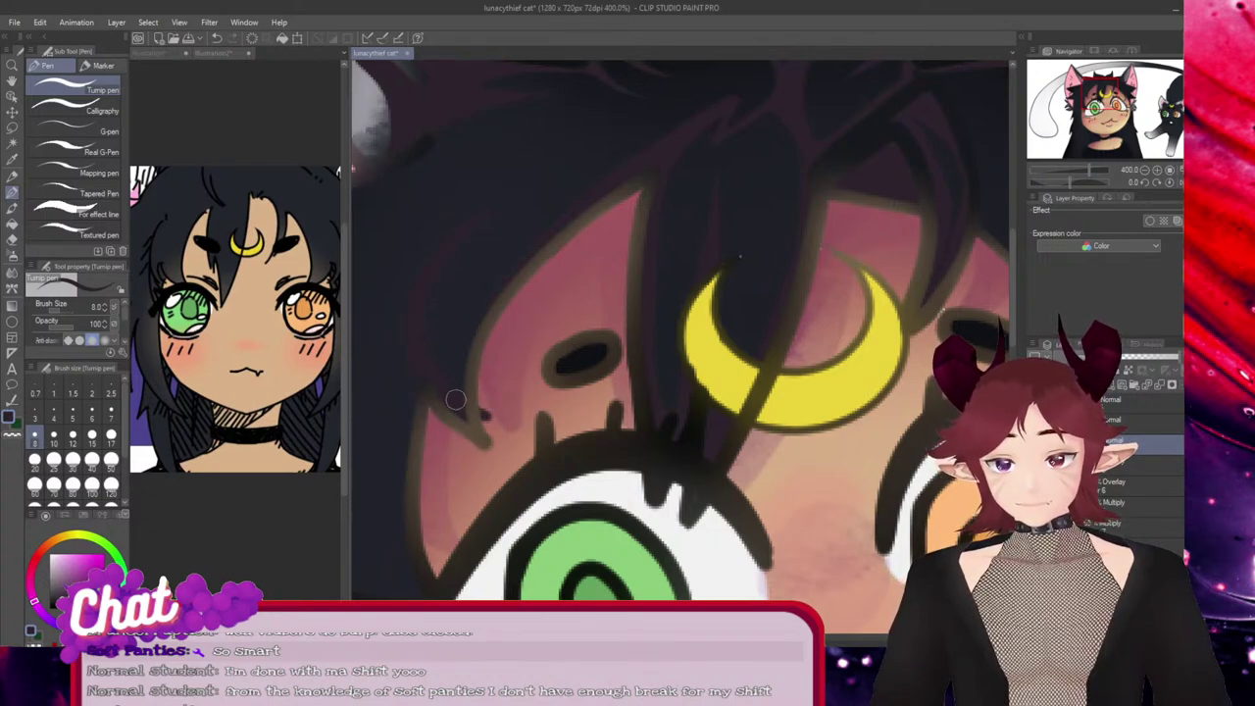
{"action": "key", "text": "e"}
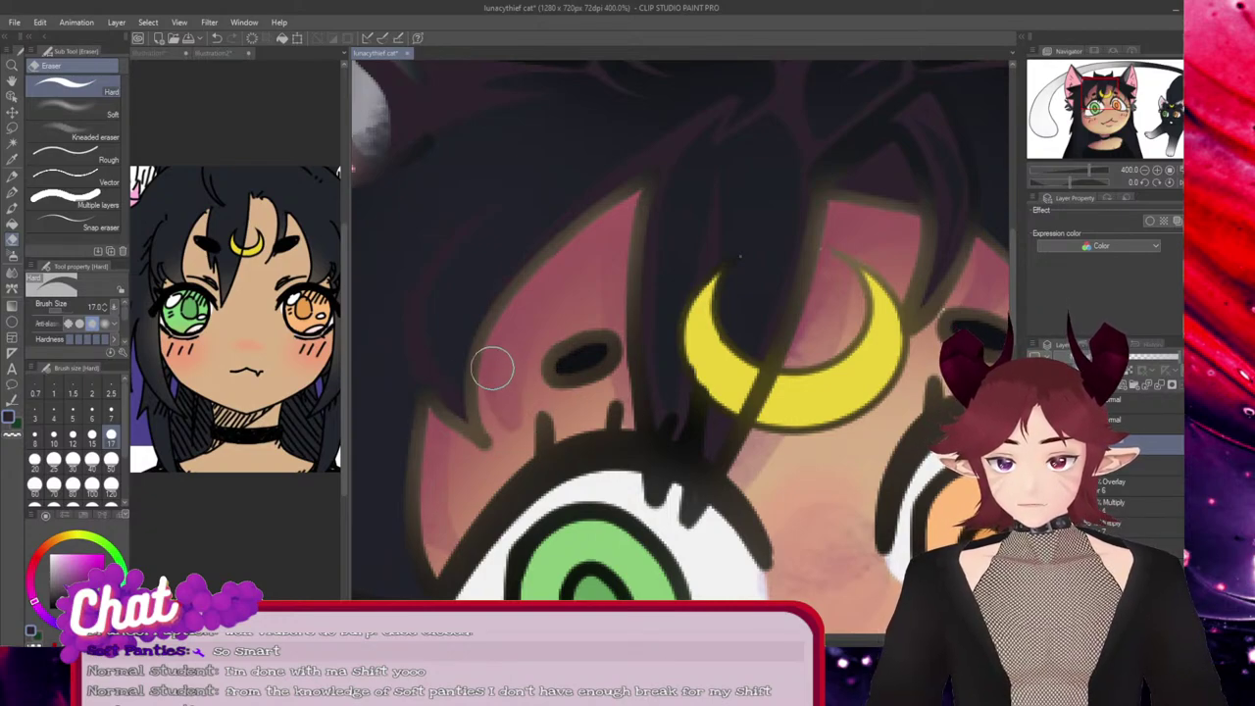
Shade the long hair locks left of the face and the hair edge beneath the left ear with dark purple Turnip pen strokes
{"action": "key", "text": "p"}
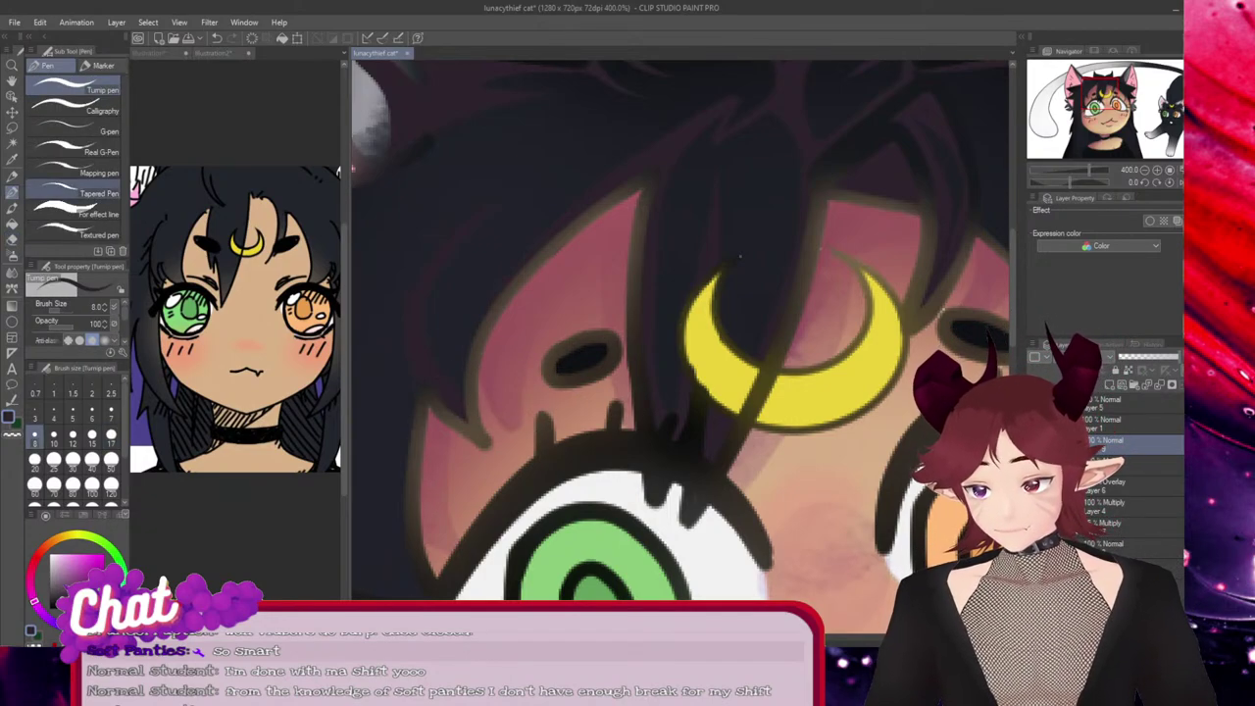
{"action": "left_click_drag", "start_coordinate": [461, 554], "coordinate": [729, 552]}
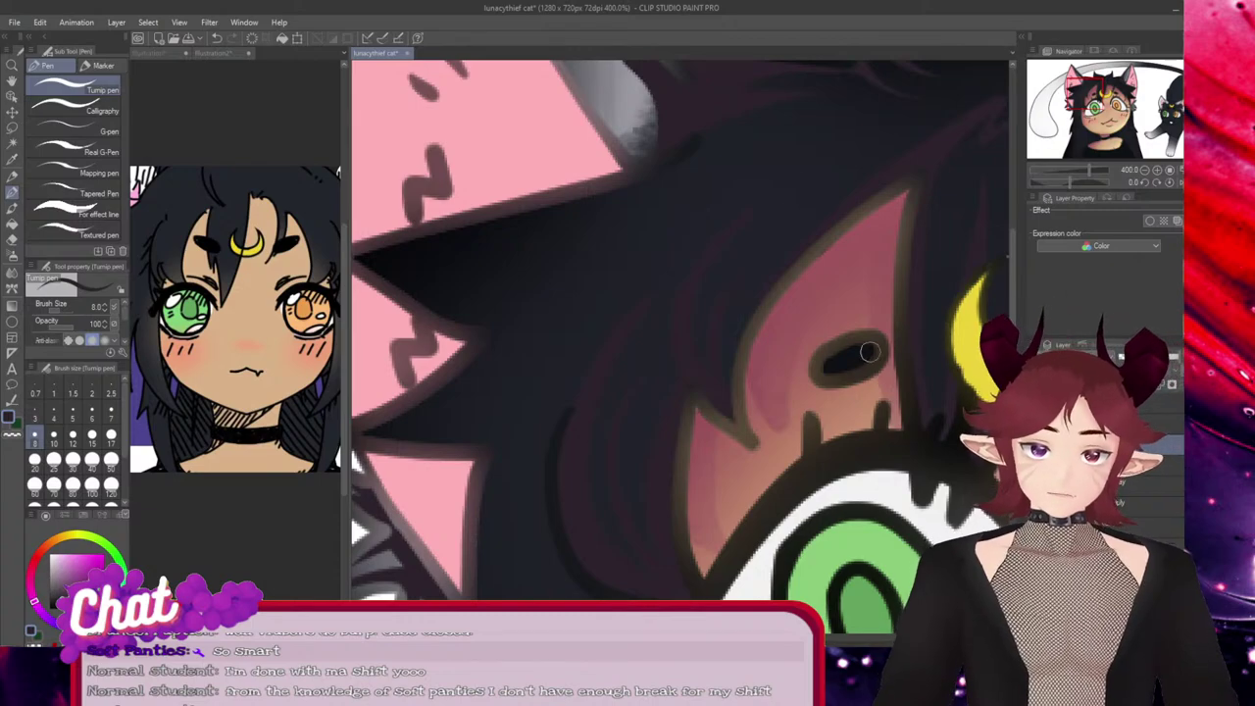
{"action": "scroll", "coordinate": [734, 291], "scroll_direction": "up", "scroll_amount": 4}
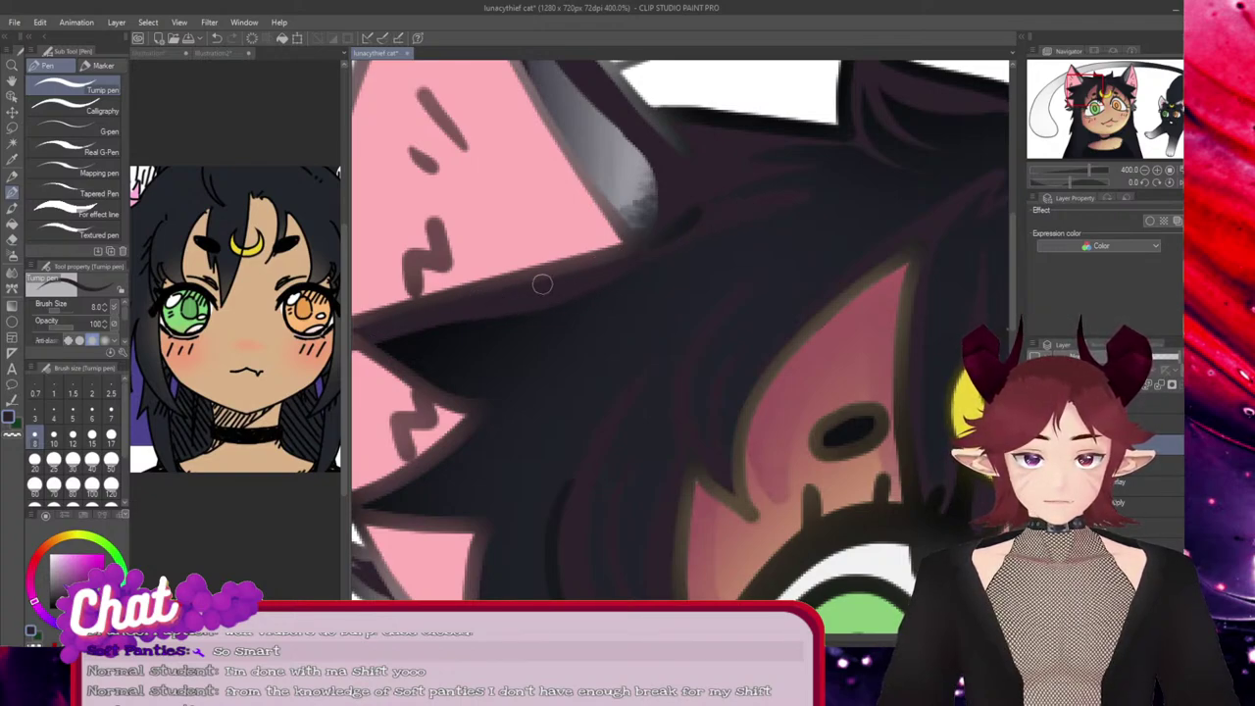
Shade the lower edge and inner strands of the upper hair tuft over the left ear in dark purple, cleaning up with the hard eraser
{"action": "key", "text": "e"}
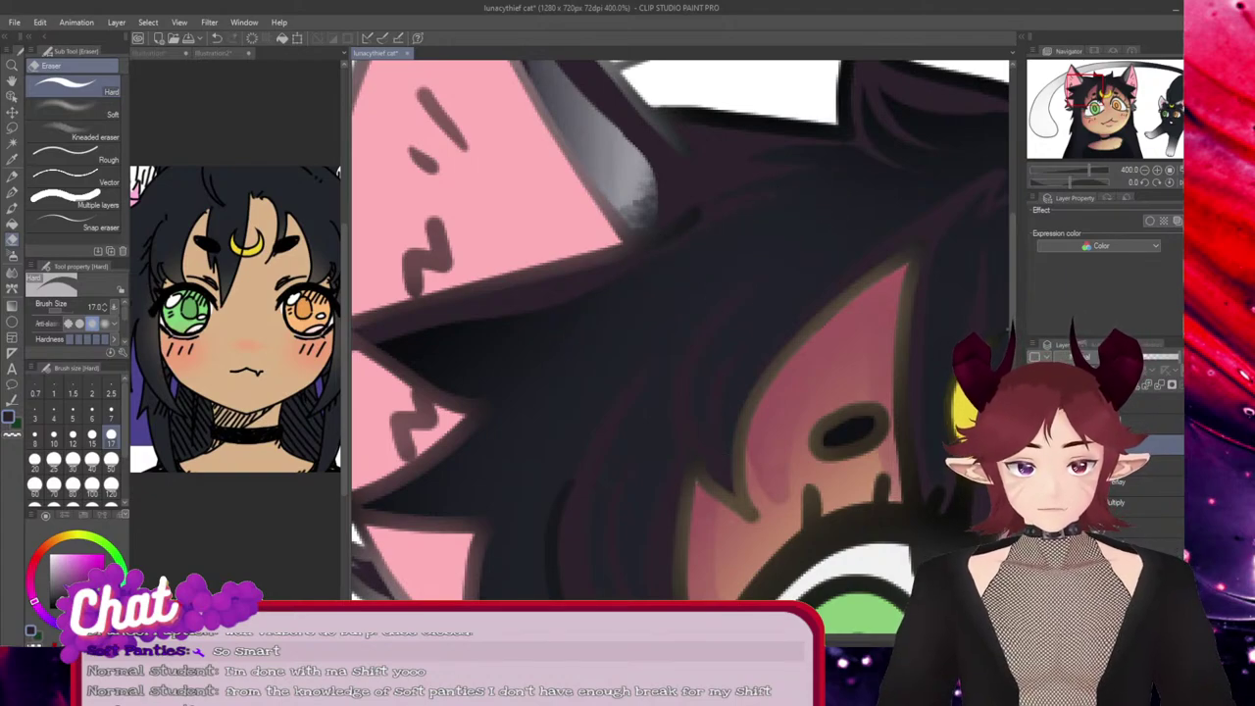
{"action": "left_click_drag", "start_coordinate": [588, 639], "coordinate": [564, 639]}
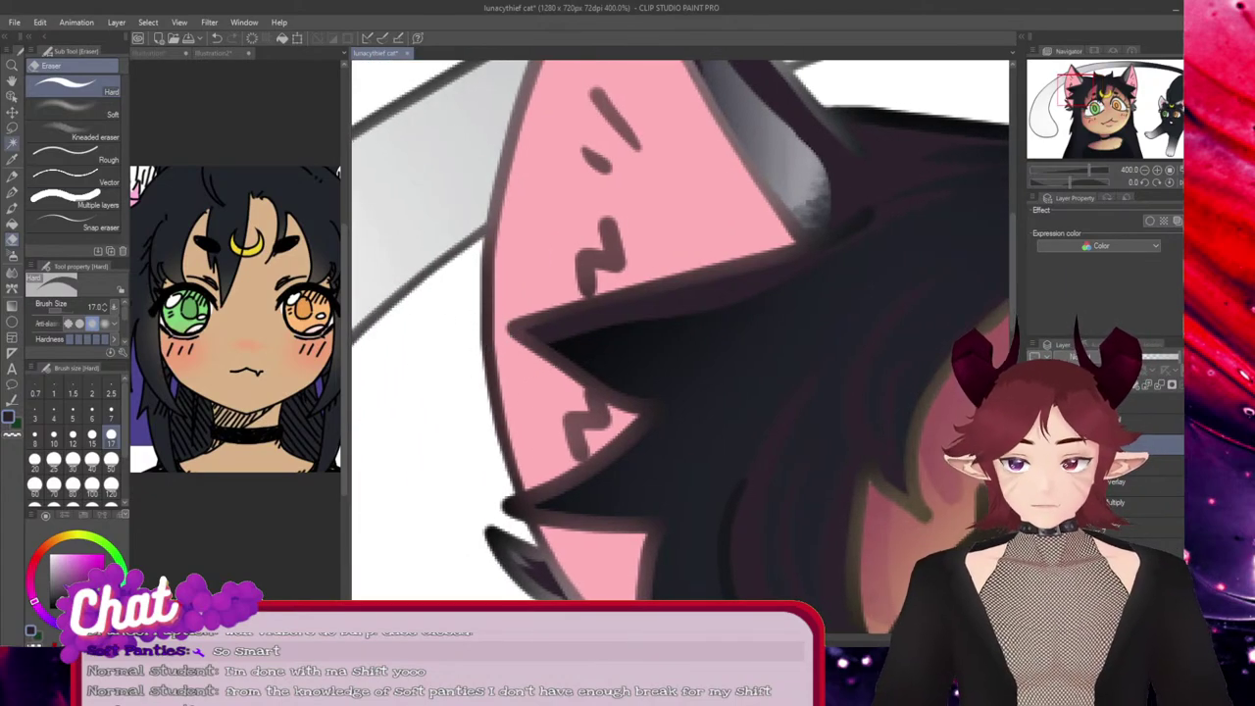
{"action": "key", "text": "p"}
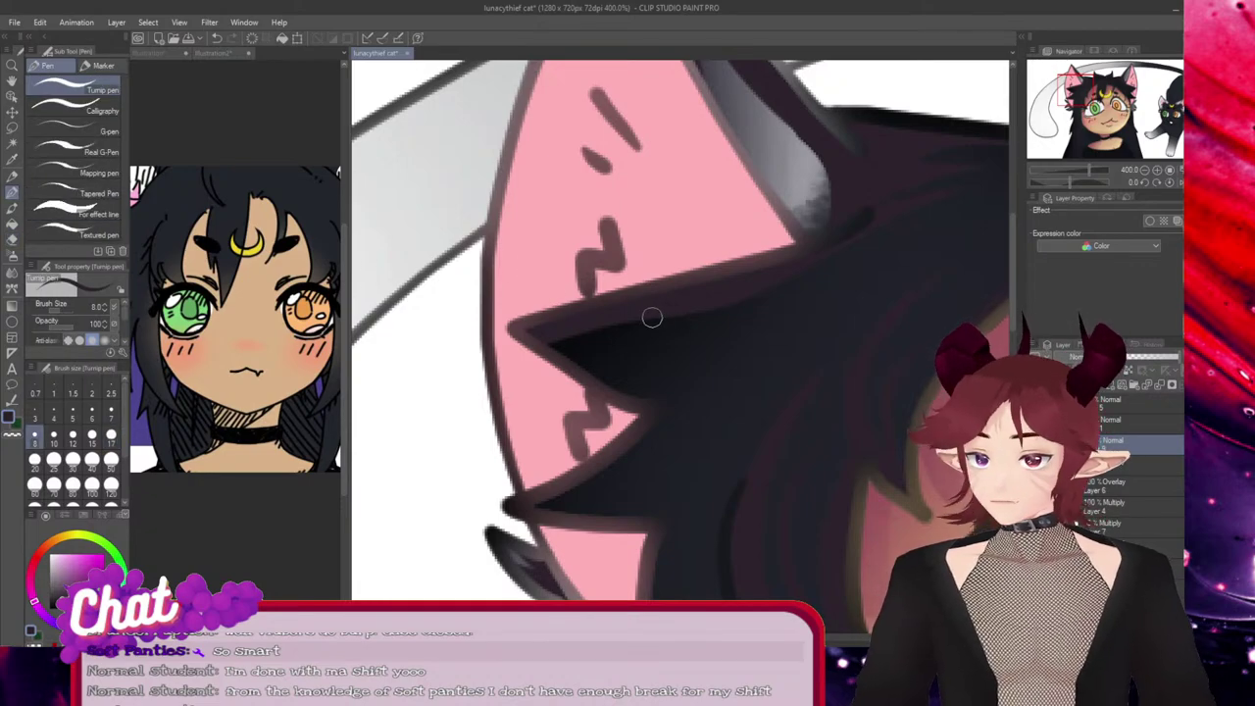
{"action": "mouse_move", "coordinate": [537, 331]}
{"action": "left_mouse_down"}
{"action": "mouse_move", "coordinate": [567, 352]}
{"action": "mouse_move", "coordinate": [801, 340]}
{"action": "left_mouse_up"}
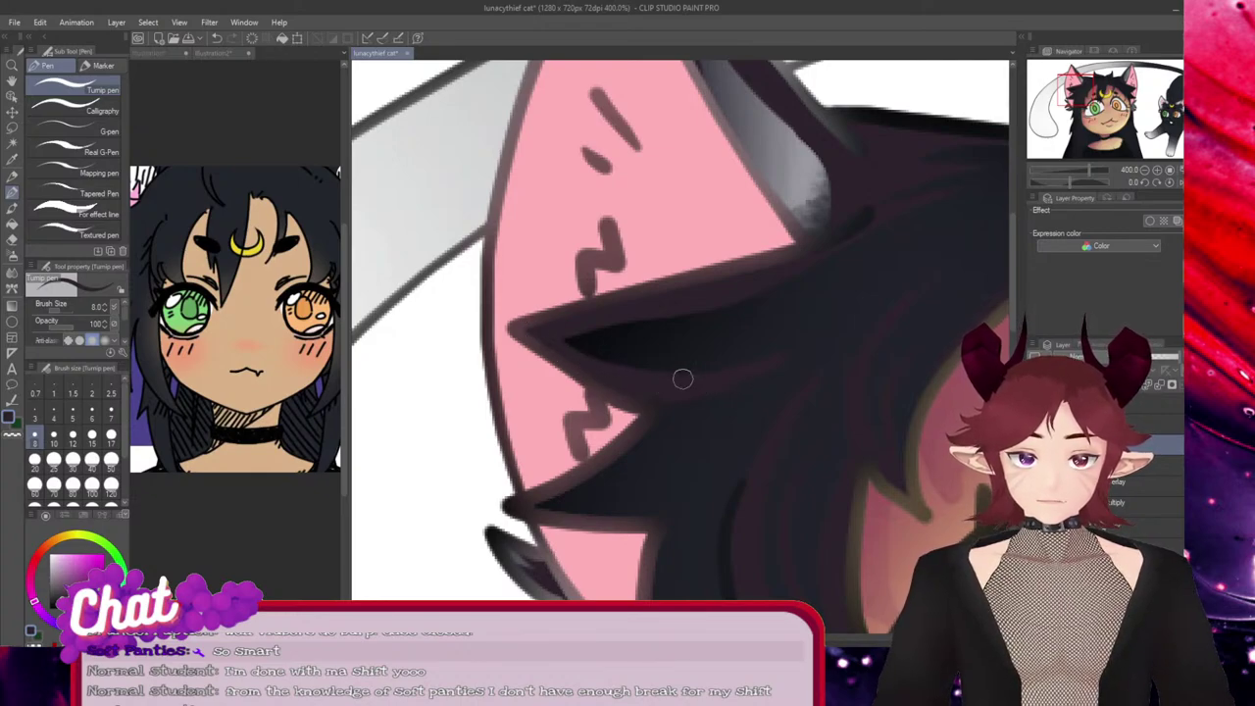
{"action": "left_click_drag", "start_coordinate": [570, 338], "coordinate": [704, 322]}
{"action": "key", "text": "ctrl+z"}
{"action": "left_click_drag", "start_coordinate": [569, 340], "coordinate": [712, 350]}
{"action": "key", "text": "ctrl+z"}
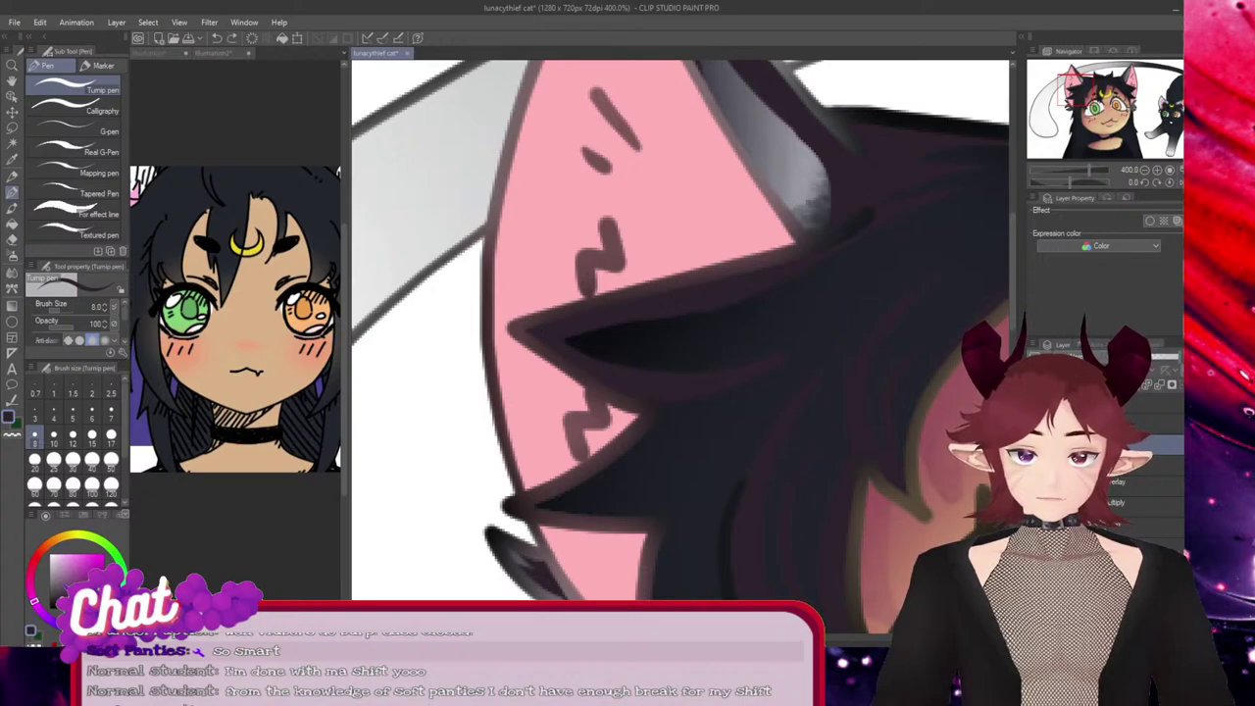
{"action": "left_click_drag", "start_coordinate": [568, 339], "coordinate": [722, 350]}
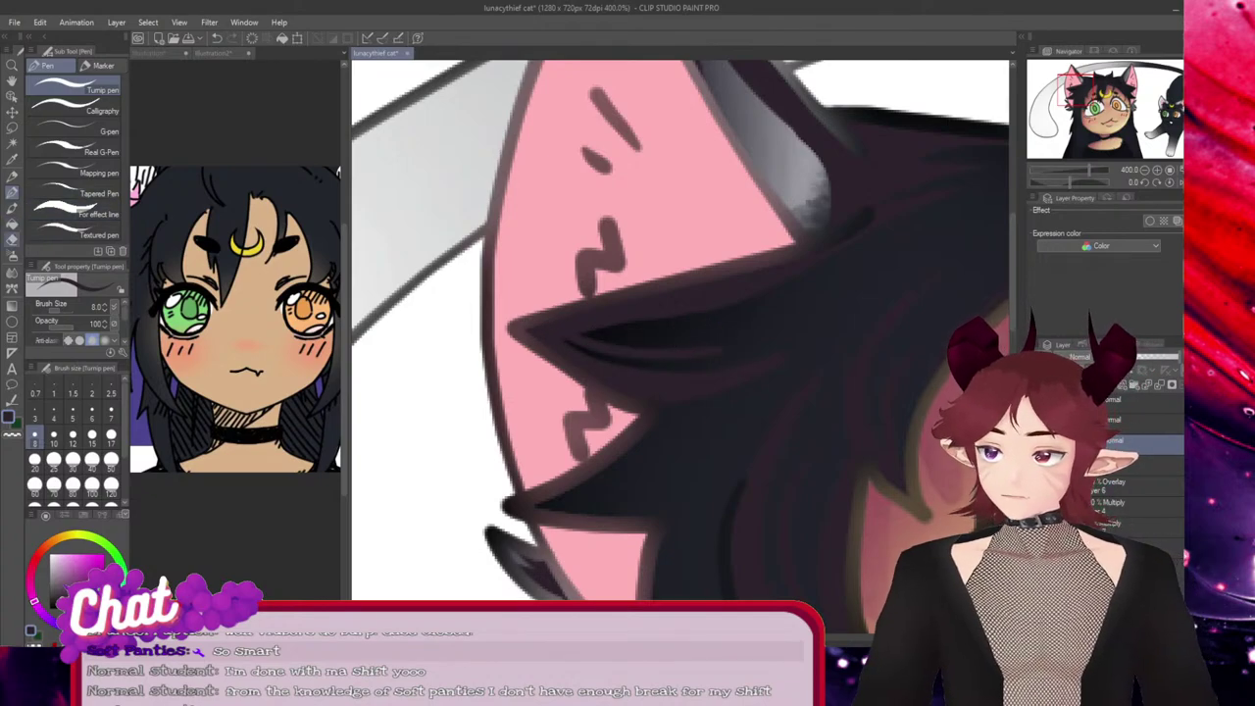
{"action": "key", "text": "e"}
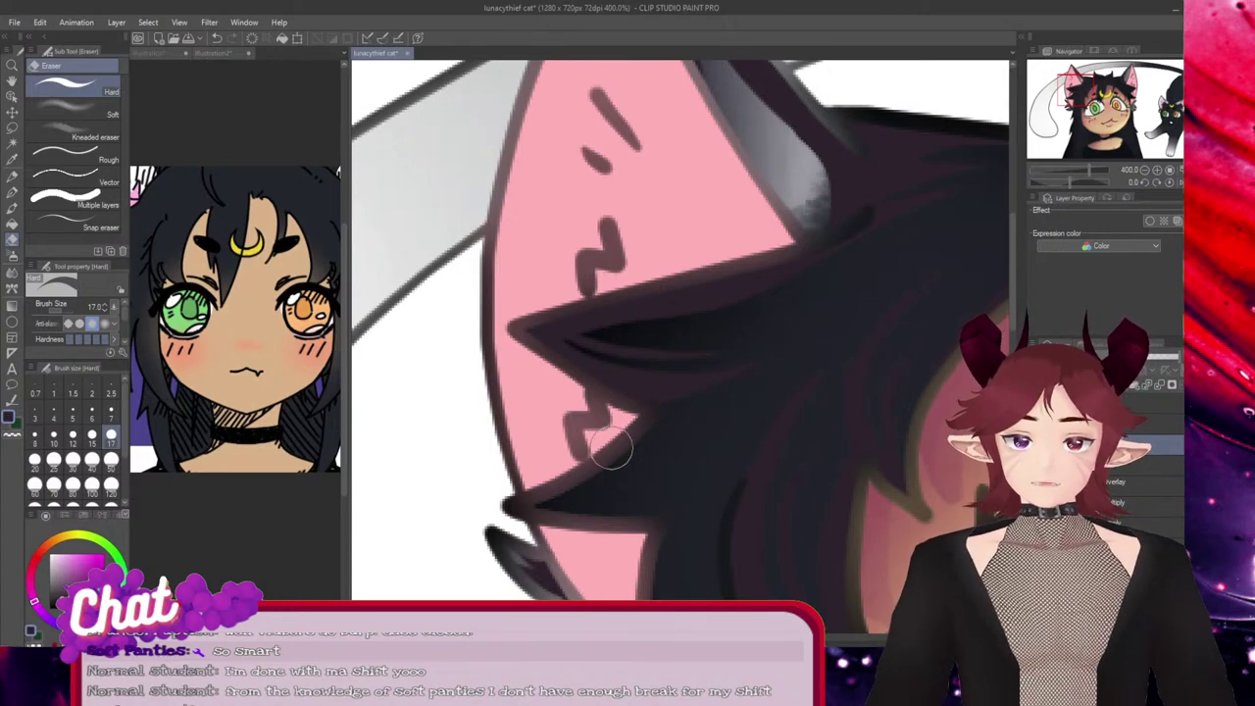
{"action": "key", "text": "p"}
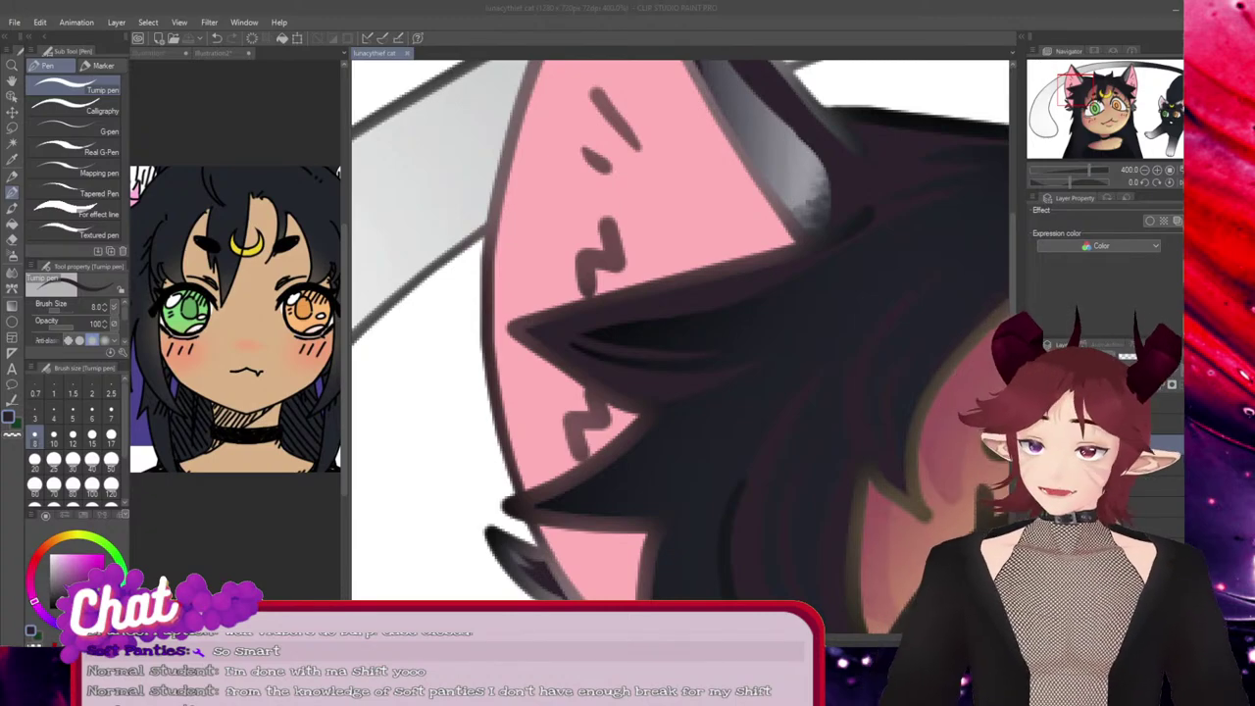
{"action": "left_click", "coordinate": [506, 405]}
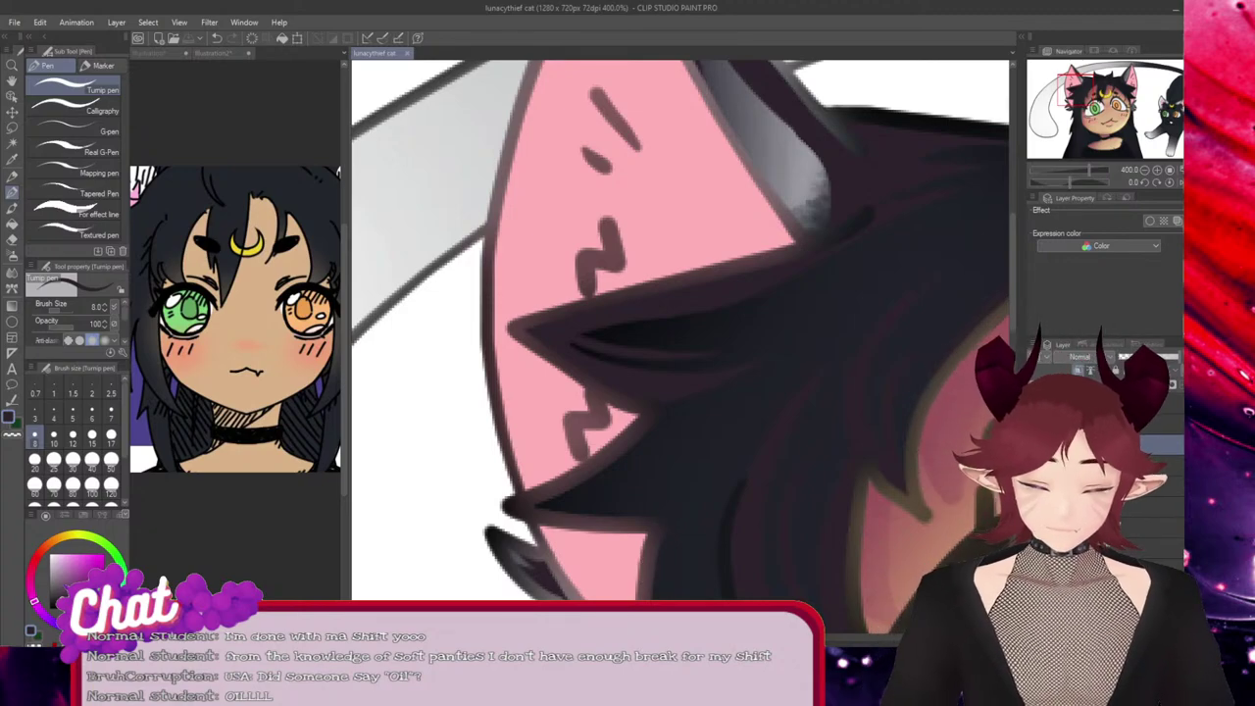
Shade the edges and inner strands of the lower pointed hair tuft over the left ear in dark purple, refining them with the hard eraser
{"action": "mouse_move", "coordinate": [726, 333]}
{"action": "left_mouse_down"}
{"action": "mouse_move", "coordinate": [577, 326]}
{"action": "mouse_move", "coordinate": [671, 333]}
{"action": "left_mouse_up"}
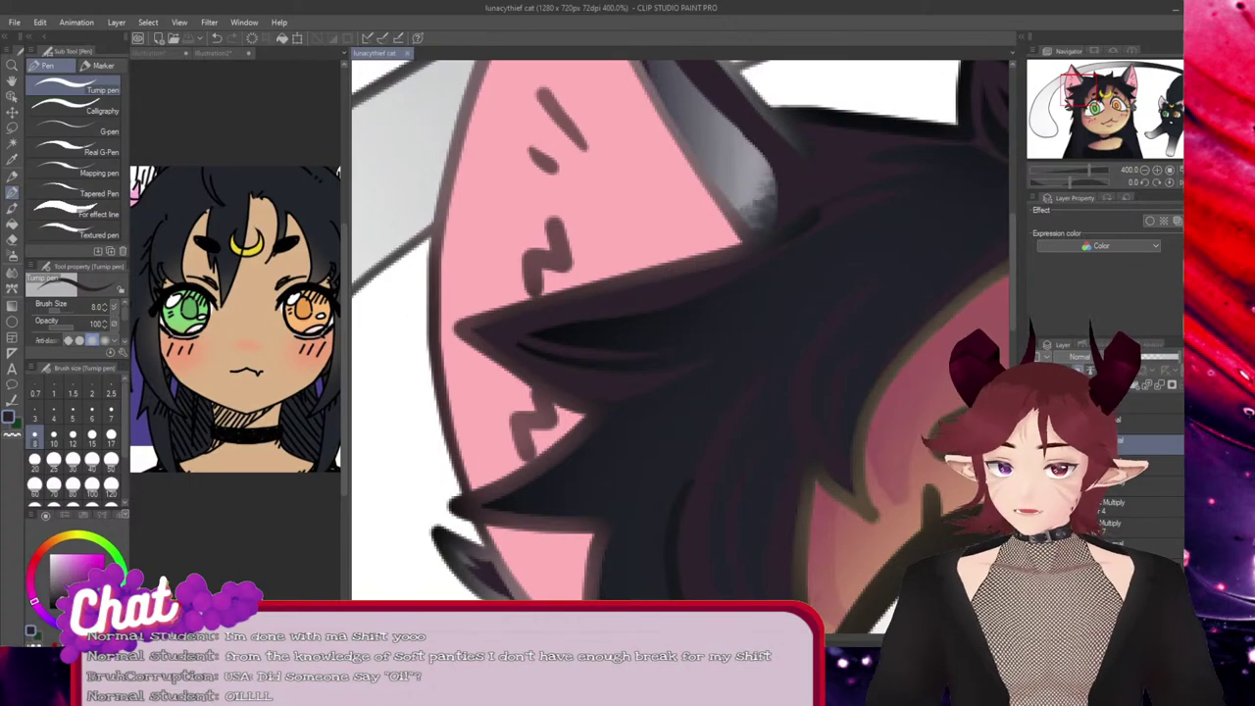
{"action": "scroll", "coordinate": [994, 316], "scroll_direction": "down", "scroll_amount": 3}
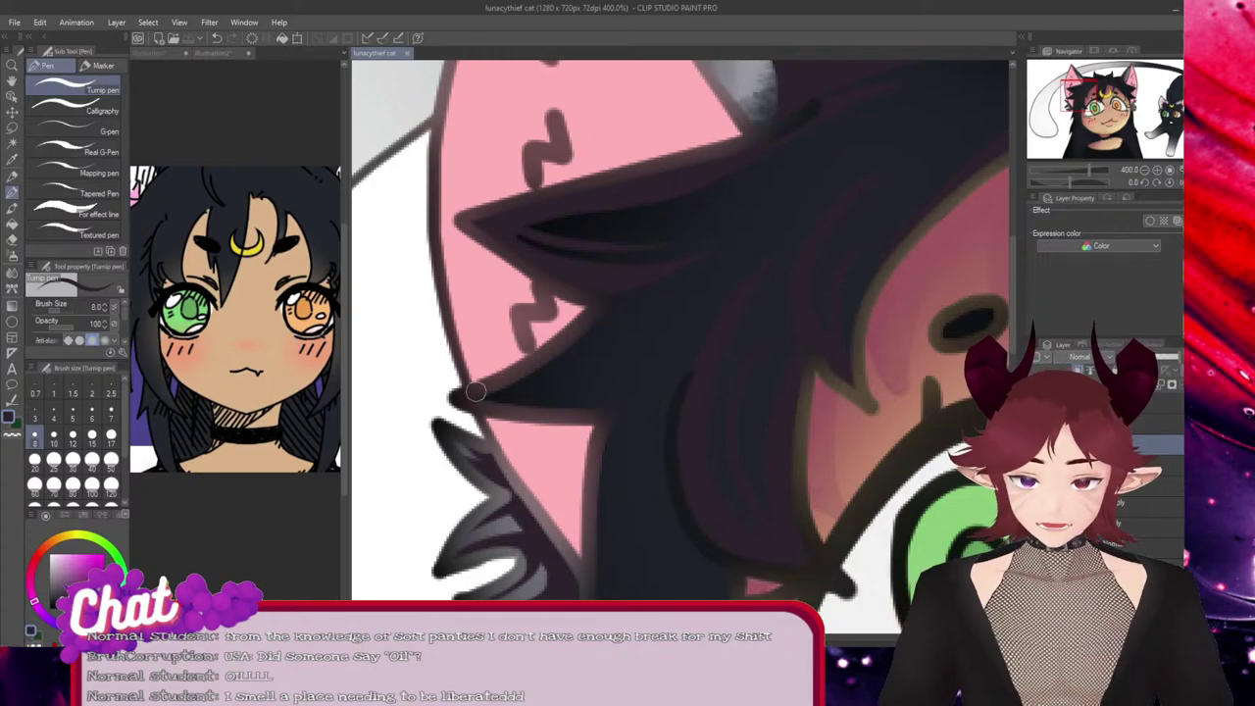
{"action": "left_click_drag", "start_coordinate": [488, 392], "coordinate": [560, 380]}
{"action": "key", "text": "ctrl+z"}
{"action": "left_click_drag", "start_coordinate": [473, 395], "coordinate": [563, 392]}
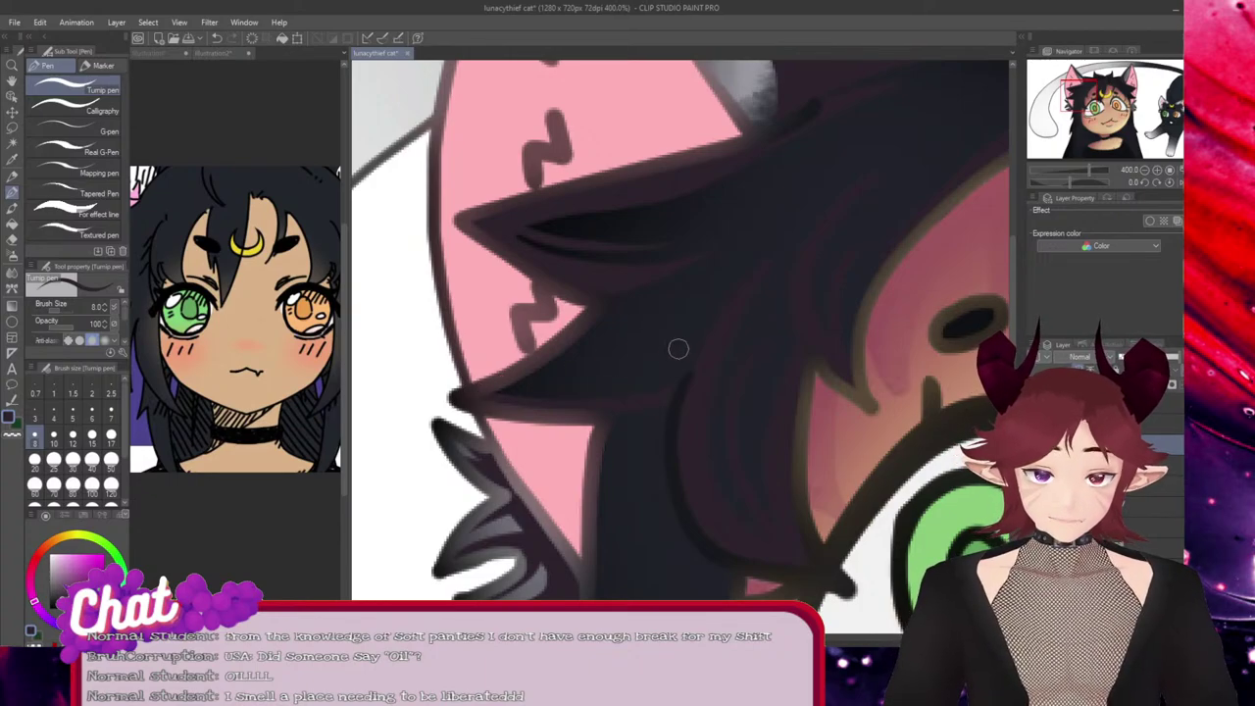
{"action": "key", "text": "ctrl+z"}
{"action": "mouse_move", "coordinate": [481, 395]}
{"action": "left_mouse_down"}
{"action": "mouse_move", "coordinate": [693, 339]}
{"action": "mouse_move", "coordinate": [702, 361]}
{"action": "mouse_move", "coordinate": [467, 394]}
{"action": "mouse_move", "coordinate": [524, 403]}
{"action": "mouse_move", "coordinate": [690, 319]}
{"action": "mouse_move", "coordinate": [645, 360]}
{"action": "mouse_move", "coordinate": [670, 372]}
{"action": "mouse_move", "coordinate": [626, 401]}
{"action": "left_mouse_up"}
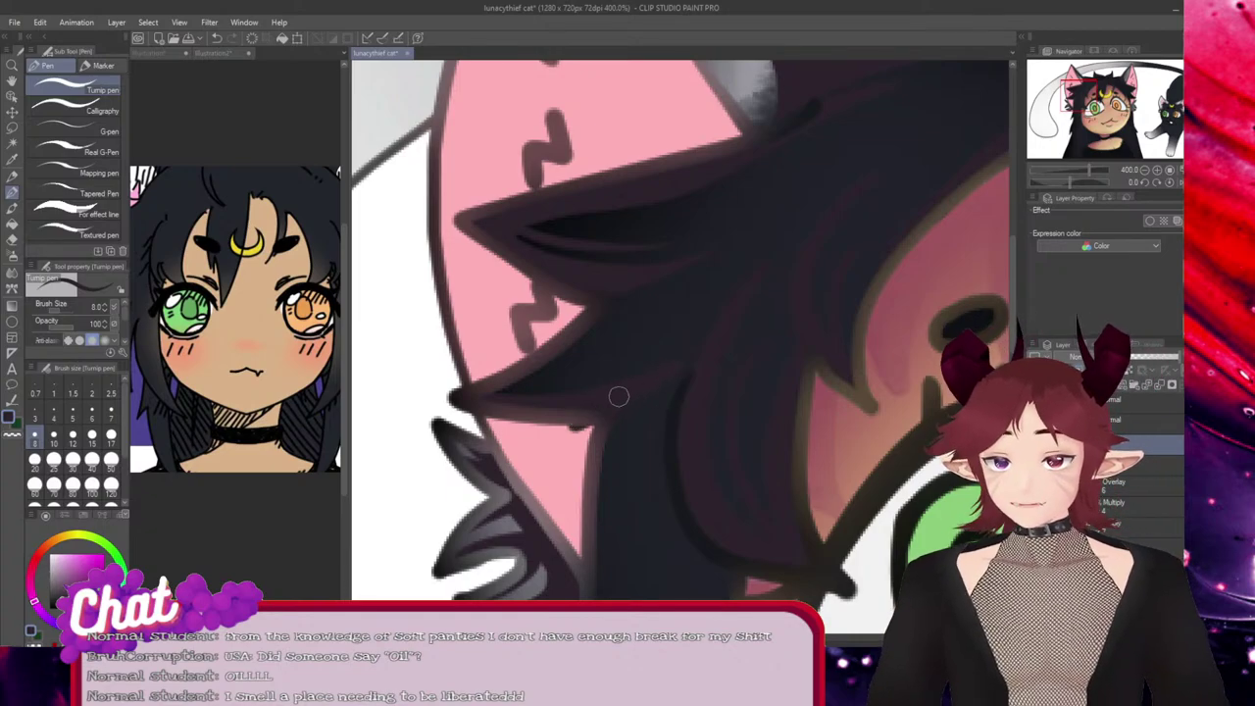
{"action": "key", "text": "ctrl+z"}
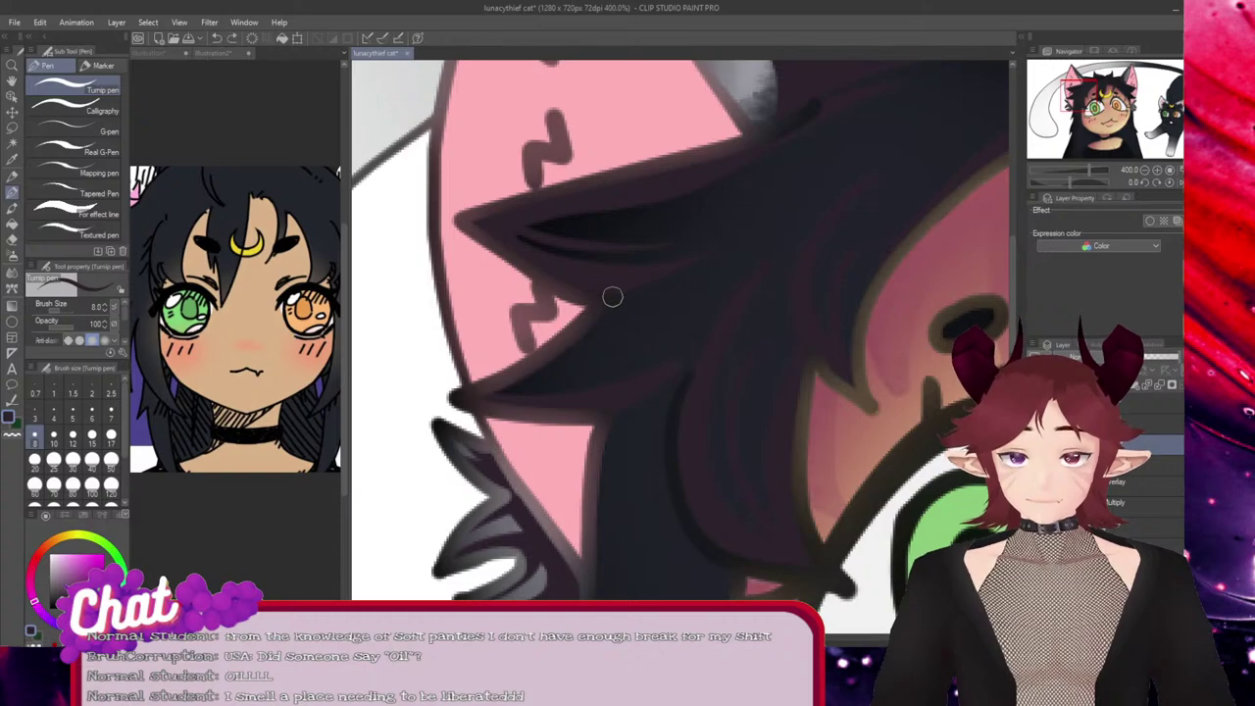
{"action": "left_click_drag", "start_coordinate": [585, 343], "coordinate": [522, 388]}
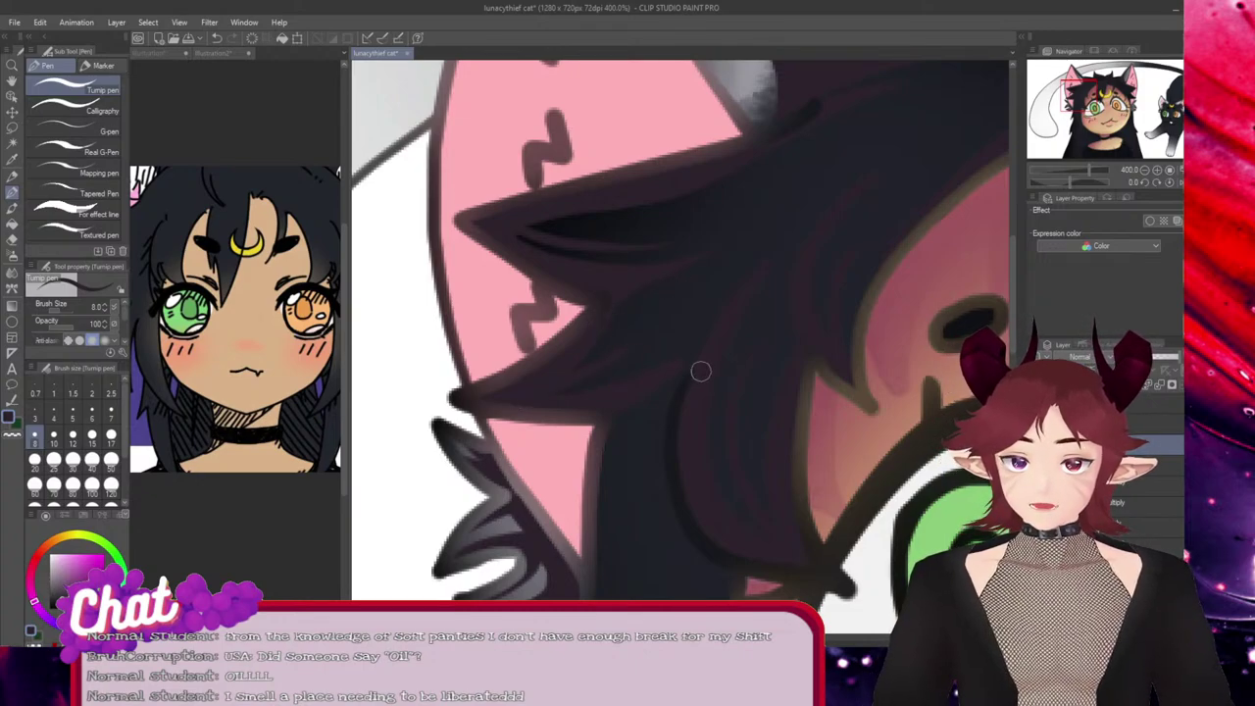
{"action": "key", "text": "e"}
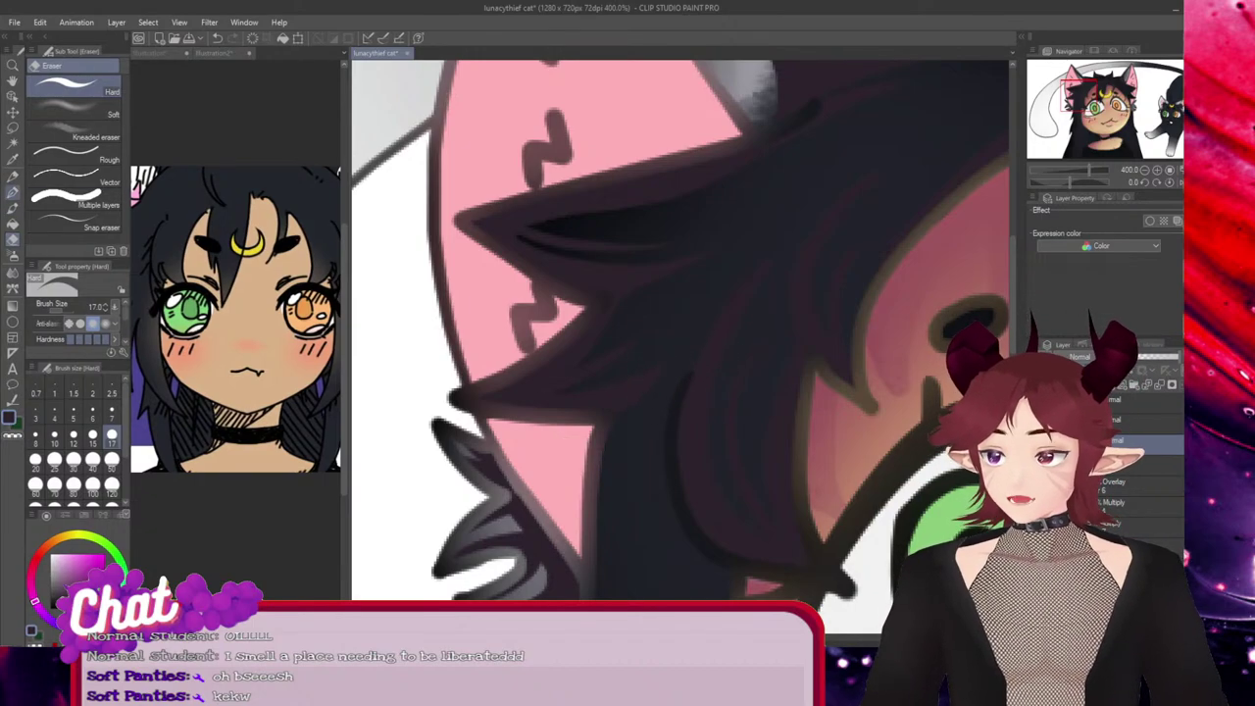
{"action": "key", "text": "p"}
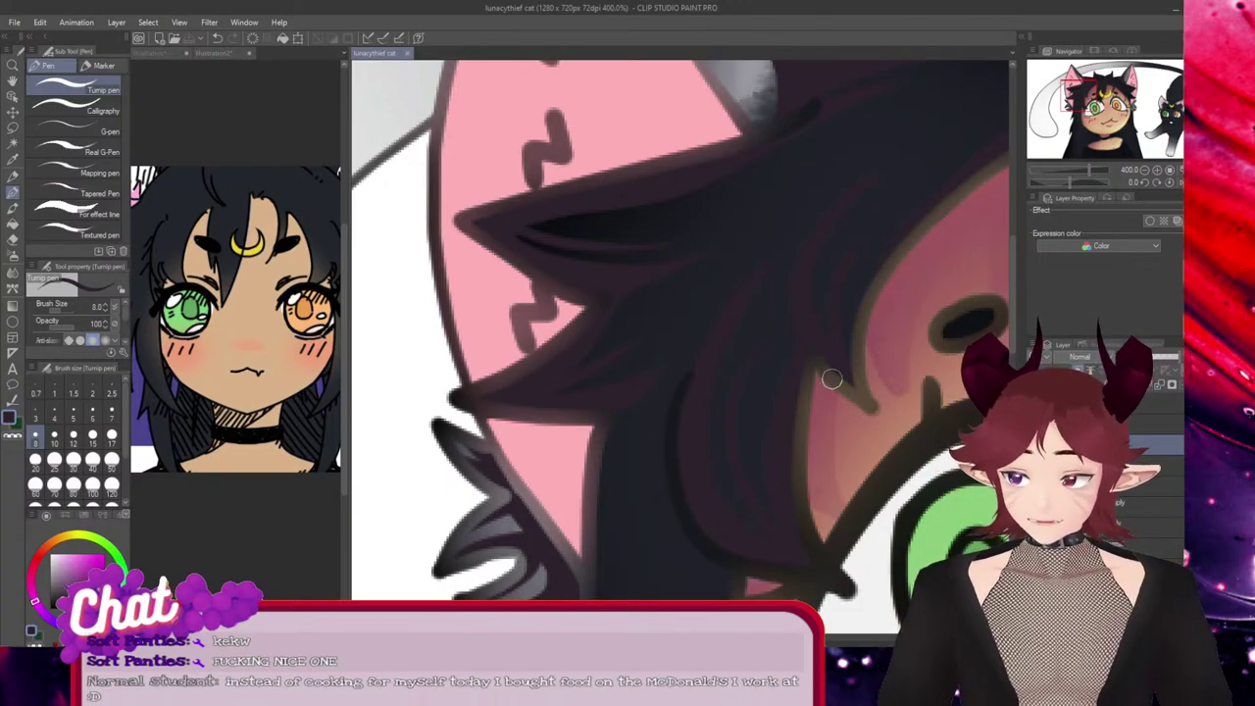
Shade the small pointed hair lock beneath the left ear with dark purple Turnip pen strokes
{"action": "left_click_drag", "start_coordinate": [1012, 284], "coordinate": [1013, 315]}
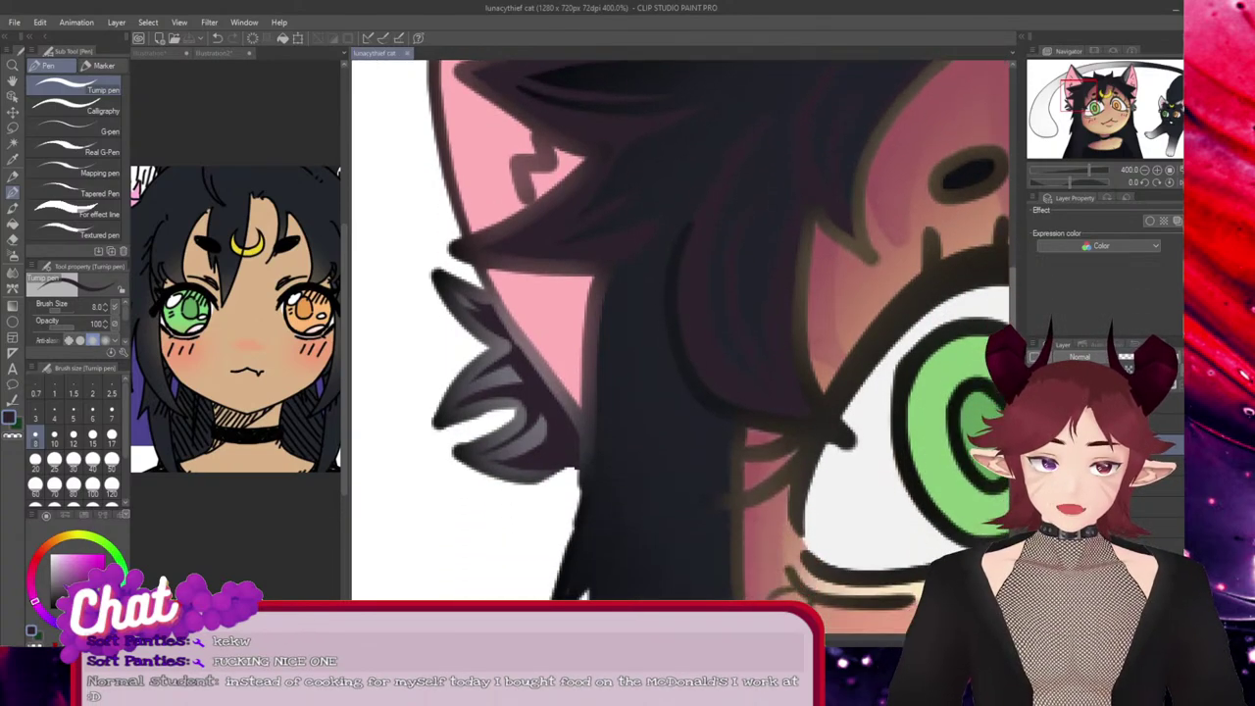
{"action": "scroll", "coordinate": [611, 412], "scroll_direction": "down", "scroll_amount": 4}
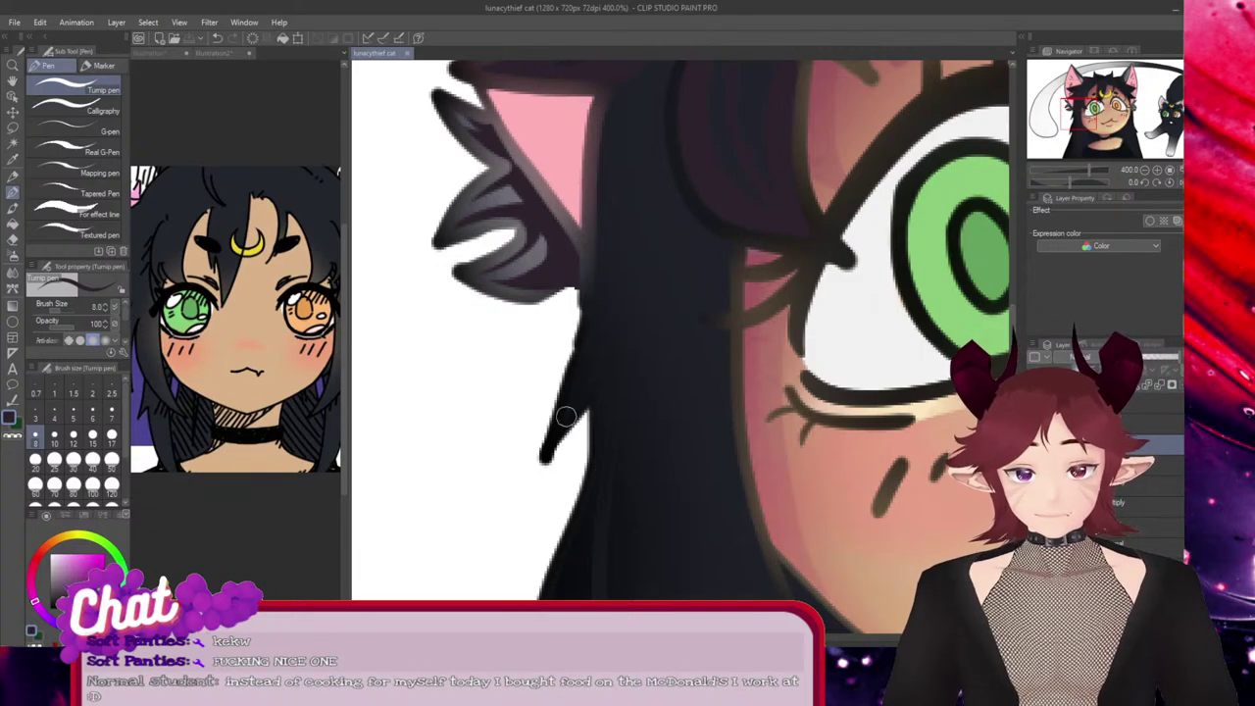
{"action": "left_click_drag", "start_coordinate": [566, 417], "coordinate": [614, 319]}
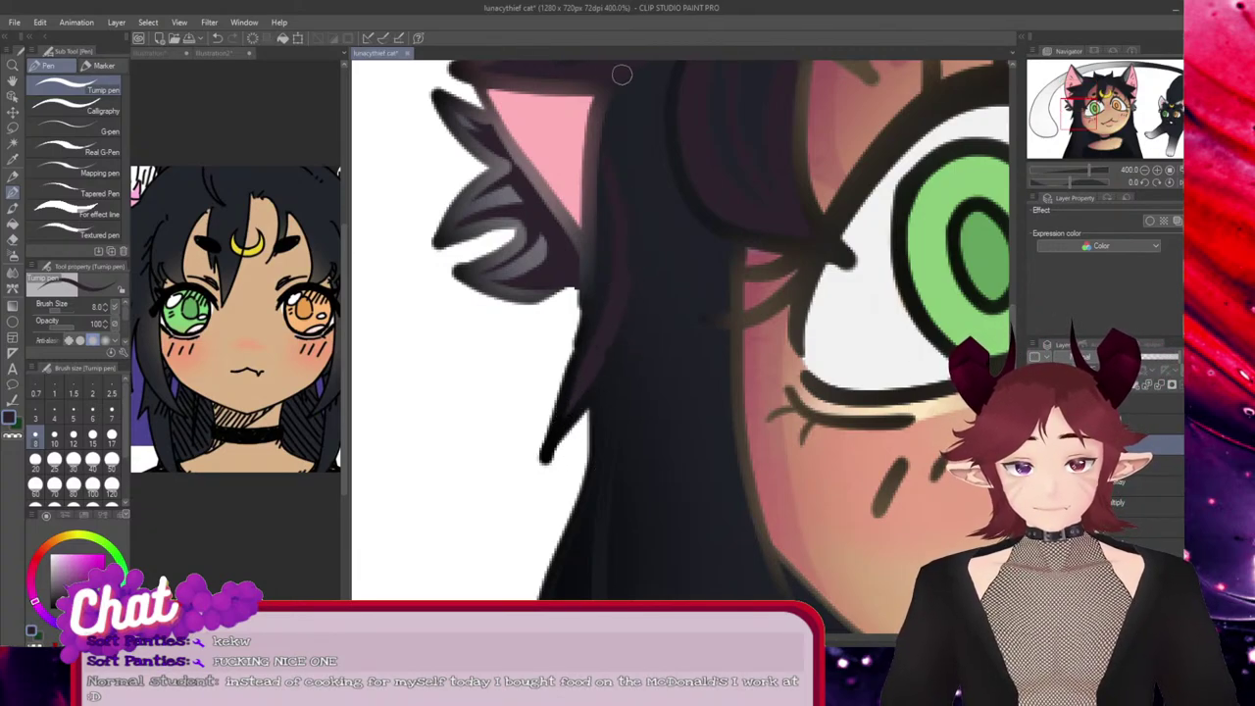
{"action": "key", "text": "ctrl+z"}
{"action": "left_click_drag", "start_coordinate": [595, 209], "coordinate": [563, 447]}
{"action": "left_click_drag", "start_coordinate": [588, 280], "coordinate": [560, 422]}
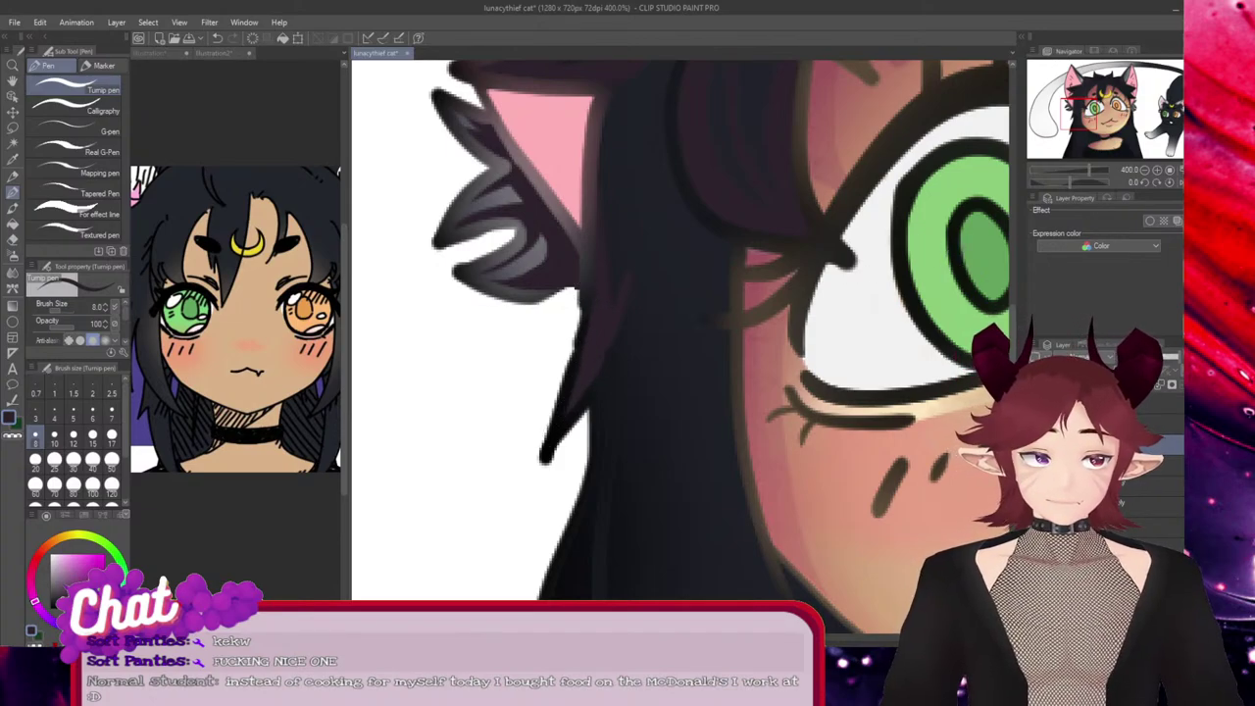
Shade the side hair between the left ear and the rounded bang beside the green eye in dark purple, tidying with the hard eraser
{"action": "scroll", "coordinate": [680, 328], "scroll_direction": "up", "scroll_amount": 3}
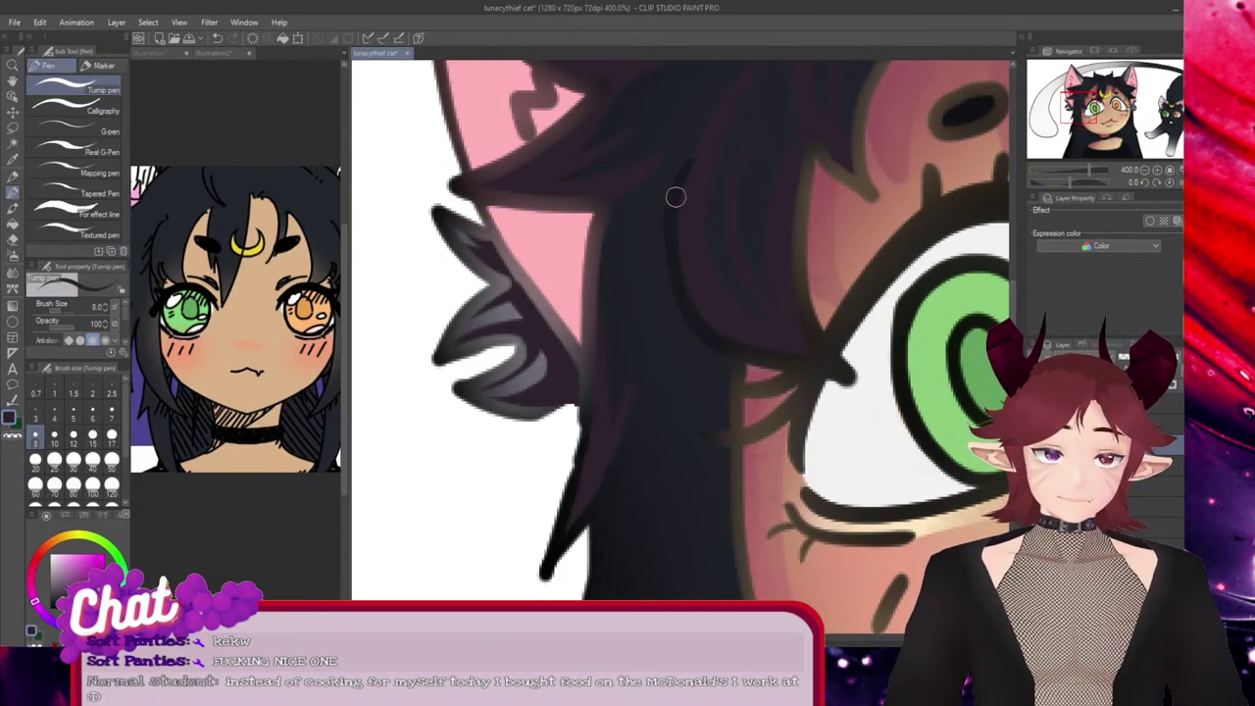
{"action": "left_click_drag", "start_coordinate": [665, 269], "coordinate": [752, 402]}
{"action": "left_click_drag", "start_coordinate": [696, 312], "coordinate": [740, 380]}
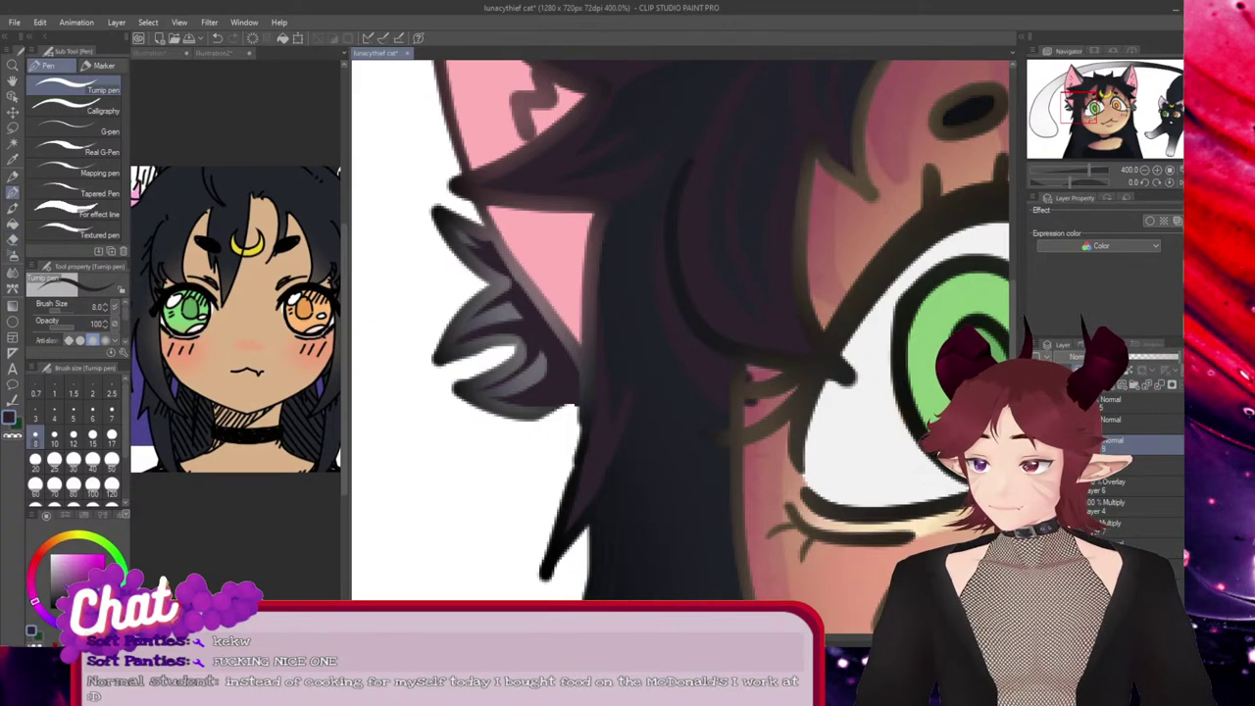
{"action": "left_click", "coordinate": [12, 240]}
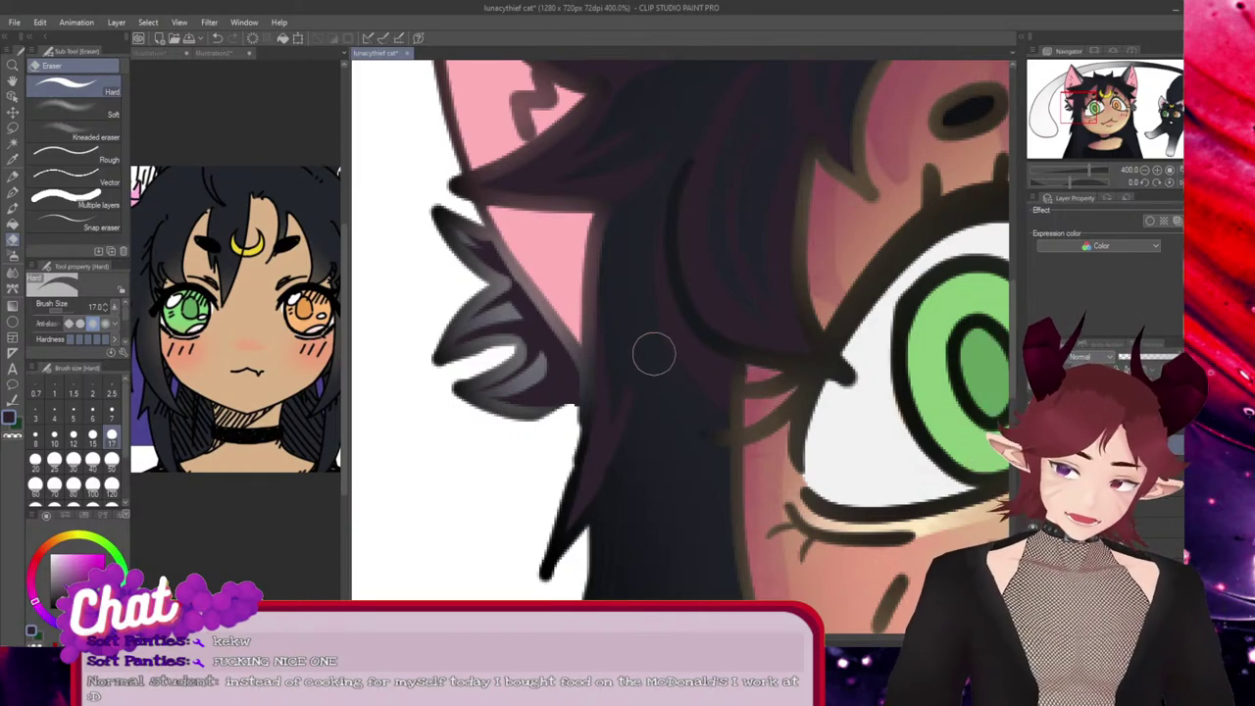
{"action": "left_click", "coordinate": [12, 193]}
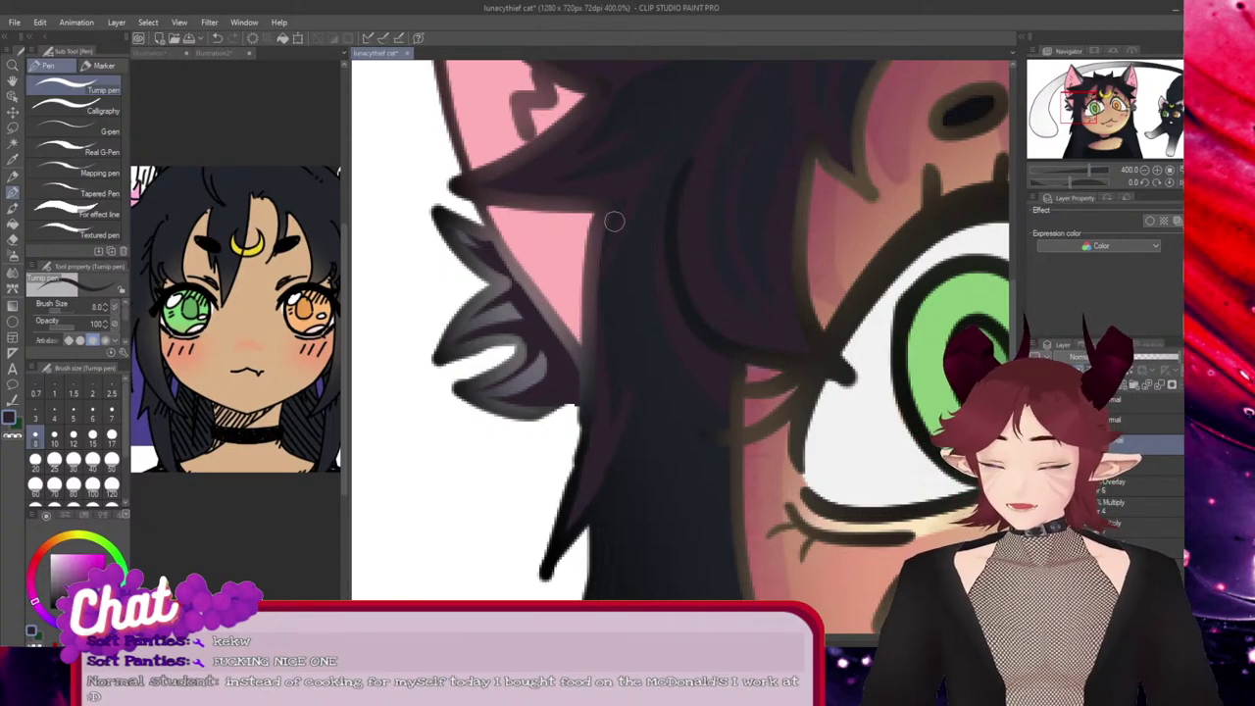
{"action": "key", "text": "ctrl+z"}
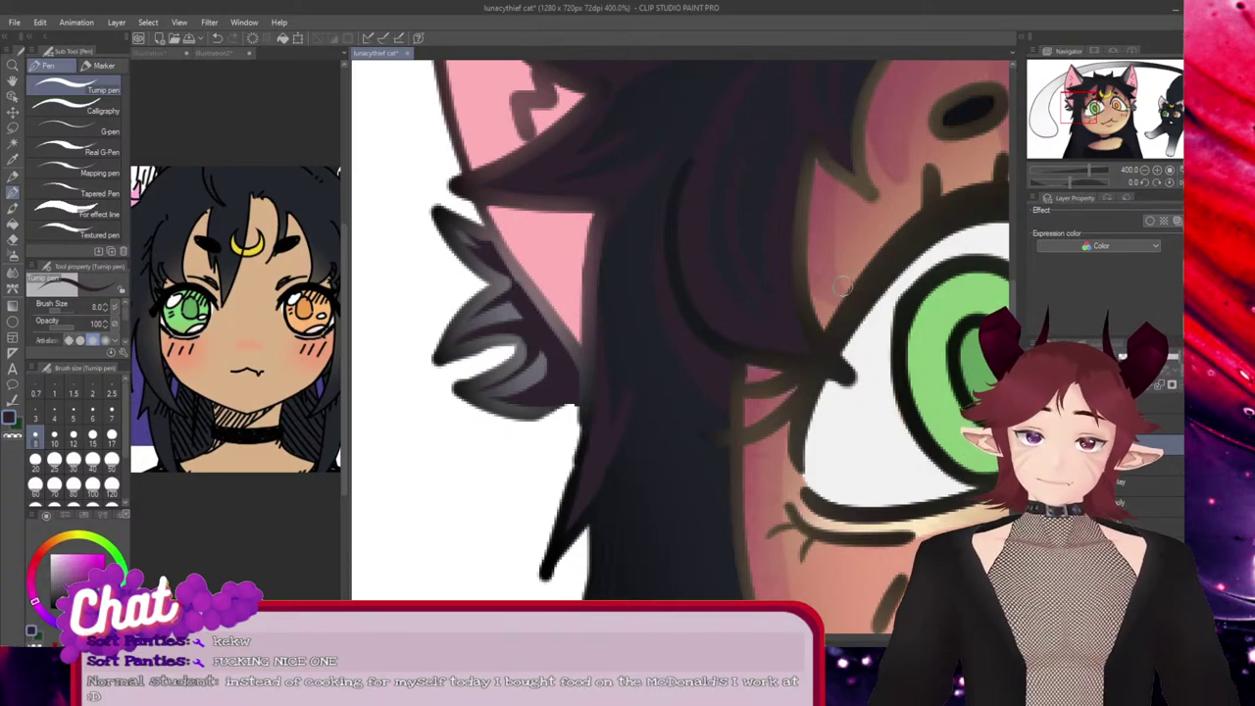
{"action": "scroll", "coordinate": [841, 285], "scroll_direction": "down", "scroll_amount": 6}
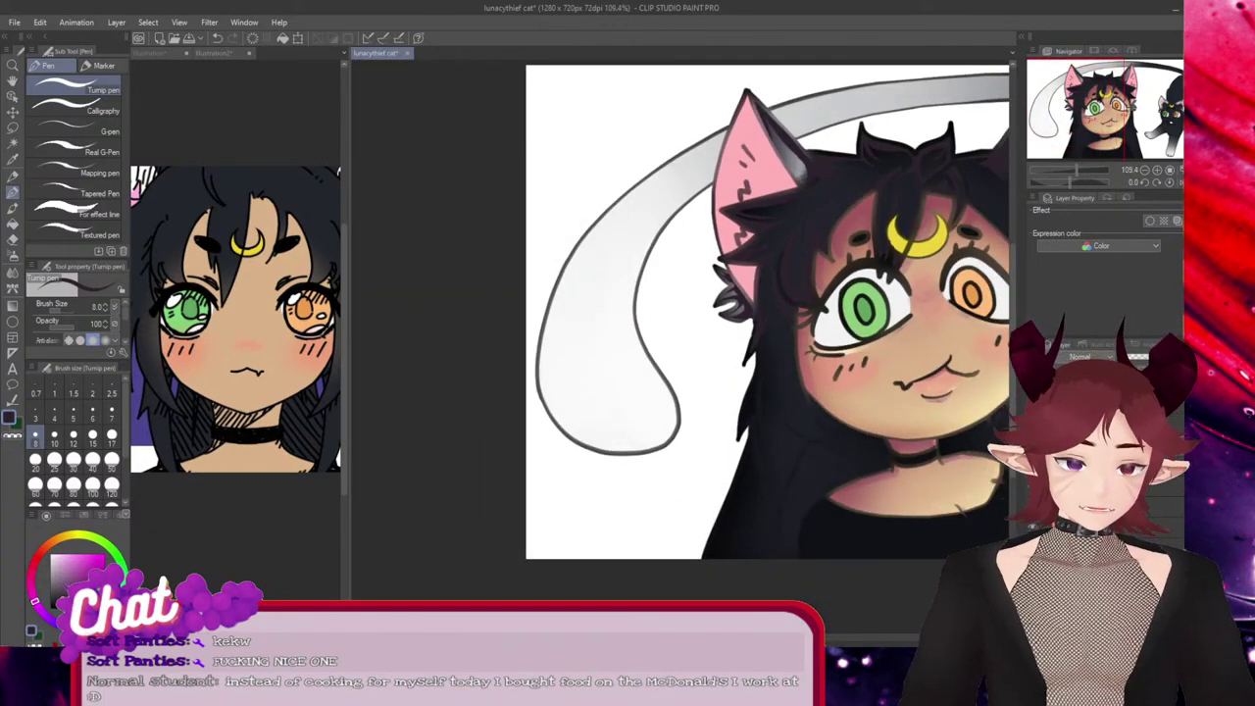
{"action": "left_click_drag", "start_coordinate": [841, 294], "coordinate": [666, 294]}
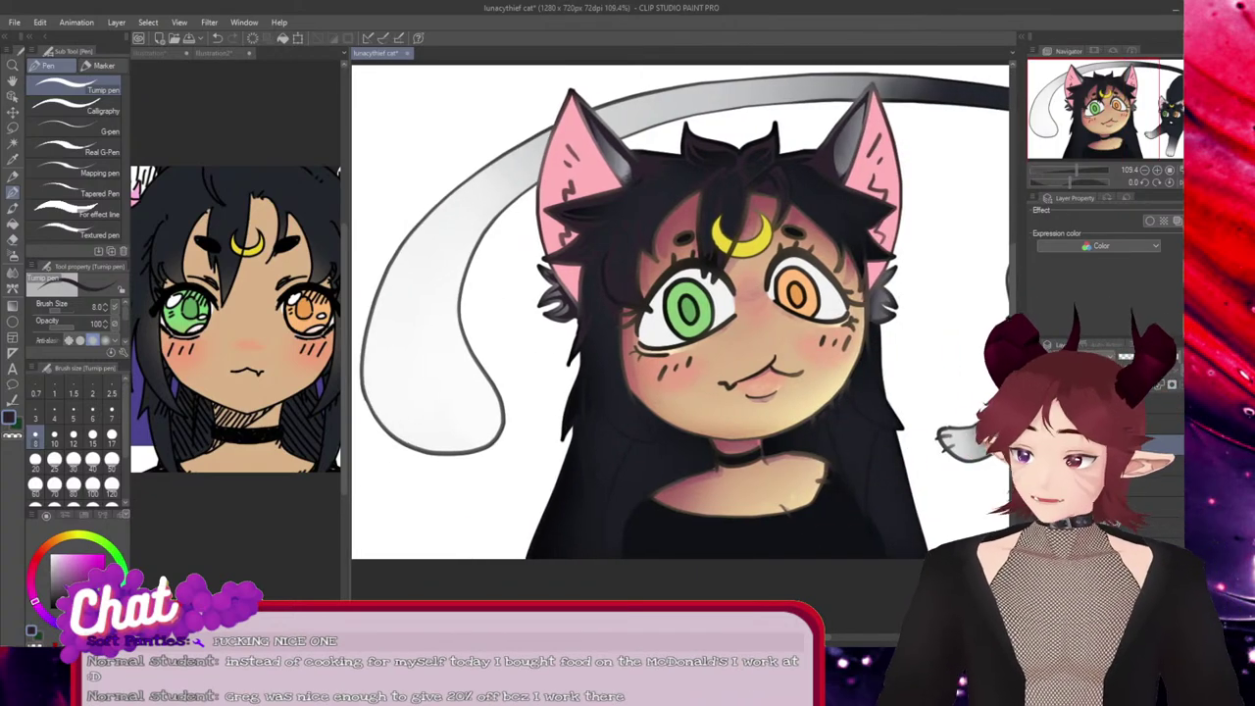
{"action": "scroll", "coordinate": [851, 259], "scroll_direction": "up", "scroll_amount": 6}
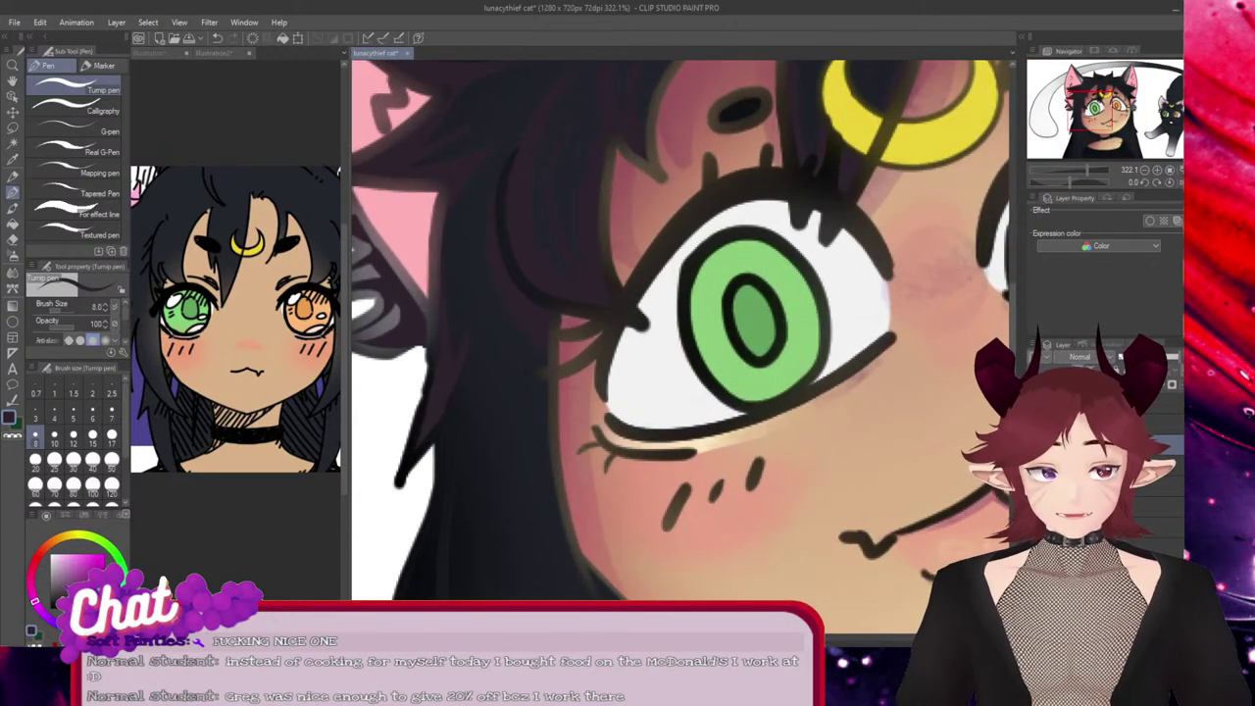
{"action": "left_click_drag", "start_coordinate": [522, 483], "coordinate": [522, 232]}
{"action": "scroll", "coordinate": [494, 219], "scroll_direction": "up", "scroll_amount": 3}
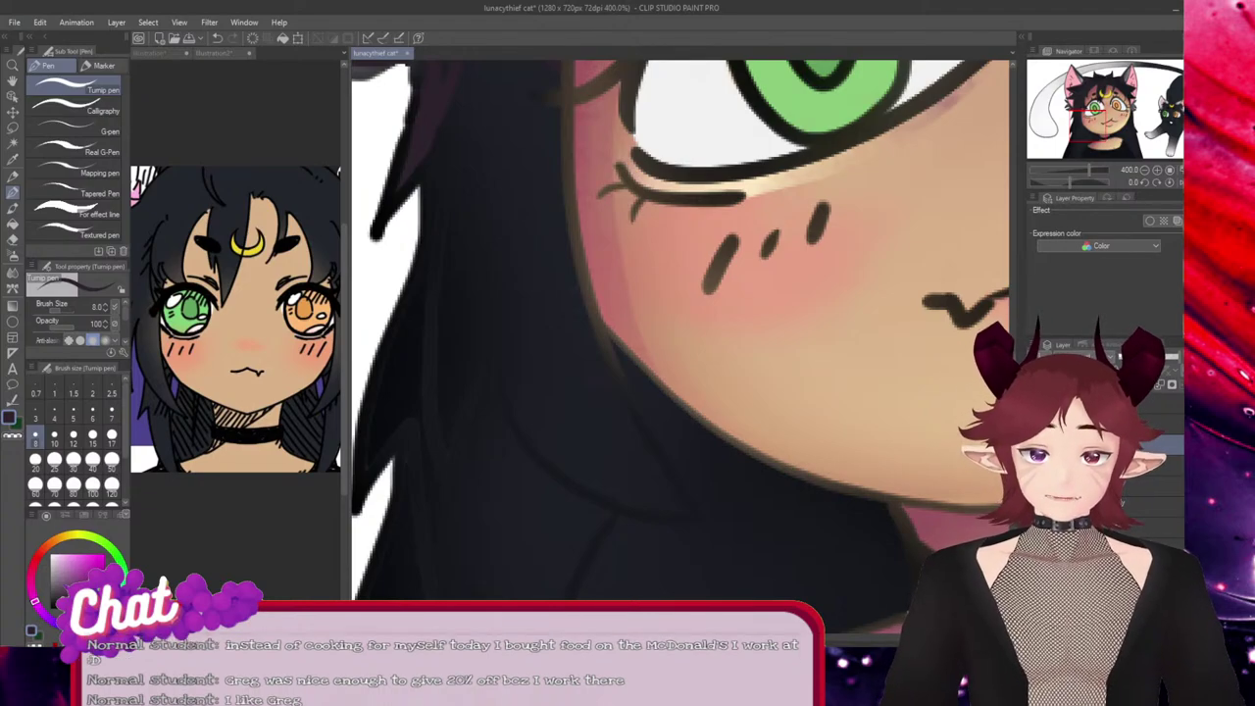
{"action": "mouse_move", "coordinate": [689, 515]}
{"action": "left_mouse_down"}
{"action": "mouse_move", "coordinate": [665, 489]}
{"action": "mouse_move", "coordinate": [586, 154]}
{"action": "left_mouse_up"}
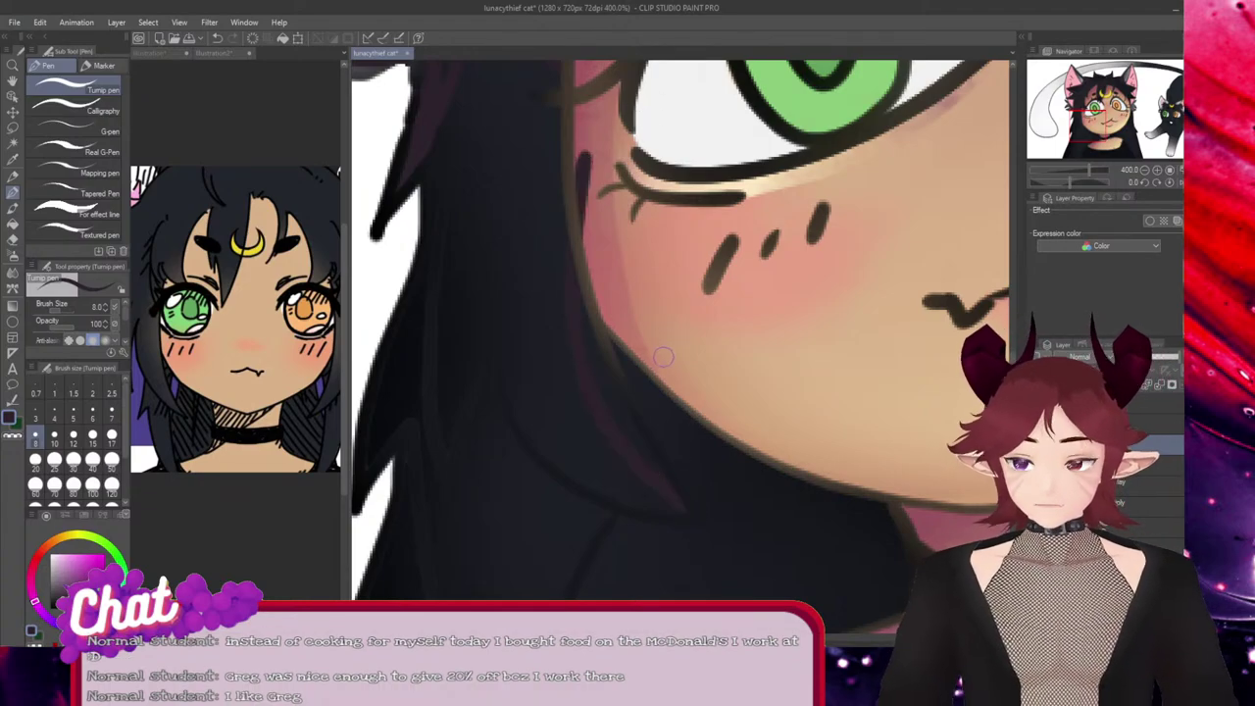
{"action": "key", "text": "ctrl+z"}
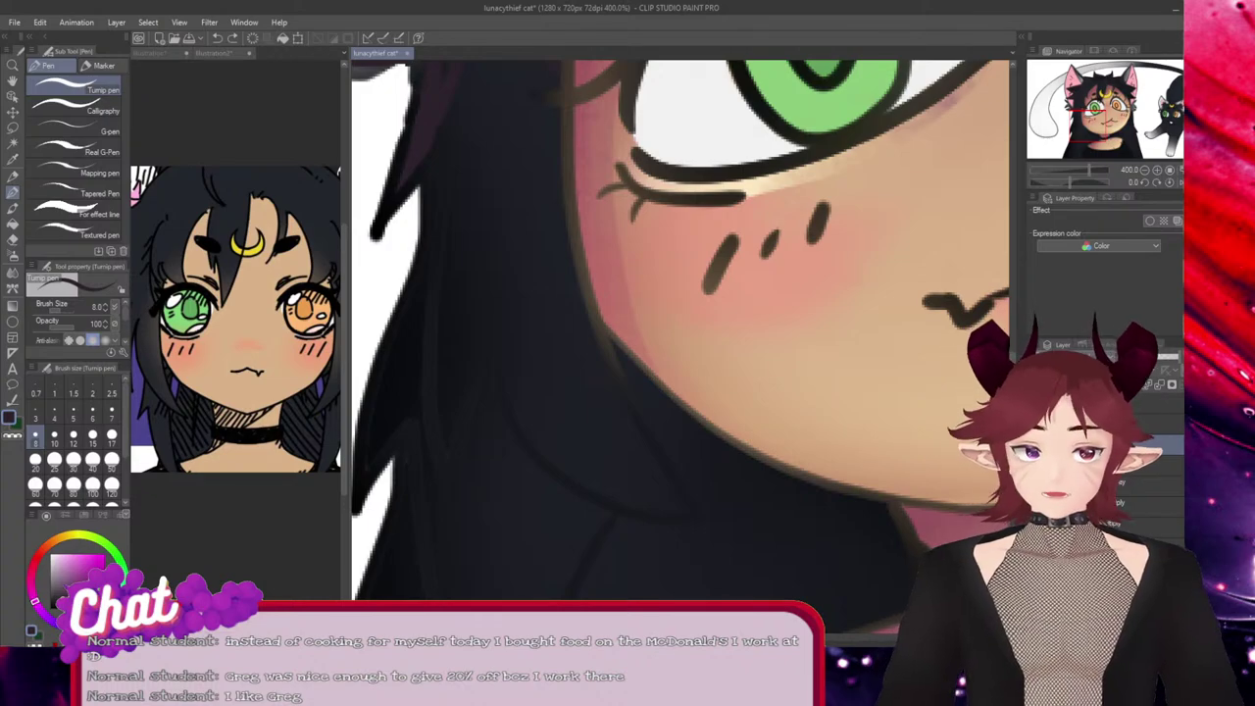
{"action": "scroll", "coordinate": [868, 344], "scroll_direction": "up", "scroll_amount": 2}
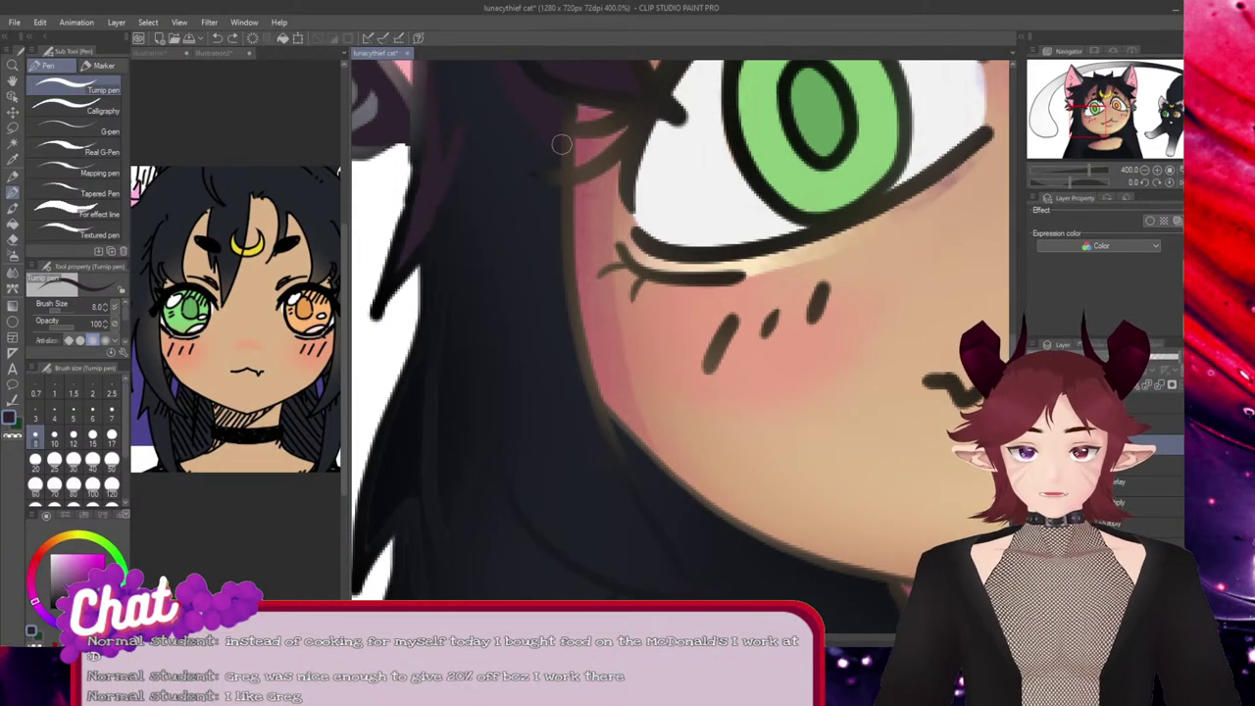
{"action": "left_click_drag", "start_coordinate": [582, 295], "coordinate": [597, 360]}
{"action": "key", "text": "ctrl+z"}
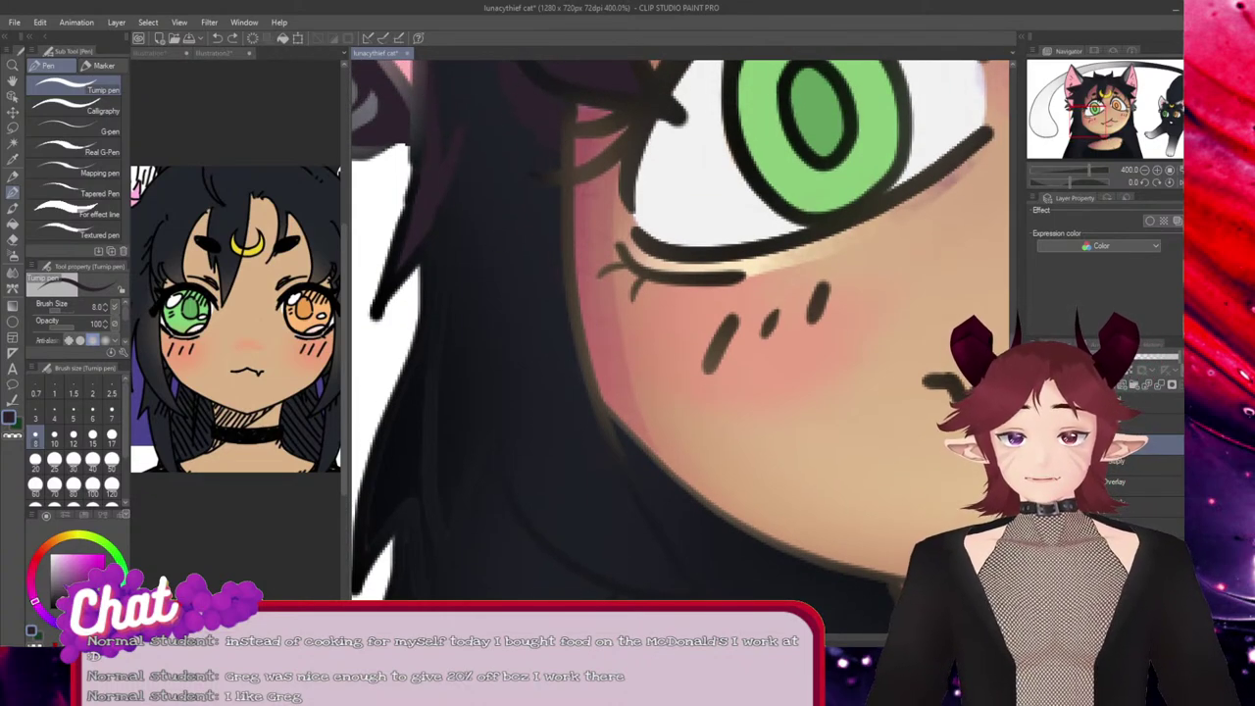
{"action": "left_click_drag", "start_coordinate": [576, 253], "coordinate": [588, 316]}
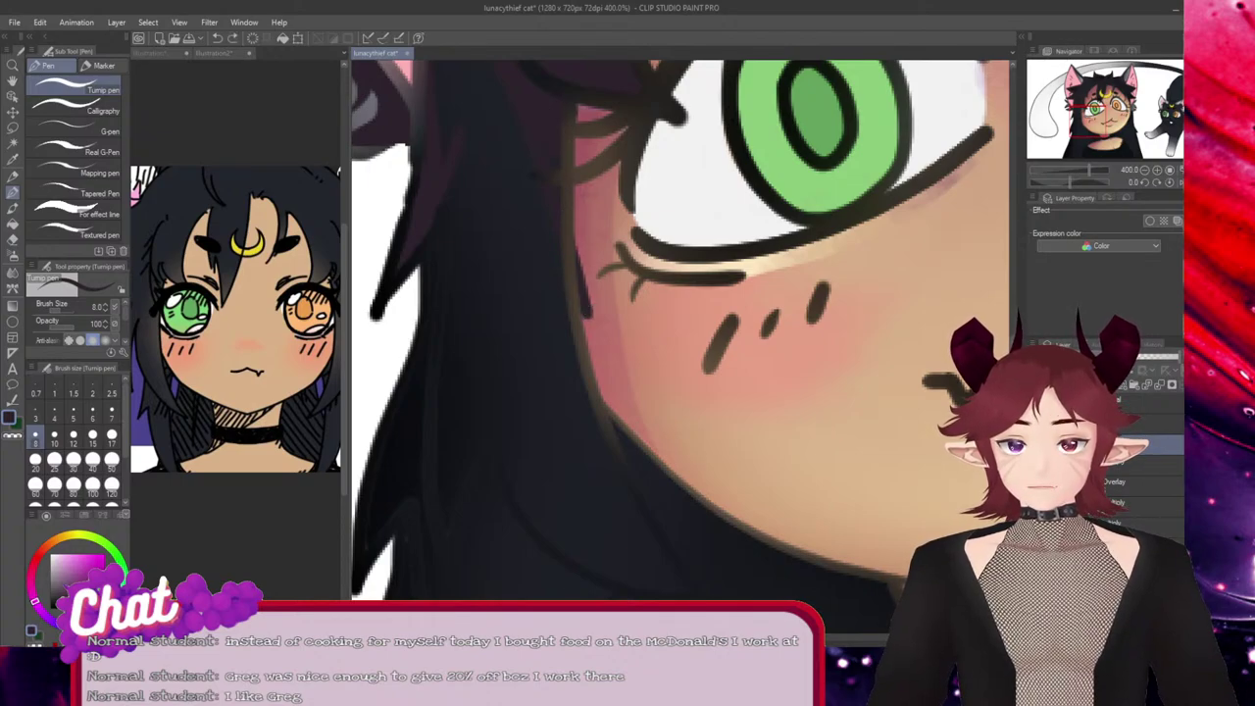
{"action": "key", "text": "ctrl+z"}
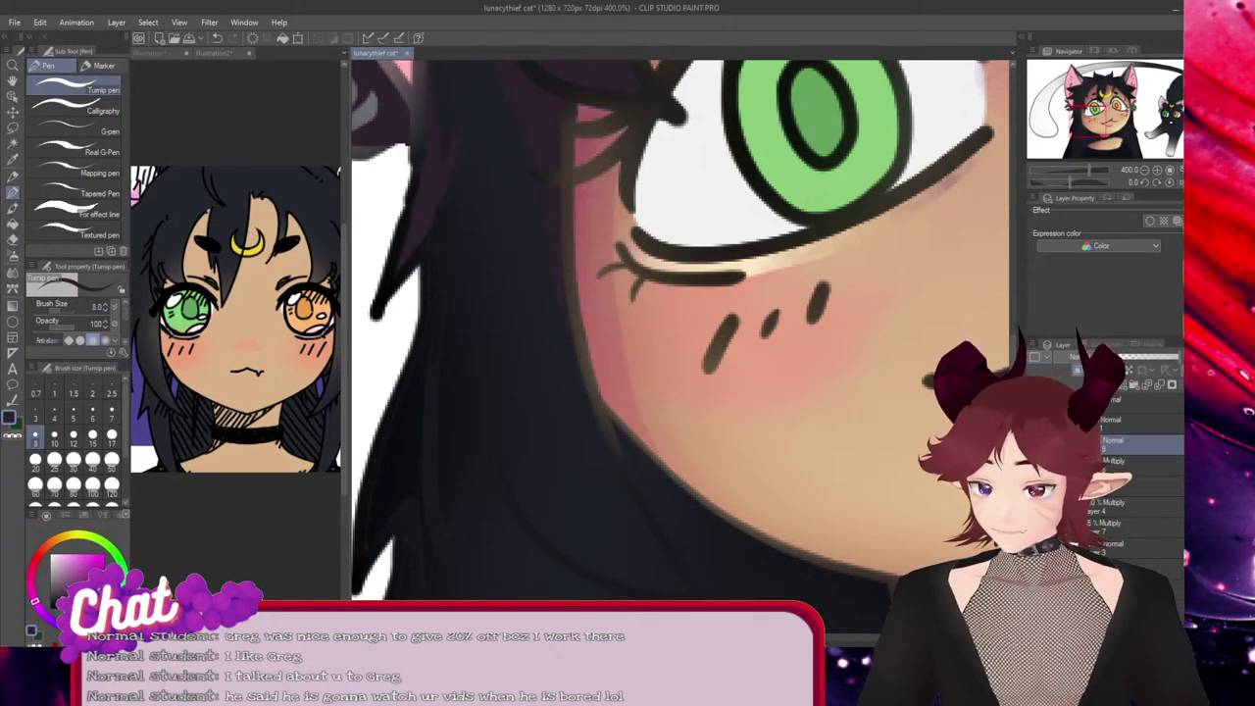
Shade the edges and tip of the long hair lock beside the left cheek in dark purple, tidying with the hard eraser
{"action": "left_click_drag", "start_coordinate": [823, 333], "coordinate": [537, 333]}
{"action": "scroll", "coordinate": [618, 505], "scroll_direction": "left", "scroll_amount": 6}
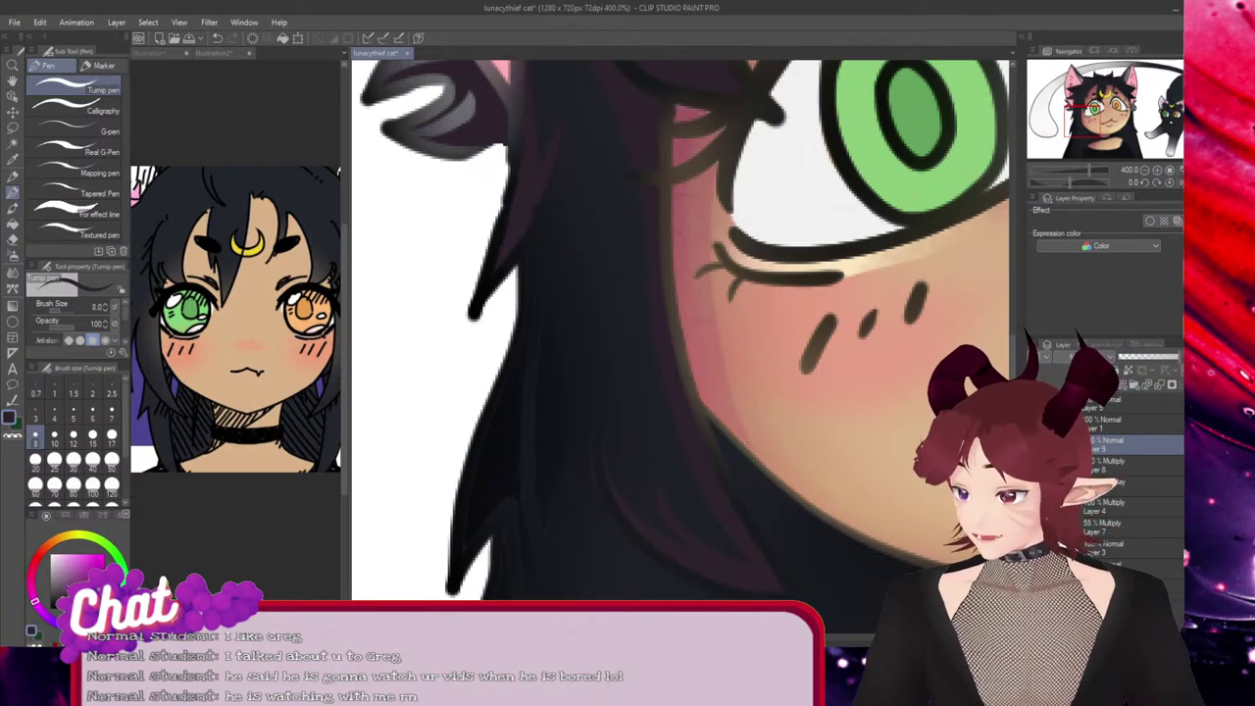
{"action": "key", "text": "e"}
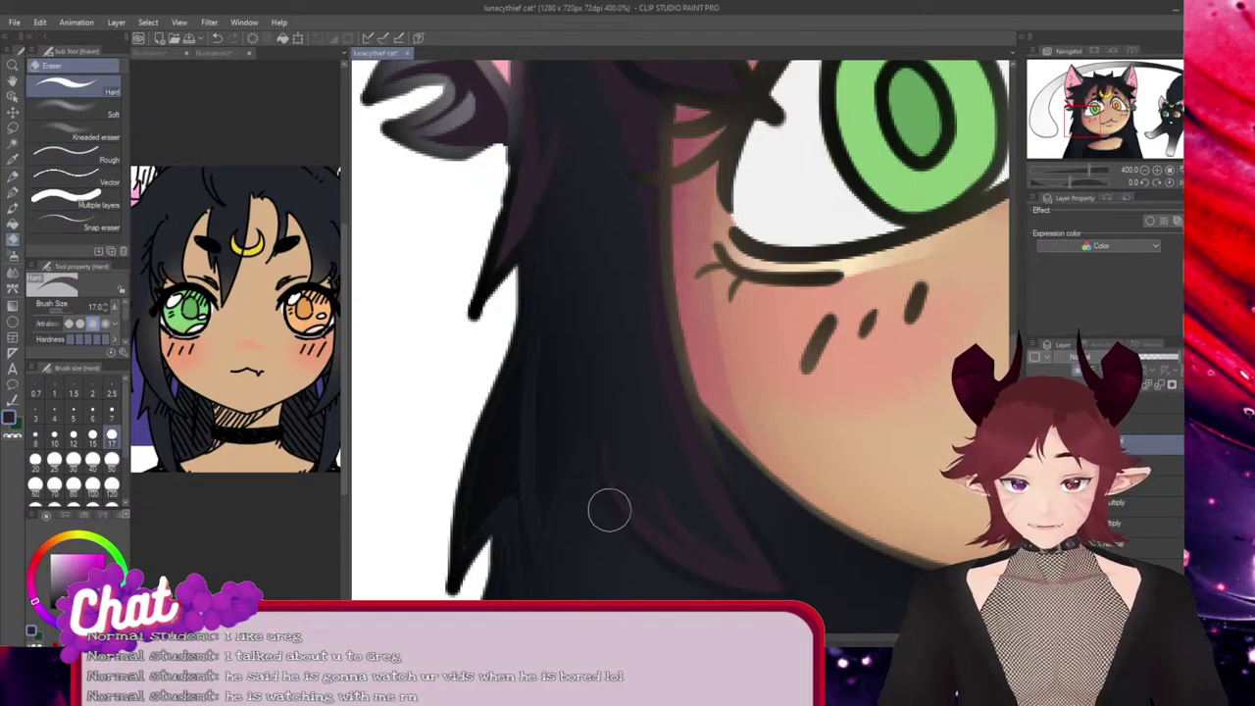
{"action": "left_click", "coordinate": [13, 193]}
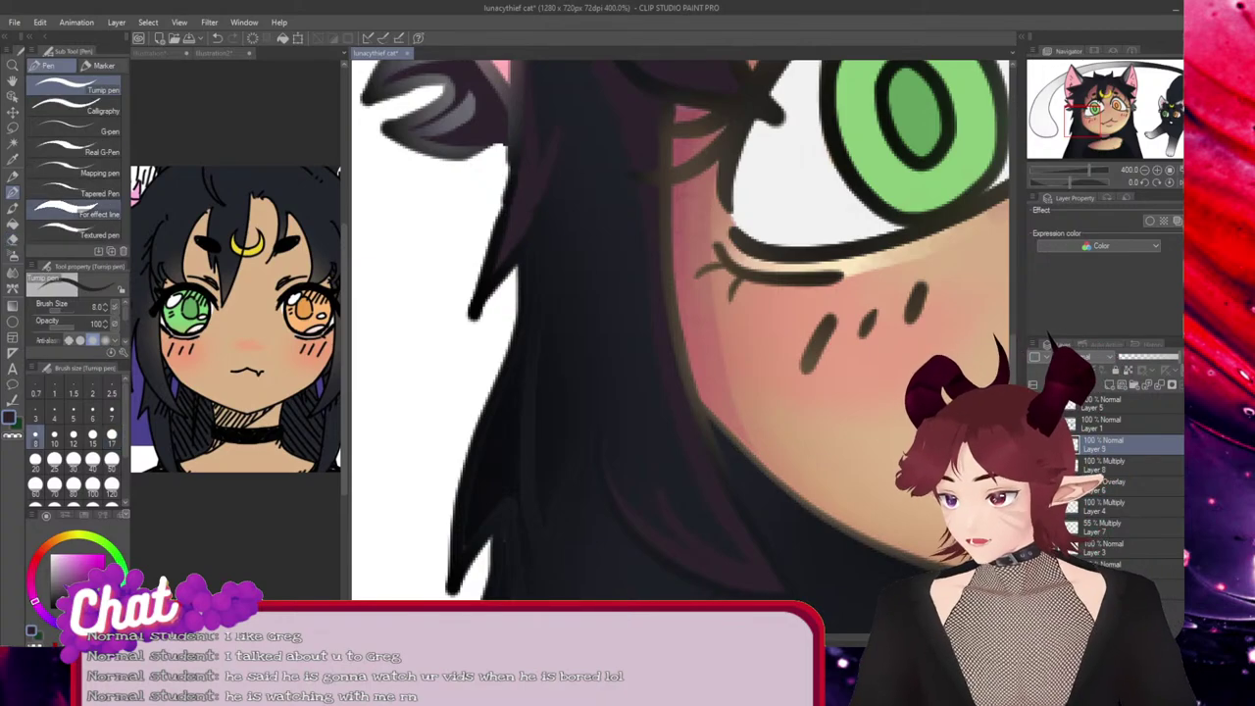
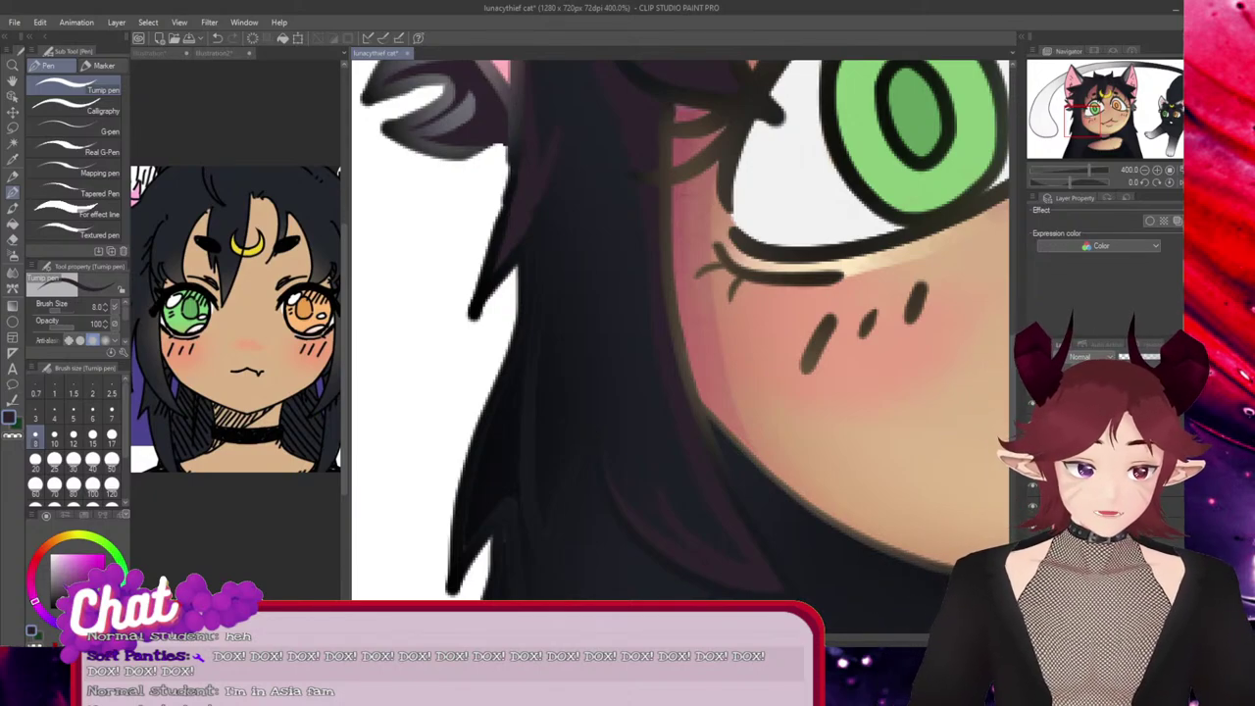
Shade the pointed strands between the cheek lock and the outer hair edge with dark purple Turnip pen strokes
{"action": "left_click_drag", "start_coordinate": [529, 639], "coordinate": [516, 639]}
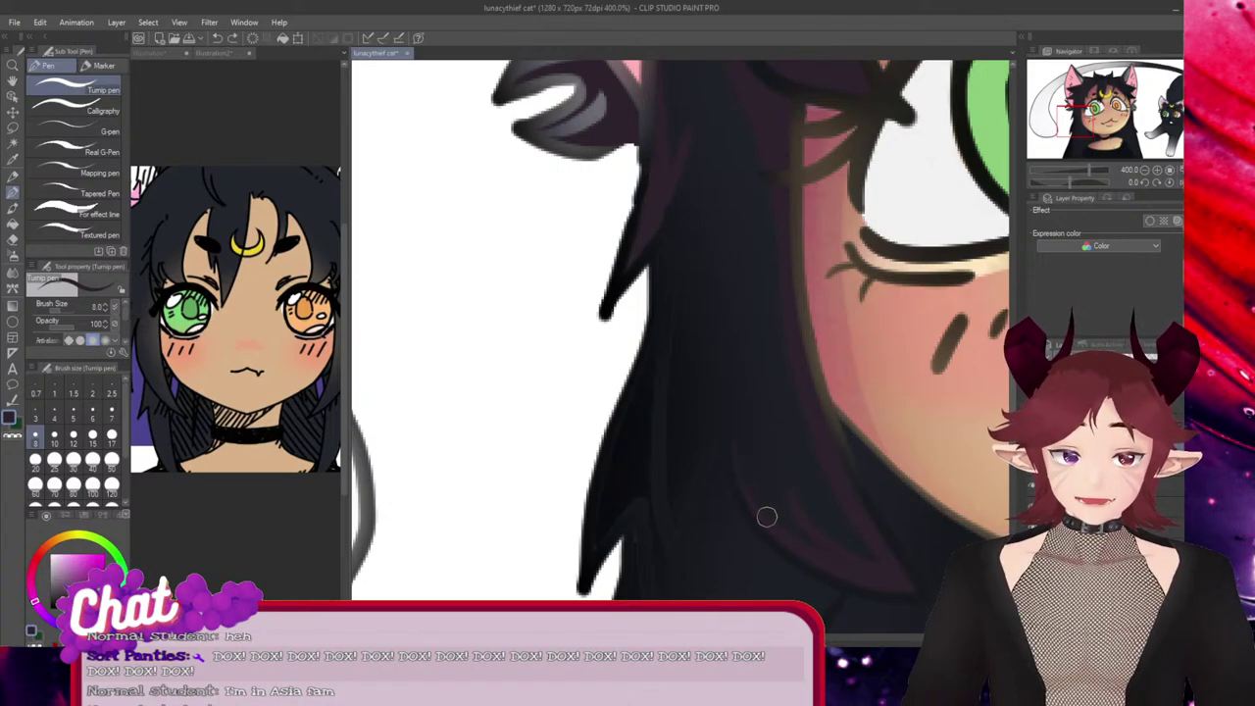
{"action": "left_click_drag", "start_coordinate": [726, 355], "coordinate": [678, 504]}
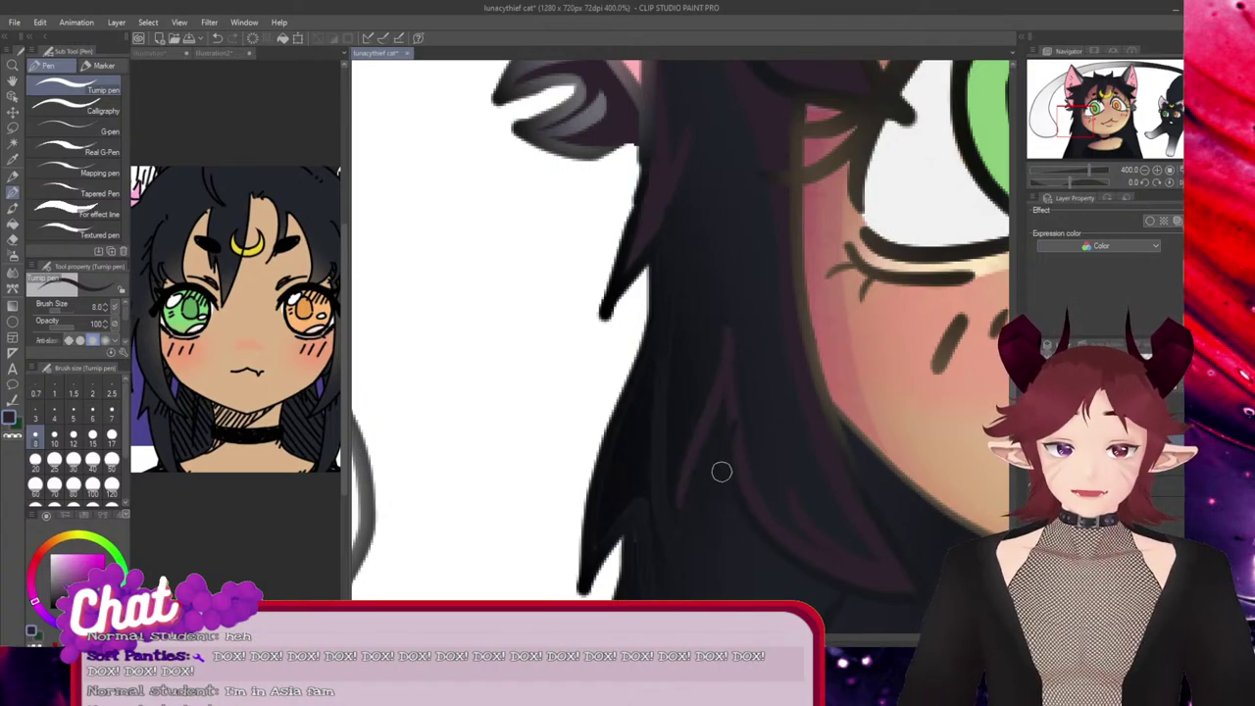
{"action": "left_click_drag", "start_coordinate": [737, 422], "coordinate": [687, 482]}
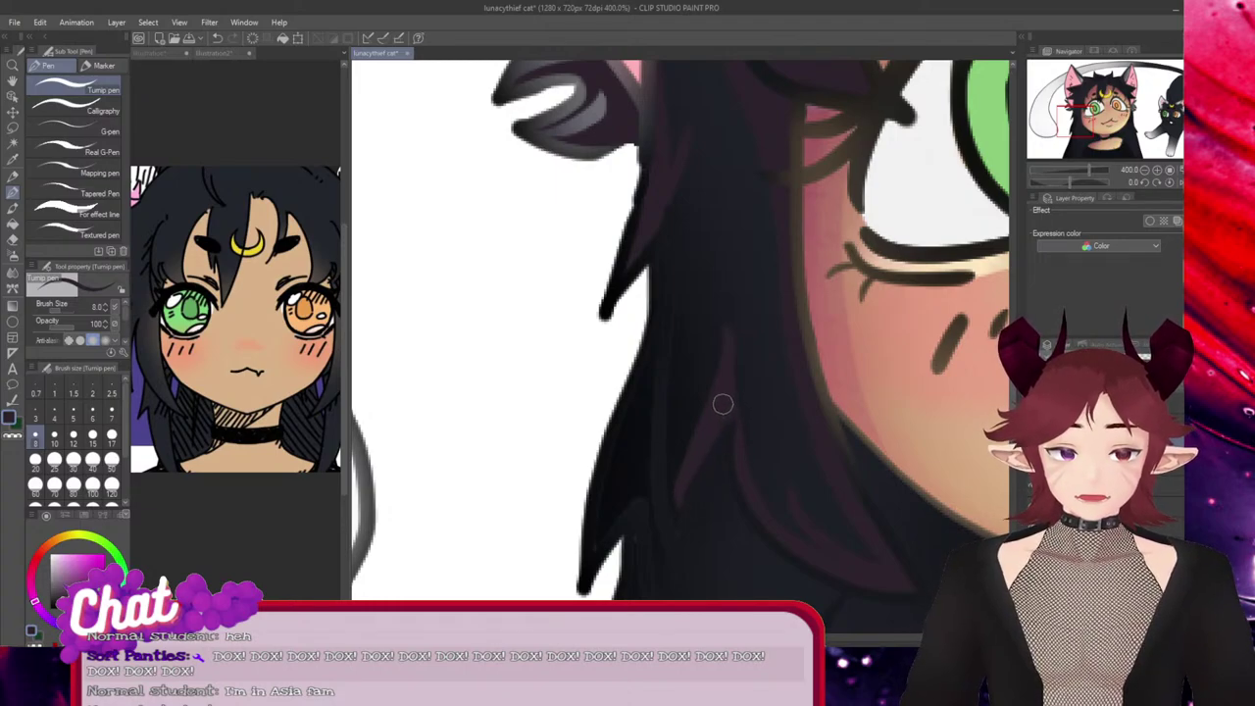
{"action": "left_click_drag", "start_coordinate": [724, 403], "coordinate": [676, 514]}
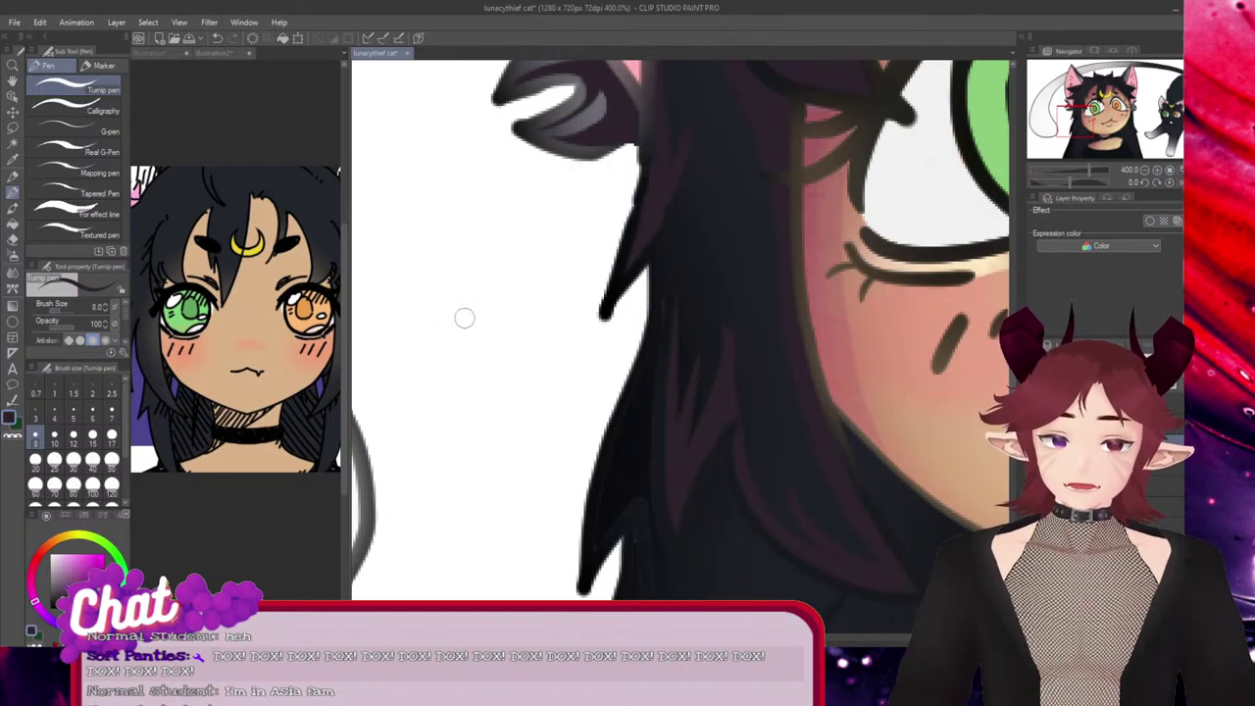
{"action": "key", "text": "e"}
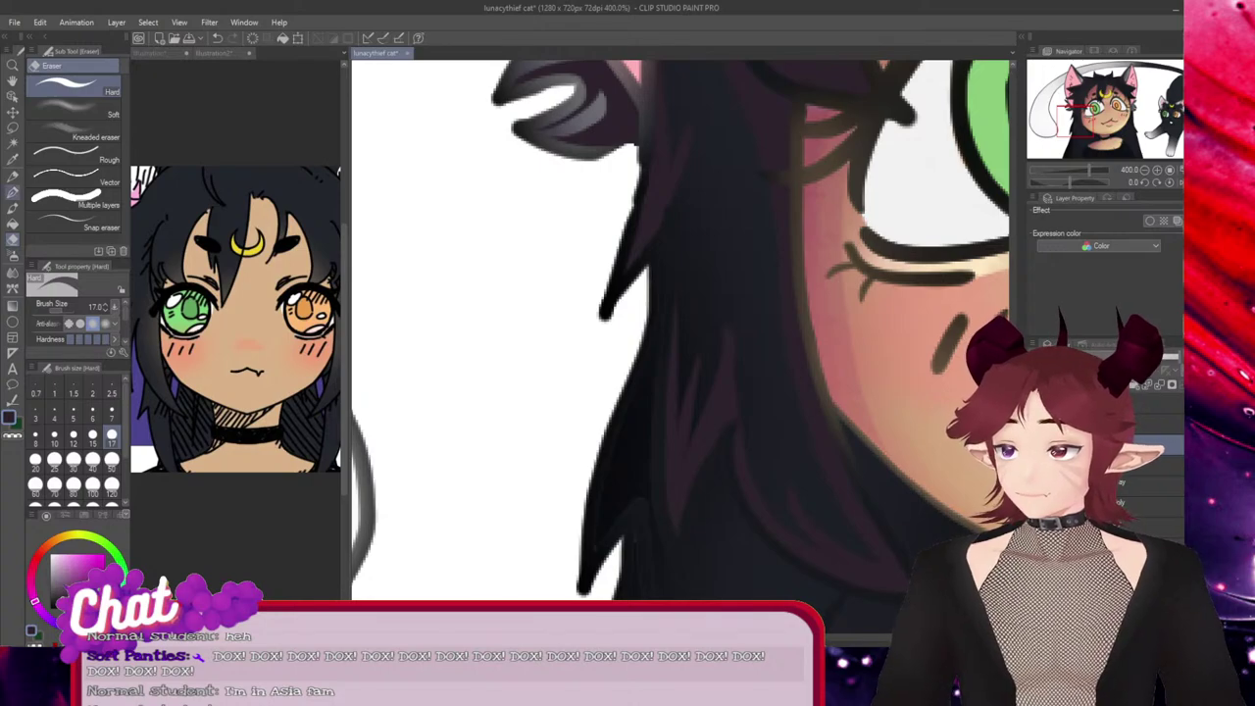
{"action": "key", "text": "p"}
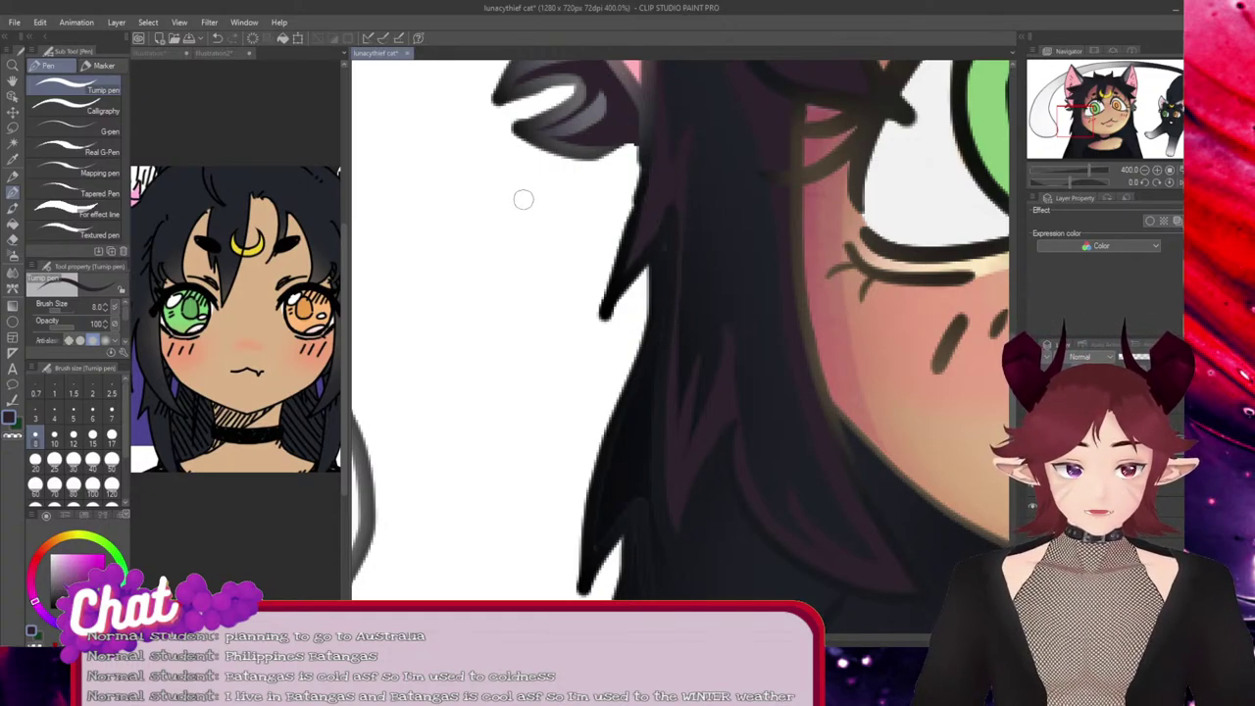
Refine the purple strands in the side hair below the left ear with the hard eraser and Turnip pen, and save the file
{"action": "left_click", "coordinate": [13, 240]}
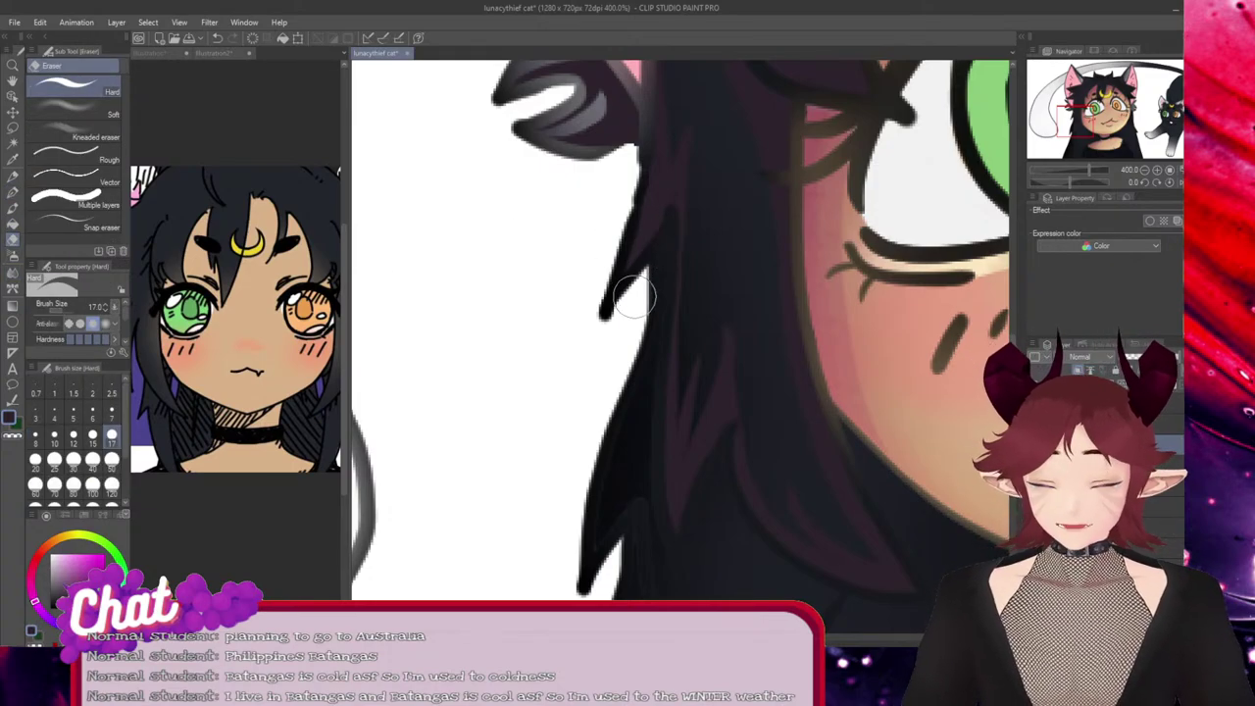
{"action": "left_click", "coordinate": [12, 192]}
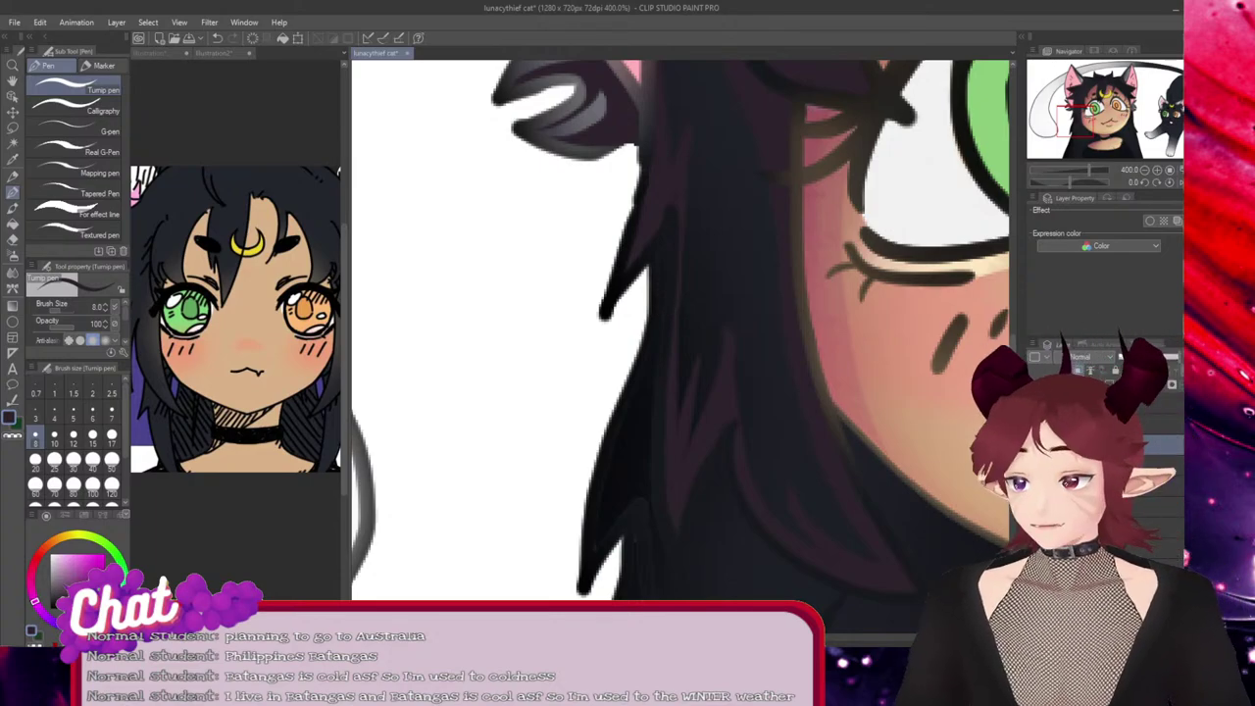
{"action": "left_click", "coordinate": [13, 256]}
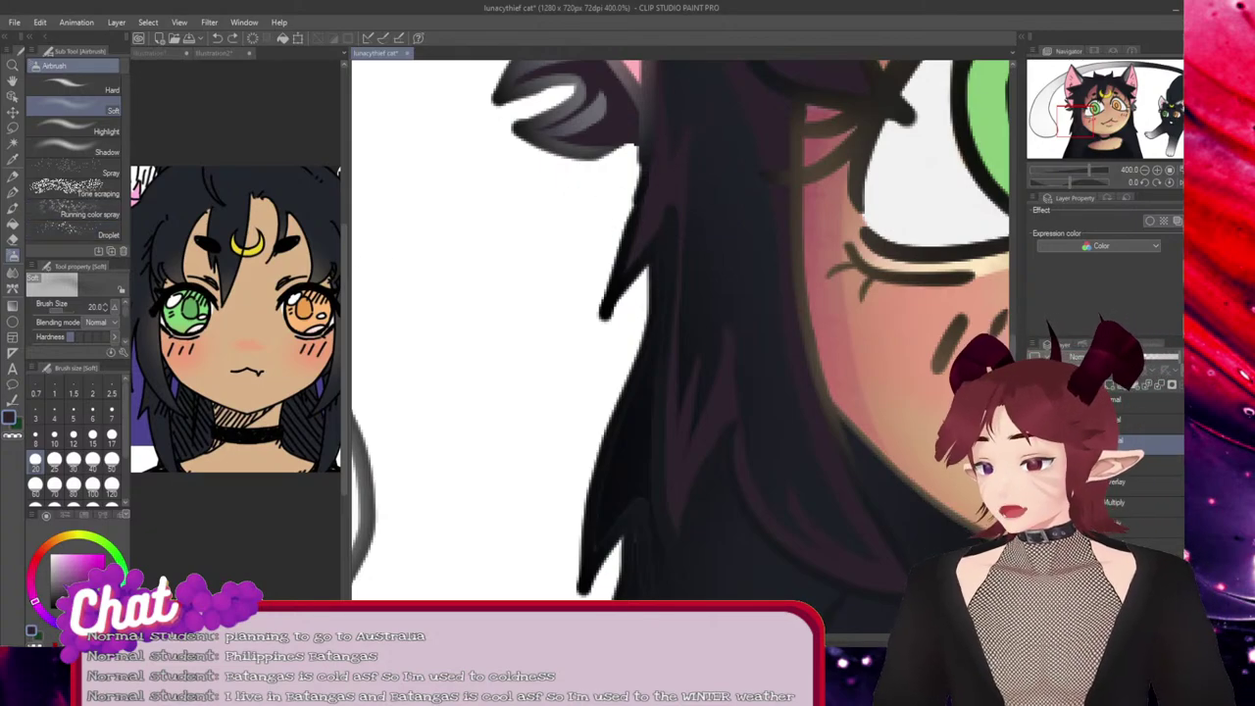
{"action": "left_click", "coordinate": [13, 239]}
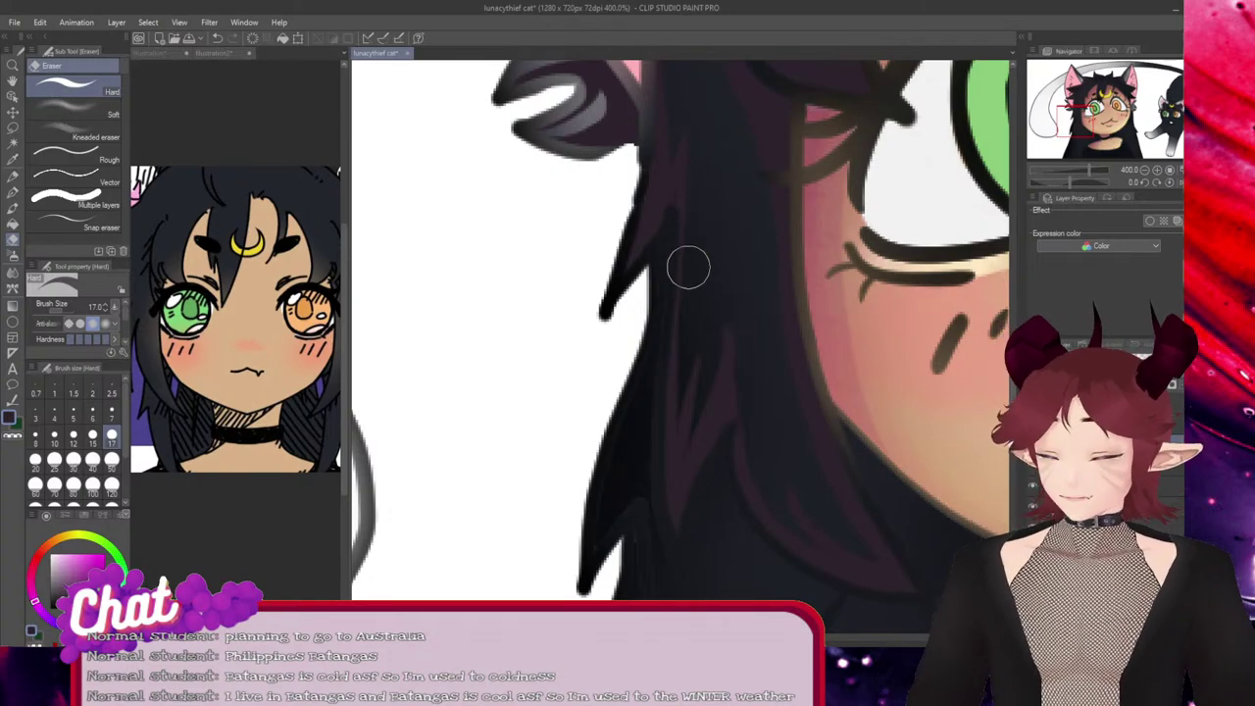
{"action": "key", "text": "ctrl+s"}
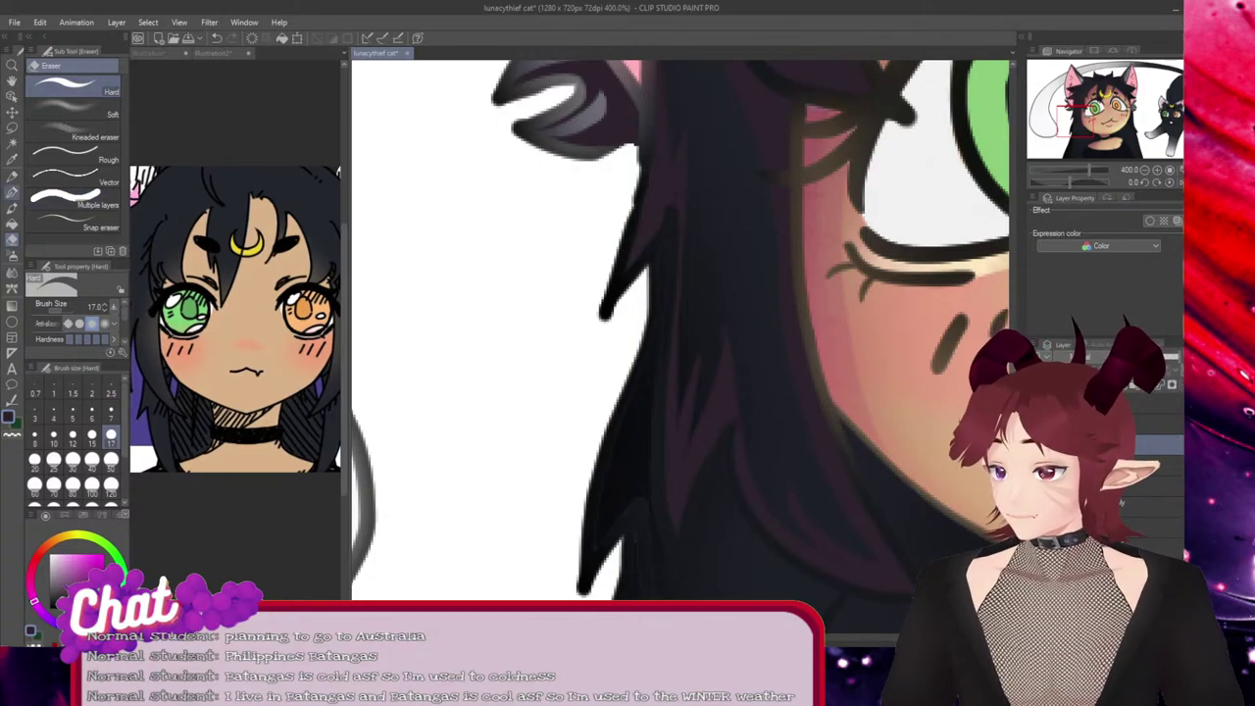
{"action": "left_click", "coordinate": [12, 192]}
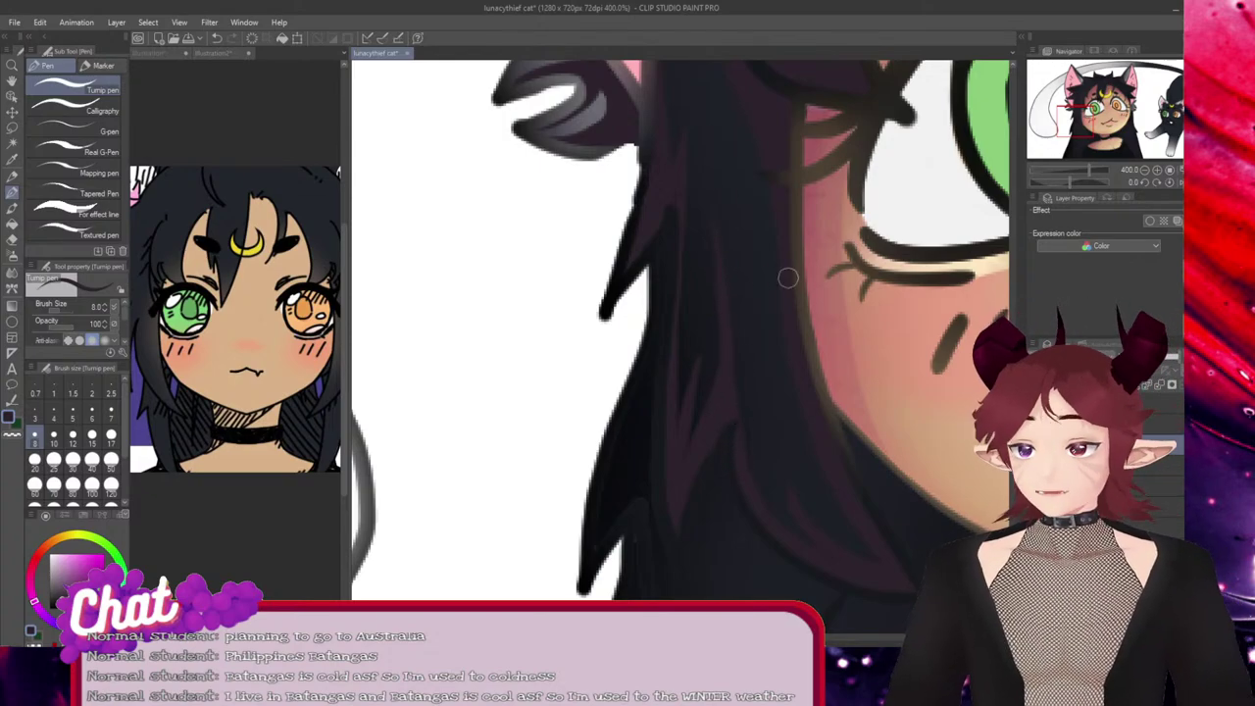
Shade the outermost pointed hair lock at the left edge of the side hair in dark purple
{"action": "scroll", "coordinate": [681, 333], "scroll_direction": "up", "scroll_amount": 5}
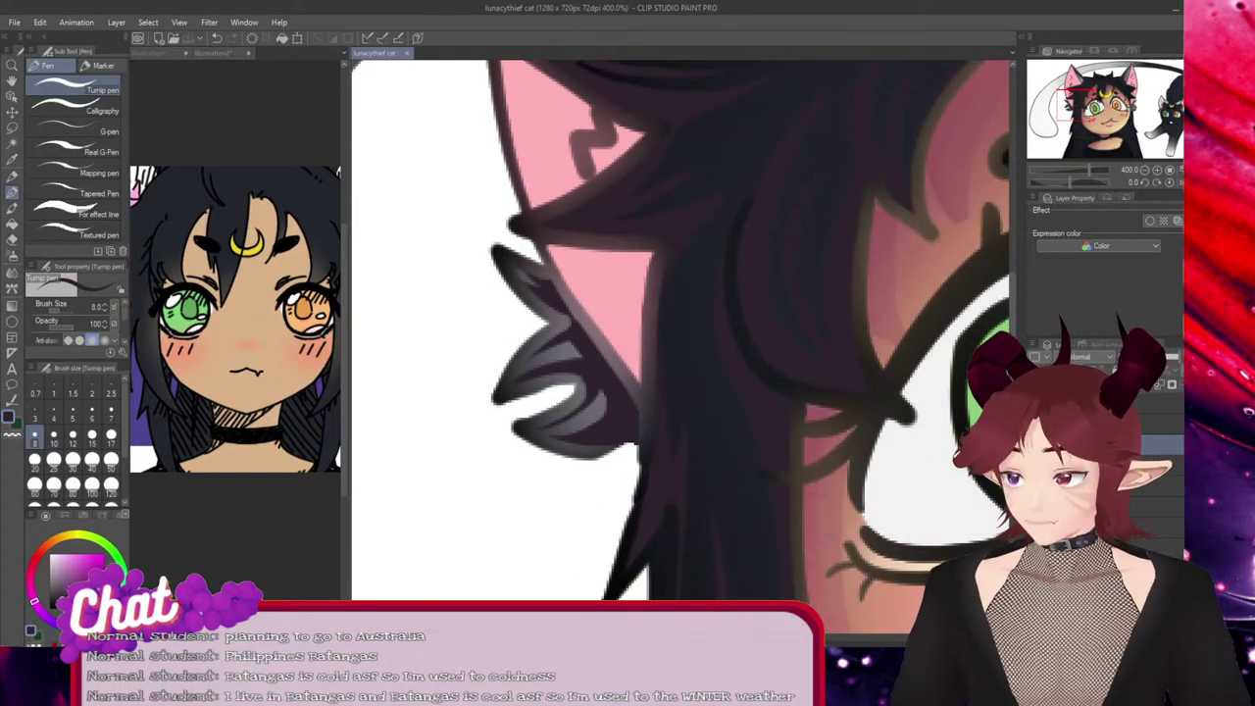
{"action": "scroll", "coordinate": [681, 333], "scroll_direction": "down", "scroll_amount": 3}
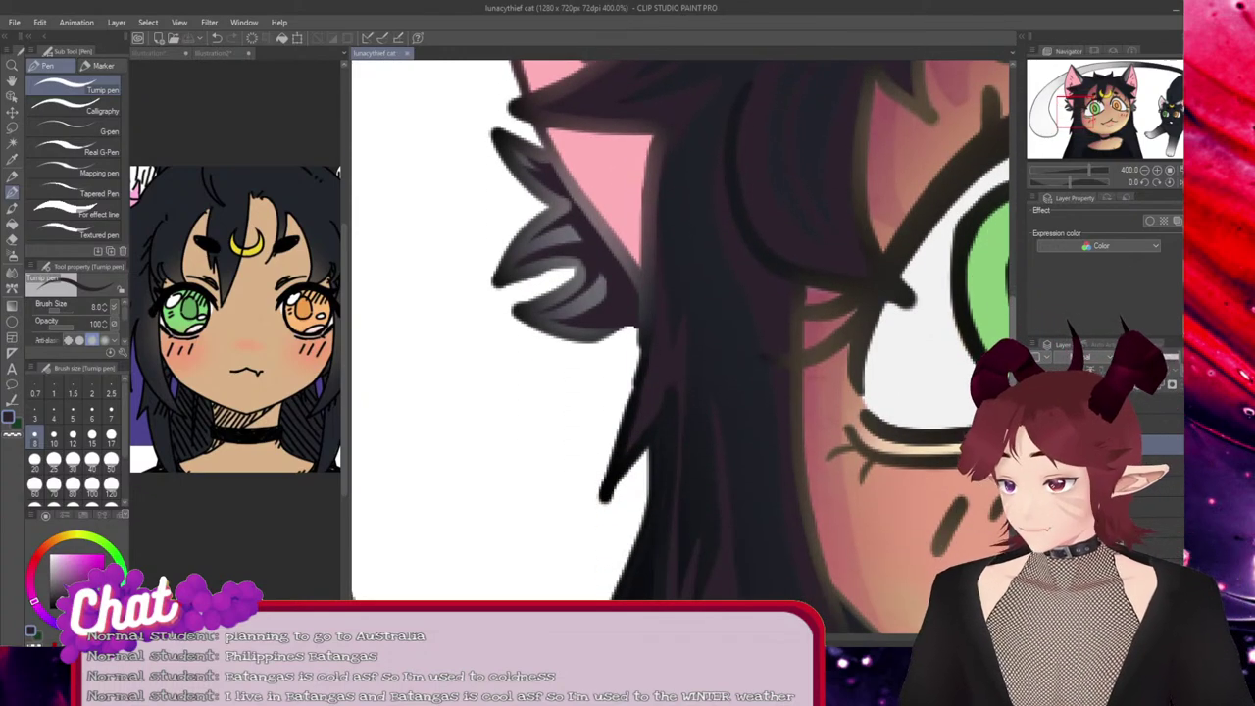
{"action": "scroll", "coordinate": [681, 333], "scroll_direction": "down", "scroll_amount": 1}
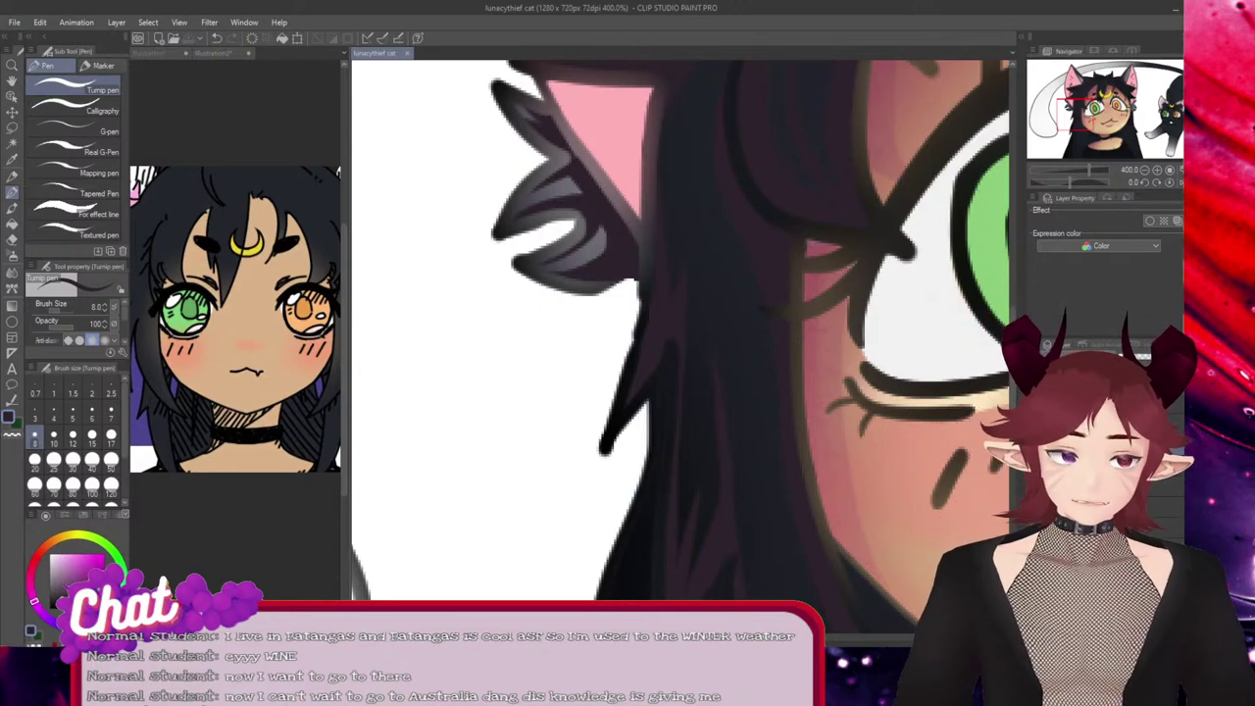
{"action": "scroll", "coordinate": [956, 223], "scroll_direction": "down", "scroll_amount": 5}
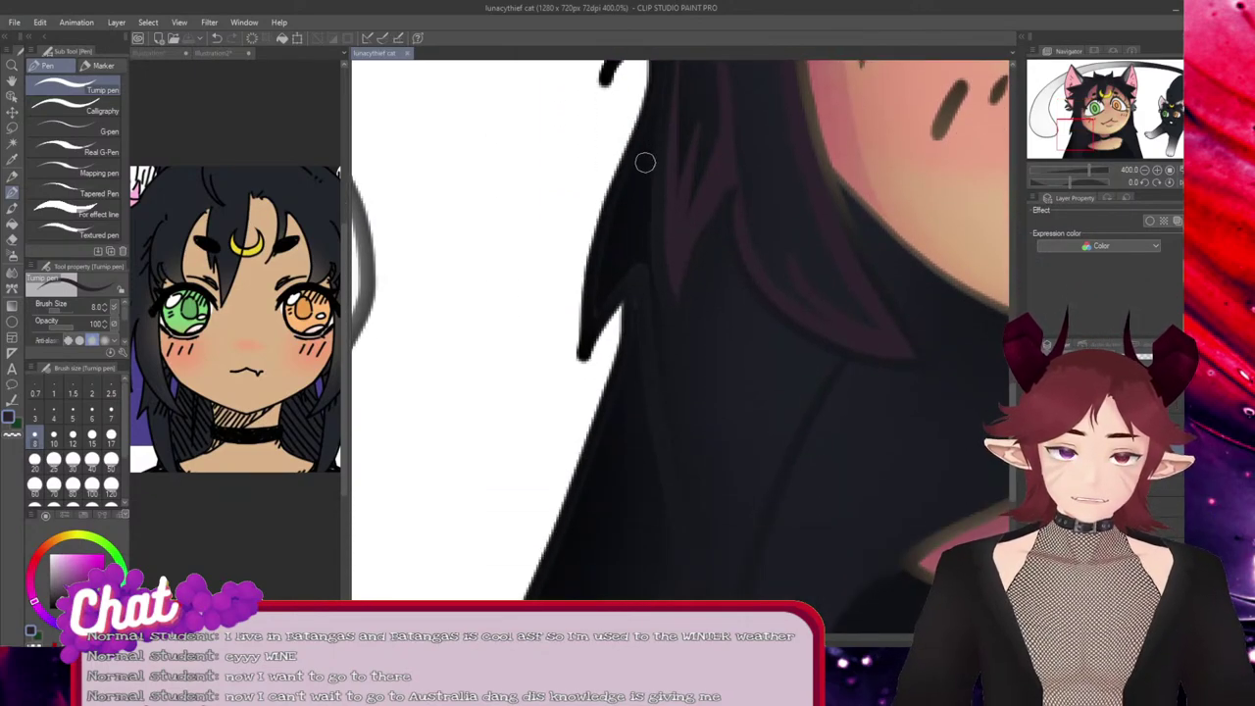
{"action": "scroll", "coordinate": [710, 157], "scroll_direction": "up", "scroll_amount": 3}
{"action": "scroll", "coordinate": [621, 158], "scroll_direction": "up", "scroll_amount": 1}
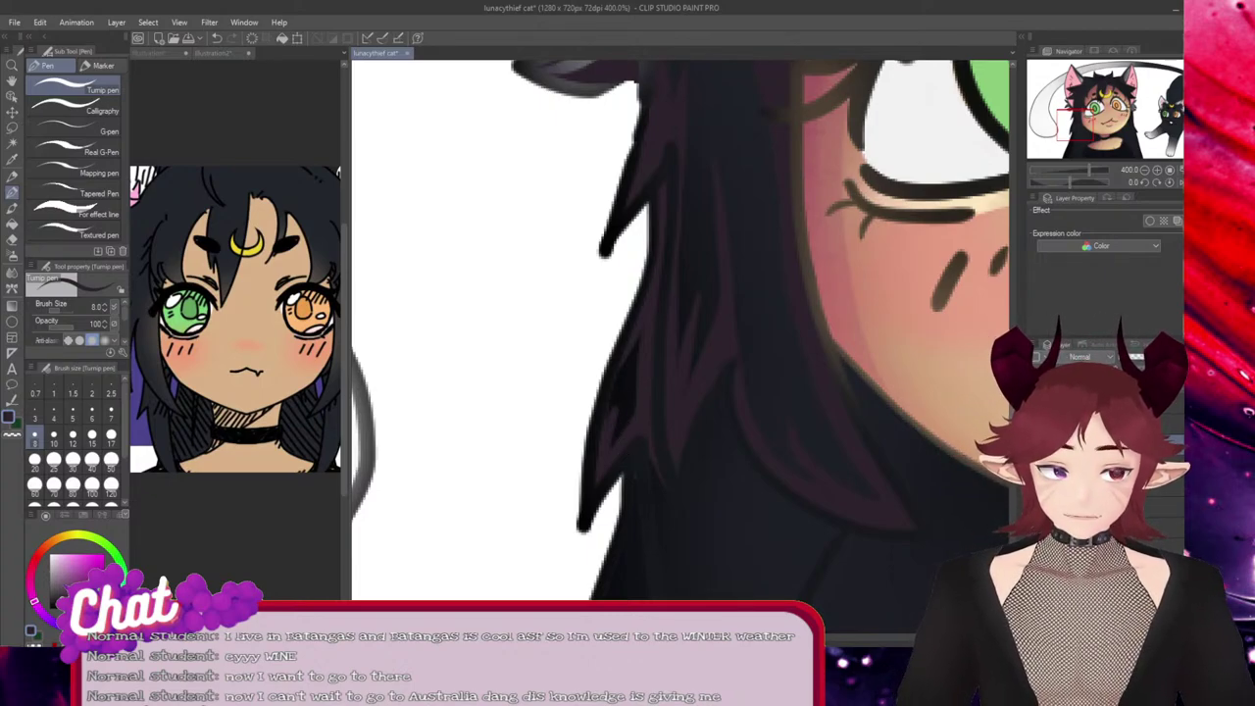
{"action": "scroll", "coordinate": [681, 329], "scroll_direction": "down", "scroll_amount": 3}
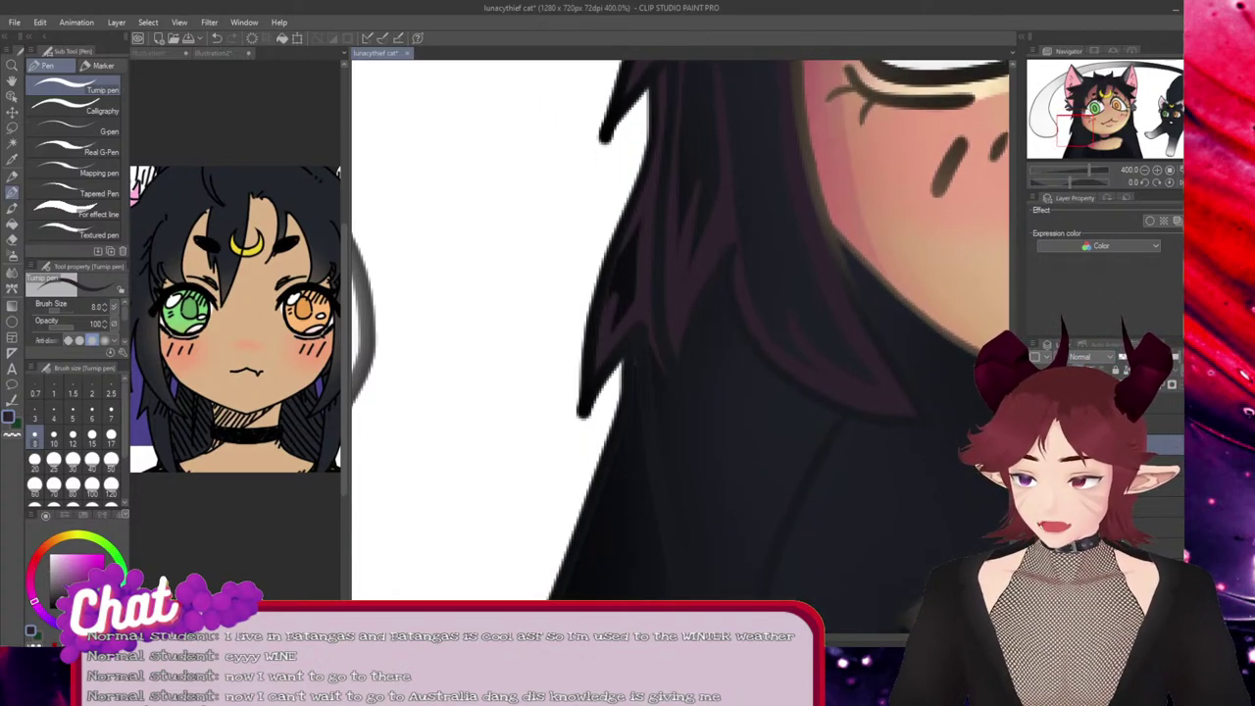
{"action": "scroll", "coordinate": [680, 329], "scroll_direction": "down", "scroll_amount": 2}
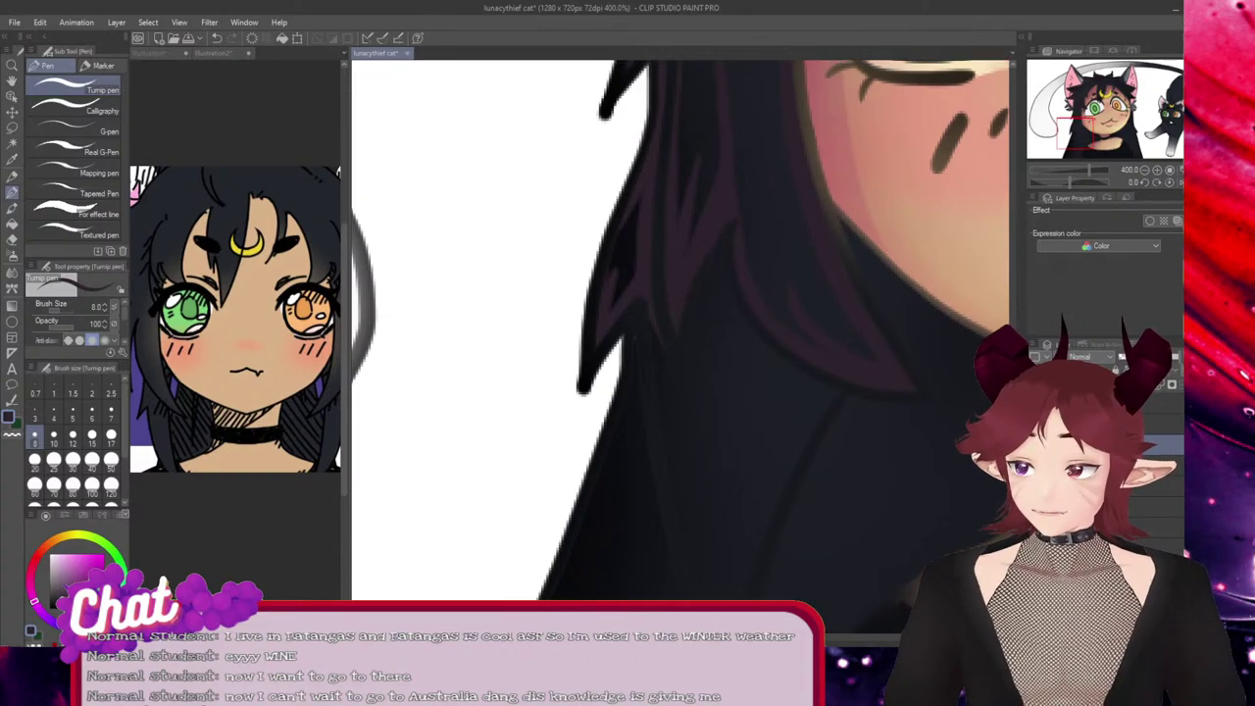
{"action": "scroll", "coordinate": [681, 359], "scroll_direction": "up", "scroll_amount": 2}
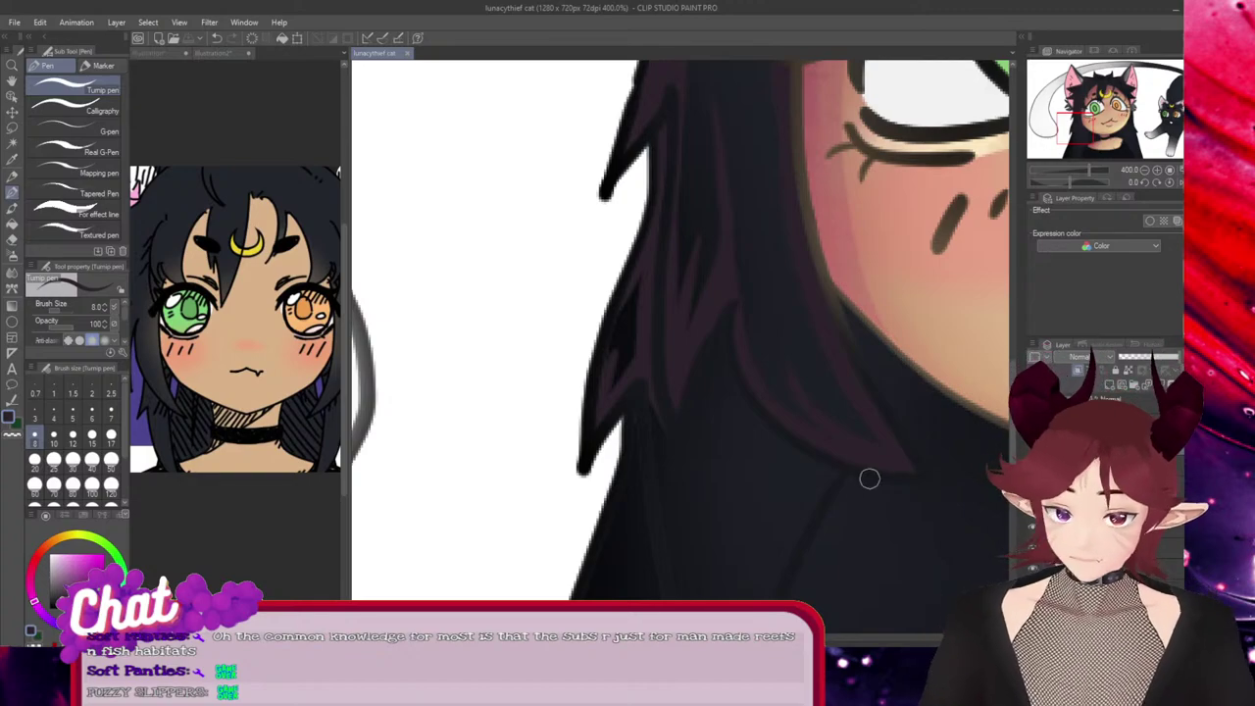
{"action": "scroll", "coordinate": [680, 329], "scroll_direction": "down", "scroll_amount": 3}
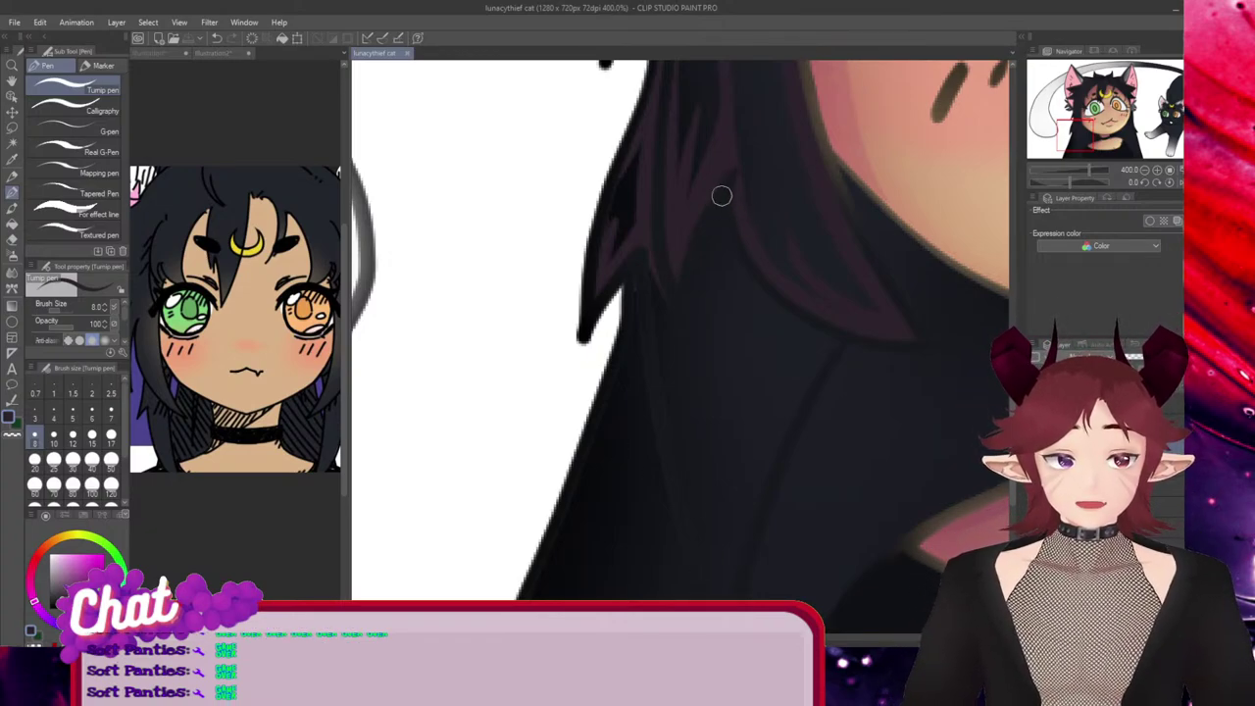
{"action": "left_click_drag", "start_coordinate": [720, 196], "coordinate": [695, 347]}
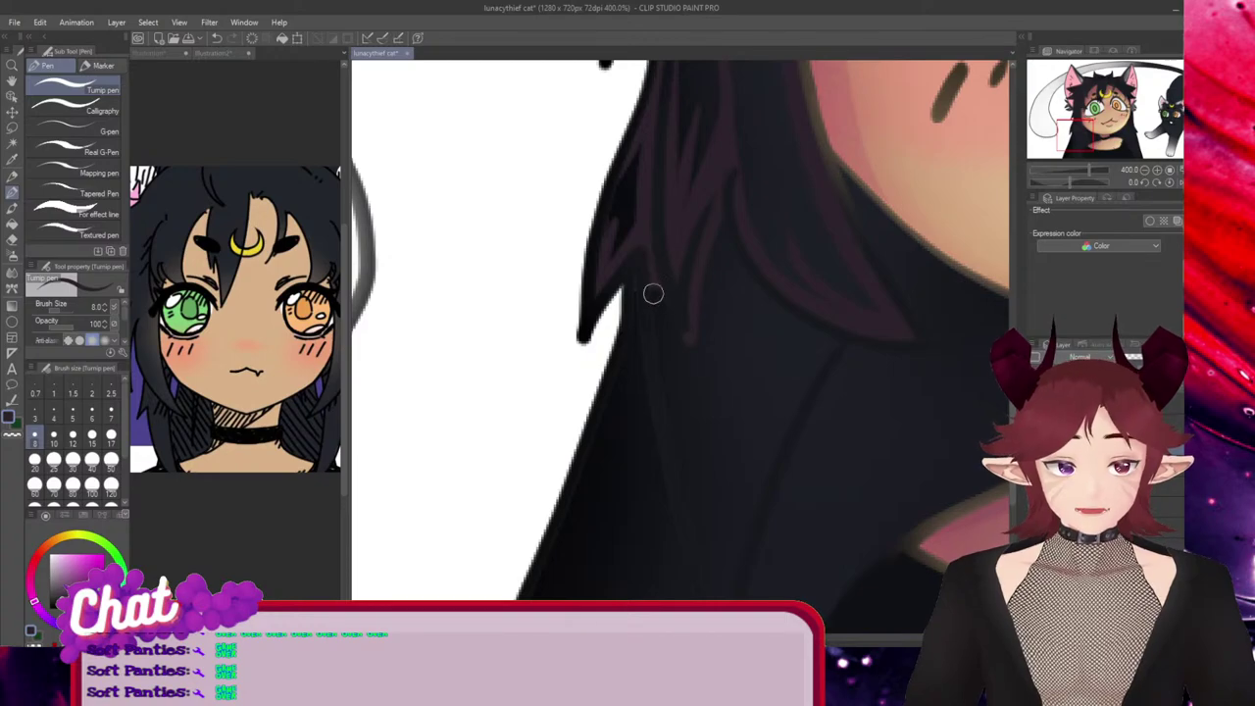
{"action": "mouse_move", "coordinate": [653, 291]}
{"action": "left_mouse_down"}
{"action": "mouse_move", "coordinate": [674, 375]}
{"action": "mouse_move", "coordinate": [687, 364]}
{"action": "left_mouse_up"}
{"action": "mouse_move", "coordinate": [662, 306]}
{"action": "left_mouse_down"}
{"action": "mouse_move", "coordinate": [707, 410]}
{"action": "mouse_move", "coordinate": [699, 319]}
{"action": "left_mouse_up"}
{"action": "key", "text": "ctrl+z"}
{"action": "key", "text": "ctrl+z"}
{"action": "key", "text": "ctrl+z"}
{"action": "key", "text": "ctrl+z"}
{"action": "key", "text": "ctrl+z"}
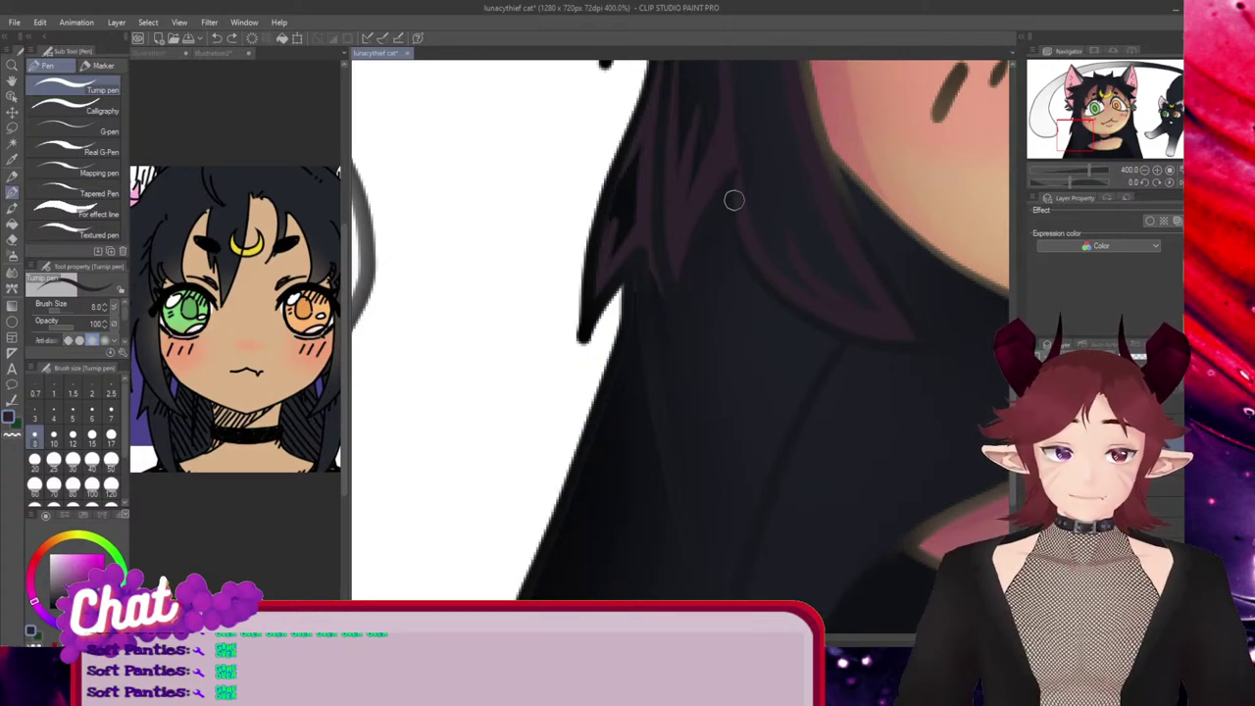
Draw tapering dark purple strands in the hair below the cheek lock and trim them with the hard eraser
{"action": "left_click_drag", "start_coordinate": [733, 199], "coordinate": [717, 453]}
{"action": "mouse_move", "coordinate": [725, 185]}
{"action": "left_mouse_down"}
{"action": "mouse_move", "coordinate": [718, 451]}
{"action": "mouse_move", "coordinate": [700, 332]}
{"action": "mouse_move", "coordinate": [750, 164]}
{"action": "mouse_move", "coordinate": [724, 206]}
{"action": "left_mouse_up"}
{"action": "key", "text": "ctrl+z"}
{"action": "key", "text": "ctrl+z"}
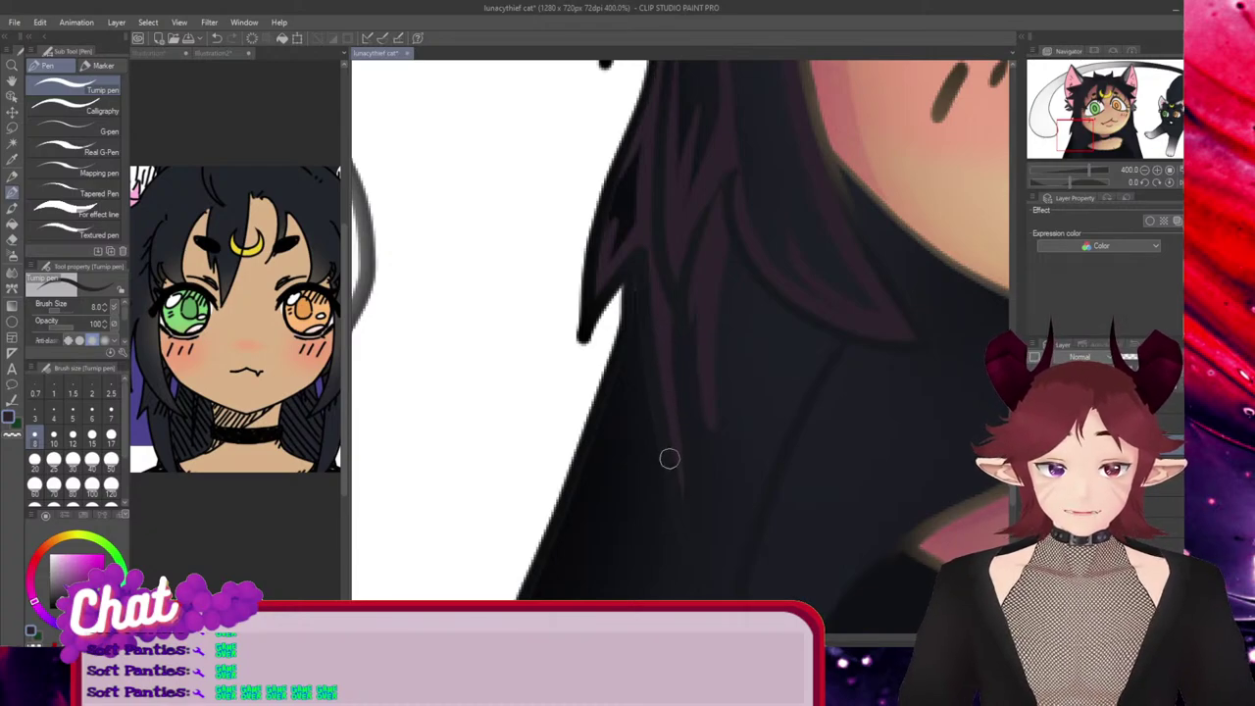
{"action": "scroll", "coordinate": [677, 328], "scroll_direction": "down", "scroll_amount": 2}
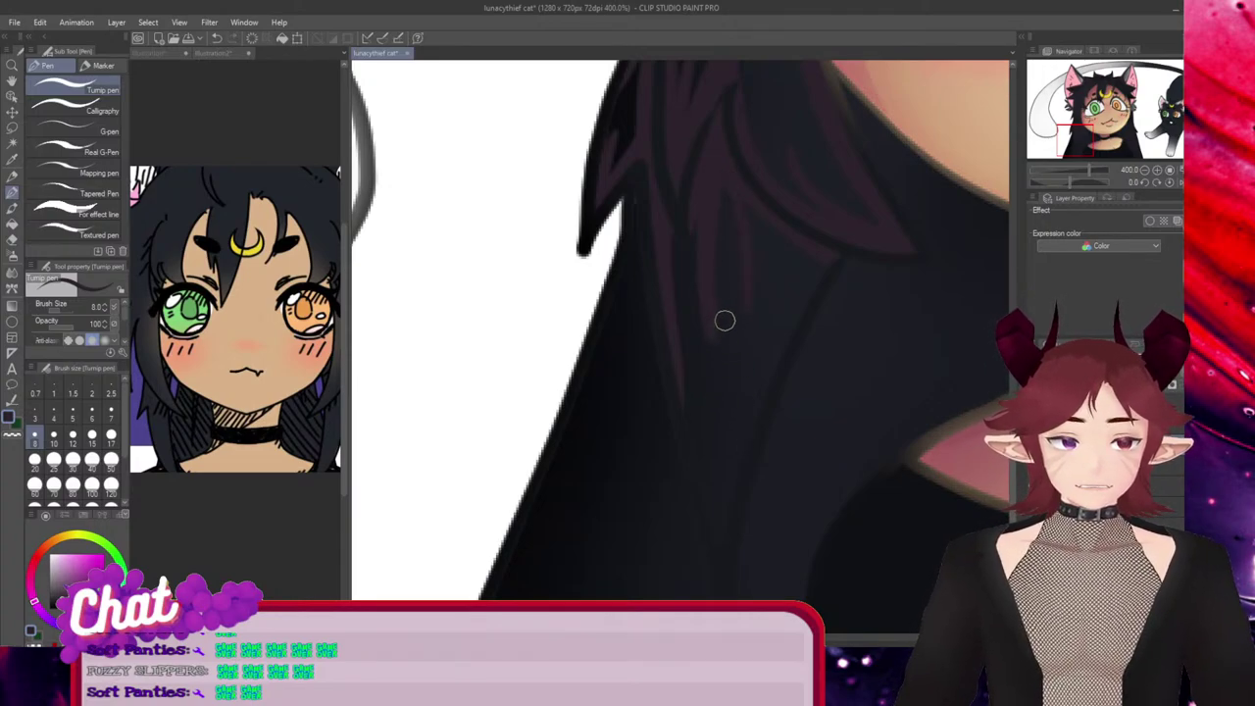
{"action": "key", "text": "e"}
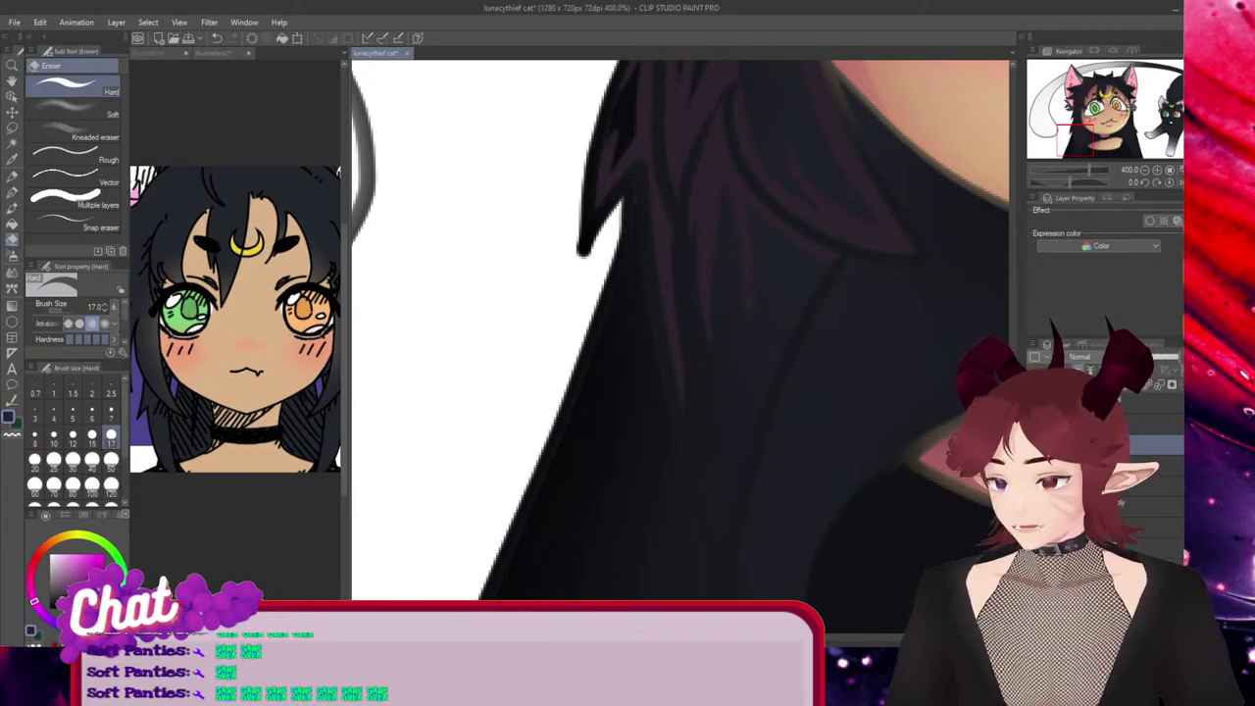
{"action": "key", "text": "p"}
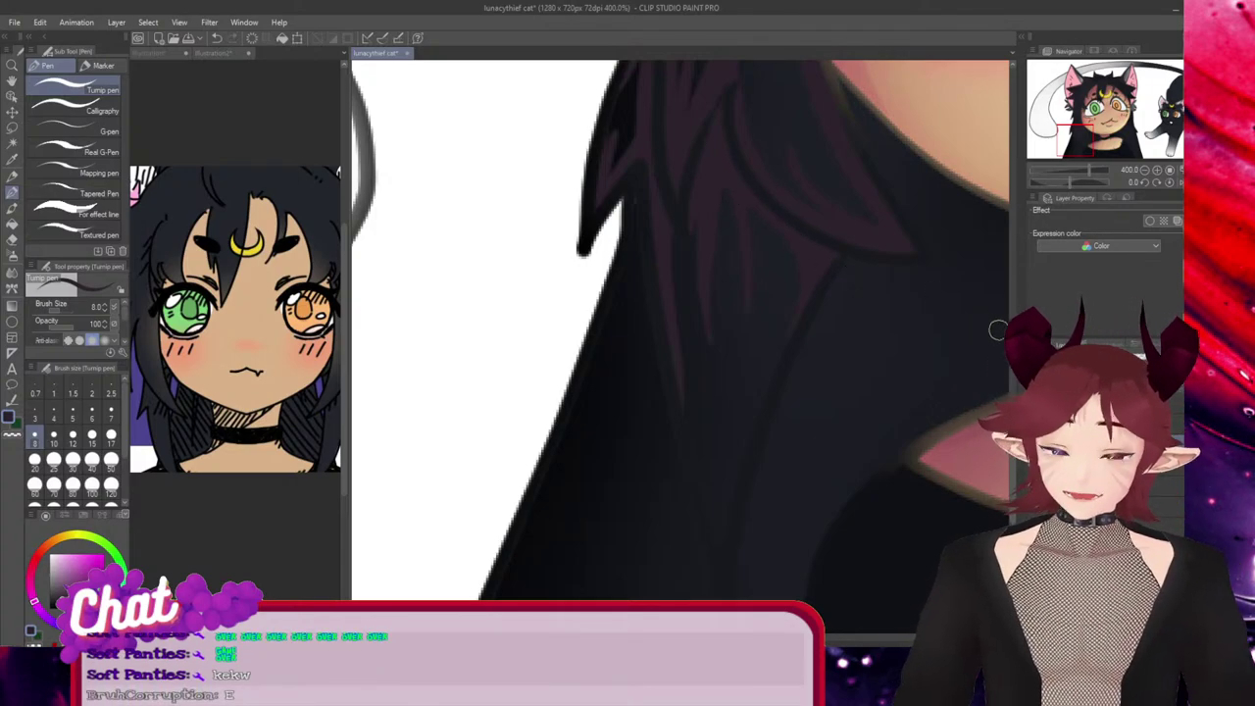
Edge both sides of the long pointed lock below the cheek lock with dark purple Turnip pen strokes meeting at its tip
{"action": "scroll", "coordinate": [896, 406], "scroll_direction": "down", "scroll_amount": 2}
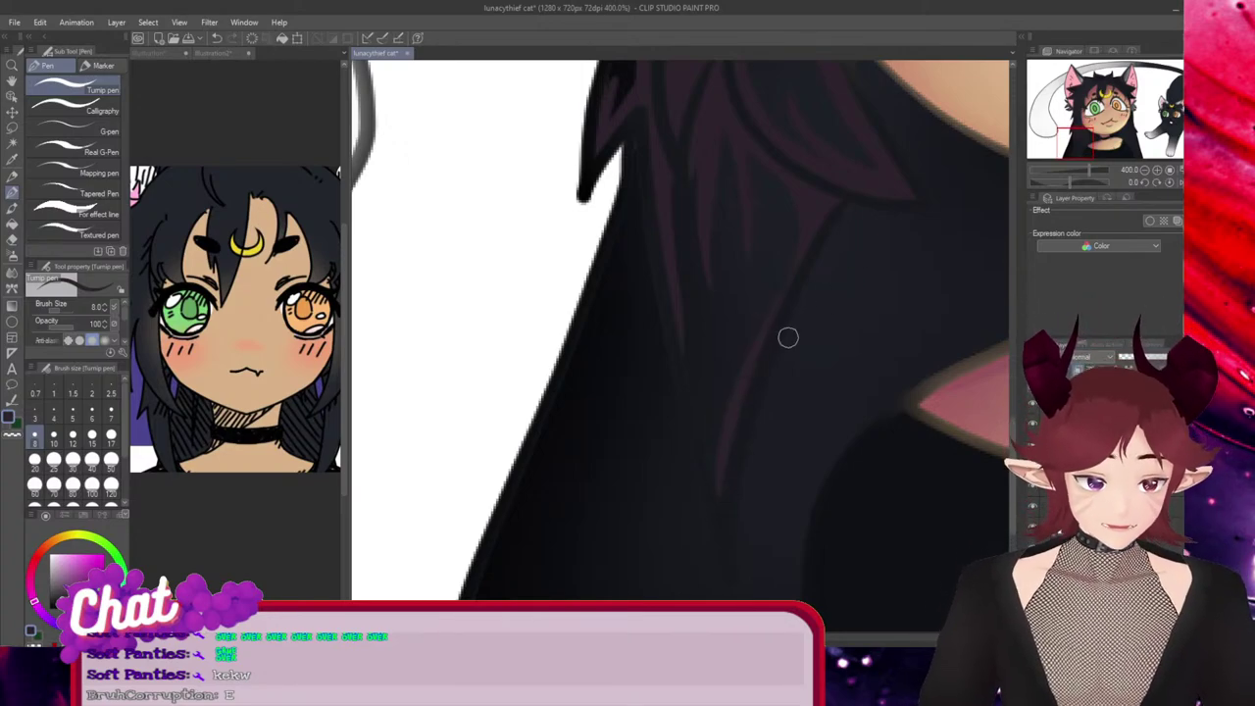
{"action": "left_click_drag", "start_coordinate": [720, 500], "coordinate": [670, 235]}
{"action": "key", "text": "ctrl+z"}
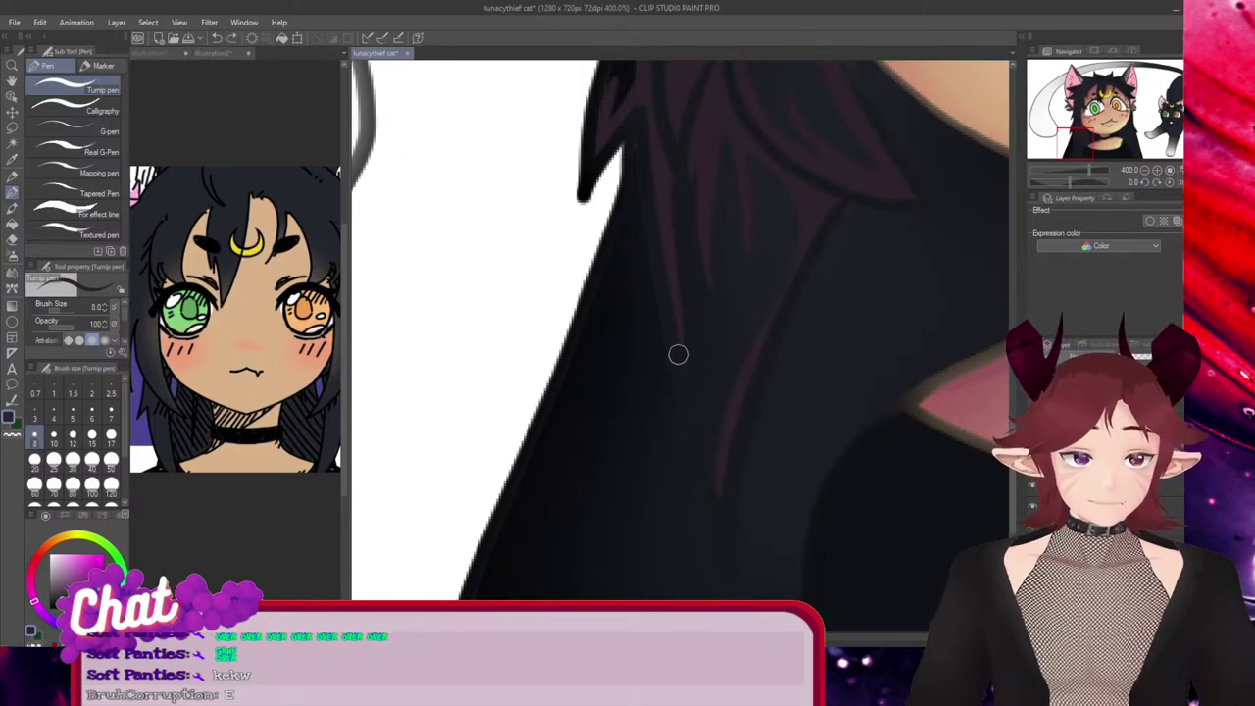
{"action": "mouse_move", "coordinate": [674, 308]}
{"action": "left_mouse_down"}
{"action": "mouse_move", "coordinate": [723, 499]}
{"action": "mouse_move", "coordinate": [714, 453]}
{"action": "mouse_move", "coordinate": [717, 496]}
{"action": "mouse_move", "coordinate": [838, 200]}
{"action": "left_mouse_up"}
{"action": "key", "text": "ctrl+z"}
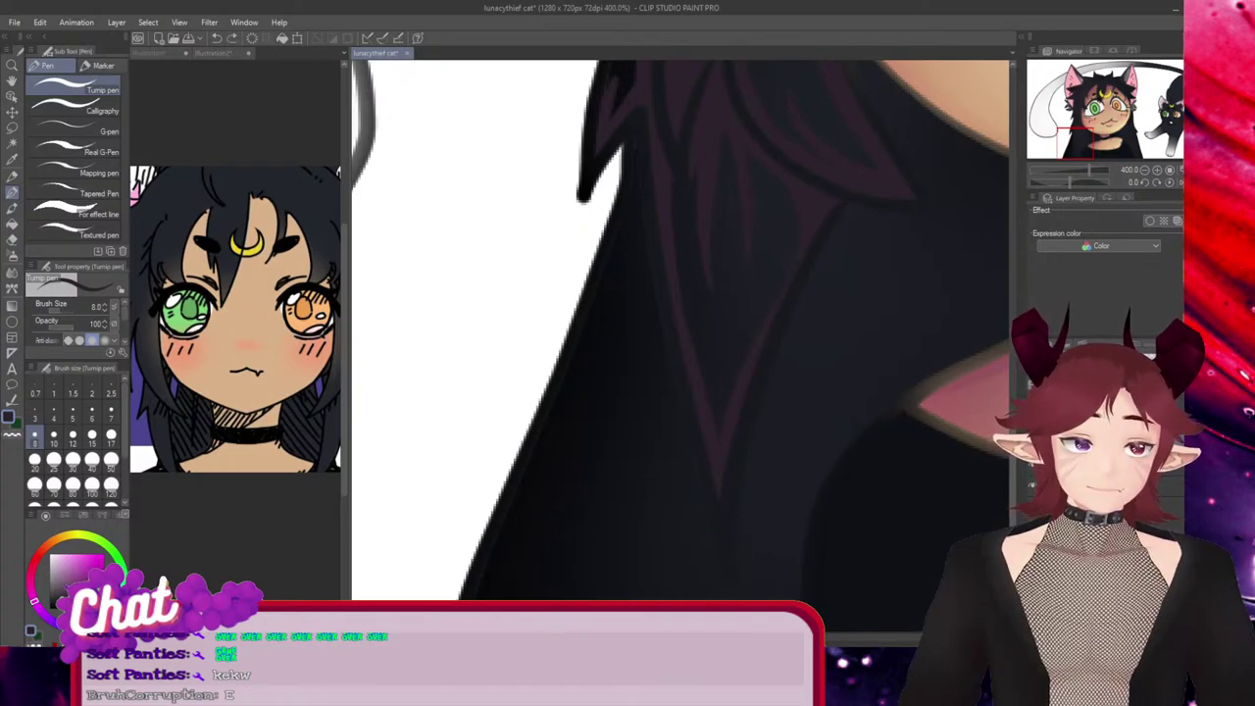
{"action": "left_click_drag", "start_coordinate": [723, 487], "coordinate": [769, 289]}
{"action": "left_click_drag", "start_coordinate": [720, 461], "coordinate": [712, 234]}
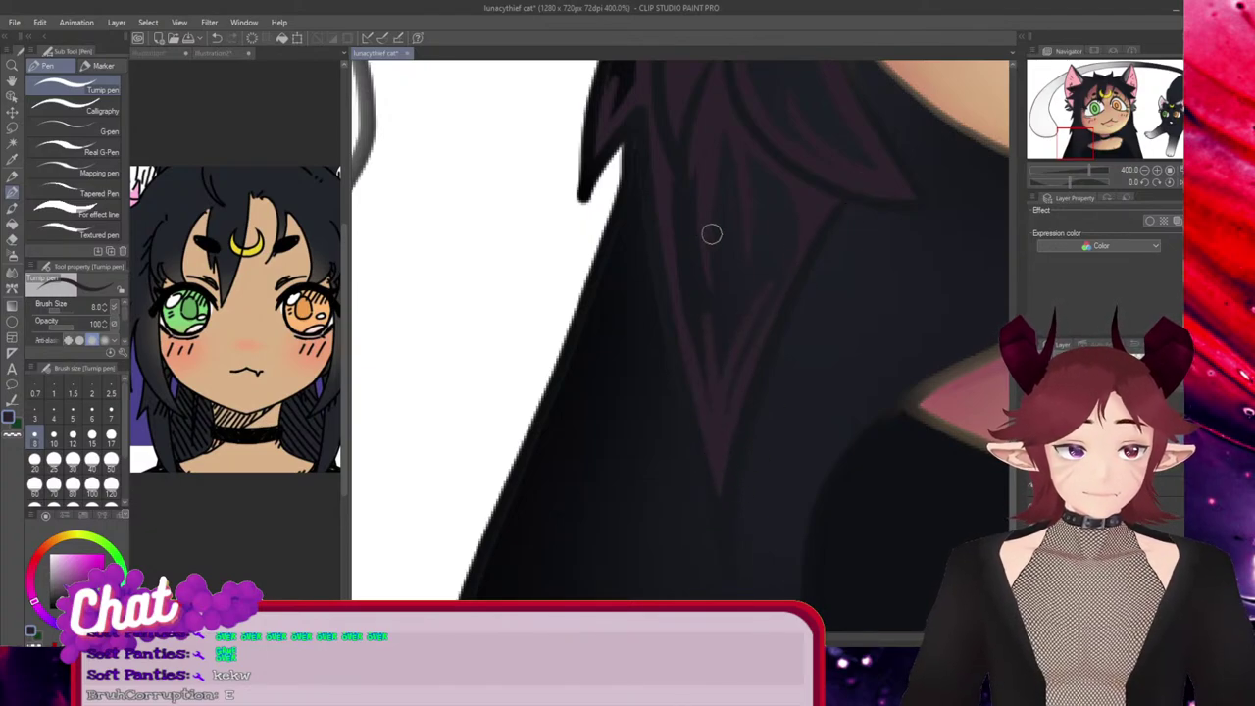
{"action": "mouse_move", "coordinate": [709, 421]}
{"action": "left_mouse_down"}
{"action": "mouse_move", "coordinate": [735, 99]}
{"action": "mouse_move", "coordinate": [758, 70]}
{"action": "mouse_move", "coordinate": [710, 117]}
{"action": "mouse_move", "coordinate": [722, 460]}
{"action": "left_mouse_up"}
{"action": "key", "text": "ctrl+z"}
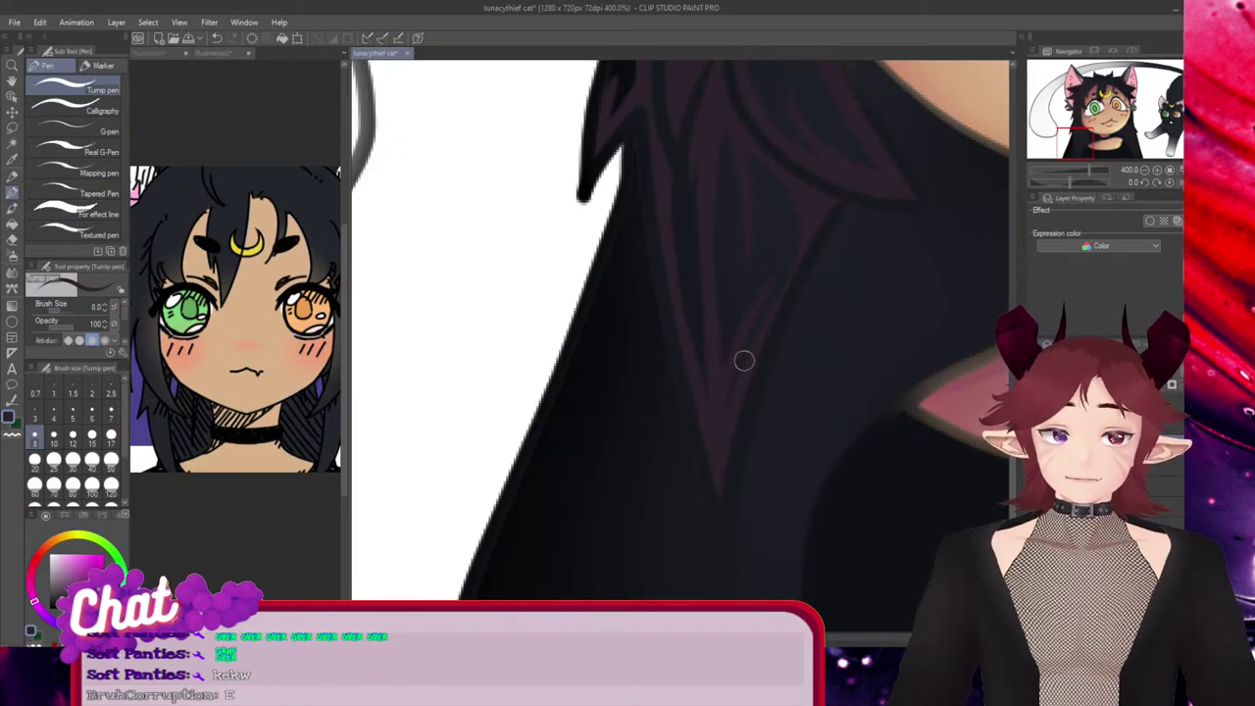
{"action": "key", "text": "ctrl+z"}
{"action": "key", "text": "ctrl+z"}
{"action": "key", "text": "ctrl+z"}
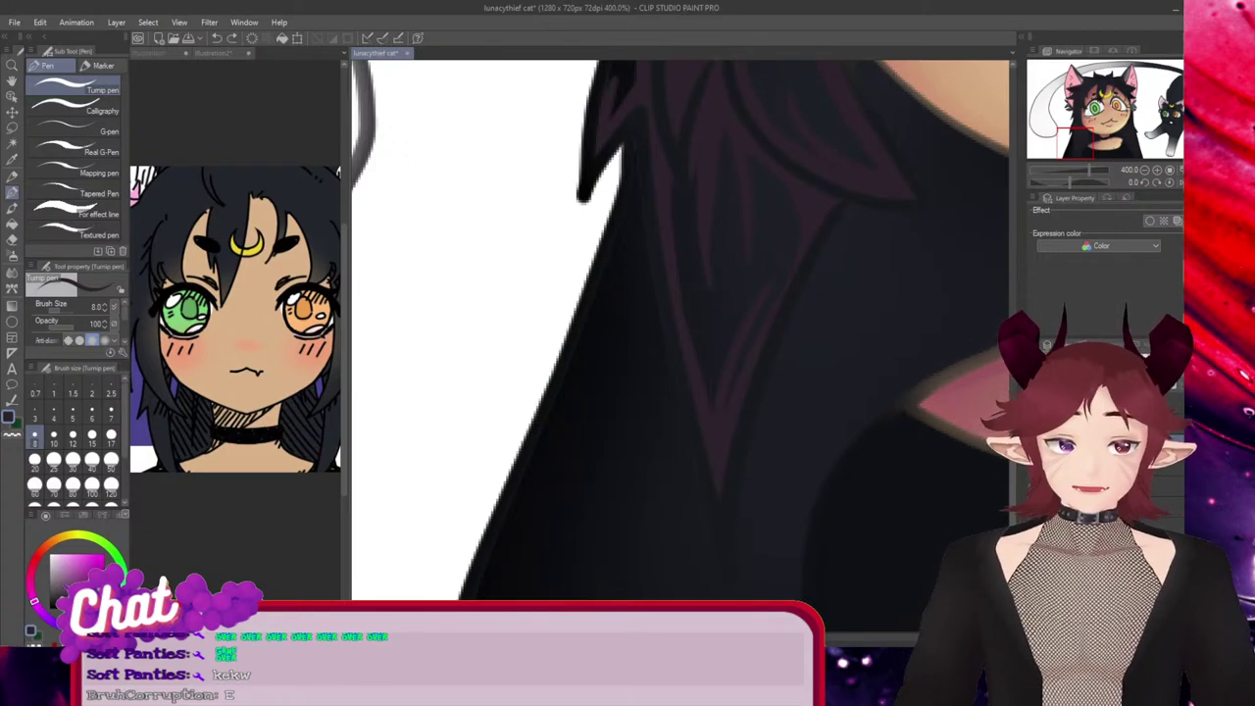
{"action": "left_click_drag", "start_coordinate": [726, 474], "coordinate": [717, 219]}
{"action": "key", "text": "ctrl+z"}
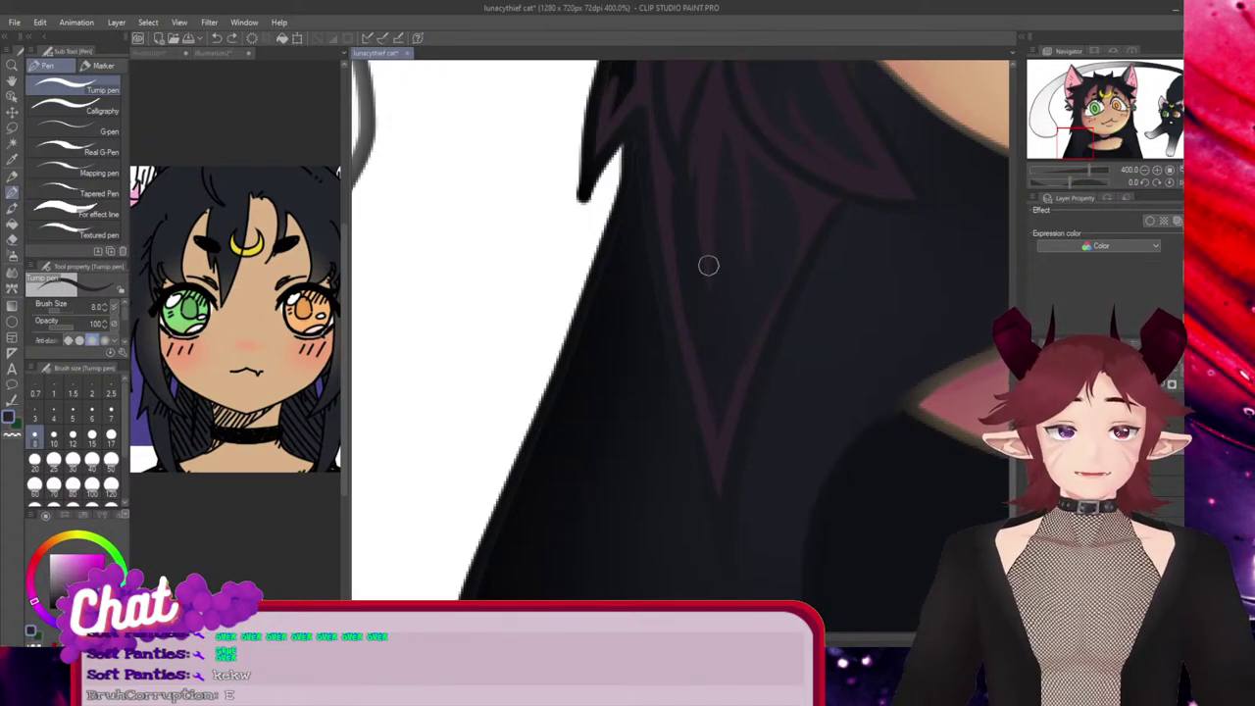
Extend the inner purple strand down the middle of the long pointed lock to its tip, redoing the stroke until it tapers cleanly
{"action": "left_click_drag", "start_coordinate": [708, 266], "coordinate": [732, 392]}
{"action": "key", "text": "ctrl+z"}
{"action": "left_click_drag", "start_coordinate": [708, 177], "coordinate": [734, 402]}
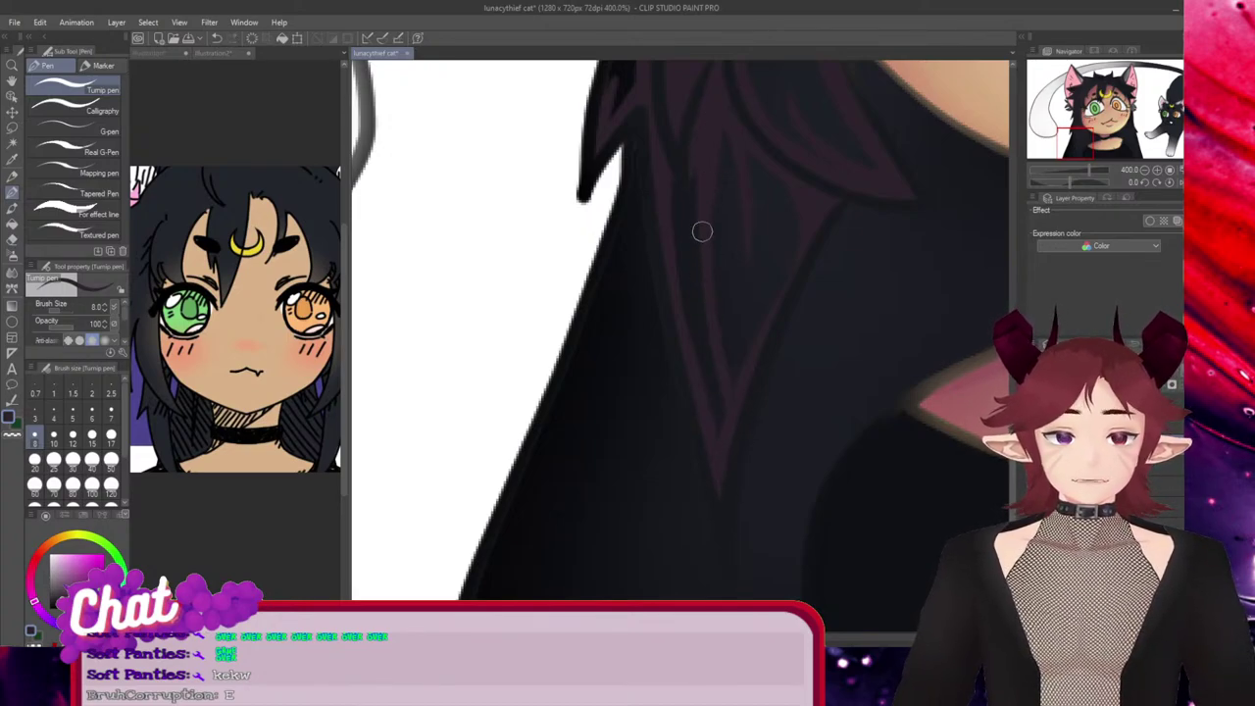
{"action": "key", "text": "ctrl+z"}
{"action": "left_click_drag", "start_coordinate": [706, 212], "coordinate": [727, 431]}
{"action": "key", "text": "ctrl+z"}
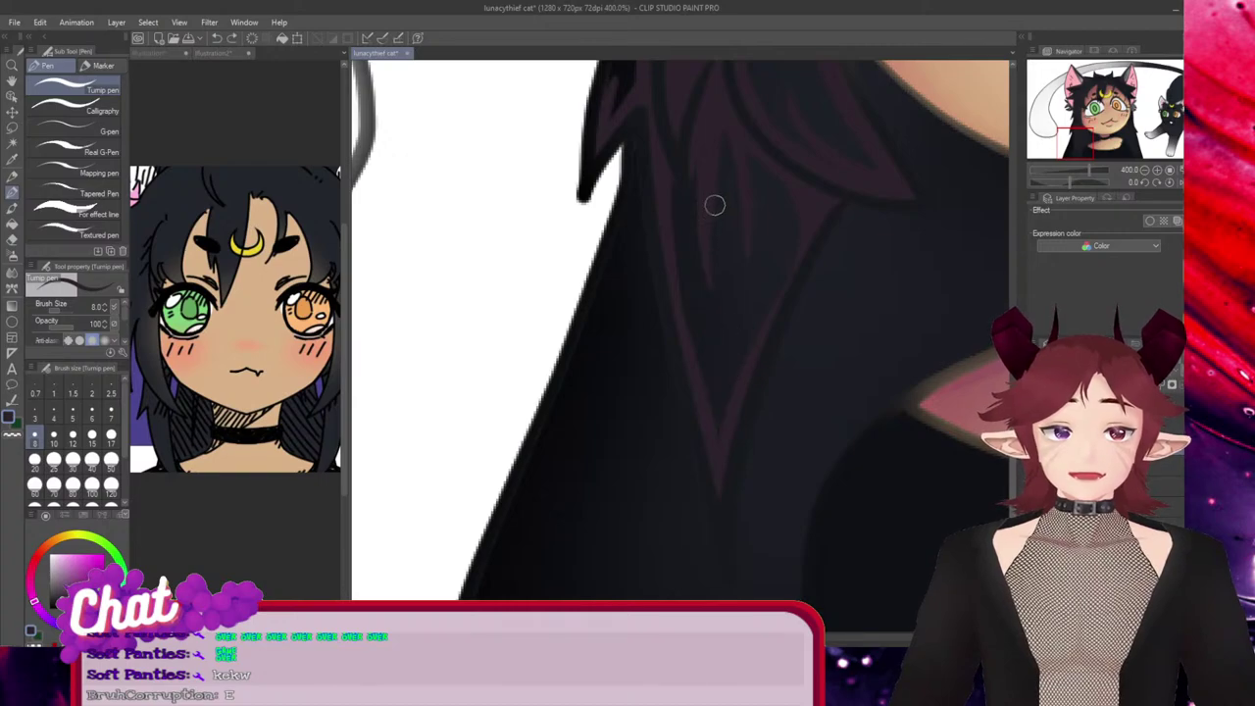
{"action": "left_click_drag", "start_coordinate": [700, 222], "coordinate": [702, 482]}
{"action": "key", "text": "ctrl+z"}
{"action": "left_click_drag", "start_coordinate": [703, 240], "coordinate": [732, 459]}
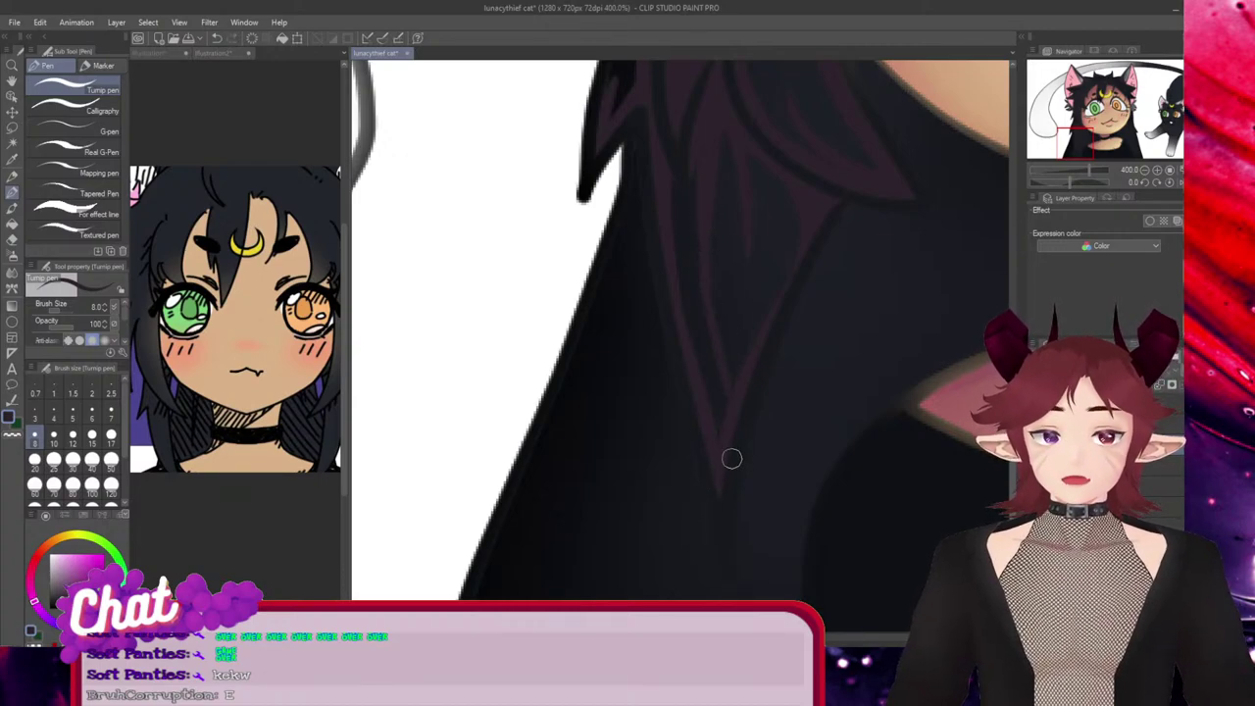
{"action": "key", "text": "ctrl+z"}
{"action": "left_click_drag", "start_coordinate": [702, 230], "coordinate": [708, 442]}
{"action": "key", "text": "ctrl+z"}
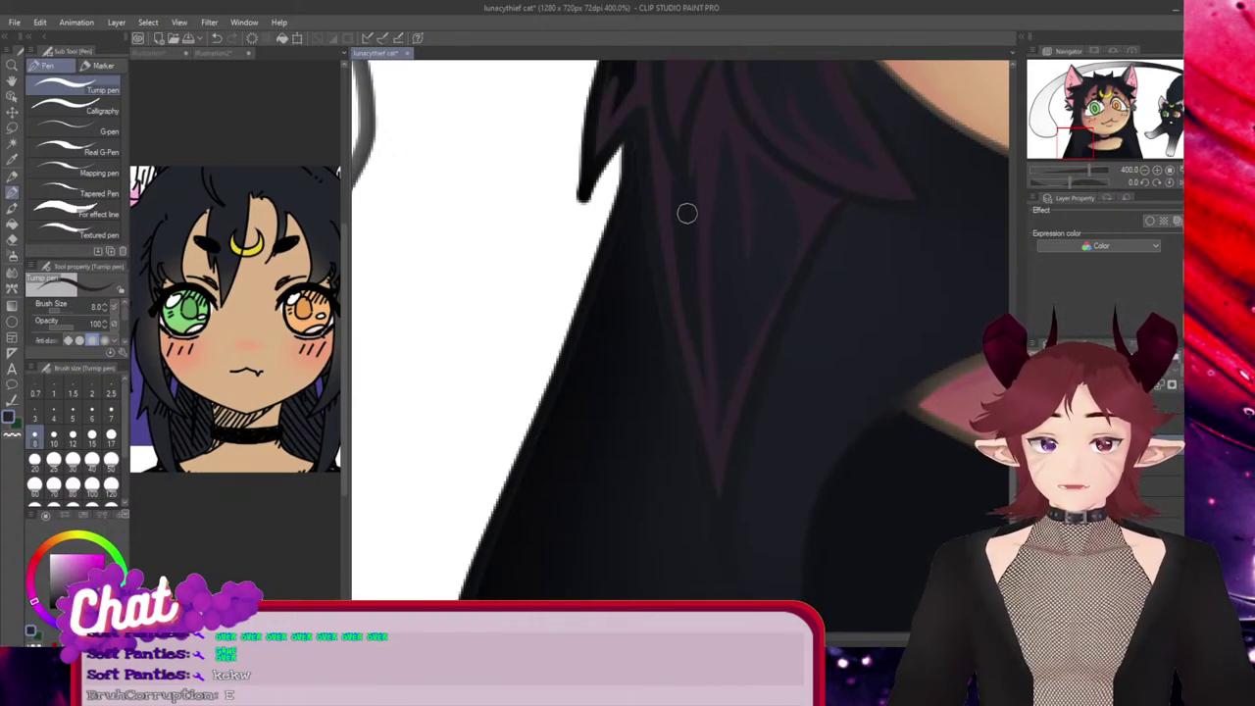
{"action": "mouse_move", "coordinate": [686, 210]}
{"action": "left_mouse_down"}
{"action": "mouse_move", "coordinate": [714, 324]}
{"action": "mouse_move", "coordinate": [723, 444]}
{"action": "left_mouse_up"}
{"action": "key", "text": "ctrl+z"}
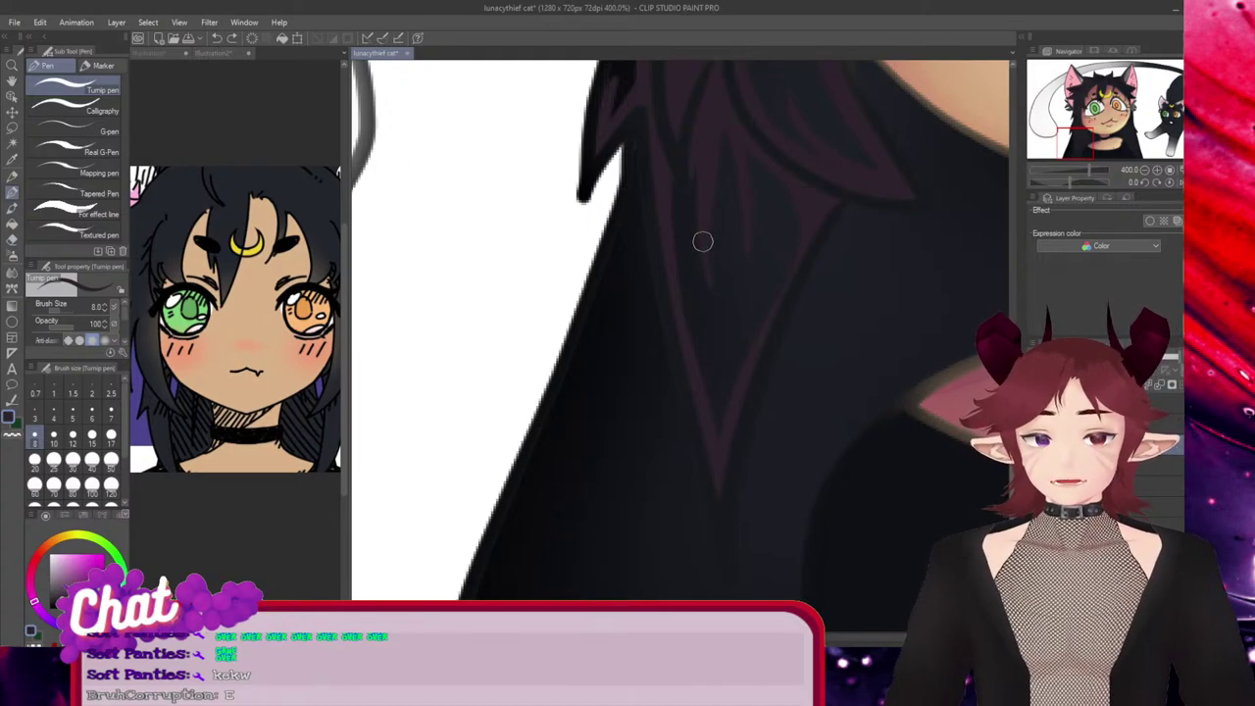
{"action": "left_click_drag", "start_coordinate": [700, 241], "coordinate": [739, 487]}
{"action": "key", "text": "ctrl+z"}
{"action": "left_click_drag", "start_coordinate": [710, 240], "coordinate": [723, 454]}
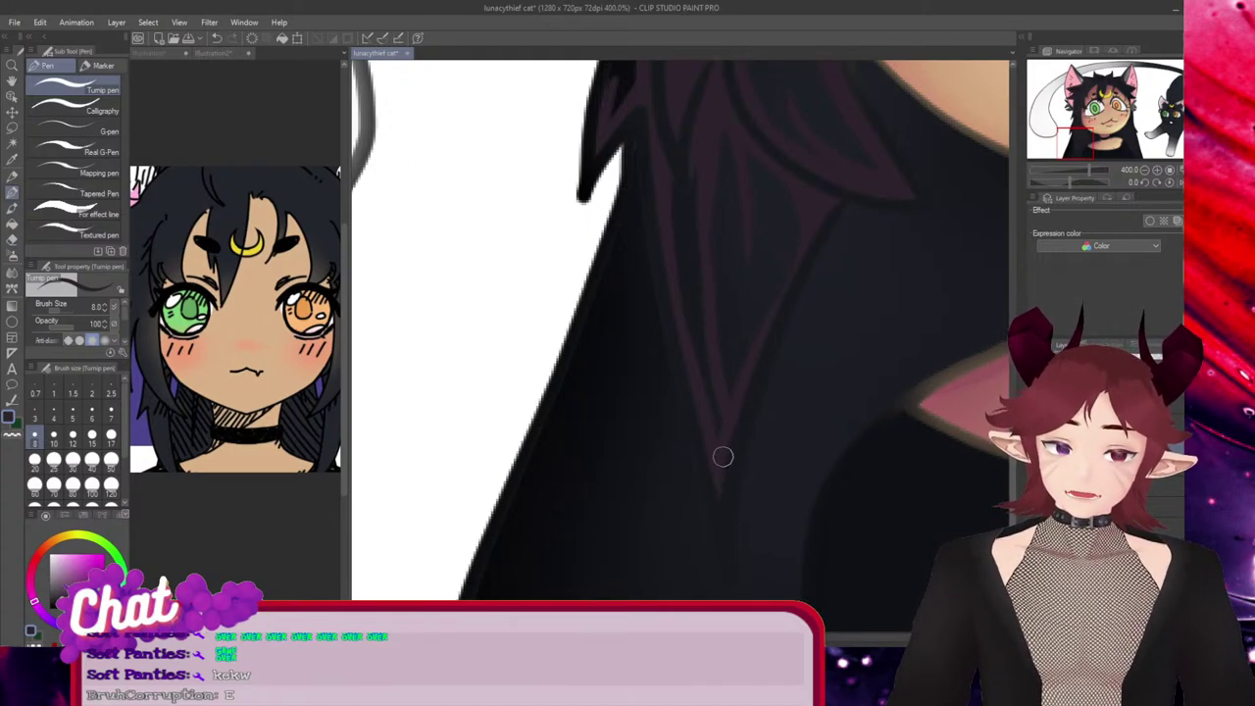
{"action": "key", "text": "ctrl+z"}
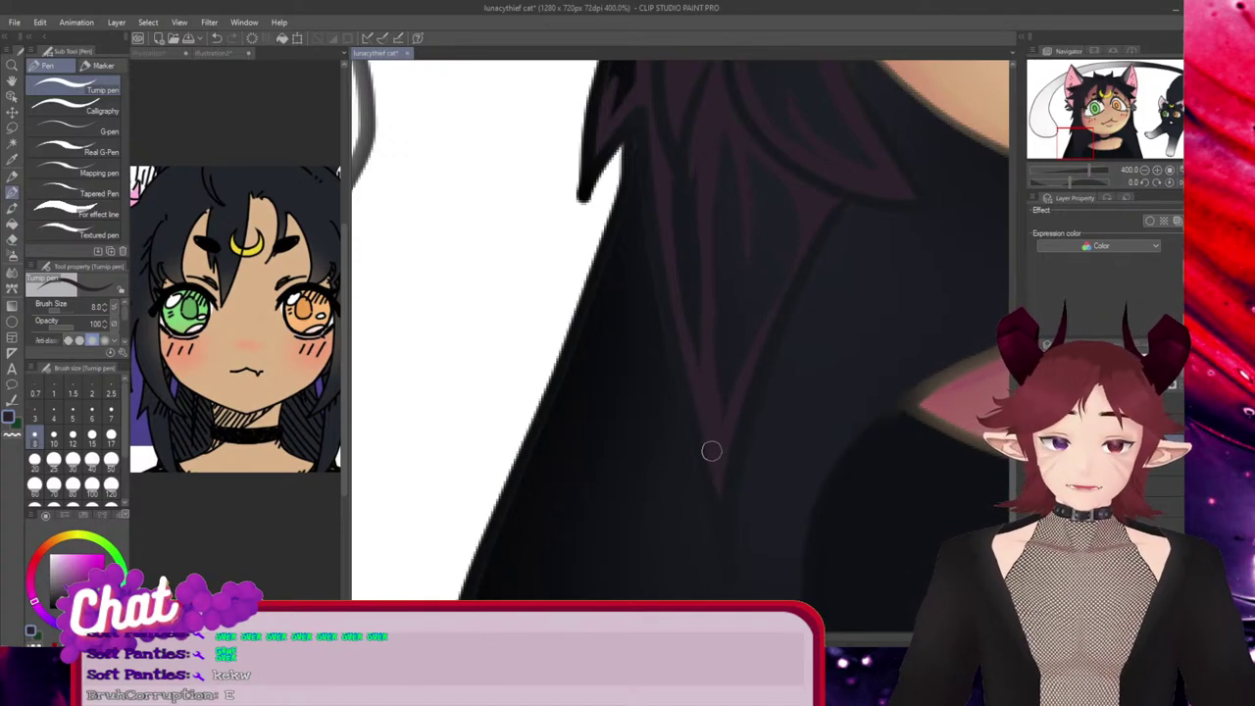
Add short purple strokes inside the pointed lock's tip and a long purple strand along its outer side
{"action": "left_click_drag", "start_coordinate": [725, 392], "coordinate": [735, 312]}
{"action": "key", "text": "ctrl+z"}
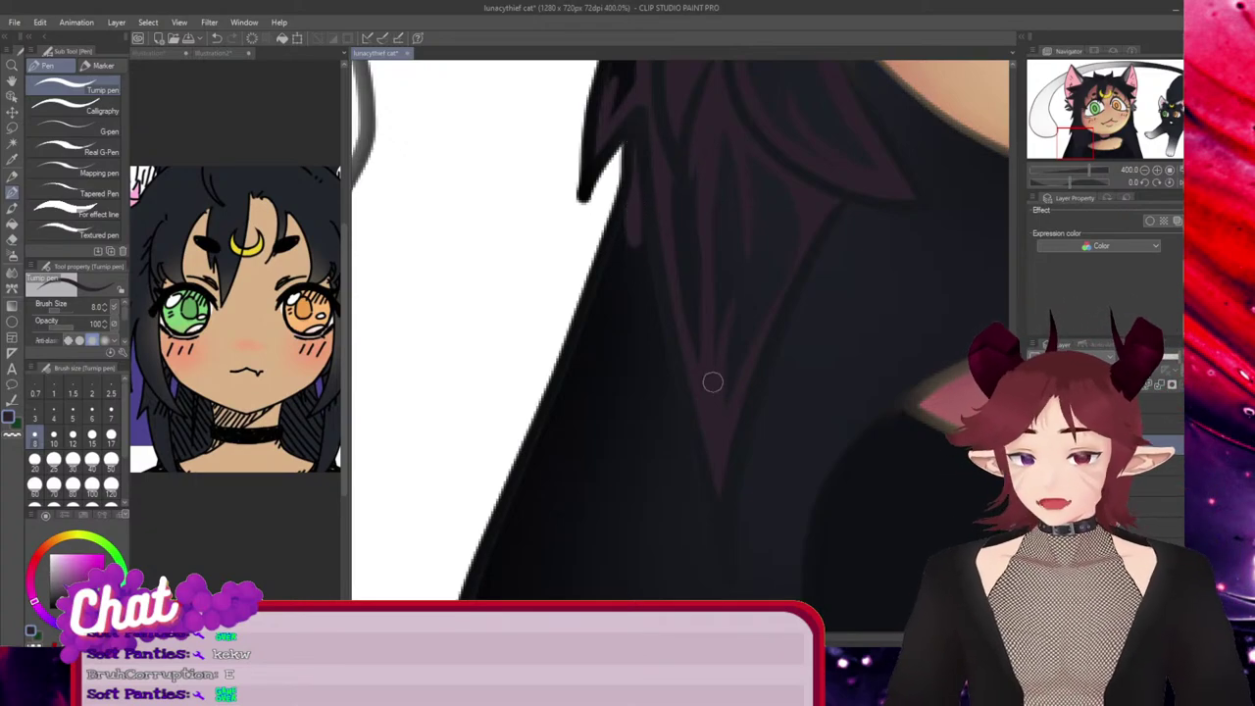
{"action": "left_click_drag", "start_coordinate": [705, 479], "coordinate": [630, 204]}
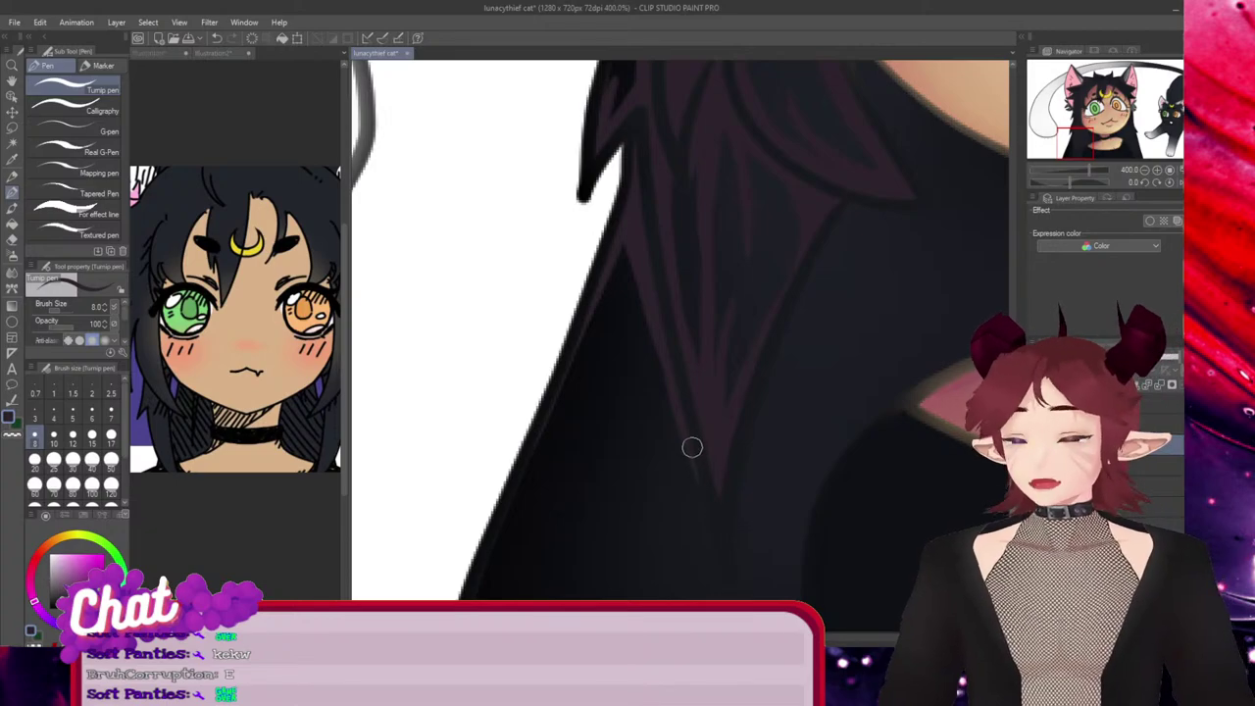
Shade the hair under the jawline and beside the neck down to the shoulder in dark purple
{"action": "mouse_move", "coordinate": [969, 383]}
{"action": "left_mouse_down"}
{"action": "mouse_move", "coordinate": [630, 392]}
{"action": "mouse_move", "coordinate": [746, 379]}
{"action": "left_mouse_up"}
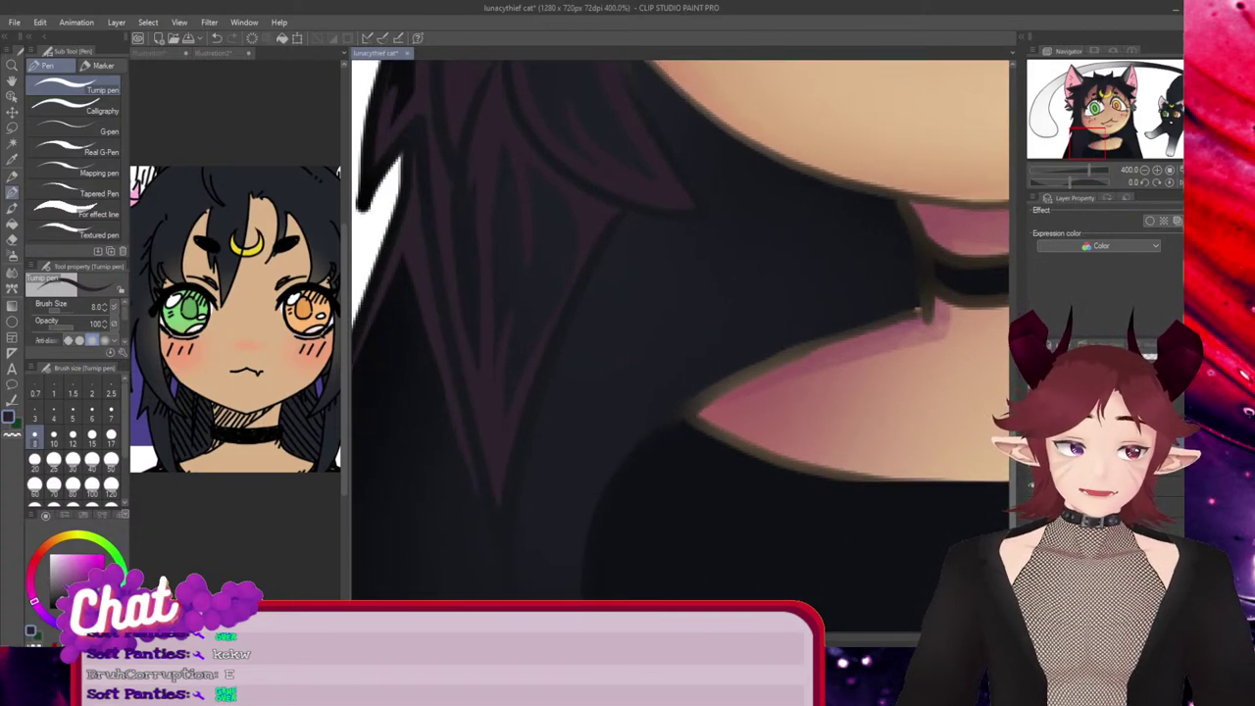
{"action": "scroll", "coordinate": [808, 337], "scroll_direction": "up", "scroll_amount": 3}
{"action": "left_click_drag", "start_coordinate": [643, 259], "coordinate": [739, 348]}
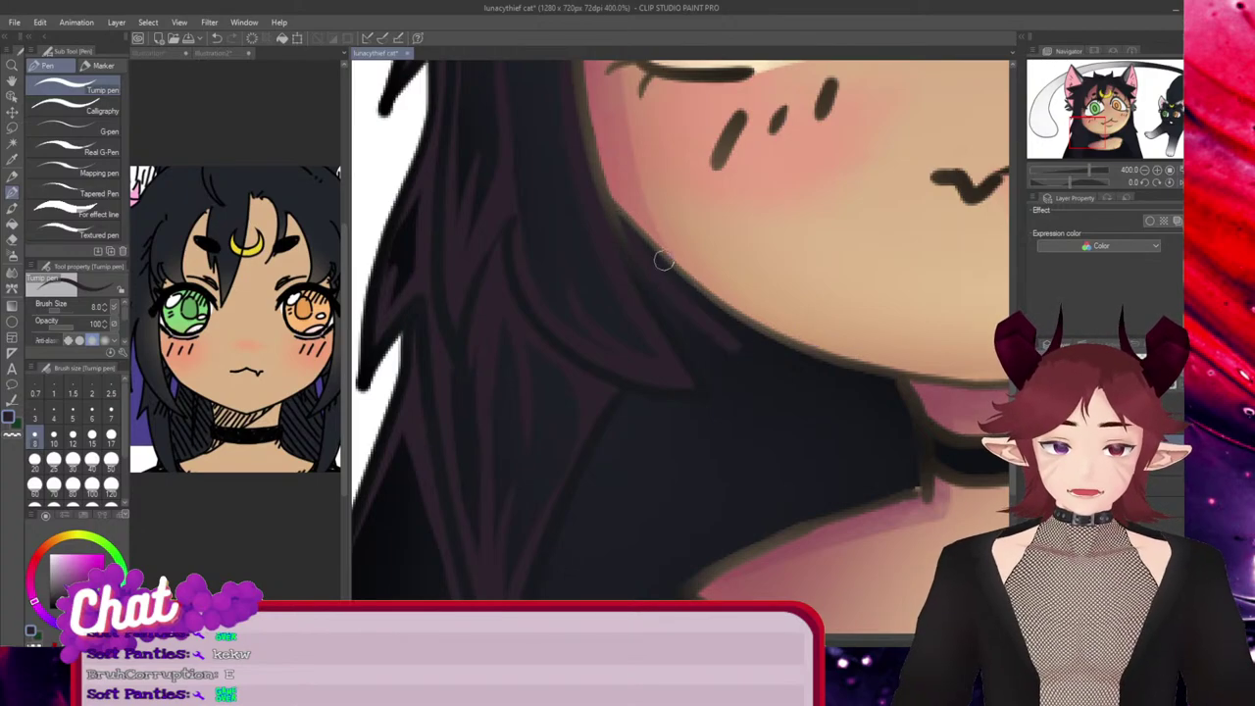
{"action": "key", "text": "ctrl+z"}
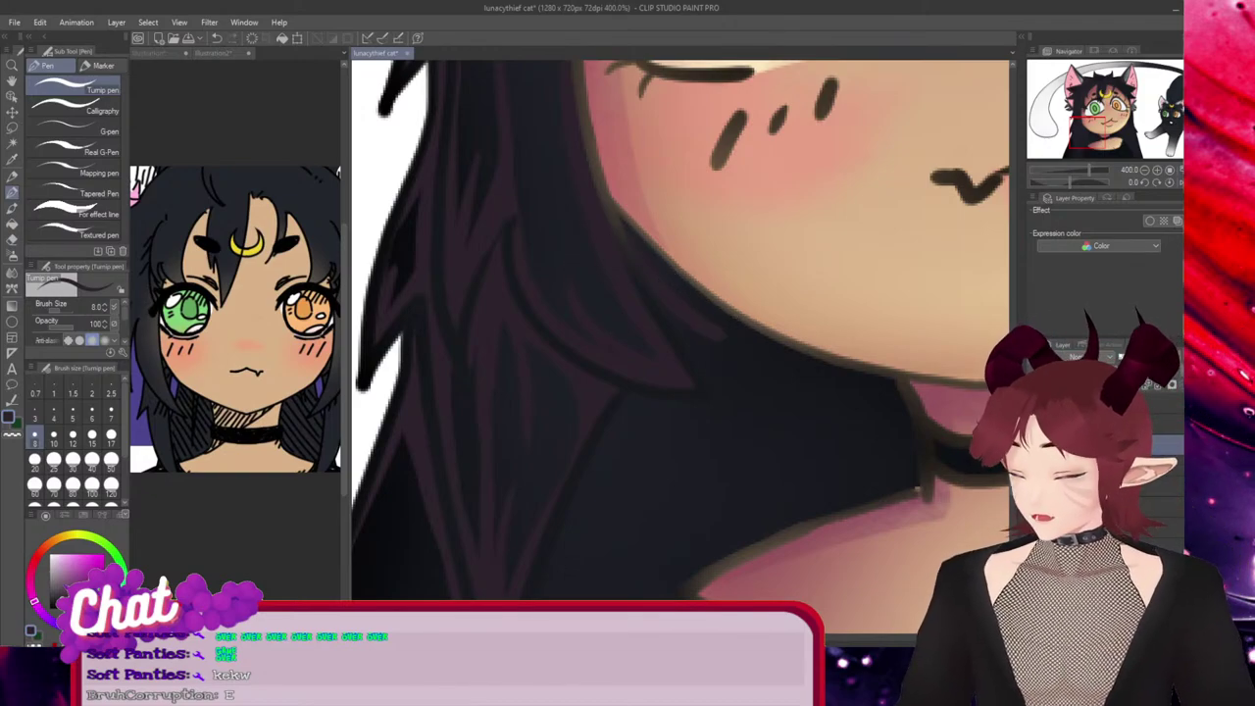
{"action": "key", "text": "ctrl+z"}
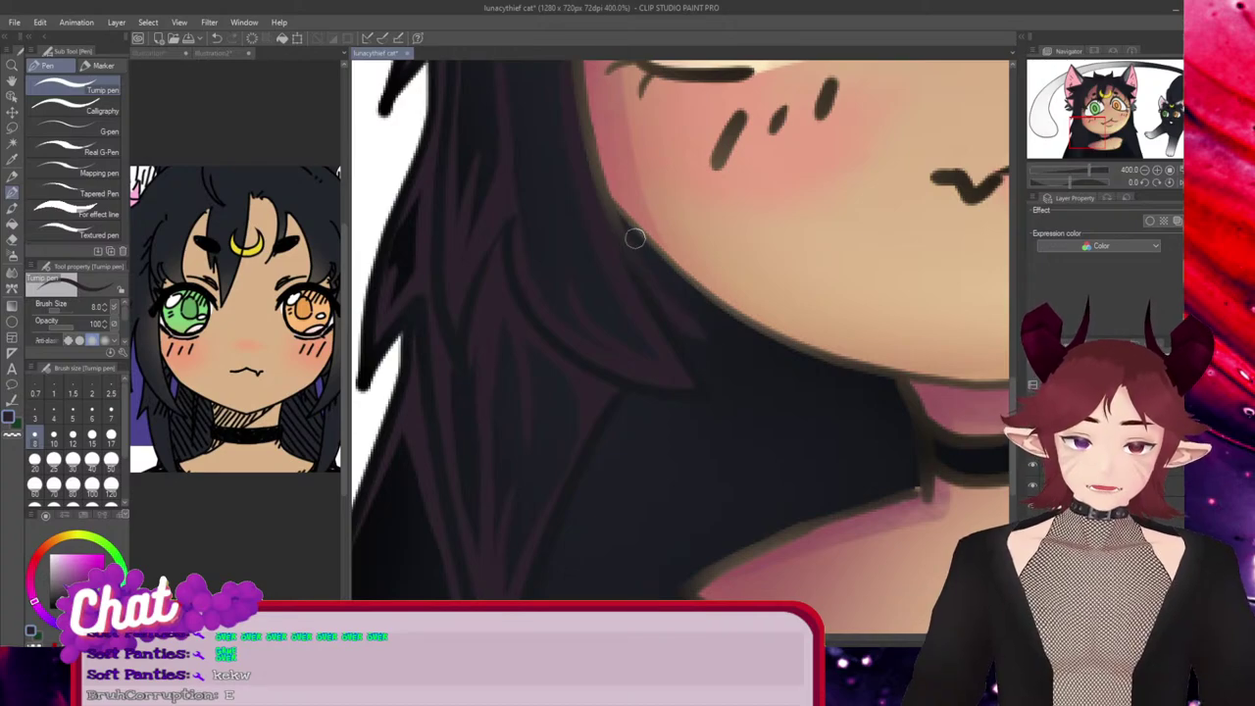
{"action": "left_click_drag", "start_coordinate": [624, 233], "coordinate": [771, 323]}
{"action": "key", "text": "ctrl+z"}
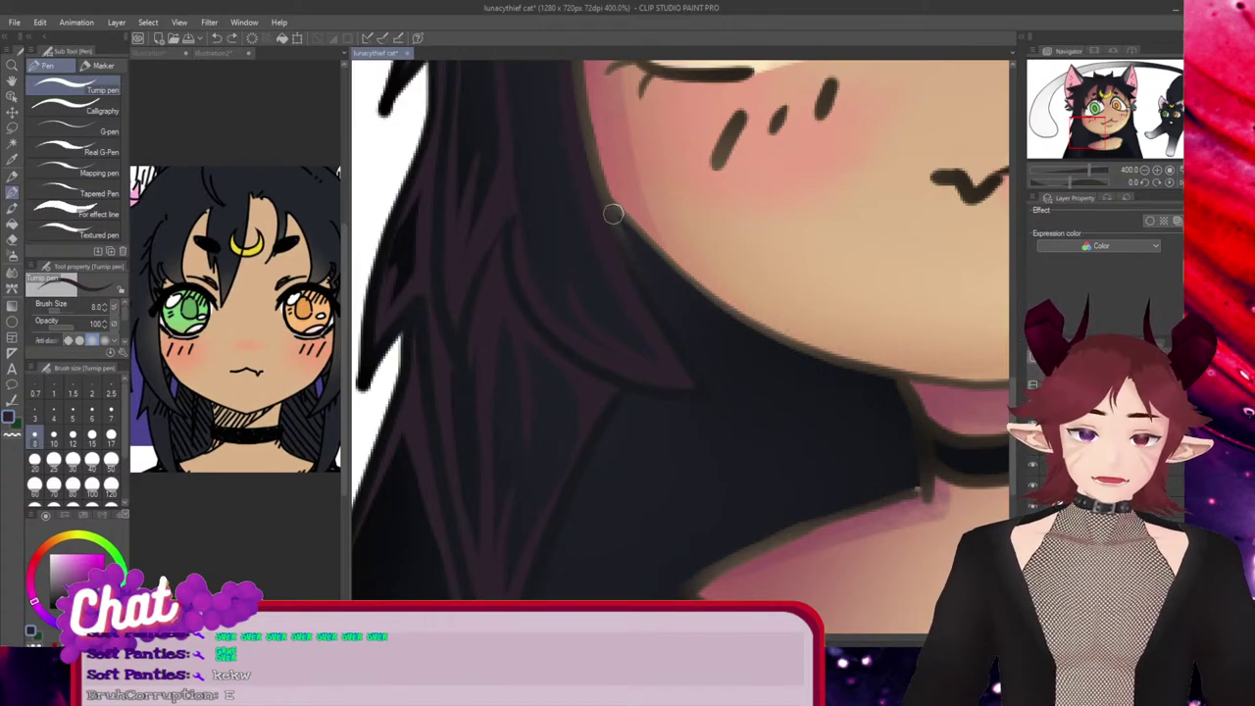
{"action": "left_click_drag", "start_coordinate": [638, 238], "coordinate": [773, 349]}
{"action": "key", "text": "ctrl+z"}
{"action": "left_click_drag", "start_coordinate": [613, 212], "coordinate": [766, 348]}
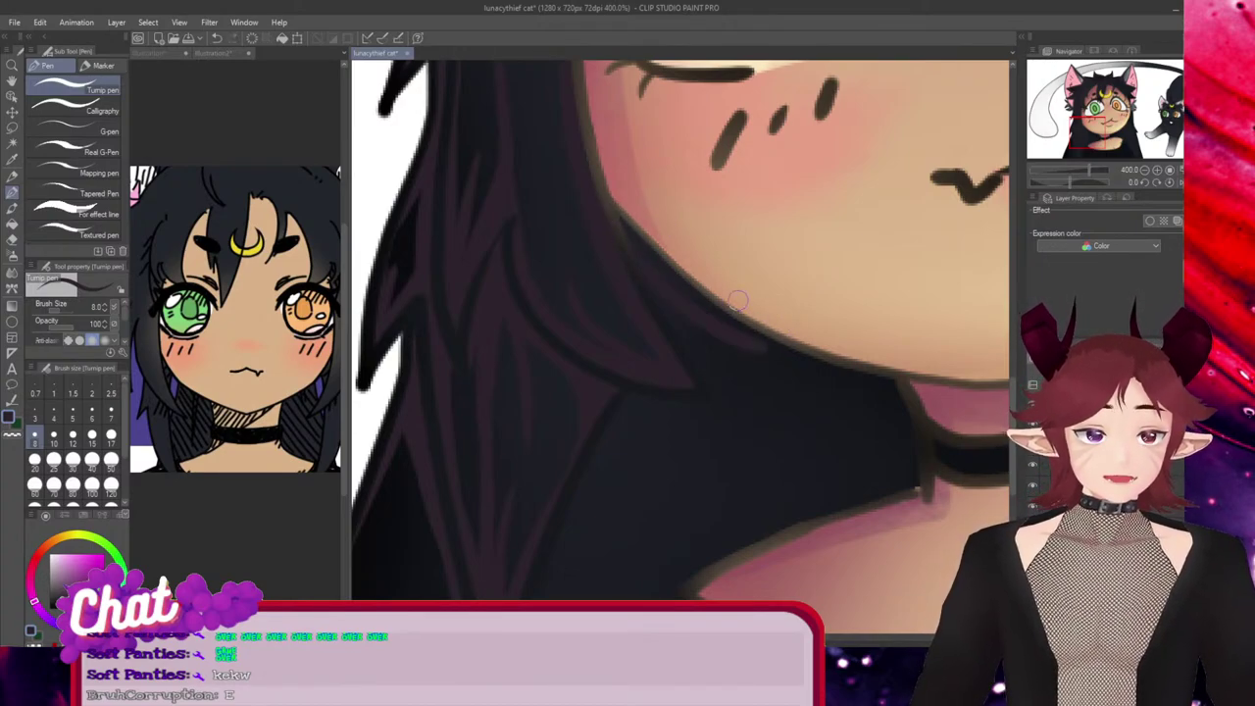
{"action": "mouse_move", "coordinate": [623, 227]}
{"action": "left_mouse_down"}
{"action": "mouse_move", "coordinate": [778, 363]}
{"action": "mouse_move", "coordinate": [809, 375]}
{"action": "left_mouse_up"}
{"action": "mouse_move", "coordinate": [755, 342]}
{"action": "left_mouse_down"}
{"action": "mouse_move", "coordinate": [865, 395]}
{"action": "mouse_move", "coordinate": [876, 386]}
{"action": "mouse_move", "coordinate": [865, 447]}
{"action": "mouse_move", "coordinate": [831, 477]}
{"action": "left_mouse_up"}
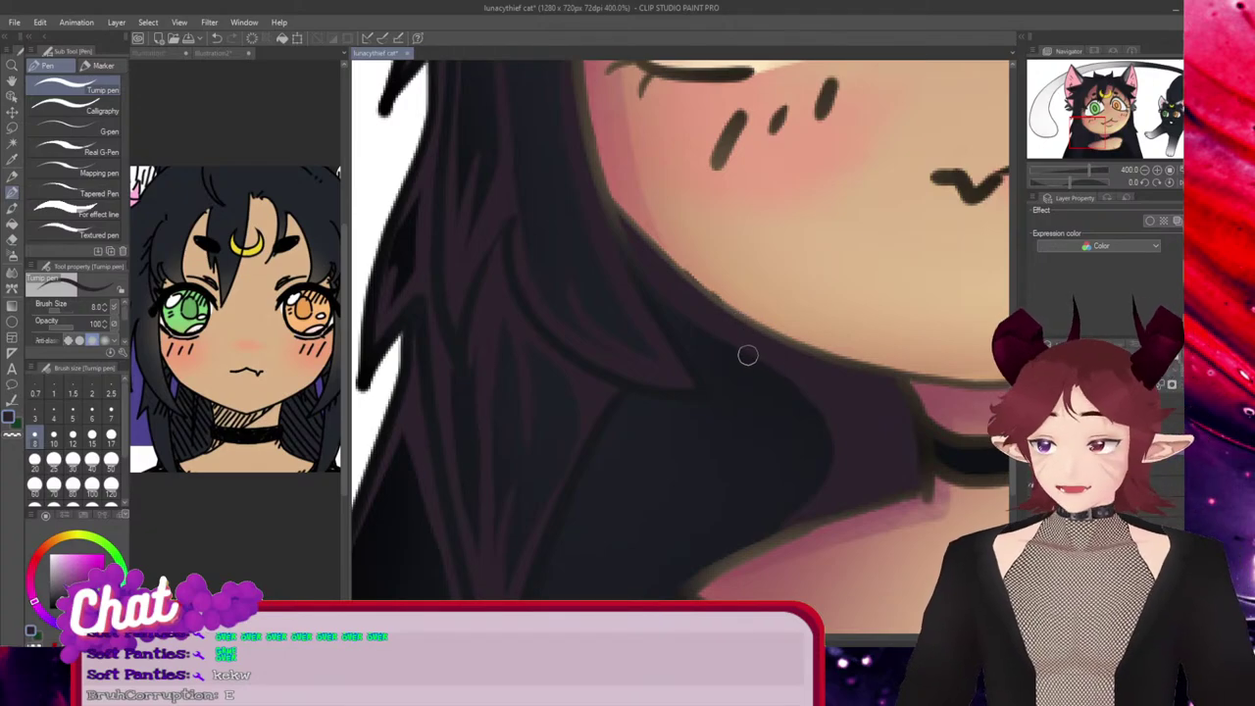
Add a pointed purple strand beside the cheek lock's tip and trim the neck shadow's inner edge with the hard eraser
{"action": "key", "text": "e"}
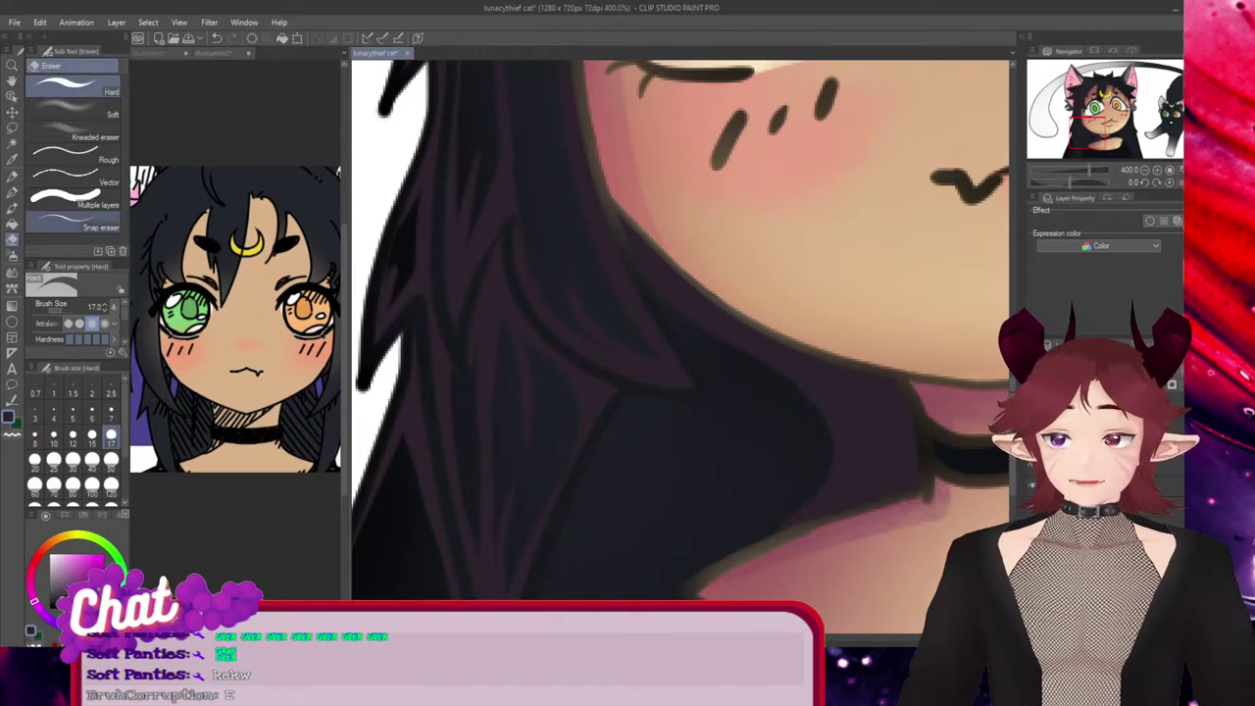
{"action": "key", "text": "p"}
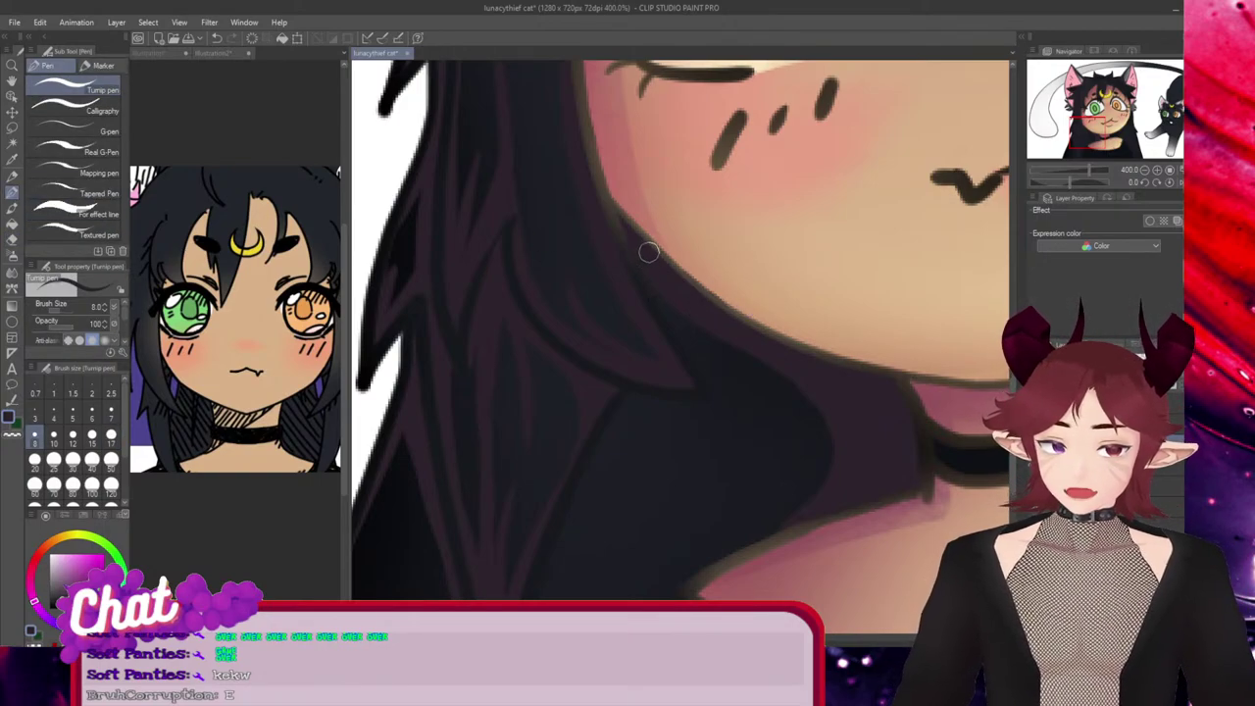
{"action": "key", "text": "ctrl+z"}
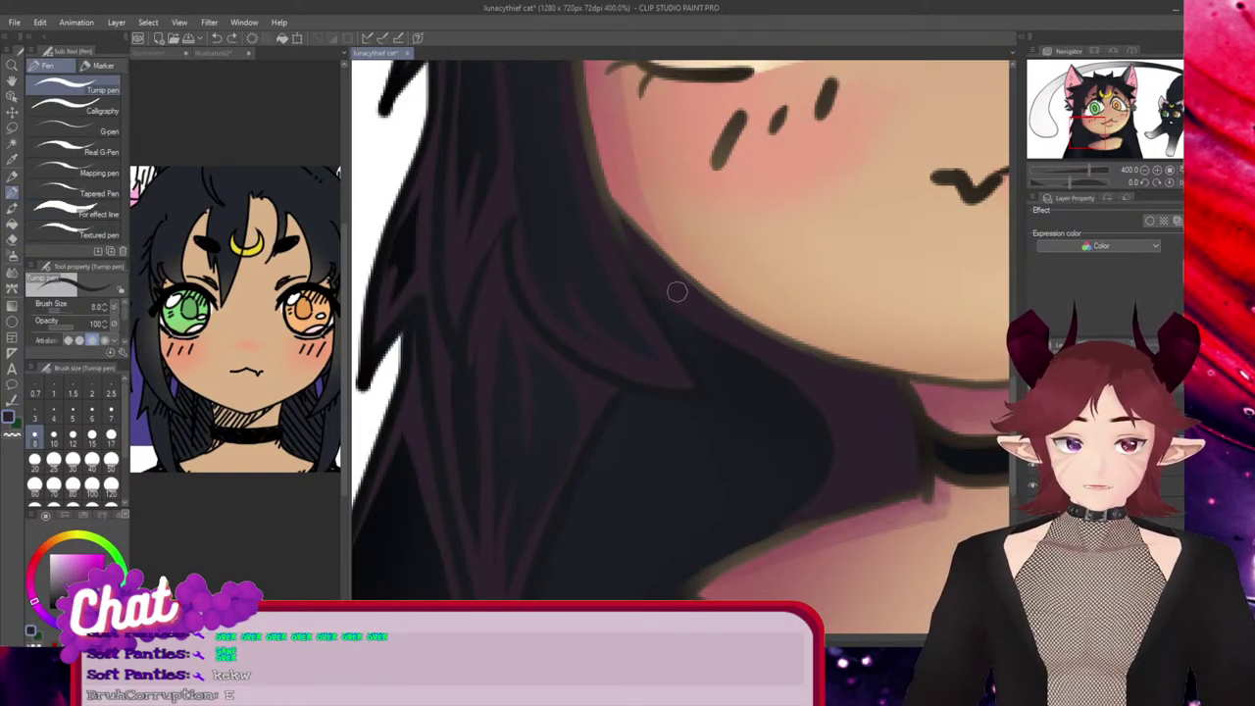
{"action": "left_click_drag", "start_coordinate": [676, 292], "coordinate": [764, 415]}
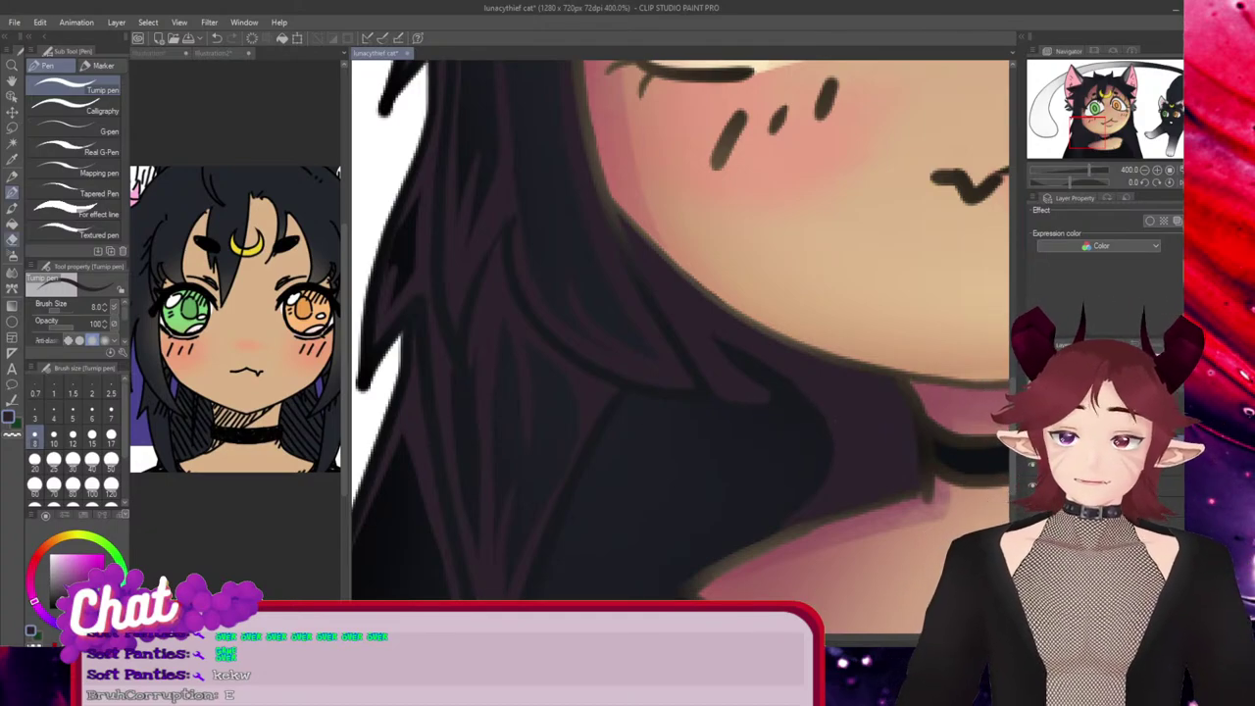
{"action": "key", "text": "e"}
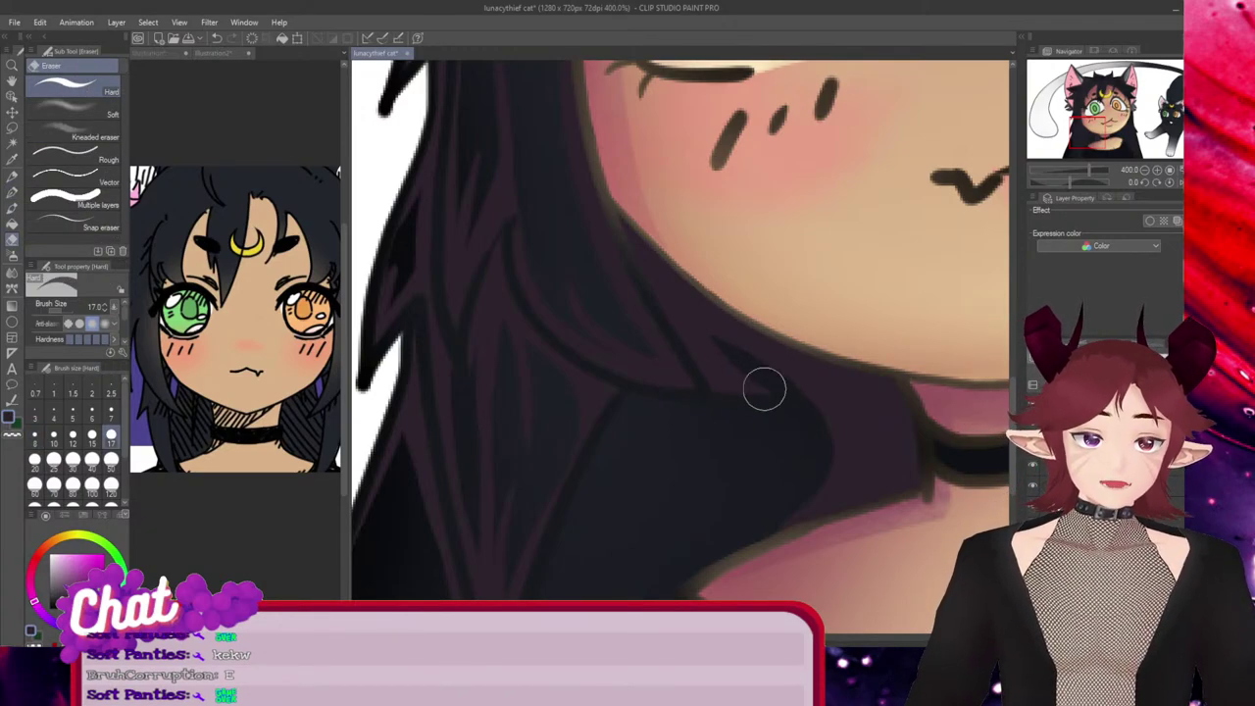
{"action": "left_click_drag", "start_coordinate": [850, 455], "coordinate": [799, 535]}
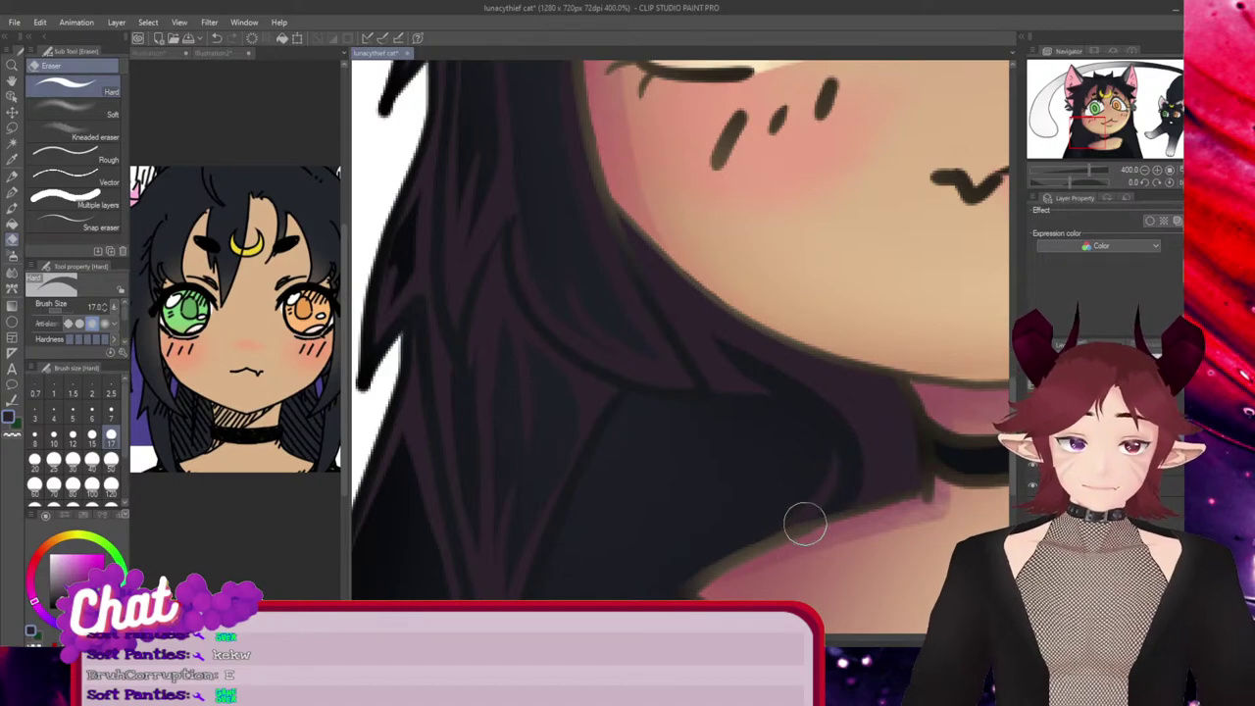
Redo the hard eraser trim along the inner edge of the purple neck shadow under the jaw until its curve is clean
{"action": "key", "text": "ctrl+z"}
{"action": "mouse_move", "coordinate": [748, 359]}
{"action": "left_mouse_down"}
{"action": "mouse_move", "coordinate": [788, 378]}
{"action": "mouse_move", "coordinate": [788, 523]}
{"action": "left_mouse_up"}
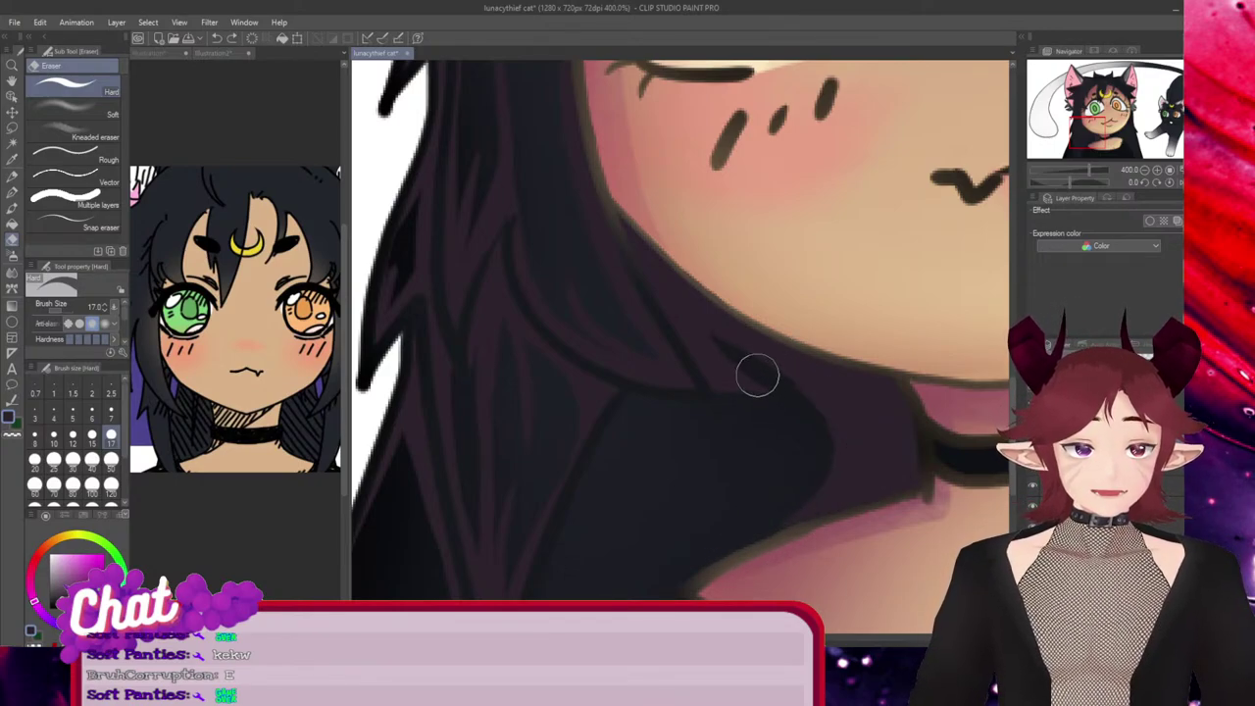
{"action": "left_click_drag", "start_coordinate": [764, 376], "coordinate": [848, 498]}
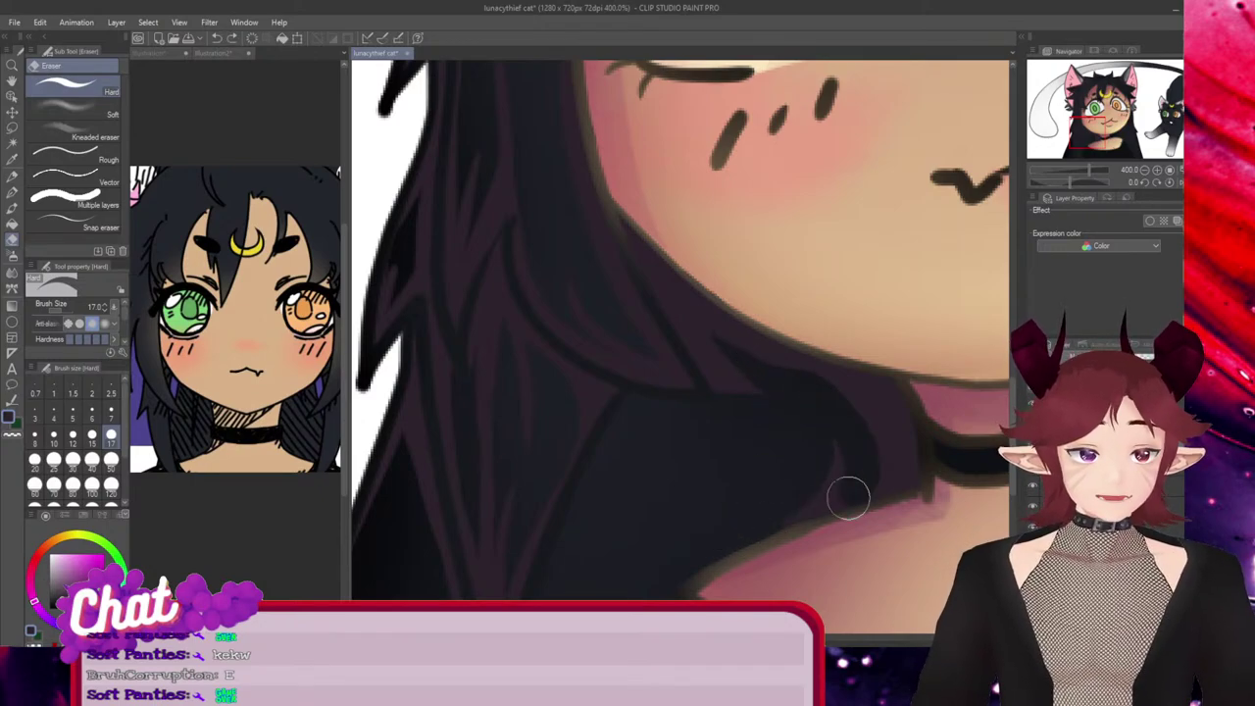
{"action": "key", "text": "ctrl+z"}
{"action": "left_click_drag", "start_coordinate": [777, 383], "coordinate": [777, 534]}
{"action": "key", "text": "ctrl+z"}
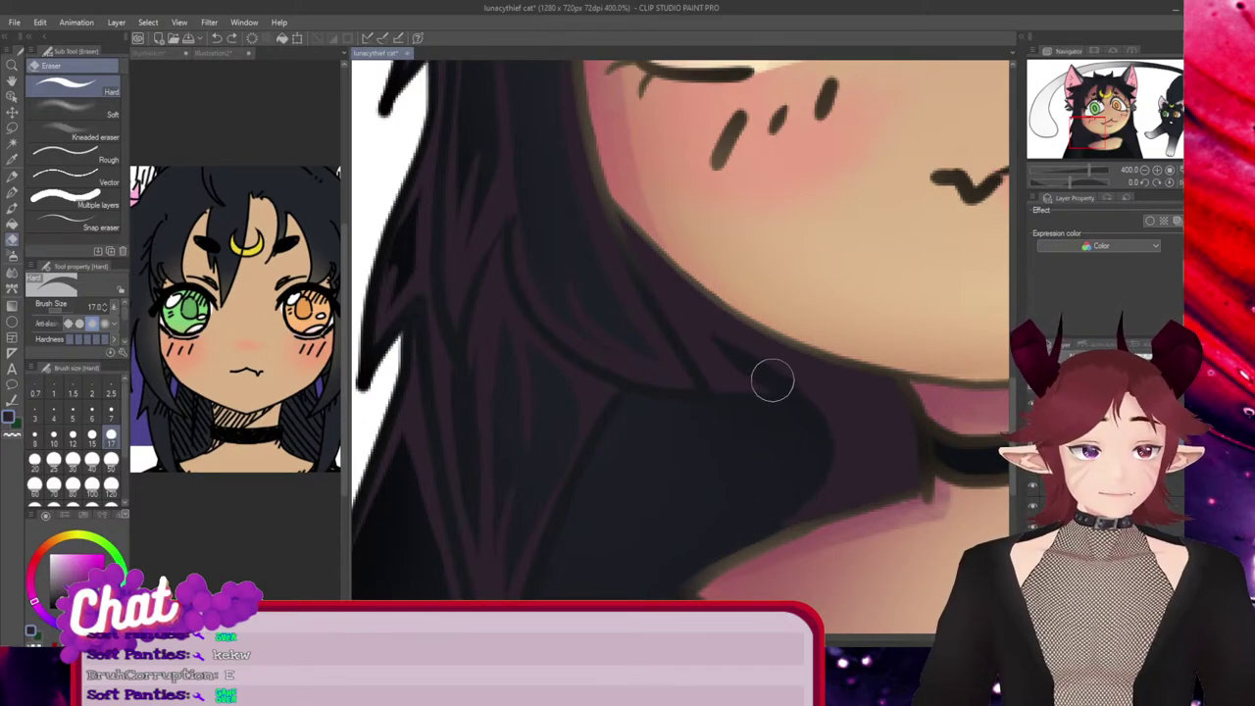
{"action": "mouse_move", "coordinate": [767, 380]}
{"action": "left_mouse_down"}
{"action": "mouse_move", "coordinate": [793, 403]}
{"action": "mouse_move", "coordinate": [770, 524]}
{"action": "left_mouse_up"}
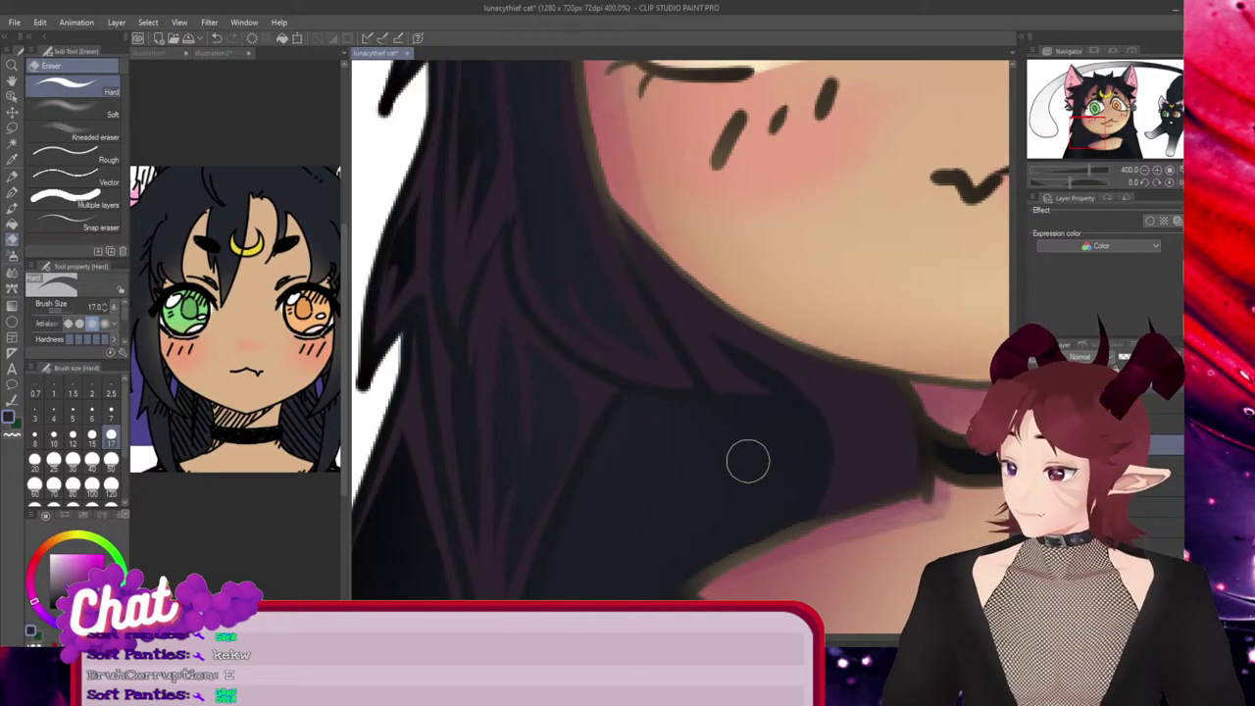
Extend the purple neck shadow with the Turnip pen in a tapering strand along the shoulder edge, redoing the stroke until it fits
{"action": "left_click", "coordinate": [12, 178]}
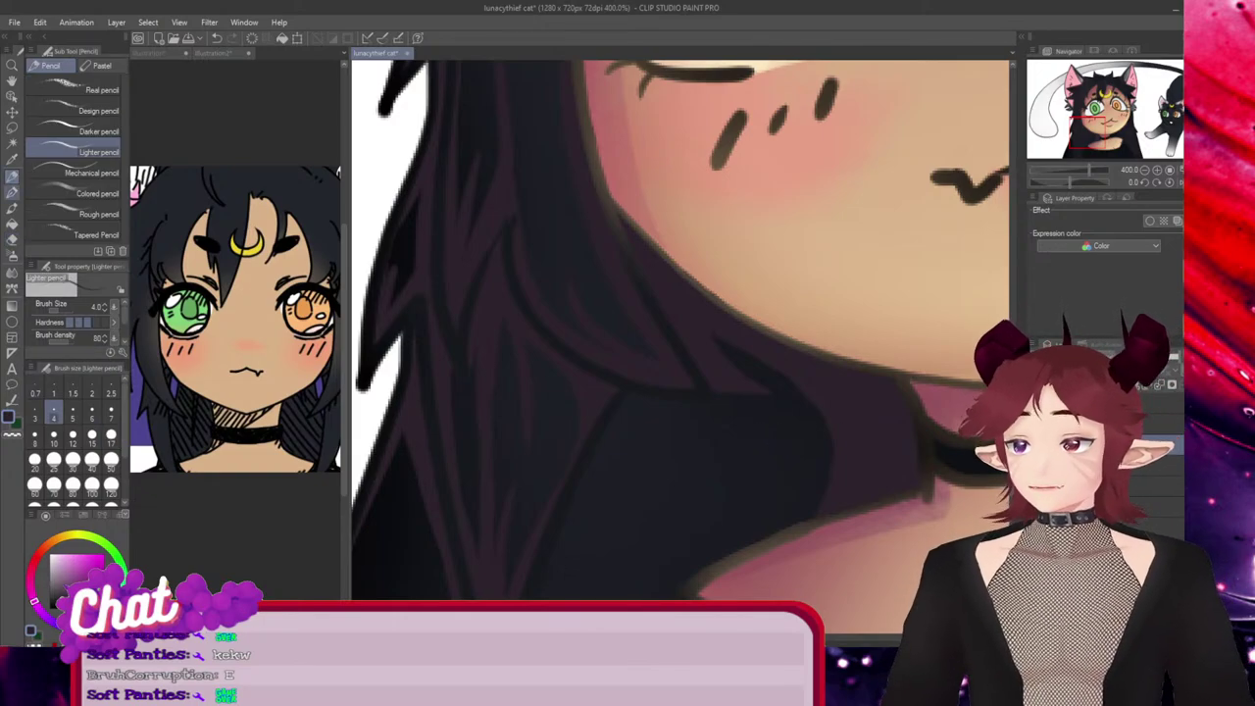
{"action": "left_click", "coordinate": [12, 192]}
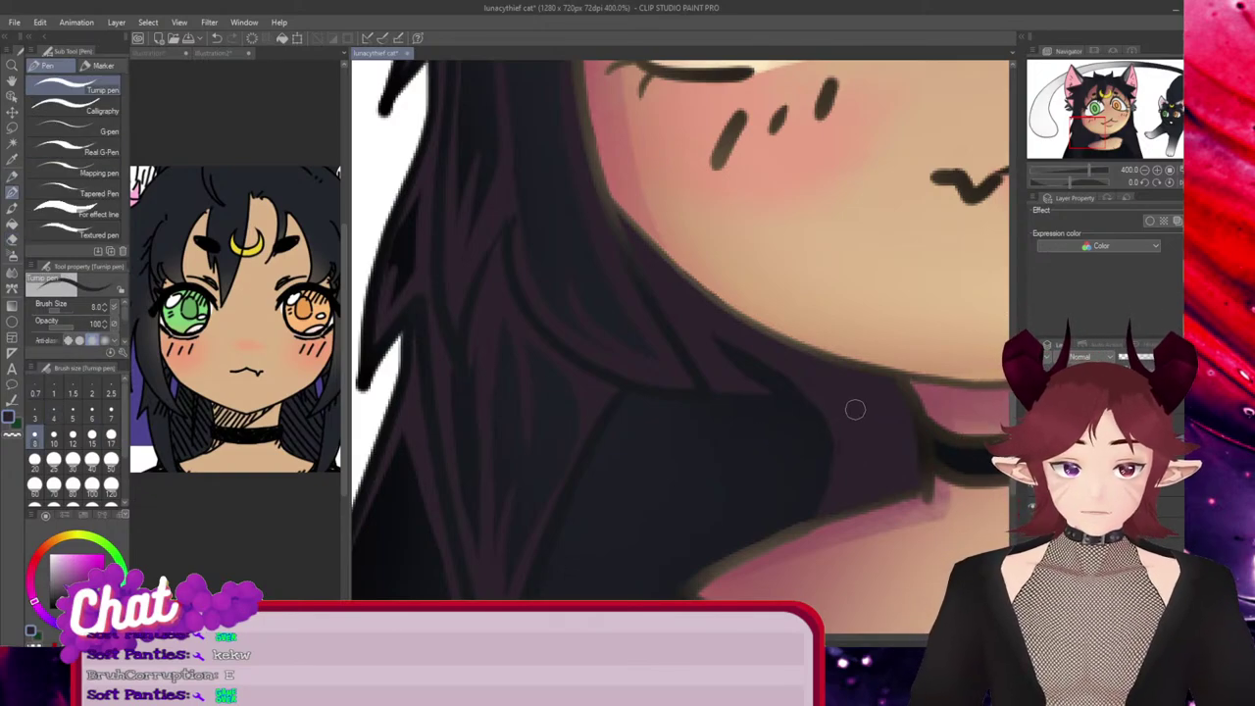
{"action": "left_click_drag", "start_coordinate": [854, 409], "coordinate": [694, 594]}
{"action": "key", "text": "ctrl+z"}
{"action": "left_click_drag", "start_coordinate": [849, 409], "coordinate": [724, 594]}
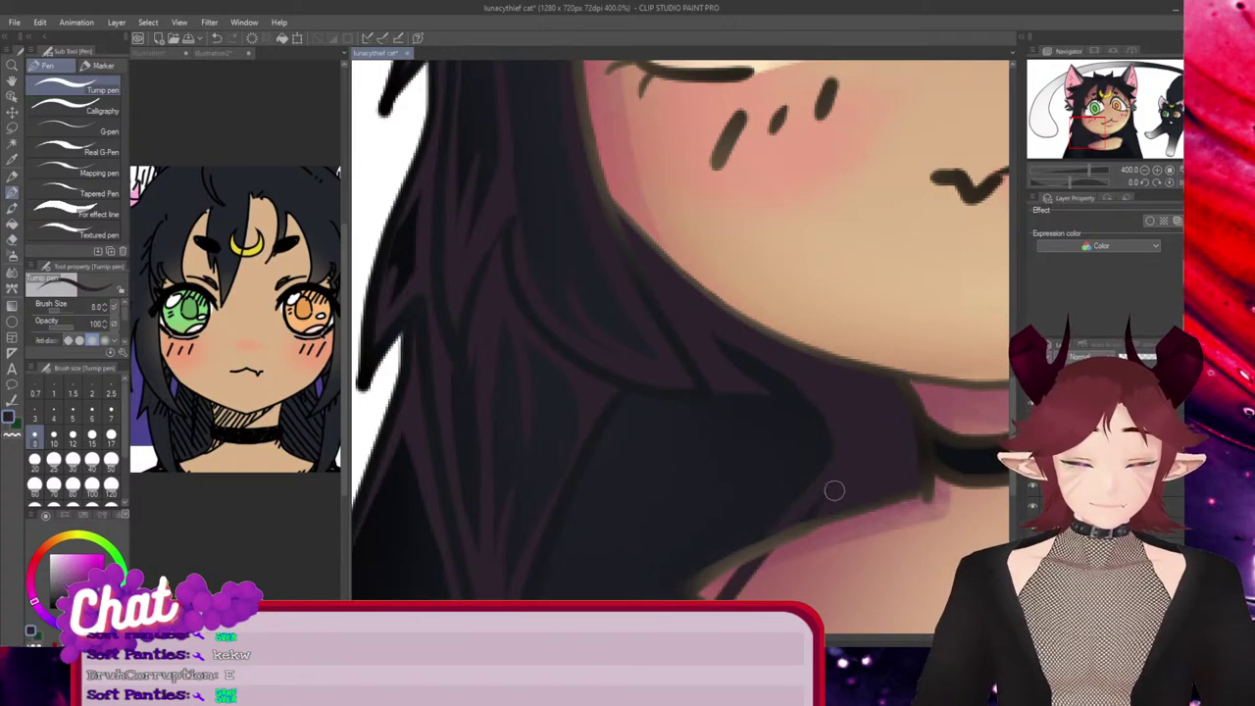
{"action": "key", "text": "ctrl+z"}
{"action": "left_click_drag", "start_coordinate": [849, 421], "coordinate": [678, 583]}
{"action": "key", "text": "ctrl+z"}
{"action": "left_click_drag", "start_coordinate": [844, 423], "coordinate": [674, 589]}
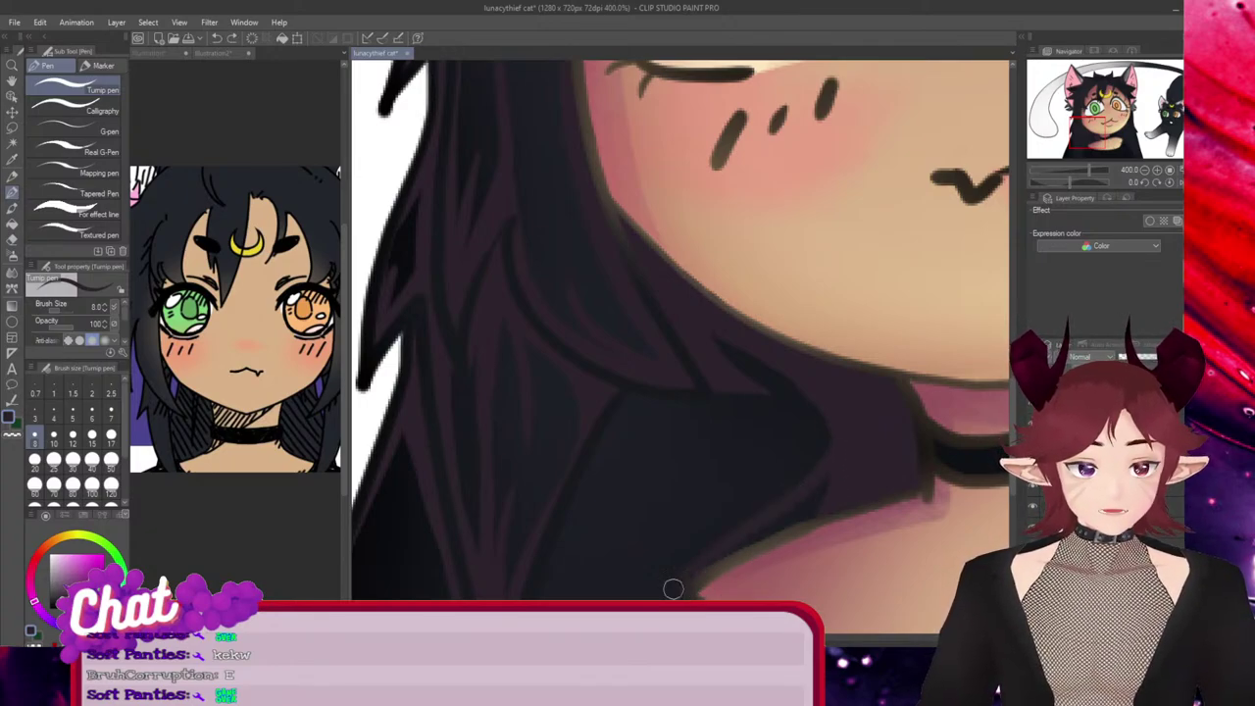
{"action": "mouse_move", "coordinate": [835, 456]}
{"action": "left_mouse_down"}
{"action": "mouse_move", "coordinate": [790, 513]}
{"action": "mouse_move", "coordinate": [703, 568]}
{"action": "left_mouse_up"}
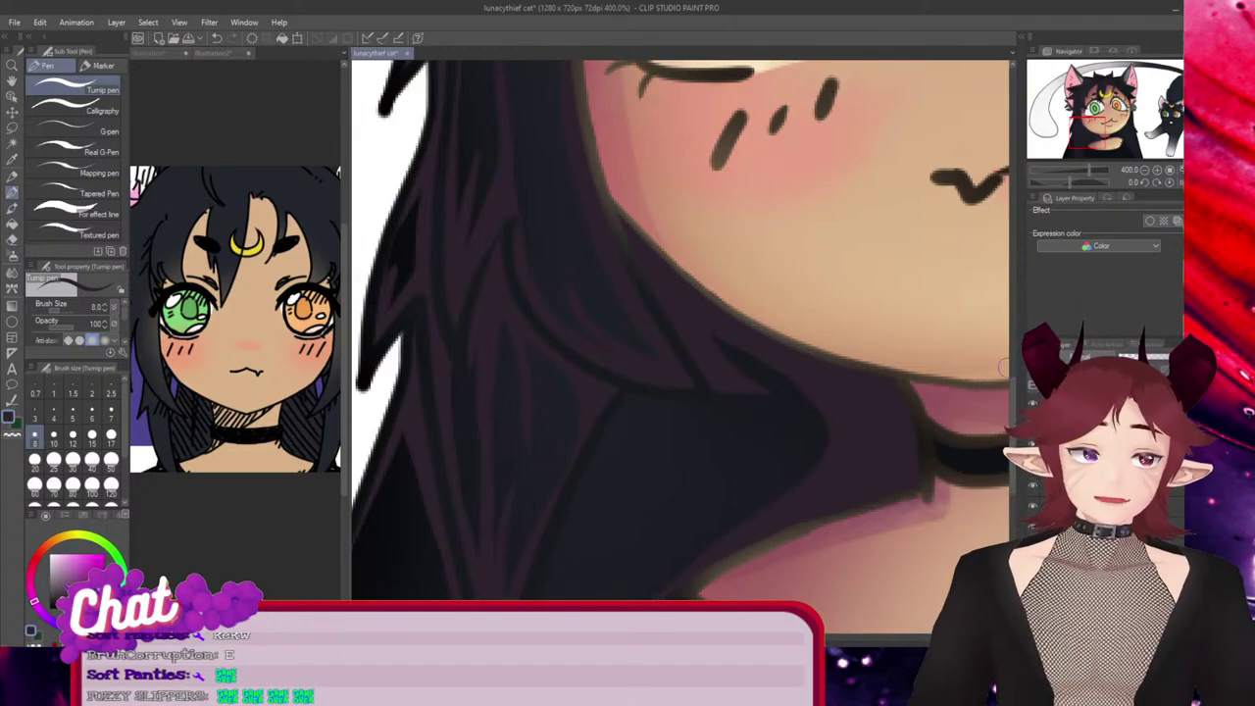
Paint a long purple strand down the hair beside the pointed lock's inner side and taper its end with the hard eraser
{"action": "scroll", "coordinate": [681, 329], "scroll_direction": "down", "scroll_amount": 3}
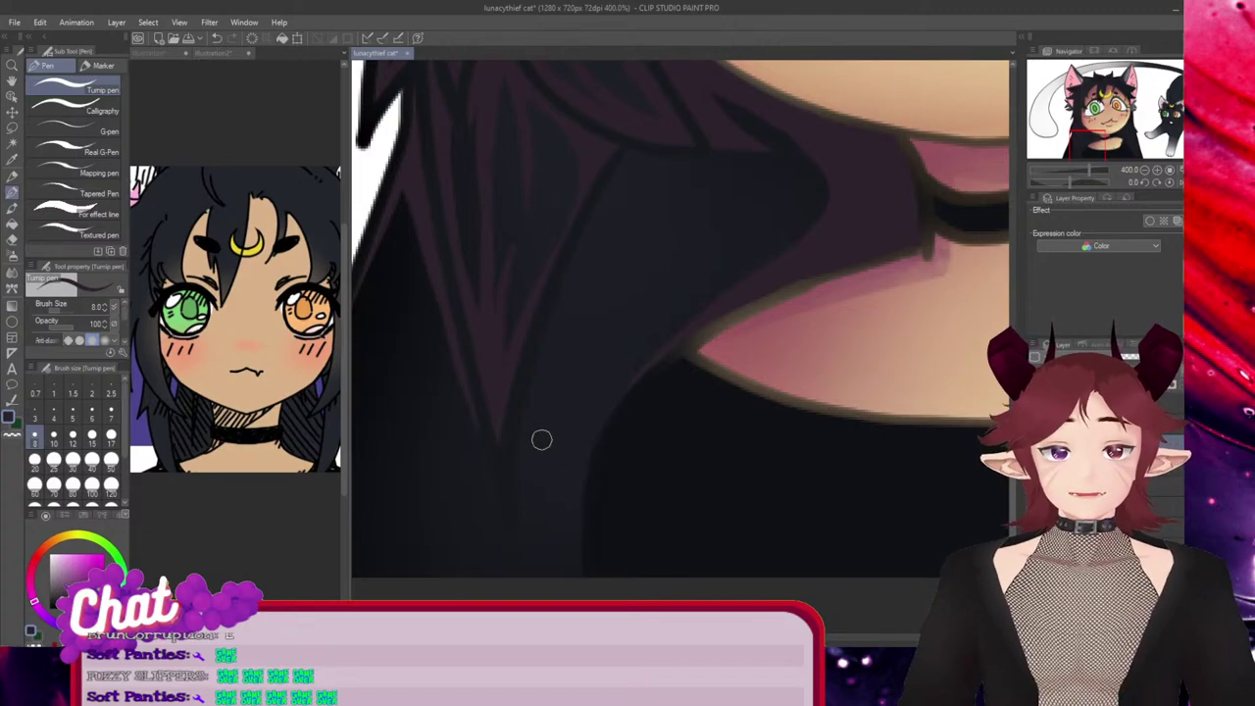
{"action": "left_click_drag", "start_coordinate": [626, 192], "coordinate": [533, 575]}
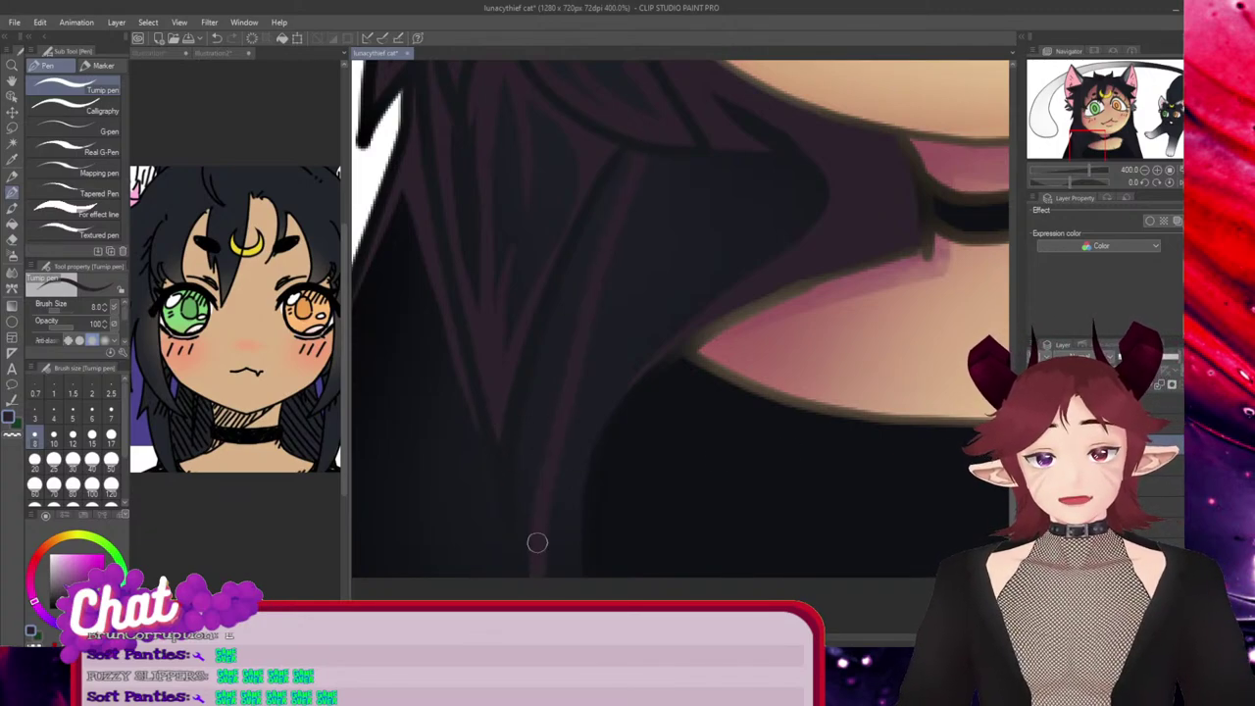
{"action": "key", "text": "ctrl+z"}
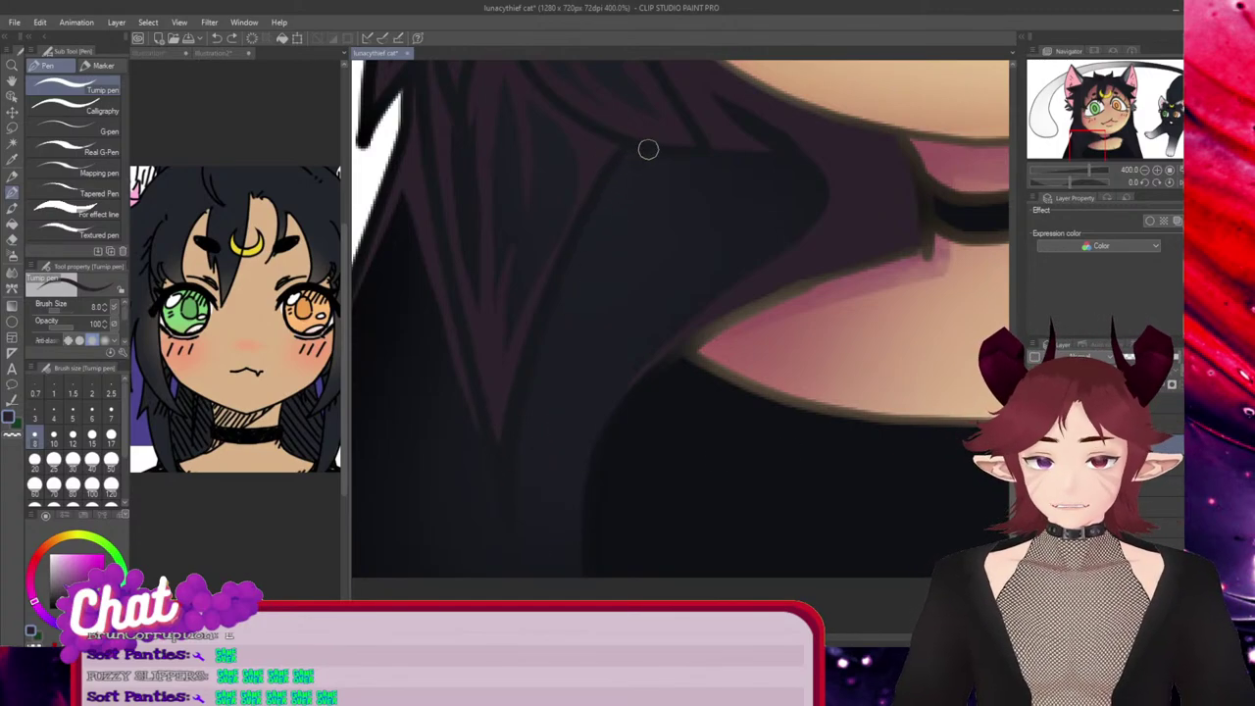
{"action": "mouse_move", "coordinate": [648, 149]}
{"action": "left_mouse_down"}
{"action": "mouse_move", "coordinate": [588, 293]}
{"action": "mouse_move", "coordinate": [550, 521]}
{"action": "left_mouse_up"}
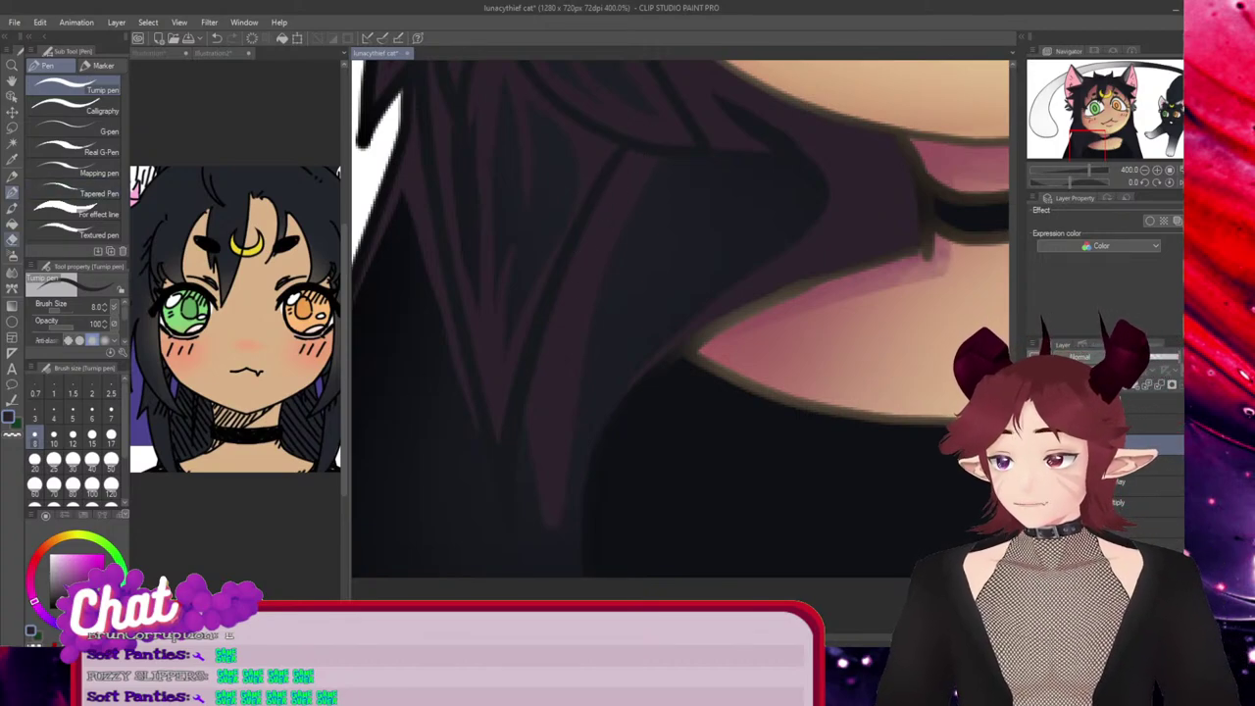
{"action": "left_click", "coordinate": [12, 239]}
{"action": "mouse_move", "coordinate": [678, 160]}
{"action": "left_mouse_down"}
{"action": "mouse_move", "coordinate": [541, 532]}
{"action": "mouse_move", "coordinate": [527, 480]}
{"action": "left_mouse_up"}
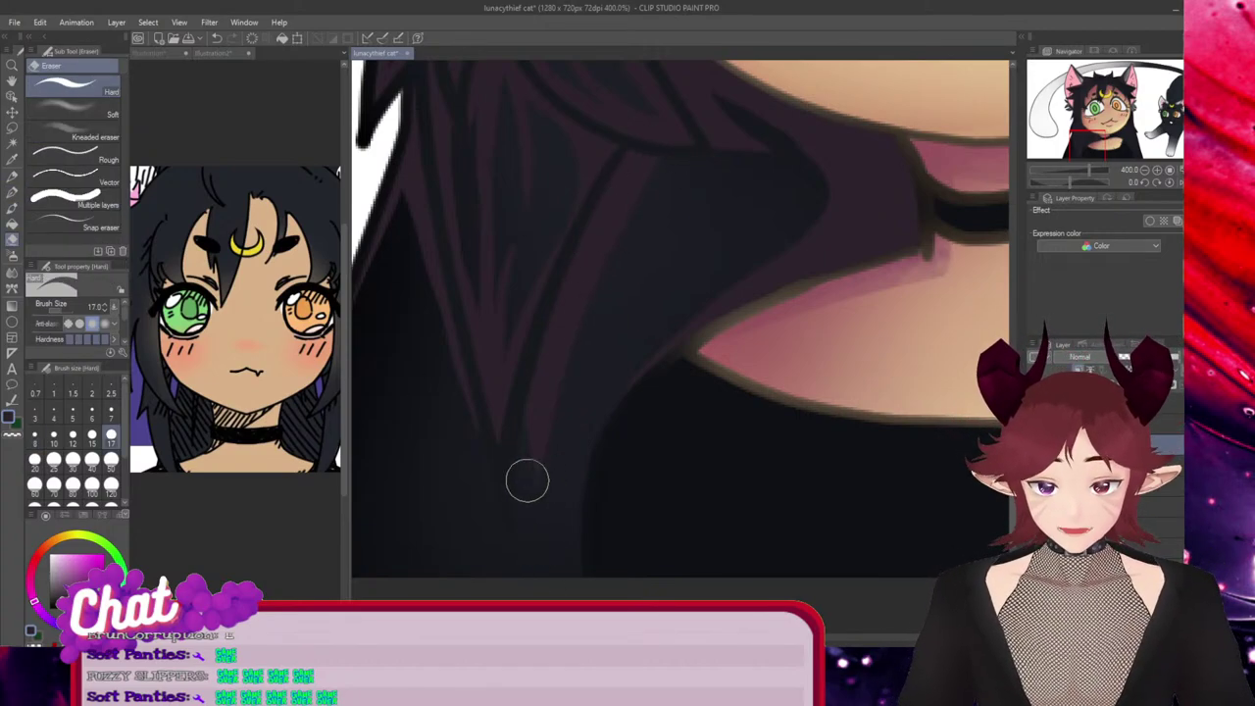
Shade the hair beneath the cheek lock with broad pointed purple strands and refine their edges with the hard eraser
{"action": "key", "text": "p"}
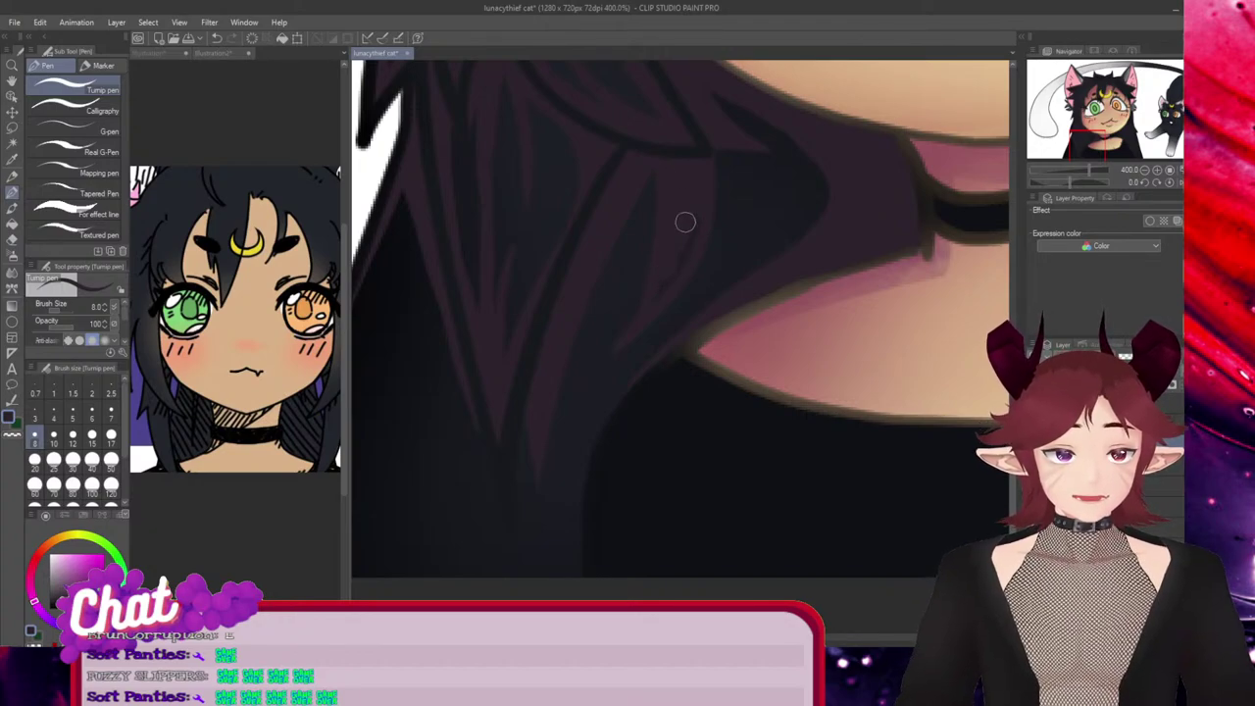
{"action": "key", "text": "e"}
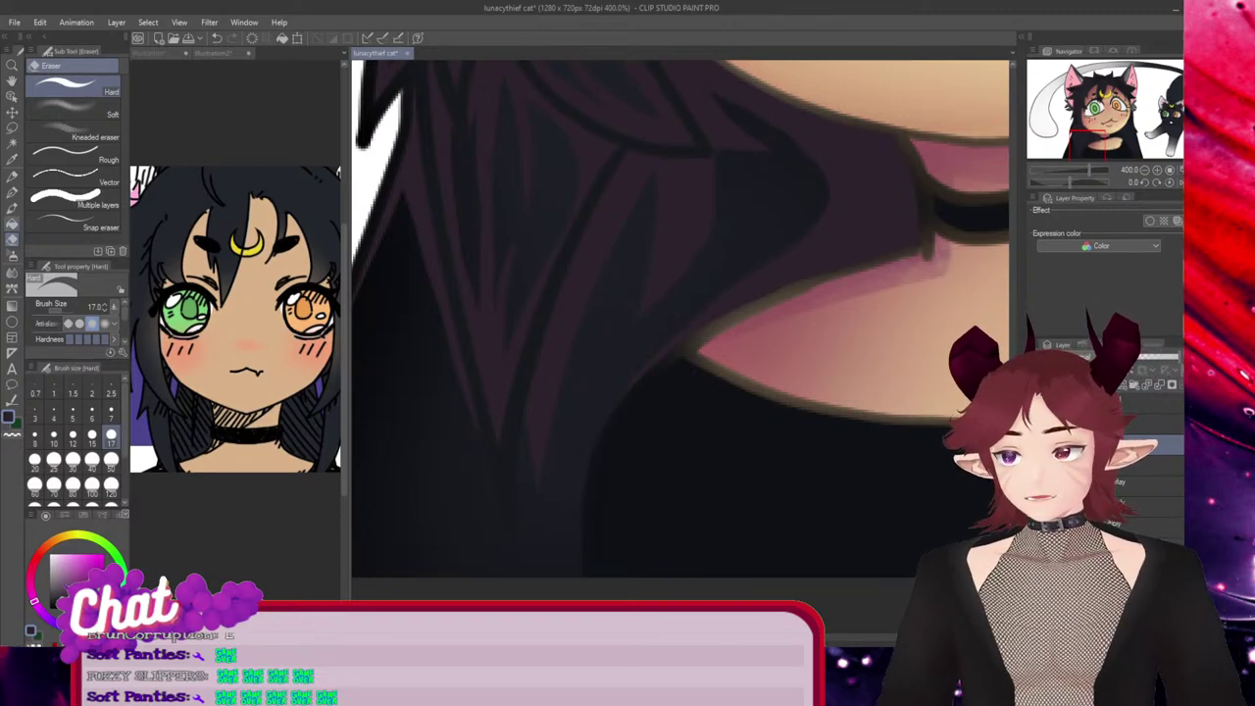
{"action": "left_click", "coordinate": [11, 191]}
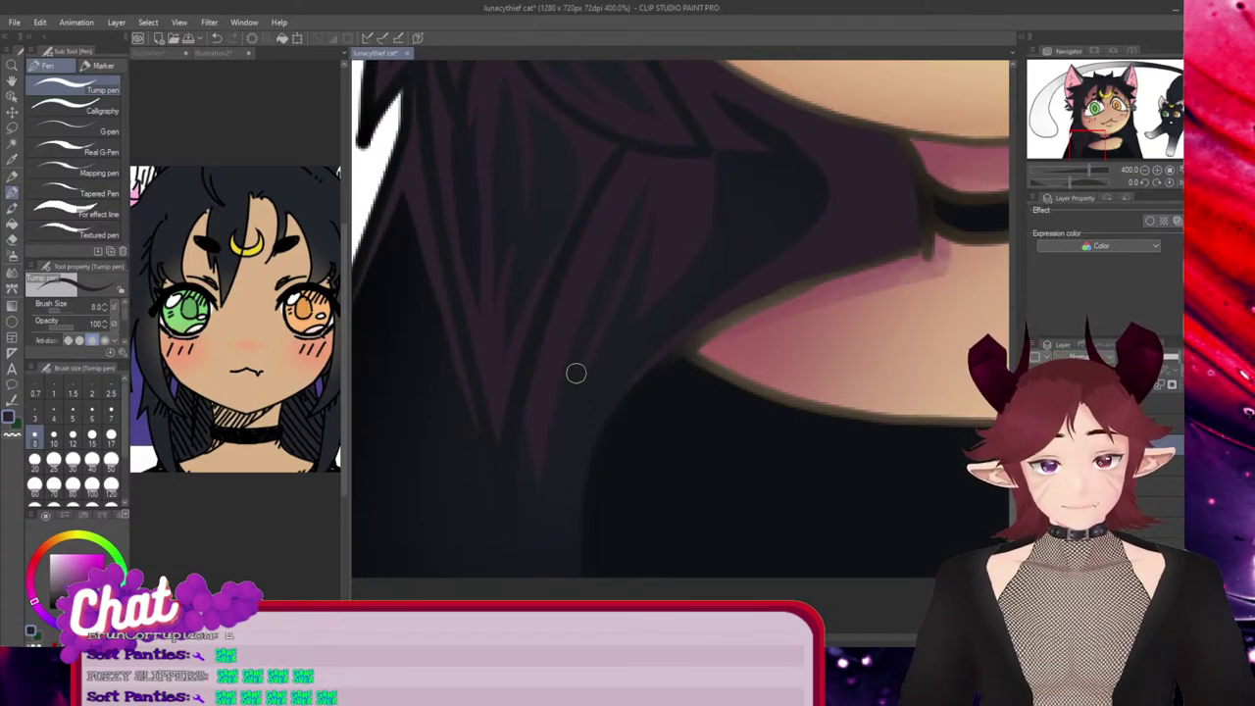
{"action": "key", "text": "e"}
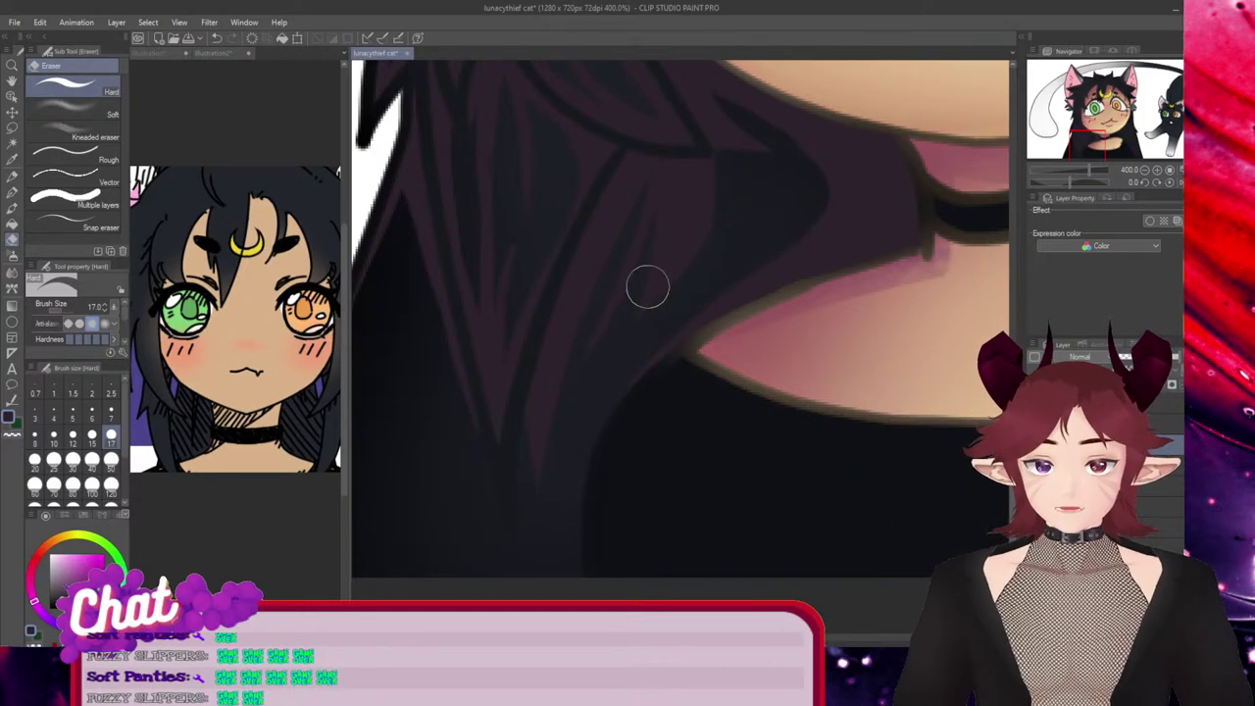
Add a thin curved purple strand between the cheek lock shading and the neck shadow, redoing the stroke and refining it with the hard eraser
{"action": "key", "text": "p"}
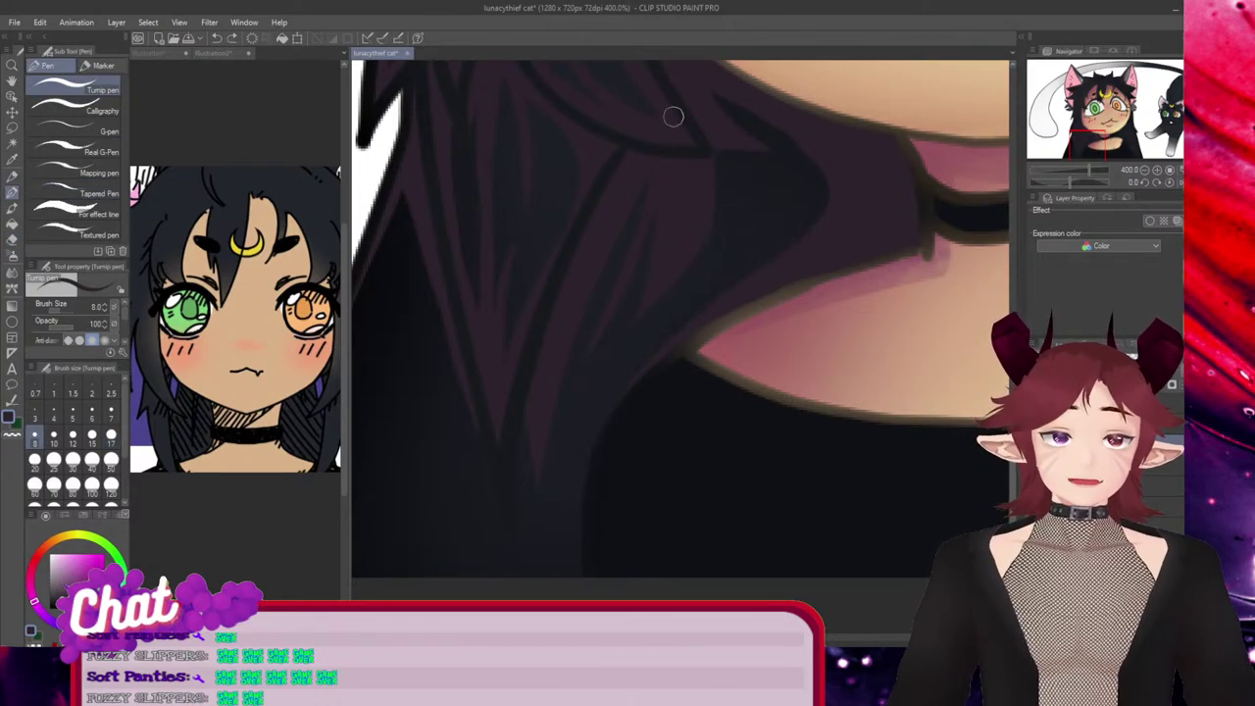
{"action": "left_click_drag", "start_coordinate": [726, 156], "coordinate": [750, 254]}
{"action": "key", "text": "ctrl+z"}
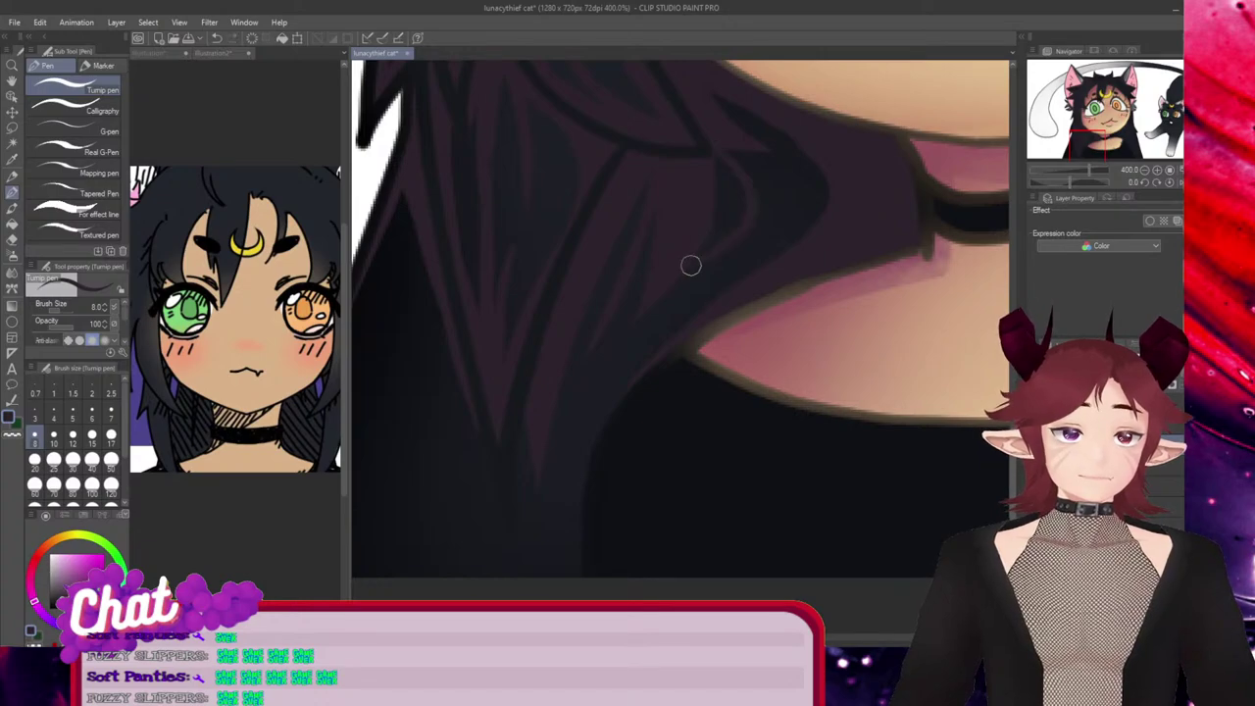
{"action": "left_click_drag", "start_coordinate": [724, 163], "coordinate": [749, 251]}
{"action": "key", "text": "ctrl+z"}
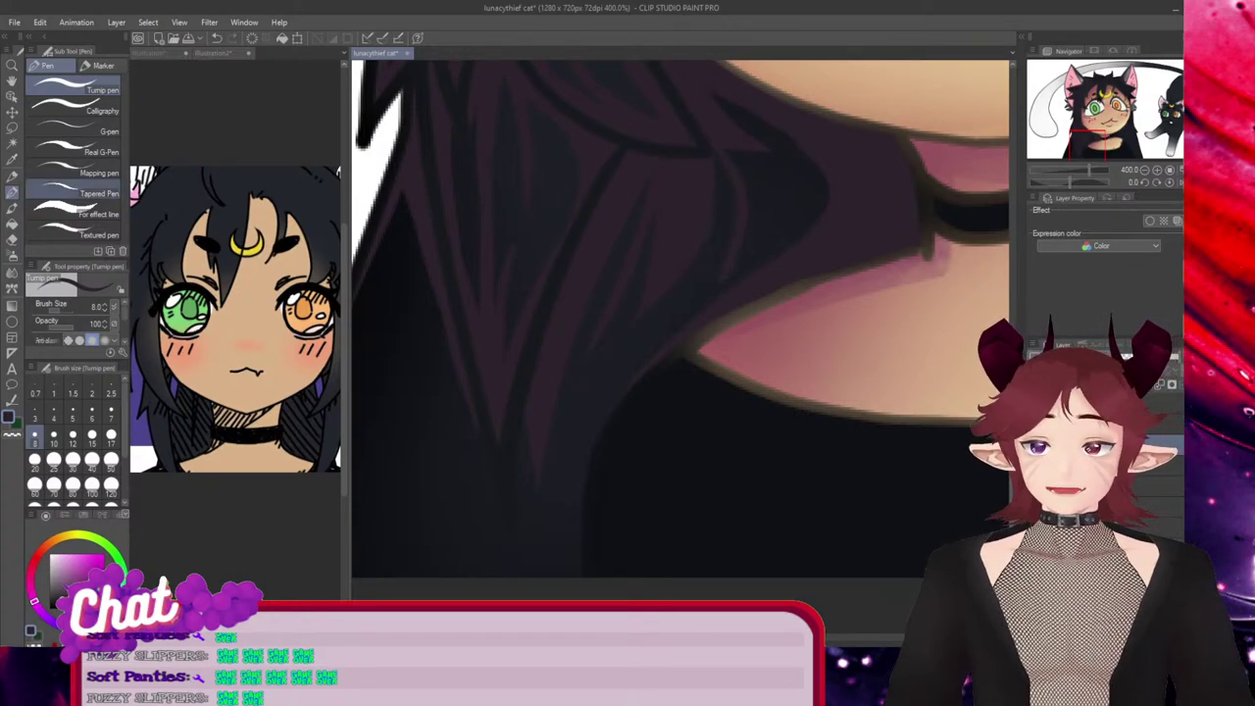
{"action": "key", "text": "e"}
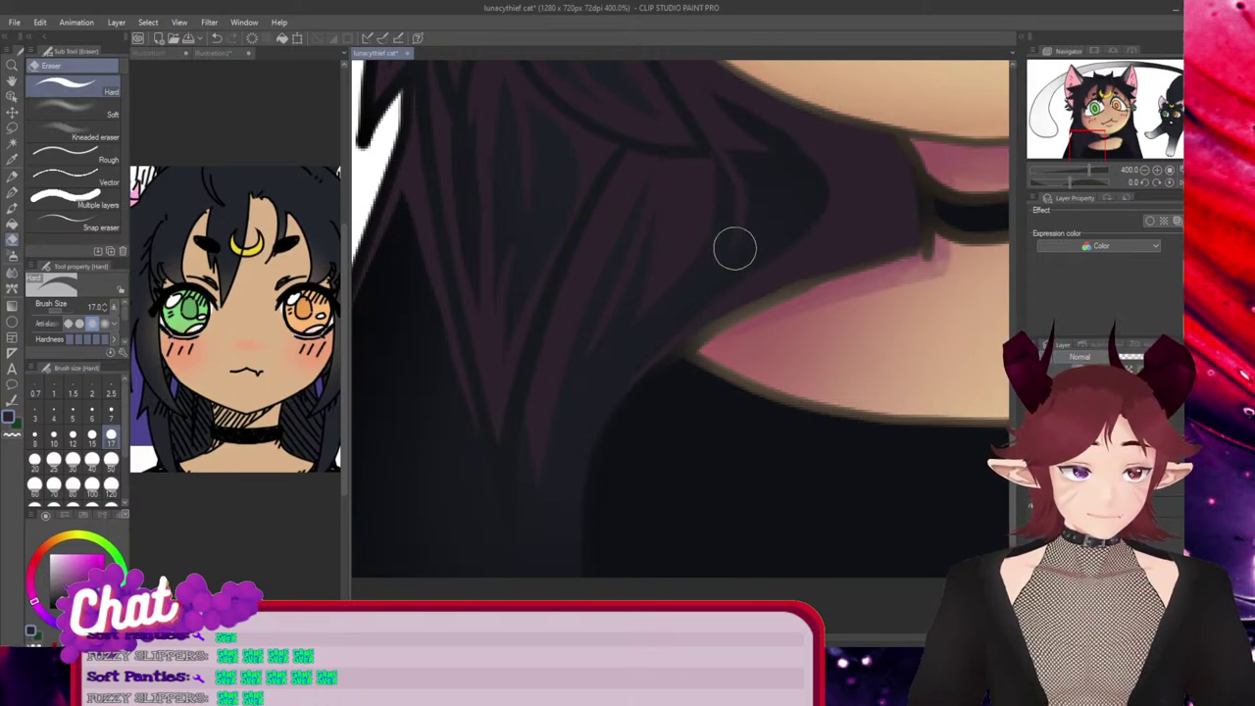
Shade the lower hair's inner edge below the shoulder point with a purple strand widening downward, and trim it with the hard eraser
{"action": "left_click", "coordinate": [12, 193]}
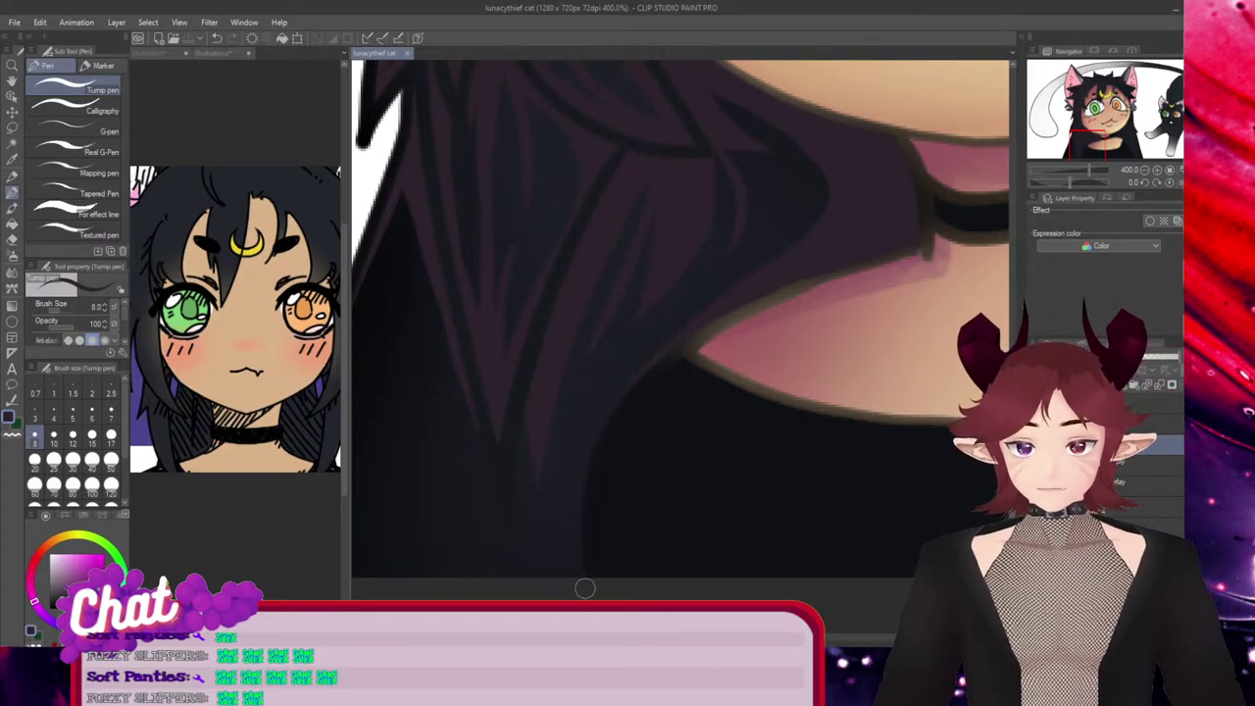
{"action": "left_click_drag", "start_coordinate": [585, 589], "coordinate": [628, 353]}
{"action": "left_click_drag", "start_coordinate": [557, 487], "coordinate": [529, 579]}
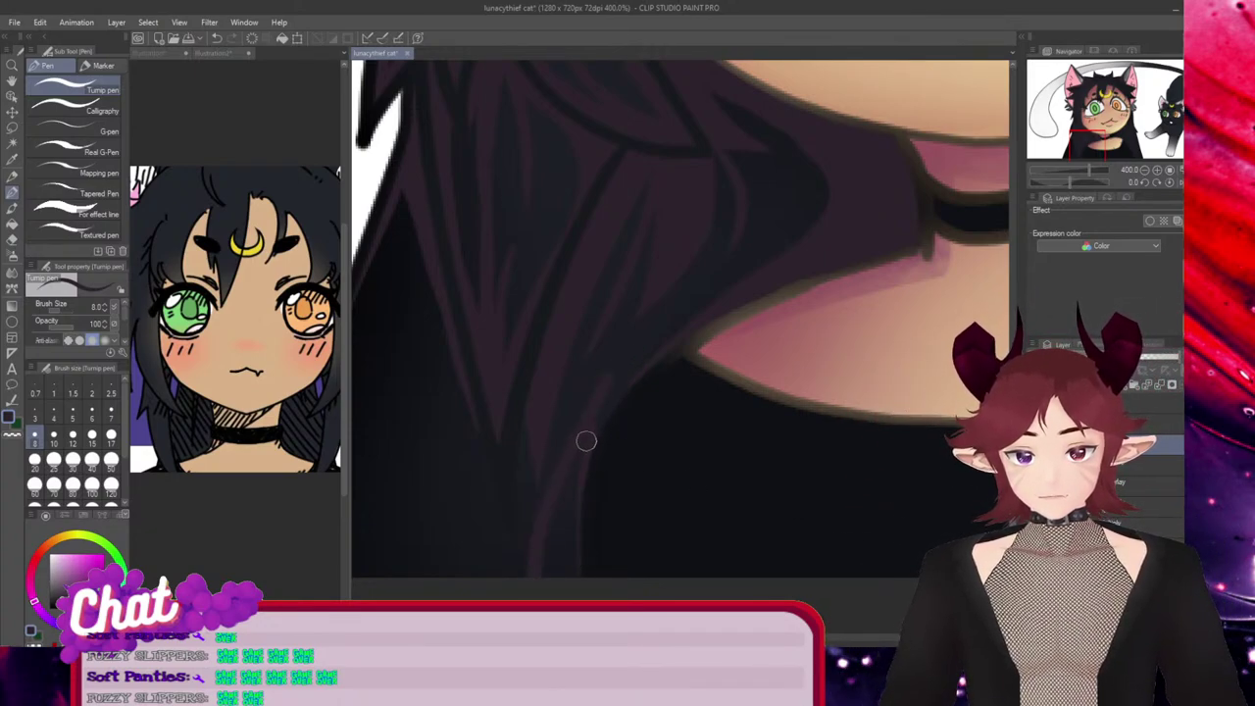
{"action": "left_click_drag", "start_coordinate": [586, 441], "coordinate": [566, 584]}
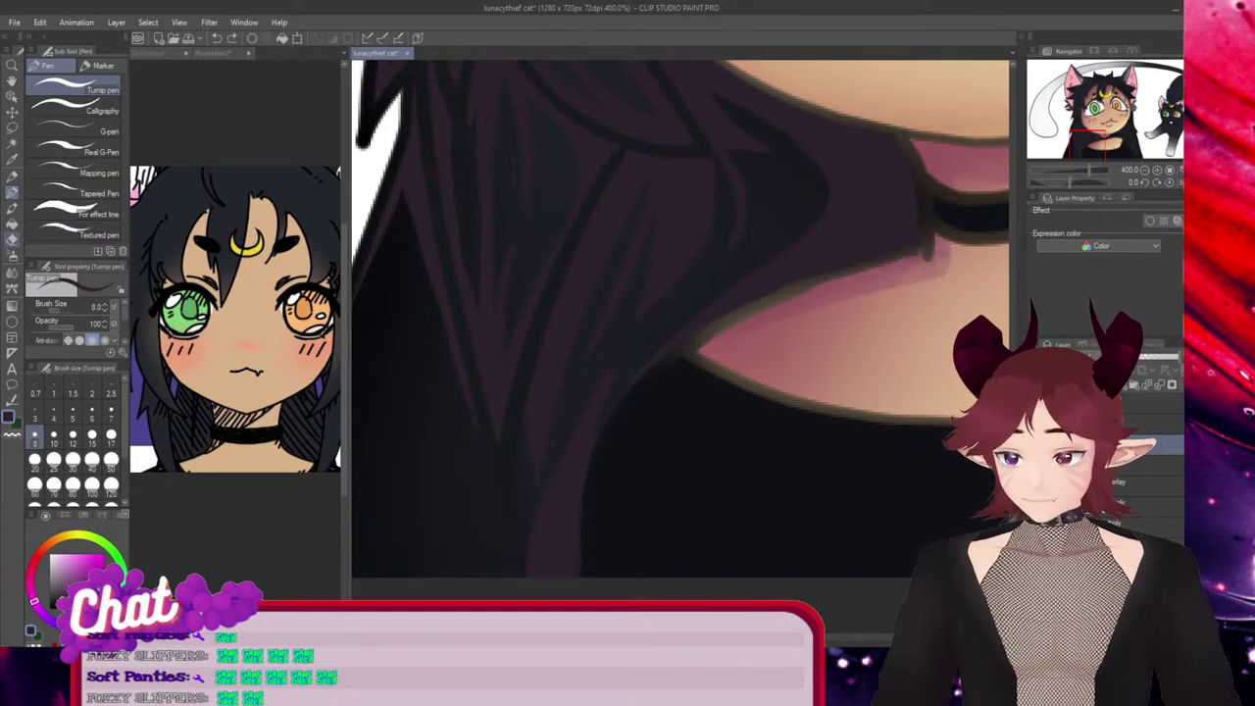
{"action": "key", "text": "e"}
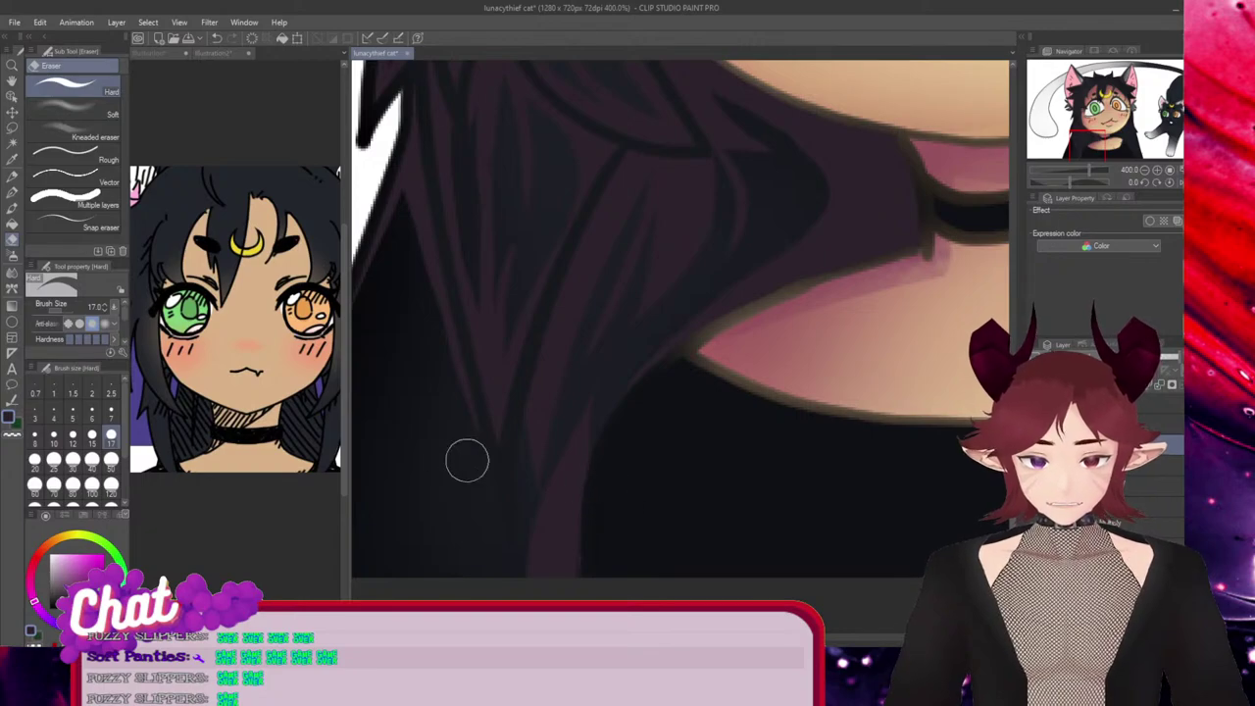
Paint a purple strand along the lower hair's outer edge, widening it toward the canvas bottom
{"action": "key", "text": "p"}
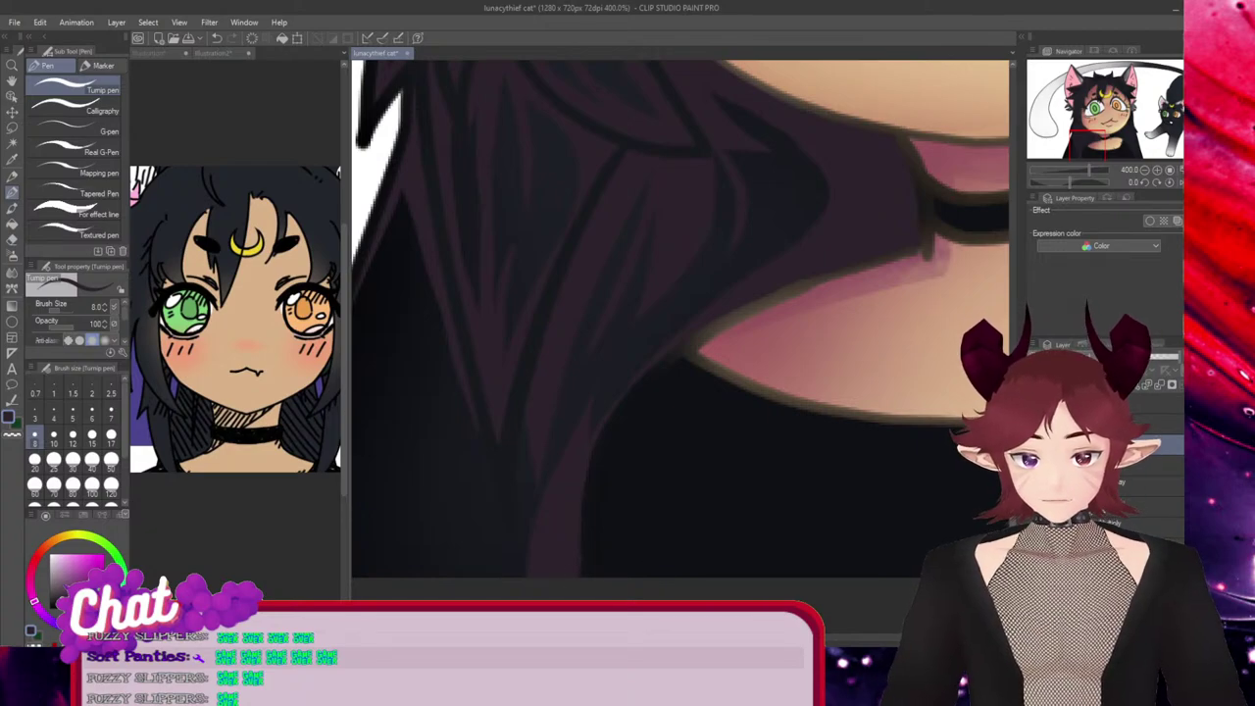
{"action": "scroll", "coordinate": [680, 318], "scroll_direction": "left", "scroll_amount": 5}
{"action": "scroll", "coordinate": [680, 318], "scroll_direction": "right", "scroll_amount": 4}
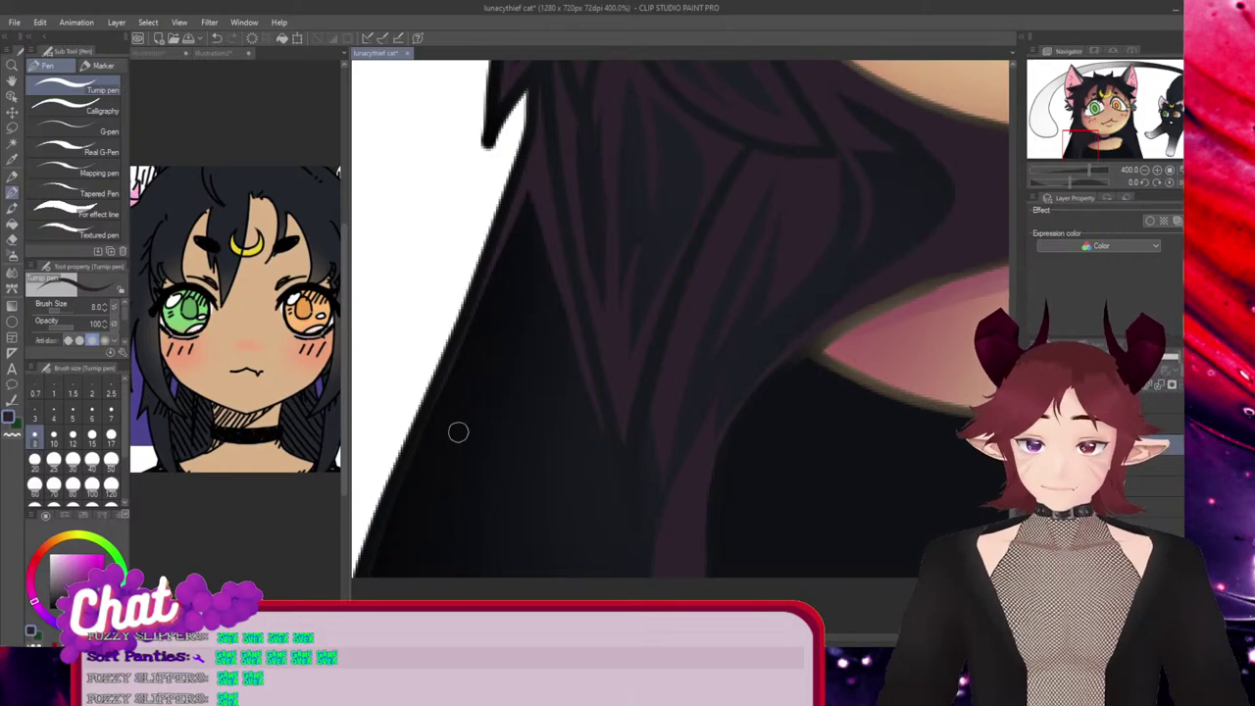
{"action": "mouse_move", "coordinate": [480, 302]}
{"action": "left_mouse_down"}
{"action": "mouse_move", "coordinate": [422, 501]}
{"action": "mouse_move", "coordinate": [416, 576]}
{"action": "left_mouse_up"}
{"action": "key", "text": "ctrl+z"}
{"action": "left_click_drag", "start_coordinate": [499, 256], "coordinate": [412, 576]}
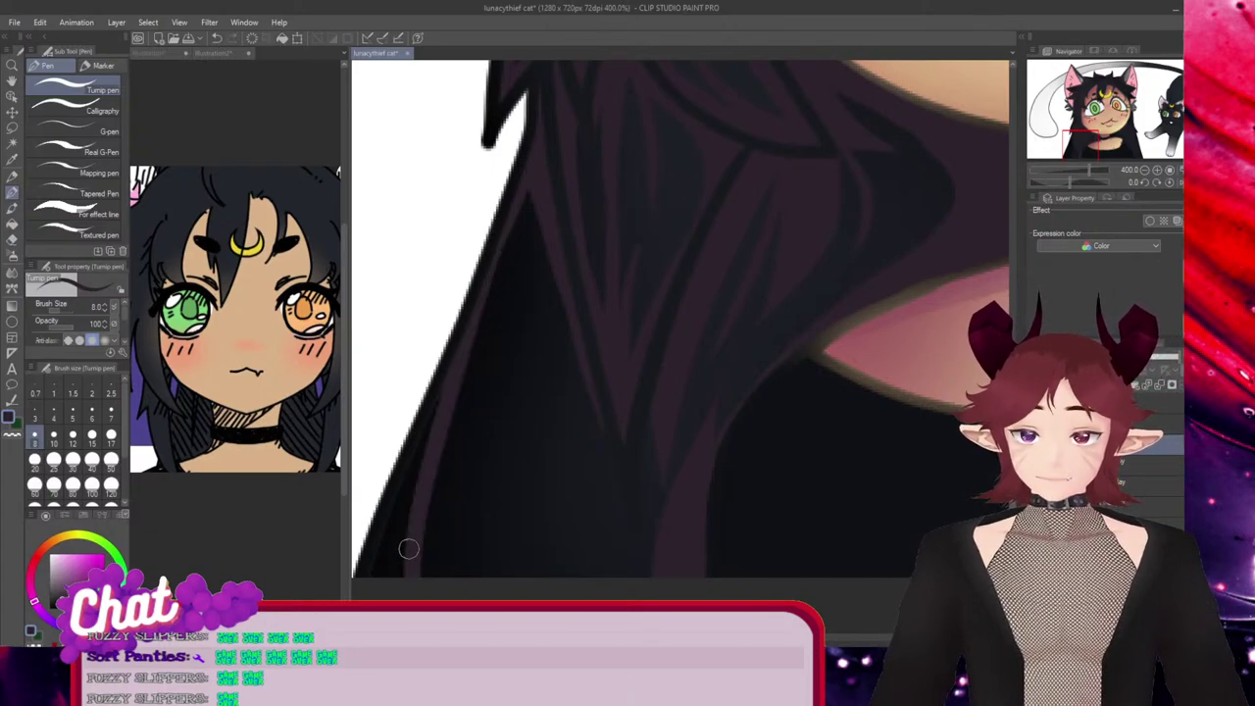
{"action": "left_click_drag", "start_coordinate": [423, 440], "coordinate": [375, 577]}
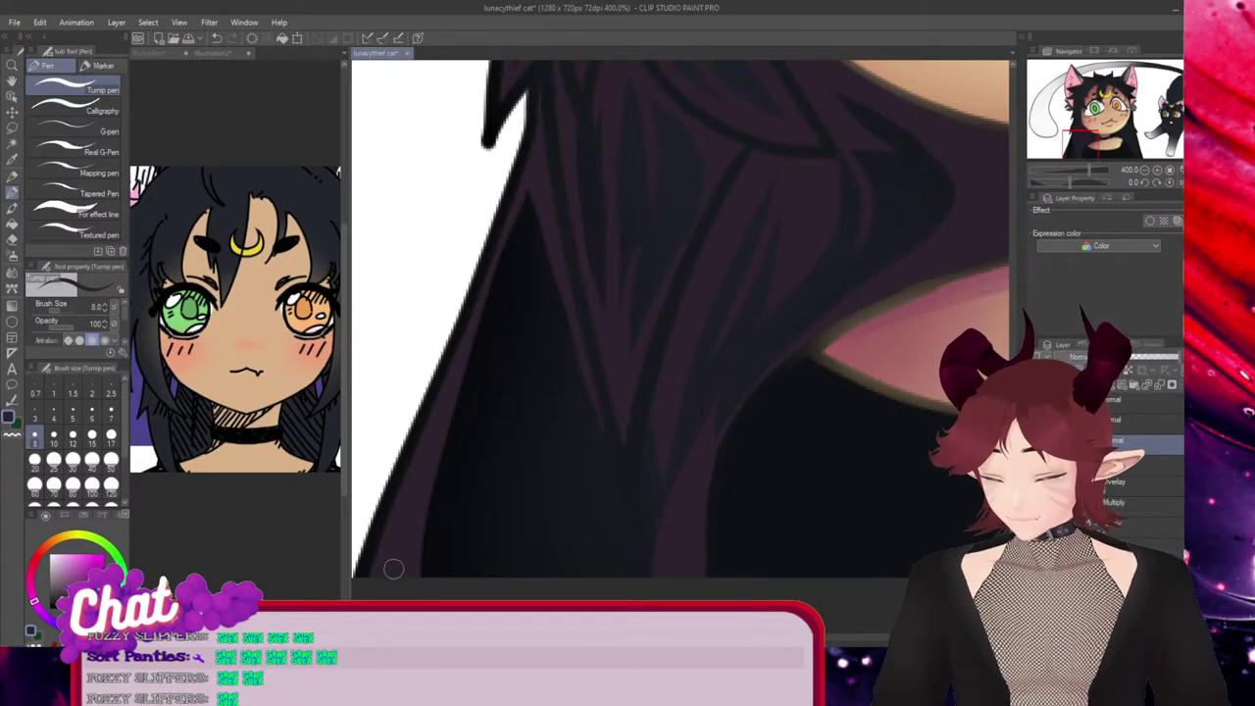
Add a broad purple strand hanging between the outer edge and the pointed lock, redoing its outline and sharpening the tip with the hard eraser
{"action": "left_click_drag", "start_coordinate": [533, 180], "coordinate": [492, 549]}
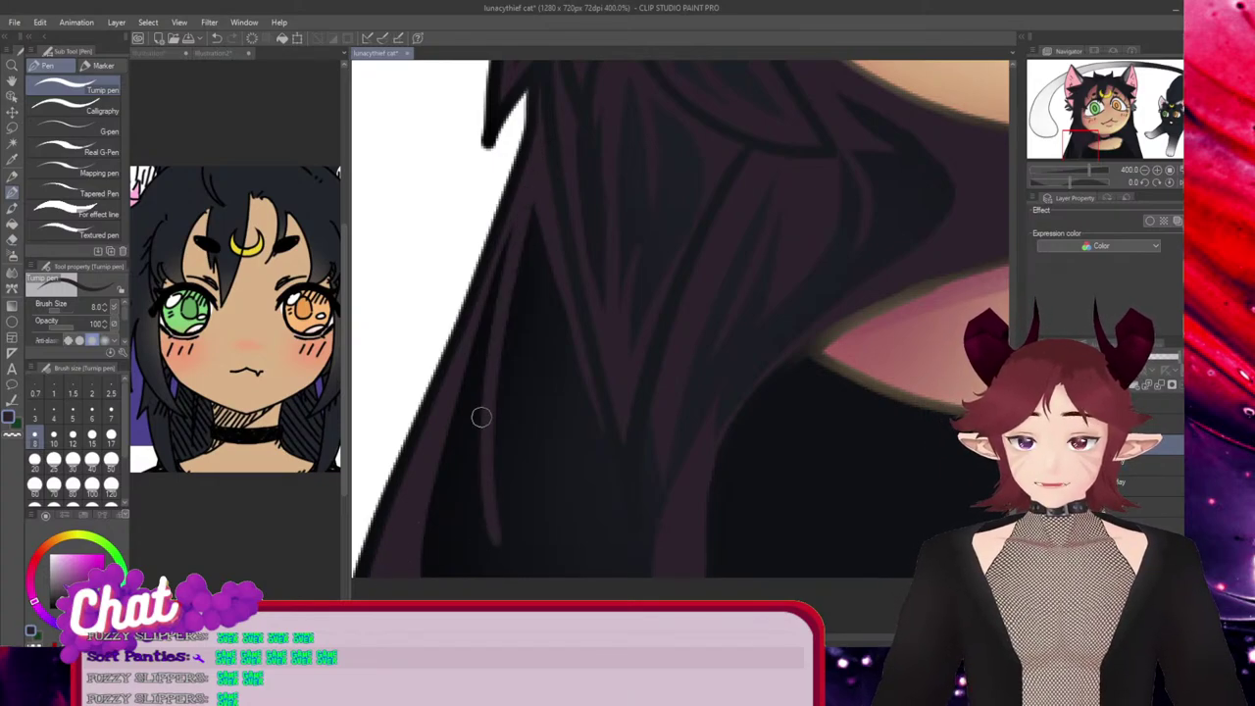
{"action": "key", "text": "ctrl+z"}
{"action": "left_click_drag", "start_coordinate": [532, 154], "coordinate": [493, 513]}
{"action": "key", "text": "ctrl+z"}
{"action": "mouse_move", "coordinate": [540, 132]}
{"action": "left_mouse_down"}
{"action": "mouse_move", "coordinate": [495, 442]}
{"action": "mouse_move", "coordinate": [508, 490]}
{"action": "mouse_move", "coordinate": [539, 251]}
{"action": "left_mouse_up"}
{"action": "mouse_move", "coordinate": [525, 198]}
{"action": "left_mouse_down"}
{"action": "mouse_move", "coordinate": [502, 320]}
{"action": "mouse_move", "coordinate": [537, 240]}
{"action": "mouse_move", "coordinate": [511, 337]}
{"action": "left_mouse_up"}
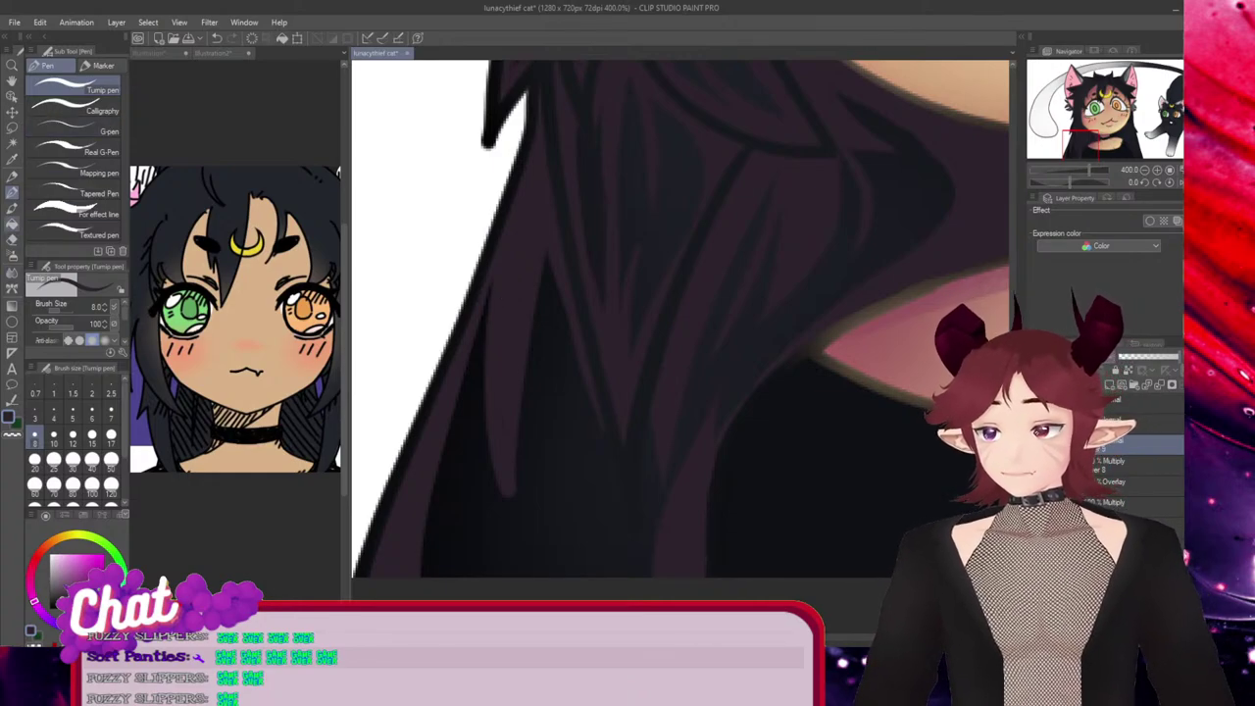
{"action": "key", "text": "e"}
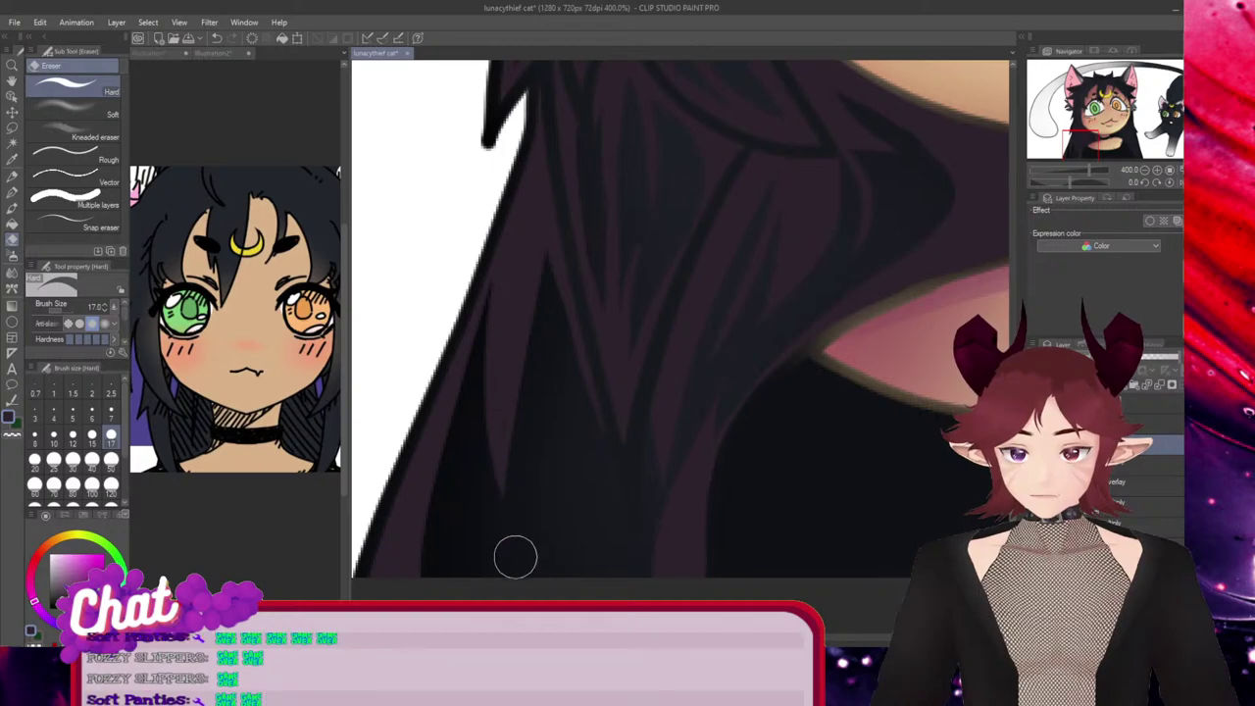
Add a thin purple strand on each side of the broad hanging strand, redoing the inner one and sharpening both tips with the hard eraser
{"action": "key", "text": "p"}
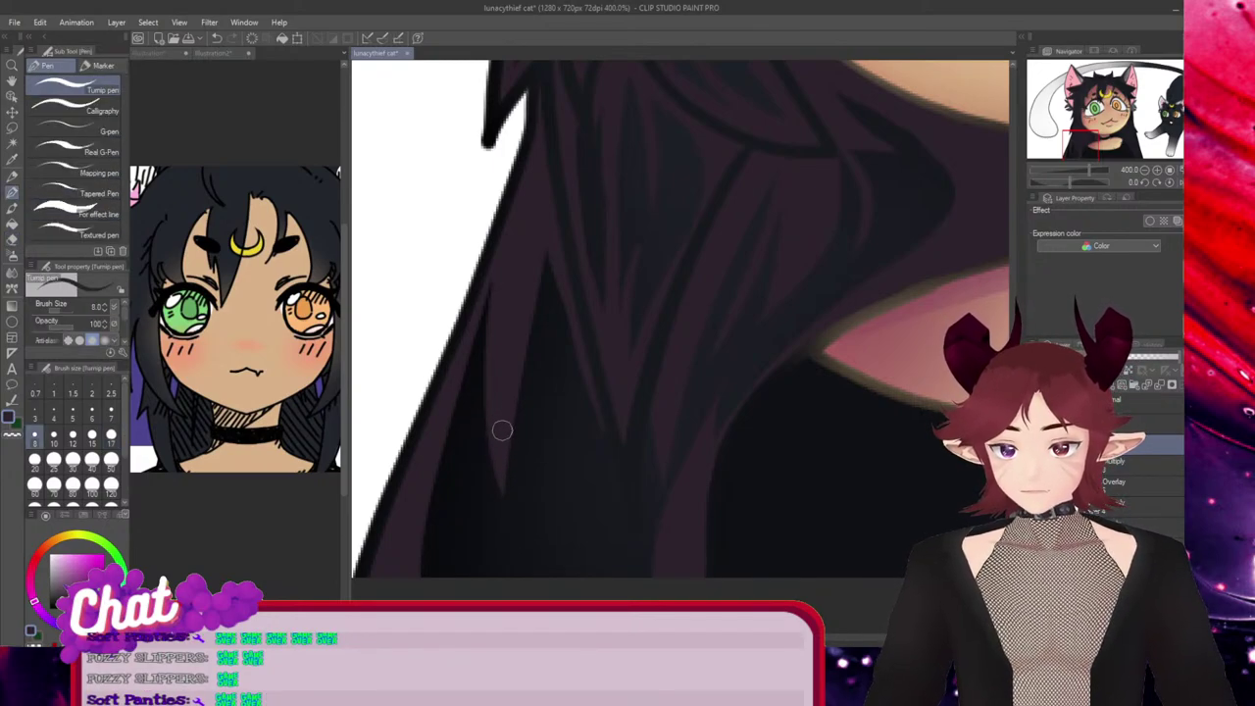
{"action": "left_click_drag", "start_coordinate": [490, 284], "coordinate": [455, 537]}
{"action": "mouse_move", "coordinate": [541, 262]}
{"action": "left_mouse_down"}
{"action": "mouse_move", "coordinate": [529, 451]}
{"action": "mouse_move", "coordinate": [549, 504]}
{"action": "left_mouse_up"}
{"action": "key", "text": "ctrl+z"}
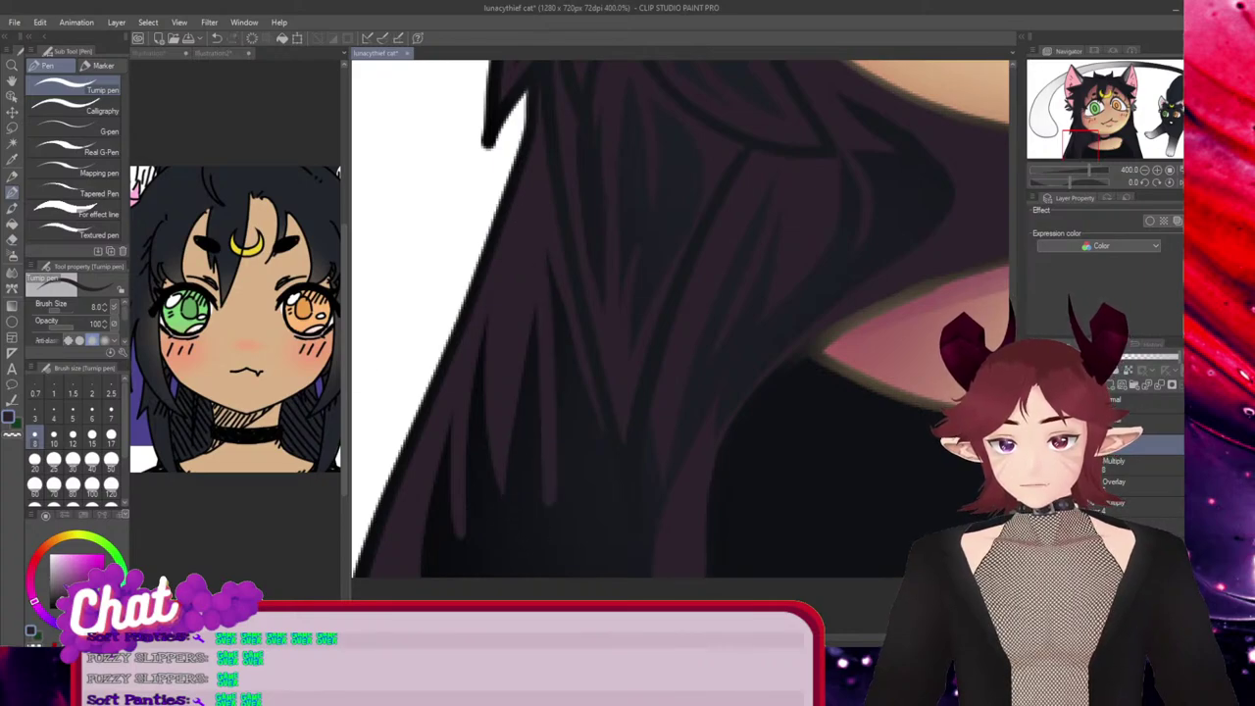
{"action": "key", "text": "ctrl+z"}
{"action": "left_click_drag", "start_coordinate": [547, 257], "coordinate": [561, 490]}
{"action": "key", "text": "ctrl+z"}
{"action": "left_click_drag", "start_coordinate": [547, 257], "coordinate": [553, 521]}
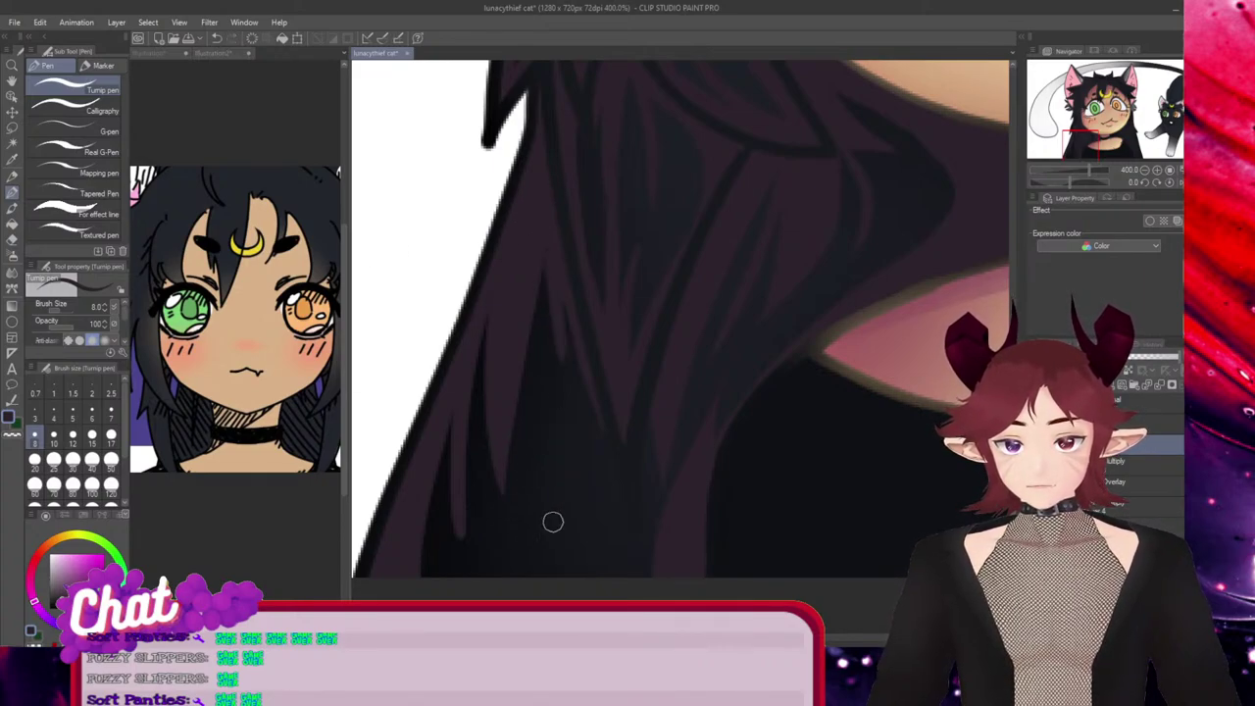
{"action": "key", "text": "ctrl+z"}
{"action": "left_click_drag", "start_coordinate": [546, 259], "coordinate": [573, 411]}
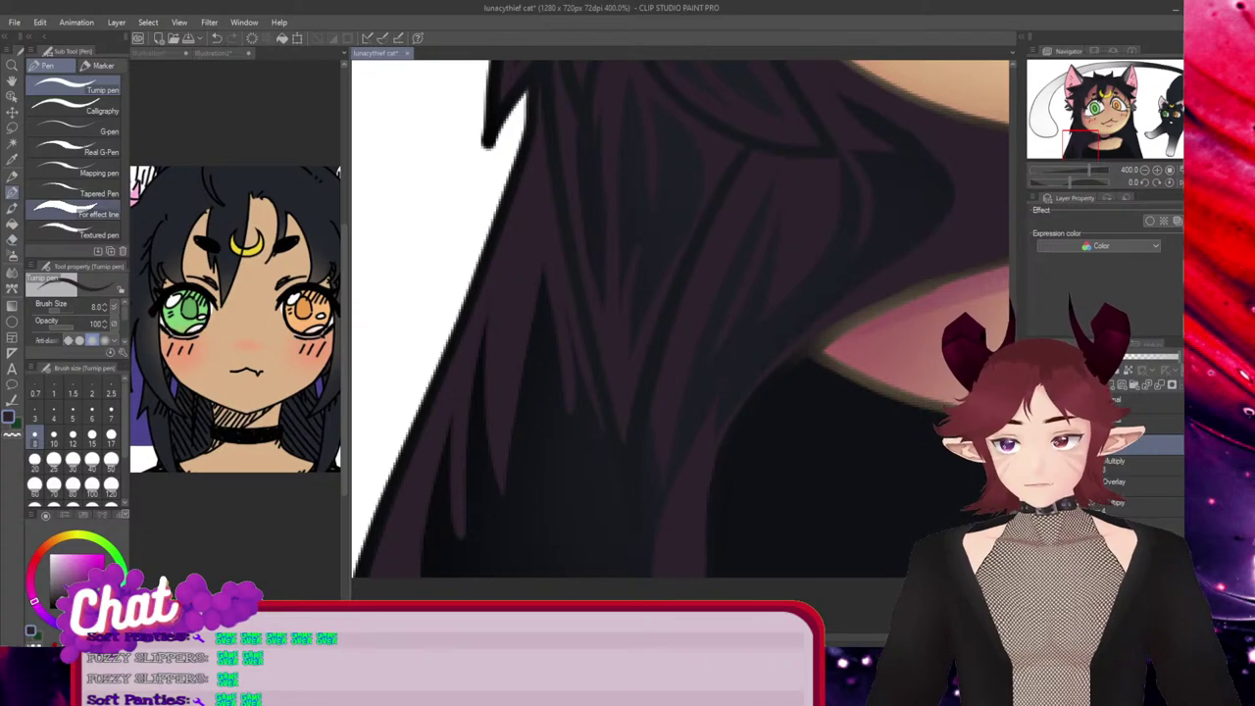
{"action": "key", "text": "e"}
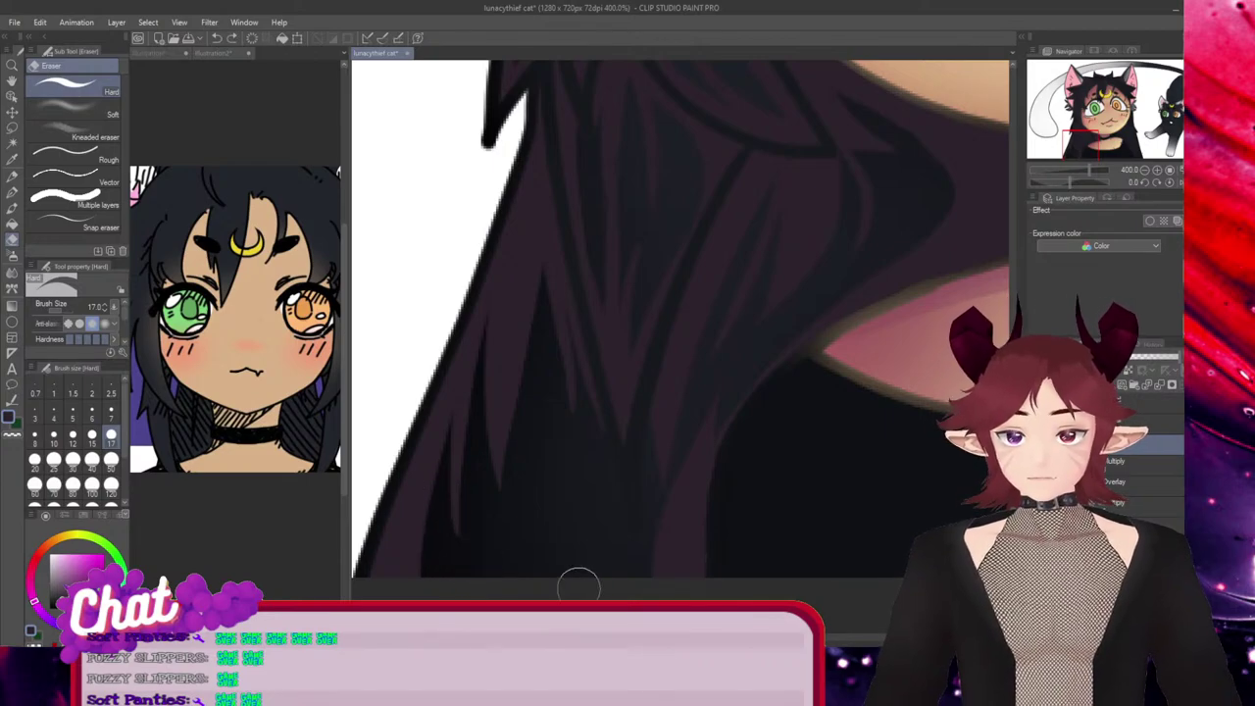
Outline and fill a pointed purple strand widening to the canvas bottom in the lower hair, extend the thin outer strand, and trim with the hard eraser
{"action": "scroll", "coordinate": [596, 574], "scroll_direction": "down", "scroll_amount": 5}
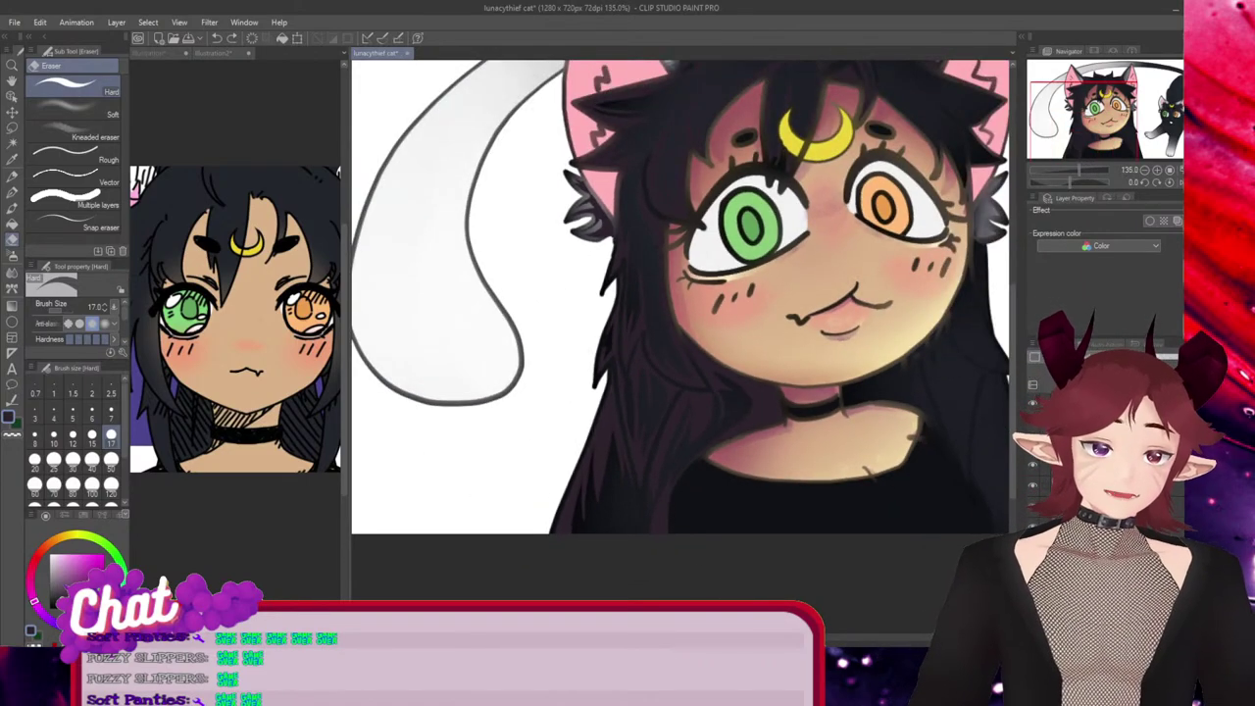
{"action": "left_click_drag", "start_coordinate": [677, 637], "coordinate": [706, 637]}
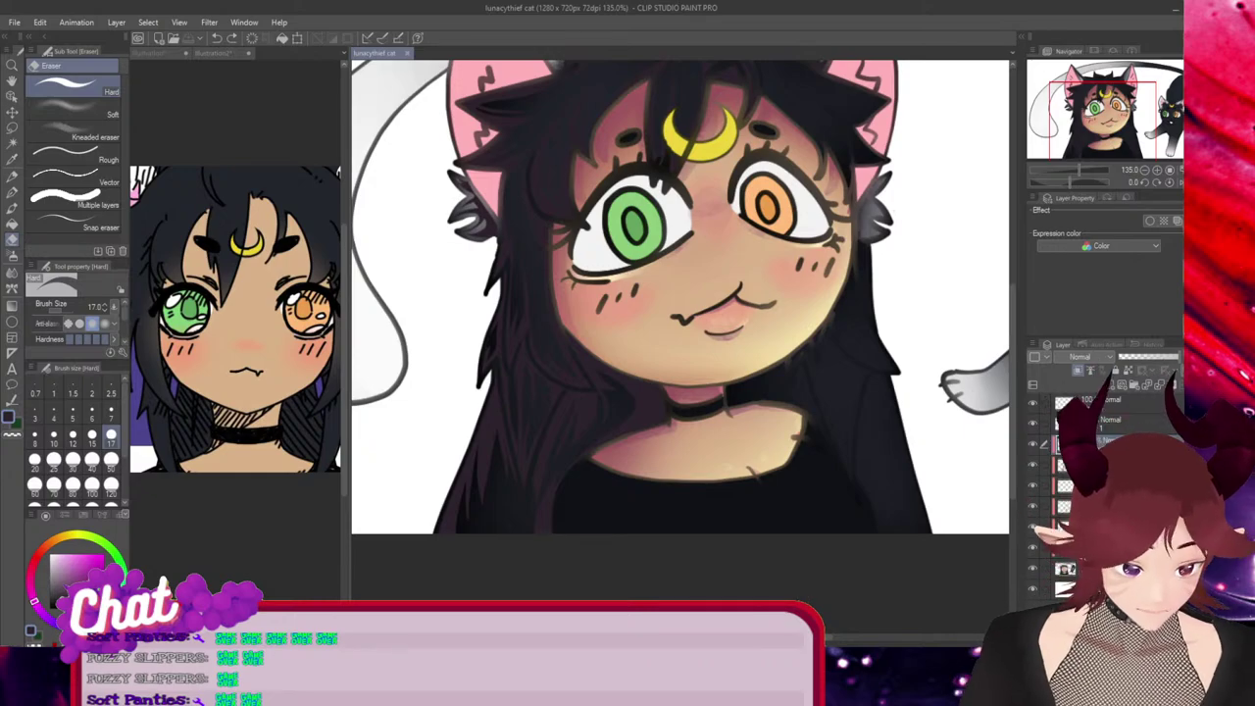
{"action": "left_click_drag", "start_coordinate": [804, 637], "coordinate": [807, 638]}
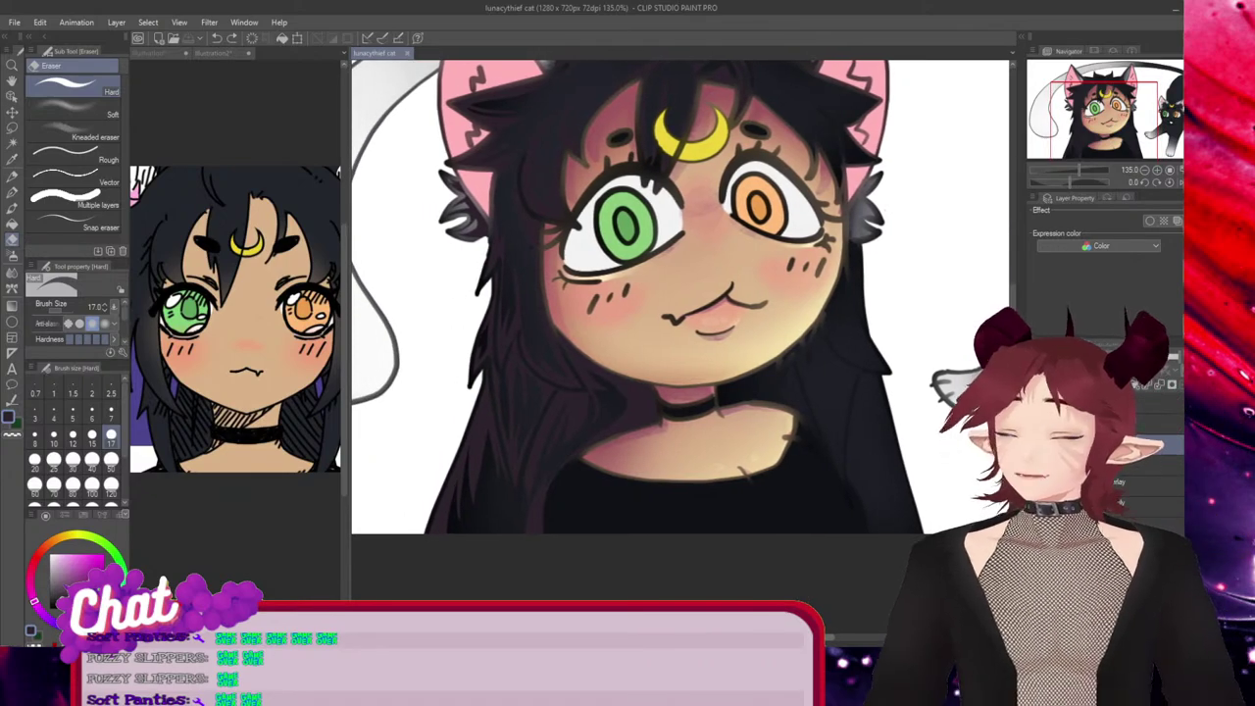
{"action": "scroll", "coordinate": [566, 564], "scroll_direction": "up", "scroll_amount": 5}
{"action": "scroll", "coordinate": [566, 563], "scroll_direction": "up", "scroll_amount": 3}
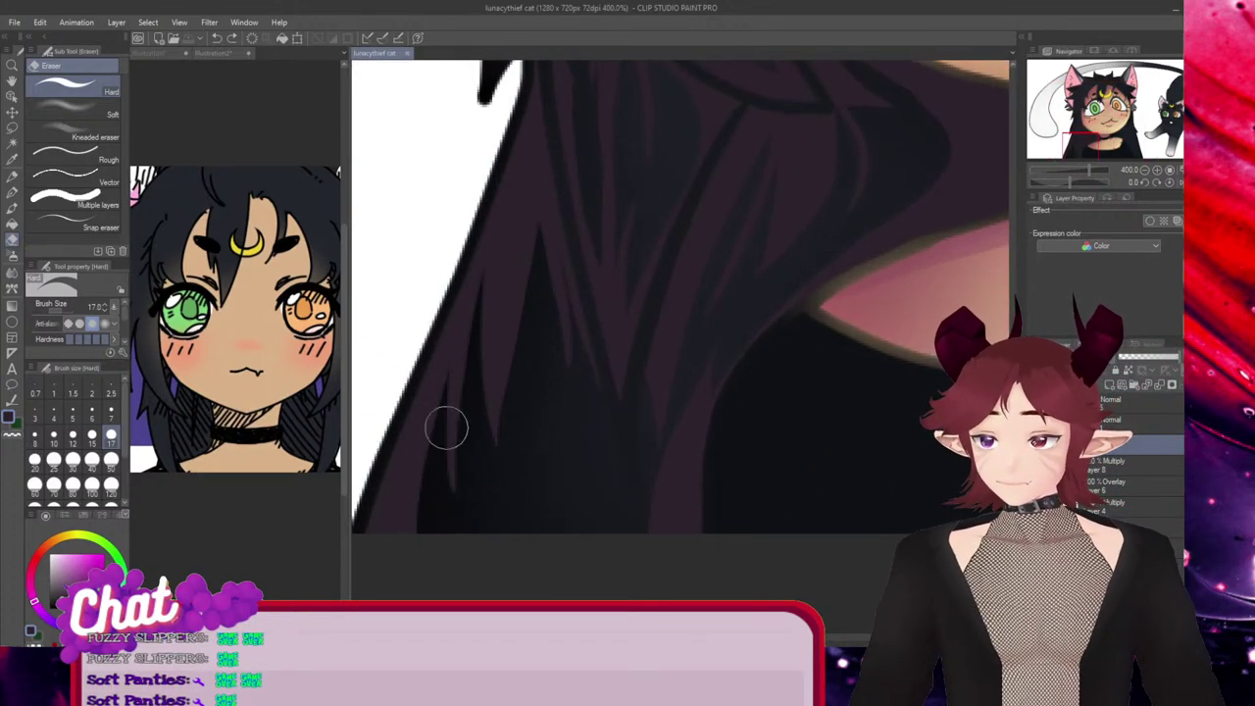
{"action": "left_click", "coordinate": [12, 207]}
{"action": "left_click", "coordinate": [12, 192]}
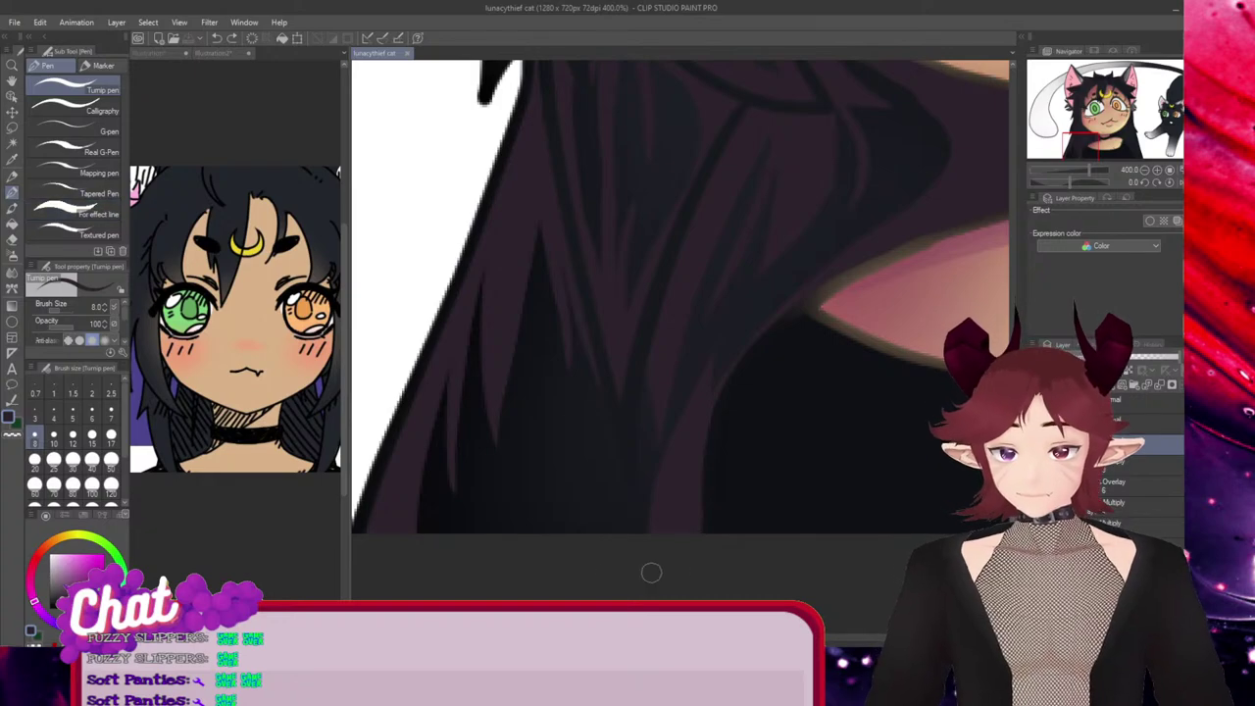
{"action": "mouse_move", "coordinate": [633, 563]}
{"action": "left_mouse_down"}
{"action": "mouse_move", "coordinate": [586, 403]}
{"action": "mouse_move", "coordinate": [510, 576]}
{"action": "mouse_move", "coordinate": [467, 460]}
{"action": "mouse_move", "coordinate": [459, 552]}
{"action": "left_mouse_up"}
{"action": "key", "text": "ctrl+z"}
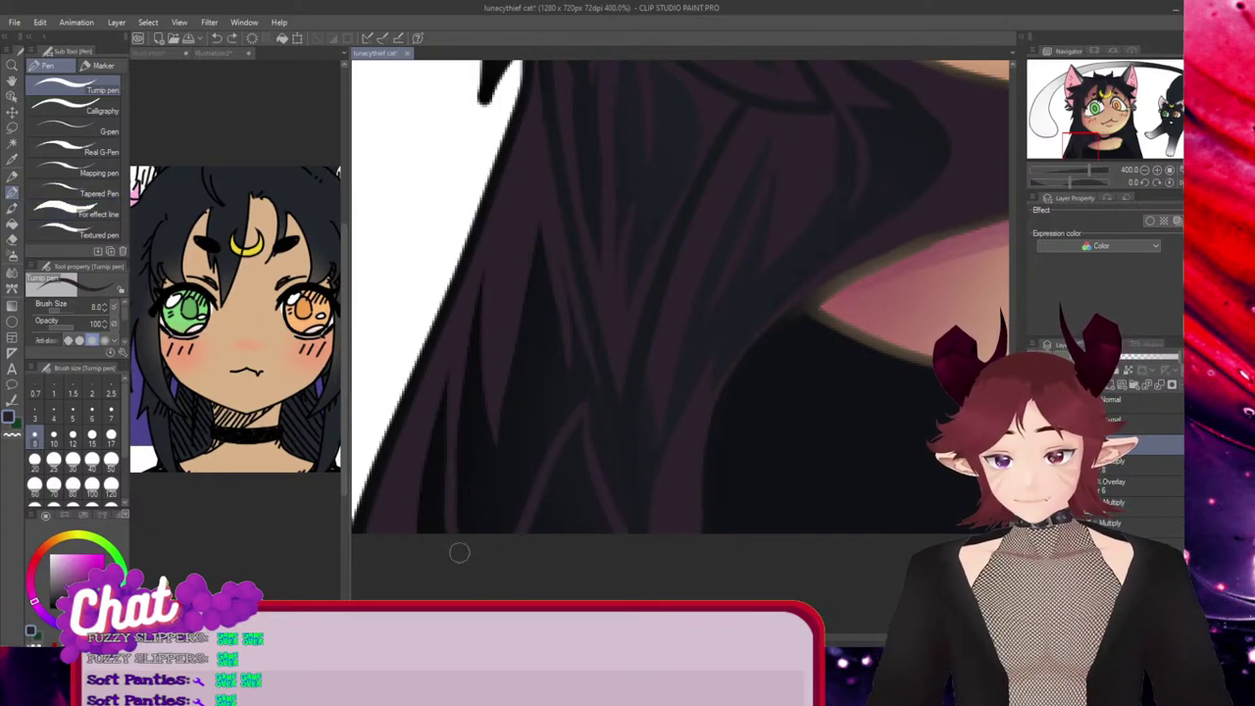
{"action": "mouse_move", "coordinate": [584, 416]}
{"action": "left_mouse_down"}
{"action": "mouse_move", "coordinate": [535, 530]}
{"action": "mouse_move", "coordinate": [564, 542]}
{"action": "left_mouse_up"}
{"action": "mouse_move", "coordinate": [580, 450]}
{"action": "left_mouse_down"}
{"action": "mouse_move", "coordinate": [578, 563]}
{"action": "mouse_move", "coordinate": [601, 565]}
{"action": "left_mouse_up"}
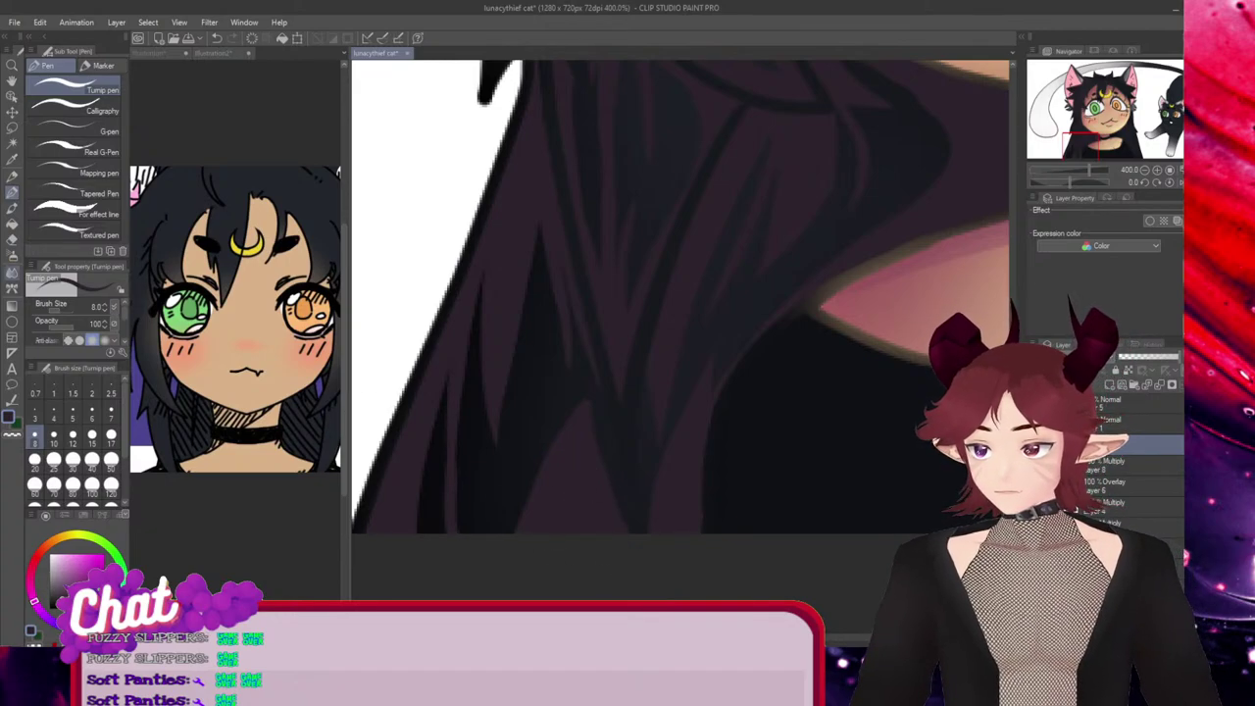
{"action": "key", "text": "e"}
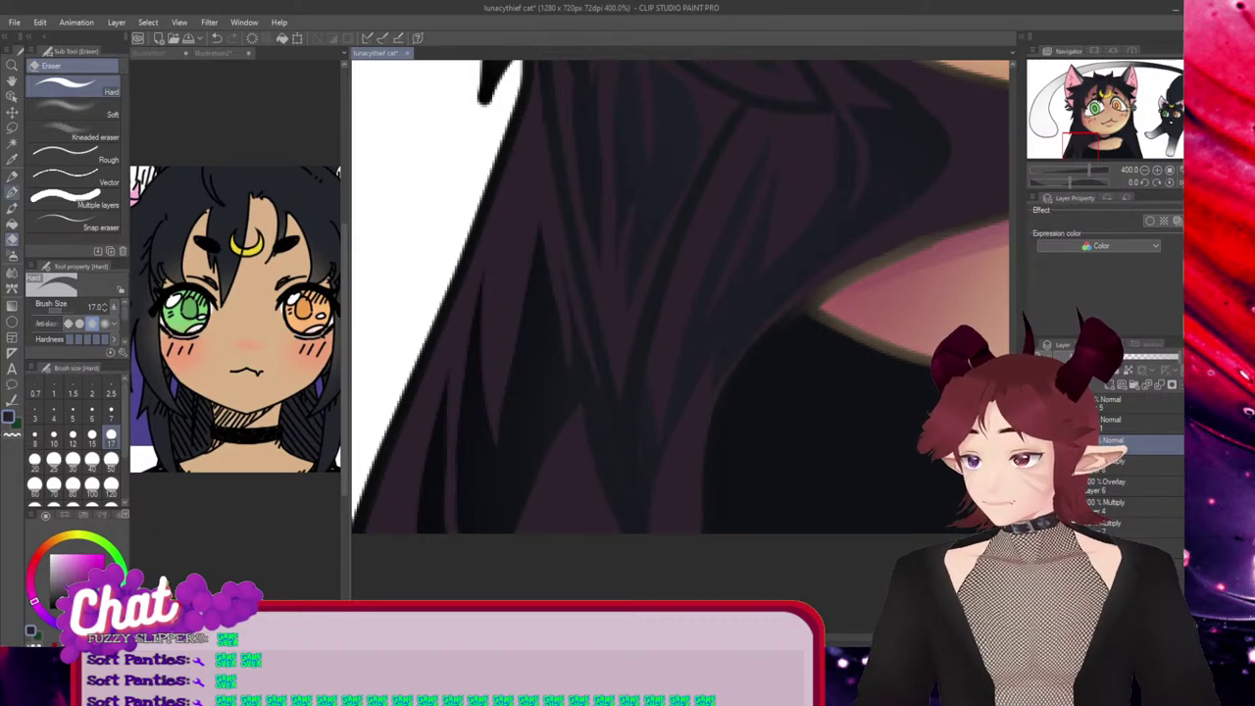
{"action": "key", "text": "p"}
Carve a thin curved dark gap into the purple neck shadow beside the choker with the hard eraser, redoing the stroke once
{"action": "scroll", "coordinate": [579, 412], "scroll_direction": "down", "scroll_amount": 4}
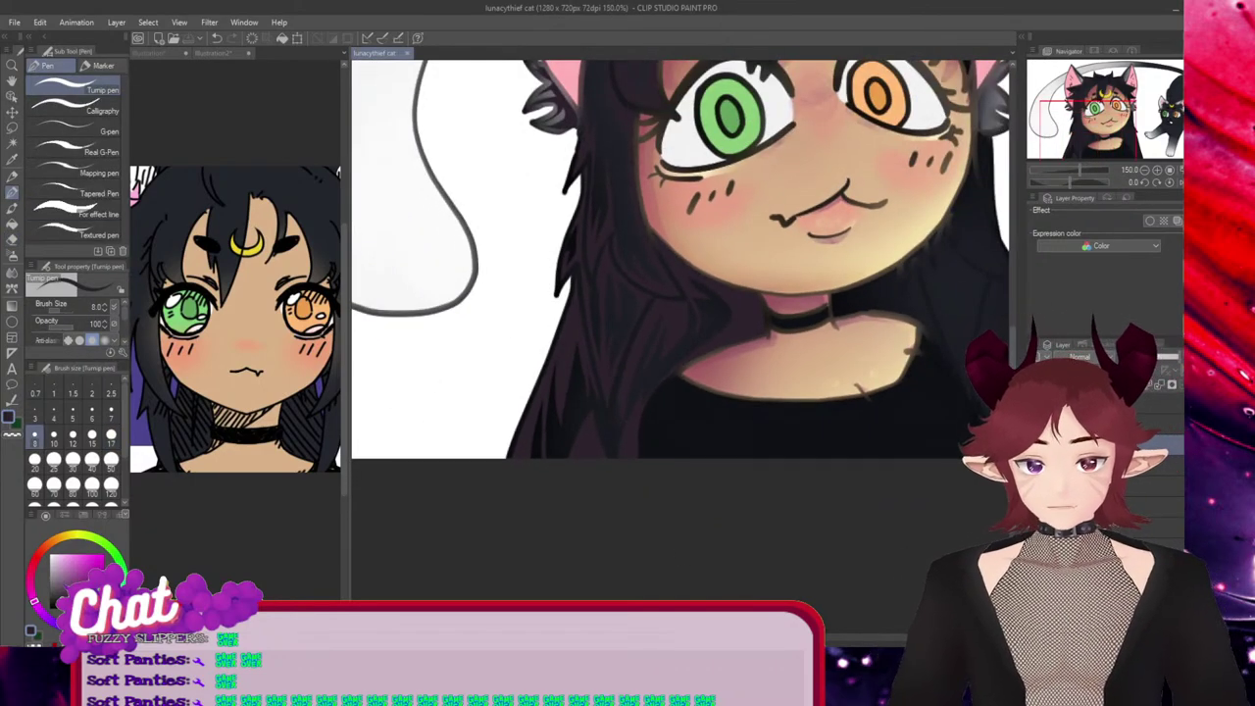
{"action": "scroll", "coordinate": [680, 259], "scroll_direction": "right", "scroll_amount": 2}
{"action": "left_click_drag", "start_coordinate": [714, 637], "coordinate": [723, 600]}
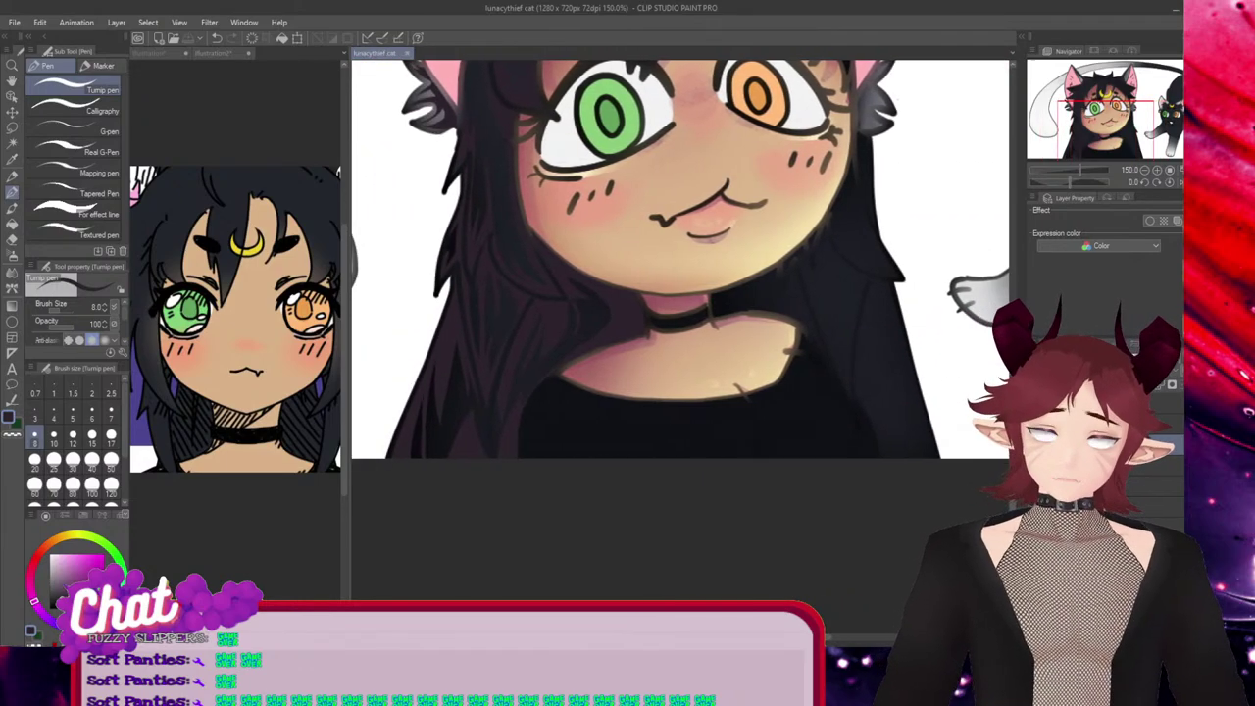
{"action": "scroll", "coordinate": [683, 361], "scroll_direction": "up", "scroll_amount": 6}
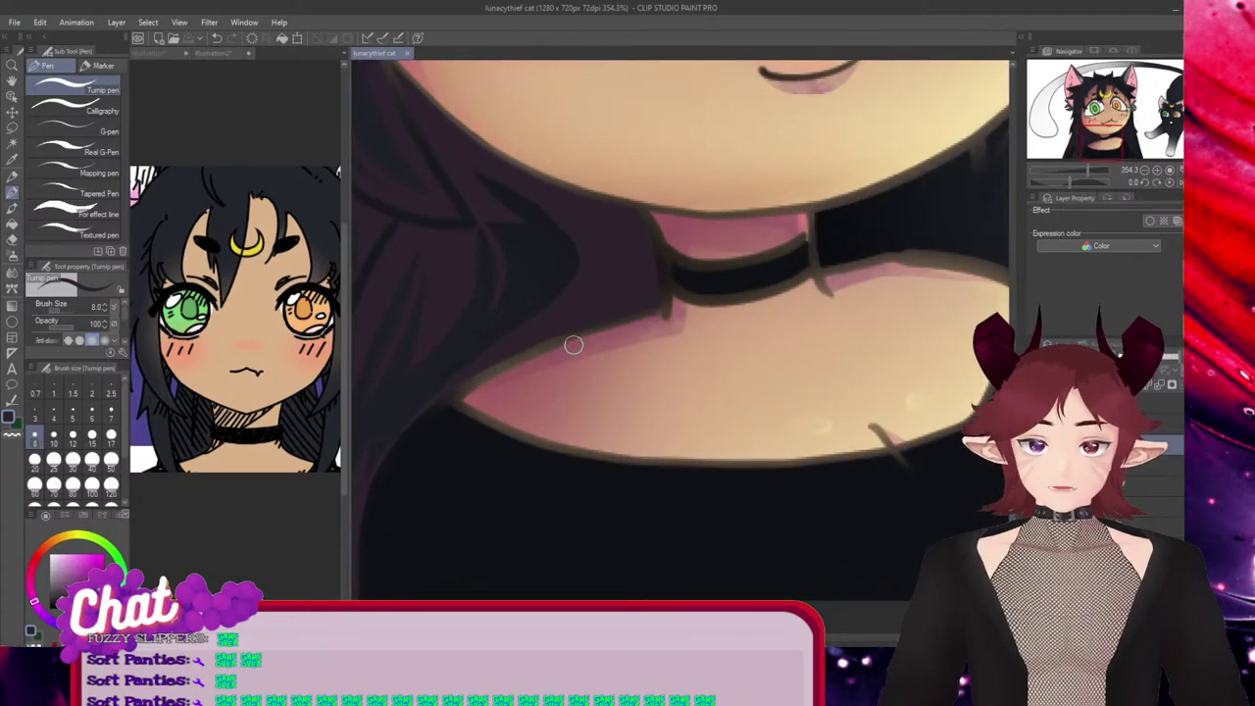
{"action": "key", "text": "e"}
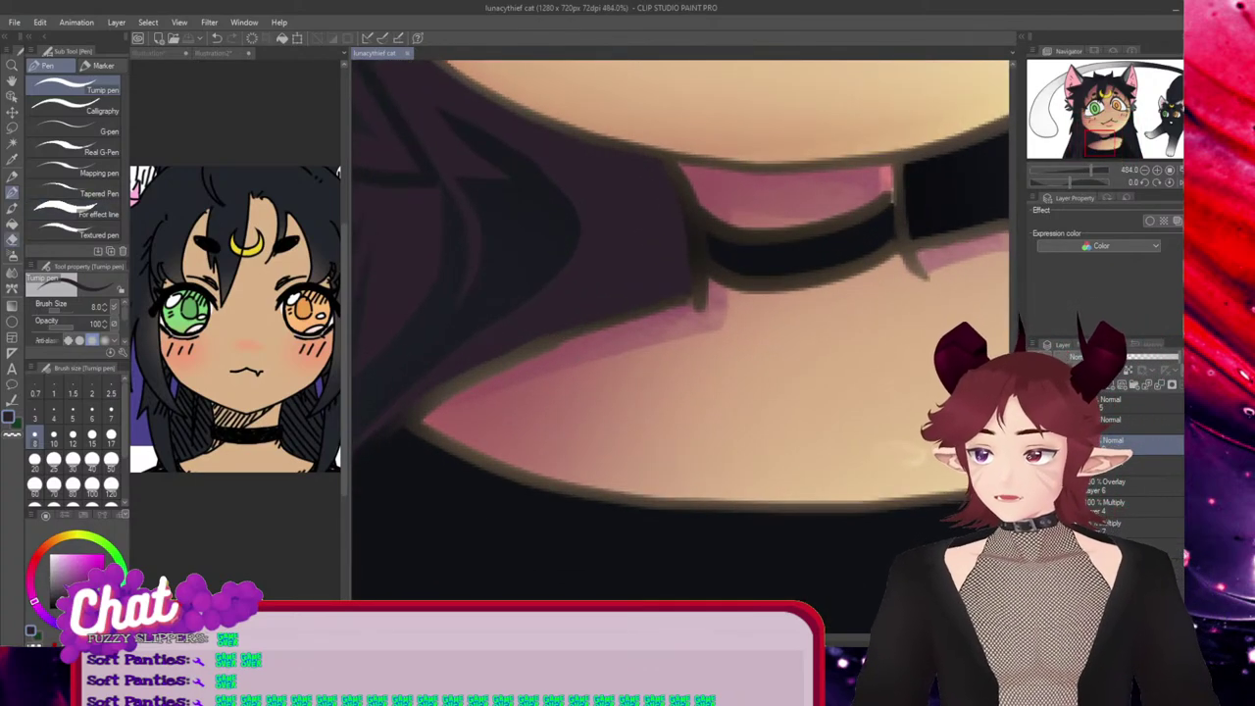
{"action": "left_click_drag", "start_coordinate": [625, 244], "coordinate": [582, 275]}
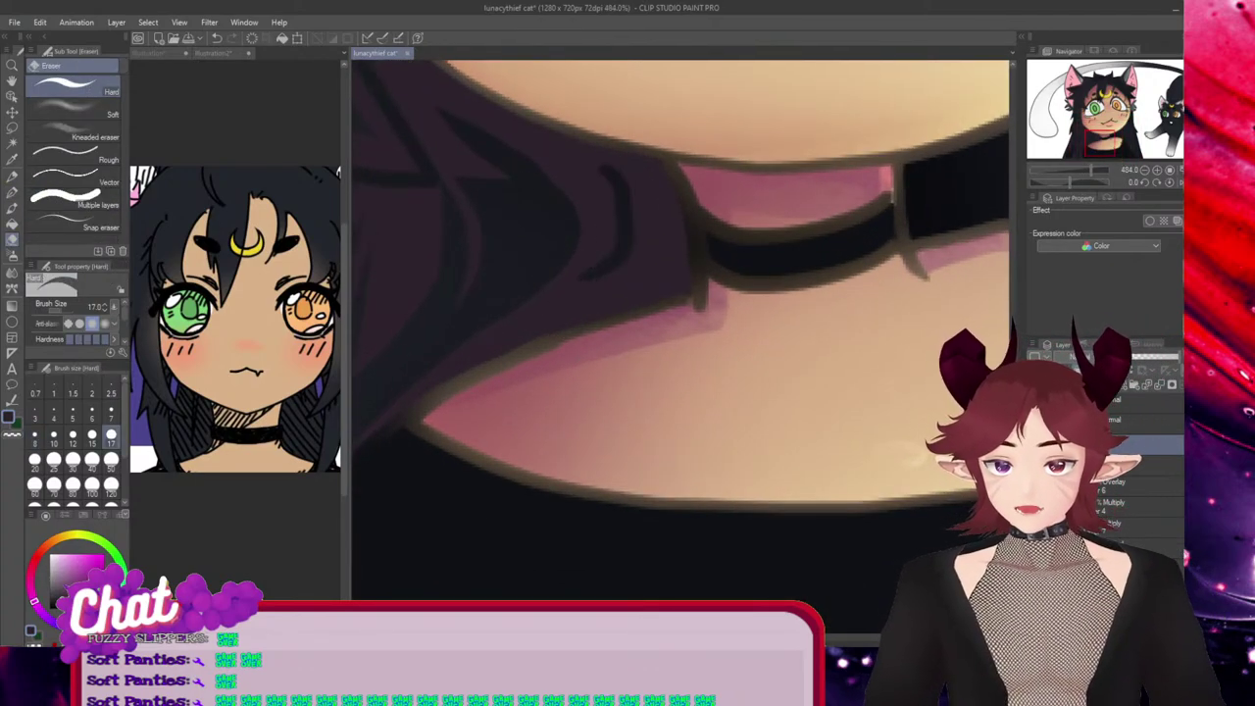
{"action": "key", "text": "ctrl+z"}
{"action": "left_click_drag", "start_coordinate": [599, 168], "coordinate": [611, 270]}
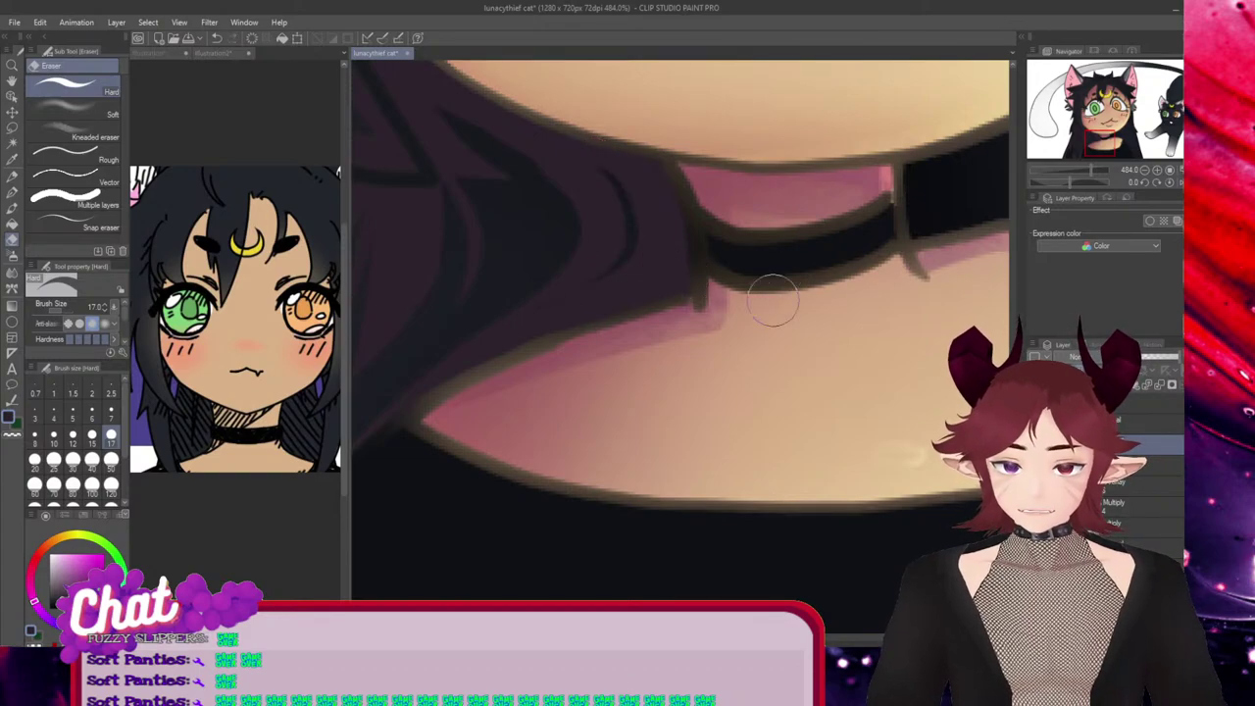
Extend the purple shading down the side lock beside the green eye, refining the strand with the Turnip pen and hard eraser
{"action": "scroll", "coordinate": [790, 304], "scroll_direction": "down", "scroll_amount": 6}
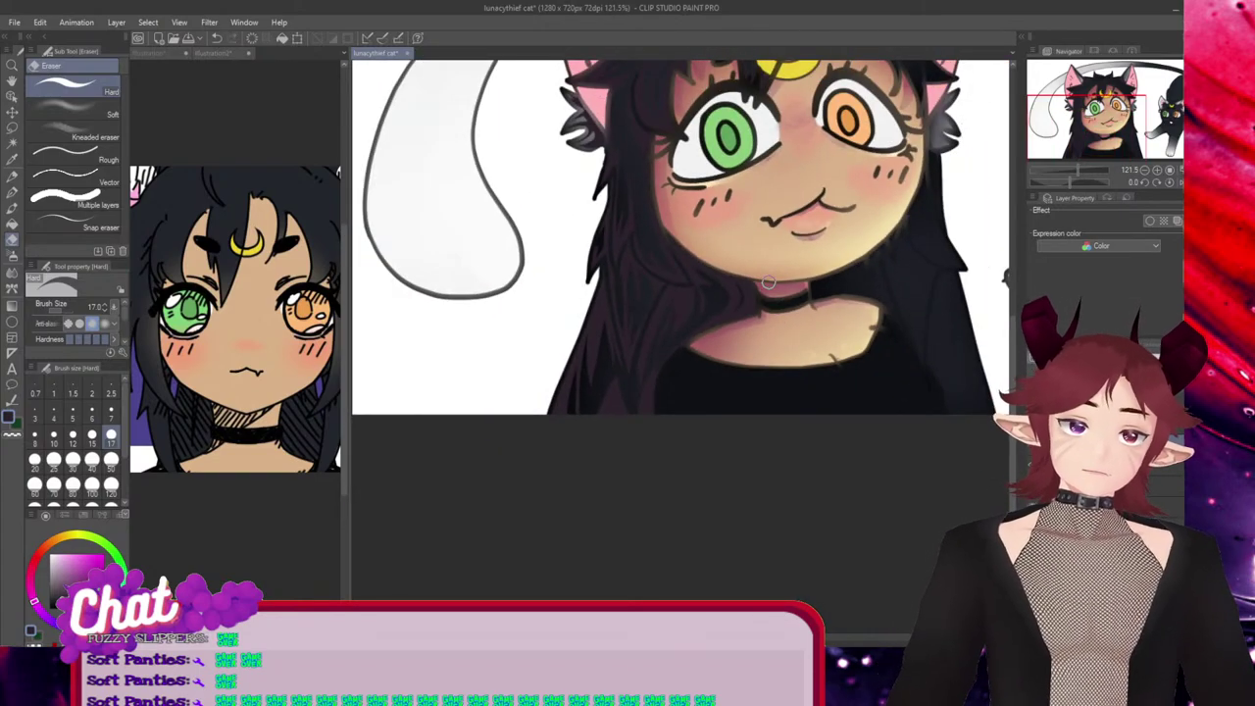
{"action": "scroll", "coordinate": [680, 294], "scroll_direction": "up", "scroll_amount": 3}
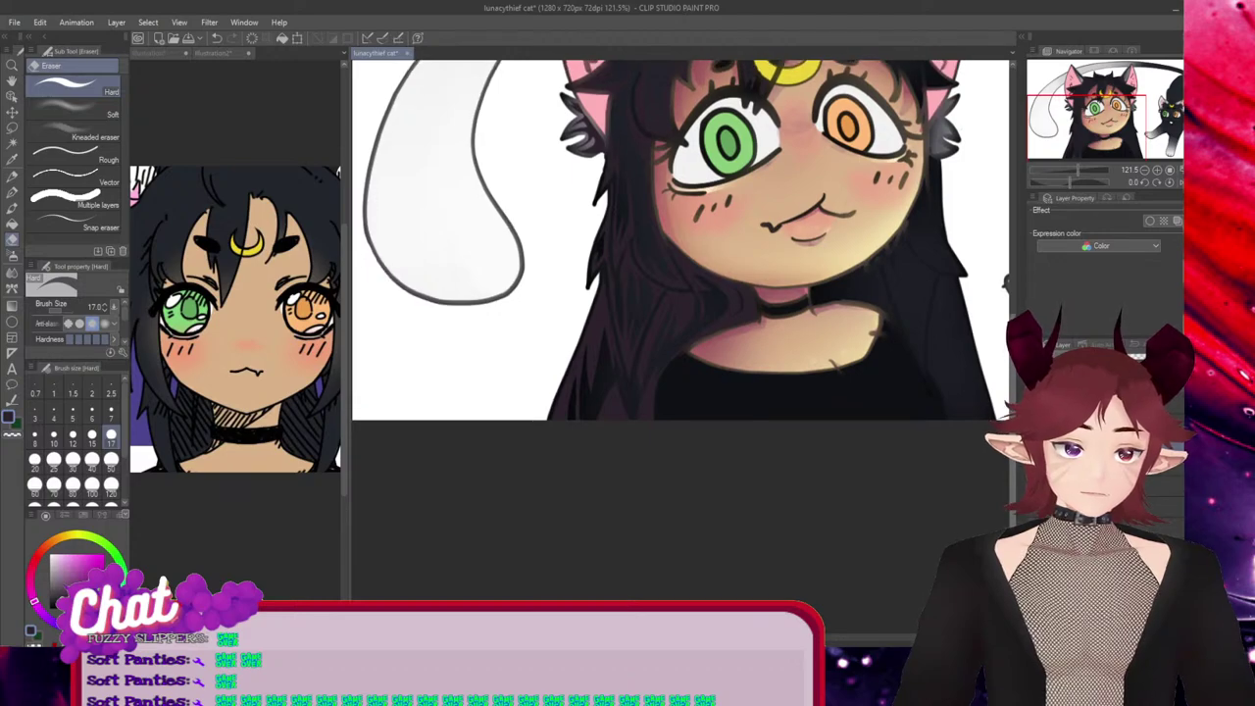
{"action": "scroll", "coordinate": [681, 292], "scroll_direction": "up", "scroll_amount": 1}
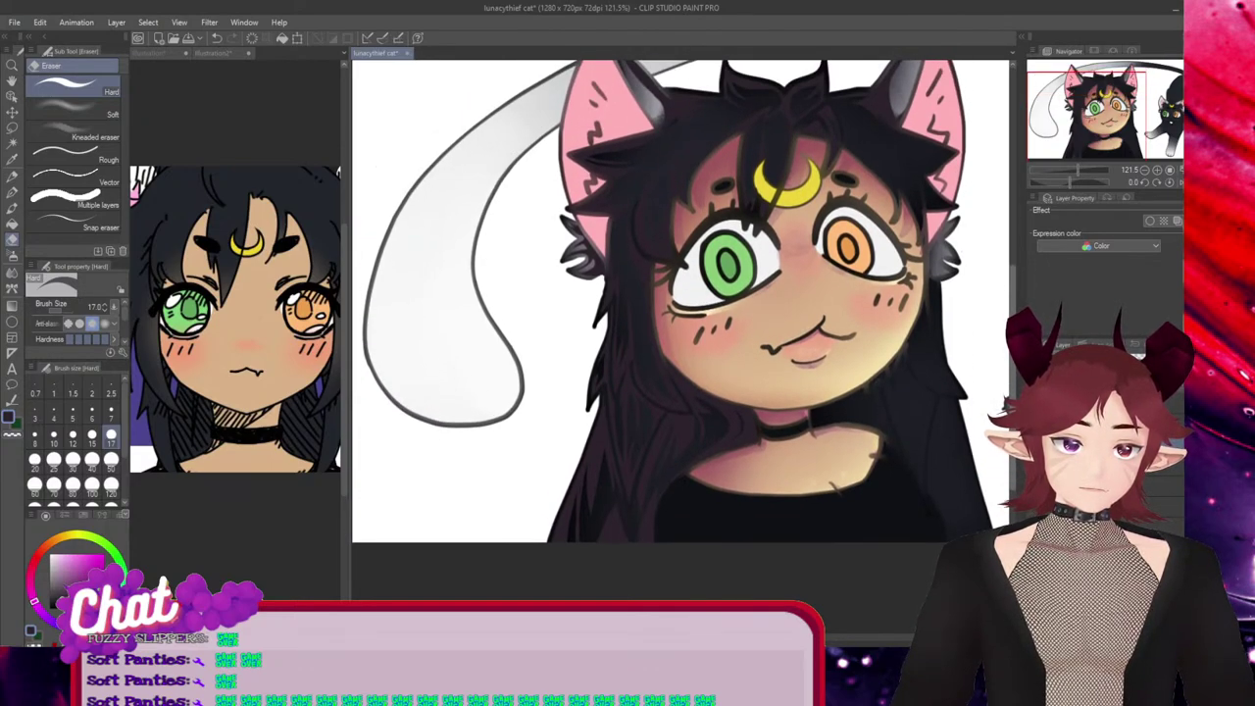
{"action": "scroll", "coordinate": [647, 314], "scroll_direction": "up", "scroll_amount": 6}
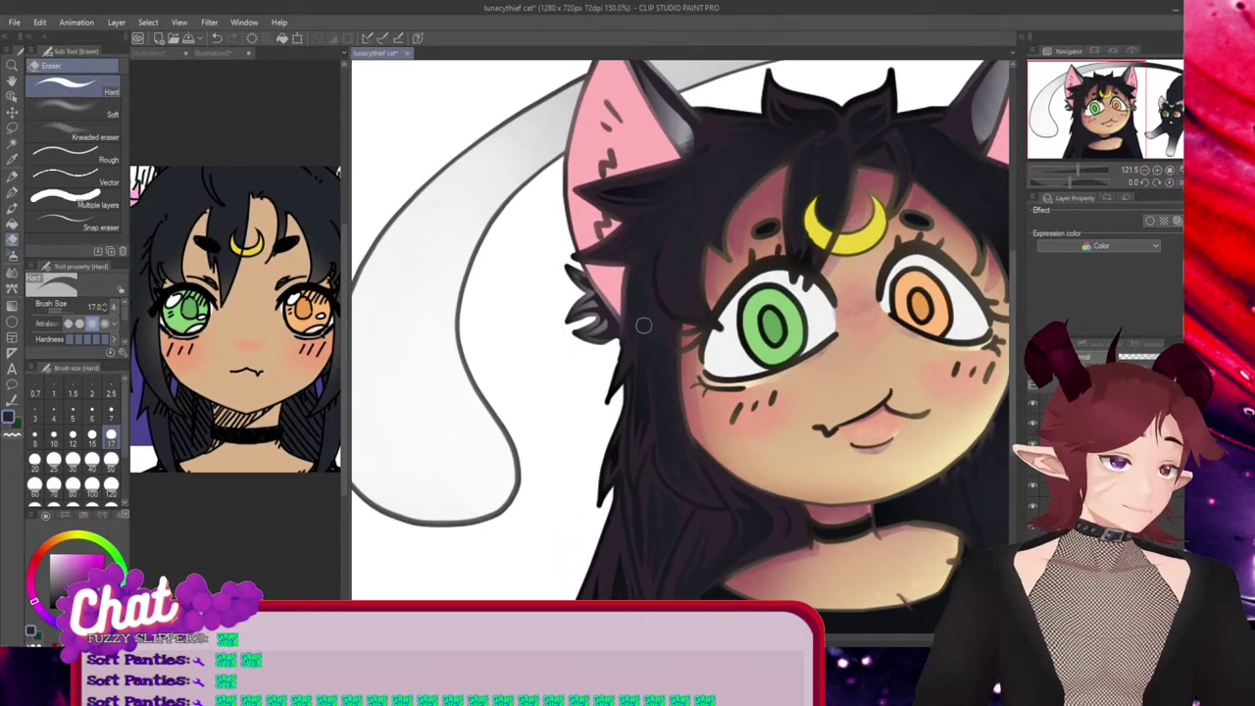
{"action": "scroll", "coordinate": [648, 313], "scroll_direction": "up", "scroll_amount": 1}
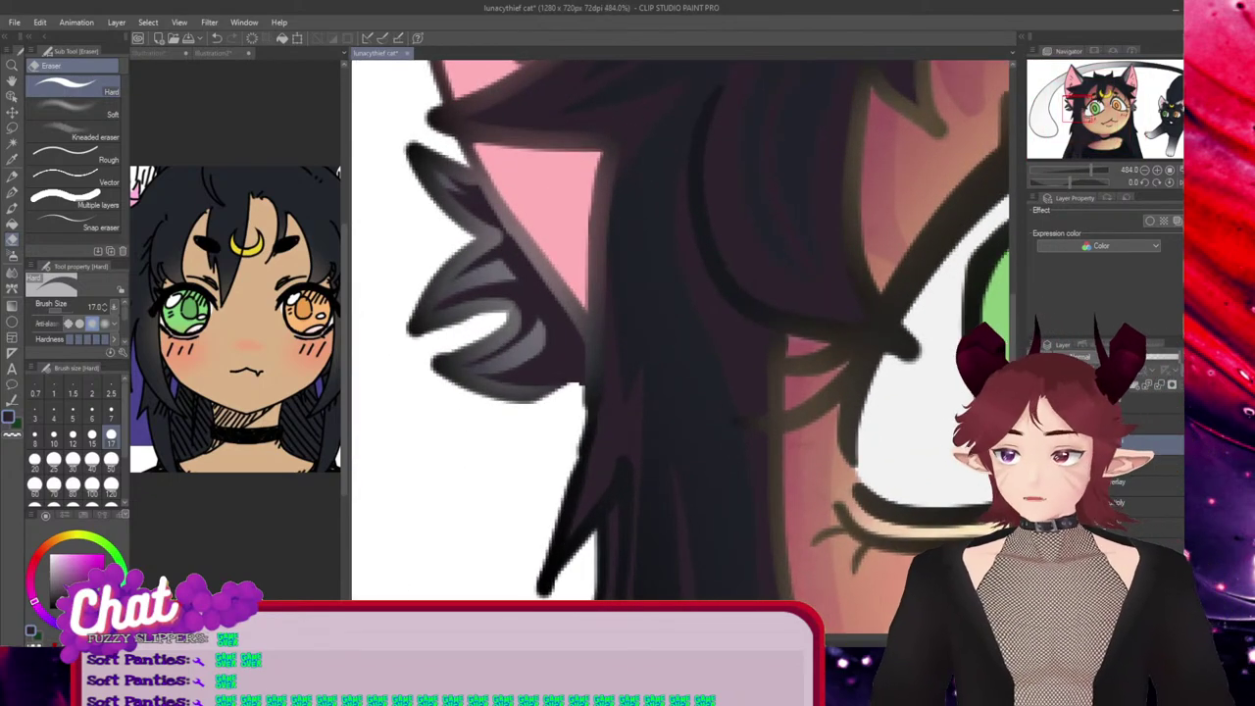
{"action": "key", "text": "p"}
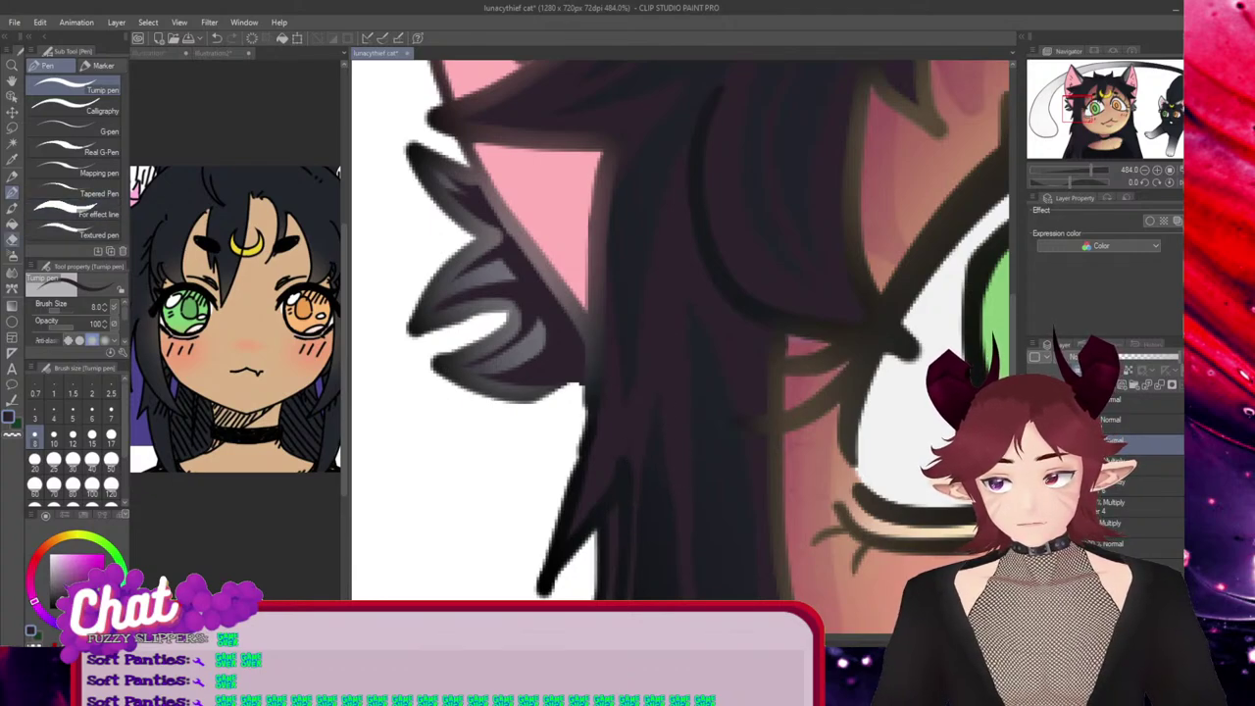
{"action": "key", "text": "e"}
{"action": "mouse_move", "coordinate": [694, 367]}
{"action": "left_mouse_down"}
{"action": "mouse_move", "coordinate": [686, 600]}
{"action": "mouse_move", "coordinate": [697, 603]}
{"action": "left_mouse_up"}
{"action": "key", "text": "ctrl+z"}
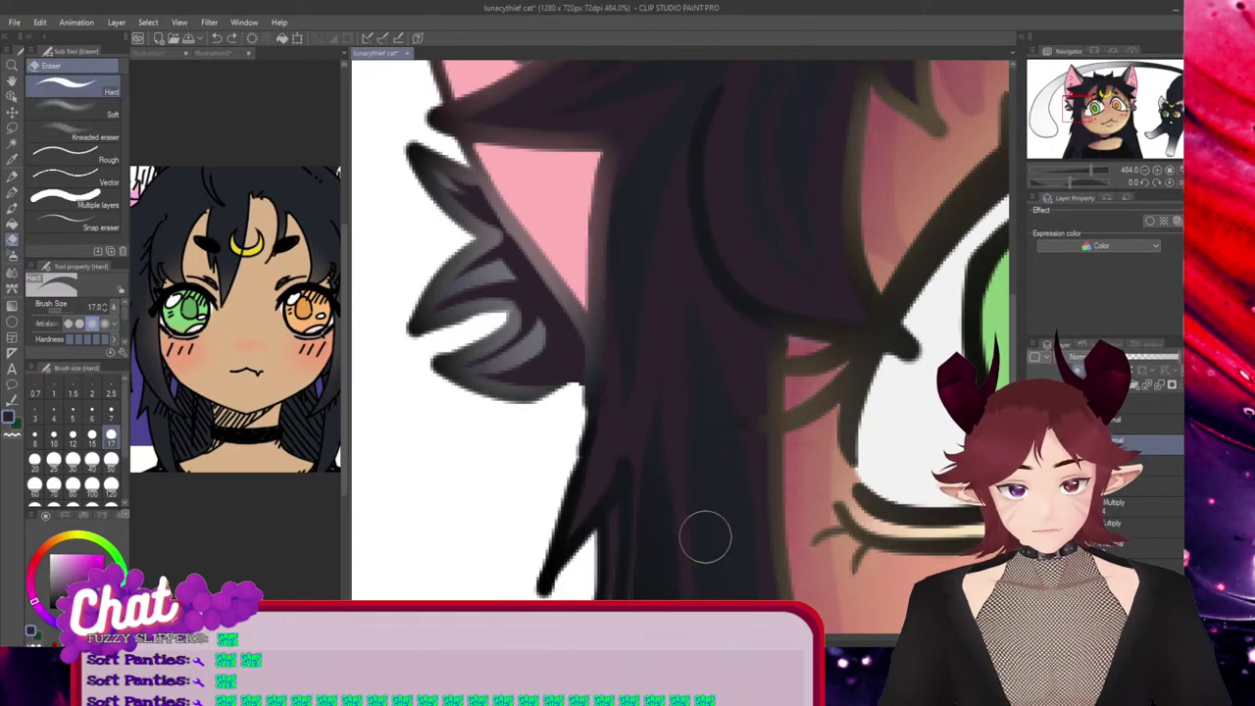
View the whole character and undo the trial darkening of the hair shading
{"action": "scroll", "coordinate": [692, 500], "scroll_direction": "down", "scroll_amount": 6}
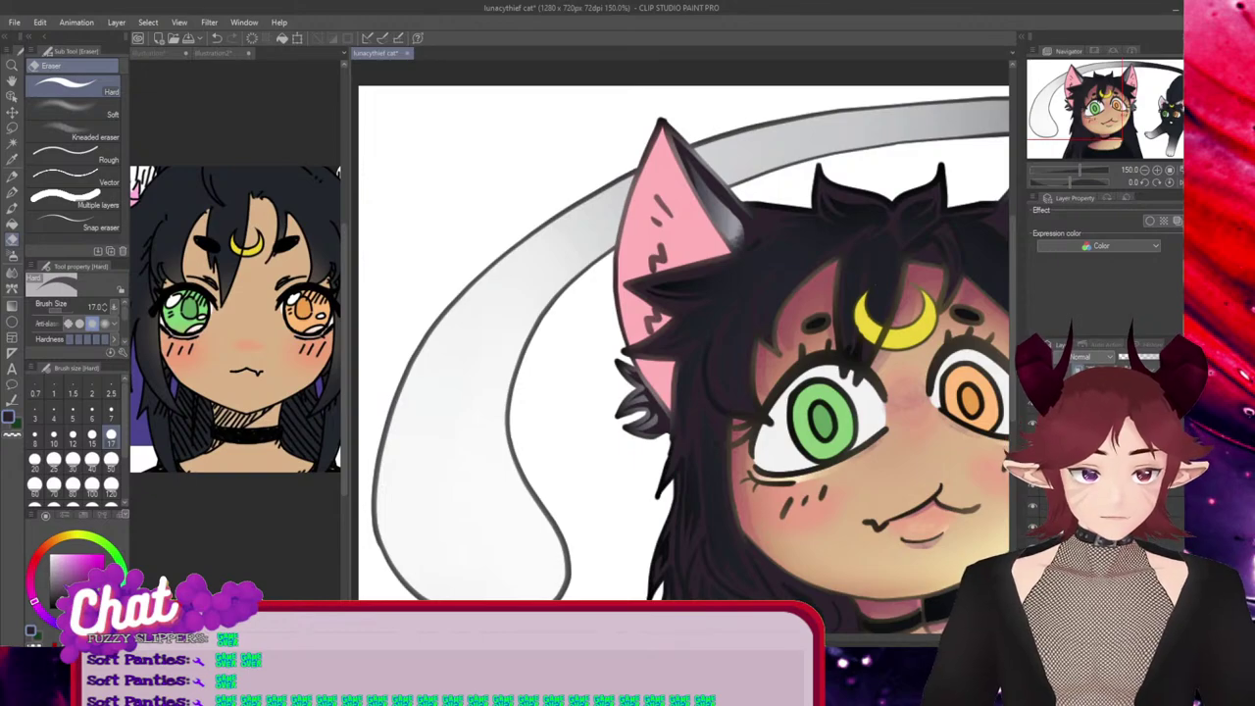
{"action": "scroll", "coordinate": [809, 506], "scroll_direction": "down", "scroll_amount": 2}
{"action": "scroll", "coordinate": [889, 540], "scroll_direction": "down", "scroll_amount": 3}
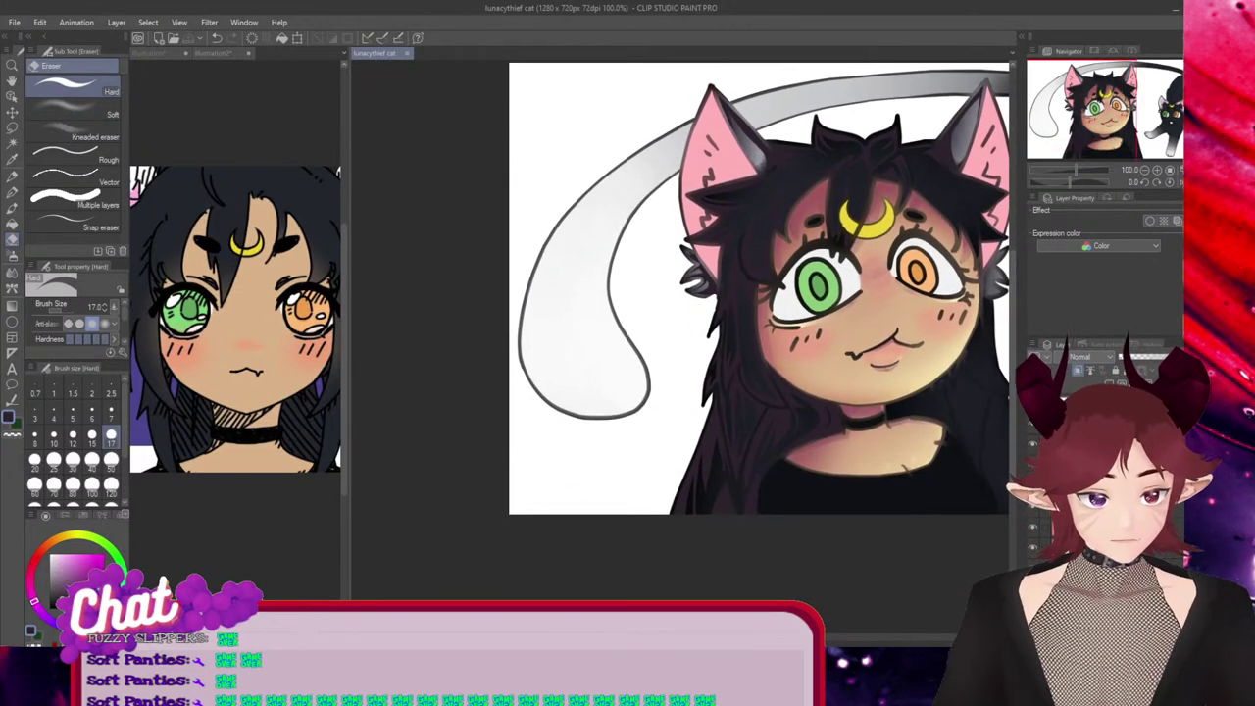
{"action": "left_click_drag", "start_coordinate": [708, 637], "coordinate": [757, 637]}
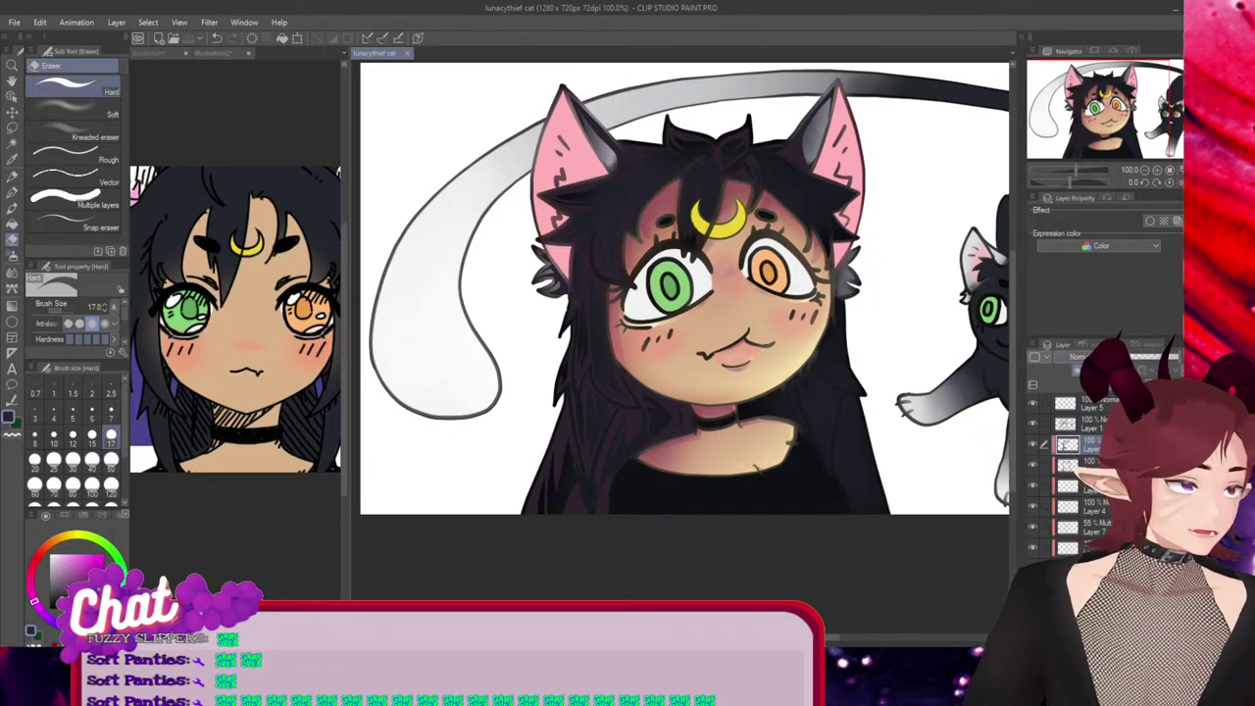
{"action": "key", "text": "ctrl+z"}
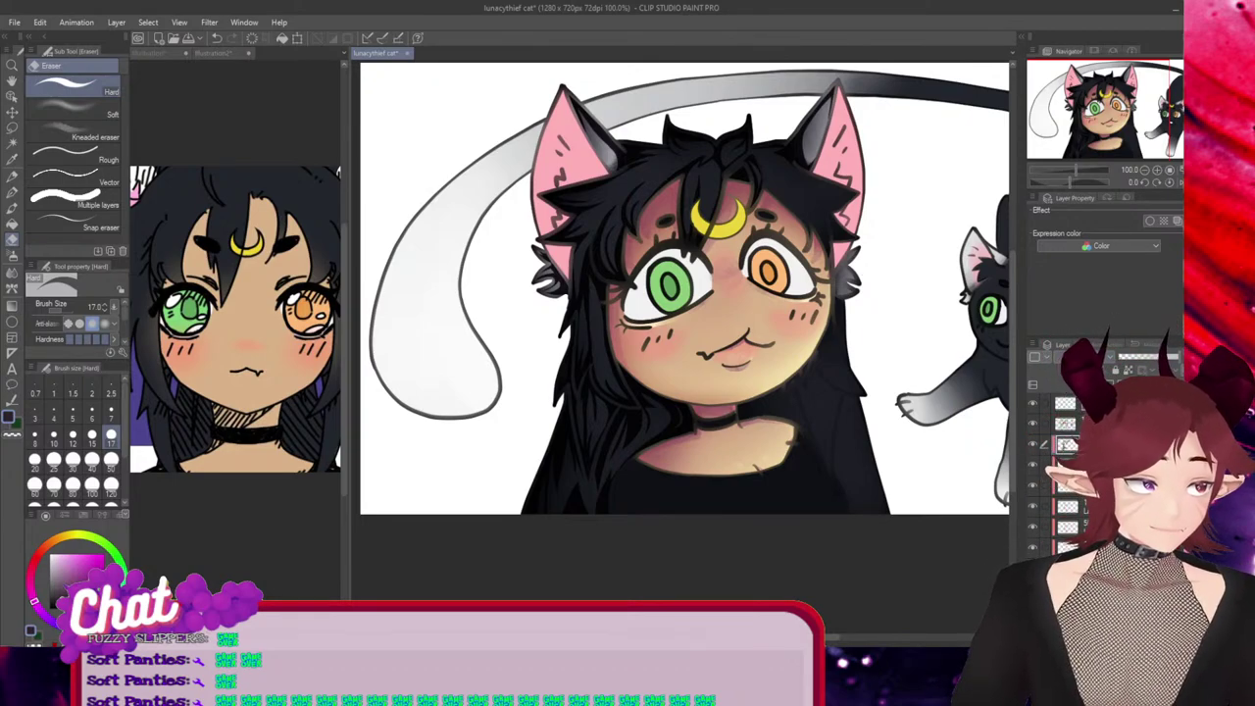
{"action": "key", "text": "ctrl+z"}
Outline and fill a dark purple shadow in the hair under the jaw beside the choker with the Turnip pen
{"action": "scroll", "coordinate": [907, 478], "scroll_direction": "up", "scroll_amount": 7}
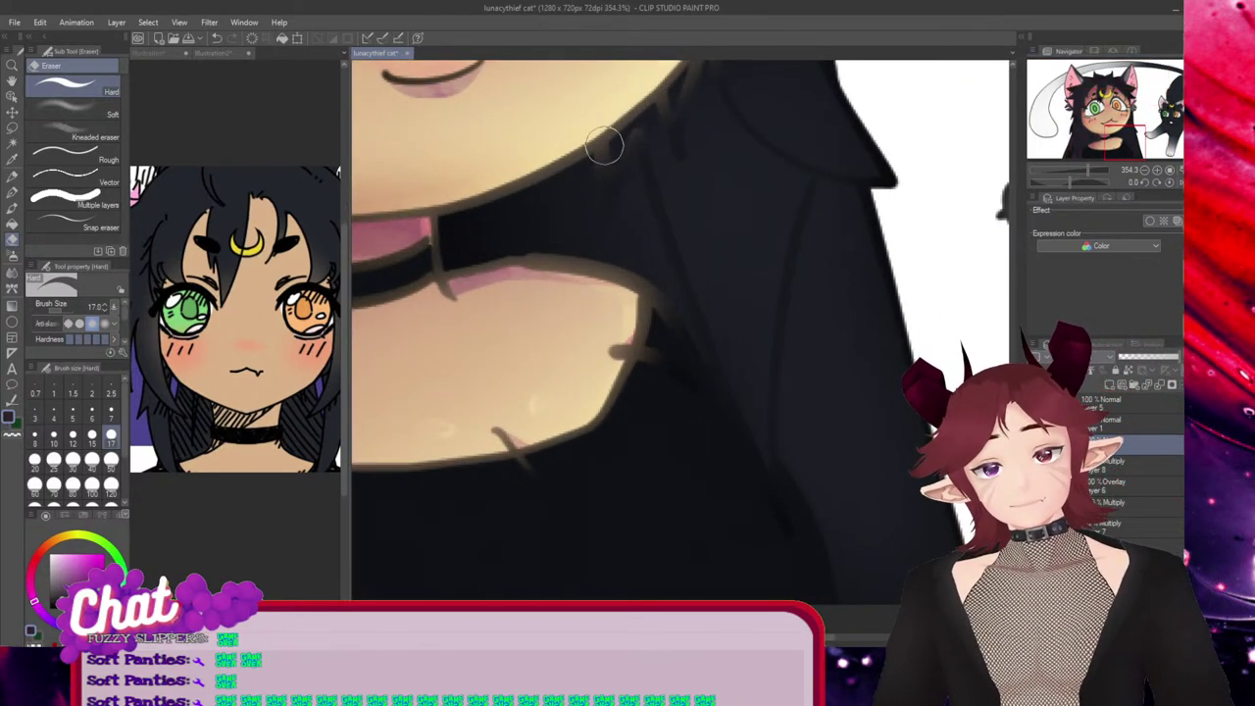
{"action": "key", "text": "p"}
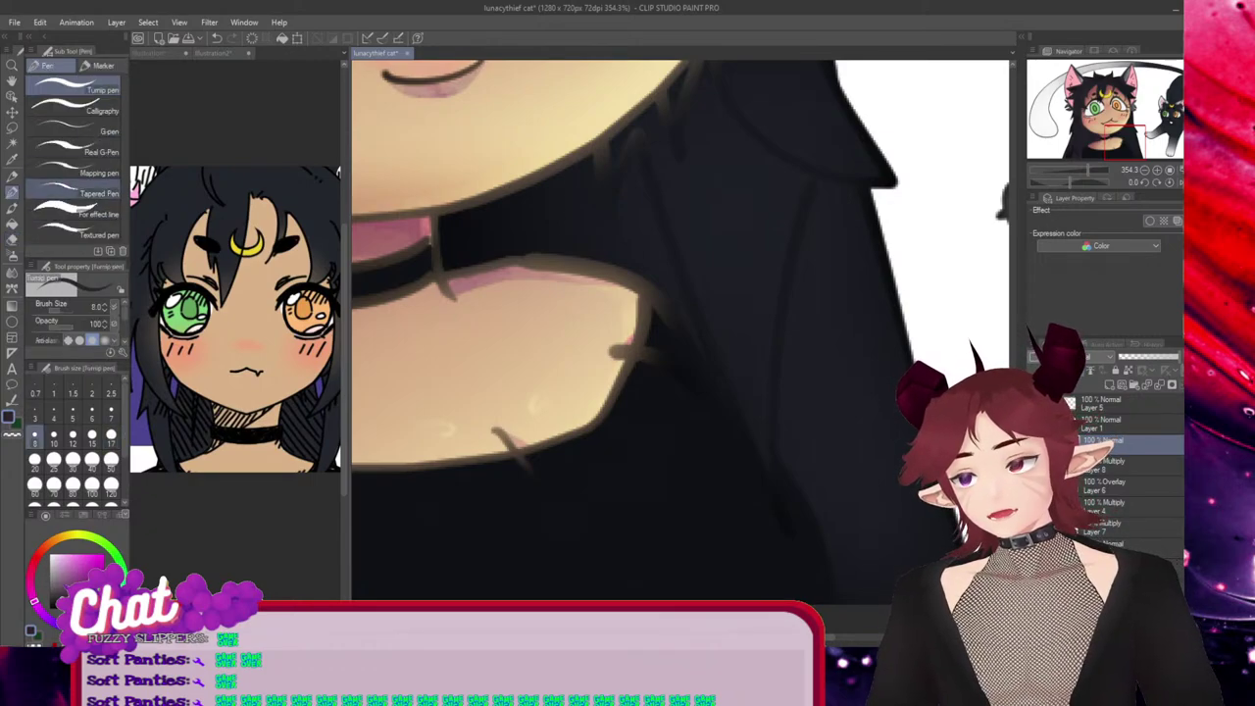
{"action": "mouse_move", "coordinate": [562, 164]}
{"action": "left_mouse_down"}
{"action": "mouse_move", "coordinate": [538, 240]}
{"action": "mouse_move", "coordinate": [515, 265]}
{"action": "mouse_move", "coordinate": [530, 225]}
{"action": "left_mouse_up"}
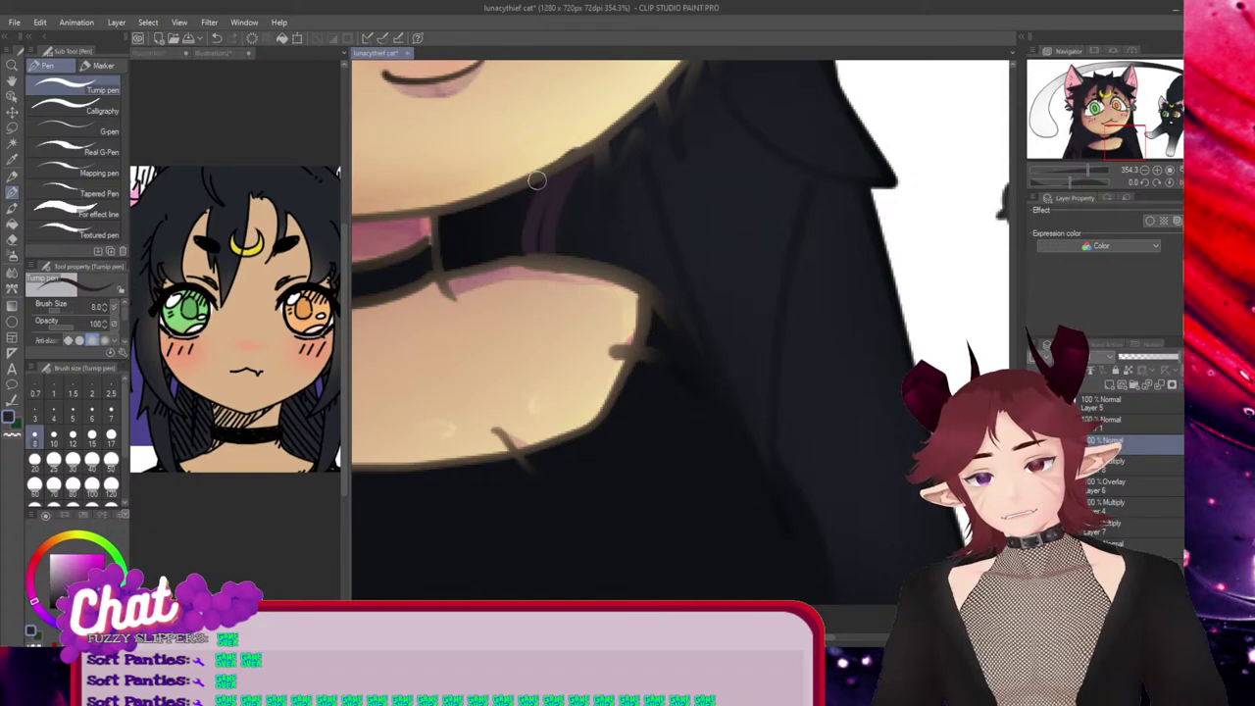
{"action": "mouse_move", "coordinate": [537, 179]}
{"action": "left_mouse_down"}
{"action": "mouse_move", "coordinate": [503, 241]}
{"action": "mouse_move", "coordinate": [525, 193]}
{"action": "mouse_move", "coordinate": [521, 233]}
{"action": "mouse_move", "coordinate": [489, 259]}
{"action": "mouse_move", "coordinate": [454, 269]}
{"action": "mouse_move", "coordinate": [448, 218]}
{"action": "left_mouse_up"}
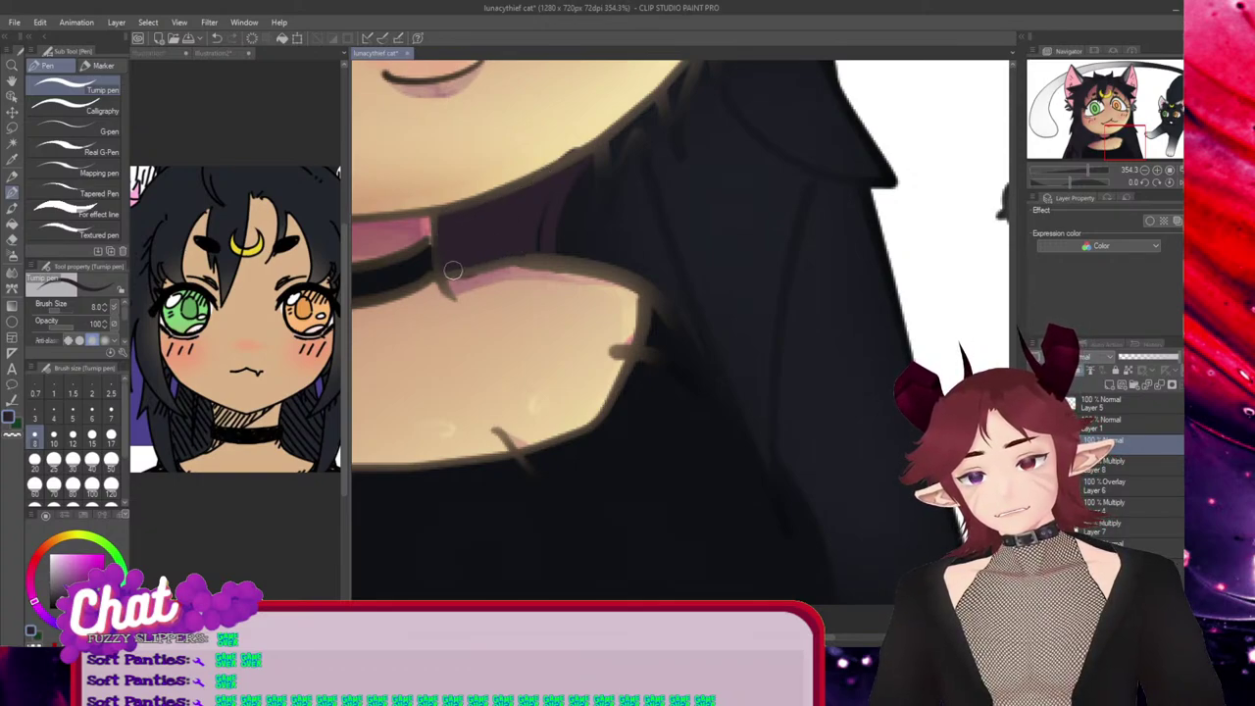
Carve a curved dark gap into the purple shadow beside the choker and erase the spill over the neckline, redoing the first cut
{"action": "left_click", "coordinate": [12, 239]}
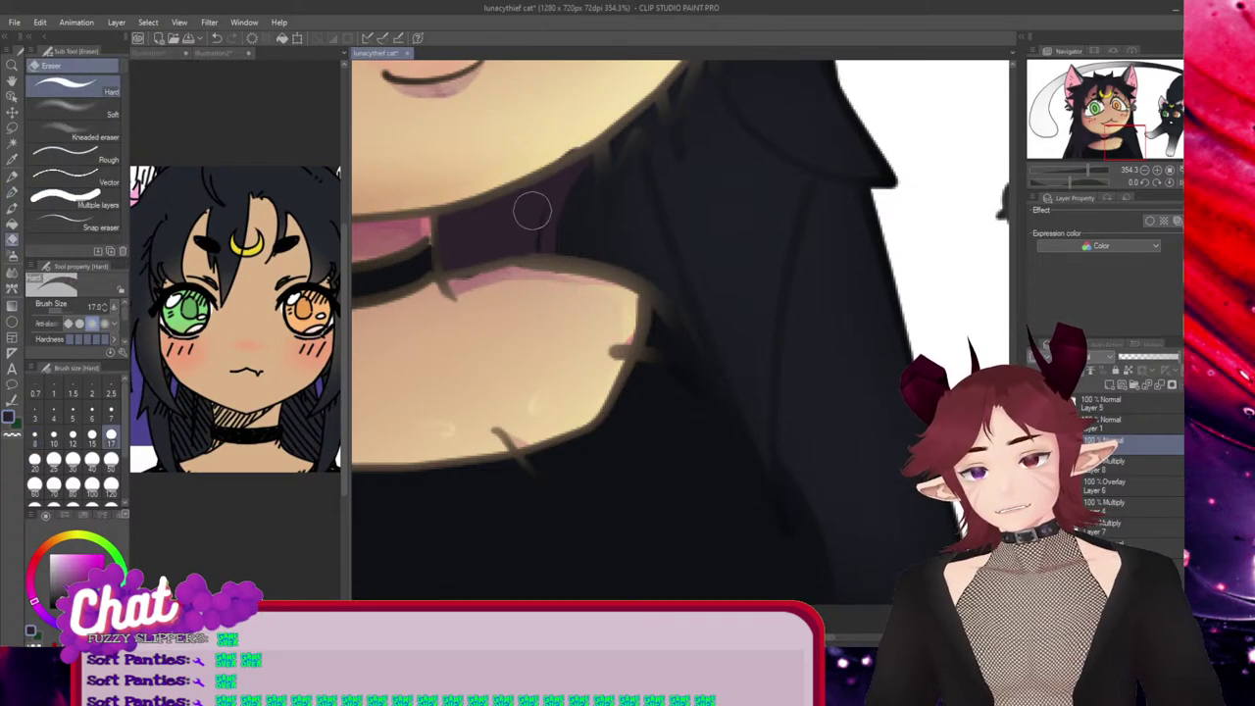
{"action": "mouse_move", "coordinate": [531, 210]}
{"action": "left_mouse_down"}
{"action": "mouse_move", "coordinate": [512, 202]}
{"action": "mouse_move", "coordinate": [533, 244]}
{"action": "mouse_move", "coordinate": [555, 188]}
{"action": "mouse_move", "coordinate": [551, 258]}
{"action": "left_mouse_up"}
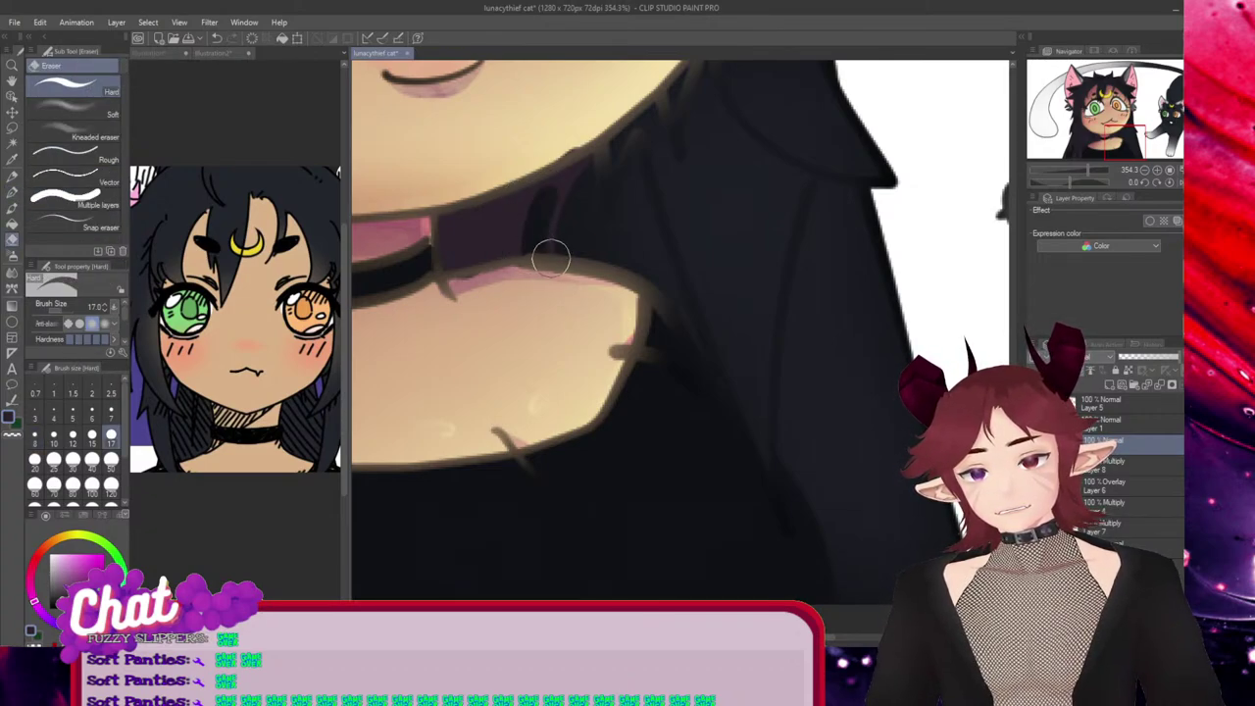
{"action": "key", "text": "ctrl+z"}
{"action": "left_click_drag", "start_coordinate": [546, 196], "coordinate": [535, 272]}
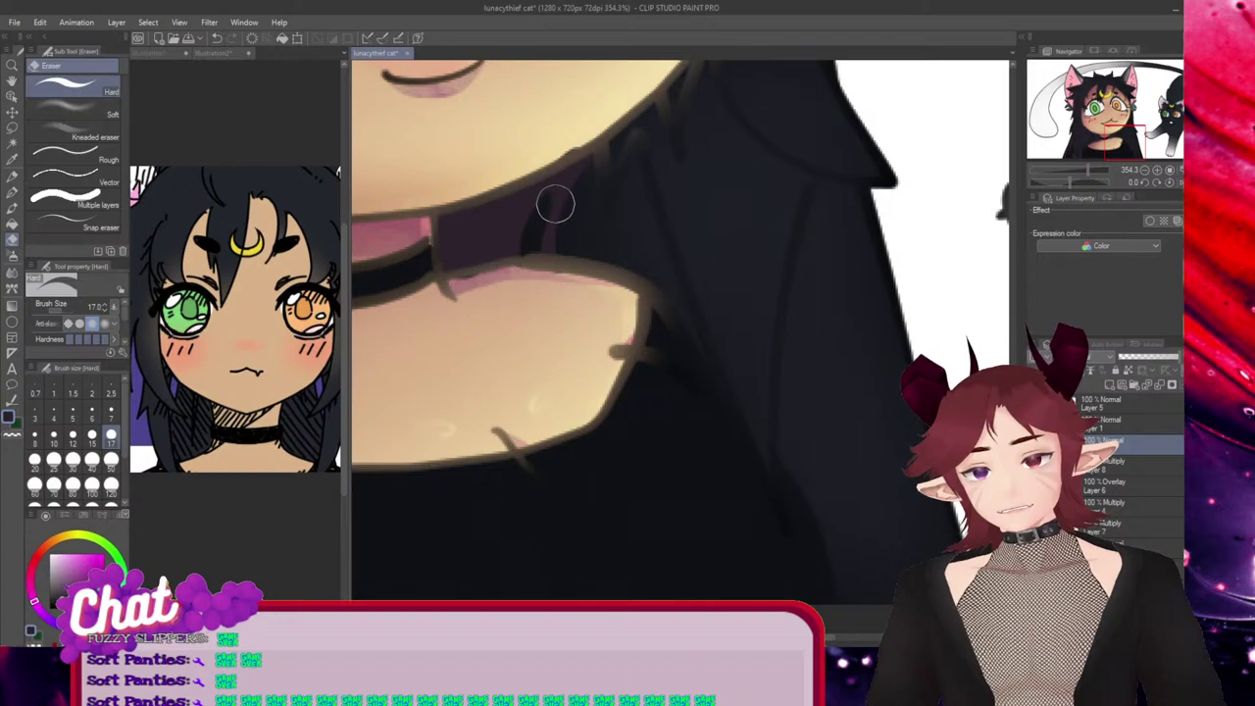
{"action": "mouse_move", "coordinate": [554, 204]}
{"action": "left_mouse_down"}
{"action": "mouse_move", "coordinate": [559, 187]}
{"action": "mouse_move", "coordinate": [542, 283]}
{"action": "left_mouse_up"}
{"action": "key", "text": "p"}
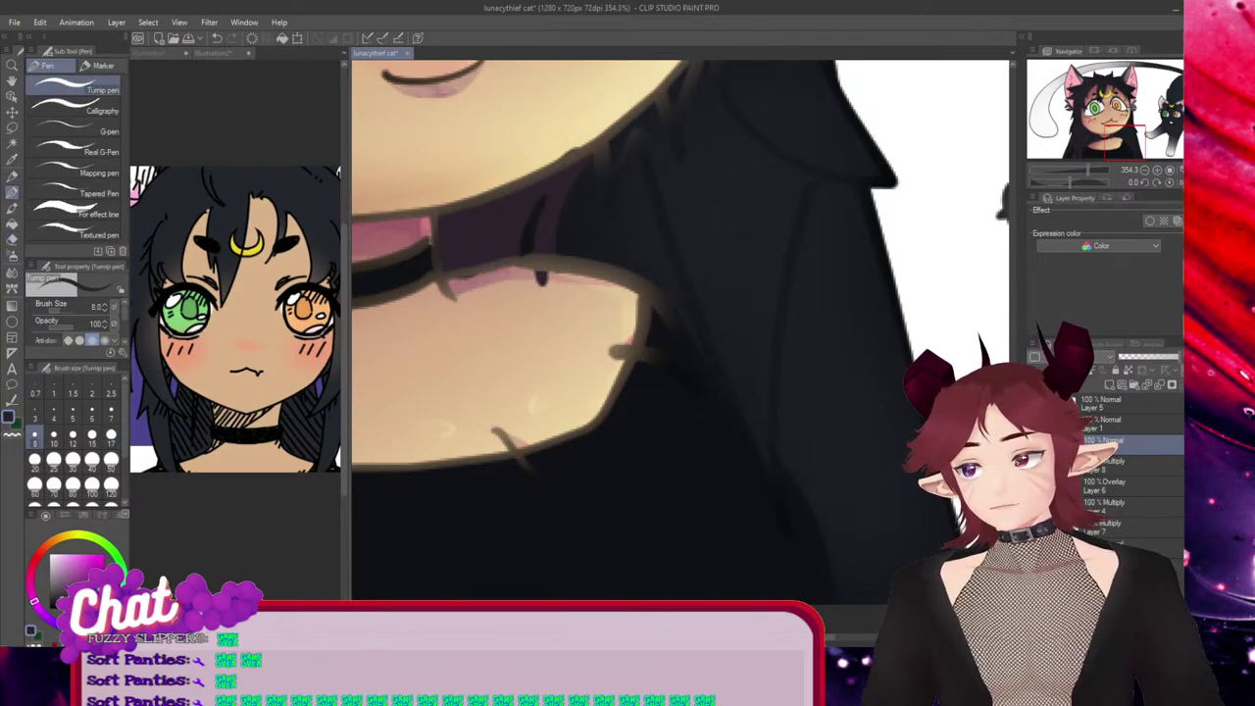
{"action": "key", "text": "e"}
{"action": "left_click_drag", "start_coordinate": [559, 290], "coordinate": [455, 302]}
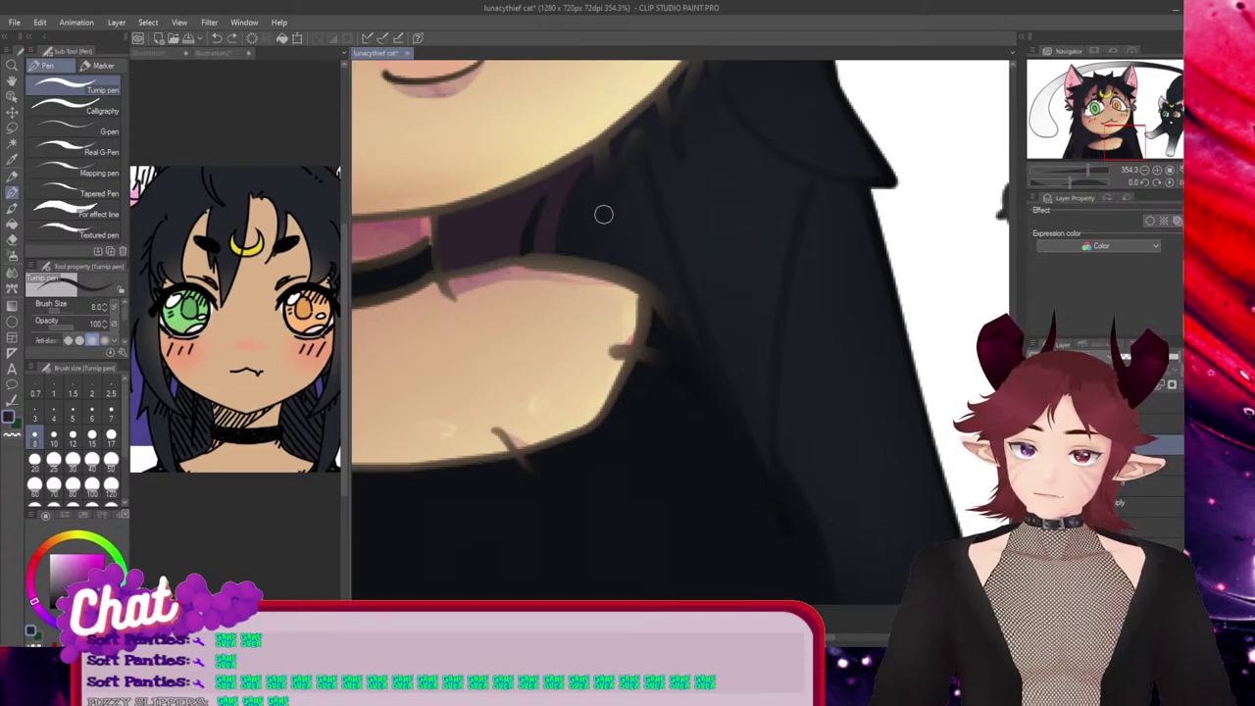
Paint a short pointed purple strand hanging from the jawline and erase its overshoot on the chin
{"action": "left_click_drag", "start_coordinate": [596, 184], "coordinate": [580, 118]}
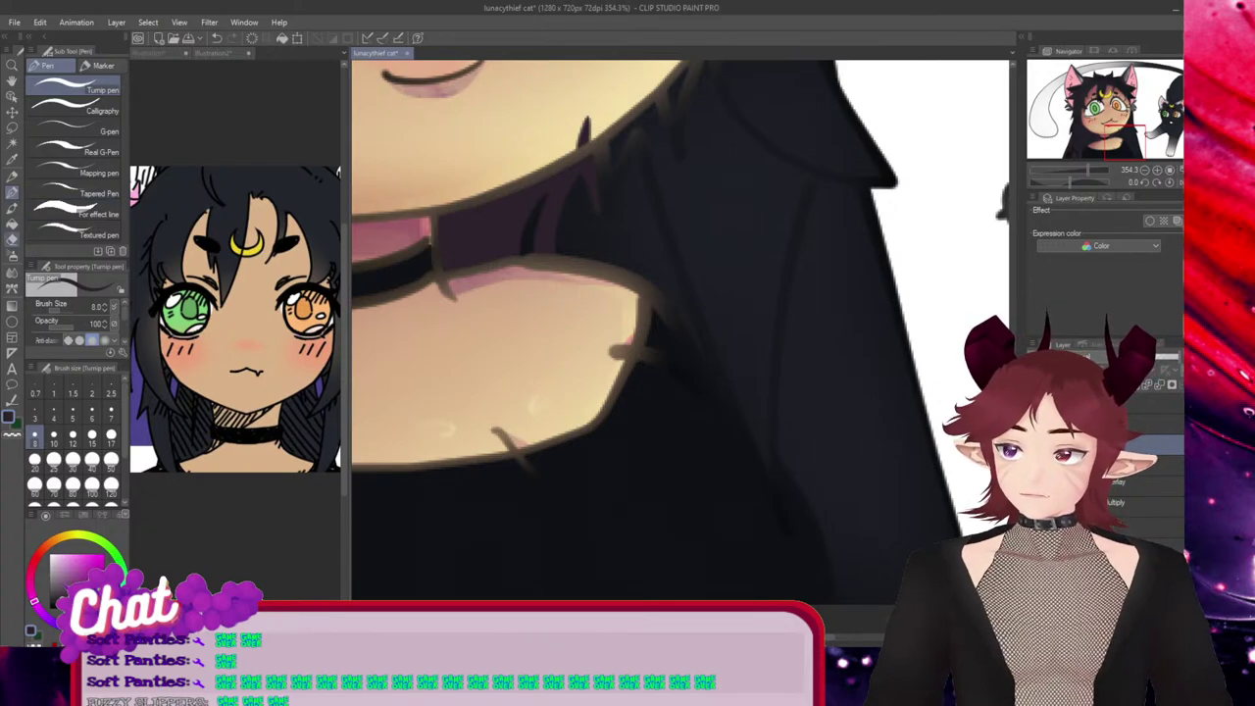
{"action": "key", "text": "e"}
{"action": "left_click_drag", "start_coordinate": [578, 128], "coordinate": [569, 133]}
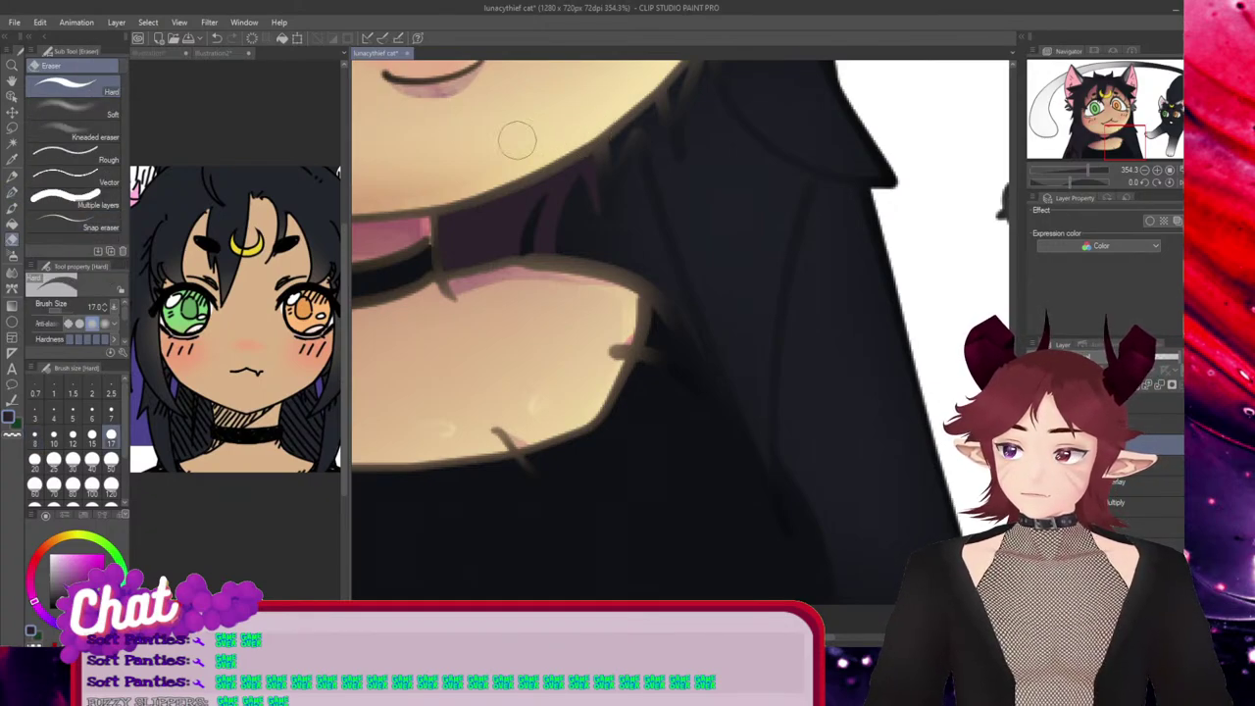
Paint a long purple strand down past the neckline corner, fill its base along the shoulder, and trim it with the hard eraser
{"action": "key", "text": "p"}
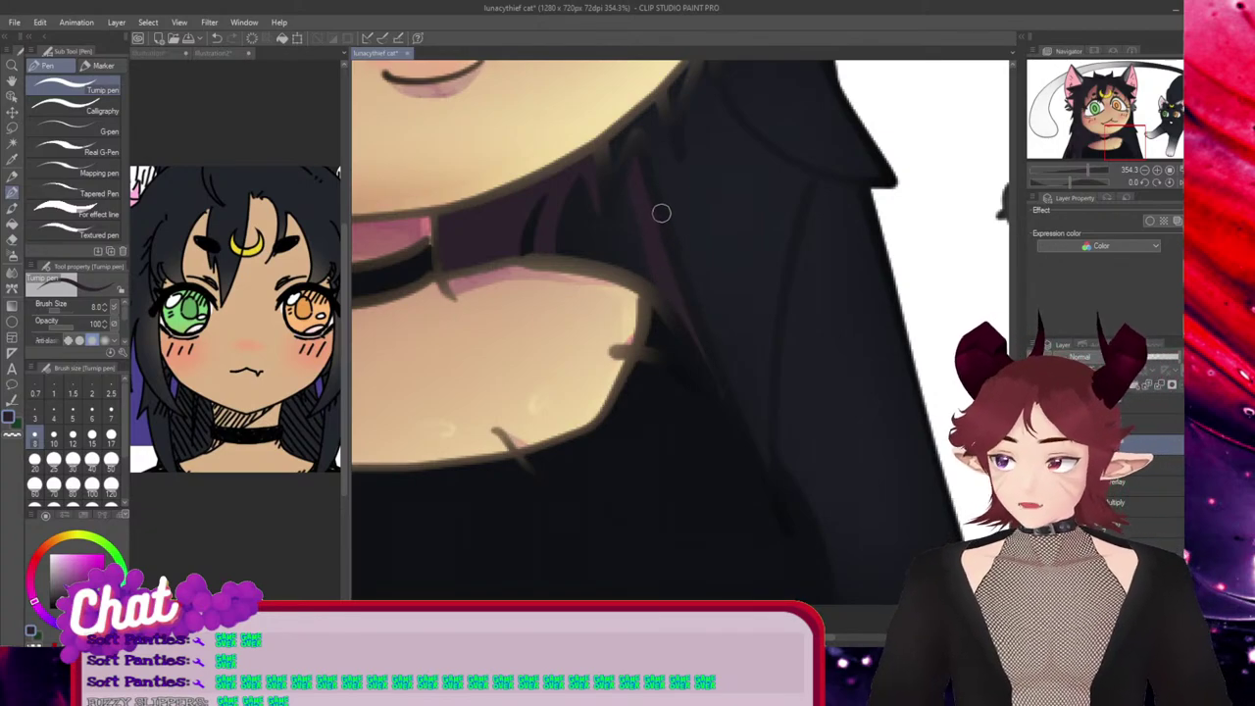
{"action": "left_click_drag", "start_coordinate": [565, 265], "coordinate": [647, 266]}
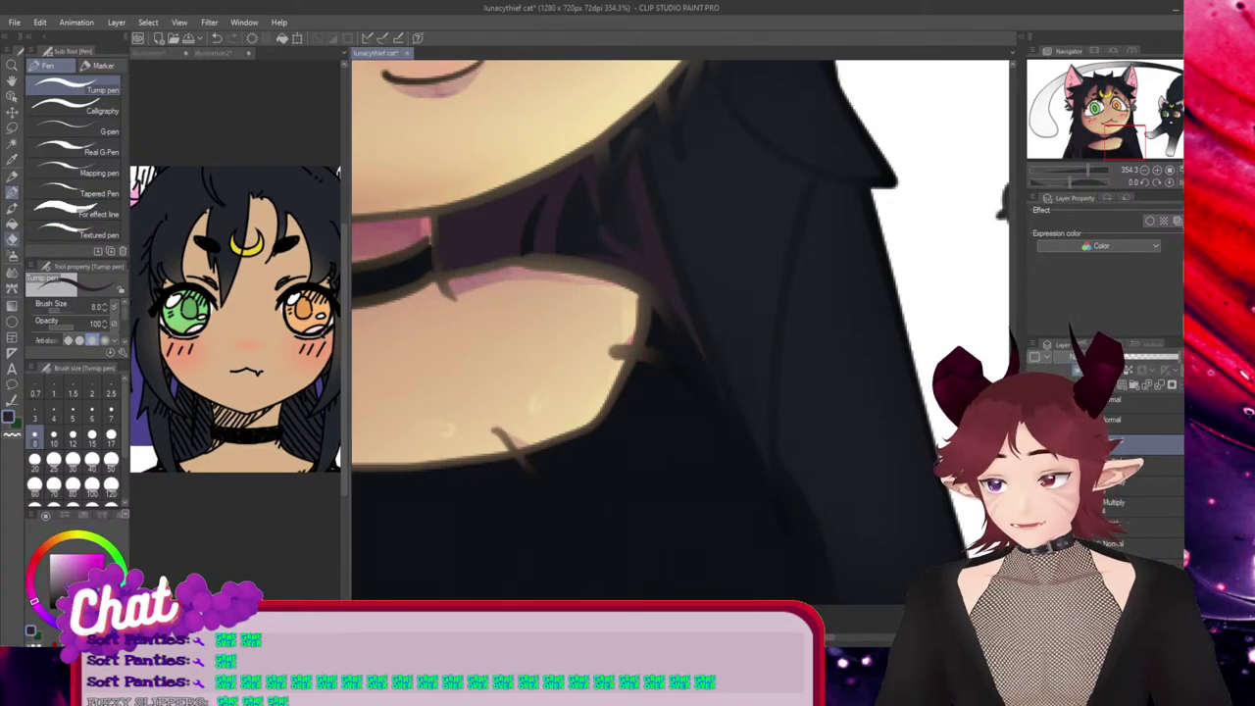
{"action": "key", "text": "e"}
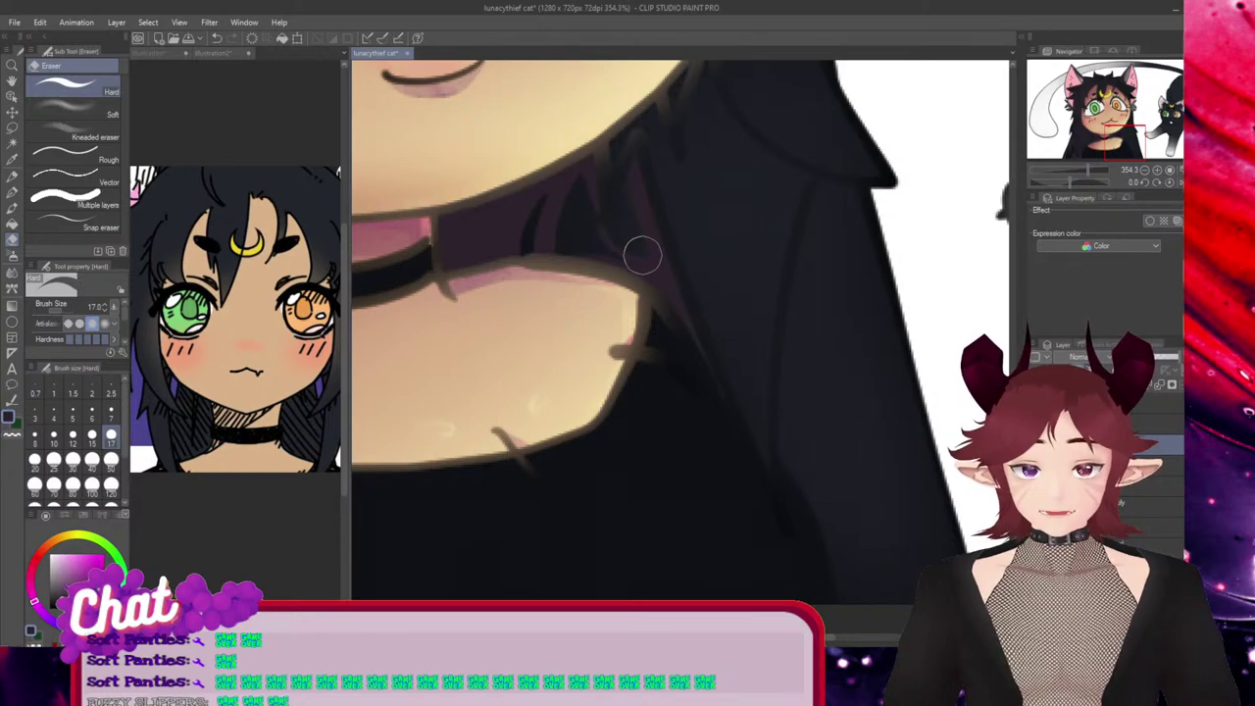
{"action": "left_click_drag", "start_coordinate": [626, 233], "coordinate": [677, 312]}
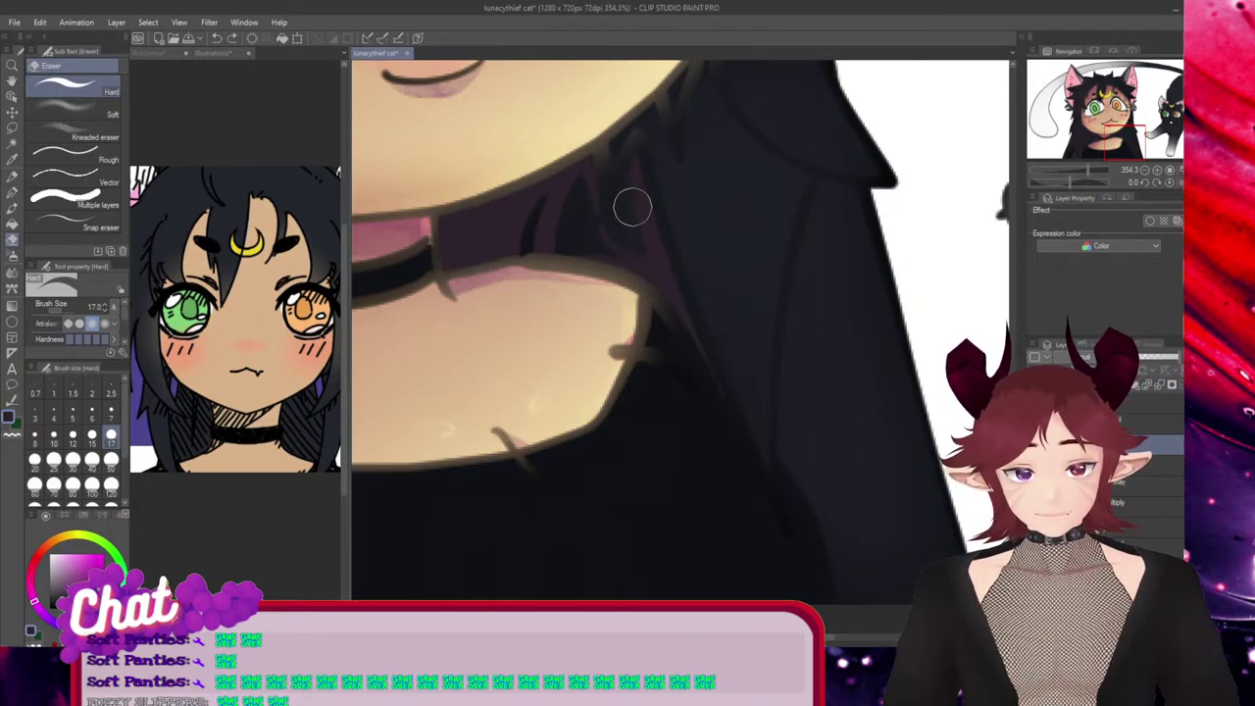
Thicken the purple strands between the jaw and the neckline with the Turnip pen, leaving narrow dark gaps
{"action": "key", "text": "p"}
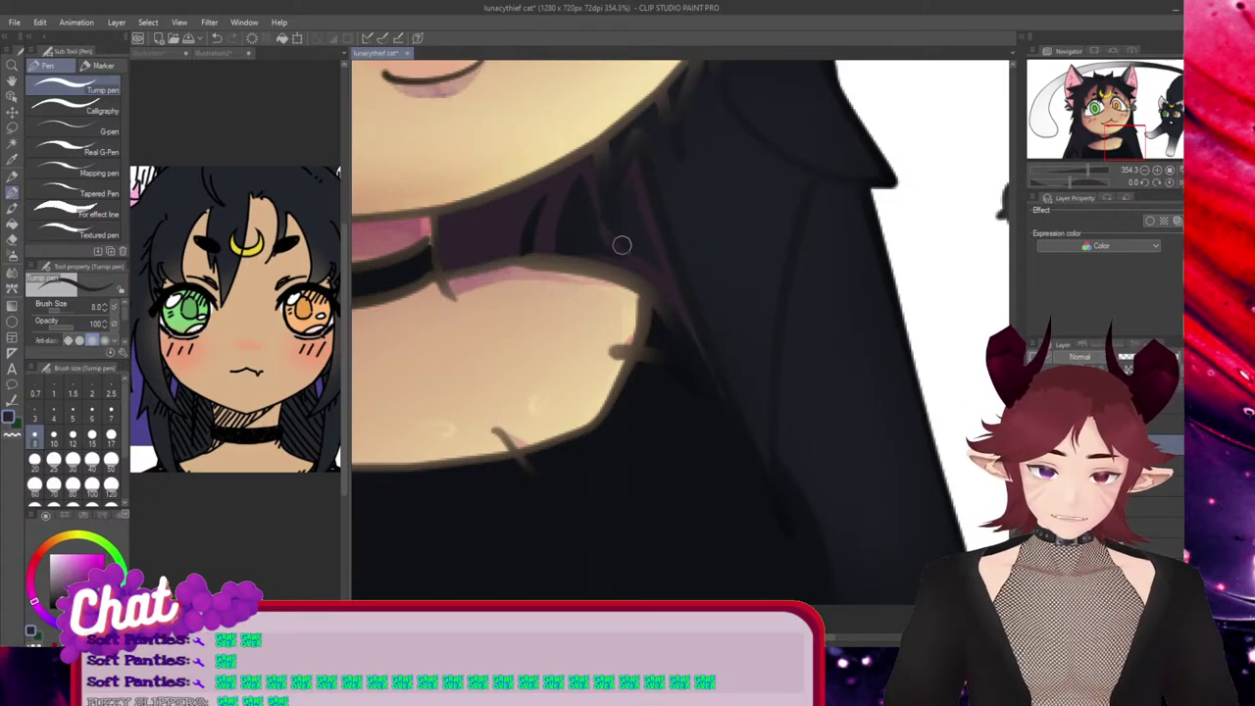
{"action": "left_click_drag", "start_coordinate": [593, 168], "coordinate": [600, 230]}
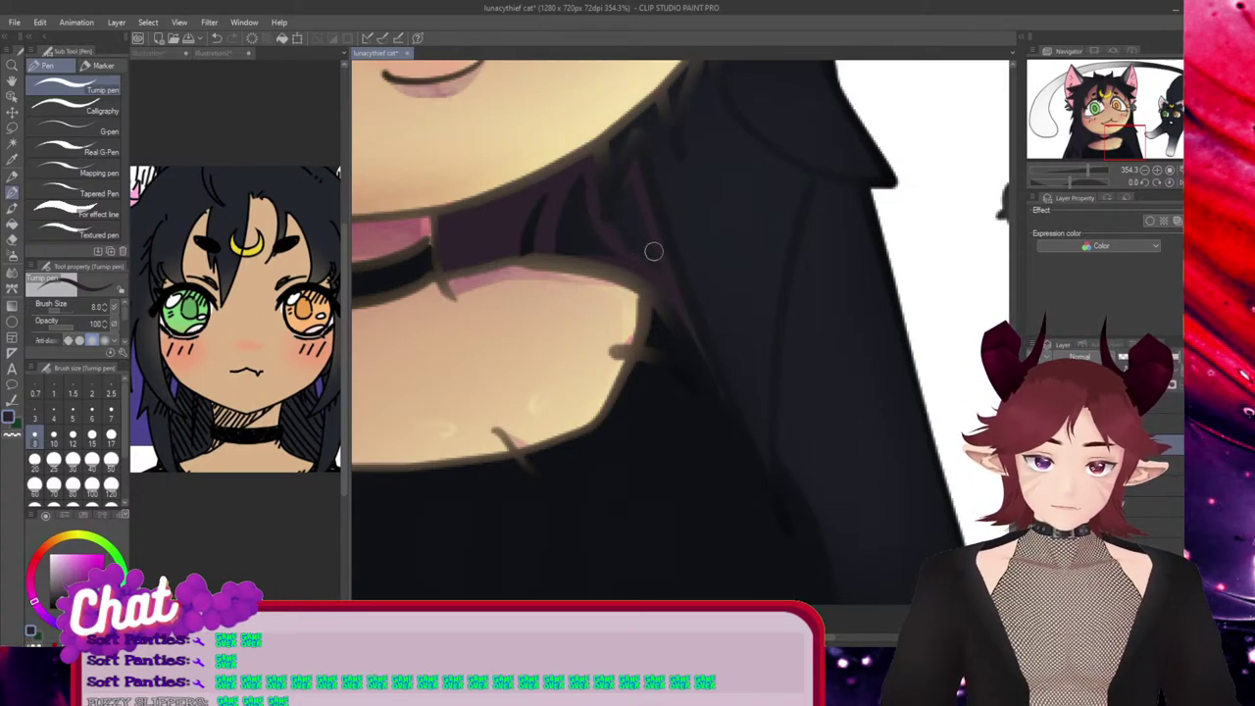
{"action": "mouse_move", "coordinate": [585, 158]}
{"action": "left_mouse_down"}
{"action": "mouse_move", "coordinate": [633, 278]}
{"action": "mouse_move", "coordinate": [653, 222]}
{"action": "mouse_move", "coordinate": [692, 224]}
{"action": "mouse_move", "coordinate": [724, 252]}
{"action": "mouse_move", "coordinate": [608, 266]}
{"action": "mouse_move", "coordinate": [620, 244]}
{"action": "mouse_move", "coordinate": [529, 256]}
{"action": "left_mouse_up"}
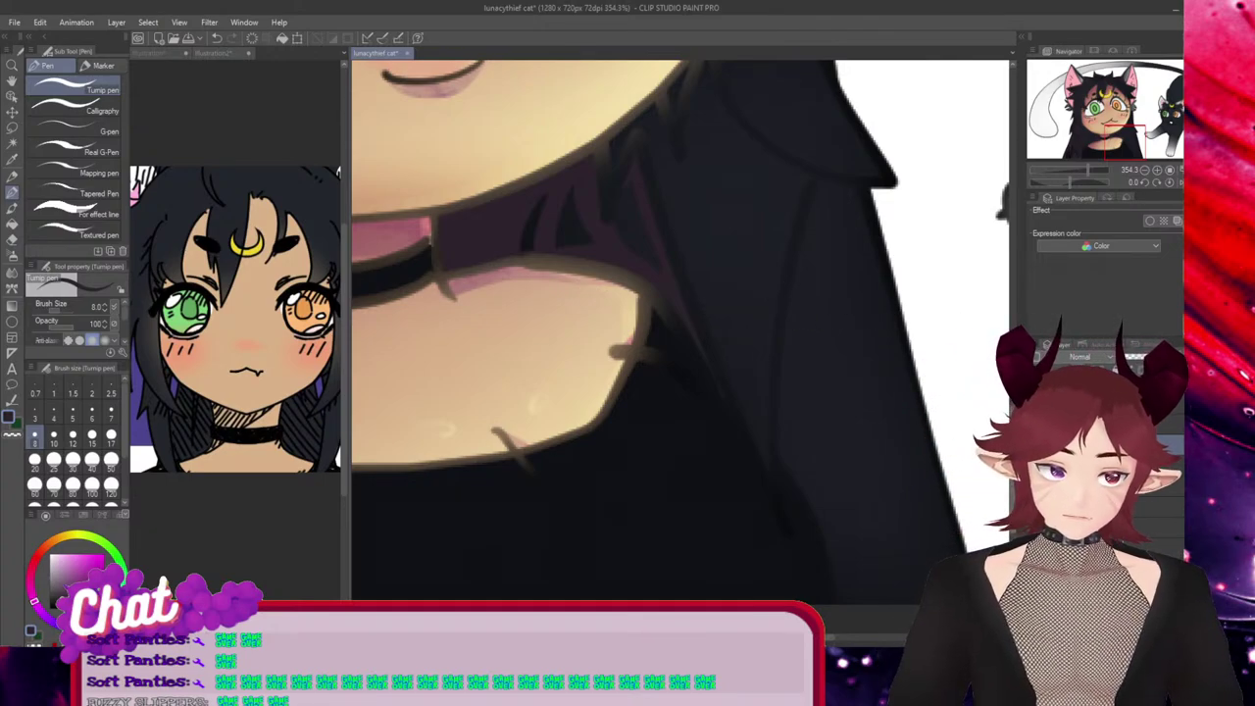
Shade the hair along the orange-eye side jaw and beneath the overlapping lock in purple, and refine the strand edges with the hard eraser
{"action": "scroll", "coordinate": [598, 397], "scroll_direction": "up", "scroll_amount": 5}
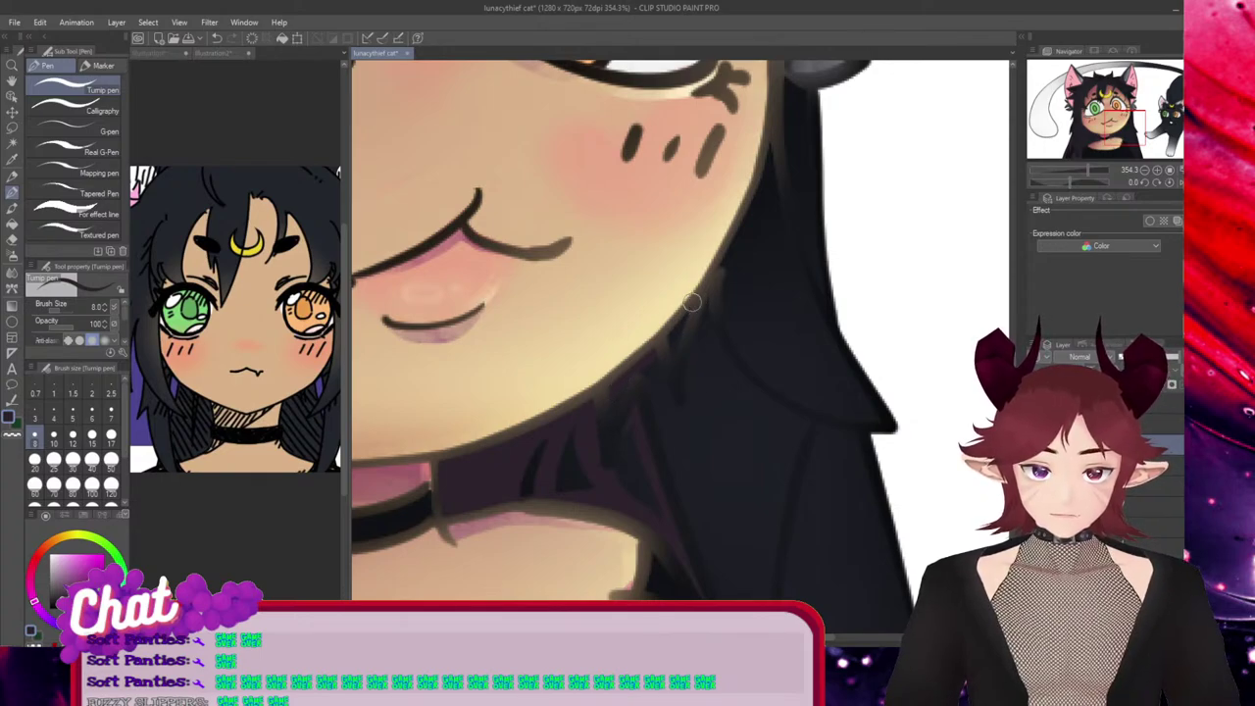
{"action": "left_click_drag", "start_coordinate": [775, 149], "coordinate": [689, 301]}
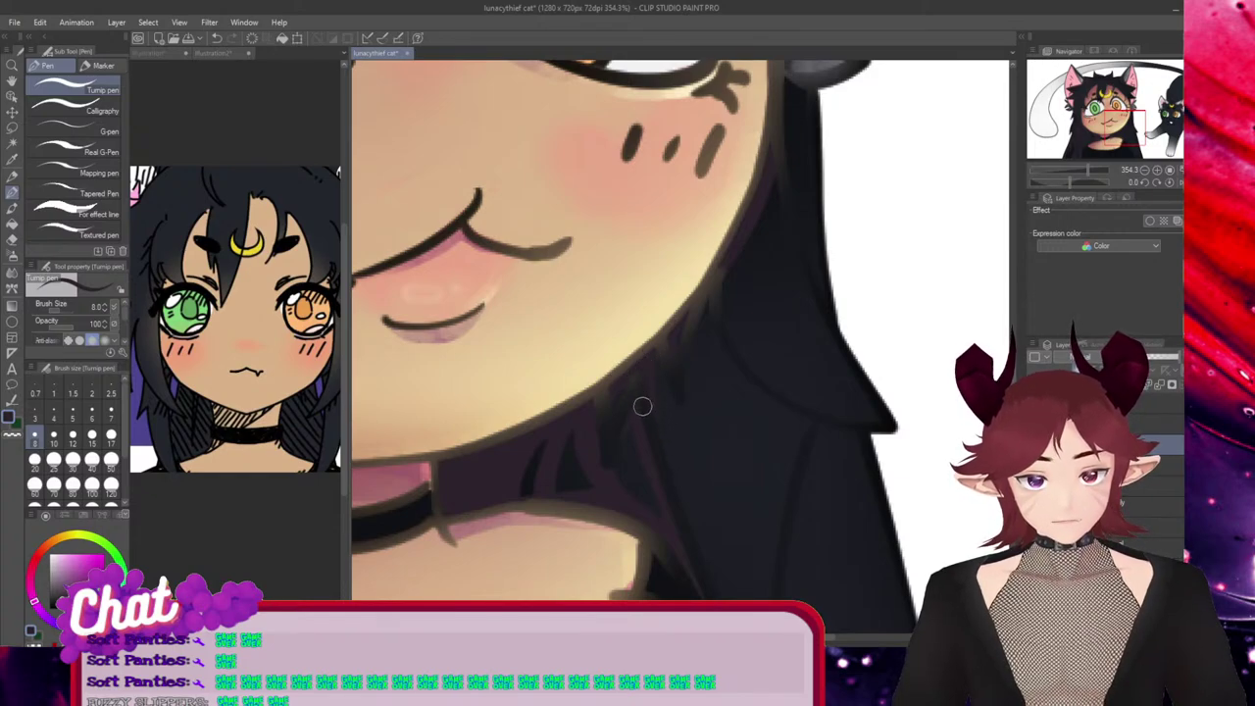
{"action": "scroll", "coordinate": [676, 333], "scroll_direction": "down", "scroll_amount": 5}
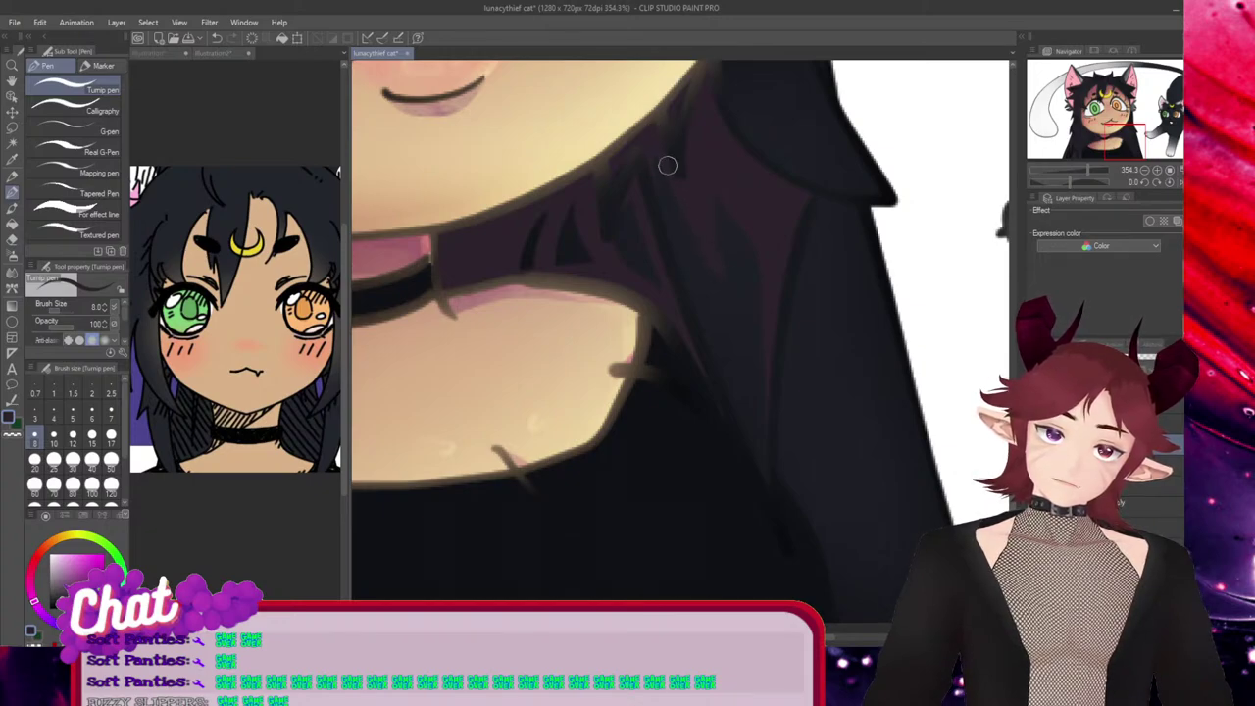
{"action": "left_click", "coordinate": [12, 239]}
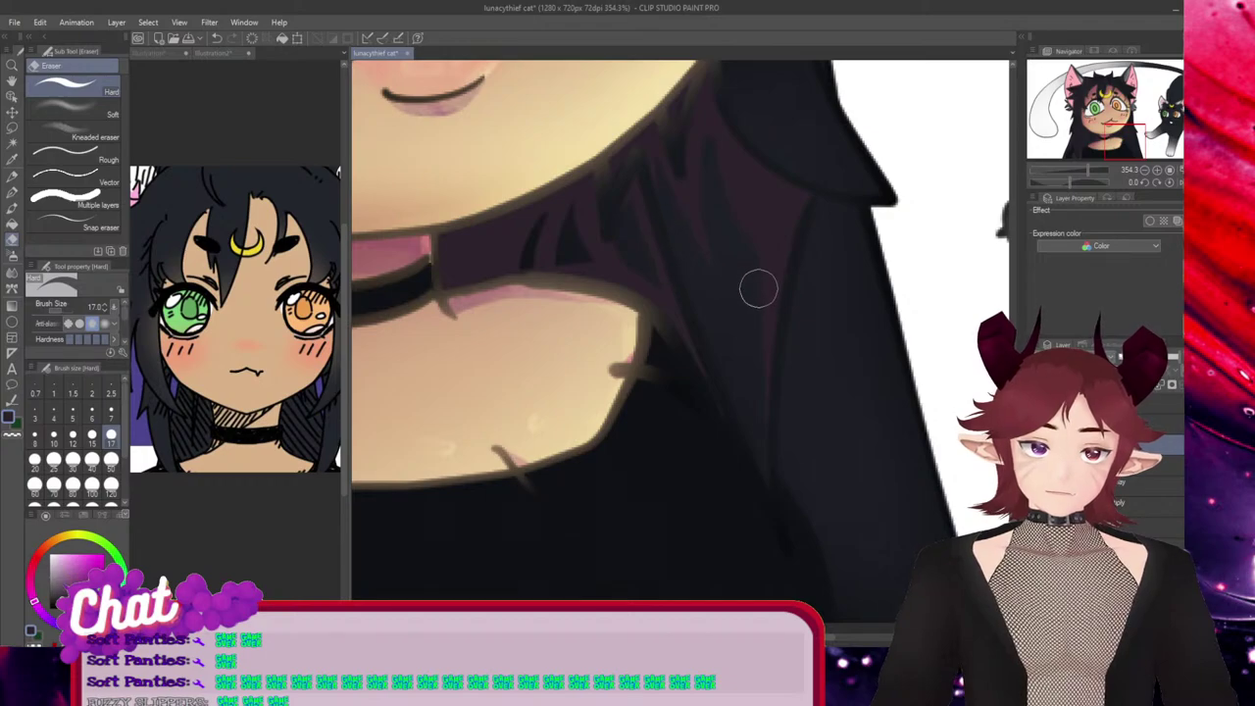
{"action": "key", "text": "ctrl+z"}
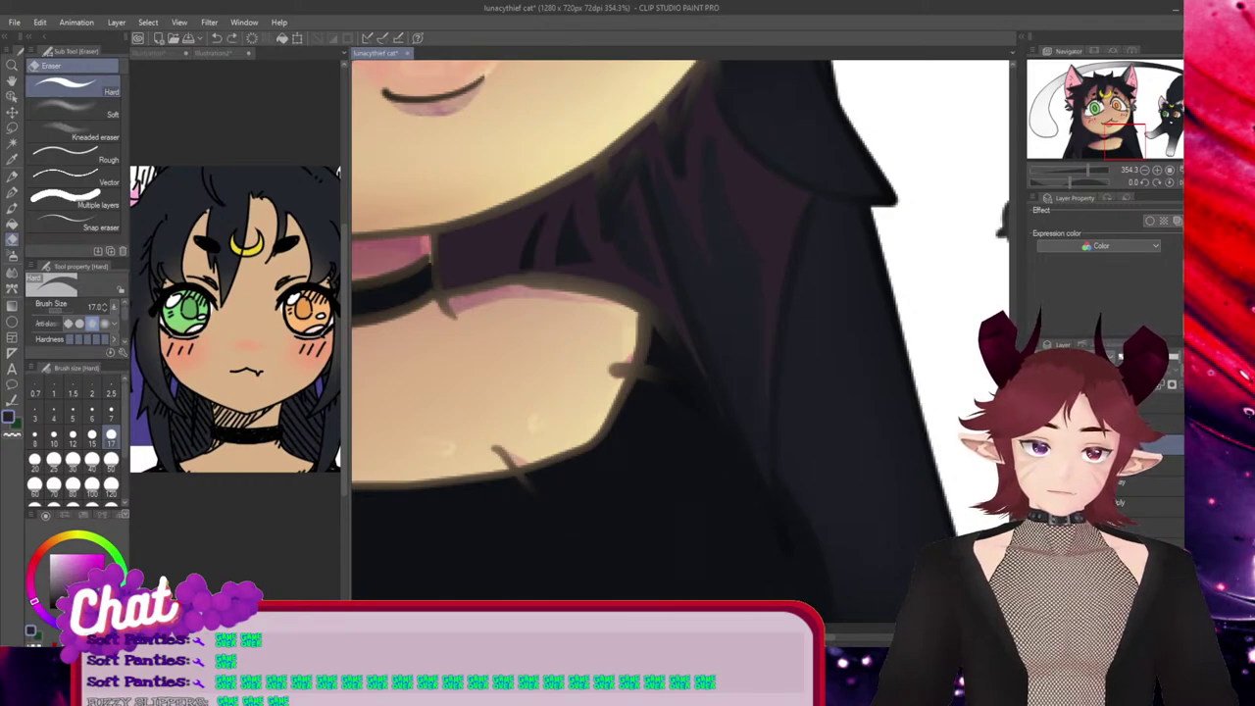
{"action": "left_click_drag", "start_coordinate": [770, 451], "coordinate": [759, 454]}
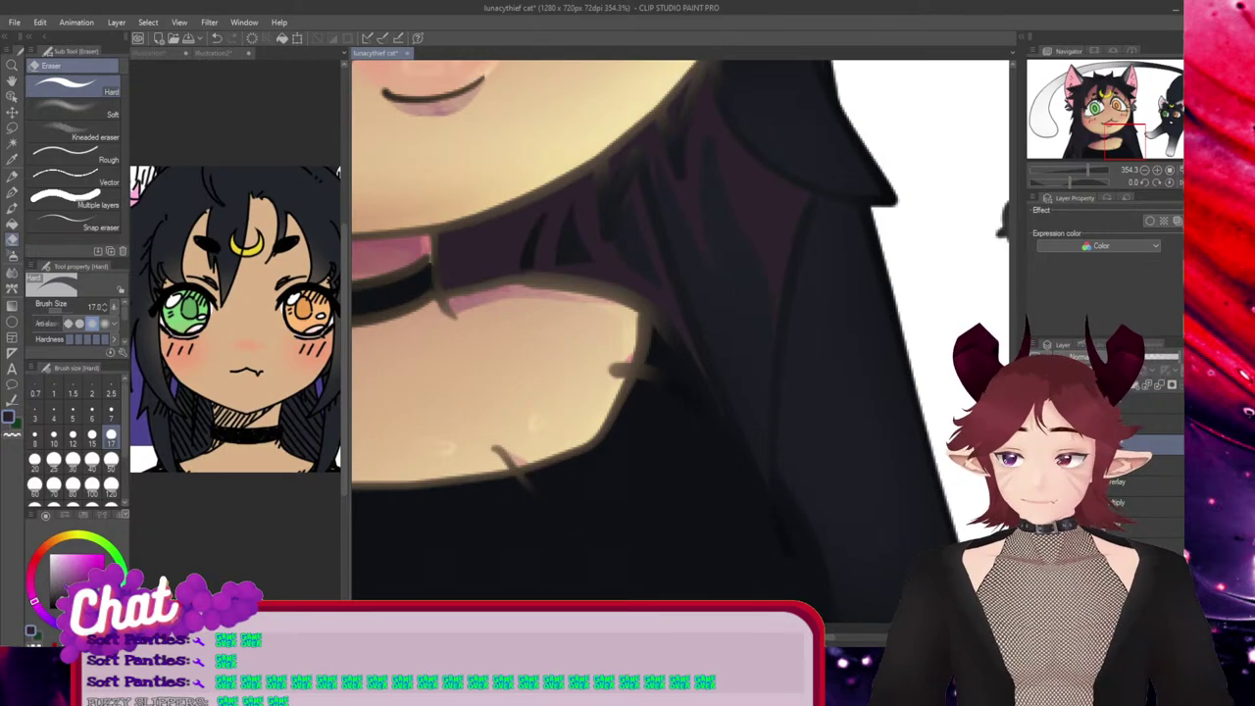
Add thin purple strands converging to a point over the shoulder, undoing the stray strokes and erasing the leftover spot on the shirt
{"action": "key", "text": "p"}
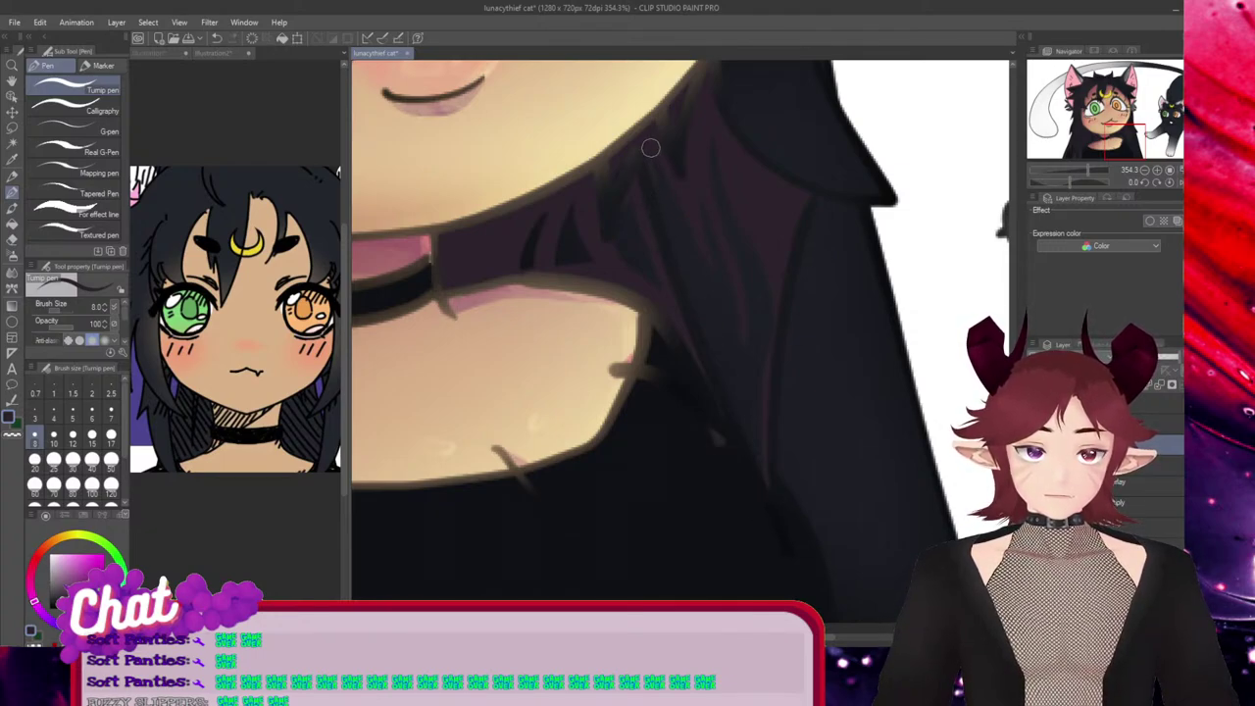
{"action": "left_click_drag", "start_coordinate": [728, 439], "coordinate": [799, 571]}
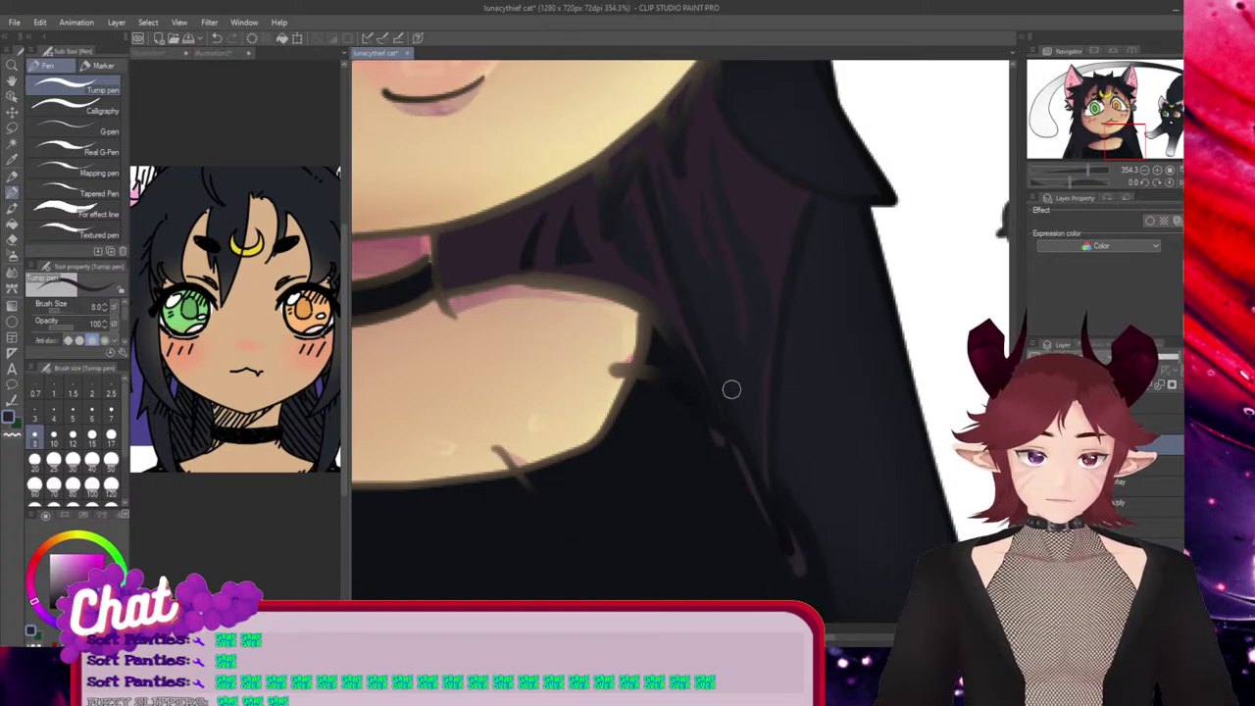
{"action": "key", "text": "ctrl+z"}
{"action": "key", "text": "ctrl+z"}
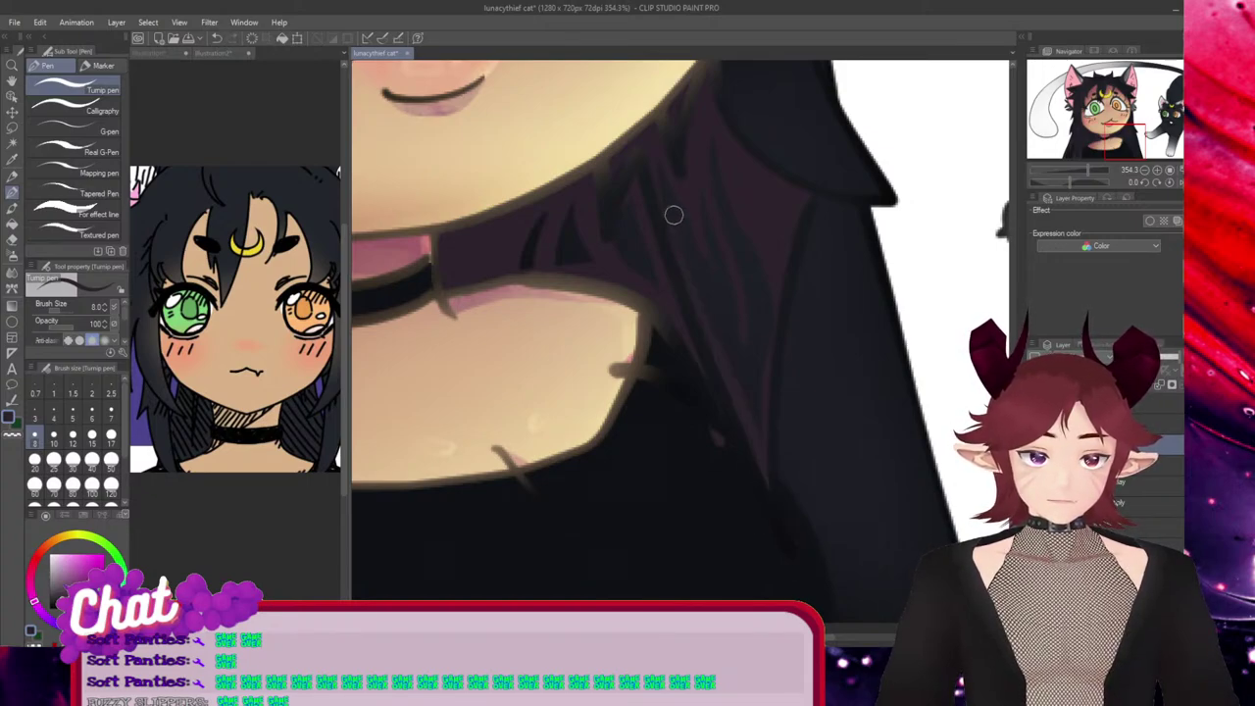
{"action": "key", "text": "ctrl+z"}
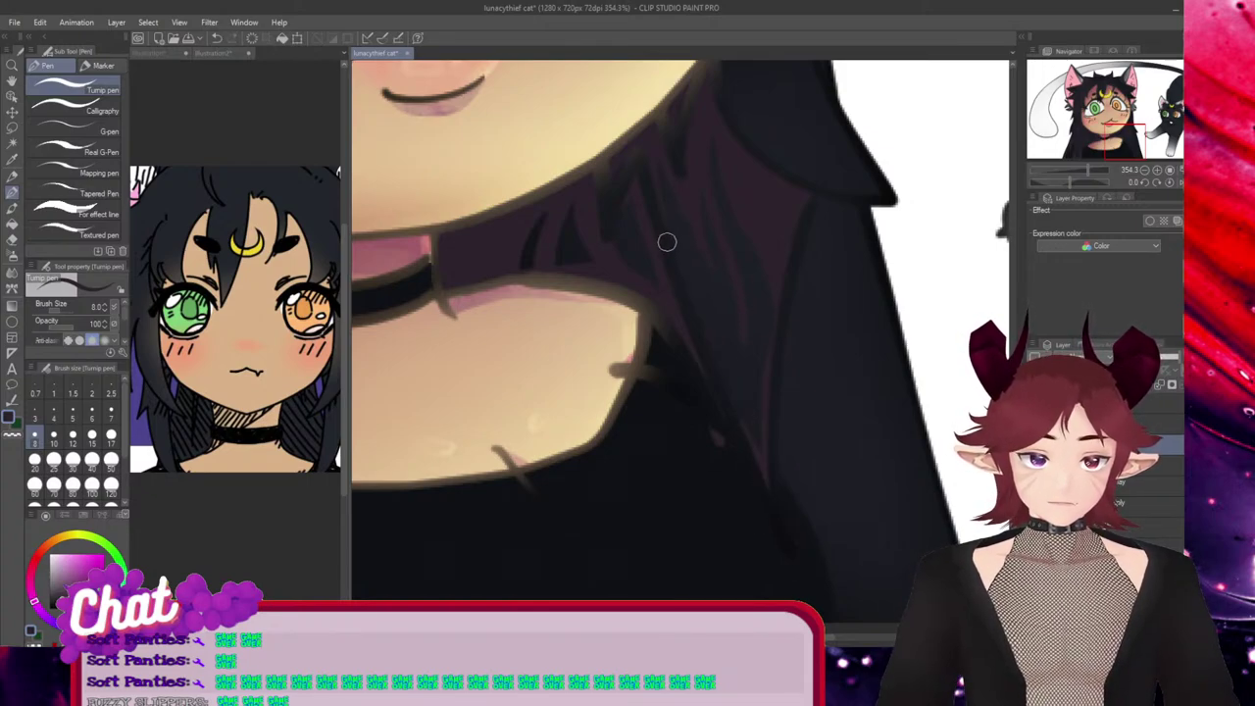
{"action": "left_click_drag", "start_coordinate": [755, 433], "coordinate": [713, 351]}
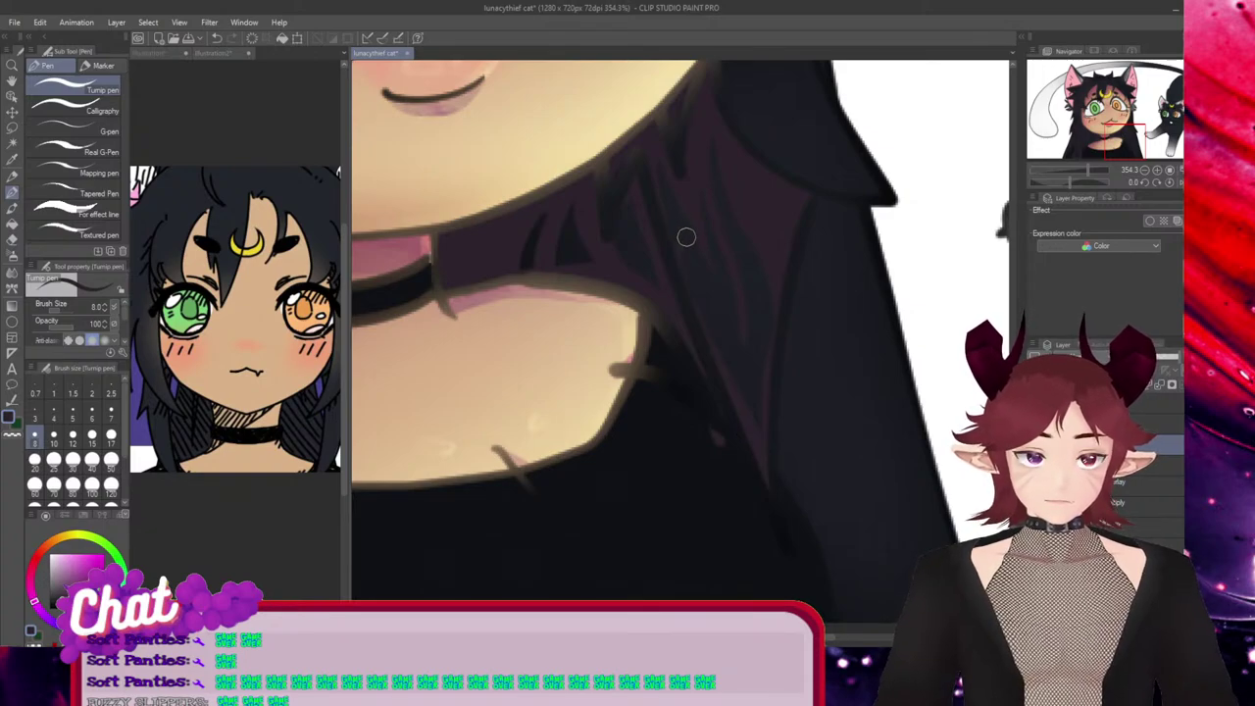
{"action": "key", "text": "e"}
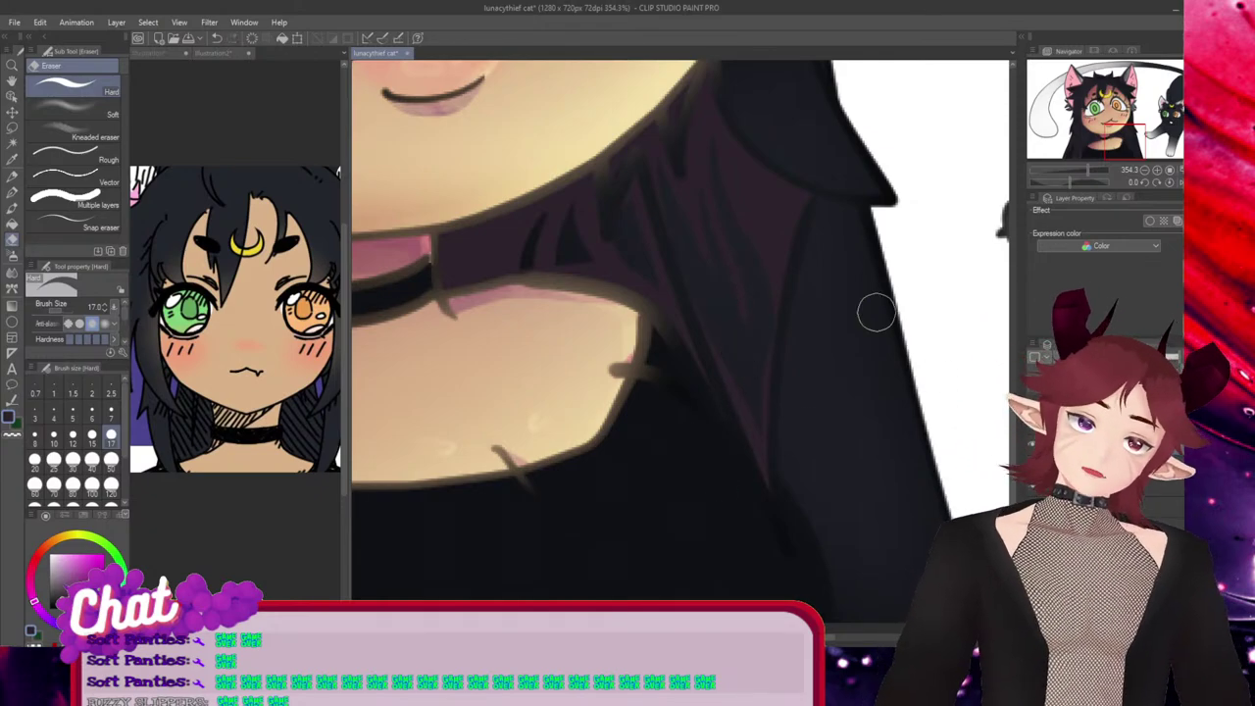
Check the purple shading under the jaw and save the drawing, with the Turnip pen selected again
{"action": "scroll", "coordinate": [829, 324], "scroll_direction": "down", "scroll_amount": 3}
{"action": "scroll", "coordinate": [887, 286], "scroll_direction": "up", "scroll_amount": 5}
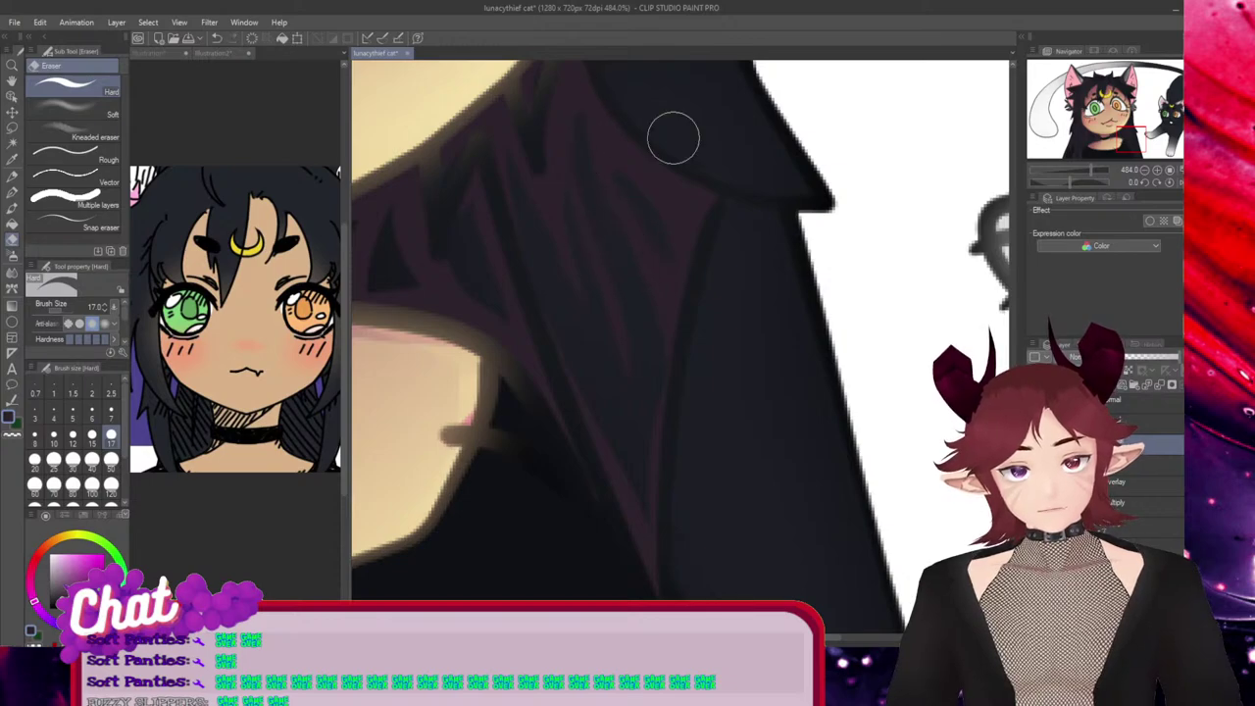
{"action": "scroll", "coordinate": [756, 171], "scroll_direction": "down", "scroll_amount": 3}
{"action": "scroll", "coordinate": [756, 171], "scroll_direction": "down", "scroll_amount": 1}
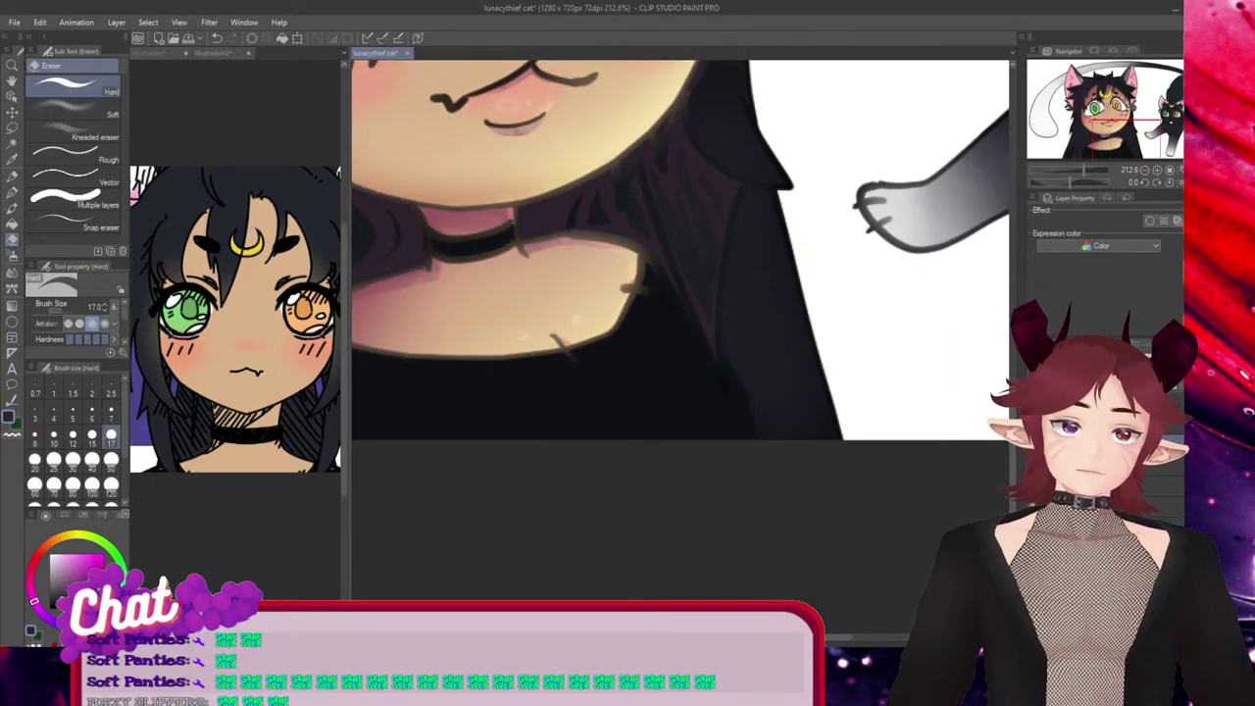
{"action": "scroll", "coordinate": [680, 312], "scroll_direction": "up", "scroll_amount": 3}
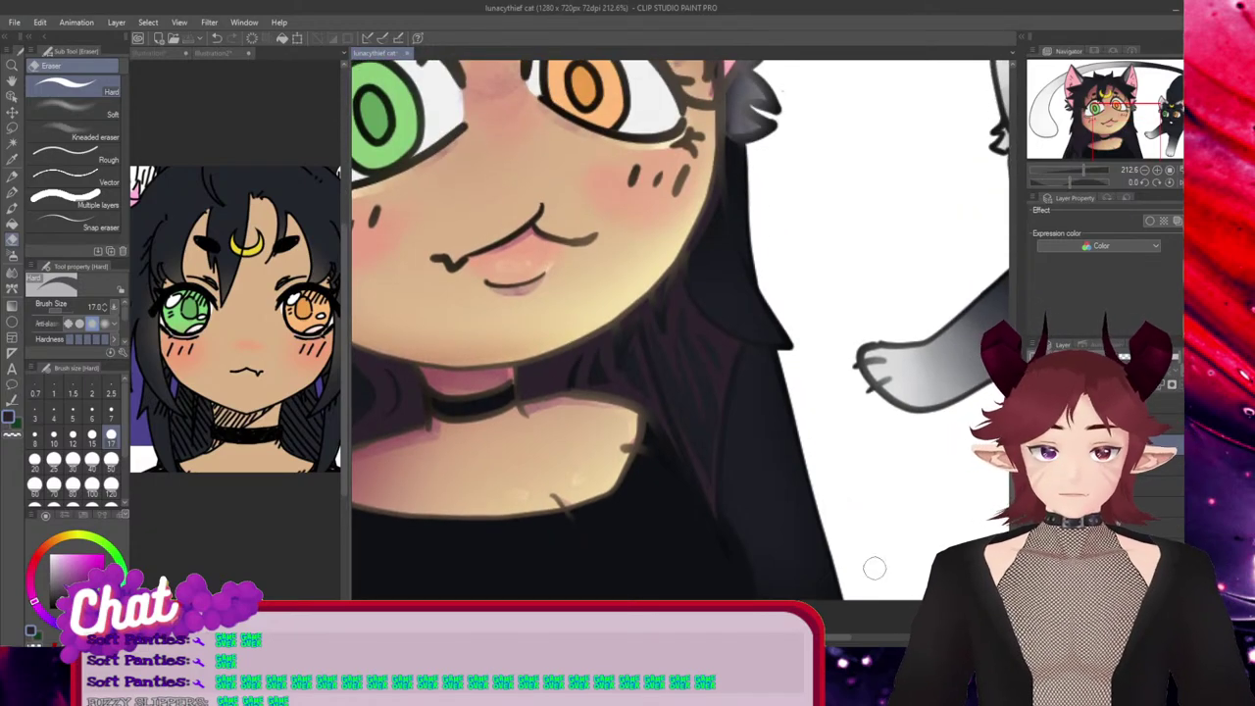
{"action": "key", "text": "p"}
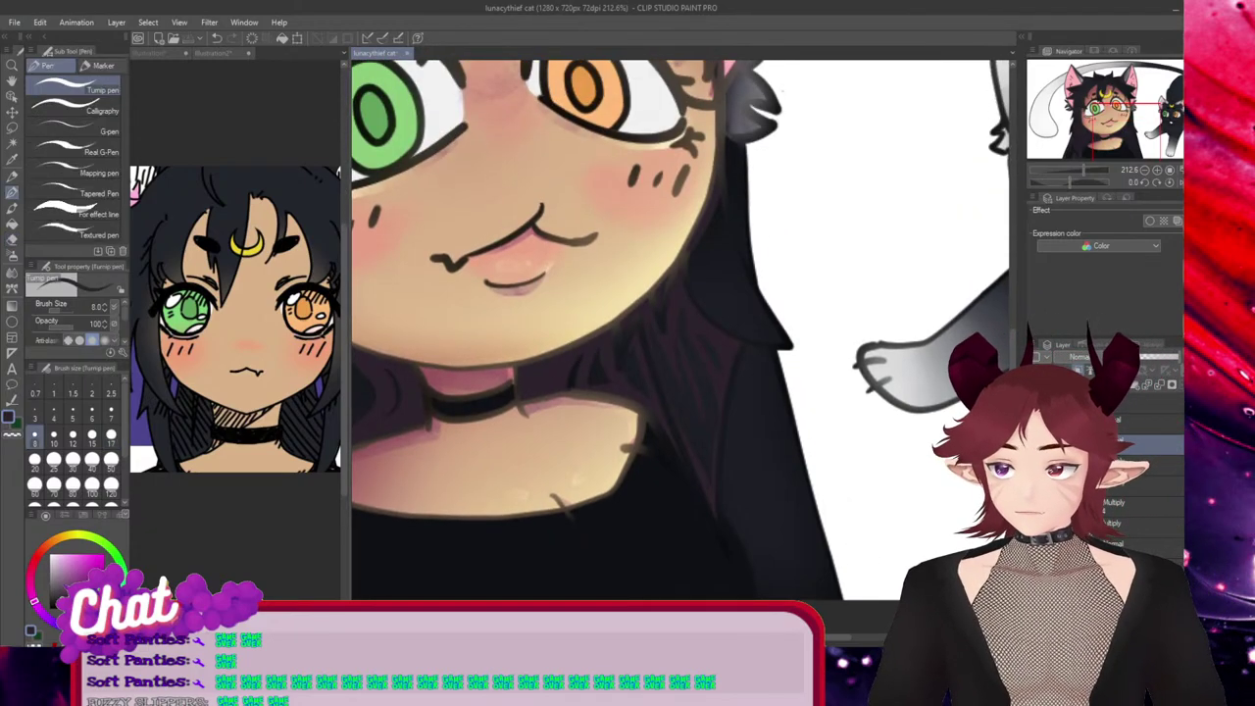
{"action": "scroll", "coordinate": [922, 341], "scroll_direction": "up", "scroll_amount": 2}
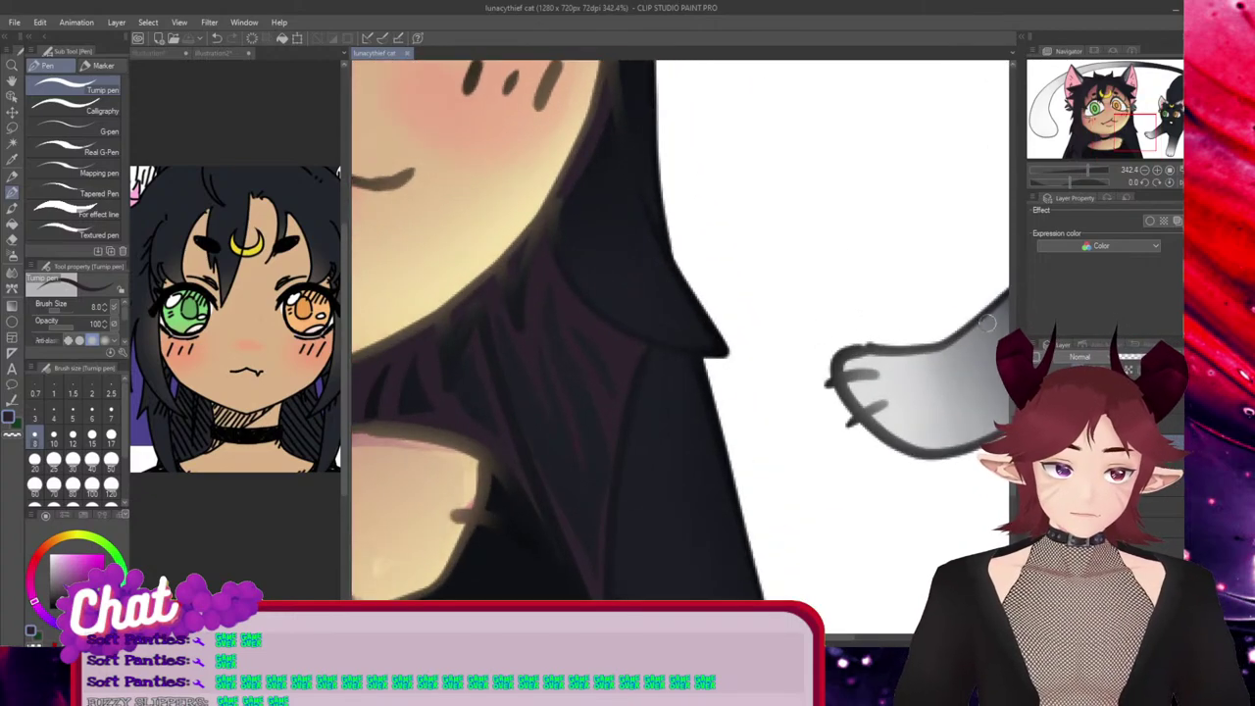
Shade the hair beside the orange-eye cheek in purple, running strands down to the outer edge of the overlapping lock
{"action": "scroll", "coordinate": [586, 275], "scroll_direction": "up", "scroll_amount": 3}
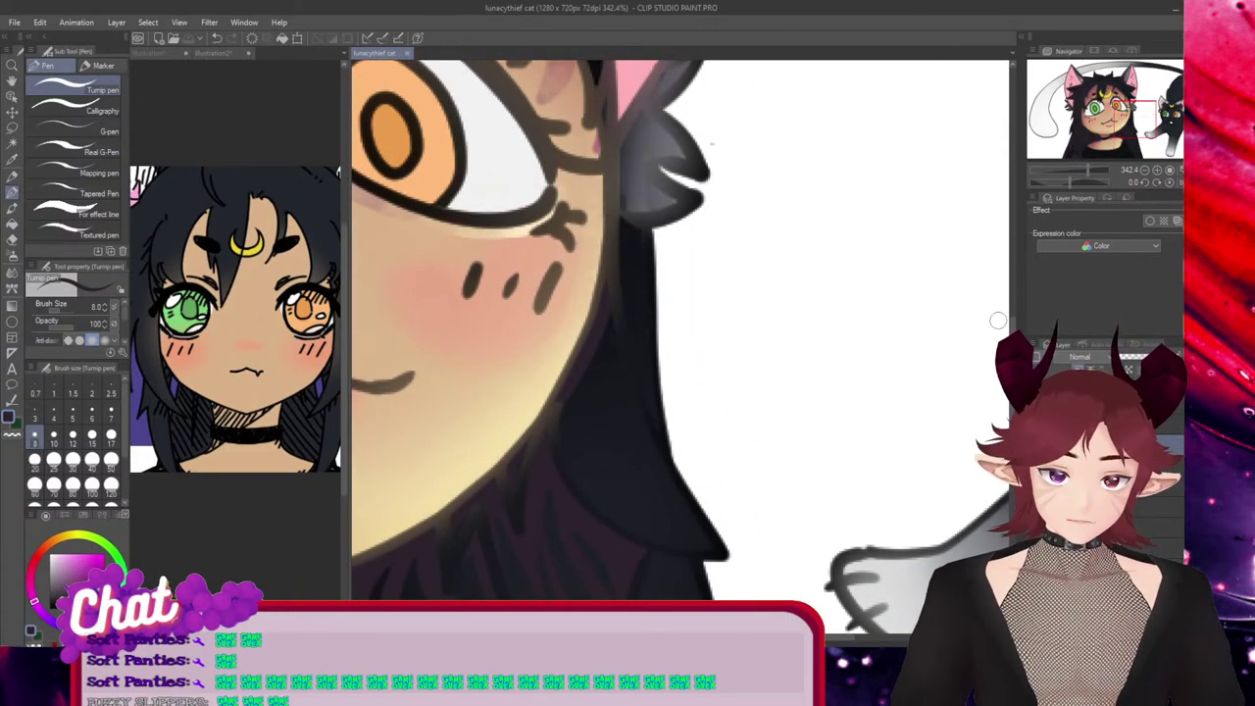
{"action": "left_click_drag", "start_coordinate": [604, 314], "coordinate": [665, 478]}
{"action": "key", "text": "ctrl+z"}
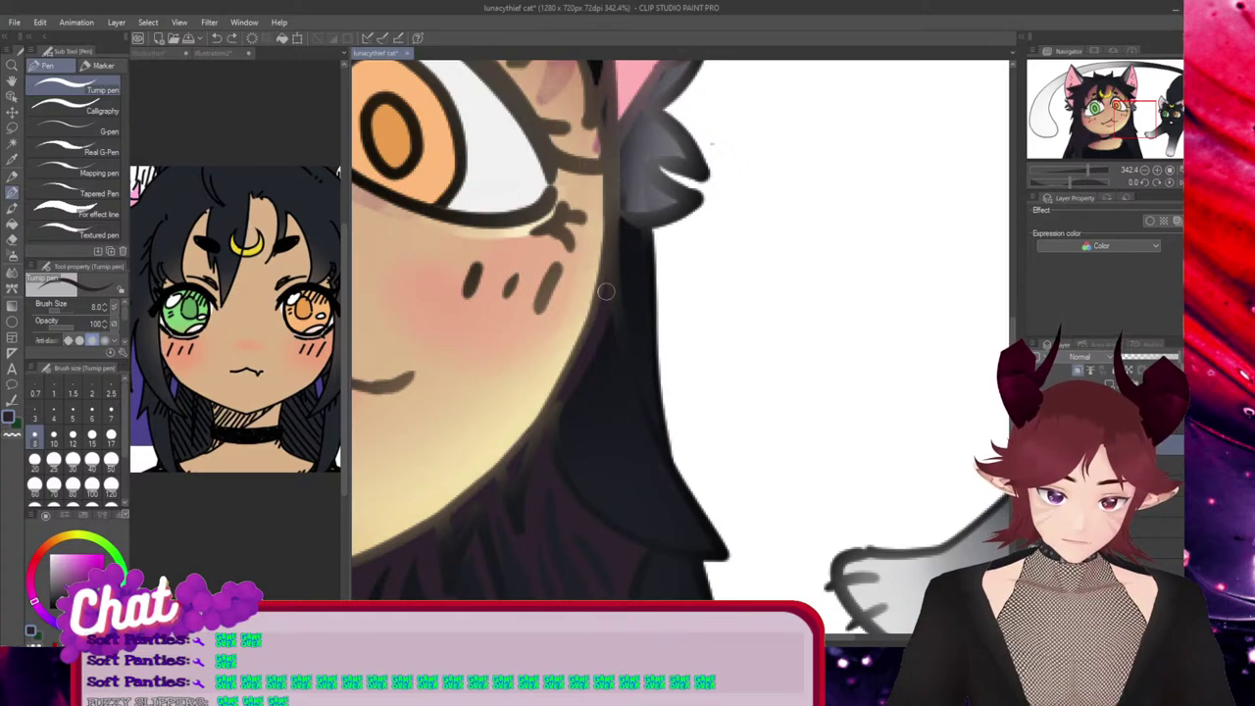
{"action": "left_click_drag", "start_coordinate": [598, 333], "coordinate": [667, 447]}
{"action": "mouse_move", "coordinate": [600, 294]}
{"action": "left_mouse_down"}
{"action": "mouse_move", "coordinate": [627, 322]}
{"action": "mouse_move", "coordinate": [667, 428]}
{"action": "left_mouse_up"}
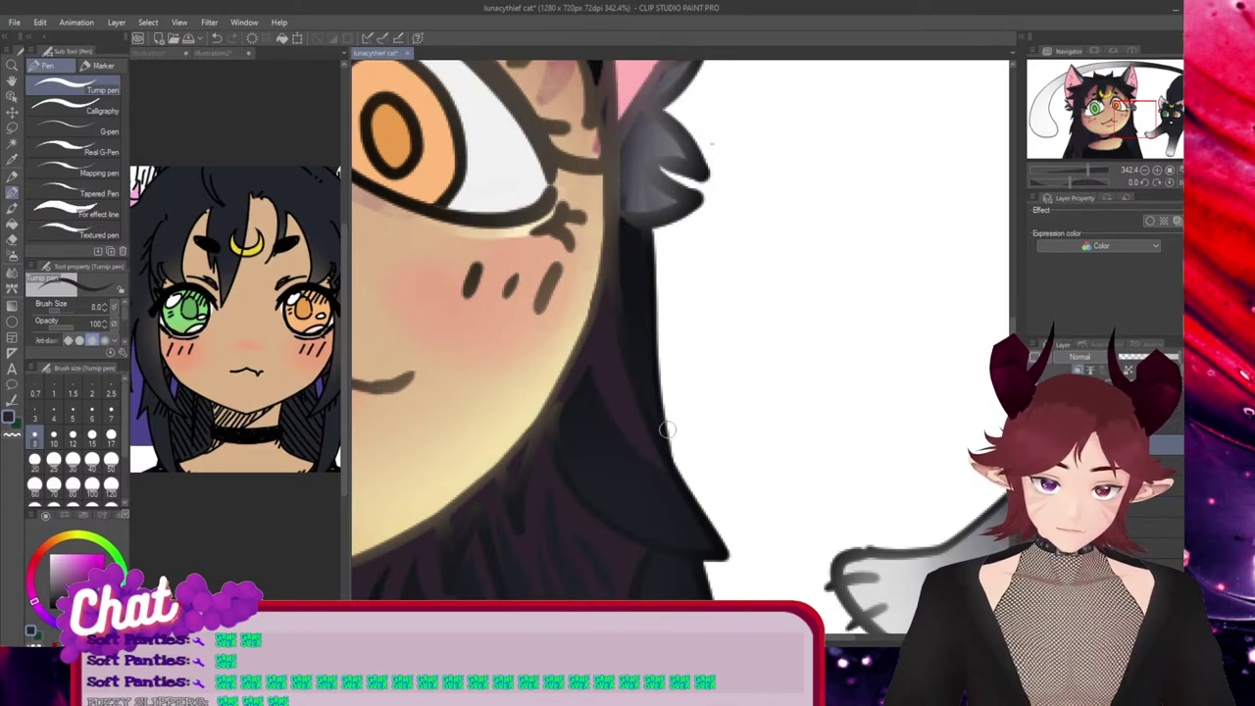
Extend the purple strands down the overlapping lock to its tip and along its inner edge, leaving a dark centre
{"action": "left_click_drag", "start_coordinate": [582, 362], "coordinate": [615, 480]}
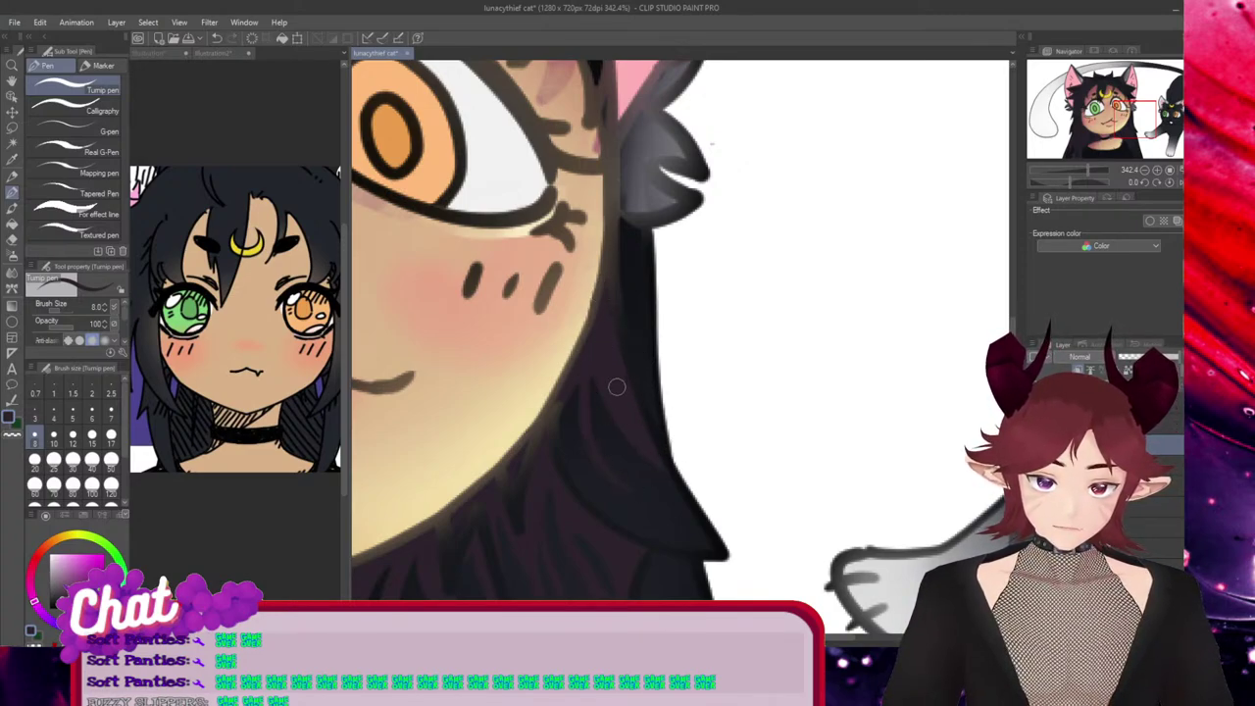
{"action": "mouse_move", "coordinate": [587, 367]}
{"action": "left_mouse_down"}
{"action": "mouse_move", "coordinate": [676, 460]}
{"action": "mouse_move", "coordinate": [653, 421]}
{"action": "mouse_move", "coordinate": [715, 545]}
{"action": "left_mouse_up"}
{"action": "key", "text": "ctrl+z"}
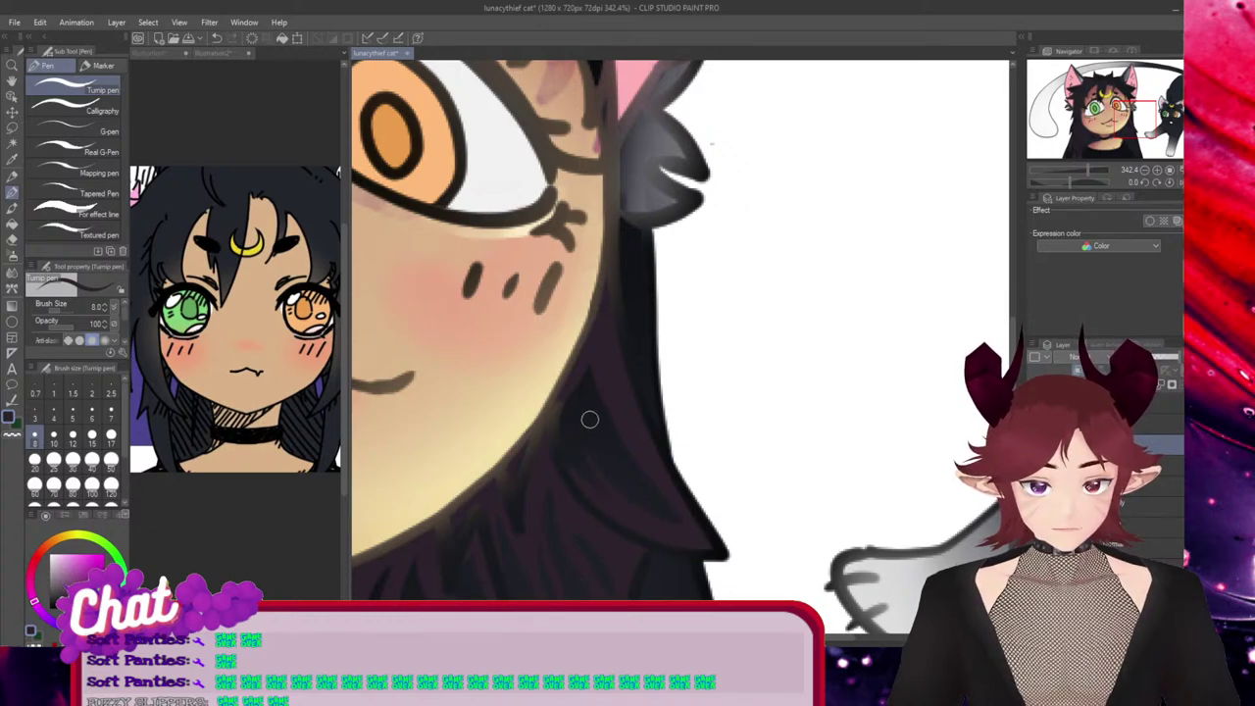
{"action": "left_click_drag", "start_coordinate": [596, 367], "coordinate": [566, 458]}
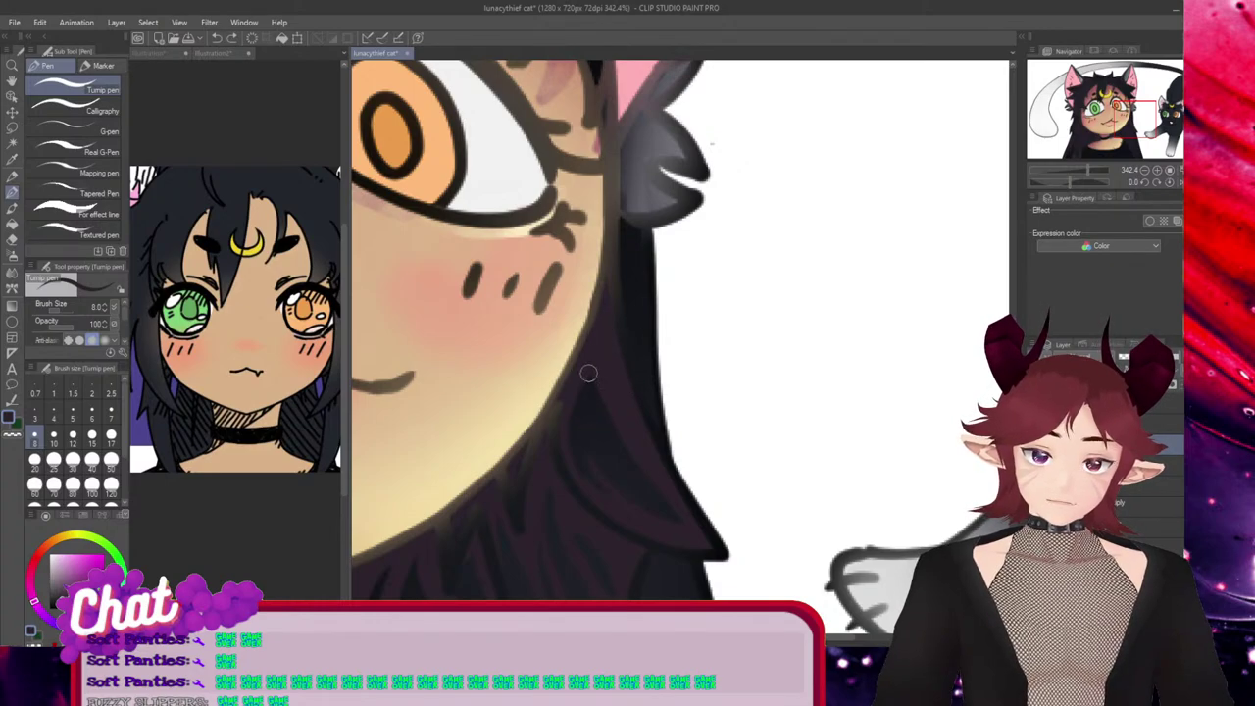
Add thin purple strands to the hair just below the ear tuft on the orange-eye side, then select the hard eraser
{"action": "scroll", "coordinate": [716, 466], "scroll_direction": "down", "scroll_amount": 8}
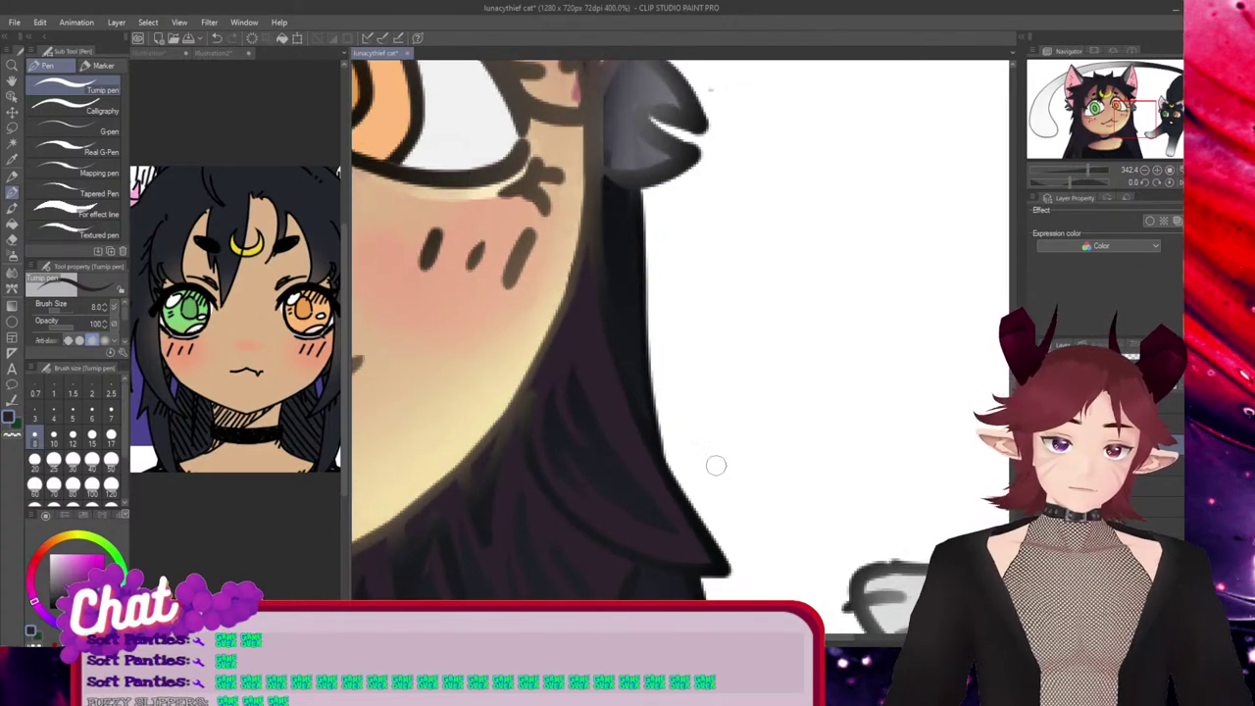
{"action": "scroll", "coordinate": [727, 405], "scroll_direction": "down", "scroll_amount": 3}
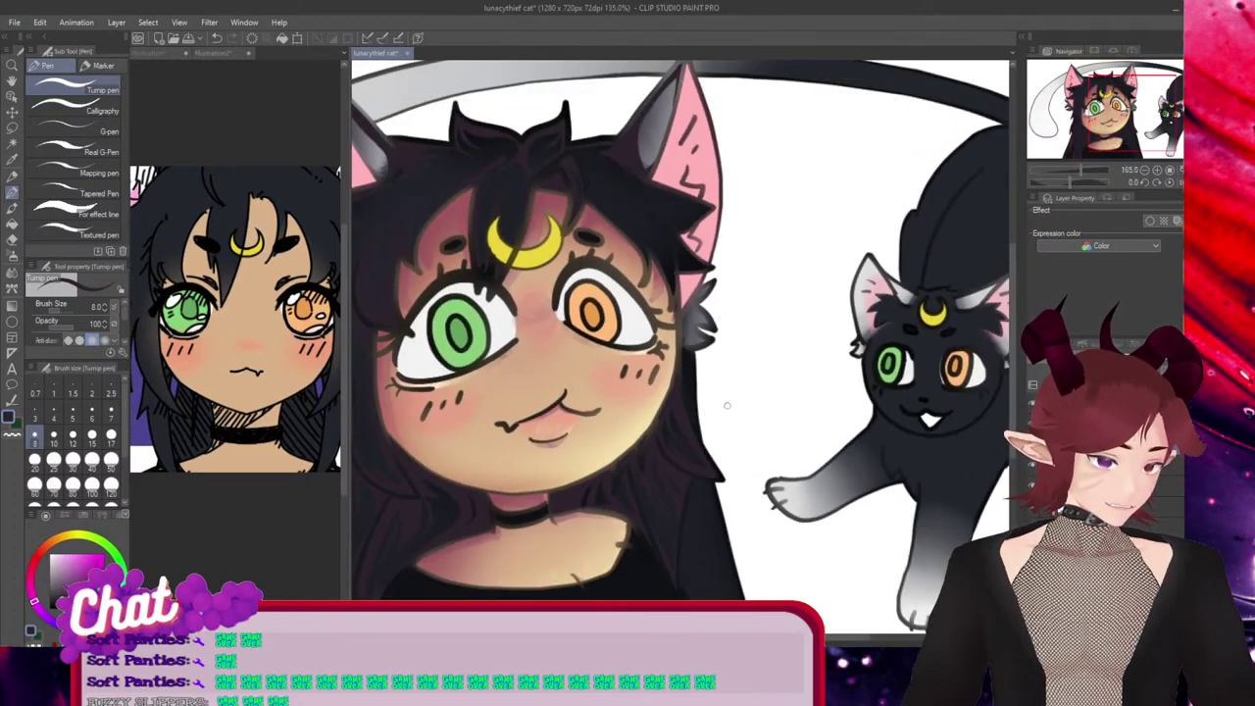
{"action": "scroll", "coordinate": [726, 405], "scroll_direction": "up", "scroll_amount": 6}
{"action": "scroll", "coordinate": [726, 405], "scroll_direction": "up", "scroll_amount": 4}
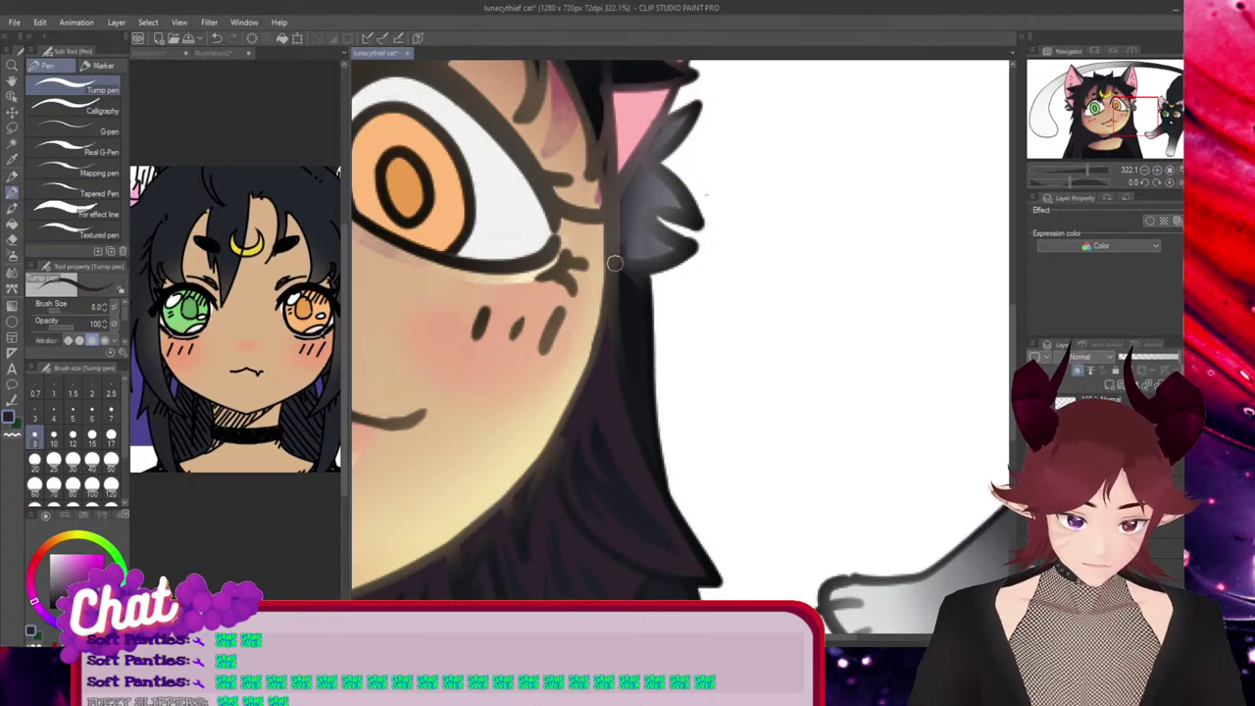
{"action": "left_click_drag", "start_coordinate": [638, 289], "coordinate": [635, 432]}
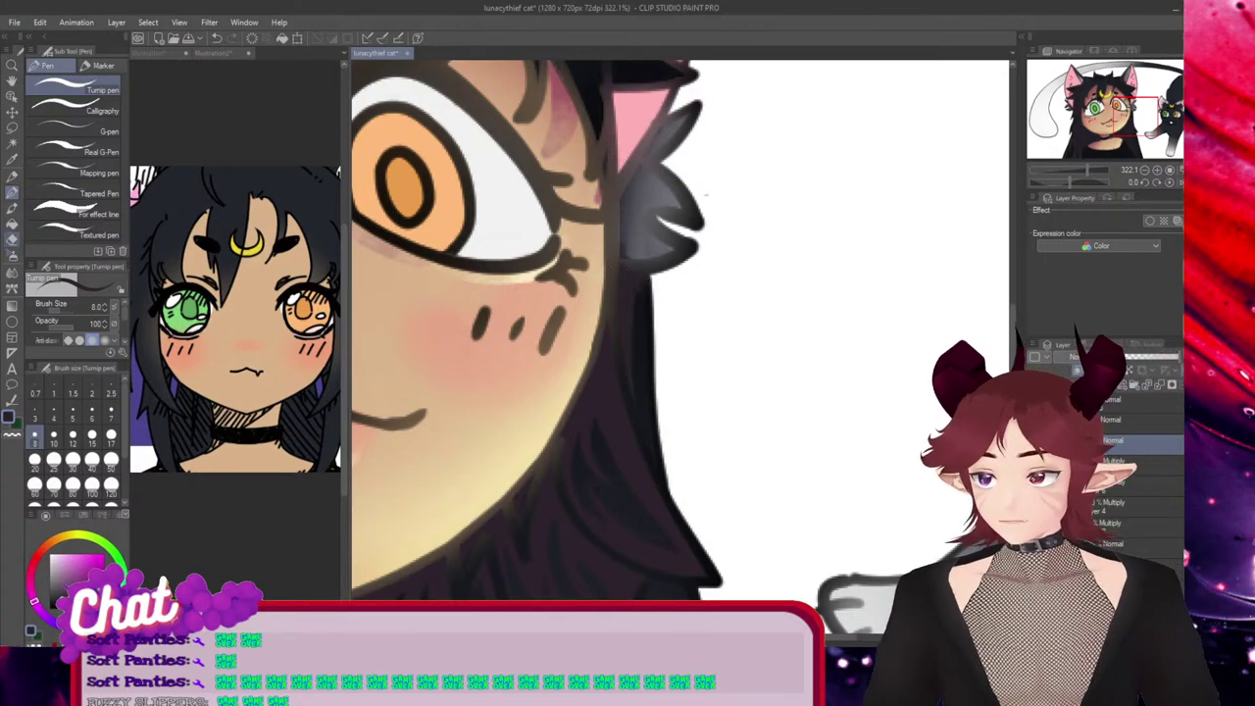
{"action": "key", "text": "e"}
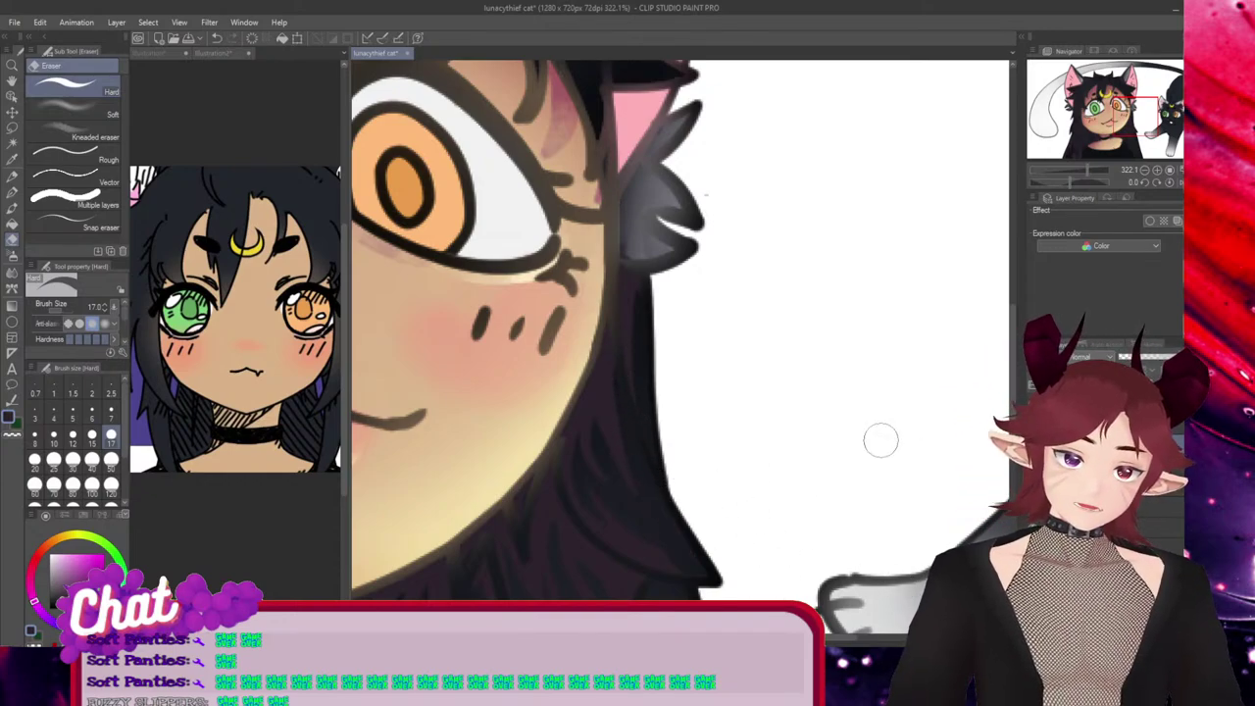
Carve a dark strand into the purple hair on the green-eye side with the hard eraser, undoing the stray stroke
{"action": "scroll", "coordinate": [706, 196], "scroll_direction": "down", "scroll_amount": 5}
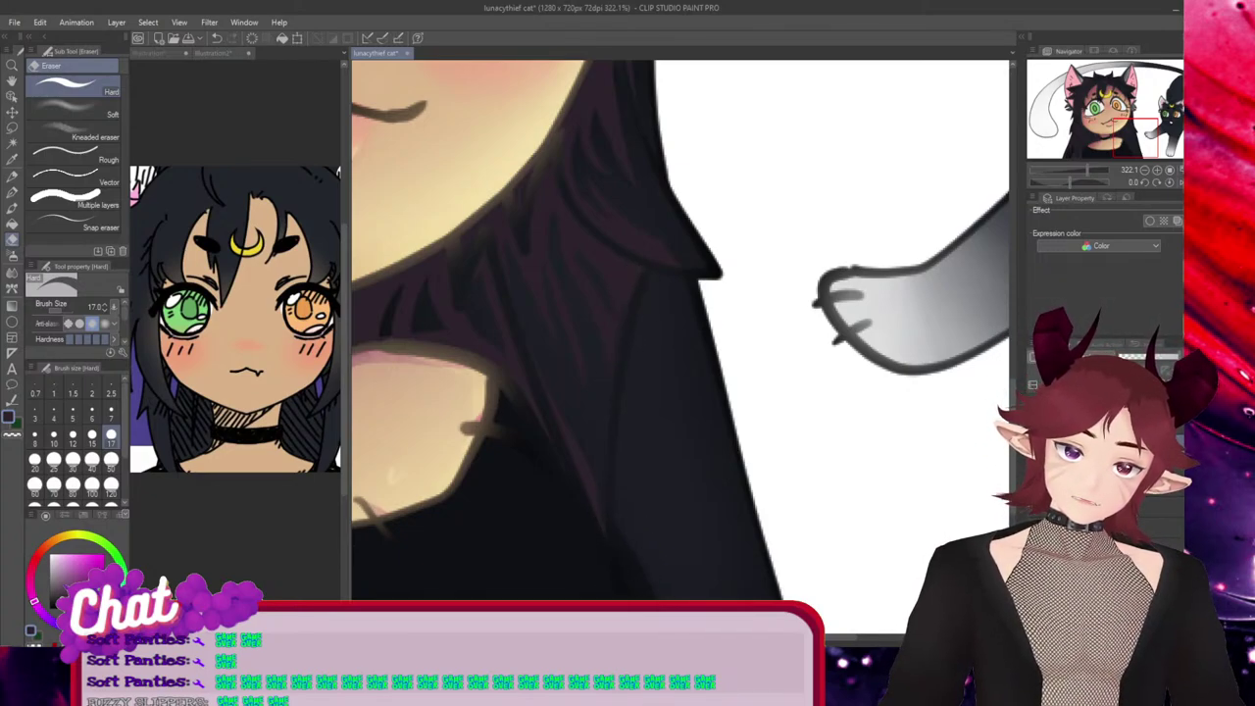
{"action": "scroll", "coordinate": [638, 416], "scroll_direction": "down", "scroll_amount": 3}
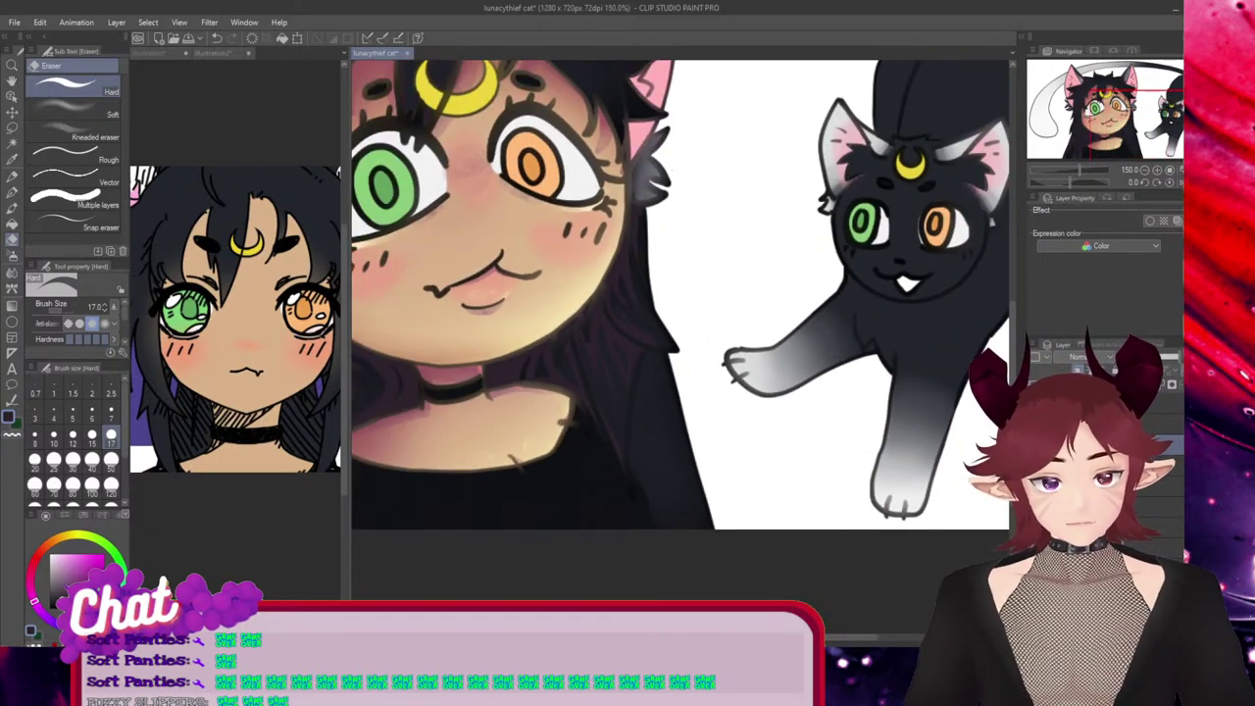
{"action": "scroll", "coordinate": [643, 321], "scroll_direction": "up", "scroll_amount": 5}
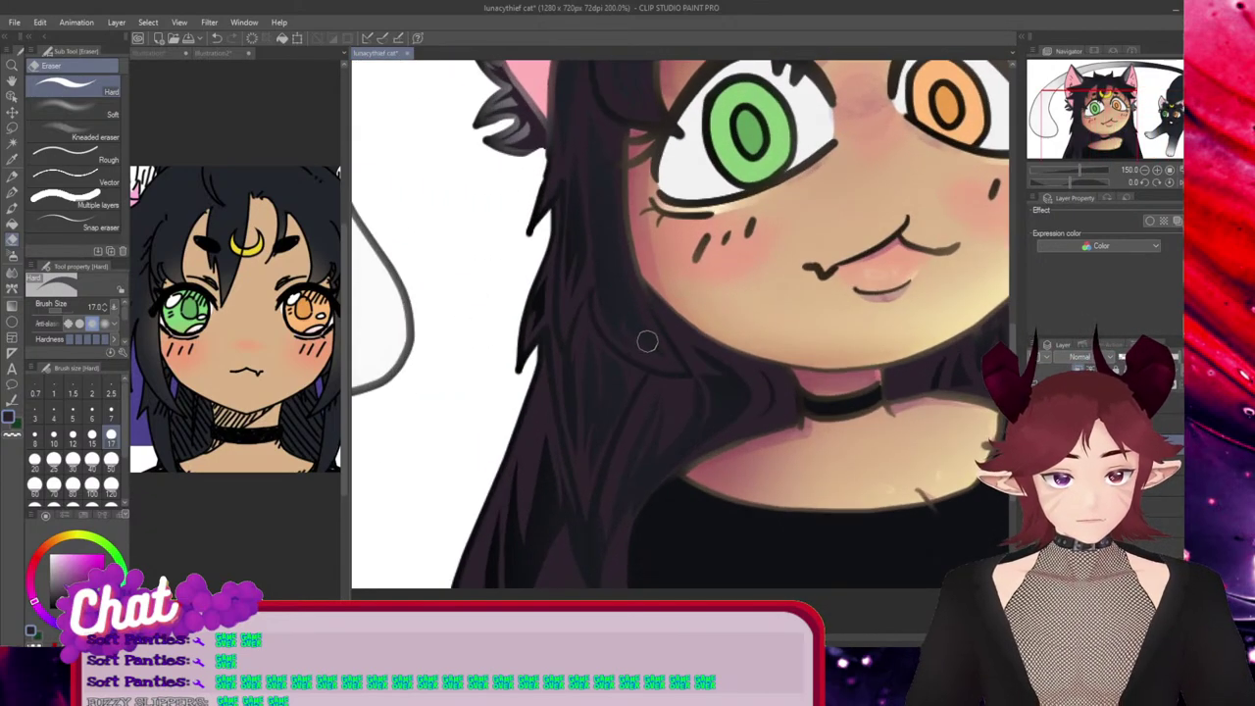
{"action": "scroll", "coordinate": [643, 320], "scroll_direction": "up", "scroll_amount": 1}
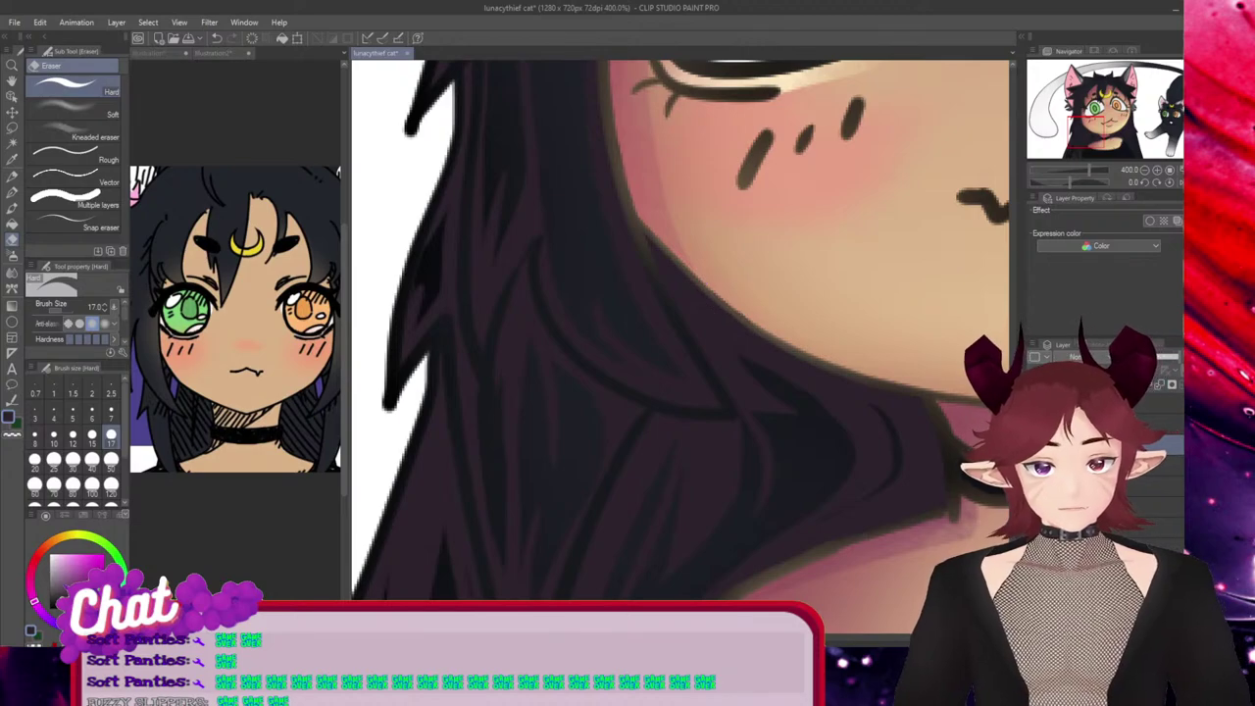
{"action": "left_click_drag", "start_coordinate": [533, 245], "coordinate": [481, 359]}
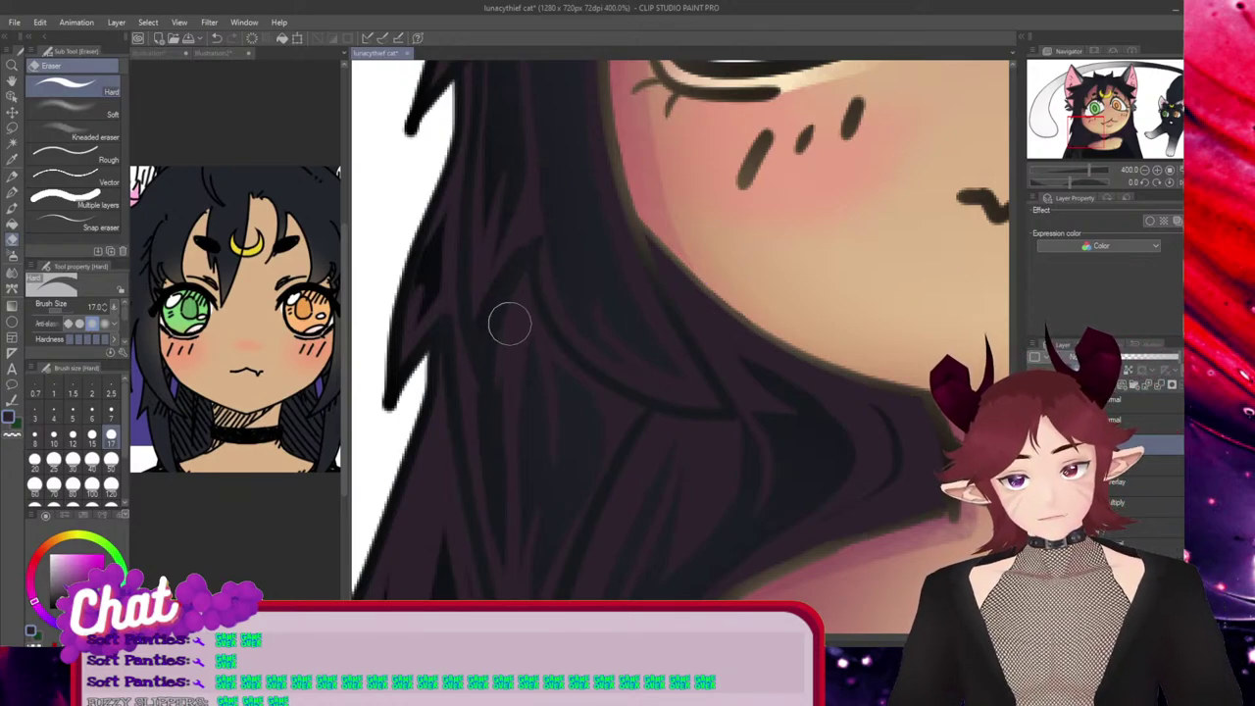
{"action": "key", "text": "ctrl+z"}
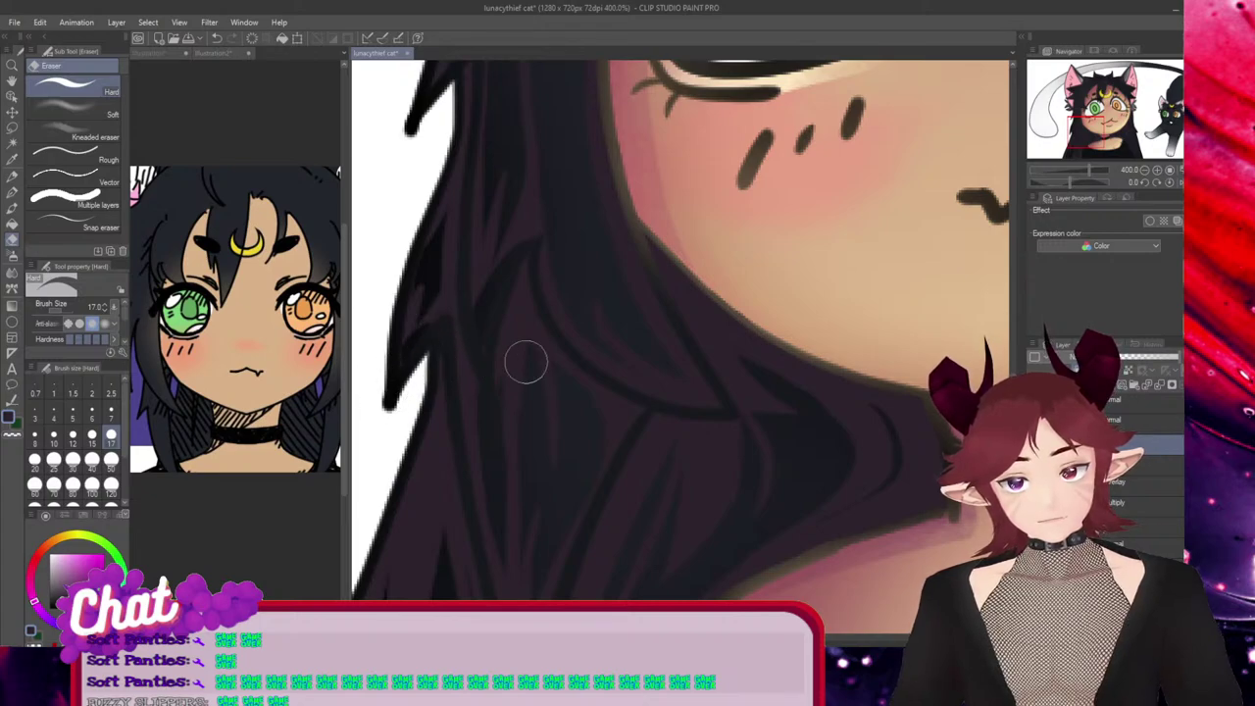
{"action": "scroll", "coordinate": [751, 363], "scroll_direction": "down", "scroll_amount": 4}
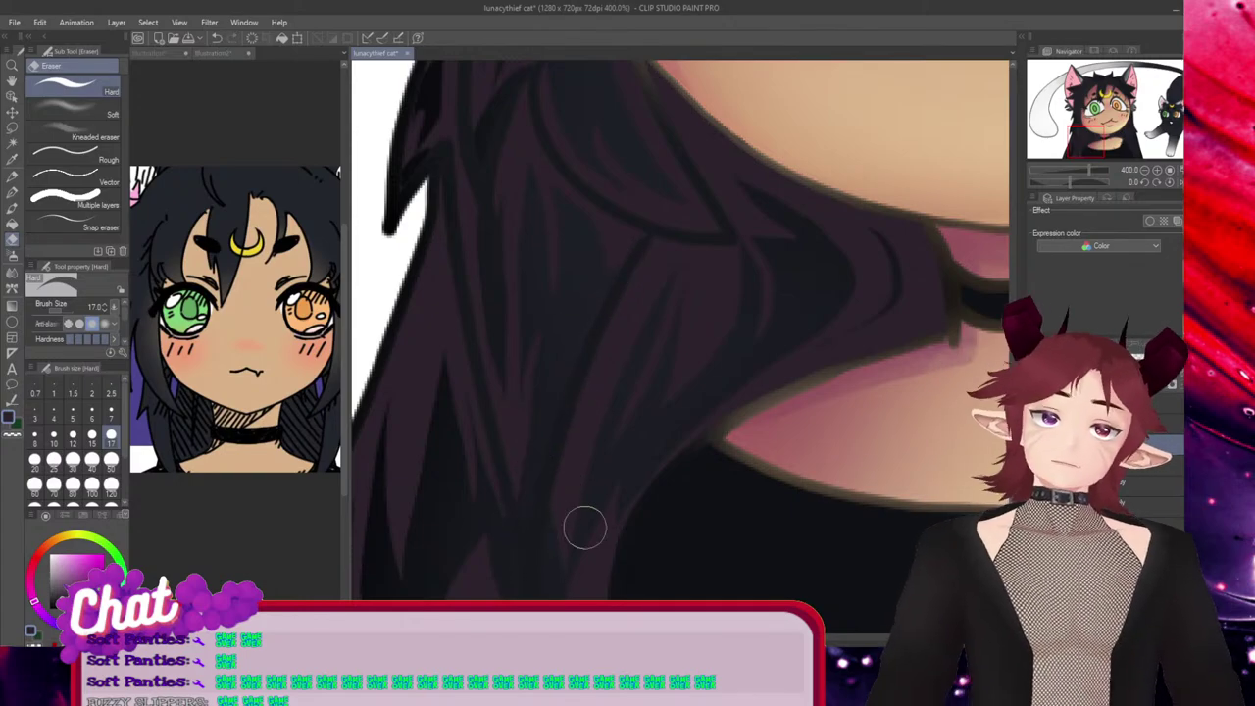
Erase the purple at the tip of the lock under the green-eye side jaw and return to the Turnip pen
{"action": "scroll", "coordinate": [580, 490], "scroll_direction": "down", "scroll_amount": 6}
{"action": "scroll", "coordinate": [644, 267], "scroll_direction": "up", "scroll_amount": 7}
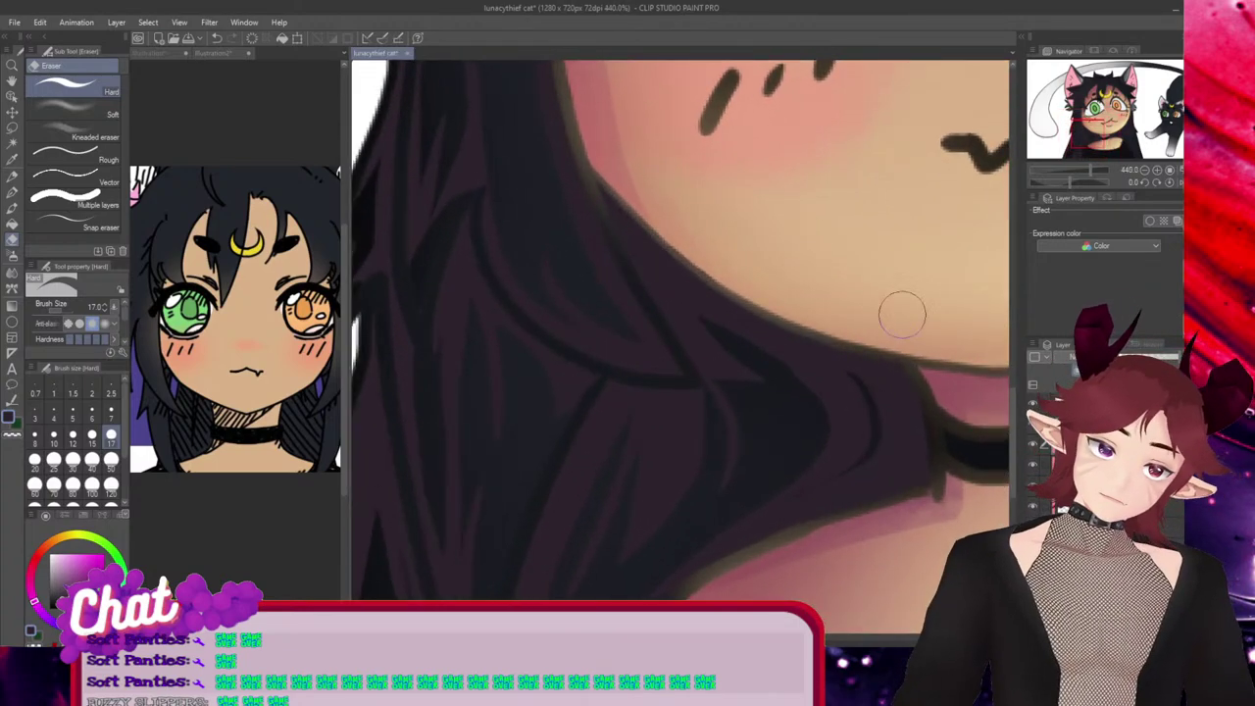
{"action": "left_click_drag", "start_coordinate": [1012, 446], "coordinate": [1012, 392]}
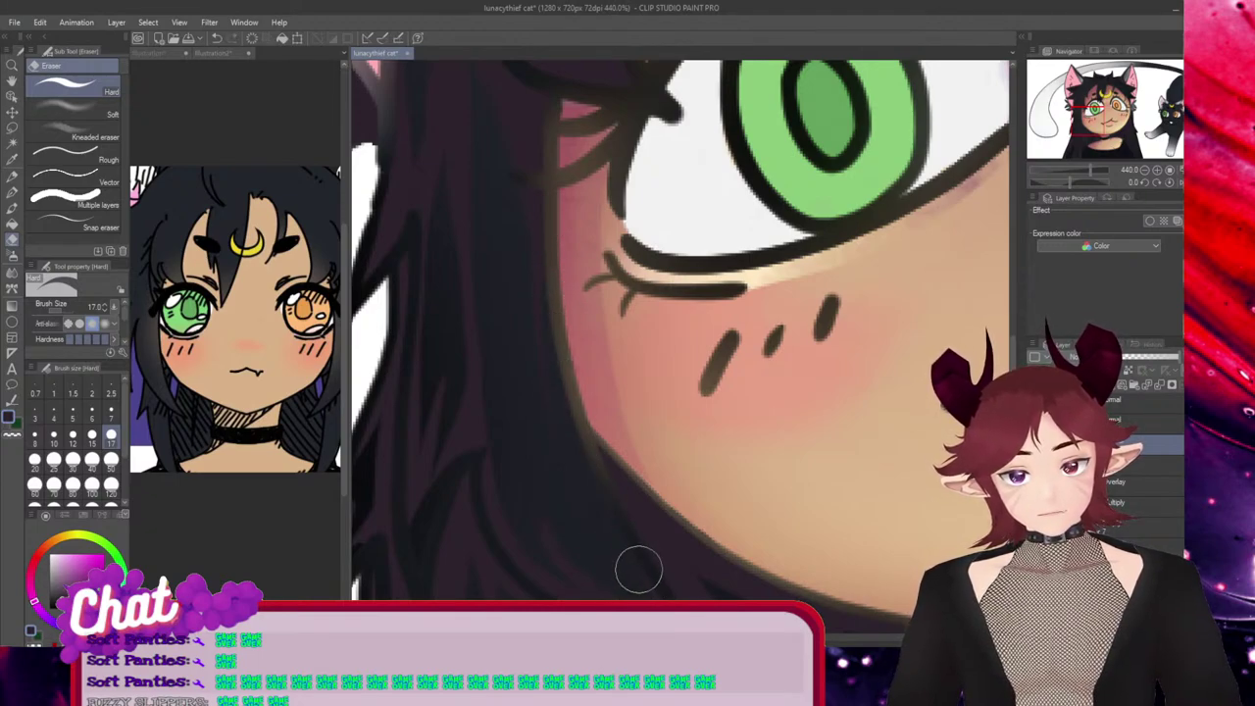
{"action": "scroll", "coordinate": [833, 417], "scroll_direction": "down", "scroll_amount": 3}
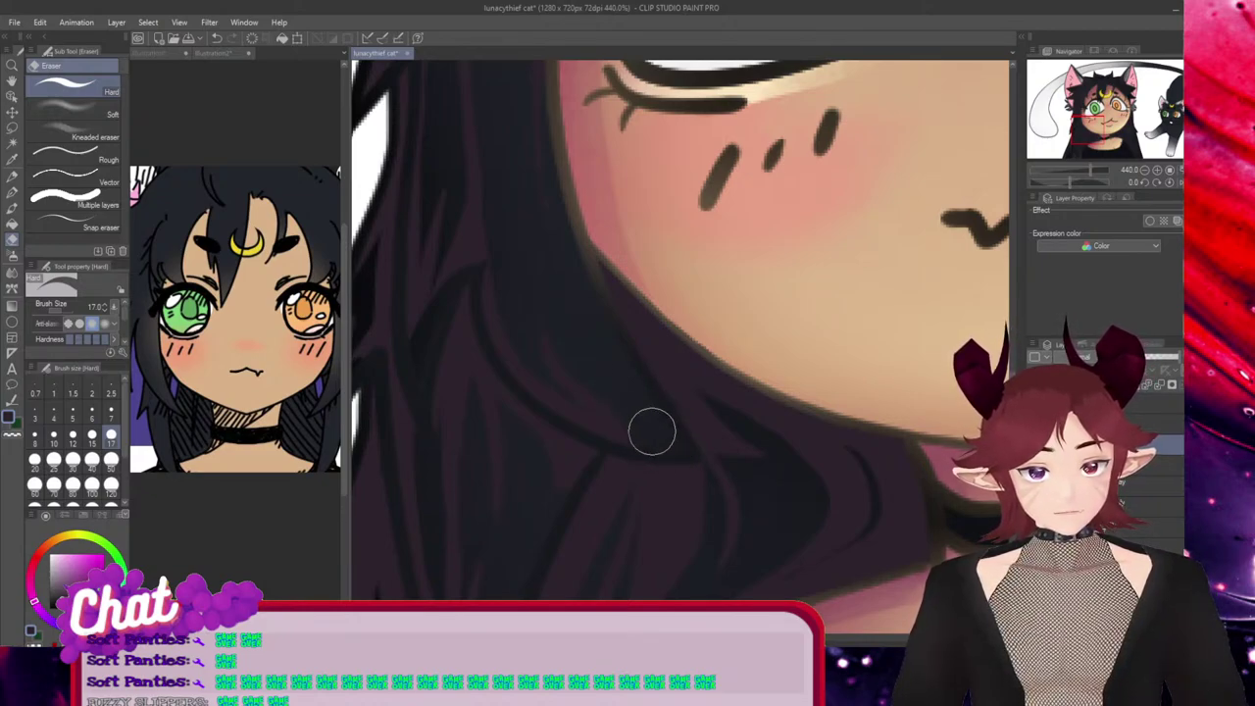
{"action": "key", "text": "p"}
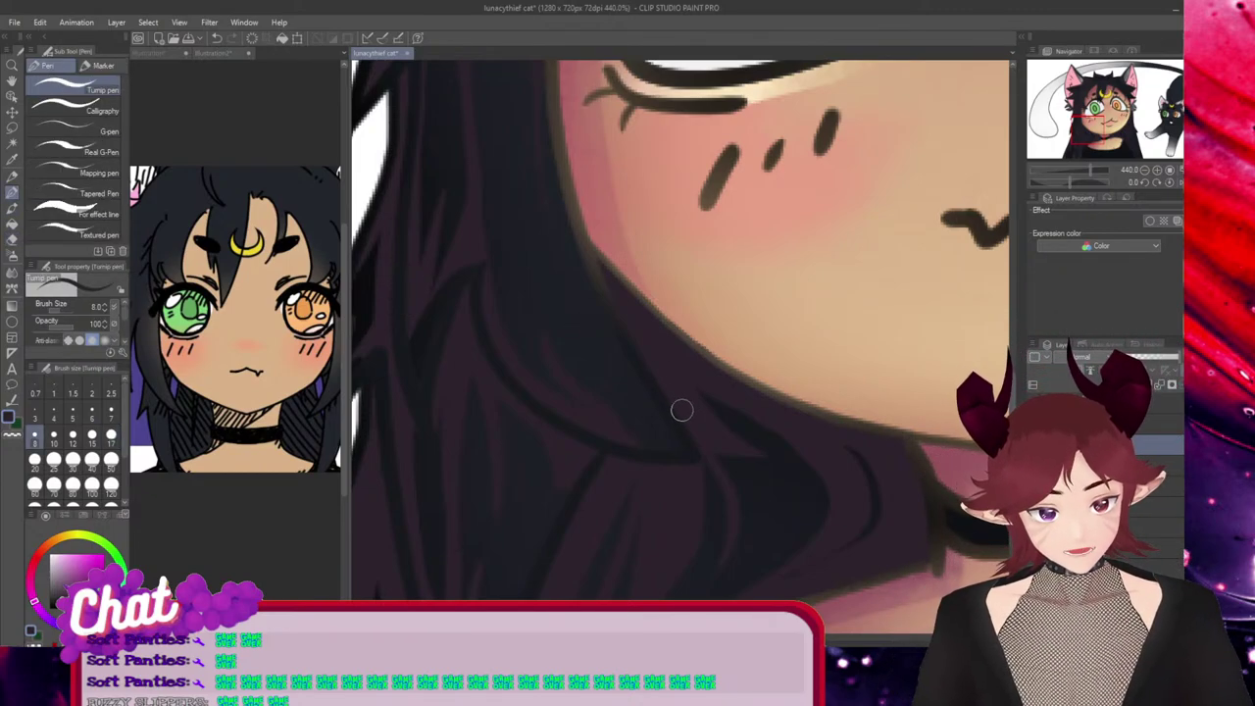
Check the whole character's hair shading, save the drawing, and switch to the hard eraser at the hair beside the green eye
{"action": "scroll", "coordinate": [750, 399], "scroll_direction": "down", "scroll_amount": 5}
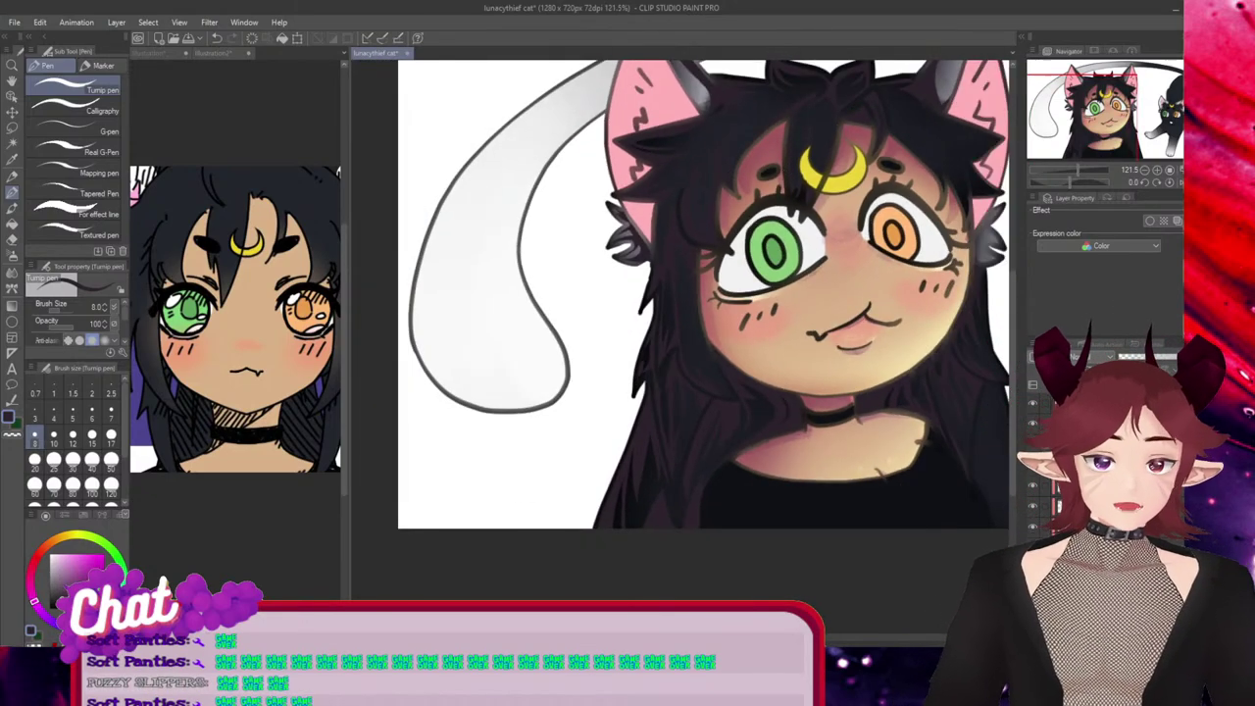
{"action": "scroll", "coordinate": [681, 295], "scroll_direction": "right", "scroll_amount": 4}
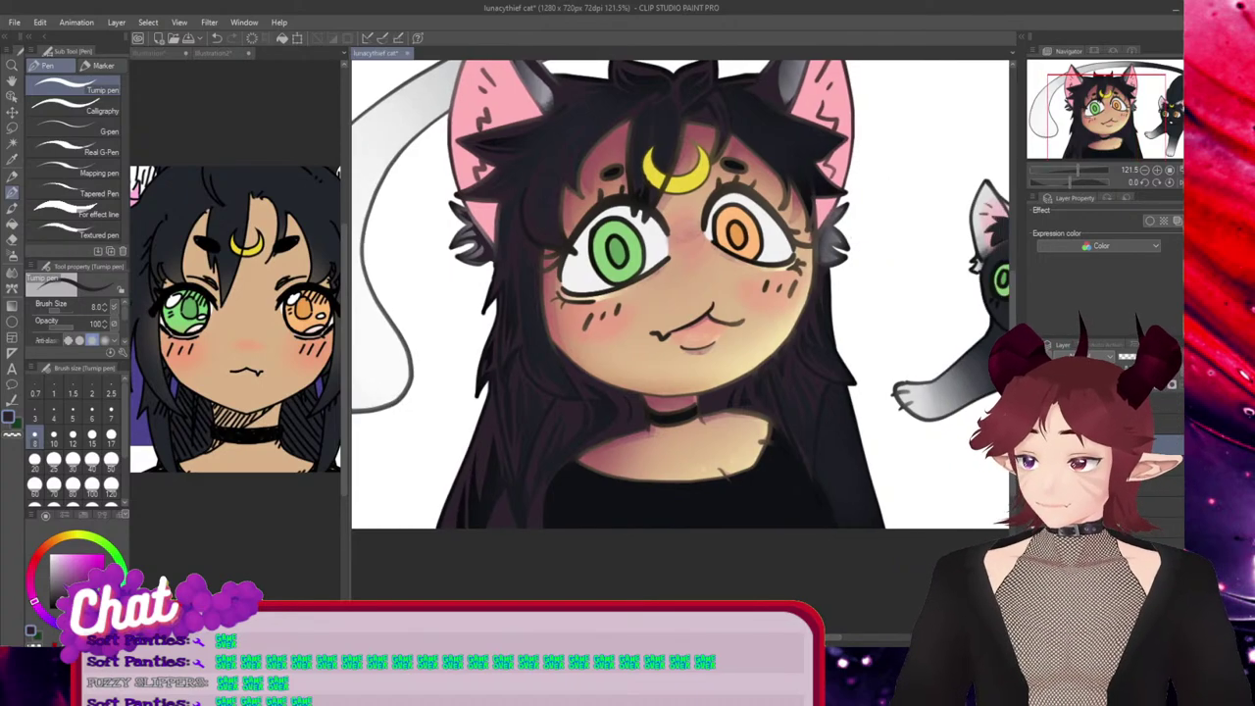
{"action": "scroll", "coordinate": [537, 209], "scroll_direction": "up", "scroll_amount": 4}
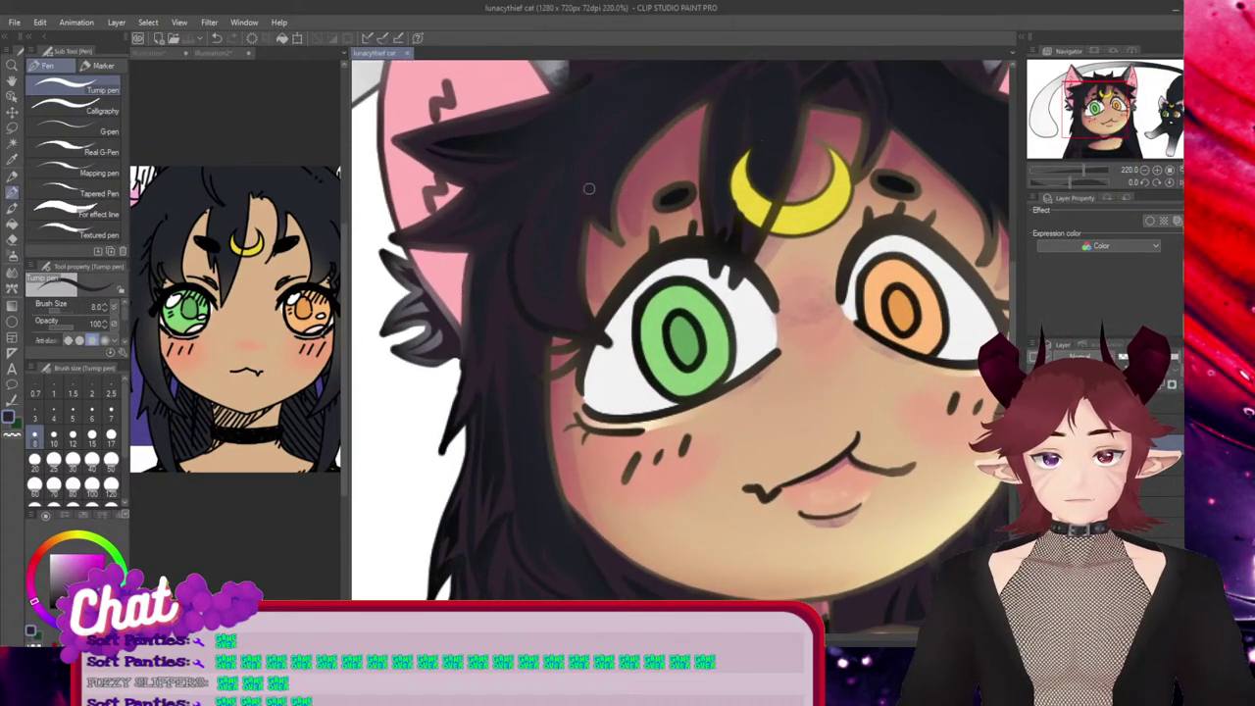
{"action": "scroll", "coordinate": [571, 200], "scroll_direction": "up", "scroll_amount": 2}
{"action": "scroll", "coordinate": [574, 215], "scroll_direction": "up", "scroll_amount": 2}
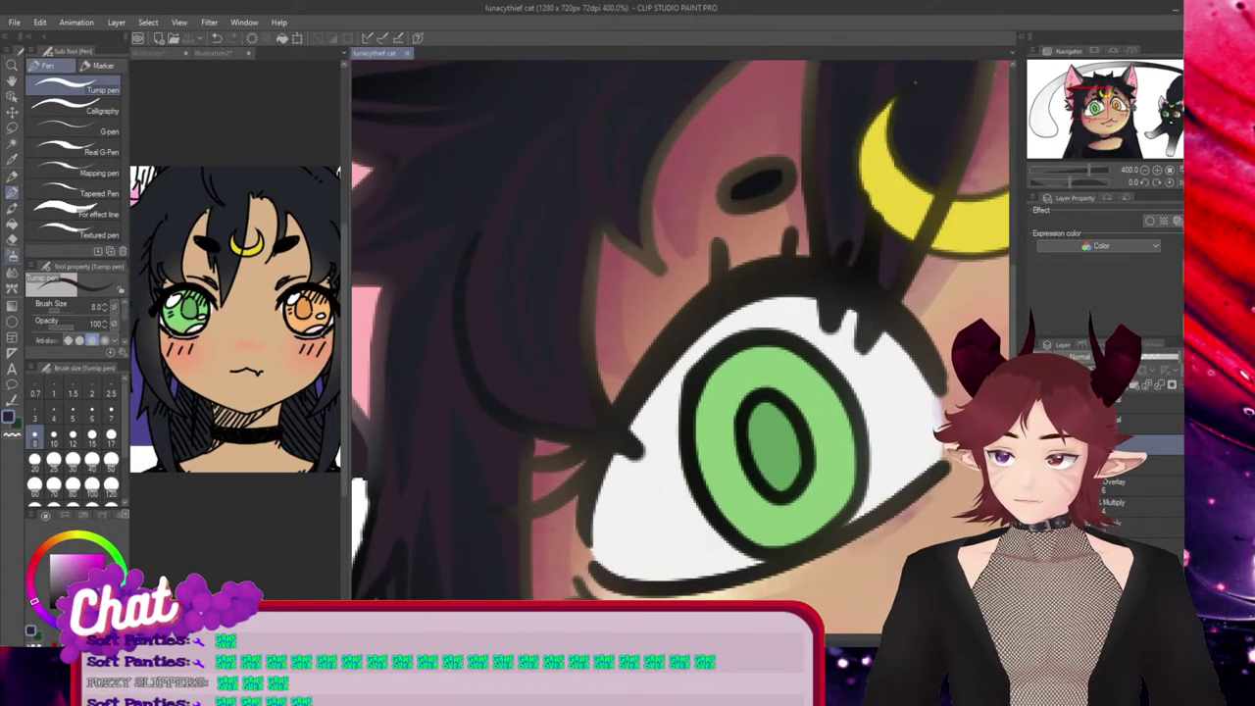
{"action": "key", "text": "e"}
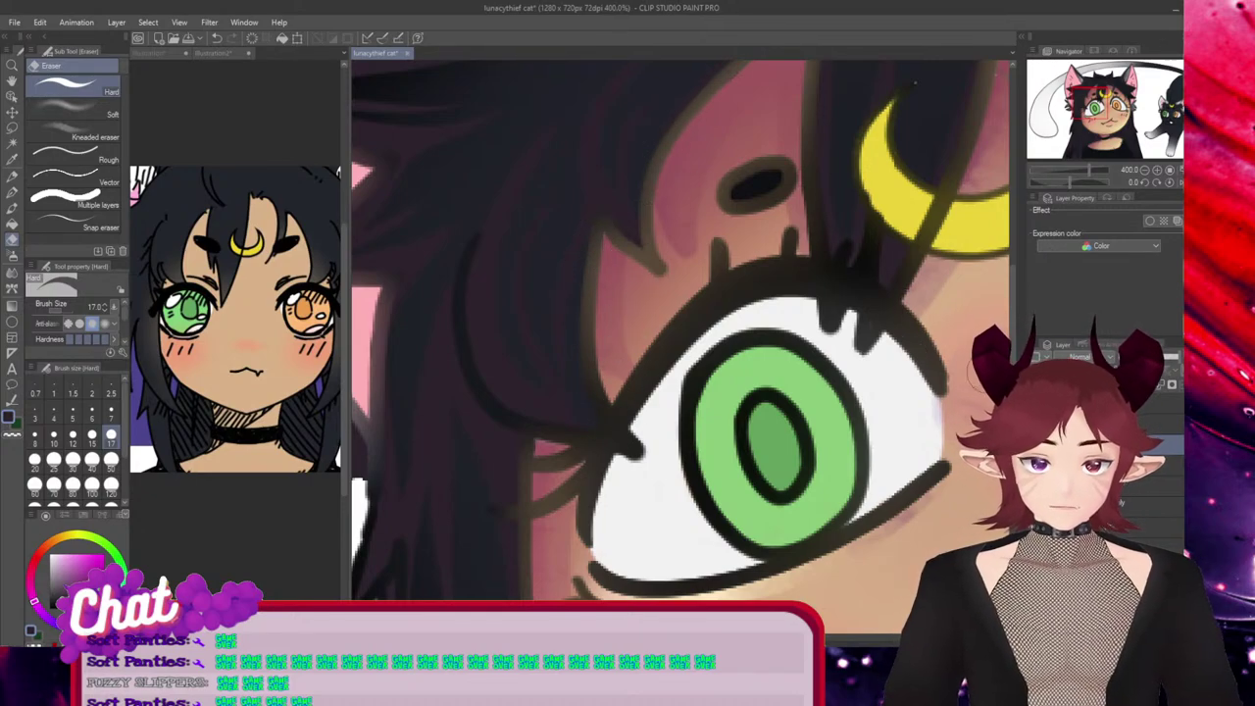
Examine the purple shading across the fringe, the crown and both ears, and down the orange-eye side hair to the shoulder
{"action": "scroll", "coordinate": [835, 316], "scroll_direction": "up", "scroll_amount": 5}
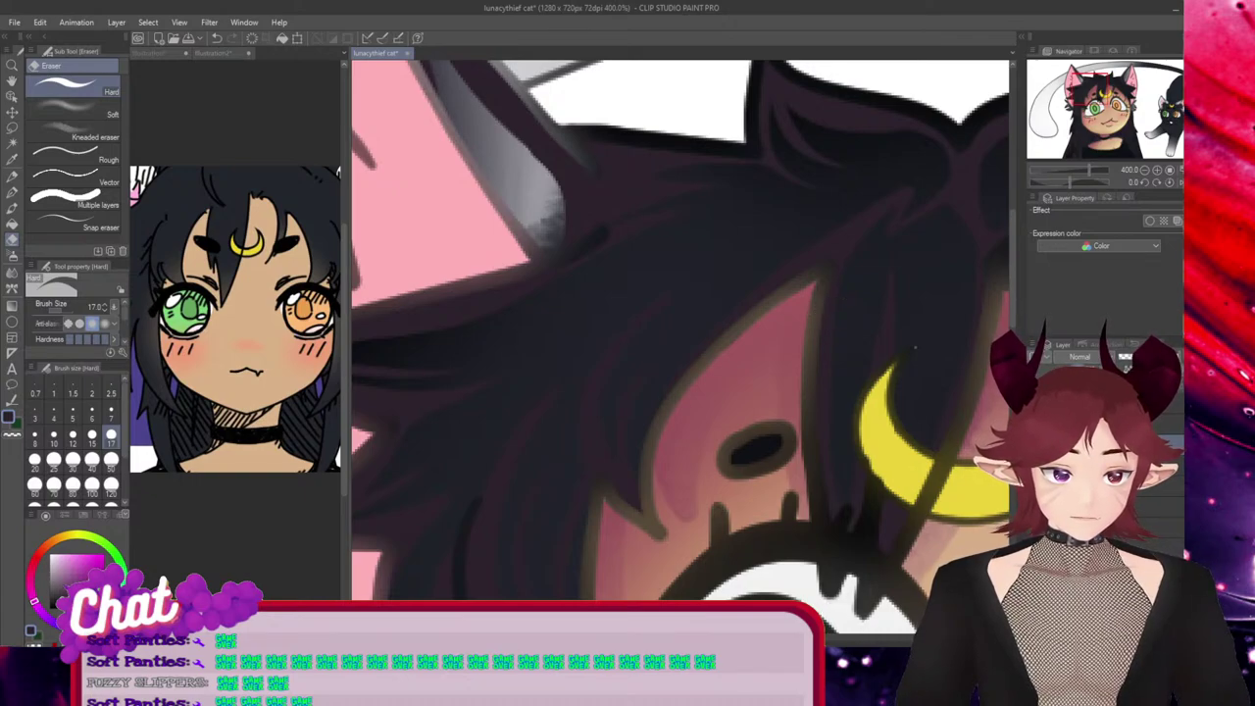
{"action": "scroll", "coordinate": [680, 348], "scroll_direction": "right", "scroll_amount": 8}
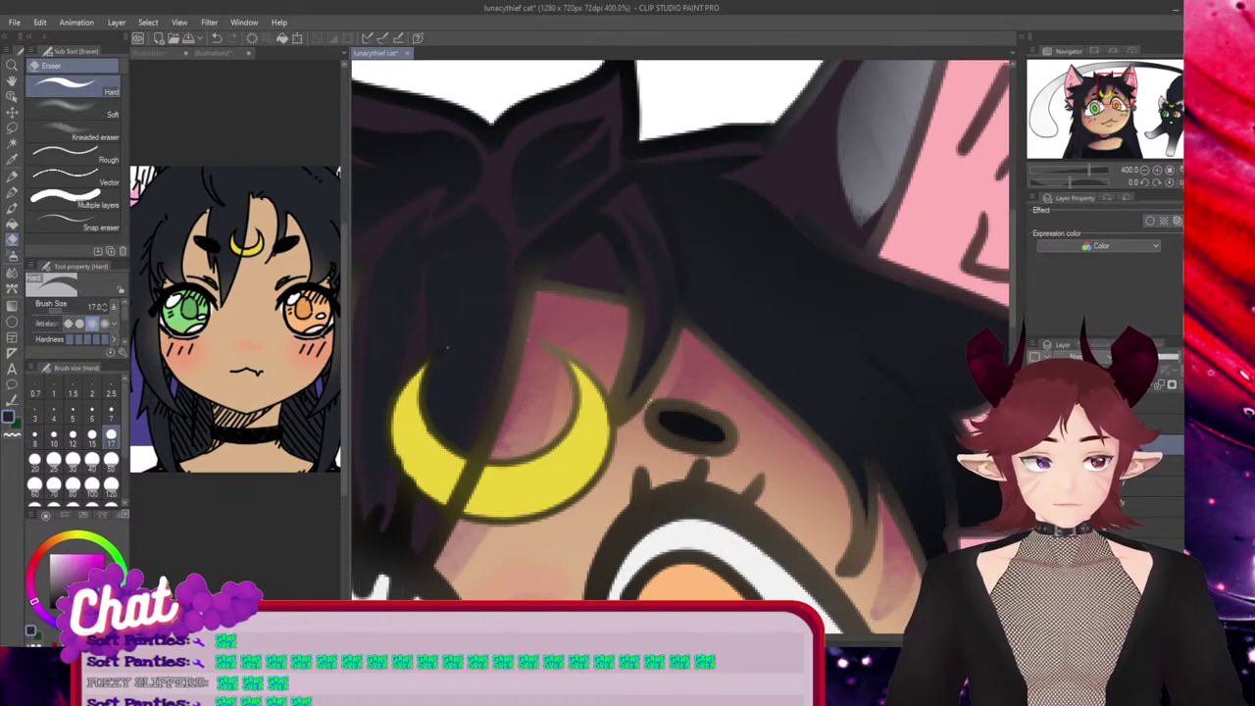
{"action": "scroll", "coordinate": [683, 347], "scroll_direction": "up", "scroll_amount": 3}
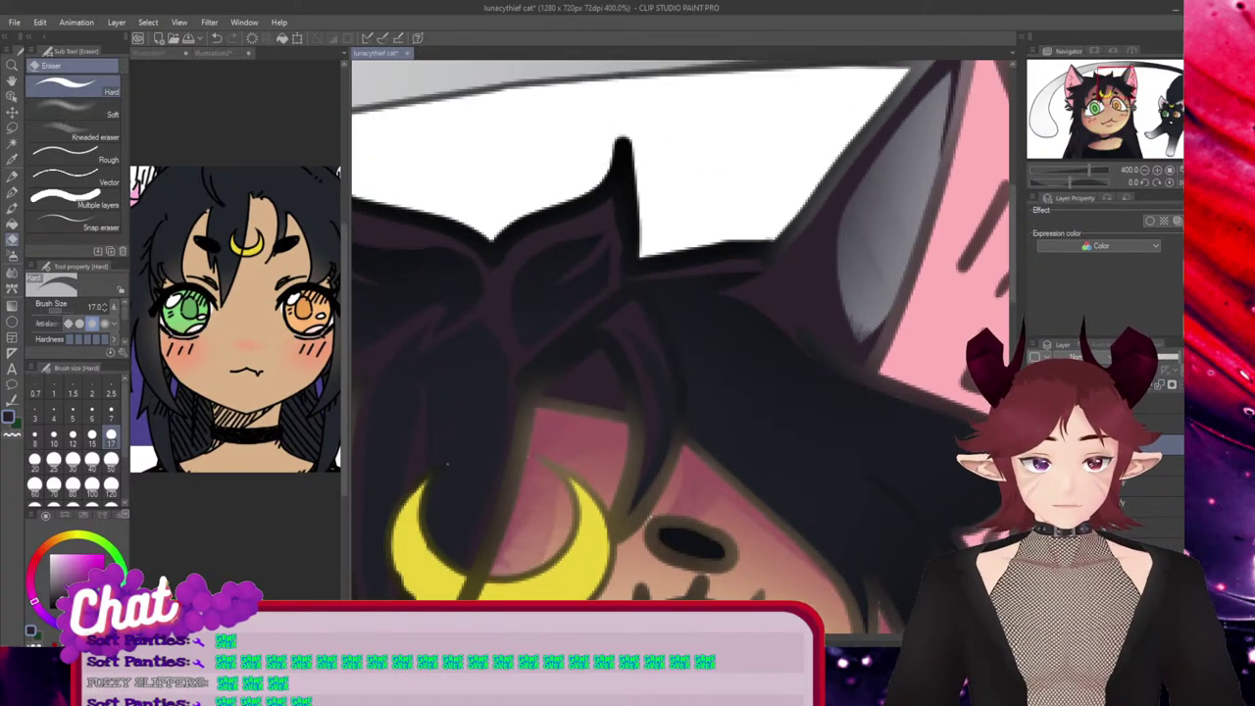
{"action": "scroll", "coordinate": [711, 346], "scroll_direction": "left", "scroll_amount": 10}
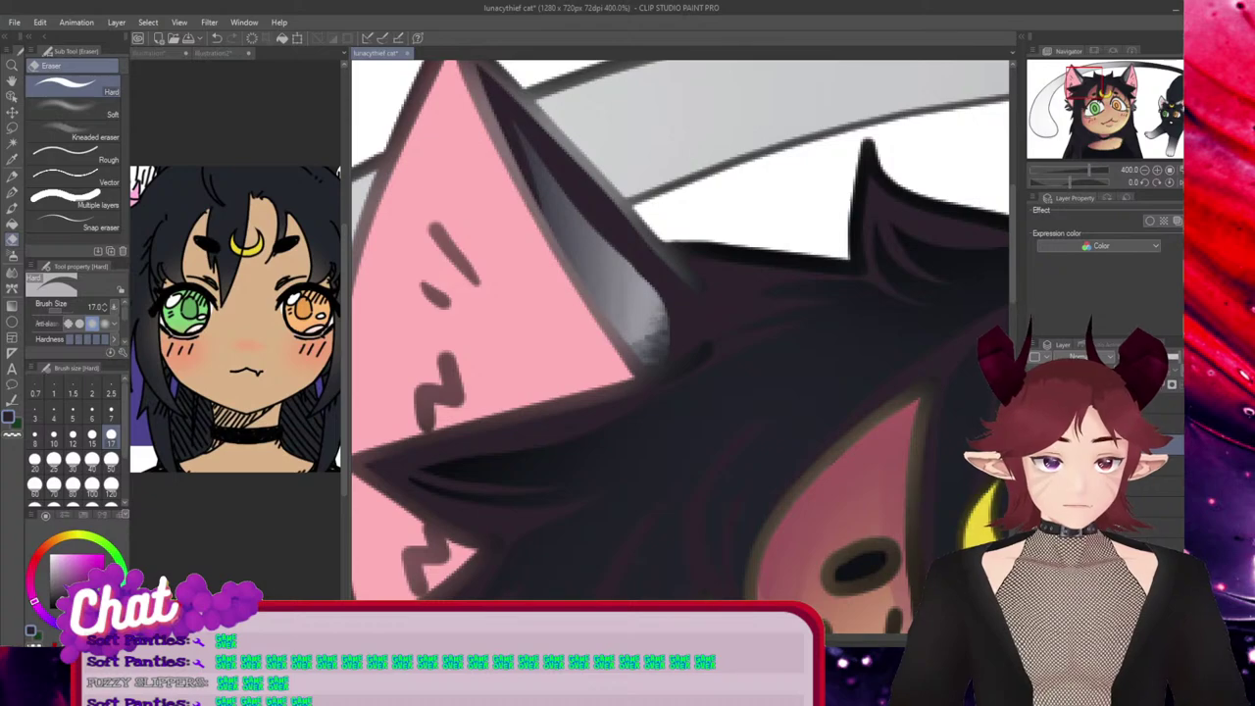
{"action": "scroll", "coordinate": [681, 346], "scroll_direction": "right", "scroll_amount": 10}
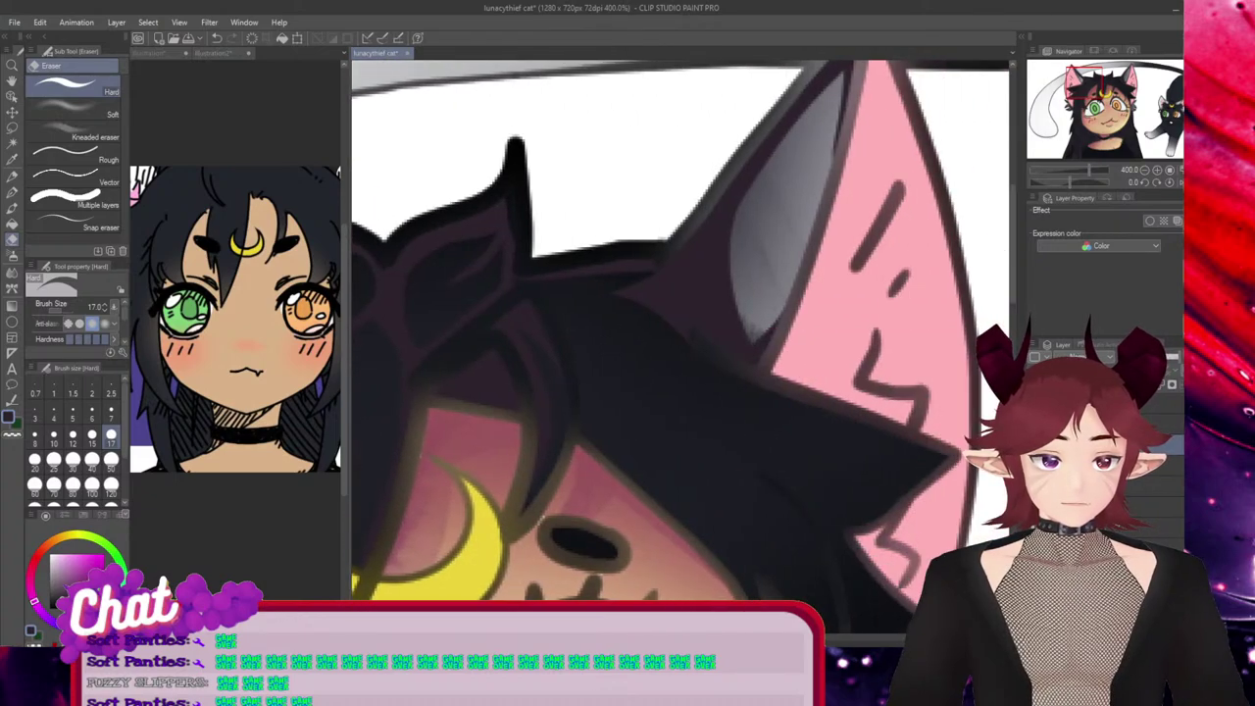
{"action": "scroll", "coordinate": [930, 495], "scroll_direction": "right", "scroll_amount": 3}
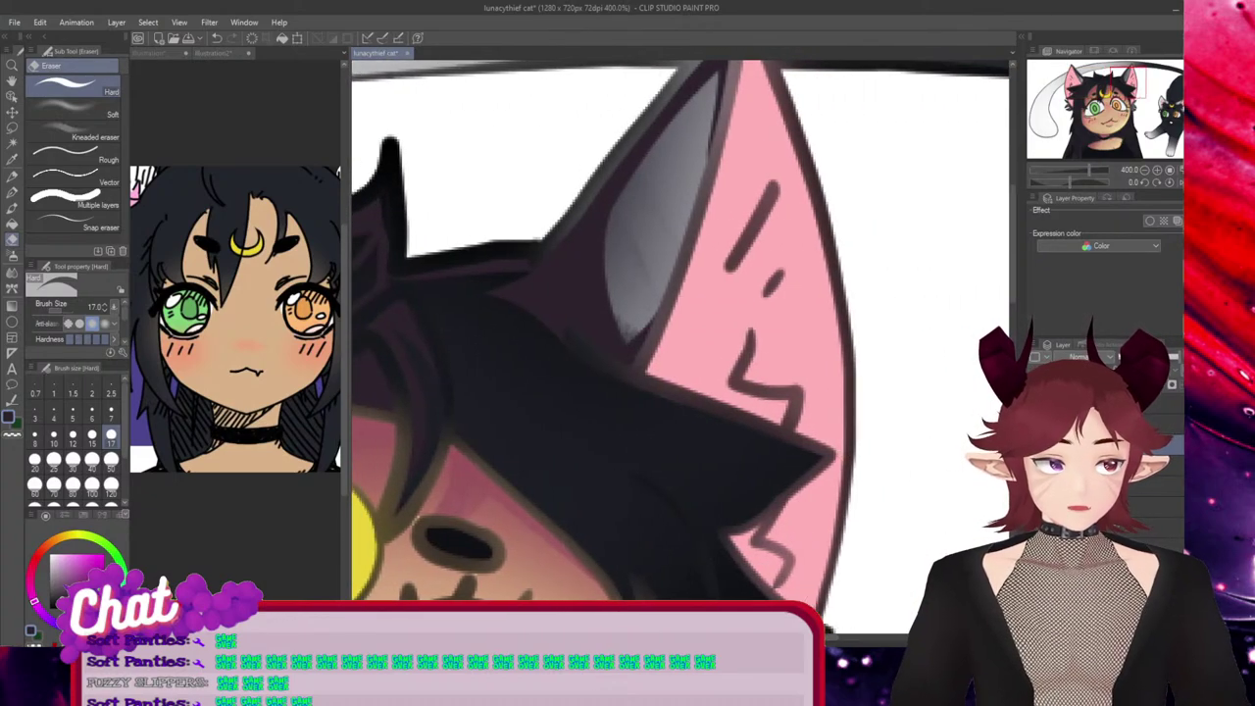
{"action": "scroll", "coordinate": [995, 309], "scroll_direction": "down", "scroll_amount": 10}
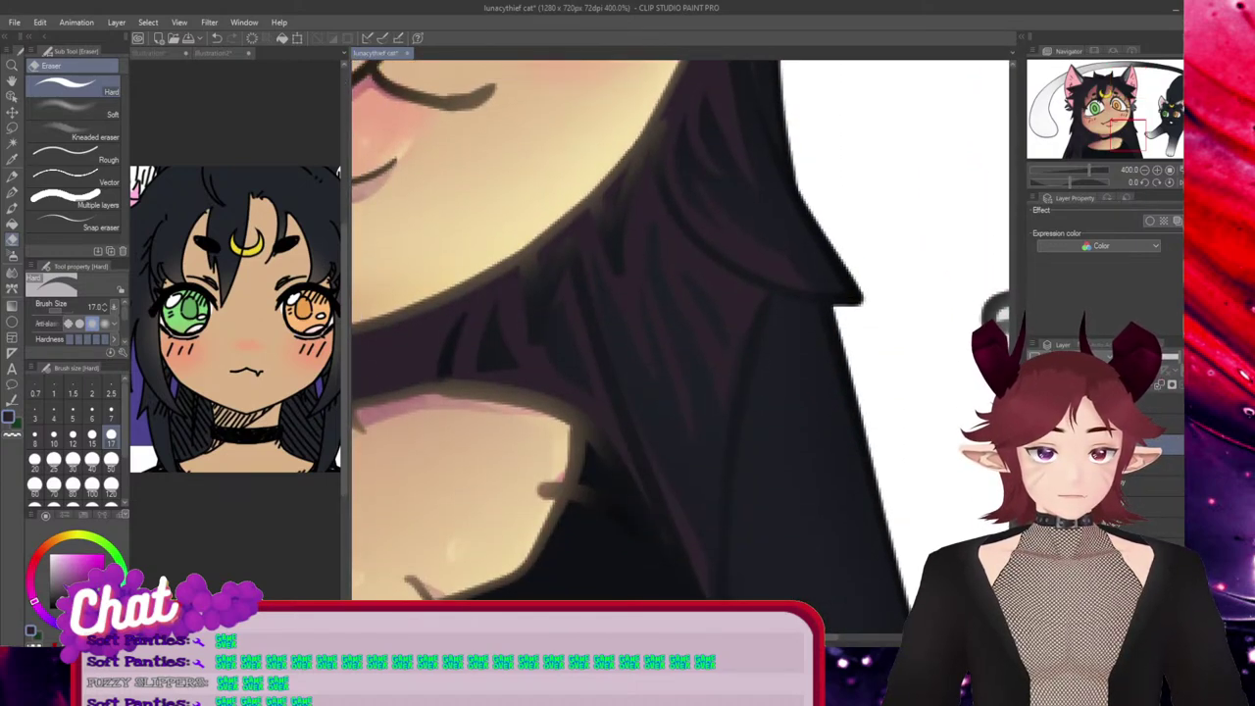
{"action": "scroll", "coordinate": [746, 603], "scroll_direction": "up", "scroll_amount": 2}
{"action": "scroll", "coordinate": [745, 603], "scroll_direction": "down", "scroll_amount": 5}
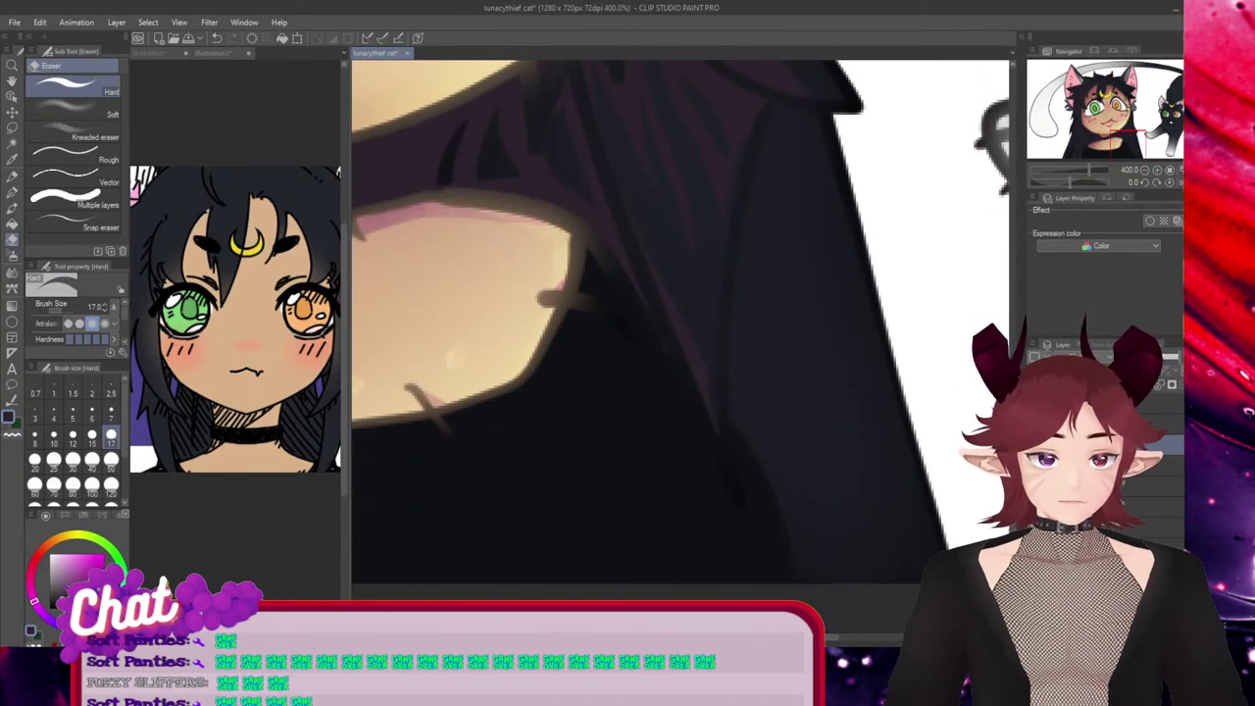
Shade the edges and lower end of the outer orange-eye side lock in purple with the Turnip pen, erasing the spill over the black top
{"action": "scroll", "coordinate": [736, 569], "scroll_direction": "right", "scroll_amount": 3}
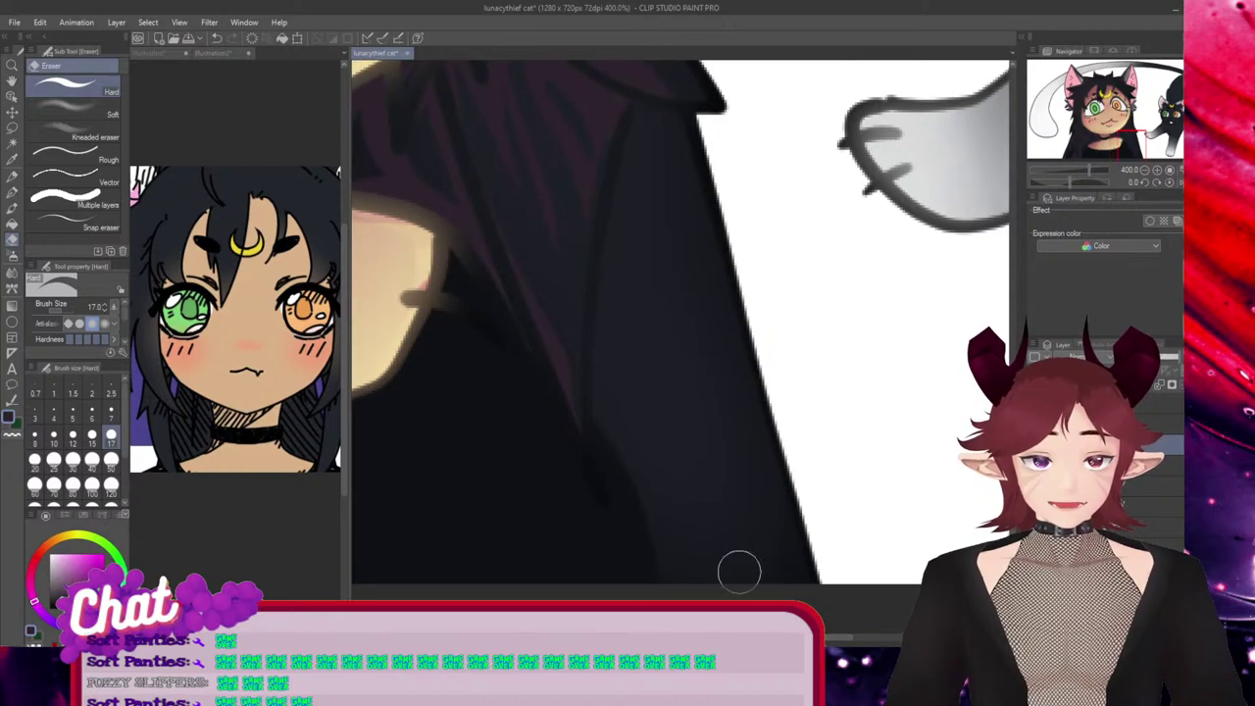
{"action": "left_click", "coordinate": [12, 176]}
{"action": "left_click", "coordinate": [11, 192]}
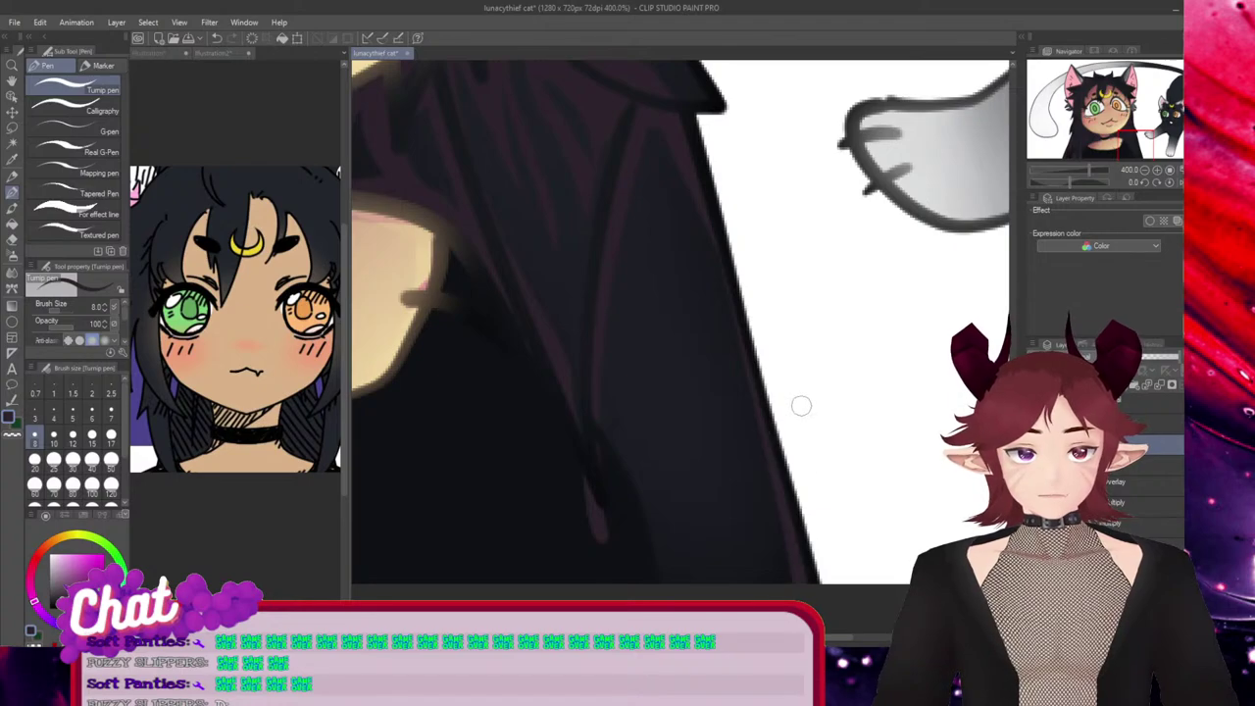
{"action": "mouse_move", "coordinate": [767, 337]}
{"action": "left_mouse_down"}
{"action": "mouse_move", "coordinate": [810, 448]}
{"action": "mouse_move", "coordinate": [784, 457]}
{"action": "mouse_move", "coordinate": [759, 506]}
{"action": "mouse_move", "coordinate": [781, 569]}
{"action": "mouse_move", "coordinate": [785, 479]}
{"action": "mouse_move", "coordinate": [803, 511]}
{"action": "left_mouse_up"}
{"action": "left_click_drag", "start_coordinate": [748, 576], "coordinate": [609, 401]}
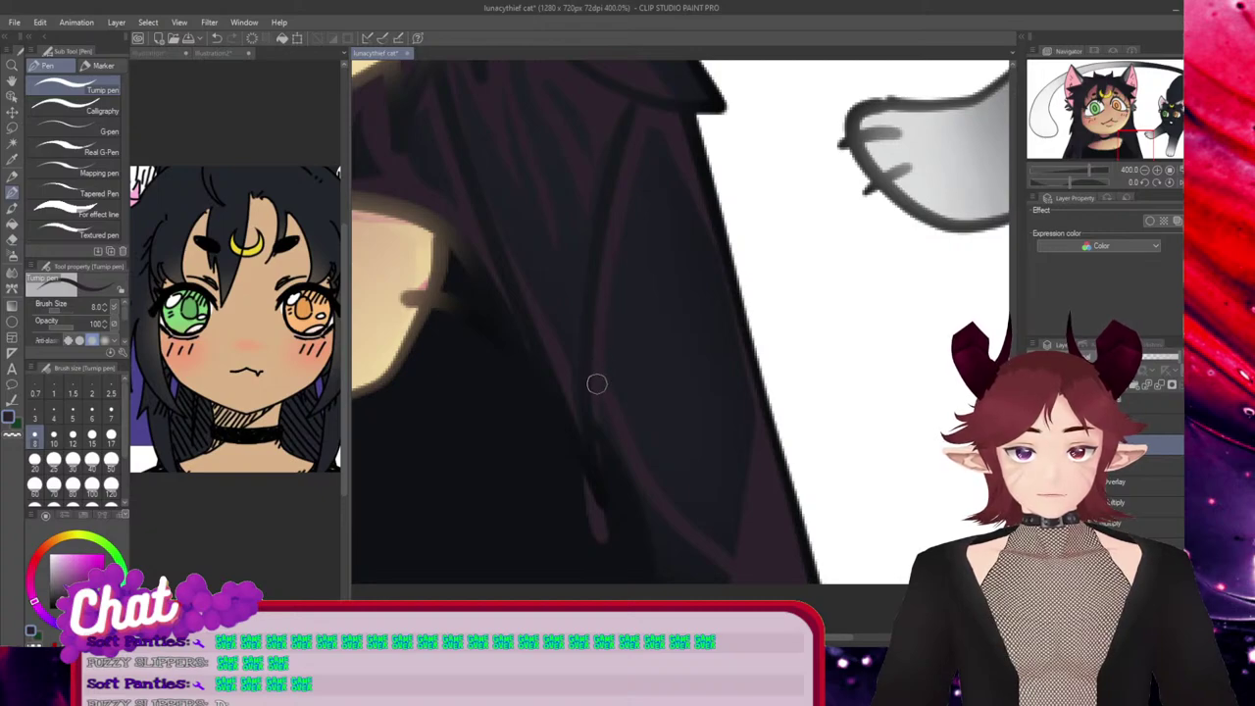
{"action": "left_click_drag", "start_coordinate": [600, 406], "coordinate": [677, 533]}
{"action": "left_click_drag", "start_coordinate": [622, 462], "coordinate": [692, 577]}
{"action": "mouse_move", "coordinate": [659, 509]}
{"action": "left_mouse_down"}
{"action": "mouse_move", "coordinate": [671, 577]}
{"action": "mouse_move", "coordinate": [655, 578]}
{"action": "mouse_move", "coordinate": [745, 585]}
{"action": "left_mouse_up"}
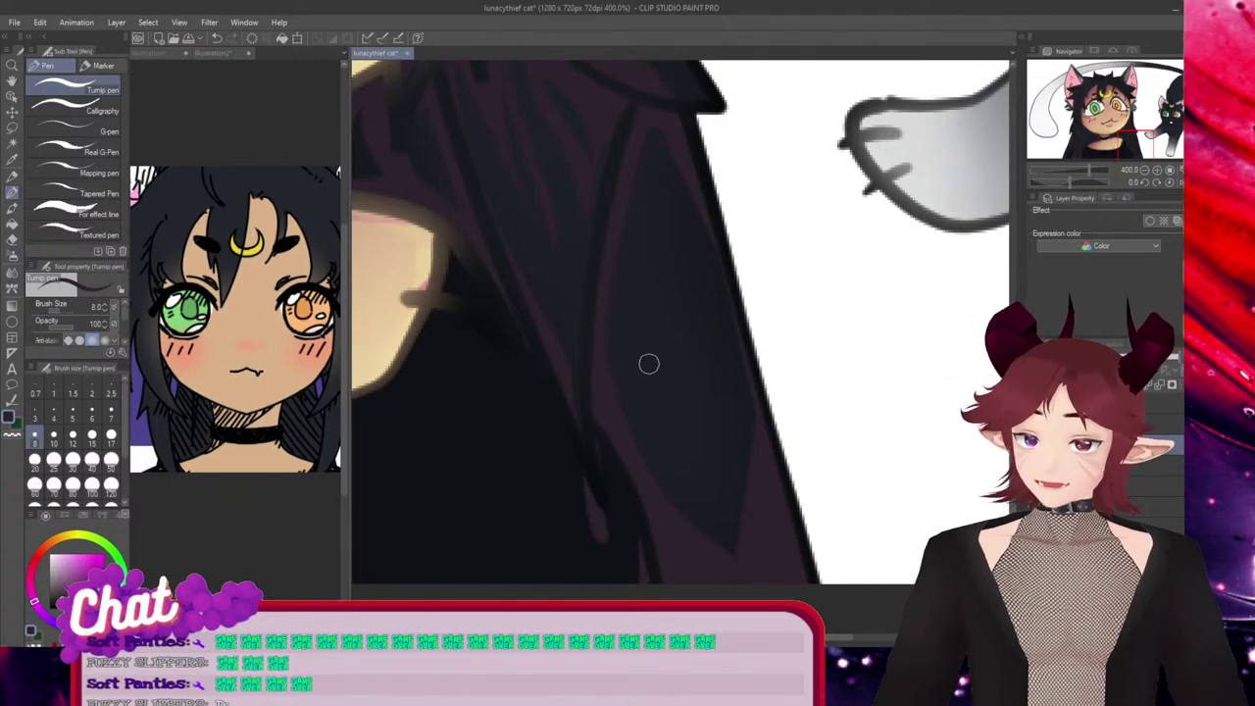
{"action": "left_click", "coordinate": [12, 239]}
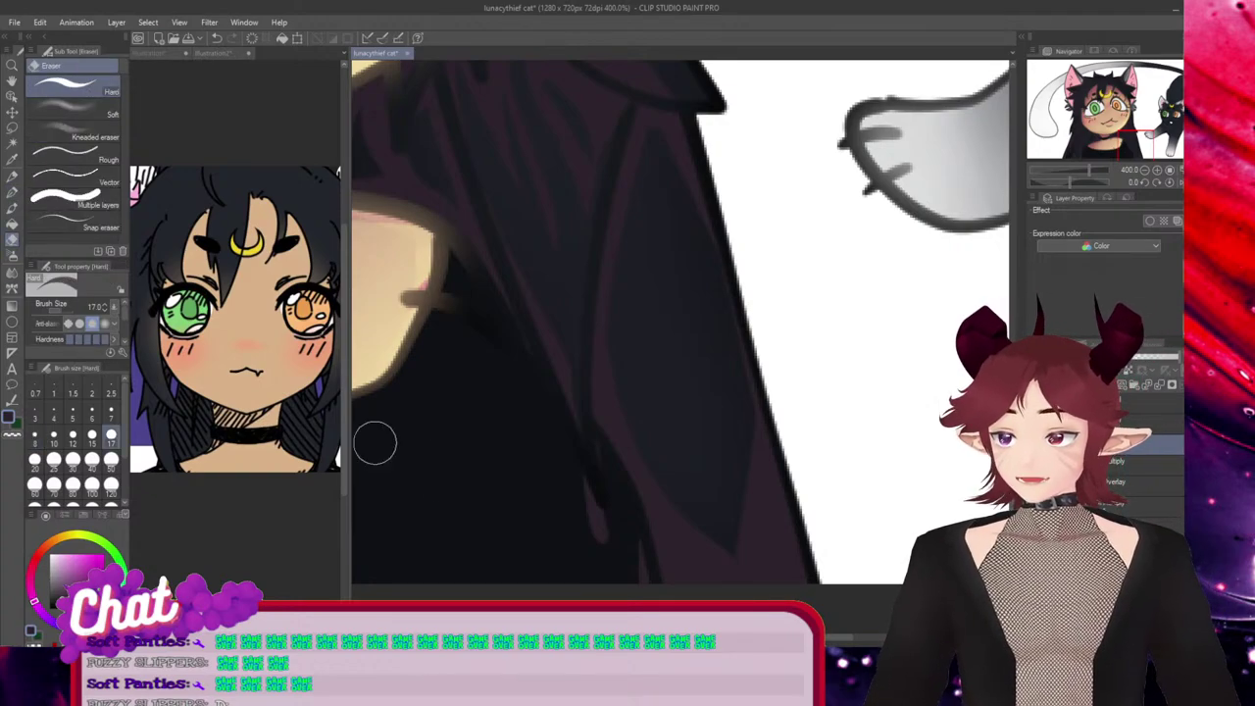
{"action": "left_click_drag", "start_coordinate": [602, 477], "coordinate": [583, 527]}
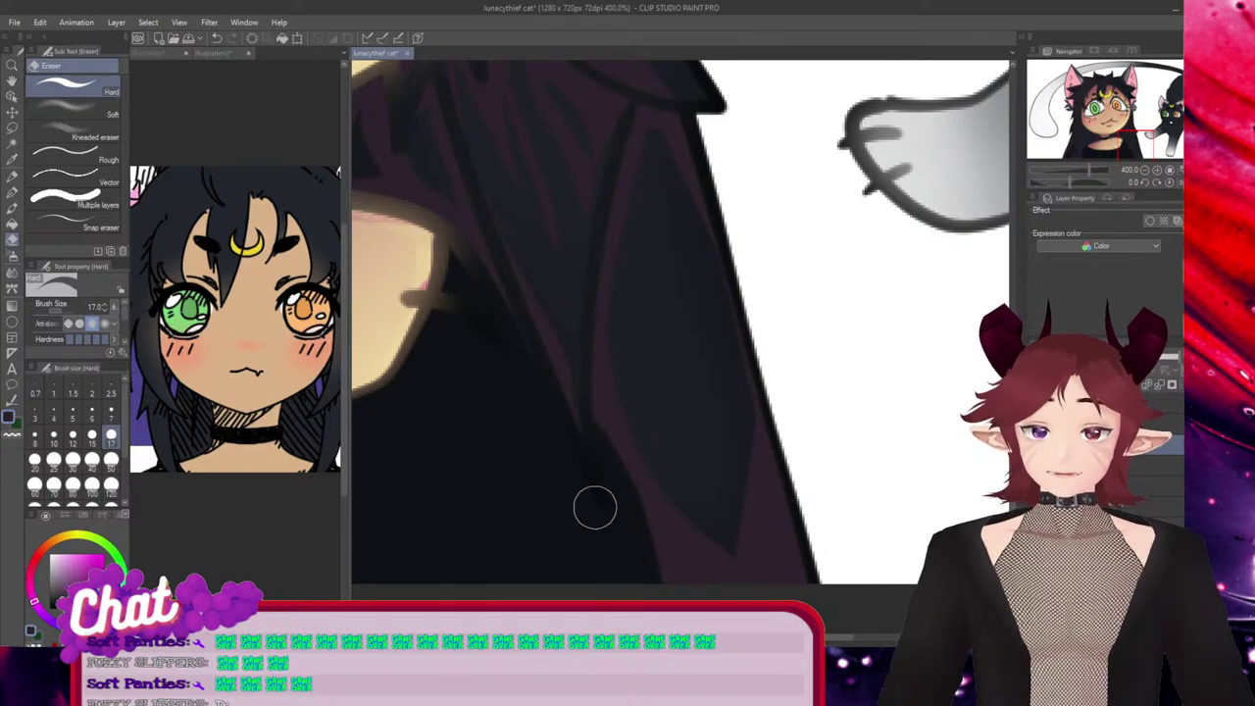
Add thin purple strands down the middle of that outer lock and trim them with the hard eraser
{"action": "left_click", "coordinate": [12, 192]}
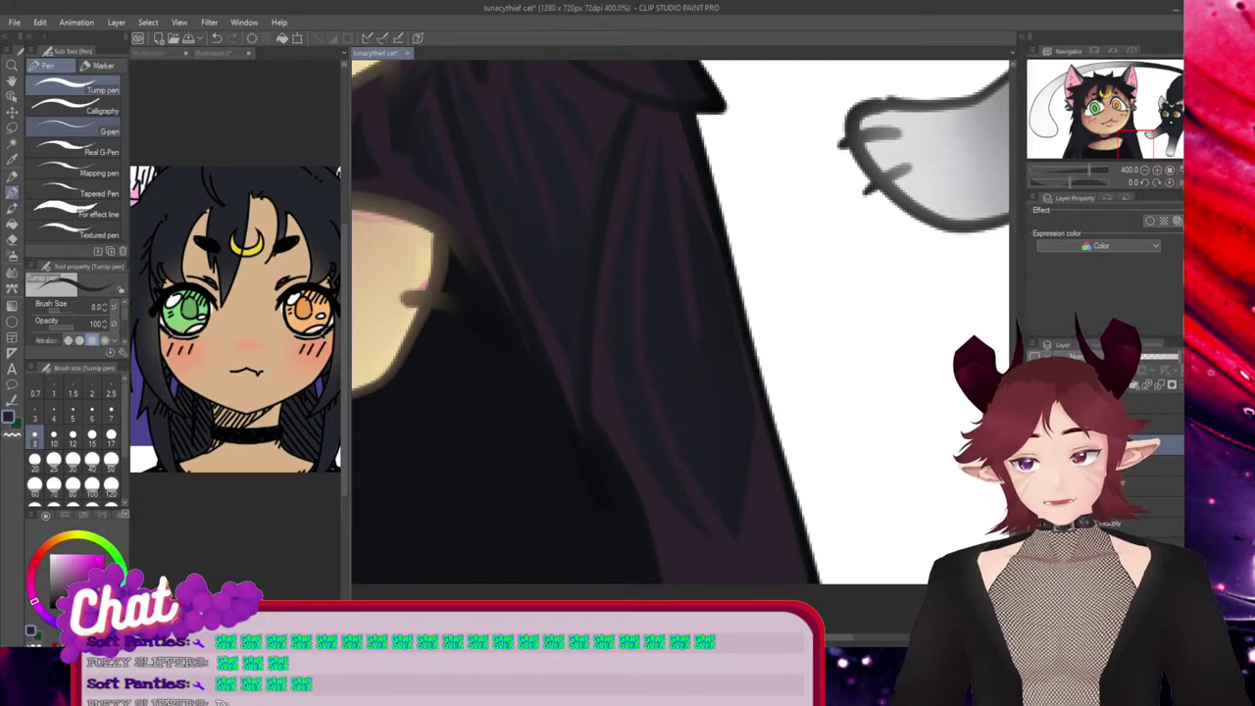
{"action": "left_click", "coordinate": [12, 240]}
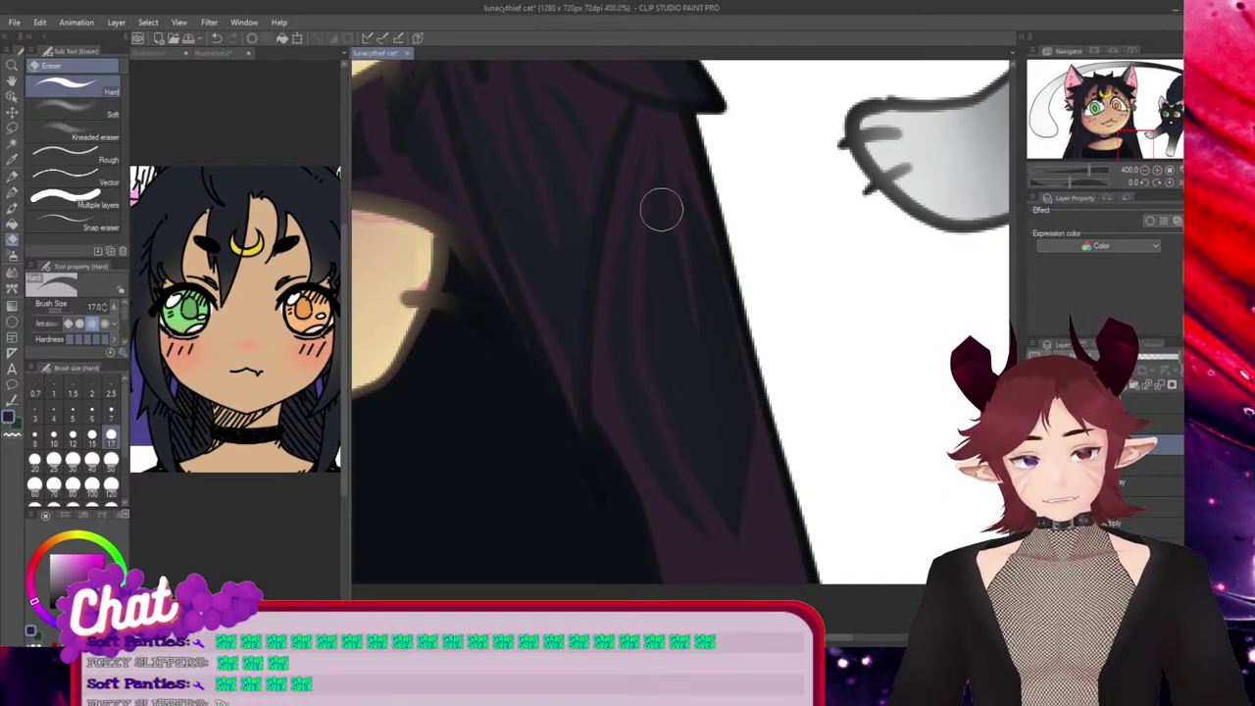
{"action": "left_click", "coordinate": [12, 193]}
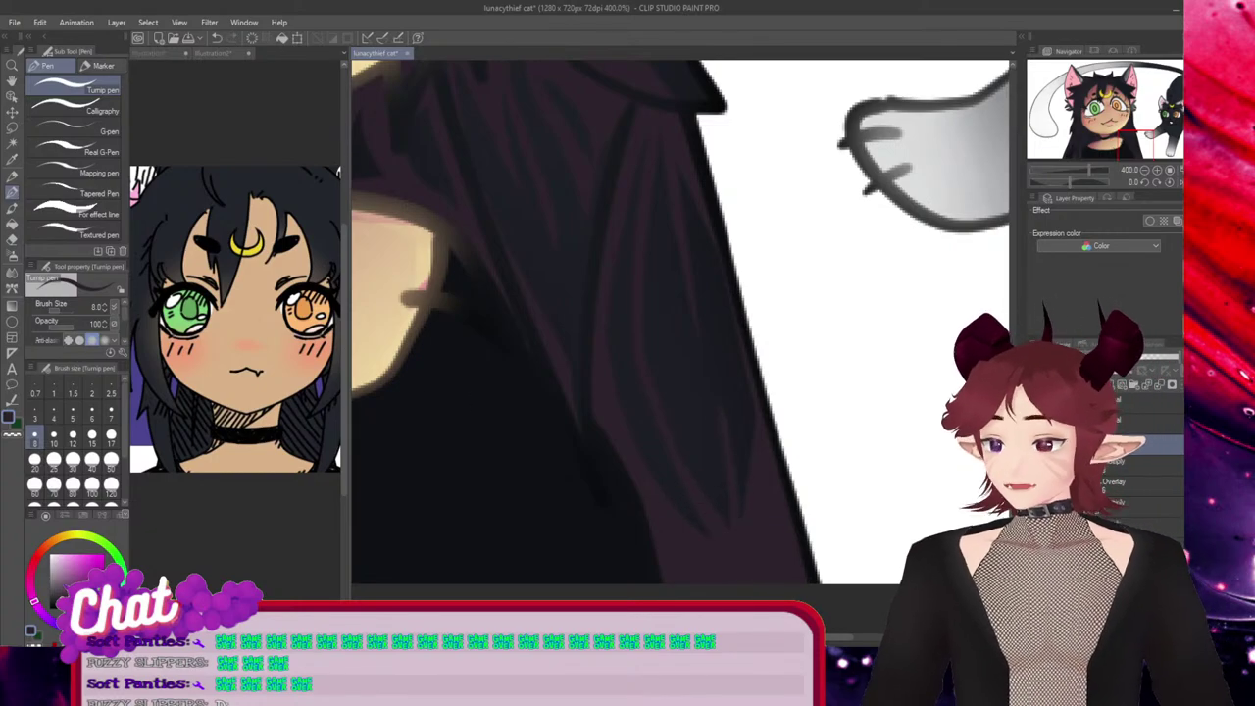
{"action": "key", "text": "e"}
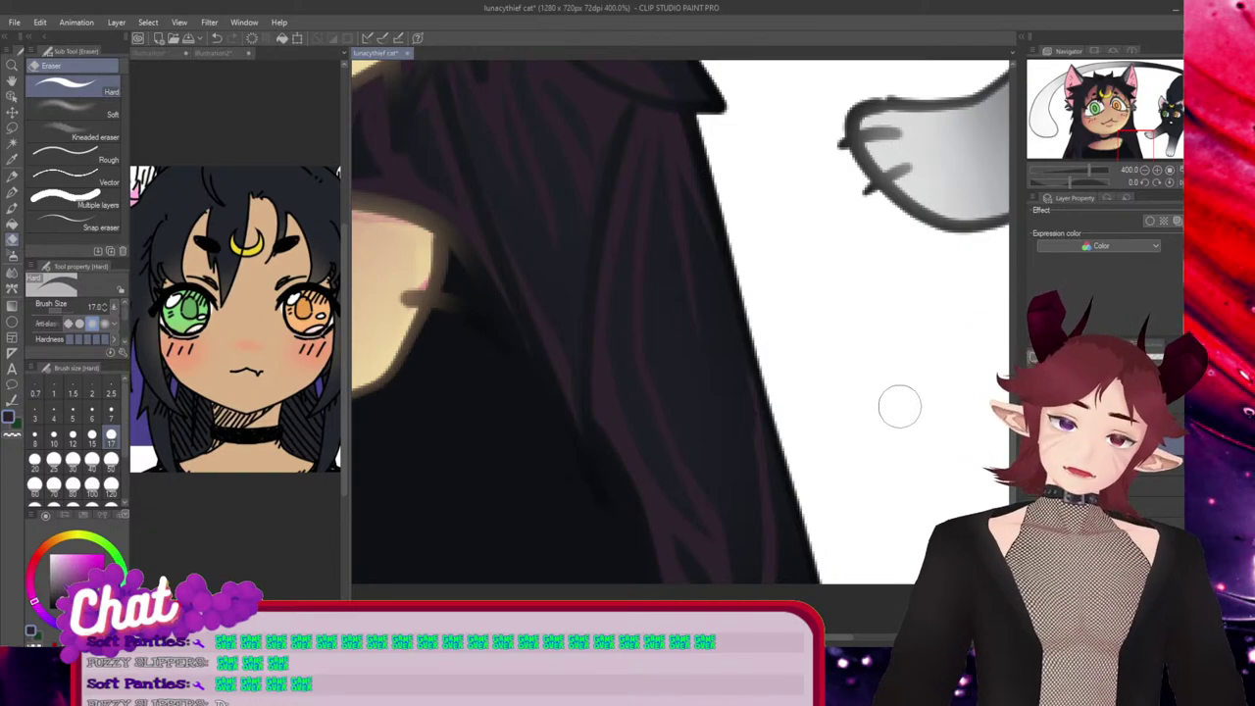
{"action": "scroll", "coordinate": [886, 398], "scroll_direction": "down", "scroll_amount": 5}
{"action": "scroll", "coordinate": [857, 403], "scroll_direction": "up", "scroll_amount": 5}
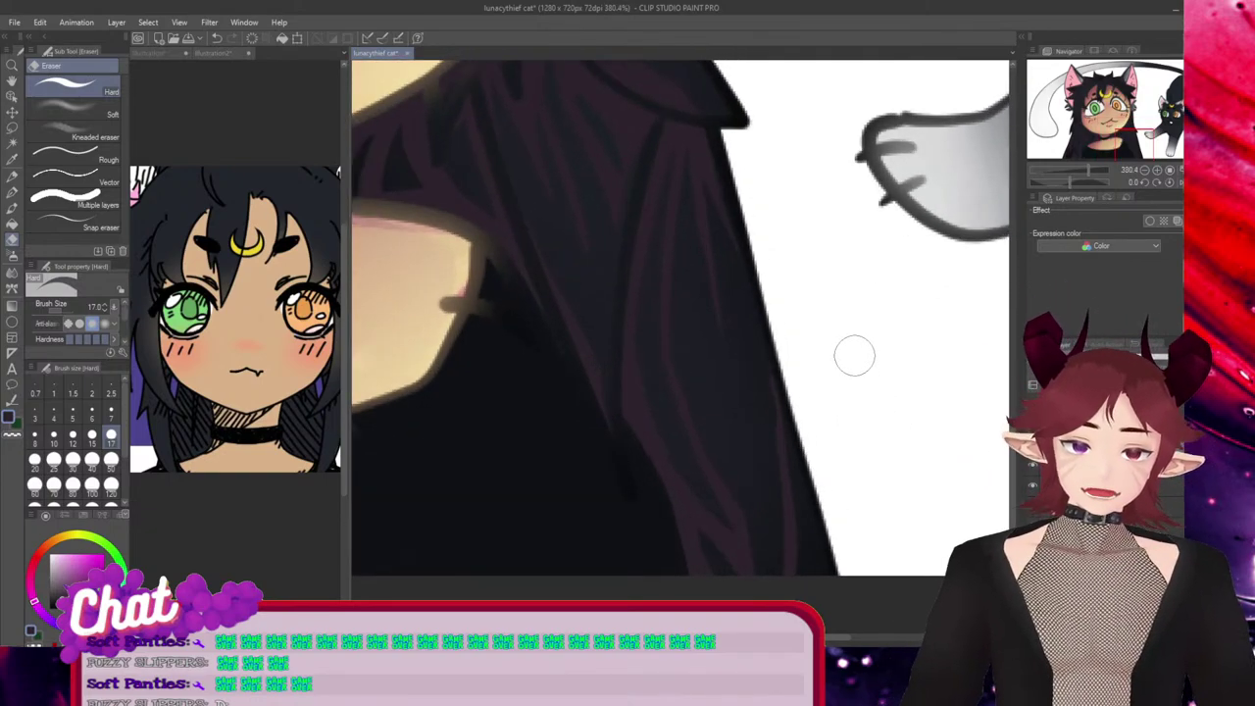
{"action": "key", "text": "p"}
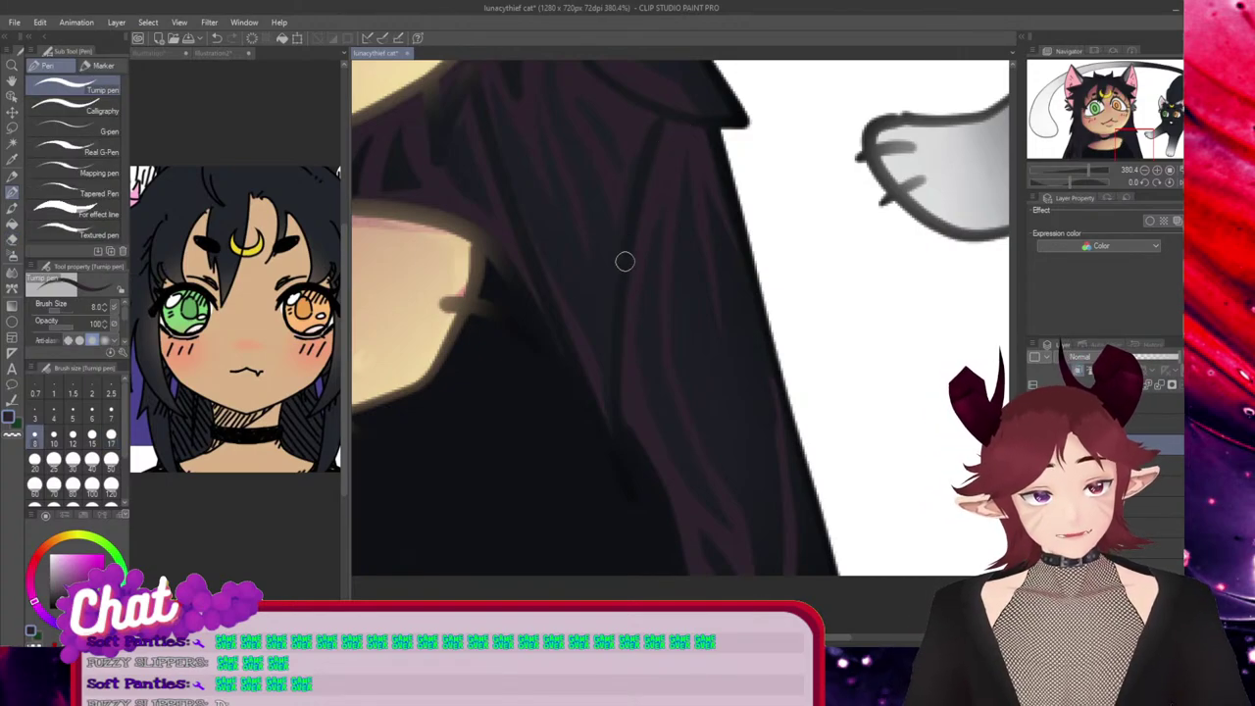
Paint purple shading along both edges of the large hair spike over the orange-eye side ear, redoing the stroke inward from its tip
{"action": "scroll", "coordinate": [760, 108], "scroll_direction": "down", "scroll_amount": 5}
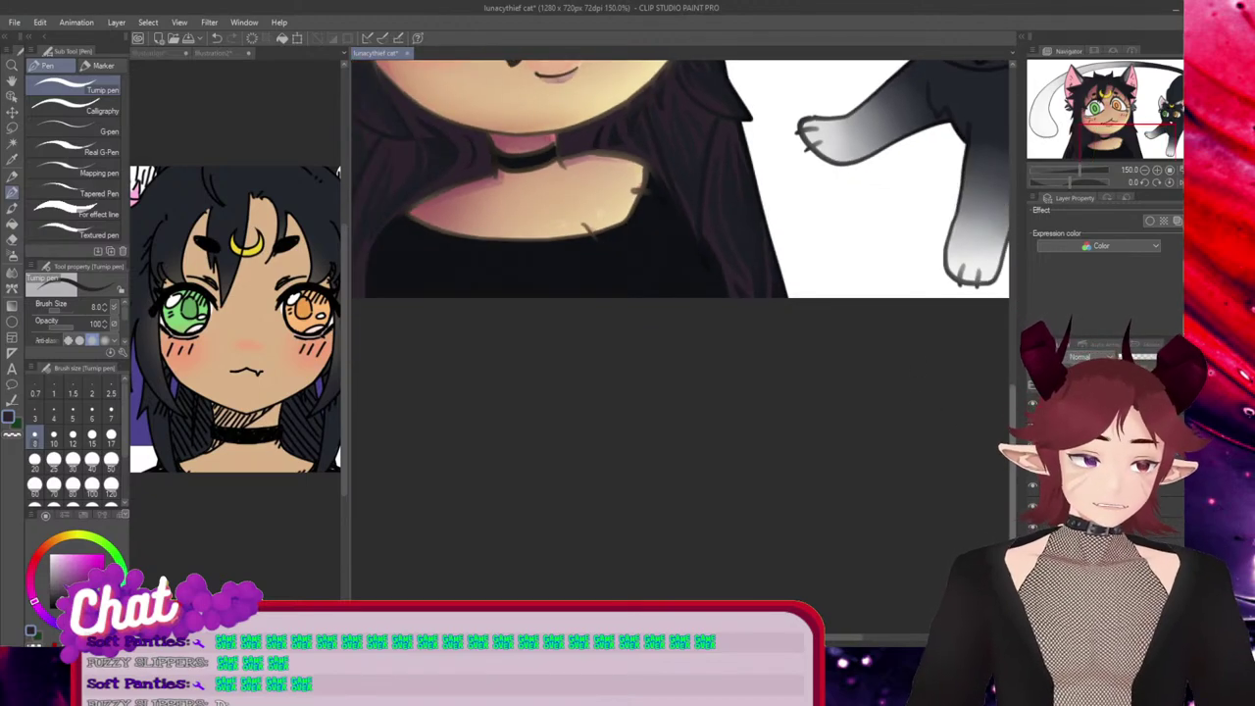
{"action": "scroll", "coordinate": [682, 328], "scroll_direction": "up", "scroll_amount": 1}
{"action": "scroll", "coordinate": [681, 329], "scroll_direction": "up", "scroll_amount": 6}
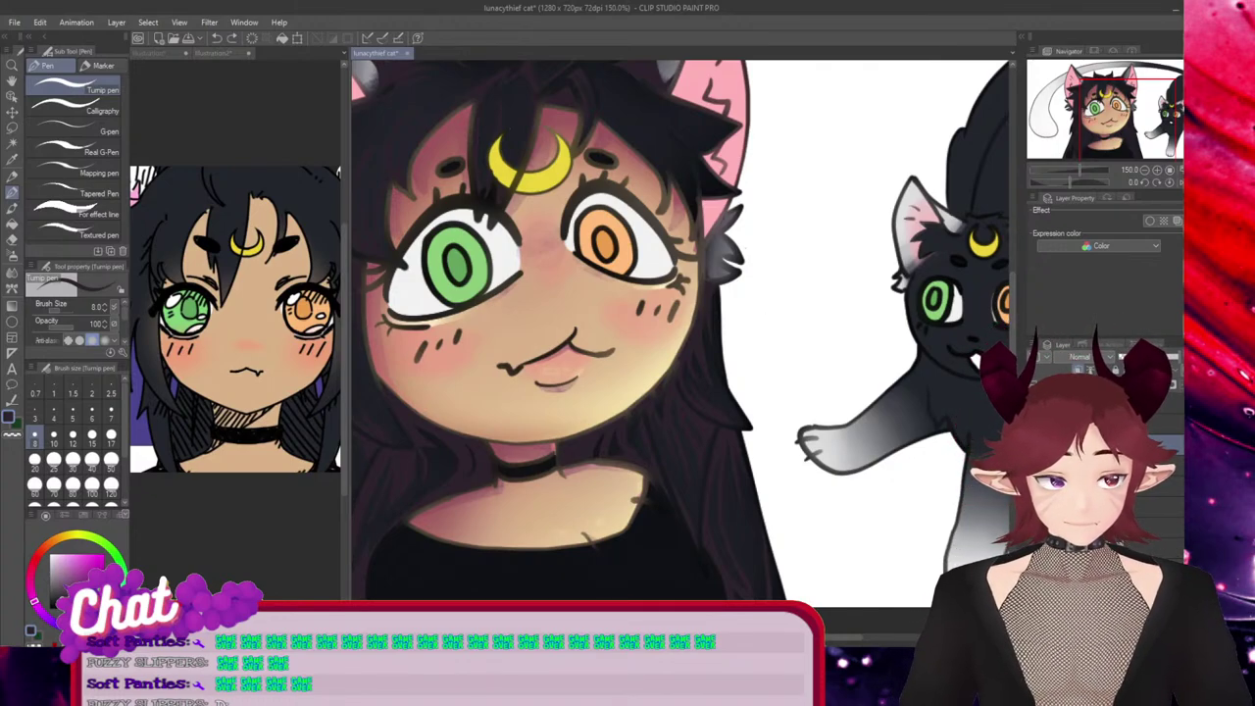
{"action": "scroll", "coordinate": [958, 273], "scroll_direction": "up", "scroll_amount": 4}
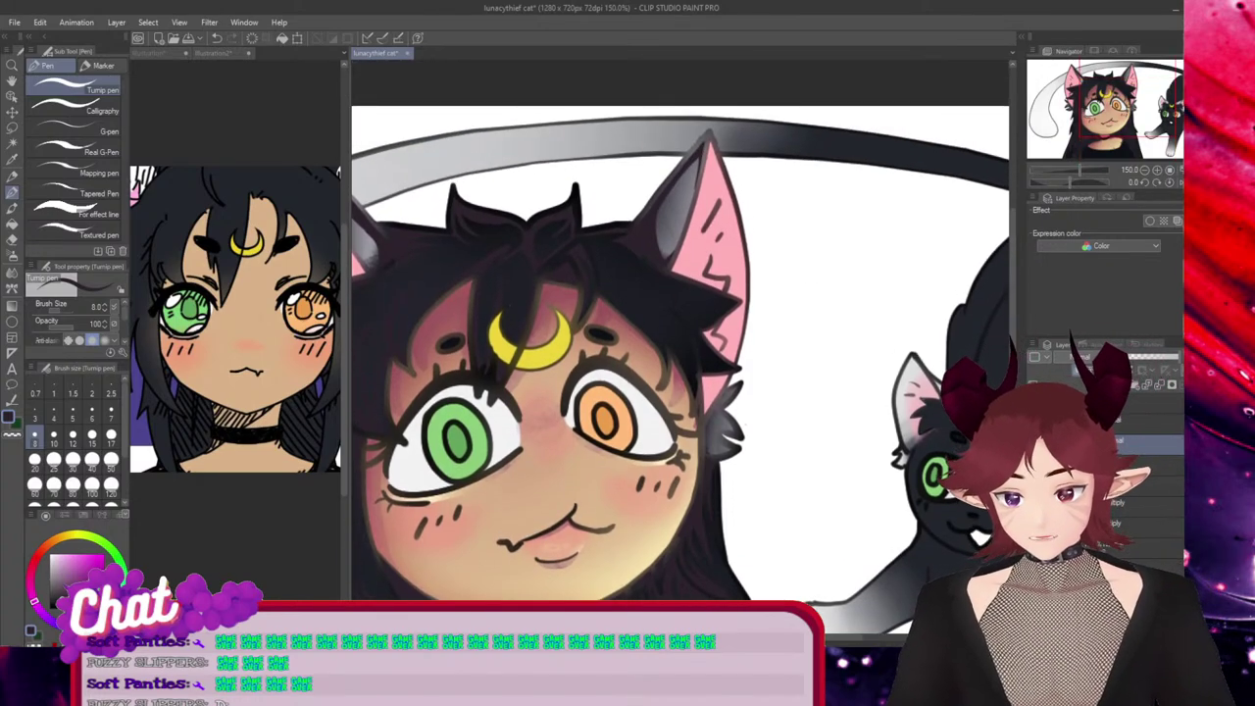
{"action": "key", "text": "ctrl+plus"}
{"action": "key", "text": "ctrl+plus"}
{"action": "key", "text": "ctrl+plus"}
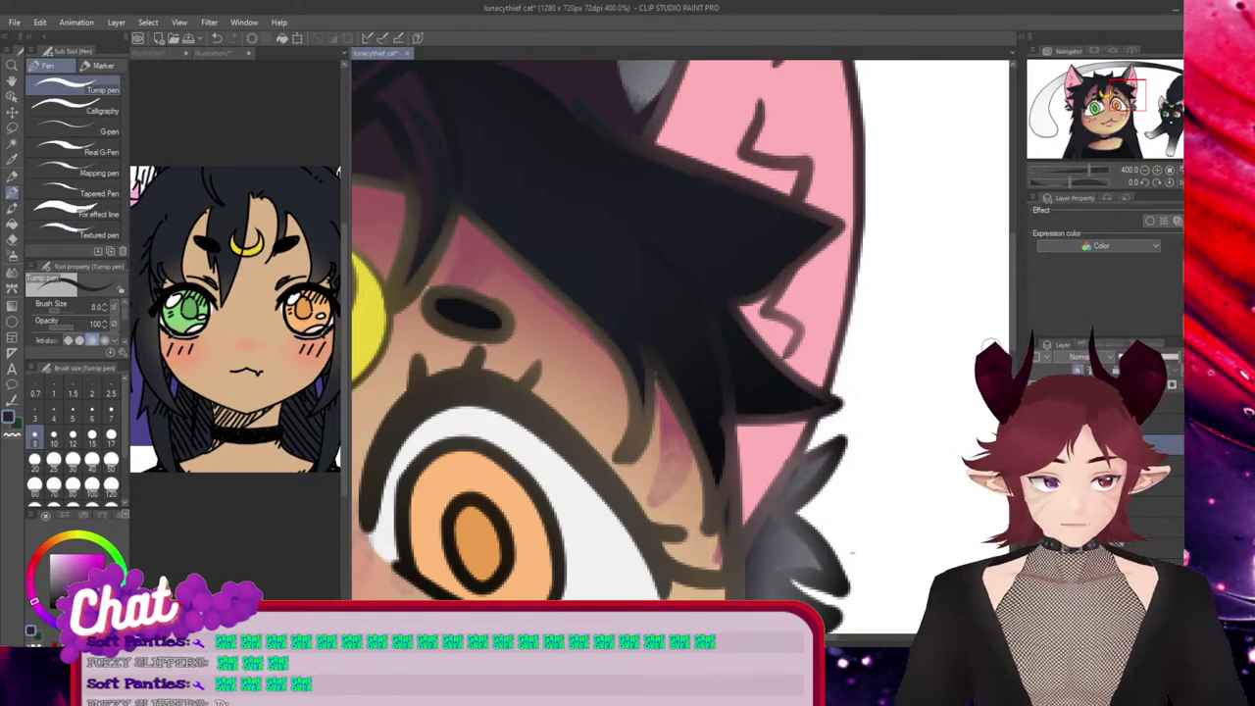
{"action": "scroll", "coordinate": [634, 421], "scroll_direction": "up", "scroll_amount": 2}
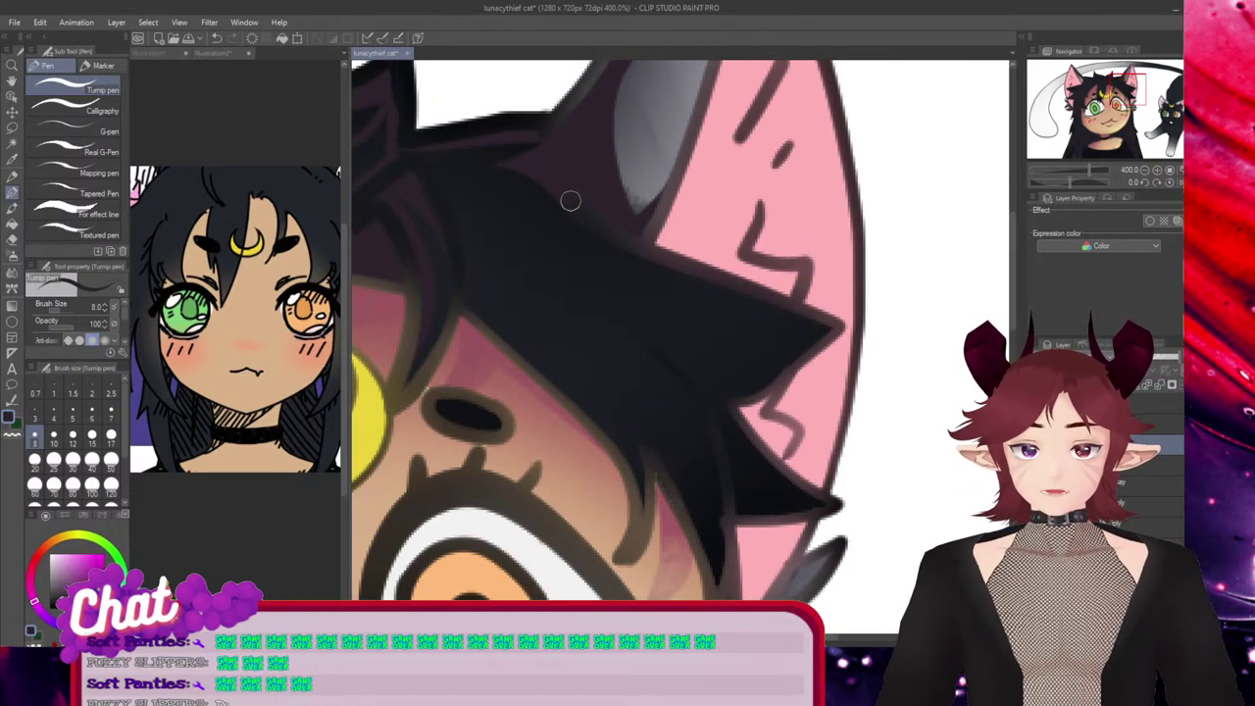
{"action": "left_click_drag", "start_coordinate": [569, 202], "coordinate": [806, 331]}
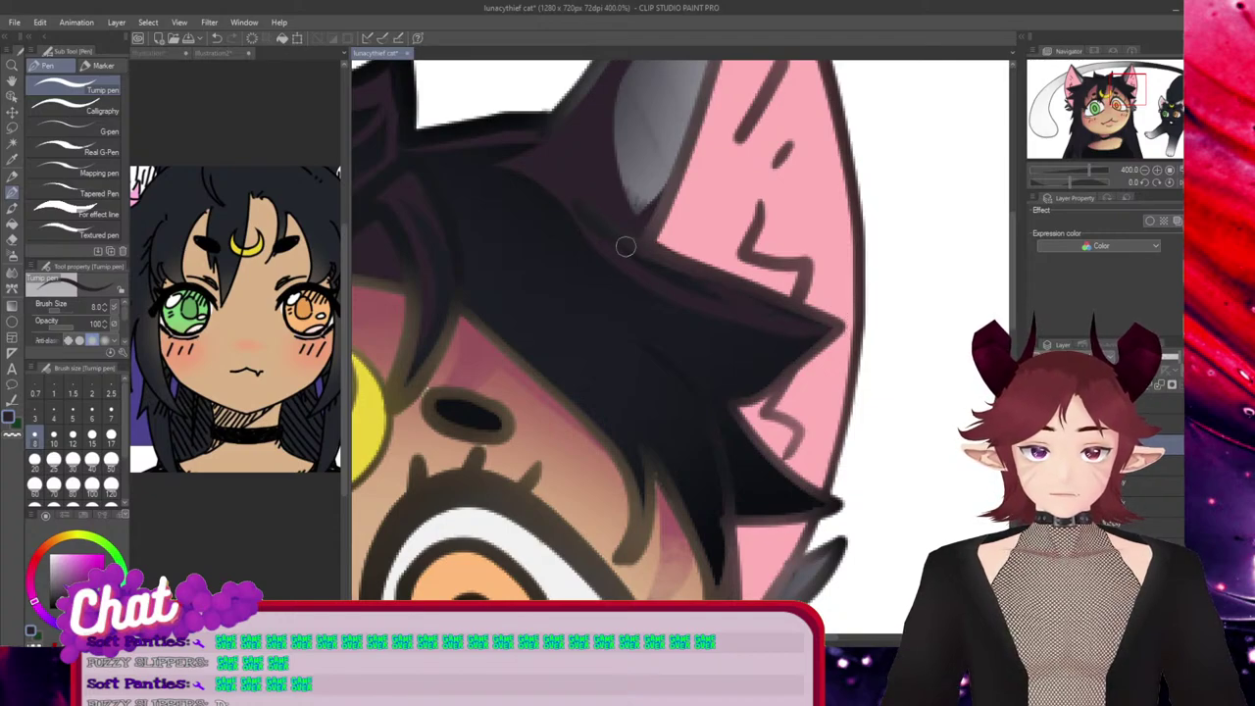
{"action": "mouse_move", "coordinate": [608, 242]}
{"action": "left_mouse_down"}
{"action": "mouse_move", "coordinate": [824, 316]}
{"action": "mouse_move", "coordinate": [789, 296]}
{"action": "mouse_move", "coordinate": [646, 241]}
{"action": "mouse_move", "coordinate": [668, 266]}
{"action": "mouse_move", "coordinate": [804, 330]}
{"action": "mouse_move", "coordinate": [706, 272]}
{"action": "mouse_move", "coordinate": [834, 326]}
{"action": "mouse_move", "coordinate": [805, 329]}
{"action": "mouse_move", "coordinate": [829, 325]}
{"action": "mouse_move", "coordinate": [706, 401]}
{"action": "left_mouse_up"}
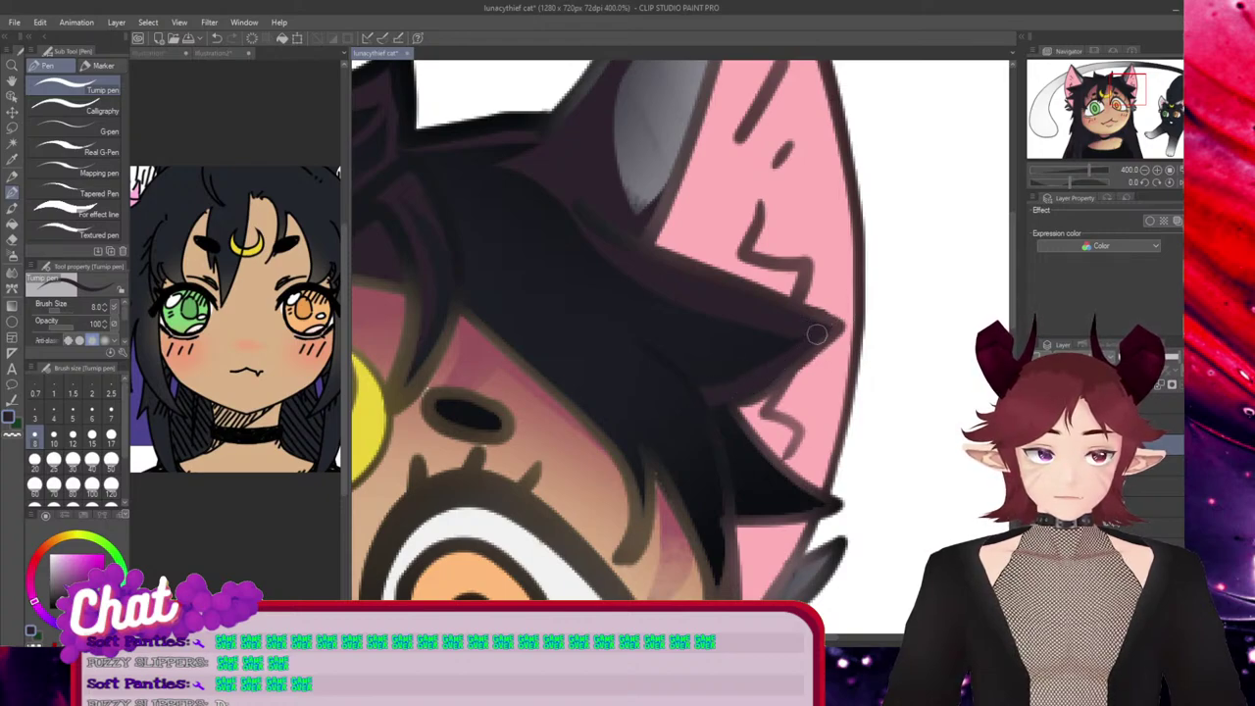
{"action": "left_click_drag", "start_coordinate": [816, 335], "coordinate": [704, 374]}
{"action": "key", "text": "ctrl+z"}
{"action": "left_click_drag", "start_coordinate": [837, 327], "coordinate": [696, 345]}
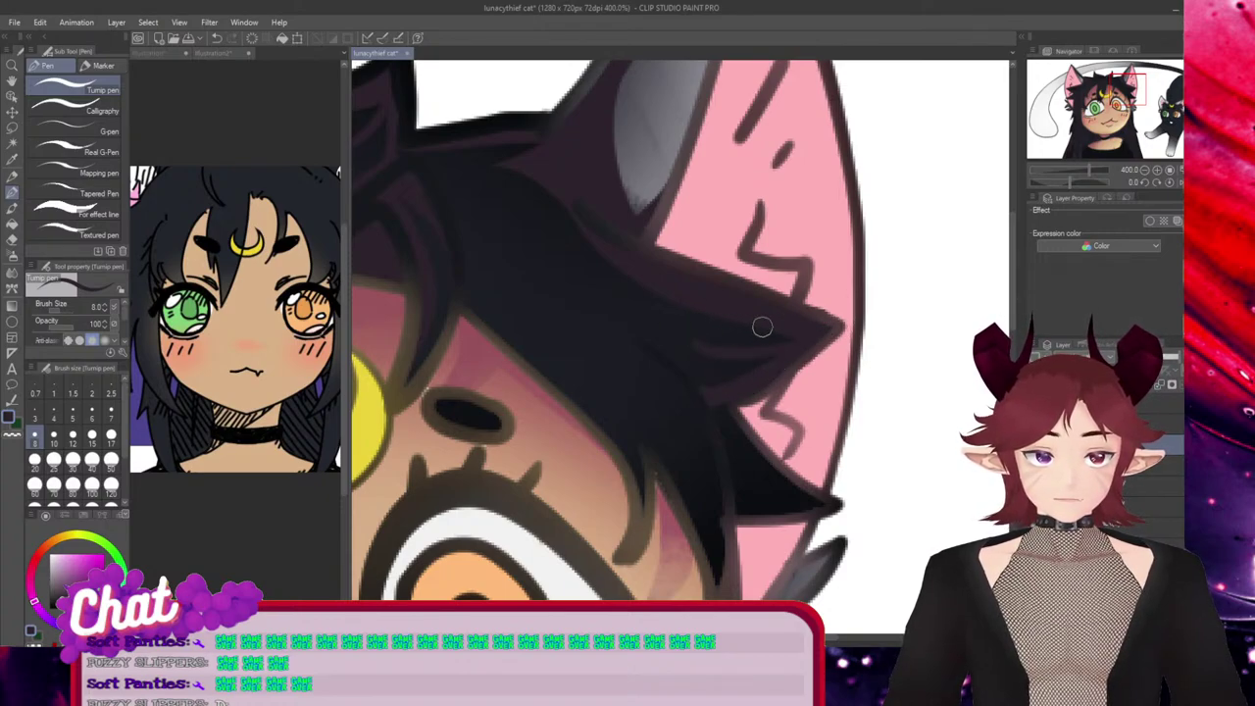
Shade the smaller hair spike below it in purple and clean its upper edge with the hard eraser
{"action": "left_click_drag", "start_coordinate": [717, 394], "coordinate": [831, 469]}
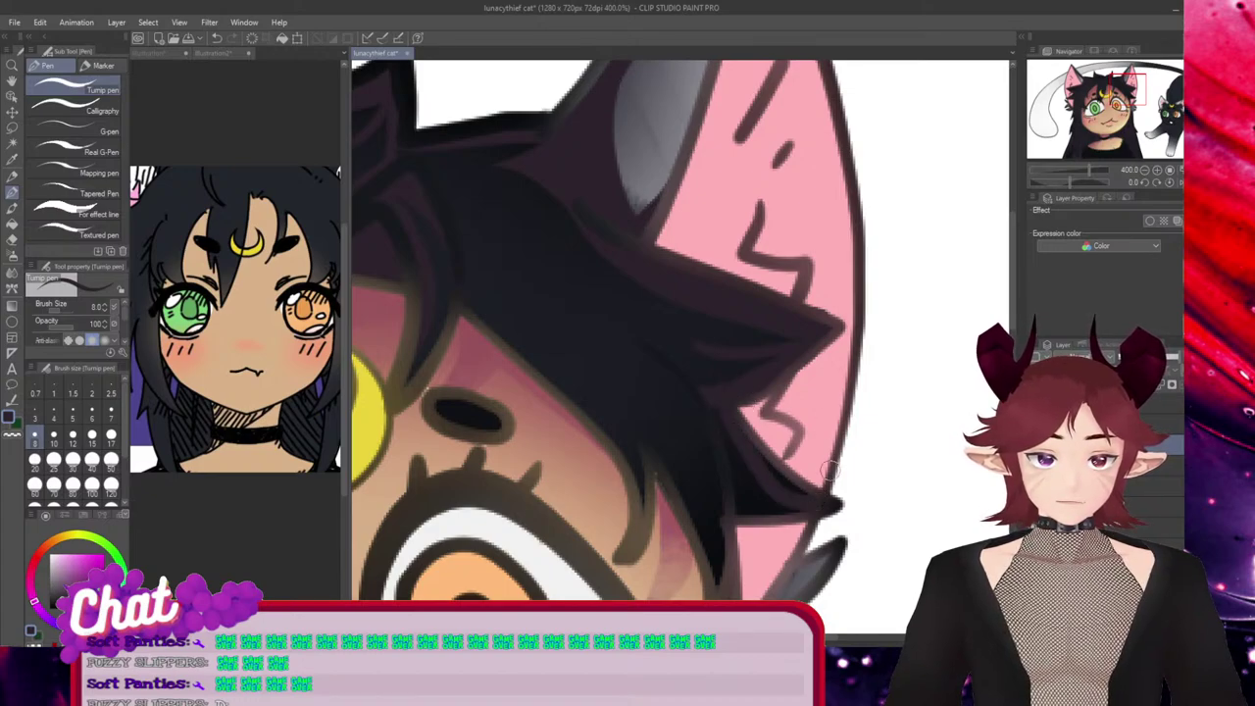
{"action": "left_click_drag", "start_coordinate": [753, 444], "coordinate": [808, 486]}
{"action": "mouse_move", "coordinate": [719, 399]}
{"action": "left_mouse_down"}
{"action": "mouse_move", "coordinate": [746, 522]}
{"action": "mouse_move", "coordinate": [724, 513]}
{"action": "left_mouse_up"}
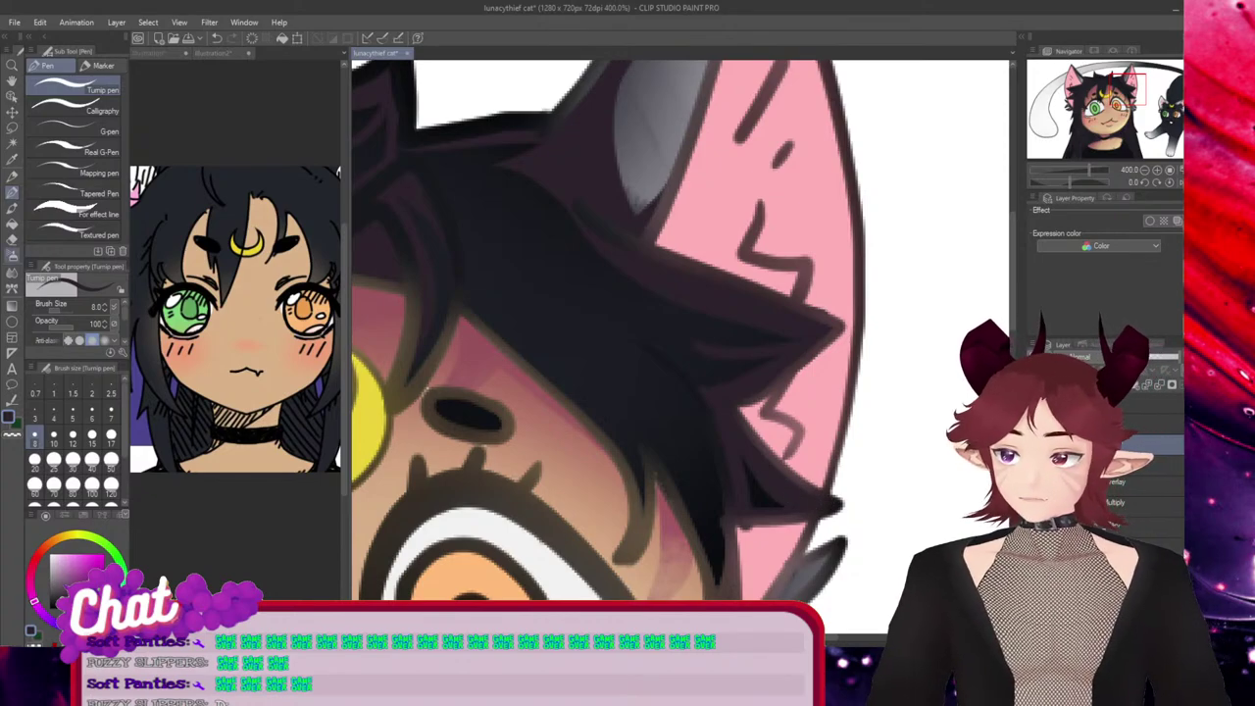
{"action": "key", "text": "e"}
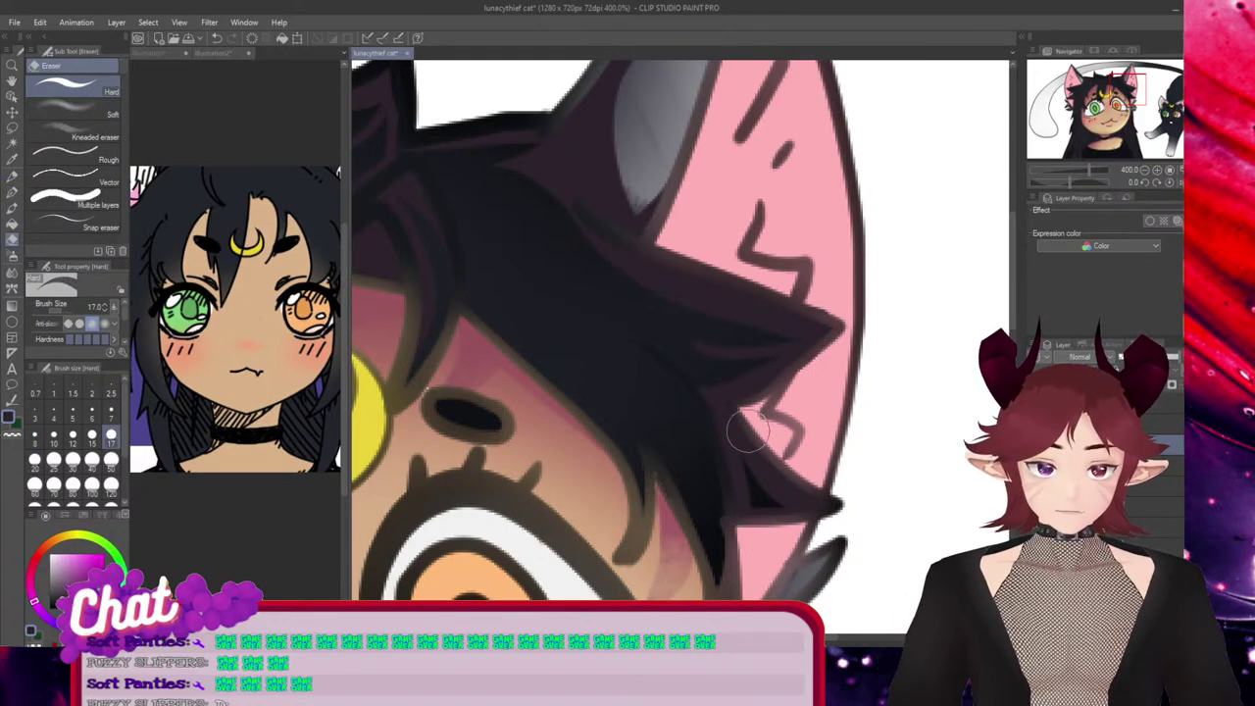
{"action": "left_click_drag", "start_coordinate": [739, 414], "coordinate": [863, 516]}
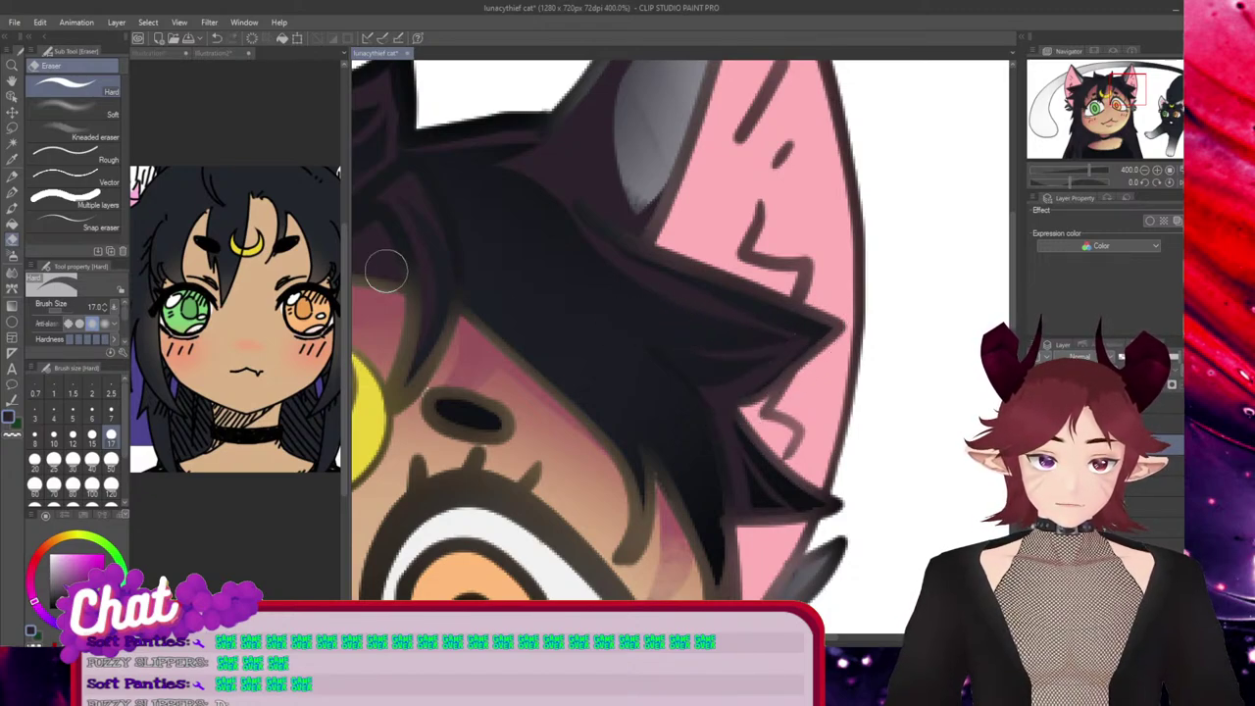
Draw purple strands with the Turnip pen through the swept fringe above the orange eye
{"action": "key", "text": "p"}
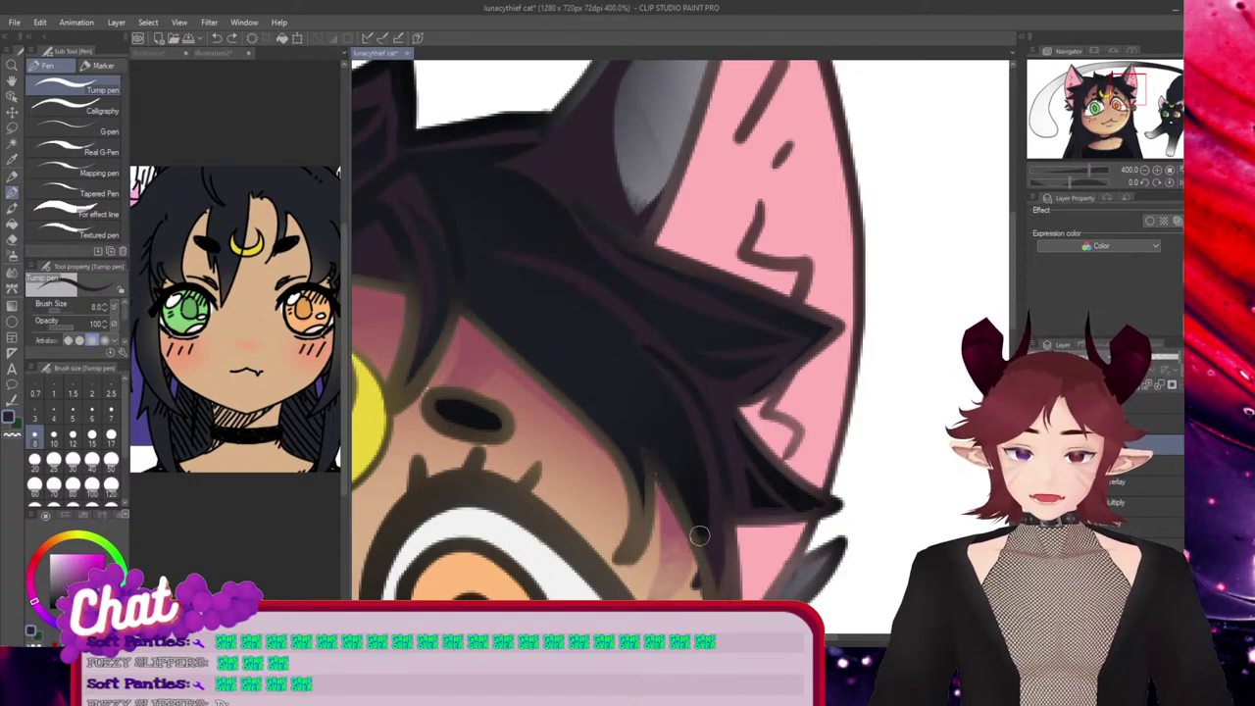
{"action": "mouse_move", "coordinate": [592, 368]}
{"action": "left_mouse_down"}
{"action": "mouse_move", "coordinate": [650, 514]}
{"action": "mouse_move", "coordinate": [630, 556]}
{"action": "left_mouse_up"}
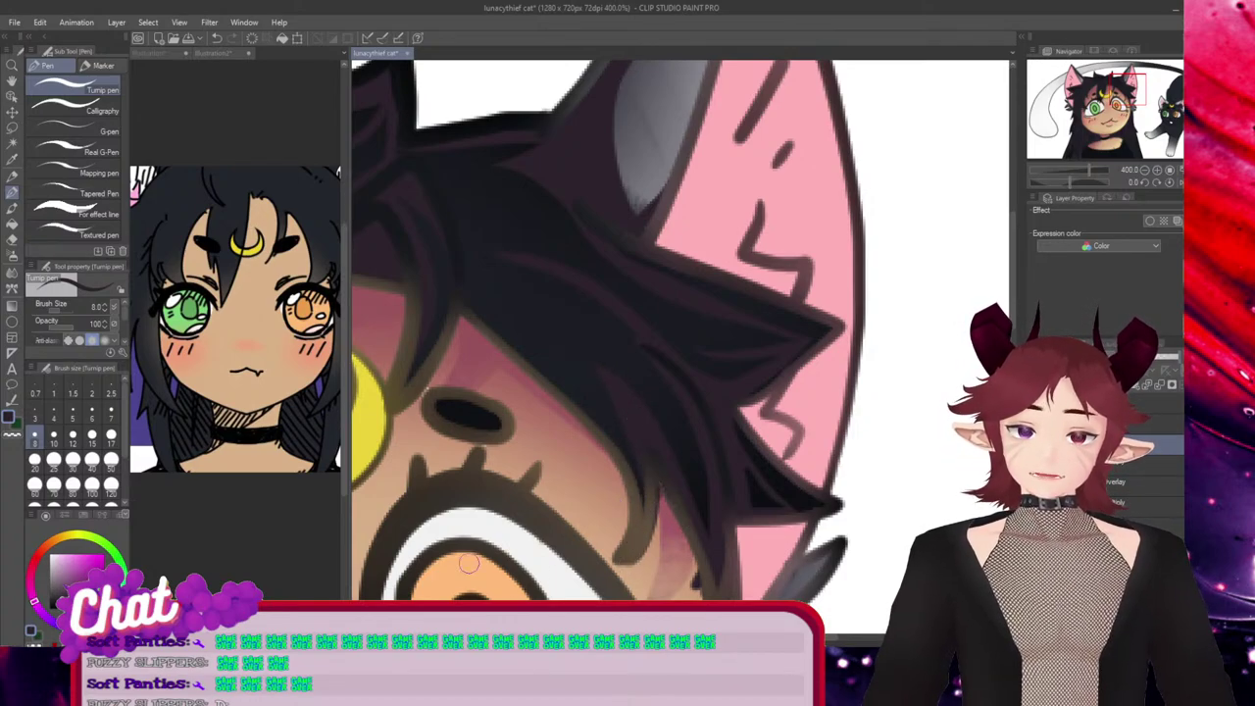
{"action": "mouse_move", "coordinate": [546, 443]}
{"action": "left_mouse_down"}
{"action": "mouse_move", "coordinate": [648, 490]}
{"action": "mouse_move", "coordinate": [658, 482]}
{"action": "mouse_move", "coordinate": [688, 558]}
{"action": "left_mouse_up"}
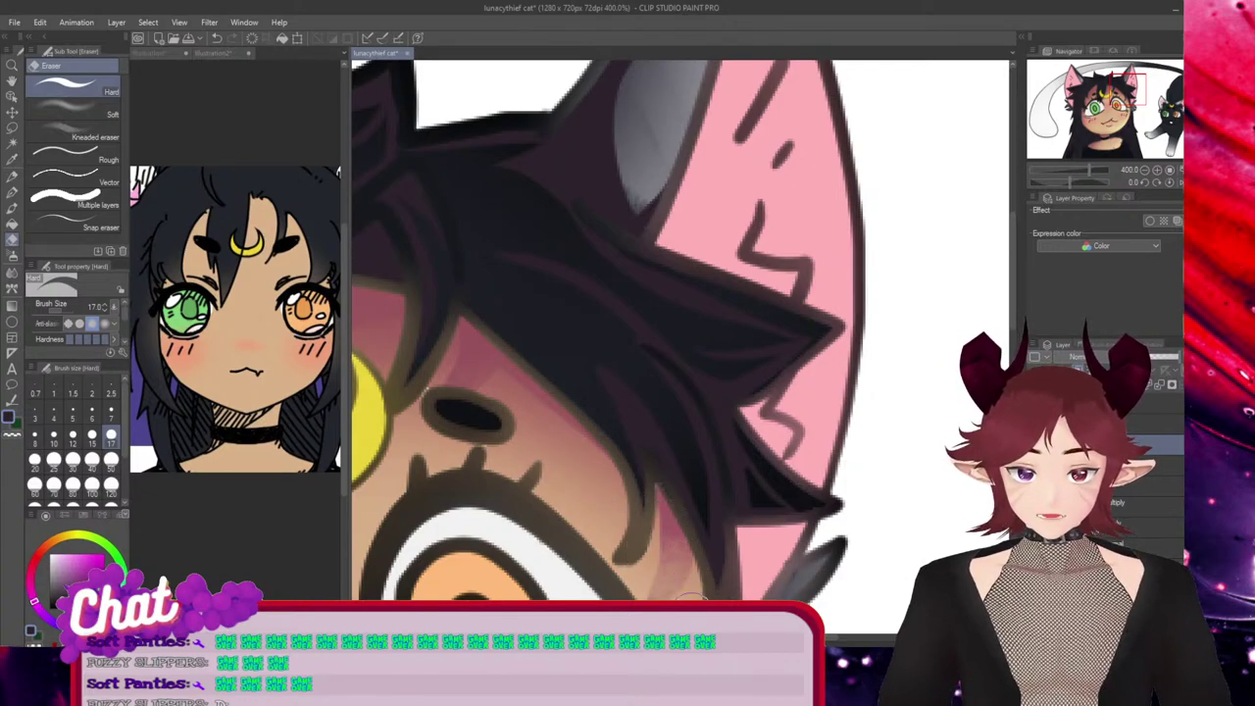
{"action": "mouse_move", "coordinate": [658, 360]}
{"action": "left_mouse_down"}
{"action": "mouse_move", "coordinate": [691, 395]}
{"action": "mouse_move", "coordinate": [723, 493]}
{"action": "mouse_move", "coordinate": [723, 588]}
{"action": "left_mouse_up"}
{"action": "key", "text": "ctrl+z"}
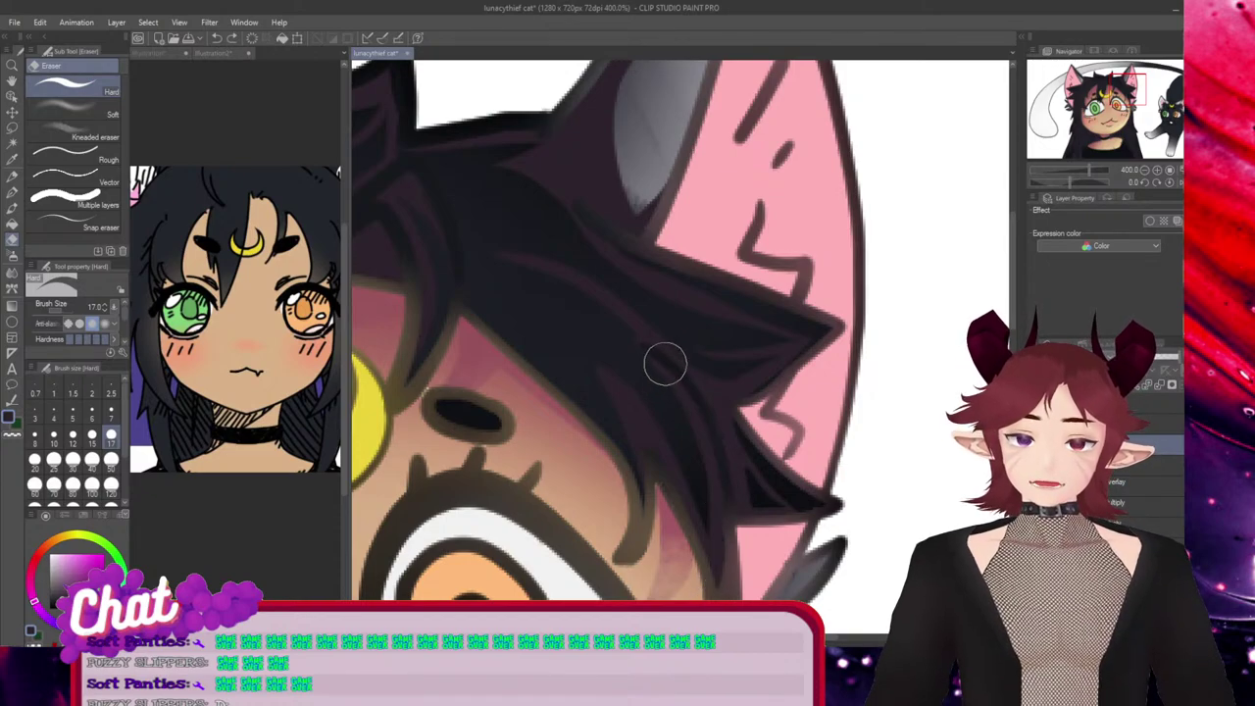
{"action": "mouse_move", "coordinate": [664, 364]}
{"action": "left_mouse_down"}
{"action": "mouse_move", "coordinate": [714, 493]}
{"action": "mouse_move", "coordinate": [707, 600]}
{"action": "left_mouse_up"}
{"action": "key", "text": "ctrl+z"}
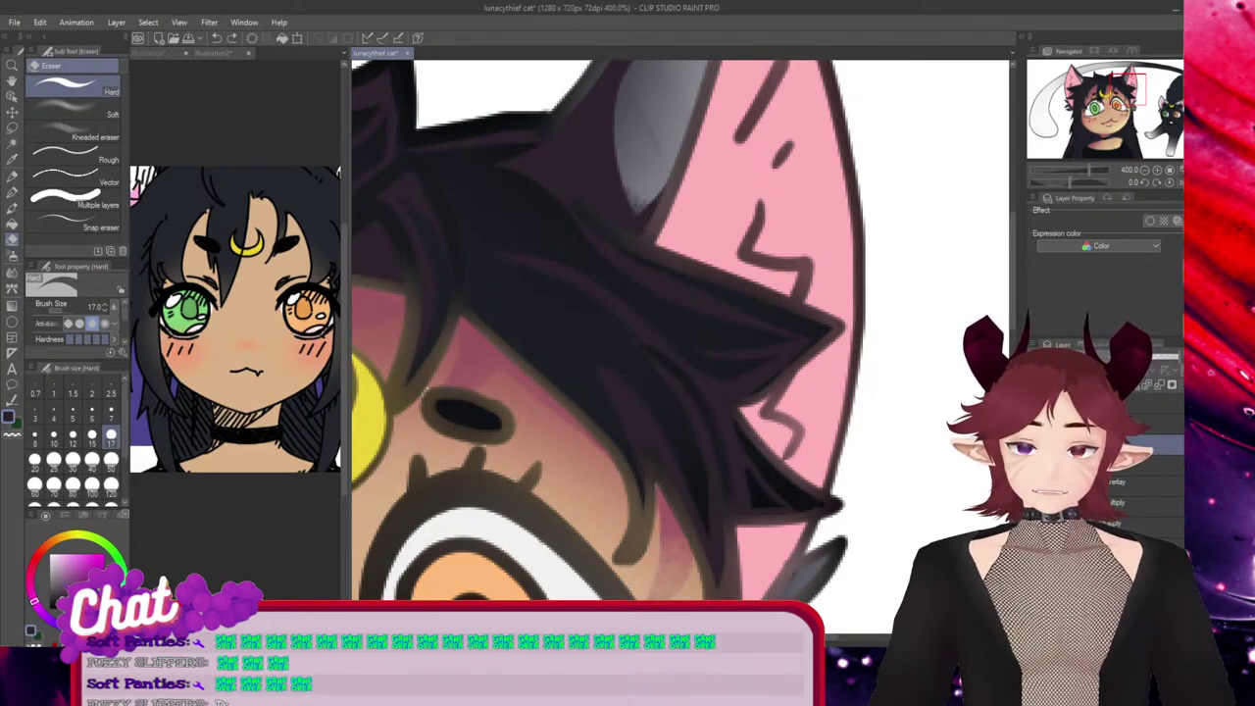
Add finer purple strands to the fringe tips beside the orange eye, carve dark gaps with the hard eraser, and save the drawing
{"action": "key", "text": "p"}
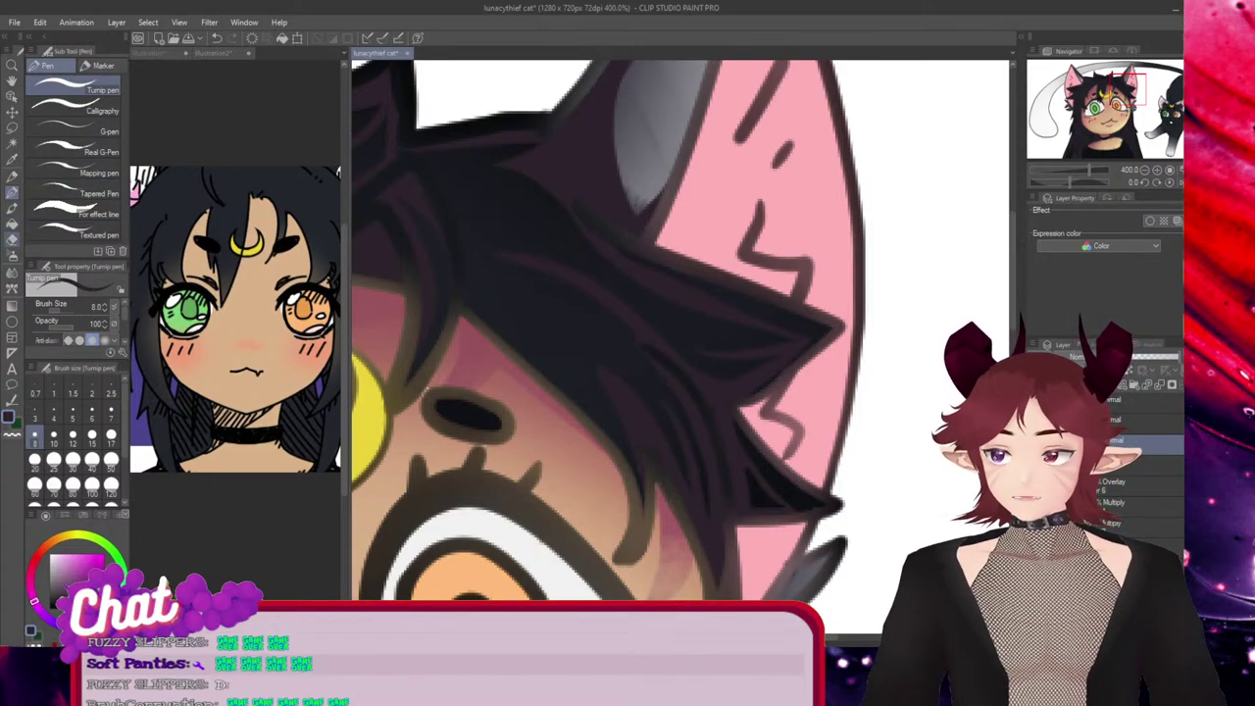
{"action": "key", "text": "e"}
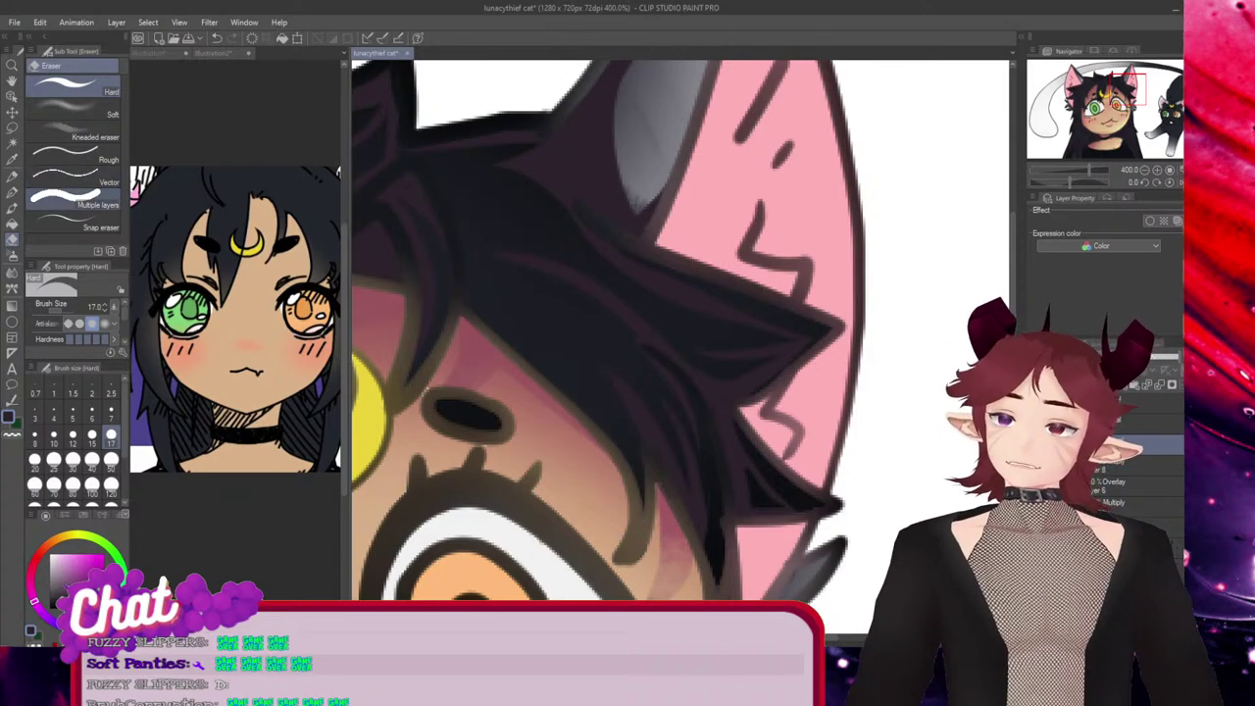
{"action": "key", "text": "p"}
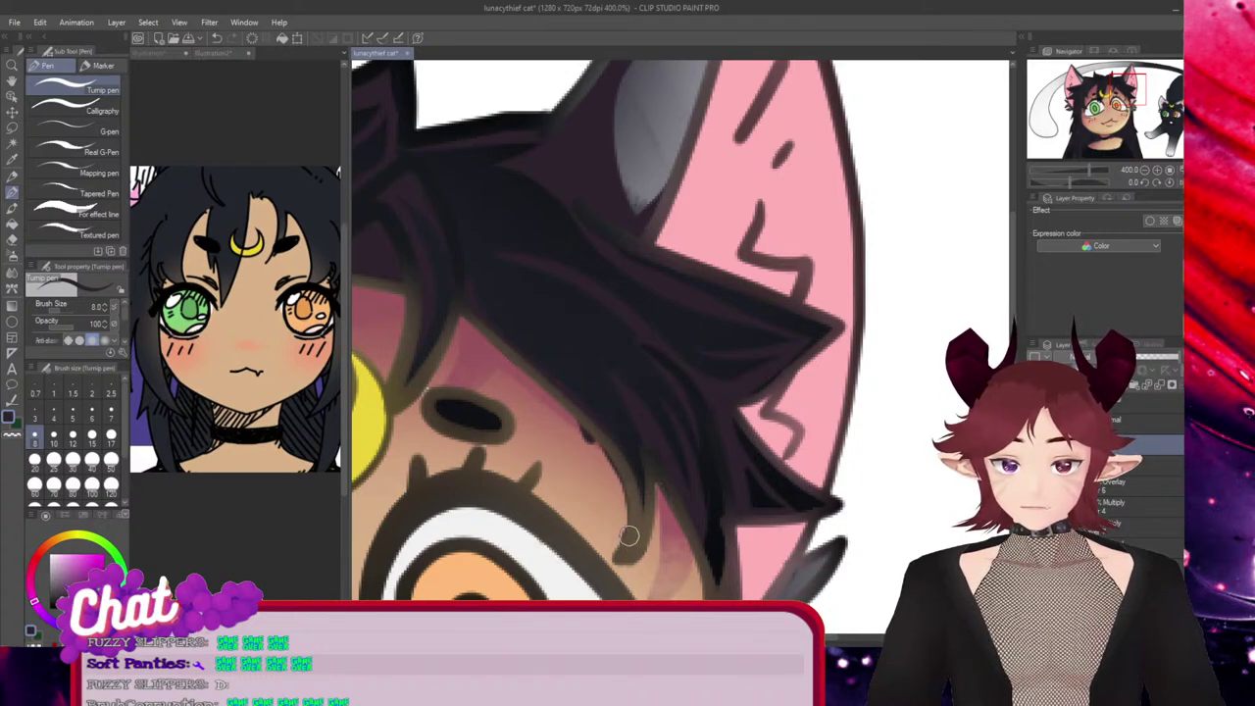
{"action": "key", "text": "e"}
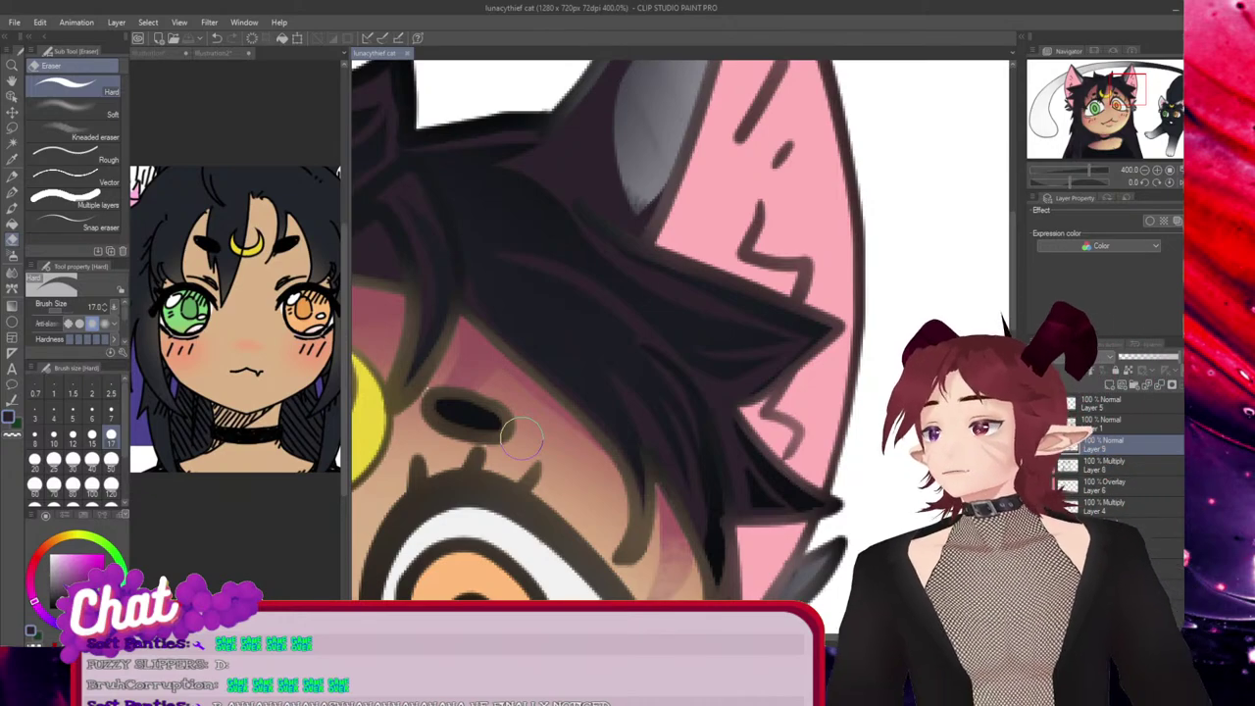
{"action": "scroll", "coordinate": [561, 397], "scroll_direction": "down", "scroll_amount": 5}
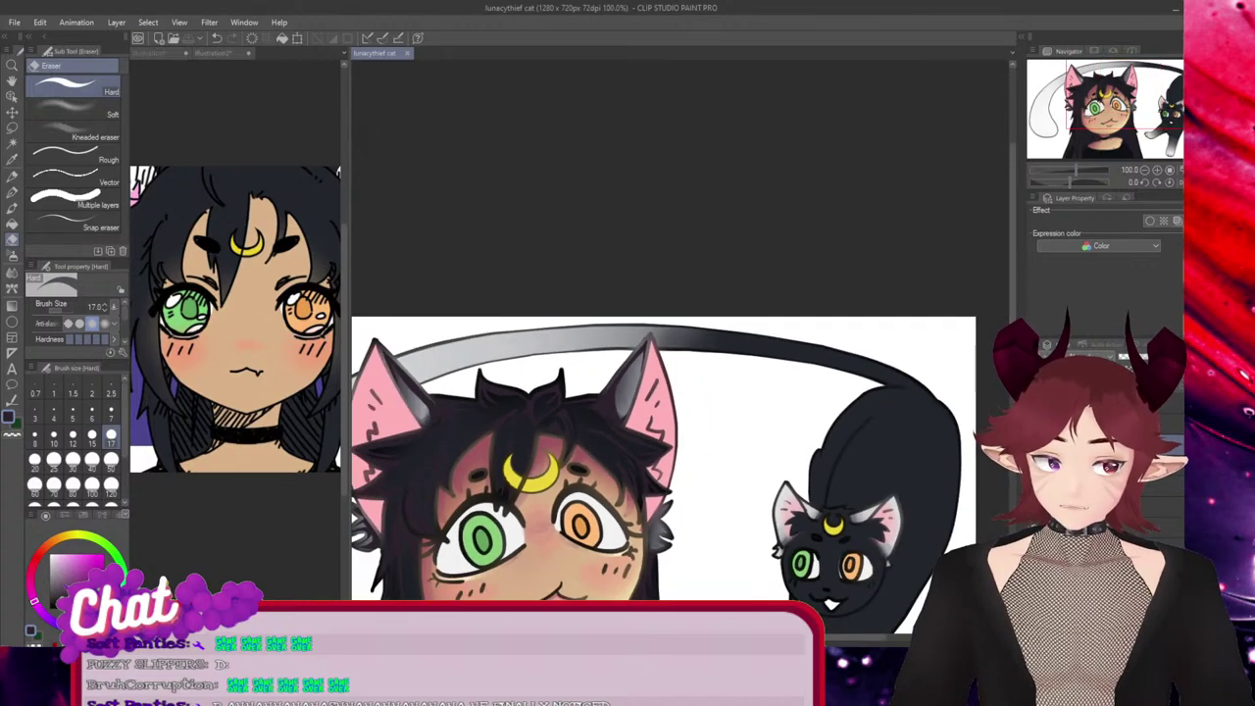
{"action": "scroll", "coordinate": [663, 392], "scroll_direction": "down", "scroll_amount": 4}
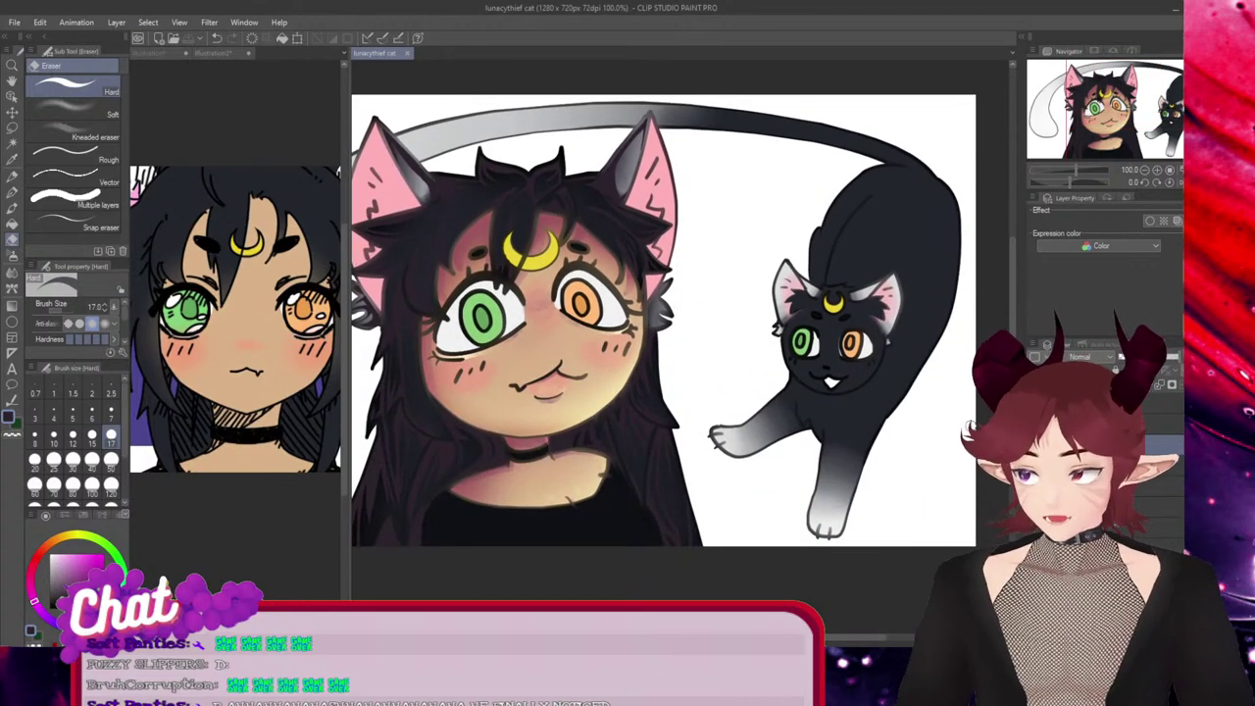
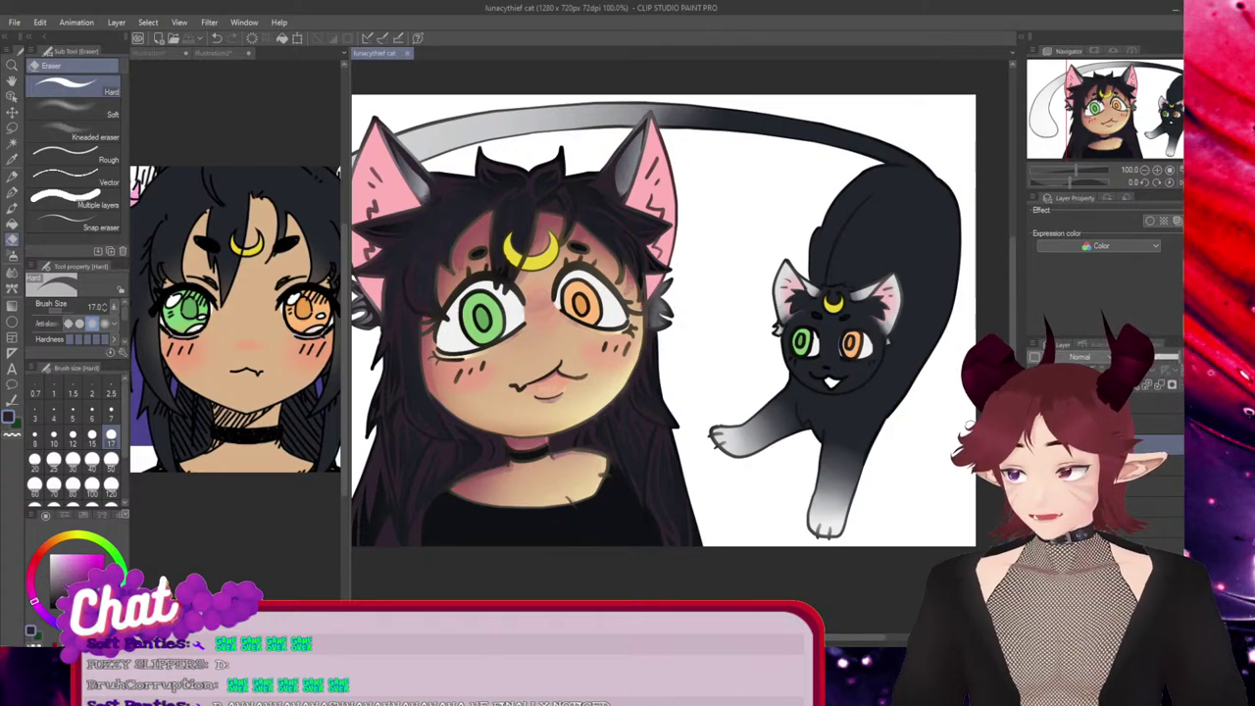
Draw purple strands with the Turnip pen from the hair parting toward the orange-eye side ear, redoing the first stroke
{"action": "scroll", "coordinate": [737, 334], "scroll_direction": "up", "scroll_amount": 5}
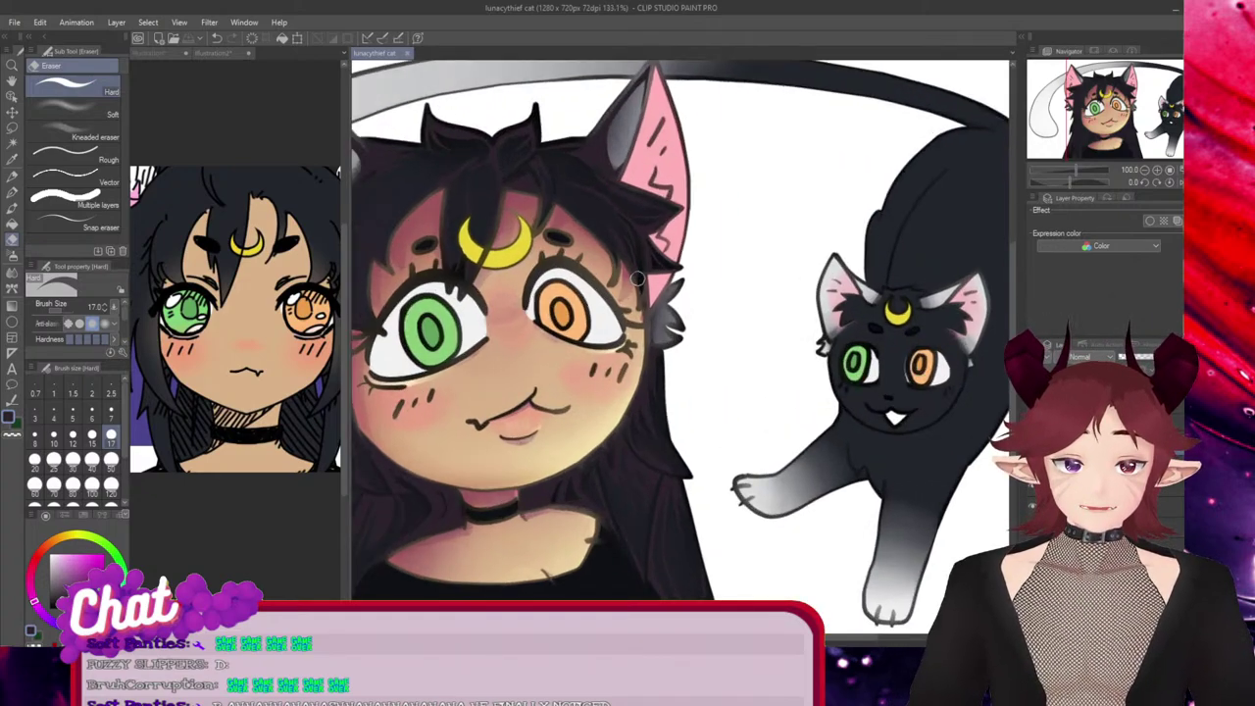
{"action": "scroll", "coordinate": [737, 335], "scroll_direction": "up", "scroll_amount": 1}
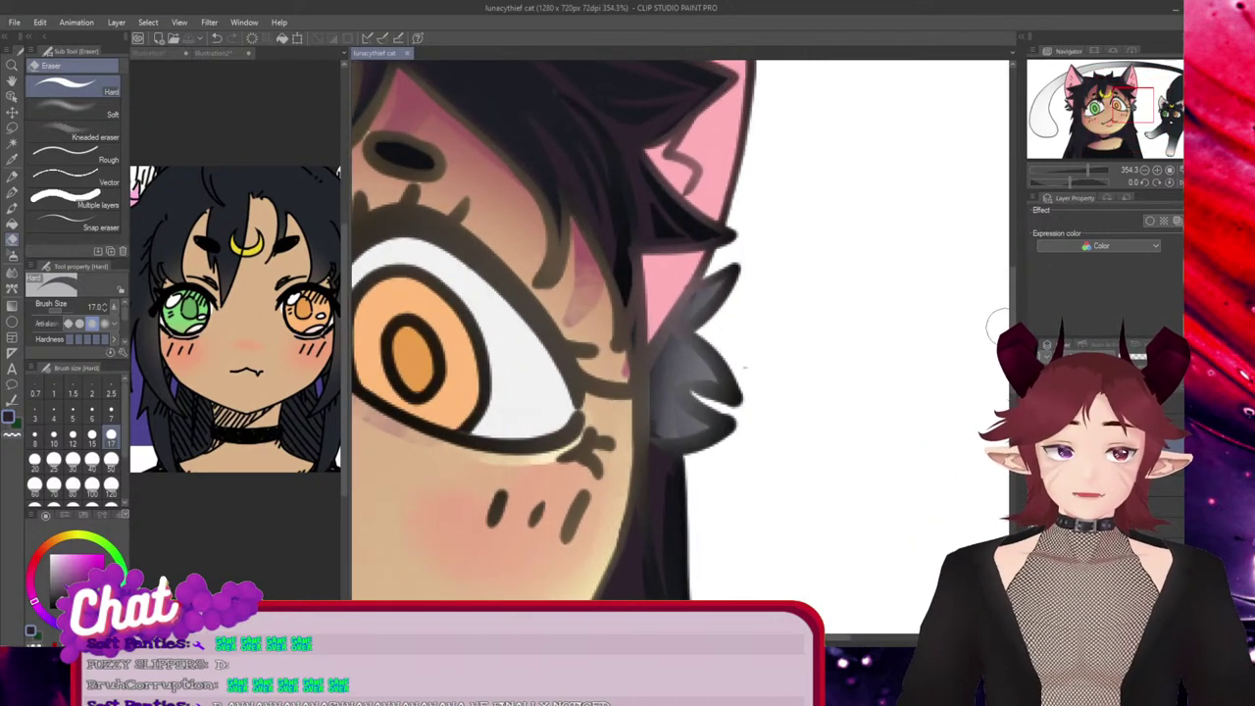
{"action": "left_click_drag", "start_coordinate": [898, 232], "coordinate": [899, 426]}
{"action": "scroll", "coordinate": [843, 431], "scroll_direction": "up", "scroll_amount": 1}
{"action": "left_click_drag", "start_coordinate": [823, 433], "coordinate": [955, 435]}
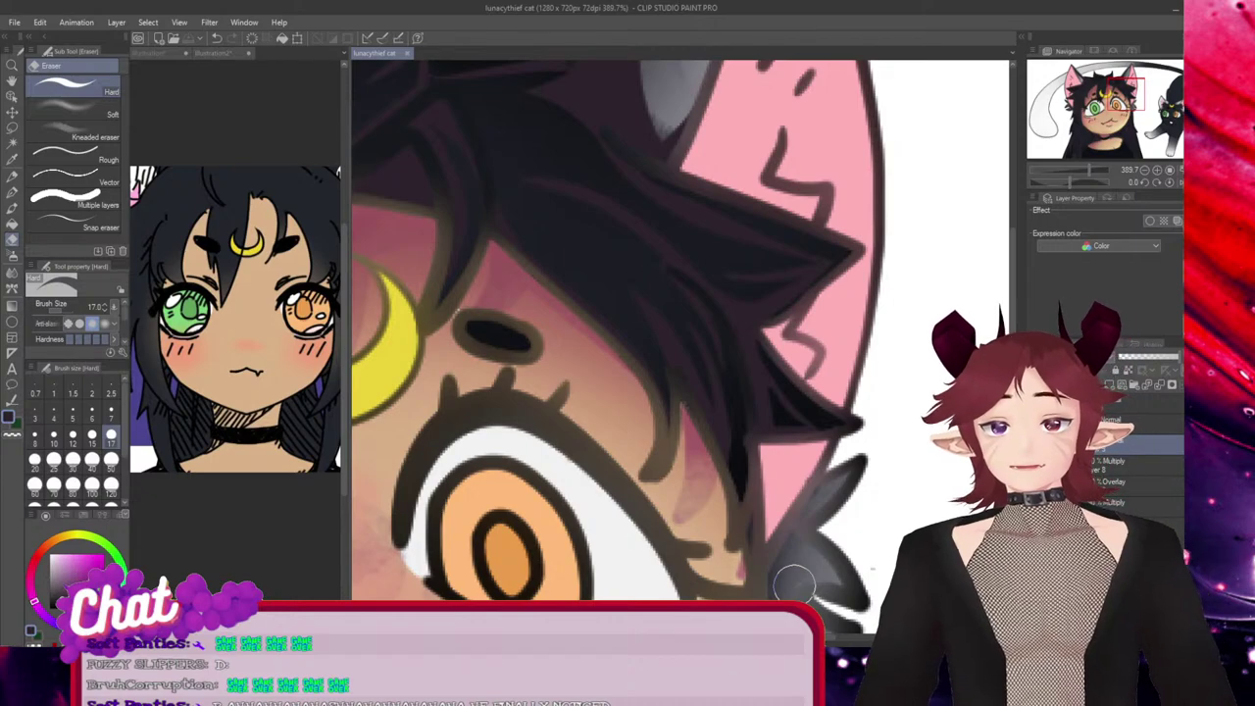
{"action": "scroll", "coordinate": [436, 144], "scroll_direction": "up", "scroll_amount": 2}
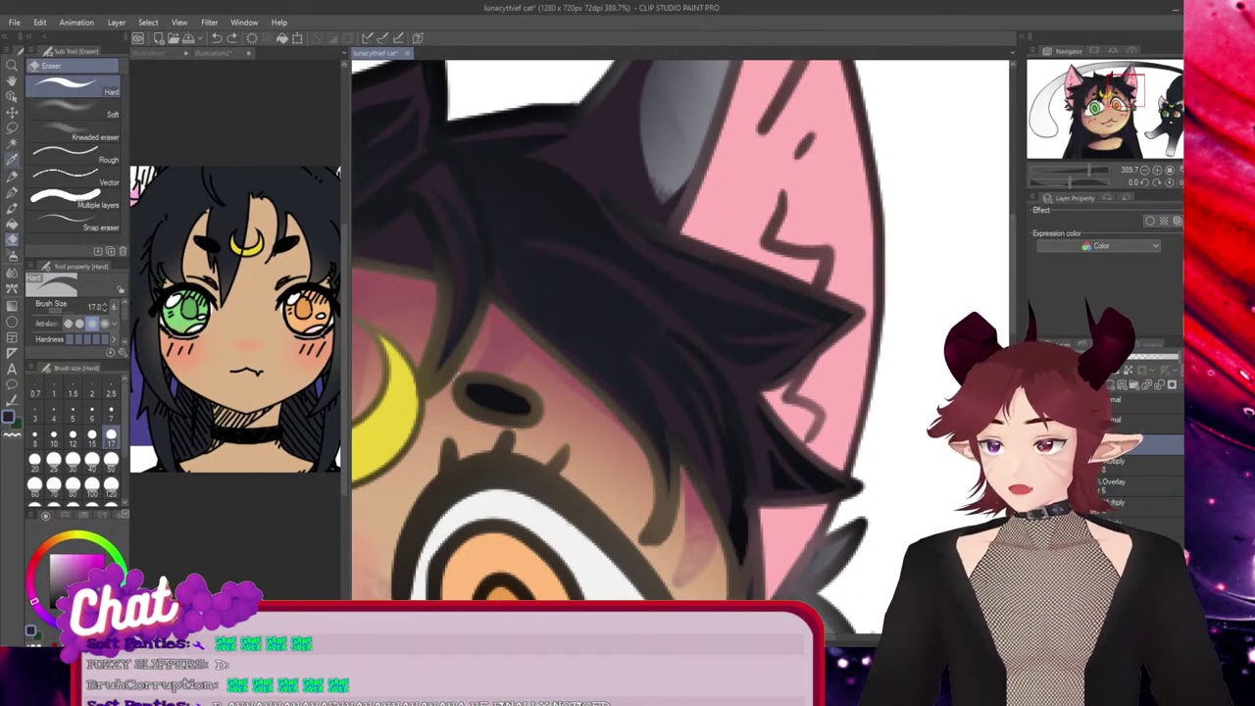
{"action": "left_click", "coordinate": [12, 192]}
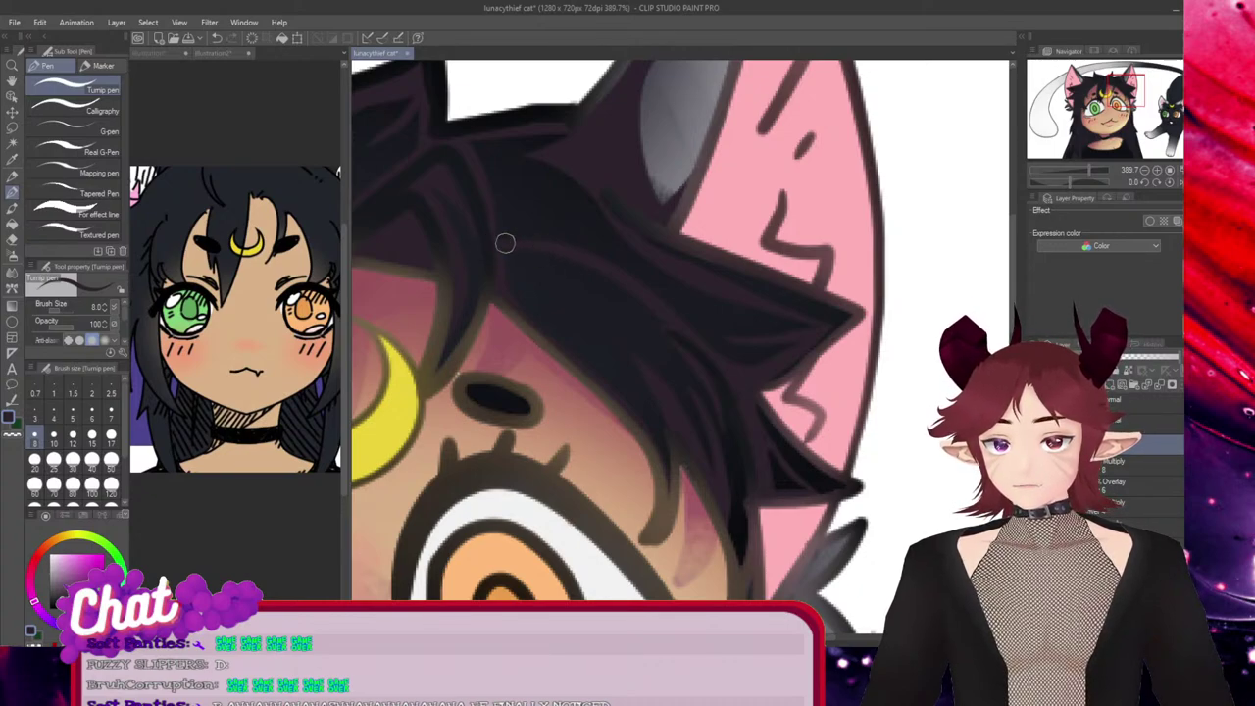
{"action": "left_click_drag", "start_coordinate": [463, 139], "coordinate": [522, 176]}
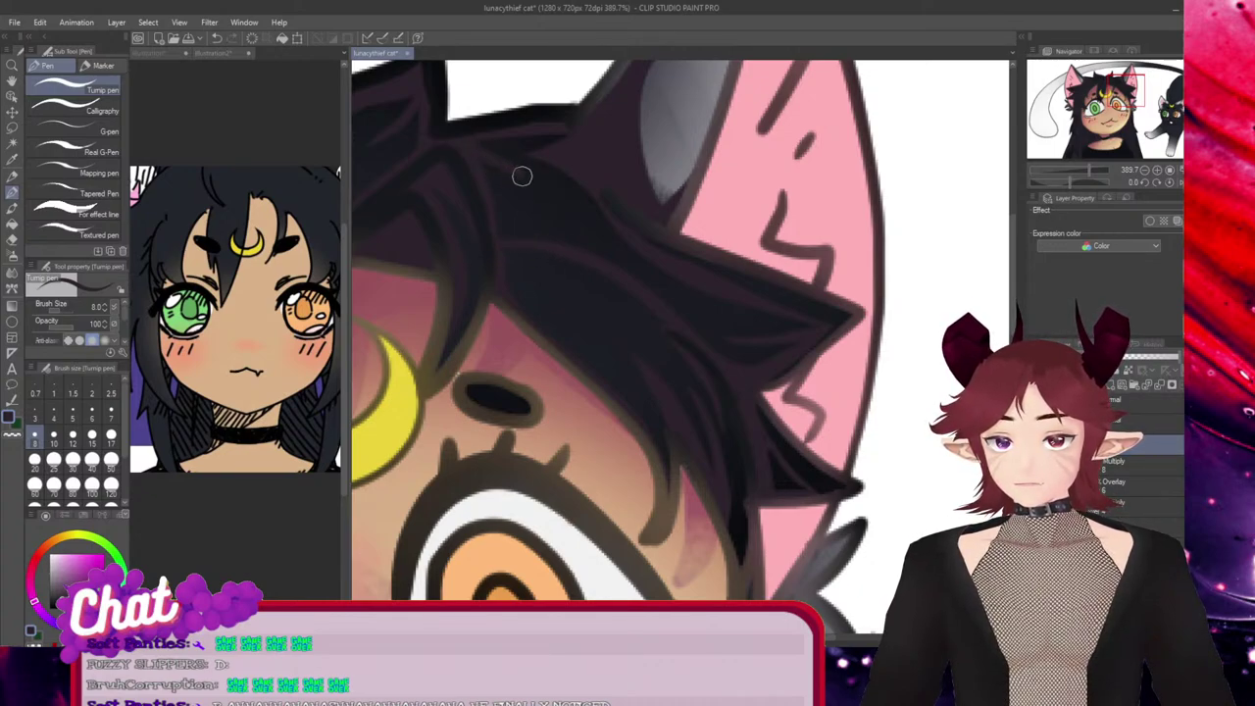
{"action": "key", "text": "ctrl+z"}
{"action": "left_click_drag", "start_coordinate": [465, 140], "coordinate": [500, 160]}
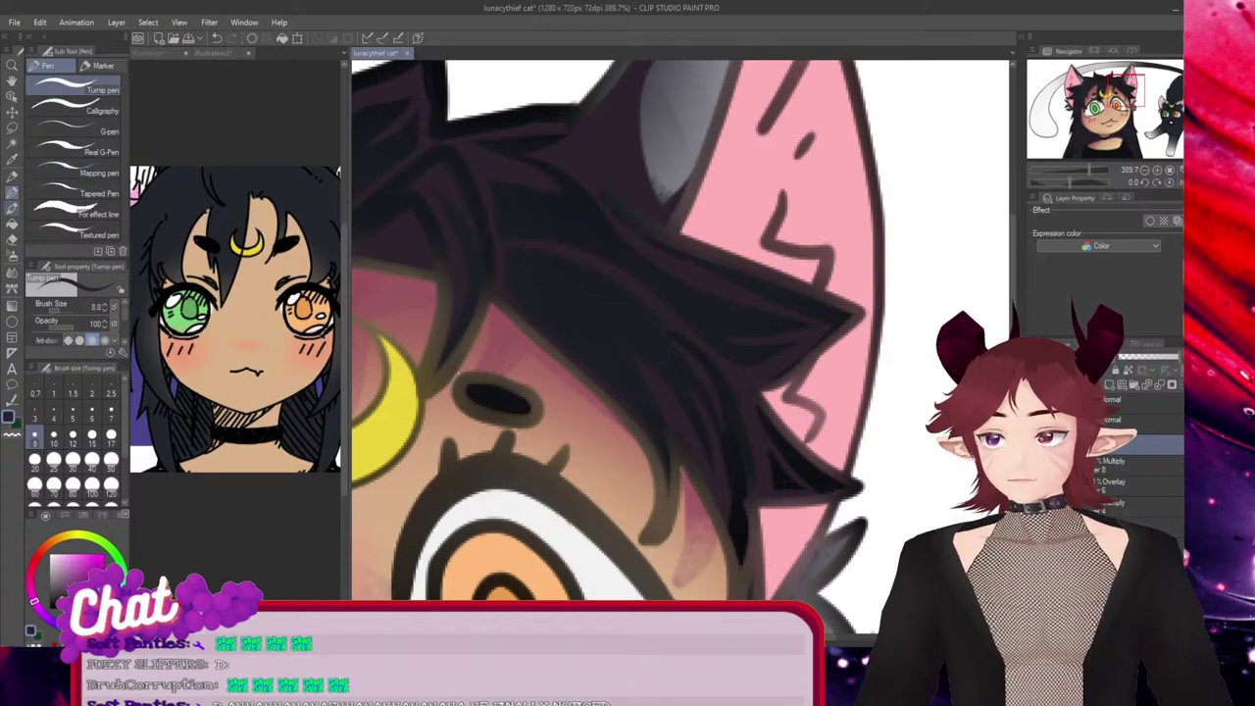
Layer more purple strands through the crown hair beside the orange-eye side ear, carve dark gaps with the hard eraser, and save the drawing
{"action": "key", "text": "e"}
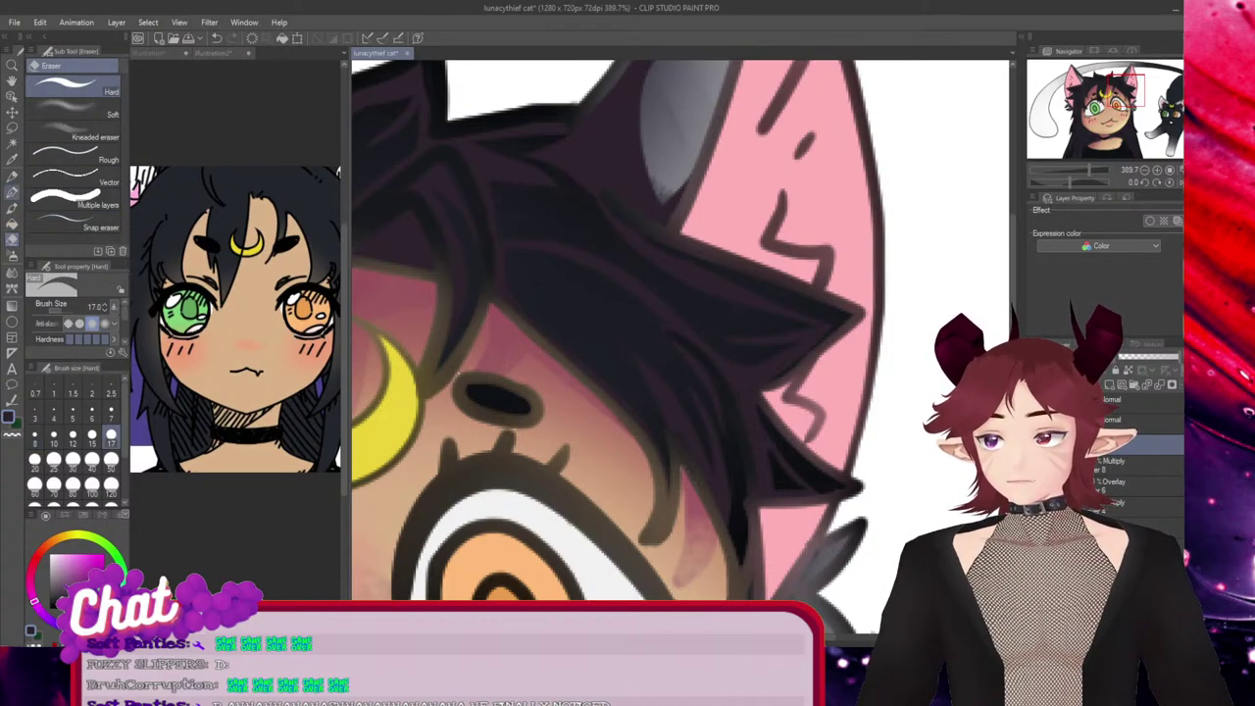
{"action": "left_click", "coordinate": [12, 192]}
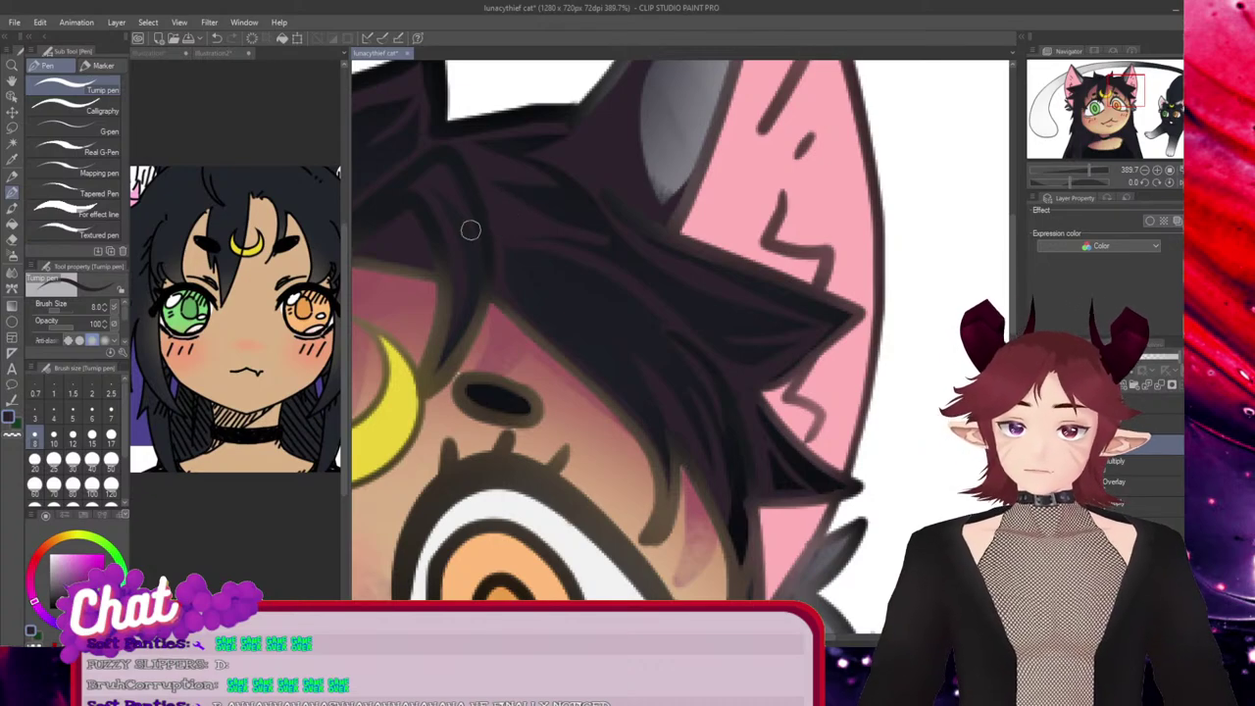
{"action": "key", "text": "e"}
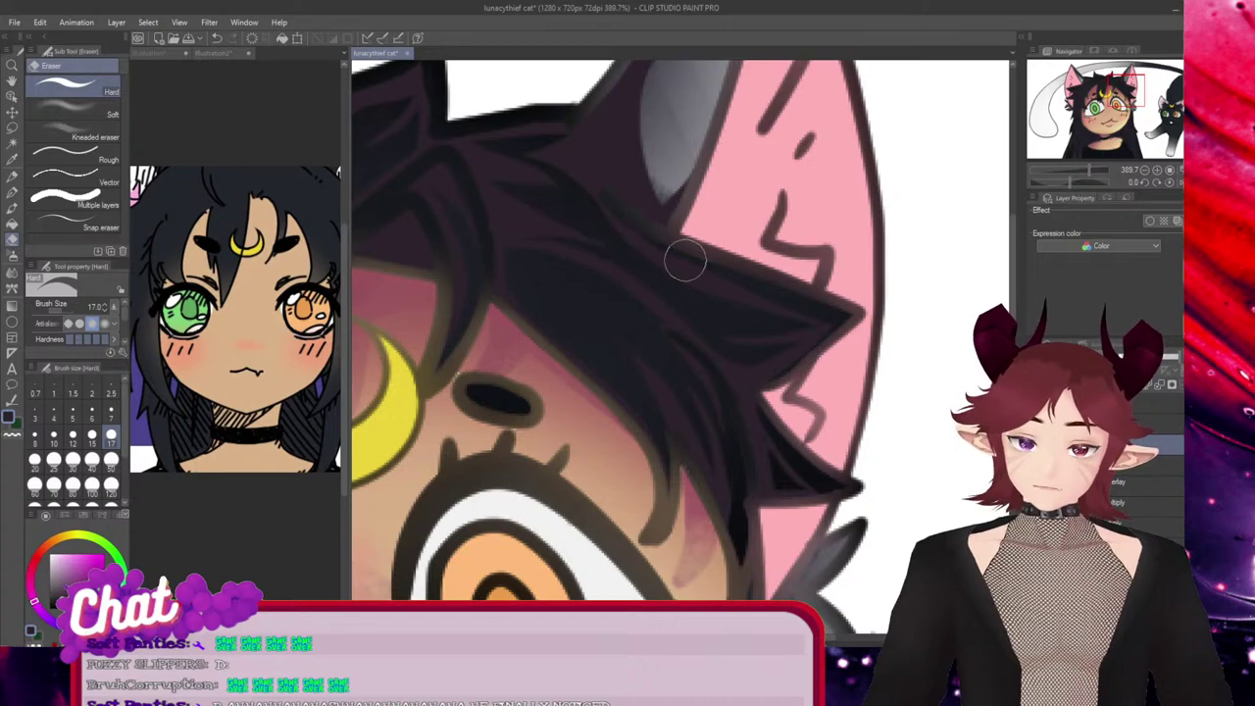
{"action": "key", "text": "p"}
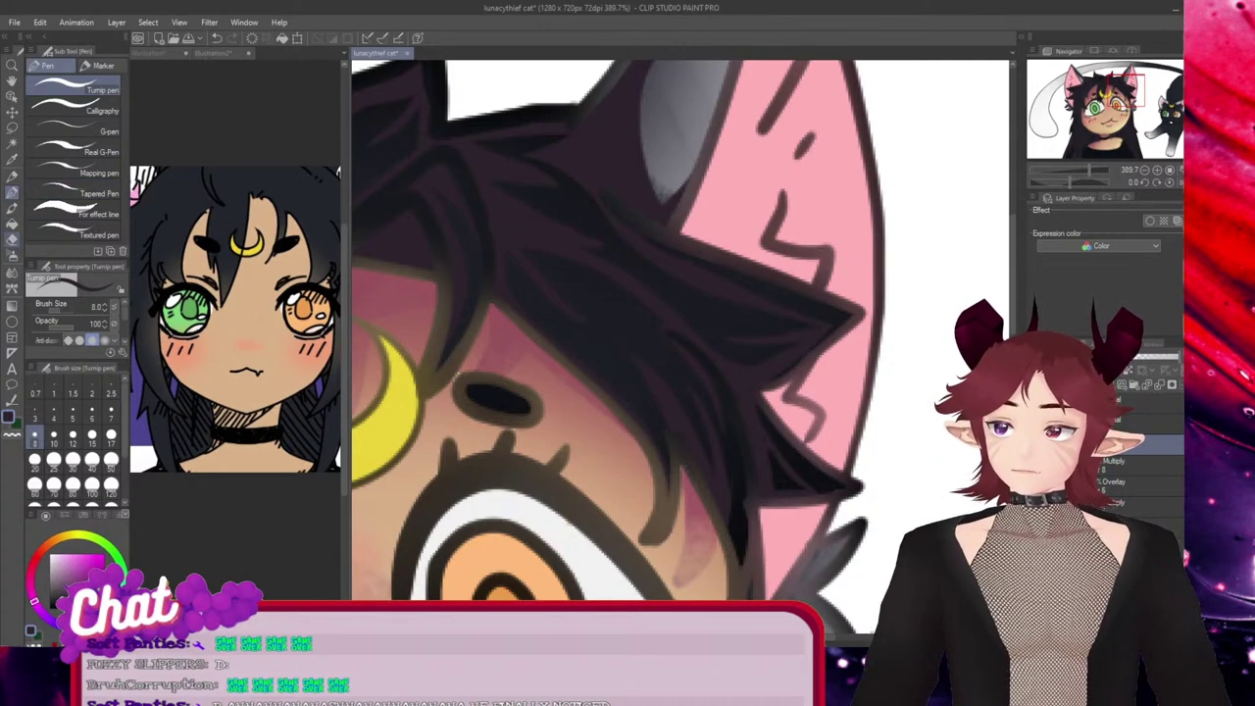
{"action": "key", "text": "e"}
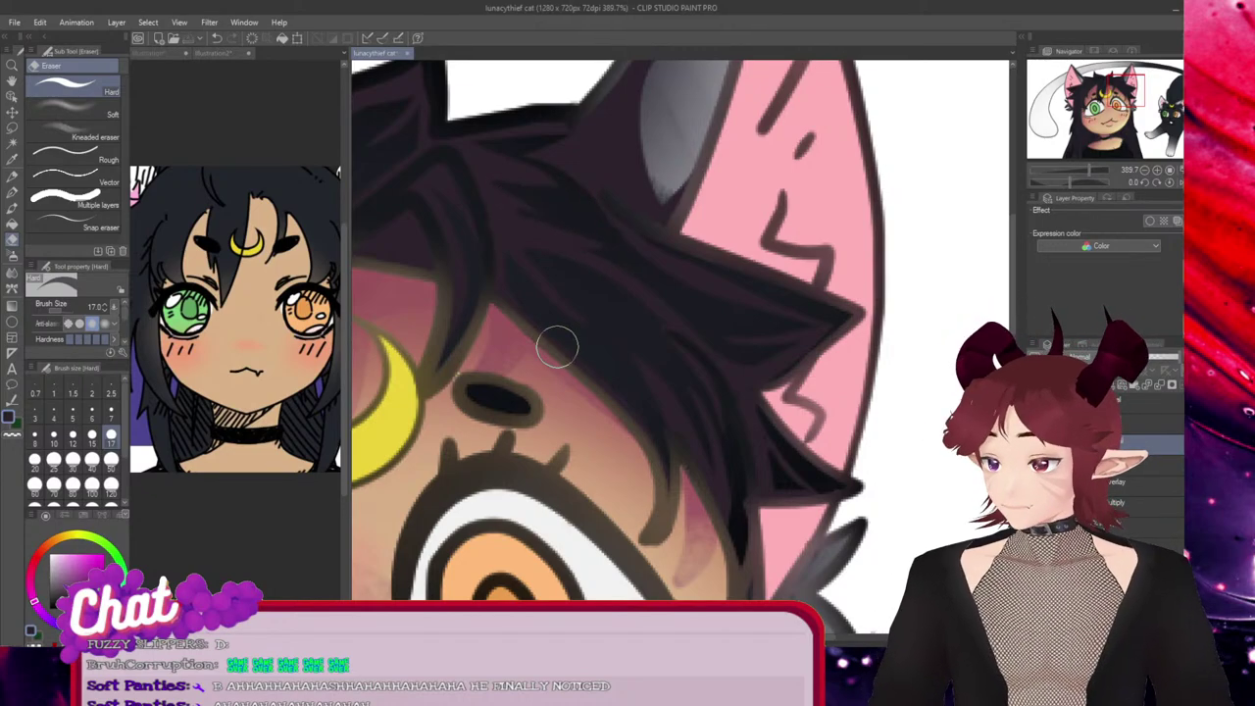
Carve dark gaps with the hard eraser along the thin curved fringe lock beside the crescent moon, undoing a stroke, and save the drawing
{"action": "scroll", "coordinate": [470, 412], "scroll_direction": "down", "scroll_amount": 1}
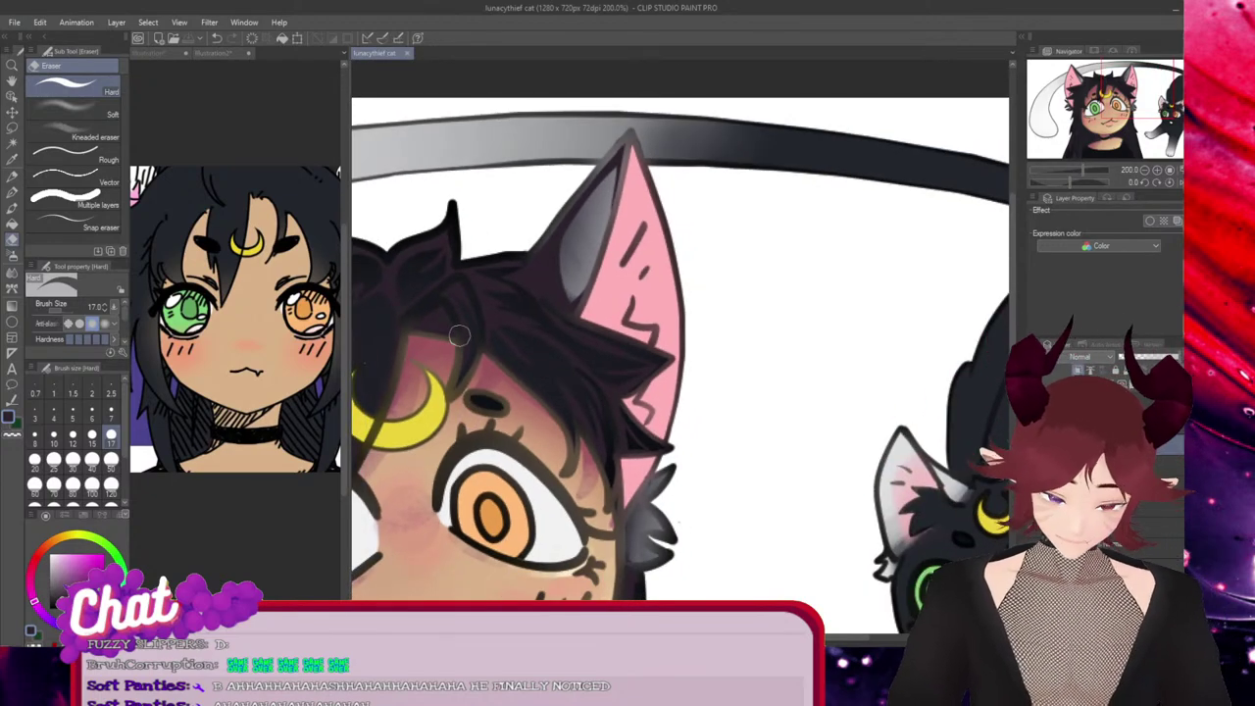
{"action": "scroll", "coordinate": [457, 334], "scroll_direction": "up", "scroll_amount": 6}
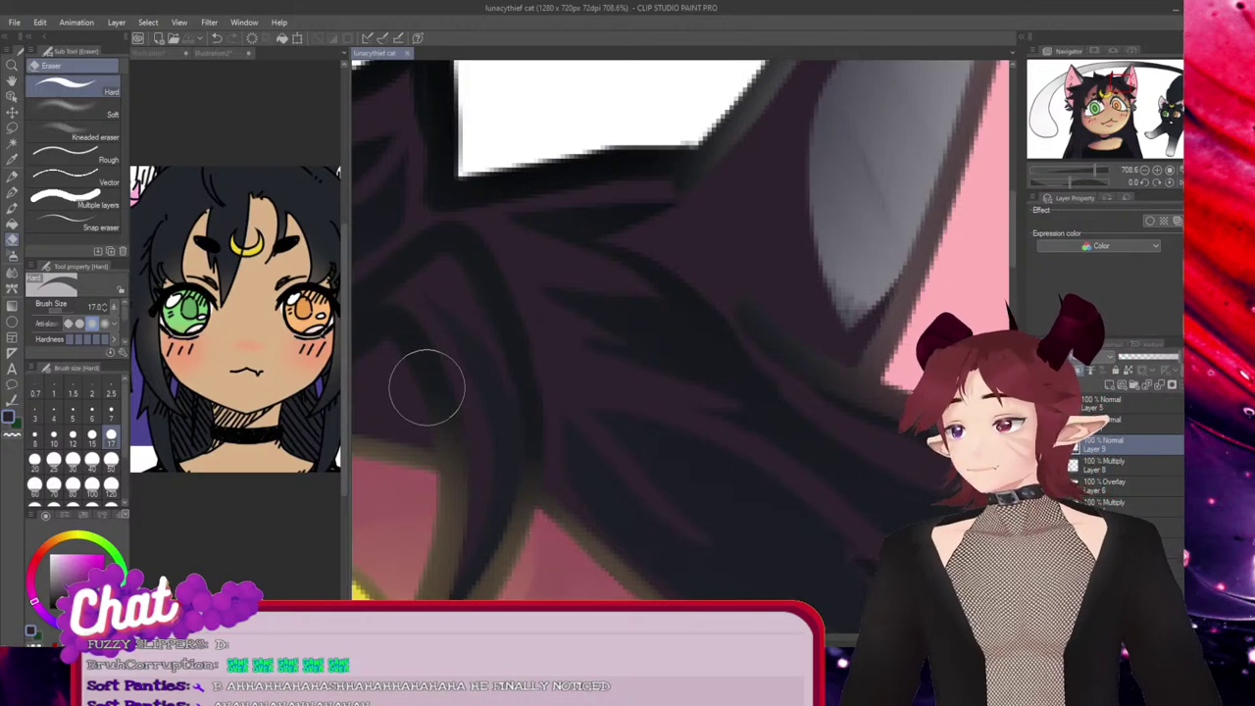
{"action": "left_click_drag", "start_coordinate": [496, 287], "coordinate": [533, 431]}
{"action": "key", "text": "ctrl+z"}
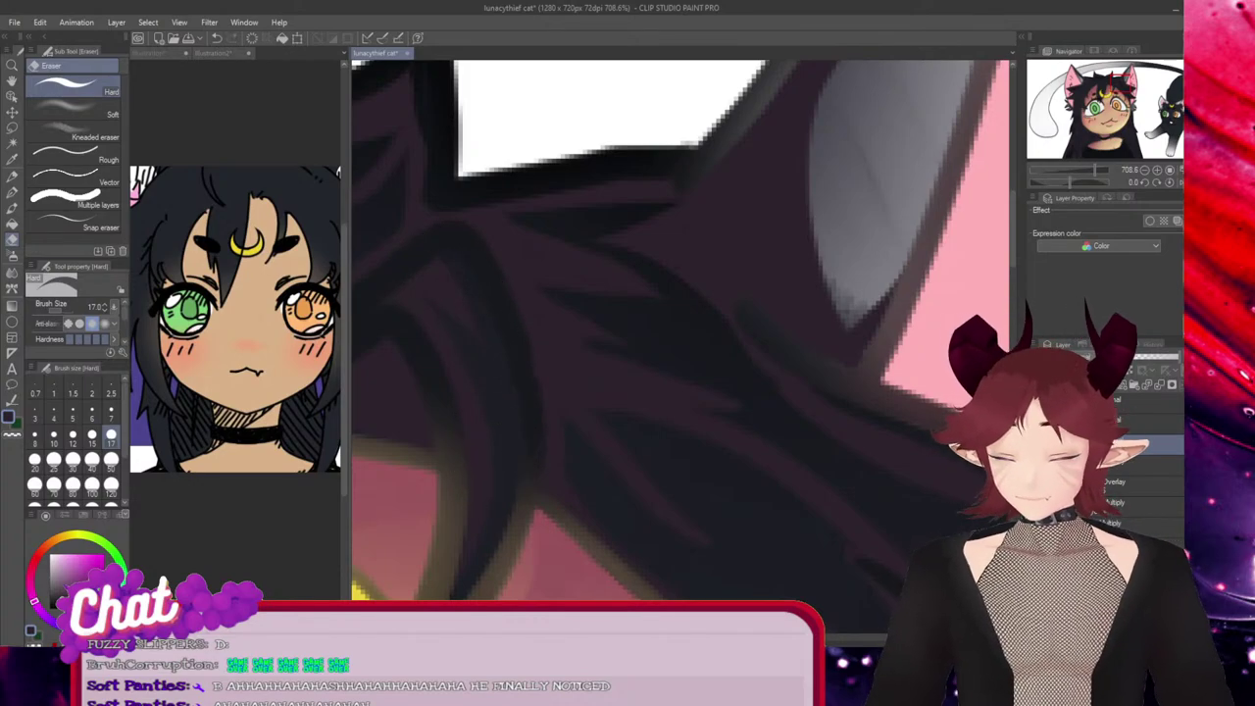
{"action": "scroll", "coordinate": [516, 504], "scroll_direction": "down", "scroll_amount": 5}
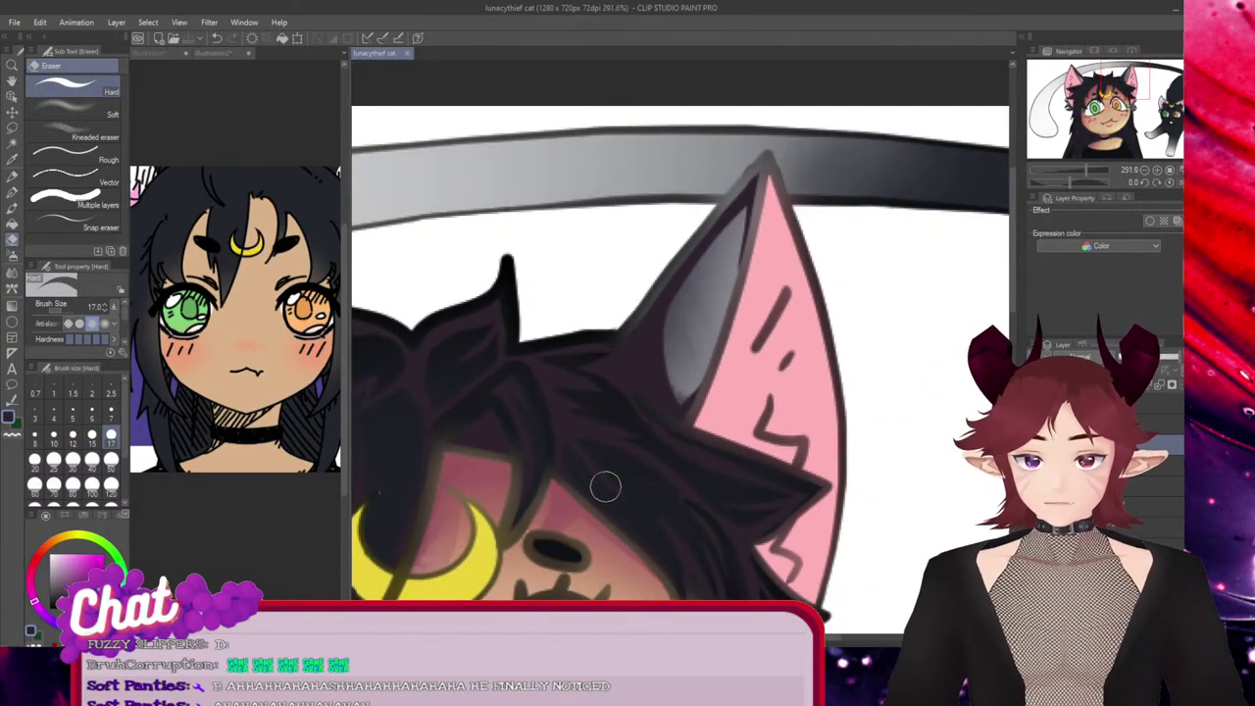
{"action": "scroll", "coordinate": [606, 490], "scroll_direction": "up", "scroll_amount": 1}
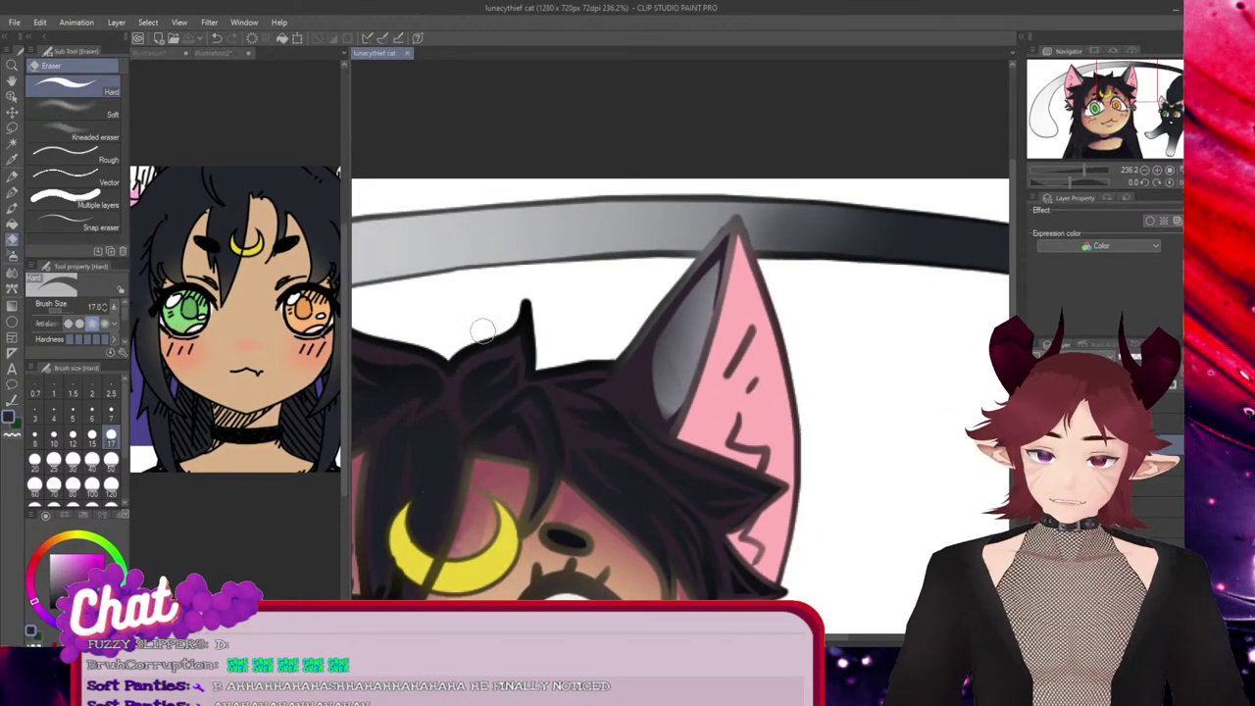
Erase thin strand lines into the purple shading of the hair tufts and parting above the forehead
{"action": "scroll", "coordinate": [542, 351], "scroll_direction": "up", "scroll_amount": 1}
{"action": "scroll", "coordinate": [542, 351], "scroll_direction": "up", "scroll_amount": 2}
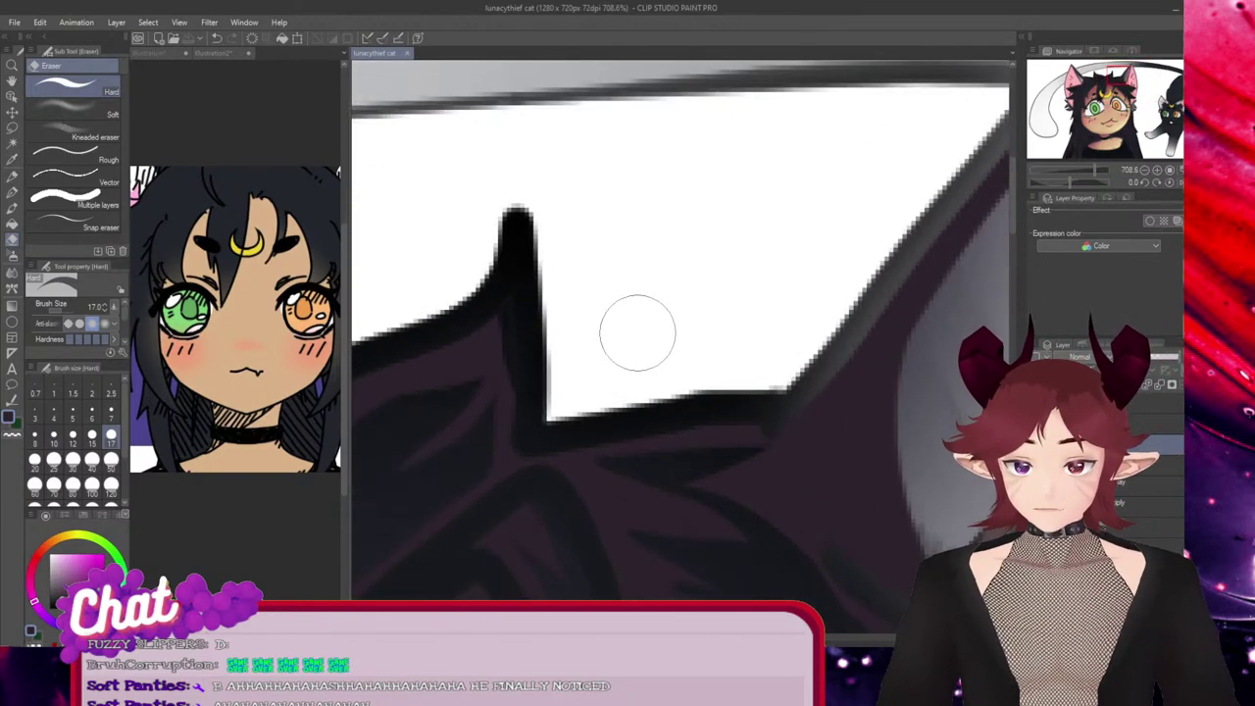
{"action": "left_click_drag", "start_coordinate": [481, 465], "coordinate": [536, 368]}
{"action": "key", "text": "ctrl+z"}
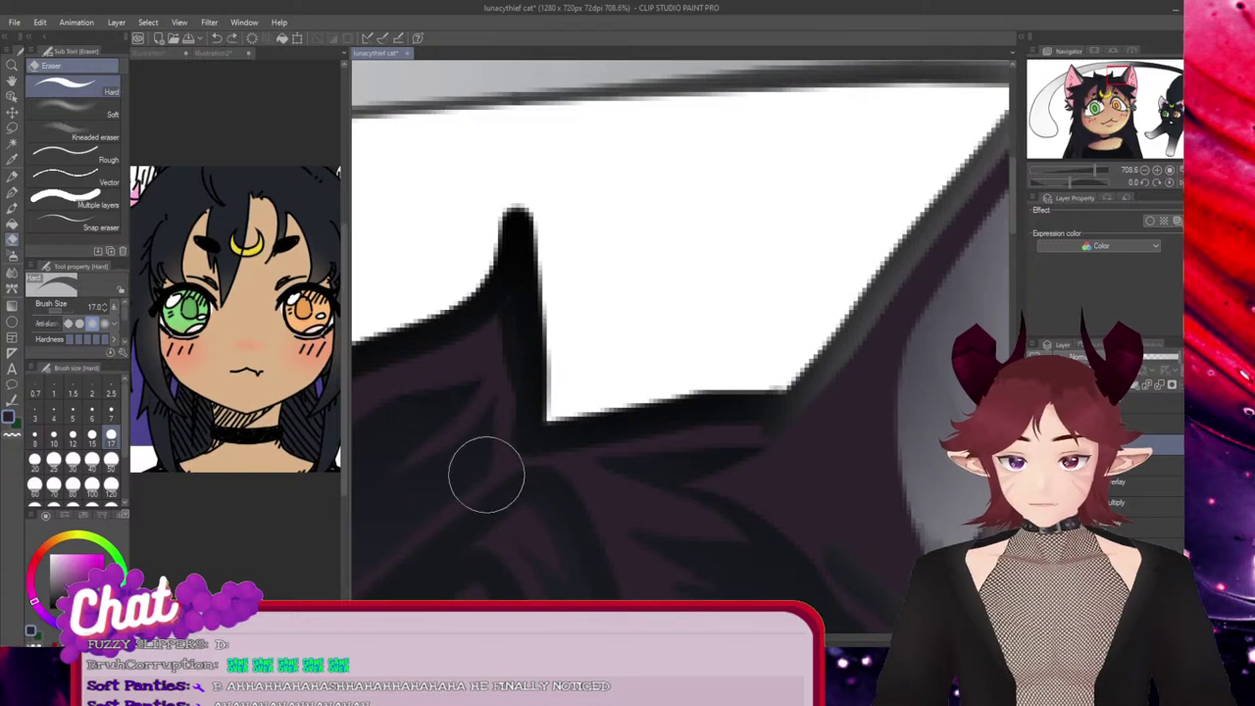
{"action": "left_click_drag", "start_coordinate": [474, 473], "coordinate": [509, 316]}
{"action": "key", "text": "ctrl+z"}
{"action": "left_click_drag", "start_coordinate": [481, 460], "coordinate": [520, 295]}
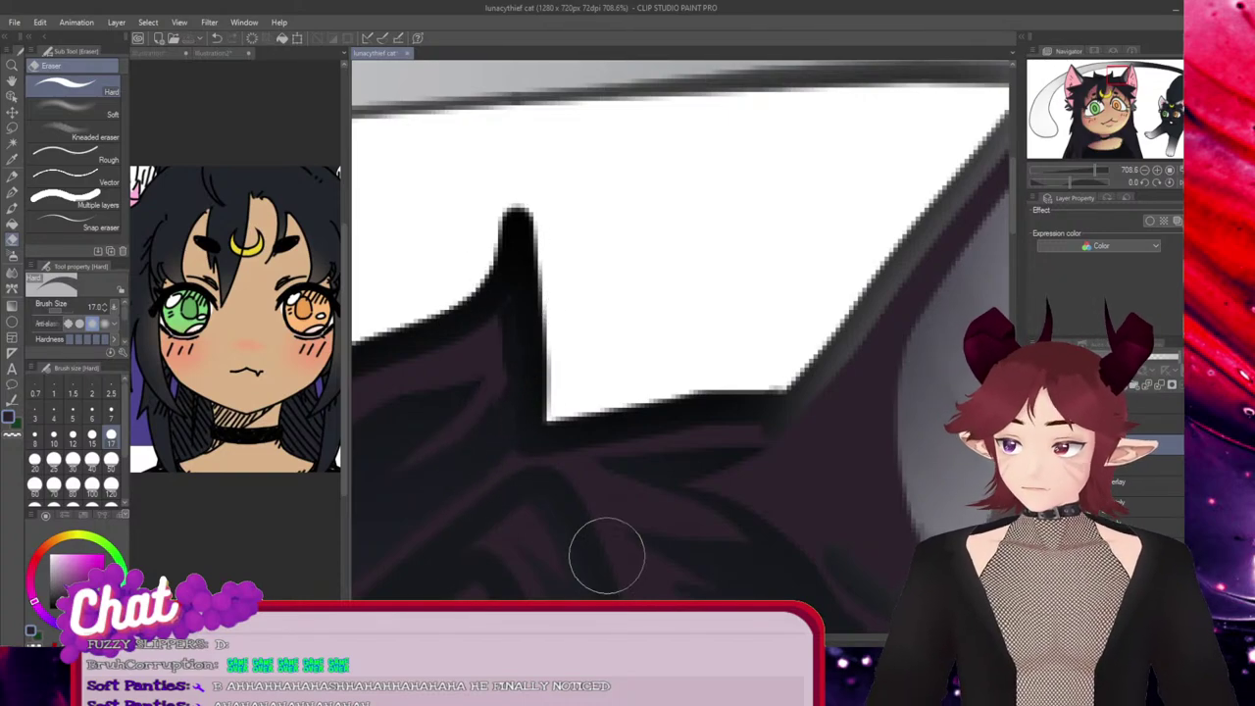
{"action": "scroll", "coordinate": [606, 555], "scroll_direction": "down", "scroll_amount": 8}
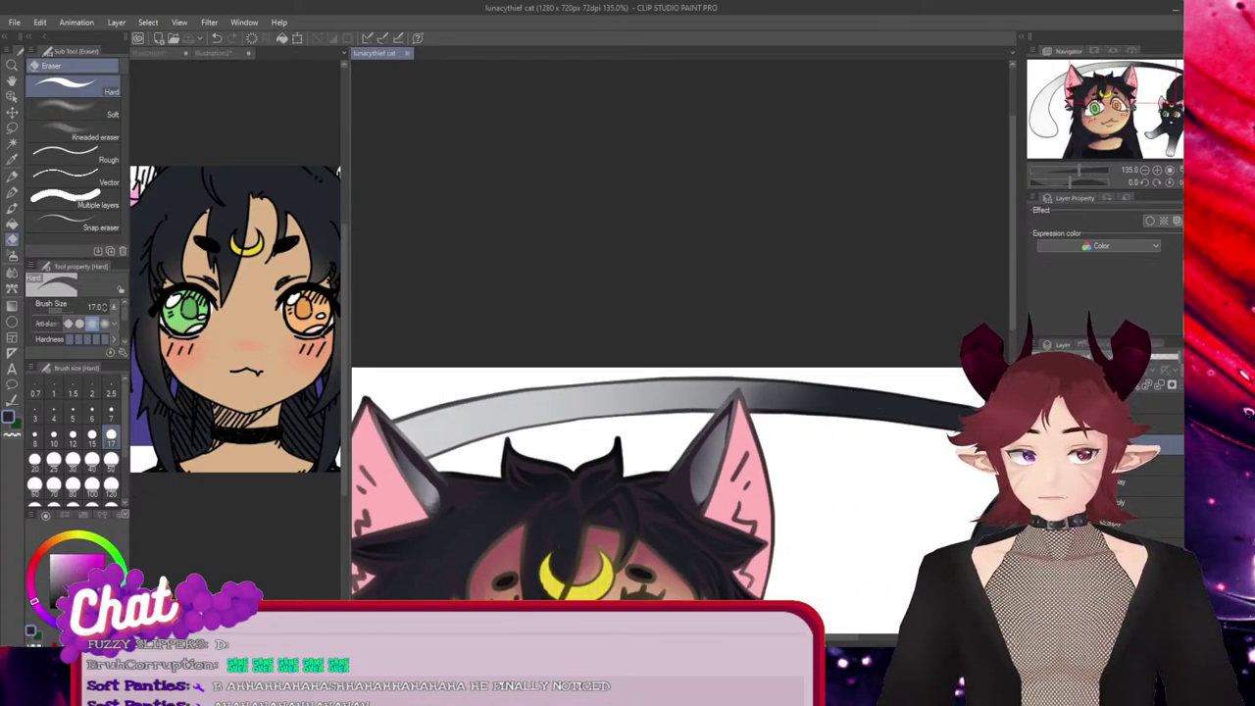
{"action": "scroll", "coordinate": [524, 517], "scroll_direction": "up", "scroll_amount": 5}
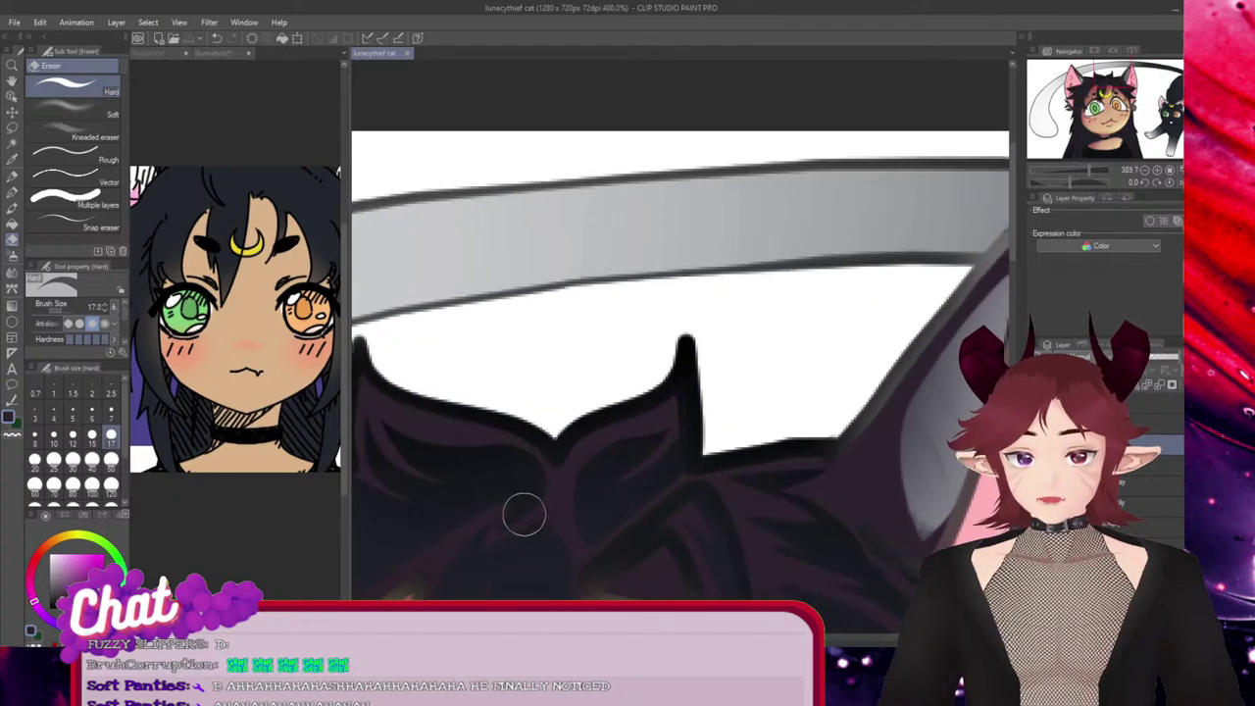
{"action": "scroll", "coordinate": [523, 517], "scroll_direction": "up", "scroll_amount": 6}
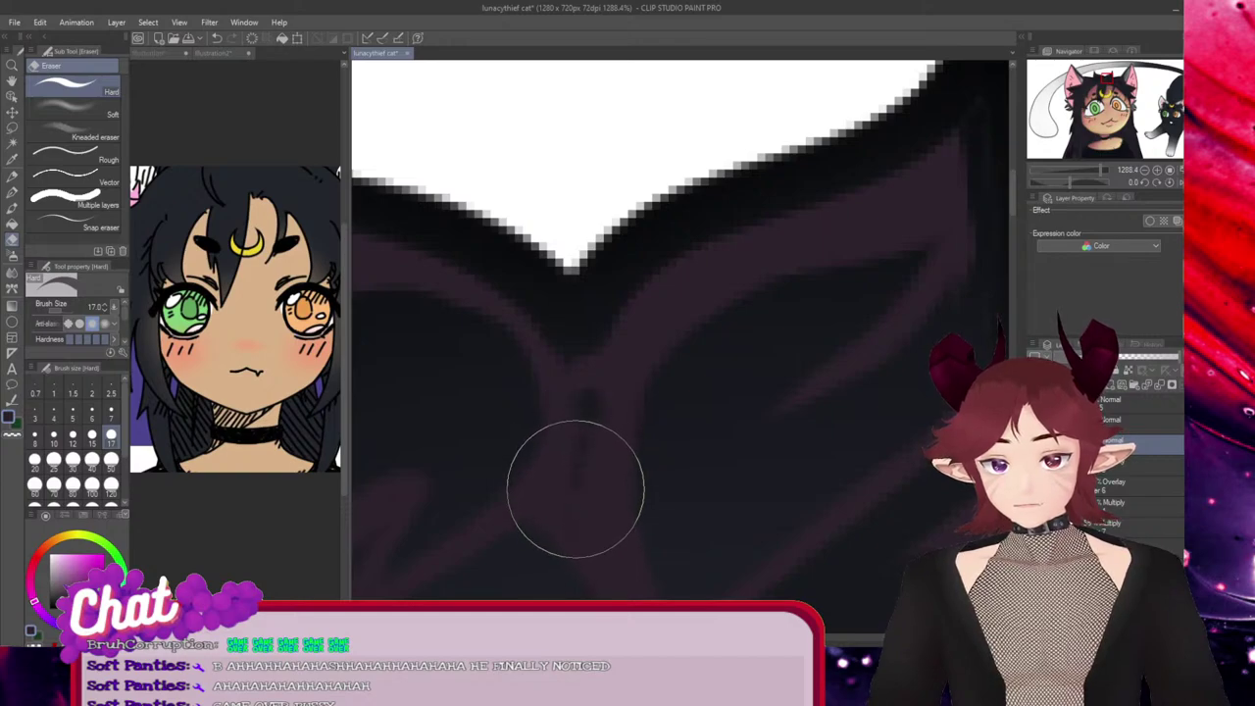
{"action": "scroll", "coordinate": [788, 382], "scroll_direction": "down", "scroll_amount": 10}
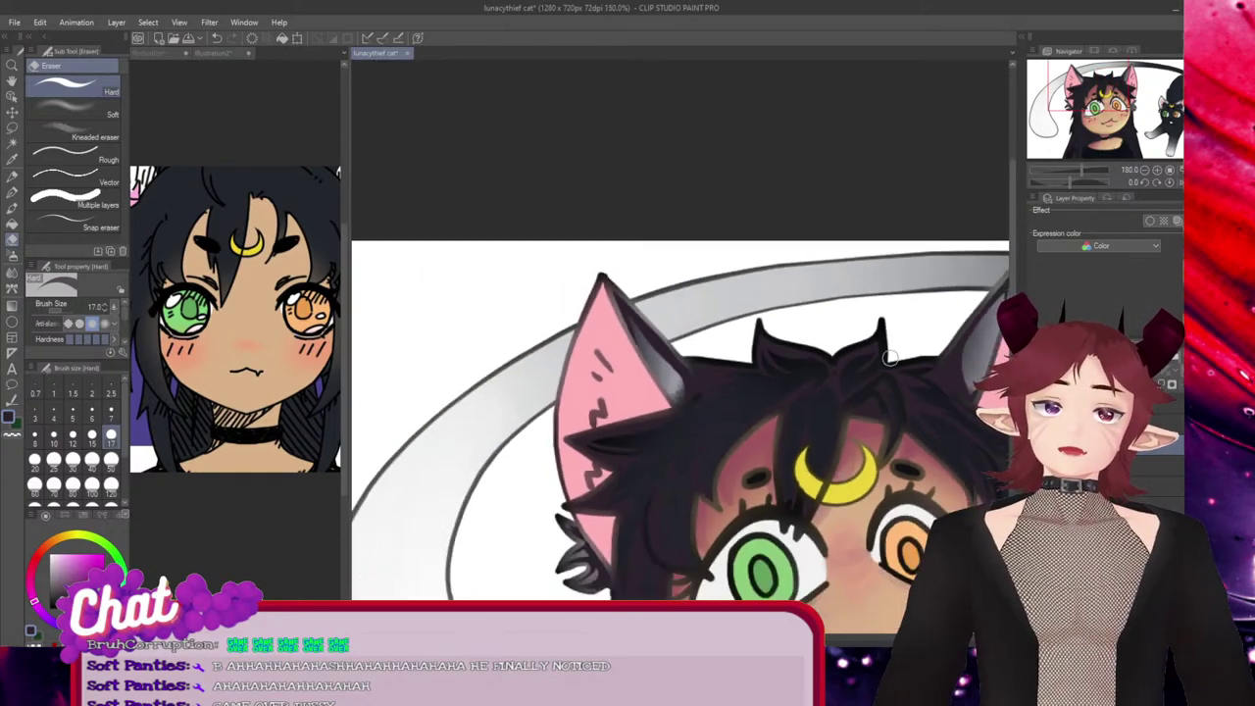
{"action": "scroll", "coordinate": [890, 358], "scroll_direction": "down", "scroll_amount": 1}
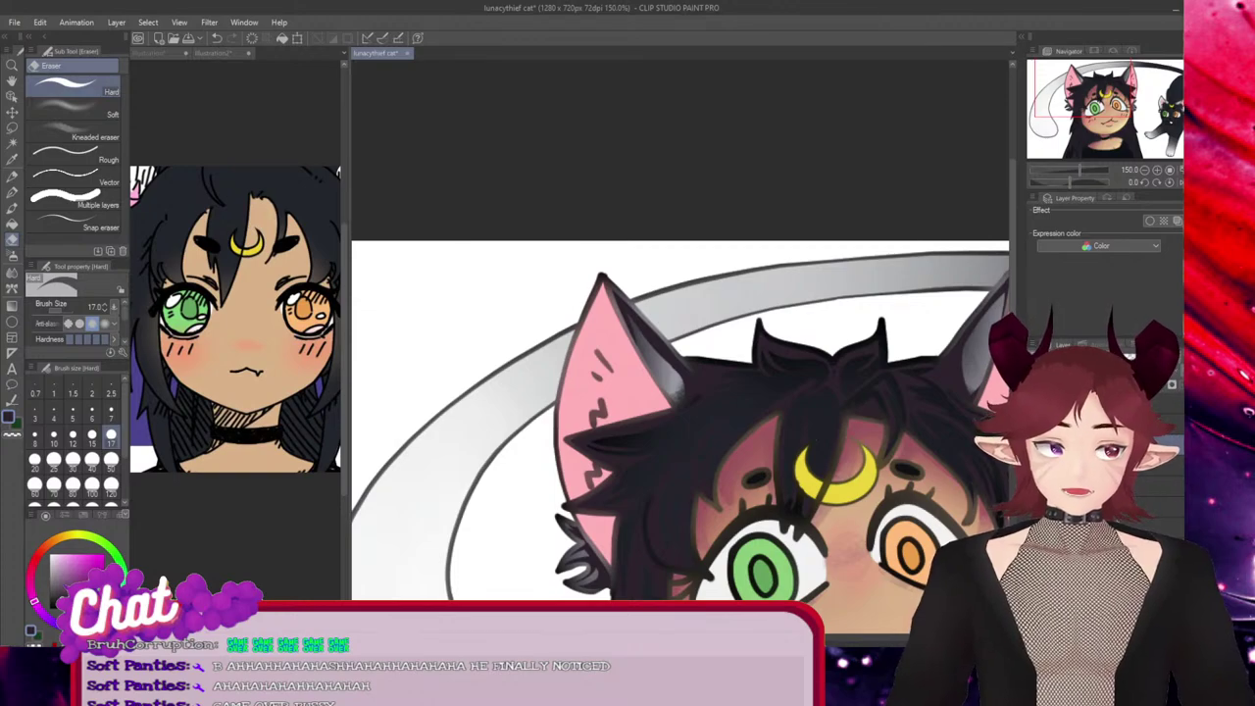
Paint dark purple Turnip pen shading on the upper spike and inner edge of the hair tuft beside the orange eye
{"action": "left_click_drag", "start_coordinate": [1013, 223], "coordinate": [1013, 265]}
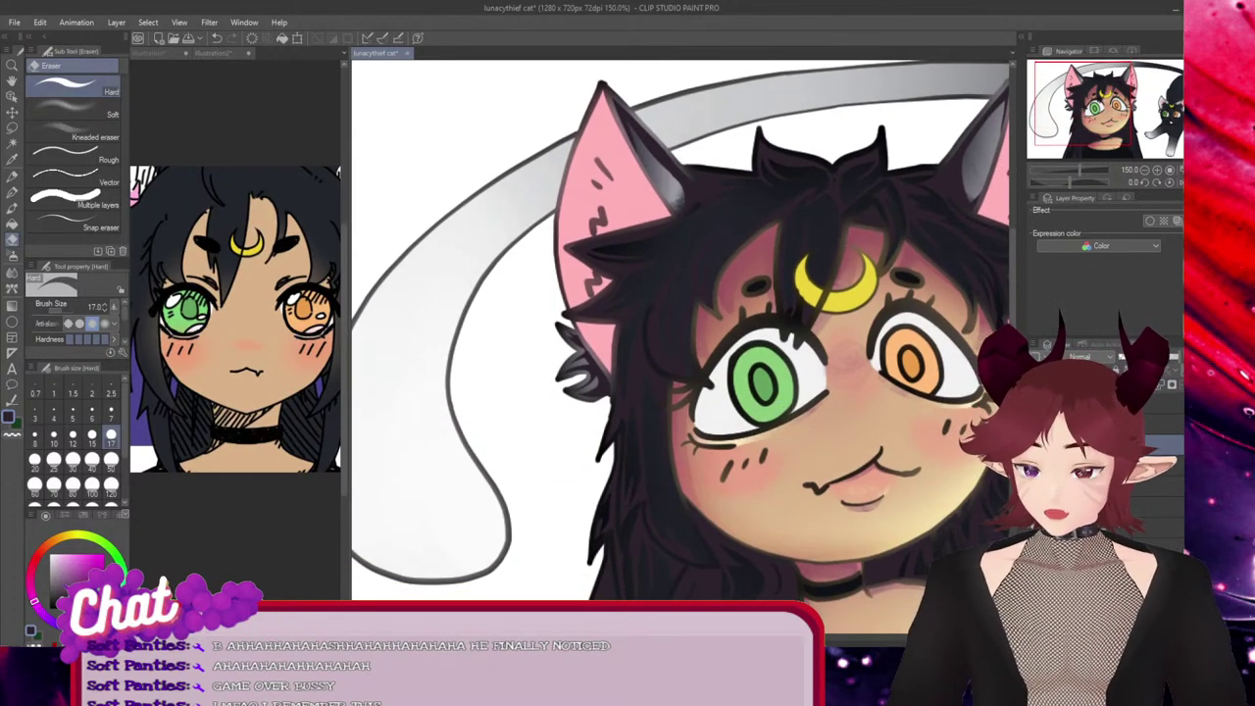
{"action": "scroll", "coordinate": [958, 444], "scroll_direction": "down", "scroll_amount": 1}
{"action": "scroll", "coordinate": [958, 444], "scroll_direction": "up", "scroll_amount": 3}
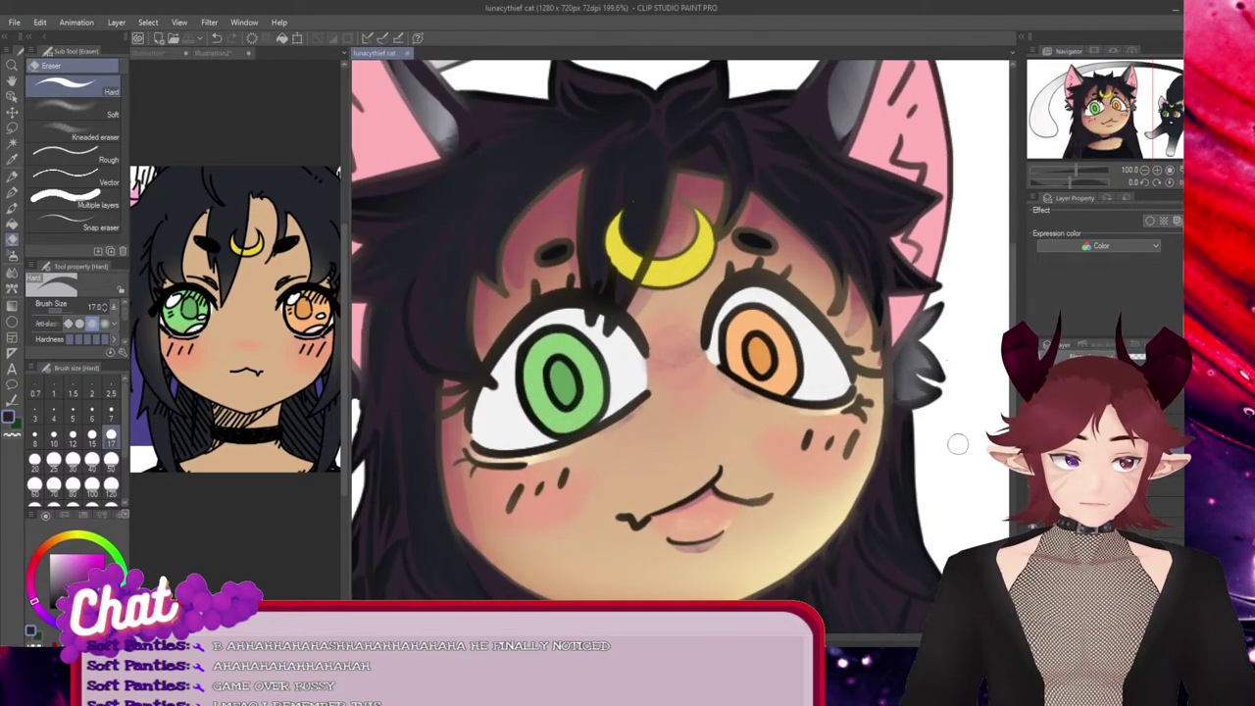
{"action": "scroll", "coordinate": [958, 444], "scroll_direction": "up", "scroll_amount": 4}
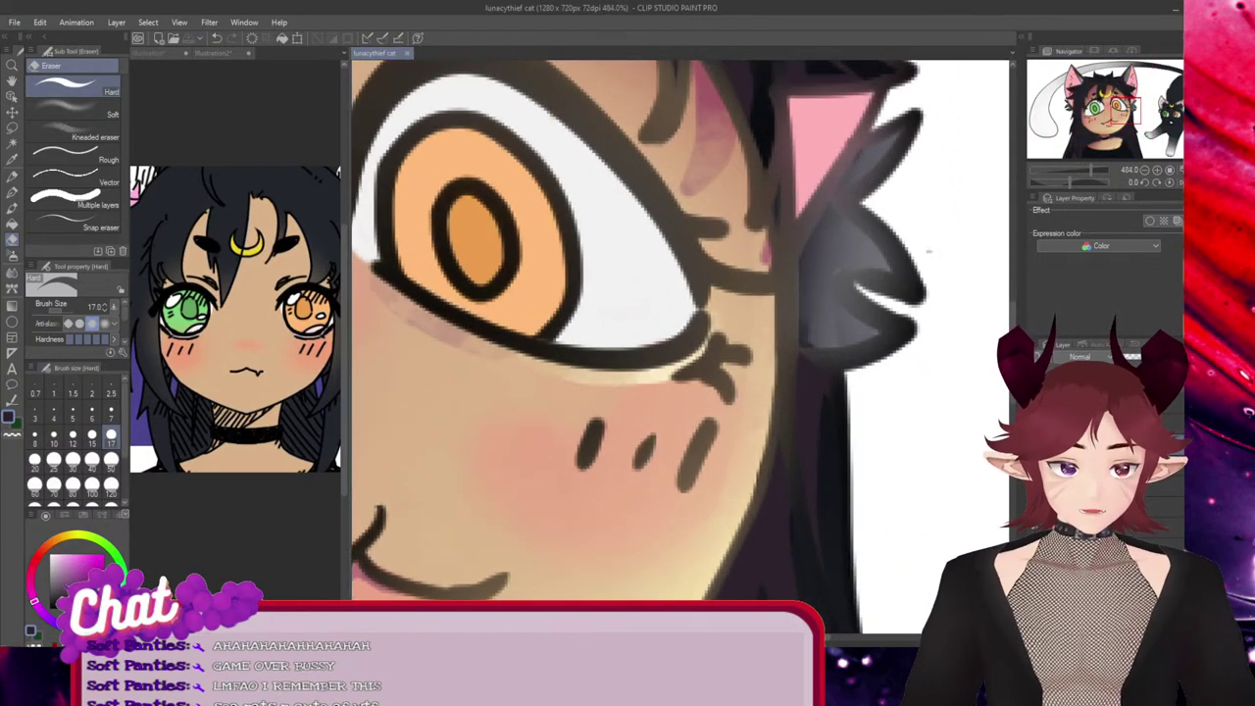
{"action": "left_click_drag", "start_coordinate": [811, 637], "coordinate": [826, 638]}
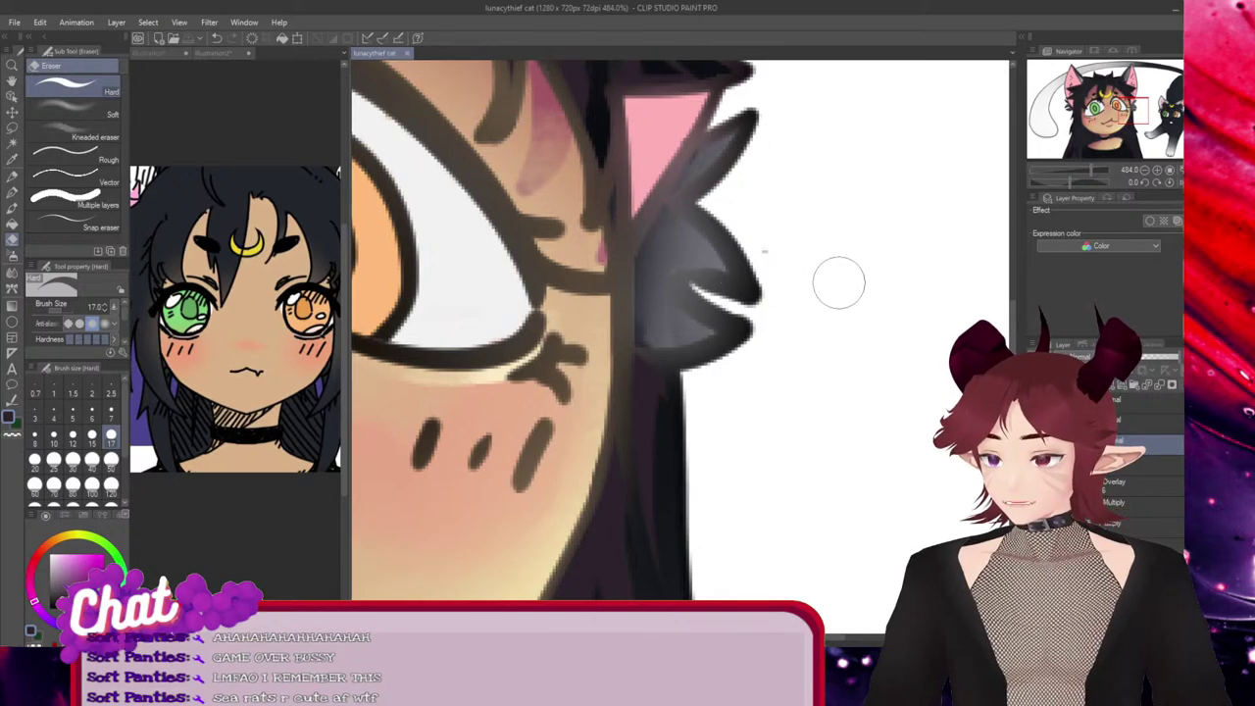
{"action": "left_click_drag", "start_coordinate": [764, 252], "coordinate": [764, 368]}
{"action": "key", "text": "p"}
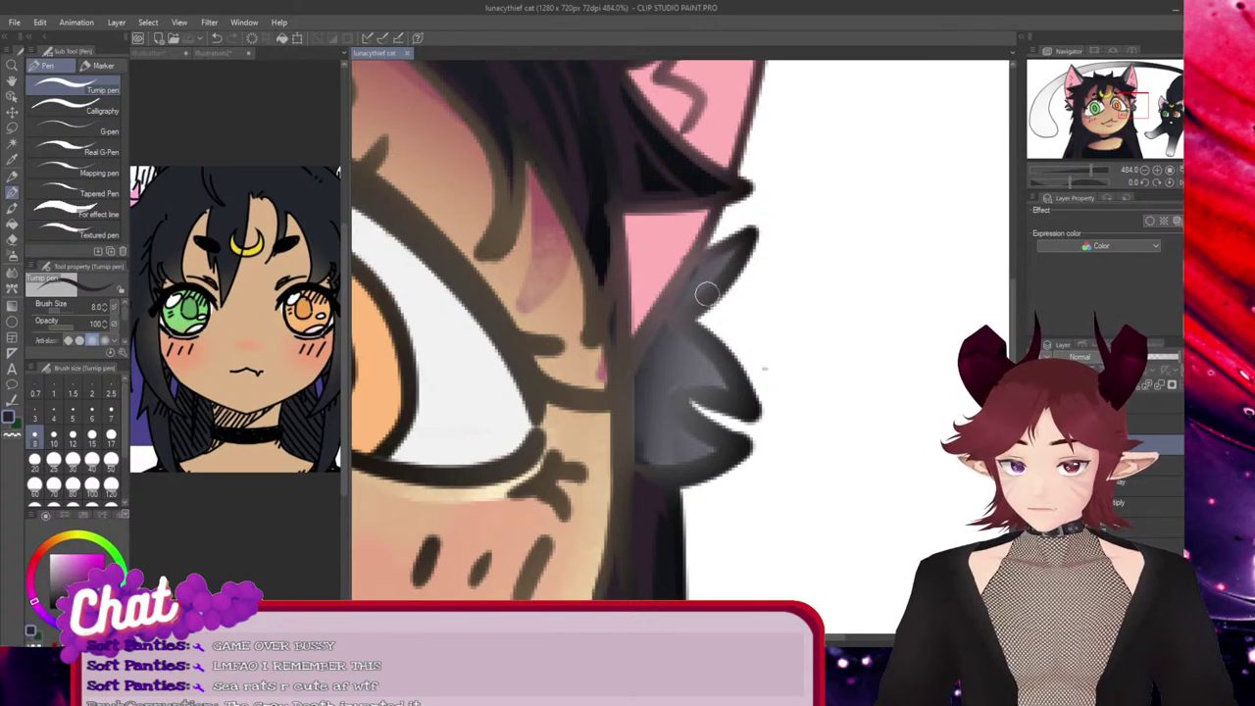
{"action": "left_click_drag", "start_coordinate": [740, 243], "coordinate": [660, 331]}
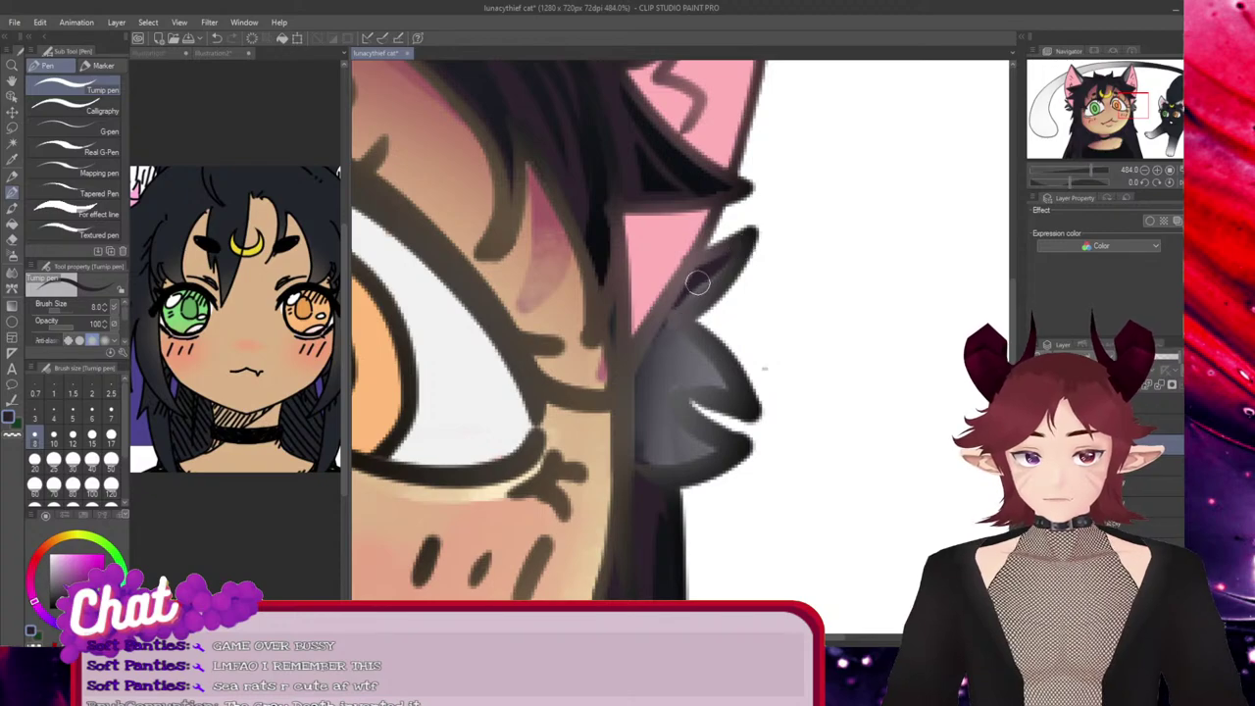
{"action": "left_click_drag", "start_coordinate": [698, 282], "coordinate": [612, 417]}
{"action": "mouse_move", "coordinate": [663, 339]}
{"action": "left_mouse_down"}
{"action": "mouse_move", "coordinate": [622, 398]}
{"action": "mouse_move", "coordinate": [642, 415]}
{"action": "mouse_move", "coordinate": [666, 330]}
{"action": "mouse_move", "coordinate": [662, 482]}
{"action": "left_mouse_up"}
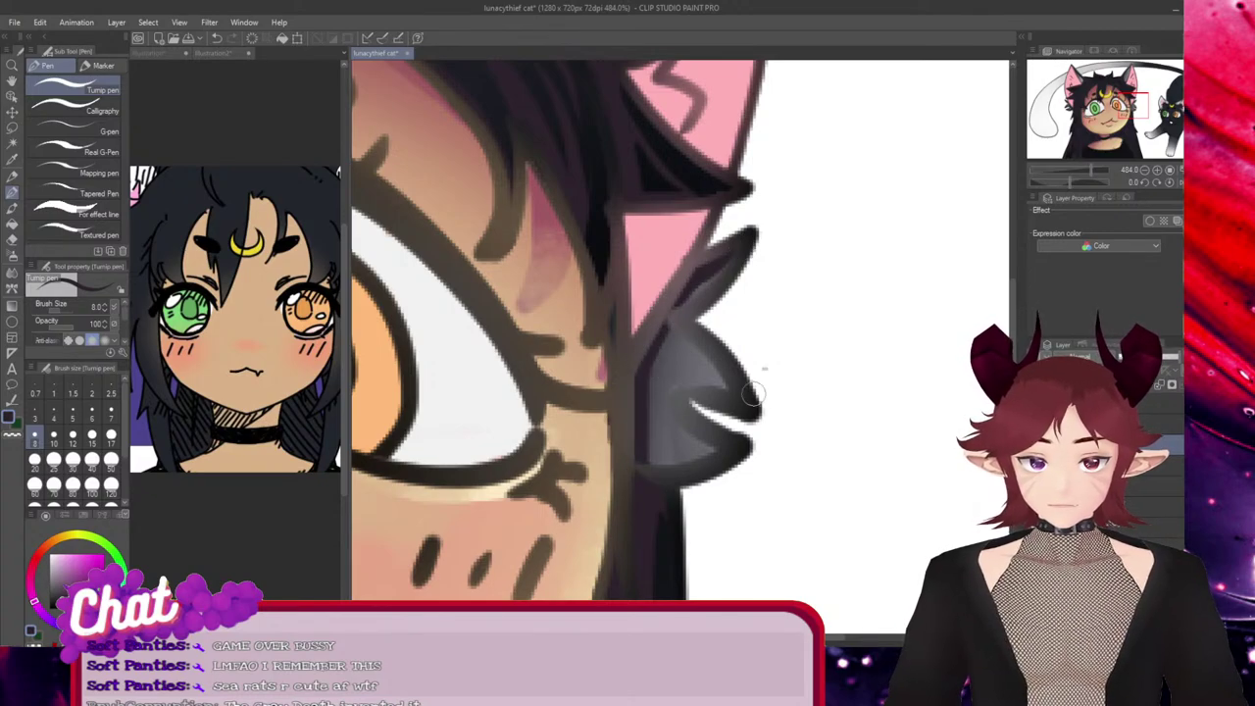
Extend the dark purple pen shading into the two lower spikes of the side hair tuft and touch up its upper spike
{"action": "mouse_move", "coordinate": [753, 400]}
{"action": "left_mouse_down"}
{"action": "mouse_move", "coordinate": [616, 434]}
{"action": "mouse_move", "coordinate": [681, 413]}
{"action": "mouse_move", "coordinate": [707, 355]}
{"action": "mouse_move", "coordinate": [729, 391]}
{"action": "mouse_move", "coordinate": [599, 333]}
{"action": "mouse_move", "coordinate": [647, 368]}
{"action": "mouse_move", "coordinate": [668, 354]}
{"action": "mouse_move", "coordinate": [671, 391]}
{"action": "left_mouse_up"}
{"action": "mouse_move", "coordinate": [662, 345]}
{"action": "left_mouse_down"}
{"action": "mouse_move", "coordinate": [702, 383]}
{"action": "mouse_move", "coordinate": [677, 382]}
{"action": "mouse_move", "coordinate": [708, 398]}
{"action": "mouse_move", "coordinate": [700, 418]}
{"action": "mouse_move", "coordinate": [724, 451]}
{"action": "mouse_move", "coordinate": [650, 385]}
{"action": "left_mouse_up"}
{"action": "key", "text": "ctrl+z"}
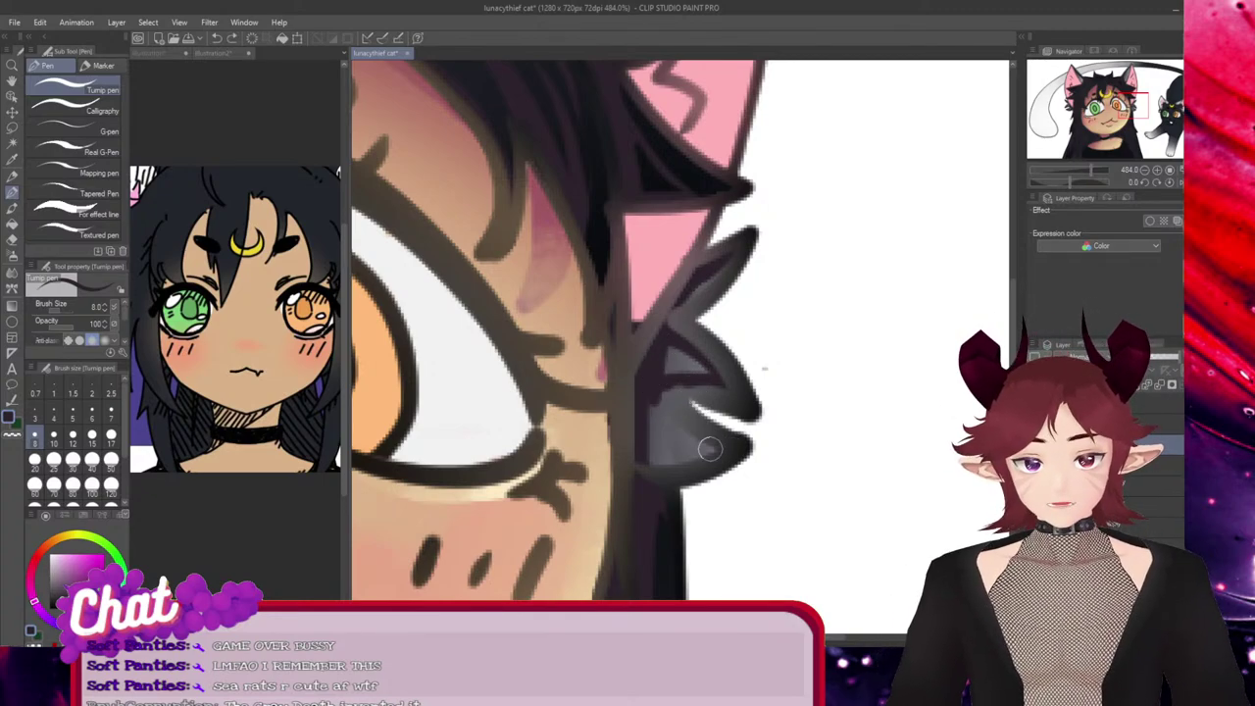
{"action": "mouse_move", "coordinate": [709, 448]}
{"action": "left_mouse_down"}
{"action": "mouse_move", "coordinate": [626, 392]}
{"action": "mouse_move", "coordinate": [644, 384]}
{"action": "mouse_move", "coordinate": [662, 385]}
{"action": "mouse_move", "coordinate": [664, 418]}
{"action": "mouse_move", "coordinate": [742, 442]}
{"action": "mouse_move", "coordinate": [677, 389]}
{"action": "mouse_move", "coordinate": [662, 400]}
{"action": "mouse_move", "coordinate": [685, 389]}
{"action": "mouse_move", "coordinate": [696, 401]}
{"action": "mouse_move", "coordinate": [660, 414]}
{"action": "mouse_move", "coordinate": [693, 450]}
{"action": "mouse_move", "coordinate": [685, 462]}
{"action": "mouse_move", "coordinate": [651, 447]}
{"action": "left_mouse_up"}
{"action": "key", "text": "ctrl+z"}
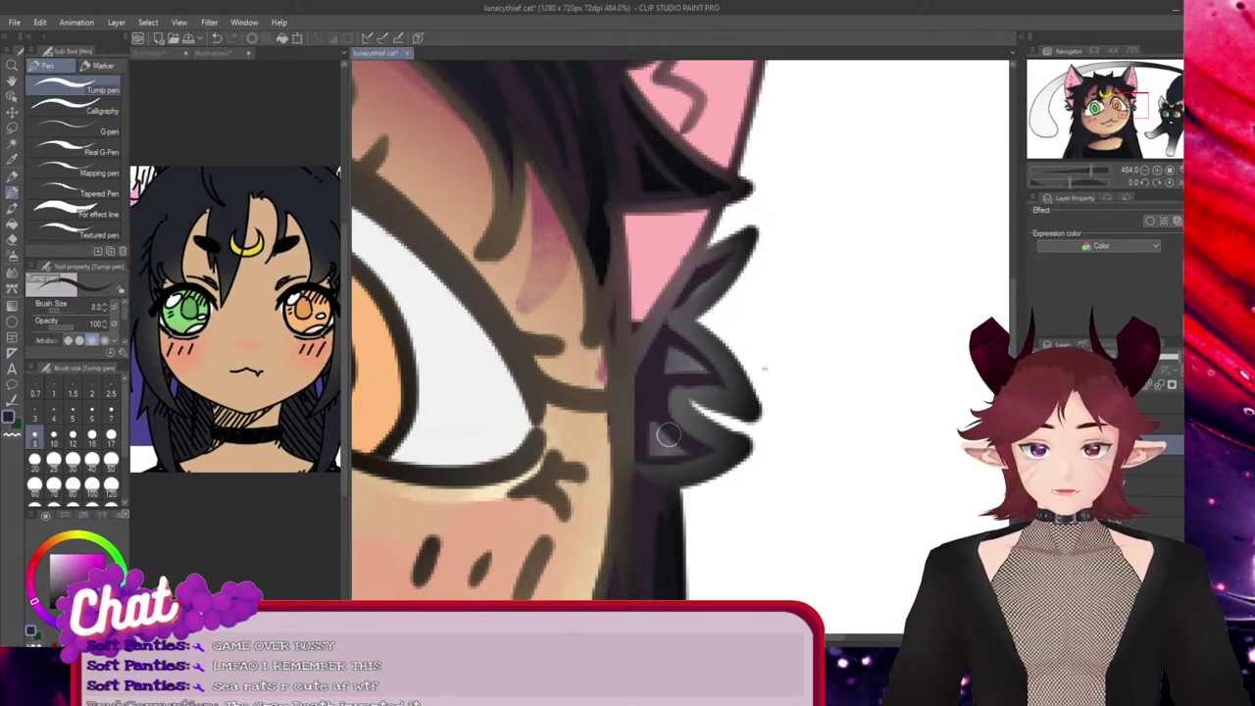
{"action": "left_click_drag", "start_coordinate": [668, 436], "coordinate": [660, 415]}
{"action": "left_click_drag", "start_coordinate": [681, 362], "coordinate": [683, 383]}
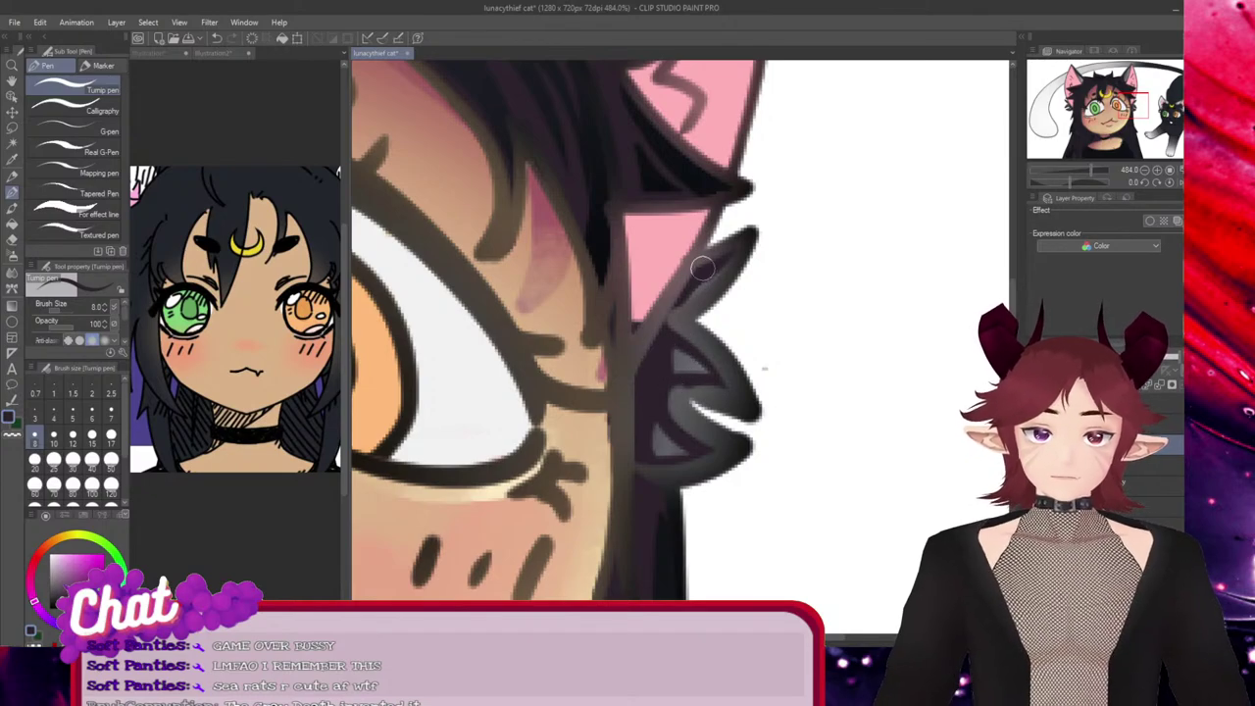
{"action": "left_click_drag", "start_coordinate": [721, 265], "coordinate": [688, 300]}
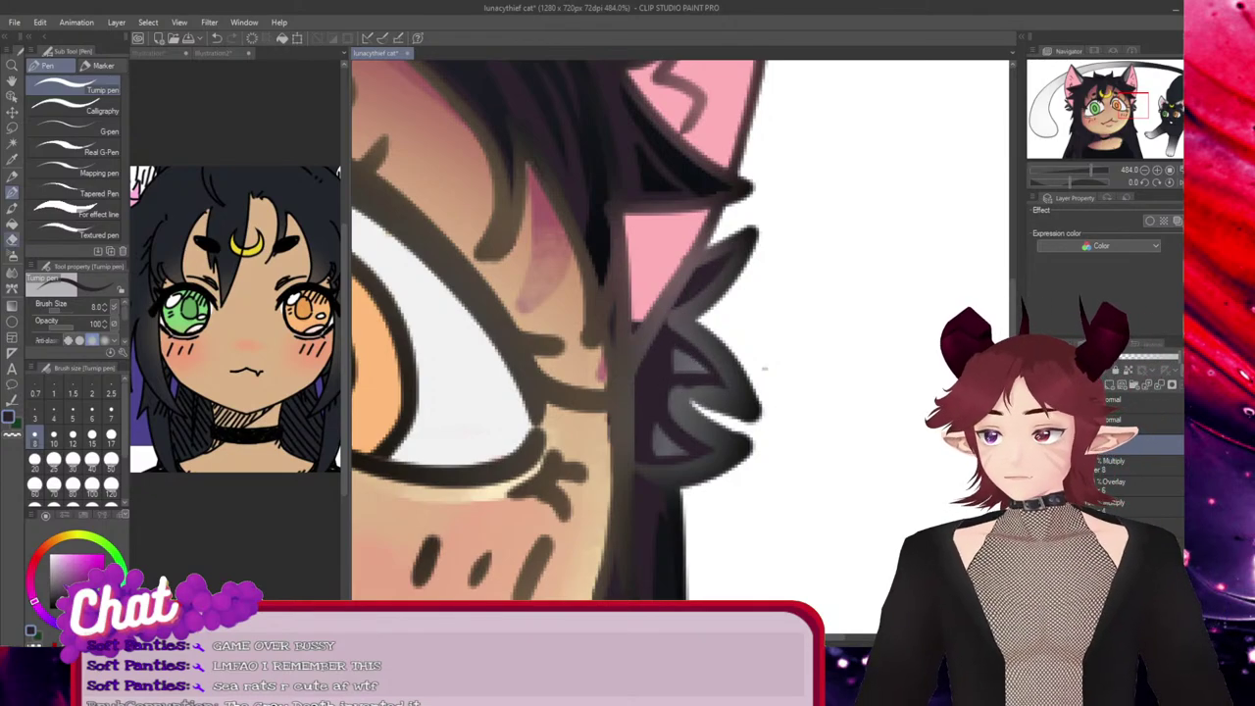
Erase excess purple shading along the spikes of the side hair tuft with the Hard eraser
{"action": "left_click", "coordinate": [11, 239]}
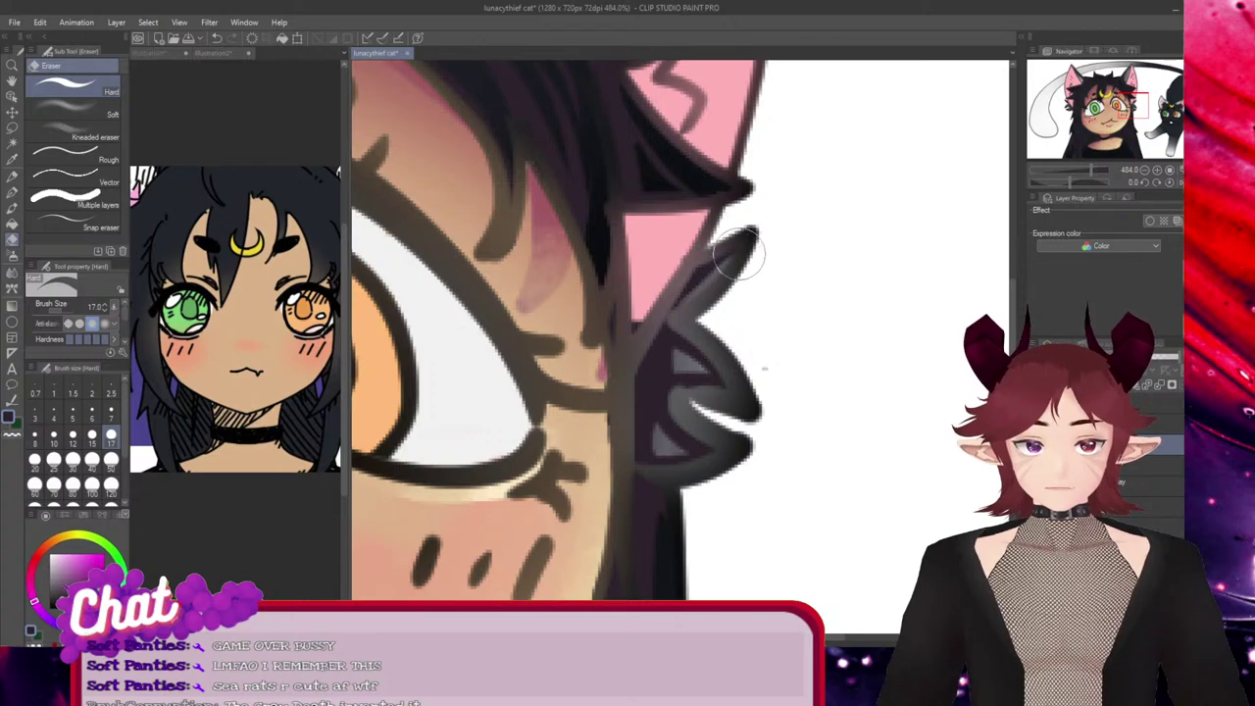
{"action": "left_click_drag", "start_coordinate": [688, 333], "coordinate": [727, 376]}
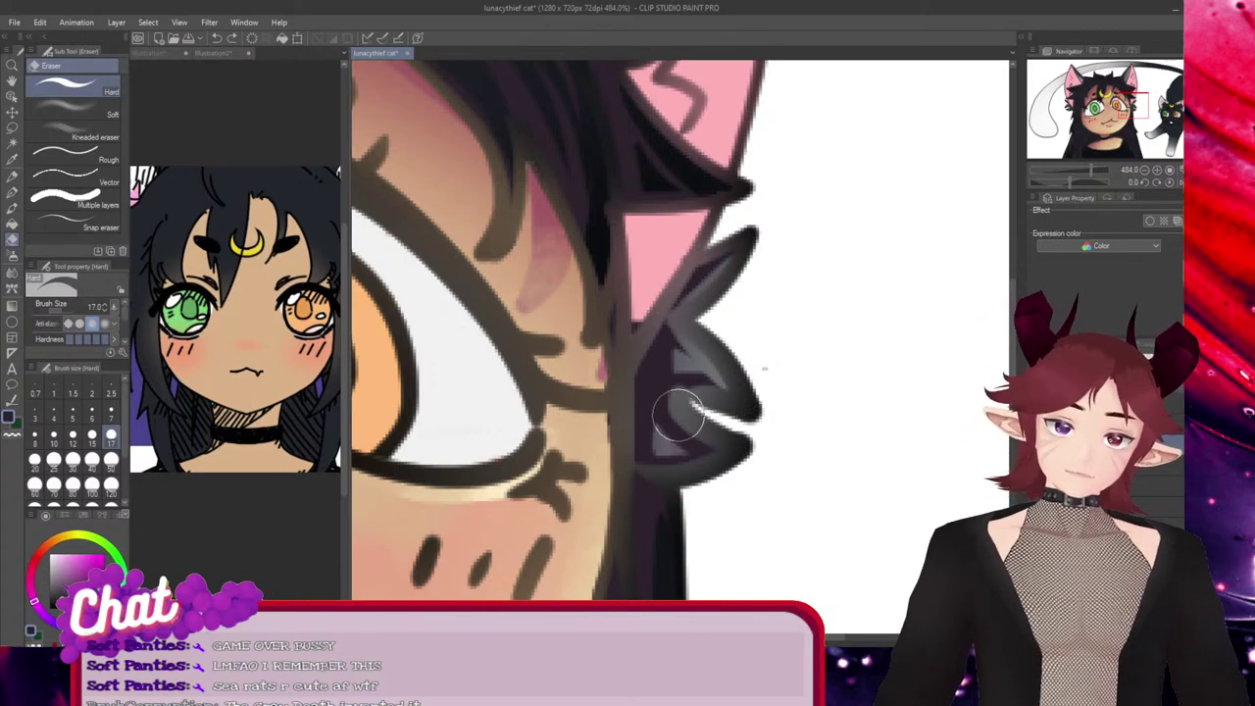
{"action": "left_click_drag", "start_coordinate": [675, 406], "coordinate": [779, 441]}
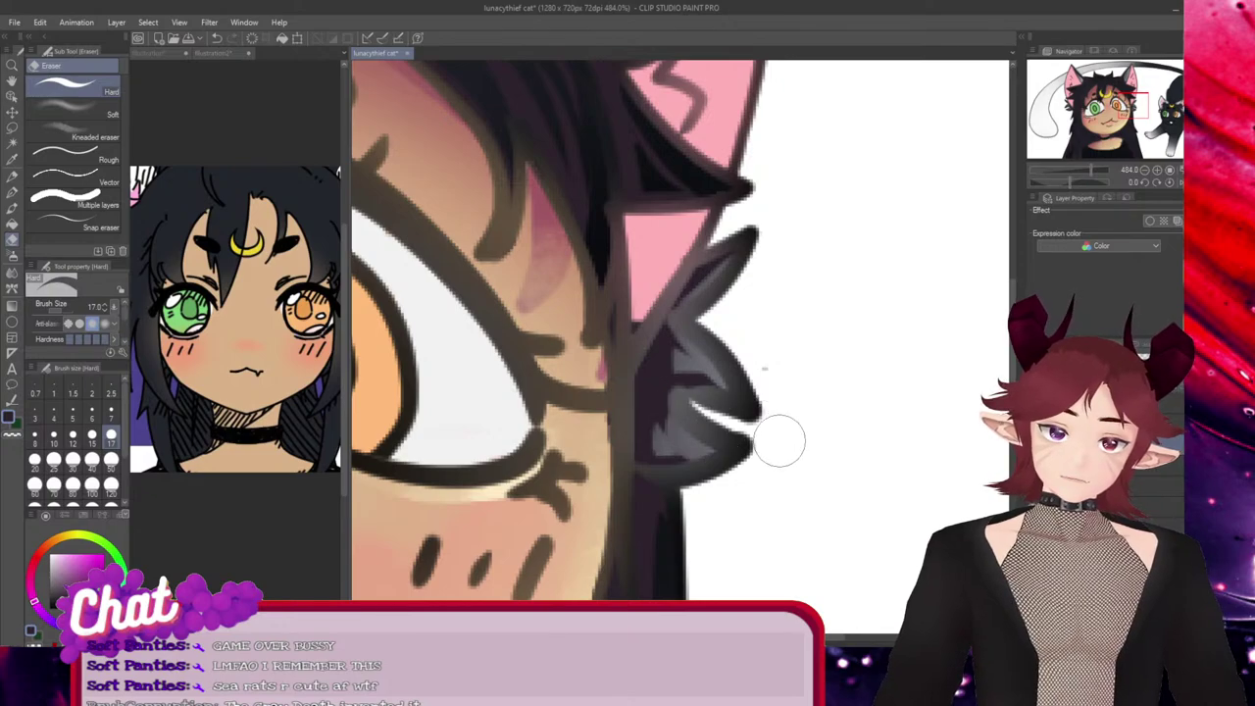
{"action": "left_click_drag", "start_coordinate": [686, 404], "coordinate": [742, 451]}
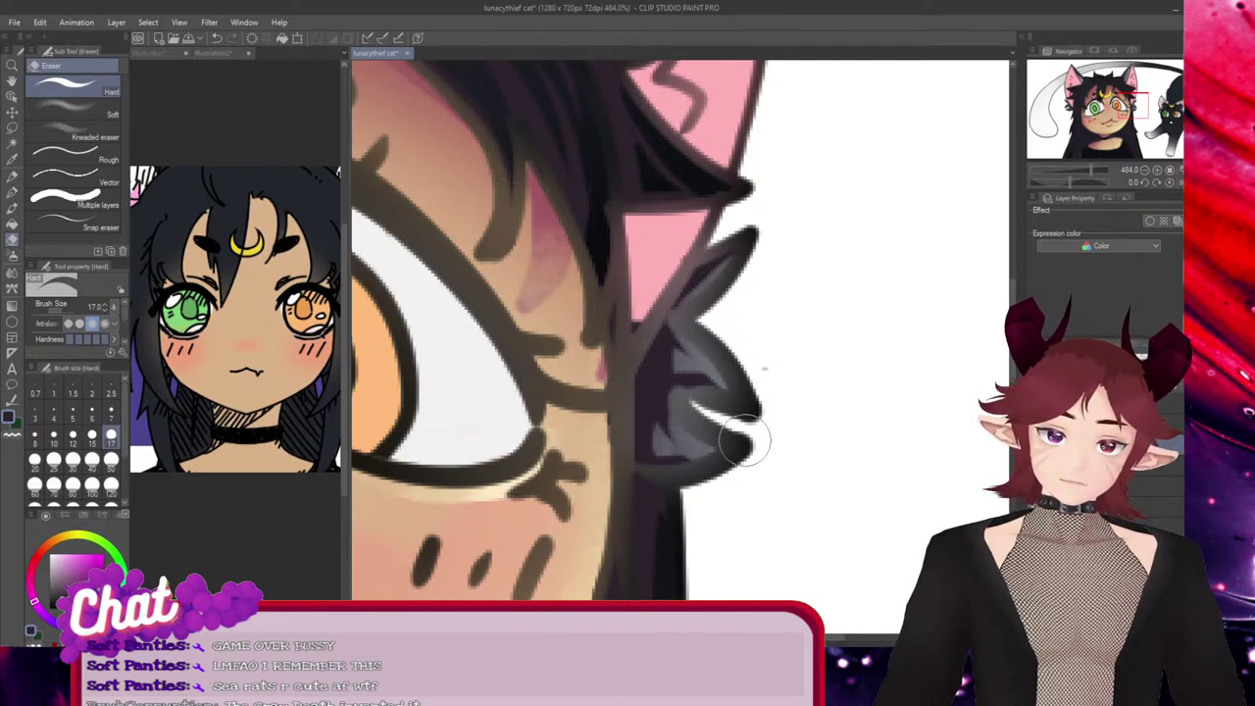
{"action": "scroll", "coordinate": [853, 406], "scroll_direction": "down", "scroll_amount": 3}
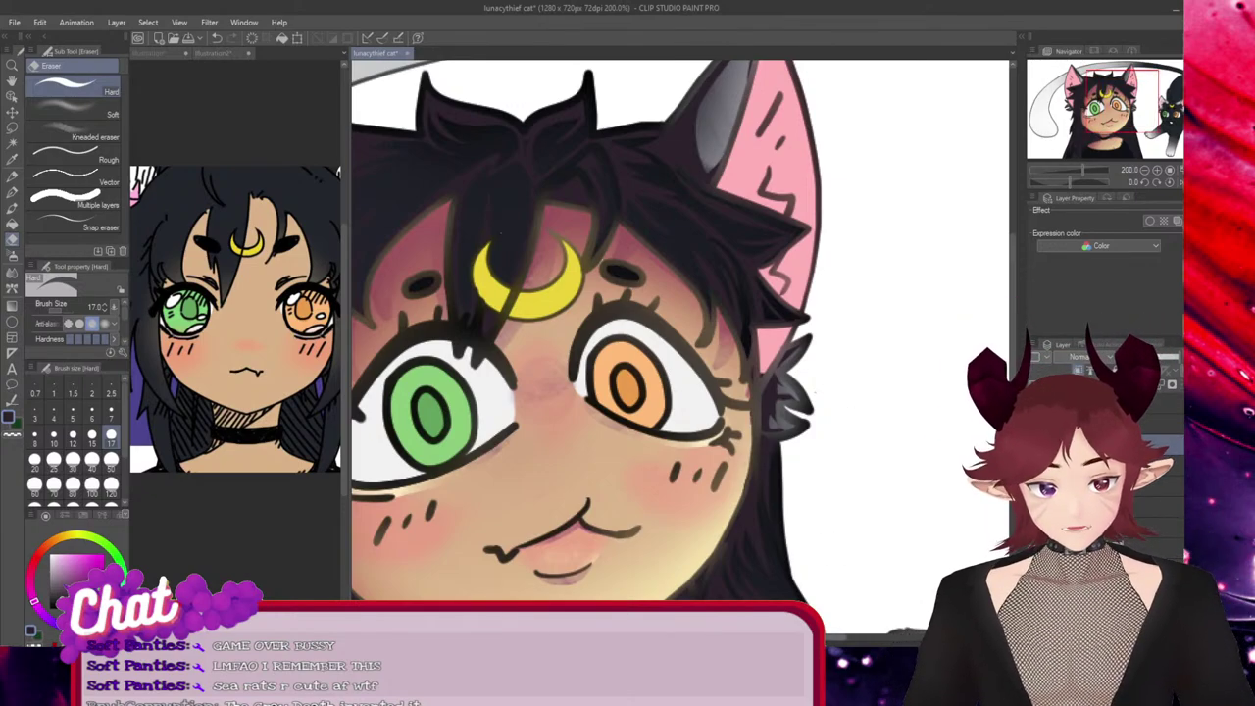
Hide the layer holding the girl's purple hair shading
{"action": "left_click_drag", "start_coordinate": [554, 412], "coordinate": [834, 412]}
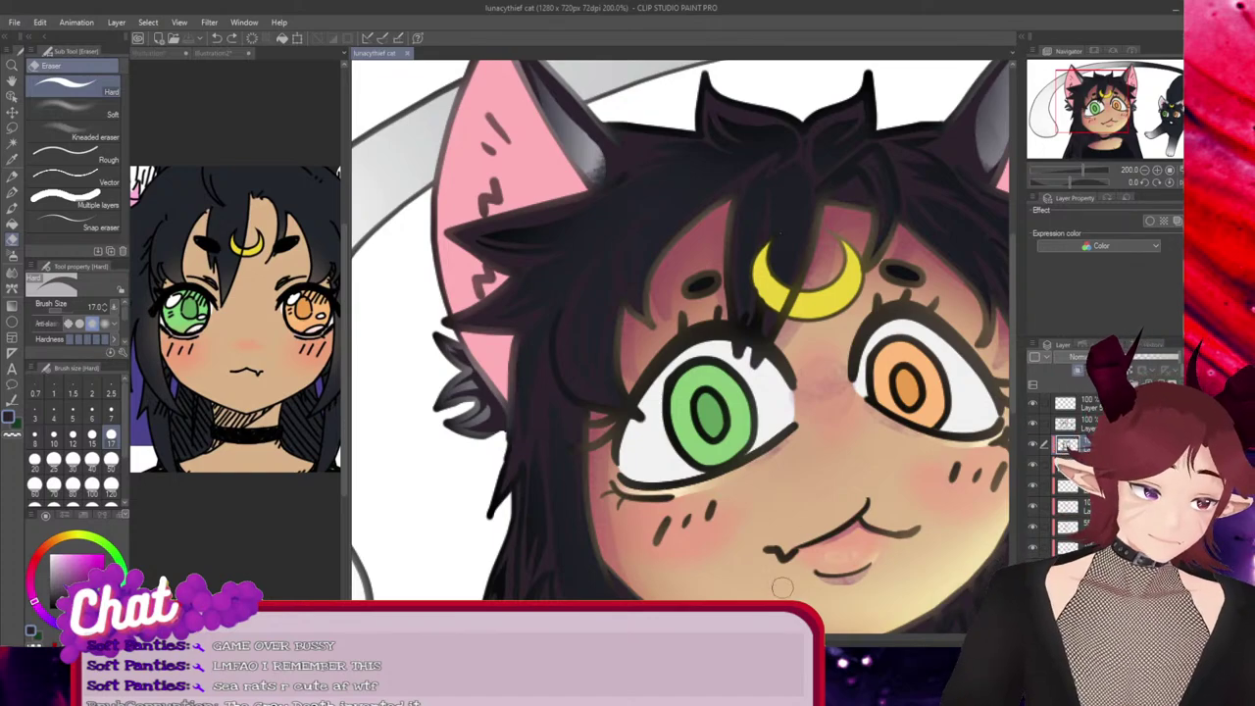
{"action": "scroll", "coordinate": [764, 527], "scroll_direction": "down", "scroll_amount": 2}
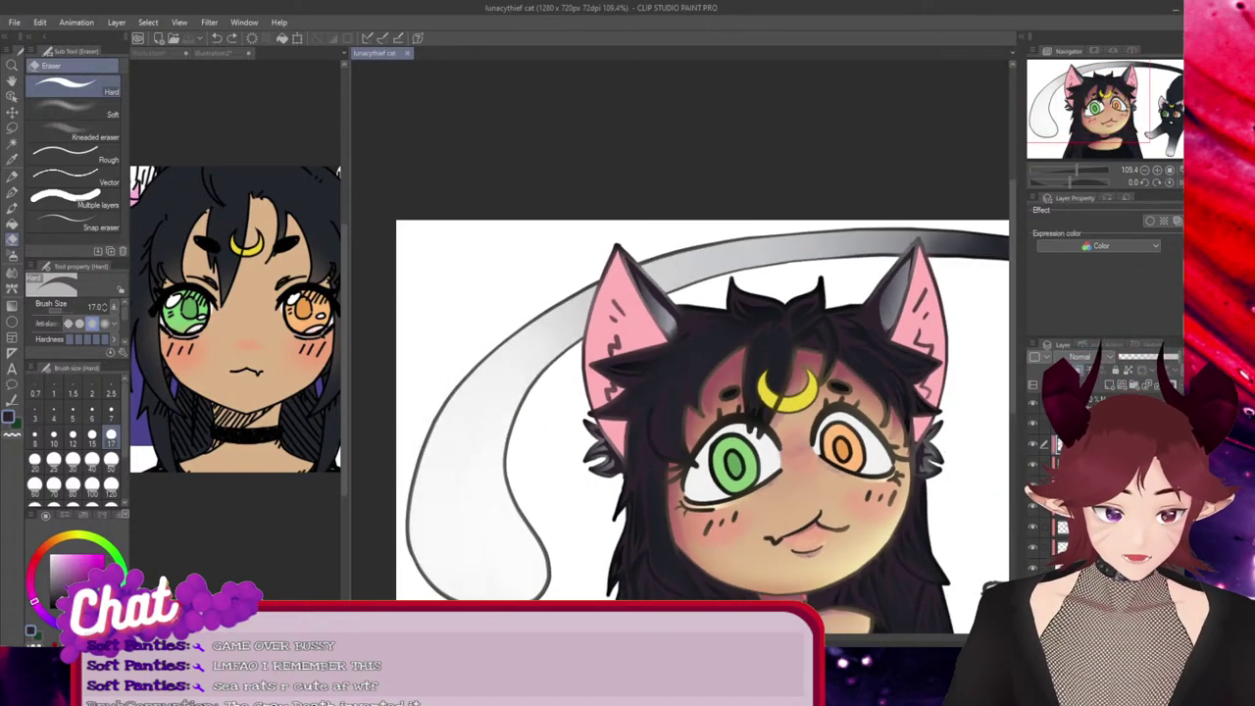
{"action": "left_click_drag", "start_coordinate": [729, 639], "coordinate": [770, 639]}
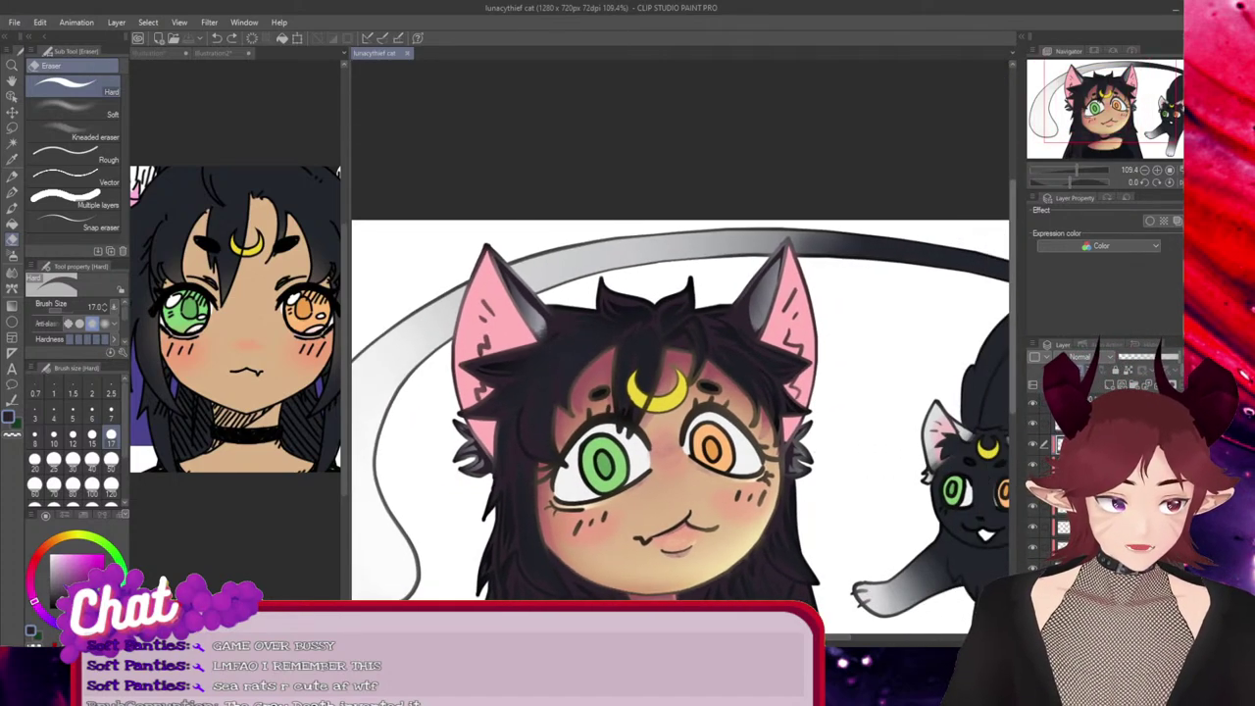
{"action": "scroll", "coordinate": [681, 392], "scroll_direction": "down", "scroll_amount": 3}
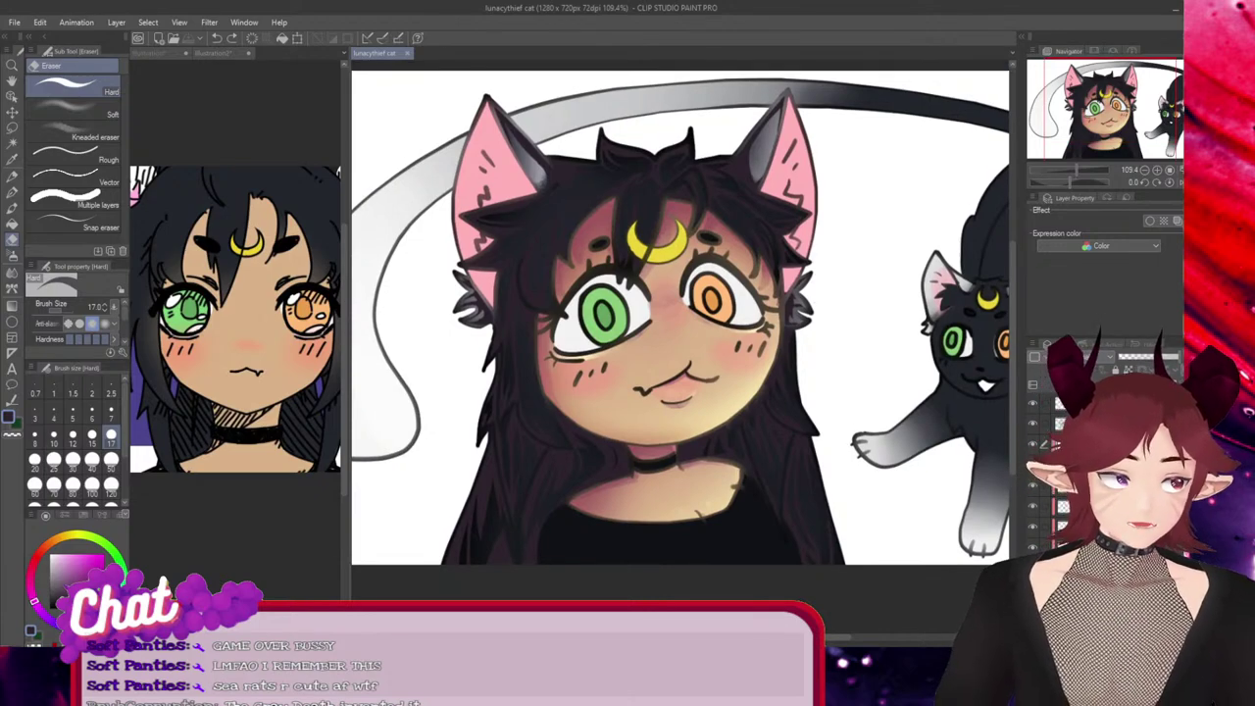
{"action": "left_click", "coordinate": [1033, 444]}
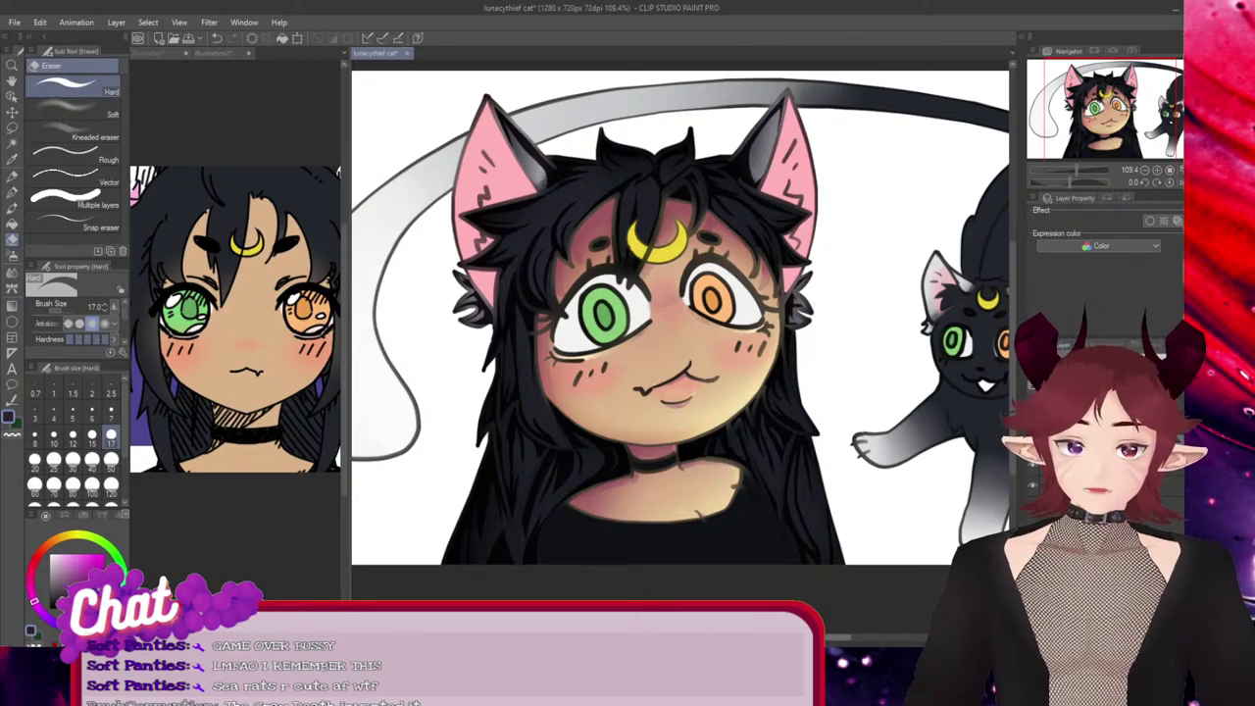
Hide the remaining colour and shading layers, leaving the line art of the girl and the cat
{"action": "scroll", "coordinate": [680, 316], "scroll_direction": "right", "scroll_amount": 1}
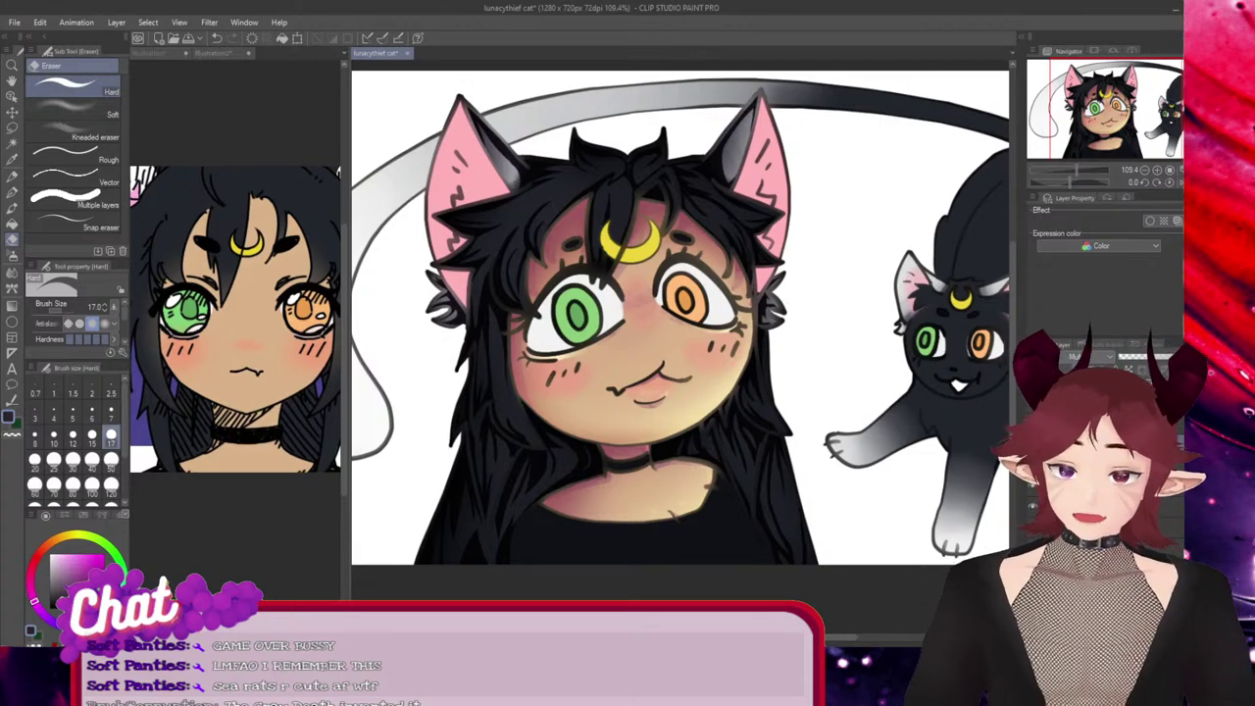
{"action": "key", "text": "p"}
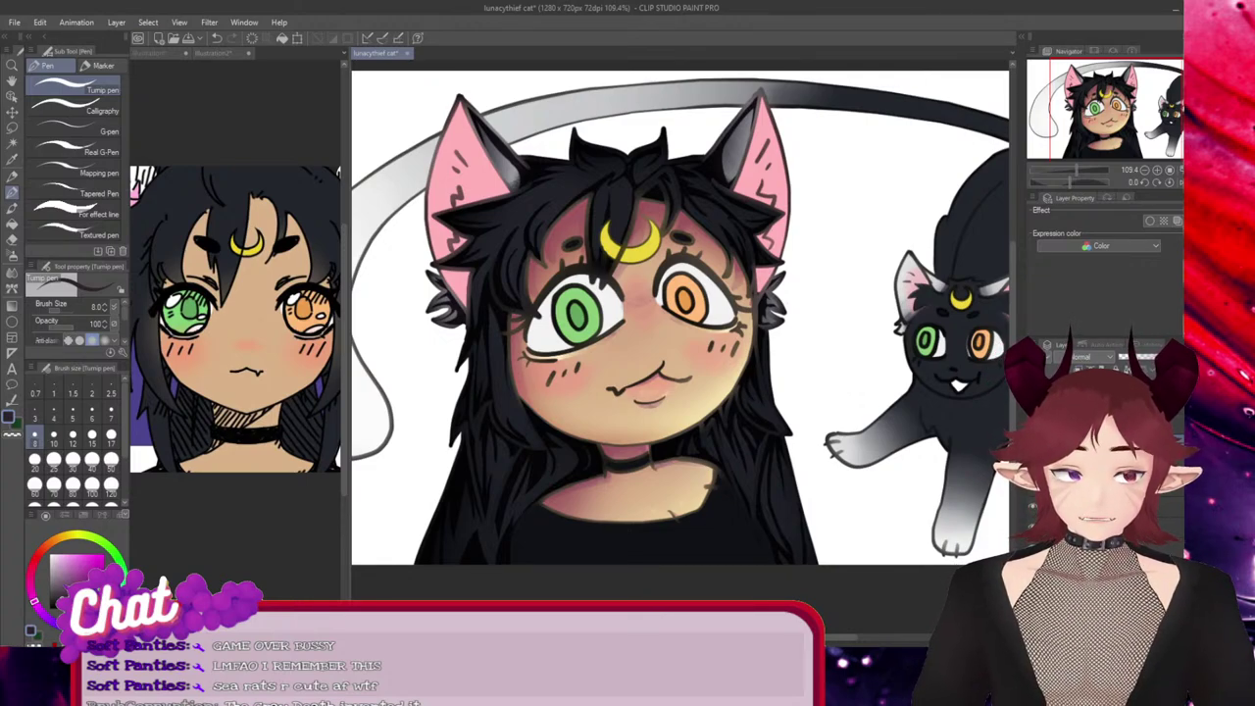
{"action": "left_click_drag", "start_coordinate": [839, 637], "coordinate": [882, 637]}
{"action": "left_click", "coordinate": [1033, 505]}
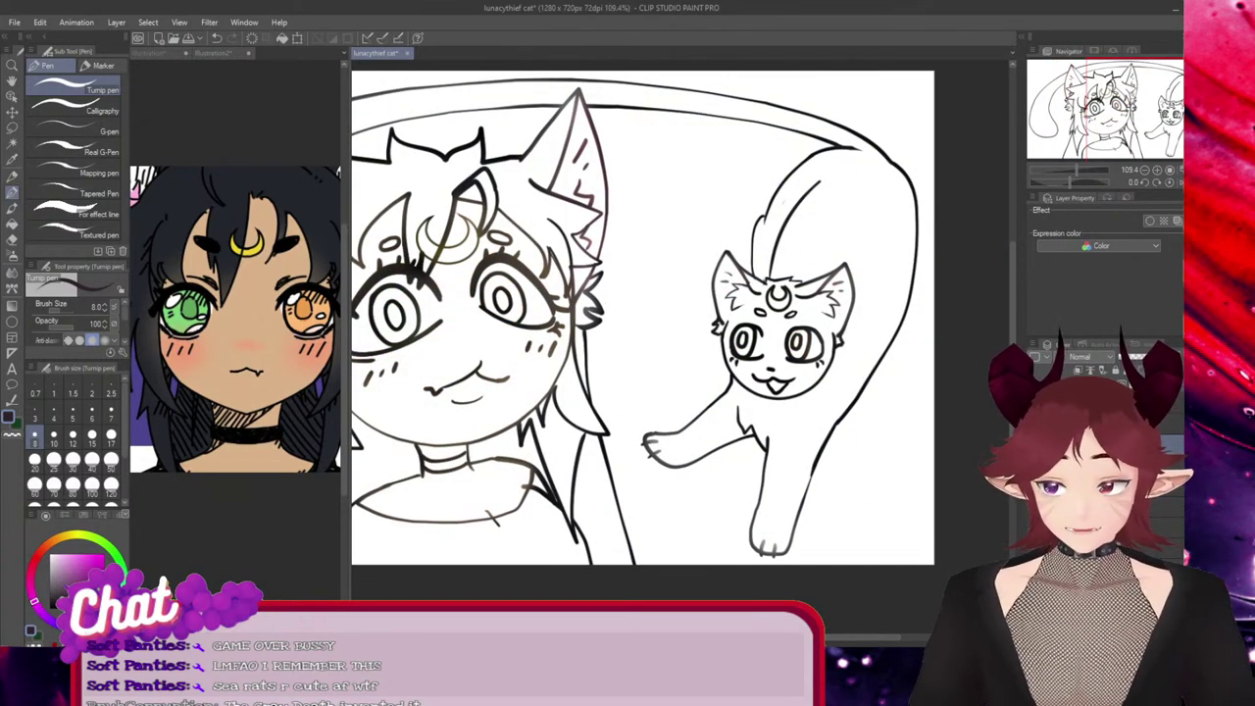
Fill the black cat's body, tail, face and forehead fur with dark purple using the Refer other layers fill
{"action": "key", "text": "g"}
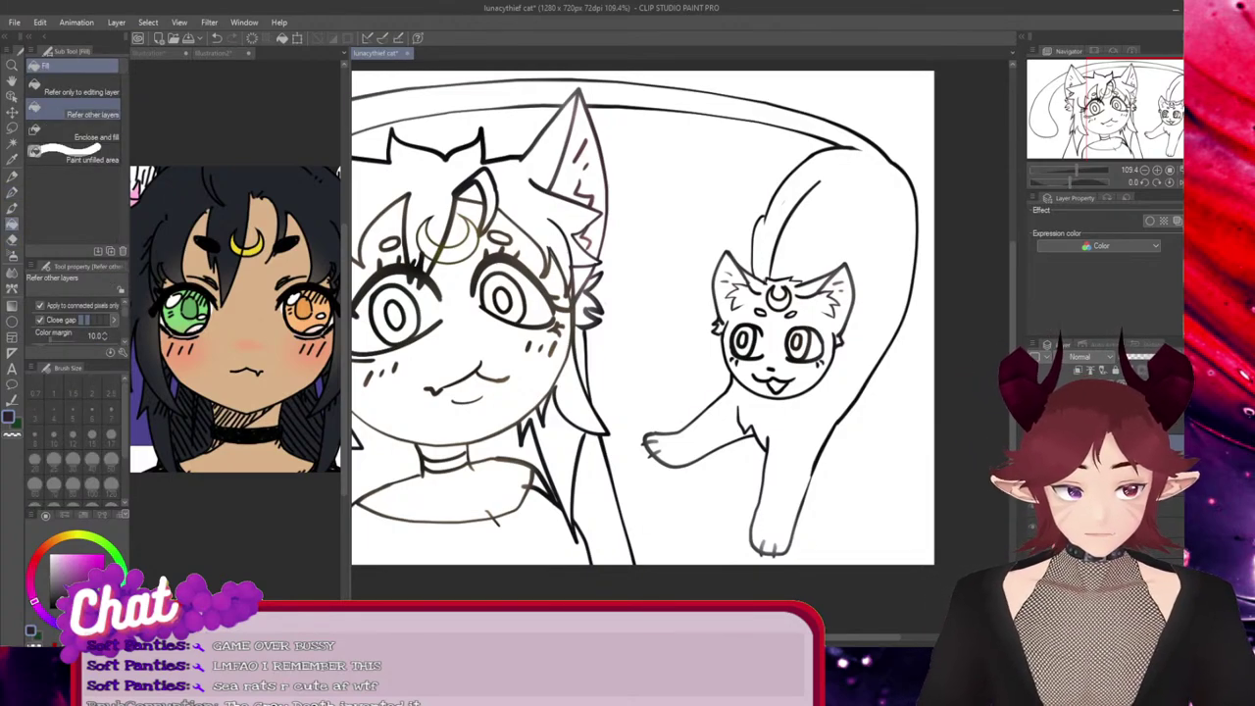
{"action": "left_click", "coordinate": [851, 241]}
{"action": "left_click", "coordinate": [773, 345]}
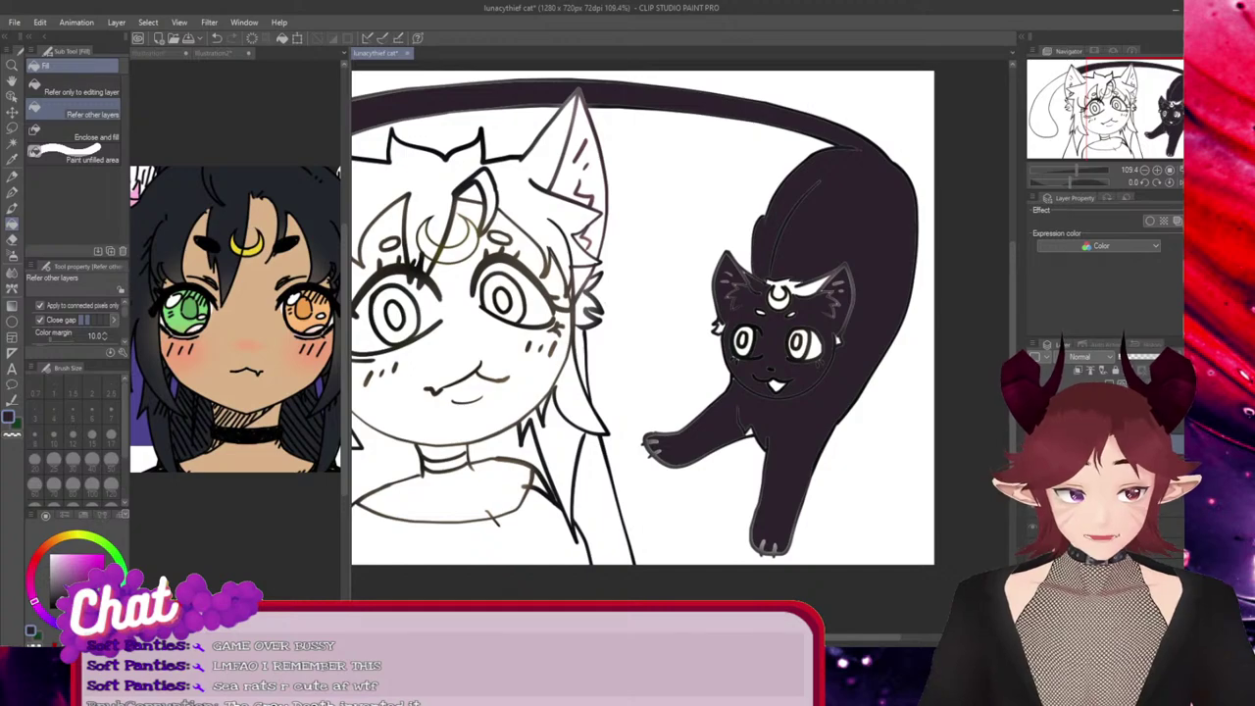
{"action": "left_click", "coordinate": [808, 288]}
{"action": "scroll", "coordinate": [720, 337], "scroll_direction": "up", "scroll_amount": 3}
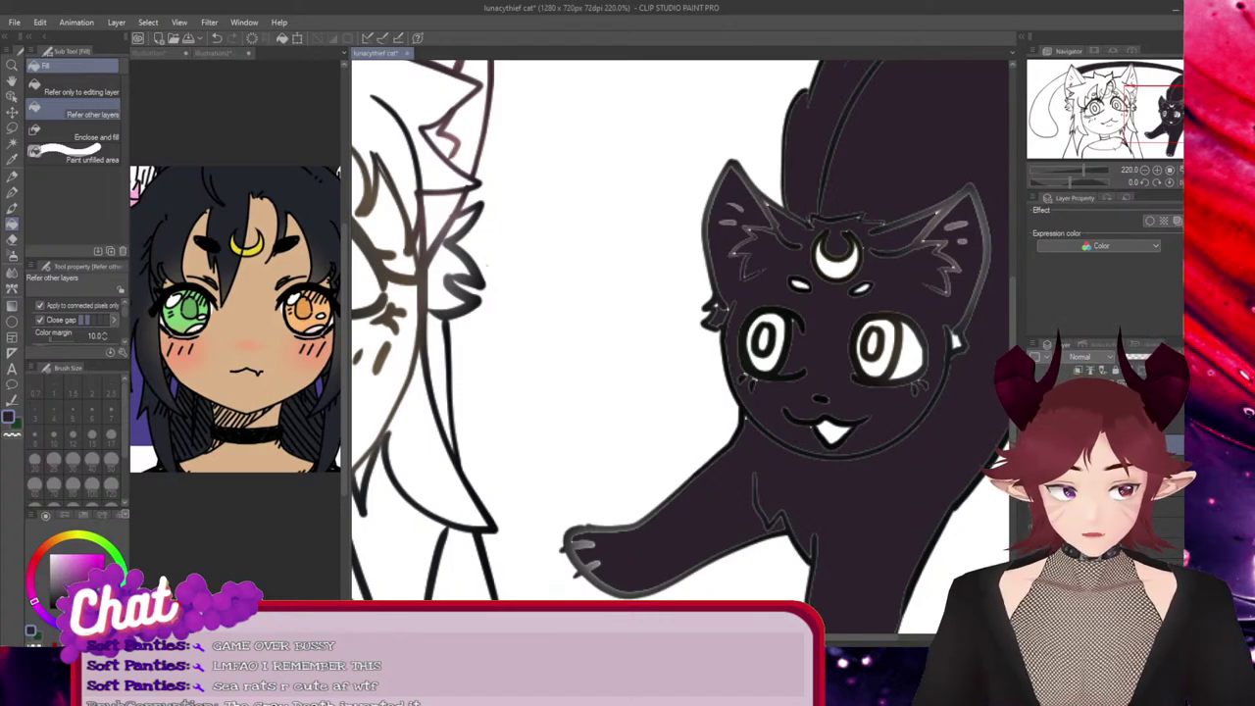
Show the hidden colour and shading layers again and set the cat's dark purple fill layer to Multiply
{"action": "scroll", "coordinate": [832, 336], "scroll_direction": "down", "scroll_amount": 4}
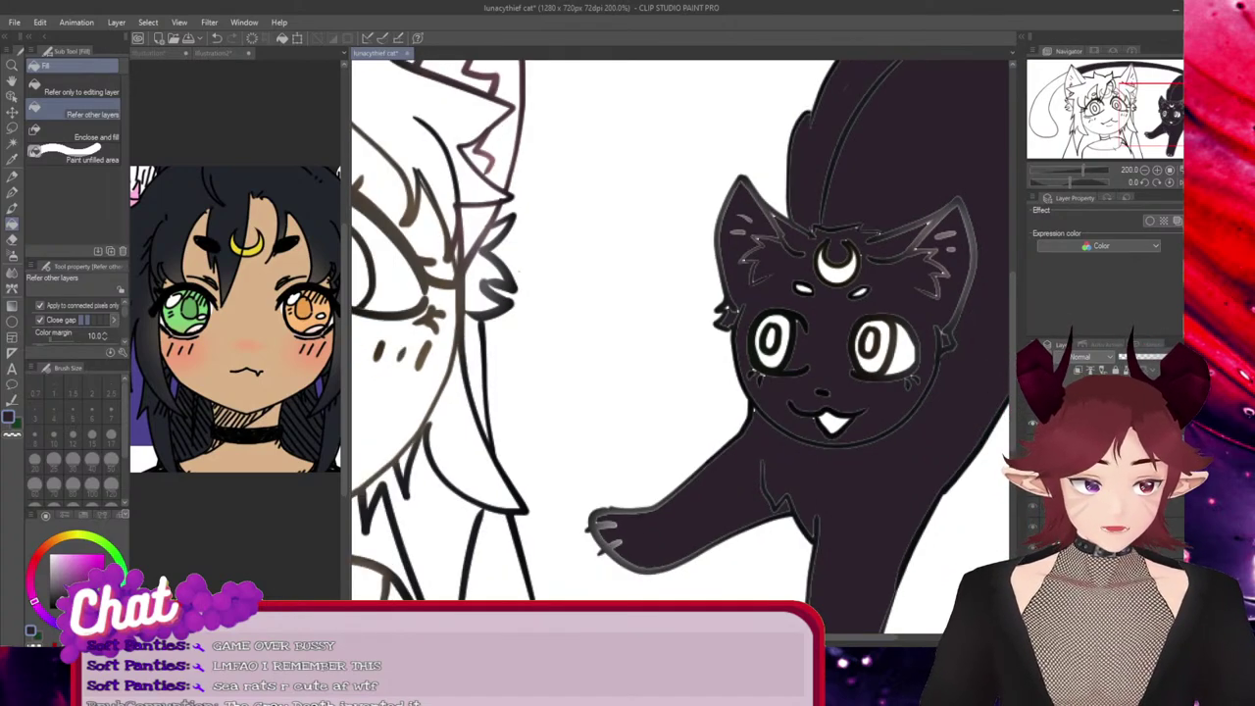
{"action": "left_click", "coordinate": [481, 351]}
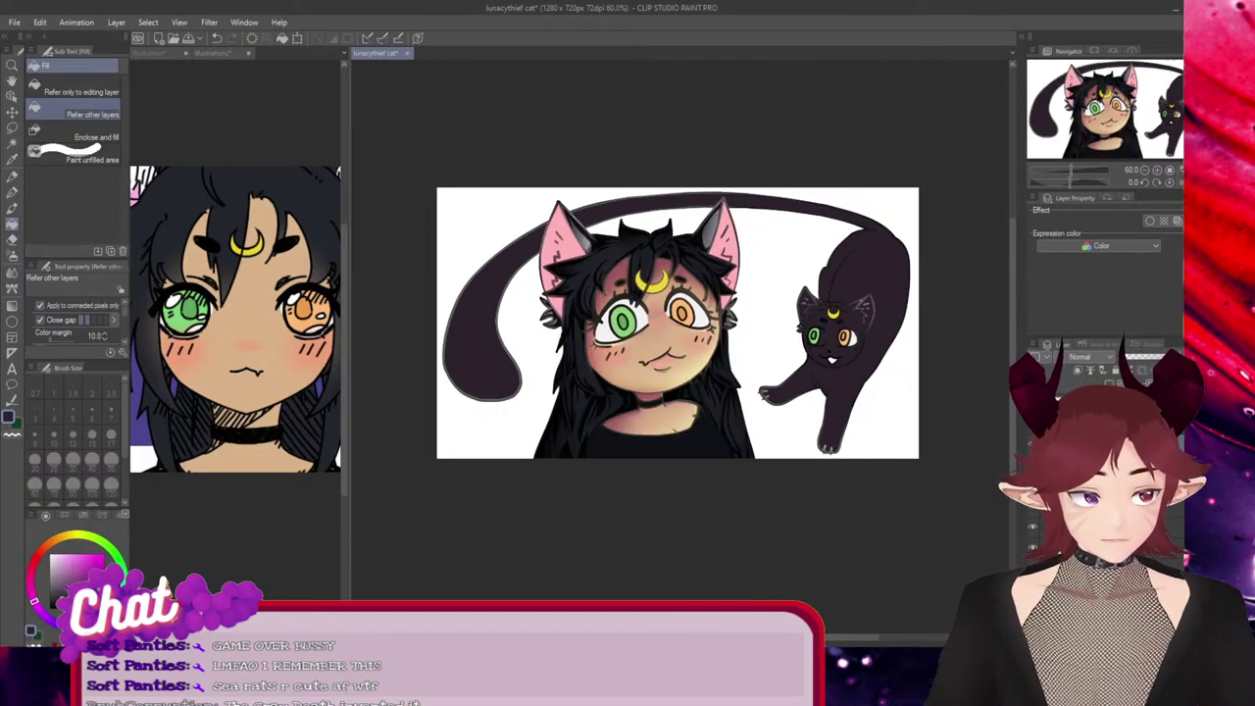
{"action": "scroll", "coordinate": [657, 285], "scroll_direction": "up", "scroll_amount": 4}
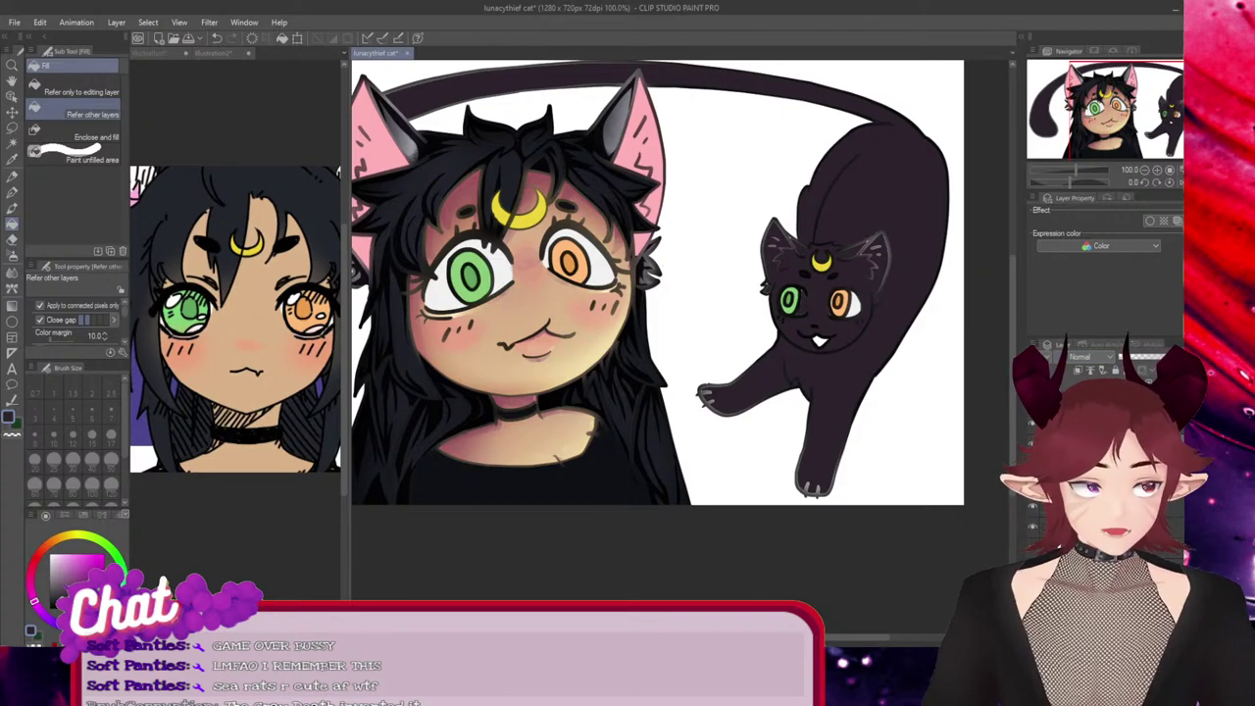
{"action": "left_click", "coordinate": [1088, 380]}
{"action": "scroll", "coordinate": [657, 284], "scroll_direction": "down", "scroll_amount": 2}
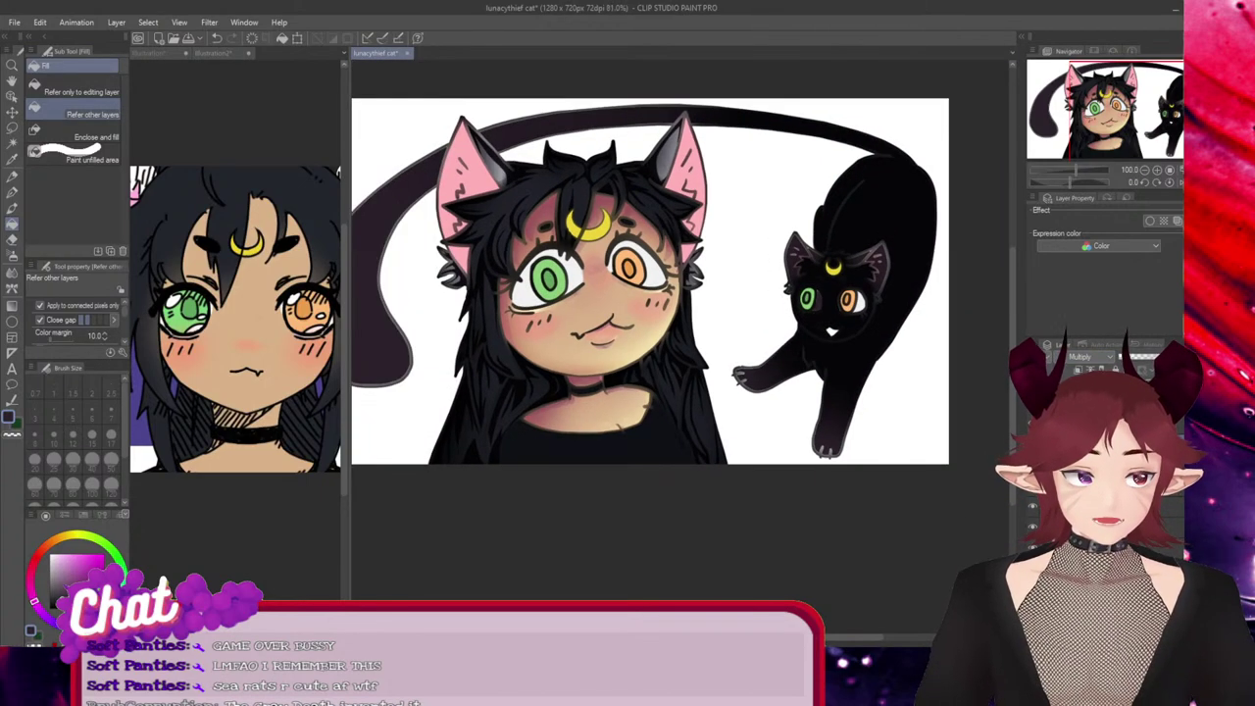
{"action": "scroll", "coordinate": [650, 282], "scroll_direction": "down", "scroll_amount": 1}
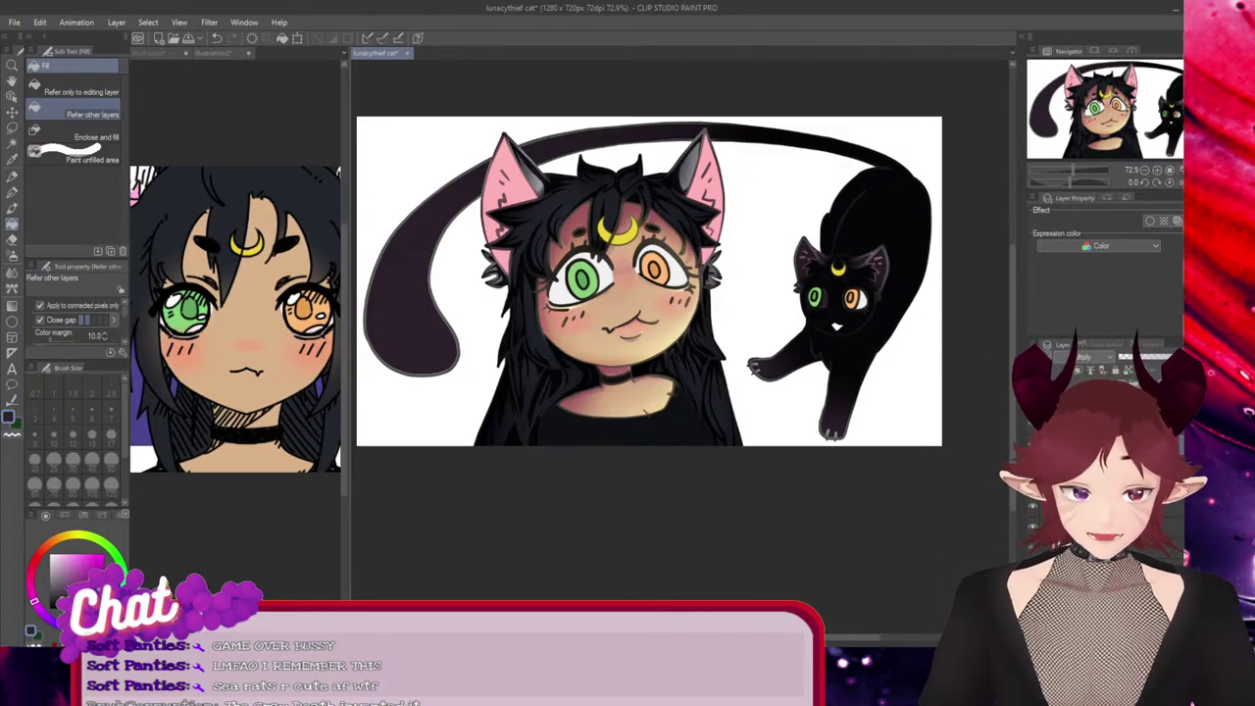
Erase the purple shading from the whites of the black cat's eyes with the Hard eraser at size 17
{"action": "scroll", "coordinate": [837, 285], "scroll_direction": "up", "scroll_amount": 8}
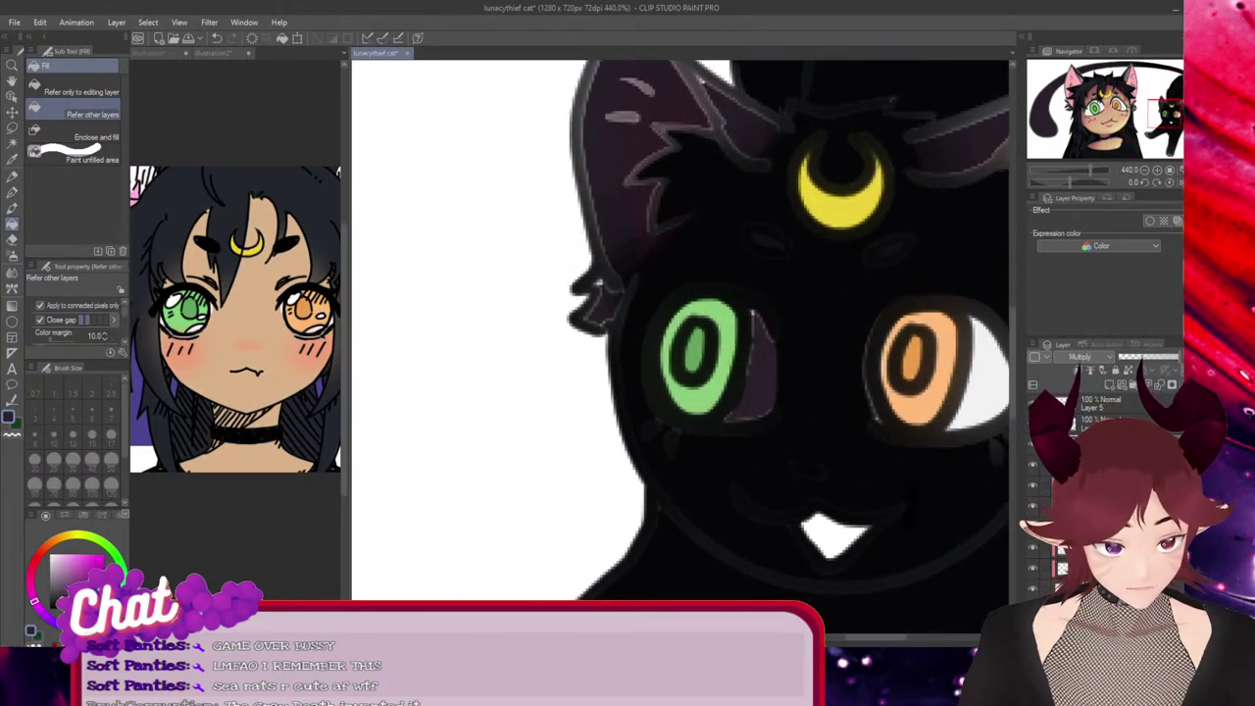
{"action": "key", "text": "e"}
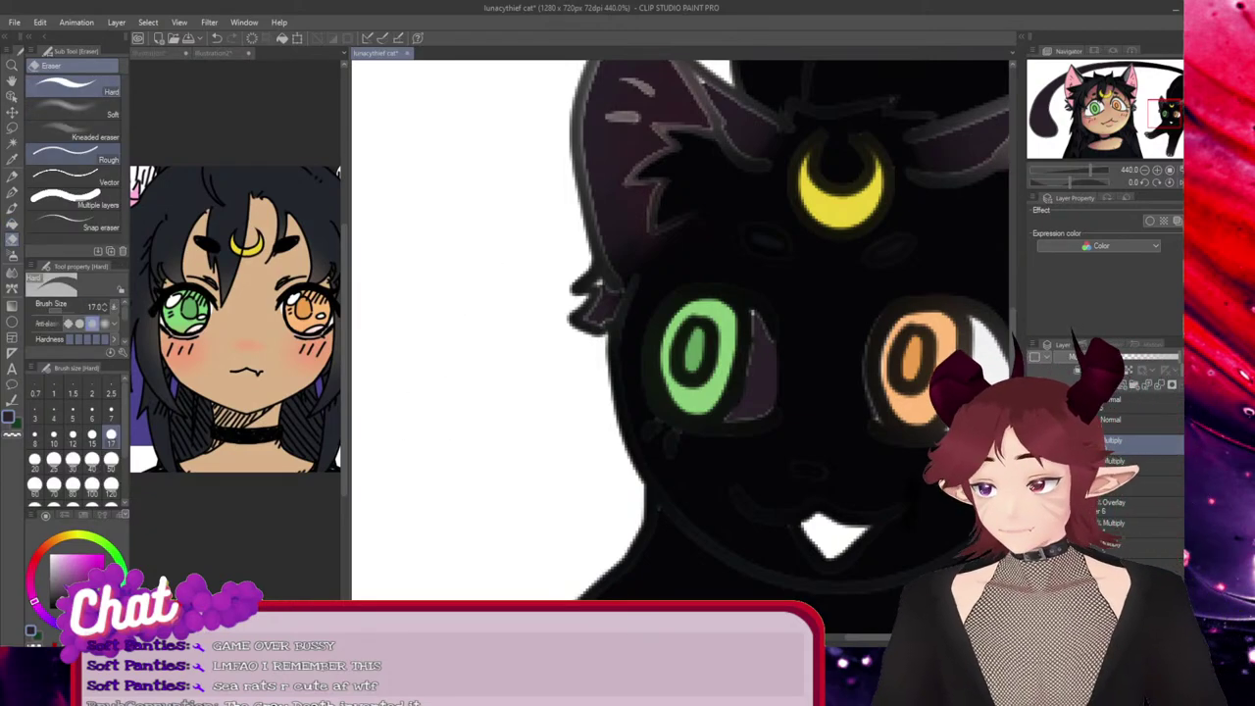
{"action": "mouse_move", "coordinate": [732, 403]}
{"action": "left_mouse_down"}
{"action": "mouse_move", "coordinate": [756, 394]}
{"action": "mouse_move", "coordinate": [761, 333]}
{"action": "left_mouse_up"}
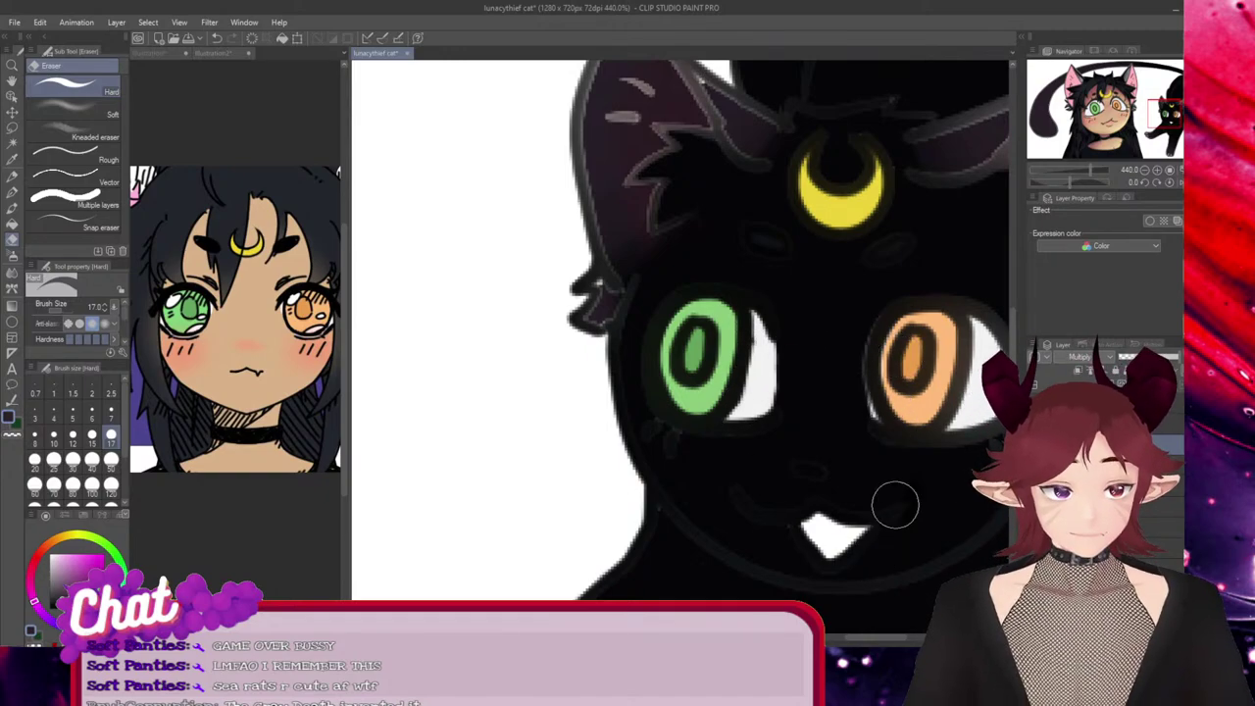
{"action": "scroll", "coordinate": [867, 477], "scroll_direction": "down", "scroll_amount": 8}
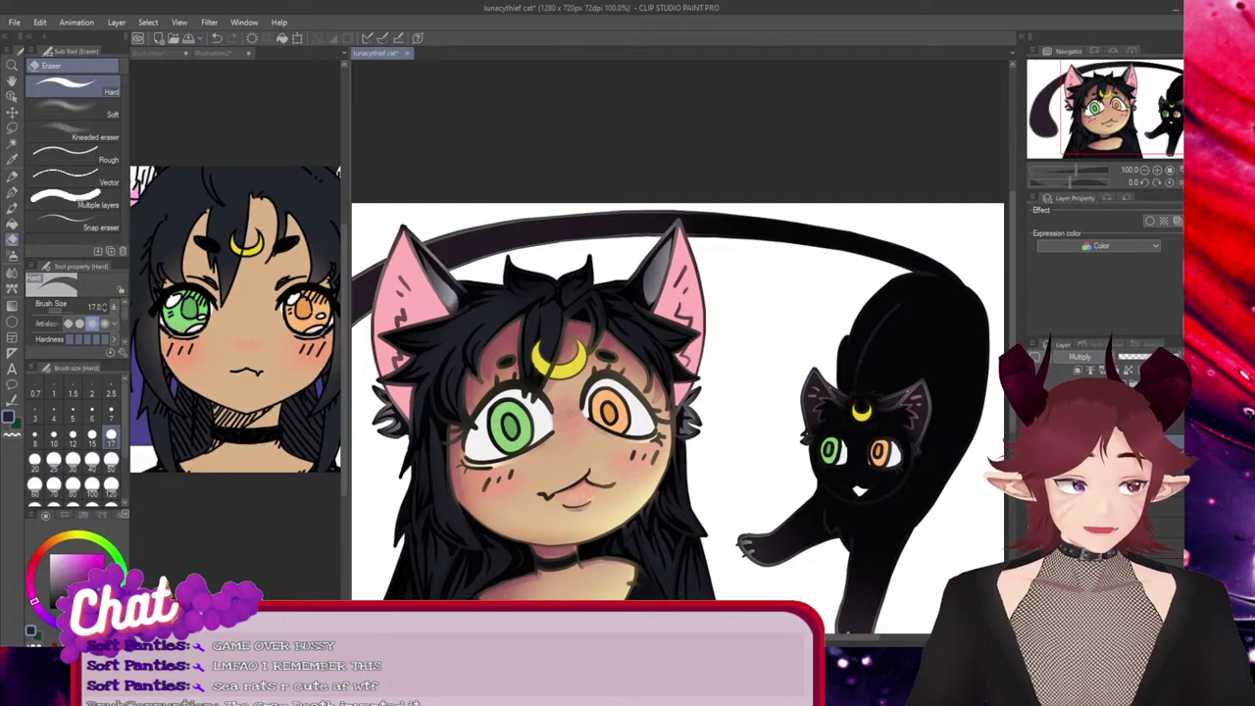
Soften the purple shading over the cat's face and ears with the Soft eraser at size 120
{"action": "left_click_drag", "start_coordinate": [1013, 343], "coordinate": [1013, 378]}
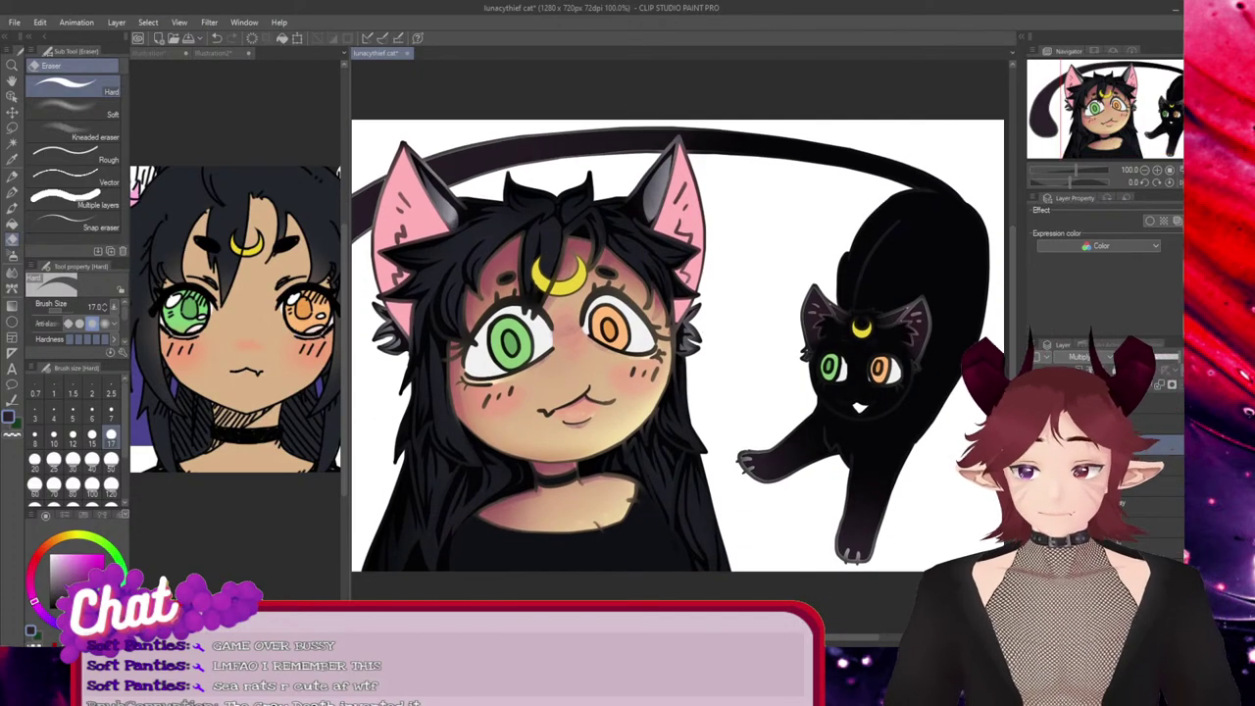
{"action": "left_click", "coordinate": [74, 110]}
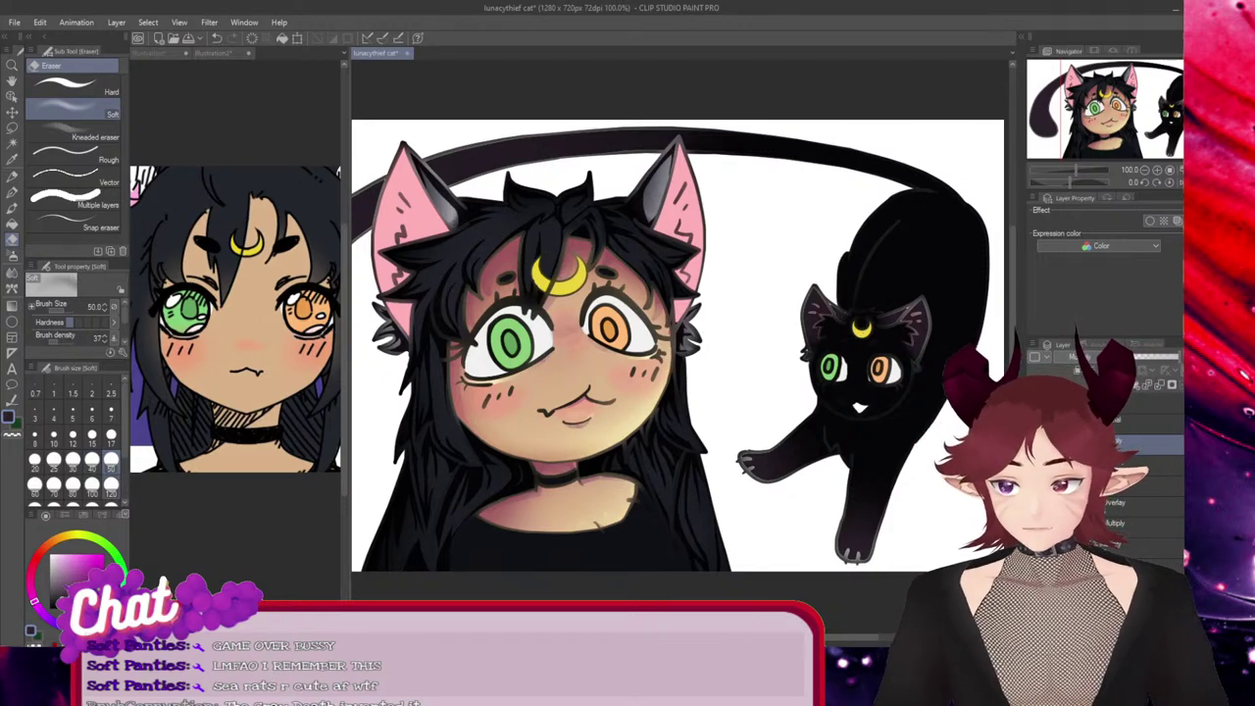
{"action": "left_click", "coordinate": [110, 486]}
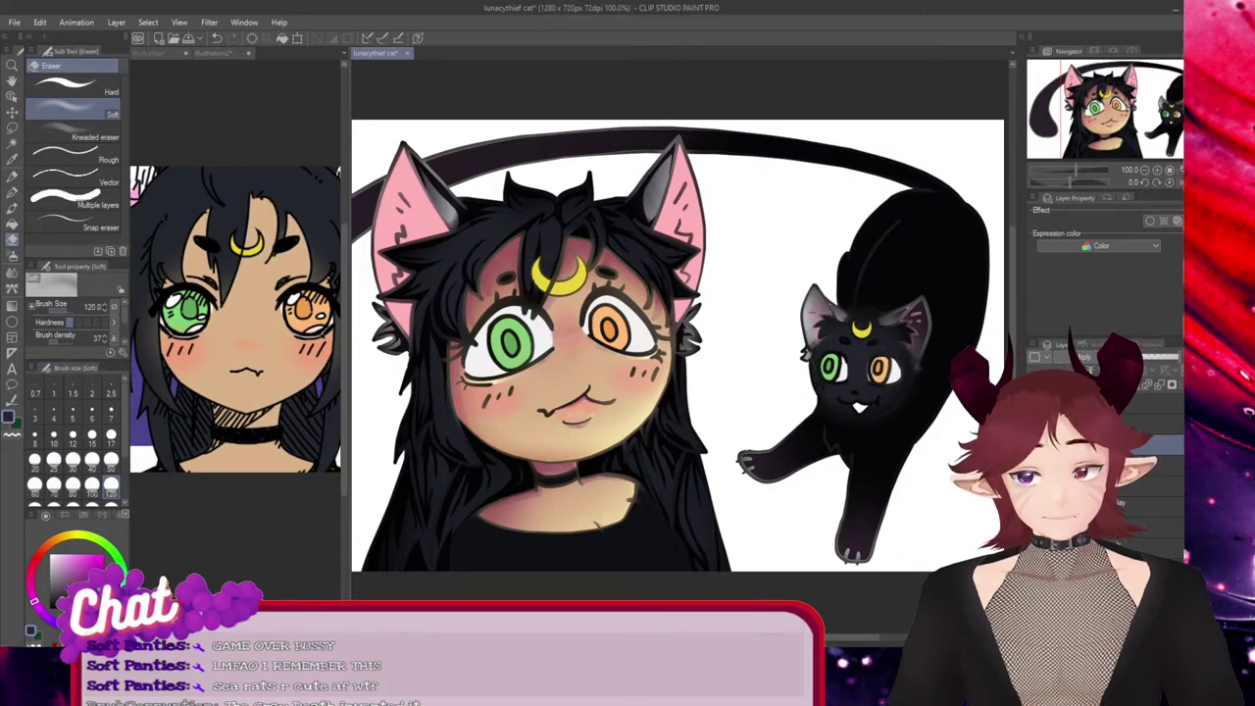
Fade the shading on the cat's front legs and paws with the Soft eraser at size 50, and on its body at size 120
{"action": "left_click", "coordinate": [111, 459]}
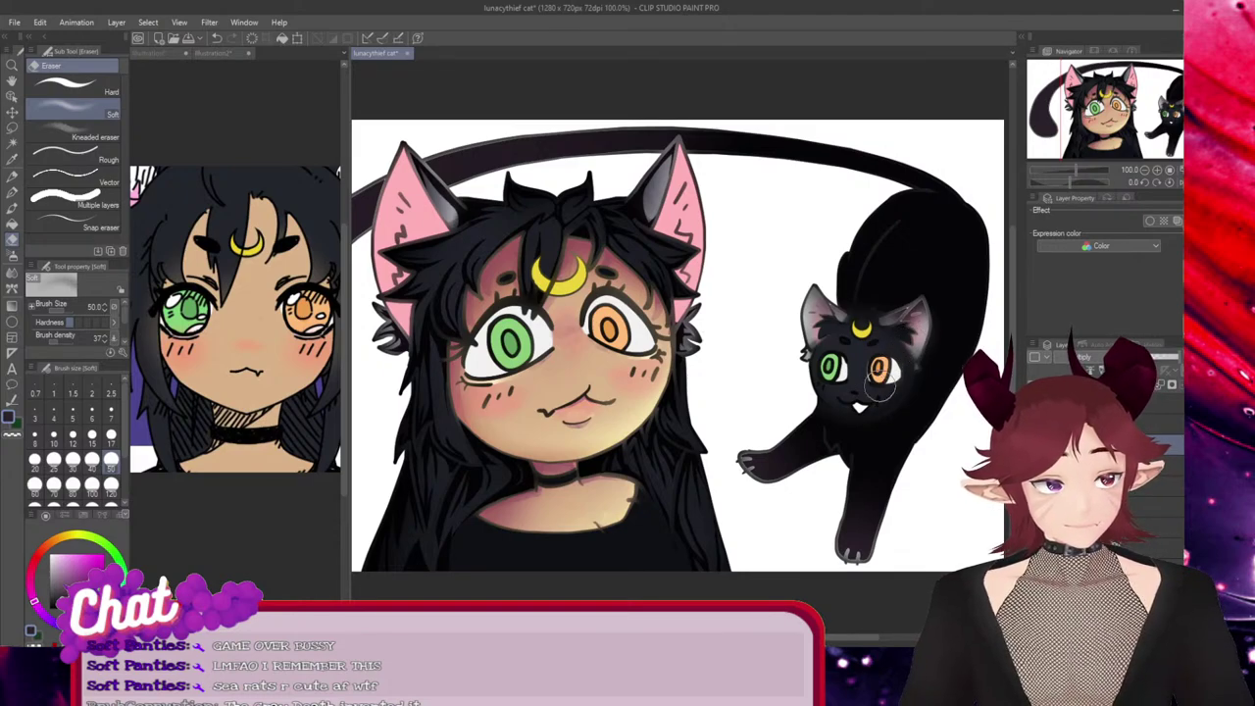
{"action": "mouse_move", "coordinate": [795, 437]}
{"action": "left_mouse_down"}
{"action": "mouse_move", "coordinate": [775, 456]}
{"action": "mouse_move", "coordinate": [760, 441]}
{"action": "mouse_move", "coordinate": [868, 441]}
{"action": "left_mouse_up"}
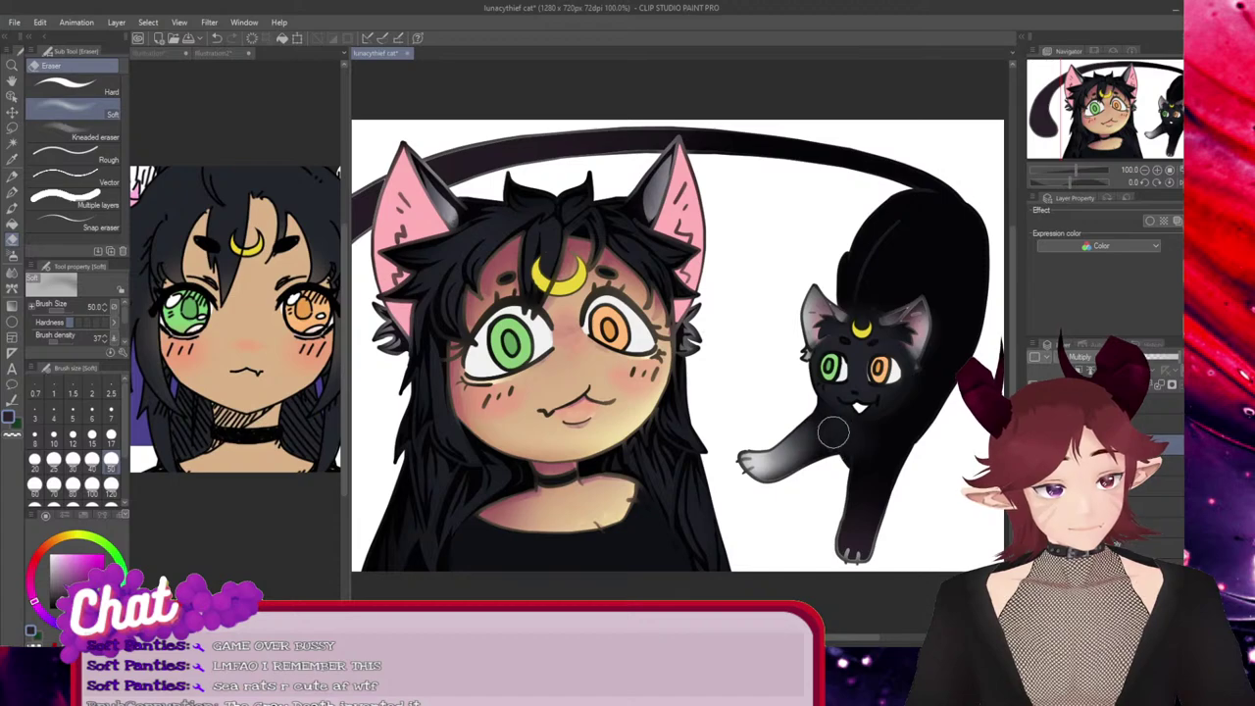
{"action": "mouse_move", "coordinate": [864, 514]}
{"action": "left_mouse_down"}
{"action": "mouse_move", "coordinate": [885, 466]}
{"action": "mouse_move", "coordinate": [887, 513]}
{"action": "mouse_move", "coordinate": [850, 559]}
{"action": "mouse_move", "coordinate": [884, 476]}
{"action": "mouse_move", "coordinate": [856, 534]}
{"action": "mouse_move", "coordinate": [865, 504]}
{"action": "left_mouse_up"}
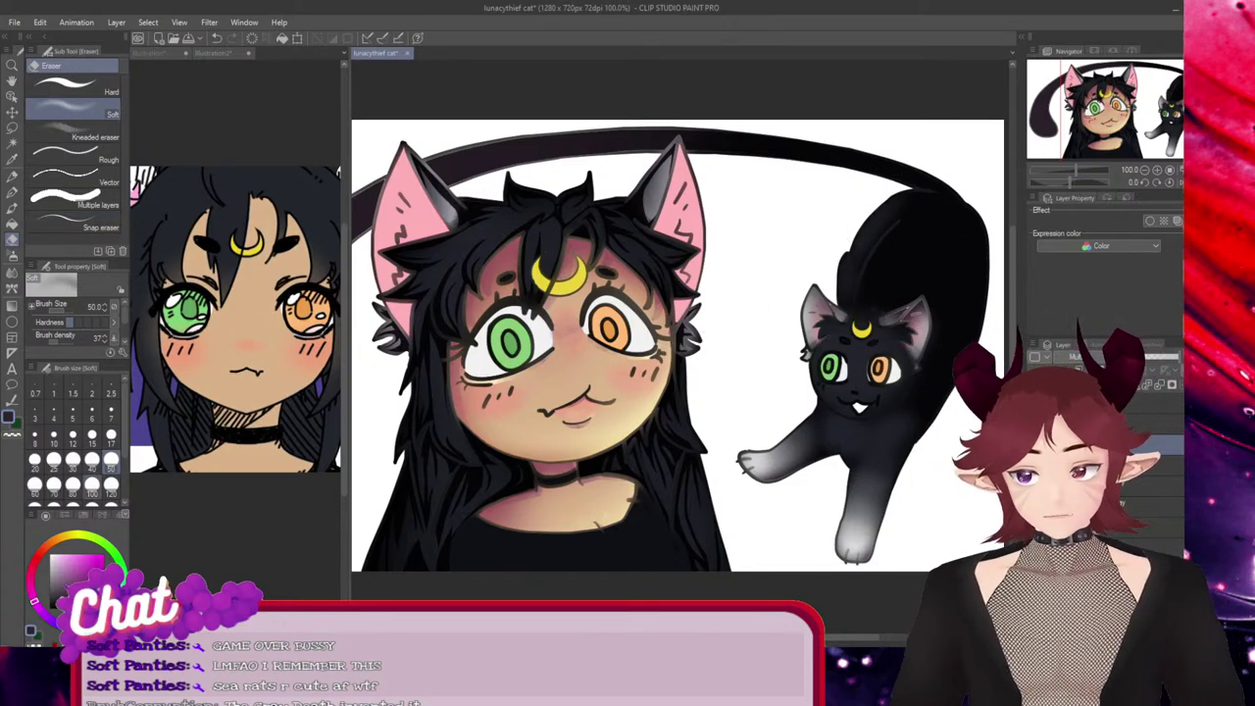
{"action": "left_click", "coordinate": [110, 483]}
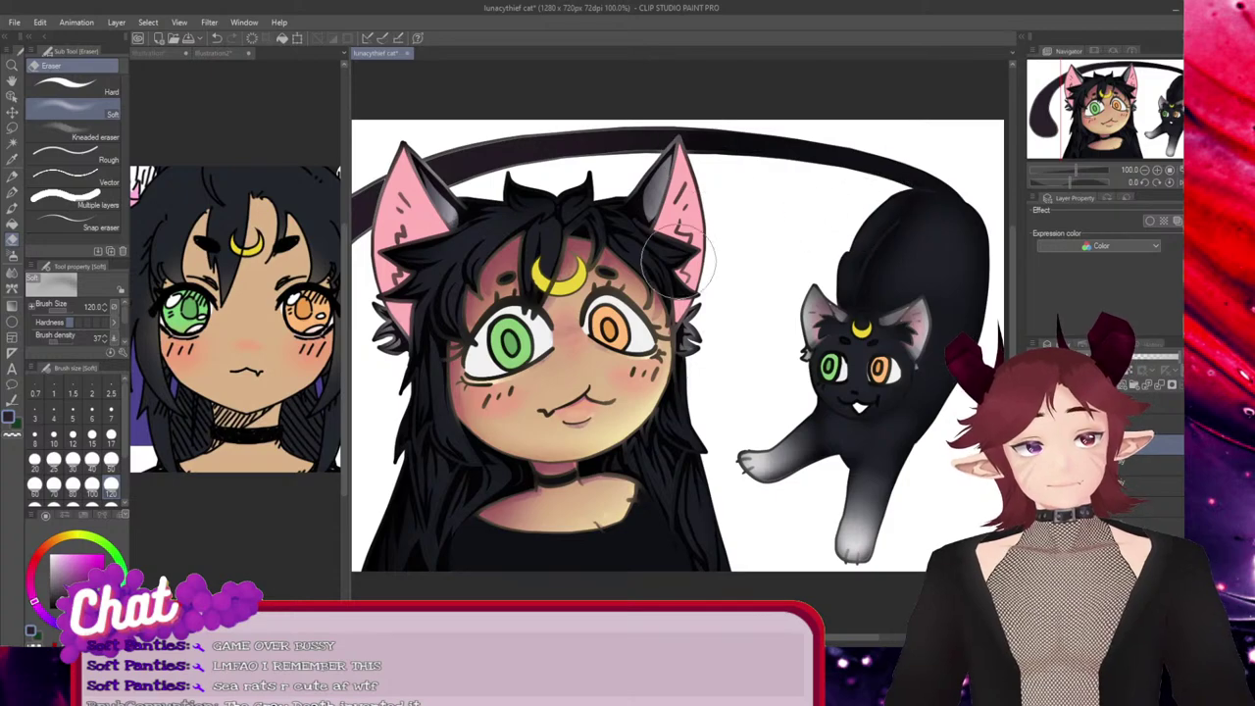
Lighten the shading along the middle stretch of the cat's tail above the girl's head with the Soft eraser at size 50
{"action": "left_click", "coordinate": [111, 461]}
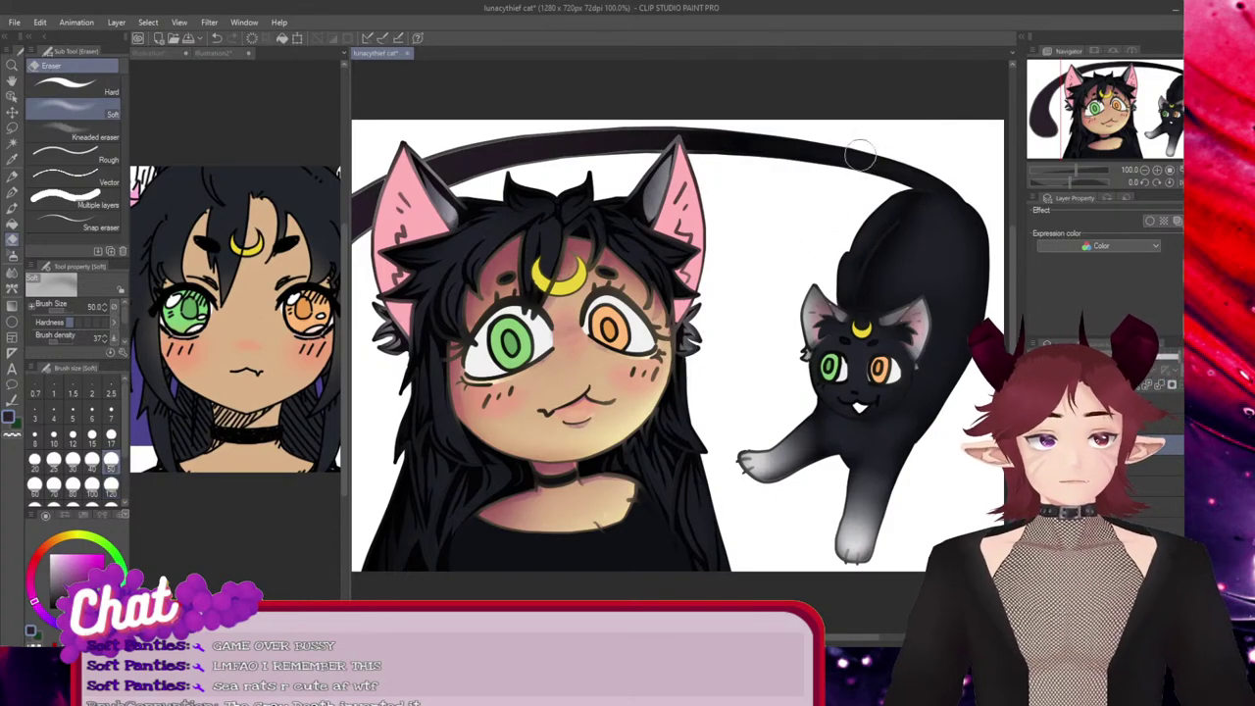
{"action": "left_click_drag", "start_coordinate": [701, 137], "coordinate": [437, 162]}
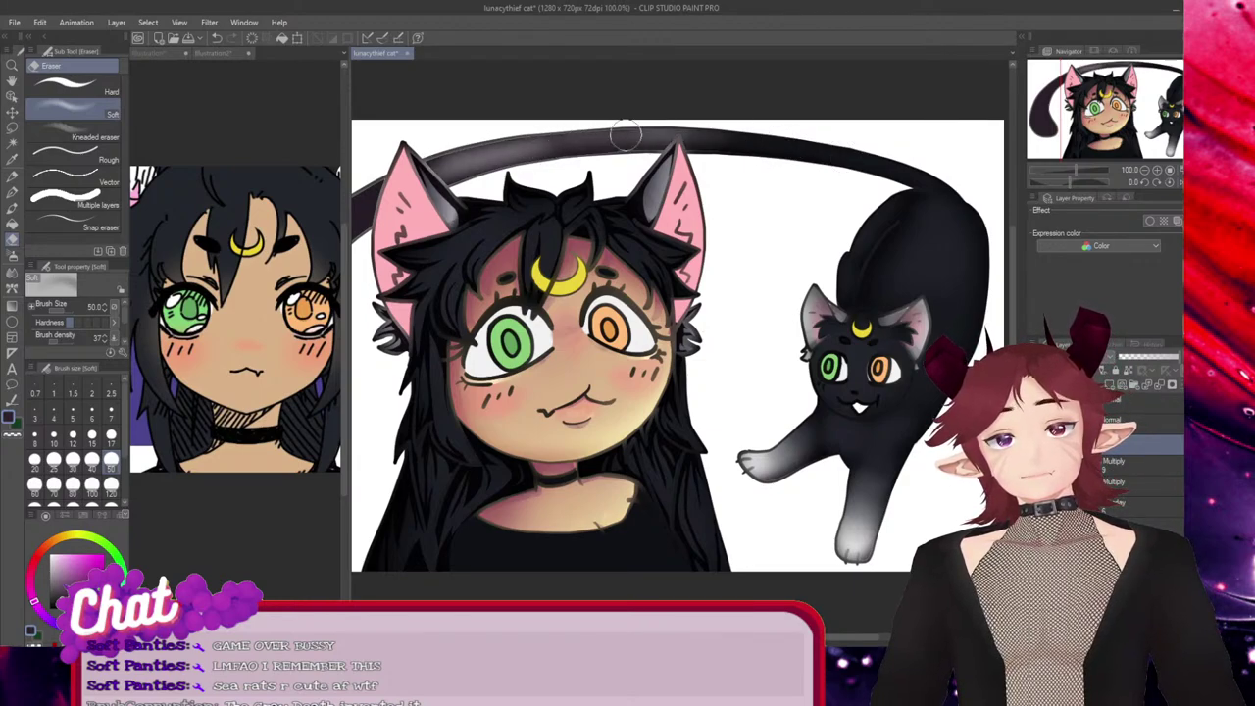
{"action": "left_click_drag", "start_coordinate": [625, 135], "coordinate": [367, 196]}
{"action": "left_click_drag", "start_coordinate": [771, 152], "coordinate": [496, 155]}
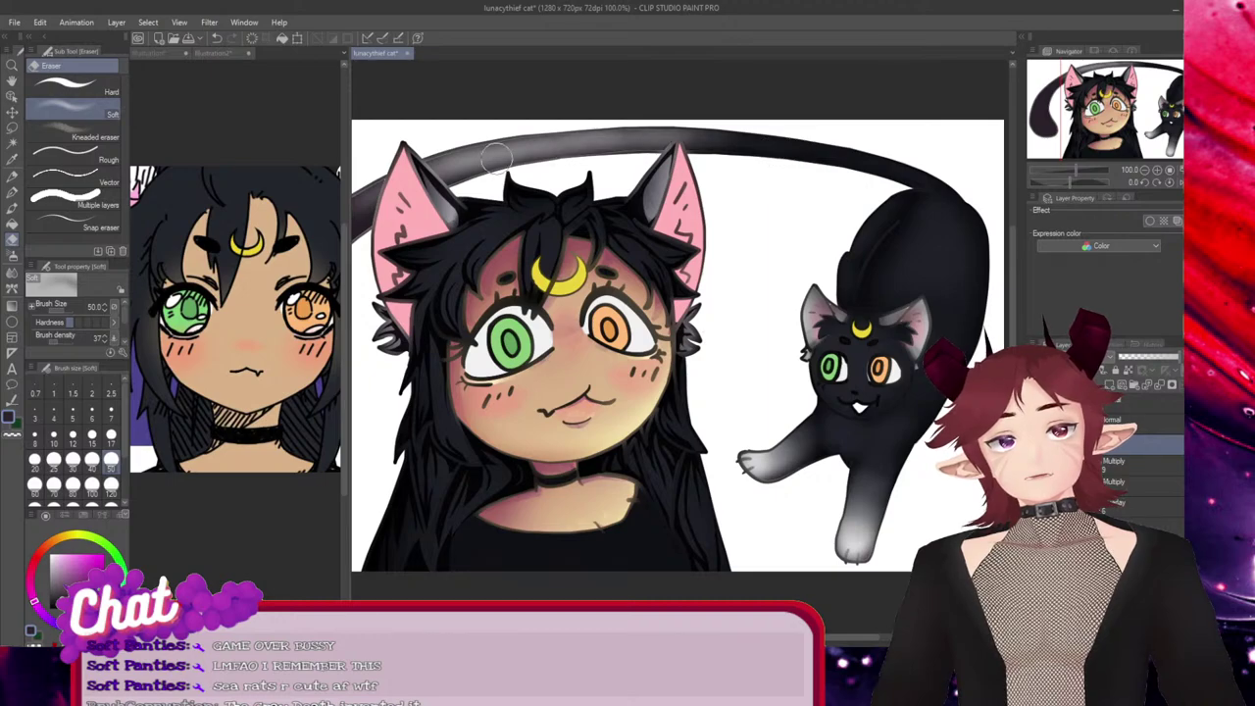
{"action": "left_click_drag", "start_coordinate": [799, 147], "coordinate": [528, 149]}
{"action": "left_click_drag", "start_coordinate": [708, 139], "coordinate": [459, 179]}
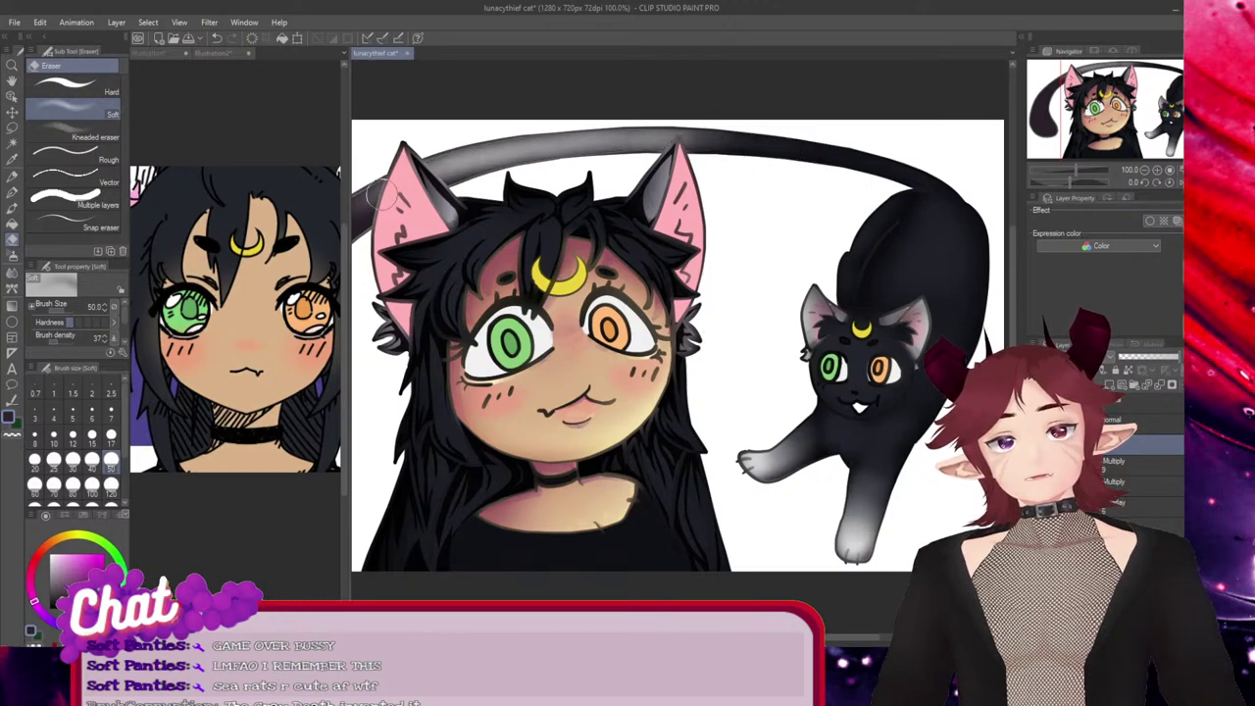
{"action": "left_click_drag", "start_coordinate": [743, 142], "coordinate": [367, 196]}
{"action": "left_click_drag", "start_coordinate": [515, 157], "coordinate": [359, 218]}
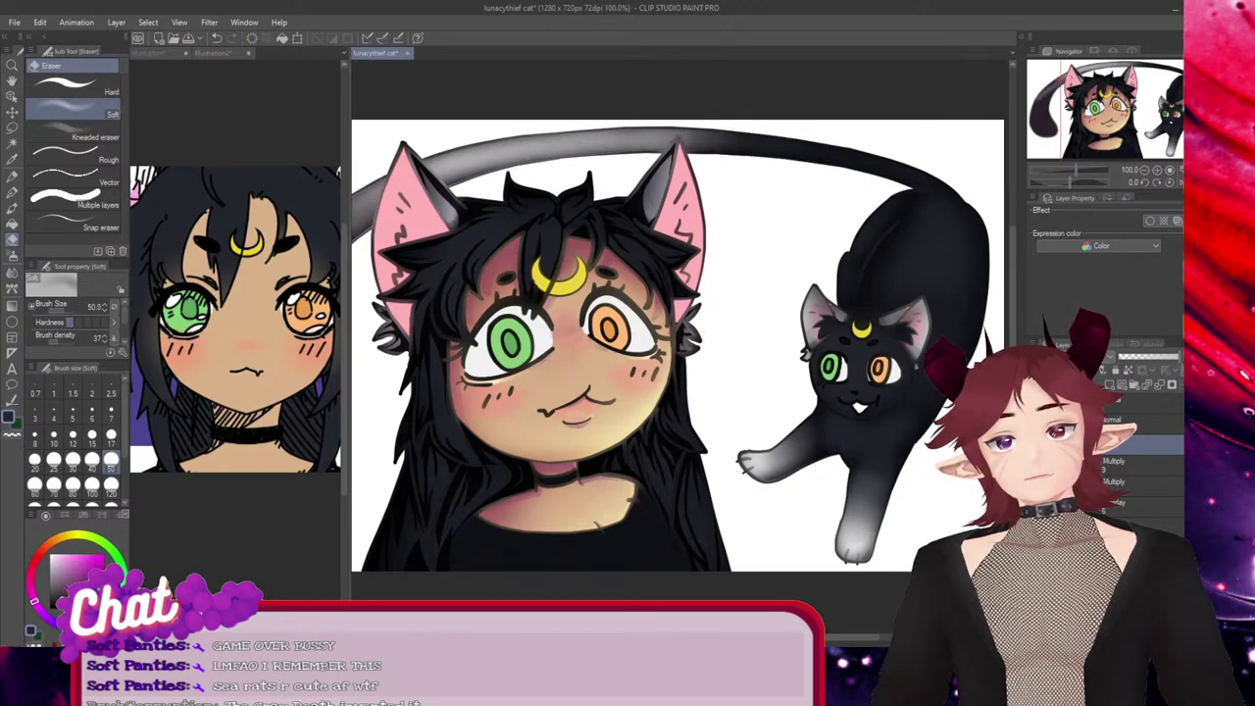
Fade the shading down the curved end and rounded tip of the cat's tail with the Soft eraser at size 120
{"action": "scroll", "coordinate": [655, 294], "scroll_direction": "left", "scroll_amount": 5}
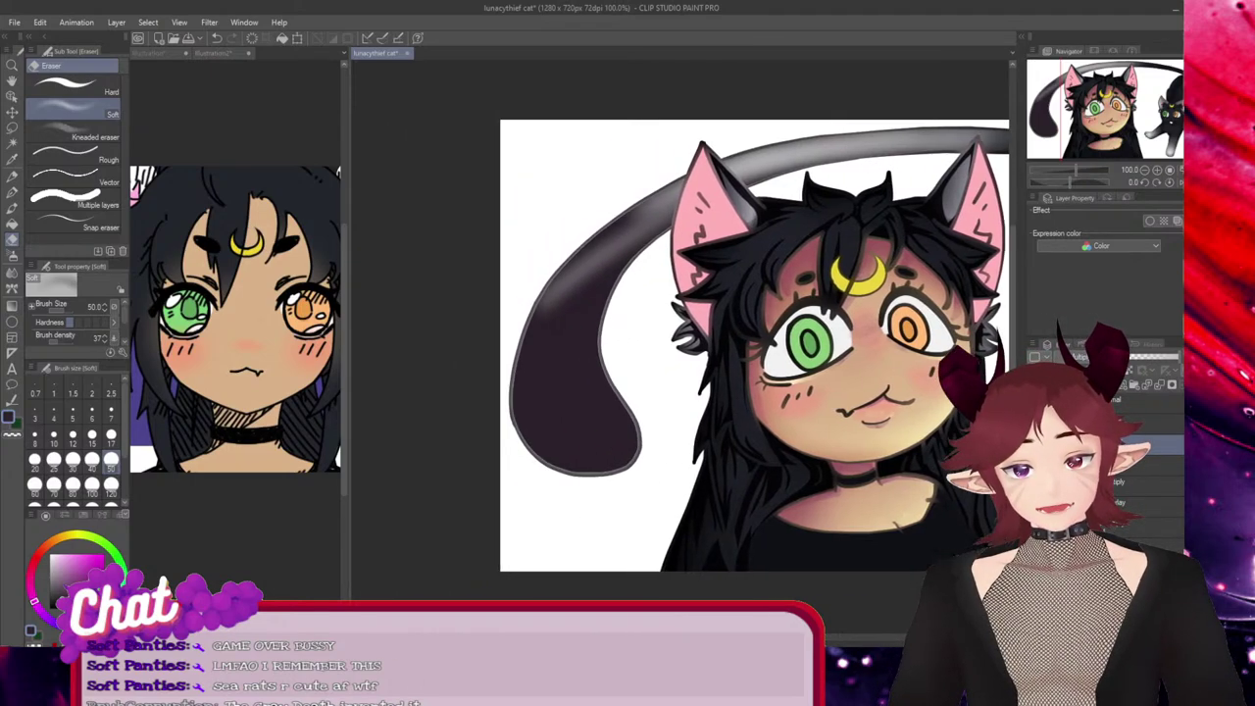
{"action": "left_click", "coordinate": [111, 486]}
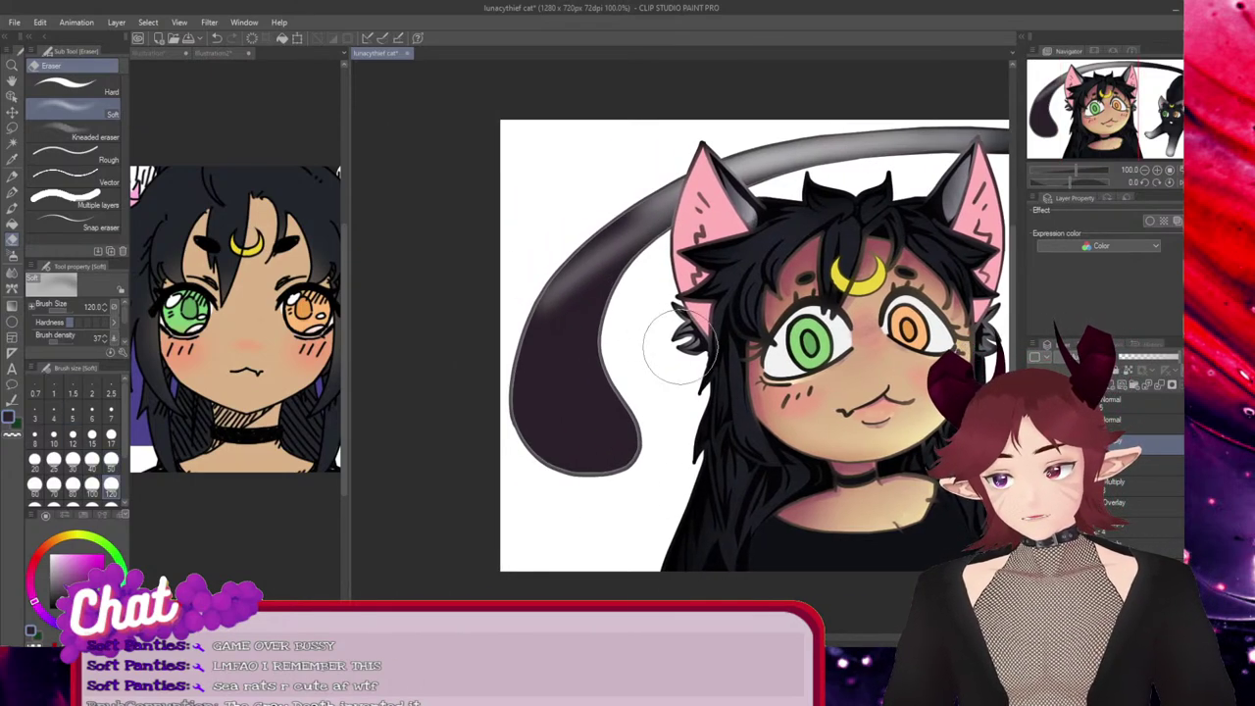
{"action": "left_click_drag", "start_coordinate": [639, 243], "coordinate": [550, 364]}
{"action": "left_click_drag", "start_coordinate": [630, 234], "coordinate": [551, 424]}
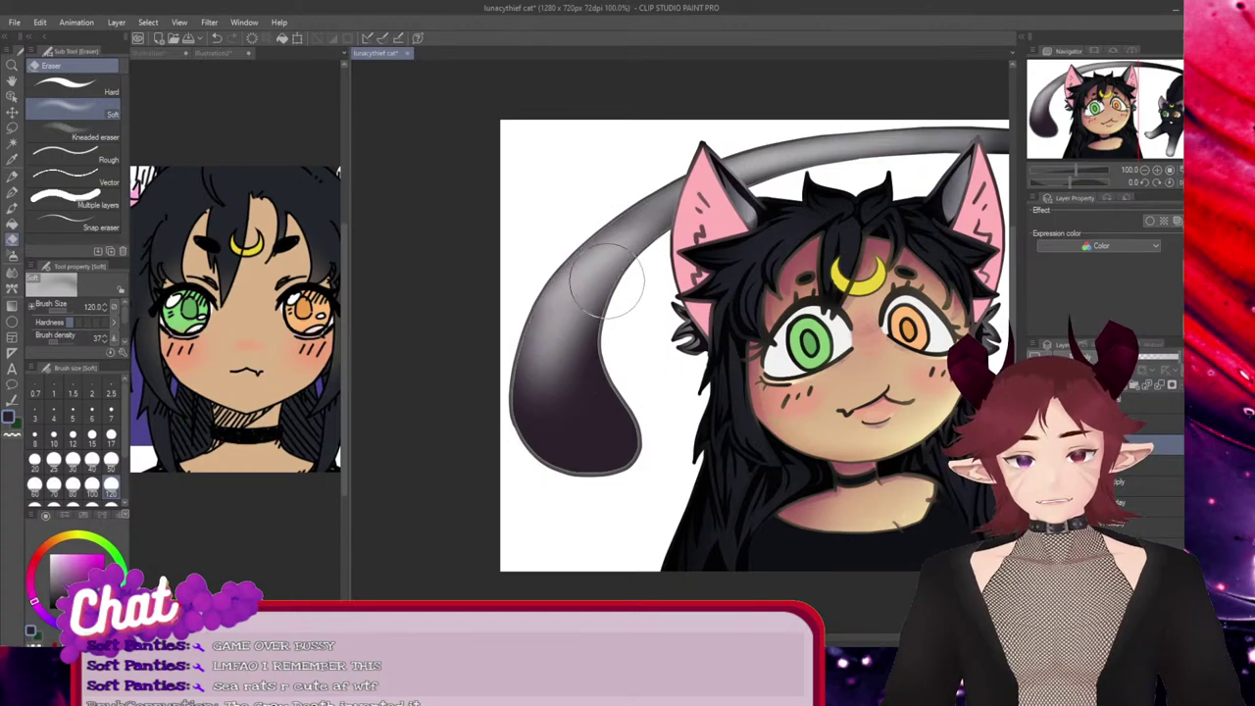
{"action": "mouse_move", "coordinate": [688, 206]}
{"action": "left_mouse_down"}
{"action": "mouse_move", "coordinate": [569, 324]}
{"action": "mouse_move", "coordinate": [559, 423]}
{"action": "left_mouse_up"}
{"action": "mouse_move", "coordinate": [552, 375]}
{"action": "left_mouse_down"}
{"action": "mouse_move", "coordinate": [598, 384]}
{"action": "mouse_move", "coordinate": [575, 428]}
{"action": "left_mouse_up"}
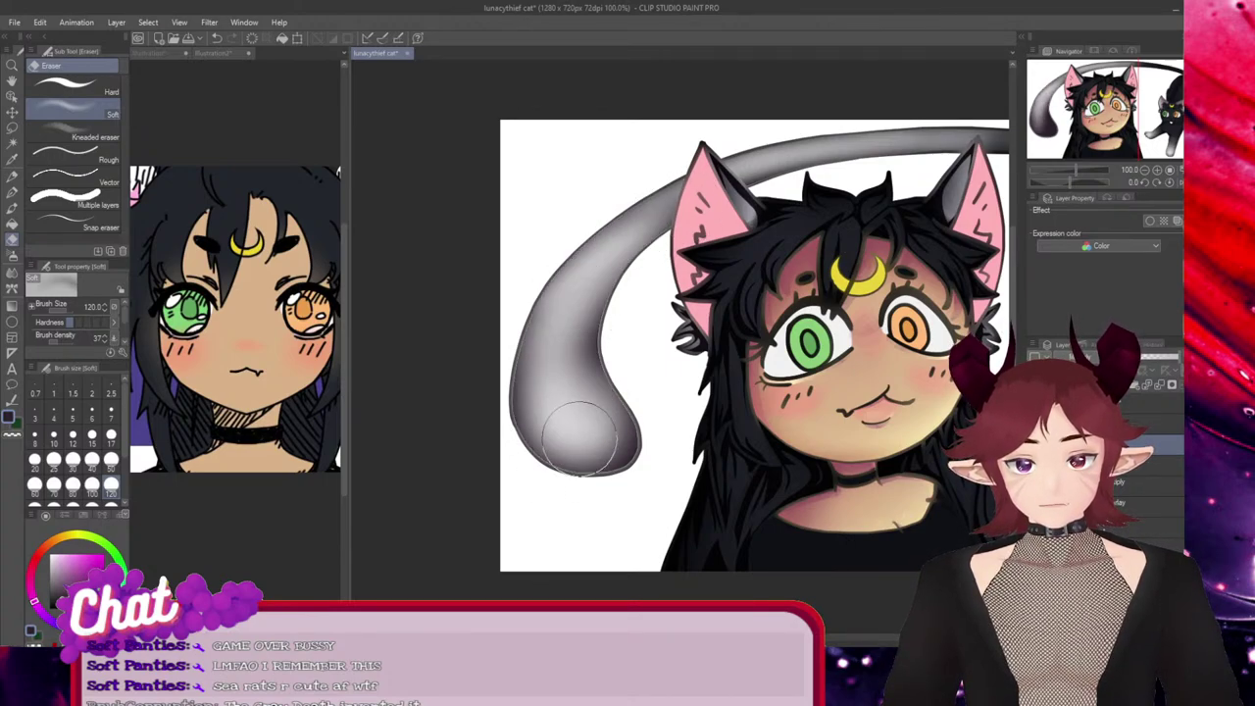
{"action": "mouse_move", "coordinate": [701, 203]}
{"action": "left_mouse_down"}
{"action": "mouse_move", "coordinate": [574, 422]}
{"action": "mouse_move", "coordinate": [559, 353]}
{"action": "mouse_move", "coordinate": [588, 432]}
{"action": "mouse_move", "coordinate": [598, 419]}
{"action": "mouse_move", "coordinate": [585, 345]}
{"action": "left_mouse_up"}
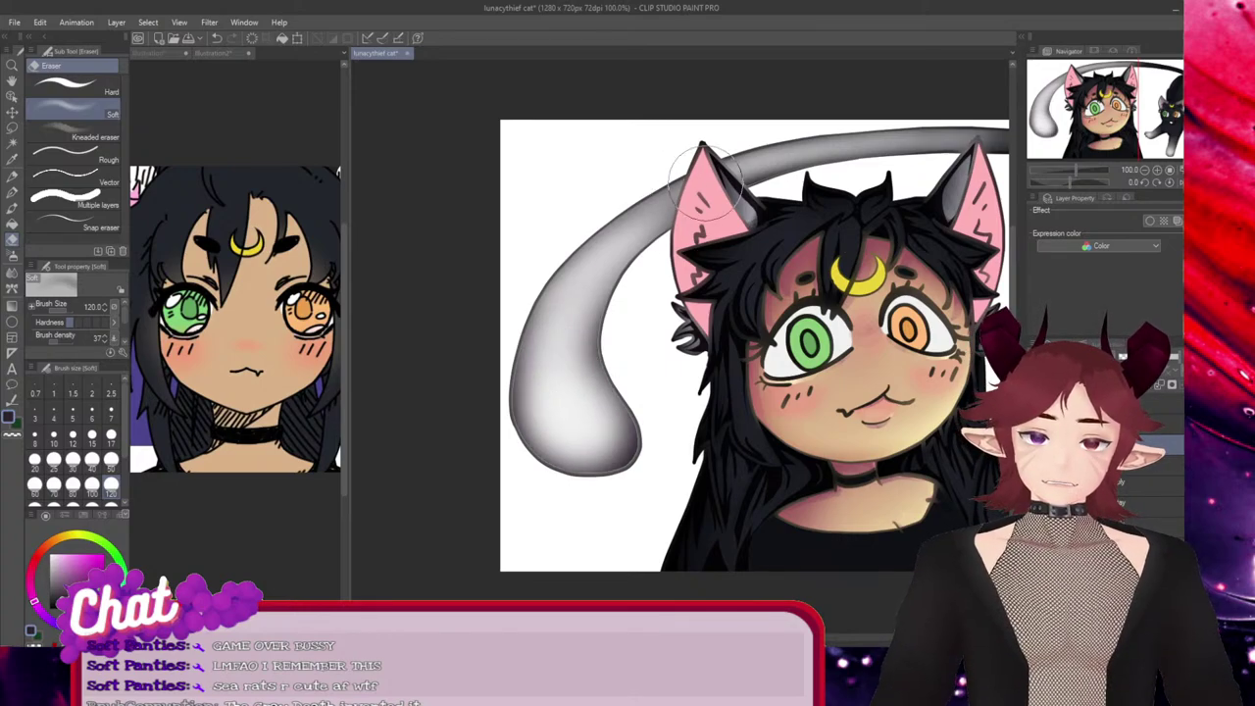
Soften the shading on the tail's dark base and the cat's back with the Soft eraser at sizes 50 and 120, and save the drawing
{"action": "left_click", "coordinate": [111, 462]}
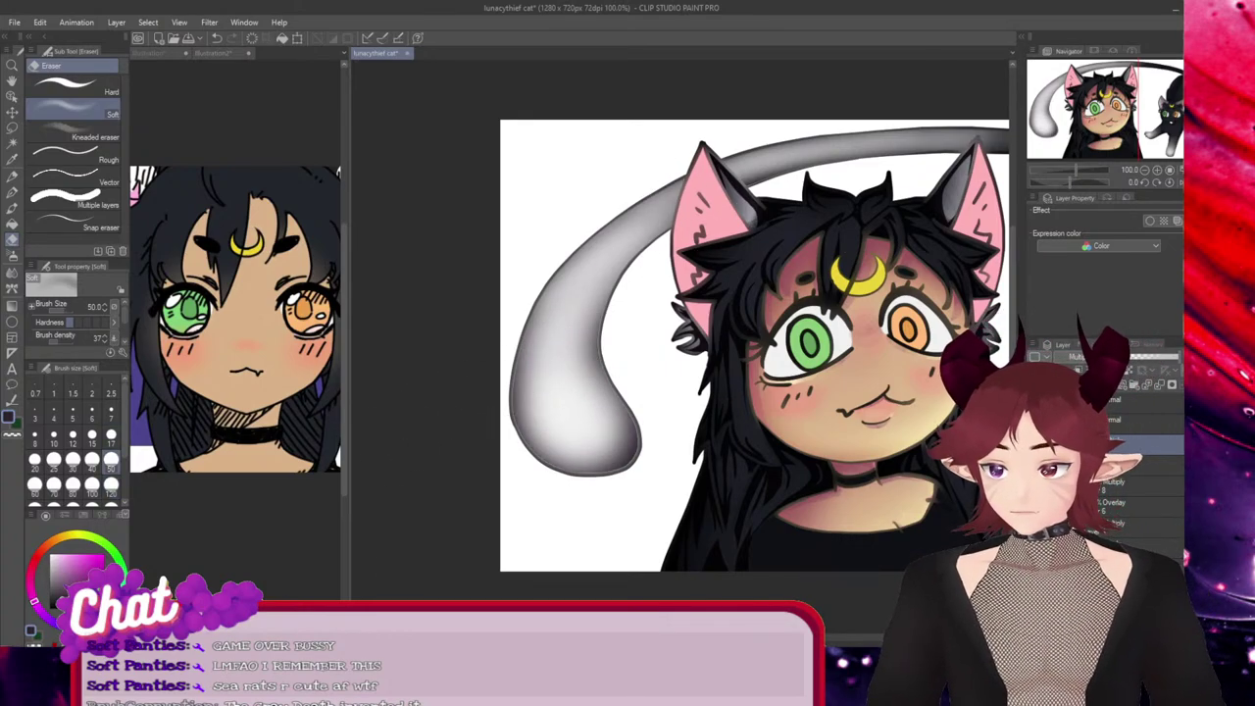
{"action": "left_click_drag", "start_coordinate": [731, 637], "coordinate": [837, 637]}
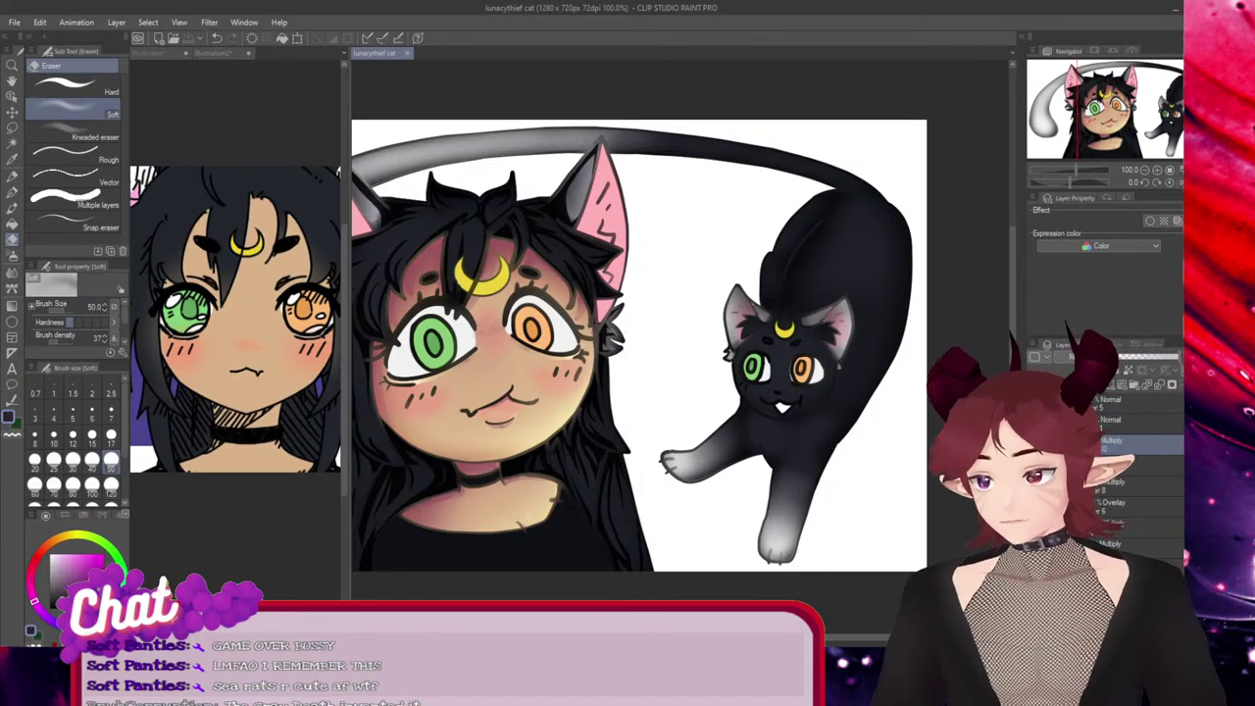
{"action": "left_click", "coordinate": [111, 487]}
{"action": "left_click_drag", "start_coordinate": [832, 212], "coordinate": [875, 217]}
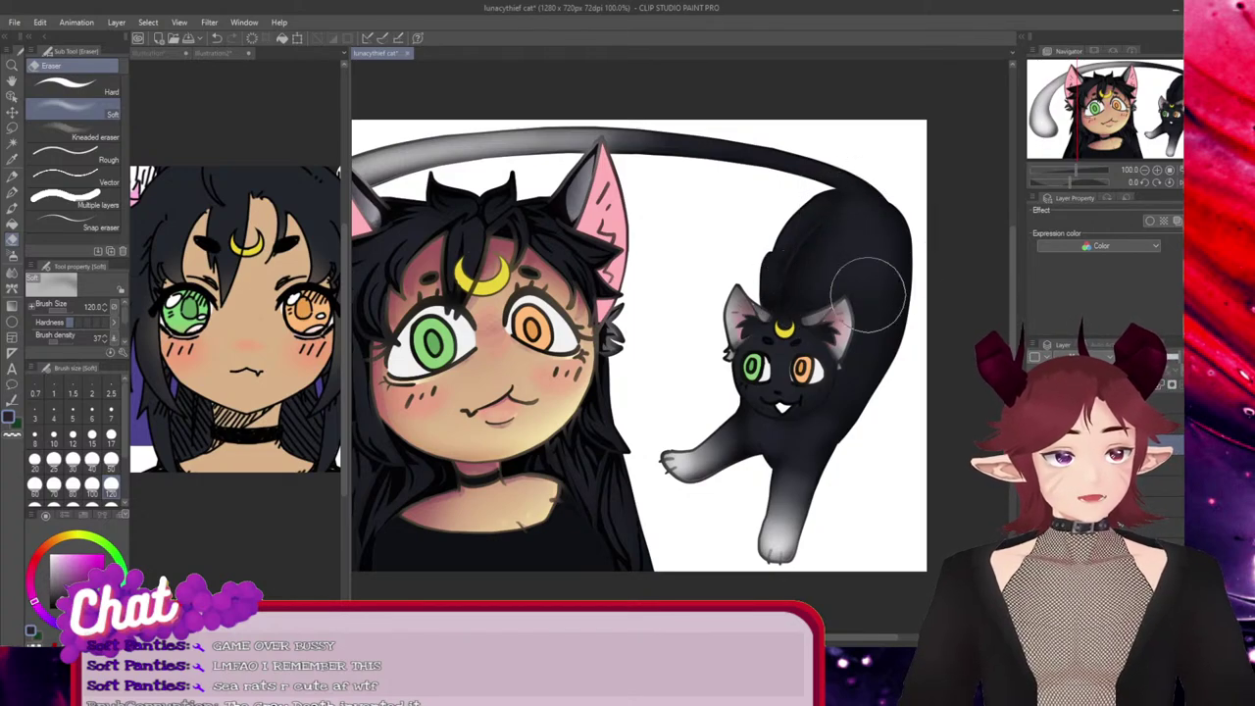
{"action": "scroll", "coordinate": [878, 436], "scroll_direction": "down", "scroll_amount": 1}
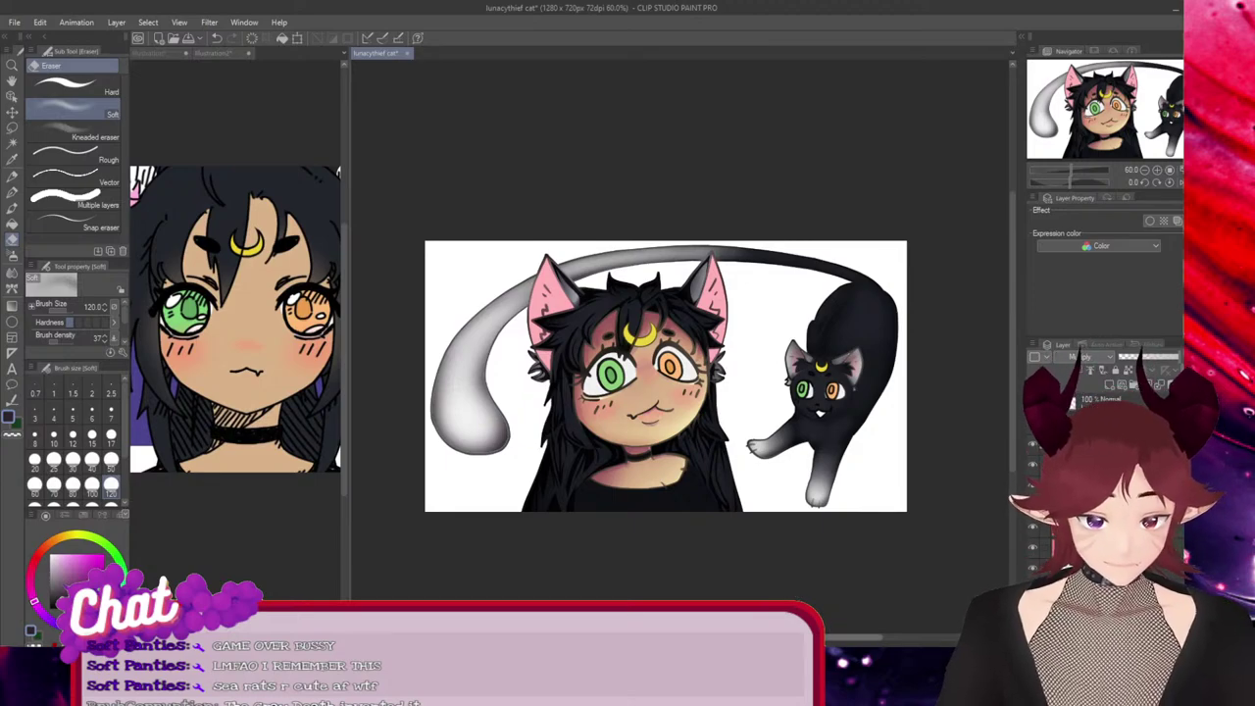
{"action": "left_click_drag", "start_coordinate": [853, 637], "coordinate": [845, 637]}
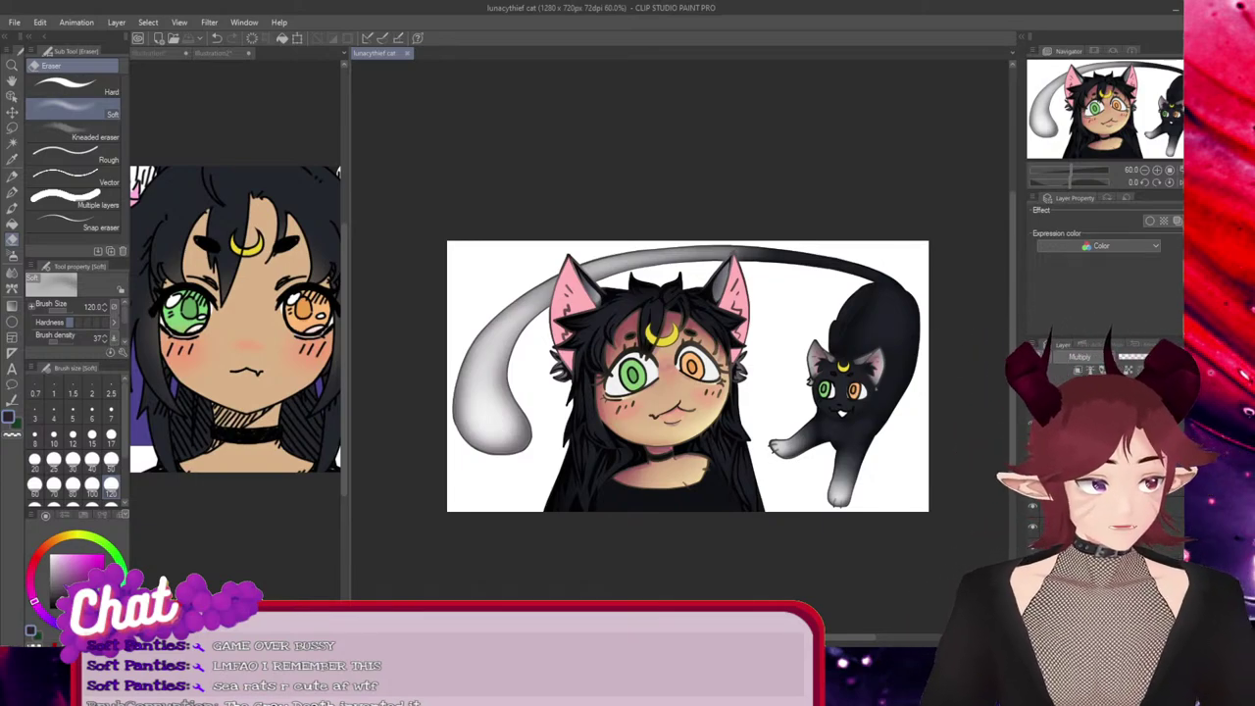
Add a new layer in Multiply mode, clipped to the layer below, for the cat's shading
{"action": "key", "text": "ctrl+shift+n"}
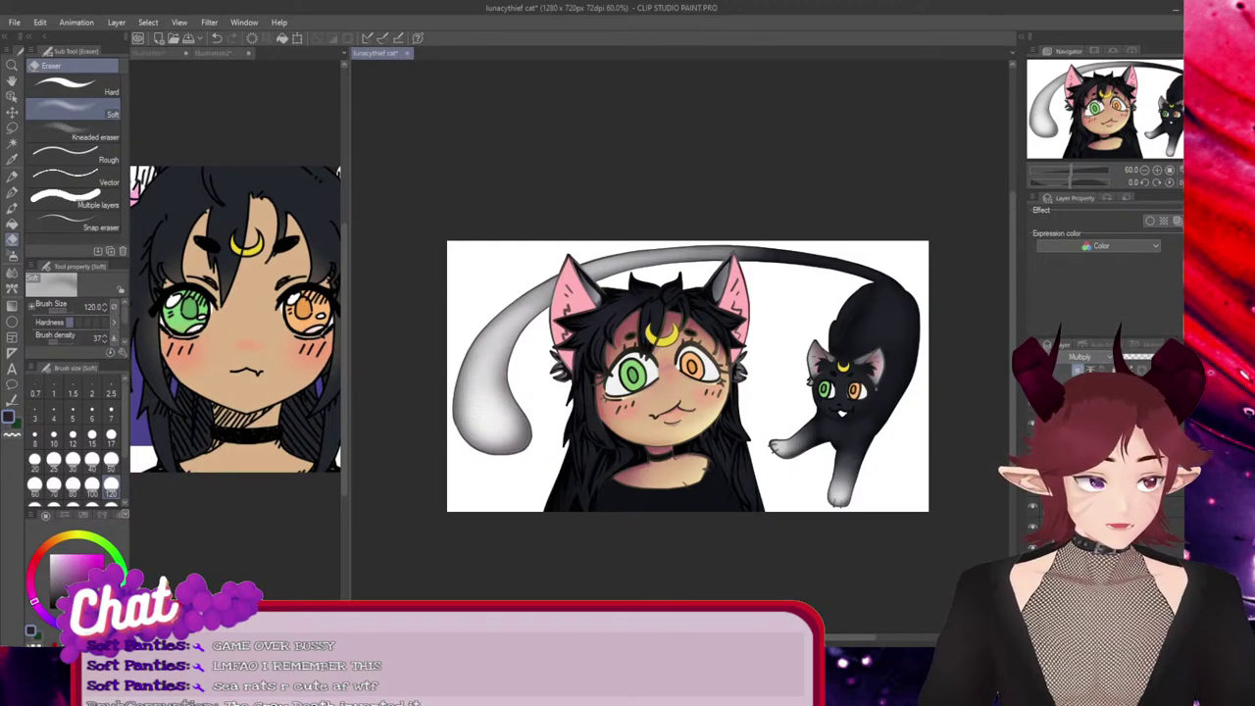
{"action": "scroll", "coordinate": [954, 386], "scroll_direction": "up", "scroll_amount": 3}
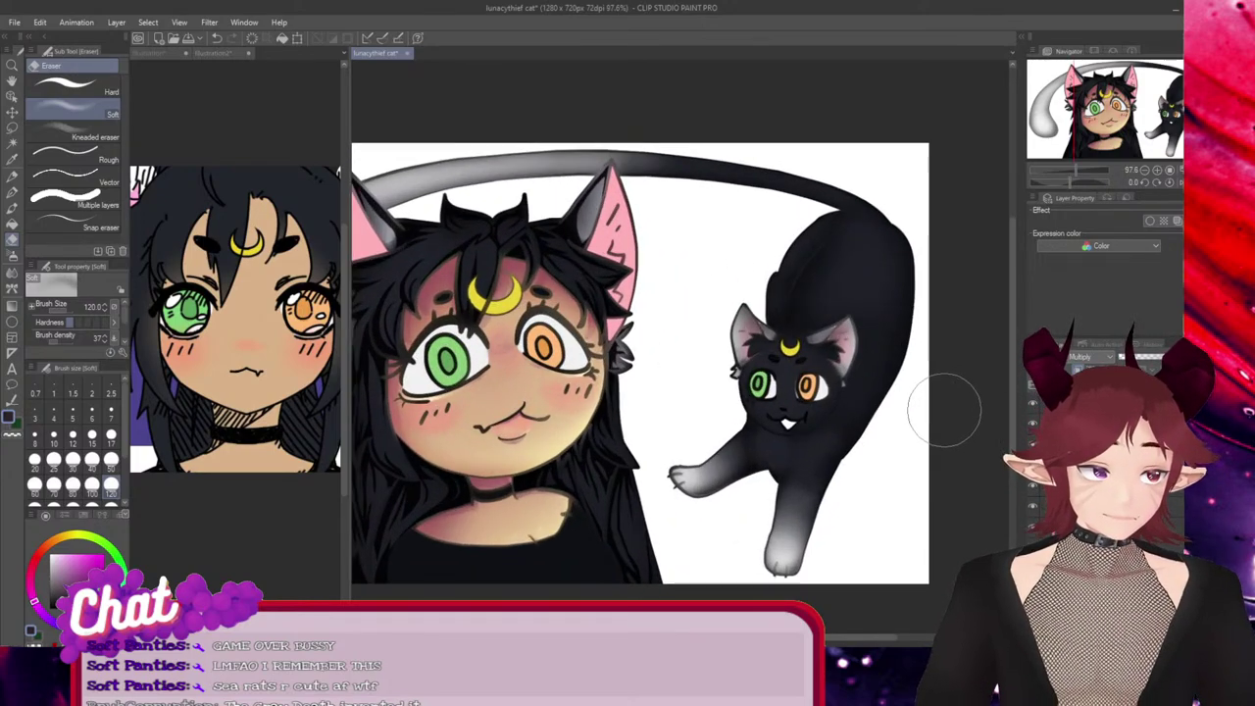
{"action": "scroll", "coordinate": [936, 398], "scroll_direction": "up", "scroll_amount": 3}
{"action": "scroll", "coordinate": [884, 383], "scroll_direction": "up", "scroll_amount": 2}
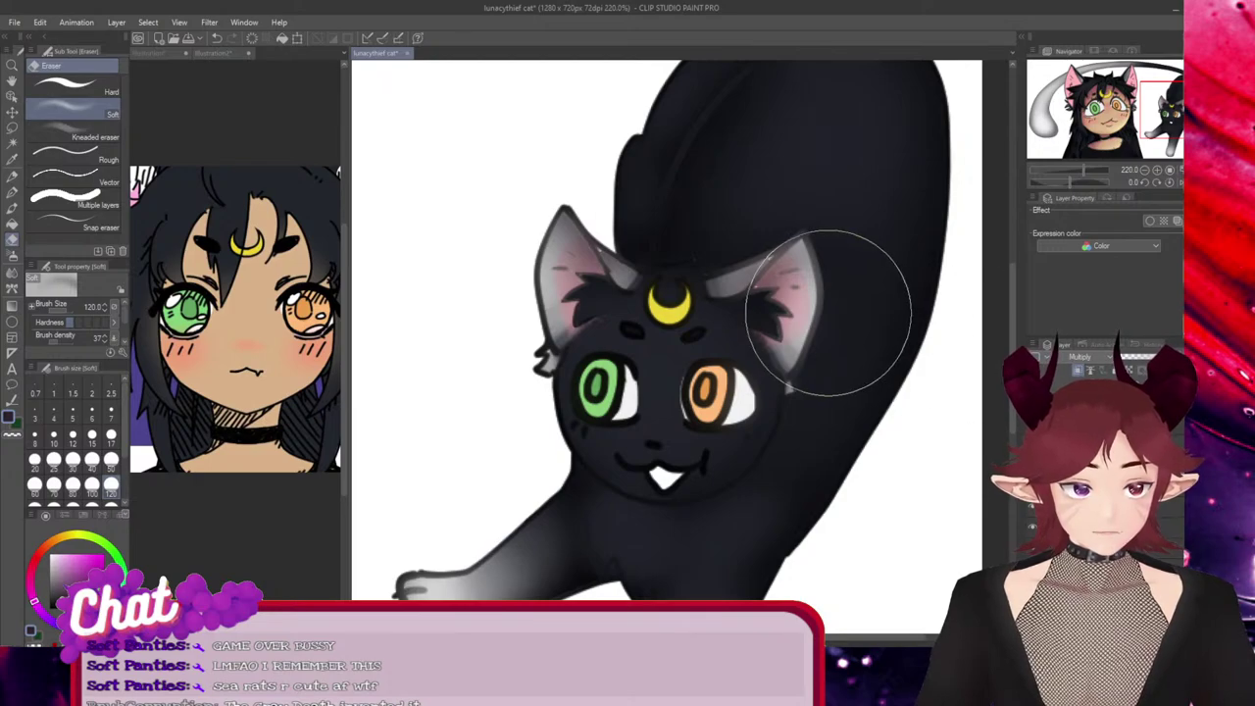
{"action": "scroll", "coordinate": [834, 311], "scroll_direction": "down", "scroll_amount": 4}
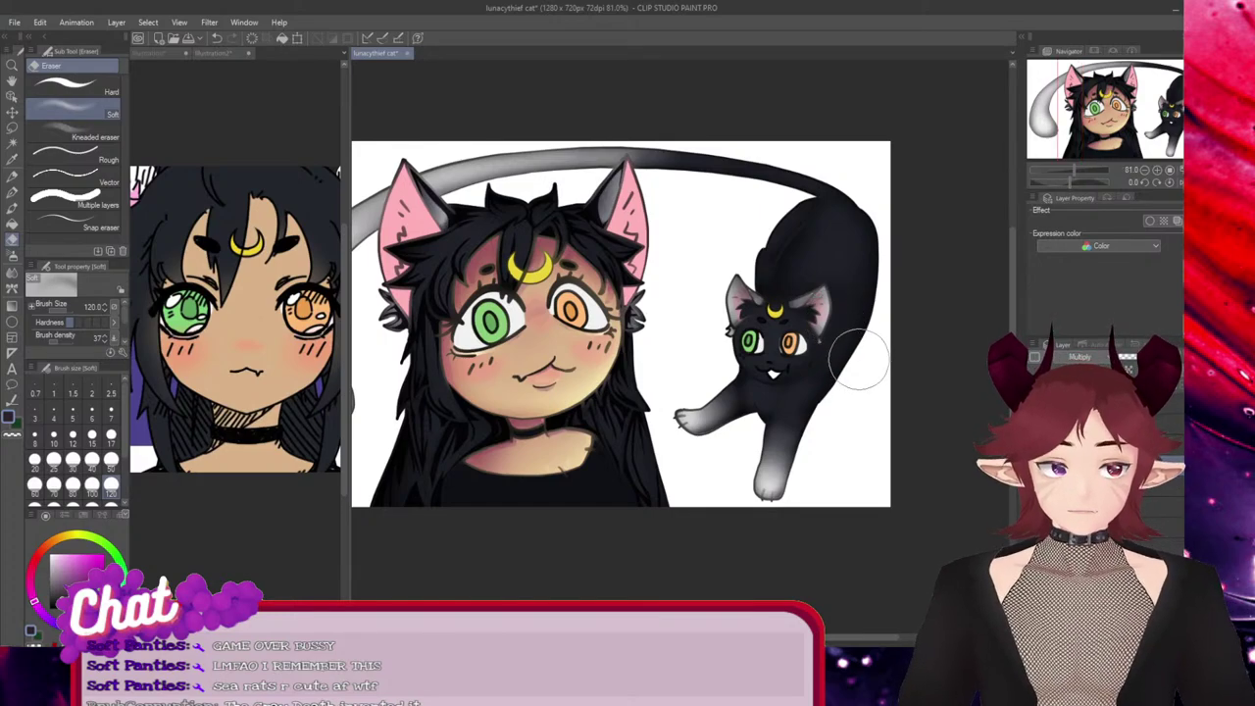
{"action": "scroll", "coordinate": [859, 360], "scroll_direction": "up", "scroll_amount": 2}
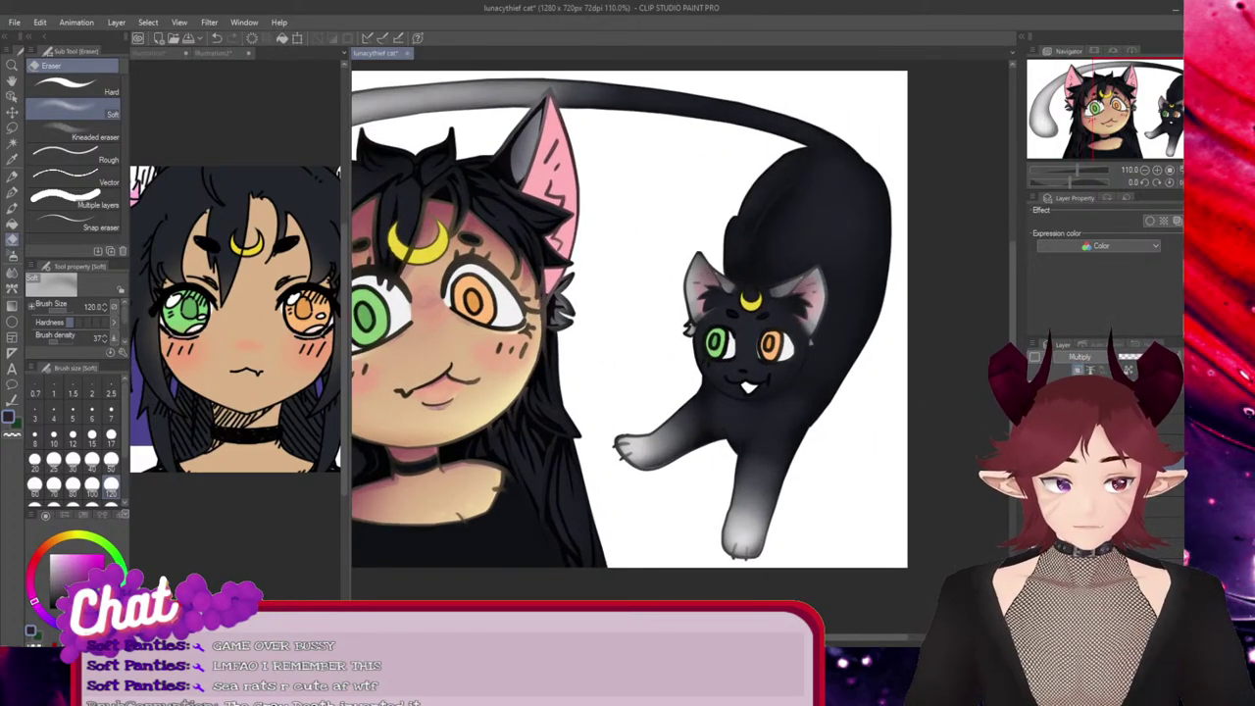
{"action": "left_click", "coordinate": [1034, 549]}
{"action": "left_click", "coordinate": [1034, 549]}
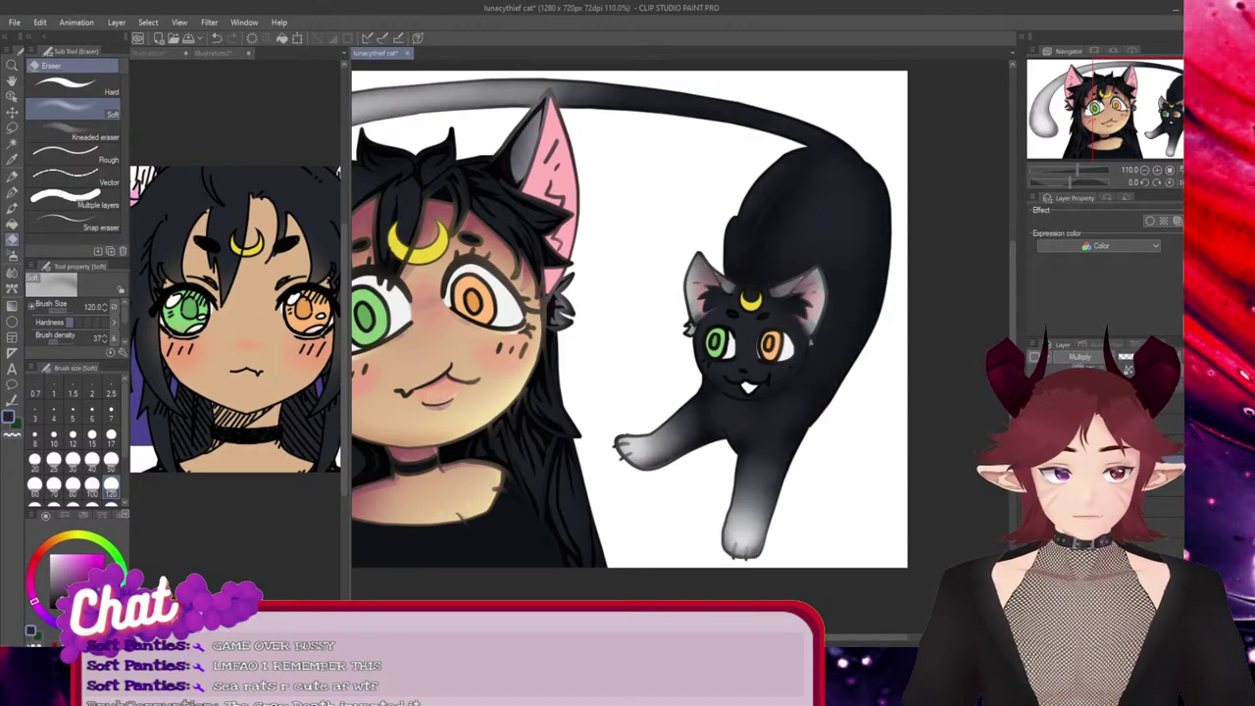
{"action": "scroll", "coordinate": [797, 291], "scroll_direction": "up", "scroll_amount": 6}
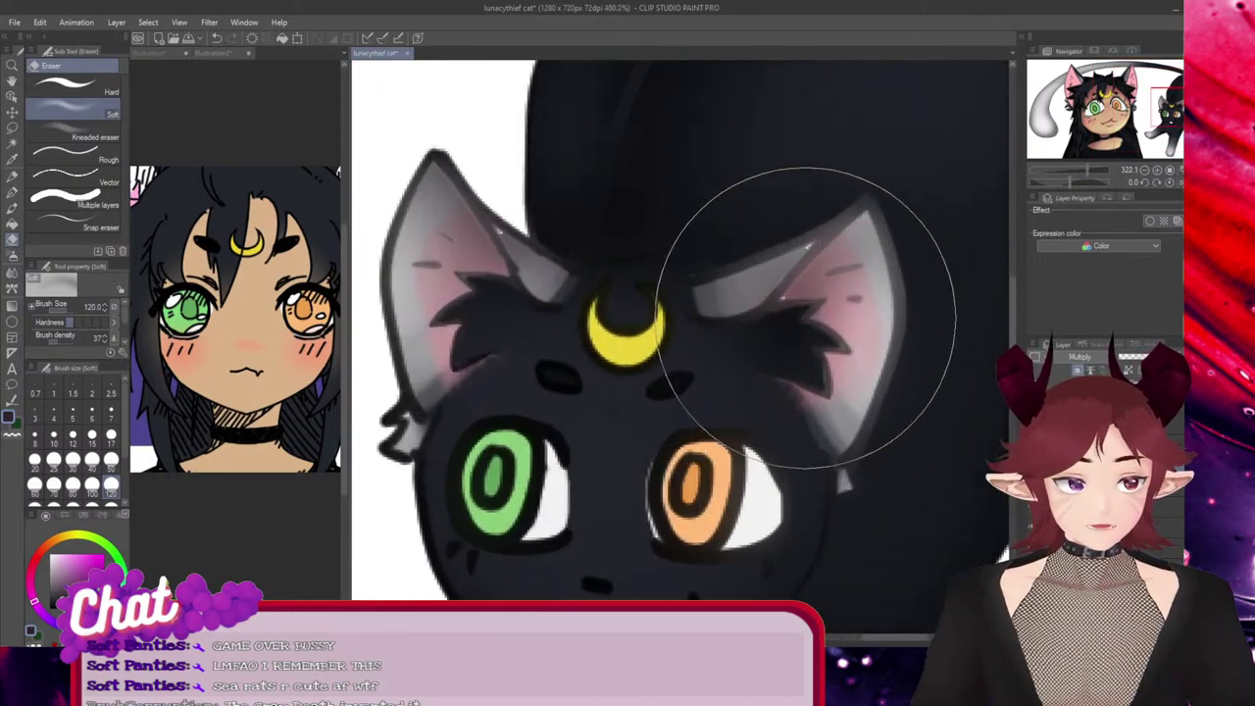
{"action": "key", "text": "p"}
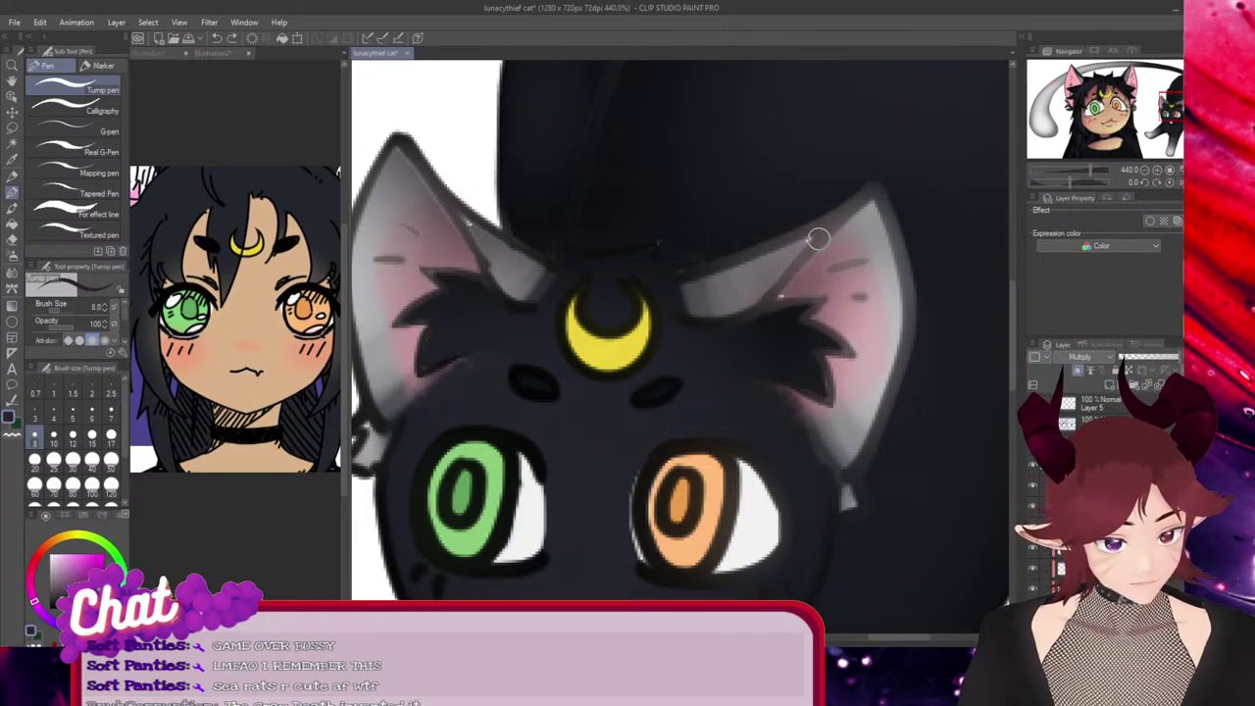
{"action": "mouse_move", "coordinate": [794, 235]}
{"action": "left_mouse_down"}
{"action": "mouse_move", "coordinate": [718, 318]}
{"action": "mouse_move", "coordinate": [688, 299]}
{"action": "mouse_move", "coordinate": [630, 299]}
{"action": "mouse_move", "coordinate": [533, 194]}
{"action": "mouse_move", "coordinate": [549, 159]}
{"action": "mouse_move", "coordinate": [650, 207]}
{"action": "left_mouse_up"}
{"action": "key", "text": "ctrl+z"}
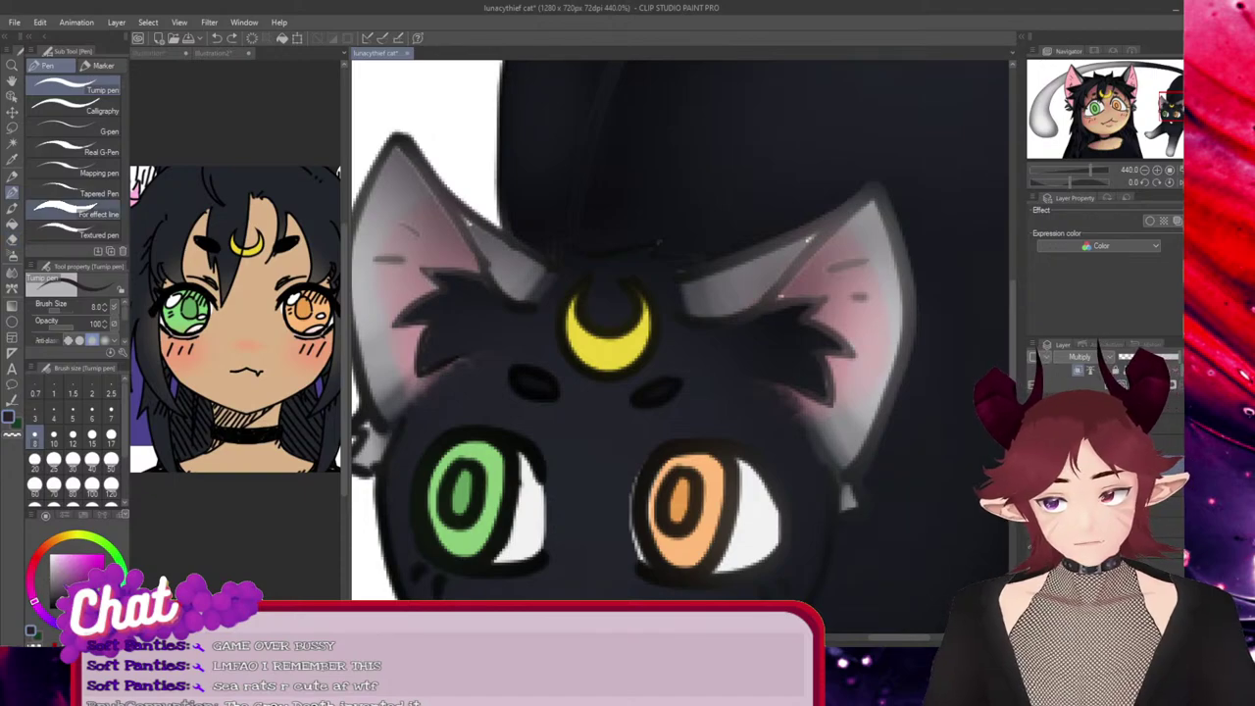
Touch up the white specks along the black cat's ear edges with the Soft airbrush at size 7, and save the drawing
{"action": "left_click", "coordinate": [12, 255]}
{"action": "left_click", "coordinate": [75, 108]}
{"action": "left_click", "coordinate": [110, 411]}
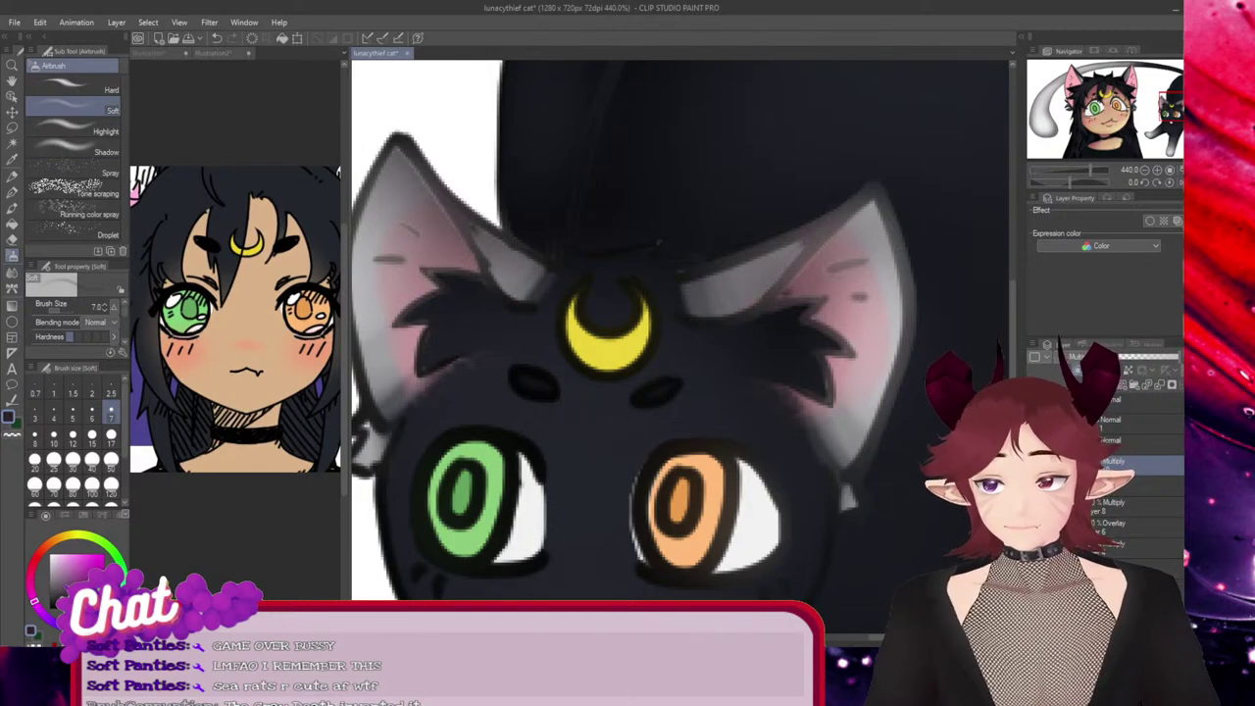
{"action": "key", "text": "e"}
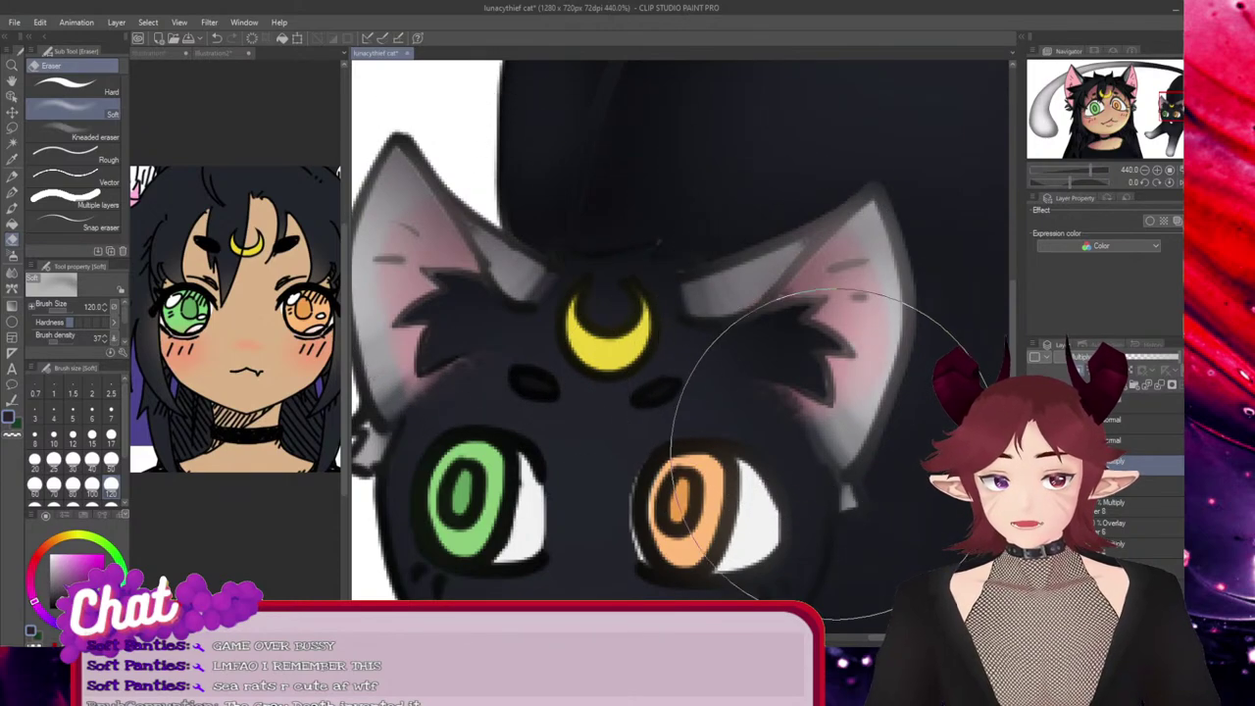
{"action": "scroll", "coordinate": [854, 364], "scroll_direction": "down", "scroll_amount": 4}
{"action": "scroll", "coordinate": [970, 510], "scroll_direction": "down", "scroll_amount": 2}
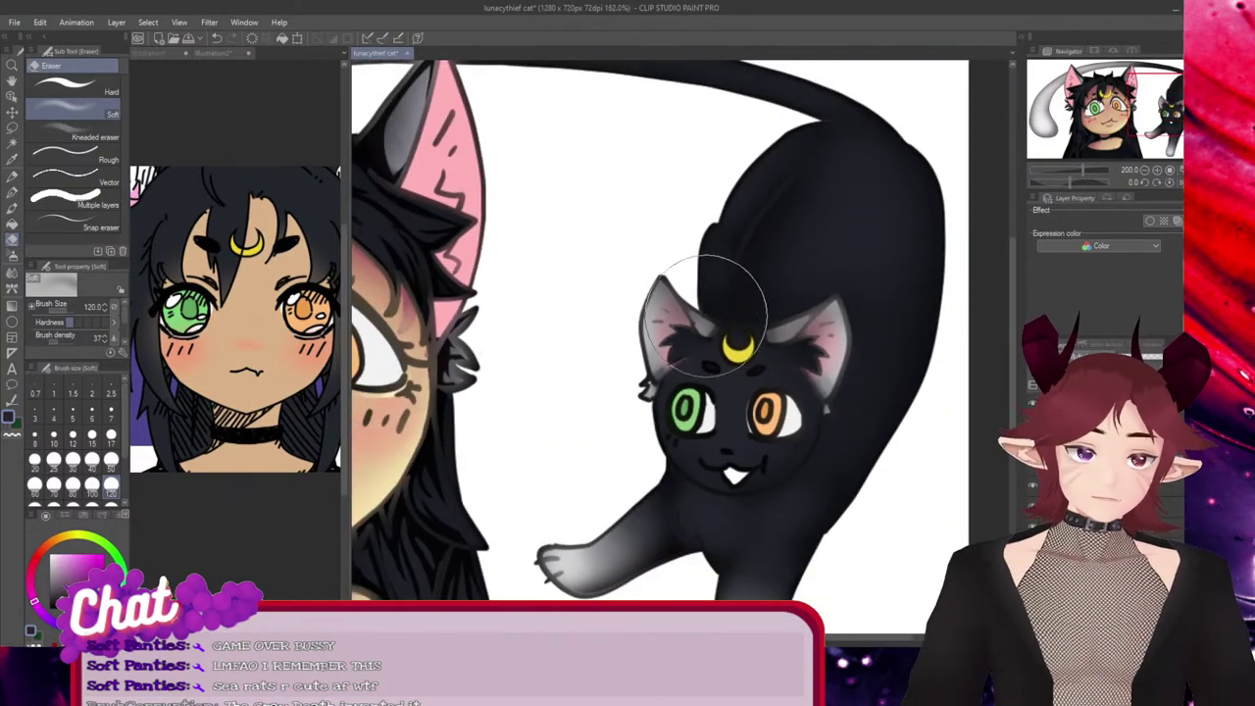
{"action": "scroll", "coordinate": [888, 443], "scroll_direction": "down", "scroll_amount": 1}
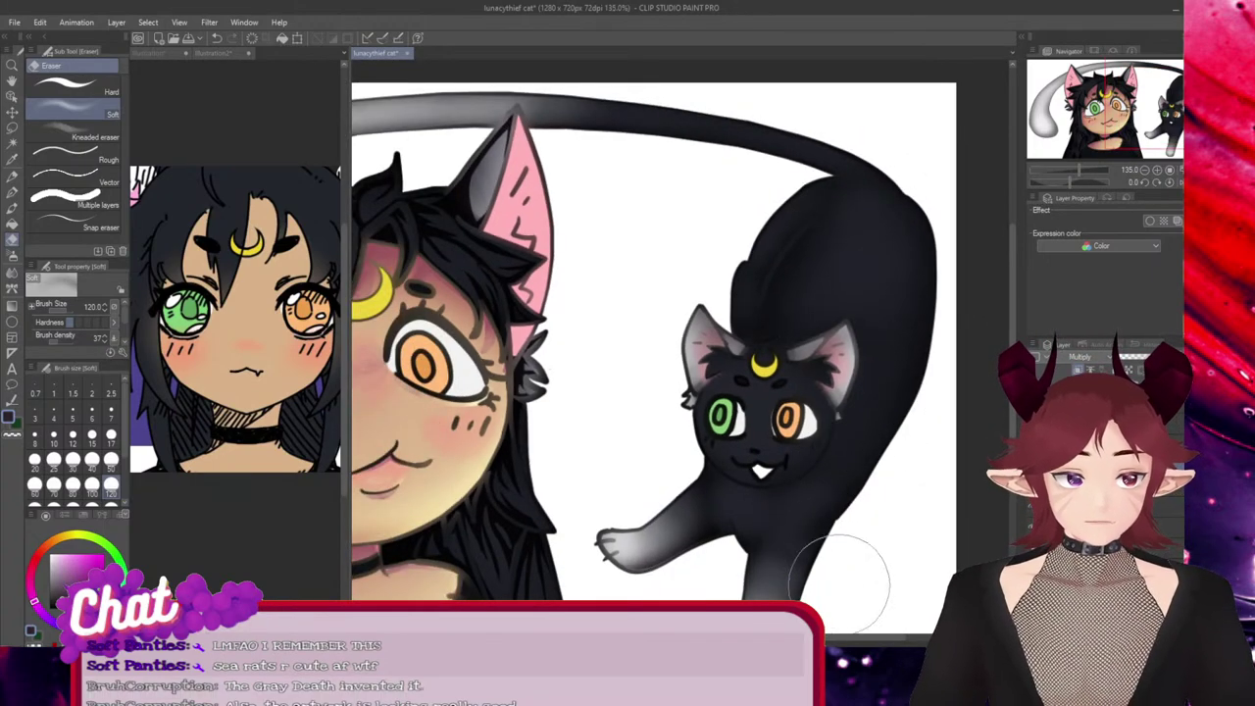
{"action": "scroll", "coordinate": [676, 524], "scroll_direction": "down", "scroll_amount": 1}
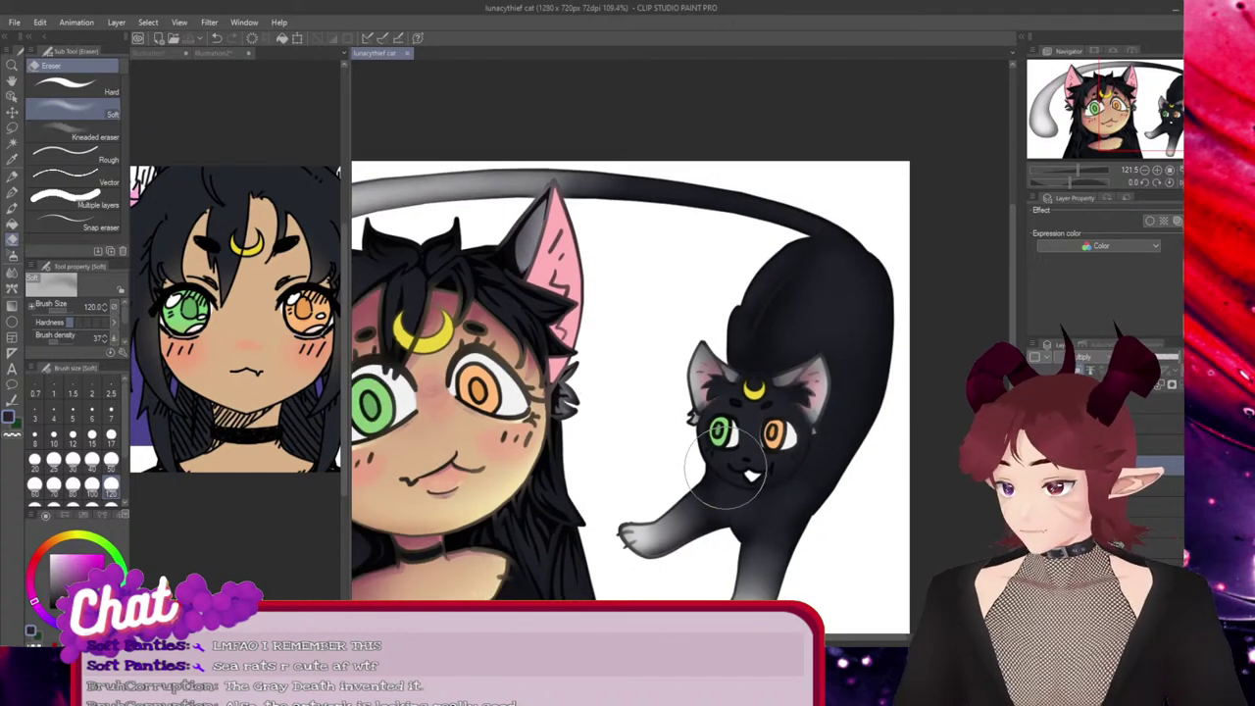
{"action": "scroll", "coordinate": [811, 338], "scroll_direction": "down", "scroll_amount": 1}
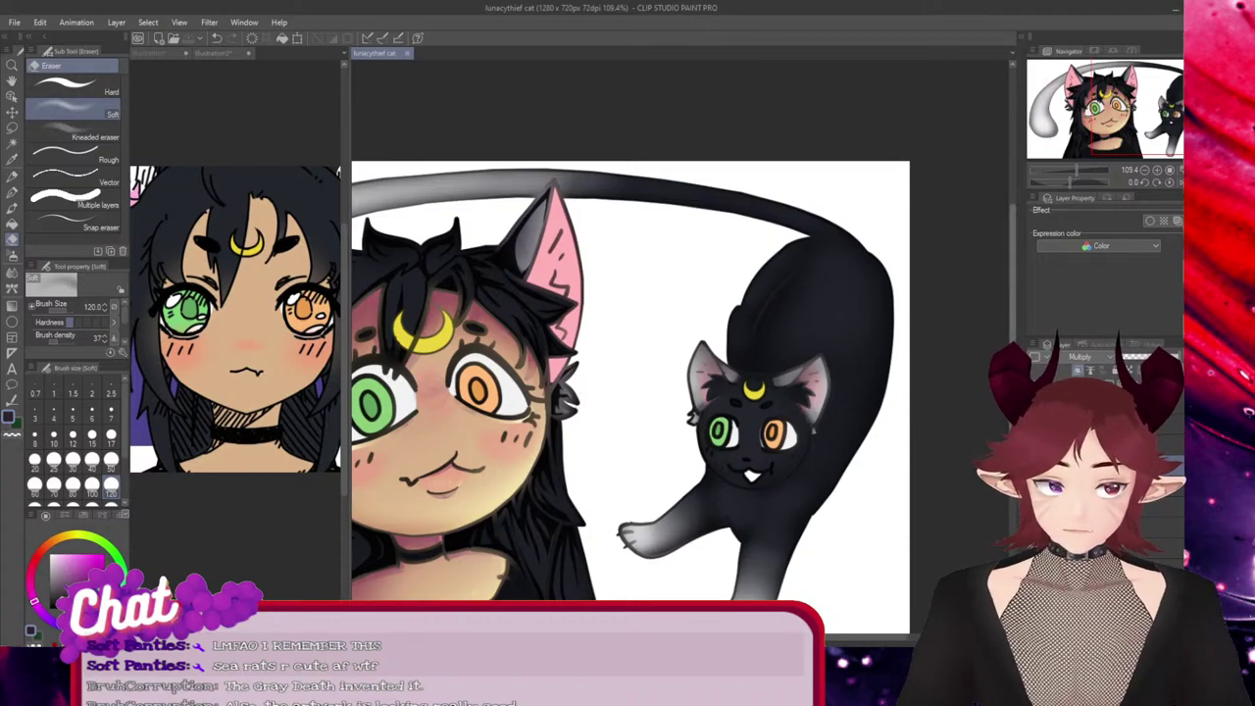
Add a Normal layer above the Multiply layers and draw a curved dark line across the tail's rounded tip with the Turnip pen at size 8
{"action": "left_click_drag", "start_coordinate": [1013, 294], "coordinate": [1013, 320]}
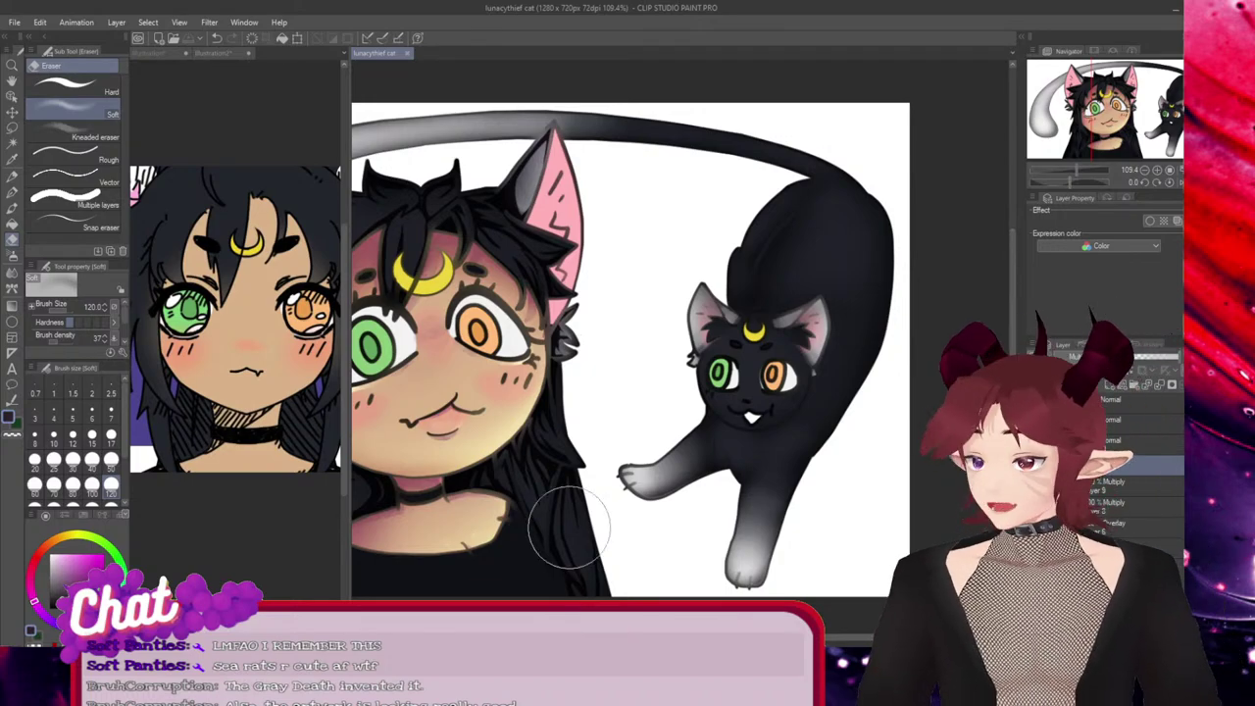
{"action": "key", "text": "p"}
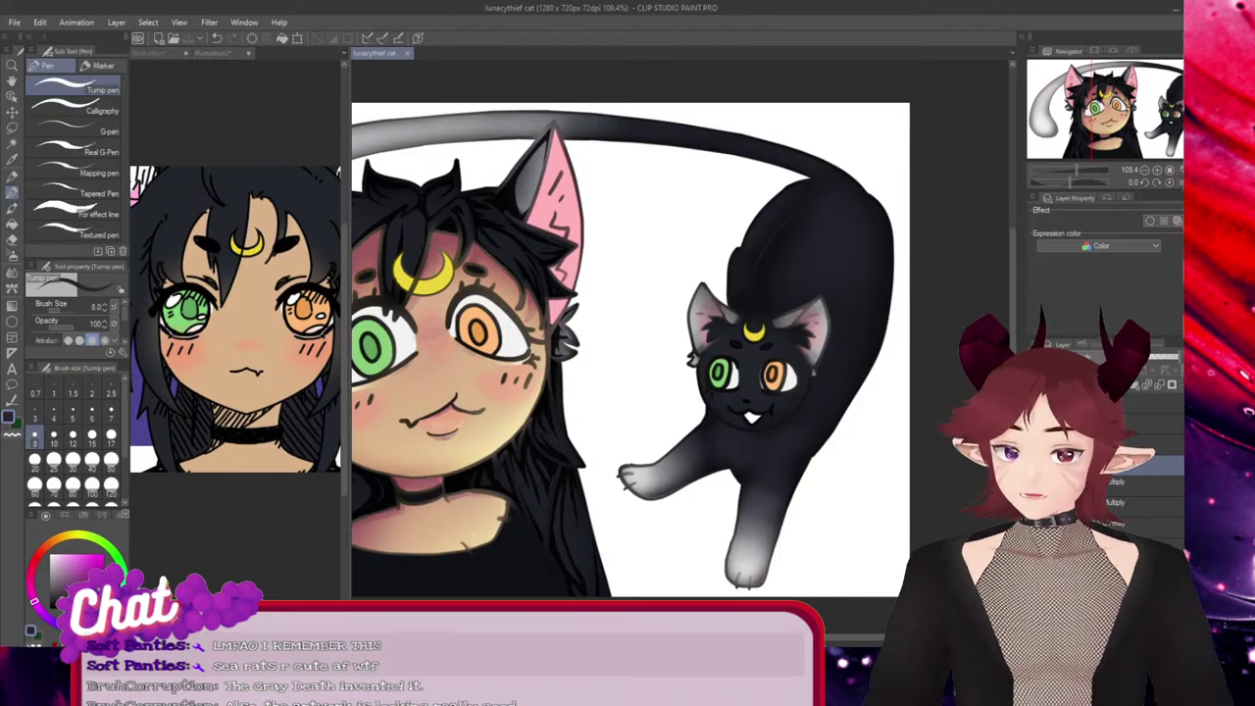
{"action": "left_click_drag", "start_coordinate": [742, 638], "coordinate": [720, 637]}
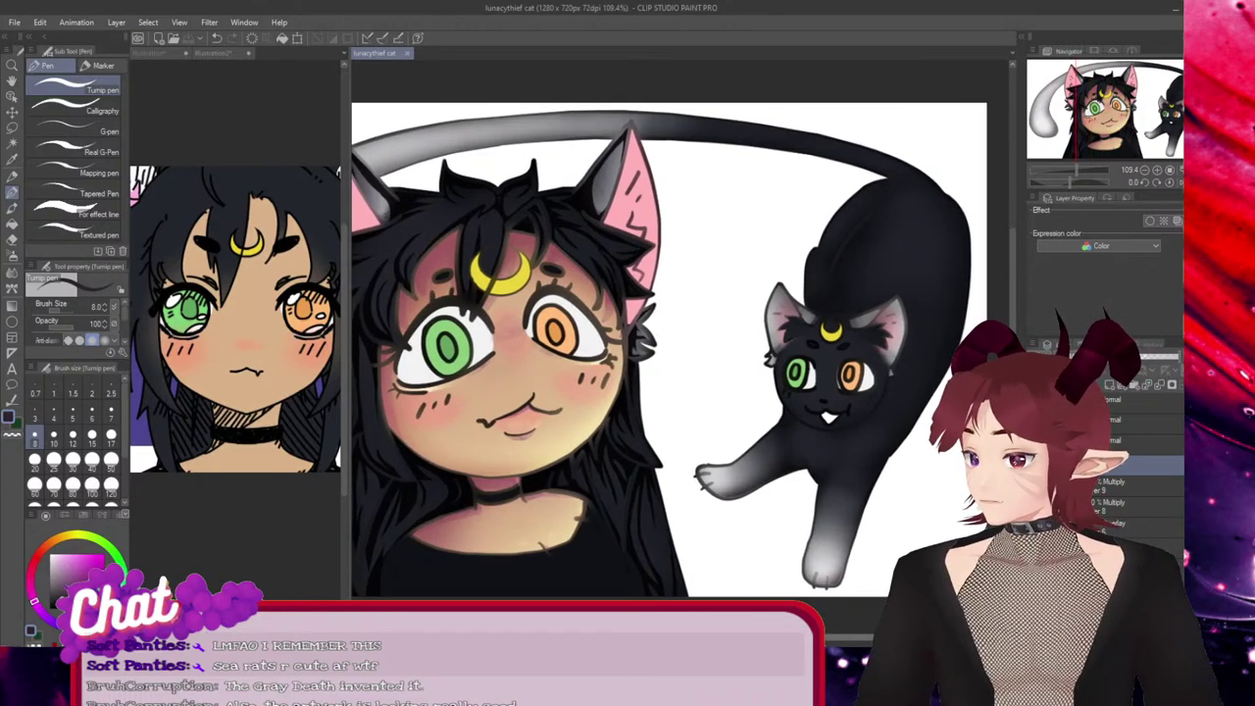
{"action": "scroll", "coordinate": [676, 350], "scroll_direction": "left", "scroll_amount": 2}
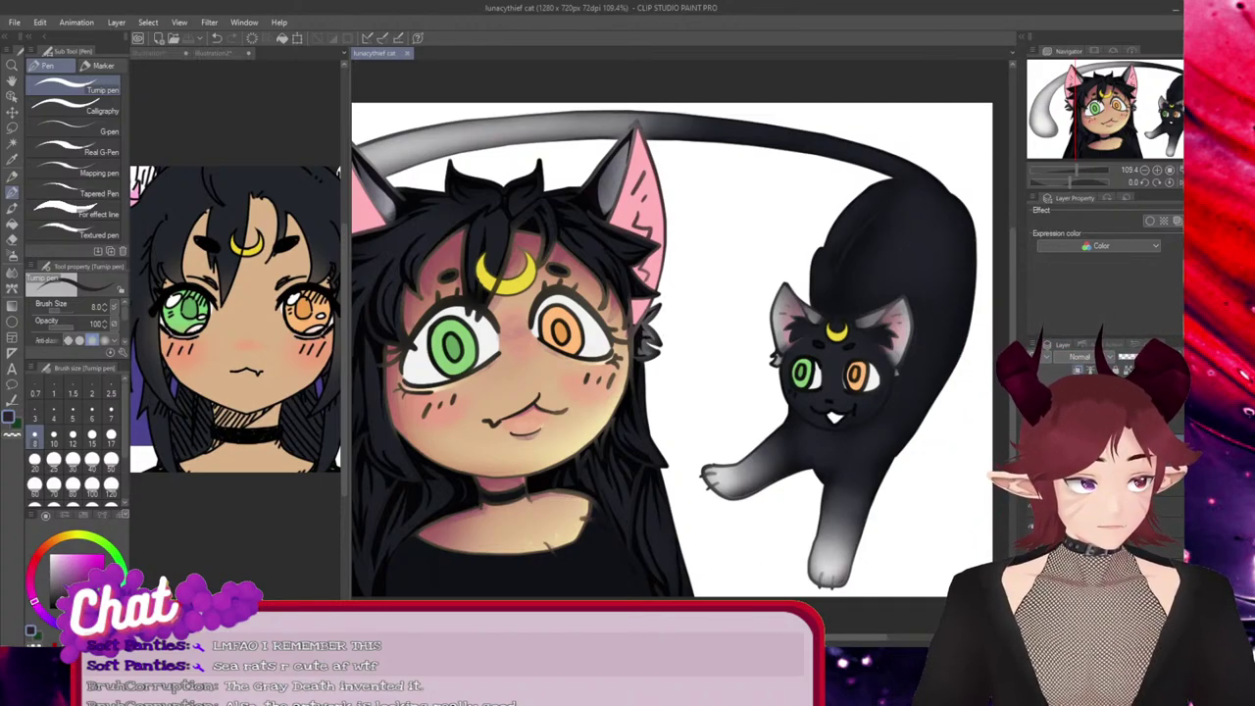
{"action": "left_click", "coordinate": [1098, 500]}
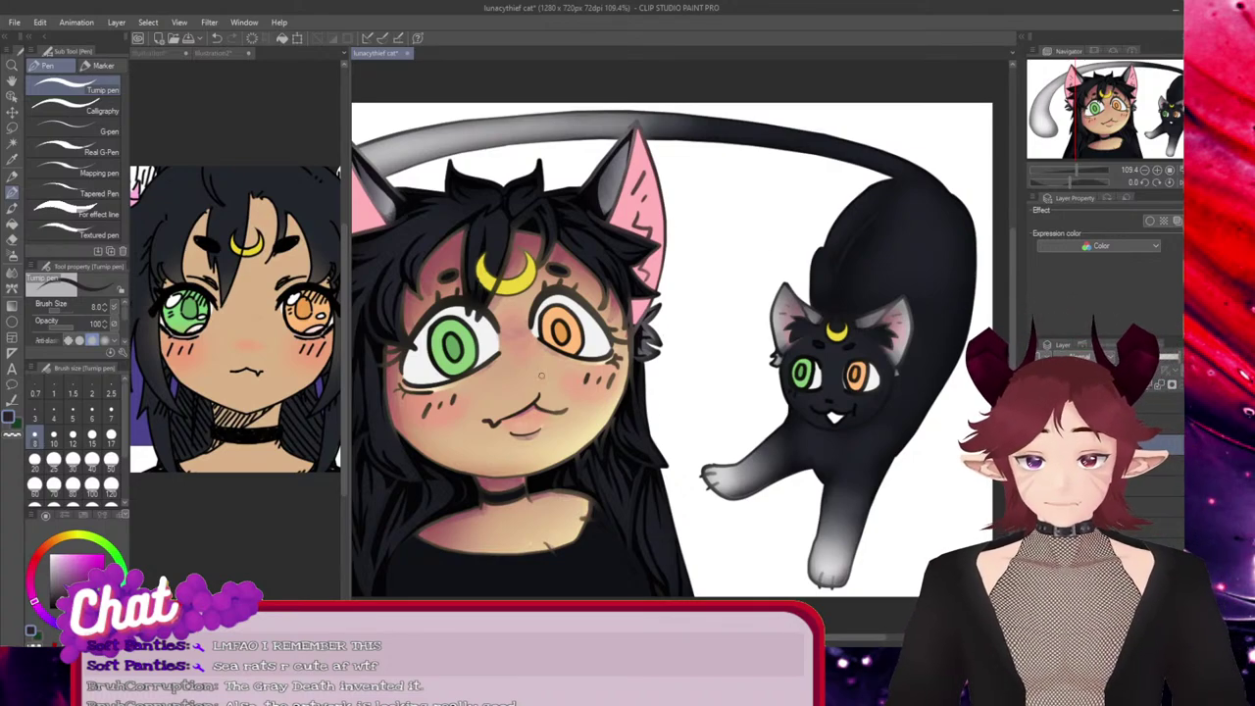
{"action": "scroll", "coordinate": [663, 425], "scroll_direction": "left", "scroll_amount": 6}
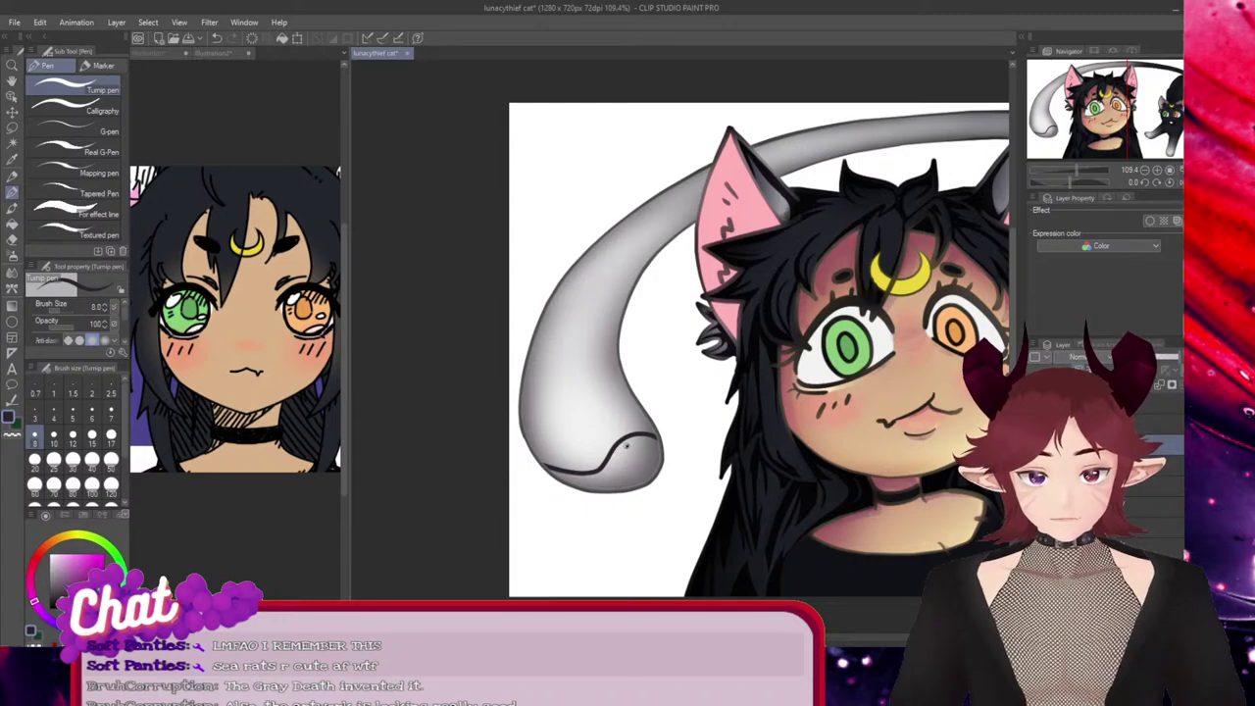
{"action": "mouse_move", "coordinate": [628, 446]}
{"action": "left_mouse_down"}
{"action": "mouse_move", "coordinate": [649, 443]}
{"action": "mouse_move", "coordinate": [643, 465]}
{"action": "mouse_move", "coordinate": [617, 446]}
{"action": "left_mouse_up"}
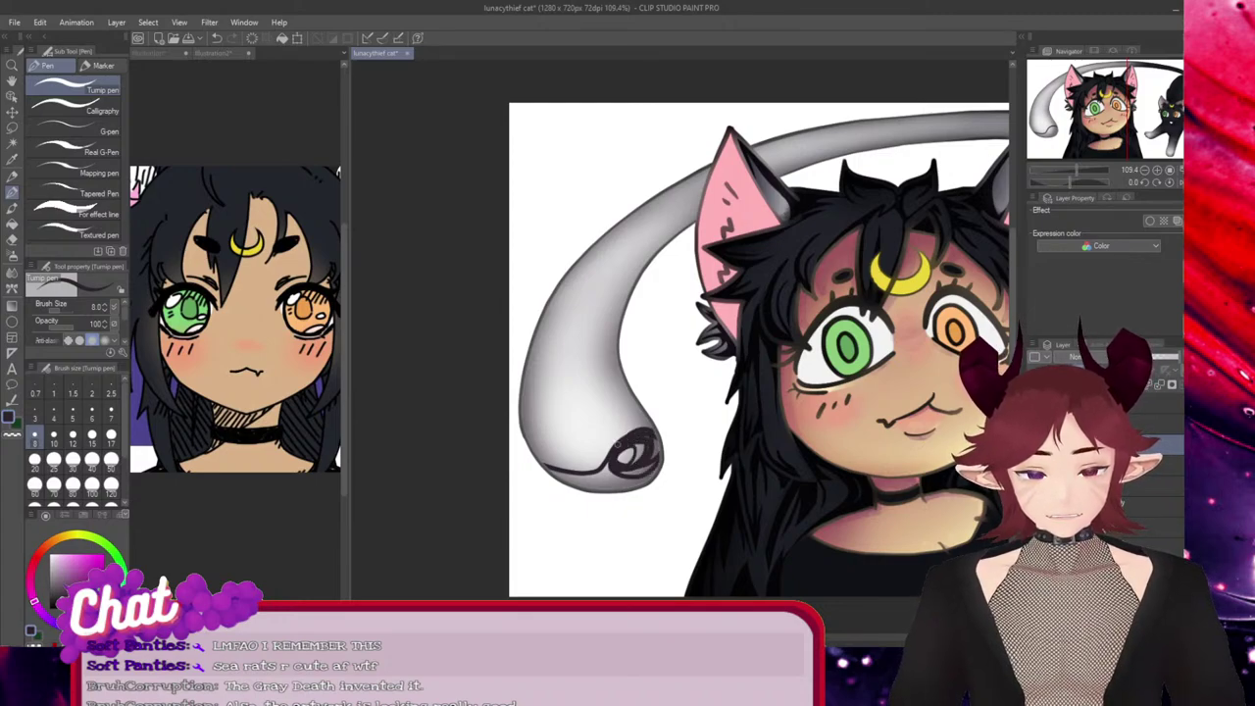
{"action": "left_click_drag", "start_coordinate": [610, 488], "coordinate": [657, 451]}
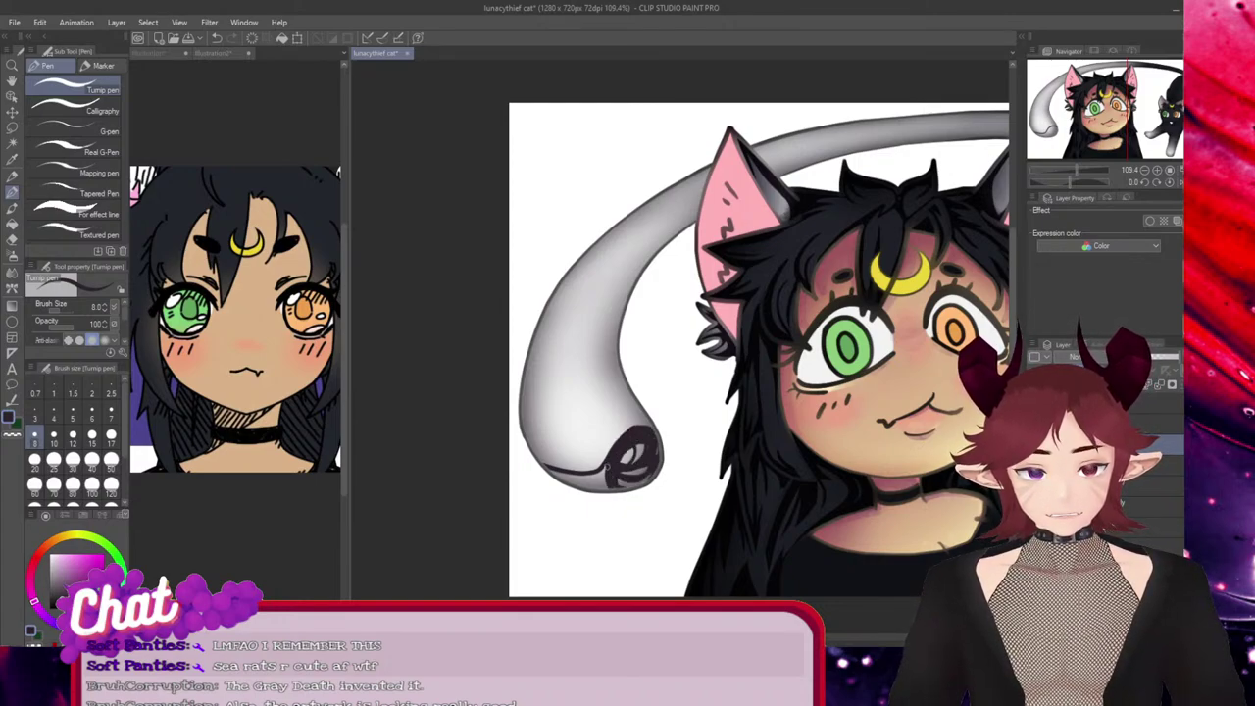
{"action": "key", "text": "ctrl+z"}
{"action": "key", "text": "ctrl+z"}
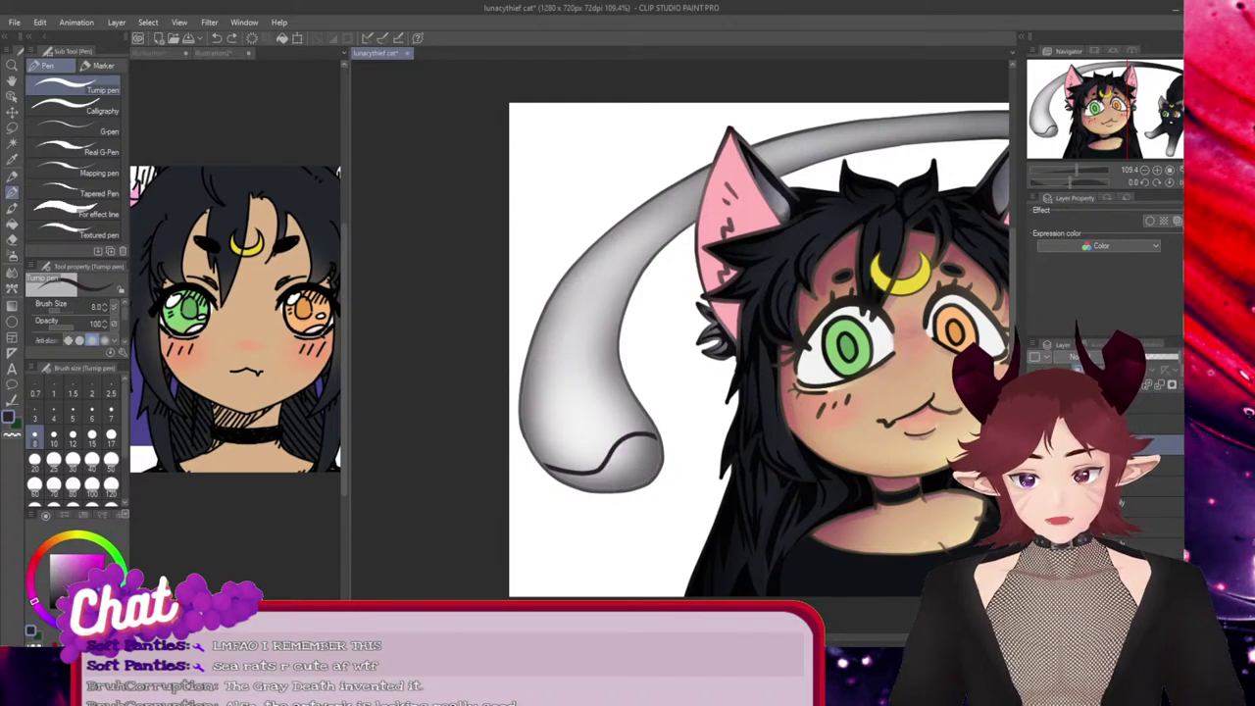
Fill the tail's rounded tip below the curved line with solid dark color using the Turnip pen at size 8
{"action": "key", "text": "ctrl+plus"}
{"action": "key", "text": "ctrl+plus"}
{"action": "mouse_move", "coordinate": [567, 553]}
{"action": "left_mouse_down"}
{"action": "mouse_move", "coordinate": [575, 590]}
{"action": "mouse_move", "coordinate": [553, 592]}
{"action": "mouse_move", "coordinate": [565, 579]}
{"action": "mouse_move", "coordinate": [578, 596]}
{"action": "mouse_move", "coordinate": [633, 583]}
{"action": "mouse_move", "coordinate": [649, 550]}
{"action": "mouse_move", "coordinate": [587, 556]}
{"action": "mouse_move", "coordinate": [614, 516]}
{"action": "mouse_move", "coordinate": [591, 571]}
{"action": "mouse_move", "coordinate": [558, 544]}
{"action": "mouse_move", "coordinate": [603, 526]}
{"action": "mouse_move", "coordinate": [560, 579]}
{"action": "left_mouse_up"}
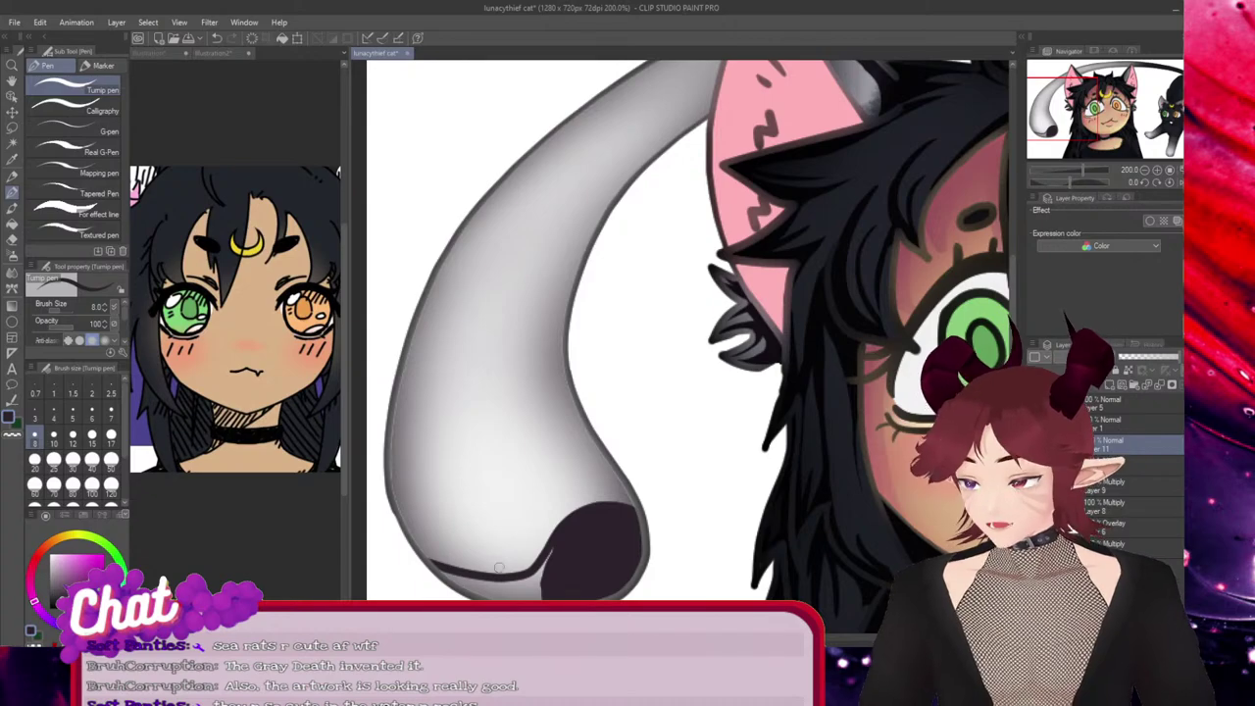
{"action": "mouse_move", "coordinate": [550, 552]}
{"action": "left_mouse_down"}
{"action": "mouse_move", "coordinate": [533, 594]}
{"action": "mouse_move", "coordinate": [555, 557]}
{"action": "mouse_move", "coordinate": [556, 588]}
{"action": "mouse_move", "coordinate": [528, 598]}
{"action": "mouse_move", "coordinate": [561, 549]}
{"action": "mouse_move", "coordinate": [495, 592]}
{"action": "mouse_move", "coordinate": [523, 583]}
{"action": "mouse_move", "coordinate": [449, 573]}
{"action": "left_mouse_up"}
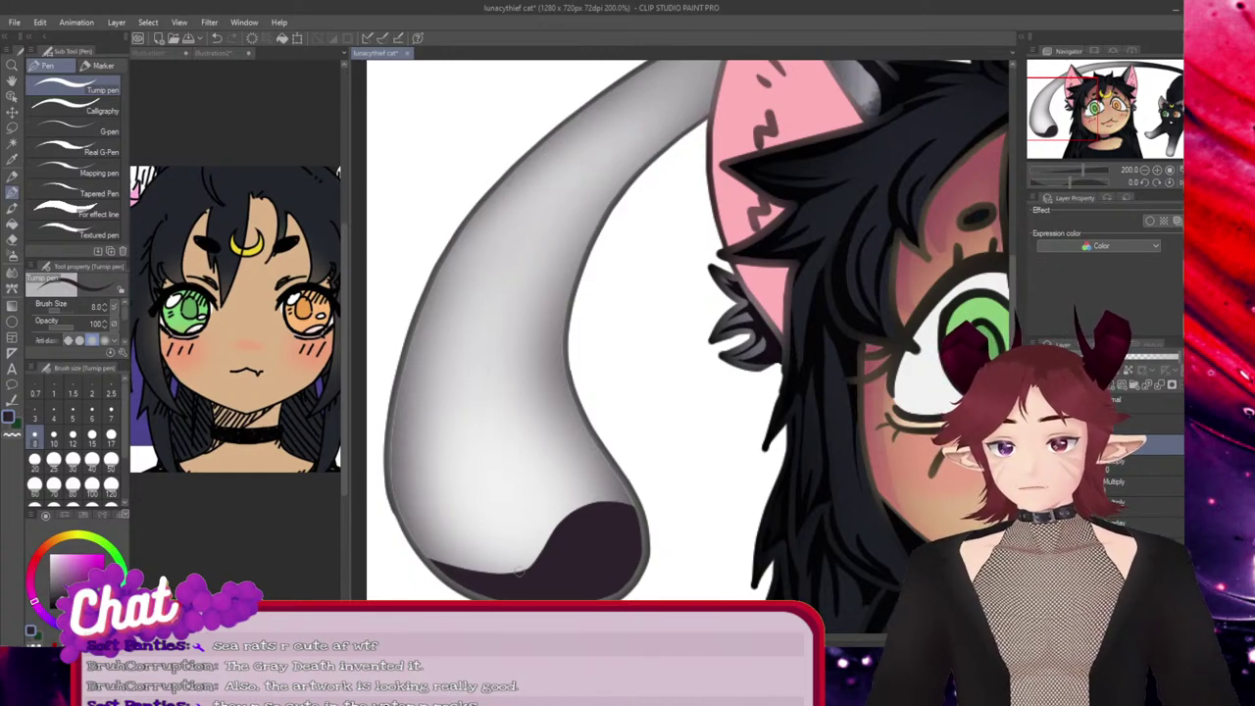
Extend the dark tip marking in a tapering curve up the tail's outer edge and fill it in
{"action": "mouse_move", "coordinate": [534, 577]}
{"action": "left_mouse_down"}
{"action": "mouse_move", "coordinate": [421, 533]}
{"action": "mouse_move", "coordinate": [391, 444]}
{"action": "left_mouse_up"}
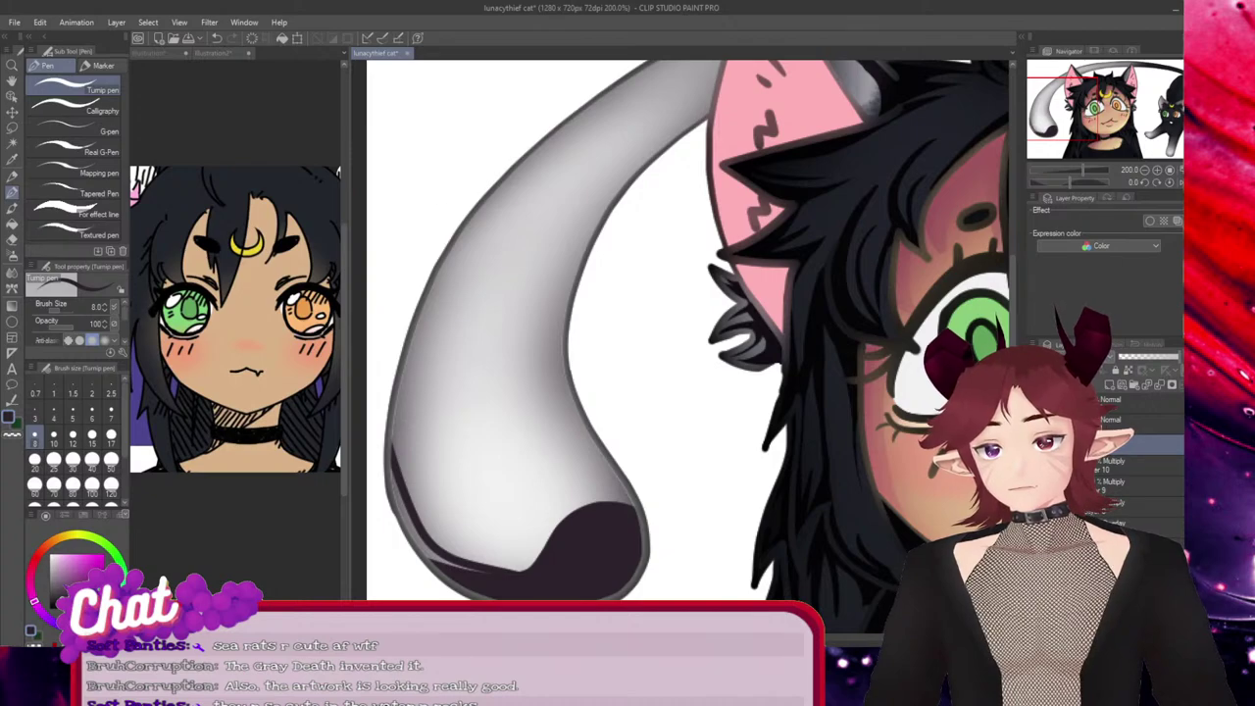
{"action": "key", "text": "ctrl+z"}
{"action": "mouse_move", "coordinate": [526, 580]}
{"action": "left_mouse_down"}
{"action": "mouse_move", "coordinate": [400, 471]}
{"action": "mouse_move", "coordinate": [395, 433]}
{"action": "left_mouse_up"}
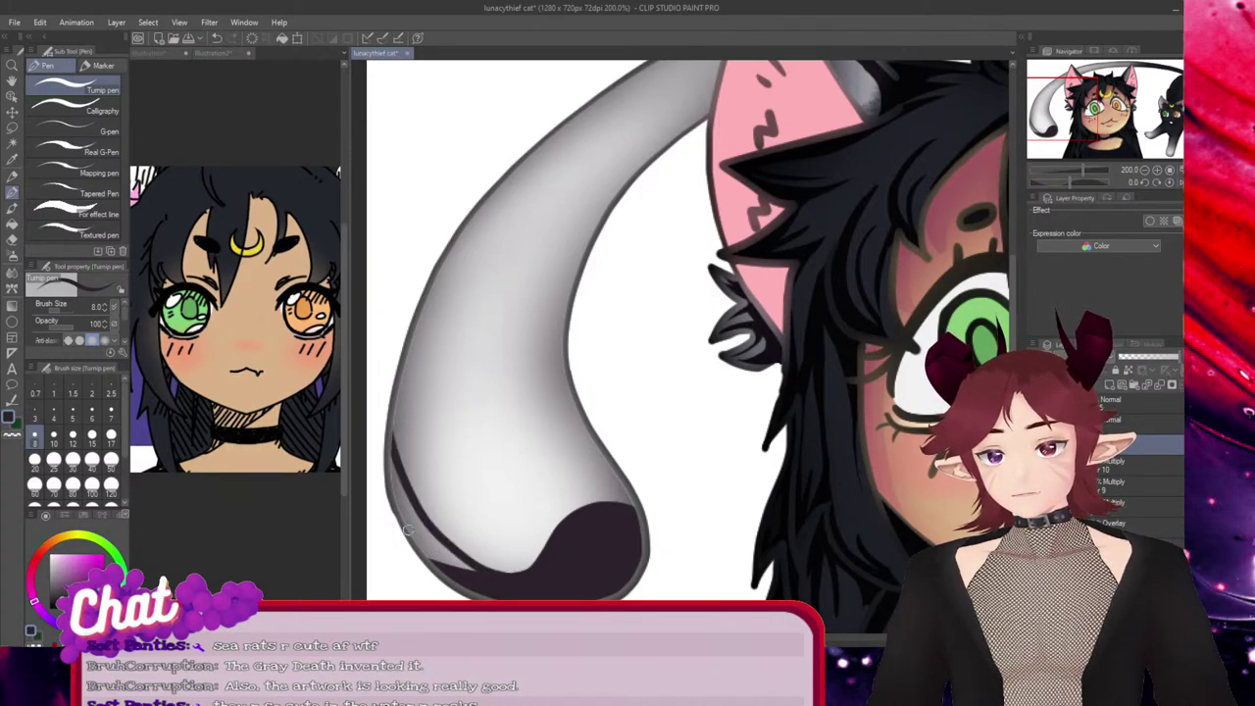
{"action": "mouse_move", "coordinate": [441, 556]}
{"action": "left_mouse_down"}
{"action": "mouse_move", "coordinate": [418, 517]}
{"action": "mouse_move", "coordinate": [457, 575]}
{"action": "mouse_move", "coordinate": [445, 574]}
{"action": "mouse_move", "coordinate": [394, 466]}
{"action": "left_mouse_up"}
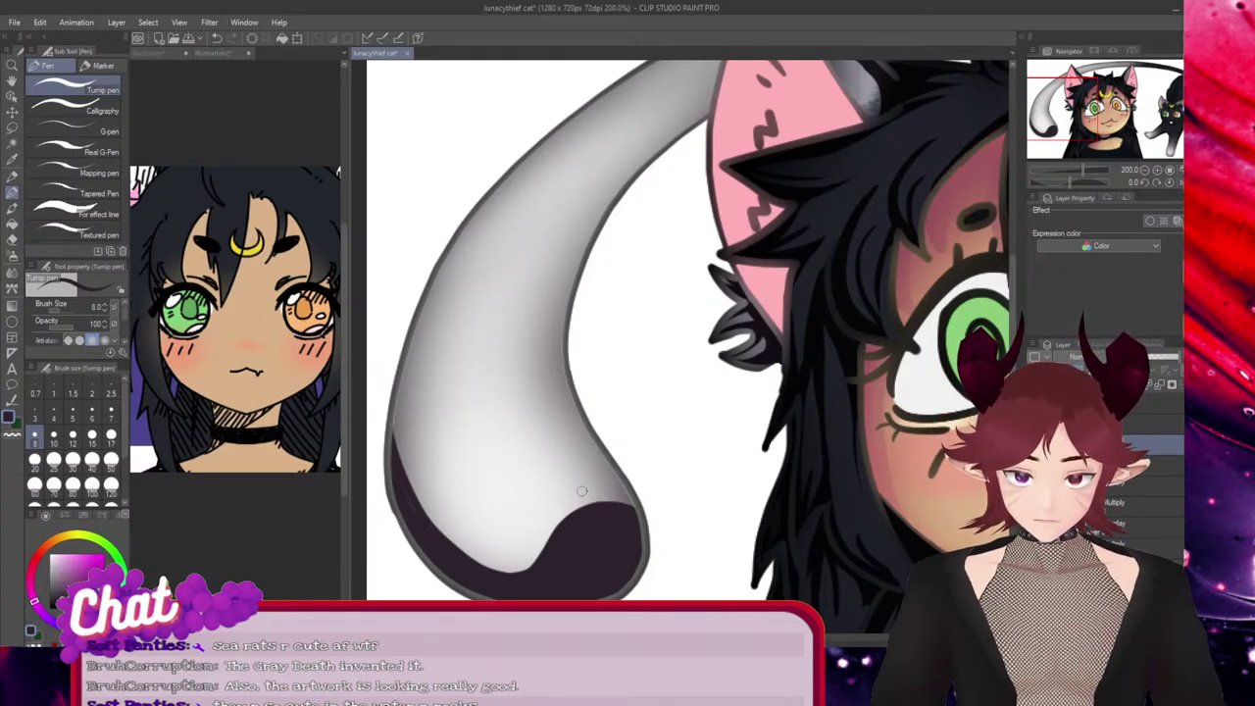
{"action": "mouse_move", "coordinate": [581, 490]}
{"action": "left_mouse_down"}
{"action": "mouse_move", "coordinate": [540, 537]}
{"action": "mouse_move", "coordinate": [531, 566]}
{"action": "left_mouse_up"}
{"action": "key", "text": "ctrl+z"}
{"action": "left_click_drag", "start_coordinate": [584, 492], "coordinate": [529, 569]}
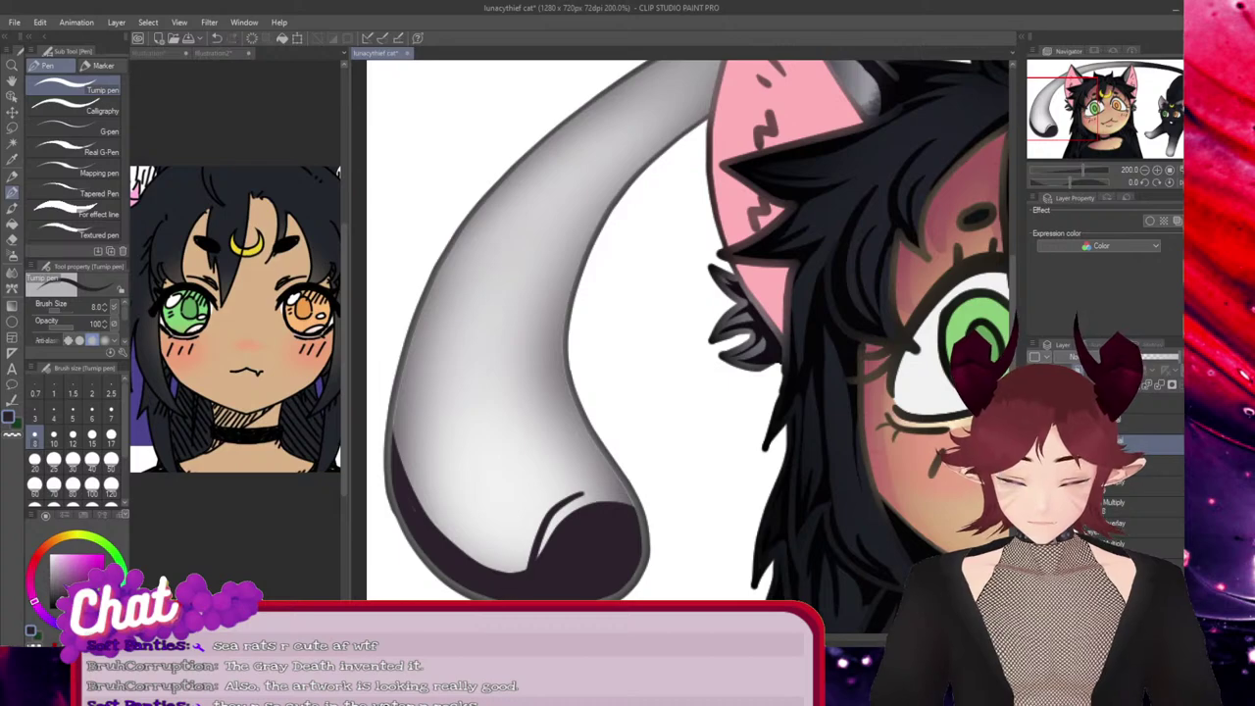
{"action": "key", "text": "ctrl+z"}
{"action": "mouse_move", "coordinate": [587, 495]}
{"action": "left_mouse_down"}
{"action": "mouse_move", "coordinate": [548, 521]}
{"action": "mouse_move", "coordinate": [530, 568]}
{"action": "left_mouse_up"}
{"action": "key", "text": "ctrl+z"}
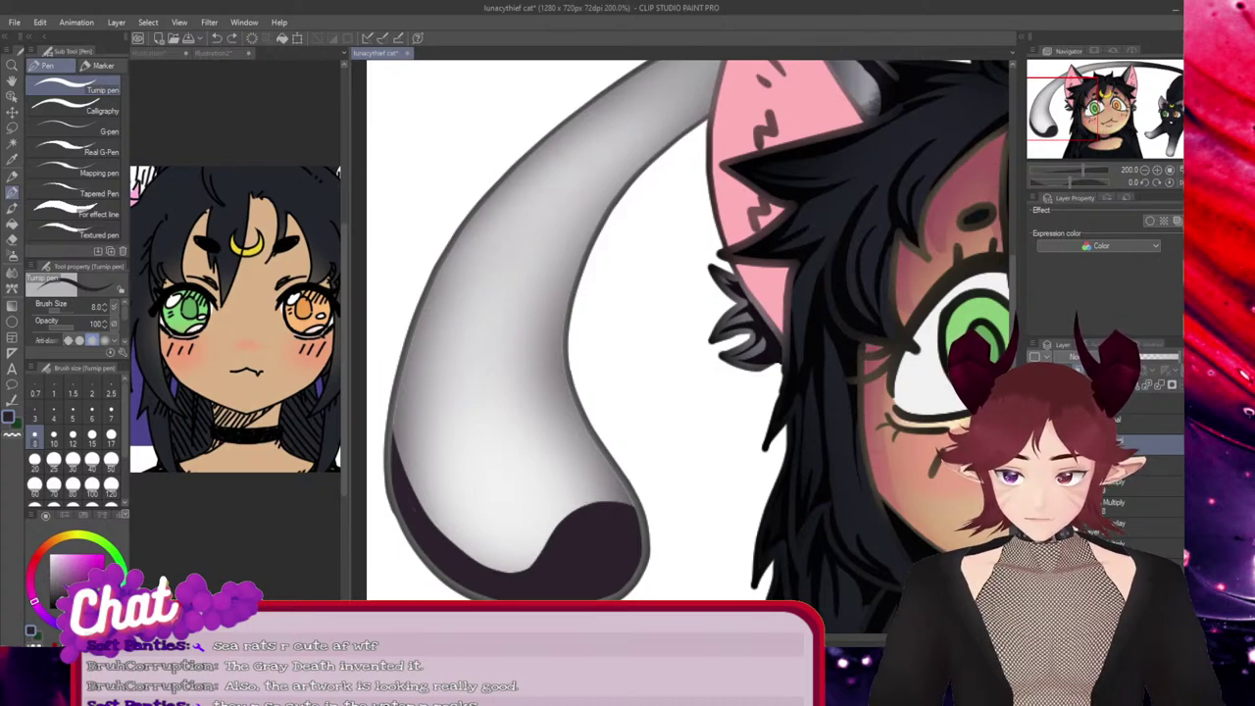
Erase a thin curved sliver near the upper edge of the tail tip's dark marking with the Hard eraser at size 17
{"action": "key", "text": "e"}
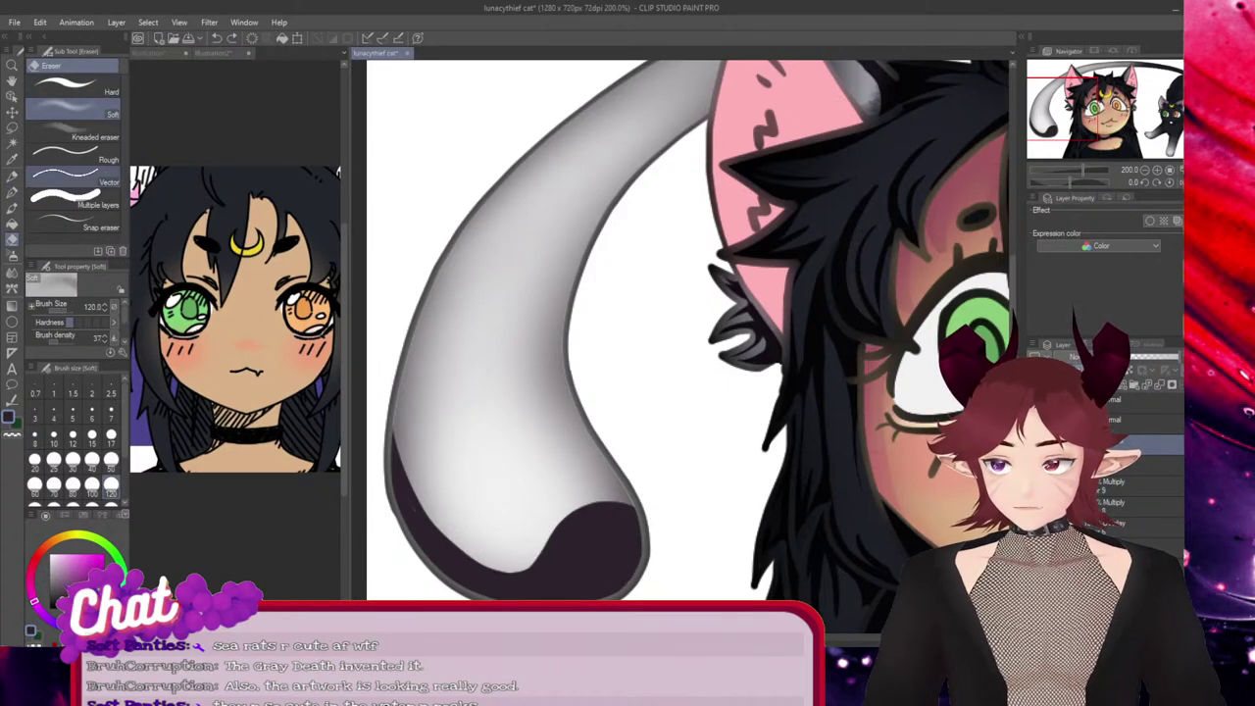
{"action": "left_click", "coordinate": [74, 87]}
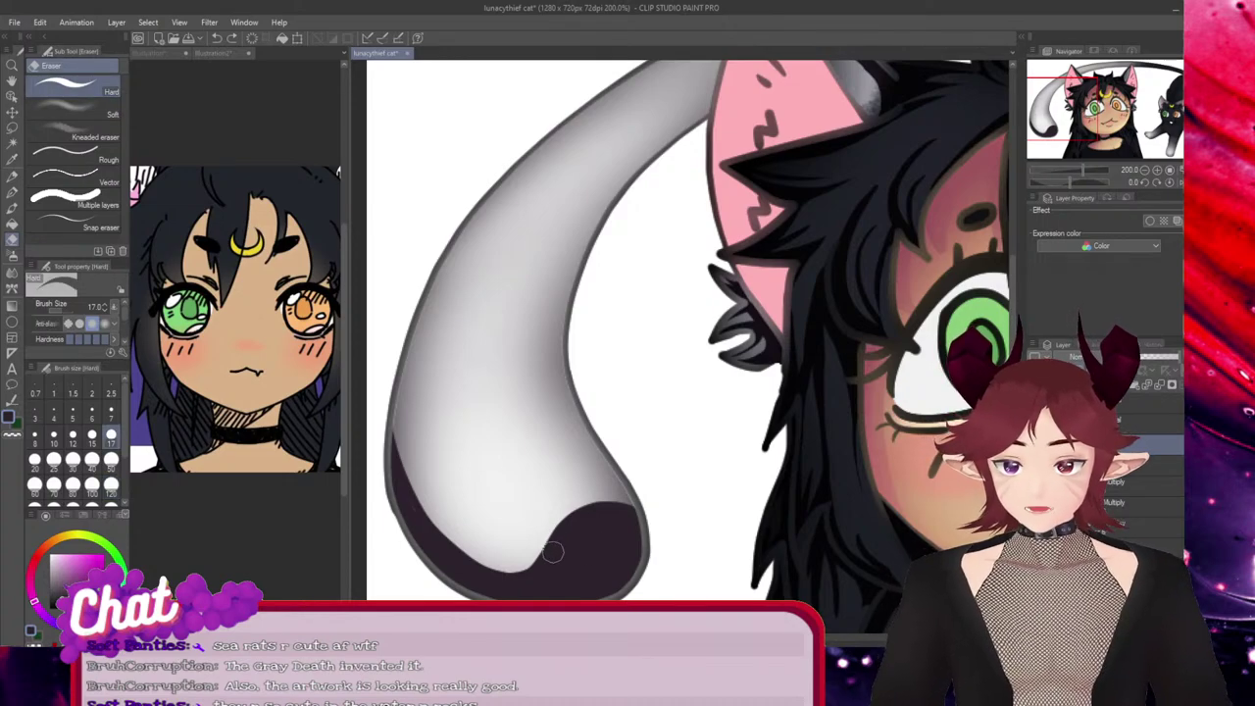
{"action": "left_click_drag", "start_coordinate": [550, 552], "coordinate": [631, 523]}
{"action": "key", "text": "ctrl+z"}
{"action": "left_click_drag", "start_coordinate": [549, 551], "coordinate": [592, 506]}
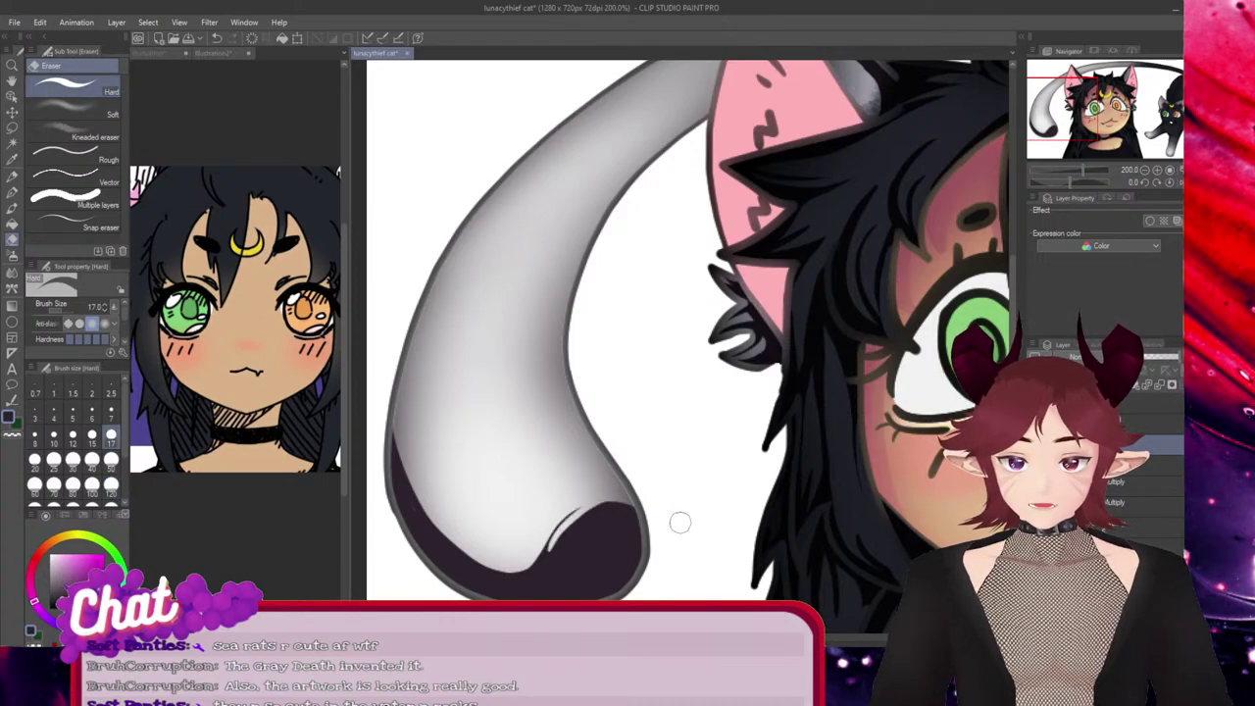
{"action": "key", "text": "ctrl+z"}
{"action": "left_click_drag", "start_coordinate": [557, 549], "coordinate": [617, 504]}
{"action": "key", "text": "ctrl+z"}
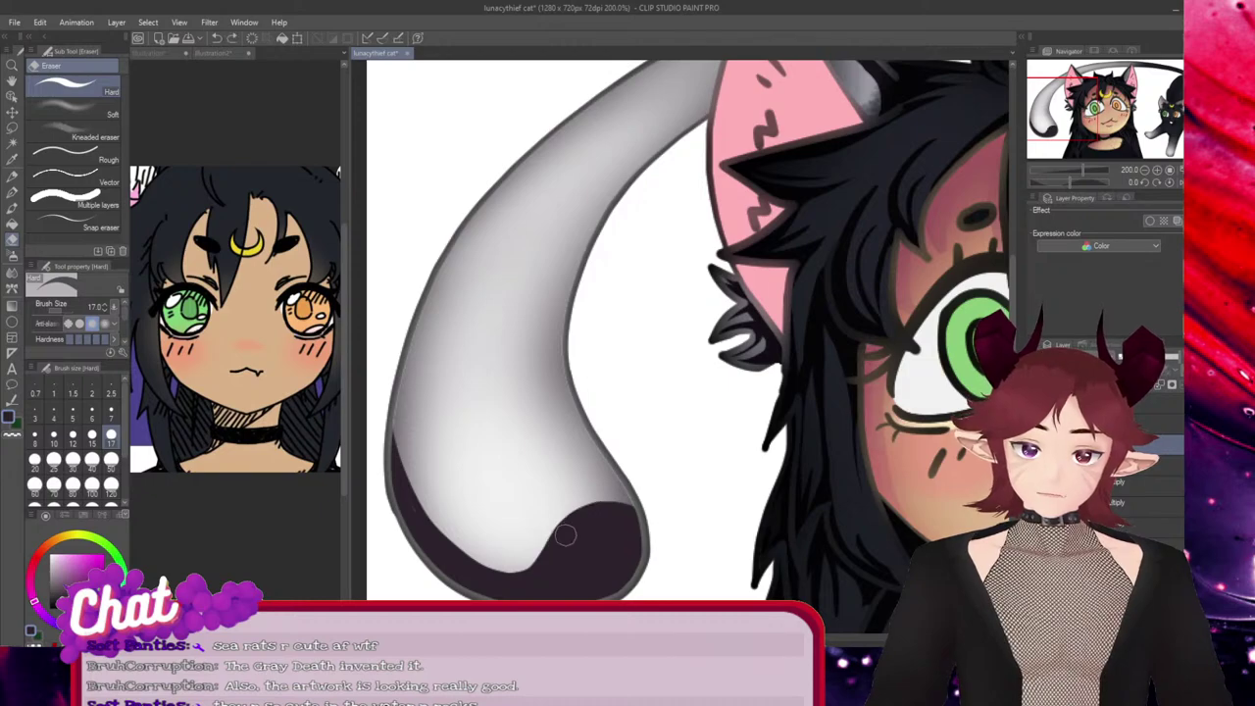
{"action": "left_click_drag", "start_coordinate": [554, 547], "coordinate": [604, 500]}
{"action": "key", "text": "ctrl+z"}
{"action": "mouse_move", "coordinate": [554, 551]}
{"action": "left_mouse_down"}
{"action": "mouse_move", "coordinate": [632, 500]}
{"action": "mouse_move", "coordinate": [549, 567]}
{"action": "left_mouse_up"}
{"action": "key", "text": "ctrl+z"}
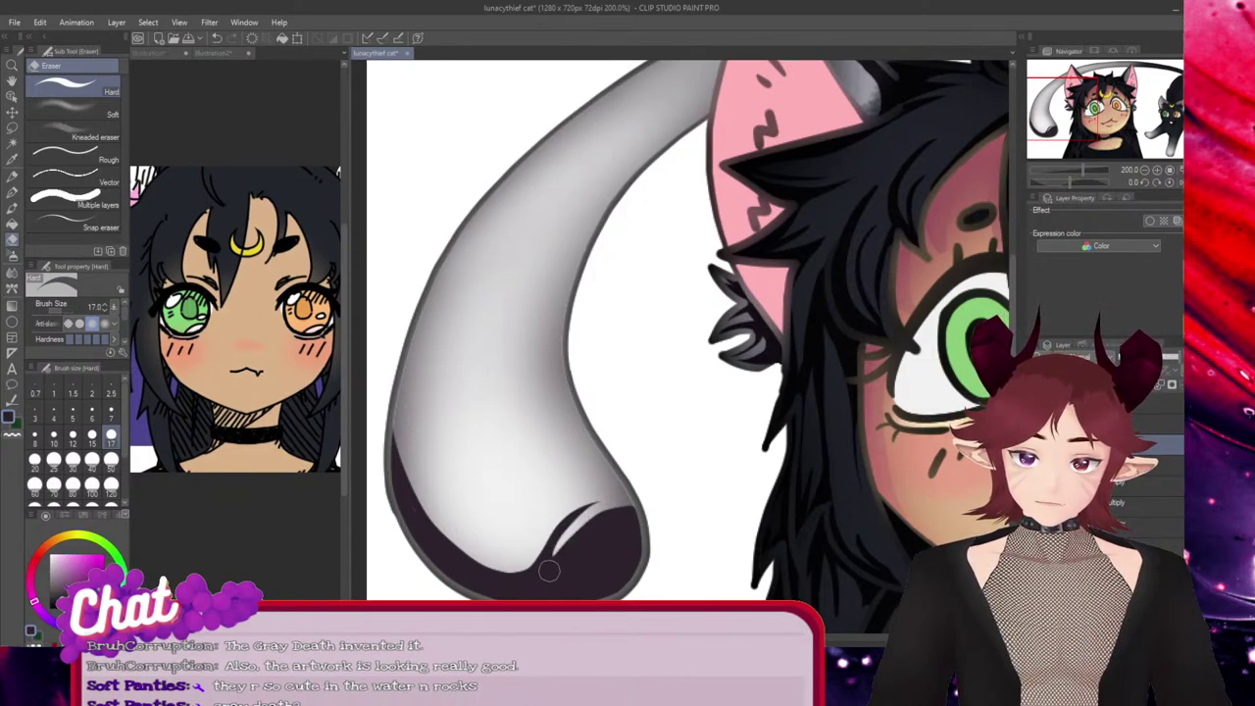
{"action": "key", "text": "ctrl+z"}
{"action": "left_click_drag", "start_coordinate": [628, 502], "coordinate": [550, 565]}
{"action": "key", "text": "ctrl+z"}
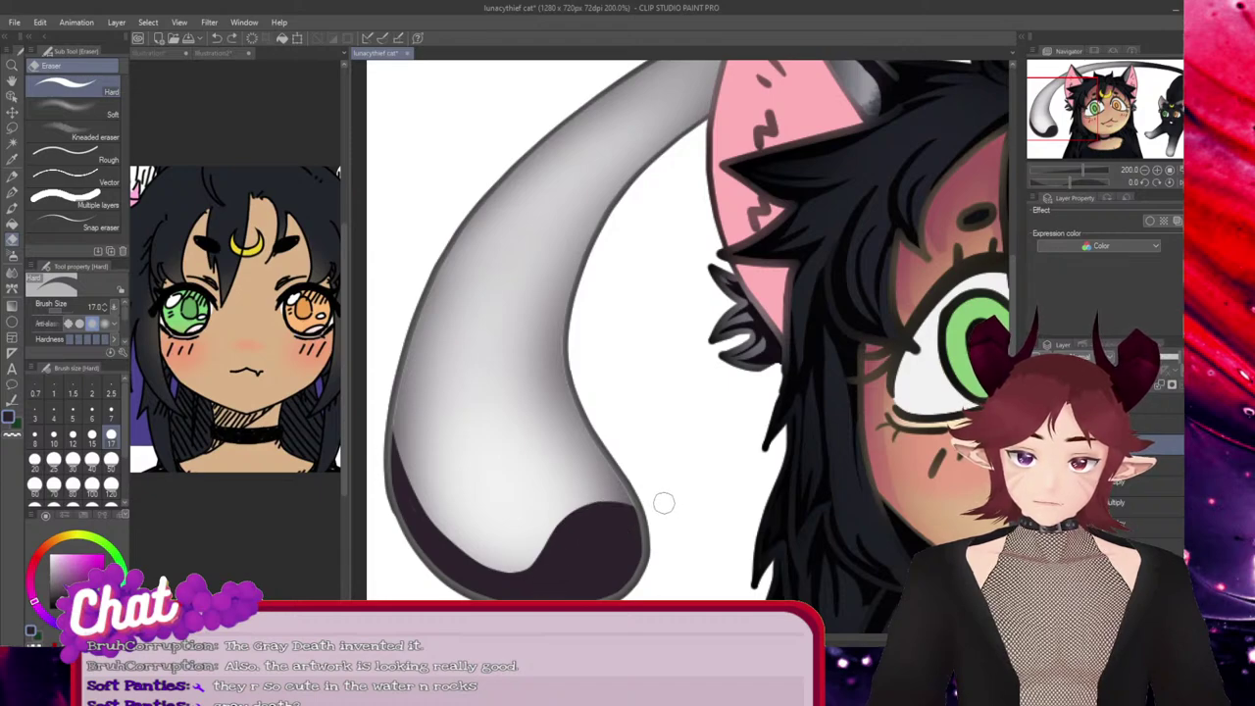
{"action": "left_click_drag", "start_coordinate": [627, 502], "coordinate": [541, 579]}
{"action": "key", "text": "ctrl+z"}
{"action": "left_click_drag", "start_coordinate": [637, 506], "coordinate": [589, 522]}
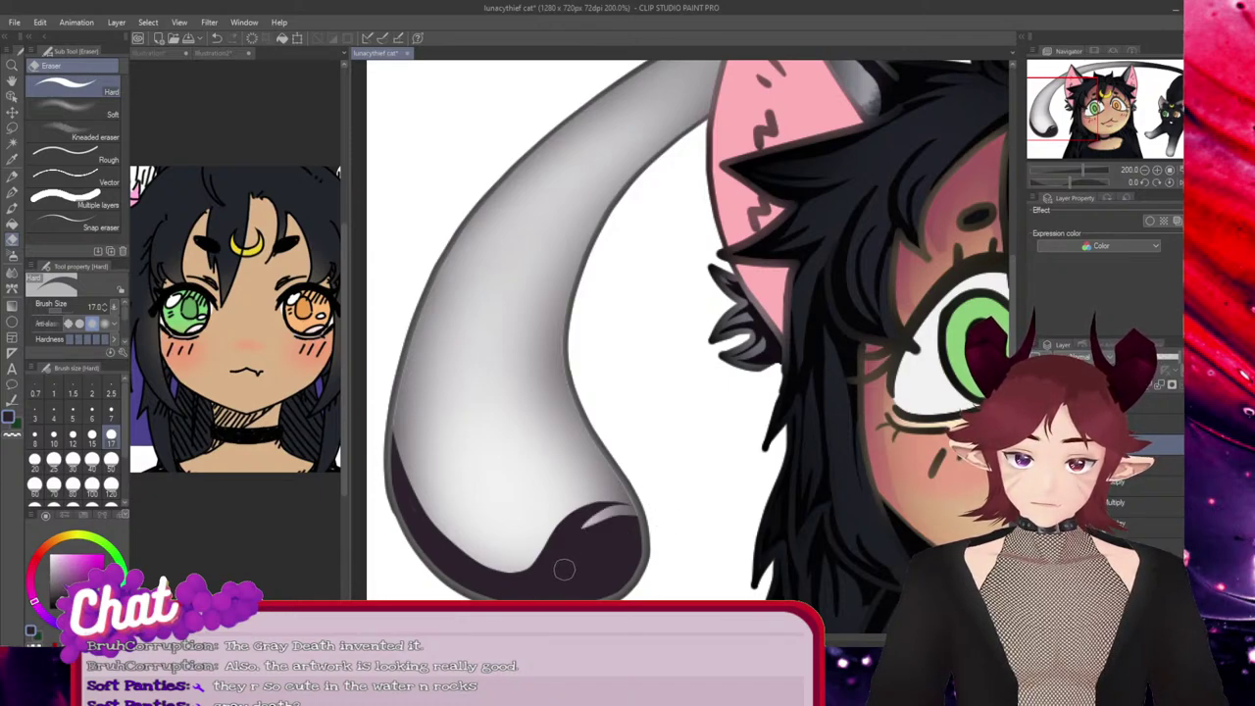
{"action": "key", "text": "p"}
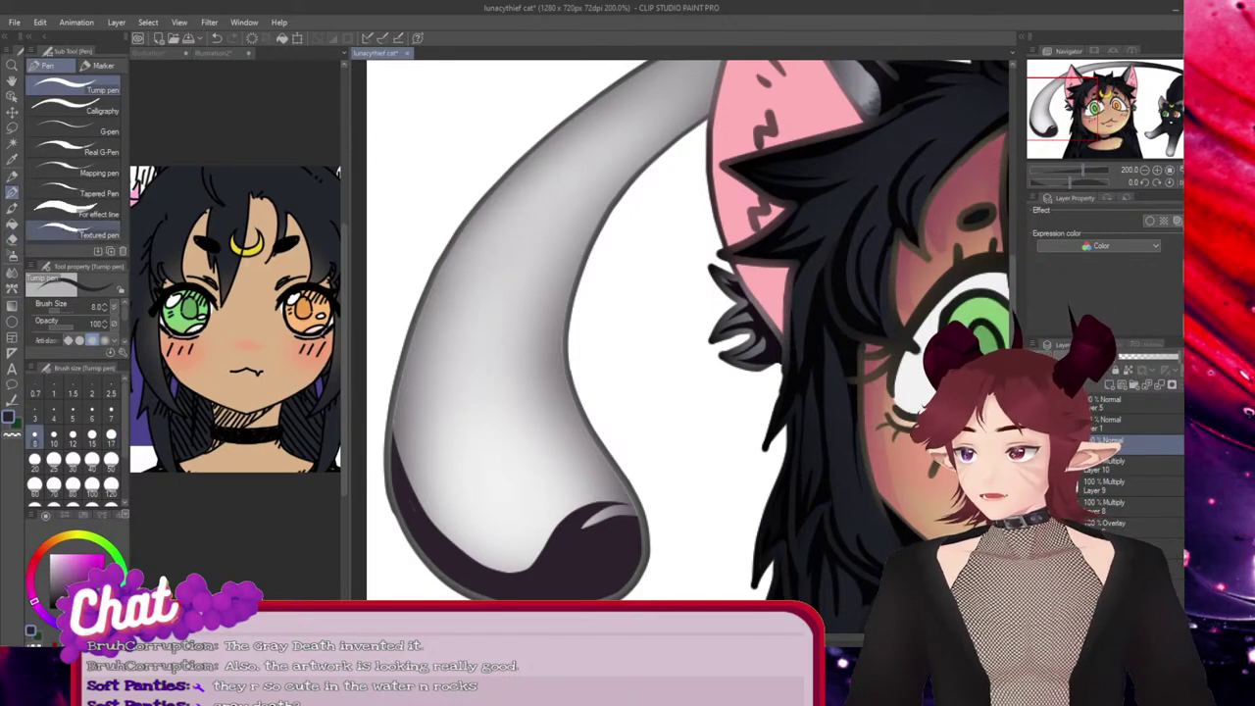
{"action": "left_click_drag", "start_coordinate": [638, 518], "coordinate": [579, 538]}
{"action": "key", "text": "ctrl+z"}
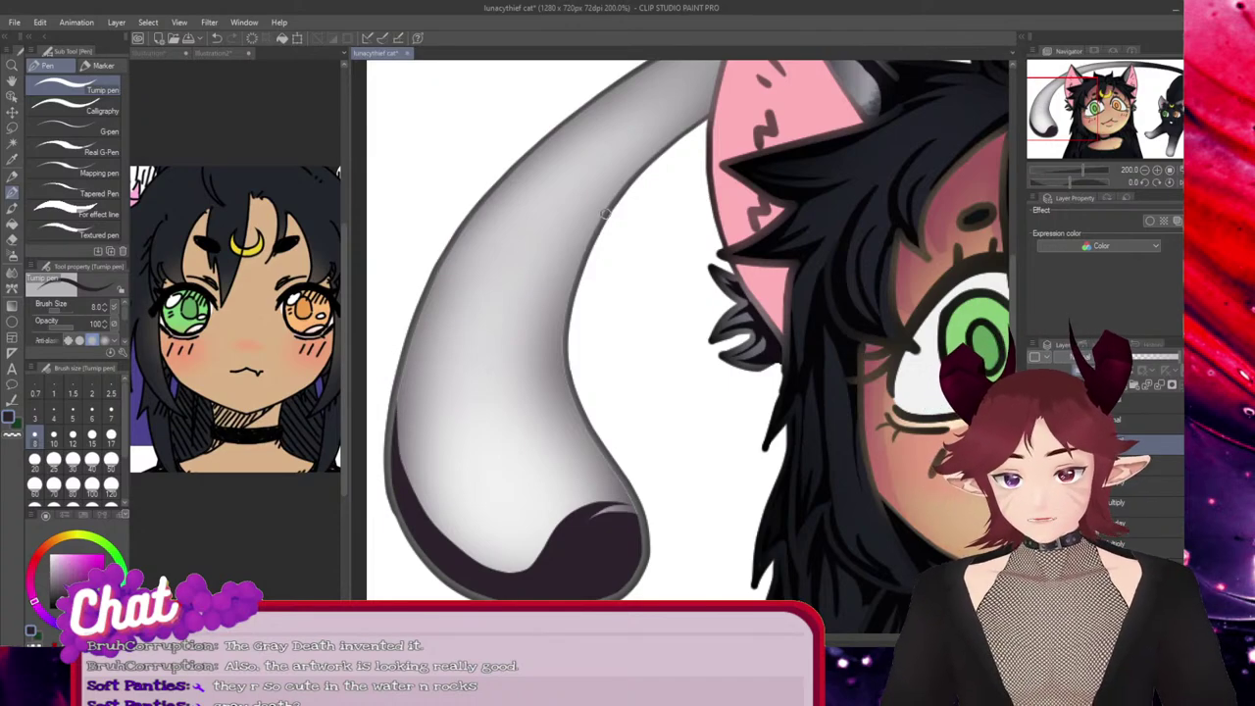
{"action": "left_click_drag", "start_coordinate": [600, 219], "coordinate": [598, 396]}
{"action": "key", "text": "ctrl+z"}
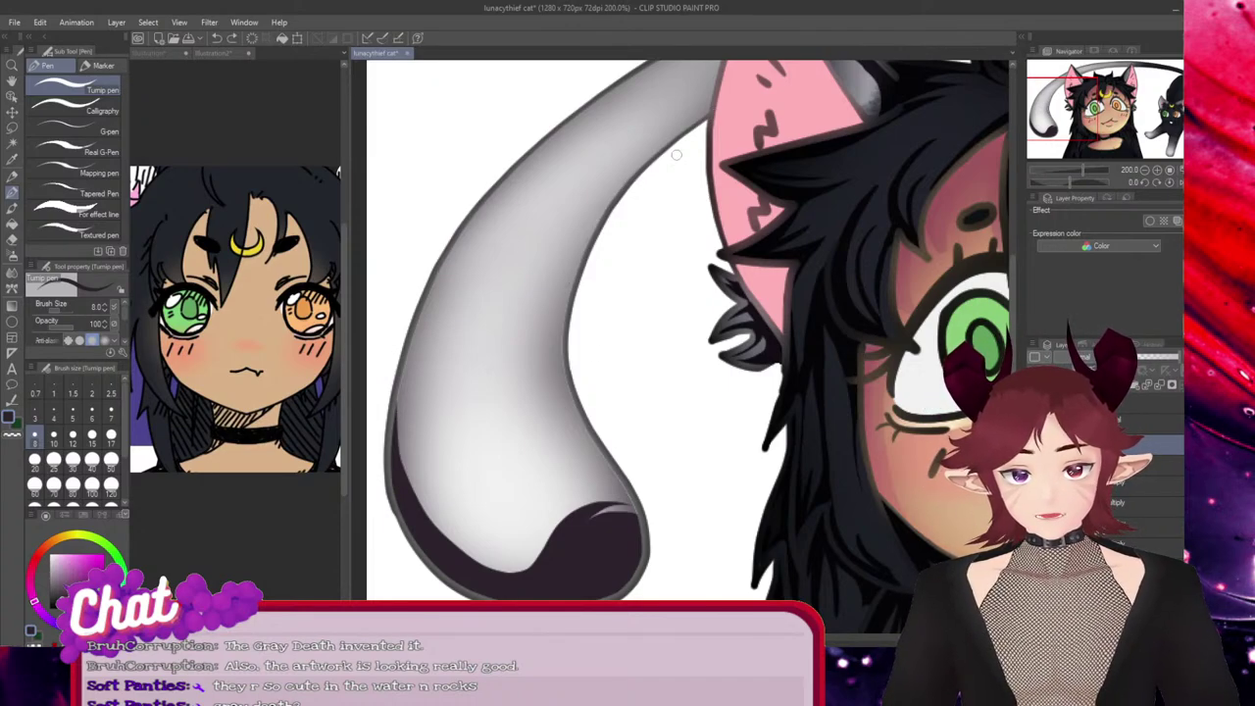
{"action": "left_click_drag", "start_coordinate": [701, 119], "coordinate": [558, 446]}
{"action": "key", "text": "ctrl+z"}
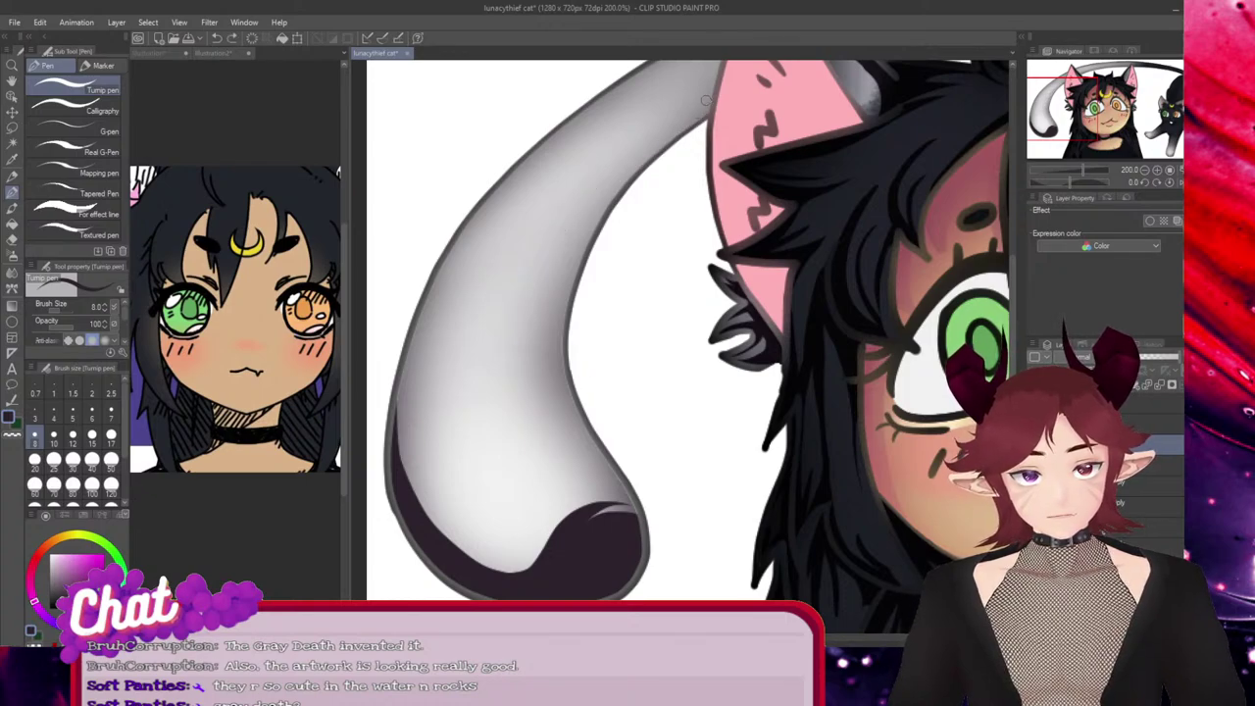
{"action": "mouse_move", "coordinate": [723, 104]}
{"action": "left_mouse_down"}
{"action": "mouse_move", "coordinate": [535, 367]}
{"action": "mouse_move", "coordinate": [579, 412]}
{"action": "left_mouse_up"}
{"action": "key", "text": "ctrl+z"}
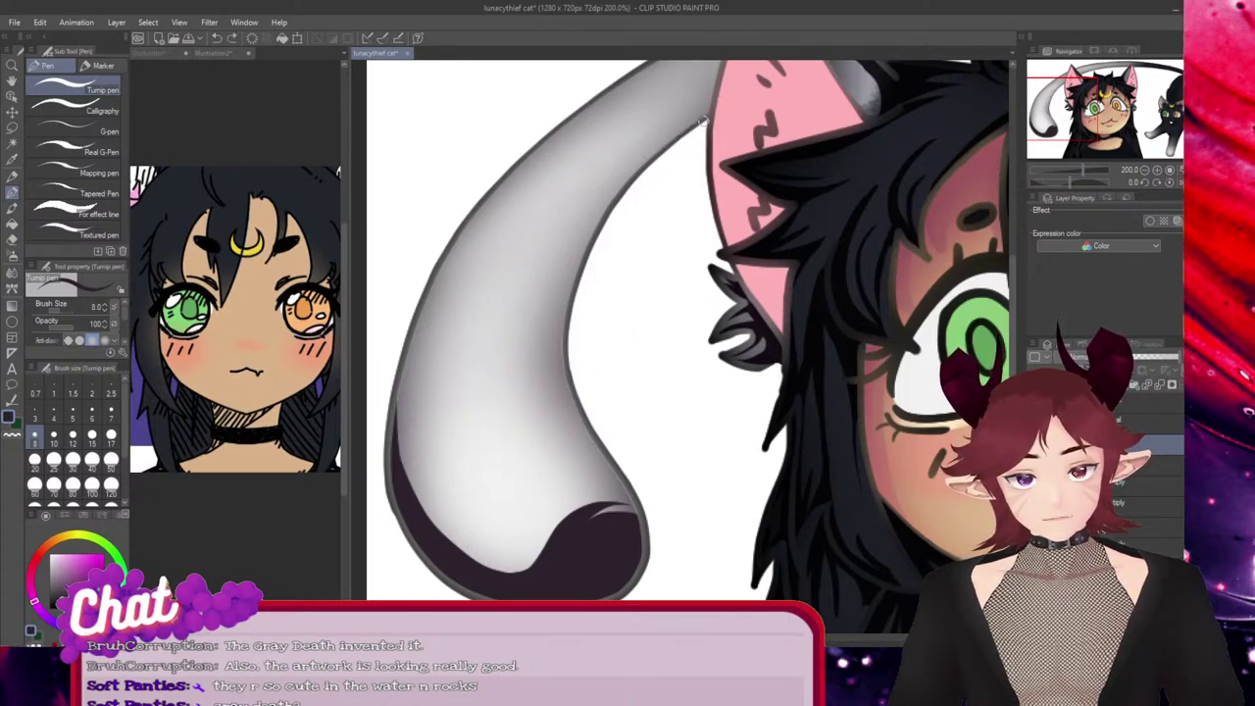
Outline a second marking with the Turnip pen at size 8, curving down the tail's inner side and closing back at the edge above the tip
{"action": "mouse_move", "coordinate": [726, 93]}
{"action": "left_mouse_down"}
{"action": "mouse_move", "coordinate": [627, 170]}
{"action": "mouse_move", "coordinate": [578, 446]}
{"action": "left_mouse_up"}
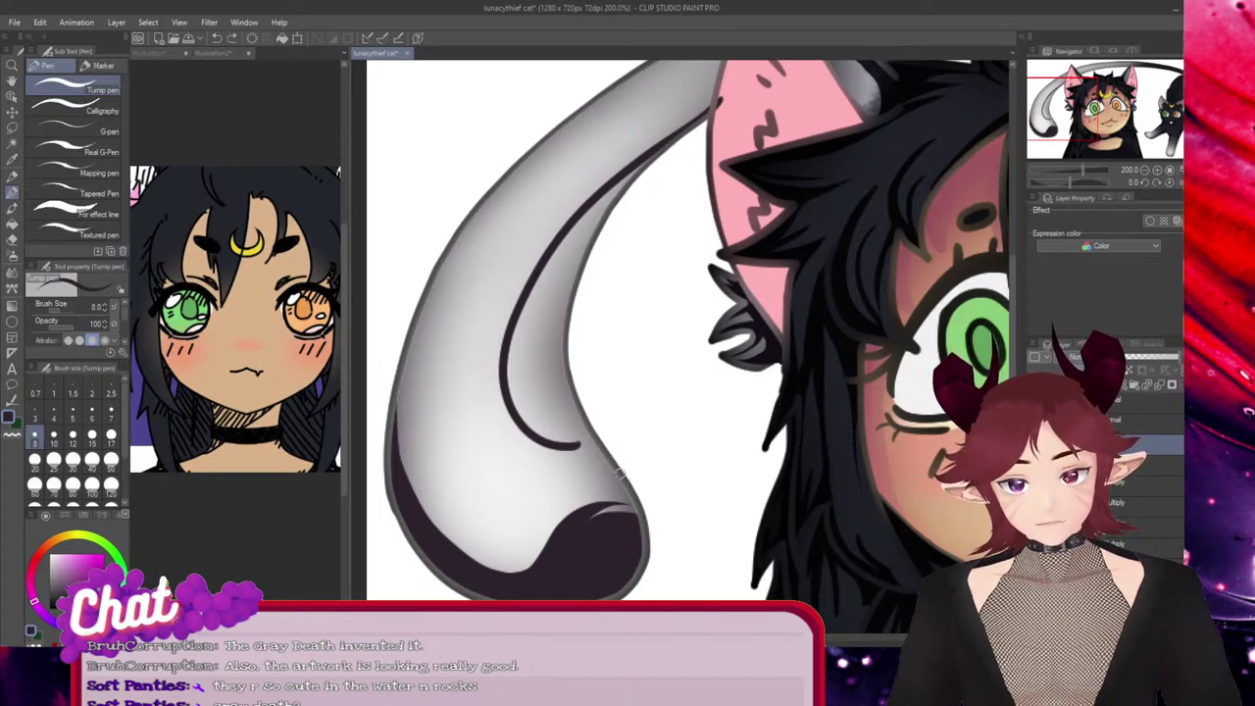
{"action": "left_click_drag", "start_coordinate": [603, 454], "coordinate": [534, 451]}
{"action": "key", "text": "ctrl+z"}
{"action": "mouse_move", "coordinate": [615, 469]}
{"action": "left_mouse_down"}
{"action": "mouse_move", "coordinate": [549, 454]}
{"action": "mouse_move", "coordinate": [541, 464]}
{"action": "left_mouse_up"}
{"action": "key", "text": "ctrl+z"}
{"action": "key", "text": "ctrl+z"}
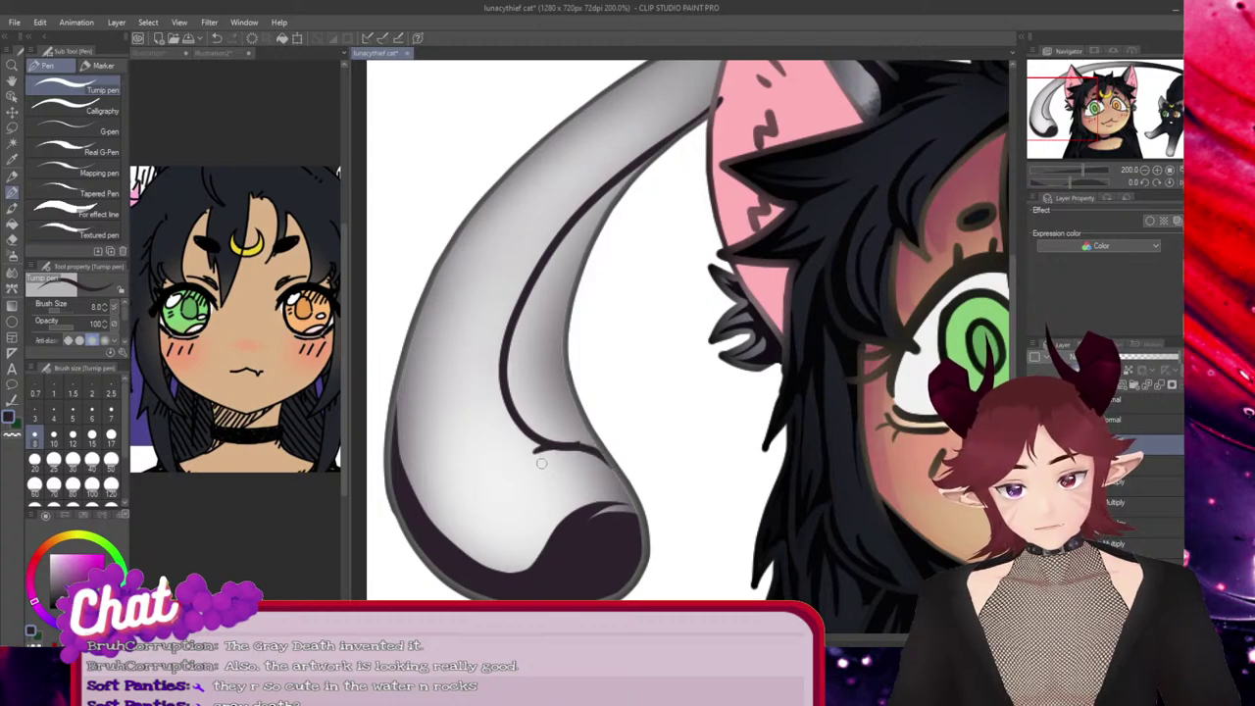
Erase the overshooting line end at the lower corner of the inner marking's outline with the Hard eraser at size 17
{"action": "key", "text": "e"}
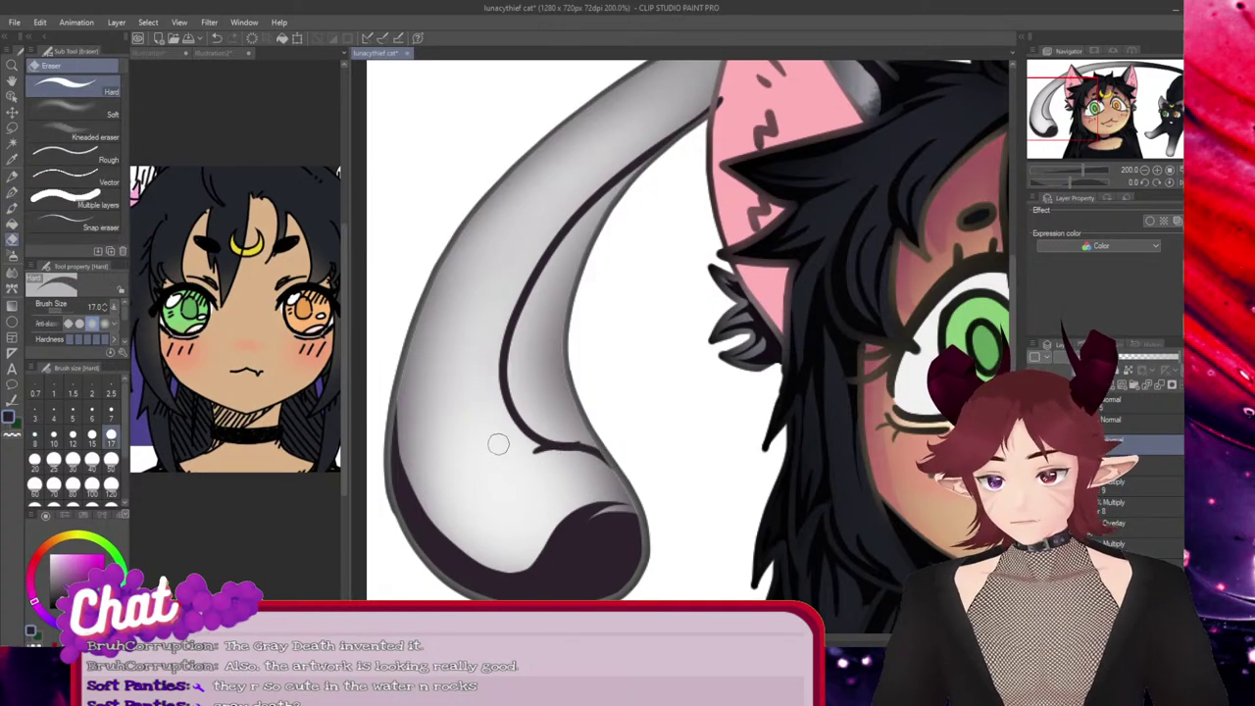
{"action": "left_click_drag", "start_coordinate": [542, 460], "coordinate": [544, 454]}
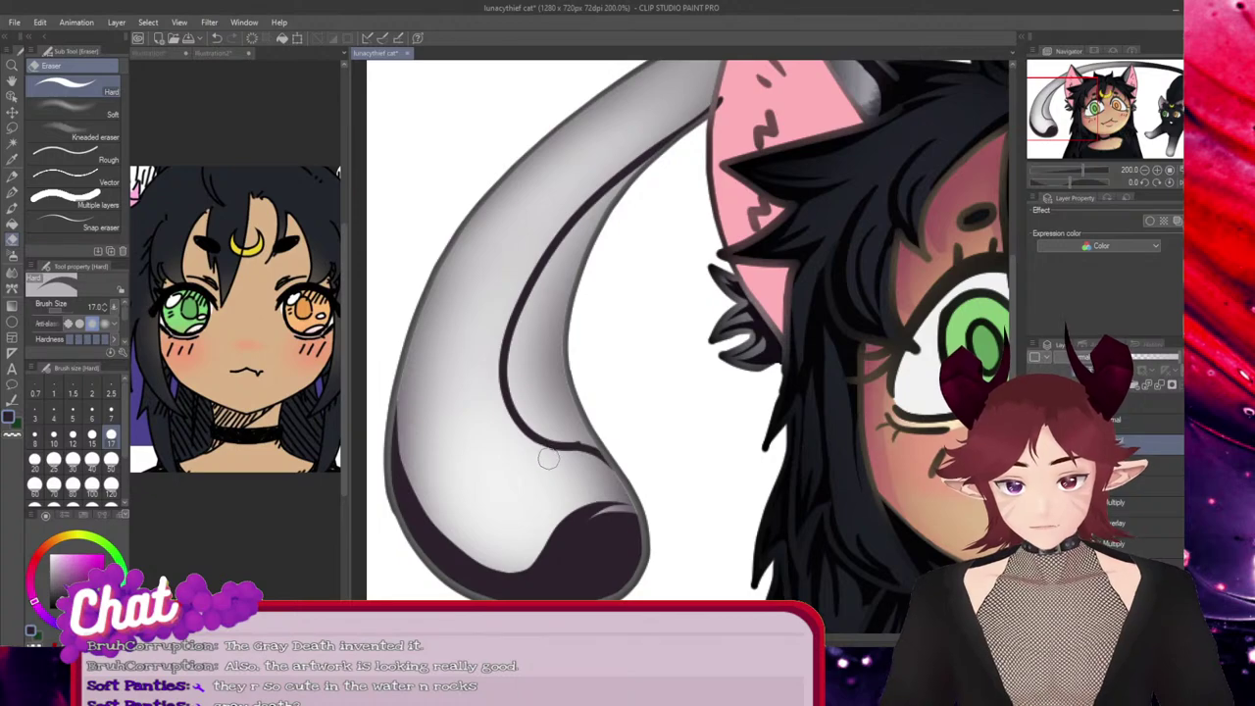
{"action": "left_click", "coordinate": [12, 208]}
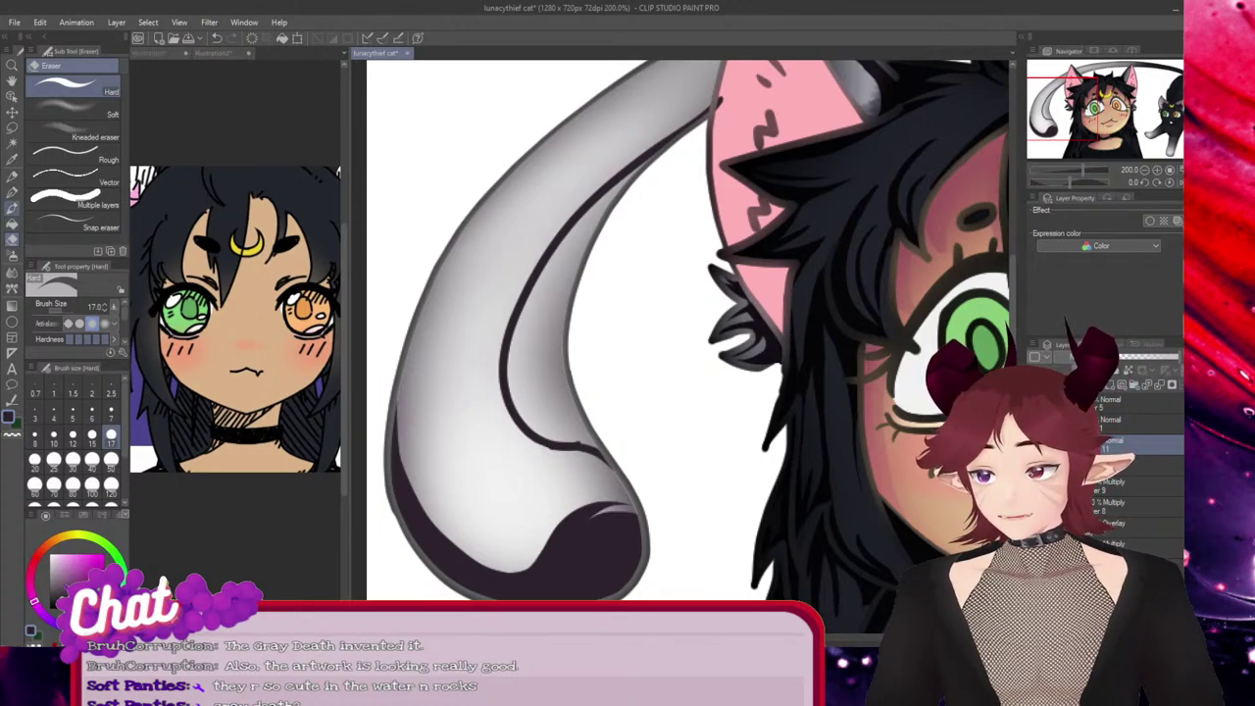
Fill the outlined marking along the tail's inner edge with solid dark color using the Turnip pen at size 8
{"action": "key", "text": "p"}
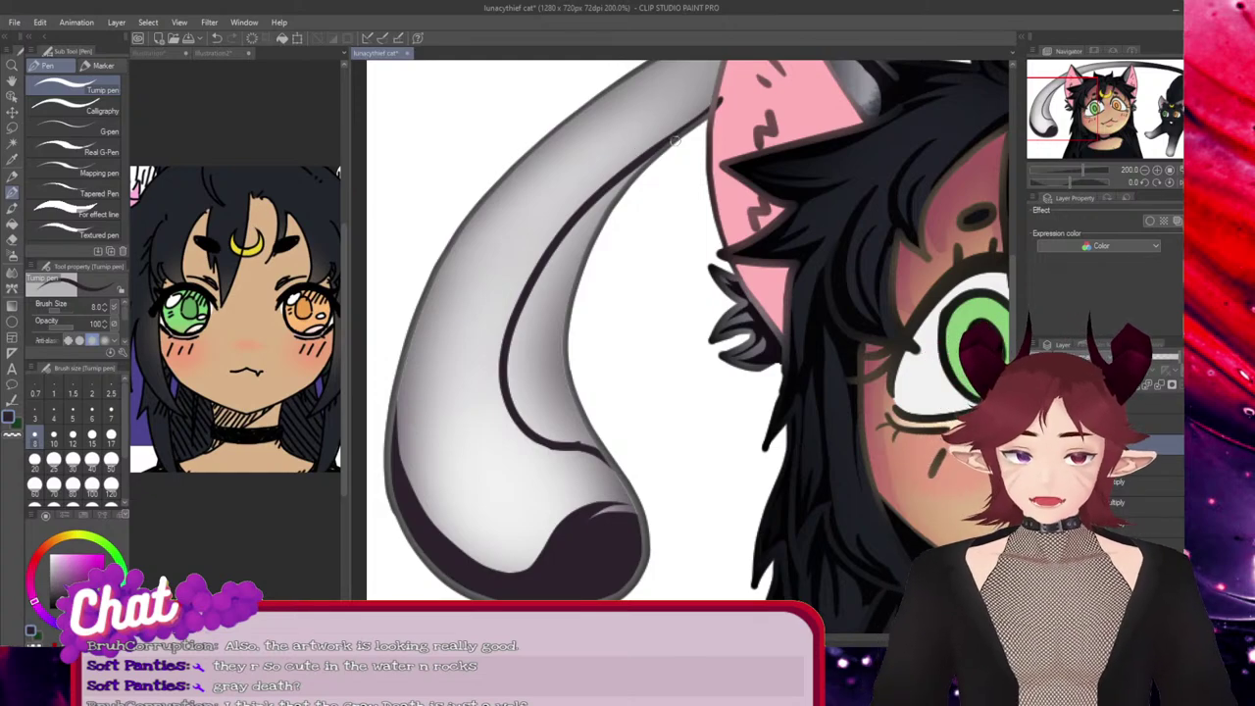
{"action": "key", "text": "e"}
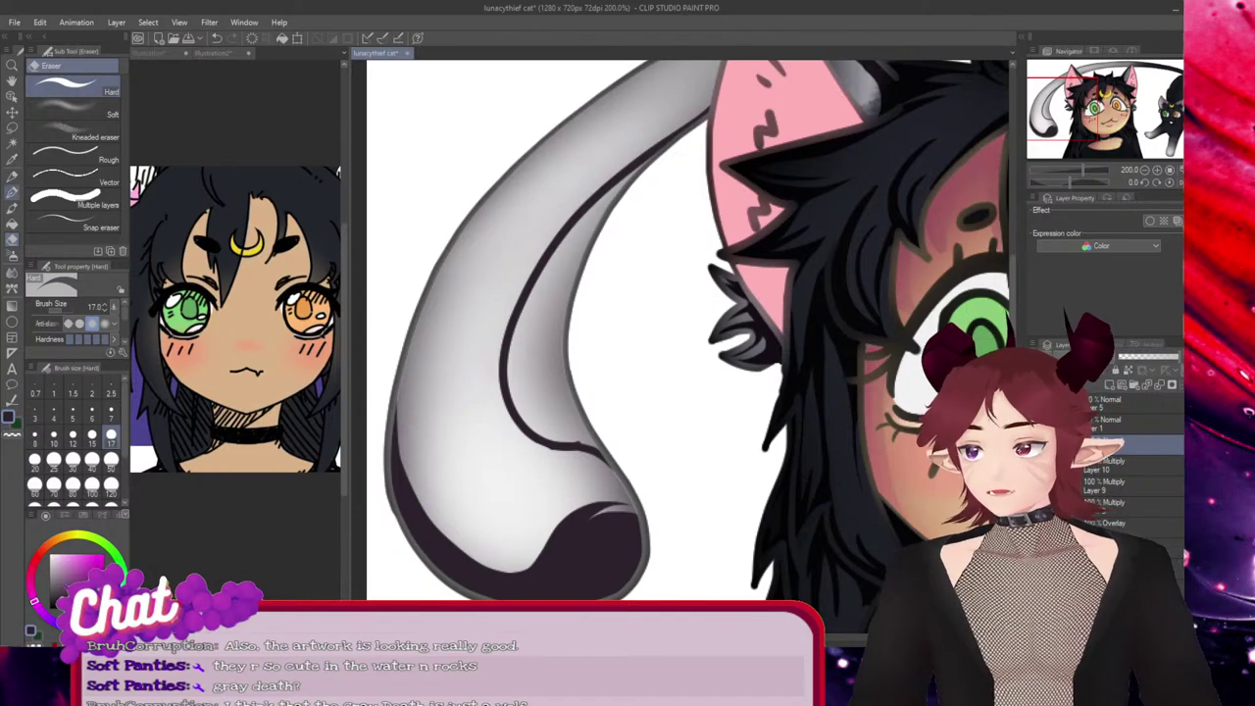
{"action": "key", "text": "p"}
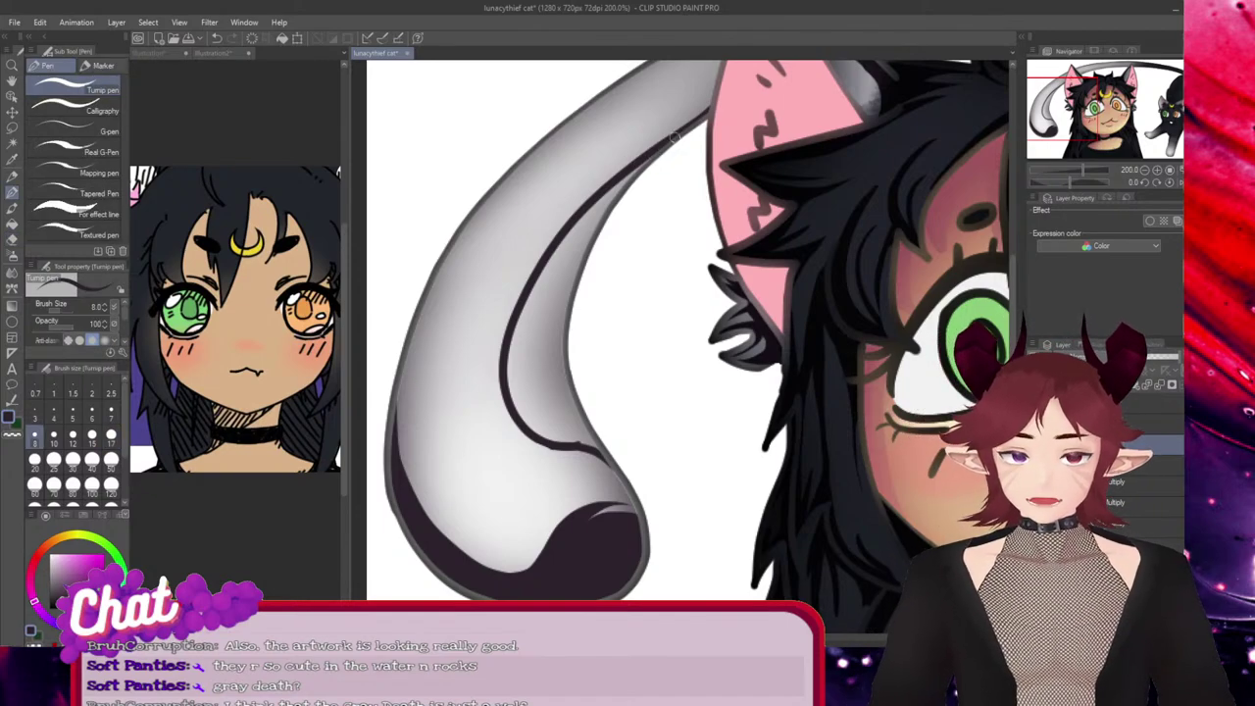
{"action": "left_click_drag", "start_coordinate": [663, 143], "coordinate": [600, 194]}
{"action": "key", "text": "ctrl+z"}
{"action": "mouse_move", "coordinate": [648, 160]}
{"action": "left_mouse_down"}
{"action": "mouse_move", "coordinate": [595, 207]}
{"action": "mouse_move", "coordinate": [571, 264]}
{"action": "left_mouse_up"}
{"action": "mouse_move", "coordinate": [605, 207]}
{"action": "left_mouse_down"}
{"action": "mouse_move", "coordinate": [557, 298]}
{"action": "mouse_move", "coordinate": [593, 215]}
{"action": "mouse_move", "coordinate": [541, 292]}
{"action": "mouse_move", "coordinate": [590, 207]}
{"action": "mouse_move", "coordinate": [534, 284]}
{"action": "mouse_move", "coordinate": [576, 250]}
{"action": "left_mouse_up"}
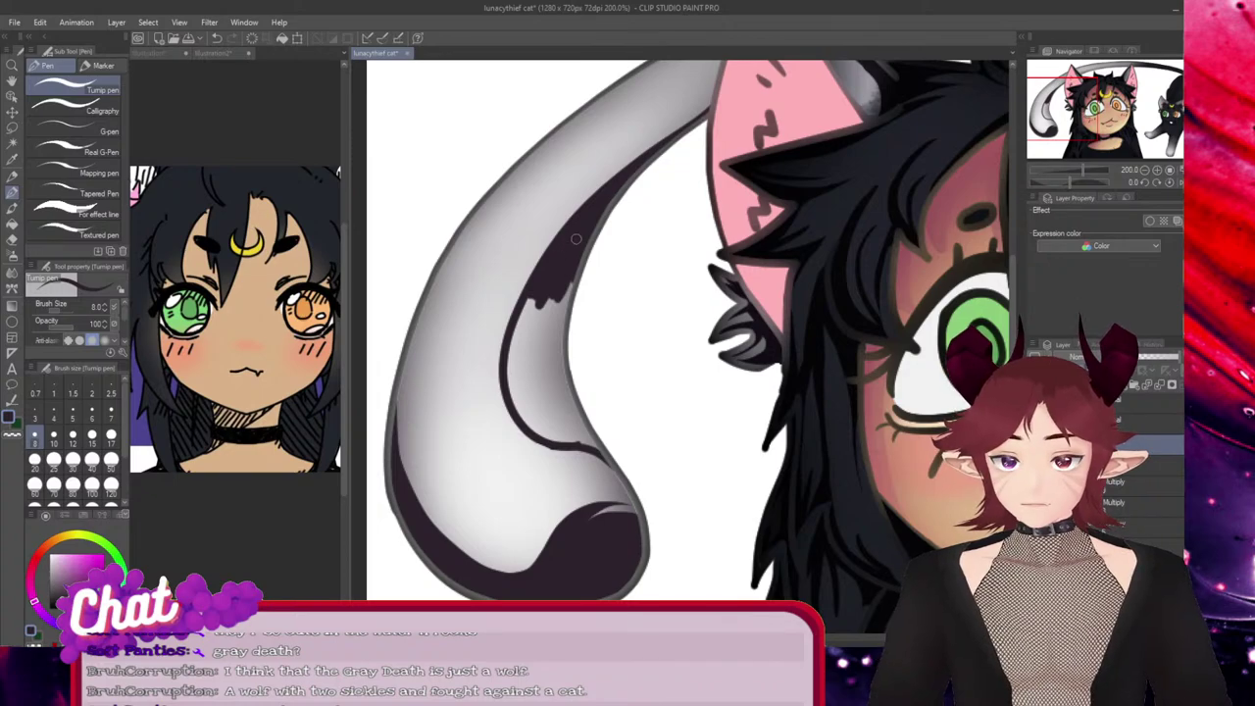
{"action": "mouse_move", "coordinate": [549, 293]}
{"action": "left_mouse_down"}
{"action": "mouse_move", "coordinate": [511, 378]}
{"action": "mouse_move", "coordinate": [516, 328]}
{"action": "mouse_move", "coordinate": [545, 296]}
{"action": "mouse_move", "coordinate": [515, 357]}
{"action": "mouse_move", "coordinate": [544, 279]}
{"action": "mouse_move", "coordinate": [516, 367]}
{"action": "mouse_move", "coordinate": [558, 281]}
{"action": "mouse_move", "coordinate": [540, 372]}
{"action": "mouse_move", "coordinate": [576, 275]}
{"action": "left_mouse_up"}
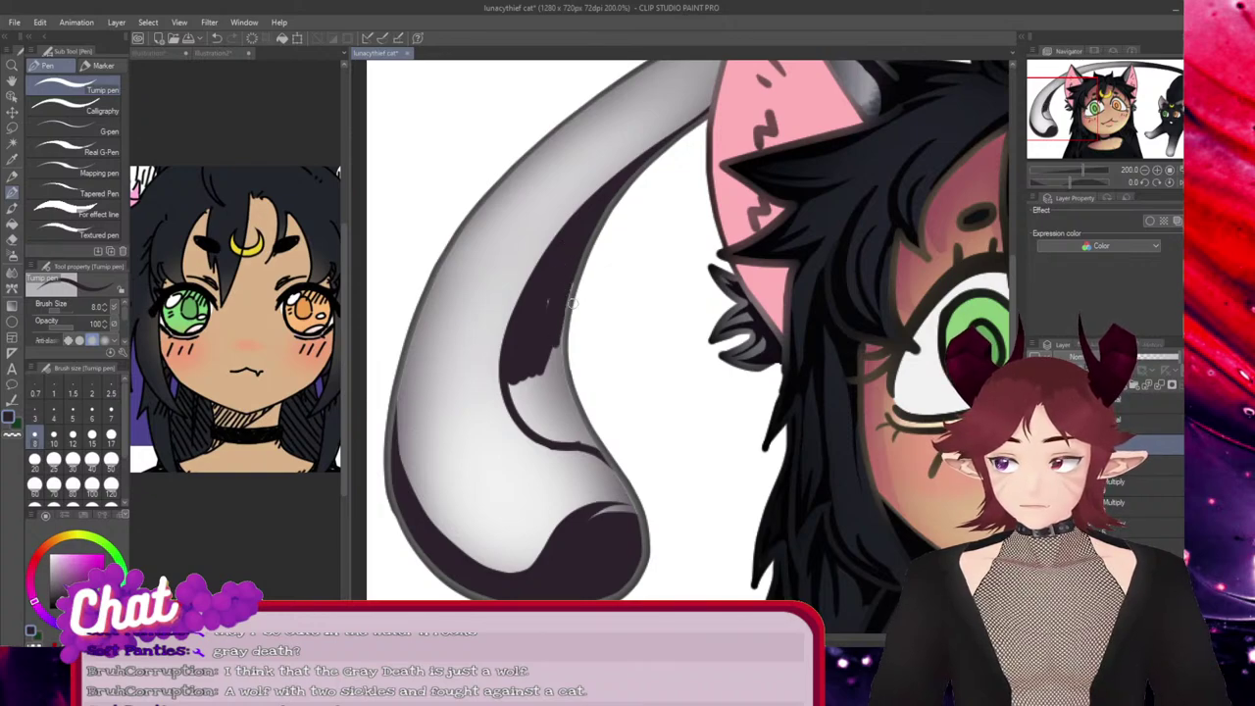
{"action": "mouse_move", "coordinate": [551, 333]}
{"action": "left_mouse_down"}
{"action": "mouse_move", "coordinate": [551, 372]}
{"action": "mouse_move", "coordinate": [559, 308]}
{"action": "mouse_move", "coordinate": [571, 397]}
{"action": "mouse_move", "coordinate": [546, 305]}
{"action": "mouse_move", "coordinate": [555, 399]}
{"action": "mouse_move", "coordinate": [553, 296]}
{"action": "mouse_move", "coordinate": [544, 385]}
{"action": "left_mouse_up"}
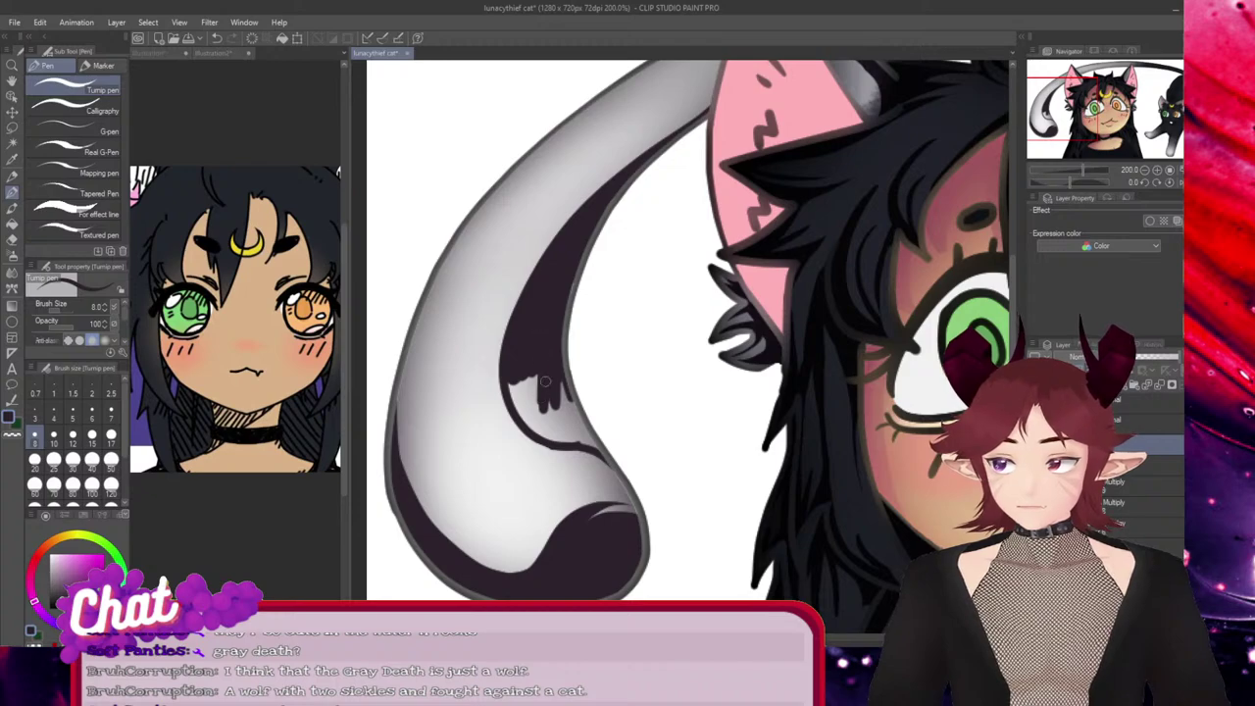
{"action": "mouse_move", "coordinate": [522, 390]}
{"action": "left_mouse_down"}
{"action": "mouse_move", "coordinate": [536, 361]}
{"action": "mouse_move", "coordinate": [549, 384]}
{"action": "mouse_move", "coordinate": [538, 350]}
{"action": "mouse_move", "coordinate": [534, 402]}
{"action": "mouse_move", "coordinate": [518, 376]}
{"action": "mouse_move", "coordinate": [547, 407]}
{"action": "mouse_move", "coordinate": [533, 423]}
{"action": "mouse_move", "coordinate": [520, 376]}
{"action": "mouse_move", "coordinate": [559, 410]}
{"action": "mouse_move", "coordinate": [558, 439]}
{"action": "mouse_move", "coordinate": [536, 428]}
{"action": "mouse_move", "coordinate": [524, 402]}
{"action": "mouse_move", "coordinate": [544, 399]}
{"action": "mouse_move", "coordinate": [553, 439]}
{"action": "mouse_move", "coordinate": [520, 398]}
{"action": "mouse_move", "coordinate": [564, 409]}
{"action": "mouse_move", "coordinate": [554, 394]}
{"action": "mouse_move", "coordinate": [582, 435]}
{"action": "left_mouse_up"}
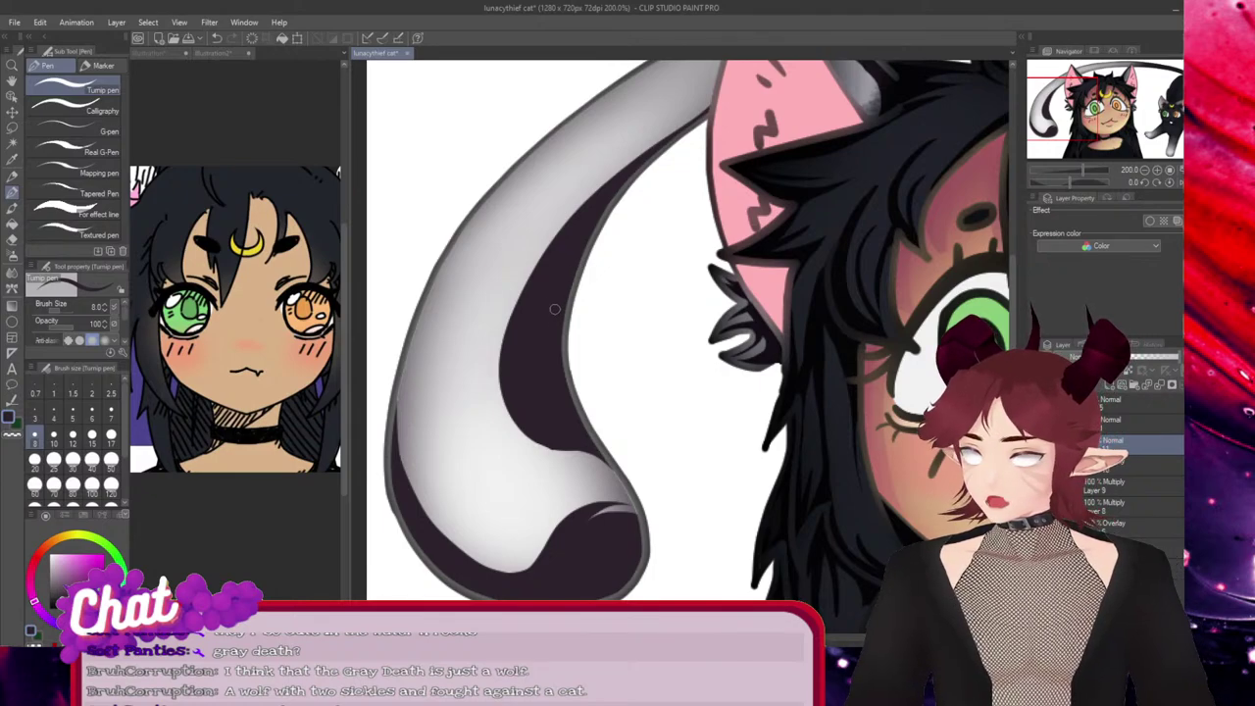
{"action": "left_click", "coordinate": [12, 240]}
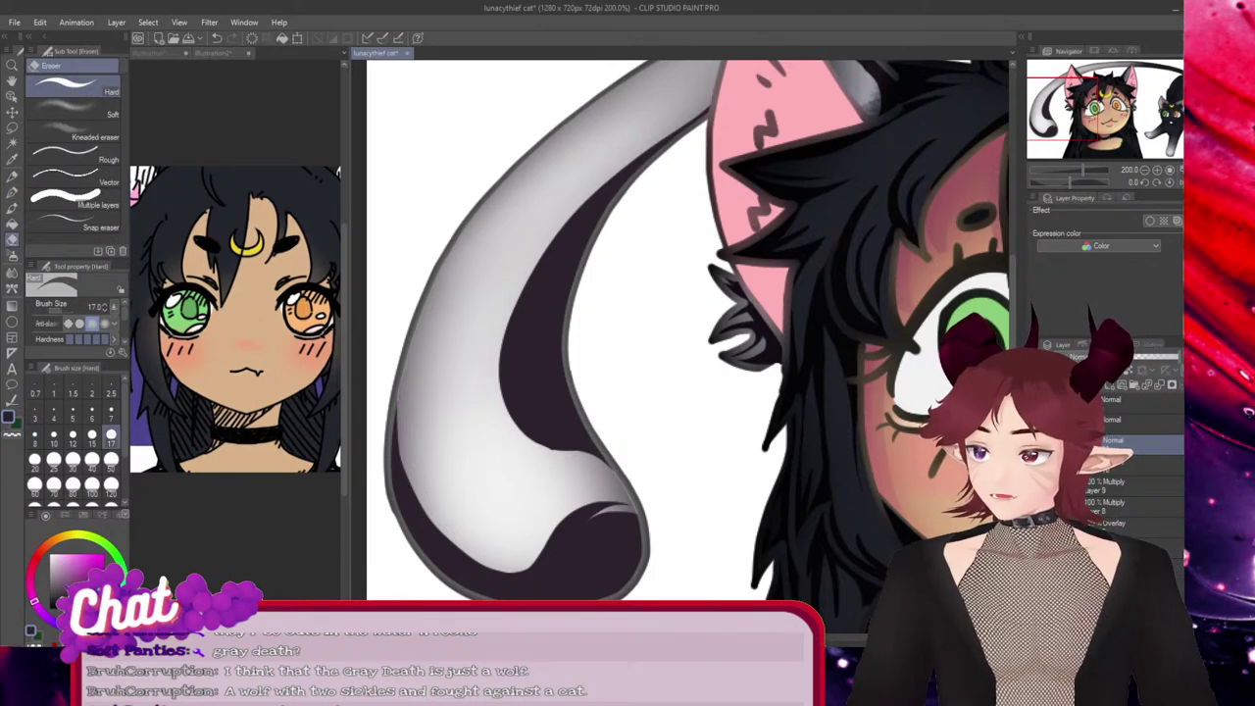
{"action": "left_click_drag", "start_coordinate": [626, 475], "coordinate": [522, 408]}
{"action": "key", "text": "ctrl+z"}
{"action": "key", "text": "ctrl+z"}
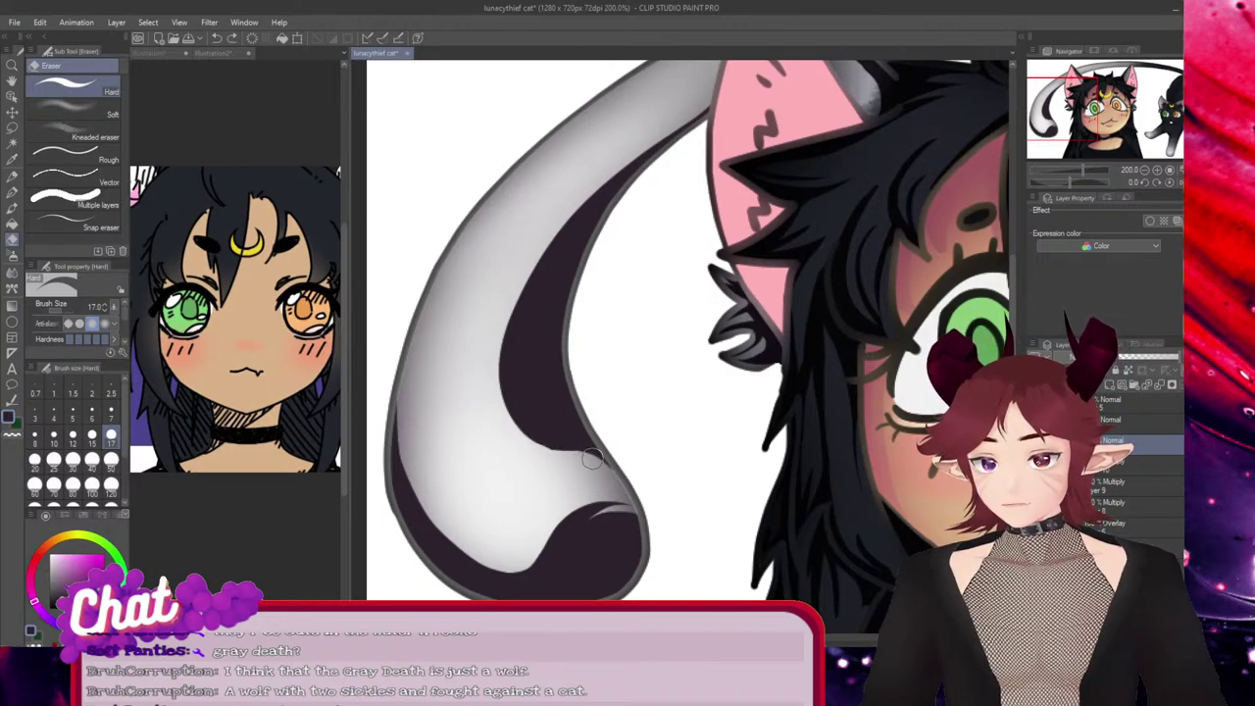
{"action": "left_click_drag", "start_coordinate": [593, 458], "coordinate": [542, 403]}
{"action": "key", "text": "ctrl+z"}
{"action": "mouse_move", "coordinate": [602, 463]}
{"action": "left_mouse_down"}
{"action": "mouse_move", "coordinate": [545, 453]}
{"action": "mouse_move", "coordinate": [521, 407]}
{"action": "left_mouse_up"}
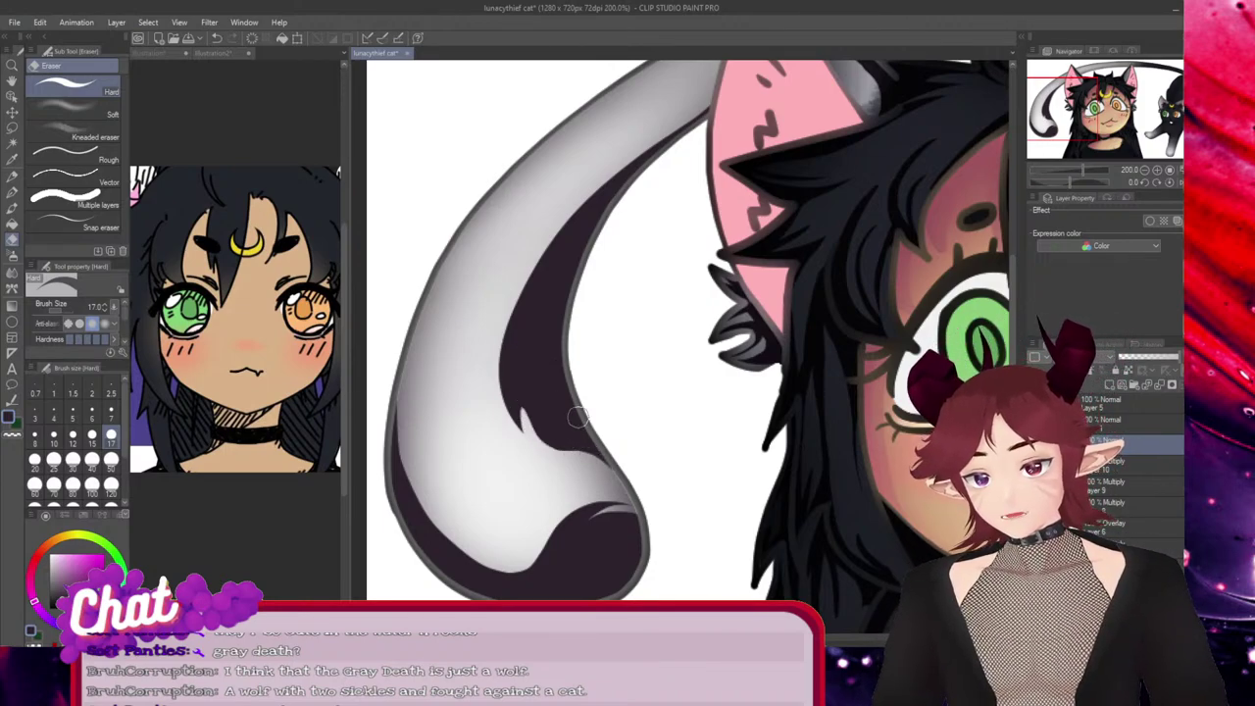
{"action": "key", "text": "ctrl+z"}
{"action": "mouse_move", "coordinate": [594, 461]}
{"action": "left_mouse_down"}
{"action": "mouse_move", "coordinate": [551, 454]}
{"action": "mouse_move", "coordinate": [524, 408]}
{"action": "left_mouse_up"}
{"action": "key", "text": "ctrl+z"}
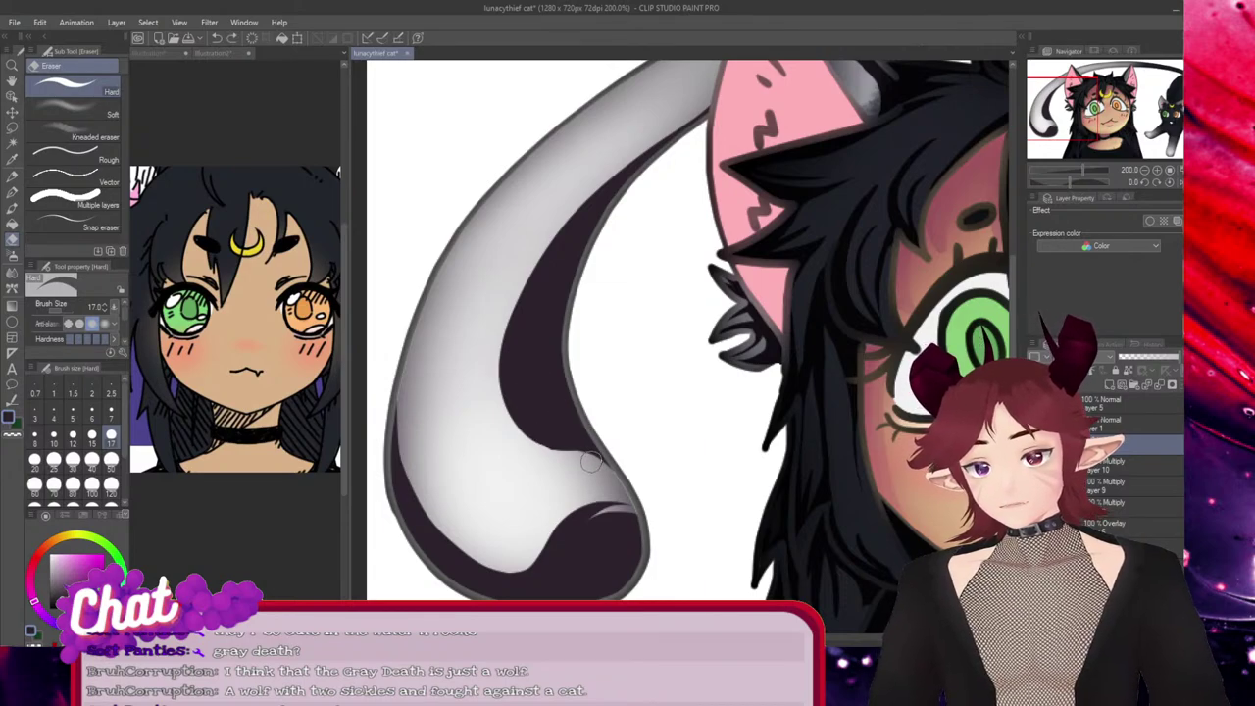
{"action": "left_click_drag", "start_coordinate": [591, 461], "coordinate": [540, 370]}
{"action": "key", "text": "ctrl+z"}
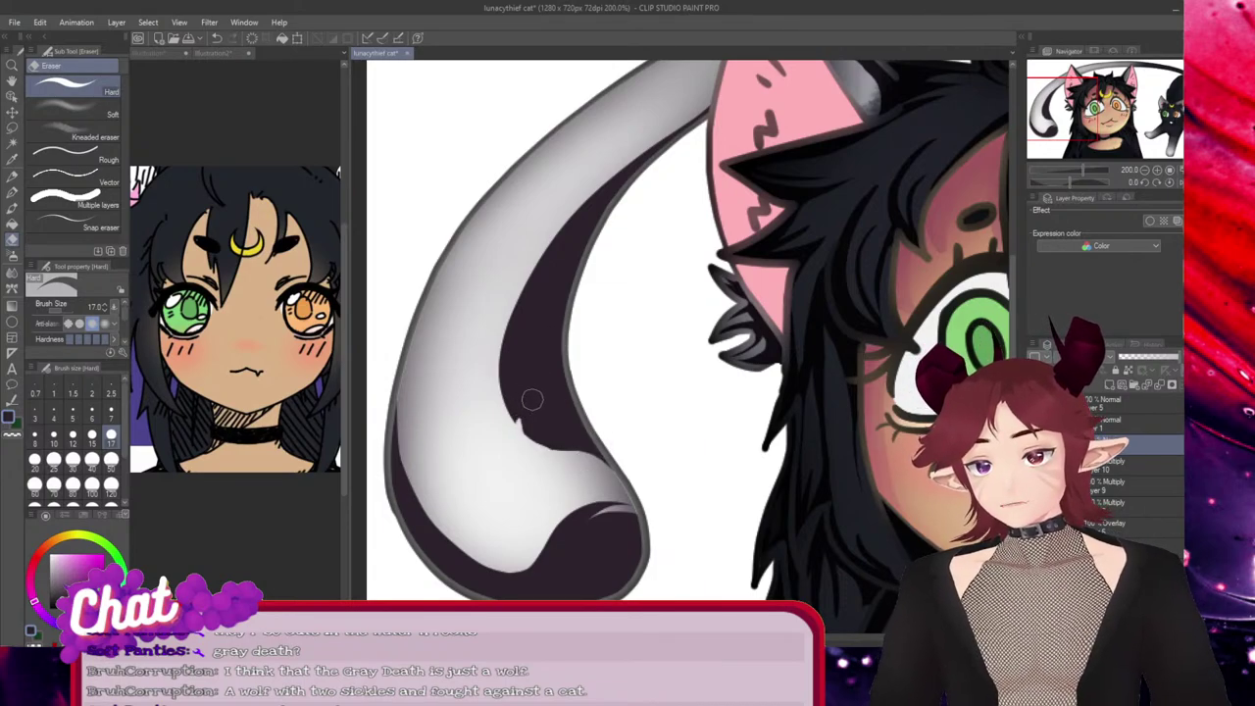
{"action": "left_click_drag", "start_coordinate": [573, 457], "coordinate": [522, 366]}
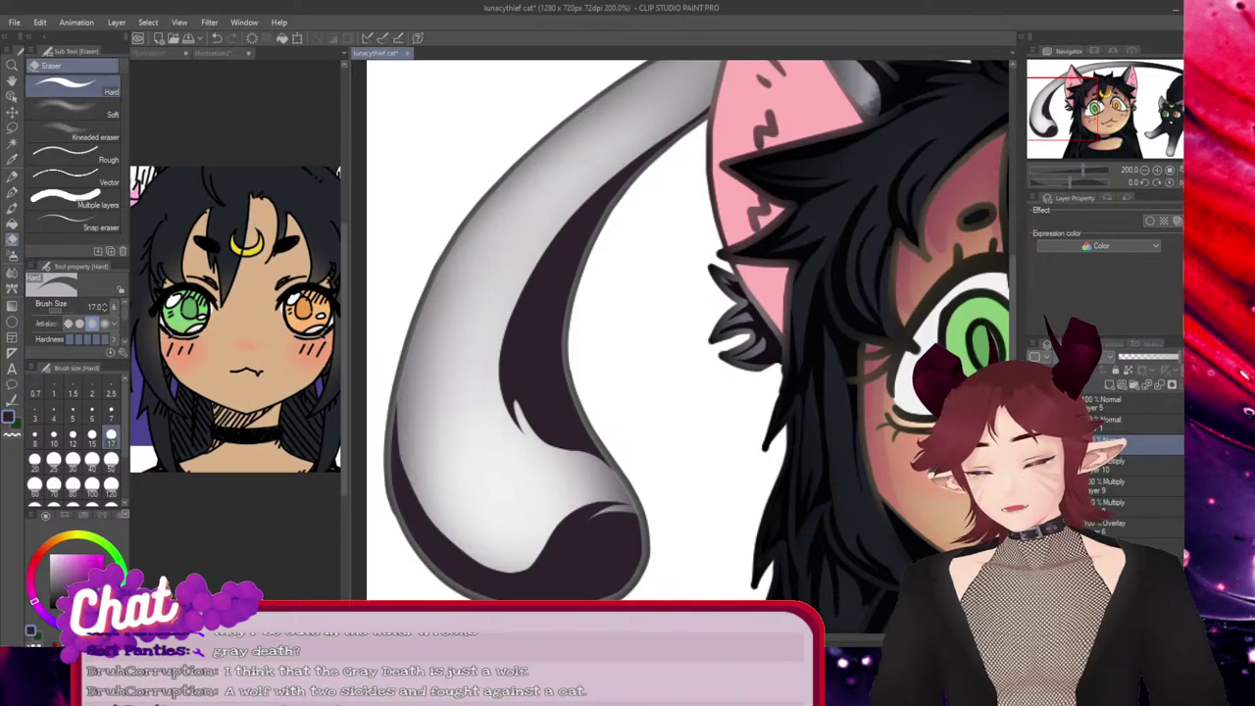
{"action": "key", "text": "ctrl+z"}
{"action": "left_click_drag", "start_coordinate": [561, 457], "coordinate": [525, 378]}
{"action": "key", "text": "ctrl+z"}
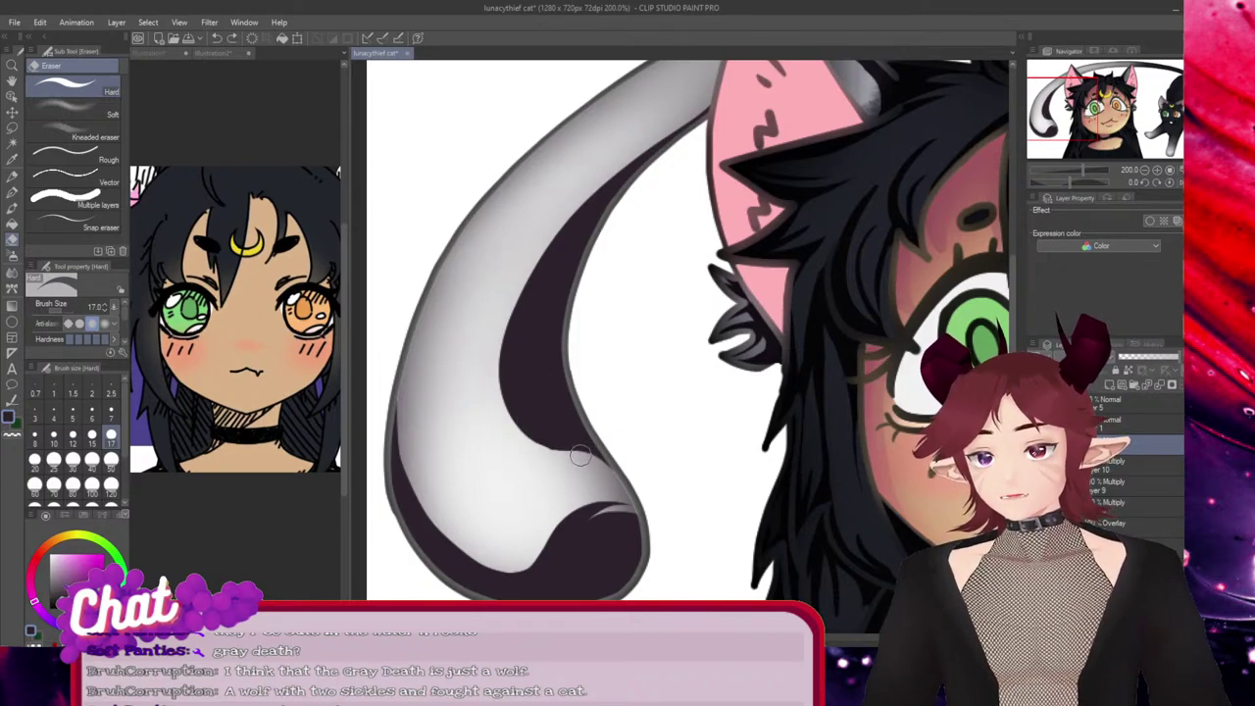
{"action": "mouse_move", "coordinate": [567, 457]}
{"action": "left_mouse_down"}
{"action": "mouse_move", "coordinate": [521, 417]}
{"action": "mouse_move", "coordinate": [532, 402]}
{"action": "mouse_move", "coordinate": [586, 455]}
{"action": "mouse_move", "coordinate": [546, 449]}
{"action": "mouse_move", "coordinate": [495, 374]}
{"action": "left_mouse_up"}
{"action": "key", "text": "ctrl+z"}
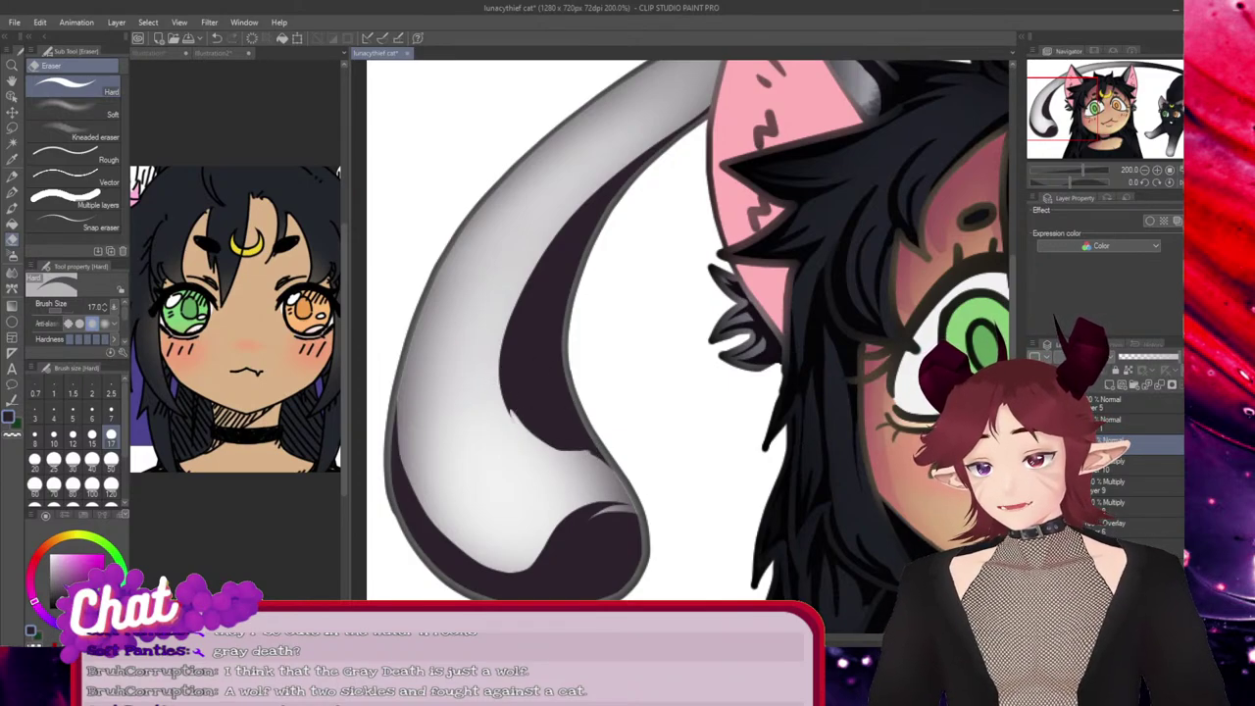
{"action": "key", "text": "ctrl+z"}
{"action": "left_click_drag", "start_coordinate": [593, 457], "coordinate": [507, 361]}
{"action": "key", "text": "ctrl+z"}
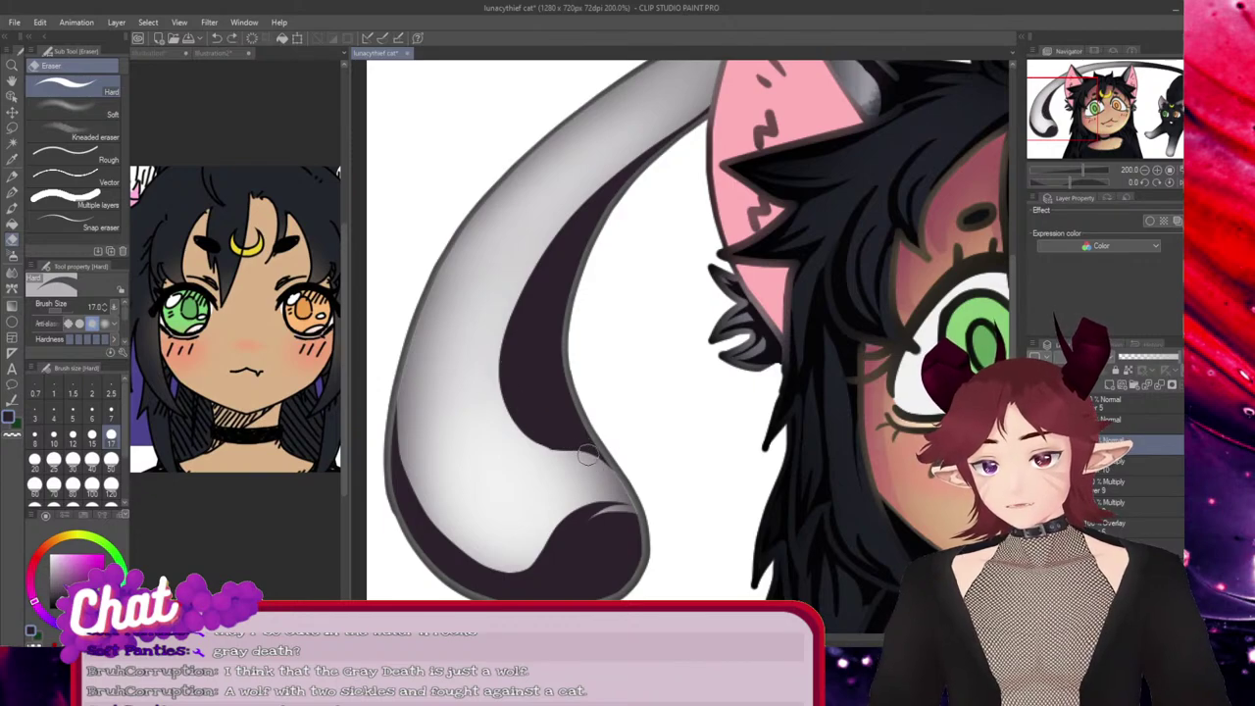
{"action": "left_click_drag", "start_coordinate": [547, 457], "coordinate": [521, 390]}
{"action": "key", "text": "ctrl+z"}
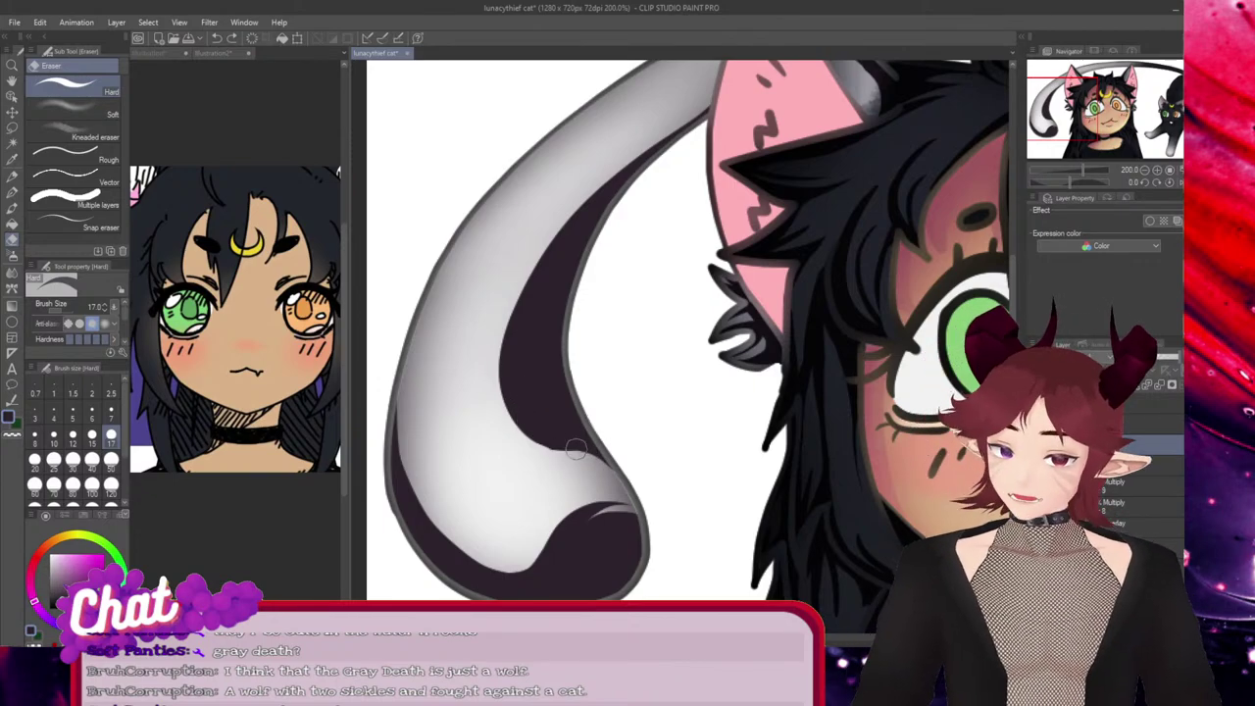
Erase a small pointed notch into the lower edge of the inner marking with the Hard eraser at size 17
{"action": "left_click_drag", "start_coordinate": [582, 457], "coordinate": [525, 394]}
{"action": "key", "text": "ctrl+z"}
{"action": "left_click_drag", "start_coordinate": [586, 458], "coordinate": [539, 427]}
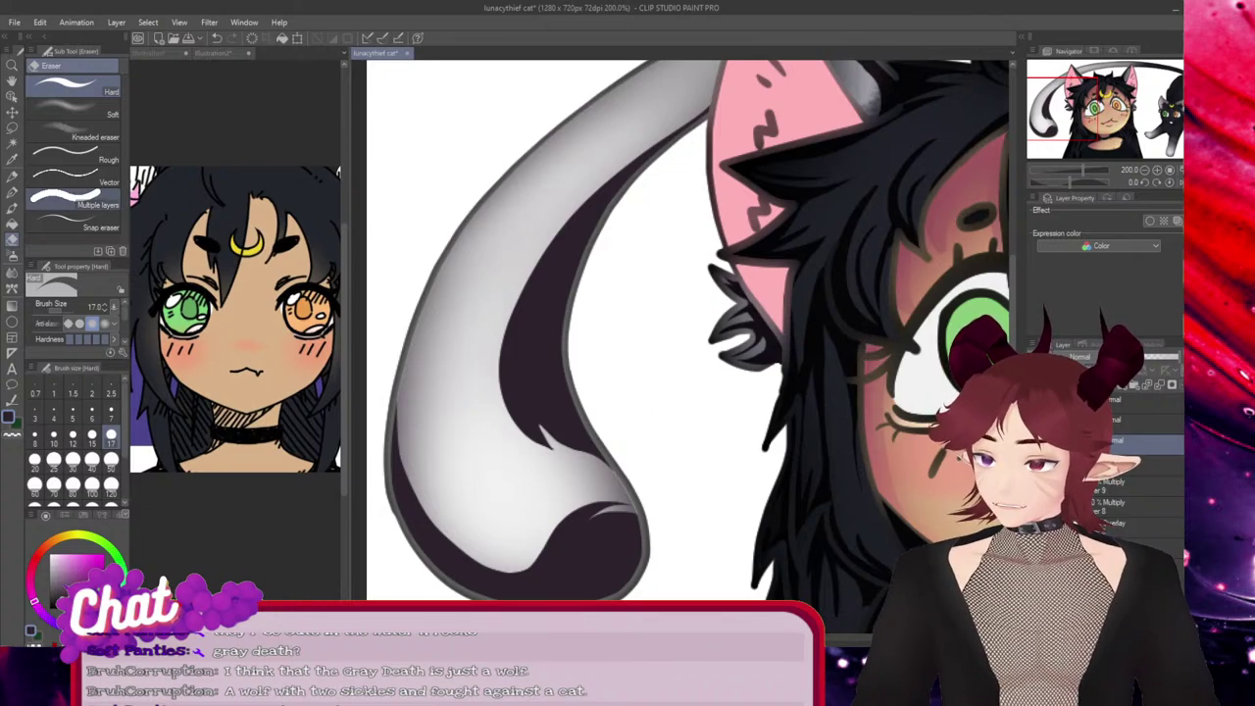
Extend the tip marking up the tail's outer edge as a long tapering band and fill it in with the Turnip pen at size 8
{"action": "left_click", "coordinate": [12, 192]}
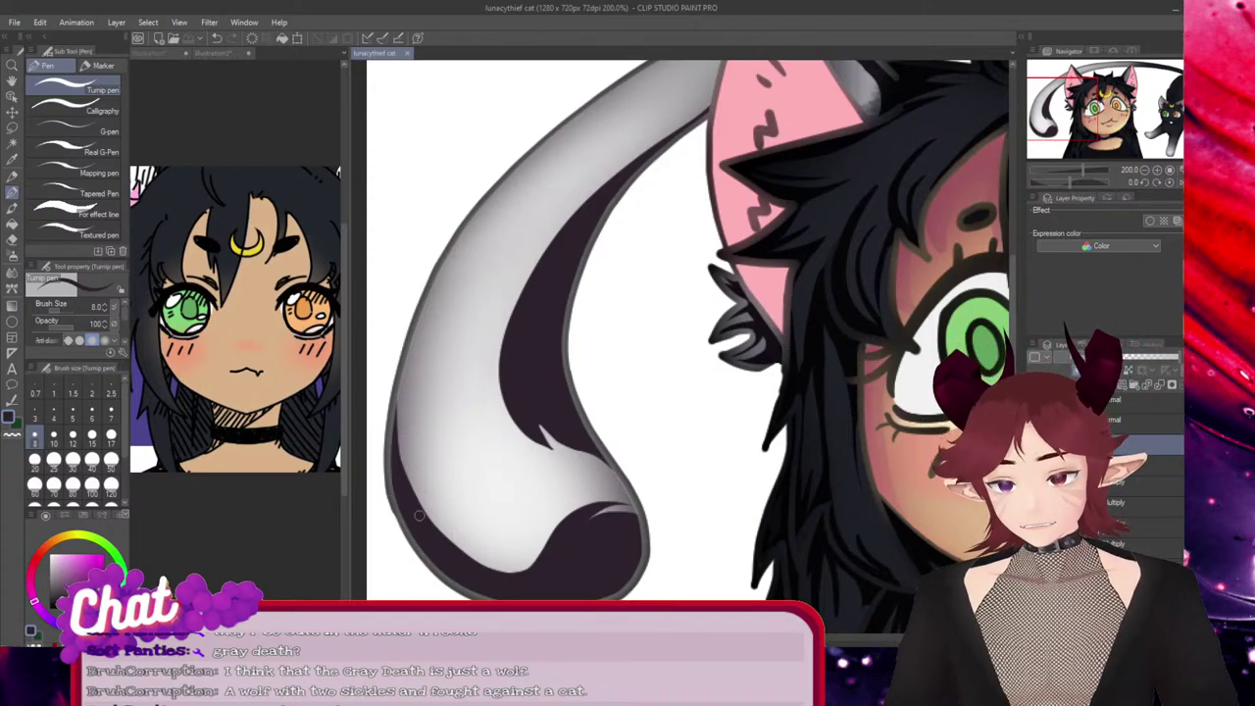
{"action": "left_click_drag", "start_coordinate": [402, 490], "coordinate": [408, 368]}
{"action": "left_click_drag", "start_coordinate": [436, 536], "coordinate": [573, 117]}
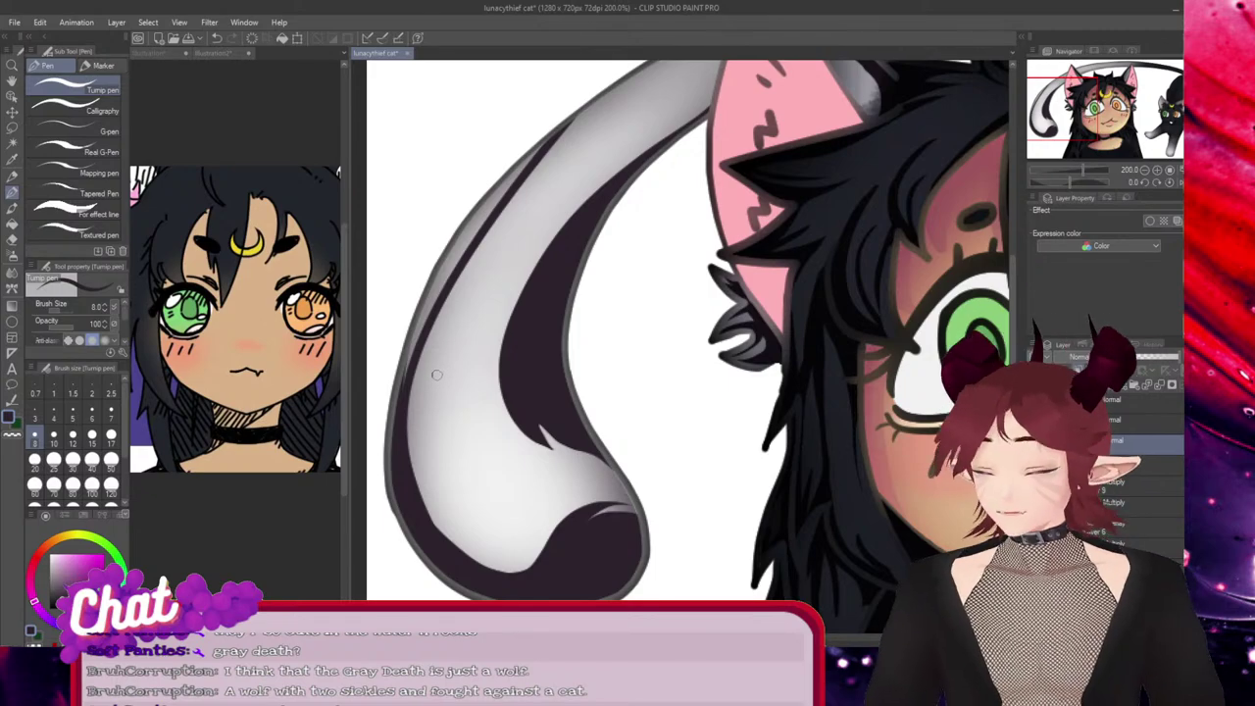
{"action": "left_click_drag", "start_coordinate": [403, 365], "coordinate": [444, 263]}
{"action": "left_click_drag", "start_coordinate": [423, 319], "coordinate": [503, 184]}
{"action": "mouse_move", "coordinate": [452, 262]}
{"action": "left_mouse_down"}
{"action": "mouse_move", "coordinate": [504, 176]}
{"action": "mouse_move", "coordinate": [436, 269]}
{"action": "mouse_move", "coordinate": [564, 118]}
{"action": "left_mouse_up"}
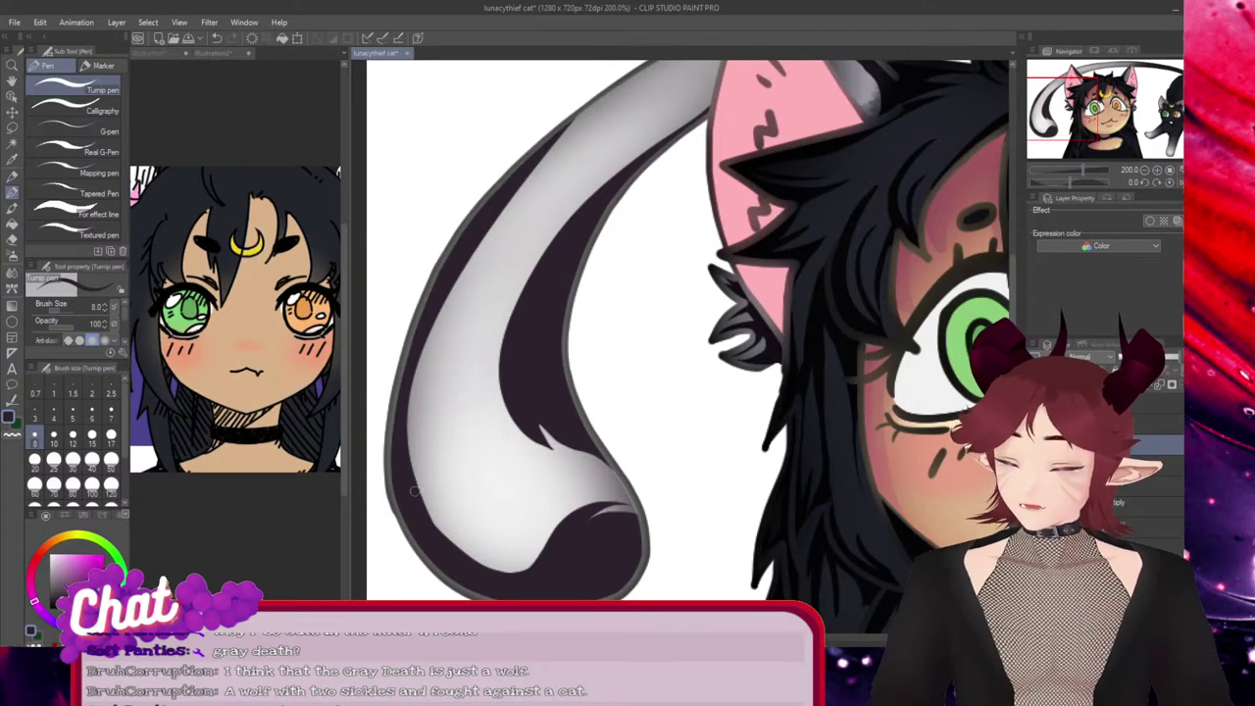
{"action": "left_click_drag", "start_coordinate": [579, 116], "coordinate": [463, 504]}
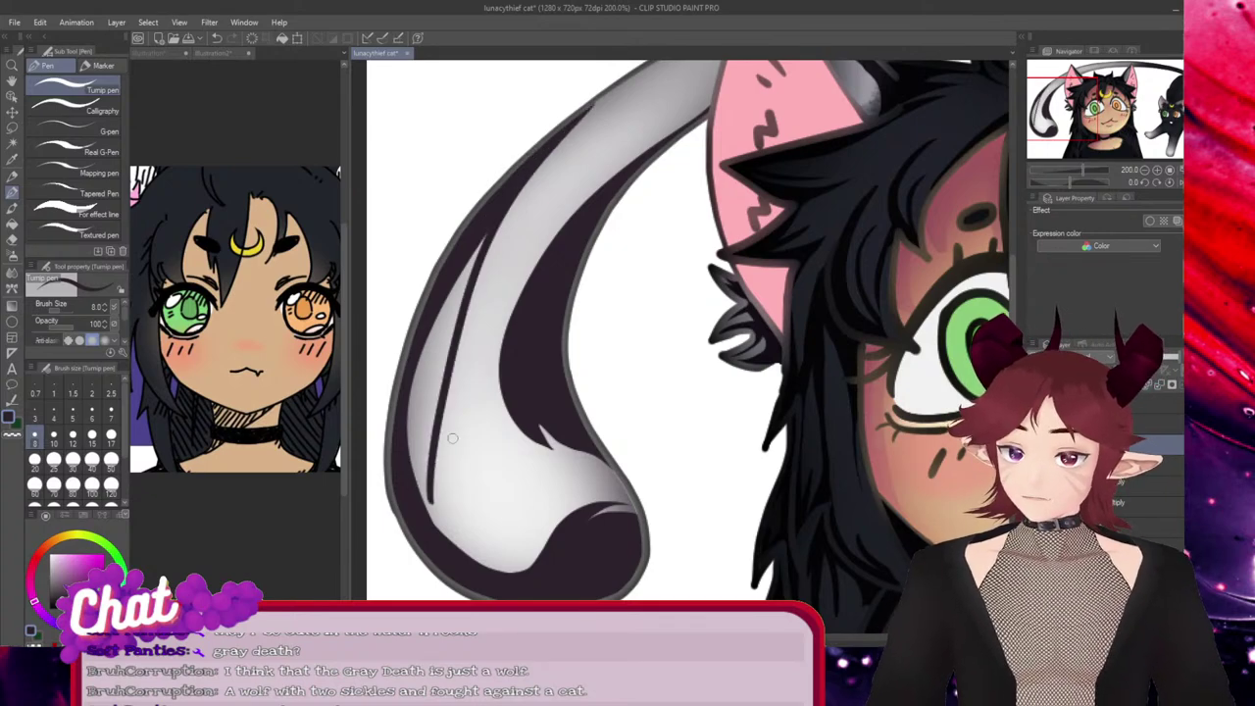
{"action": "key", "text": "ctrl+z"}
{"action": "mouse_move", "coordinate": [451, 283]}
{"action": "left_mouse_down"}
{"action": "mouse_move", "coordinate": [463, 512]}
{"action": "mouse_move", "coordinate": [443, 424]}
{"action": "mouse_move", "coordinate": [421, 398]}
{"action": "mouse_move", "coordinate": [448, 467]}
{"action": "mouse_move", "coordinate": [428, 339]}
{"action": "mouse_move", "coordinate": [445, 476]}
{"action": "mouse_move", "coordinate": [429, 464]}
{"action": "mouse_move", "coordinate": [471, 253]}
{"action": "left_mouse_up"}
{"action": "key", "text": "ctrl+z"}
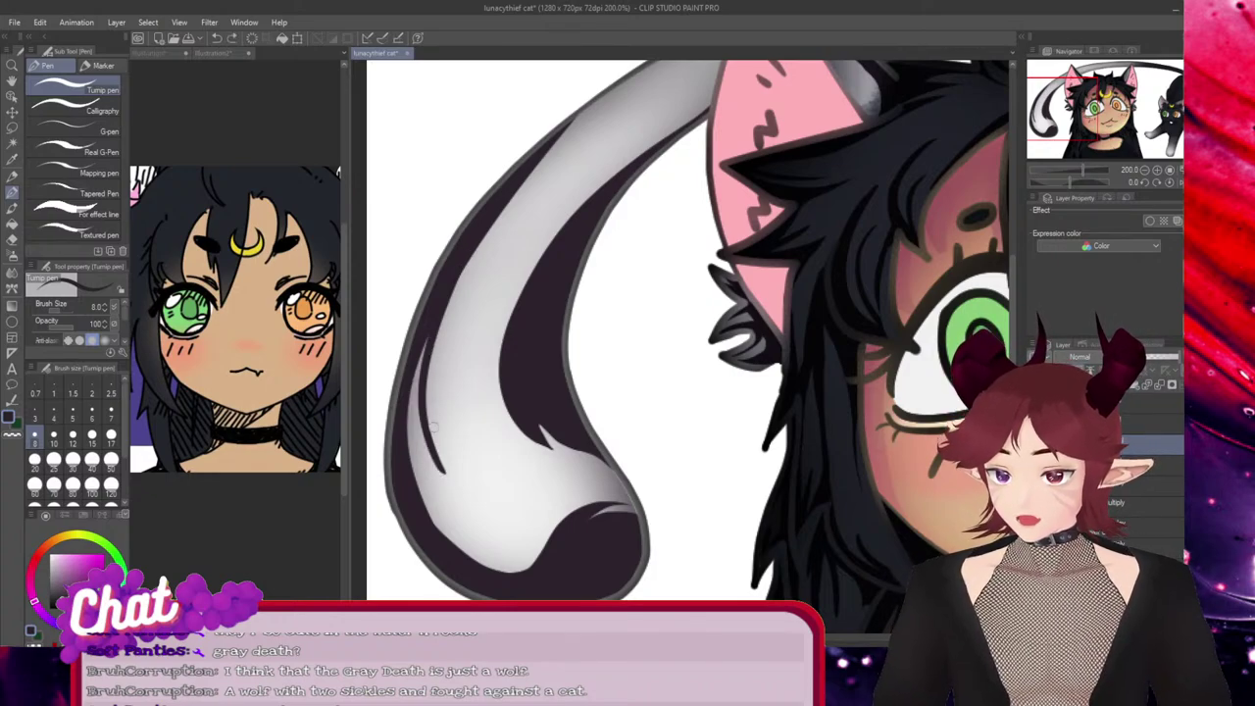
Add a downward-pointing spike on the inner side of the outer-edge band, fill it in, and thicken the band below it
{"action": "left_click_drag", "start_coordinate": [438, 467], "coordinate": [420, 372]}
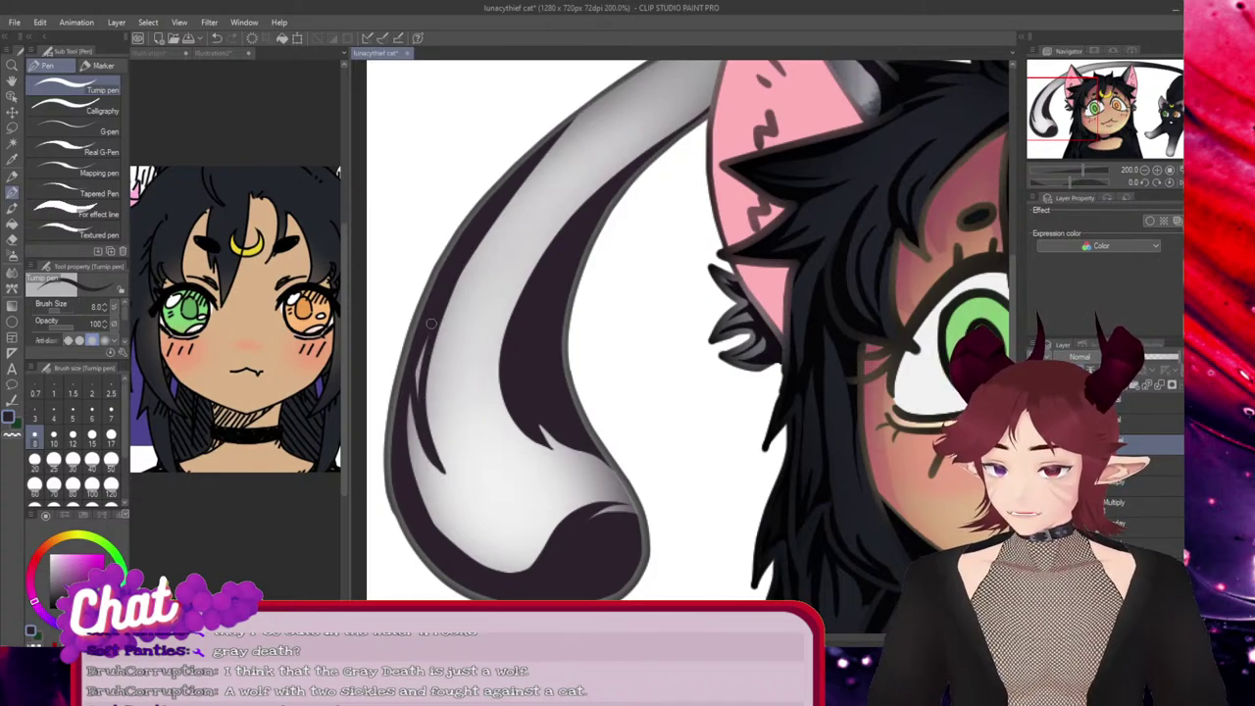
{"action": "left_click_drag", "start_coordinate": [432, 323], "coordinate": [418, 488]}
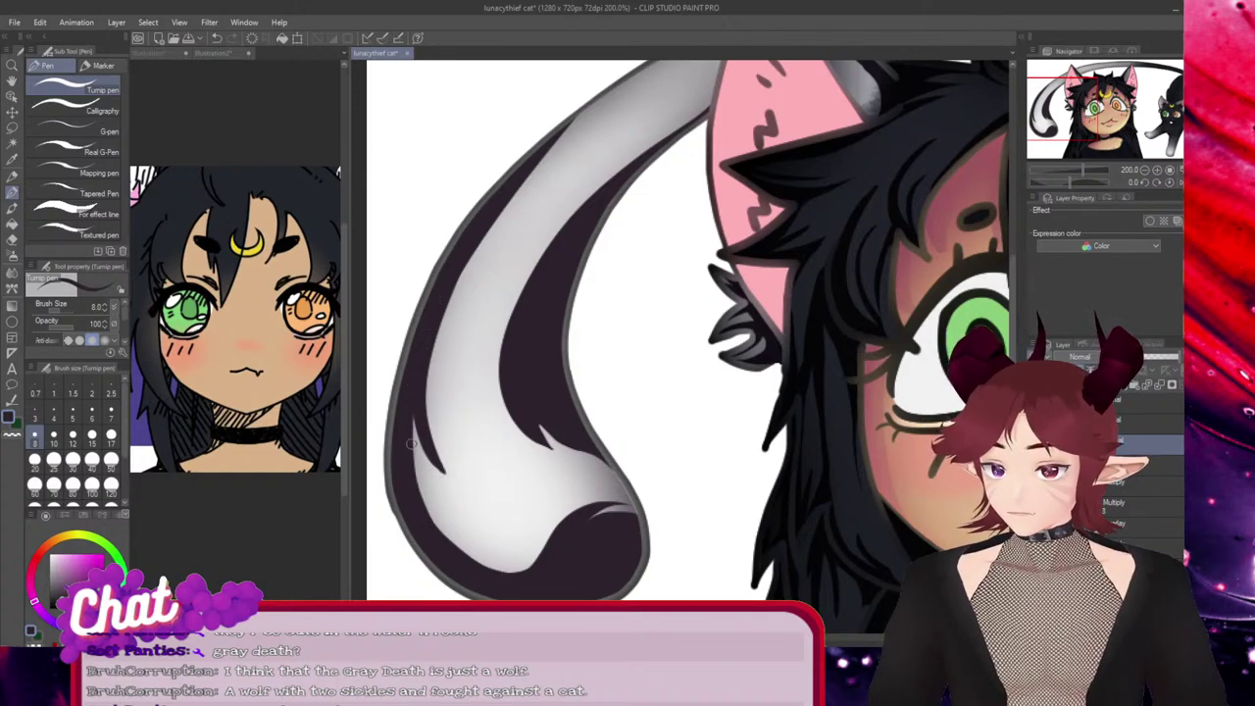
{"action": "left_click_drag", "start_coordinate": [416, 399], "coordinate": [431, 521]}
{"action": "left_click_drag", "start_coordinate": [418, 475], "coordinate": [498, 581]}
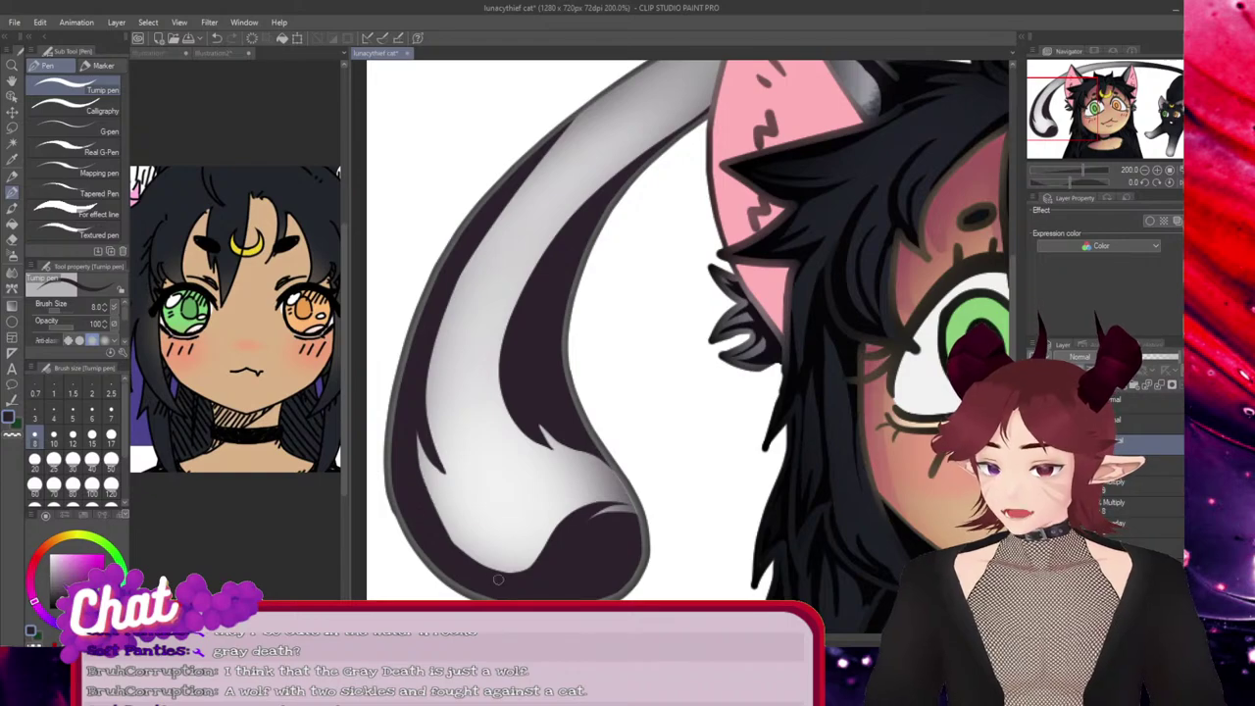
Redraw the lower stroke of the outer-edge band and slightly trim the band's inner side with the Hard eraser at size 17
{"action": "key", "text": "ctrl+z"}
{"action": "left_click_drag", "start_coordinate": [417, 473], "coordinate": [477, 571]}
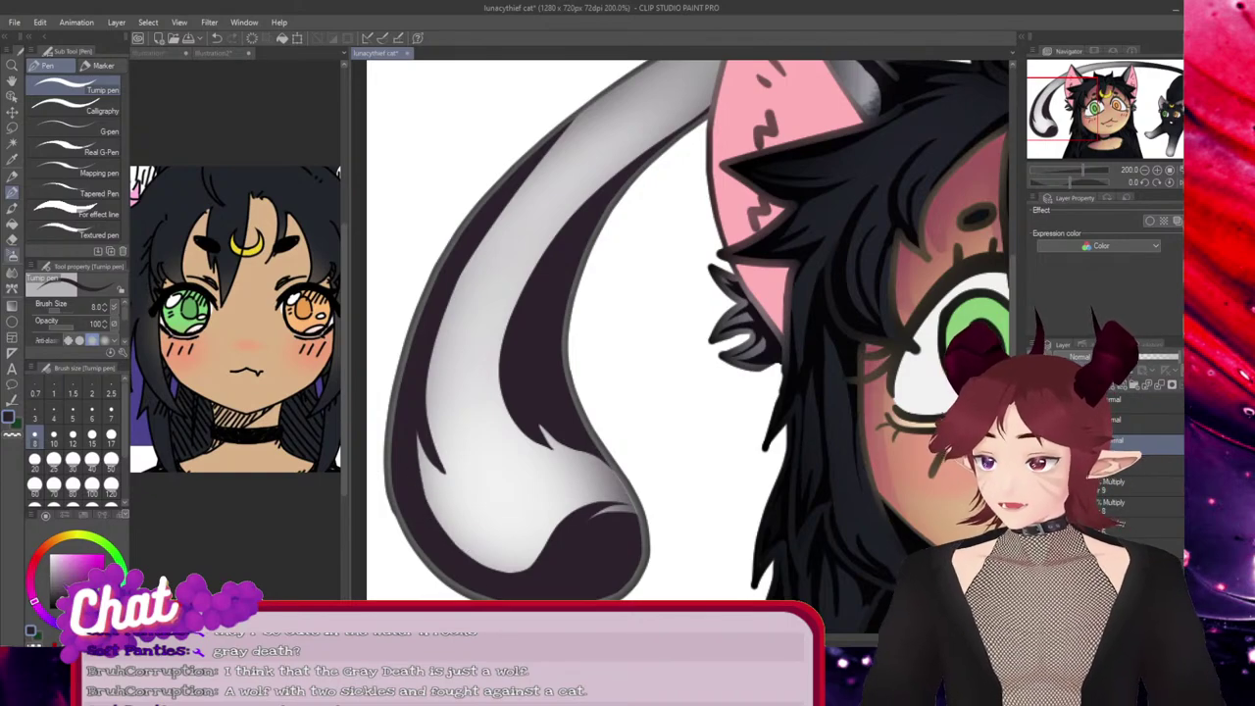
{"action": "key", "text": "e"}
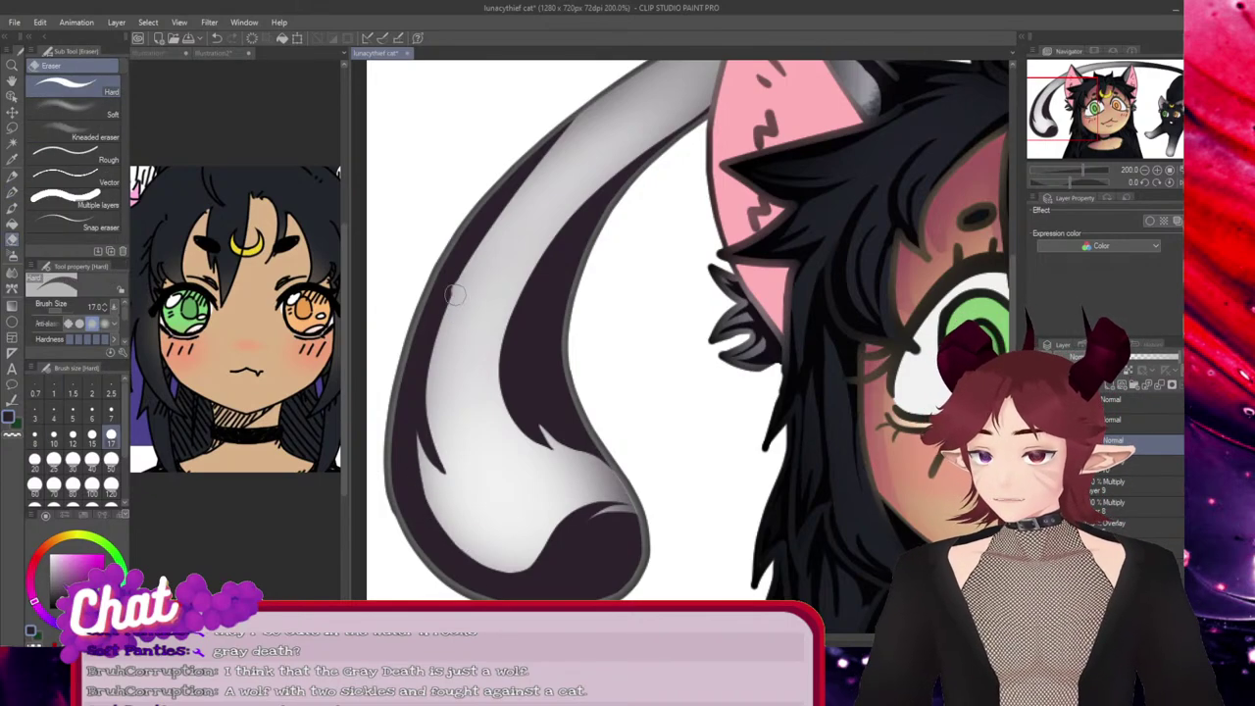
{"action": "left_click_drag", "start_coordinate": [456, 292], "coordinate": [436, 367]}
{"action": "key", "text": "ctrl+z"}
{"action": "mouse_move", "coordinate": [468, 274]}
{"action": "left_mouse_down"}
{"action": "mouse_move", "coordinate": [420, 362]}
{"action": "mouse_move", "coordinate": [467, 482]}
{"action": "left_mouse_up"}
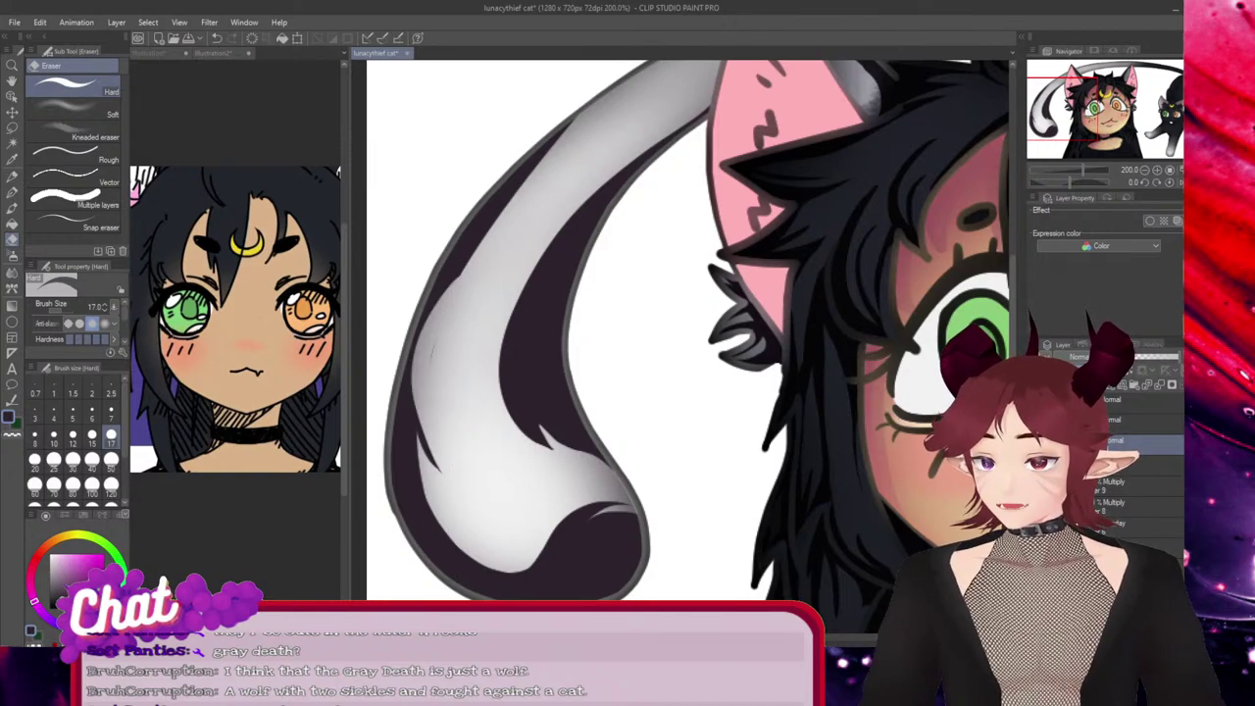
{"action": "key", "text": "ctrl+z"}
{"action": "left_click_drag", "start_coordinate": [466, 274], "coordinate": [461, 473]}
{"action": "key", "text": "ctrl+z"}
{"action": "mouse_move", "coordinate": [465, 292]}
{"action": "left_mouse_down"}
{"action": "mouse_move", "coordinate": [428, 438]}
{"action": "mouse_move", "coordinate": [463, 499]}
{"action": "left_mouse_up"}
{"action": "key", "text": "ctrl+z"}
{"action": "left_click_drag", "start_coordinate": [466, 282], "coordinate": [457, 453]}
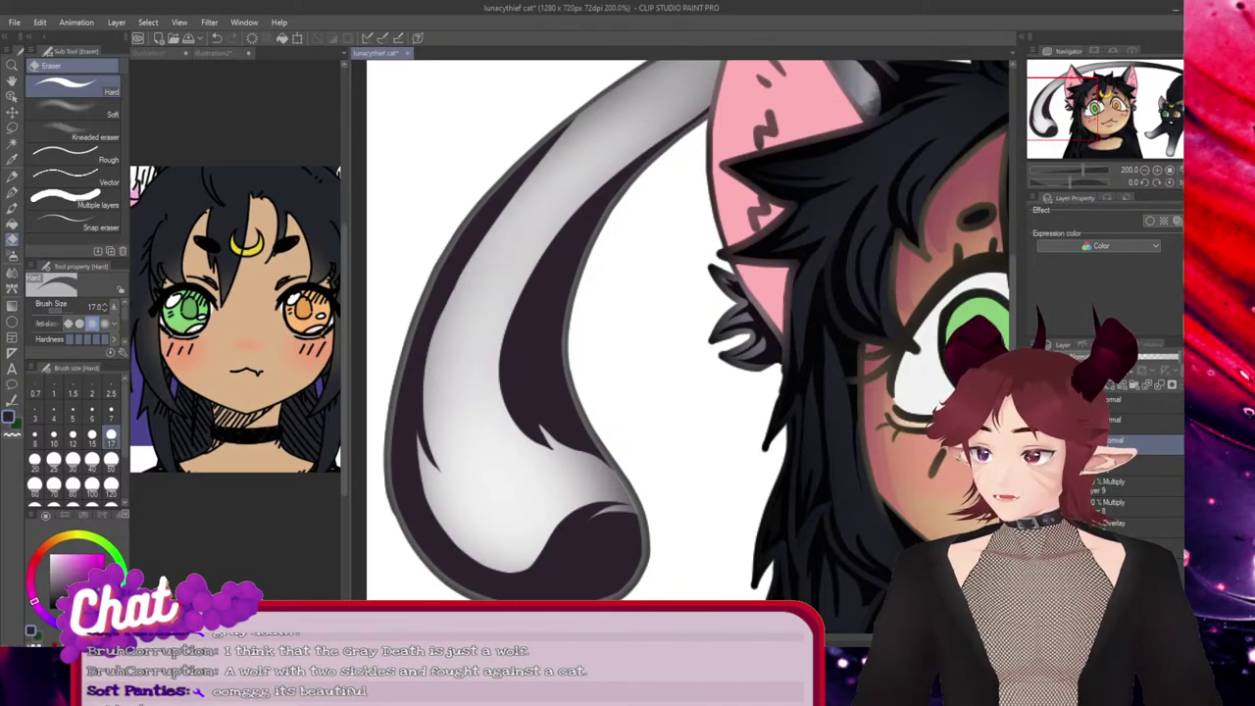
Extend the outer-edge band with a curved line up the tail to the ear using the Turnip pen at size 8
{"action": "key", "text": "p"}
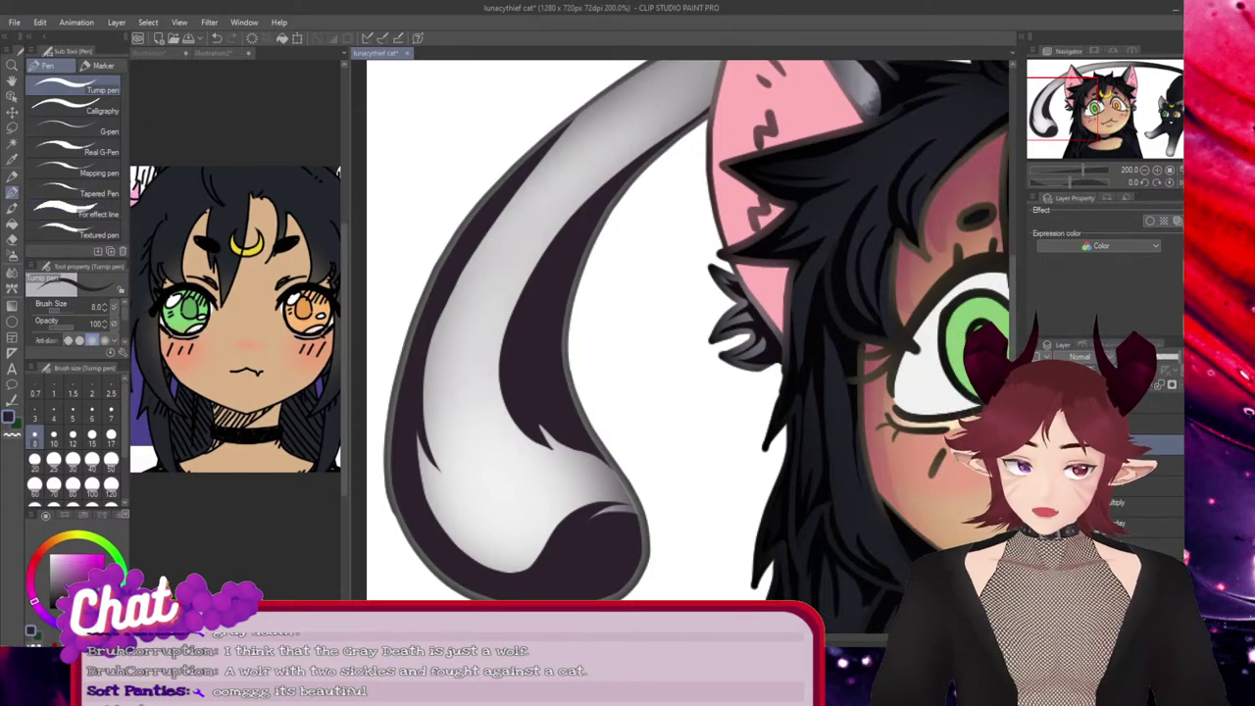
{"action": "scroll", "coordinate": [688, 330], "scroll_direction": "up", "scroll_amount": 2}
{"action": "left_click_drag", "start_coordinate": [502, 265], "coordinate": [800, 74]}
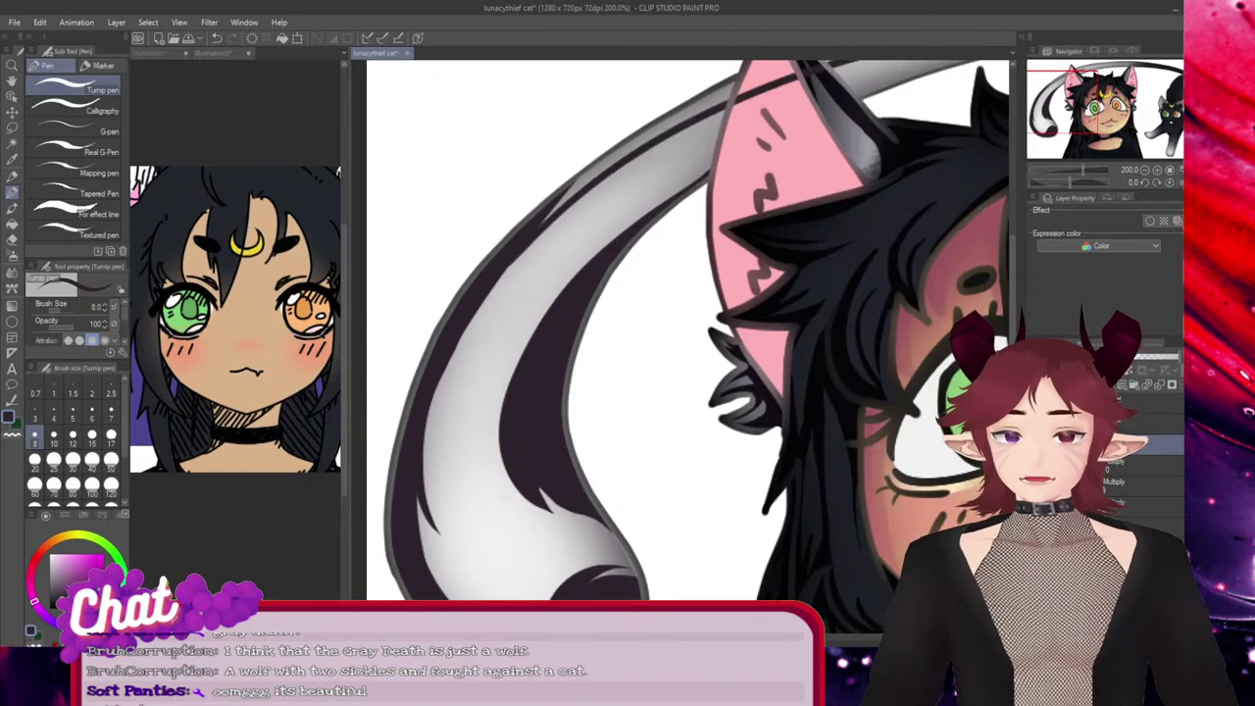
{"action": "key", "text": "ctrl+z"}
{"action": "mouse_move", "coordinate": [496, 273]}
{"action": "left_mouse_down"}
{"action": "mouse_move", "coordinate": [704, 123]}
{"action": "mouse_move", "coordinate": [798, 96]}
{"action": "left_mouse_up"}
{"action": "key", "text": "ctrl+z"}
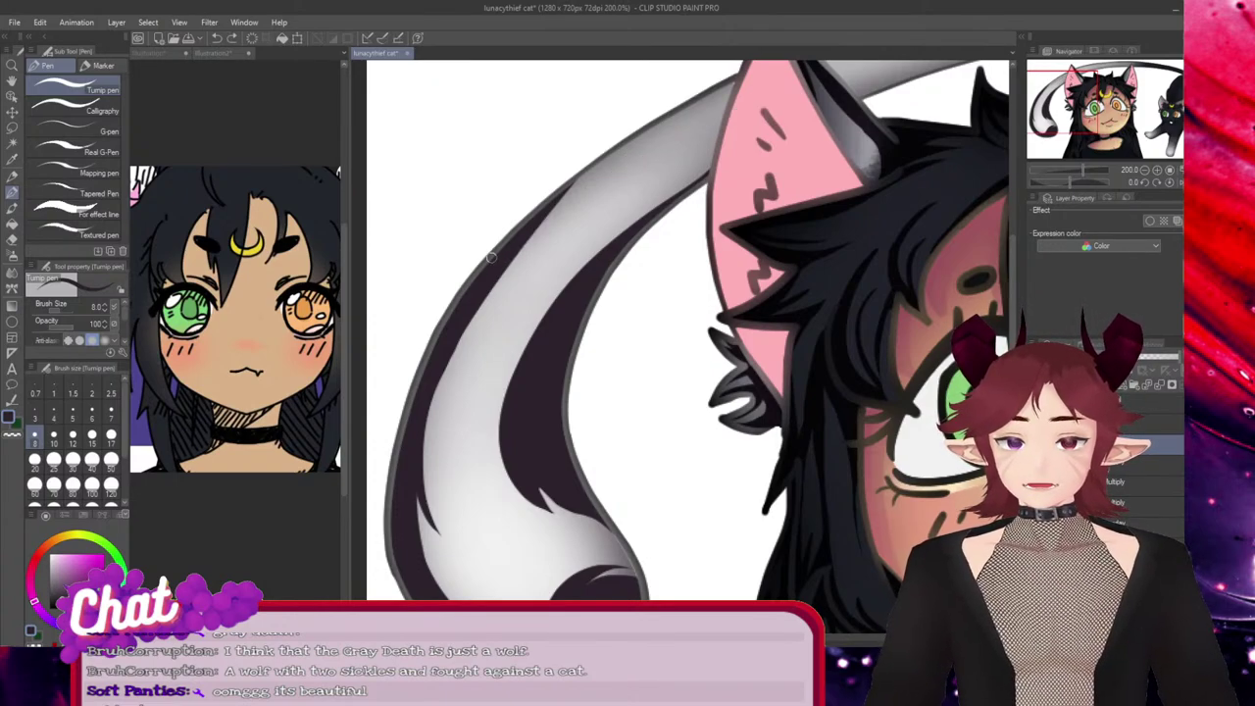
{"action": "mouse_move", "coordinate": [499, 277]}
{"action": "left_mouse_down"}
{"action": "mouse_move", "coordinate": [604, 185]}
{"action": "mouse_move", "coordinate": [724, 118]}
{"action": "left_mouse_up"}
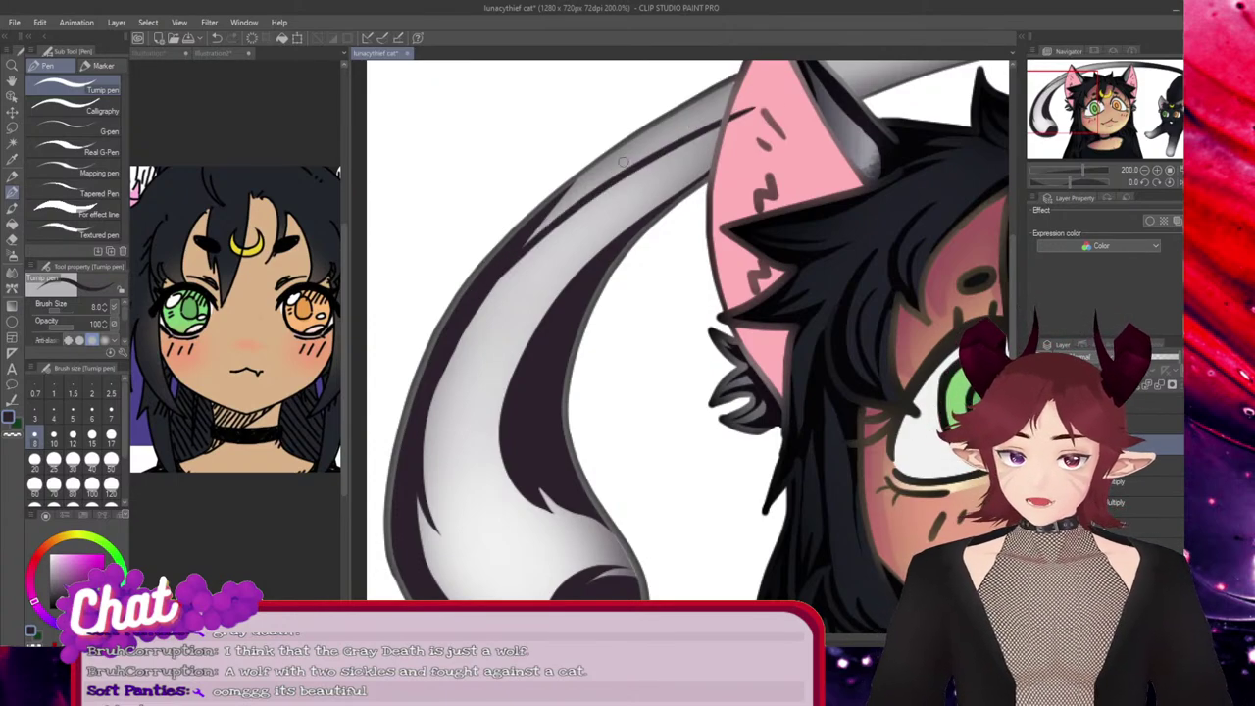
{"action": "key", "text": "ctrl+z"}
{"action": "mouse_move", "coordinate": [498, 279]}
{"action": "left_mouse_down"}
{"action": "mouse_move", "coordinate": [589, 189]}
{"action": "mouse_move", "coordinate": [792, 95]}
{"action": "left_mouse_up"}
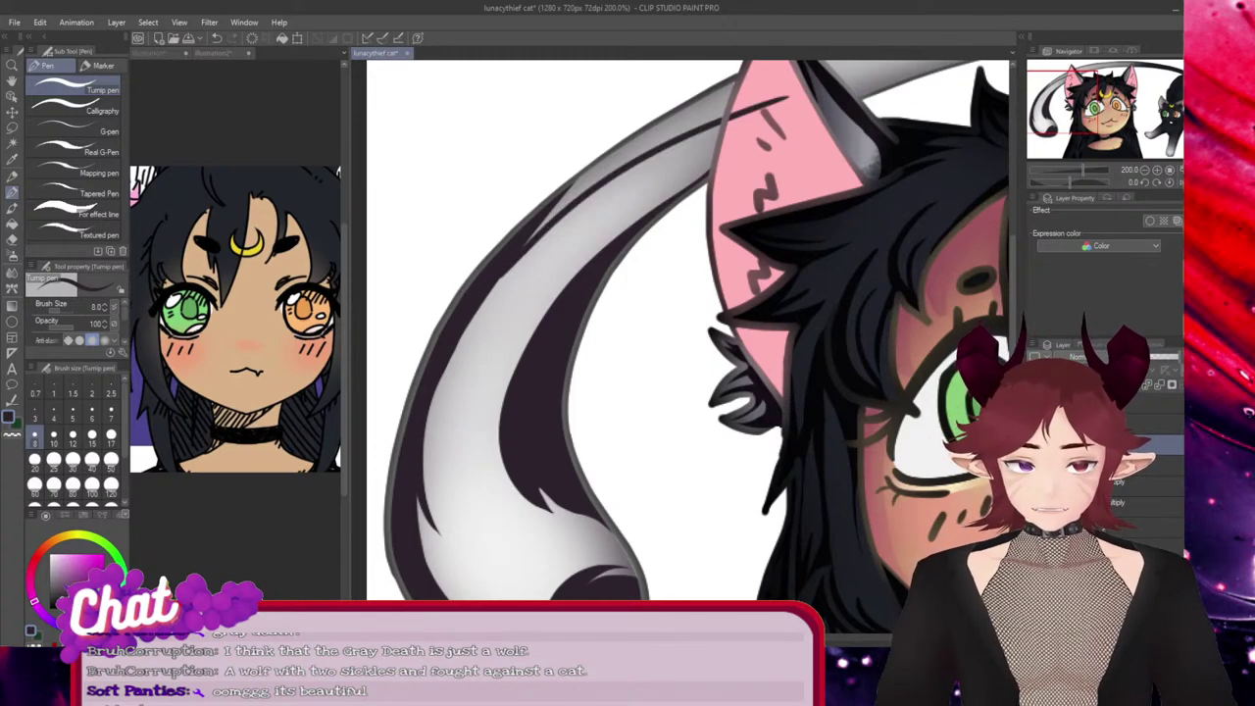
{"action": "key", "text": "ctrl+z"}
{"action": "left_click_drag", "start_coordinate": [541, 219], "coordinate": [751, 94]}
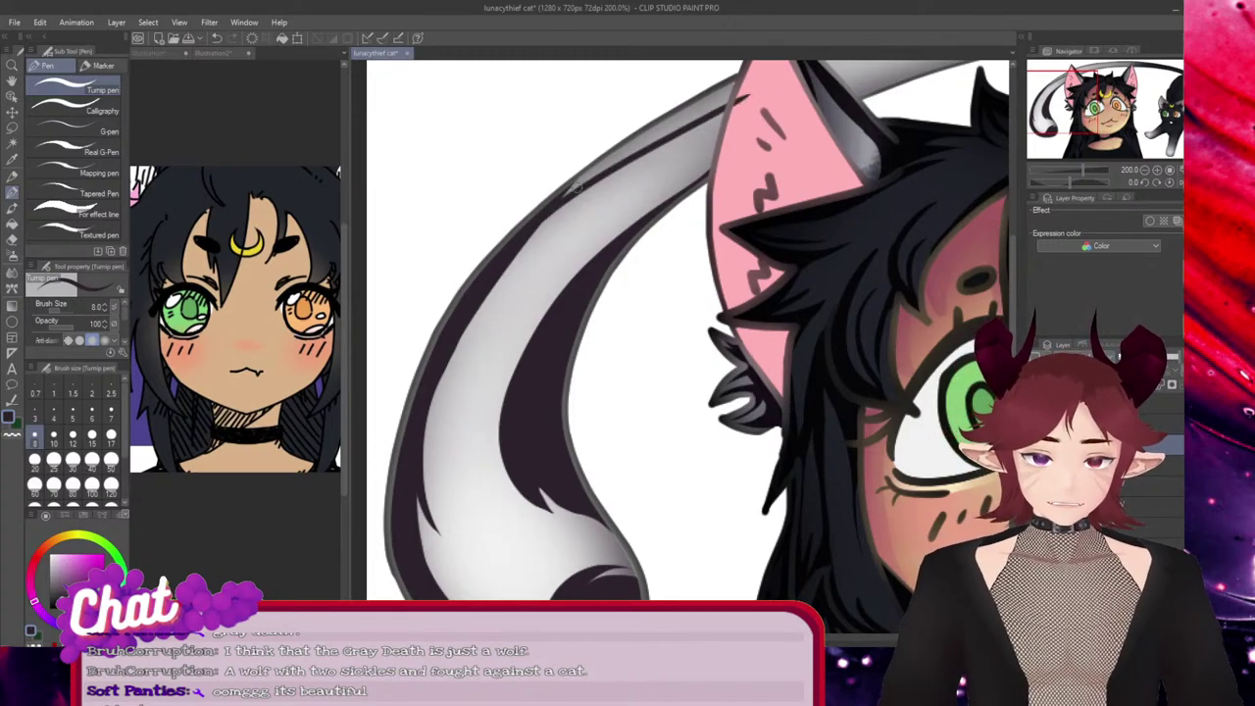
Fill the gap between the new curved line and the tail's outer outline with solid dark color up to the ear
{"action": "left_click_drag", "start_coordinate": [676, 127], "coordinate": [574, 186]}
{"action": "mouse_move", "coordinate": [590, 175]}
{"action": "left_mouse_down"}
{"action": "mouse_move", "coordinate": [557, 202]}
{"action": "mouse_move", "coordinate": [591, 175]}
{"action": "left_mouse_up"}
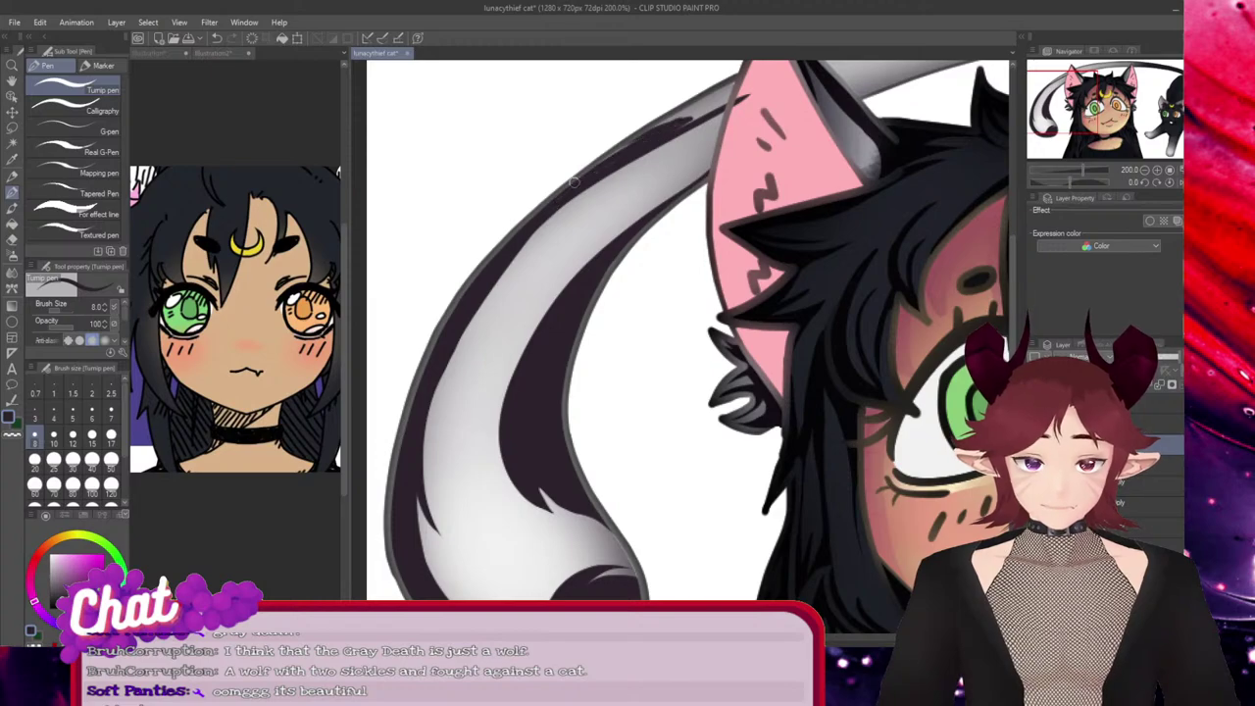
{"action": "left_click_drag", "start_coordinate": [698, 107], "coordinate": [663, 127]}
{"action": "left_click_drag", "start_coordinate": [722, 92], "coordinate": [666, 119]}
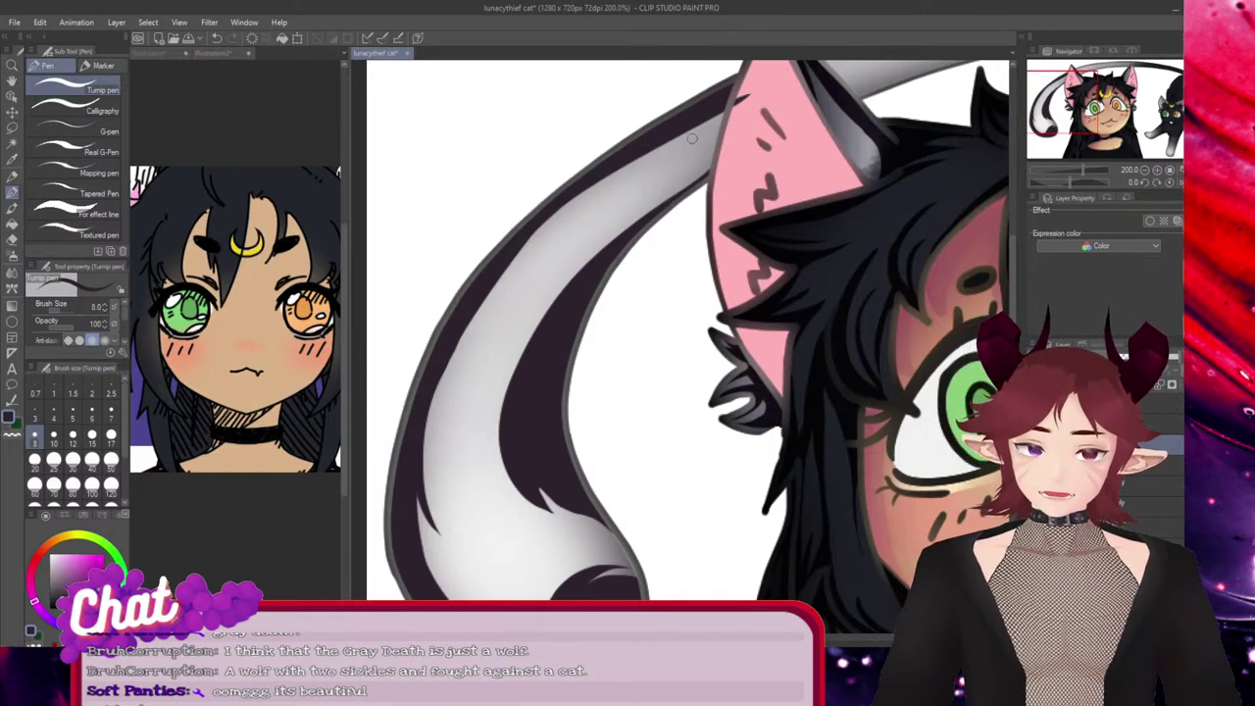
Draw a short pointed dark spike on the inner side of the tail where it meets the ear
{"action": "left_click_drag", "start_coordinate": [714, 167], "coordinate": [548, 252]}
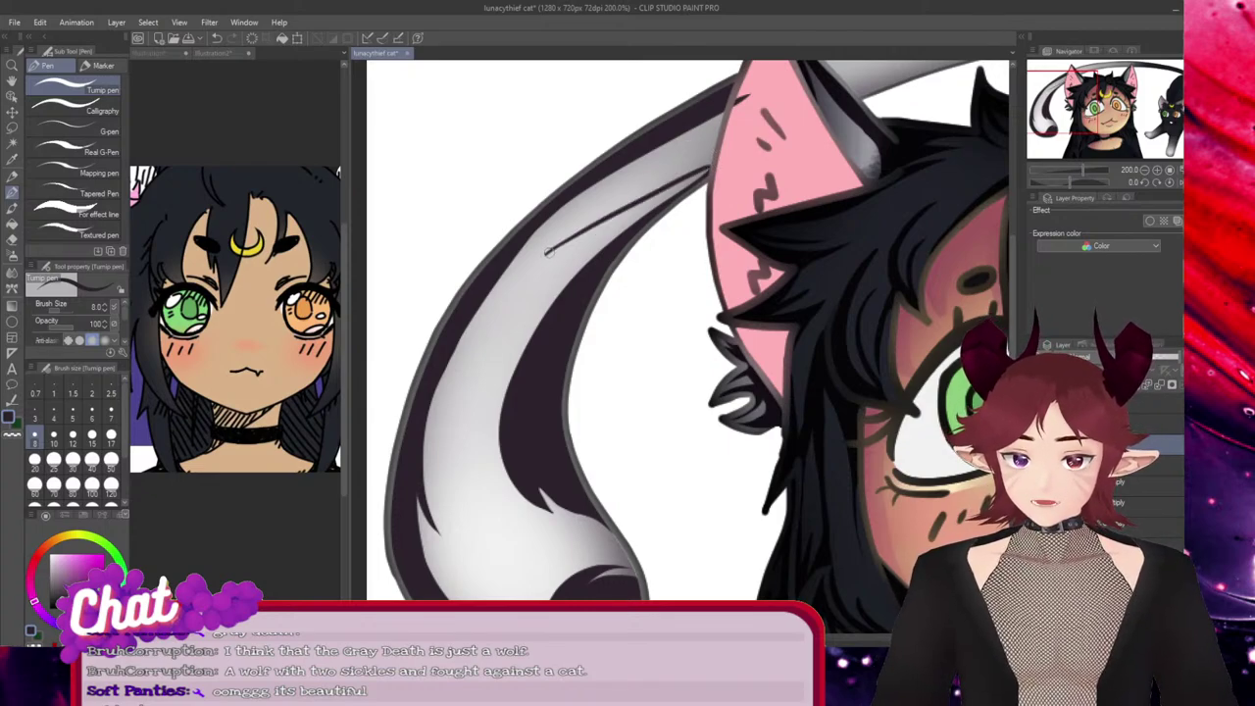
{"action": "key", "text": "ctrl+z"}
{"action": "left_click_drag", "start_coordinate": [714, 165], "coordinate": [547, 250]}
{"action": "left_click_drag", "start_coordinate": [547, 249], "coordinate": [750, 119]}
{"action": "key", "text": "ctrl+z"}
{"action": "key", "text": "ctrl+z"}
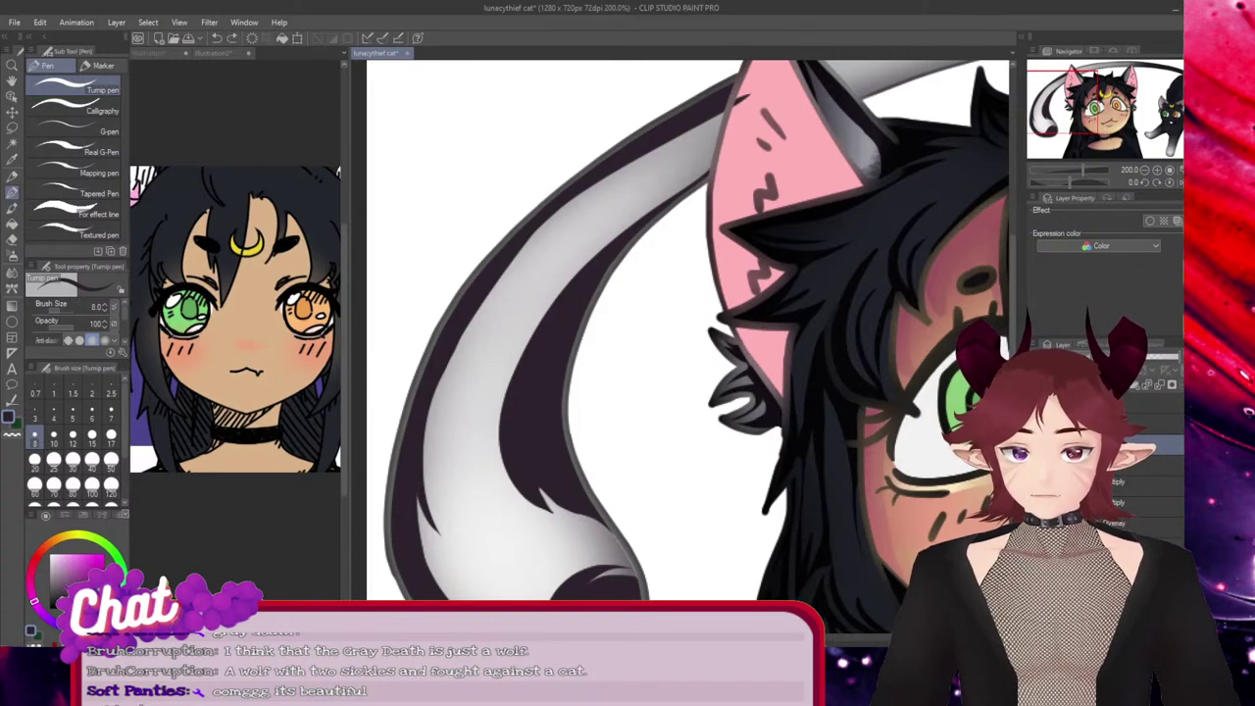
{"action": "mouse_move", "coordinate": [713, 168]}
{"action": "left_mouse_down"}
{"action": "mouse_move", "coordinate": [645, 202]}
{"action": "mouse_move", "coordinate": [742, 129]}
{"action": "left_mouse_up"}
{"action": "key", "text": "ctrl+z"}
{"action": "key", "text": "ctrl+z"}
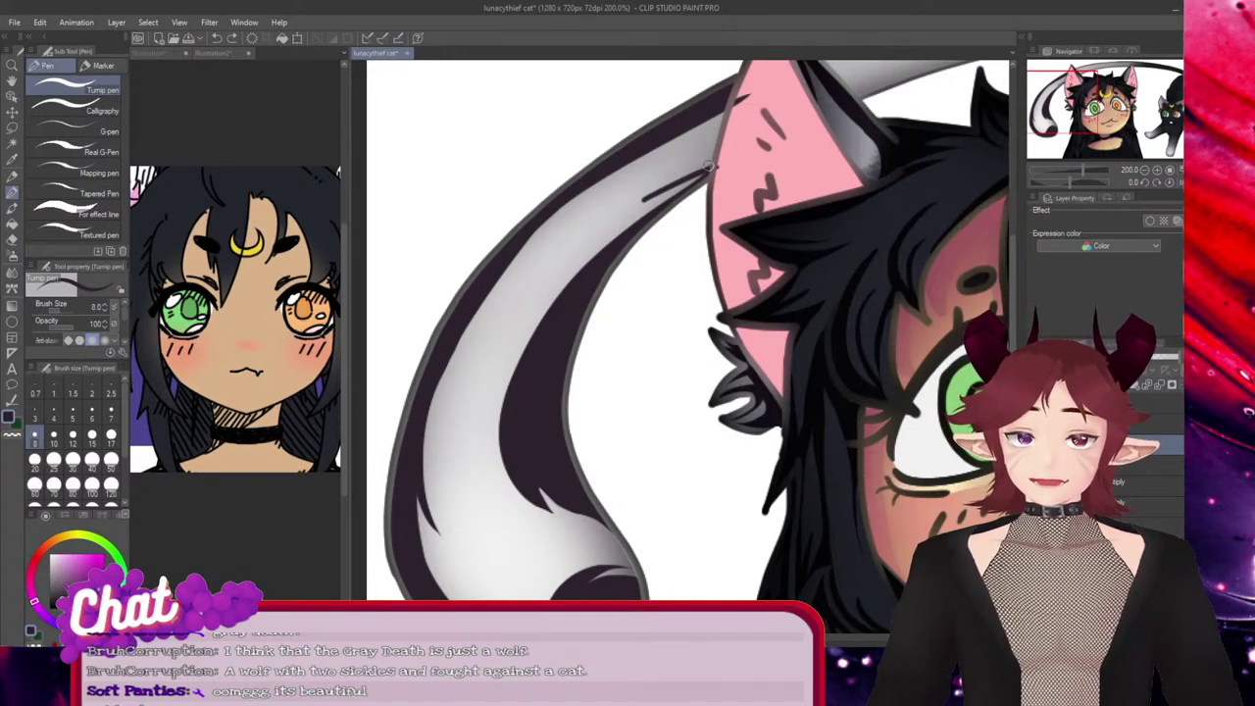
{"action": "left_click_drag", "start_coordinate": [710, 168], "coordinate": [661, 198]}
{"action": "left_click_drag", "start_coordinate": [660, 196], "coordinate": [734, 125]}
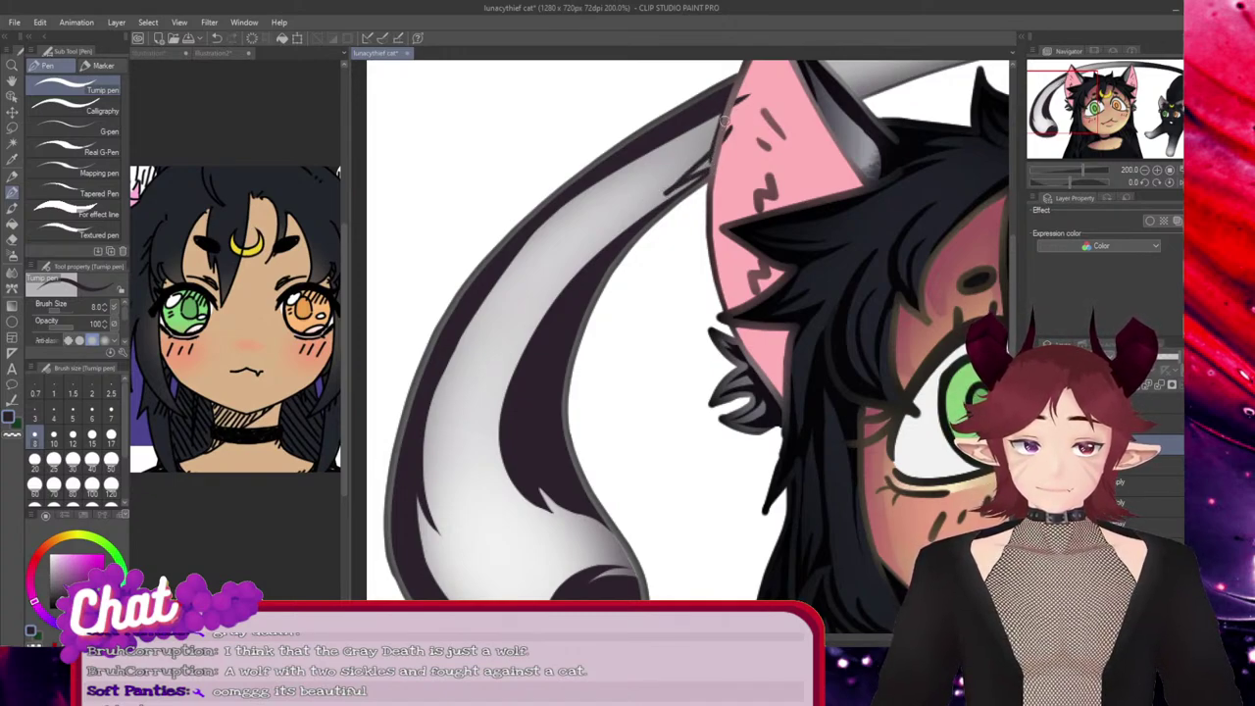
Add a small pointed spike to the inner side of the outer-edge band beside the ear
{"action": "left_click_drag", "start_coordinate": [655, 148], "coordinate": [730, 125]}
{"action": "key", "text": "ctrl+z"}
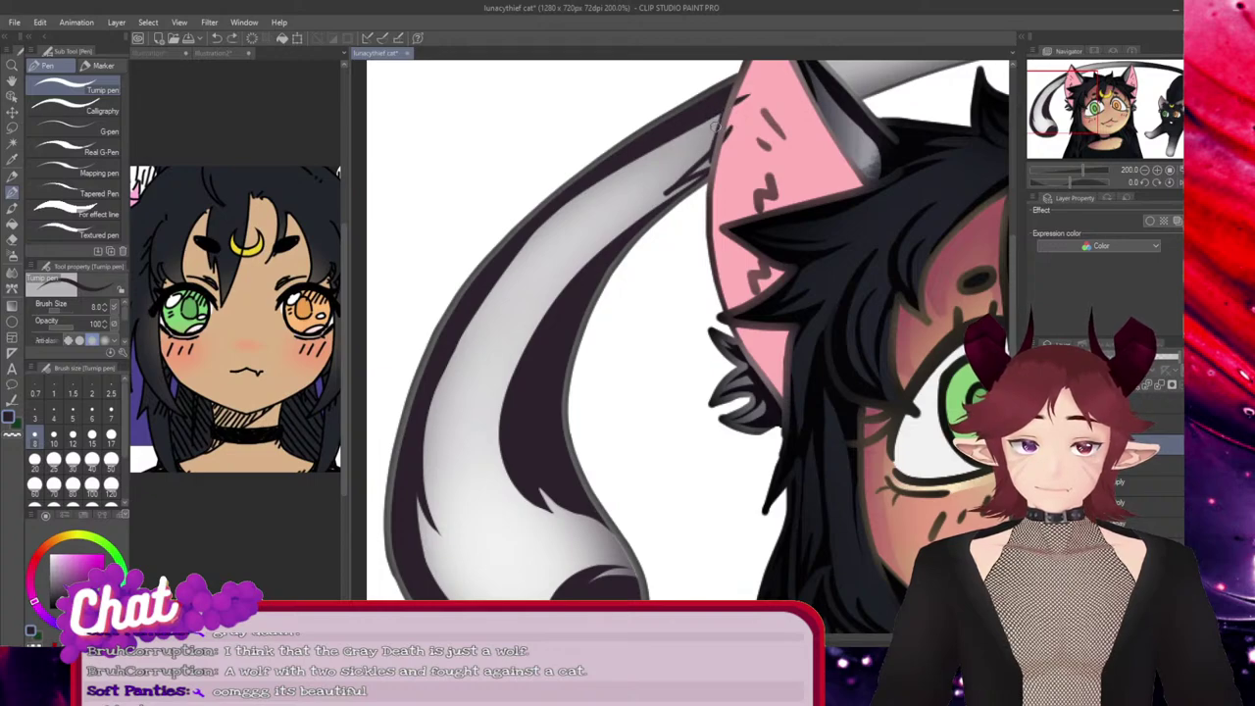
{"action": "left_click_drag", "start_coordinate": [657, 150], "coordinate": [737, 113]}
{"action": "key", "text": "ctrl+z"}
{"action": "key", "text": "ctrl+z"}
{"action": "left_click_drag", "start_coordinate": [675, 149], "coordinate": [728, 125]}
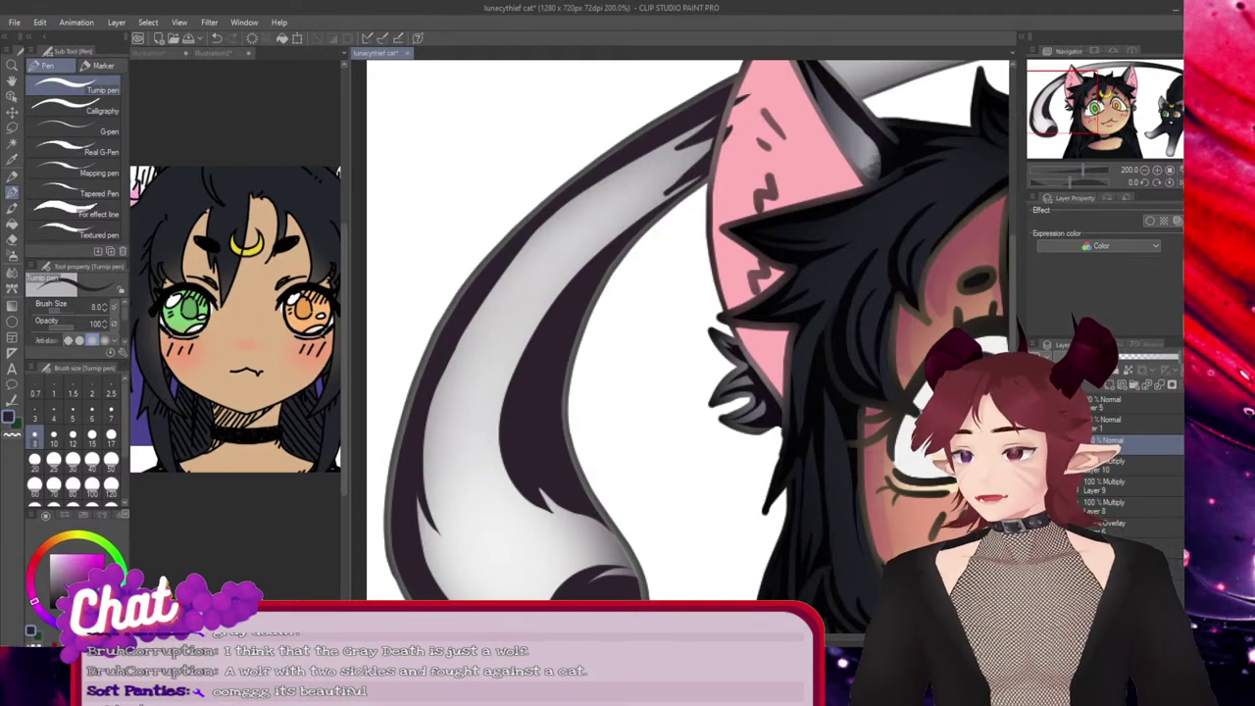
Trim the lower part of the inner marking with the Hard eraser at size 17, leaving a light strip along the tail's outline
{"action": "key", "text": "e"}
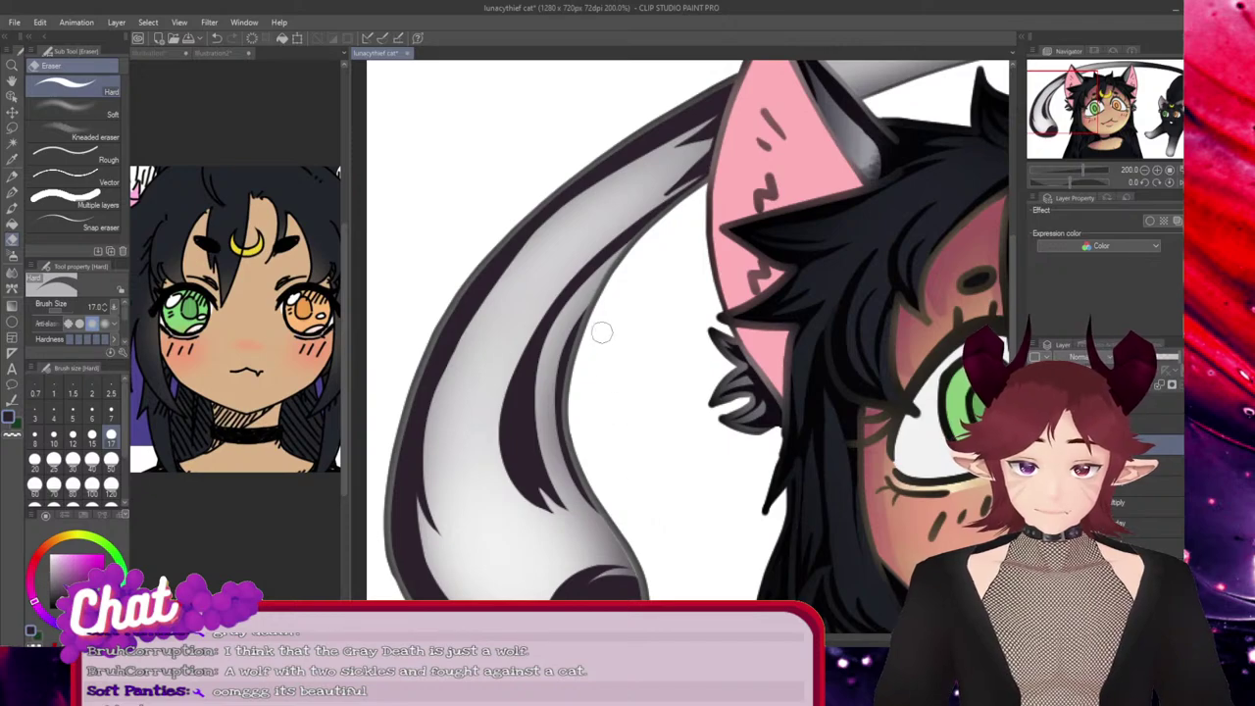
{"action": "mouse_move", "coordinate": [608, 282]}
{"action": "left_mouse_down"}
{"action": "mouse_move", "coordinate": [566, 387]}
{"action": "mouse_move", "coordinate": [600, 522]}
{"action": "left_mouse_up"}
{"action": "key", "text": "ctrl+z"}
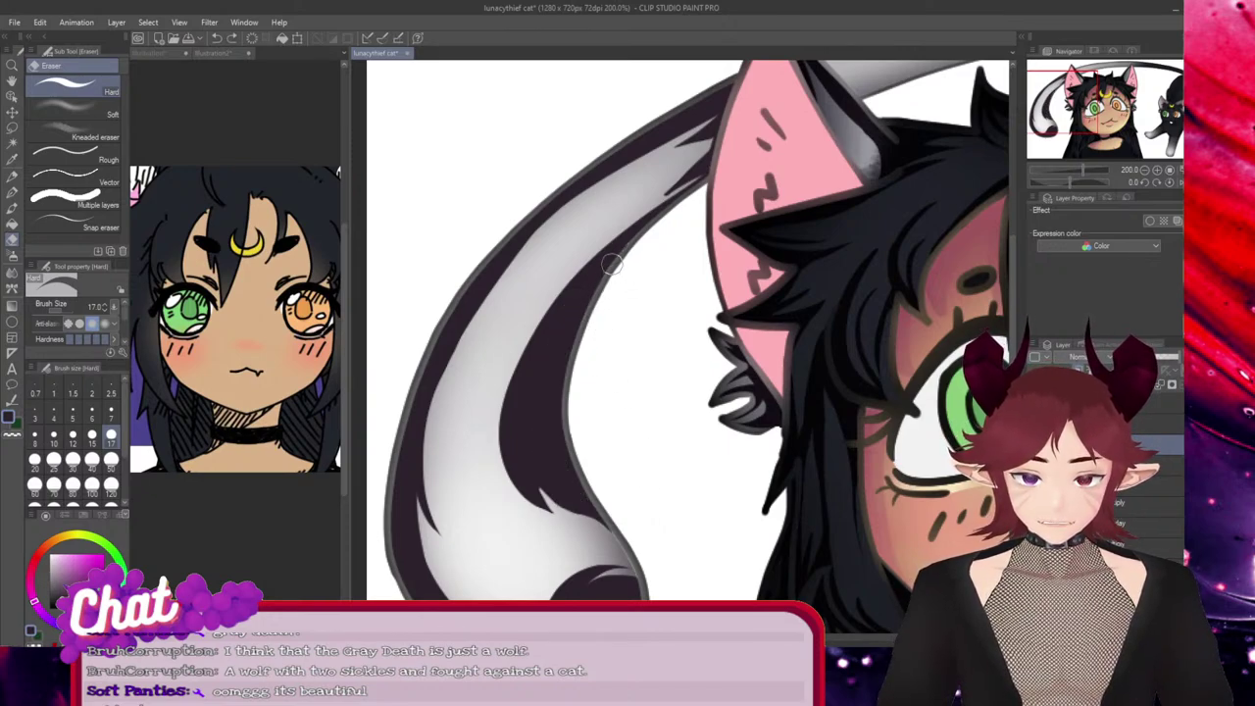
{"action": "mouse_move", "coordinate": [613, 266]}
{"action": "left_mouse_down"}
{"action": "mouse_move", "coordinate": [532, 474]}
{"action": "mouse_move", "coordinate": [547, 503]}
{"action": "left_mouse_up"}
{"action": "key", "text": "ctrl+y"}
{"action": "key", "text": "ctrl+z"}
{"action": "key", "text": "ctrl+y"}
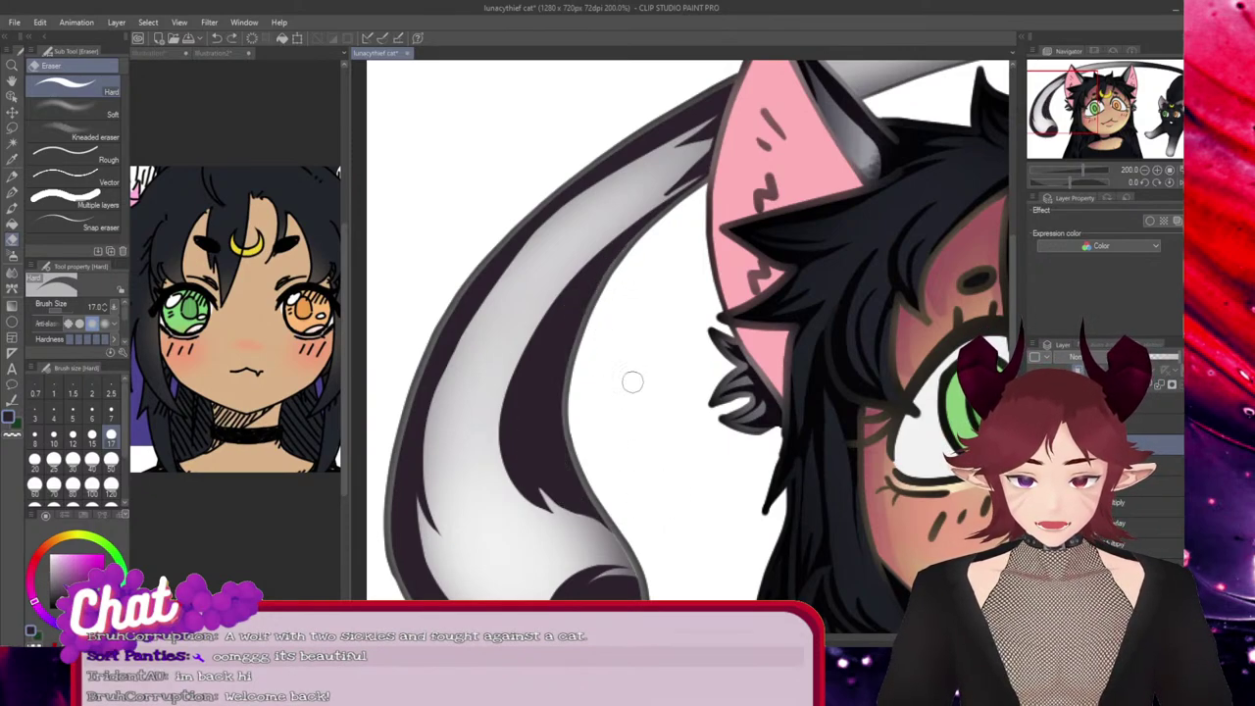
{"action": "key", "text": "ctrl+z"}
{"action": "key", "text": "ctrl+y"}
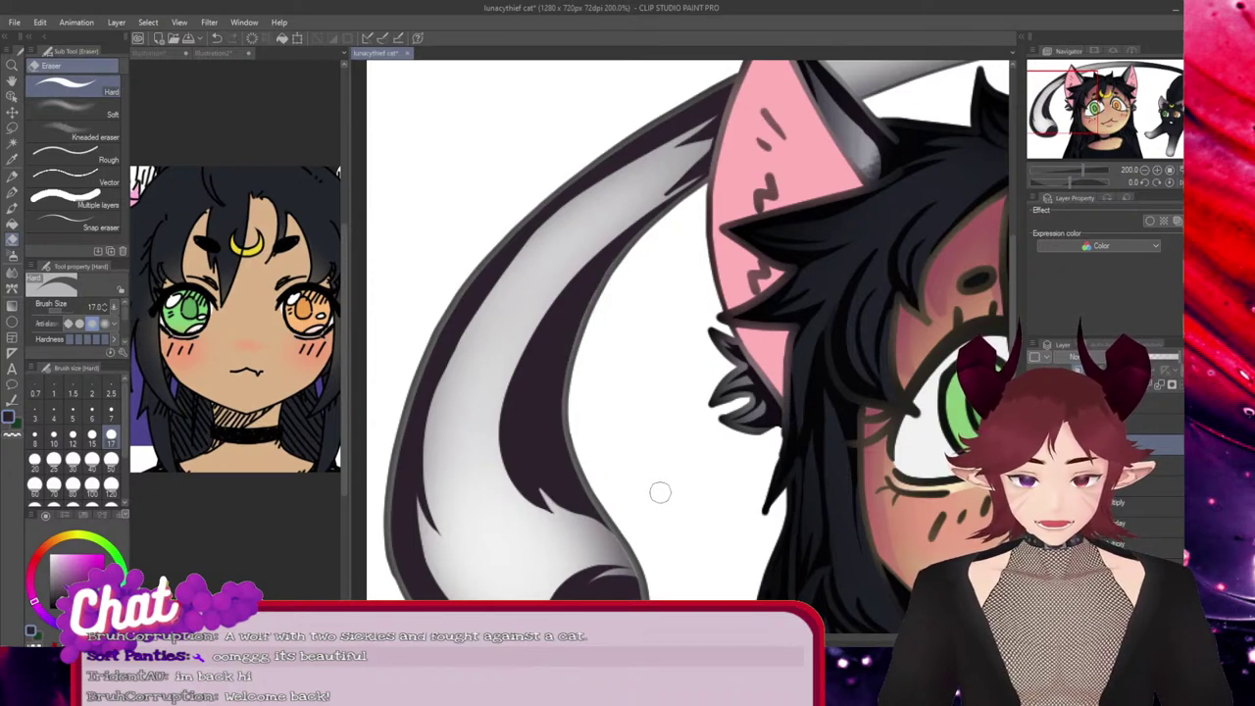
{"action": "key", "text": "ctrl+z"}
{"action": "key", "text": "ctrl+y"}
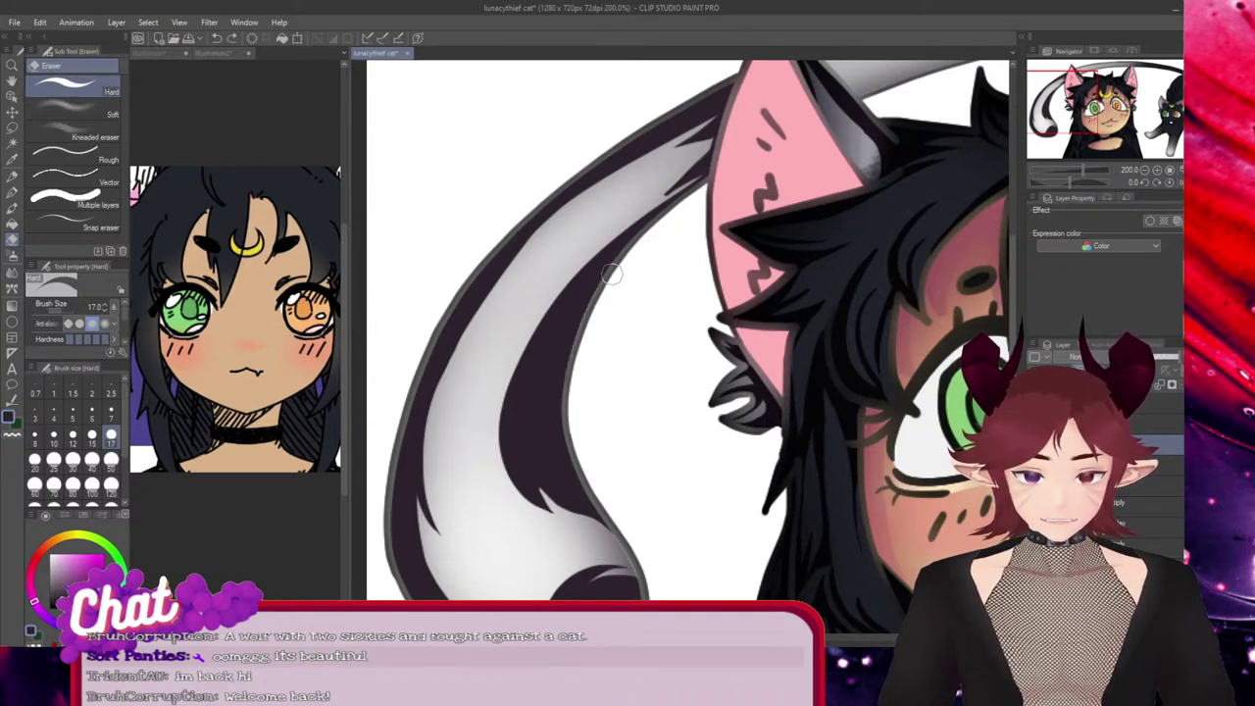
{"action": "key", "text": "ctrl+z"}
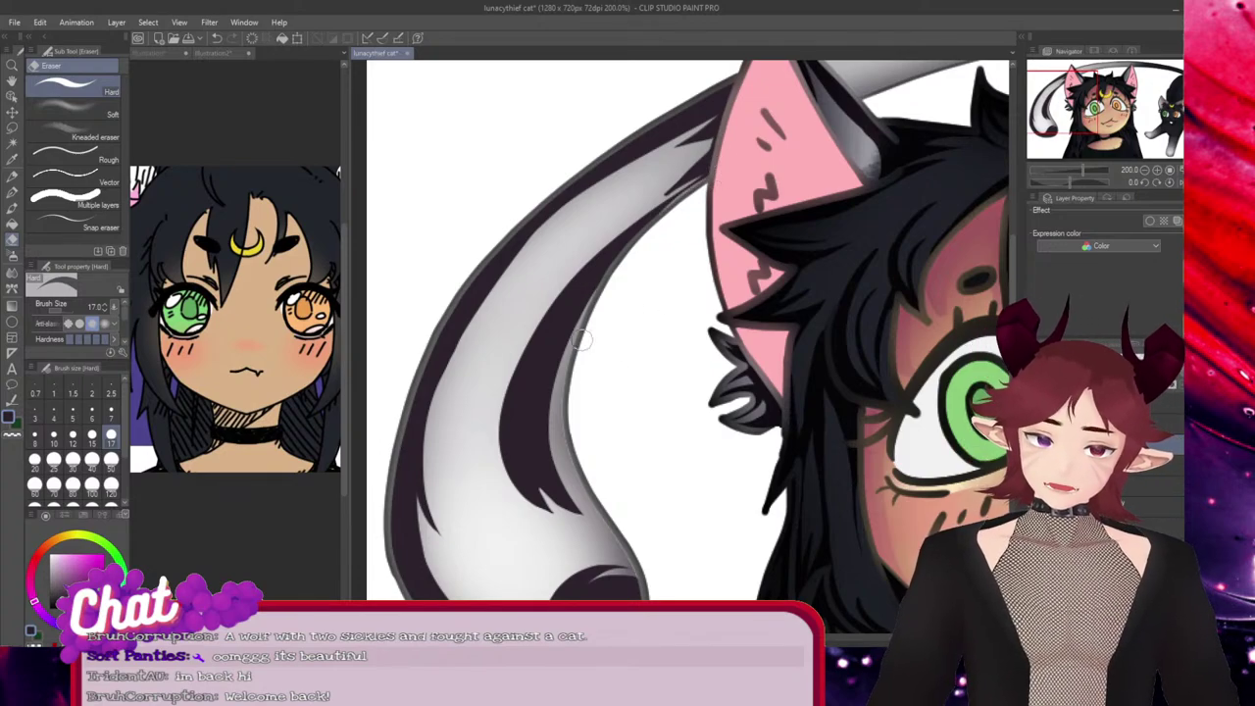
Continue the light strip between the inner marking and the tail's outline upward toward the ear with the Hard eraser
{"action": "left_click_drag", "start_coordinate": [710, 192], "coordinate": [556, 396]}
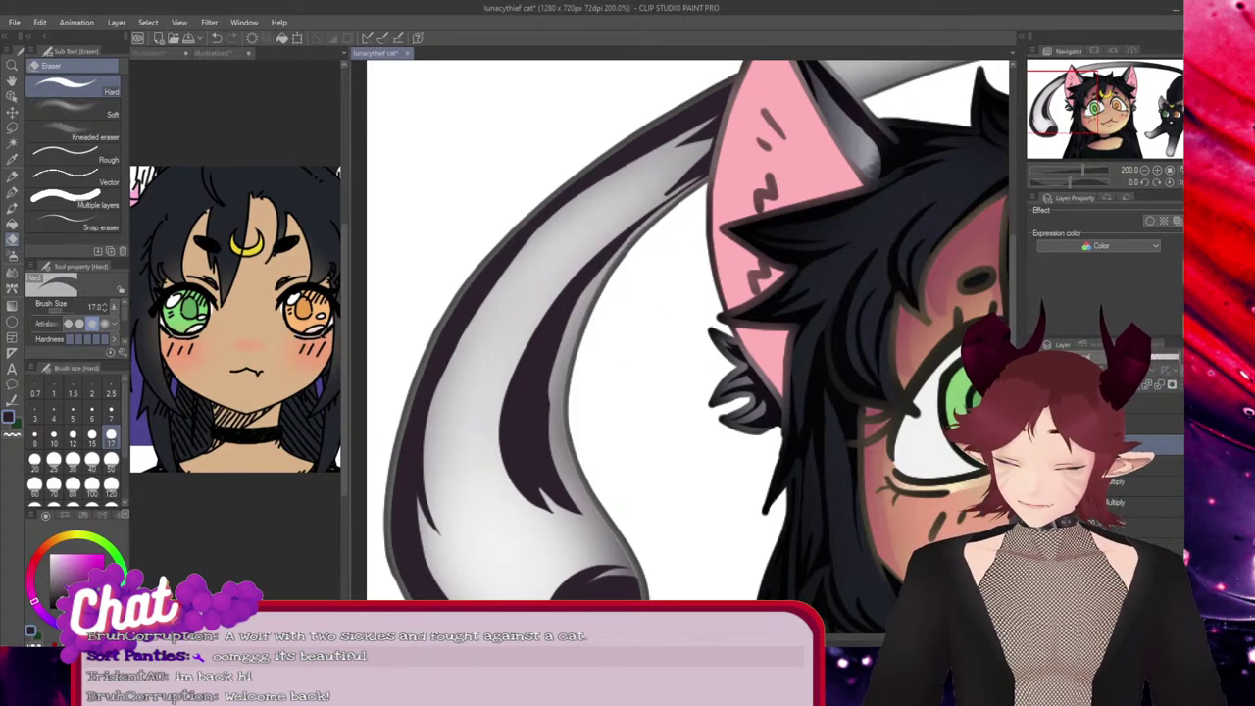
{"action": "key", "text": "ctrl+z"}
{"action": "left_click_drag", "start_coordinate": [692, 197], "coordinate": [596, 320]}
{"action": "left_click_drag", "start_coordinate": [629, 243], "coordinate": [567, 393]}
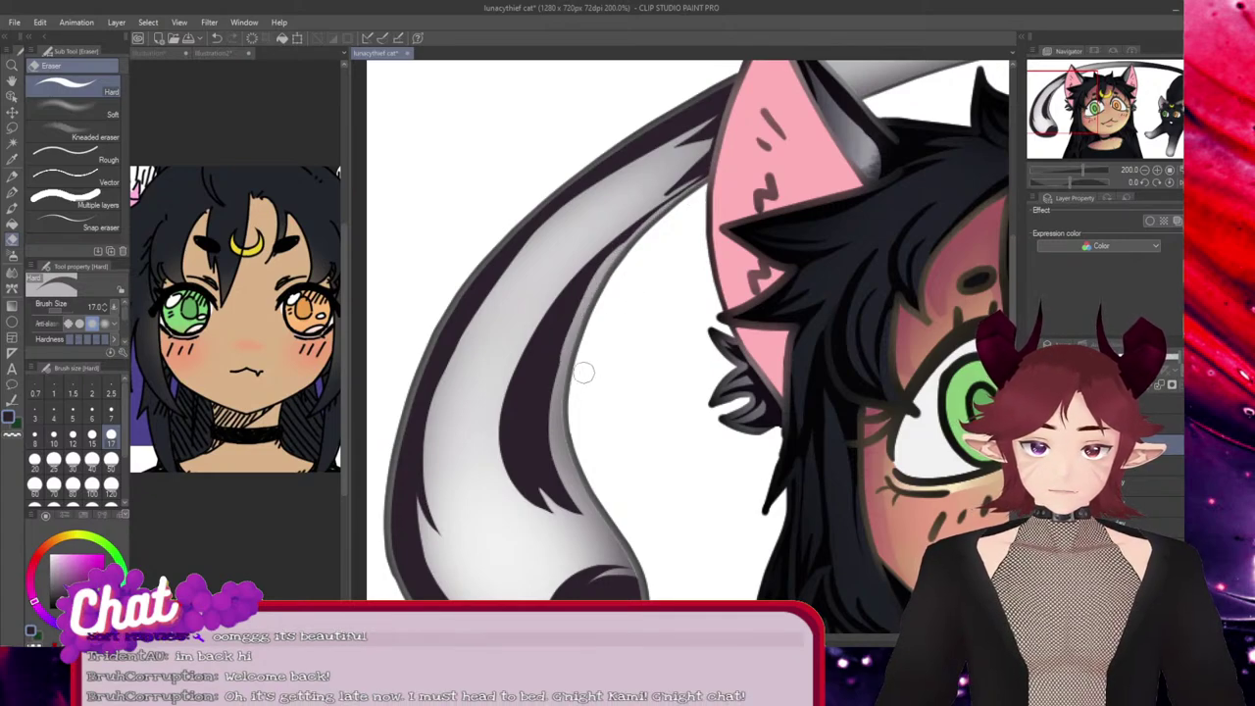
{"action": "key", "text": "ctrl+z"}
{"action": "mouse_move", "coordinate": [617, 271]}
{"action": "left_mouse_down"}
{"action": "mouse_move", "coordinate": [572, 398]}
{"action": "mouse_move", "coordinate": [568, 349]}
{"action": "mouse_move", "coordinate": [563, 413]}
{"action": "left_mouse_up"}
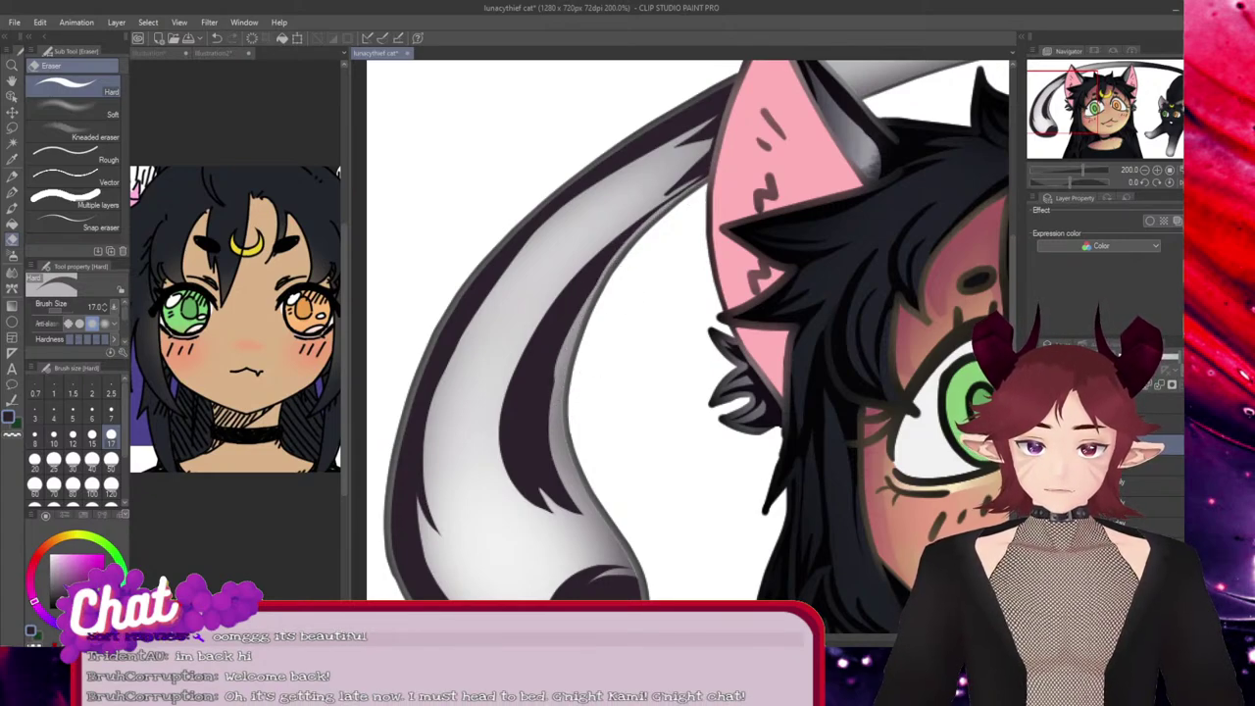
{"action": "key", "text": "ctrl+z"}
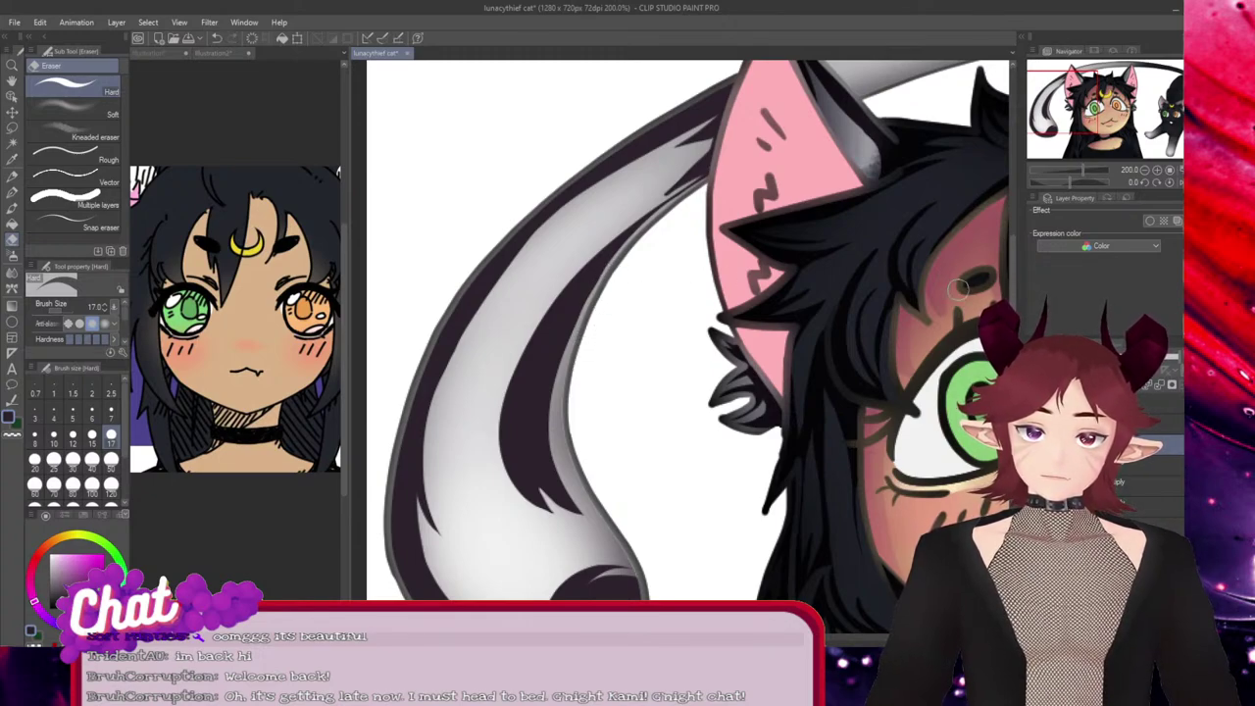
Erase a thin light strip along the outer edge of the tail tip's dark marking
{"action": "scroll", "coordinate": [641, 518], "scroll_direction": "down", "scroll_amount": 3}
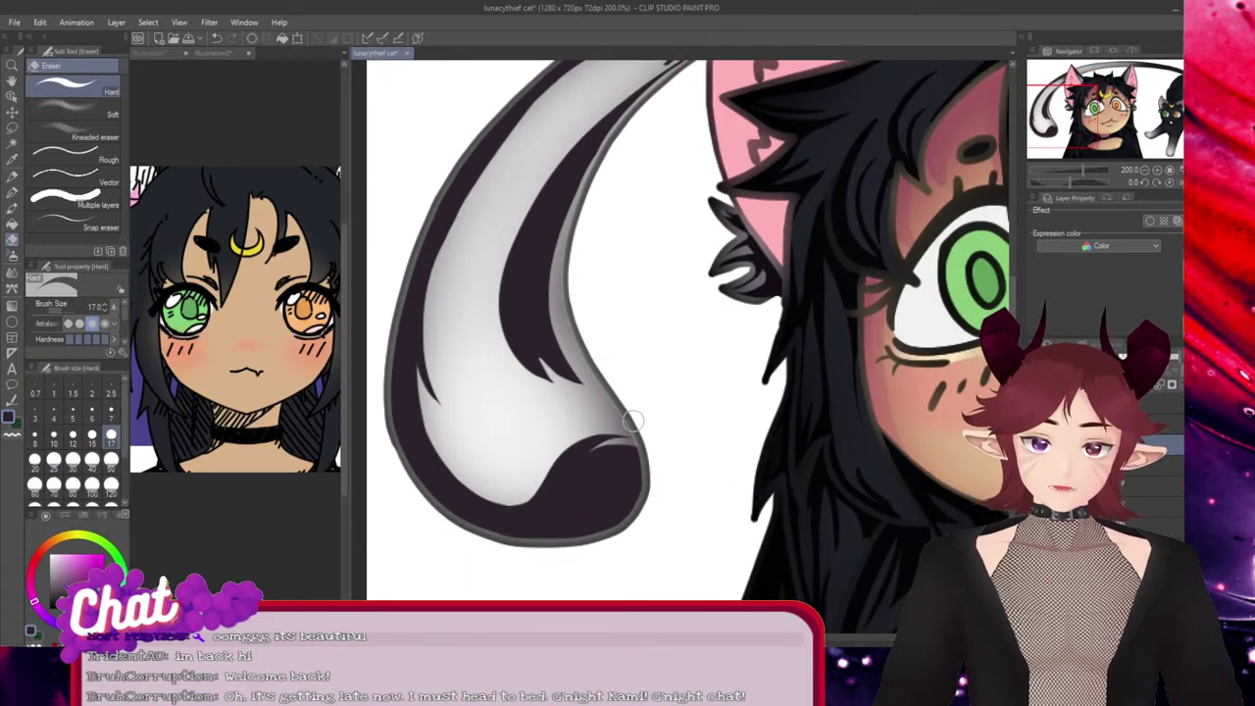
{"action": "left_click_drag", "start_coordinate": [640, 467], "coordinate": [603, 525]}
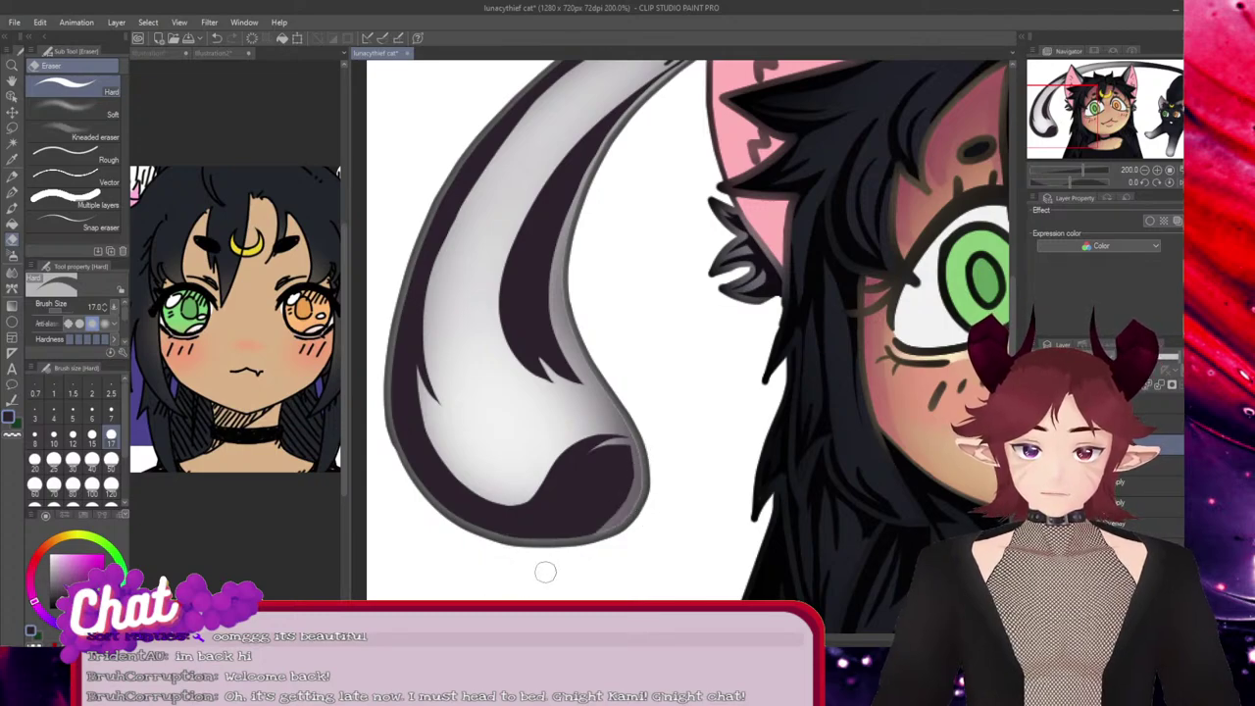
{"action": "key", "text": "ctrl+z"}
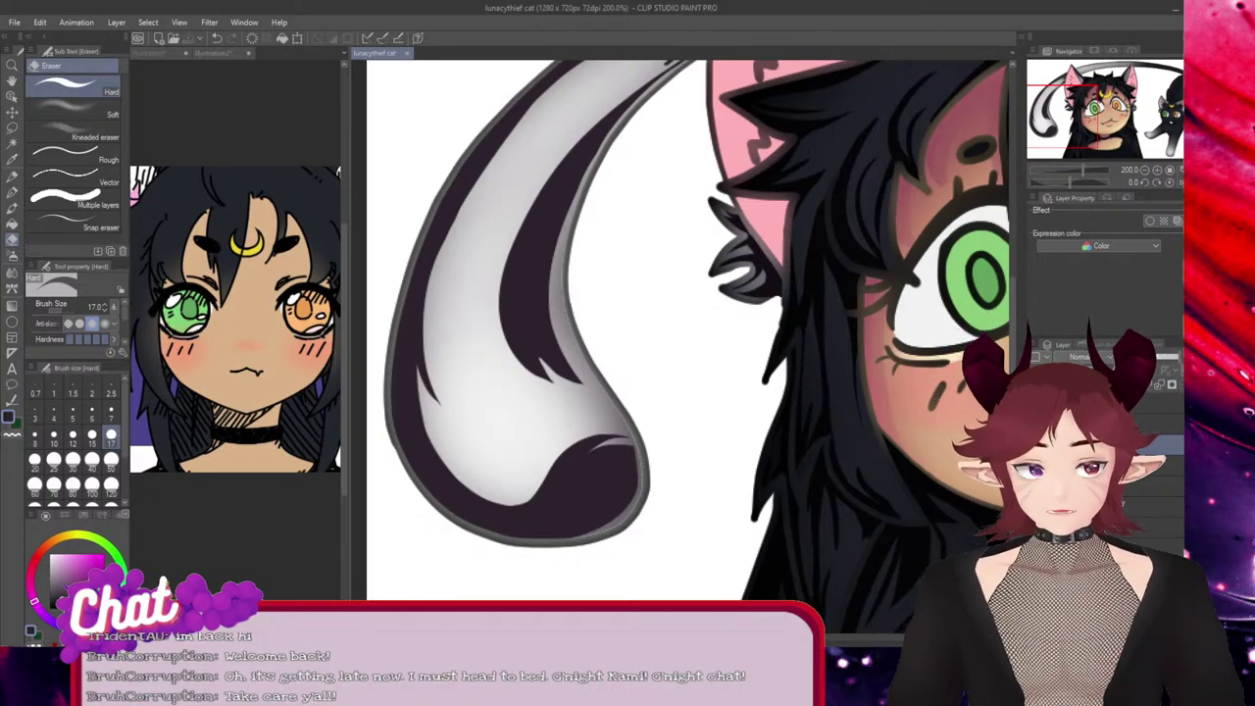
Undo the trial spike strokes on the tail marking beside the ear and save the illustration
{"action": "scroll", "coordinate": [468, 327], "scroll_direction": "up", "scroll_amount": 5}
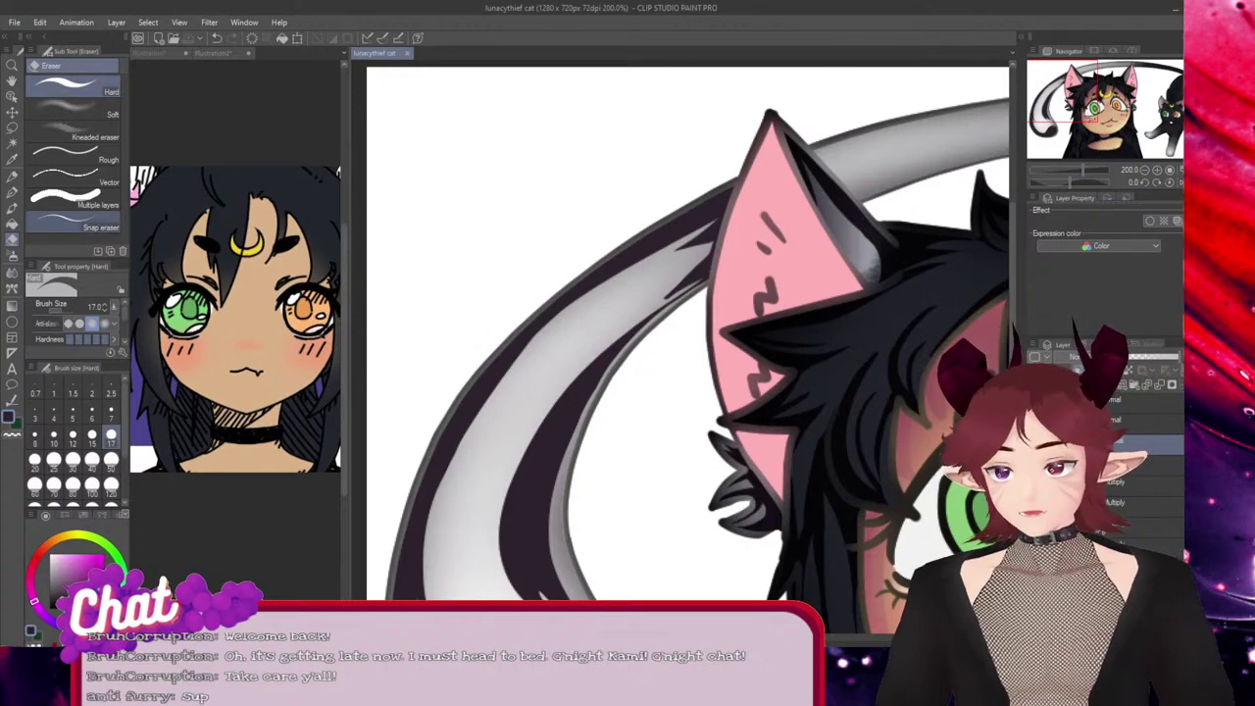
{"action": "key", "text": "p"}
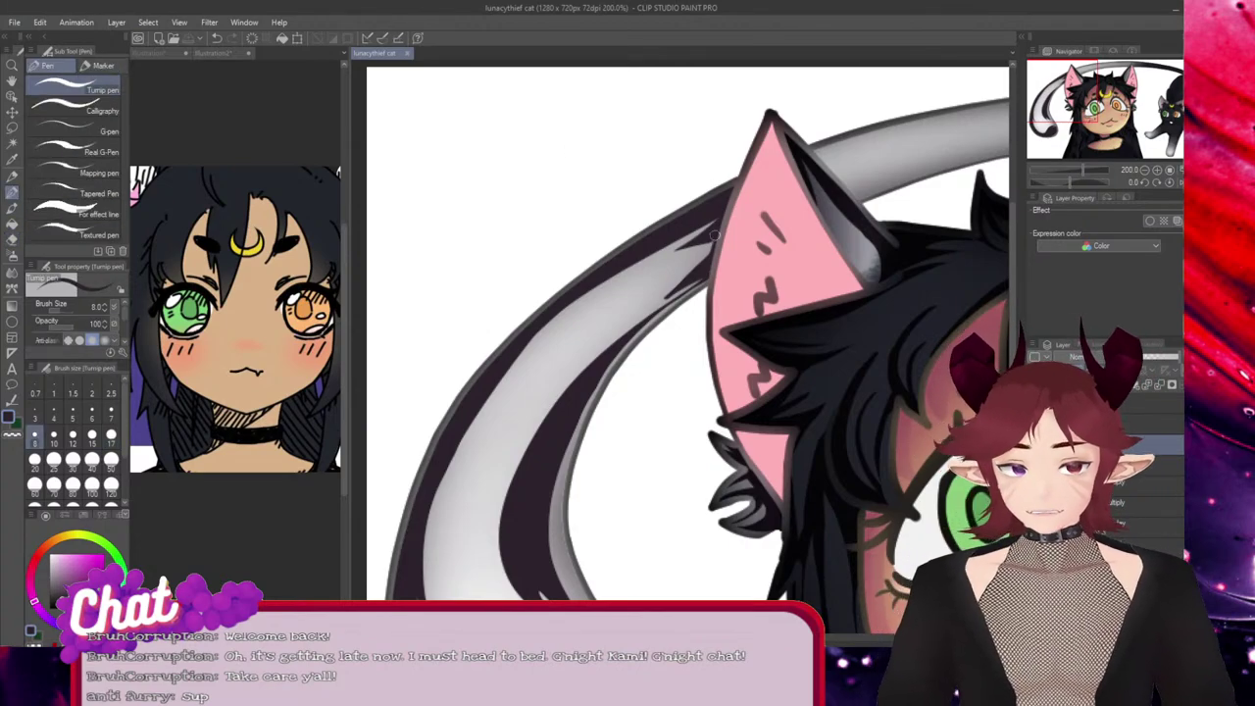
{"action": "left_click_drag", "start_coordinate": [717, 234], "coordinate": [684, 257]}
{"action": "key", "text": "ctrl+z"}
{"action": "key", "text": "ctrl+z"}
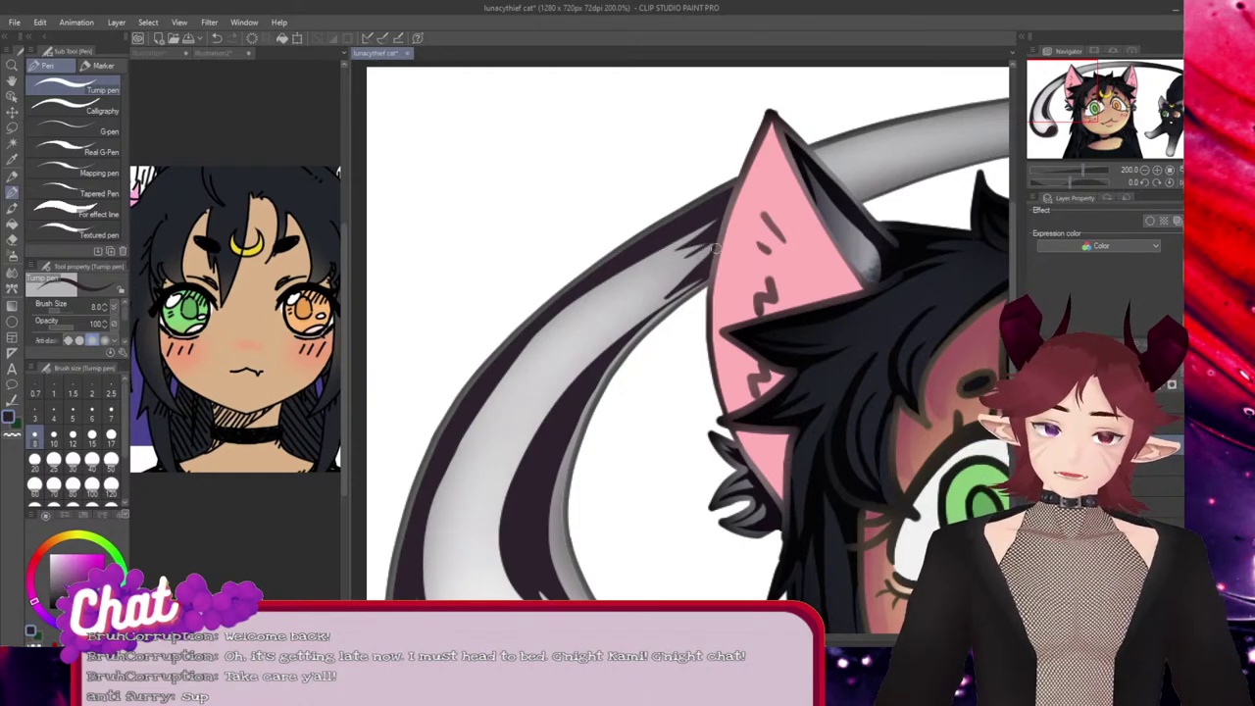
{"action": "key", "text": "e"}
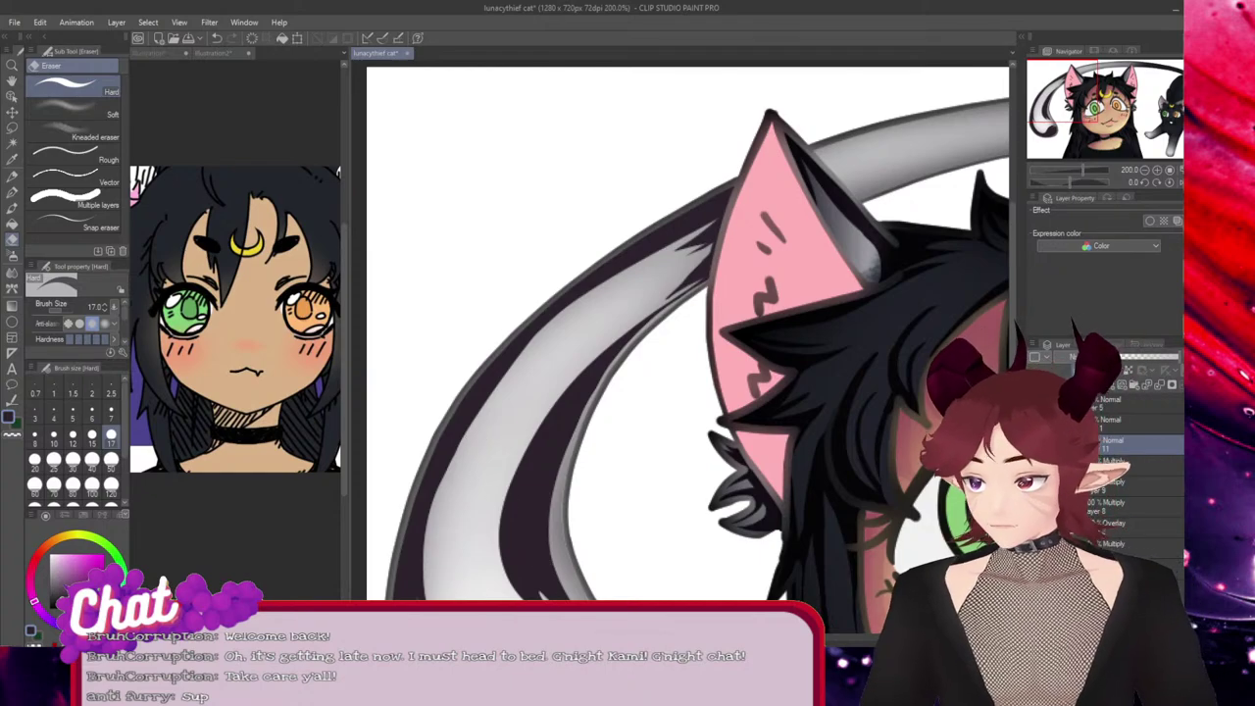
{"action": "key", "text": "ctrl+s"}
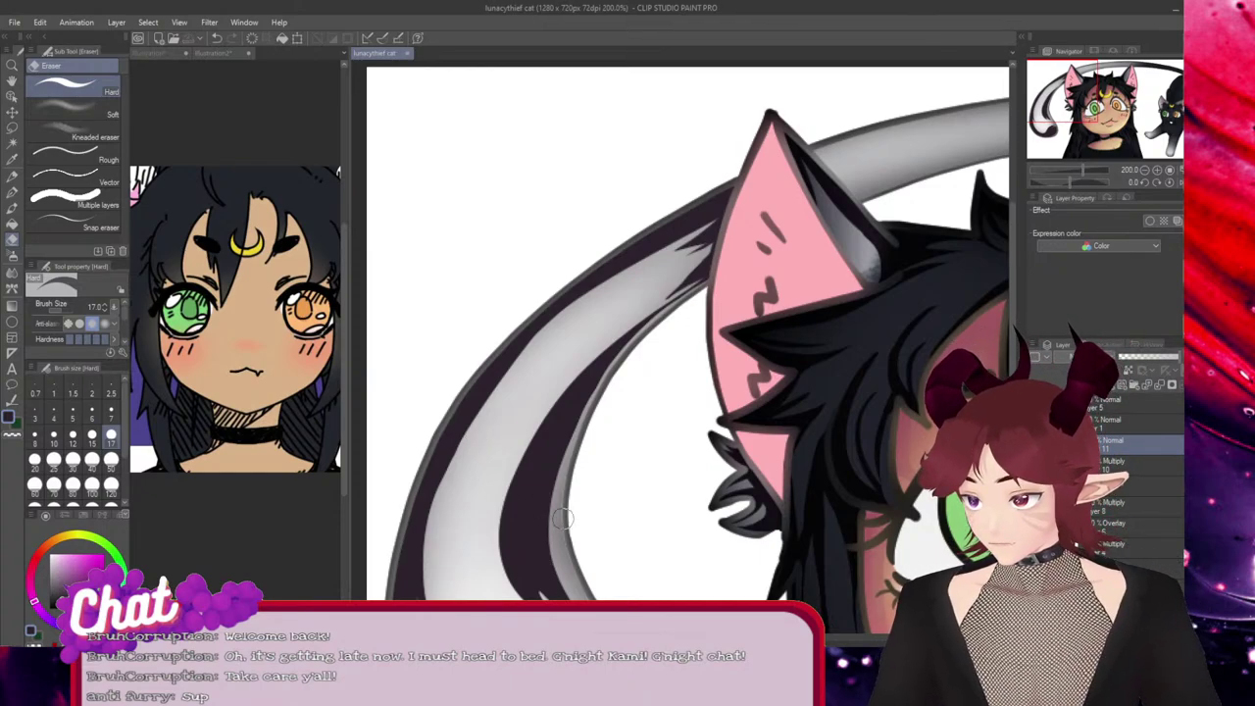
Start a dark patch with the Turnip pen at size 8 where the tail emerges behind the girl's cat ear
{"action": "left_click_drag", "start_coordinate": [628, 422], "coordinate": [557, 421]}
{"action": "scroll", "coordinate": [680, 350], "scroll_direction": "right", "scroll_amount": 5}
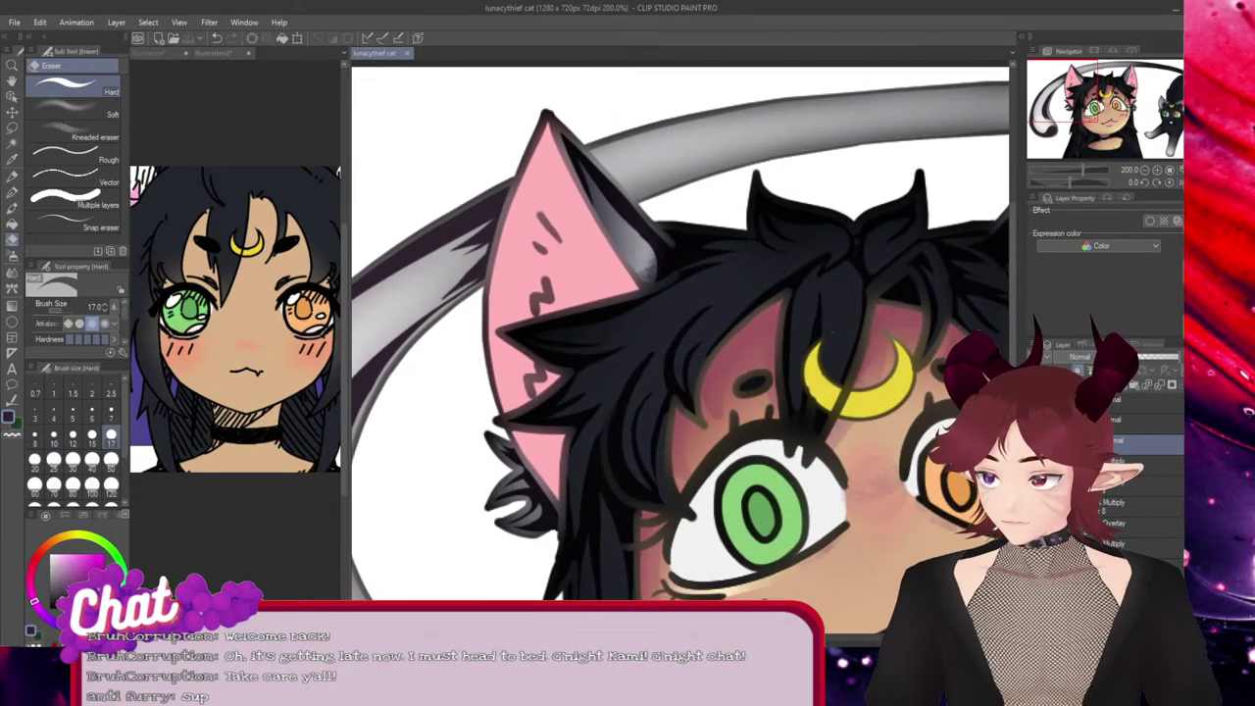
{"action": "left_click_drag", "start_coordinate": [799, 331], "coordinate": [832, 332]}
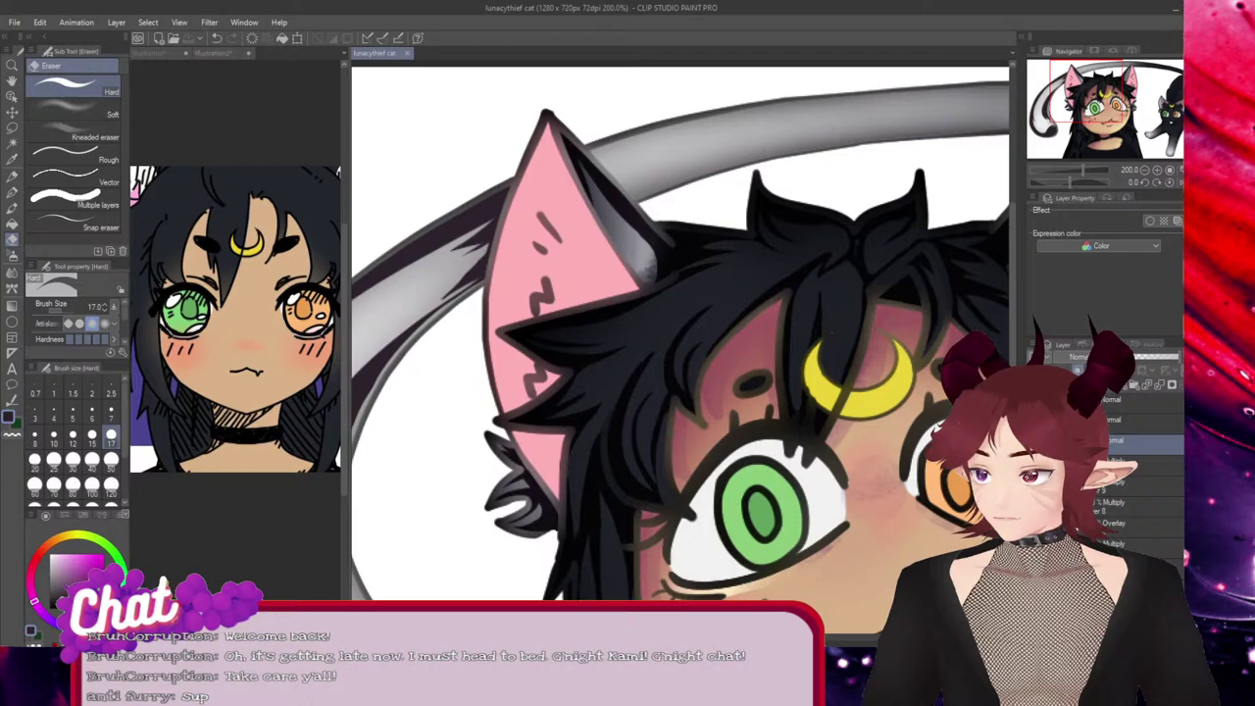
{"action": "scroll", "coordinate": [680, 350], "scroll_direction": "right", "scroll_amount": 3}
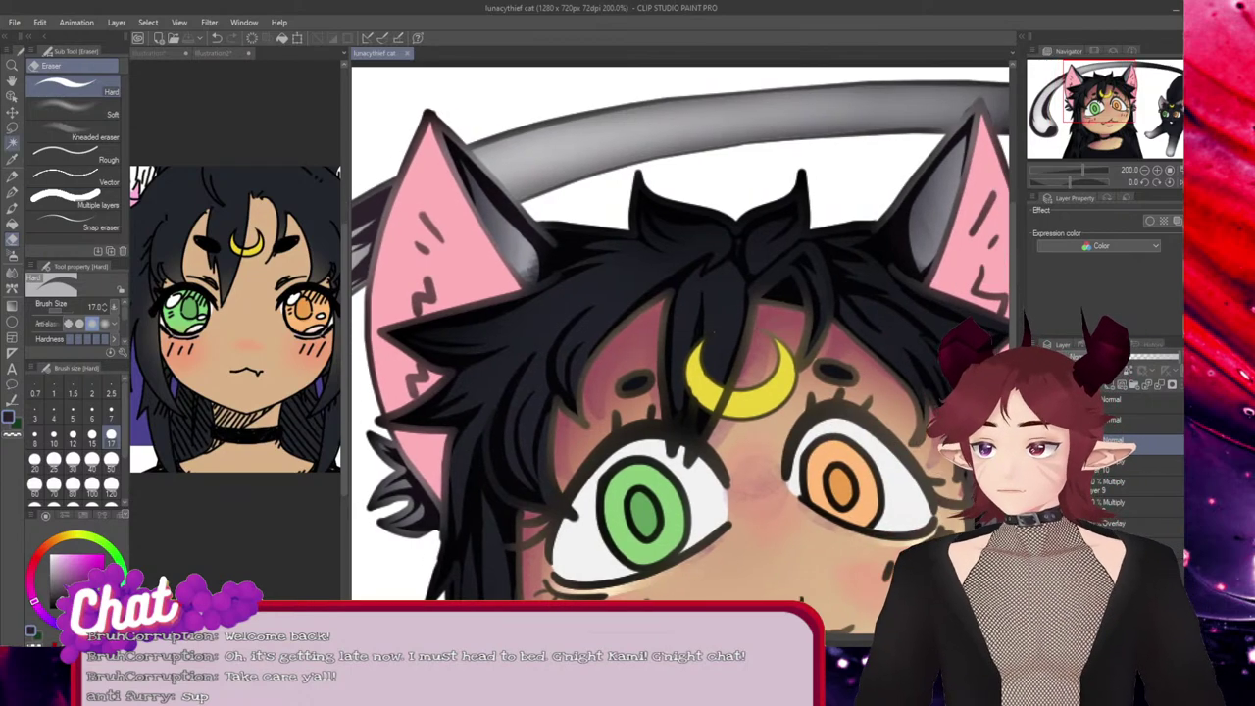
{"action": "key", "text": "p"}
{"action": "left_click_drag", "start_coordinate": [487, 145], "coordinate": [504, 158]}
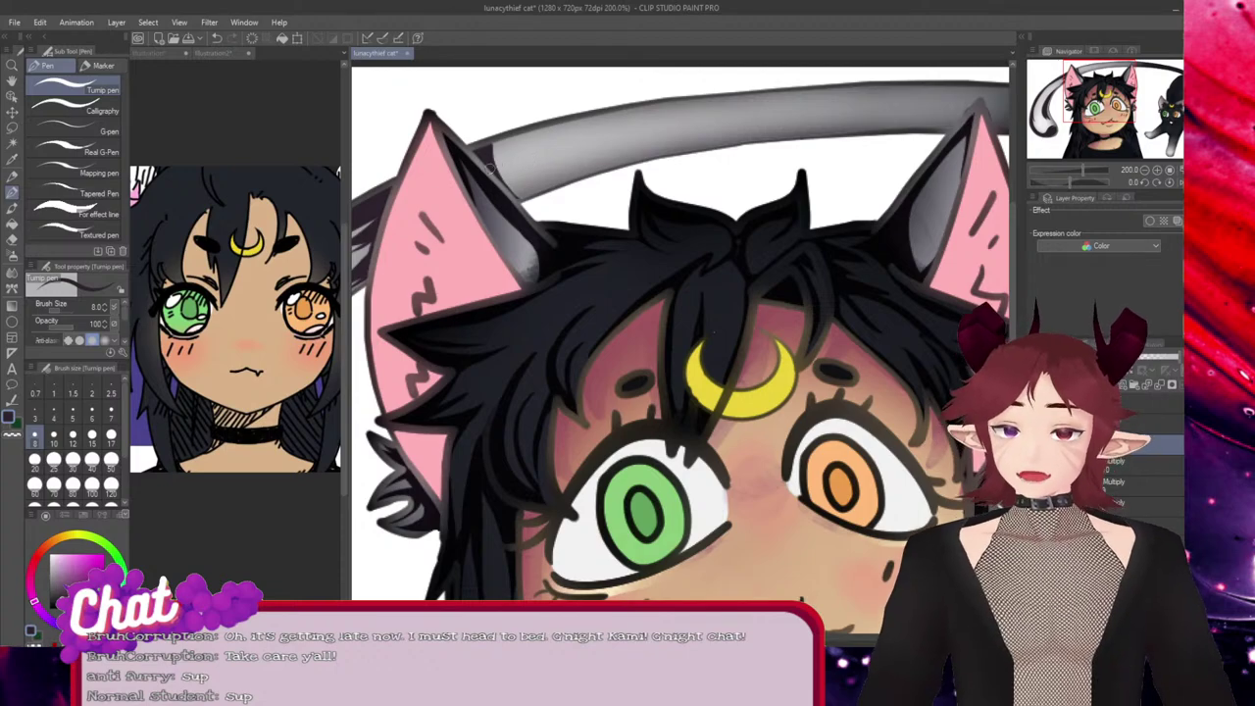
{"action": "left_click_drag", "start_coordinate": [491, 169], "coordinate": [559, 136]}
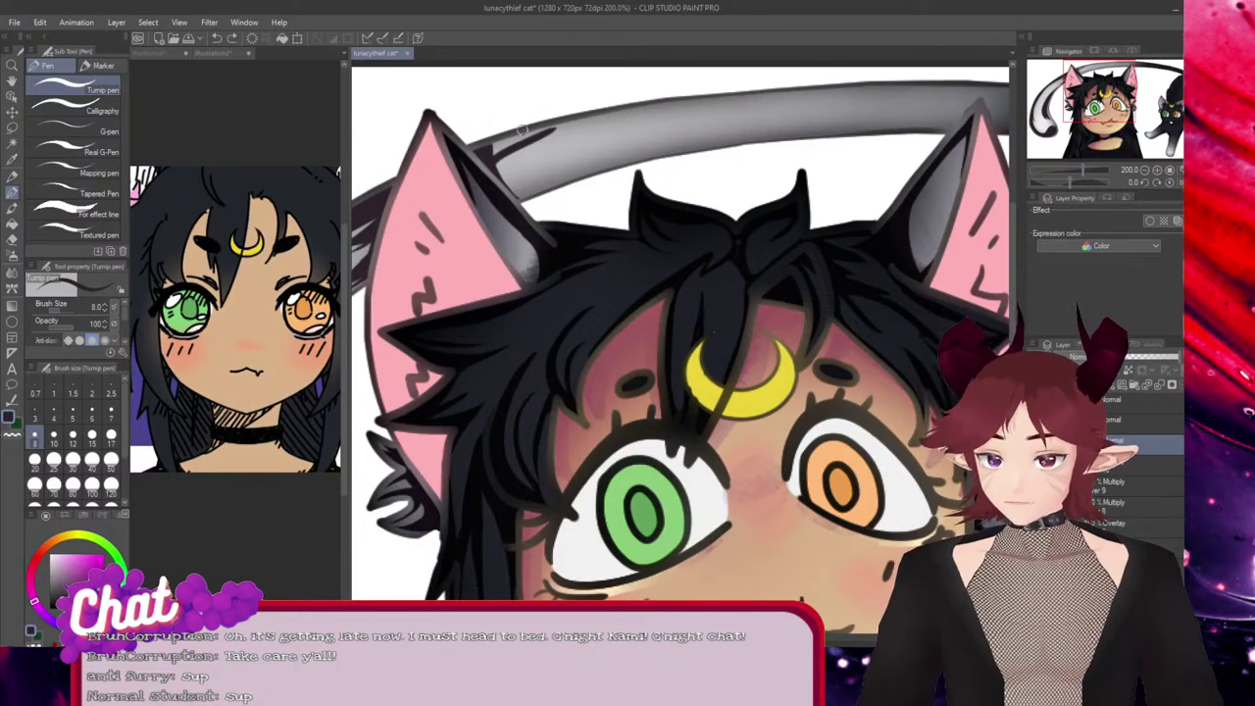
{"action": "key", "text": "ctrl+z"}
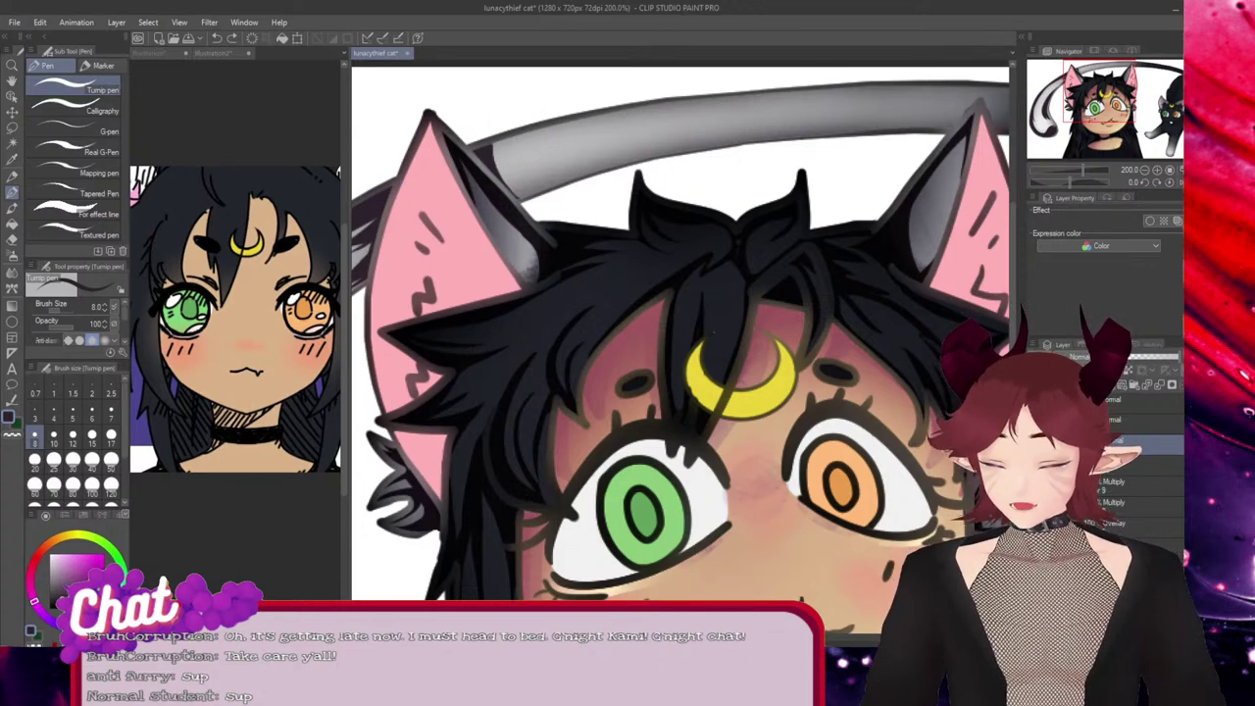
{"action": "left_click_drag", "start_coordinate": [493, 157], "coordinate": [565, 125]}
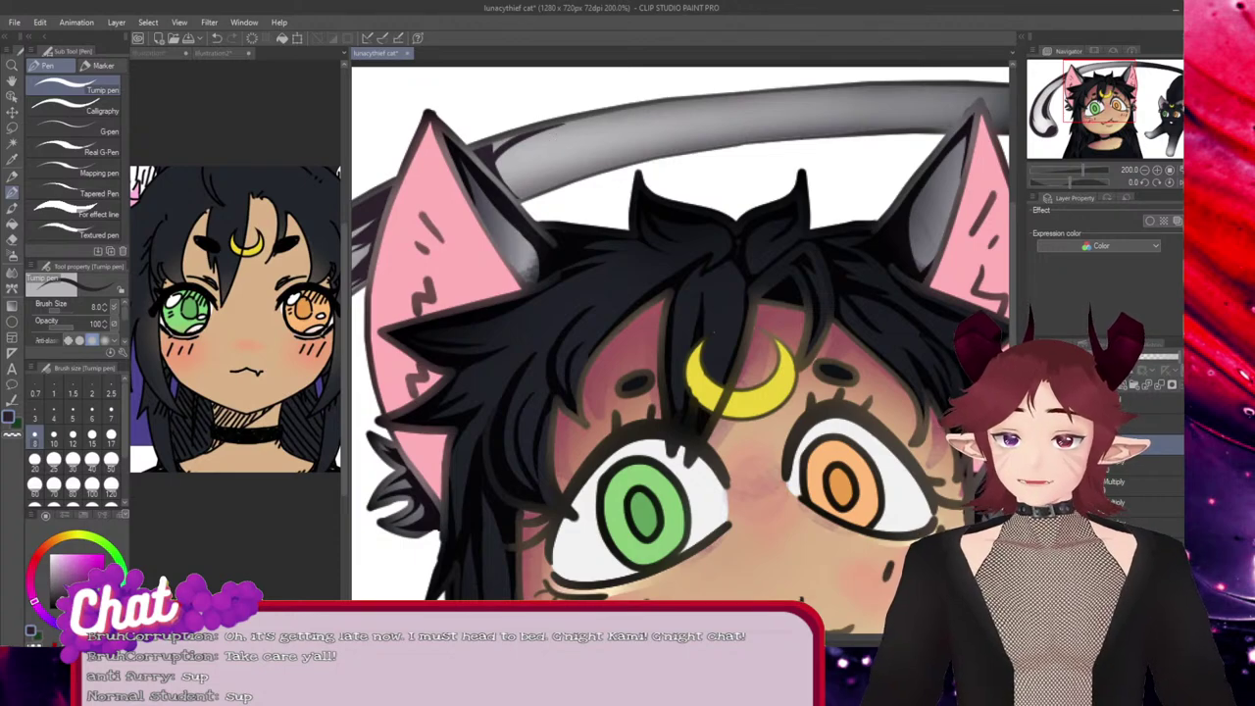
{"action": "key", "text": "ctrl+z"}
{"action": "left_click_drag", "start_coordinate": [492, 168], "coordinate": [565, 124]}
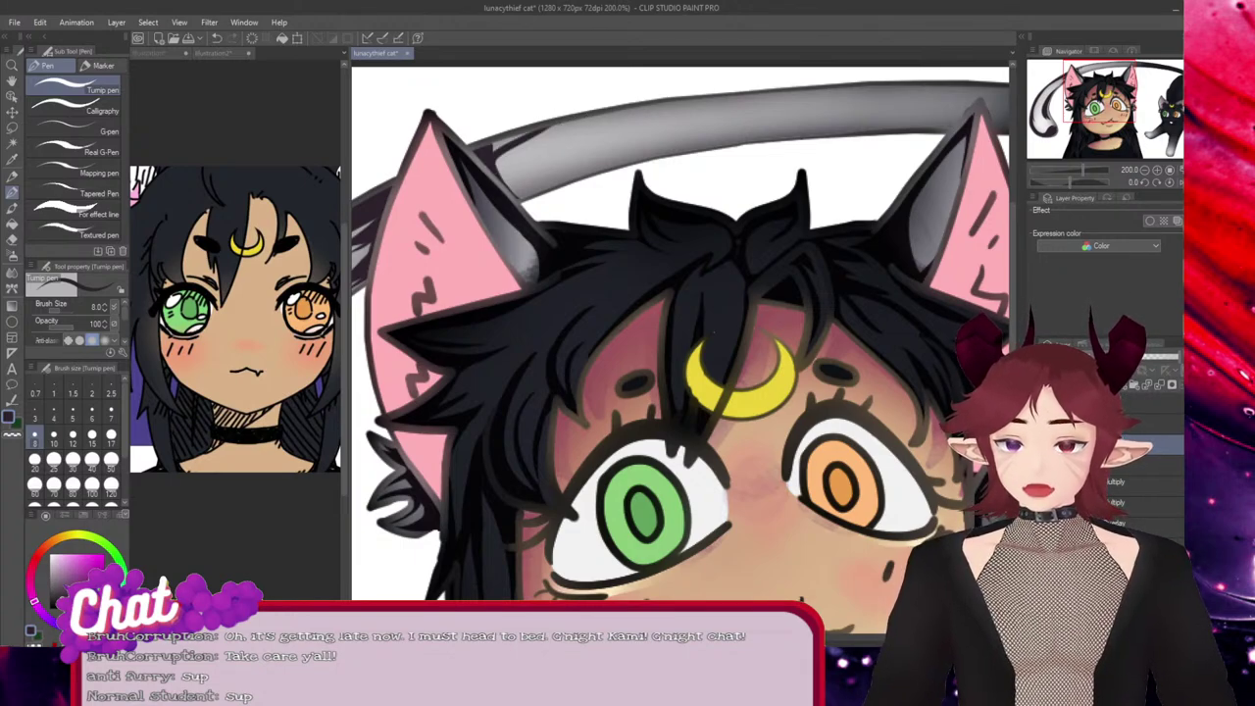
{"action": "key", "text": "ctrl+z"}
{"action": "left_click_drag", "start_coordinate": [492, 168], "coordinate": [569, 120]}
{"action": "key", "text": "ctrl+z"}
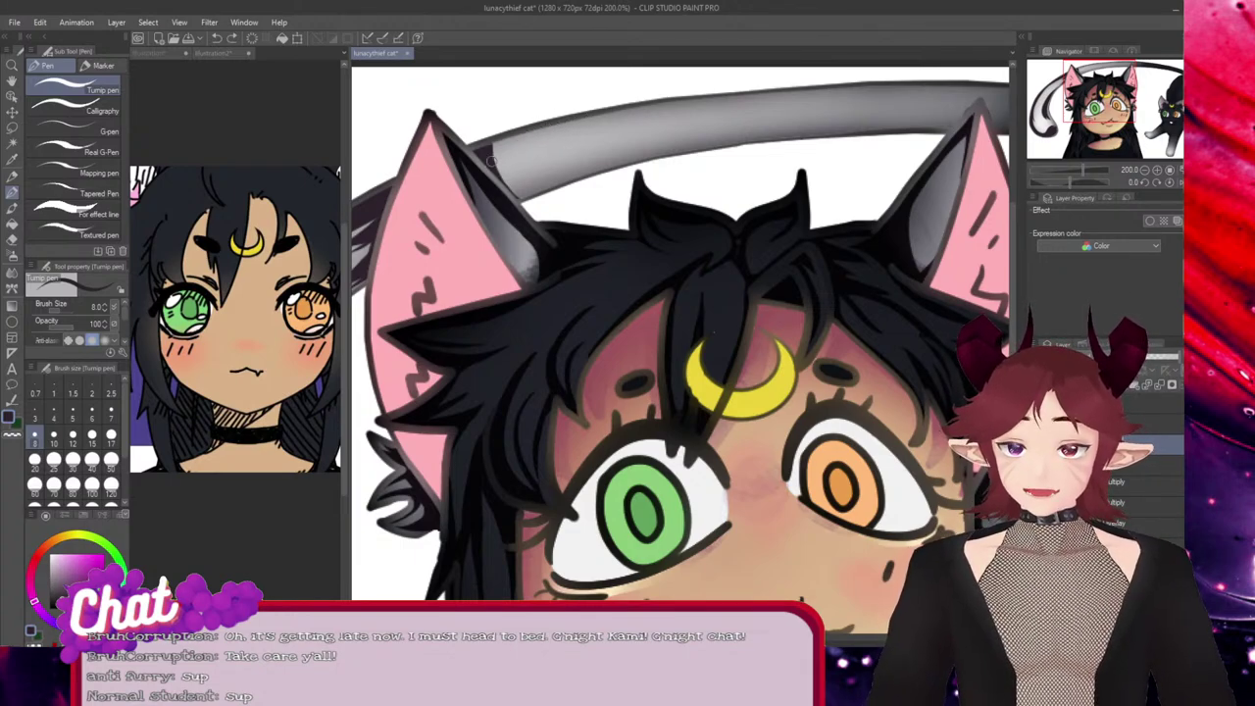
Extend the dark patch behind the ear along the tail's upper and lower edges and add a pointed spike between them
{"action": "mouse_move", "coordinate": [492, 160]}
{"action": "left_mouse_down"}
{"action": "mouse_move", "coordinate": [557, 126]}
{"action": "mouse_move", "coordinate": [480, 159]}
{"action": "mouse_move", "coordinate": [516, 134]}
{"action": "mouse_move", "coordinate": [494, 154]}
{"action": "mouse_move", "coordinate": [503, 145]}
{"action": "mouse_move", "coordinate": [563, 163]}
{"action": "mouse_move", "coordinate": [497, 186]}
{"action": "mouse_move", "coordinate": [592, 175]}
{"action": "mouse_move", "coordinate": [499, 189]}
{"action": "mouse_move", "coordinate": [592, 172]}
{"action": "mouse_move", "coordinate": [513, 194]}
{"action": "mouse_move", "coordinate": [538, 196]}
{"action": "mouse_move", "coordinate": [497, 174]}
{"action": "mouse_move", "coordinate": [597, 172]}
{"action": "mouse_move", "coordinate": [607, 155]}
{"action": "mouse_move", "coordinate": [542, 173]}
{"action": "mouse_move", "coordinate": [540, 187]}
{"action": "mouse_move", "coordinate": [559, 183]}
{"action": "mouse_move", "coordinate": [508, 190]}
{"action": "left_mouse_up"}
{"action": "key", "text": "ctrl+z"}
{"action": "key", "text": "ctrl+z"}
{"action": "key", "text": "ctrl+z"}
{"action": "key", "text": "ctrl+z"}
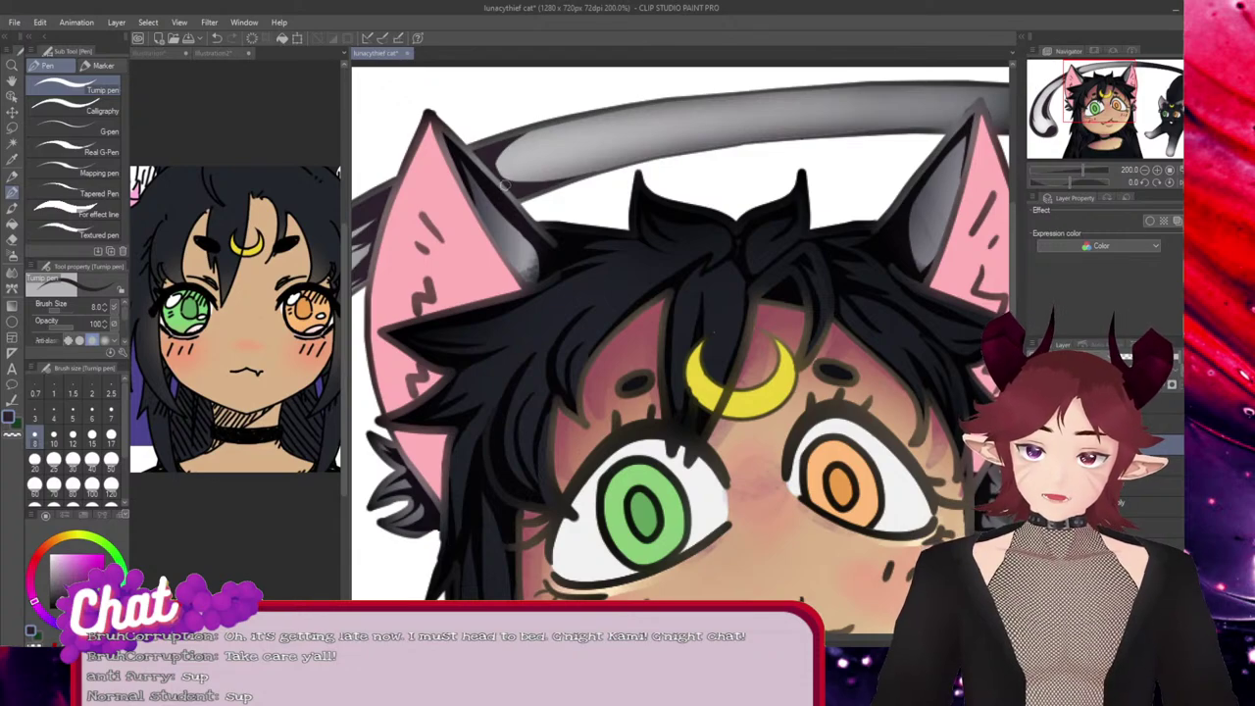
{"action": "mouse_move", "coordinate": [500, 184]}
{"action": "left_mouse_down"}
{"action": "mouse_move", "coordinate": [574, 160]}
{"action": "mouse_move", "coordinate": [495, 173]}
{"action": "mouse_move", "coordinate": [539, 163]}
{"action": "mouse_move", "coordinate": [509, 171]}
{"action": "left_mouse_up"}
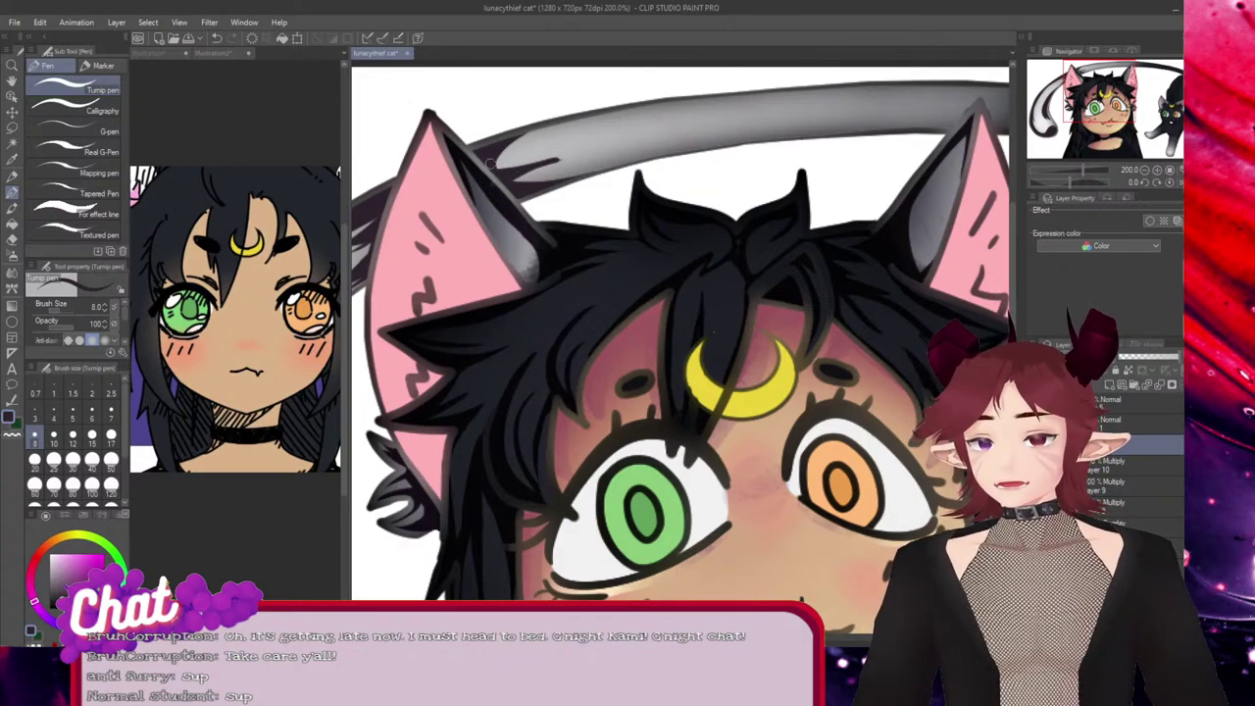
Refine the marking behind the ear with the Hard eraser and add small pointed spikes using the Turnip pen
{"action": "key", "text": "e"}
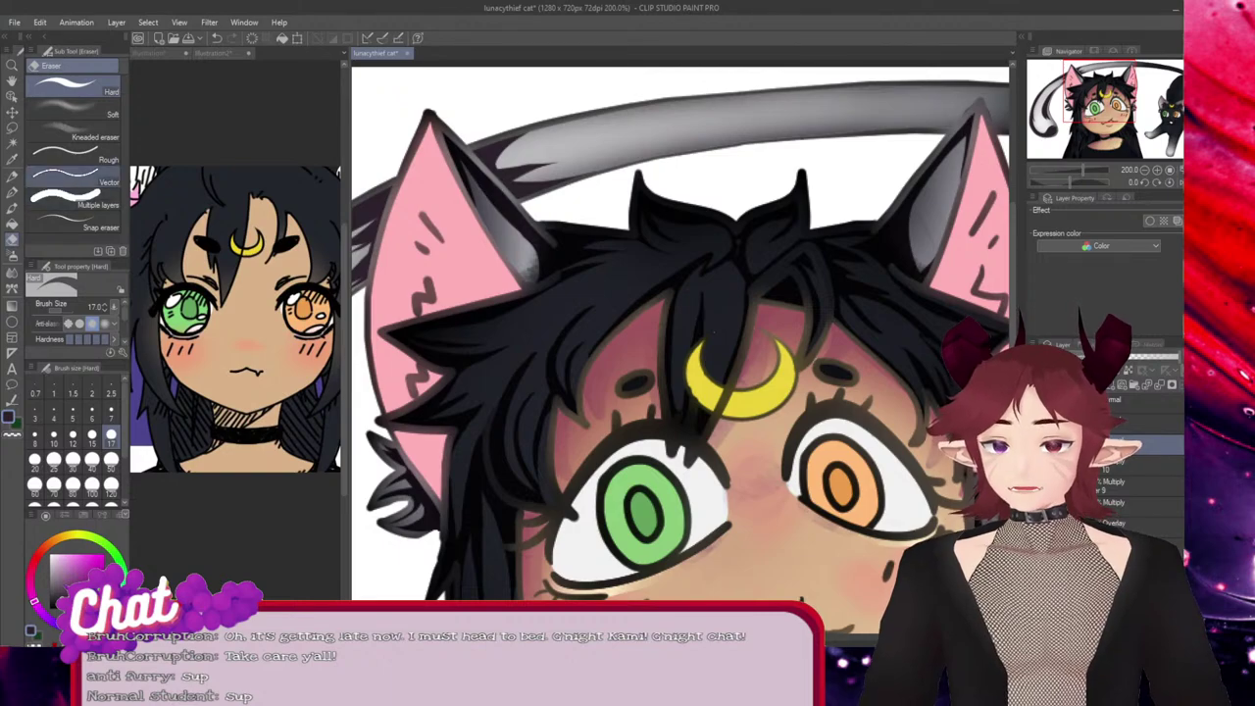
{"action": "left_click", "coordinate": [12, 208]}
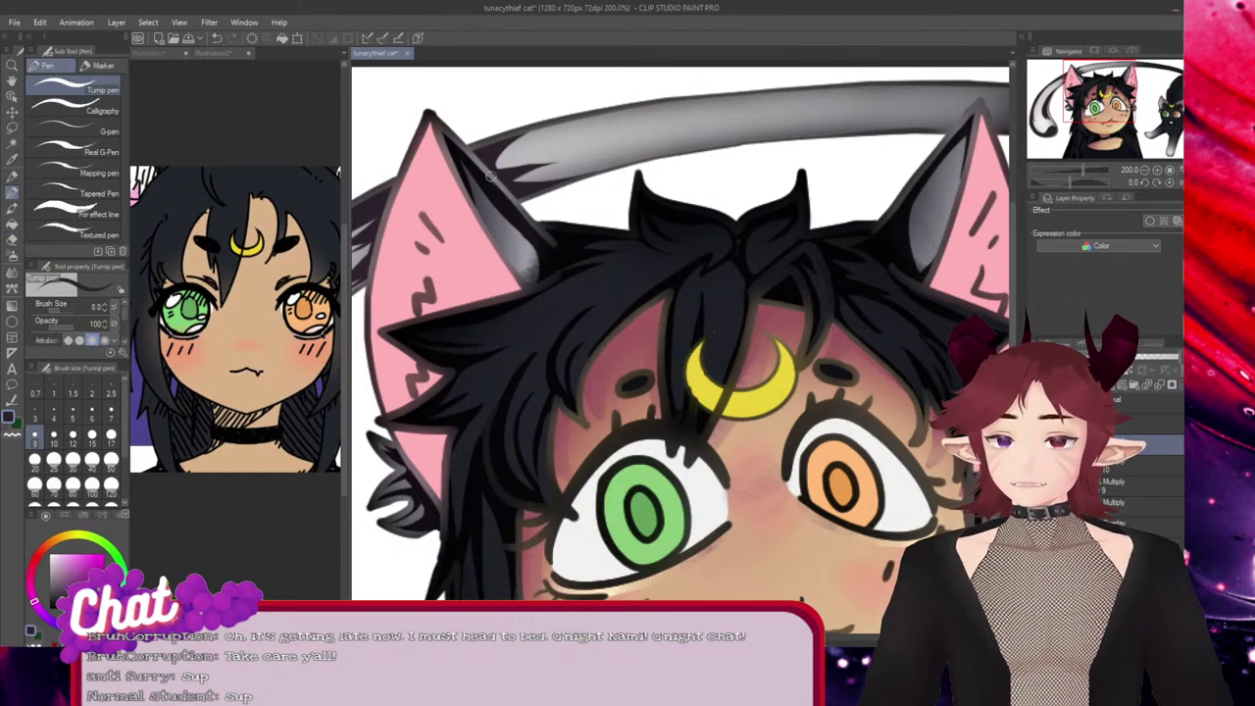
{"action": "left_click_drag", "start_coordinate": [500, 164], "coordinate": [525, 154]}
{"action": "key", "text": "ctrl+z"}
{"action": "key", "text": "ctrl+z"}
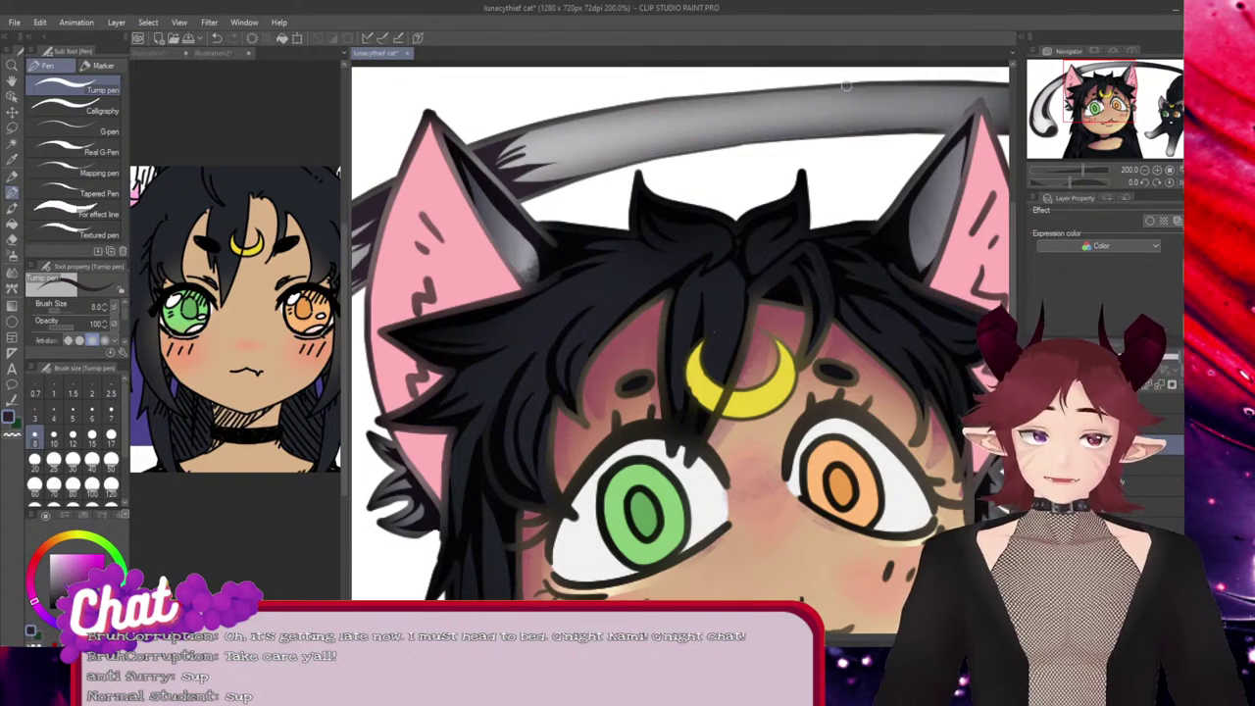
Draw a thin dark band along the tail's upper edge above the girl's head, joining it to the spiked marking
{"action": "mouse_move", "coordinate": [971, 79]}
{"action": "left_mouse_down"}
{"action": "mouse_move", "coordinate": [763, 94]}
{"action": "mouse_move", "coordinate": [629, 121]}
{"action": "left_mouse_up"}
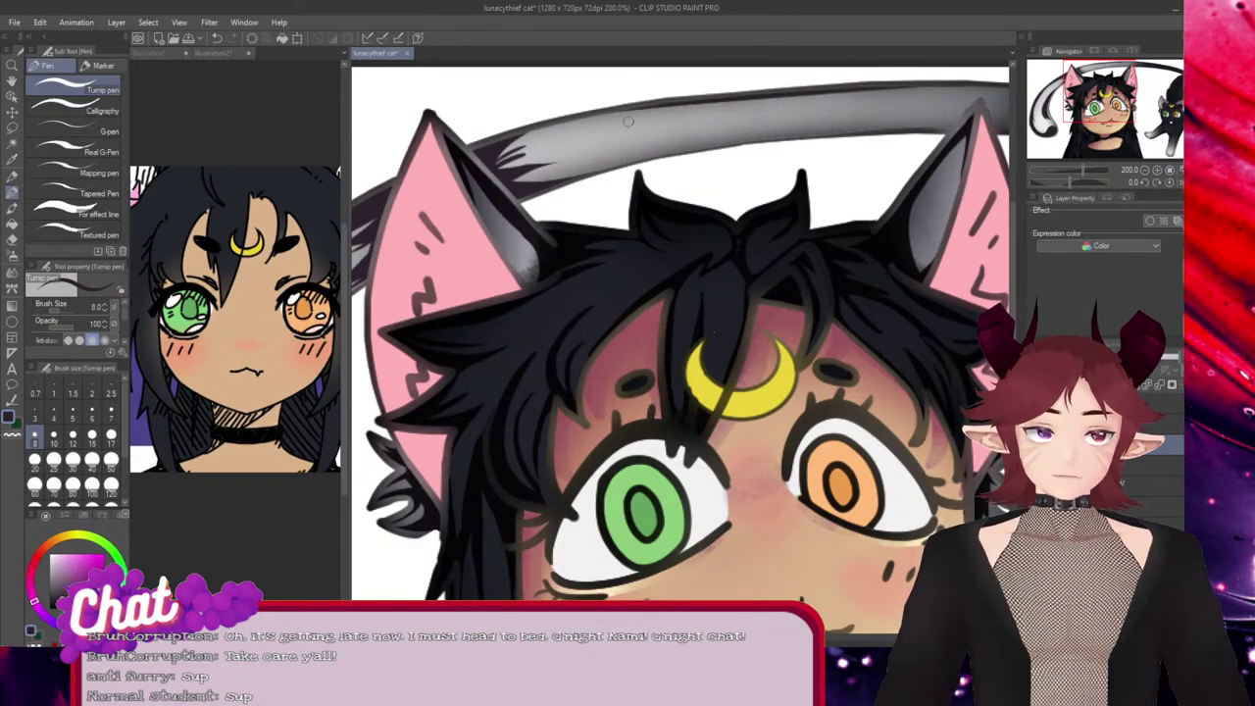
{"action": "left_click_drag", "start_coordinate": [741, 94], "coordinate": [433, 166]}
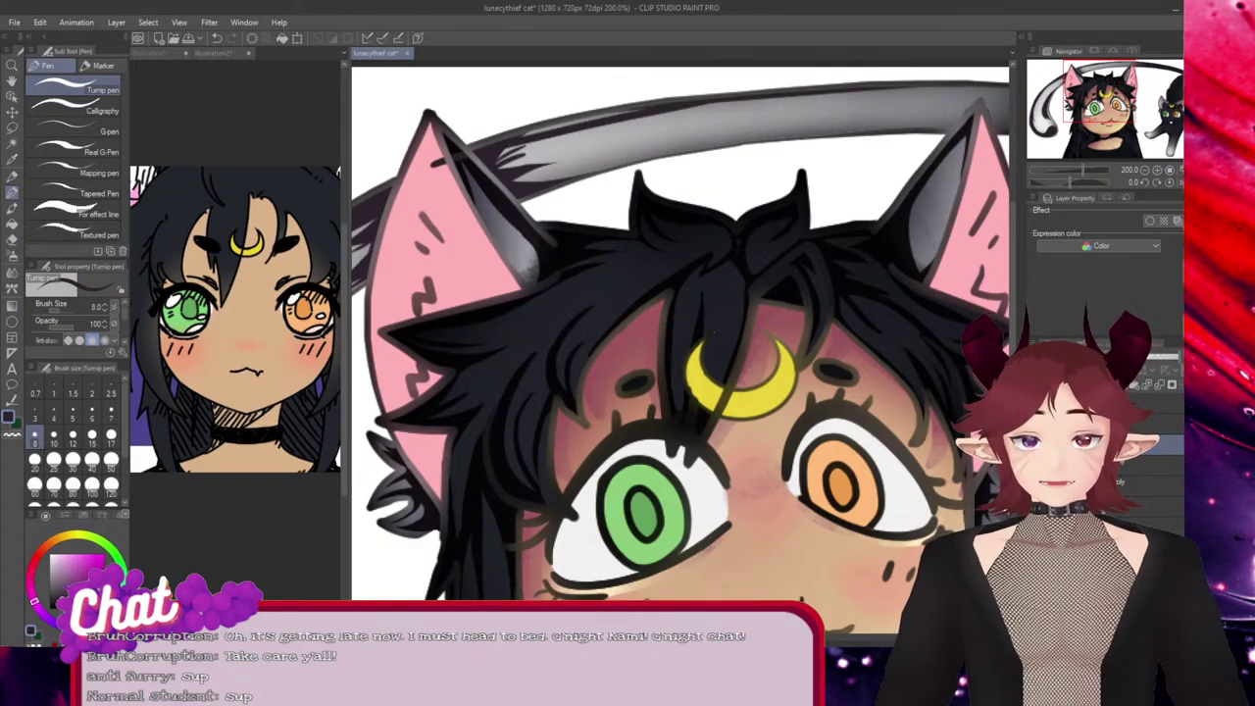
{"action": "key", "text": "ctrl+z"}
{"action": "left_click_drag", "start_coordinate": [735, 97], "coordinate": [538, 129]}
{"action": "left_click_drag", "start_coordinate": [689, 97], "coordinate": [512, 137]}
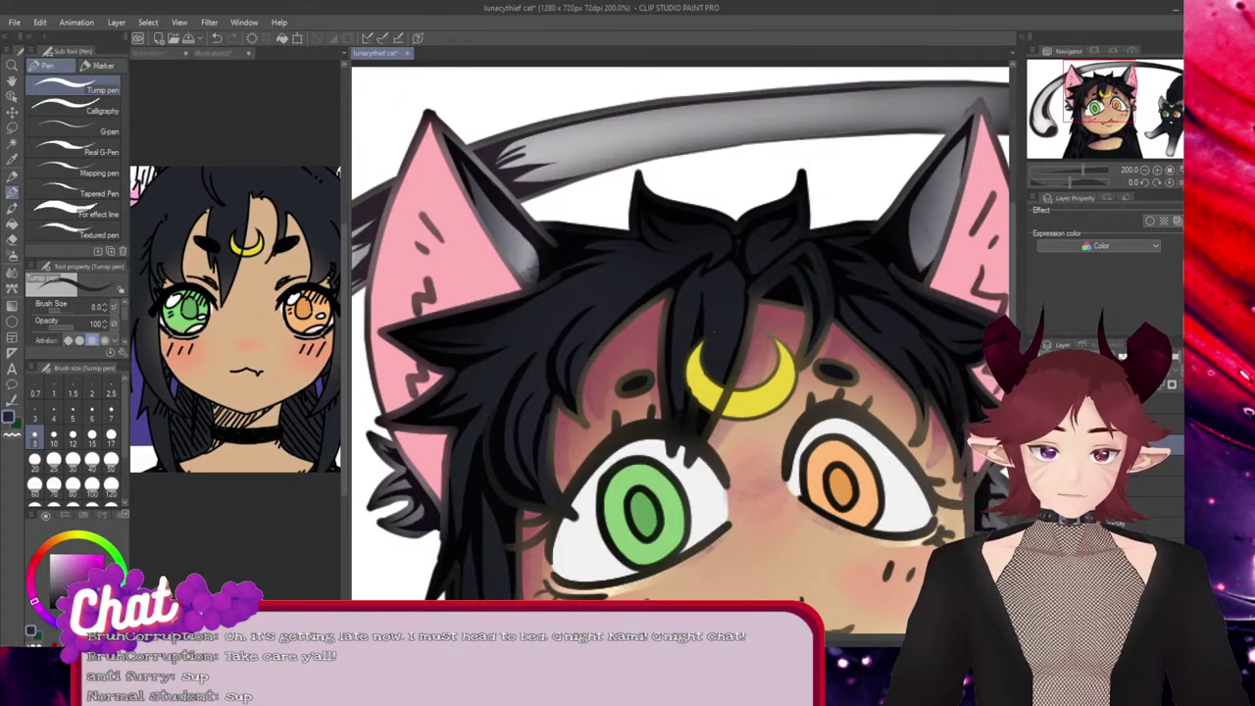
Draw a dark pointed marking from the other ear's tip along the tail's lower edge above the hair
{"action": "mouse_move", "coordinate": [686, 639]}
{"action": "left_mouse_down"}
{"action": "mouse_move", "coordinate": [755, 638]}
{"action": "mouse_move", "coordinate": [710, 638]}
{"action": "left_mouse_up"}
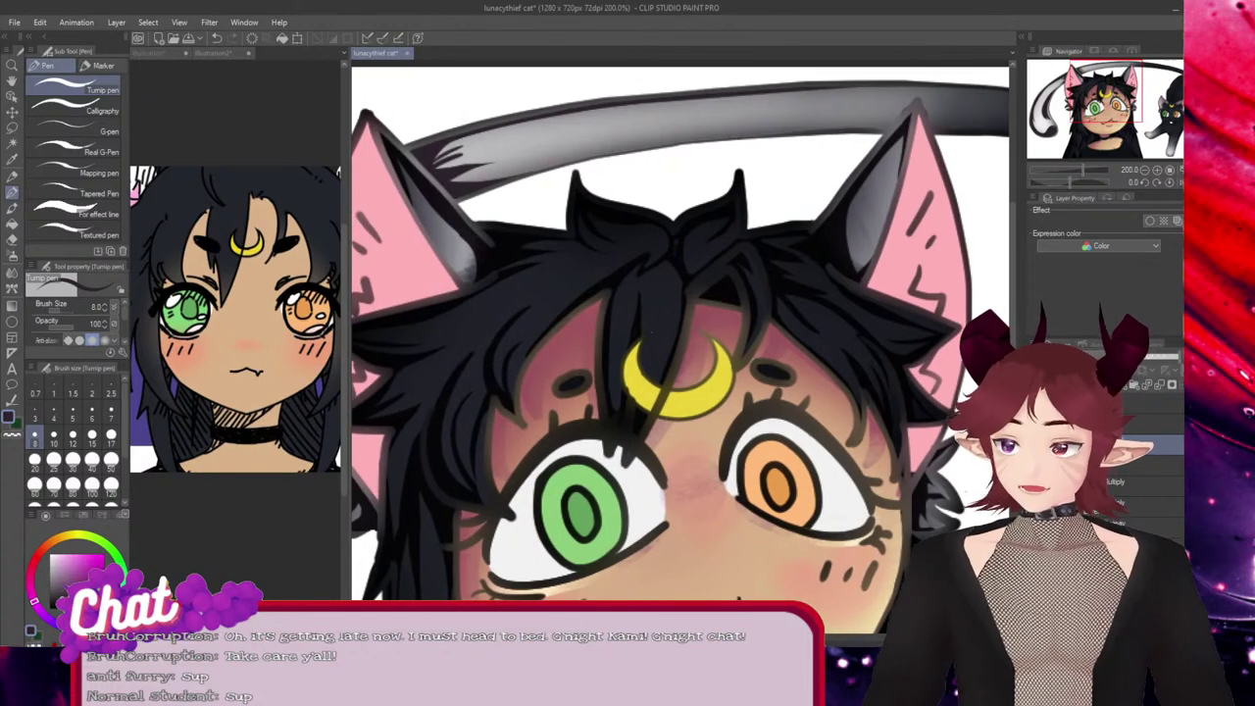
{"action": "left_click_drag", "start_coordinate": [650, 338], "coordinate": [560, 338]}
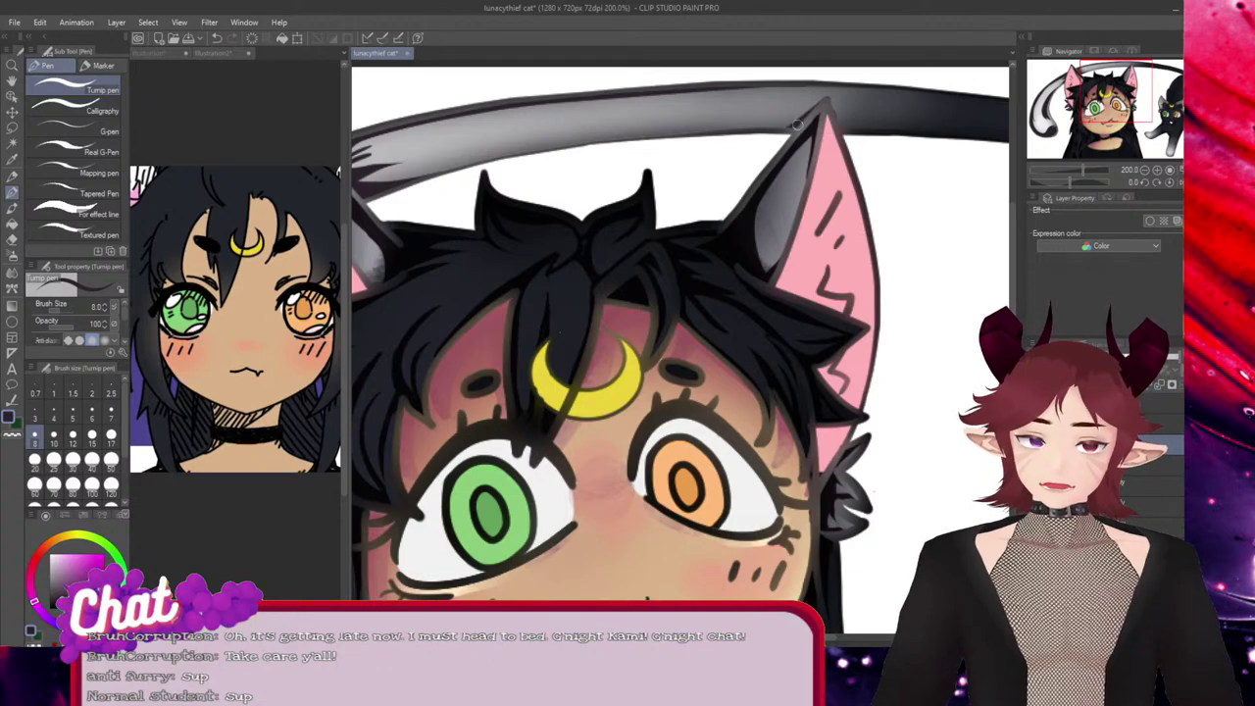
{"action": "left_click_drag", "start_coordinate": [825, 101], "coordinate": [781, 141]}
{"action": "key", "text": "ctrl+z"}
{"action": "left_click_drag", "start_coordinate": [826, 96], "coordinate": [782, 130]}
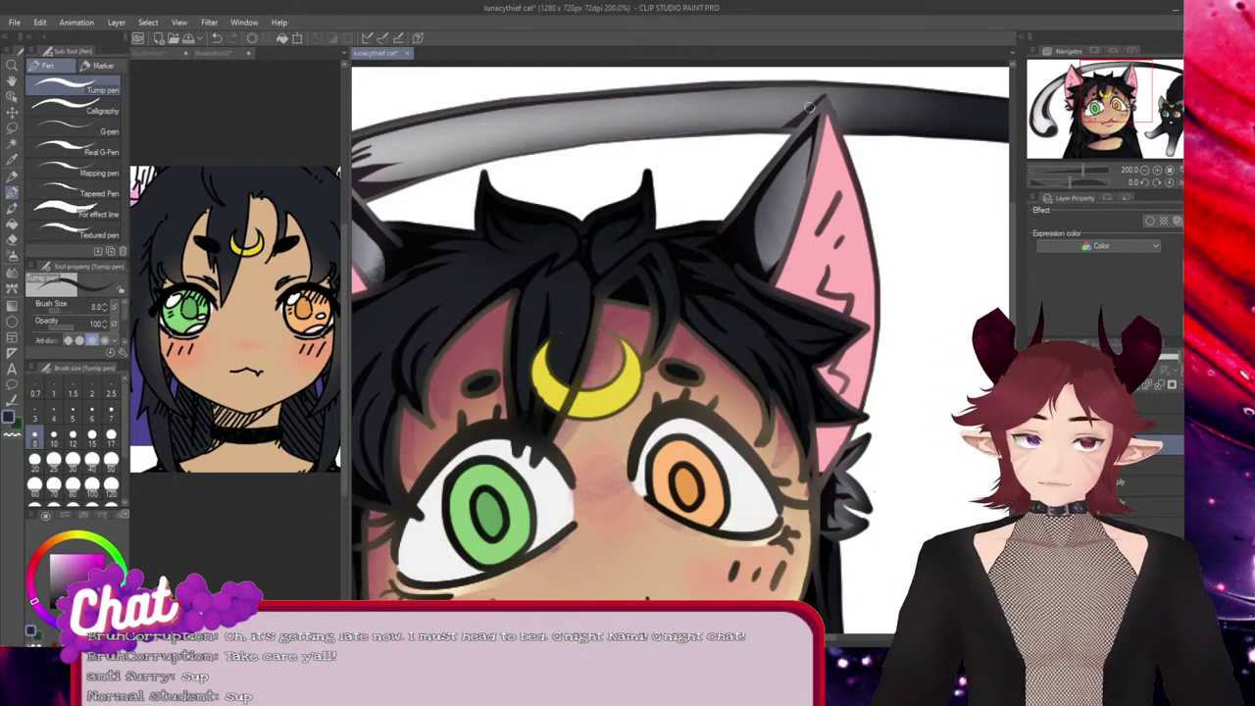
{"action": "left_click_drag", "start_coordinate": [804, 118], "coordinate": [647, 136]}
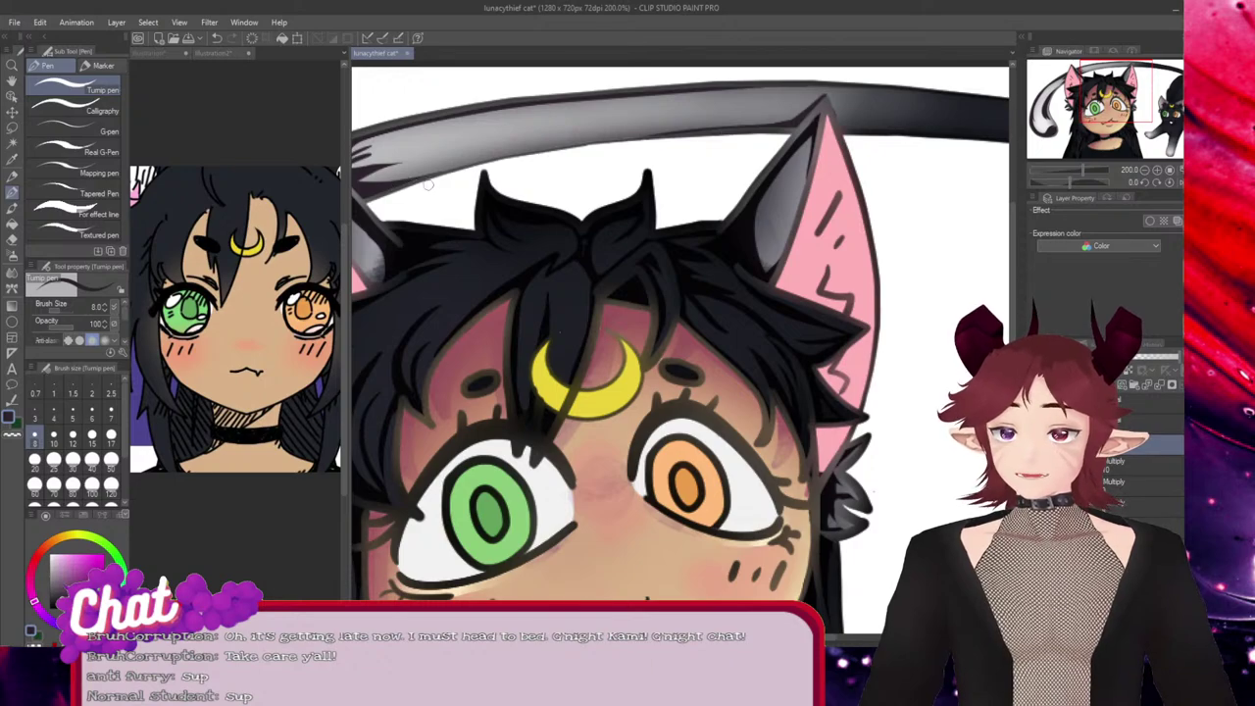
{"action": "left_click_drag", "start_coordinate": [455, 171], "coordinate": [395, 187]}
{"action": "key", "text": "ctrl+z"}
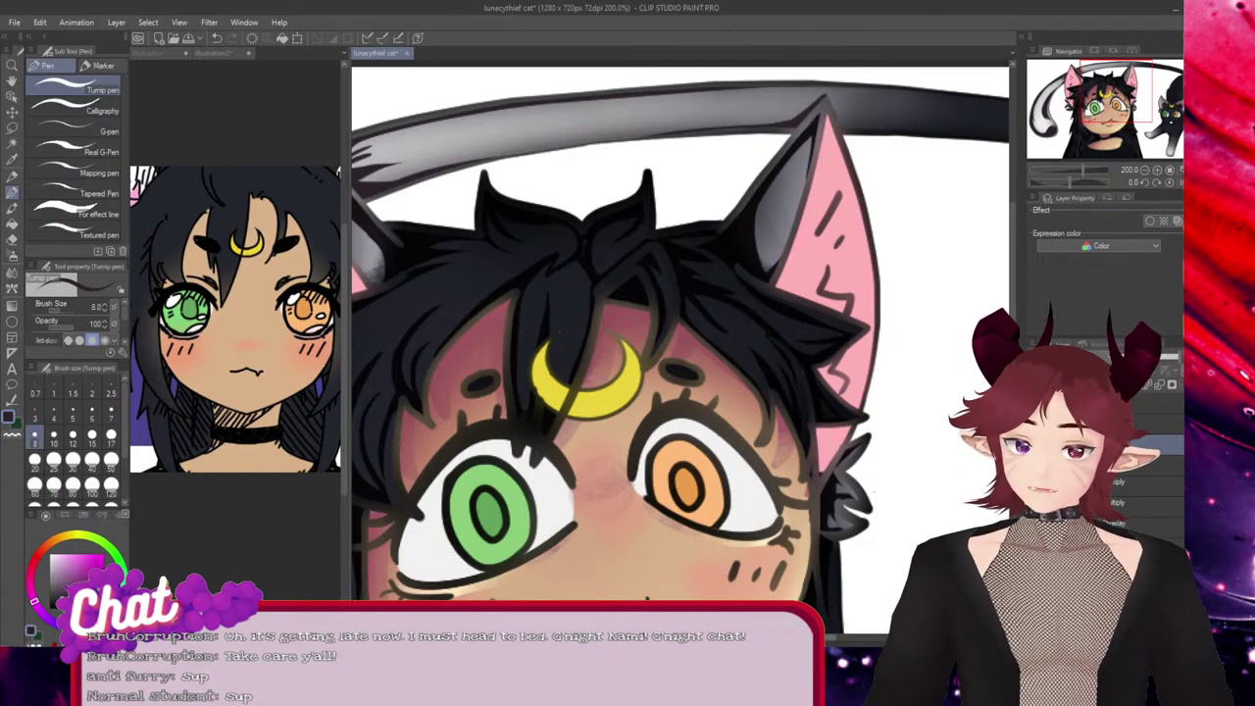
Draw a thin purplish line at the tail's base where it joins the black cat's body
{"action": "mouse_move", "coordinate": [647, 596]}
{"action": "left_mouse_down"}
{"action": "mouse_move", "coordinate": [480, 596]}
{"action": "mouse_move", "coordinate": [639, 596]}
{"action": "left_mouse_up"}
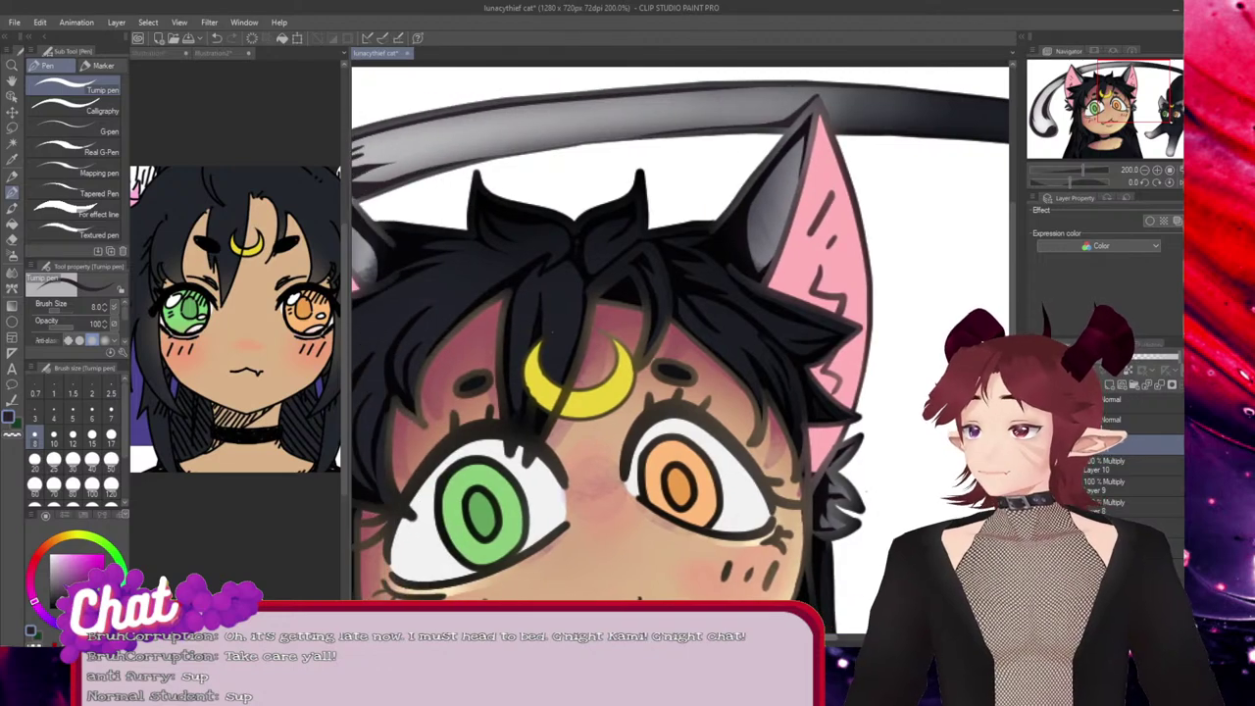
{"action": "left_click_drag", "start_coordinate": [802, 638], "coordinate": [855, 637]}
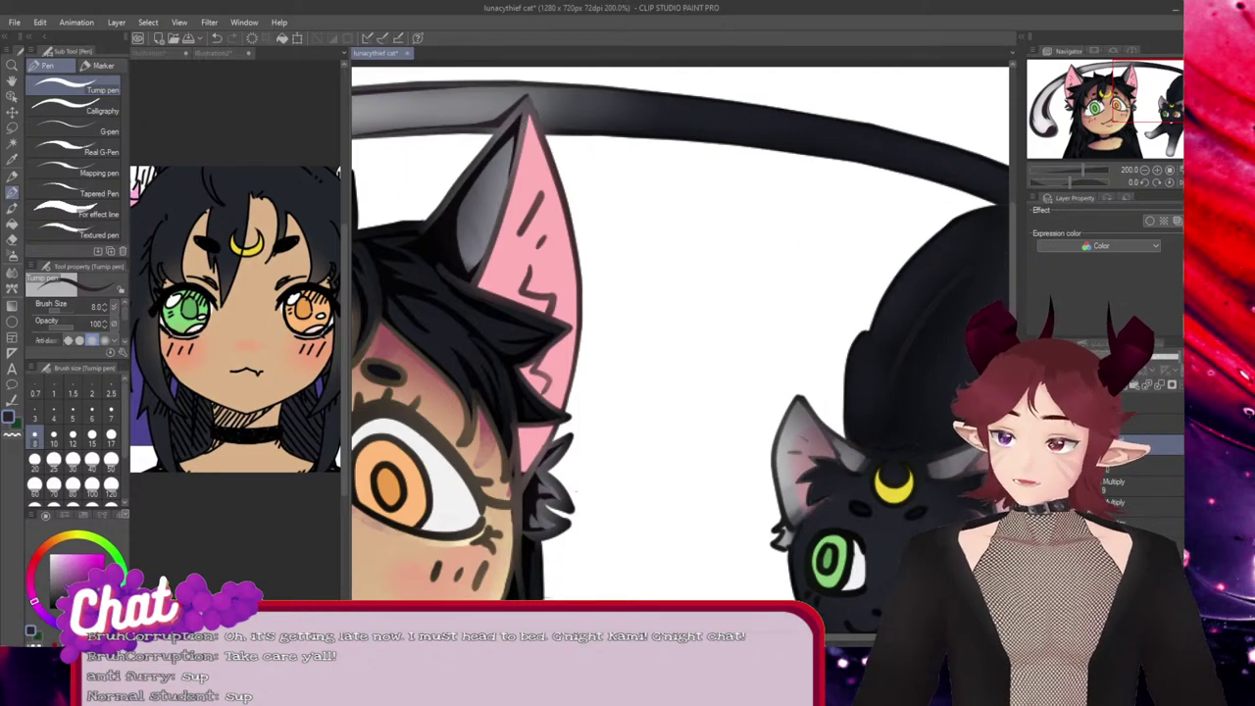
{"action": "mouse_move", "coordinate": [855, 637]}
{"action": "left_mouse_down"}
{"action": "mouse_move", "coordinate": [722, 637]}
{"action": "mouse_move", "coordinate": [906, 638]}
{"action": "left_mouse_up"}
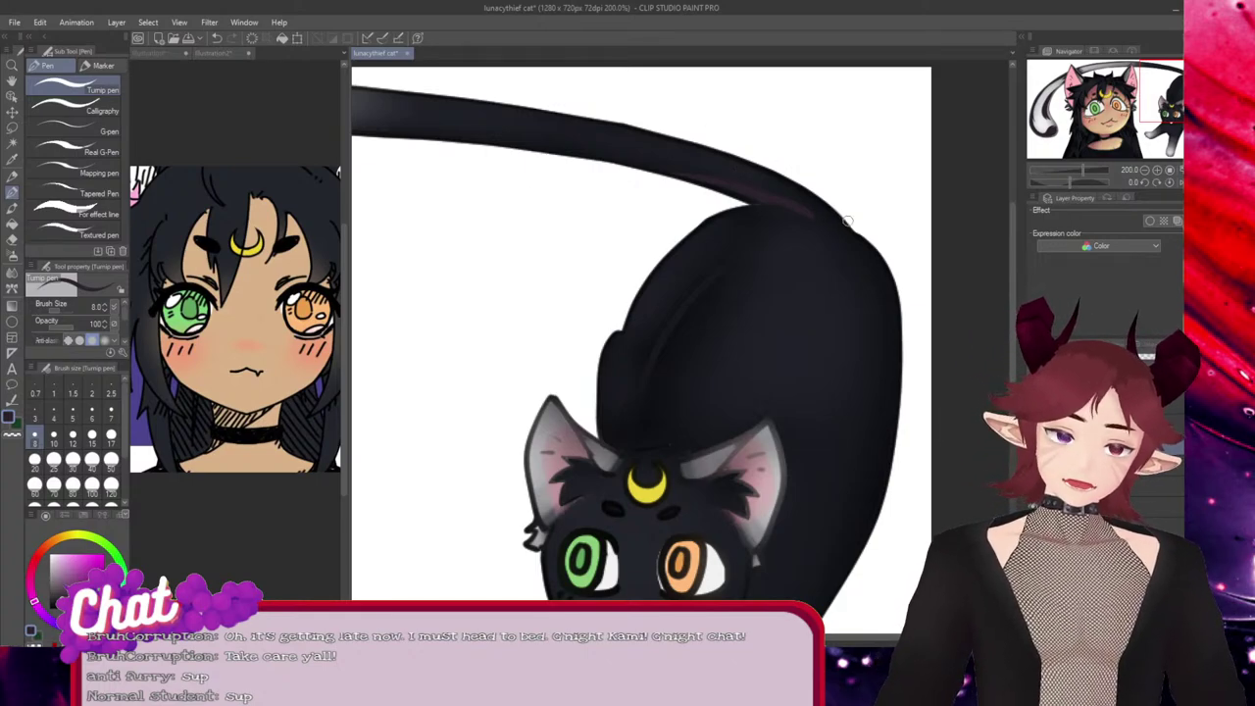
{"action": "left_click_drag", "start_coordinate": [723, 267], "coordinate": [632, 435]}
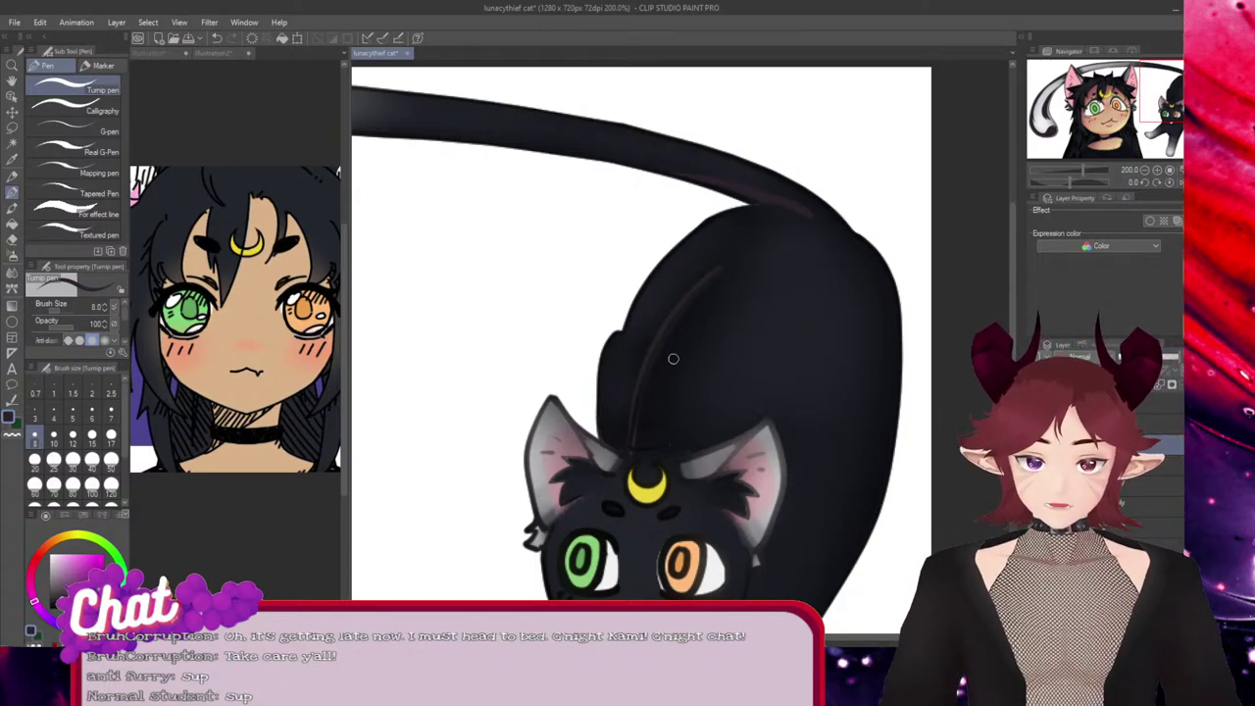
{"action": "key", "text": "ctrl+z"}
{"action": "left_click_drag", "start_coordinate": [719, 268], "coordinate": [603, 438]}
{"action": "key", "text": "ctrl+z"}
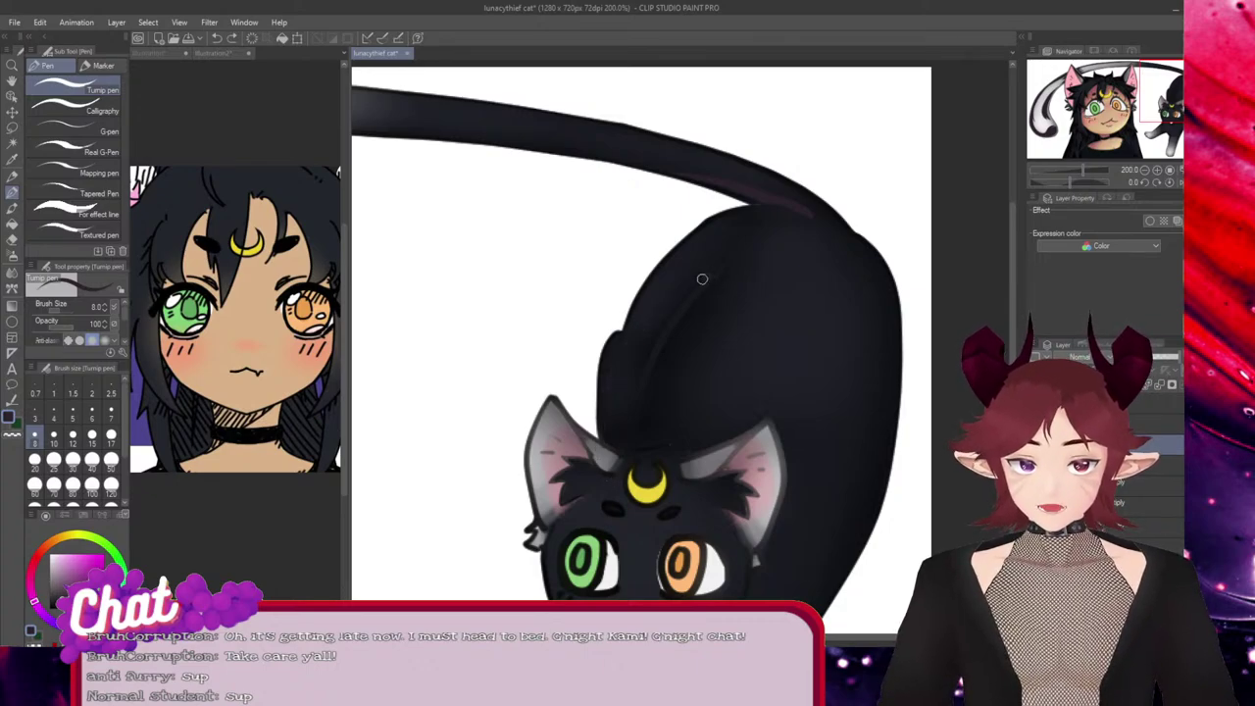
Draw a curved purplish stripe down the black cat's back to its head and thin its upper end with the Hard eraser
{"action": "left_click_drag", "start_coordinate": [702, 279], "coordinate": [616, 446]}
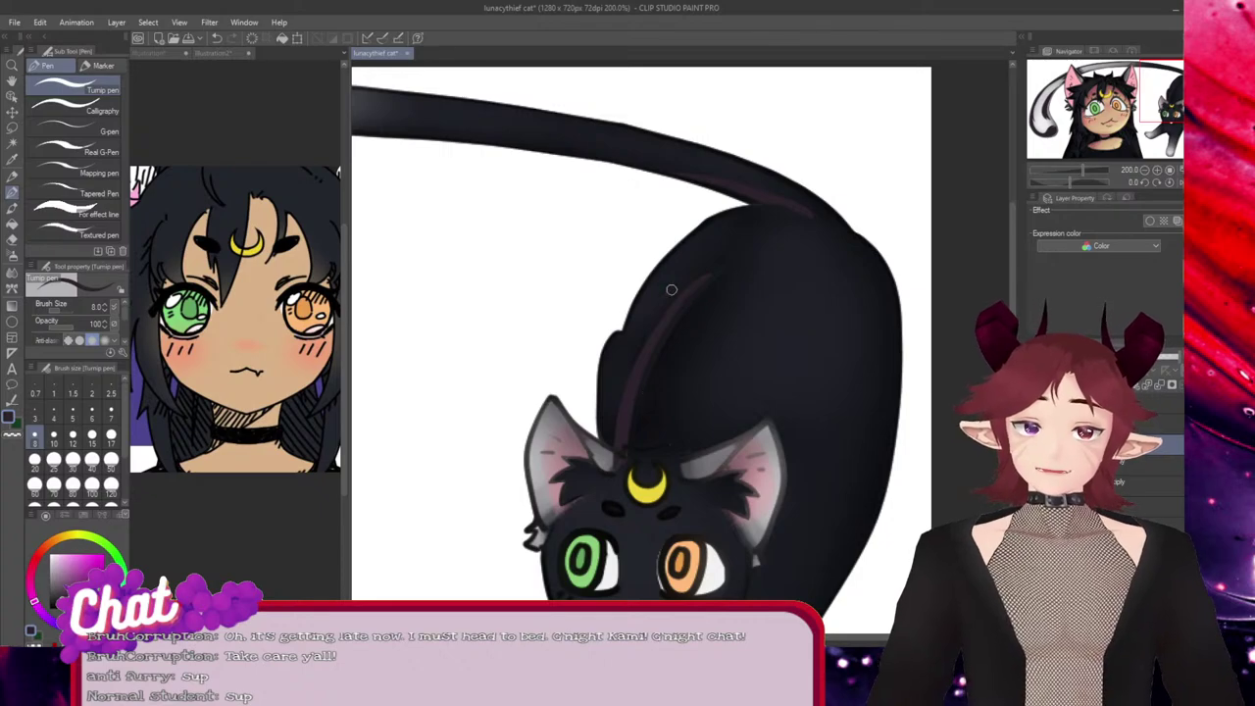
{"action": "key", "text": "e"}
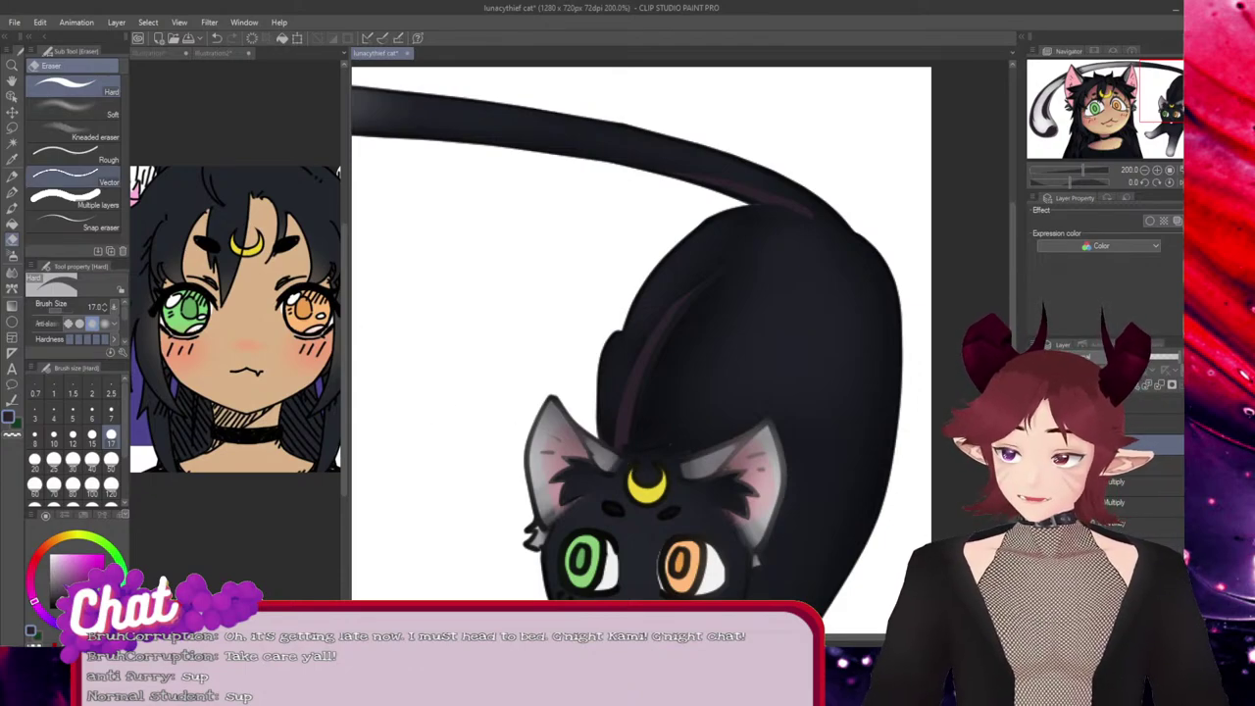
{"action": "key", "text": "p"}
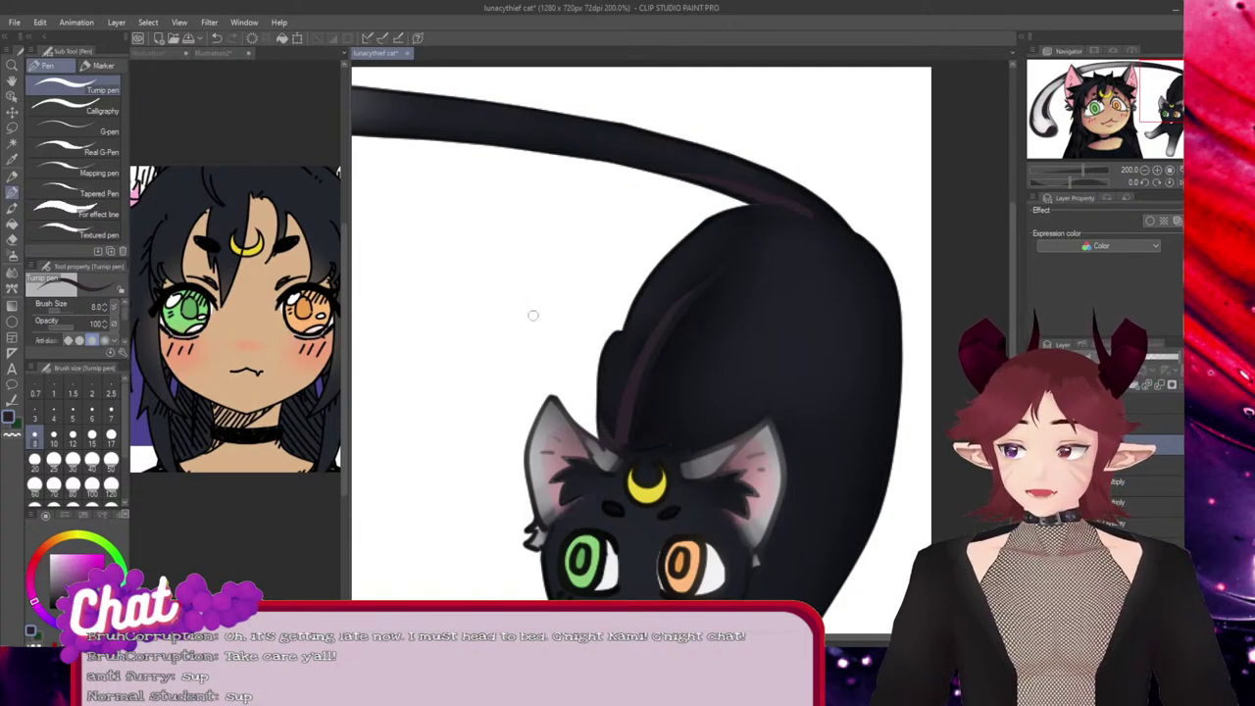
Draw a short purplish mark on the cat's haunch and a filled purplish band along the body's outer edge below the tail's base
{"action": "key", "text": "e"}
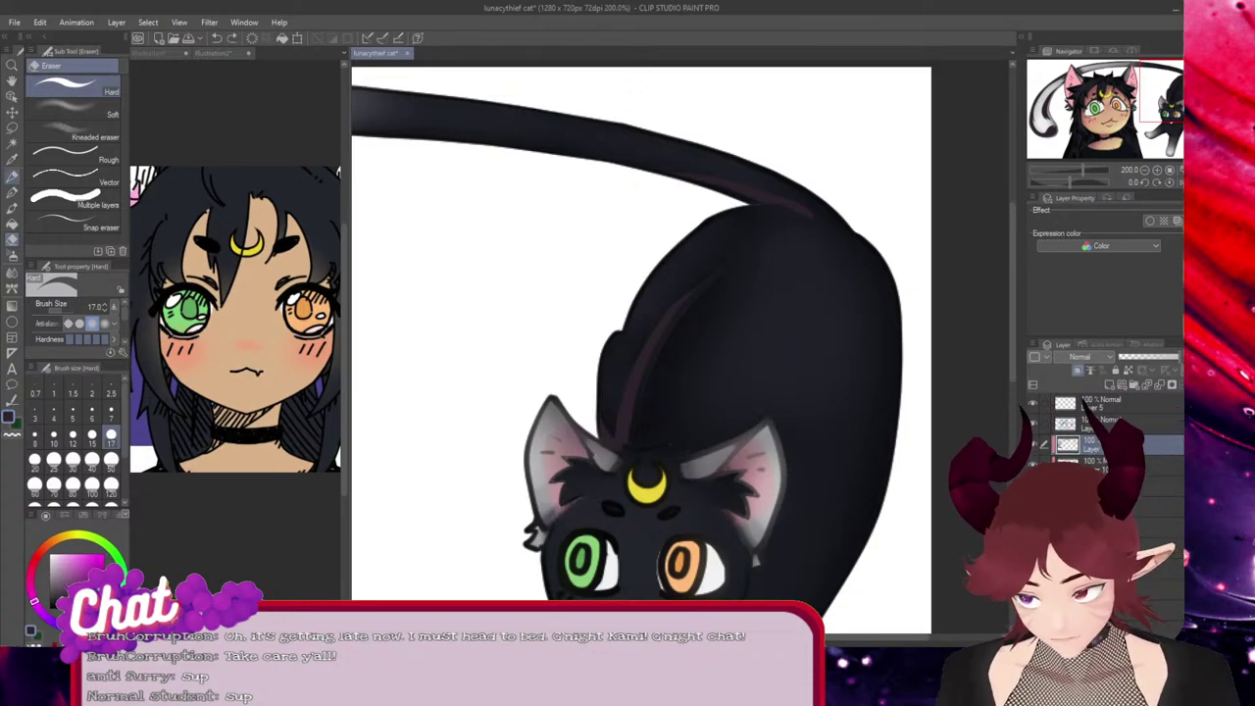
{"action": "key", "text": "p"}
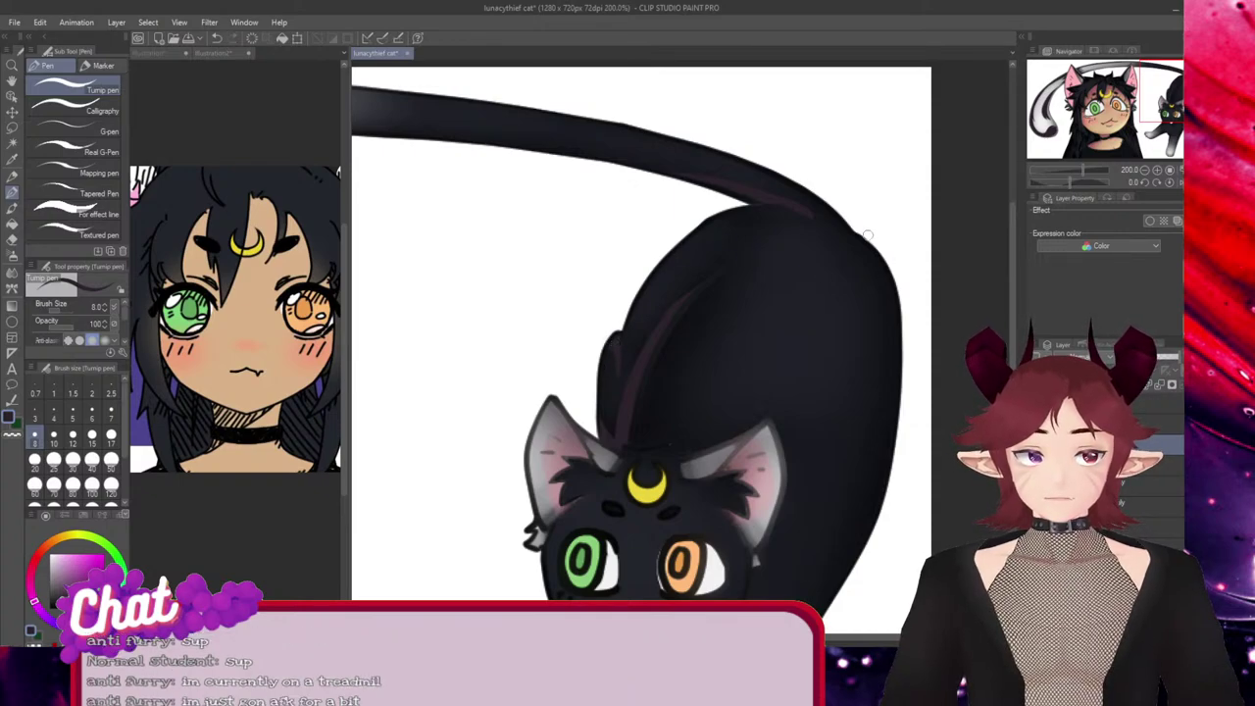
{"action": "left_click_drag", "start_coordinate": [855, 229], "coordinate": [883, 539]}
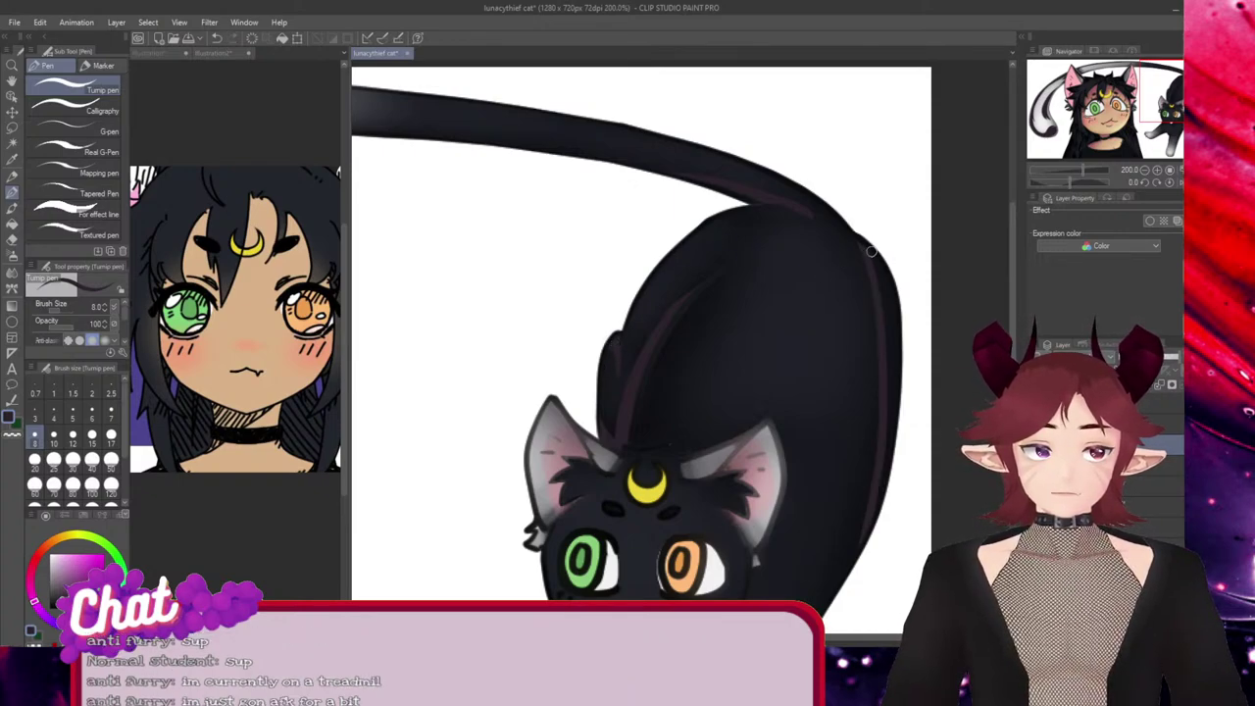
{"action": "left_click_drag", "start_coordinate": [867, 245], "coordinate": [901, 400]}
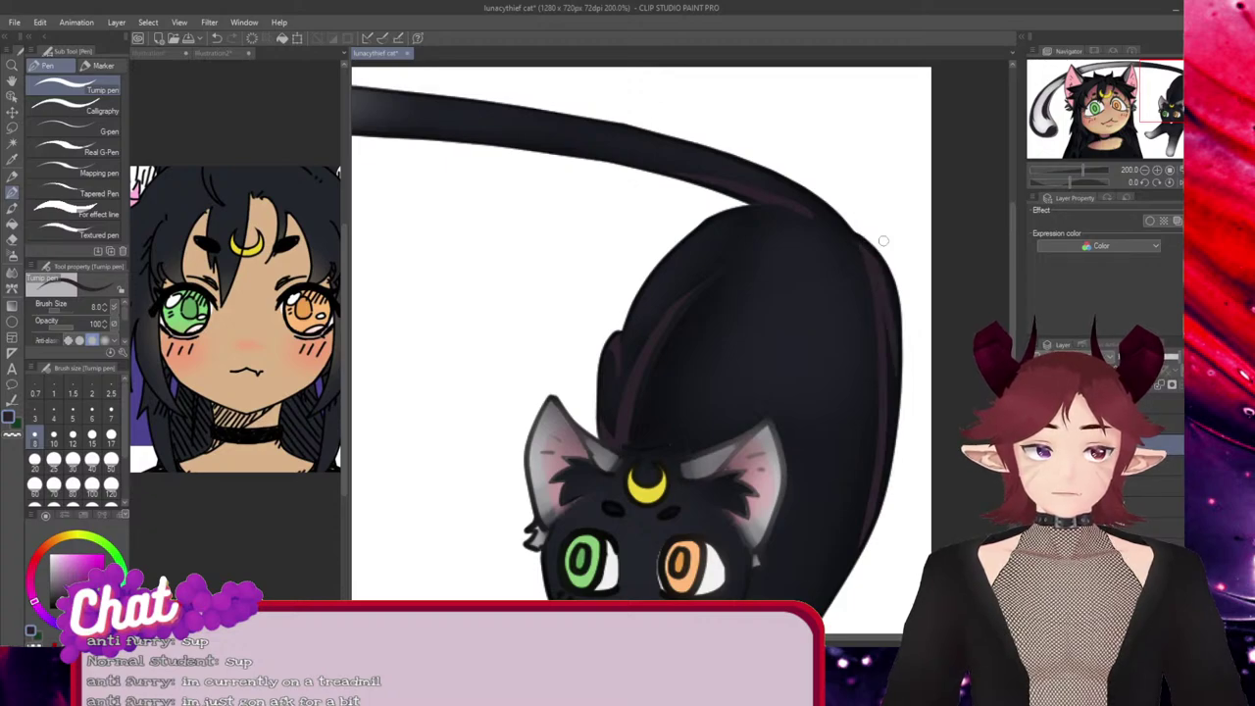
{"action": "left_click_drag", "start_coordinate": [883, 241], "coordinate": [903, 410]}
{"action": "mouse_move", "coordinate": [893, 267]}
{"action": "left_mouse_down"}
{"action": "mouse_move", "coordinate": [896, 383]}
{"action": "mouse_move", "coordinate": [892, 361]}
{"action": "left_mouse_up"}
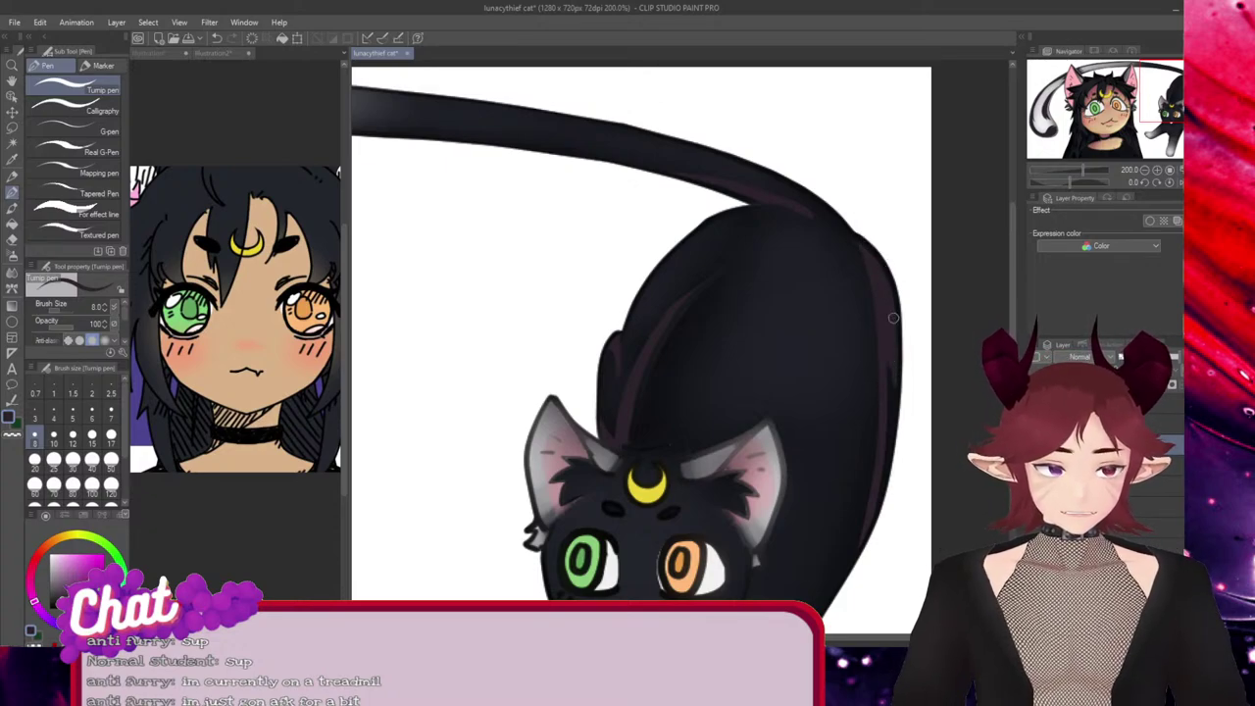
{"action": "left_click_drag", "start_coordinate": [893, 318], "coordinate": [884, 479]}
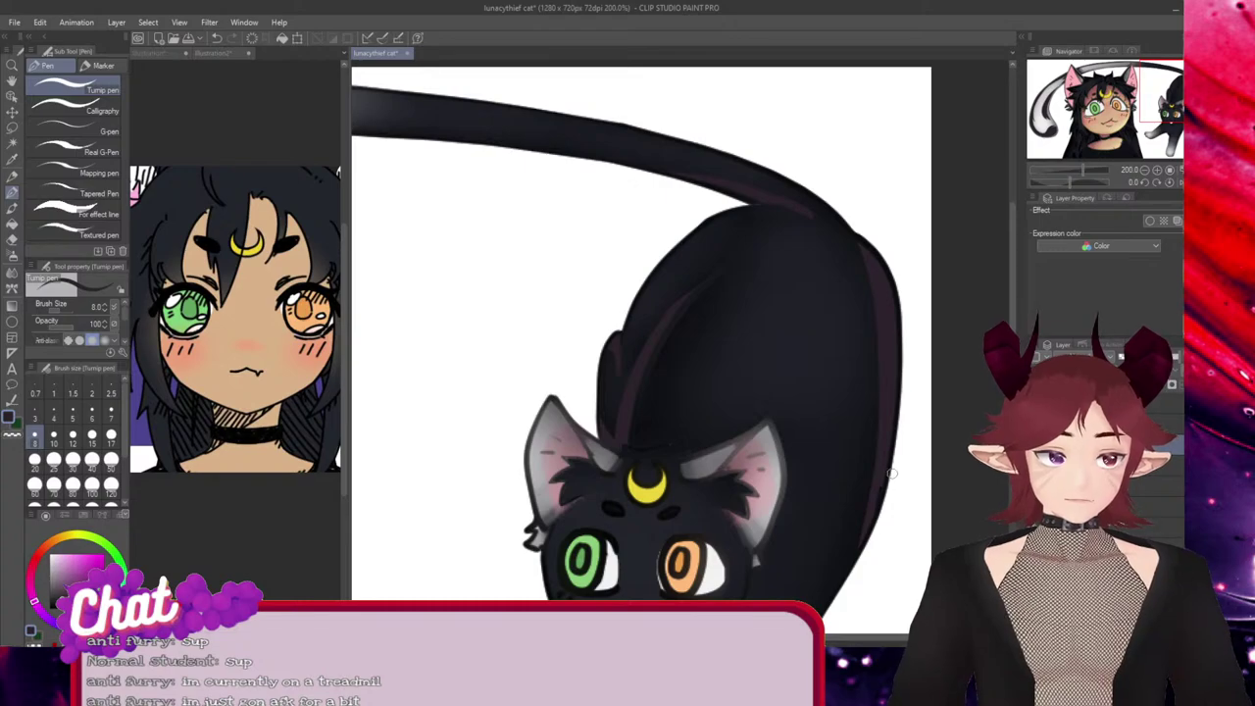
Draw spiky purplish strokes on the cat's back just above the head, between the stripe and the ear
{"action": "scroll", "coordinate": [879, 505], "scroll_direction": "down", "scroll_amount": 3}
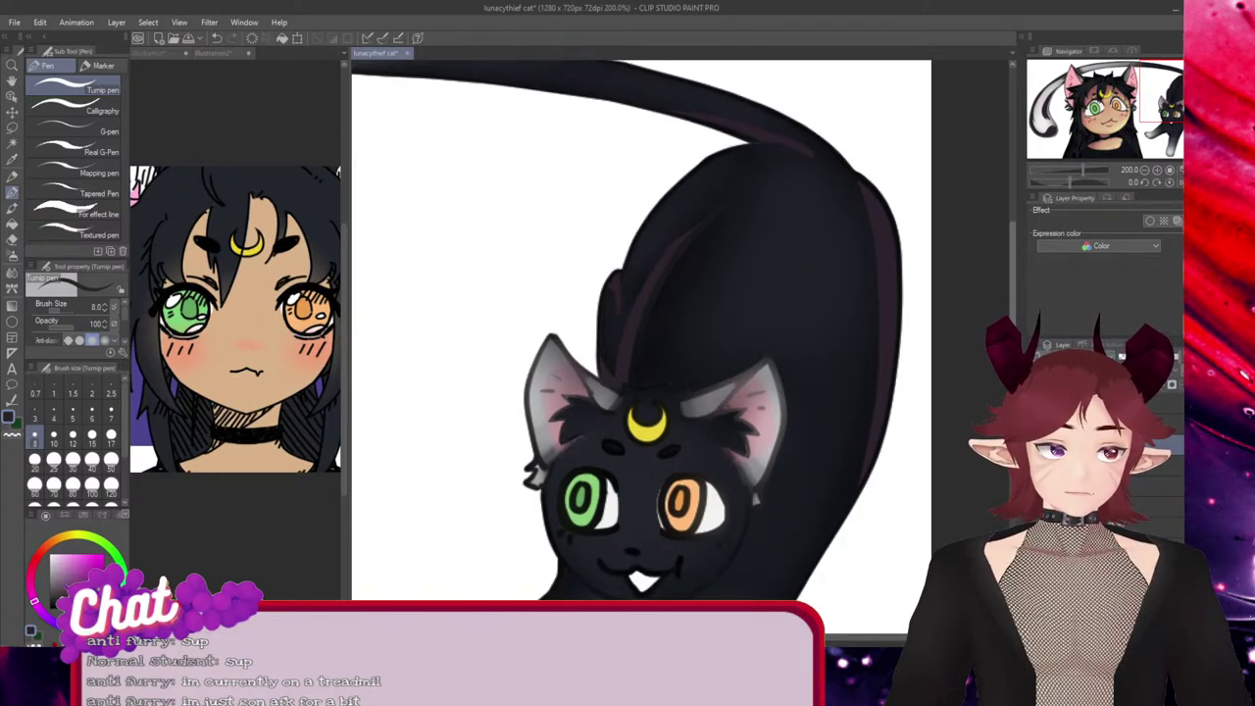
{"action": "scroll", "coordinate": [643, 330], "scroll_direction": "down", "scroll_amount": 1}
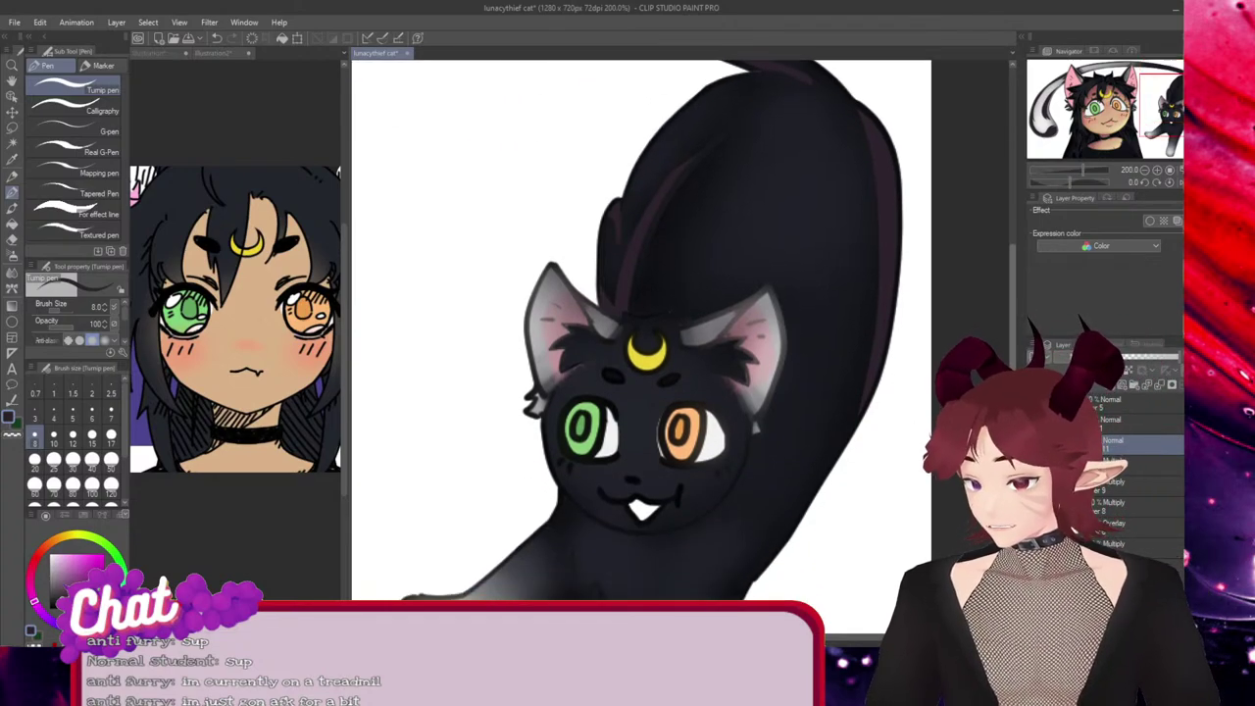
{"action": "scroll", "coordinate": [641, 329], "scroll_direction": "down", "scroll_amount": 1}
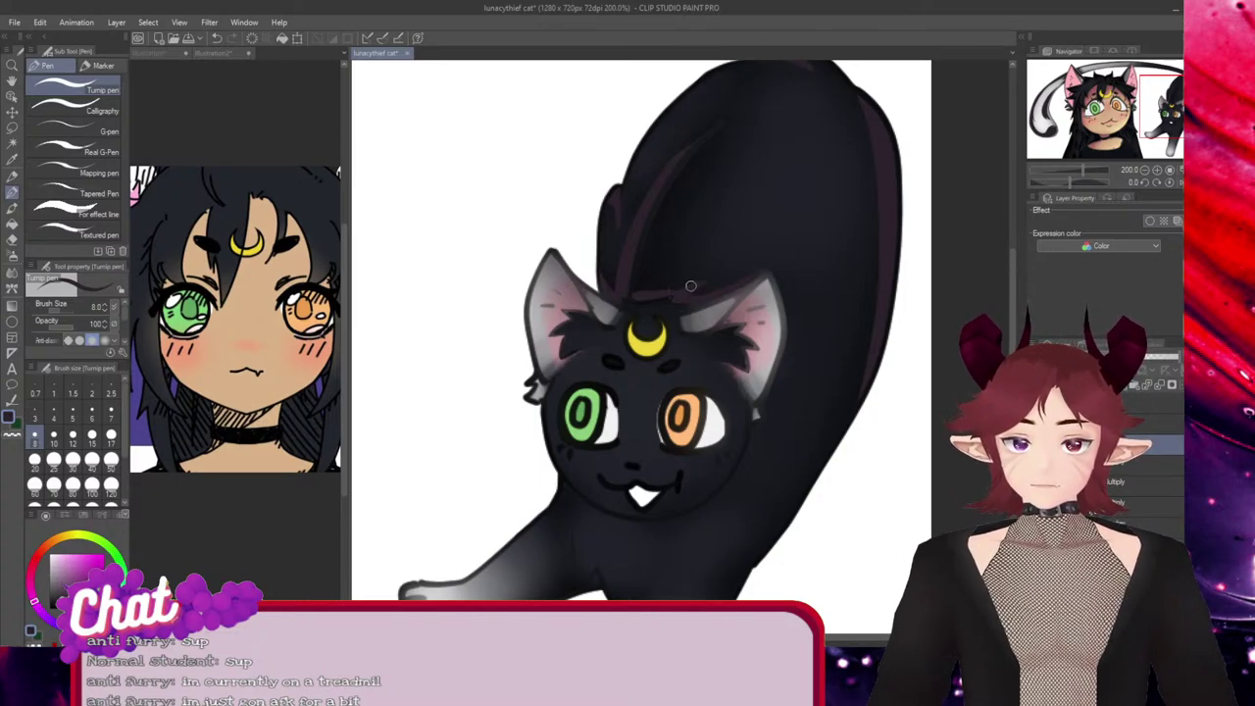
{"action": "mouse_move", "coordinate": [692, 285]}
{"action": "left_mouse_down"}
{"action": "mouse_move", "coordinate": [630, 294]}
{"action": "mouse_move", "coordinate": [657, 293]}
{"action": "mouse_move", "coordinate": [642, 290]}
{"action": "mouse_move", "coordinate": [641, 255]}
{"action": "left_mouse_up"}
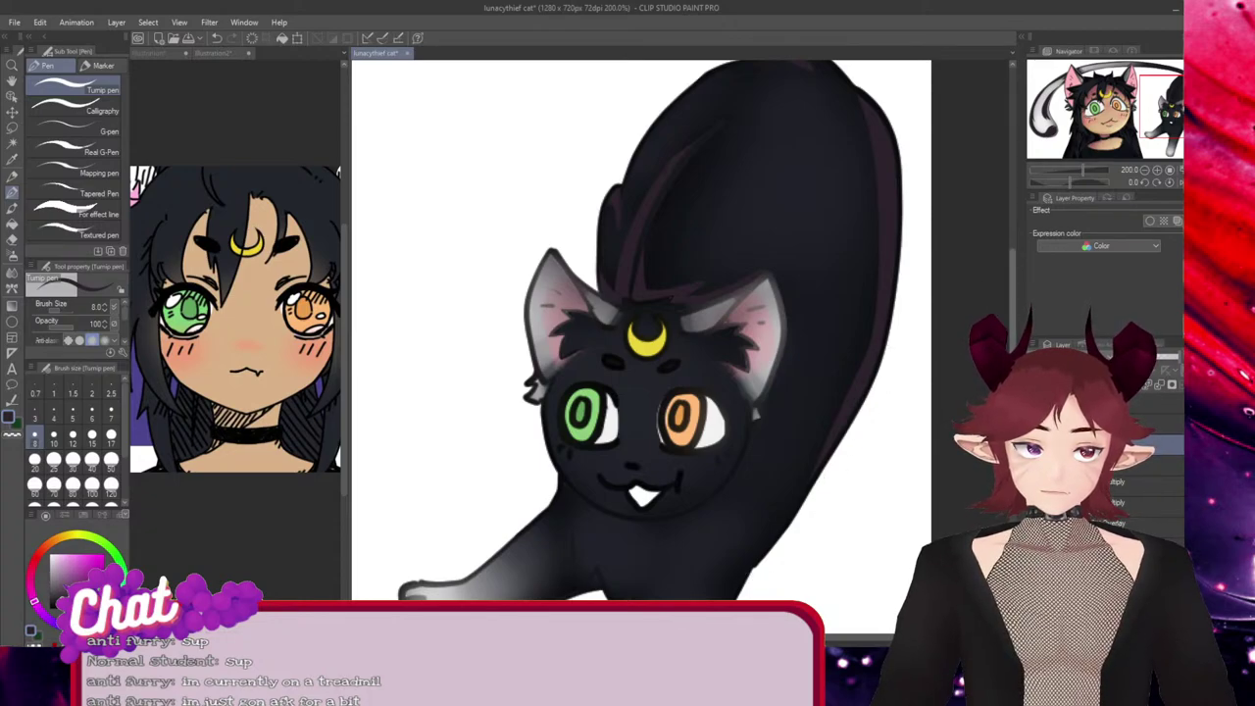
{"action": "left_click_drag", "start_coordinate": [1013, 339], "coordinate": [1013, 310]}
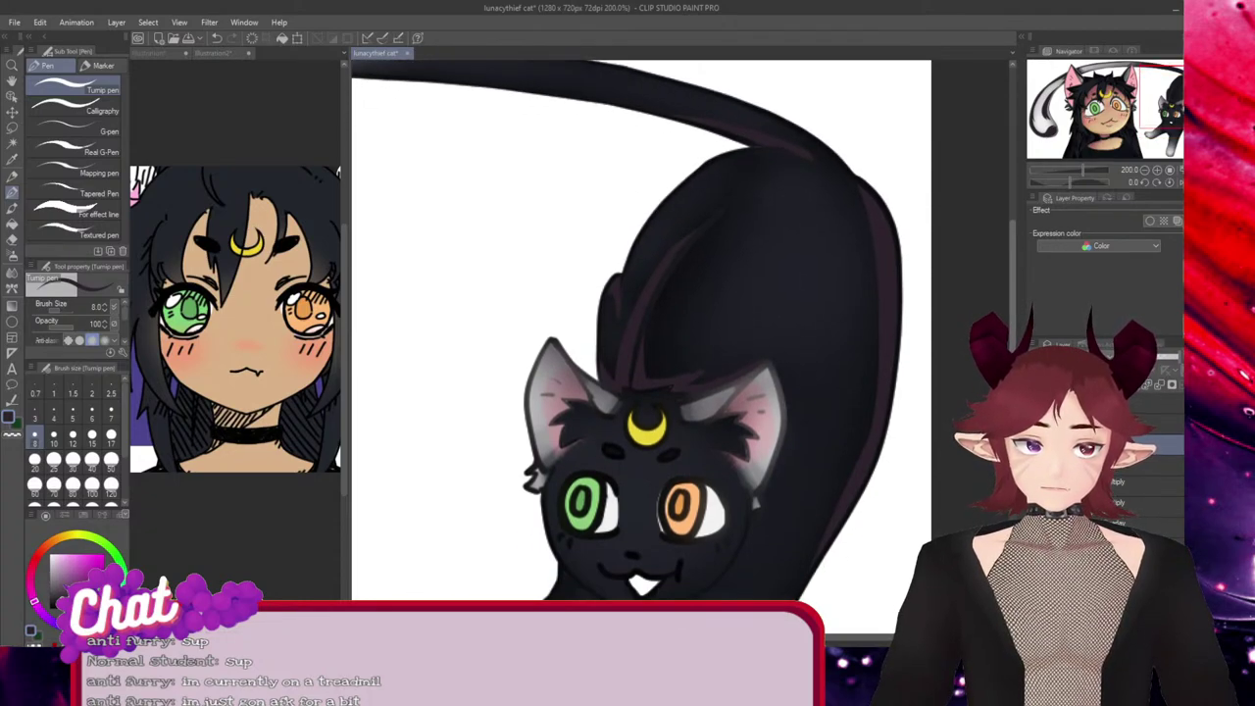
Add purplish shading where the forelegs join the cat's body and a thin curved shadow beneath its chin
{"action": "scroll", "coordinate": [747, 304], "scroll_direction": "down", "scroll_amount": 5}
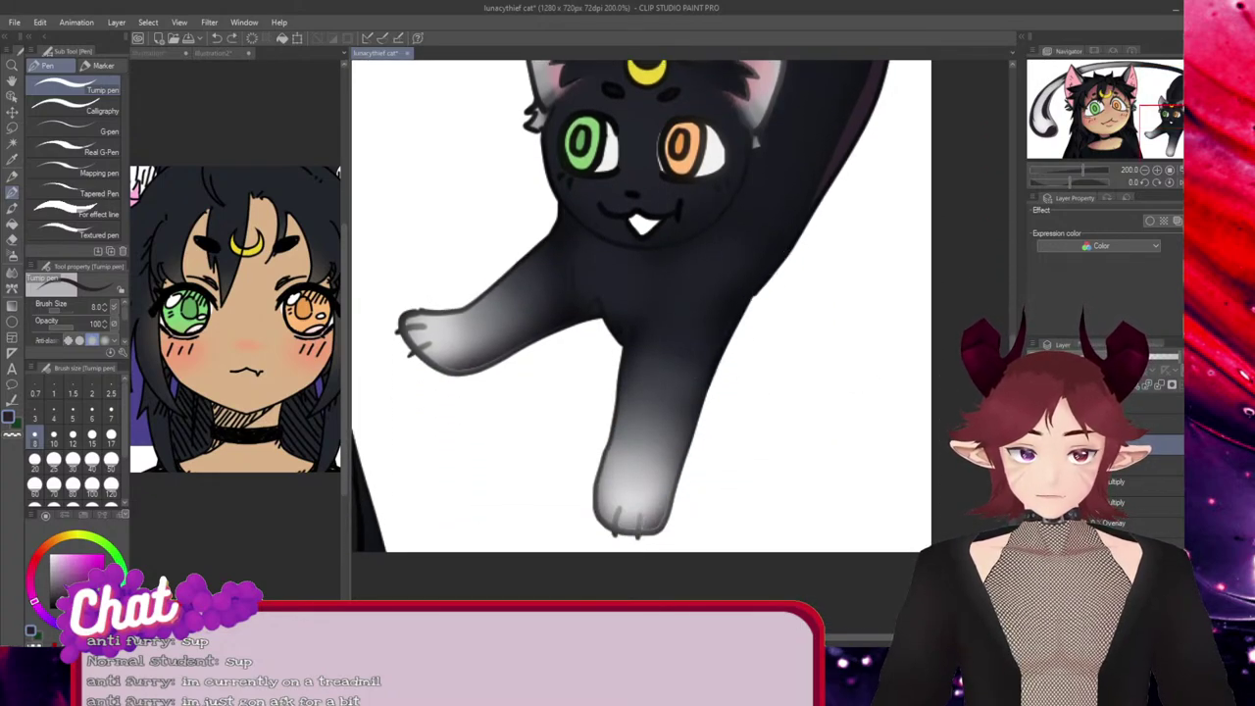
{"action": "mouse_move", "coordinate": [784, 255]}
{"action": "left_mouse_down"}
{"action": "mouse_move", "coordinate": [706, 350]}
{"action": "mouse_move", "coordinate": [674, 485]}
{"action": "left_mouse_up"}
{"action": "key", "text": "ctrl+z"}
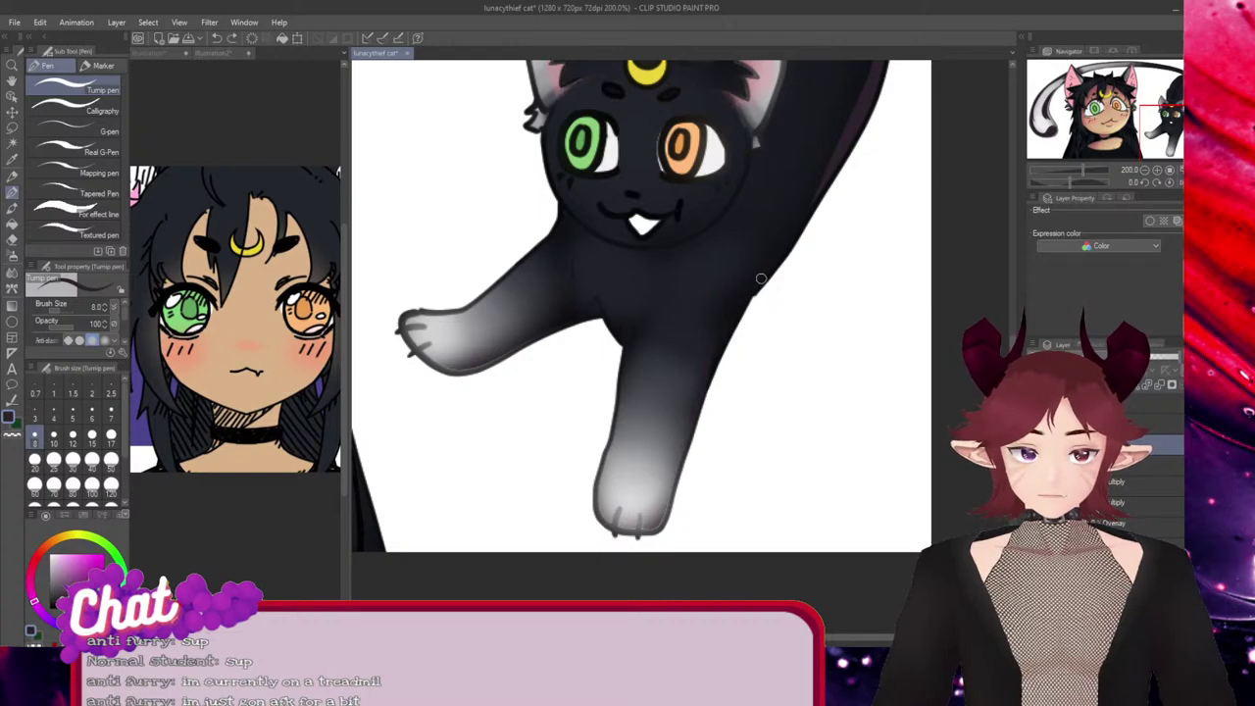
{"action": "left_click_drag", "start_coordinate": [752, 292], "coordinate": [725, 331]}
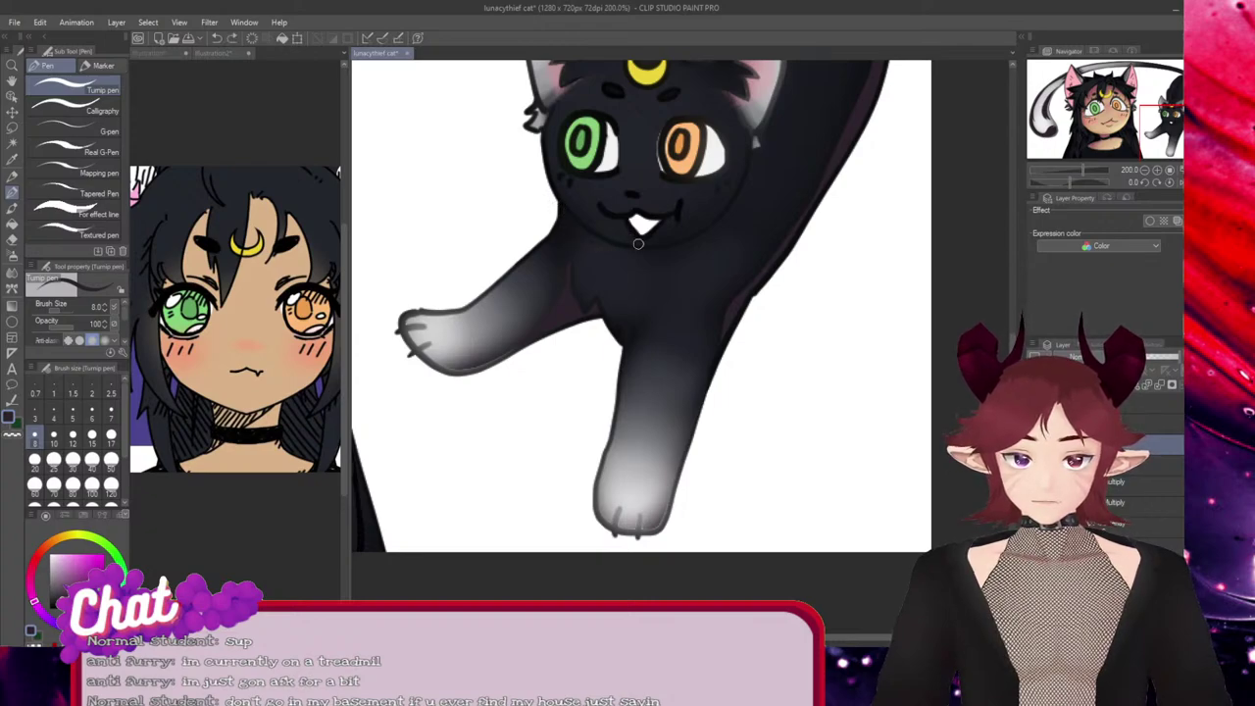
{"action": "mouse_move", "coordinate": [568, 221]}
{"action": "left_mouse_down"}
{"action": "mouse_move", "coordinate": [612, 252]}
{"action": "mouse_move", "coordinate": [678, 244]}
{"action": "left_mouse_up"}
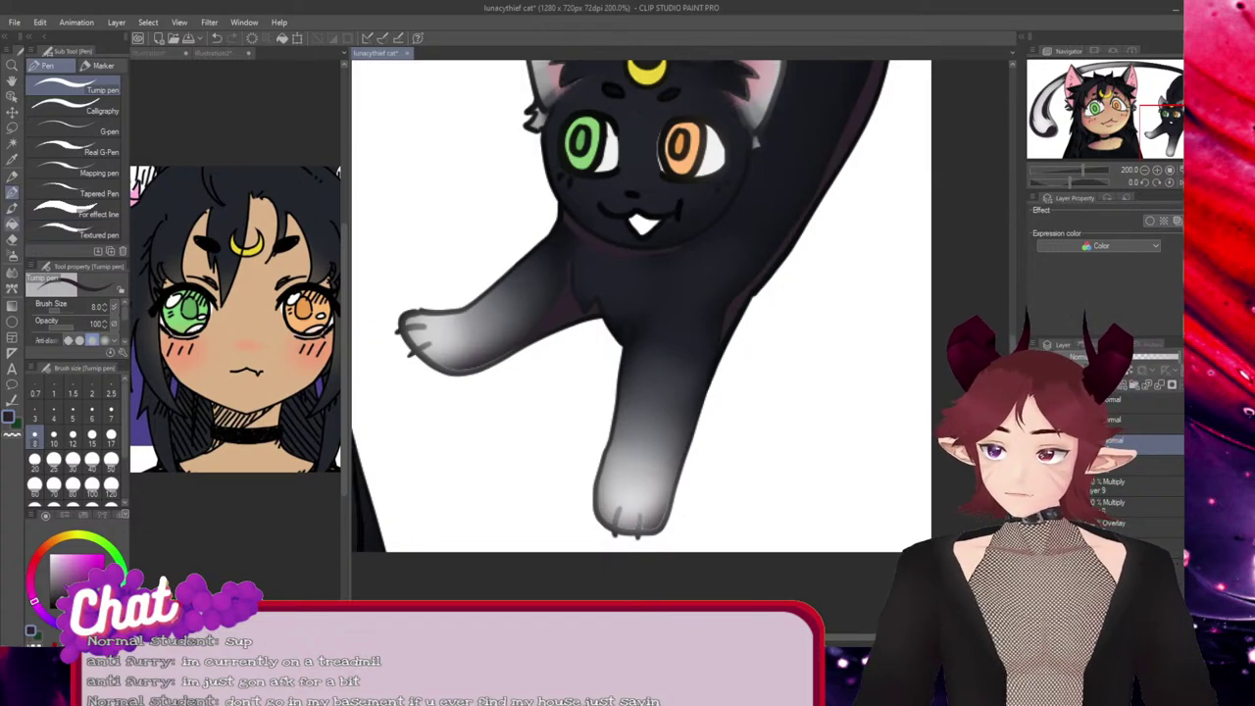
Shade the outstretched foreleg with dark purplish strokes along its upper and lower edges and around the paw
{"action": "key", "text": "e"}
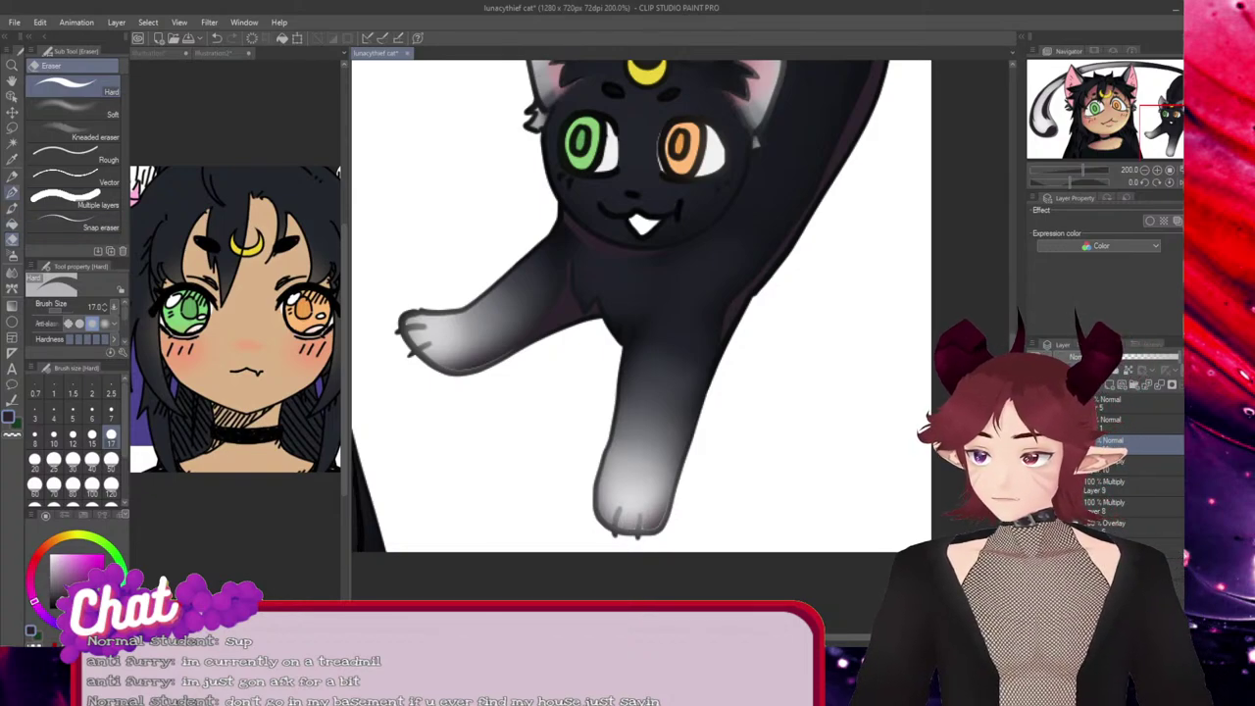
{"action": "left_click", "coordinate": [11, 193]}
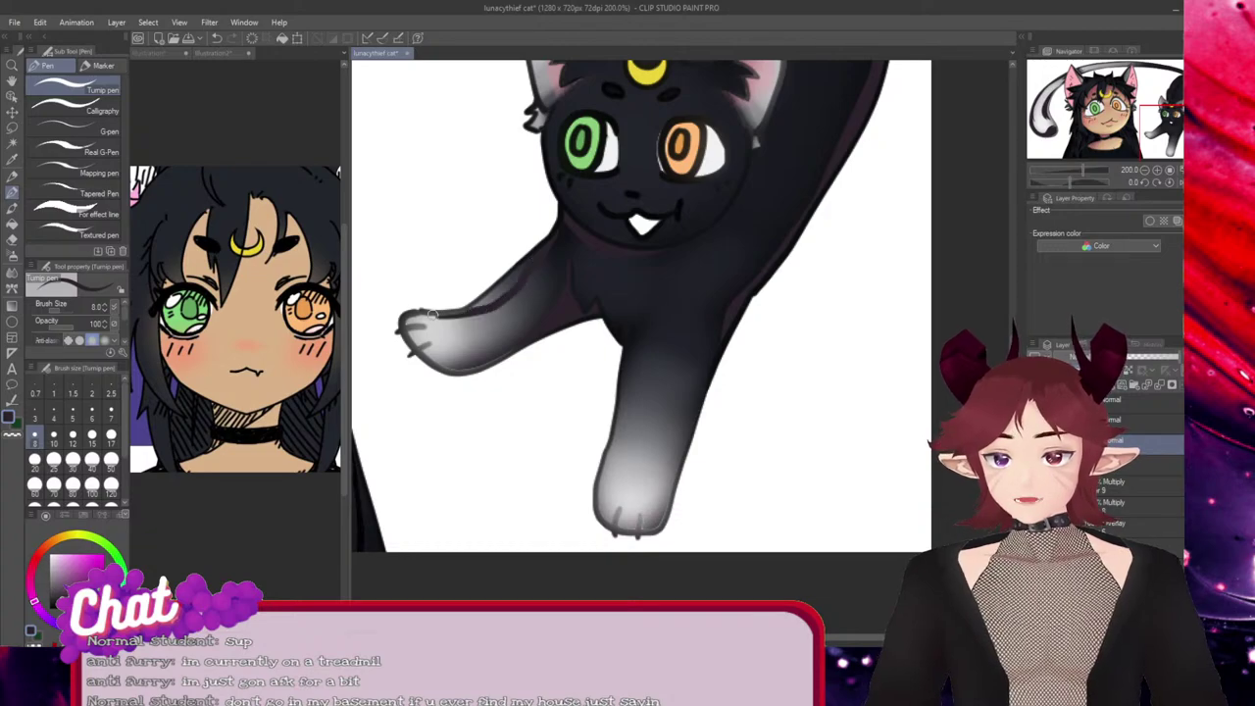
{"action": "mouse_move", "coordinate": [549, 237]}
{"action": "left_mouse_down"}
{"action": "mouse_move", "coordinate": [480, 310]}
{"action": "mouse_move", "coordinate": [406, 318]}
{"action": "left_mouse_up"}
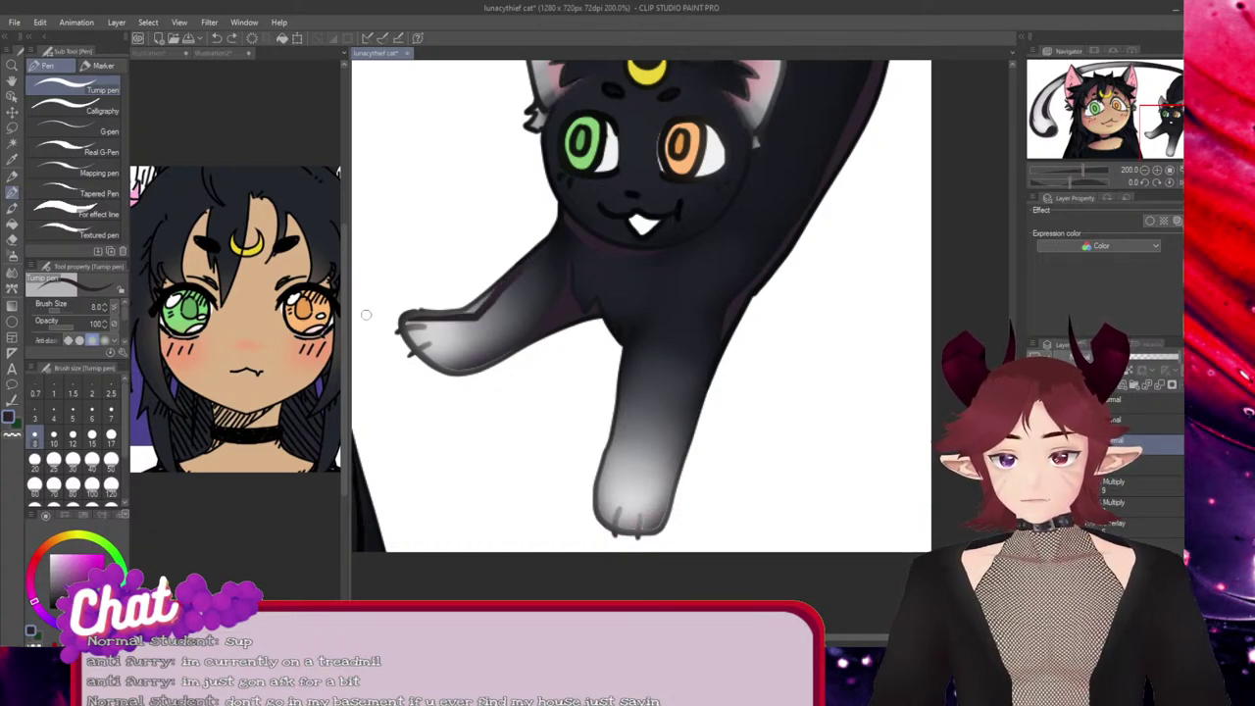
{"action": "left_click_drag", "start_coordinate": [502, 280], "coordinate": [461, 313]}
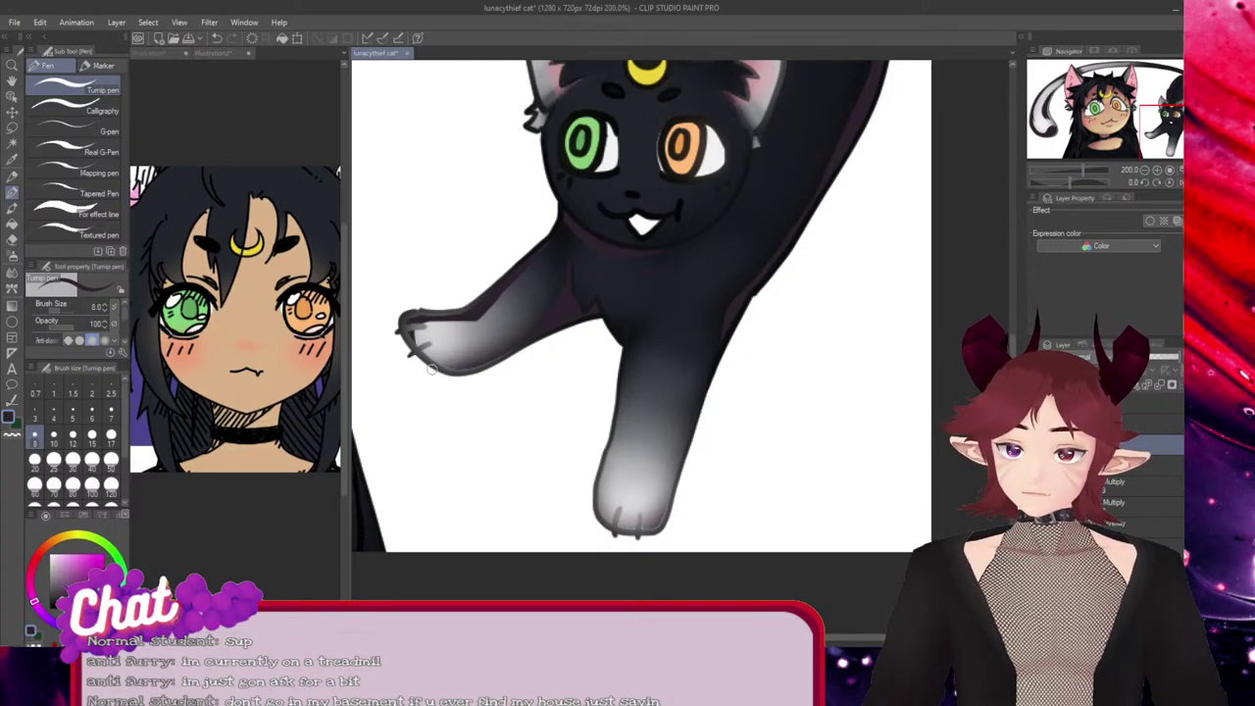
{"action": "left_click_drag", "start_coordinate": [422, 358], "coordinate": [500, 361]}
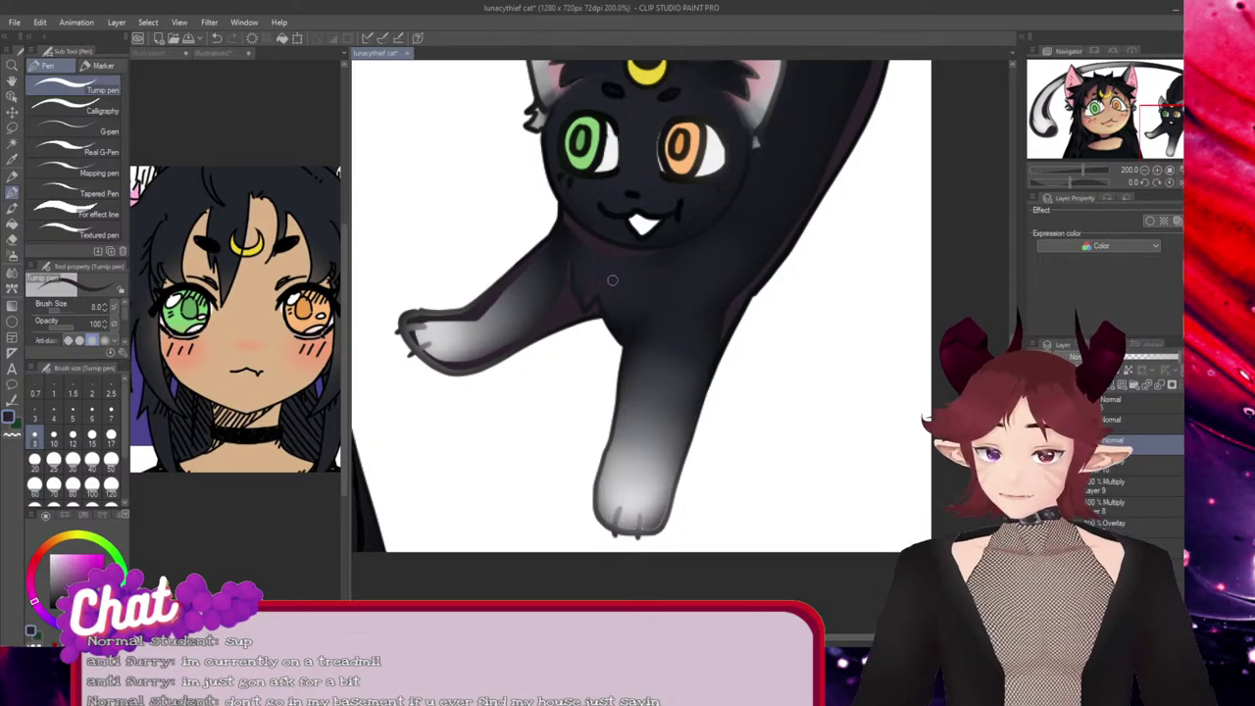
Refine the chest fur shadow and draw a thin purplish band down the standing foreleg's inner edge, redoing the first stroke
{"action": "key", "text": "ctrl+z"}
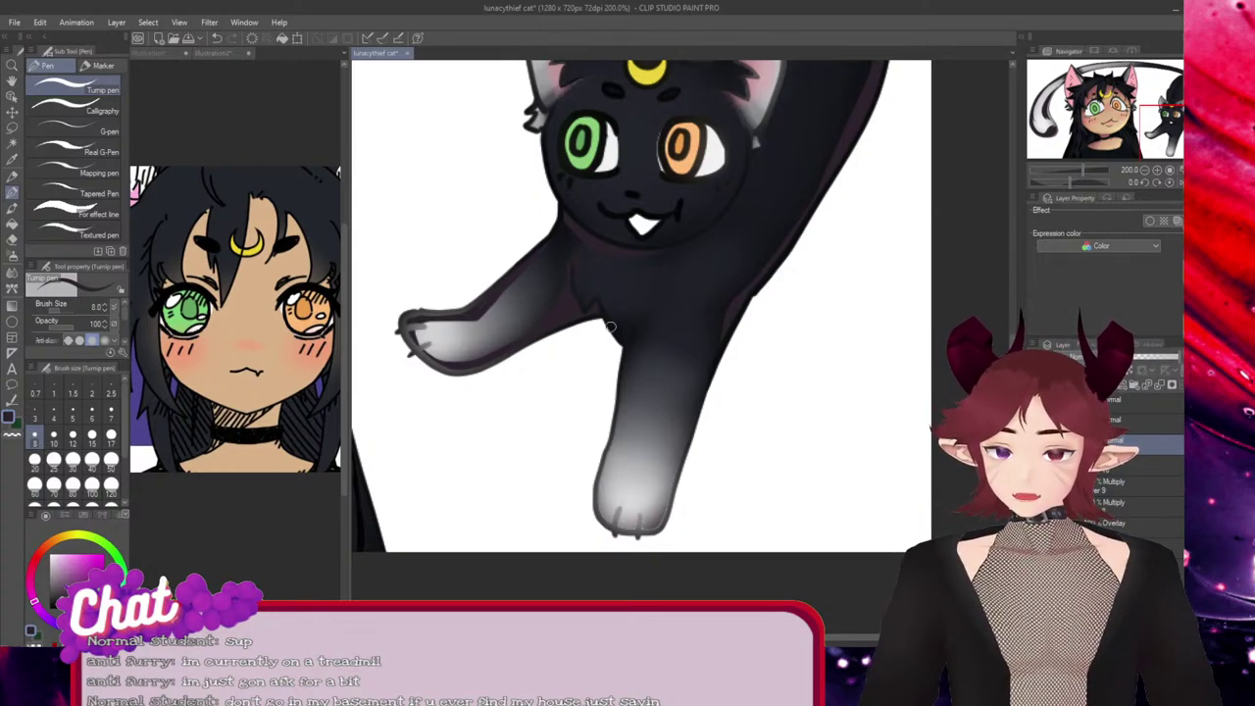
{"action": "key", "text": "ctrl+z"}
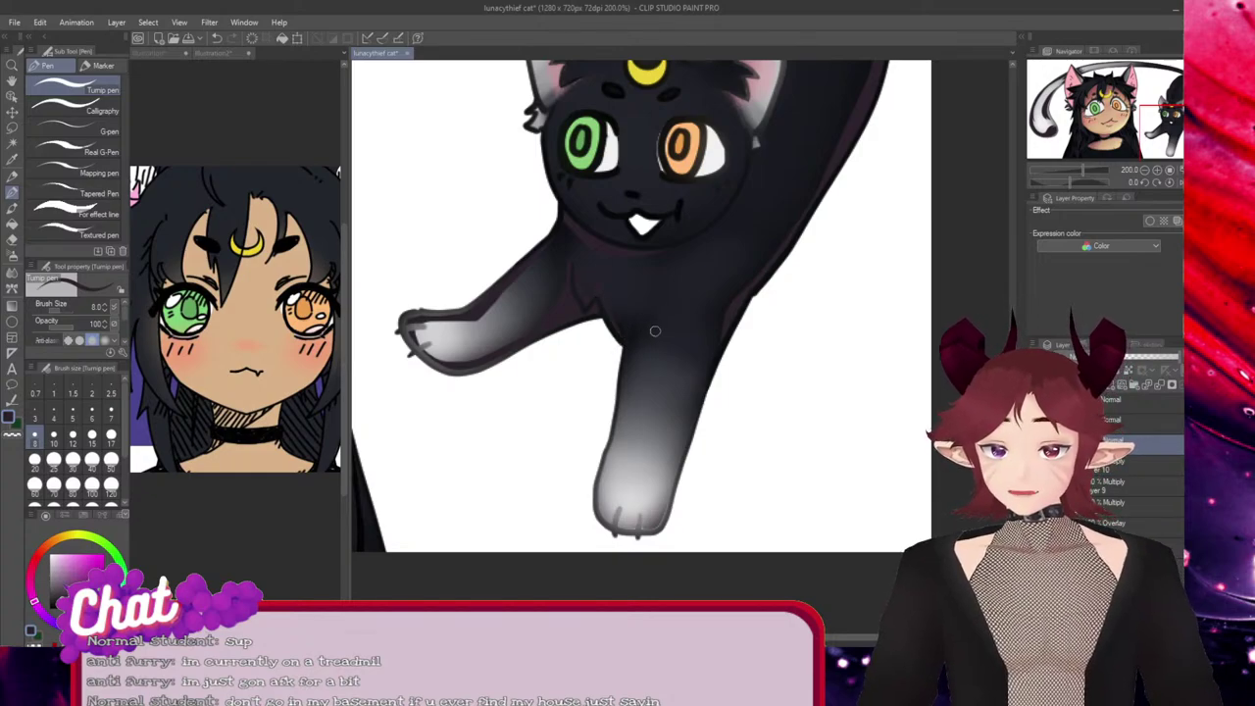
{"action": "left_click_drag", "start_coordinate": [630, 322], "coordinate": [606, 471]}
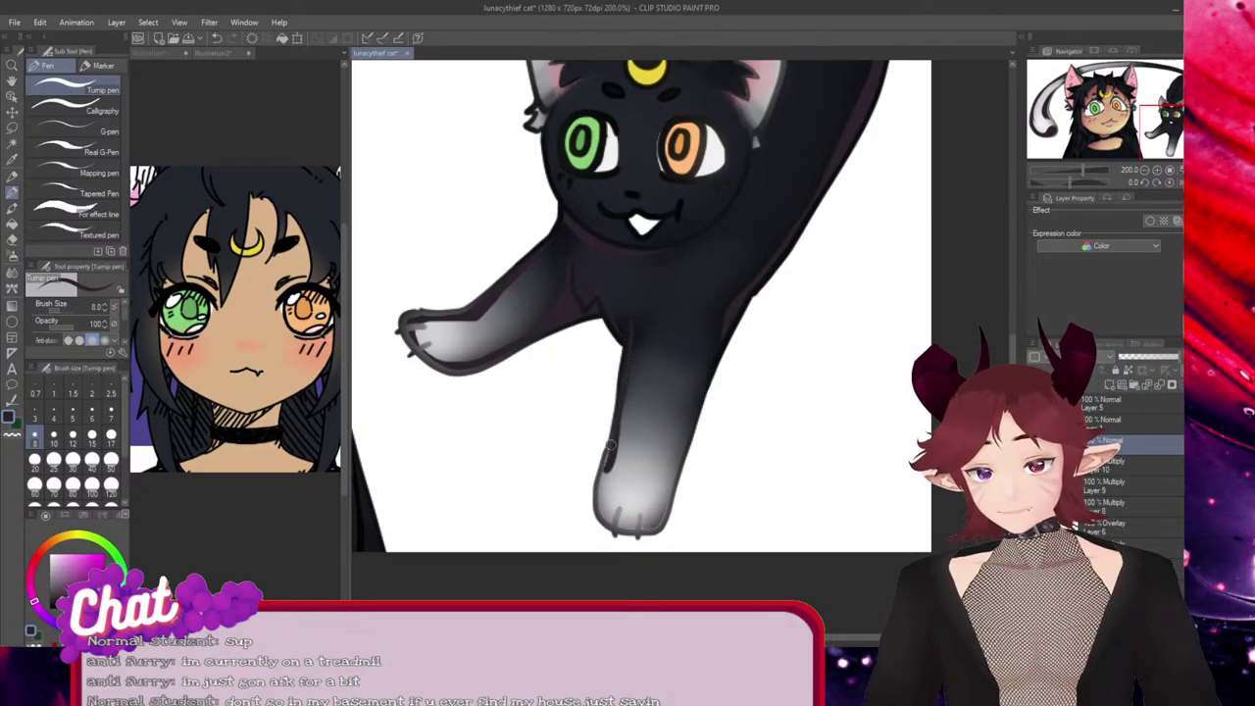
{"action": "key", "text": "ctrl+z"}
{"action": "mouse_move", "coordinate": [633, 322]}
{"action": "left_mouse_down"}
{"action": "mouse_move", "coordinate": [593, 485]}
{"action": "mouse_move", "coordinate": [611, 432]}
{"action": "mouse_move", "coordinate": [602, 467]}
{"action": "left_mouse_up"}
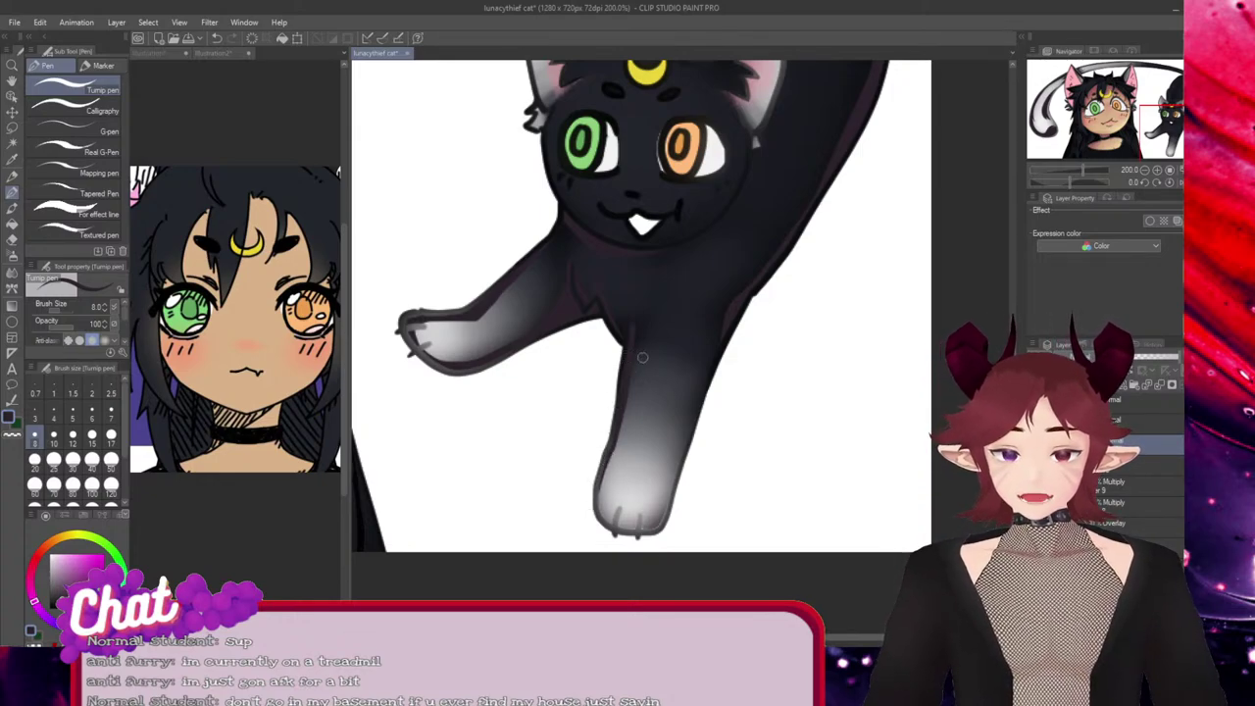
Draw a dark purplish band down the standing foreleg's outer edge from the shoulder to the paw
{"action": "left_click_drag", "start_coordinate": [708, 392], "coordinate": [674, 498]}
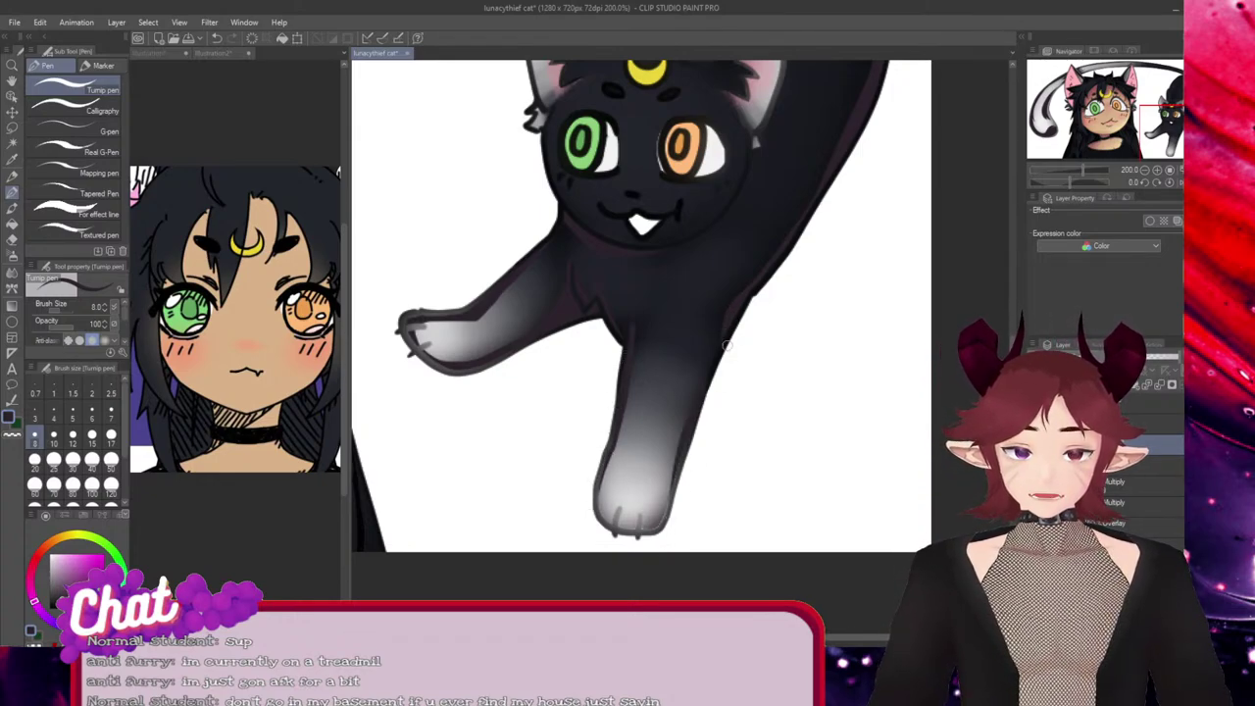
{"action": "left_click_drag", "start_coordinate": [725, 333], "coordinate": [677, 489]}
{"action": "left_click_drag", "start_coordinate": [726, 328], "coordinate": [667, 520]}
{"action": "left_click_drag", "start_coordinate": [673, 471], "coordinate": [659, 525]}
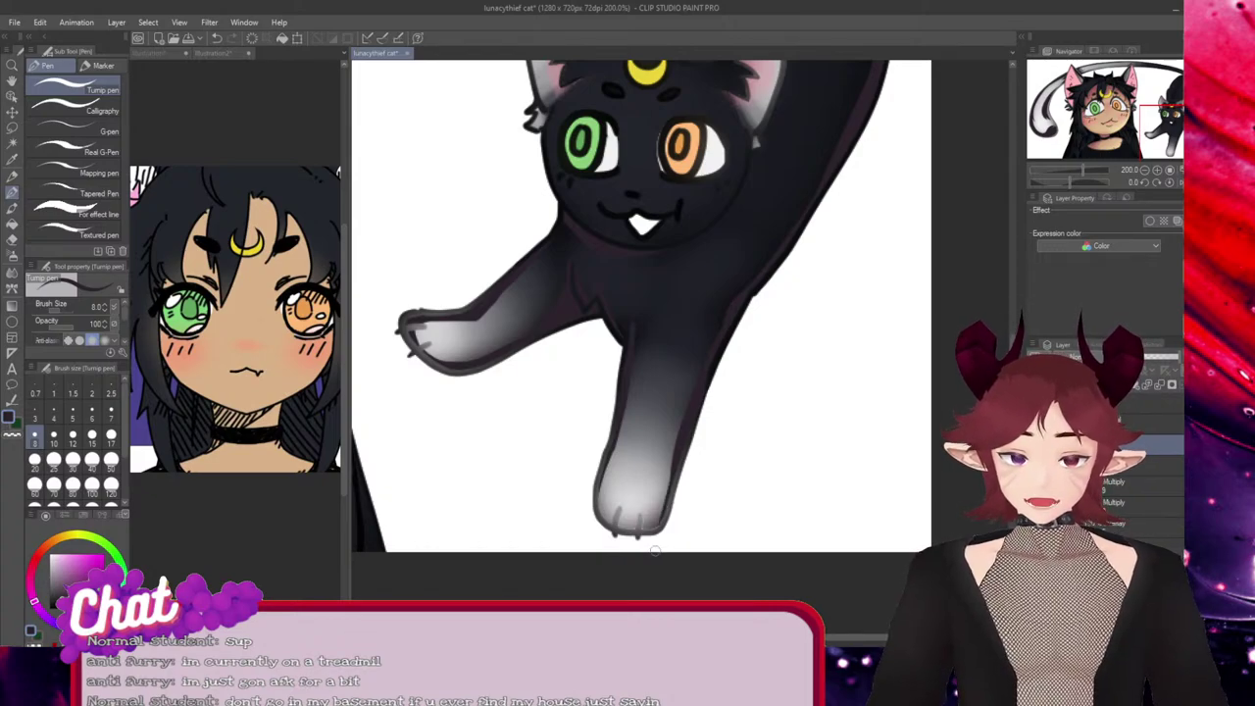
{"action": "left_click_drag", "start_coordinate": [672, 441], "coordinate": [650, 527]}
{"action": "key", "text": "ctrl+z"}
{"action": "left_click_drag", "start_coordinate": [680, 444], "coordinate": [646, 539]}
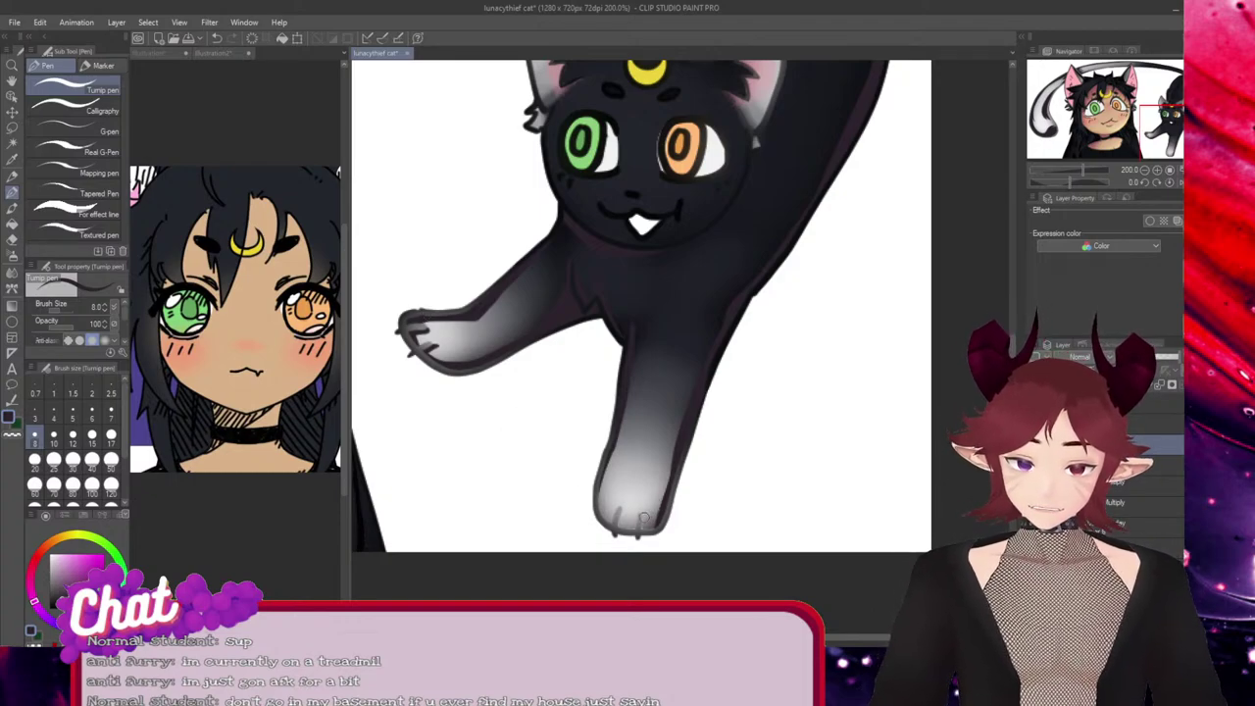
Darken the standing paw's toe lines and add a filled pointed marking above the paw, trimming it with the Hard eraser
{"action": "left_click_drag", "start_coordinate": [622, 509], "coordinate": [618, 536]}
{"action": "key", "text": "ctrl+z"}
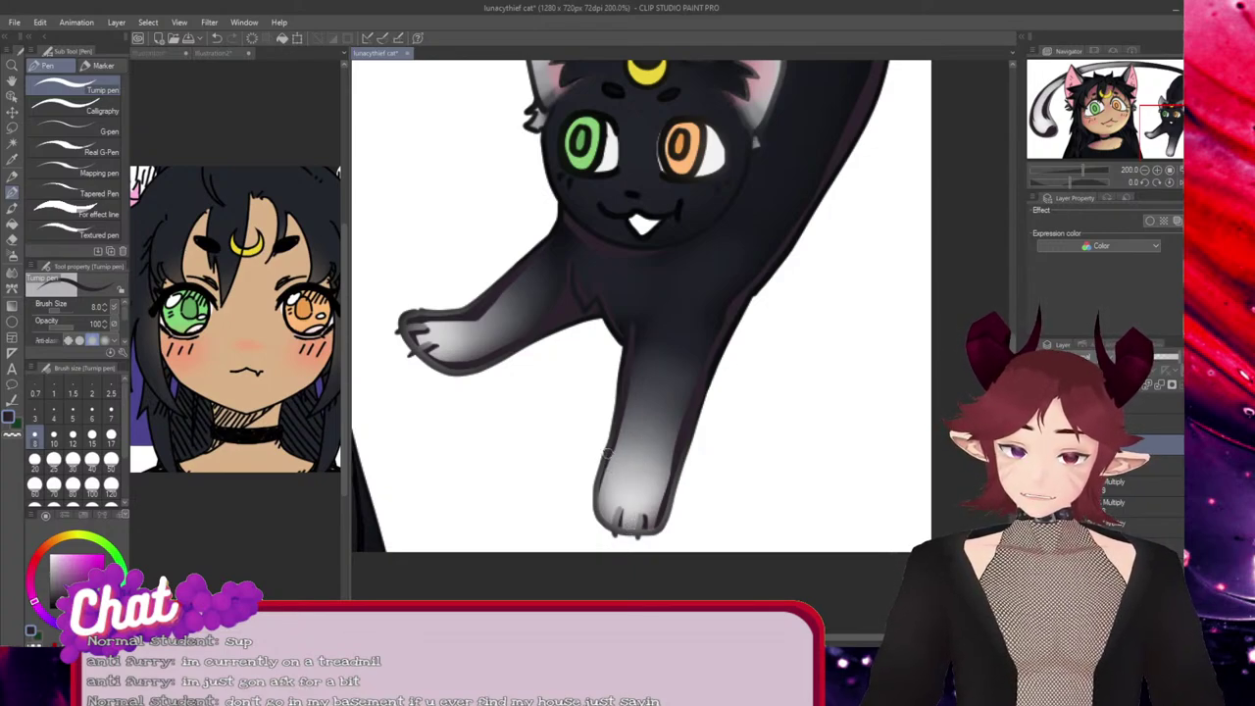
{"action": "mouse_move", "coordinate": [613, 436]}
{"action": "left_mouse_down"}
{"action": "mouse_move", "coordinate": [625, 473]}
{"action": "mouse_move", "coordinate": [595, 526]}
{"action": "left_mouse_up"}
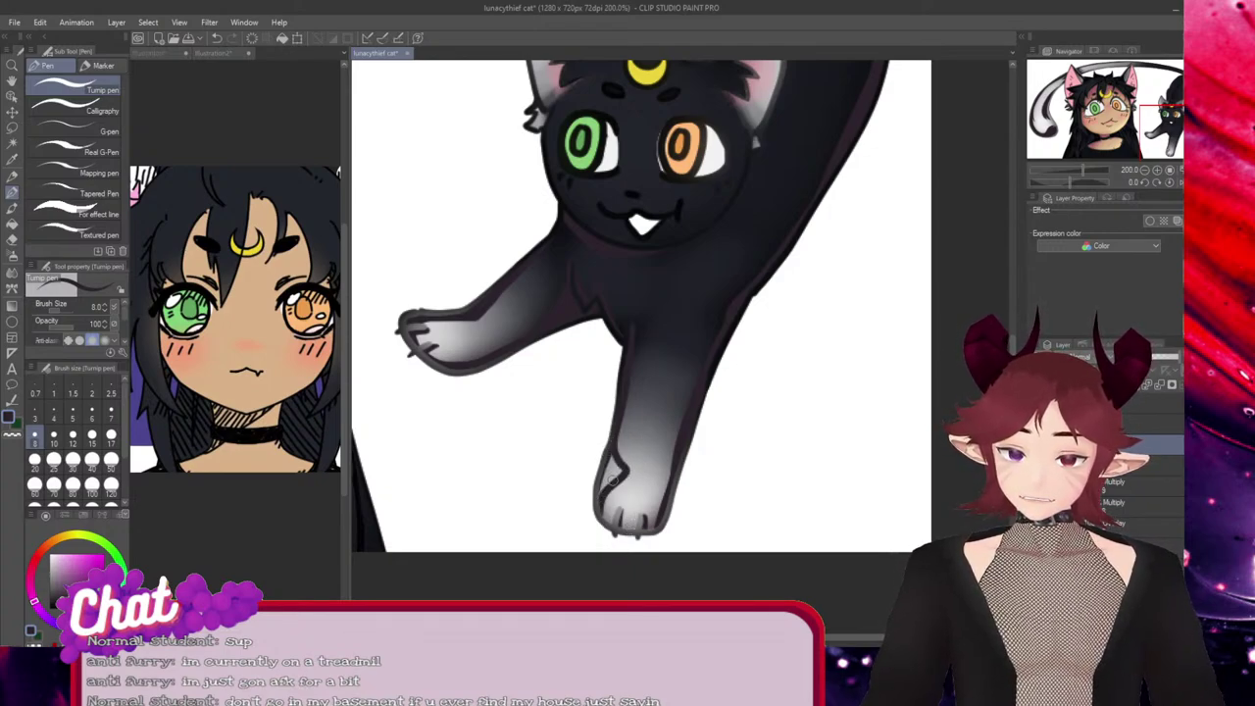
{"action": "left_click_drag", "start_coordinate": [628, 467], "coordinate": [598, 497]}
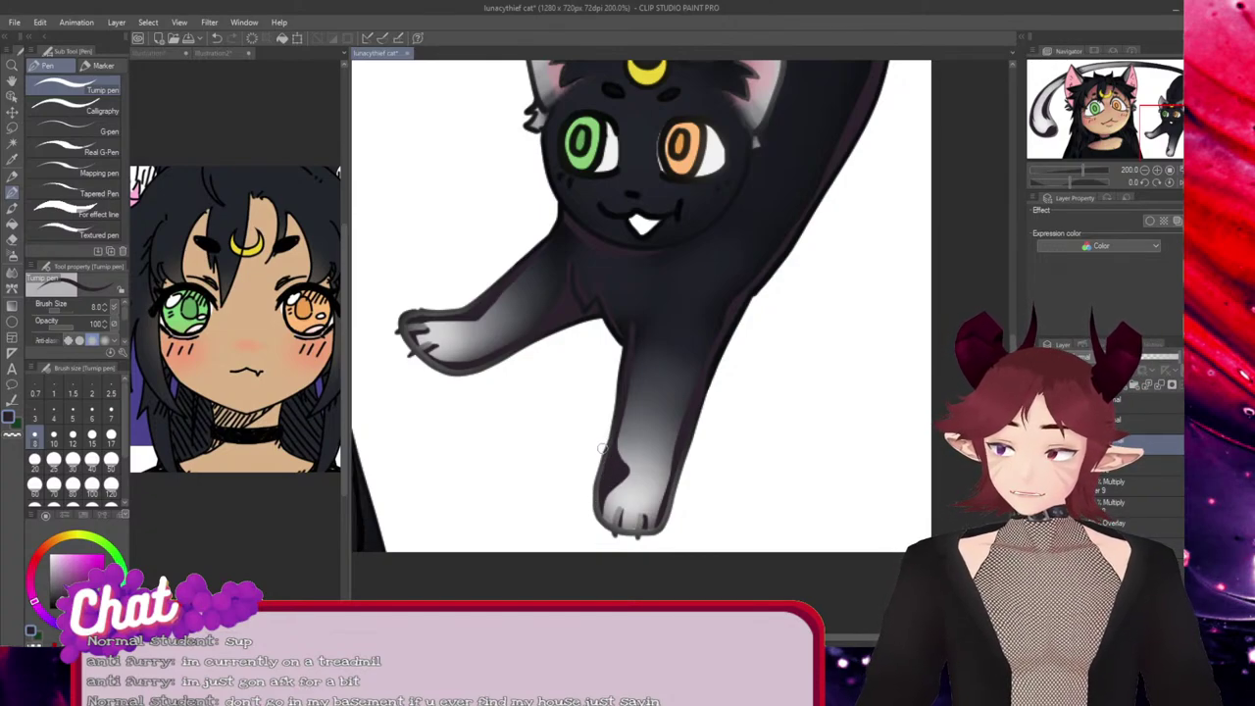
{"action": "key", "text": "e"}
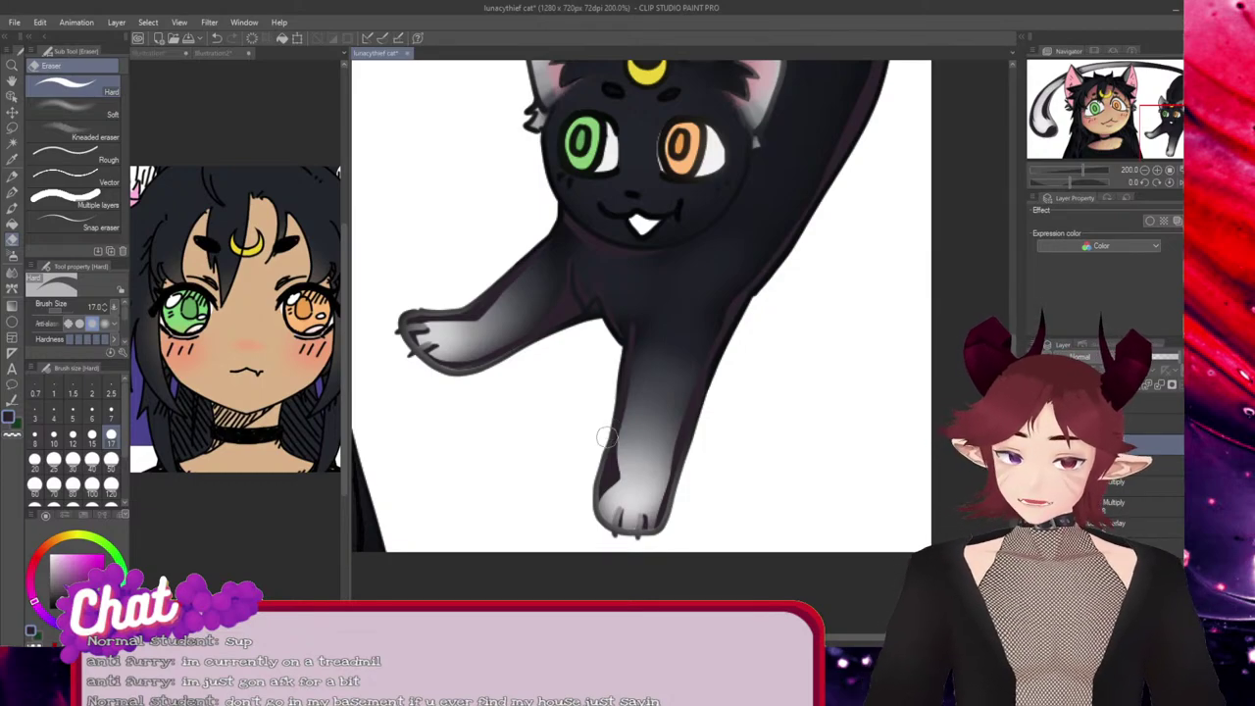
Add a faint purplish shadow between the cat's nose and mouth with the Turnip pen
{"action": "scroll", "coordinate": [700, 116], "scroll_direction": "up", "scroll_amount": 5}
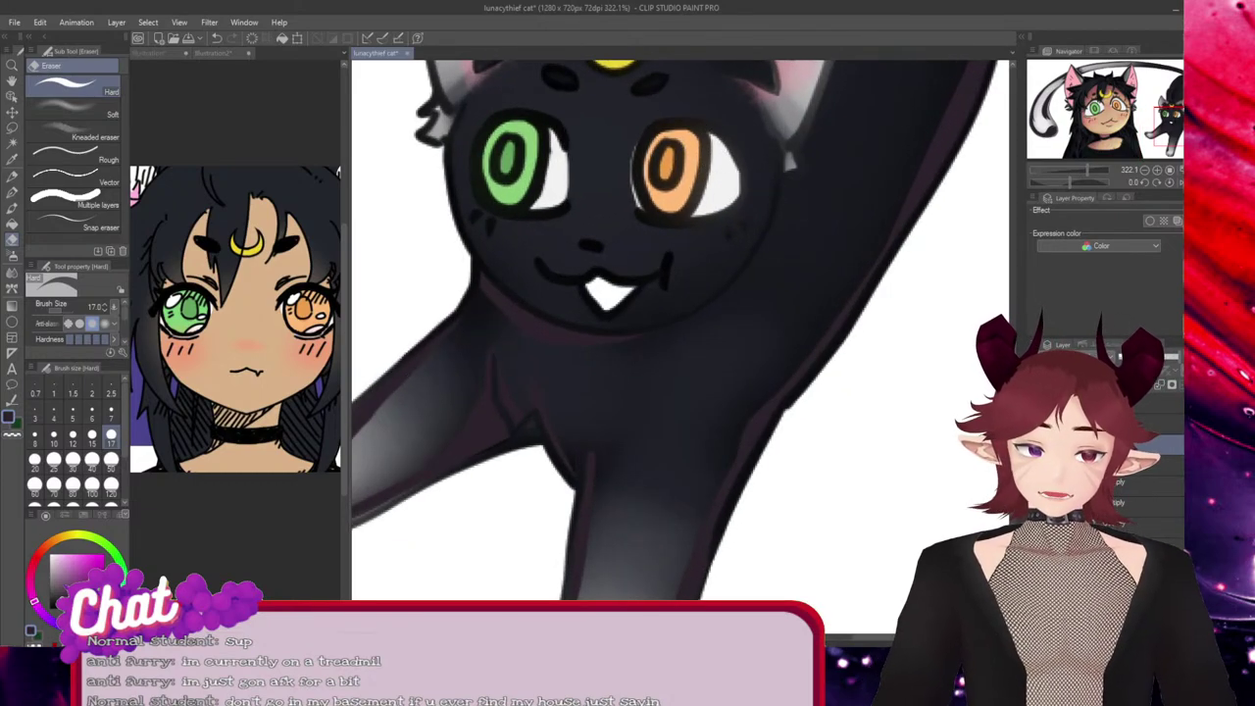
{"action": "scroll", "coordinate": [681, 331], "scroll_direction": "up", "scroll_amount": 5}
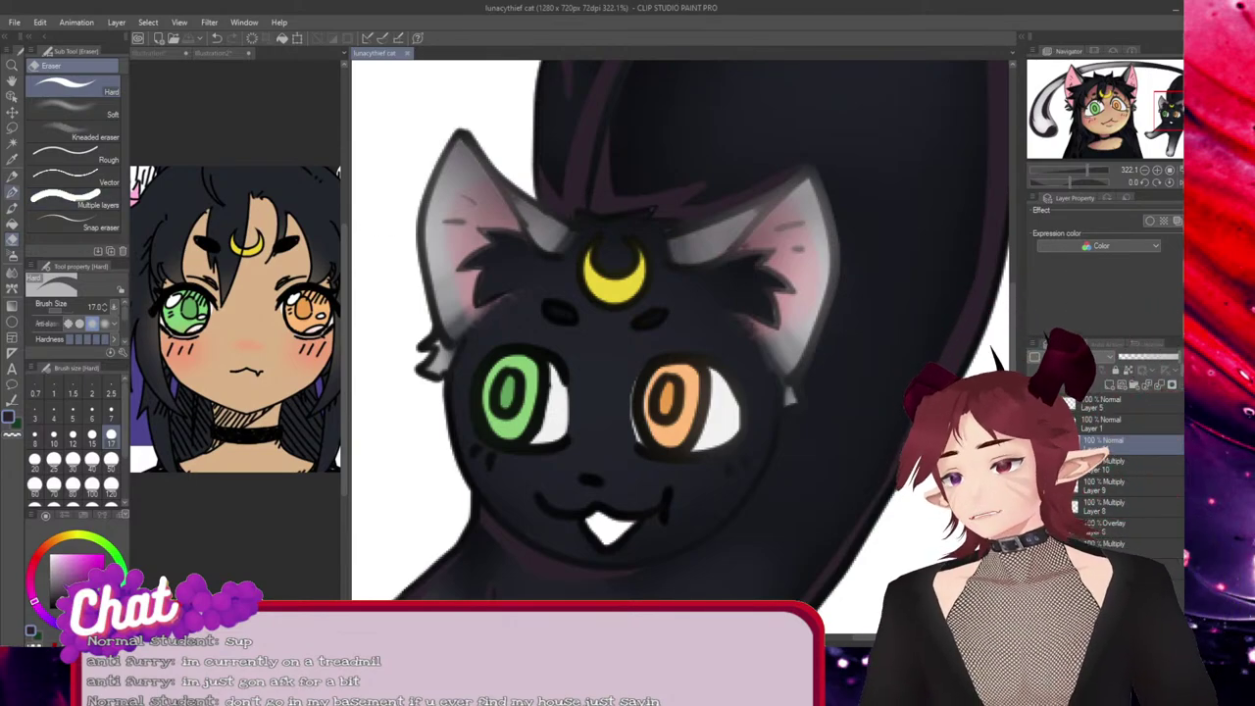
{"action": "key", "text": "p"}
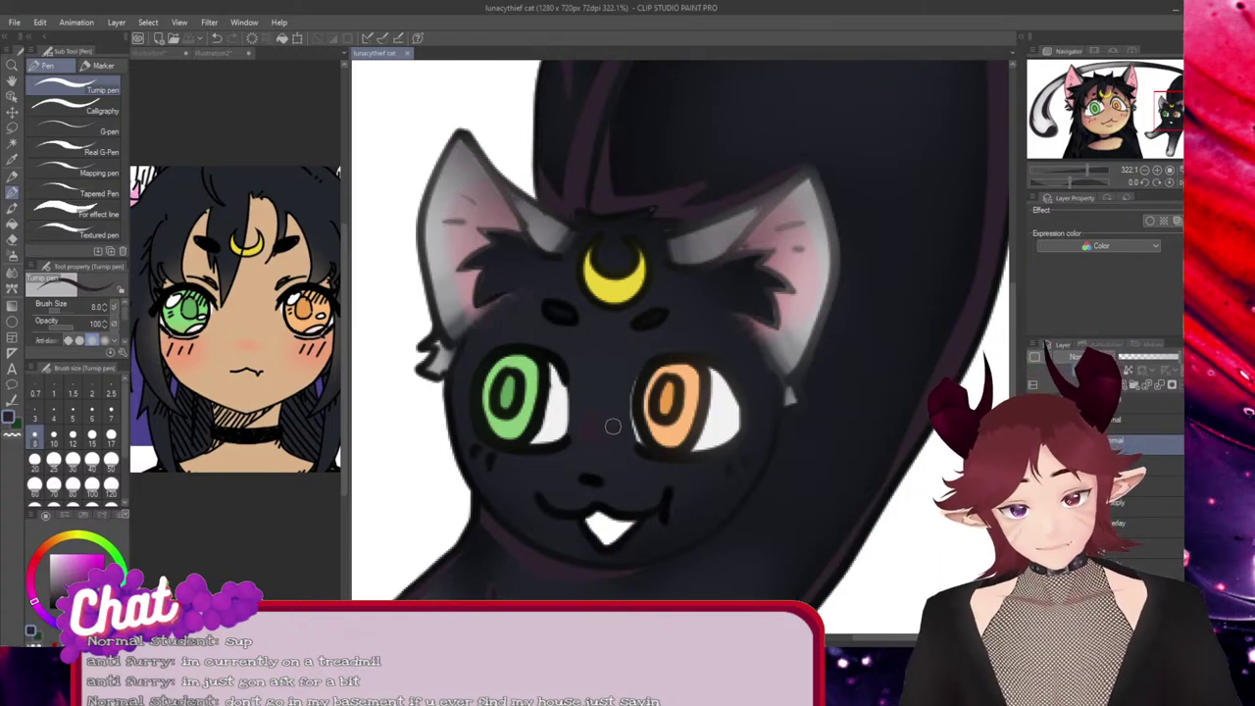
{"action": "left_click", "coordinate": [600, 444]}
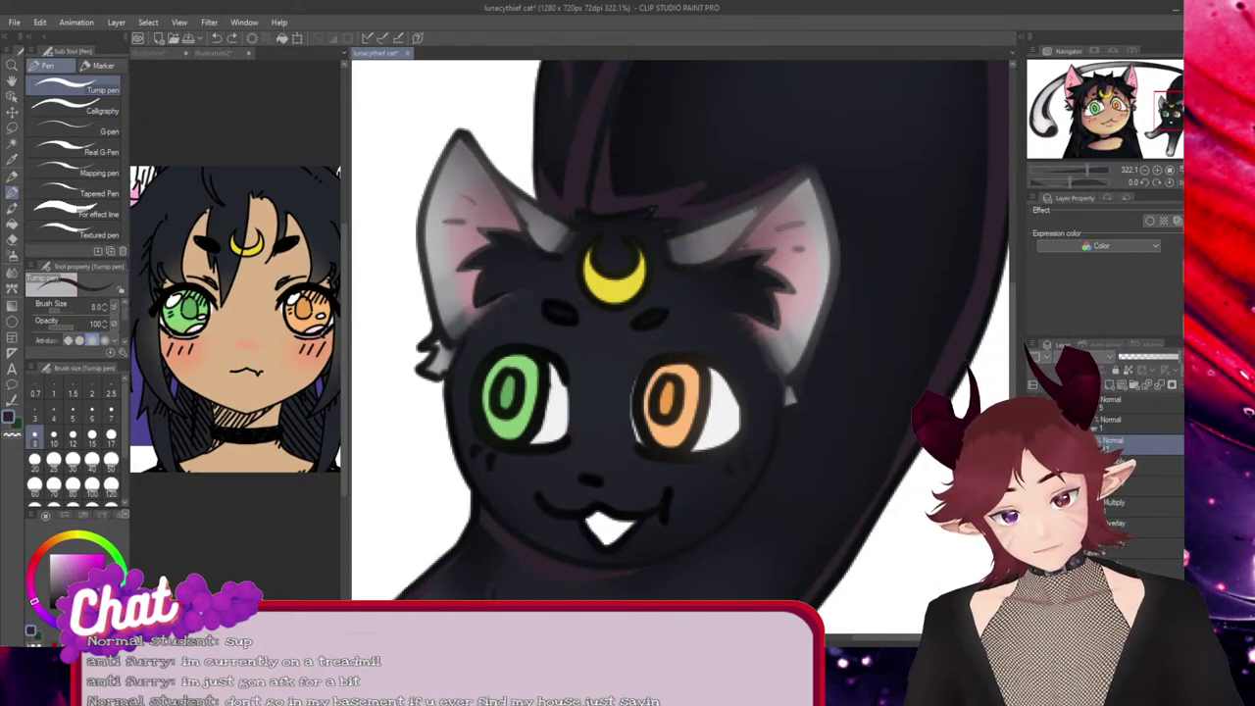
{"action": "left_click_drag", "start_coordinate": [586, 491], "coordinate": [601, 484]}
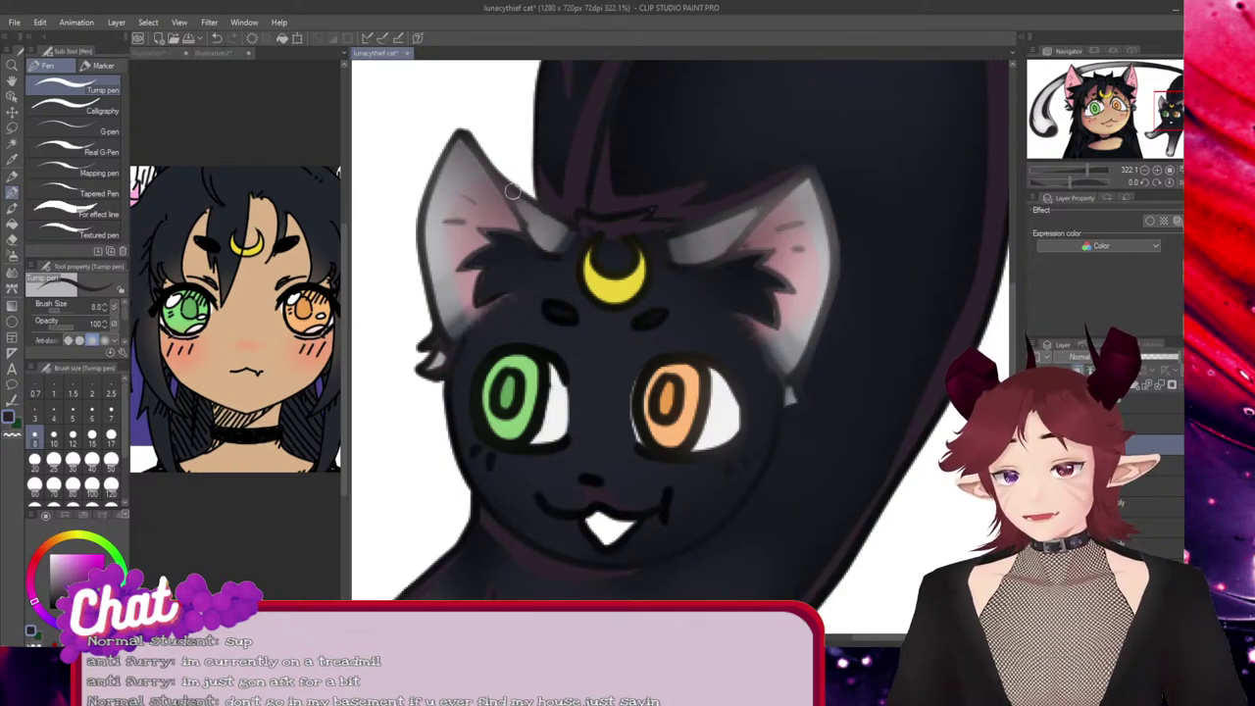
Paint a dark purplish shadow down the inner side of the ear above the green eye, redoing the first strokes
{"action": "left_click_drag", "start_coordinate": [502, 189], "coordinate": [573, 229]}
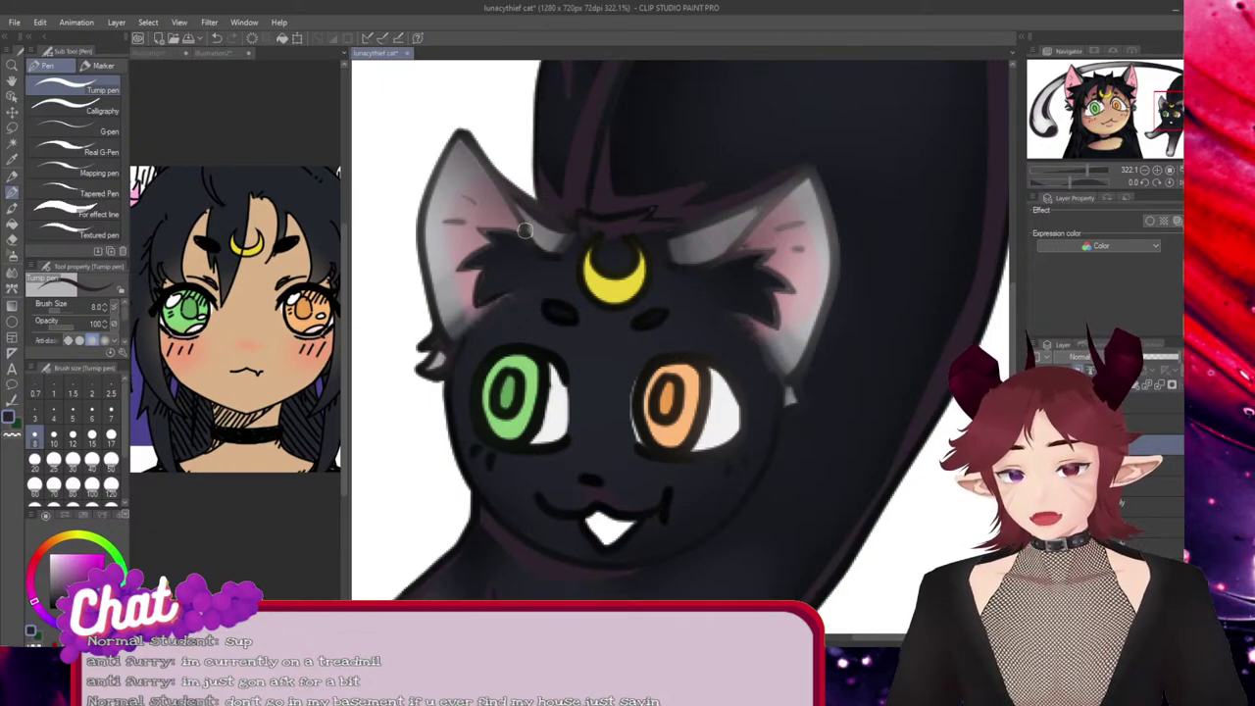
{"action": "mouse_move", "coordinate": [463, 147]}
{"action": "left_mouse_down"}
{"action": "mouse_move", "coordinate": [530, 240]}
{"action": "mouse_move", "coordinate": [549, 236]}
{"action": "left_mouse_up"}
{"action": "key", "text": "ctrl+z"}
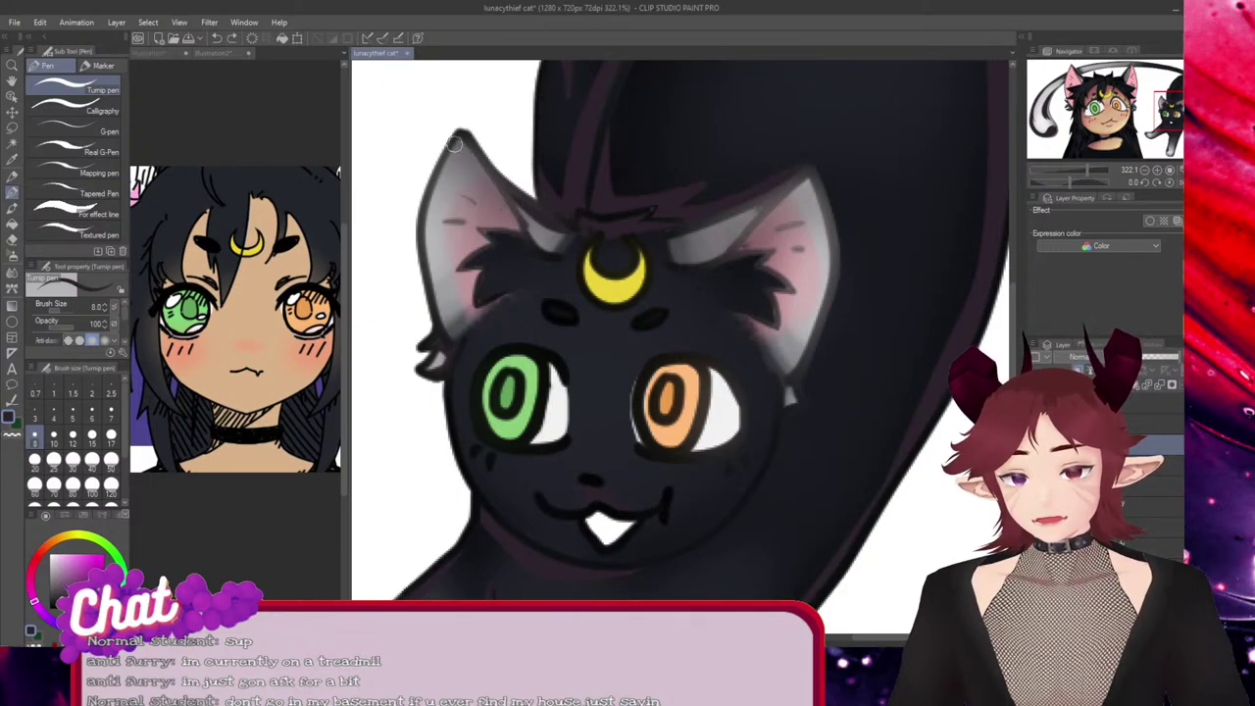
{"action": "left_click_drag", "start_coordinate": [462, 141], "coordinate": [520, 226]}
{"action": "key", "text": "ctrl+z"}
{"action": "left_click_drag", "start_coordinate": [460, 144], "coordinate": [517, 231]}
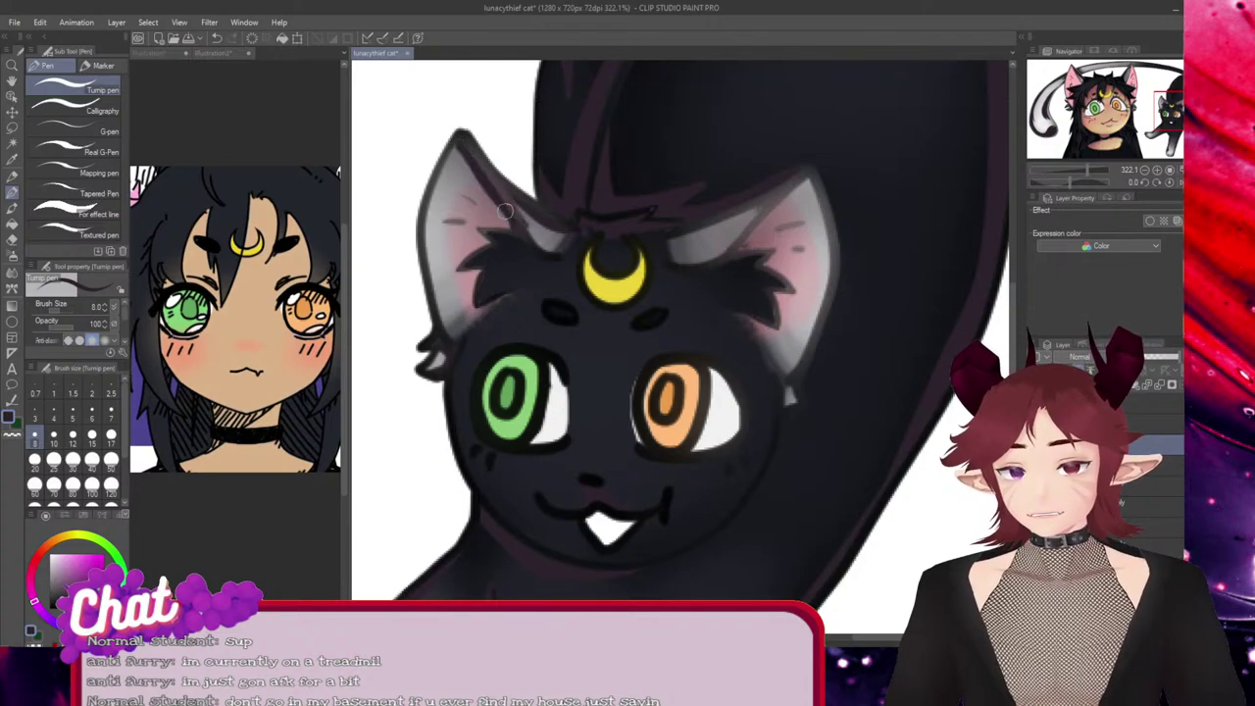
{"action": "left_click_drag", "start_coordinate": [487, 189], "coordinate": [526, 255]}
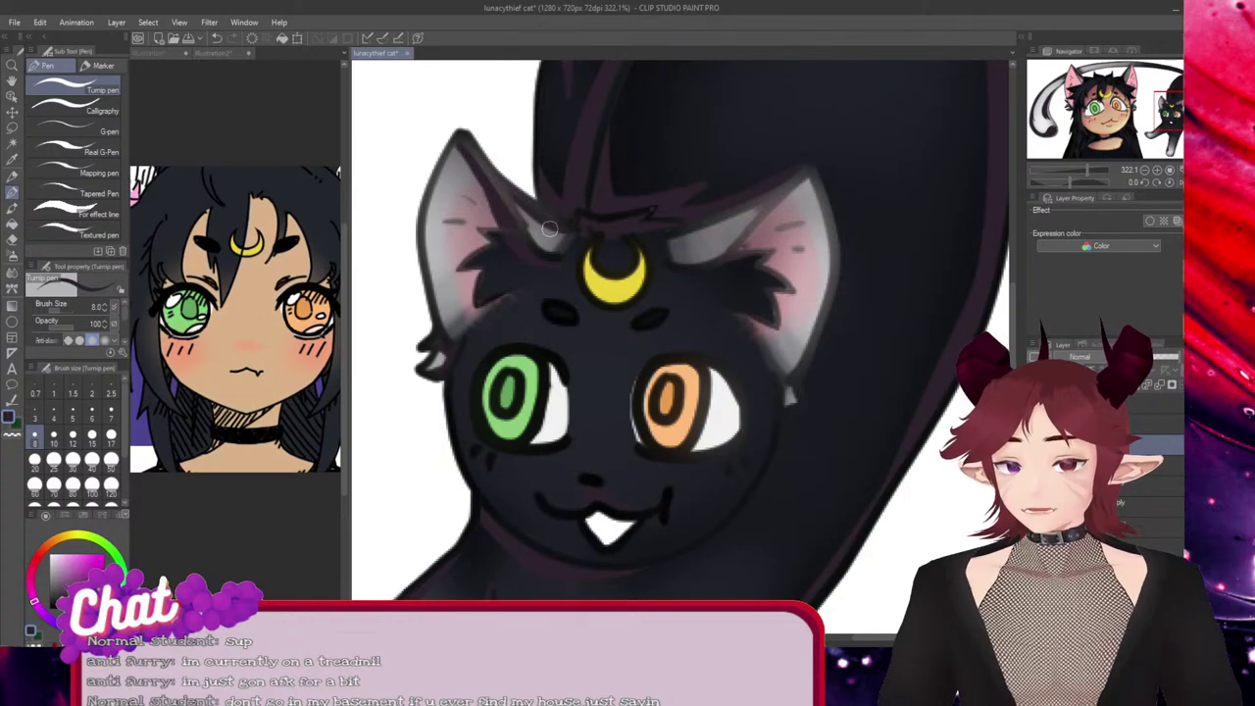
Shade the inner side and base of the ear above the orange eye with dark purplish strokes, redoing the first ones
{"action": "mouse_move", "coordinate": [813, 180]}
{"action": "left_mouse_down"}
{"action": "mouse_move", "coordinate": [762, 240]}
{"action": "mouse_move", "coordinate": [702, 257]}
{"action": "left_mouse_up"}
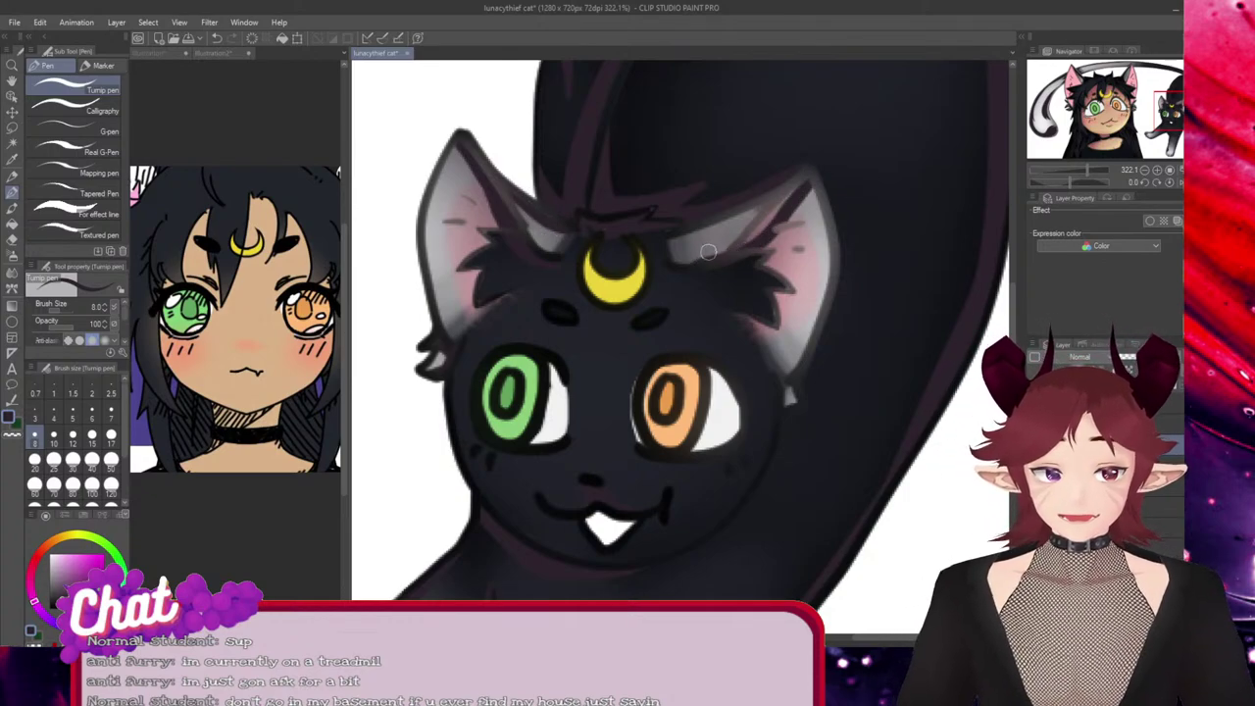
{"action": "left_click_drag", "start_coordinate": [795, 190], "coordinate": [759, 235]}
{"action": "key", "text": "ctrl+z"}
{"action": "key", "text": "ctrl+z"}
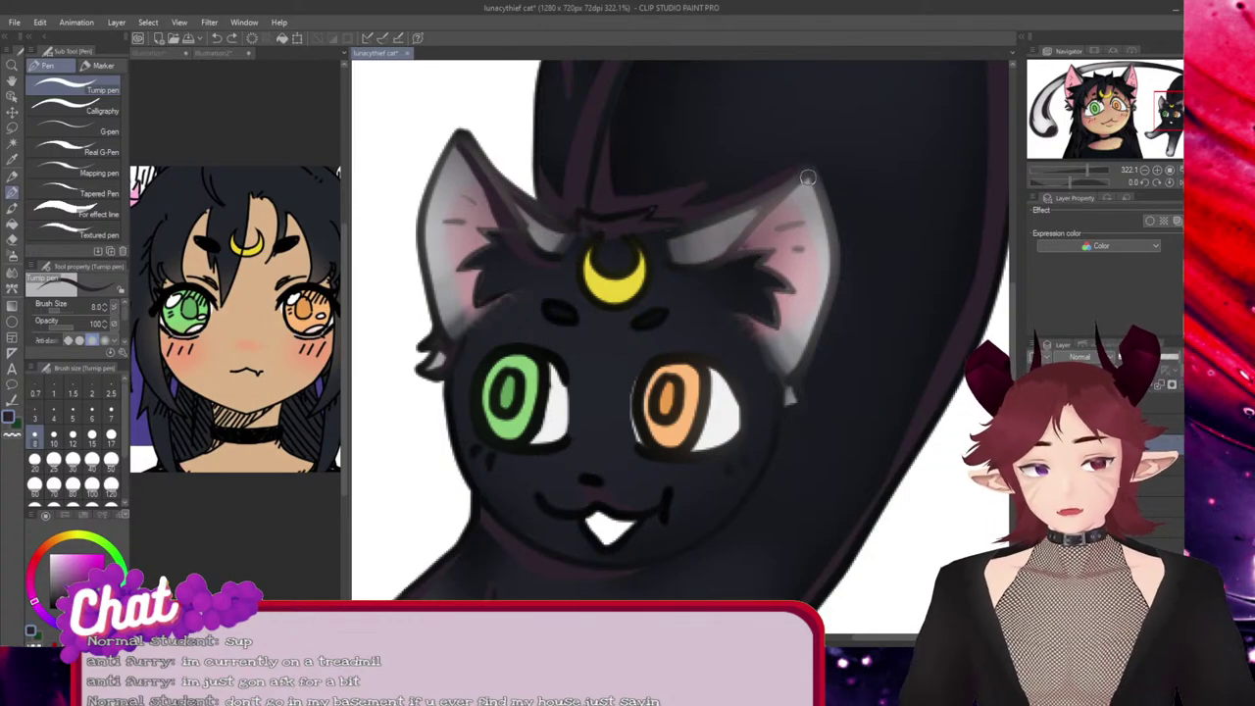
{"action": "left_click_drag", "start_coordinate": [809, 177], "coordinate": [750, 262]}
{"action": "left_click_drag", "start_coordinate": [809, 178], "coordinate": [732, 256]}
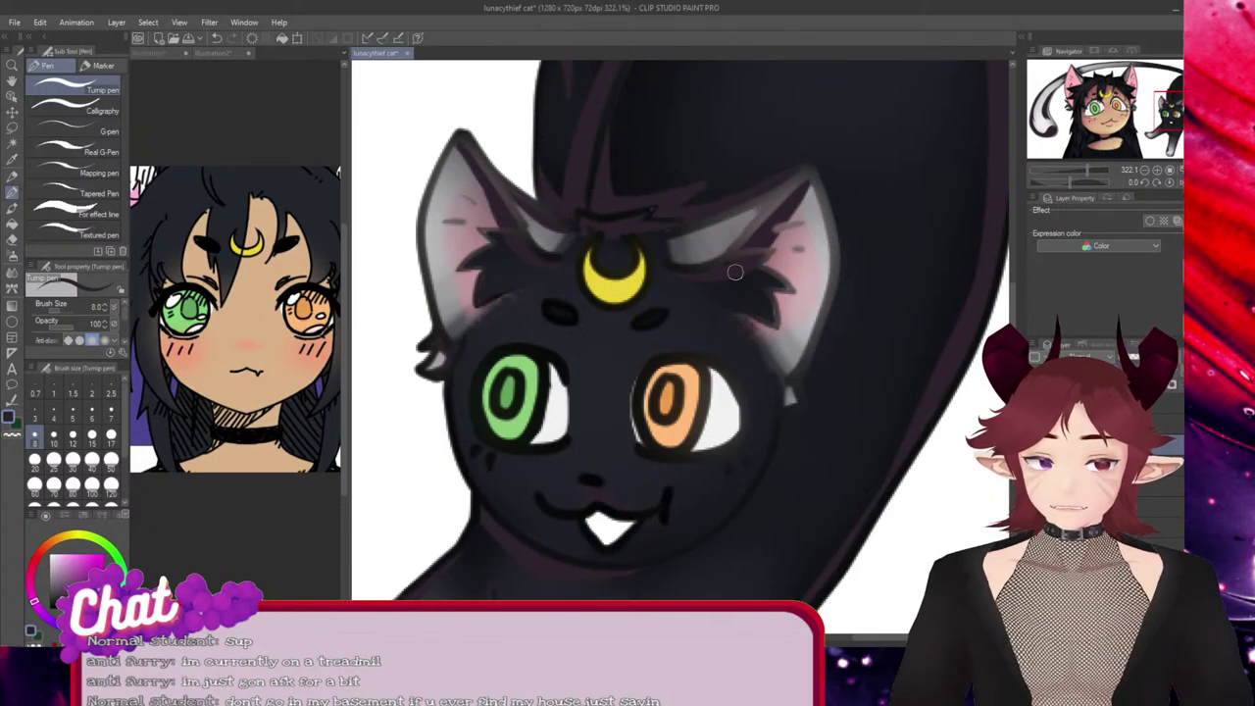
{"action": "left_click_drag", "start_coordinate": [662, 241], "coordinate": [813, 163]}
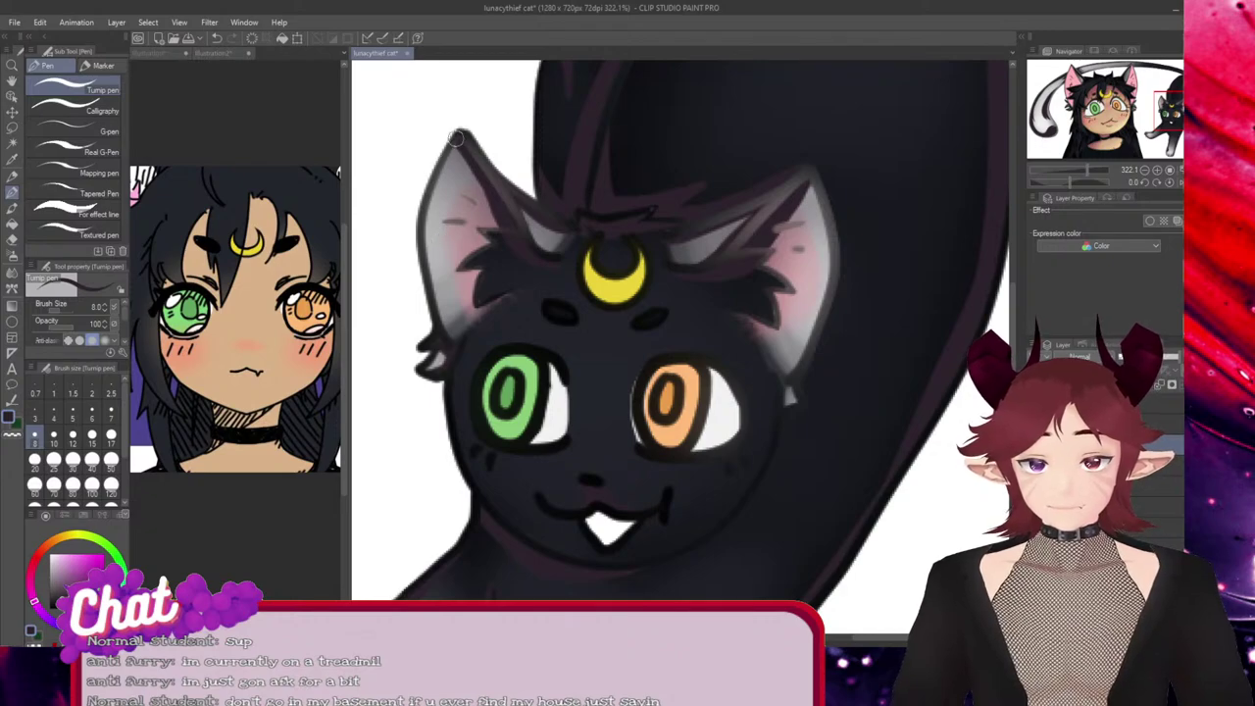
Draw thin purplish shadows down the outer edges of both ears and clean them up with the Hard eraser
{"action": "mouse_move", "coordinate": [462, 142]}
{"action": "left_mouse_down"}
{"action": "mouse_move", "coordinate": [428, 243]}
{"action": "mouse_move", "coordinate": [433, 279]}
{"action": "mouse_move", "coordinate": [459, 143]}
{"action": "mouse_move", "coordinate": [421, 219]}
{"action": "left_mouse_up"}
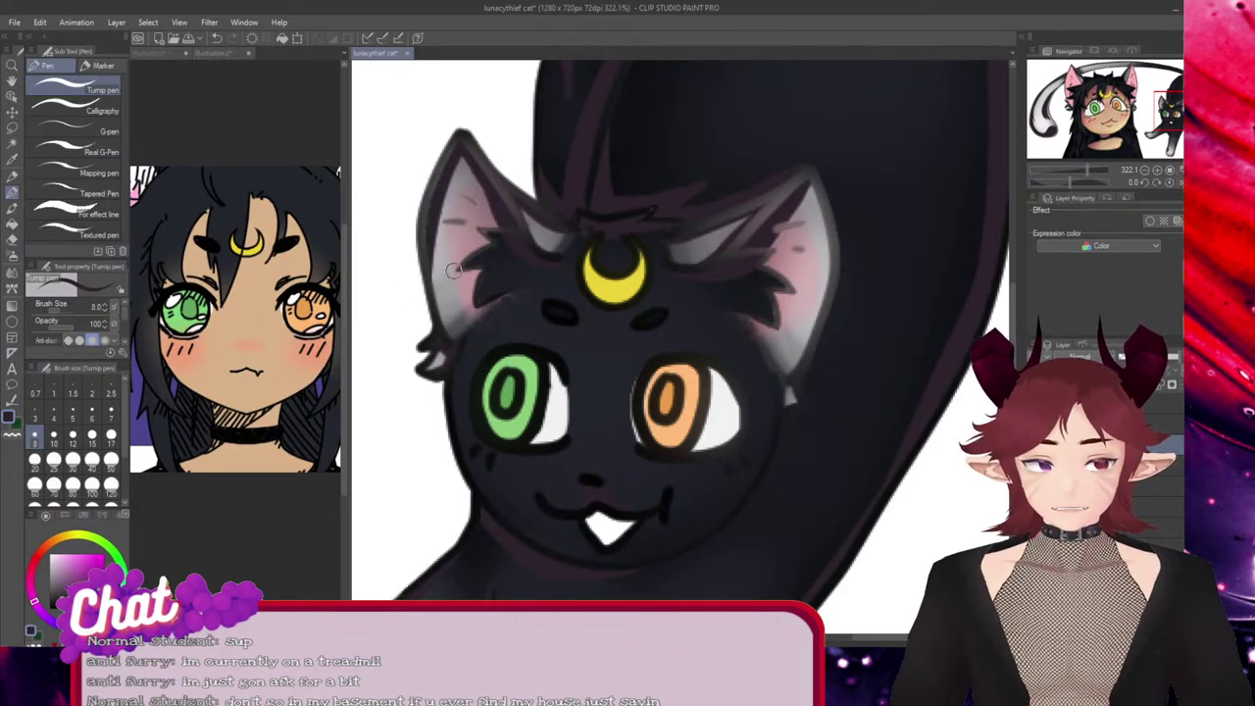
{"action": "left_click_drag", "start_coordinate": [801, 180], "coordinate": [818, 310]}
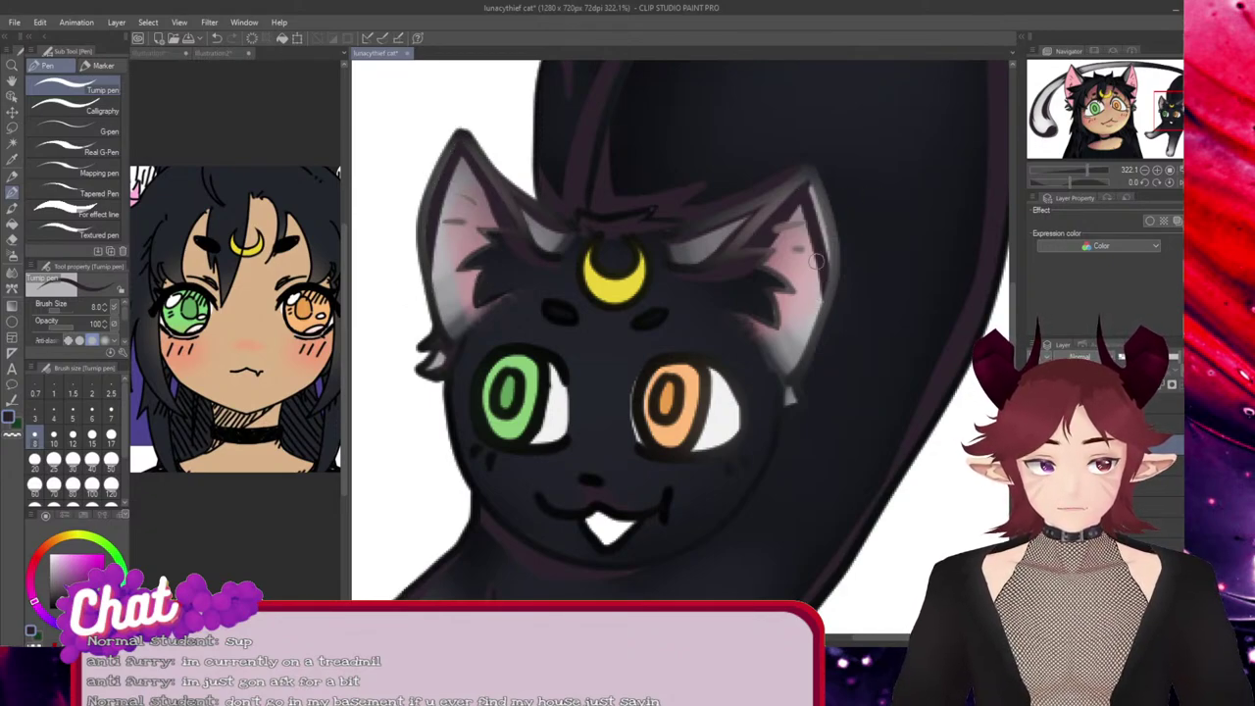
{"action": "mouse_move", "coordinate": [804, 187]}
{"action": "left_mouse_down"}
{"action": "mouse_move", "coordinate": [832, 281]}
{"action": "mouse_move", "coordinate": [809, 182]}
{"action": "mouse_move", "coordinate": [828, 273]}
{"action": "mouse_move", "coordinate": [825, 257]}
{"action": "mouse_move", "coordinate": [804, 336]}
{"action": "left_mouse_up"}
{"action": "left_click_drag", "start_coordinate": [810, 251], "coordinate": [797, 352]}
{"action": "left_click", "coordinate": [12, 239]}
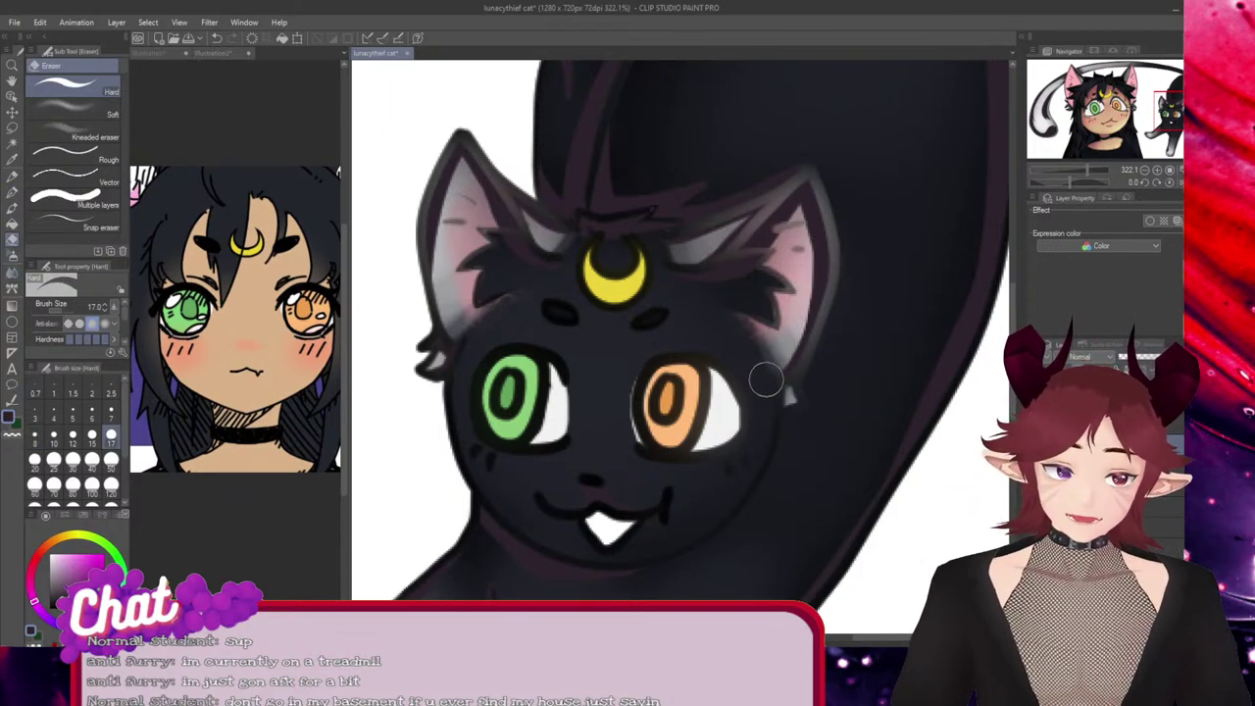
Paint purplish fur strokes over the tufts inside both ears with the Turnip pen, tidying them with the Hard eraser
{"action": "left_click", "coordinate": [12, 192]}
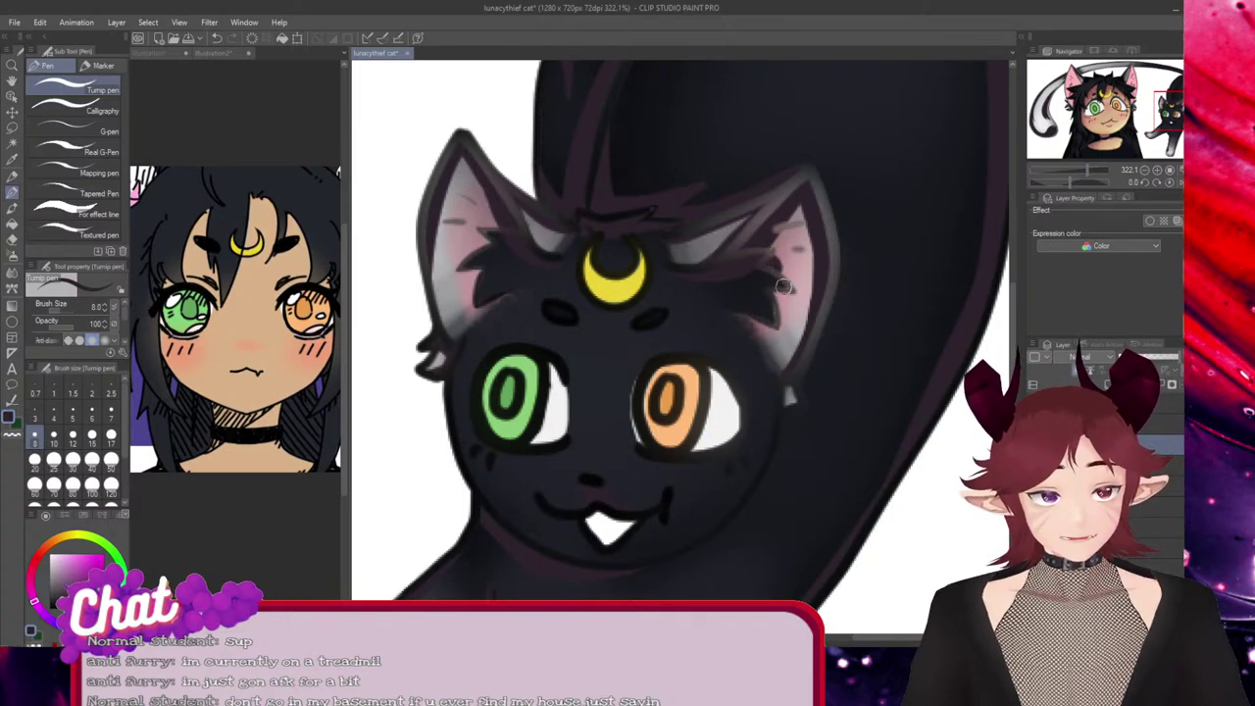
{"action": "left_click_drag", "start_coordinate": [780, 288], "coordinate": [767, 256]}
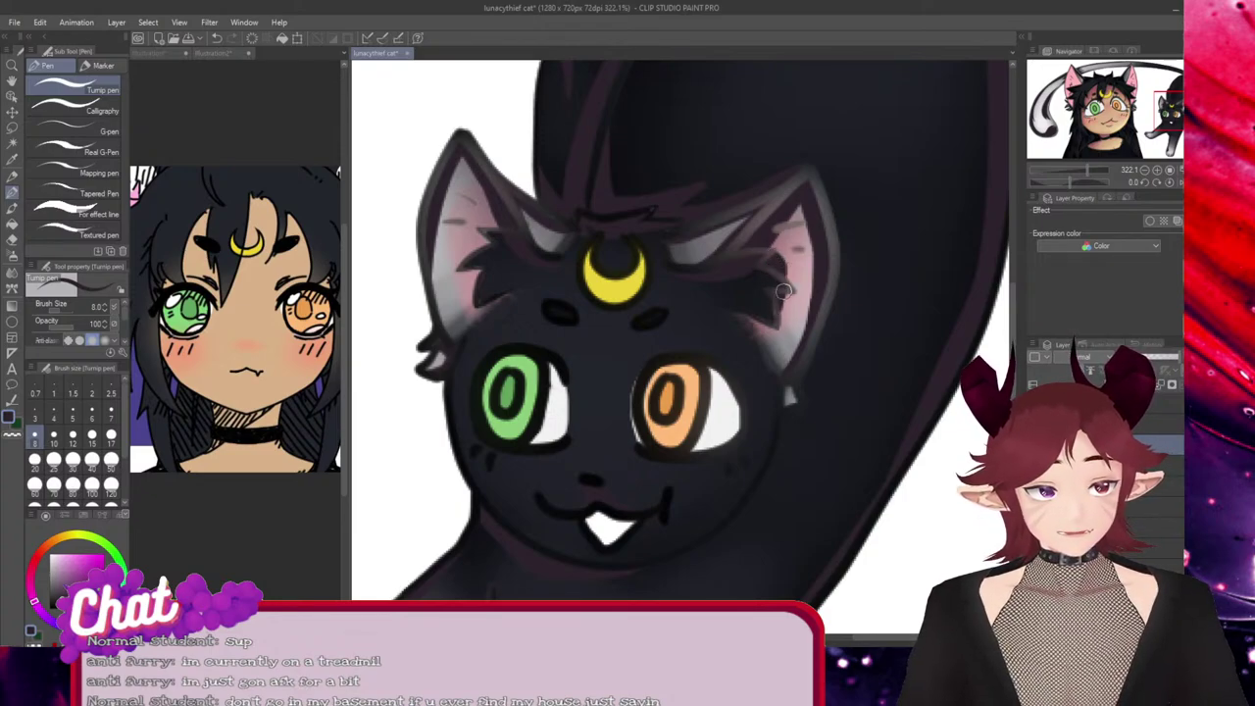
{"action": "mouse_move", "coordinate": [770, 323]}
{"action": "left_mouse_down"}
{"action": "mouse_move", "coordinate": [729, 309]}
{"action": "mouse_move", "coordinate": [782, 328]}
{"action": "left_mouse_up"}
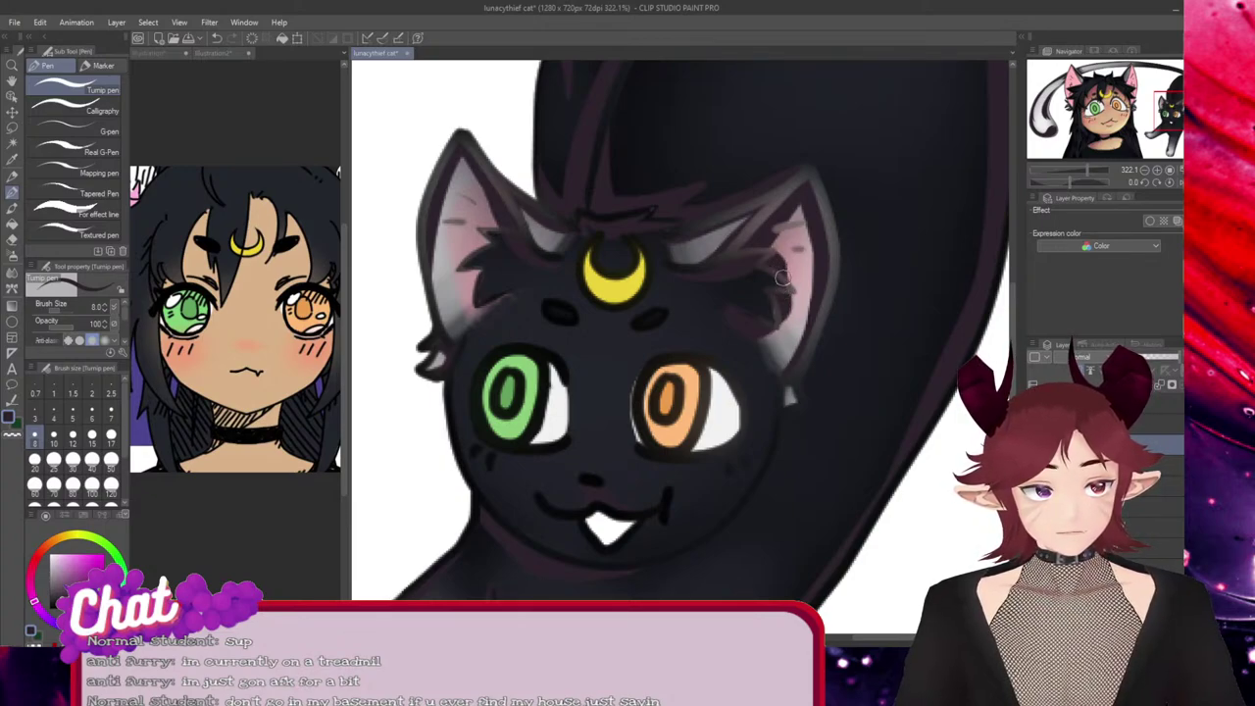
{"action": "left_click_drag", "start_coordinate": [783, 277], "coordinate": [785, 290]}
{"action": "mouse_move", "coordinate": [494, 209]}
{"action": "left_mouse_down"}
{"action": "mouse_move", "coordinate": [479, 251]}
{"action": "mouse_move", "coordinate": [490, 241]}
{"action": "left_mouse_up"}
{"action": "key", "text": "ctrl+z"}
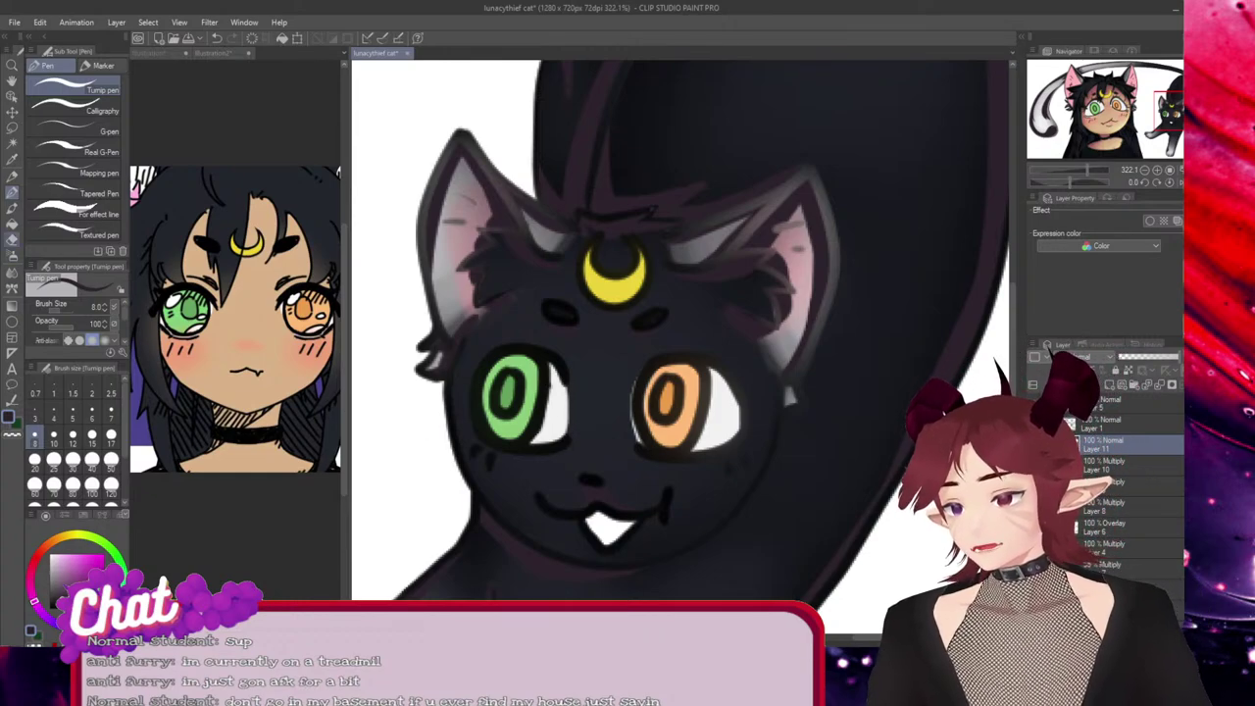
{"action": "key", "text": "e"}
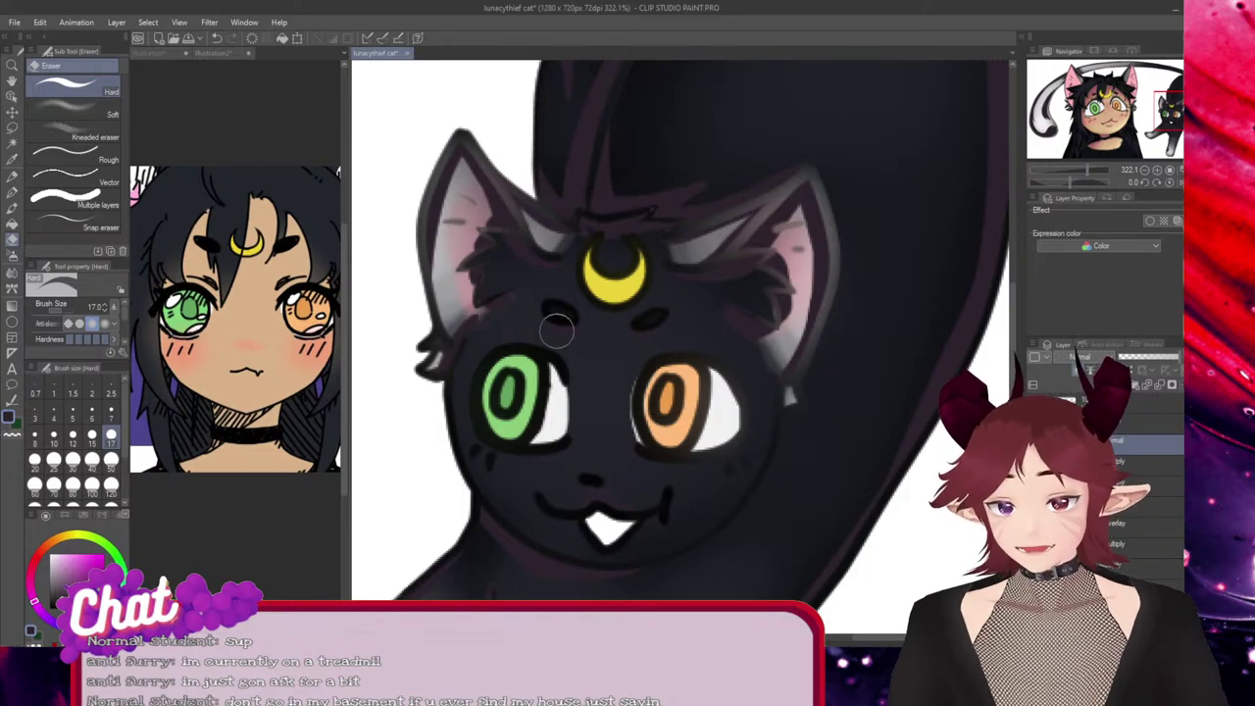
Add subtle purplish shading on the cat's face under the eyes and refine it with the Hard eraser
{"action": "key", "text": "p"}
{"action": "key", "text": "p"}
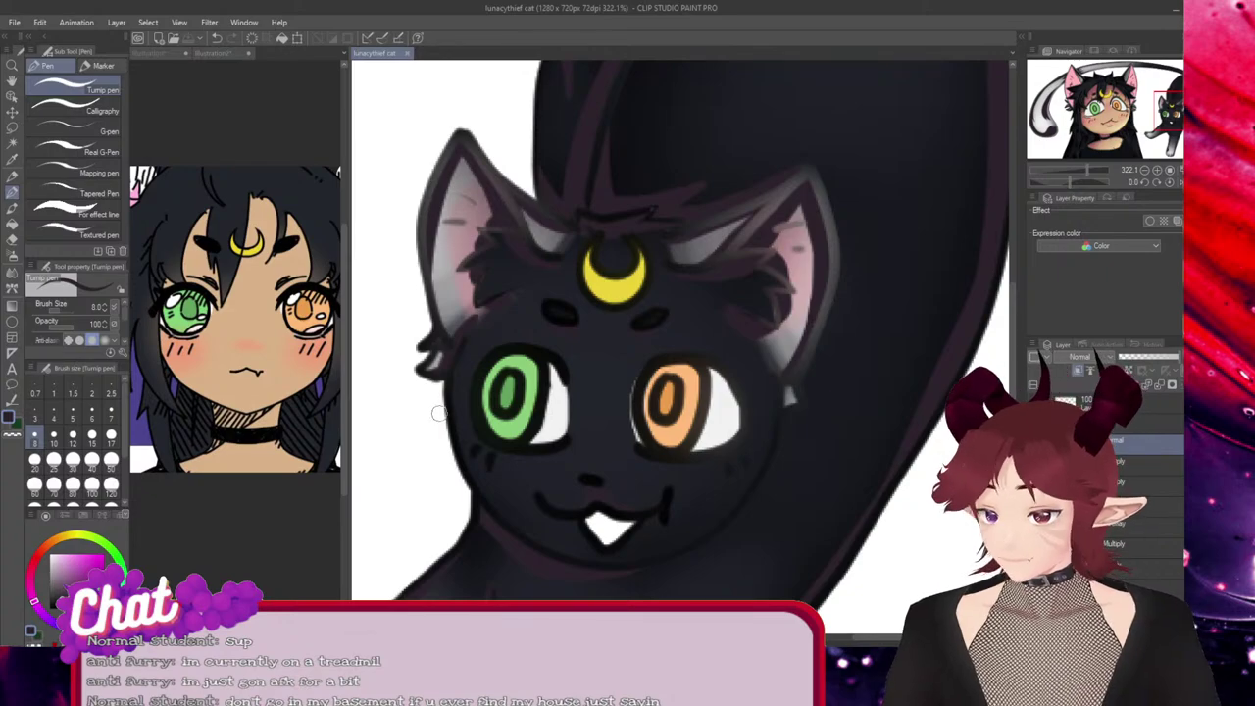
{"action": "left_click_drag", "start_coordinate": [469, 337], "coordinate": [490, 501]}
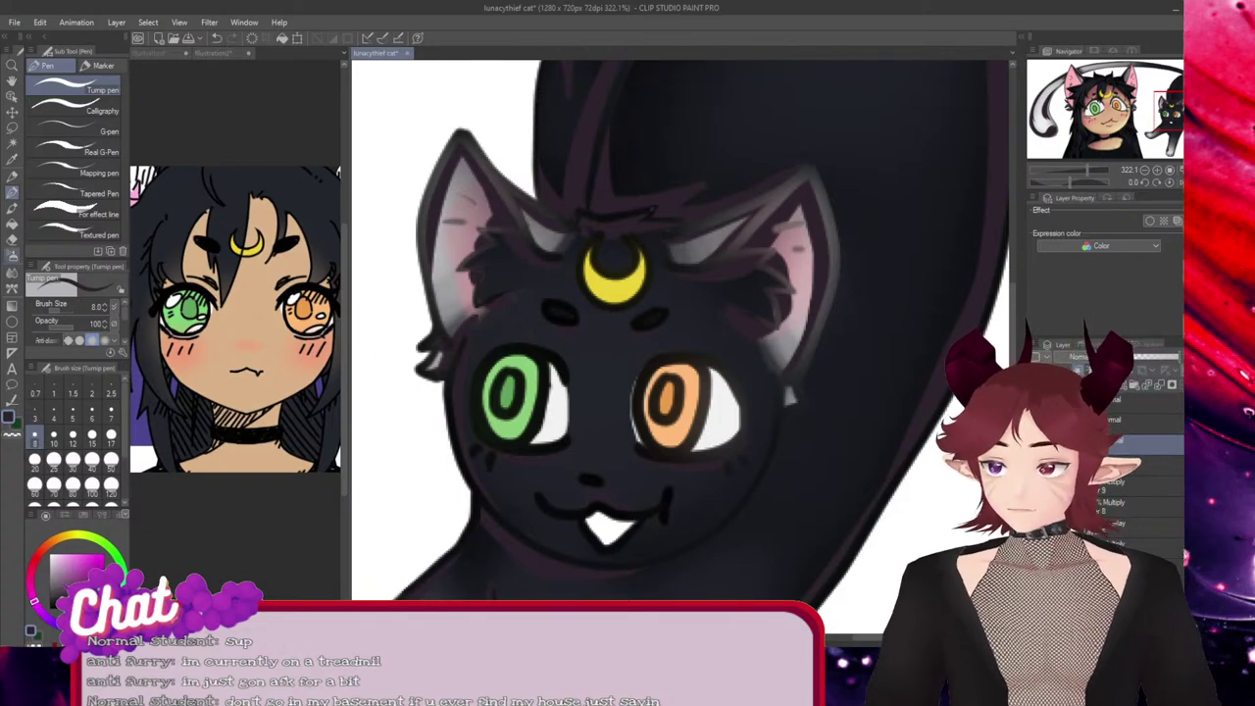
{"action": "key", "text": "e"}
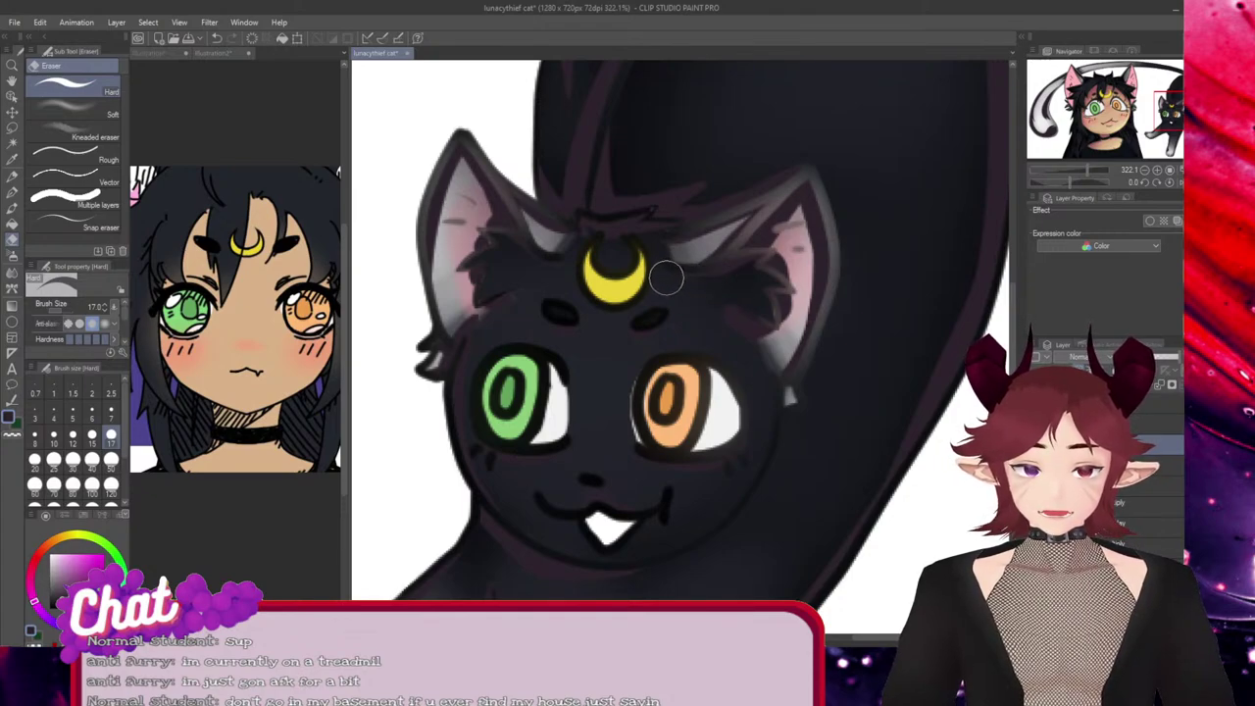
Build up the purplish tuft strokes in both ears and darken the short fur dashes beside them
{"action": "left_click", "coordinate": [12, 192]}
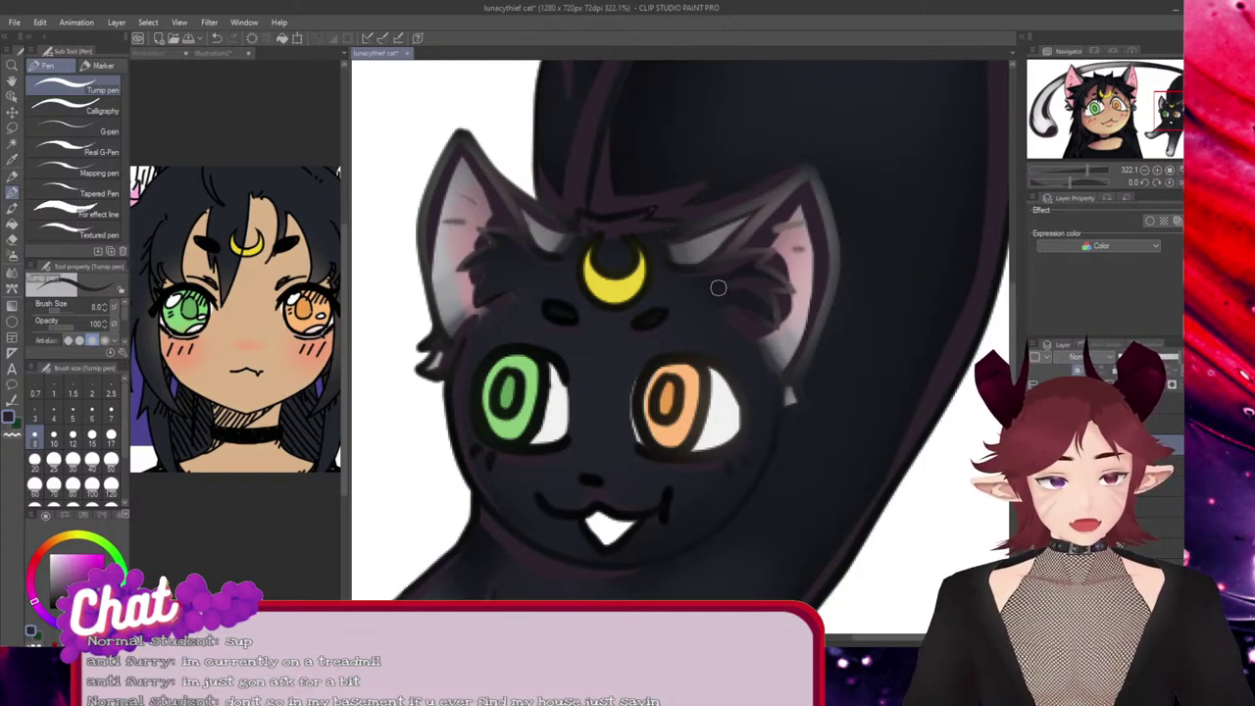
{"action": "left_click_drag", "start_coordinate": [488, 254], "coordinate": [464, 267]}
{"action": "key", "text": "ctrl+z"}
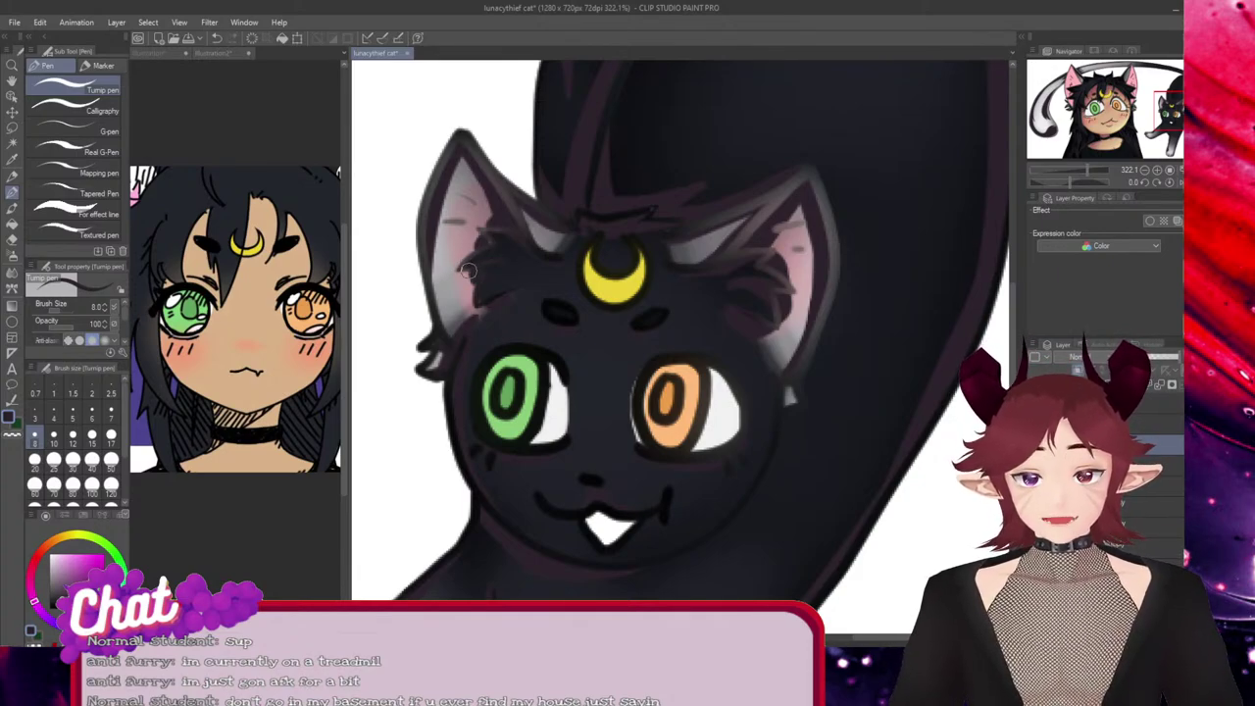
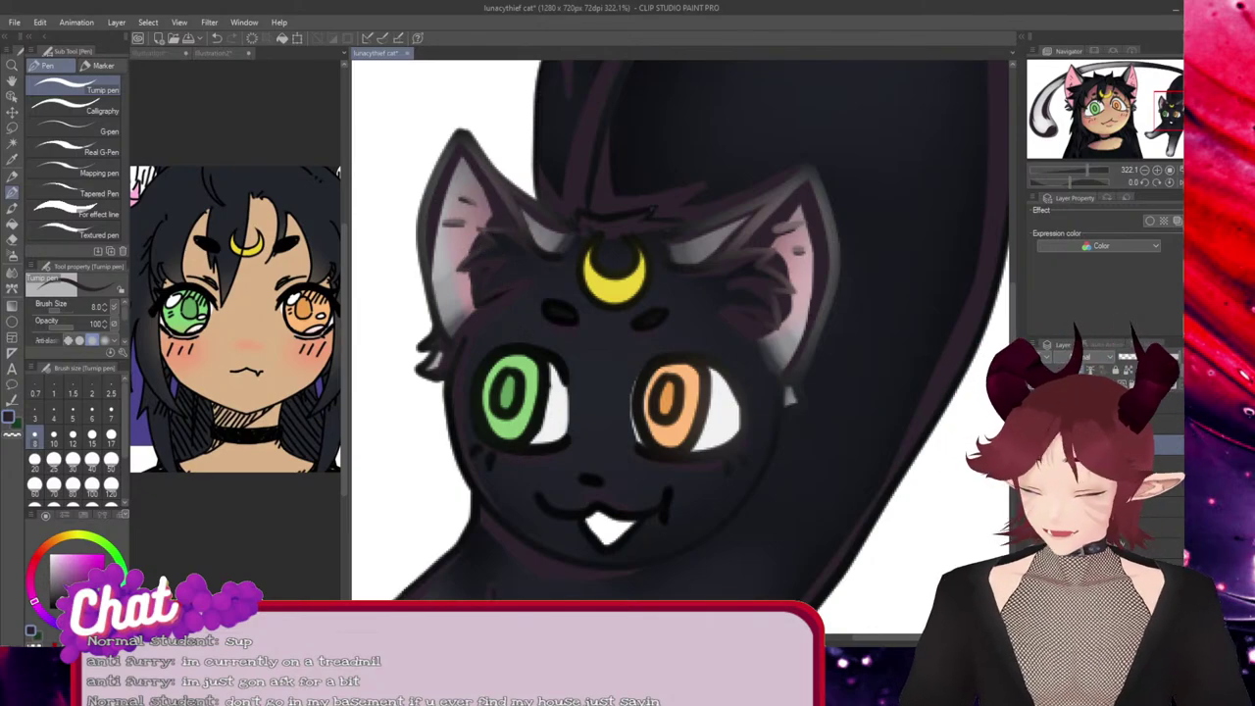
Extend the purplish shadow down the inner edge of the standing paw and around its first toe
{"action": "scroll", "coordinate": [740, 269], "scroll_direction": "down", "scroll_amount": 2}
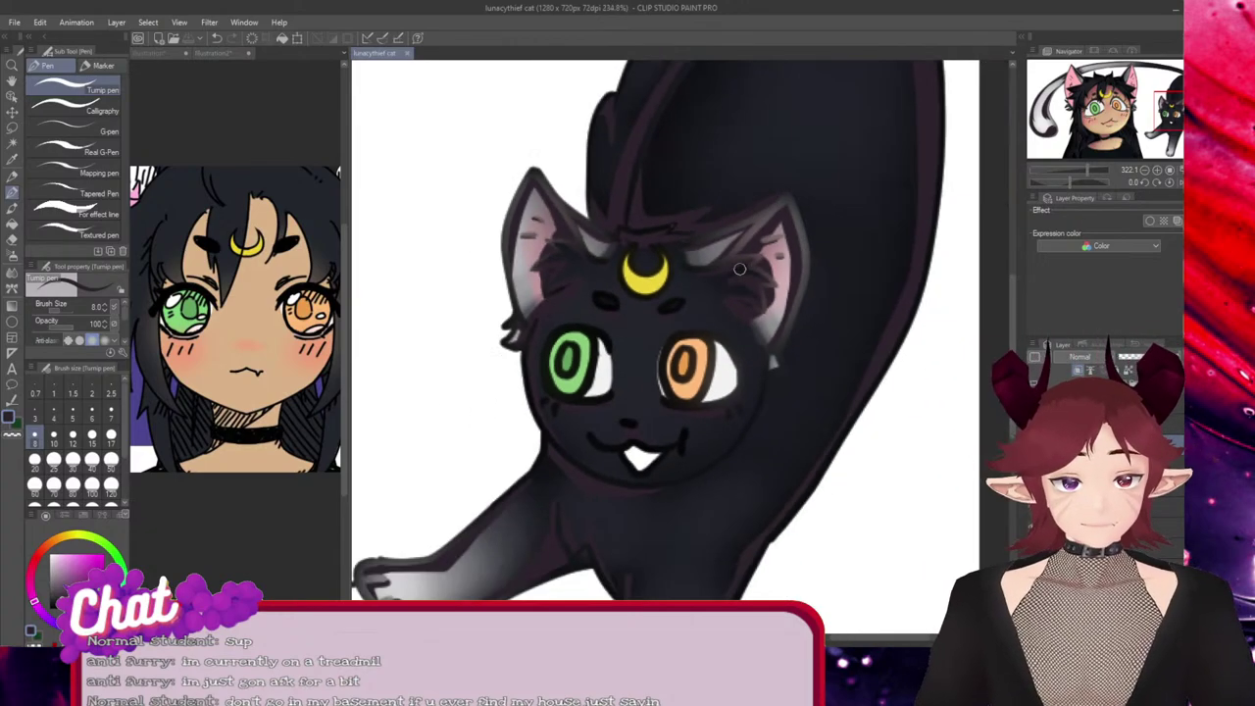
{"action": "scroll", "coordinate": [739, 269], "scroll_direction": "down", "scroll_amount": 4}
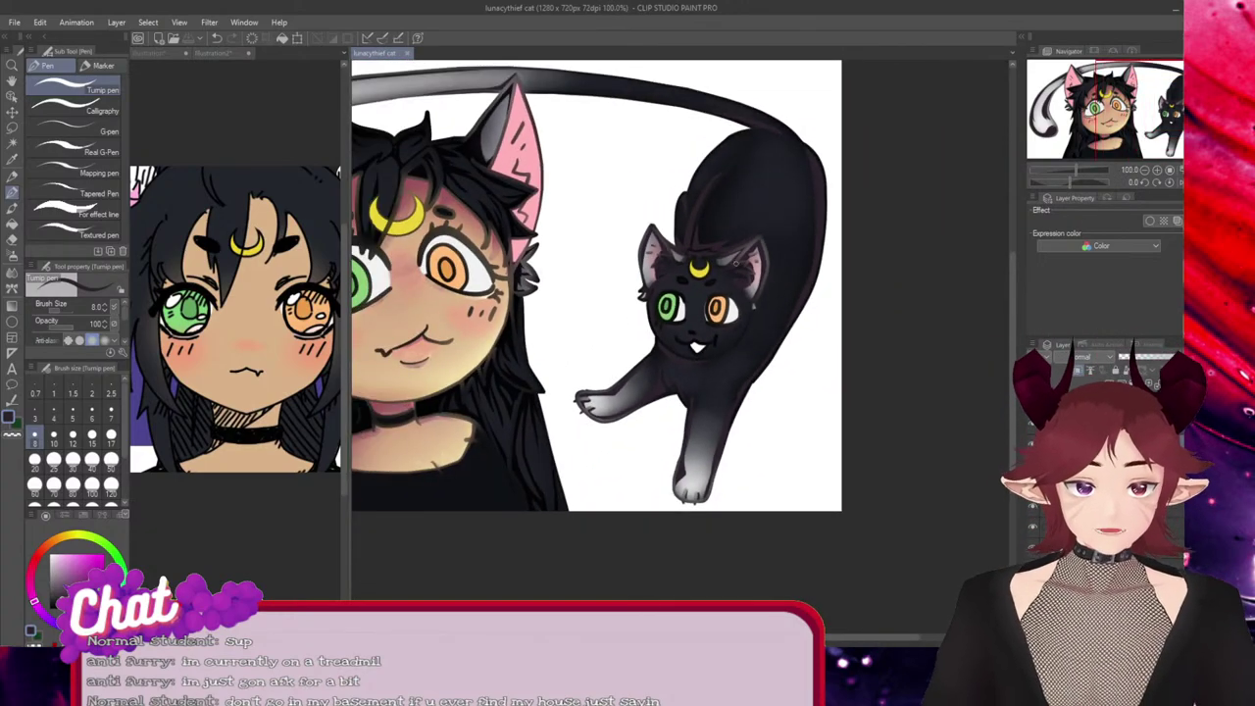
{"action": "scroll", "coordinate": [670, 417], "scroll_direction": "up", "scroll_amount": 8}
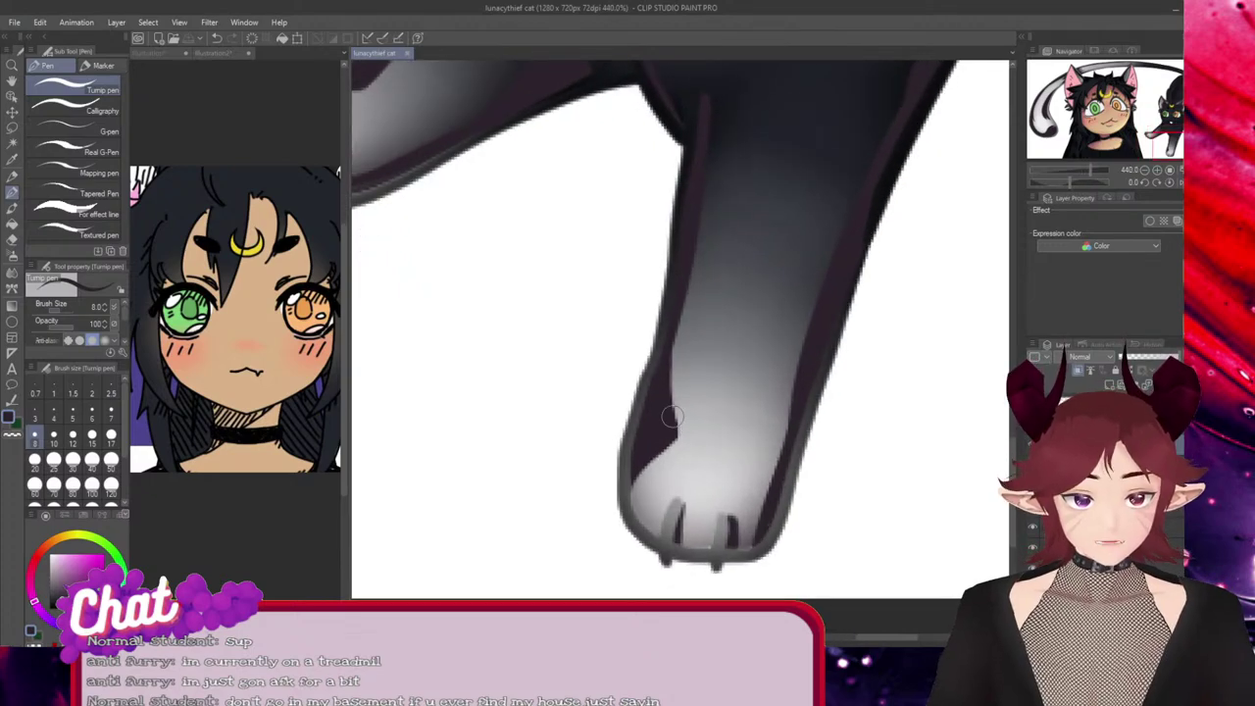
{"action": "left_click_drag", "start_coordinate": [647, 452], "coordinate": [646, 545]}
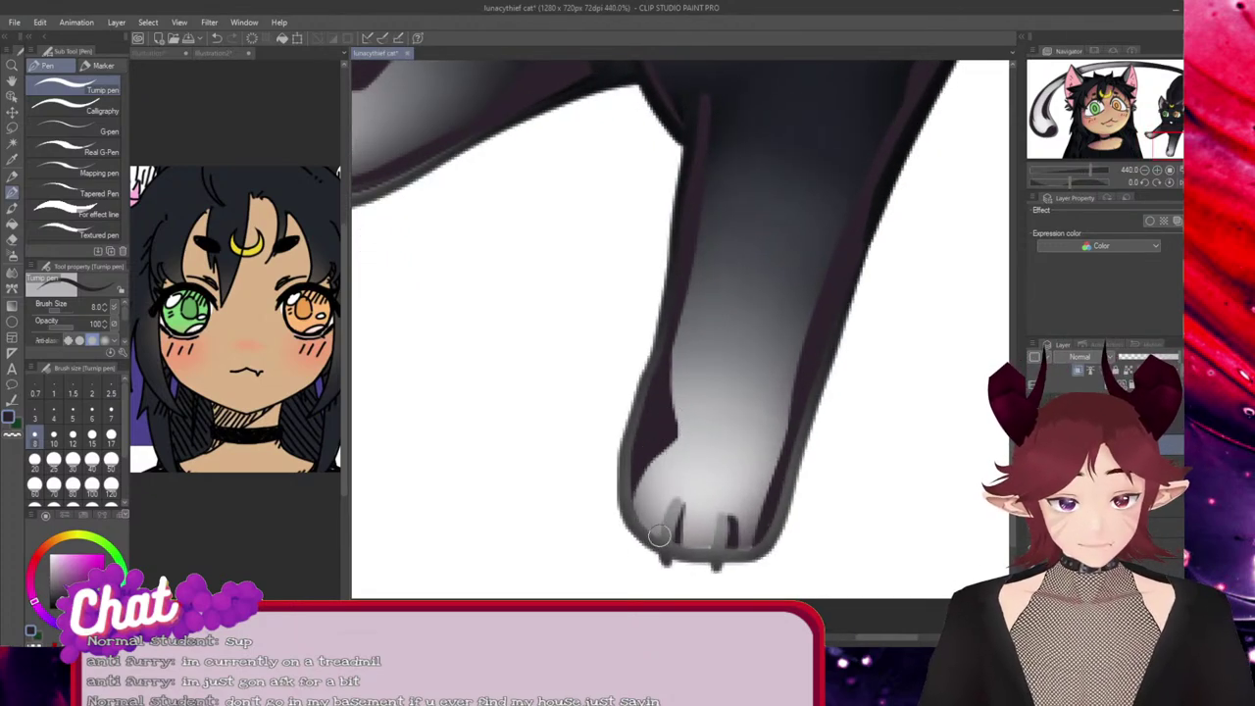
{"action": "left_click_drag", "start_coordinate": [630, 489], "coordinate": [659, 533]}
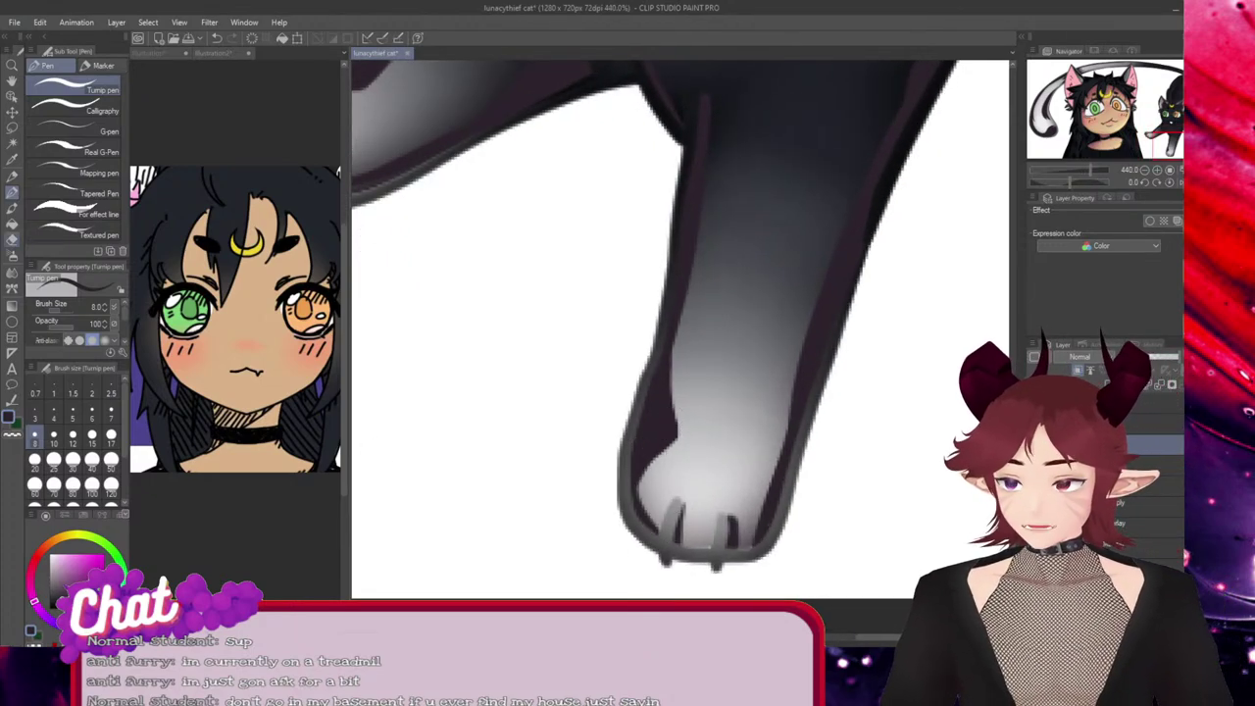
Trim the pointed marking above the standing paw into a narrow smooth band with the Hard eraser
{"action": "key", "text": "e"}
{"action": "left_click_drag", "start_coordinate": [670, 395], "coordinate": [663, 511]}
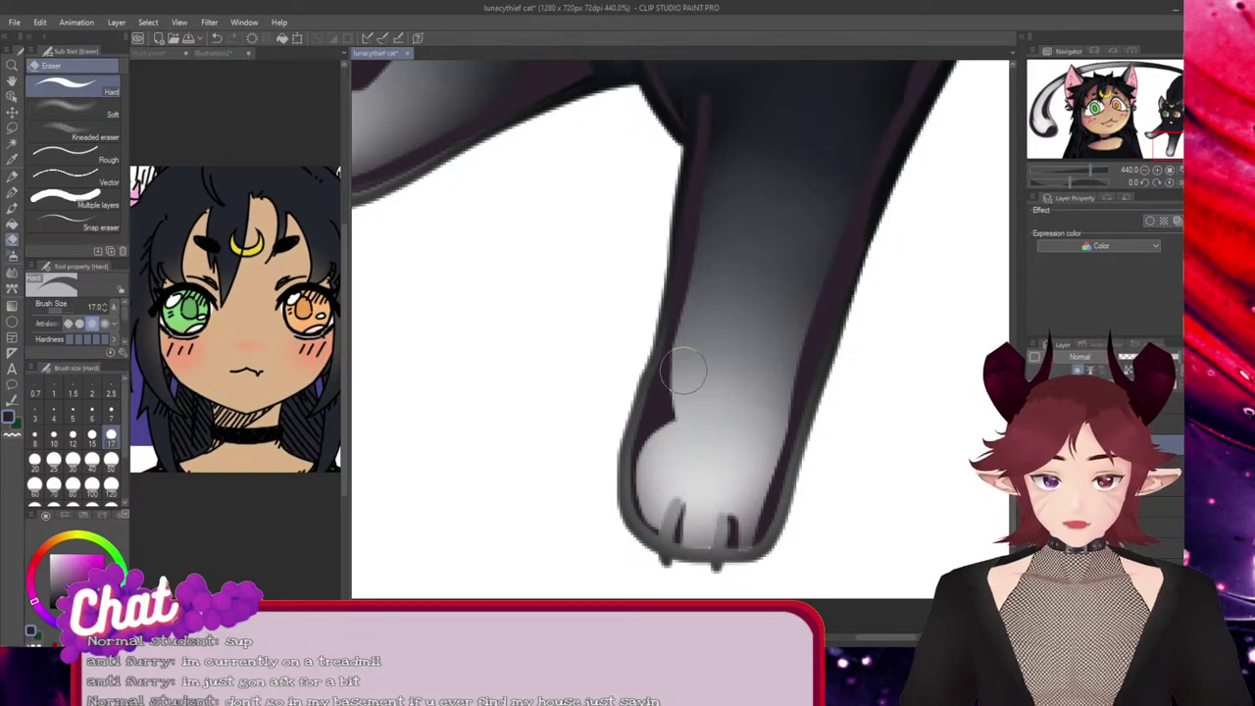
{"action": "mouse_move", "coordinate": [683, 369]}
{"action": "left_mouse_down"}
{"action": "mouse_move", "coordinate": [658, 454]}
{"action": "mouse_move", "coordinate": [676, 417]}
{"action": "mouse_move", "coordinate": [672, 438]}
{"action": "left_mouse_up"}
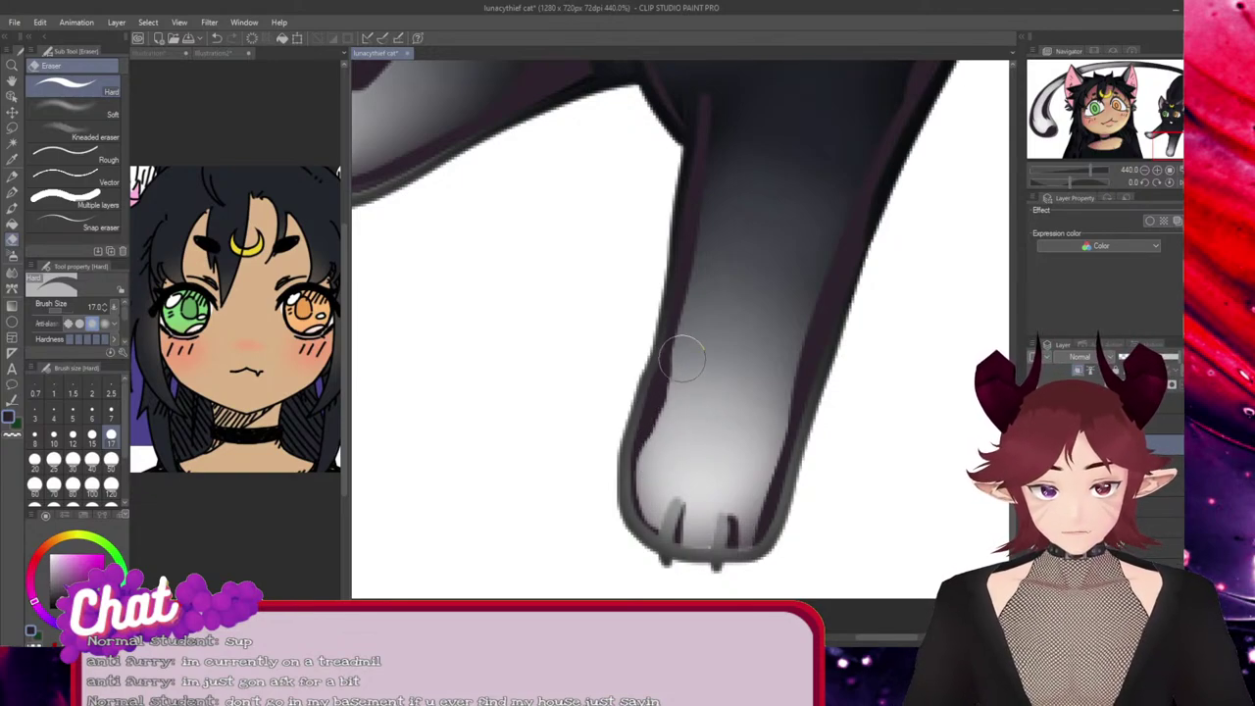
{"action": "left_click_drag", "start_coordinate": [681, 358], "coordinate": [678, 427]}
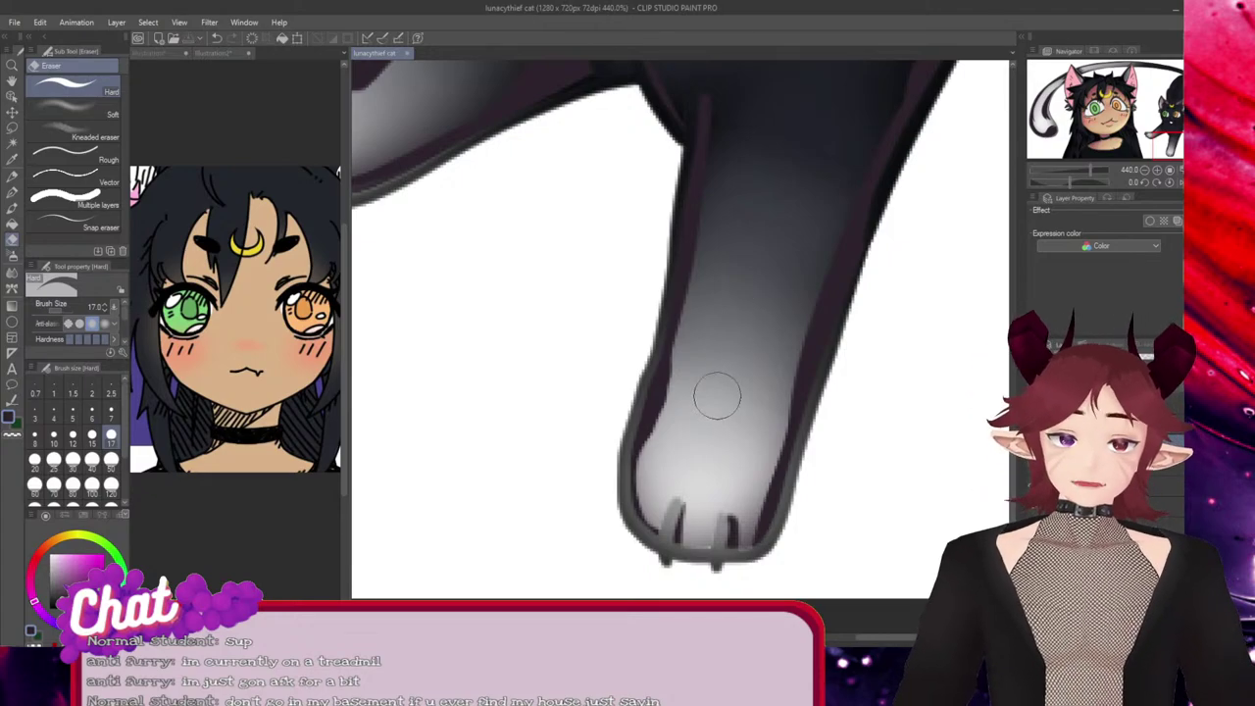
Review the finished markings on the cat and set the shading layer's blending mode to Multiply
{"action": "scroll", "coordinate": [719, 310], "scroll_direction": "down", "scroll_amount": 3}
{"action": "scroll", "coordinate": [711, 276], "scroll_direction": "up", "scroll_amount": 3}
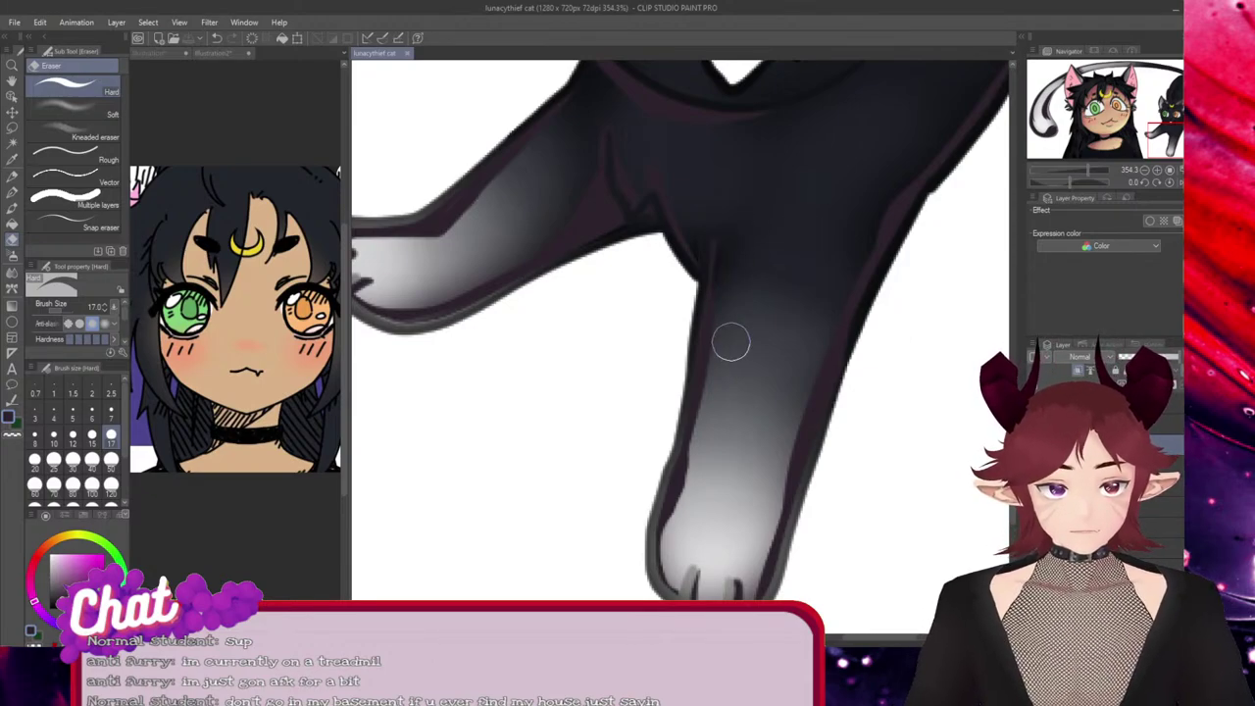
{"action": "mouse_move", "coordinate": [731, 342]}
{"action": "left_mouse_down"}
{"action": "mouse_move", "coordinate": [721, 196]}
{"action": "mouse_move", "coordinate": [726, 355]}
{"action": "mouse_move", "coordinate": [731, 244]}
{"action": "left_mouse_up"}
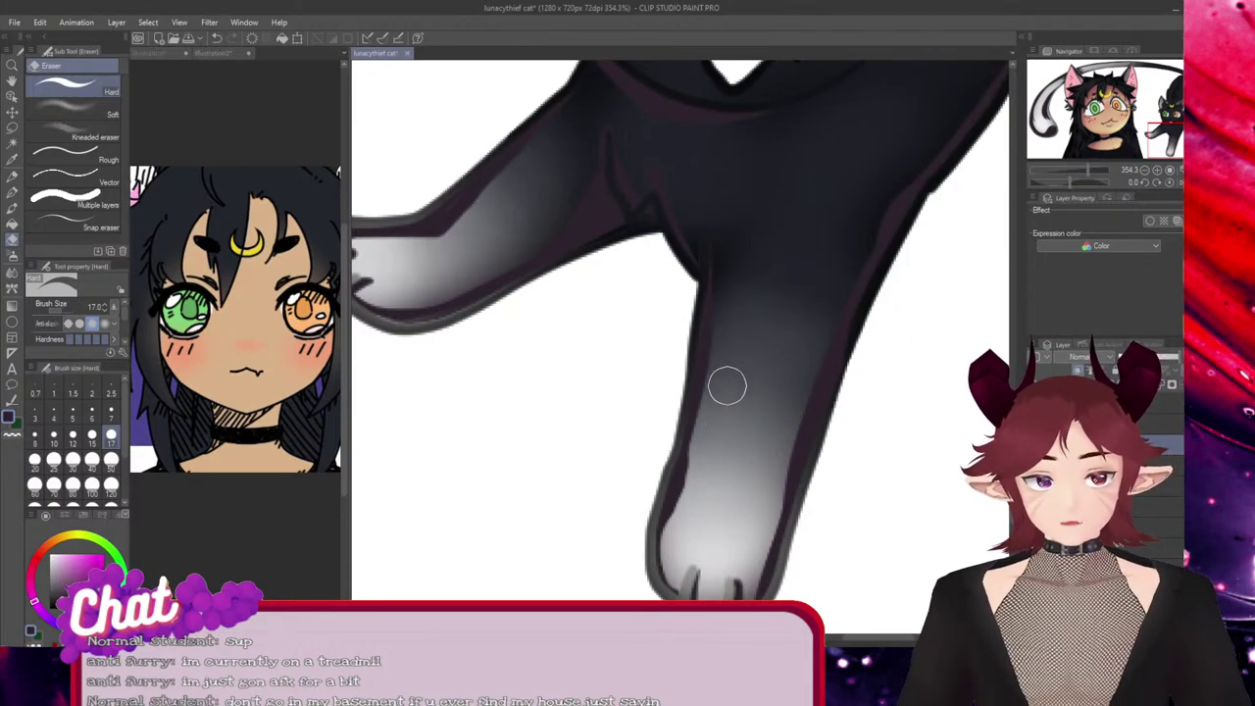
{"action": "scroll", "coordinate": [722, 383], "scroll_direction": "down", "scroll_amount": 5}
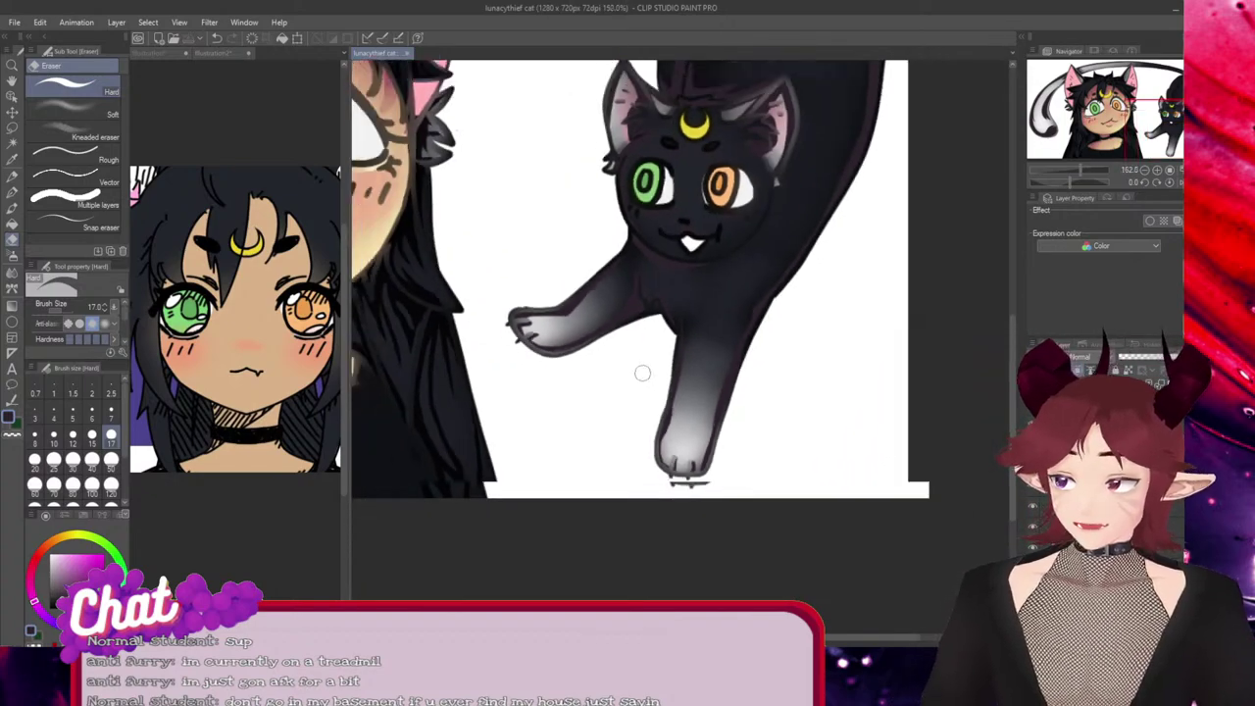
{"action": "scroll", "coordinate": [642, 373], "scroll_direction": "down", "scroll_amount": 4}
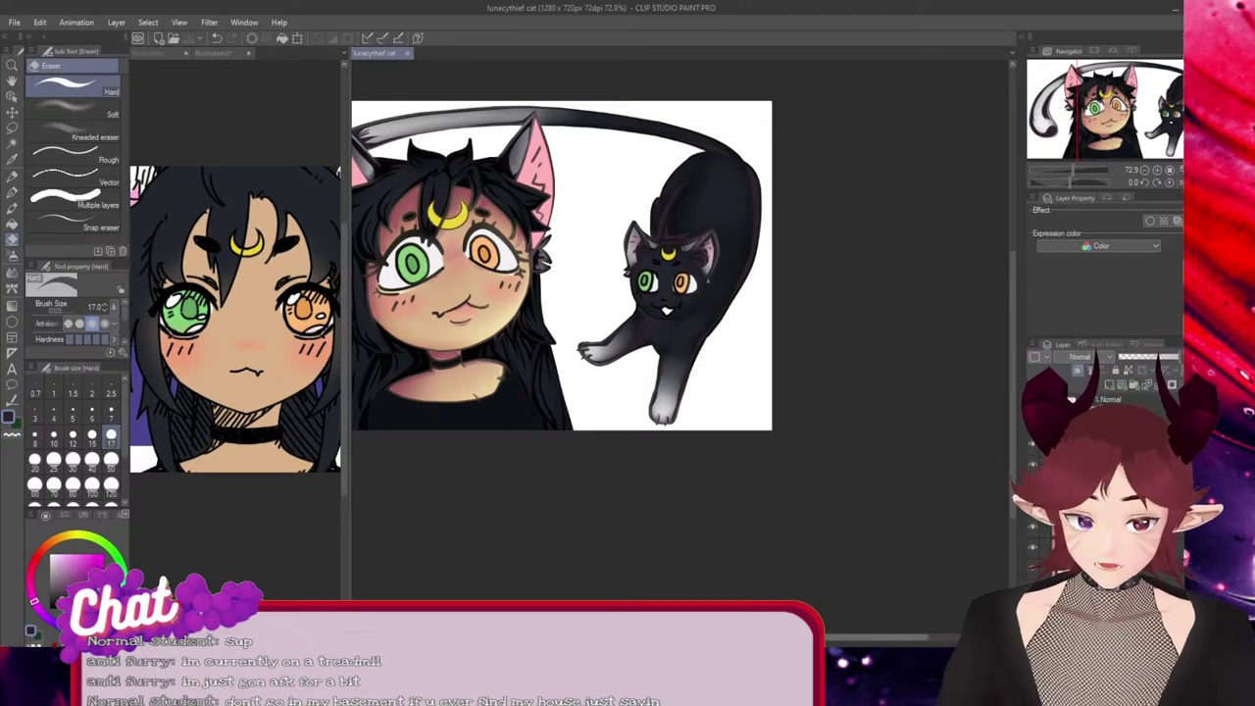
{"action": "left_click_drag", "start_coordinate": [789, 637], "coordinate": [742, 638]}
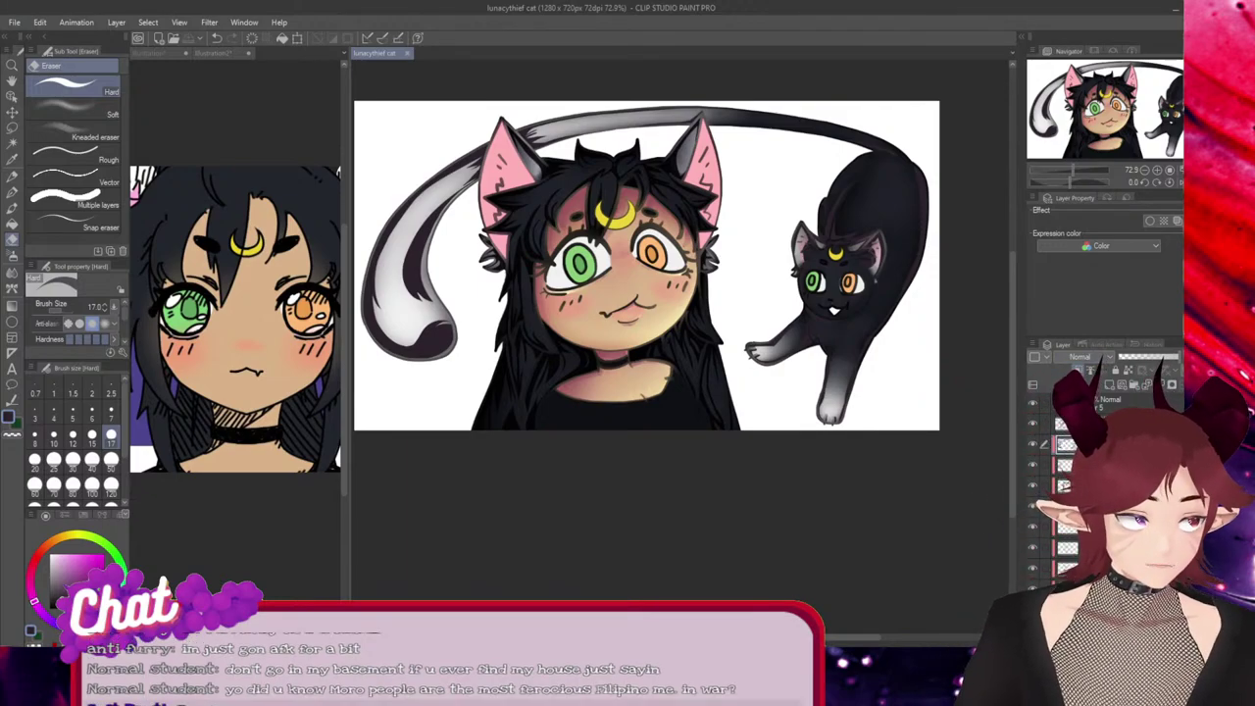
{"action": "key", "text": "ctrl+z"}
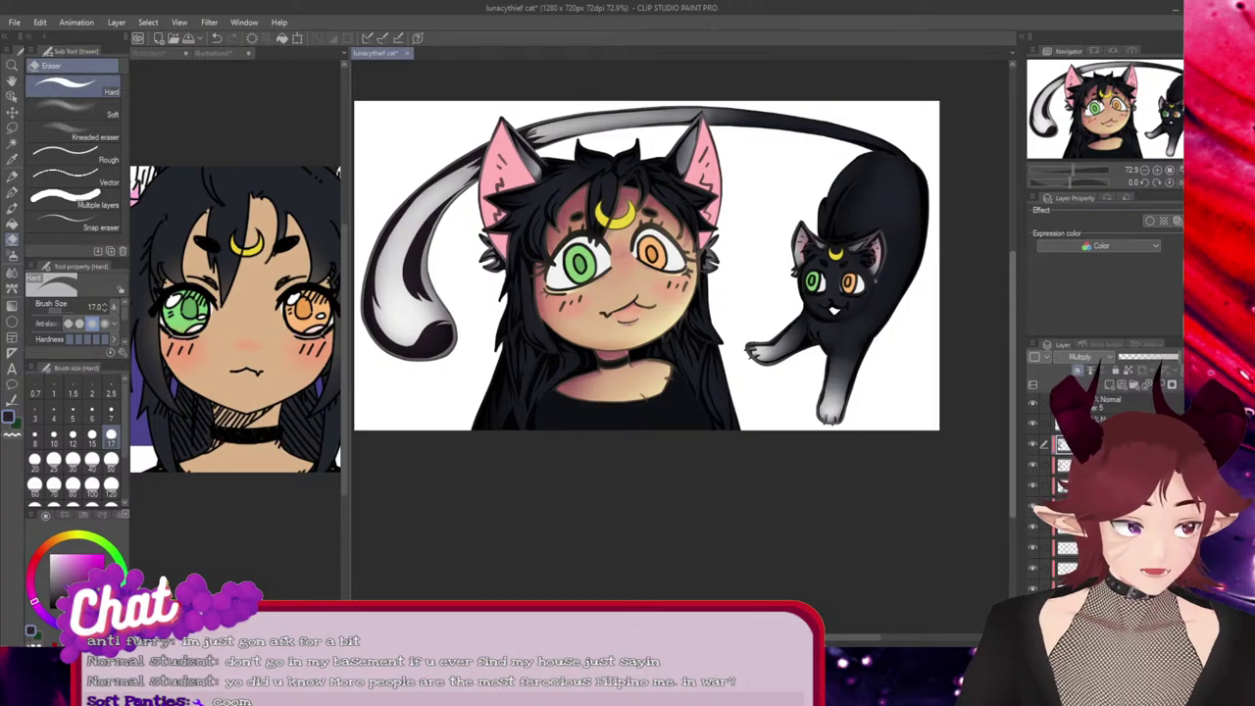
Fade the dark markings on the tail's curled end with the Soft eraser at brush size 170
{"action": "scroll", "coordinate": [647, 290], "scroll_direction": "up", "scroll_amount": 3}
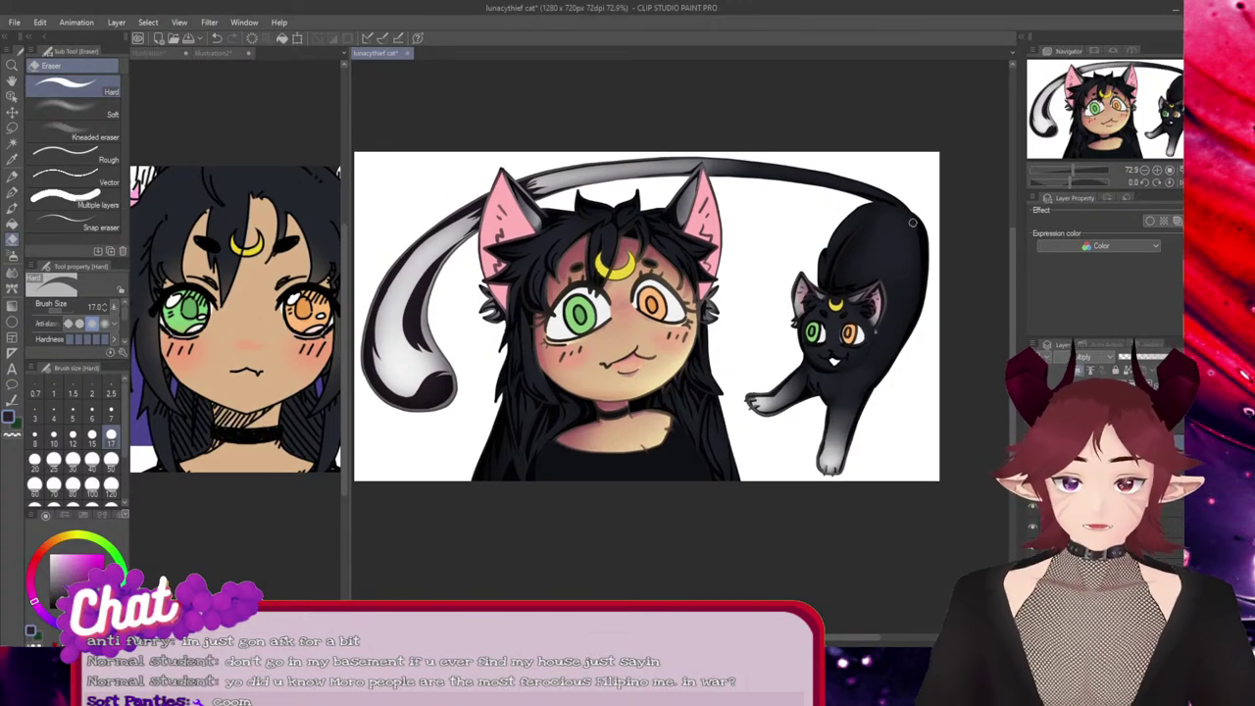
{"action": "scroll", "coordinate": [432, 315], "scroll_direction": "up", "scroll_amount": 3}
{"action": "scroll", "coordinate": [399, 363], "scroll_direction": "up", "scroll_amount": 2}
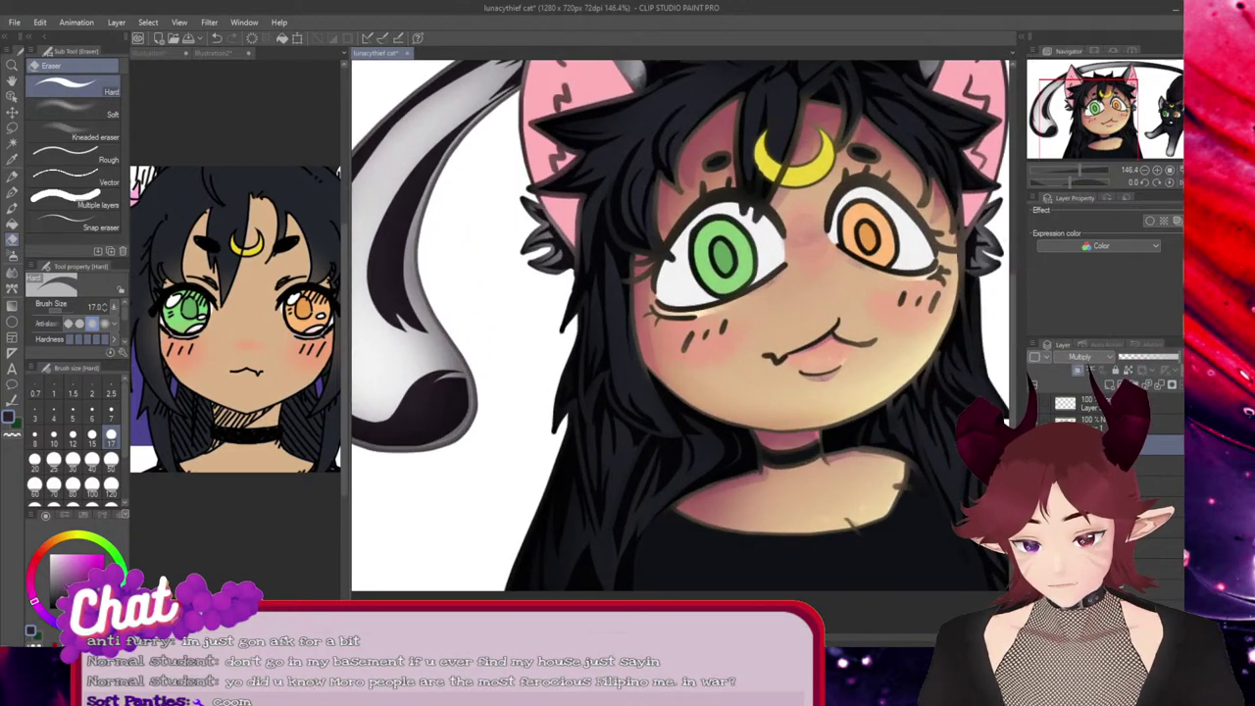
{"action": "scroll", "coordinate": [681, 325], "scroll_direction": "left", "scroll_amount": 5}
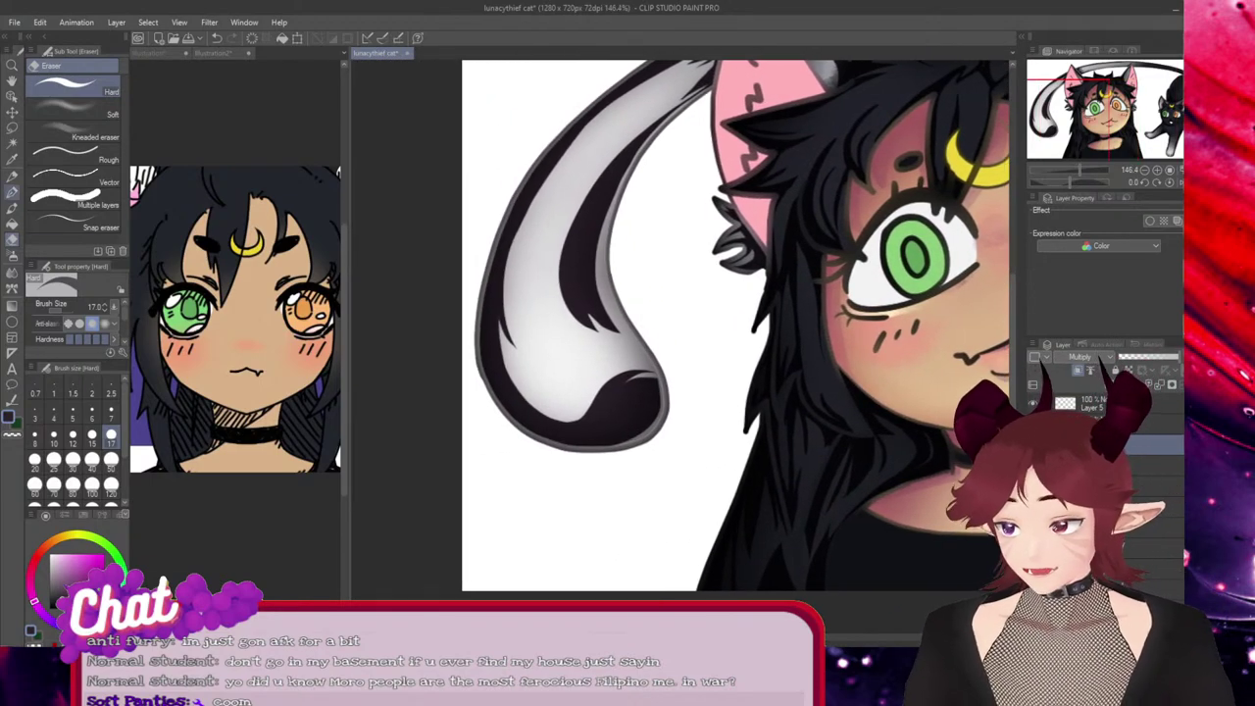
{"action": "left_click", "coordinate": [78, 137]}
{"action": "scroll", "coordinate": [657, 265], "scroll_direction": "up", "scroll_amount": 1}
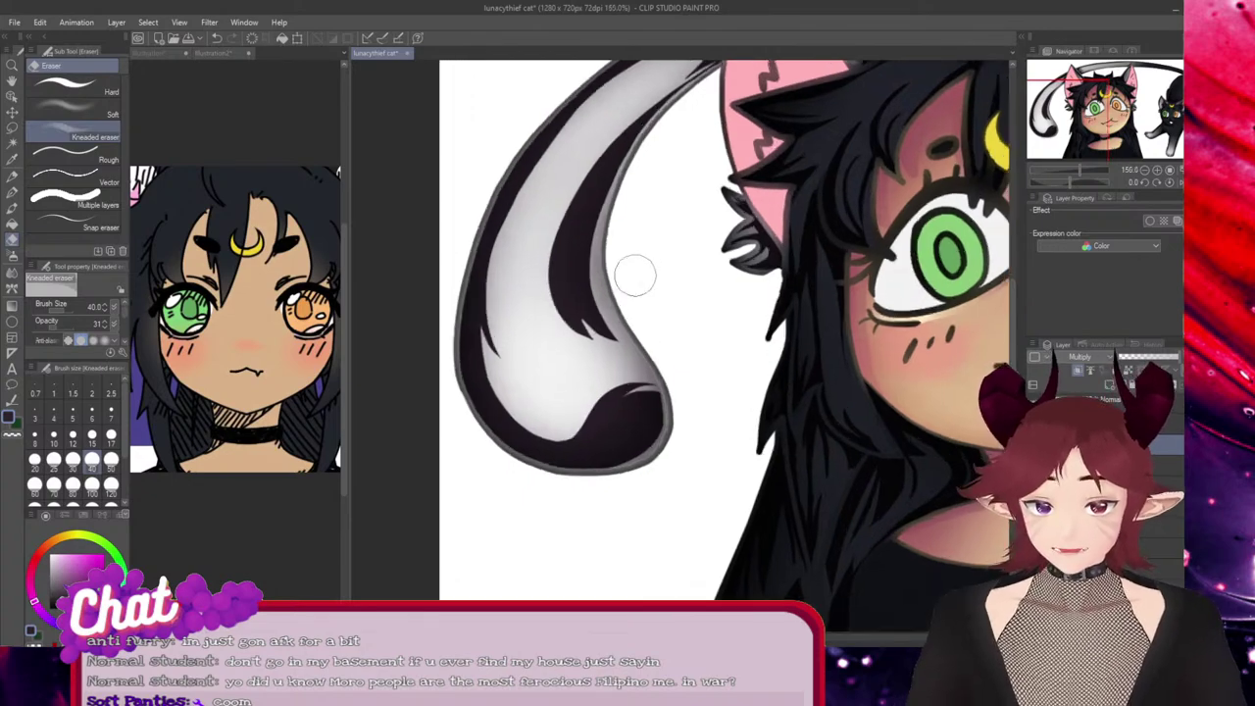
{"action": "left_click", "coordinate": [81, 111]}
{"action": "scroll", "coordinate": [592, 343], "scroll_direction": "down", "scroll_amount": 2}
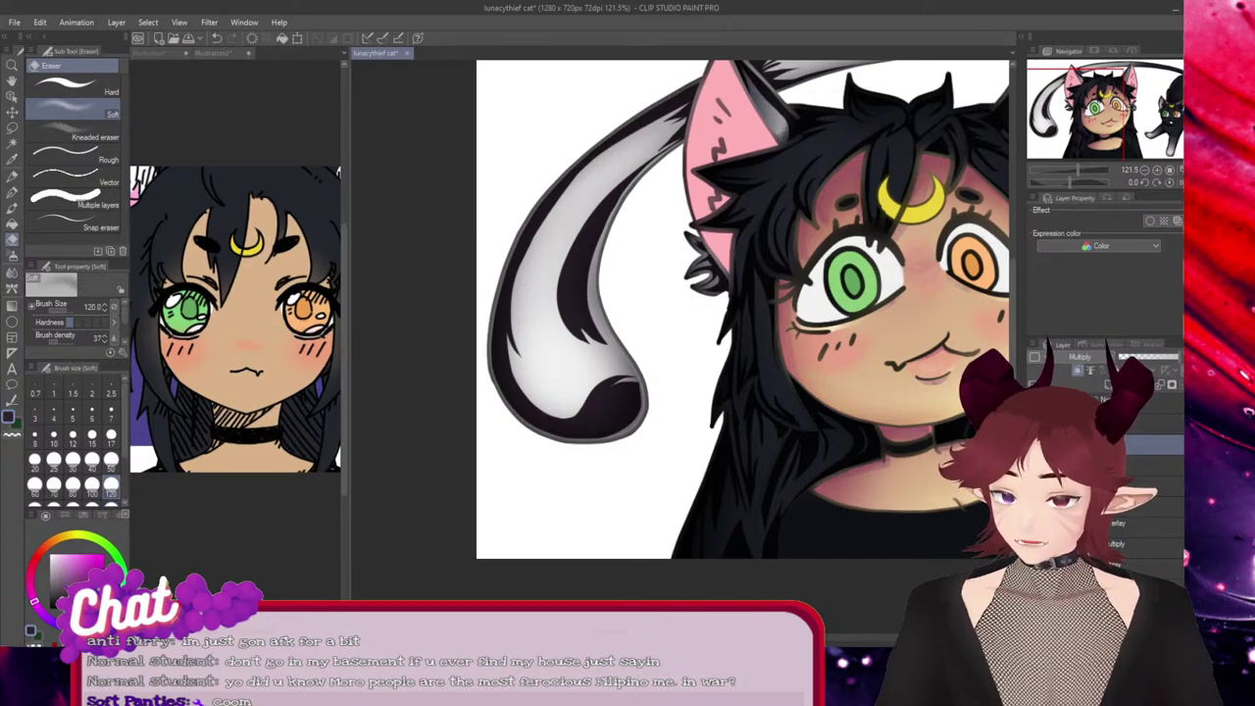
{"action": "left_click", "coordinate": [54, 504]}
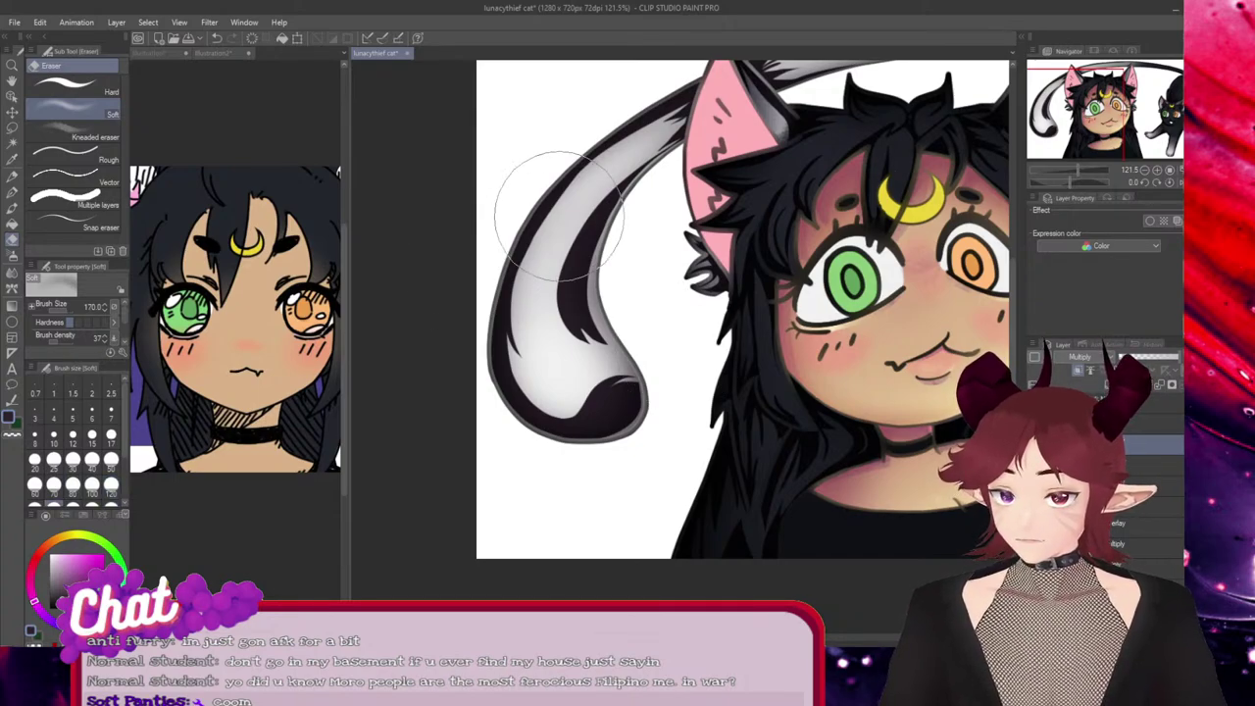
{"action": "mouse_move", "coordinate": [617, 157]}
{"action": "left_mouse_down"}
{"action": "mouse_move", "coordinate": [585, 211]}
{"action": "mouse_move", "coordinate": [610, 268]}
{"action": "mouse_move", "coordinate": [530, 416]}
{"action": "left_mouse_up"}
{"action": "mouse_move", "coordinate": [609, 261]}
{"action": "left_mouse_down"}
{"action": "mouse_move", "coordinate": [619, 364]}
{"action": "mouse_move", "coordinate": [585, 340]}
{"action": "mouse_move", "coordinate": [608, 266]}
{"action": "mouse_move", "coordinate": [541, 257]}
{"action": "mouse_move", "coordinate": [596, 388]}
{"action": "mouse_move", "coordinate": [571, 308]}
{"action": "mouse_move", "coordinate": [635, 351]}
{"action": "left_mouse_up"}
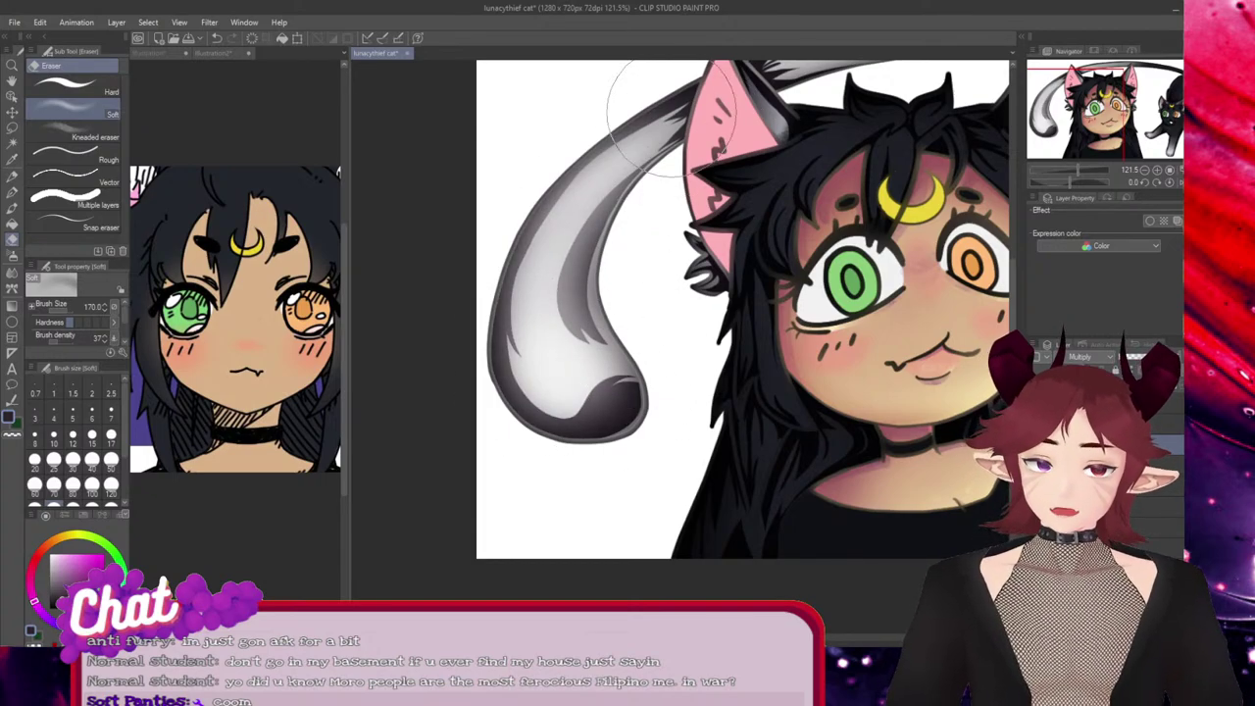
Soften the shading farther up the tail, around the stretch behind the girl's ear
{"action": "left_click_drag", "start_coordinate": [670, 102], "coordinate": [665, 156]}
{"action": "left_click_drag", "start_coordinate": [1013, 295], "coordinate": [1013, 238]}
{"action": "left_click_drag", "start_coordinate": [794, 422], "coordinate": [580, 419]}
{"action": "left_click_drag", "start_coordinate": [560, 226], "coordinate": [555, 202]}
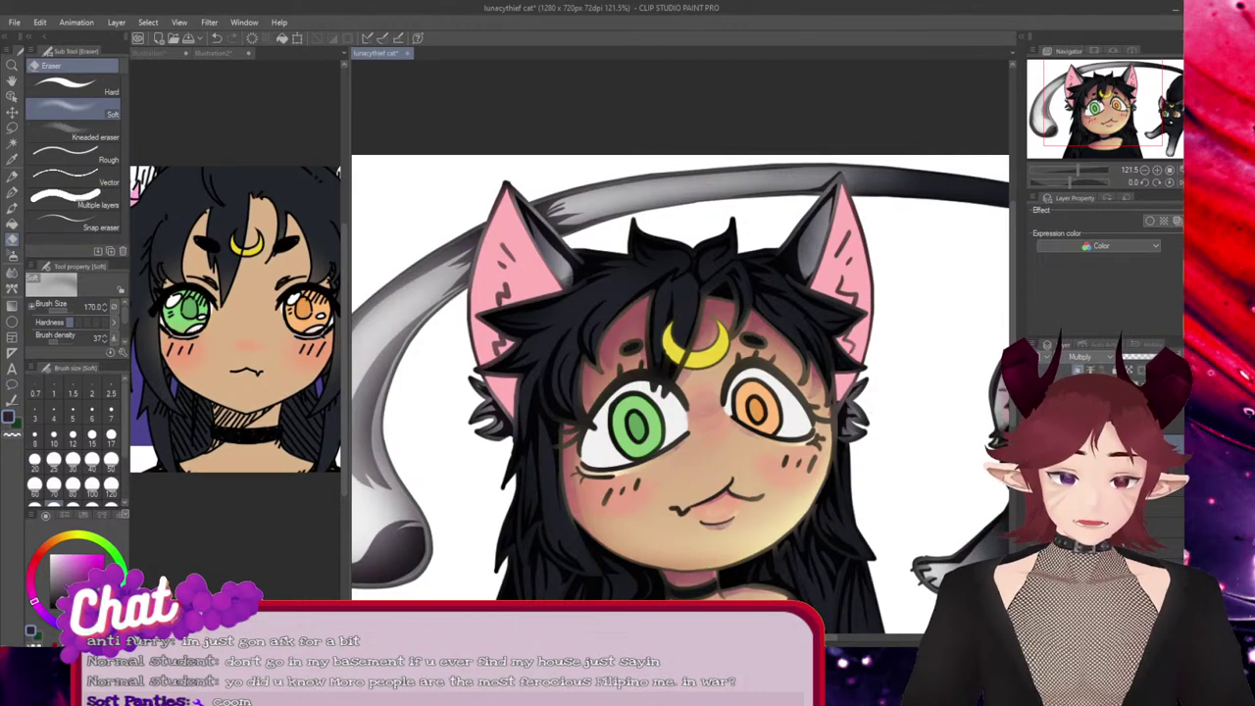
Fade the shadow along the cat's raised foreleg and paw with the Soft eraser, reducing the brush size to 50
{"action": "left_click_drag", "start_coordinate": [750, 638], "coordinate": [809, 639]}
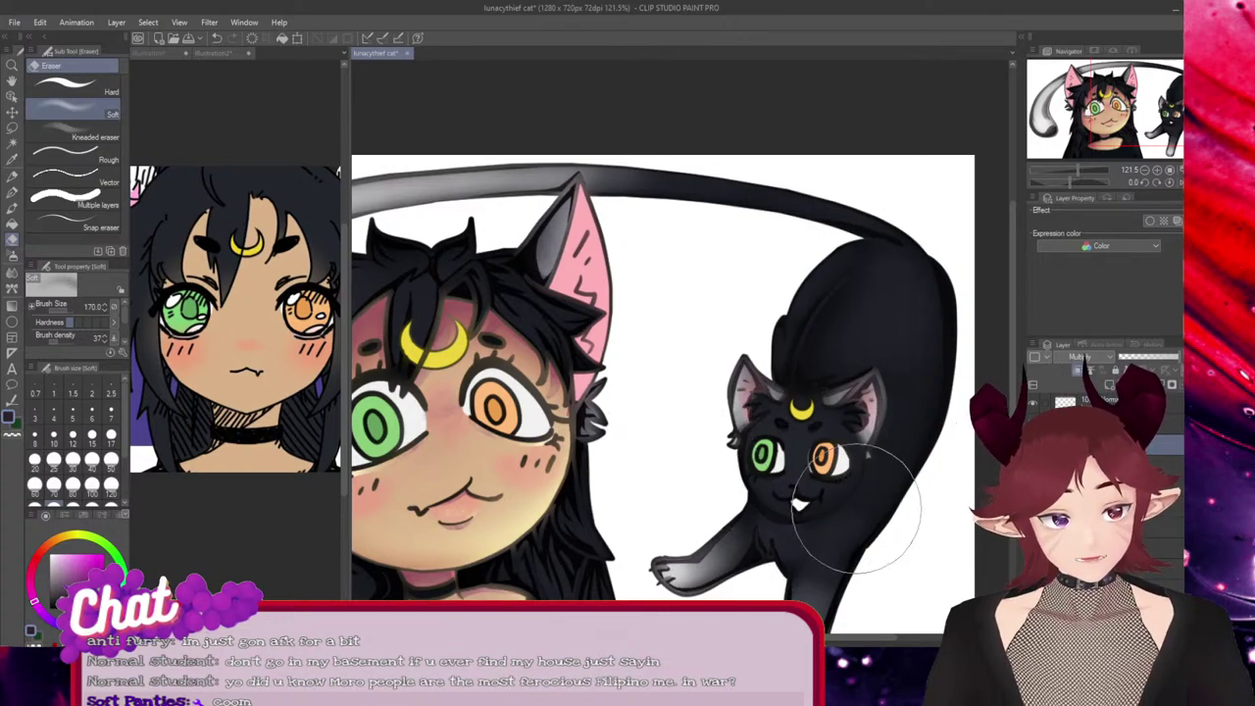
{"action": "scroll", "coordinate": [951, 411], "scroll_direction": "down", "scroll_amount": 3}
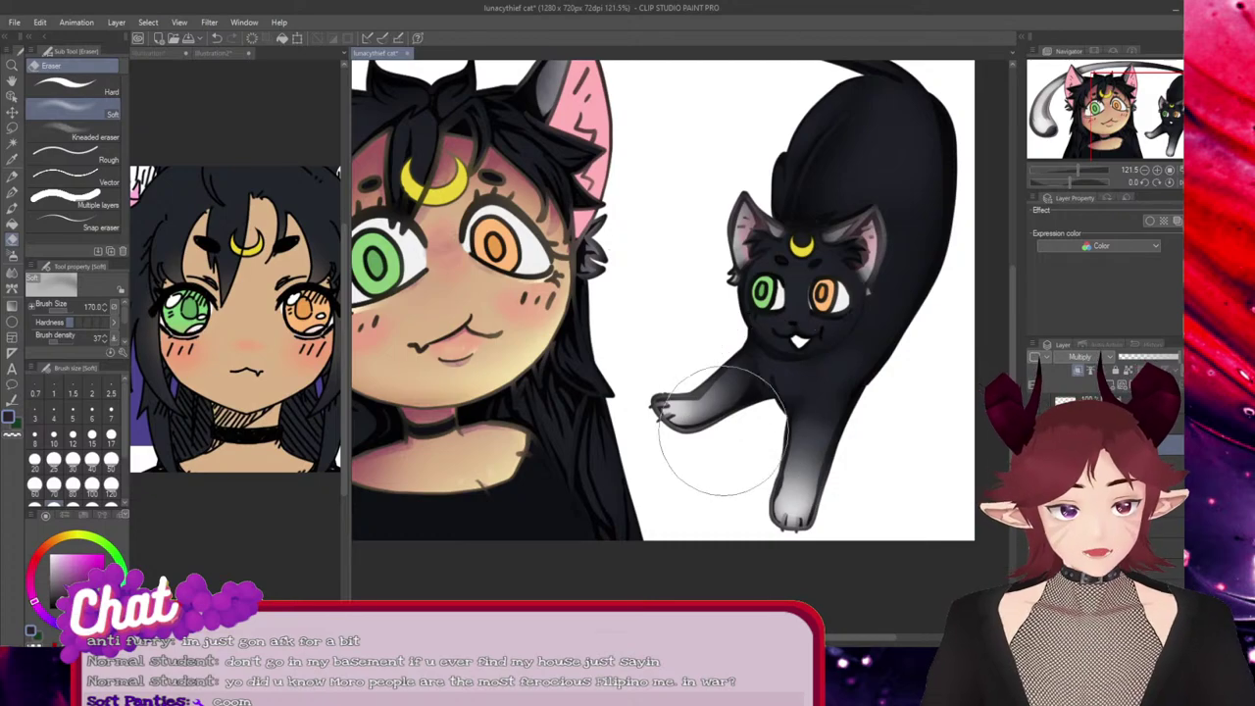
{"action": "left_click", "coordinate": [111, 460]}
{"action": "left_click", "coordinate": [111, 487]}
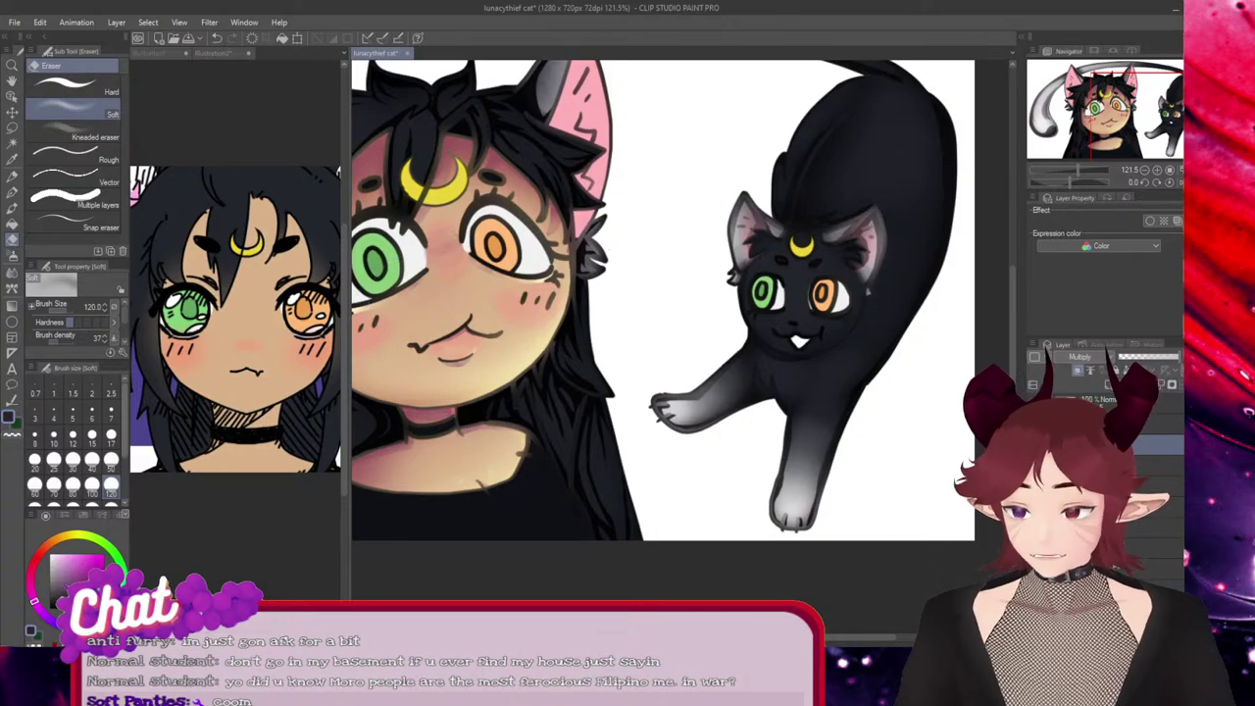
{"action": "scroll", "coordinate": [682, 348], "scroll_direction": "up", "scroll_amount": 5}
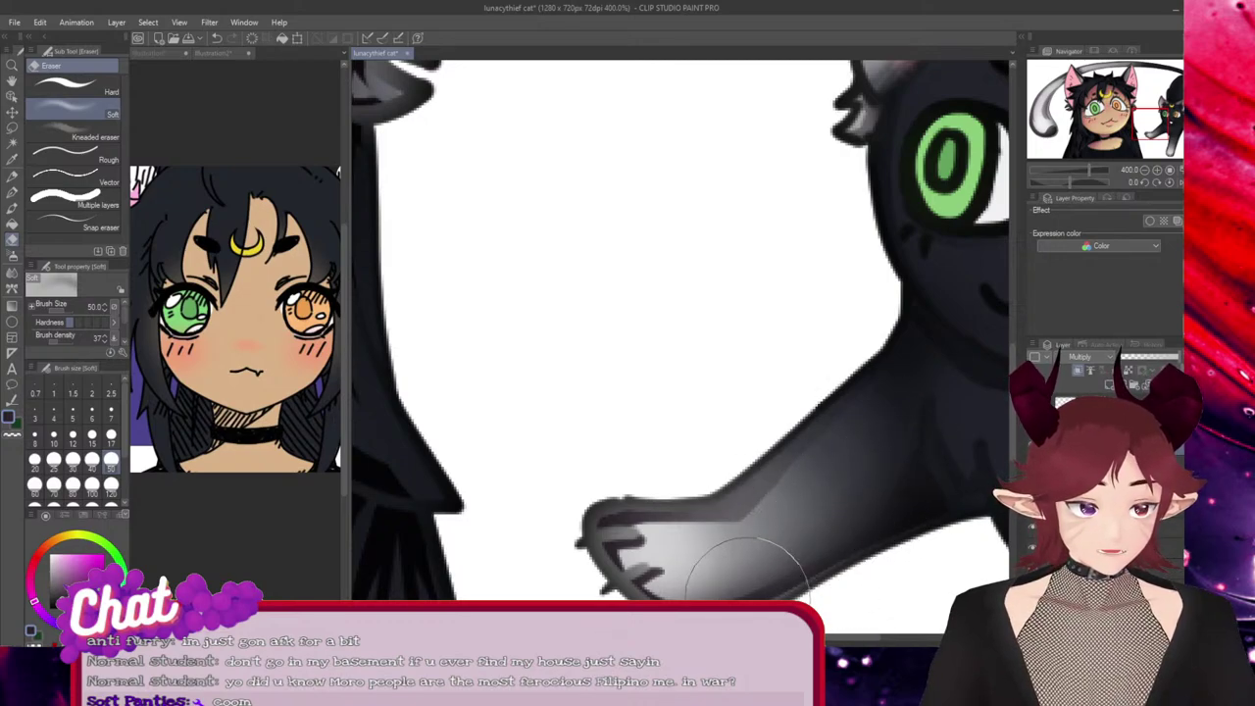
Soften the purplish shading on the cat's chest, face, ears and back with the Soft eraser at brush size 50
{"action": "left_click_drag", "start_coordinate": [1151, 124], "coordinate": [1169, 123]}
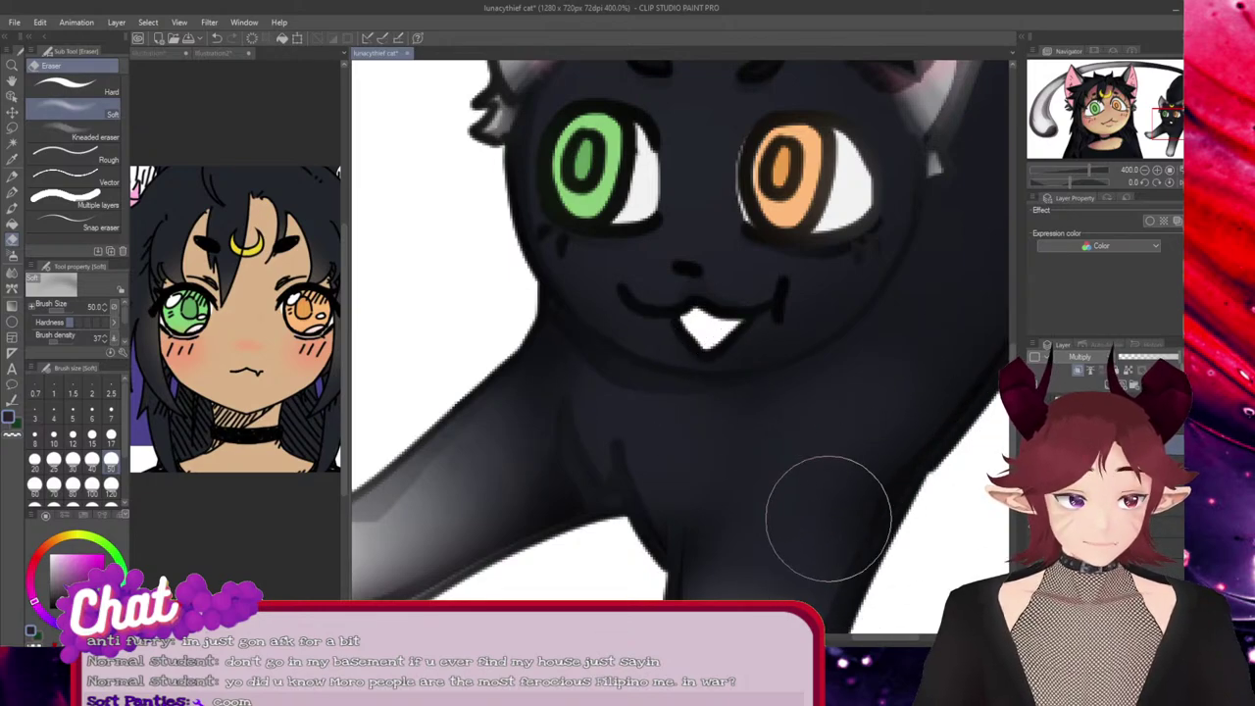
{"action": "scroll", "coordinate": [869, 303], "scroll_direction": "up", "scroll_amount": 4}
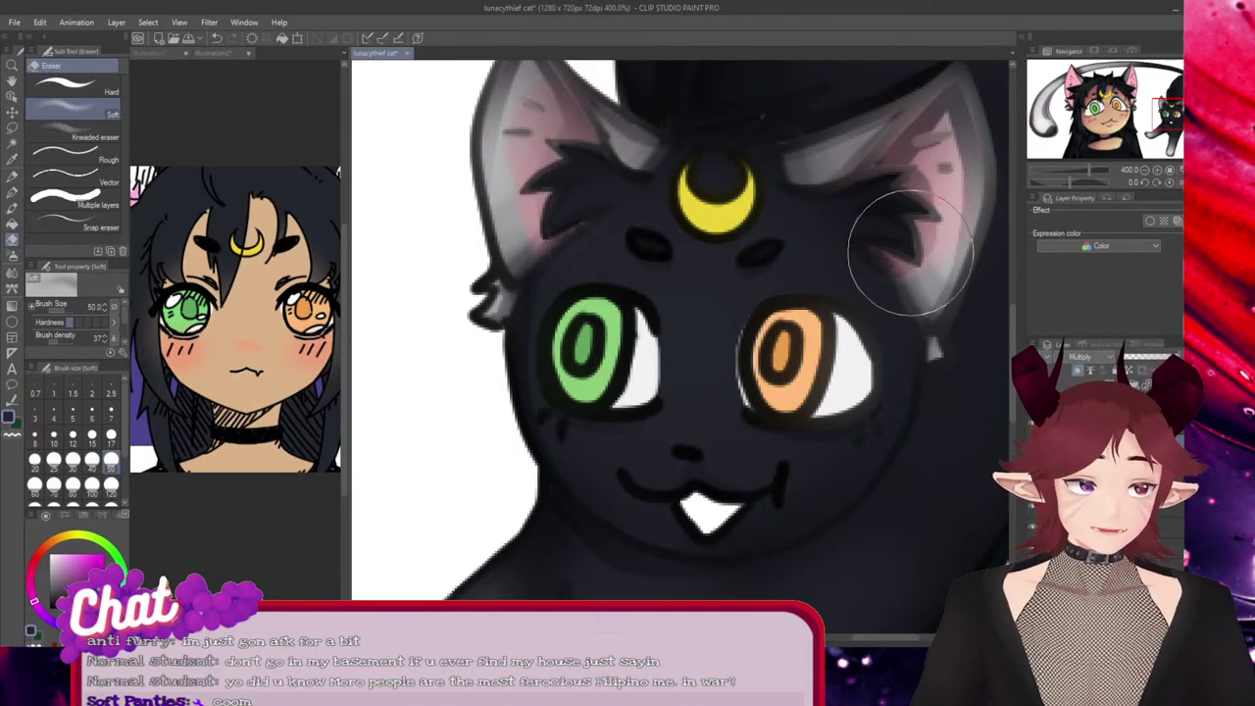
{"action": "left_click_drag", "start_coordinate": [1012, 365], "coordinate": [1013, 291]}
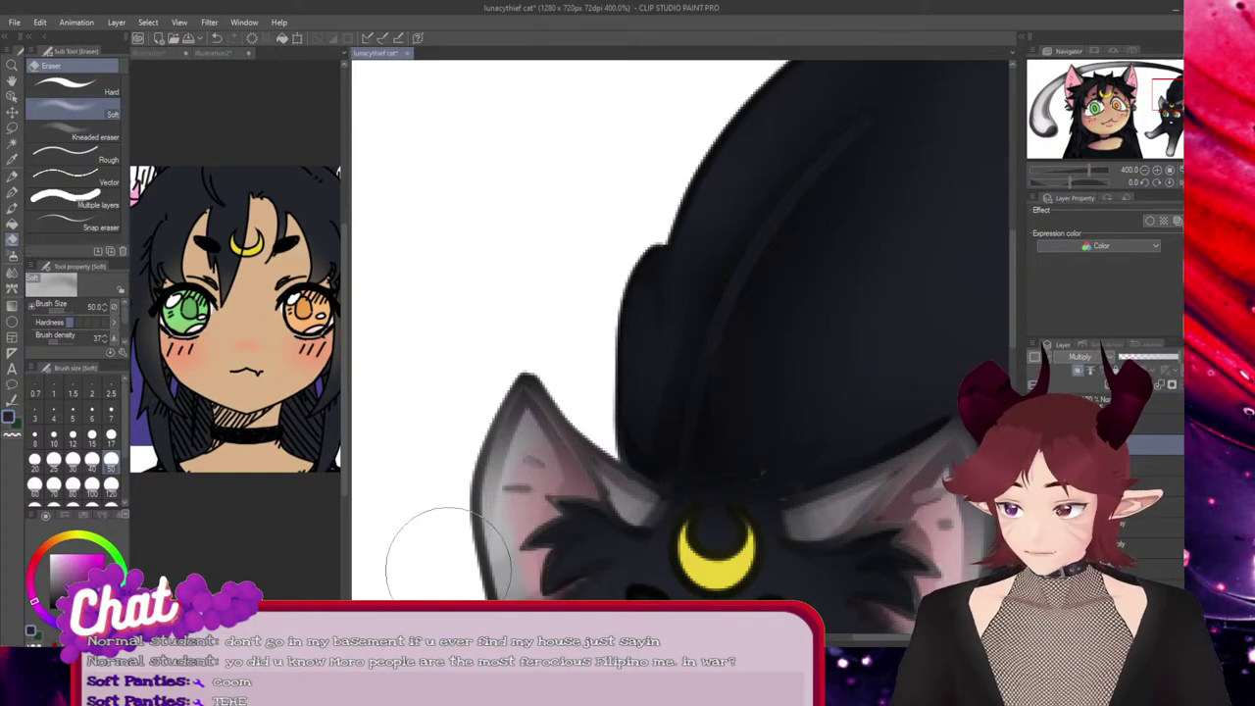
Fade the shadow bands along both edges of the cat's standing foreleg with the Soft eraser
{"action": "key", "text": "ctrl+minus"}
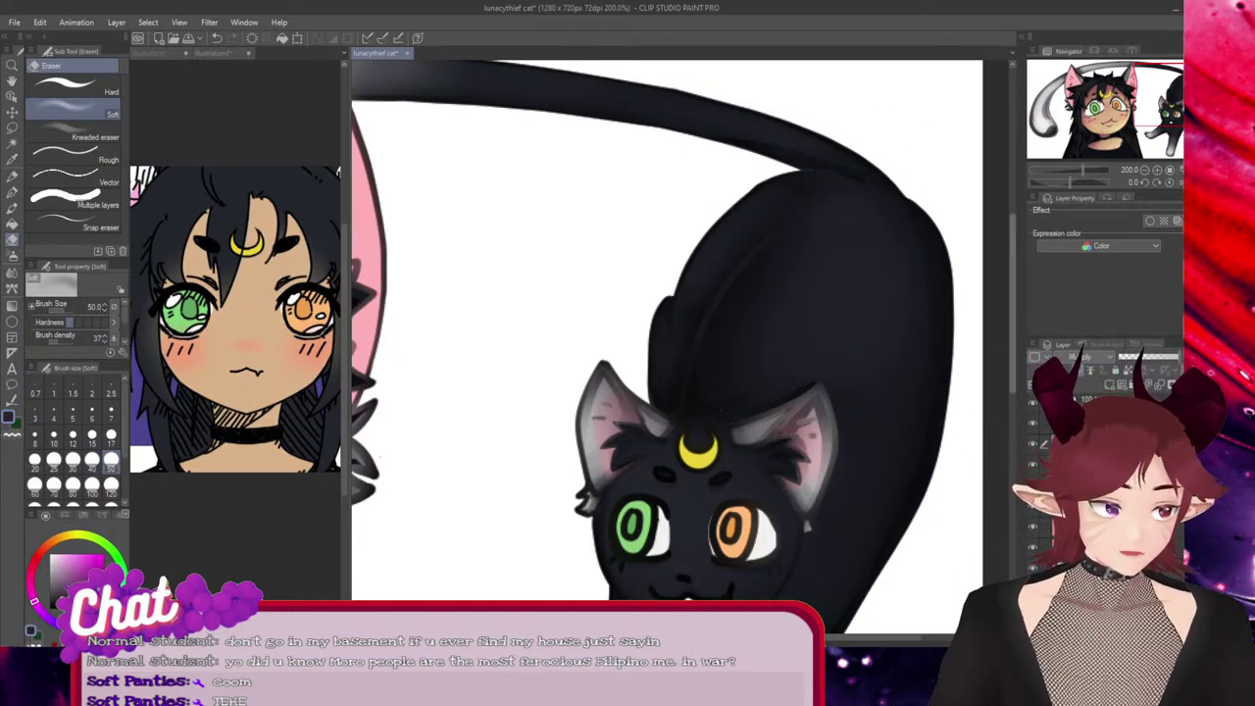
{"action": "scroll", "coordinate": [883, 372], "scroll_direction": "down", "scroll_amount": 5}
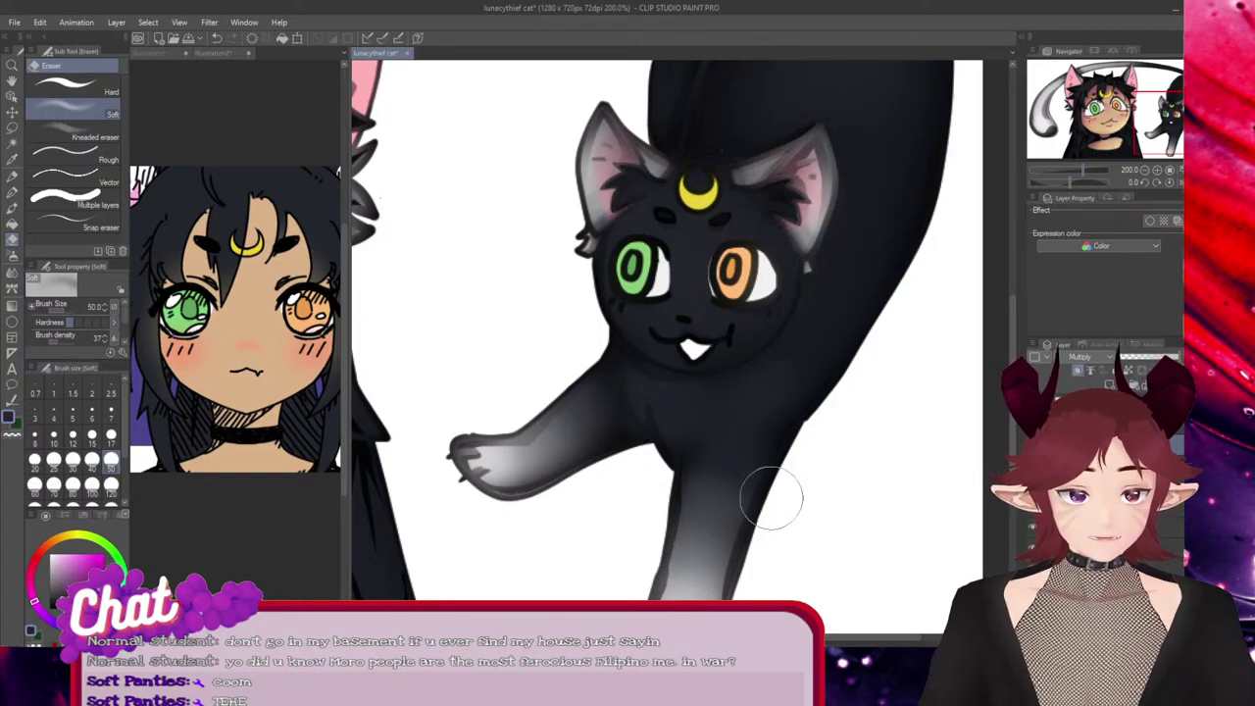
{"action": "scroll", "coordinate": [619, 567], "scroll_direction": "down", "scroll_amount": 3}
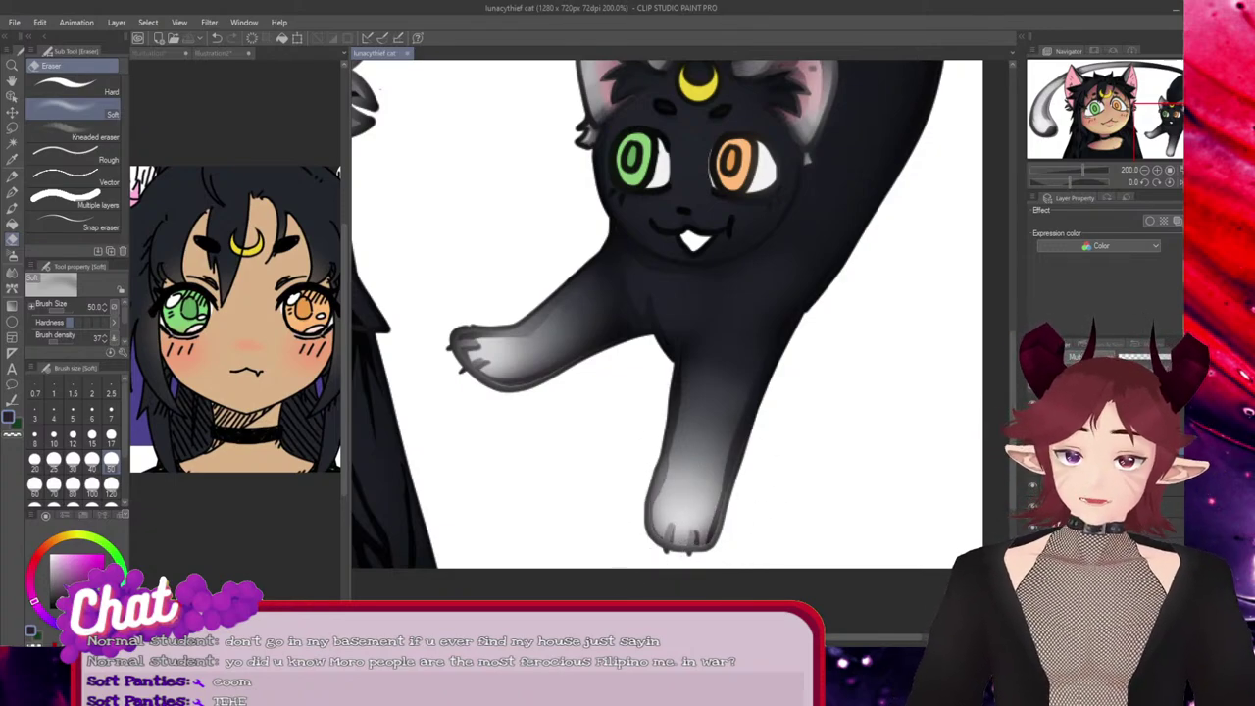
{"action": "scroll", "coordinate": [715, 518], "scroll_direction": "down", "scroll_amount": 3}
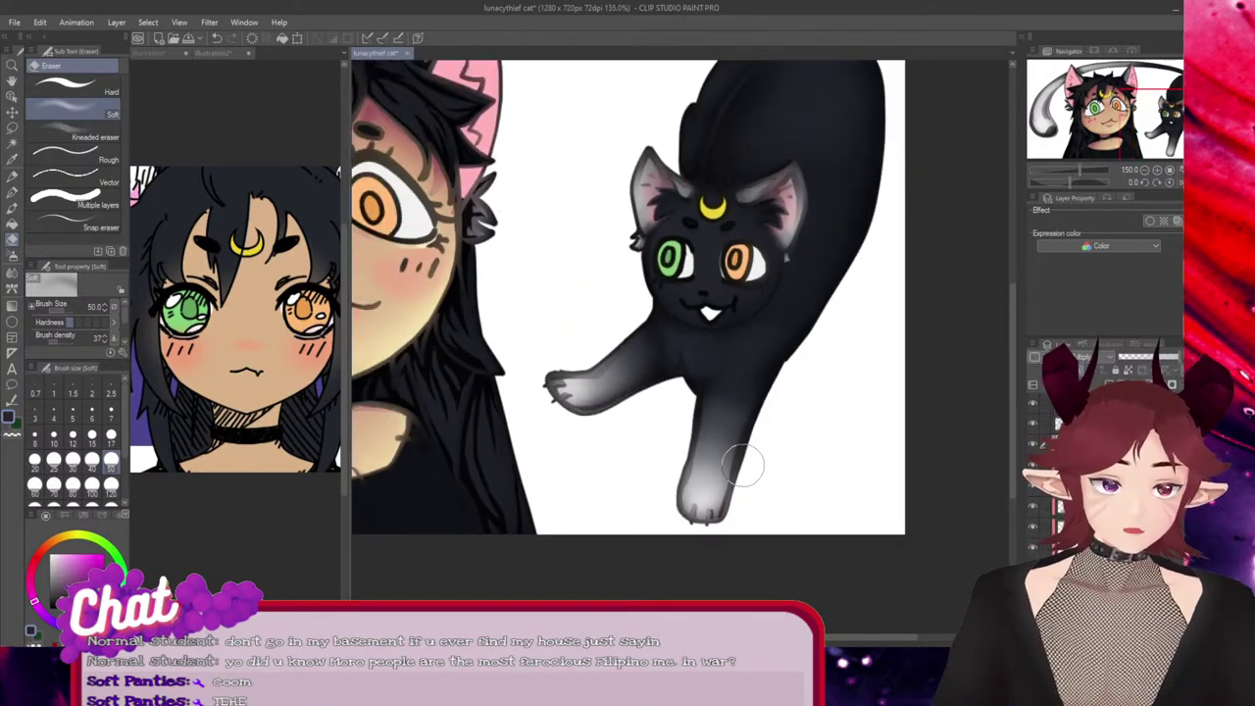
Compare the artwork with and without the soft shading by toggling that layer's visibility
{"action": "left_click_drag", "start_coordinate": [804, 637], "coordinate": [764, 637]}
{"action": "scroll", "coordinate": [679, 292], "scroll_direction": "left", "scroll_amount": 5}
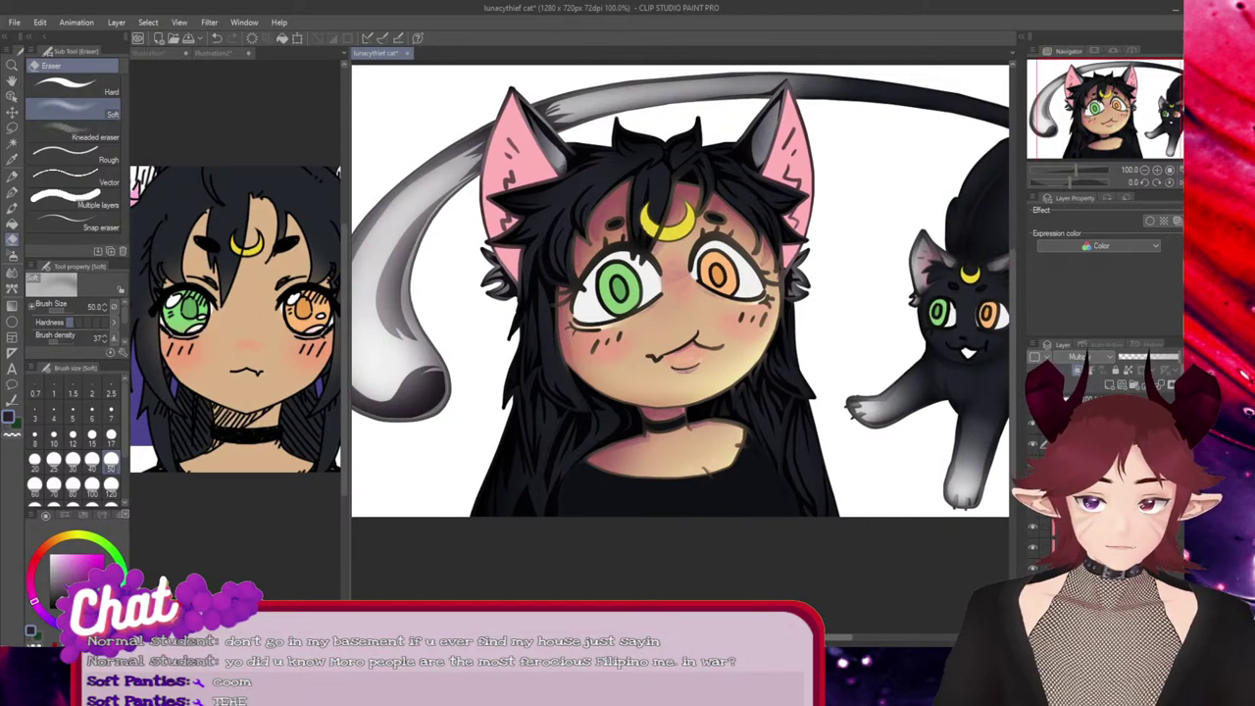
{"action": "scroll", "coordinate": [681, 291], "scroll_direction": "right", "scroll_amount": 3}
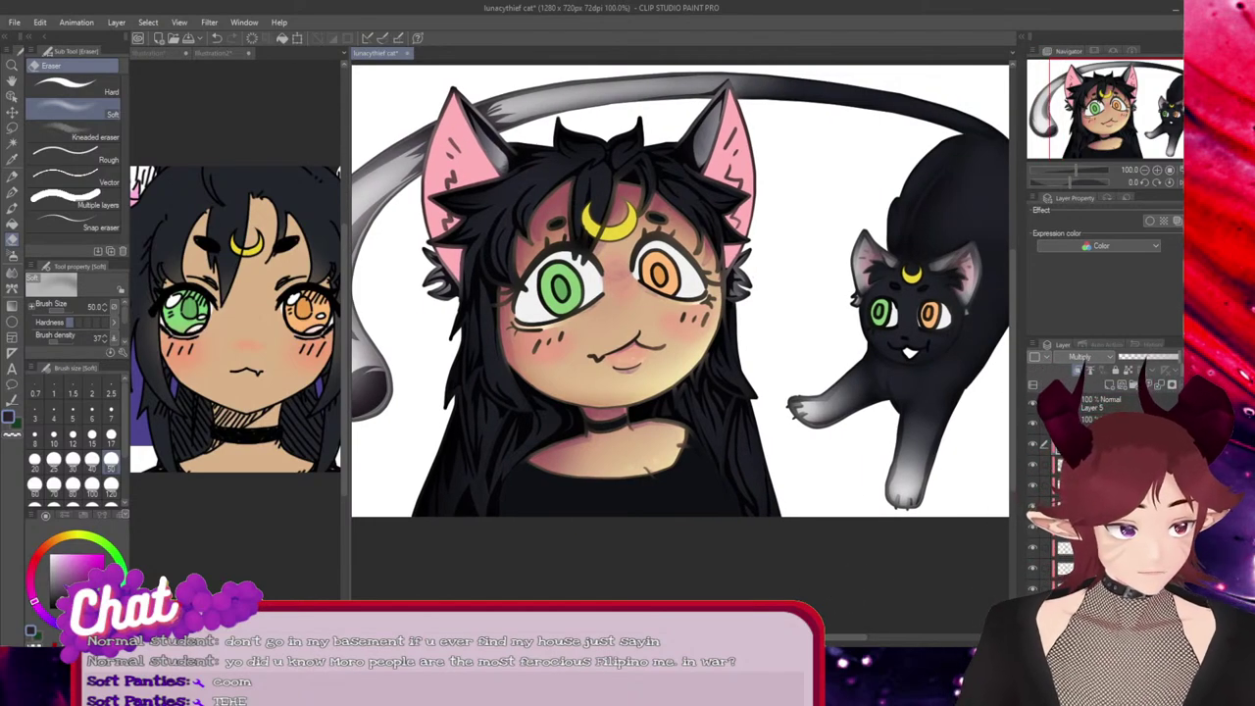
{"action": "left_click", "coordinate": [1032, 465]}
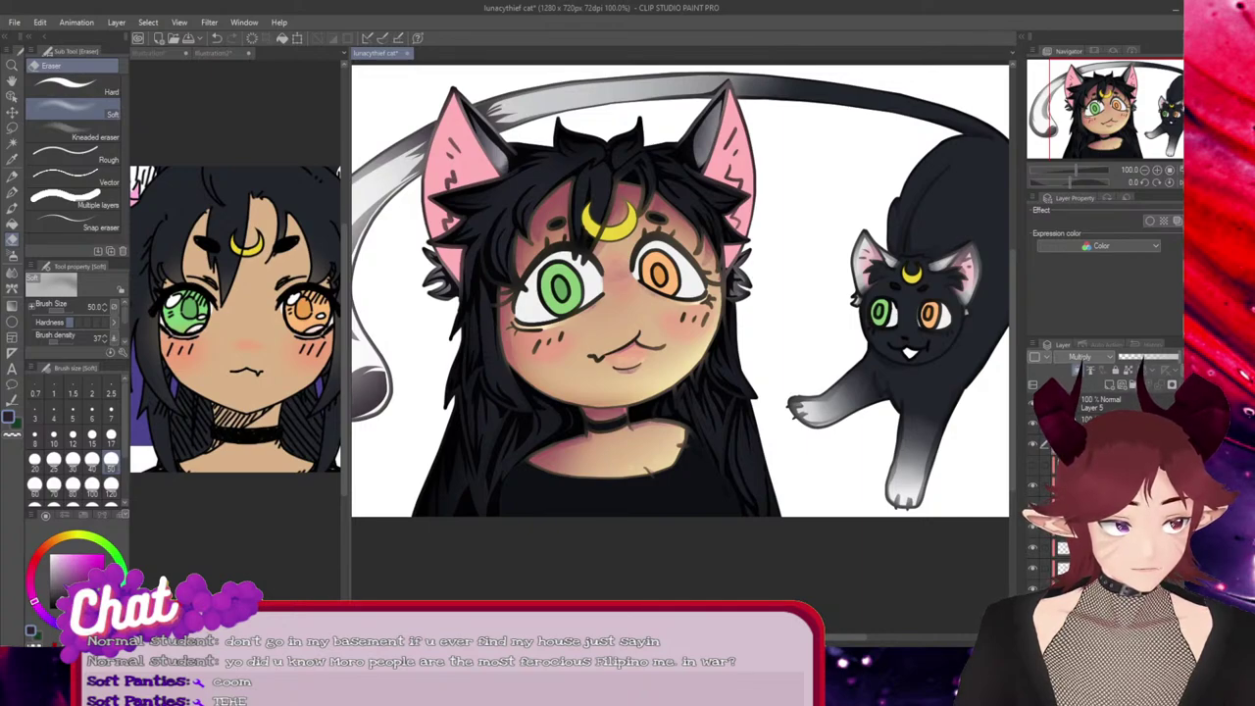
{"action": "left_click", "coordinate": [1033, 464]}
{"action": "left_click", "coordinate": [1032, 465]}
{"action": "left_click", "coordinate": [1033, 465]}
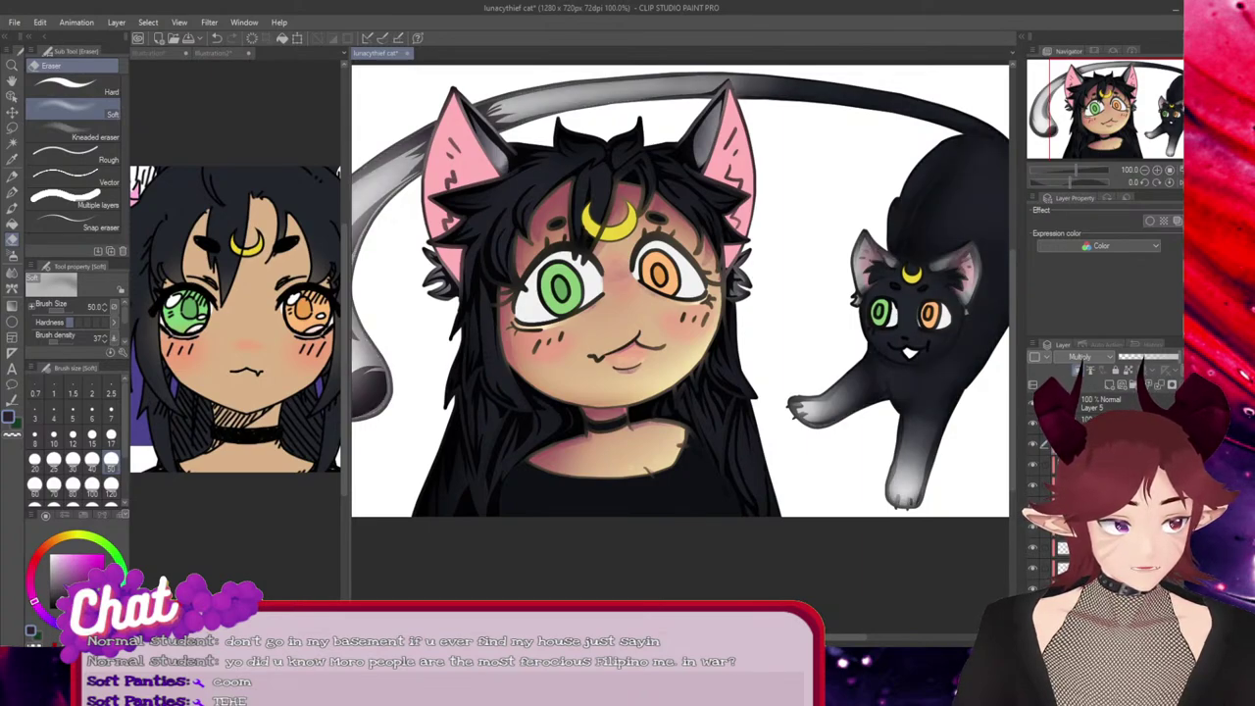
{"action": "left_click", "coordinate": [1033, 465]}
{"action": "left_click", "coordinate": [1033, 464]}
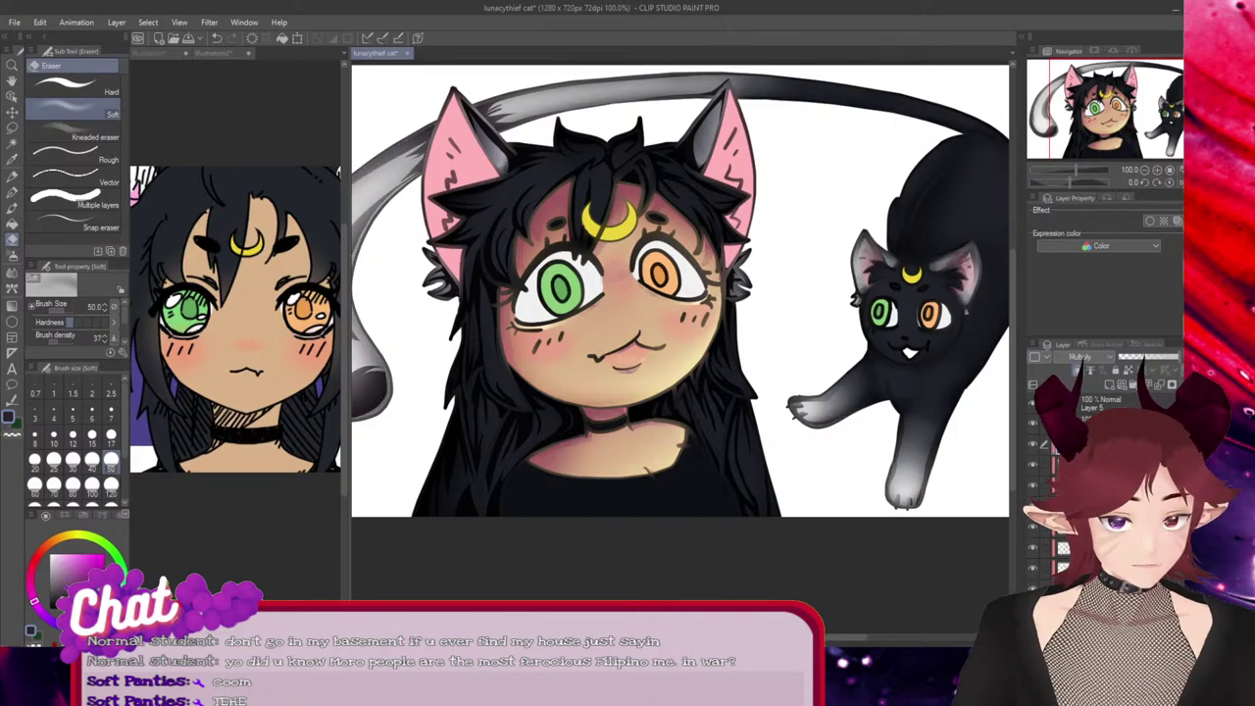
Slightly lower the shading layer's opacity and tint the soft shading on the tail, ears and paws purple
{"action": "mouse_move", "coordinate": [1175, 357]}
{"action": "left_mouse_down"}
{"action": "mouse_move", "coordinate": [1140, 357]}
{"action": "mouse_move", "coordinate": [1170, 357]}
{"action": "left_mouse_up"}
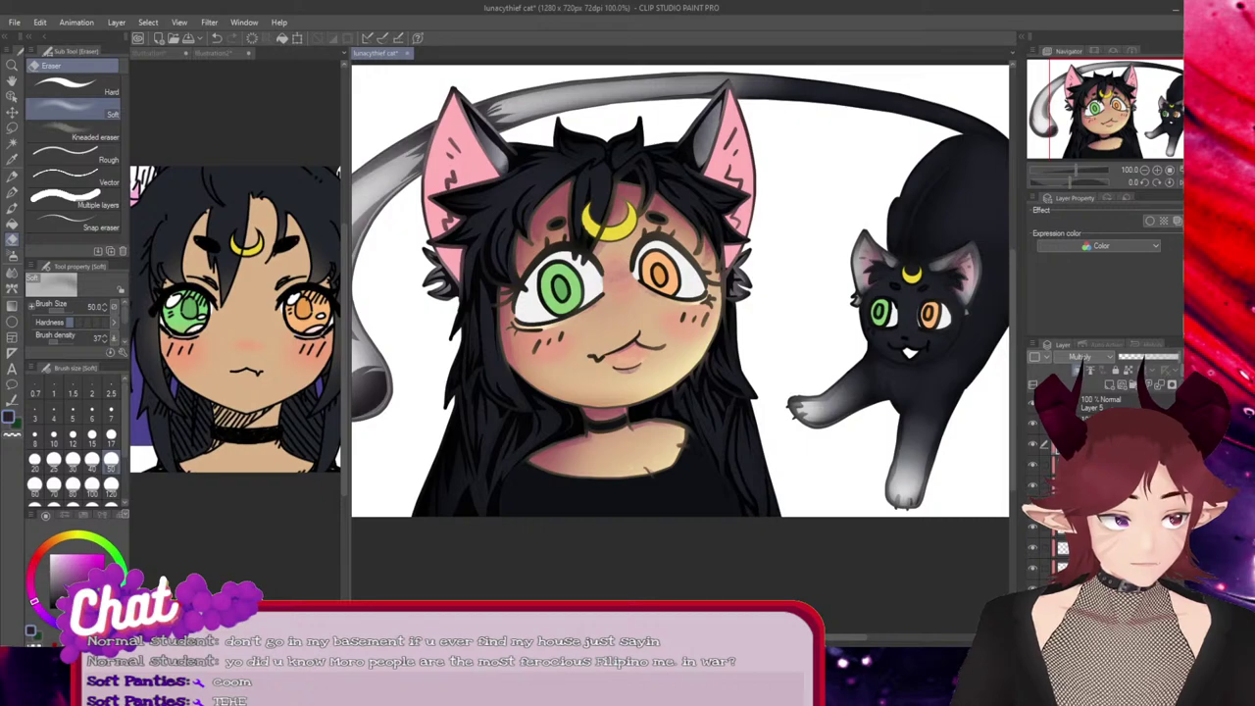
{"action": "scroll", "coordinate": [838, 502], "scroll_direction": "down", "scroll_amount": 3}
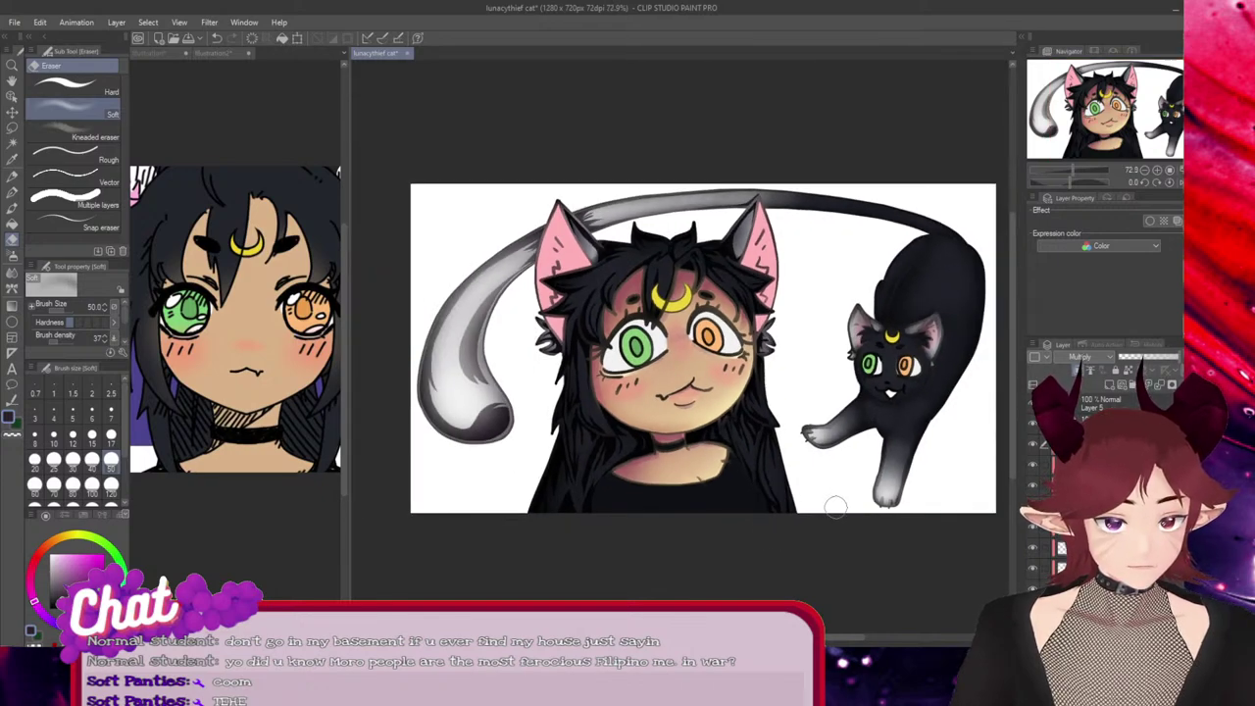
{"action": "scroll", "coordinate": [834, 505], "scroll_direction": "up", "scroll_amount": 2}
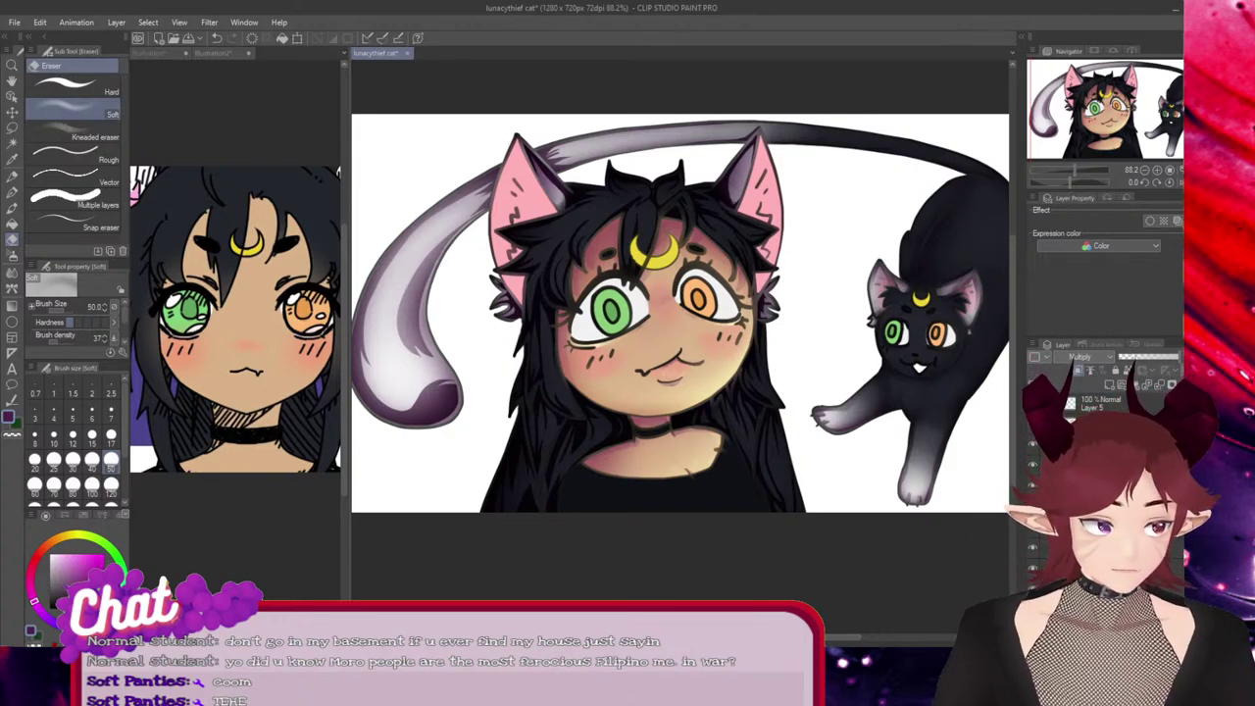
Blend the tail shading into a smooth purple gradient, clearing the dark tip marking with the Soft eraser at brush size 120
{"action": "left_click", "coordinate": [110, 485]}
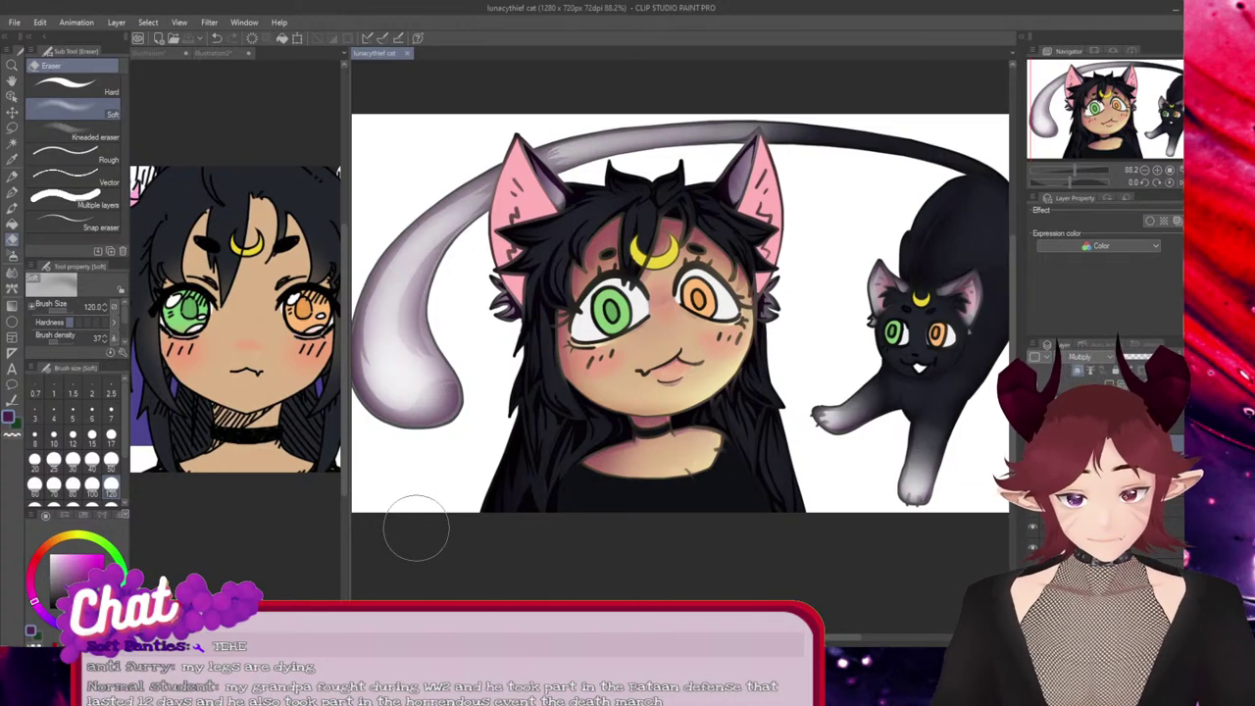
{"action": "scroll", "coordinate": [536, 524], "scroll_direction": "down", "scroll_amount": 2}
{"action": "scroll", "coordinate": [876, 593], "scroll_direction": "up", "scroll_amount": 1}
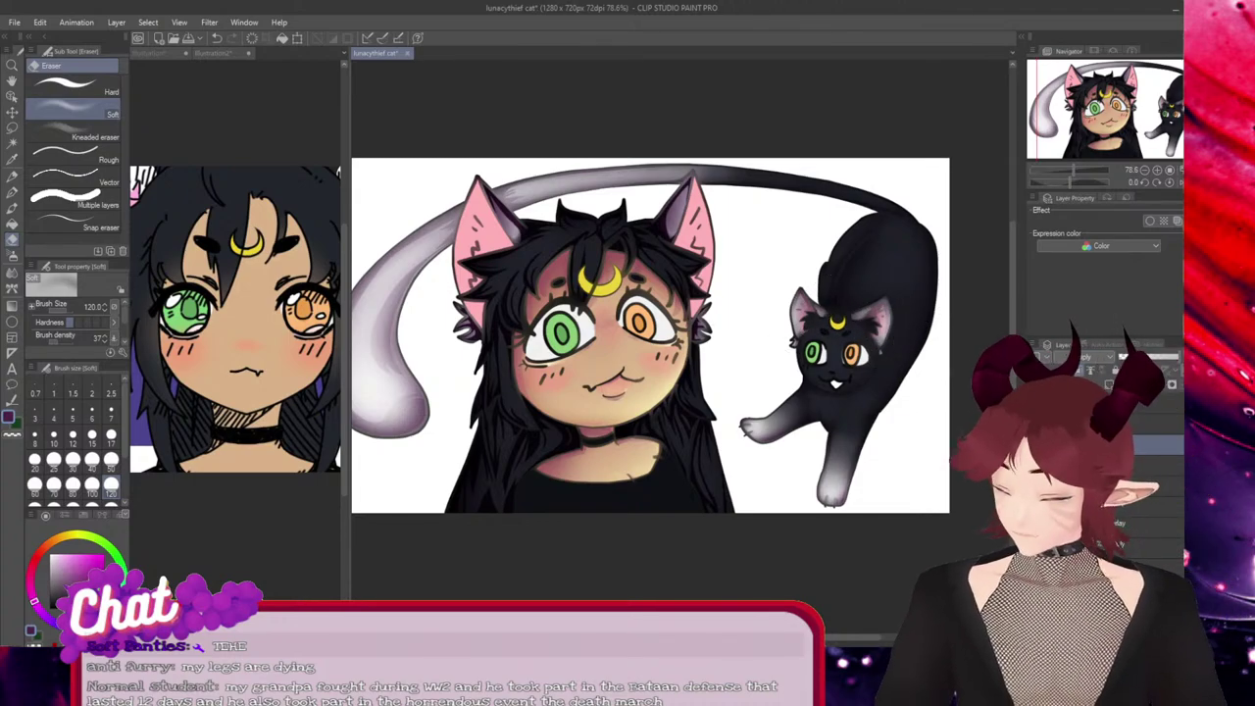
Save the illustration and lighten the shading over the girl's hair and ears with the Soft eraser at brush size 120
{"action": "key", "text": "ctrl+s"}
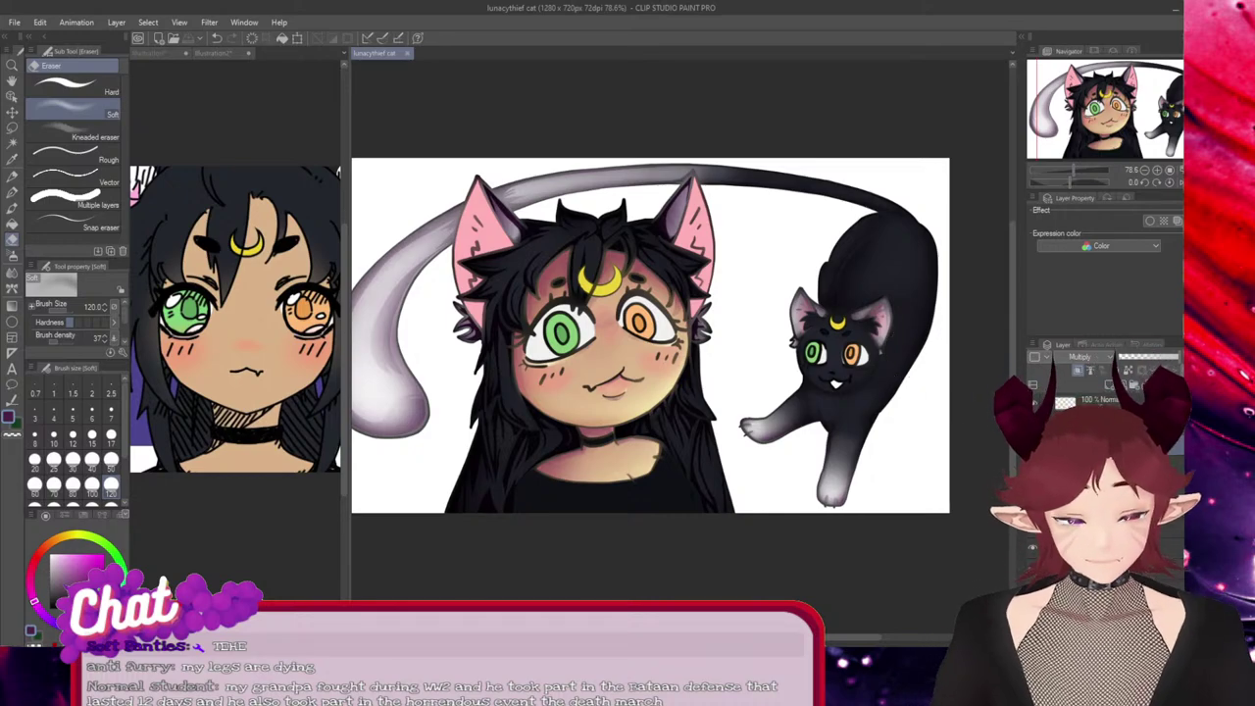
{"action": "scroll", "coordinate": [589, 304], "scroll_direction": "up", "scroll_amount": 3}
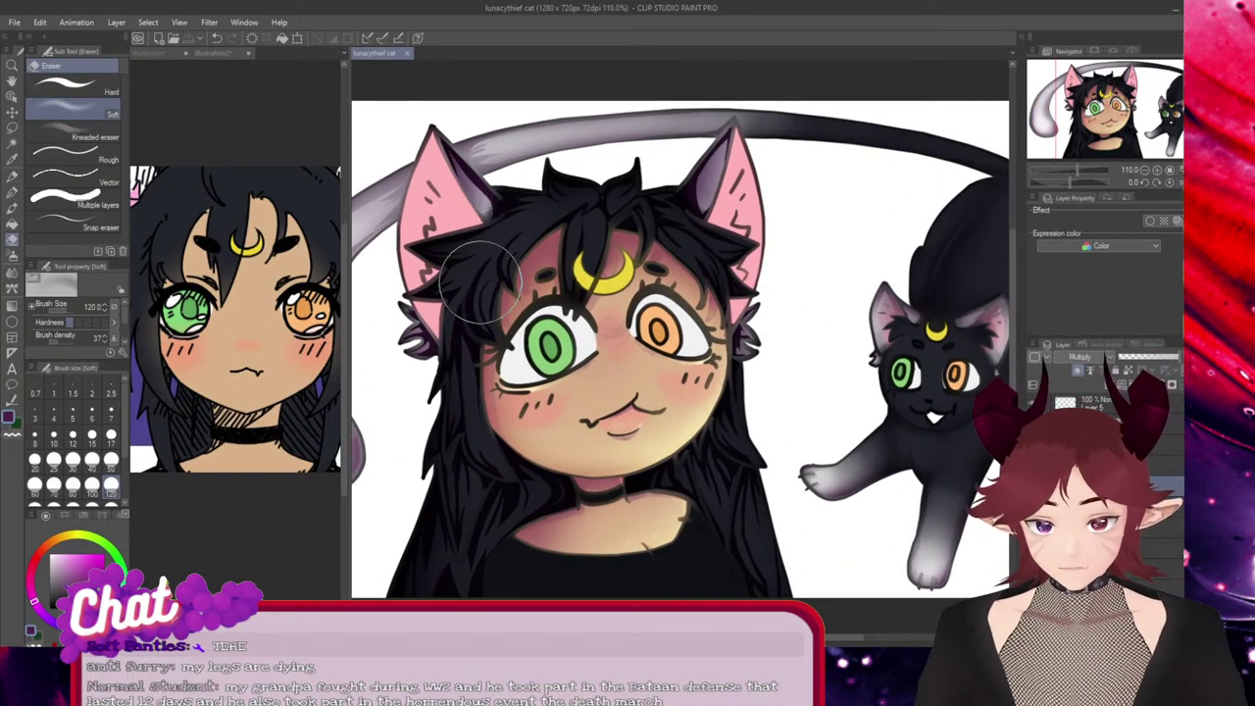
{"action": "left_click_drag", "start_coordinate": [677, 188], "coordinate": [729, 154]}
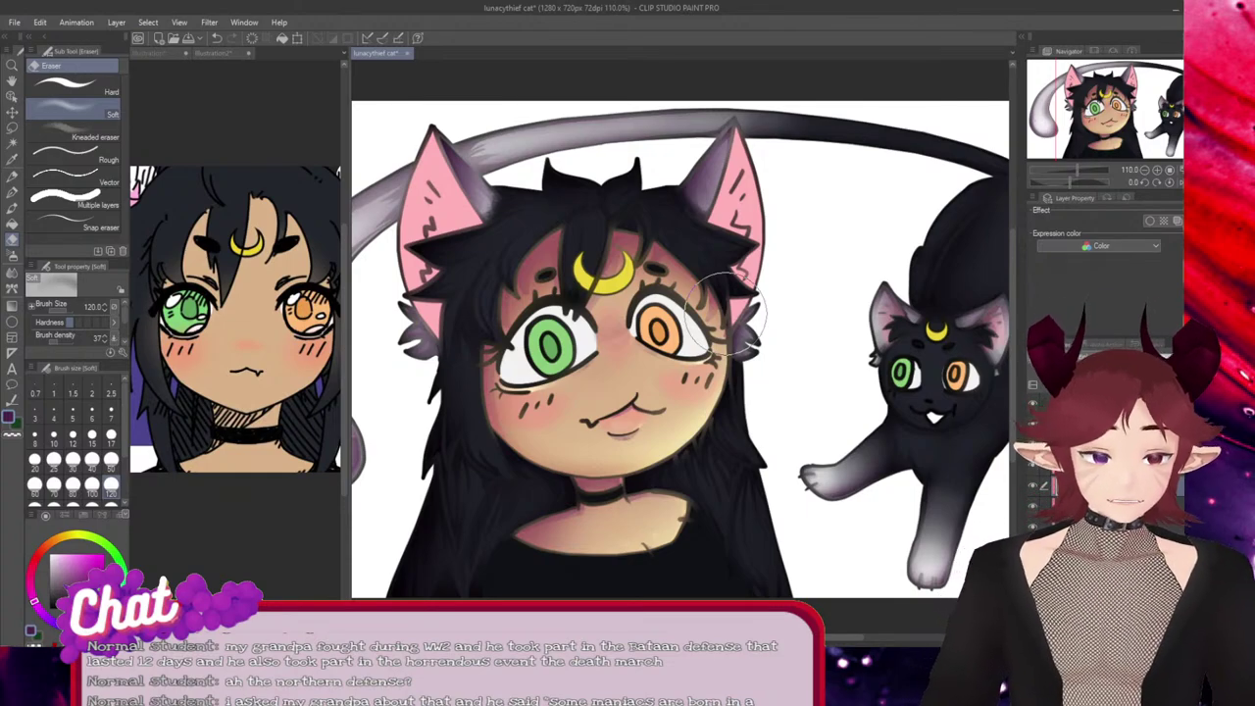
Inspect the shading on the girl's hair, face and neck up close and switch to the Blend tool
{"action": "scroll", "coordinate": [730, 313], "scroll_direction": "down", "scroll_amount": 2}
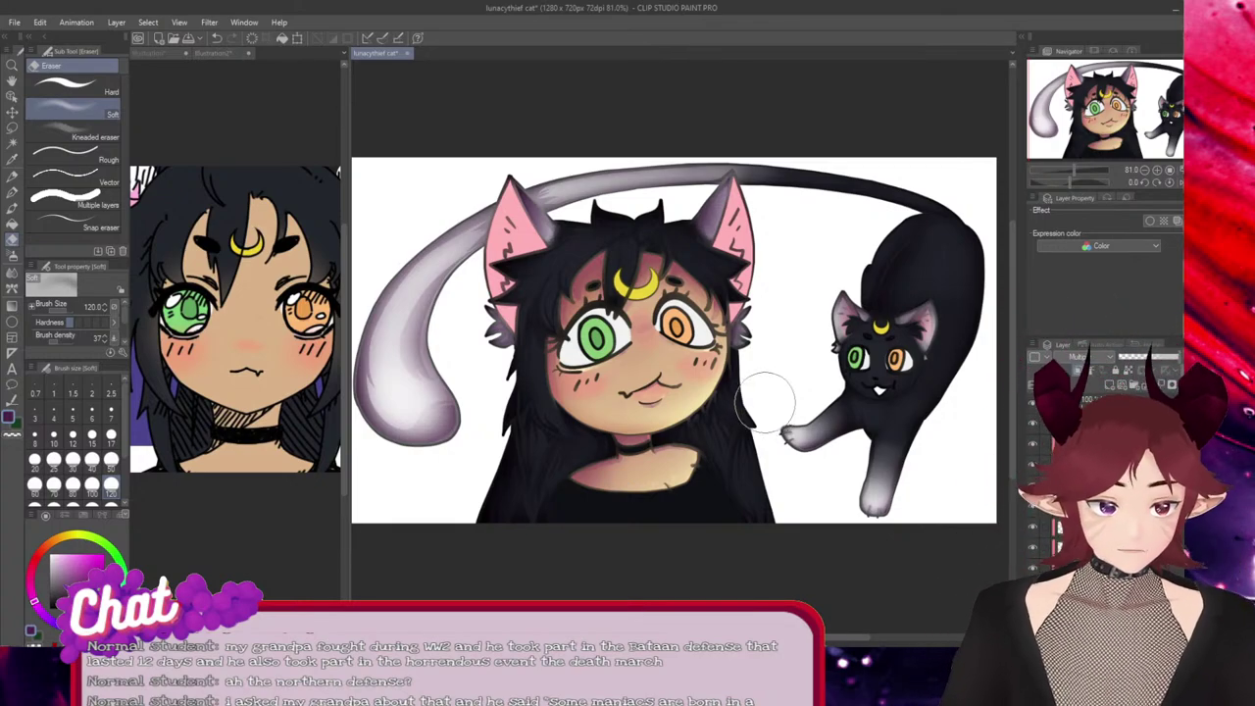
{"action": "scroll", "coordinate": [774, 392], "scroll_direction": "up", "scroll_amount": 1}
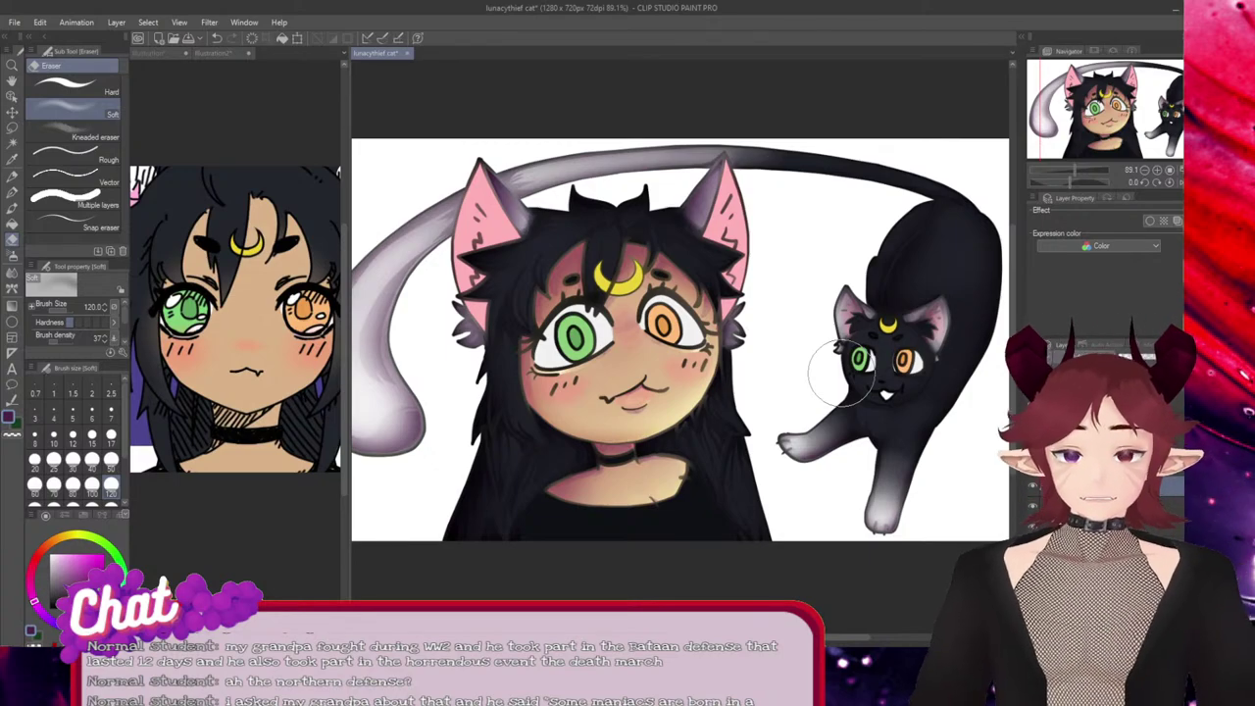
{"action": "scroll", "coordinate": [411, 285], "scroll_direction": "up", "scroll_amount": 2}
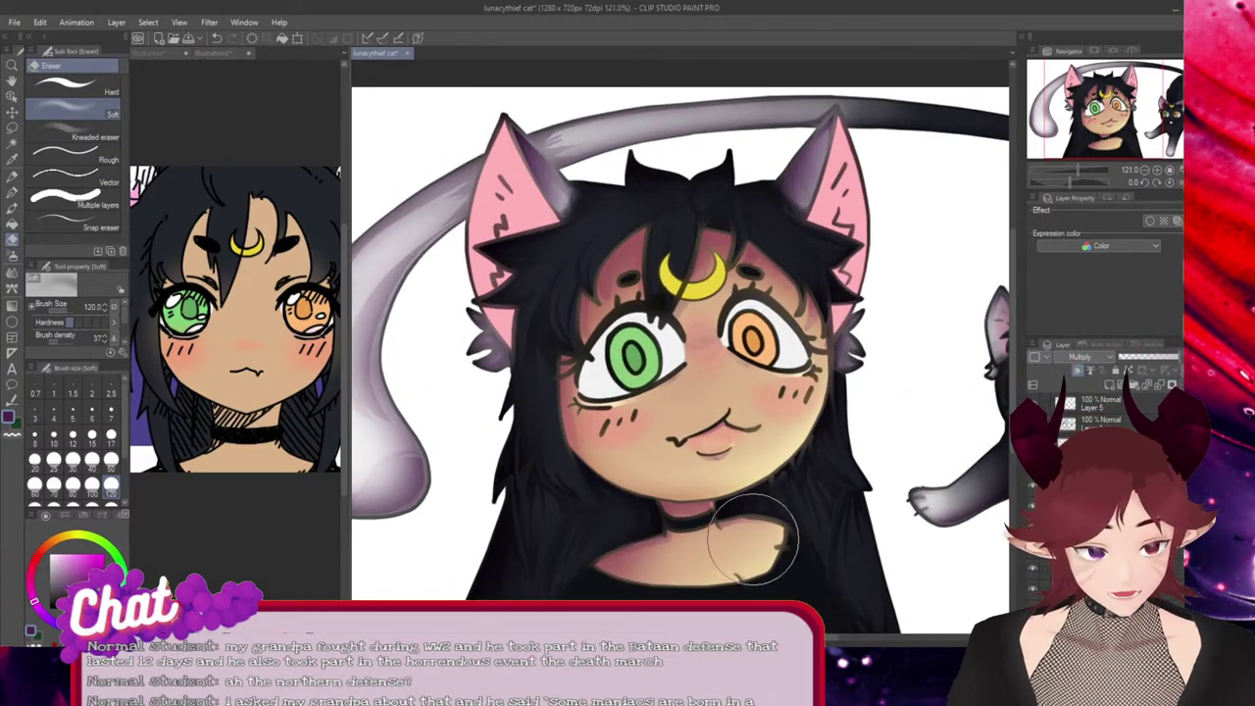
{"action": "scroll", "coordinate": [754, 539], "scroll_direction": "down", "scroll_amount": 2}
{"action": "scroll", "coordinate": [697, 583], "scroll_direction": "up", "scroll_amount": 2}
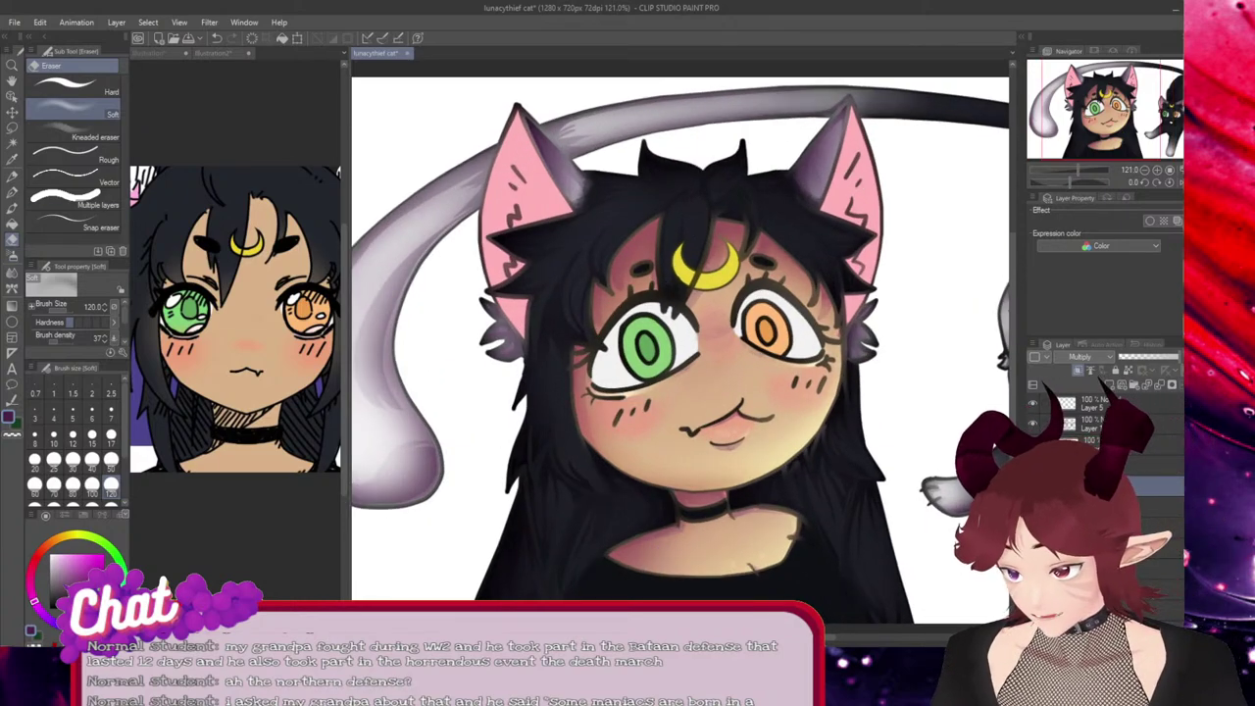
{"action": "key", "text": "j"}
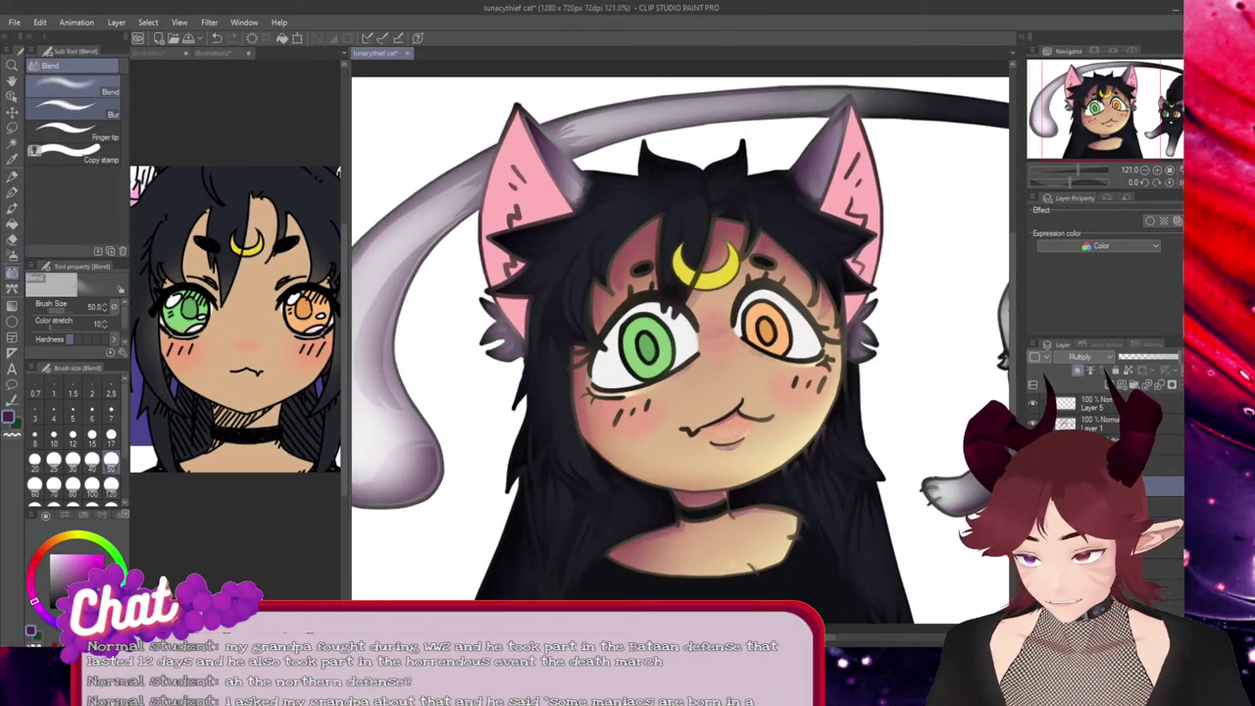
{"action": "scroll", "coordinate": [632, 214], "scroll_direction": "up", "scroll_amount": 3}
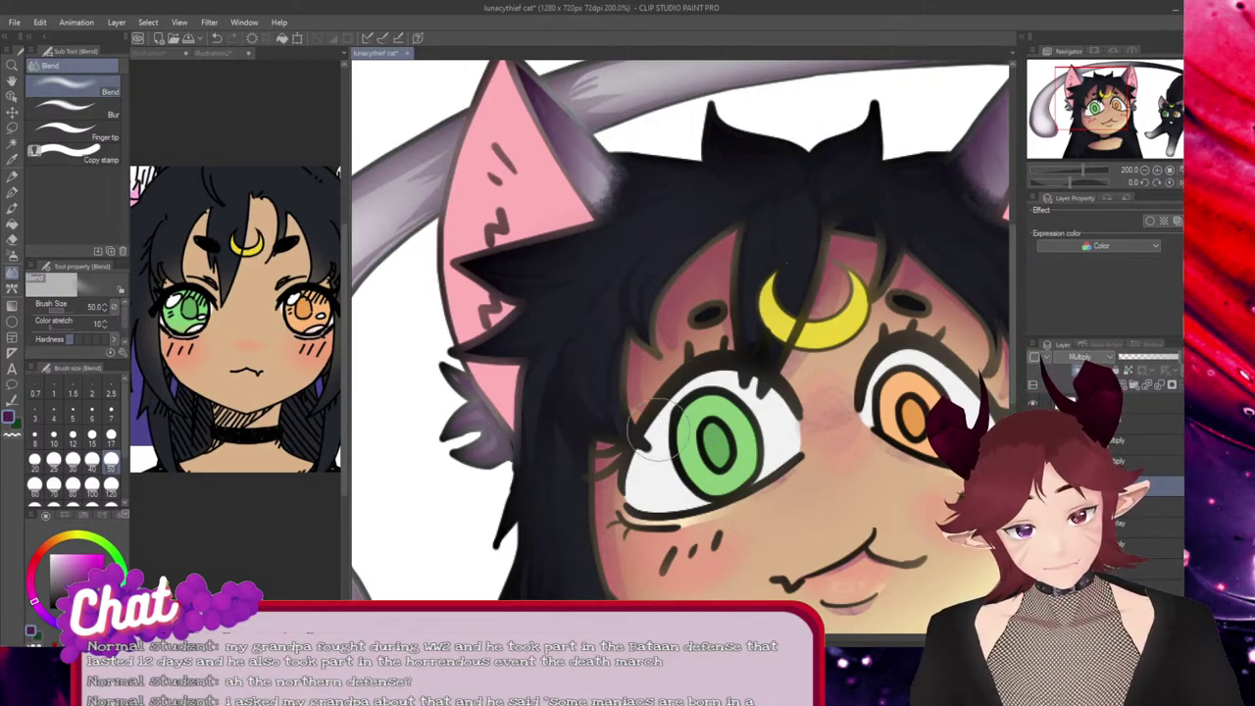
{"action": "scroll", "coordinate": [627, 431], "scroll_direction": "down", "scroll_amount": 3}
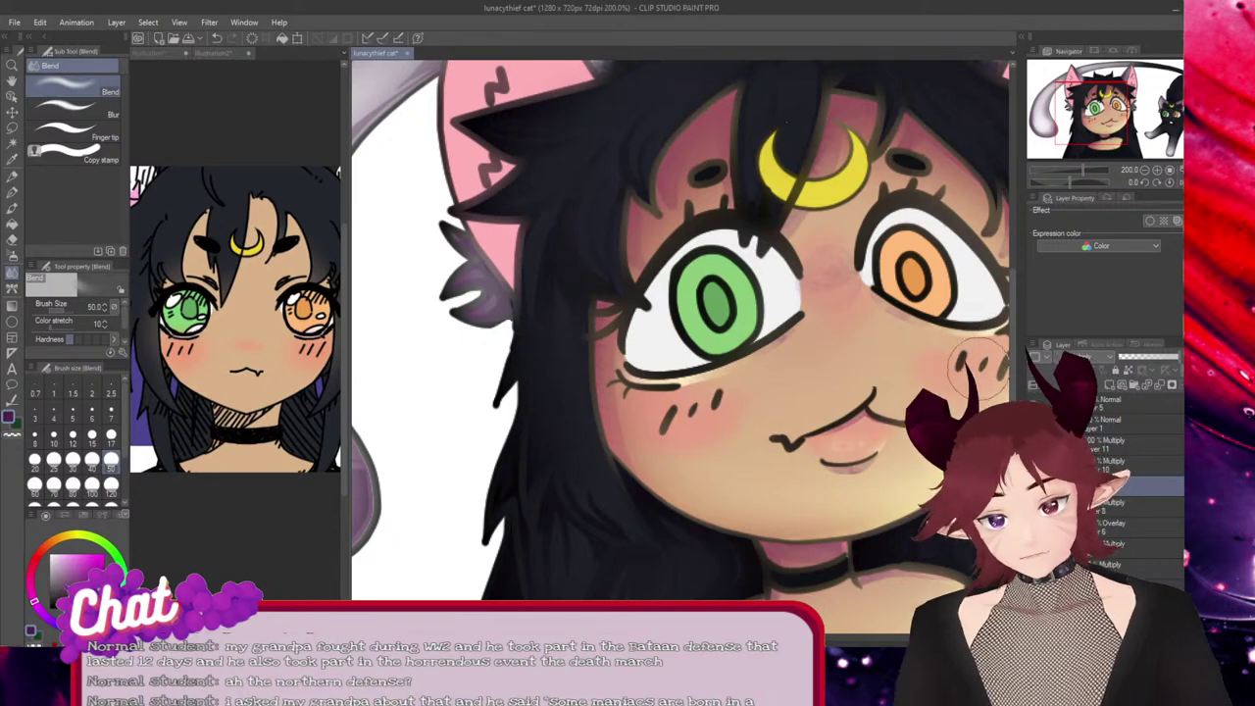
{"action": "scroll", "coordinate": [733, 359], "scroll_direction": "down", "scroll_amount": 4}
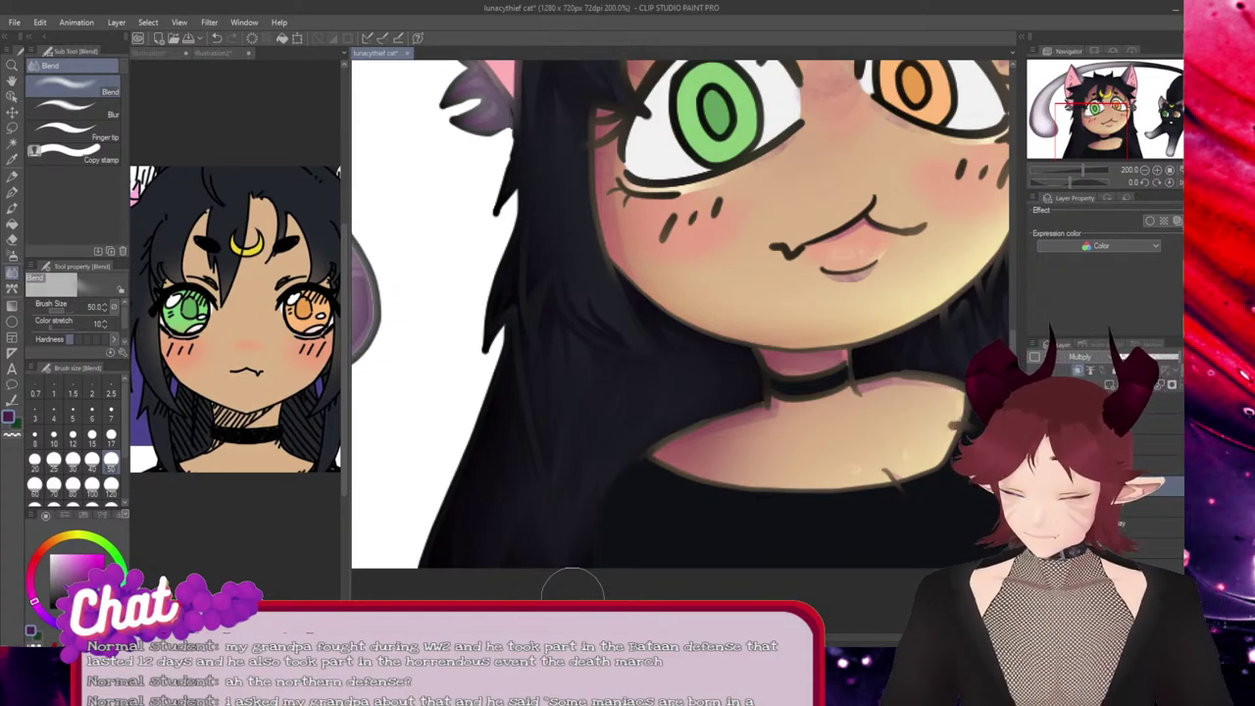
{"action": "left_click_drag", "start_coordinate": [747, 637], "coordinate": [818, 637]}
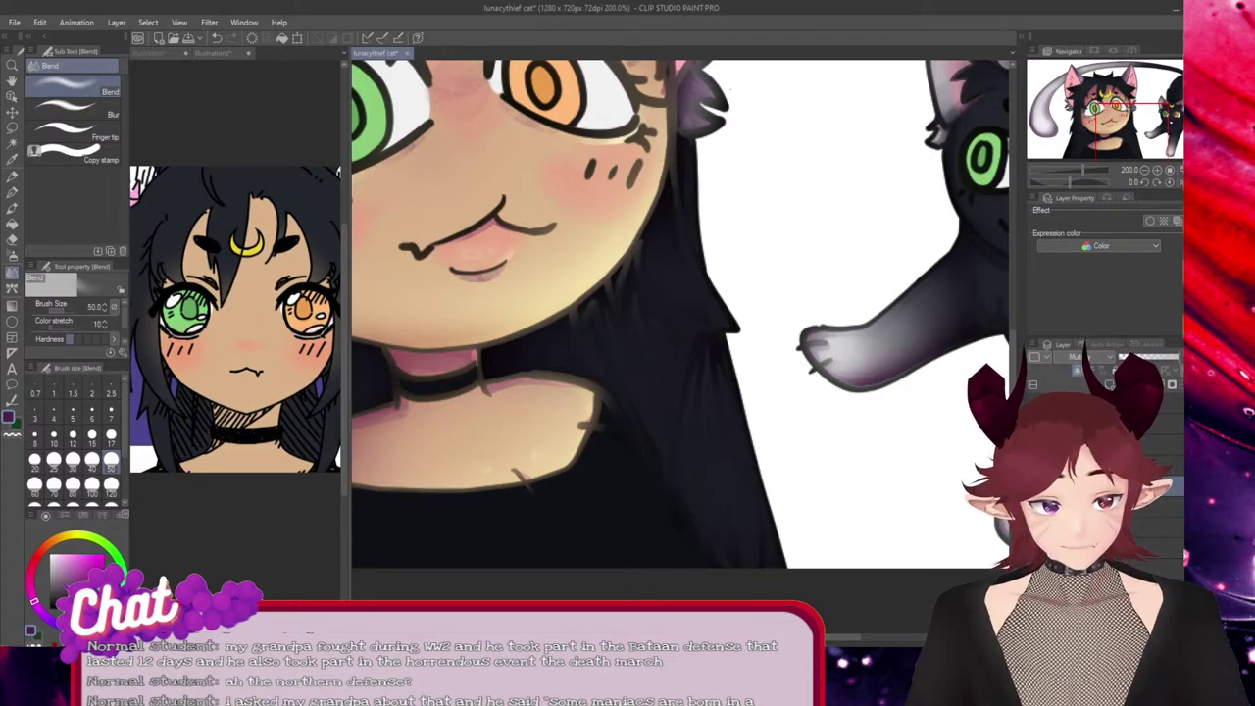
{"action": "scroll", "coordinate": [891, 313], "scroll_direction": "up", "scroll_amount": 5}
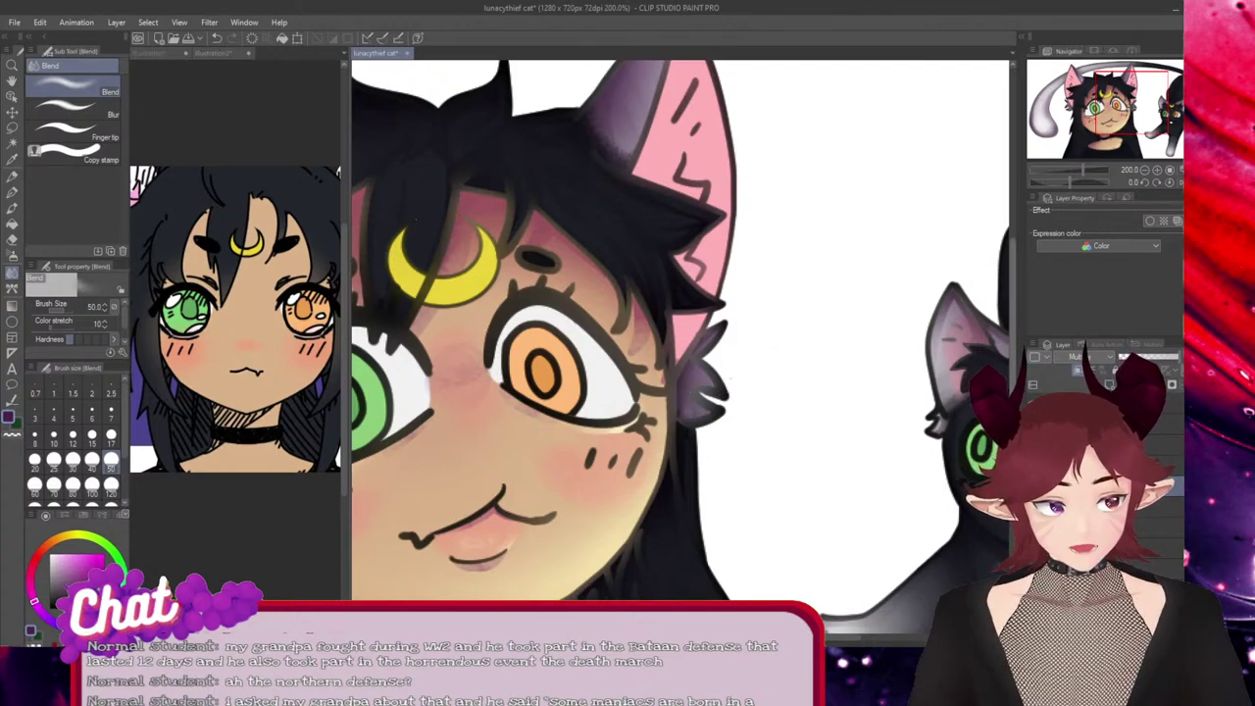
{"action": "scroll", "coordinate": [620, 211], "scroll_direction": "up", "scroll_amount": 3}
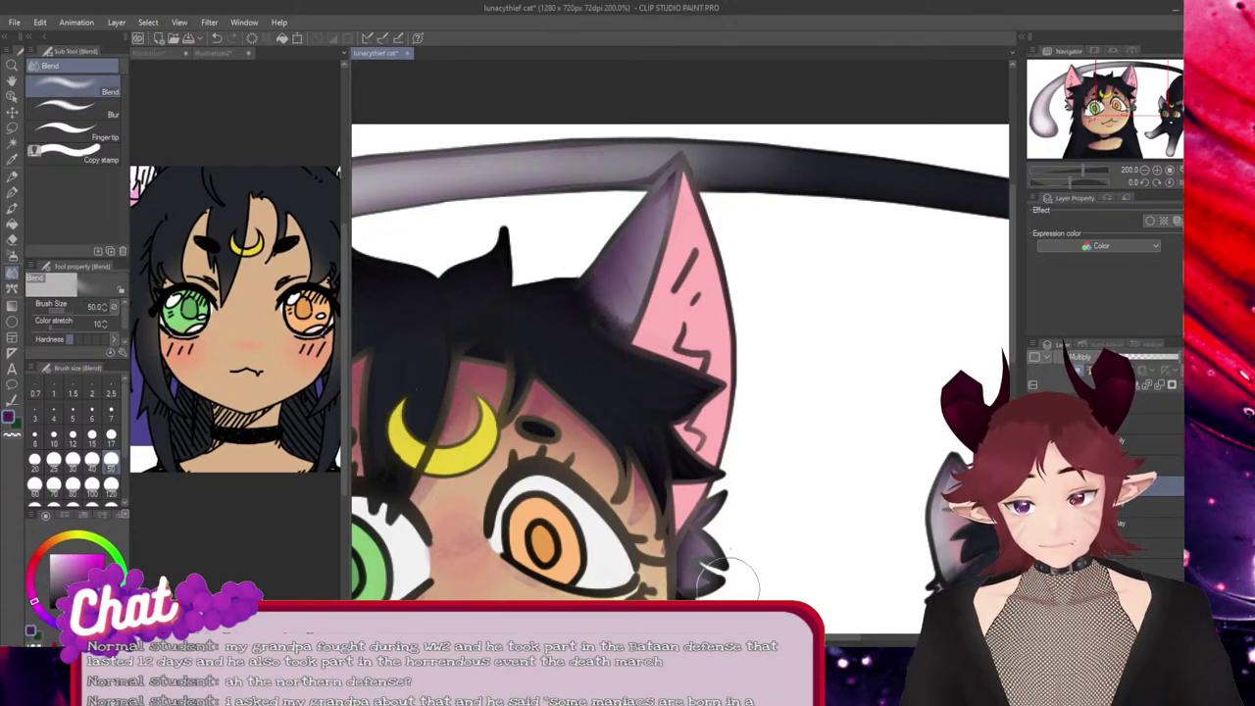
Smooth the streaky purple shading along the tail and its rounded tip with the Blend tool at brush size 50
{"action": "left_click_drag", "start_coordinate": [829, 637], "coordinate": [733, 637]}
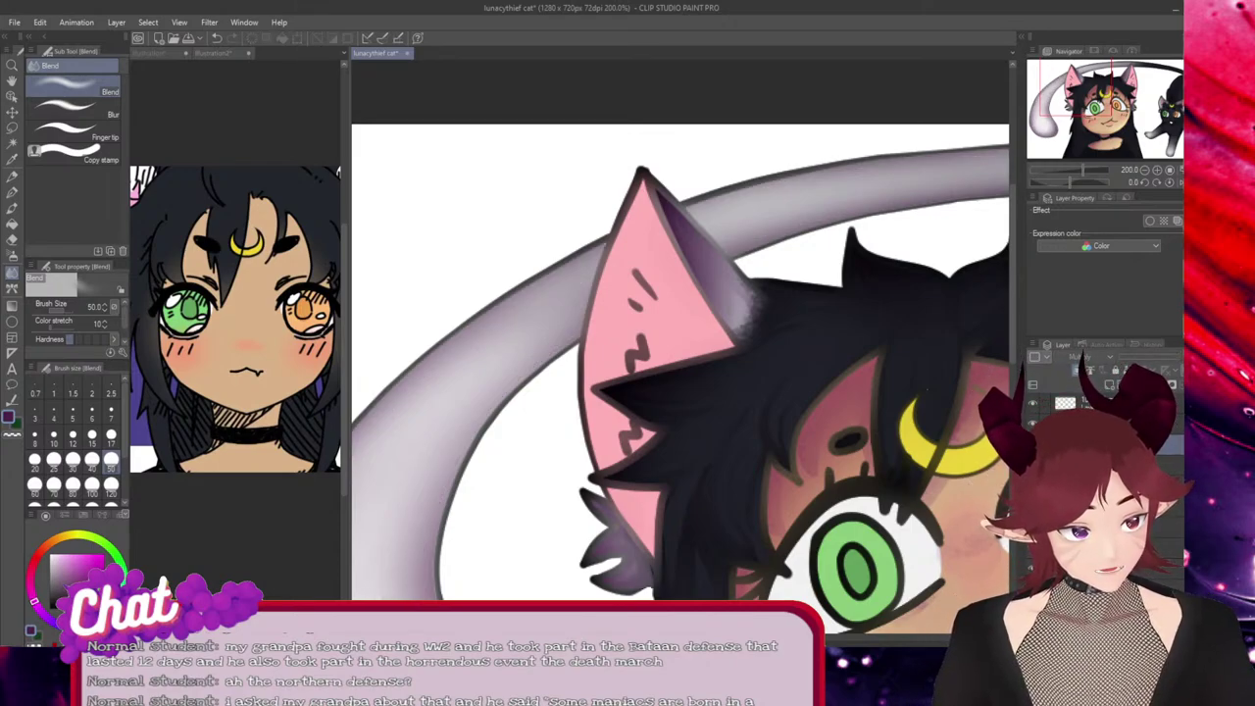
{"action": "mouse_move", "coordinate": [714, 223]}
{"action": "left_mouse_down"}
{"action": "mouse_move", "coordinate": [881, 189]}
{"action": "mouse_move", "coordinate": [726, 225]}
{"action": "mouse_move", "coordinate": [828, 187]}
{"action": "left_mouse_up"}
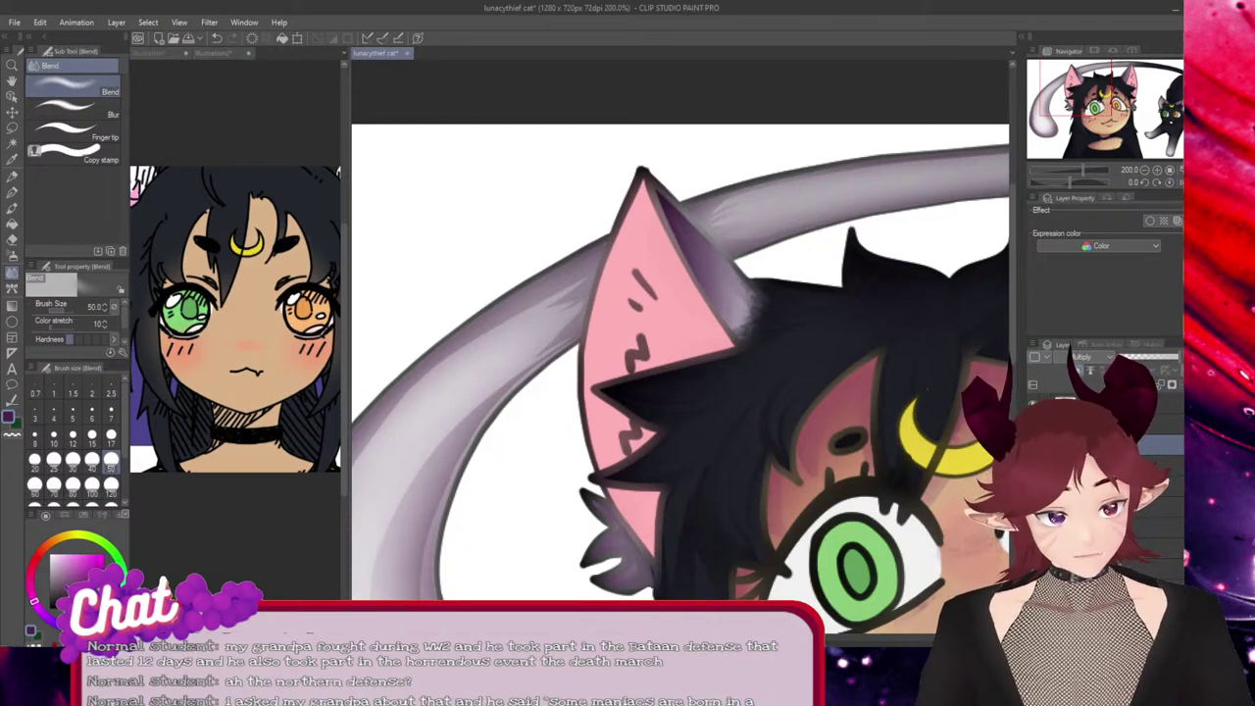
{"action": "scroll", "coordinate": [680, 363], "scroll_direction": "left", "scroll_amount": 3}
{"action": "mouse_move", "coordinate": [798, 279]}
{"action": "left_mouse_down"}
{"action": "mouse_move", "coordinate": [762, 355]}
{"action": "mouse_move", "coordinate": [768, 317]}
{"action": "mouse_move", "coordinate": [681, 358]}
{"action": "mouse_move", "coordinate": [674, 379]}
{"action": "mouse_move", "coordinate": [696, 337]}
{"action": "mouse_move", "coordinate": [534, 616]}
{"action": "left_mouse_up"}
{"action": "left_click_drag", "start_coordinate": [705, 419], "coordinate": [654, 436]}
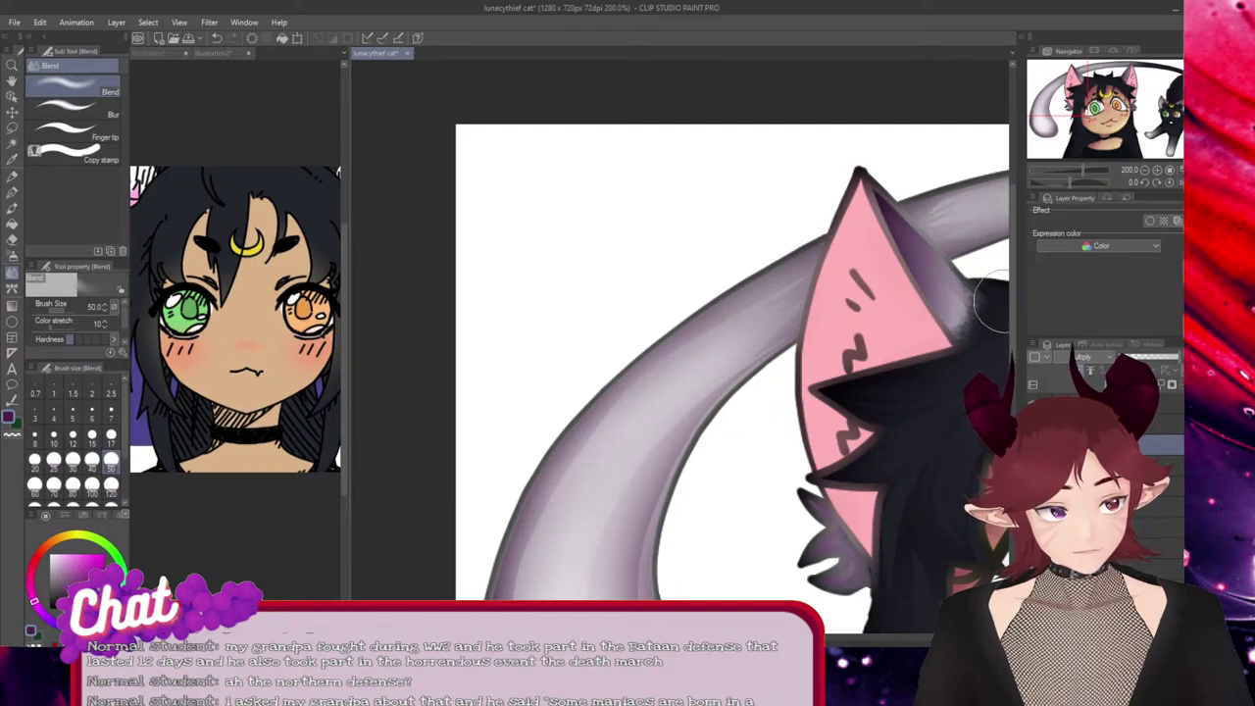
{"action": "scroll", "coordinate": [913, 364], "scroll_direction": "down", "scroll_amount": 4}
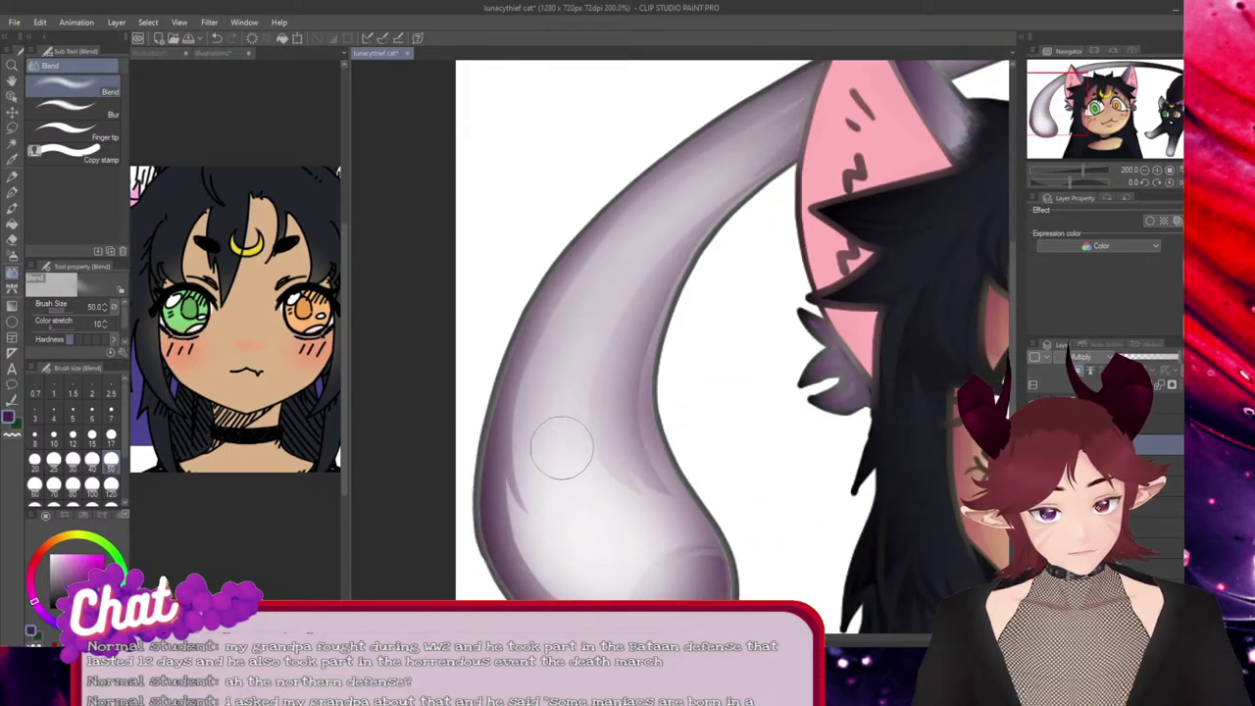
{"action": "mouse_move", "coordinate": [562, 448]}
{"action": "left_mouse_down"}
{"action": "mouse_move", "coordinate": [592, 608]}
{"action": "mouse_move", "coordinate": [610, 490]}
{"action": "mouse_move", "coordinate": [539, 414]}
{"action": "mouse_move", "coordinate": [667, 539]}
{"action": "left_mouse_up"}
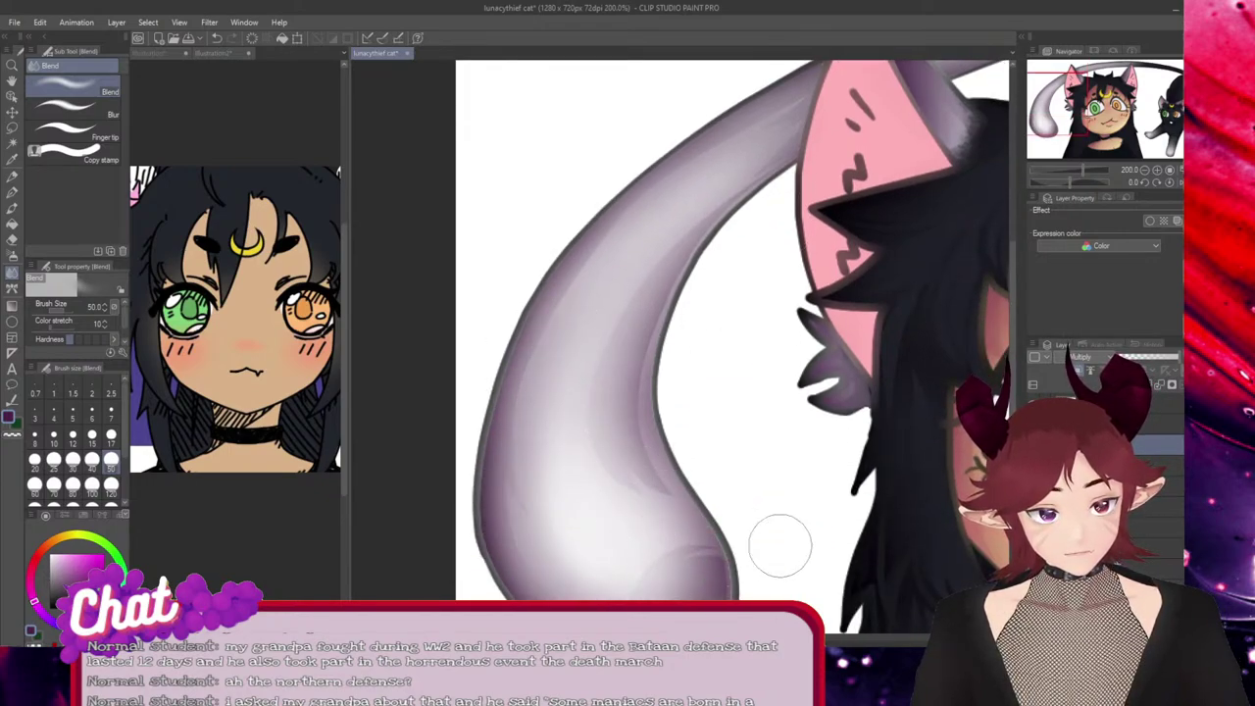
Compare the artwork with and without the cat and tail shading by toggling the visibility of the two upper Multiply layers
{"action": "scroll", "coordinate": [775, 479], "scroll_direction": "down", "scroll_amount": 4}
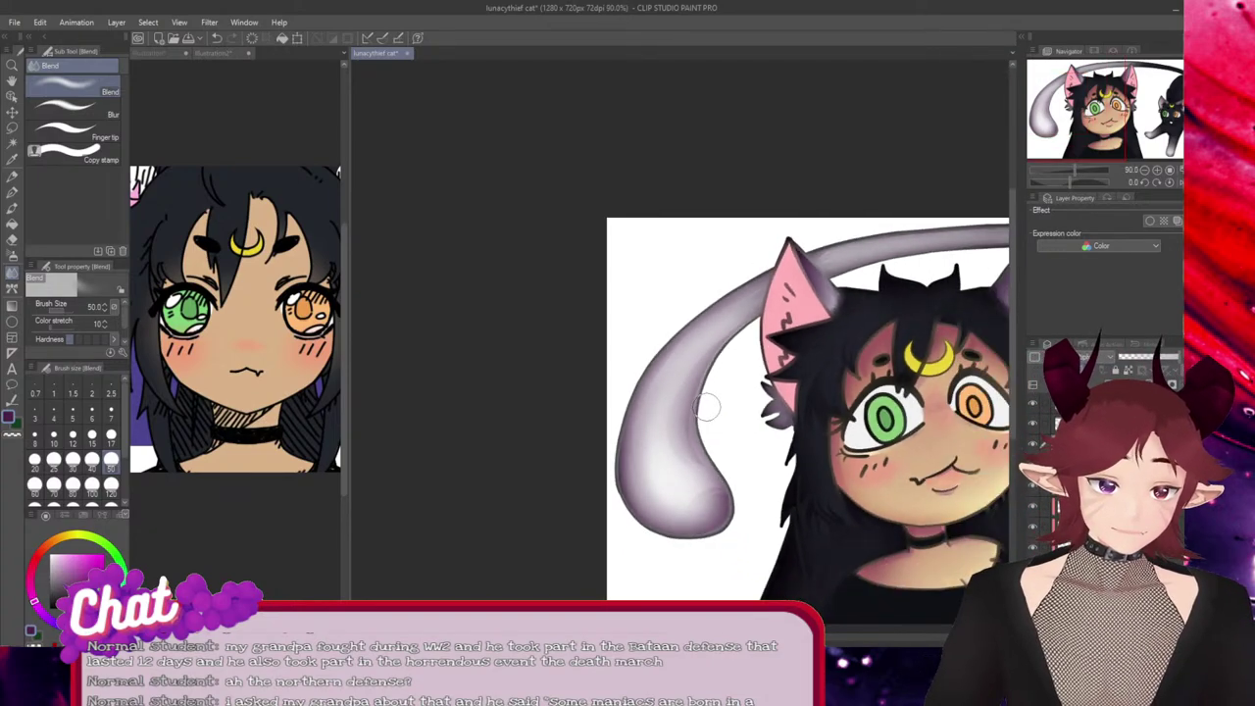
{"action": "left_click_drag", "start_coordinate": [750, 637], "coordinate": [796, 637]}
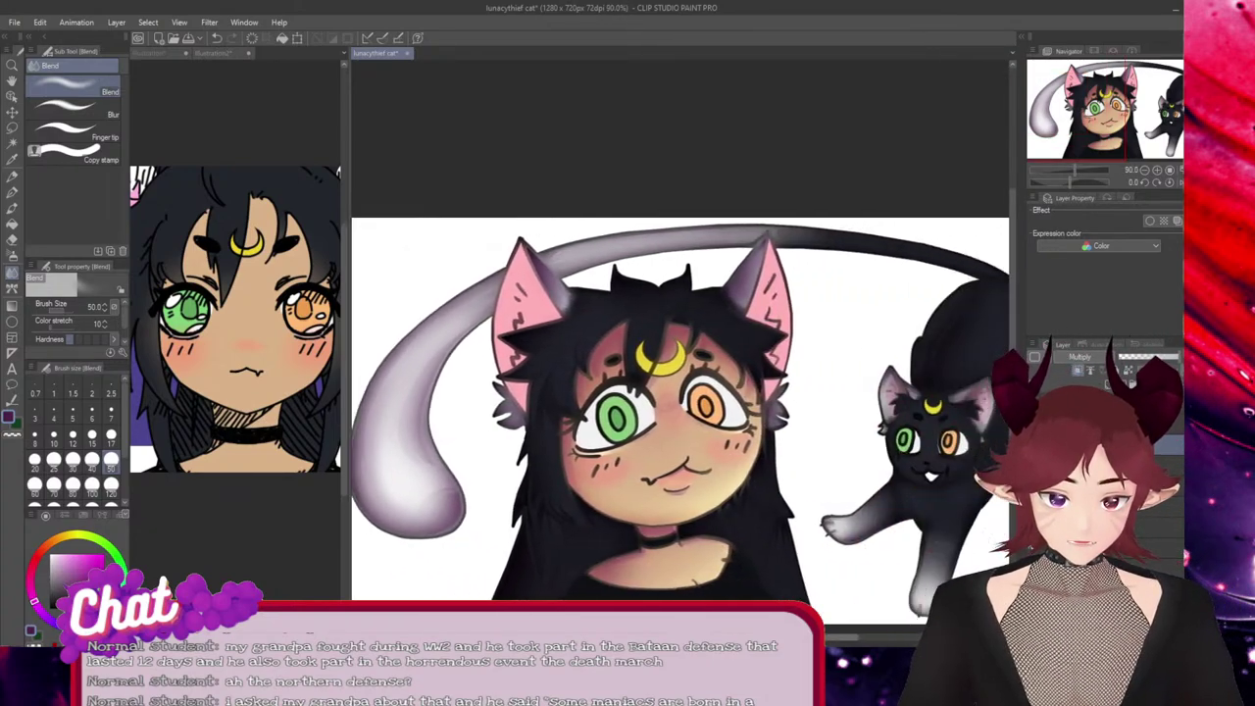
{"action": "scroll", "coordinate": [580, 216], "scroll_direction": "right", "scroll_amount": 2}
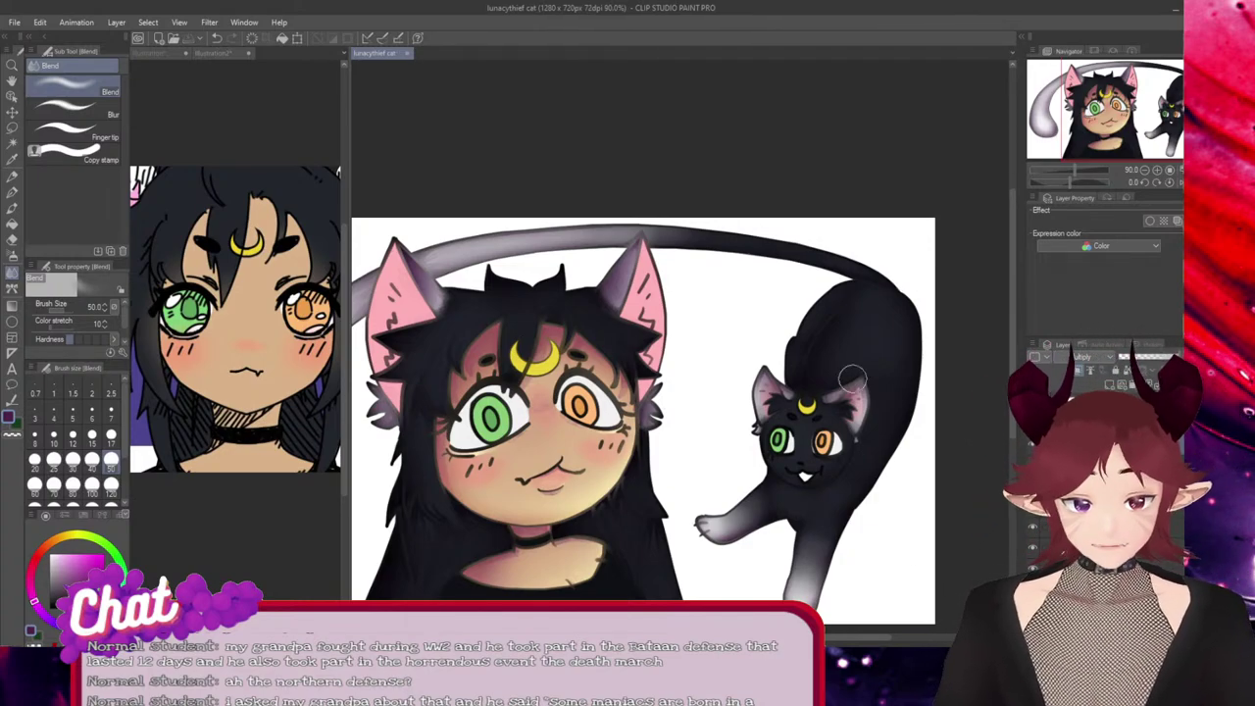
{"action": "scroll", "coordinate": [893, 355], "scroll_direction": "up", "scroll_amount": 1}
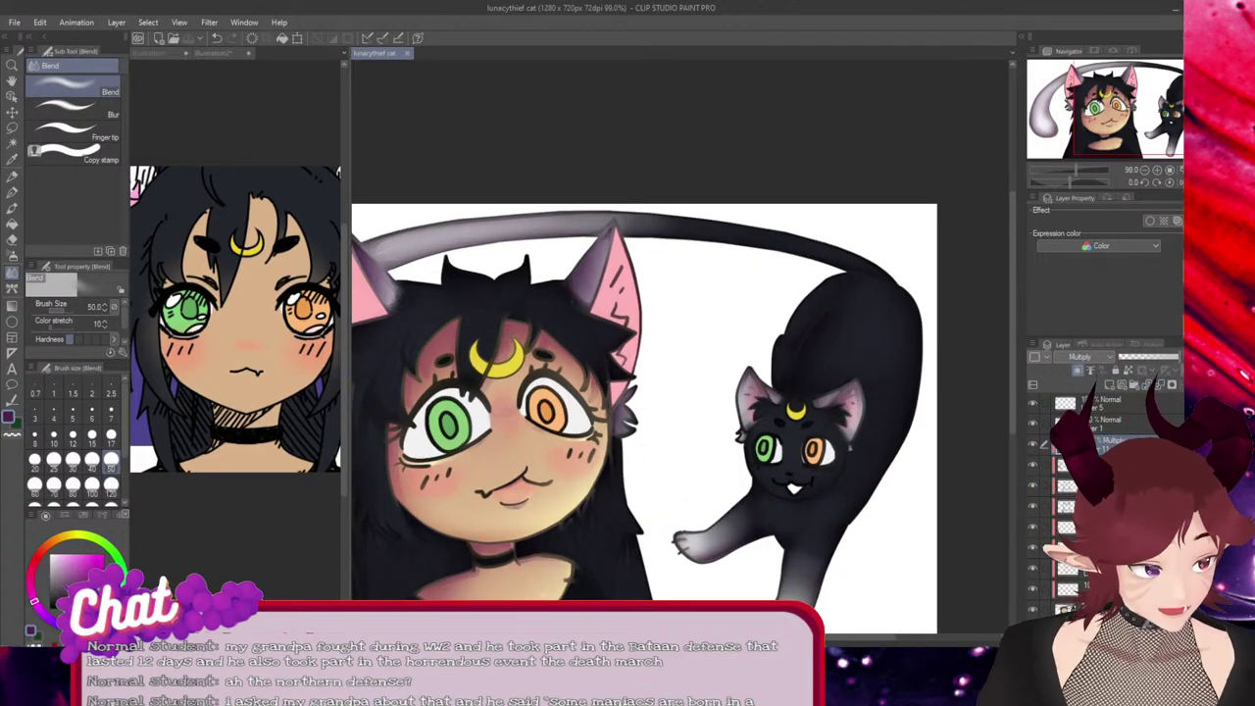
{"action": "left_click", "coordinate": [1033, 444]}
{"action": "left_click", "coordinate": [1032, 464]}
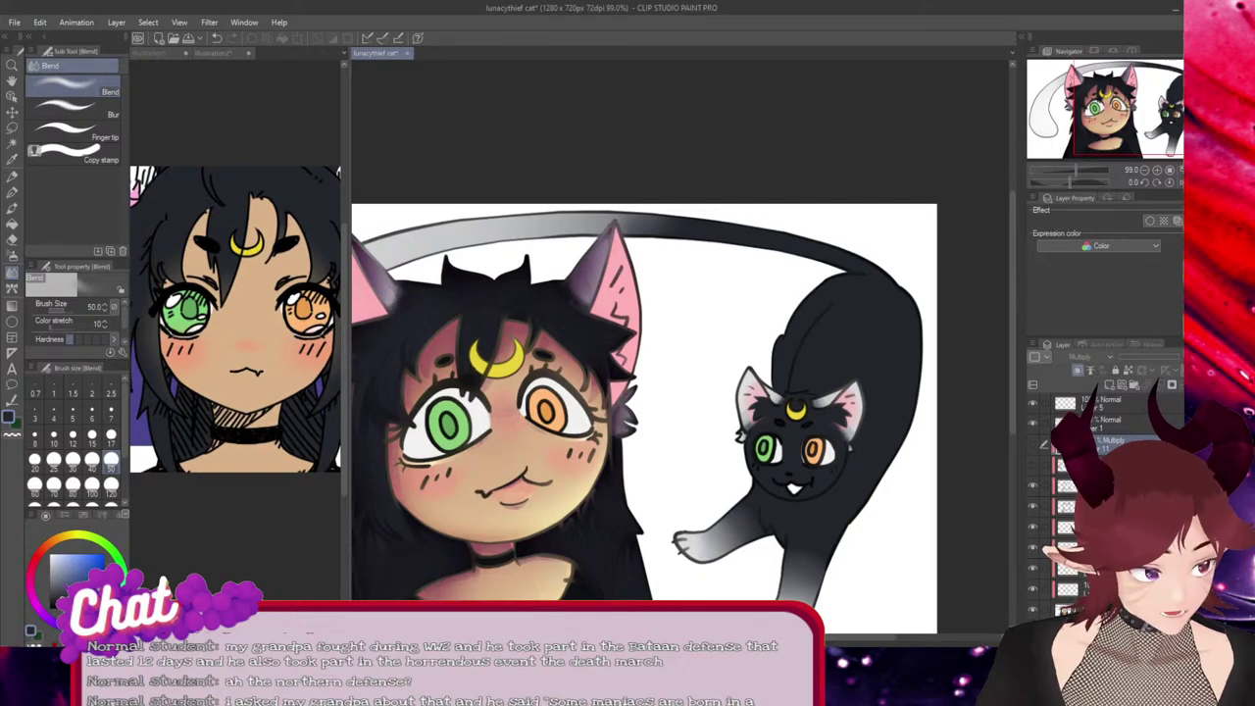
{"action": "left_click", "coordinate": [1033, 444]}
{"action": "left_click", "coordinate": [1032, 464]}
{"action": "left_click_drag", "start_coordinate": [1013, 385], "coordinate": [1013, 416]}
{"action": "left_click_drag", "start_coordinate": [866, 637], "coordinate": [847, 637]}
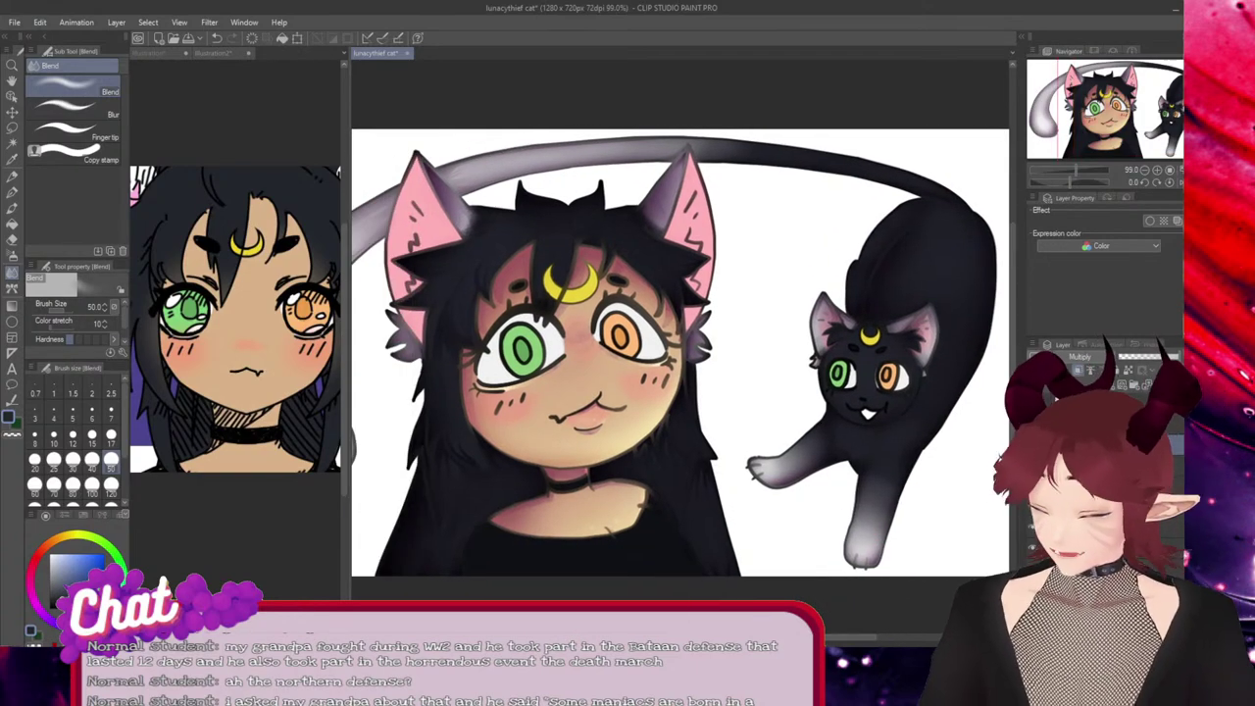
Save the illustration and view the whole composition
{"action": "key", "text": "ctrl+s"}
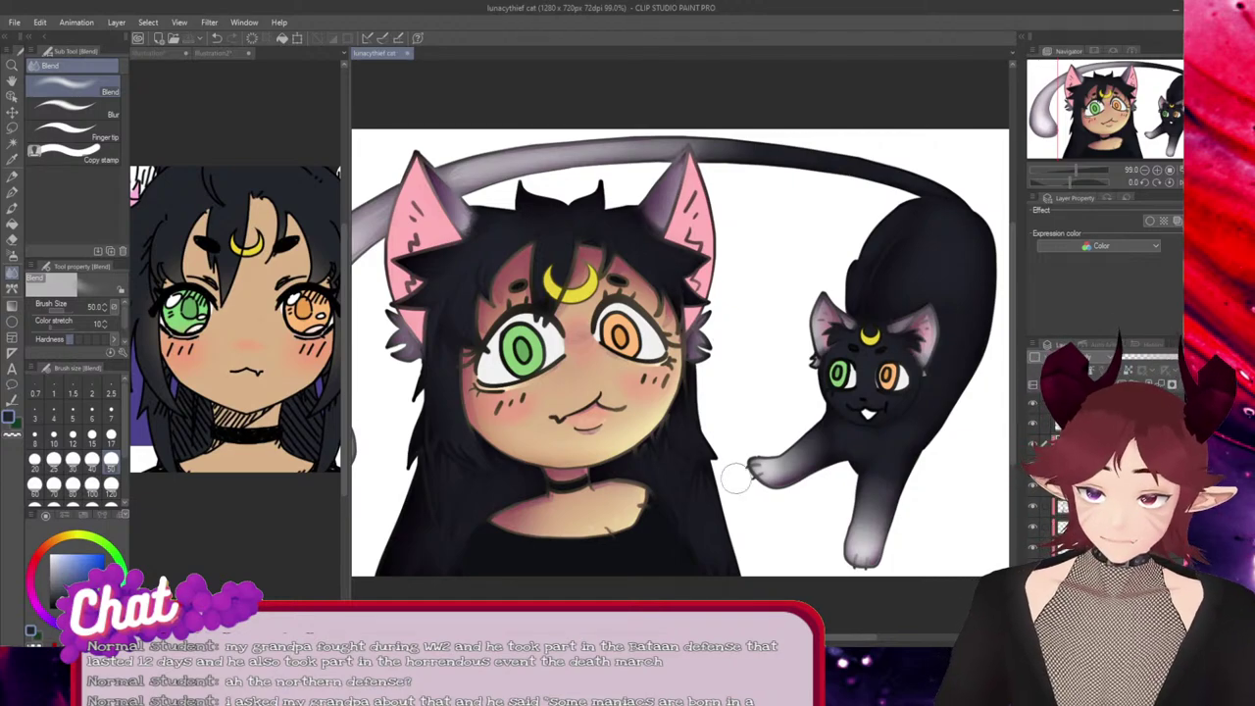
{"action": "scroll", "coordinate": [655, 297], "scroll_direction": "down", "scroll_amount": 2}
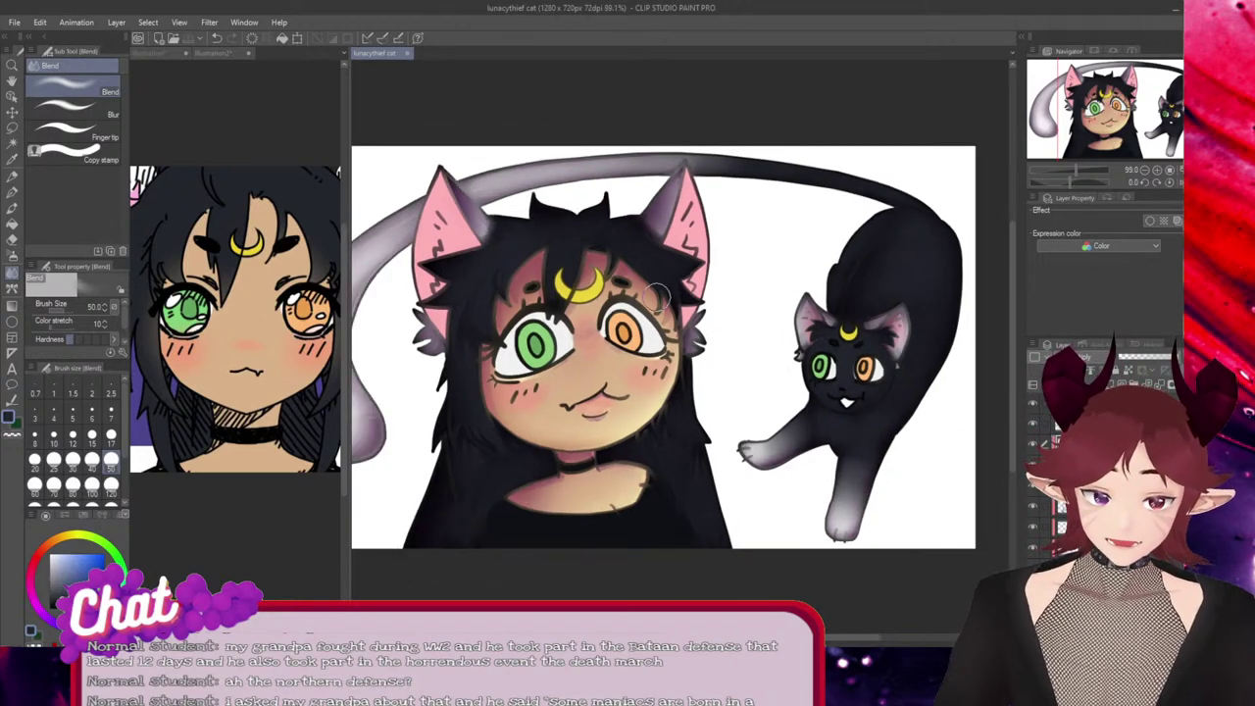
{"action": "left_click_drag", "start_coordinate": [838, 638], "coordinate": [822, 638]}
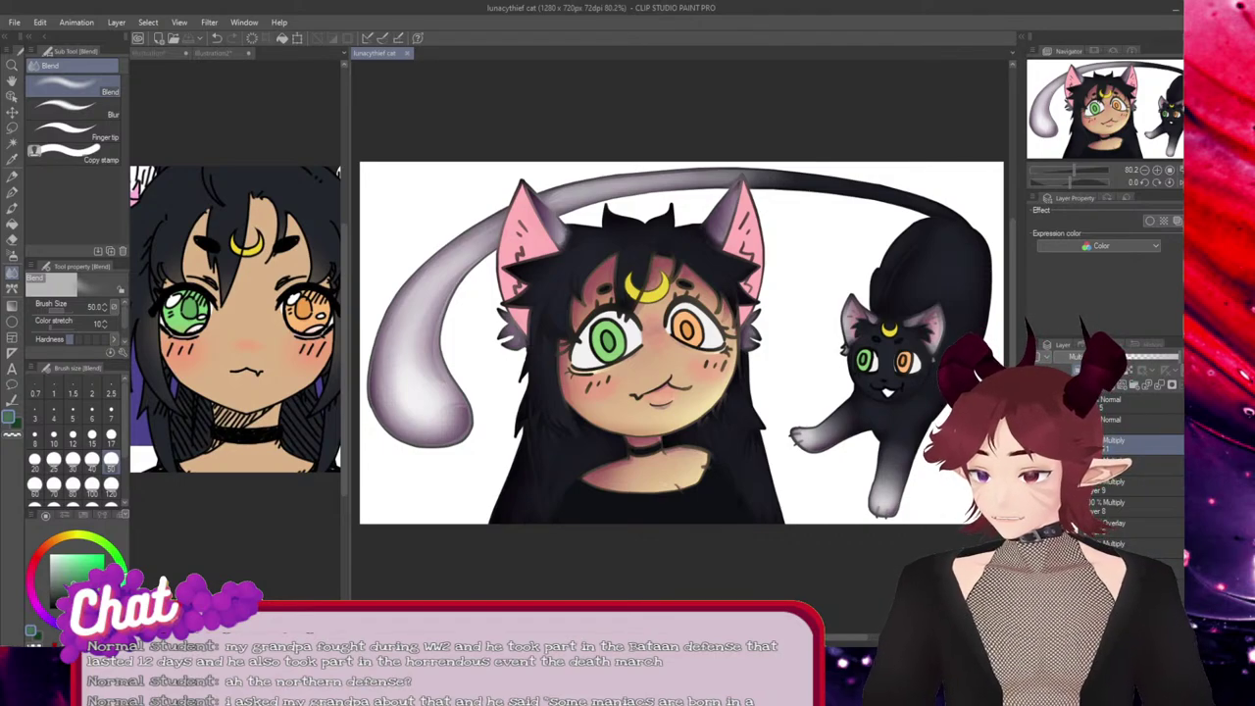
Save the illustration and paint green highlight strokes on the hair lock over the forehead moon with the Turnip pen at size 8
{"action": "key", "text": "p"}
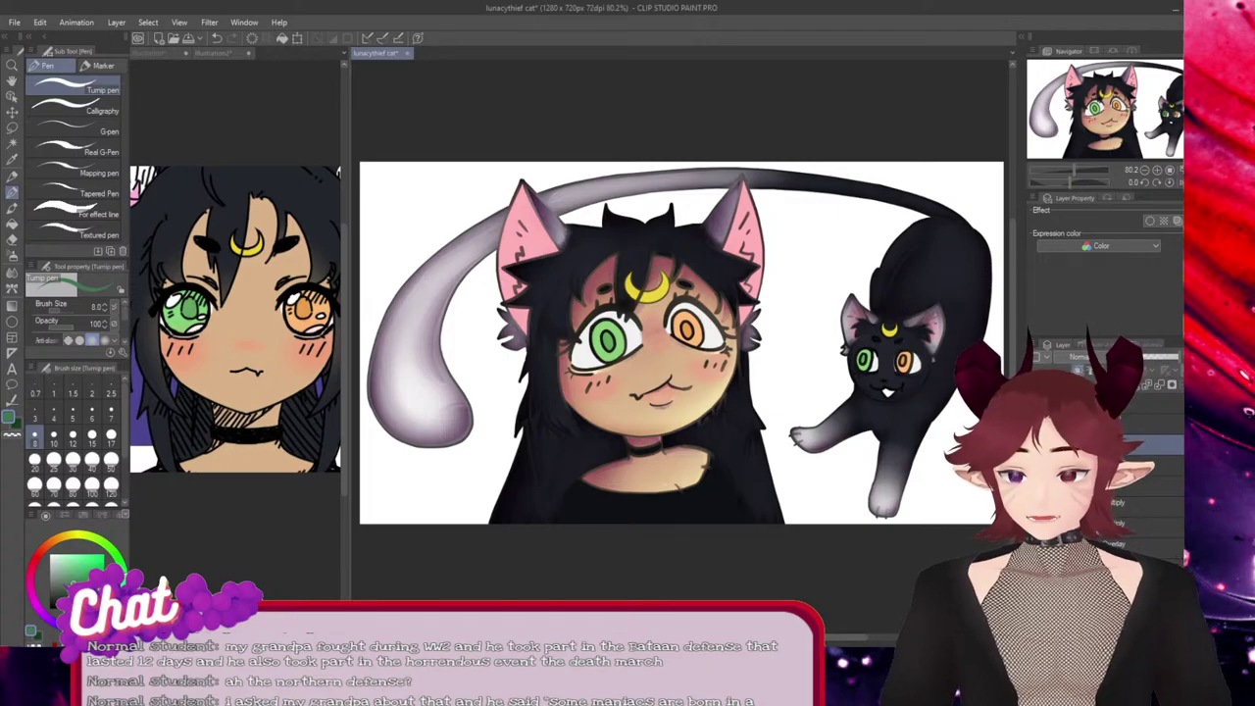
{"action": "scroll", "coordinate": [679, 345], "scroll_direction": "up", "scroll_amount": 3}
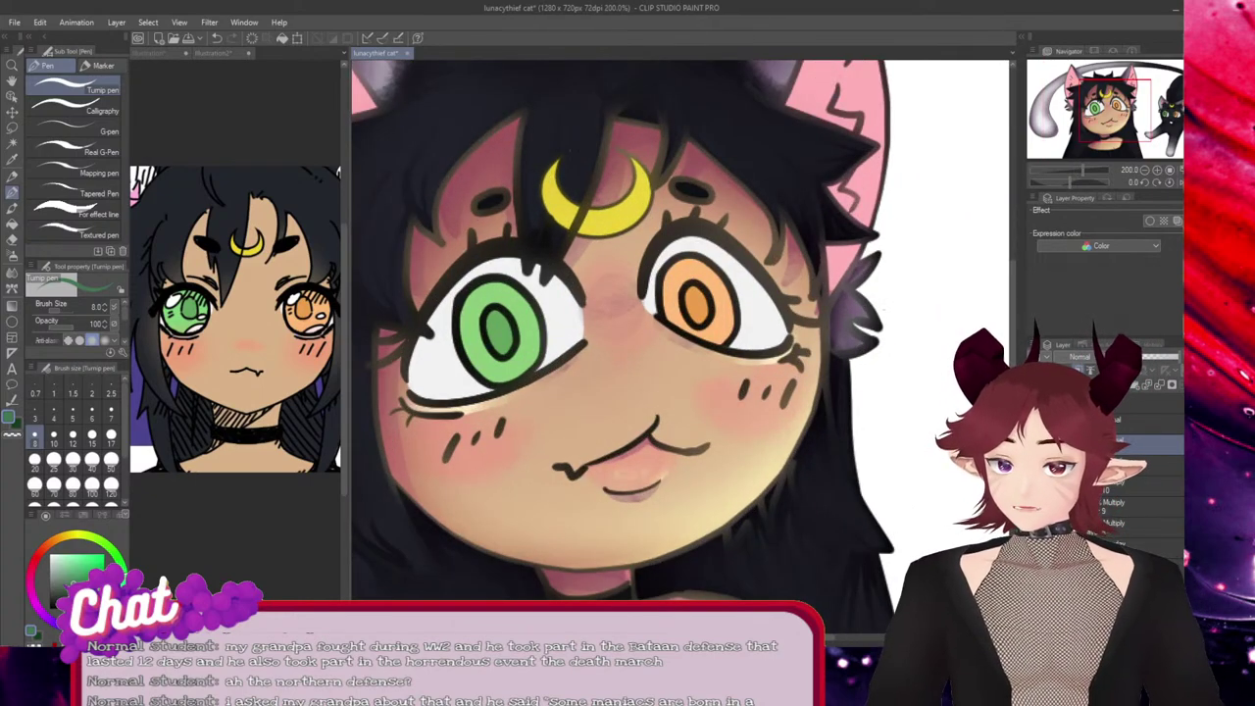
{"action": "scroll", "coordinate": [680, 347], "scroll_direction": "up", "scroll_amount": 5}
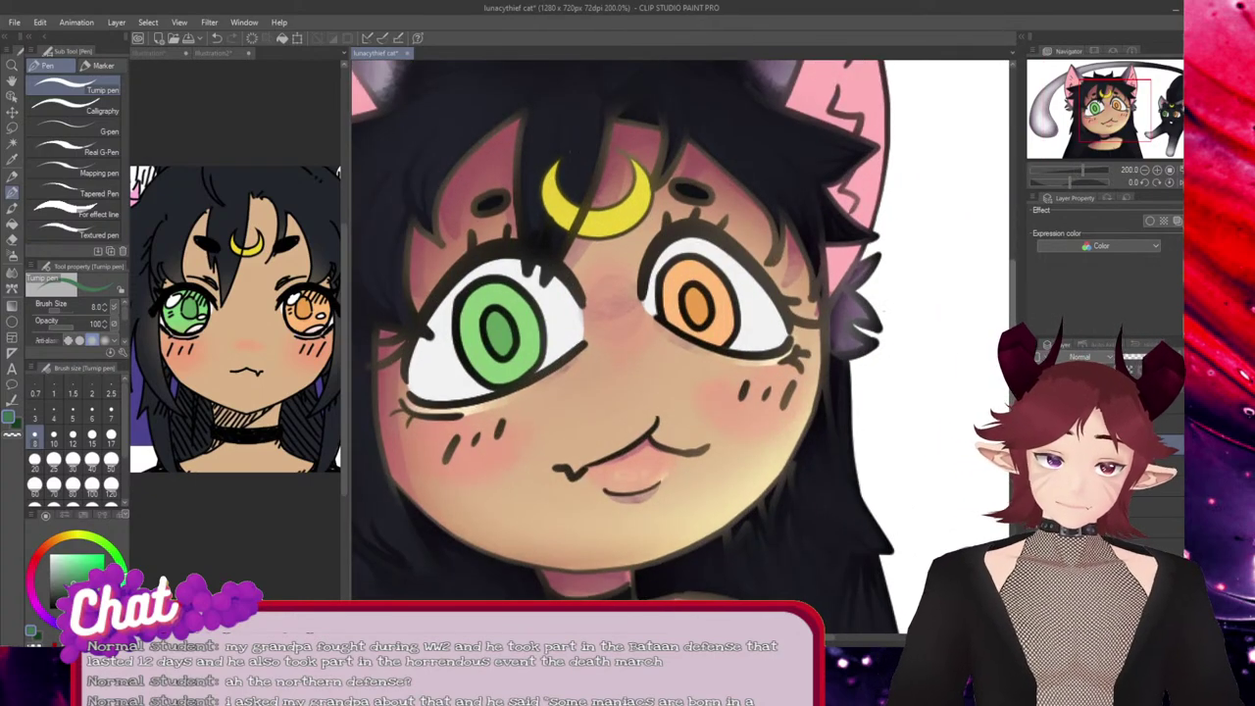
{"action": "key", "text": "ctrl+s"}
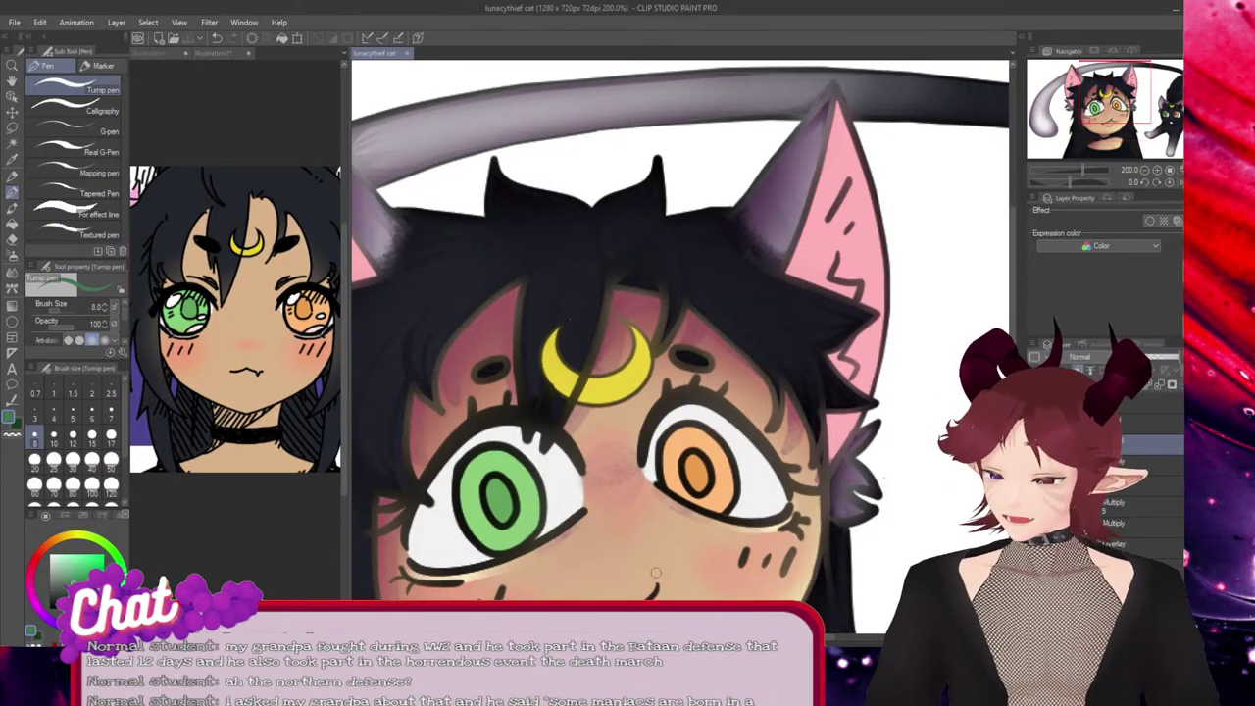
{"action": "left_click_drag", "start_coordinate": [741, 637], "coordinate": [682, 637]}
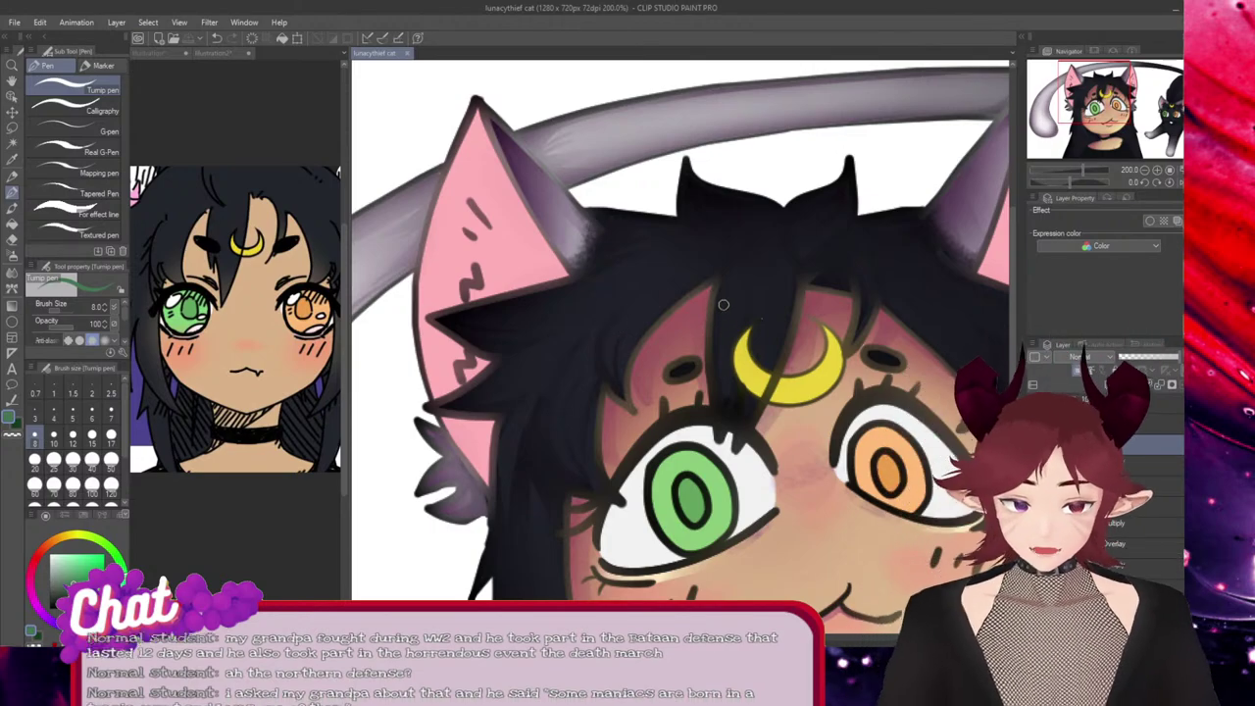
{"action": "mouse_move", "coordinate": [721, 303]}
{"action": "left_mouse_down"}
{"action": "mouse_move", "coordinate": [776, 345]}
{"action": "mouse_move", "coordinate": [792, 333]}
{"action": "mouse_move", "coordinate": [784, 313]}
{"action": "left_mouse_up"}
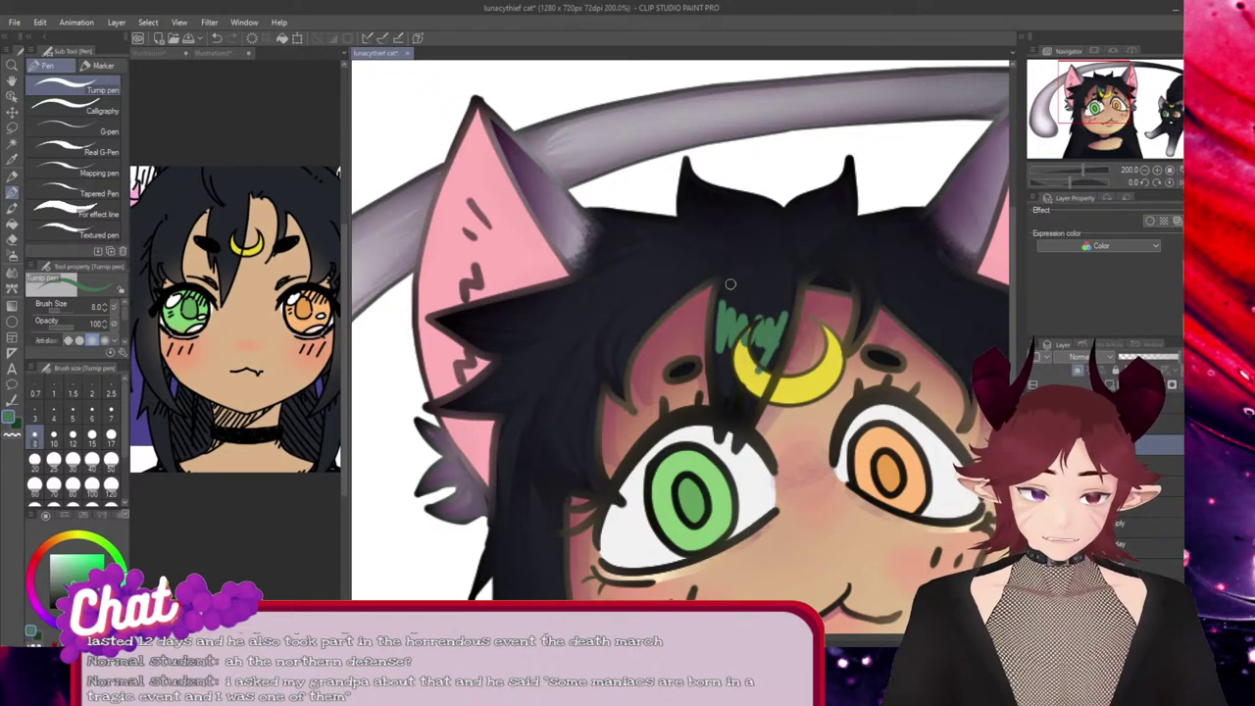
{"action": "left_click_drag", "start_coordinate": [730, 284], "coordinate": [726, 367]}
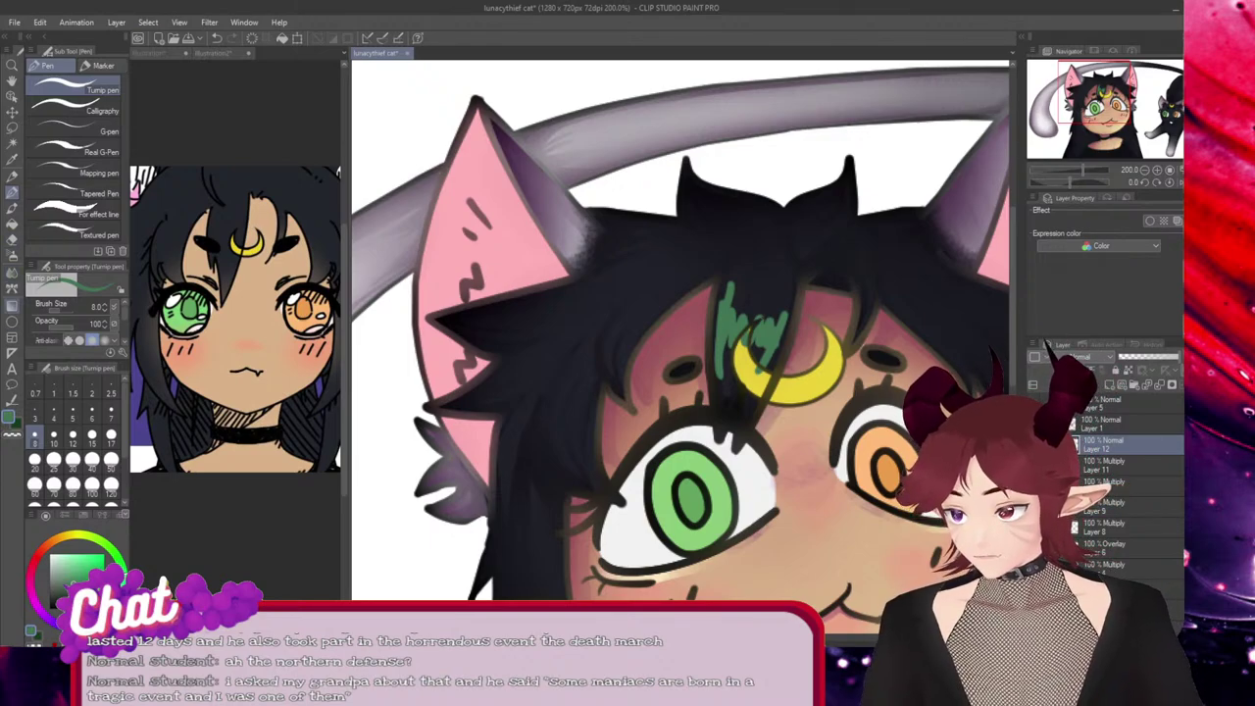
Smear the green strokes along the central hair lock with the Finger tip tool at size 17 and recolor them pale teal
{"action": "key", "text": "j"}
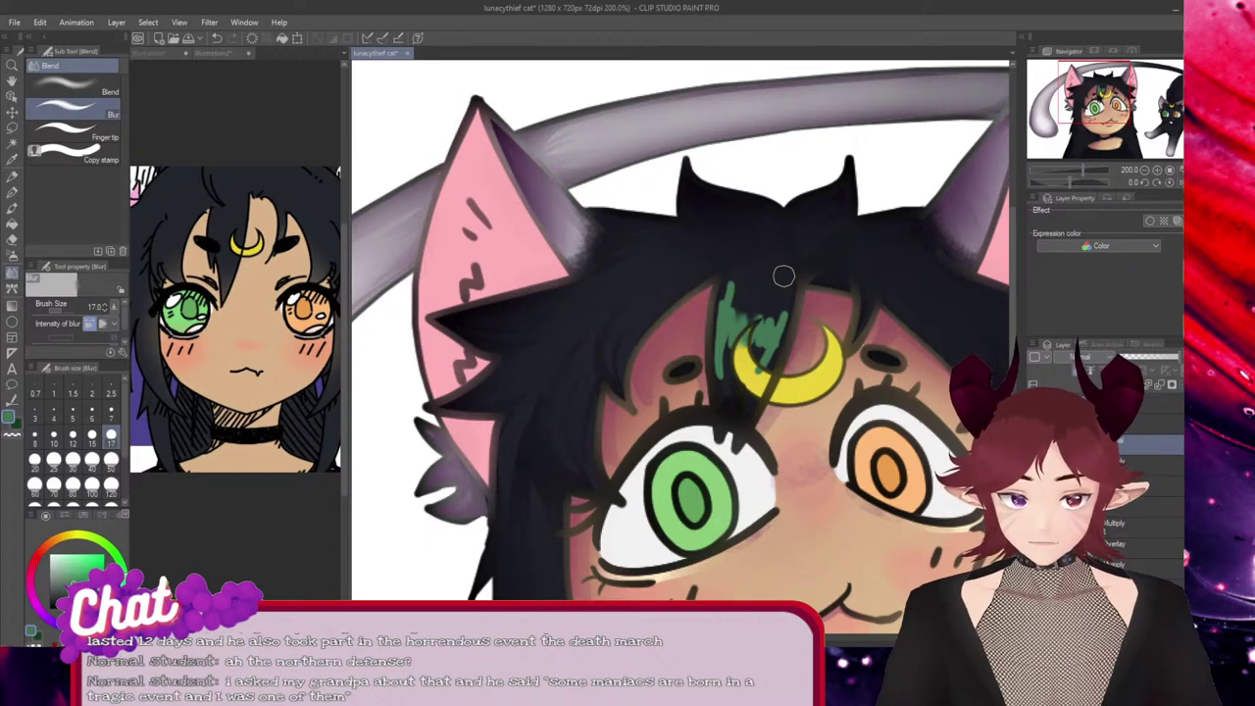
{"action": "mouse_move", "coordinate": [752, 365]}
{"action": "left_mouse_down"}
{"action": "mouse_move", "coordinate": [747, 375]}
{"action": "mouse_move", "coordinate": [733, 350]}
{"action": "left_mouse_up"}
{"action": "key", "text": "ctrl+z"}
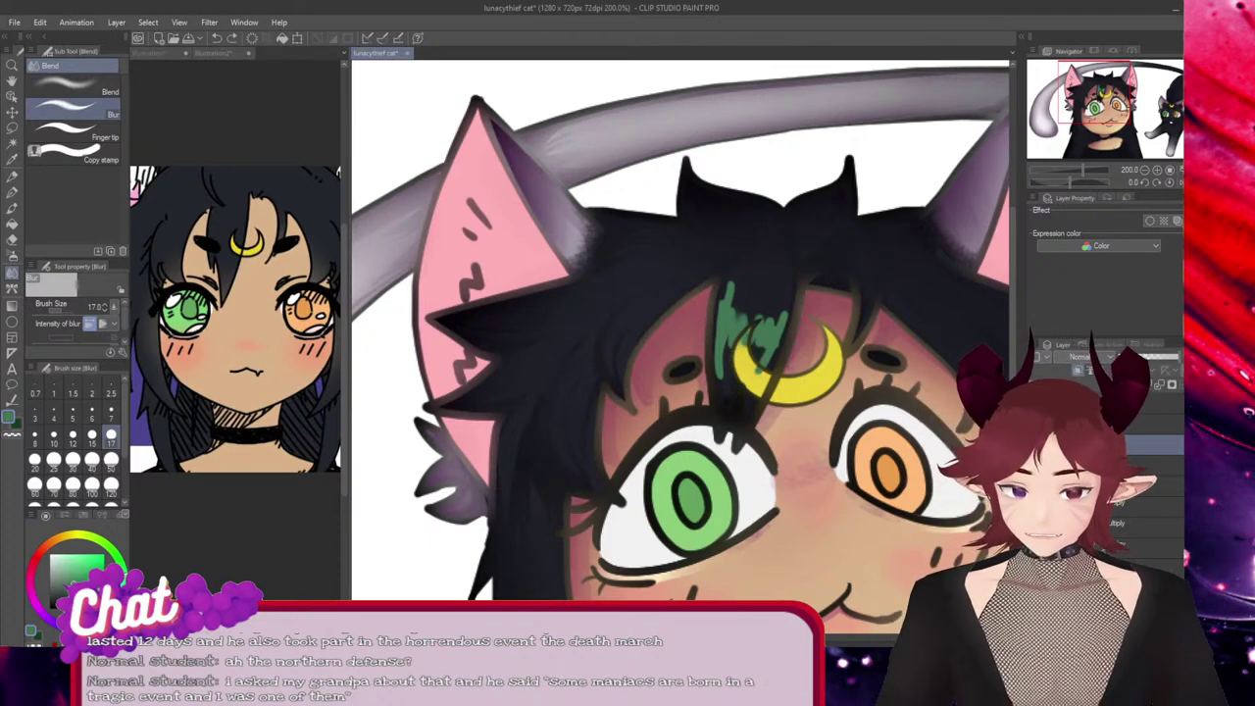
{"action": "left_click", "coordinate": [75, 132]}
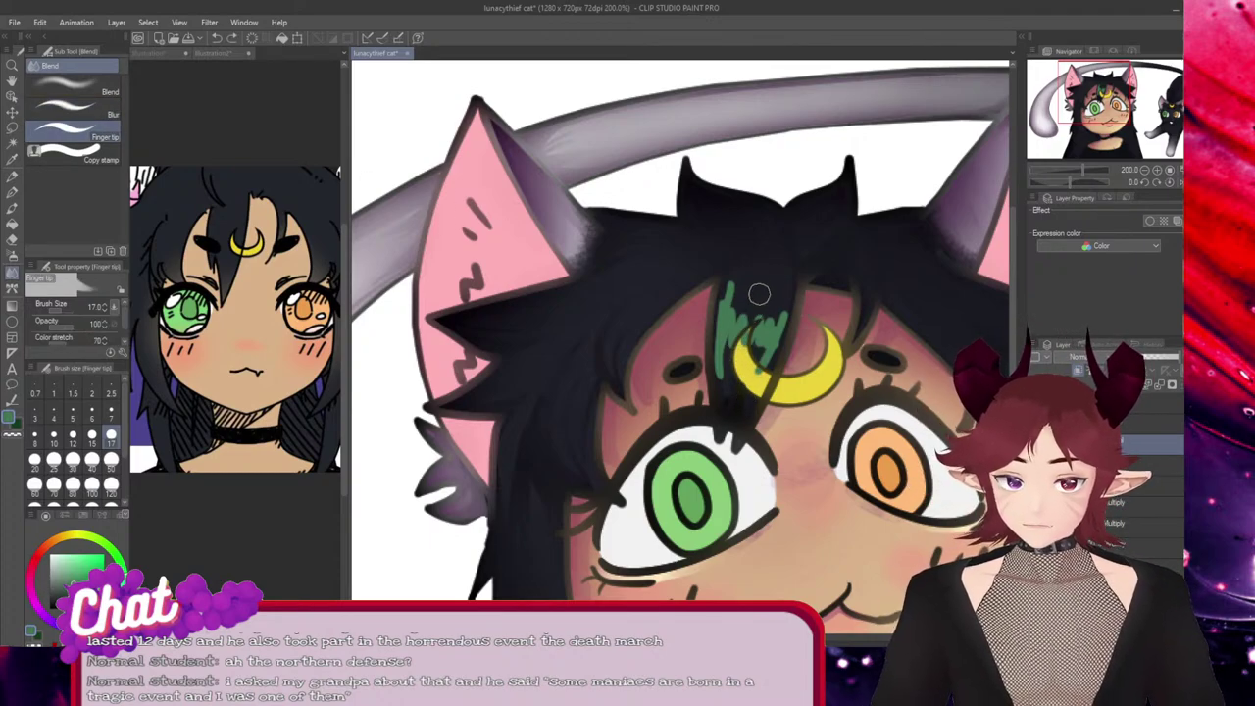
{"action": "mouse_move", "coordinate": [742, 281]}
{"action": "left_mouse_down"}
{"action": "mouse_move", "coordinate": [741, 377]}
{"action": "mouse_move", "coordinate": [773, 279]}
{"action": "mouse_move", "coordinate": [772, 337]}
{"action": "mouse_move", "coordinate": [790, 273]}
{"action": "mouse_move", "coordinate": [739, 396]}
{"action": "mouse_move", "coordinate": [744, 349]}
{"action": "mouse_move", "coordinate": [726, 394]}
{"action": "mouse_move", "coordinate": [732, 278]}
{"action": "mouse_move", "coordinate": [732, 424]}
{"action": "mouse_move", "coordinate": [722, 391]}
{"action": "mouse_move", "coordinate": [739, 257]}
{"action": "mouse_move", "coordinate": [713, 330]}
{"action": "mouse_move", "coordinate": [735, 409]}
{"action": "left_mouse_up"}
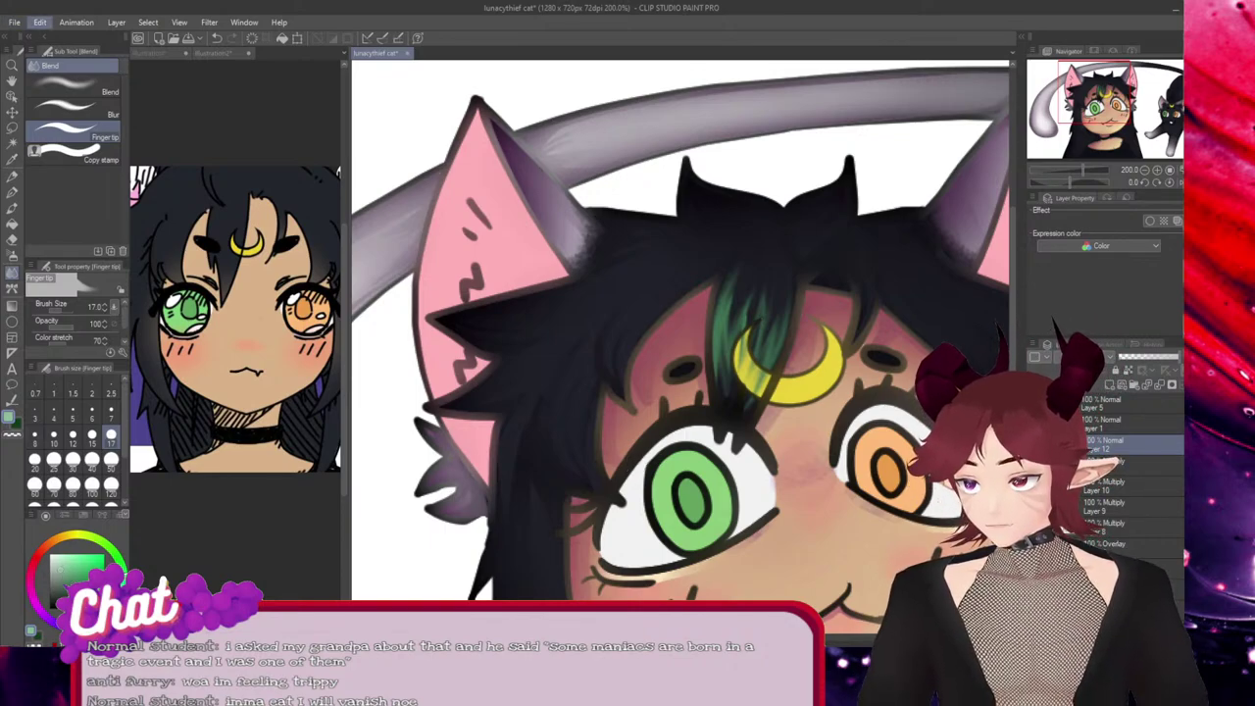
{"action": "left_click", "coordinate": [98, 196]}
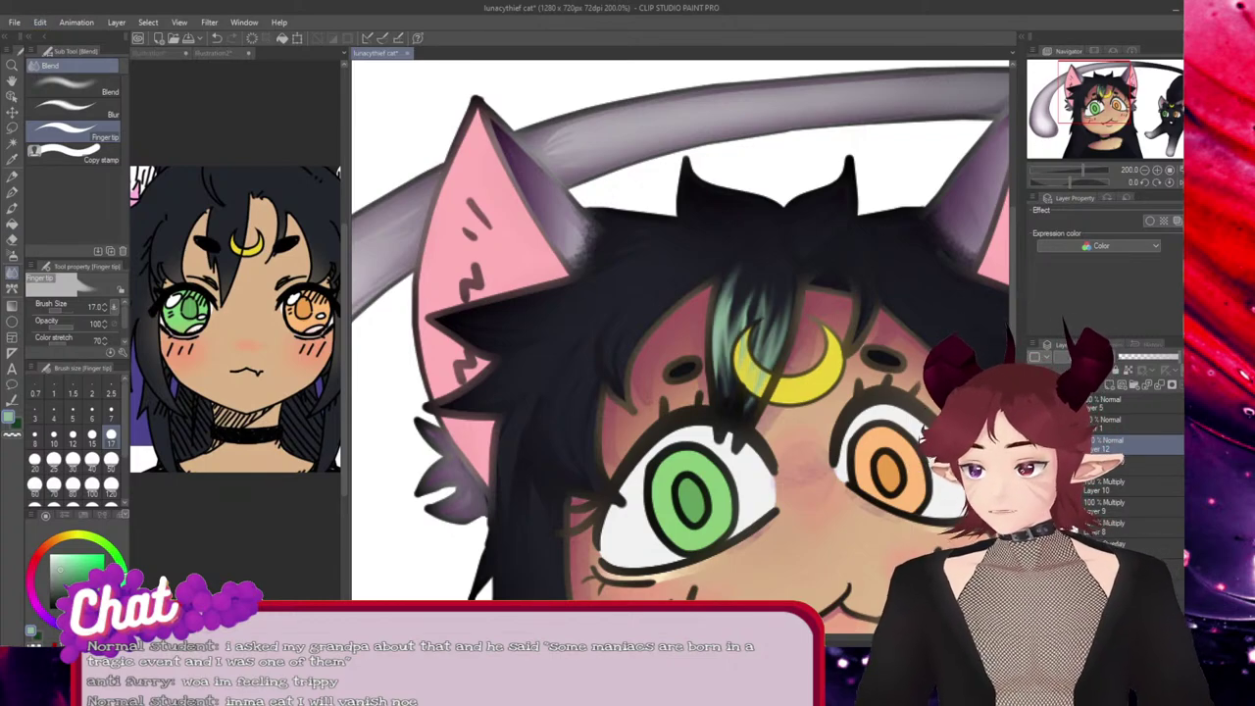
Draw pale blue-teal highlight strokes with the Turnip pen on the bangs between the central lock and the fully visible pink ear
{"action": "left_click", "coordinate": [11, 192]}
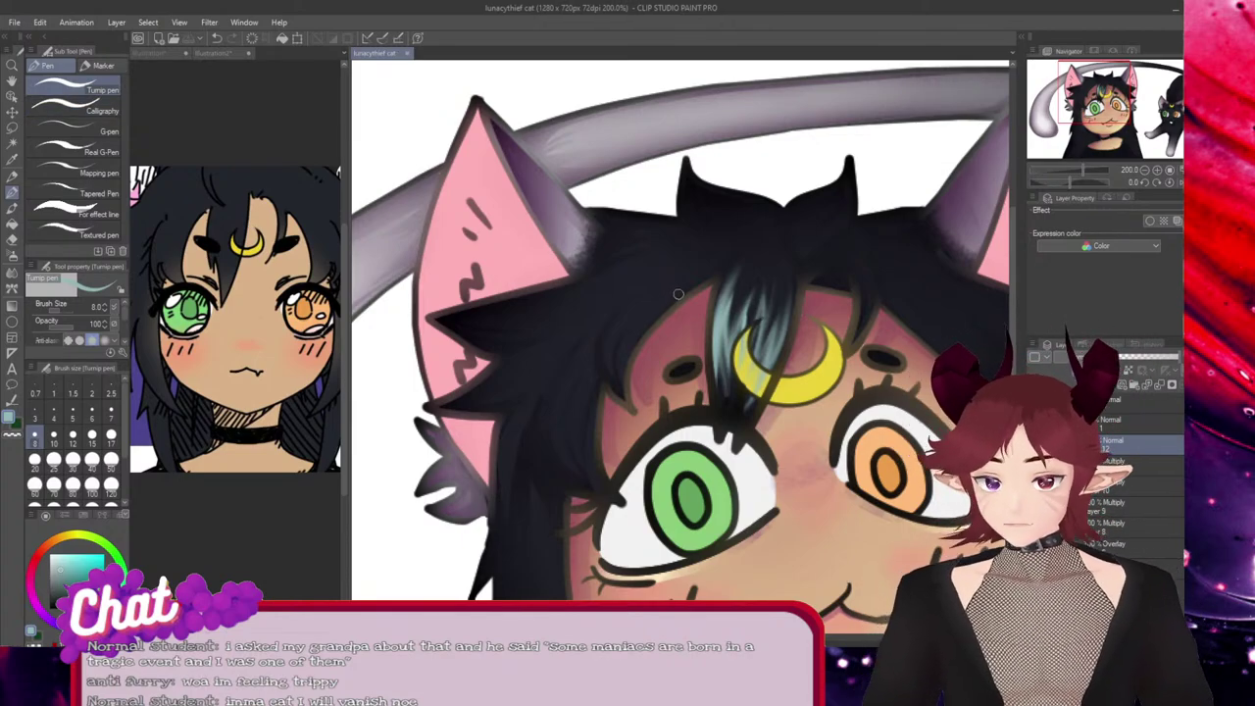
{"action": "left_click_drag", "start_coordinate": [690, 285], "coordinate": [624, 373]}
{"action": "mouse_move", "coordinate": [666, 272]}
{"action": "left_mouse_down"}
{"action": "mouse_move", "coordinate": [589, 376]}
{"action": "mouse_move", "coordinate": [653, 310]}
{"action": "mouse_move", "coordinate": [638, 297]}
{"action": "mouse_move", "coordinate": [648, 290]}
{"action": "mouse_move", "coordinate": [612, 335]}
{"action": "left_mouse_up"}
{"action": "mouse_move", "coordinate": [655, 294]}
{"action": "left_mouse_down"}
{"action": "mouse_move", "coordinate": [645, 329]}
{"action": "mouse_move", "coordinate": [624, 333]}
{"action": "left_mouse_up"}
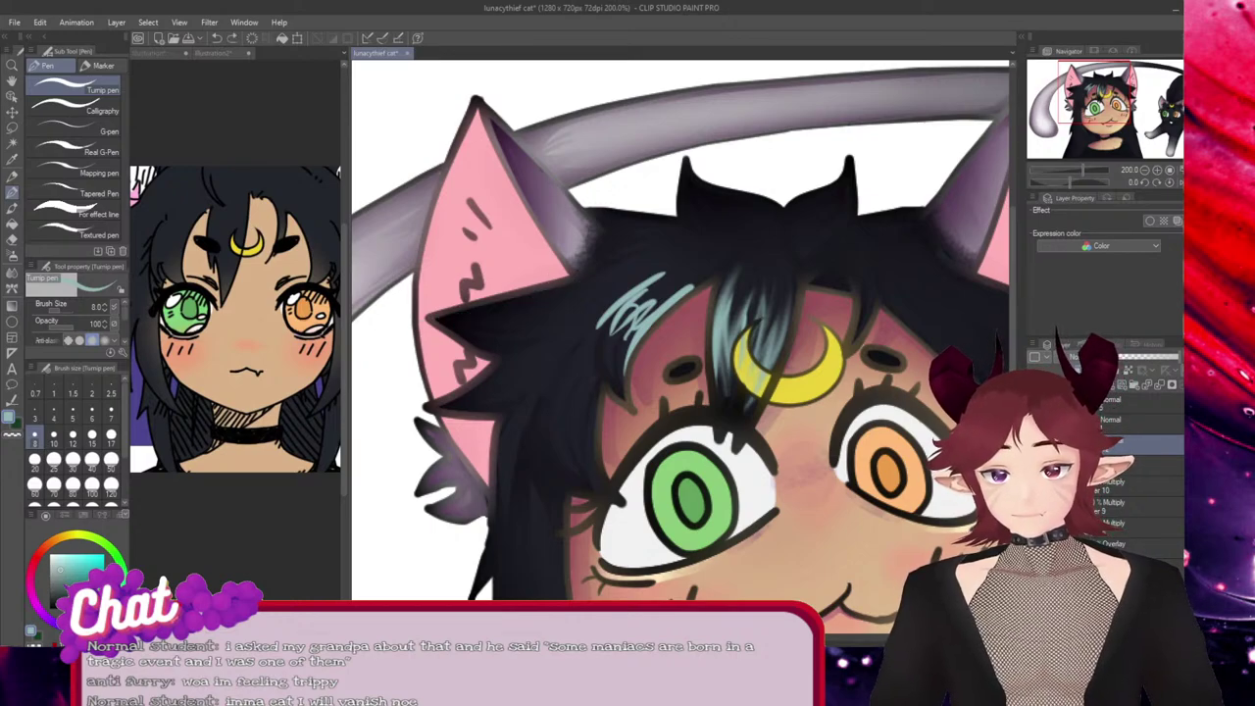
{"action": "mouse_move", "coordinate": [592, 274]}
{"action": "left_mouse_down"}
{"action": "mouse_move", "coordinate": [379, 323]}
{"action": "mouse_move", "coordinate": [544, 326]}
{"action": "left_mouse_up"}
{"action": "key", "text": "ctrl+z"}
{"action": "key", "text": "ctrl+z"}
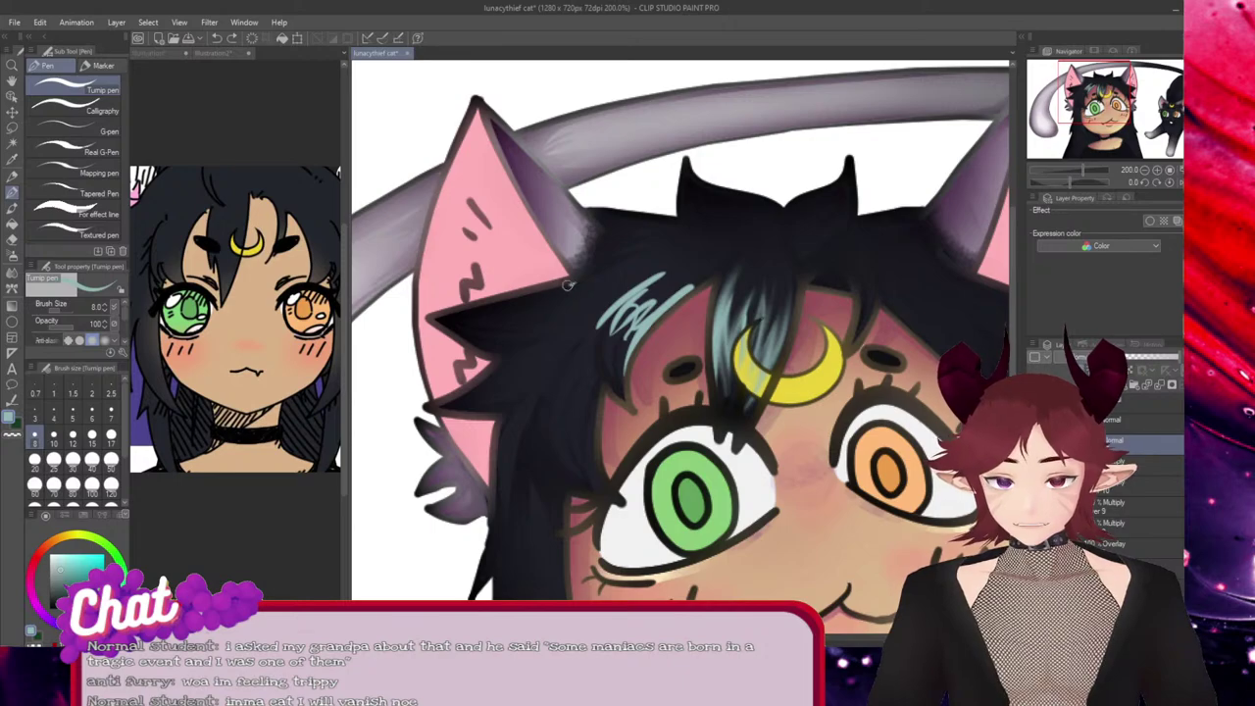
Draw zigzag pale blue-teal highlight strokes with the Turnip pen on the hair beneath the pink ear and down beside the green eye
{"action": "mouse_move", "coordinate": [567, 284]}
{"action": "left_mouse_down"}
{"action": "mouse_move", "coordinate": [483, 319]}
{"action": "mouse_move", "coordinate": [571, 301]}
{"action": "mouse_move", "coordinate": [522, 335]}
{"action": "mouse_move", "coordinate": [519, 358]}
{"action": "mouse_move", "coordinate": [555, 373]}
{"action": "left_mouse_up"}
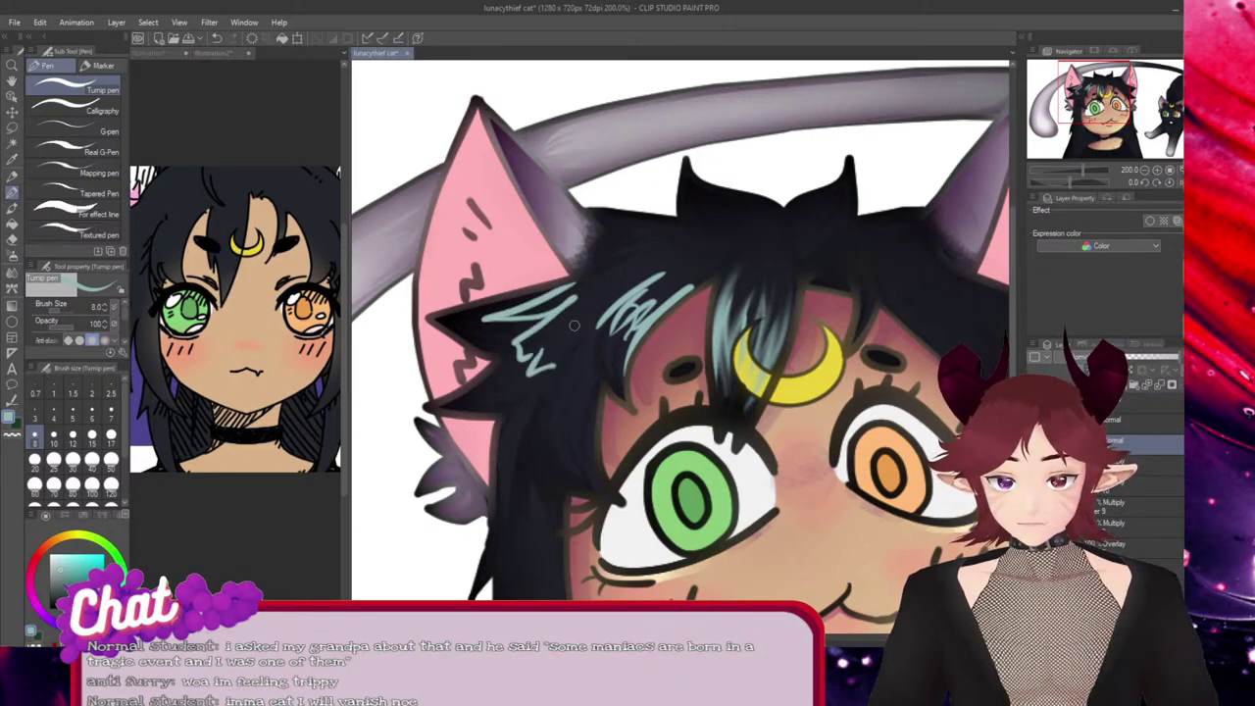
{"action": "left_click_drag", "start_coordinate": [574, 325], "coordinate": [521, 430]}
{"action": "mouse_move", "coordinate": [596, 374]}
{"action": "left_mouse_down"}
{"action": "mouse_move", "coordinate": [581, 449]}
{"action": "mouse_move", "coordinate": [555, 421]}
{"action": "left_mouse_up"}
{"action": "left_click_drag", "start_coordinate": [563, 373], "coordinate": [542, 380]}
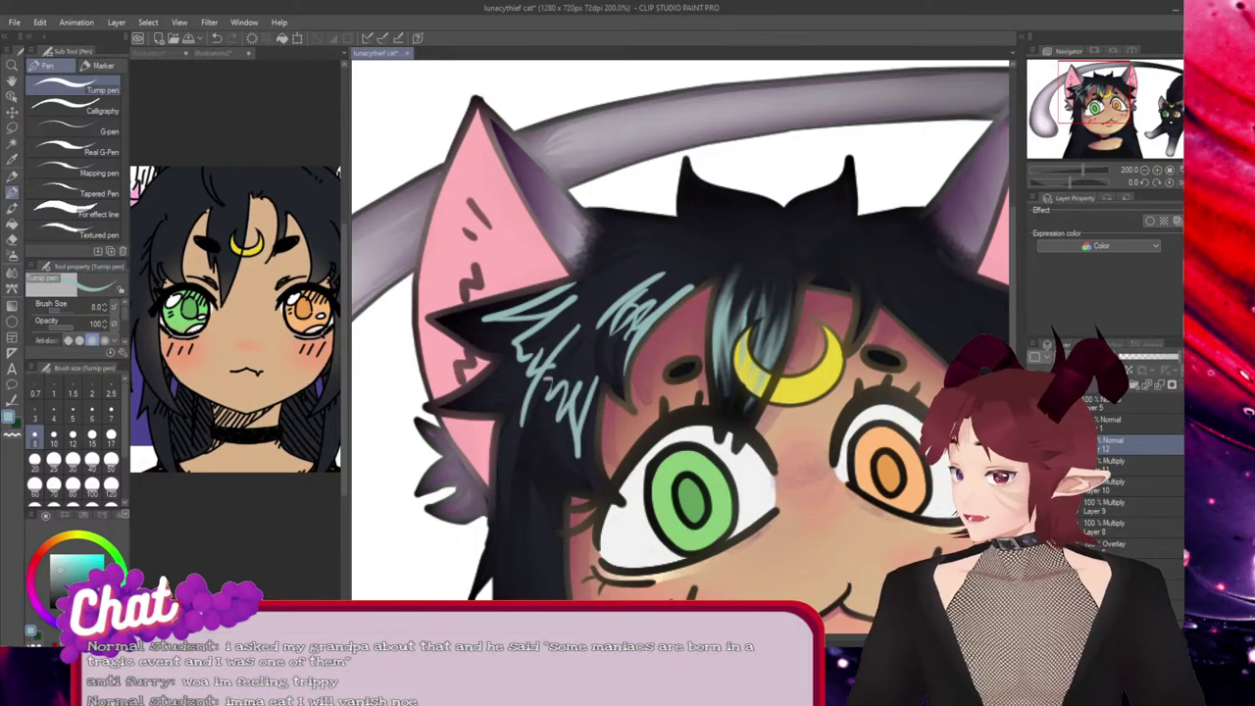
Smudge the light teal highlights on the bangs and the hair beside the green eye with the Finger tip blend tool at size 17
{"action": "key", "text": "j"}
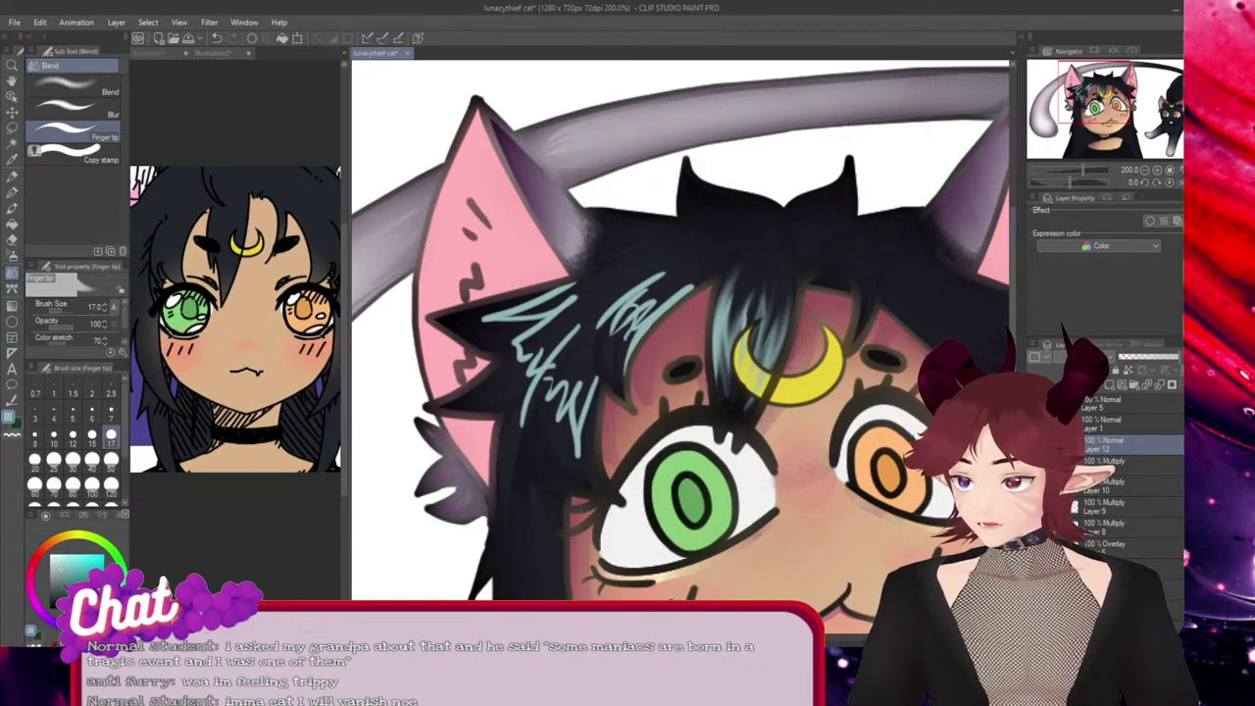
{"action": "mouse_move", "coordinate": [696, 279]}
{"action": "left_mouse_down"}
{"action": "mouse_move", "coordinate": [622, 387]}
{"action": "mouse_move", "coordinate": [636, 349]}
{"action": "mouse_move", "coordinate": [714, 276]}
{"action": "mouse_move", "coordinate": [658, 300]}
{"action": "mouse_move", "coordinate": [612, 384]}
{"action": "mouse_move", "coordinate": [697, 261]}
{"action": "mouse_move", "coordinate": [637, 315]}
{"action": "mouse_move", "coordinate": [616, 356]}
{"action": "mouse_move", "coordinate": [692, 266]}
{"action": "mouse_move", "coordinate": [611, 346]}
{"action": "mouse_move", "coordinate": [690, 265]}
{"action": "mouse_move", "coordinate": [602, 339]}
{"action": "mouse_move", "coordinate": [614, 369]}
{"action": "mouse_move", "coordinate": [697, 269]}
{"action": "mouse_move", "coordinate": [603, 394]}
{"action": "mouse_move", "coordinate": [603, 371]}
{"action": "mouse_move", "coordinate": [644, 348]}
{"action": "mouse_move", "coordinate": [626, 353]}
{"action": "mouse_move", "coordinate": [696, 268]}
{"action": "mouse_move", "coordinate": [625, 379]}
{"action": "mouse_move", "coordinate": [676, 286]}
{"action": "mouse_move", "coordinate": [615, 376]}
{"action": "mouse_move", "coordinate": [641, 337]}
{"action": "mouse_move", "coordinate": [586, 304]}
{"action": "mouse_move", "coordinate": [608, 321]}
{"action": "mouse_move", "coordinate": [594, 334]}
{"action": "mouse_move", "coordinate": [675, 250]}
{"action": "mouse_move", "coordinate": [686, 258]}
{"action": "mouse_move", "coordinate": [592, 332]}
{"action": "mouse_move", "coordinate": [692, 267]}
{"action": "left_mouse_up"}
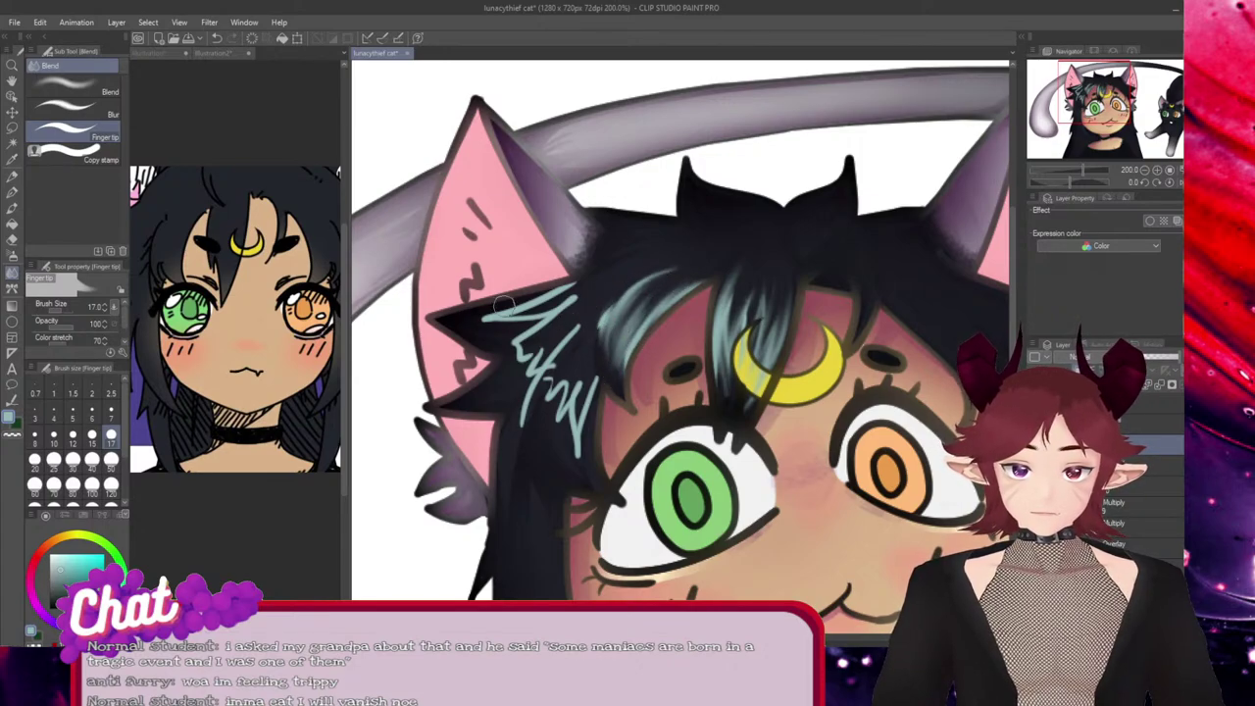
{"action": "mouse_move", "coordinate": [588, 280]}
{"action": "left_mouse_down"}
{"action": "mouse_move", "coordinate": [465, 330]}
{"action": "mouse_move", "coordinate": [570, 281]}
{"action": "mouse_move", "coordinate": [454, 321]}
{"action": "mouse_move", "coordinate": [618, 282]}
{"action": "mouse_move", "coordinate": [486, 327]}
{"action": "mouse_move", "coordinate": [598, 278]}
{"action": "mouse_move", "coordinate": [482, 368]}
{"action": "mouse_move", "coordinate": [549, 307]}
{"action": "mouse_move", "coordinate": [482, 340]}
{"action": "mouse_move", "coordinate": [472, 320]}
{"action": "mouse_move", "coordinate": [567, 289]}
{"action": "mouse_move", "coordinate": [461, 315]}
{"action": "mouse_move", "coordinate": [613, 270]}
{"action": "left_mouse_up"}
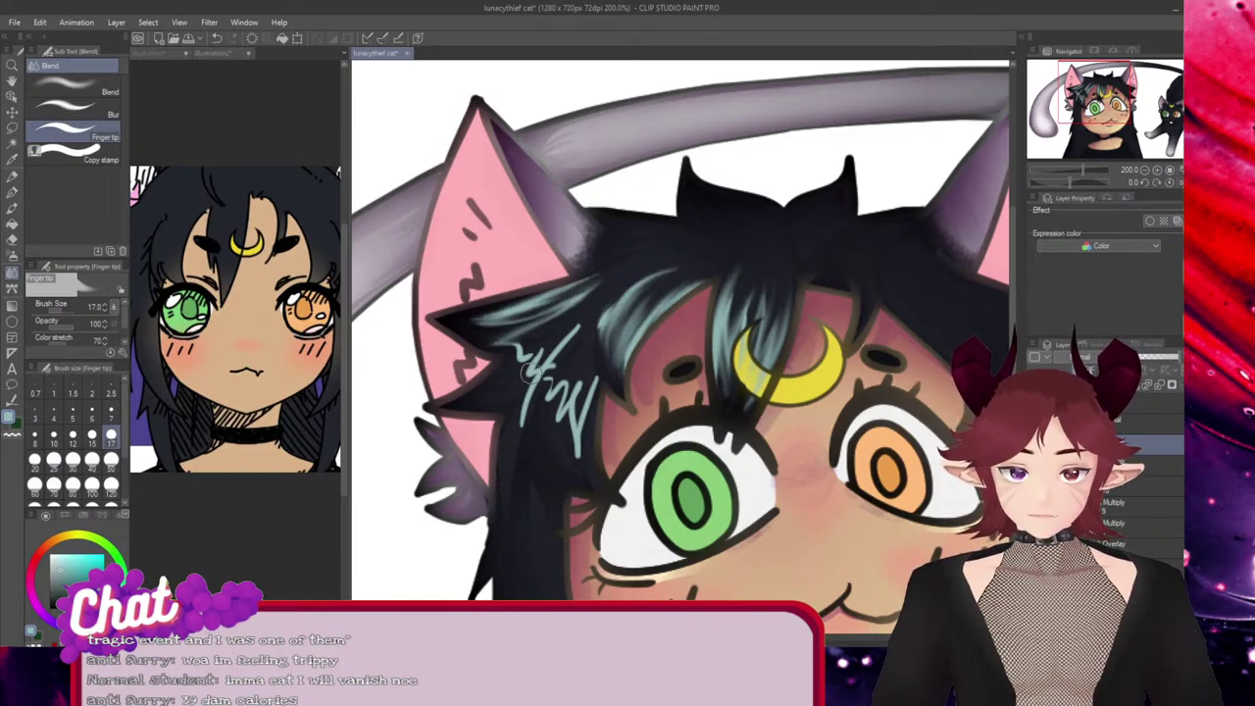
{"action": "mouse_move", "coordinate": [602, 382]}
{"action": "left_mouse_down"}
{"action": "mouse_move", "coordinate": [589, 464]}
{"action": "mouse_move", "coordinate": [607, 354]}
{"action": "mouse_move", "coordinate": [590, 442]}
{"action": "mouse_move", "coordinate": [591, 373]}
{"action": "mouse_move", "coordinate": [570, 453]}
{"action": "mouse_move", "coordinate": [585, 358]}
{"action": "mouse_move", "coordinate": [552, 458]}
{"action": "mouse_move", "coordinate": [593, 352]}
{"action": "mouse_move", "coordinate": [539, 438]}
{"action": "mouse_move", "coordinate": [557, 369]}
{"action": "mouse_move", "coordinate": [591, 334]}
{"action": "mouse_move", "coordinate": [512, 417]}
{"action": "mouse_move", "coordinate": [577, 326]}
{"action": "mouse_move", "coordinate": [501, 413]}
{"action": "mouse_move", "coordinate": [574, 315]}
{"action": "mouse_move", "coordinate": [482, 370]}
{"action": "mouse_move", "coordinate": [539, 349]}
{"action": "mouse_move", "coordinate": [541, 331]}
{"action": "mouse_move", "coordinate": [470, 392]}
{"action": "mouse_move", "coordinate": [495, 419]}
{"action": "mouse_move", "coordinate": [569, 347]}
{"action": "mouse_move", "coordinate": [568, 331]}
{"action": "mouse_move", "coordinate": [529, 436]}
{"action": "mouse_move", "coordinate": [548, 349]}
{"action": "mouse_move", "coordinate": [498, 450]}
{"action": "mouse_move", "coordinate": [552, 333]}
{"action": "mouse_move", "coordinate": [607, 297]}
{"action": "mouse_move", "coordinate": [614, 346]}
{"action": "mouse_move", "coordinate": [559, 445]}
{"action": "mouse_move", "coordinate": [599, 323]}
{"action": "mouse_move", "coordinate": [575, 391]}
{"action": "mouse_move", "coordinate": [601, 483]}
{"action": "mouse_move", "coordinate": [602, 348]}
{"action": "mouse_move", "coordinate": [612, 491]}
{"action": "mouse_move", "coordinate": [603, 469]}
{"action": "mouse_move", "coordinate": [626, 324]}
{"action": "mouse_move", "coordinate": [603, 385]}
{"action": "mouse_move", "coordinate": [627, 410]}
{"action": "mouse_move", "coordinate": [617, 309]}
{"action": "mouse_move", "coordinate": [594, 357]}
{"action": "mouse_move", "coordinate": [624, 395]}
{"action": "mouse_move", "coordinate": [614, 318]}
{"action": "mouse_move", "coordinate": [618, 403]}
{"action": "mouse_move", "coordinate": [604, 316]}
{"action": "mouse_move", "coordinate": [619, 312]}
{"action": "mouse_move", "coordinate": [629, 395]}
{"action": "left_mouse_up"}
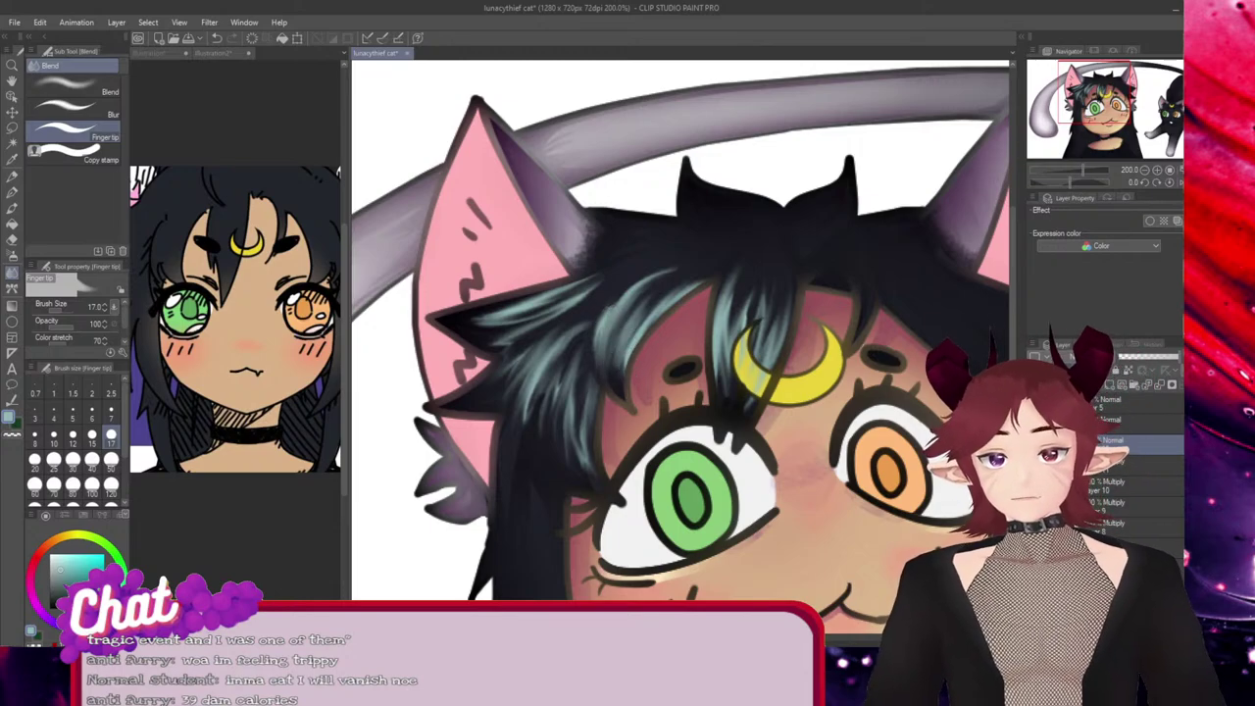
{"action": "key", "text": "p"}
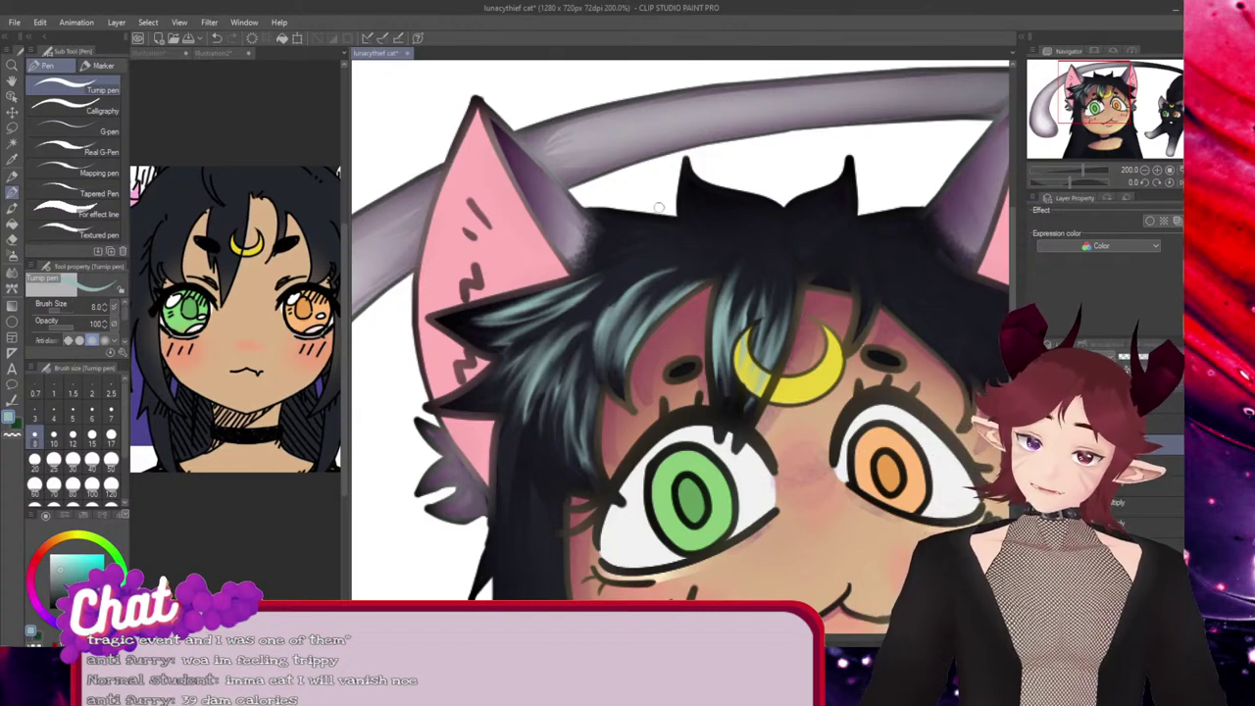
{"action": "mouse_move", "coordinate": [723, 207]}
{"action": "left_mouse_down"}
{"action": "mouse_move", "coordinate": [773, 221]}
{"action": "mouse_move", "coordinate": [722, 227]}
{"action": "mouse_move", "coordinate": [786, 224]}
{"action": "left_mouse_up"}
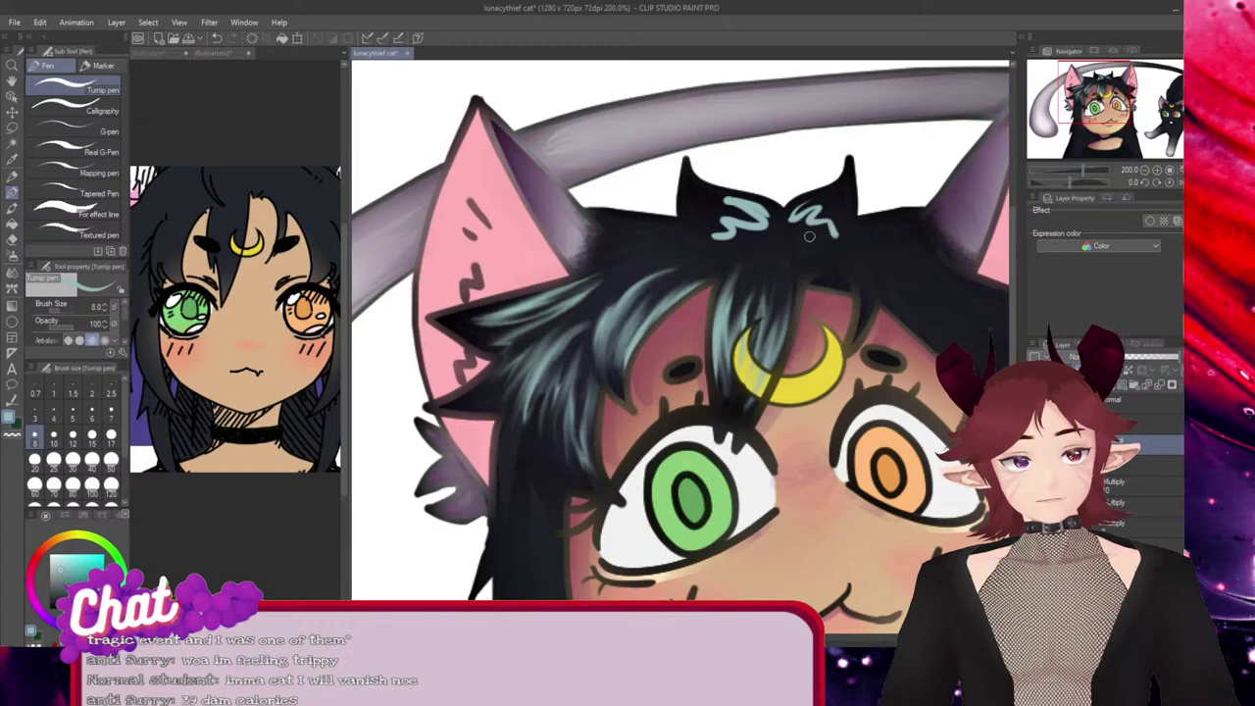
{"action": "key", "text": "e"}
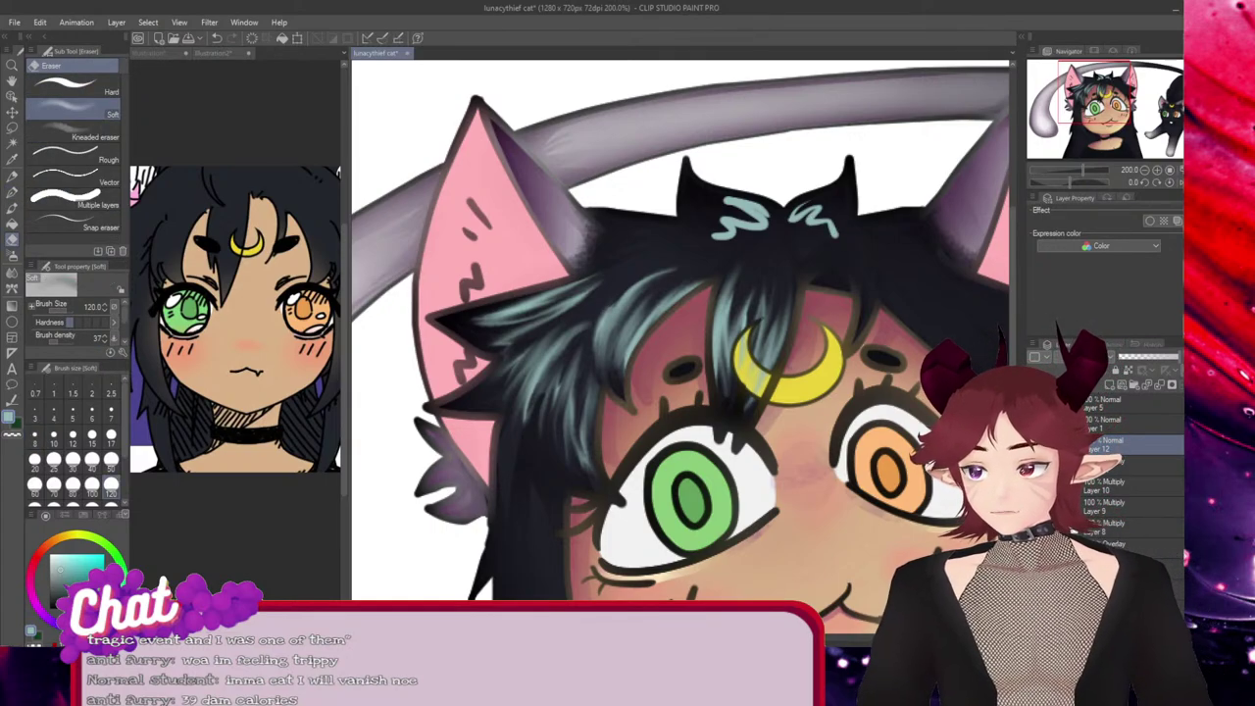
{"action": "key", "text": "j"}
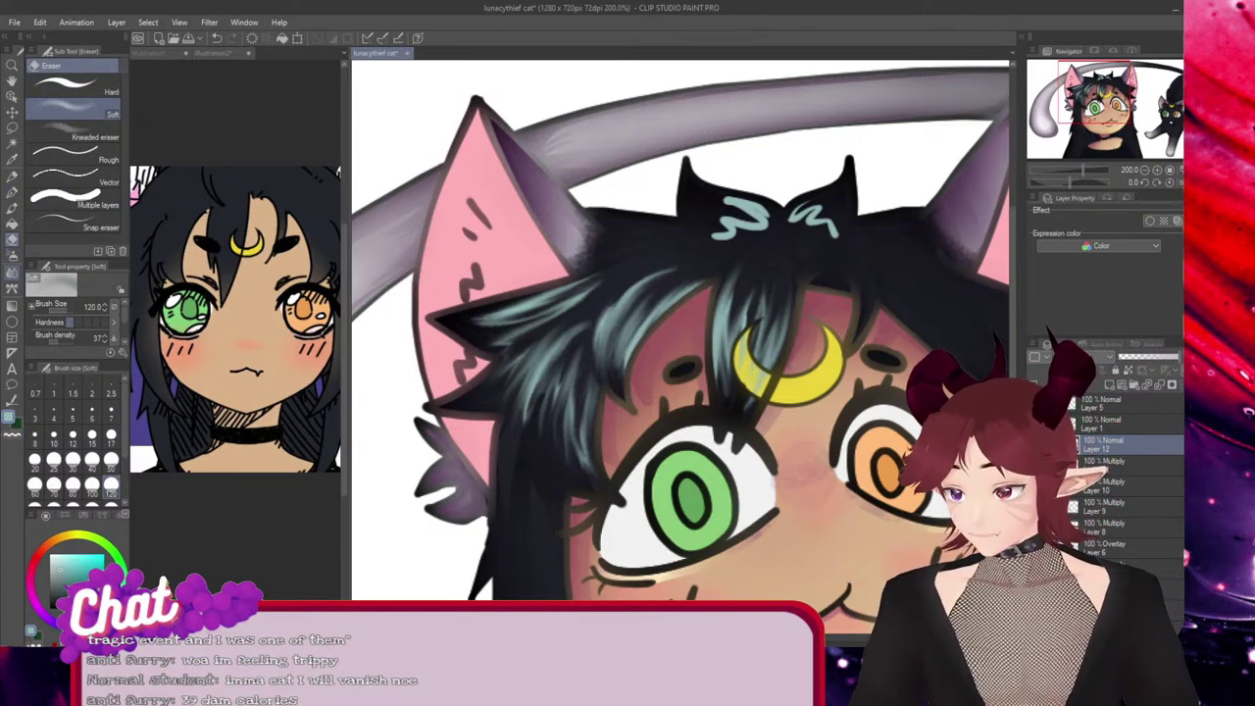
{"action": "mouse_move", "coordinate": [757, 211]}
{"action": "left_mouse_down"}
{"action": "mouse_move", "coordinate": [765, 221]}
{"action": "mouse_move", "coordinate": [716, 217]}
{"action": "mouse_move", "coordinate": [711, 205]}
{"action": "left_mouse_up"}
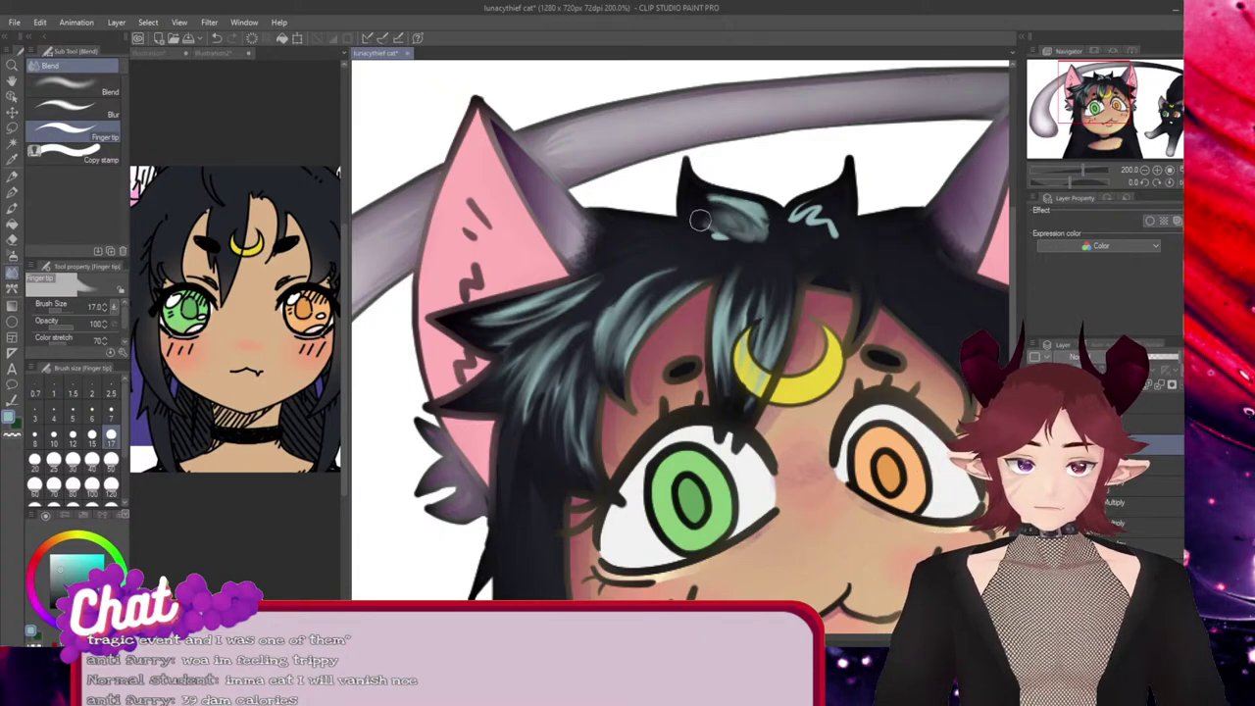
{"action": "key", "text": "ctrl+z"}
{"action": "key", "text": "ctrl+z"}
{"action": "key", "text": "ctrl+z"}
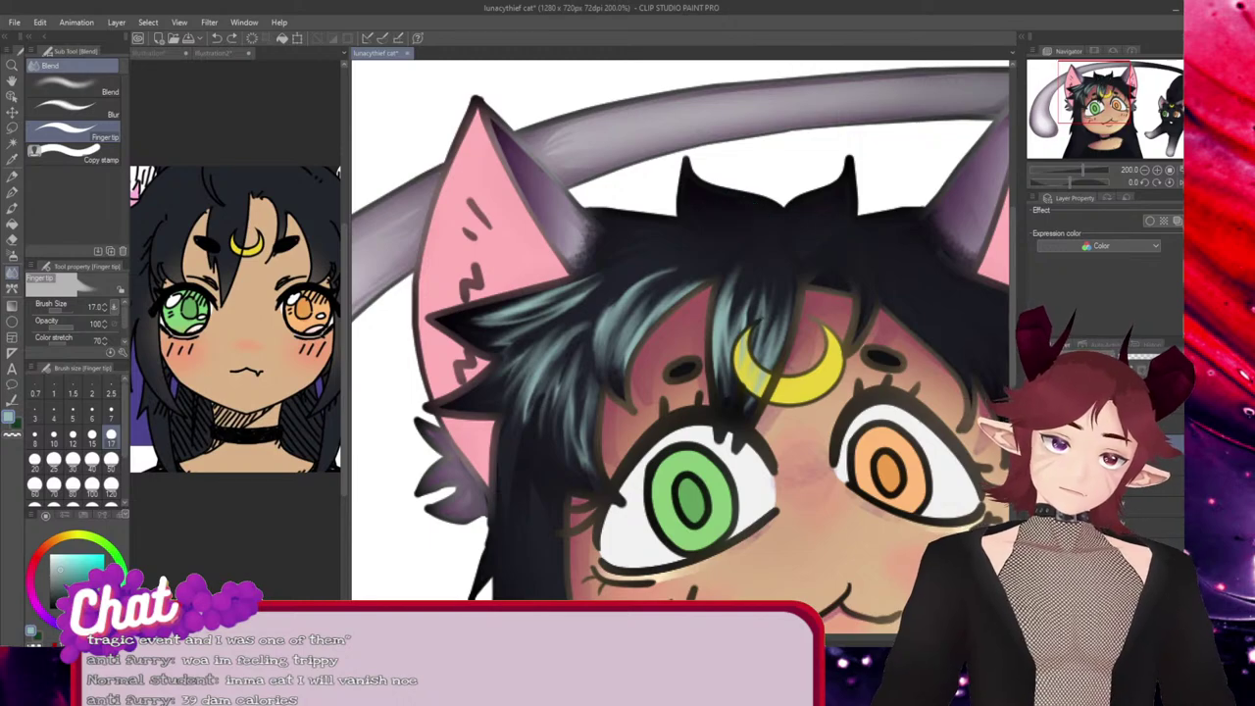
Paint small teal highlights on the two hair tufts at the top of the head and smudge them into the dark hair
{"action": "key", "text": "p"}
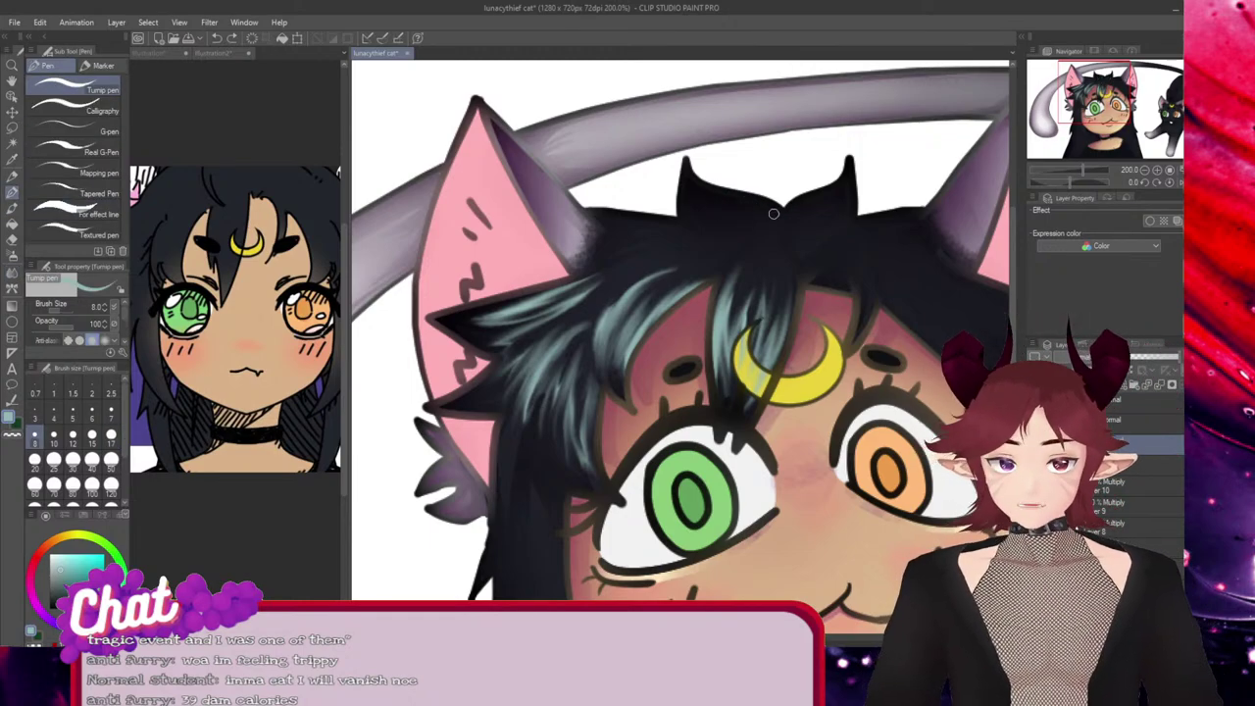
{"action": "left_click_drag", "start_coordinate": [772, 221], "coordinate": [738, 205]}
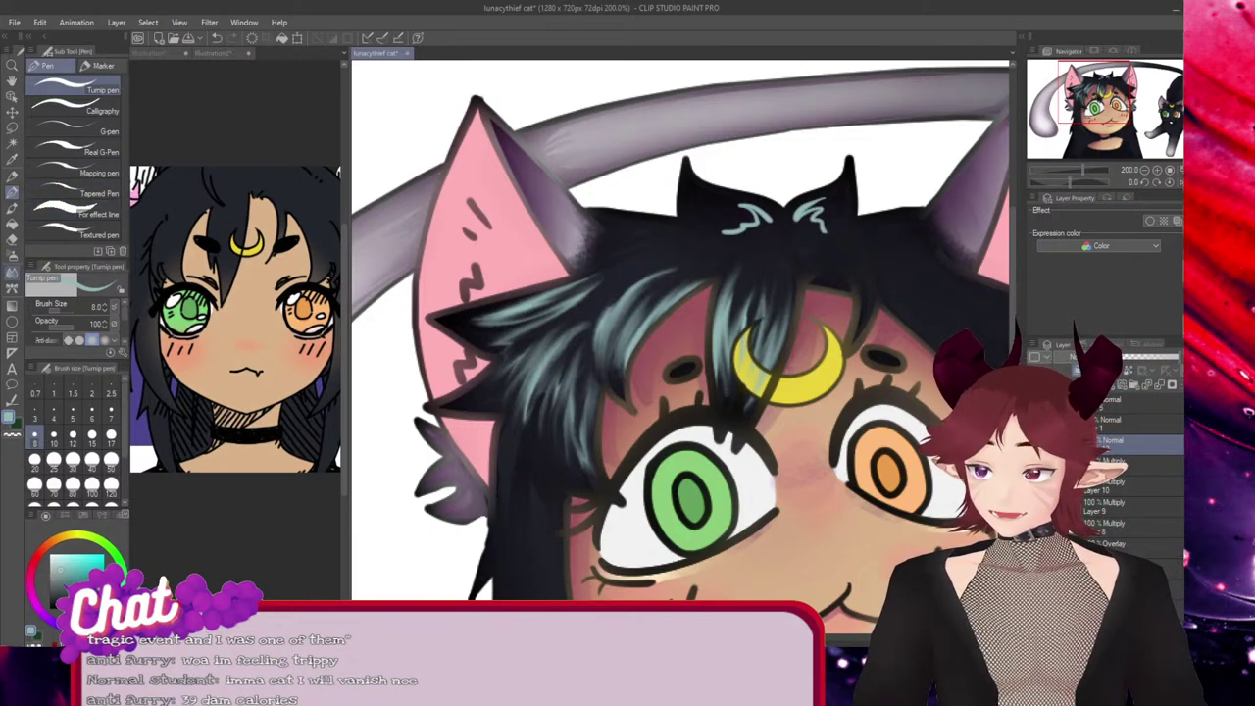
{"action": "left_click", "coordinate": [11, 274]}
{"action": "mouse_move", "coordinate": [826, 198]}
{"action": "left_mouse_down"}
{"action": "mouse_move", "coordinate": [793, 226]}
{"action": "mouse_move", "coordinate": [827, 200]}
{"action": "mouse_move", "coordinate": [799, 230]}
{"action": "mouse_move", "coordinate": [837, 210]}
{"action": "mouse_move", "coordinate": [805, 246]}
{"action": "mouse_move", "coordinate": [852, 212]}
{"action": "mouse_move", "coordinate": [802, 202]}
{"action": "mouse_move", "coordinate": [839, 189]}
{"action": "mouse_move", "coordinate": [747, 209]}
{"action": "mouse_move", "coordinate": [775, 229]}
{"action": "mouse_move", "coordinate": [720, 201]}
{"action": "mouse_move", "coordinate": [770, 220]}
{"action": "mouse_move", "coordinate": [743, 208]}
{"action": "mouse_move", "coordinate": [749, 232]}
{"action": "mouse_move", "coordinate": [721, 223]}
{"action": "mouse_move", "coordinate": [724, 239]}
{"action": "mouse_move", "coordinate": [753, 241]}
{"action": "mouse_move", "coordinate": [725, 209]}
{"action": "mouse_move", "coordinate": [774, 231]}
{"action": "mouse_move", "coordinate": [736, 214]}
{"action": "left_mouse_up"}
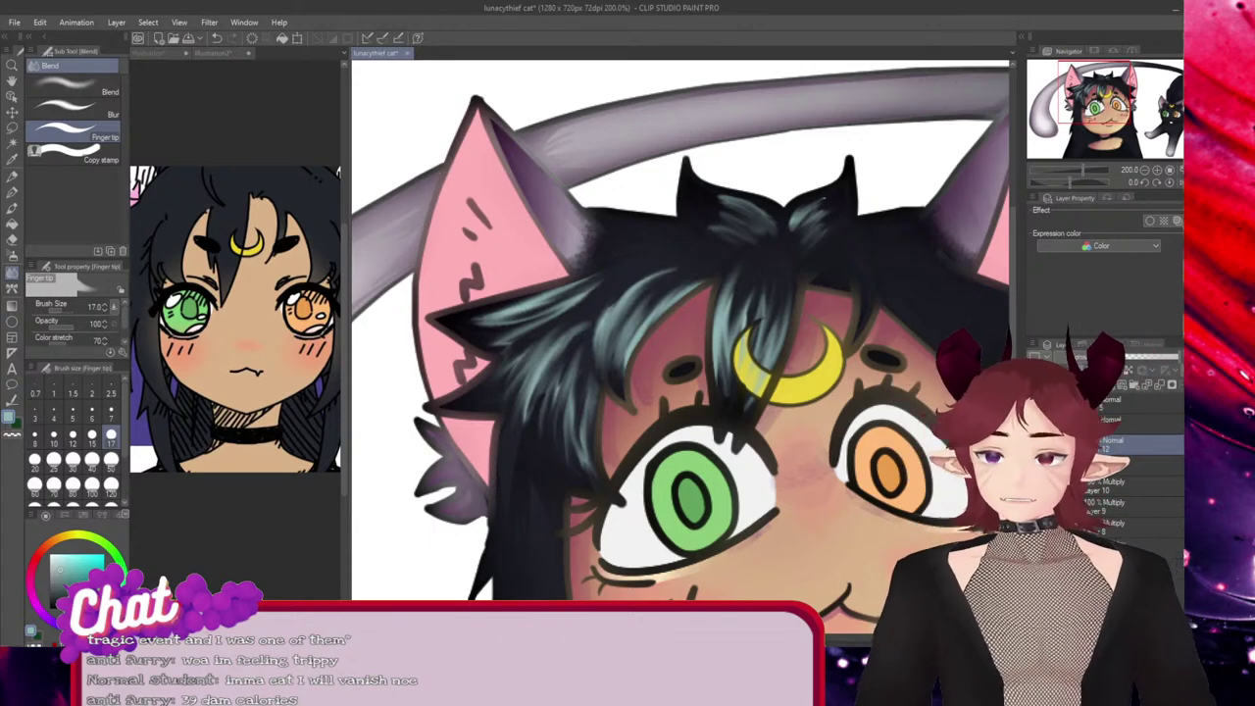
Add a teal highlight to the hair between the top tufts and the ear on the green-eye side, and blend it
{"action": "key", "text": "p"}
{"action": "left_click_drag", "start_coordinate": [676, 225], "coordinate": [628, 224]}
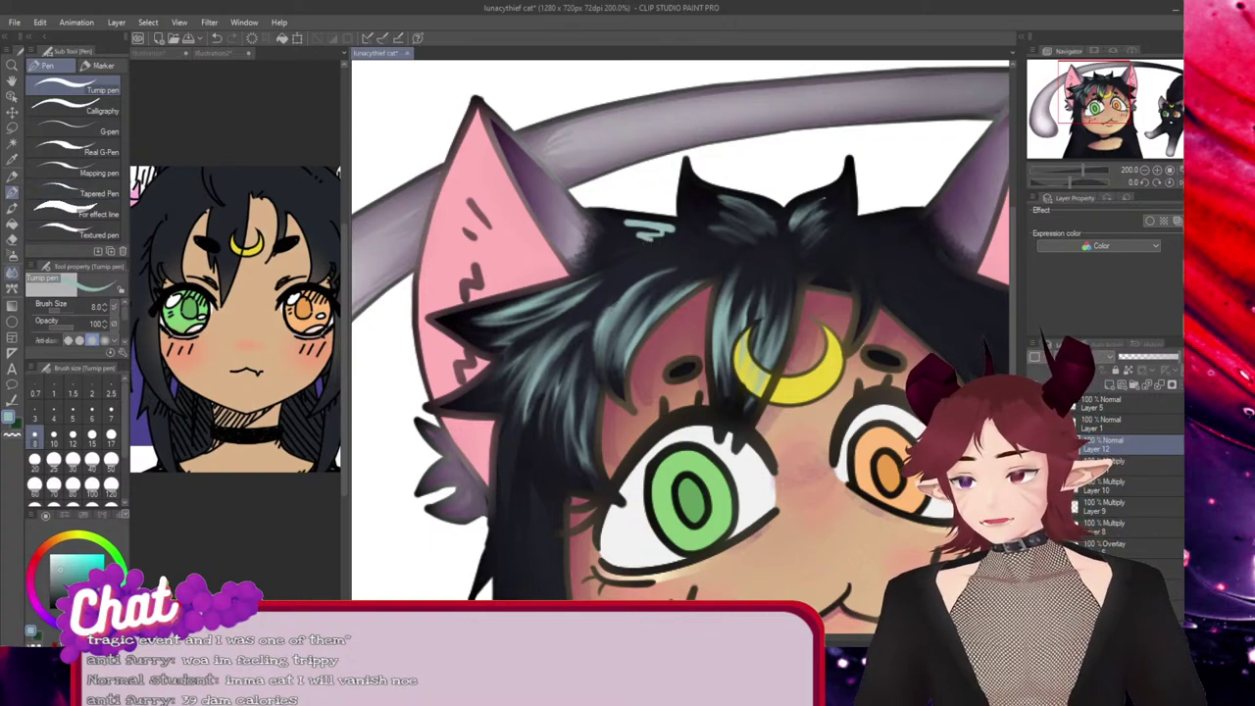
{"action": "left_click", "coordinate": [12, 274]}
{"action": "mouse_move", "coordinate": [665, 225]}
{"action": "left_mouse_down"}
{"action": "mouse_move", "coordinate": [605, 212]}
{"action": "mouse_move", "coordinate": [679, 237]}
{"action": "mouse_move", "coordinate": [603, 222]}
{"action": "mouse_move", "coordinate": [676, 236]}
{"action": "mouse_move", "coordinate": [608, 233]}
{"action": "mouse_move", "coordinate": [679, 252]}
{"action": "mouse_move", "coordinate": [628, 237]}
{"action": "mouse_move", "coordinate": [679, 244]}
{"action": "mouse_move", "coordinate": [648, 227]}
{"action": "mouse_move", "coordinate": [593, 218]}
{"action": "mouse_move", "coordinate": [712, 239]}
{"action": "mouse_move", "coordinate": [635, 218]}
{"action": "mouse_move", "coordinate": [564, 225]}
{"action": "left_mouse_up"}
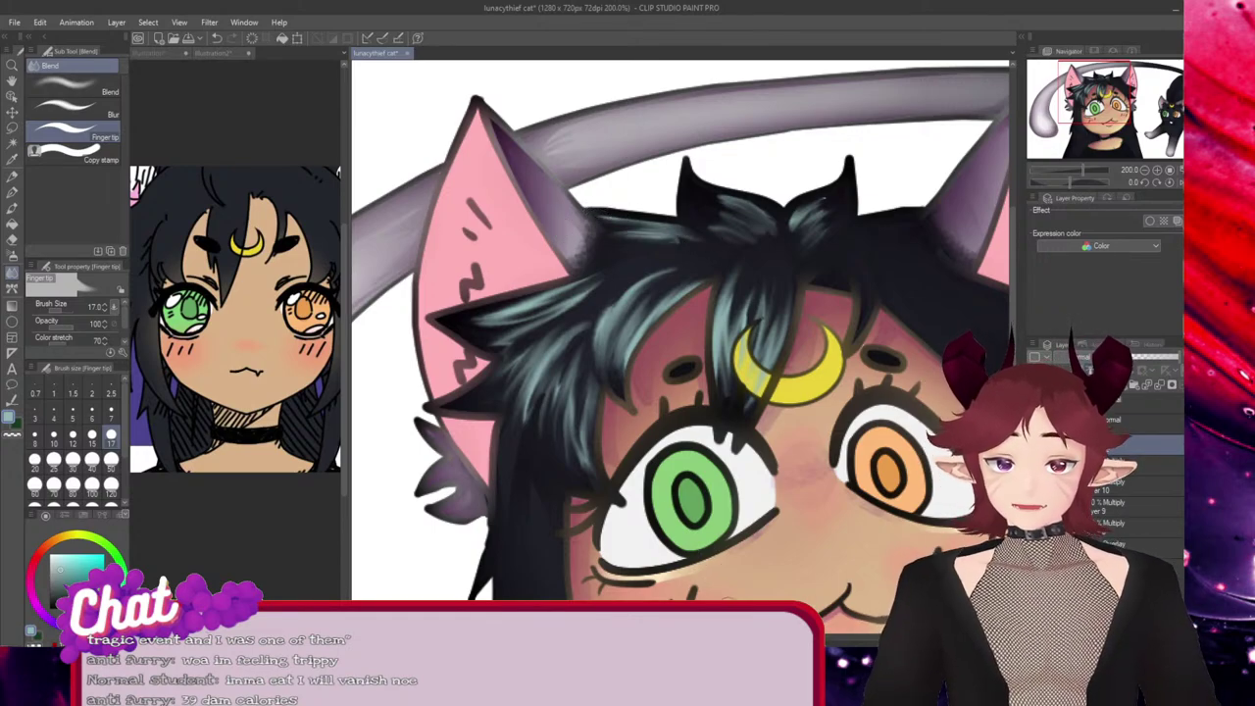
Paint a curved teal highlight on the bang strand above the orange eye's brow and smudge it smooth
{"action": "left_click_drag", "start_coordinate": [530, 639], "coordinate": [555, 640]}
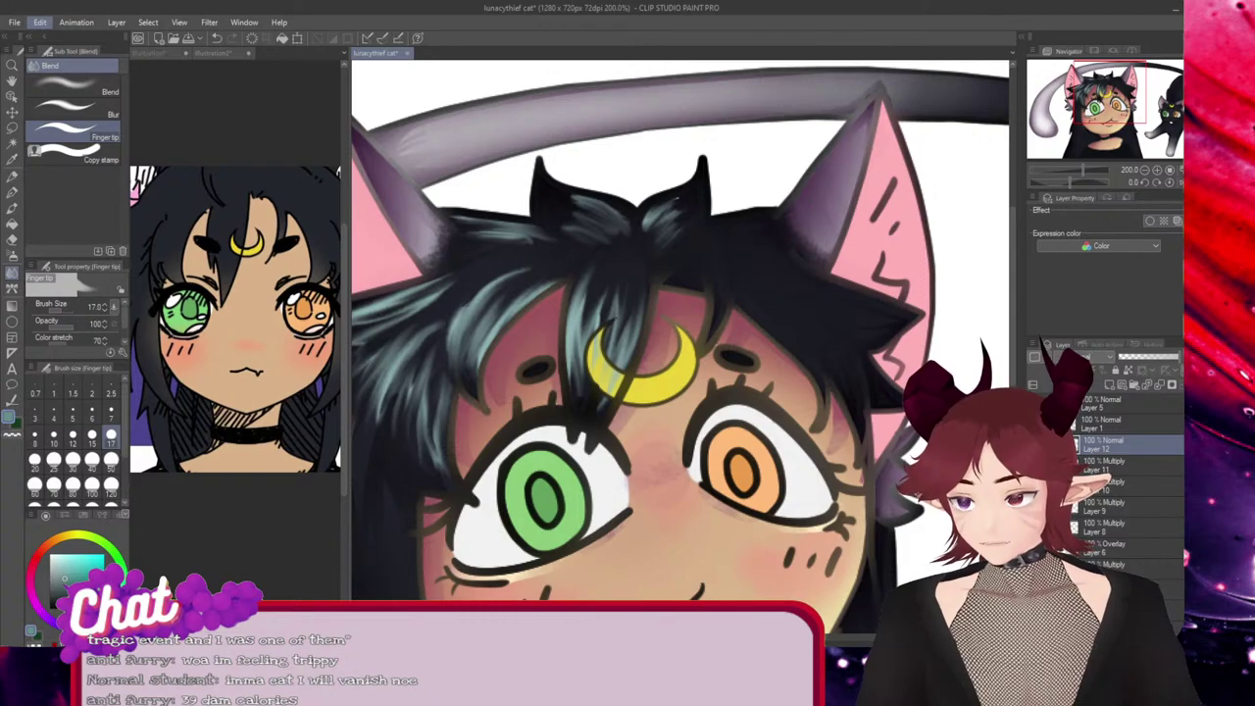
{"action": "key", "text": "ctrl+z"}
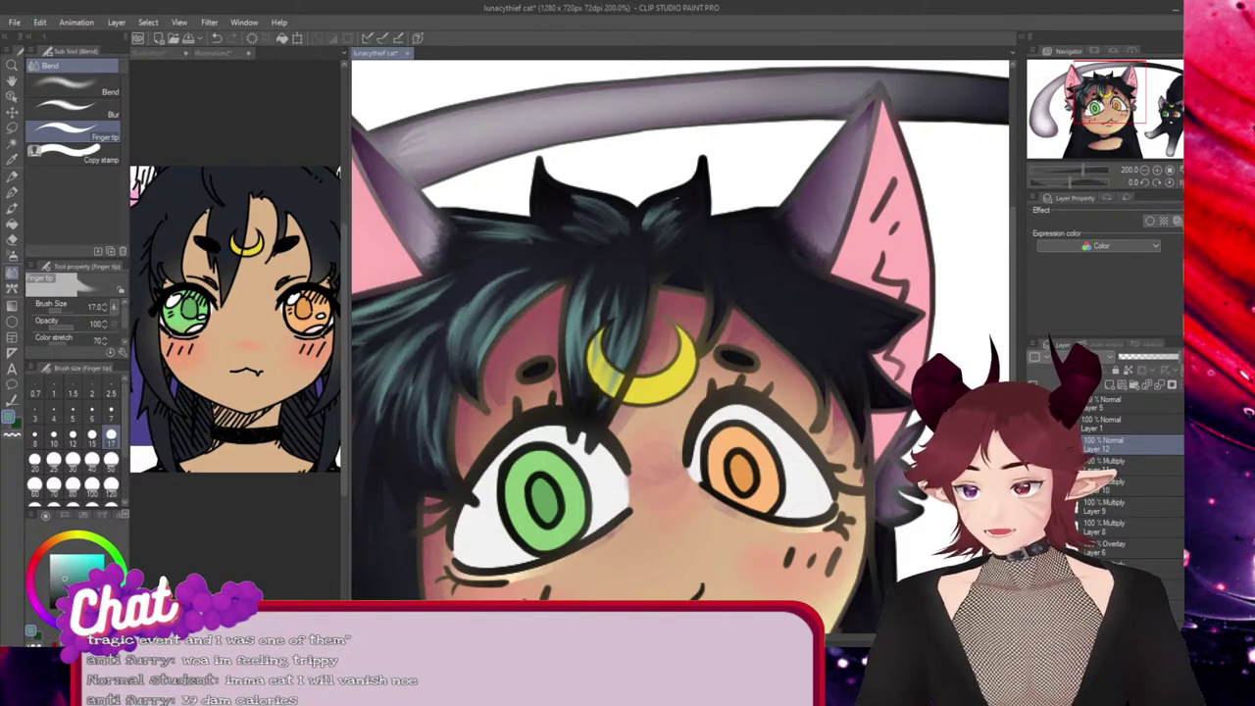
{"action": "key", "text": "p"}
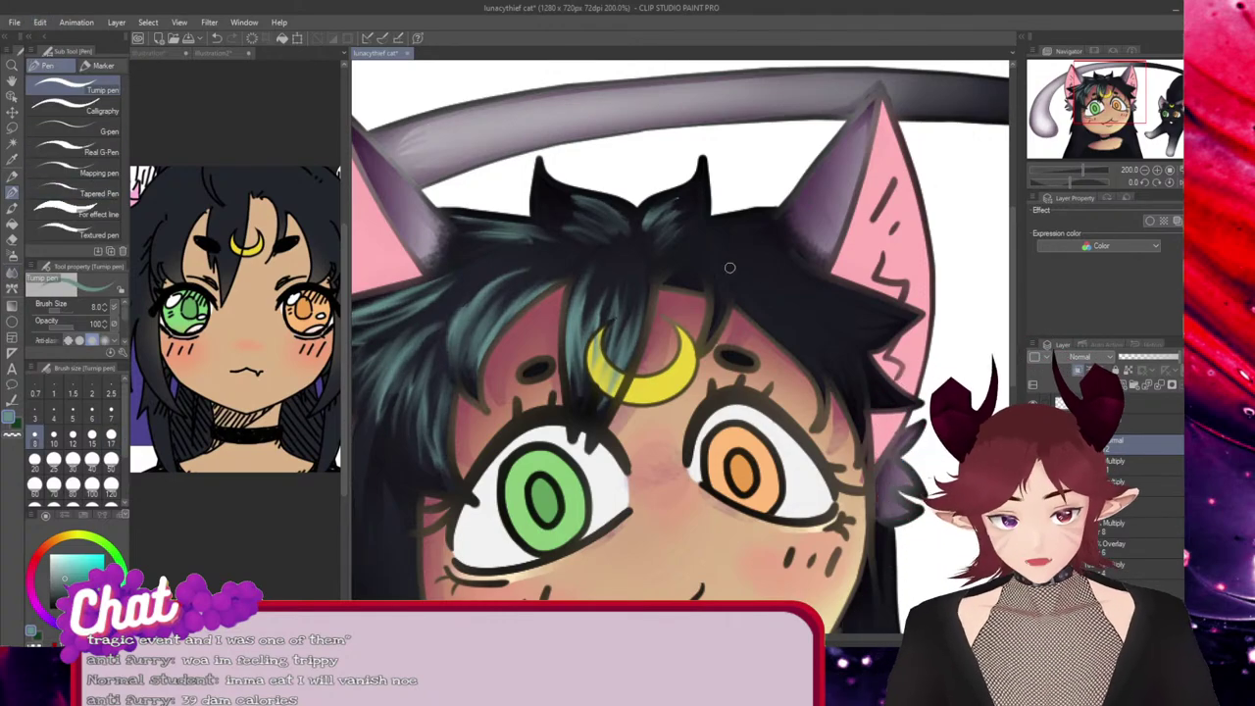
{"action": "left_click_drag", "start_coordinate": [711, 249], "coordinate": [720, 306]}
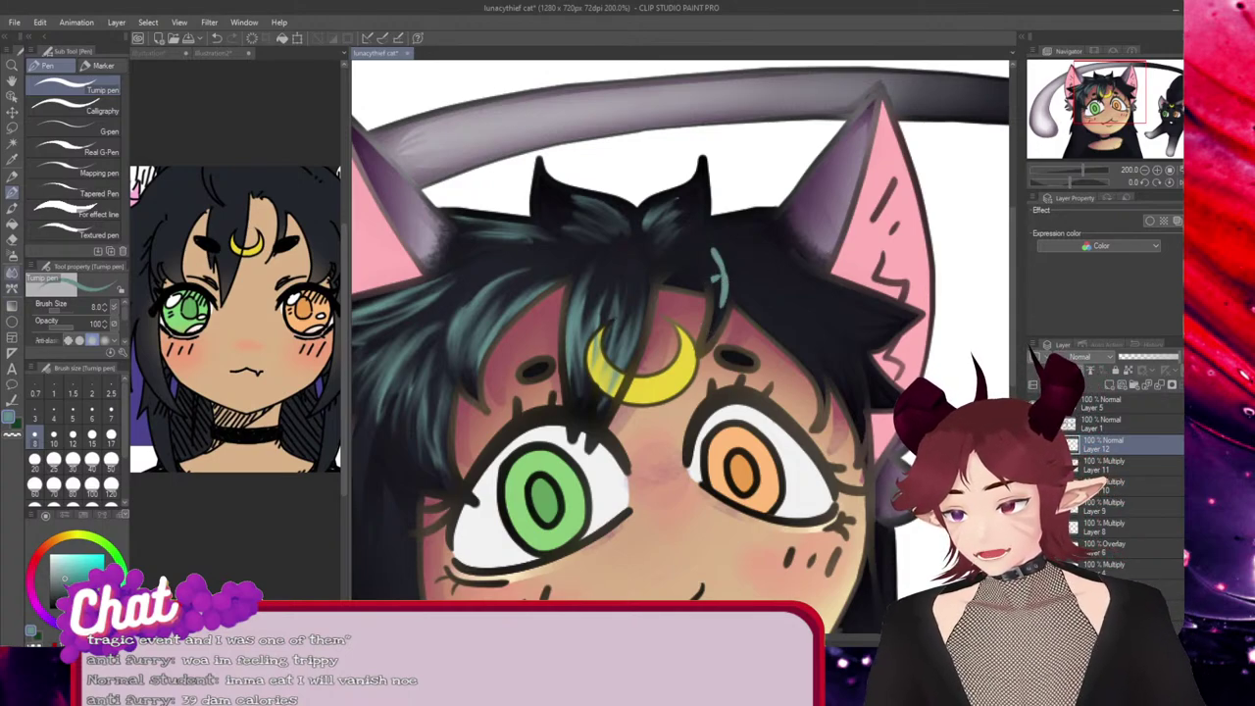
{"action": "left_click", "coordinate": [12, 274]}
{"action": "left_click_drag", "start_coordinate": [708, 245], "coordinate": [721, 316]}
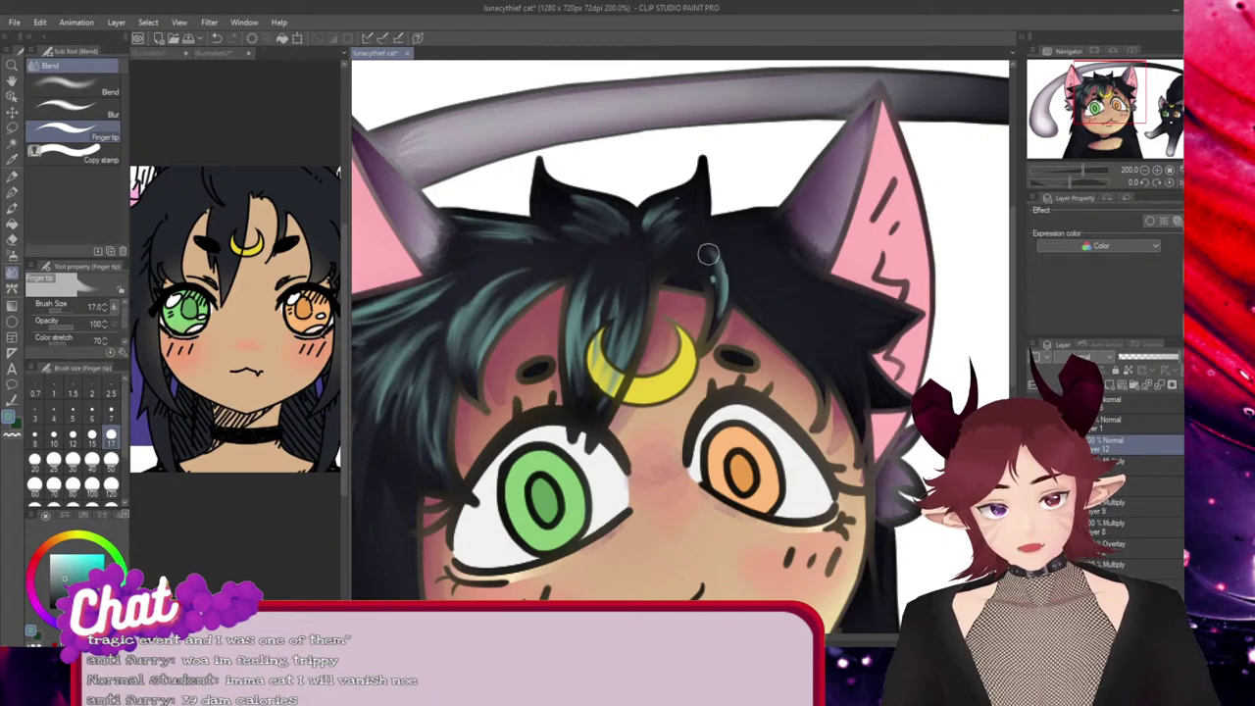
{"action": "left_click_drag", "start_coordinate": [708, 254], "coordinate": [698, 274]}
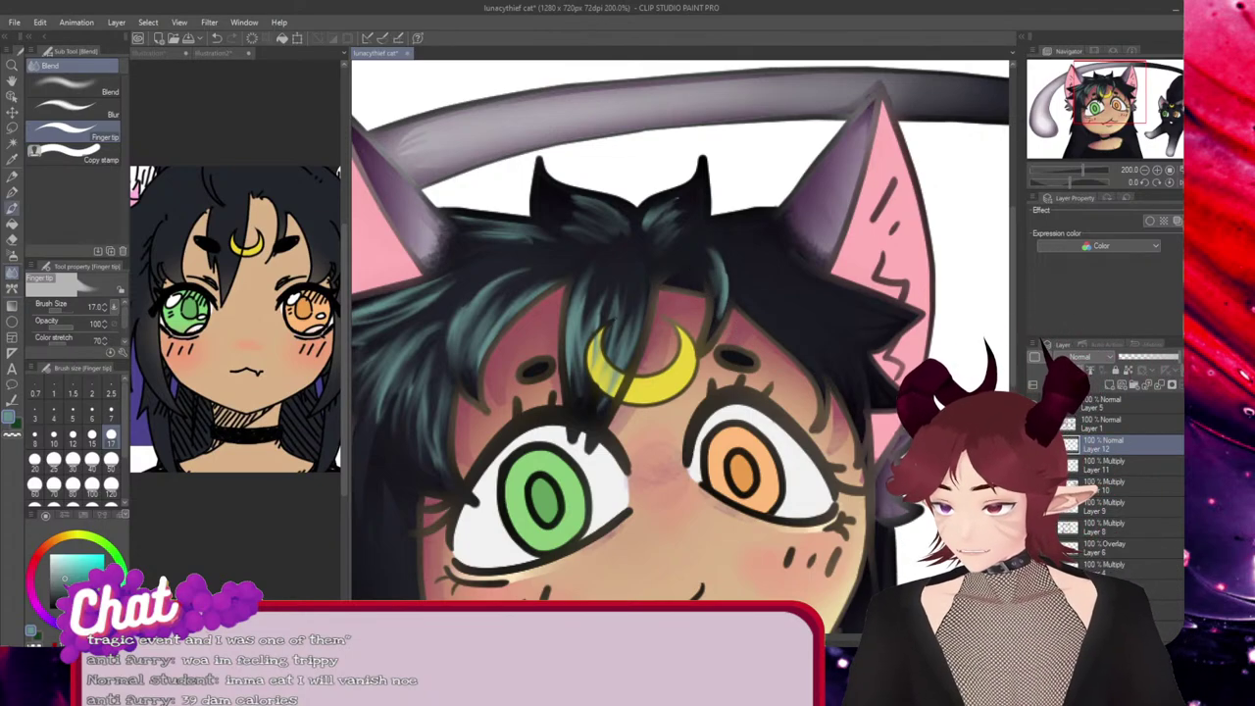
Paint teal highlight strokes on the side hair below the ear above the orange eye and blend them along the strands
{"action": "key", "text": "p"}
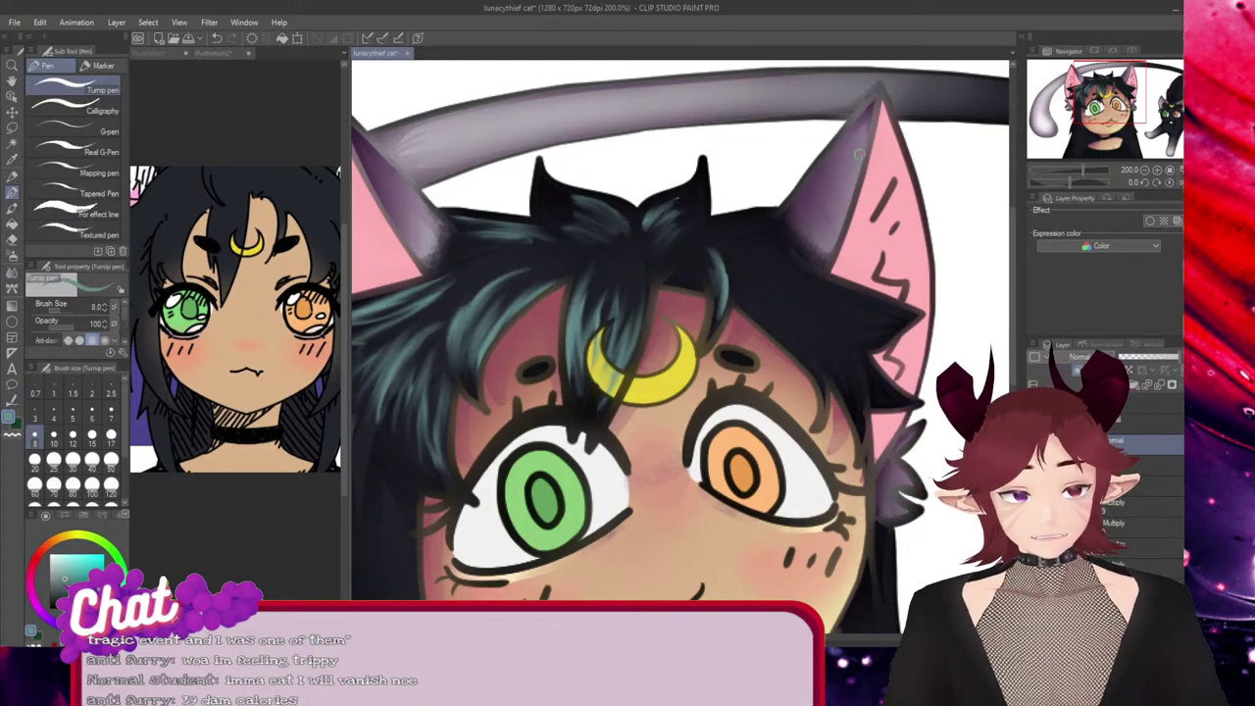
{"action": "mouse_move", "coordinate": [906, 316]}
{"action": "left_mouse_down"}
{"action": "mouse_move", "coordinate": [820, 299]}
{"action": "mouse_move", "coordinate": [865, 320]}
{"action": "mouse_move", "coordinate": [834, 325]}
{"action": "mouse_move", "coordinate": [861, 400]}
{"action": "left_mouse_up"}
{"action": "mouse_move", "coordinate": [799, 312]}
{"action": "left_mouse_down"}
{"action": "mouse_move", "coordinate": [848, 374]}
{"action": "mouse_move", "coordinate": [799, 342]}
{"action": "left_mouse_up"}
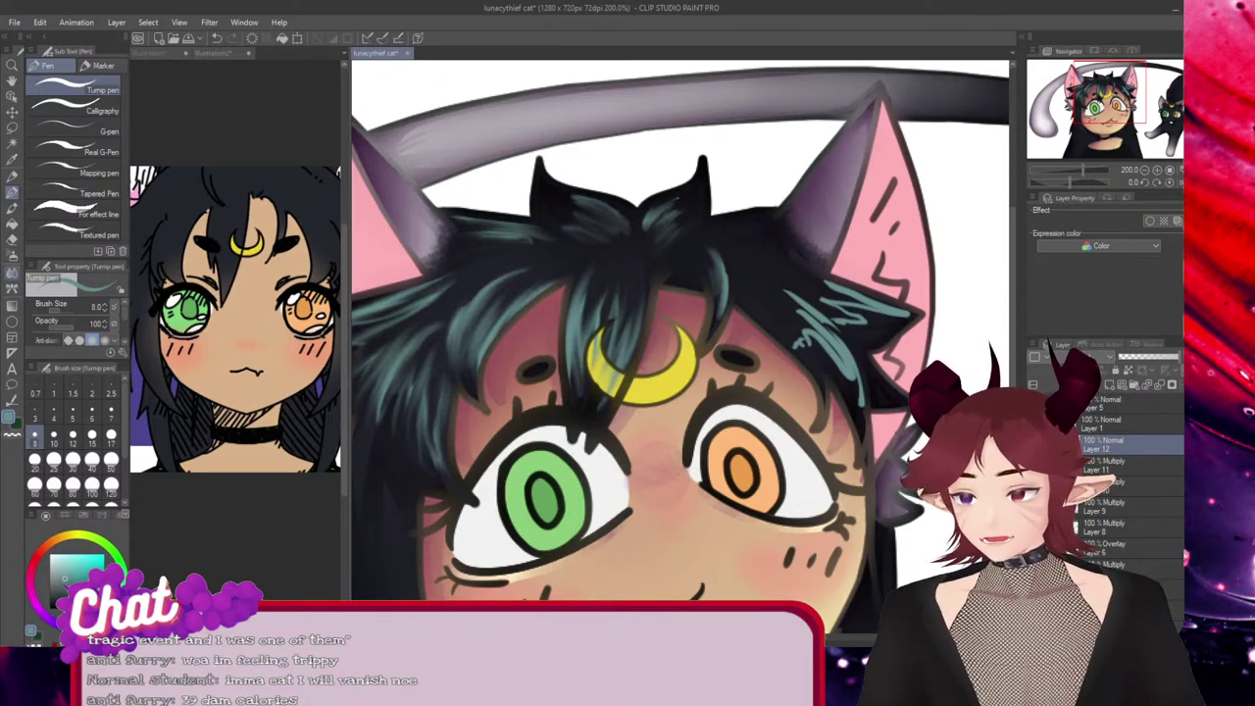
{"action": "key", "text": "j"}
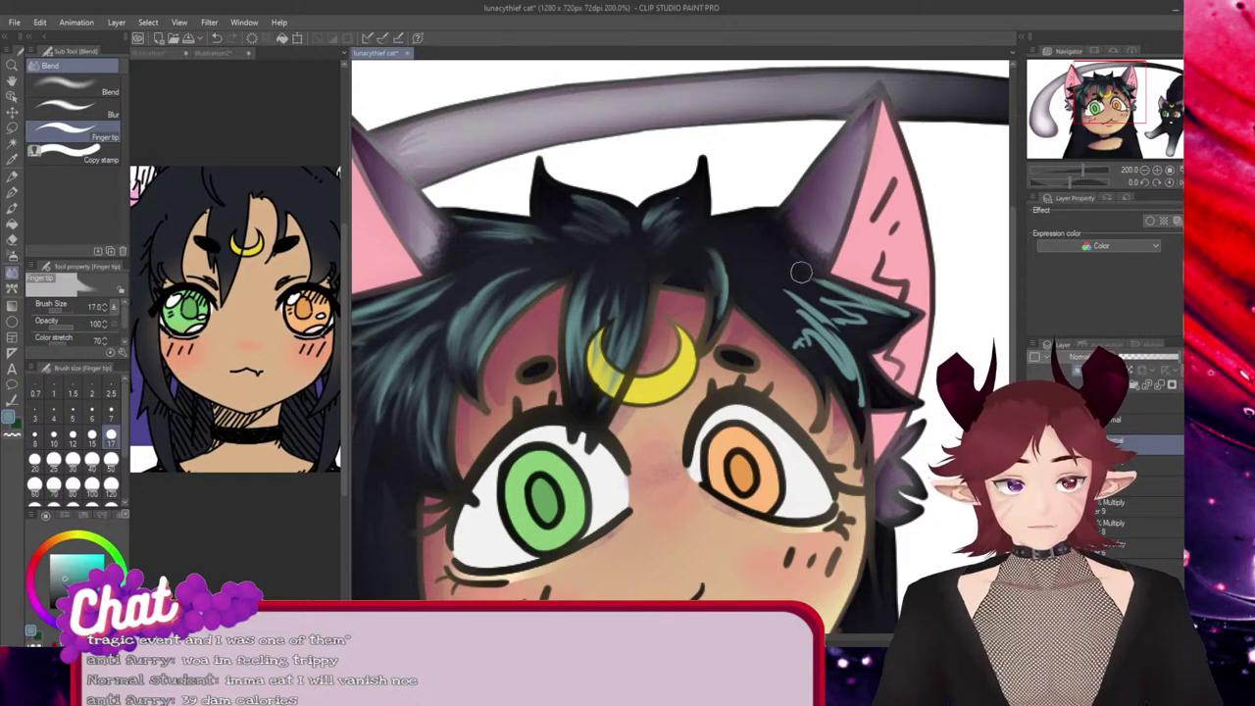
{"action": "mouse_move", "coordinate": [854, 295]}
{"action": "left_mouse_down"}
{"action": "mouse_move", "coordinate": [796, 287]}
{"action": "mouse_move", "coordinate": [861, 338]}
{"action": "mouse_move", "coordinate": [809, 287]}
{"action": "mouse_move", "coordinate": [891, 324]}
{"action": "left_mouse_up"}
{"action": "mouse_move", "coordinate": [789, 296]}
{"action": "left_mouse_down"}
{"action": "mouse_move", "coordinate": [854, 406]}
{"action": "mouse_move", "coordinate": [809, 313]}
{"action": "mouse_move", "coordinate": [821, 317]}
{"action": "mouse_move", "coordinate": [856, 400]}
{"action": "mouse_move", "coordinate": [787, 310]}
{"action": "mouse_move", "coordinate": [836, 381]}
{"action": "mouse_move", "coordinate": [793, 327]}
{"action": "mouse_move", "coordinate": [798, 360]}
{"action": "mouse_move", "coordinate": [789, 328]}
{"action": "mouse_move", "coordinate": [833, 368]}
{"action": "left_mouse_up"}
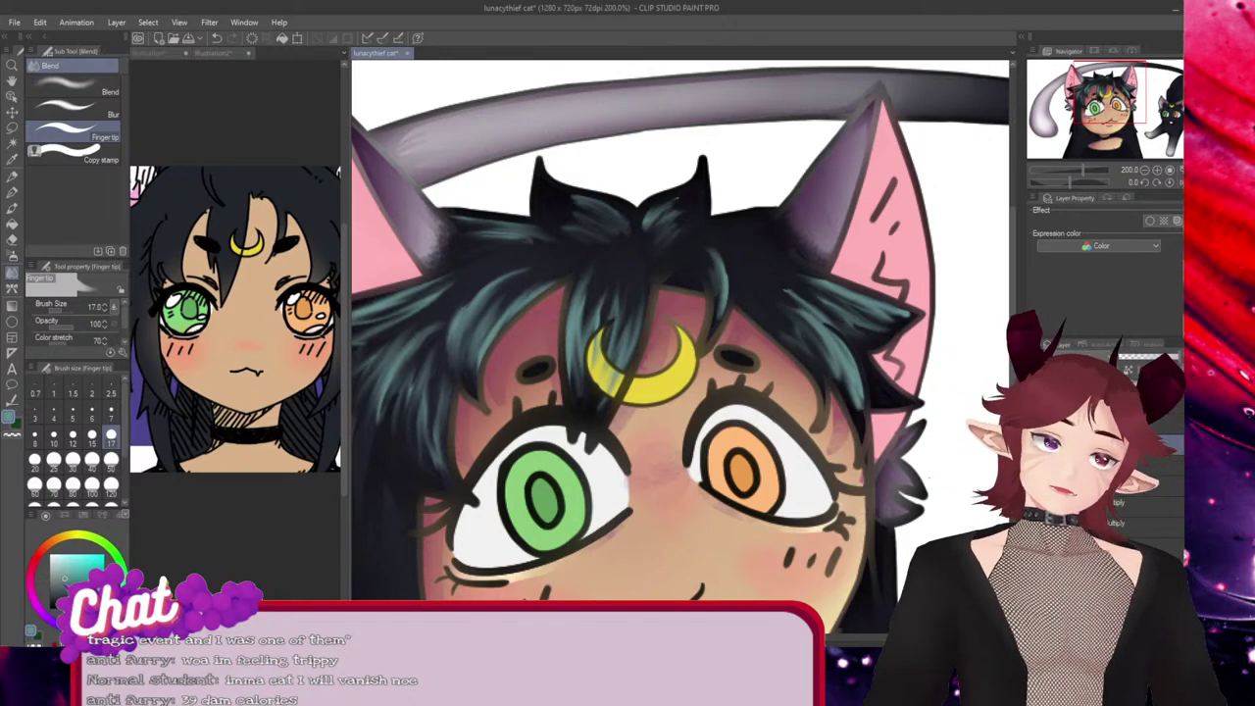
{"action": "key", "text": "p"}
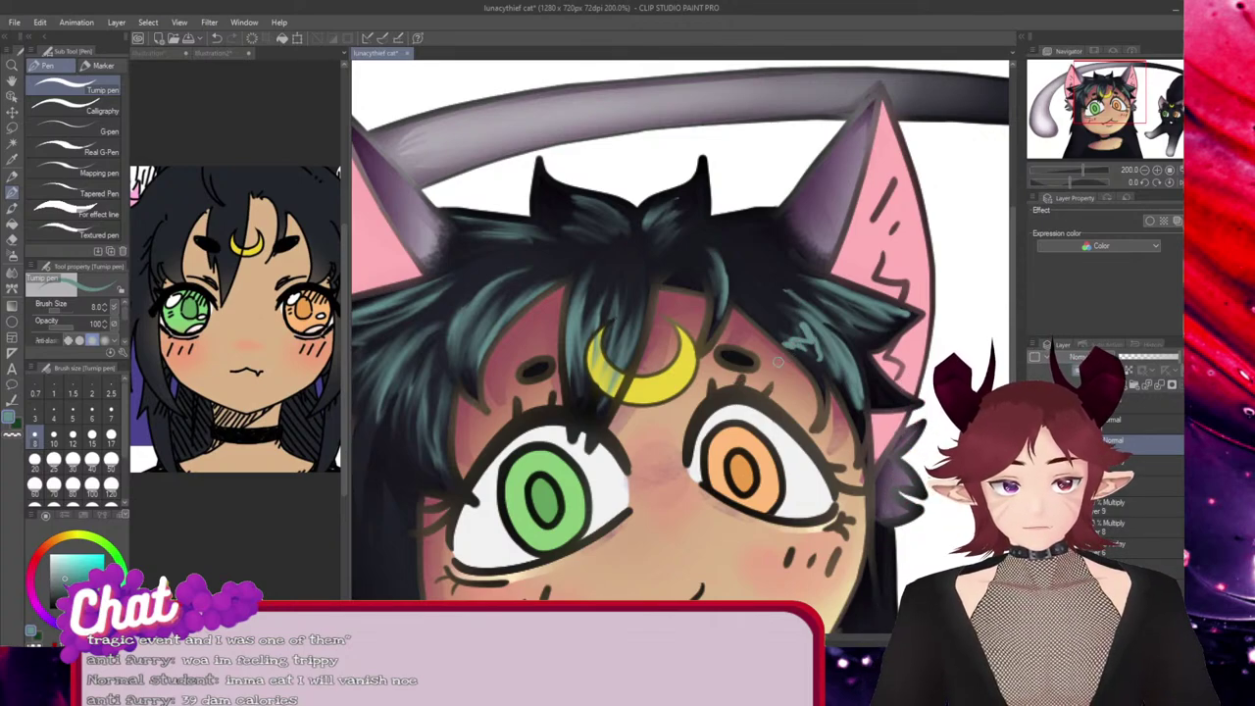
{"action": "key", "text": "j"}
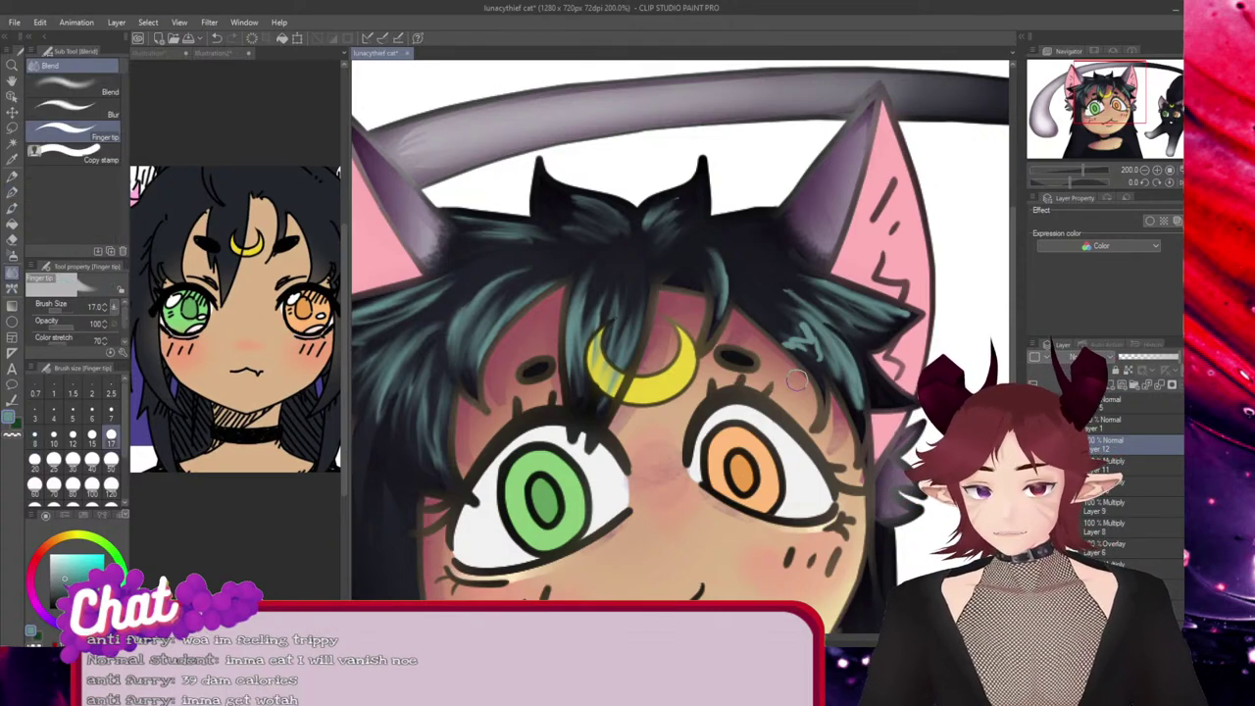
{"action": "mouse_move", "coordinate": [806, 329]}
{"action": "left_mouse_down"}
{"action": "mouse_move", "coordinate": [826, 369]}
{"action": "mouse_move", "coordinate": [782, 355]}
{"action": "left_mouse_up"}
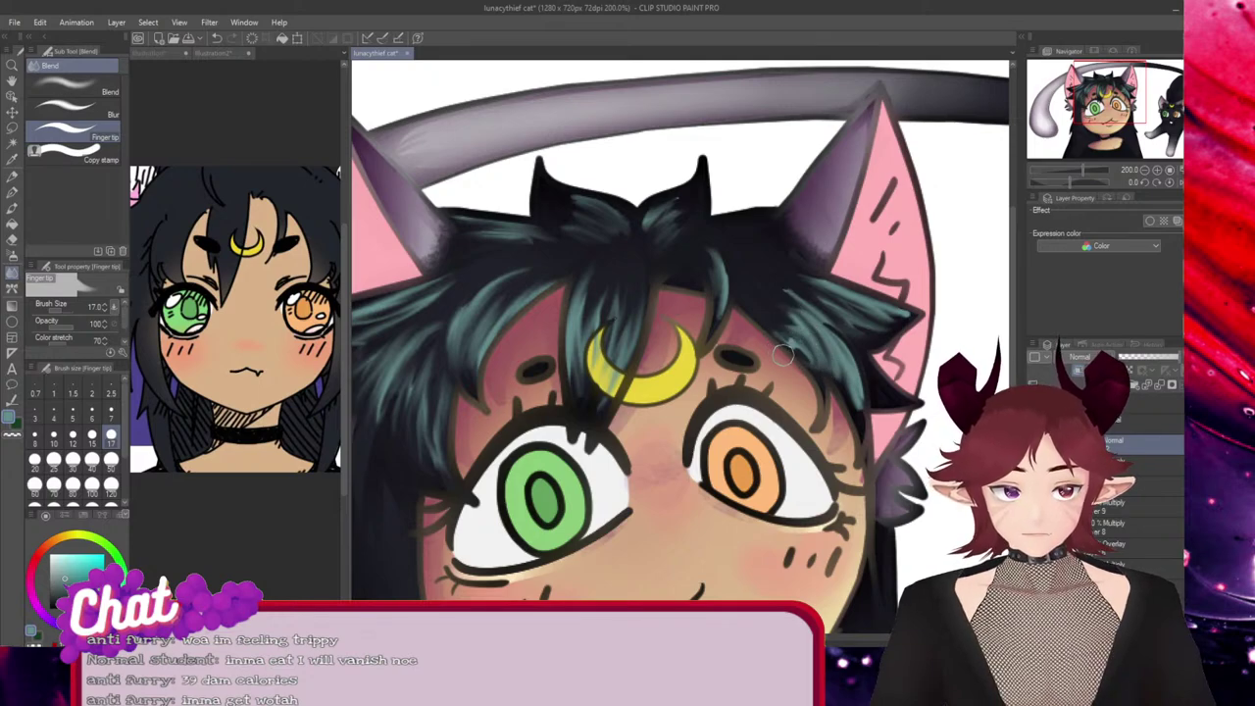
{"action": "key", "text": "ctrl+z"}
{"action": "key", "text": "ctrl+z"}
{"action": "key", "text": "ctrl+z"}
{"action": "key", "text": "ctrl+z"}
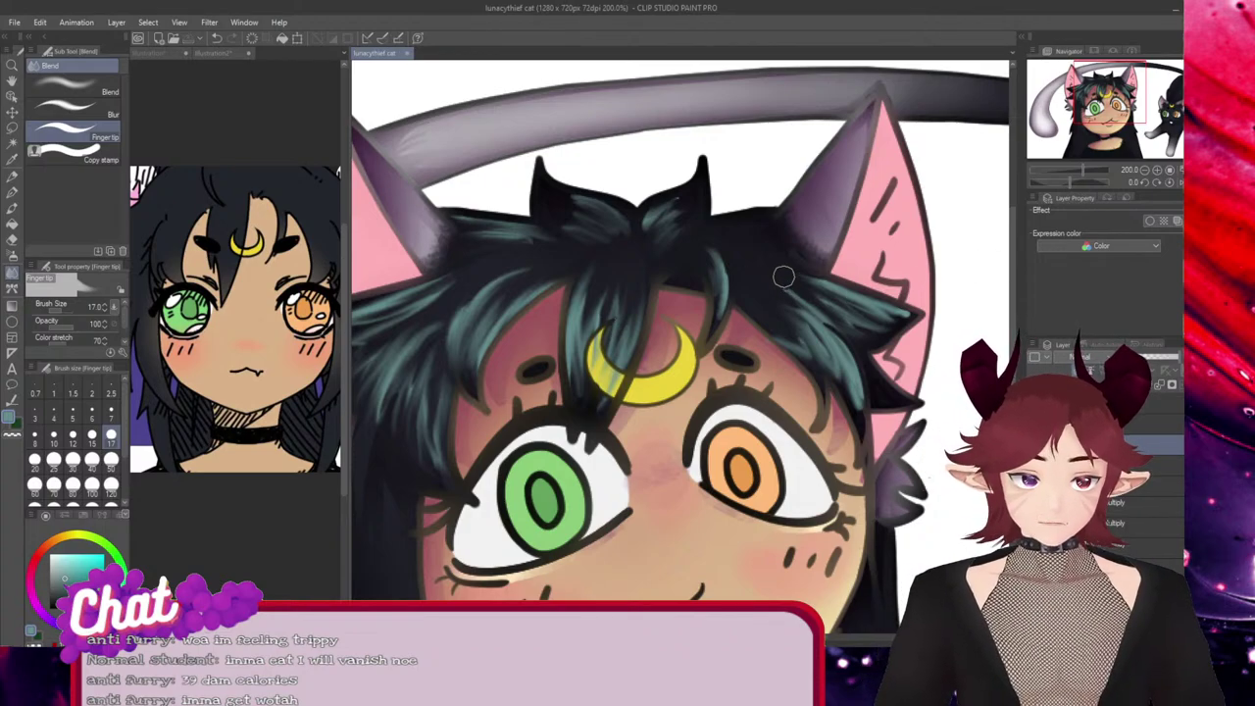
Smudge the start of the highlights below the ear on the orange-eye side and save the drawing
{"action": "left_click_drag", "start_coordinate": [783, 277], "coordinate": [782, 288]}
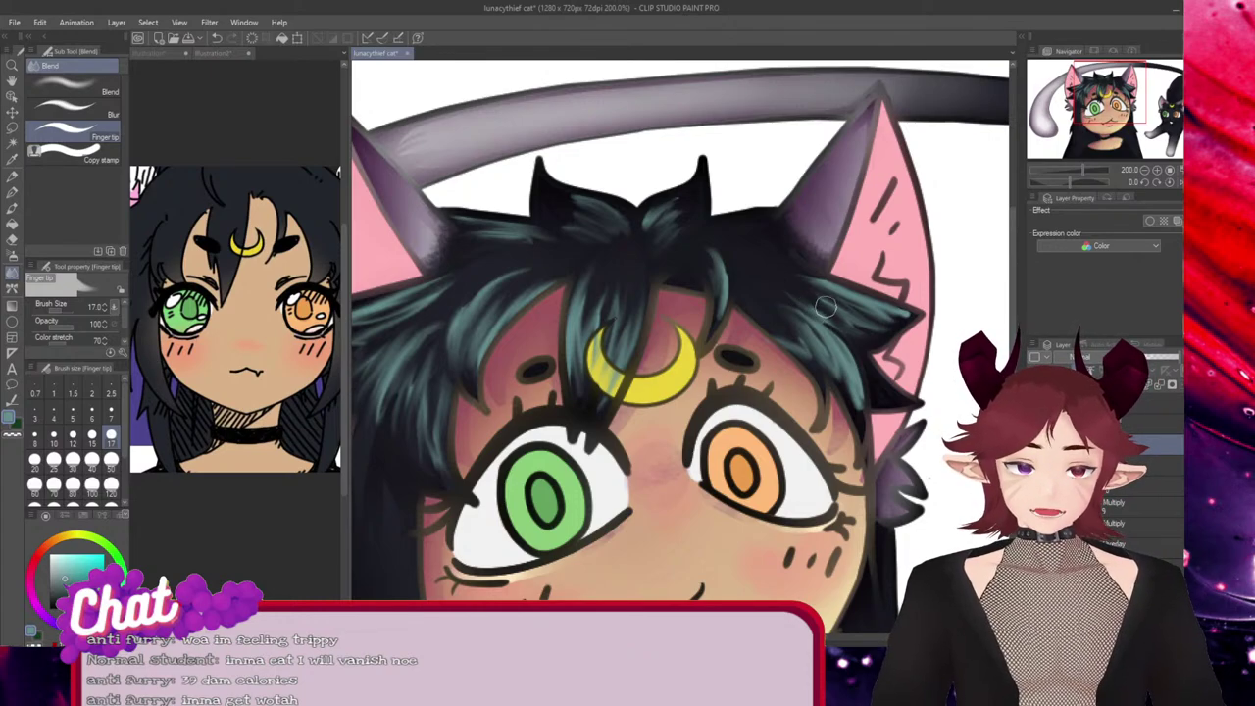
{"action": "key", "text": "ctrl+s"}
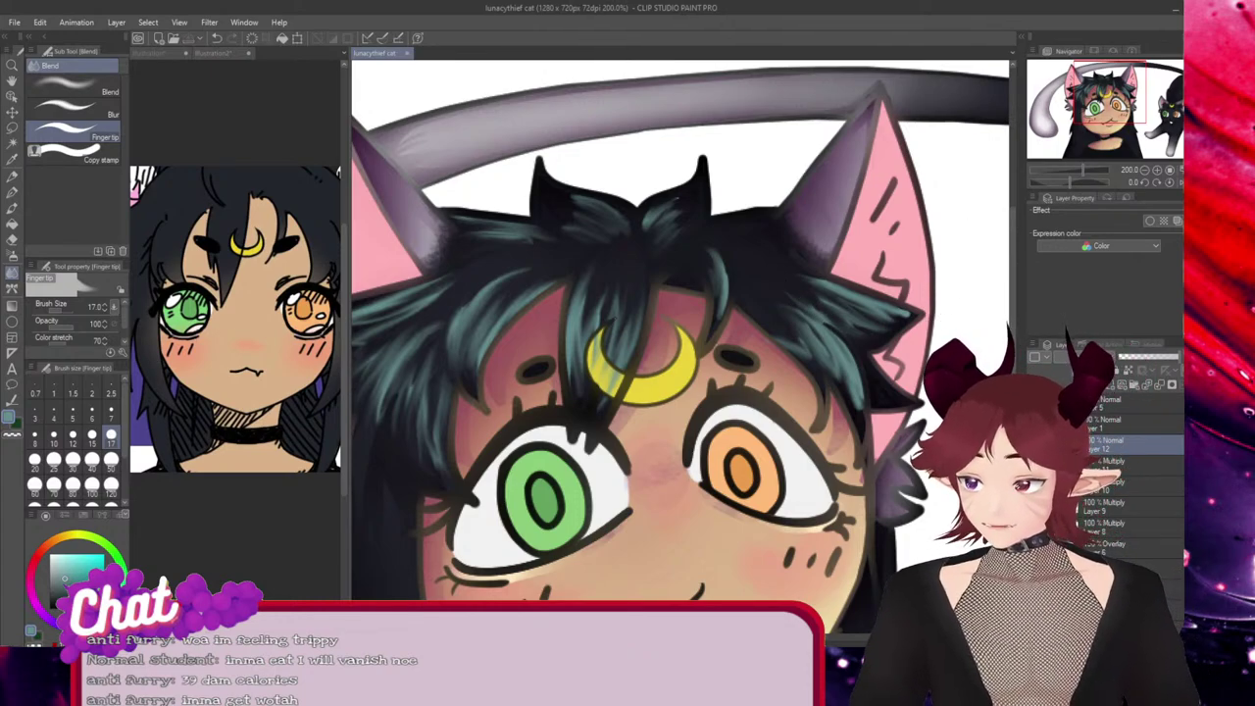
Try long teal highlight strokes with the Turnip pen on the side hair beside the green-eye cheek
{"action": "scroll", "coordinate": [679, 347], "scroll_direction": "down", "scroll_amount": 5}
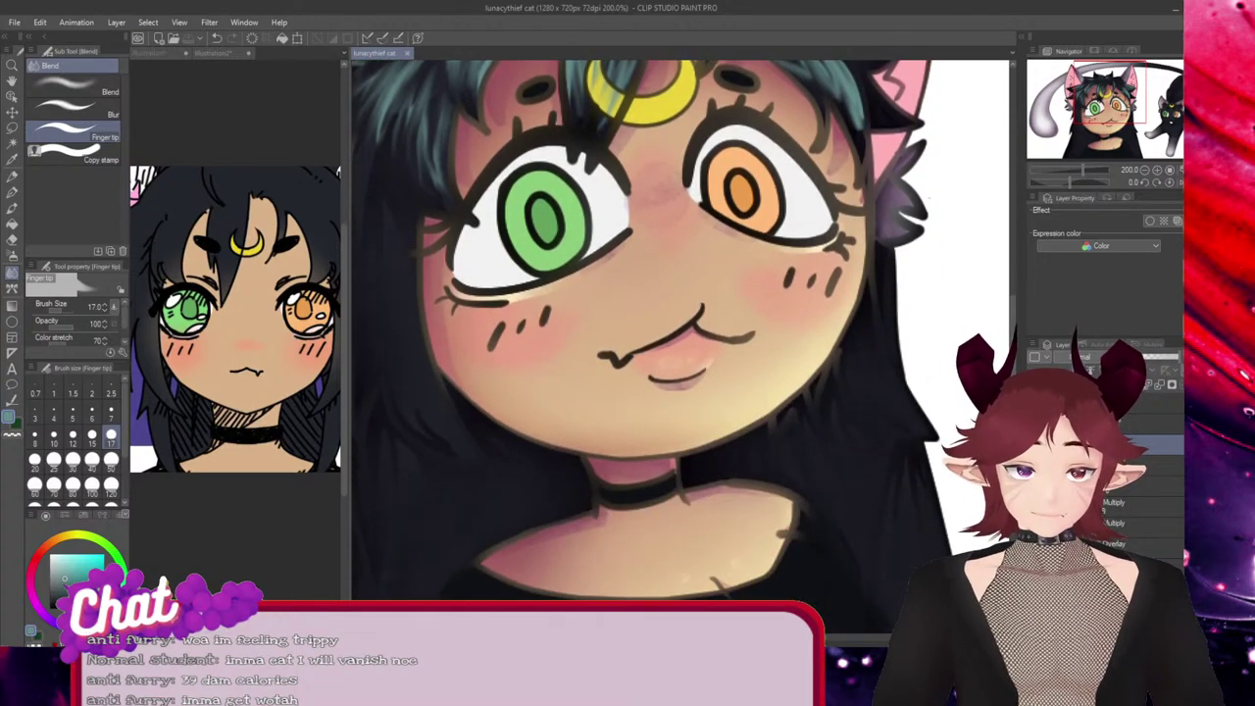
{"action": "scroll", "coordinate": [679, 331], "scroll_direction": "left", "scroll_amount": 4}
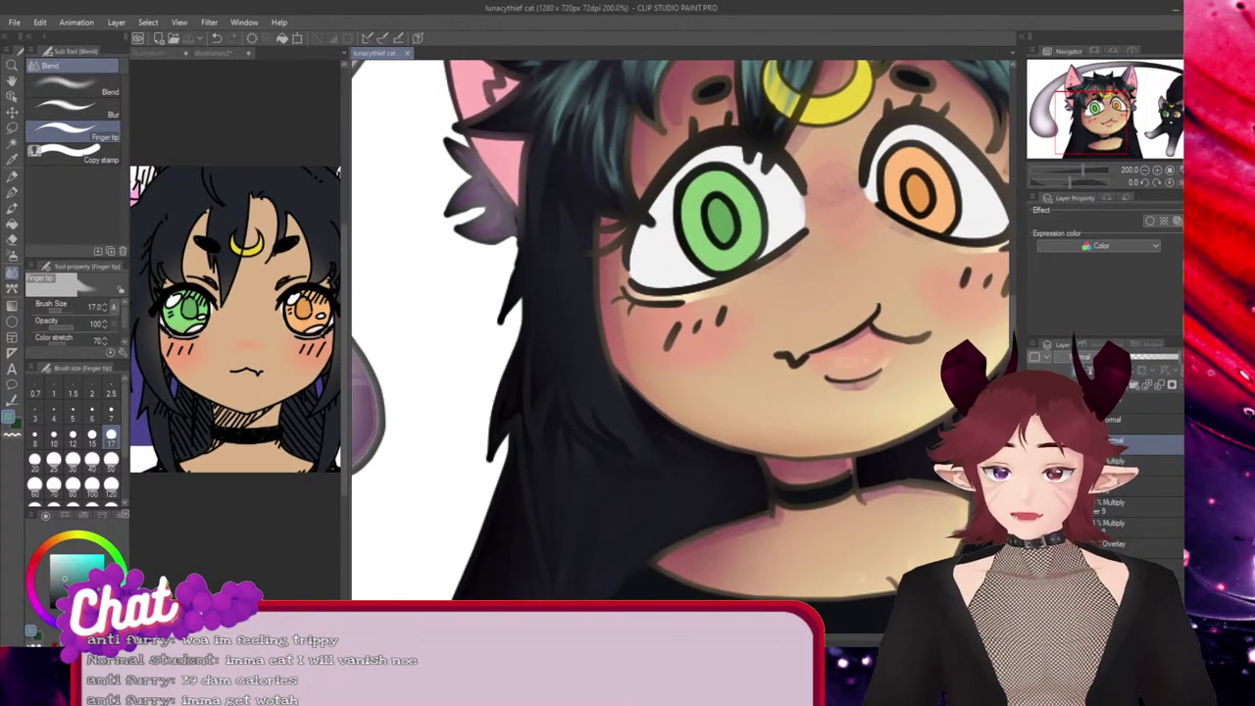
{"action": "key", "text": "g"}
{"action": "key", "text": "p"}
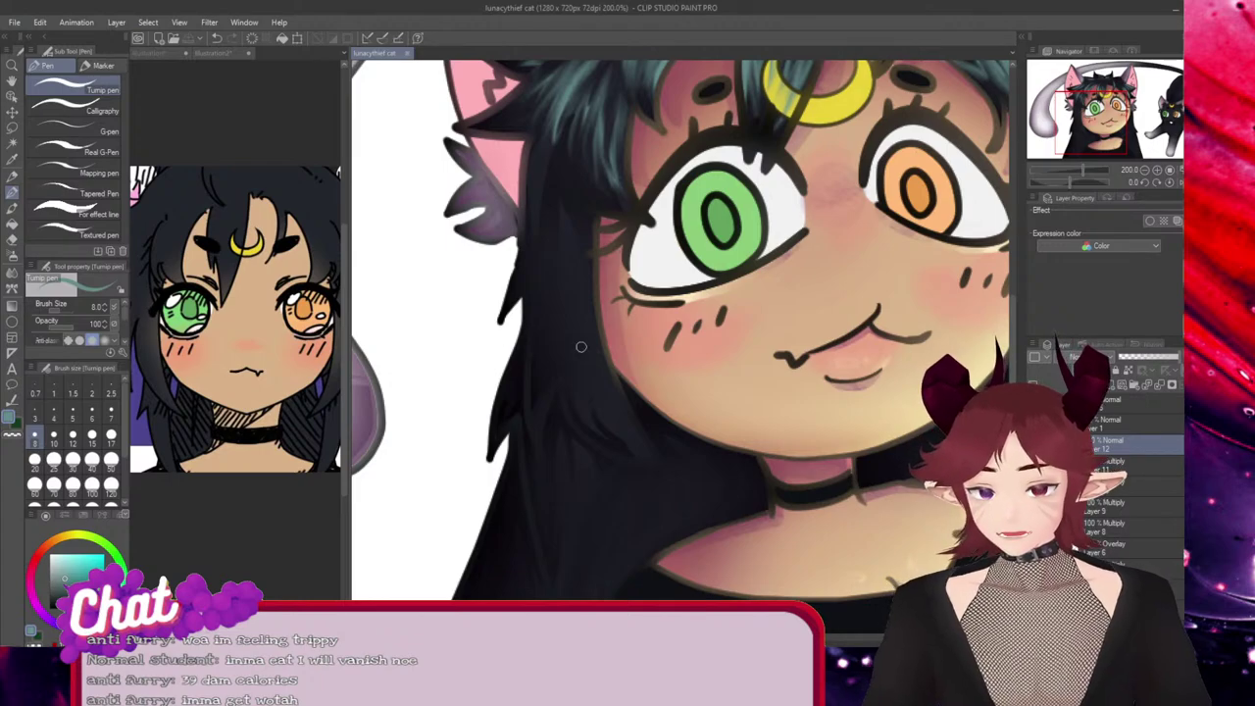
{"action": "left_click_drag", "start_coordinate": [591, 262], "coordinate": [637, 446]}
{"action": "key", "text": "ctrl+z"}
{"action": "left_click_drag", "start_coordinate": [585, 247], "coordinate": [652, 418]}
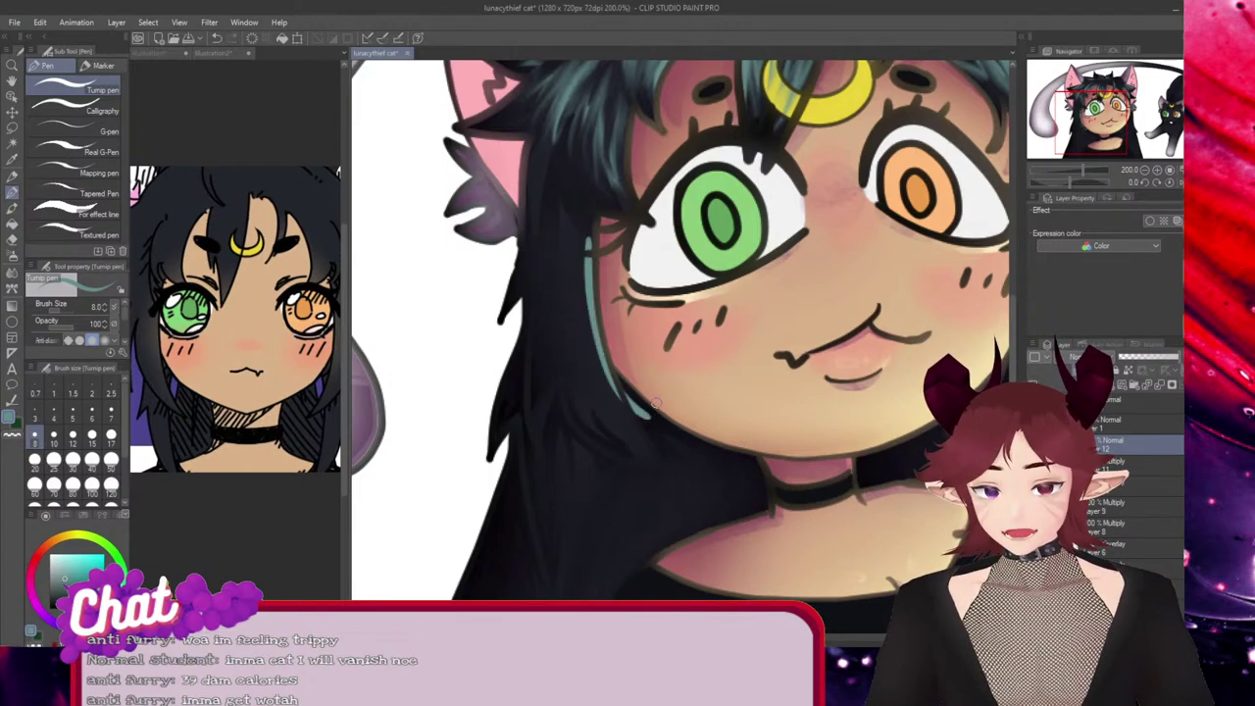
{"action": "key", "text": "ctrl+z"}
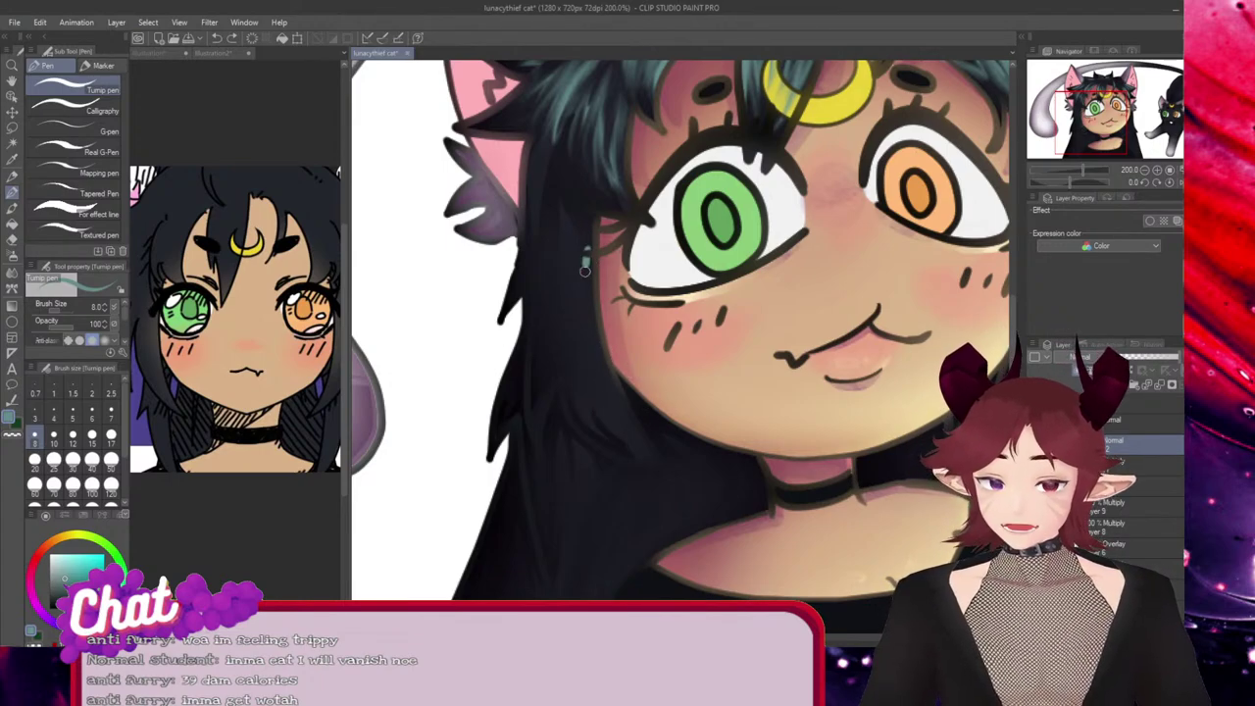
{"action": "mouse_move", "coordinate": [585, 271]}
{"action": "left_mouse_down"}
{"action": "mouse_move", "coordinate": [655, 402]}
{"action": "mouse_move", "coordinate": [637, 431]}
{"action": "left_mouse_up"}
{"action": "key", "text": "ctrl+z"}
{"action": "left_click_drag", "start_coordinate": [588, 257], "coordinate": [627, 418]}
{"action": "mouse_move", "coordinate": [584, 285]}
{"action": "left_mouse_down"}
{"action": "mouse_move", "coordinate": [590, 404]}
{"action": "mouse_move", "coordinate": [555, 355]}
{"action": "left_mouse_up"}
{"action": "mouse_move", "coordinate": [565, 290]}
{"action": "left_mouse_down"}
{"action": "mouse_move", "coordinate": [557, 383]}
{"action": "mouse_move", "coordinate": [537, 373]}
{"action": "left_mouse_up"}
{"action": "left_click_drag", "start_coordinate": [546, 312], "coordinate": [544, 331]}
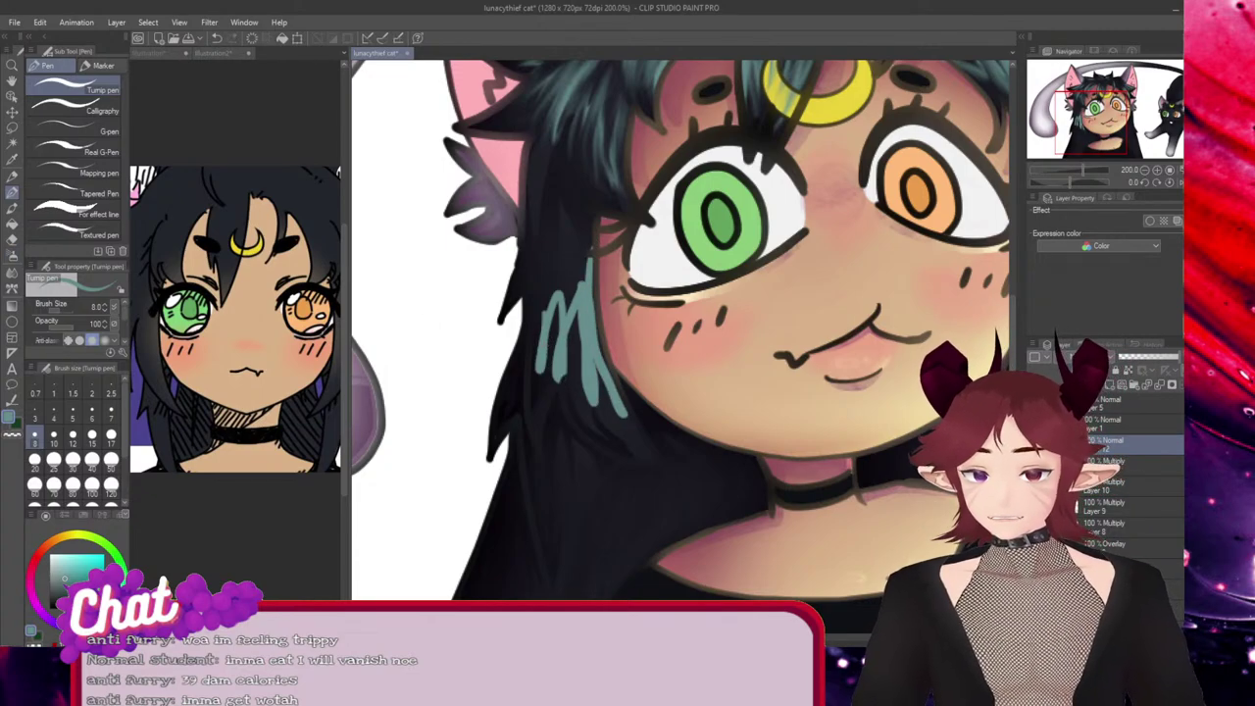
Smudge the teal strokes beside the green-eye cheek along the hair strands with the Finger tip blender
{"action": "key", "text": "j"}
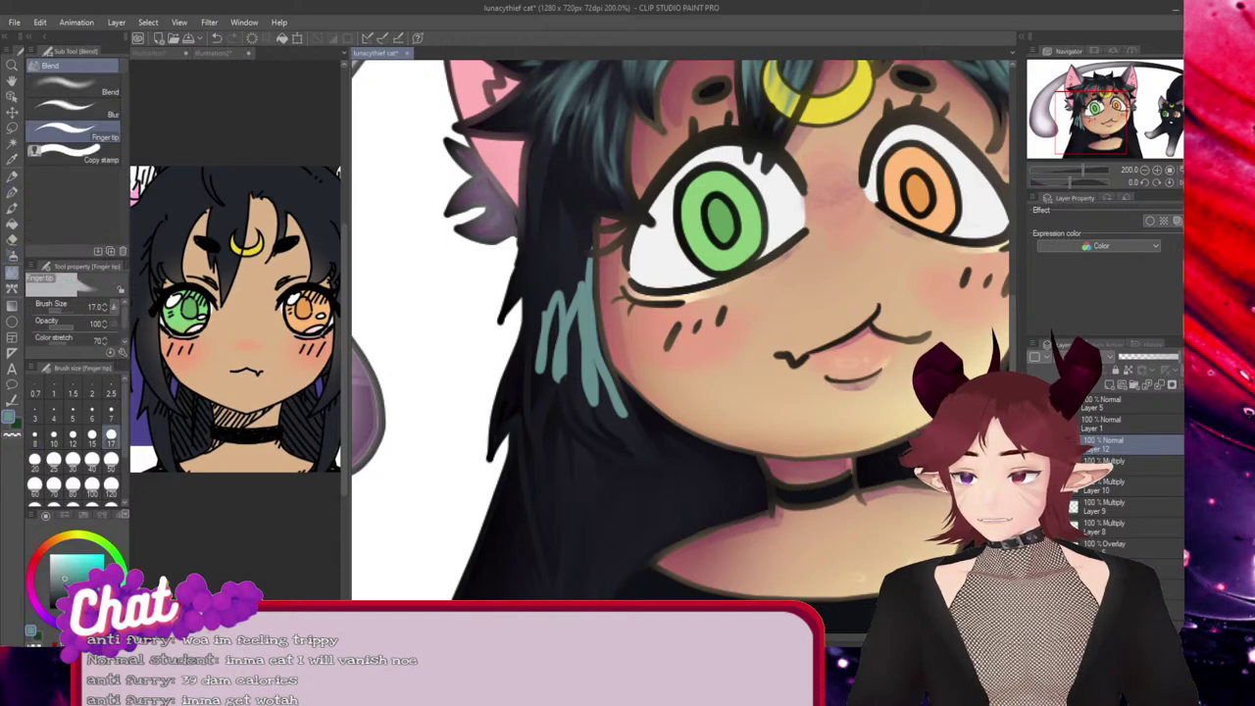
{"action": "left_click_drag", "start_coordinate": [592, 237], "coordinate": [588, 364]}
{"action": "left_click_drag", "start_coordinate": [588, 257], "coordinate": [618, 427]}
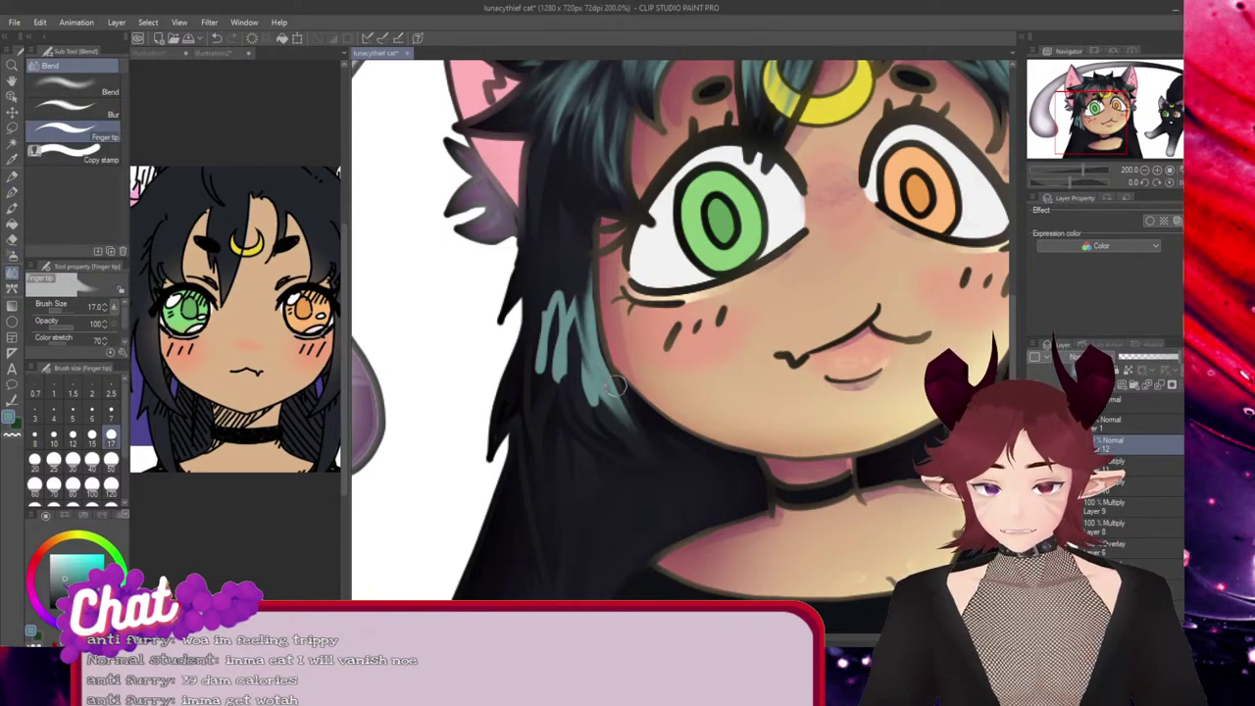
{"action": "left_click_drag", "start_coordinate": [590, 228], "coordinate": [608, 425]}
{"action": "mouse_move", "coordinate": [585, 290]}
{"action": "left_mouse_down"}
{"action": "mouse_move", "coordinate": [604, 430]}
{"action": "mouse_move", "coordinate": [575, 279]}
{"action": "mouse_move", "coordinate": [577, 389]}
{"action": "mouse_move", "coordinate": [571, 282]}
{"action": "mouse_move", "coordinate": [559, 410]}
{"action": "left_mouse_up"}
{"action": "mouse_move", "coordinate": [564, 265]}
{"action": "left_mouse_down"}
{"action": "mouse_move", "coordinate": [537, 414]}
{"action": "mouse_move", "coordinate": [554, 281]}
{"action": "mouse_move", "coordinate": [531, 380]}
{"action": "left_mouse_up"}
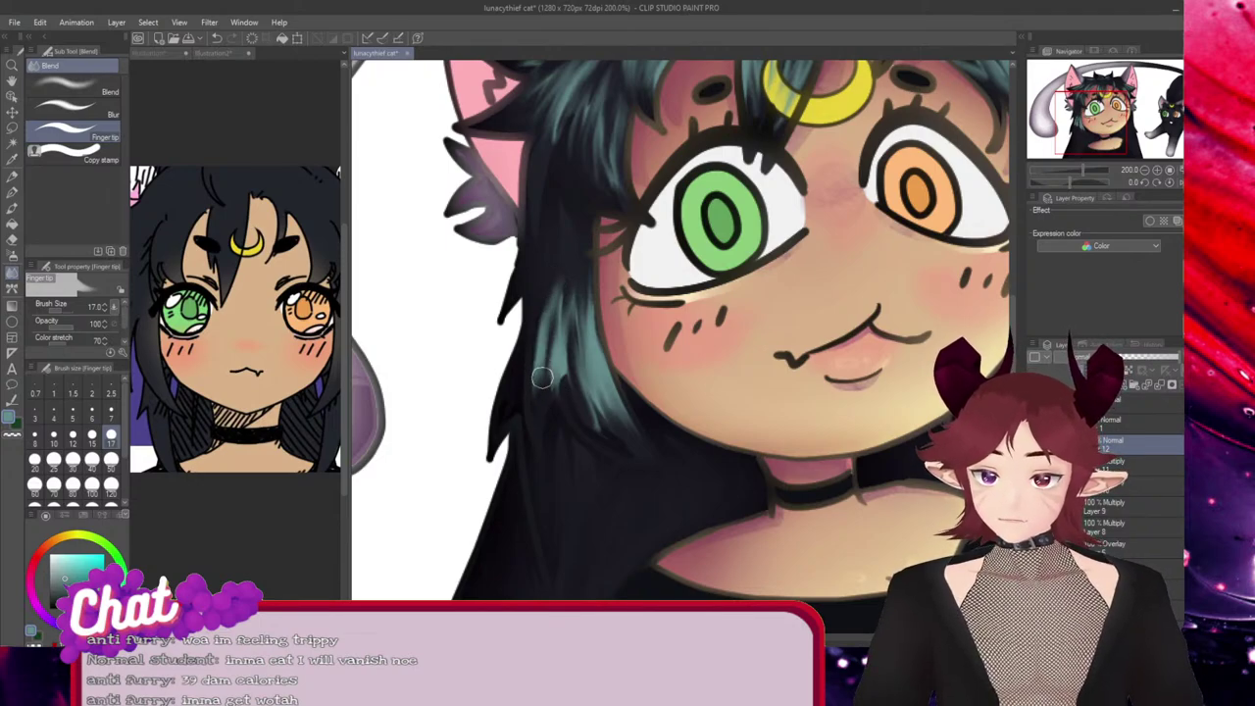
{"action": "mouse_move", "coordinate": [545, 282]}
{"action": "left_mouse_down"}
{"action": "mouse_move", "coordinate": [540, 356]}
{"action": "mouse_move", "coordinate": [560, 312]}
{"action": "mouse_move", "coordinate": [540, 389]}
{"action": "left_mouse_up"}
{"action": "left_click_drag", "start_coordinate": [560, 300], "coordinate": [566, 394]}
{"action": "left_click_drag", "start_coordinate": [563, 255], "coordinate": [557, 404]}
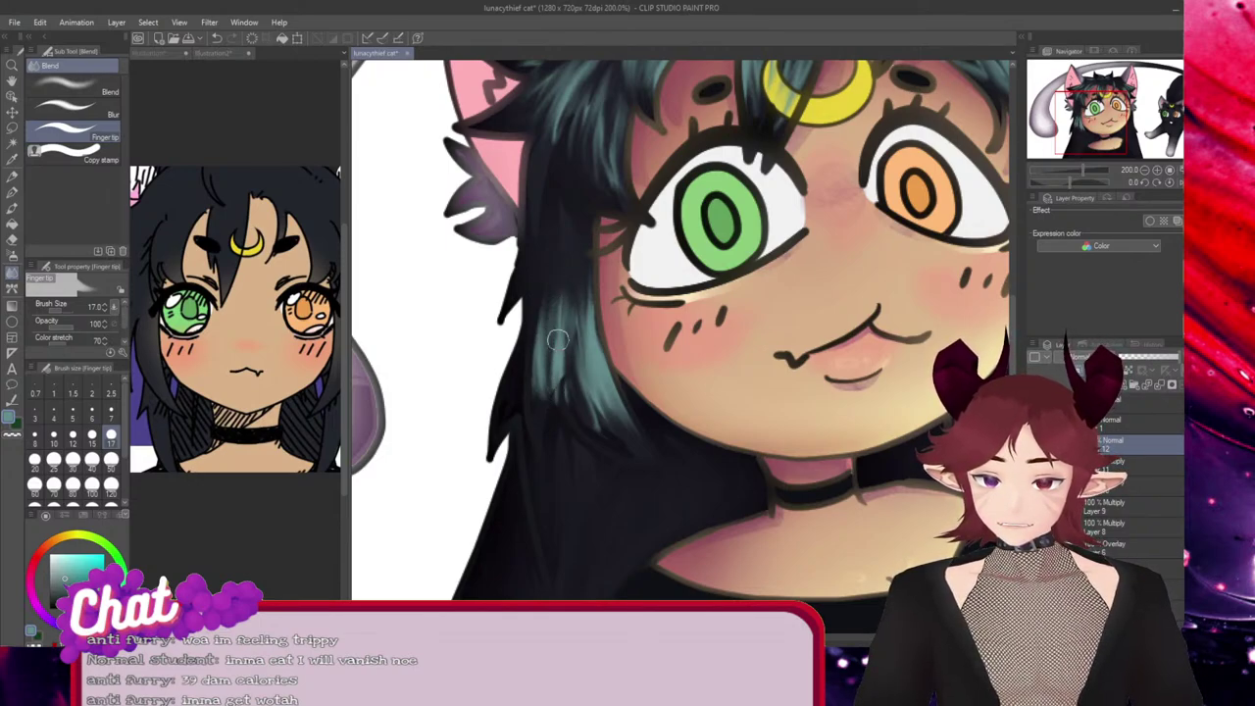
Undo the blending and the teal strokes on the side hair beside the green-eye cheek
{"action": "key", "text": "ctrl+z"}
{"action": "key", "text": "ctrl+z"}
{"action": "key", "text": "ctrl+z"}
{"action": "key", "text": "ctrl+z"}
{"action": "key", "text": "ctrl+z"}
{"action": "key", "text": "ctrl+z"}
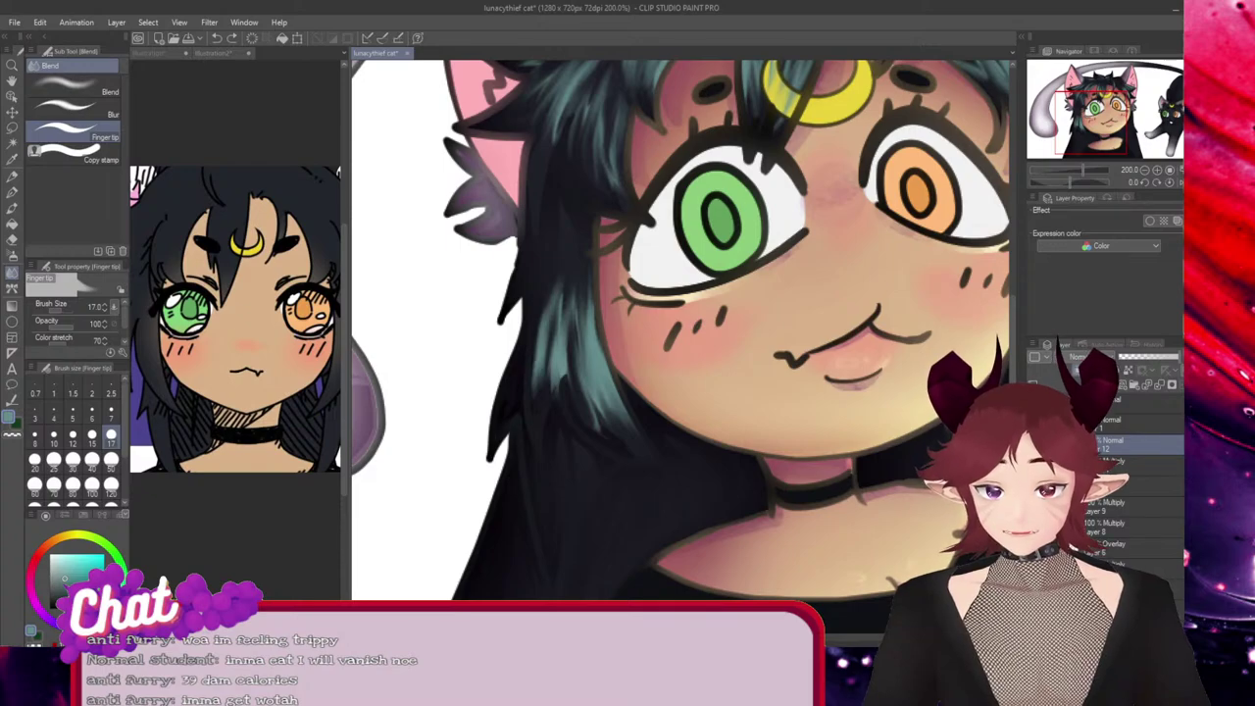
{"action": "key", "text": "ctrl+z"}
{"action": "key", "text": "ctrl+z"}
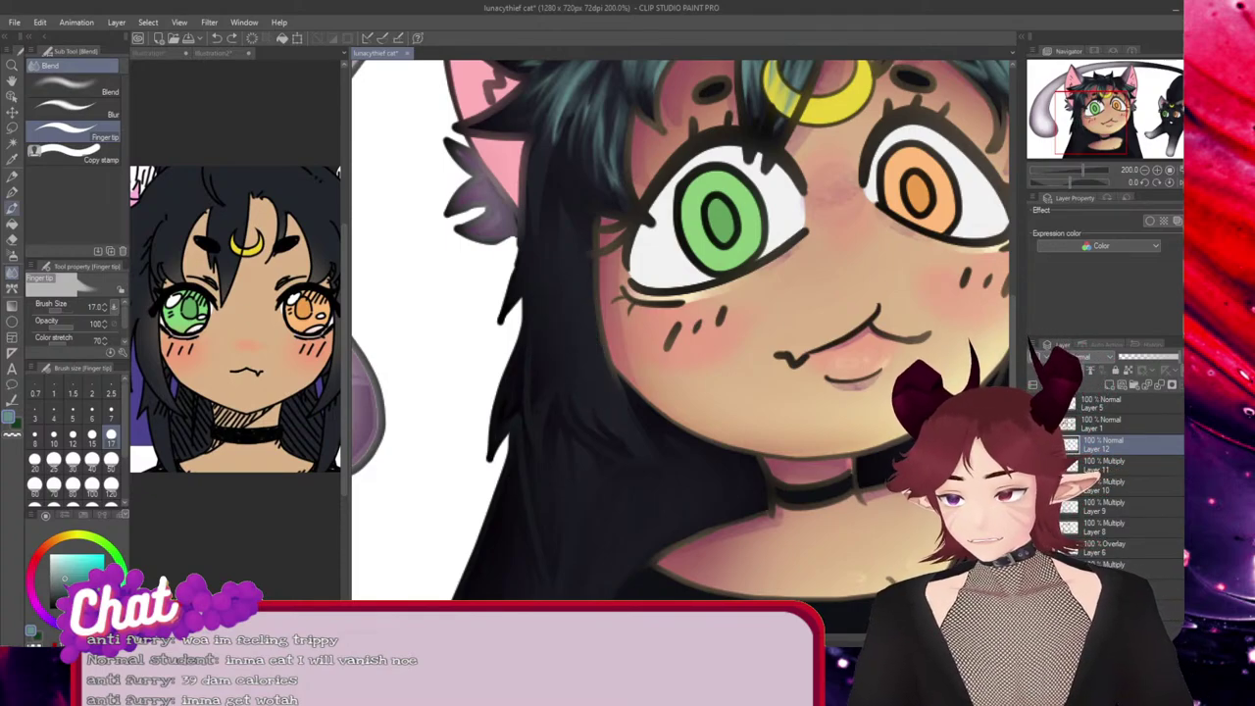
Try a fan of thinner teal strokes on the side hair, spreading outward from the green-eye cheek
{"action": "left_click", "coordinate": [11, 191]}
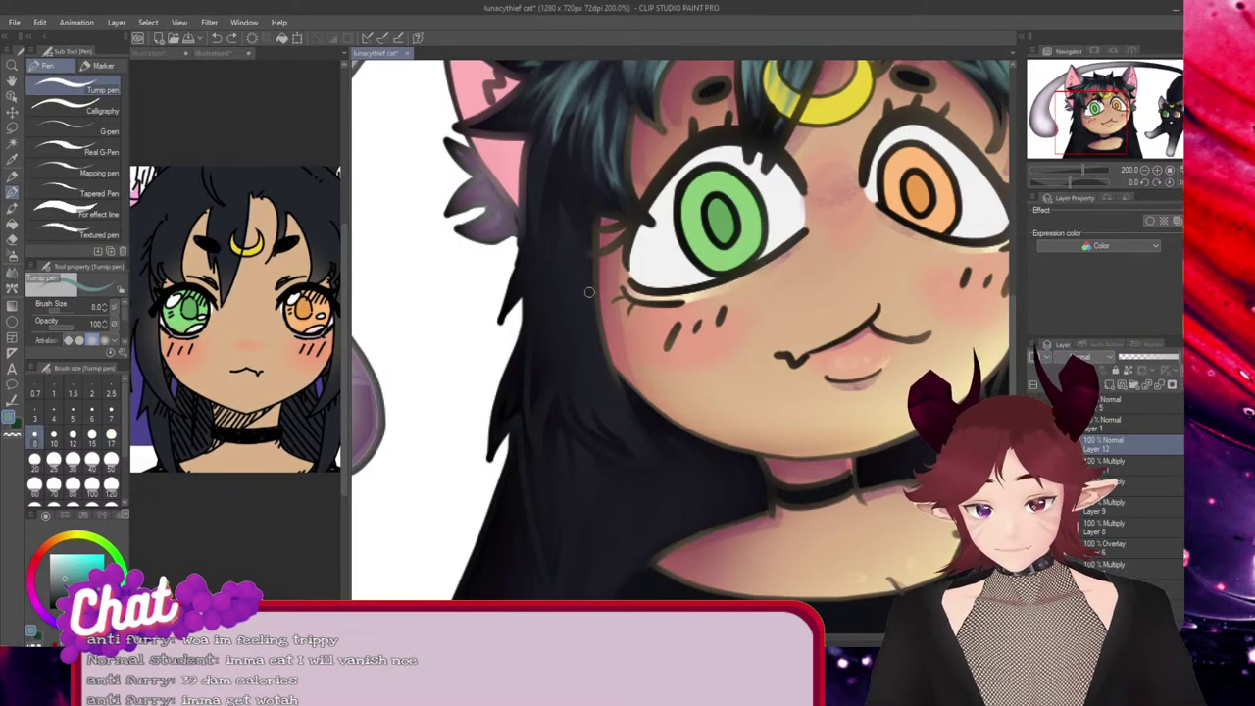
{"action": "left_click_drag", "start_coordinate": [588, 291], "coordinate": [633, 430]}
{"action": "key", "text": "ctrl+z"}
{"action": "left_click_drag", "start_coordinate": [590, 261], "coordinate": [627, 422]}
{"action": "left_click_drag", "start_coordinate": [585, 288], "coordinate": [601, 395]}
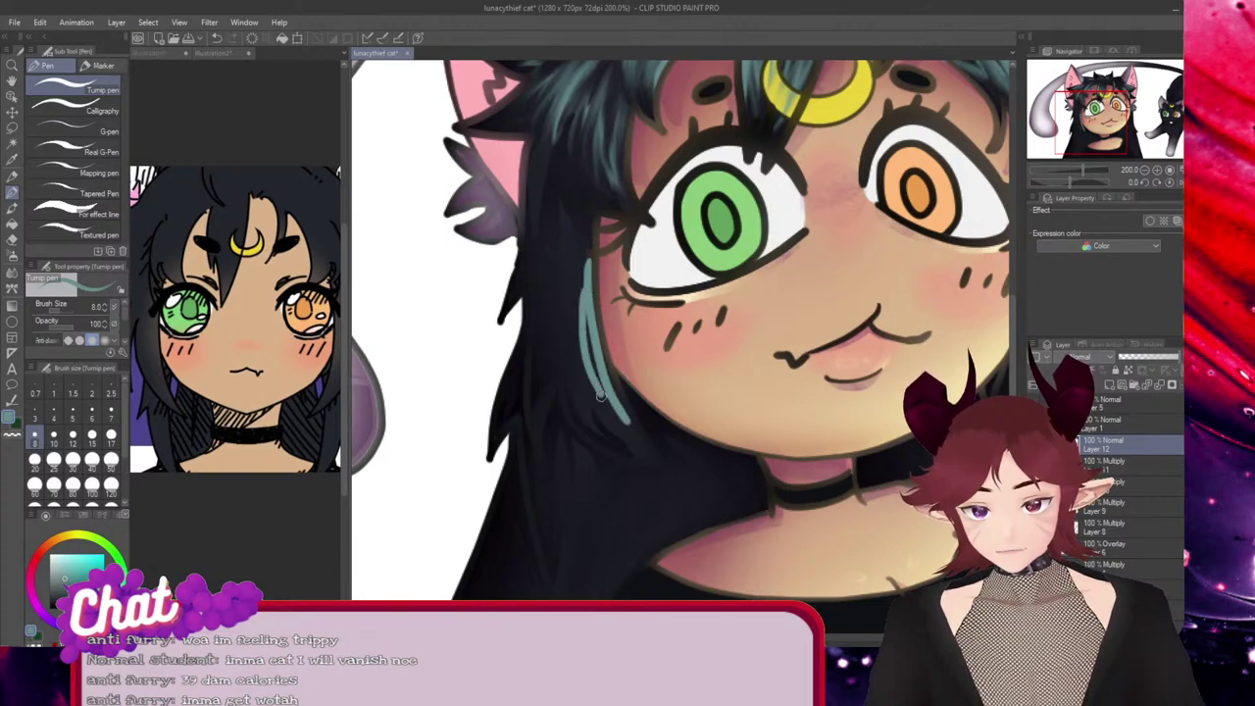
{"action": "mouse_move", "coordinate": [581, 276]}
{"action": "left_mouse_down"}
{"action": "mouse_move", "coordinate": [575, 407]}
{"action": "mouse_move", "coordinate": [564, 367]}
{"action": "mouse_move", "coordinate": [580, 311]}
{"action": "left_mouse_up"}
{"action": "key", "text": "ctrl+z"}
{"action": "key", "text": "ctrl+z"}
{"action": "left_click_drag", "start_coordinate": [569, 379], "coordinate": [583, 288]}
{"action": "left_click_drag", "start_coordinate": [575, 332], "coordinate": [586, 408]}
{"action": "left_click_drag", "start_coordinate": [586, 408], "coordinate": [587, 322]}
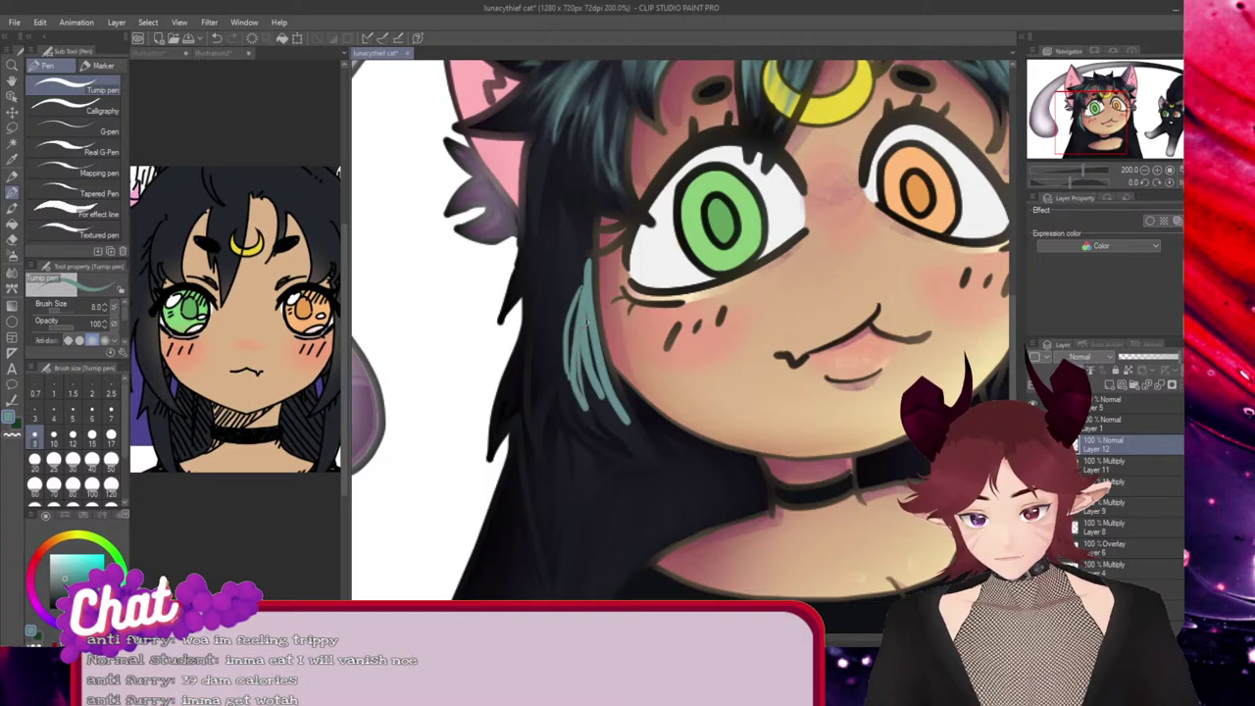
{"action": "key", "text": "ctrl+z"}
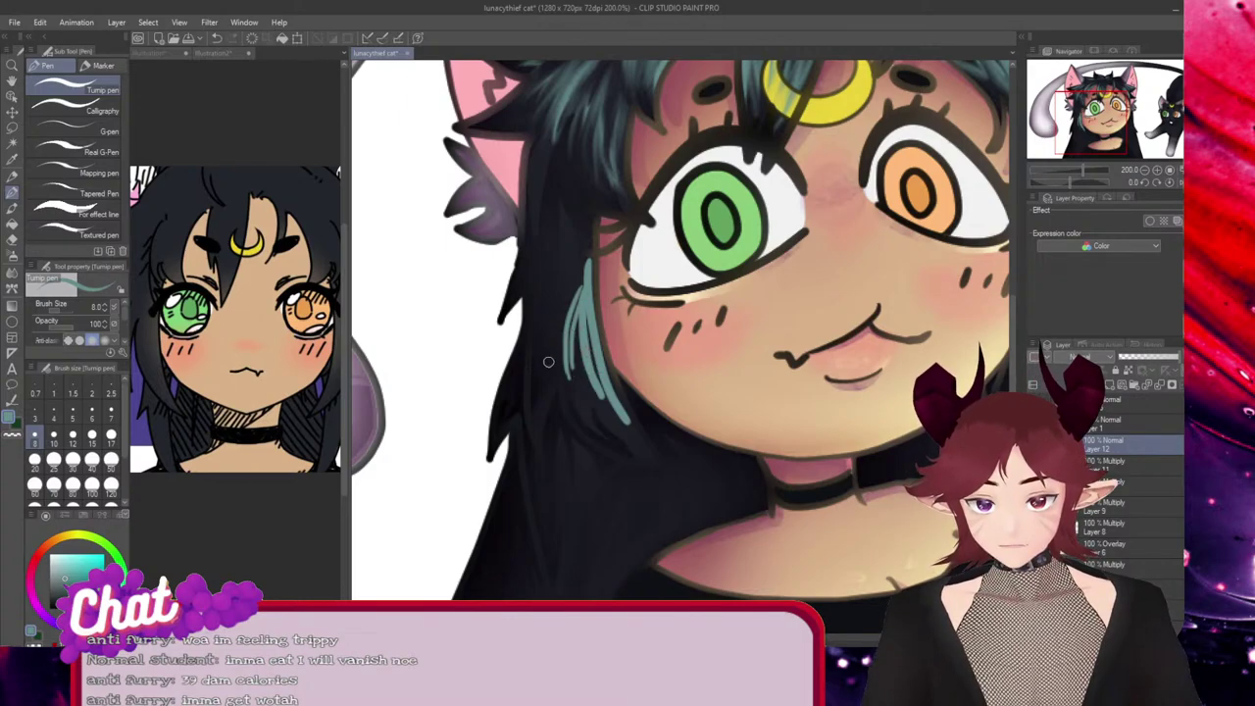
{"action": "left_click_drag", "start_coordinate": [568, 282], "coordinate": [540, 370]}
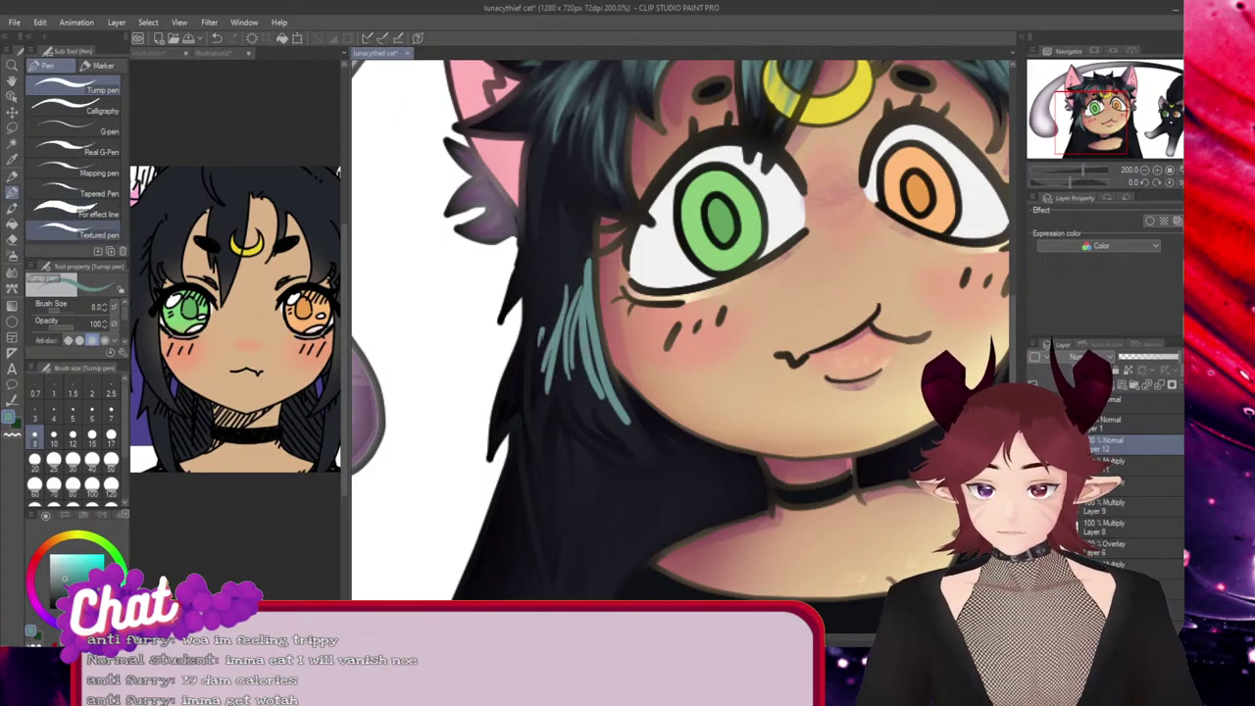
{"action": "left_click", "coordinate": [12, 255]}
{"action": "left_click", "coordinate": [12, 272]}
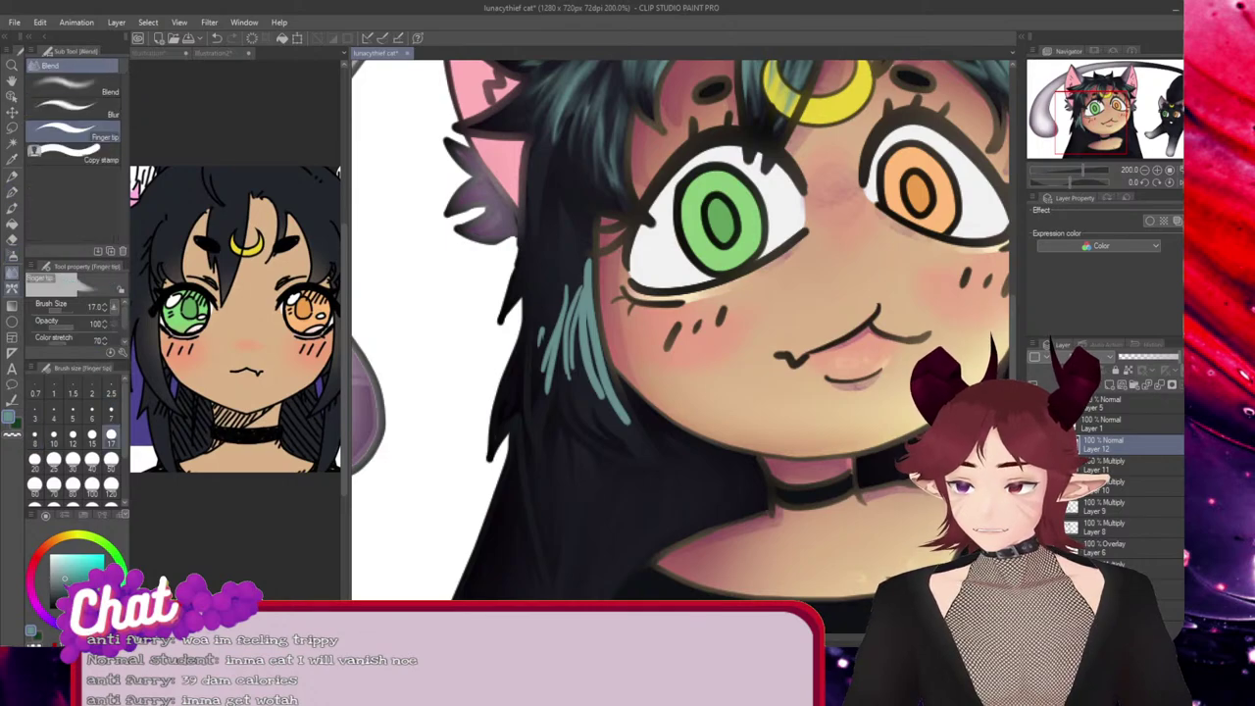
Undo the fan of thin teal strokes beside the green-eye cheek
{"action": "key", "text": "ctrl+z"}
{"action": "key", "text": "ctrl+z"}
{"action": "key", "text": "ctrl+z"}
{"action": "key", "text": "ctrl+z"}
{"action": "key", "text": "ctrl+z"}
{"action": "key", "text": "ctrl+z"}
{"action": "key", "text": "ctrl+z"}
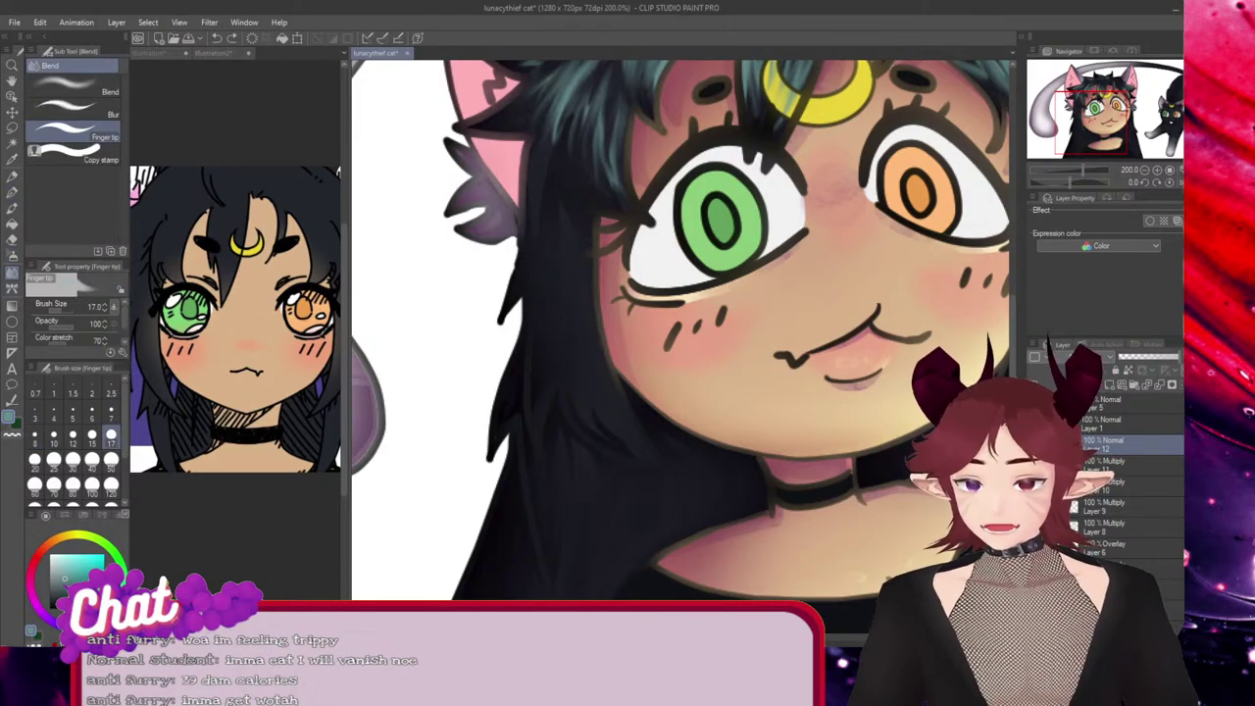
Paint a teal edge stroke and short zigzag highlights on the side hair beside the green-eye cheek, and smudge them along the strands
{"action": "key", "text": "p"}
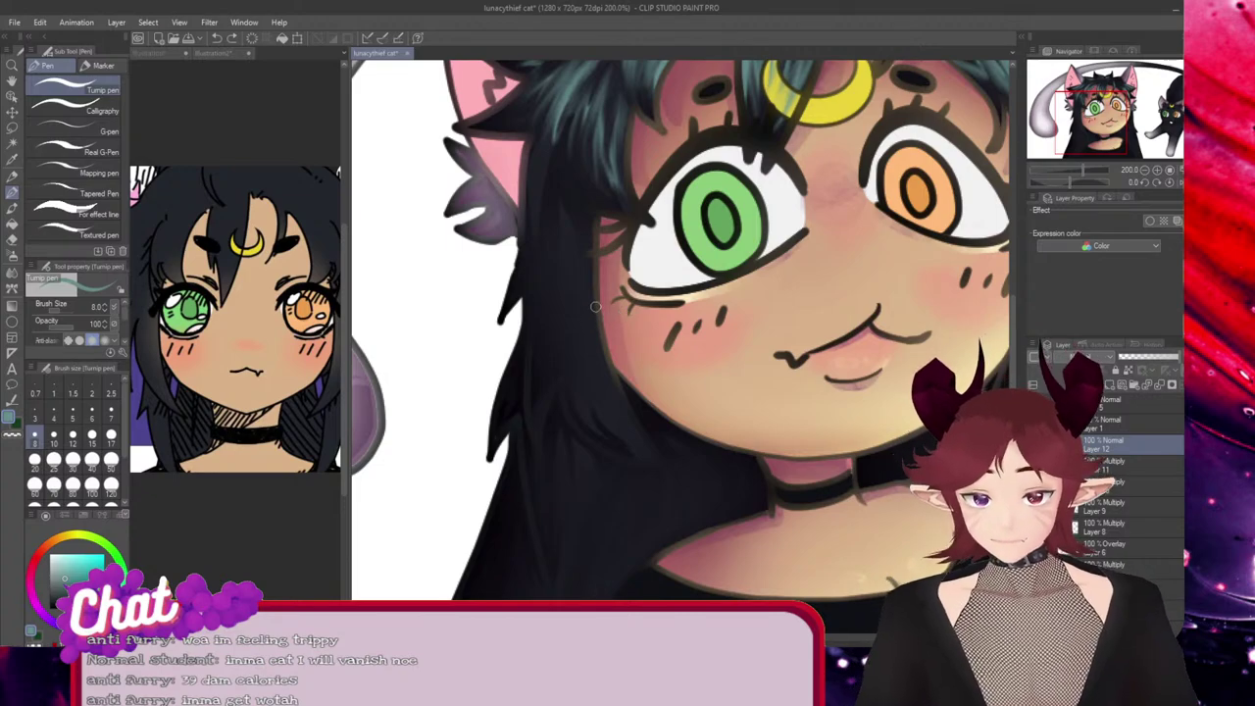
{"action": "mouse_move", "coordinate": [608, 368]}
{"action": "left_mouse_down"}
{"action": "mouse_move", "coordinate": [593, 284]}
{"action": "mouse_move", "coordinate": [620, 414]}
{"action": "left_mouse_up"}
{"action": "key", "text": "ctrl+z"}
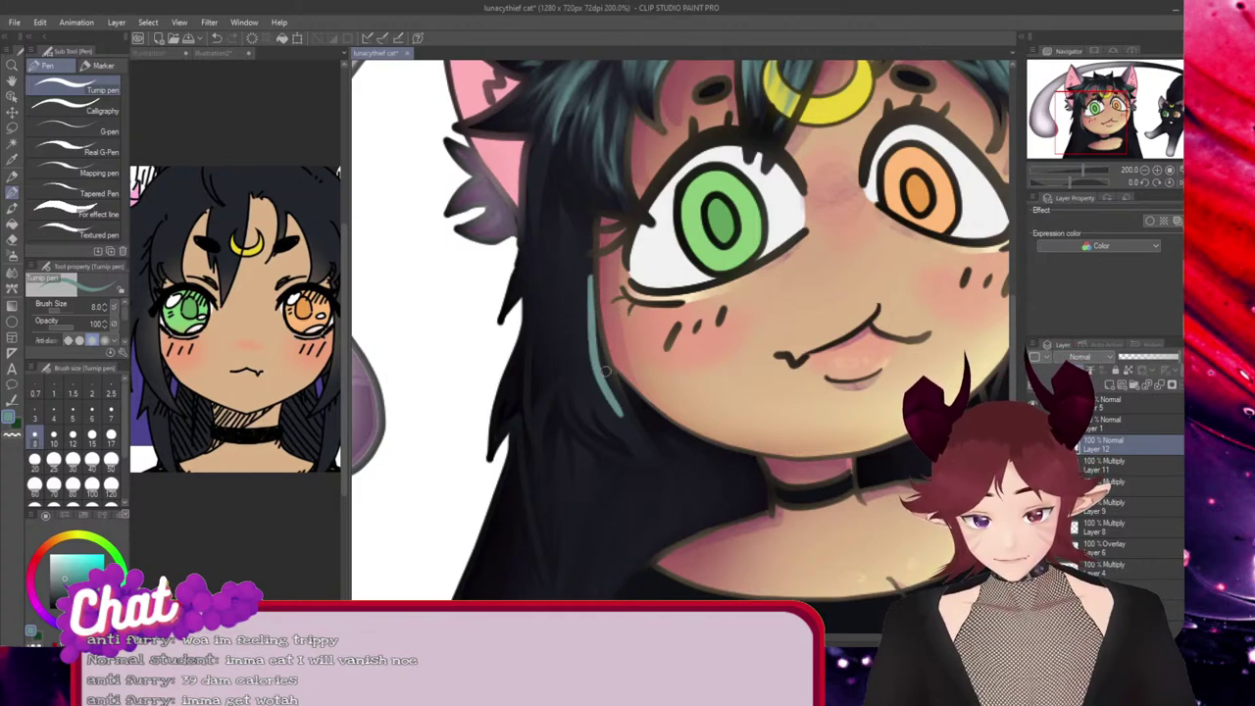
{"action": "key", "text": "ctrl+z"}
{"action": "mouse_move", "coordinate": [592, 281]}
{"action": "left_mouse_down"}
{"action": "mouse_move", "coordinate": [593, 319]}
{"action": "mouse_move", "coordinate": [627, 397]}
{"action": "mouse_move", "coordinate": [608, 370]}
{"action": "mouse_move", "coordinate": [598, 287]}
{"action": "mouse_move", "coordinate": [617, 402]}
{"action": "left_mouse_up"}
{"action": "key", "text": "ctrl+z"}
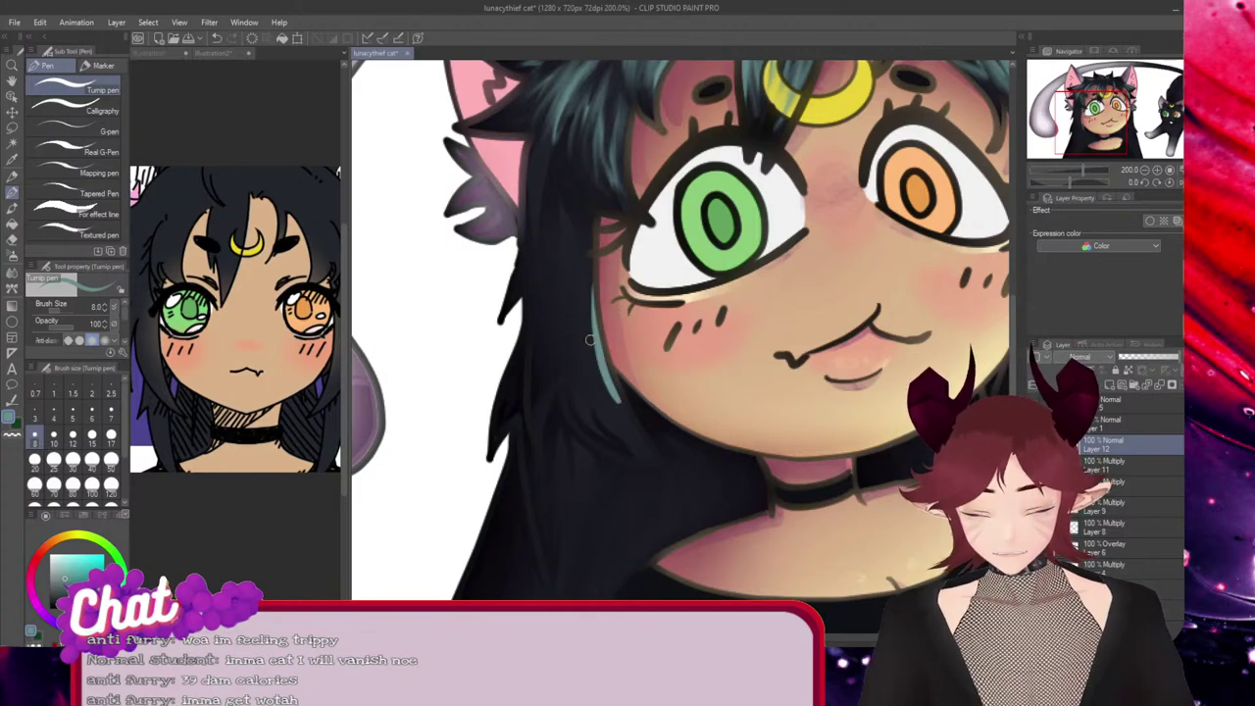
{"action": "key", "text": "ctrl+z"}
{"action": "left_click_drag", "start_coordinate": [586, 318], "coordinate": [595, 380]}
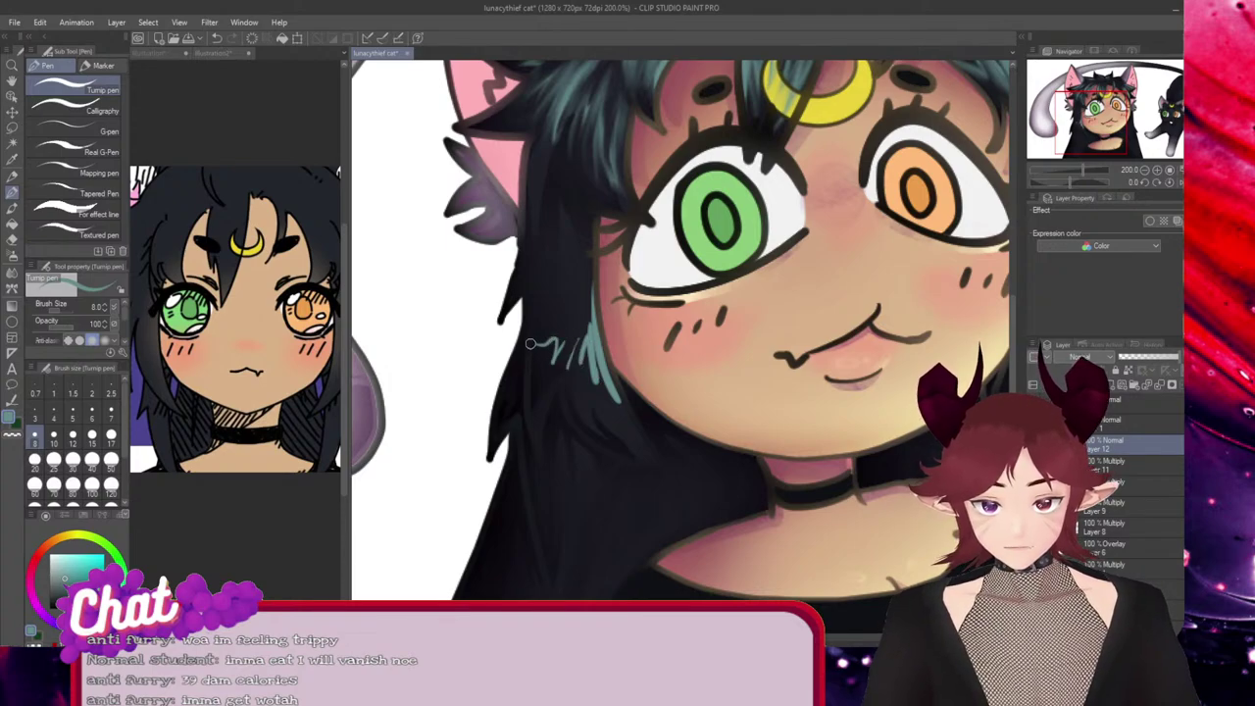
{"action": "key", "text": "j"}
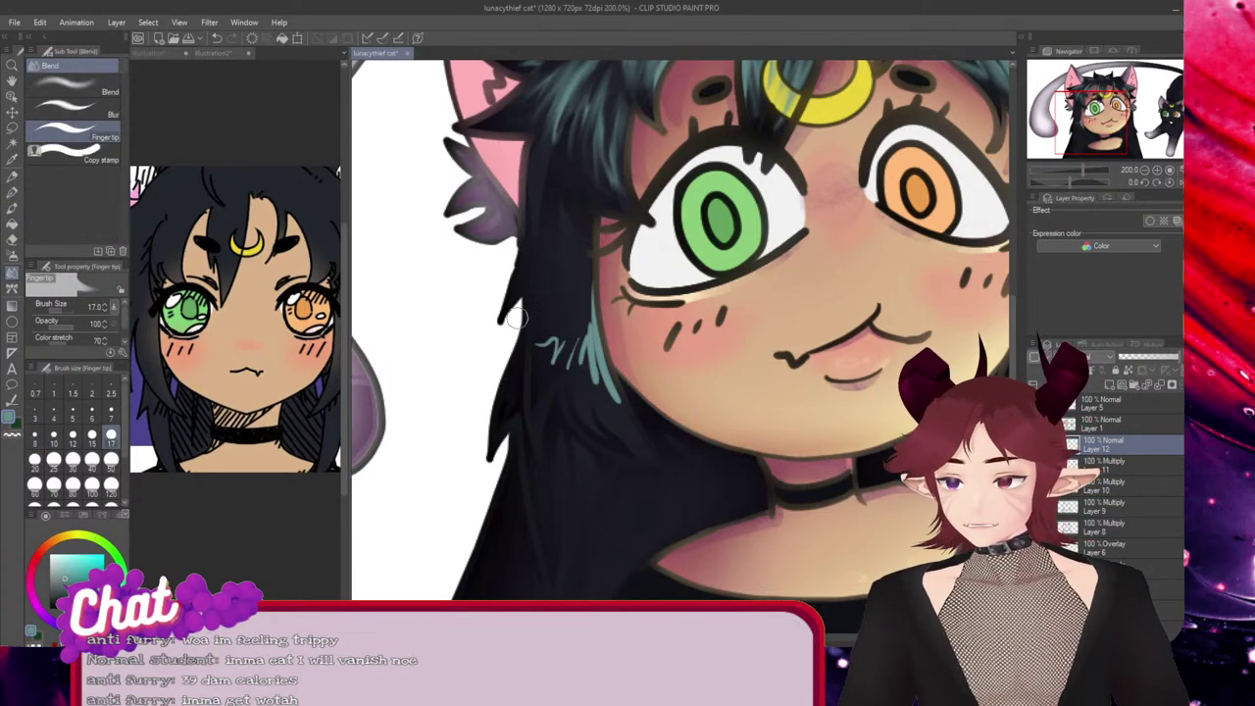
{"action": "mouse_move", "coordinate": [551, 317]}
{"action": "left_mouse_down"}
{"action": "mouse_move", "coordinate": [544, 365]}
{"action": "mouse_move", "coordinate": [560, 316]}
{"action": "mouse_move", "coordinate": [555, 363]}
{"action": "mouse_move", "coordinate": [563, 325]}
{"action": "mouse_move", "coordinate": [578, 361]}
{"action": "mouse_move", "coordinate": [581, 317]}
{"action": "mouse_move", "coordinate": [599, 396]}
{"action": "mouse_move", "coordinate": [590, 283]}
{"action": "mouse_move", "coordinate": [606, 369]}
{"action": "mouse_move", "coordinate": [598, 336]}
{"action": "left_mouse_up"}
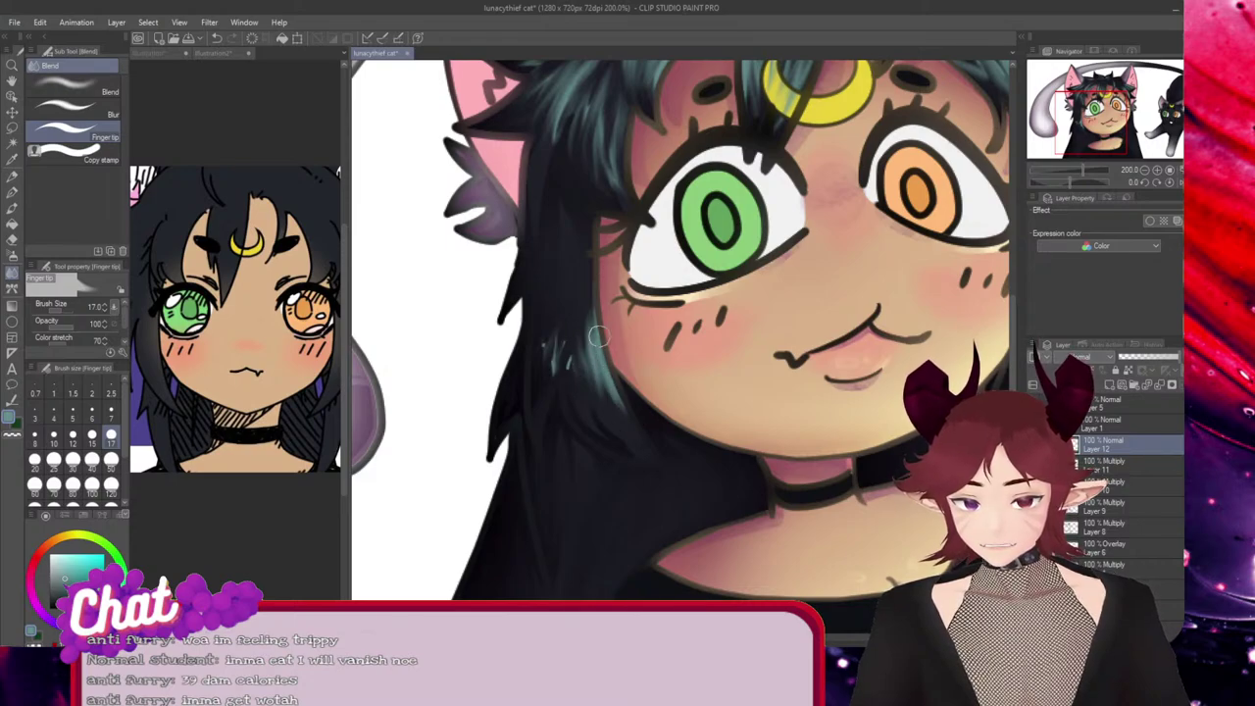
Add more short teal strokes over the blended highlight beside the green-eye cheek and smudge them downward
{"action": "key", "text": "p"}
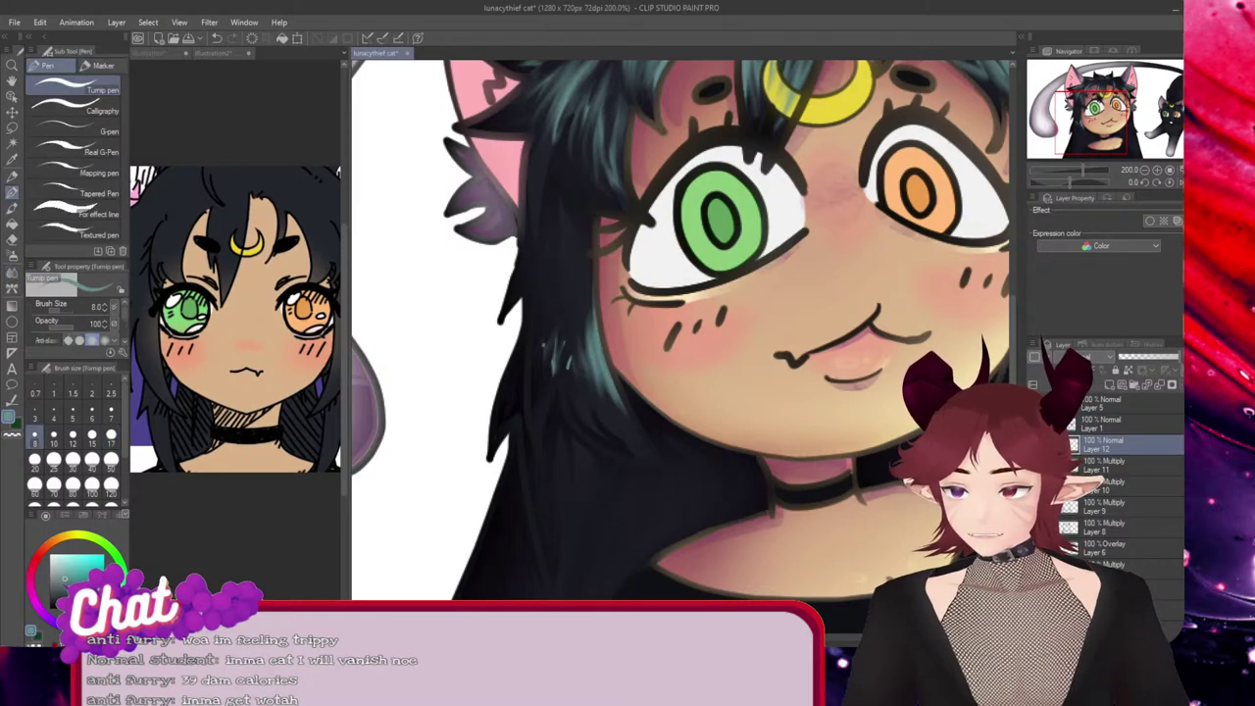
{"action": "mouse_move", "coordinate": [588, 329]}
{"action": "left_mouse_down"}
{"action": "mouse_move", "coordinate": [593, 384]}
{"action": "mouse_move", "coordinate": [567, 338]}
{"action": "left_mouse_up"}
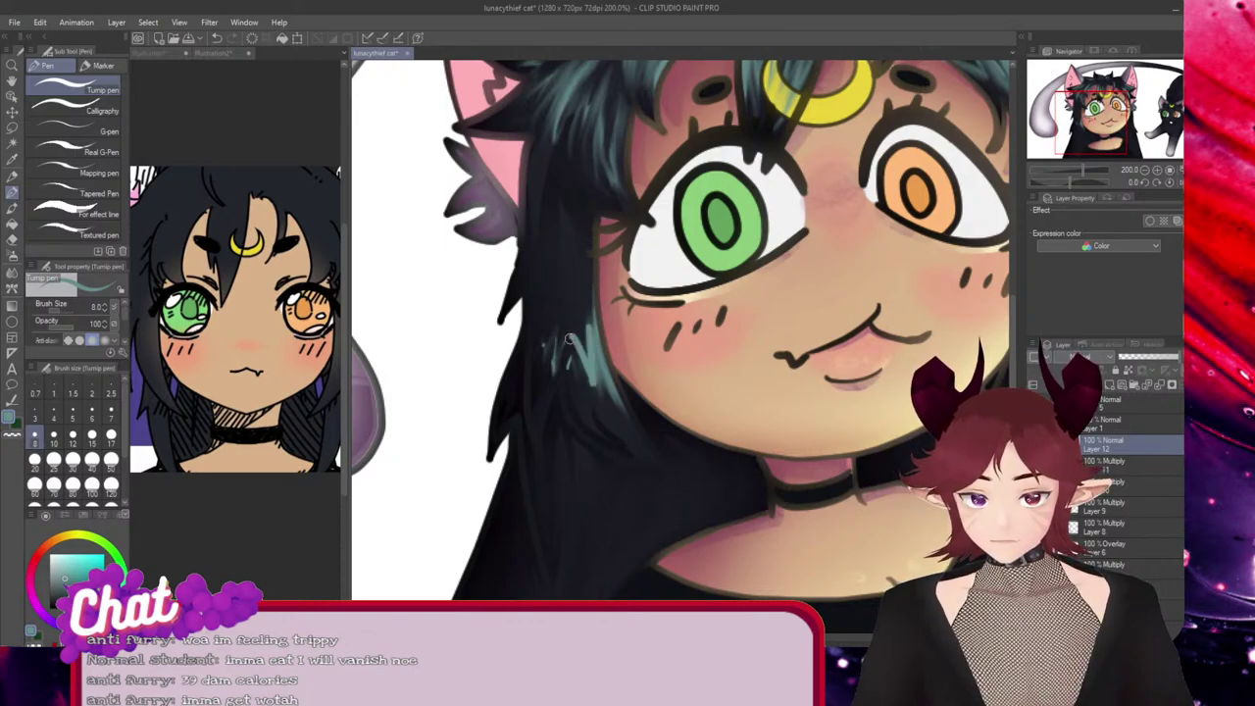
{"action": "key", "text": "j"}
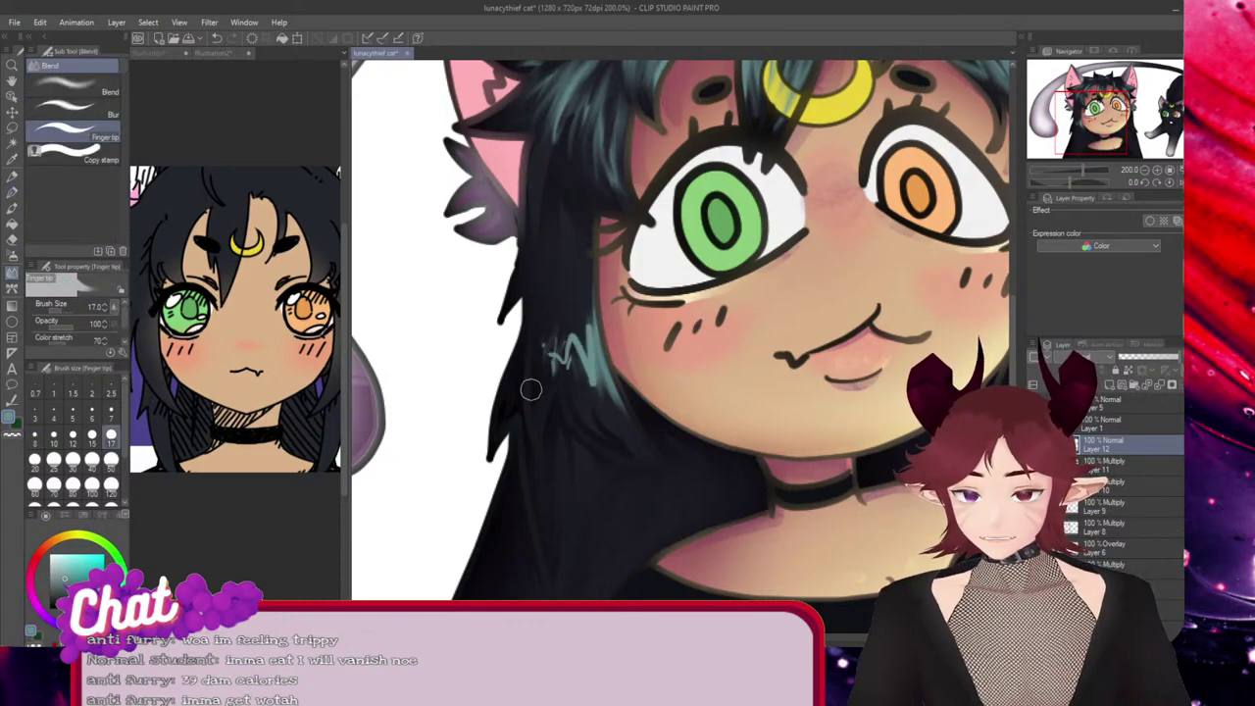
{"action": "mouse_move", "coordinate": [585, 292]}
{"action": "left_mouse_down"}
{"action": "mouse_move", "coordinate": [588, 385]}
{"action": "mouse_move", "coordinate": [563, 387]}
{"action": "mouse_move", "coordinate": [541, 356]}
{"action": "mouse_move", "coordinate": [577, 323]}
{"action": "mouse_move", "coordinate": [613, 412]}
{"action": "mouse_move", "coordinate": [601, 450]}
{"action": "left_mouse_up"}
Paint small teal highlight strokes on the hair beside the ear fluff on the green-eye side and blend them down the strands
{"action": "scroll", "coordinate": [596, 504], "scroll_direction": "down", "scroll_amount": 5}
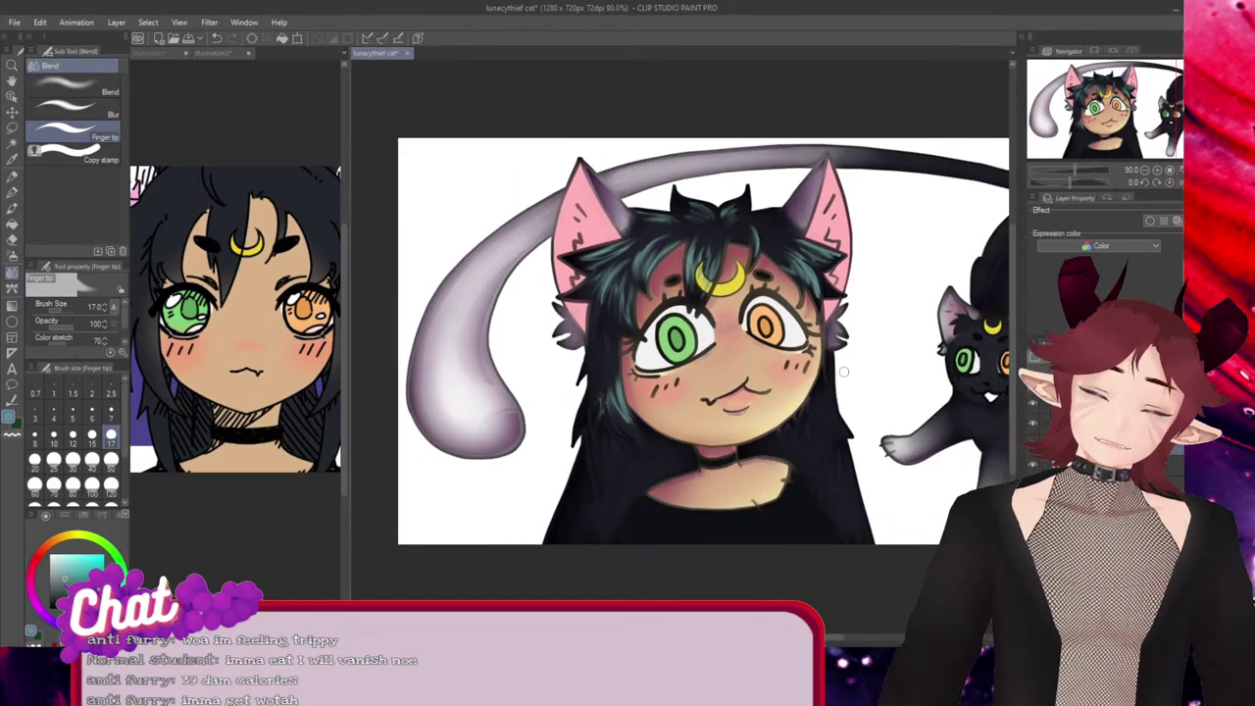
{"action": "scroll", "coordinate": [696, 386], "scroll_direction": "up", "scroll_amount": 5}
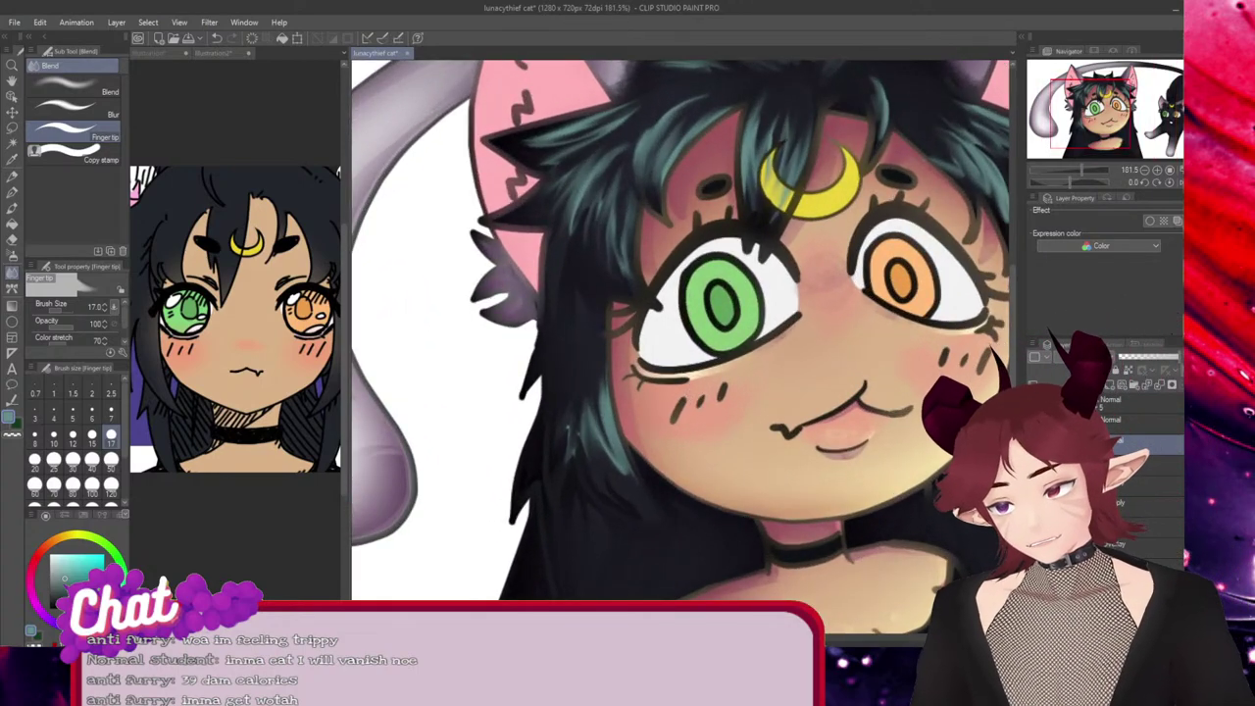
{"action": "key", "text": "p"}
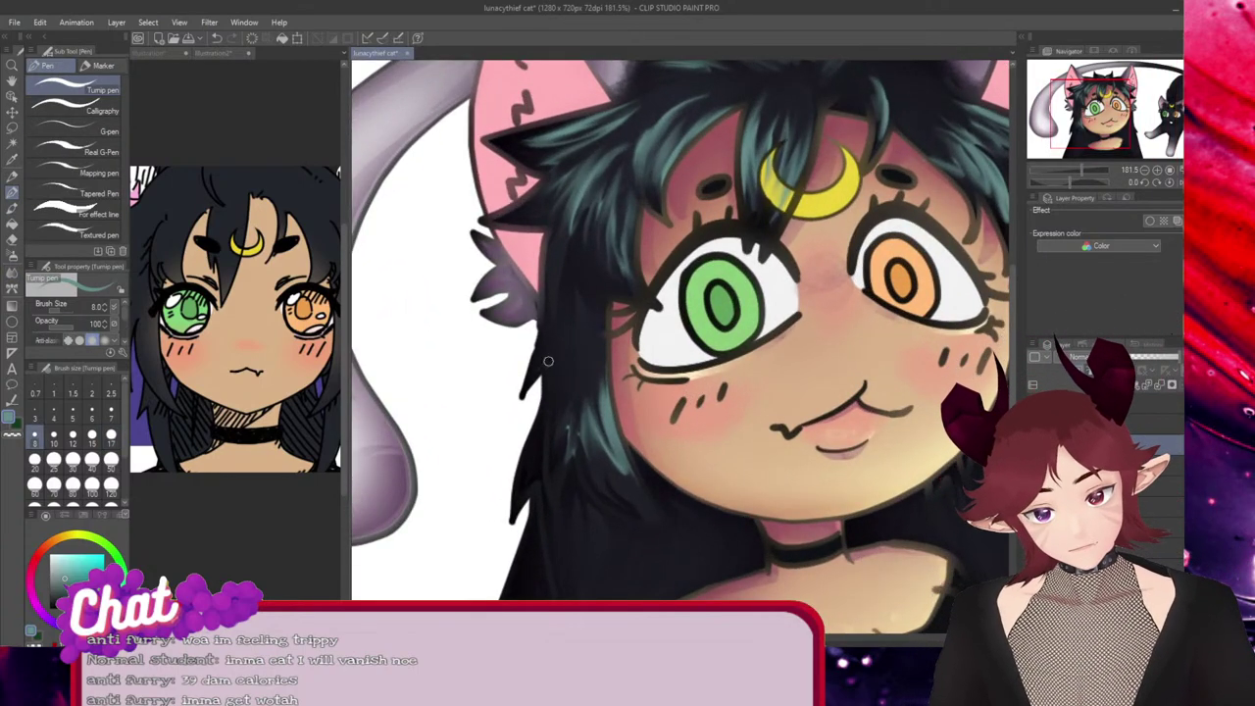
{"action": "left_click_drag", "start_coordinate": [581, 290], "coordinate": [544, 362]}
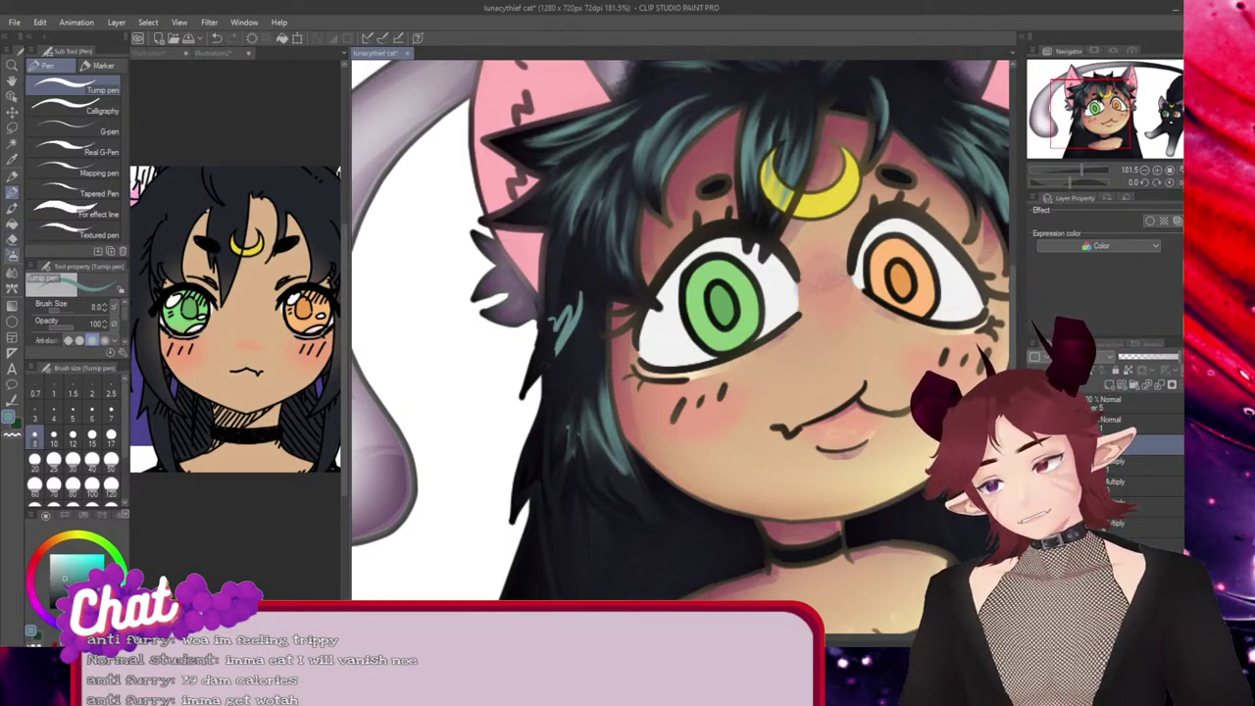
{"action": "key", "text": "j"}
{"action": "left_click_drag", "start_coordinate": [577, 270], "coordinate": [552, 362]}
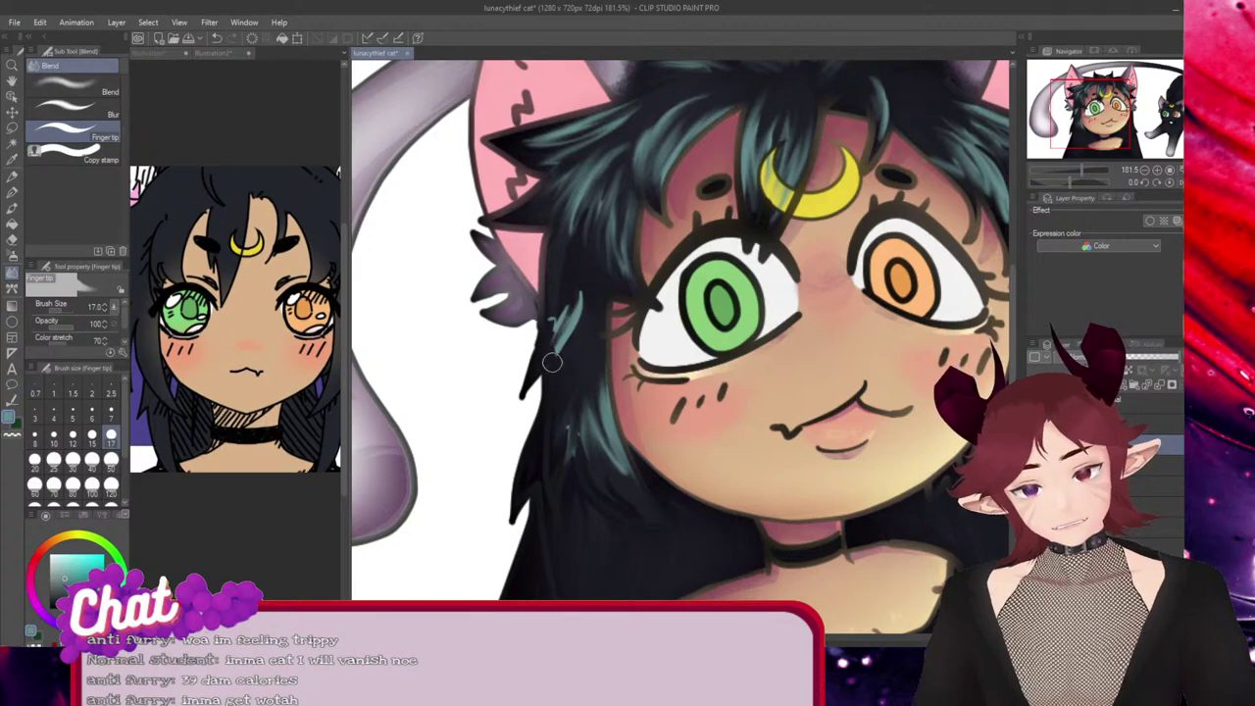
{"action": "mouse_move", "coordinate": [565, 312]}
{"action": "left_mouse_down"}
{"action": "mouse_move", "coordinate": [542, 351]}
{"action": "mouse_move", "coordinate": [554, 290]}
{"action": "mouse_move", "coordinate": [539, 350]}
{"action": "mouse_move", "coordinate": [547, 329]}
{"action": "mouse_move", "coordinate": [553, 357]}
{"action": "mouse_move", "coordinate": [577, 269]}
{"action": "mouse_move", "coordinate": [580, 303]}
{"action": "mouse_move", "coordinate": [543, 373]}
{"action": "left_mouse_up"}
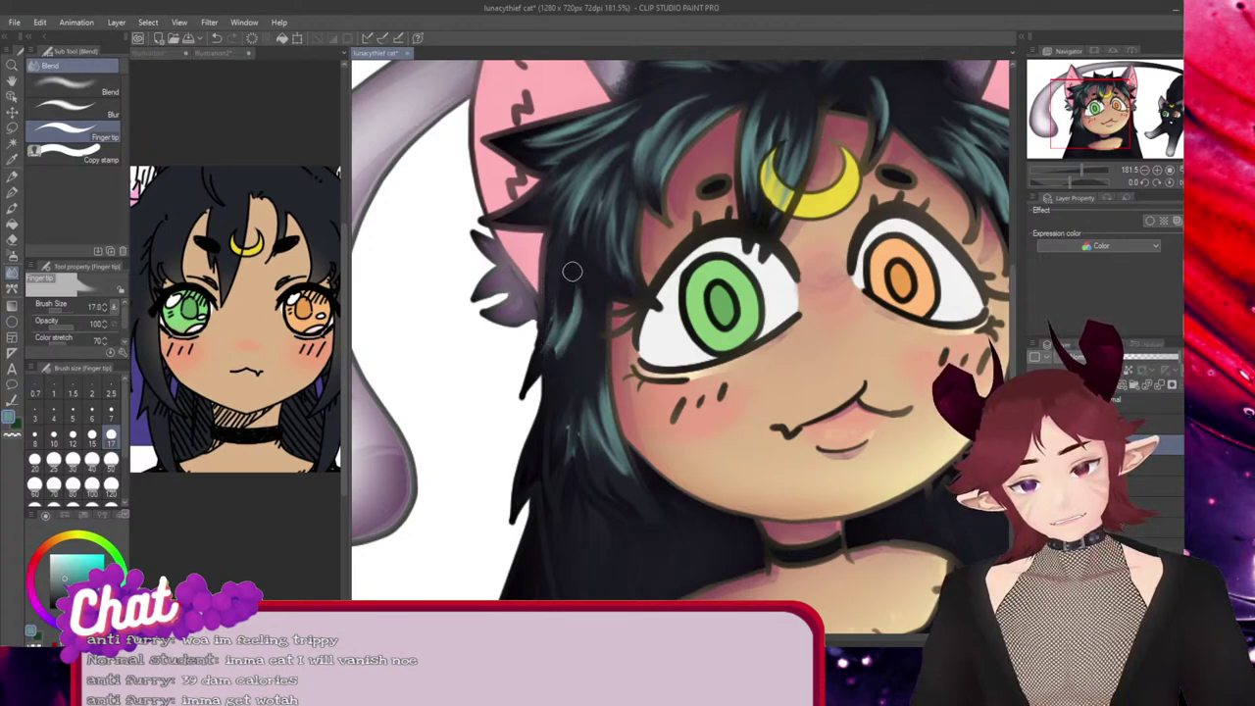
{"action": "mouse_move", "coordinate": [572, 272]}
{"action": "left_mouse_down"}
{"action": "mouse_move", "coordinate": [550, 358]}
{"action": "mouse_move", "coordinate": [553, 280]}
{"action": "mouse_move", "coordinate": [525, 365]}
{"action": "mouse_move", "coordinate": [562, 438]}
{"action": "left_mouse_up"}
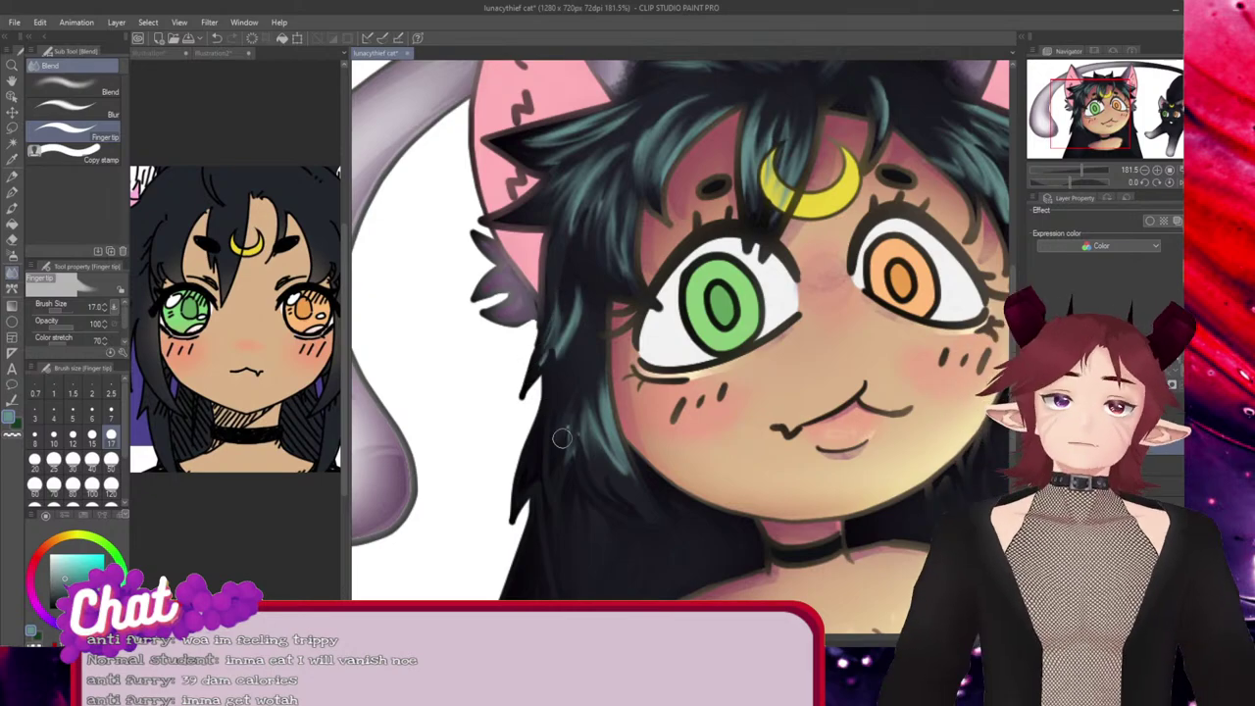
Paint a thin teal highlight along the outer hair edge below the ear fluff on the orange-eye side and smudge it along the strand
{"action": "scroll", "coordinate": [730, 432], "scroll_direction": "down", "scroll_amount": 5}
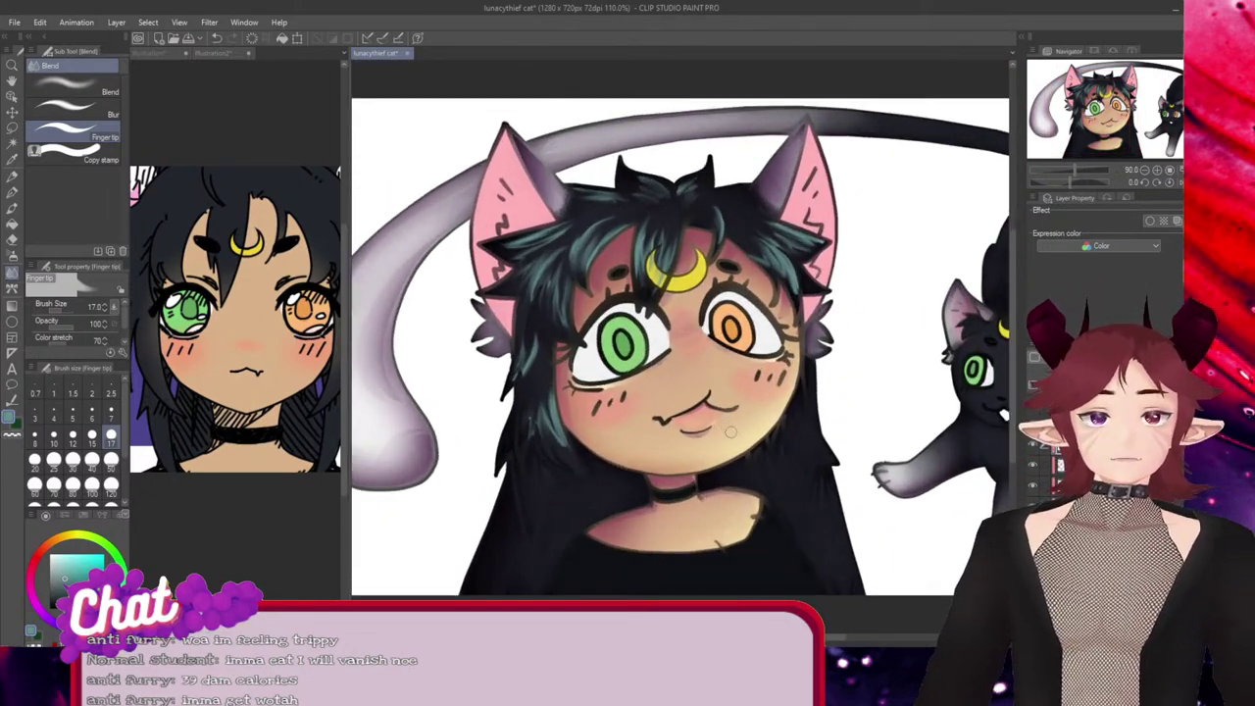
{"action": "scroll", "coordinate": [731, 432], "scroll_direction": "up", "scroll_amount": 6}
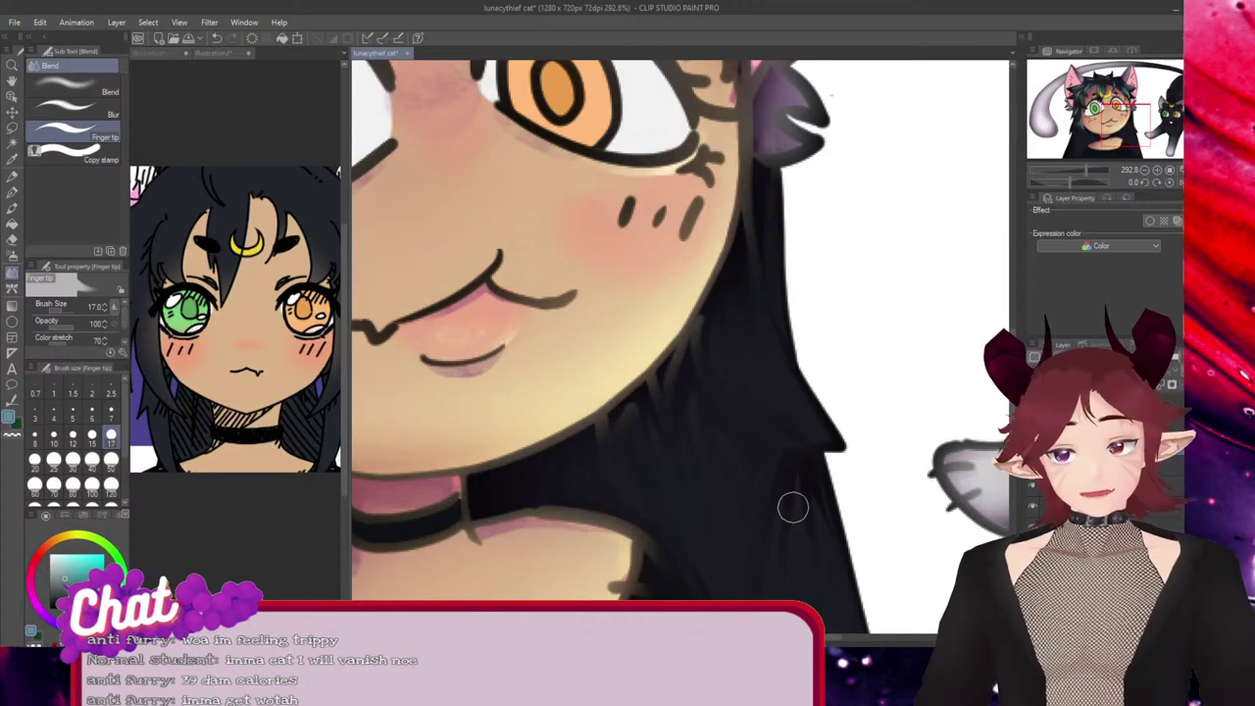
{"action": "key", "text": "p"}
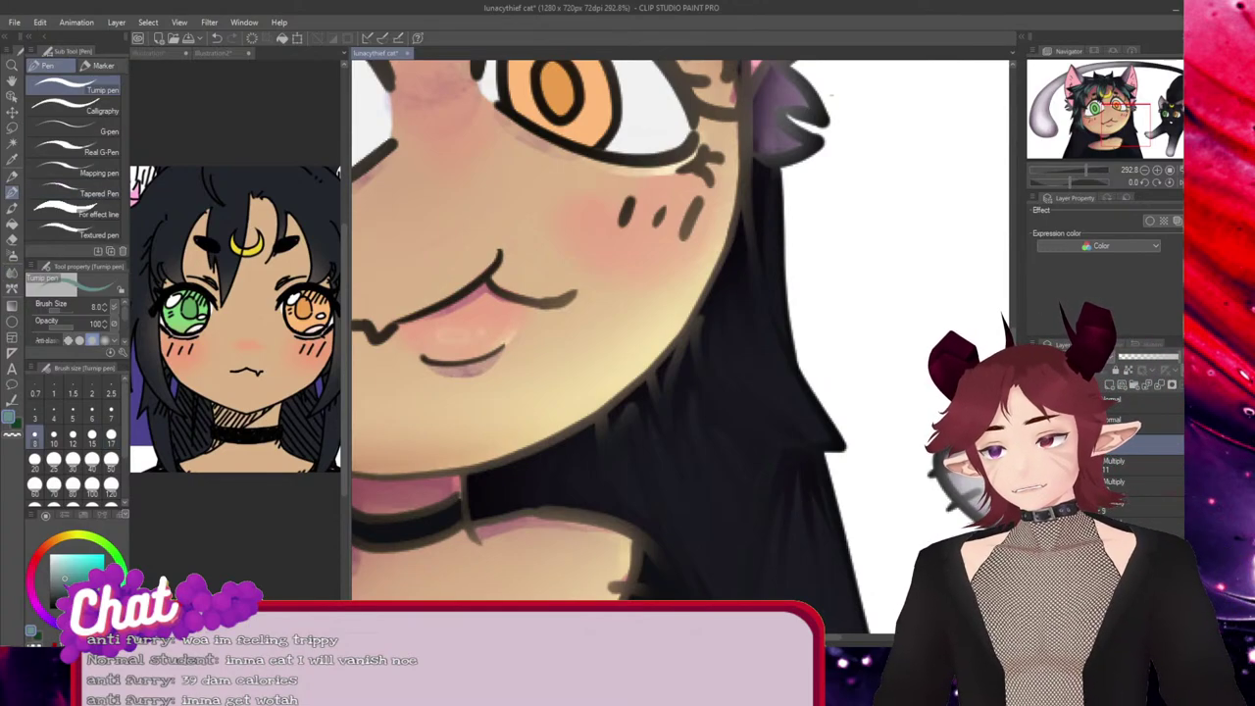
{"action": "left_click_drag", "start_coordinate": [776, 168], "coordinate": [785, 310]}
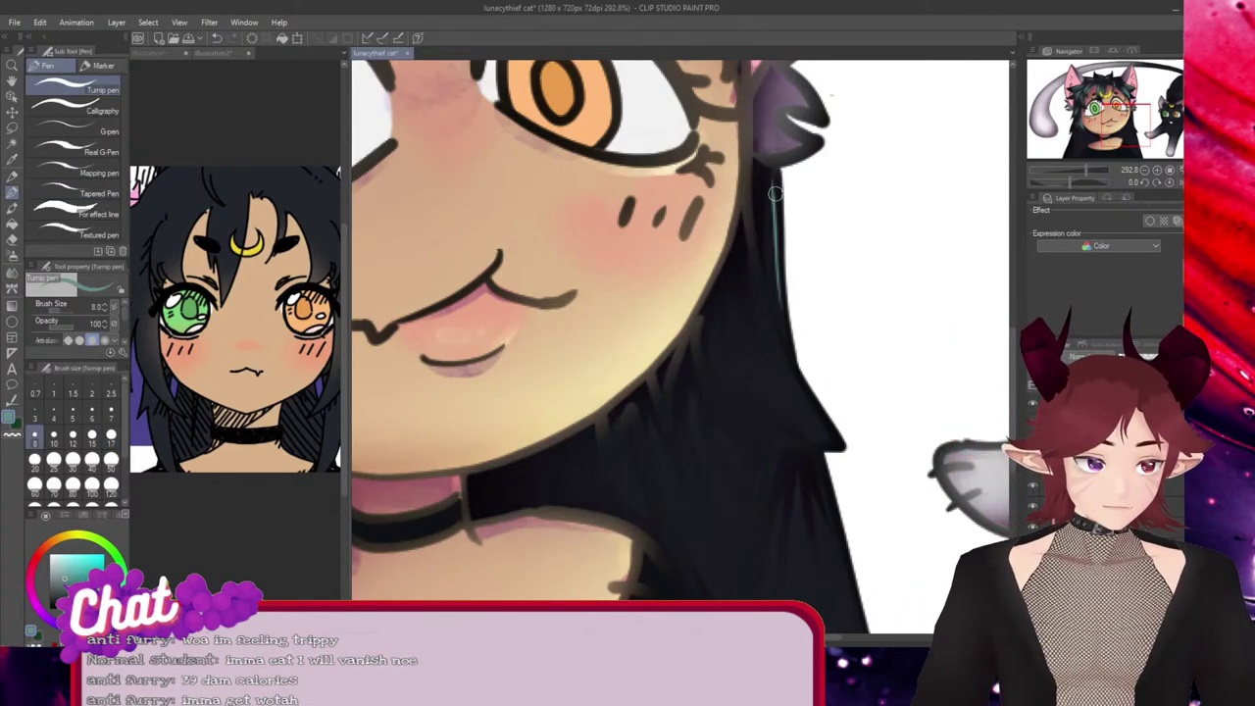
{"action": "key", "text": "e"}
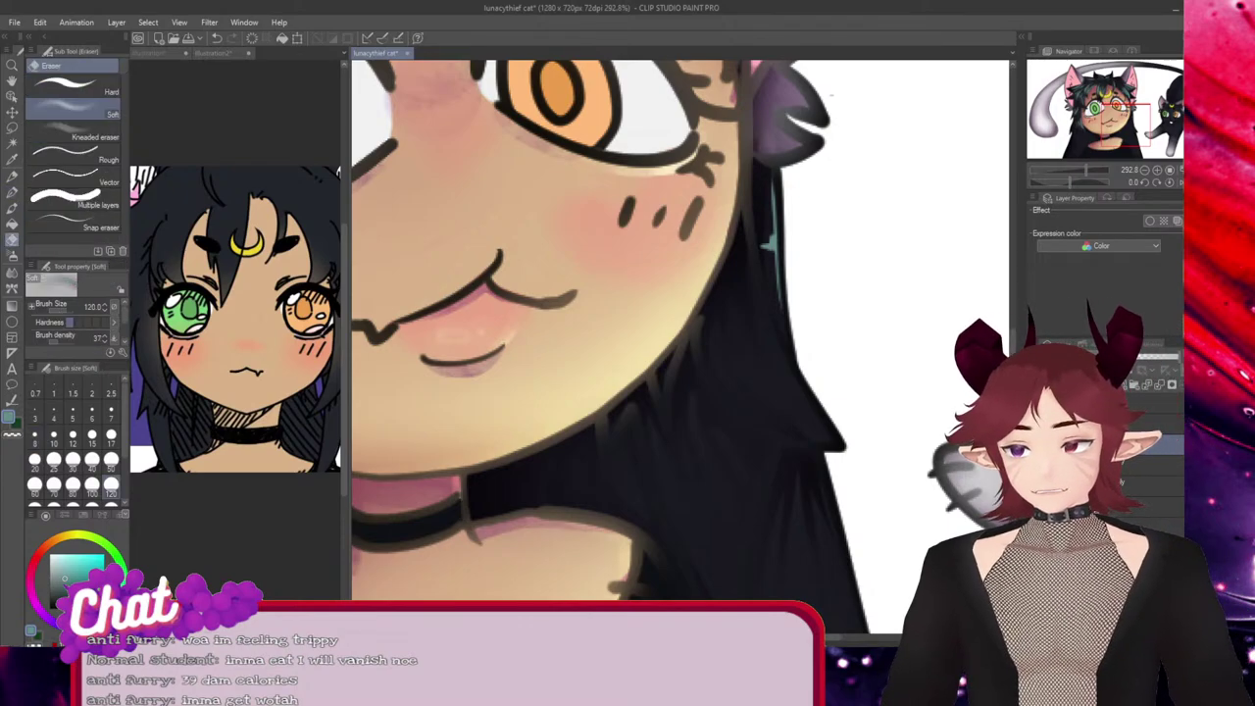
{"action": "key", "text": "j"}
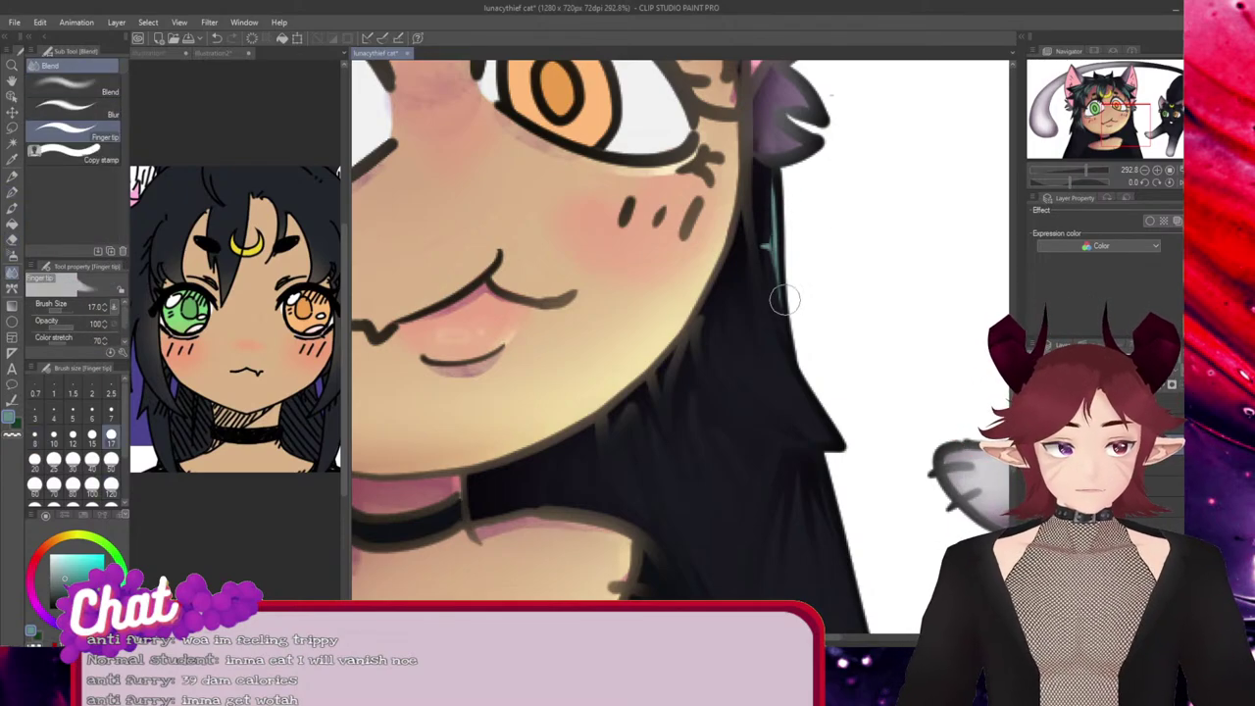
{"action": "mouse_move", "coordinate": [778, 312]}
{"action": "left_mouse_down"}
{"action": "mouse_move", "coordinate": [772, 178]}
{"action": "mouse_move", "coordinate": [770, 206]}
{"action": "left_mouse_up"}
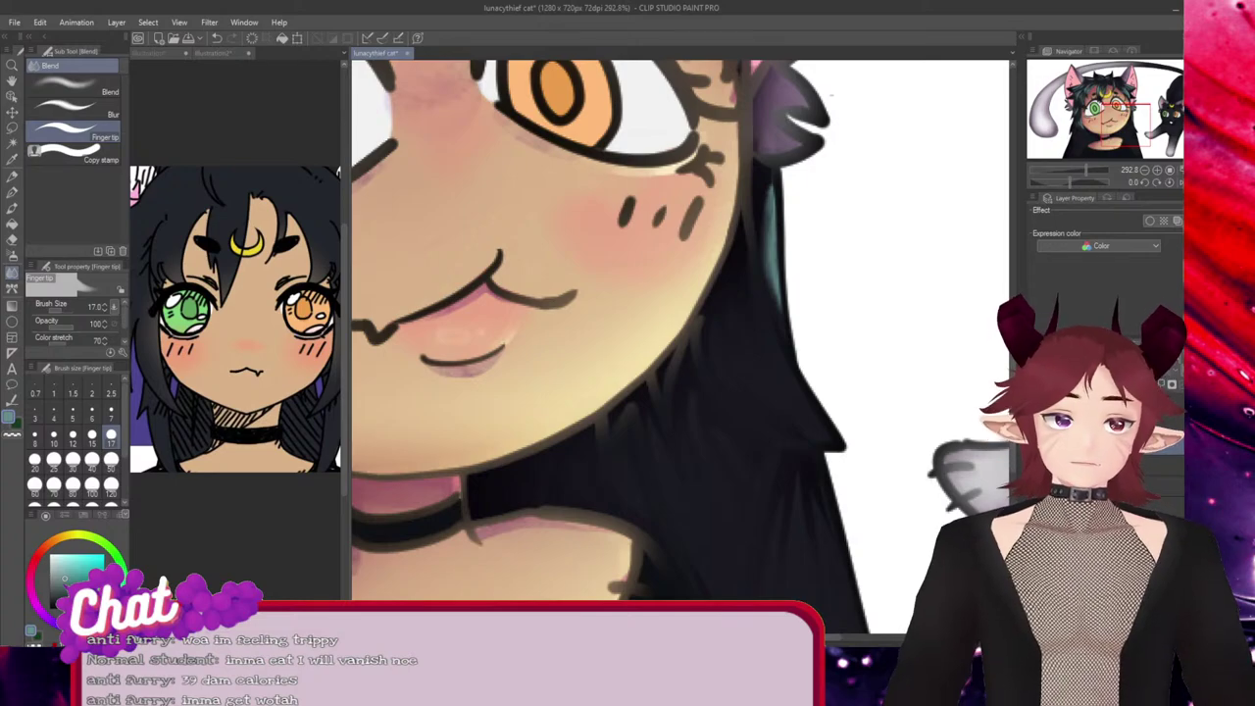
Paint teal strokes on the flared lock and beside the jaw on the orange-eye side, and smudge them into the black hair
{"action": "key", "text": "p"}
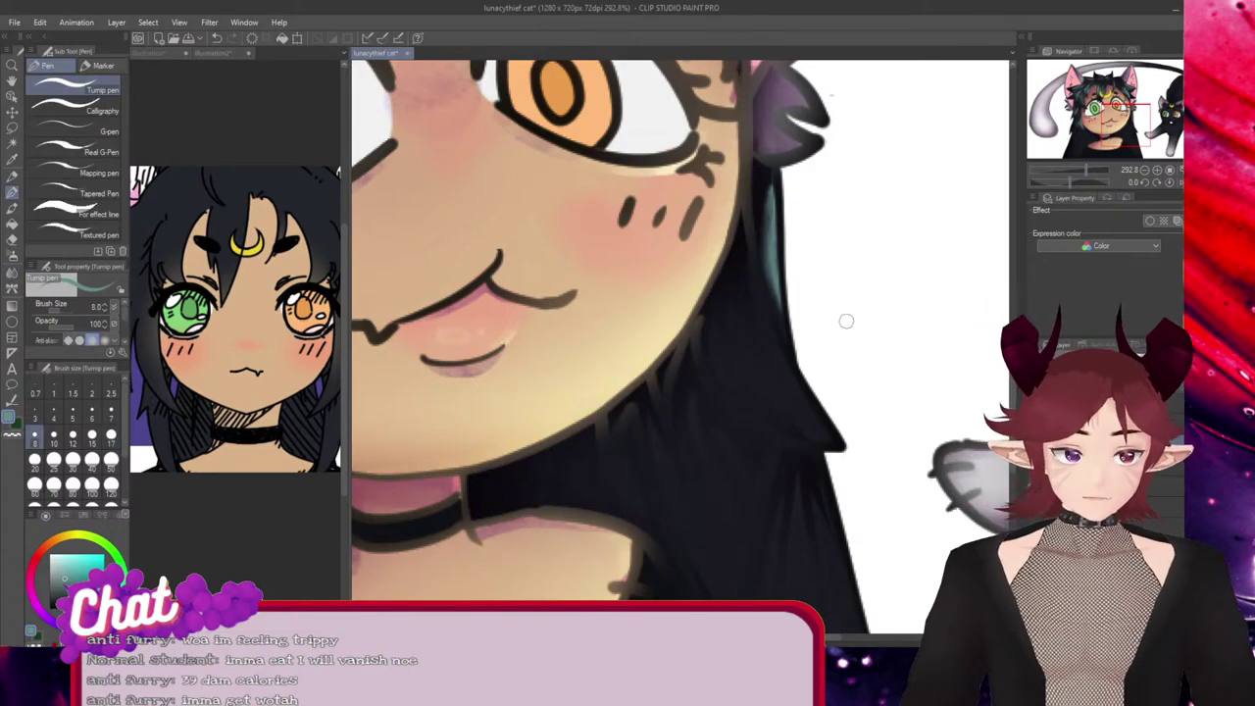
{"action": "left_click_drag", "start_coordinate": [760, 285], "coordinate": [833, 449]}
{"action": "mouse_move", "coordinate": [770, 320]}
{"action": "left_mouse_down"}
{"action": "mouse_move", "coordinate": [789, 412]}
{"action": "mouse_move", "coordinate": [755, 353]}
{"action": "mouse_move", "coordinate": [746, 402]}
{"action": "left_mouse_up"}
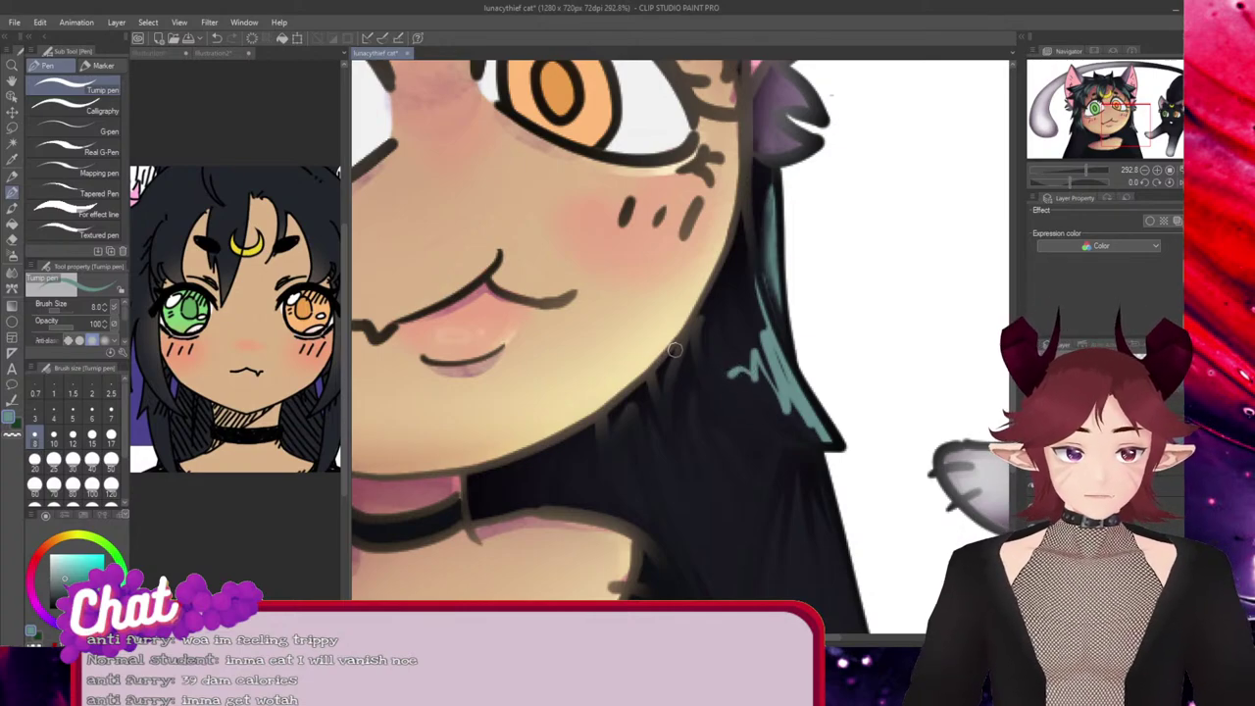
{"action": "left_click_drag", "start_coordinate": [674, 351], "coordinate": [663, 390]}
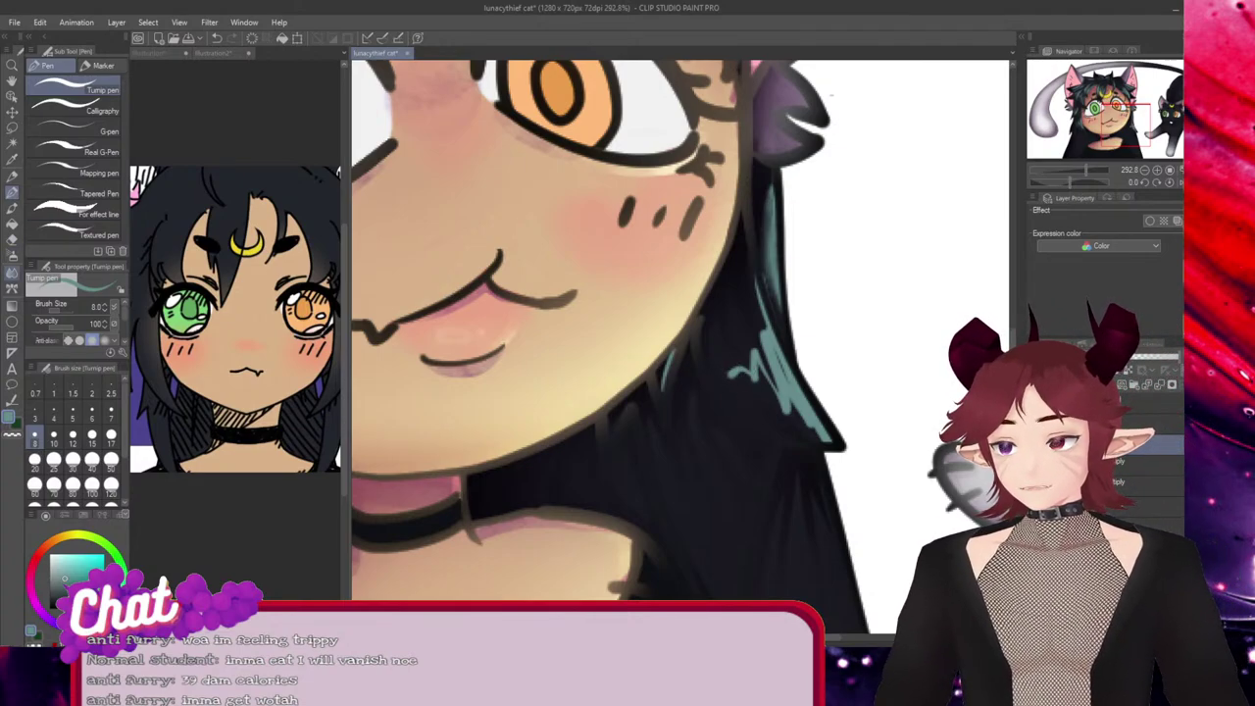
{"action": "key", "text": "j"}
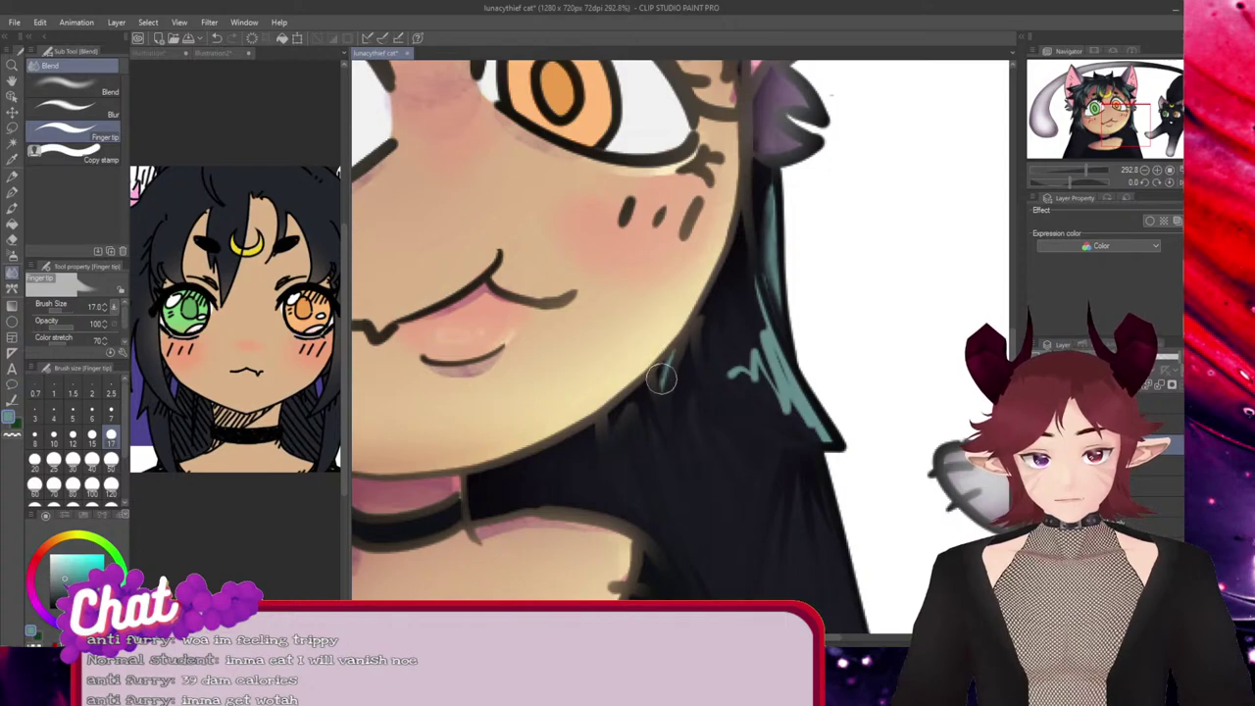
{"action": "left_click_drag", "start_coordinate": [664, 373], "coordinate": [656, 379]}
{"action": "mouse_move", "coordinate": [760, 293]}
{"action": "left_mouse_down"}
{"action": "mouse_move", "coordinate": [805, 431]}
{"action": "mouse_move", "coordinate": [765, 282]}
{"action": "mouse_move", "coordinate": [795, 410]}
{"action": "mouse_move", "coordinate": [764, 374]}
{"action": "mouse_move", "coordinate": [749, 308]}
{"action": "mouse_move", "coordinate": [805, 438]}
{"action": "left_mouse_up"}
{"action": "mouse_move", "coordinate": [737, 330]}
{"action": "left_mouse_down"}
{"action": "mouse_move", "coordinate": [773, 424]}
{"action": "mouse_move", "coordinate": [717, 356]}
{"action": "mouse_move", "coordinate": [746, 406]}
{"action": "mouse_move", "coordinate": [724, 404]}
{"action": "mouse_move", "coordinate": [744, 357]}
{"action": "mouse_move", "coordinate": [731, 333]}
{"action": "mouse_move", "coordinate": [772, 417]}
{"action": "mouse_move", "coordinate": [750, 301]}
{"action": "mouse_move", "coordinate": [802, 428]}
{"action": "mouse_move", "coordinate": [757, 289]}
{"action": "left_mouse_up"}
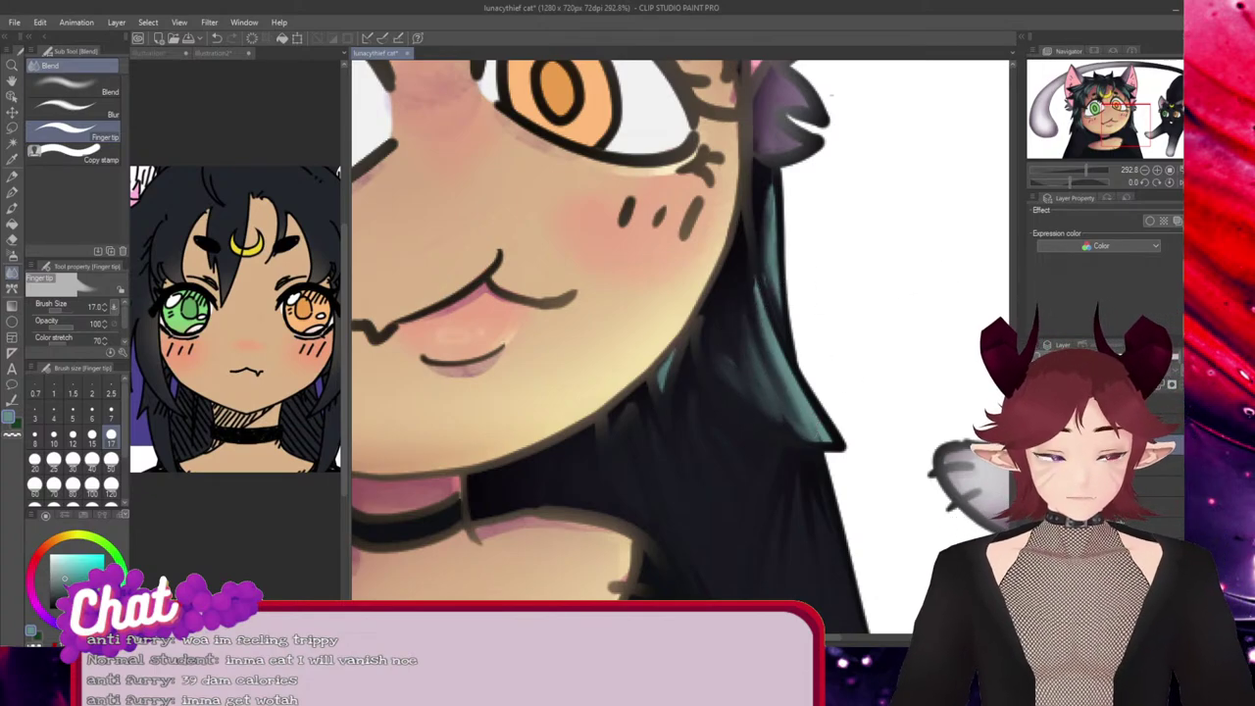
Paint zigzag teal highlights on the hair below the flared lock, beside the shoulder, and smudge them along the strands
{"action": "scroll", "coordinate": [780, 365], "scroll_direction": "down", "scroll_amount": 4}
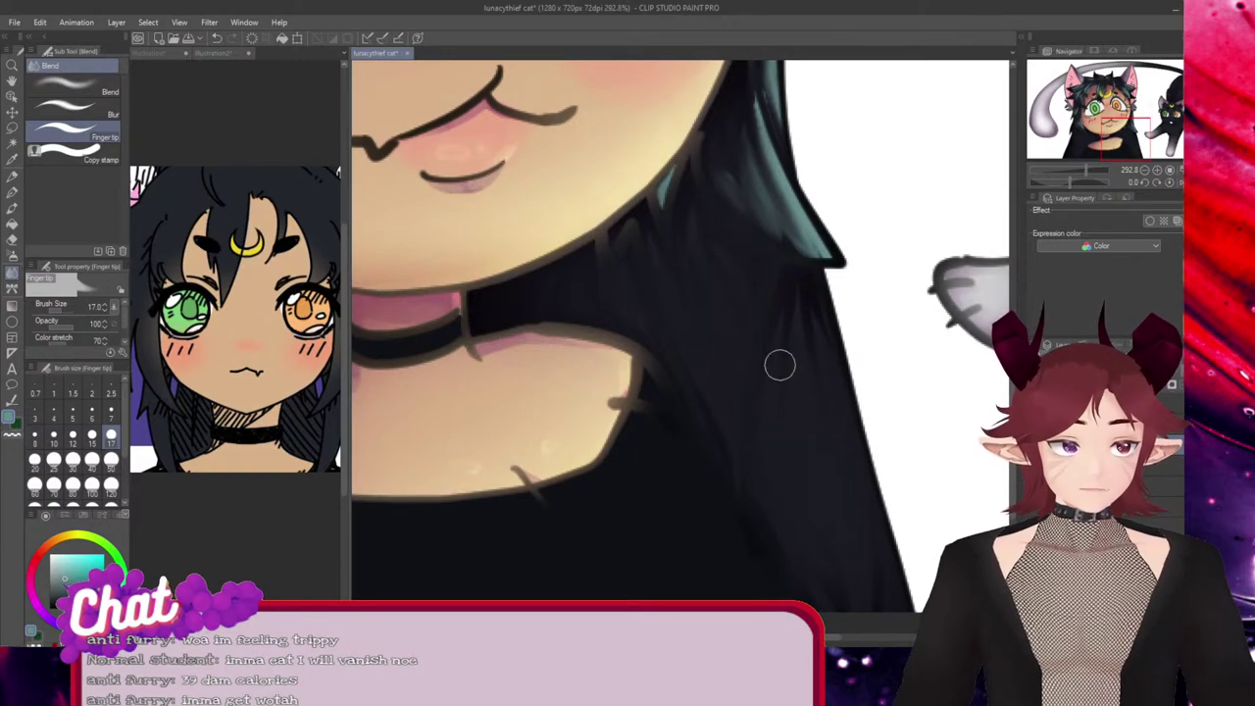
{"action": "key", "text": "p"}
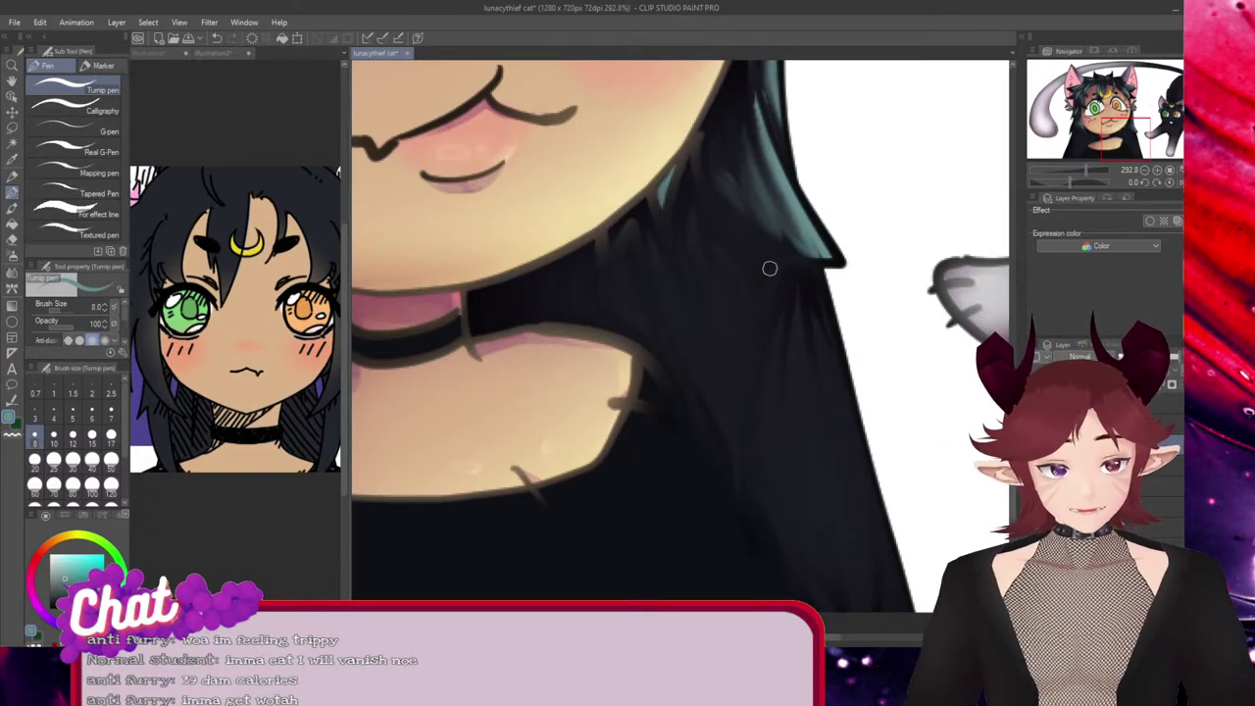
{"action": "mouse_move", "coordinate": [771, 269]}
{"action": "left_mouse_down"}
{"action": "mouse_move", "coordinate": [720, 463]}
{"action": "mouse_move", "coordinate": [747, 292]}
{"action": "mouse_move", "coordinate": [714, 393]}
{"action": "mouse_move", "coordinate": [684, 319]}
{"action": "left_mouse_up"}
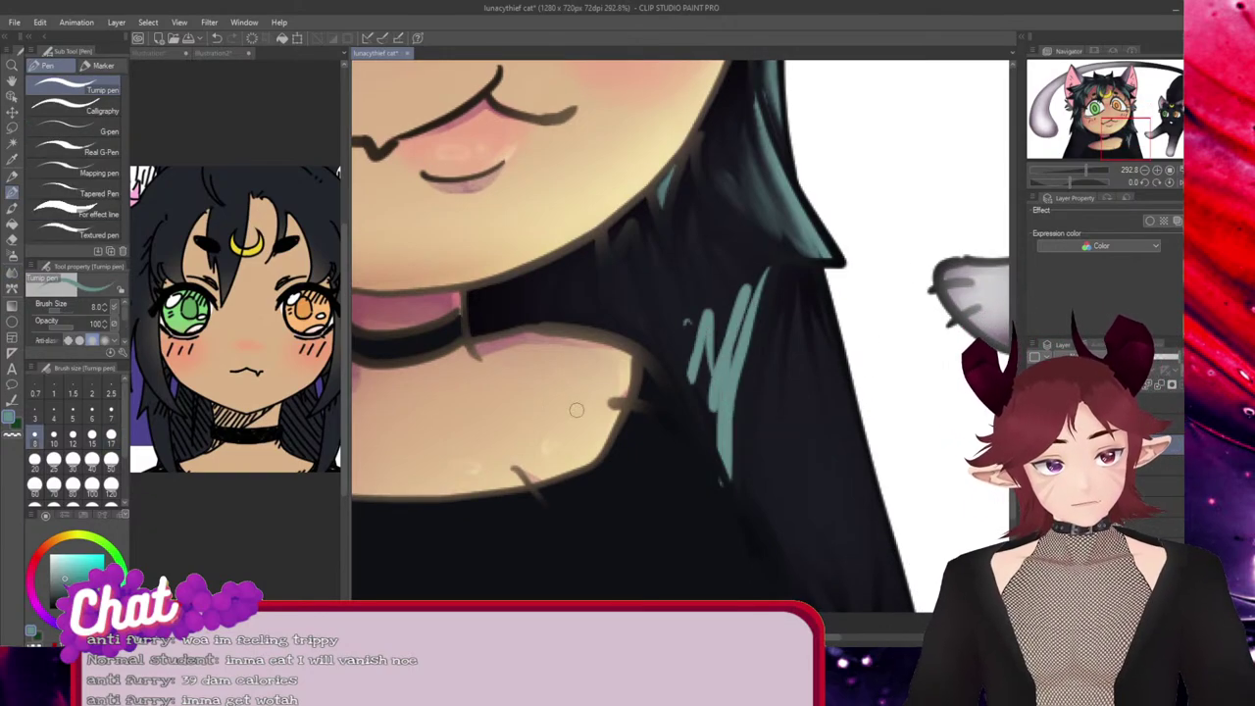
{"action": "key", "text": "j"}
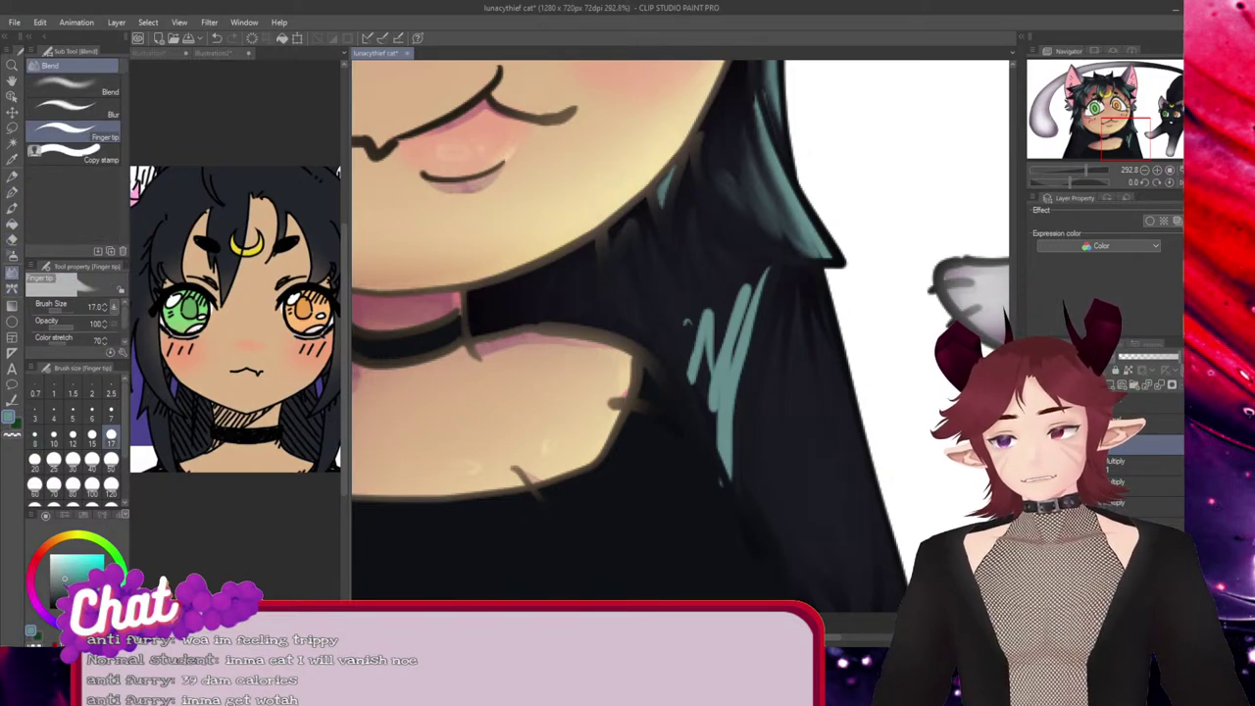
{"action": "mouse_move", "coordinate": [734, 461]}
{"action": "left_mouse_down"}
{"action": "mouse_move", "coordinate": [769, 262]}
{"action": "mouse_move", "coordinate": [754, 294]}
{"action": "mouse_move", "coordinate": [736, 500]}
{"action": "mouse_move", "coordinate": [741, 275]}
{"action": "mouse_move", "coordinate": [736, 477]}
{"action": "mouse_move", "coordinate": [723, 278]}
{"action": "mouse_move", "coordinate": [709, 409]}
{"action": "mouse_move", "coordinate": [720, 256]}
{"action": "mouse_move", "coordinate": [701, 397]}
{"action": "left_mouse_up"}
{"action": "mouse_move", "coordinate": [712, 443]}
{"action": "left_mouse_down"}
{"action": "mouse_move", "coordinate": [690, 261]}
{"action": "mouse_move", "coordinate": [703, 255]}
{"action": "mouse_move", "coordinate": [735, 272]}
{"action": "mouse_move", "coordinate": [718, 383]}
{"action": "left_mouse_up"}
Paint teal strokes and a small zigzag along the outer edge of the lower hair on the orange-eye side, and smudge them downward
{"action": "key", "text": "p"}
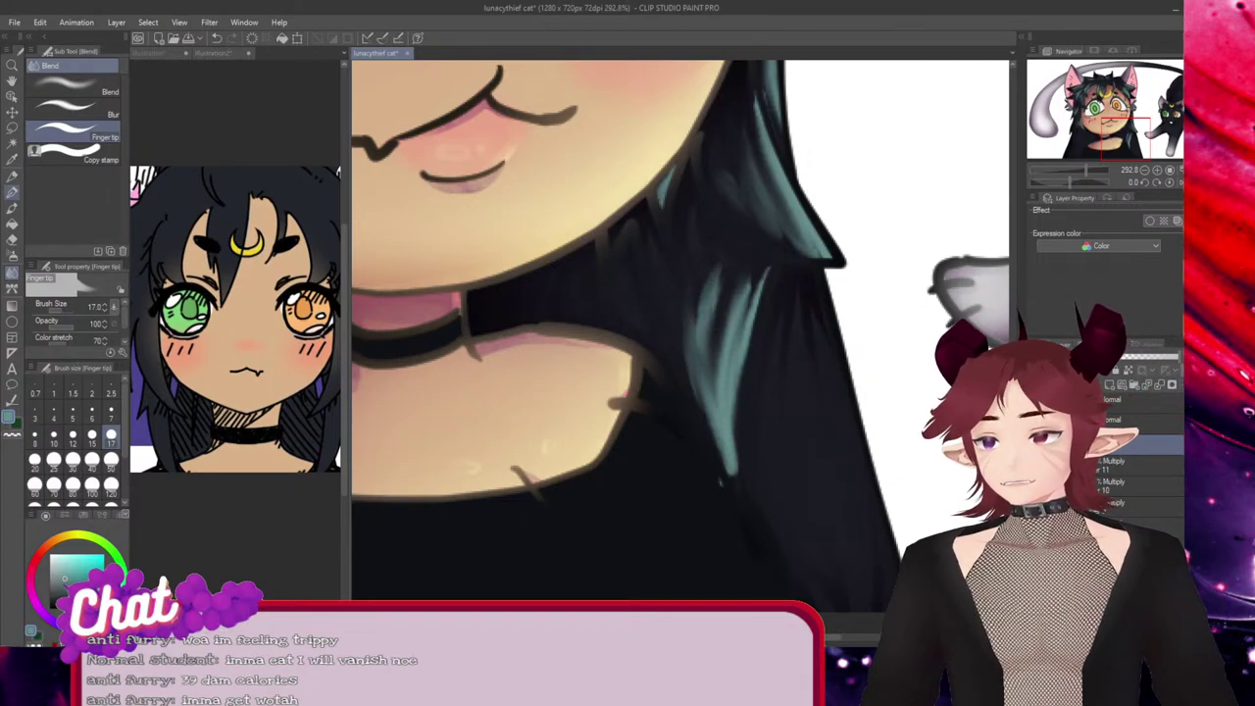
{"action": "left_click_drag", "start_coordinate": [828, 351], "coordinate": [881, 557]}
{"action": "left_click_drag", "start_coordinate": [826, 400], "coordinate": [858, 495]}
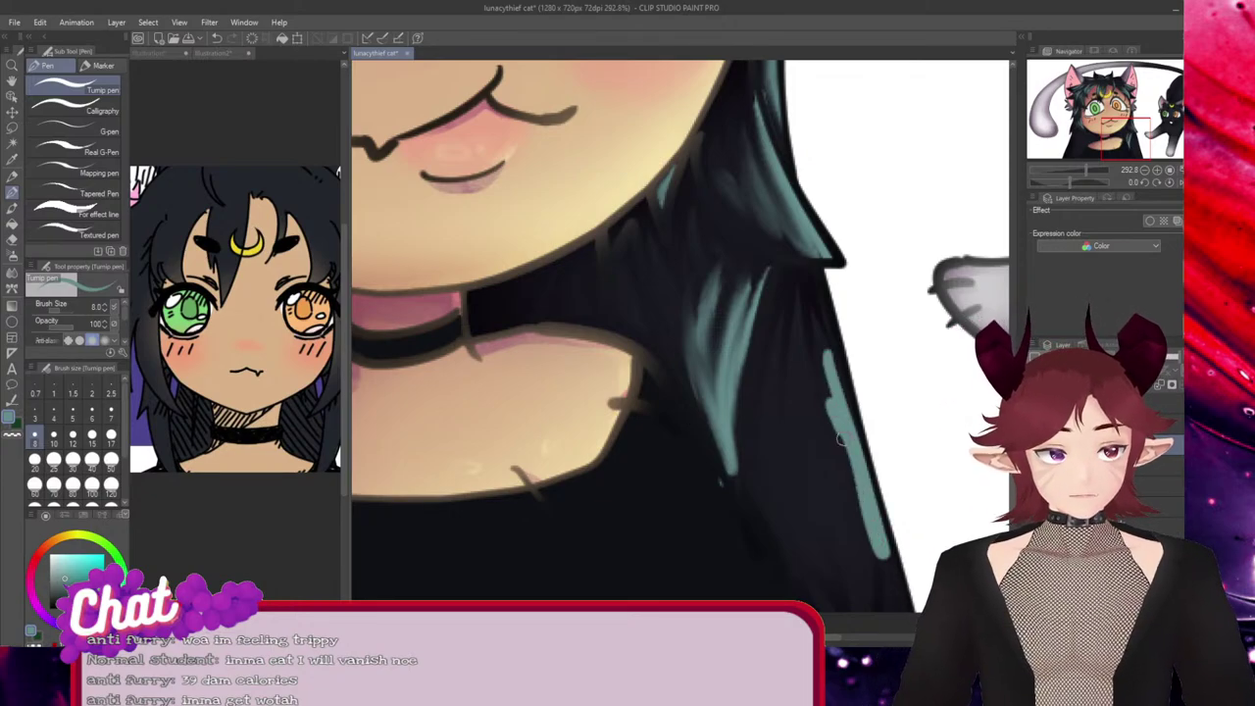
{"action": "left_click_drag", "start_coordinate": [838, 433], "coordinate": [858, 529]}
{"action": "left_click_drag", "start_coordinate": [816, 413], "coordinate": [835, 513]}
{"action": "left_click_drag", "start_coordinate": [828, 463], "coordinate": [761, 478]}
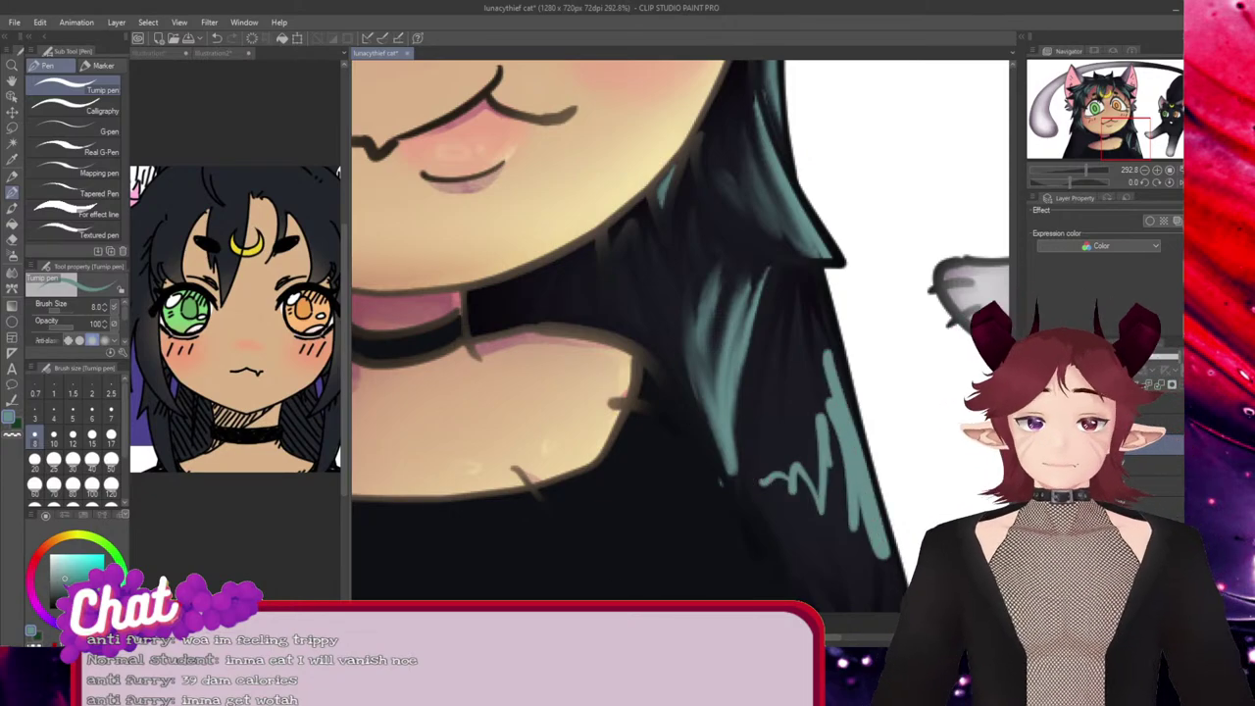
{"action": "key", "text": "j"}
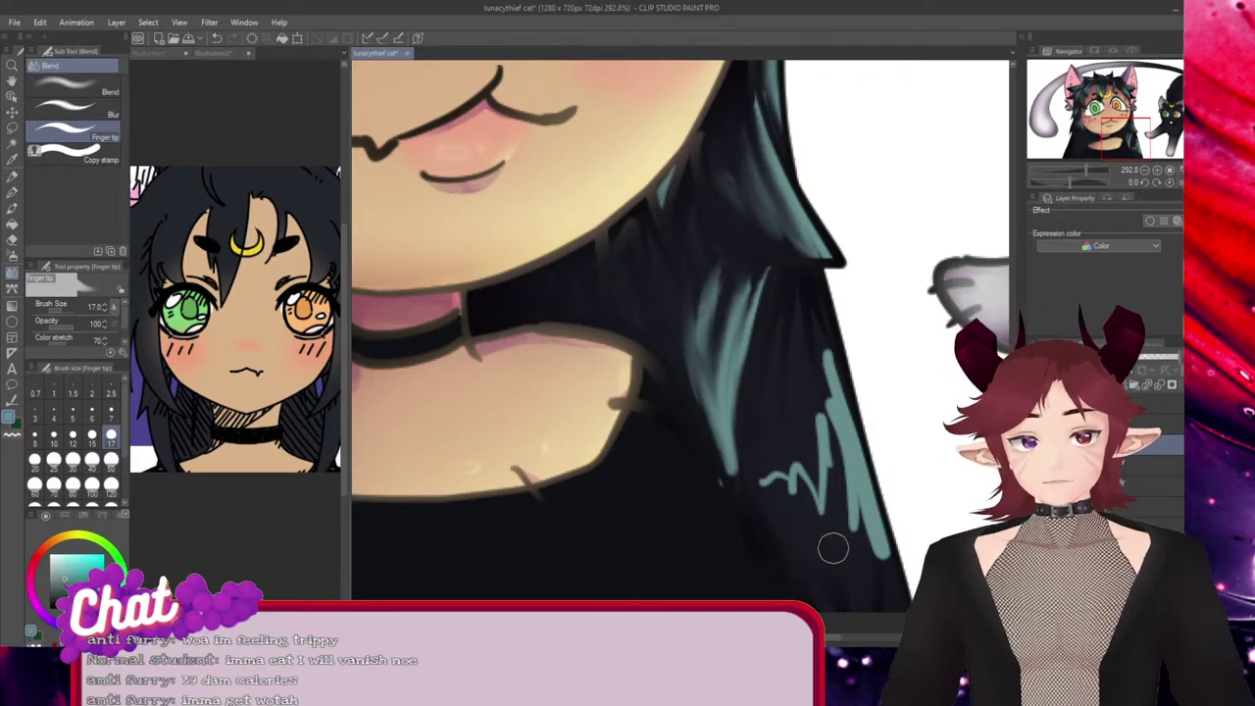
{"action": "left_click_drag", "start_coordinate": [865, 588], "coordinate": [869, 471]}
{"action": "mouse_move", "coordinate": [828, 355]}
{"action": "left_mouse_down"}
{"action": "mouse_move", "coordinate": [851, 510]}
{"action": "mouse_move", "coordinate": [820, 398]}
{"action": "mouse_move", "coordinate": [857, 587]}
{"action": "mouse_move", "coordinate": [792, 363]}
{"action": "mouse_move", "coordinate": [821, 562]}
{"action": "mouse_move", "coordinate": [767, 381]}
{"action": "mouse_move", "coordinate": [783, 540]}
{"action": "mouse_move", "coordinate": [756, 482]}
{"action": "mouse_move", "coordinate": [786, 546]}
{"action": "left_mouse_up"}
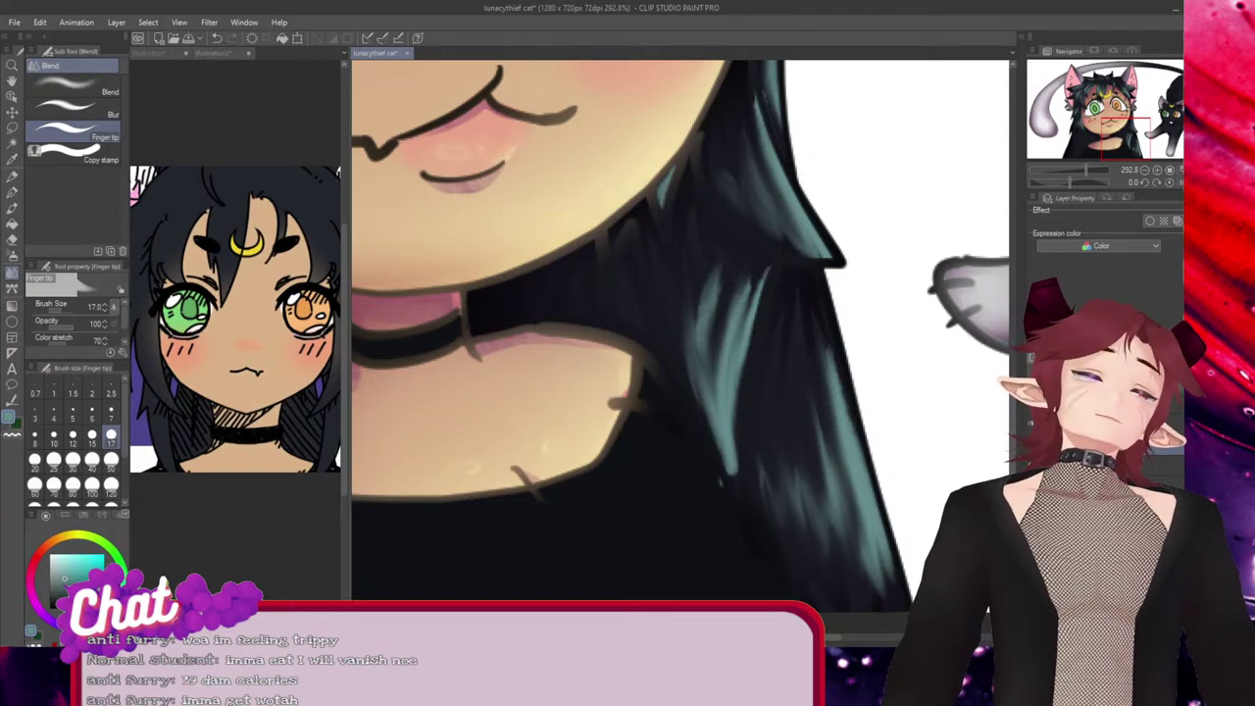
Smudge the lower ends of the teal highlights beside the shoulder so they taper into the black hair
{"action": "scroll", "coordinate": [961, 462], "scroll_direction": "down", "scroll_amount": 4}
{"action": "scroll", "coordinate": [847, 425], "scroll_direction": "up", "scroll_amount": 4}
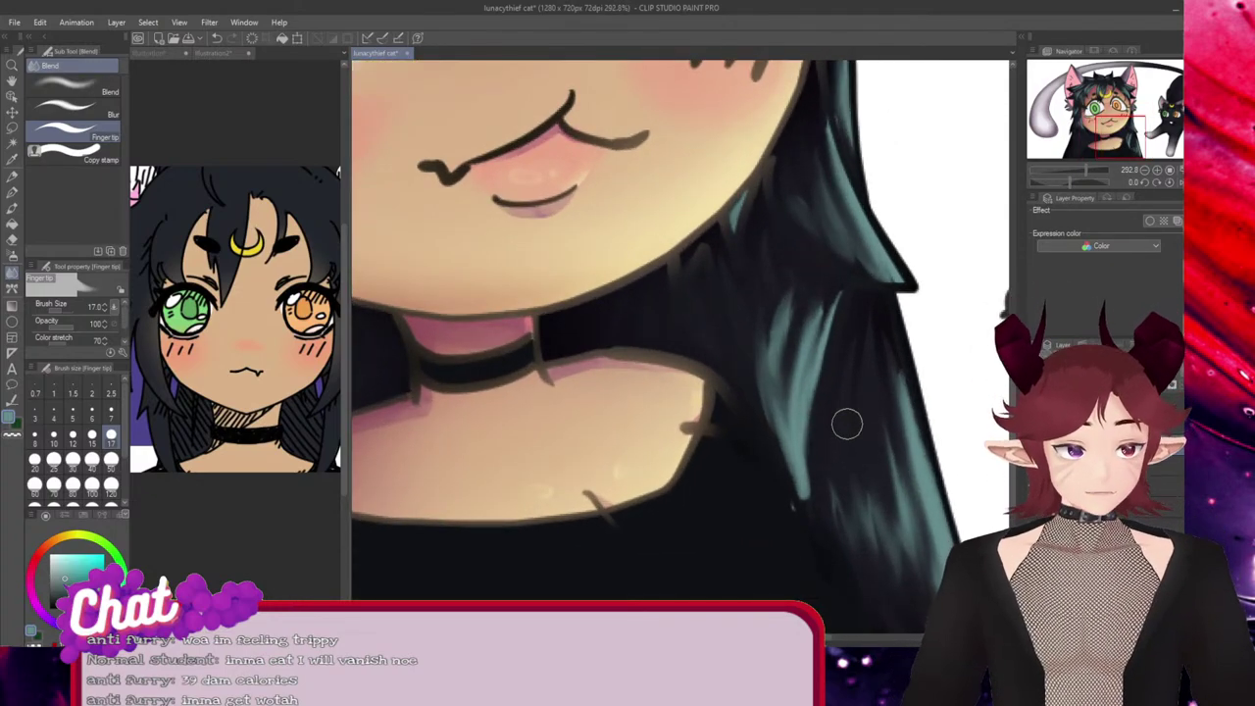
{"action": "left_click_drag", "start_coordinate": [793, 536], "coordinate": [801, 406]}
{"action": "mouse_move", "coordinate": [805, 499]}
{"action": "left_mouse_down"}
{"action": "mouse_move", "coordinate": [797, 462]}
{"action": "mouse_move", "coordinate": [807, 533]}
{"action": "mouse_move", "coordinate": [832, 356]}
{"action": "mouse_move", "coordinate": [794, 486]}
{"action": "mouse_move", "coordinate": [777, 396]}
{"action": "left_mouse_up"}
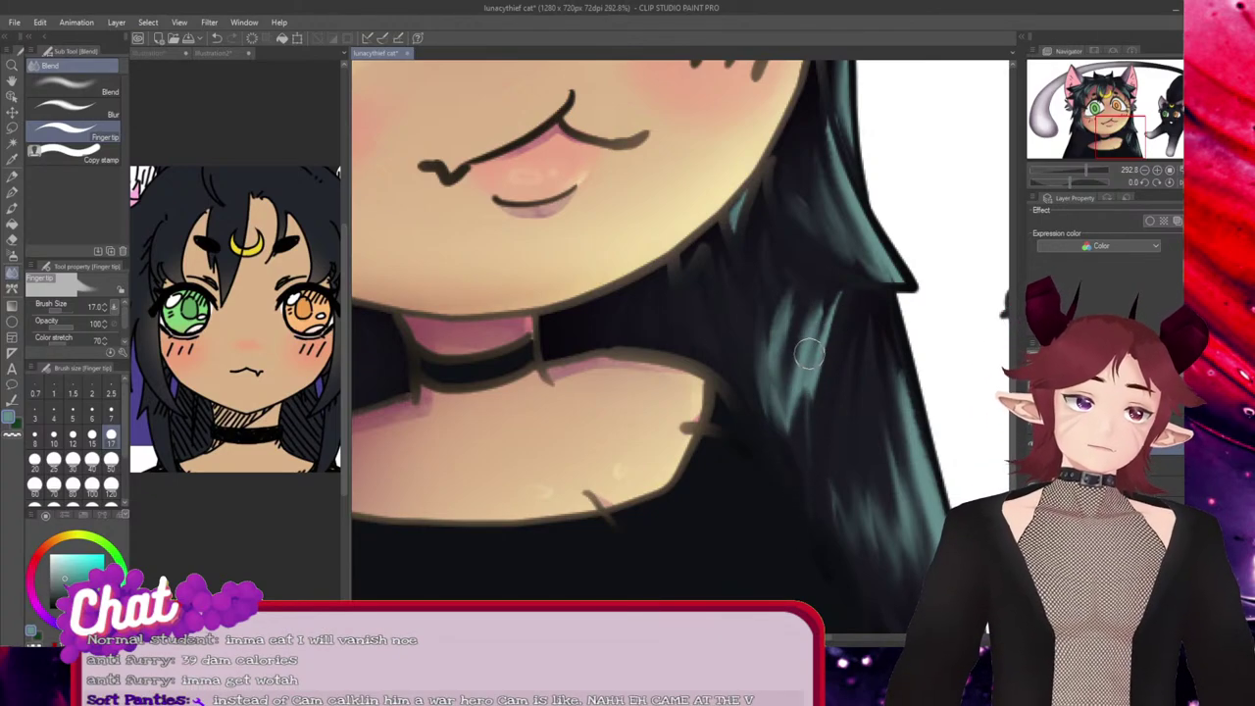
{"action": "left_click_drag", "start_coordinate": [808, 354], "coordinate": [815, 513]}
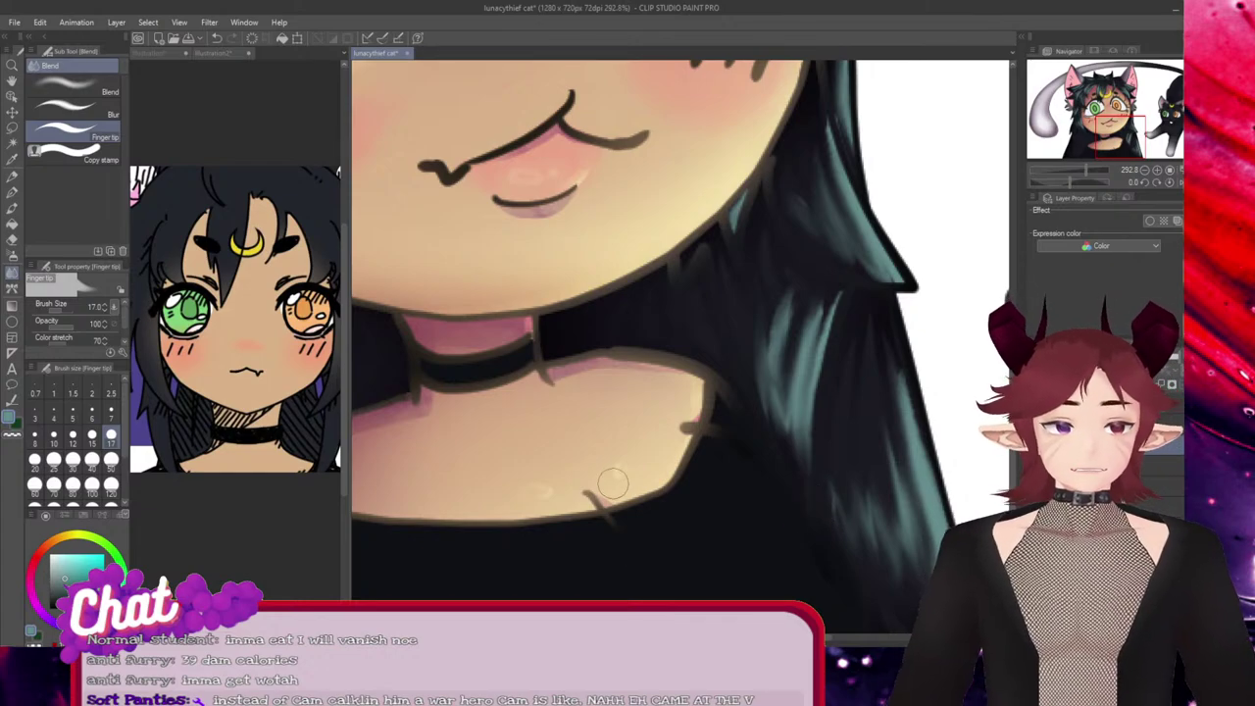
Smudge dark hair color over the teal at the flared lock's tip and along the outer edge up to the ear fluff
{"action": "left_click_drag", "start_coordinate": [913, 282], "coordinate": [839, 178]}
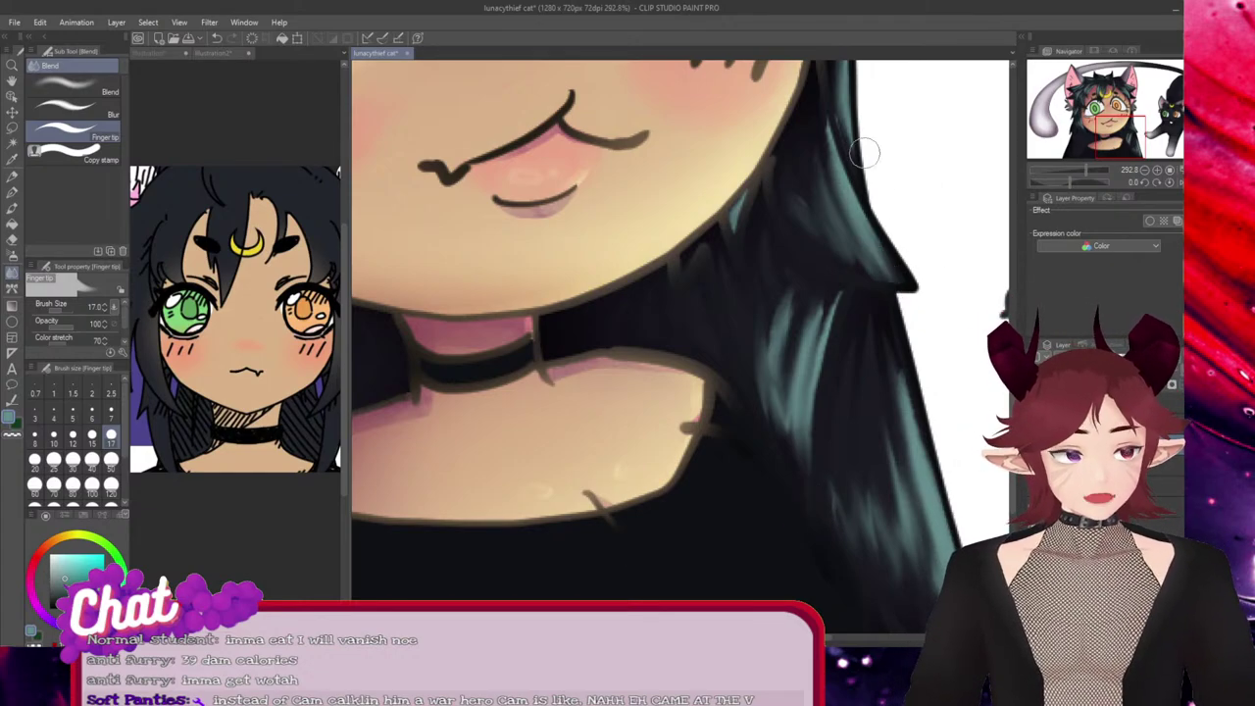
{"action": "mouse_move", "coordinate": [899, 293]}
{"action": "left_mouse_down"}
{"action": "mouse_move", "coordinate": [873, 258]}
{"action": "mouse_move", "coordinate": [864, 207]}
{"action": "left_mouse_up"}
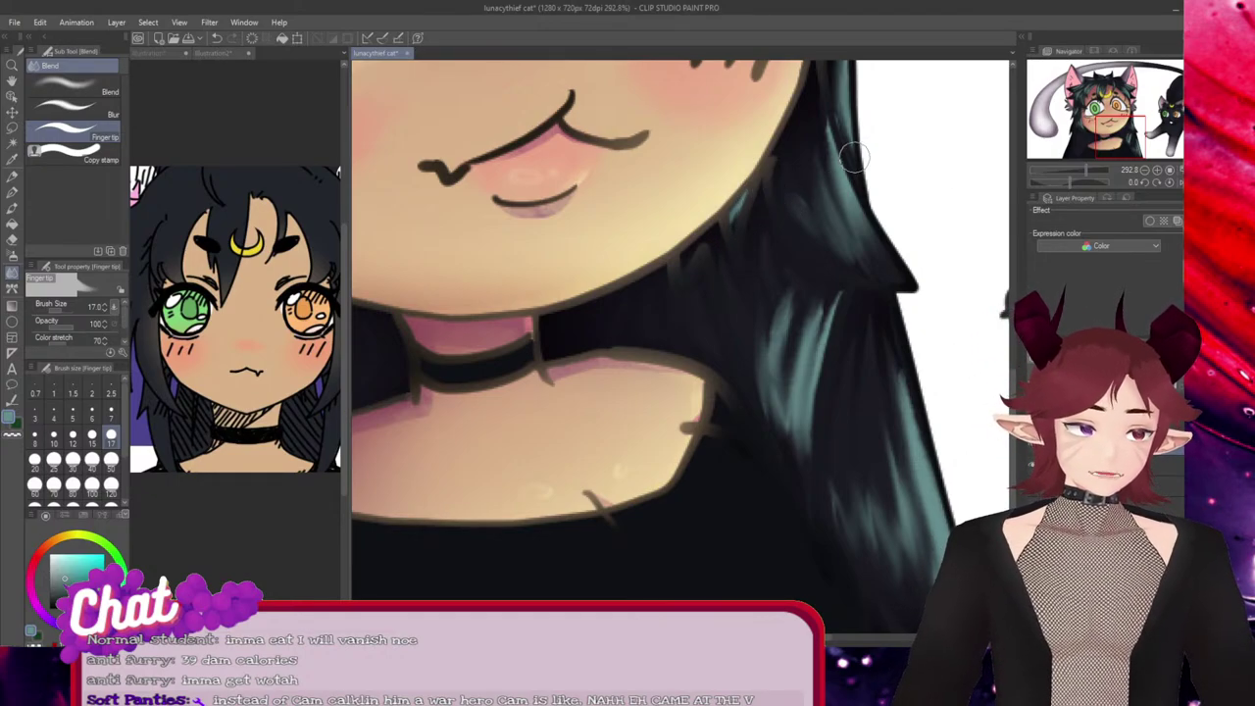
{"action": "left_click_drag", "start_coordinate": [865, 163], "coordinate": [851, 115]}
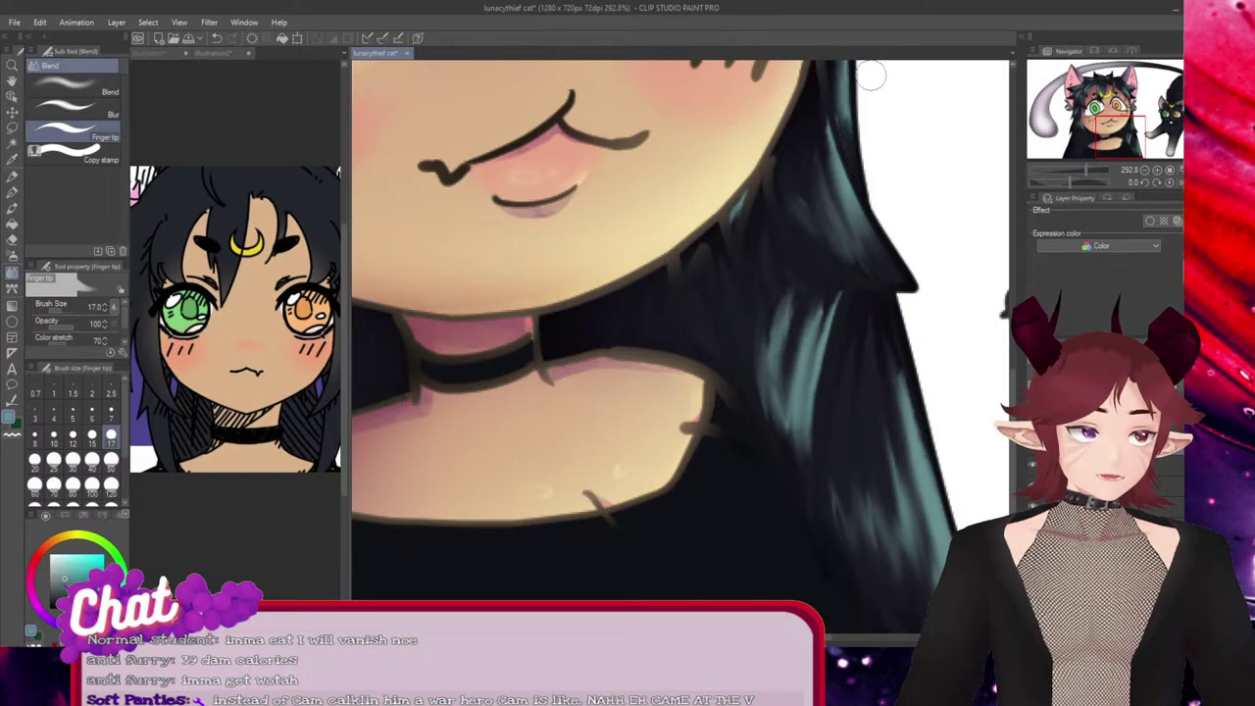
{"action": "left_click_drag", "start_coordinate": [1013, 397], "coordinate": [1014, 326]}
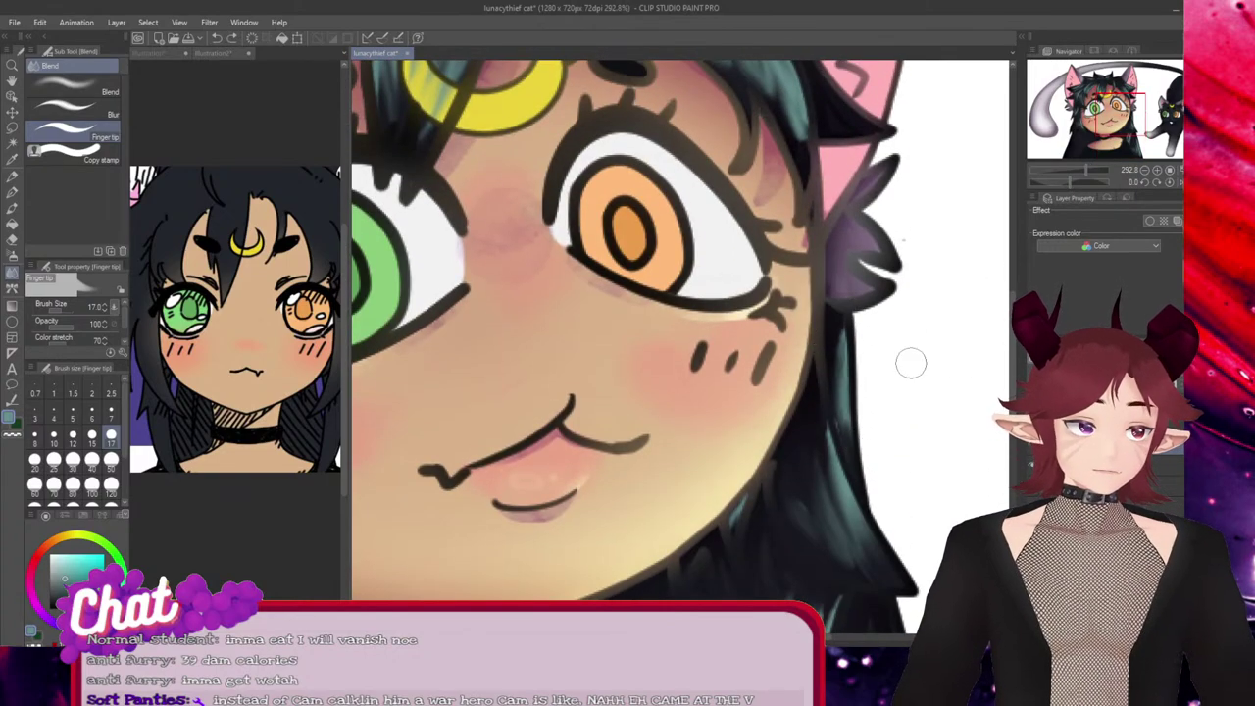
{"action": "left_click_drag", "start_coordinate": [844, 294], "coordinate": [846, 381]}
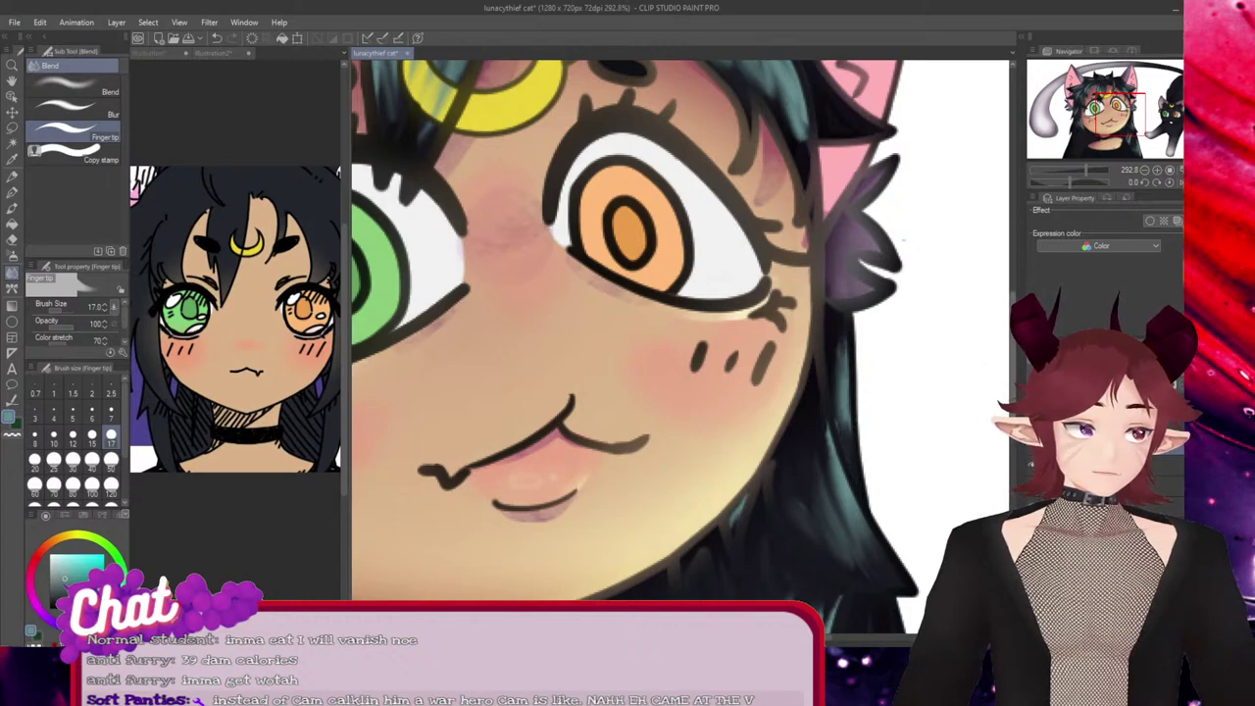
Smudge the teal highlights on the pointed bangs overlapping the orange-eye side's ear, undoing the first smudge and blending from the roots instead
{"action": "scroll", "coordinate": [815, 295], "scroll_direction": "up", "scroll_amount": 4}
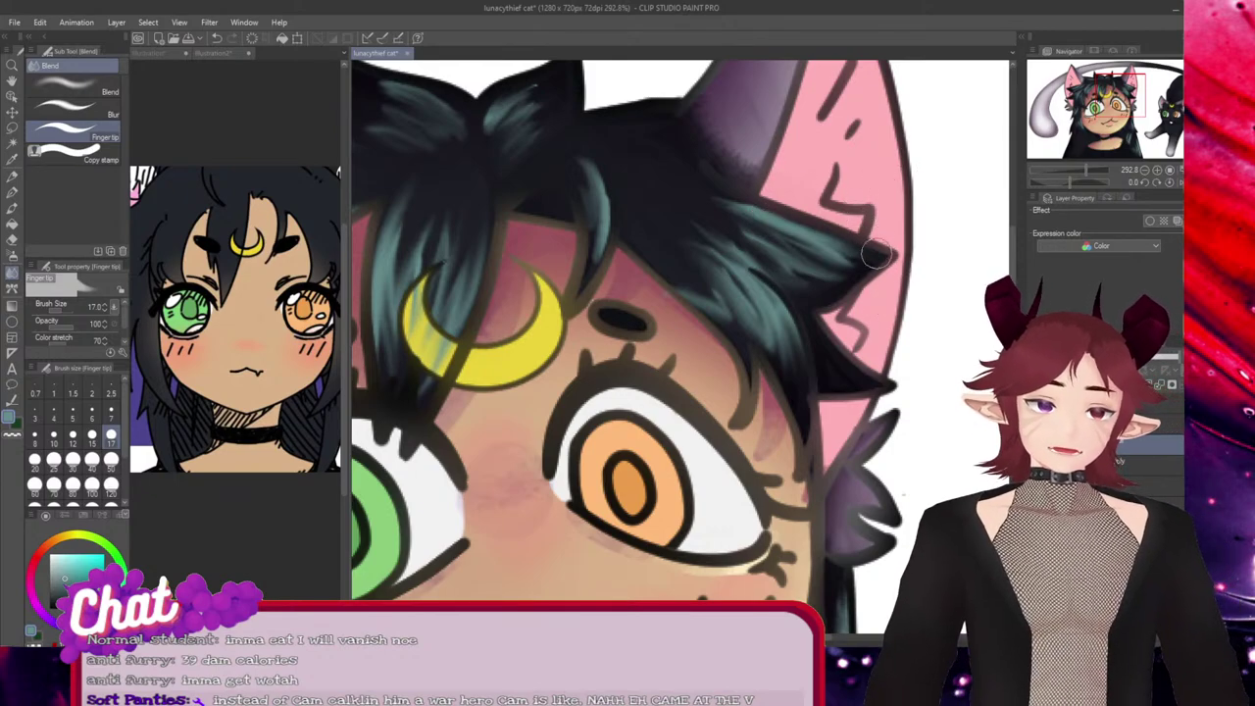
{"action": "left_click_drag", "start_coordinate": [876, 254], "coordinate": [773, 213]}
{"action": "key", "text": "ctrl+z"}
{"action": "left_click_drag", "start_coordinate": [700, 191], "coordinate": [823, 224]}
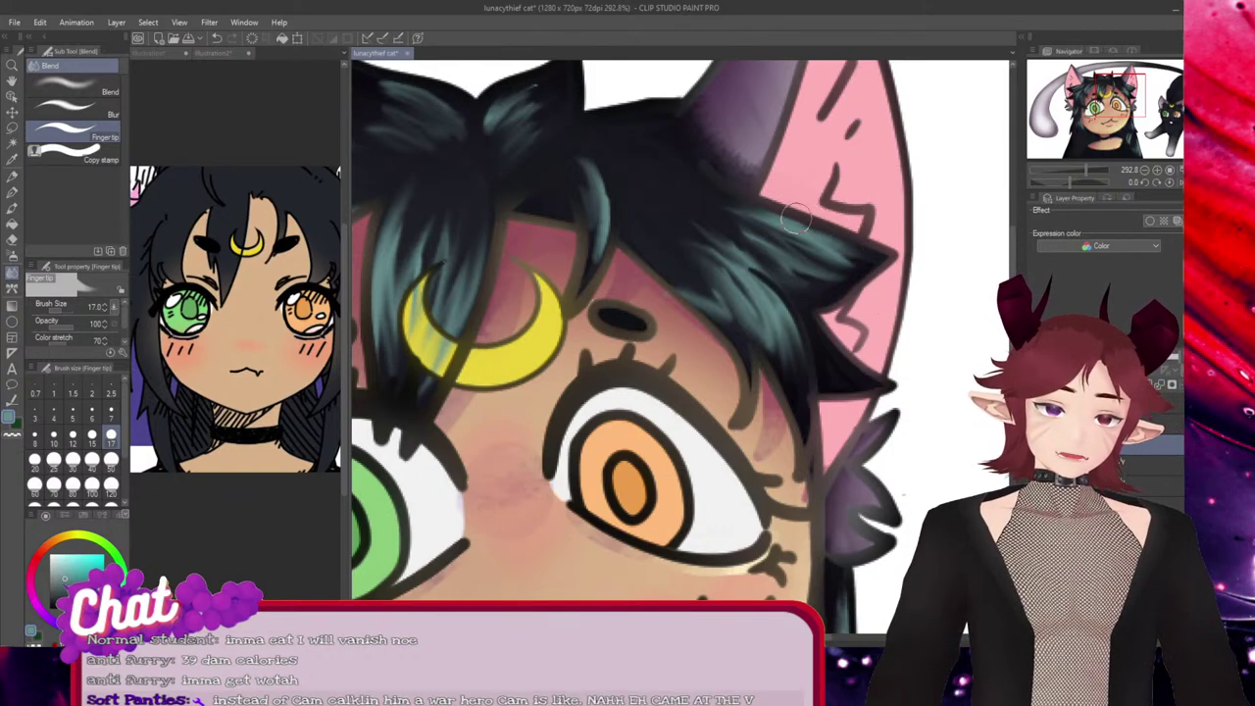
Smudge the teal highlight on the thin curved bang above the orange eye's brow, undoing and redoing the first stroke
{"action": "left_click_drag", "start_coordinate": [591, 284], "coordinate": [606, 213]}
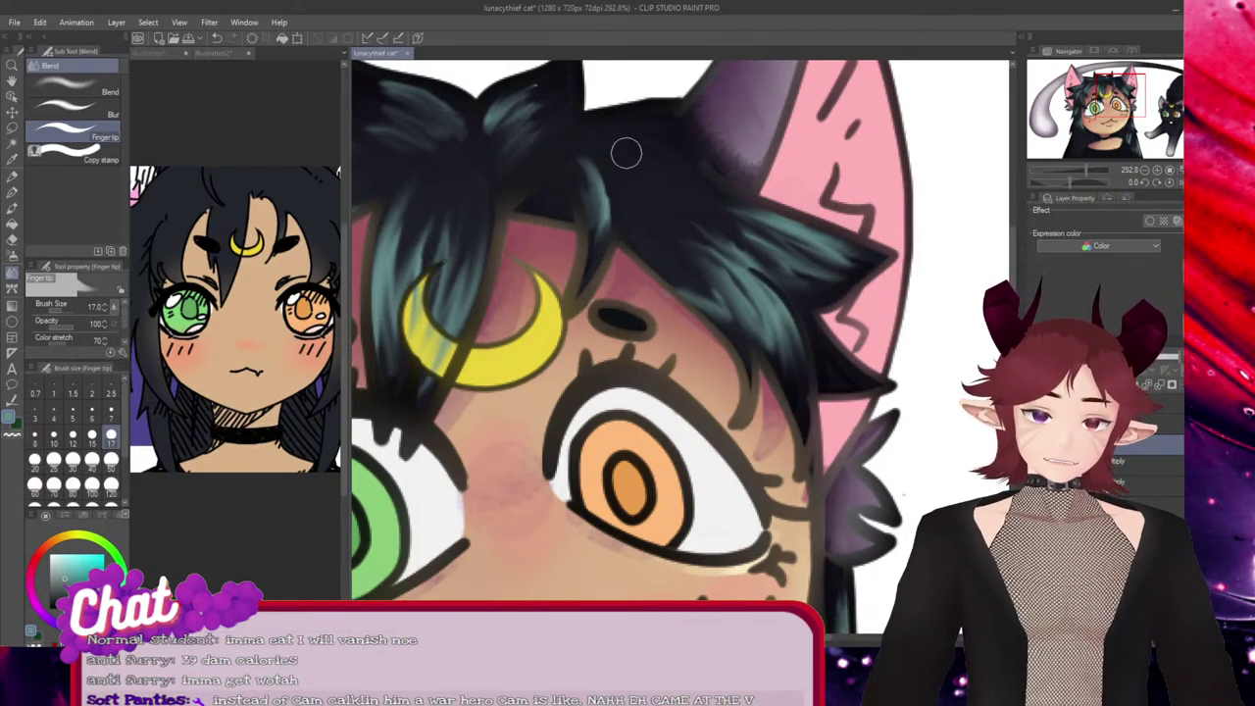
{"action": "key", "text": "ctrl+z"}
{"action": "left_click_drag", "start_coordinate": [602, 280], "coordinate": [604, 225]}
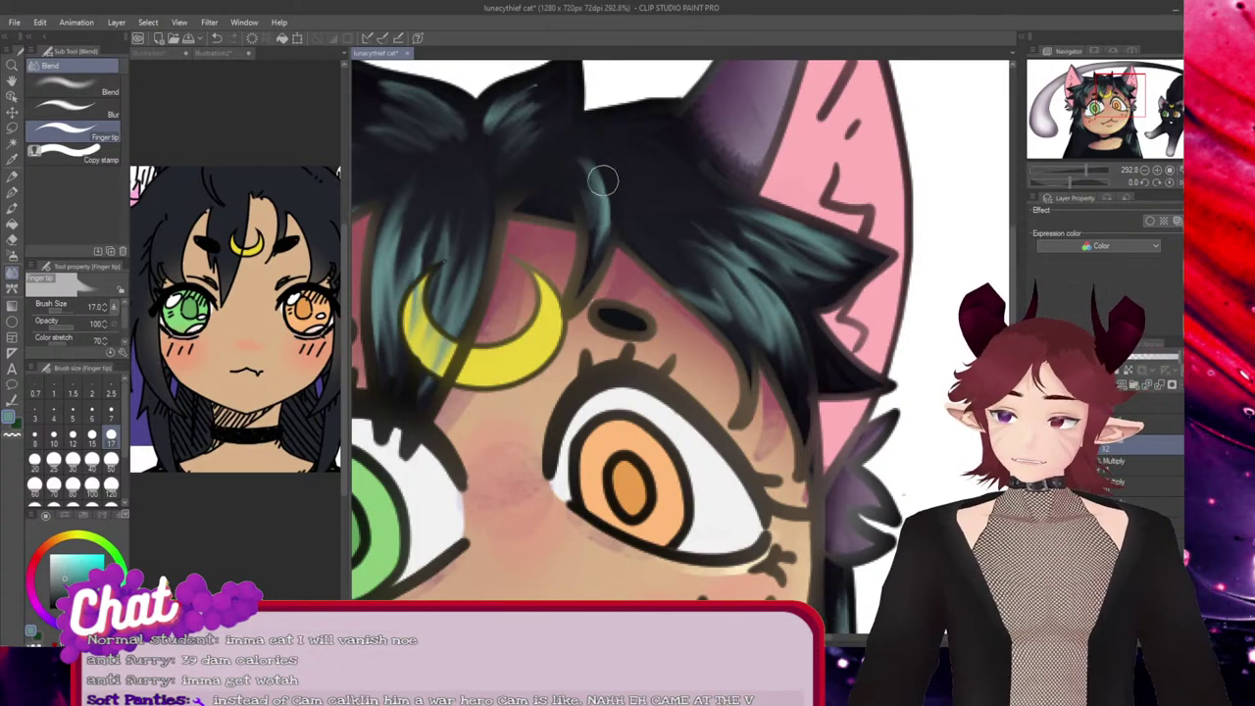
{"action": "left_click_drag", "start_coordinate": [603, 181], "coordinate": [594, 258]}
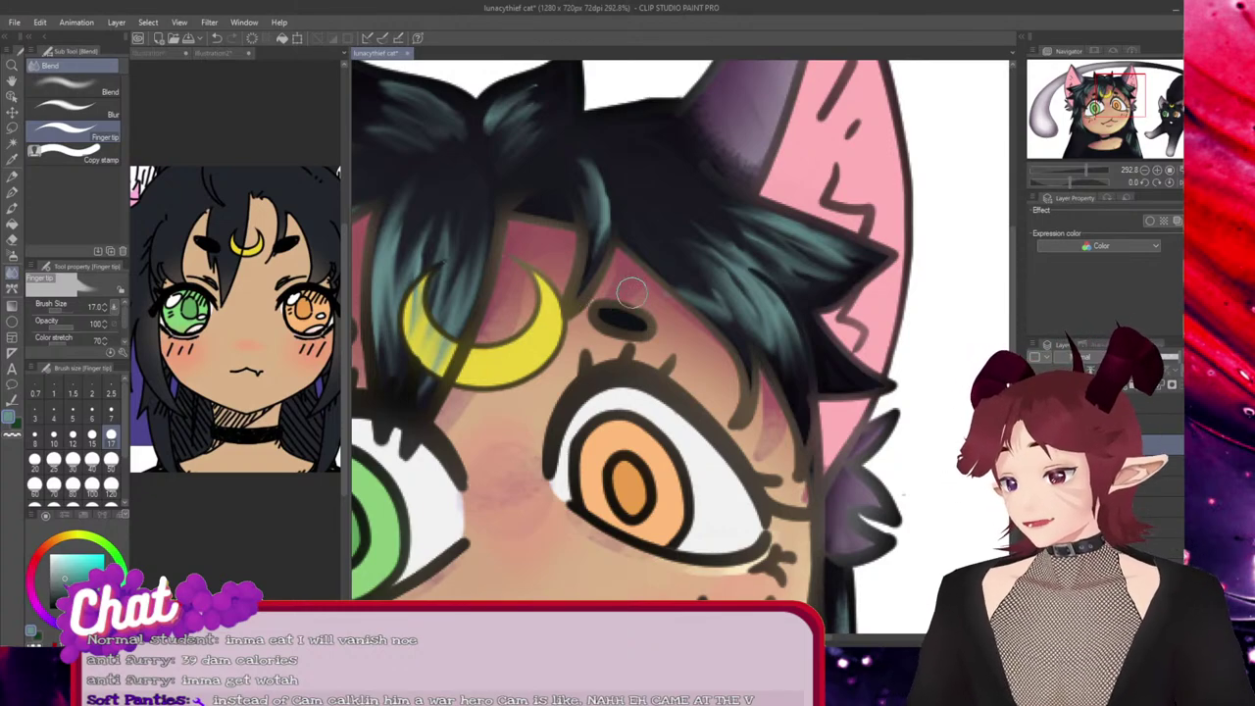
{"action": "scroll", "coordinate": [706, 313], "scroll_direction": "down", "scroll_amount": 3}
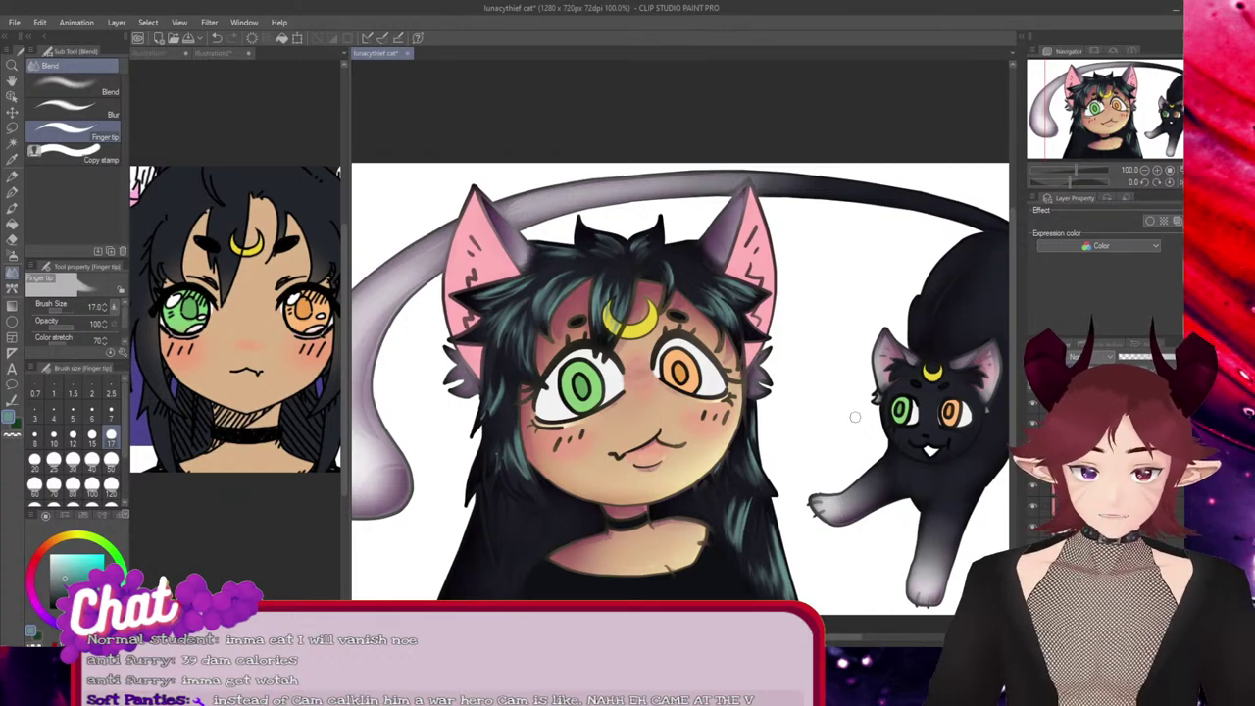
Smudge the teal highlights on the side lock beside the green eye's cheek and along the bangs' edge at the forehead
{"action": "scroll", "coordinate": [528, 533], "scroll_direction": "up", "scroll_amount": 5}
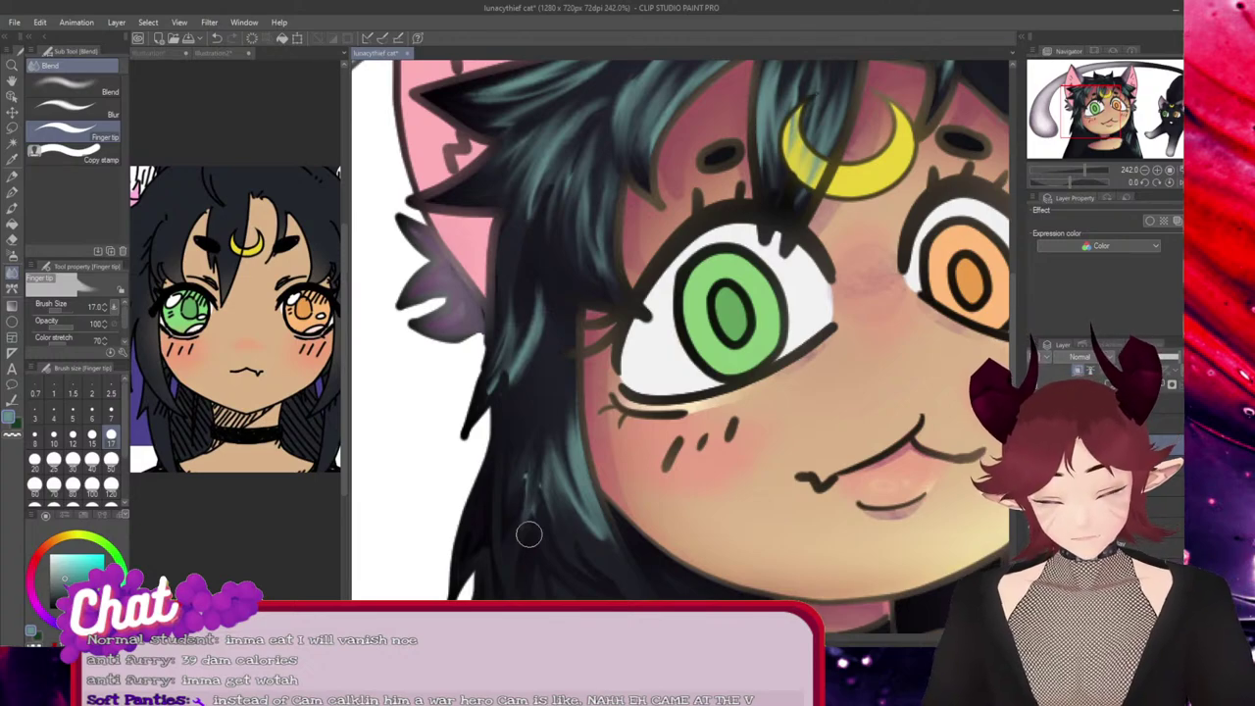
{"action": "left_click_drag", "start_coordinate": [532, 452], "coordinate": [516, 525]}
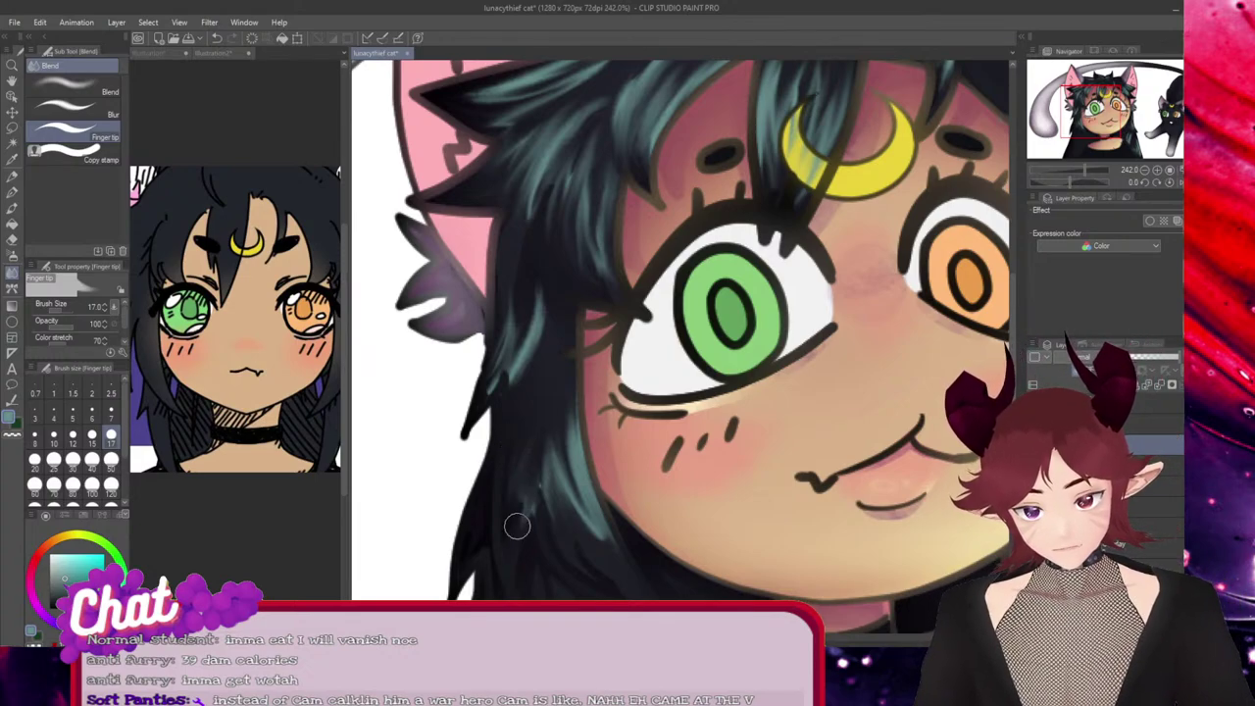
{"action": "mouse_move", "coordinate": [601, 547]}
{"action": "left_mouse_down"}
{"action": "mouse_move", "coordinate": [585, 424]}
{"action": "mouse_move", "coordinate": [591, 461]}
{"action": "mouse_move", "coordinate": [534, 286]}
{"action": "mouse_move", "coordinate": [544, 296]}
{"action": "mouse_move", "coordinate": [498, 402]}
{"action": "mouse_move", "coordinate": [519, 381]}
{"action": "mouse_move", "coordinate": [543, 291]}
{"action": "mouse_move", "coordinate": [515, 398]}
{"action": "mouse_move", "coordinate": [559, 240]}
{"action": "mouse_move", "coordinate": [625, 298]}
{"action": "mouse_move", "coordinate": [623, 150]}
{"action": "mouse_move", "coordinate": [656, 170]}
{"action": "mouse_move", "coordinate": [660, 140]}
{"action": "mouse_move", "coordinate": [743, 79]}
{"action": "mouse_move", "coordinate": [650, 171]}
{"action": "mouse_move", "coordinate": [700, 111]}
{"action": "left_mouse_up"}
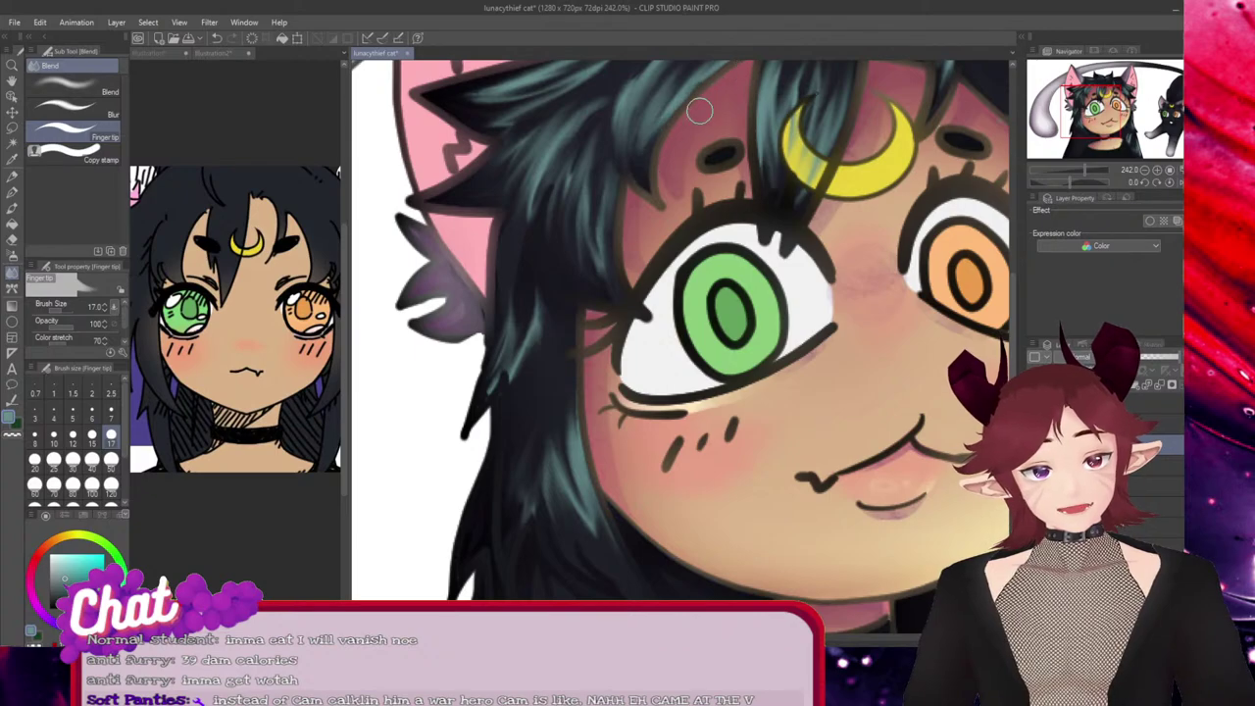
{"action": "left_click_drag", "start_coordinate": [655, 175], "coordinate": [714, 77]}
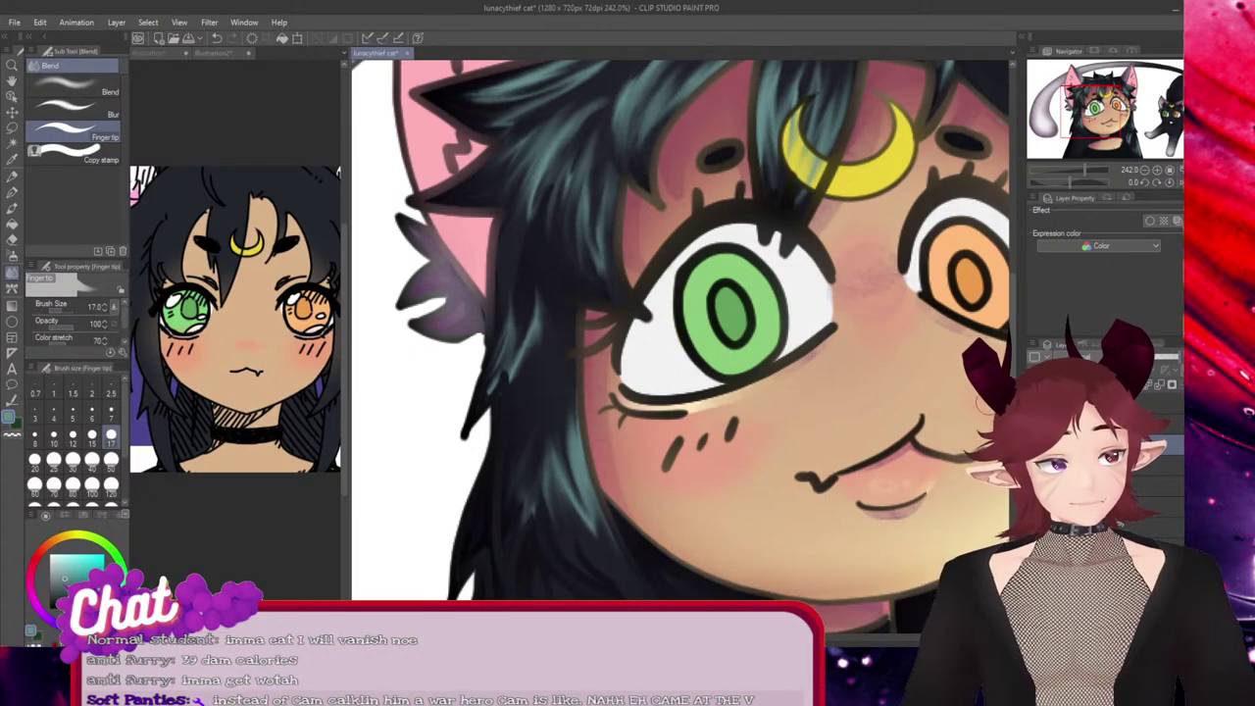
Smudge the teal highlights on the central bang overlapping the crescent moon up to its roots, undoing the last stroke
{"action": "scroll", "coordinate": [824, 332], "scroll_direction": "up", "scroll_amount": 3}
{"action": "mouse_move", "coordinate": [787, 348]}
{"action": "left_mouse_down"}
{"action": "mouse_move", "coordinate": [809, 228]}
{"action": "mouse_move", "coordinate": [789, 333]}
{"action": "left_mouse_up"}
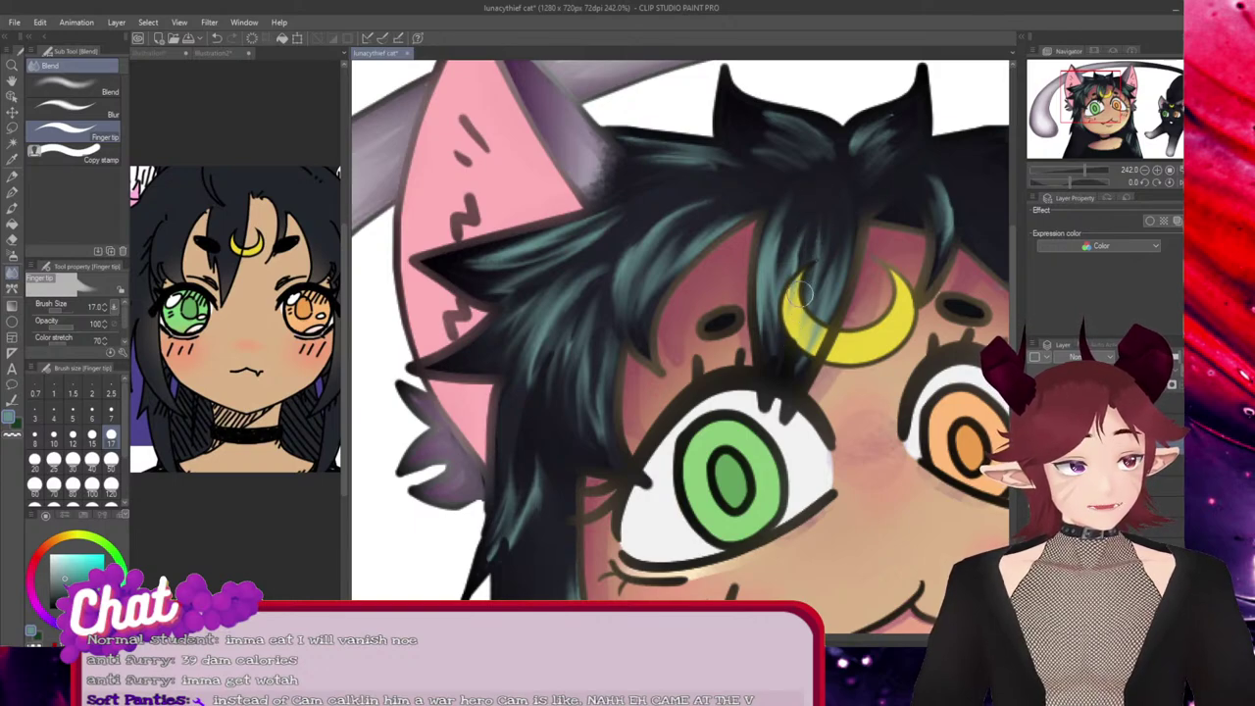
{"action": "mouse_move", "coordinate": [817, 192]}
{"action": "left_mouse_down"}
{"action": "mouse_move", "coordinate": [773, 380]}
{"action": "mouse_move", "coordinate": [835, 164]}
{"action": "mouse_move", "coordinate": [787, 402]}
{"action": "left_mouse_up"}
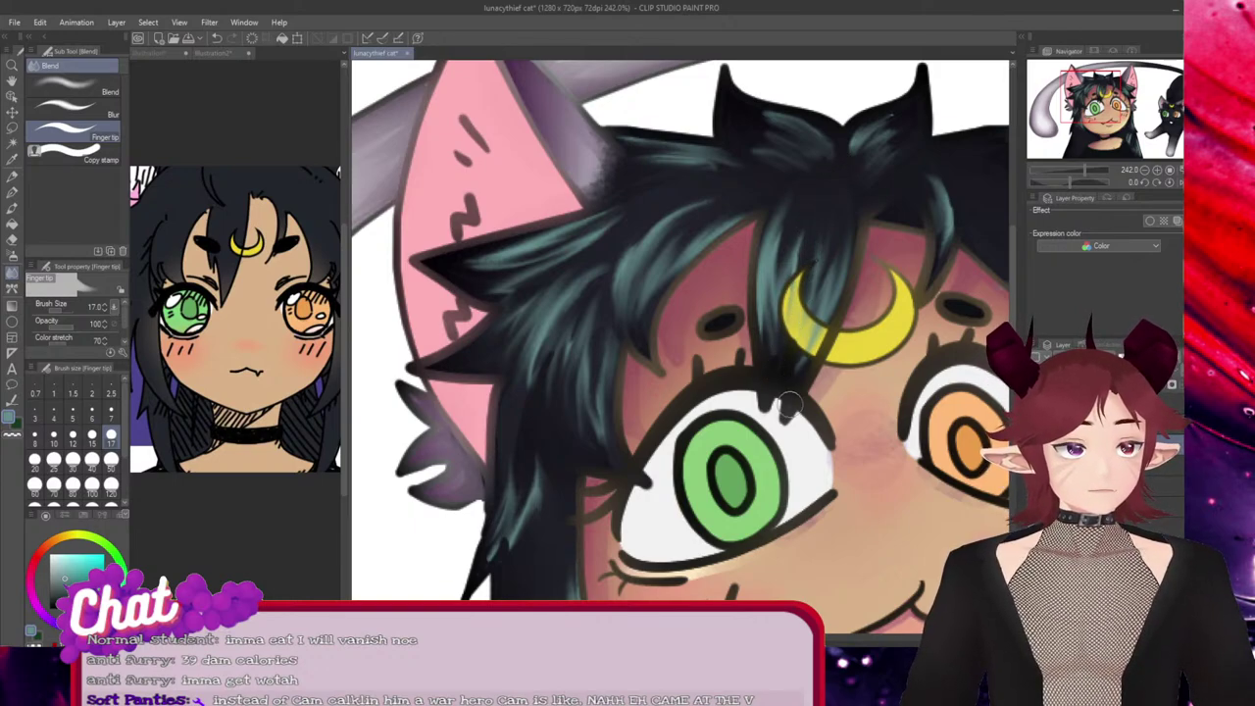
{"action": "mouse_move", "coordinate": [839, 212]}
{"action": "left_mouse_down"}
{"action": "mouse_move", "coordinate": [783, 381]}
{"action": "mouse_move", "coordinate": [849, 201]}
{"action": "mouse_move", "coordinate": [796, 203]}
{"action": "mouse_move", "coordinate": [775, 353]}
{"action": "mouse_move", "coordinate": [790, 202]}
{"action": "left_mouse_up"}
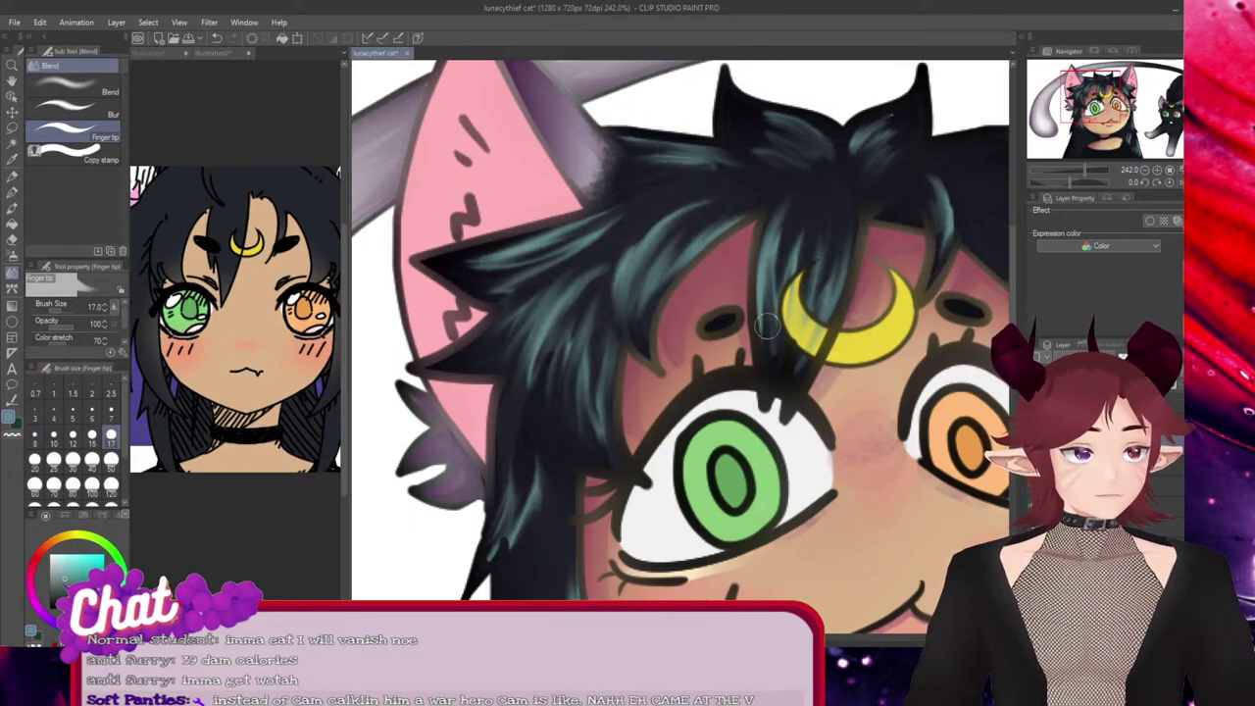
{"action": "mouse_move", "coordinate": [767, 326]}
{"action": "left_mouse_down"}
{"action": "mouse_move", "coordinate": [811, 152]}
{"action": "mouse_move", "coordinate": [814, 111]}
{"action": "mouse_move", "coordinate": [792, 114]}
{"action": "mouse_move", "coordinate": [818, 160]}
{"action": "mouse_move", "coordinate": [752, 118]}
{"action": "mouse_move", "coordinate": [810, 152]}
{"action": "left_mouse_up"}
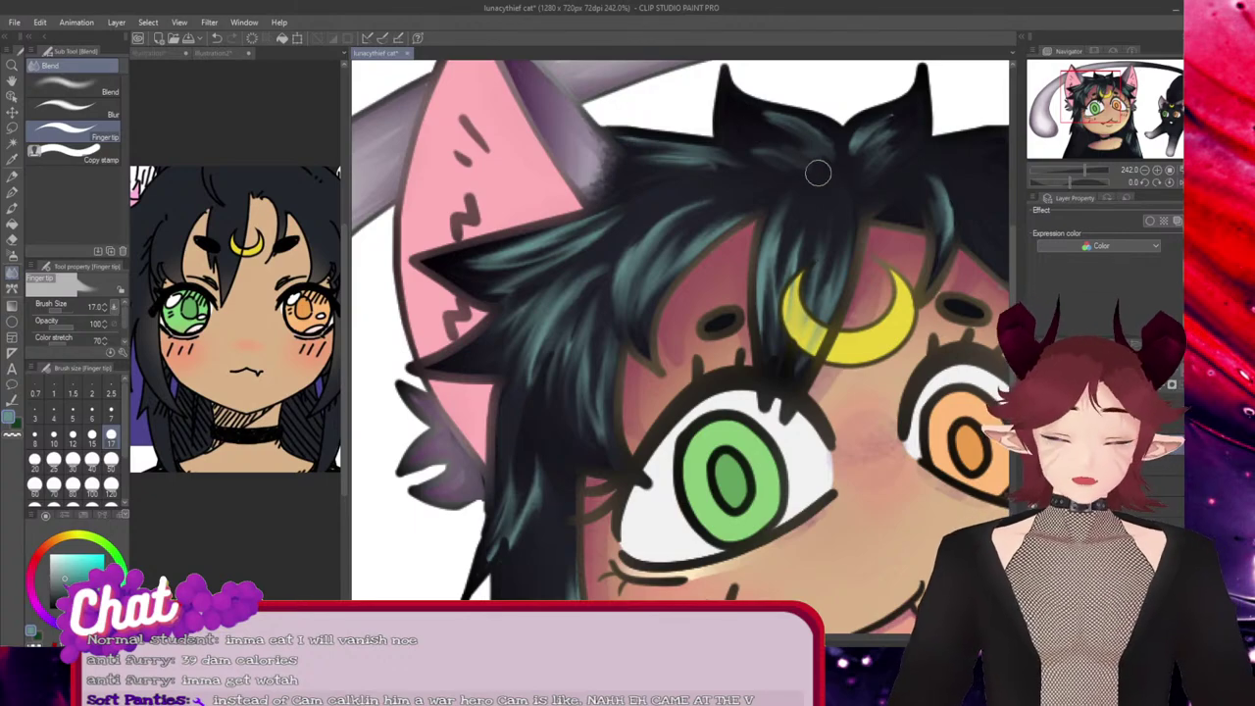
{"action": "key", "text": "ctrl+z"}
Smudge the teal highlights on the two pointed tufts at the crown so they fade into the black hair
{"action": "mouse_move", "coordinate": [832, 118]}
{"action": "left_mouse_down"}
{"action": "mouse_move", "coordinate": [737, 111]}
{"action": "mouse_move", "coordinate": [848, 142]}
{"action": "mouse_move", "coordinate": [835, 151]}
{"action": "mouse_move", "coordinate": [829, 132]}
{"action": "mouse_move", "coordinate": [843, 149]}
{"action": "mouse_move", "coordinate": [719, 115]}
{"action": "left_mouse_up"}
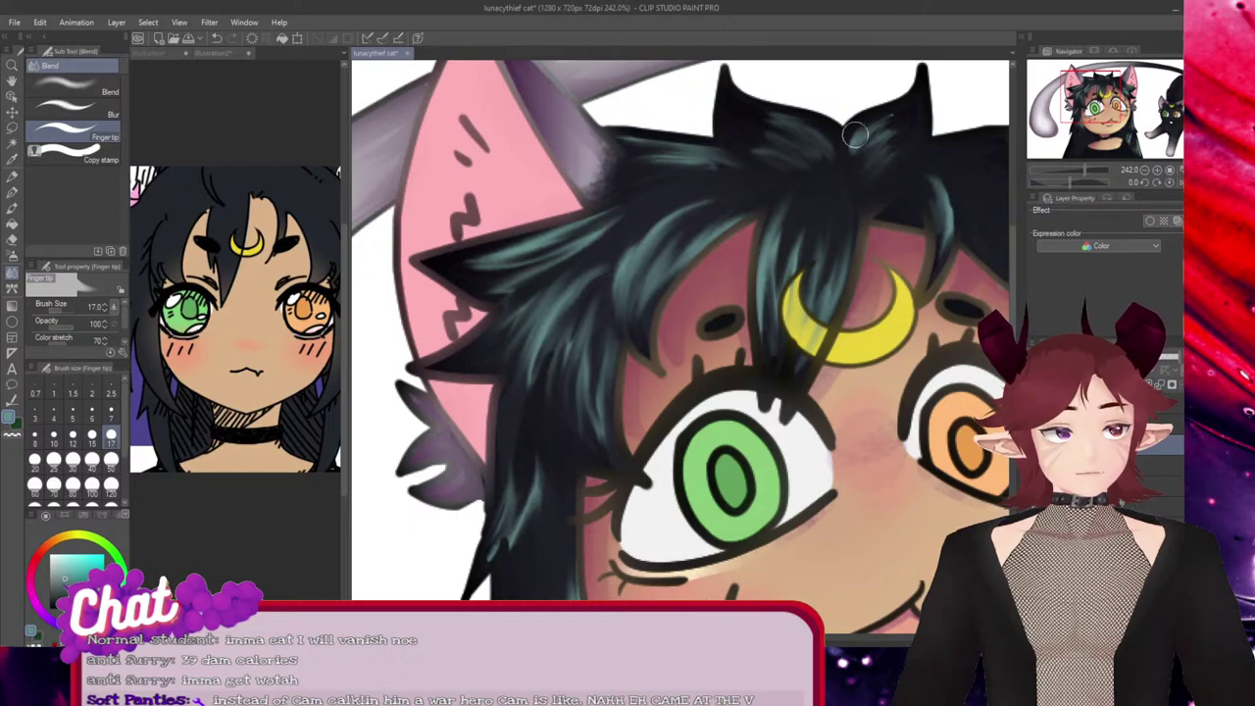
{"action": "mouse_move", "coordinate": [848, 151]}
{"action": "left_mouse_down"}
{"action": "mouse_move", "coordinate": [912, 110]}
{"action": "mouse_move", "coordinate": [848, 167]}
{"action": "left_mouse_up"}
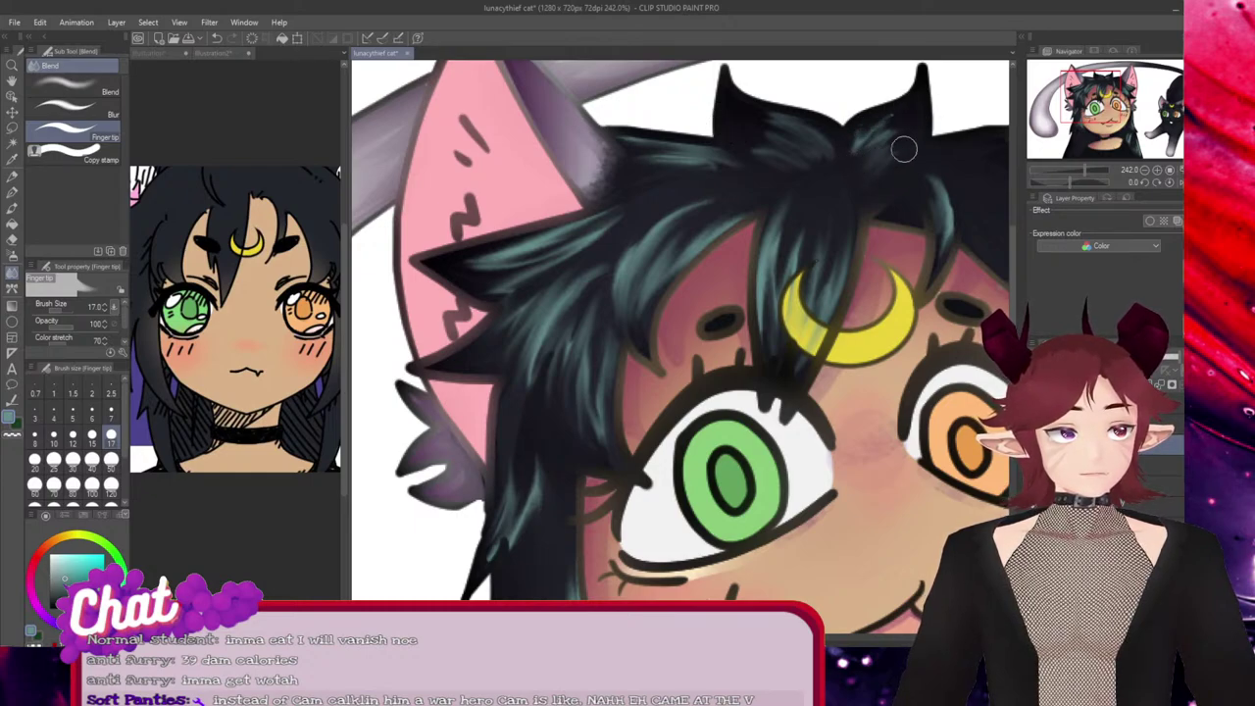
{"action": "mouse_move", "coordinate": [920, 126]}
{"action": "left_mouse_down"}
{"action": "mouse_move", "coordinate": [857, 187]}
{"action": "mouse_move", "coordinate": [929, 121]}
{"action": "left_mouse_up"}
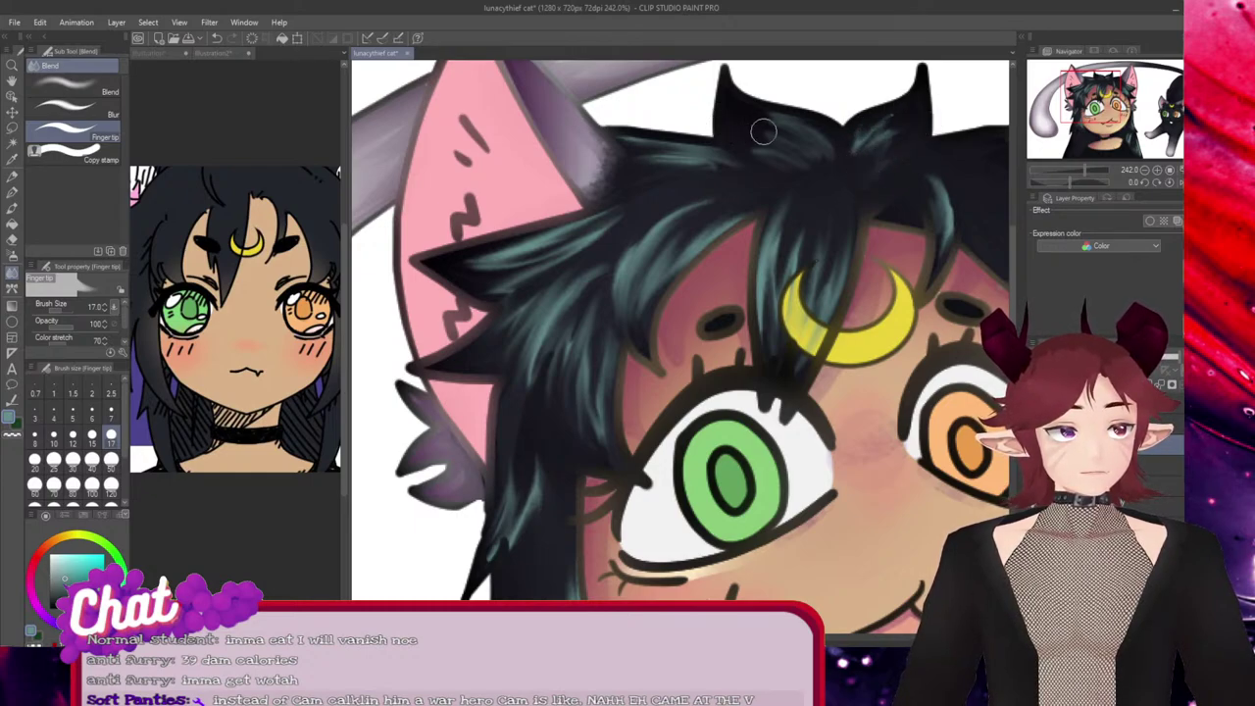
{"action": "mouse_move", "coordinate": [762, 141]}
{"action": "left_mouse_down"}
{"action": "mouse_move", "coordinate": [793, 159]}
{"action": "mouse_move", "coordinate": [733, 161]}
{"action": "left_mouse_up"}
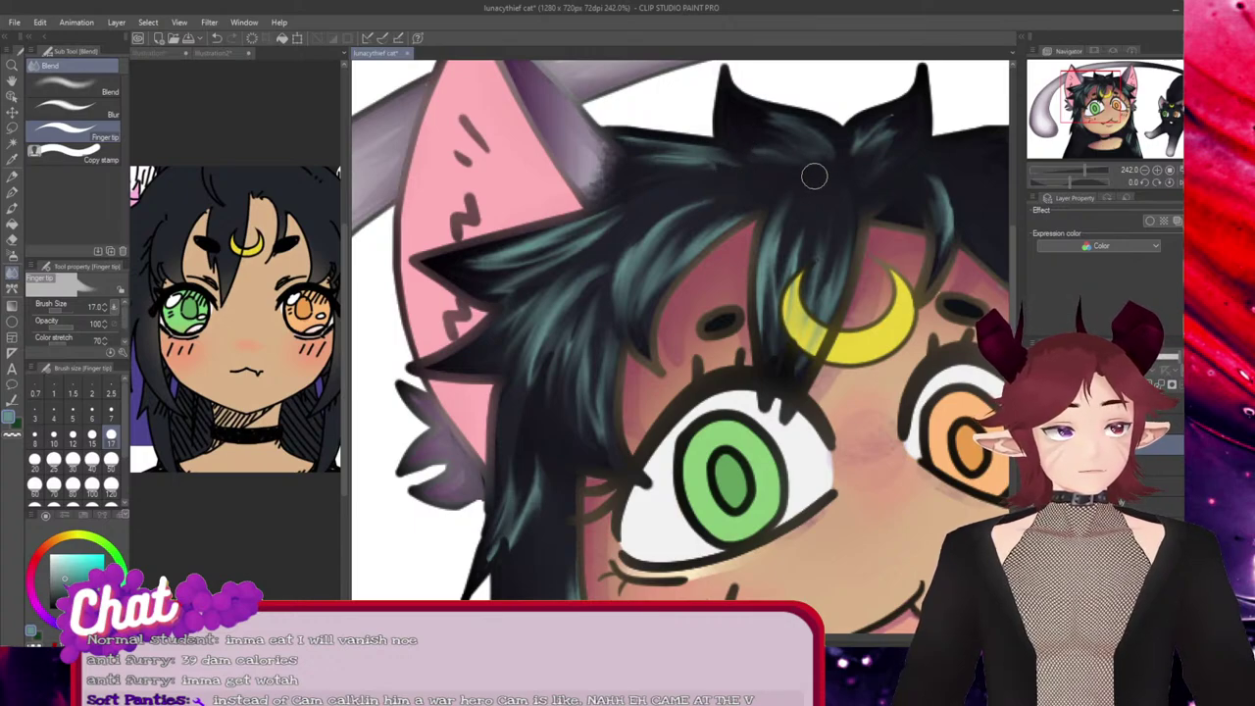
{"action": "mouse_move", "coordinate": [810, 169]}
{"action": "left_mouse_down"}
{"action": "mouse_move", "coordinate": [781, 173]}
{"action": "mouse_move", "coordinate": [777, 149]}
{"action": "mouse_move", "coordinate": [795, 164]}
{"action": "left_mouse_up"}
Smudge the teal highlights near the base of the green-eye side's ear and on the pointed lock over it, undoing the last stroke
{"action": "left_click_drag", "start_coordinate": [698, 184], "coordinate": [652, 150]}
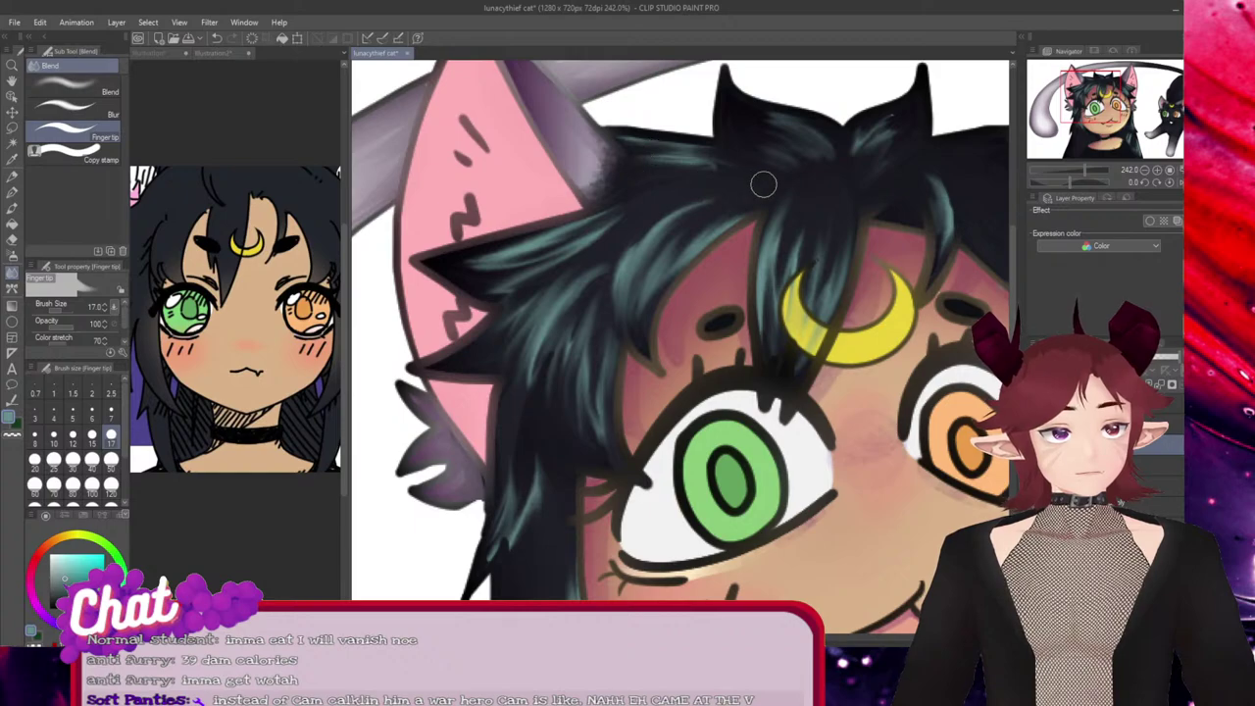
{"action": "left_click_drag", "start_coordinate": [592, 199], "coordinate": [614, 162]}
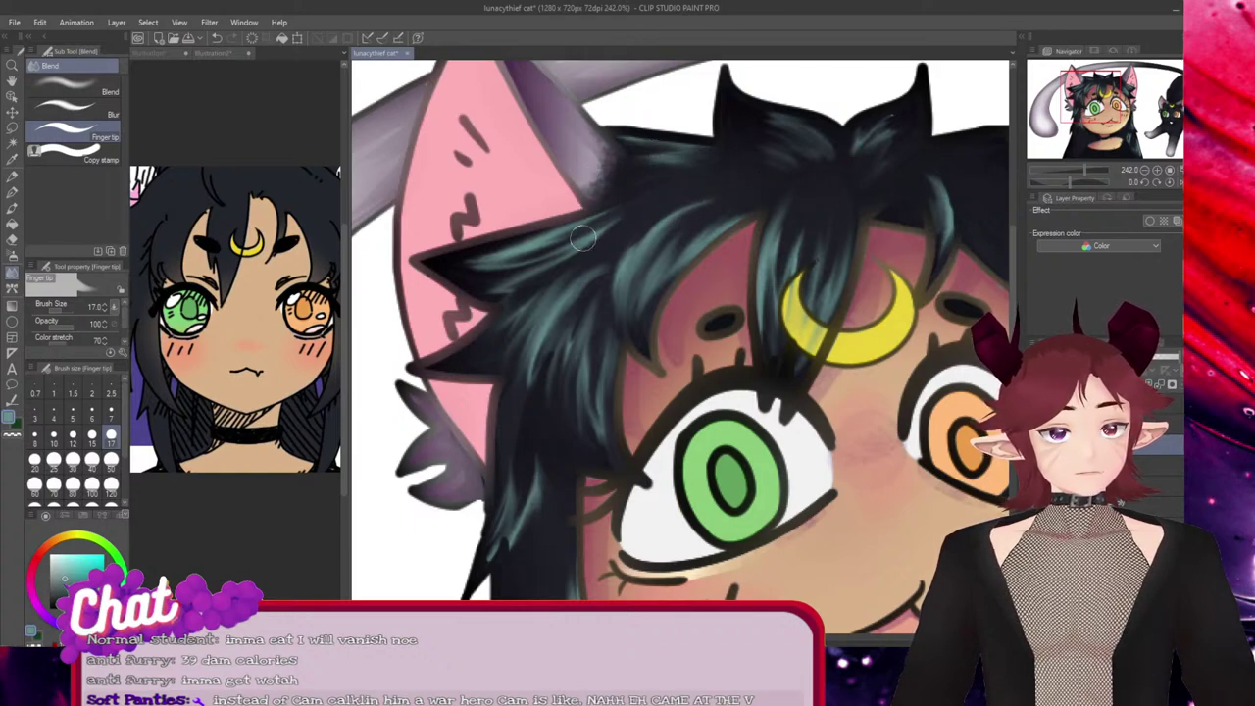
{"action": "mouse_move", "coordinate": [582, 237]}
{"action": "left_mouse_down"}
{"action": "mouse_move", "coordinate": [555, 239]}
{"action": "mouse_move", "coordinate": [641, 197]}
{"action": "mouse_move", "coordinate": [523, 261]}
{"action": "mouse_move", "coordinate": [632, 198]}
{"action": "mouse_move", "coordinate": [549, 244]}
{"action": "left_mouse_up"}
{"action": "mouse_move", "coordinate": [474, 249]}
{"action": "left_mouse_down"}
{"action": "mouse_move", "coordinate": [584, 243]}
{"action": "mouse_move", "coordinate": [480, 295]}
{"action": "left_mouse_up"}
{"action": "key", "text": "ctrl+z"}
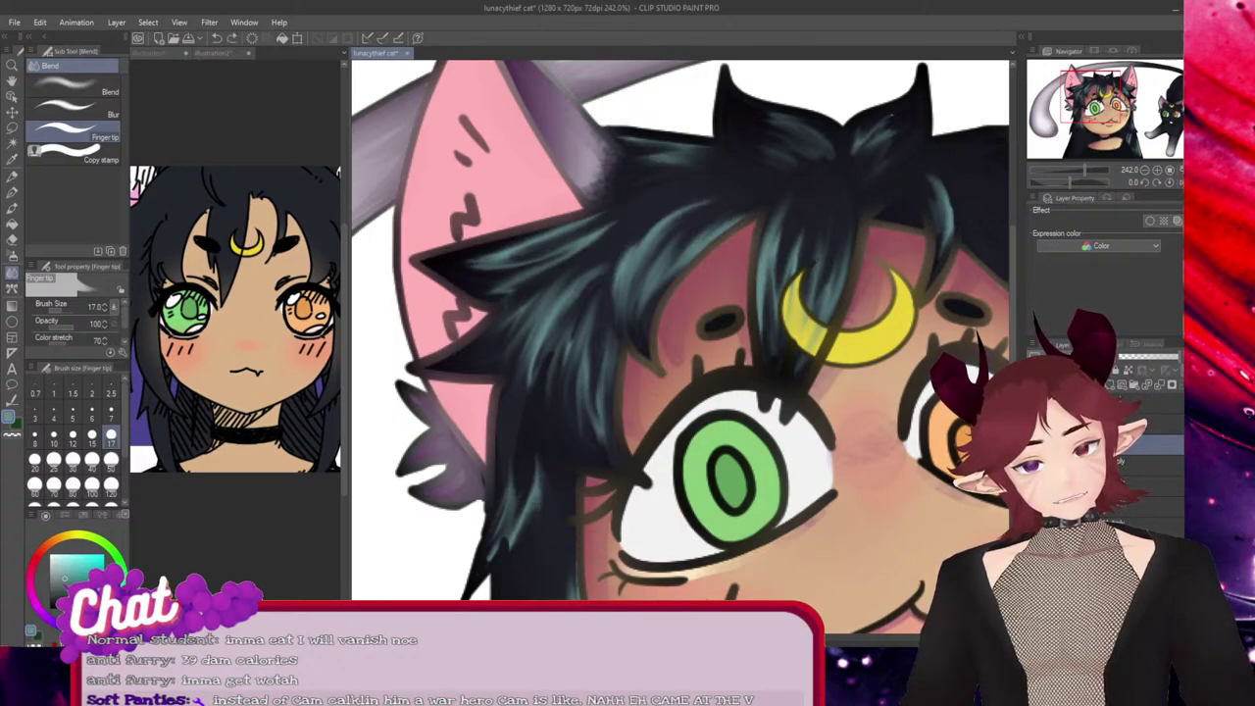
Smudge dark hair color through the teal highlights on the swept bangs above the green eye to separate them into strands
{"action": "mouse_move", "coordinate": [568, 236]}
{"action": "left_mouse_down"}
{"action": "mouse_move", "coordinate": [650, 182]}
{"action": "mouse_move", "coordinate": [644, 280]}
{"action": "mouse_move", "coordinate": [700, 191]}
{"action": "mouse_move", "coordinate": [629, 332]}
{"action": "left_mouse_up"}
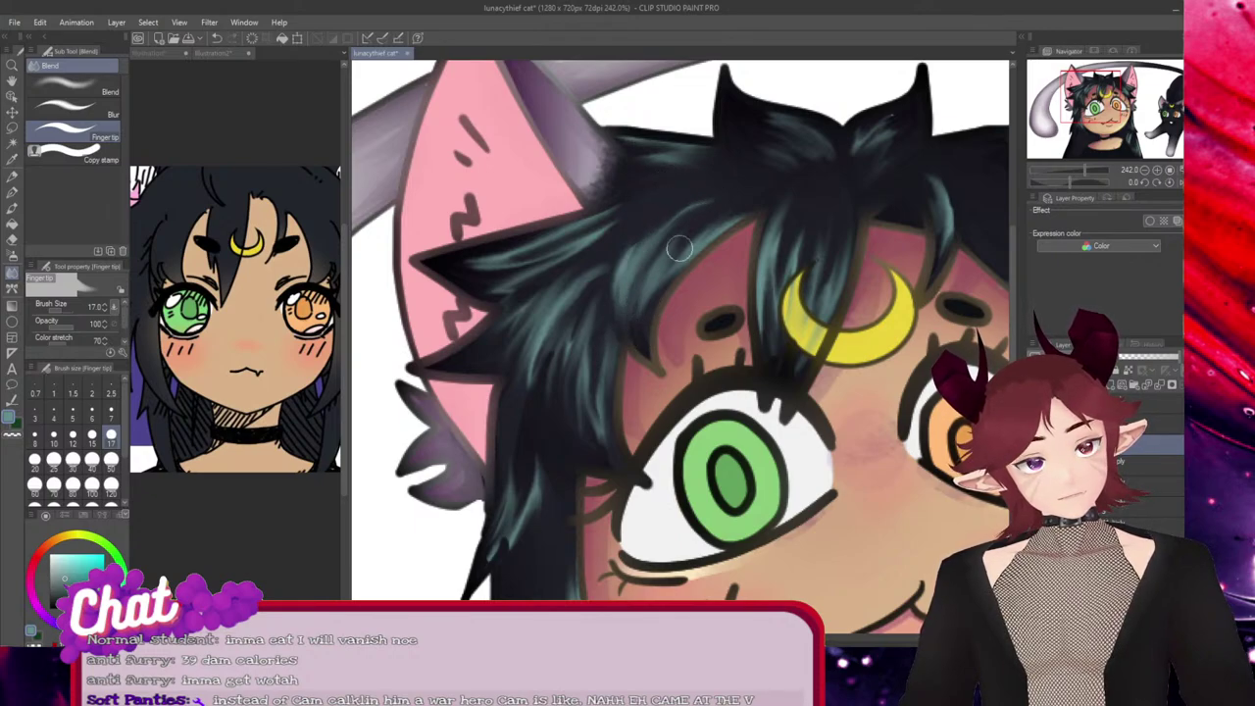
{"action": "mouse_move", "coordinate": [712, 183]}
{"action": "left_mouse_down"}
{"action": "mouse_move", "coordinate": [625, 312]}
{"action": "mouse_move", "coordinate": [671, 217]}
{"action": "mouse_move", "coordinate": [628, 285]}
{"action": "left_mouse_up"}
{"action": "mouse_move", "coordinate": [573, 364]}
{"action": "left_mouse_down"}
{"action": "mouse_move", "coordinate": [588, 387]}
{"action": "mouse_move", "coordinate": [676, 216]}
{"action": "left_mouse_up"}
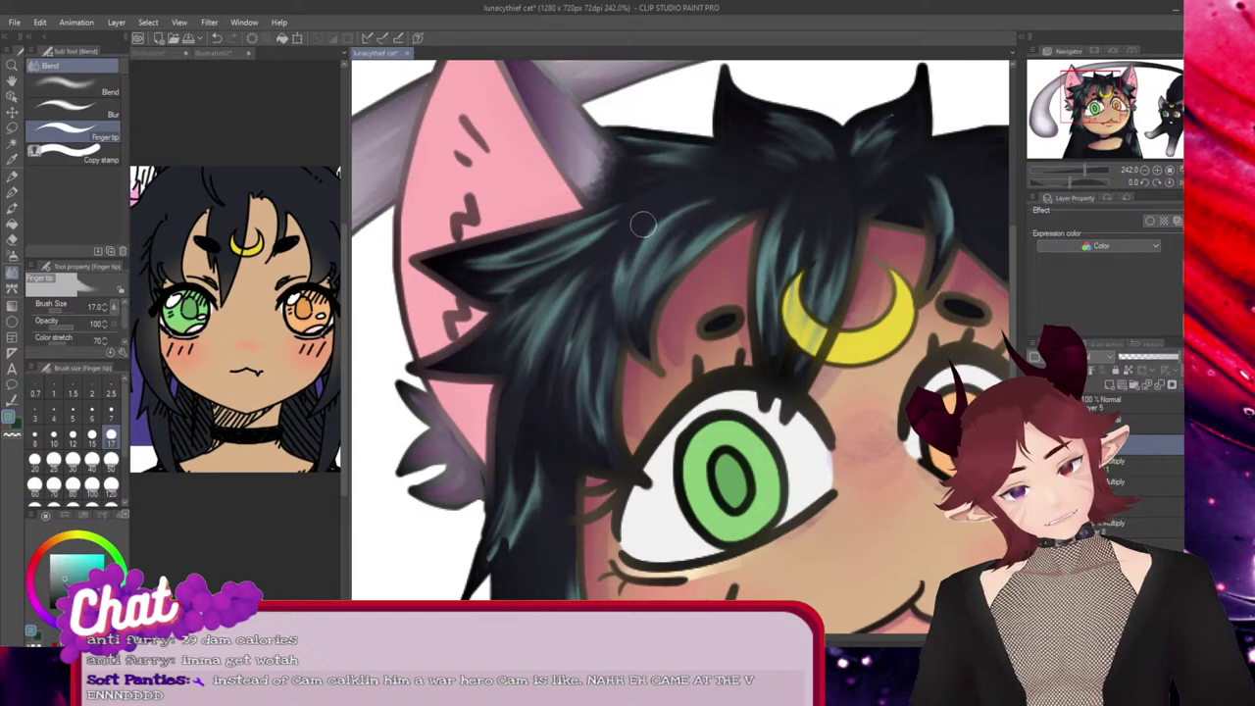
Paint a zigzag of teal highlight strokes with the Turnip pen on the long hair below the green-eye side's cheek, redoing the first stroke
{"action": "scroll", "coordinate": [537, 476], "scroll_direction": "down", "scroll_amount": 5}
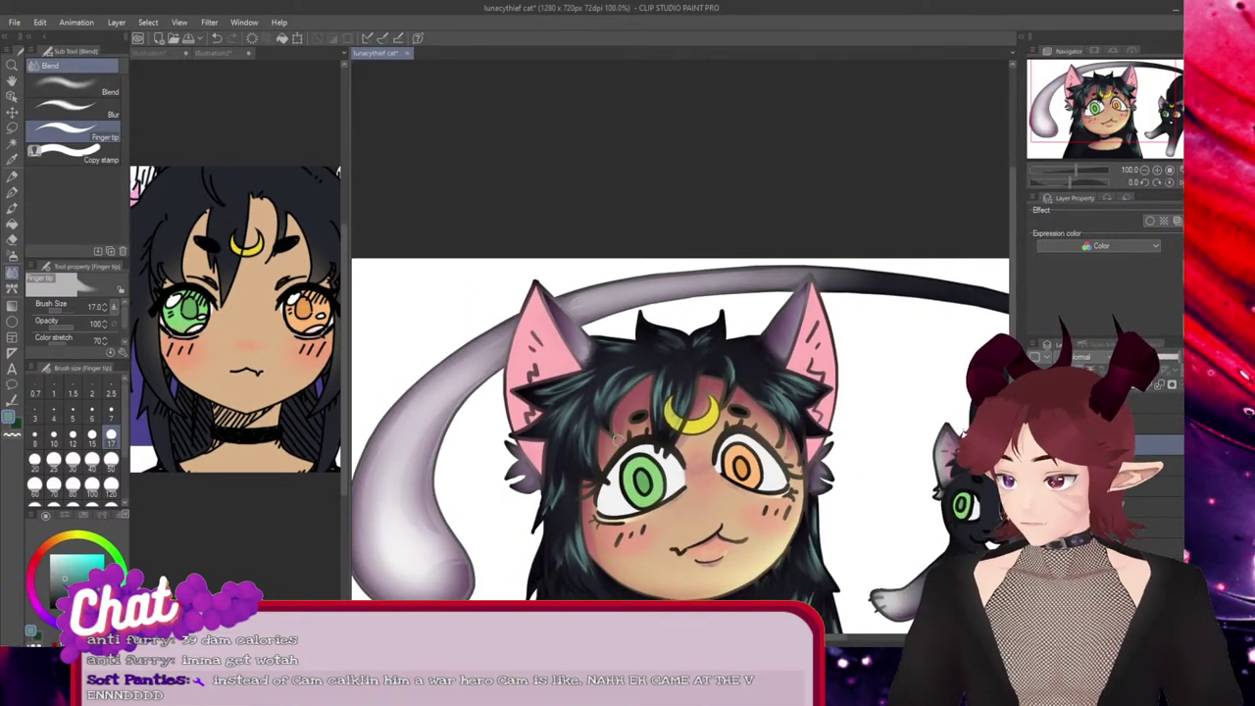
{"action": "left_click_drag", "start_coordinate": [600, 677], "coordinate": [606, 484]}
{"action": "scroll", "coordinate": [607, 484], "scroll_direction": "up", "scroll_amount": 4}
{"action": "scroll", "coordinate": [549, 481], "scroll_direction": "up", "scroll_amount": 2}
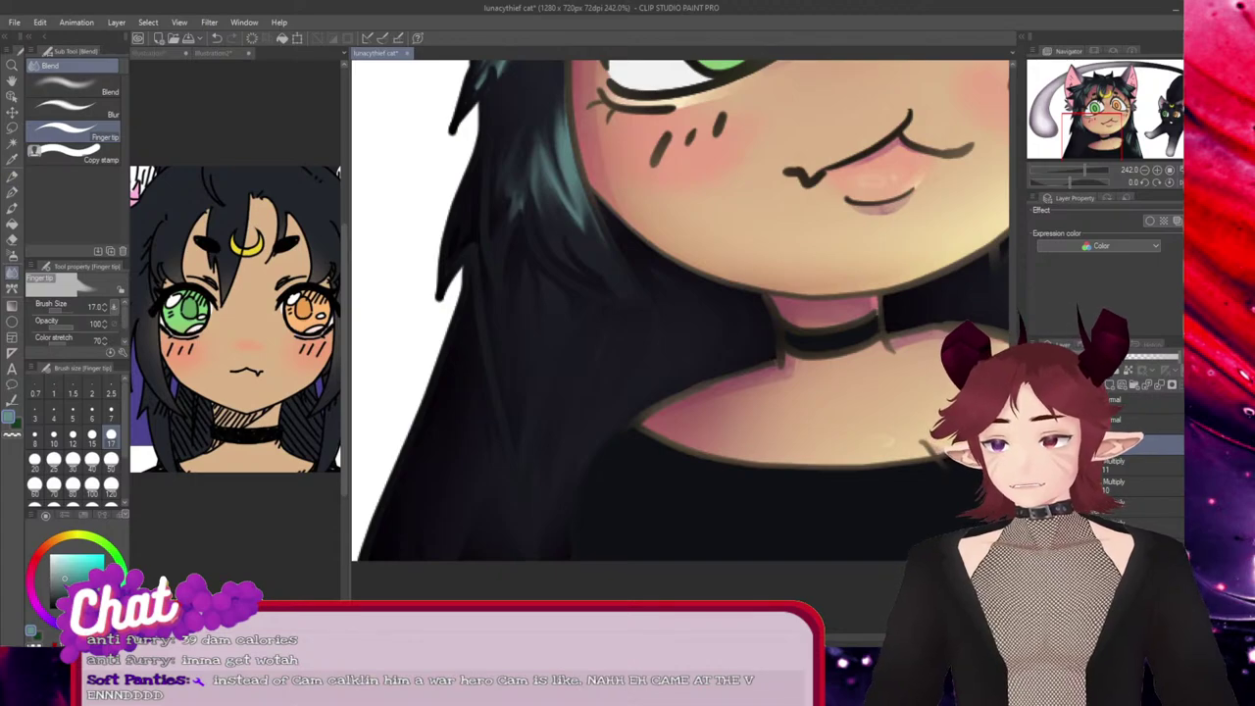
{"action": "key", "text": "p"}
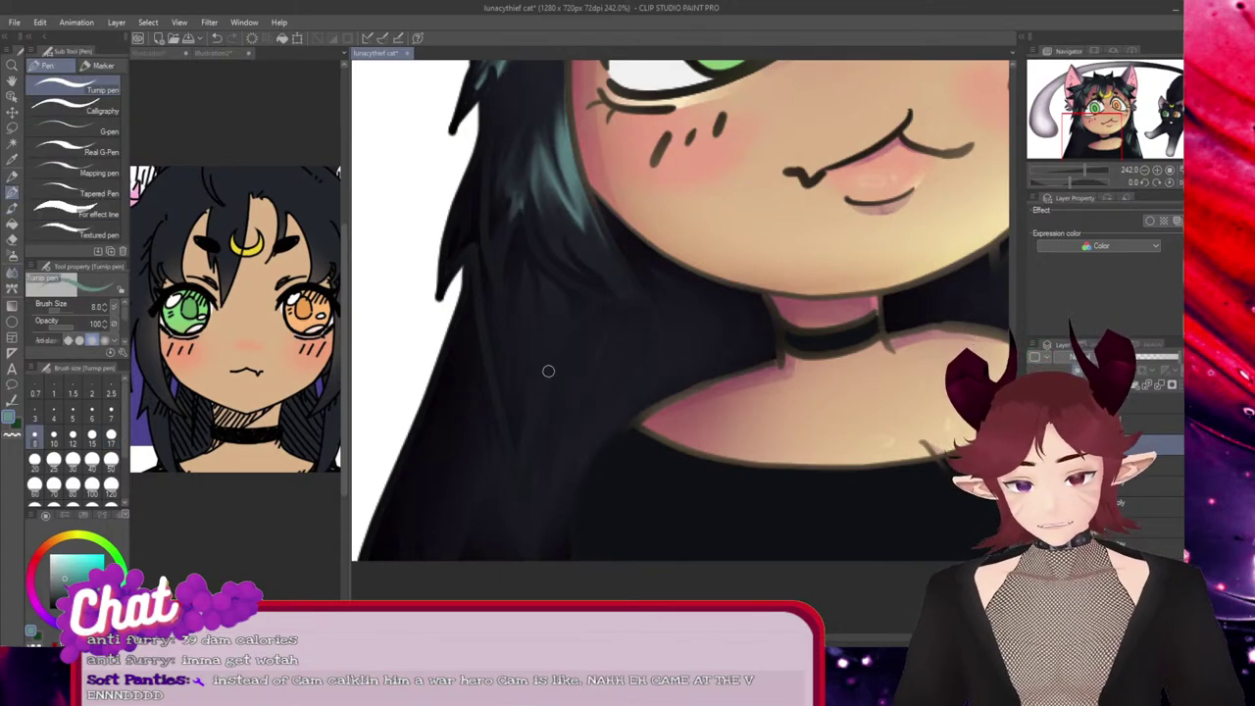
{"action": "left_click_drag", "start_coordinate": [574, 318], "coordinate": [523, 440]}
{"action": "key", "text": "ctrl+z"}
{"action": "mouse_move", "coordinate": [572, 324]}
{"action": "left_mouse_down"}
{"action": "mouse_move", "coordinate": [525, 433]}
{"action": "mouse_move", "coordinate": [558, 332]}
{"action": "mouse_move", "coordinate": [509, 391]}
{"action": "left_mouse_up"}
{"action": "left_click_drag", "start_coordinate": [502, 338], "coordinate": [513, 381]}
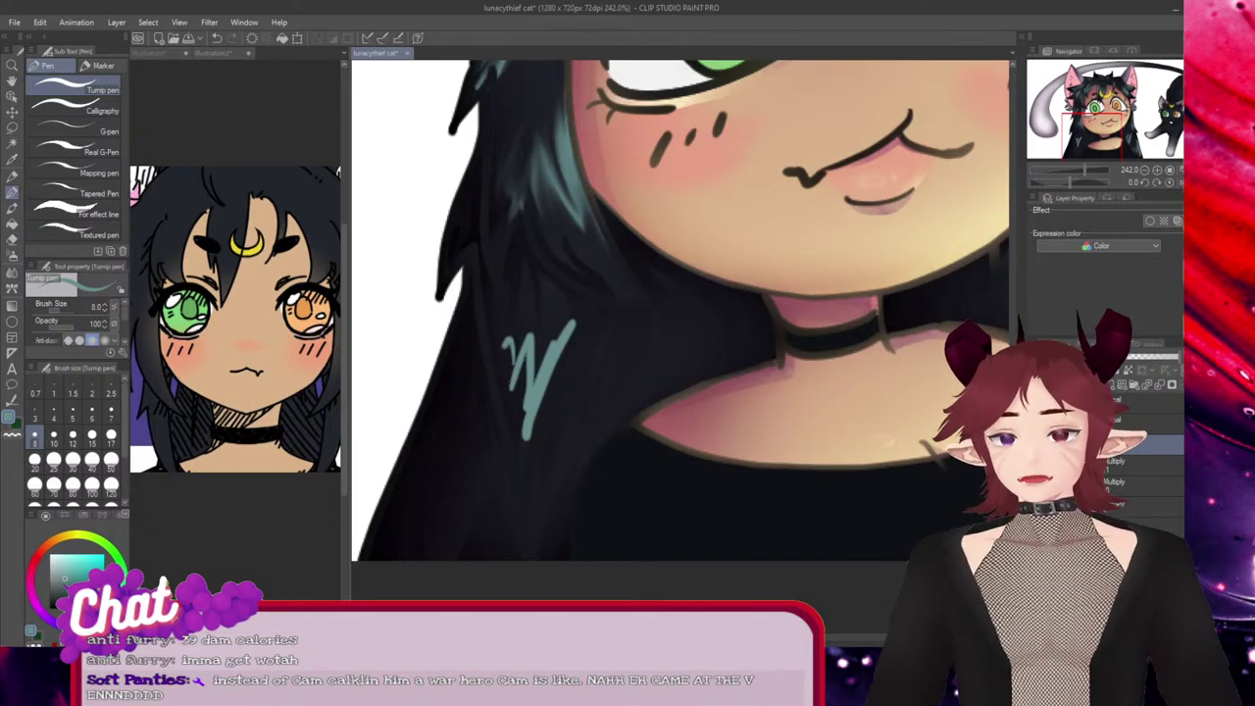
Smudge the zigzag teal strokes below the cheek into tapered strands with the Finger tip tool, undoing the last stroke
{"action": "key", "text": "j"}
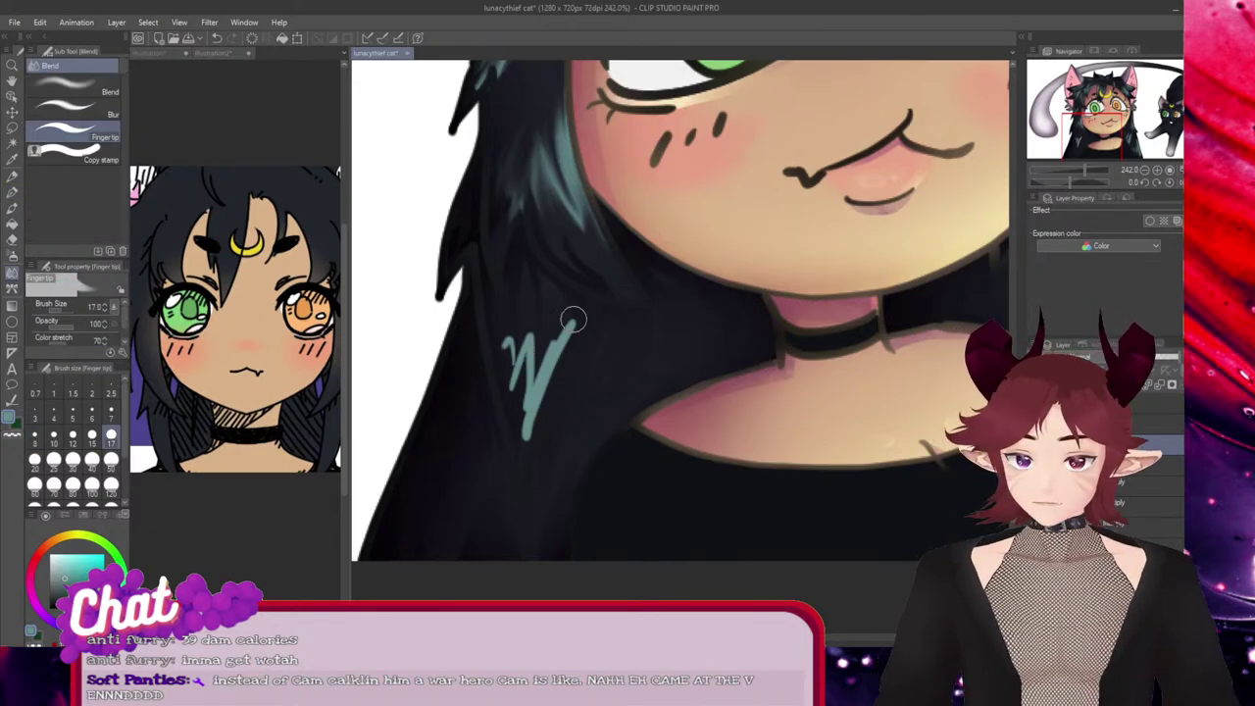
{"action": "mouse_move", "coordinate": [568, 316]}
{"action": "left_mouse_down"}
{"action": "mouse_move", "coordinate": [521, 443]}
{"action": "mouse_move", "coordinate": [584, 299]}
{"action": "mouse_move", "coordinate": [522, 447]}
{"action": "mouse_move", "coordinate": [543, 332]}
{"action": "left_mouse_up"}
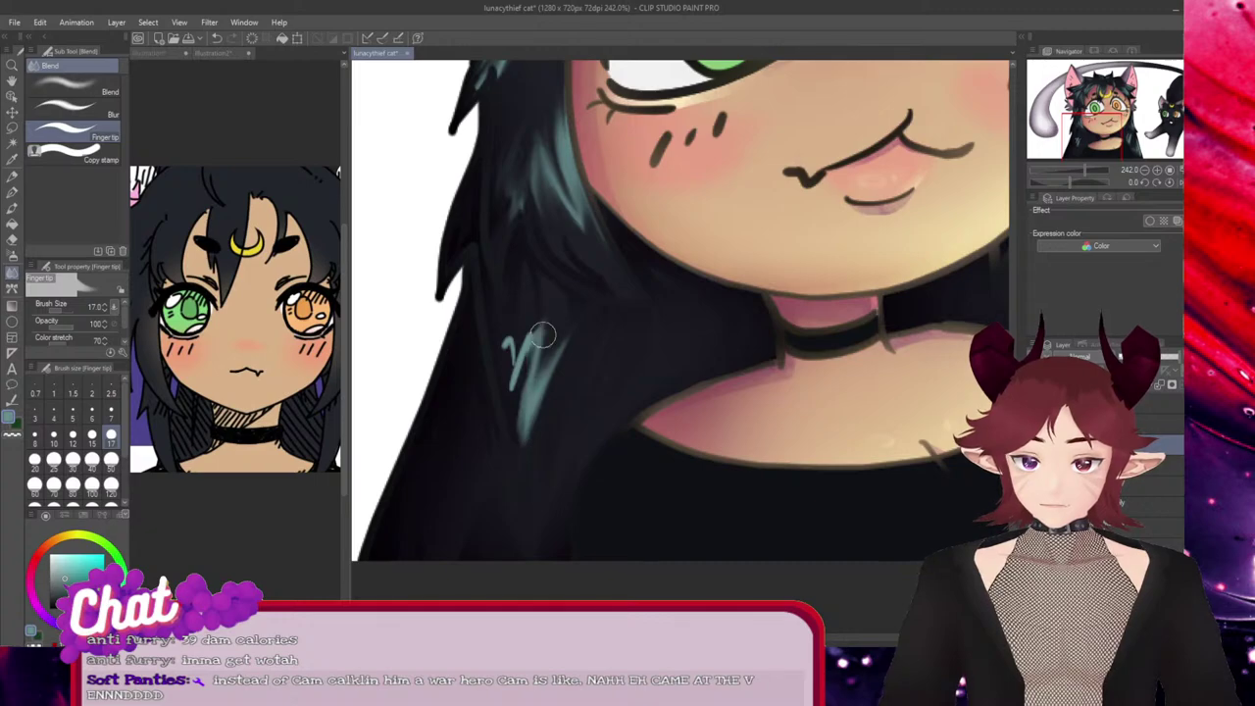
{"action": "mouse_move", "coordinate": [520, 410]}
{"action": "left_mouse_down"}
{"action": "mouse_move", "coordinate": [541, 297]}
{"action": "mouse_move", "coordinate": [515, 423]}
{"action": "left_mouse_up"}
{"action": "left_click_drag", "start_coordinate": [522, 296], "coordinate": [510, 416]}
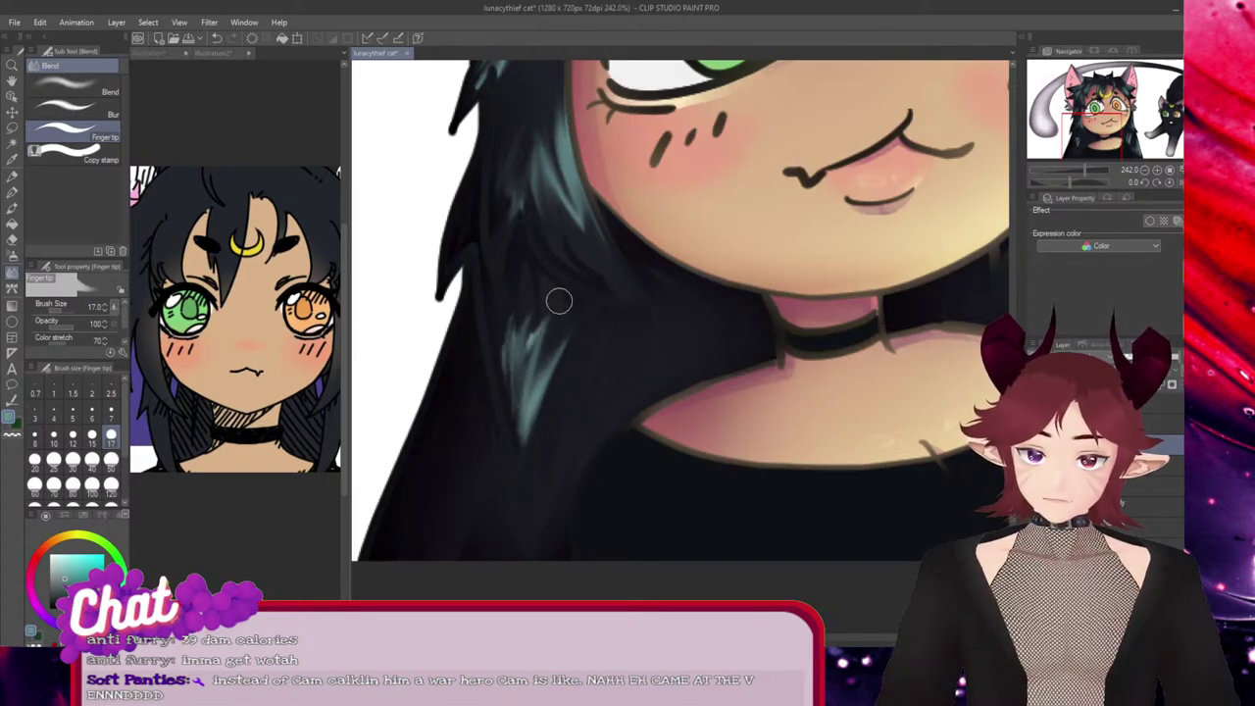
{"action": "mouse_move", "coordinate": [559, 297]}
{"action": "left_mouse_down"}
{"action": "mouse_move", "coordinate": [540, 320]}
{"action": "mouse_move", "coordinate": [519, 459]}
{"action": "mouse_move", "coordinate": [576, 330]}
{"action": "left_mouse_up"}
{"action": "key", "text": "ctrl+z"}
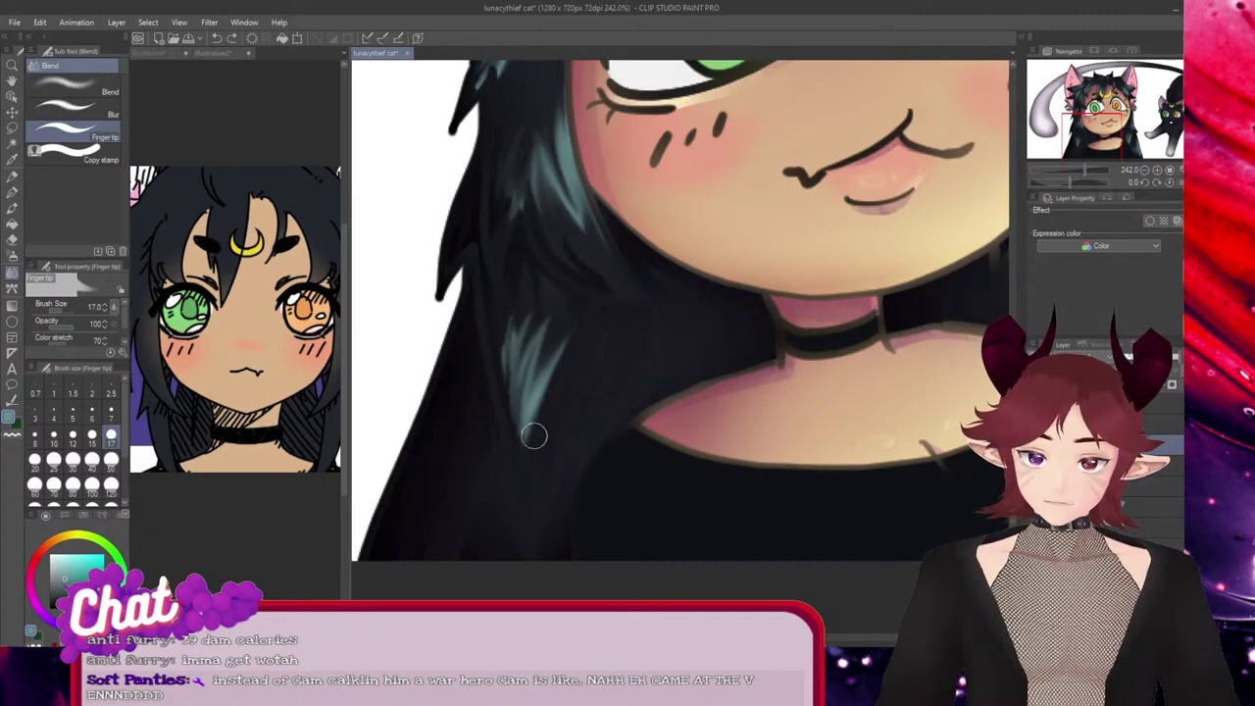
Soften the edges and lower tip of the teal highlight below the cheek with dark smudge strokes, undoing and redoing one
{"action": "mouse_move", "coordinate": [519, 461]}
{"action": "left_mouse_down"}
{"action": "mouse_move", "coordinate": [571, 338]}
{"action": "mouse_move", "coordinate": [538, 419]}
{"action": "mouse_move", "coordinate": [562, 364]}
{"action": "mouse_move", "coordinate": [523, 411]}
{"action": "mouse_move", "coordinate": [573, 285]}
{"action": "left_mouse_up"}
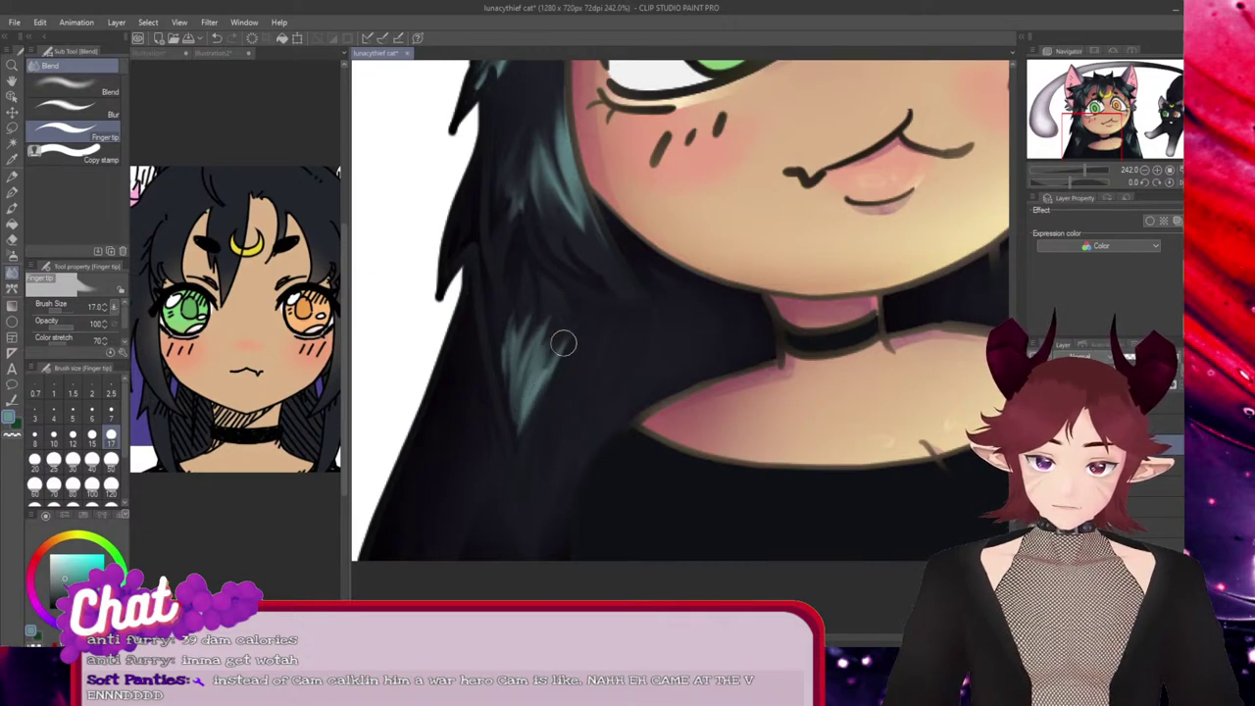
{"action": "left_click_drag", "start_coordinate": [551, 364], "coordinate": [537, 448]}
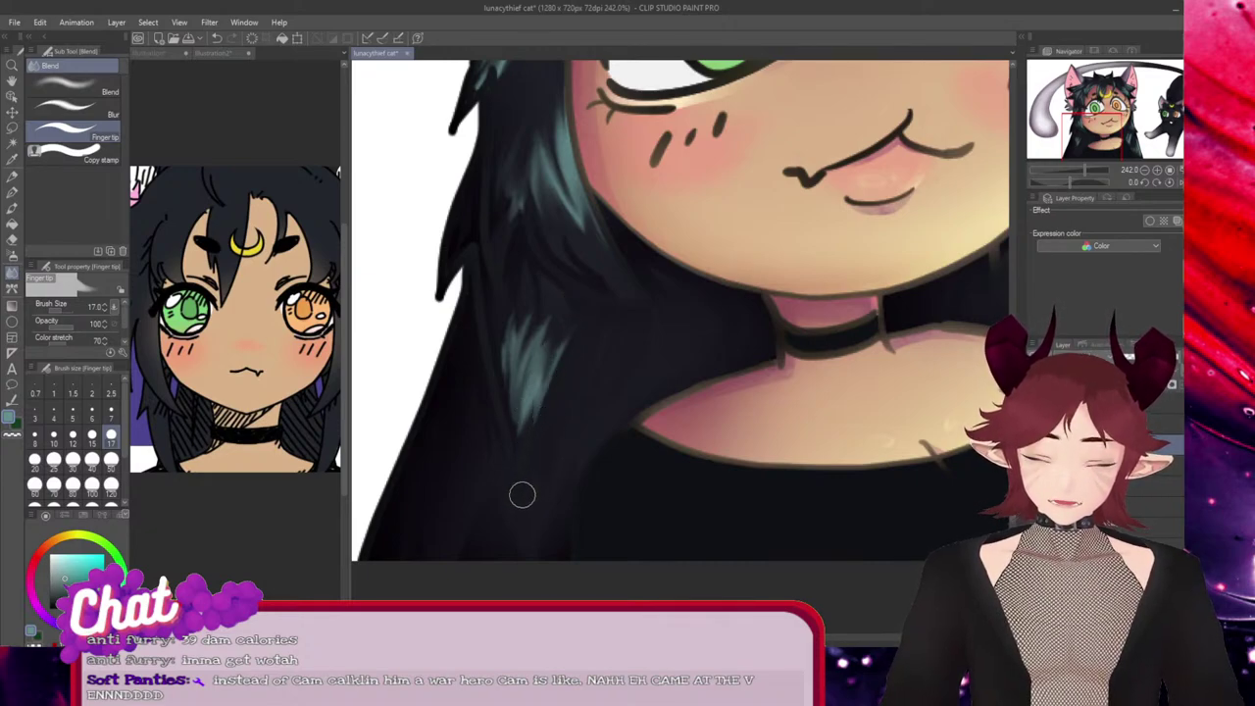
{"action": "mouse_move", "coordinate": [521, 494]}
{"action": "left_mouse_down"}
{"action": "mouse_move", "coordinate": [513, 396]}
{"action": "mouse_move", "coordinate": [513, 430]}
{"action": "mouse_move", "coordinate": [541, 344]}
{"action": "left_mouse_up"}
{"action": "key", "text": "ctrl+z"}
{"action": "left_click_drag", "start_coordinate": [517, 413], "coordinate": [543, 351]}
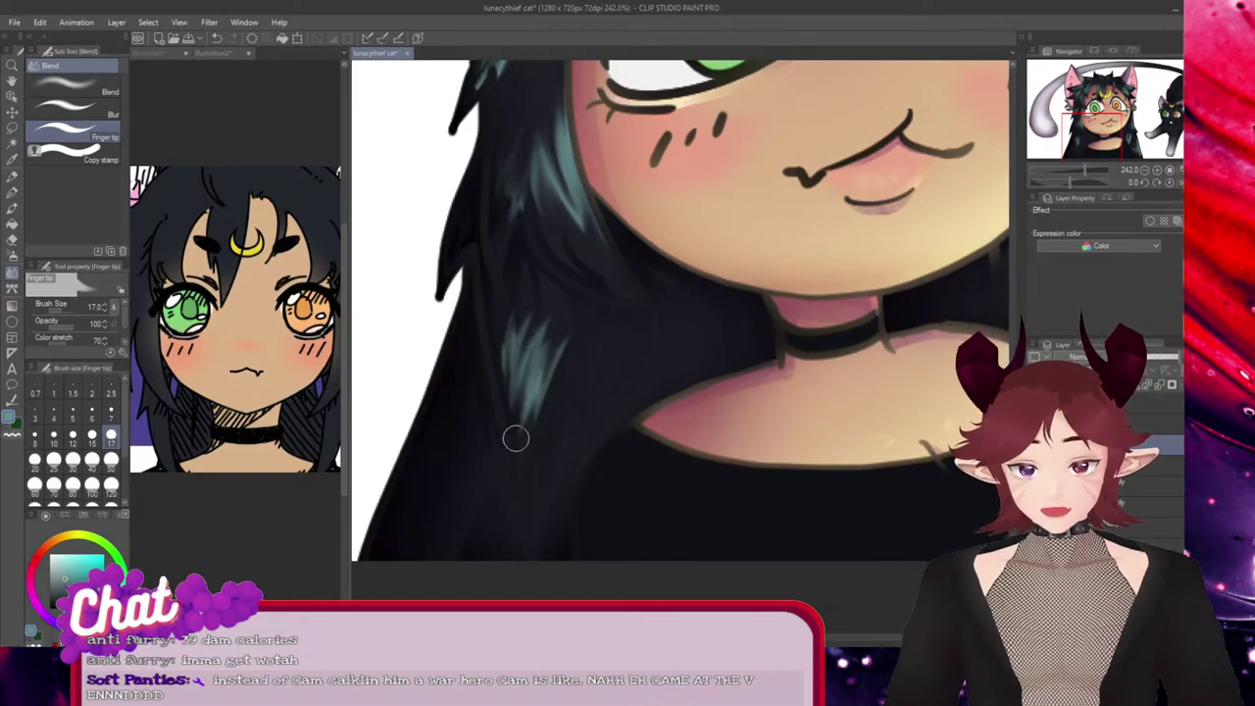
{"action": "left_click_drag", "start_coordinate": [516, 437], "coordinate": [543, 343]}
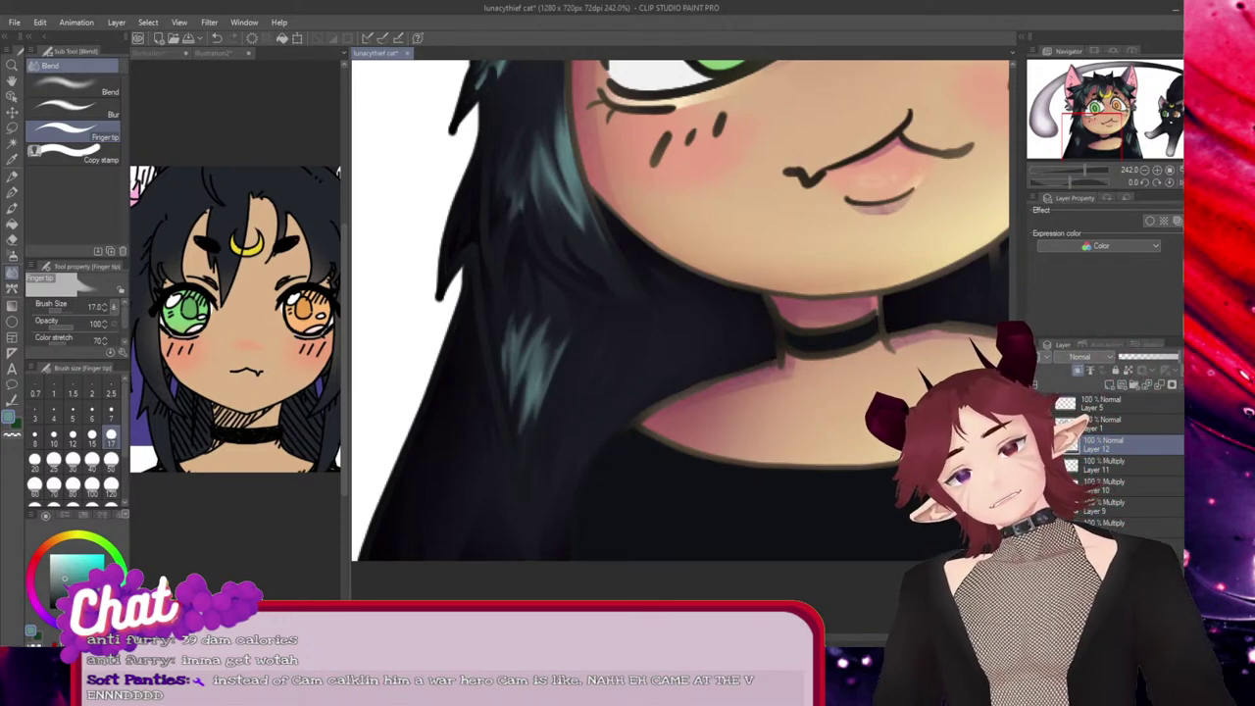
Paint teal highlight strokes with the Turnip pen near the lower ends of the long hair, redoing those beside the black top as shorter strokes
{"action": "key", "text": "p"}
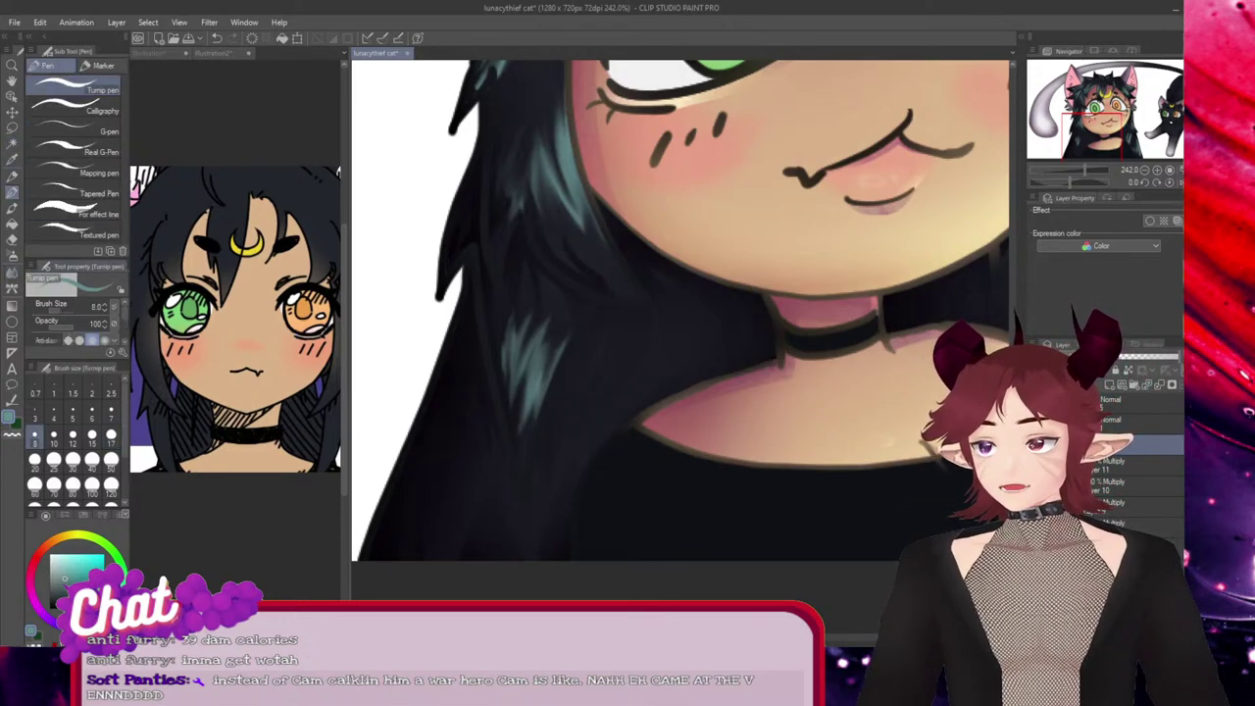
{"action": "left_click_drag", "start_coordinate": [433, 444], "coordinate": [416, 544]}
{"action": "mouse_move", "coordinate": [470, 449]}
{"action": "left_mouse_down"}
{"action": "mouse_move", "coordinate": [466, 487]}
{"action": "mouse_move", "coordinate": [491, 512]}
{"action": "left_mouse_up"}
{"action": "left_click_drag", "start_coordinate": [606, 376], "coordinate": [551, 509]}
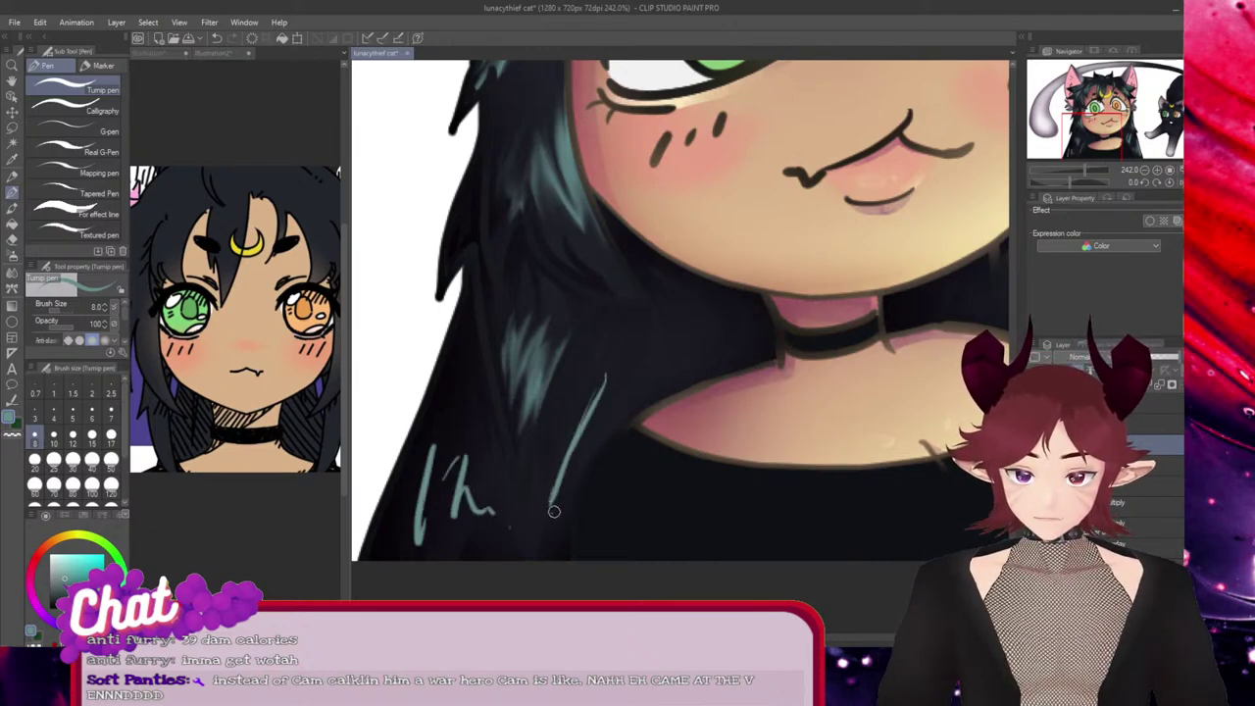
{"action": "left_click_drag", "start_coordinate": [588, 437], "coordinate": [568, 495]}
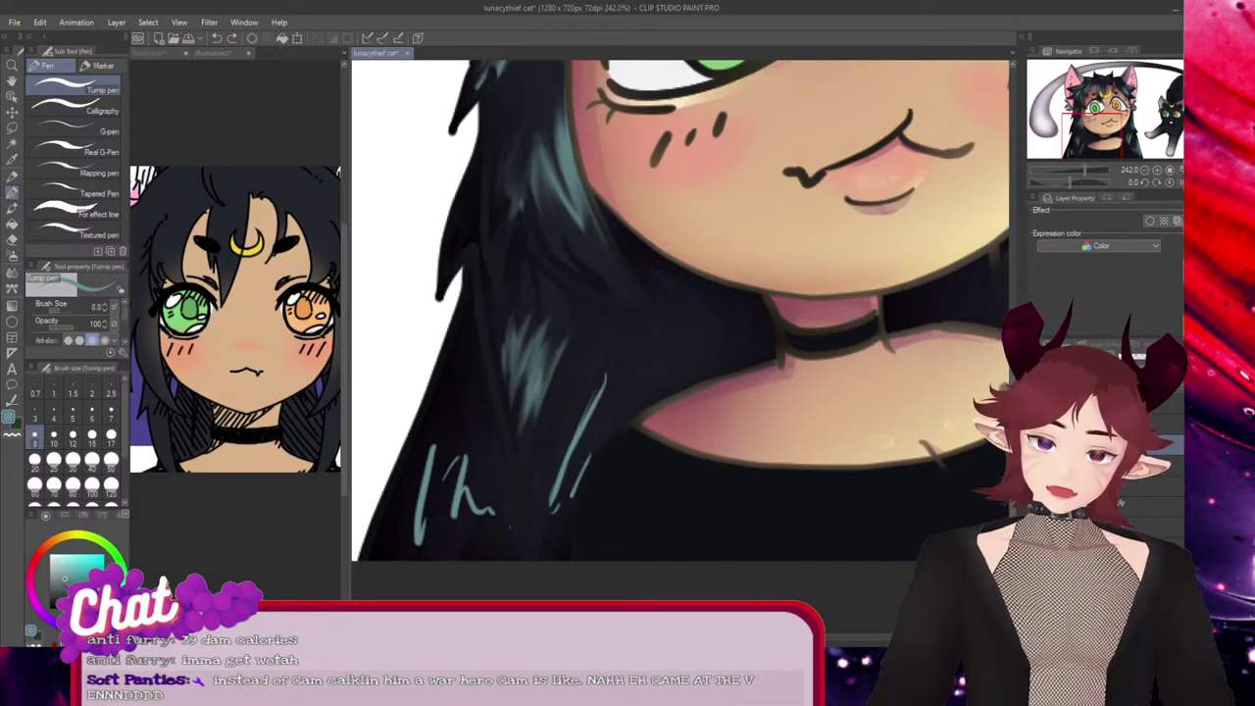
{"action": "key", "text": "ctrl+z"}
{"action": "key", "text": "ctrl+z"}
{"action": "left_click_drag", "start_coordinate": [576, 436], "coordinate": [542, 510]}
{"action": "left_click_drag", "start_coordinate": [584, 427], "coordinate": [561, 505]}
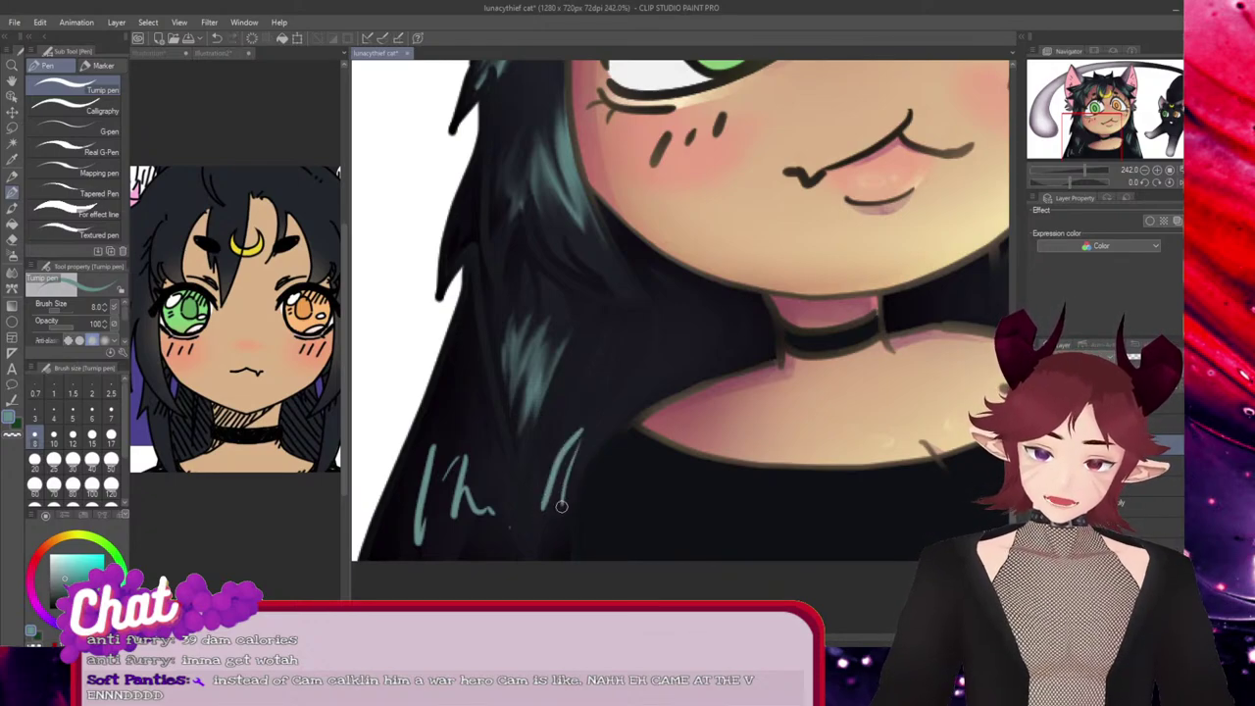
Smudge the teal strokes beside the black top's edge into the dark hair with the Finger tip tool, undoing and redoing the first attempts
{"action": "key", "text": "j"}
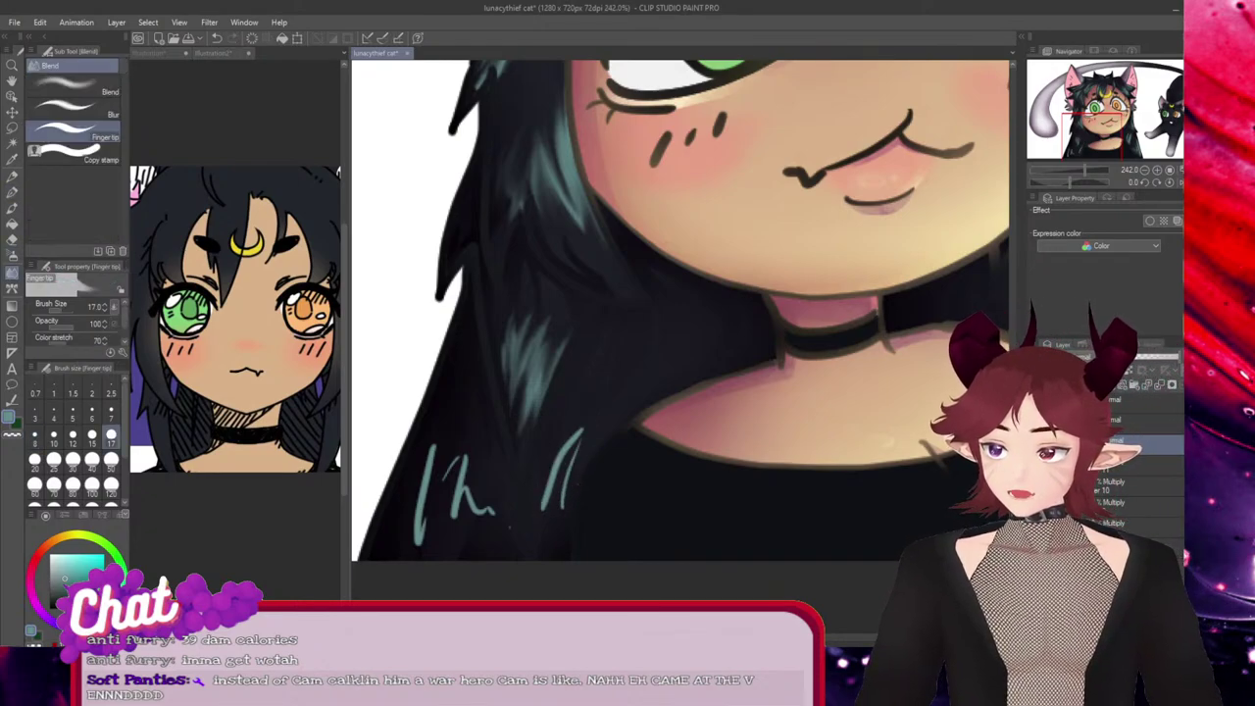
{"action": "left_click_drag", "start_coordinate": [581, 423], "coordinate": [540, 538]}
{"action": "left_click_drag", "start_coordinate": [609, 392], "coordinate": [555, 540]}
{"action": "mouse_move", "coordinate": [591, 455]}
{"action": "left_mouse_down"}
{"action": "mouse_move", "coordinate": [569, 528]}
{"action": "mouse_move", "coordinate": [591, 389]}
{"action": "mouse_move", "coordinate": [554, 424]}
{"action": "mouse_move", "coordinate": [539, 500]}
{"action": "mouse_move", "coordinate": [602, 415]}
{"action": "mouse_move", "coordinate": [571, 496]}
{"action": "mouse_move", "coordinate": [588, 401]}
{"action": "mouse_move", "coordinate": [567, 545]}
{"action": "left_mouse_up"}
{"action": "key", "text": "ctrl+z"}
{"action": "key", "text": "ctrl+z"}
{"action": "key", "text": "ctrl+z"}
{"action": "mouse_move", "coordinate": [605, 392]}
{"action": "left_mouse_down"}
{"action": "mouse_move", "coordinate": [529, 532]}
{"action": "mouse_move", "coordinate": [592, 395]}
{"action": "mouse_move", "coordinate": [543, 557]}
{"action": "mouse_move", "coordinate": [567, 437]}
{"action": "mouse_move", "coordinate": [598, 402]}
{"action": "mouse_move", "coordinate": [553, 552]}
{"action": "mouse_move", "coordinate": [556, 505]}
{"action": "mouse_move", "coordinate": [596, 427]}
{"action": "left_mouse_up"}
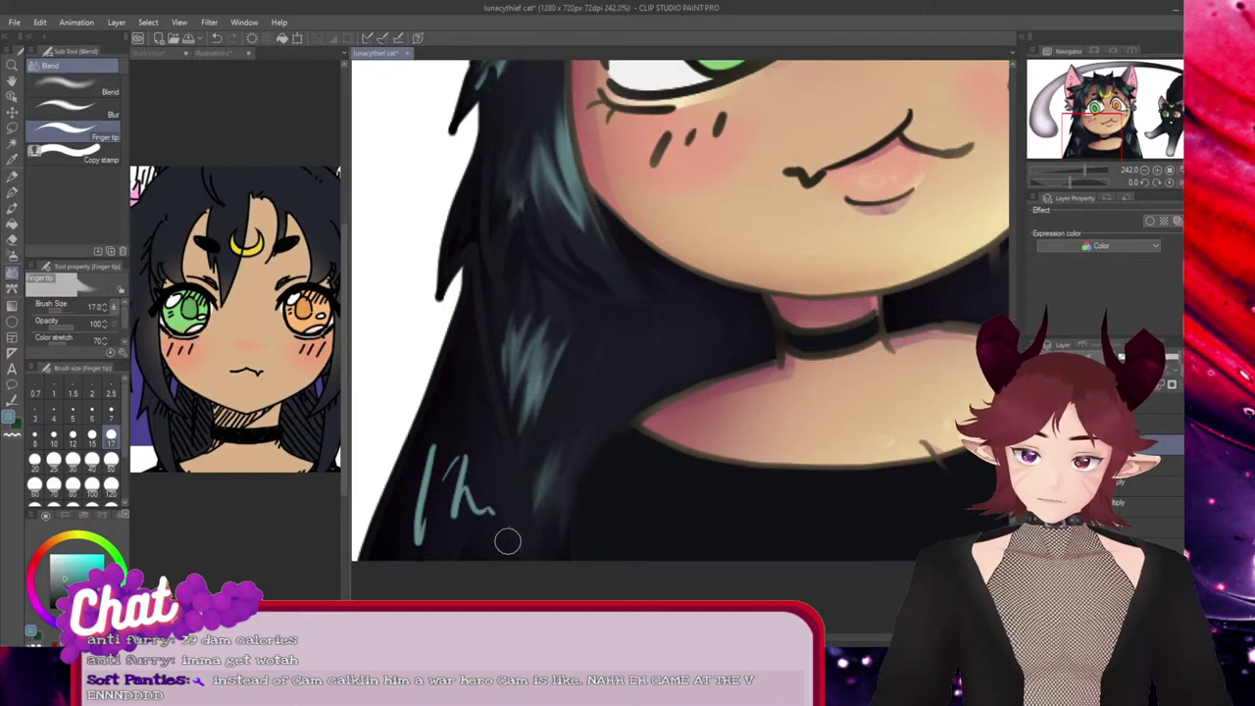
Smudge the teal strokes at the outer lower end of the long hair into soft strands with the Finger tip tool
{"action": "mouse_move", "coordinate": [506, 540]}
{"action": "left_mouse_down"}
{"action": "mouse_move", "coordinate": [506, 475]}
{"action": "mouse_move", "coordinate": [481, 558]}
{"action": "mouse_move", "coordinate": [488, 463]}
{"action": "mouse_move", "coordinate": [462, 550]}
{"action": "mouse_move", "coordinate": [487, 423]}
{"action": "mouse_move", "coordinate": [457, 517]}
{"action": "mouse_move", "coordinate": [471, 430]}
{"action": "mouse_move", "coordinate": [426, 550]}
{"action": "mouse_move", "coordinate": [469, 429]}
{"action": "mouse_move", "coordinate": [422, 550]}
{"action": "mouse_move", "coordinate": [455, 442]}
{"action": "mouse_move", "coordinate": [420, 543]}
{"action": "mouse_move", "coordinate": [432, 460]}
{"action": "mouse_move", "coordinate": [408, 532]}
{"action": "mouse_move", "coordinate": [426, 456]}
{"action": "mouse_move", "coordinate": [382, 551]}
{"action": "mouse_move", "coordinate": [449, 447]}
{"action": "mouse_move", "coordinate": [433, 481]}
{"action": "mouse_move", "coordinate": [444, 445]}
{"action": "mouse_move", "coordinate": [400, 540]}
{"action": "mouse_move", "coordinate": [445, 433]}
{"action": "mouse_move", "coordinate": [399, 526]}
{"action": "mouse_move", "coordinate": [394, 565]}
{"action": "mouse_move", "coordinate": [422, 489]}
{"action": "mouse_move", "coordinate": [437, 486]}
{"action": "mouse_move", "coordinate": [414, 565]}
{"action": "mouse_move", "coordinate": [479, 409]}
{"action": "mouse_move", "coordinate": [423, 512]}
{"action": "mouse_move", "coordinate": [428, 486]}
{"action": "mouse_move", "coordinate": [478, 394]}
{"action": "mouse_move", "coordinate": [429, 567]}
{"action": "mouse_move", "coordinate": [497, 401]}
{"action": "mouse_move", "coordinate": [471, 558]}
{"action": "mouse_move", "coordinate": [500, 484]}
{"action": "mouse_move", "coordinate": [499, 535]}
{"action": "mouse_move", "coordinate": [558, 432]}
{"action": "mouse_move", "coordinate": [510, 566]}
{"action": "mouse_move", "coordinate": [524, 526]}
{"action": "mouse_move", "coordinate": [558, 487]}
{"action": "left_mouse_up"}
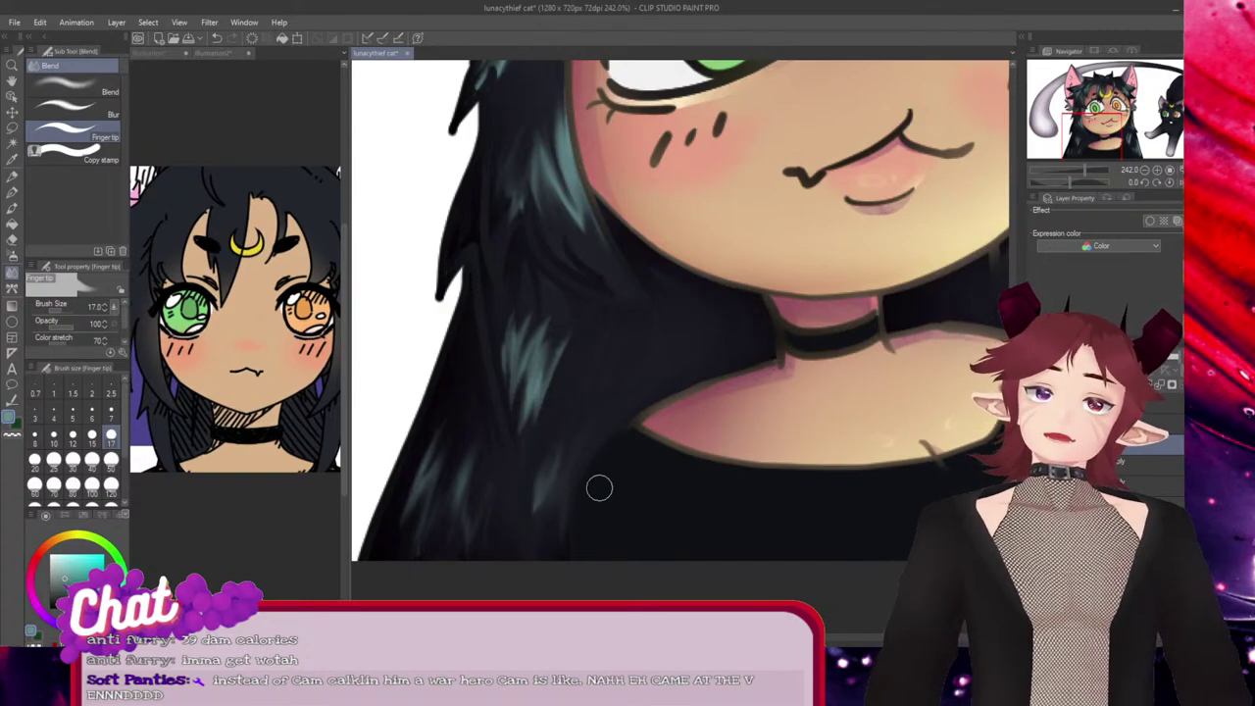
{"action": "scroll", "coordinate": [599, 487], "scroll_direction": "down", "scroll_amount": 5}
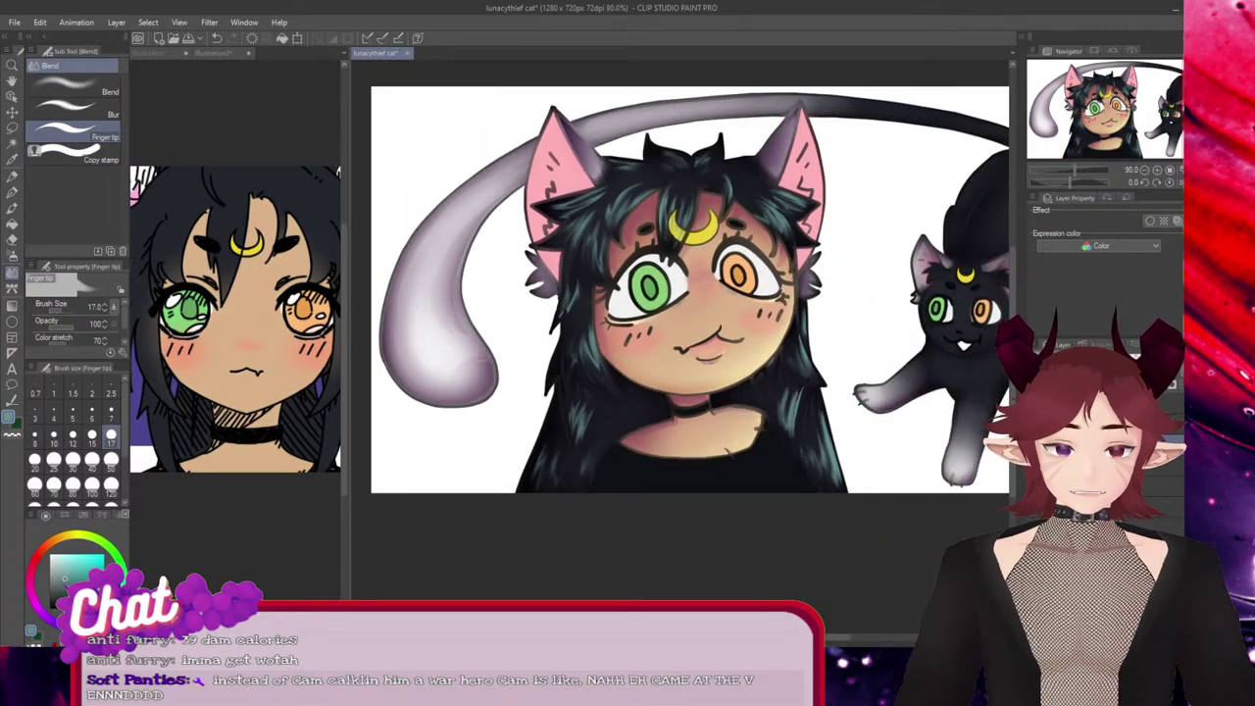
{"action": "left_click_drag", "start_coordinate": [765, 638], "coordinate": [794, 638]}
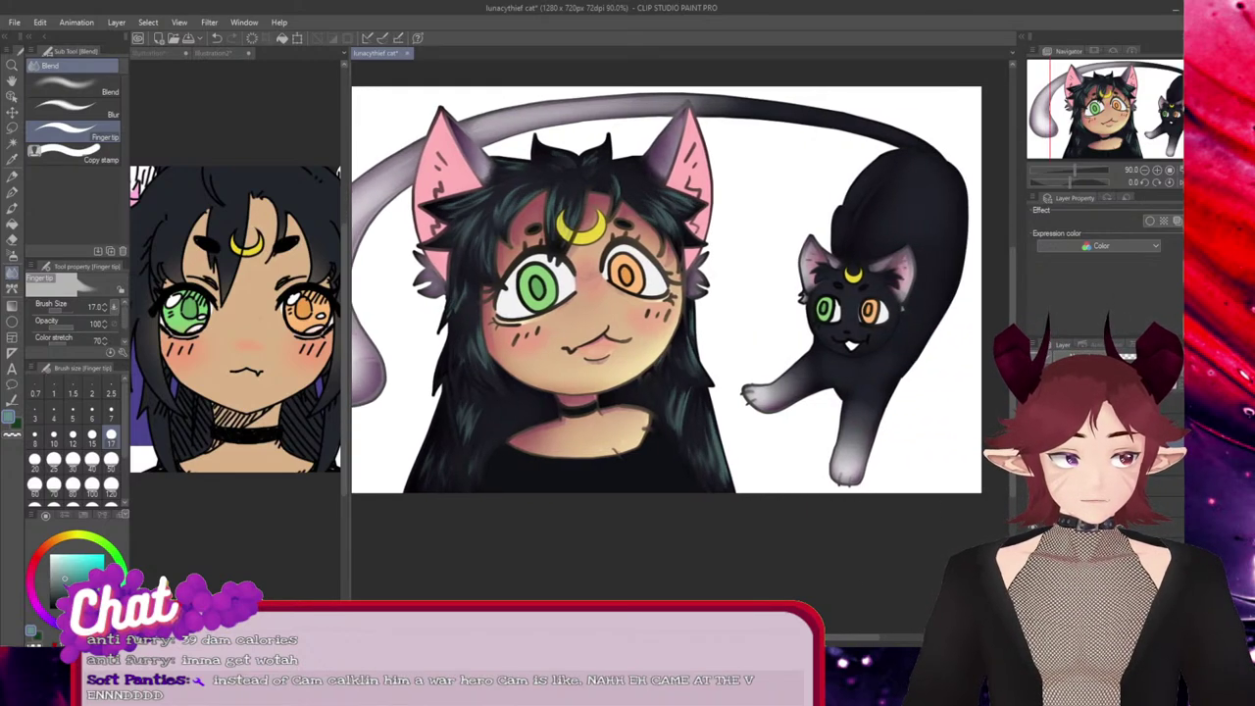
Try the Overlay and Screen blending modes on the teal hair highlight layer, returning it to Normal
{"action": "left_click_drag", "start_coordinate": [1121, 357], "coordinate": [1131, 357]}
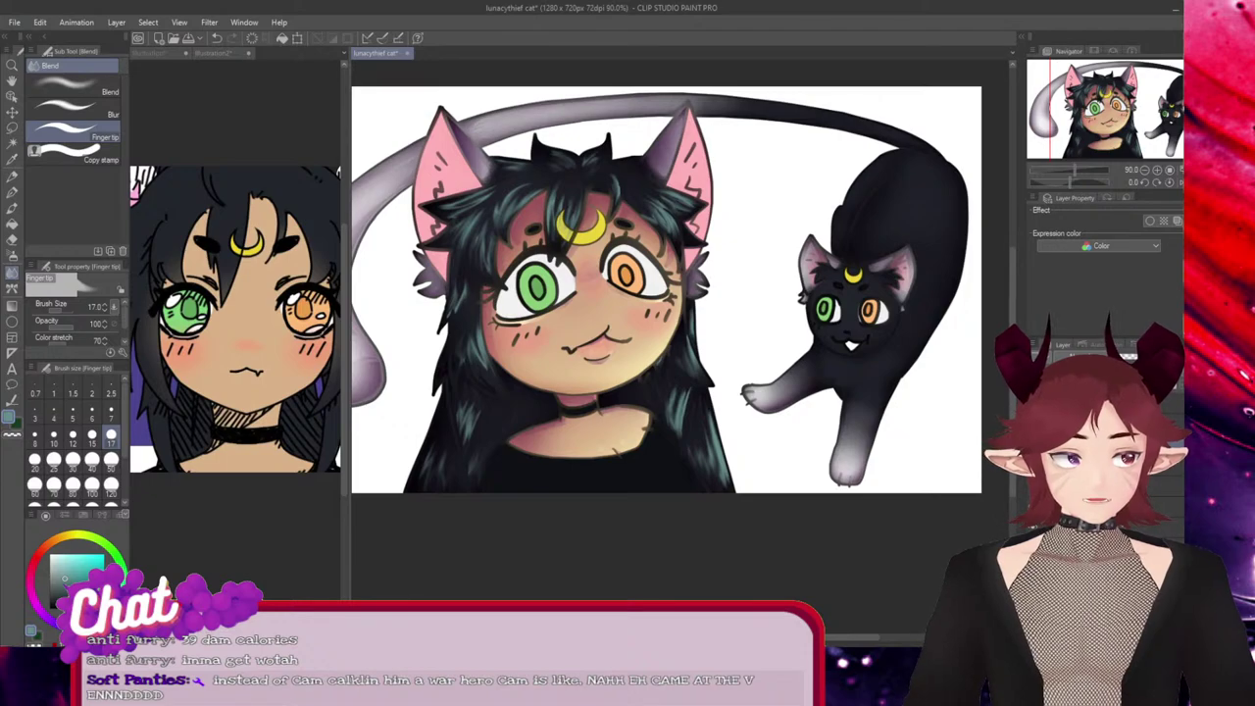
{"action": "left_click", "coordinate": [1035, 444]}
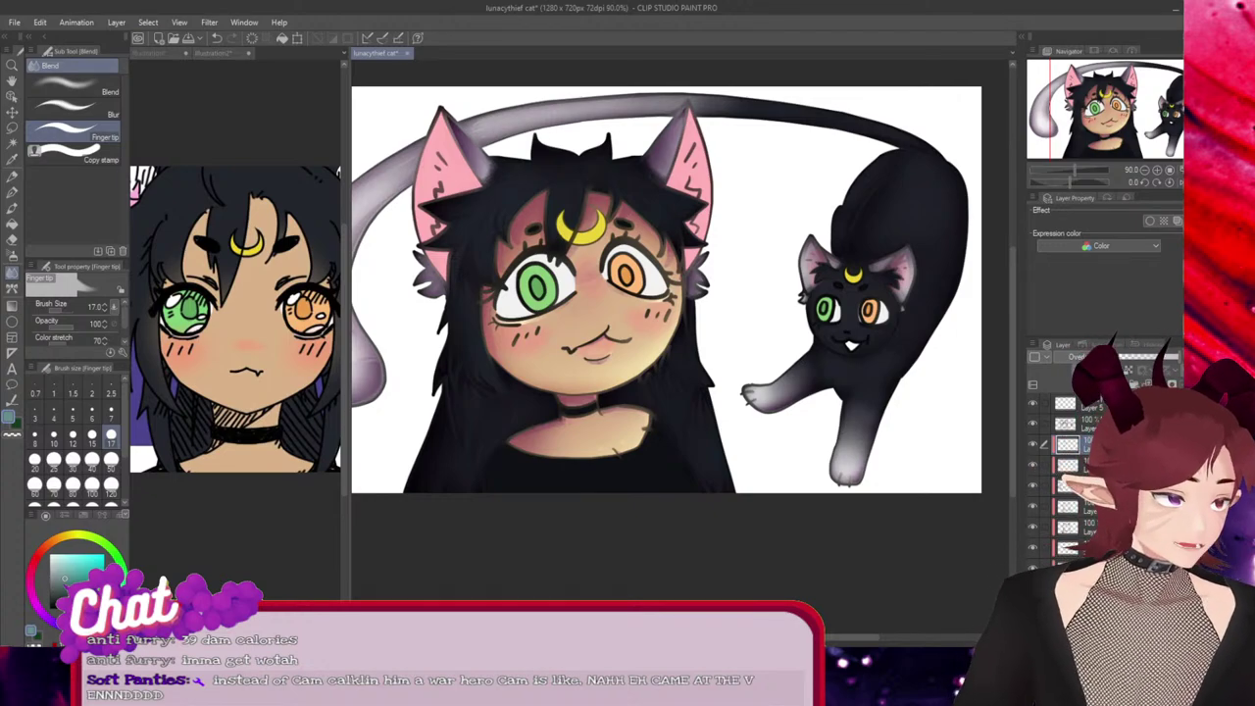
{"action": "key", "text": "ctrl+y"}
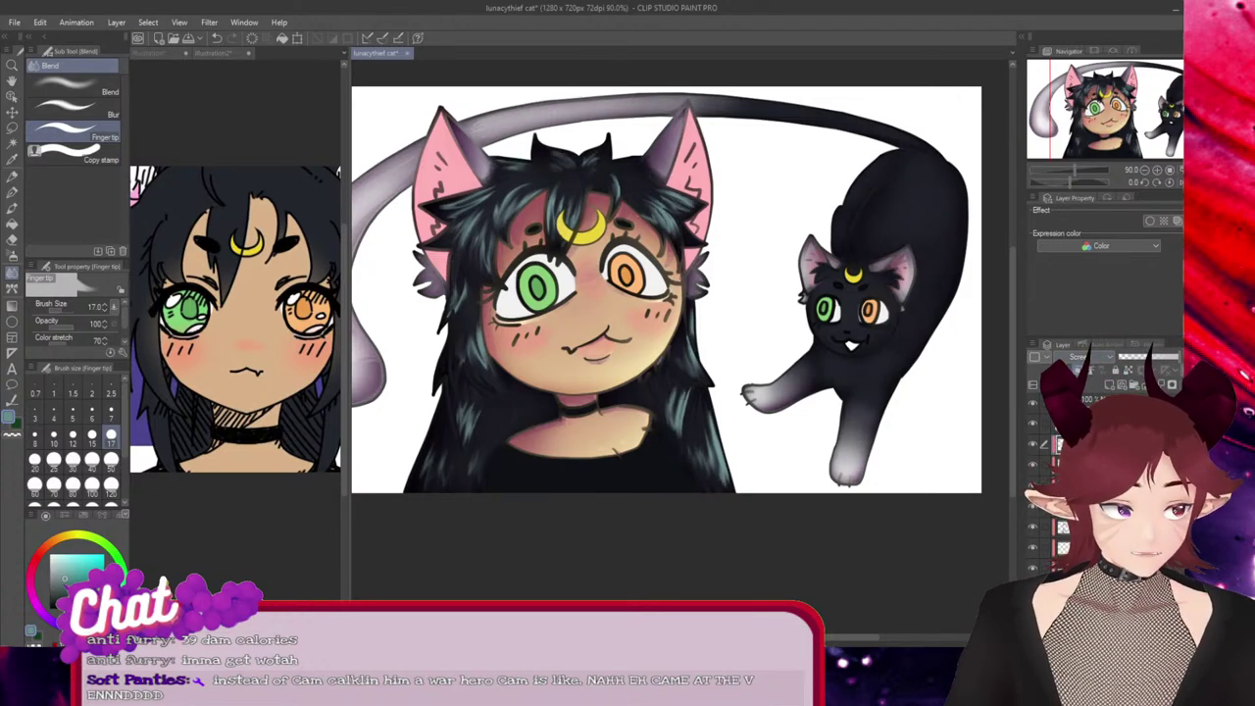
{"action": "key", "text": "ctrl+z"}
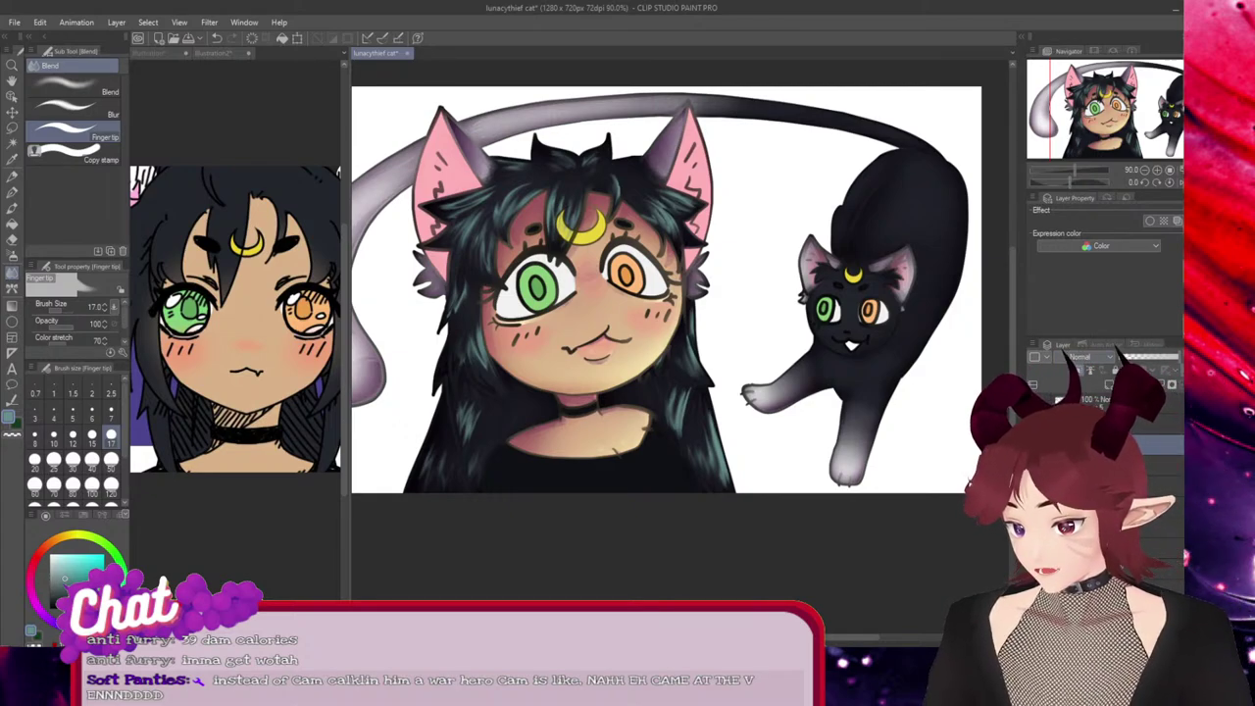
{"action": "key", "text": "ctrl+z"}
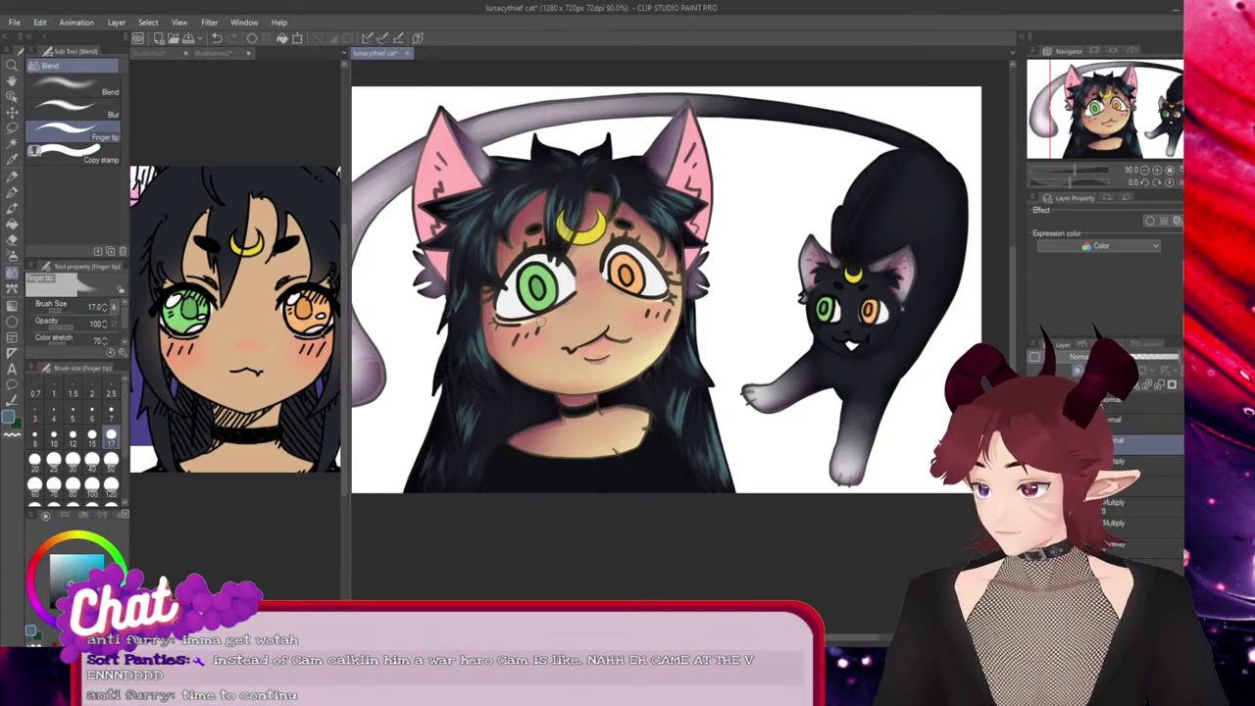
Add teal highlights to the fur tuft beside the orange eye with the Turnip pen and smudge them with the Finger tip tool
{"action": "mouse_move", "coordinate": [793, 637]}
{"action": "left_mouse_down"}
{"action": "mouse_move", "coordinate": [756, 637]}
{"action": "mouse_move", "coordinate": [799, 637]}
{"action": "mouse_move", "coordinate": [764, 637]}
{"action": "mouse_move", "coordinate": [782, 638]}
{"action": "left_mouse_up"}
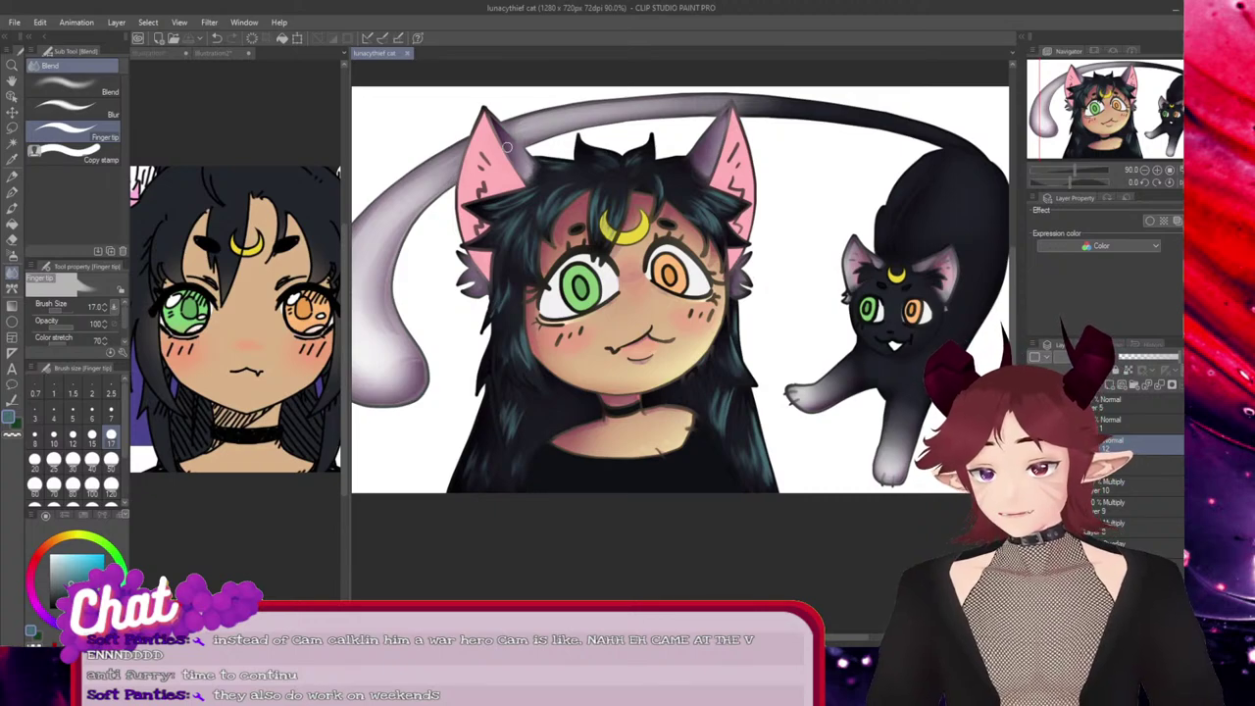
{"action": "left_click_drag", "start_coordinate": [487, 115], "coordinate": [540, 159]}
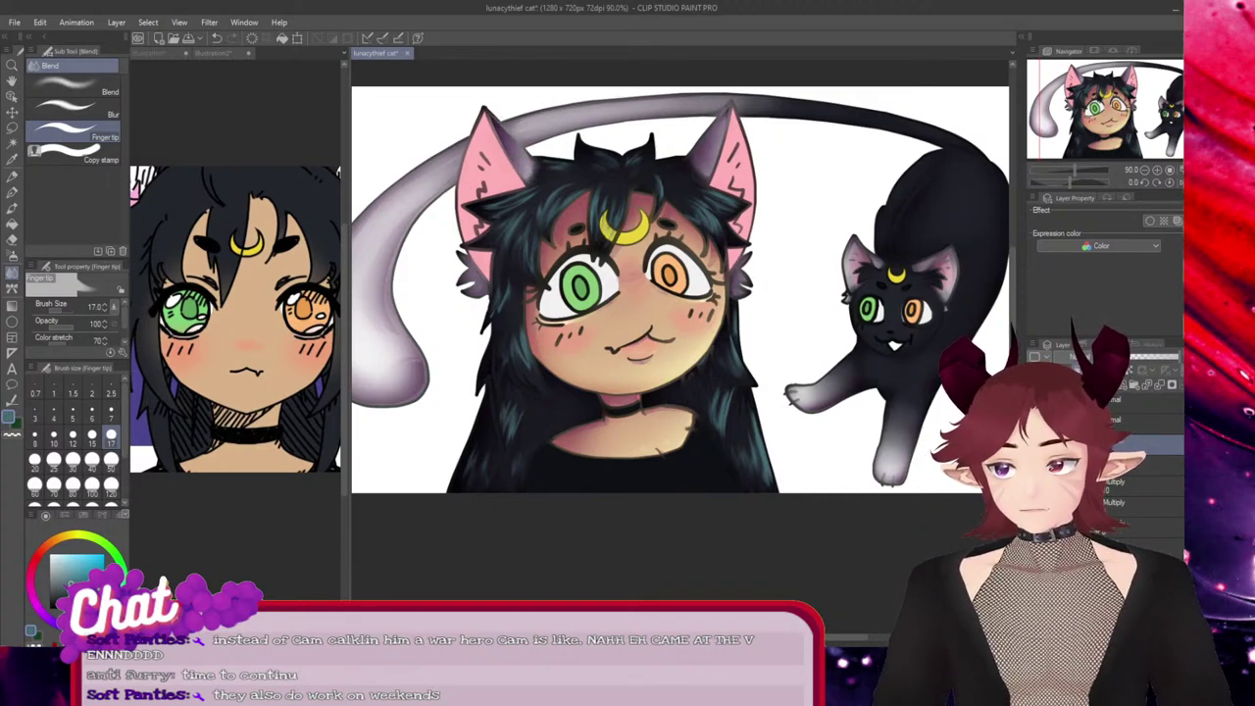
{"action": "key", "text": "p"}
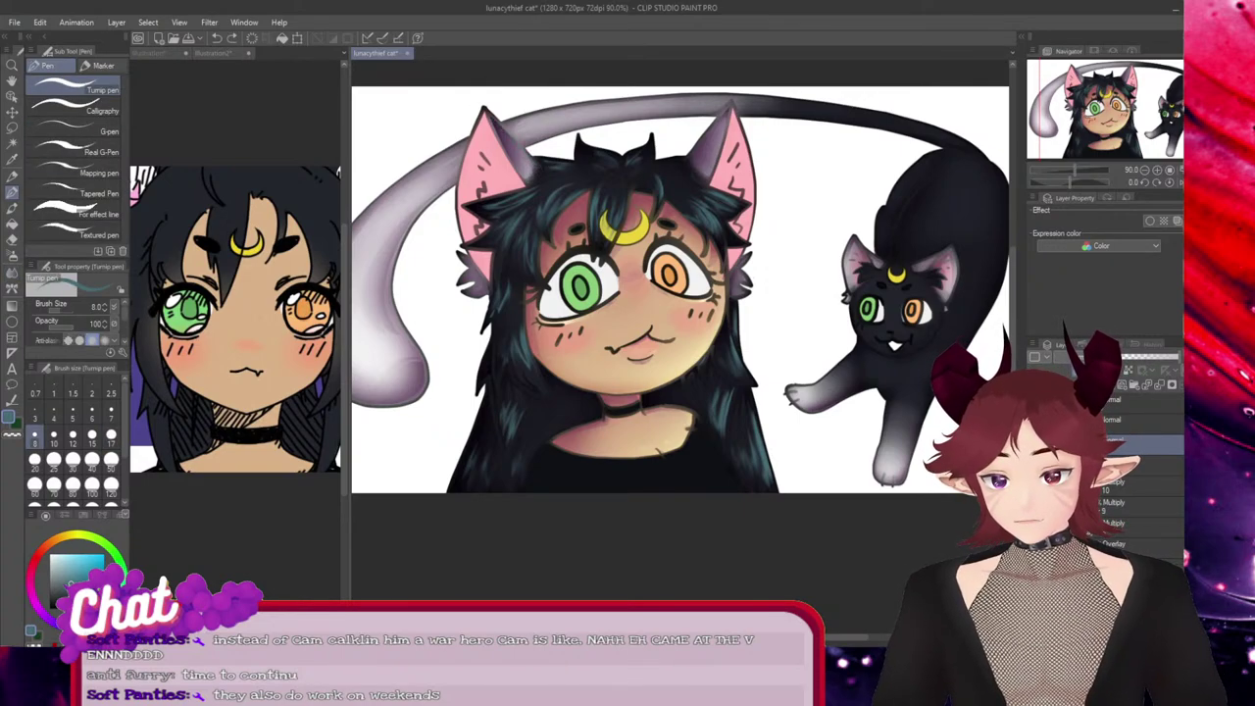
{"action": "scroll", "coordinate": [685, 347], "scroll_direction": "up", "scroll_amount": 3}
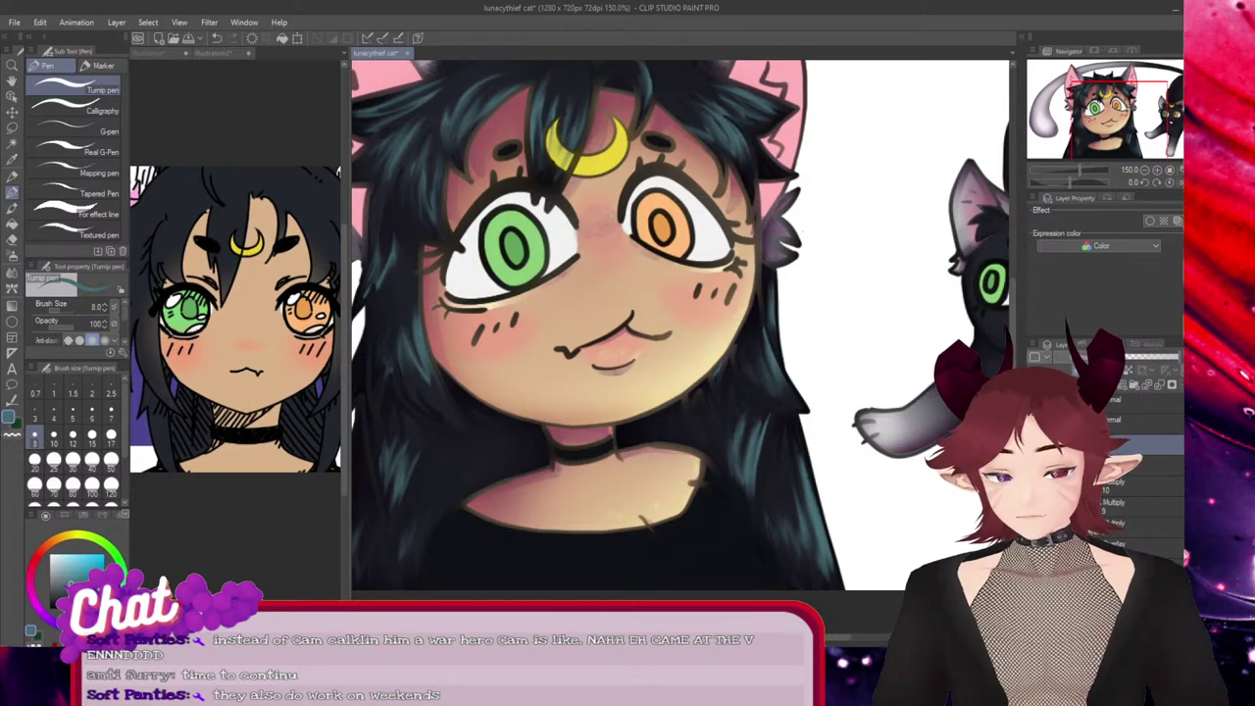
{"action": "scroll", "coordinate": [679, 345], "scroll_direction": "up", "scroll_amount": 1}
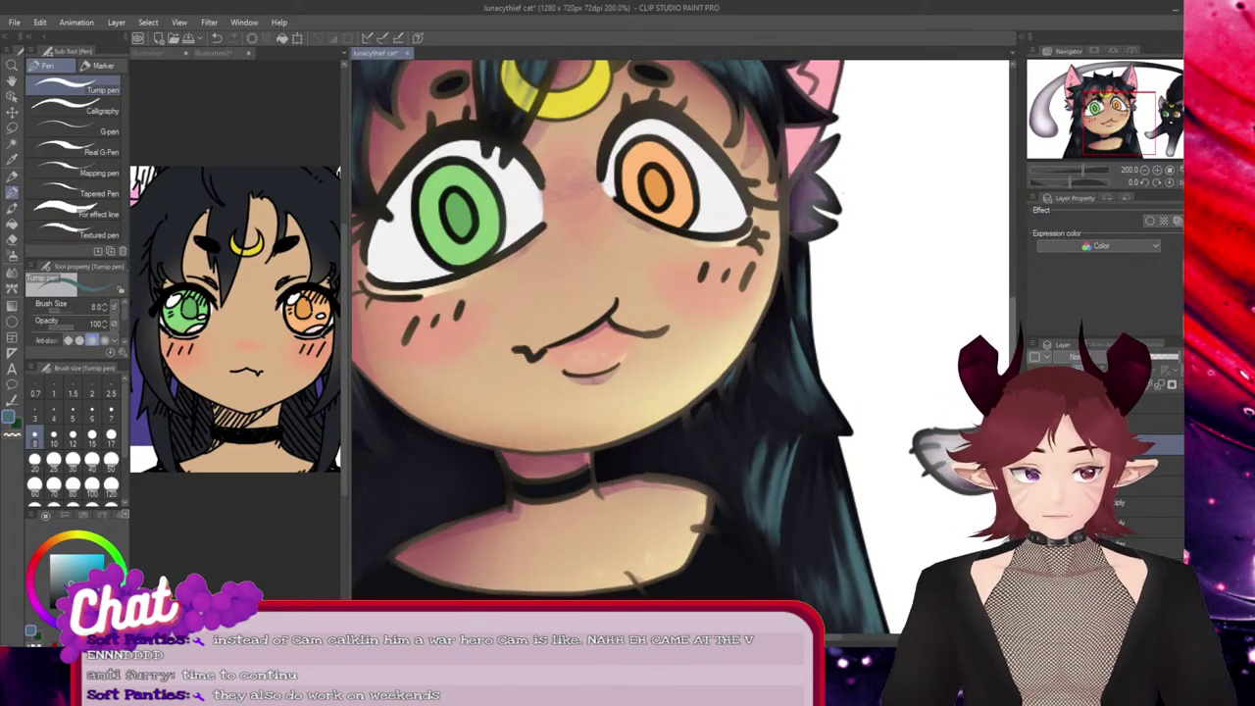
{"action": "scroll", "coordinate": [843, 272], "scroll_direction": "up", "scroll_amount": 2}
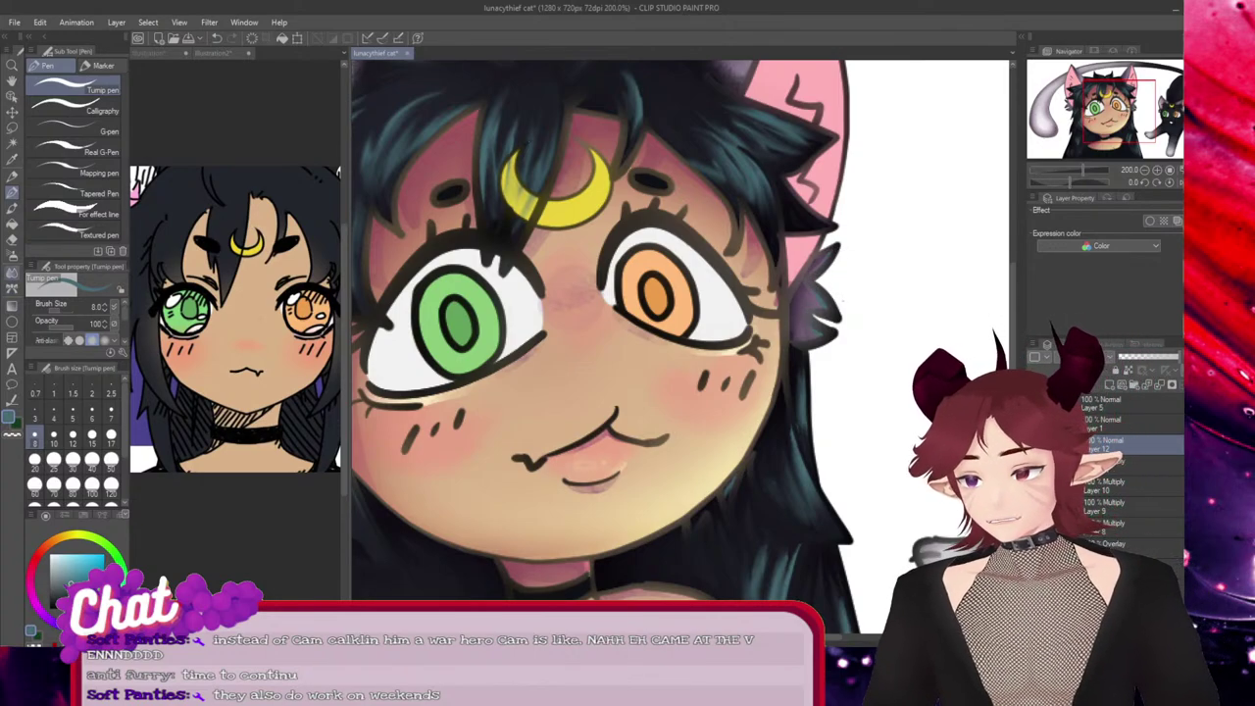
{"action": "left_click", "coordinate": [12, 272]}
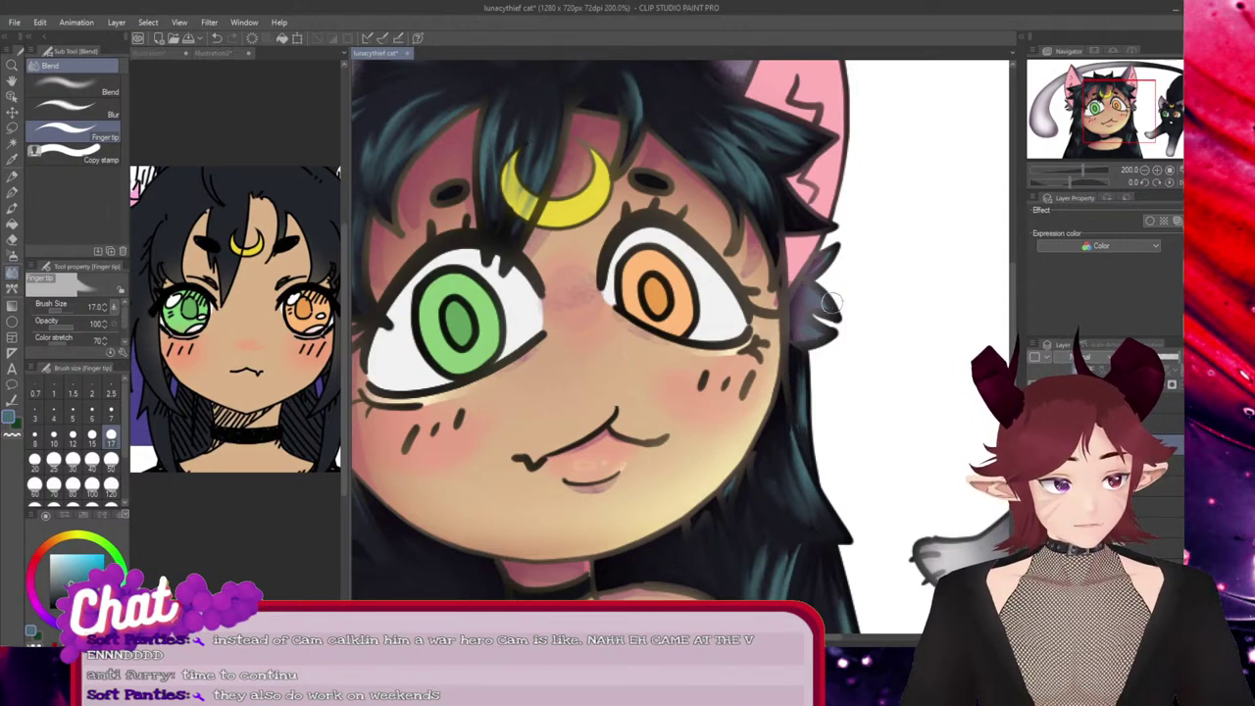
Paint teal highlights on the fur tuft beside the green eye and smudge them into the purple fur
{"action": "left_click_drag", "start_coordinate": [627, 637], "coordinate": [549, 637]}
{"action": "left_click", "coordinate": [11, 193]}
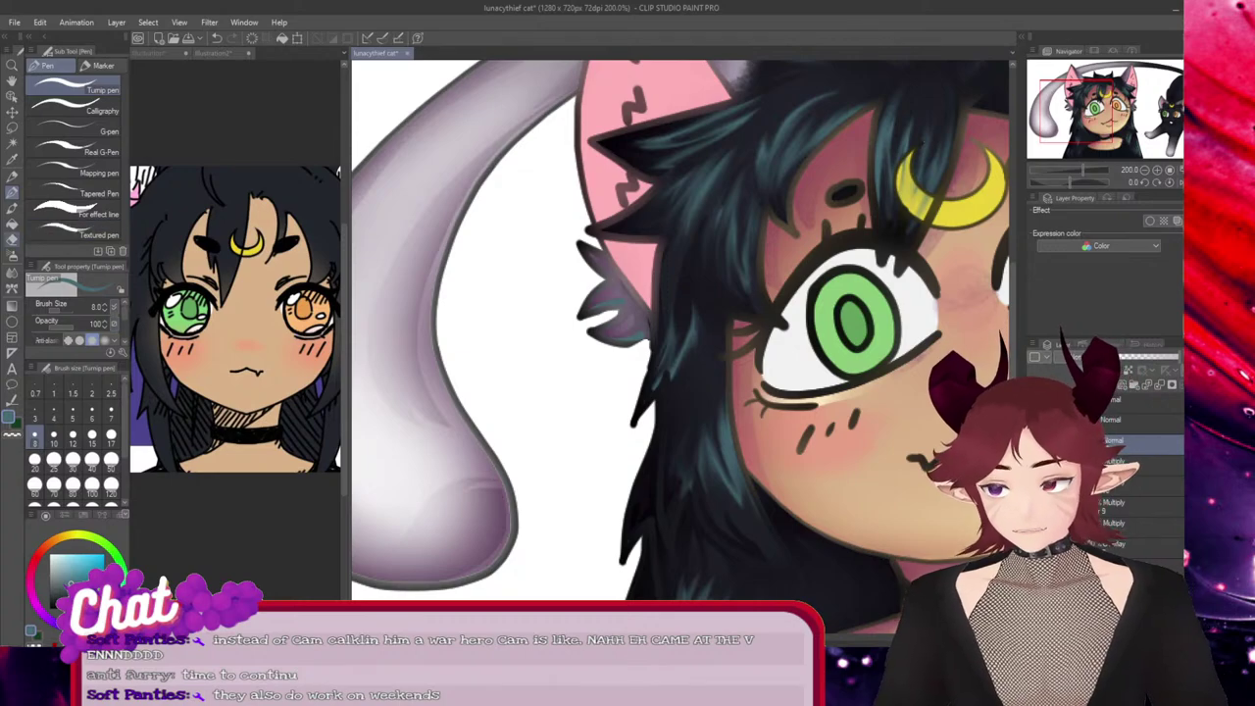
{"action": "left_click", "coordinate": [12, 256]}
{"action": "left_click", "coordinate": [12, 274]}
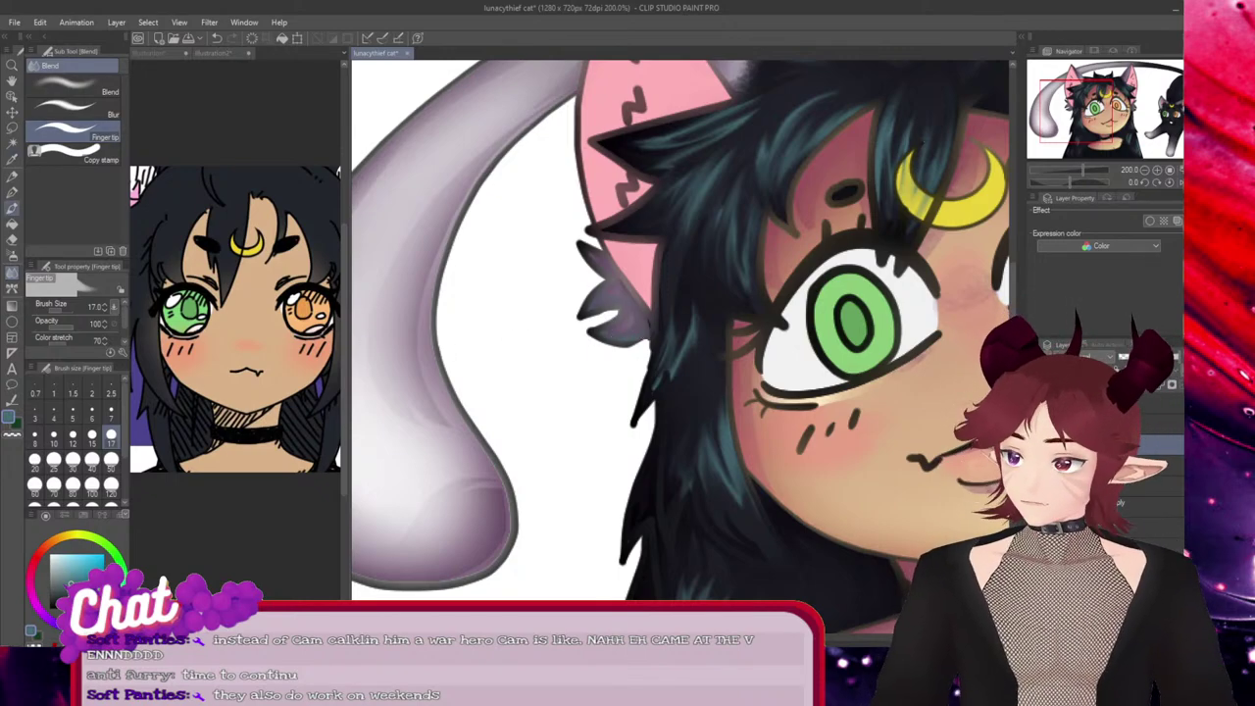
Tint the purple back of the ear above the green eye teal with the Opaque watercolor brush at size 17, undoing a stroke
{"action": "left_click", "coordinate": [12, 191]}
{"action": "left_click", "coordinate": [12, 208]}
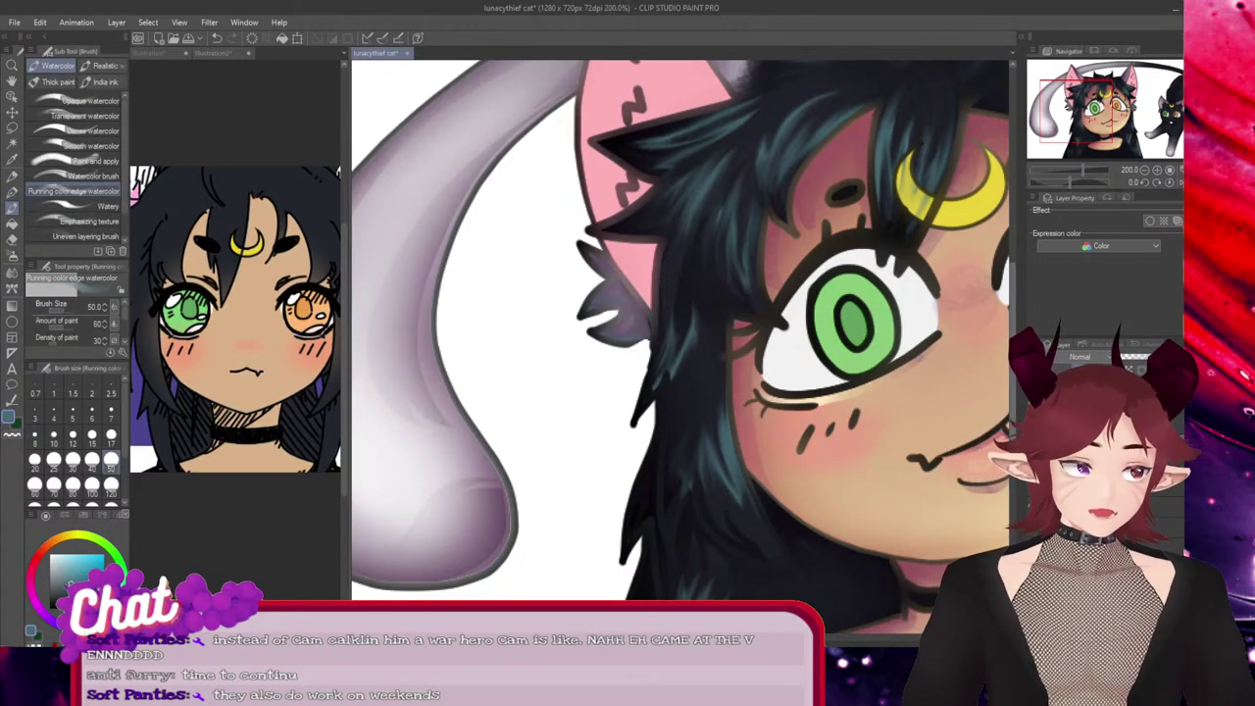
{"action": "scroll", "coordinate": [665, 81], "scroll_direction": "up", "scroll_amount": 3}
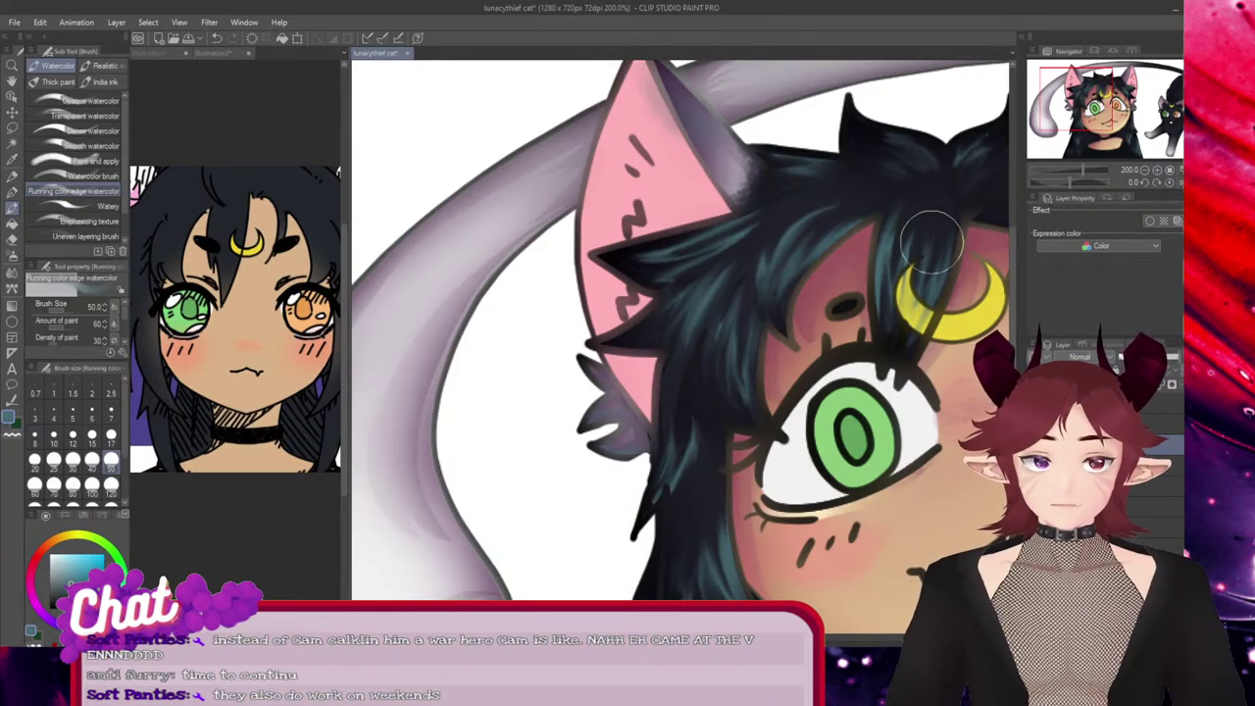
{"action": "scroll", "coordinate": [680, 343], "scroll_direction": "up", "scroll_amount": 2}
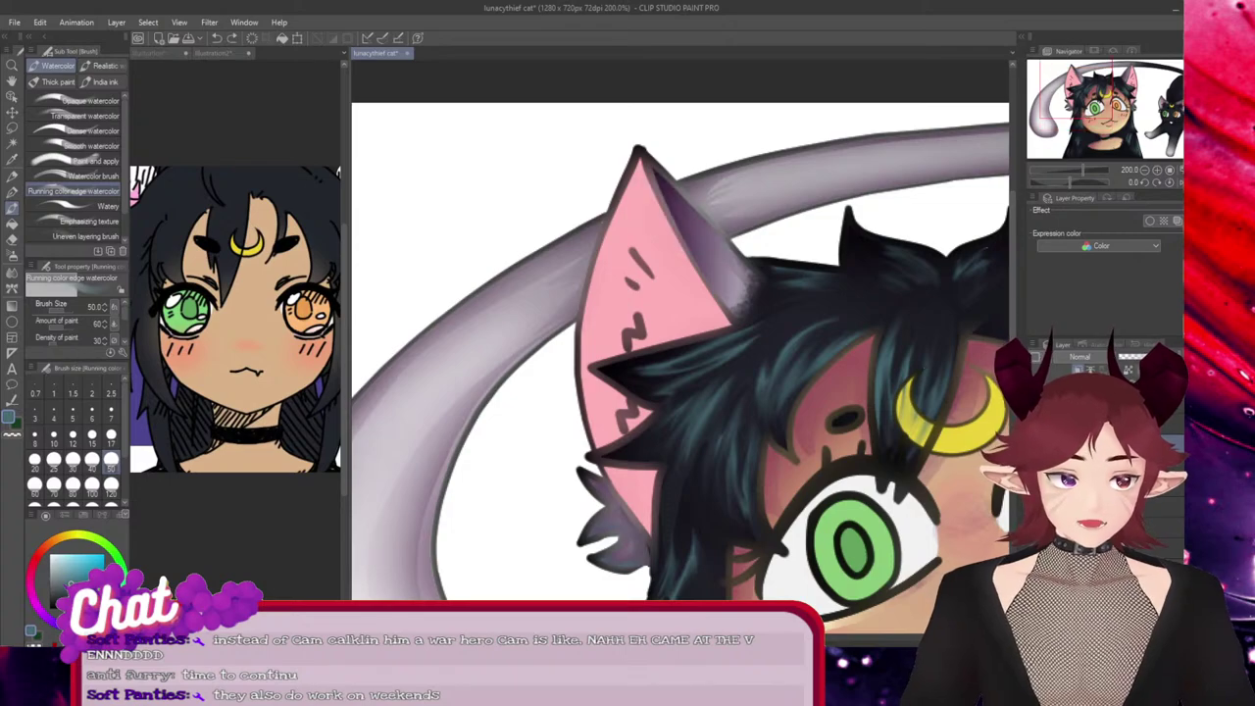
{"action": "left_click", "coordinate": [80, 101]}
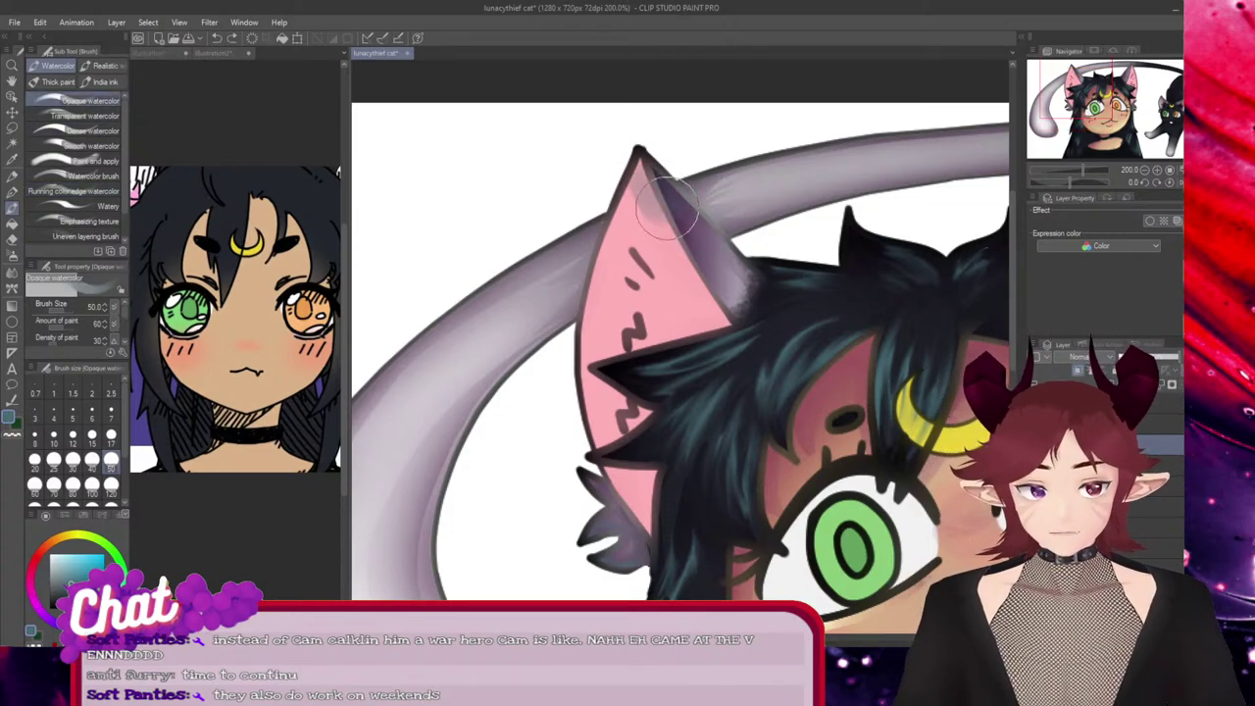
{"action": "left_click", "coordinate": [110, 434]}
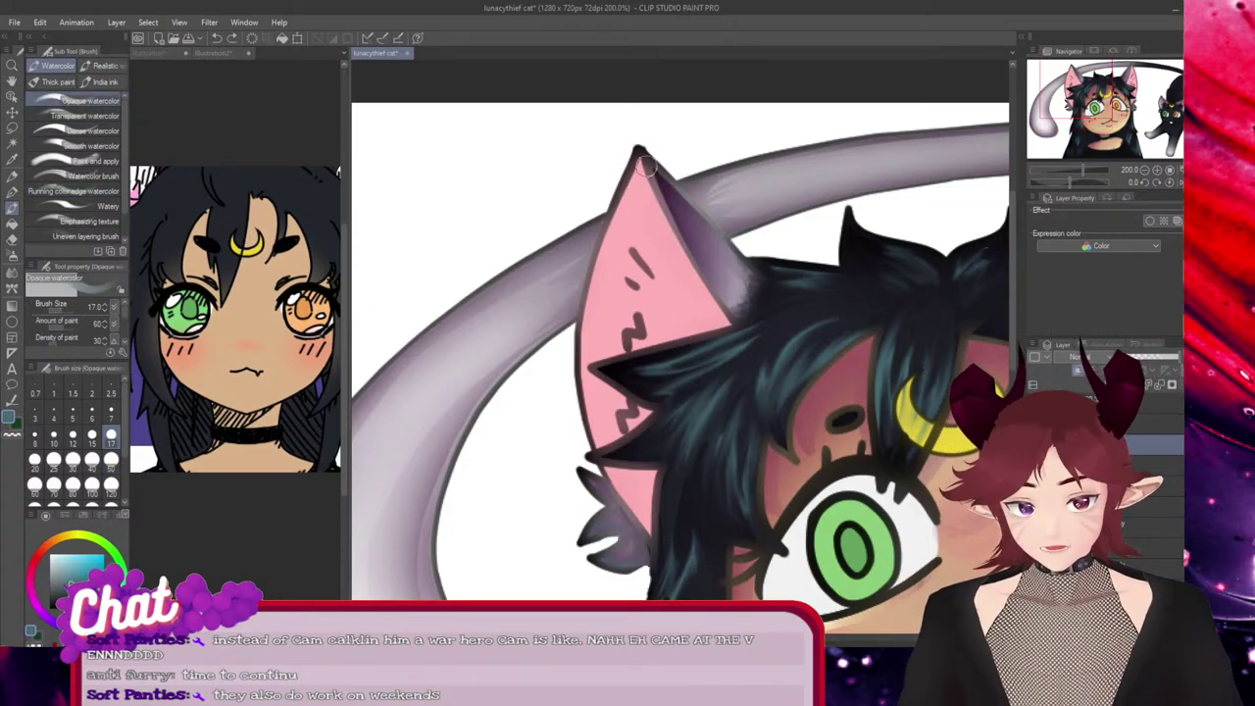
{"action": "mouse_move", "coordinate": [660, 169]}
{"action": "left_mouse_down"}
{"action": "mouse_move", "coordinate": [713, 231]}
{"action": "mouse_move", "coordinate": [676, 188]}
{"action": "mouse_move", "coordinate": [721, 255]}
{"action": "mouse_move", "coordinate": [672, 199]}
{"action": "mouse_move", "coordinate": [714, 274]}
{"action": "left_mouse_up"}
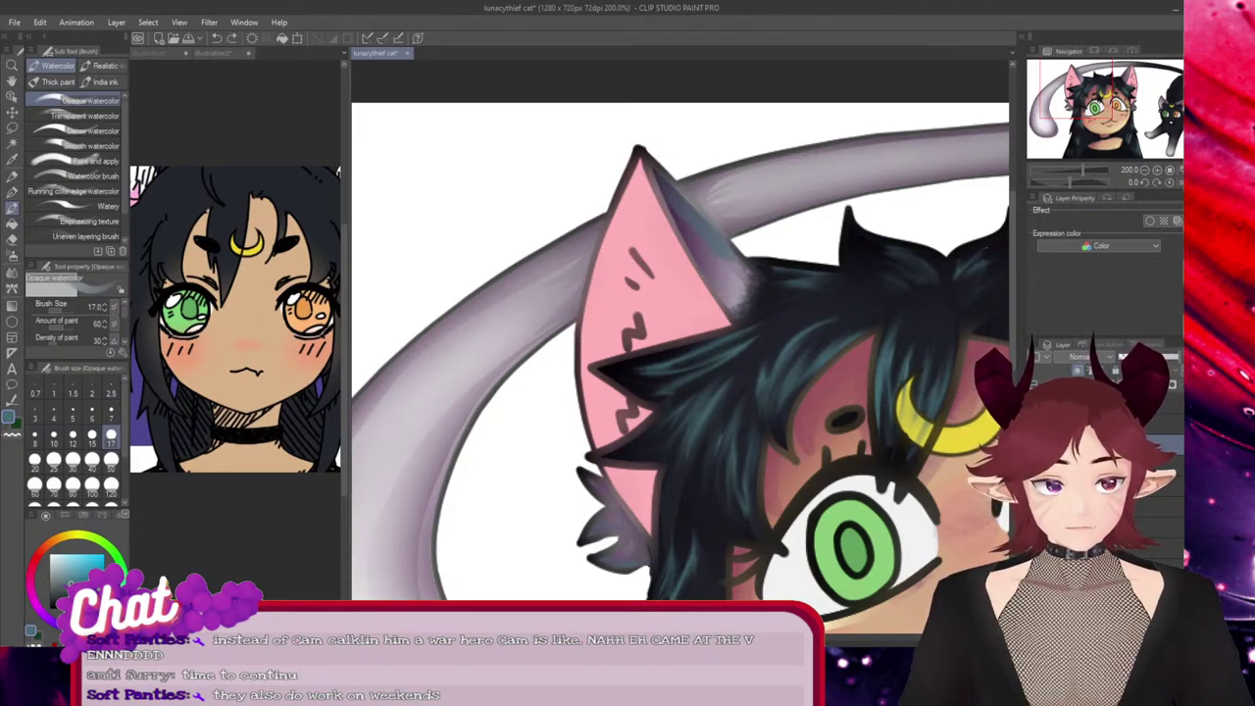
{"action": "key", "text": "ctrl+z"}
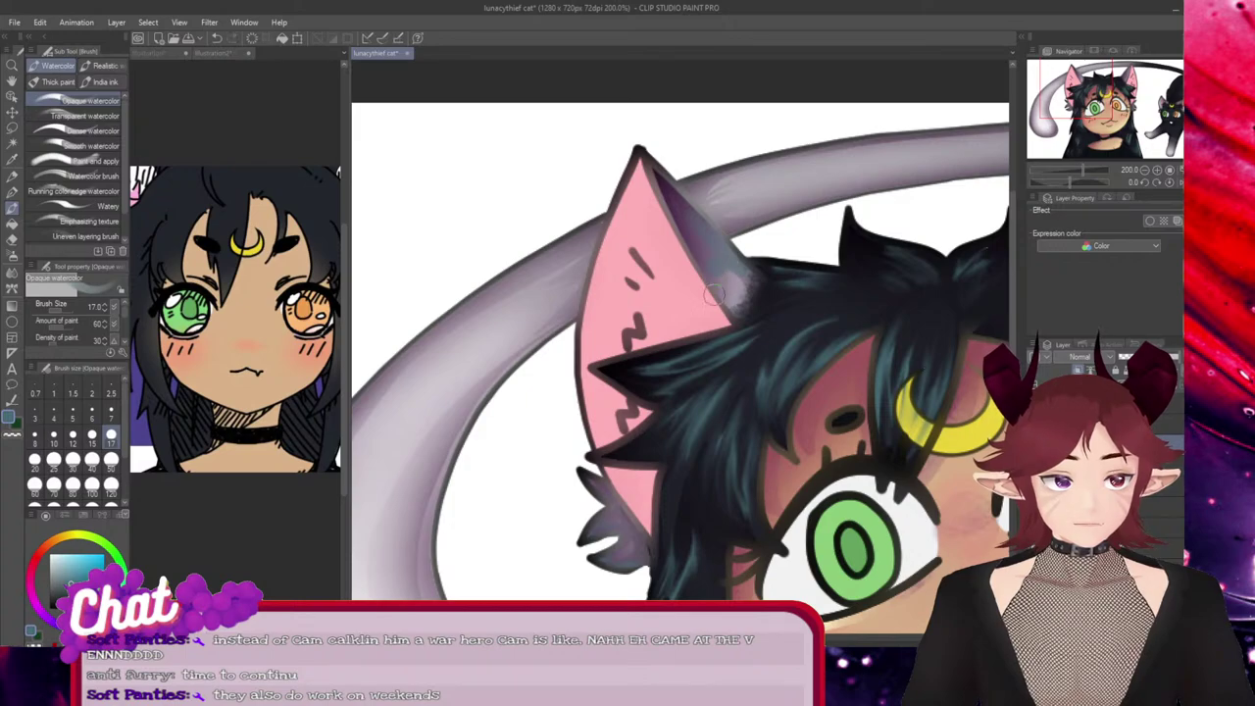
Paint the same teal tint on the back of the other ear and soften the tint on both ears with the Finger tip tool
{"action": "left_click_drag", "start_coordinate": [620, 639], "coordinate": [692, 639]}
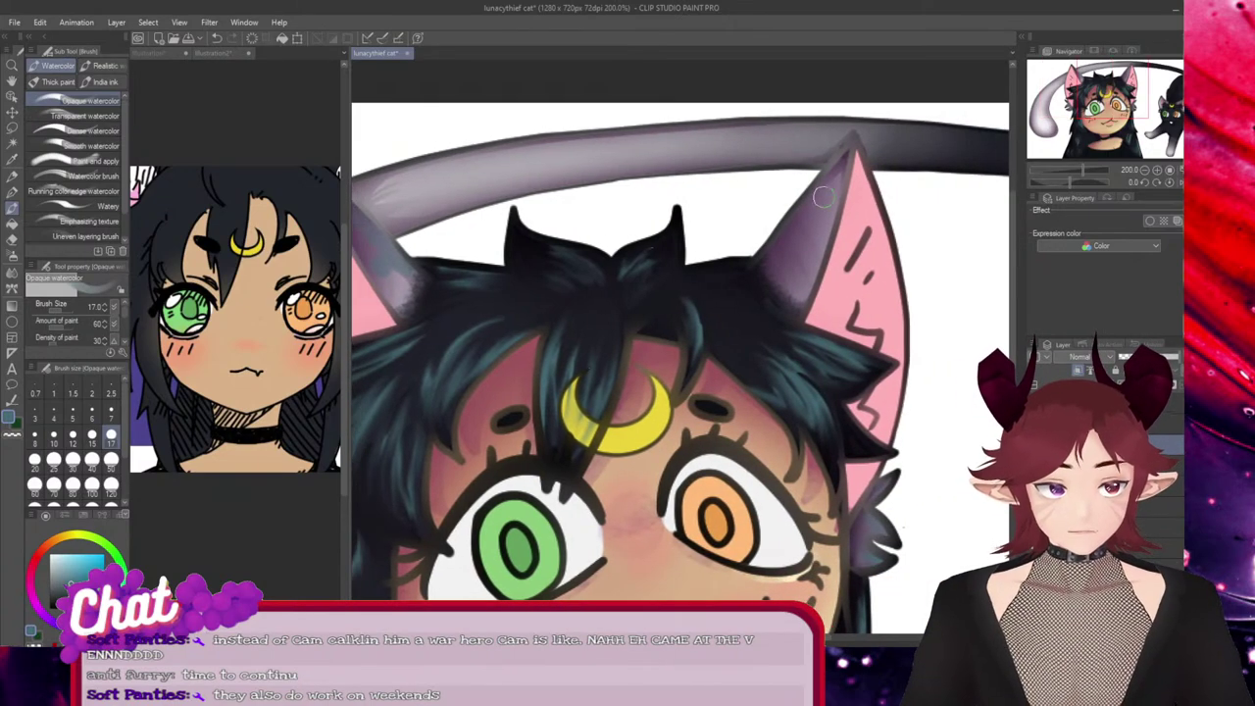
{"action": "left_click_drag", "start_coordinate": [790, 230], "coordinate": [774, 262]}
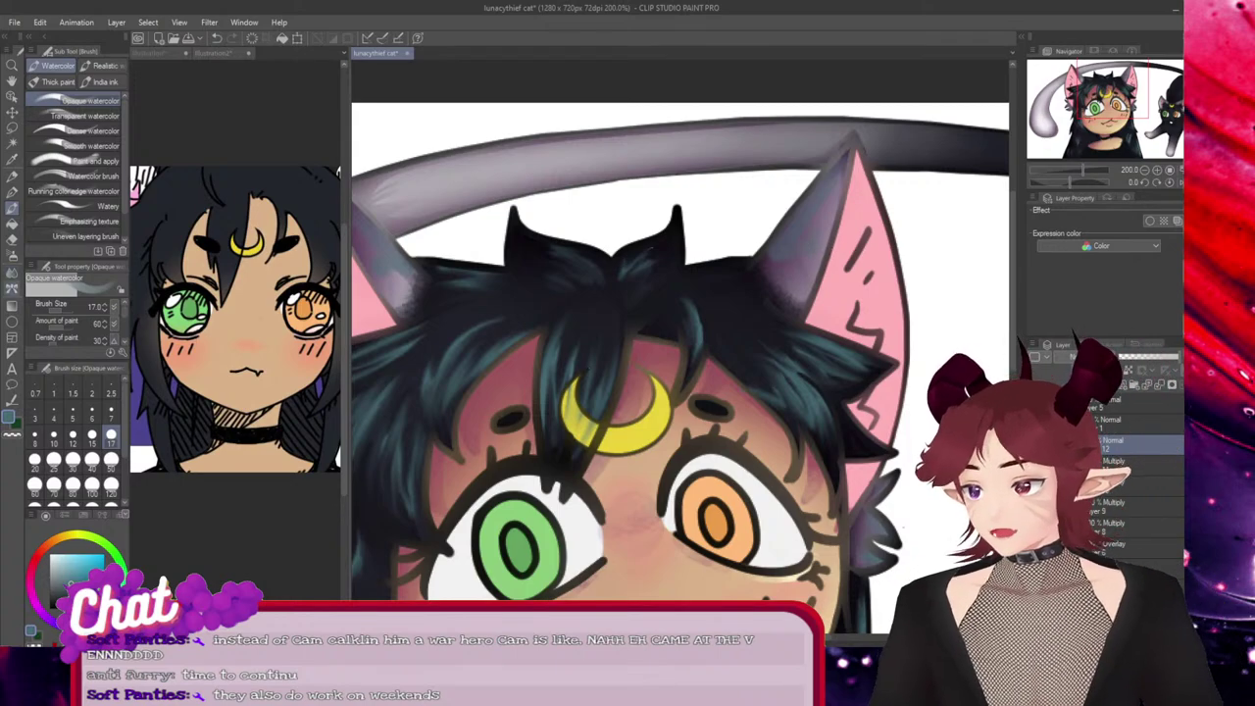
{"action": "key", "text": "j"}
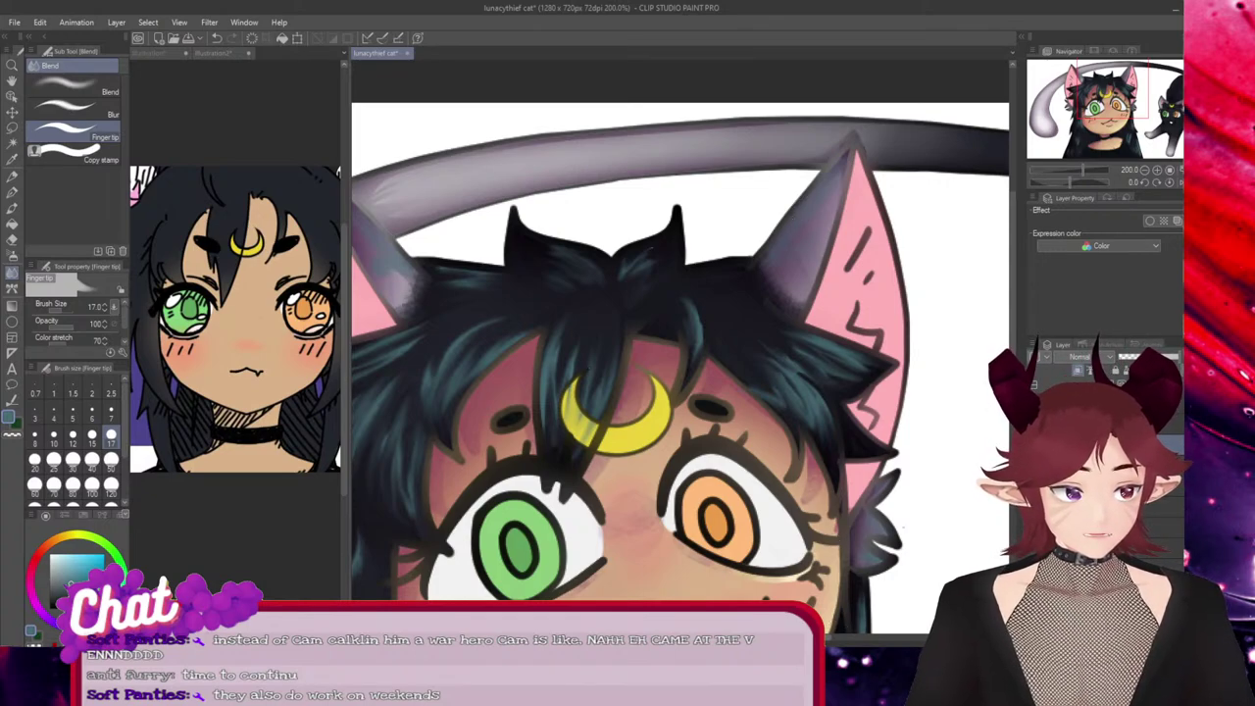
{"action": "left_click_drag", "start_coordinate": [679, 640], "coordinate": [637, 640]}
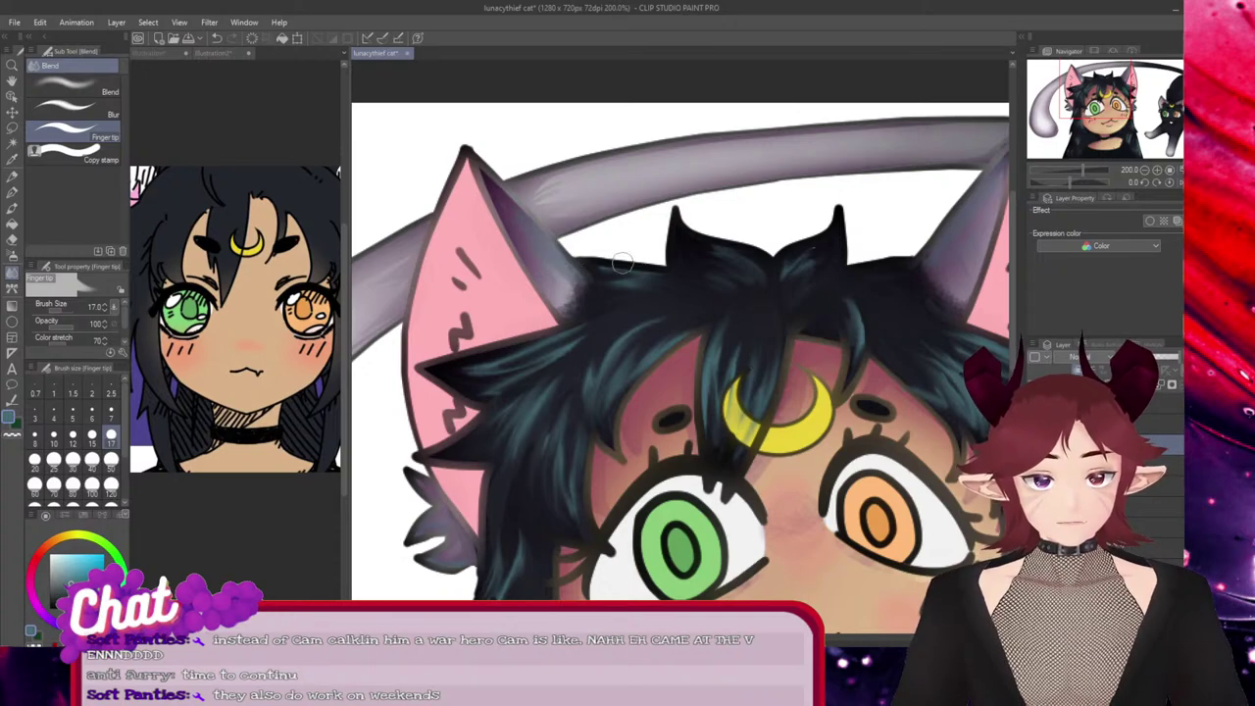
Examine the whole illustration at reduced zoom to judge the teal highlights on the hair and ears
{"action": "scroll", "coordinate": [958, 394], "scroll_direction": "down", "scroll_amount": 5}
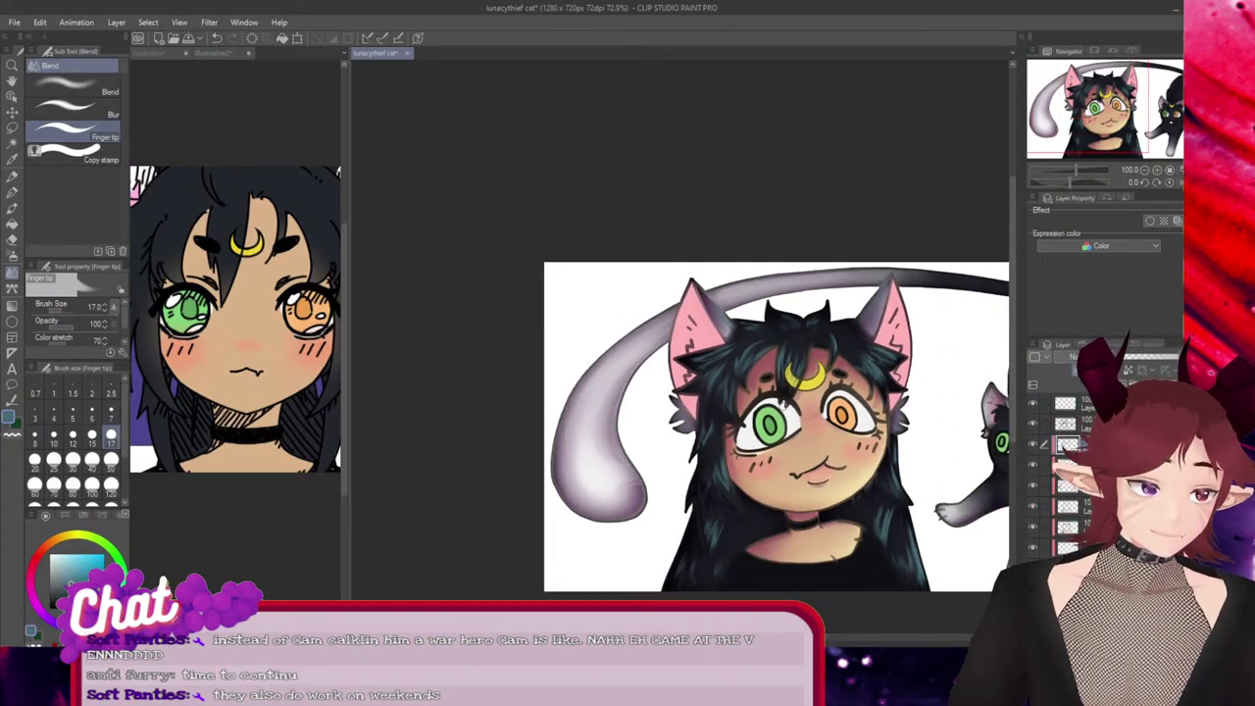
{"action": "left_click_drag", "start_coordinate": [784, 637], "coordinate": [840, 637]}
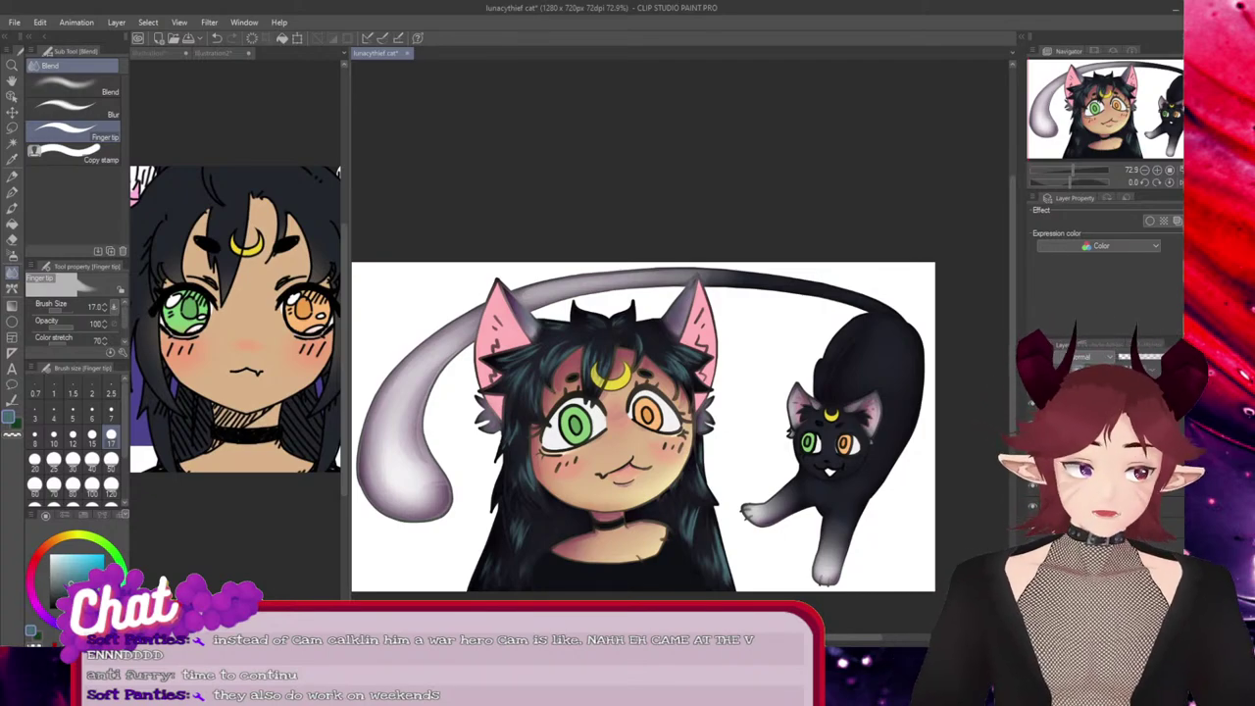
{"action": "scroll", "coordinate": [938, 465], "scroll_direction": "up", "scroll_amount": 2}
{"action": "scroll", "coordinate": [886, 478], "scroll_direction": "down", "scroll_amount": 2}
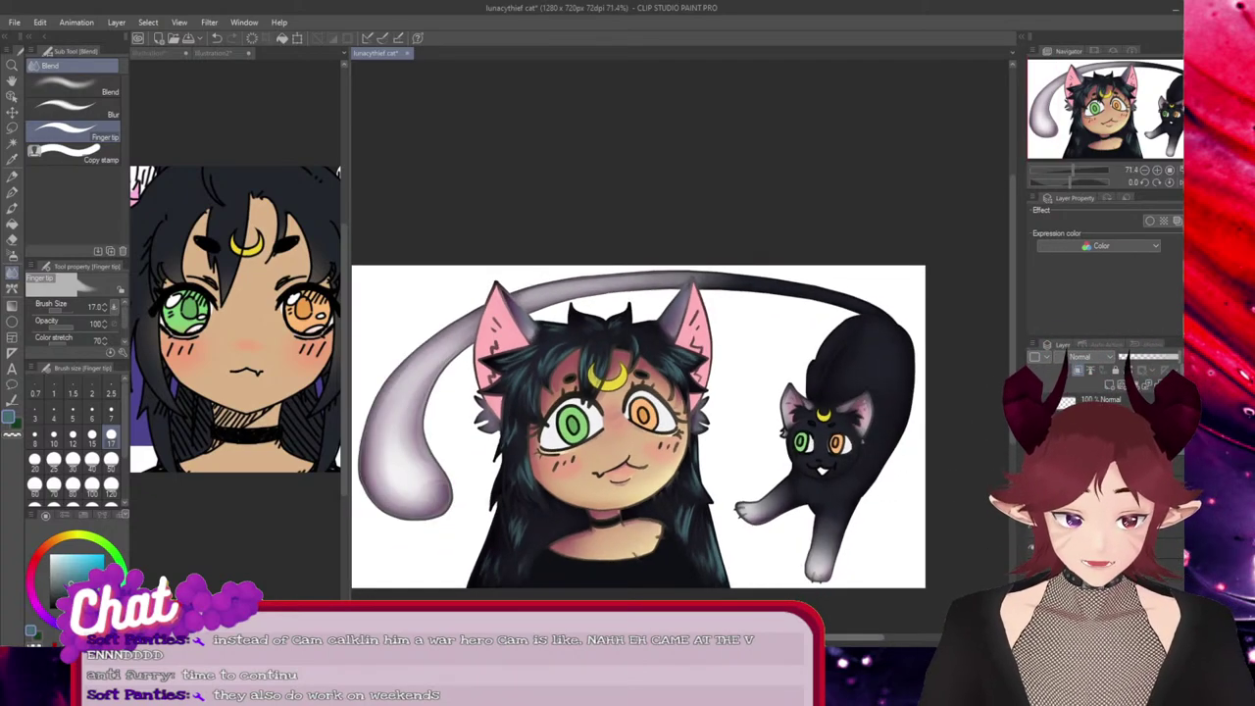
{"action": "left_click_drag", "start_coordinate": [853, 637], "coordinate": [846, 637]}
{"action": "left_click_drag", "start_coordinate": [1013, 363], "coordinate": [1012, 405]}
{"action": "scroll", "coordinate": [884, 392], "scroll_direction": "up", "scroll_amount": 1}
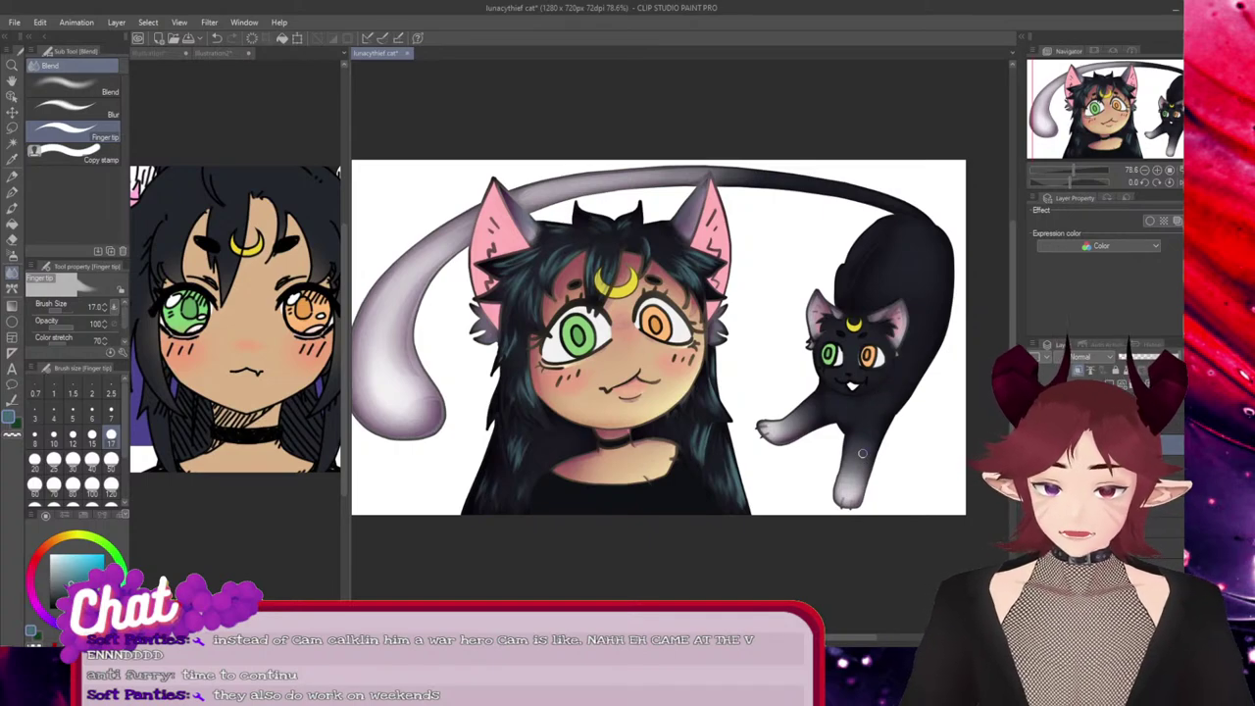
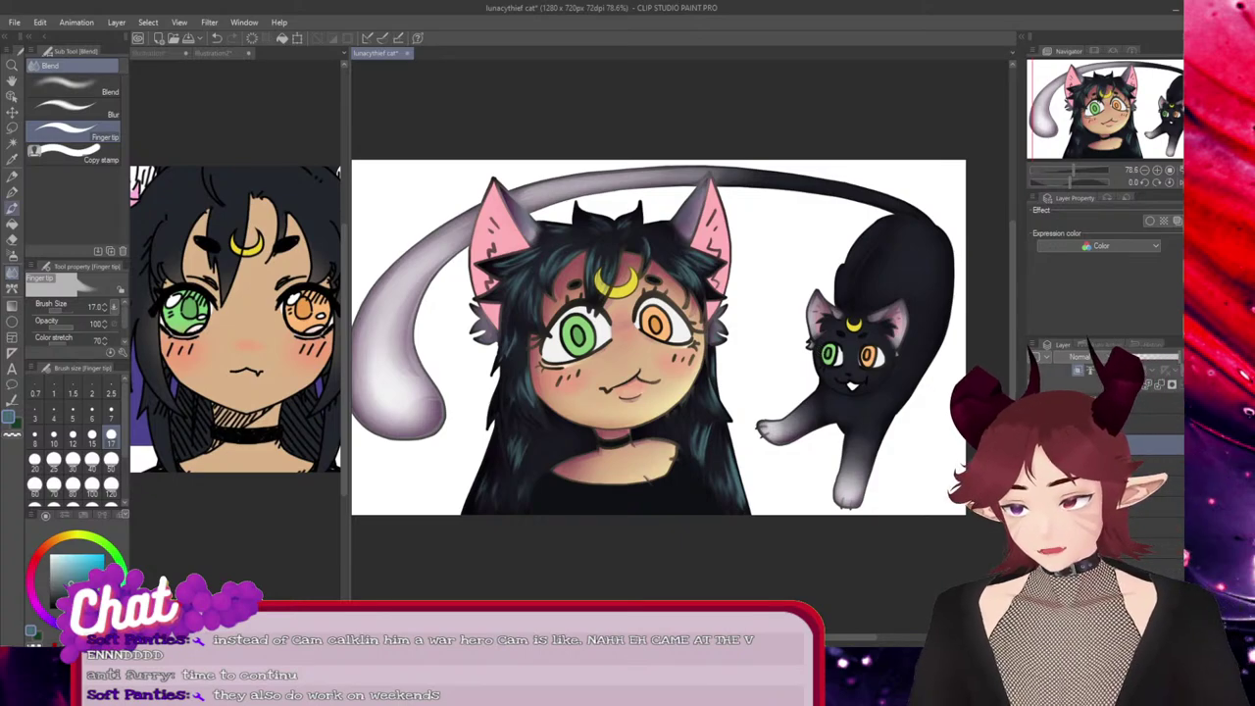
Tint the underside and inner edge of the tail tip teal with the Opaque watercolor brush at size 120
{"action": "left_click", "coordinate": [12, 193]}
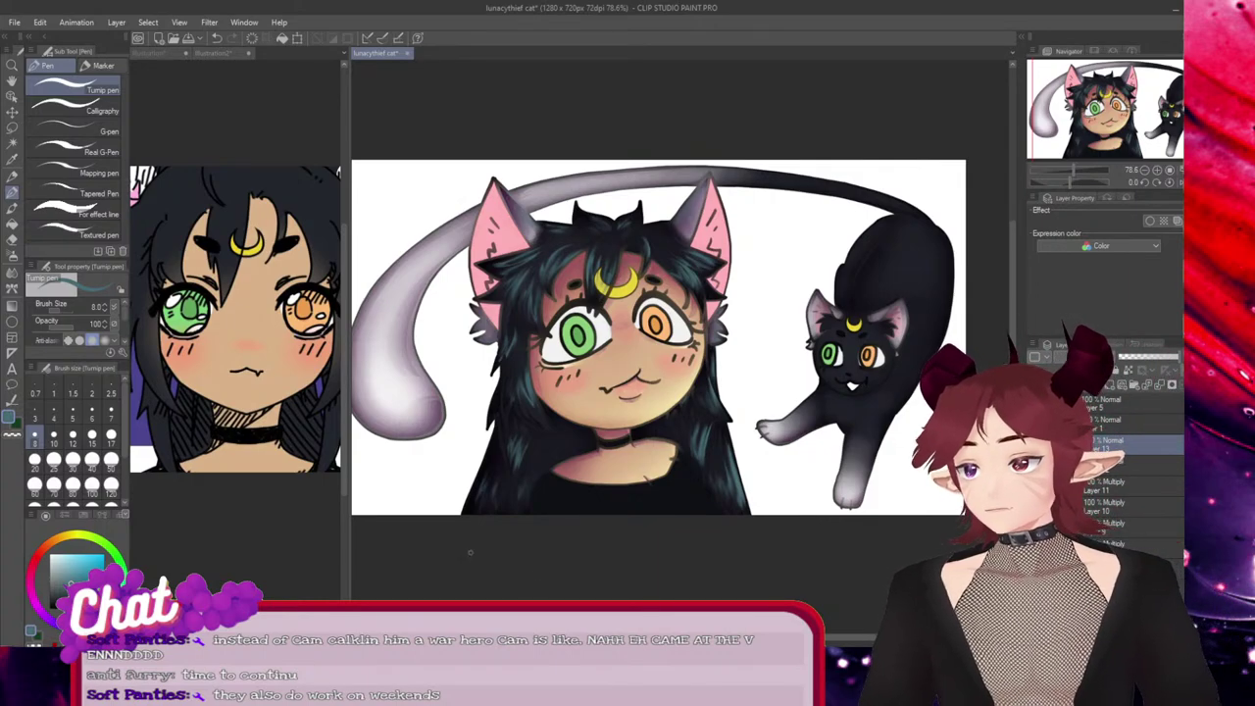
{"action": "left_click", "coordinate": [11, 208]}
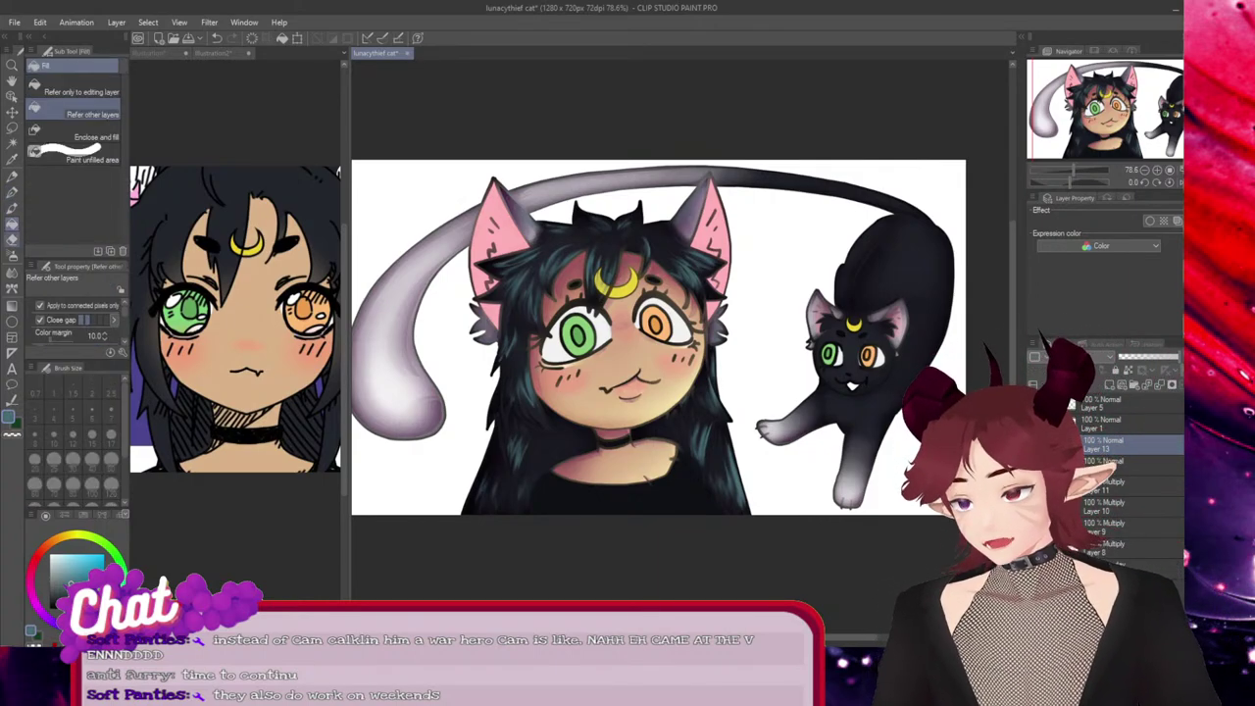
{"action": "left_click", "coordinate": [12, 192]}
{"action": "left_click", "coordinate": [12, 208]}
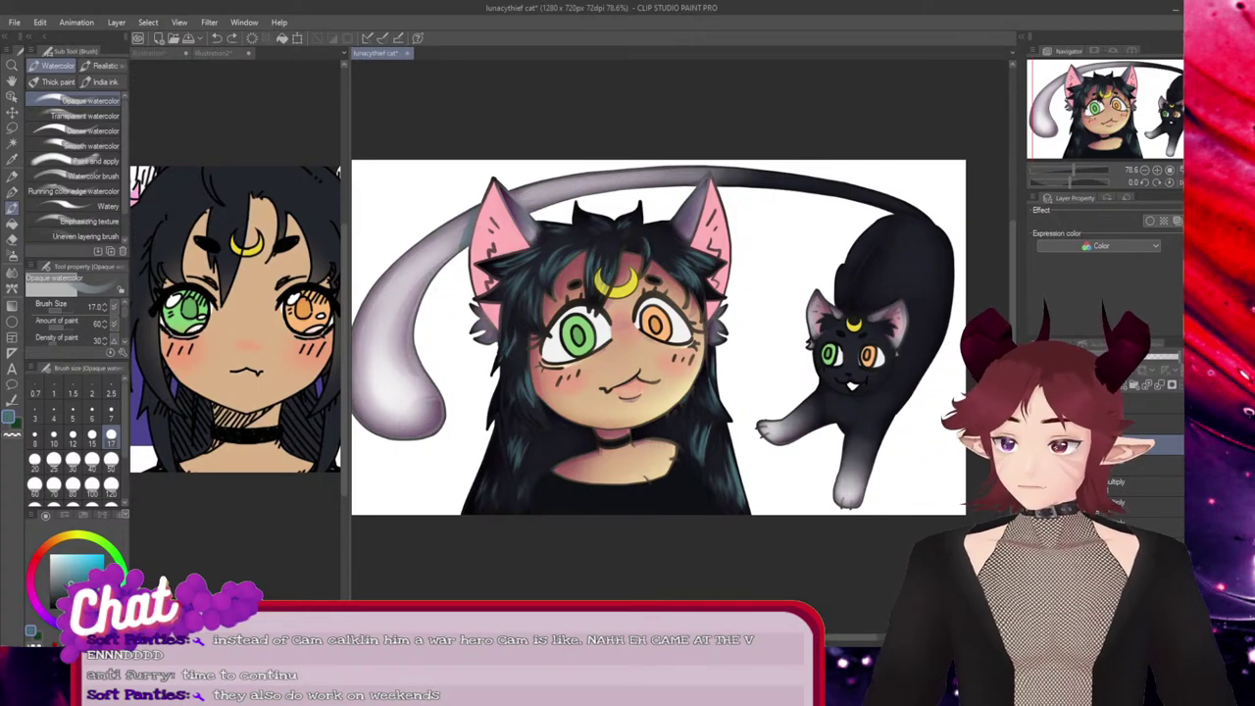
{"action": "left_click", "coordinate": [111, 486]}
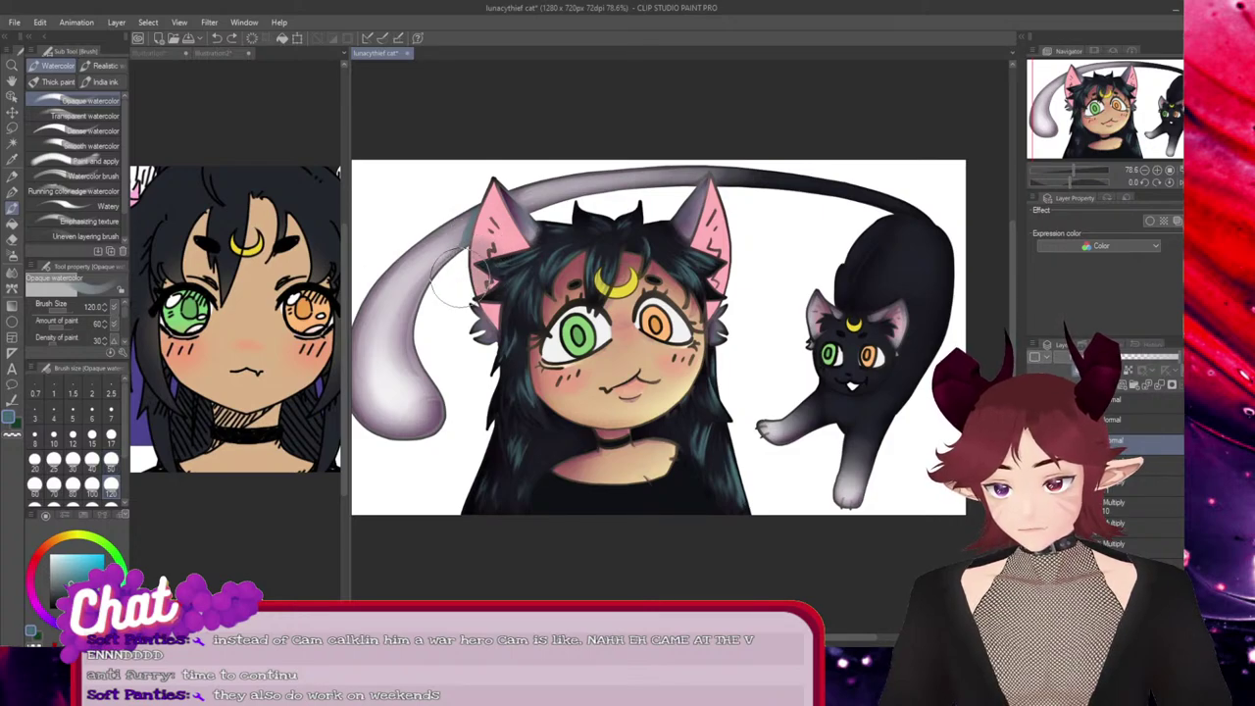
{"action": "mouse_move", "coordinate": [461, 278]}
{"action": "left_mouse_down"}
{"action": "mouse_move", "coordinate": [438, 317]}
{"action": "mouse_move", "coordinate": [443, 365]}
{"action": "mouse_move", "coordinate": [469, 398]}
{"action": "mouse_move", "coordinate": [468, 383]}
{"action": "mouse_move", "coordinate": [452, 391]}
{"action": "mouse_move", "coordinate": [455, 423]}
{"action": "mouse_move", "coordinate": [414, 465]}
{"action": "mouse_move", "coordinate": [377, 439]}
{"action": "mouse_move", "coordinate": [441, 396]}
{"action": "mouse_move", "coordinate": [441, 374]}
{"action": "mouse_move", "coordinate": [456, 415]}
{"action": "mouse_move", "coordinate": [372, 440]}
{"action": "mouse_move", "coordinate": [446, 353]}
{"action": "left_mouse_up"}
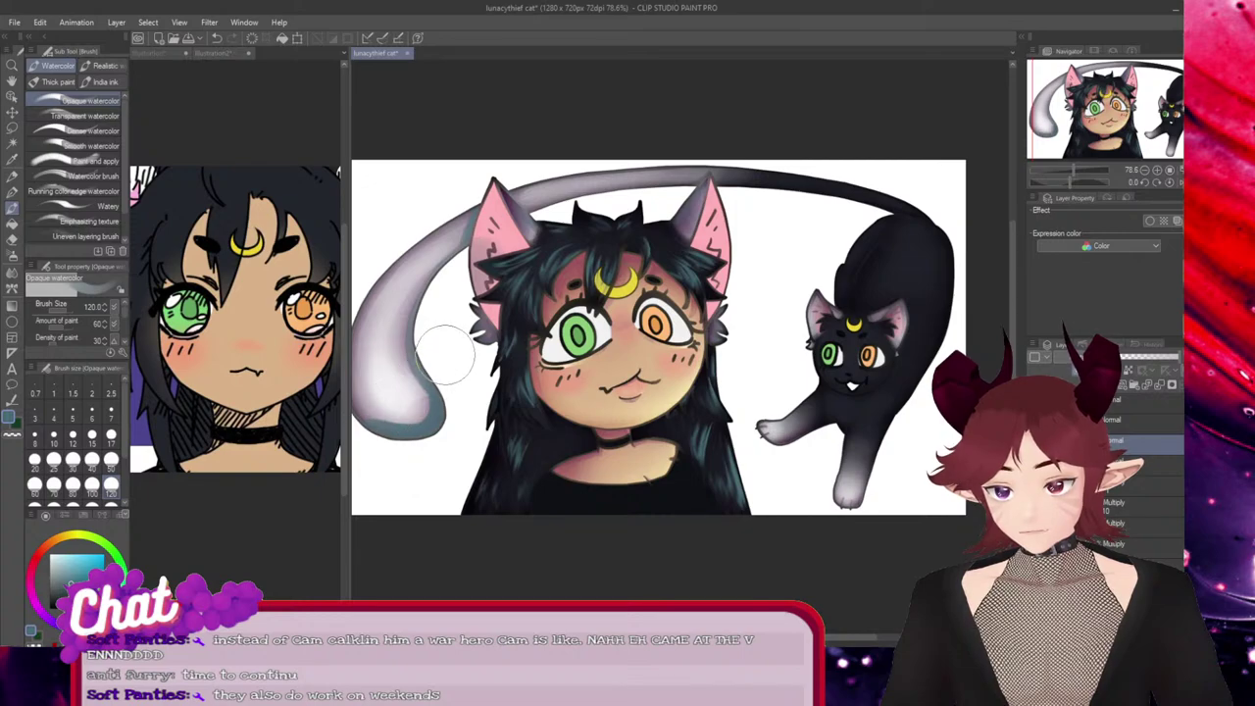
Fade the teal tint on the tail tip with the Kneaded eraser at size 100
{"action": "key", "text": "e"}
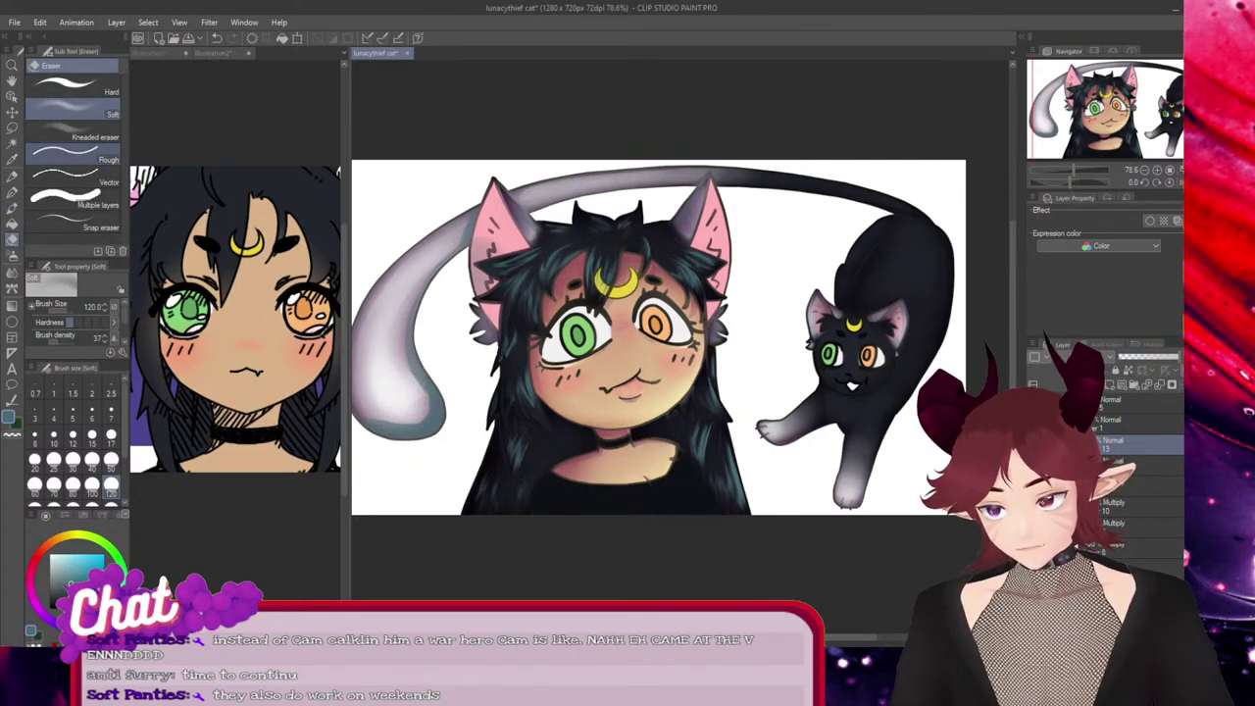
{"action": "left_click", "coordinate": [73, 86]}
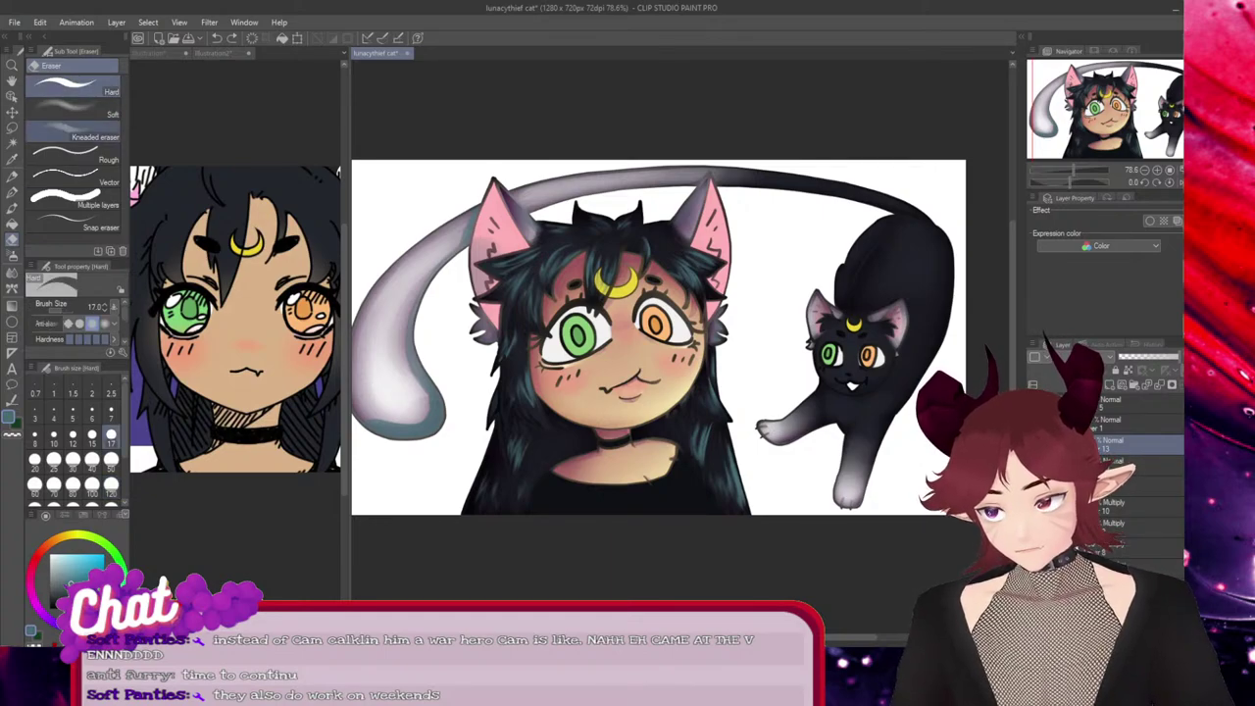
{"action": "left_click", "coordinate": [73, 132]}
{"action": "left_click", "coordinate": [92, 488]}
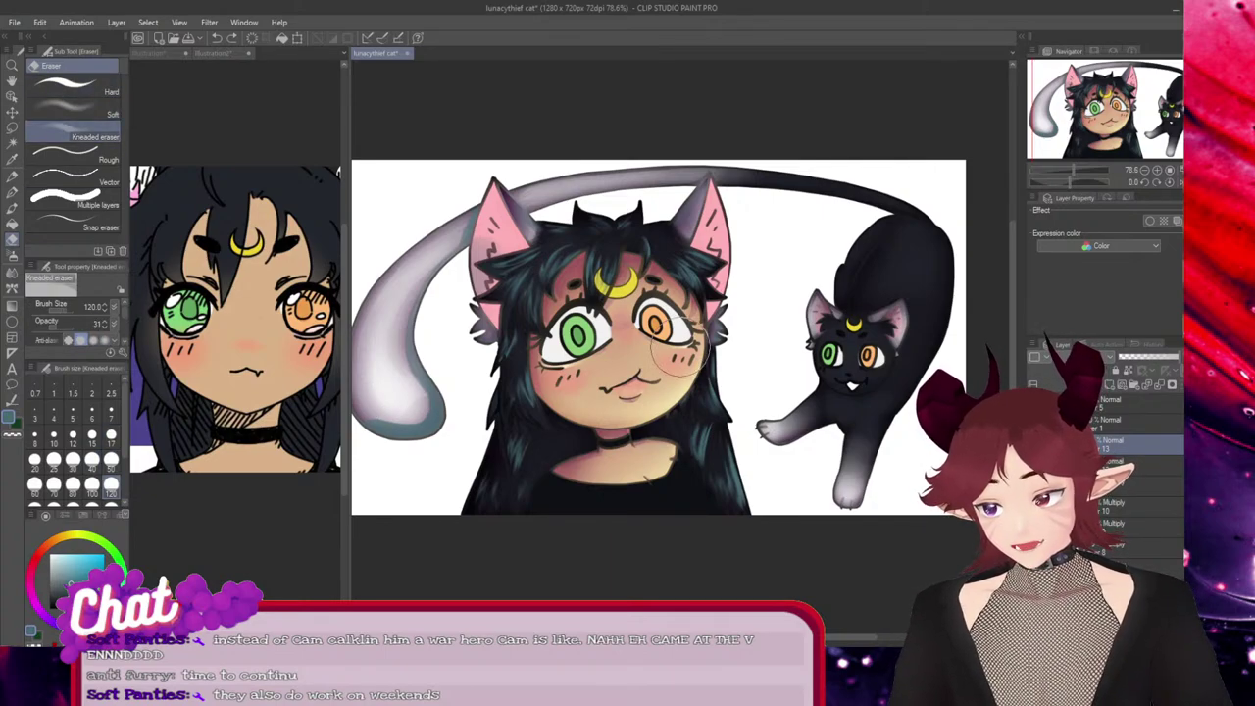
{"action": "mouse_move", "coordinate": [394, 406]}
{"action": "left_mouse_down"}
{"action": "mouse_move", "coordinate": [414, 398]}
{"action": "mouse_move", "coordinate": [406, 411]}
{"action": "mouse_move", "coordinate": [381, 371]}
{"action": "mouse_move", "coordinate": [413, 412]}
{"action": "left_mouse_up"}
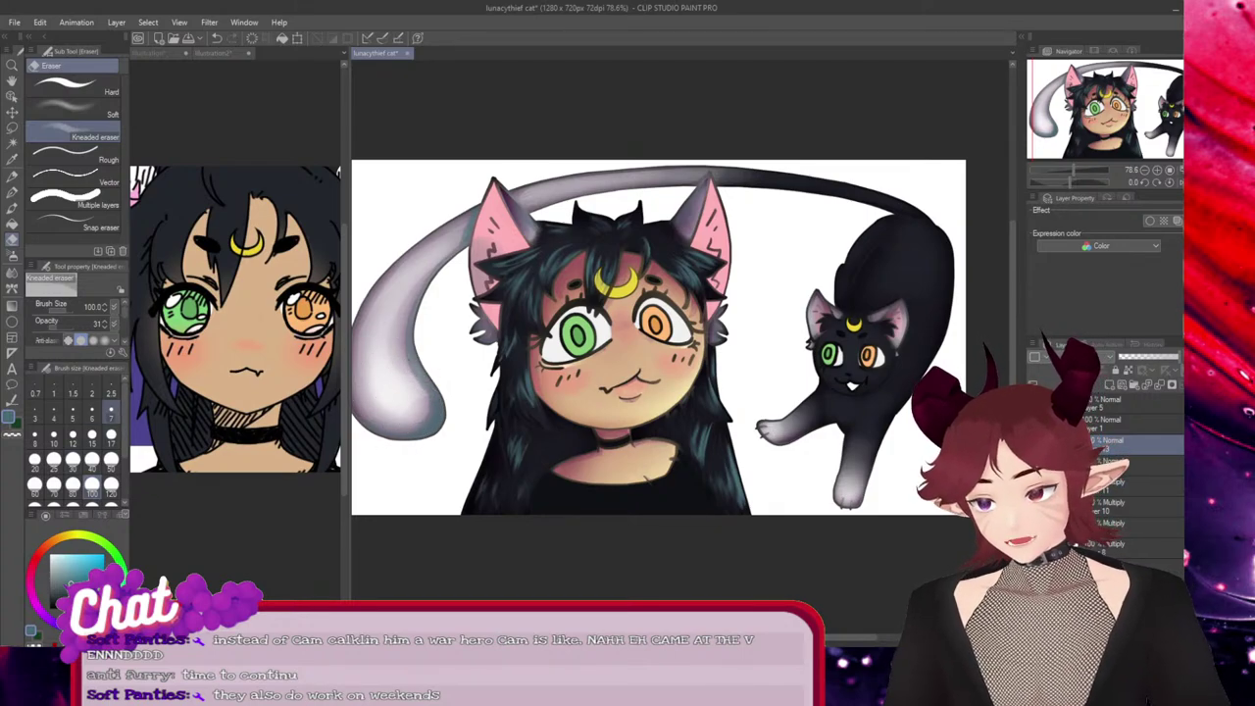
{"action": "left_click", "coordinate": [73, 86]}
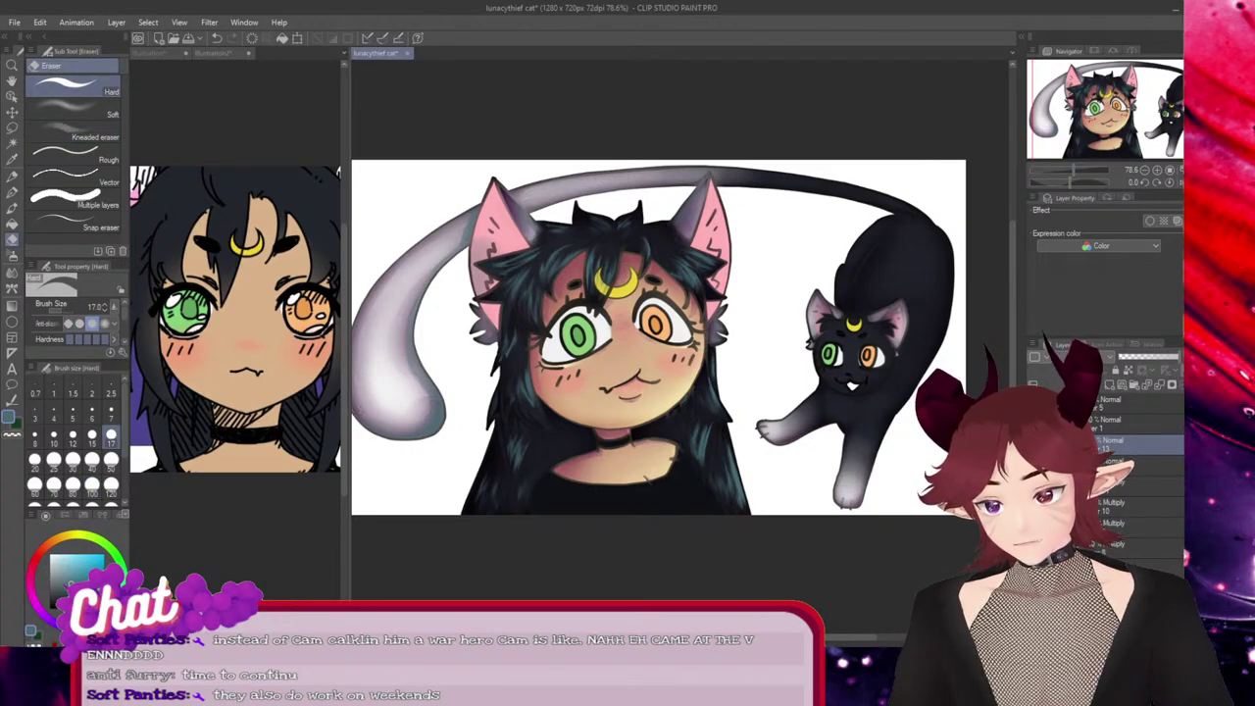
{"action": "left_click", "coordinate": [73, 459]}
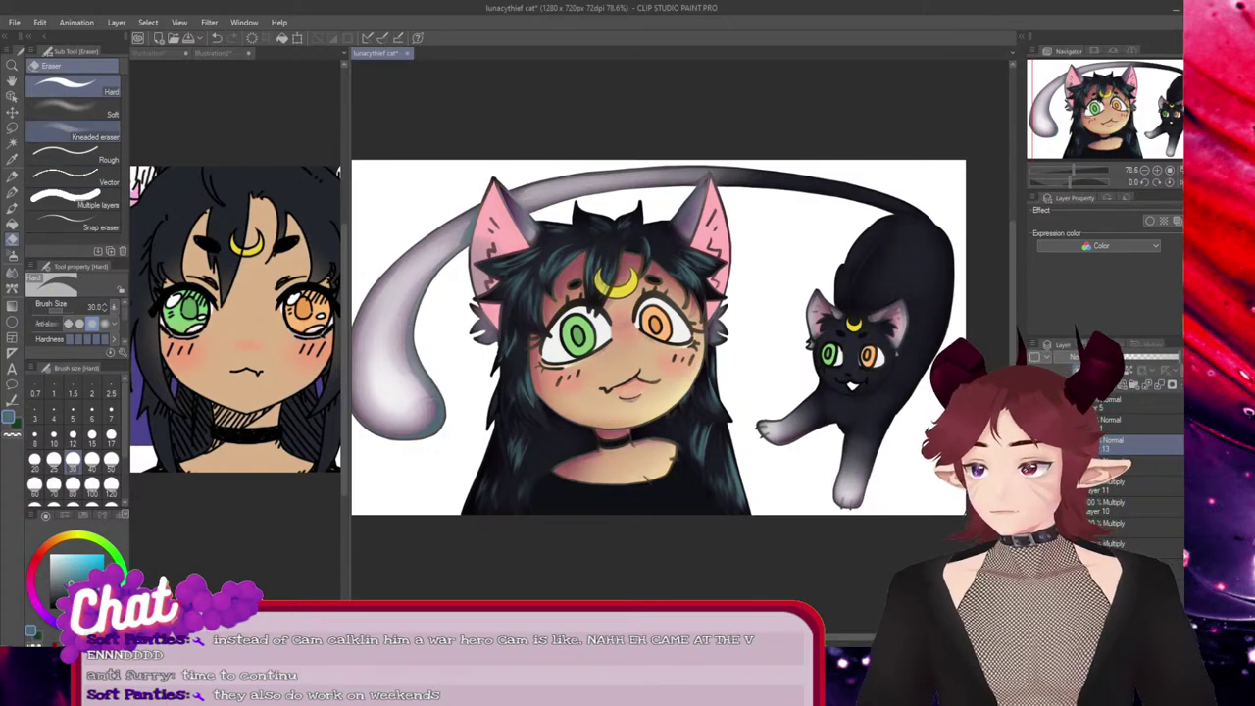
{"action": "left_click", "coordinate": [73, 130]}
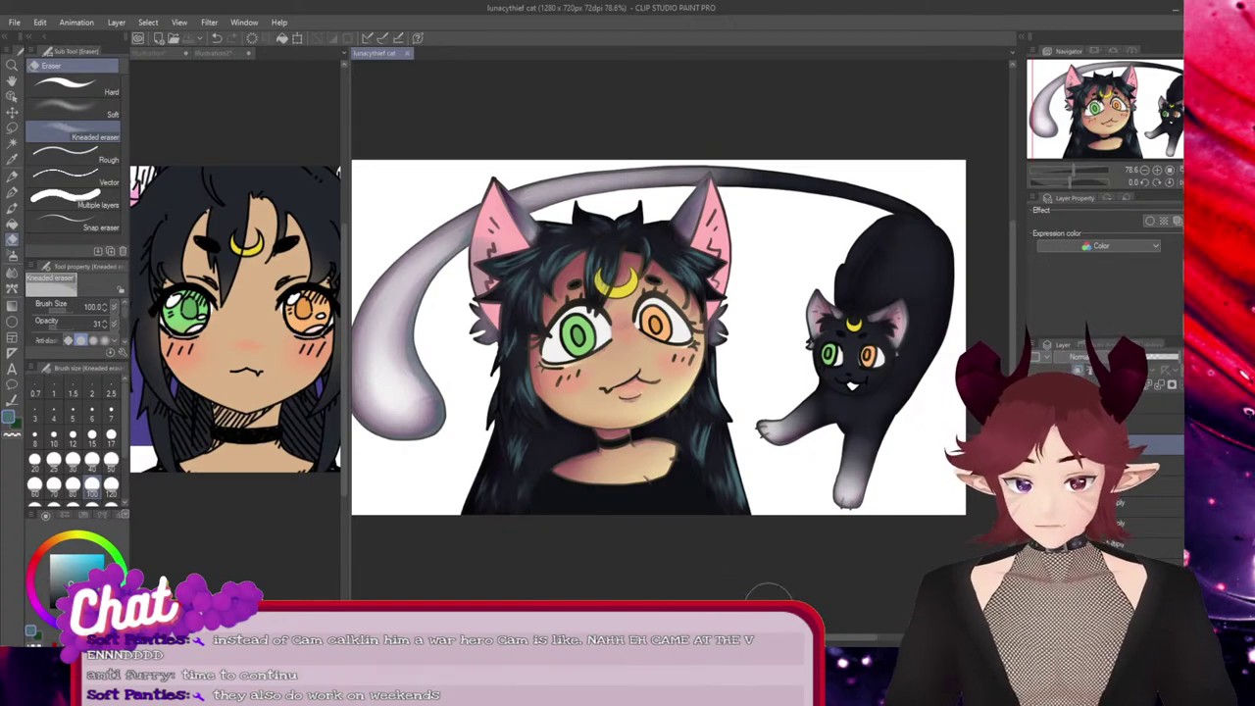
{"action": "left_click_drag", "start_coordinate": [73, 177], "coordinate": [12, 193]}
{"action": "key", "text": "p"}
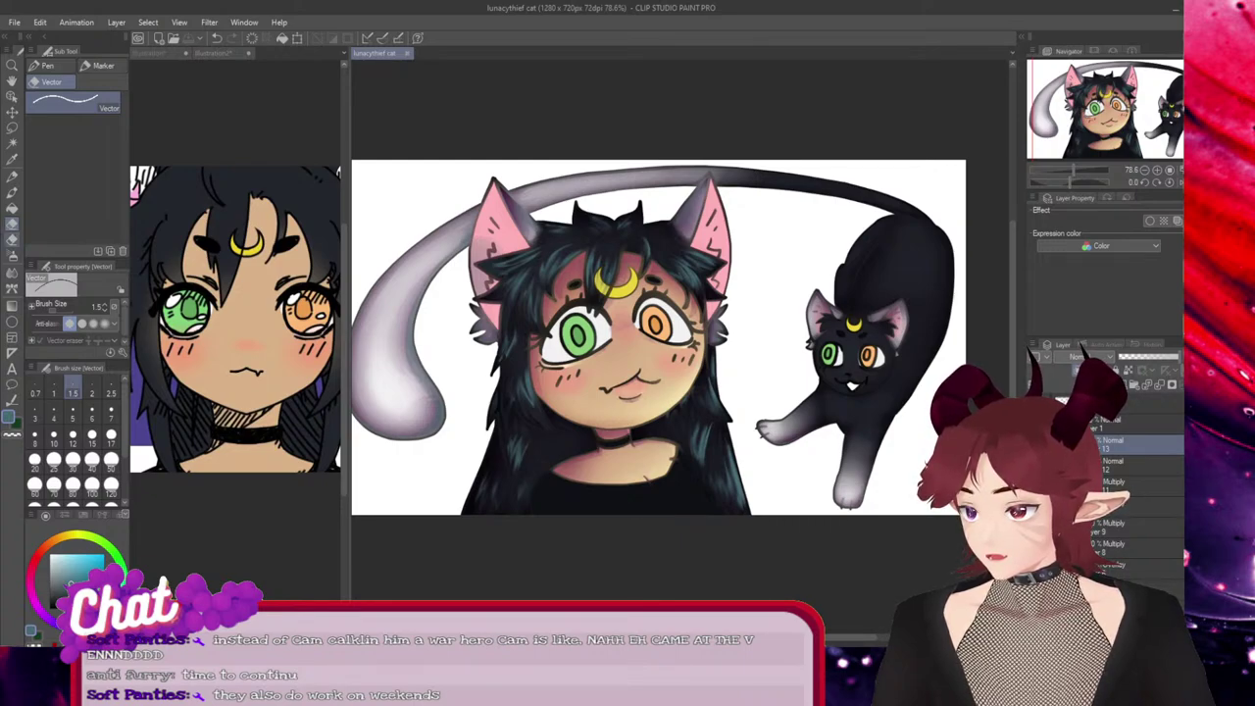
{"action": "key", "text": "e"}
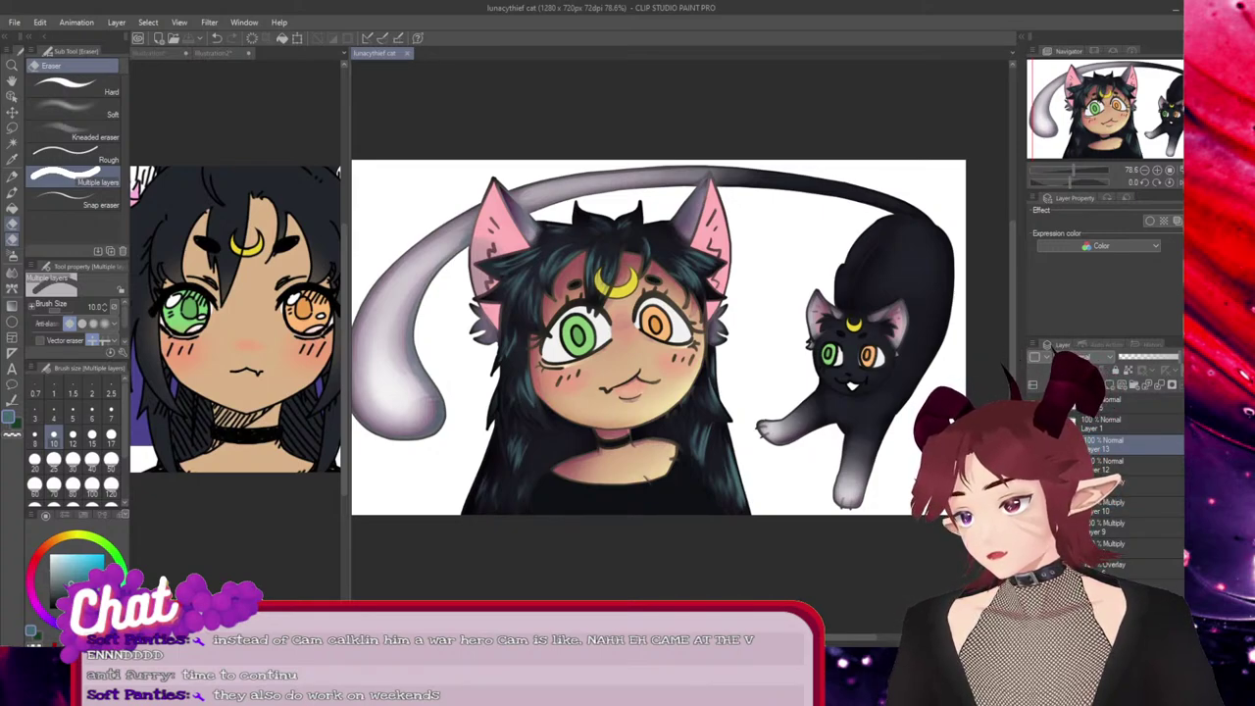
{"action": "key", "text": "p"}
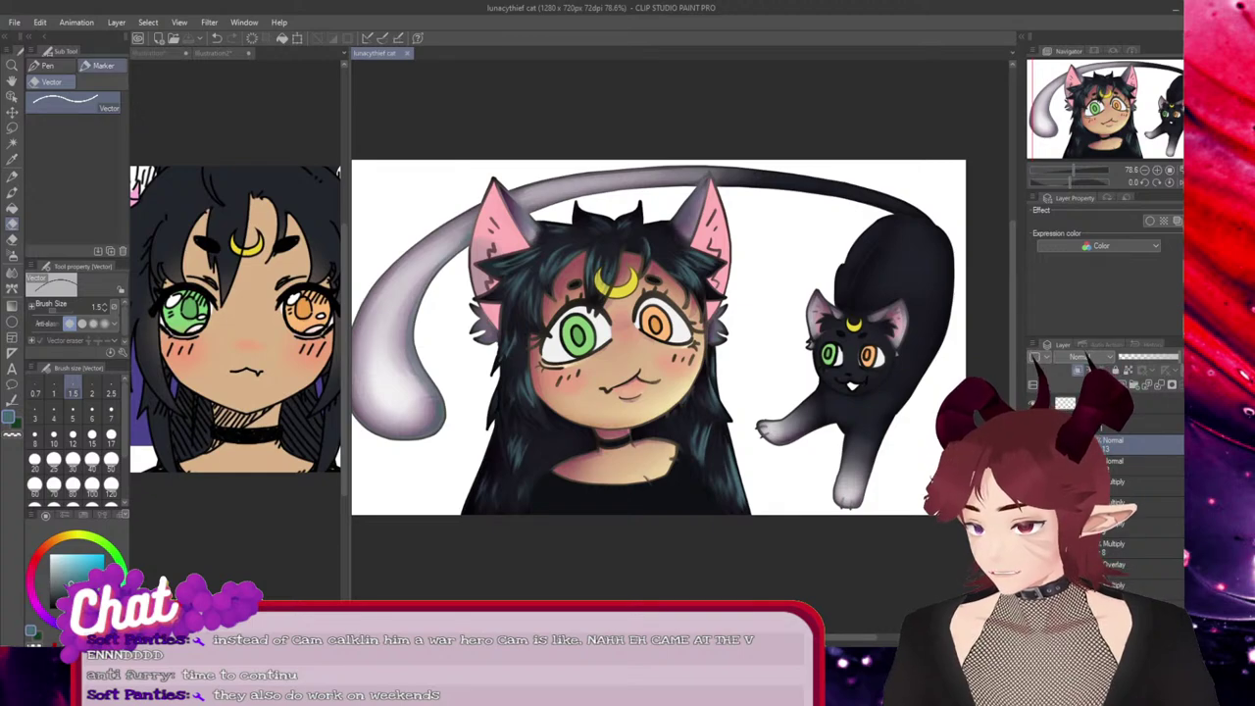
{"action": "left_click", "coordinate": [103, 66]}
{"action": "left_click", "coordinate": [49, 66]}
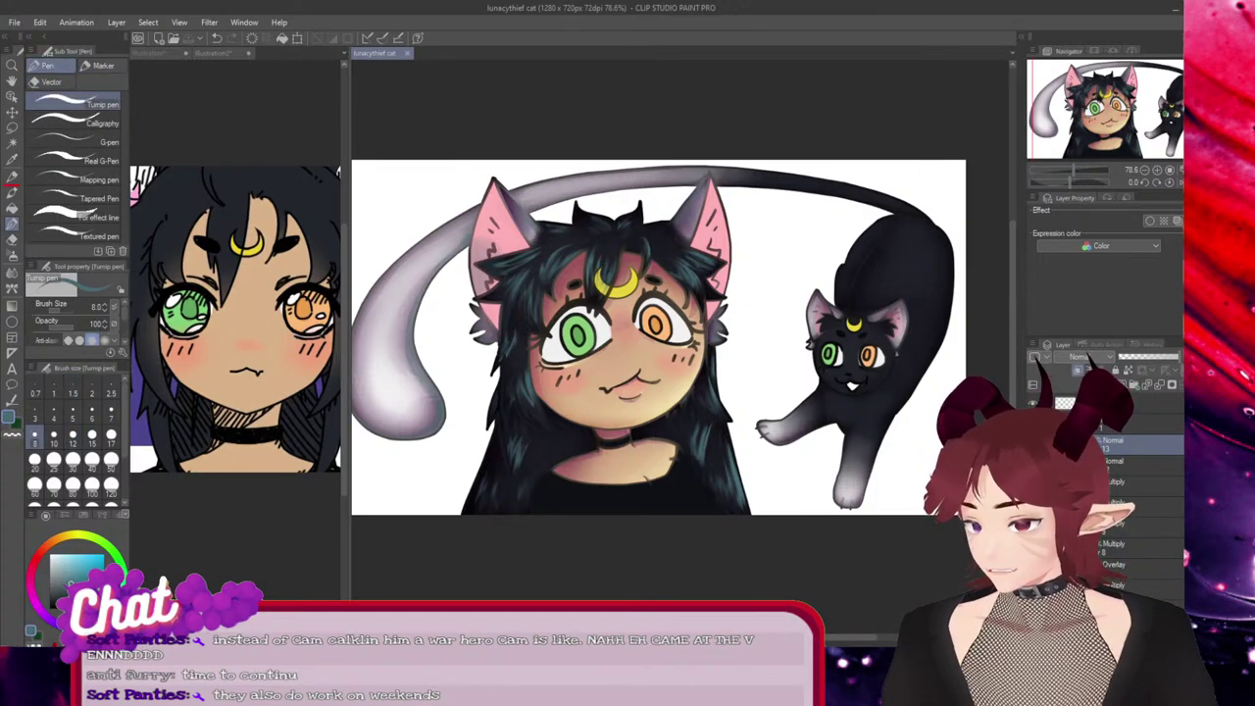
Move the Vector sub tool group out of the pen tool and back to the eraser tool
{"action": "key", "text": "g"}
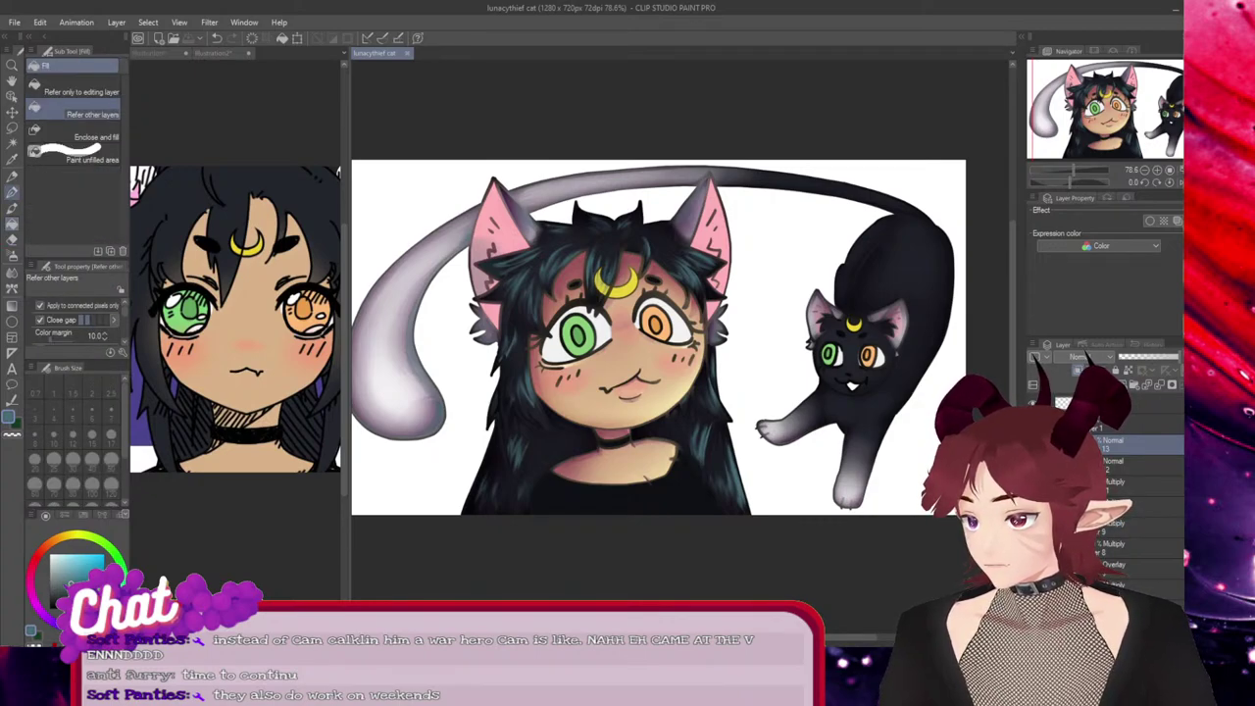
{"action": "left_click", "coordinate": [12, 193]}
{"action": "left_click", "coordinate": [51, 82]}
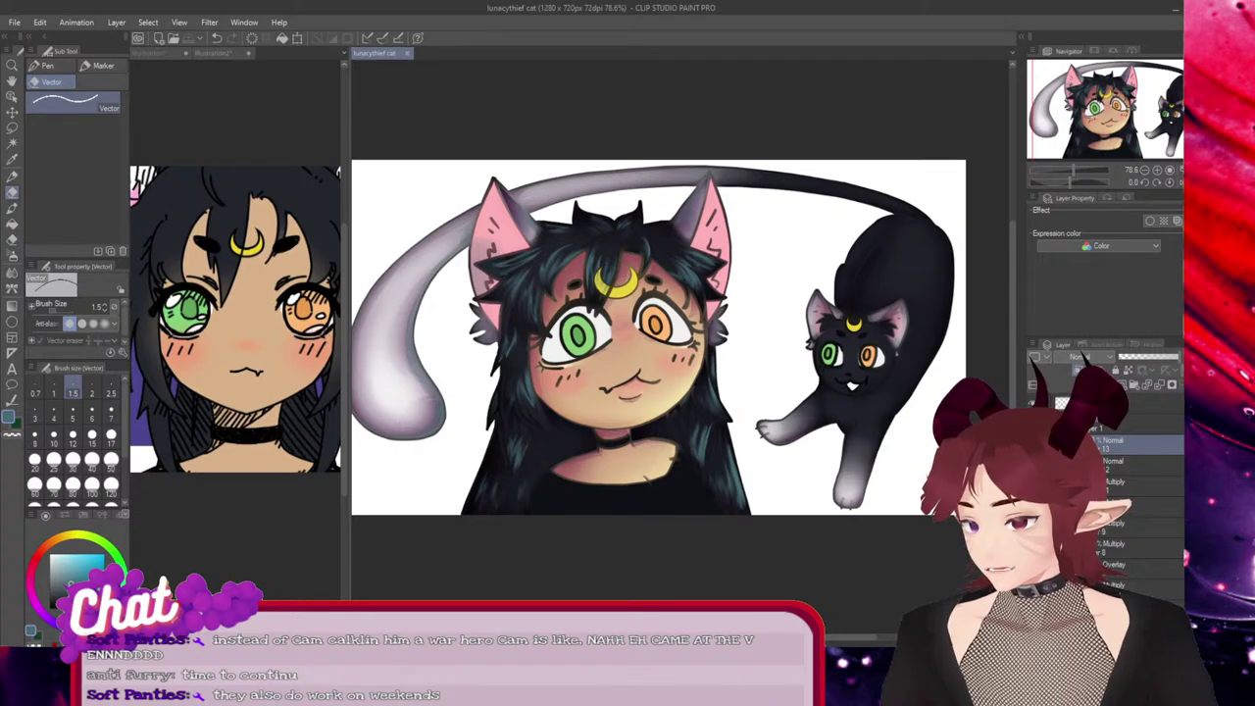
{"action": "key", "text": "p"}
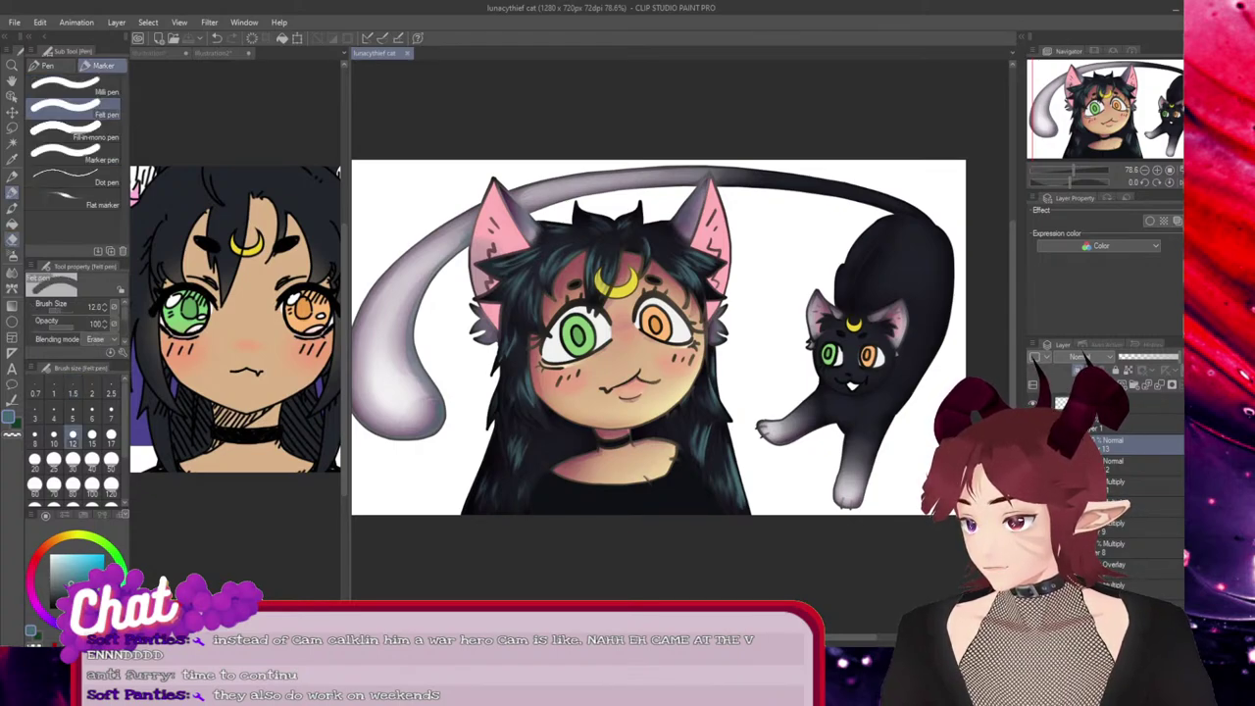
{"action": "key", "text": "p"}
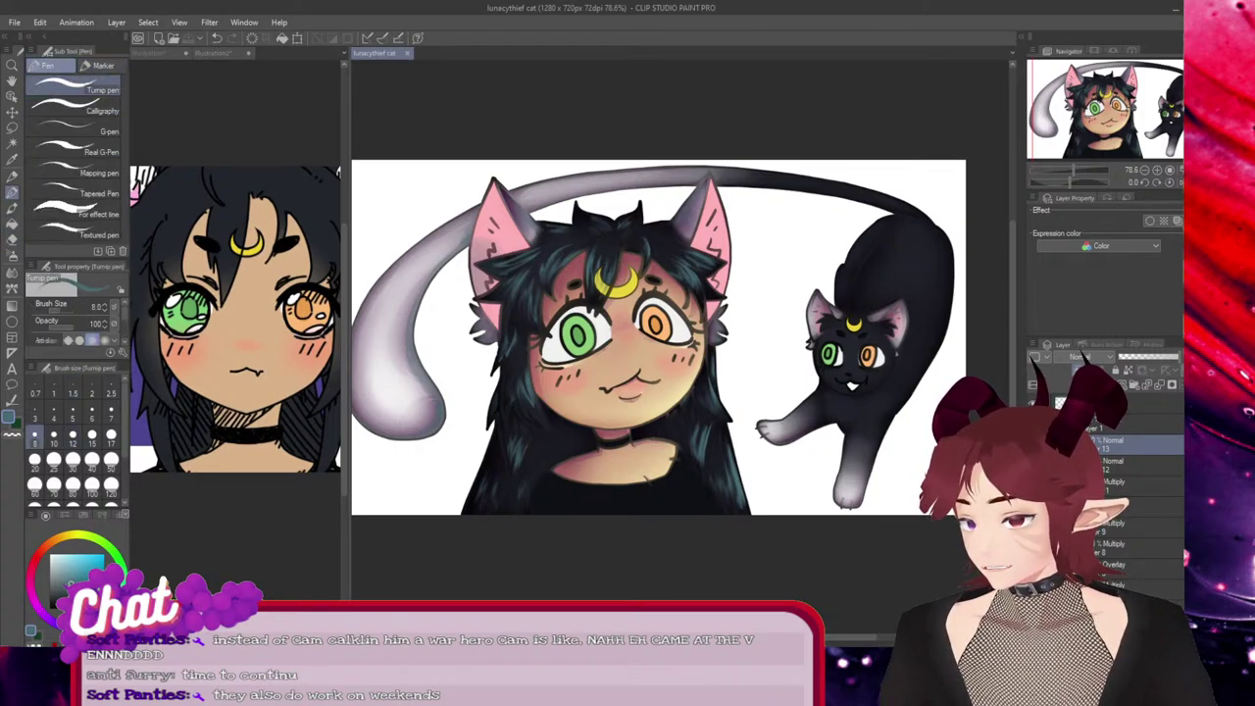
Return the Vector eraser to the Eraser group and place it between Rough and Multiple layers
{"action": "key", "text": "e"}
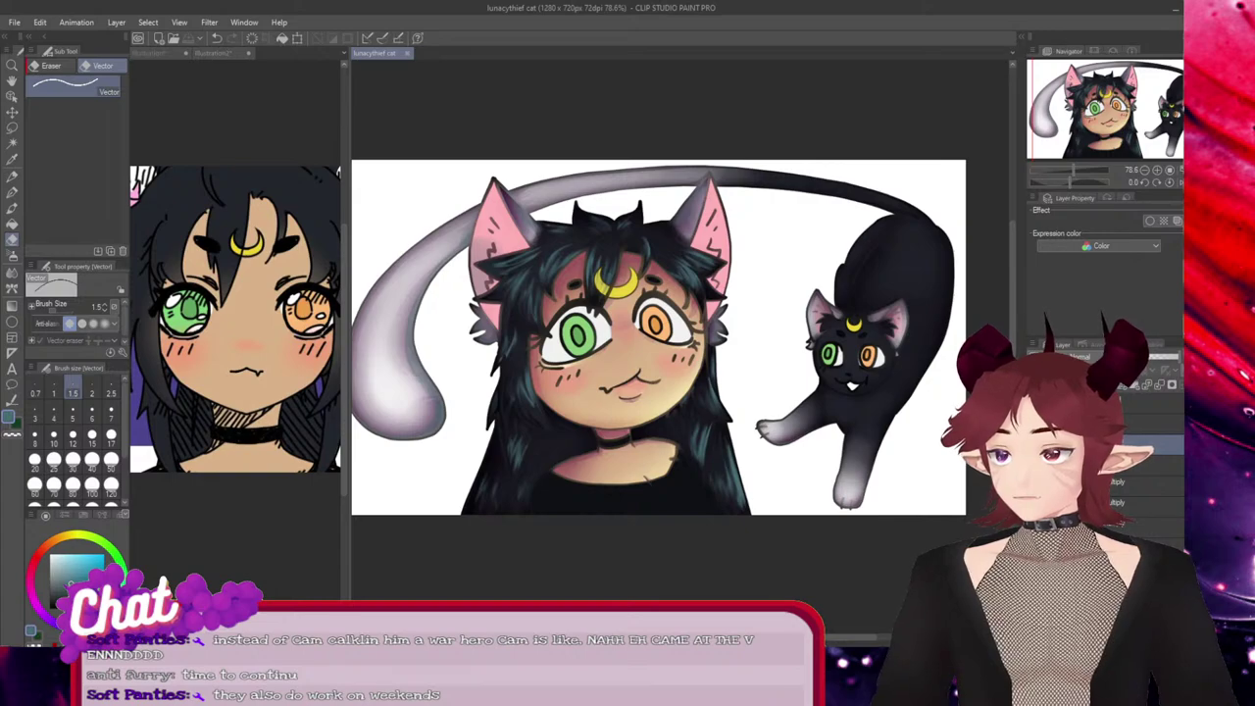
{"action": "left_click", "coordinate": [51, 66]}
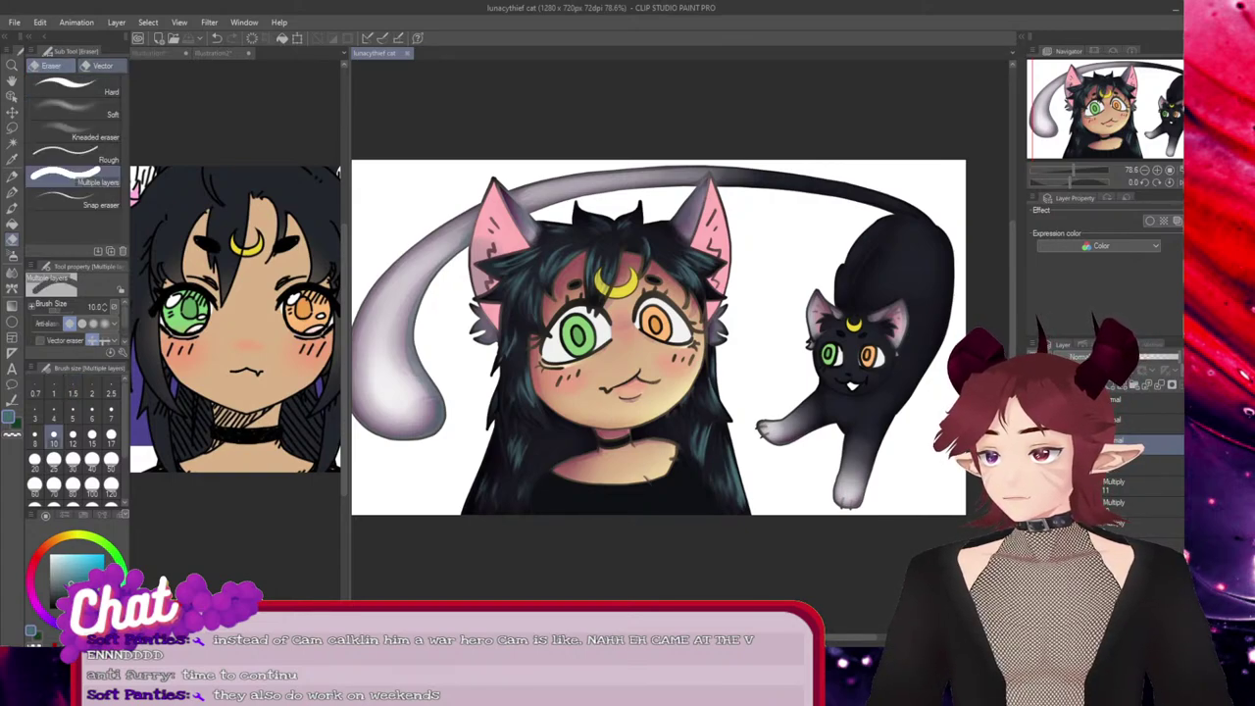
{"action": "key", "text": "e"}
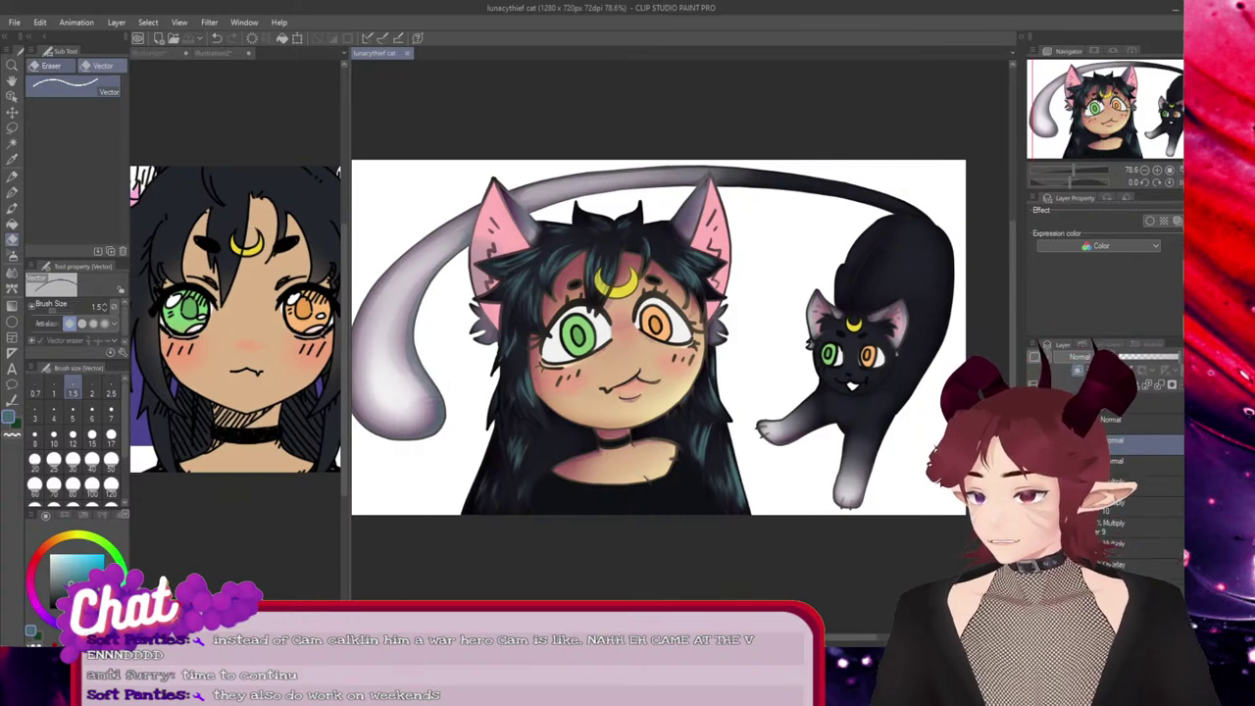
{"action": "left_click_drag", "start_coordinate": [73, 88], "coordinate": [51, 65]}
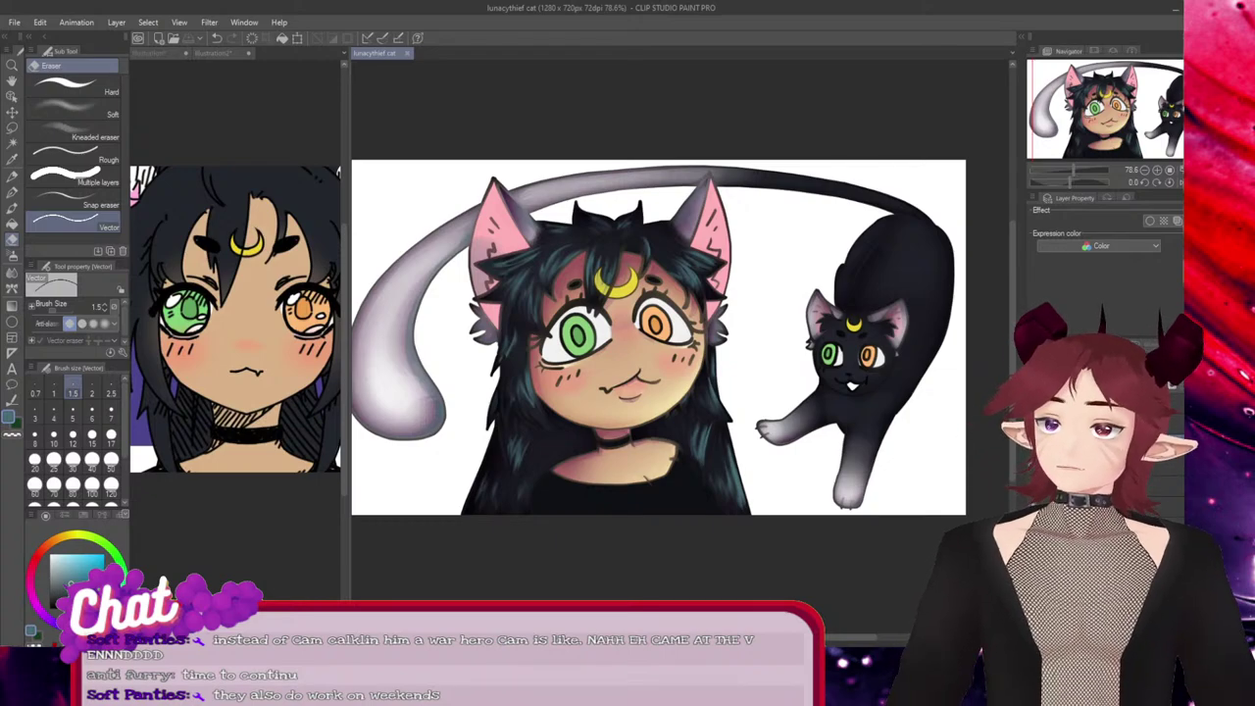
{"action": "left_click_drag", "start_coordinate": [75, 223], "coordinate": [74, 169]}
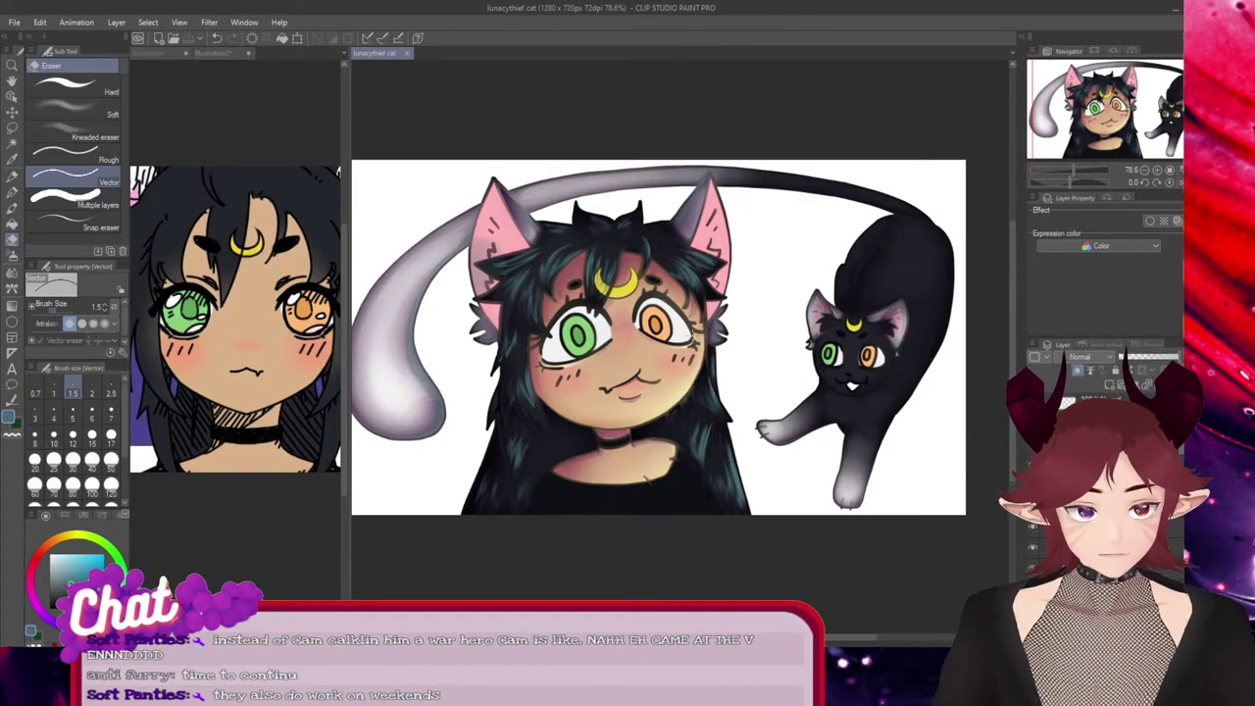
Try a broad teal tint over the top of the hair with the Opaque watercolor brush at size 120 and undo it
{"action": "left_click", "coordinate": [12, 192]}
{"action": "left_click", "coordinate": [11, 209]}
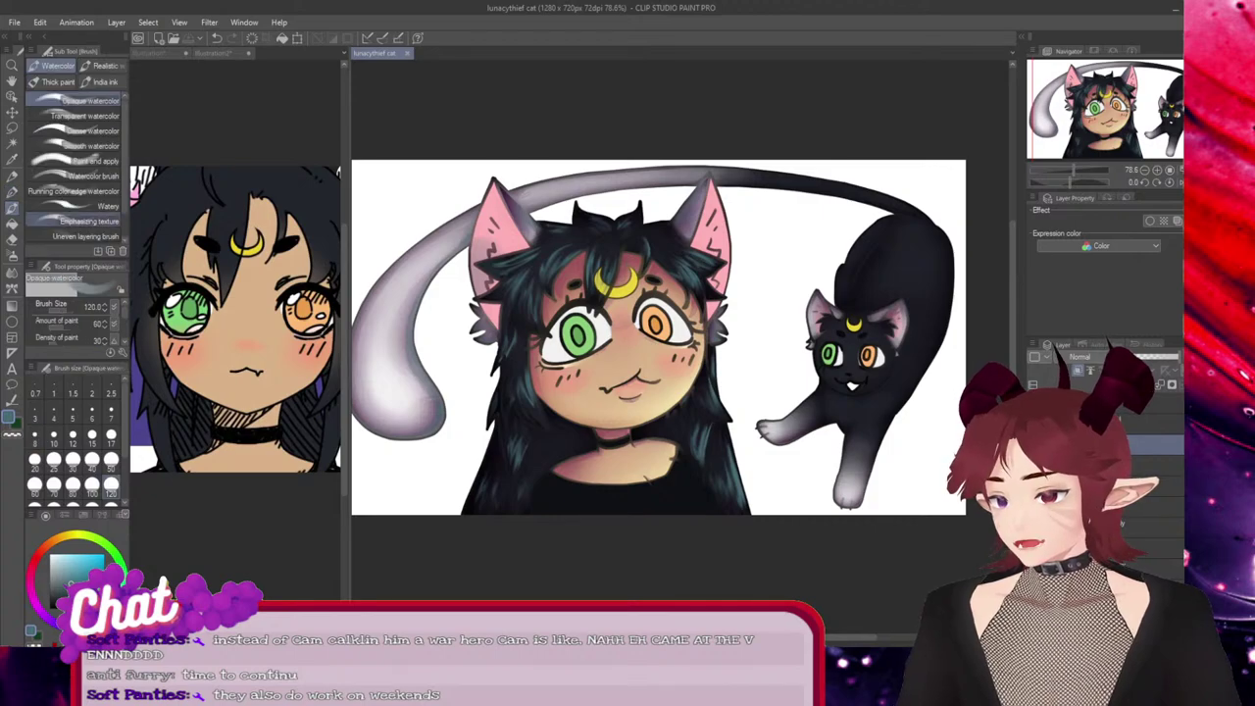
{"action": "scroll", "coordinate": [750, 214], "scroll_direction": "up", "scroll_amount": 1}
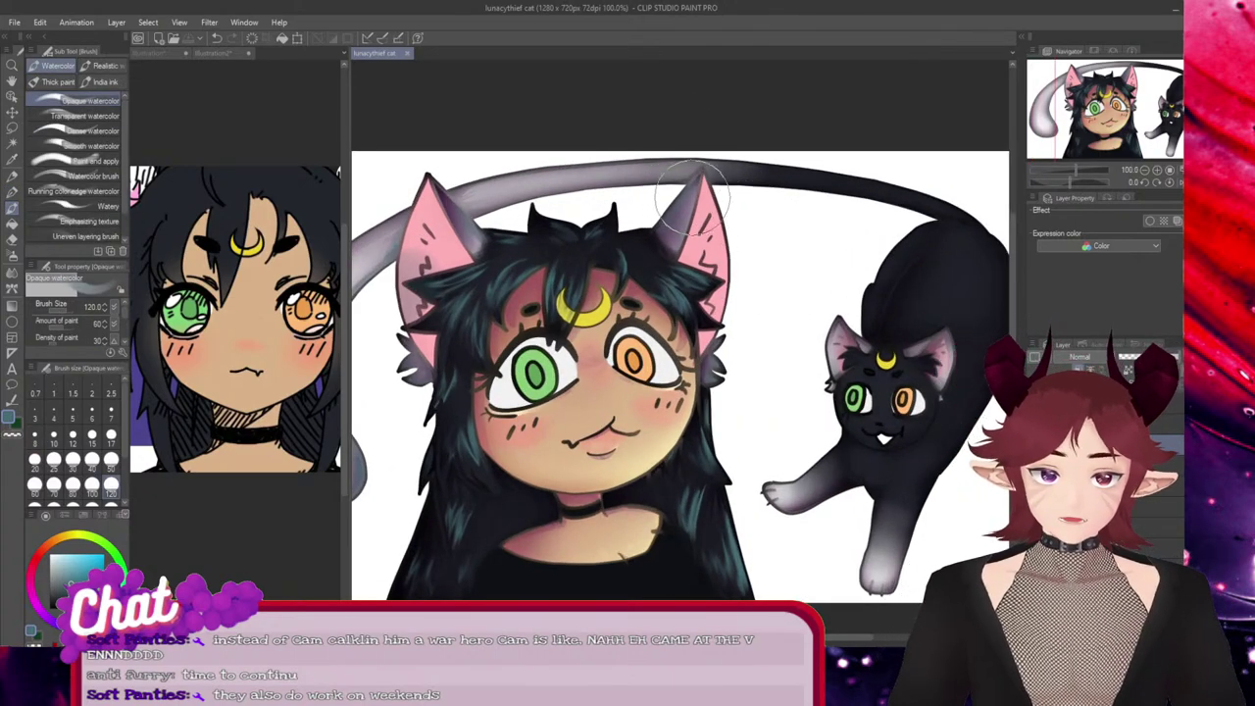
{"action": "left_click_drag", "start_coordinate": [667, 194], "coordinate": [502, 224]}
{"action": "left_click_drag", "start_coordinate": [623, 233], "coordinate": [490, 238]}
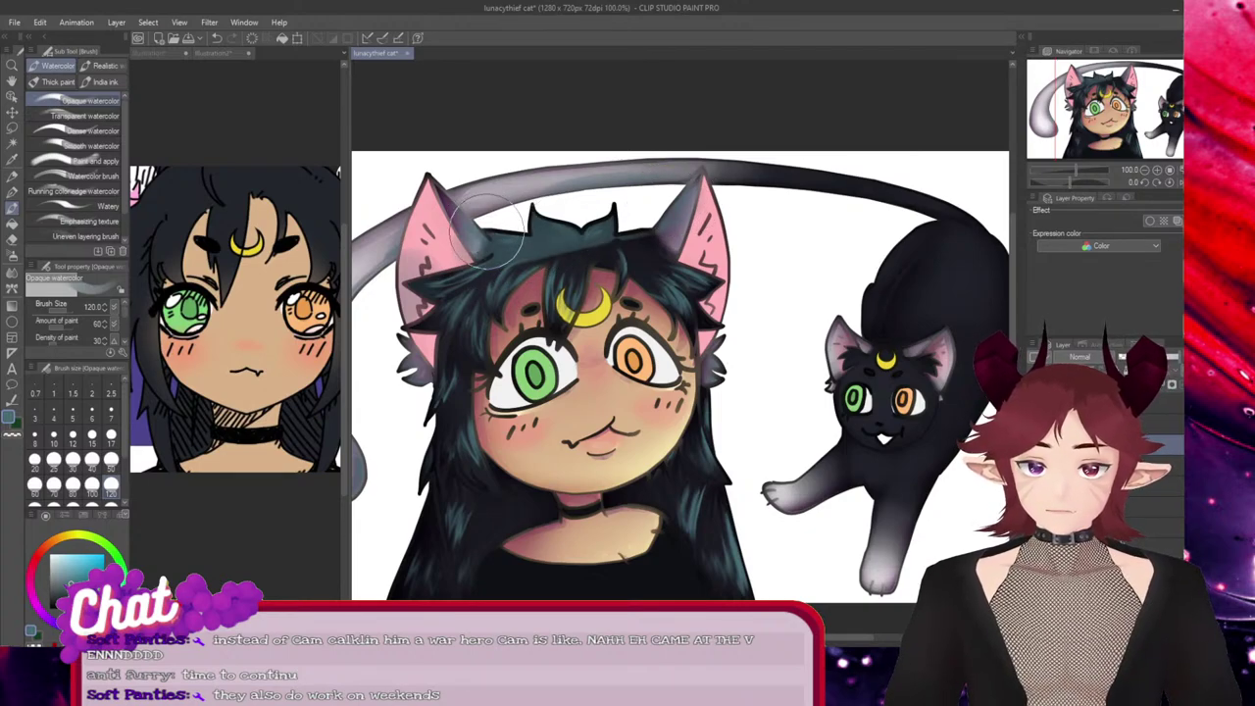
{"action": "left_click_drag", "start_coordinate": [579, 204], "coordinate": [502, 235]}
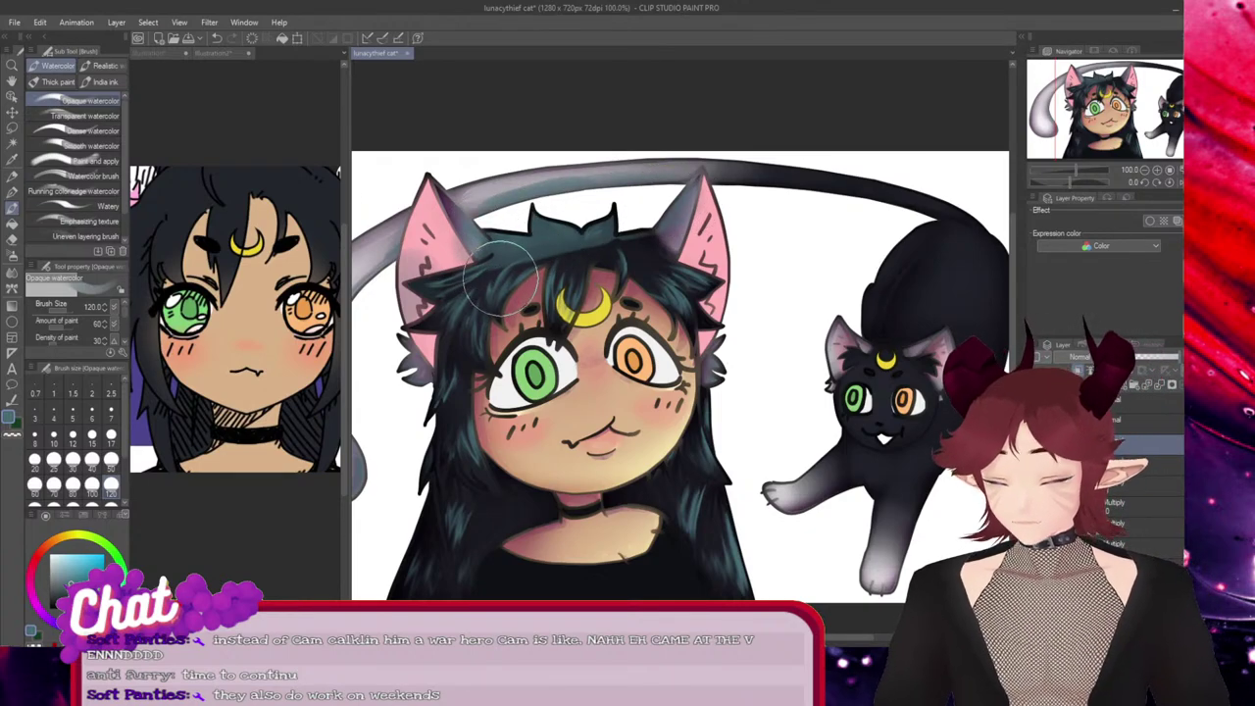
{"action": "key", "text": "ctrl+z"}
{"action": "key", "text": "ctrl+z"}
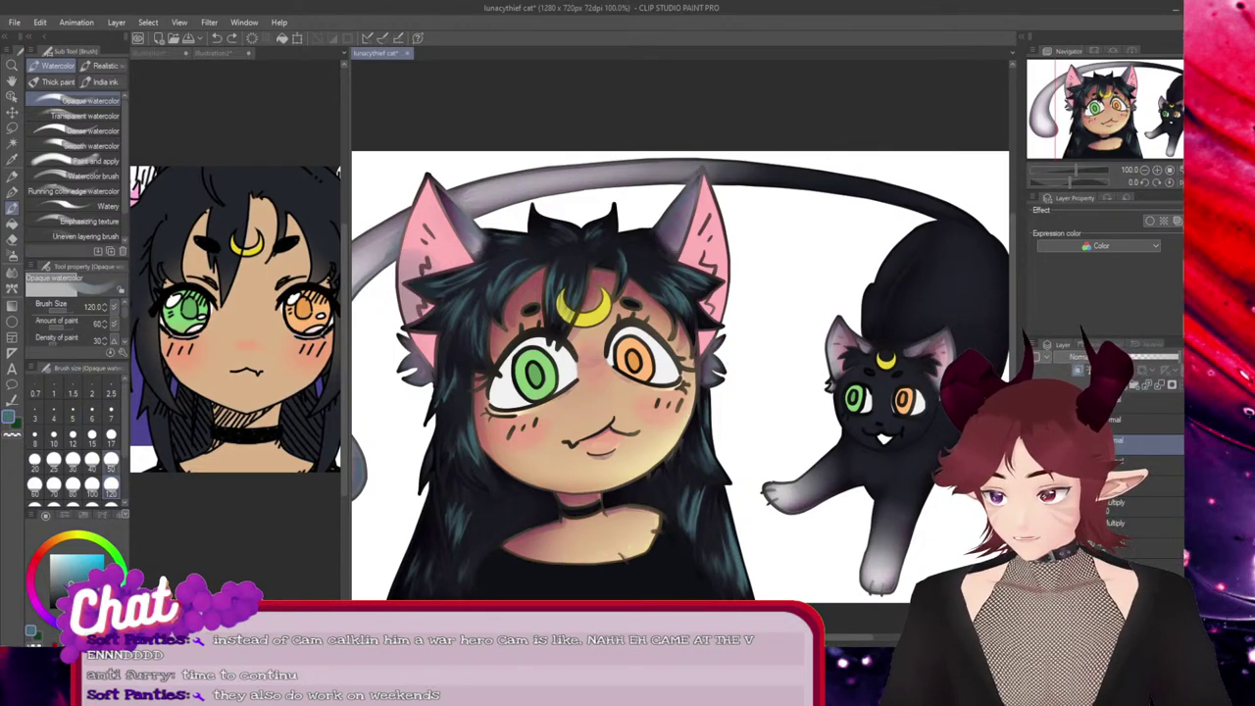
Tint the character's ears and the black cat's face and front paws teal with the Opaque watercolor brush at size 50
{"action": "left_click", "coordinate": [92, 487]}
{"action": "left_click", "coordinate": [111, 458]}
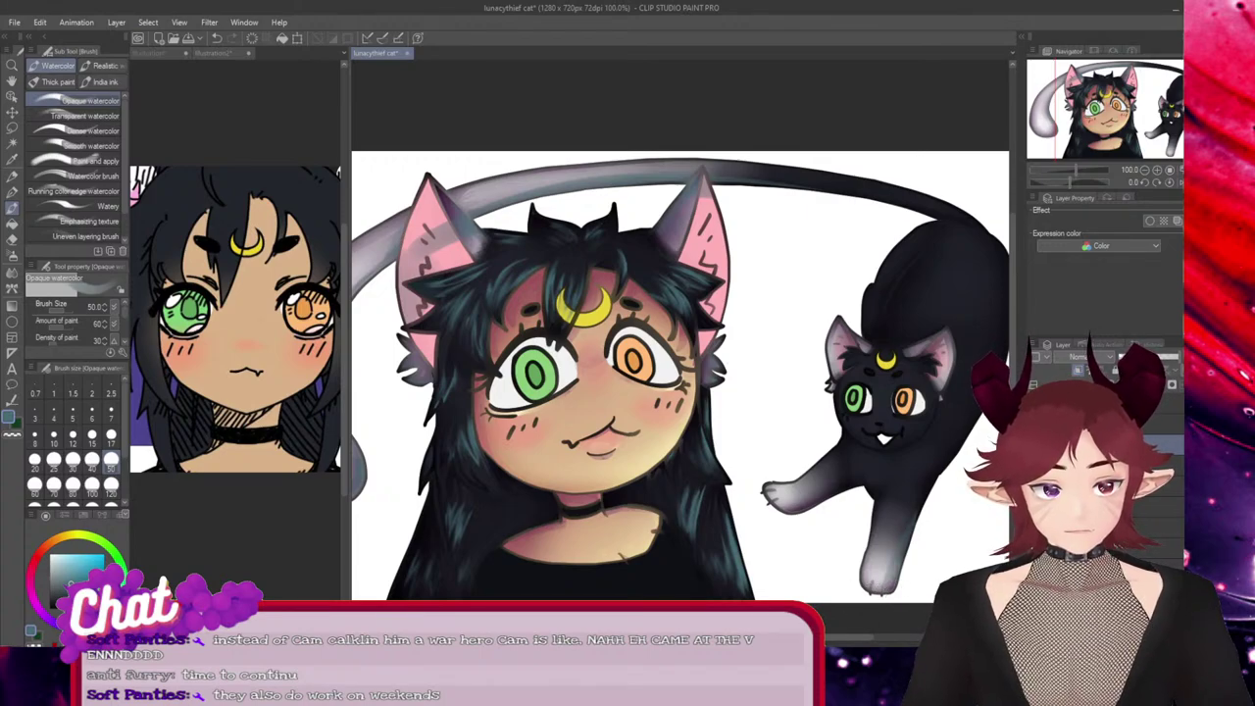
{"action": "left_click_drag", "start_coordinate": [851, 637], "coordinate": [871, 637]}
{"action": "left_click_drag", "start_coordinate": [834, 561], "coordinate": [748, 589]}
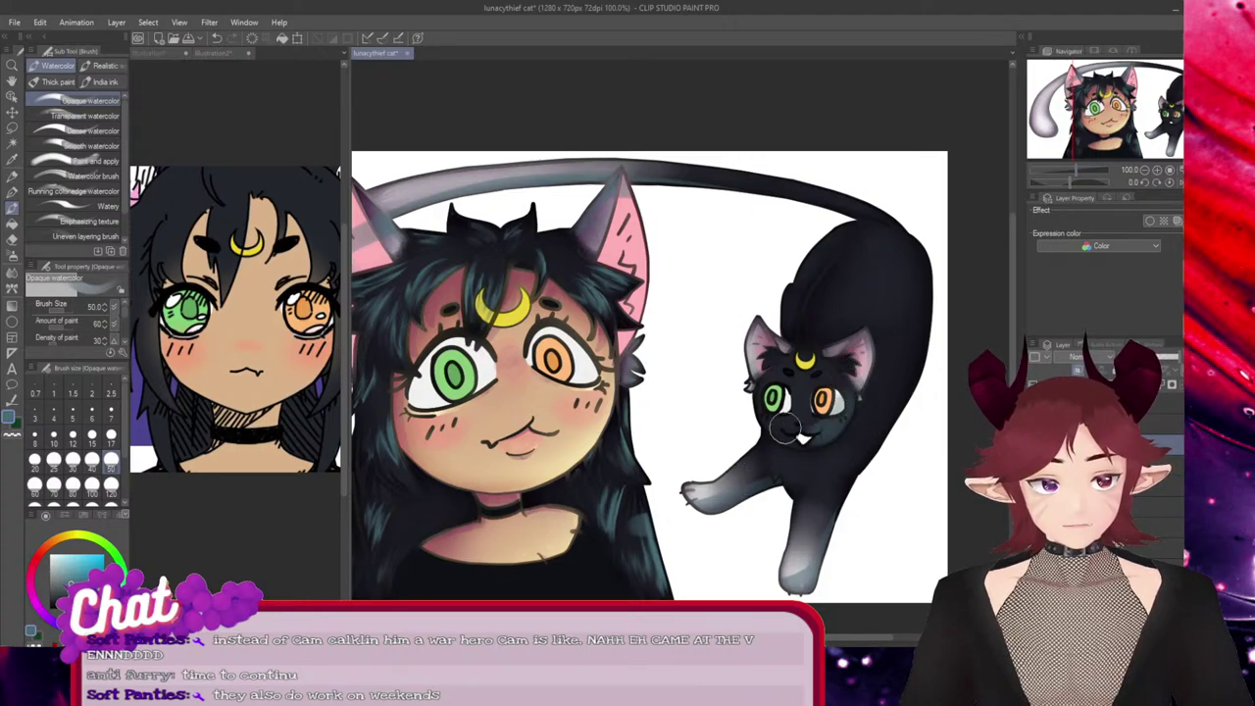
Paint a teal highlight along the black cat's outer back and rump, undoing the first stroke
{"action": "mouse_move", "coordinate": [918, 225]}
{"action": "left_mouse_down"}
{"action": "mouse_move", "coordinate": [926, 347]}
{"action": "mouse_move", "coordinate": [865, 467]}
{"action": "left_mouse_up"}
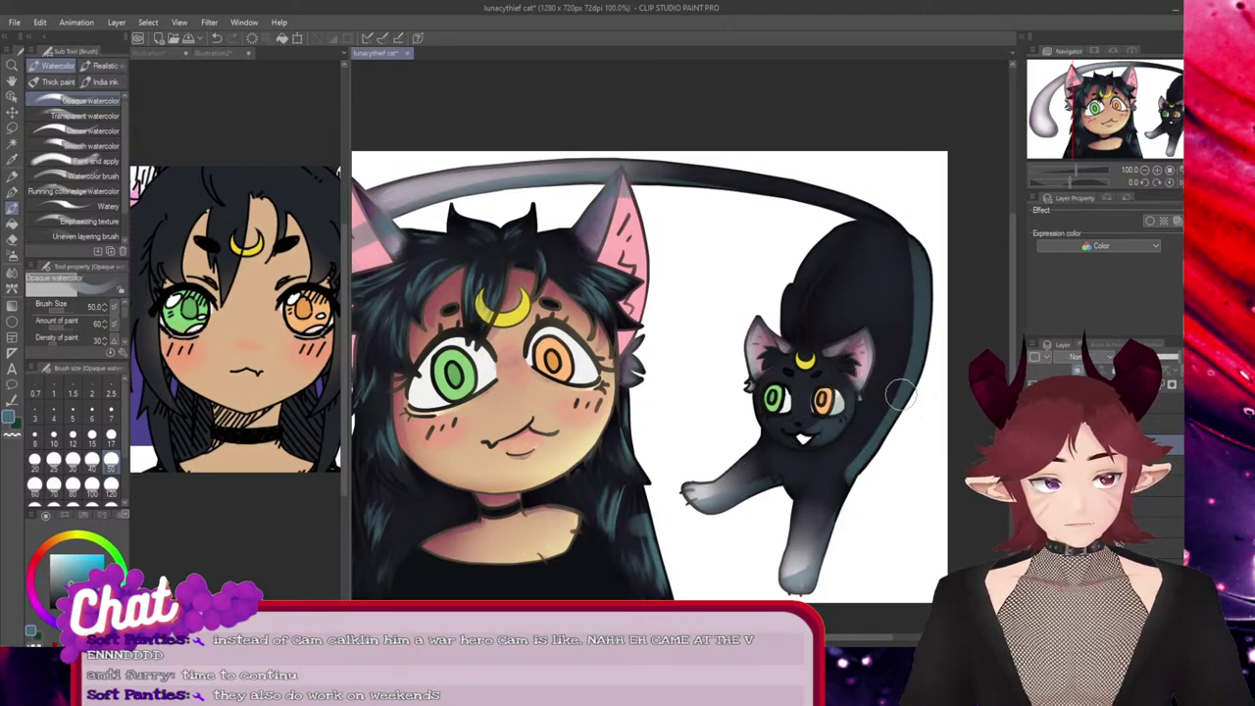
{"action": "key", "text": "ctrl+z"}
{"action": "left_click_drag", "start_coordinate": [913, 230], "coordinate": [891, 451]}
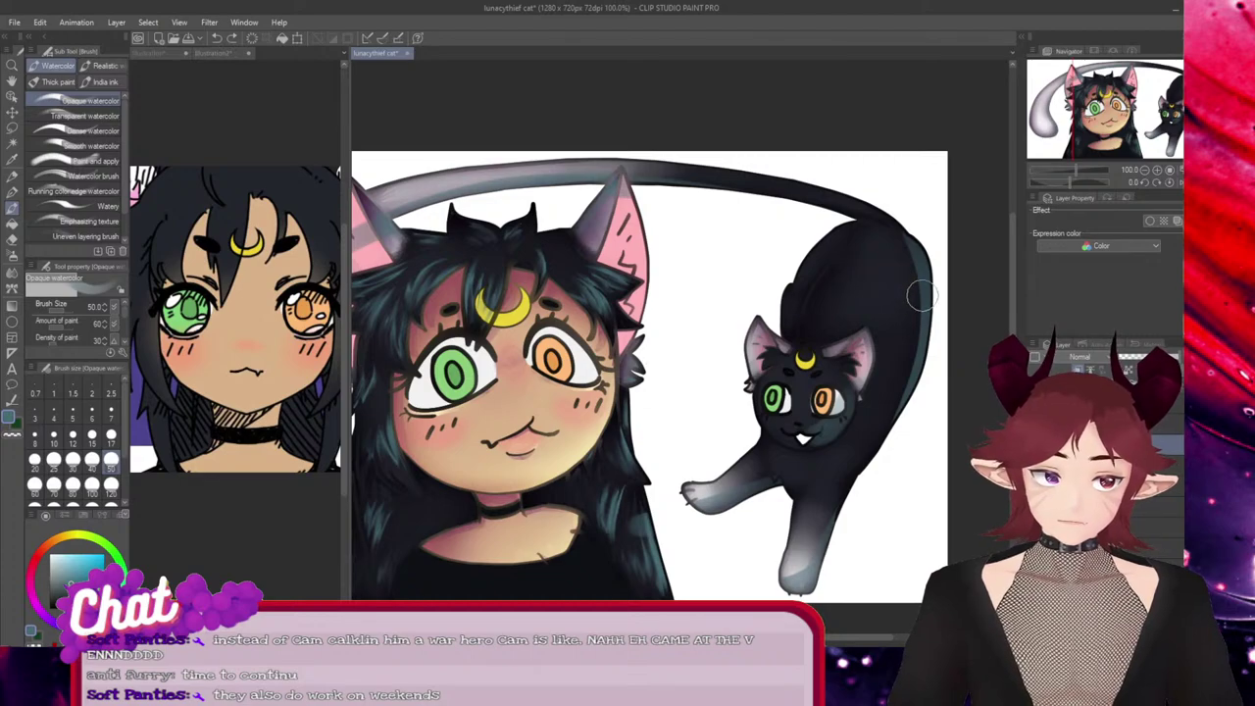
{"action": "mouse_move", "coordinate": [921, 294]}
{"action": "left_mouse_down"}
{"action": "mouse_move", "coordinate": [904, 336]}
{"action": "mouse_move", "coordinate": [920, 276]}
{"action": "mouse_move", "coordinate": [915, 321]}
{"action": "mouse_move", "coordinate": [925, 282]}
{"action": "mouse_move", "coordinate": [930, 321]}
{"action": "mouse_move", "coordinate": [915, 312]}
{"action": "mouse_move", "coordinate": [918, 354]}
{"action": "mouse_move", "coordinate": [910, 311]}
{"action": "mouse_move", "coordinate": [897, 433]}
{"action": "left_mouse_up"}
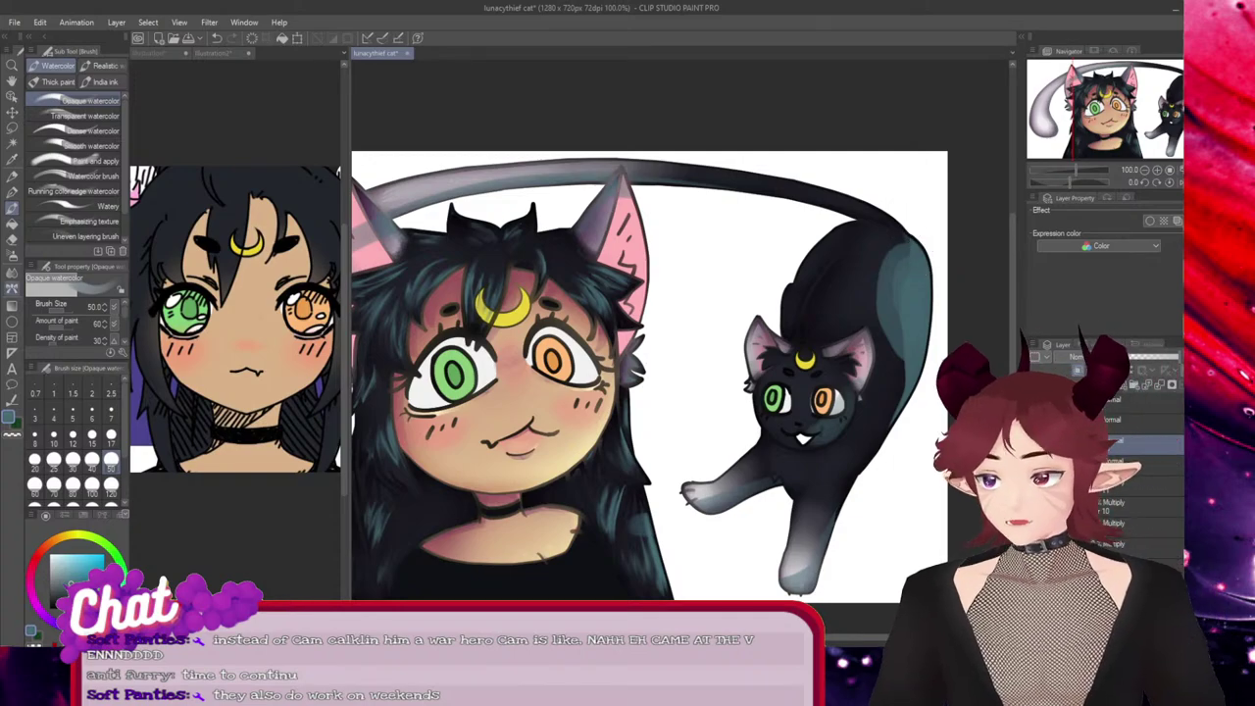
Erase the teal tint from the inner pink of the character's ear nearest the tail tip with the Hard eraser at size 30
{"action": "key", "text": "j"}
{"action": "key", "text": "e"}
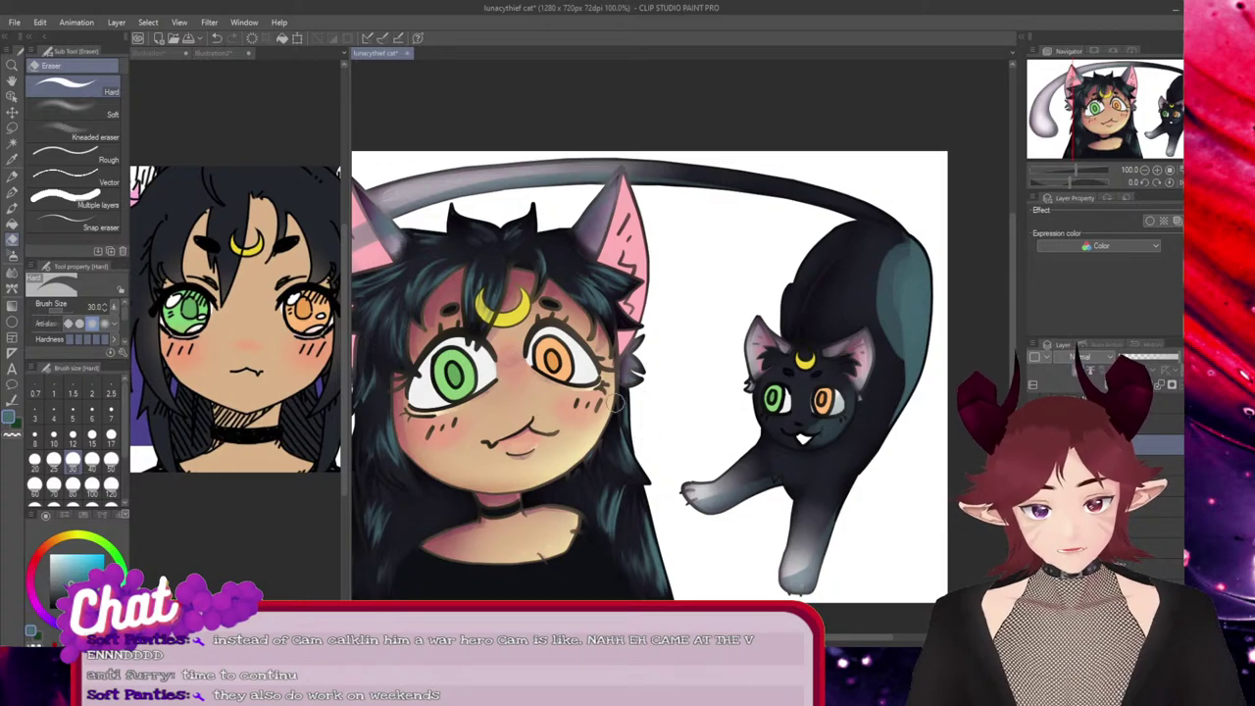
{"action": "left_click_drag", "start_coordinate": [809, 638], "coordinate": [781, 637]}
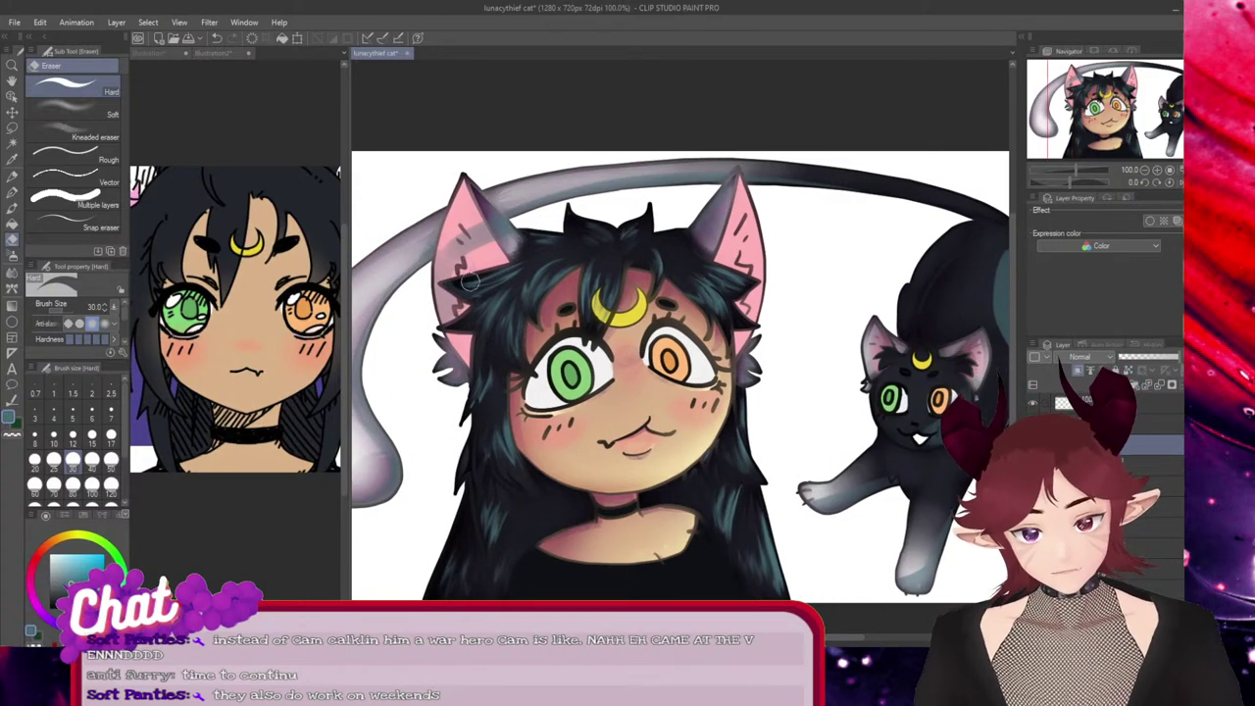
{"action": "left_click_drag", "start_coordinate": [466, 274], "coordinate": [469, 284]}
{"action": "left_click_drag", "start_coordinate": [451, 235], "coordinate": [447, 311]}
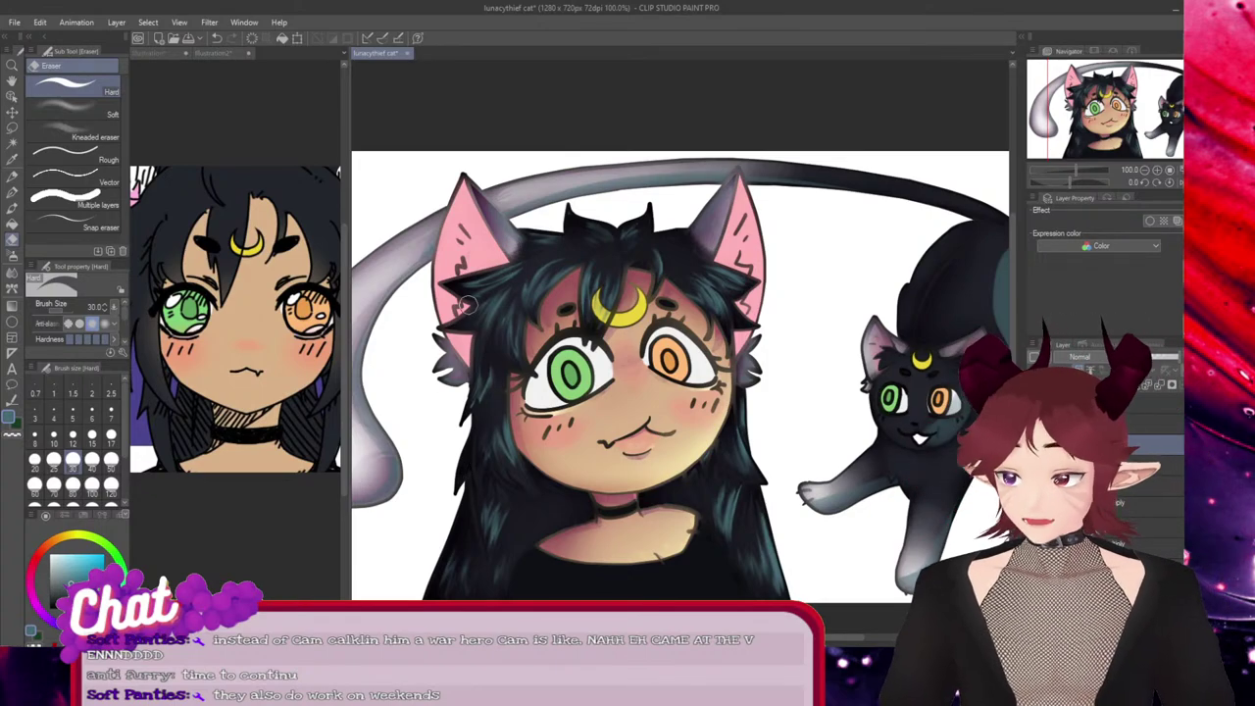
Paint teal highlights on the black cat's ear tufts with the Opaque watercolor brush at size 17, undoing the first ear stroke
{"action": "left_click_drag", "start_coordinate": [788, 637], "coordinate": [858, 637]}
{"action": "scroll", "coordinate": [695, 481], "scroll_direction": "up", "scroll_amount": 4}
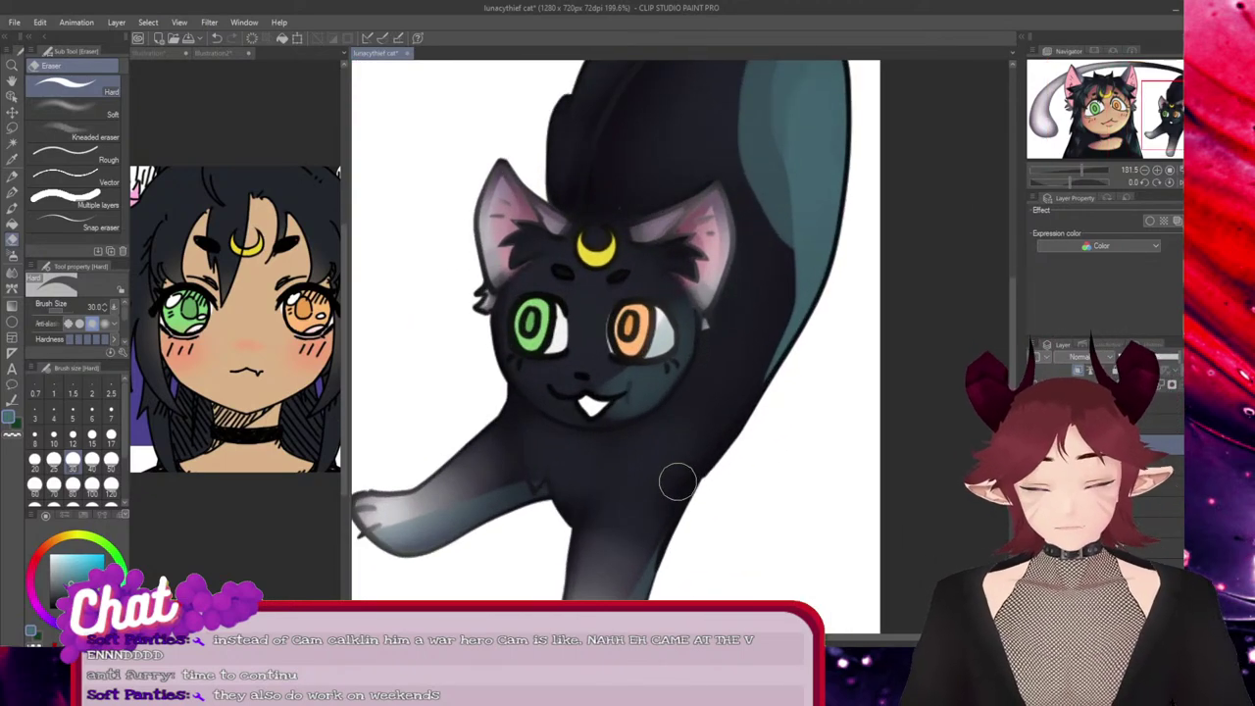
{"action": "key", "text": "b"}
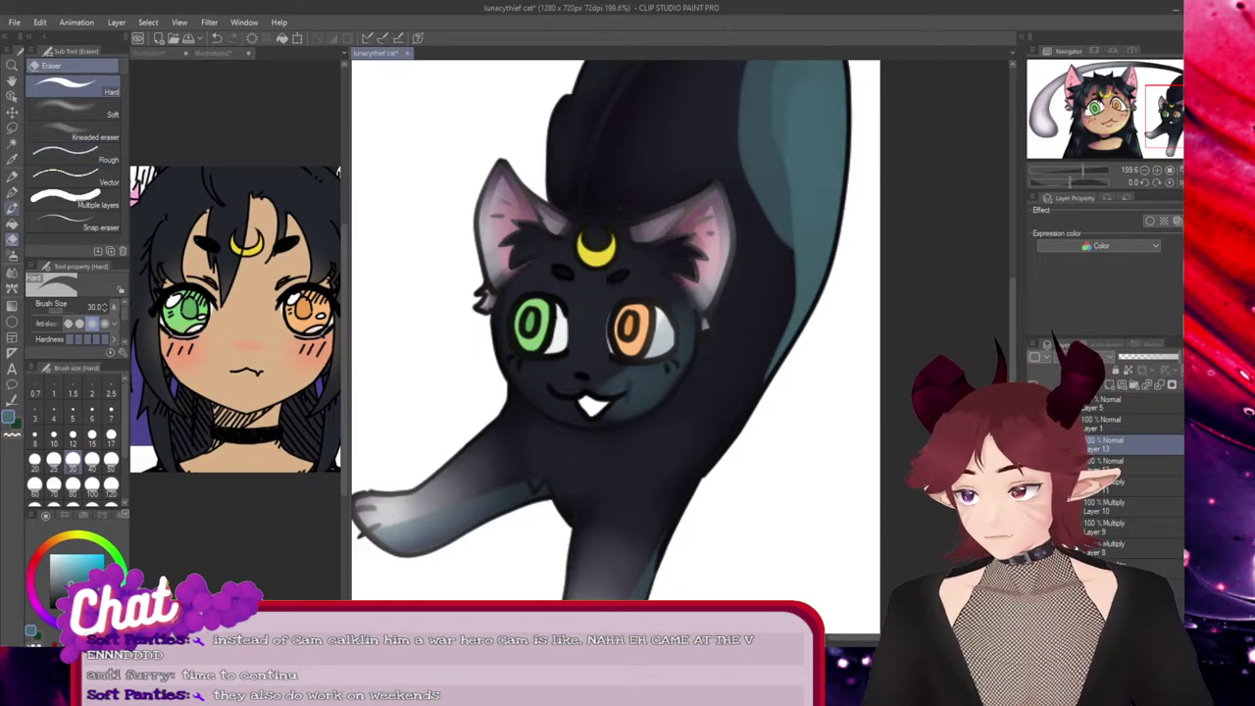
{"action": "left_click", "coordinate": [111, 434]}
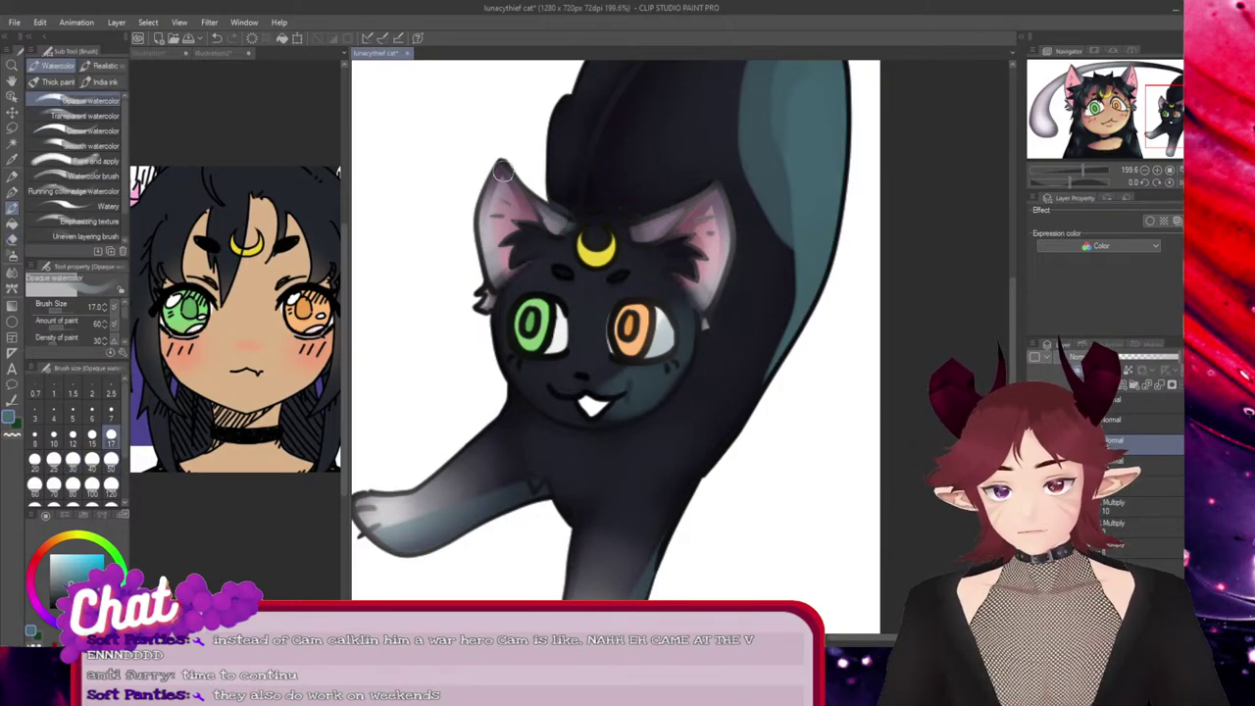
{"action": "mouse_move", "coordinate": [487, 226]}
{"action": "left_mouse_down"}
{"action": "mouse_move", "coordinate": [490, 269]}
{"action": "mouse_move", "coordinate": [492, 259]}
{"action": "left_mouse_up"}
{"action": "key", "text": "ctrl+z"}
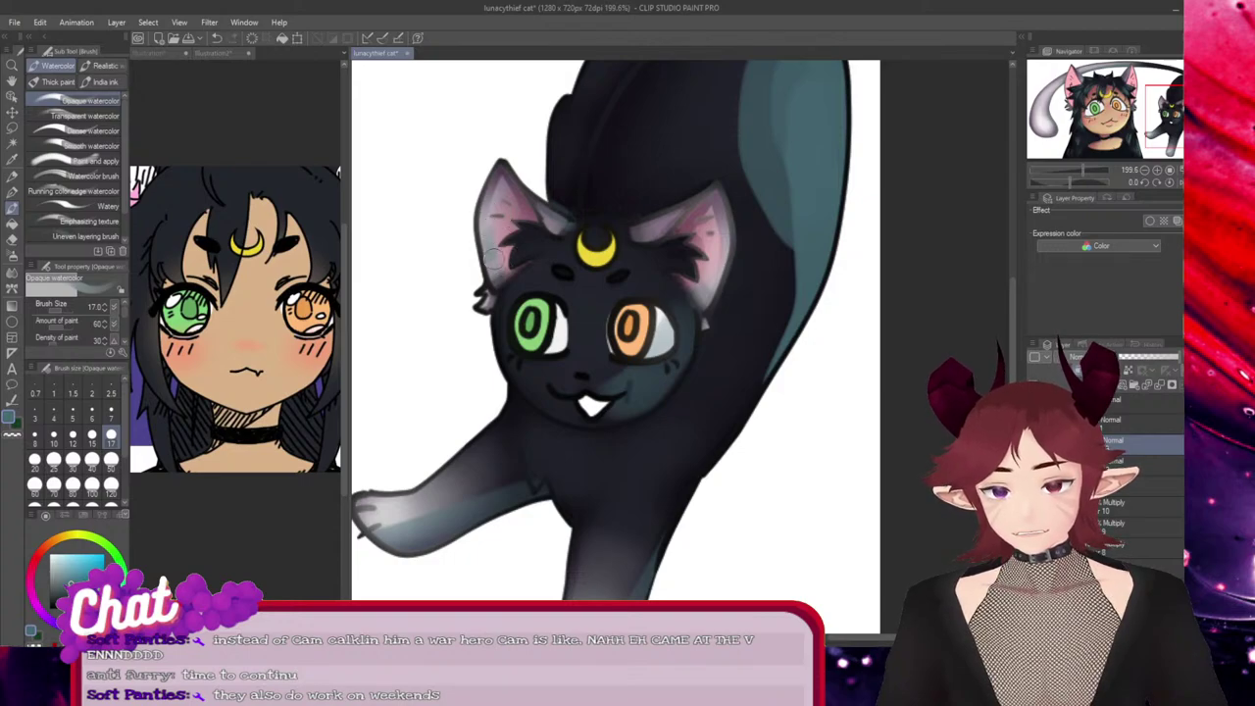
{"action": "left_click_drag", "start_coordinate": [723, 241], "coordinate": [713, 294]}
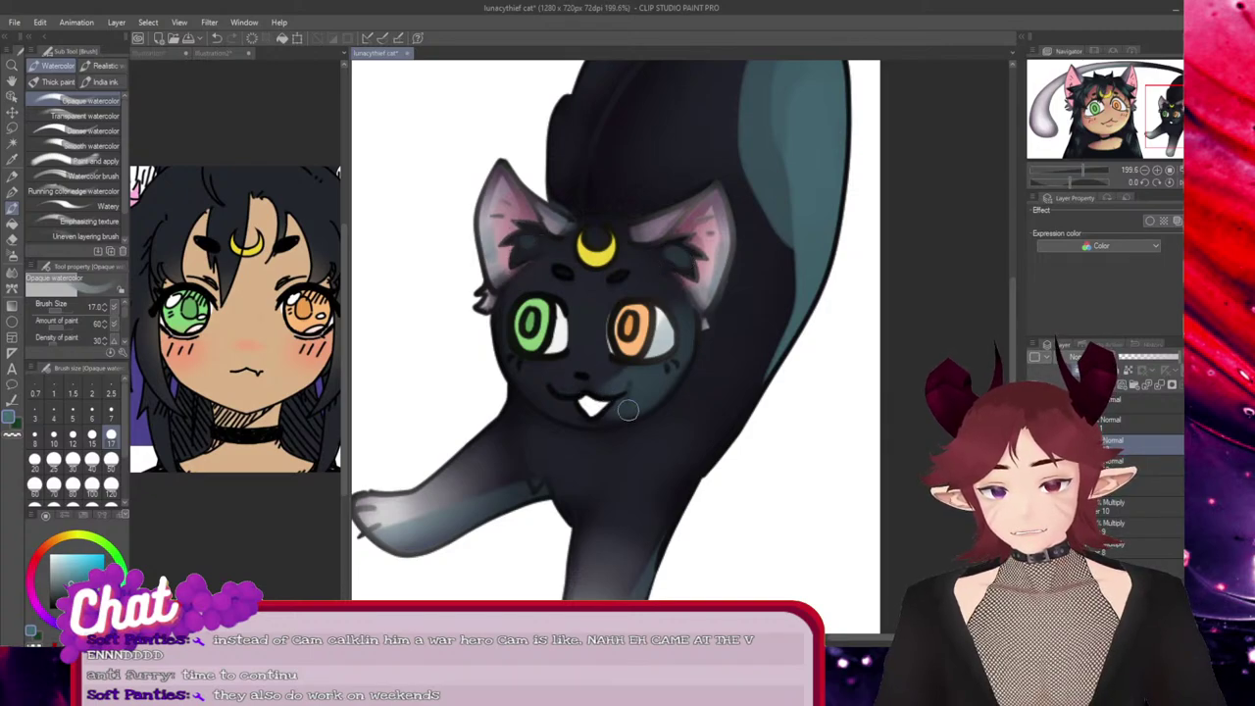
Set the Kneaded eraser to size 17 and clean the teal off the white of the cat's orange eye with the Hard eraser
{"action": "key", "text": "j"}
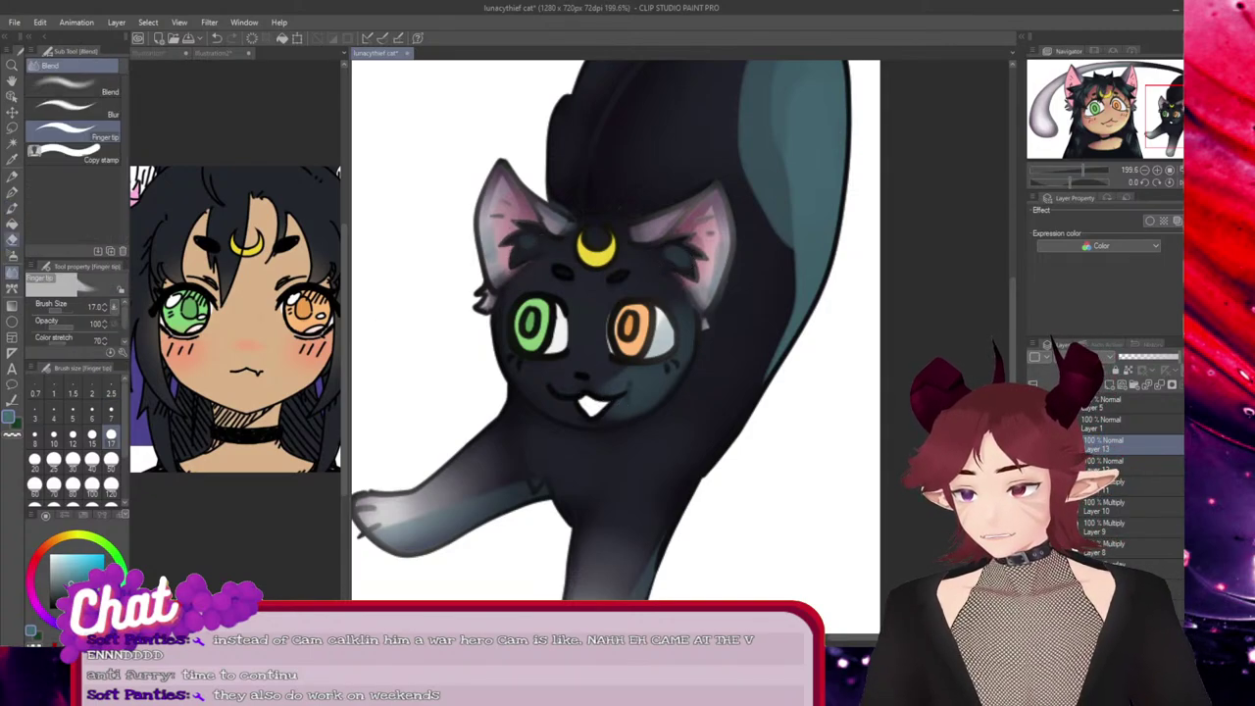
{"action": "key", "text": "e"}
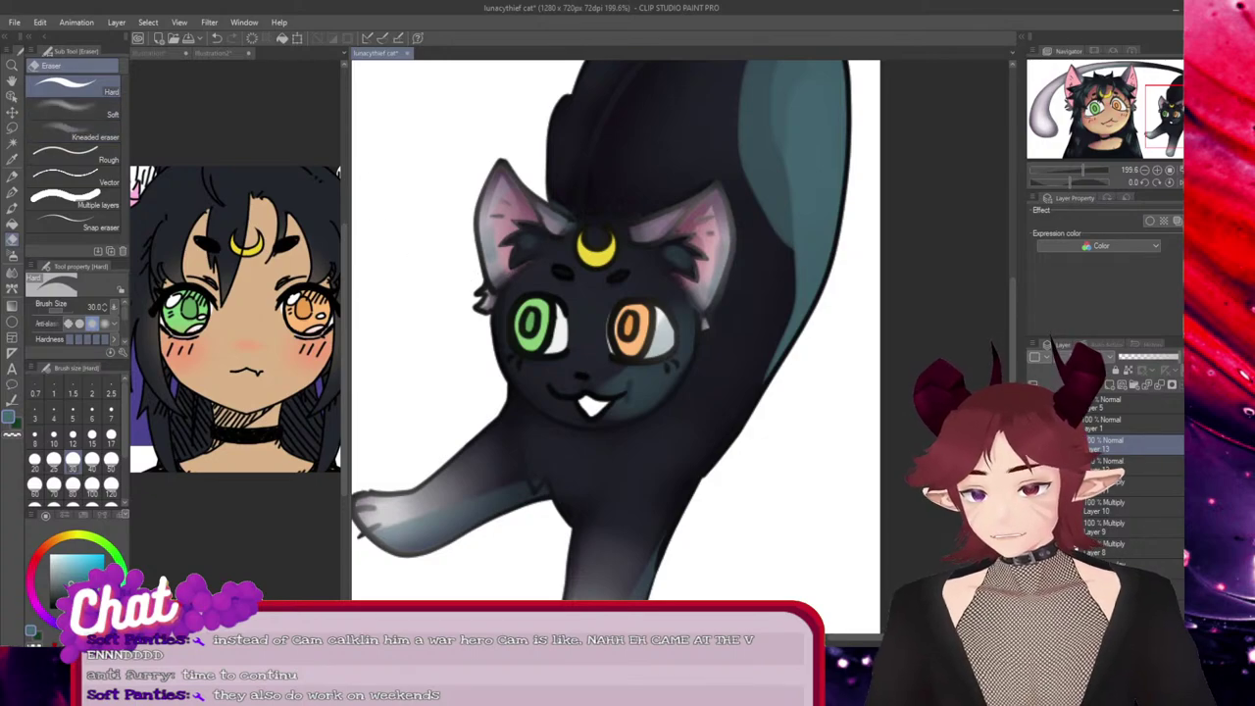
{"action": "left_click", "coordinate": [74, 132]}
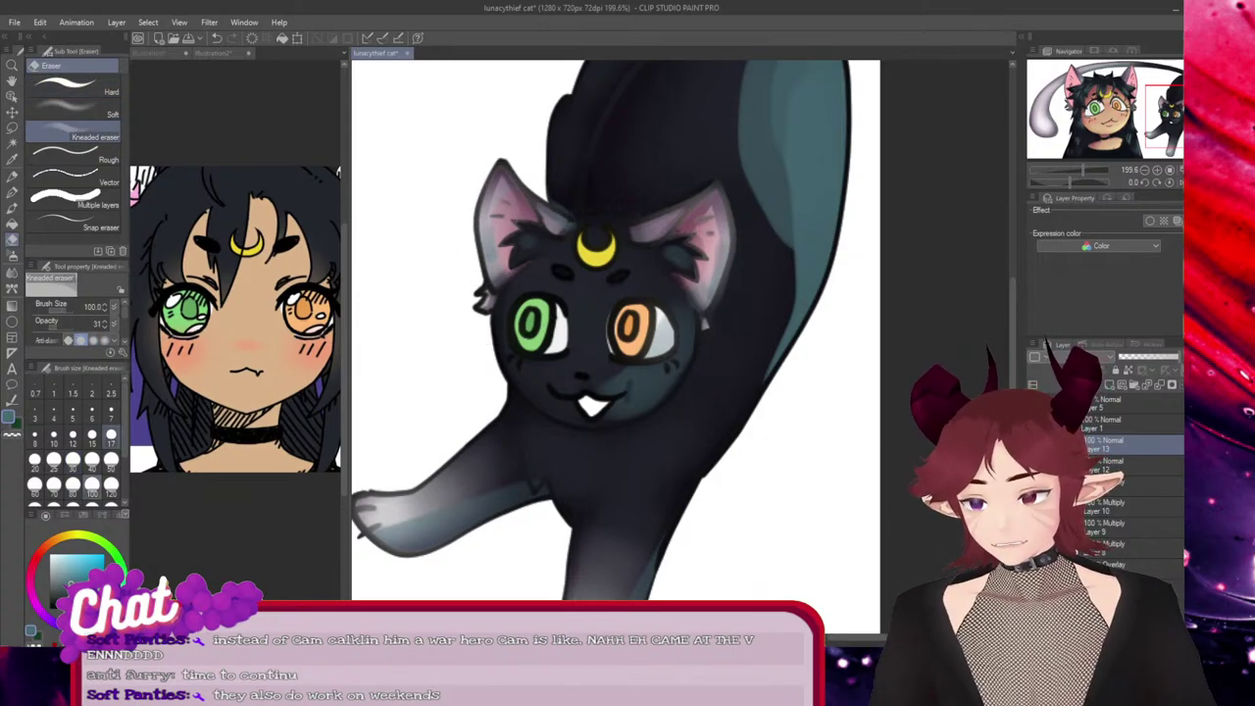
{"action": "left_click", "coordinate": [111, 432]}
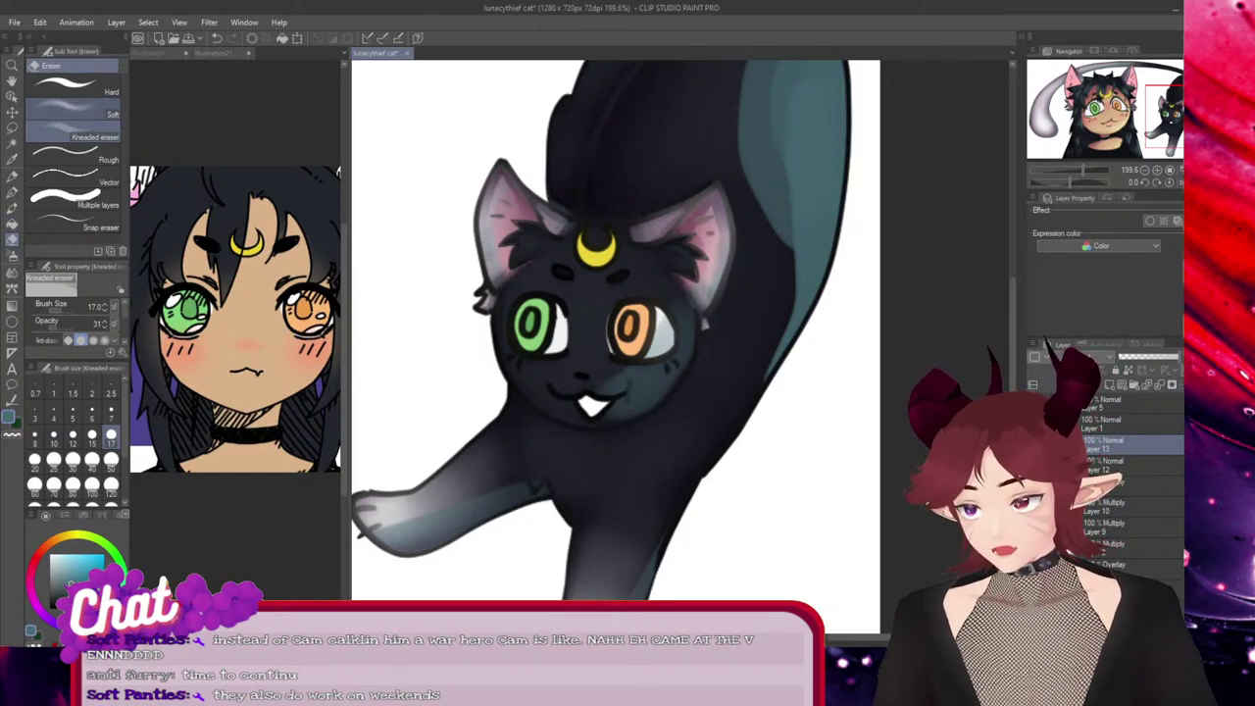
{"action": "left_click", "coordinate": [73, 86]}
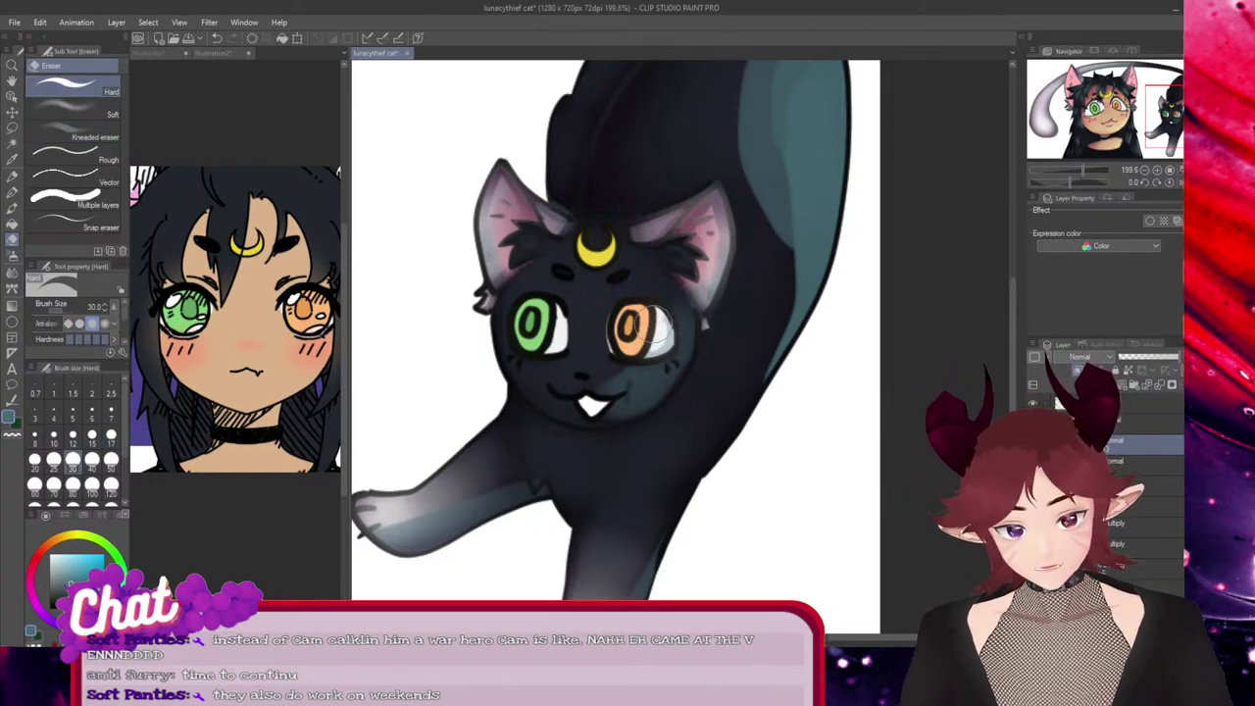
{"action": "left_click_drag", "start_coordinate": [647, 329], "coordinate": [659, 341]}
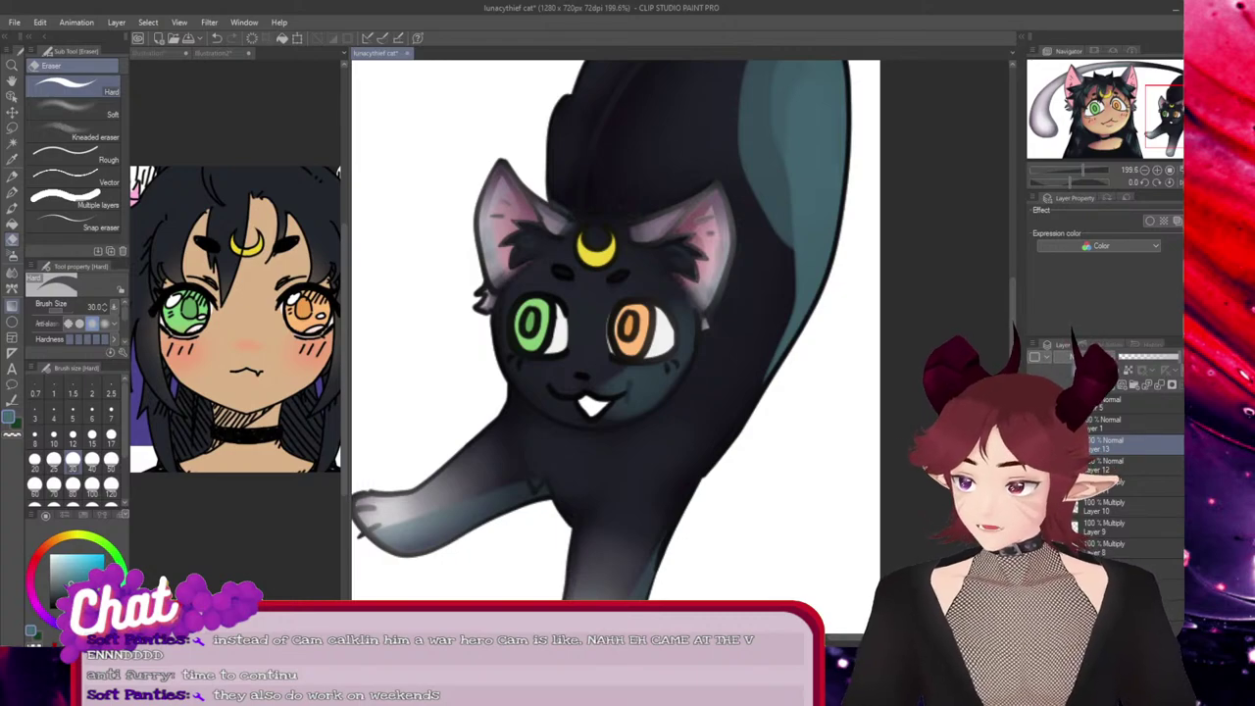
Fade the teal tint on the black cat's face and both front legs with the Kneaded eraser at size 50
{"action": "left_click", "coordinate": [74, 136]}
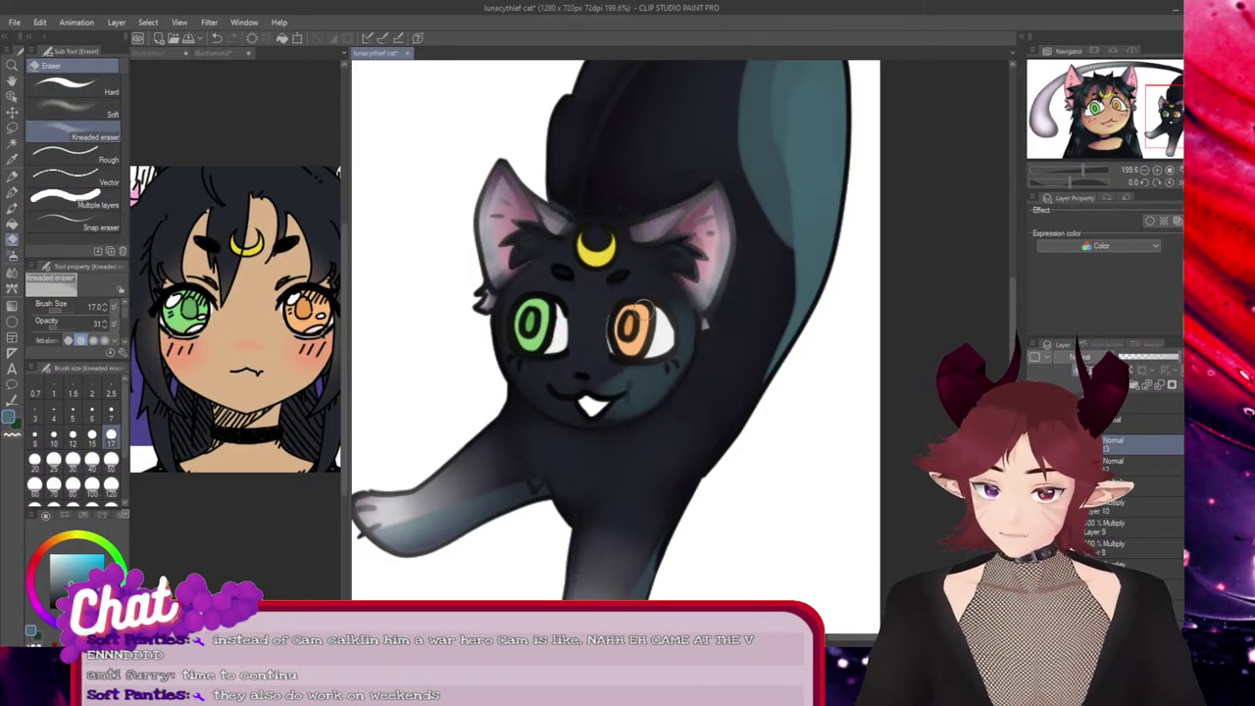
{"action": "left_click", "coordinate": [73, 459]}
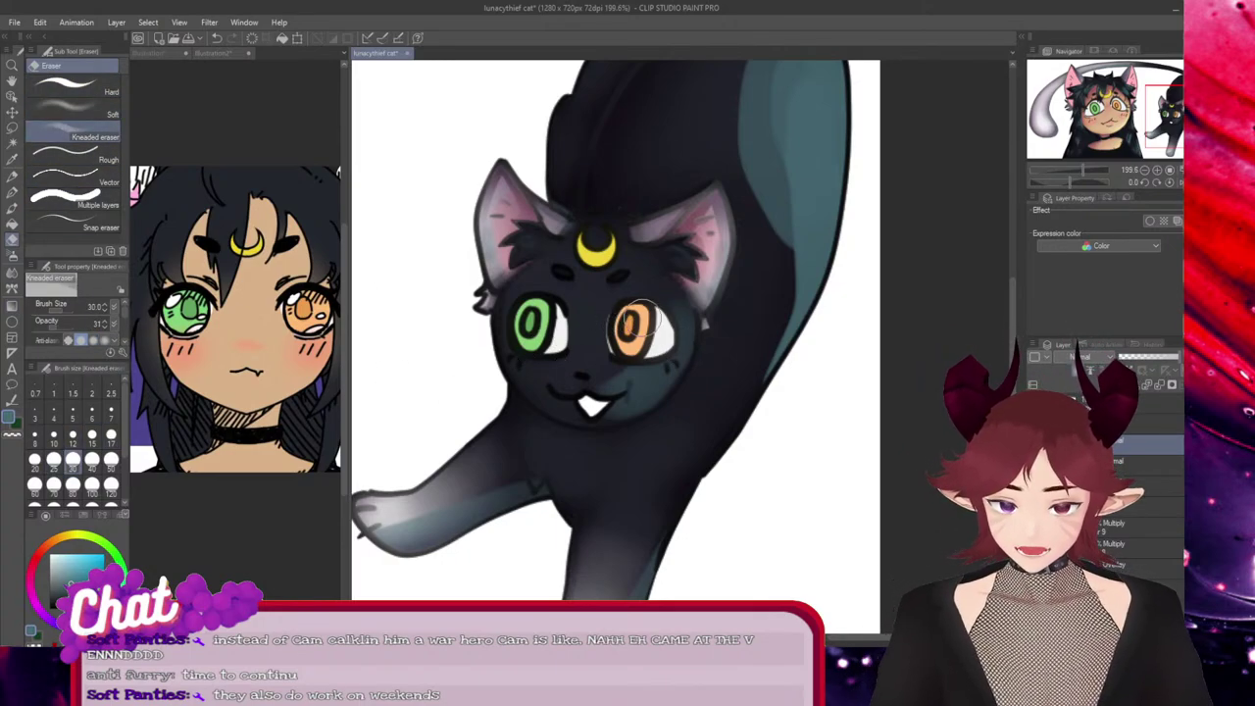
{"action": "left_click", "coordinate": [111, 459]}
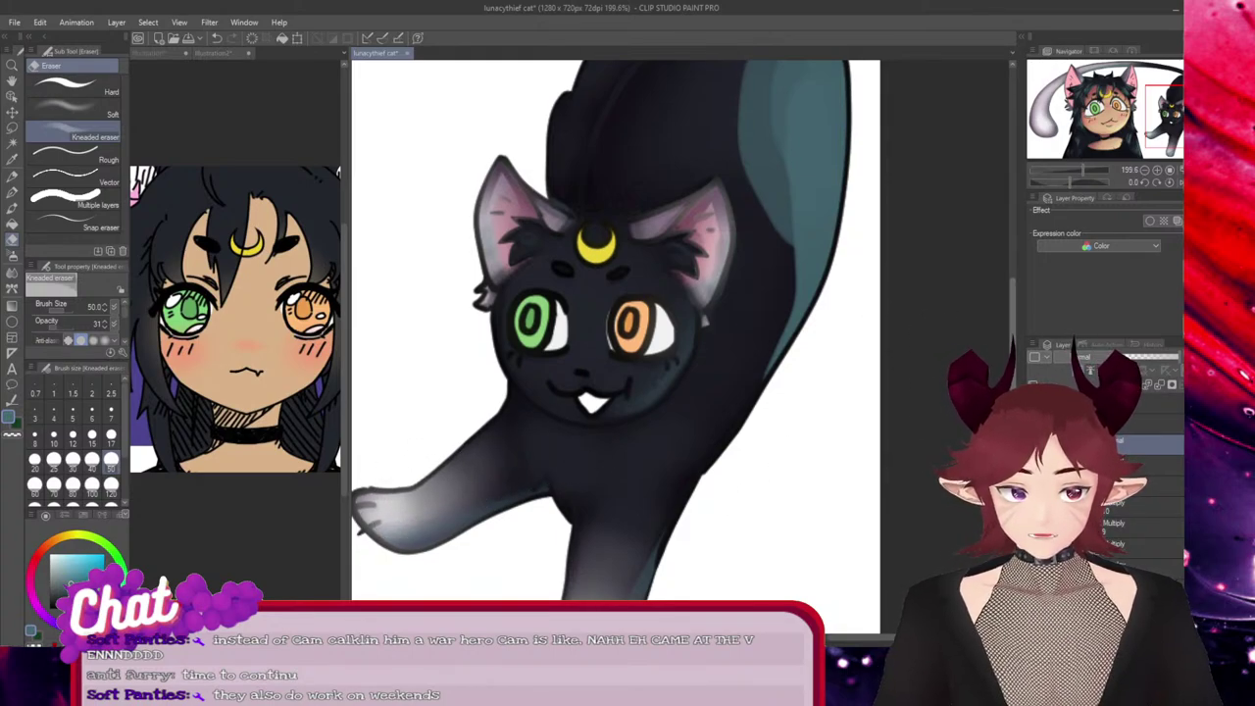
{"action": "scroll", "coordinate": [650, 316], "scroll_direction": "down", "scroll_amount": 5}
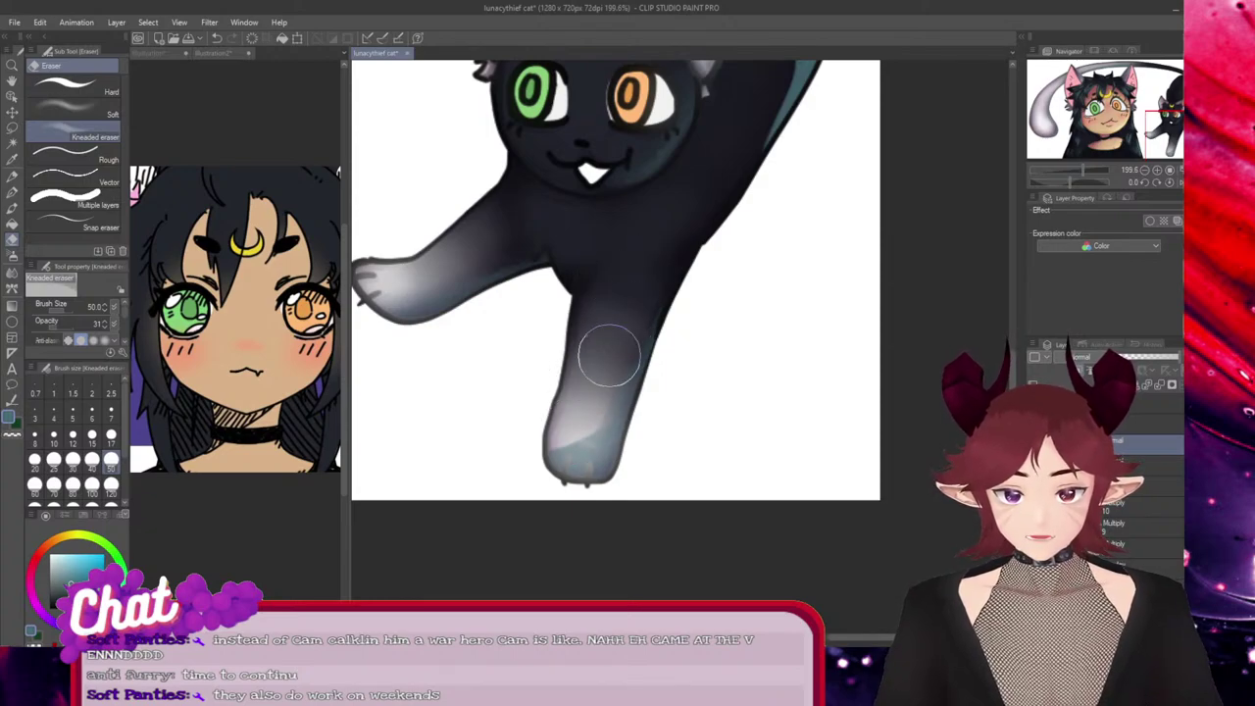
{"action": "mouse_move", "coordinate": [578, 412]}
{"action": "left_mouse_down"}
{"action": "mouse_move", "coordinate": [568, 416]}
{"action": "mouse_move", "coordinate": [580, 425]}
{"action": "mouse_move", "coordinate": [632, 306]}
{"action": "left_mouse_up"}
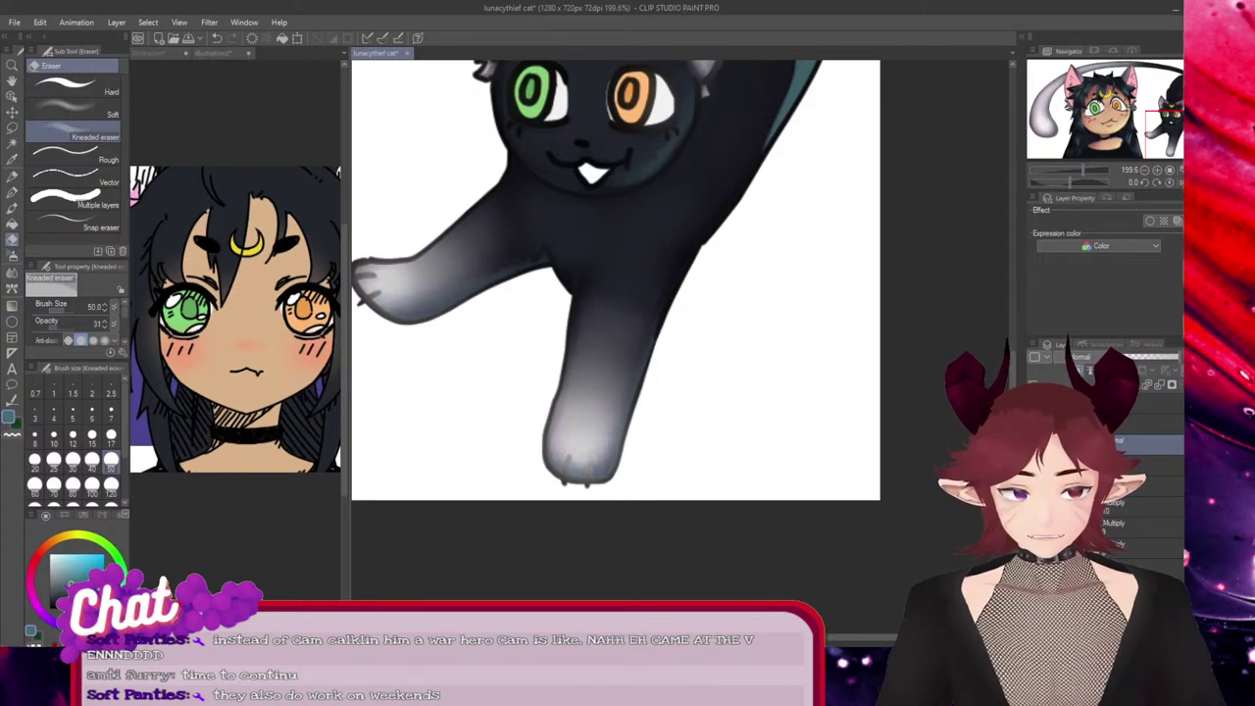
Fade the teal highlight along the black cat's back and rump to a soft rim with the Kneaded eraser at size 50
{"action": "left_click_drag", "start_coordinate": [1011, 397], "coordinate": [1011, 276]}
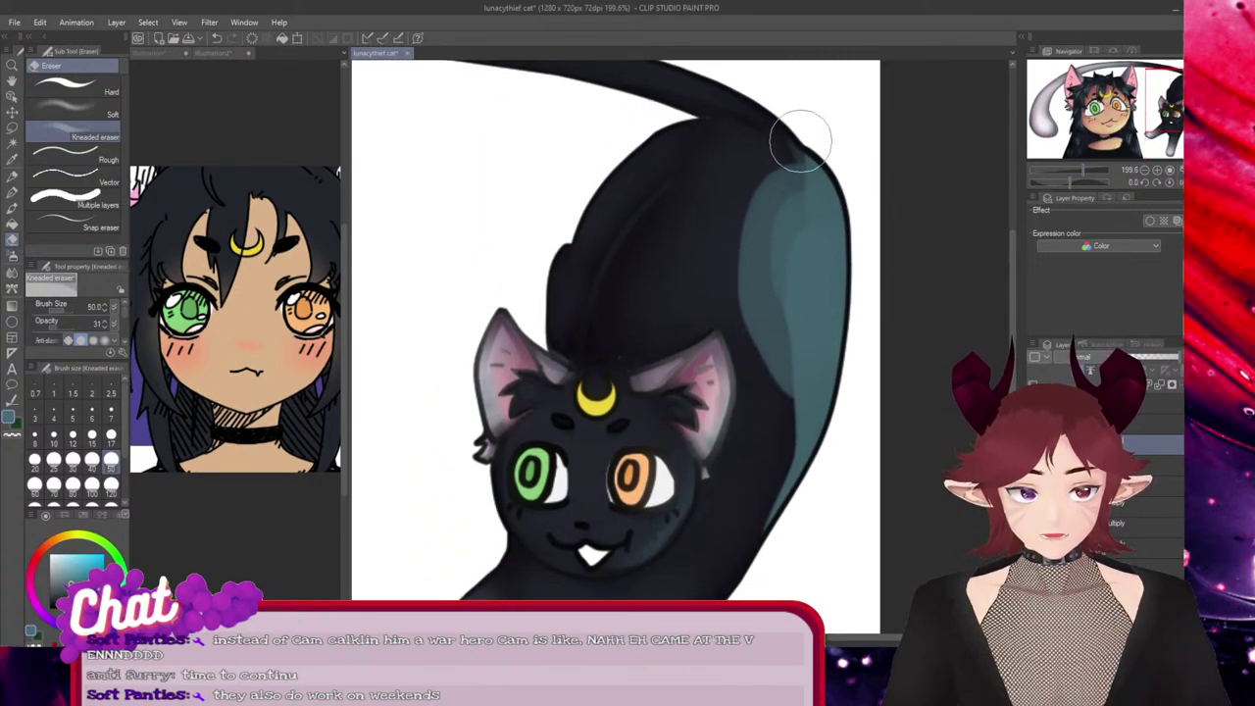
{"action": "mouse_move", "coordinate": [798, 142]}
{"action": "left_mouse_down"}
{"action": "mouse_move", "coordinate": [800, 177]}
{"action": "mouse_move", "coordinate": [789, 145]}
{"action": "mouse_move", "coordinate": [749, 260]}
{"action": "mouse_move", "coordinate": [786, 196]}
{"action": "mouse_move", "coordinate": [749, 347]}
{"action": "mouse_move", "coordinate": [758, 265]}
{"action": "mouse_move", "coordinate": [755, 402]}
{"action": "mouse_move", "coordinate": [757, 226]}
{"action": "mouse_move", "coordinate": [743, 327]}
{"action": "mouse_move", "coordinate": [768, 413]}
{"action": "mouse_move", "coordinate": [799, 194]}
{"action": "mouse_move", "coordinate": [815, 188]}
{"action": "mouse_move", "coordinate": [791, 415]}
{"action": "mouse_move", "coordinate": [810, 214]}
{"action": "mouse_move", "coordinate": [847, 148]}
{"action": "mouse_move", "coordinate": [773, 390]}
{"action": "mouse_move", "coordinate": [750, 243]}
{"action": "mouse_move", "coordinate": [834, 139]}
{"action": "mouse_move", "coordinate": [745, 354]}
{"action": "mouse_move", "coordinate": [795, 159]}
{"action": "mouse_move", "coordinate": [779, 201]}
{"action": "mouse_move", "coordinate": [854, 157]}
{"action": "mouse_move", "coordinate": [796, 202]}
{"action": "mouse_move", "coordinate": [833, 175]}
{"action": "mouse_move", "coordinate": [829, 159]}
{"action": "mouse_move", "coordinate": [795, 212]}
{"action": "mouse_move", "coordinate": [768, 348]}
{"action": "mouse_move", "coordinate": [763, 520]}
{"action": "mouse_move", "coordinate": [775, 376]}
{"action": "mouse_move", "coordinate": [744, 525]}
{"action": "mouse_move", "coordinate": [776, 448]}
{"action": "mouse_move", "coordinate": [748, 515]}
{"action": "mouse_move", "coordinate": [776, 362]}
{"action": "mouse_move", "coordinate": [771, 345]}
{"action": "mouse_move", "coordinate": [738, 516]}
{"action": "mouse_move", "coordinate": [761, 351]}
{"action": "mouse_move", "coordinate": [740, 265]}
{"action": "mouse_move", "coordinate": [716, 453]}
{"action": "mouse_move", "coordinate": [721, 421]}
{"action": "mouse_move", "coordinate": [751, 450]}
{"action": "mouse_move", "coordinate": [794, 209]}
{"action": "mouse_move", "coordinate": [839, 174]}
{"action": "mouse_move", "coordinate": [810, 505]}
{"action": "mouse_move", "coordinate": [817, 310]}
{"action": "mouse_move", "coordinate": [849, 206]}
{"action": "mouse_move", "coordinate": [801, 479]}
{"action": "left_mouse_up"}
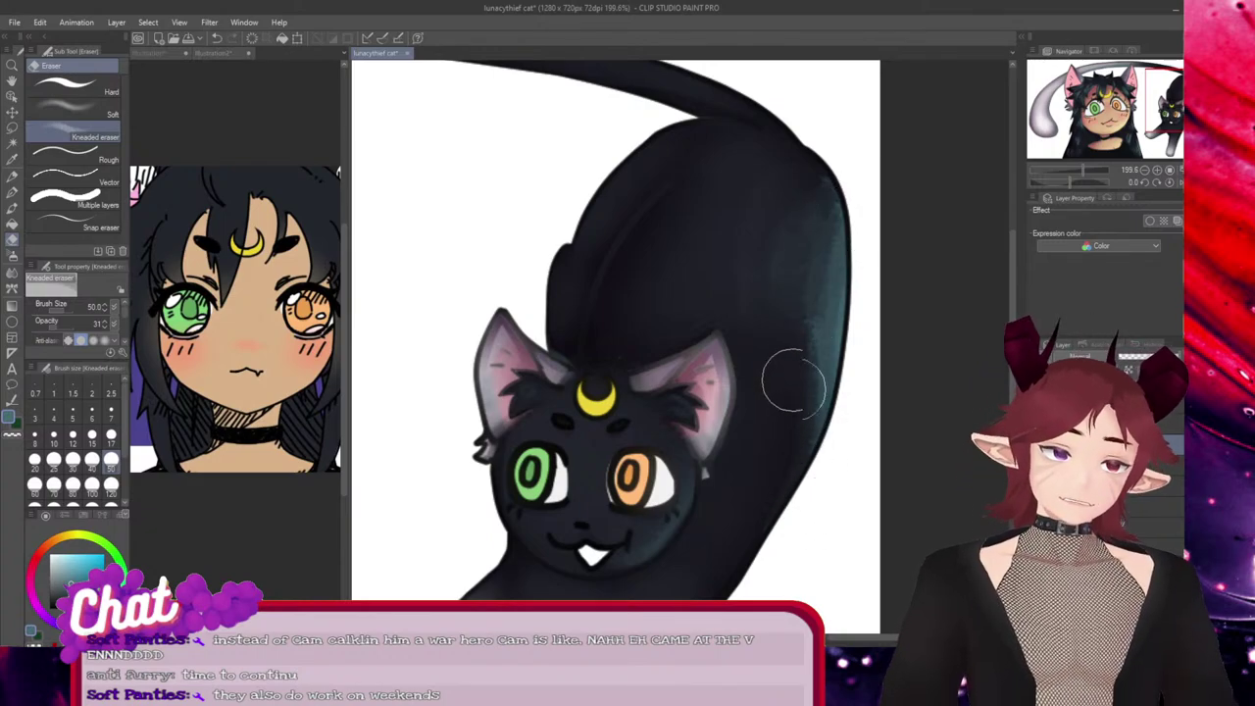
{"action": "left_click", "coordinate": [73, 114]}
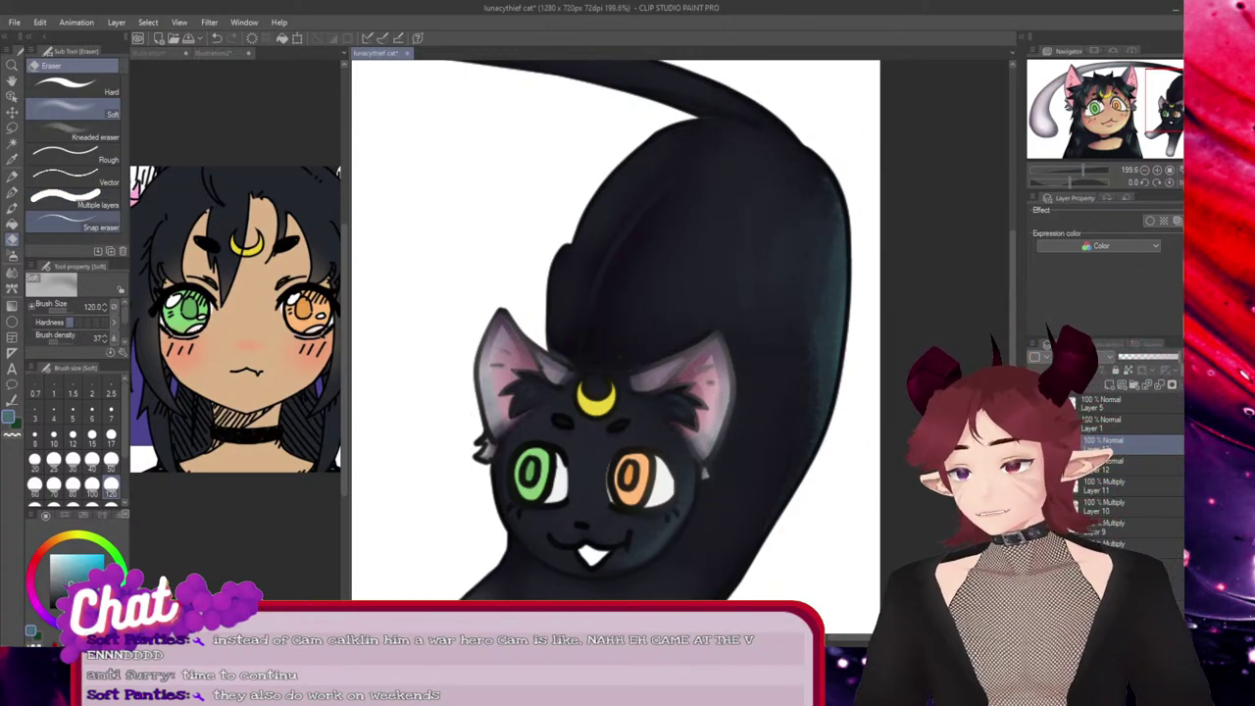
{"action": "left_click", "coordinate": [74, 136]}
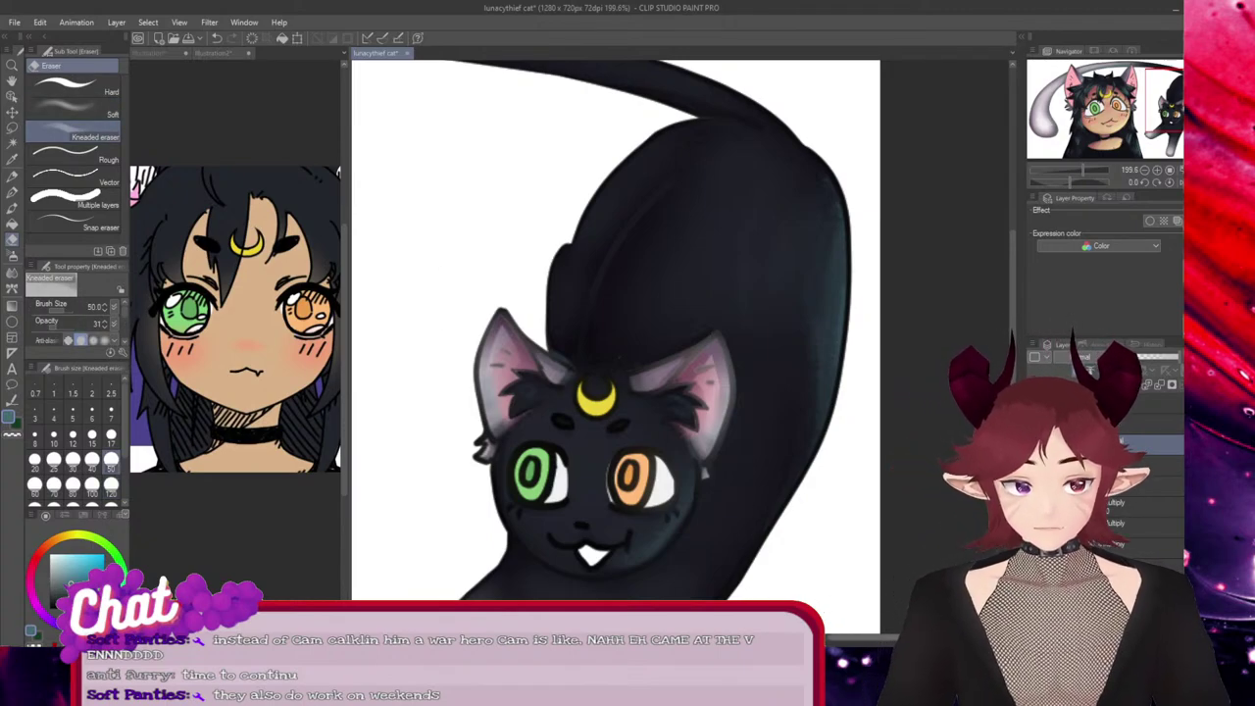
Soften the teal along the underside of the long tail down to its rounded tip with the Kneaded eraser at size 50
{"action": "left_click_drag", "start_coordinate": [858, 638], "coordinate": [798, 638]}
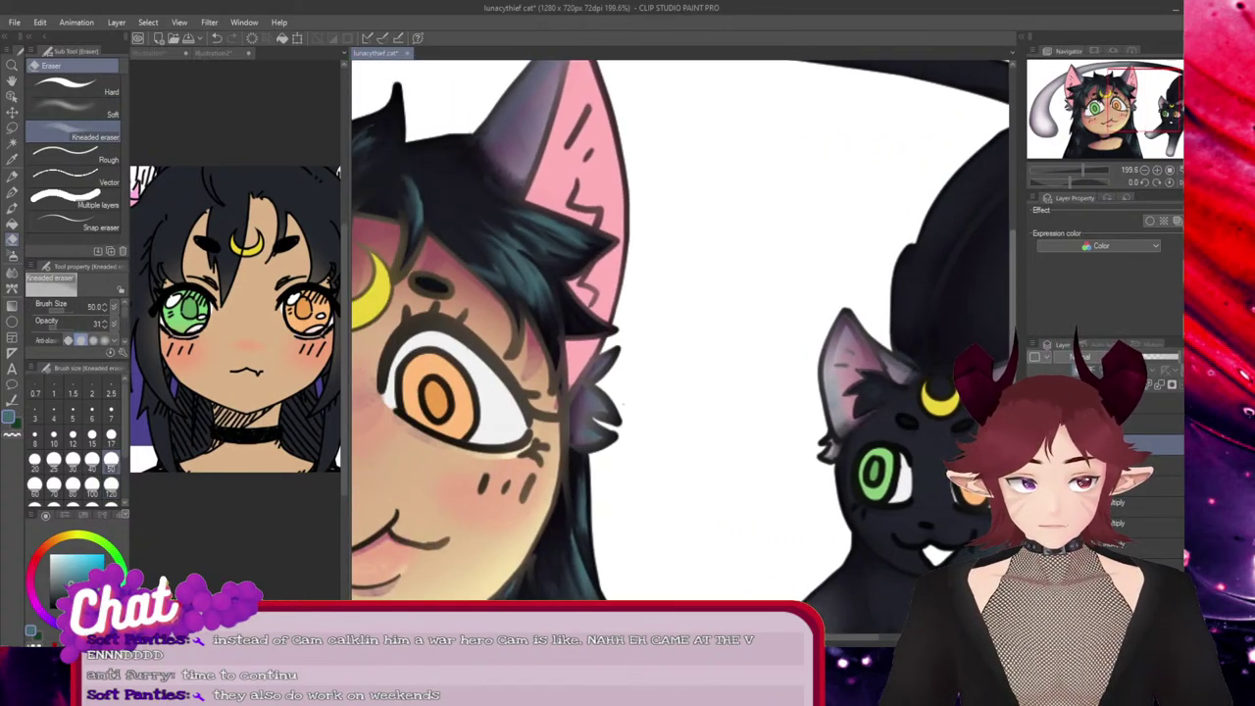
{"action": "left_click_drag", "start_coordinate": [1013, 283], "coordinate": [1012, 241]}
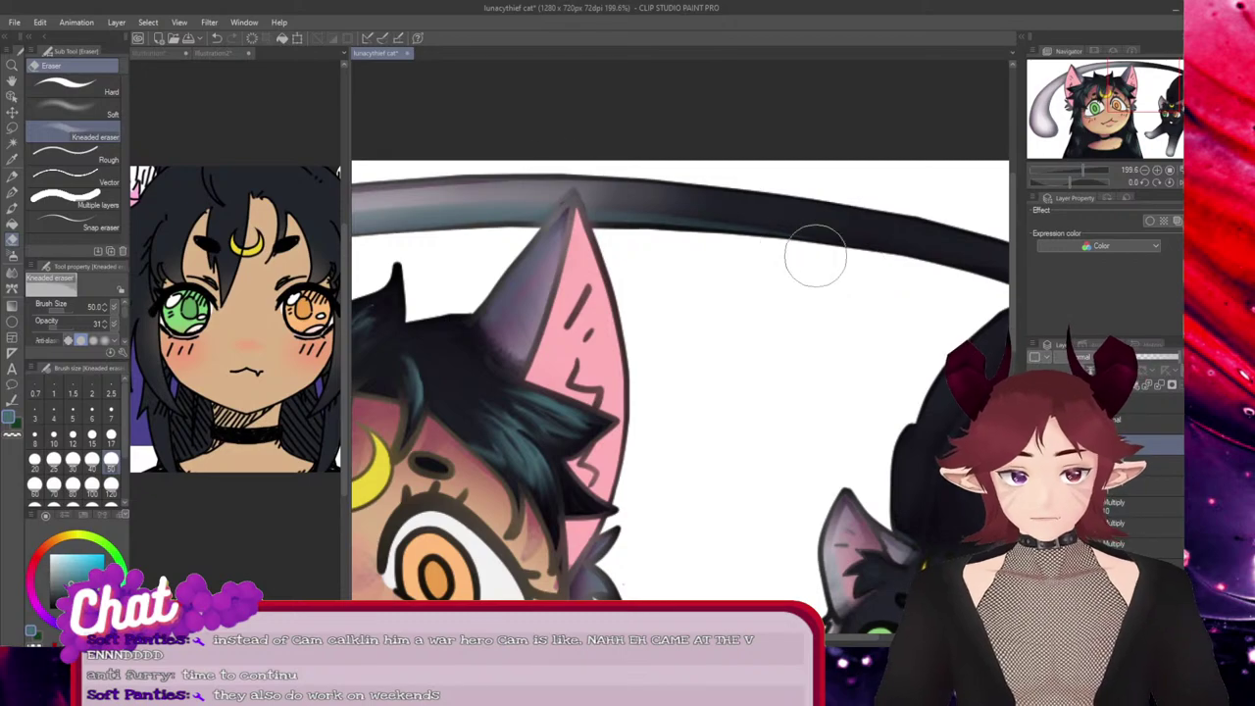
{"action": "mouse_move", "coordinate": [816, 256]}
{"action": "left_mouse_down"}
{"action": "mouse_move", "coordinate": [652, 199]}
{"action": "mouse_move", "coordinate": [614, 215]}
{"action": "mouse_move", "coordinate": [375, 187]}
{"action": "mouse_move", "coordinate": [405, 205]}
{"action": "mouse_move", "coordinate": [553, 213]}
{"action": "mouse_move", "coordinate": [529, 240]}
{"action": "mouse_move", "coordinate": [850, 256]}
{"action": "left_mouse_up"}
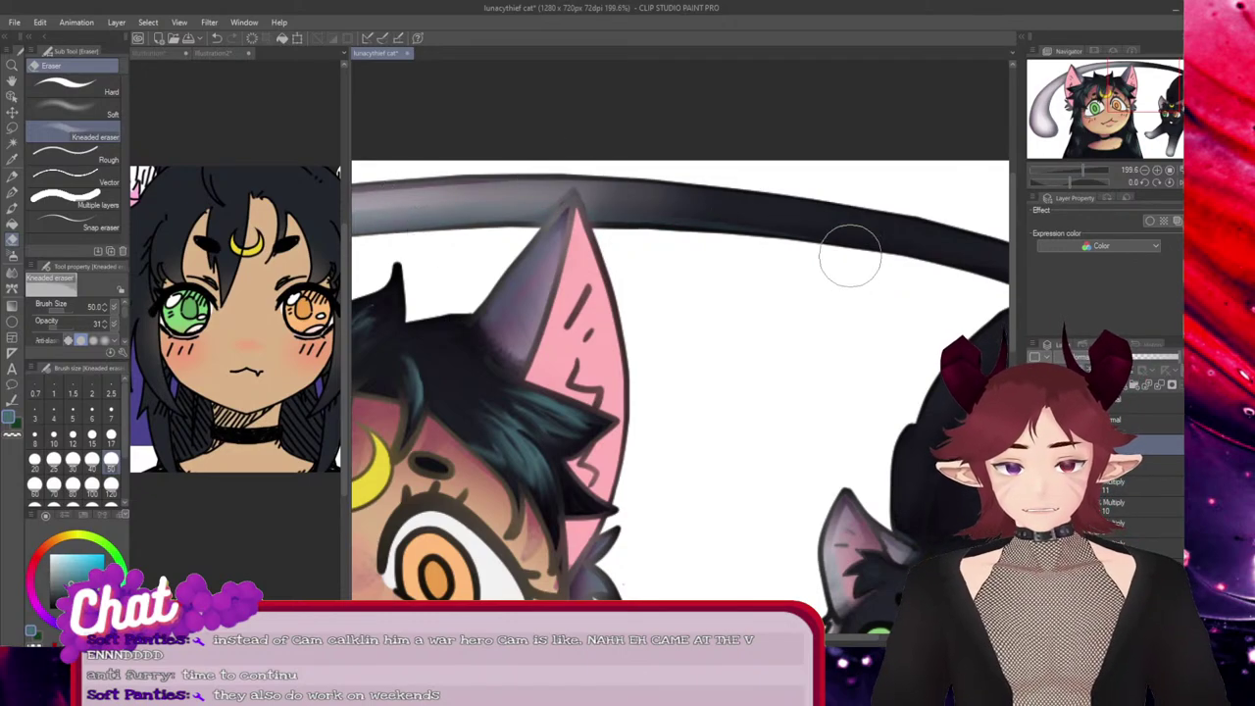
{"action": "left_click_drag", "start_coordinate": [851, 637], "coordinate": [810, 637]}
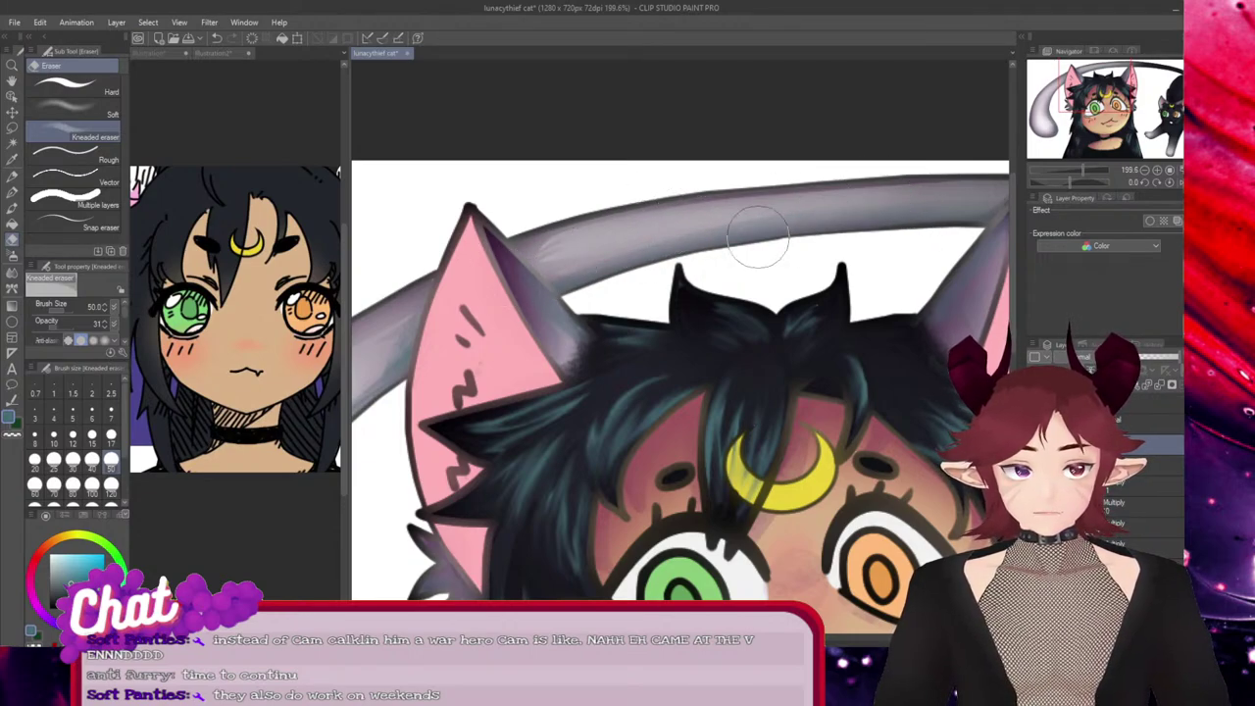
{"action": "left_click_drag", "start_coordinate": [851, 639], "coordinate": [810, 639]}
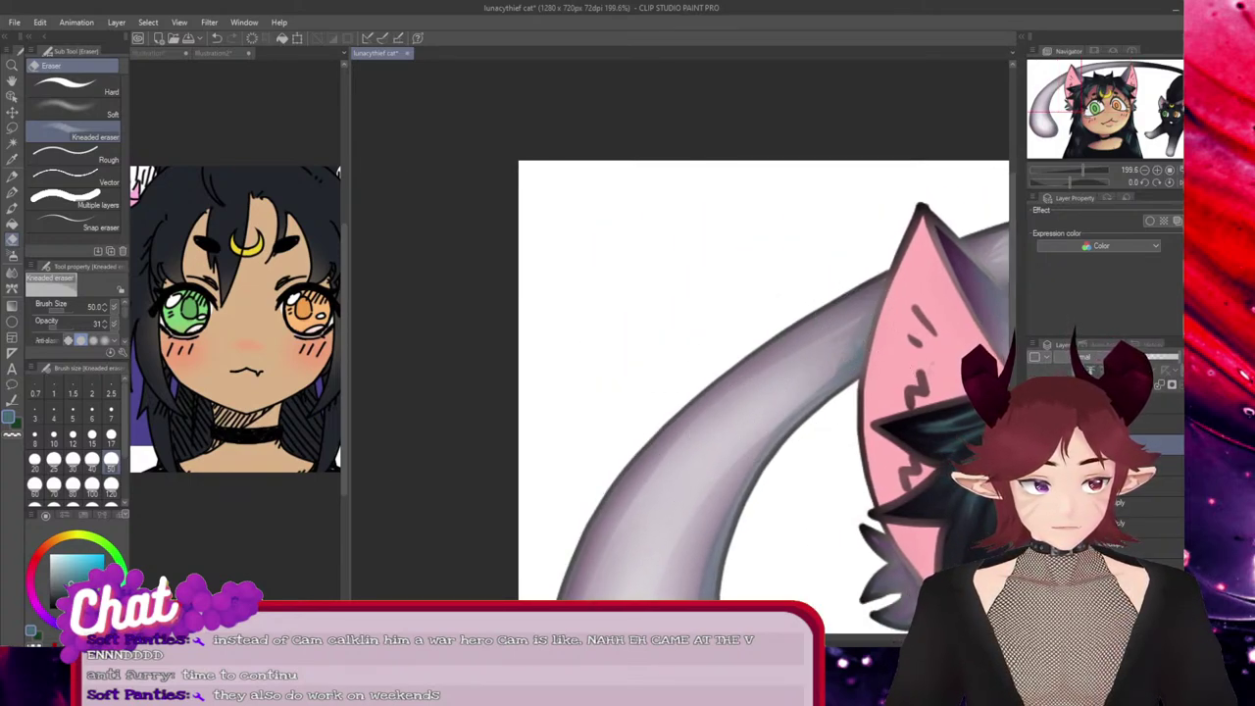
{"action": "scroll", "coordinate": [766, 347], "scroll_direction": "down", "scroll_amount": 5}
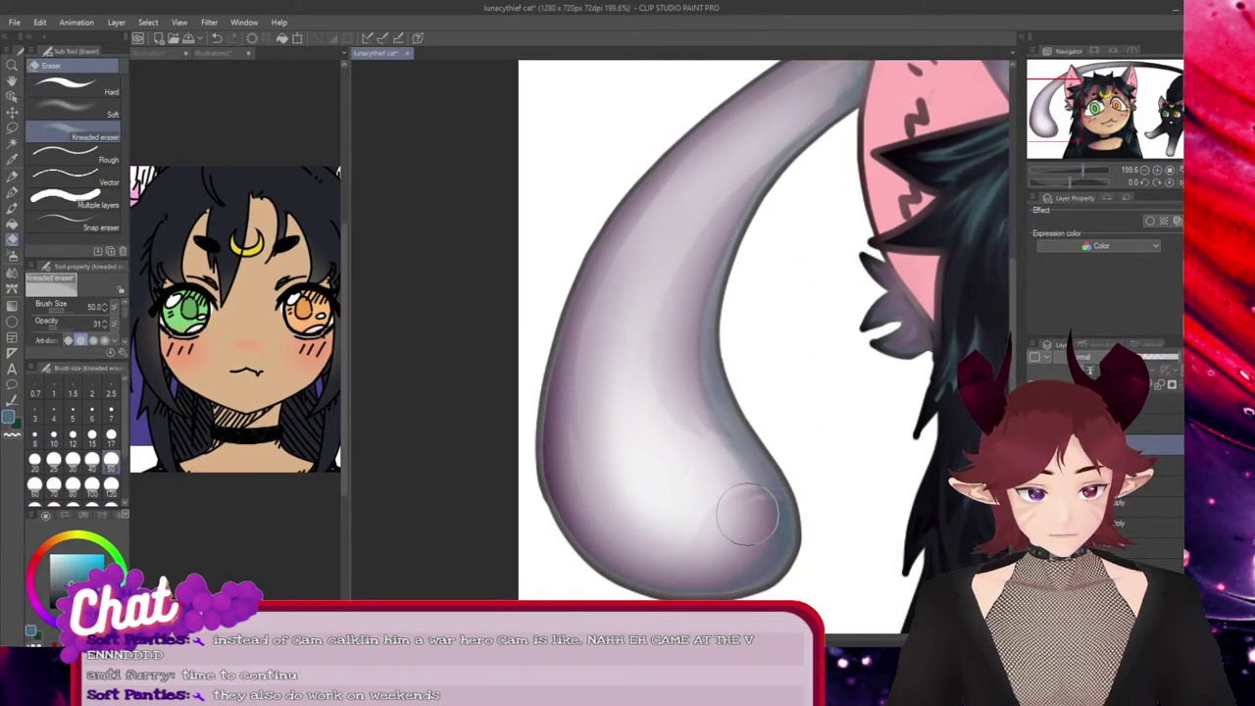
{"action": "mouse_move", "coordinate": [698, 379]}
{"action": "left_mouse_down"}
{"action": "mouse_move", "coordinate": [753, 527]}
{"action": "mouse_move", "coordinate": [756, 493]}
{"action": "mouse_move", "coordinate": [700, 573]}
{"action": "mouse_move", "coordinate": [768, 530]}
{"action": "mouse_move", "coordinate": [610, 562]}
{"action": "mouse_move", "coordinate": [680, 548]}
{"action": "mouse_move", "coordinate": [658, 569]}
{"action": "left_mouse_up"}
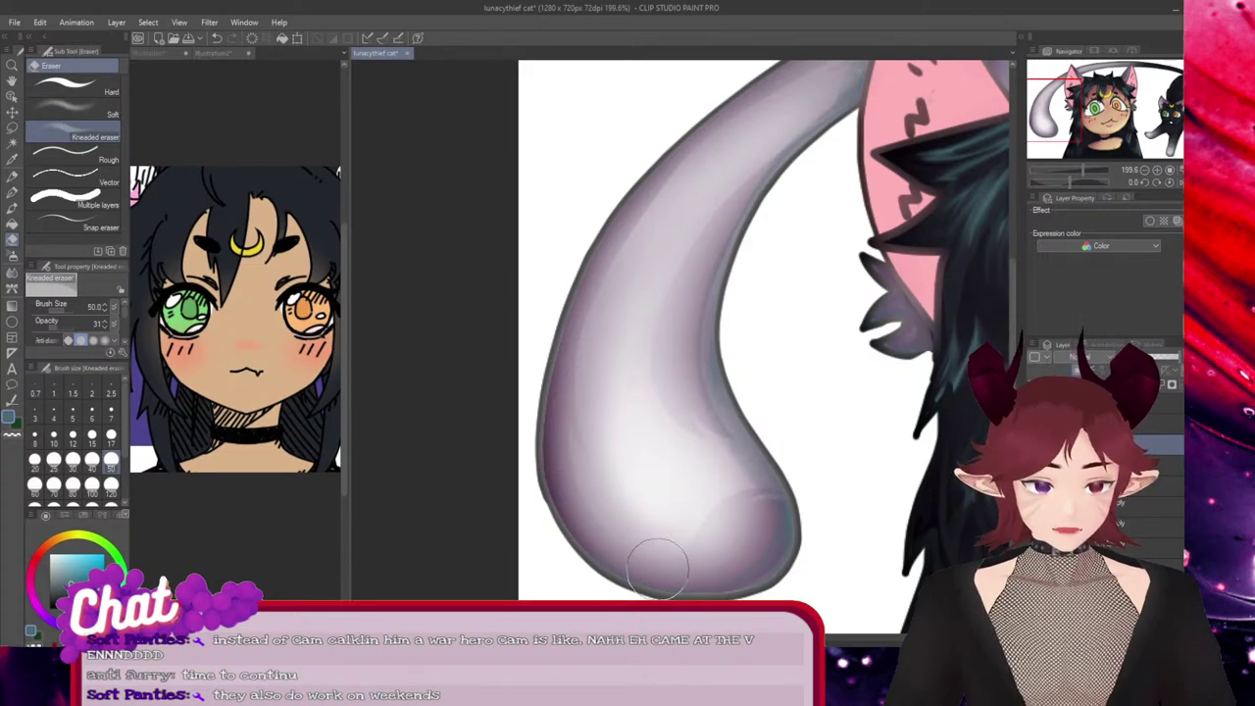
Undo the last two eraser strokes on the rounded tail tip
{"action": "scroll", "coordinate": [879, 444], "scroll_direction": "down", "scroll_amount": 3}
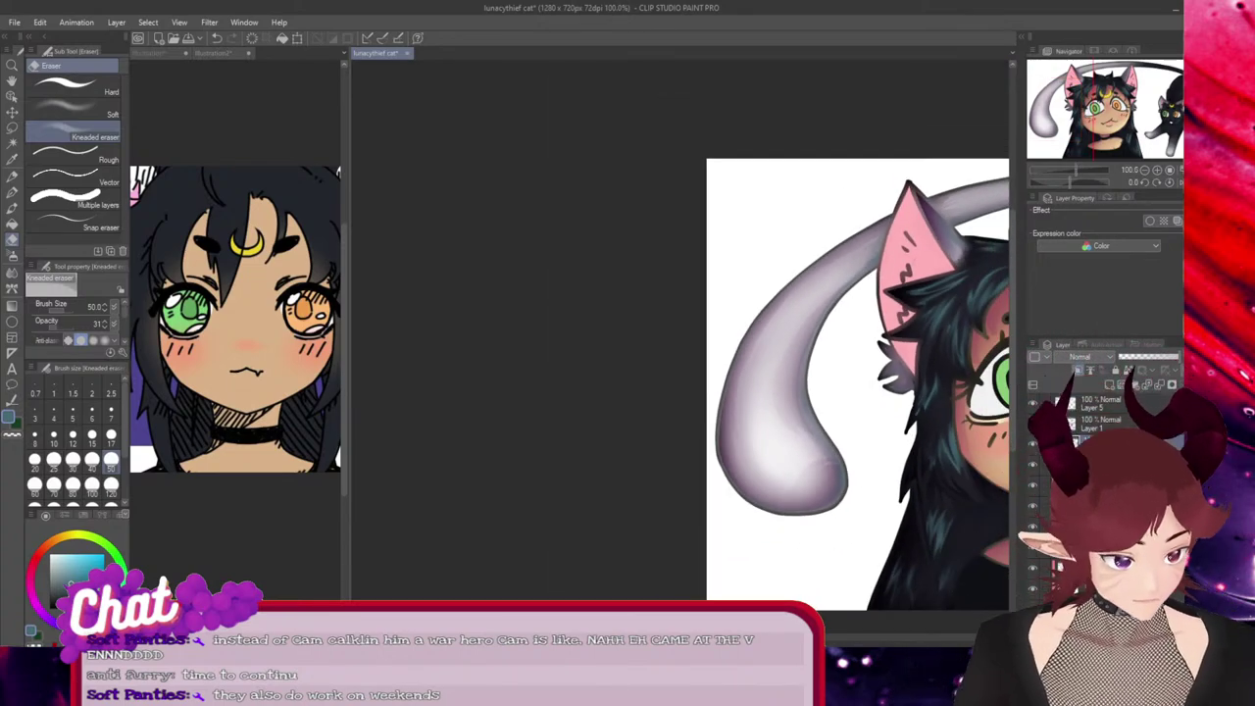
{"action": "scroll", "coordinate": [680, 385], "scroll_direction": "right", "scroll_amount": 13}
{"action": "scroll", "coordinate": [680, 385], "scroll_direction": "right", "scroll_amount": 1}
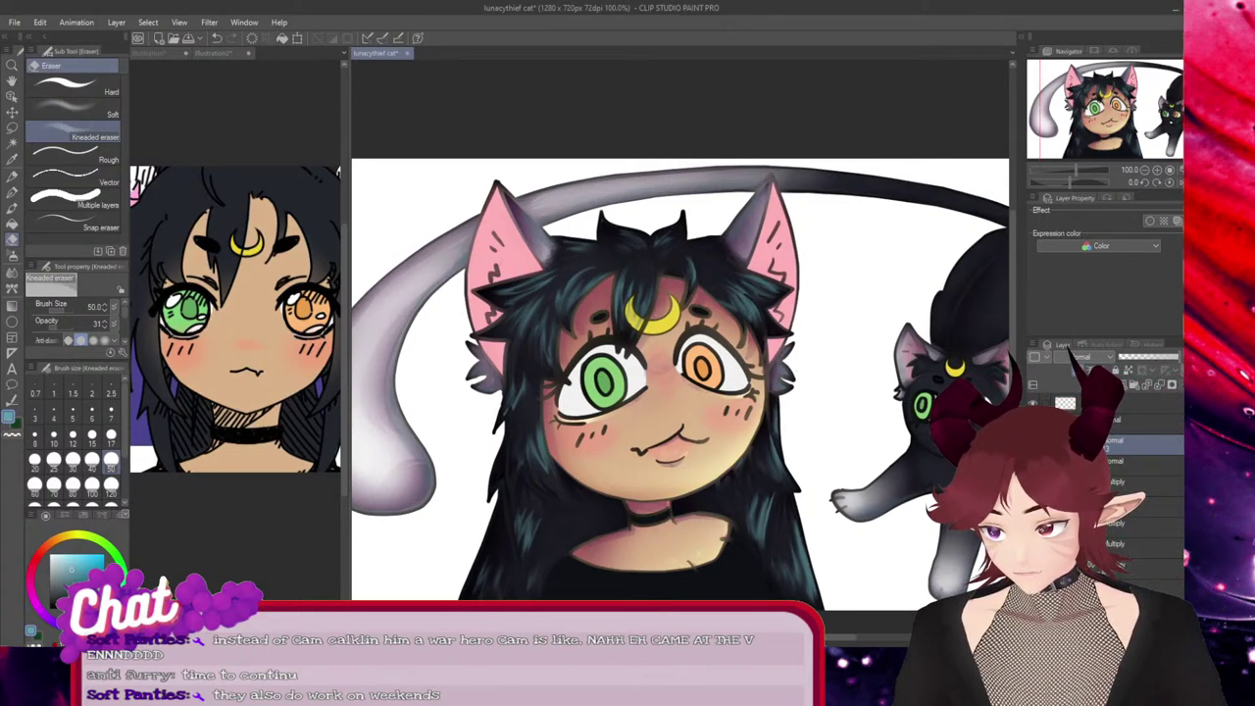
{"action": "key", "text": "ctrl+z"}
{"action": "key", "text": "ctrl+z"}
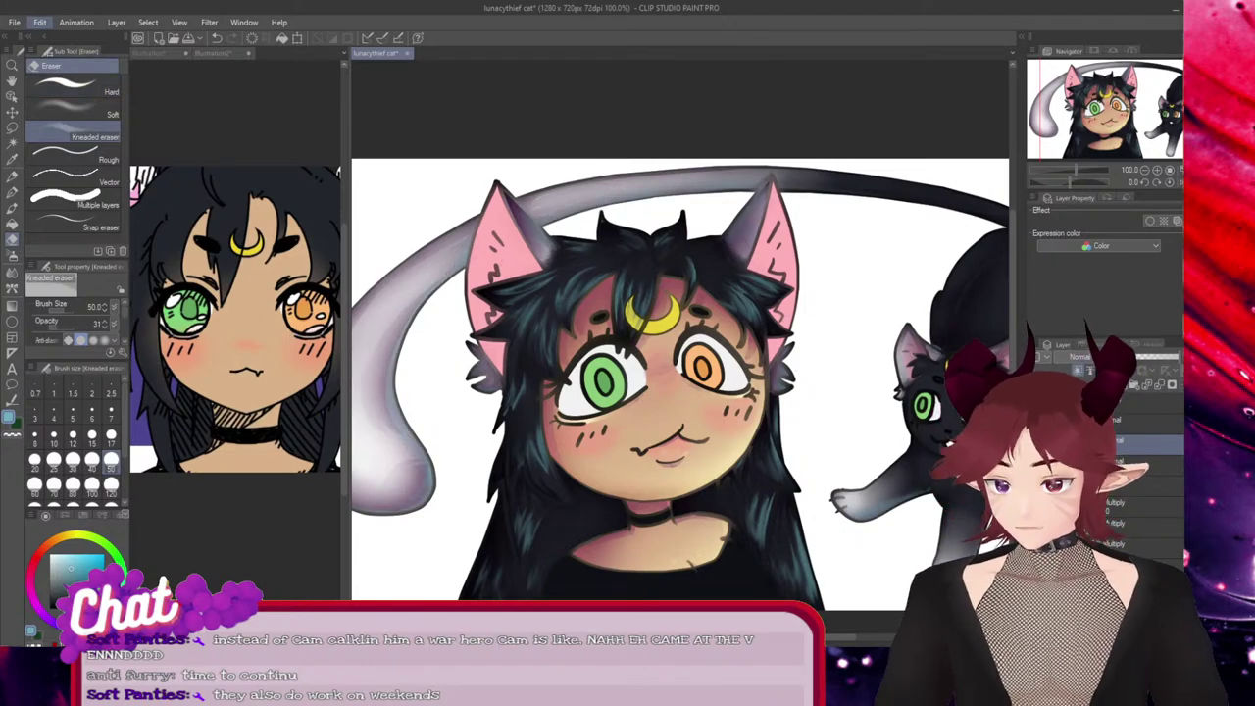
Toggle the visibility of Layer 12, just below the teal highlight layer, twice to compare the whole illustration
{"action": "scroll", "coordinate": [849, 428], "scroll_direction": "down", "scroll_amount": 2}
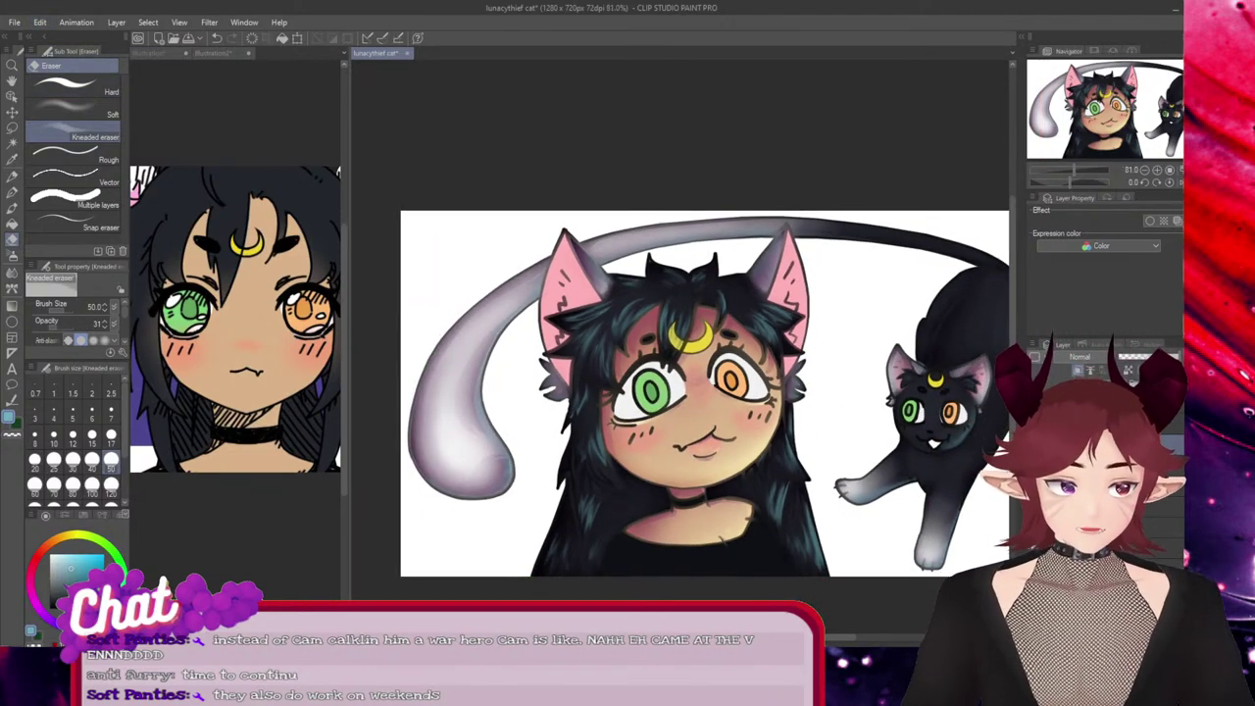
{"action": "left_click", "coordinate": [1034, 461]}
{"action": "left_click", "coordinate": [1034, 461]}
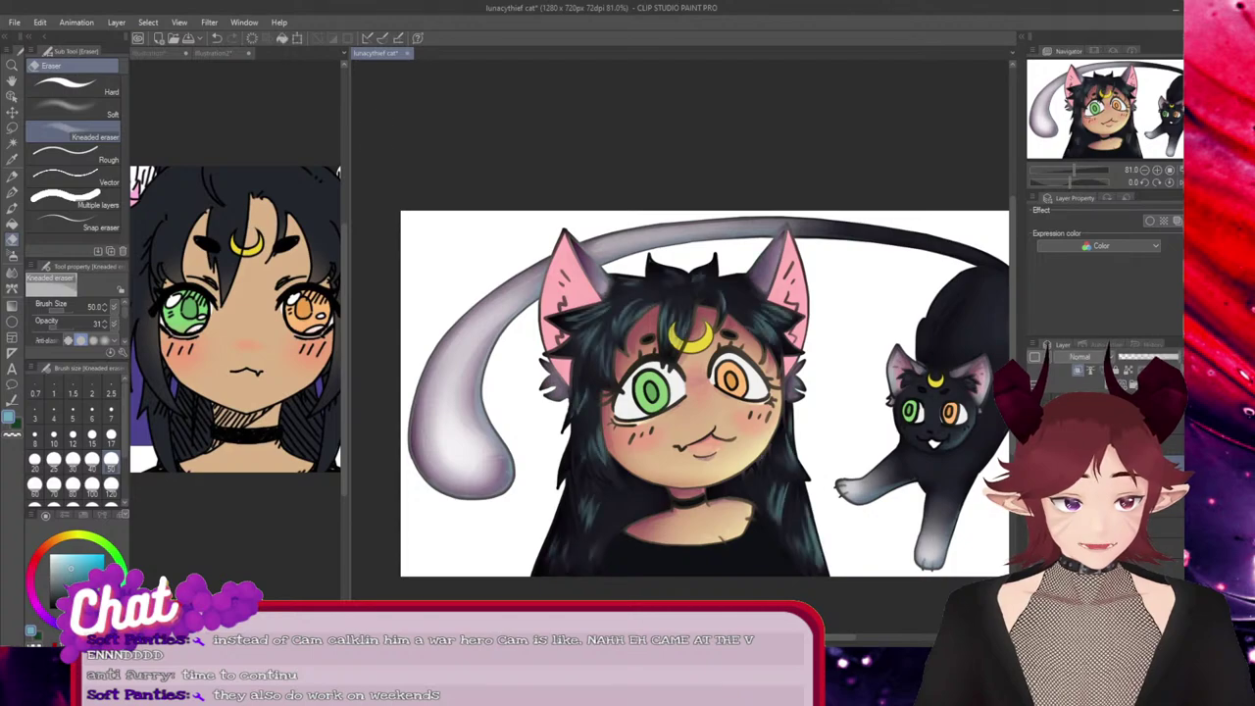
Undo the last two edits and add a new layer above the teal highlight layer
{"action": "key", "text": "ctrl+z"}
{"action": "key", "text": "ctrl+z"}
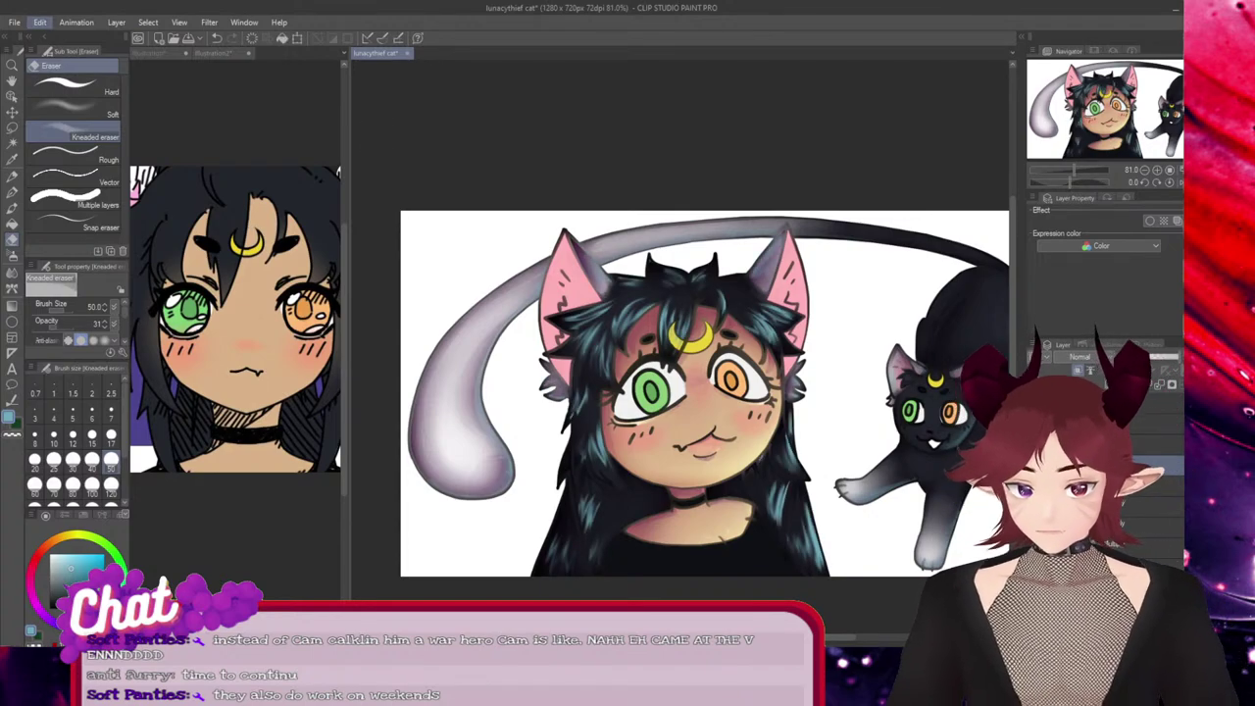
{"action": "left_click_drag", "start_coordinate": [790, 637], "coordinate": [811, 637]}
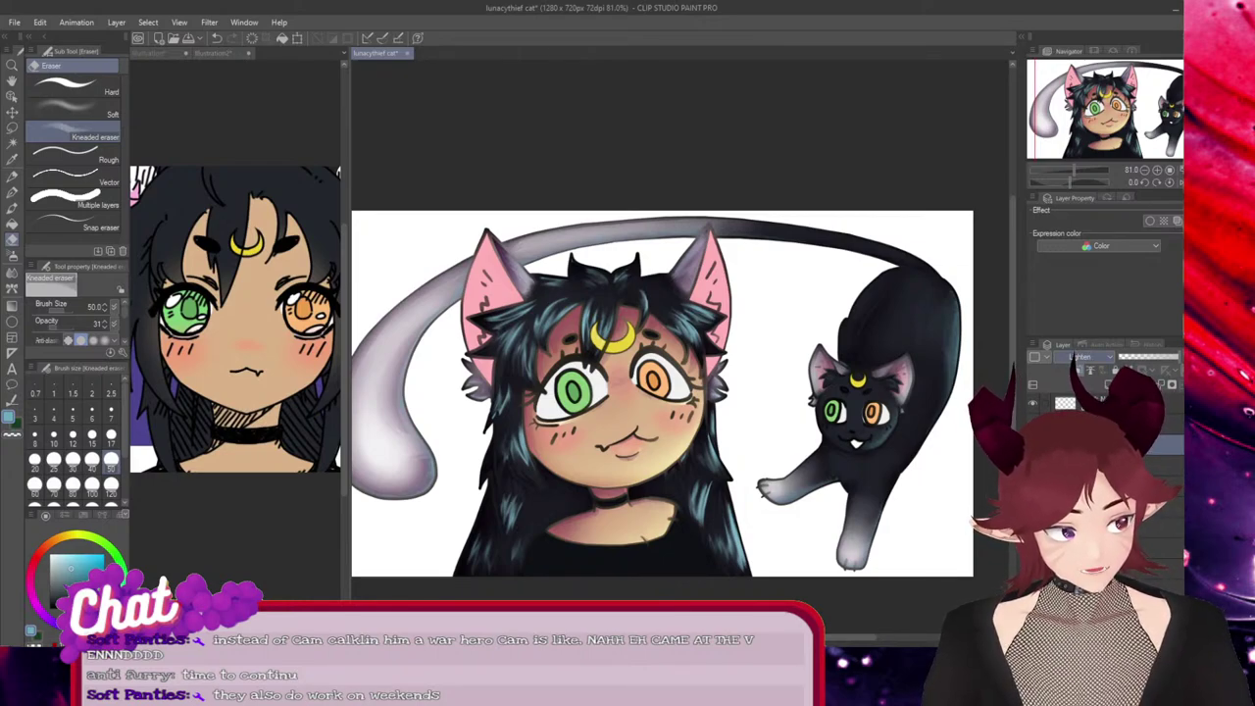
{"action": "scroll", "coordinate": [1086, 357], "scroll_direction": "down", "scroll_amount": 1}
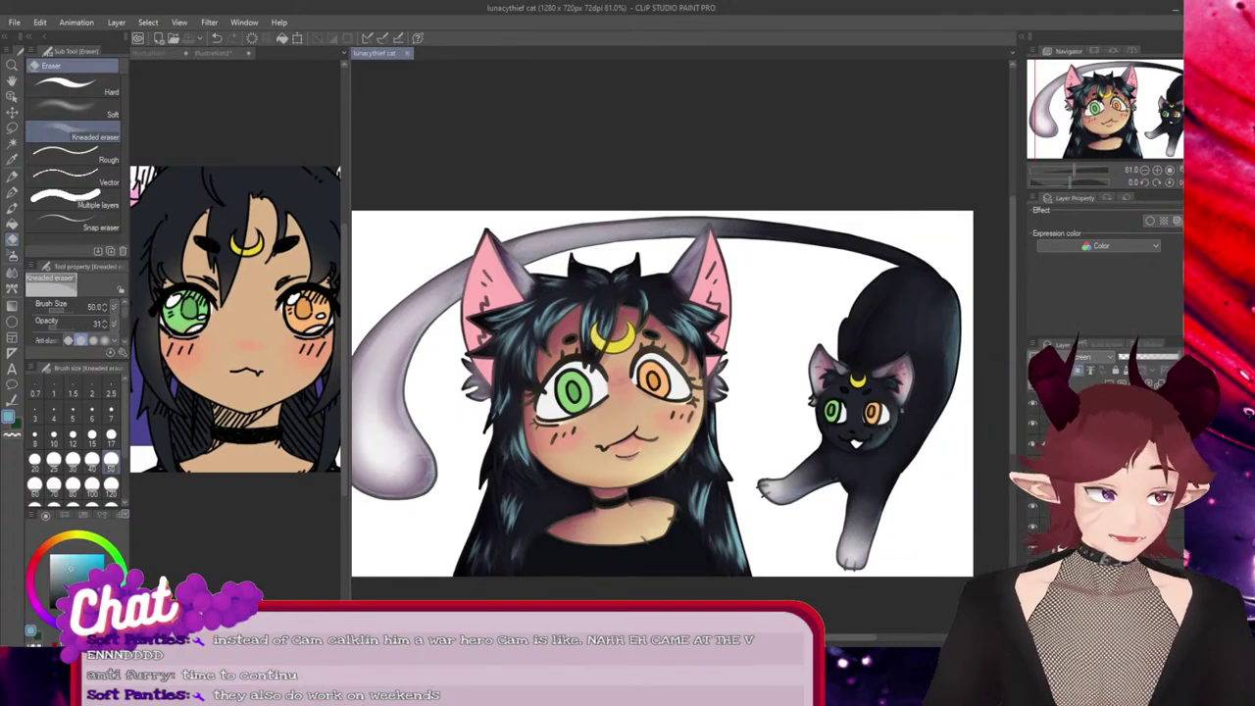
{"action": "left_click", "coordinate": [1109, 384]}
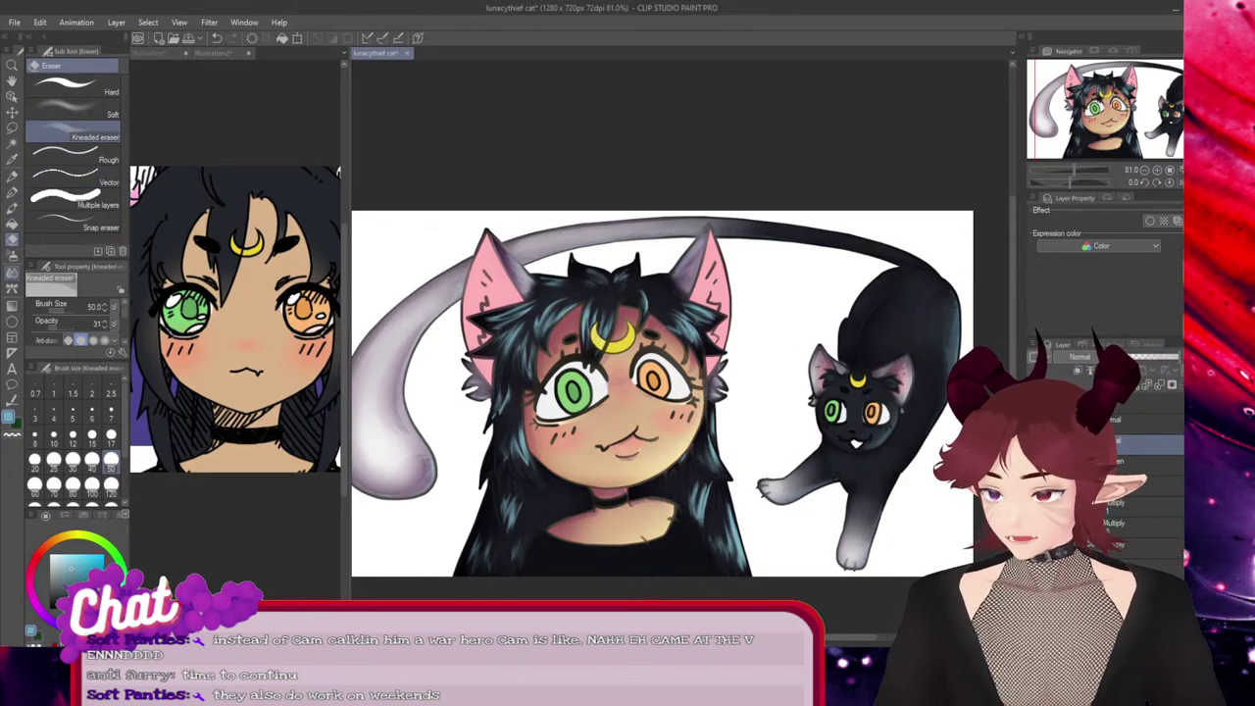
{"action": "scroll", "coordinate": [596, 380], "scroll_direction": "up", "scroll_amount": 1}
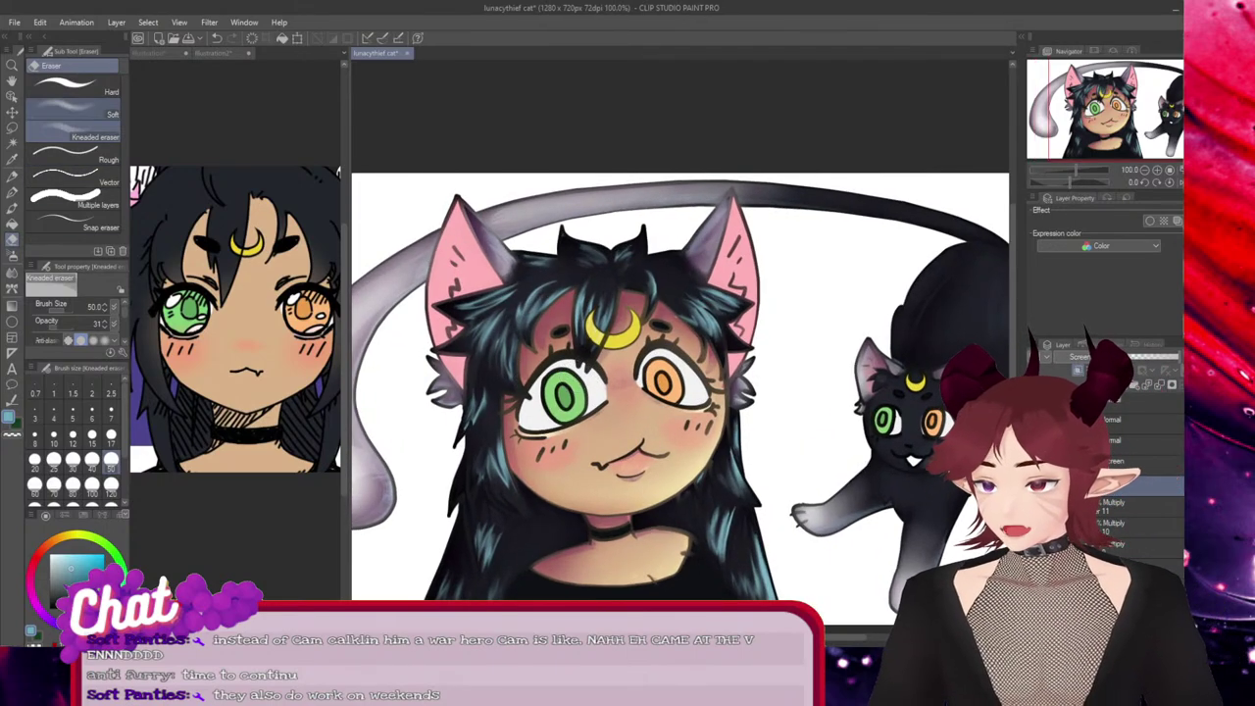
Fade the teal highlights across the character's fringe and long locks with the Soft eraser at size 120
{"action": "left_click", "coordinate": [73, 109]}
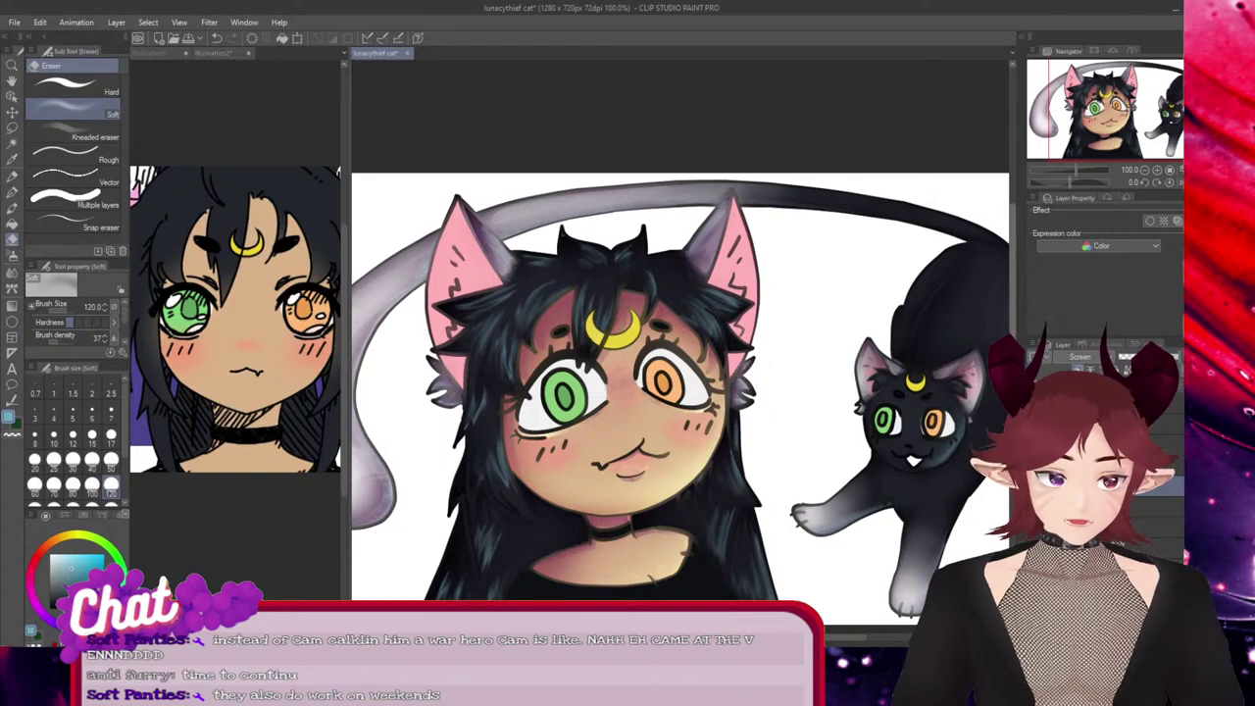
{"action": "scroll", "coordinate": [533, 476], "scroll_direction": "down", "scroll_amount": 2}
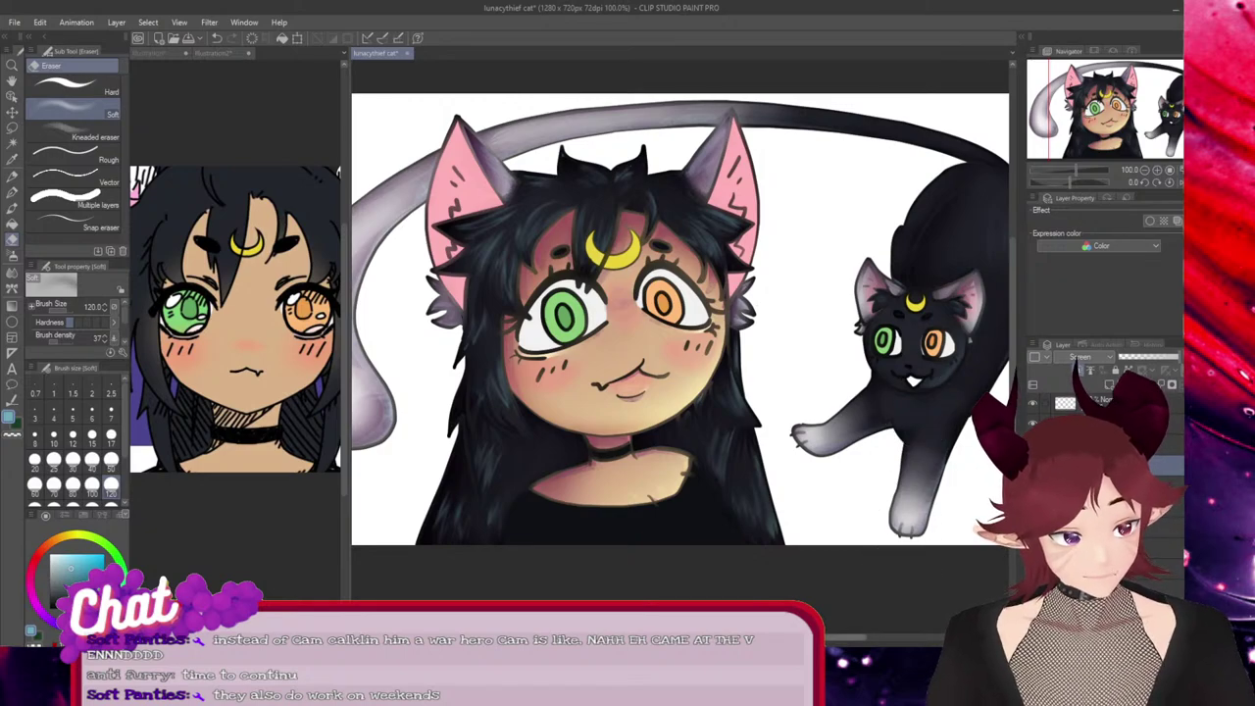
{"action": "left_click_drag", "start_coordinate": [755, 637], "coordinate": [721, 638]}
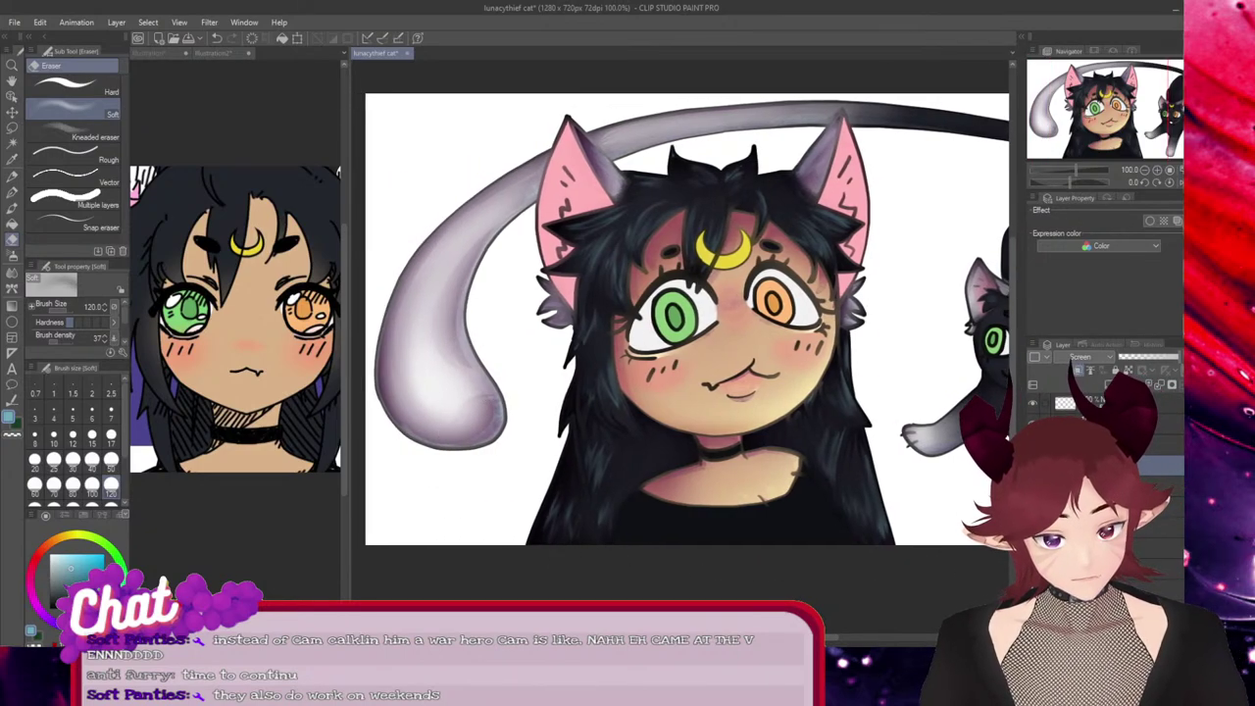
{"action": "scroll", "coordinate": [856, 227], "scroll_direction": "right", "scroll_amount": 5}
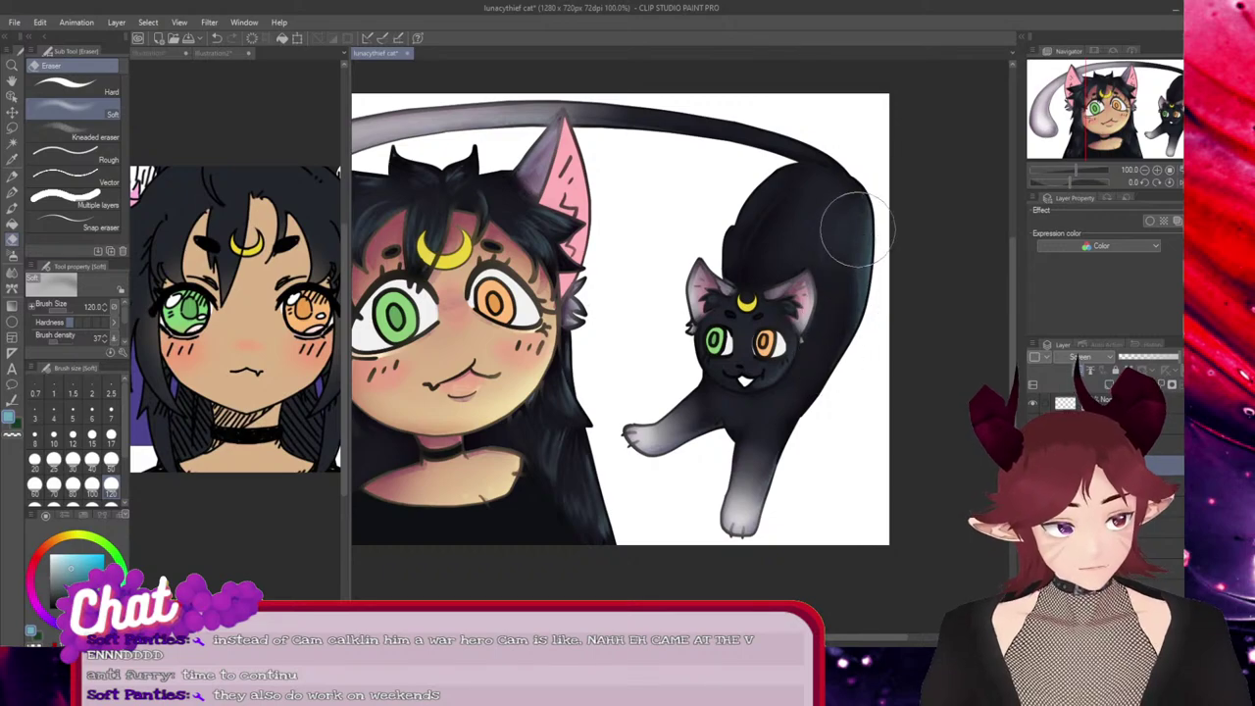
{"action": "scroll", "coordinate": [618, 319], "scroll_direction": "left", "scroll_amount": 4}
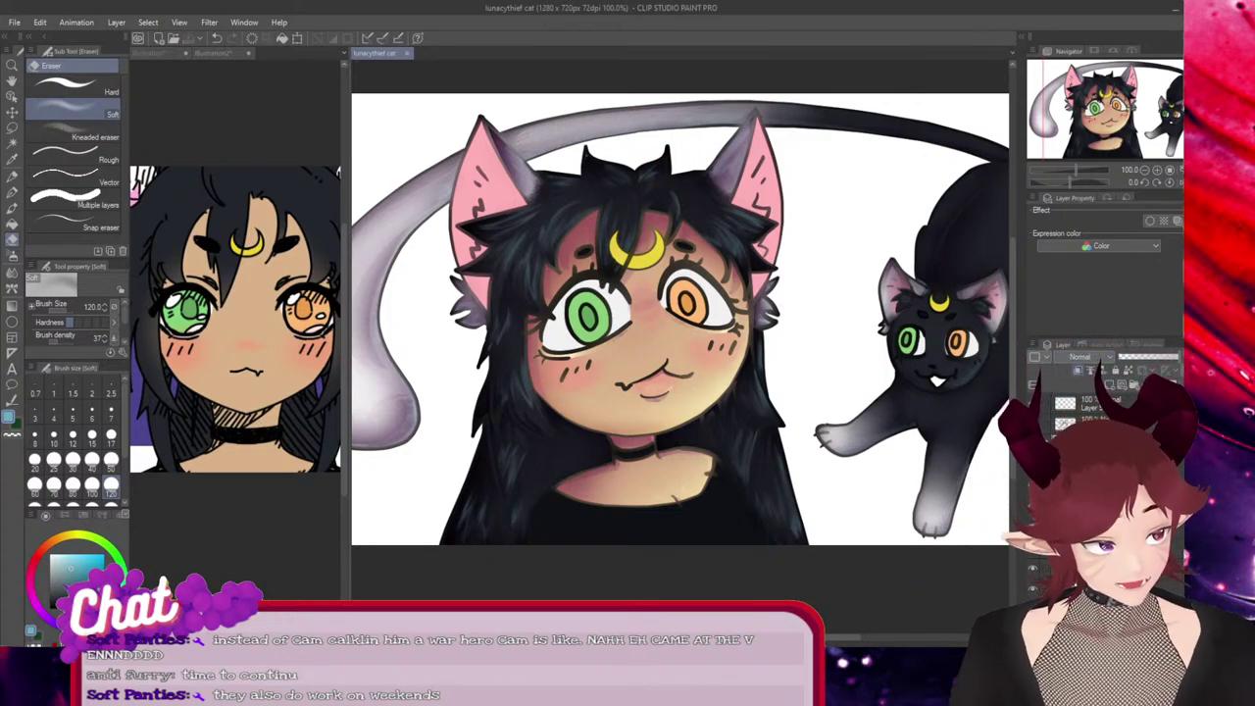
Airbrush a soft teal glow over the character's hair and the black cat's paws with the Soft airbrush at size 120
{"action": "left_click_drag", "start_coordinate": [710, 325], "coordinate": [625, 321]}
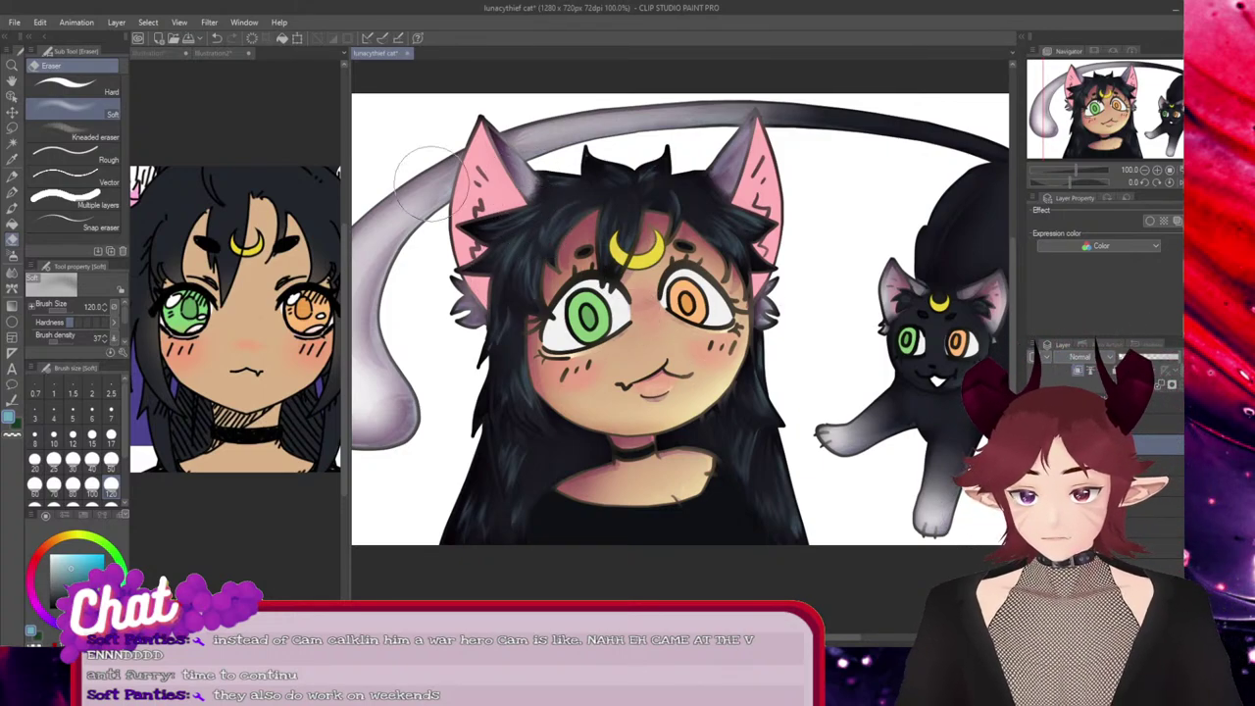
{"action": "left_click", "coordinate": [12, 256]}
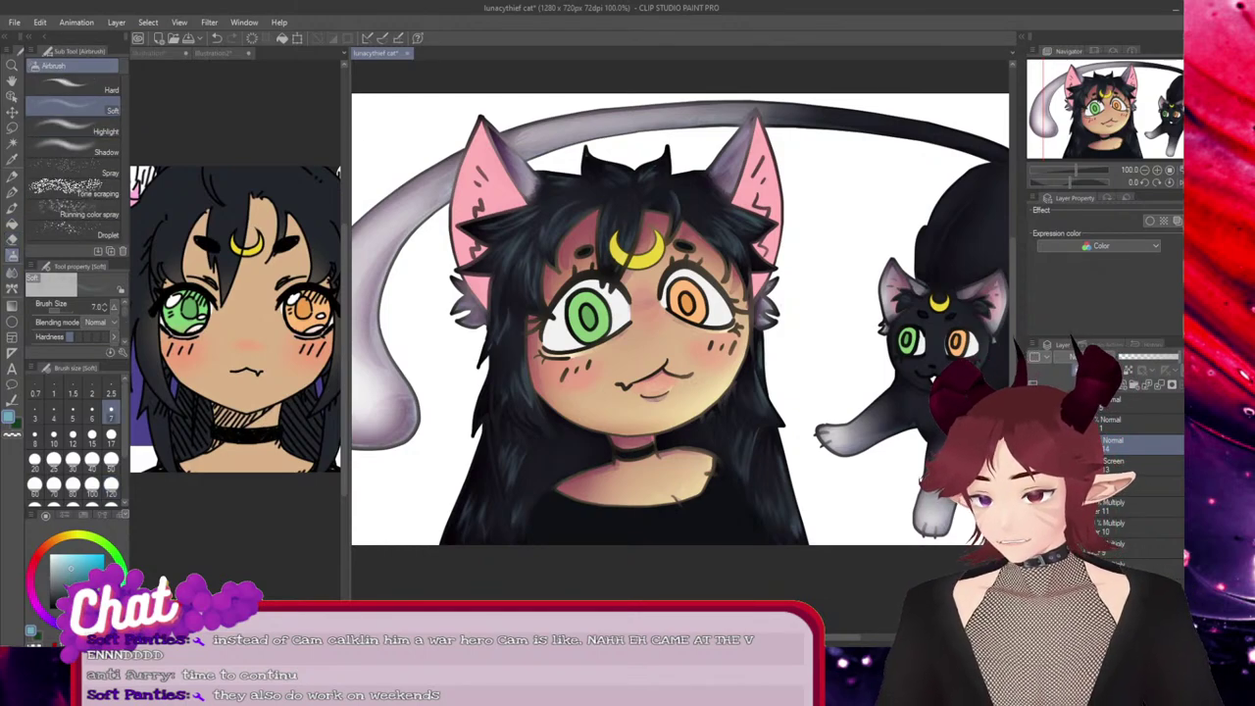
{"action": "left_click", "coordinate": [111, 458]}
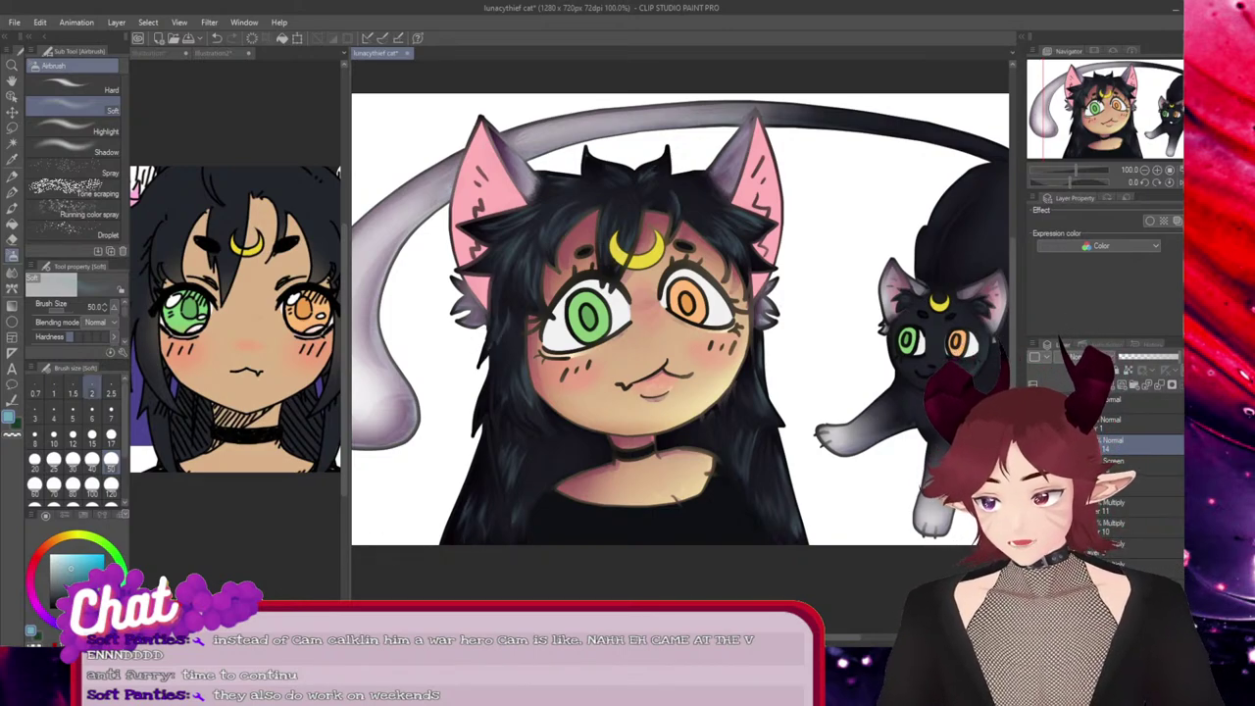
{"action": "left_click", "coordinate": [111, 484]}
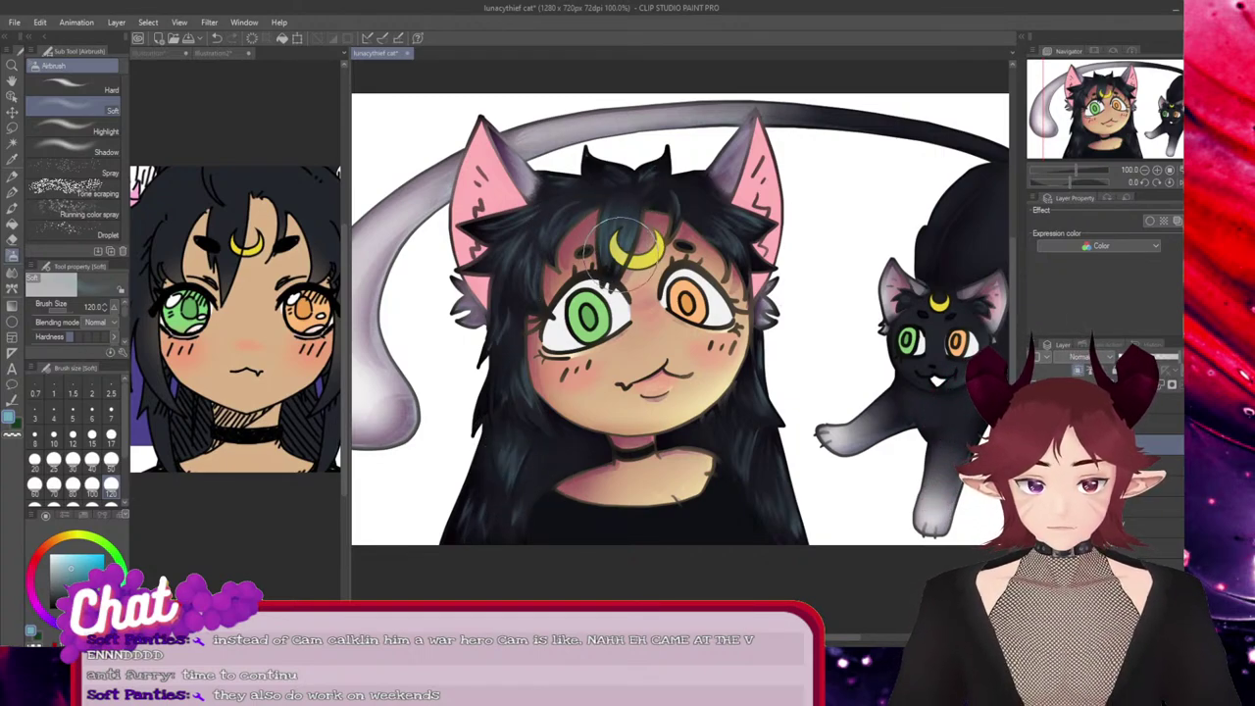
{"action": "mouse_move", "coordinate": [559, 216]}
{"action": "left_mouse_down"}
{"action": "mouse_move", "coordinate": [515, 223]}
{"action": "mouse_move", "coordinate": [530, 280]}
{"action": "left_mouse_up"}
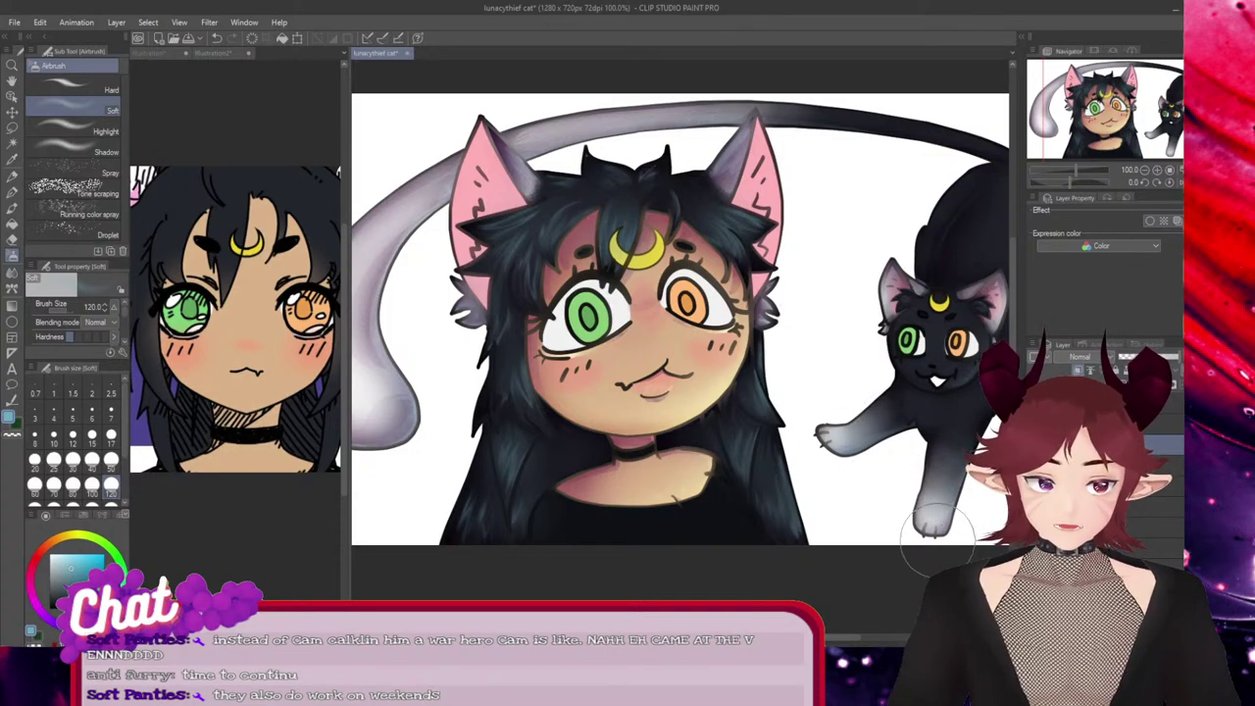
Airbrush soft teal along the black cat's rump and side at size 120, undoing the last stroke
{"action": "left_click_drag", "start_coordinate": [847, 637], "coordinate": [869, 638]}
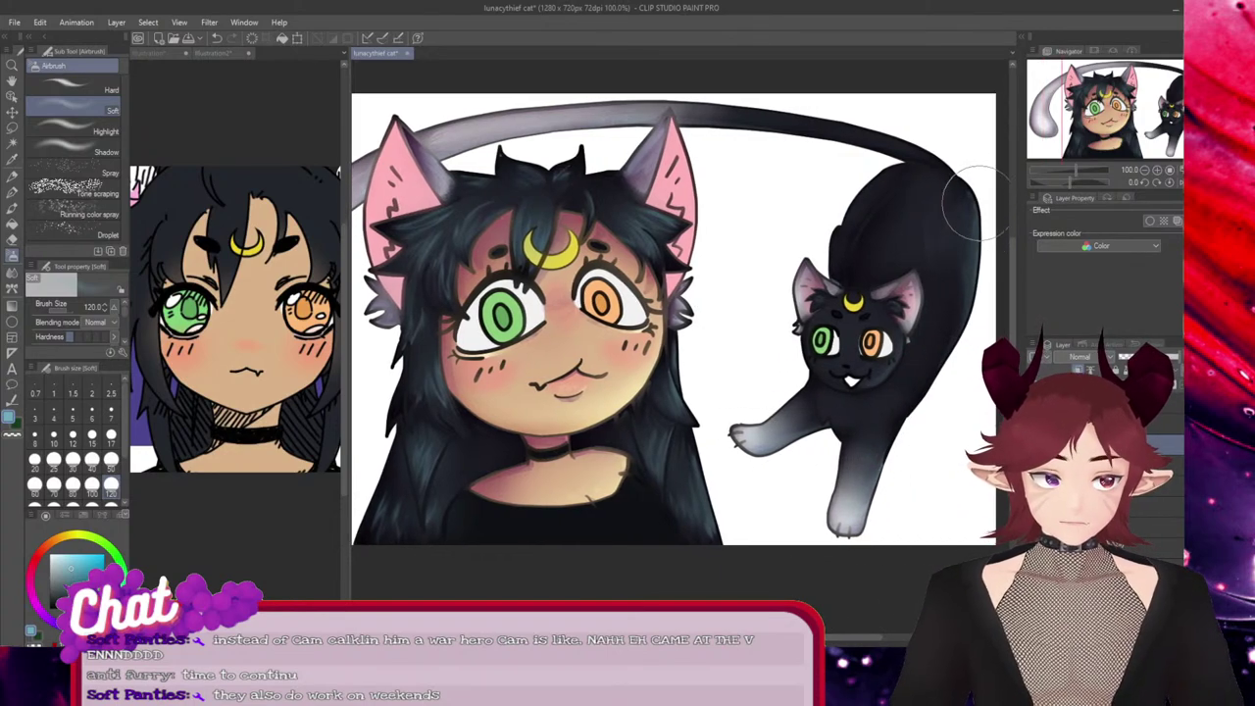
{"action": "left_click_drag", "start_coordinate": [944, 172], "coordinate": [874, 412]}
{"action": "key", "text": "ctrl+z"}
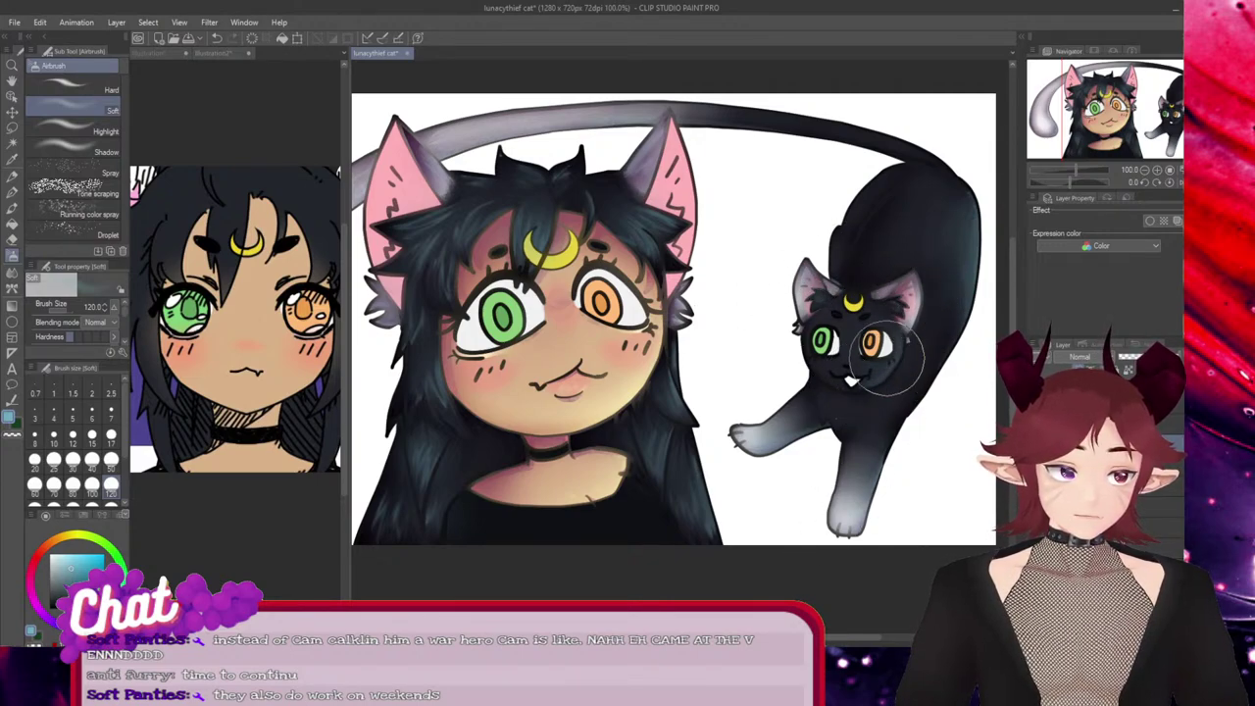
{"action": "left_click_drag", "start_coordinate": [774, 637], "coordinate": [758, 637]}
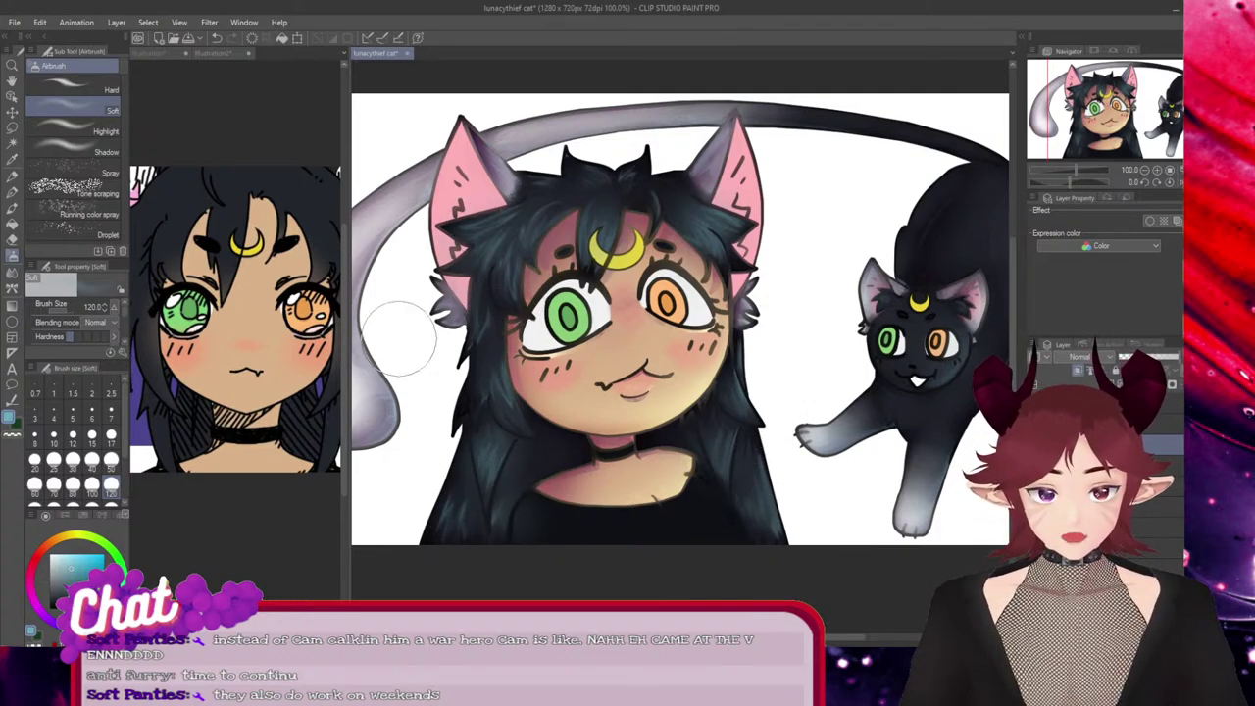
Set the airbrushed teal layer's blending mode to Screen and add a new layer above it
{"action": "key", "text": "e"}
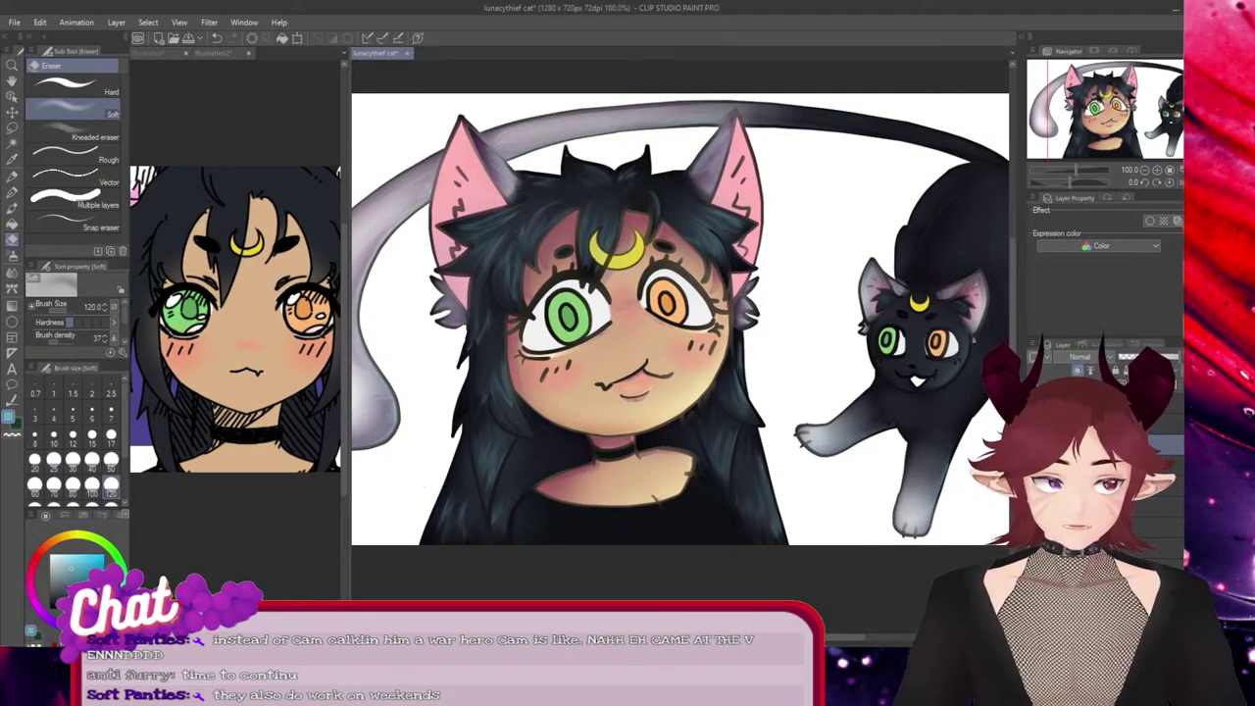
{"action": "left_click", "coordinate": [1081, 356]}
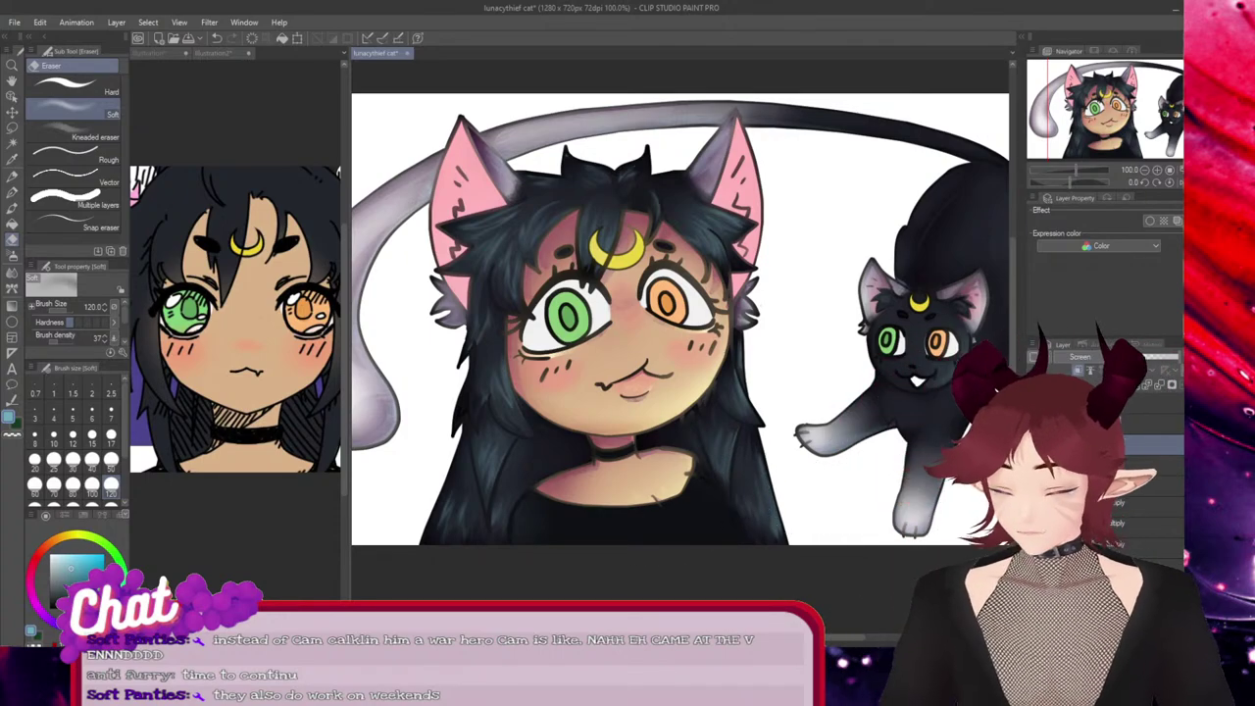
{"action": "scroll", "coordinate": [490, 462], "scroll_direction": "up", "scroll_amount": 5}
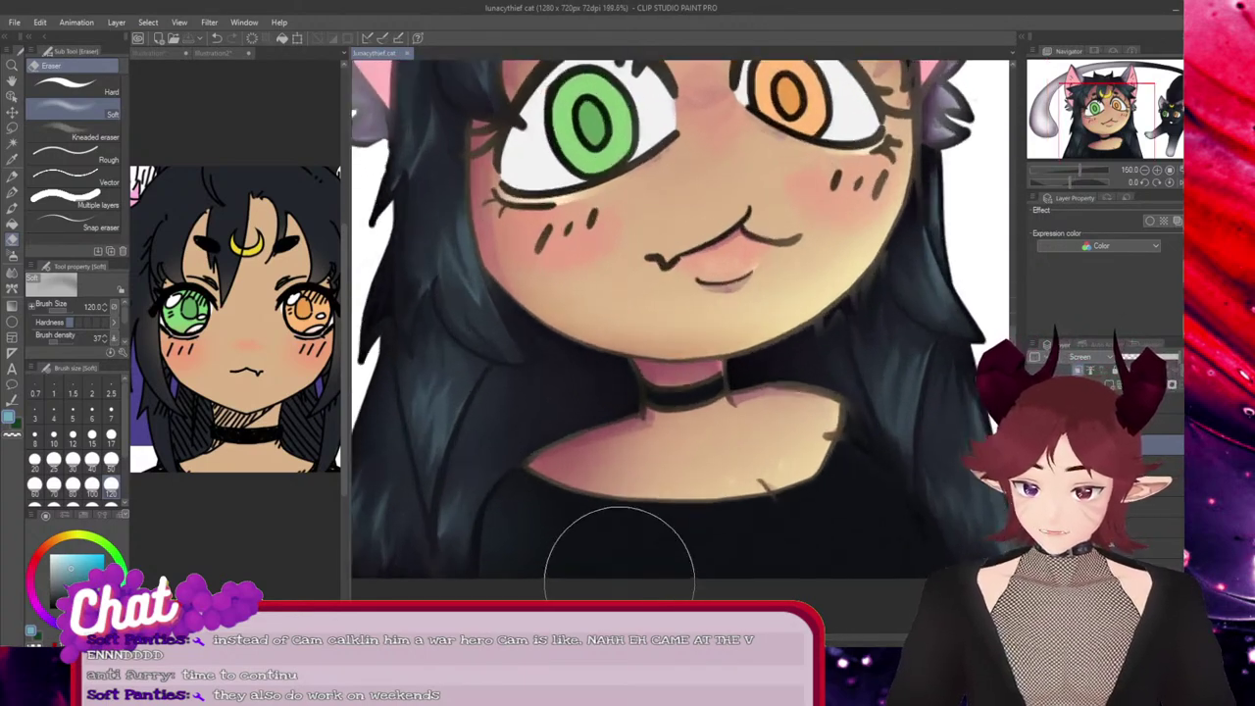
{"action": "scroll", "coordinate": [518, 504], "scroll_direction": "down", "scroll_amount": 5}
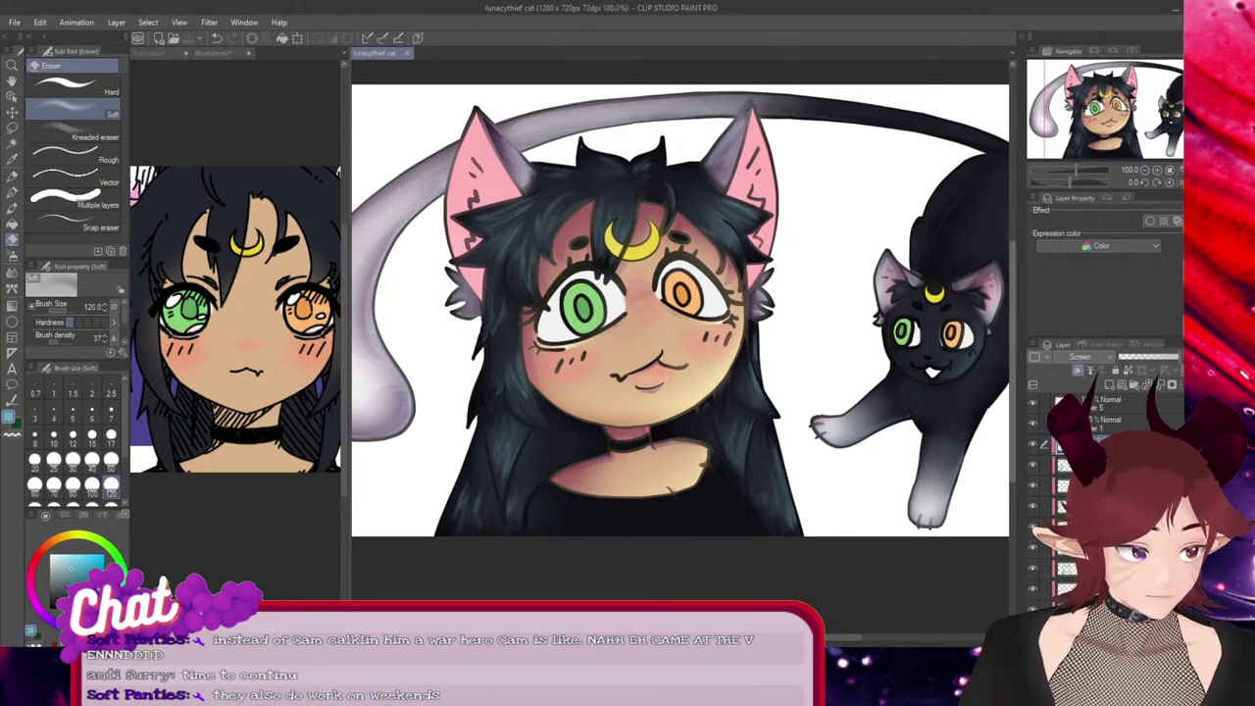
{"action": "left_click", "coordinate": [1108, 385]}
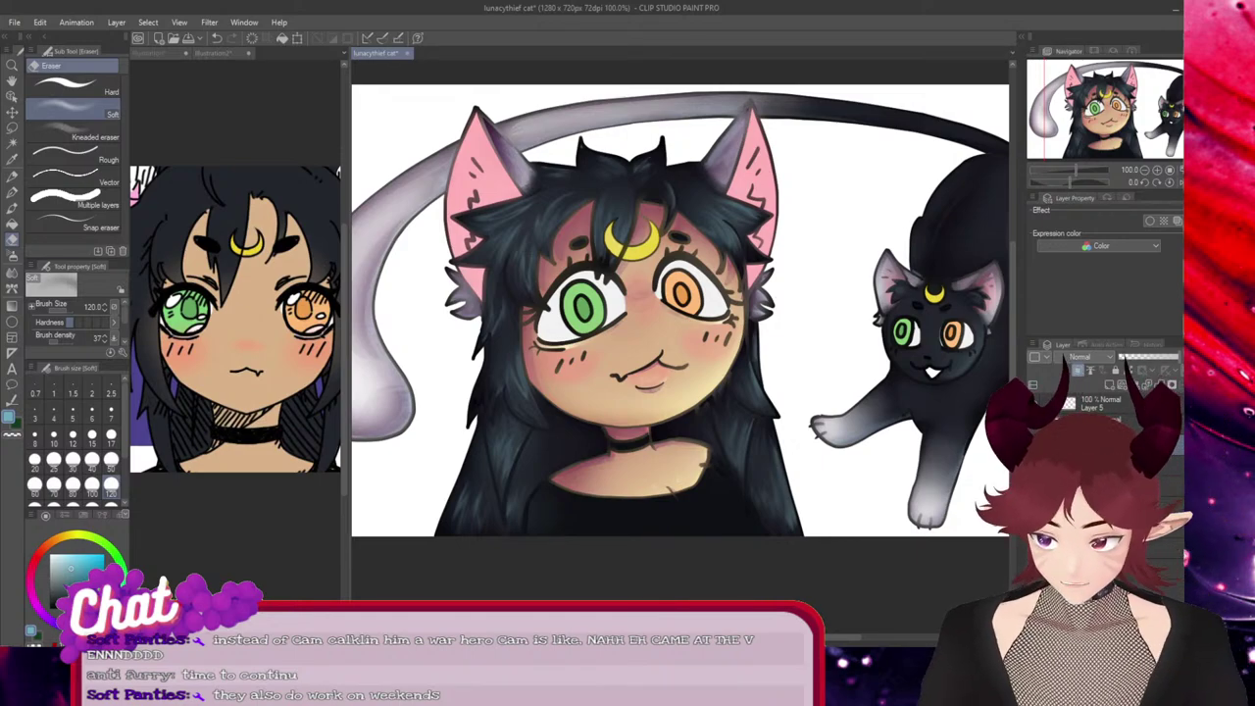
Try teal Running color spray at size 300 and Droplet spatter at size 170 on the fringe, undoing both
{"action": "key", "text": "b"}
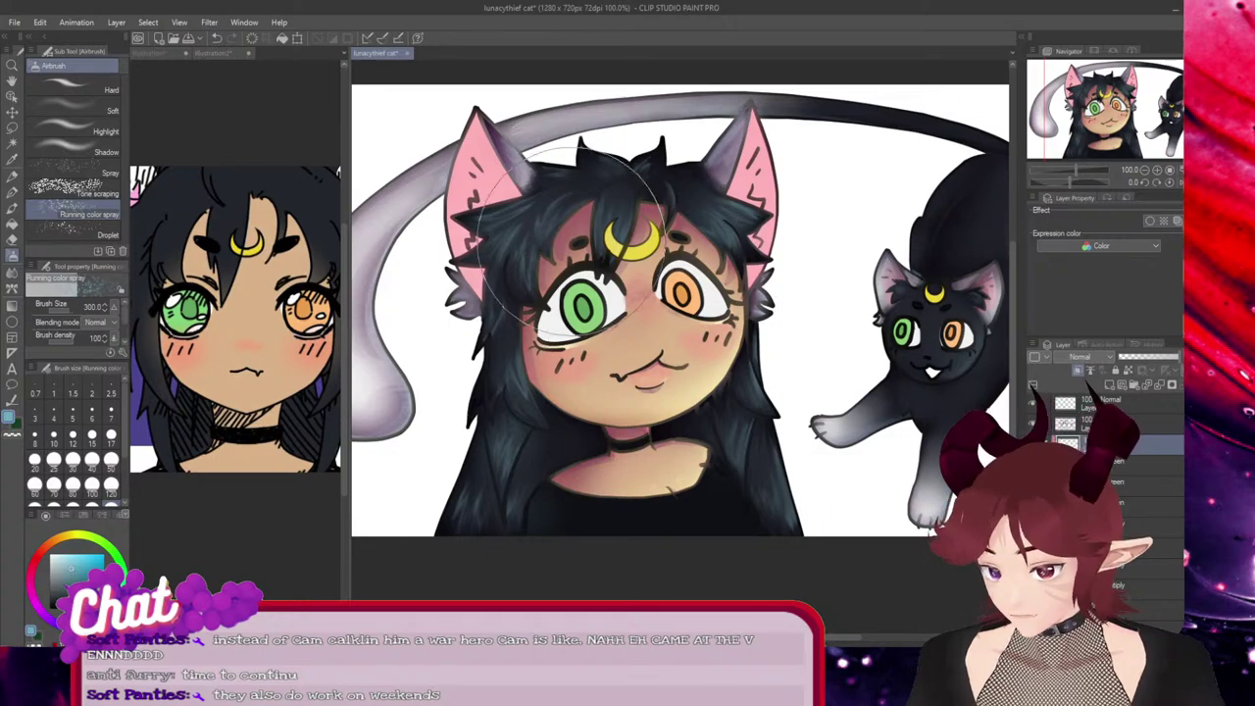
{"action": "left_click_drag", "start_coordinate": [573, 241], "coordinate": [552, 251]}
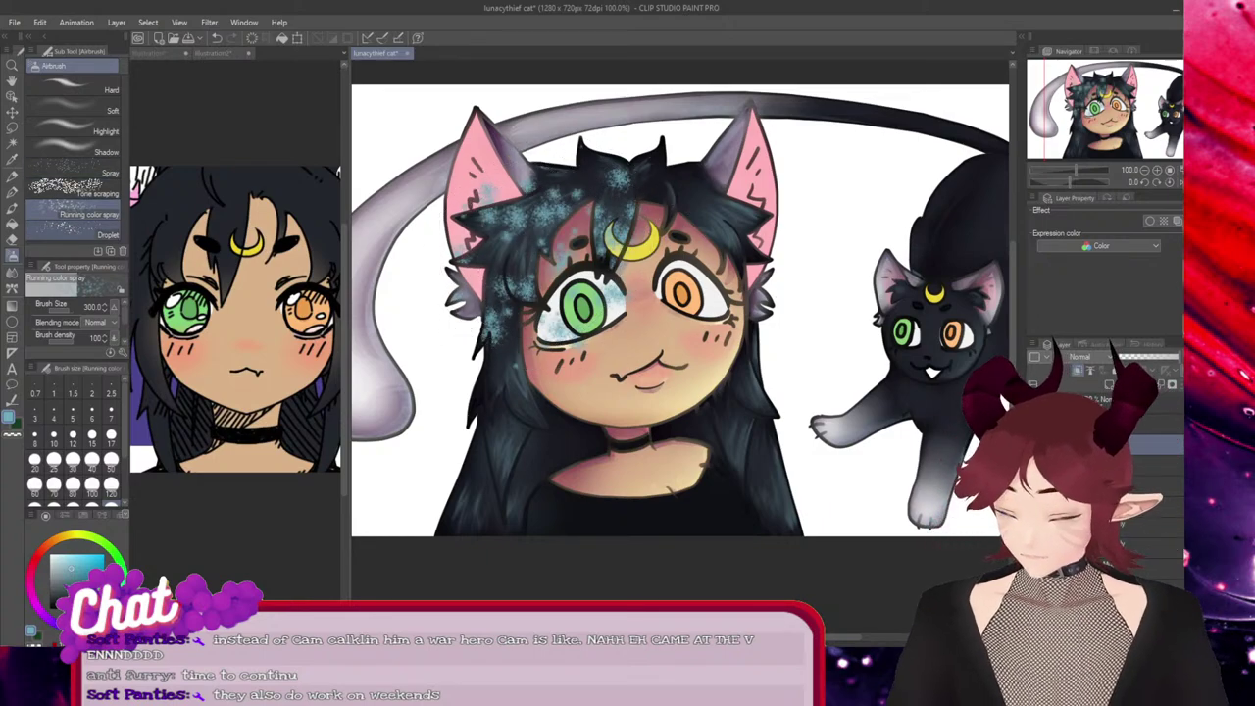
{"action": "key", "text": "ctrl+z"}
{"action": "left_click", "coordinate": [74, 231]}
{"action": "mouse_move", "coordinate": [538, 189]}
{"action": "left_mouse_down"}
{"action": "mouse_move", "coordinate": [512, 226]}
{"action": "mouse_move", "coordinate": [545, 215]}
{"action": "left_mouse_up"}
{"action": "key", "text": "ctrl+z"}
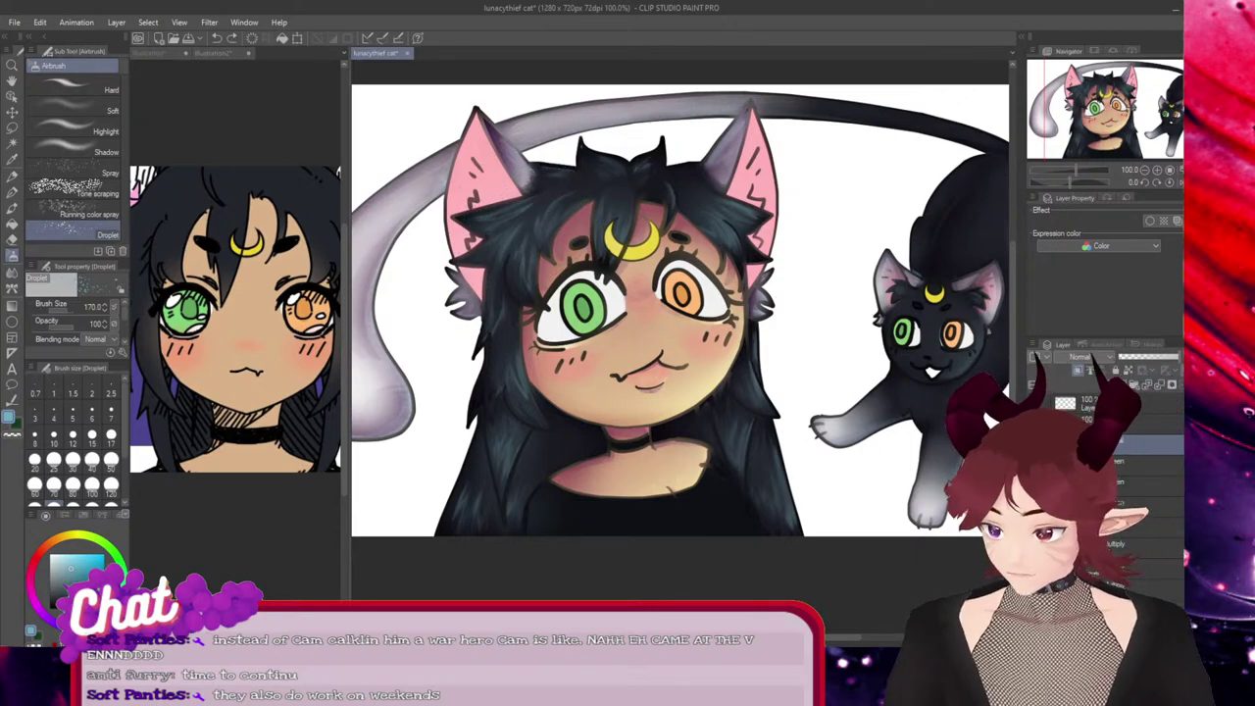
Spatter bright red droplets over the hair beside the green eye and the central fringe with the Droplet airbrush at size 40
{"action": "left_click", "coordinate": [38, 554]}
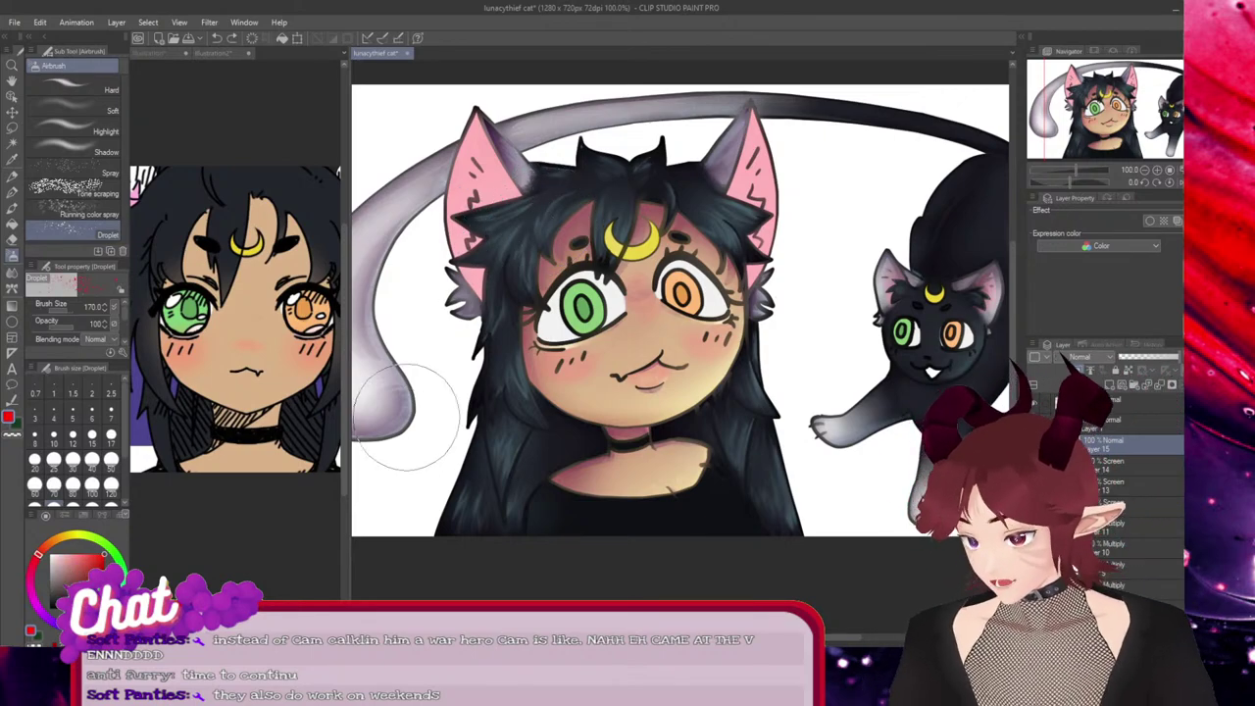
{"action": "scroll", "coordinate": [451, 412], "scroll_direction": "up", "scroll_amount": 3}
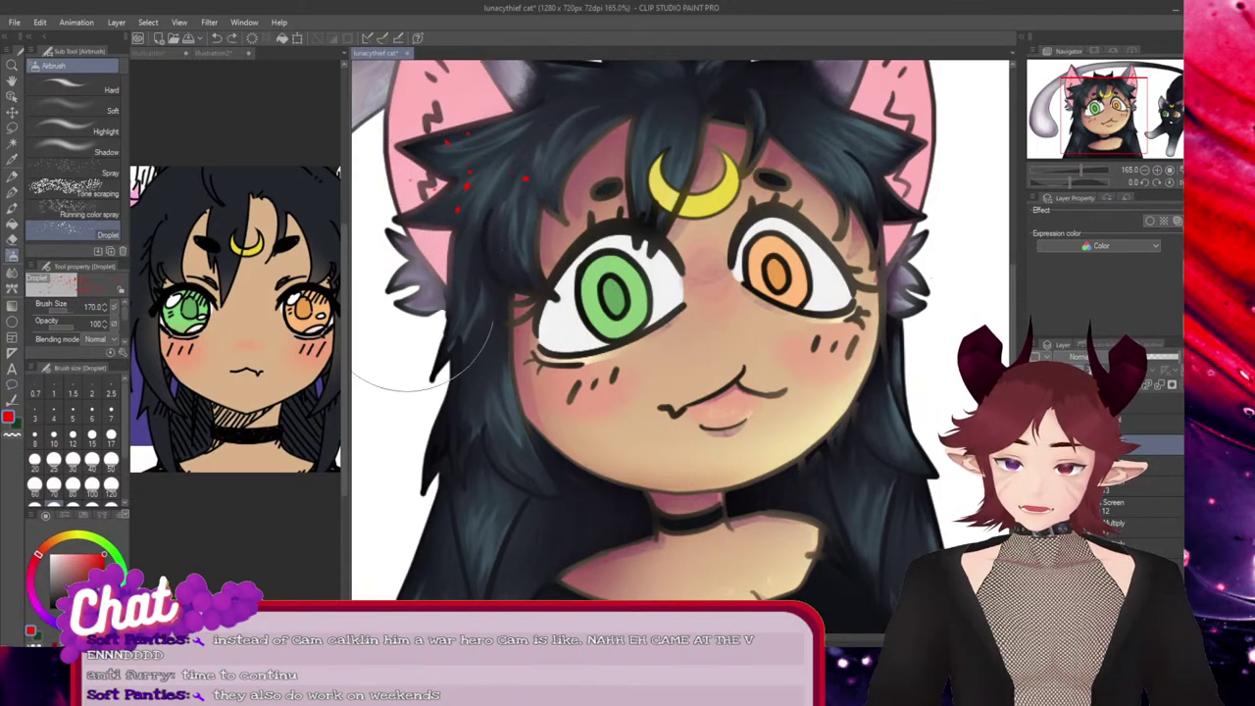
{"action": "left_click", "coordinate": [111, 434]}
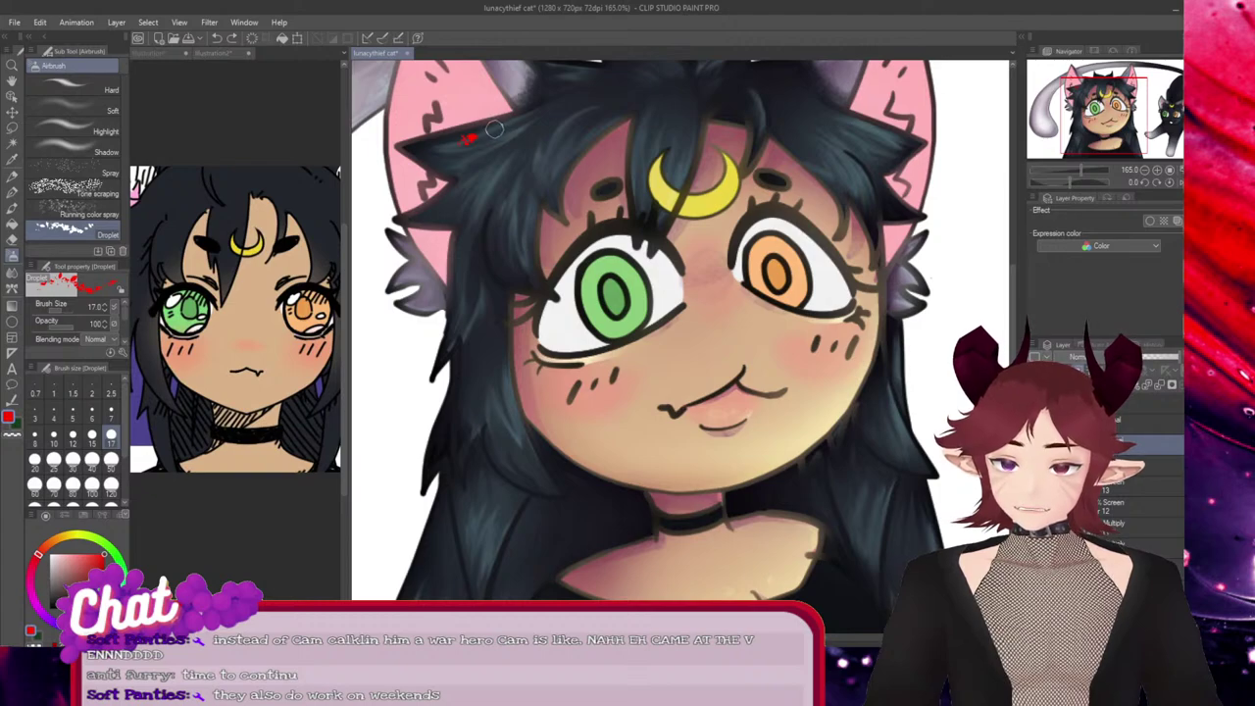
{"action": "key", "text": "bracketright"}
{"action": "key", "text": "bracketright"}
{"action": "key", "text": "bracketright"}
{"action": "key", "text": "bracketright"}
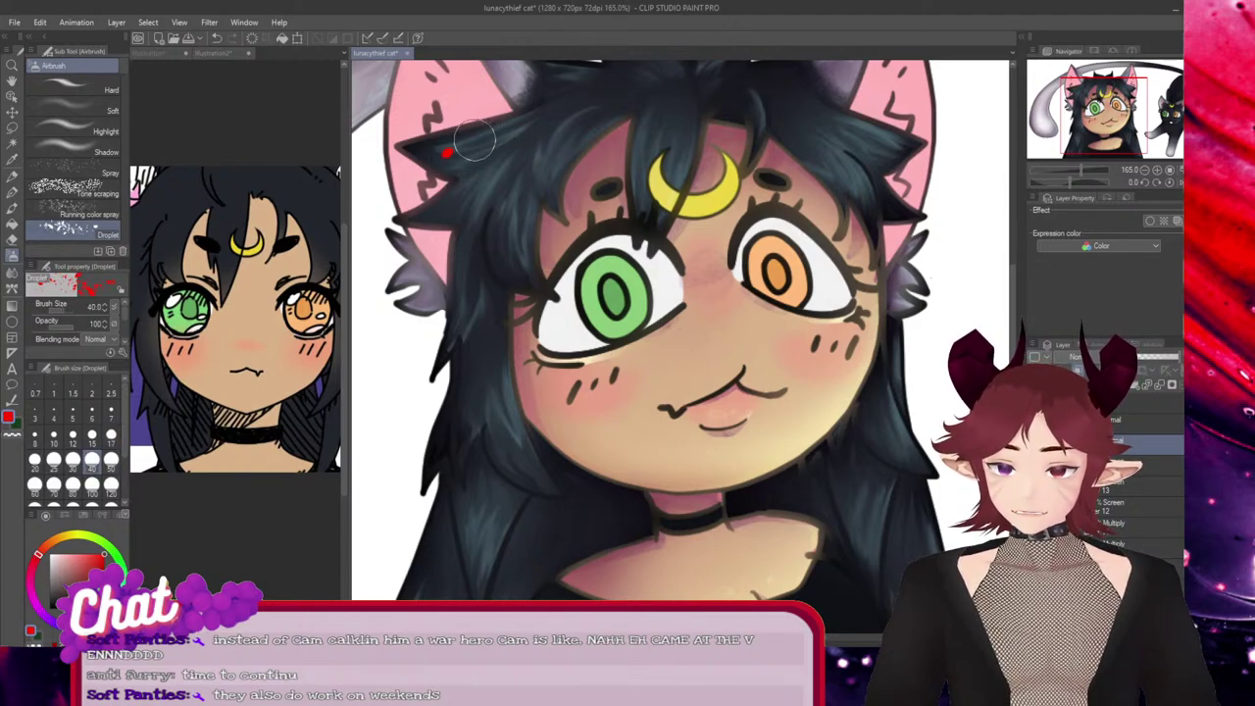
{"action": "mouse_move", "coordinate": [472, 142]}
{"action": "left_mouse_down"}
{"action": "mouse_move", "coordinate": [480, 165]}
{"action": "mouse_move", "coordinate": [459, 202]}
{"action": "mouse_move", "coordinate": [508, 228]}
{"action": "left_mouse_up"}
{"action": "mouse_move", "coordinate": [565, 147]}
{"action": "left_mouse_down"}
{"action": "mouse_move", "coordinate": [635, 145]}
{"action": "mouse_move", "coordinate": [631, 183]}
{"action": "mouse_move", "coordinate": [646, 154]}
{"action": "mouse_move", "coordinate": [683, 167]}
{"action": "left_mouse_up"}
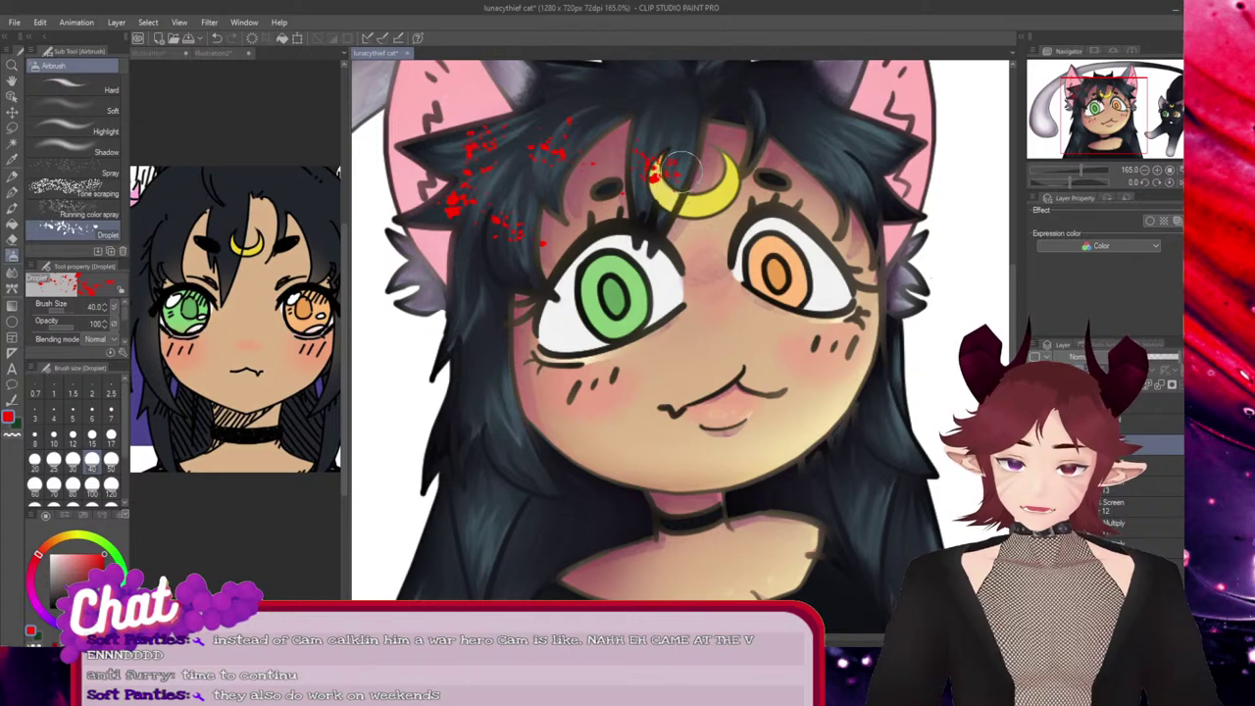
Add red Droplet spatter to the hair beside the orange eye, the lock beside the green-eyed cheek and the crown
{"action": "mouse_move", "coordinate": [858, 175]}
{"action": "left_mouse_down"}
{"action": "mouse_move", "coordinate": [873, 134]}
{"action": "mouse_move", "coordinate": [853, 124]}
{"action": "mouse_move", "coordinate": [880, 147]}
{"action": "mouse_move", "coordinate": [871, 182]}
{"action": "mouse_move", "coordinate": [844, 172]}
{"action": "left_mouse_up"}
{"action": "left_click_drag", "start_coordinate": [493, 178], "coordinate": [522, 248]}
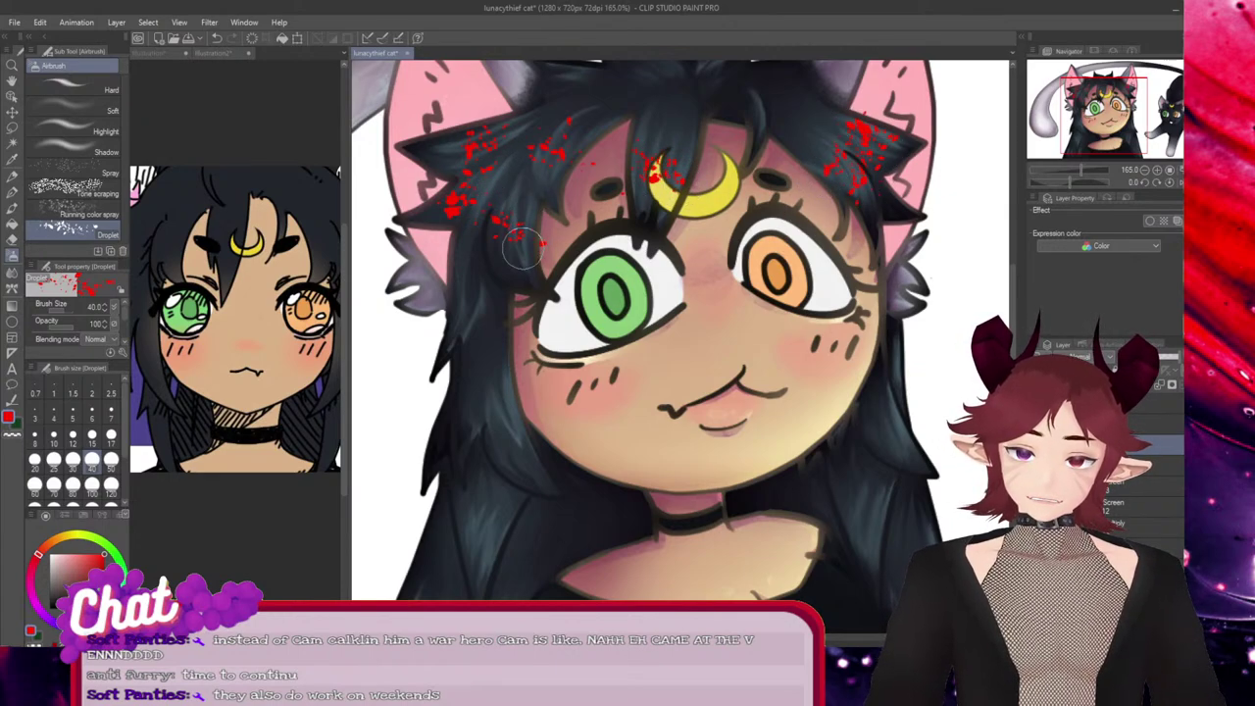
{"action": "left_click_drag", "start_coordinate": [508, 406], "coordinate": [457, 415]}
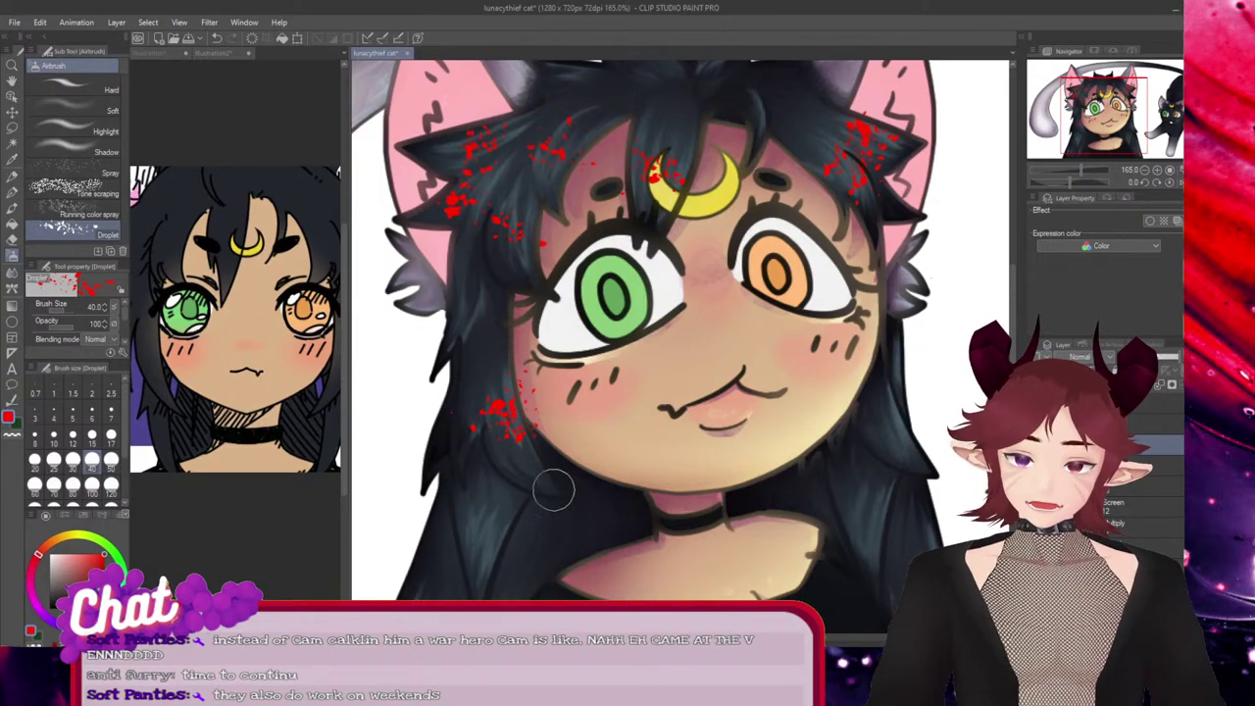
{"action": "scroll", "coordinate": [812, 244], "scroll_direction": "up", "scroll_amount": 1}
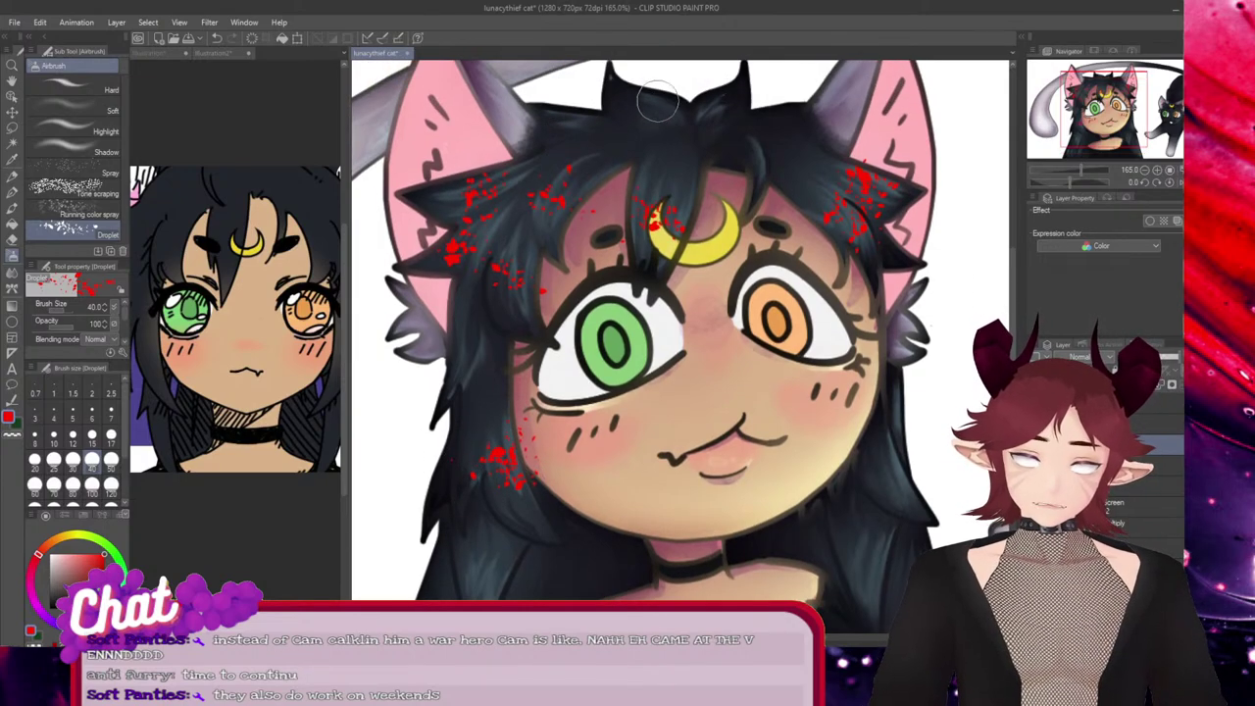
{"action": "mouse_move", "coordinate": [658, 102]}
{"action": "left_mouse_down"}
{"action": "mouse_move", "coordinate": [631, 112]}
{"action": "mouse_move", "coordinate": [696, 103]}
{"action": "mouse_move", "coordinate": [721, 117]}
{"action": "mouse_move", "coordinate": [710, 96]}
{"action": "mouse_move", "coordinate": [716, 115]}
{"action": "mouse_move", "coordinate": [761, 168]}
{"action": "left_mouse_up"}
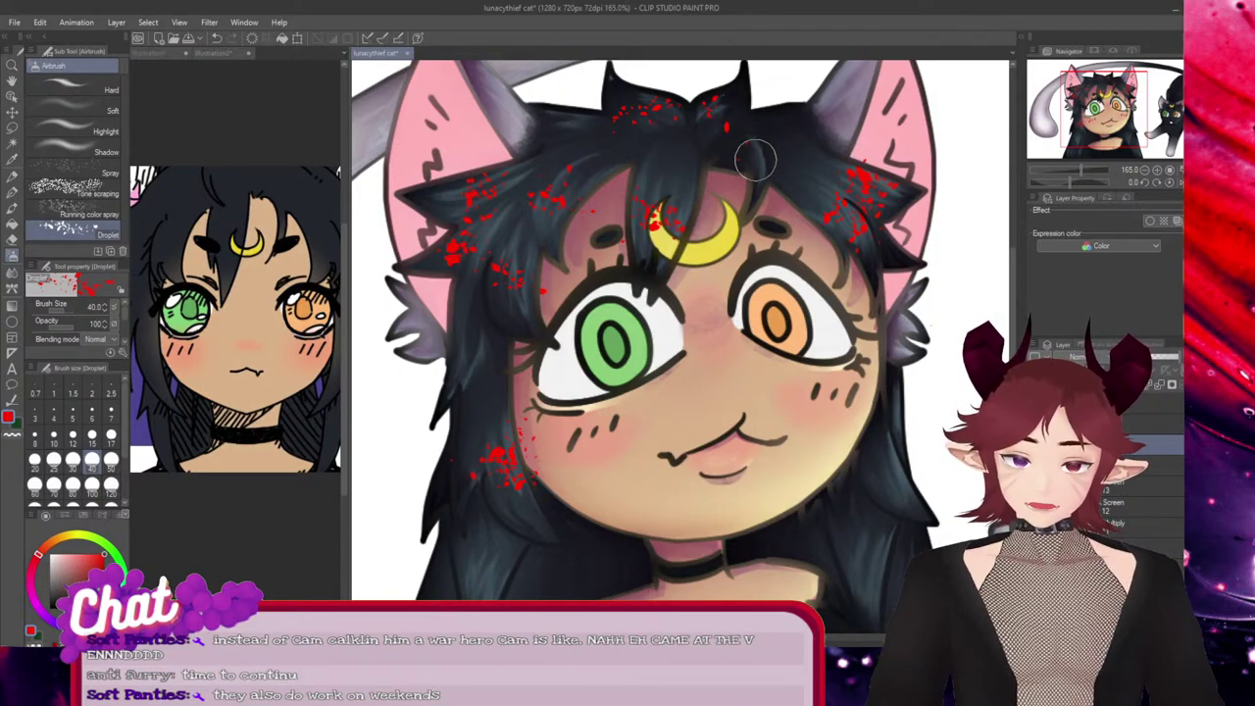
Spatter red droplets over the hair near both ear bases, the grey ear backs and the ear tufts with the size 40 Droplet airbrush
{"action": "left_click_drag", "start_coordinate": [757, 148], "coordinate": [763, 157]}
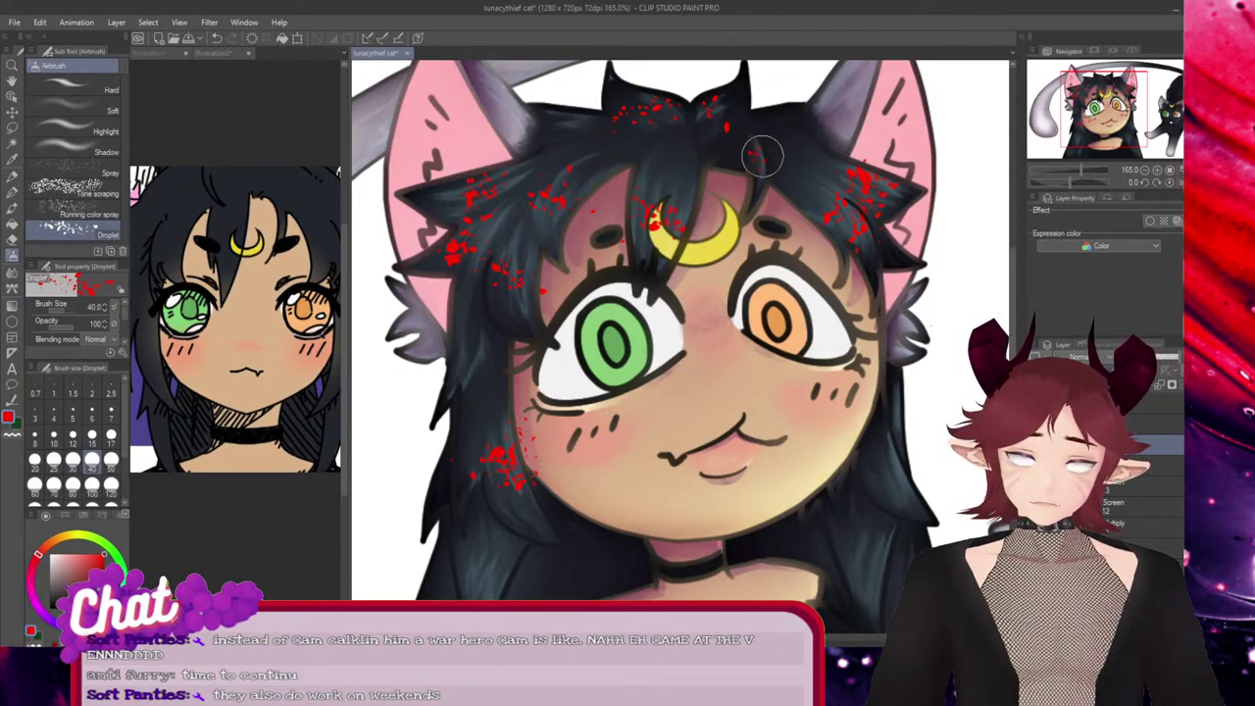
{"action": "mouse_move", "coordinate": [776, 107]}
{"action": "left_mouse_down"}
{"action": "mouse_move", "coordinate": [799, 120]}
{"action": "mouse_move", "coordinate": [799, 145]}
{"action": "left_mouse_up"}
{"action": "left_click_drag", "start_coordinate": [551, 111], "coordinate": [557, 122]}
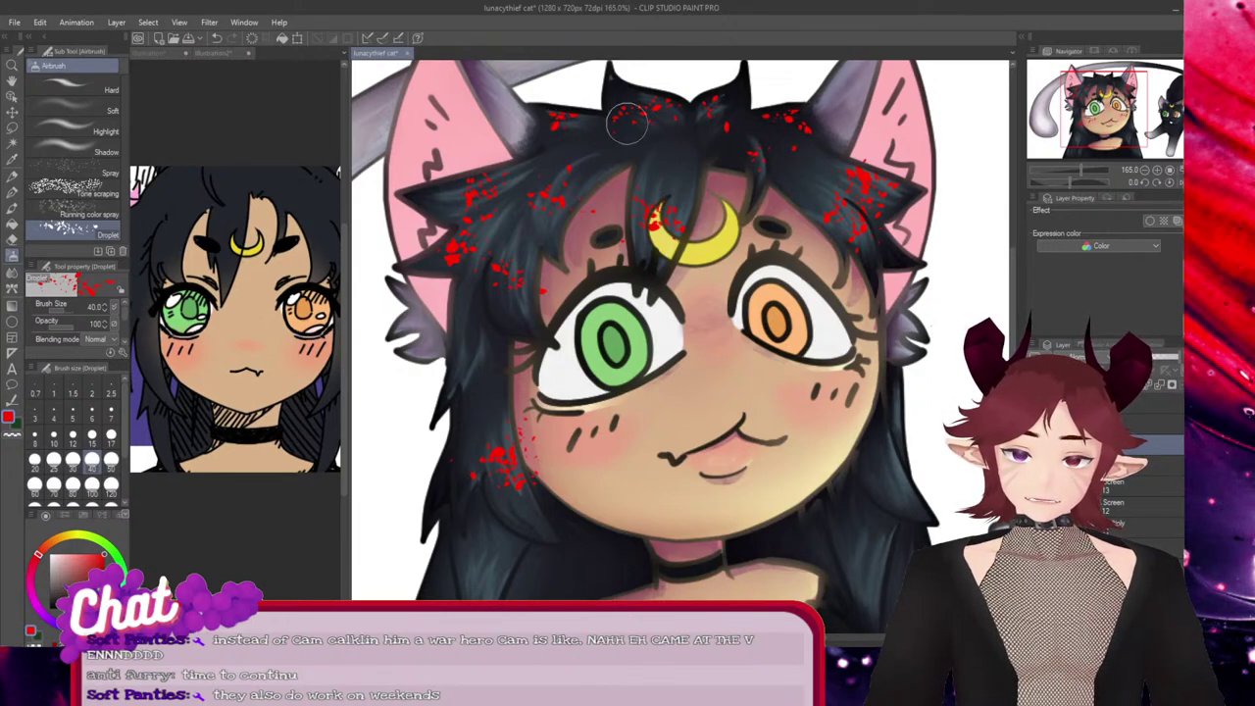
{"action": "left_click_drag", "start_coordinate": [1013, 284], "coordinate": [1013, 270]}
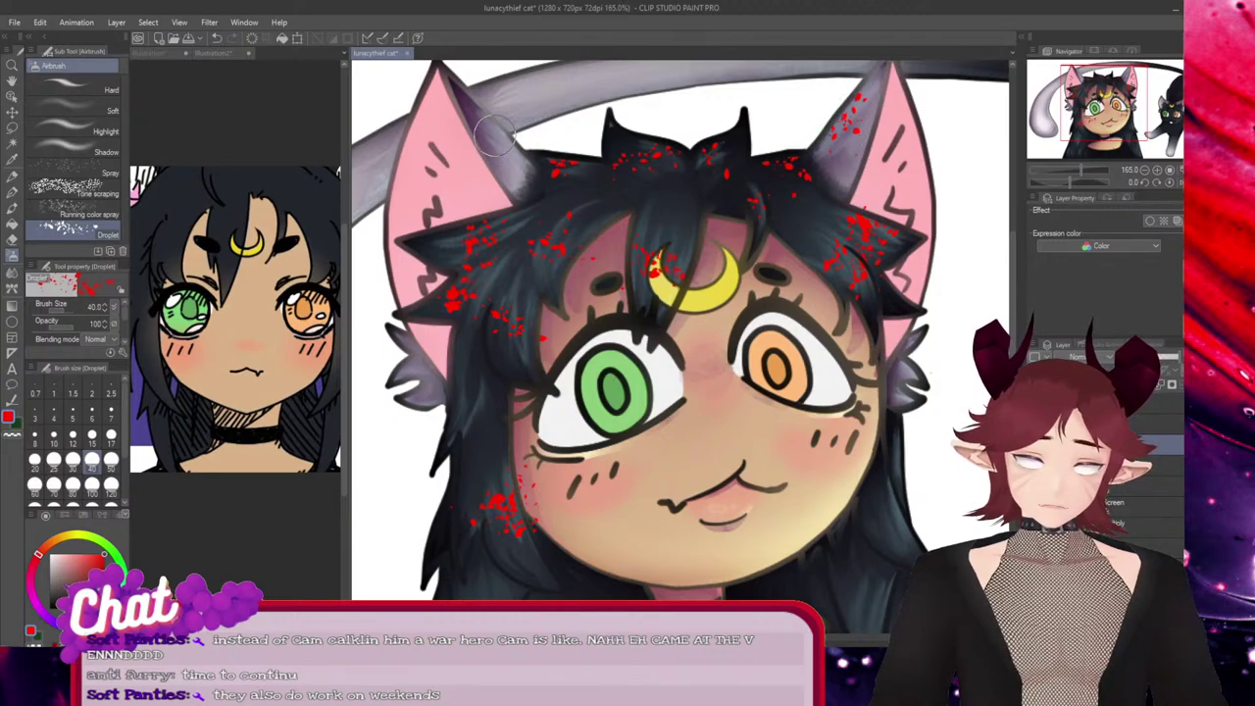
{"action": "left_click_drag", "start_coordinate": [493, 135], "coordinate": [480, 179]}
{"action": "left_click_drag", "start_coordinate": [412, 392], "coordinate": [424, 400]}
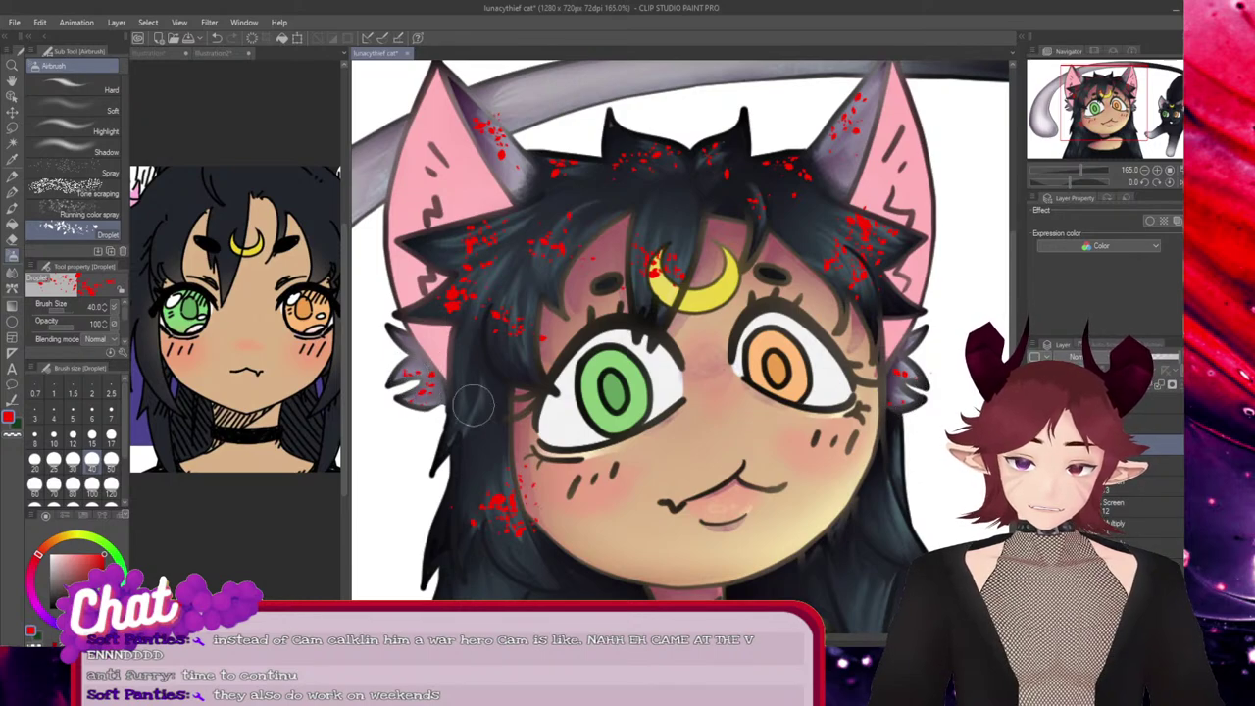
Add red Droplet spatter to the long hair locks on both sides of the neck and shoulders
{"action": "scroll", "coordinate": [947, 291], "scroll_direction": "down", "scroll_amount": 3}
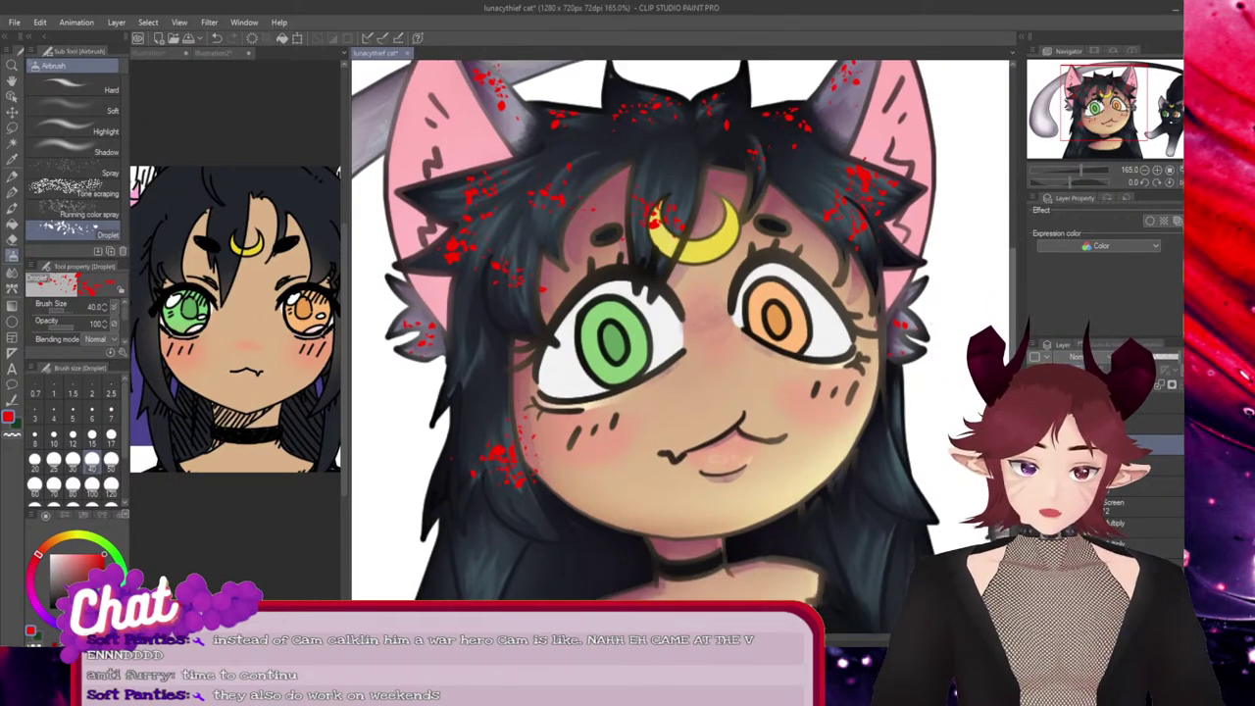
{"action": "scroll", "coordinate": [677, 323], "scroll_direction": "down", "scroll_amount": 2}
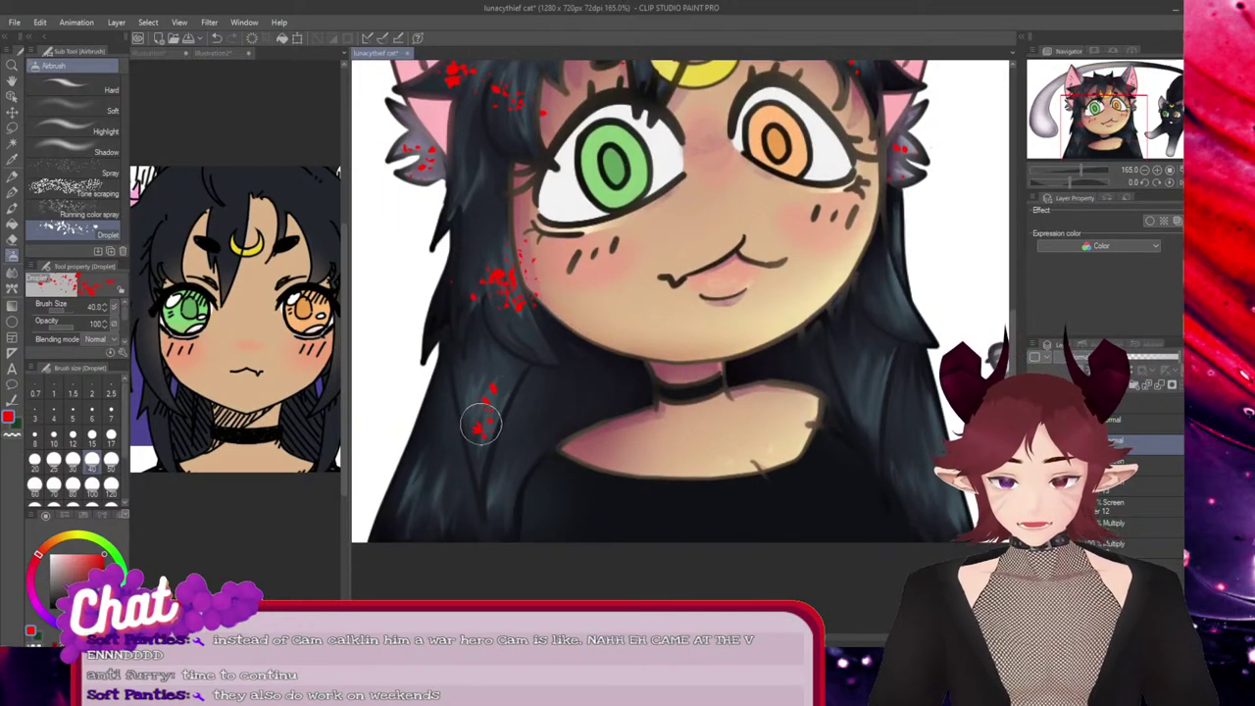
{"action": "left_click_drag", "start_coordinate": [476, 404], "coordinate": [488, 422]}
{"action": "key", "text": "ctrl+z"}
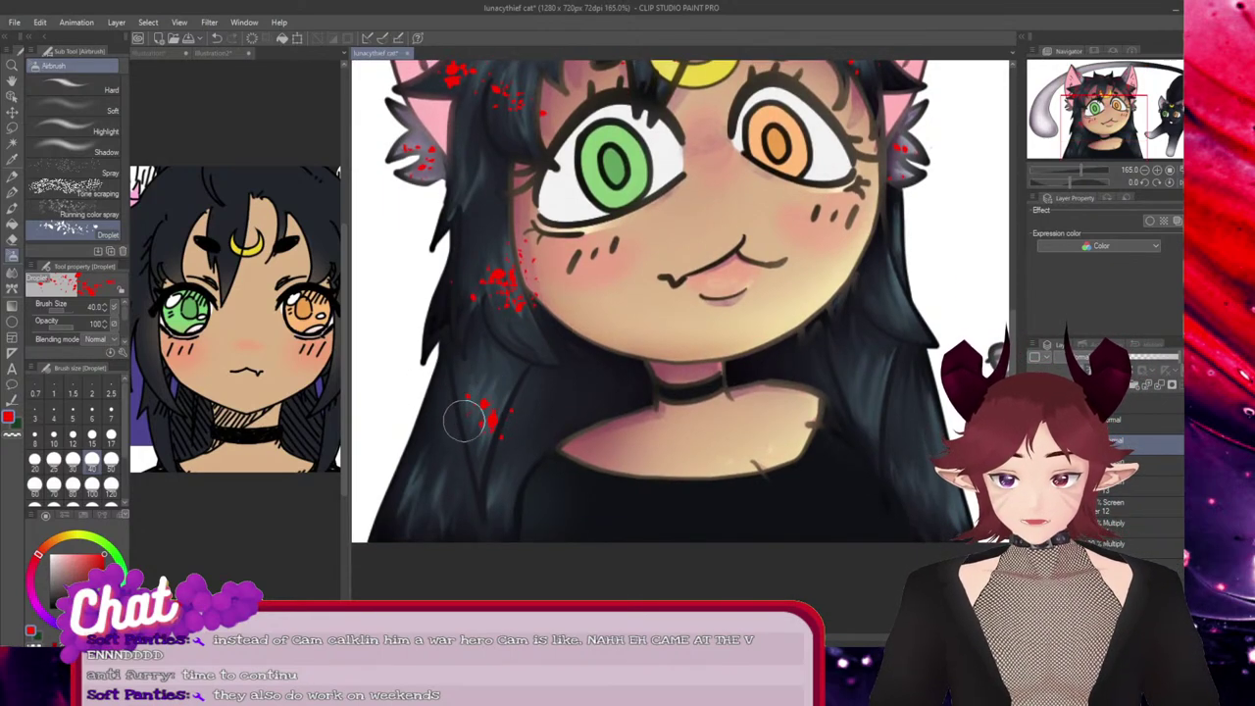
{"action": "left_click_drag", "start_coordinate": [872, 416], "coordinate": [878, 382]}
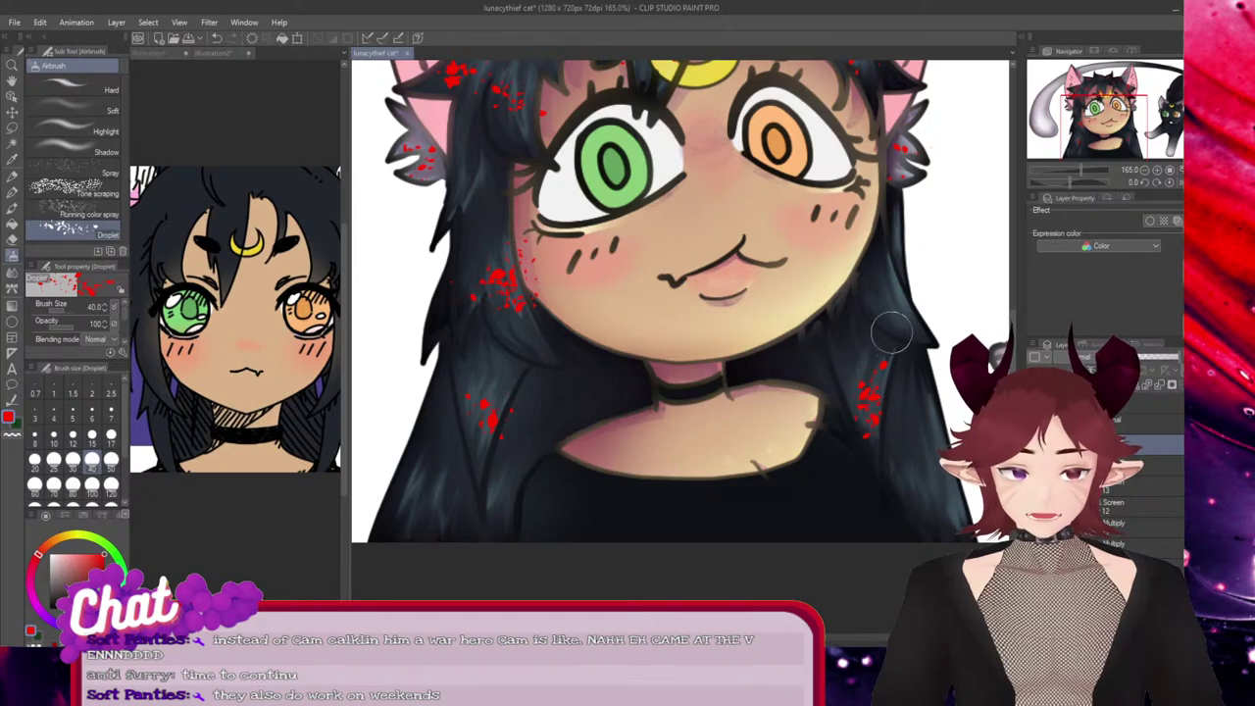
{"action": "mouse_move", "coordinate": [885, 265]}
{"action": "left_mouse_down"}
{"action": "mouse_move", "coordinate": [901, 300]}
{"action": "mouse_move", "coordinate": [886, 297]}
{"action": "left_mouse_up"}
{"action": "mouse_move", "coordinate": [918, 459]}
{"action": "left_mouse_down"}
{"action": "mouse_move", "coordinate": [928, 481]}
{"action": "mouse_move", "coordinate": [943, 483]}
{"action": "left_mouse_up"}
{"action": "left_click_drag", "start_coordinate": [400, 490], "coordinate": [435, 504]}
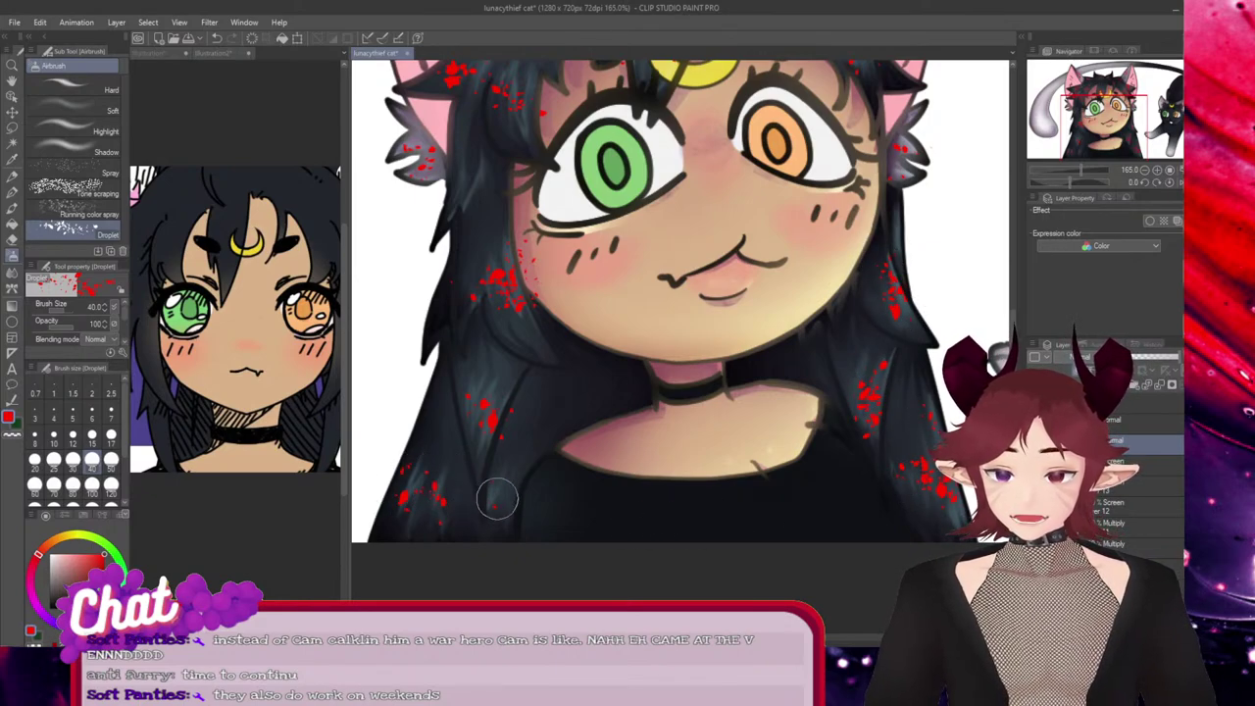
Erase the red droplets from the brow and cheek skin beside the green eye and around the crescent moon with the Hard eraser at size 30
{"action": "key", "text": "e"}
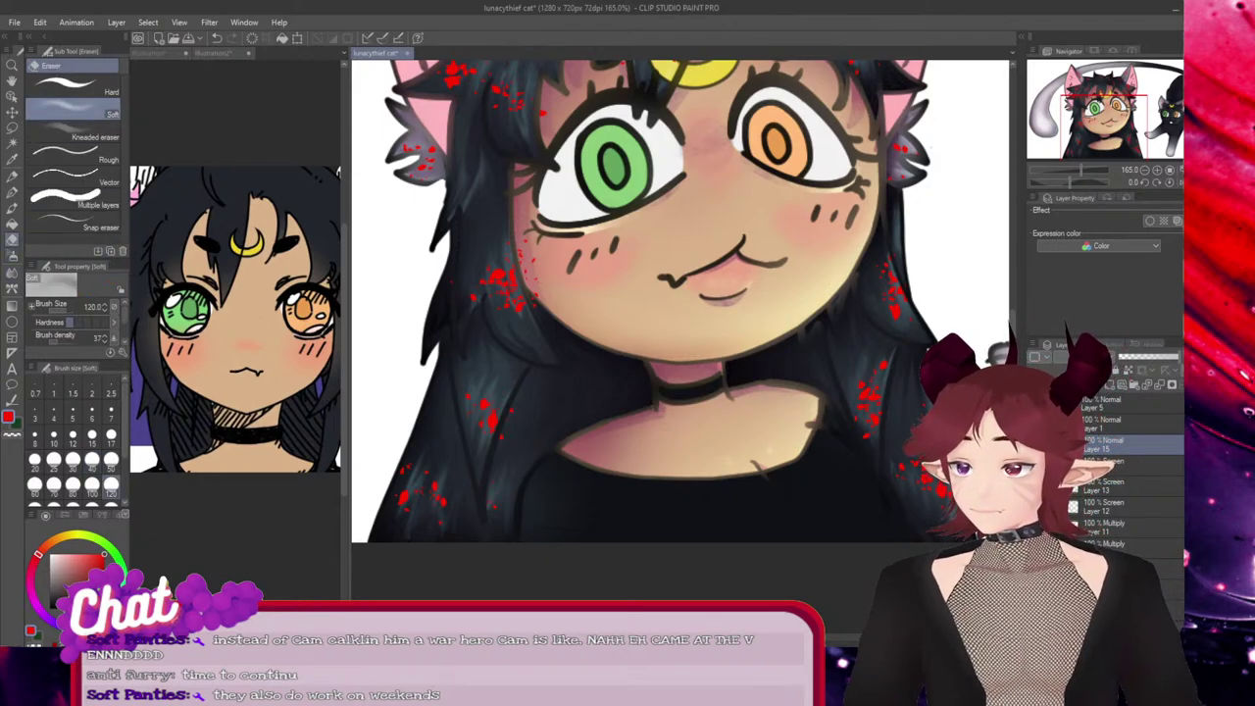
{"action": "left_click_drag", "start_coordinate": [544, 105], "coordinate": [545, 120]}
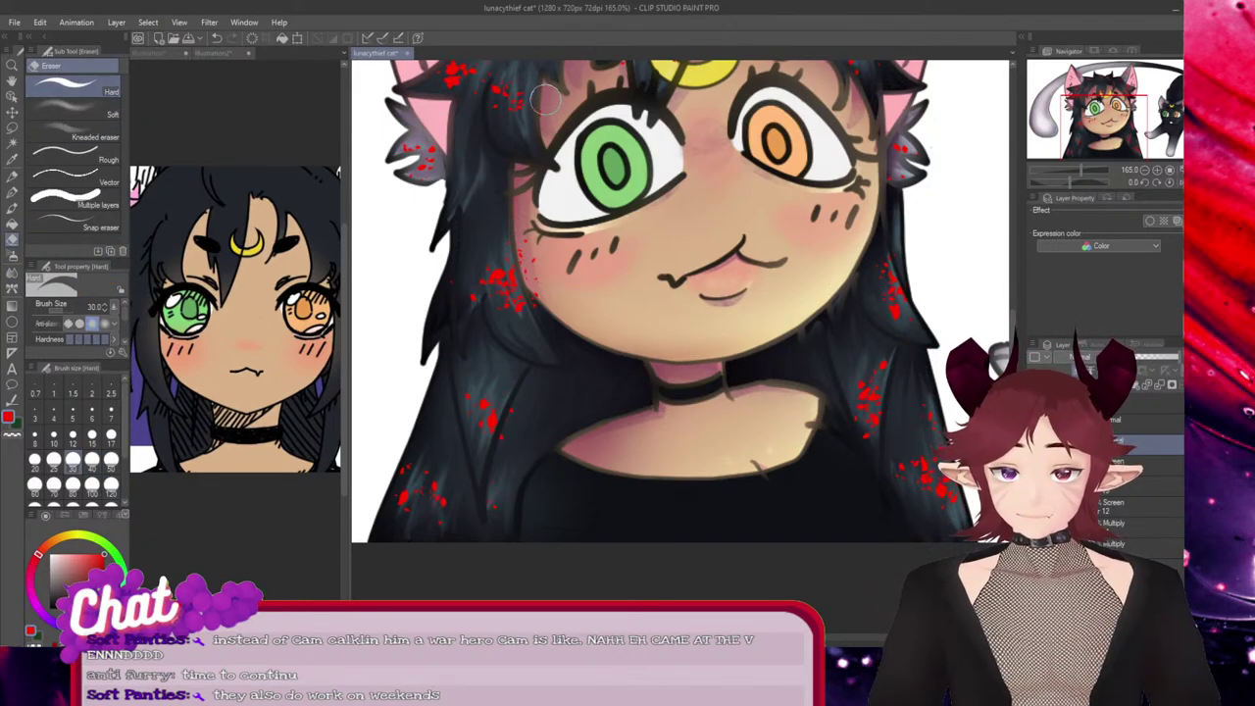
{"action": "mouse_move", "coordinate": [522, 208]}
{"action": "left_mouse_down"}
{"action": "mouse_move", "coordinate": [554, 270]}
{"action": "mouse_move", "coordinate": [532, 260]}
{"action": "mouse_move", "coordinate": [537, 244]}
{"action": "mouse_move", "coordinate": [546, 303]}
{"action": "left_mouse_up"}
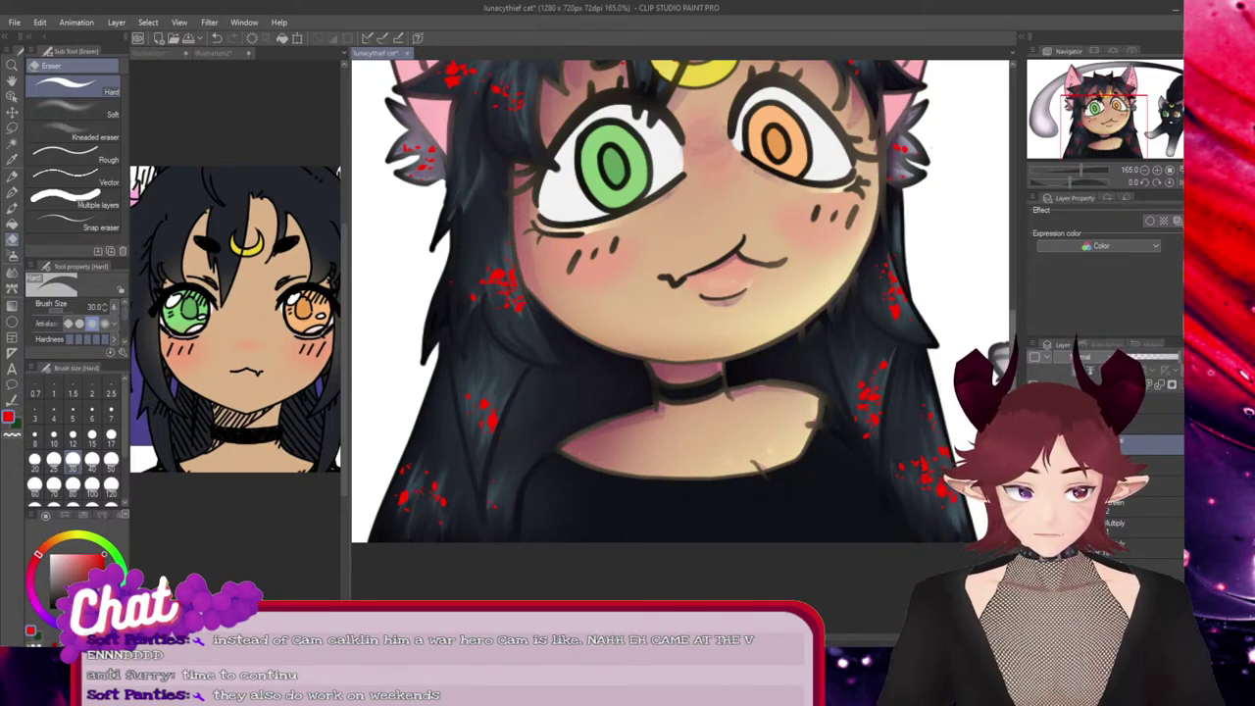
{"action": "scroll", "coordinate": [869, 132], "scroll_direction": "up", "scroll_amount": 5}
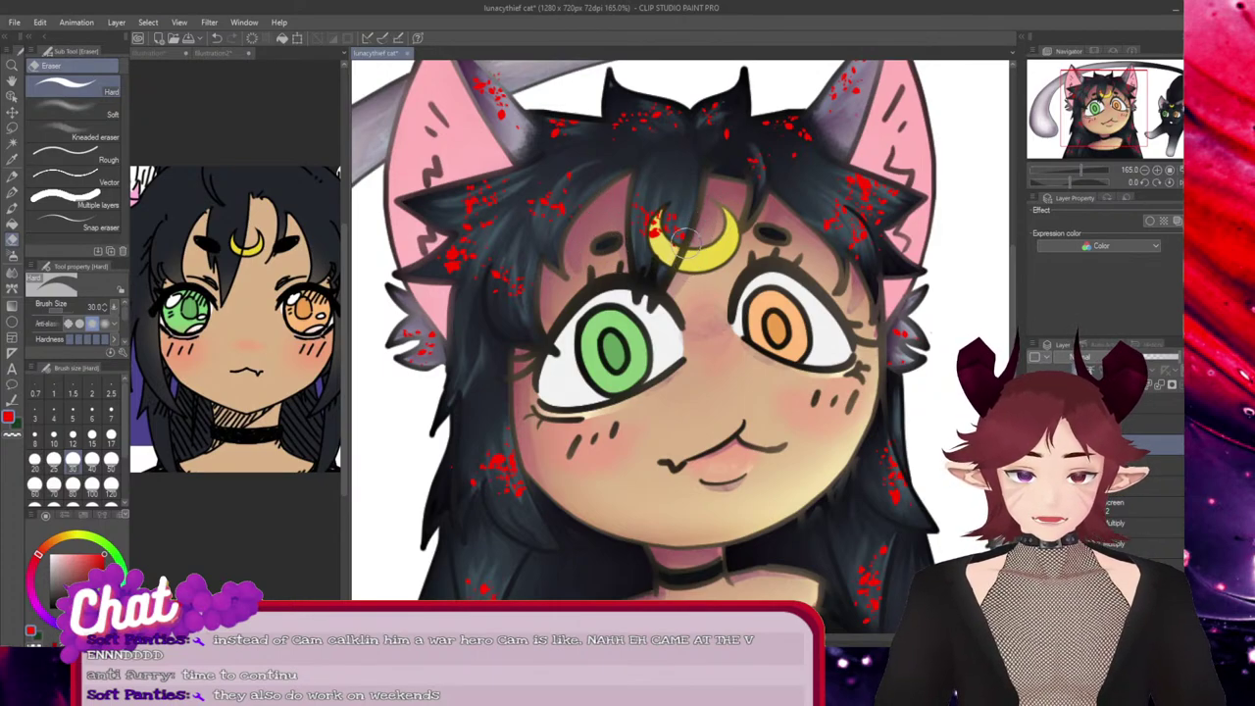
{"action": "left_click_drag", "start_coordinate": [659, 213], "coordinate": [667, 250]}
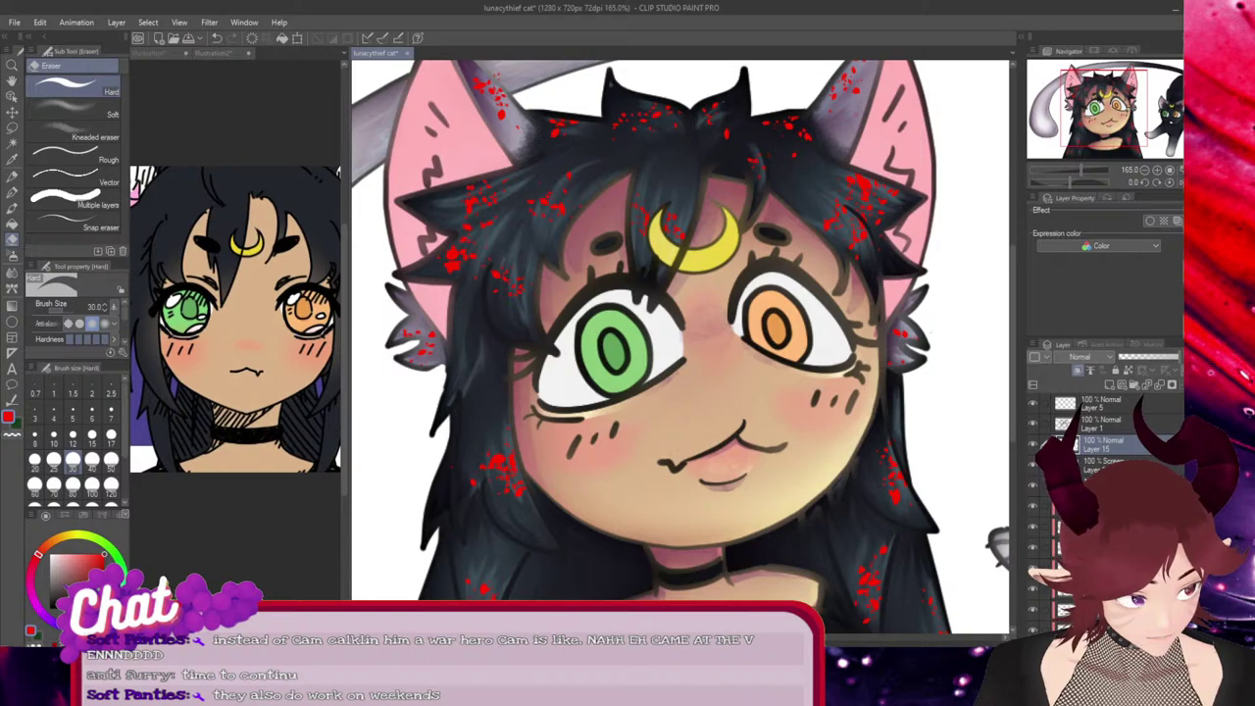
Restore the droplets on the central fringe and clear spatter and highlight streaks only from the yellow crescent moon
{"action": "left_click", "coordinate": [1103, 465]}
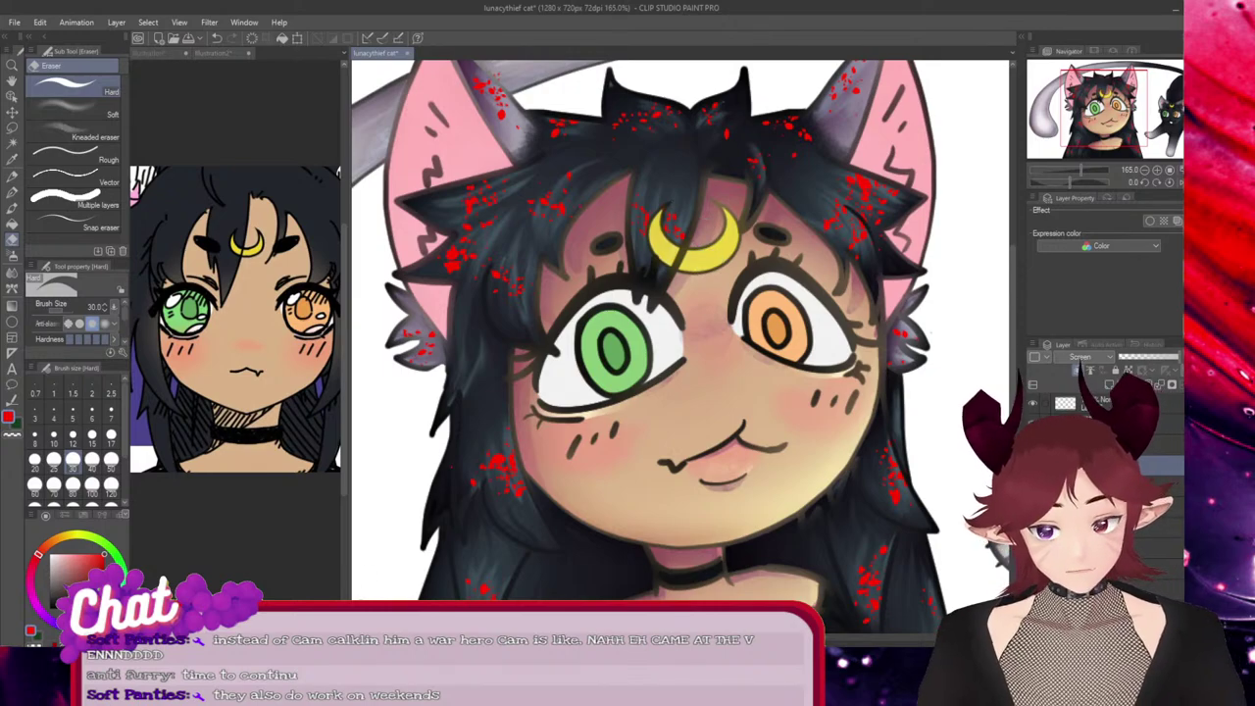
{"action": "scroll", "coordinate": [677, 331], "scroll_direction": "up", "scroll_amount": 5}
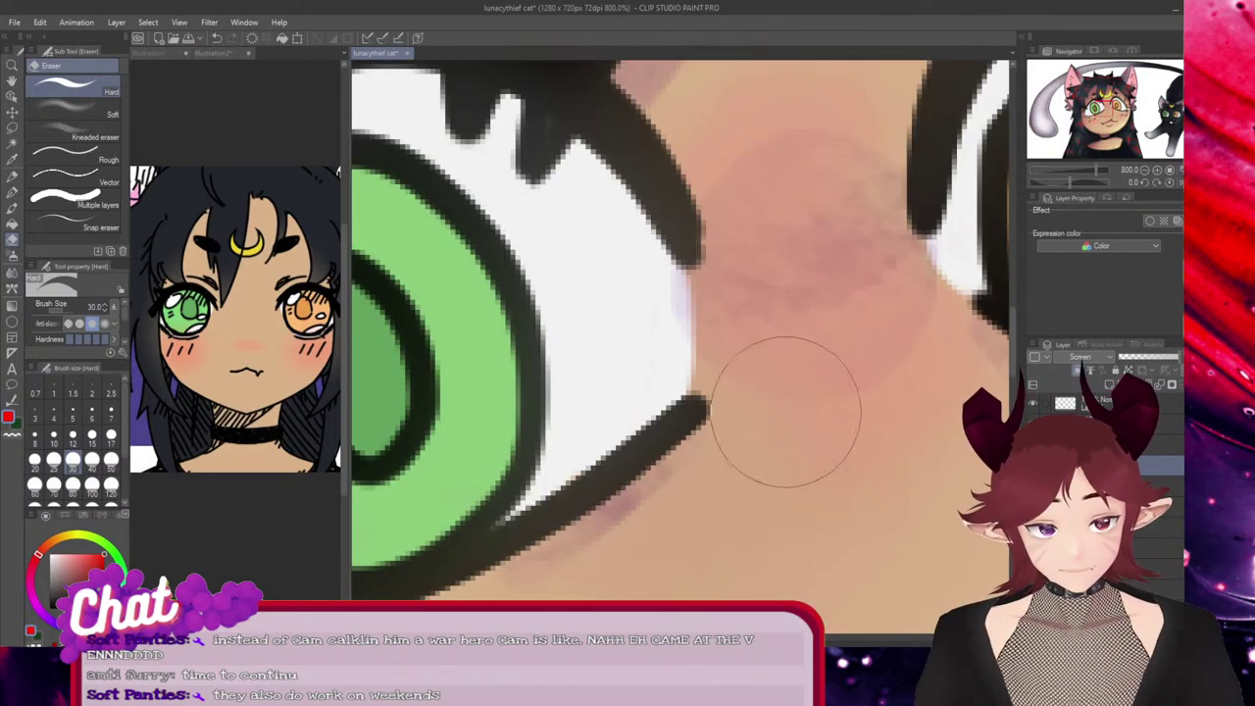
{"action": "left_click_drag", "start_coordinate": [1012, 342], "coordinate": [1013, 274]}
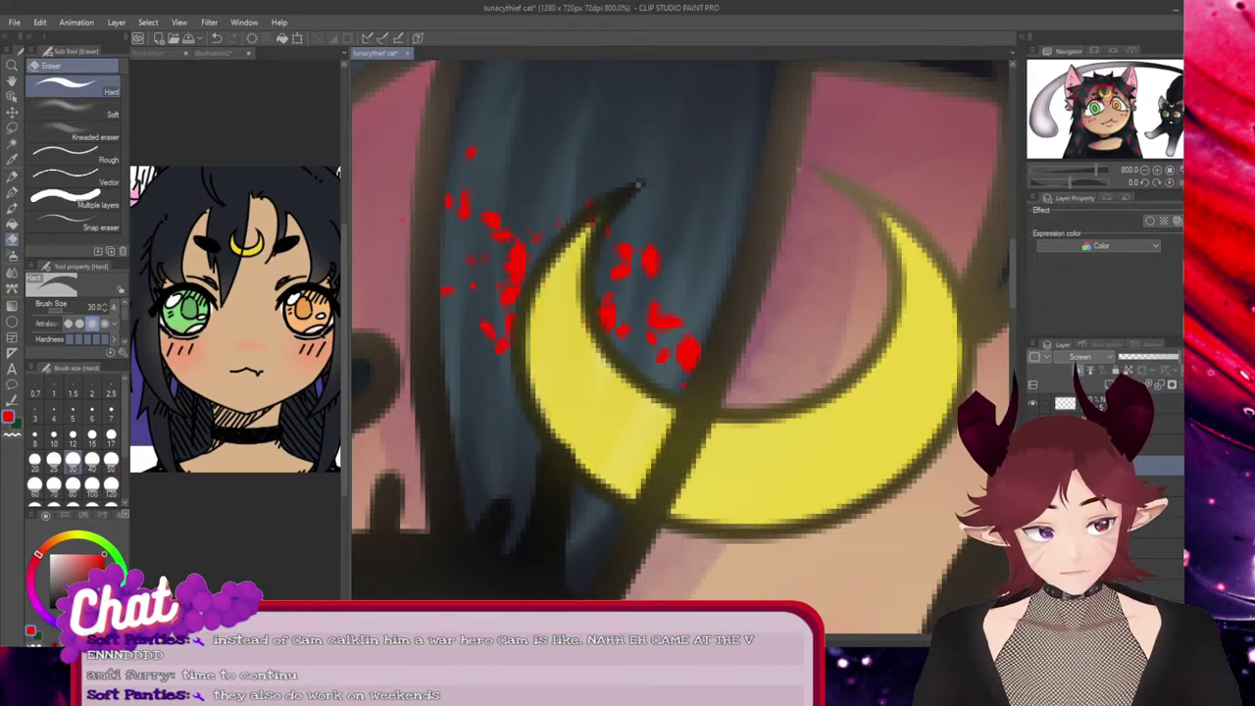
{"action": "left_click", "coordinate": [1033, 464]}
{"action": "key", "text": "ctrl+y"}
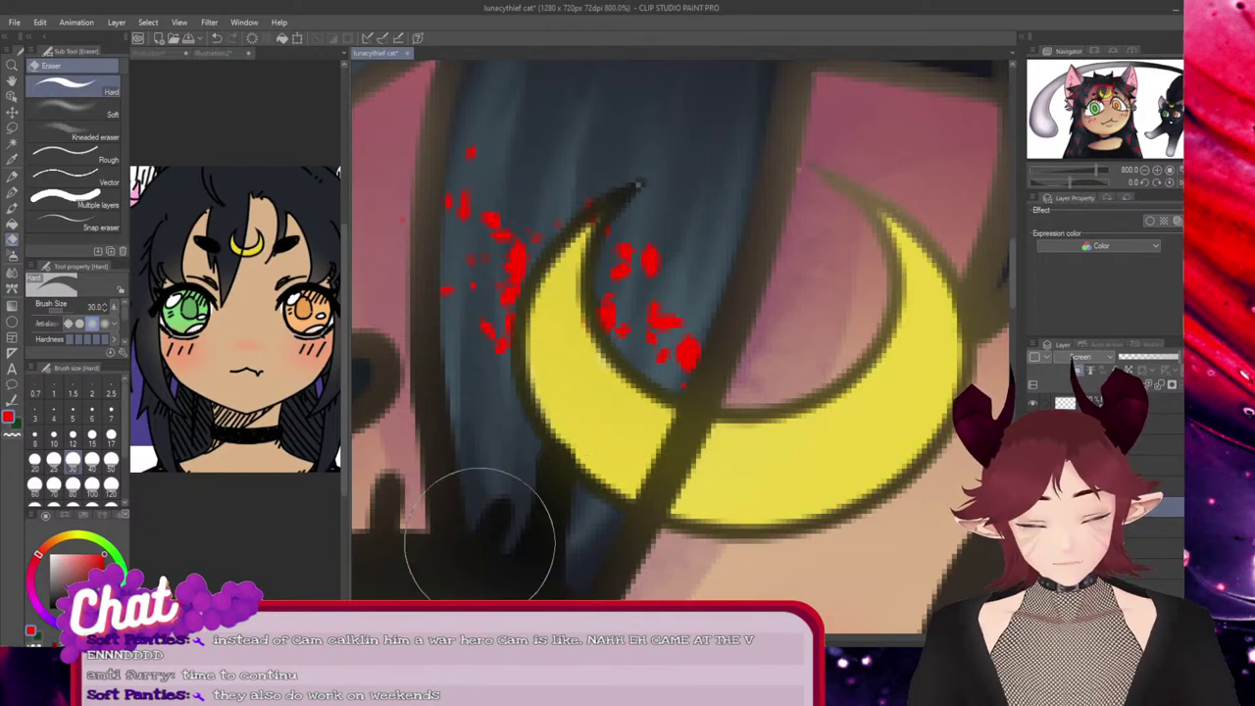
Try red Droplet spatter at size 40 on the rounded pale tip of the tail
{"action": "scroll", "coordinate": [480, 534], "scroll_direction": "down", "scroll_amount": 8}
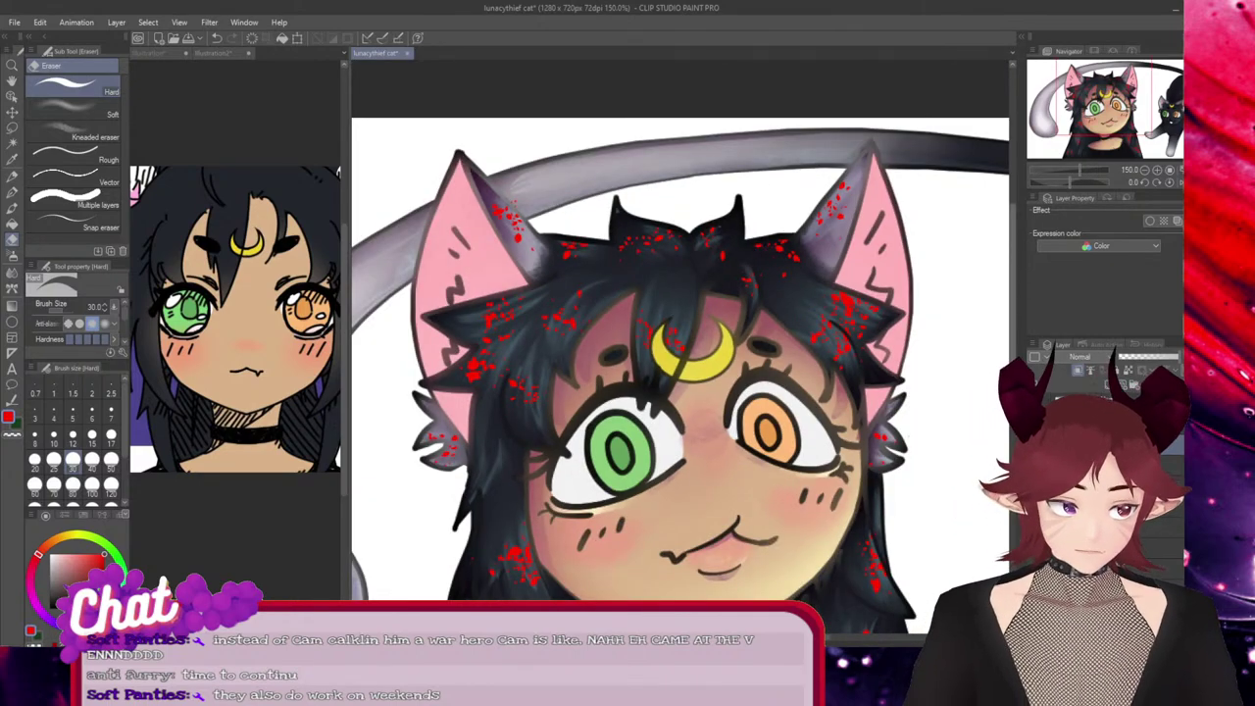
{"action": "scroll", "coordinate": [682, 343], "scroll_direction": "down", "scroll_amount": 3}
{"action": "scroll", "coordinate": [973, 461], "scroll_direction": "up", "scroll_amount": 1}
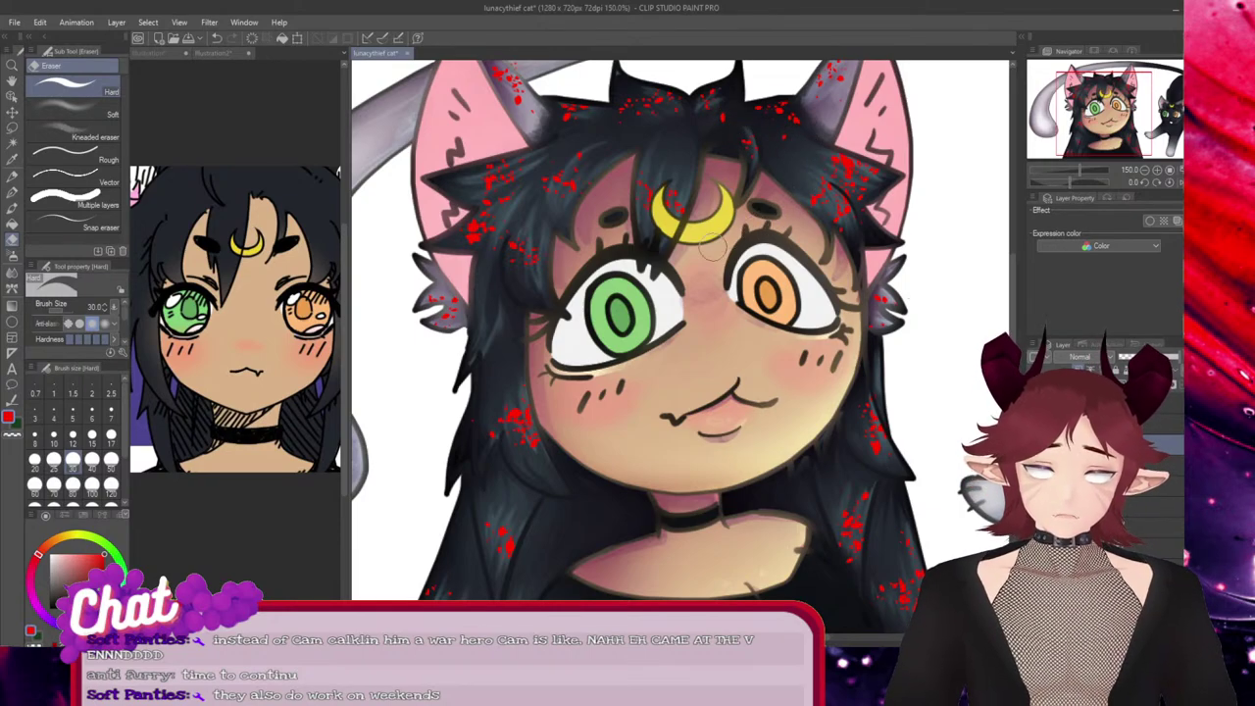
{"action": "scroll", "coordinate": [556, 115], "scroll_direction": "up", "scroll_amount": 3}
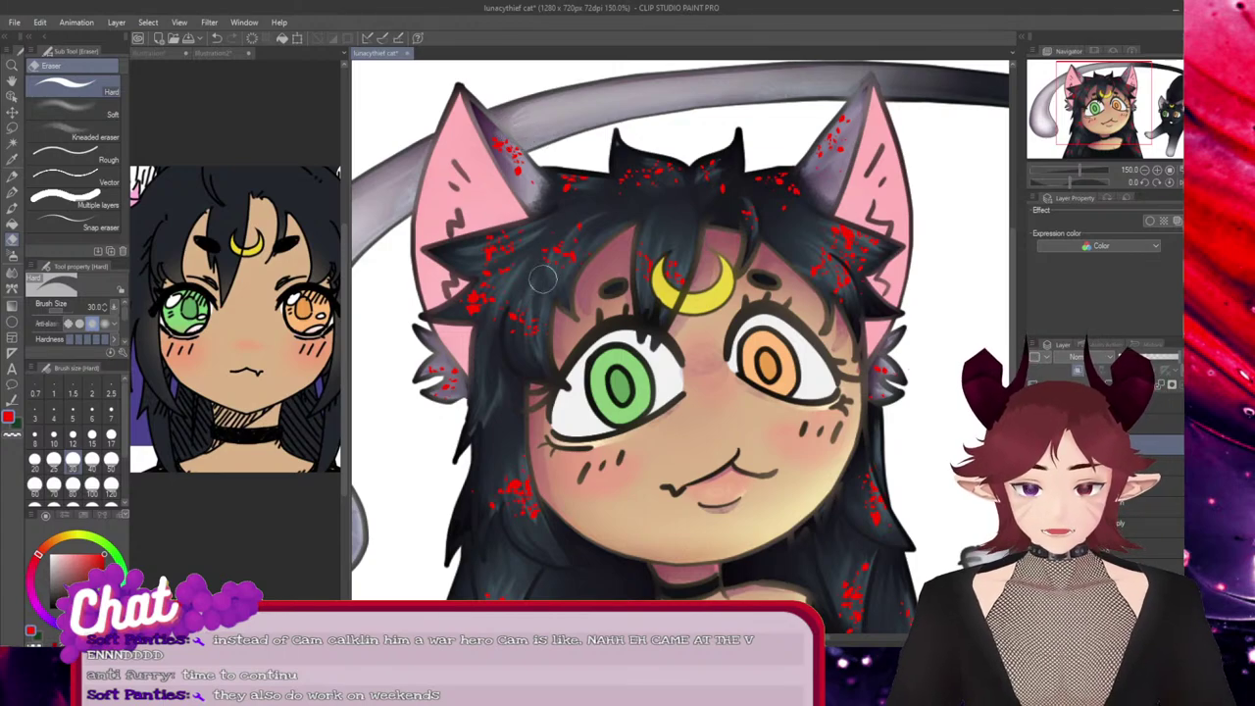
{"action": "scroll", "coordinate": [680, 346], "scroll_direction": "left", "scroll_amount": 5}
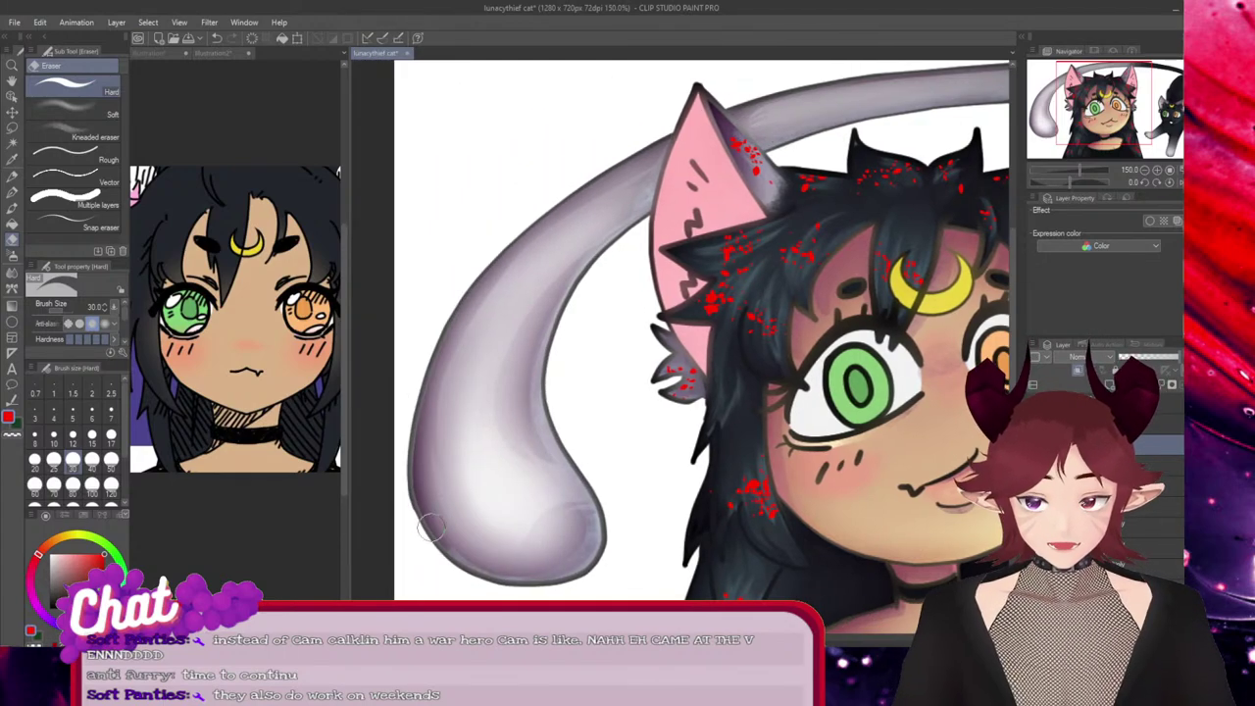
{"action": "key", "text": "j"}
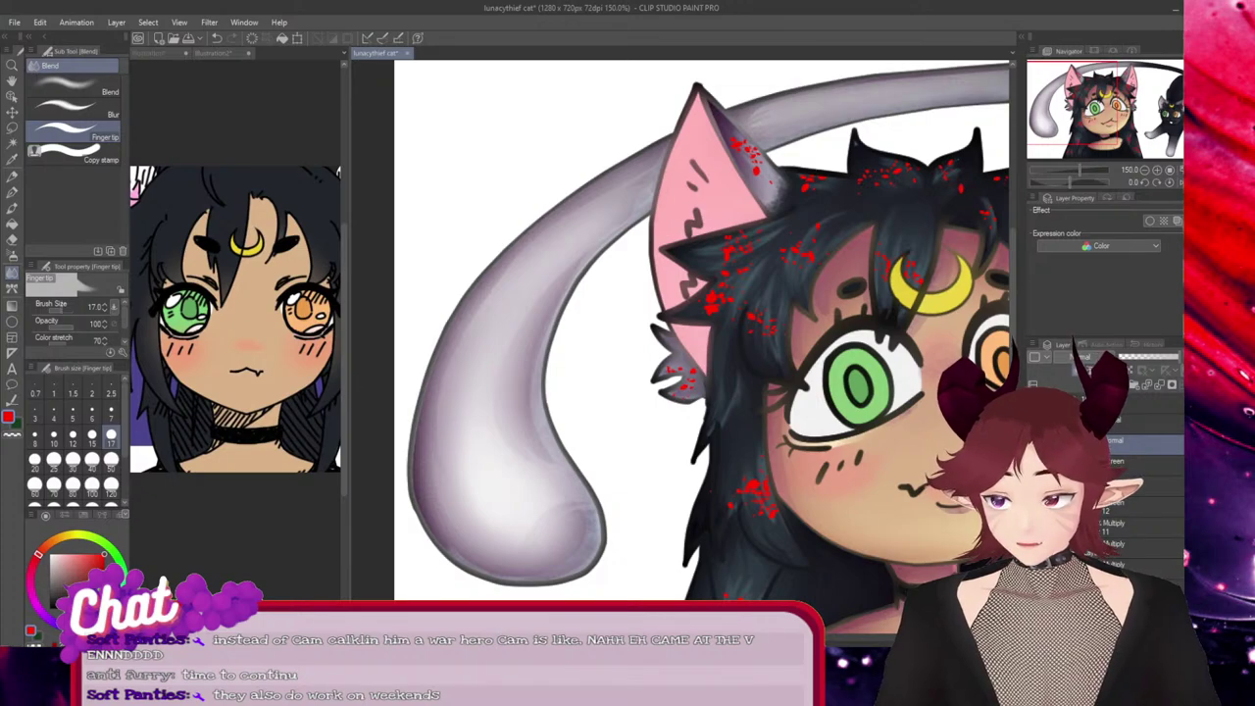
{"action": "key", "text": "b"}
{"action": "left_click_drag", "start_coordinate": [567, 471], "coordinate": [580, 553]}
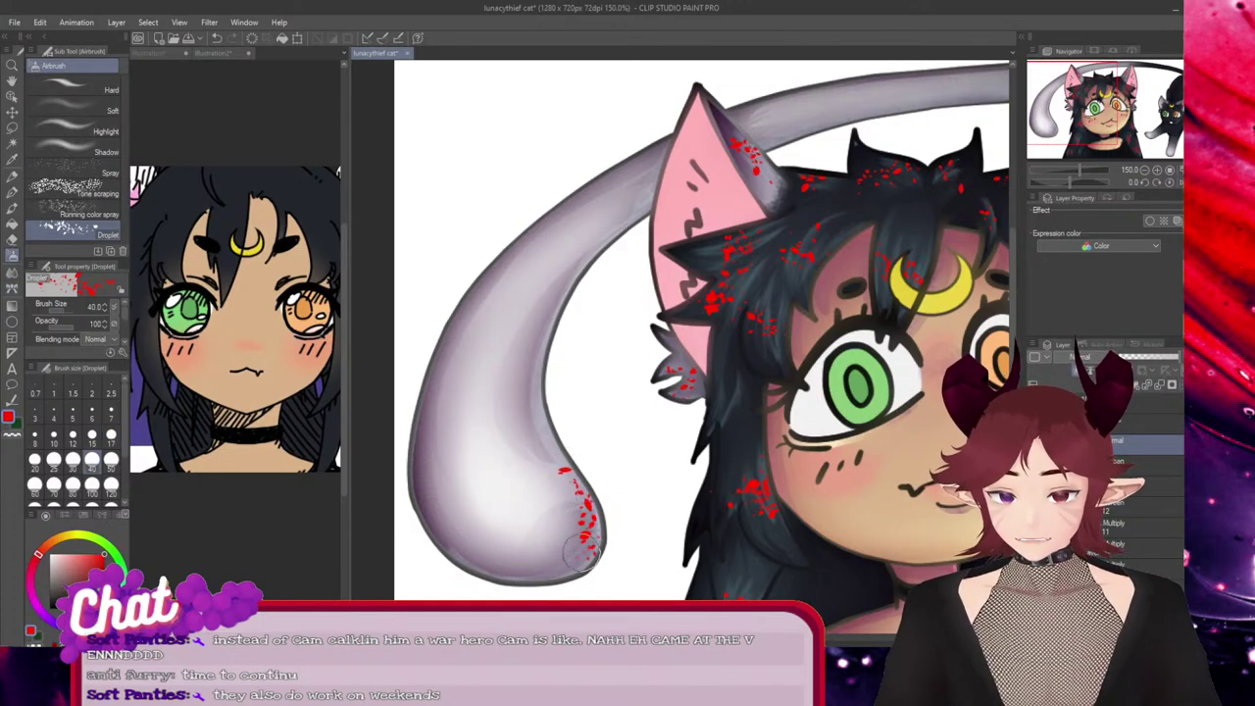
{"action": "key", "text": "ctrl+z"}
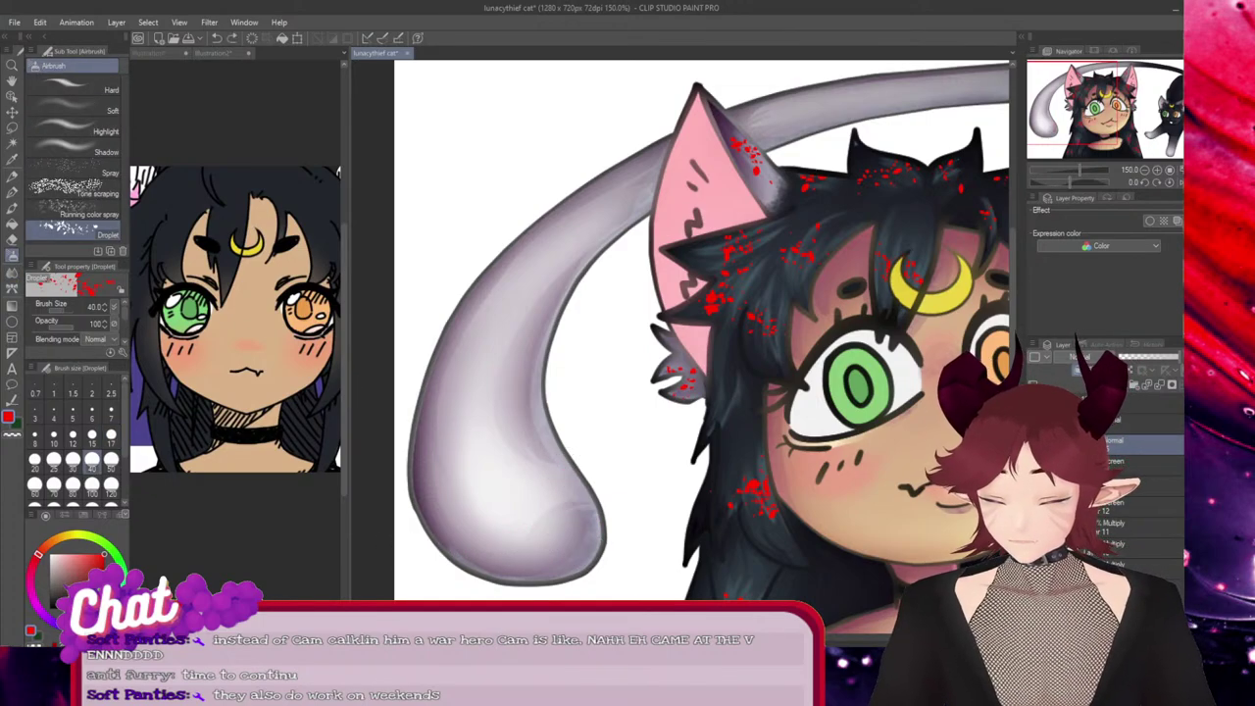
{"action": "left_click_drag", "start_coordinate": [566, 473], "coordinate": [535, 551]}
{"action": "key", "text": "ctrl+z"}
{"action": "mouse_move", "coordinate": [579, 495]}
{"action": "left_mouse_down"}
{"action": "mouse_move", "coordinate": [590, 525]}
{"action": "mouse_move", "coordinate": [539, 559]}
{"action": "left_mouse_up"}
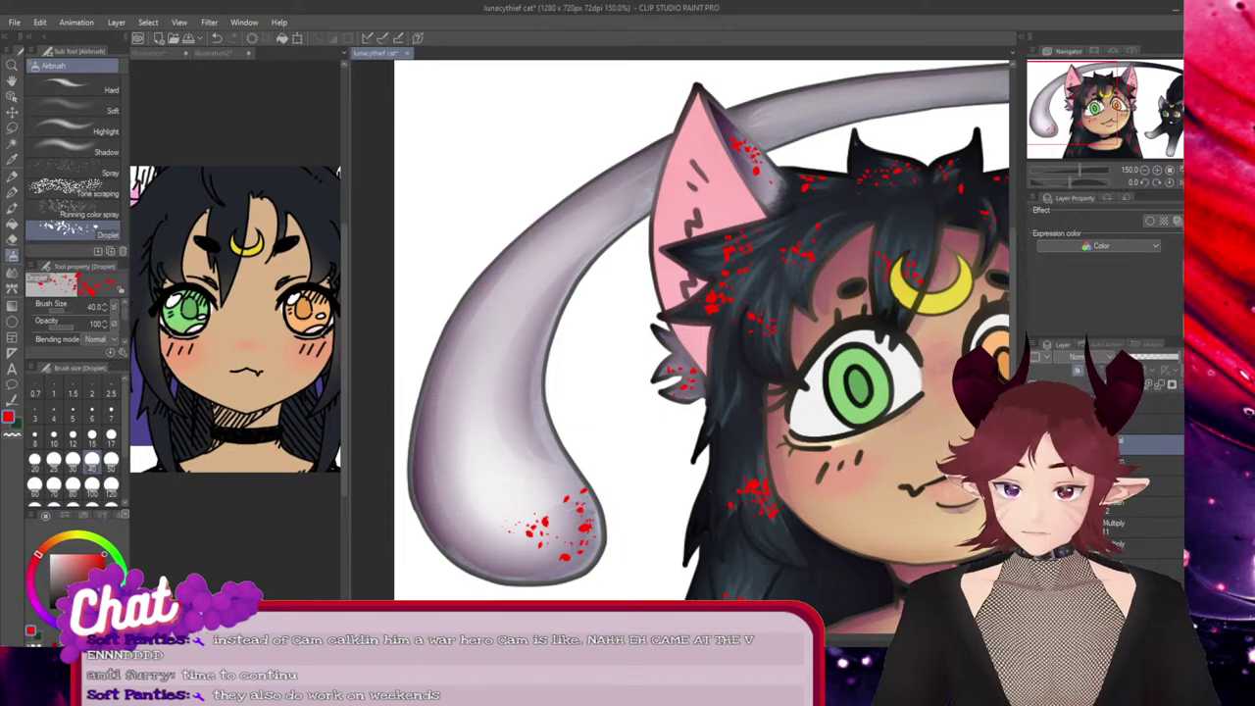
{"action": "key", "text": "ctrl+z"}
Spatter red droplets over the rounded tail tip, scattering a few smaller ones towards its inner side
{"action": "mouse_move", "coordinate": [561, 462]}
{"action": "left_mouse_down"}
{"action": "mouse_move", "coordinate": [587, 525]}
{"action": "mouse_move", "coordinate": [506, 561]}
{"action": "mouse_move", "coordinate": [496, 503]}
{"action": "mouse_move", "coordinate": [546, 502]}
{"action": "mouse_move", "coordinate": [521, 526]}
{"action": "left_mouse_up"}
{"action": "key", "text": "ctrl+z"}
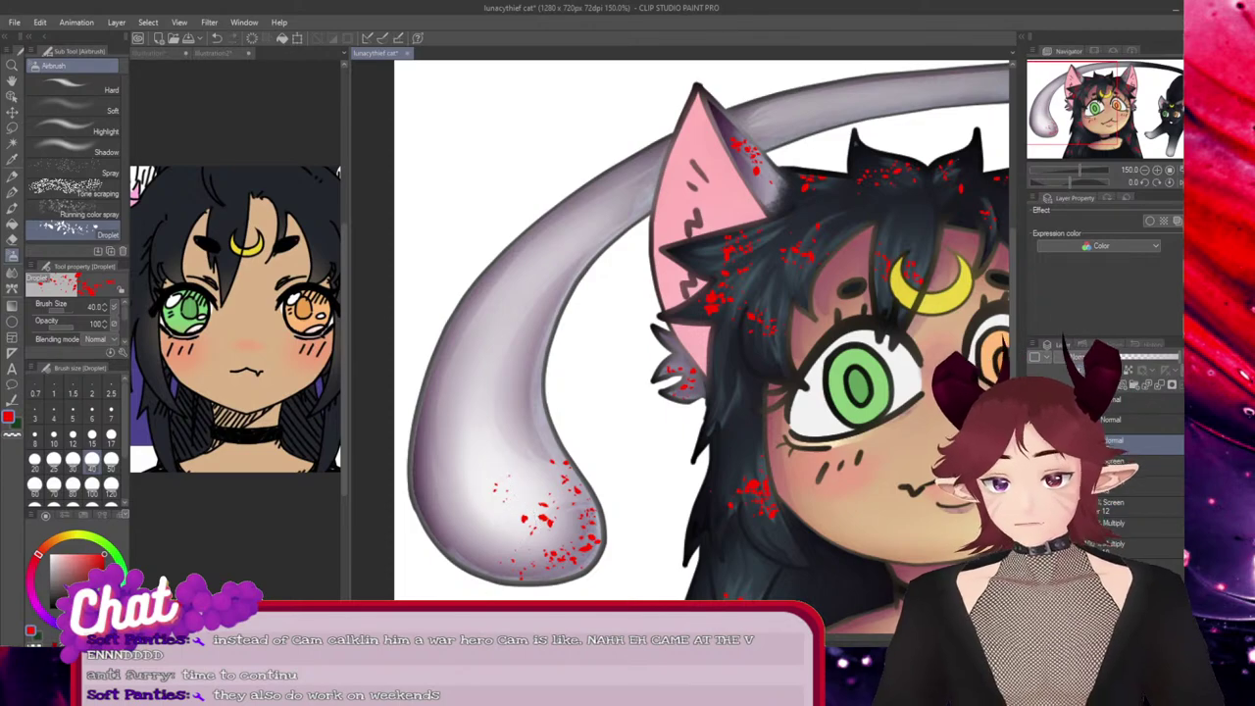
{"action": "left_click", "coordinate": [478, 543]}
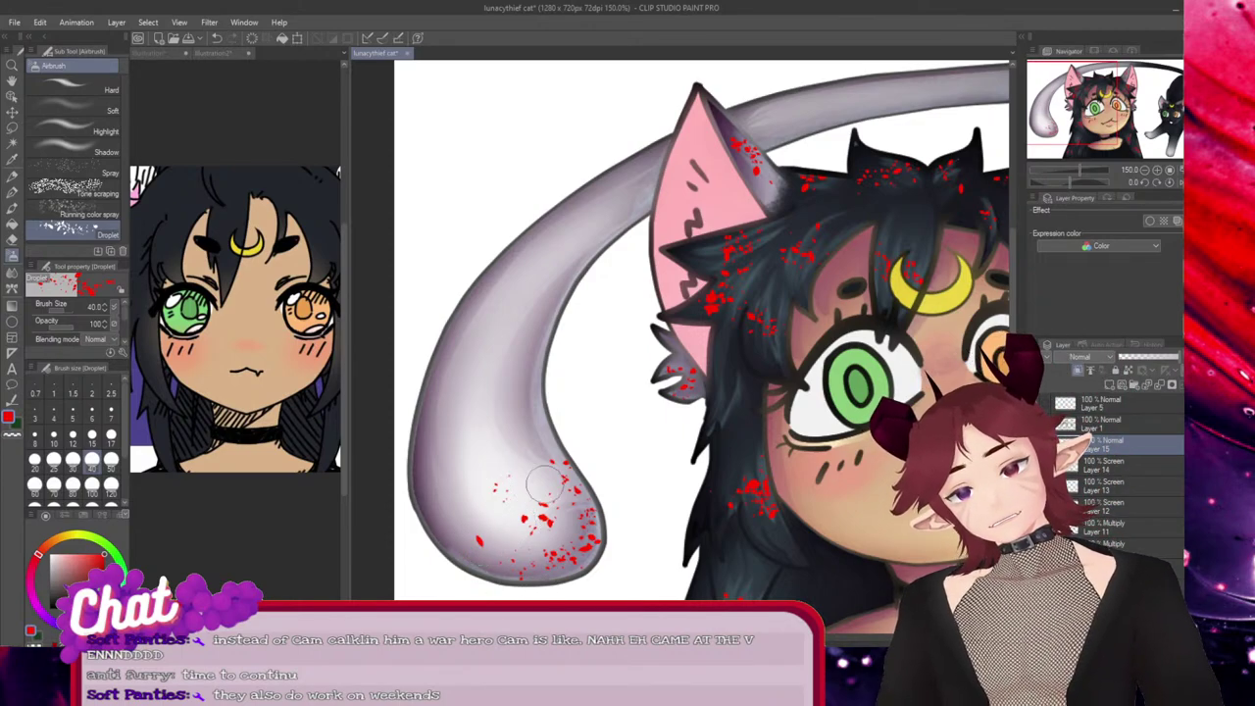
{"action": "key", "text": "ctrl+z"}
{"action": "left_click", "coordinate": [479, 533]}
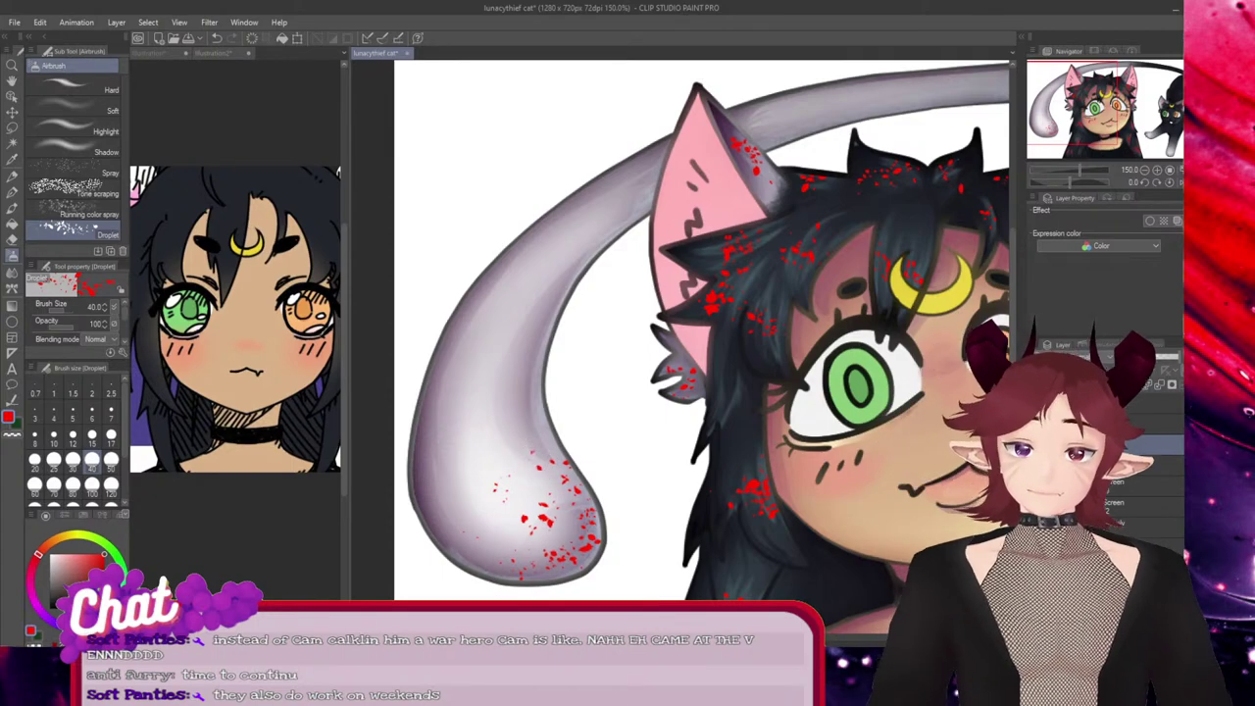
Spatter red droplets down the black cat's outer back edge and lightly over its two front paws
{"action": "left_click_drag", "start_coordinate": [663, 640], "coordinate": [845, 639]}
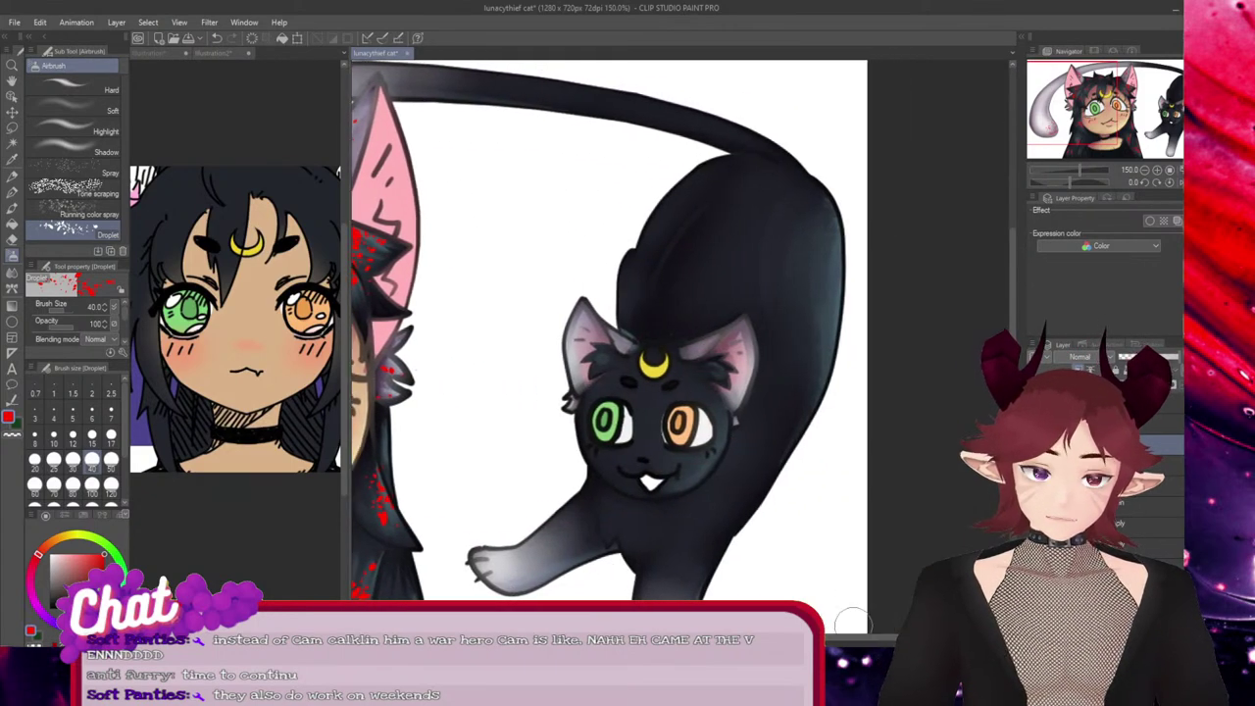
{"action": "left_click_drag", "start_coordinate": [818, 230], "coordinate": [830, 276]}
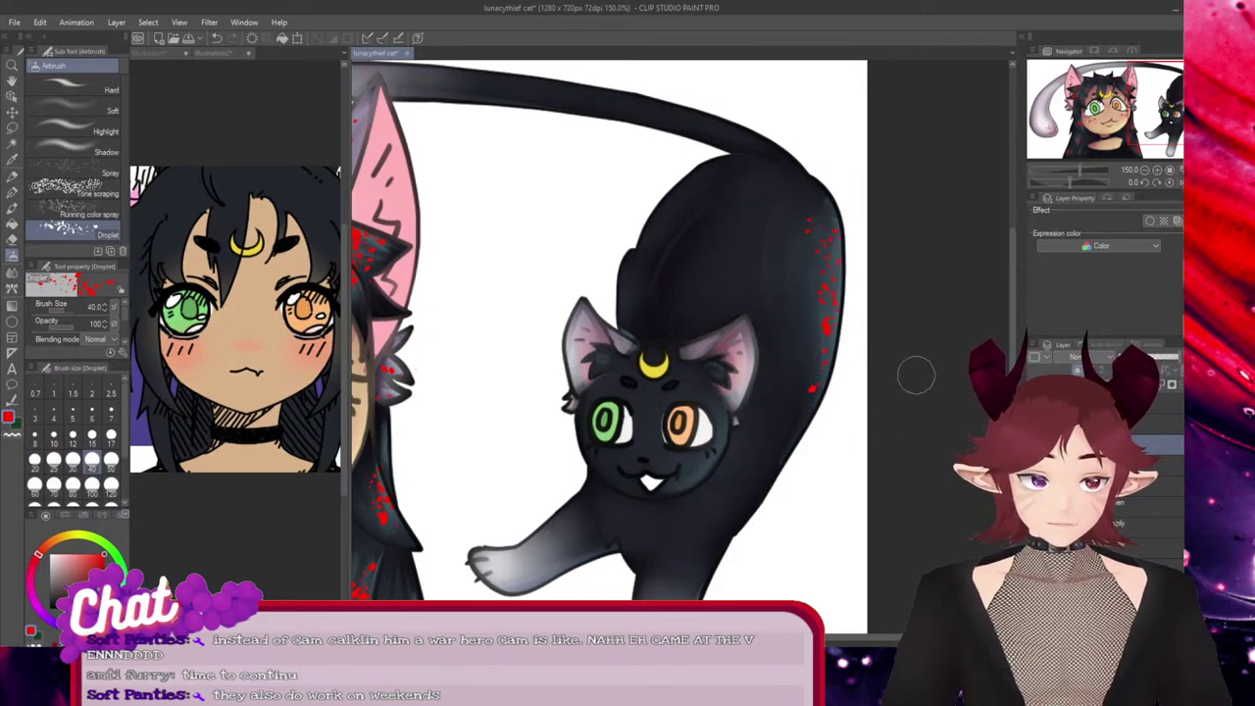
{"action": "scroll", "coordinate": [671, 561], "scroll_direction": "down", "scroll_amount": 3}
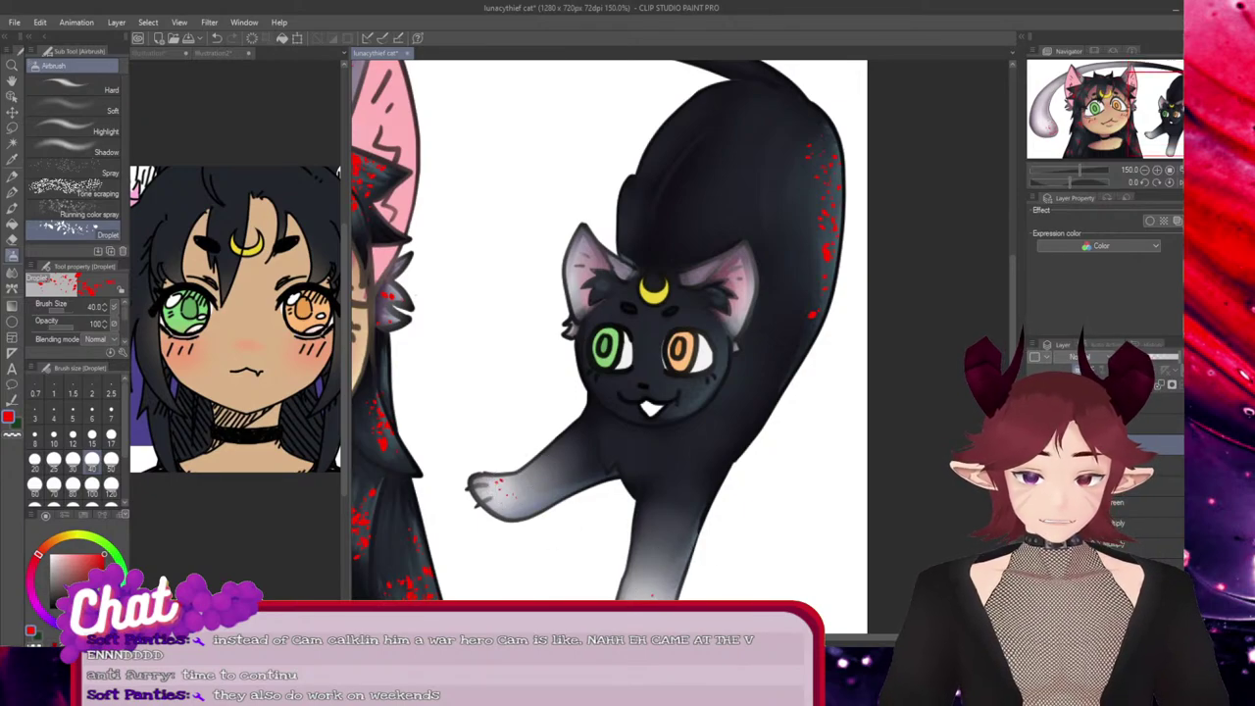
Pick a pale blue drawing color and recolor all the red droplets on the spatter layer with it
{"action": "key", "text": "ctrl+minus"}
{"action": "scroll", "coordinate": [681, 344], "scroll_direction": "left", "scroll_amount": 3}
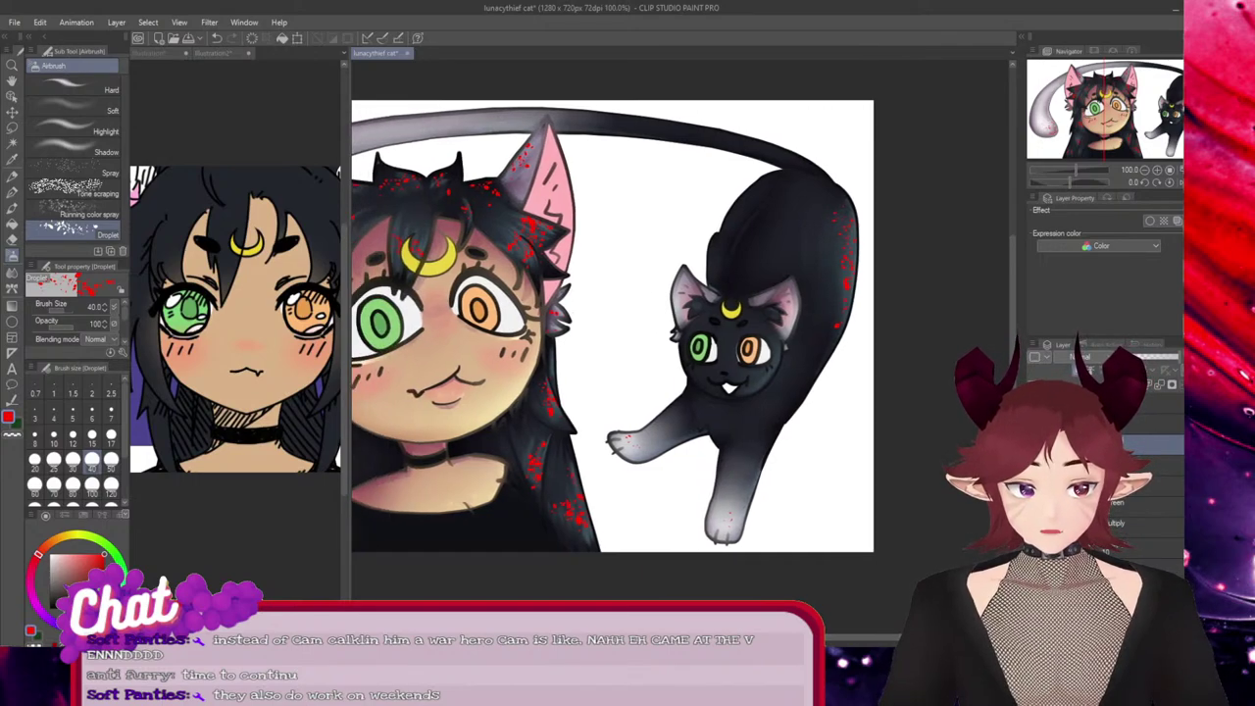
{"action": "left_click_drag", "start_coordinate": [113, 612], "coordinate": [90, 627]}
{"action": "left_click", "coordinate": [63, 556]}
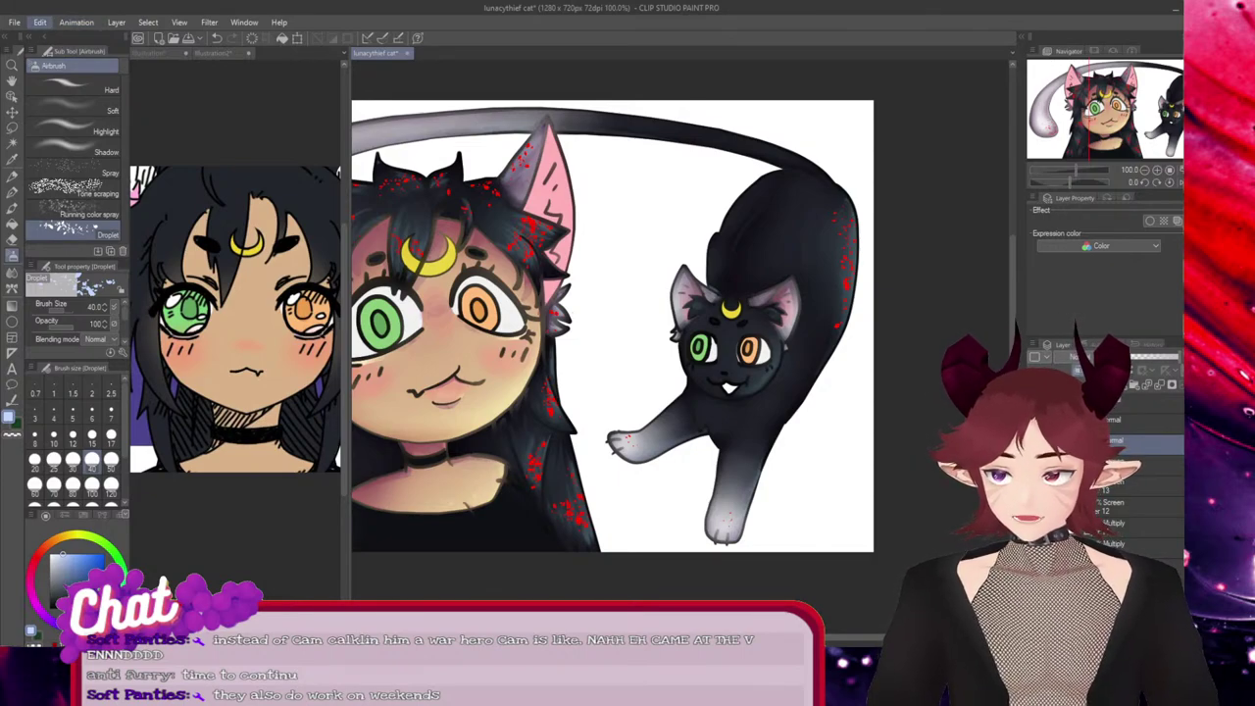
{"action": "left_click", "coordinate": [107, 231]}
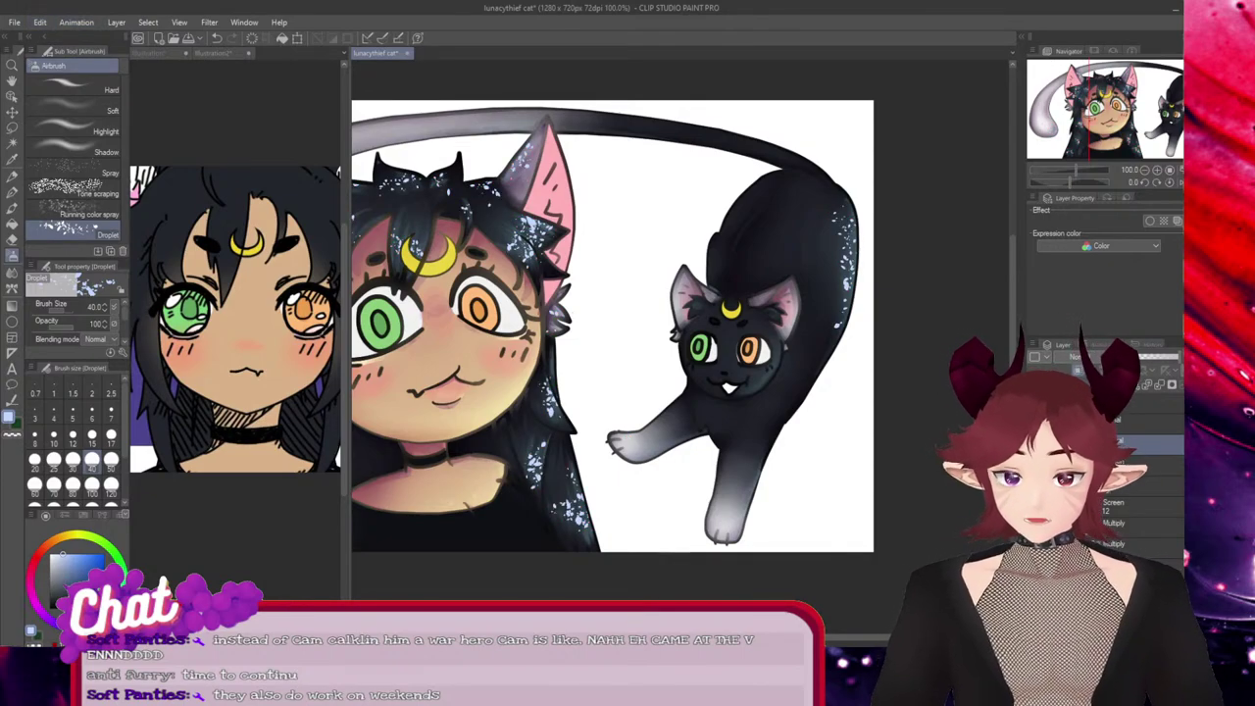
{"action": "left_click_drag", "start_coordinate": [821, 637], "coordinate": [740, 637]}
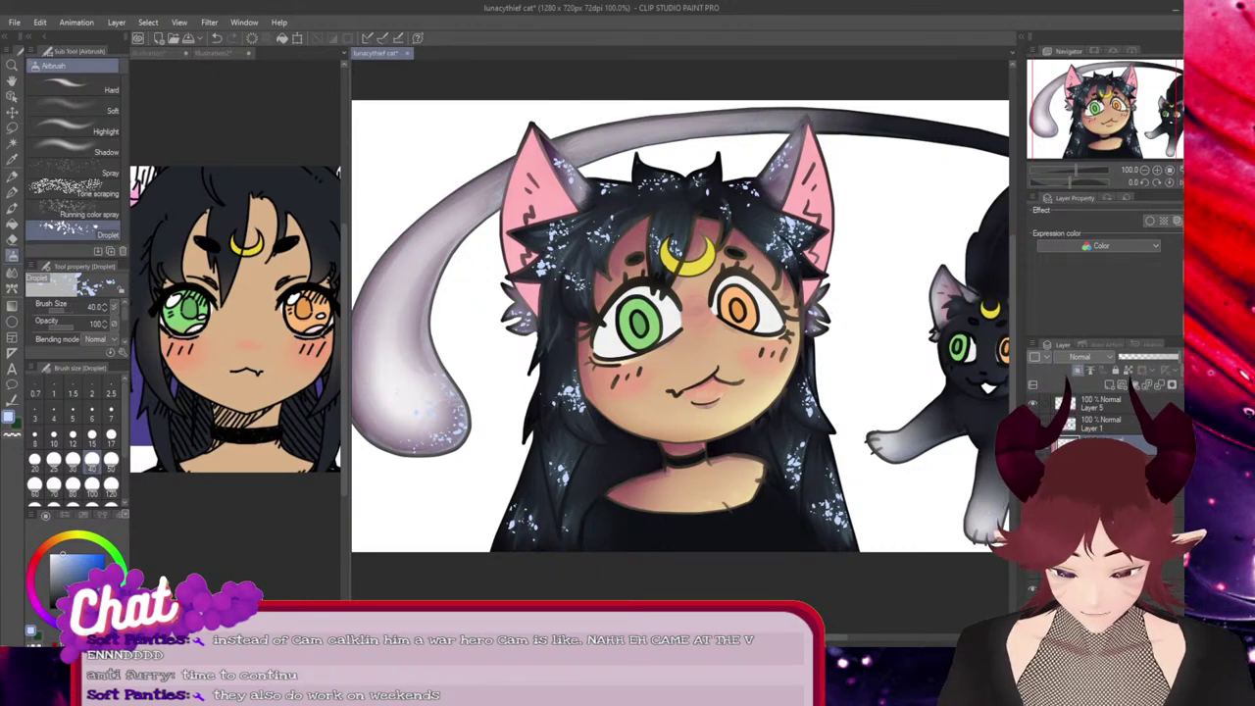
{"action": "key", "text": "ctrl+minus"}
{"action": "left_click_drag", "start_coordinate": [843, 638], "coordinate": [872, 638]}
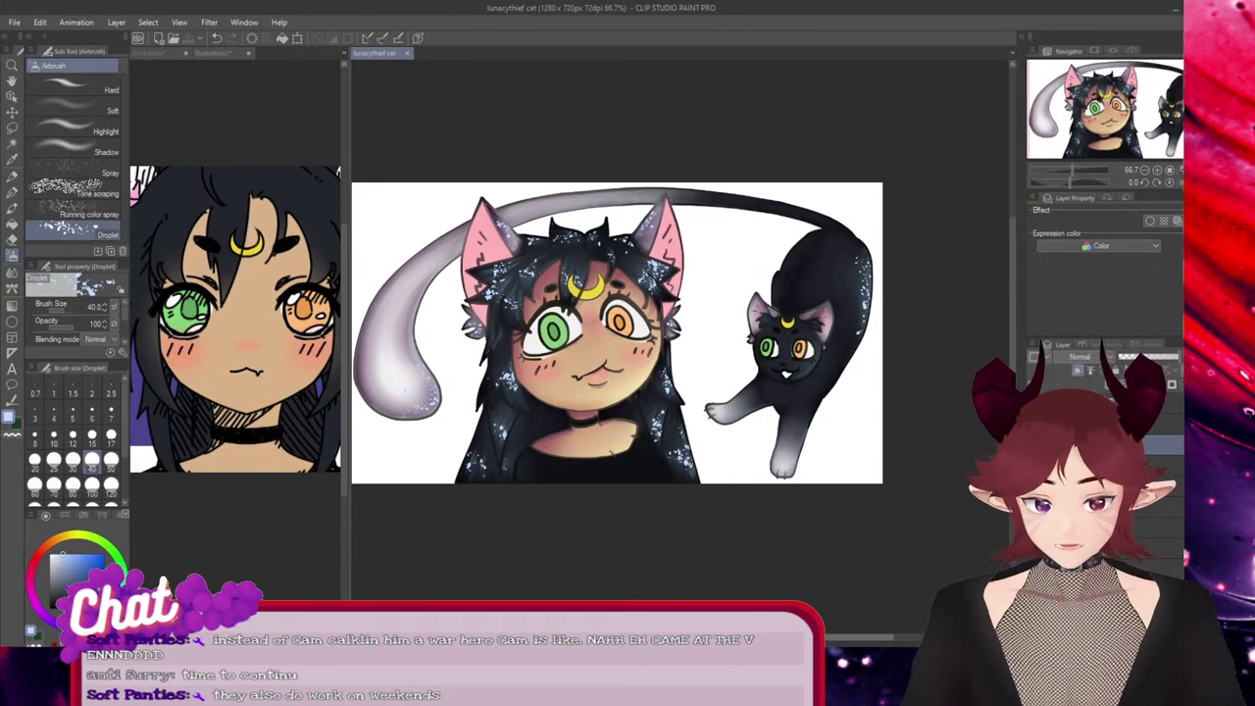
{"action": "scroll", "coordinate": [641, 333], "scroll_direction": "left", "scroll_amount": 2}
{"action": "key", "text": "ctrl+plus"}
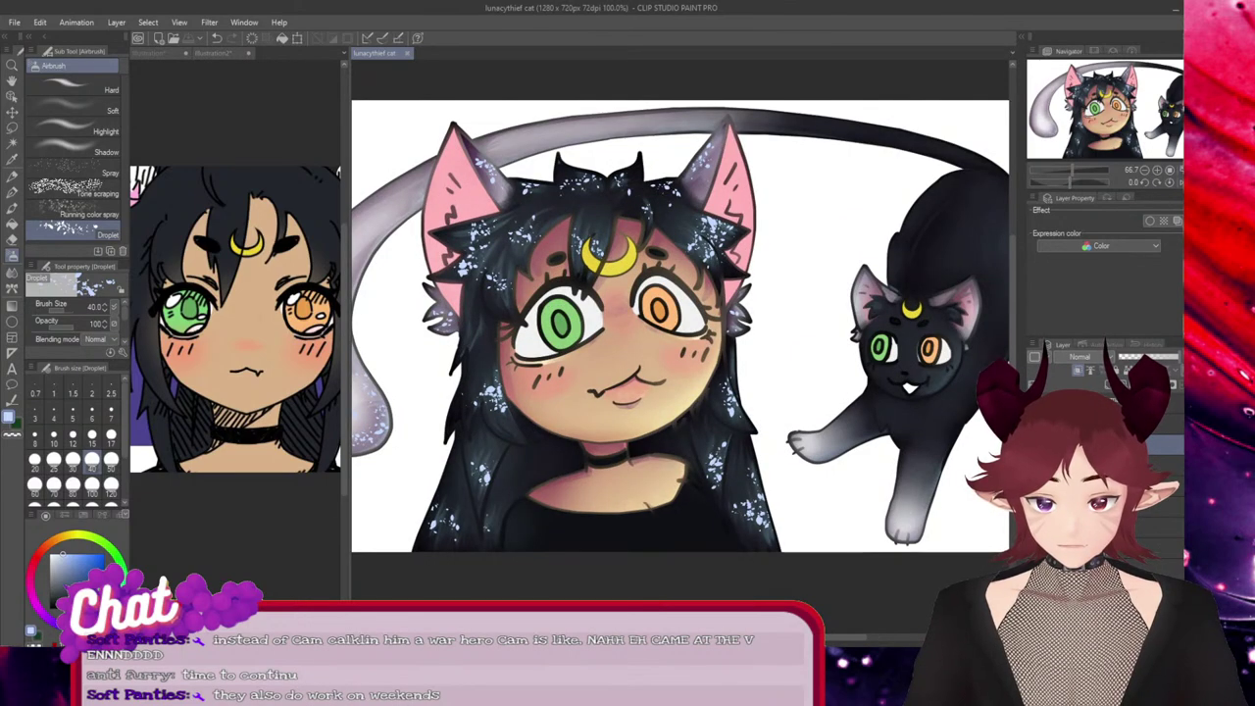
{"action": "key", "text": "ctrl+minus"}
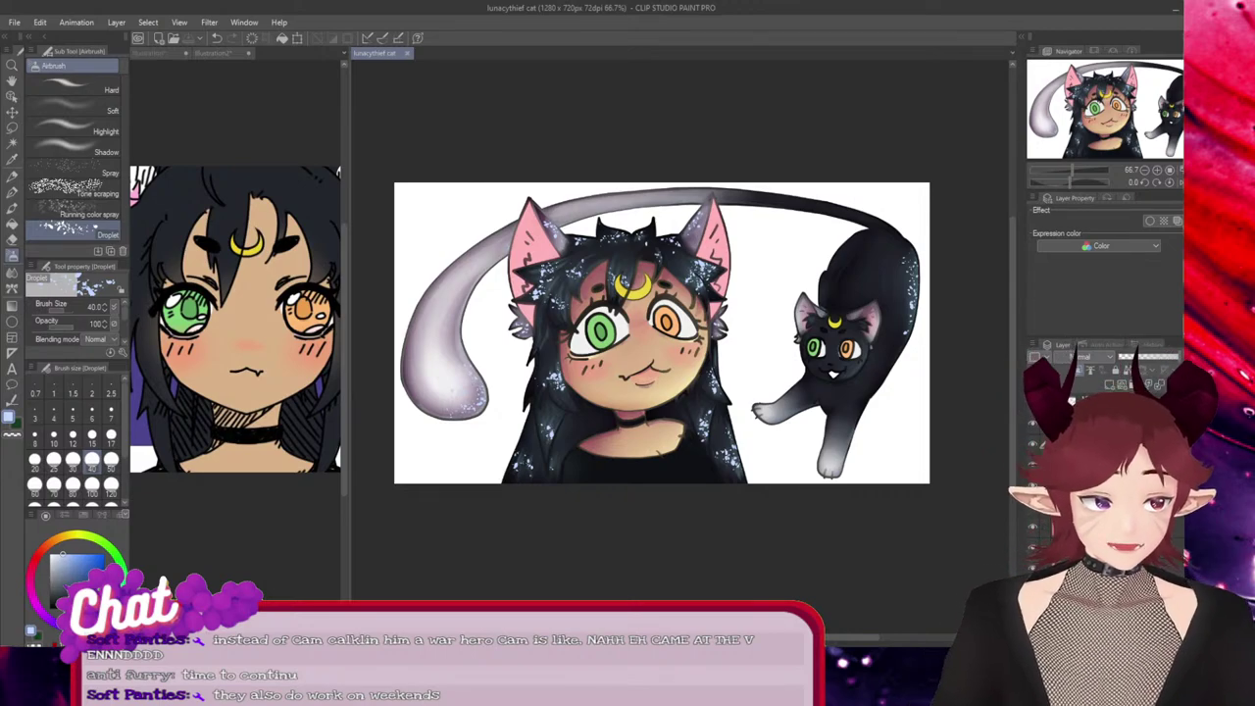
Apply a blur filter to the pale blue droplet speckles to give them a soft glow
{"action": "left_click", "coordinate": [1089, 424]}
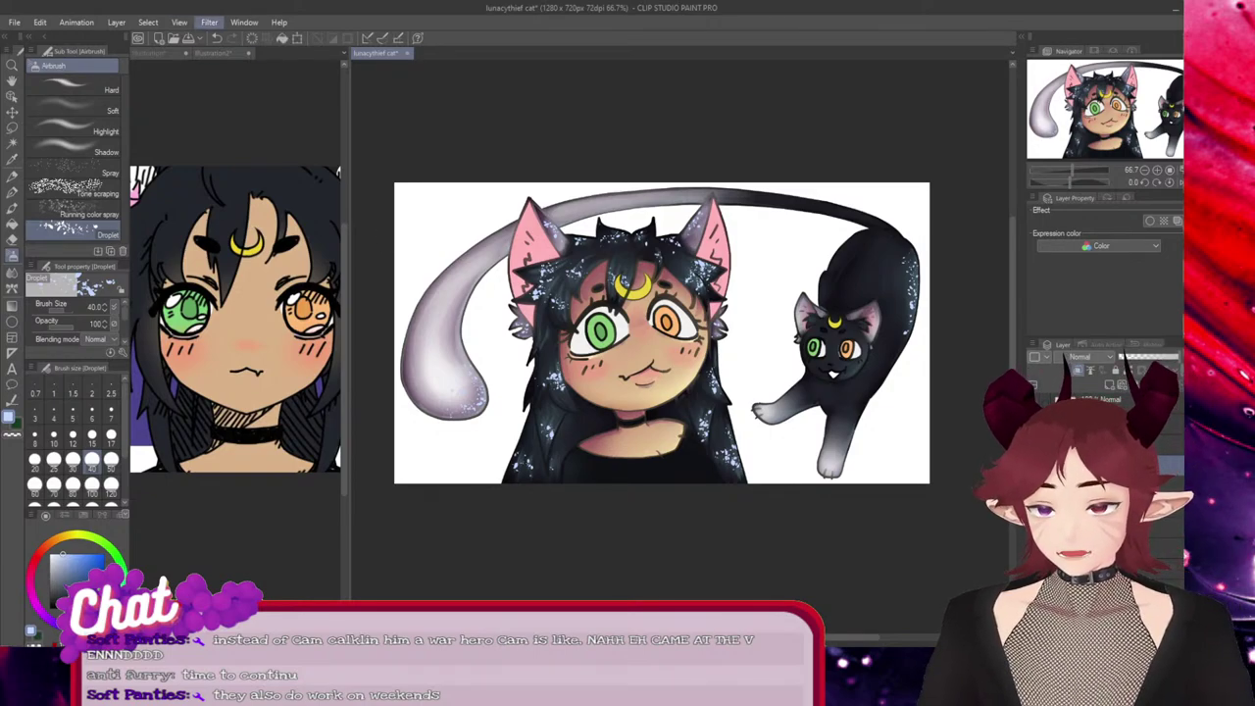
{"action": "left_click", "coordinate": [353, 71]}
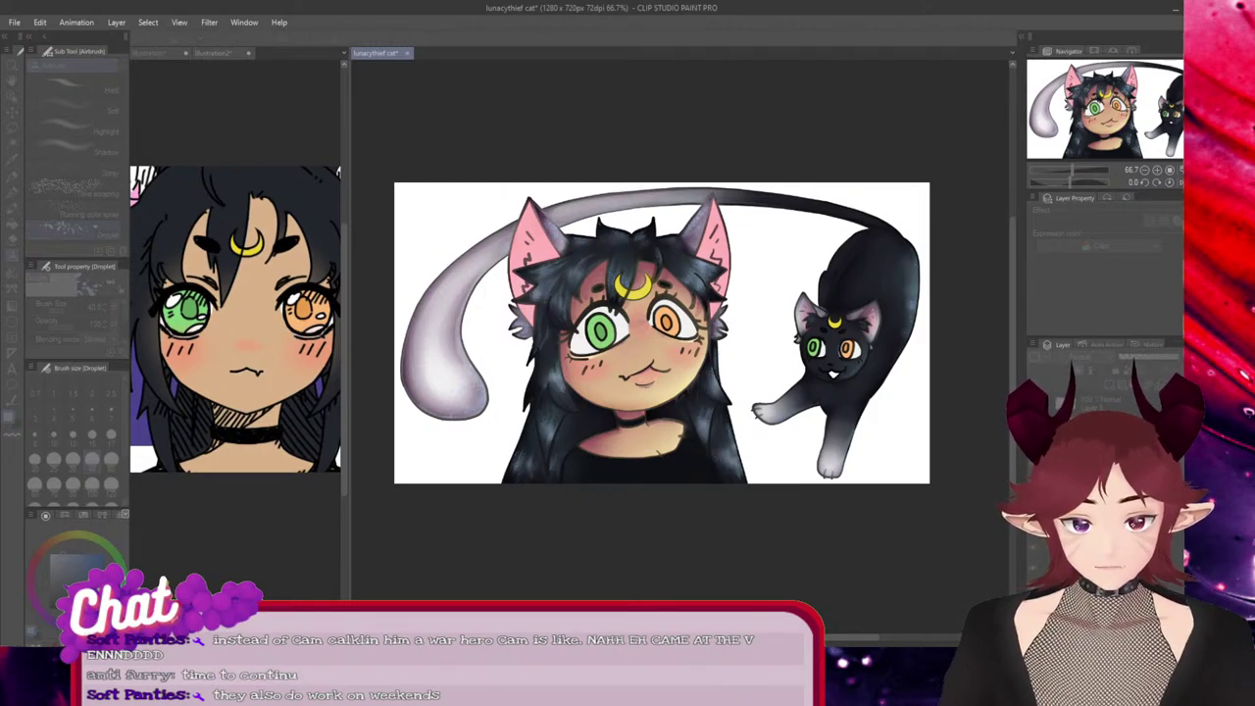
{"action": "left_click", "coordinate": [929, 124]}
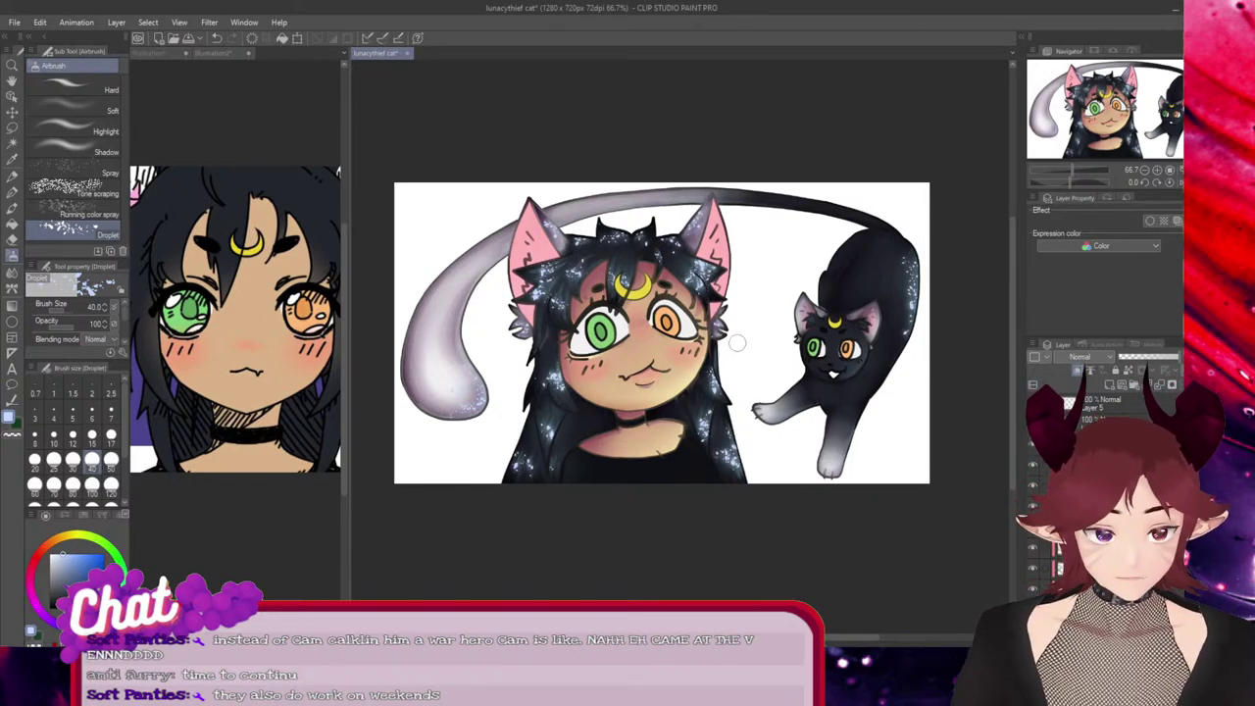
Fade the speckles over the hair, ears, tail and black cat's back with the Soft and Kneaded erasers
{"action": "key", "text": "ctrl+plus"}
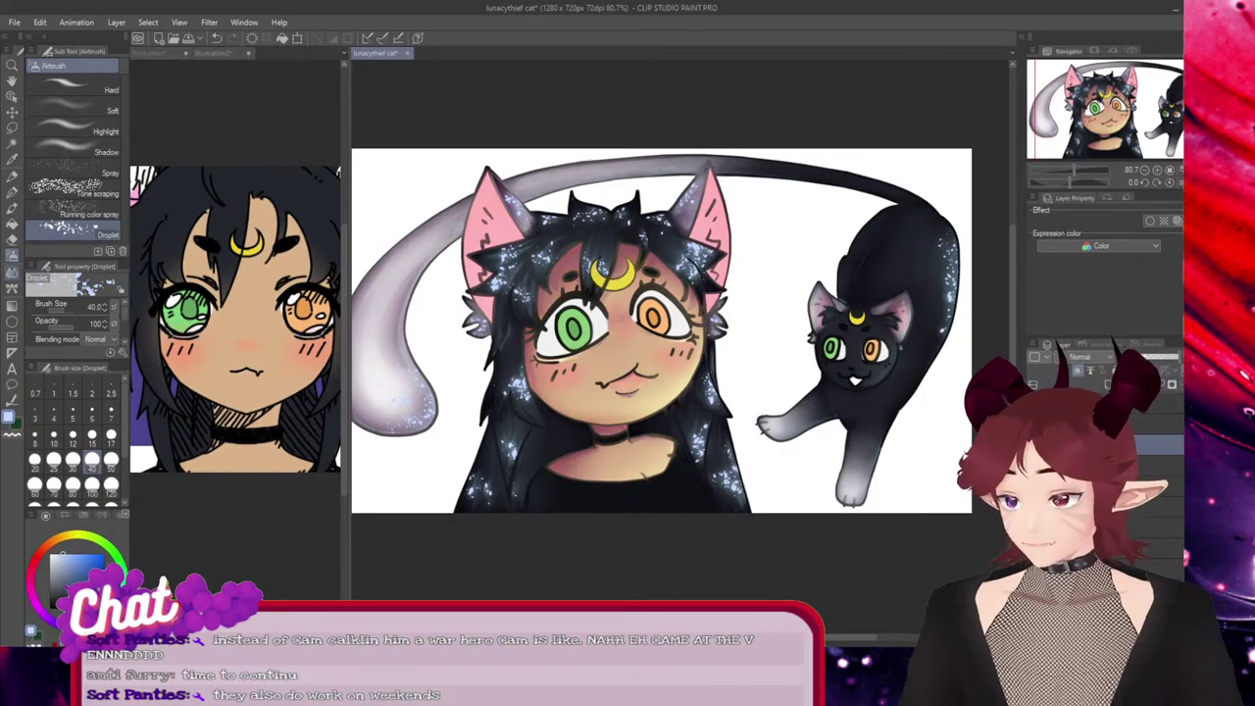
{"action": "key", "text": "e"}
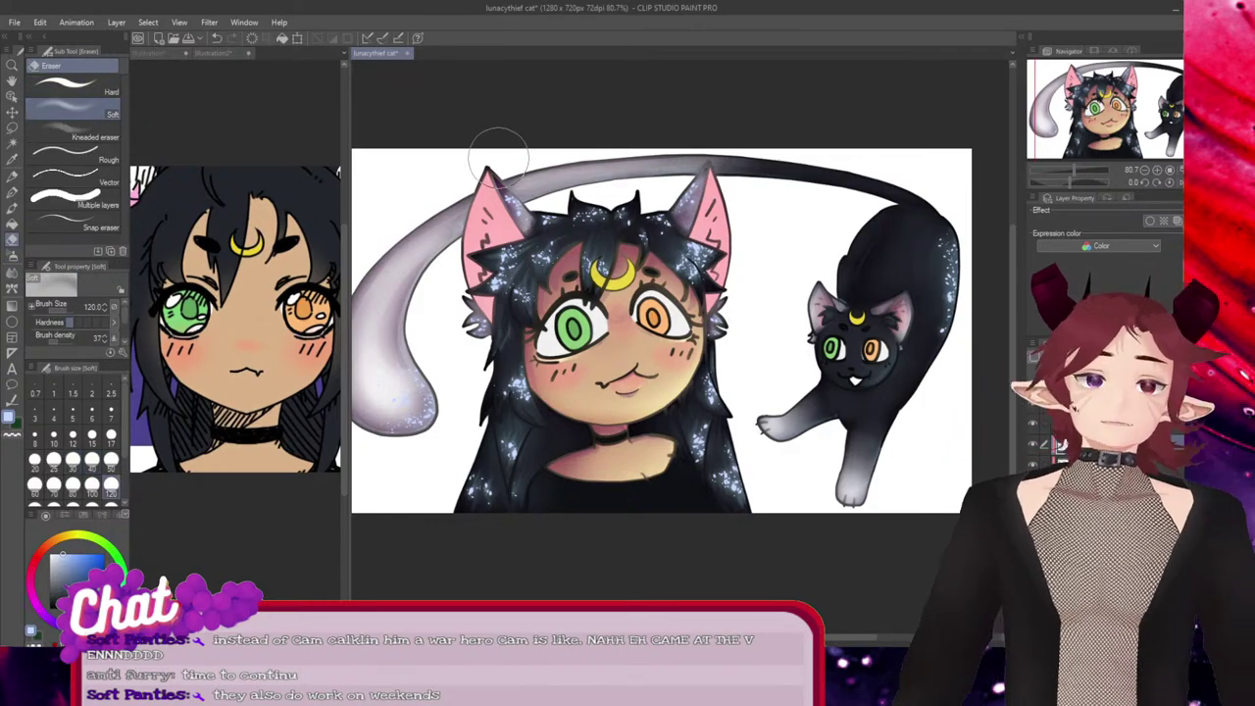
{"action": "left_click", "coordinate": [73, 134]}
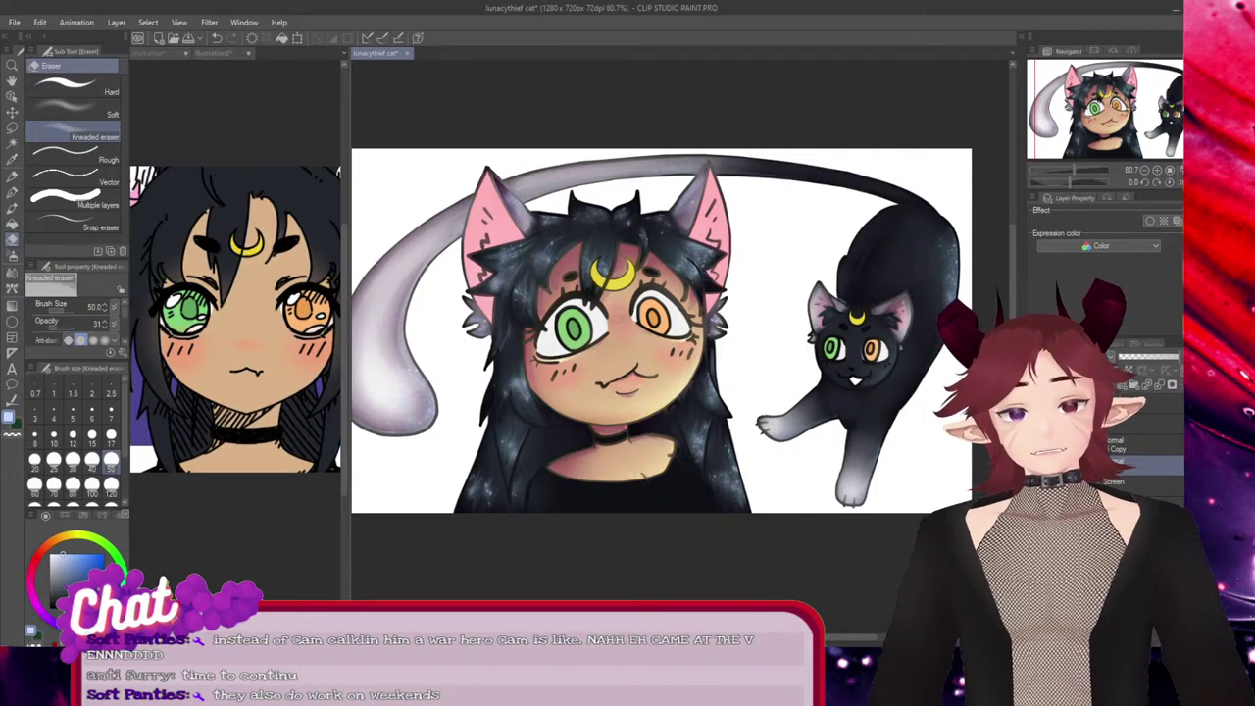
Try the Overlay blending mode on the speckle layer
{"action": "scroll", "coordinate": [748, 395], "scroll_direction": "up", "scroll_amount": 3}
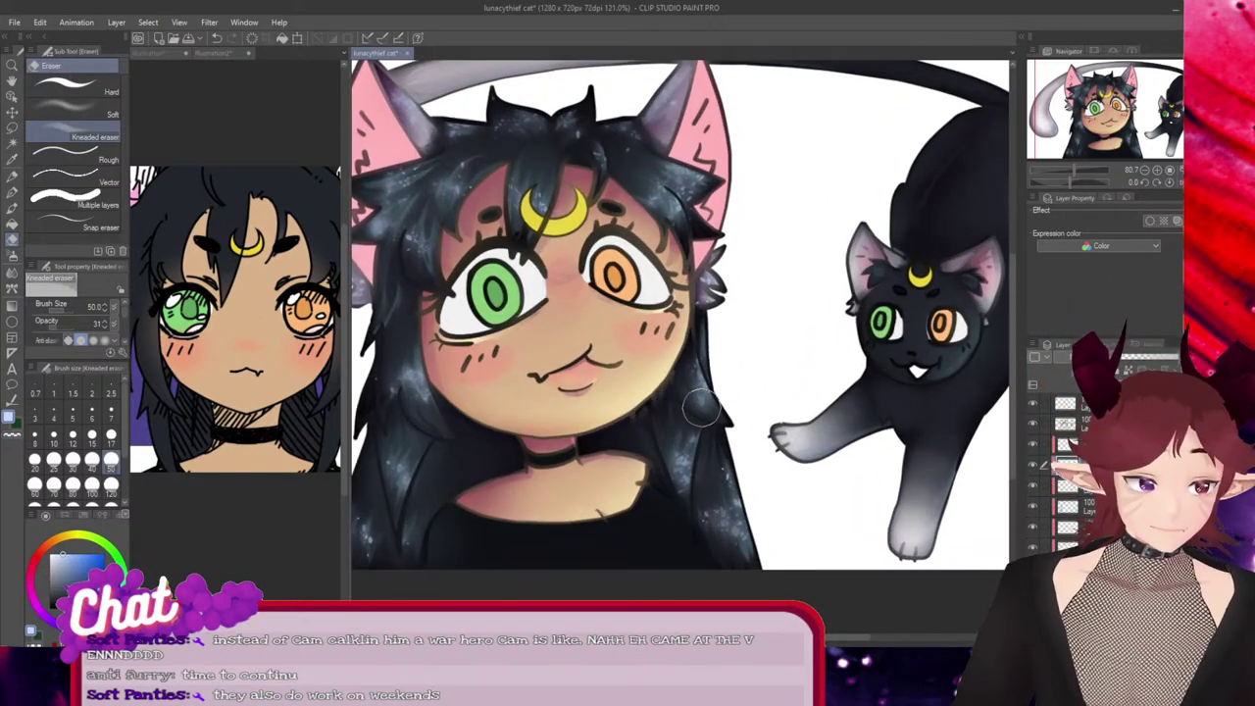
{"action": "left_click", "coordinate": [1033, 465]}
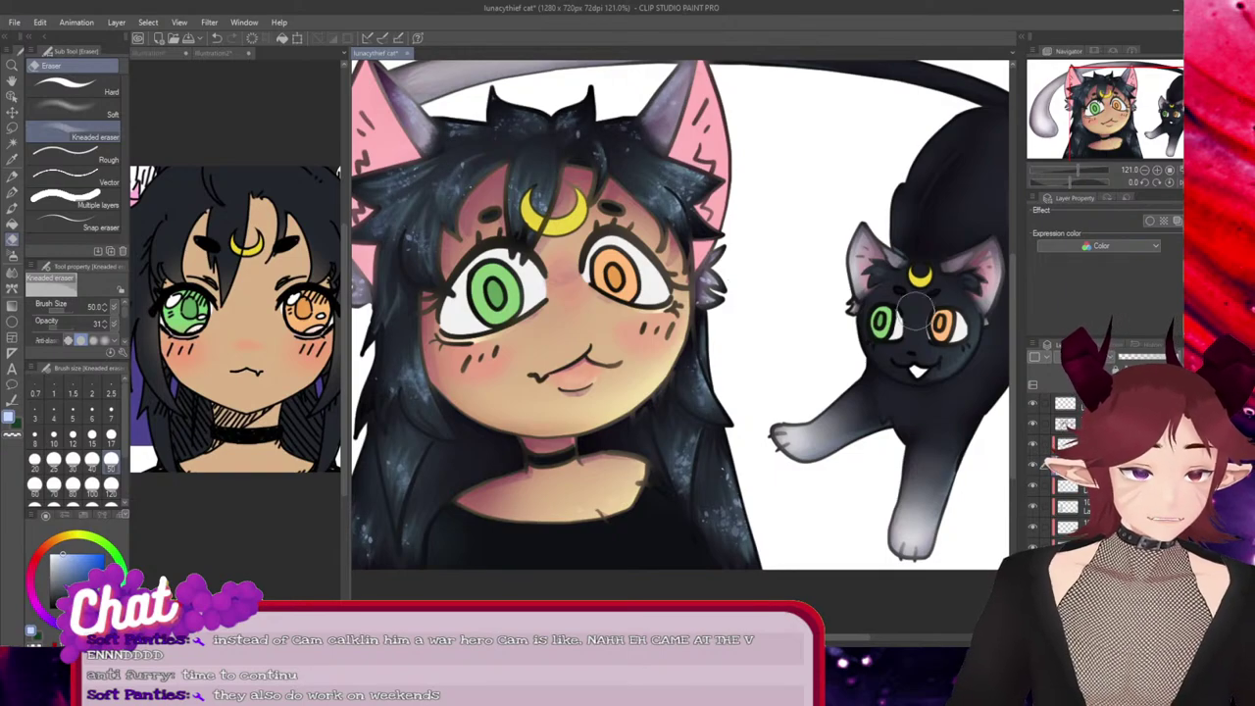
{"action": "scroll", "coordinate": [916, 311], "scroll_direction": "down", "scroll_amount": 1}
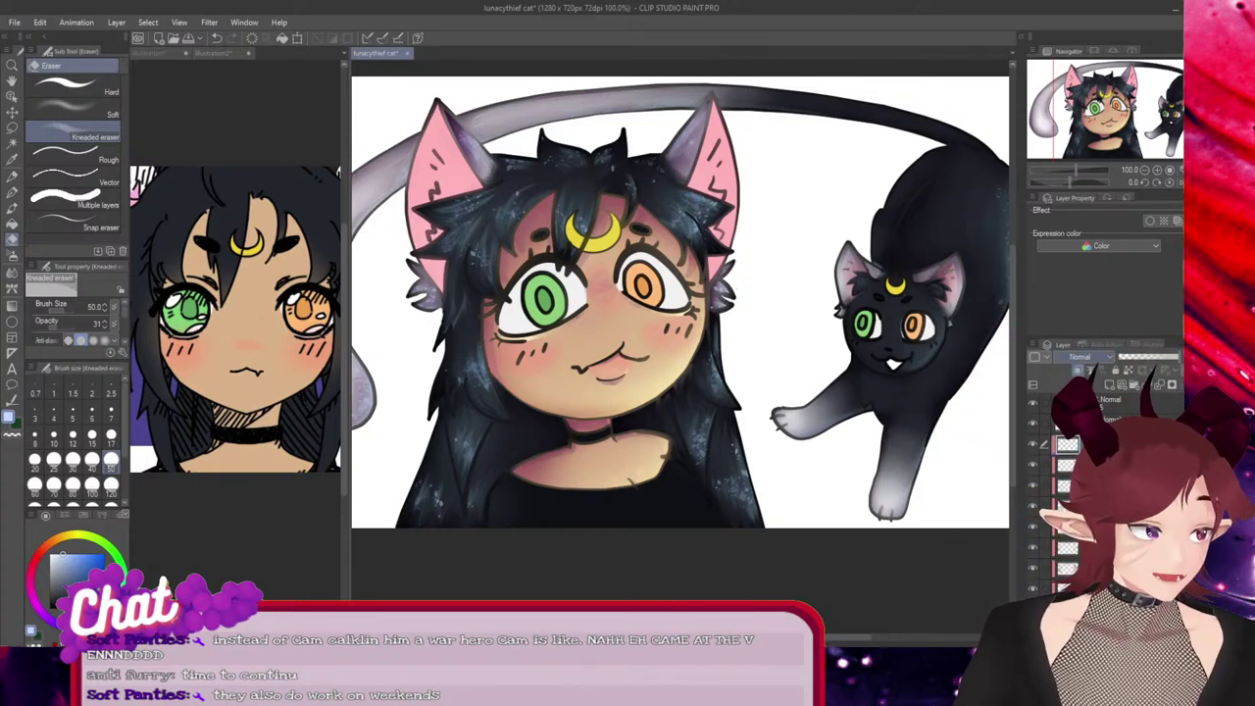
{"action": "left_click", "coordinate": [1082, 520]}
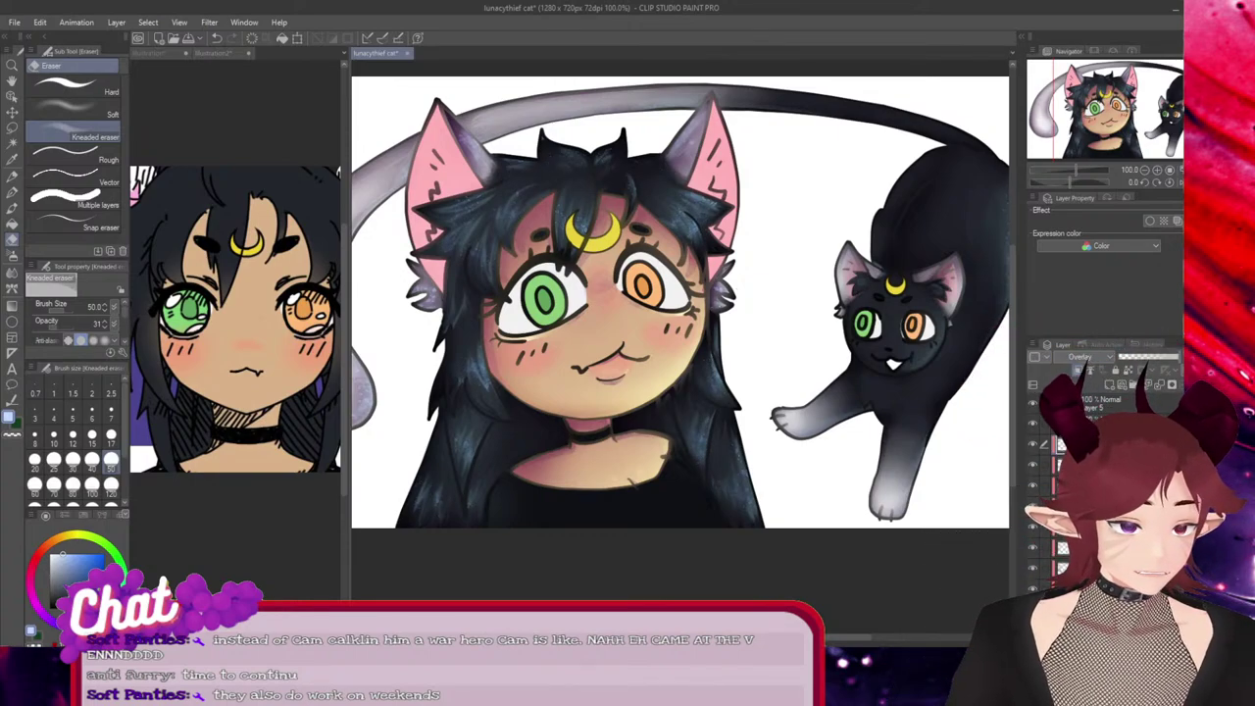
{"action": "scroll", "coordinate": [826, 282], "scroll_direction": "down", "scroll_amount": 1}
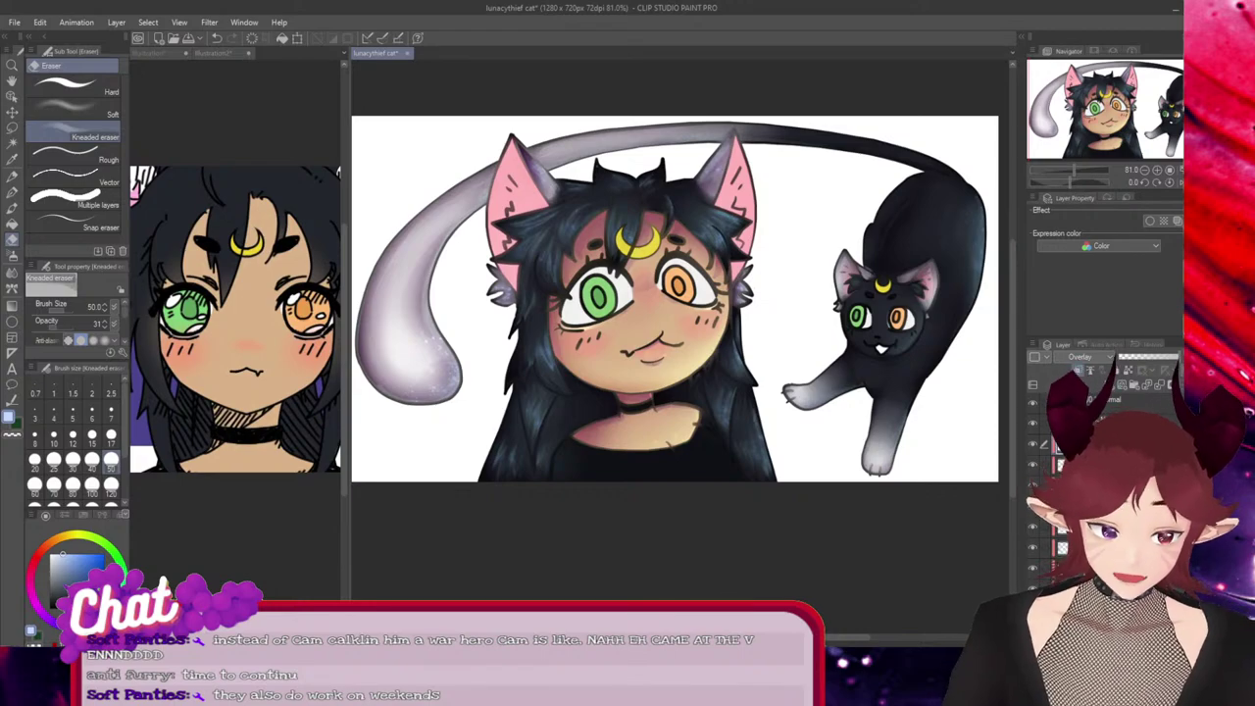
{"action": "left_click_drag", "start_coordinate": [848, 638], "coordinate": [845, 638]}
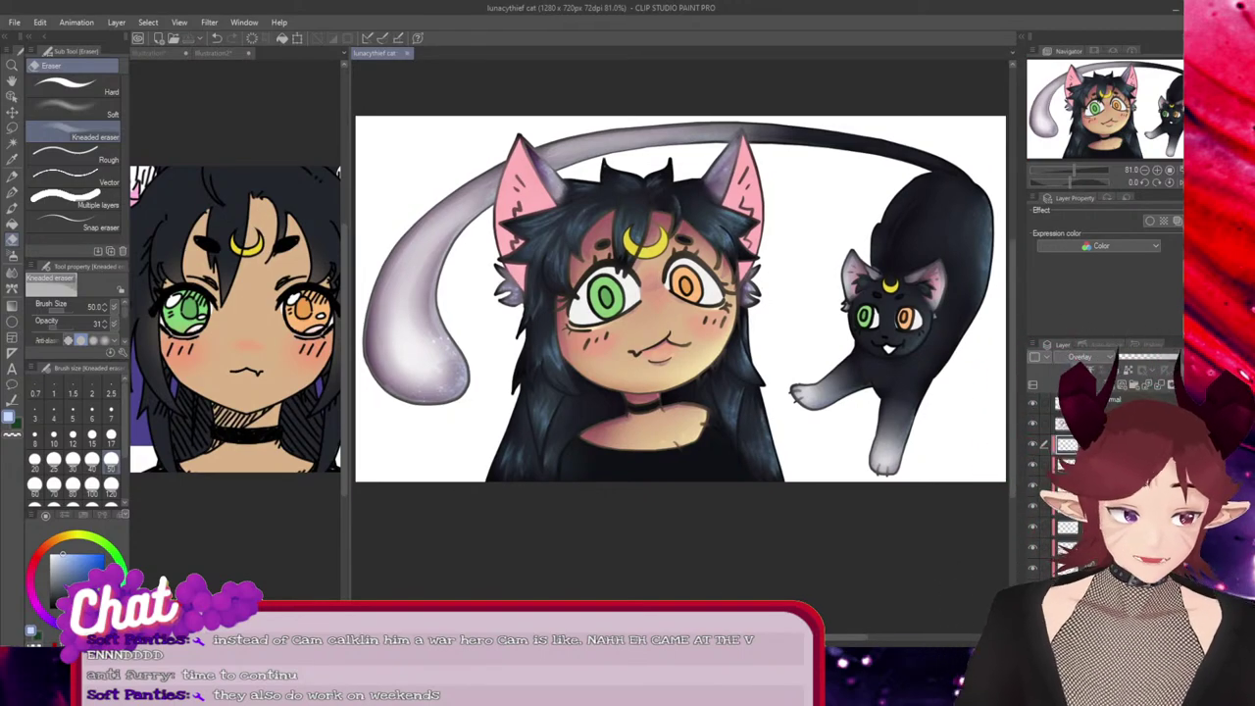
{"action": "scroll", "coordinate": [642, 211], "scroll_direction": "up", "scroll_amount": 2}
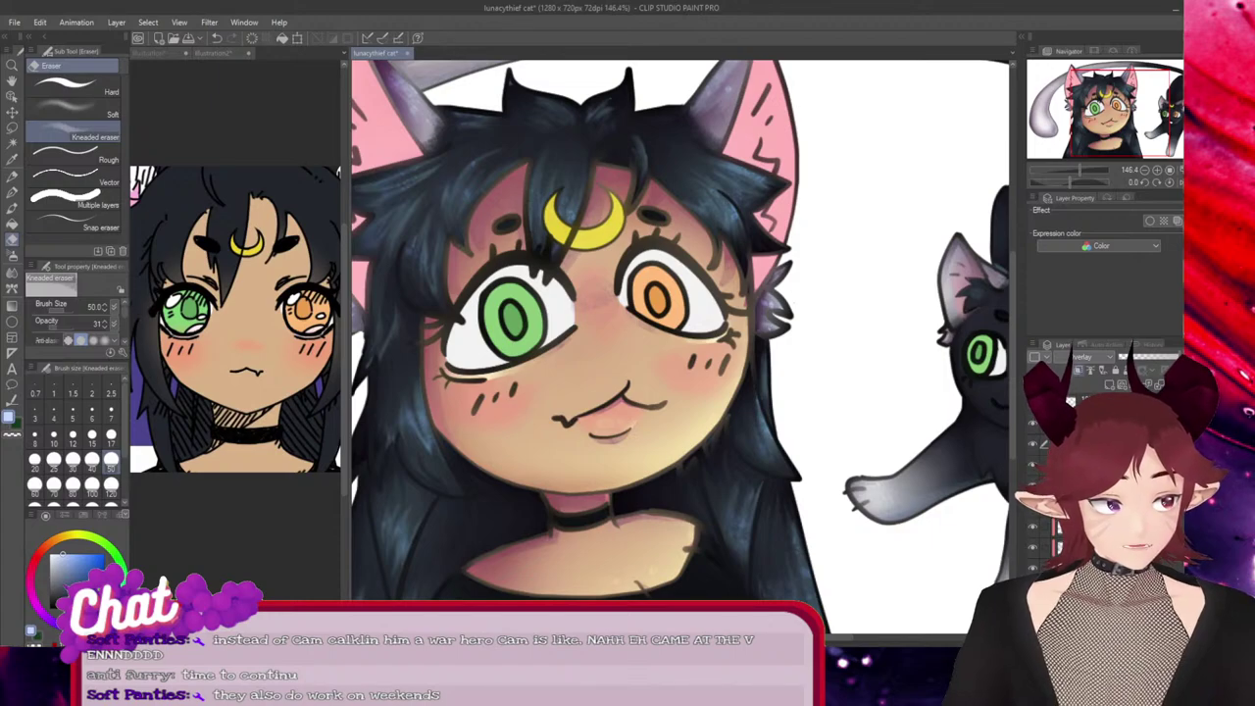
Undo the Overlay change, compare the speckles in both modes, and return the layer to Normal
{"action": "key", "text": "ctrl+z"}
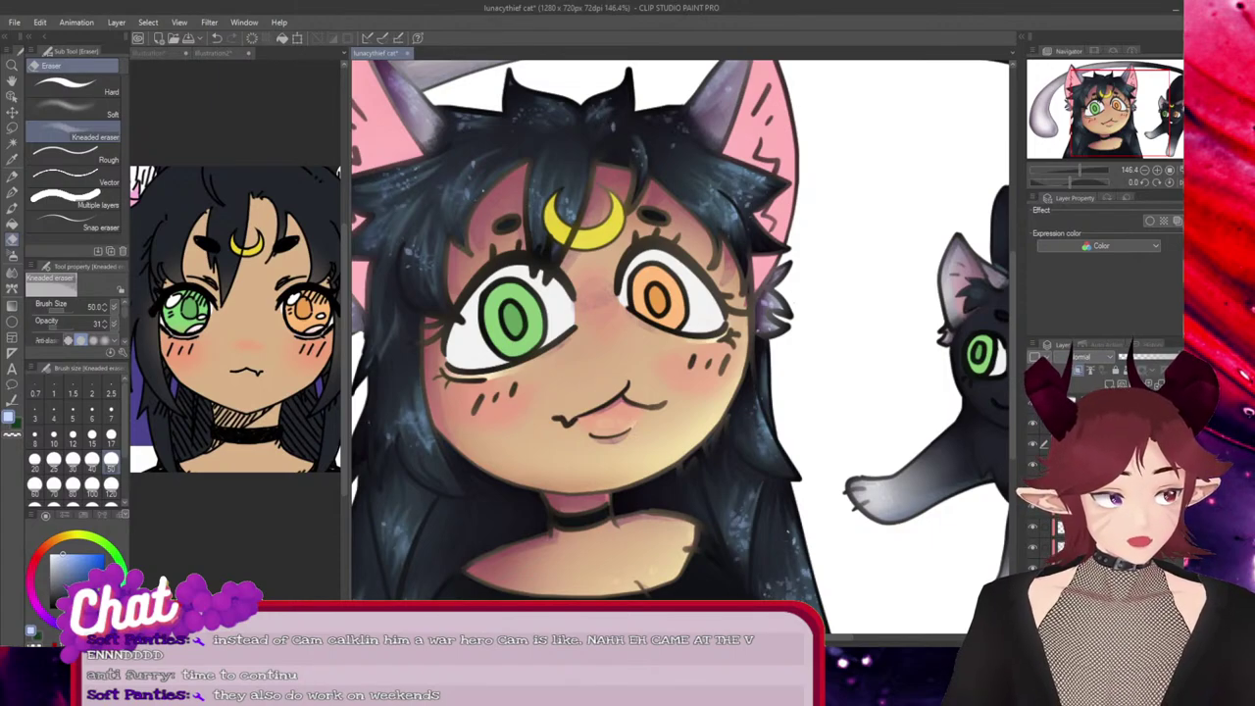
{"action": "key", "text": "ctrl+z"}
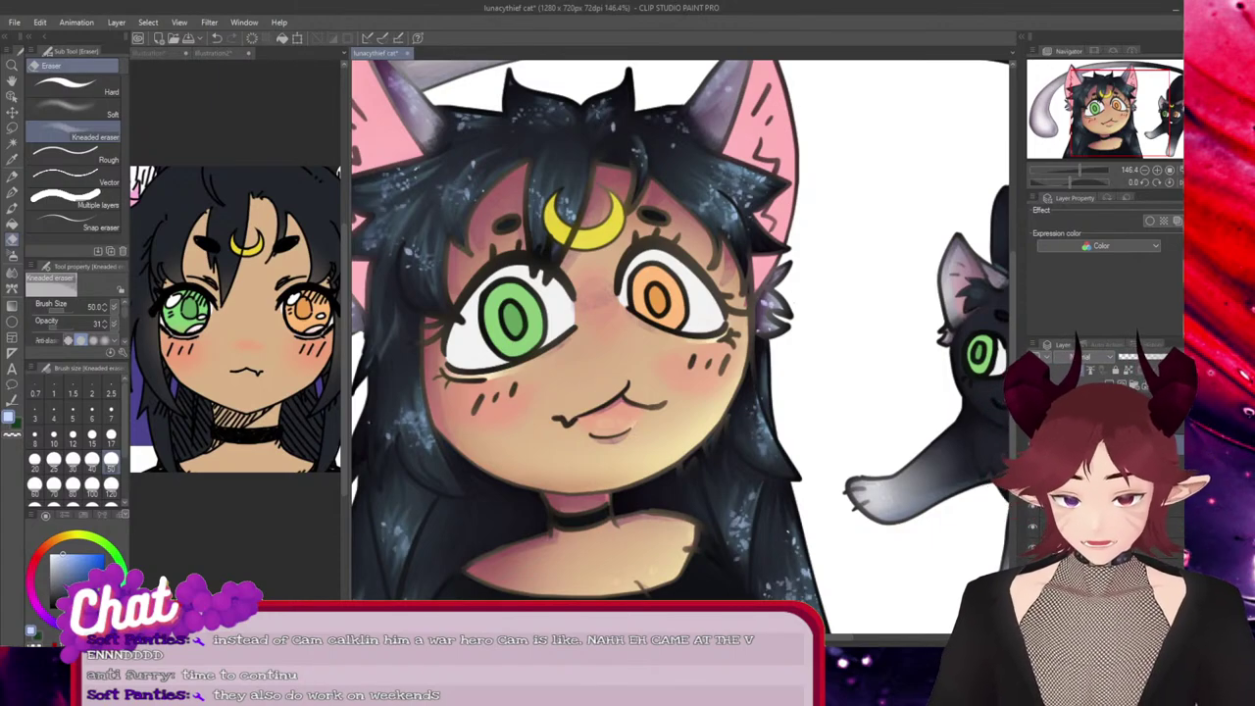
{"action": "left_click", "coordinate": [1033, 403]}
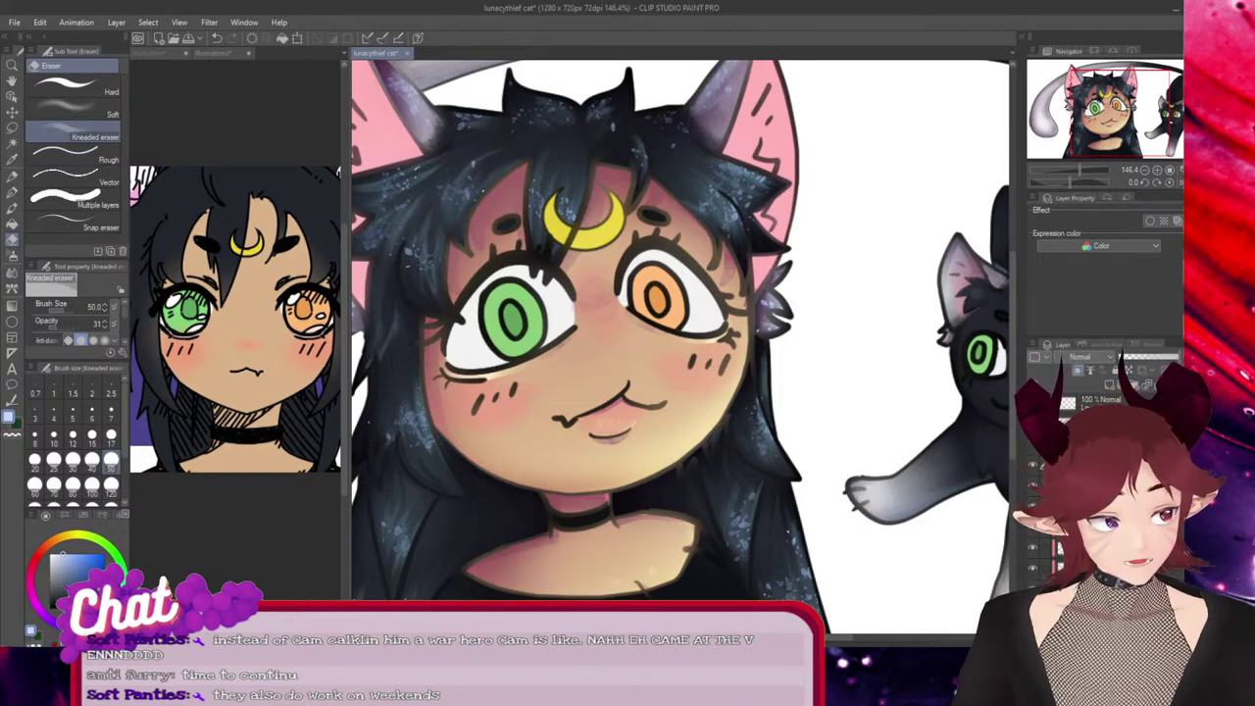
{"action": "key", "text": "ctrl+z"}
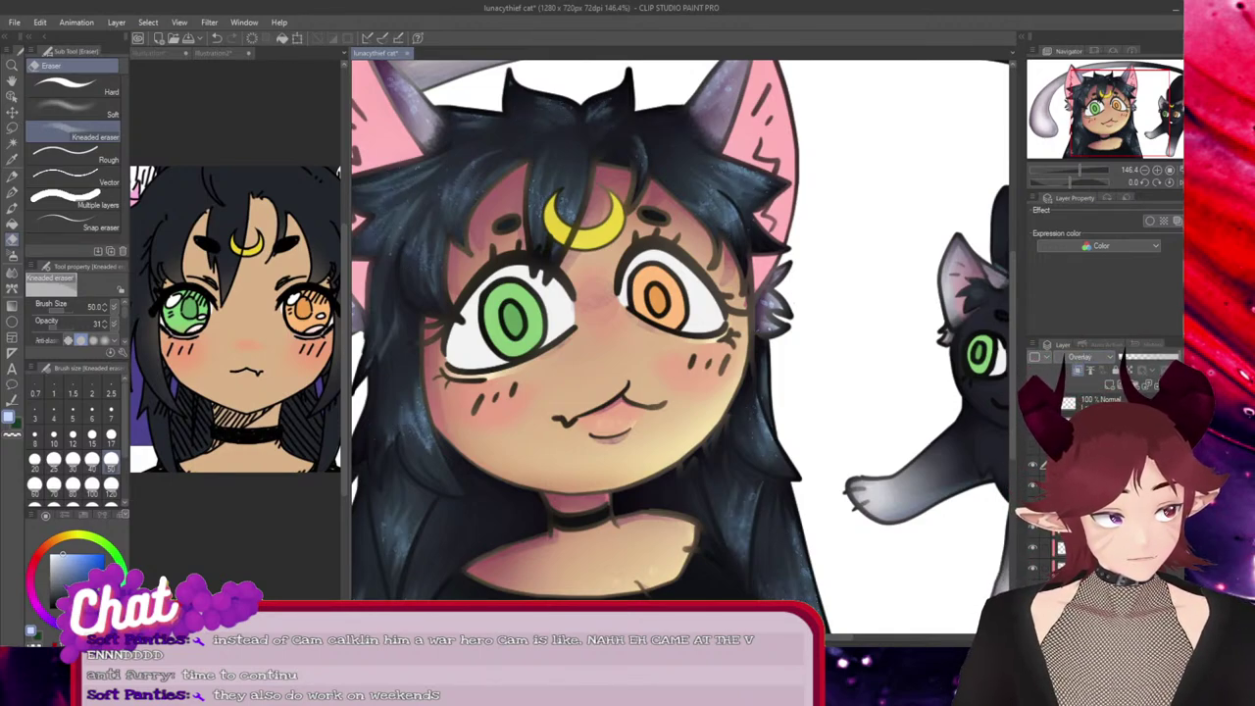
{"action": "key", "text": "ctrl+z"}
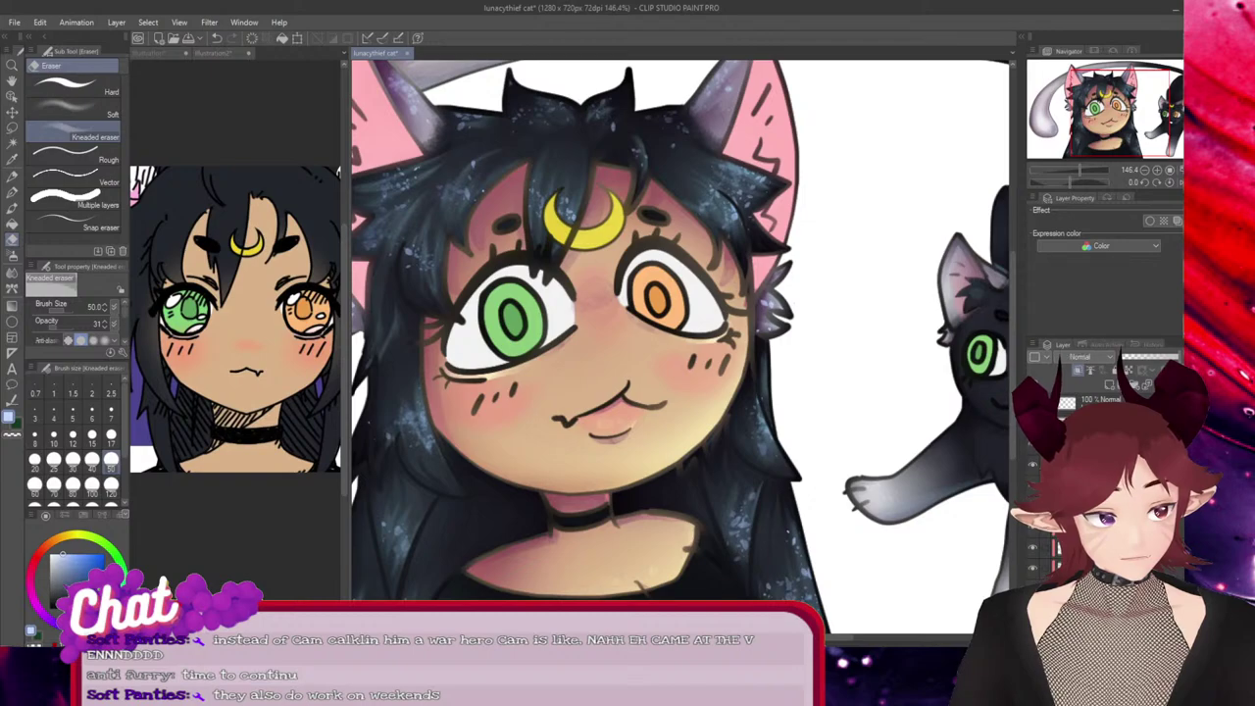
Set the speckle copy layer's blending mode to Add (Glow) with its opacity at 44%
{"action": "left_click", "coordinate": [1088, 357]}
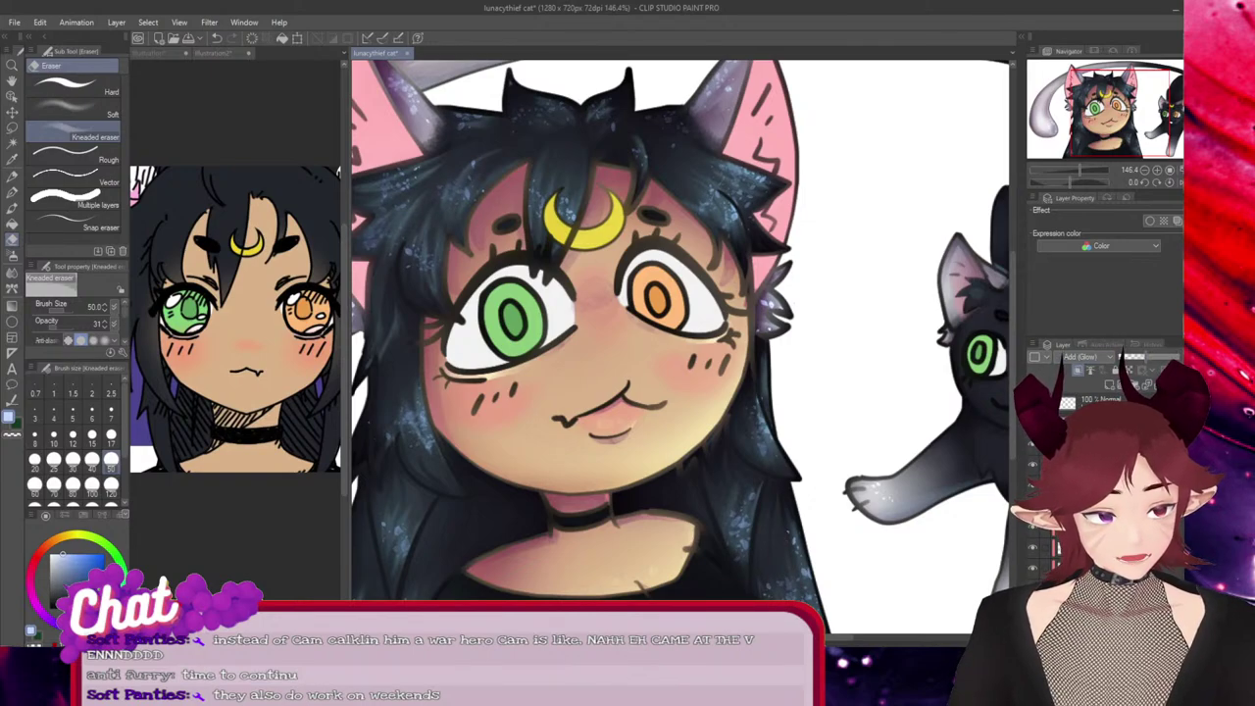
{"action": "scroll", "coordinate": [756, 304], "scroll_direction": "down", "scroll_amount": 2}
{"action": "scroll", "coordinate": [777, 310], "scroll_direction": "up", "scroll_amount": 2}
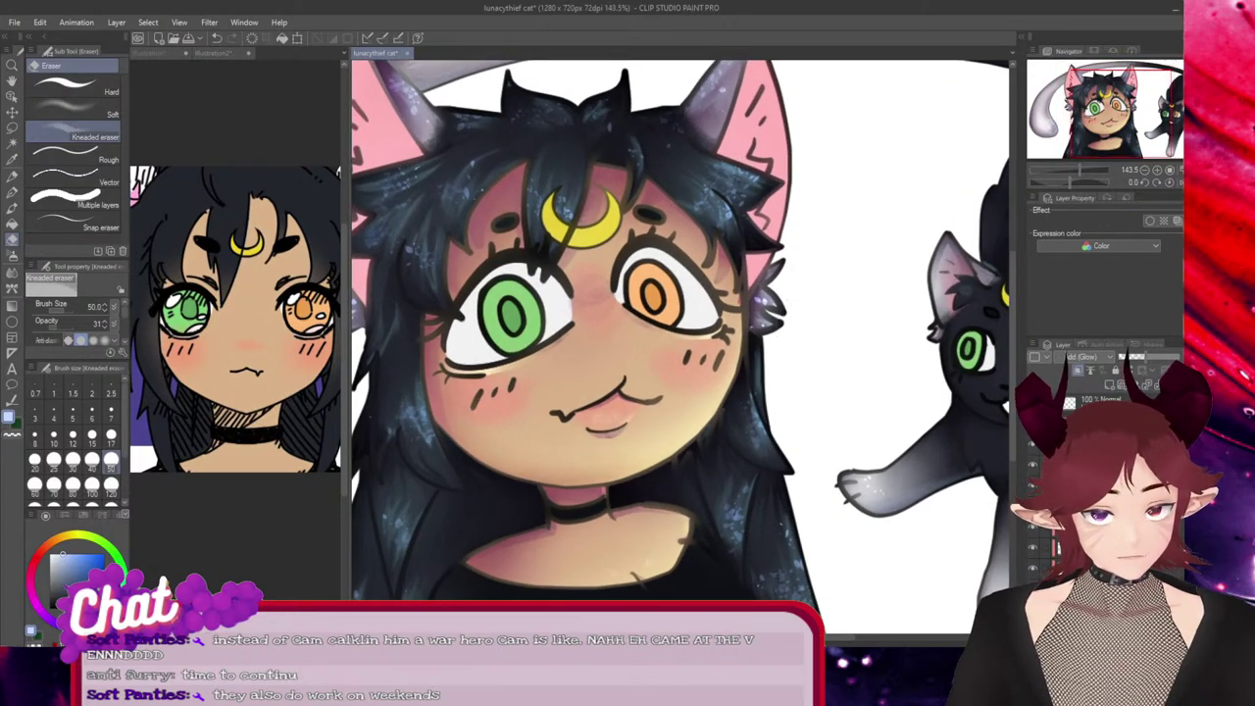
Transform the glowing speckle copy, stretching it slightly upwards and downwards, and apply the change
{"action": "left_click", "coordinate": [297, 38]}
{"action": "scroll", "coordinate": [672, 241], "scroll_direction": "down", "scroll_amount": 3}
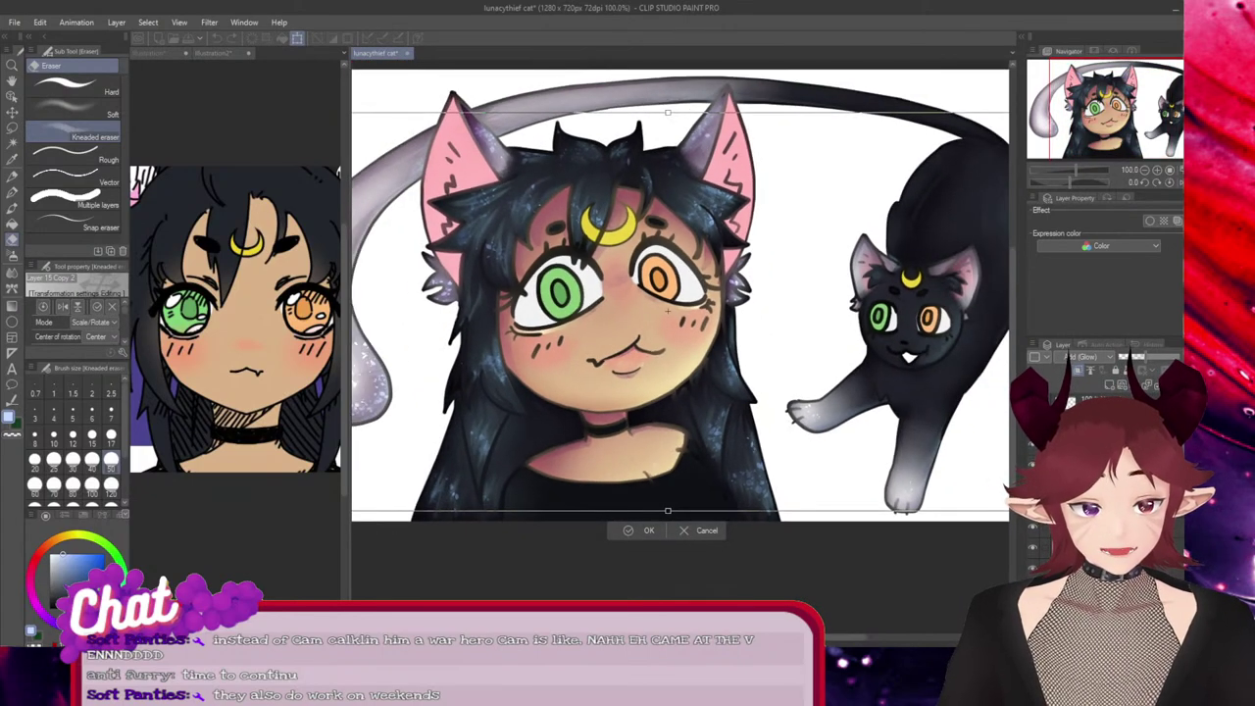
{"action": "left_click_drag", "start_coordinate": [667, 511], "coordinate": [668, 515]}
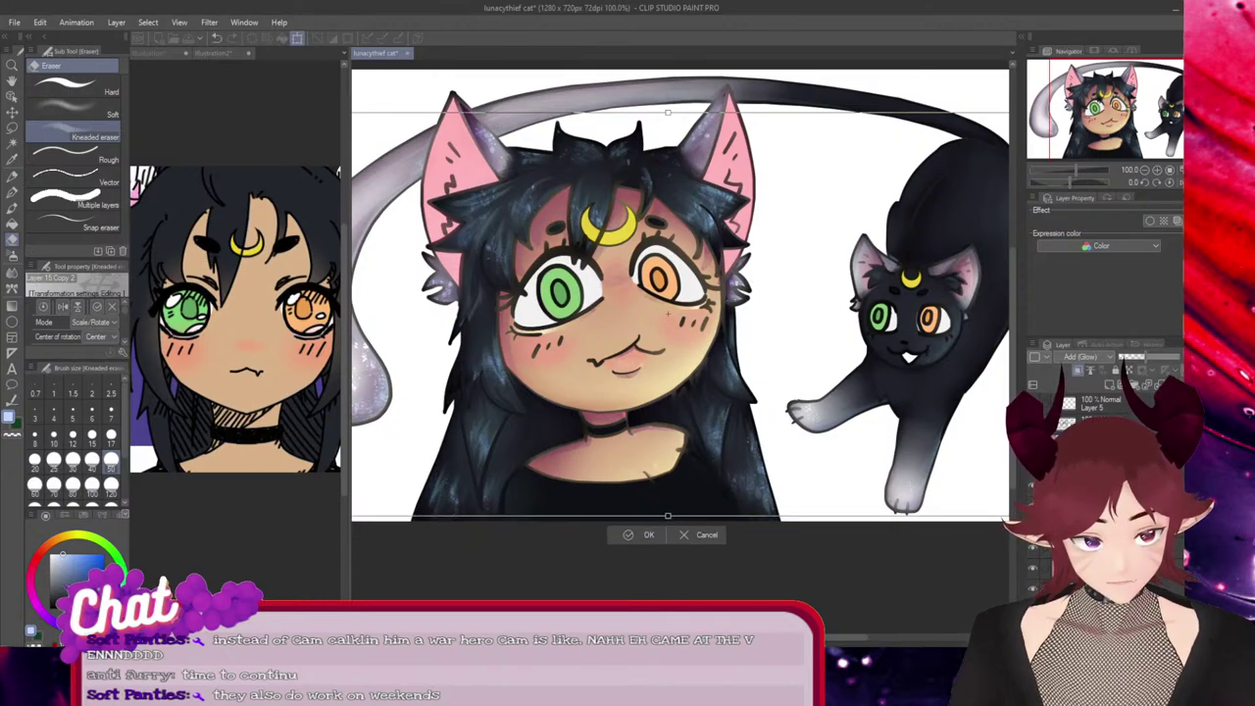
{"action": "left_click_drag", "start_coordinate": [666, 113], "coordinate": [667, 109]}
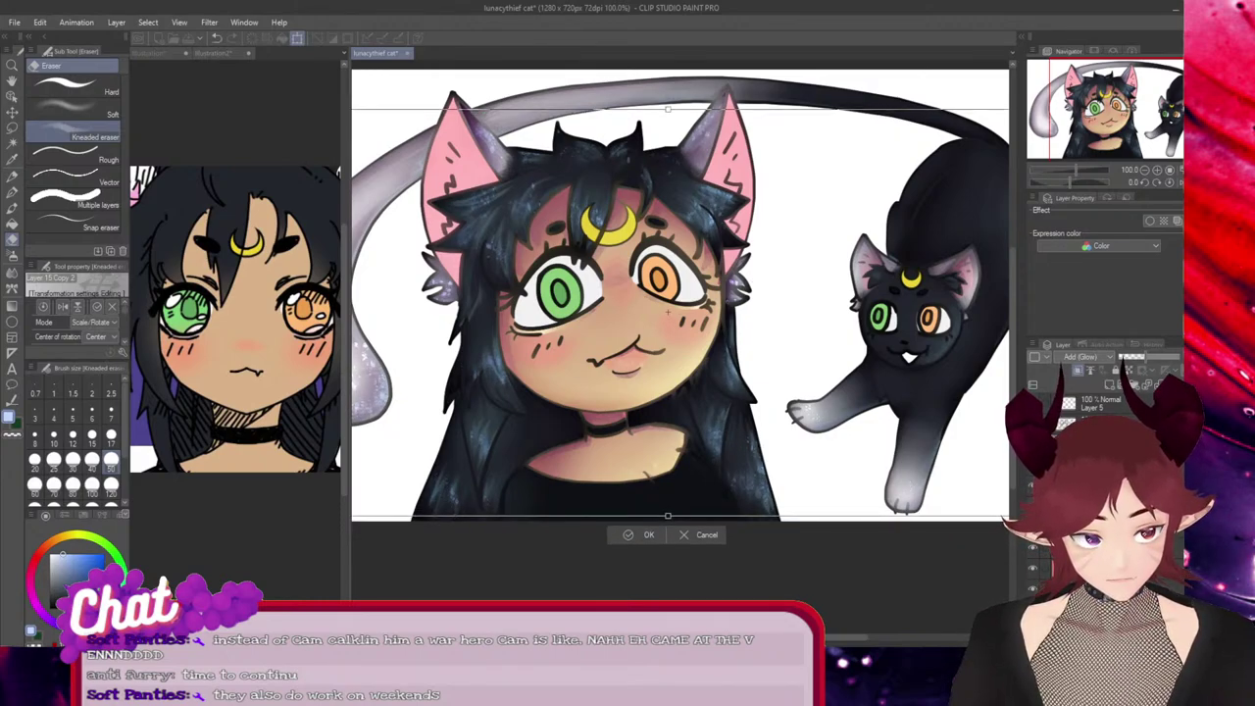
{"action": "left_click", "coordinate": [632, 534]}
Erase stray glowing speckles from the character's eyes and face with the Hard eraser at size 30
{"action": "scroll", "coordinate": [608, 428], "scroll_direction": "up", "scroll_amount": 4}
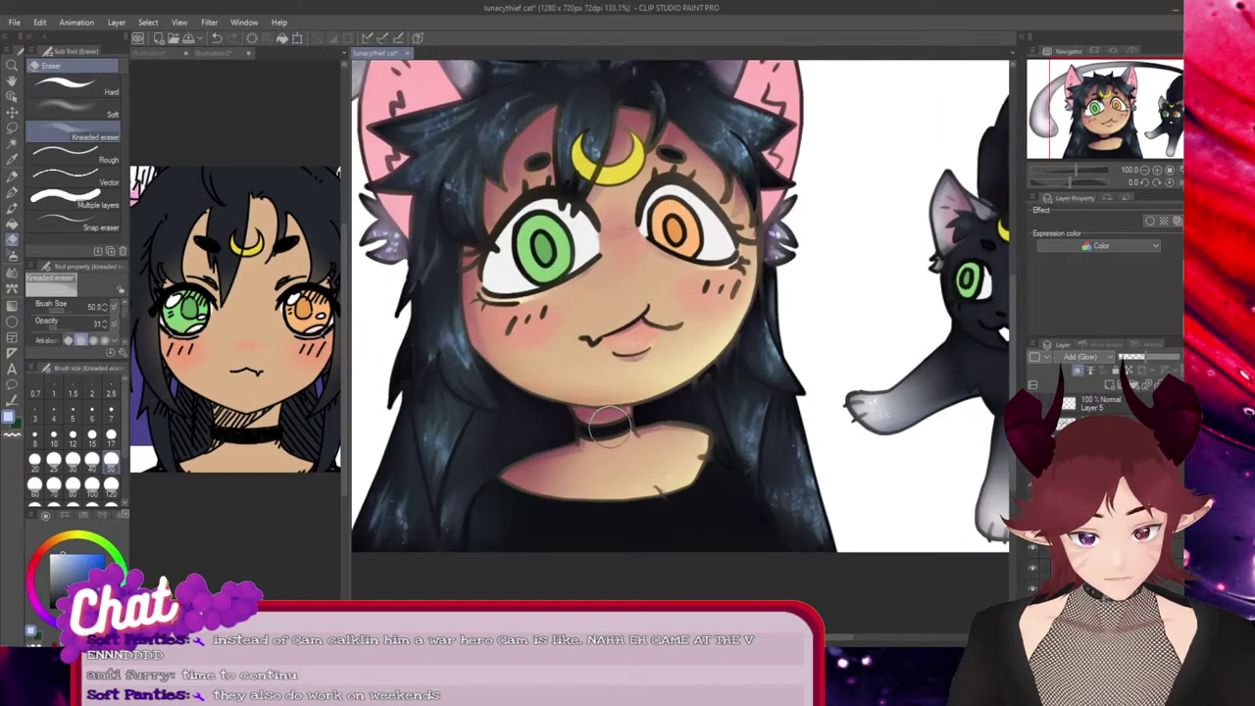
{"action": "scroll", "coordinate": [608, 429], "scroll_direction": "down", "scroll_amount": 4}
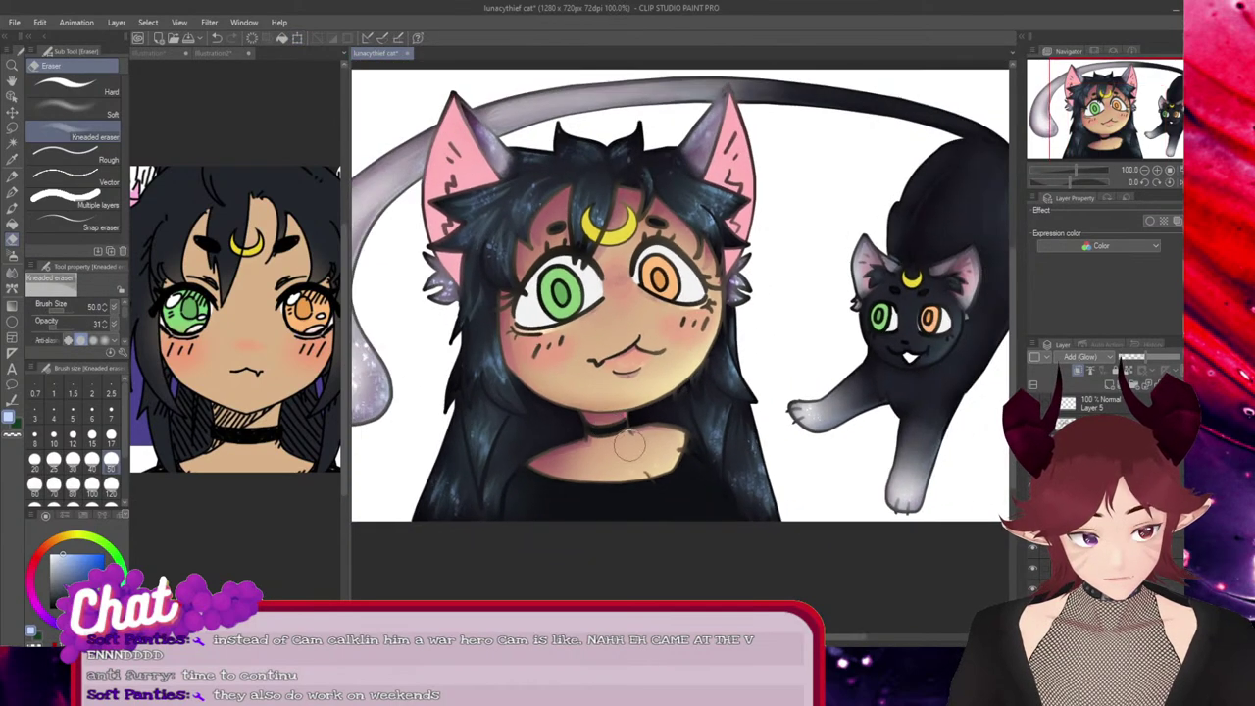
{"action": "scroll", "coordinate": [853, 485], "scroll_direction": "up", "scroll_amount": 4}
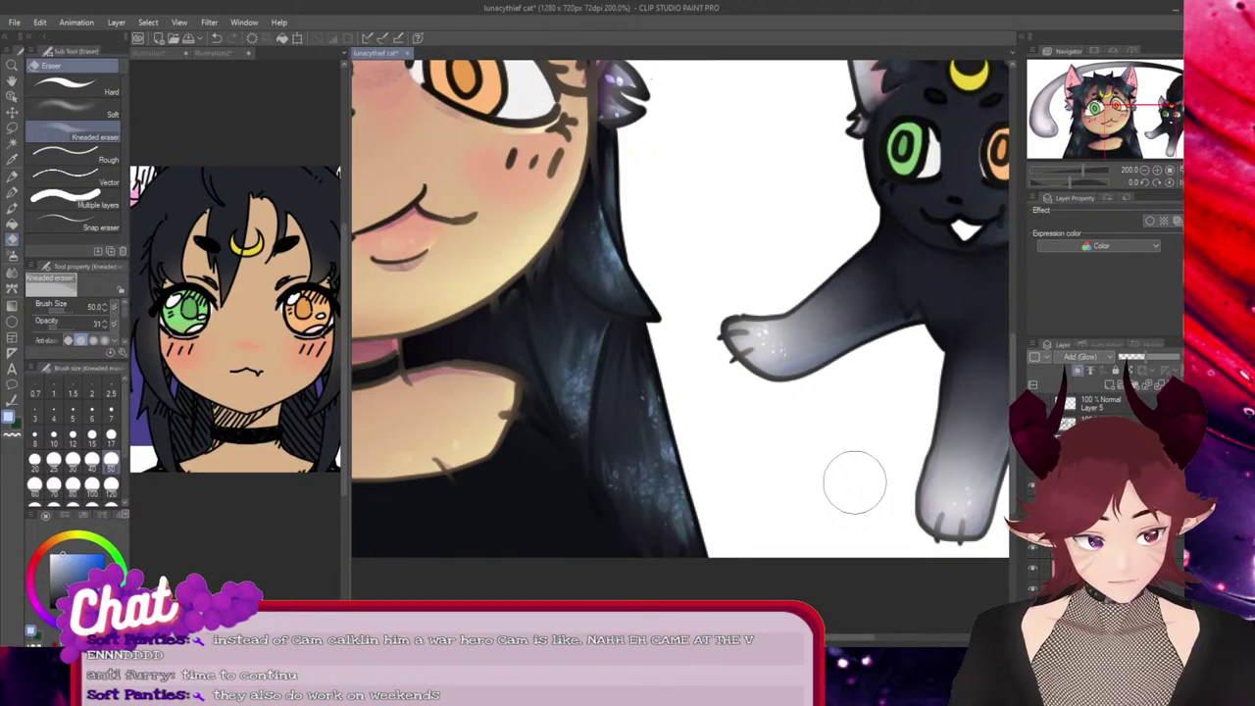
{"action": "scroll", "coordinate": [853, 484], "scroll_direction": "down", "scroll_amount": 5}
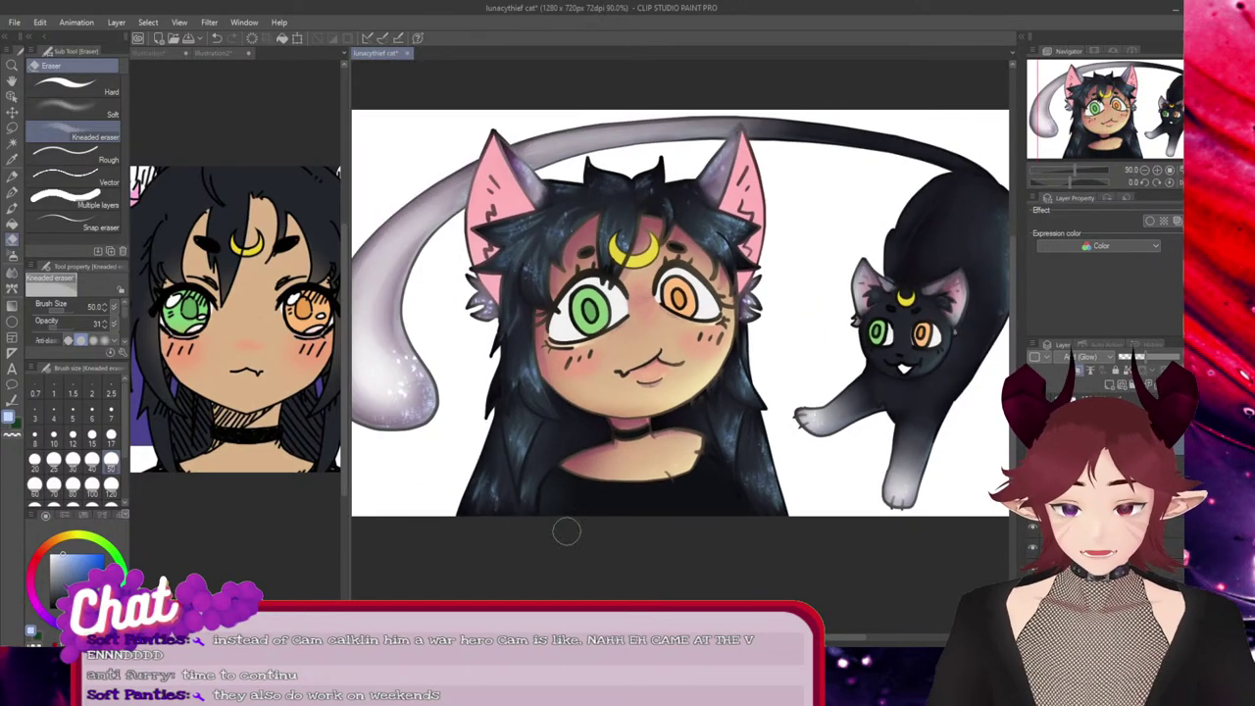
{"action": "scroll", "coordinate": [525, 404], "scroll_direction": "down", "scroll_amount": 1}
{"action": "scroll", "coordinate": [582, 326], "scroll_direction": "up", "scroll_amount": 2}
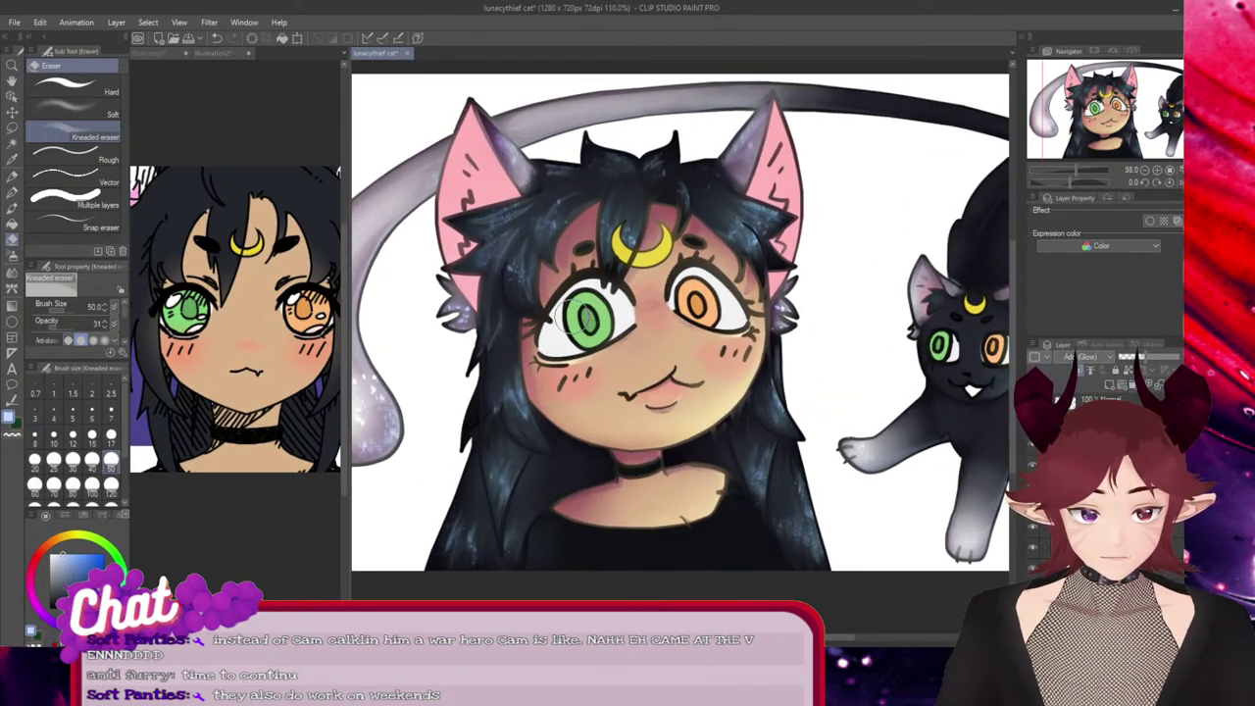
{"action": "left_click", "coordinate": [75, 87]}
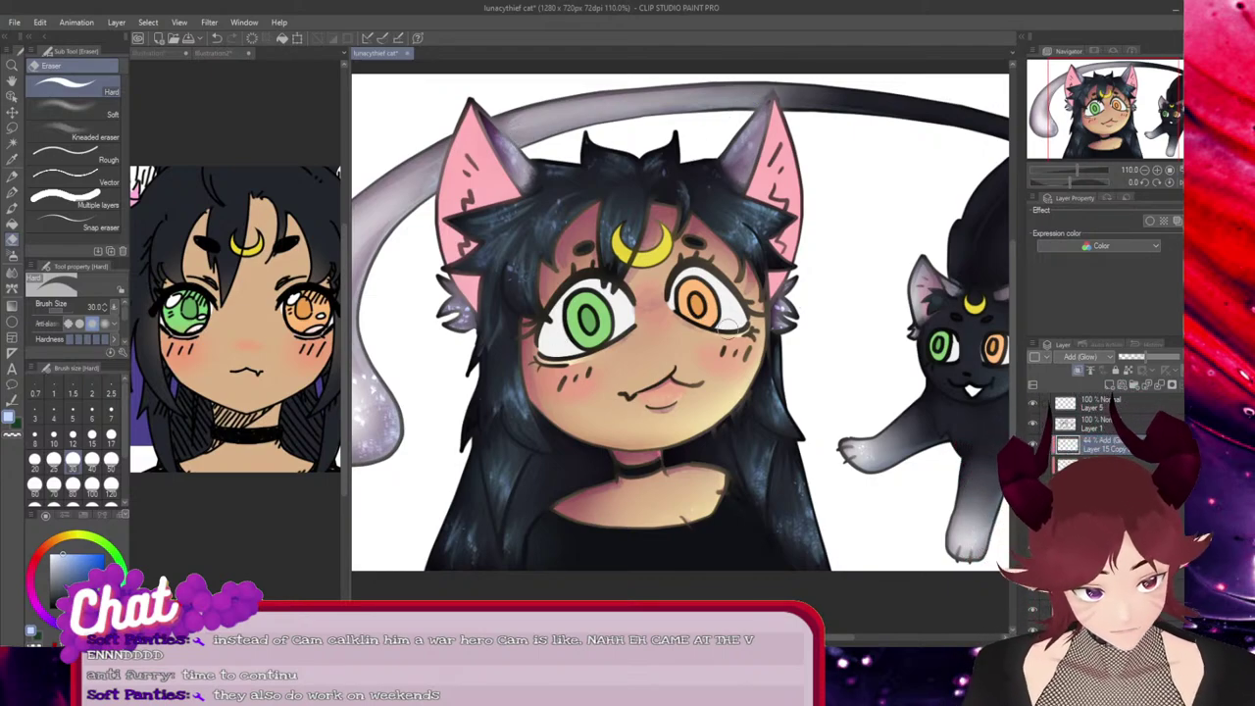
{"action": "mouse_move", "coordinate": [830, 637]}
{"action": "left_mouse_down"}
{"action": "mouse_move", "coordinate": [877, 638]}
{"action": "mouse_move", "coordinate": [810, 637]}
{"action": "left_mouse_up"}
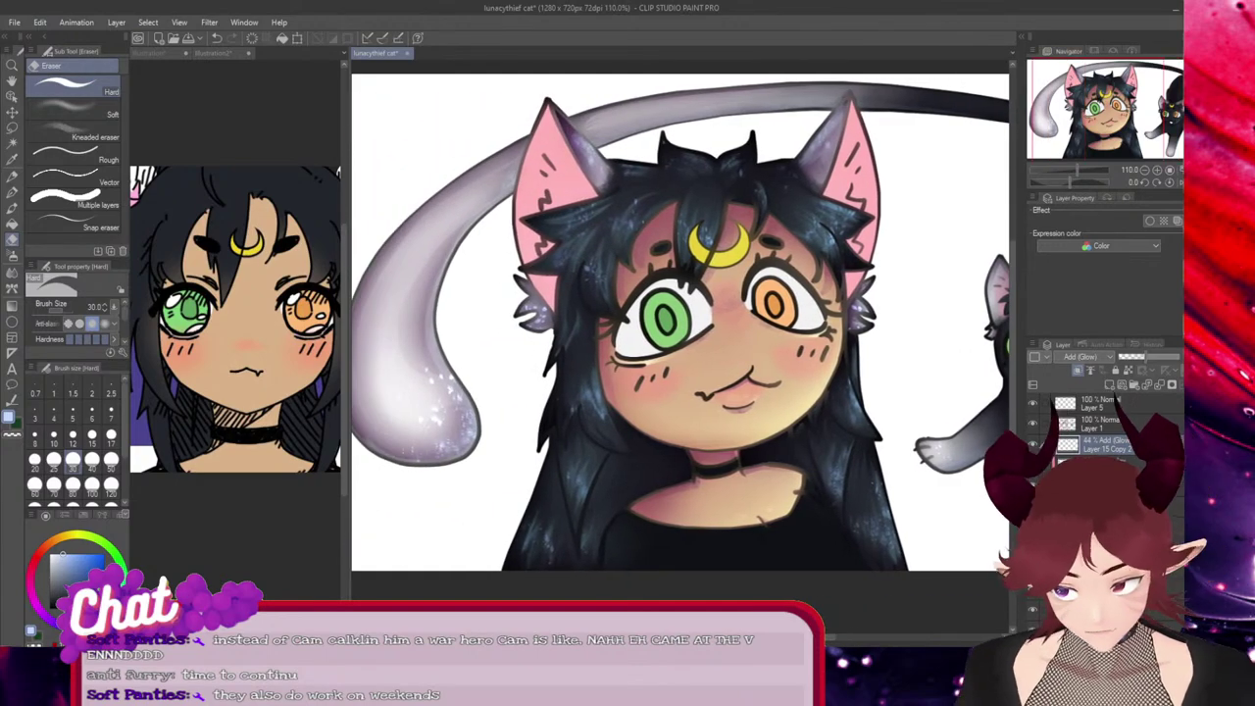
Select the Kneaded eraser and switch to the Illustration2 reference document
{"action": "left_click", "coordinate": [76, 131]}
{"action": "left_click", "coordinate": [212, 53]}
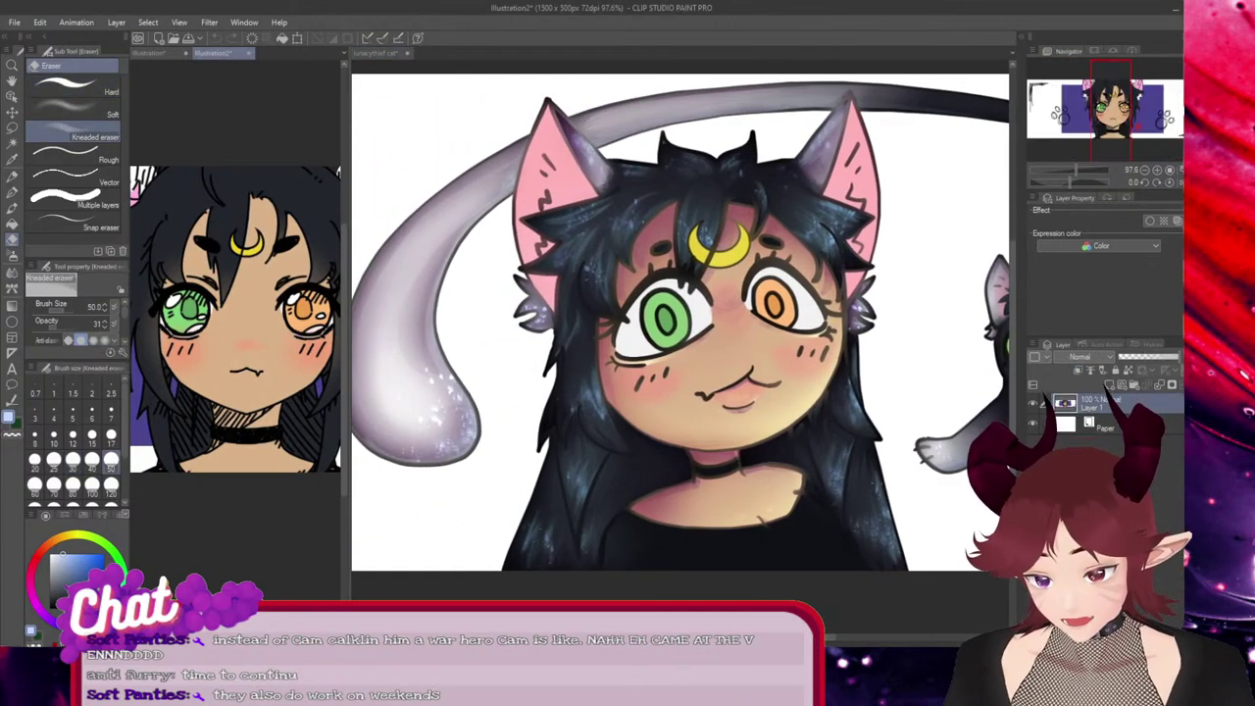
Switch back to the lunacythief cat illustration and examine the glowing speckles across the character's hair, ears, tail and the black cat
{"action": "key", "text": "ctrl+Tab"}
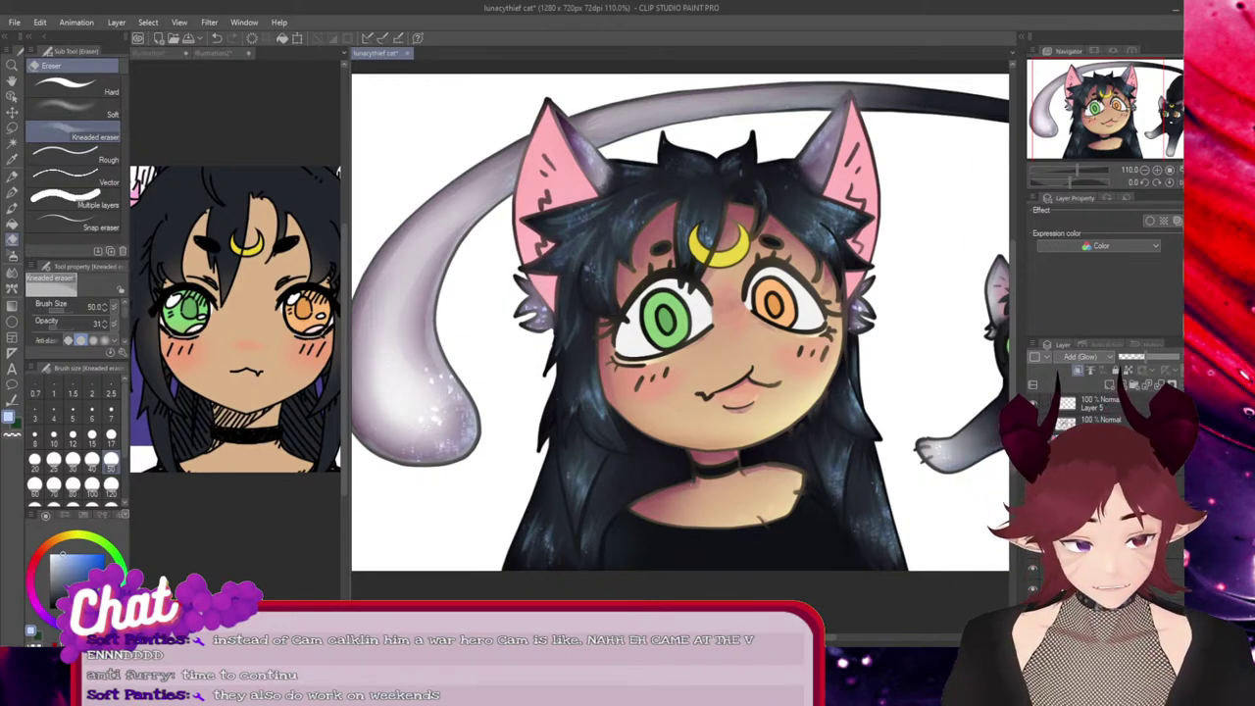
{"action": "left_click_drag", "start_coordinate": [763, 637], "coordinate": [783, 638]}
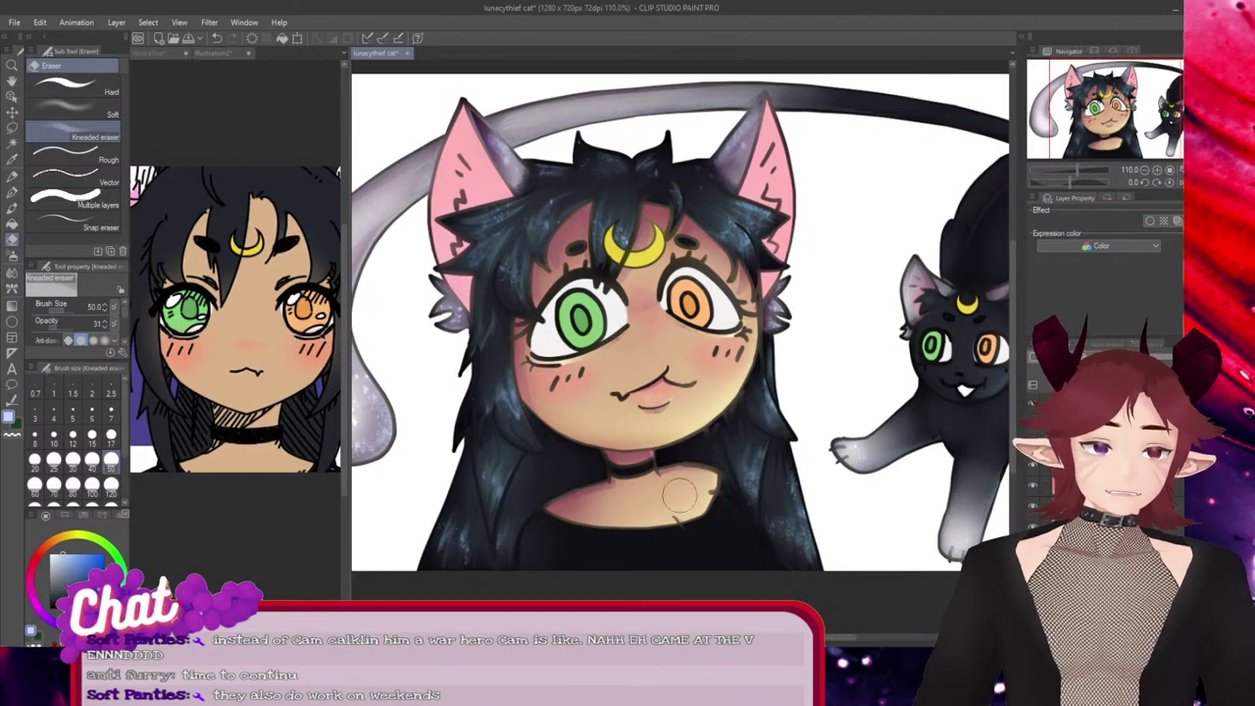
{"action": "left_click_drag", "start_coordinate": [676, 638], "coordinate": [697, 638]}
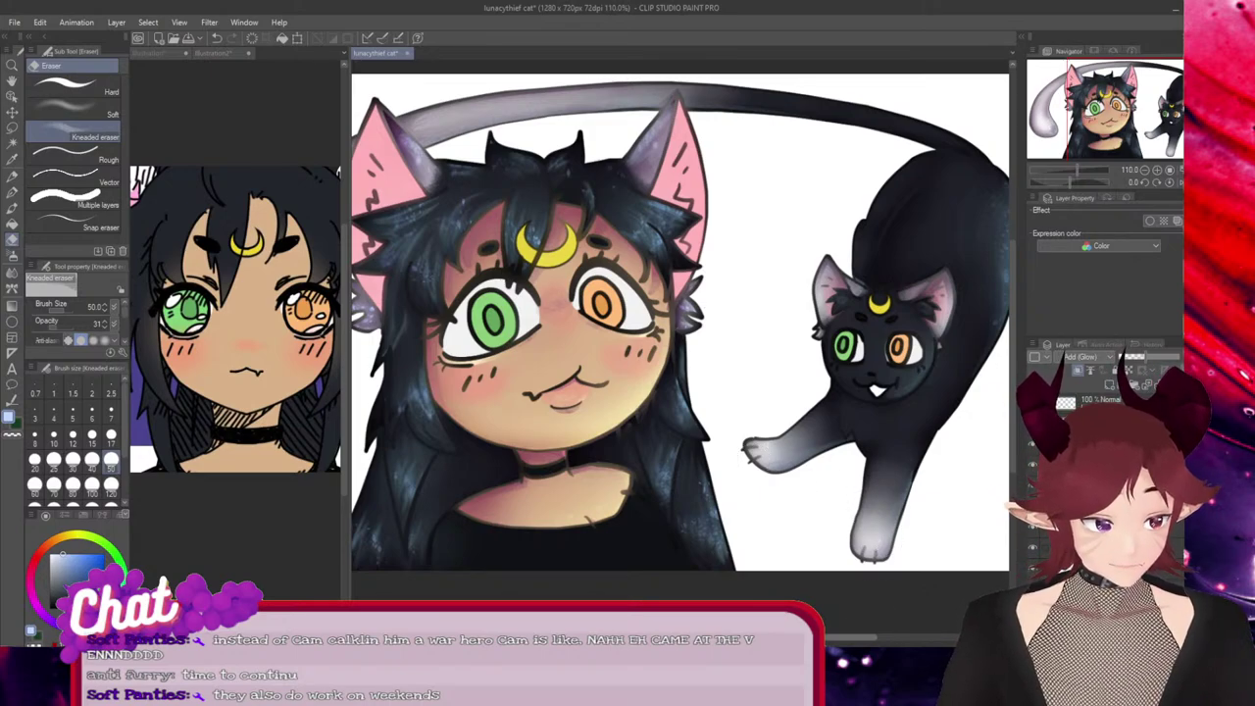
{"action": "left_click_drag", "start_coordinate": [862, 637], "coordinate": [888, 637]}
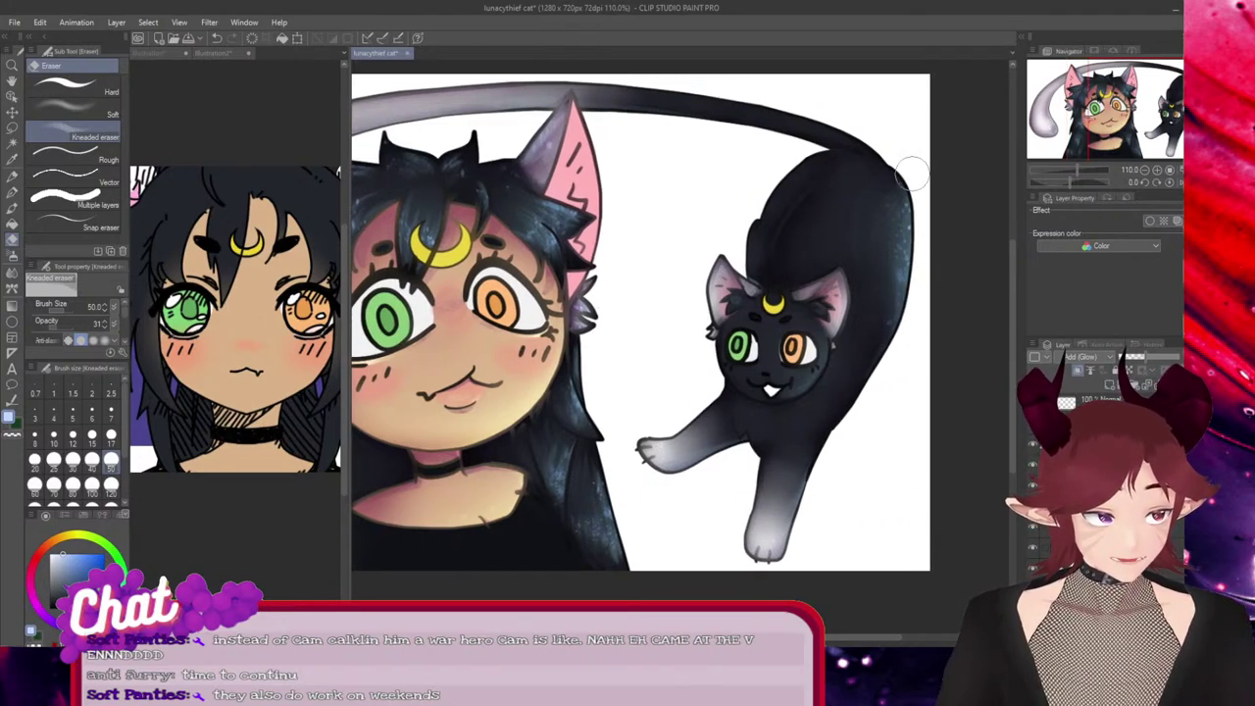
{"action": "left_click_drag", "start_coordinate": [863, 638], "coordinate": [806, 638]}
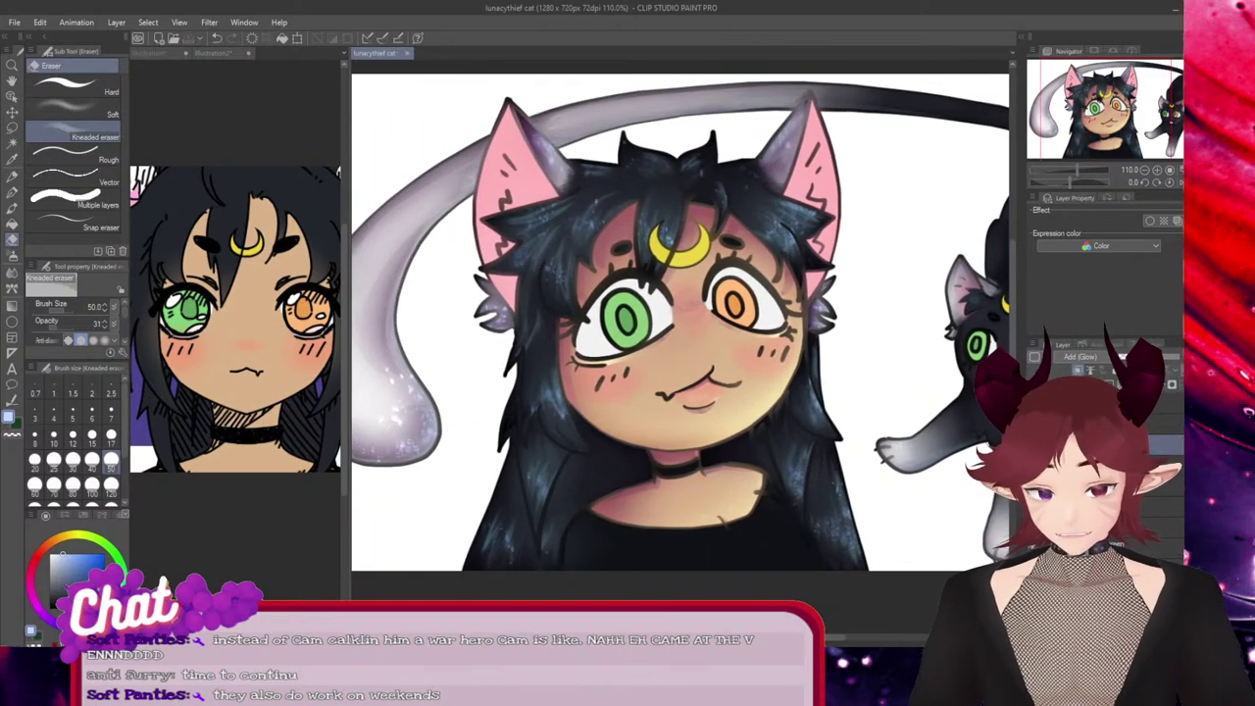
{"action": "scroll", "coordinate": [799, 549], "scroll_direction": "down", "scroll_amount": 2}
{"action": "left_click_drag", "start_coordinate": [833, 638], "coordinate": [855, 637]}
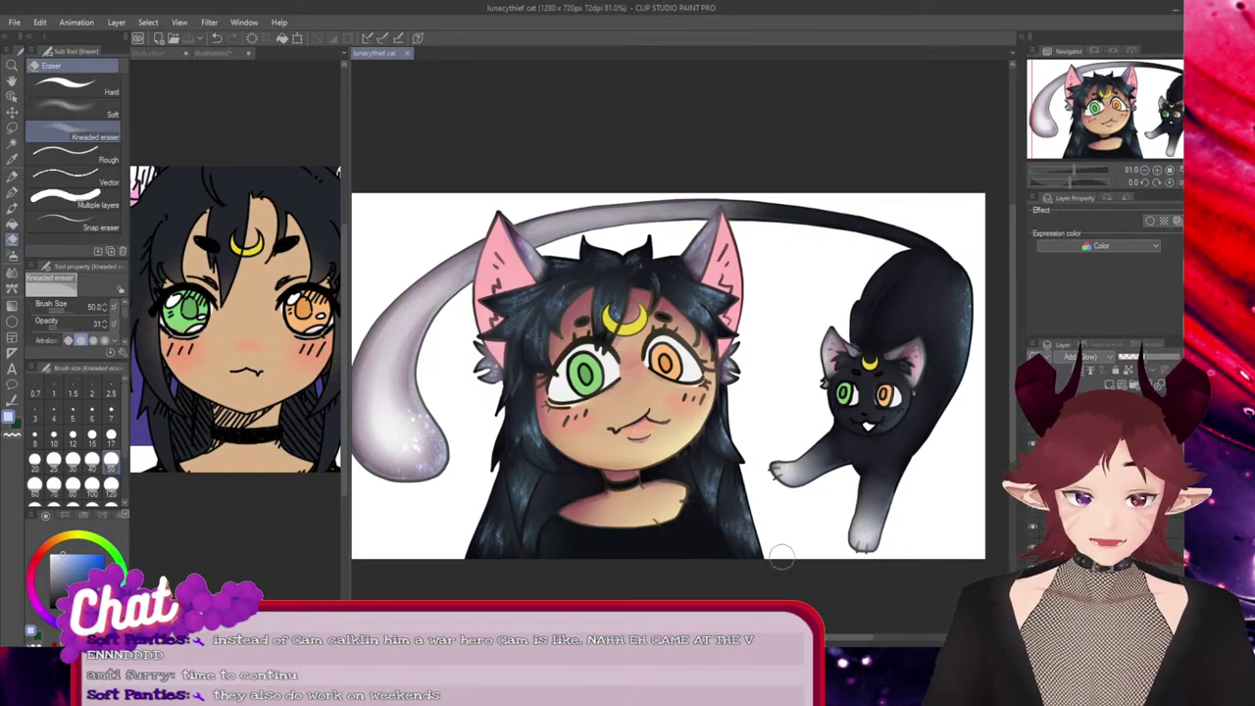
{"action": "scroll", "coordinate": [783, 557], "scroll_direction": "up", "scroll_amount": 5}
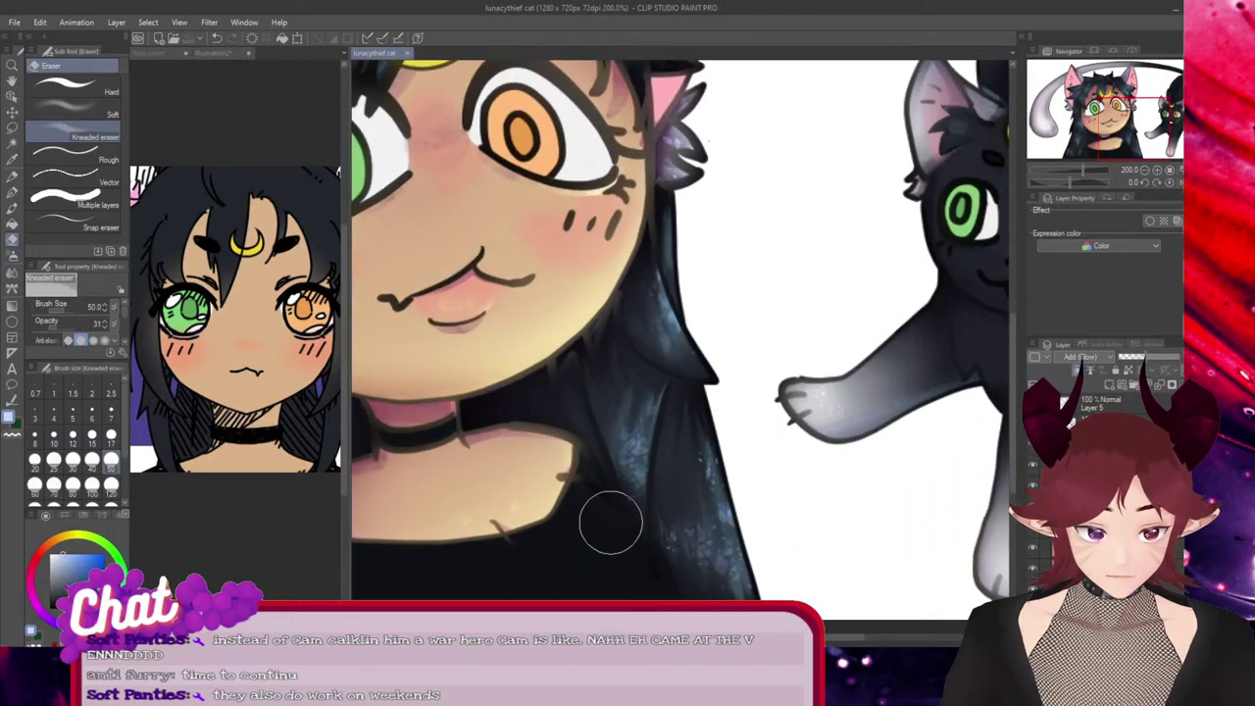
{"action": "scroll", "coordinate": [605, 518], "scroll_direction": "down", "scroll_amount": 5}
{"action": "scroll", "coordinate": [355, 459], "scroll_direction": "left", "scroll_amount": 3}
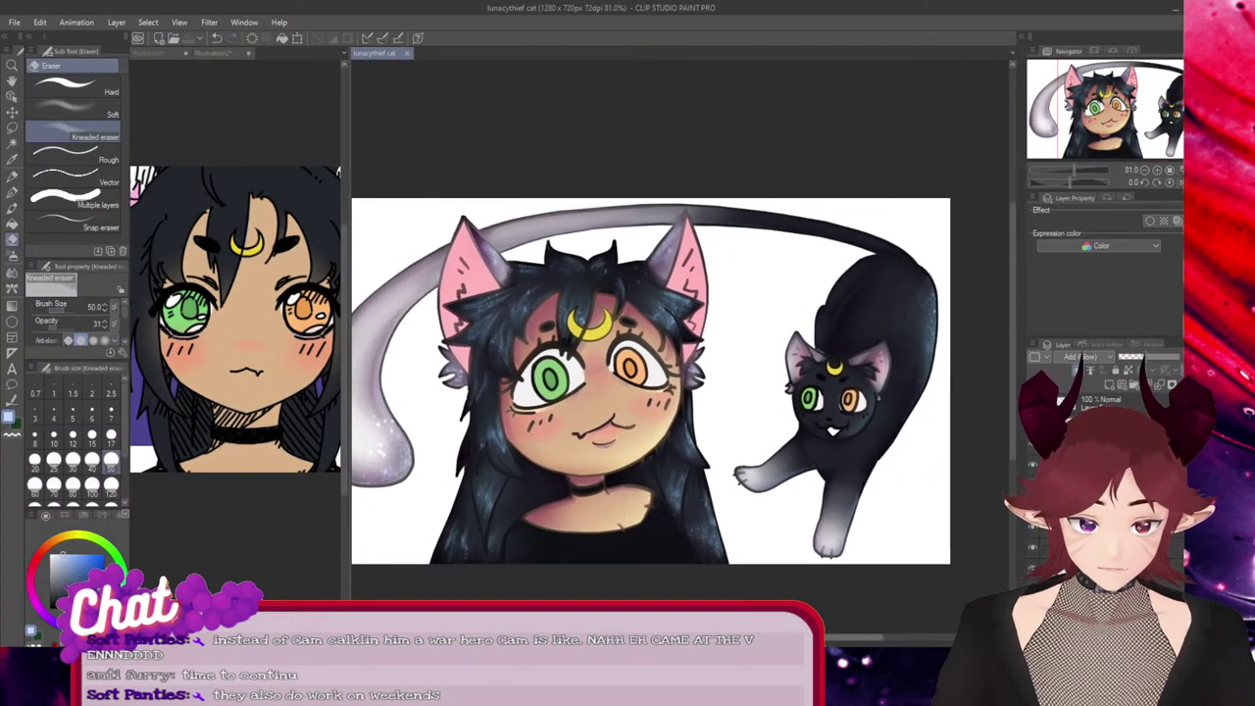